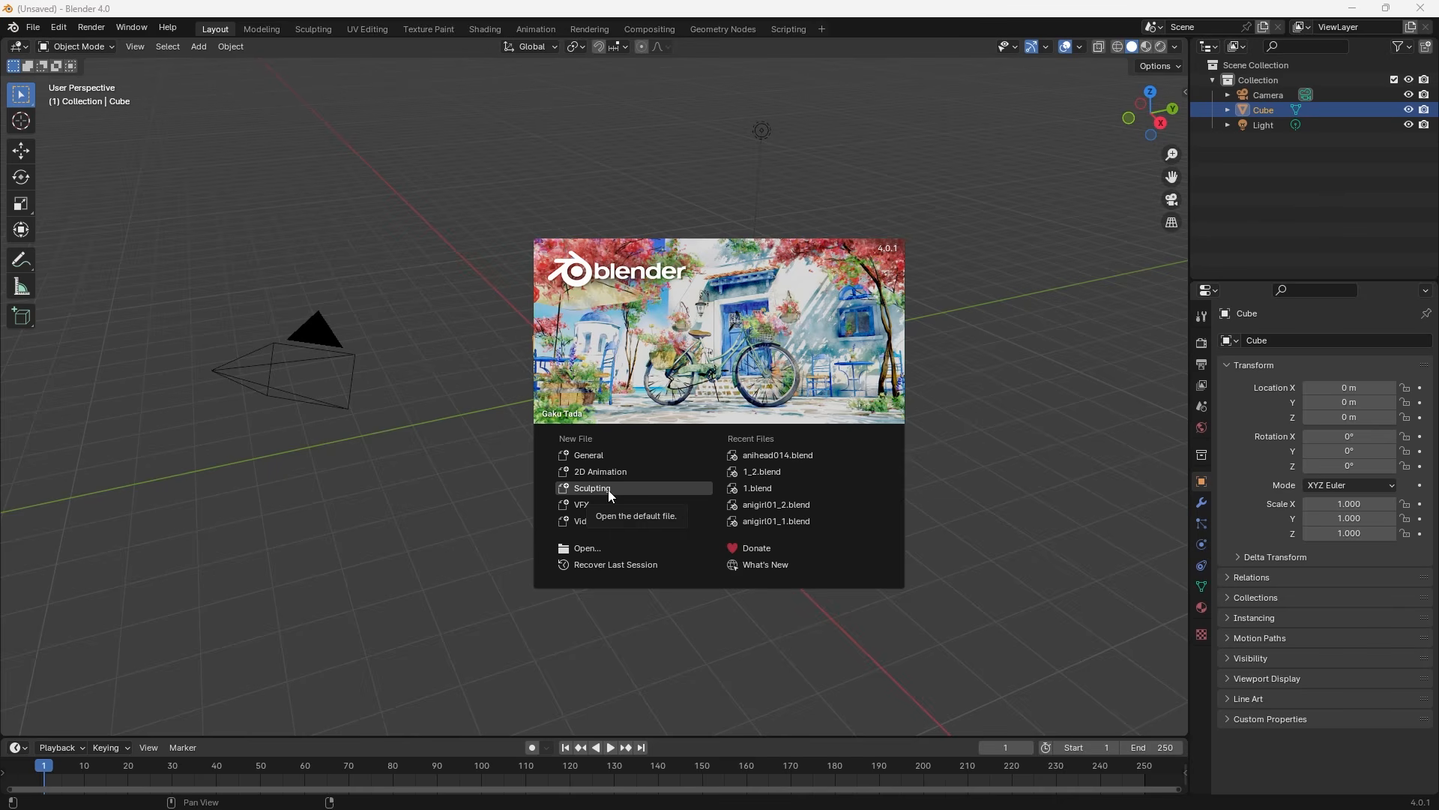
Start a new Sculpting file and turn on the Screencast Keys display in the viewport
left_click(609, 489)
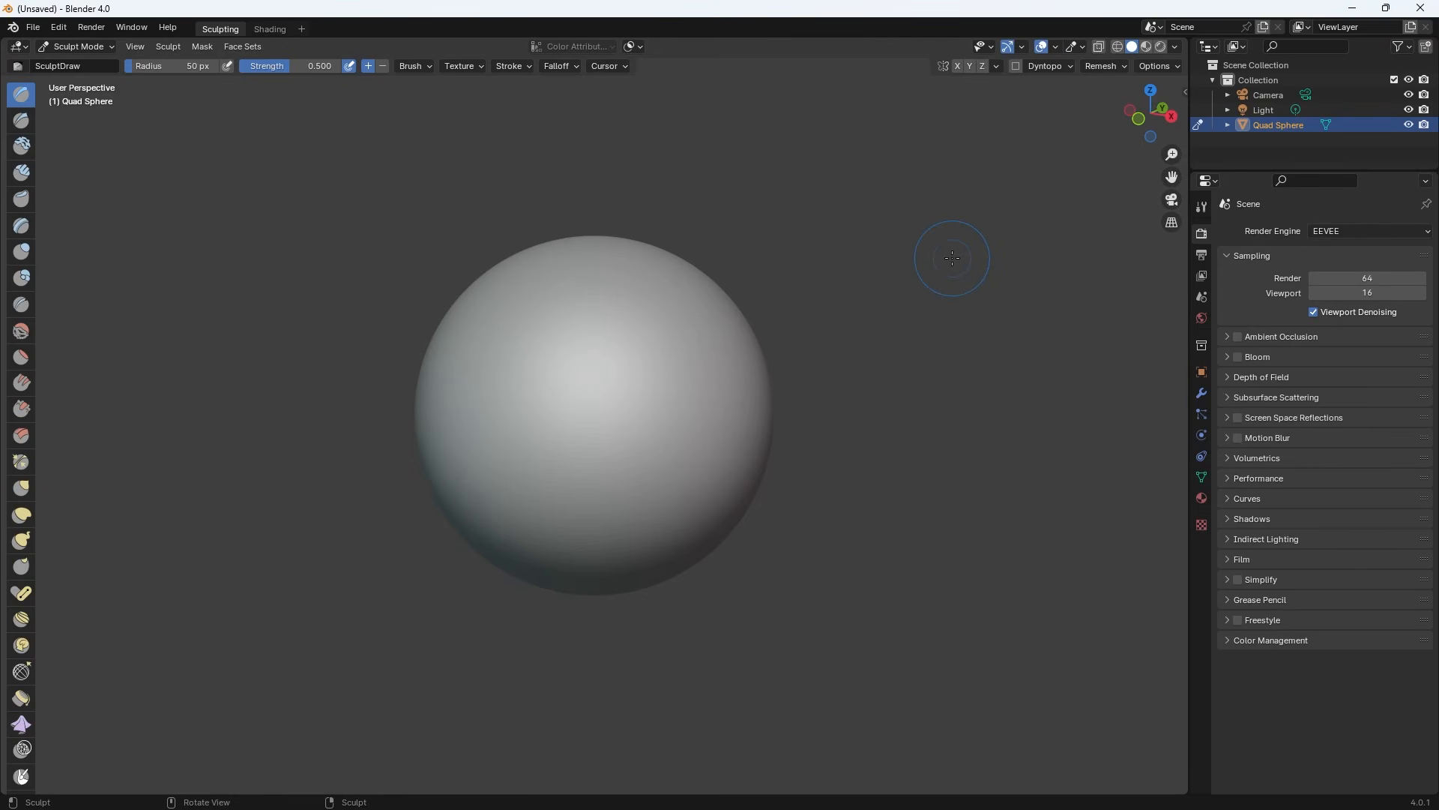
key("n")
left_click(1181, 234)
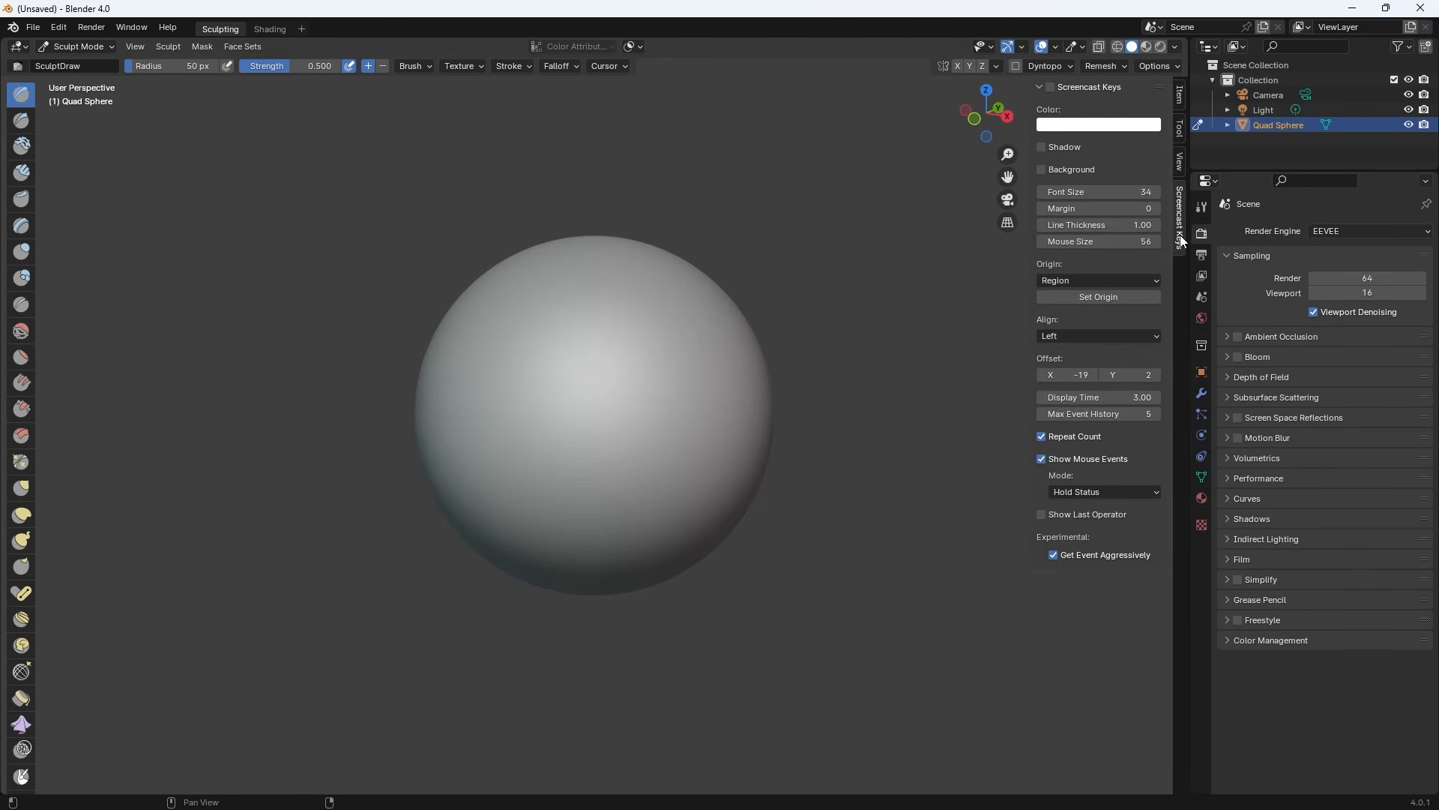
key("n")
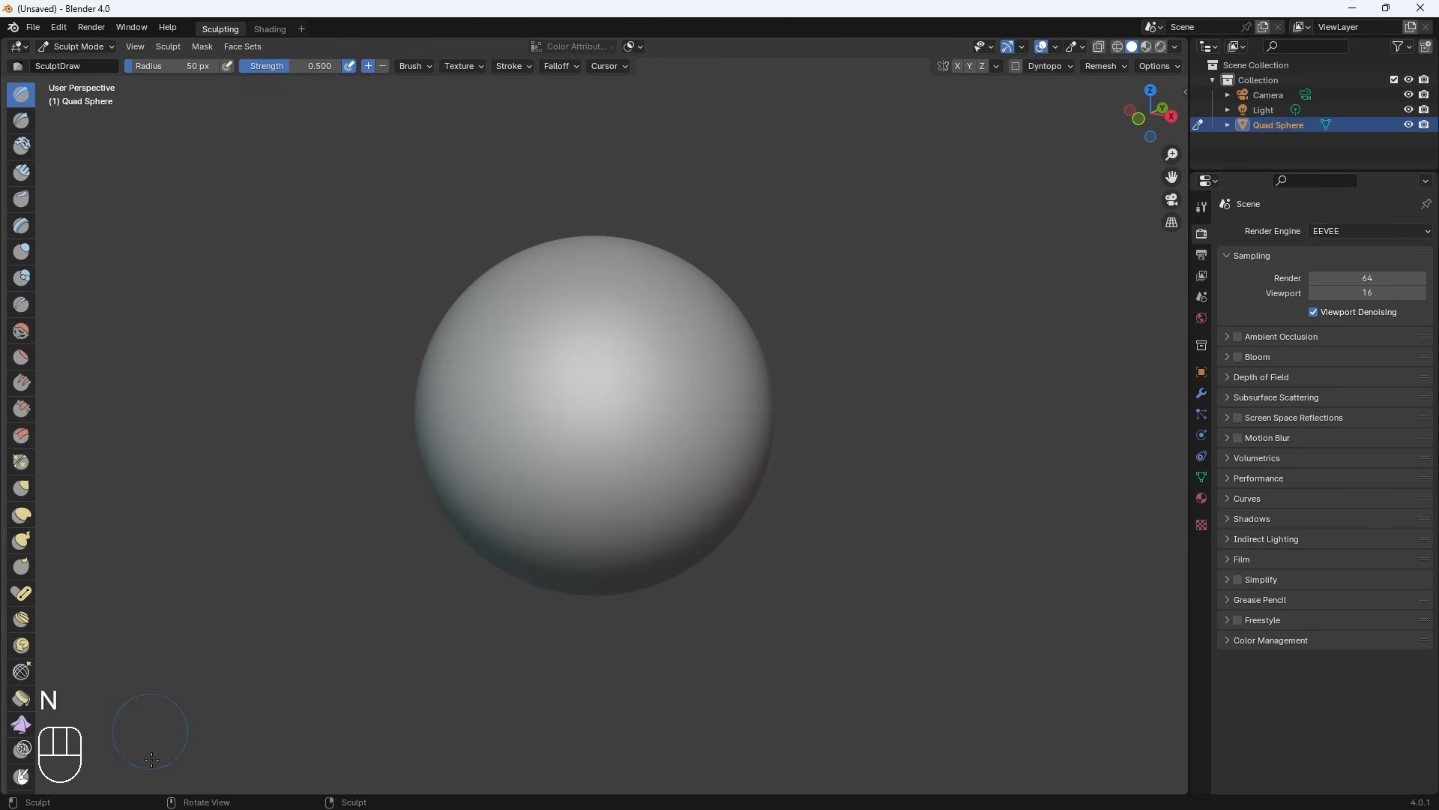
Pull one side of the sphere outward into an egg shape using the Elastic Deform brush at a 253 px radius
middle_click_drag(723, 650, 498, 530)
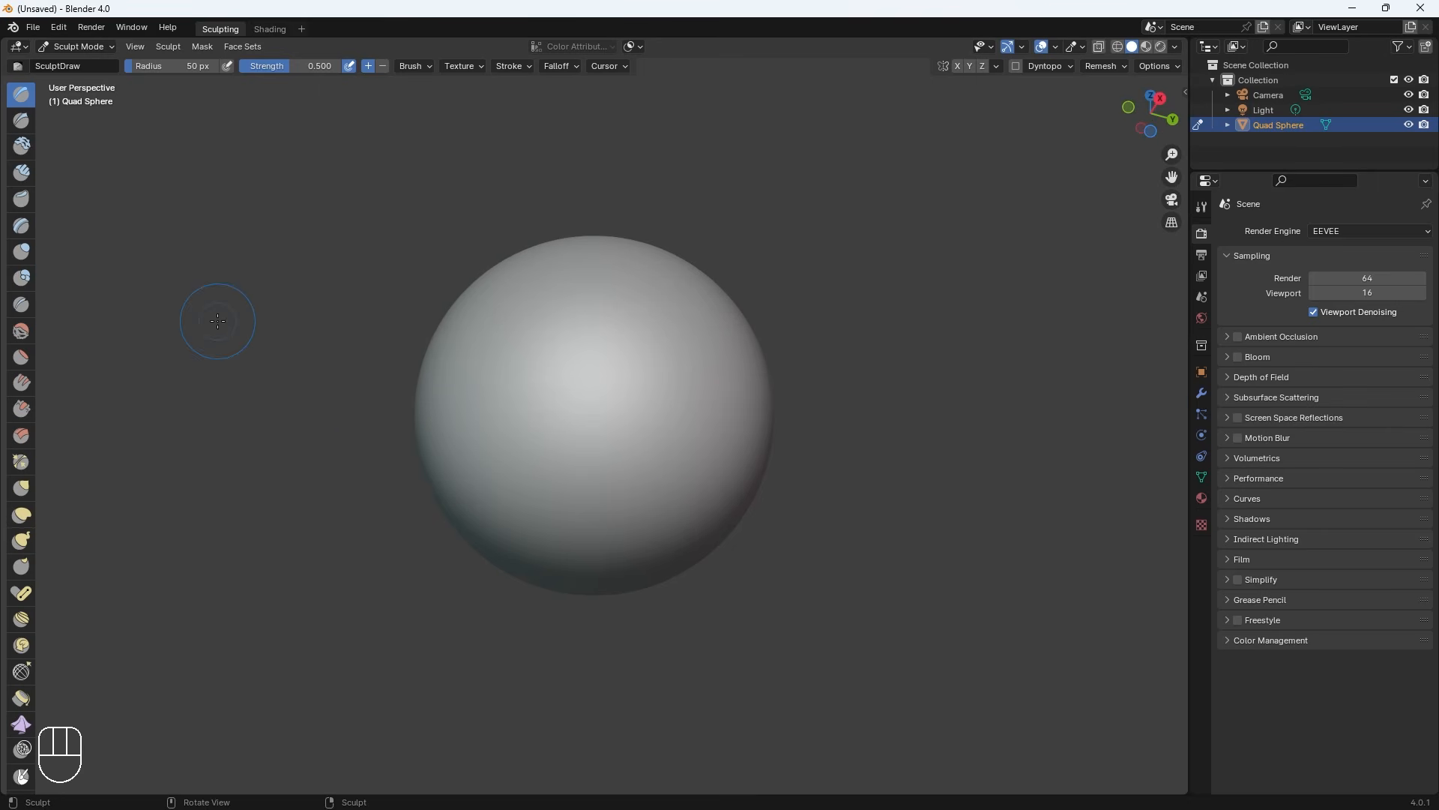
left_click(21, 514)
key("bracketright")
key("bracketright")
key("bracketright")
key("bracketright")
key("bracketright")
key("bracketright")
key("bracketright")
key("bracketright")
key("bracketright")
left_click_drag(468, 455, 360, 427)
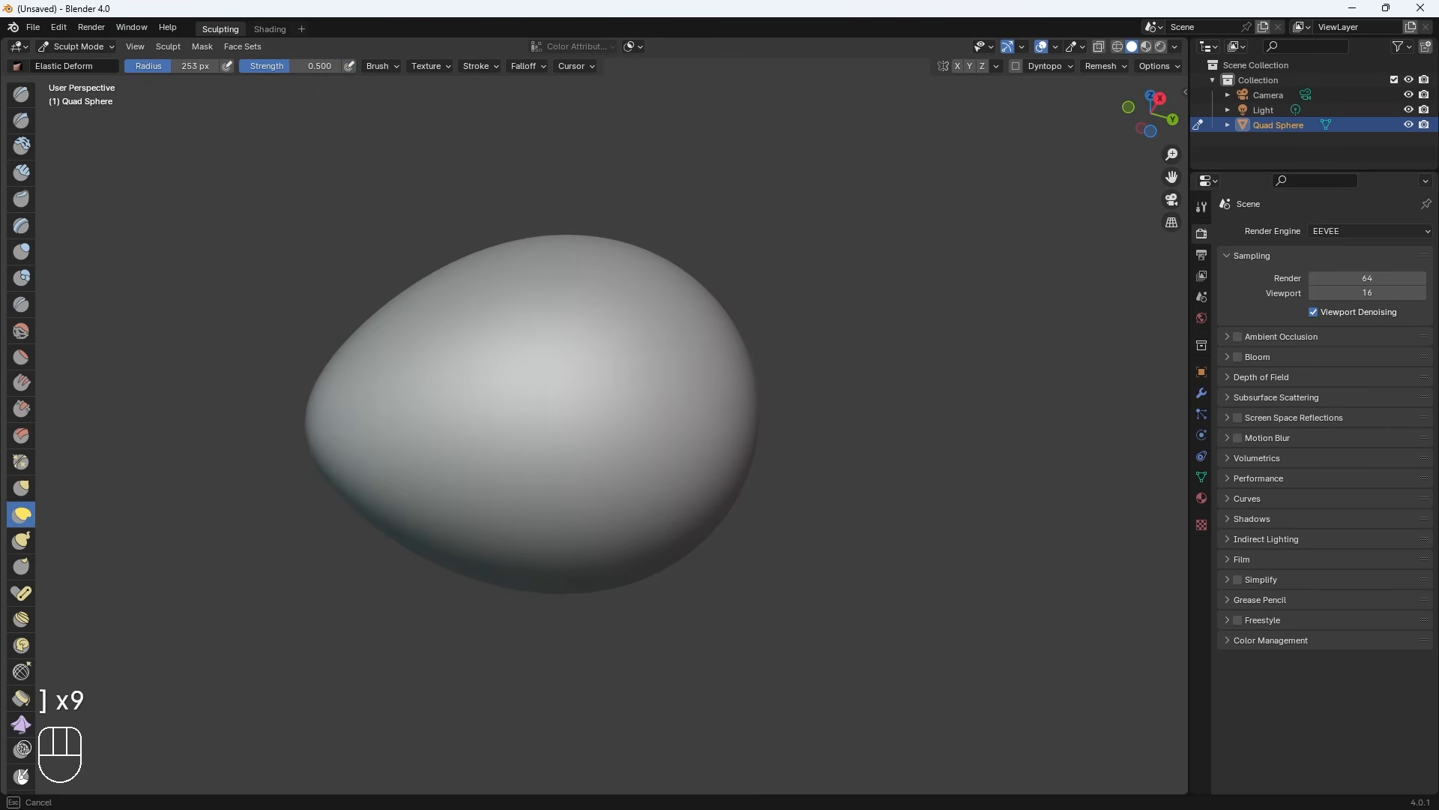
Pull the lower and upper corners of the form's blunt end outward with a smaller Elastic Deform brush, using 128 px for the upper corner
key("bracketleft")
key("bracketleft")
key("bracketleft")
key("bracketleft")
key("bracketleft")
left_click_drag(664, 543, 724, 609)
key("bracketright")
key("bracketright")
key("bracketright")
left_click_drag(691, 312, 777, 226)
mouse_move(252, 549)
middle_mouse_down()
mouse_move(360, 544)
mouse_move(259, 549)
mouse_move(360, 542)
mouse_move(321, 535)
middle_mouse_up()
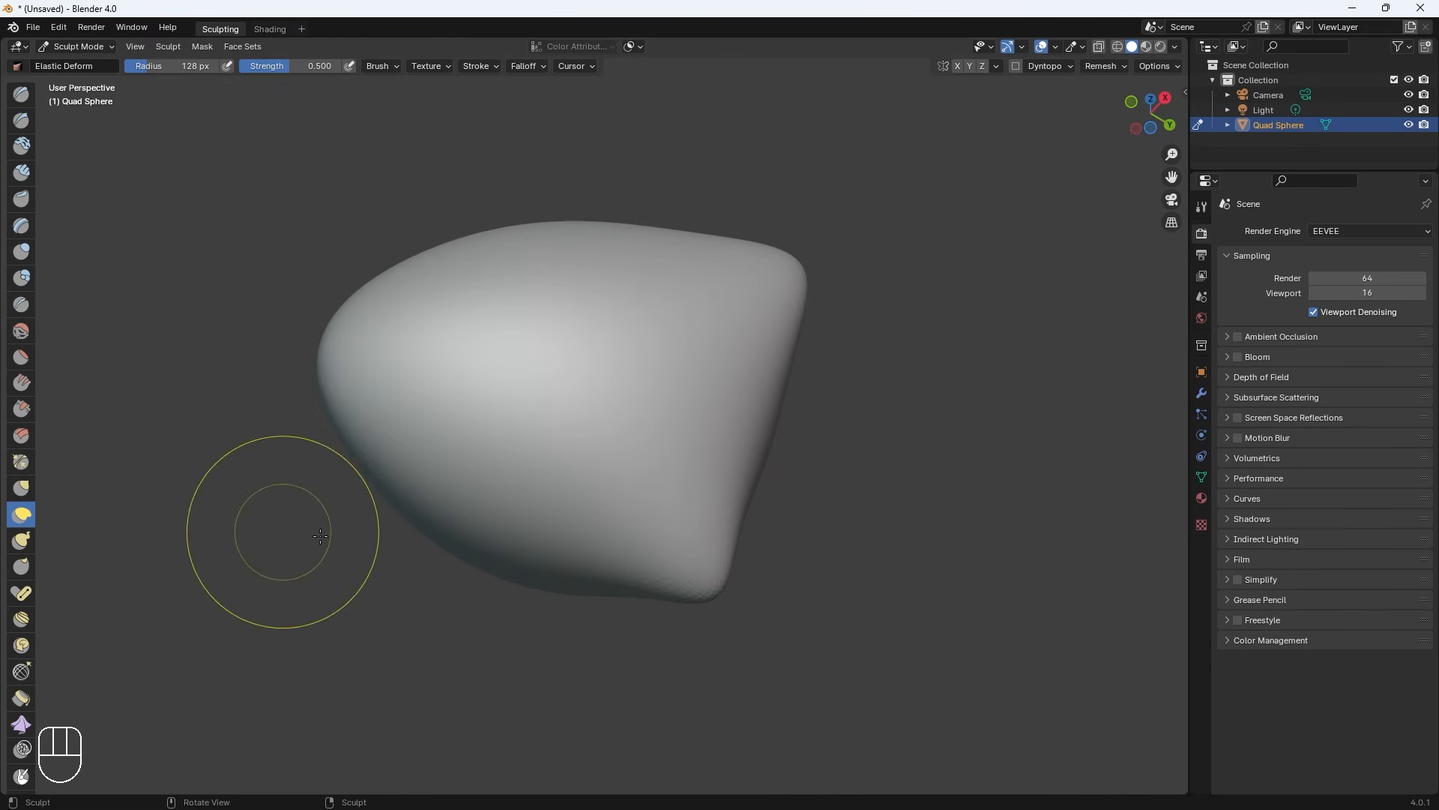
Deform the form's opposite rounded side with three Elastic Deform strokes at a 174 px radius
scroll(412, 553, "down", 7)
scroll(412, 555, "up", 1)
scroll(412, 556, "up", 10)
scroll(416, 563, "down", 14)
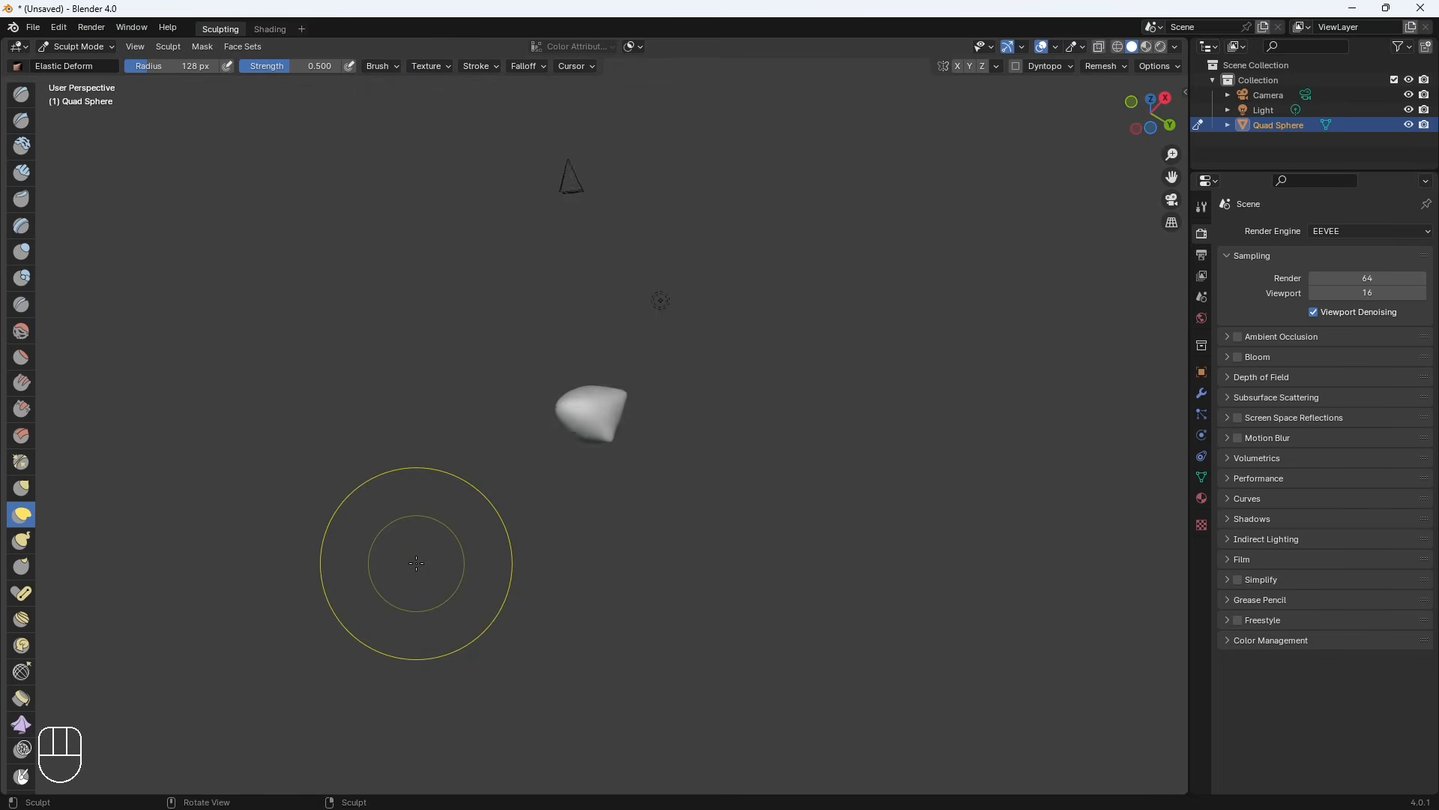
scroll(416, 563, "up", 4)
scroll(416, 554, "down", 1)
scroll(420, 554, "up", 8)
mouse_move(524, 555)
middle_mouse_down()
mouse_move(615, 621)
mouse_move(570, 584)
mouse_move(600, 569)
mouse_move(572, 524)
mouse_move(622, 644)
mouse_move(450, 664)
middle_mouse_up()
key("bracketright")
key("bracketright")
key("bracketright")
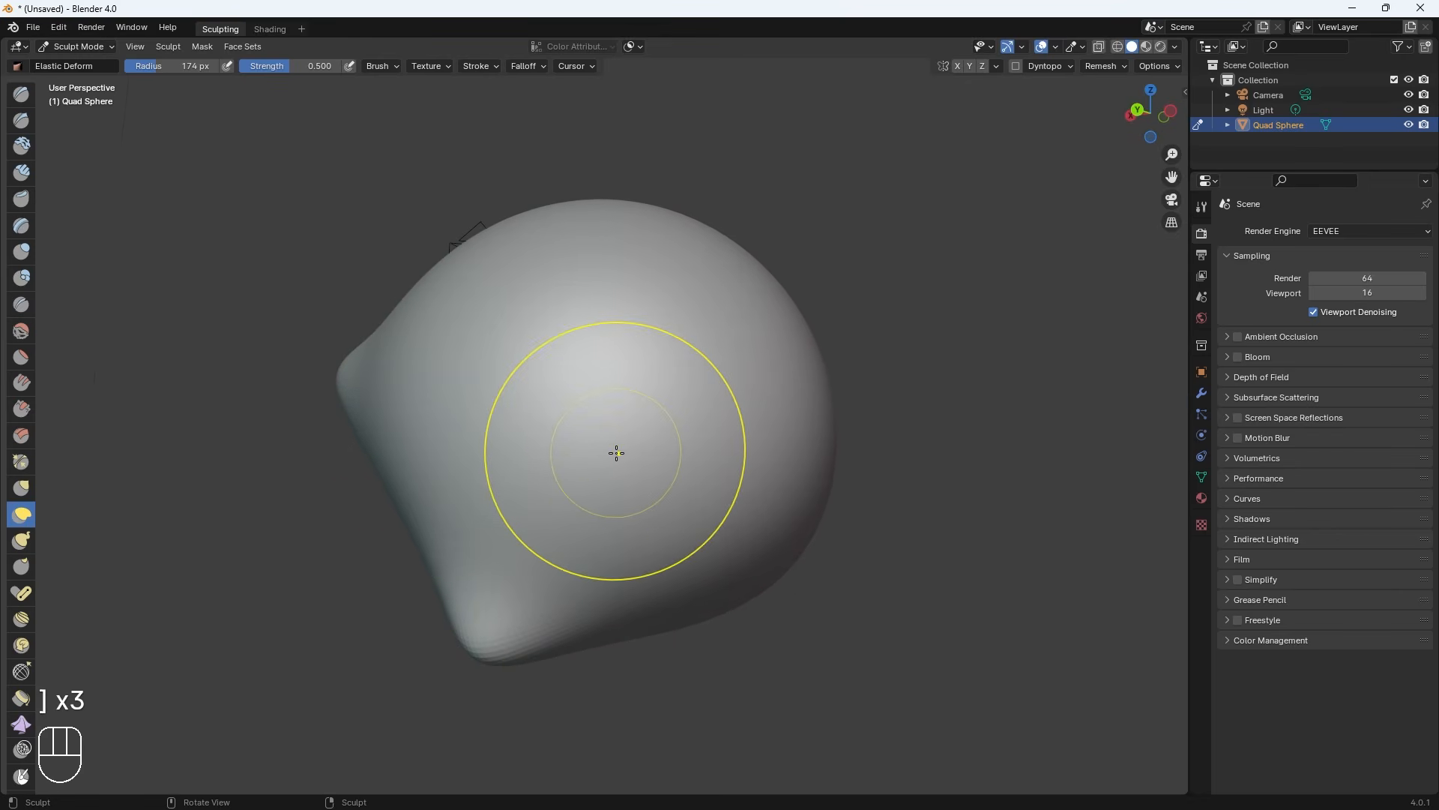
left_click_drag(616, 453, 1049, 435)
left_click_drag(795, 369, 990, 330)
left_click_drag(687, 339, 510, 446)
scroll(291, 420, "down", 5)
middle_click_drag(784, 539, 321, 578)
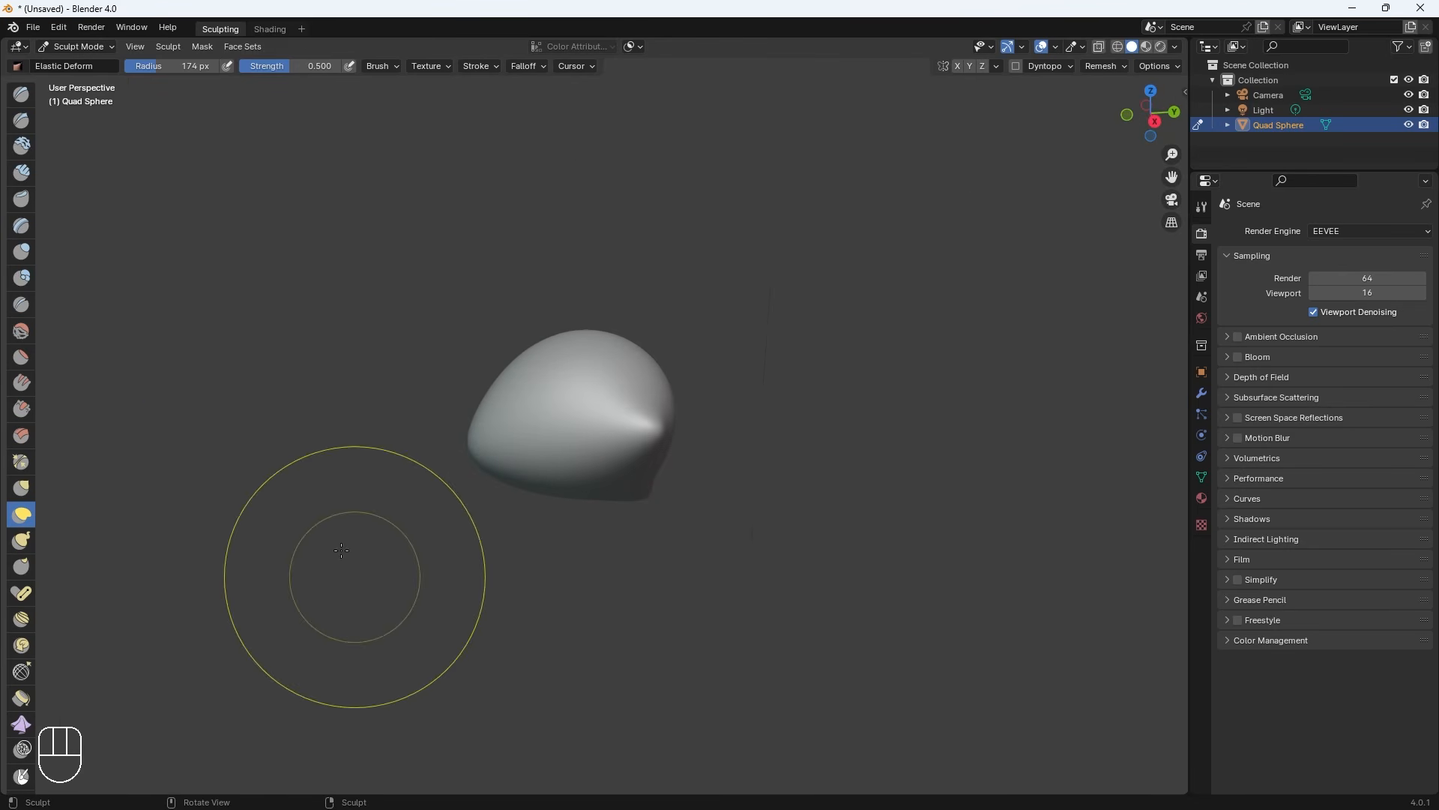
Close the program without saving the sculpt, and reopen it in a maximized window
left_click(1420, 9)
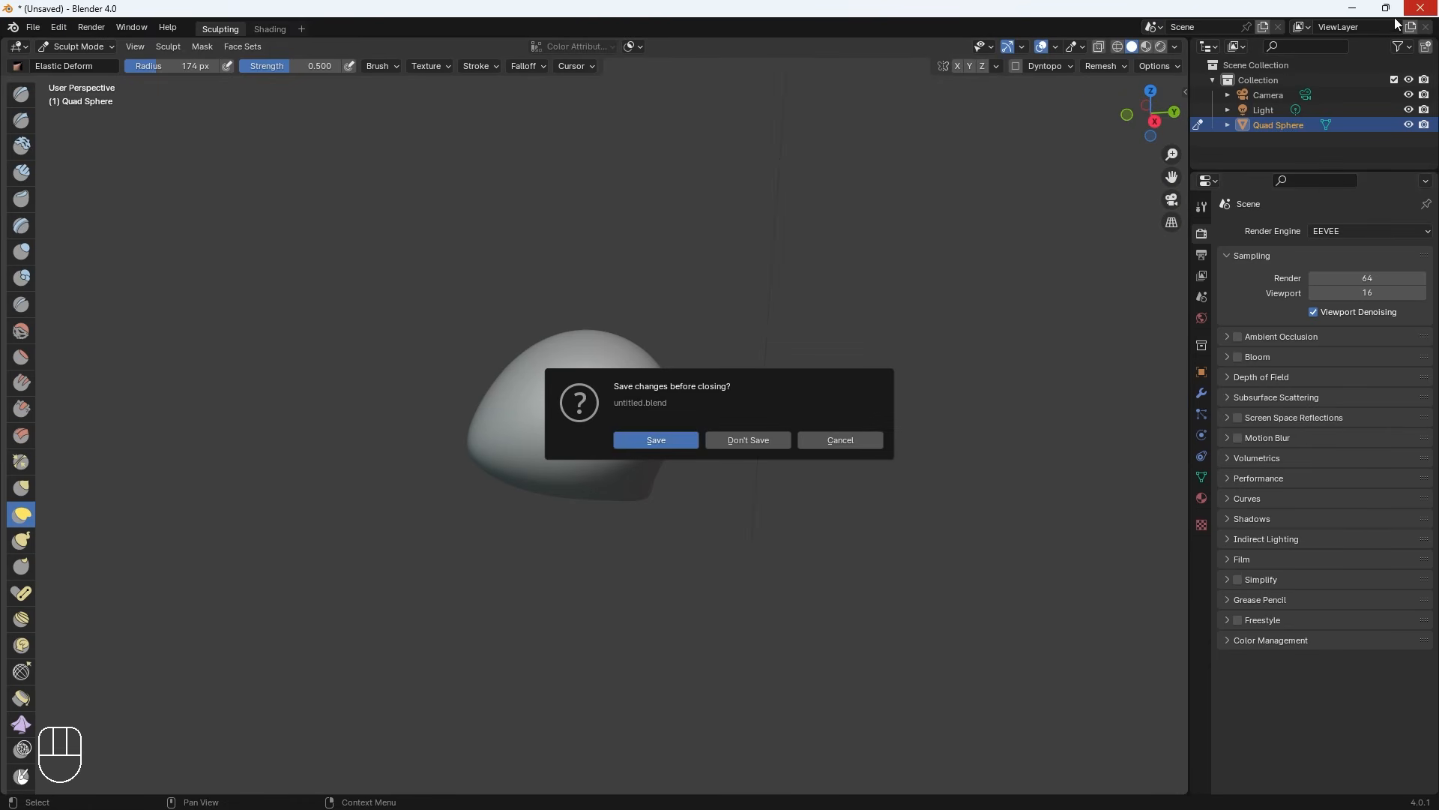
left_click(764, 443)
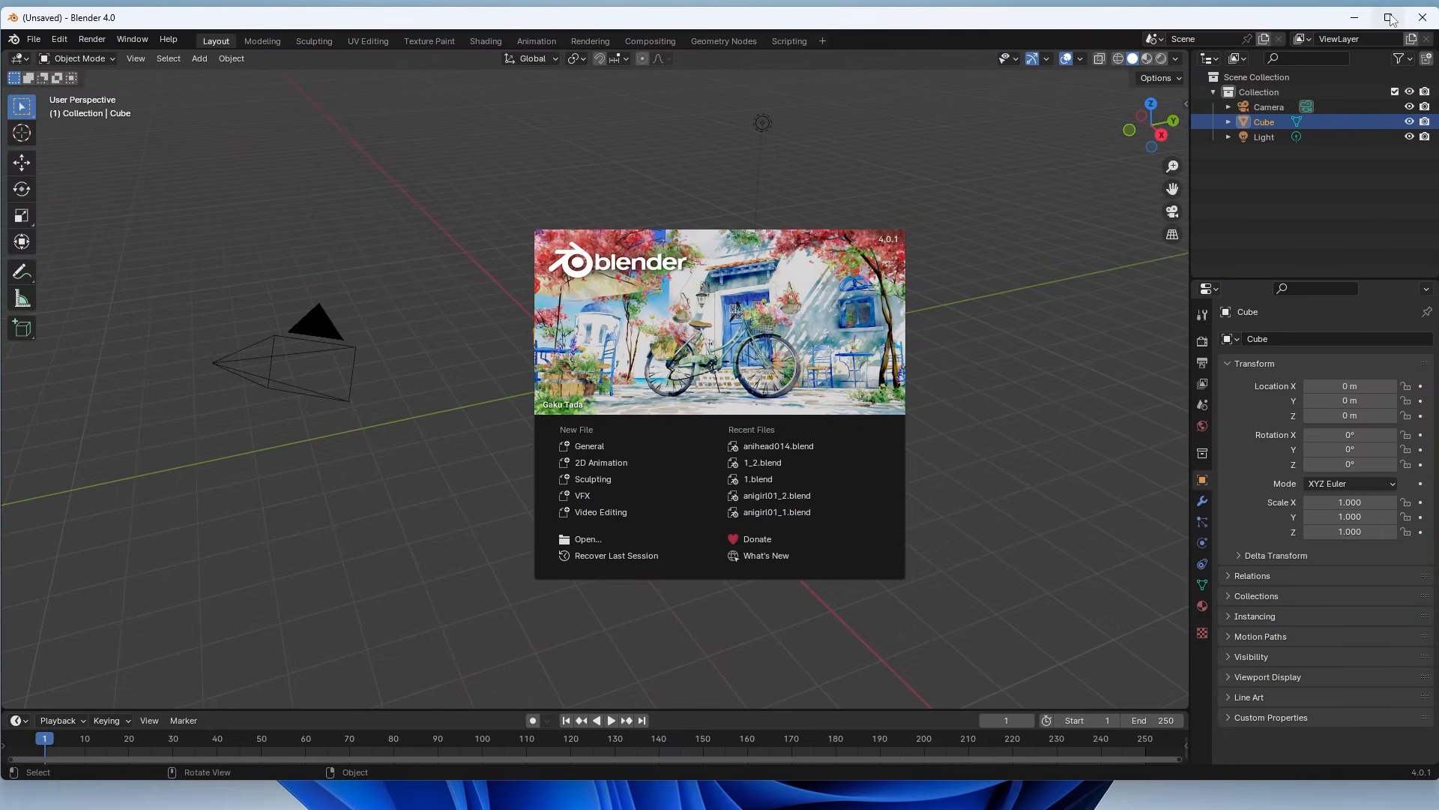
left_click(1389, 17)
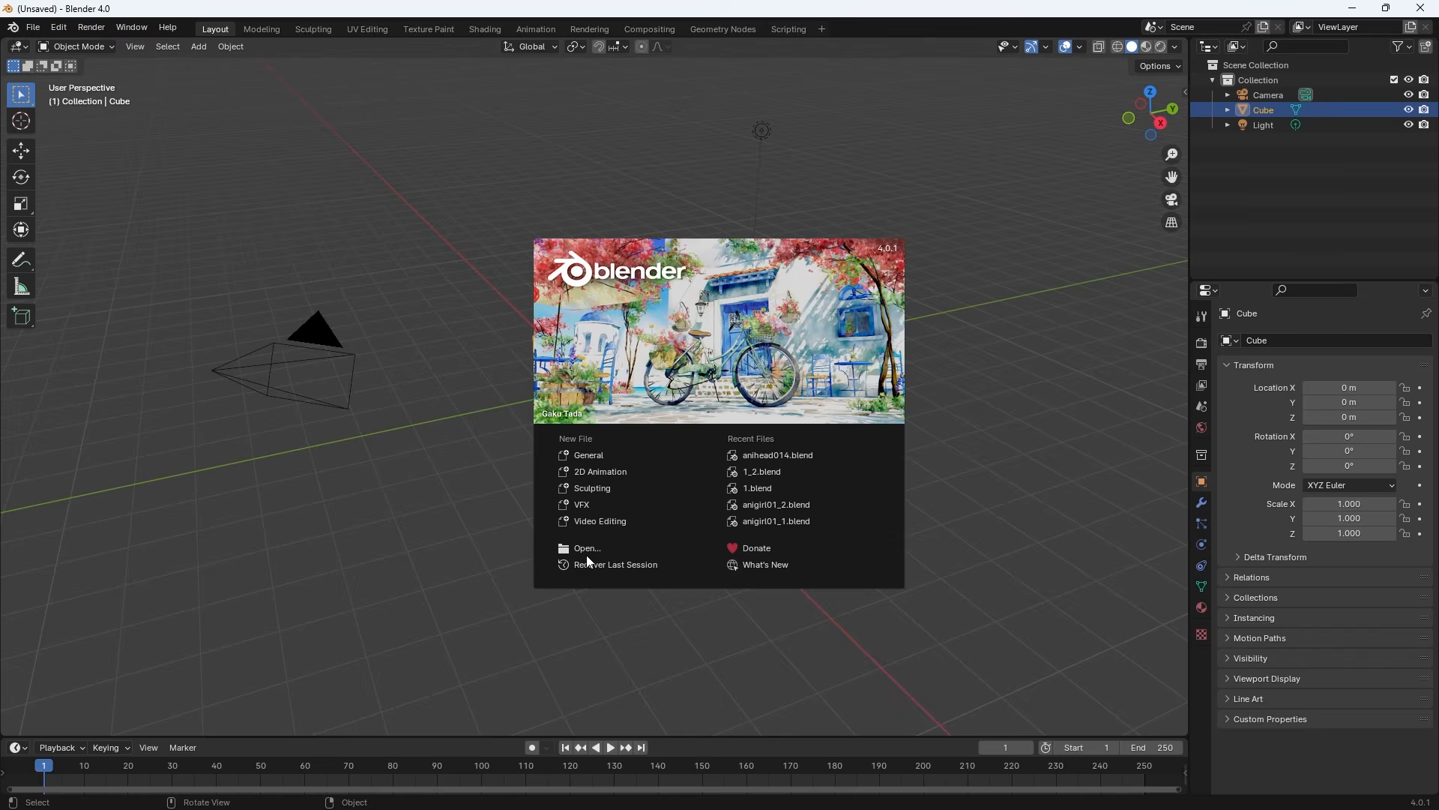
Create a new General file, discarding unsaved changes, and deselect the default cube
left_click(589, 456)
left_click(128, 151)
left_click(33, 27)
mouse_move(142, 44)
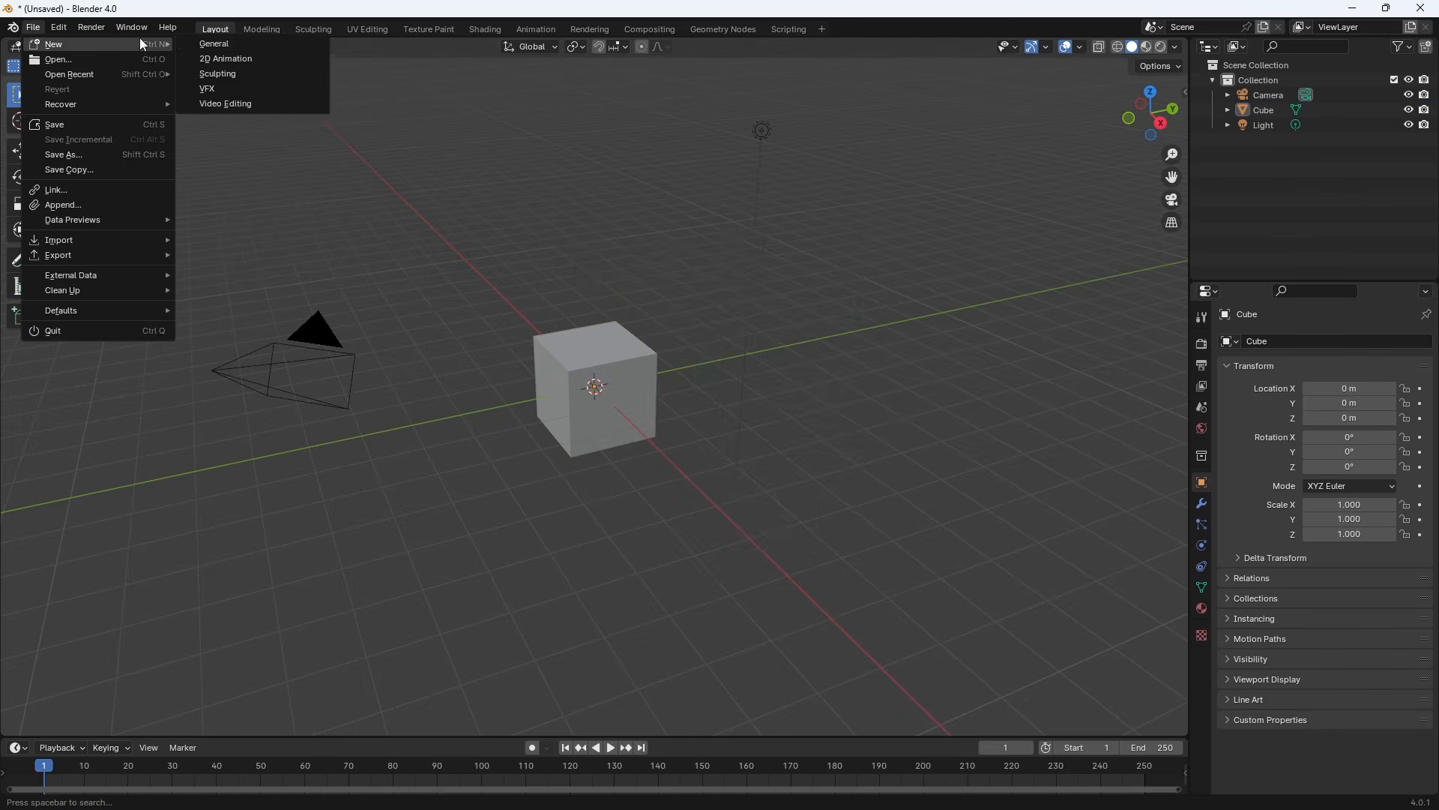
left_click(214, 44)
left_click(761, 442)
left_click(1021, 410)
Turn on the Screencast Keys display in the 3D viewport
key("n")
left_click(1179, 218)
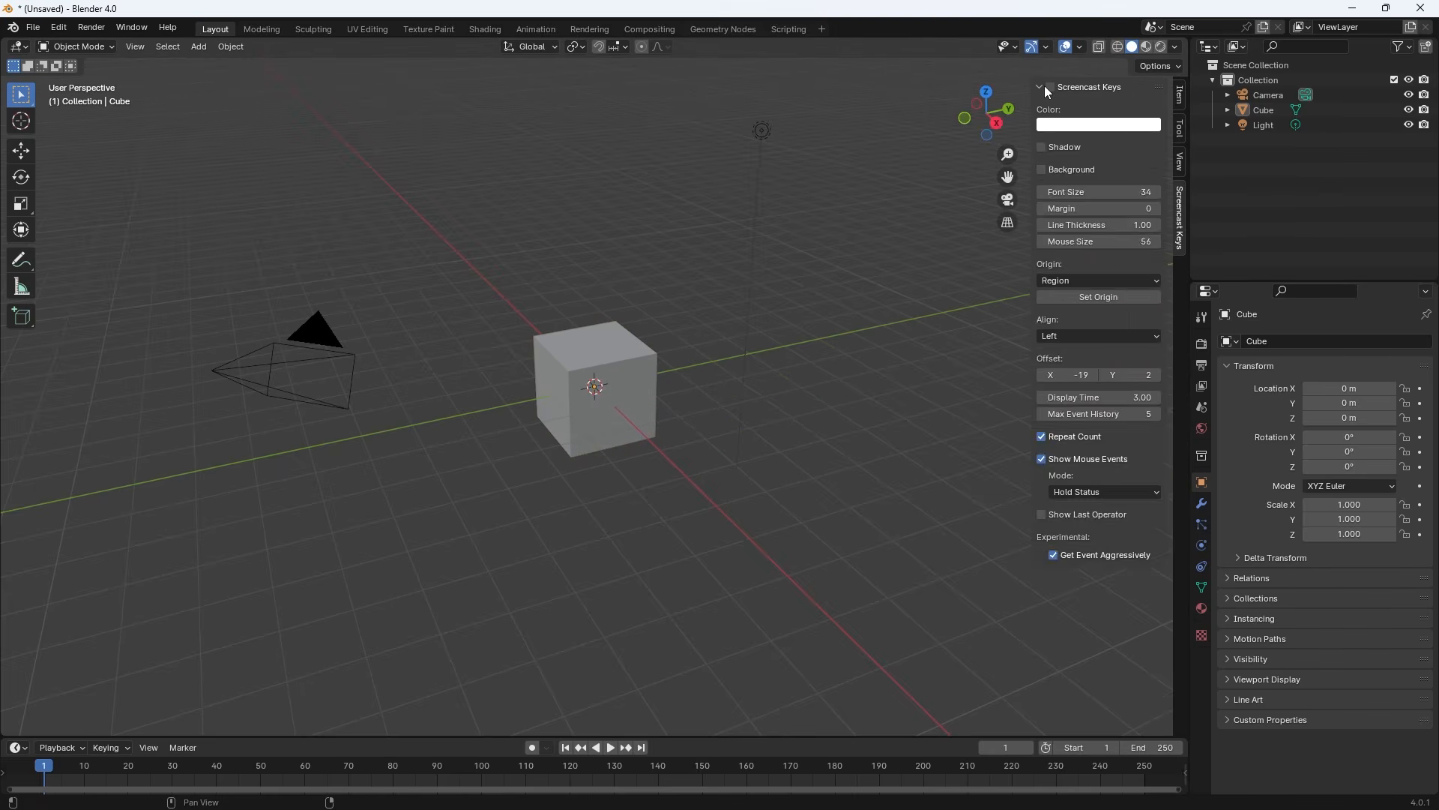
left_click(1048, 87)
key("n")
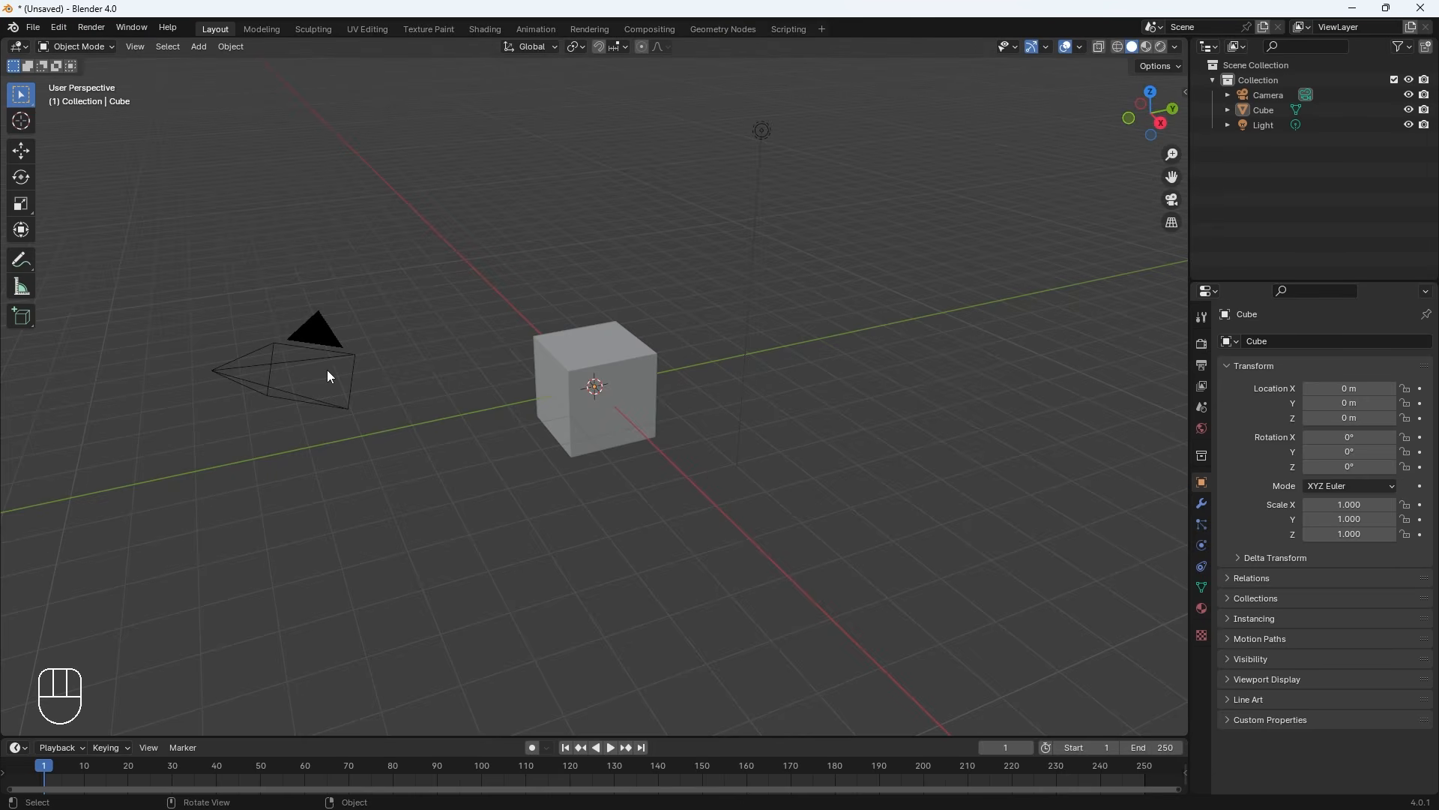
Select the camera, the light and the cube individually to see each default object
left_click(326, 335)
left_click(762, 130)
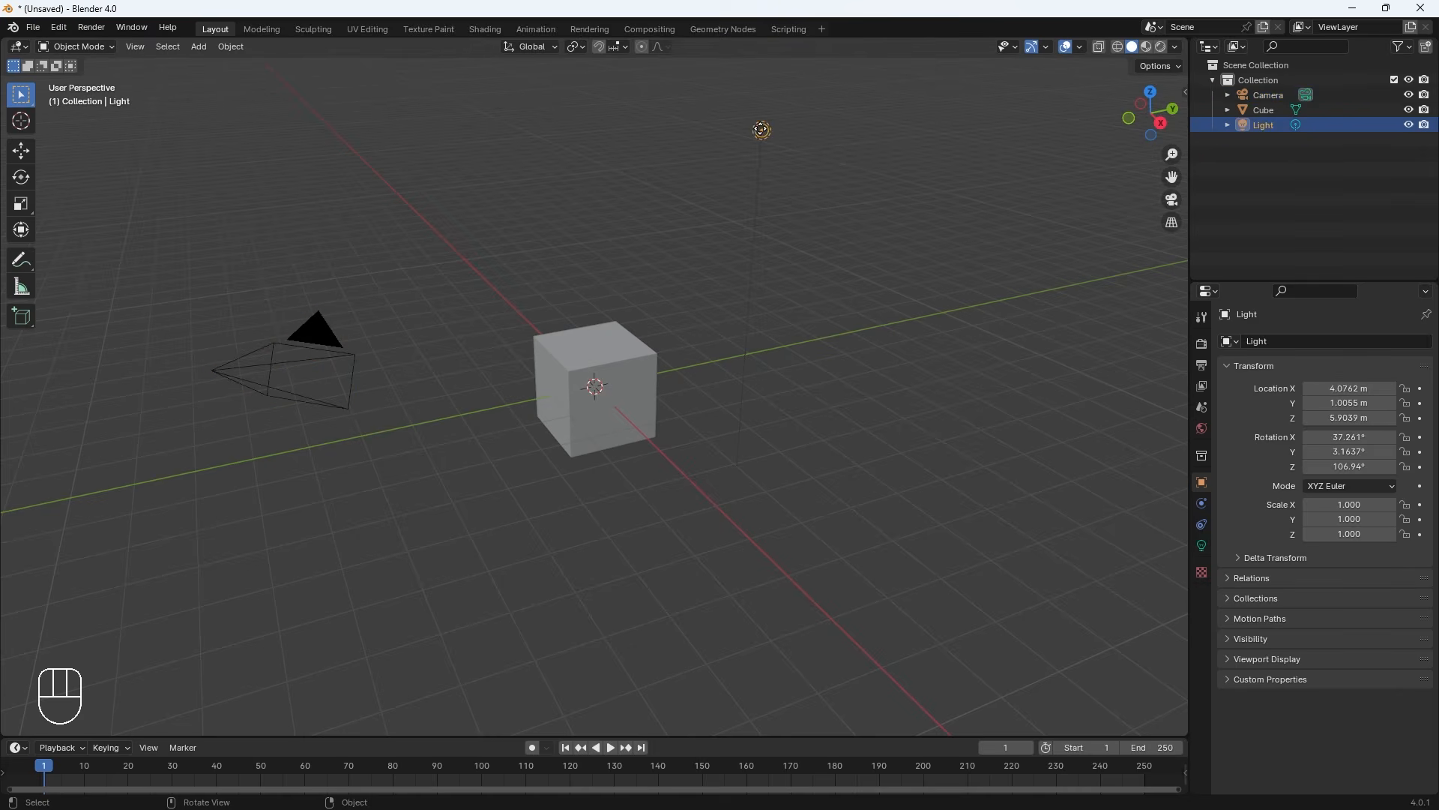
left_click(596, 373)
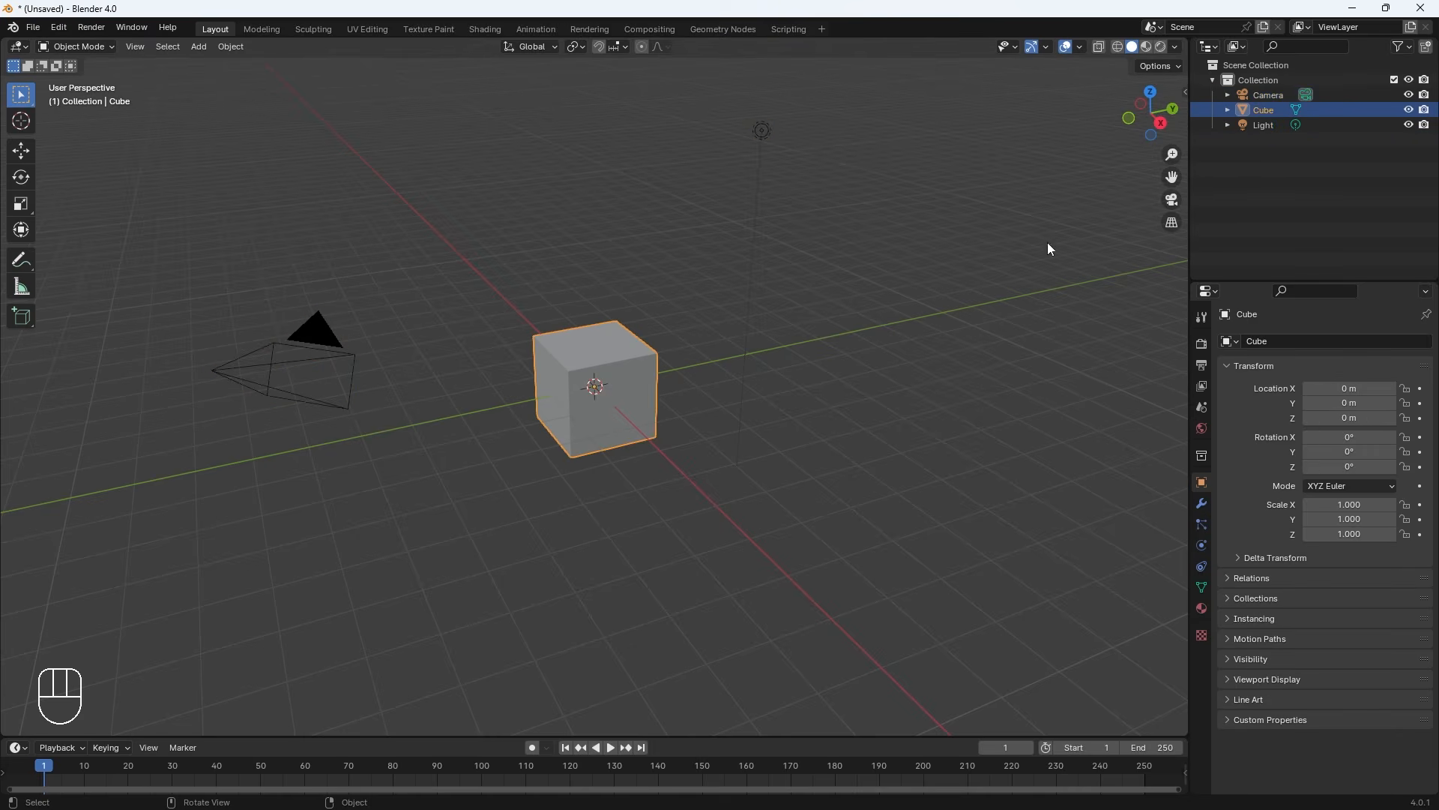
Box-select the camera, cube and light, delete them together, and undo the deletion
left_click_drag(1008, 630, 204, 102)
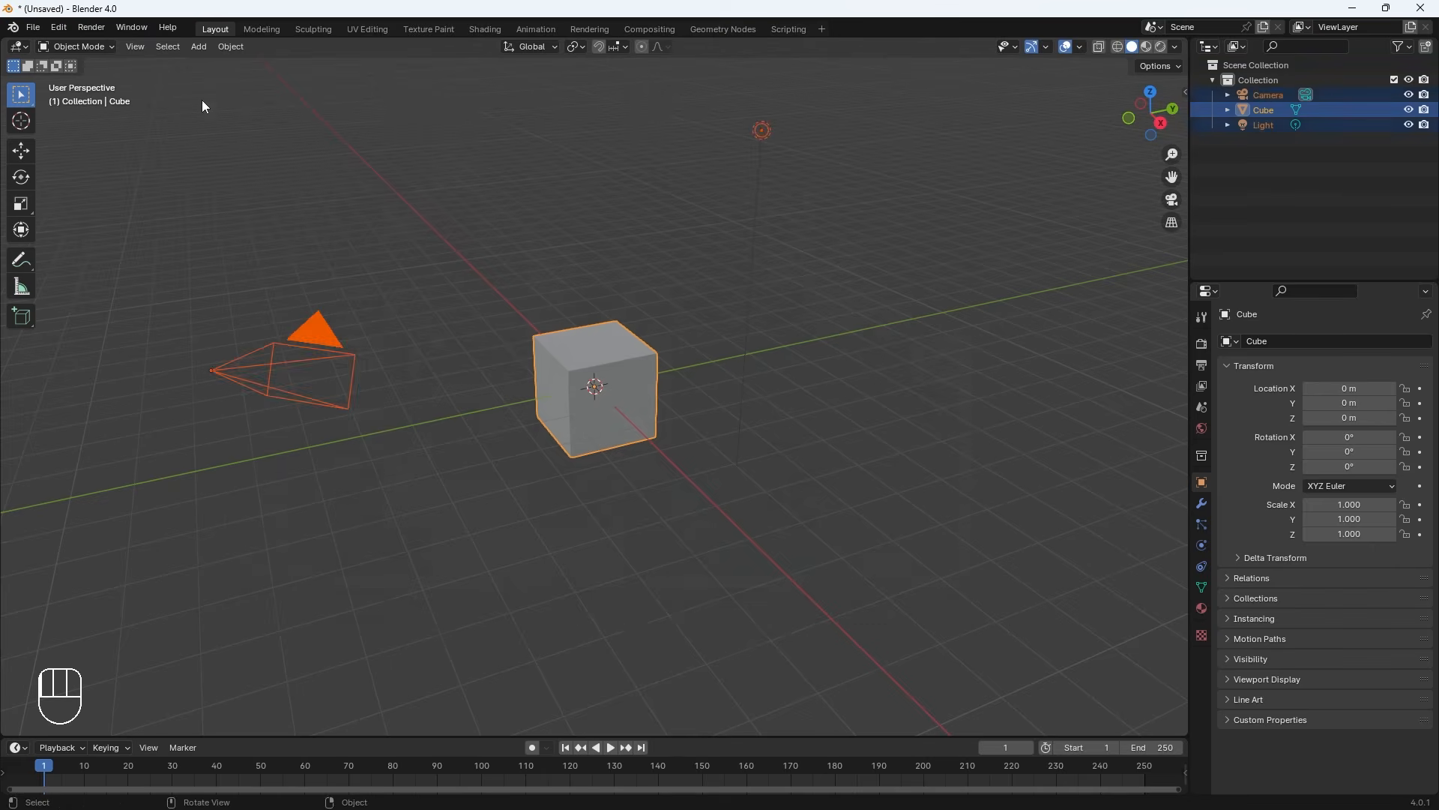
left_click_drag(963, 625, 219, 101)
key("Delete")
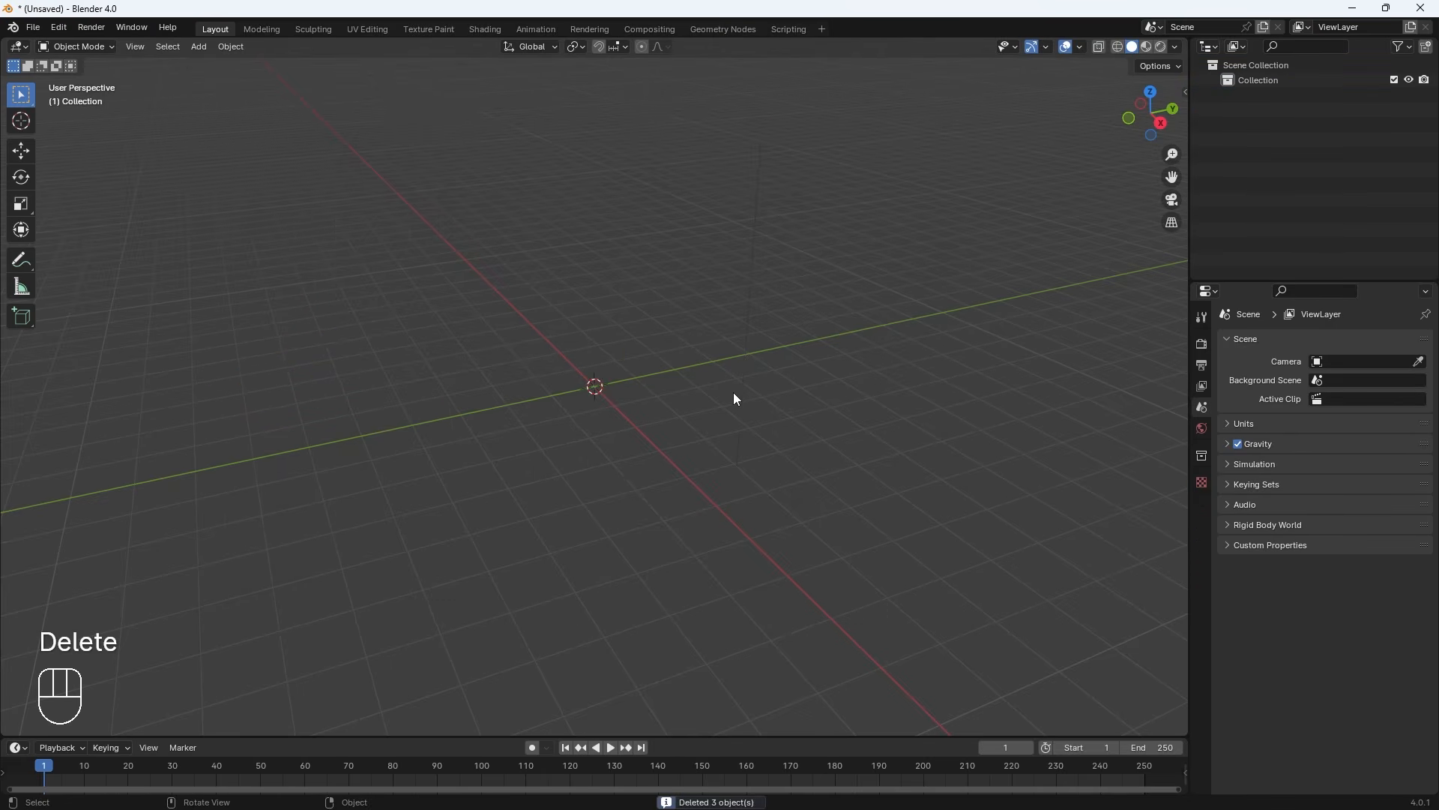
left_click(443, 276)
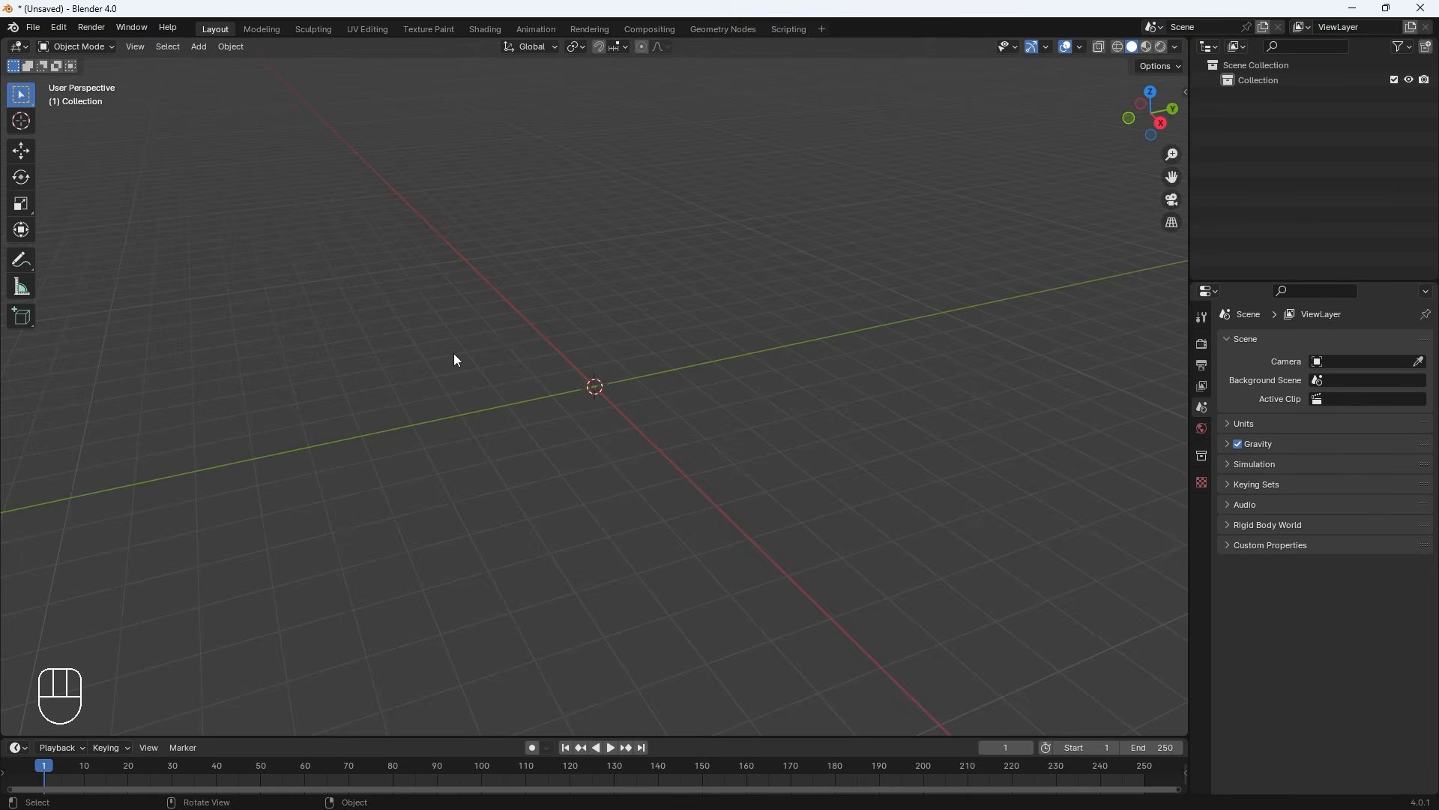
key("ctrl+z")
key("ctrl+z")
Delete the camera, the cube and the light one at a time to empty the scene
left_click_drag(958, 630, 219, 112)
left_click(342, 348)
key("Delete")
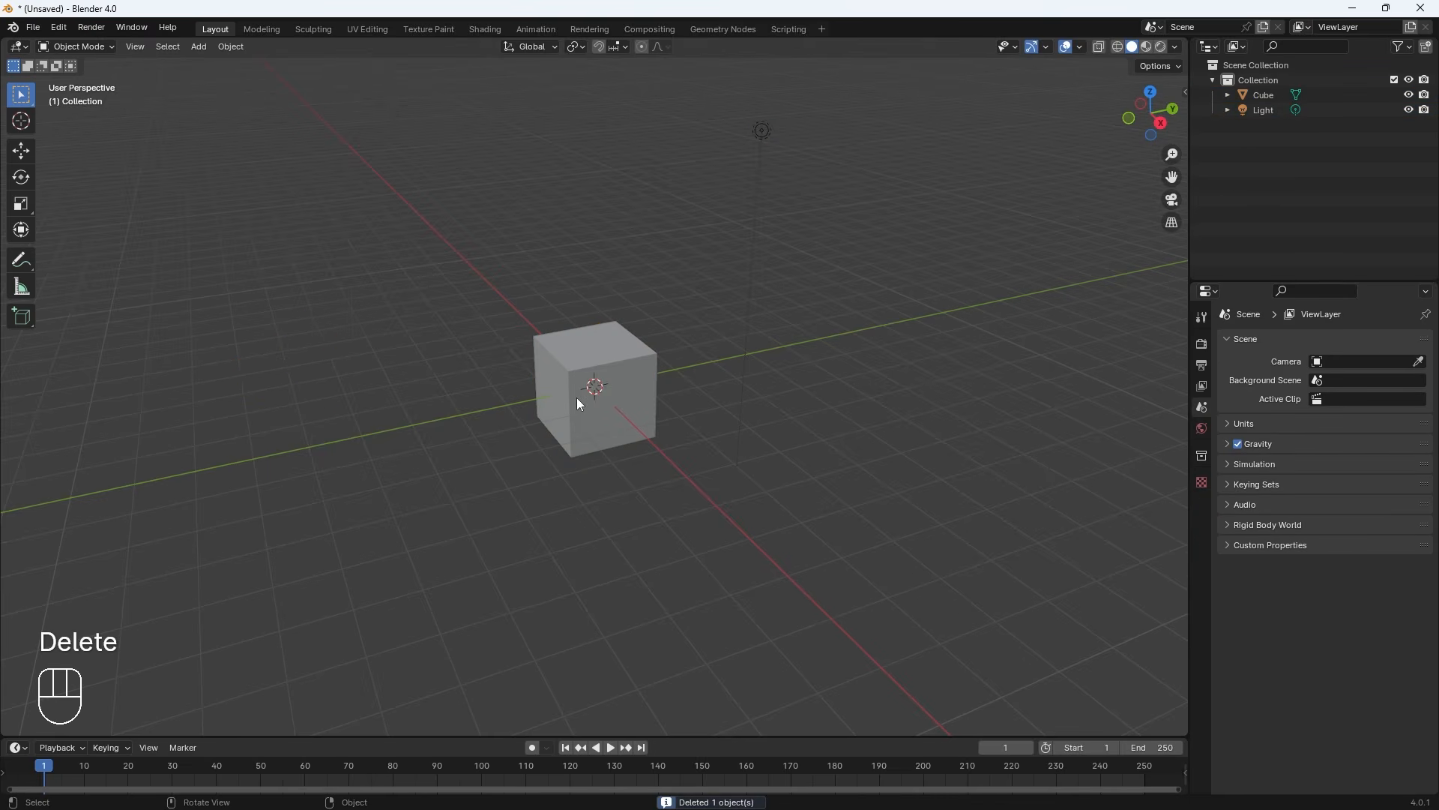
left_click(580, 405)
key("Delete")
left_click(761, 132)
key("Delete")
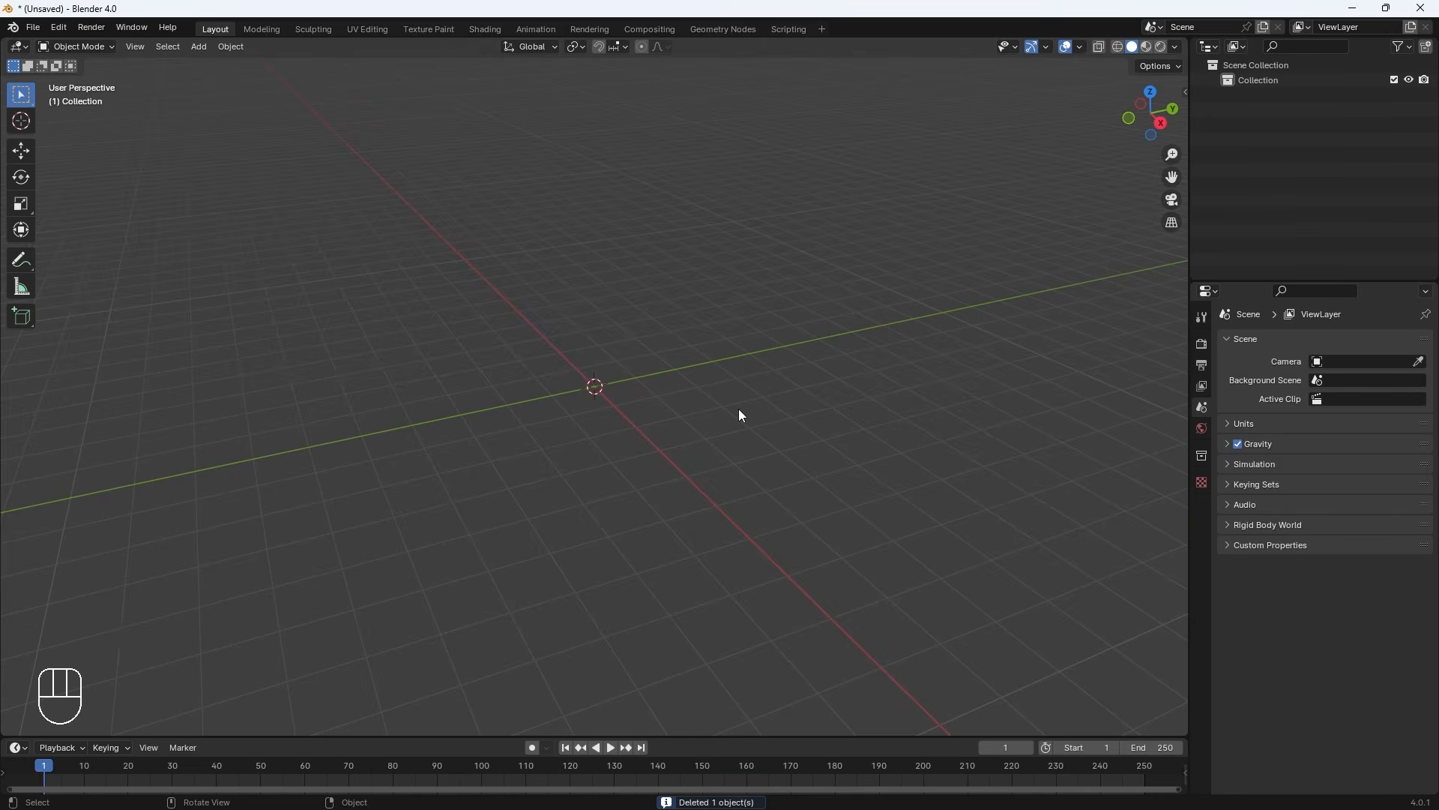
Set the viewport to the front orthographic view and add a UV sphere at the world origin
middle_click_drag(741, 413, 697, 411)
key("KP_1")
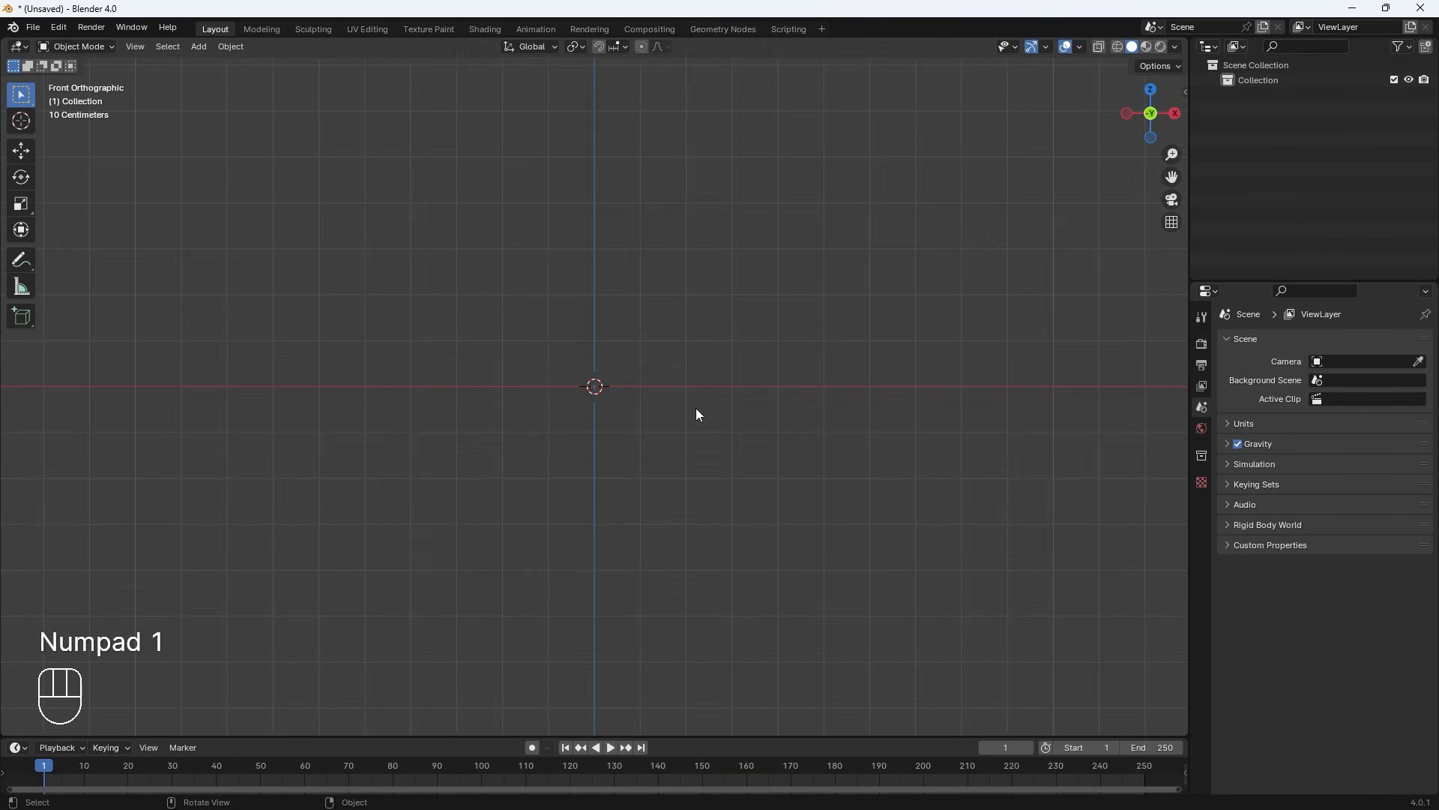
key("KP_3")
key("KP_1")
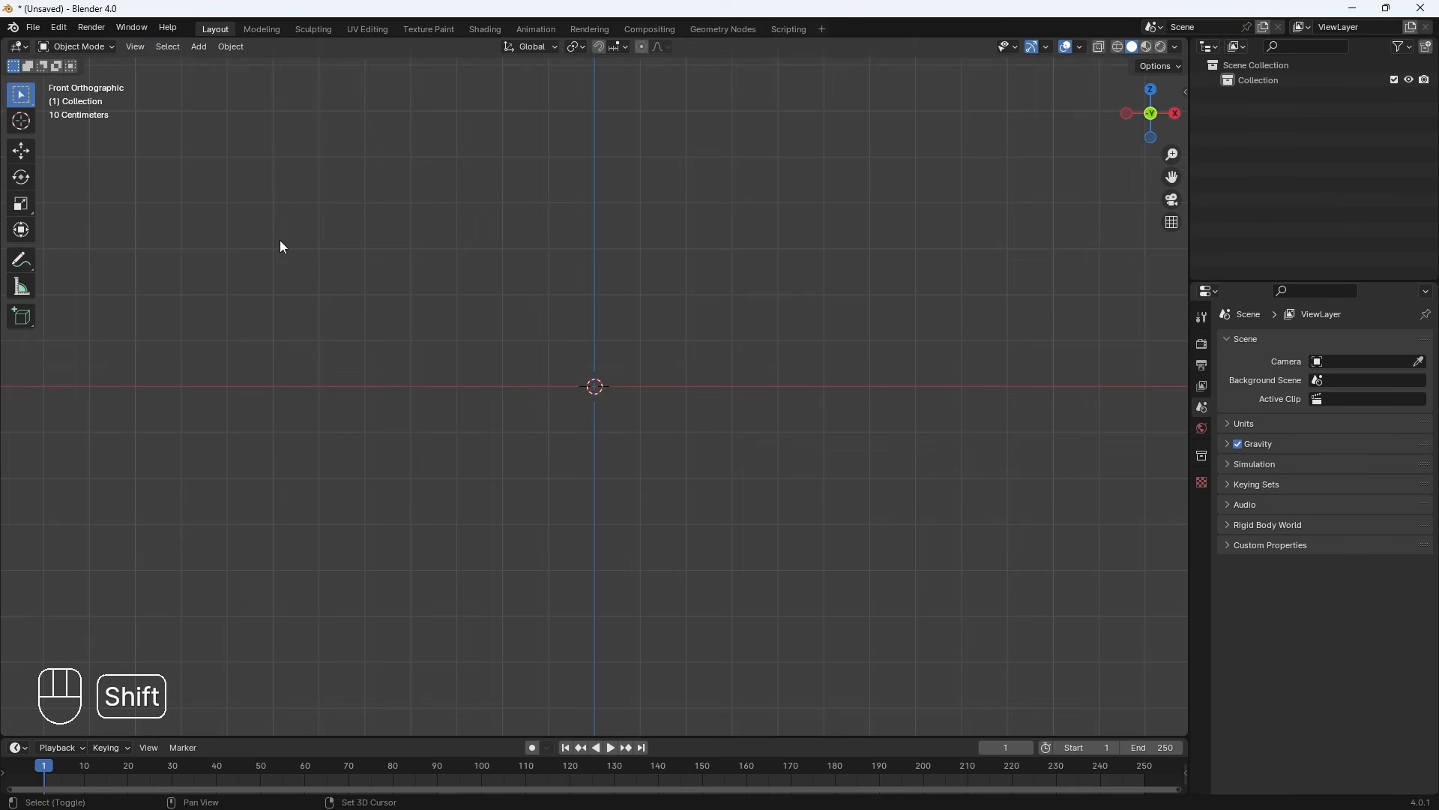
key("shift+a")
mouse_move(277, 260)
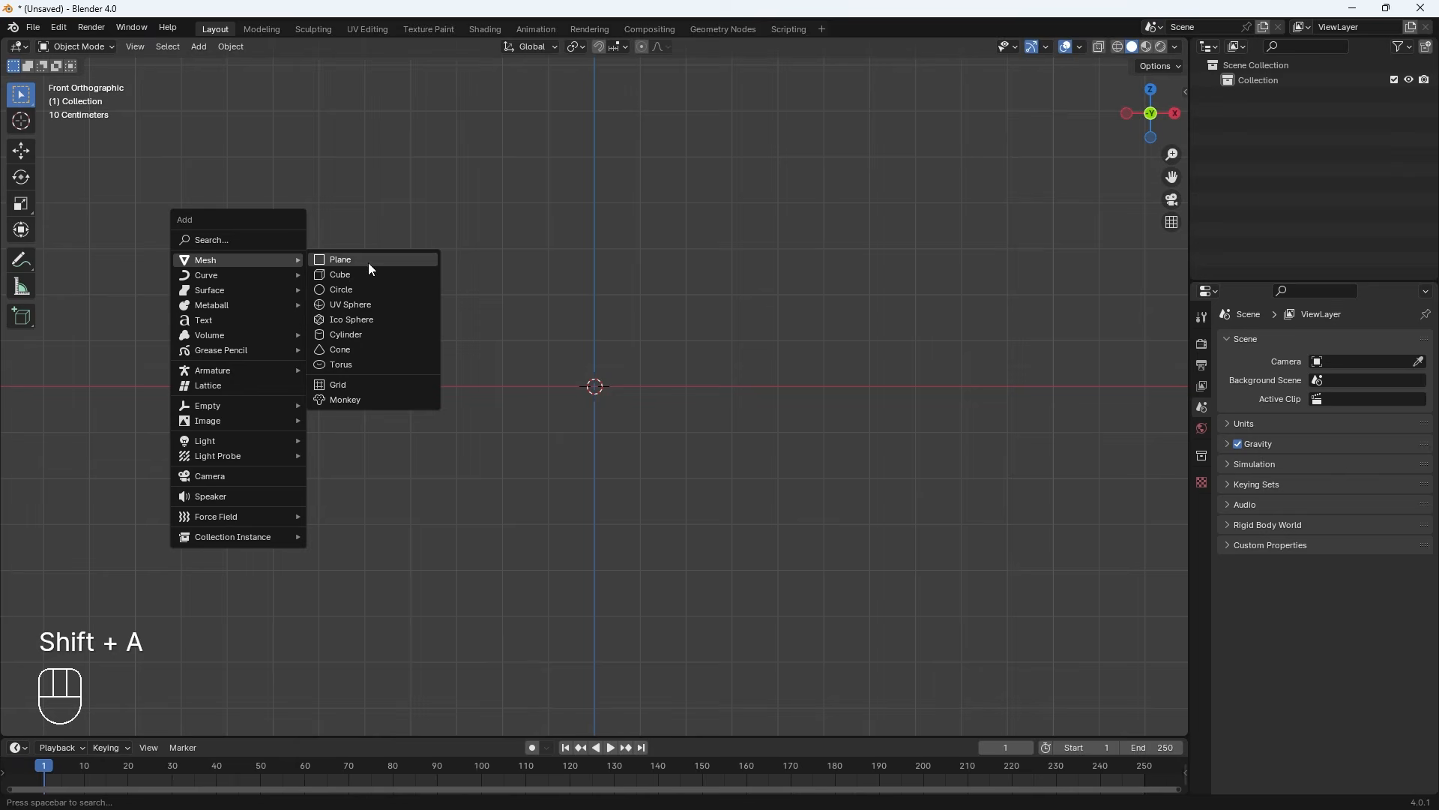
left_click(367, 307)
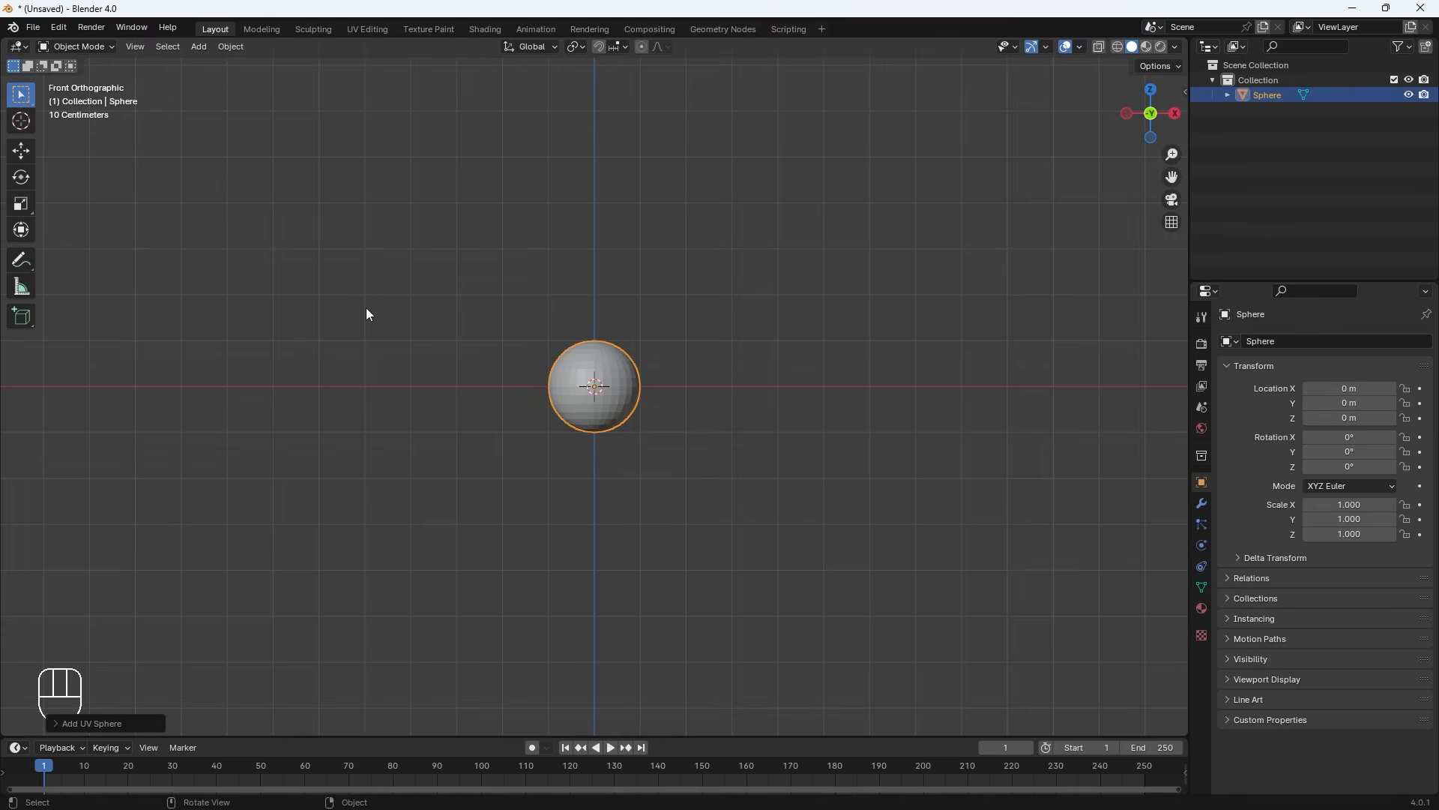
scroll(611, 451, "up", 5)
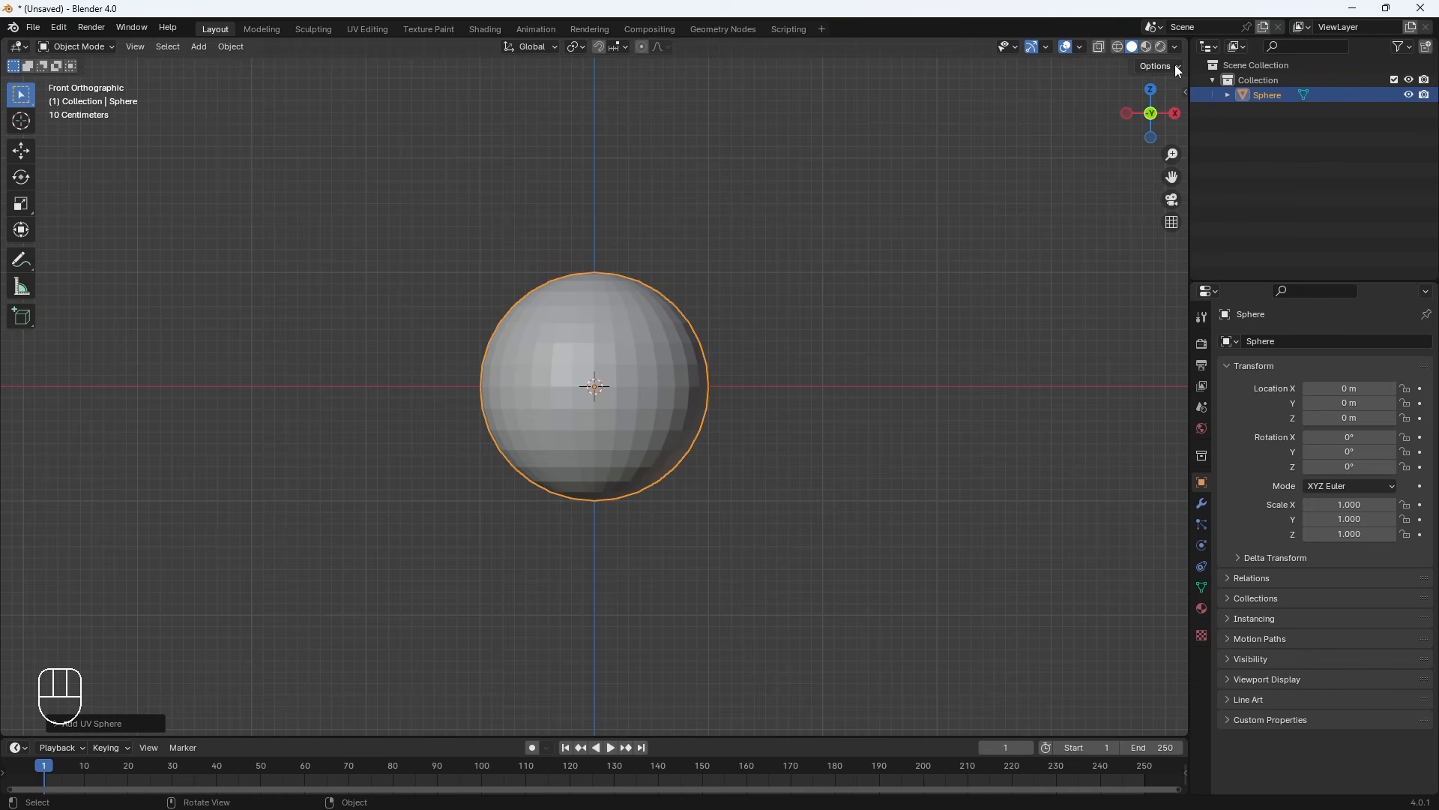
Try the Material Preview, Rendered and Wireframe viewport shading modes, and change the lighting used for Solid shading
left_click(1148, 46)
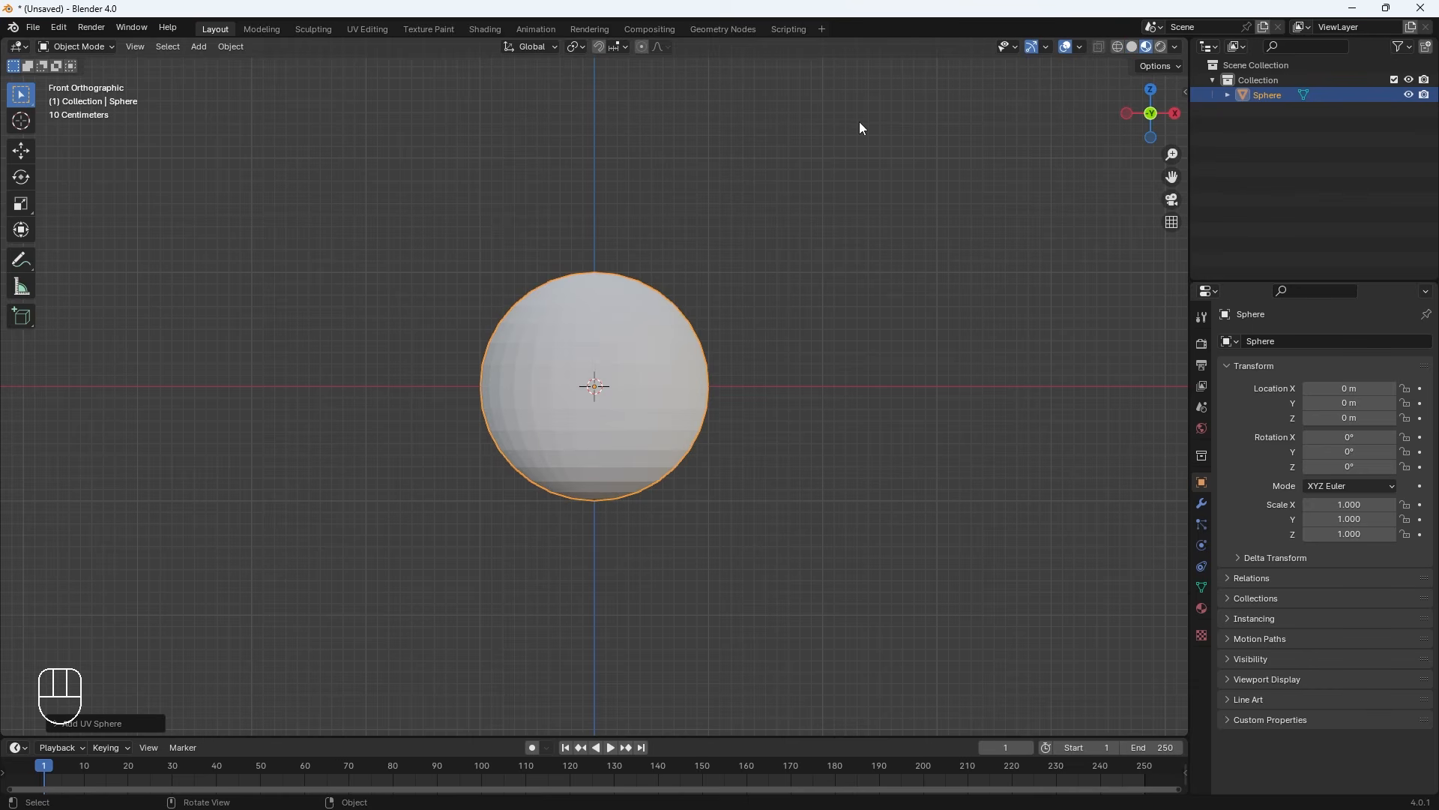
left_click(1133, 48)
left_click(1162, 47)
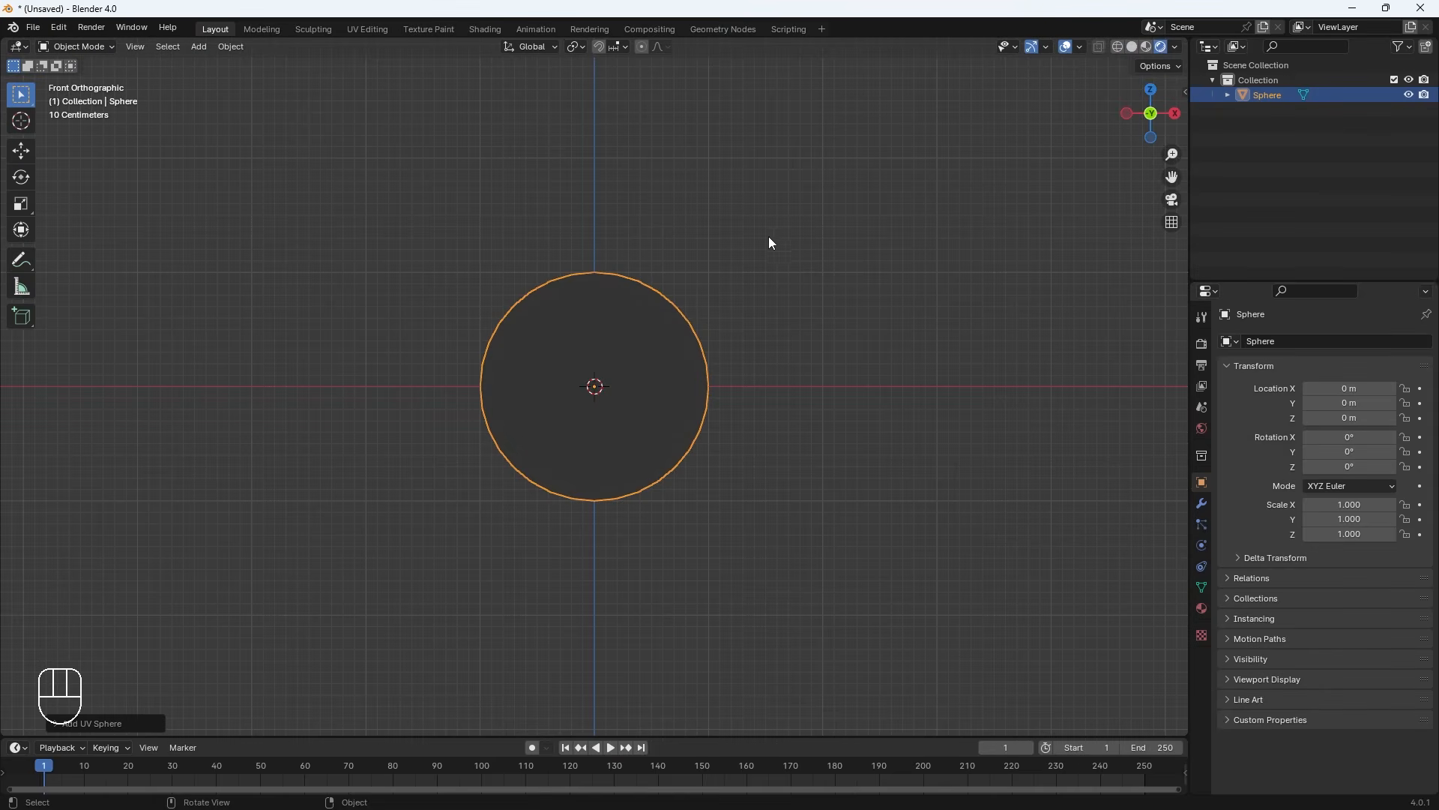
left_click(1118, 47)
left_click(1133, 47)
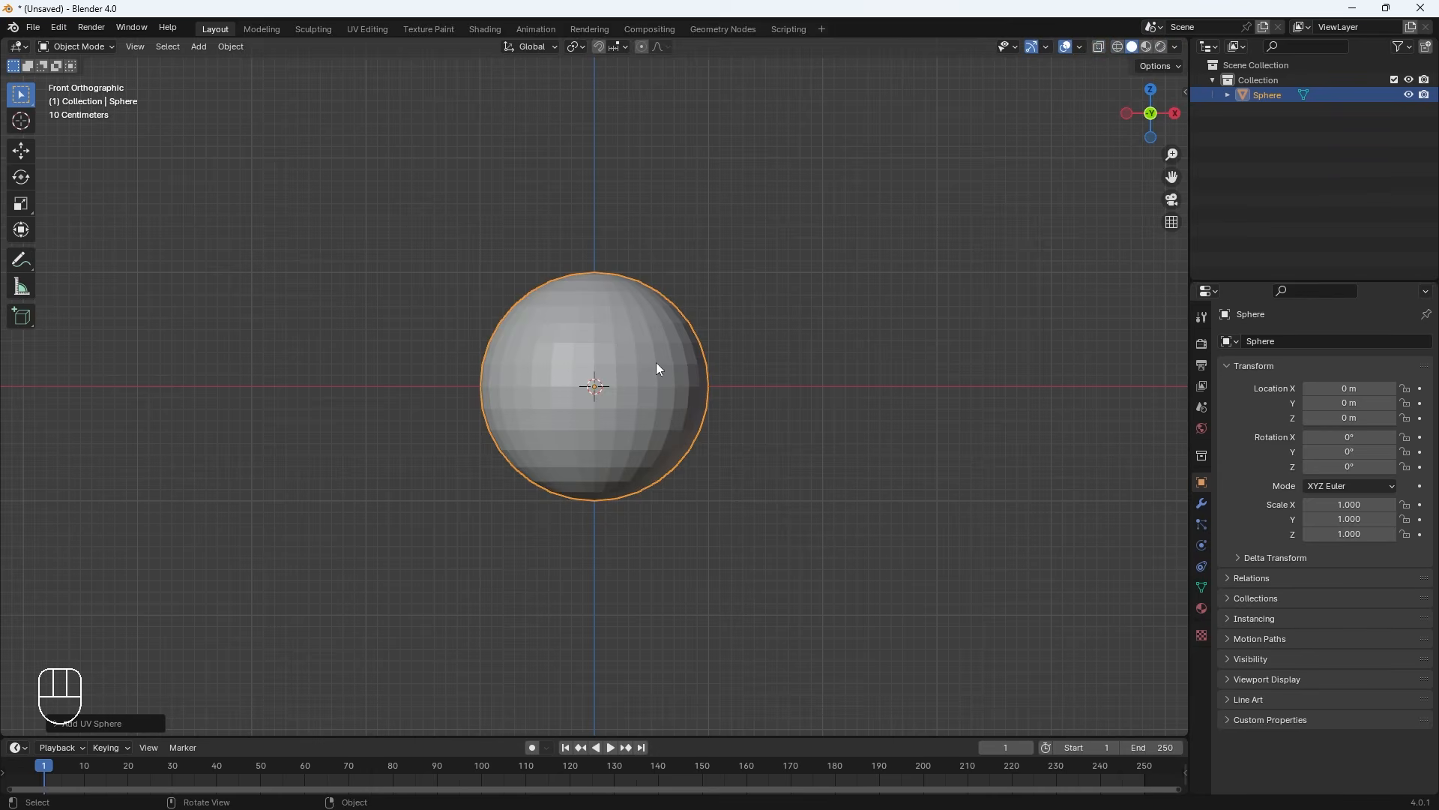
left_click(1176, 47)
left_click(1155, 118)
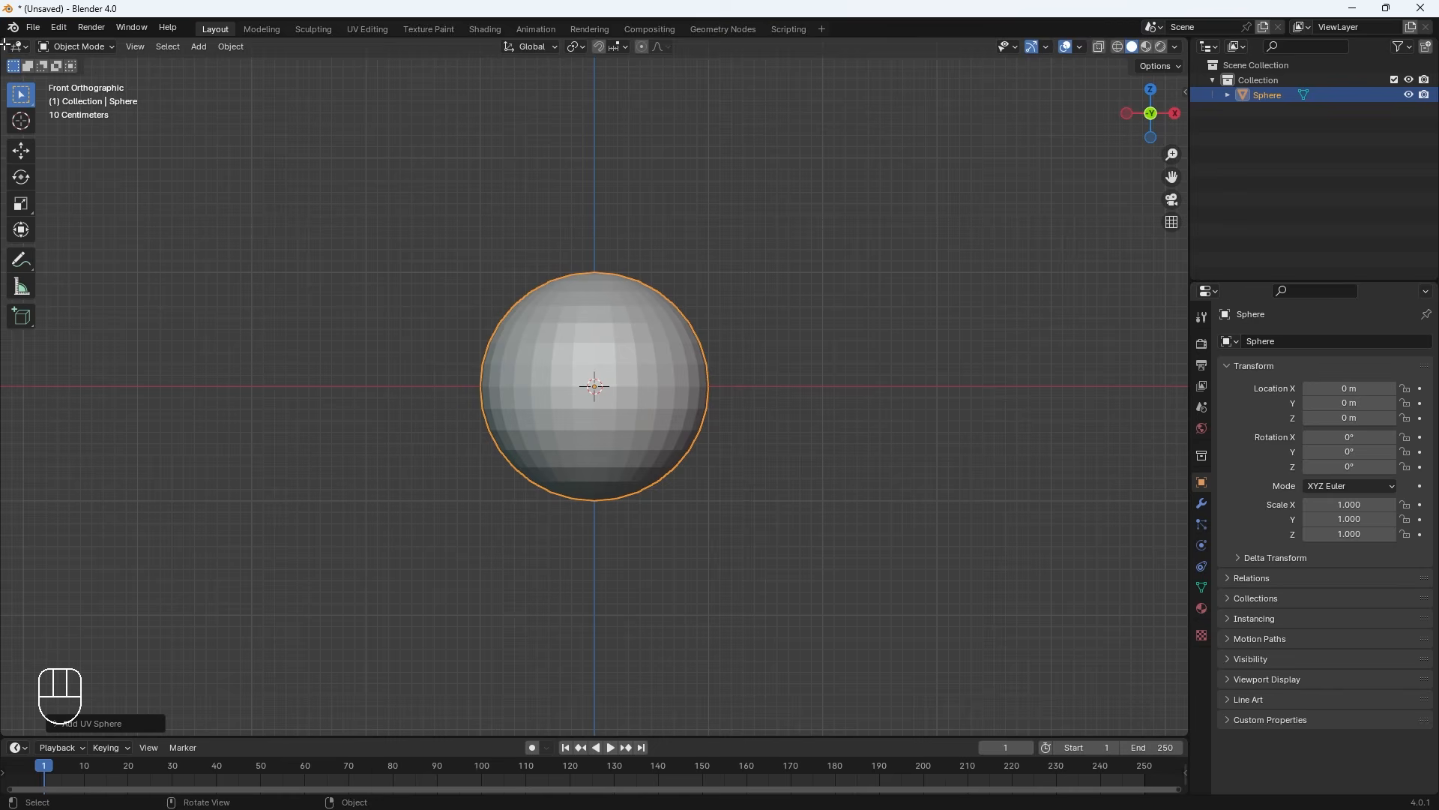
Practise splitting and joining the 3D viewport, leaving it divided into a narrow and a wide view side by side
left_click_drag(4, 42, 362, 96)
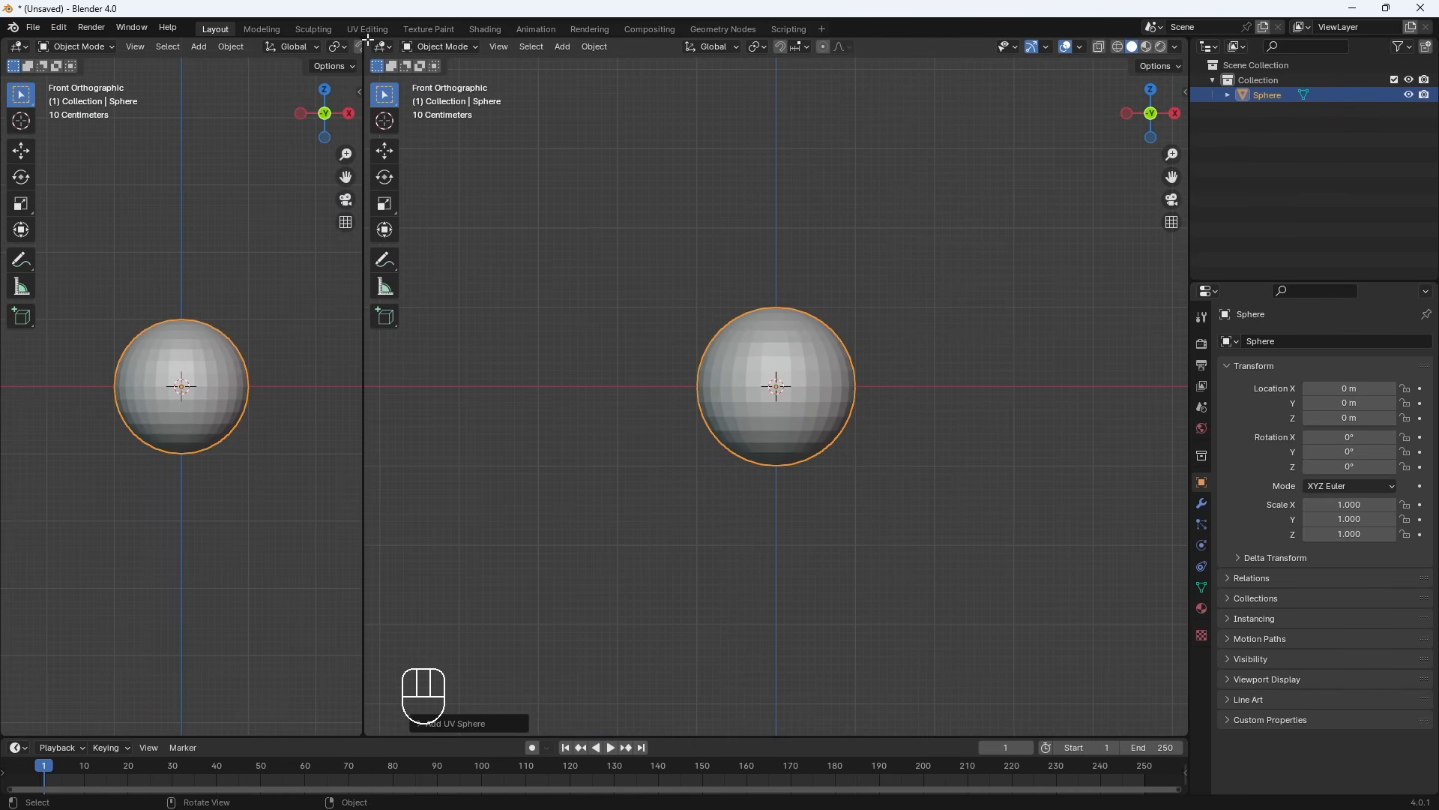
left_click_drag(368, 40, 373, 180)
left_click_drag(374, 50, 109, 62)
left_click_drag(9, 46, 366, 60)
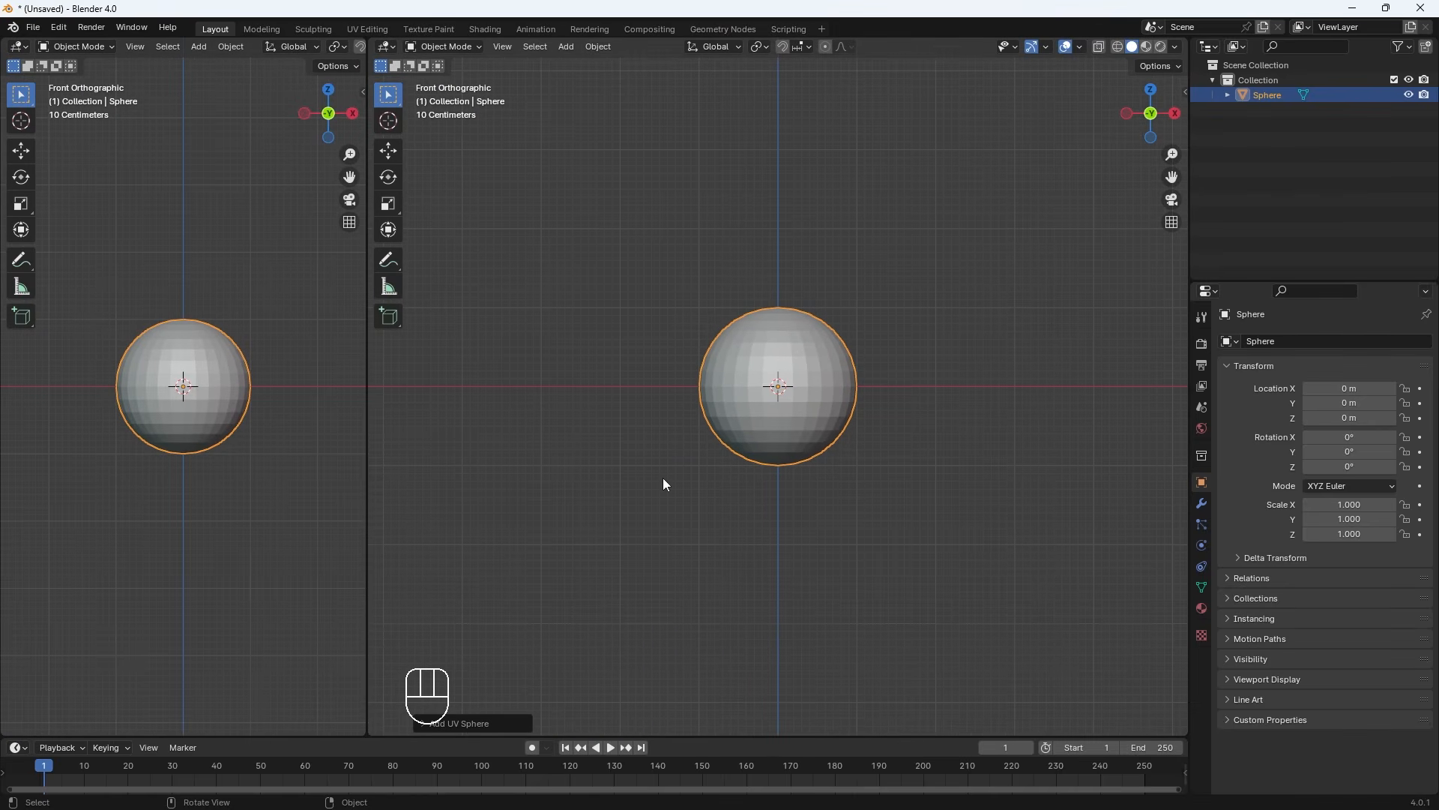
Deselect the sphere and practise orbiting, returning to the front view, and zooming out and in within the wider viewport
middle_click_drag(807, 528, 772, 576)
key("KP_1")
left_click(615, 595)
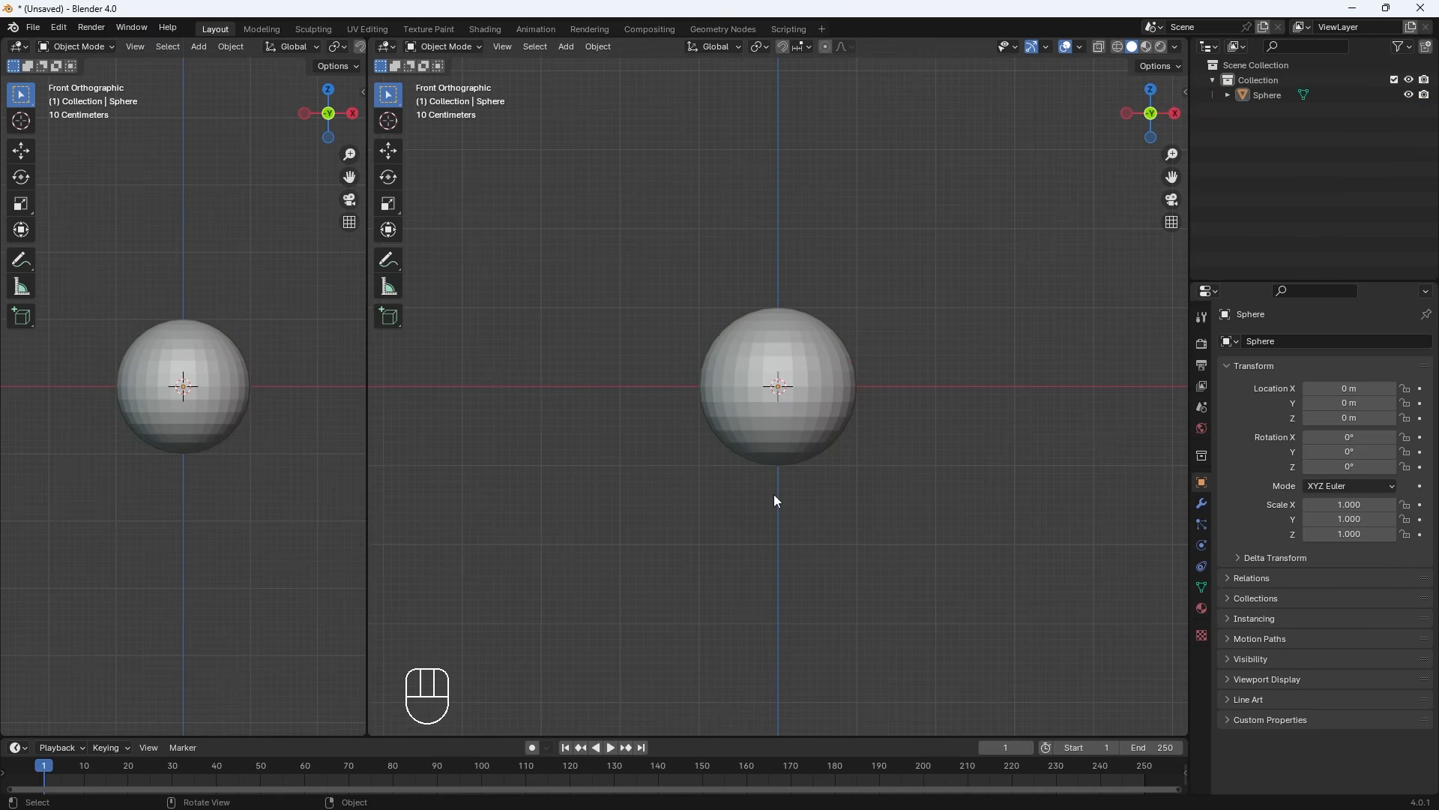
key("KP_Subtract")
key("KP_Subtract")
key("KP_Subtract")
key("KP_Subtract")
key("KP_Add")
key("KP_Add")
key("KP_Add")
key("KP_Add")
key("KP_Add")
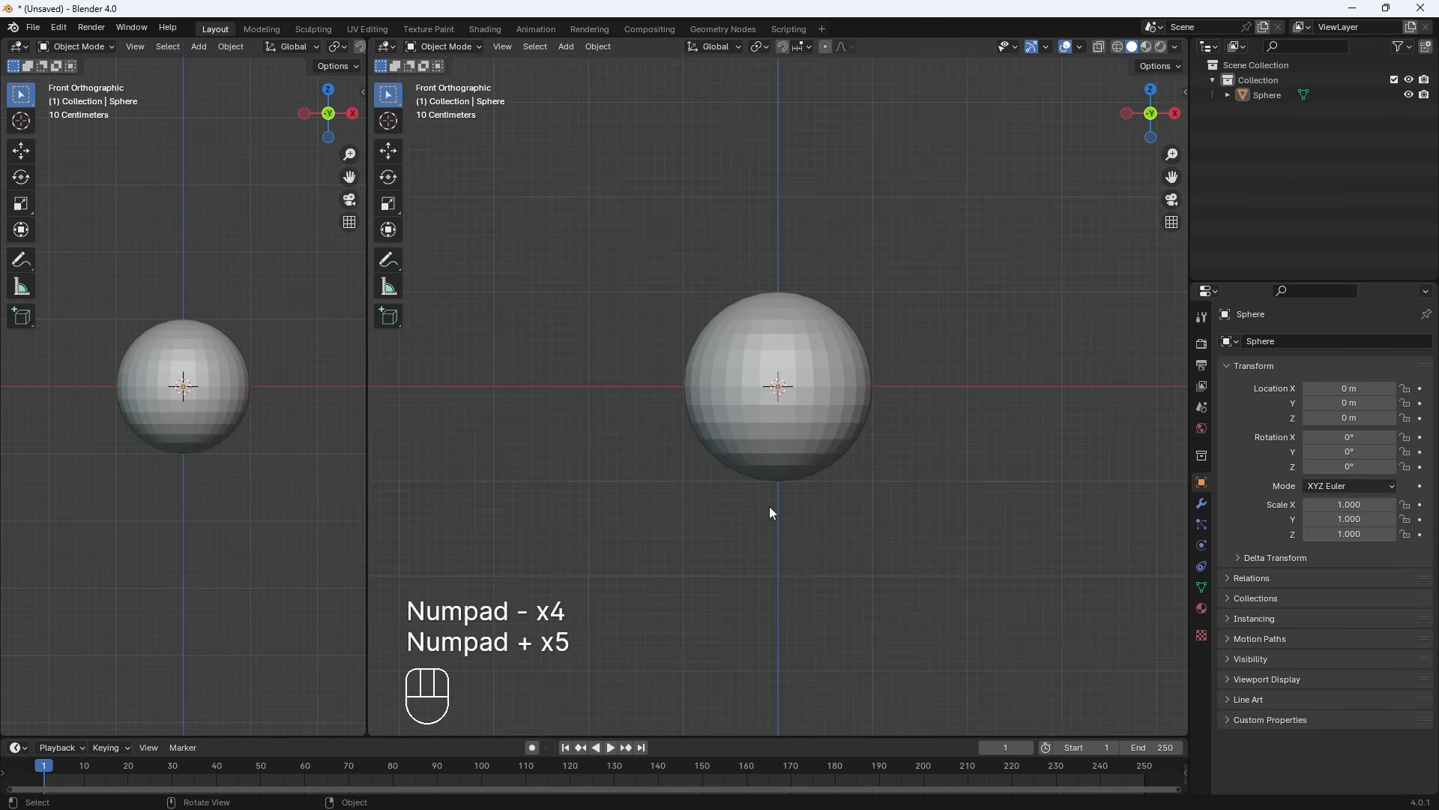
Practise zooming repeatedly out and in on the sphere in the wider viewport, ending with an enlarged view
key("KP_Subtract")
key("KP_Subtract")
key("KP_Subtract")
key("KP_Subtract")
key("KP_Subtract")
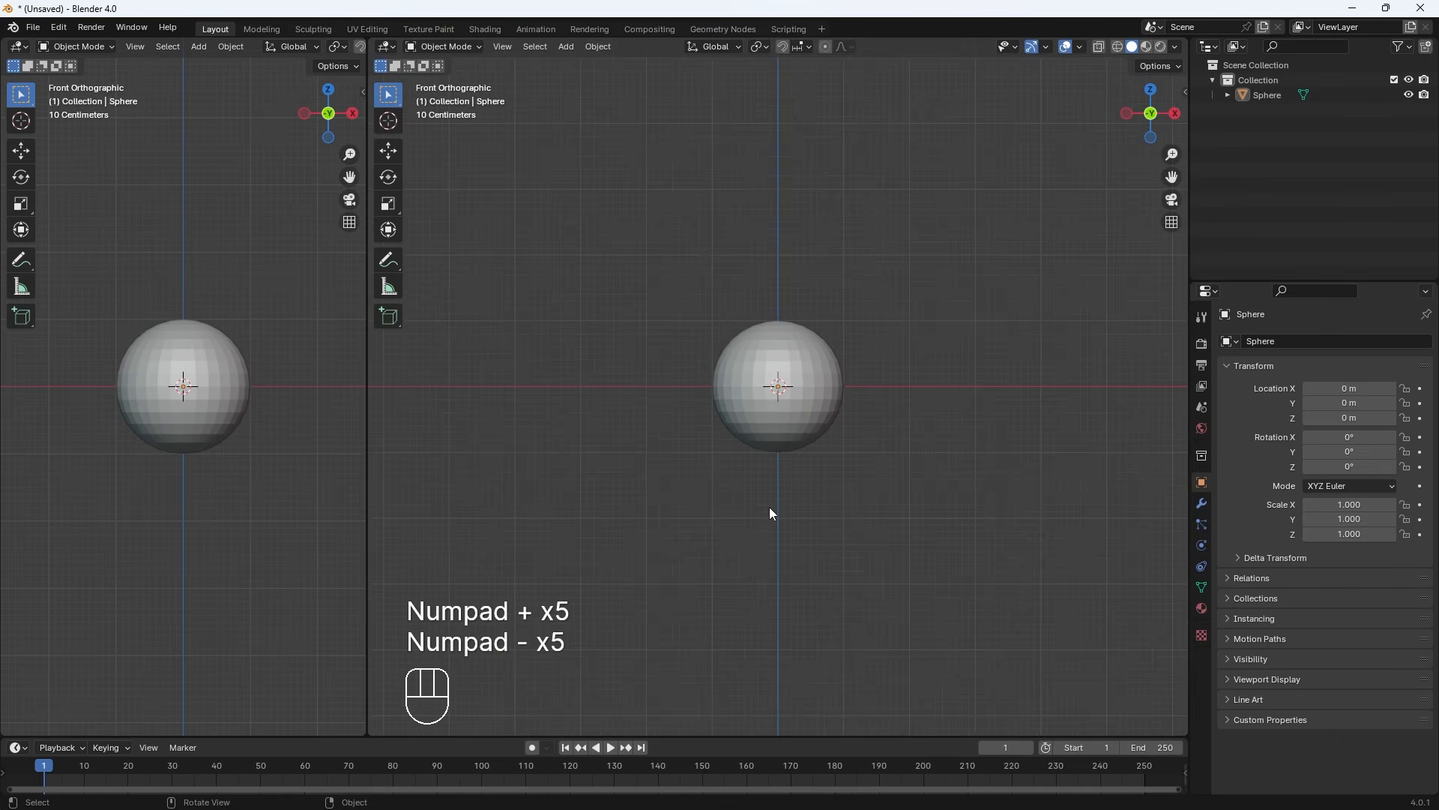
key("KP_Add")
key("KP_Add")
key("KP_Add")
key("KP_Add")
key("KP_Add")
key("KP_Subtract")
key("KP_Subtract")
key("KP_Subtract")
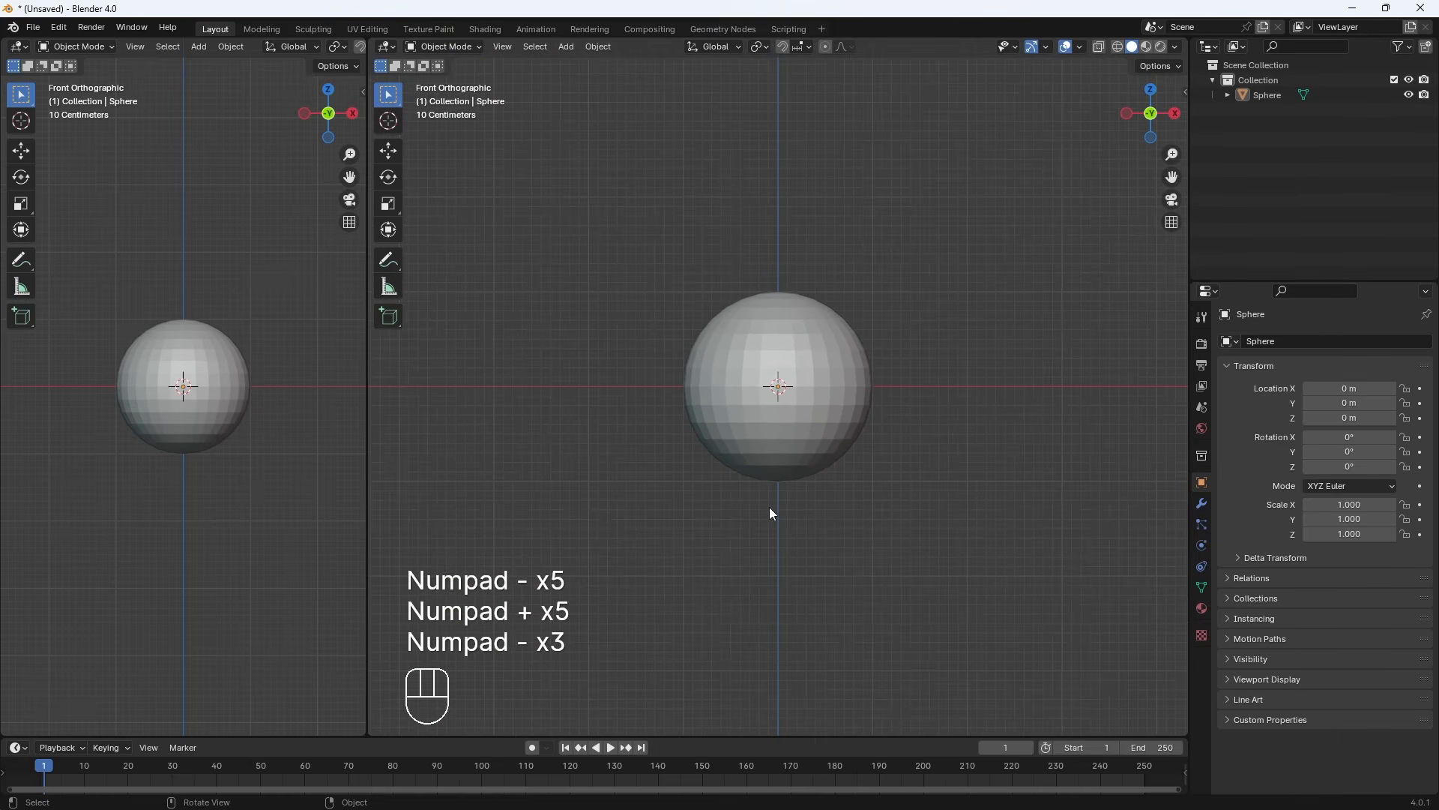
key("KP_Subtract")
key("KP_Add")
key("KP_Add")
key("KP_Add")
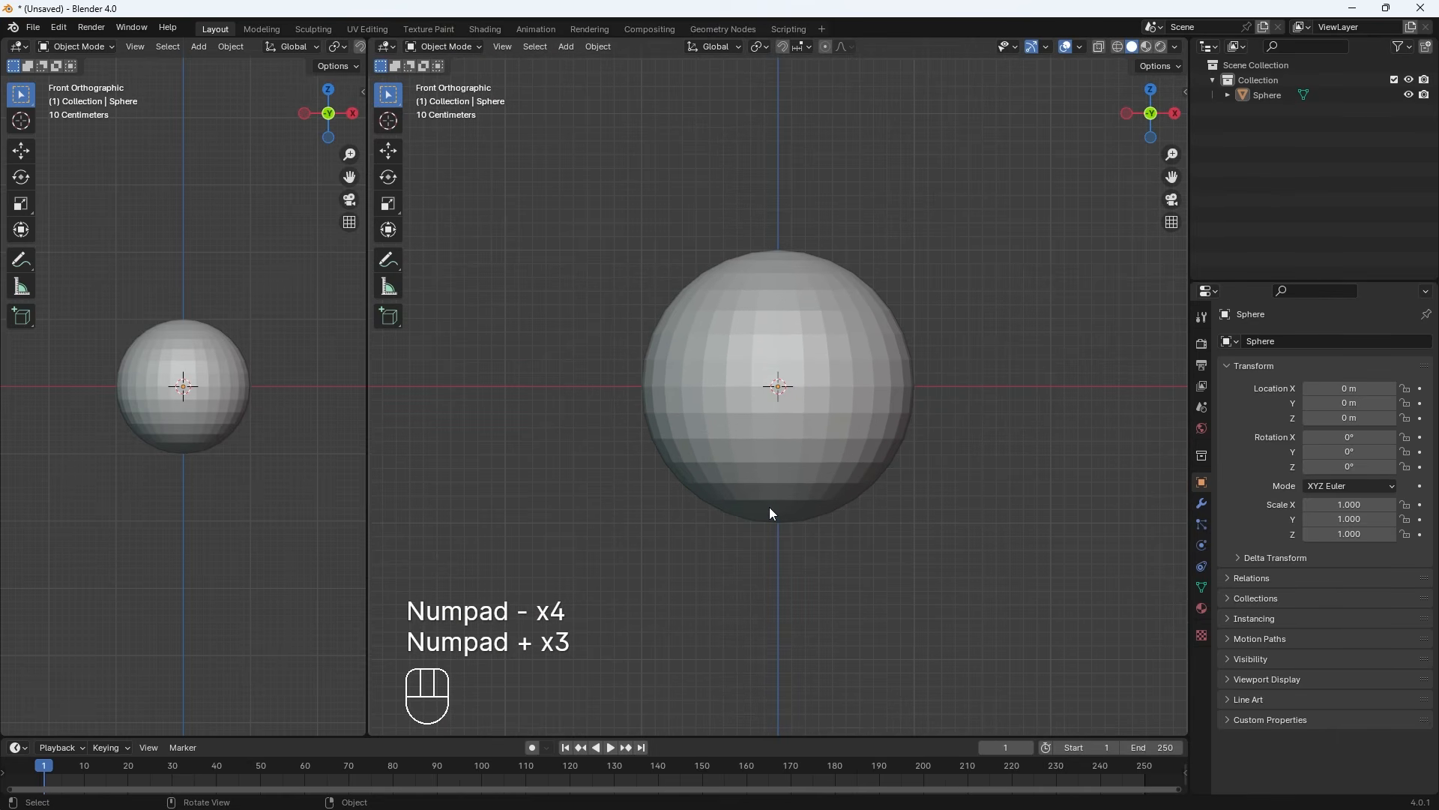
key("KP_Add")
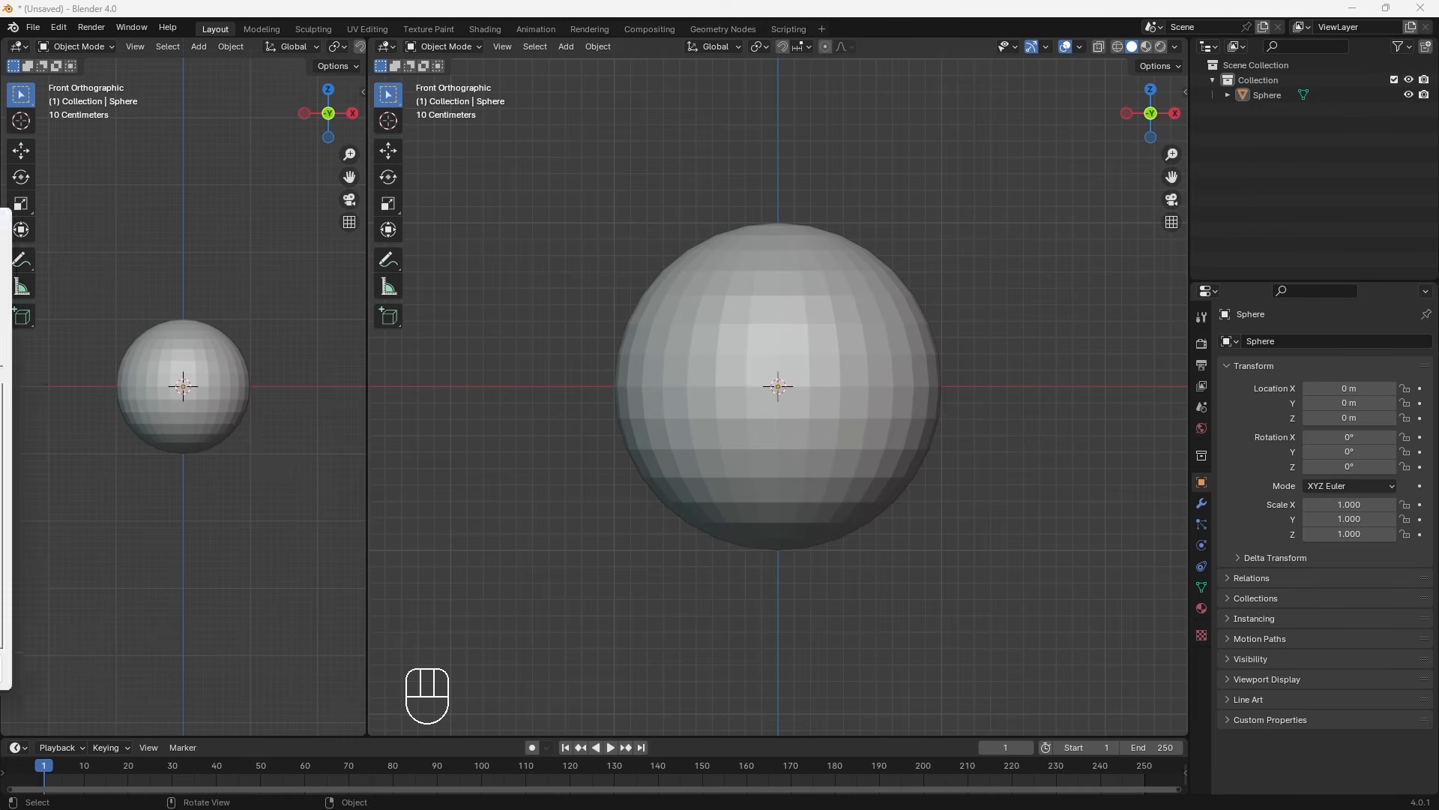
In the Wacom tablet properties, assign right click to the pen's upper button and middle click to its lower button
left_click_drag(0, 231, 451, 117)
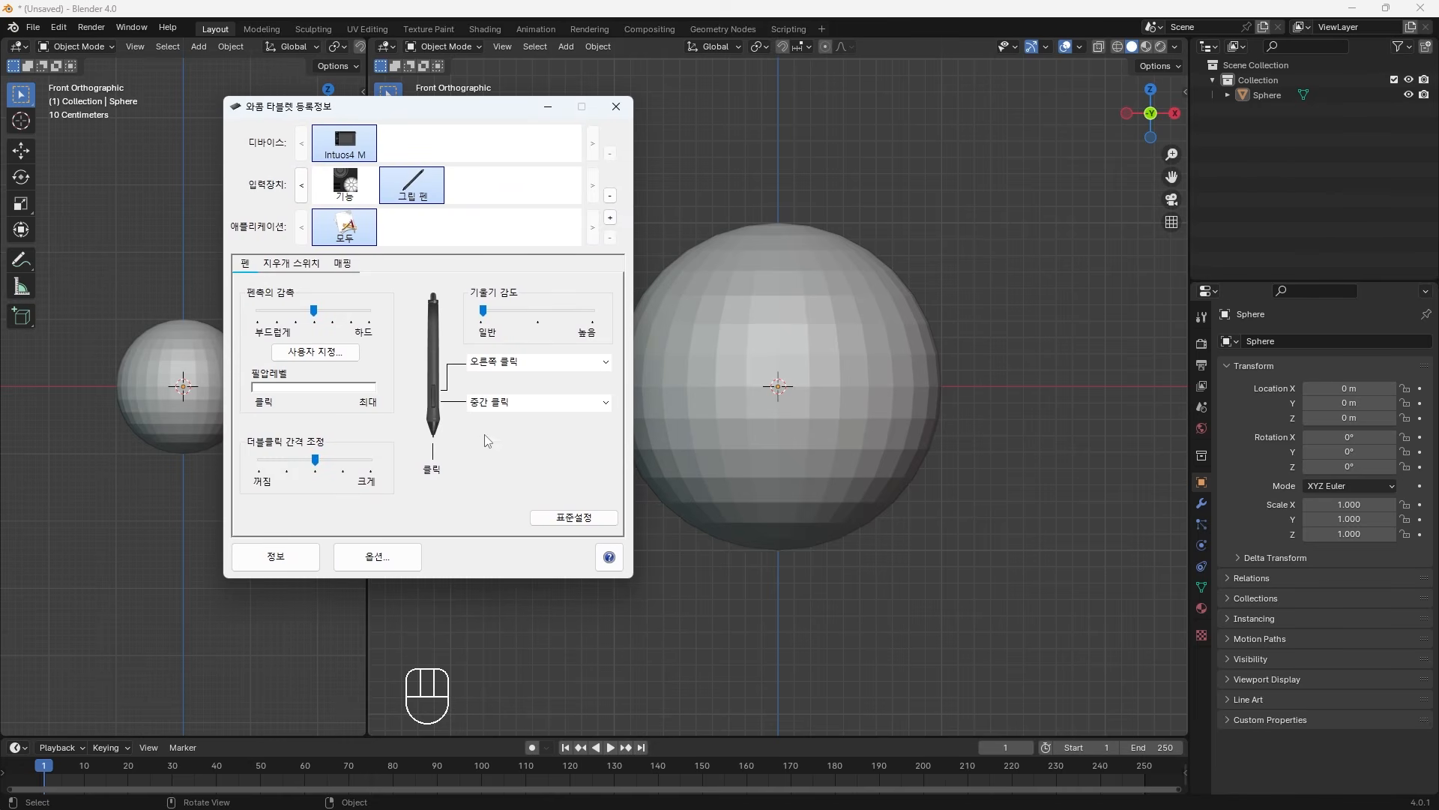
left_click(558, 368)
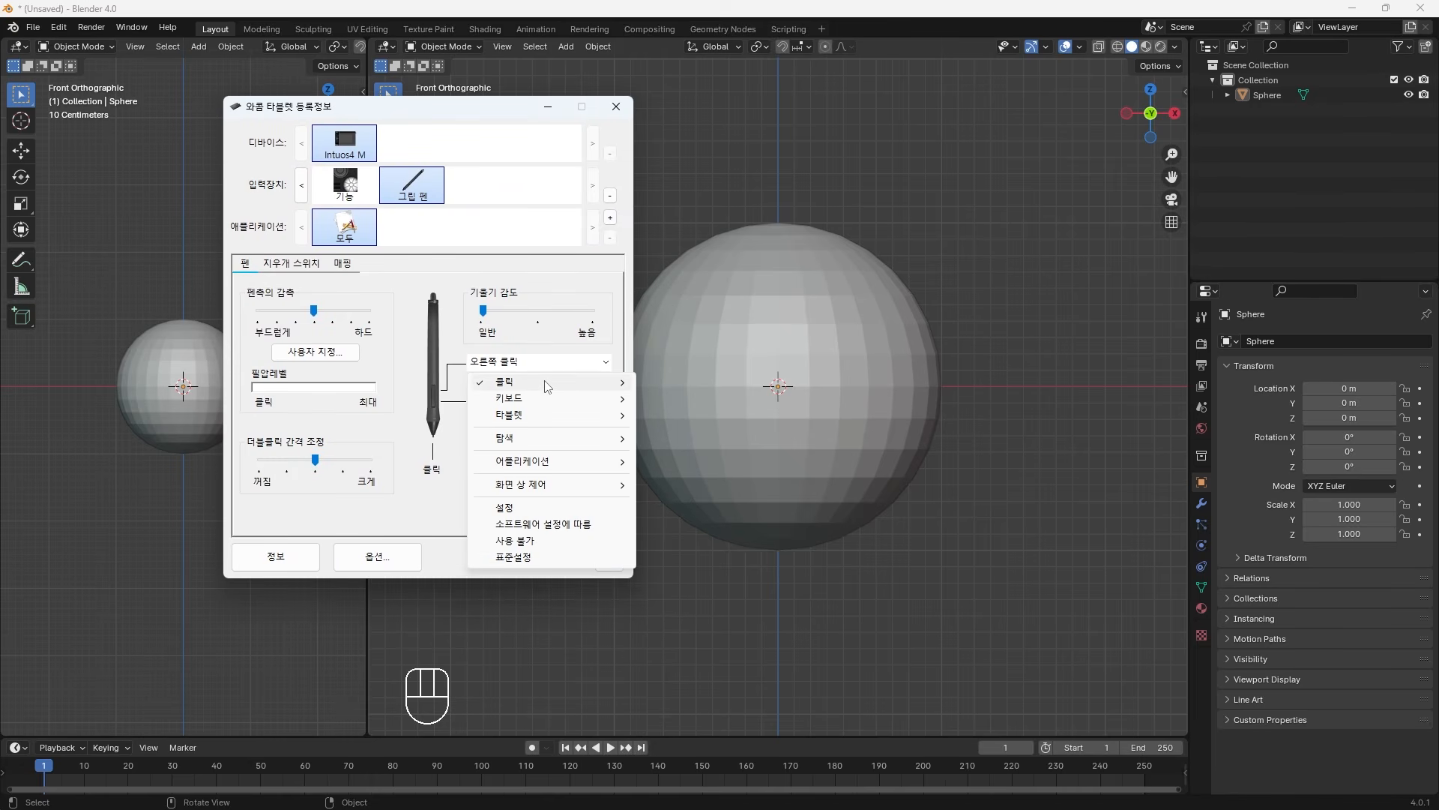
left_click(696, 409)
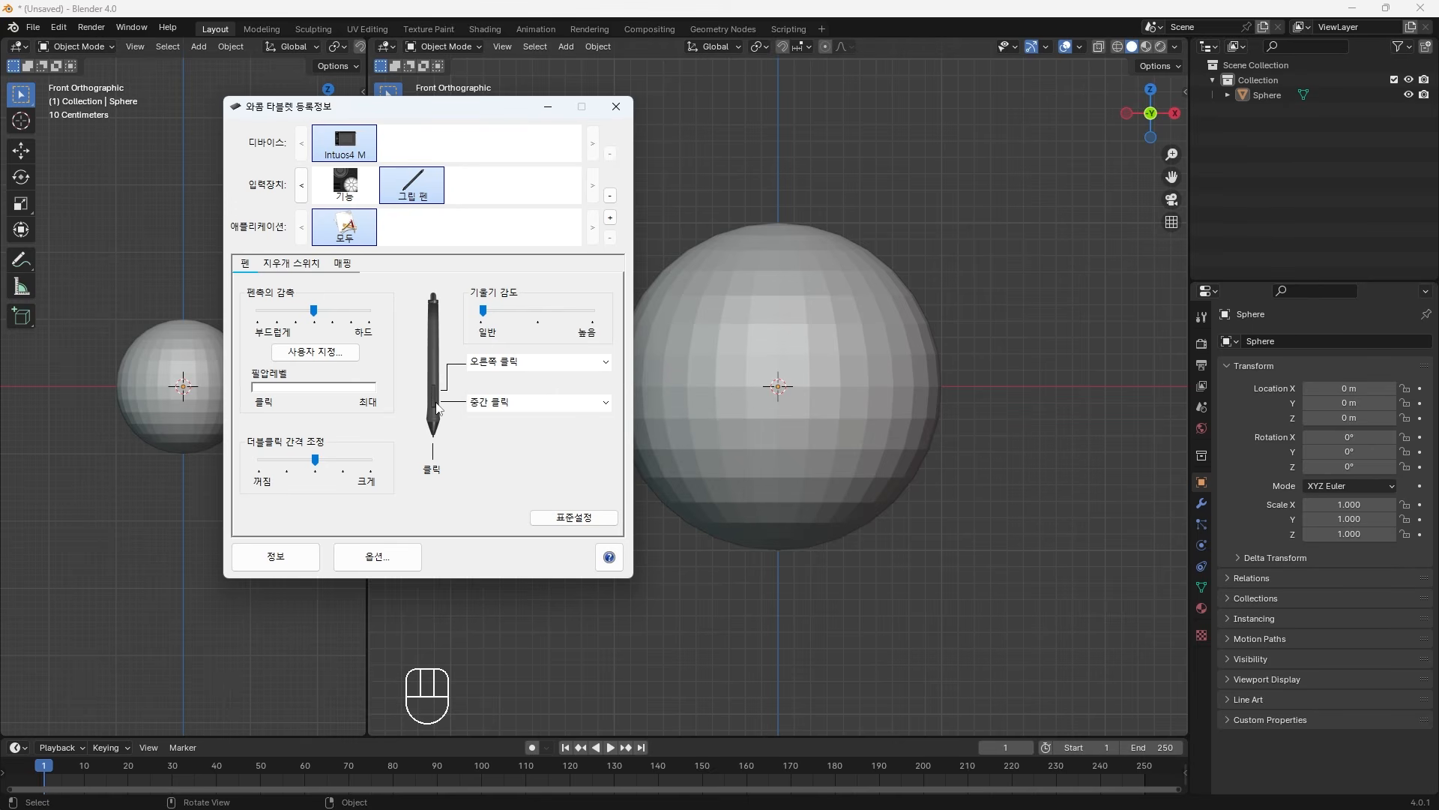
left_click(553, 405)
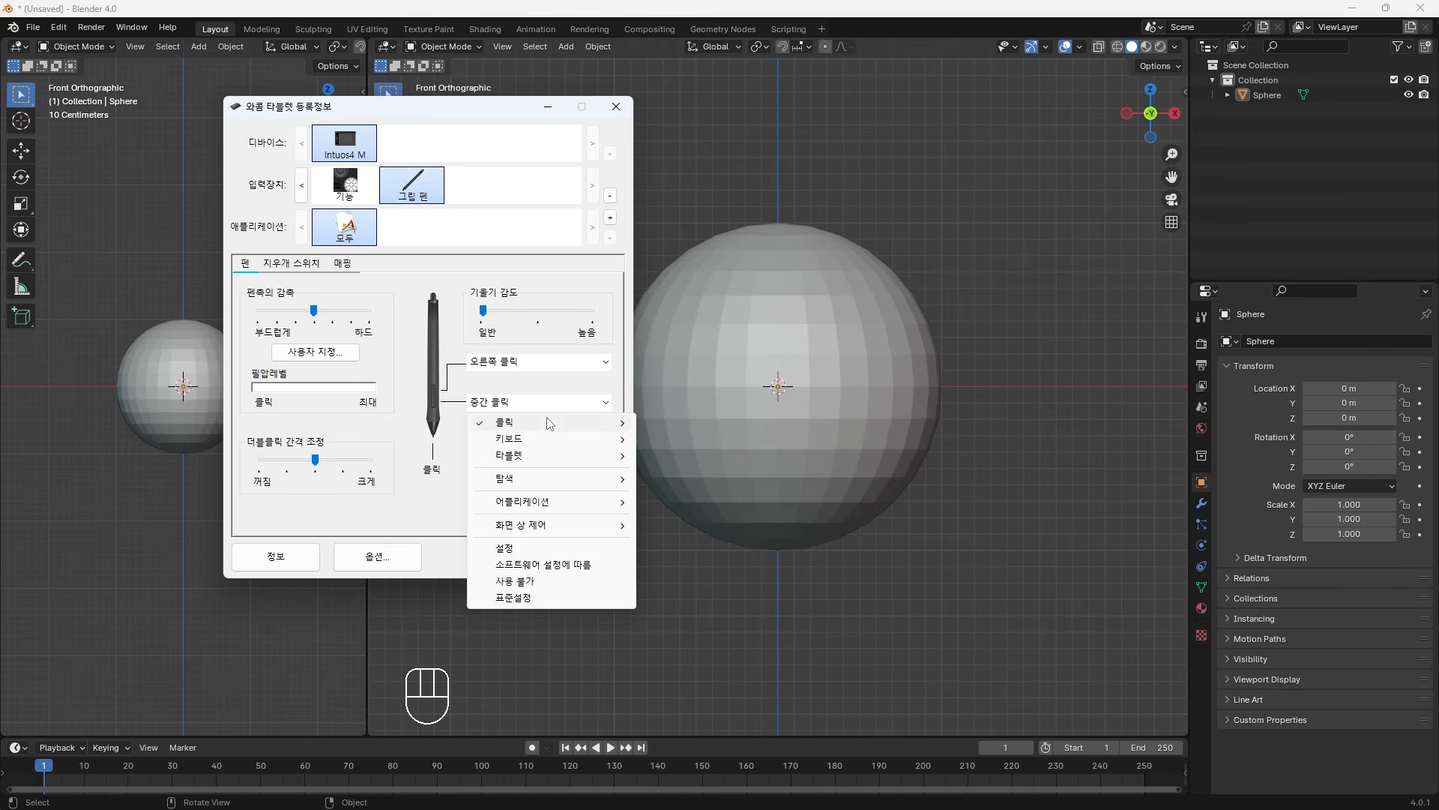
mouse_move(551, 422)
left_click(697, 455)
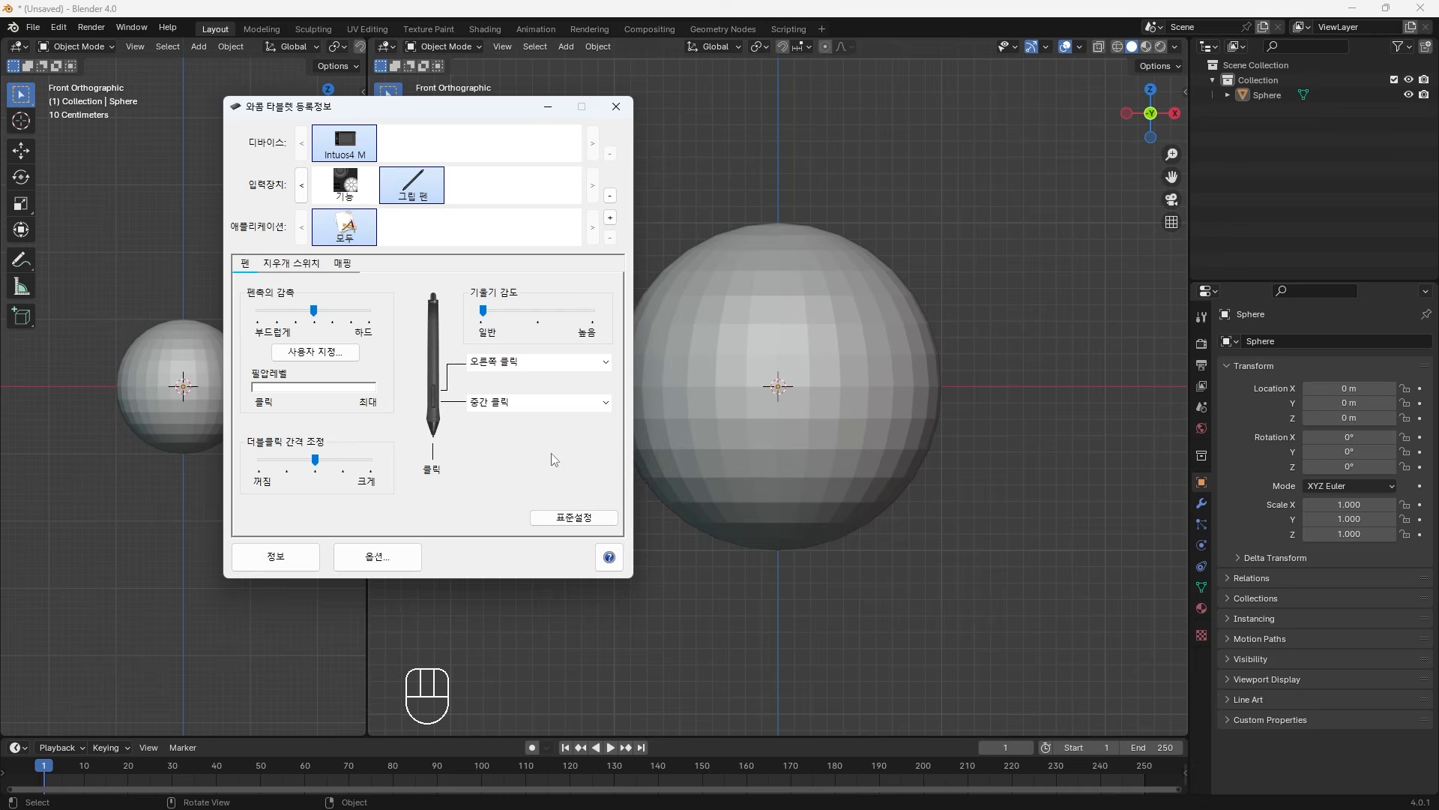
left_click(619, 110)
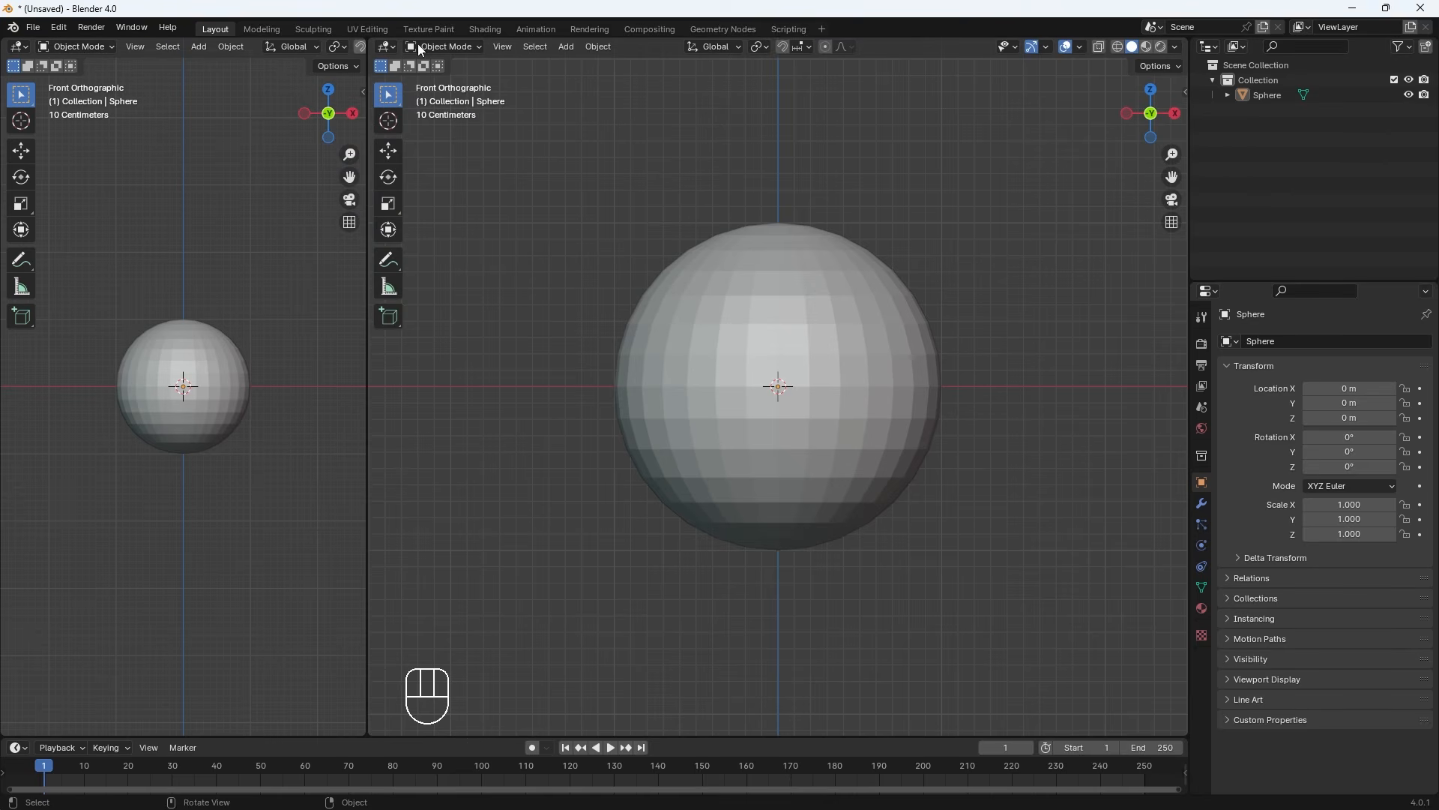
Switch the sphere to Sculpt Mode, hide the narrow viewport's toolbar, and arrange the wider viewport's brush toolbar in two columns
left_click(448, 46)
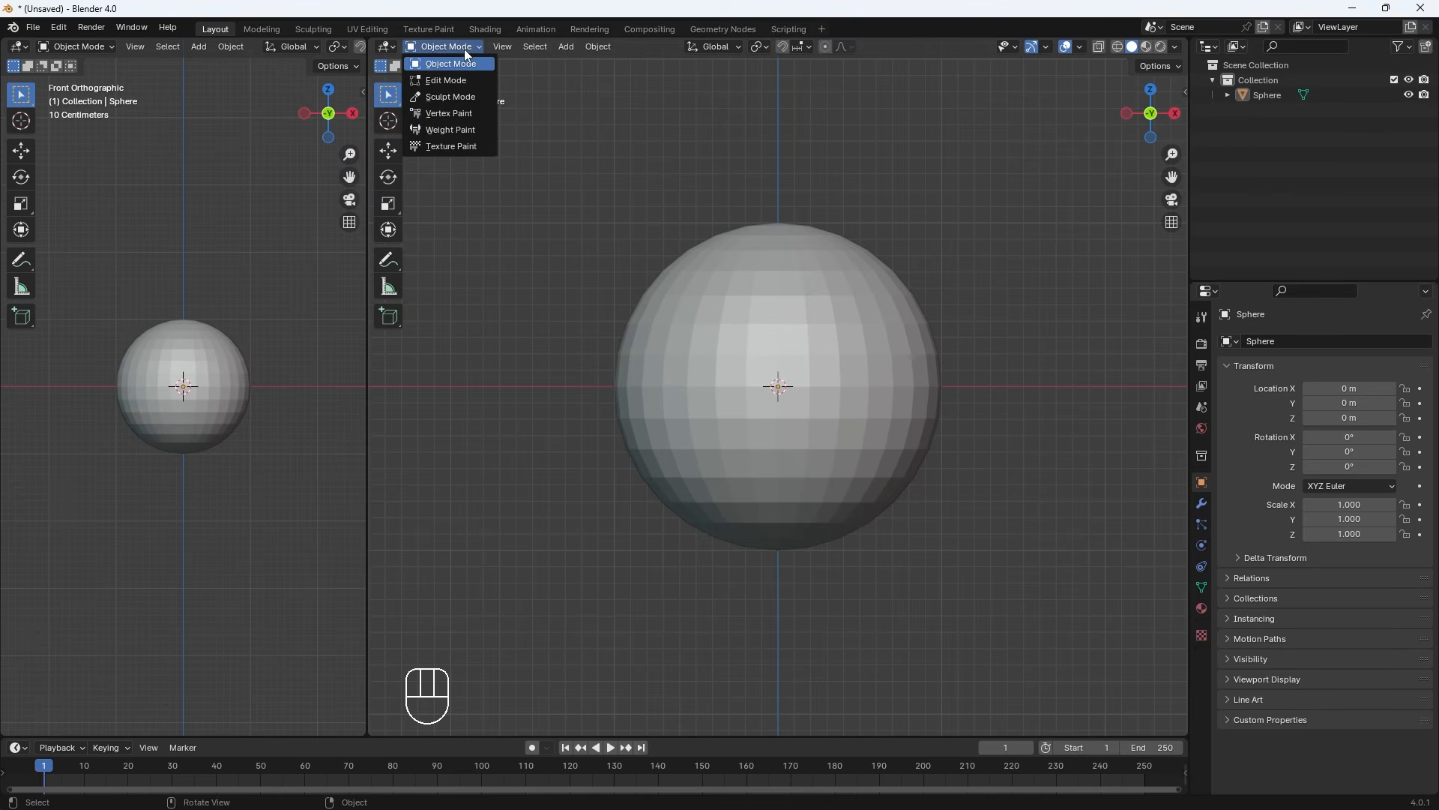
left_click(451, 97)
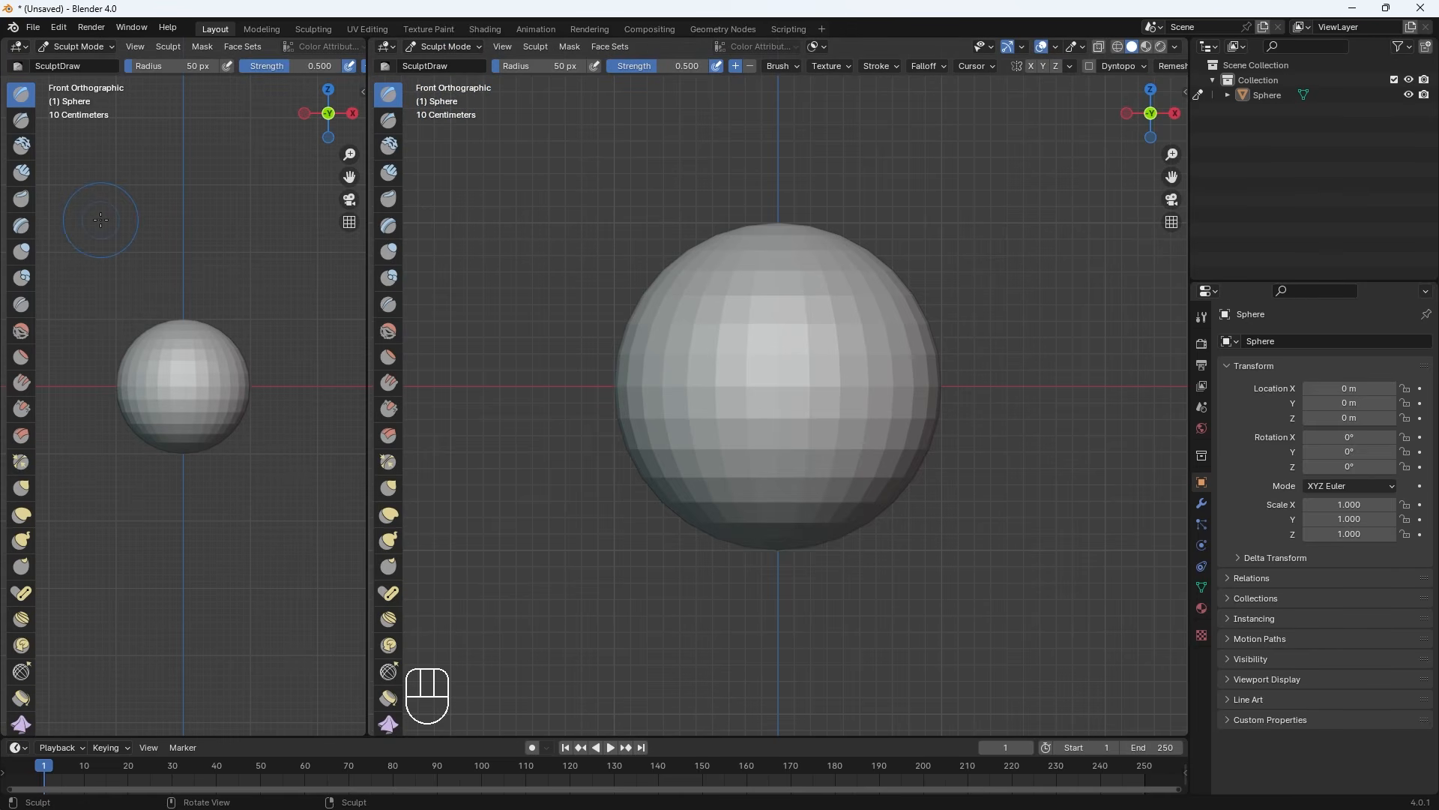
key("t")
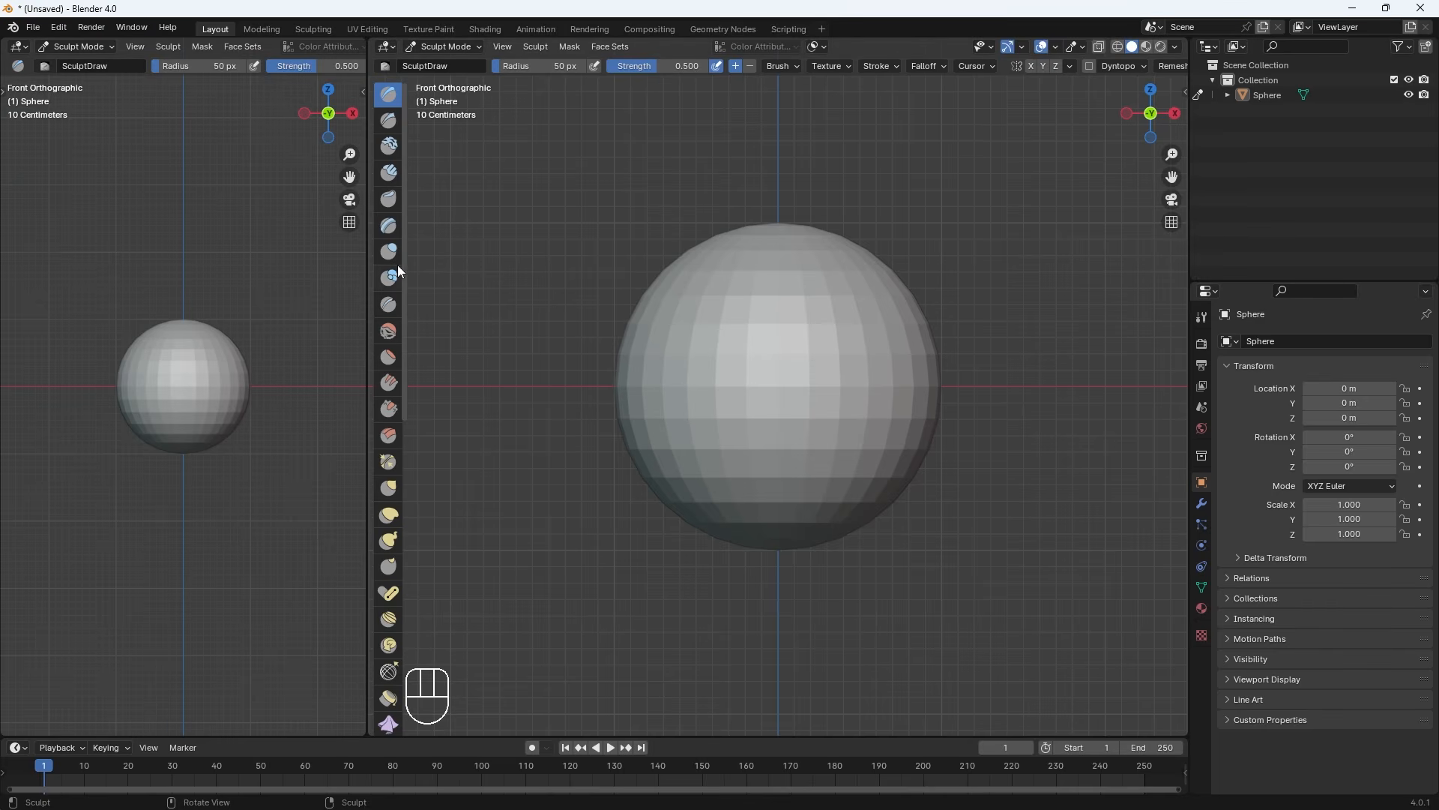
mouse_move(404, 263)
left_mouse_down()
mouse_move(427, 299)
mouse_move(661, 285)
mouse_move(664, 235)
mouse_move(407, 242)
left_mouse_up()
middle_click_drag(407, 243, 409, 256, "ctrl")
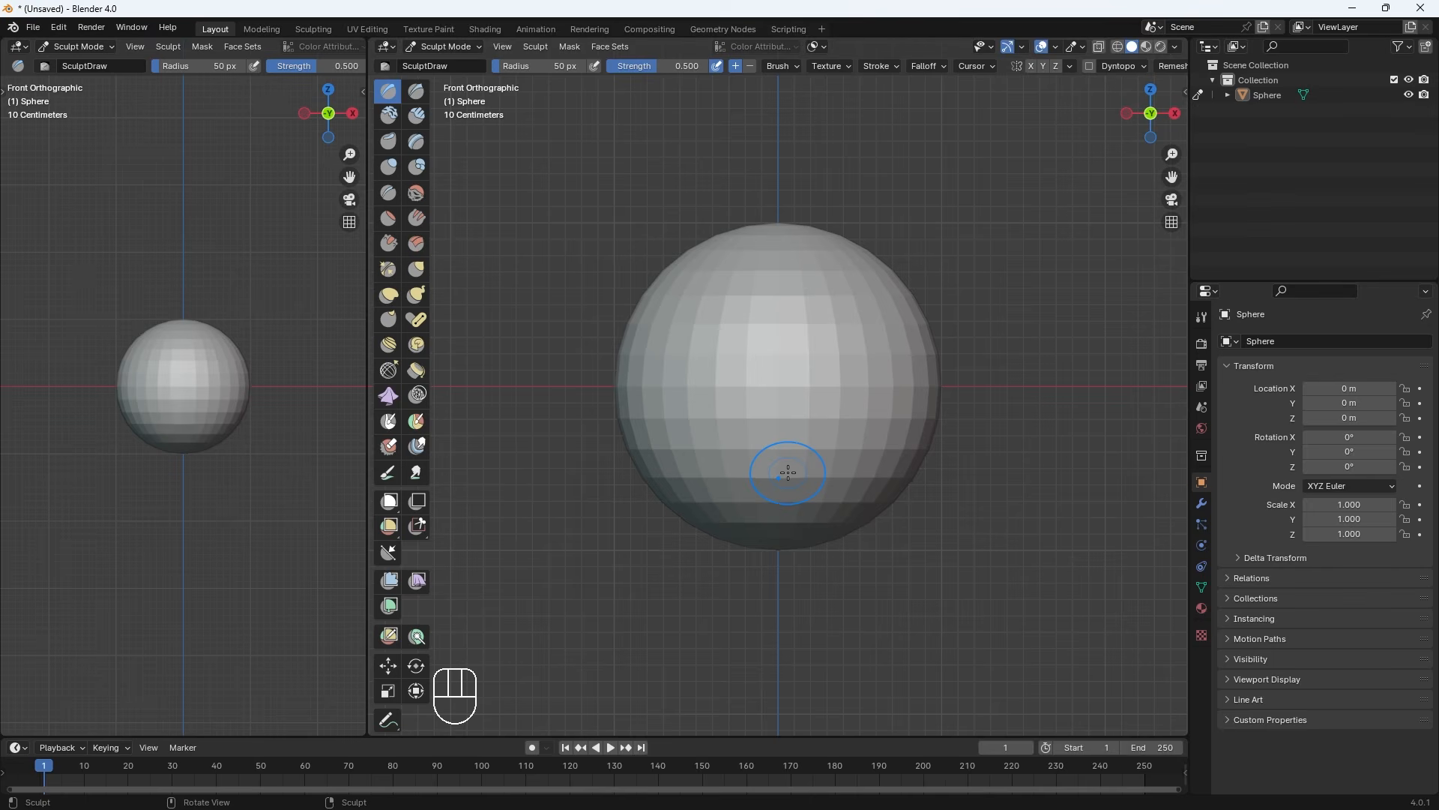
Practise viewing the sphere from the front, right, top and bottom in the wider viewport, returning to the front orthographic view
key("KP_1")
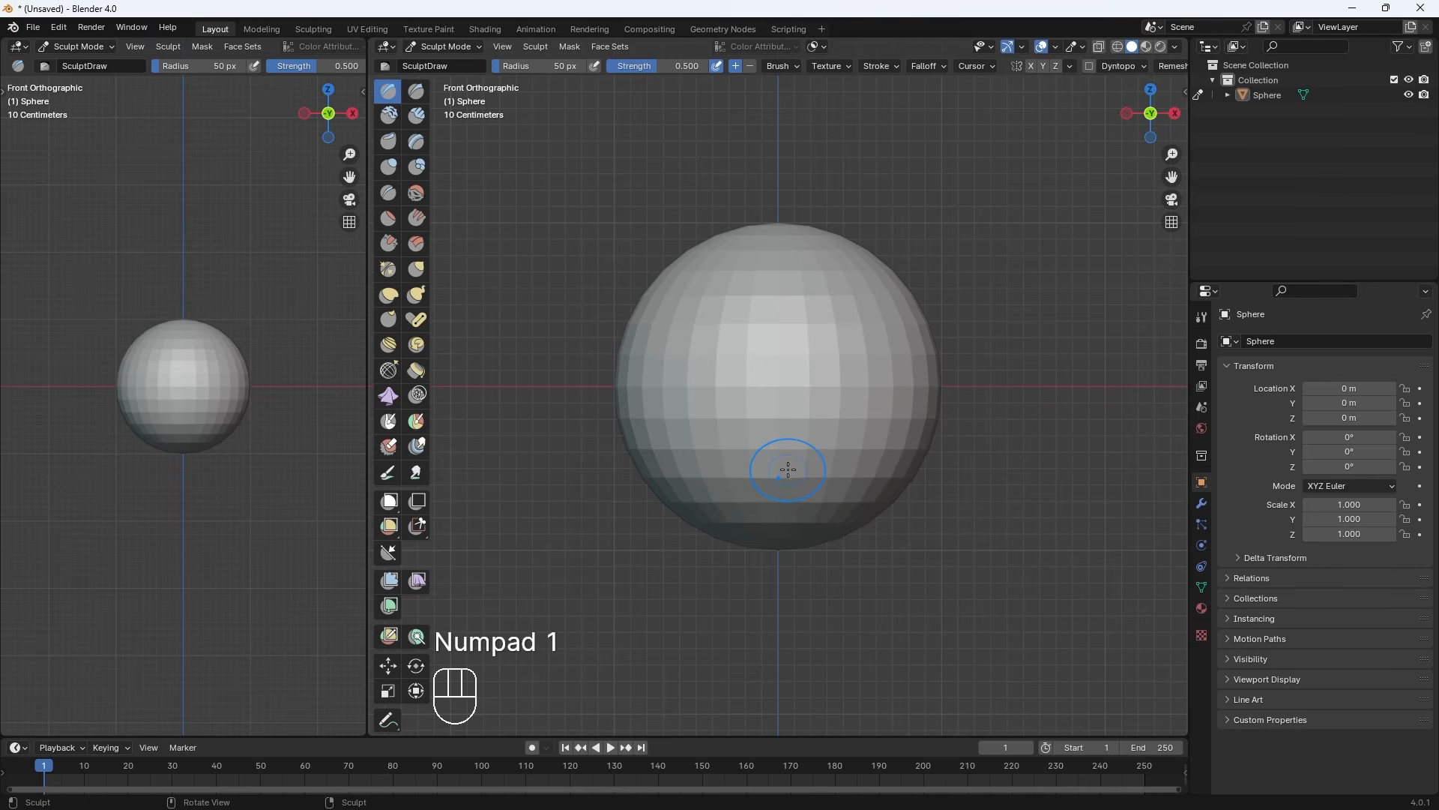
key("KP_3")
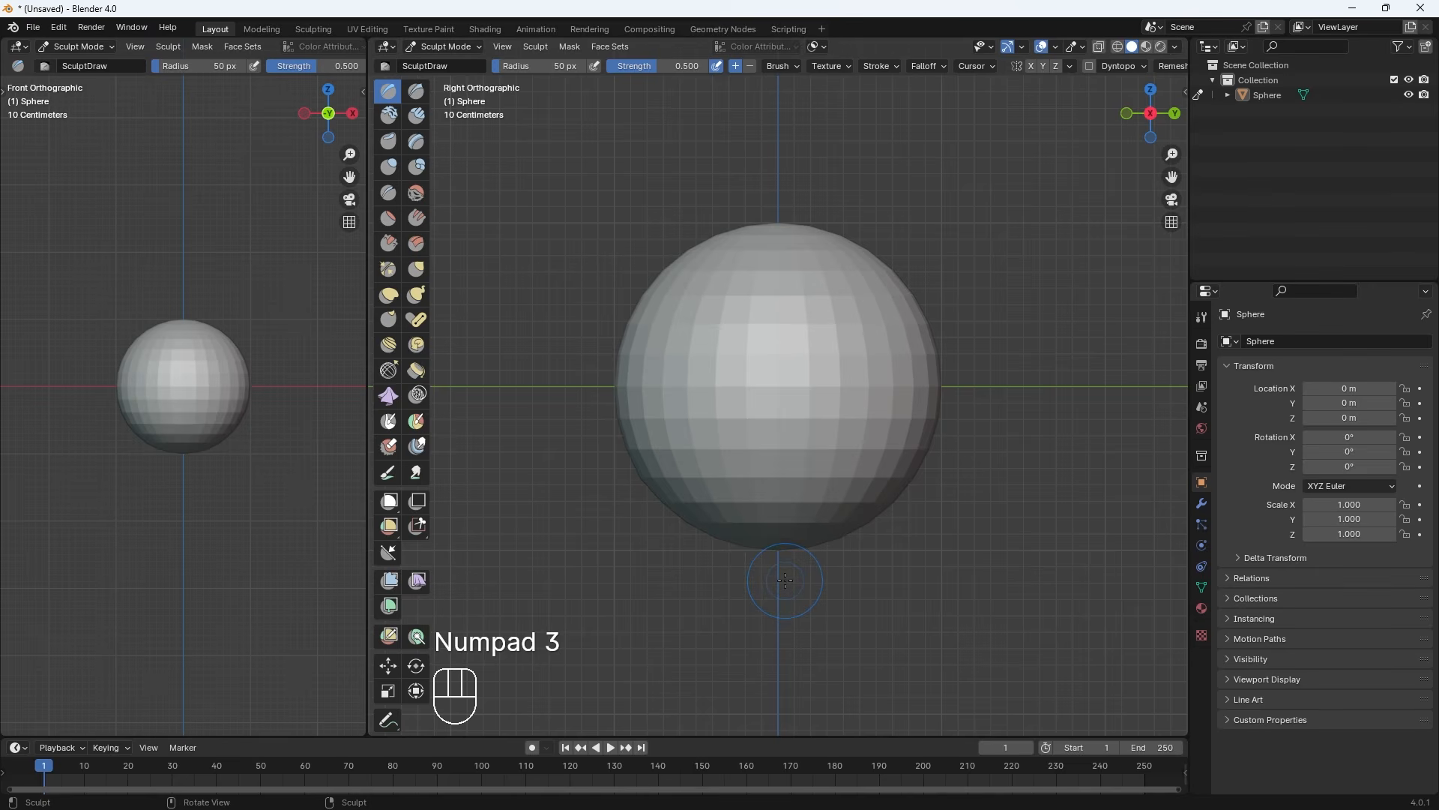
key("KP_7")
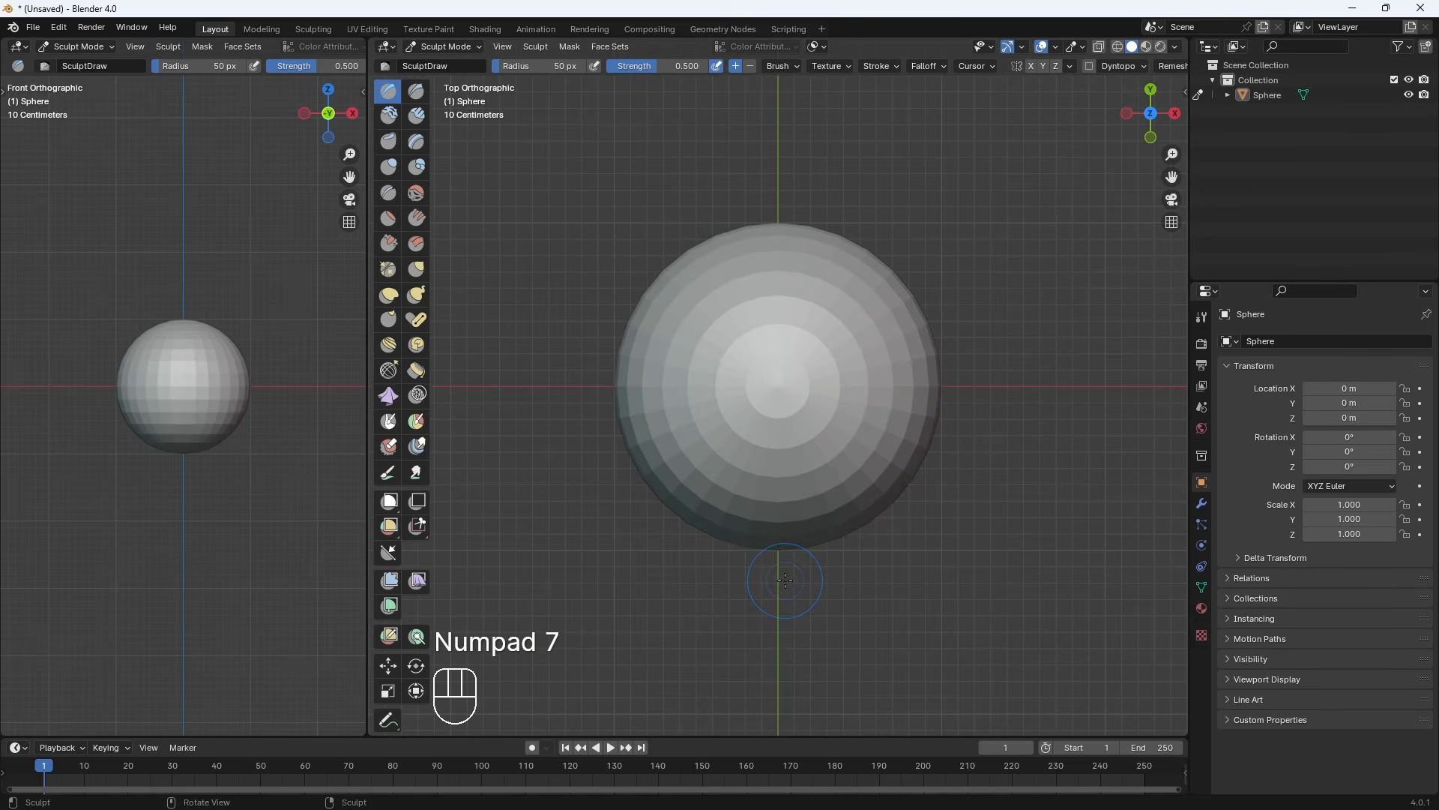
key("KP_1")
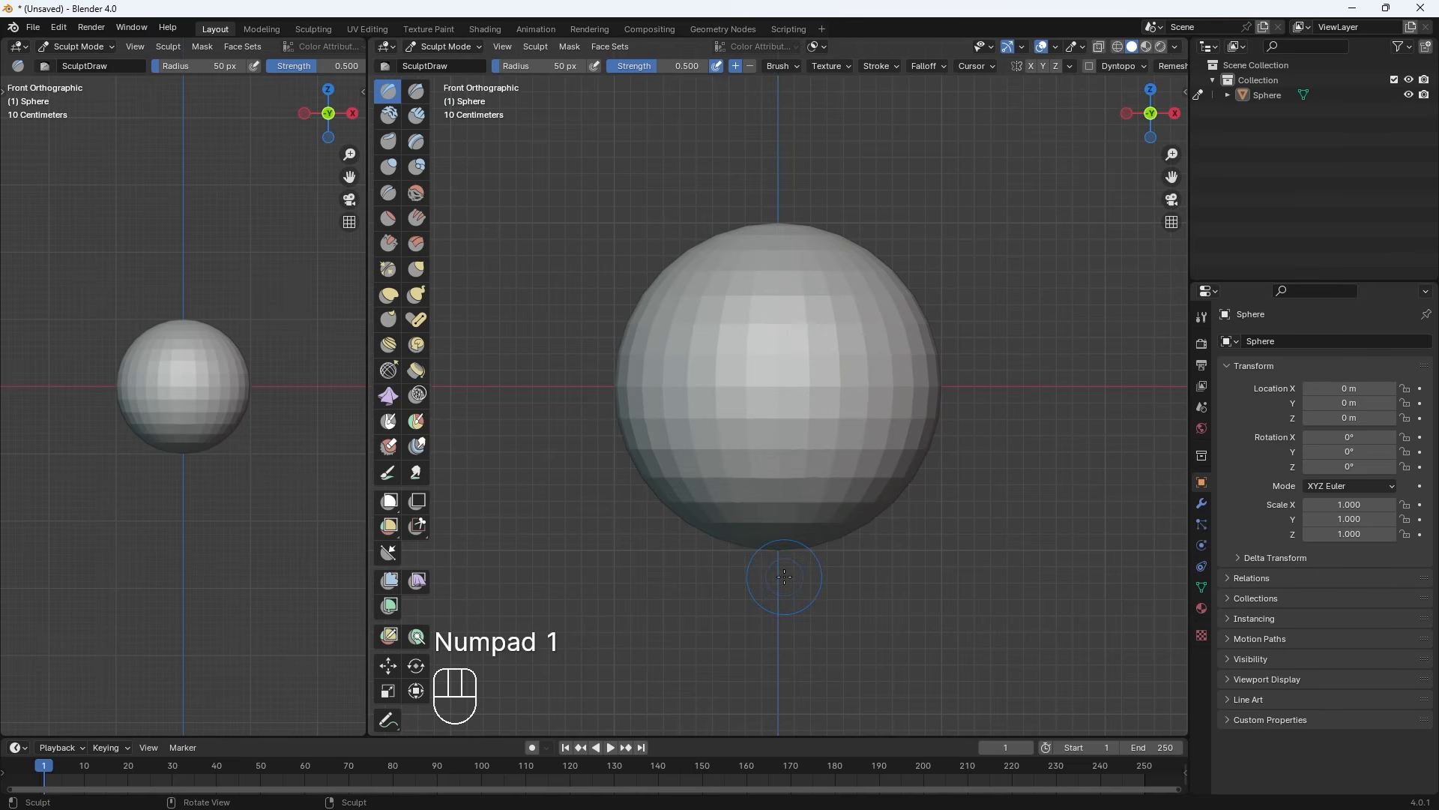
key("KP_3")
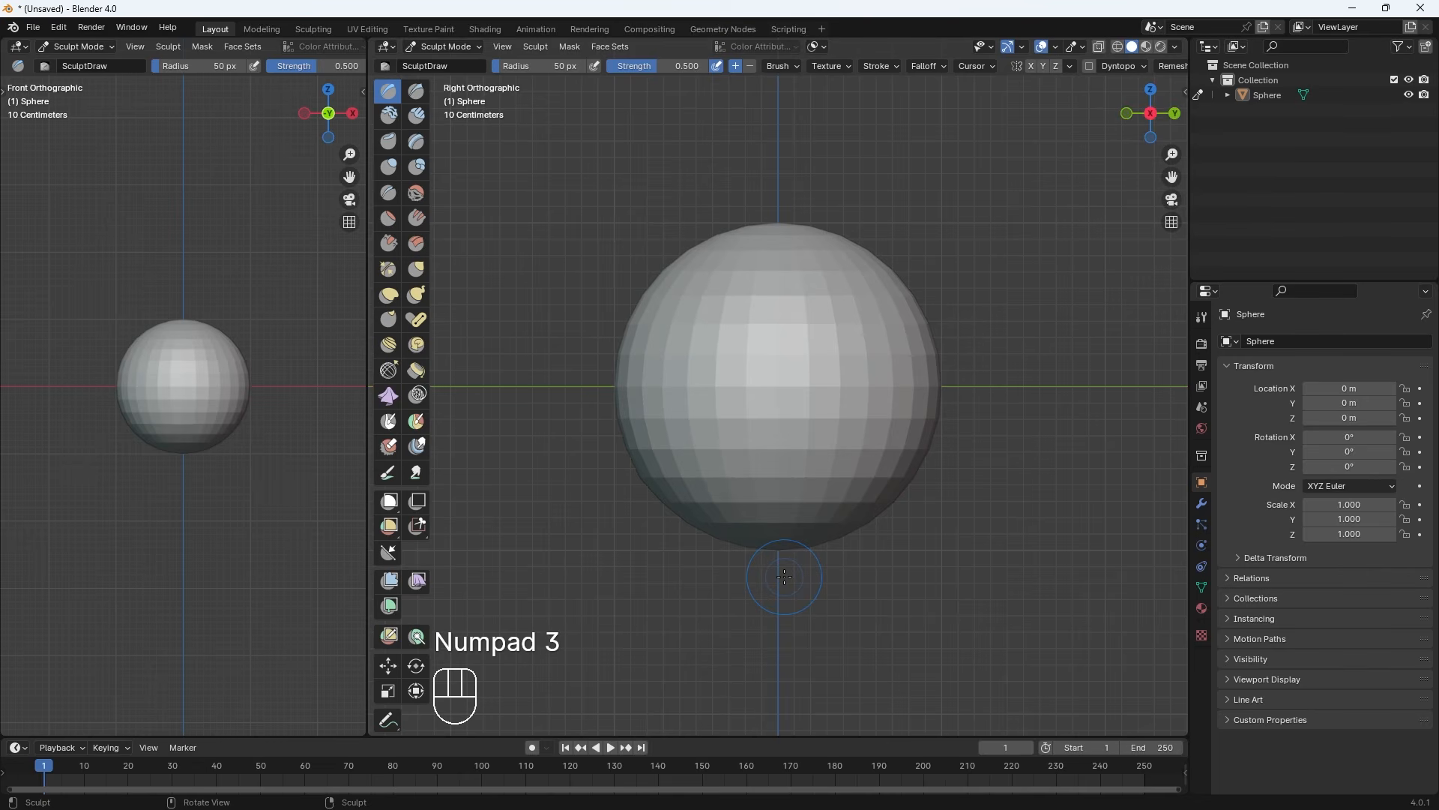
key("KP_7")
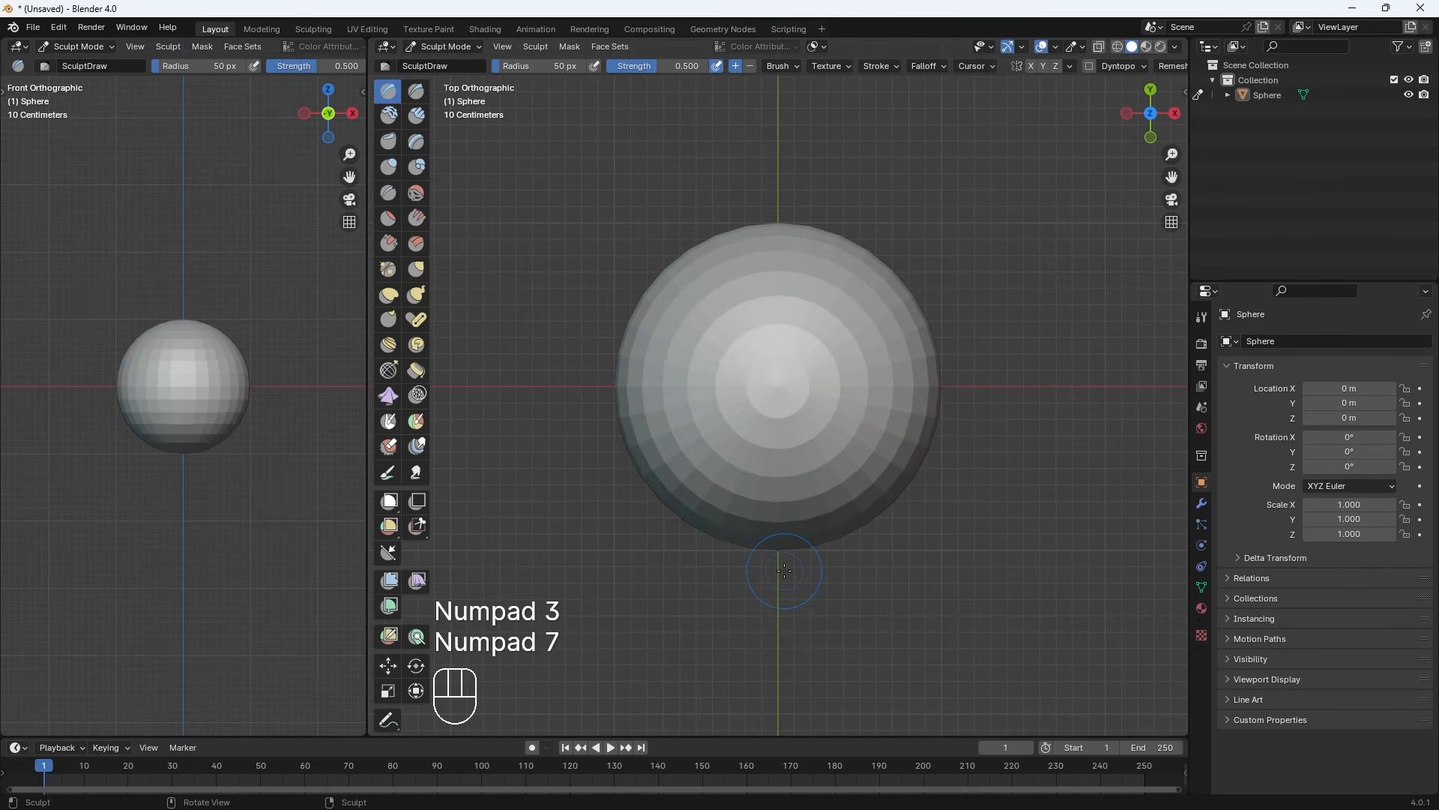
key("KP_9")
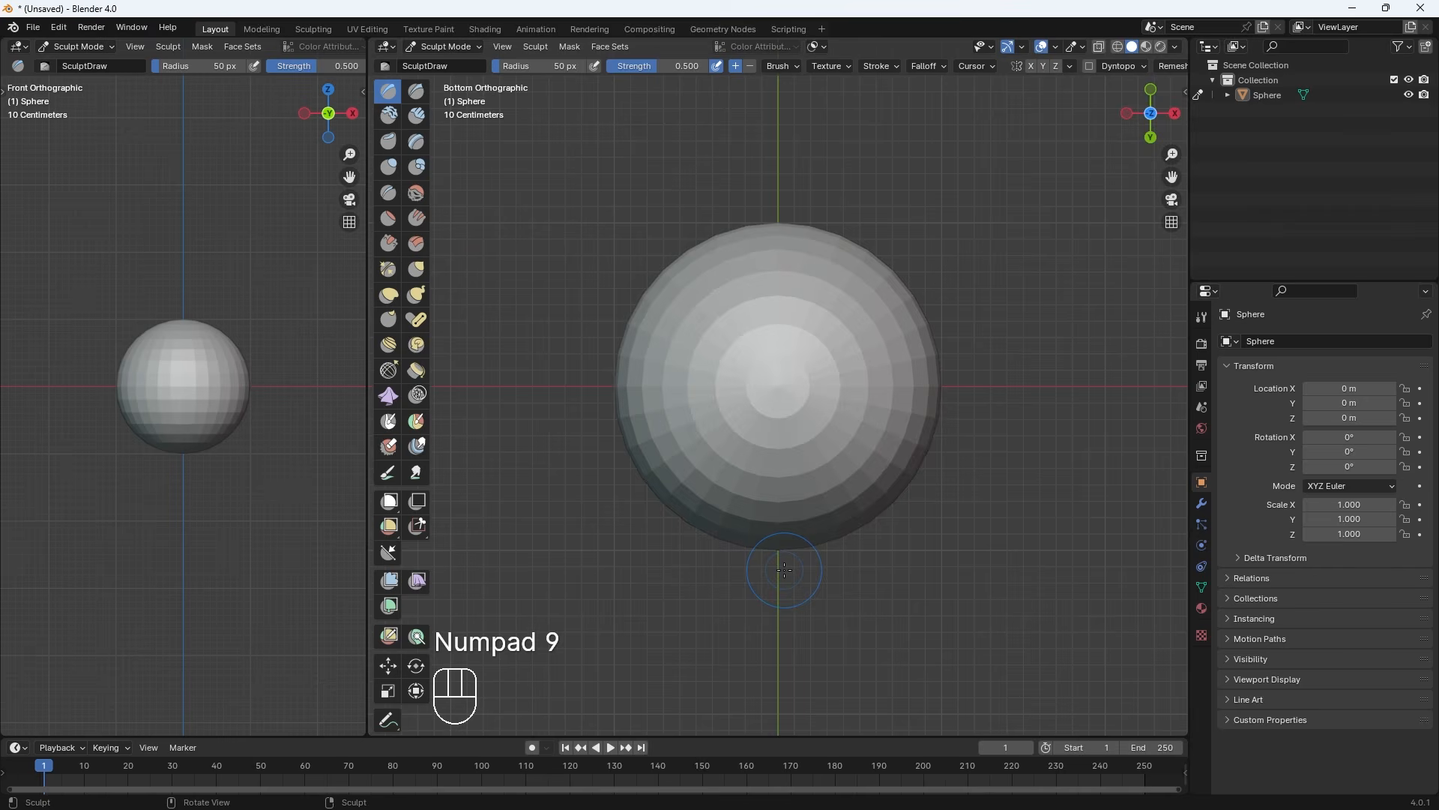
key("KP_1")
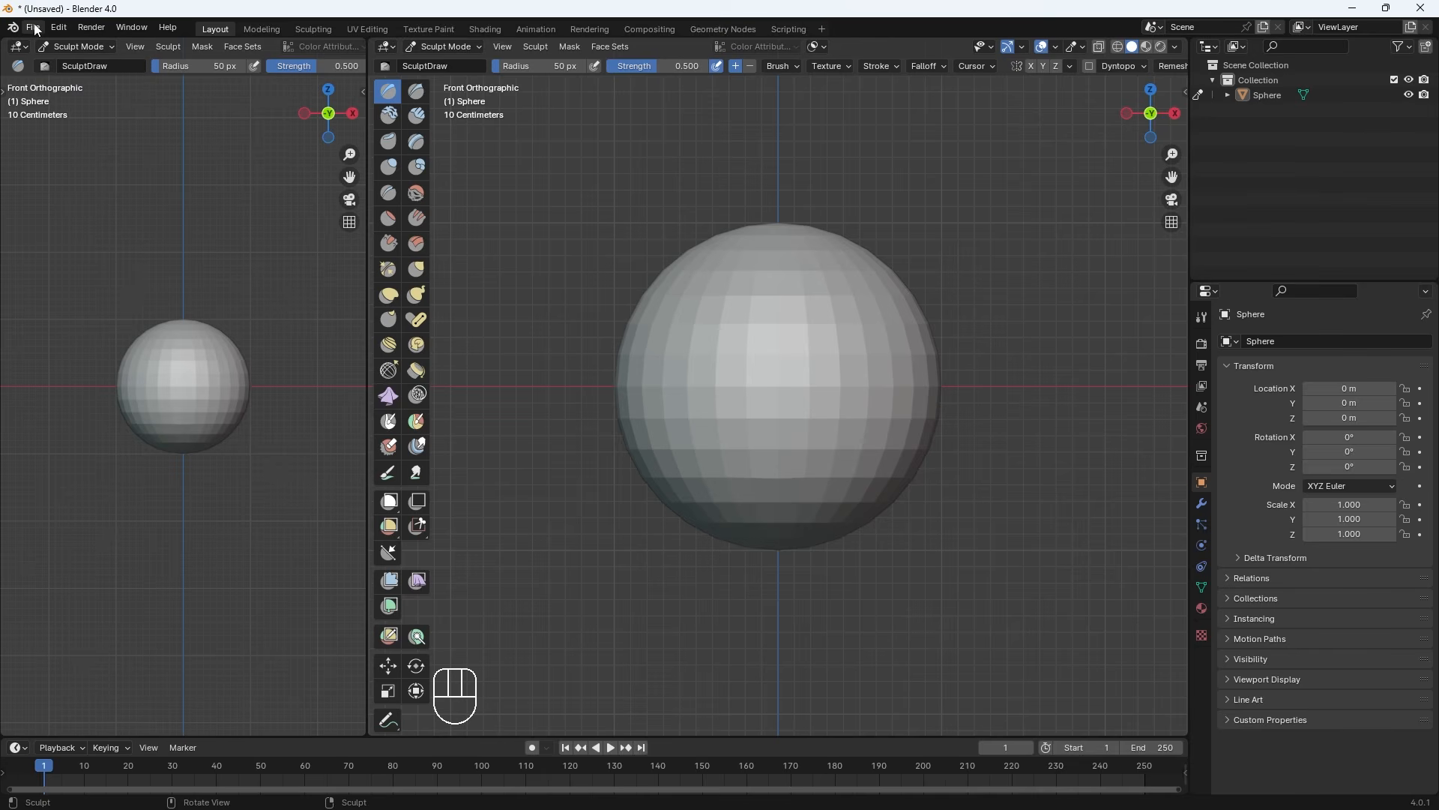
Examine the Emulate Numpad option in the Input preferences and close the preferences
left_click(59, 27)
left_click(81, 221)
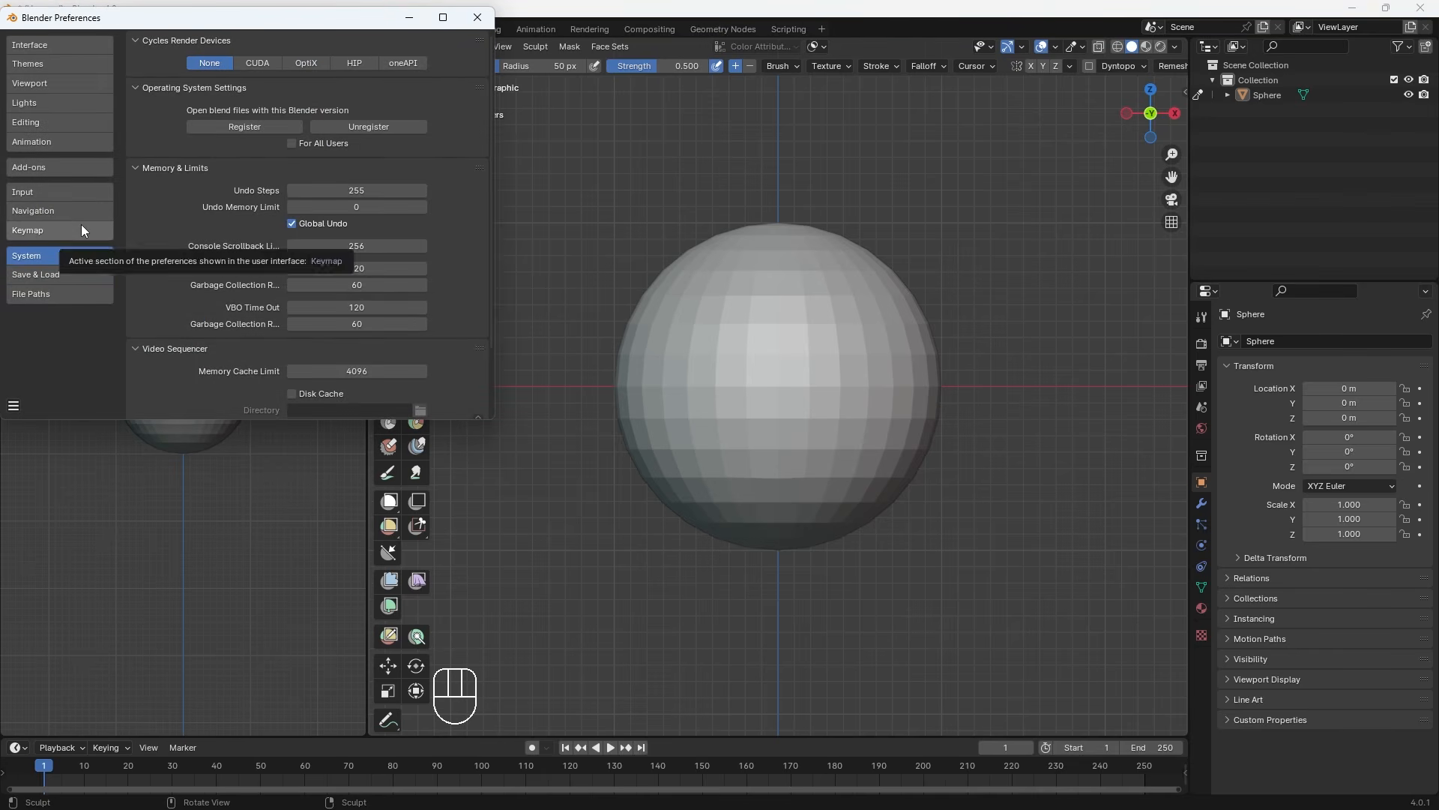
left_click(26, 195)
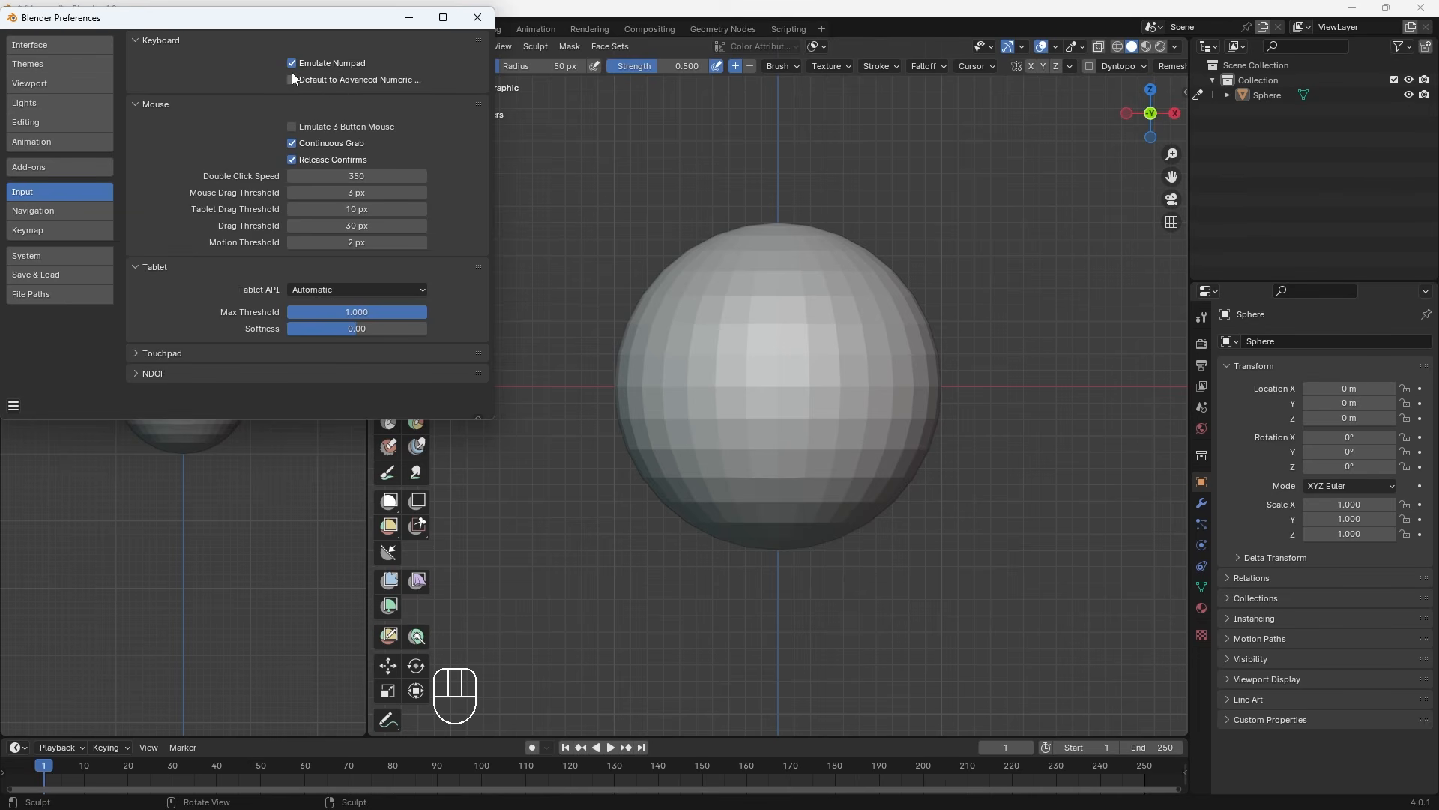
left_click(475, 18)
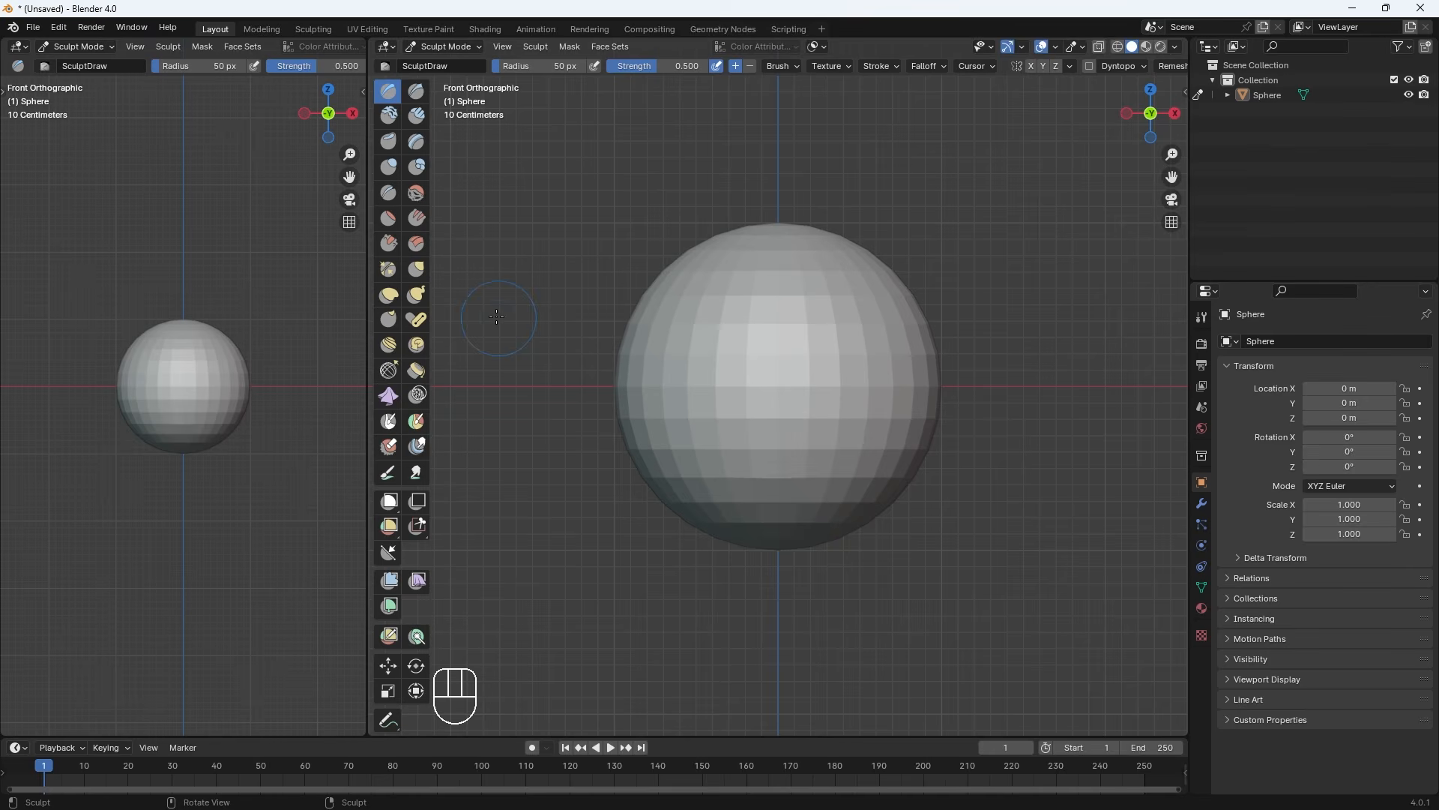
Practise resizing and scaling the brush toolbar, returning it to two columns, and make the narrow viewport slightly narrower
mouse_move(429, 334)
left_mouse_down()
mouse_move(591, 332)
mouse_move(437, 335)
left_mouse_up()
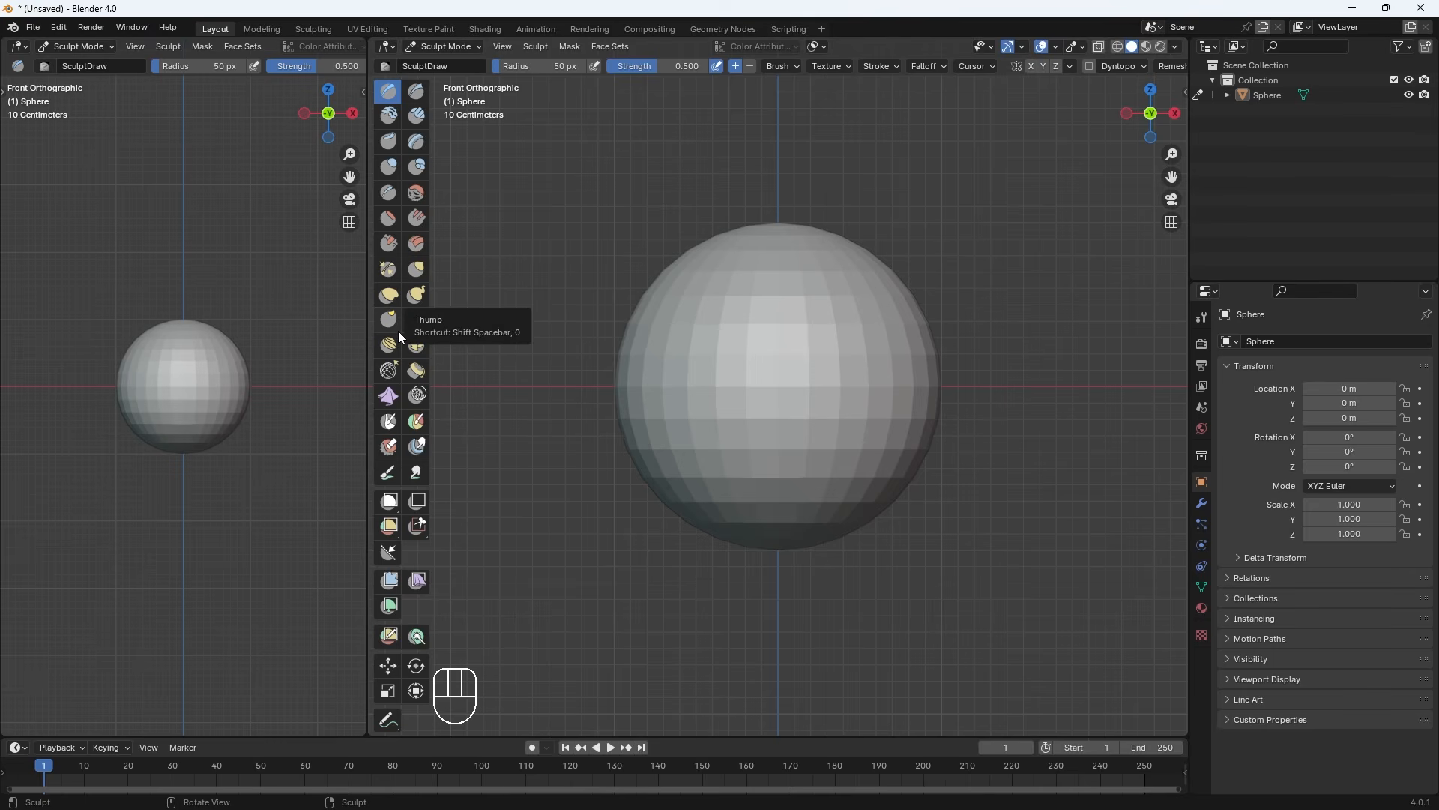
middle_click_drag(398, 331, 416, 392, "ctrl")
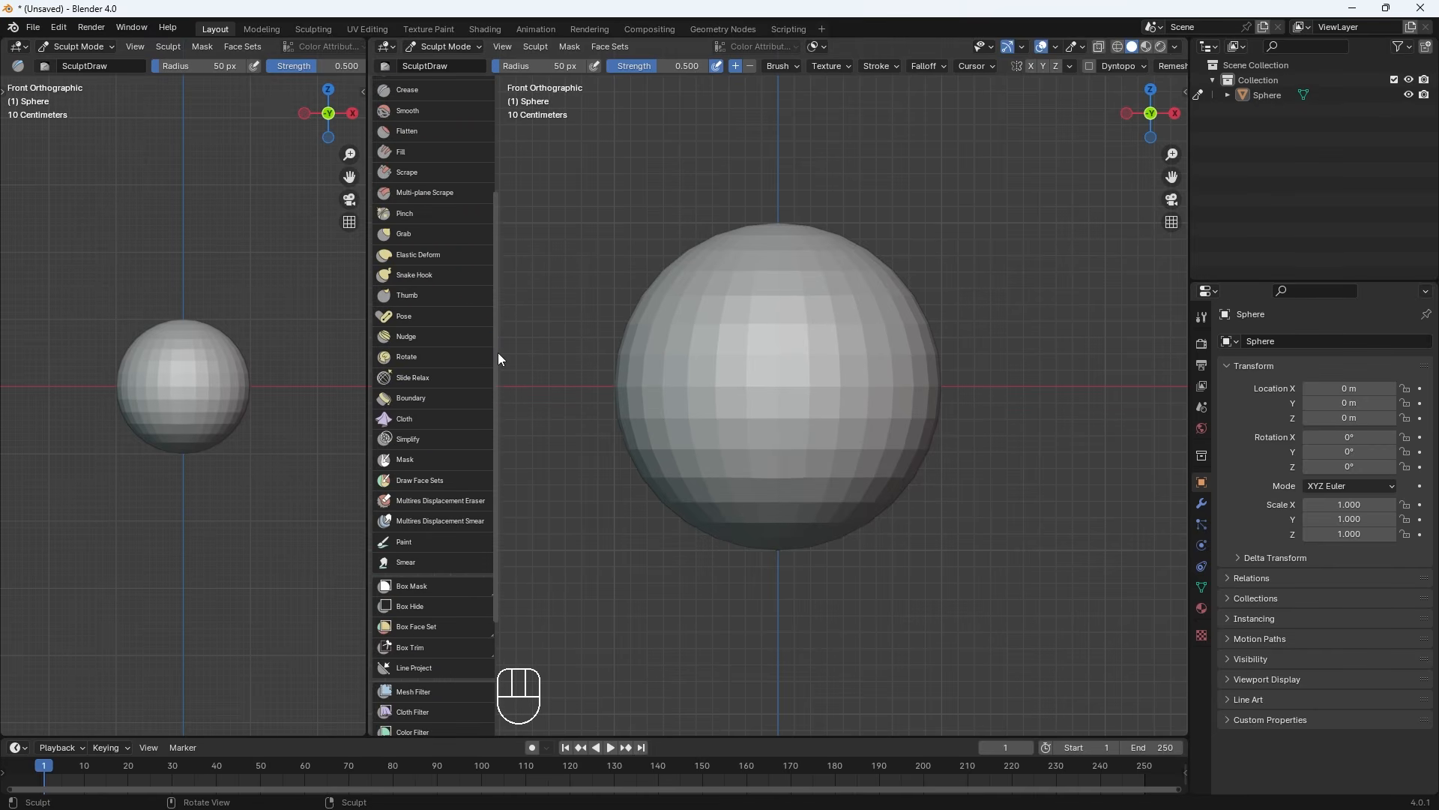
left_click_drag(497, 352, 418, 356)
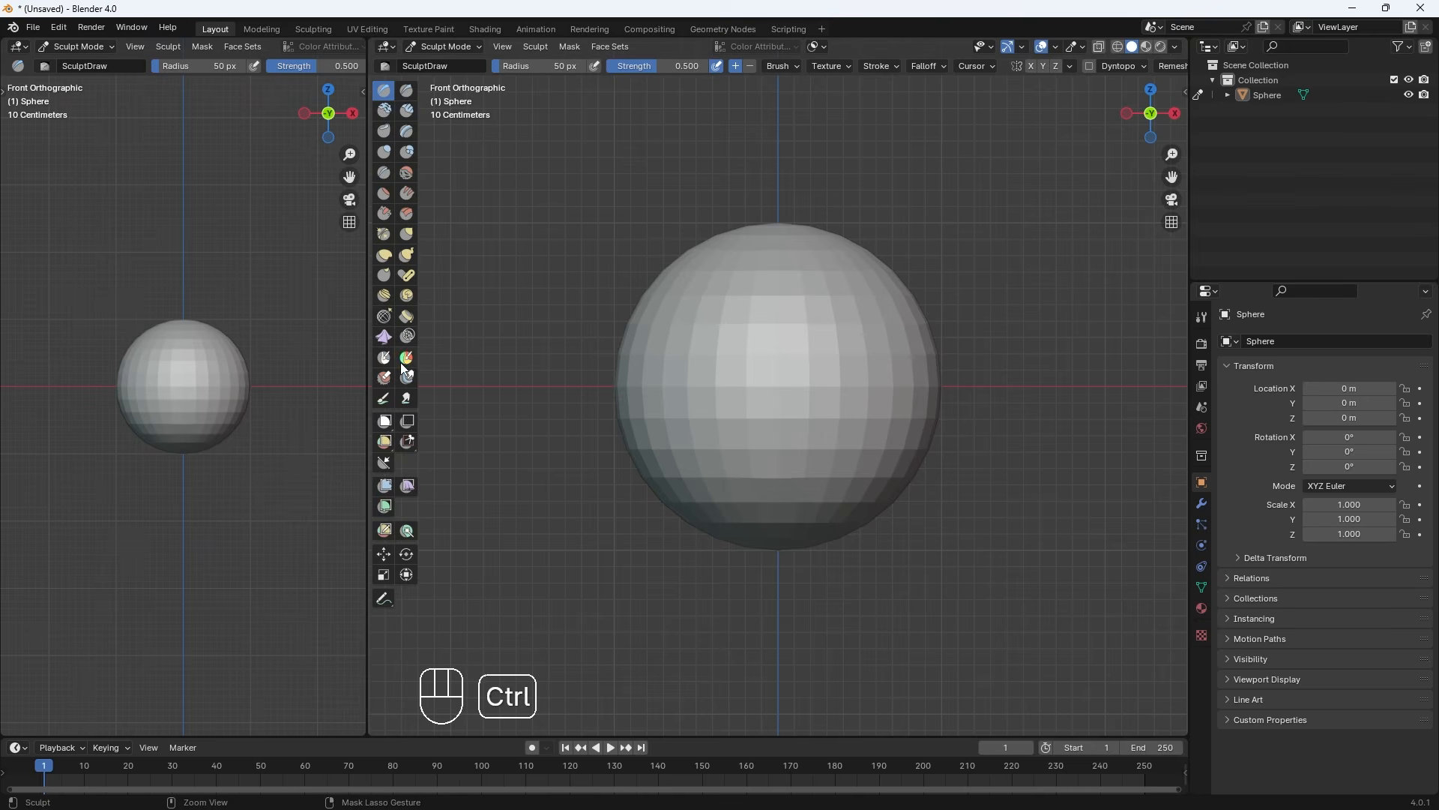
middle_click_drag(408, 365, 419, 444, "ctrl")
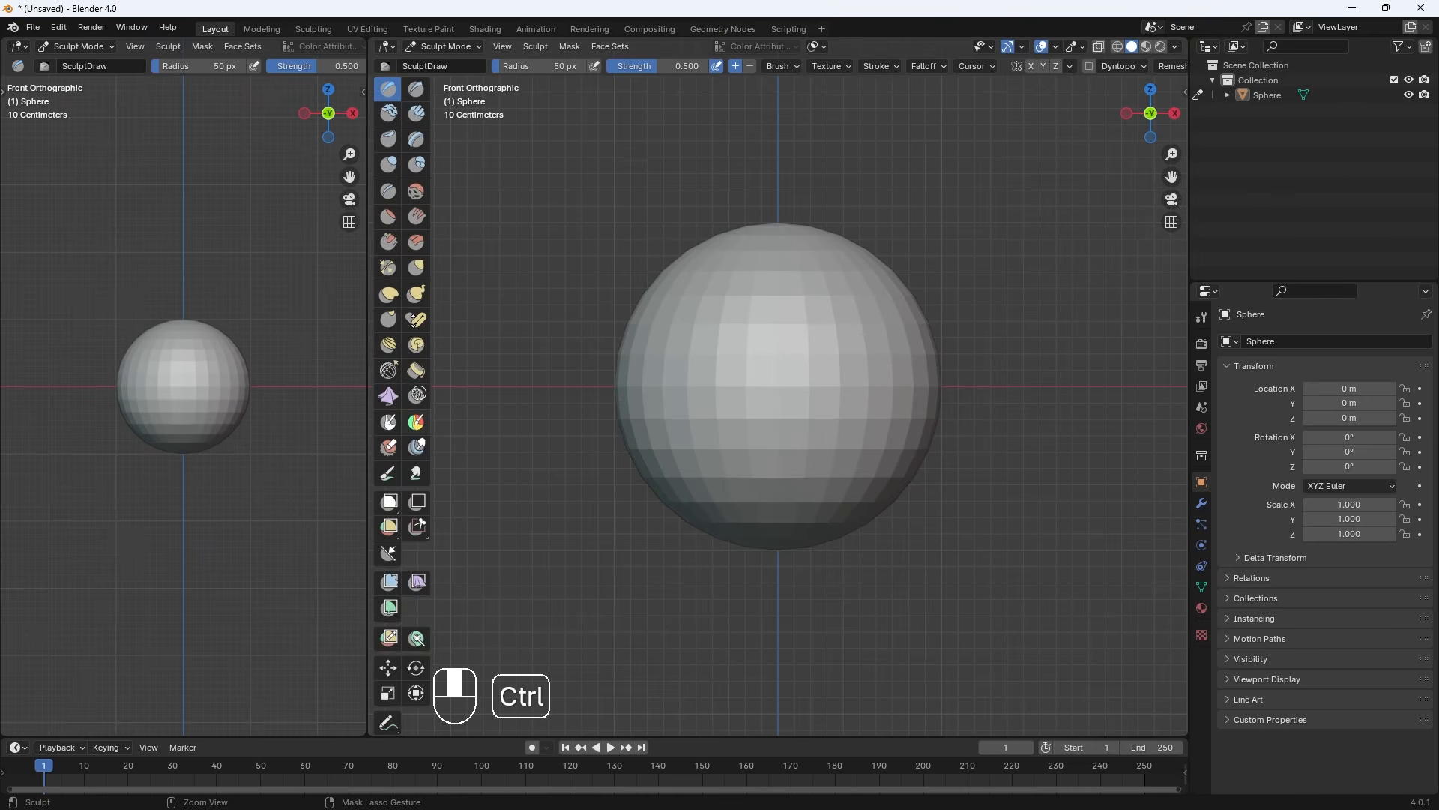
left_click_drag(368, 334, 334, 345)
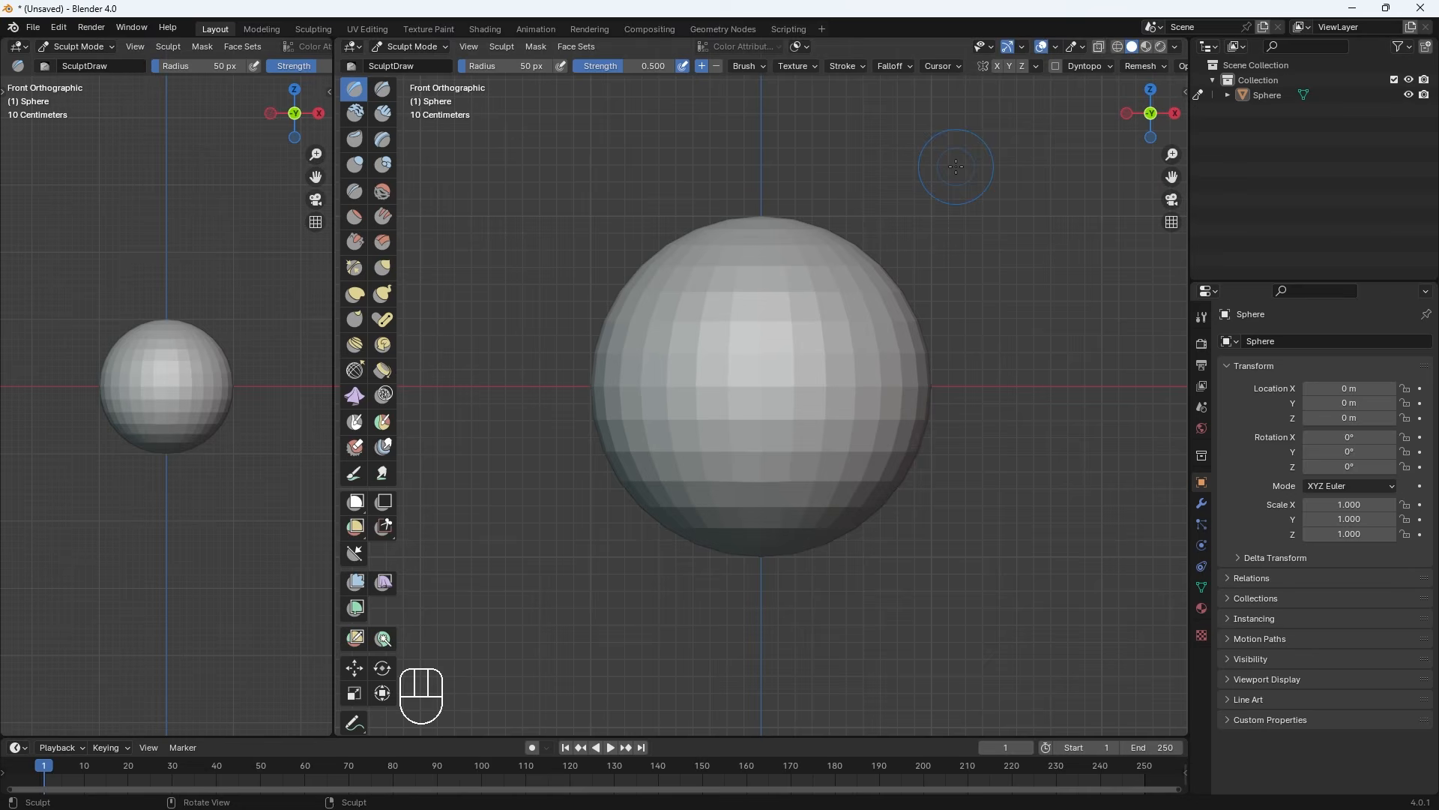
Show the wider viewport's sidebar, examine its Item and Tool settings, and hide it again
key("n")
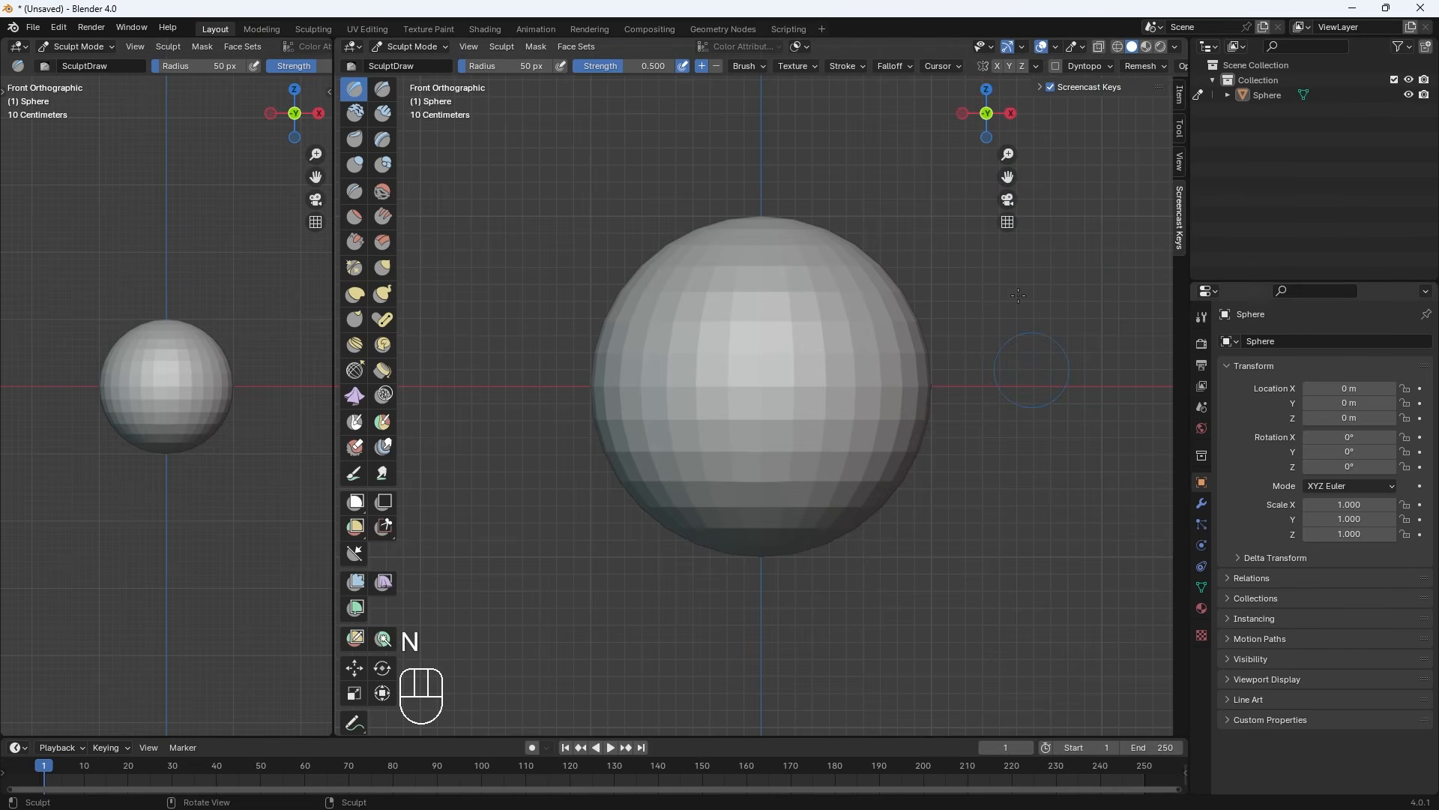
left_click(1180, 99)
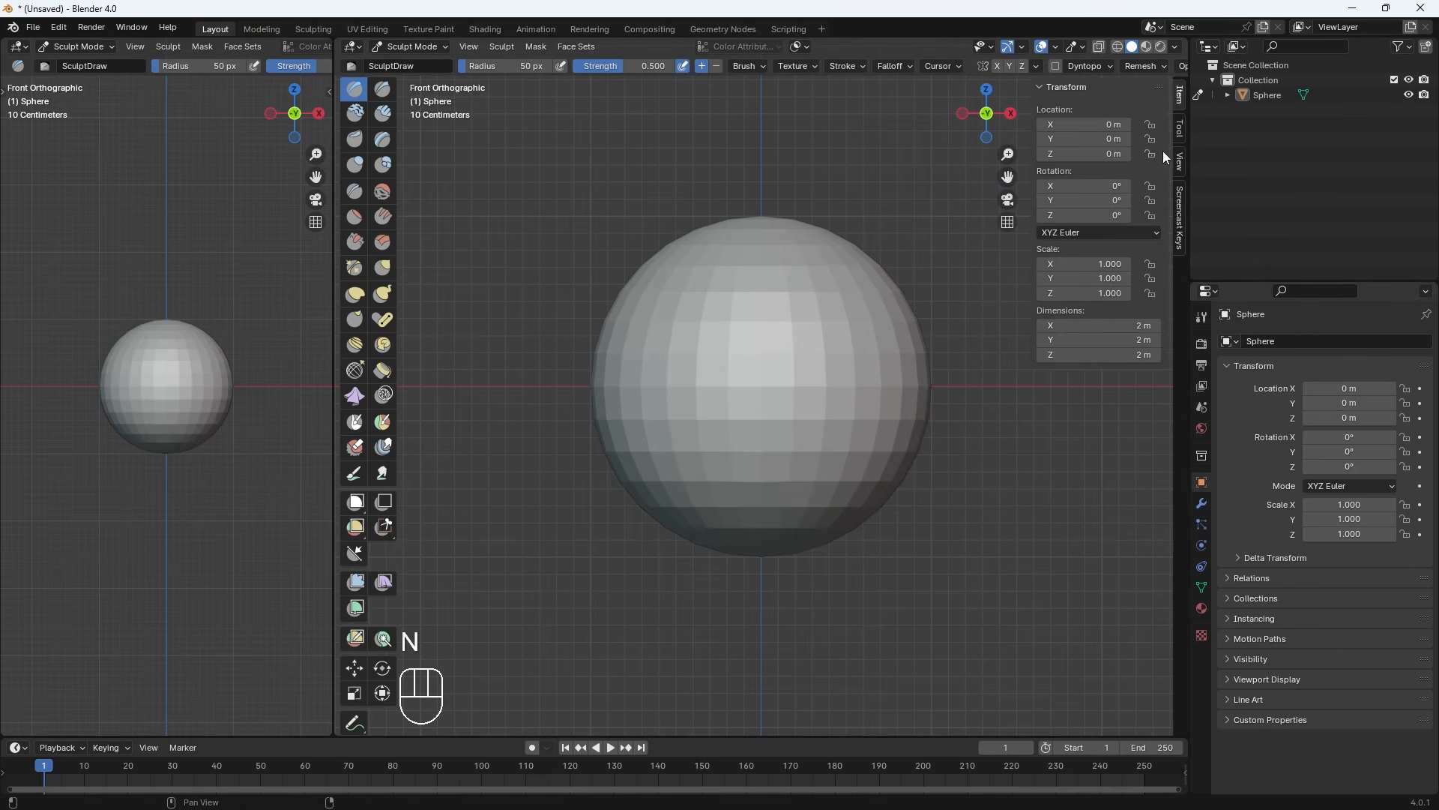
left_click(1179, 129)
left_click(1179, 98)
left_click(1179, 130)
key("n")
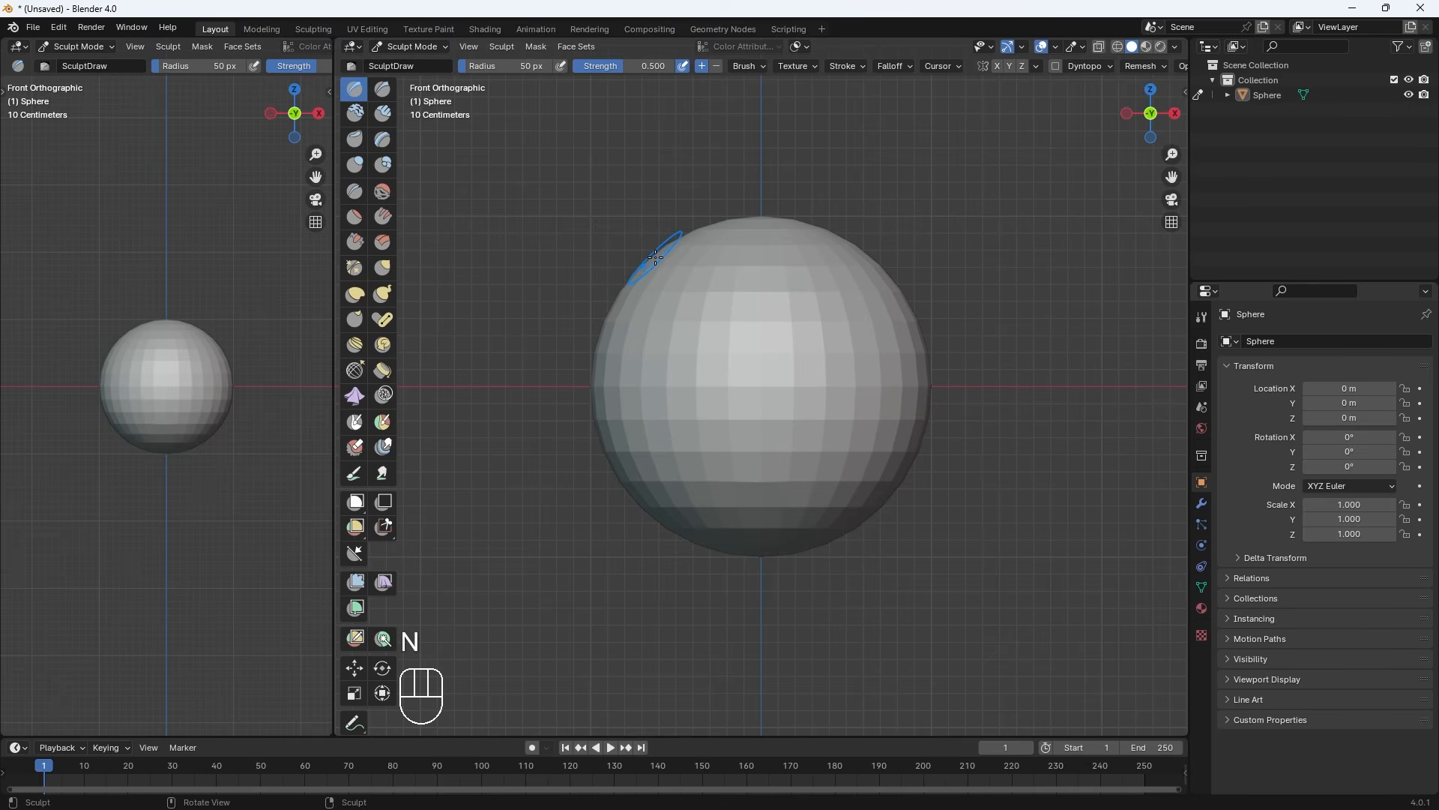
Practise toggling the brush toolbar in the wider viewport, leaving it hidden
key("t")
key("t")
key("t")
key("t")
key("t")
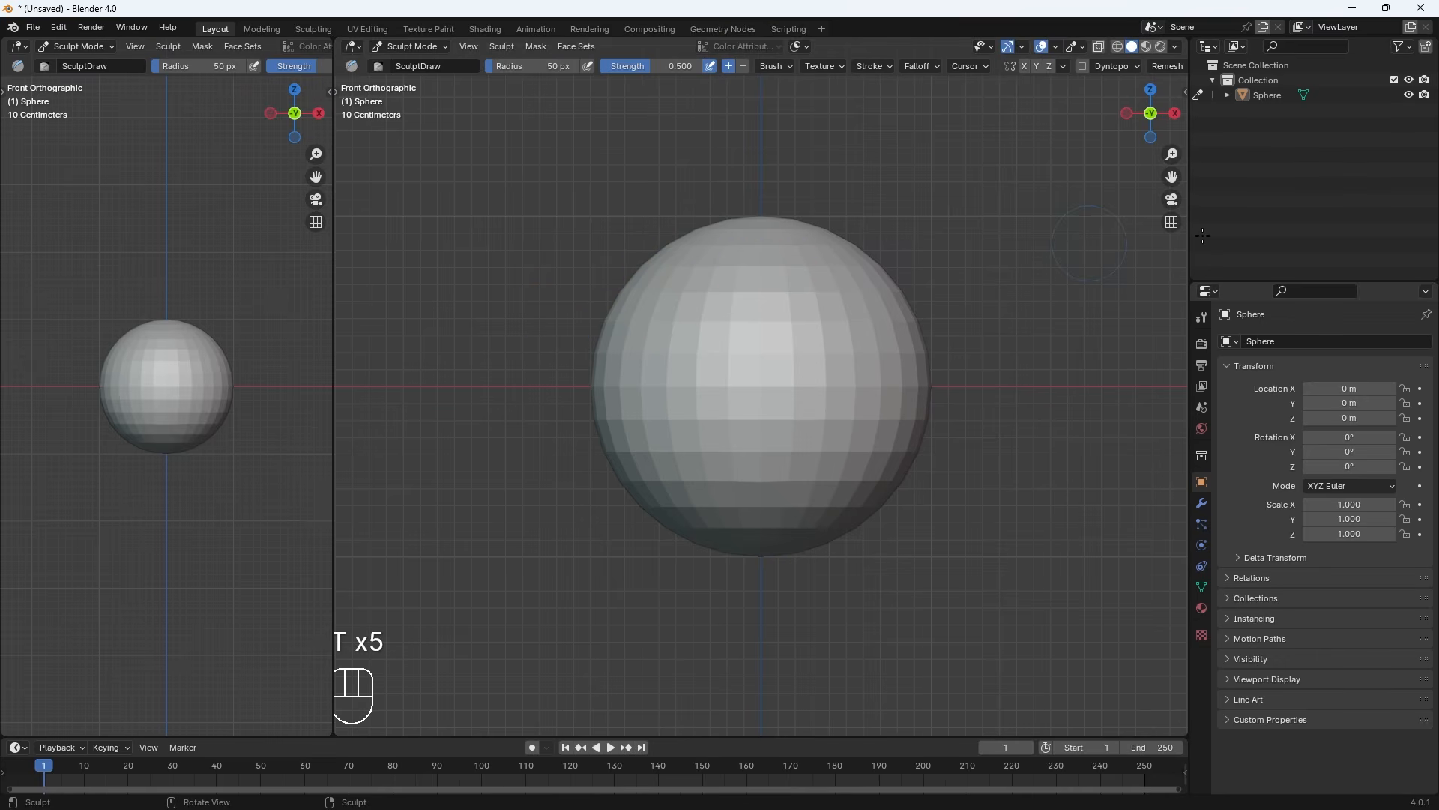
Widen the larger viewport by narrowing the Outliner and Properties editors, and enable X-axis mirror symmetry for sculpting
mouse_move(1190, 111)
left_mouse_down()
mouse_move(1316, 114)
mouse_move(1279, 124)
left_mouse_up()
left_click(1045, 66)
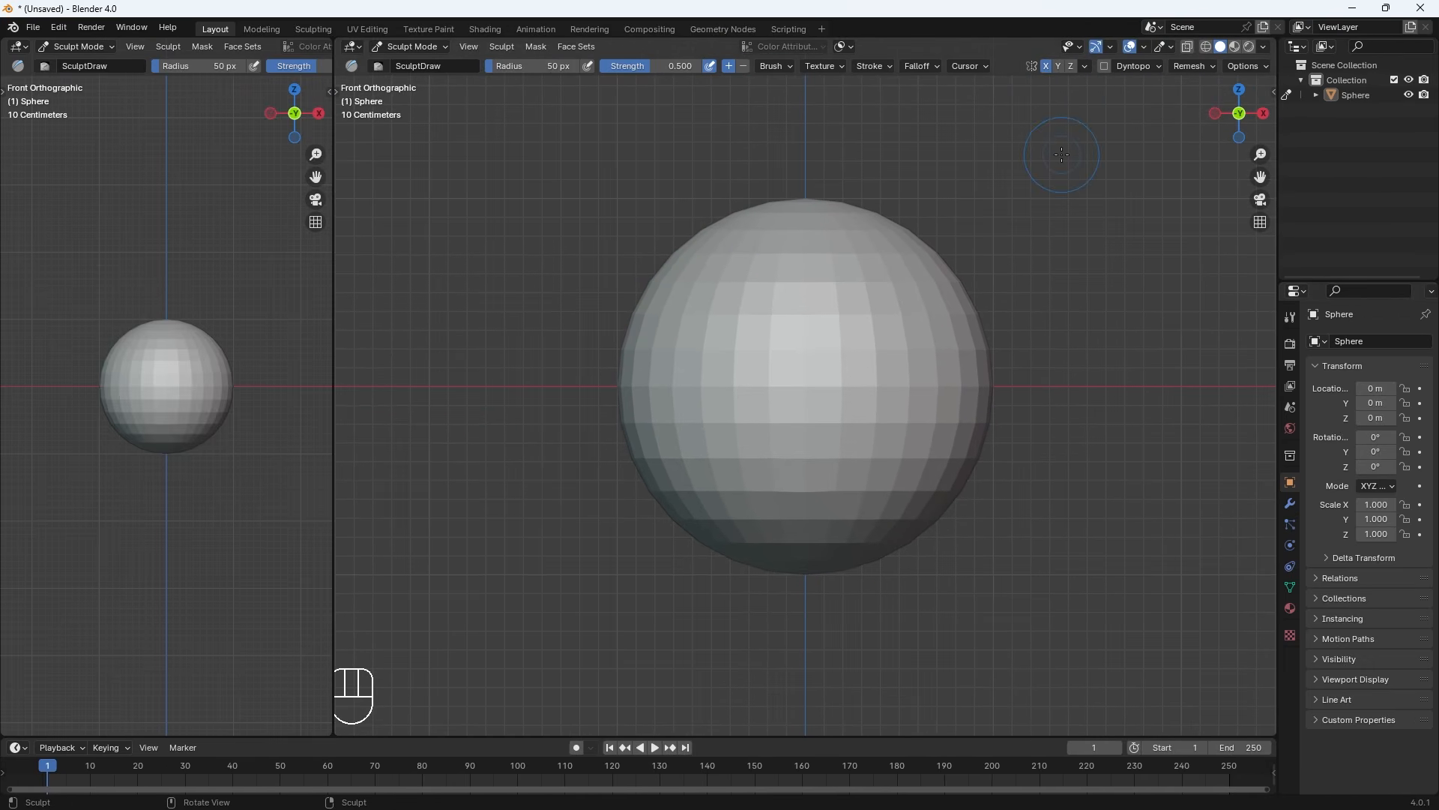
Compare test Draw strokes on the sphere with X symmetry on and off, undoing each stroke
mouse_move(916, 330)
left_mouse_down()
mouse_move(909, 462)
mouse_move(909, 351)
mouse_move(873, 409)
left_mouse_up()
key("ctrl+z")
left_click(1045, 66)
left_click_drag(913, 306, 907, 428)
key("ctrl+z")
Check the sphere's topology in Edit Mode, return to Sculpt Mode, and remesh it with a 0.027 m voxel size
key("Tab")
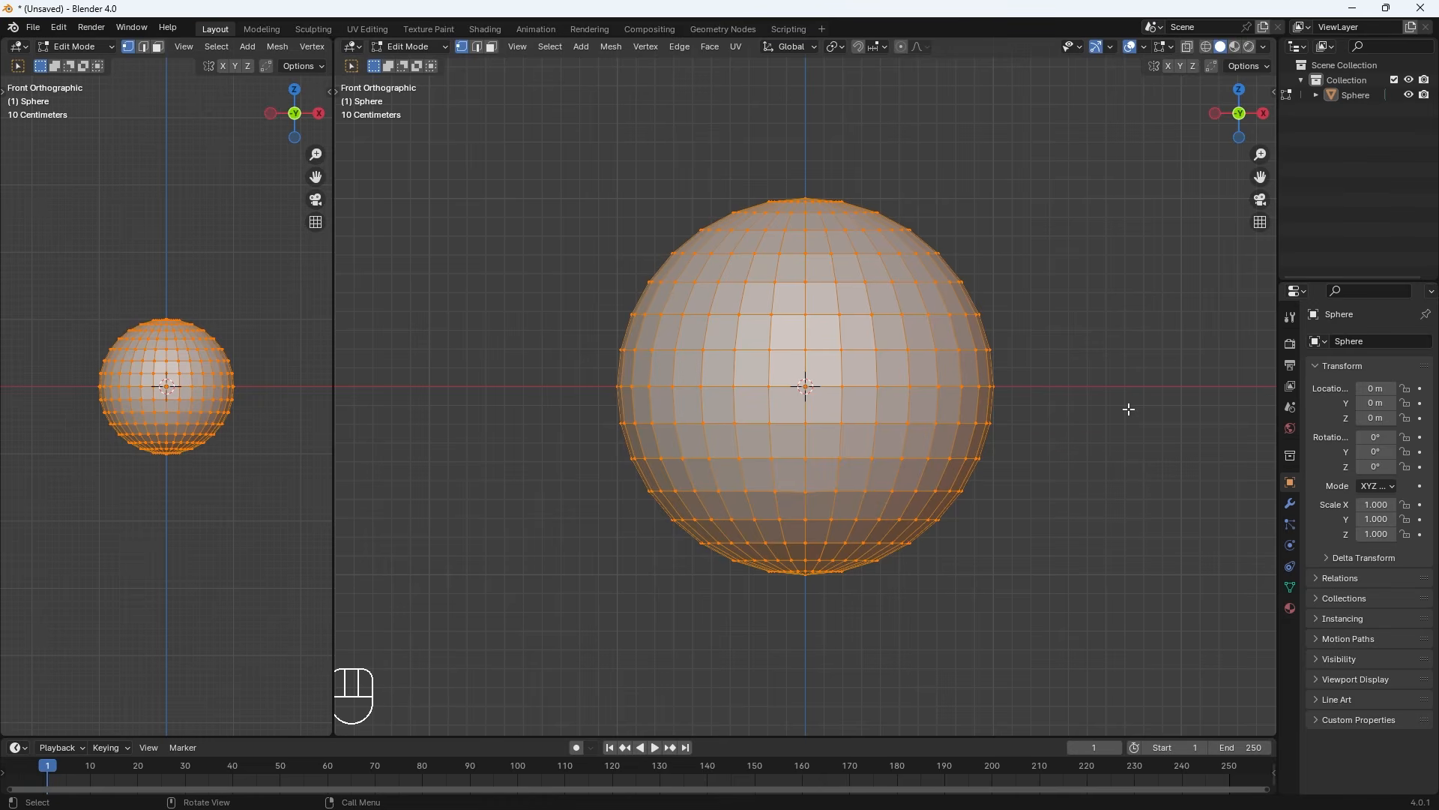
key("Tab")
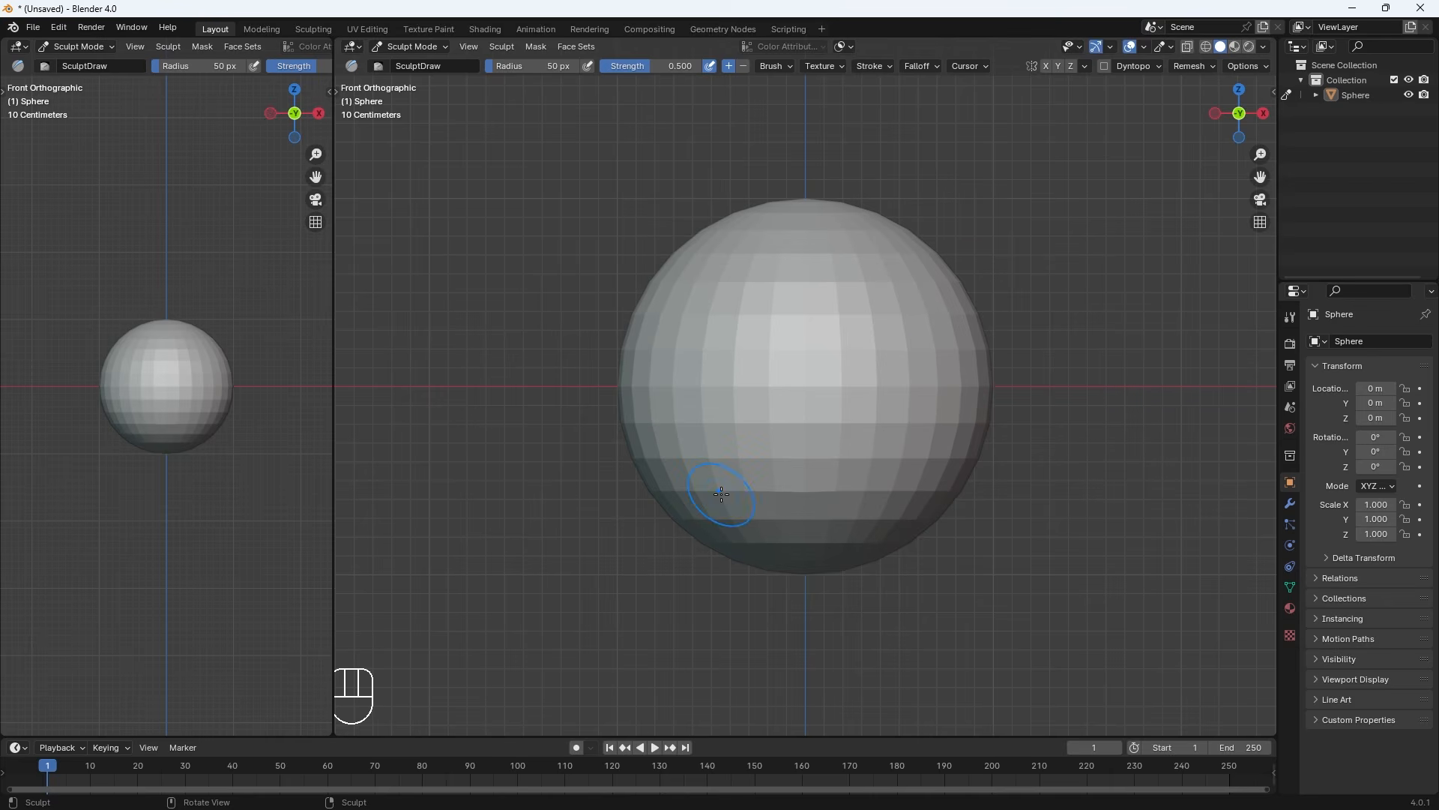
key("r")
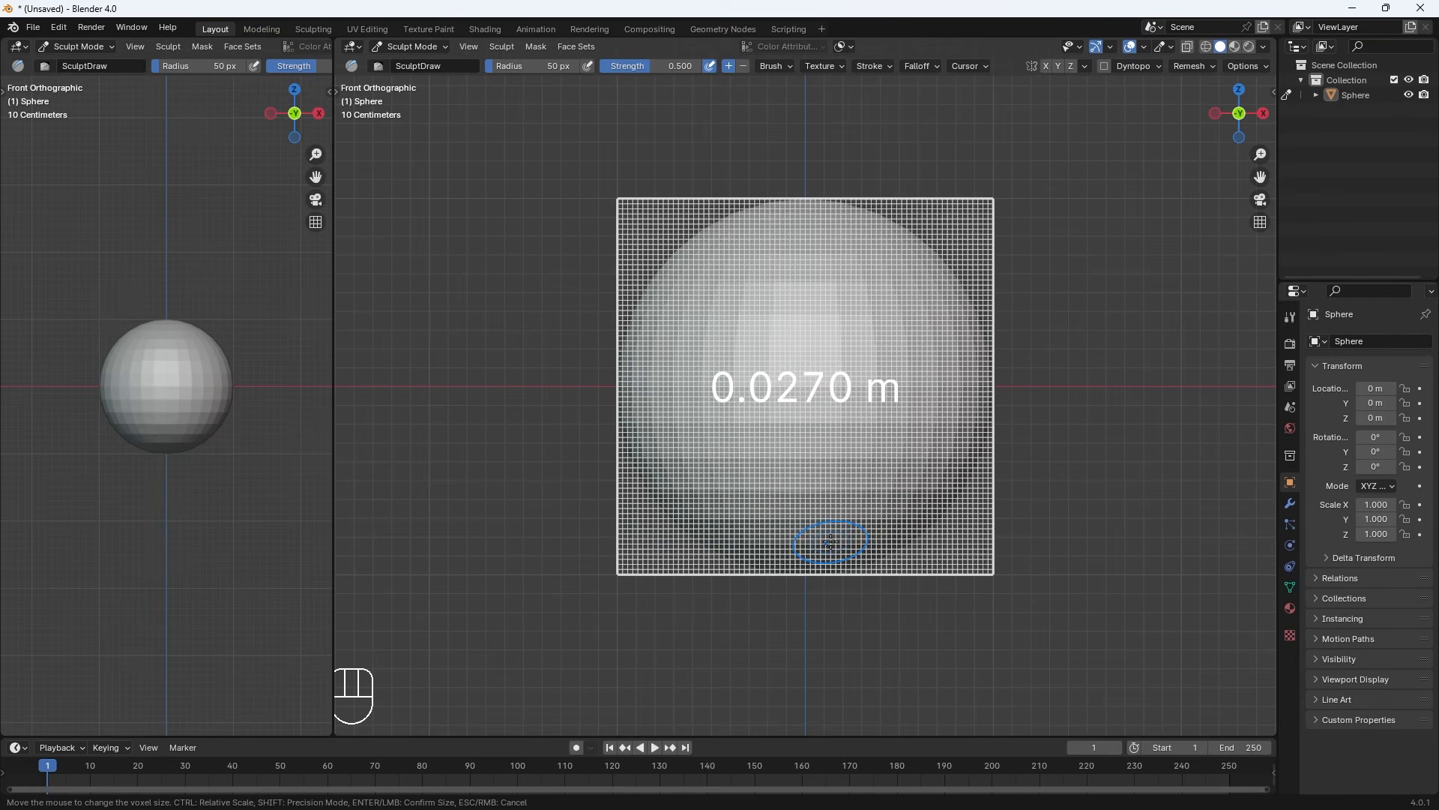
left_click(831, 541)
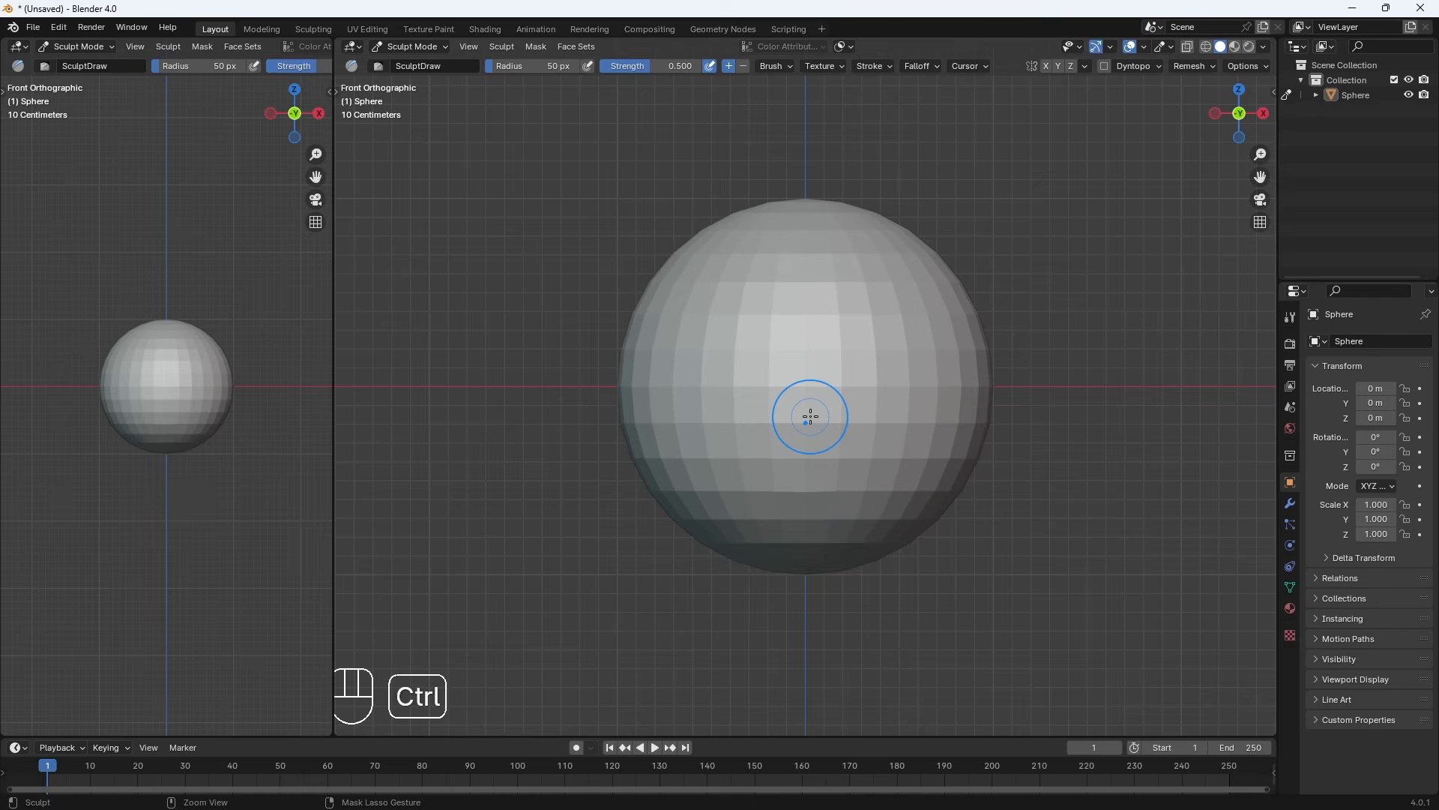
key("ctrl+r")
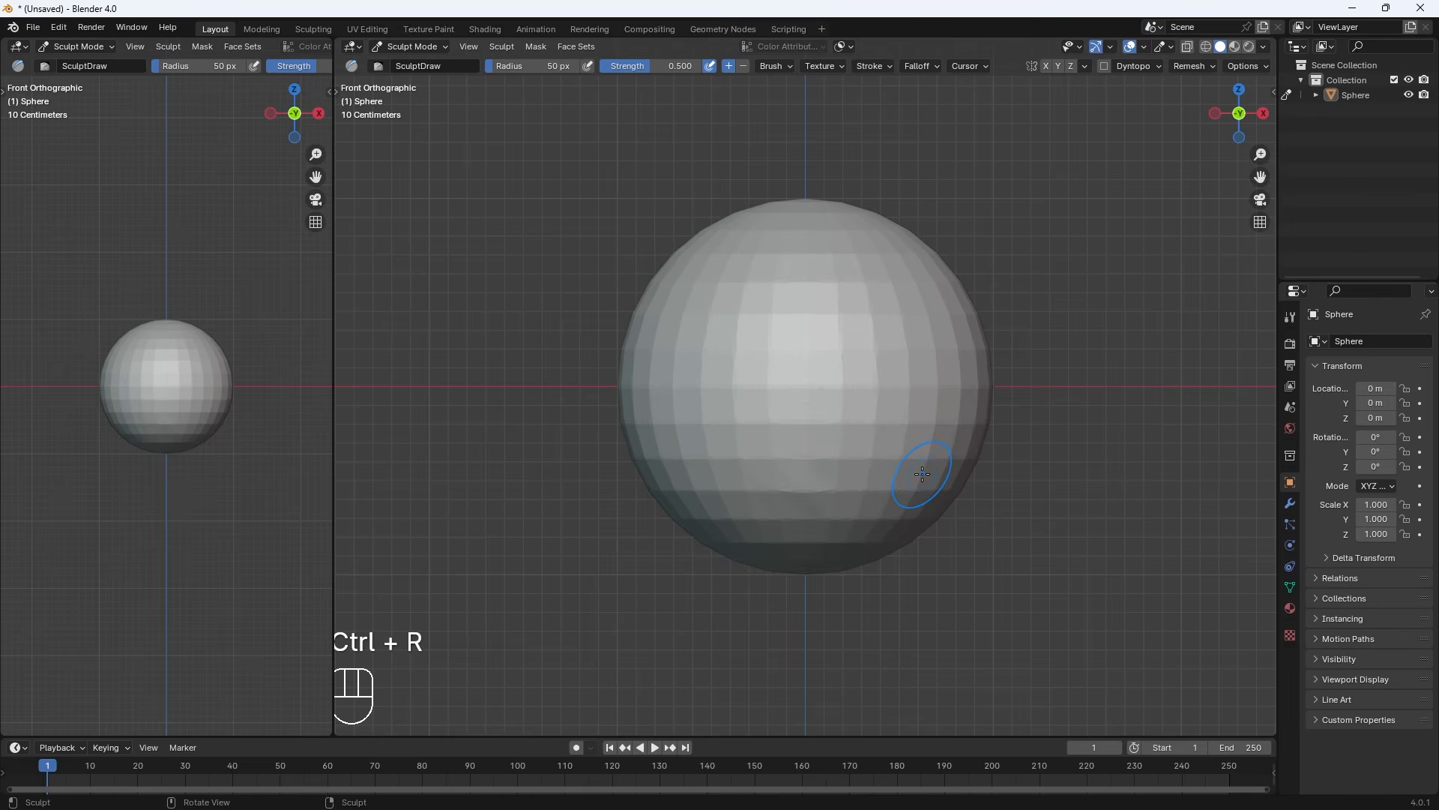
Enlarge the brush radius to 253 px, test smoothing across the sphere's front, and undo the smoothing
key("bracketright")
key("bracketright")
key("bracketright")
key("bracketright")
key("bracketright")
key("bracketright")
key("bracketright")
key("bracketright")
key("bracketright")
key("bracketright")
key("bracketright")
key("bracketright")
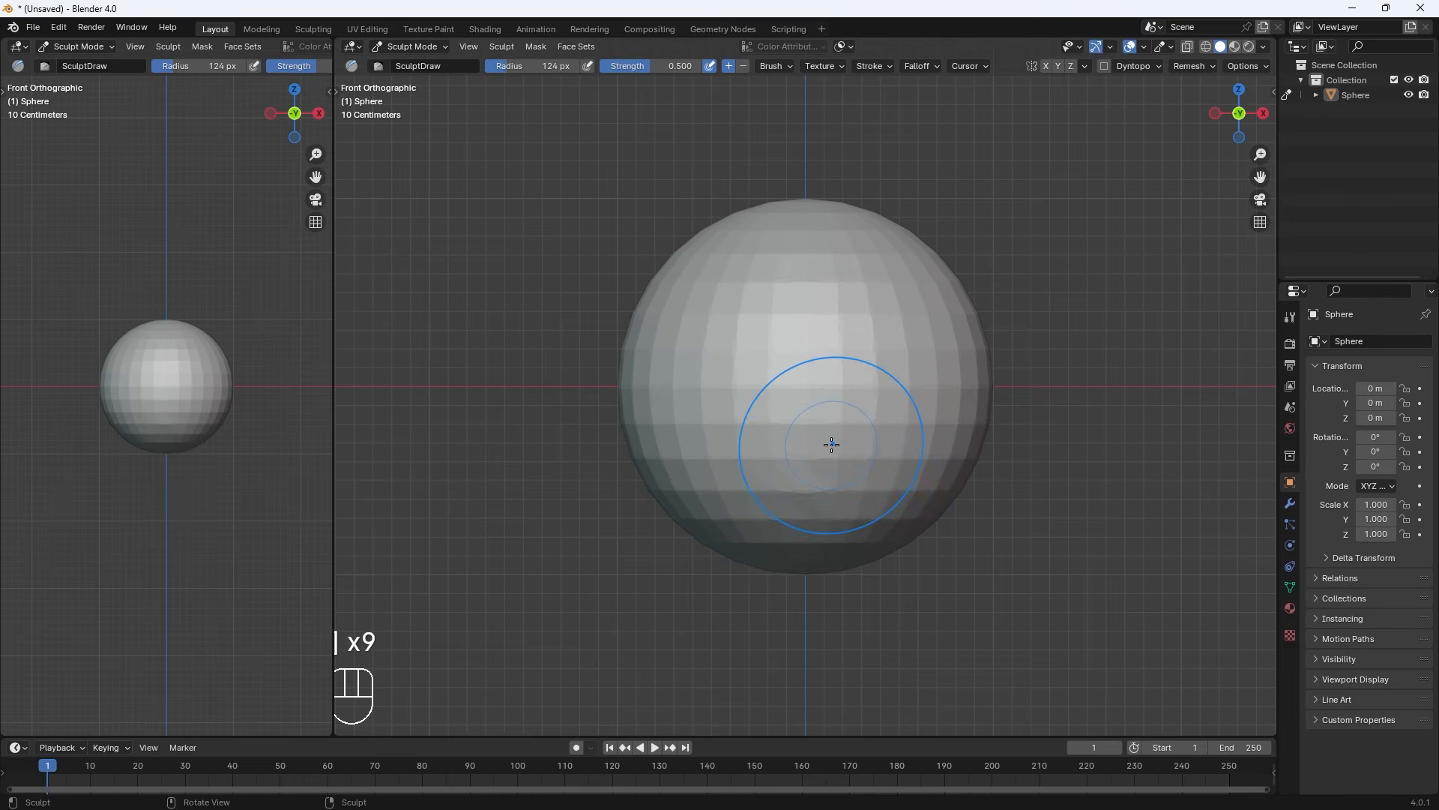
key("bracketright")
key("bracketright")
key("bracketright")
key("bracketright")
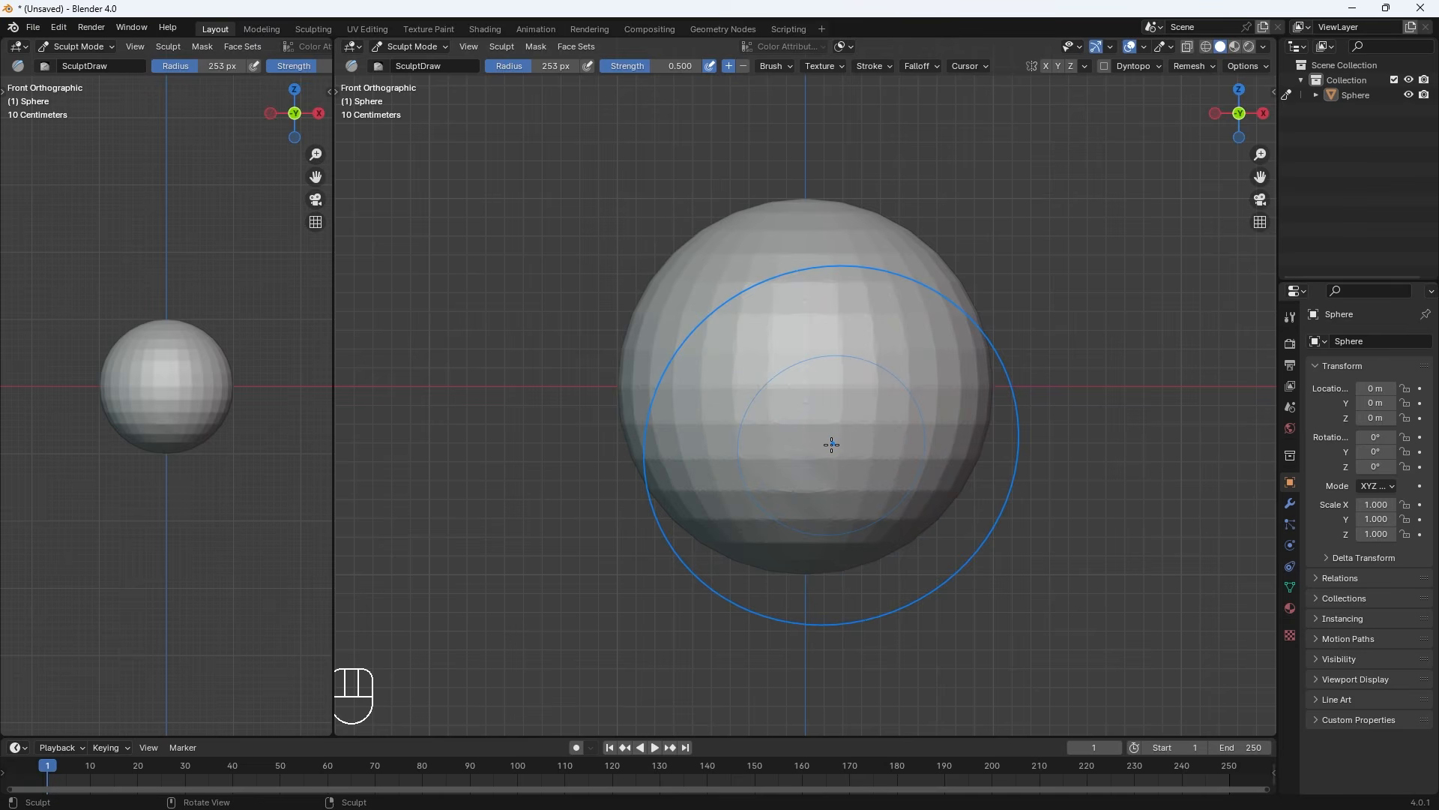
mouse_move(831, 445)
left_mouse_down("shift")
mouse_move(842, 357)
mouse_move(787, 353)
left_mouse_up("shift")
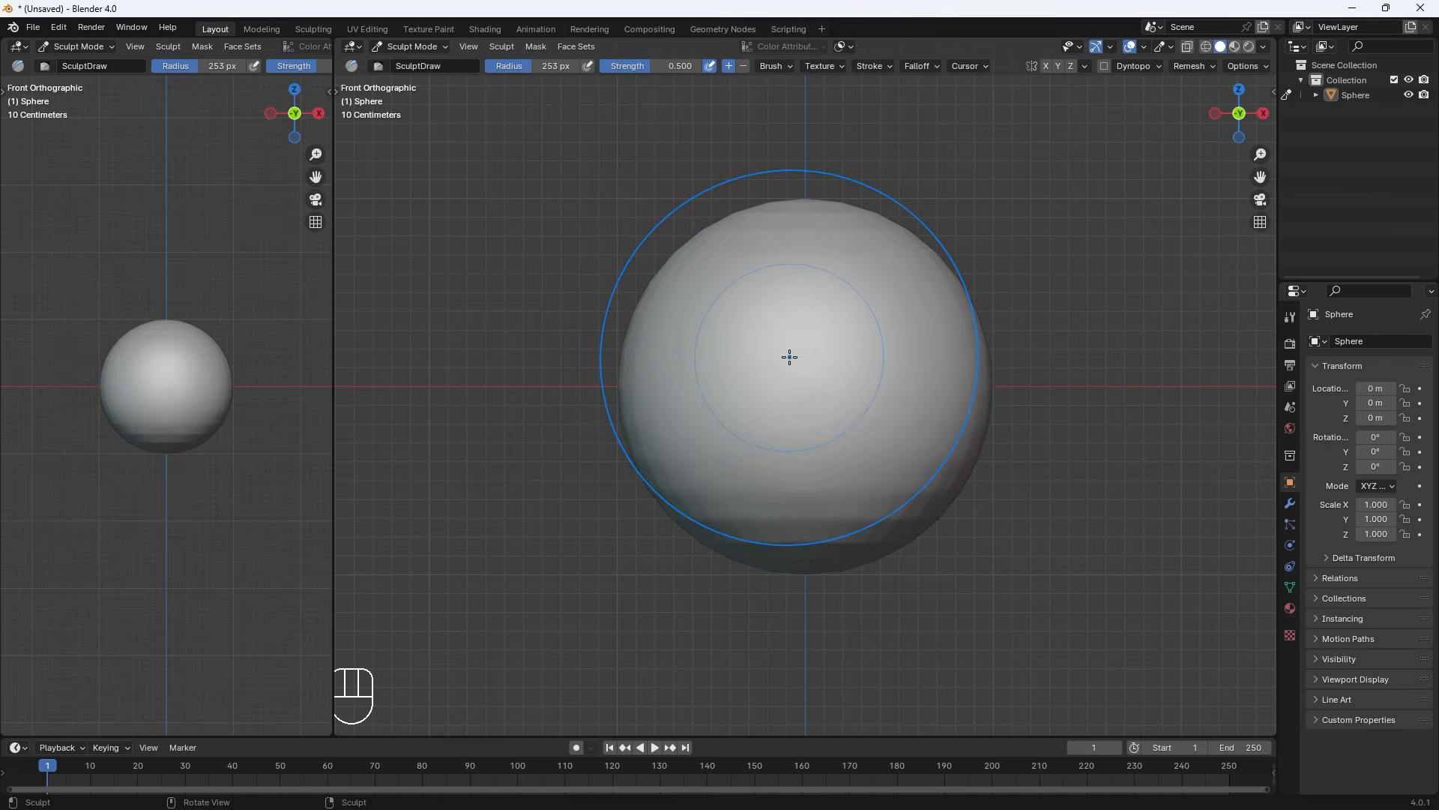
key("ctrl+z")
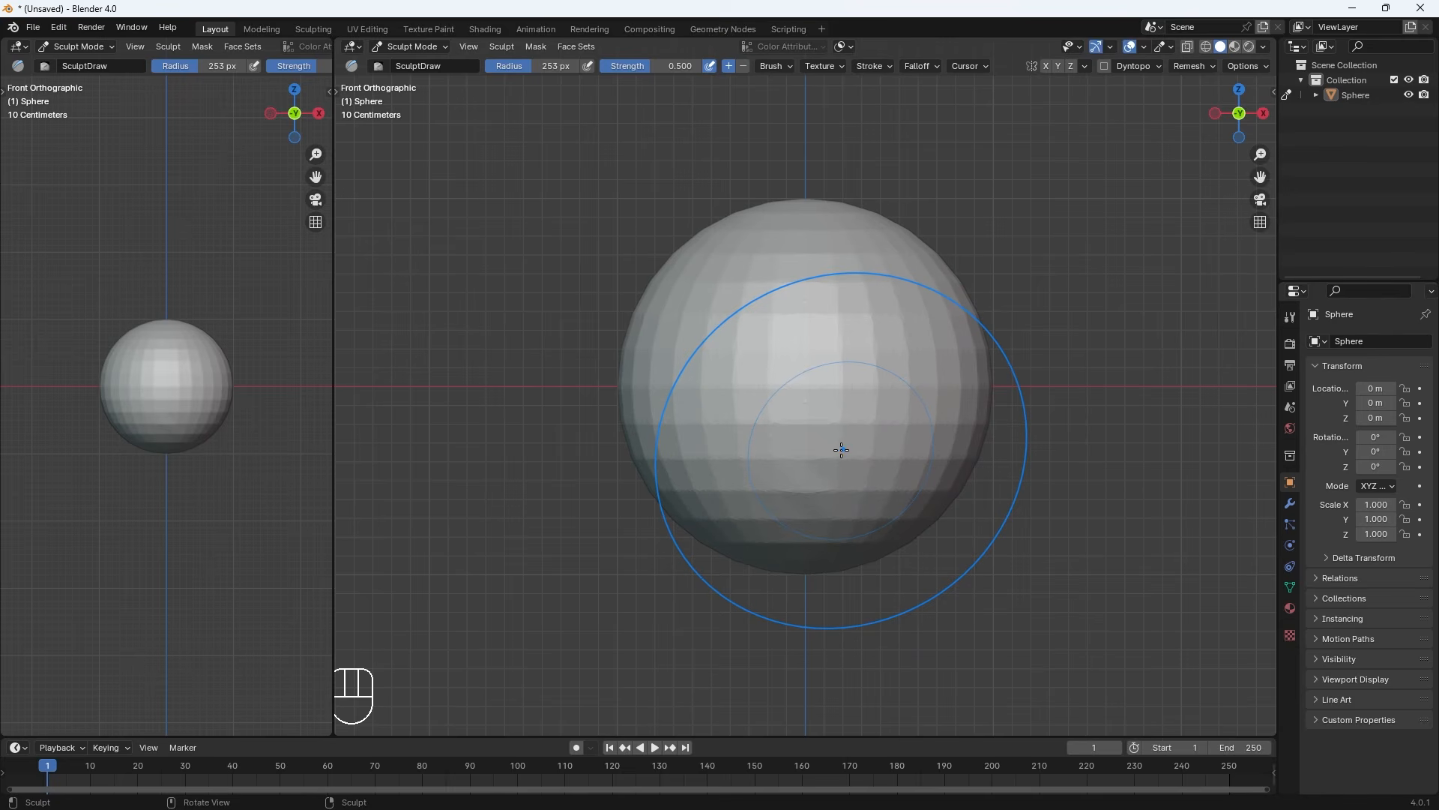
Reduce the brush radius to 147 px, draw a test stroke on the sphere's front, and undo it
key("KP_Add")
key("KP_Add")
key("bracketleft")
key("bracketleft")
key("bracketleft")
key("bracketleft")
key("bracketleft")
key("KP_Divide")
key("KP_Divide")
key("KP_Subtract")
key("KP_Subtract")
key("KP_Subtract")
key("KP_Subtract")
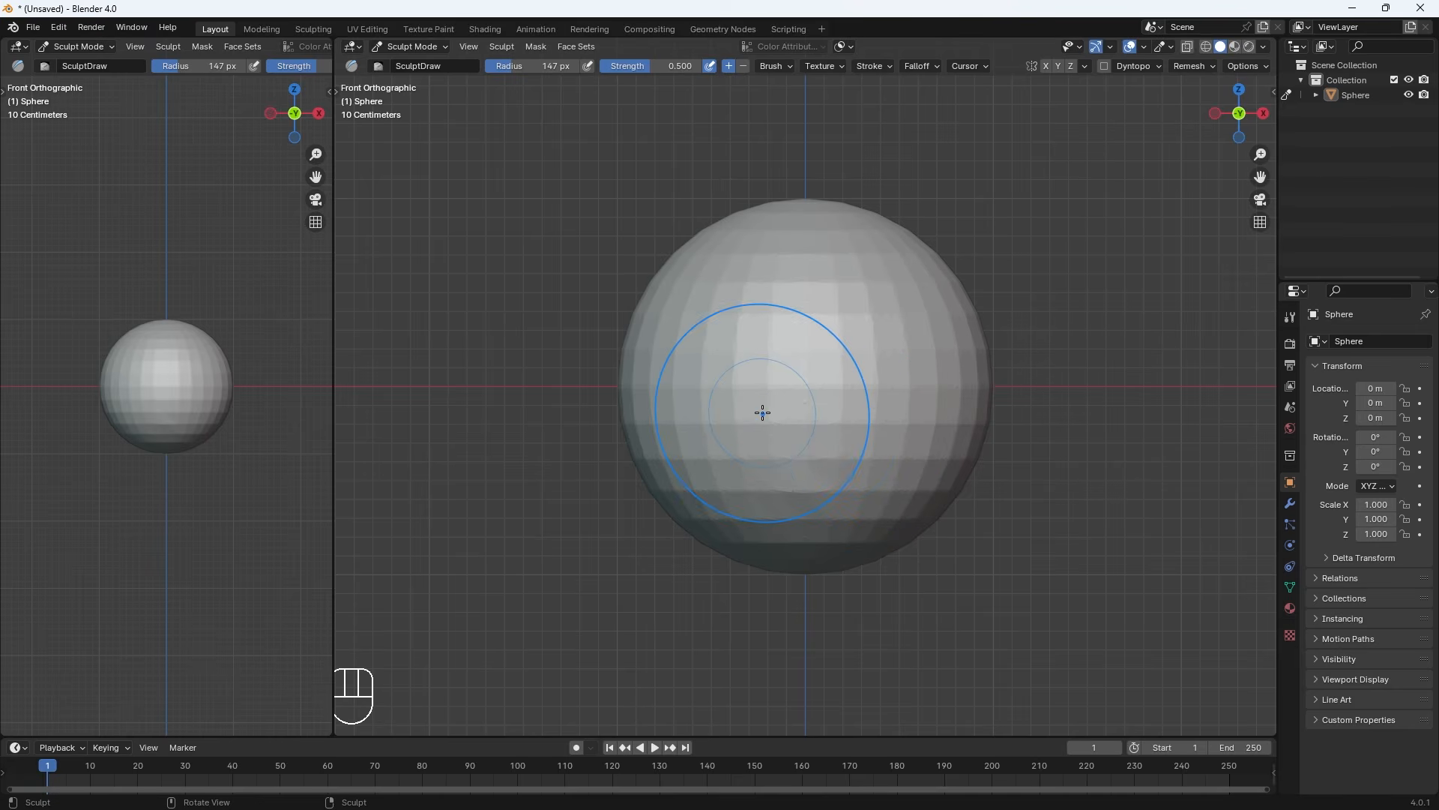
left_click_drag(779, 337, 850, 274)
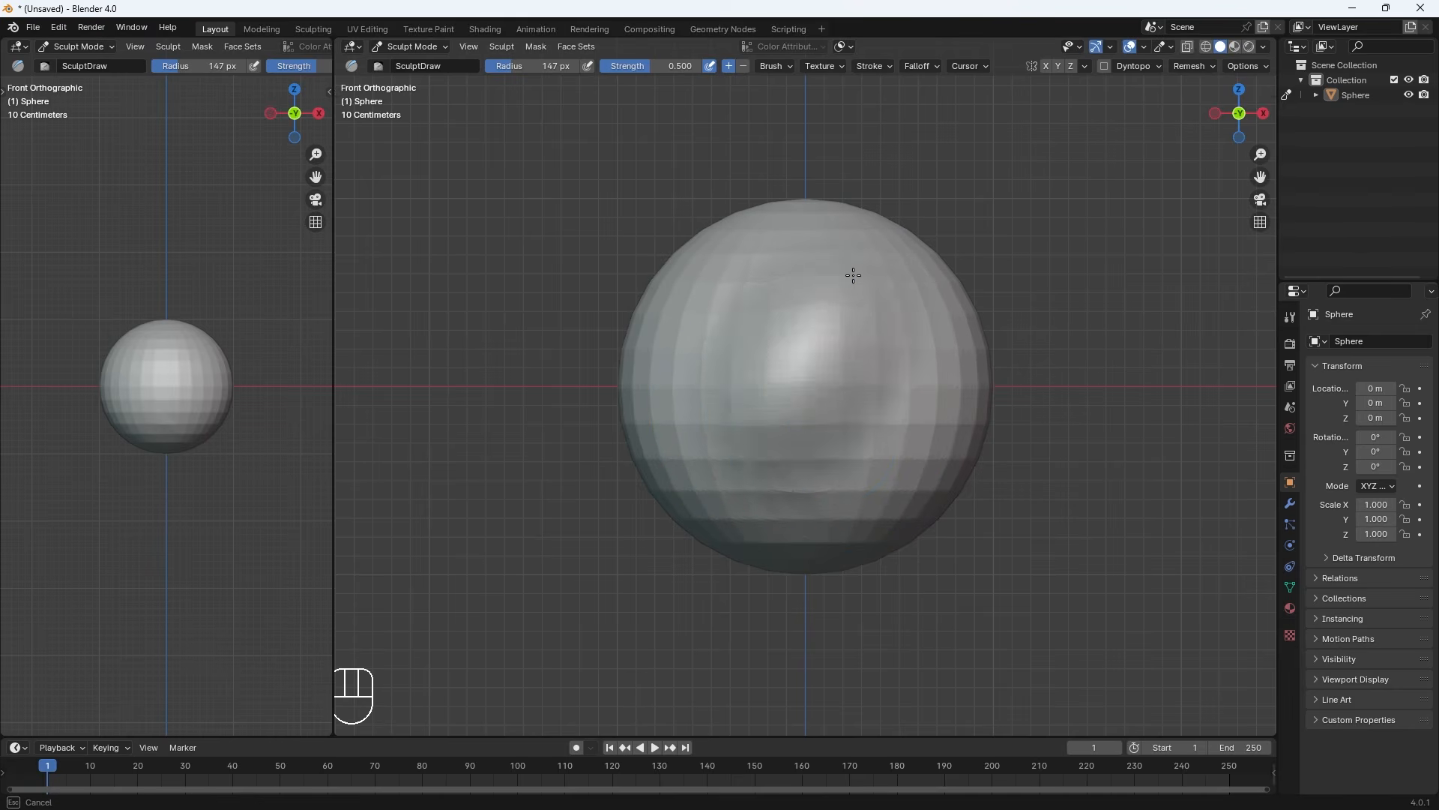
key("ctrl+z")
Try adjusting the voxel size in the remesh settings and remesh the sphere from there
left_click(1194, 66)
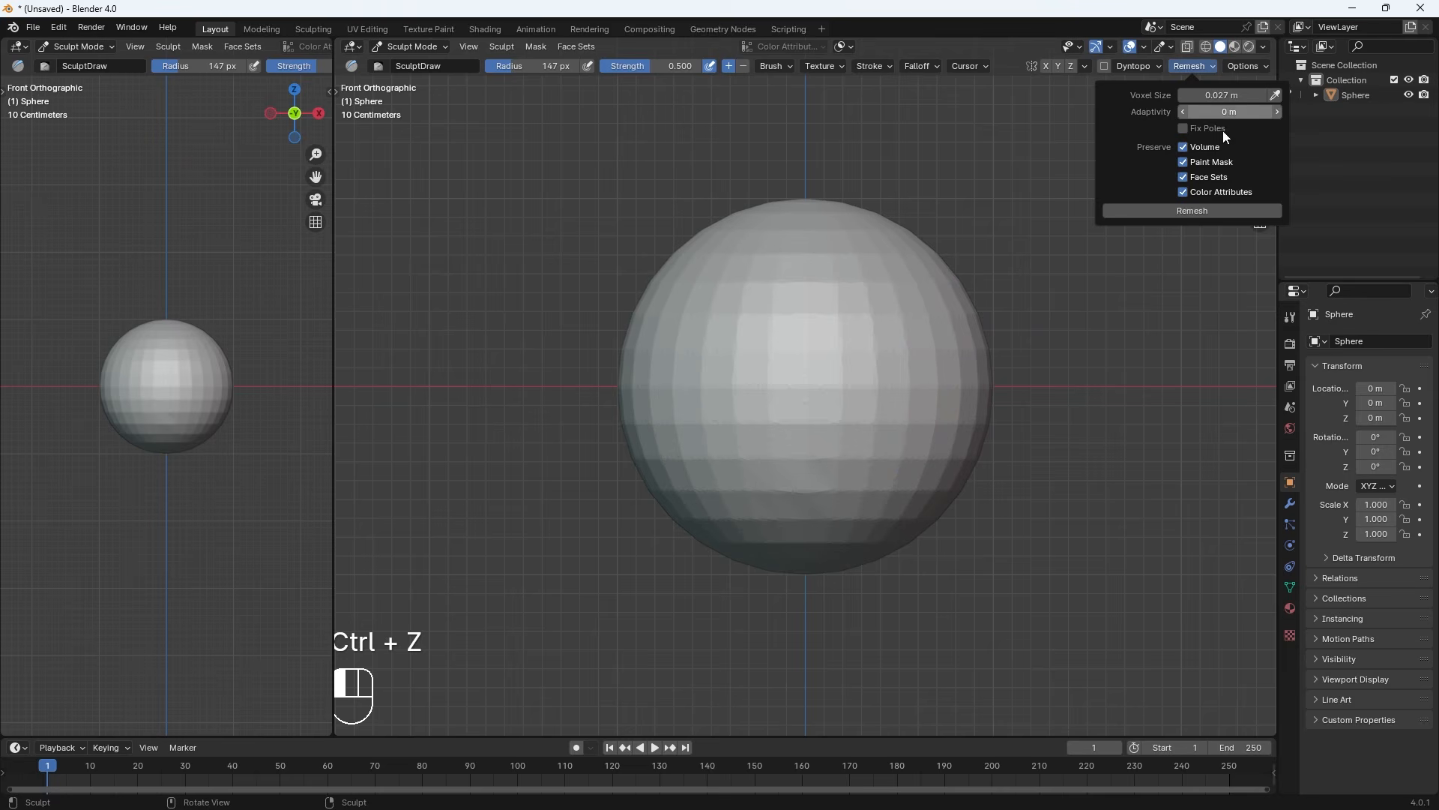
left_click_drag(1222, 96, 1231, 96)
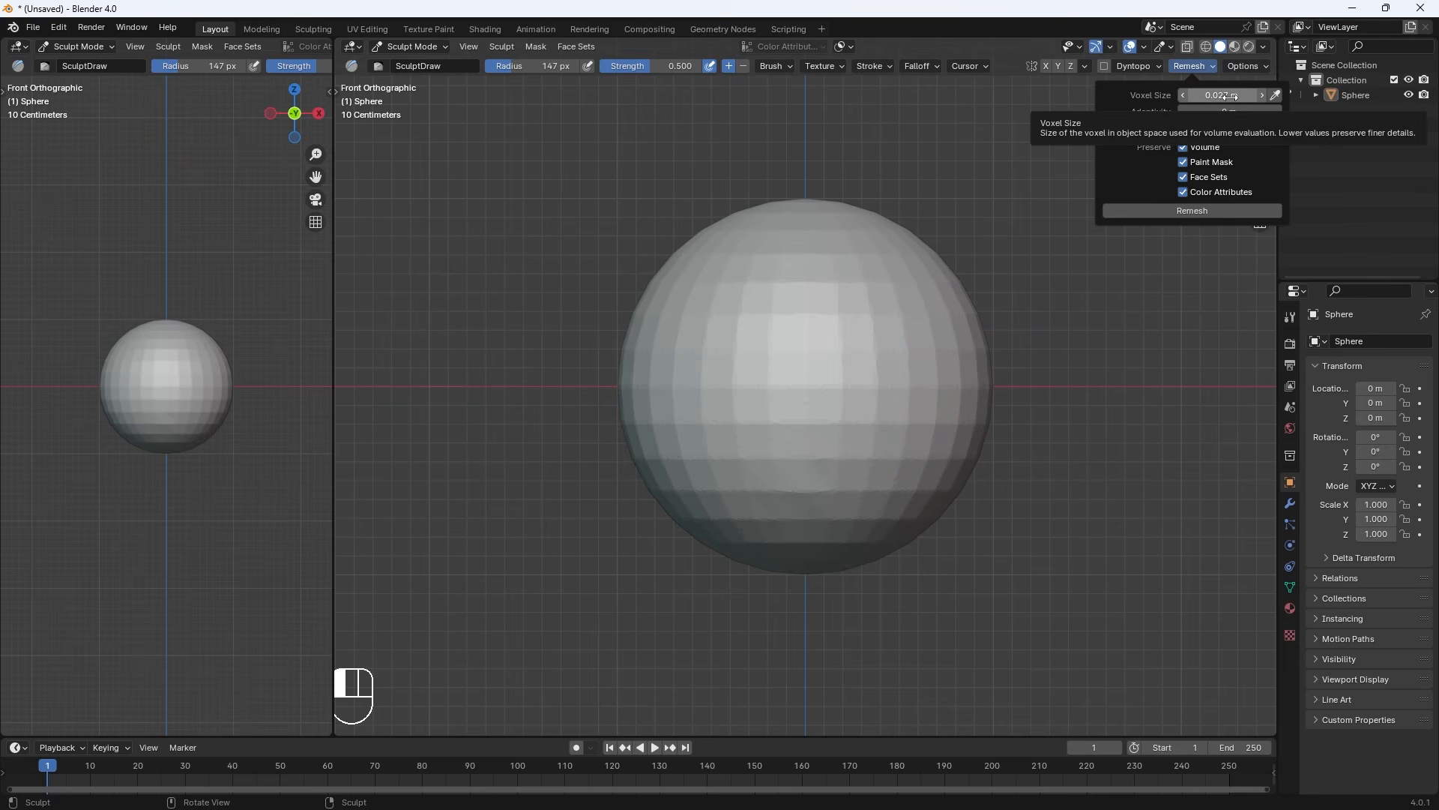
left_click(1235, 96)
left_click_drag(1235, 96, 1154, 95)
key("BackSpace")
left_click(1192, 211)
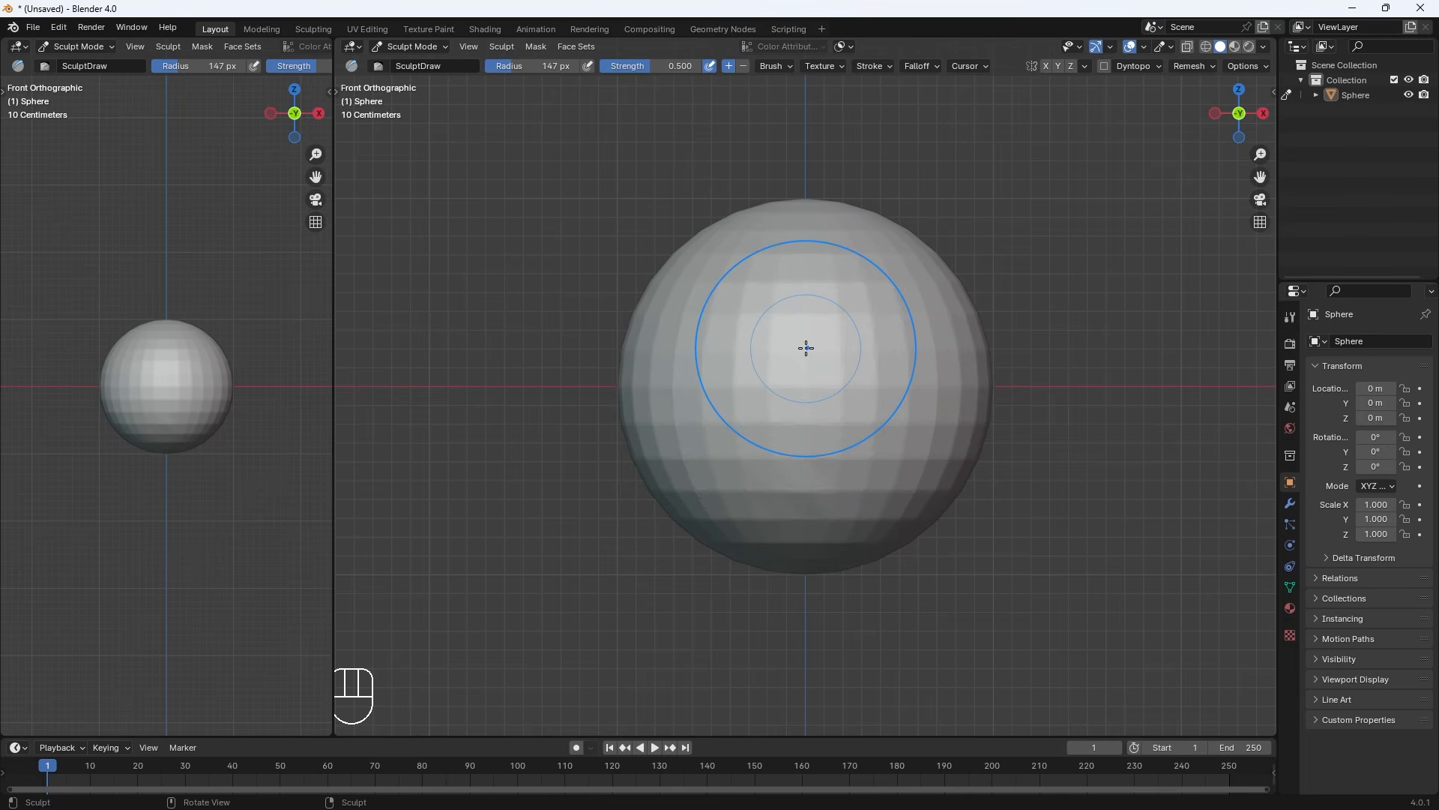
key("KP_Subtract")
key("KP_Subtract")
key("KP_Subtract")
key("KP_Add")
key("KP_Add")
key("KP_Add")
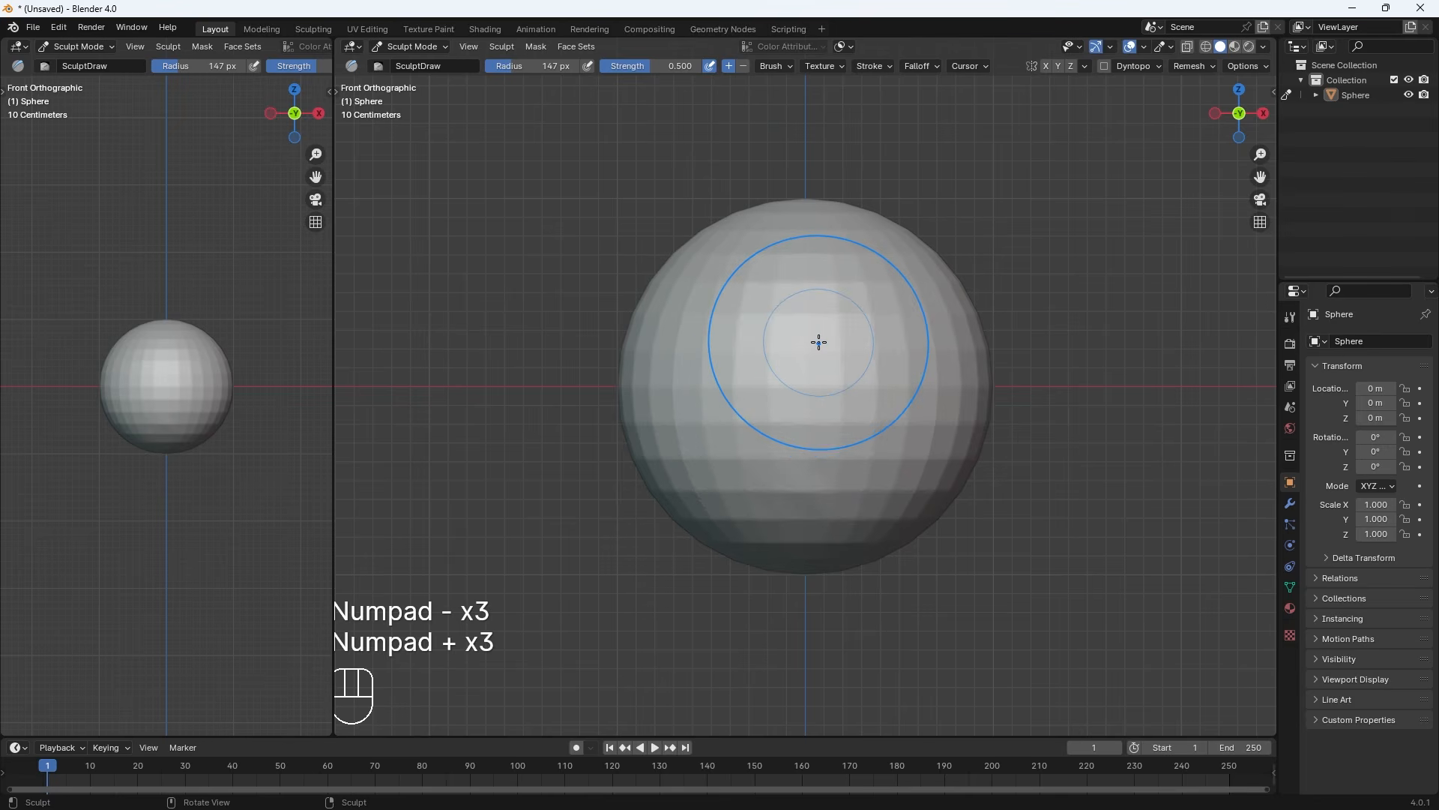
Reduce the brush radius to 61 px and show the brush toolbar only in the wider viewport
key("bracketleft")
key("bracketleft")
key("bracketleft")
key("bracketleft")
key("bracketleft")
key("bracketleft")
key("bracketleft")
key("bracketleft")
key("t")
key("t")
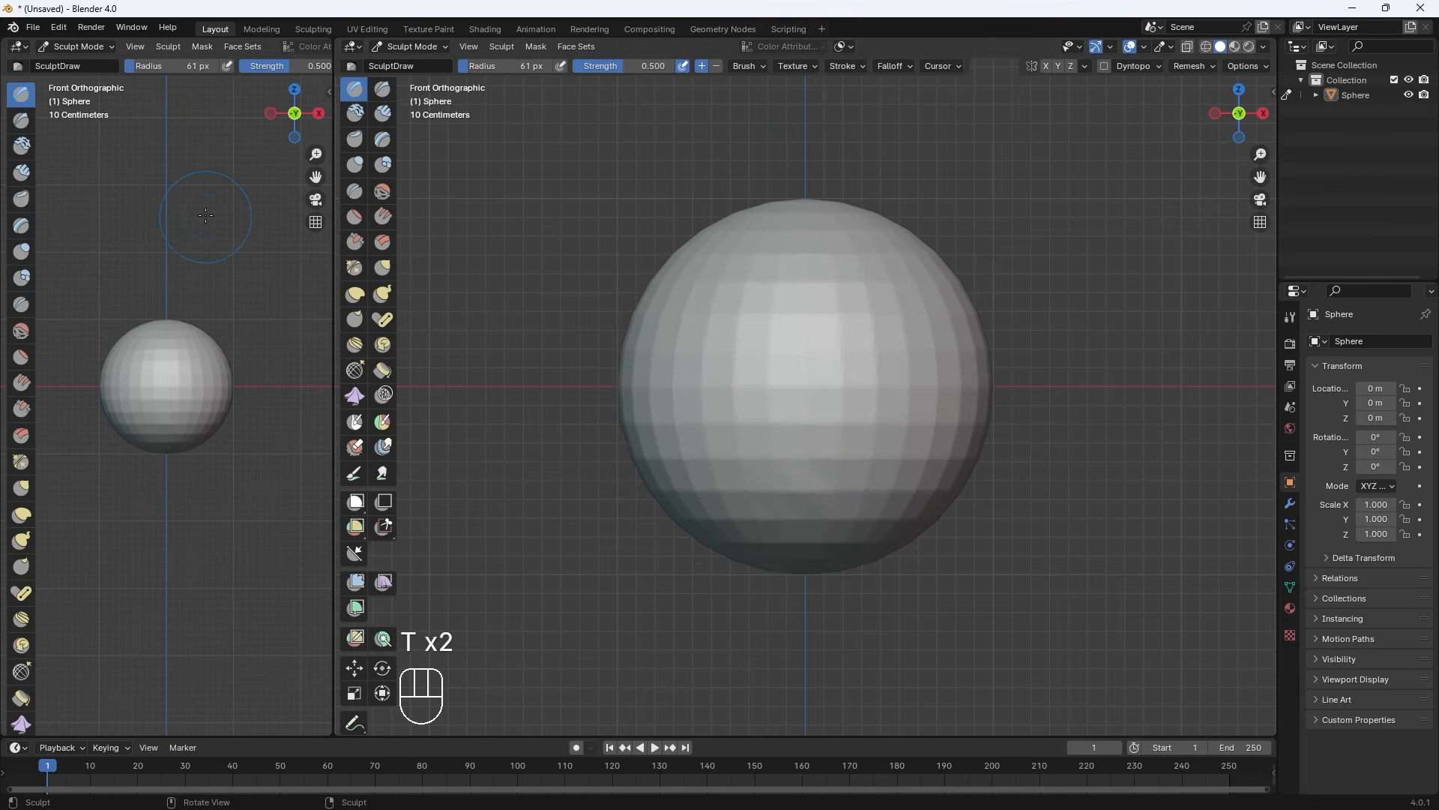
key("t")
Draw and undo test strokes on the sphere's front, re-enabling X-axis symmetry between them
left_click_drag(874, 295, 908, 423)
key("ctrl+z")
left_click(1046, 65)
mouse_move(899, 341)
left_mouse_down()
mouse_move(863, 488)
mouse_move(861, 347)
left_mouse_up()
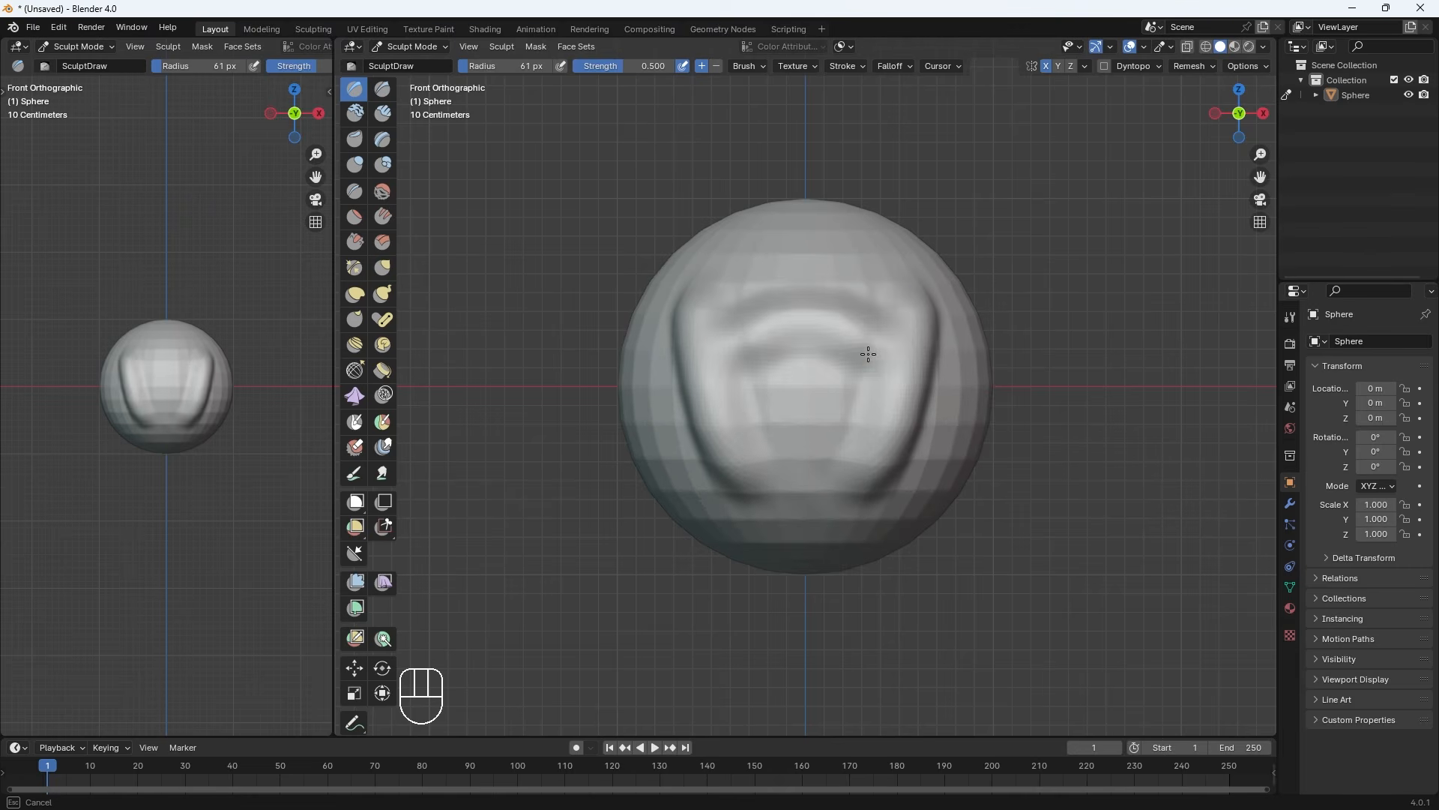
key("ctrl+z")
key("ctrl+z")
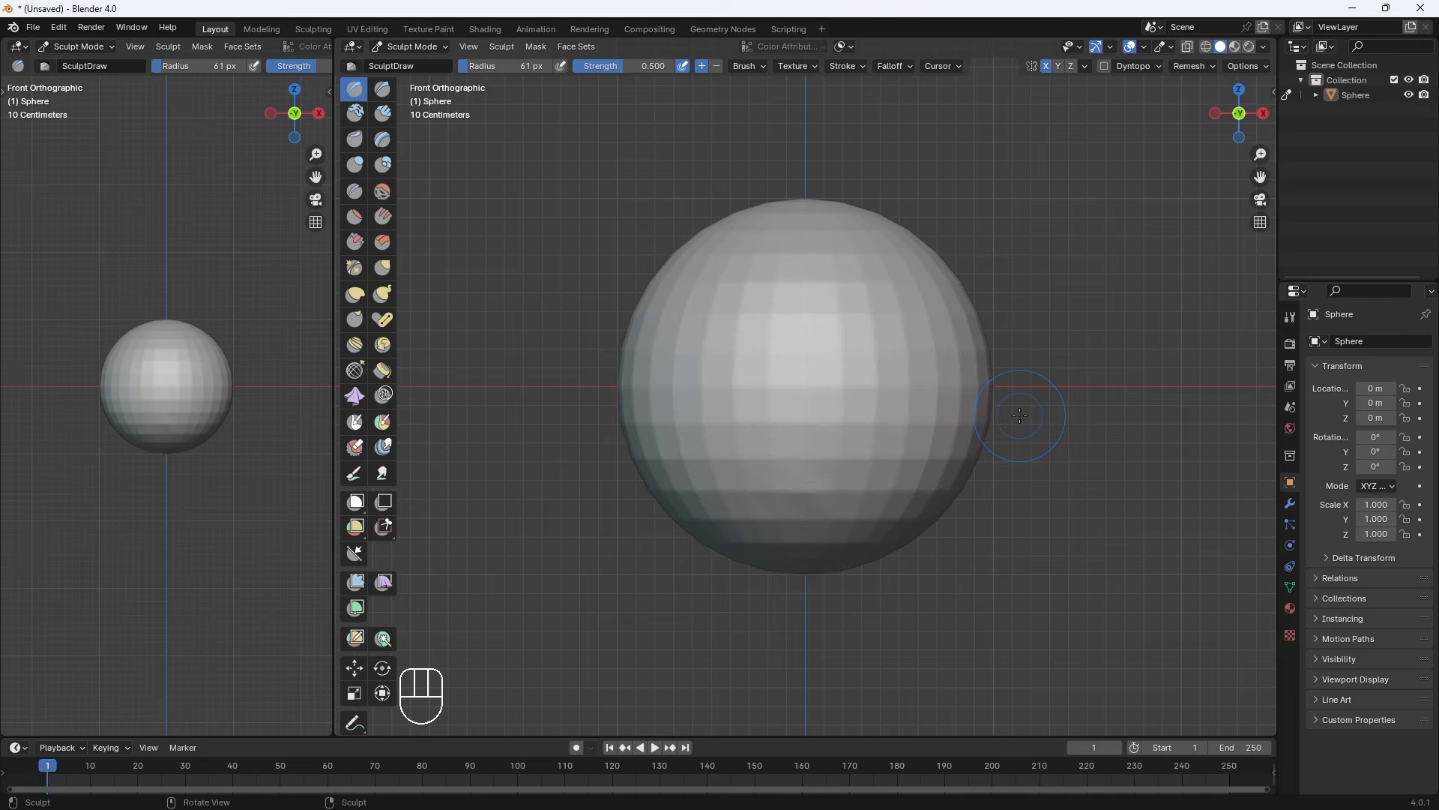
Test Draw strokes on the sphere's side while changing the brush radius to 91 px and down to 40 px, and undo the strokes
mouse_move(658, 477)
middle_mouse_down()
mouse_move(712, 451)
mouse_move(674, 476)
mouse_move(866, 540)
middle_mouse_up()
key("bracketright")
key("bracketright")
key("bracketright")
key("bracketright")
key("bracketright")
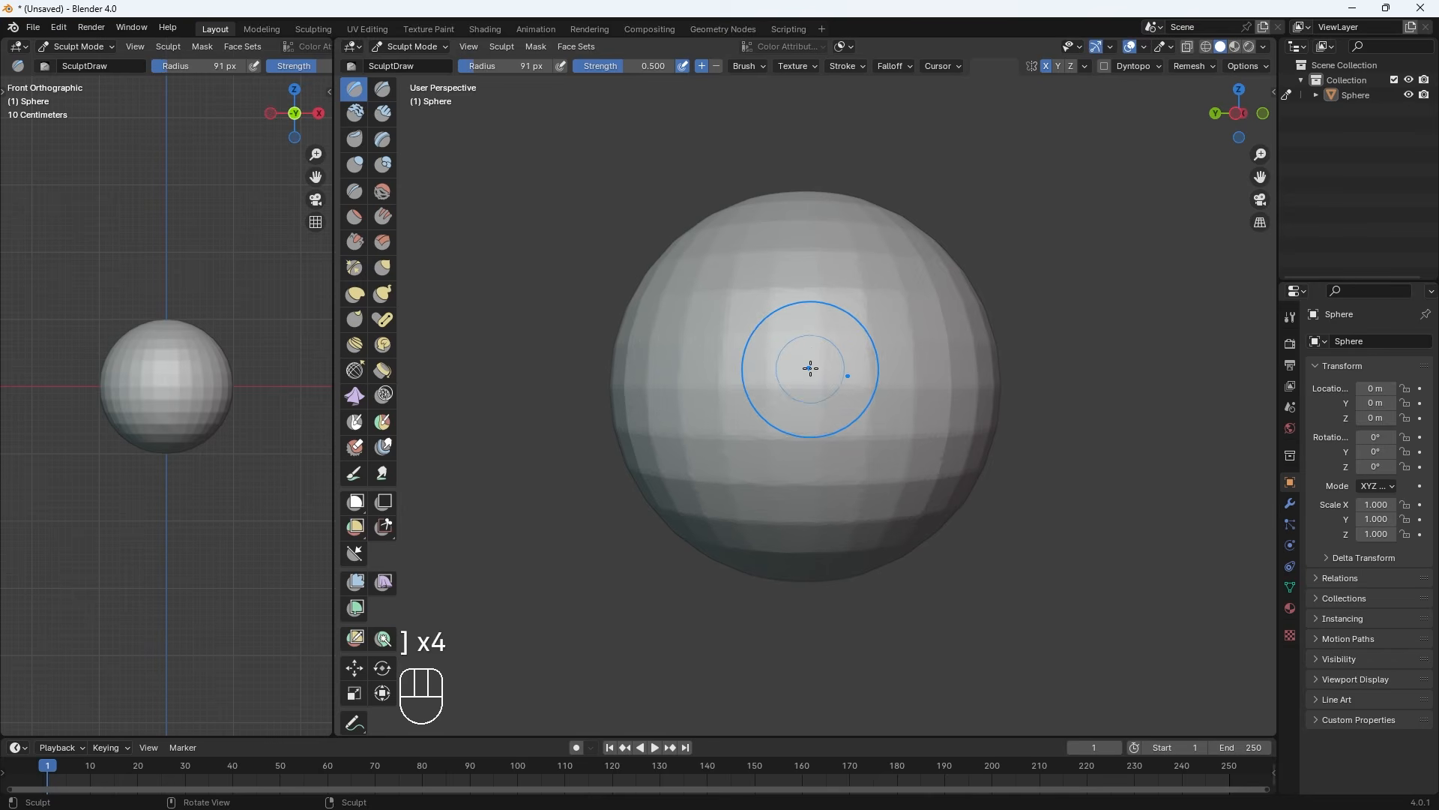
mouse_move(862, 375)
left_mouse_down()
mouse_move(902, 435)
mouse_move(903, 308)
mouse_move(910, 466)
left_mouse_up()
key("bracketleft")
key("bracketleft")
key("bracketleft")
key("bracketleft")
key("bracketleft")
key("bracketleft")
key("bracketleft")
key("bracketleft")
key("ctrl+z")
key("ctrl+z")
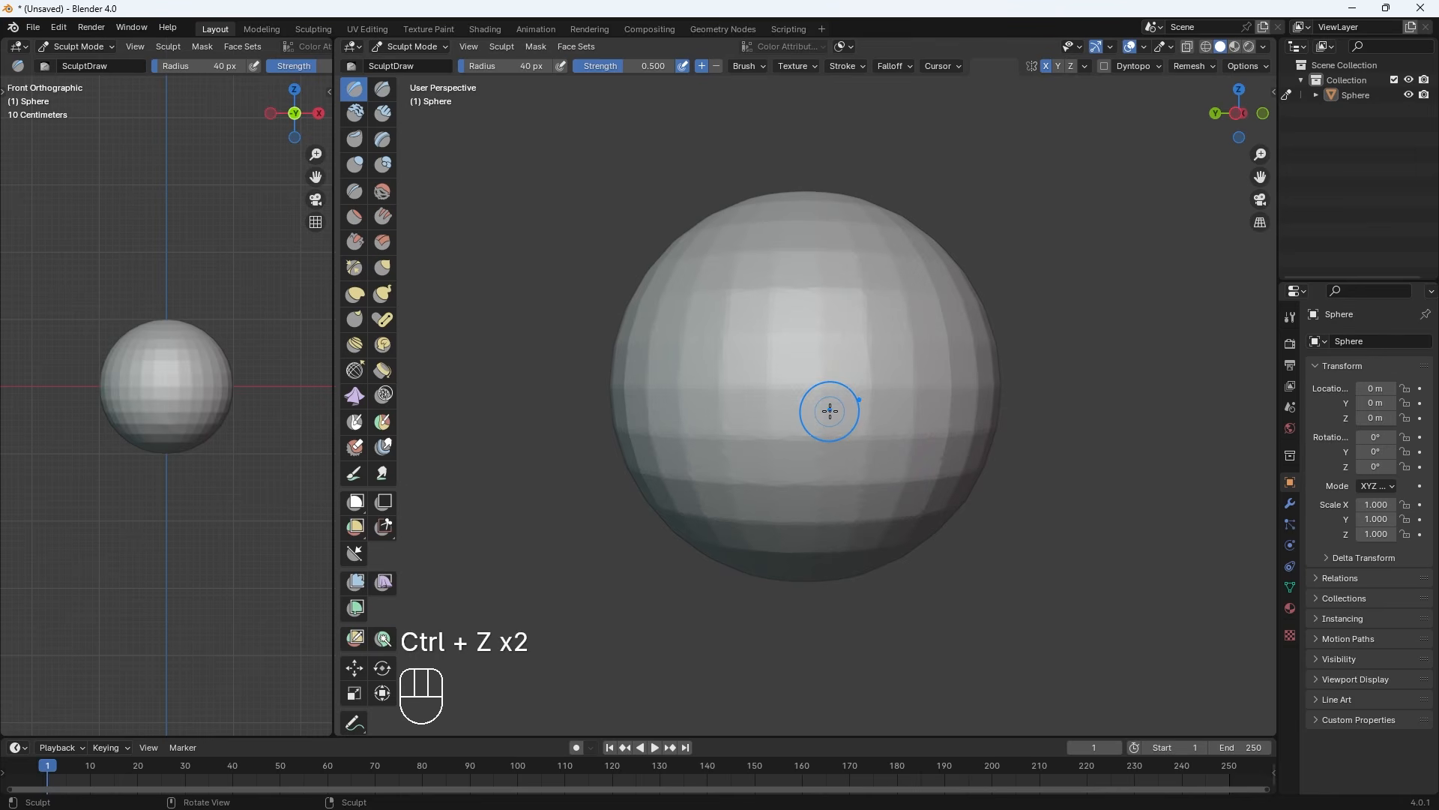
Practise resizing the brush interactively, ending at 146 px, draw test strokes between resizes, undo them, and return to the front view
key("f")
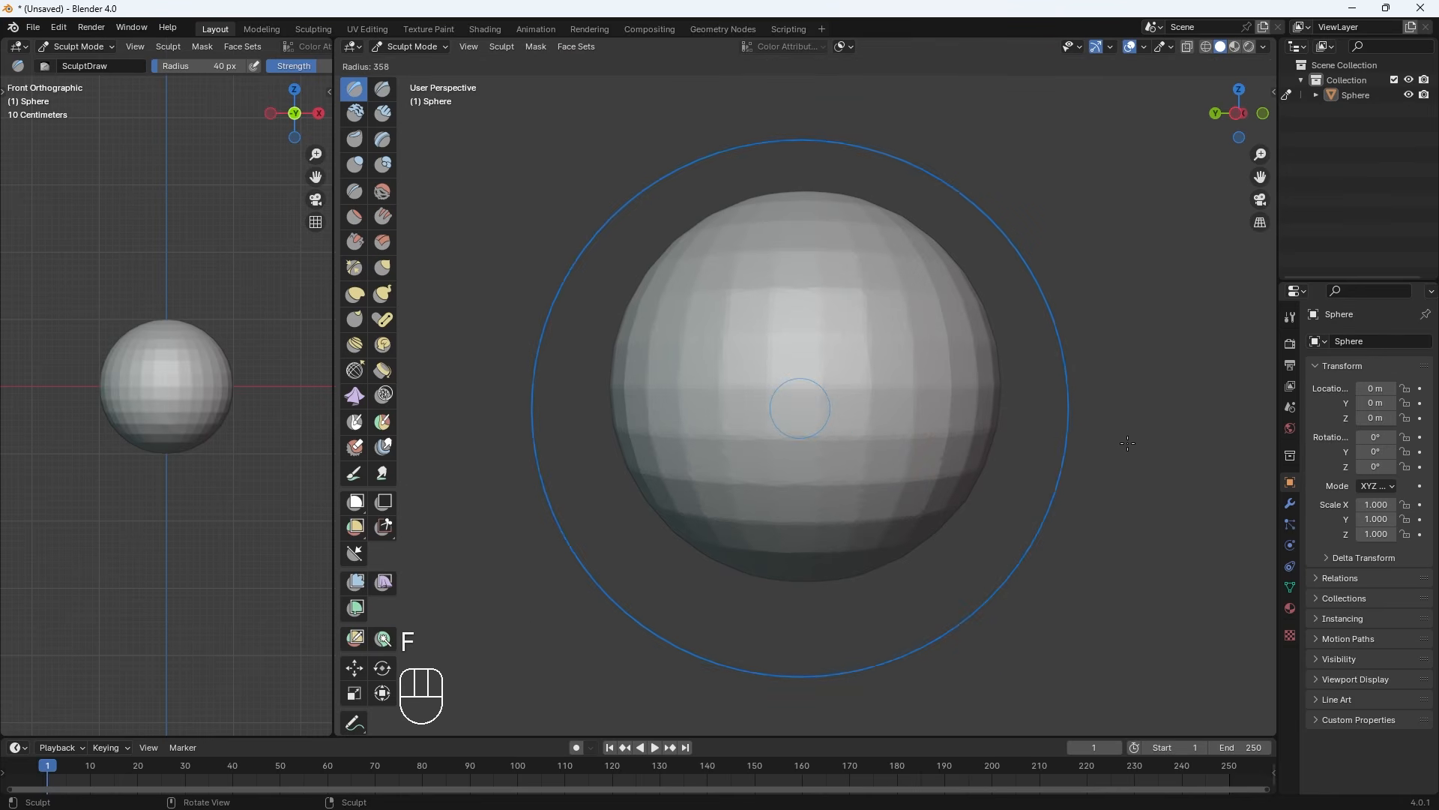
left_click(835, 408)
left_click_drag(836, 446, 874, 375)
key("f")
left_click(903, 407)
left_click_drag(896, 435, 904, 360)
key("ctrl+z")
key("ctrl+z")
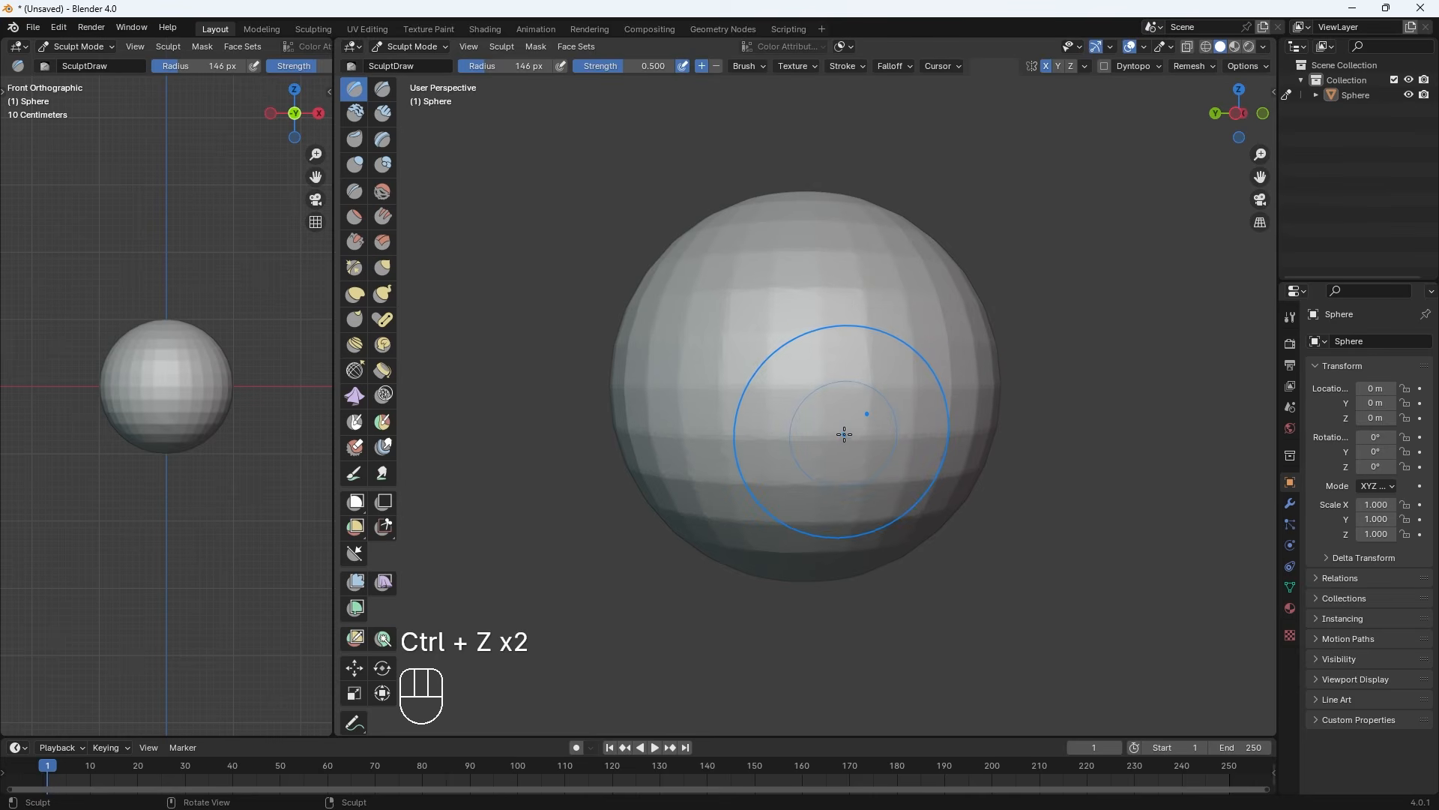
middle_click_drag(847, 425, 748, 427)
key("KP_1")
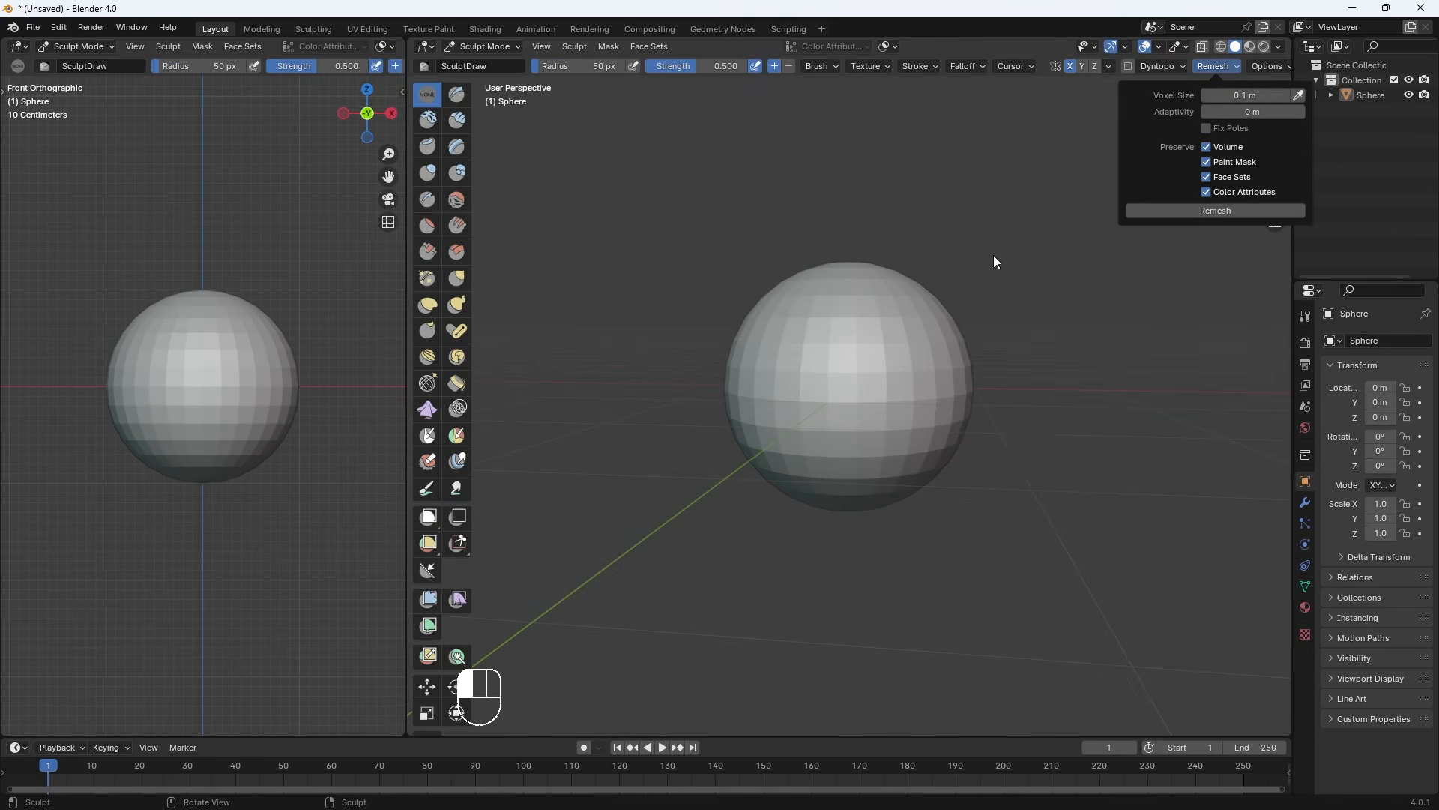
Set the remesh voxel size to about 0.03 m and remesh the sphere
key("r")
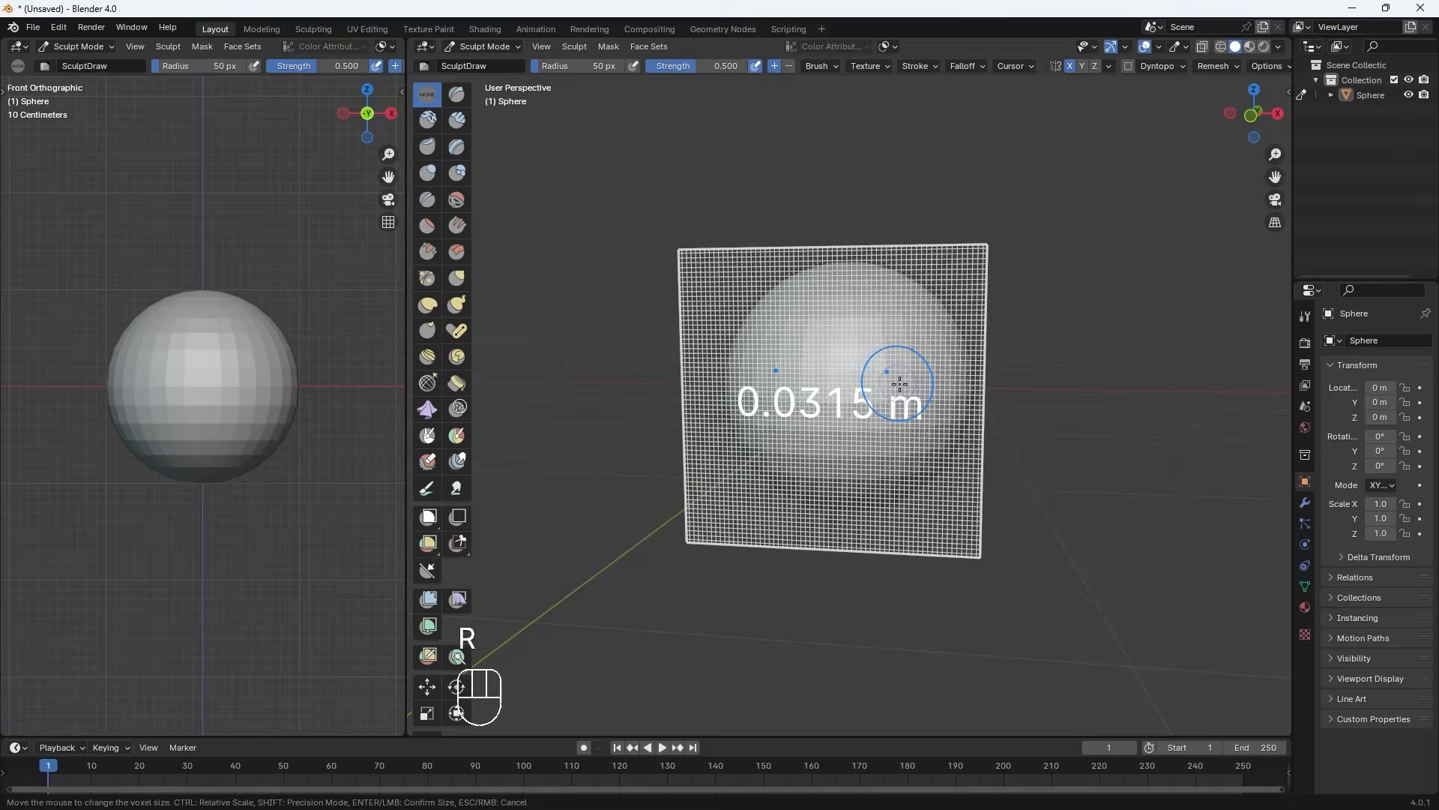
left_click(920, 402)
key("ctrl")
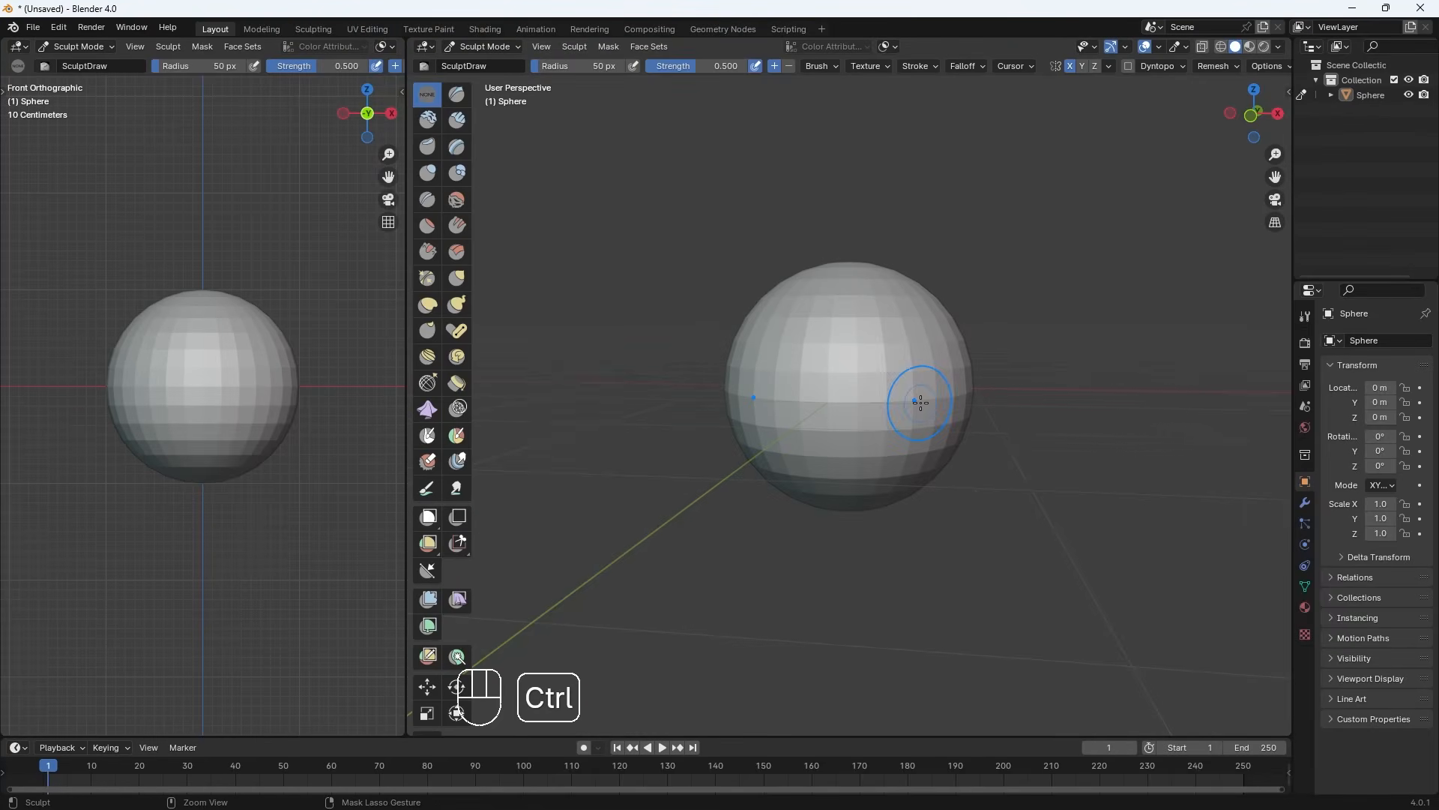
key("ctrl+r")
Smooth away the faceting over the sphere's whole surface, including its sides, back, top and underside
middle_click_drag(900, 397, 924, 395)
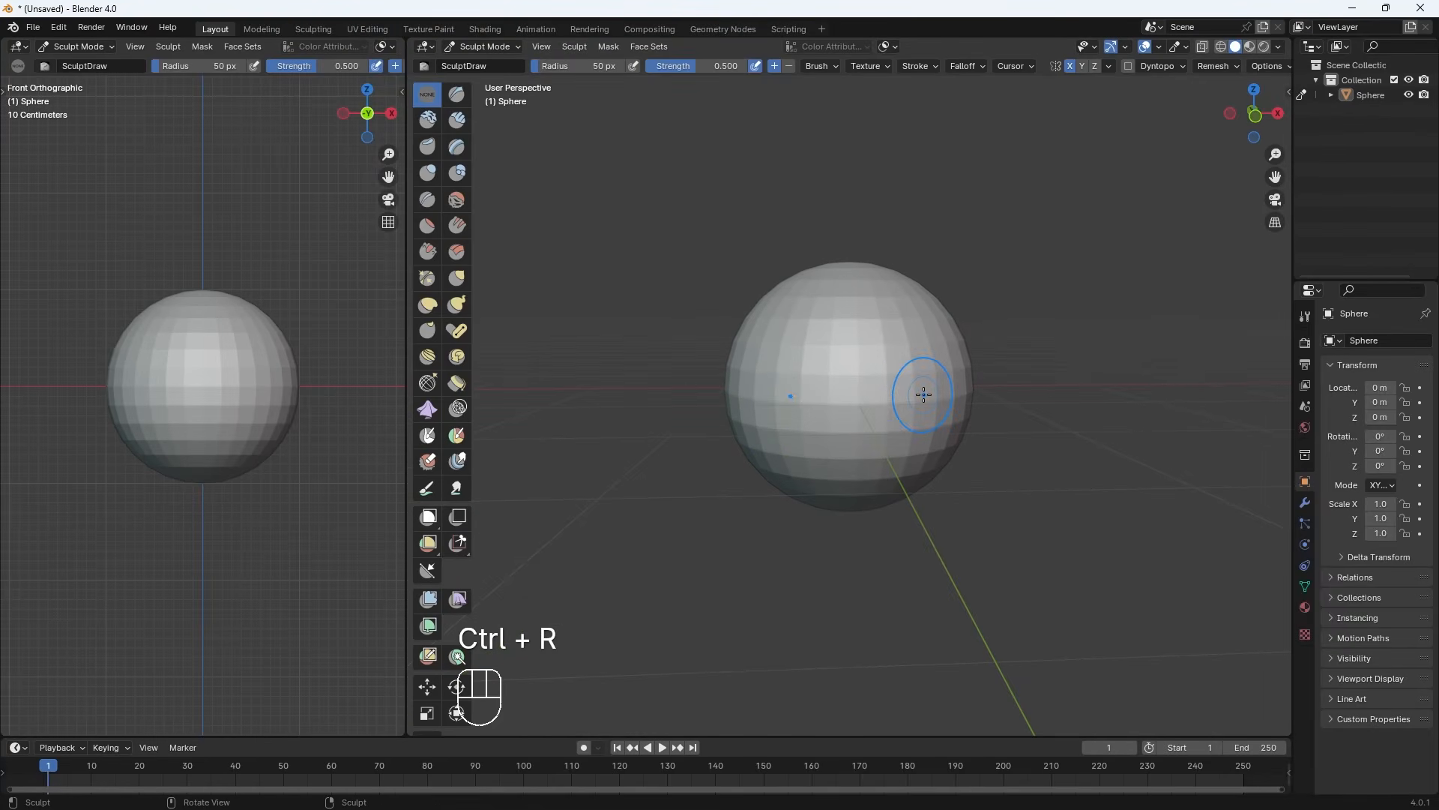
key("shift")
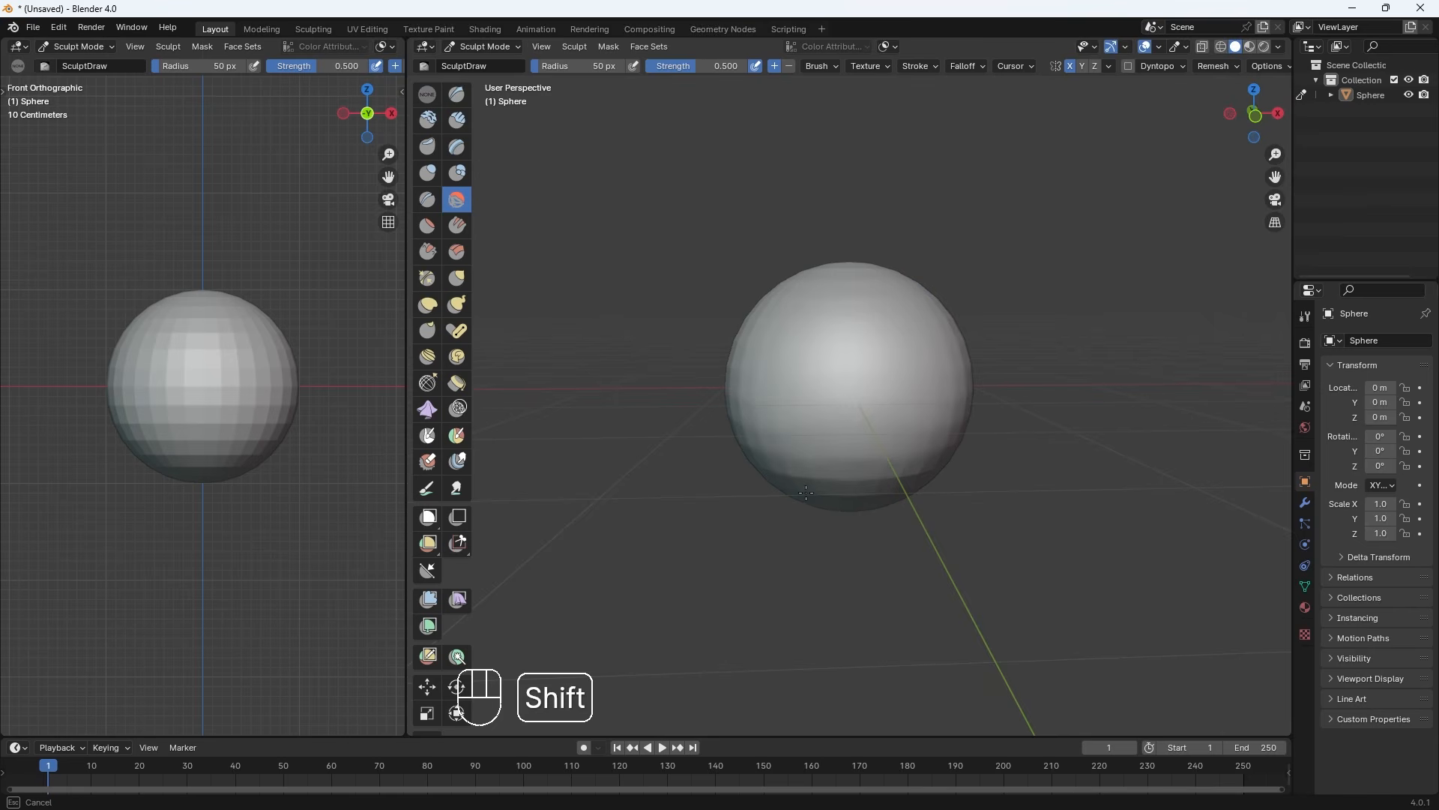
middle_click_drag(938, 379, 909, 305)
key("shift")
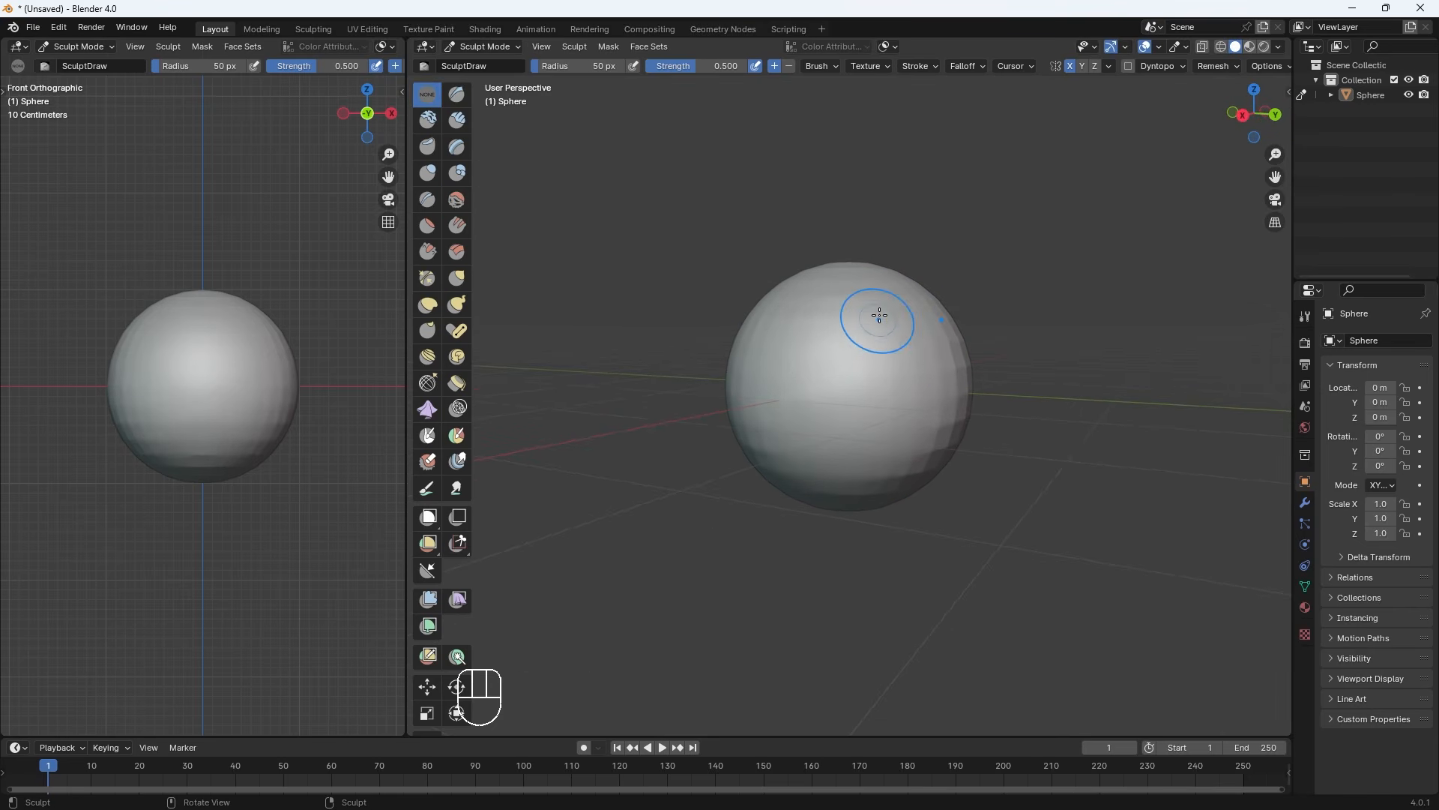
middle_click_drag(884, 330, 846, 316)
key("shift")
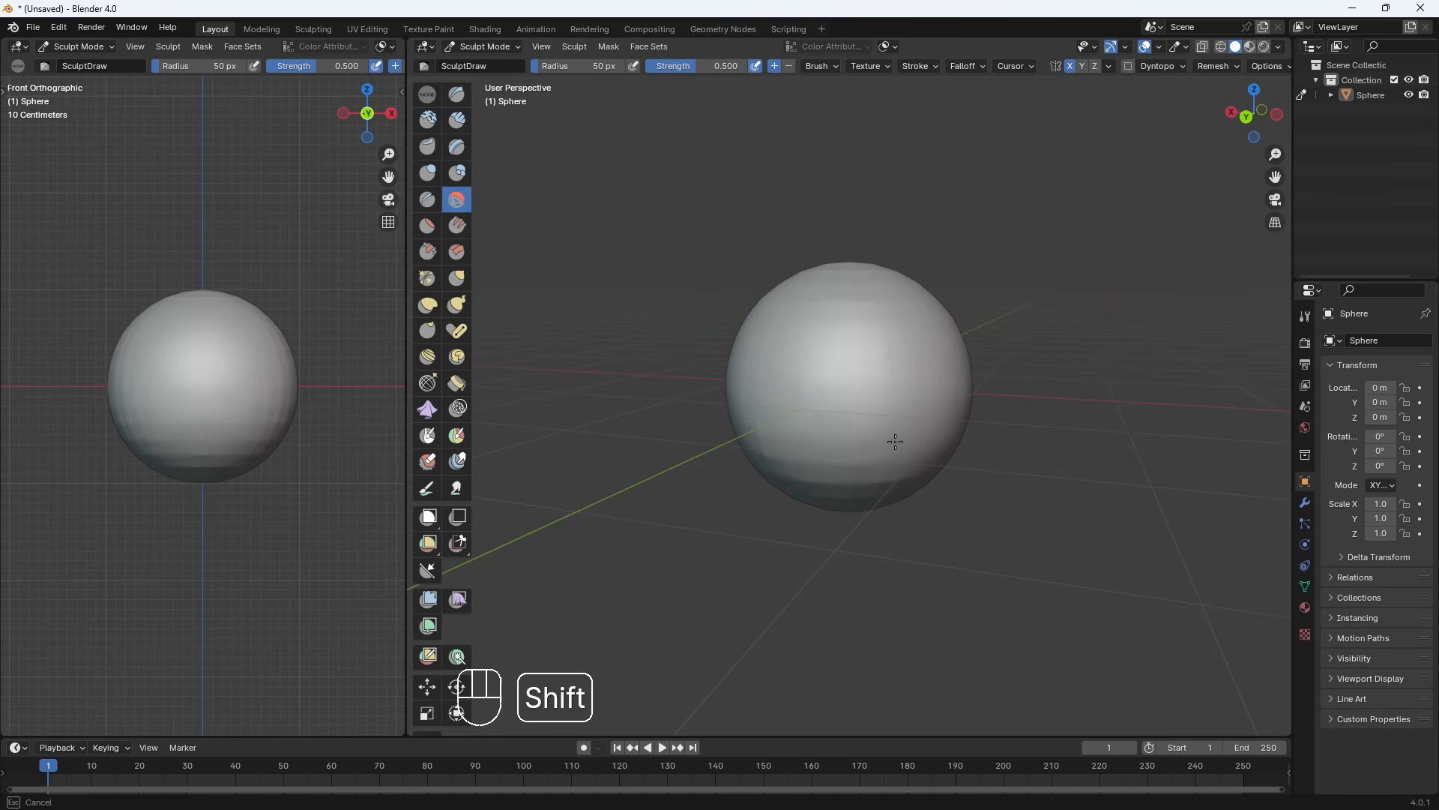
middle_click_drag(895, 441, 855, 390)
key("KP_1")
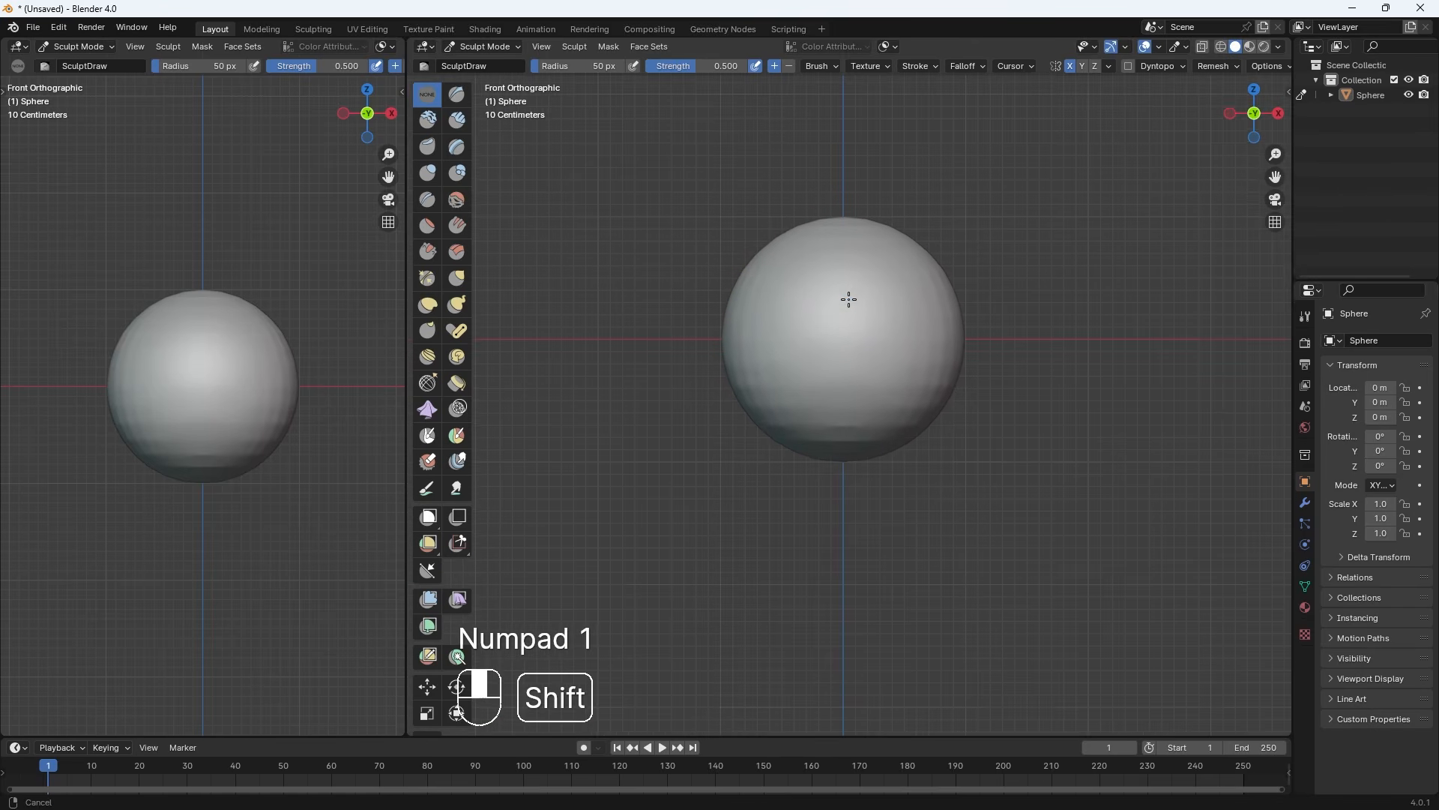
key("shift")
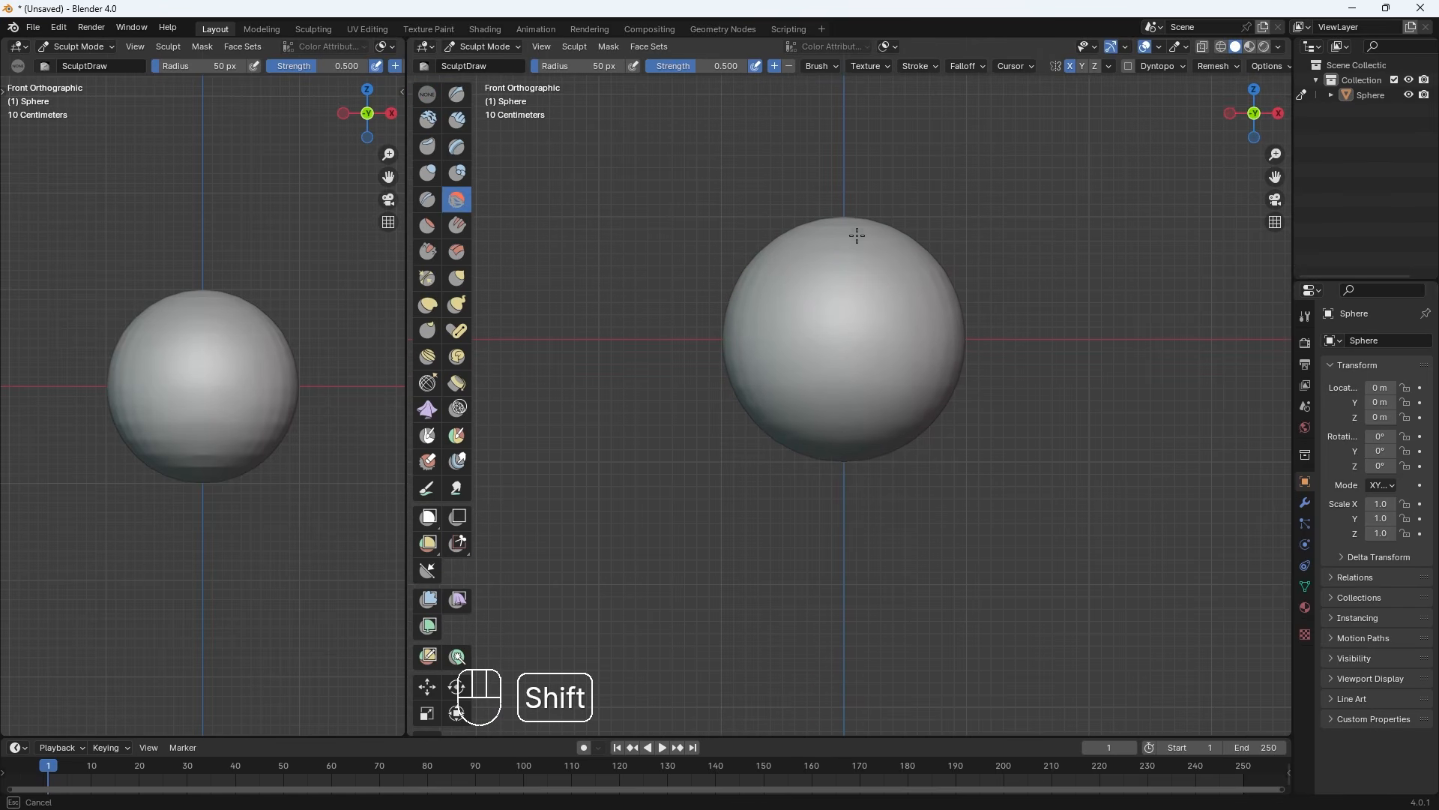
left_click_drag(899, 255, 845, 353, "shift")
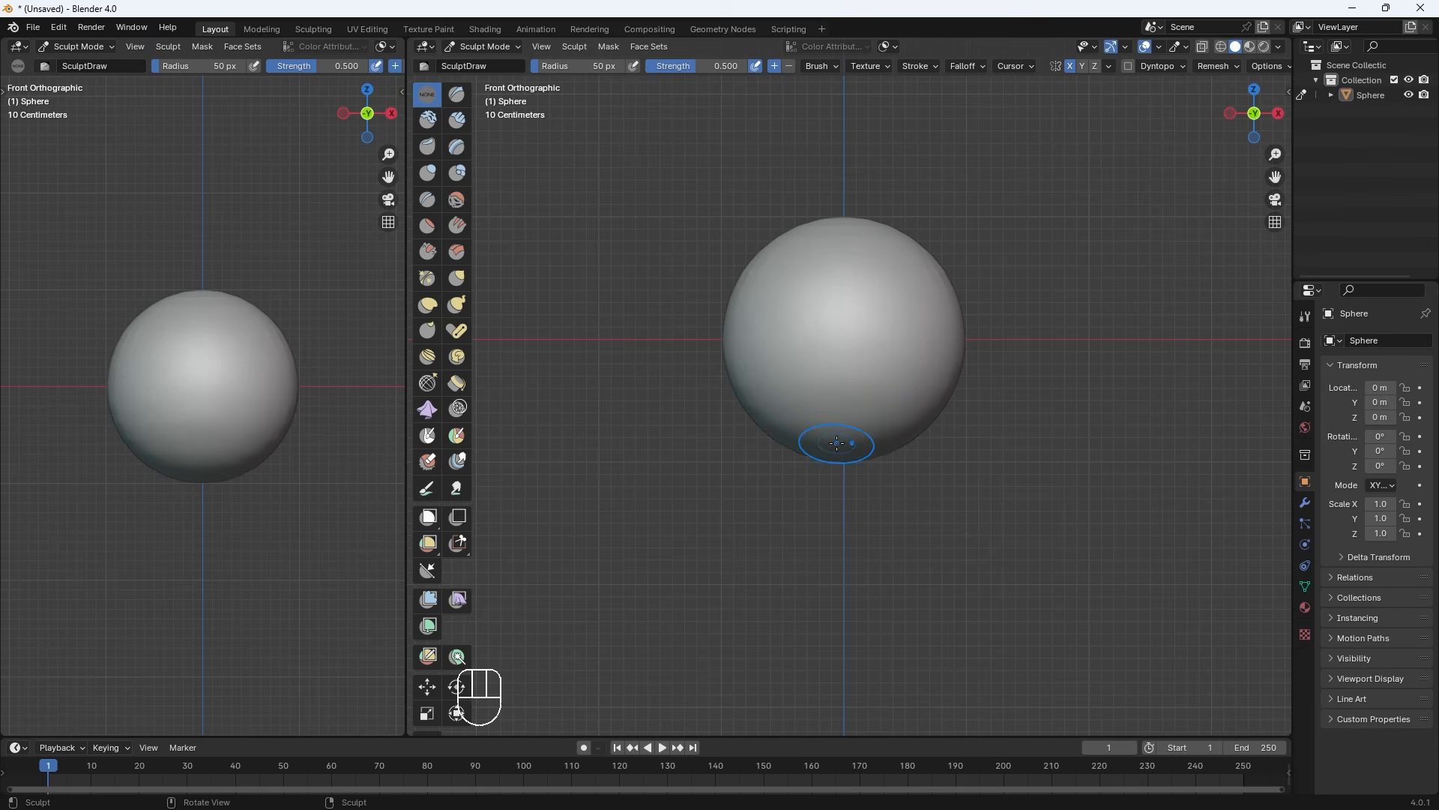
Pull the sphere's underside down into a tapered chin with the Elastic Deform brush at a 90 px radius
left_click(429, 303)
key("bracketright")
key("bracketright")
key("bracketright")
key("bracketright")
key("bracketright")
key("bracketright")
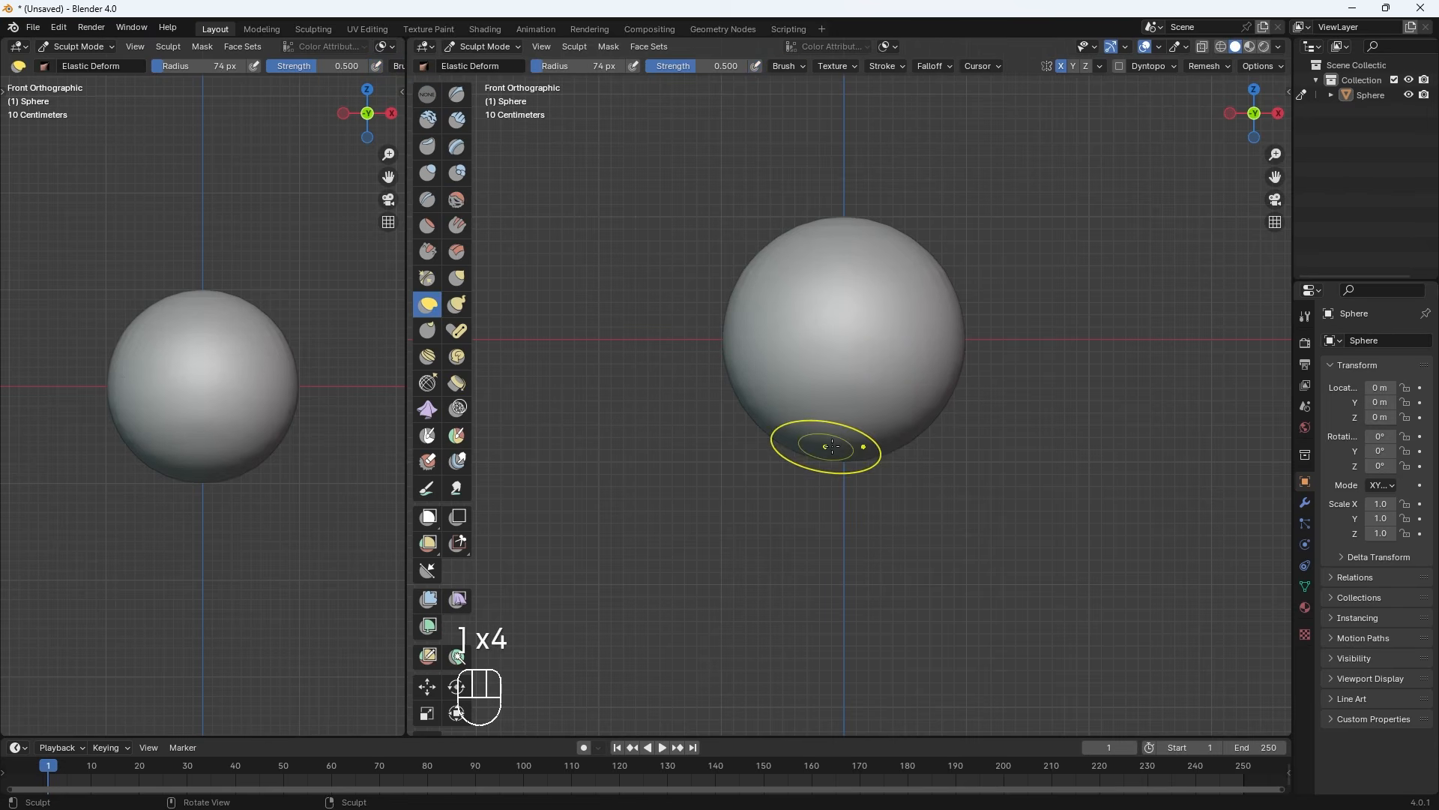
key("bracketright")
key("bracketleft")
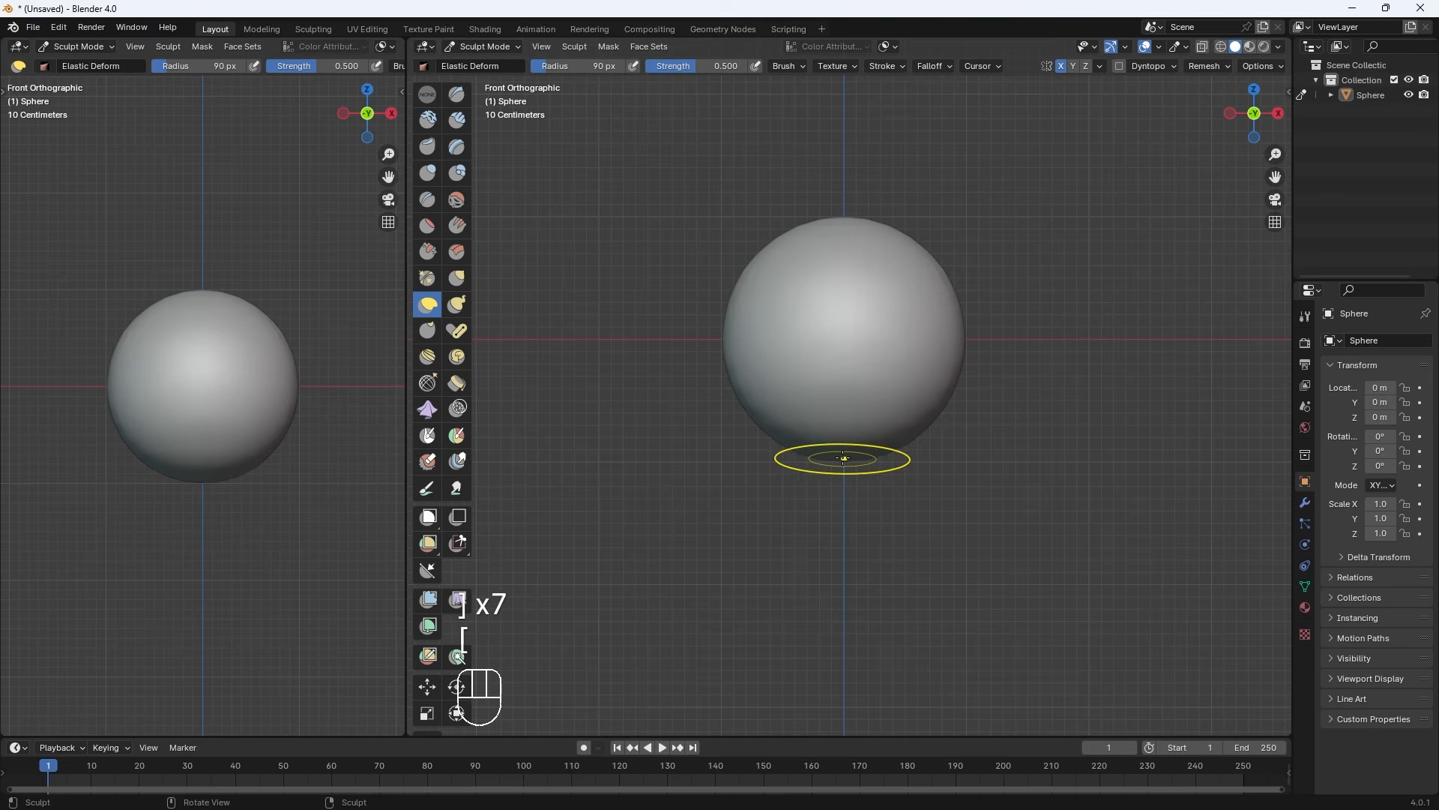
mouse_move(837, 455)
left_mouse_down()
mouse_move(840, 519)
mouse_move(817, 569)
left_mouse_up()
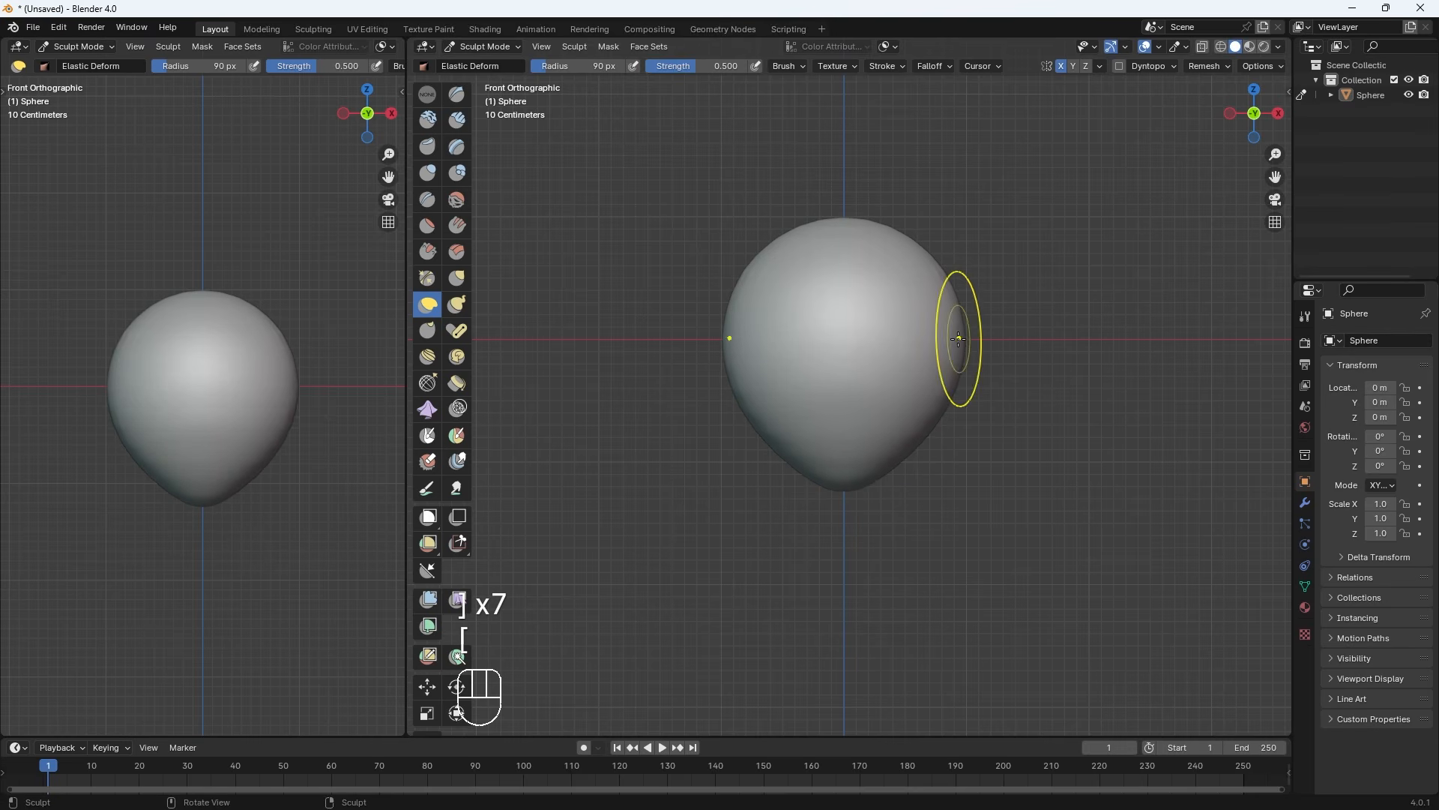
Narrow the head from the front and push the face inward in profile with the Elastic Deform brush at a 111 px radius
key("bracketright")
key("bracketright")
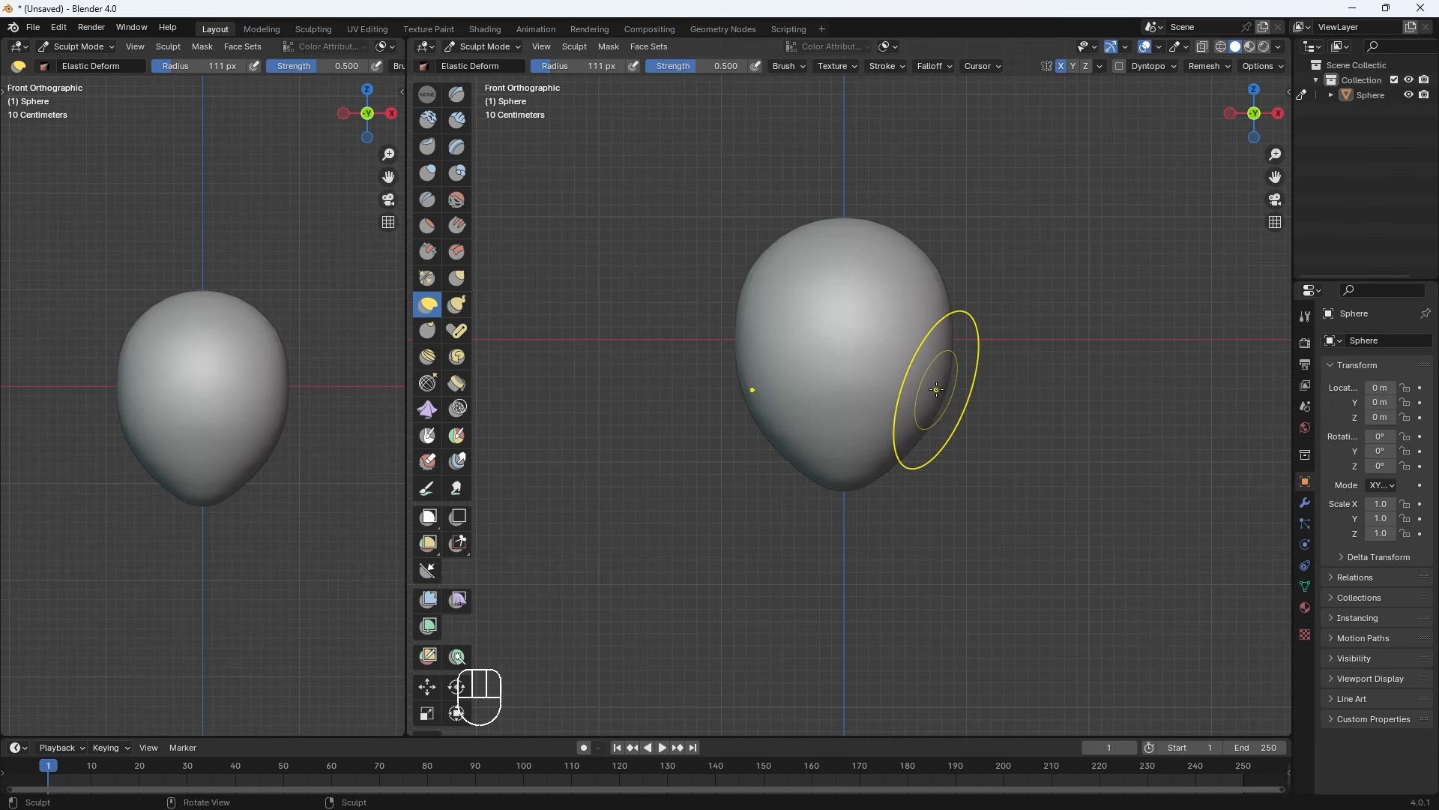
key("KP_3")
mouse_move(732, 346)
left_mouse_down()
mouse_move(809, 344)
mouse_move(790, 341)
left_mouse_up()
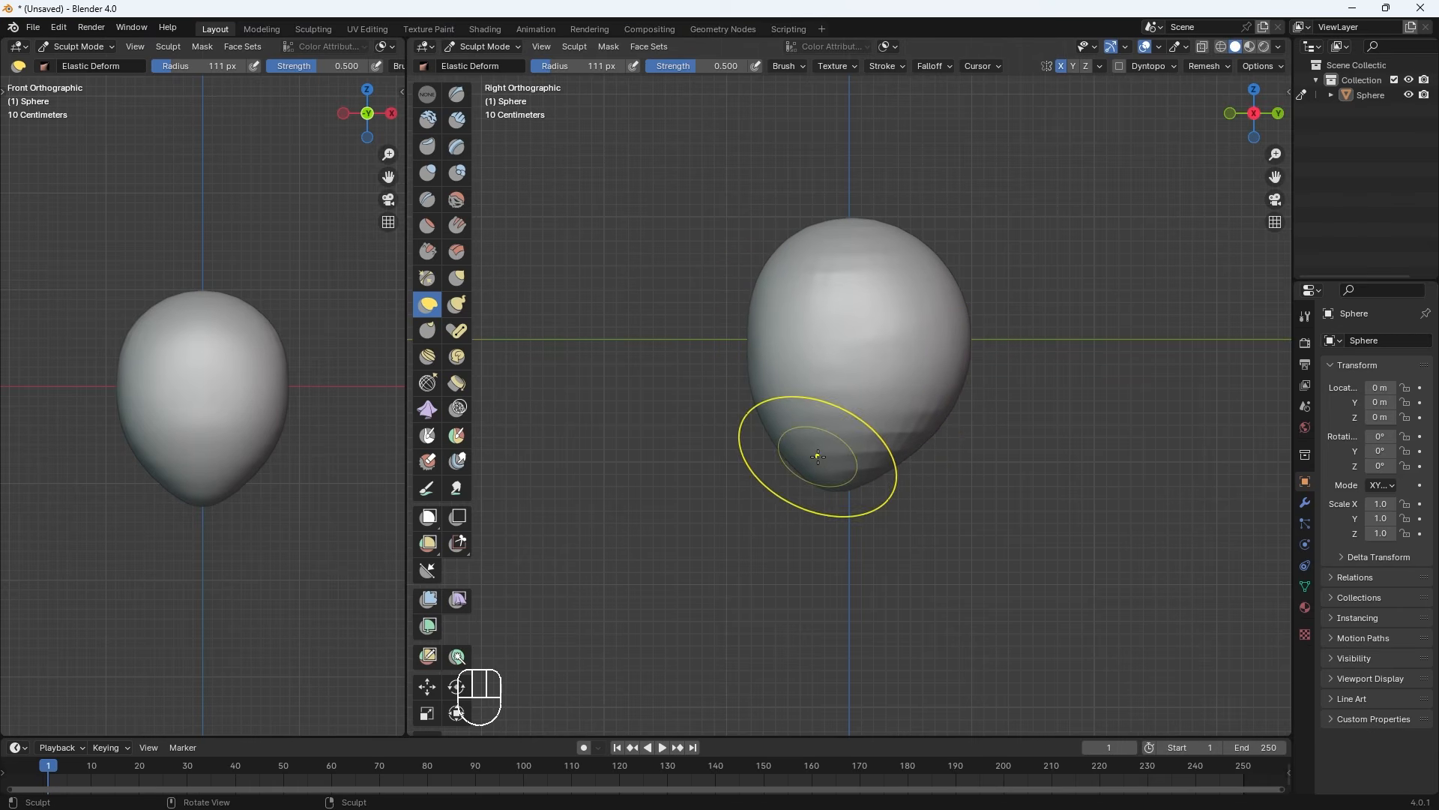
Pull the lower face and chin forward in the side view with the brush reduced to 80 px
key("bracketleft")
key("bracketleft")
key("bracketleft")
left_click_drag(803, 461, 751, 456)
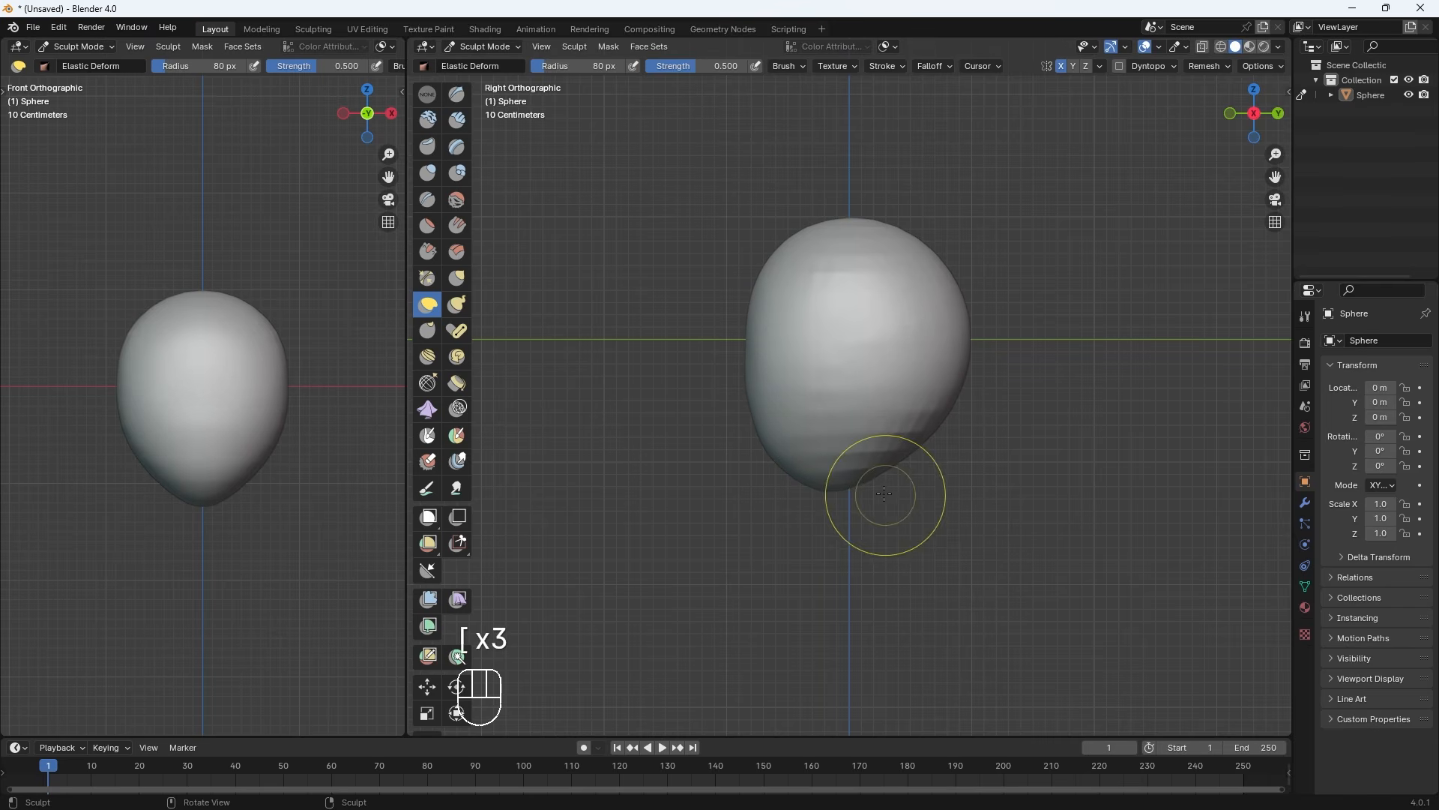
Push the underside up behind the chin with a 95 px brush, and smooth the lower and rear surfaces of the head
key("bracketright")
key("bracketleft")
key("bracketleft")
key("bracketright")
key("bracketright")
key("bracketright")
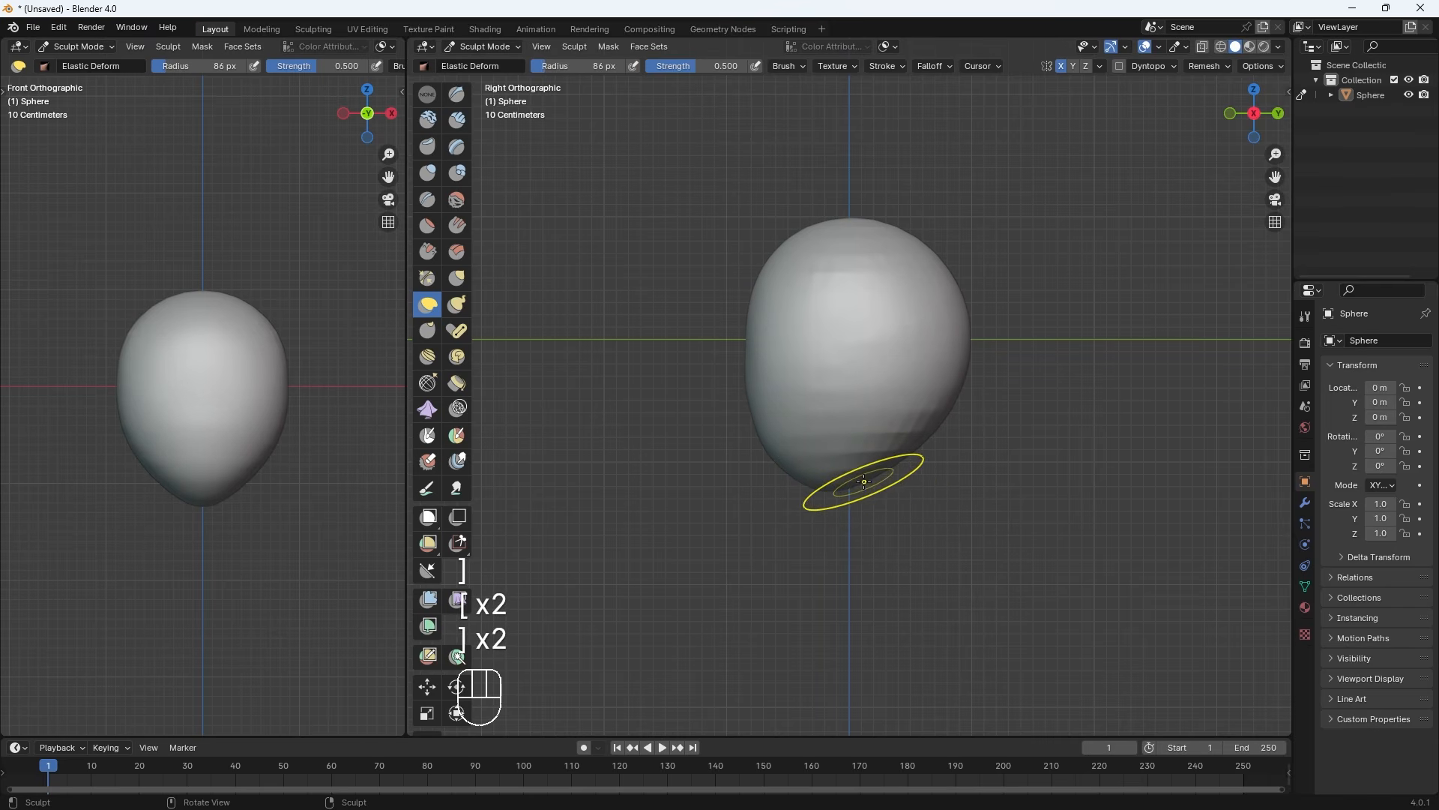
left_click_drag(853, 488, 852, 386)
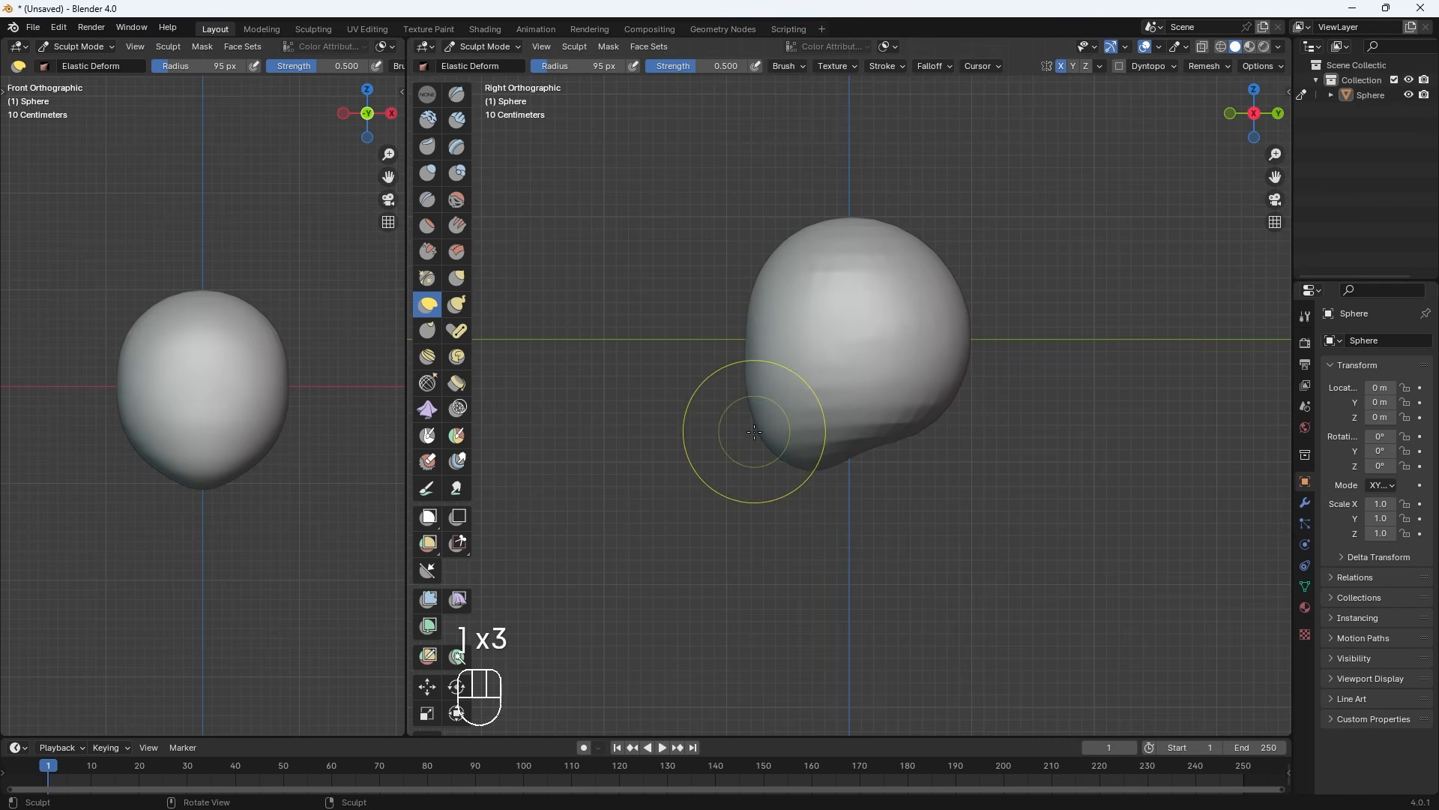
left_click_drag(754, 431, 765, 430)
mouse_move(952, 401)
left_mouse_down("shift")
mouse_move(858, 449)
mouse_move(990, 321)
mouse_move(937, 285)
left_mouse_up("shift")
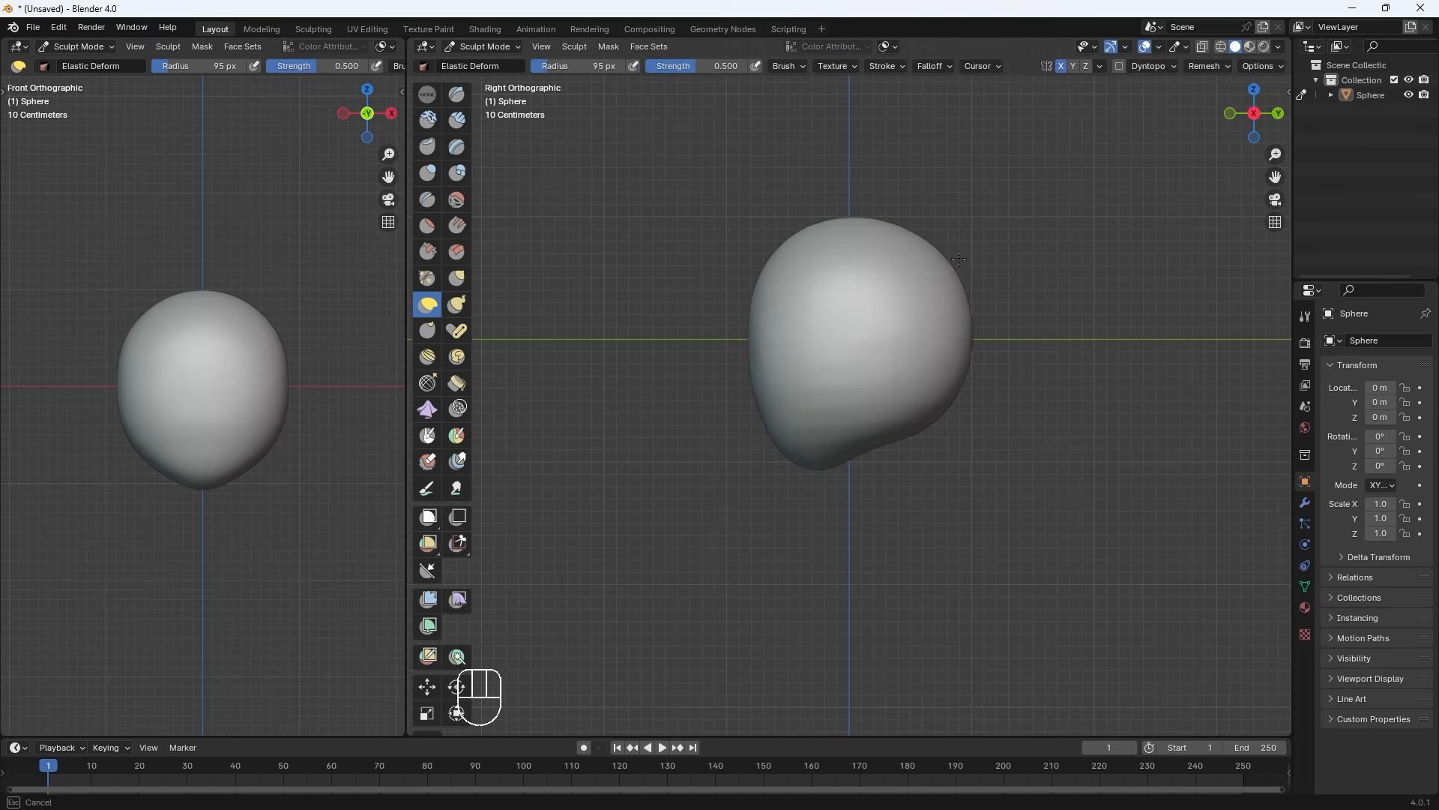
Taper the jaw and slim the skull's sides from the front with the brush at up to 93 px, and adjust the chin in profile
key("KP_1")
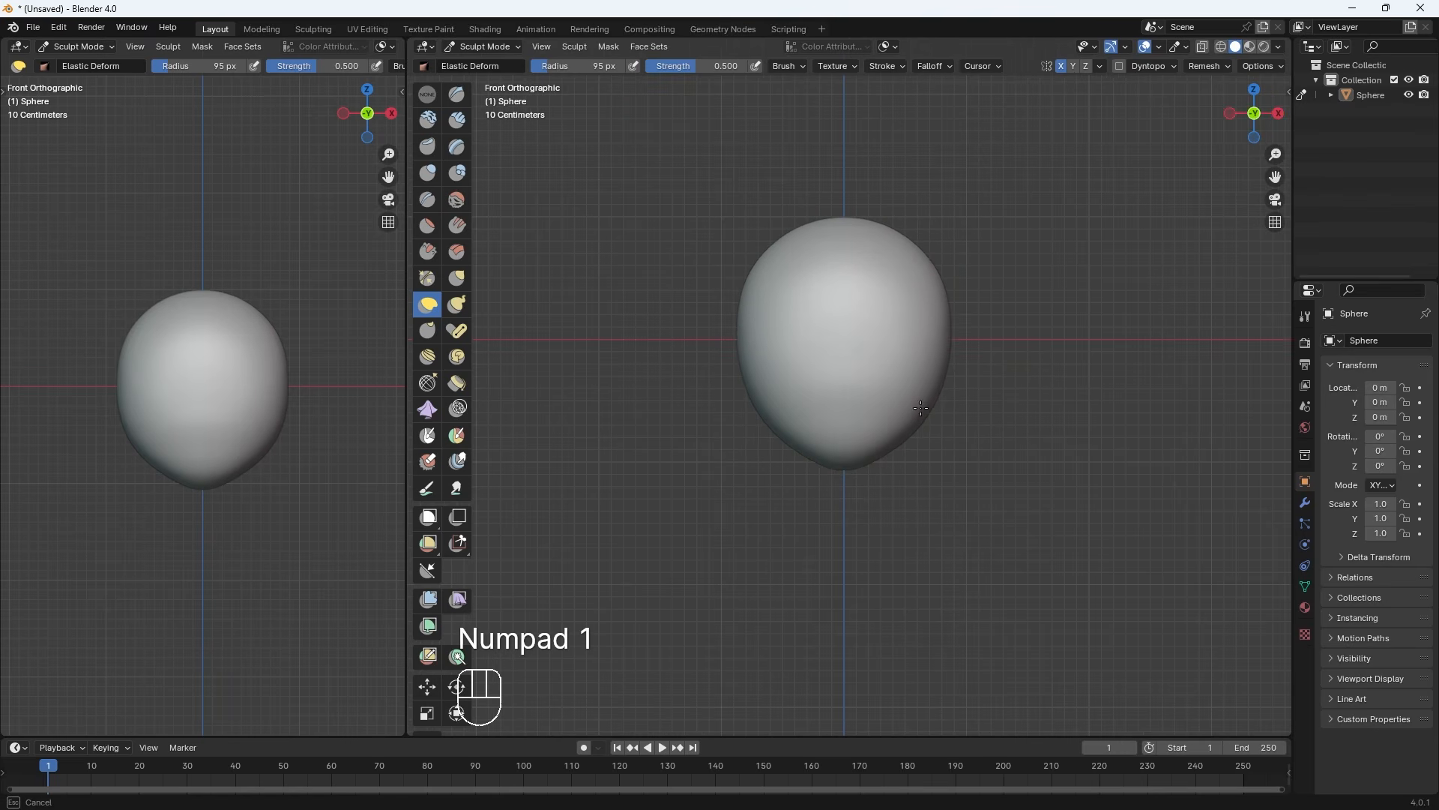
key("bracketleft")
key("bracketleft")
left_click_drag(885, 459, 865, 442)
key("bracketright")
key("bracketright")
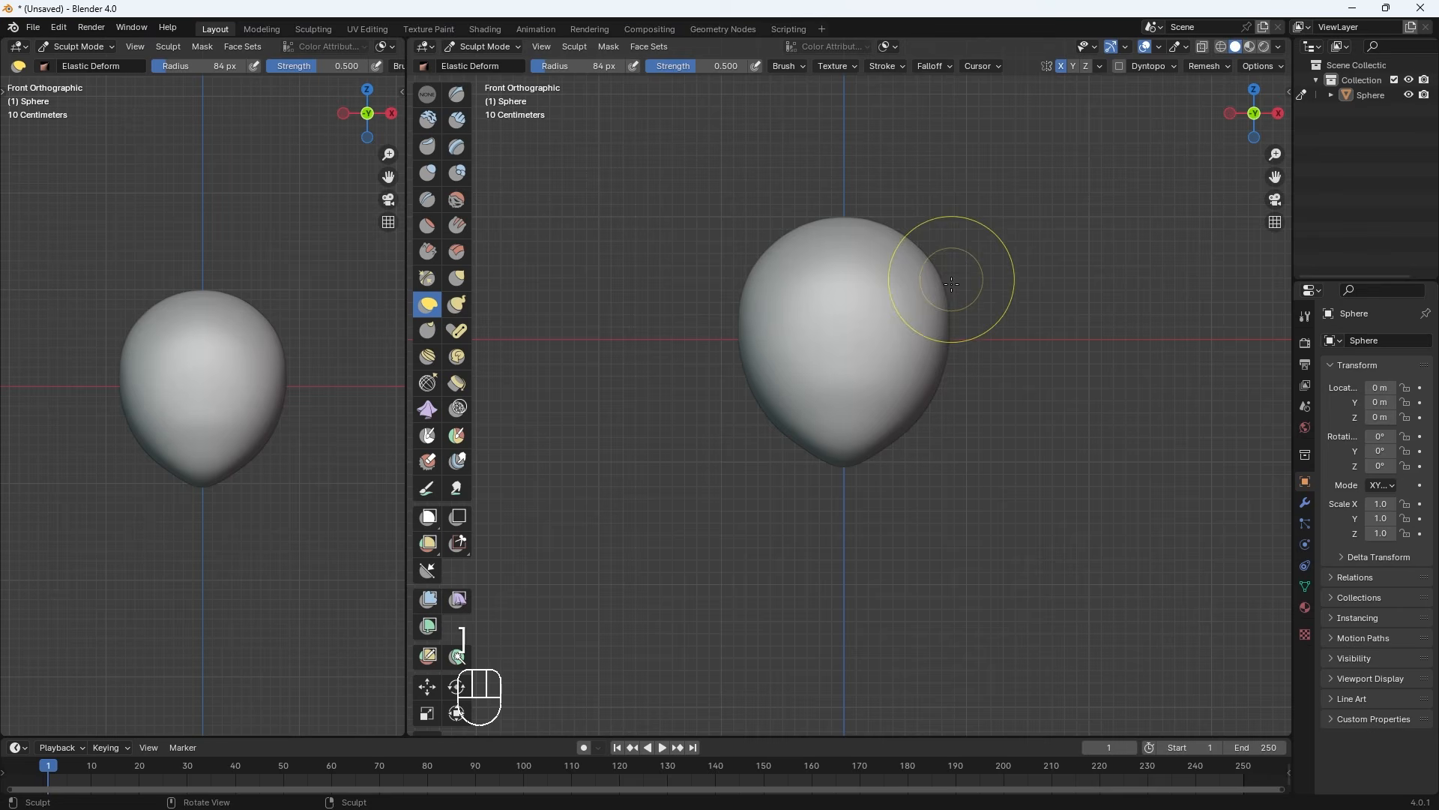
left_click_drag(940, 260, 929, 237)
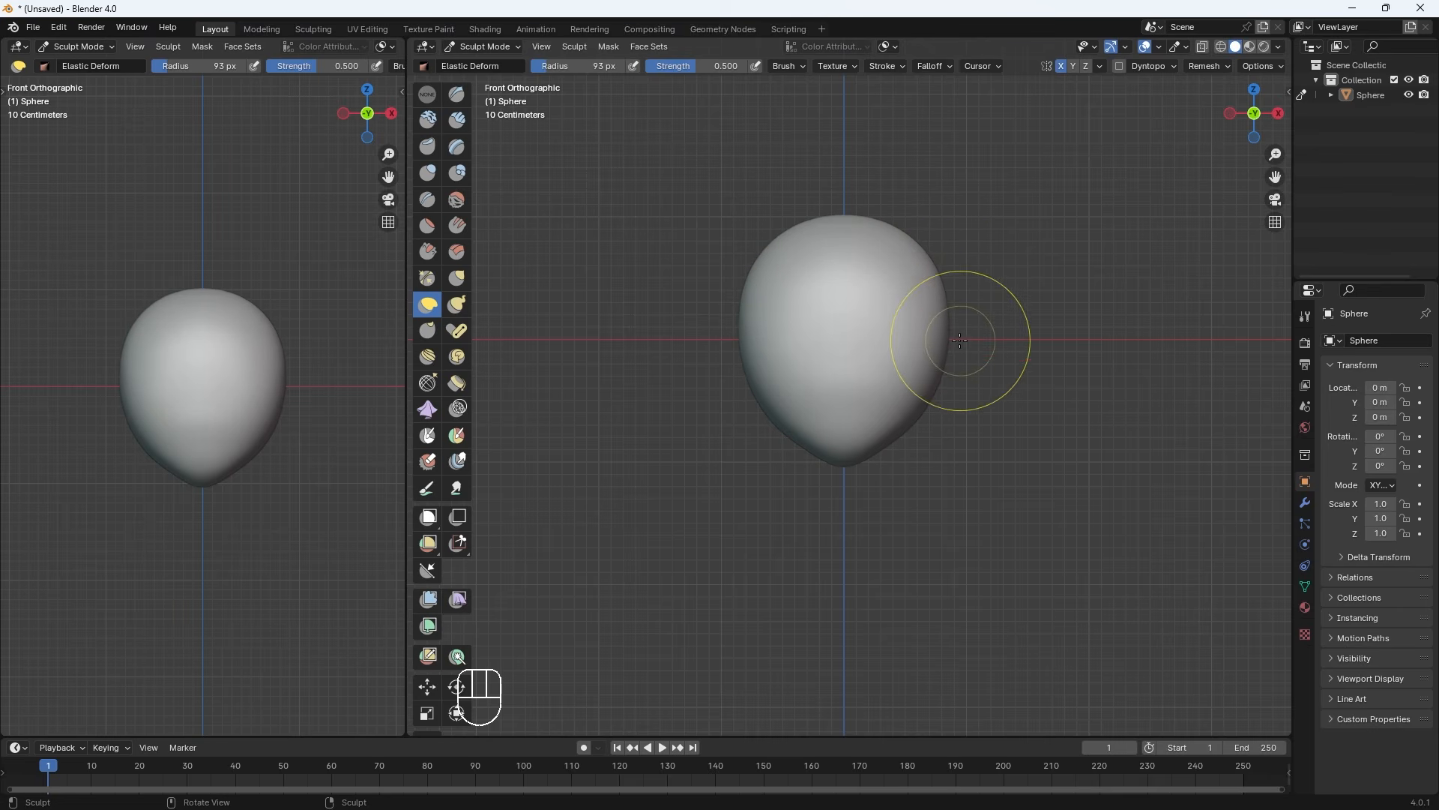
left_click_drag(949, 308, 929, 296)
key("KP_3")
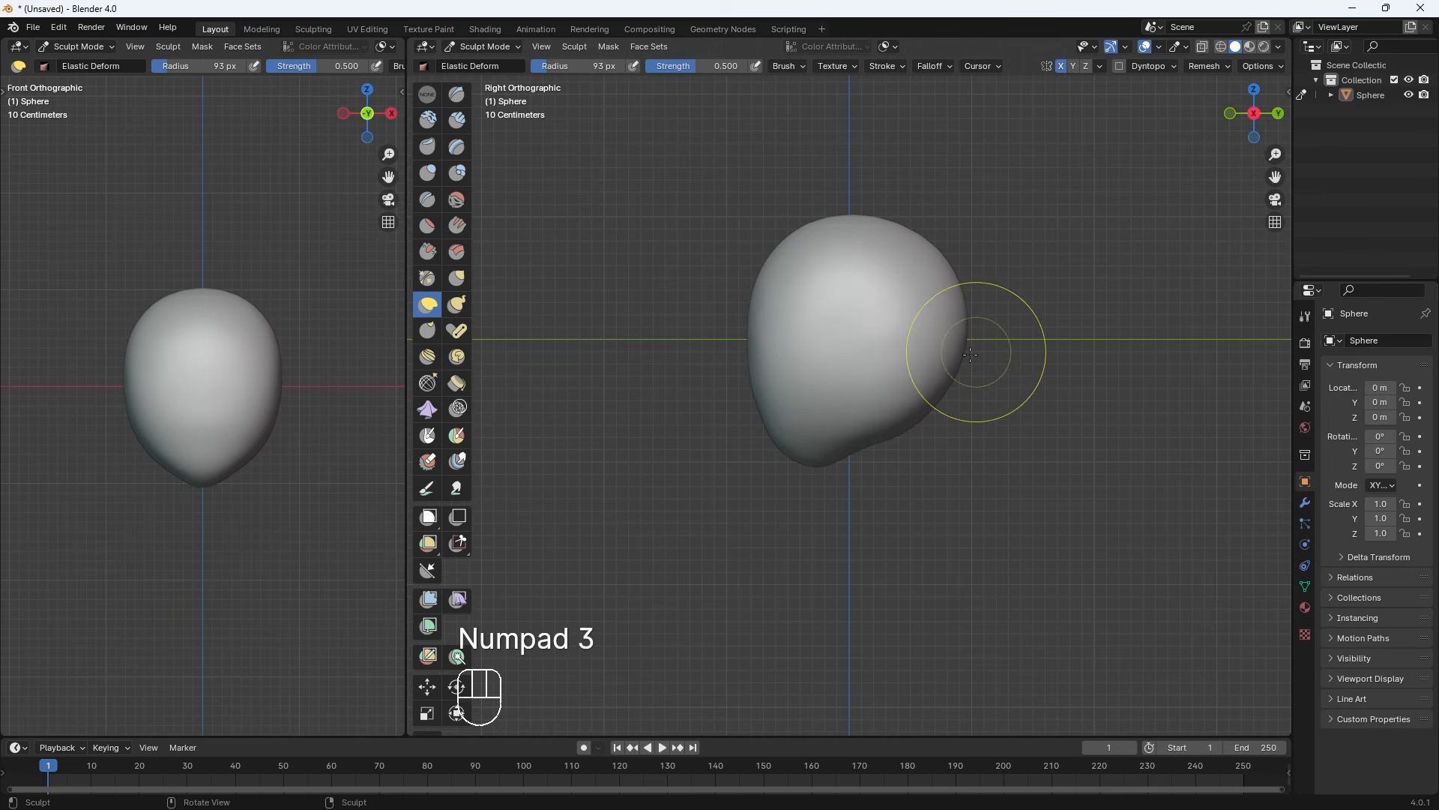
left_click_drag(829, 446, 814, 465)
Reduce the brush to 47 px and turn the smaller viewport to a three-quarter perspective, keeping the main one in front view
key("KP_1")
key("bracketleft")
key("bracketleft")
key("bracketleft")
key("bracketleft")
key("bracketleft")
key("bracketleft")
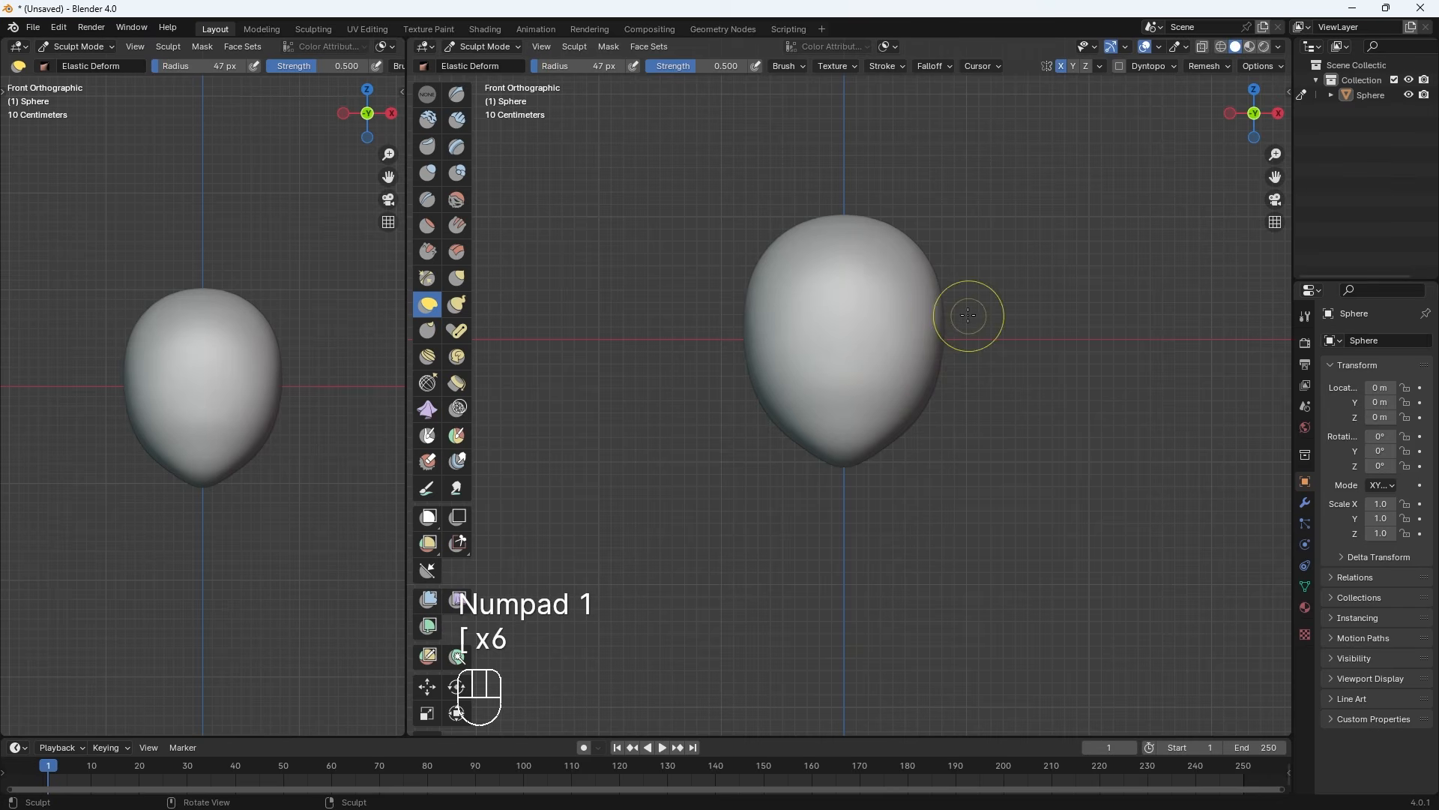
middle_click_drag(825, 401, 772, 380)
key("KP_3")
middle_click_drag(247, 375, 169, 378)
middle_click_drag(772, 326, 844, 330)
key("KP_1")
Carve the eye sockets and outline the nose with the Draw brush in subtract mode, starting at a 29 px radius
left_click(428, 94)
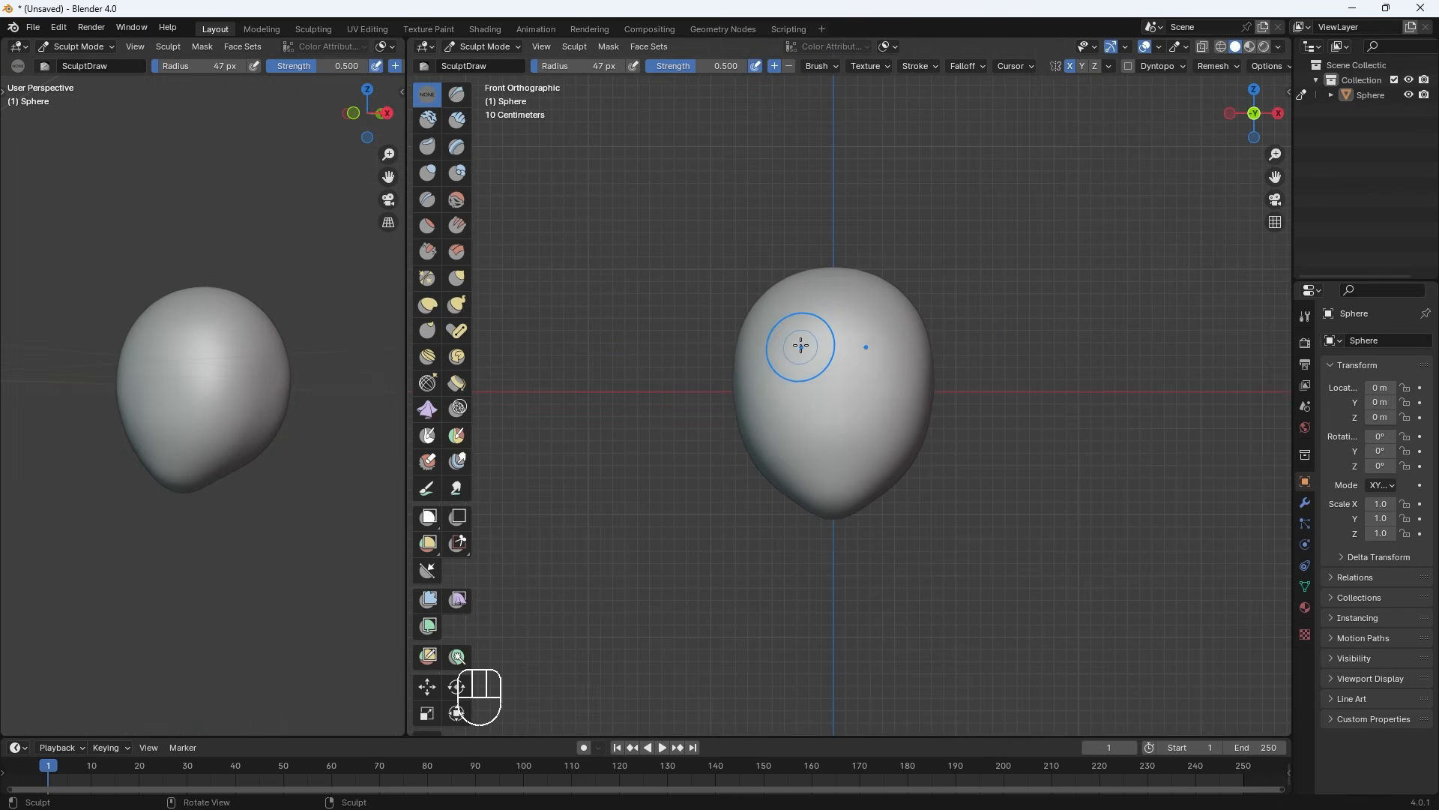
key("bracketleft")
key("bracketleft")
key("bracketleft")
key("bracketleft")
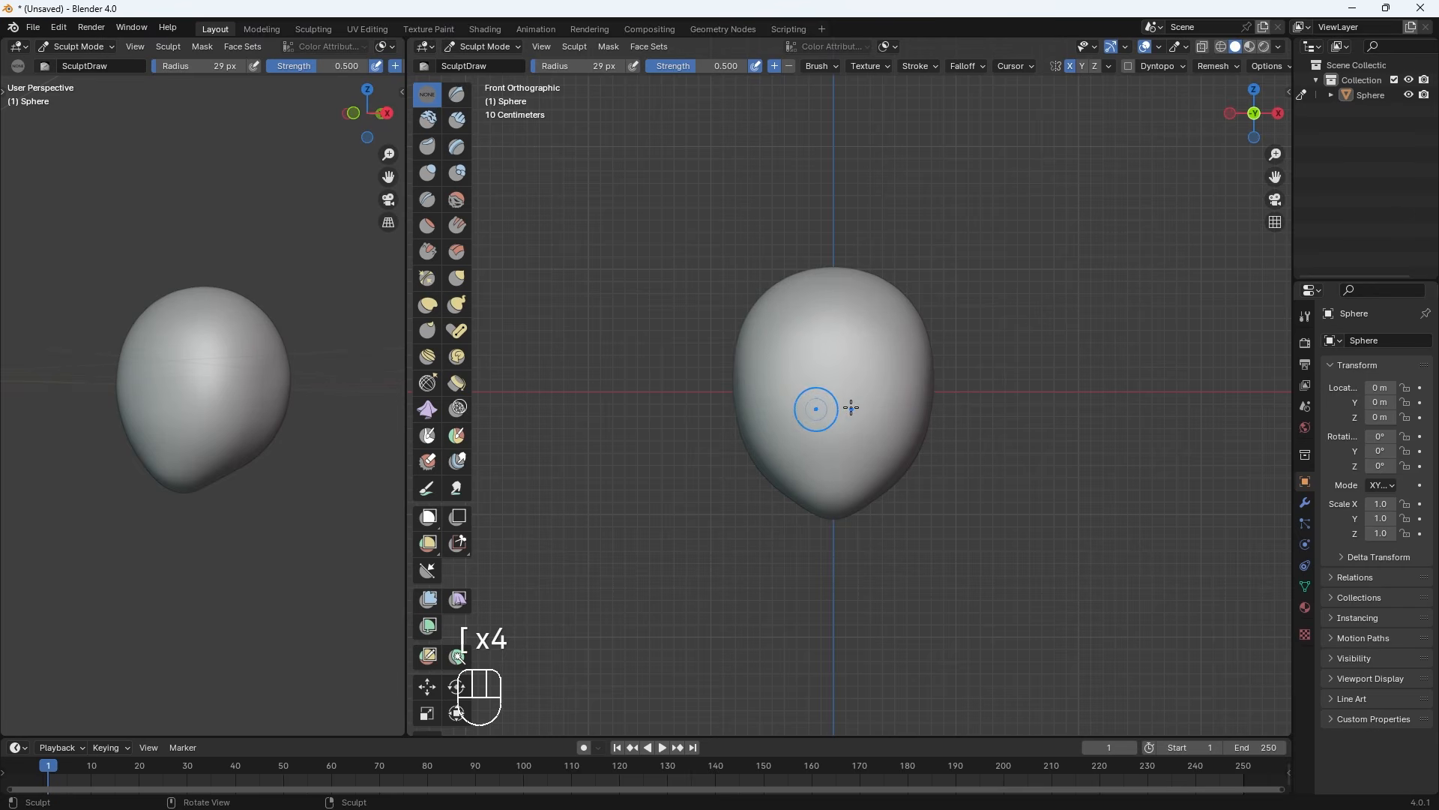
mouse_move(870, 405)
left_mouse_down("ctrl")
mouse_move(880, 418)
mouse_move(862, 424)
mouse_move(874, 422)
mouse_move(870, 409)
mouse_move(841, 421)
mouse_move(851, 462)
mouse_move(887, 412)
mouse_move(833, 447)
mouse_move(854, 384)
left_mouse_up("ctrl")
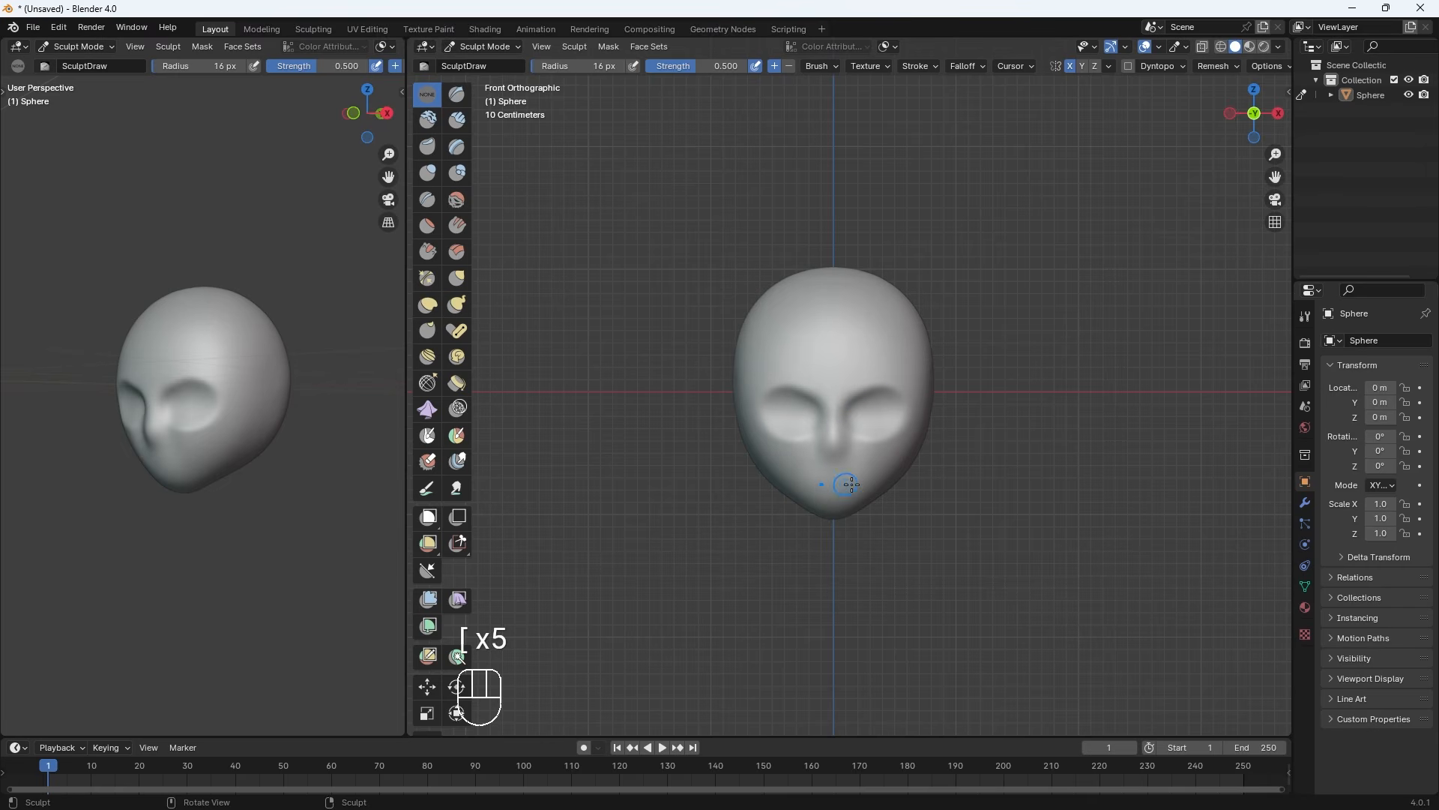
Undo the last stroke and sculpt a small mouth below the nose with the Draw brush at 16 px
key("ctrl+z")
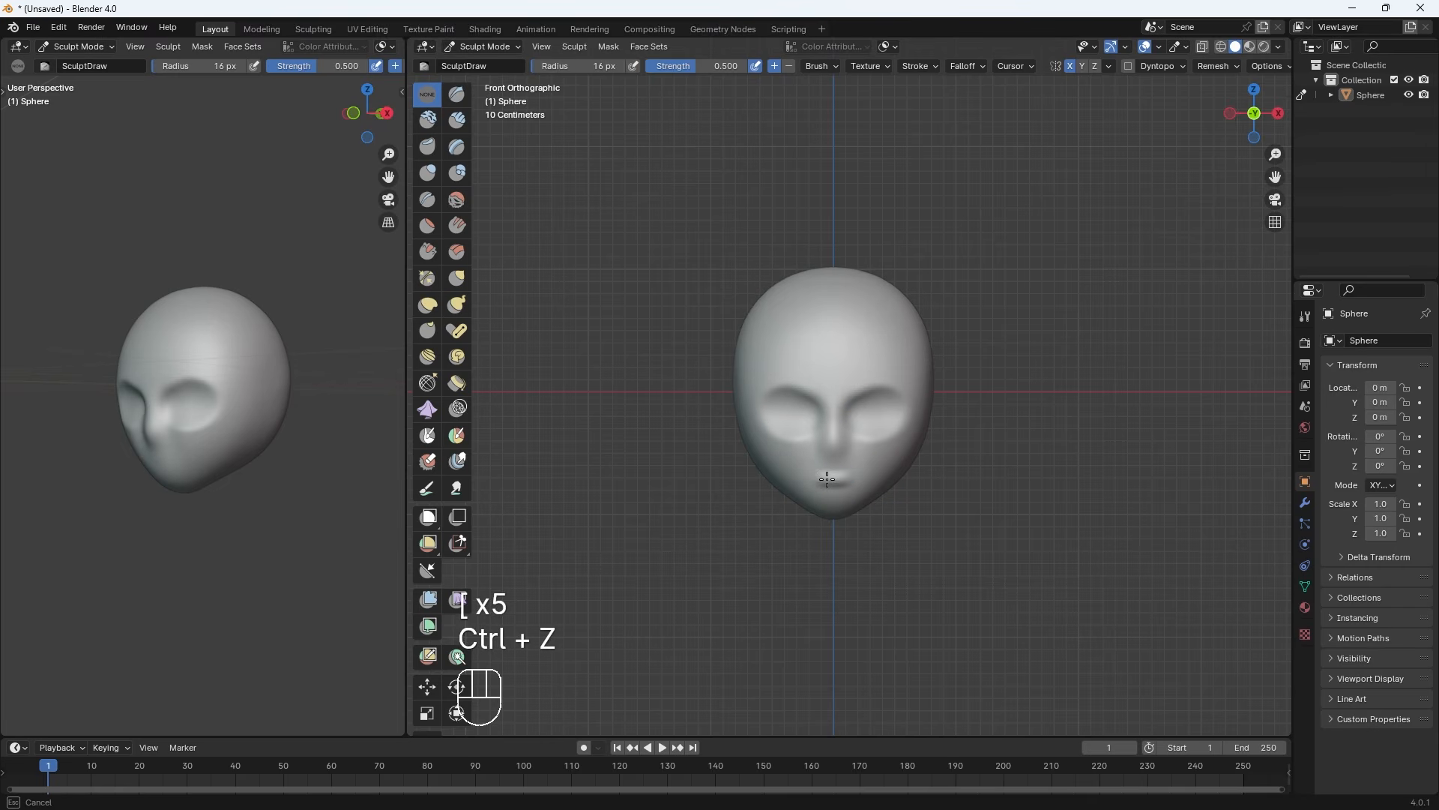
mouse_move(826, 479)
left_mouse_down()
mouse_move(856, 483)
mouse_move(838, 491)
left_mouse_up()
middle_click_drag(838, 491, 772, 420)
Push the brow and nose bridge back and shape a protruding nose in profile with Elastic Deform, starting at 45 px
key("KP_3")
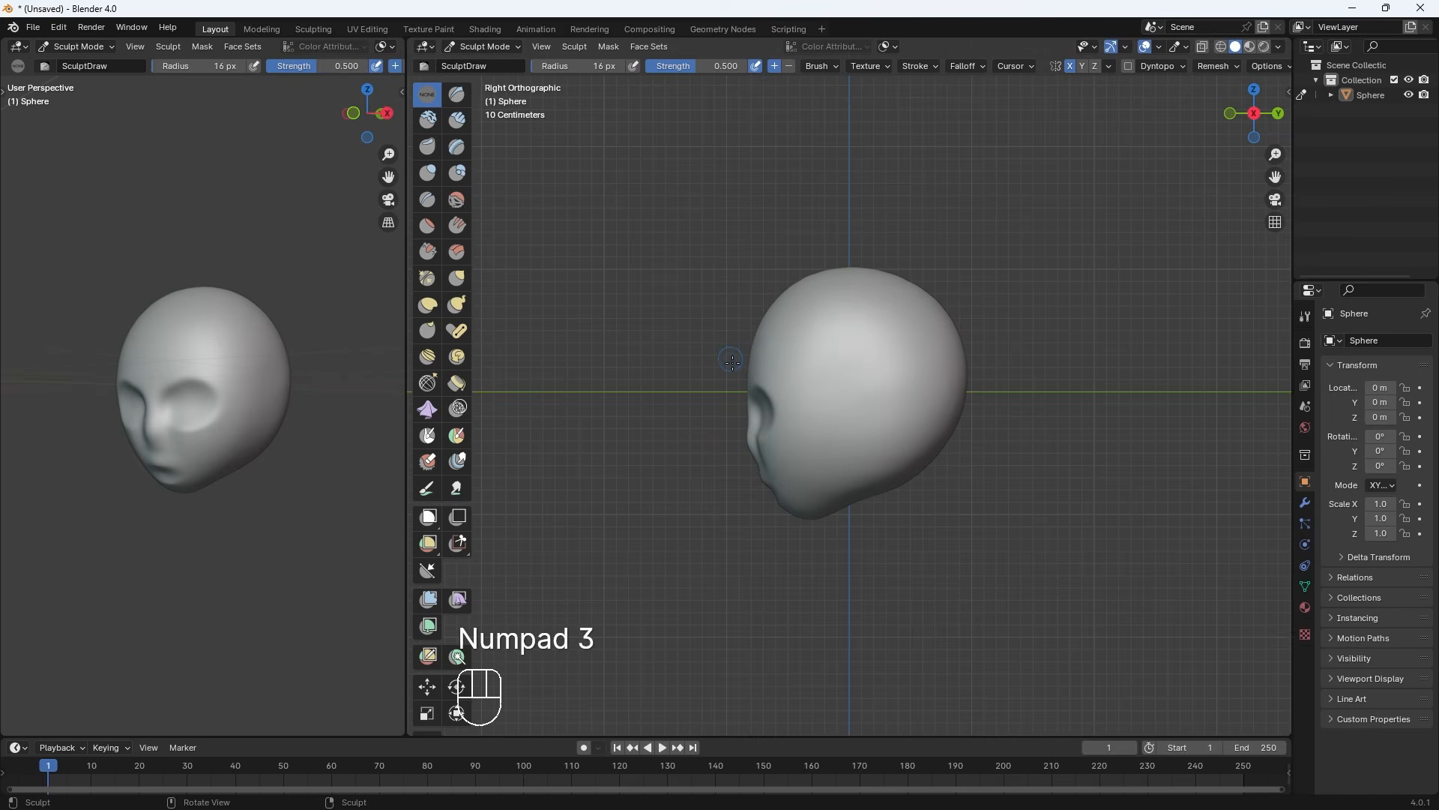
key("bracketright")
key("bracketright")
key("bracketright")
key("bracketright")
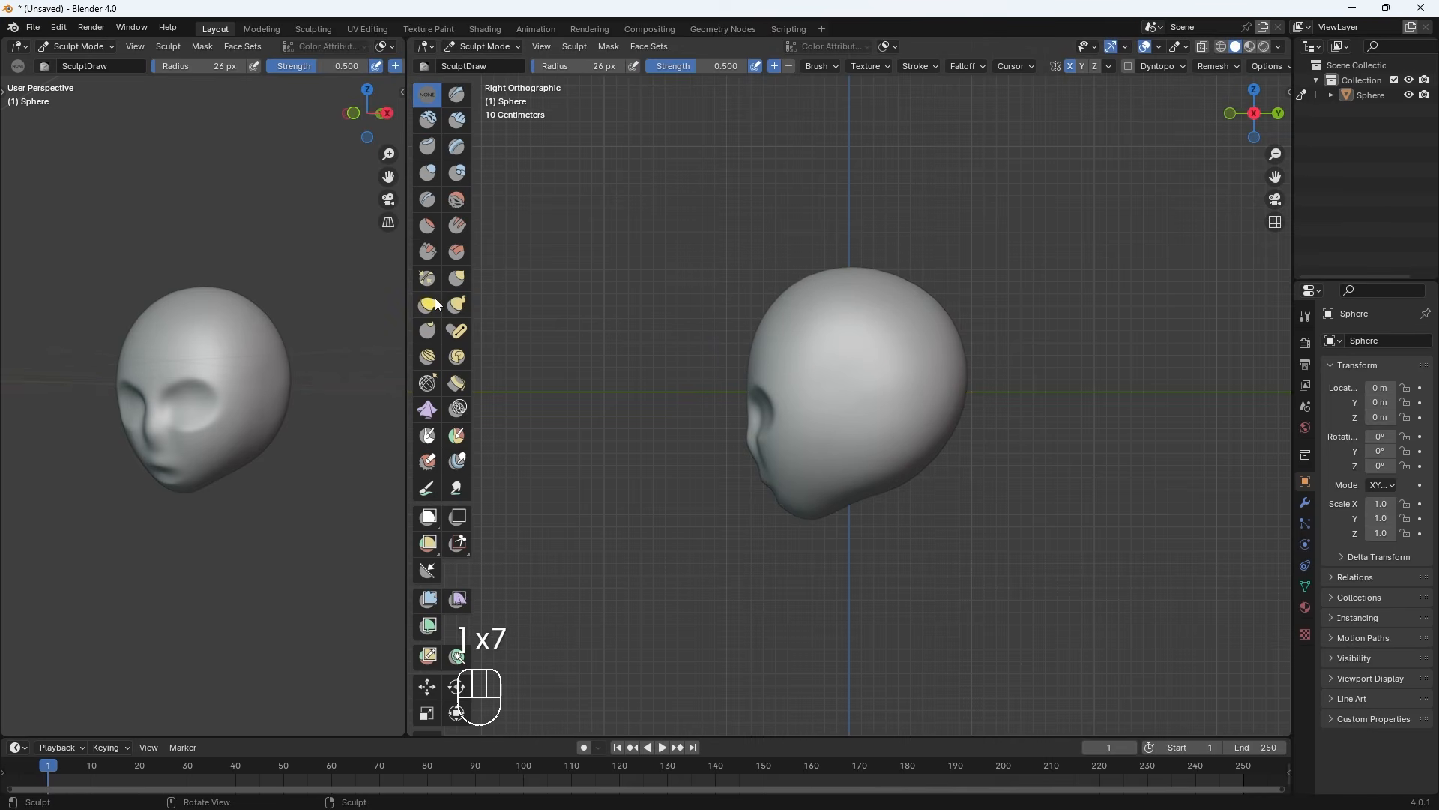
left_click(427, 304)
key("bracketright")
key("bracketright")
key("bracketright")
key("bracketright")
key("bracketright")
key("bracketright")
key("bracketright")
key("bracketright")
key("bracketright")
key("bracketright")
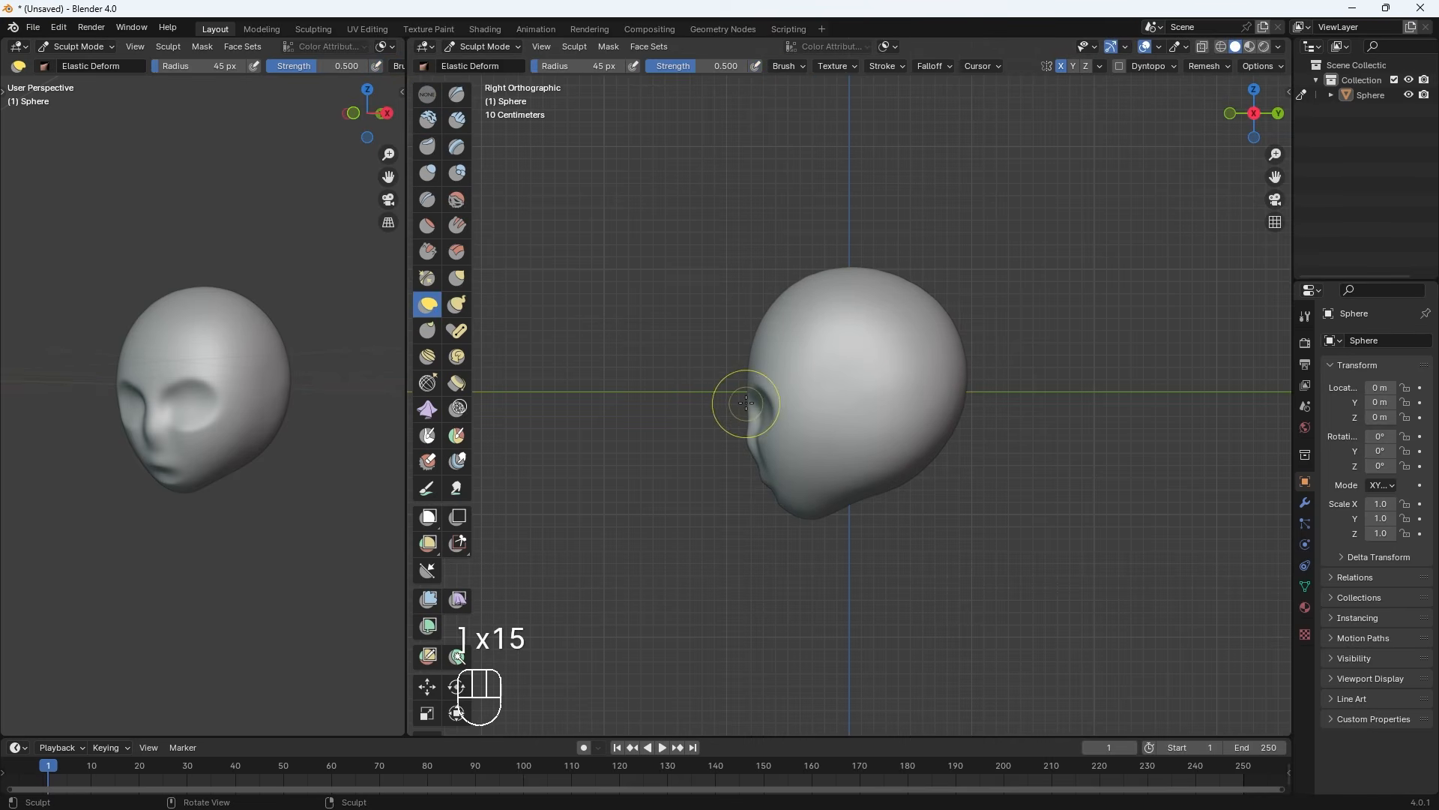
mouse_move(749, 399)
left_mouse_down()
mouse_move(784, 409)
mouse_move(738, 443)
mouse_move(750, 433)
mouse_move(739, 442)
mouse_move(772, 448)
left_mouse_up()
Push the chin up and back in the side view with the brush at 41 px
key("bracketleft")
key("bracketleft")
key("bracketleft")
key("bracketleft")
key("bracketleft")
key("bracketright")
key("bracketright")
key("bracketright")
key("bracketright")
key("bracketright")
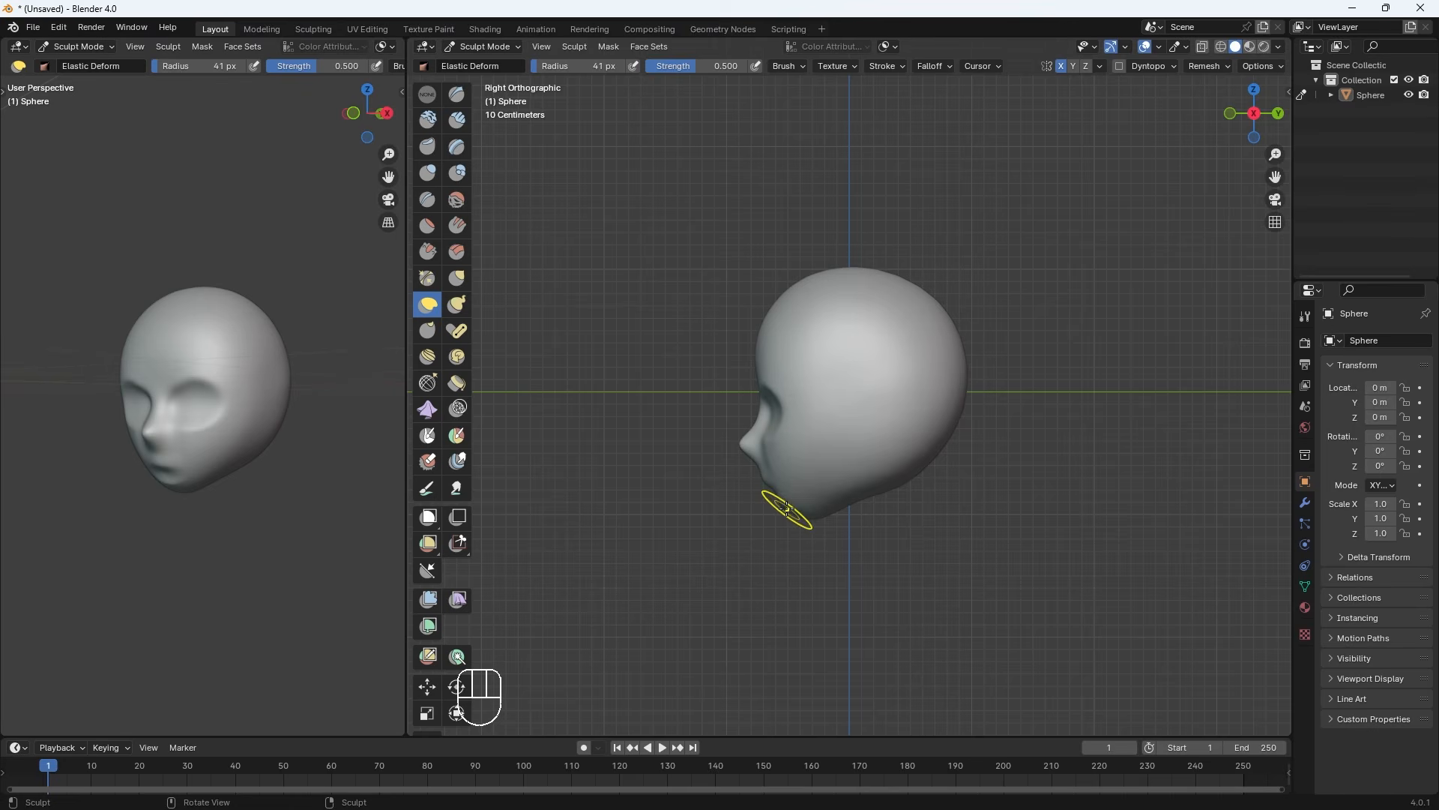
left_click_drag(764, 516, 814, 512)
Push the lower back of the skull forward toward the jaw in profile, enlarging the brush past 51 px
key("bracketright")
key("bracketleft")
key("bracketleft")
key("bracketleft")
key("bracketleft")
key("bracketright")
key("bracketright")
key("bracketright")
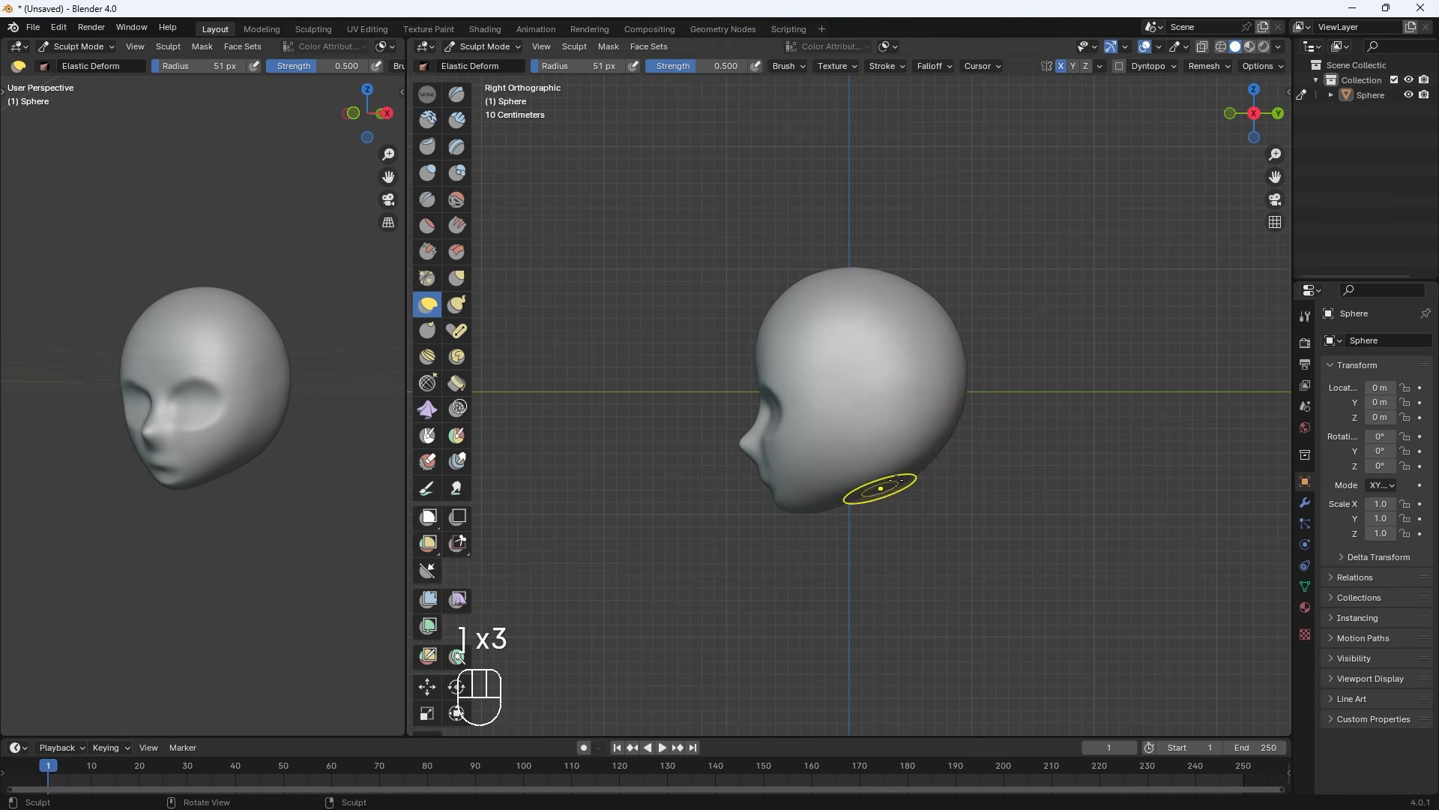
key("bracketright")
key("bracketright")
key("bracketright")
left_click_drag(930, 461, 829, 458)
Pull the forehead outward in profile with the brush at 92 px
key("bracketright")
key("bracketright")
key("bracketright")
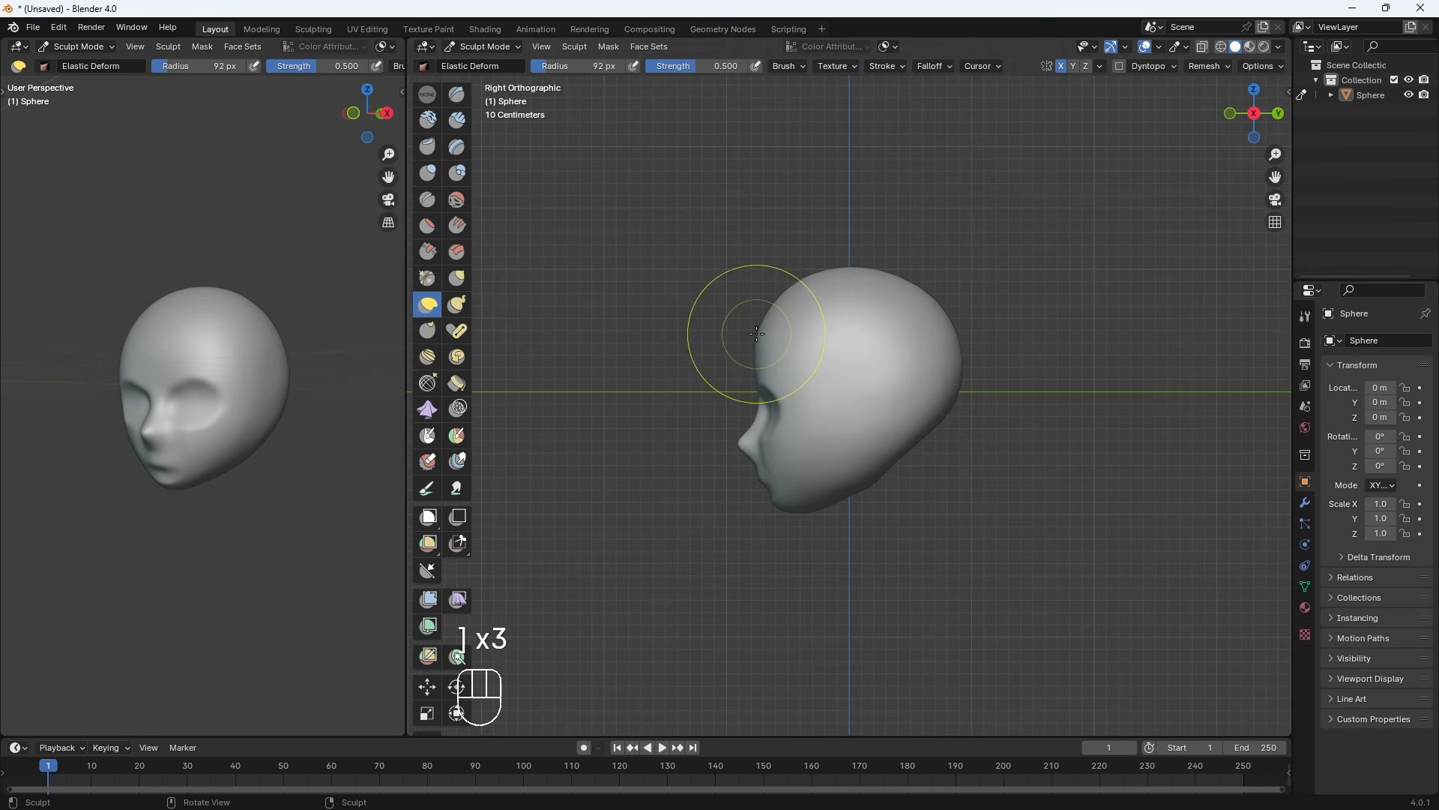
left_click_drag(757, 333, 773, 296)
Slim the cheeks in the front view at 92 px, and refine the chin and jawline with a 65 px brush
key("KP_1")
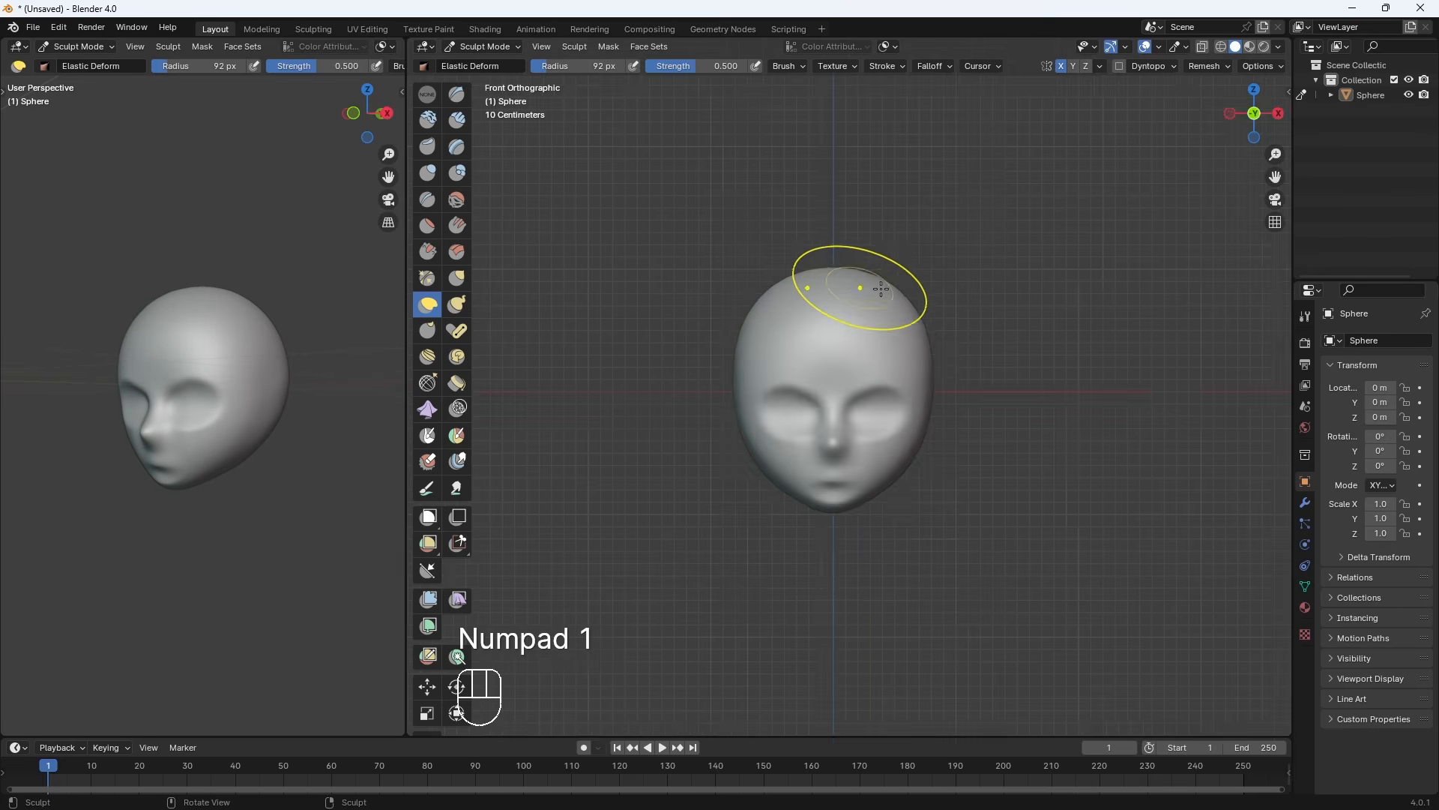
left_click_drag(929, 415, 875, 446)
key("bracketleft")
key("bracketleft")
key("bracketleft")
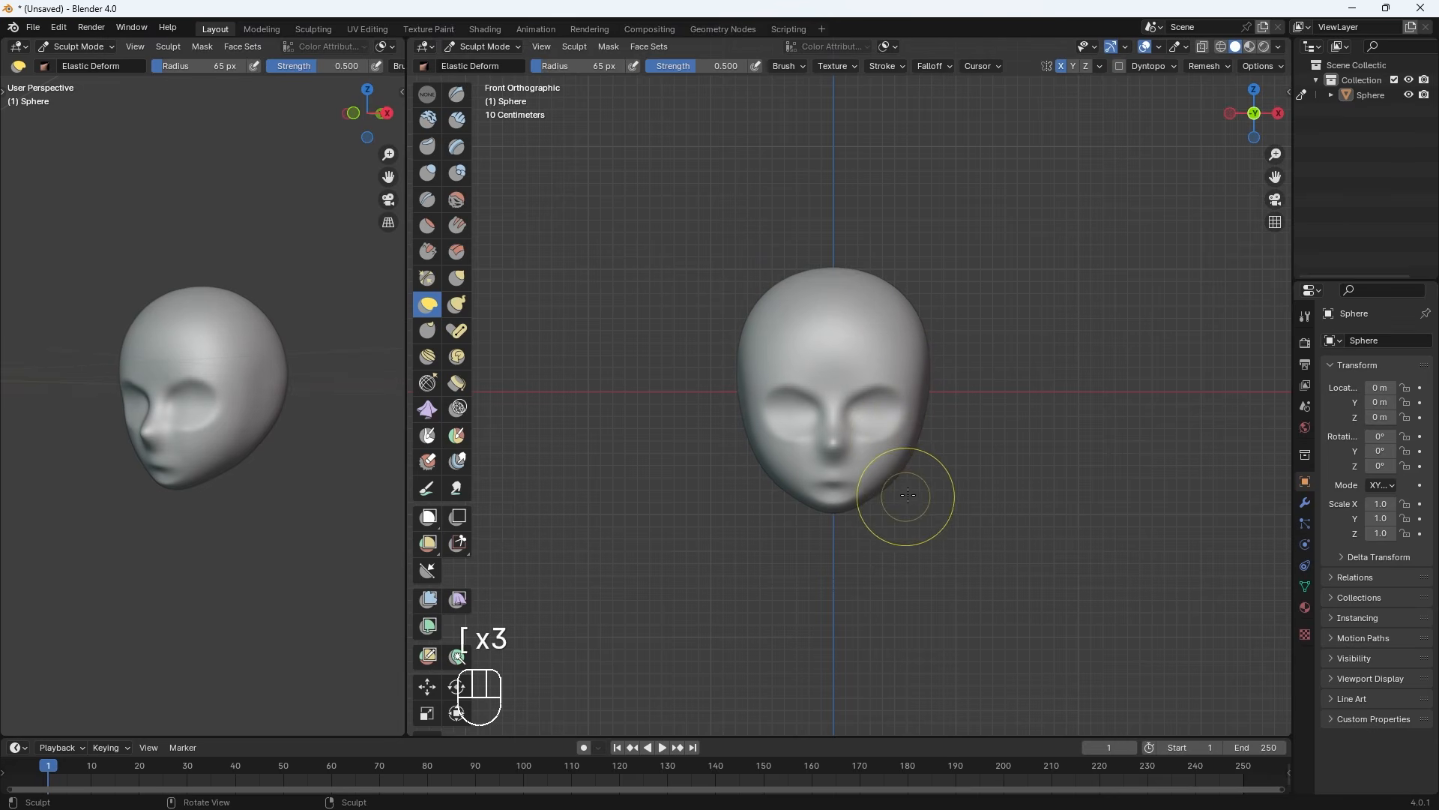
left_click_drag(858, 505, 838, 514)
left_click_drag(922, 432, 913, 435)
Remesh the head and smooth the eye socket area, reducing the brush to 32 px
key("ctrl+r")
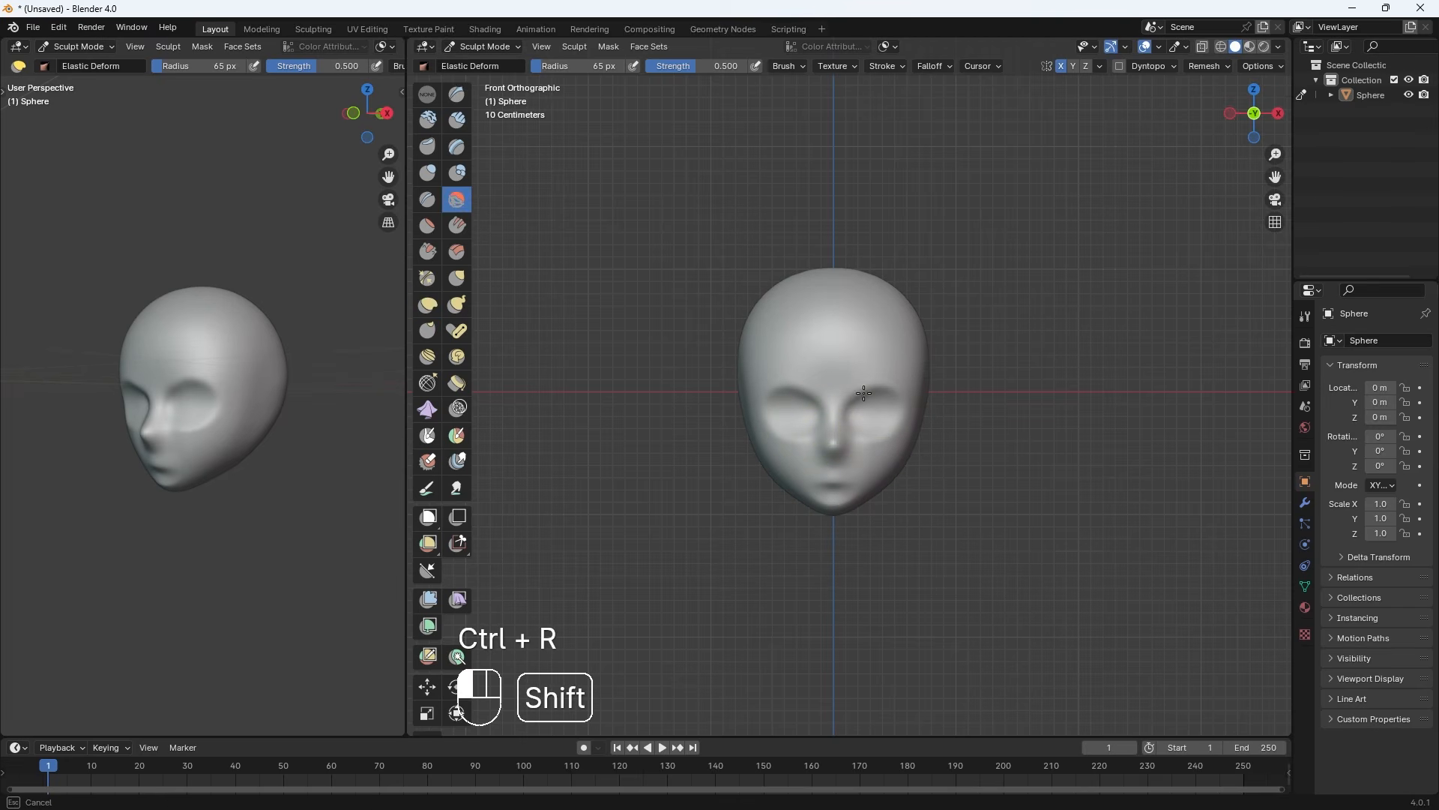
key("bracketleft")
key("bracketleft")
key("bracketleft")
key("bracketleft")
key("bracketleft")
key("bracketleft")
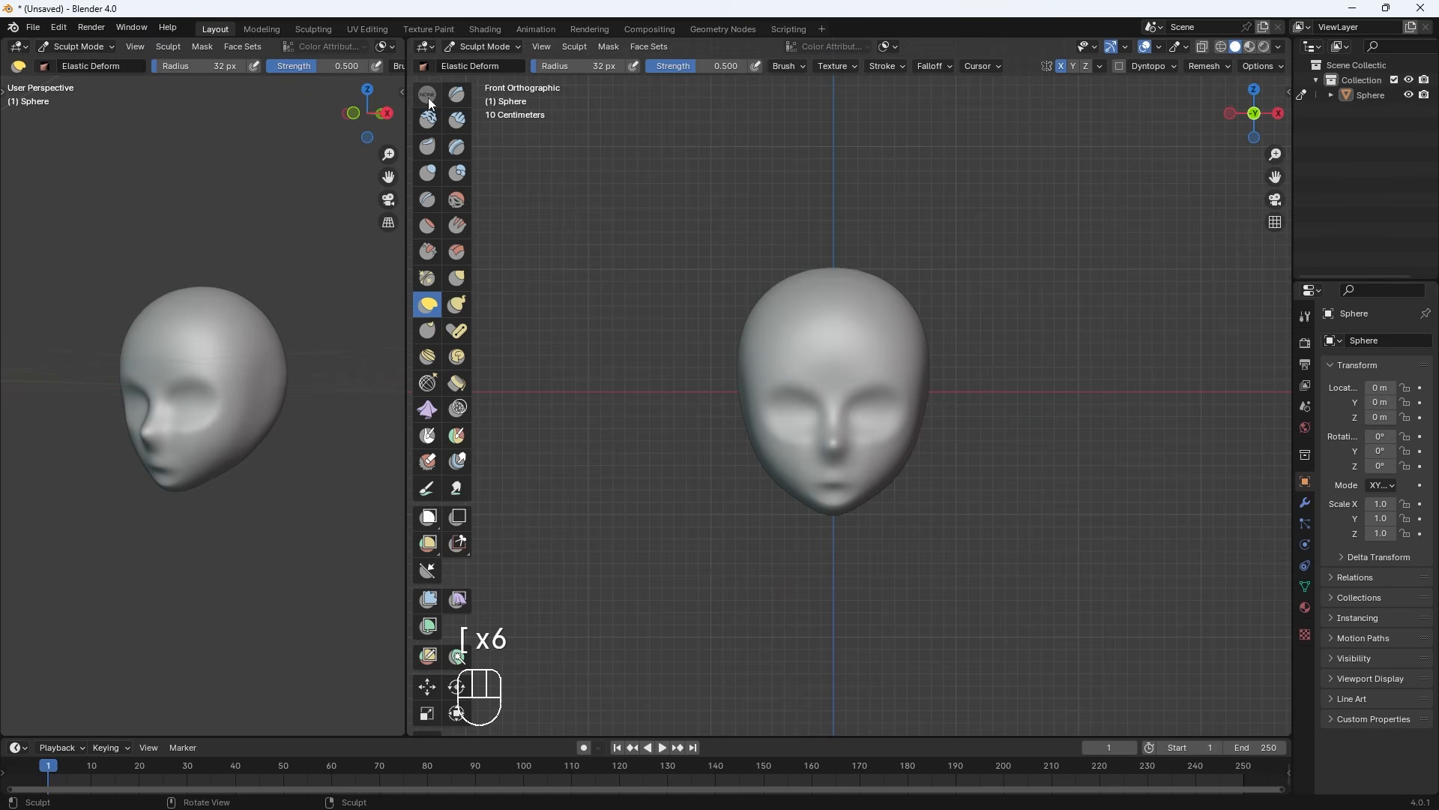
Build up and smooth rounded eye forms inside the sockets with the Draw brush, reducing its radius to 13 px for the edges
left_click(428, 95)
mouse_move(872, 406)
left_mouse_down("shift")
mouse_move(850, 406)
mouse_move(883, 391)
mouse_move(887, 407)
mouse_move(872, 409)
left_mouse_up("shift")
key("bracketleft")
key("bracketleft")
mouse_move(877, 420)
left_mouse_down("shift")
mouse_move(889, 419)
mouse_move(879, 396)
left_mouse_up("shift")
key("bracketleft")
key("bracketleft")
key("bracketleft")
key("bracketleft")
key("bracketleft")
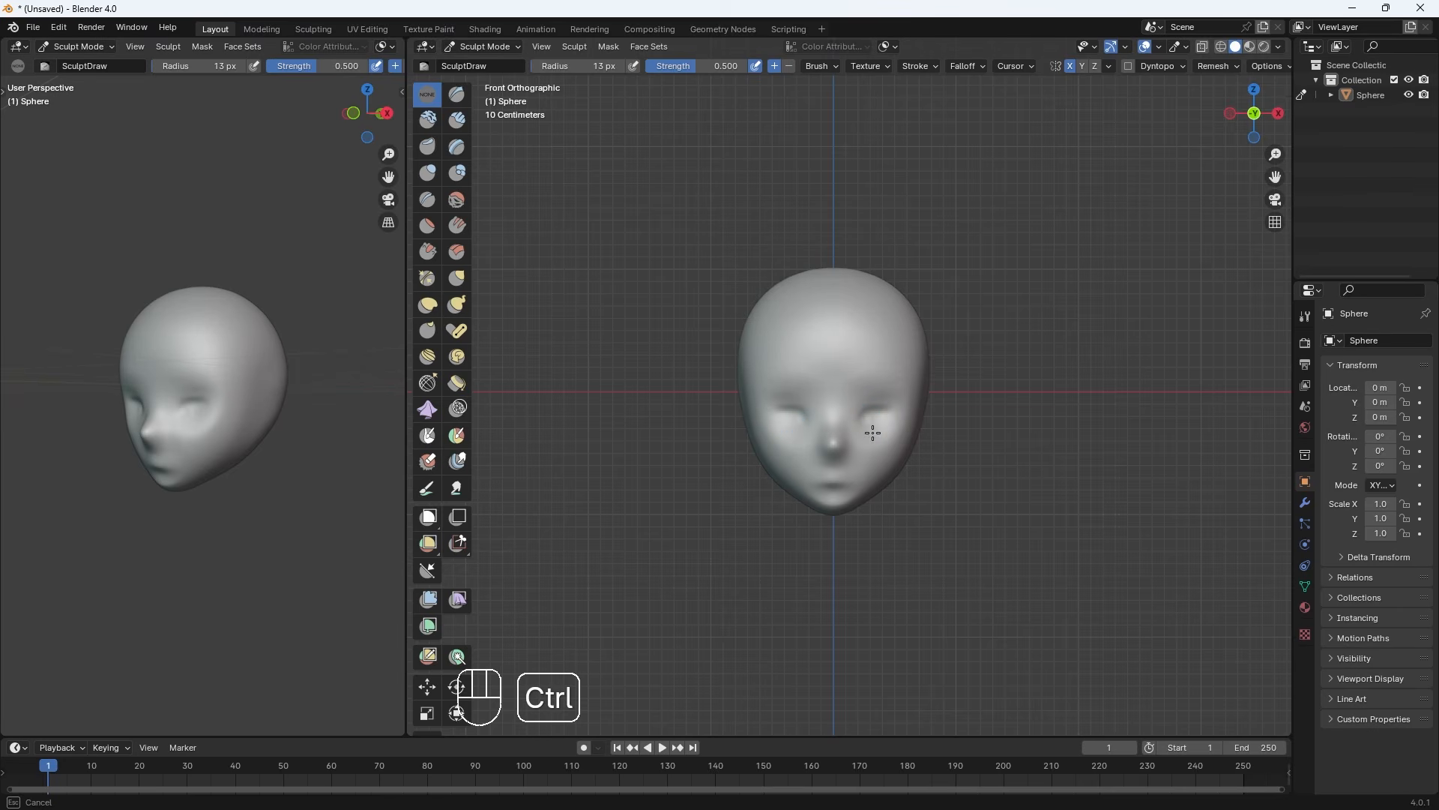
mouse_move(894, 424)
left_mouse_down("shift")
mouse_move(841, 421)
mouse_move(840, 454)
left_mouse_up("shift")
Reshape the crown and pull in the back of the skull in profile with Elastic Deform at a 67 px radius
key("KP_3")
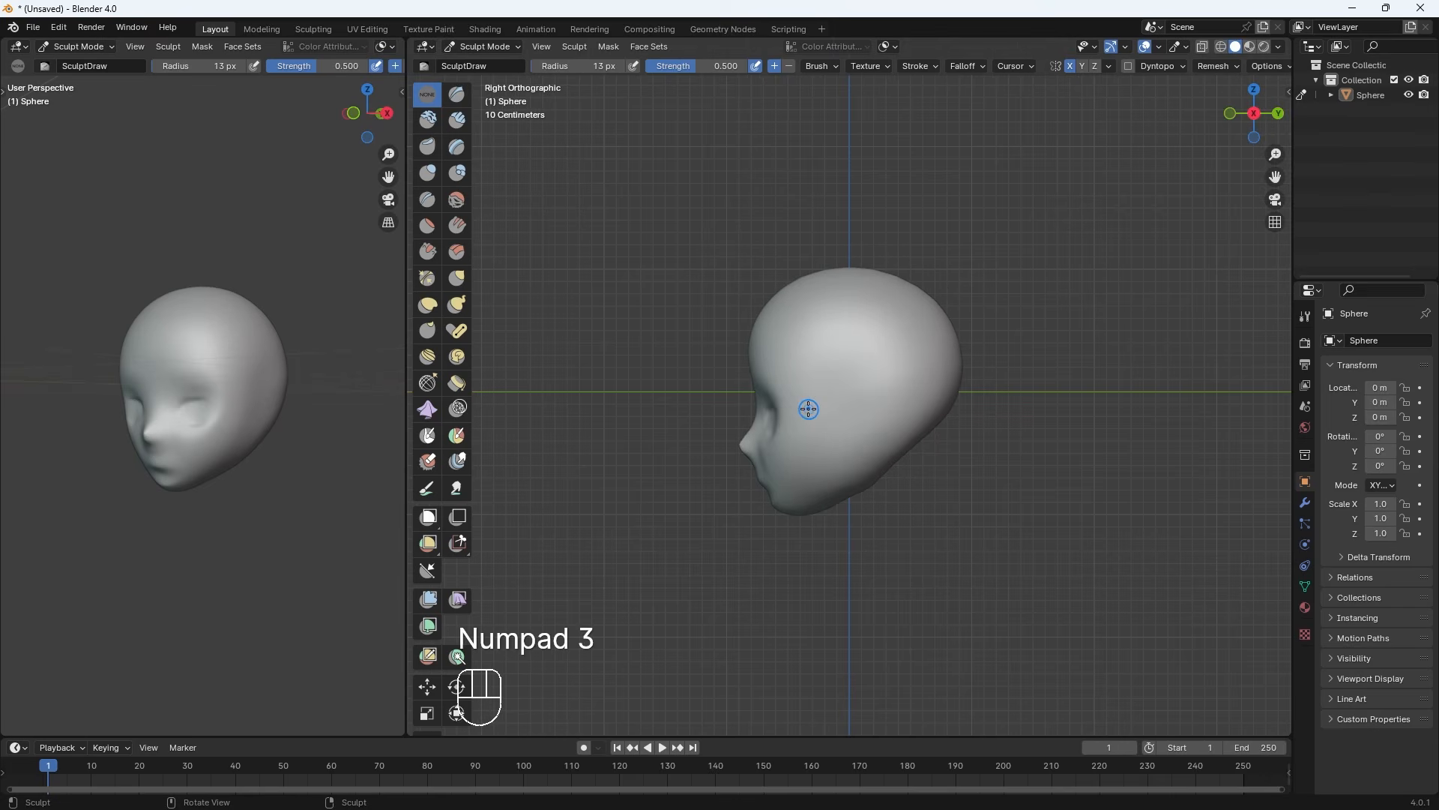
key("bracketright")
key("bracketright")
key("bracketright")
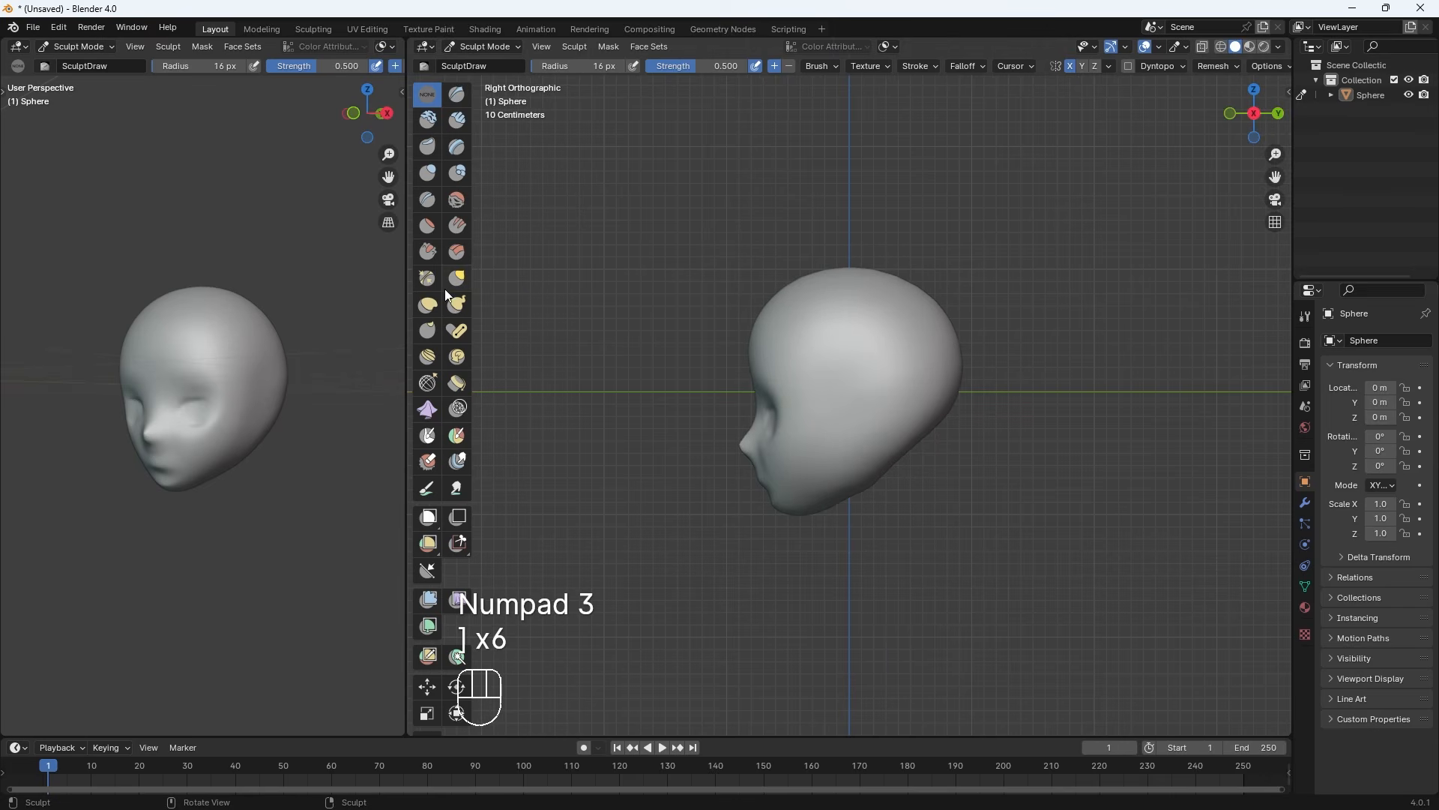
left_click(428, 303)
key("bracketright")
key("bracketright")
key("bracketright")
key("bracketright")
key("bracketright")
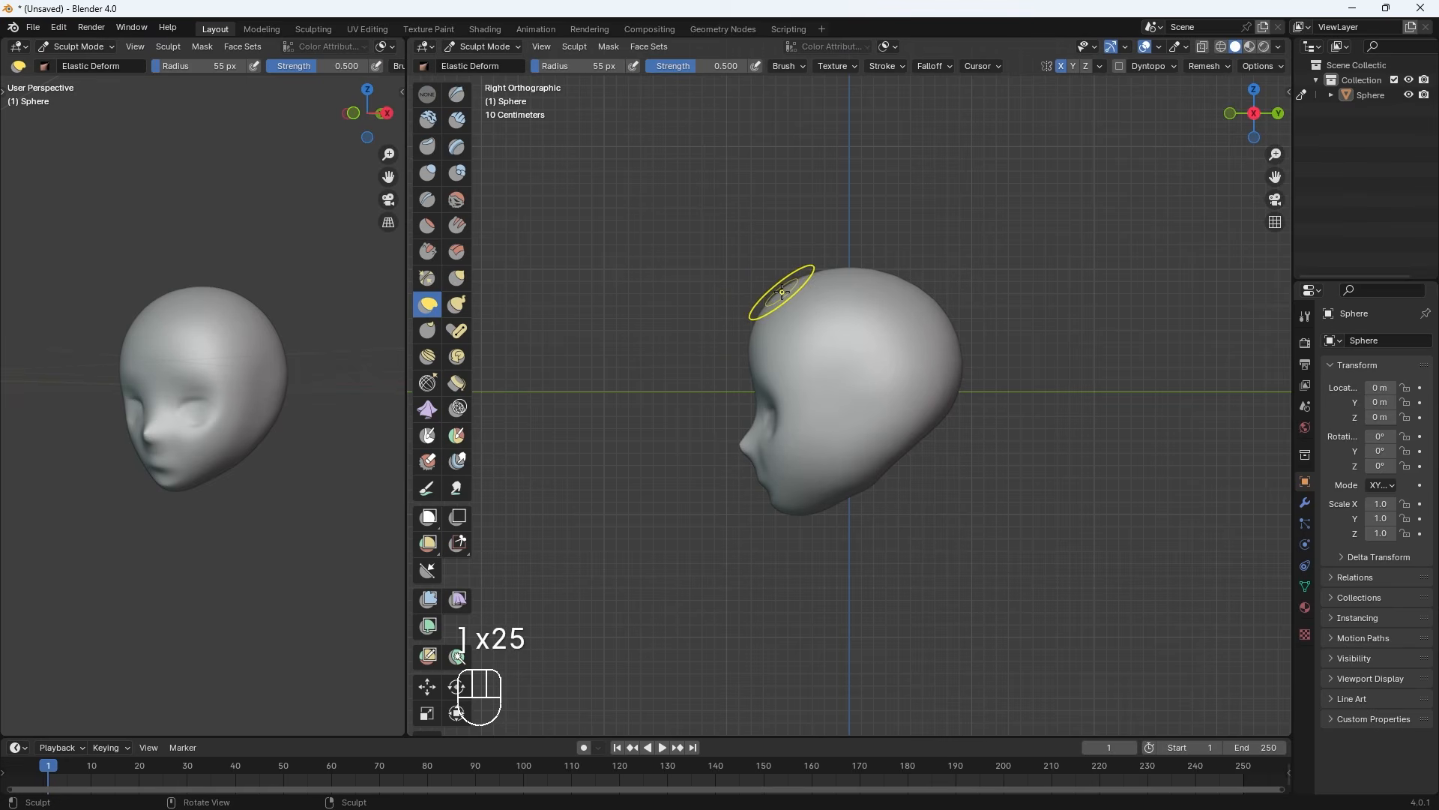
key("bracketright")
key("bracketright")
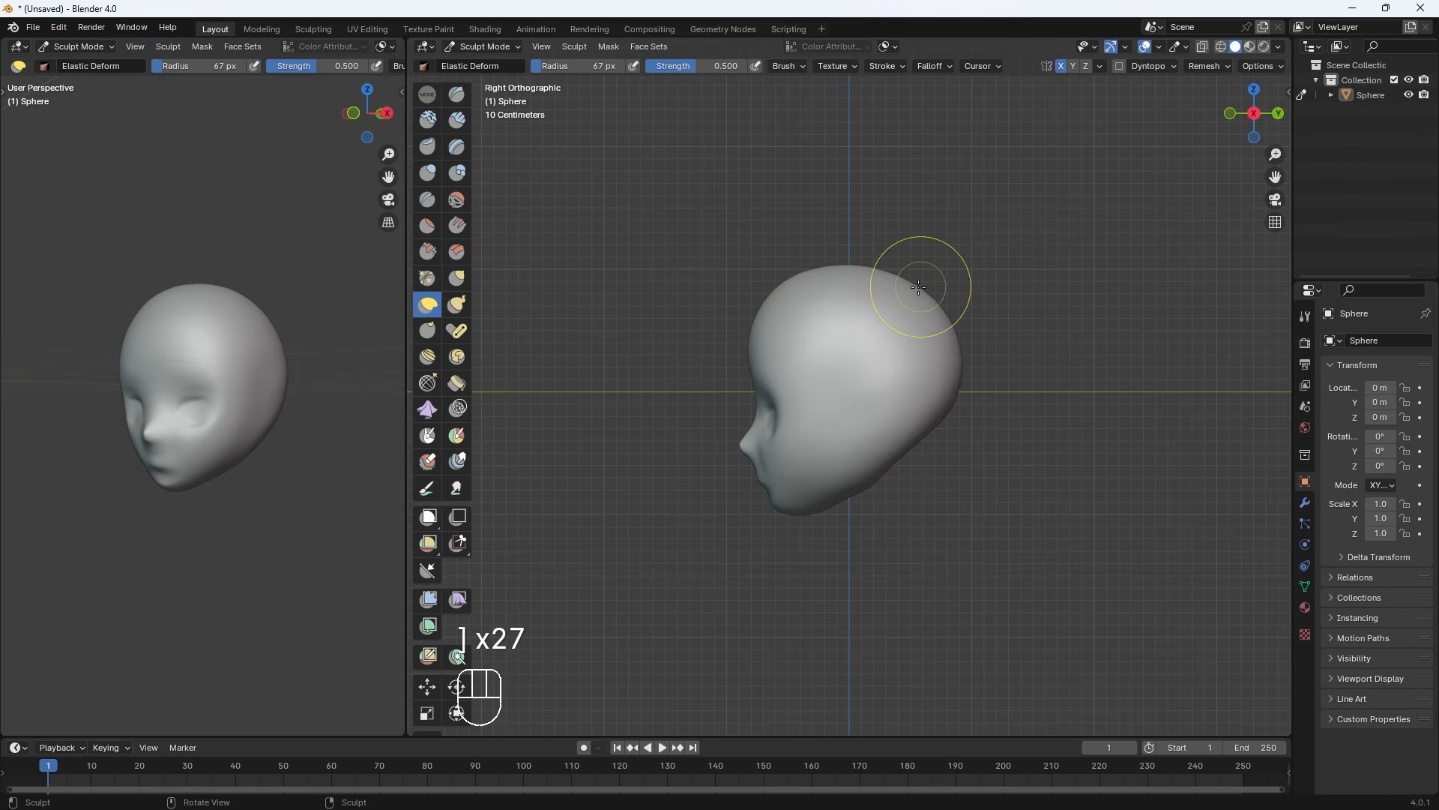
left_click_drag(919, 287, 908, 280)
mouse_move(950, 324)
left_mouse_down()
mouse_move(934, 331)
mouse_move(954, 368)
left_mouse_up()
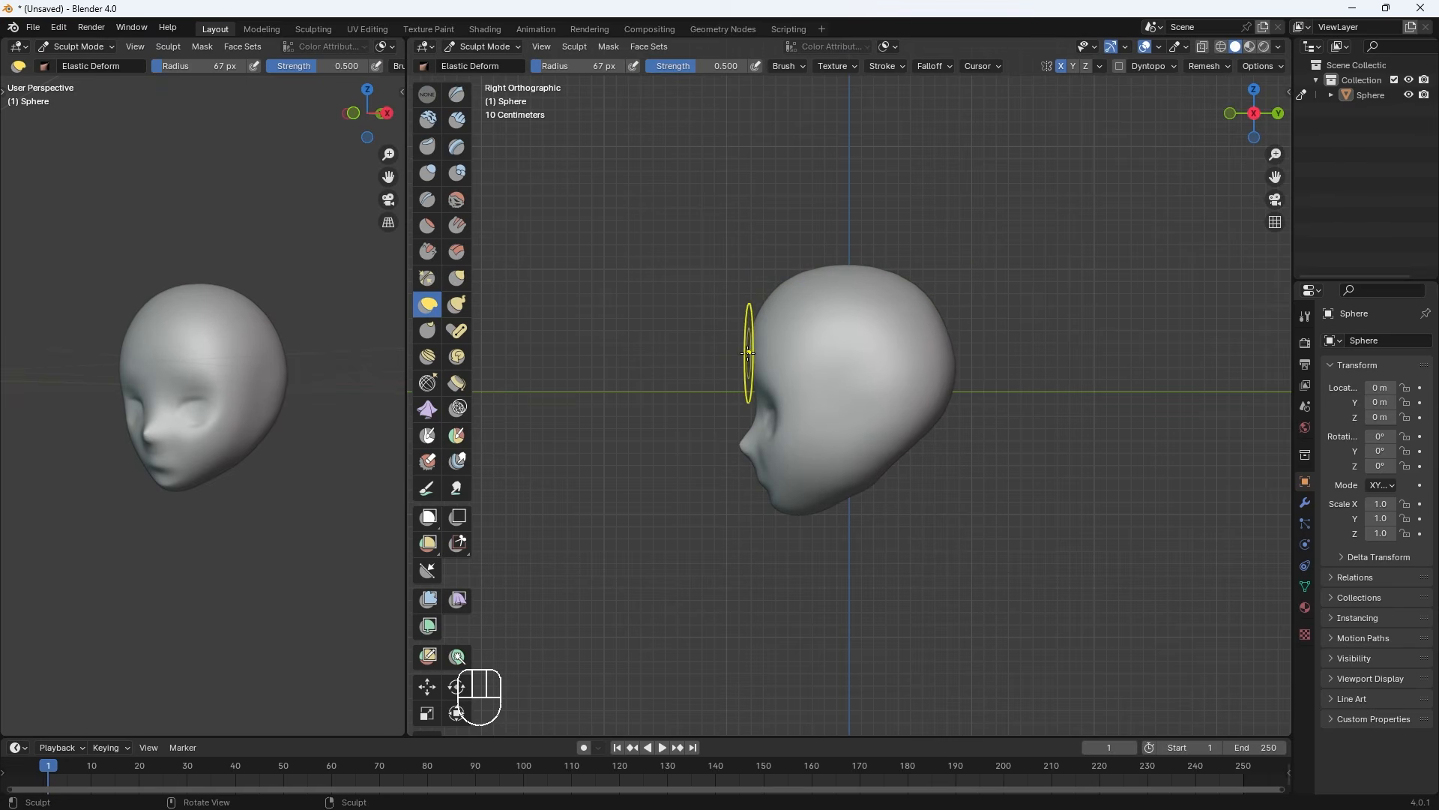
Refine the nose tip in profile with a 17 px brush and raise the chin, enlarging the brush to 34 px
key("bracketleft")
key("bracketleft")
key("bracketleft")
key("bracketleft")
key("bracketleft")
key("bracketleft")
key("bracketleft")
key("bracketleft")
key("bracketleft")
key("bracketleft")
key("bracketleft")
left_click_drag(740, 450, 736, 446)
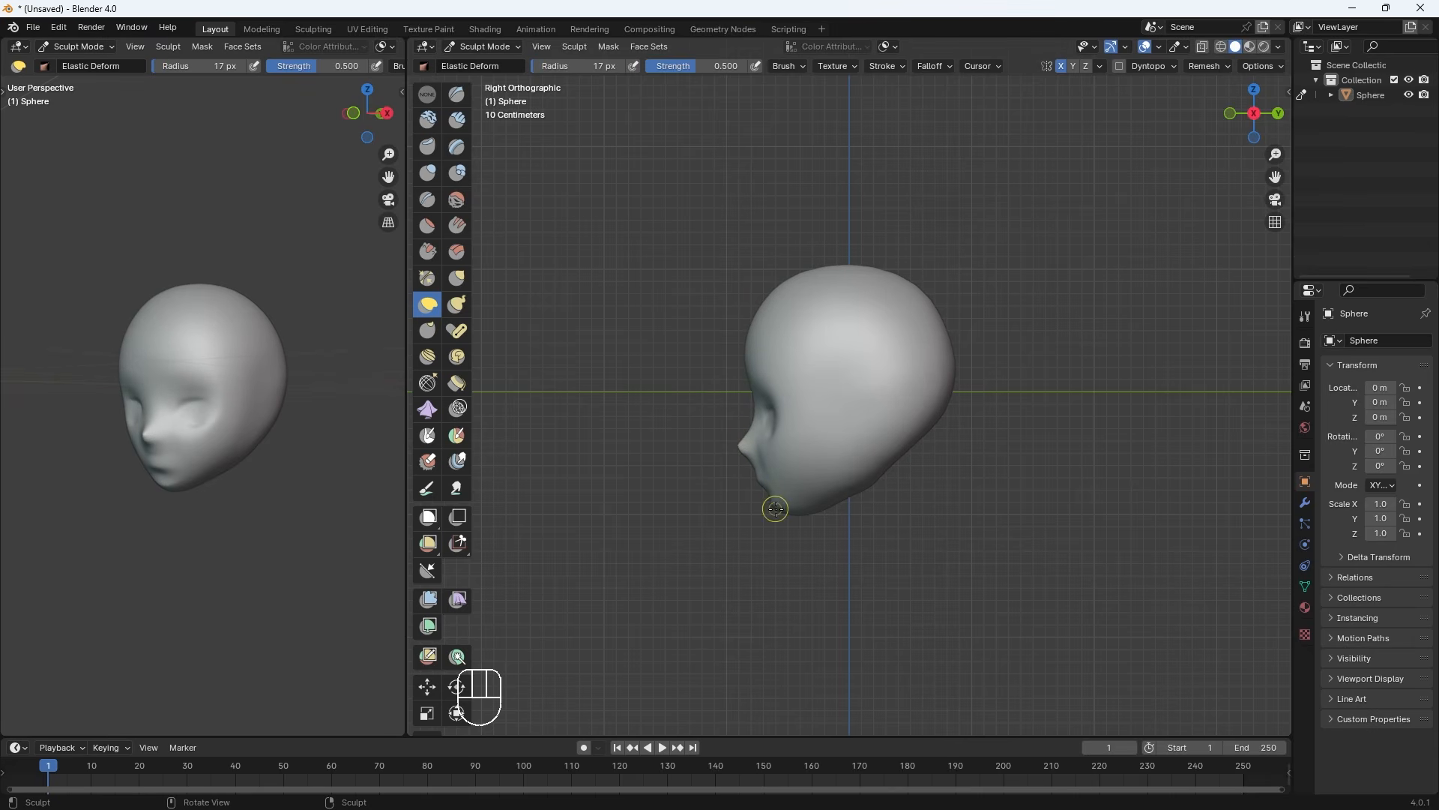
key("bracketright")
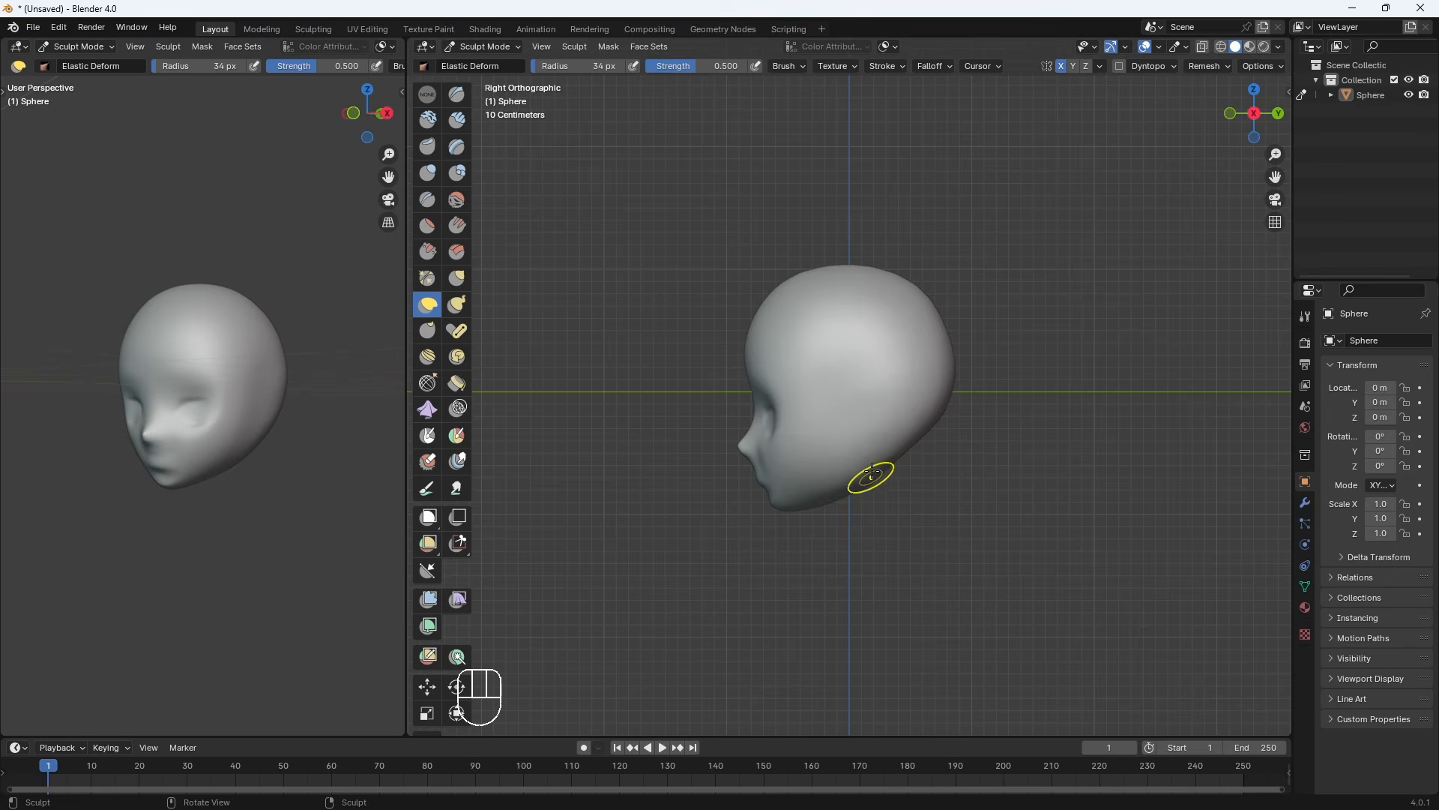
Nudge the area between the eyes slightly down with Elastic Deform at a 37 px radius
middle_click_drag(264, 393, 256, 364)
middle_click_drag(590, 338, 893, 344)
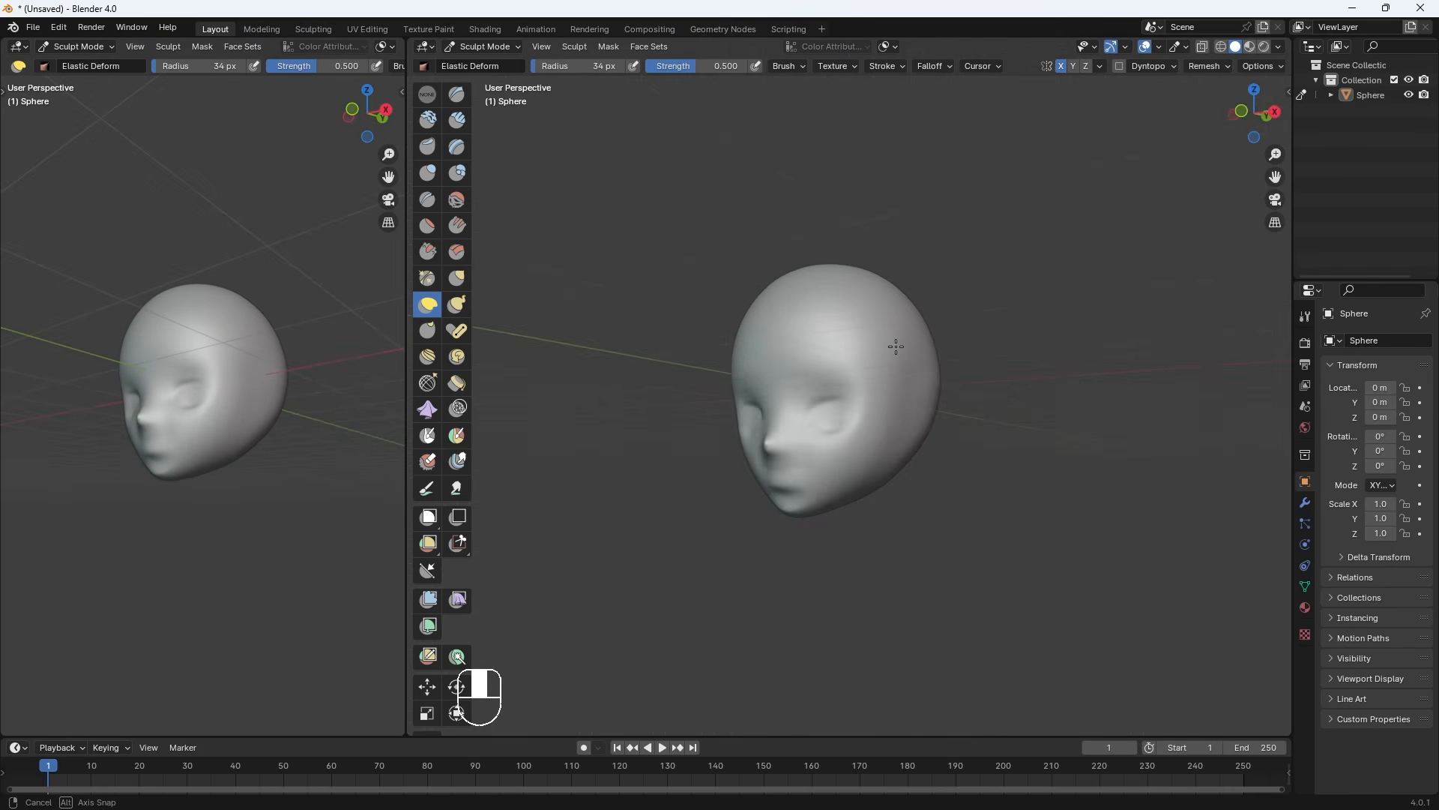
key("KP_Add")
key("KP_Add")
key("bracketright")
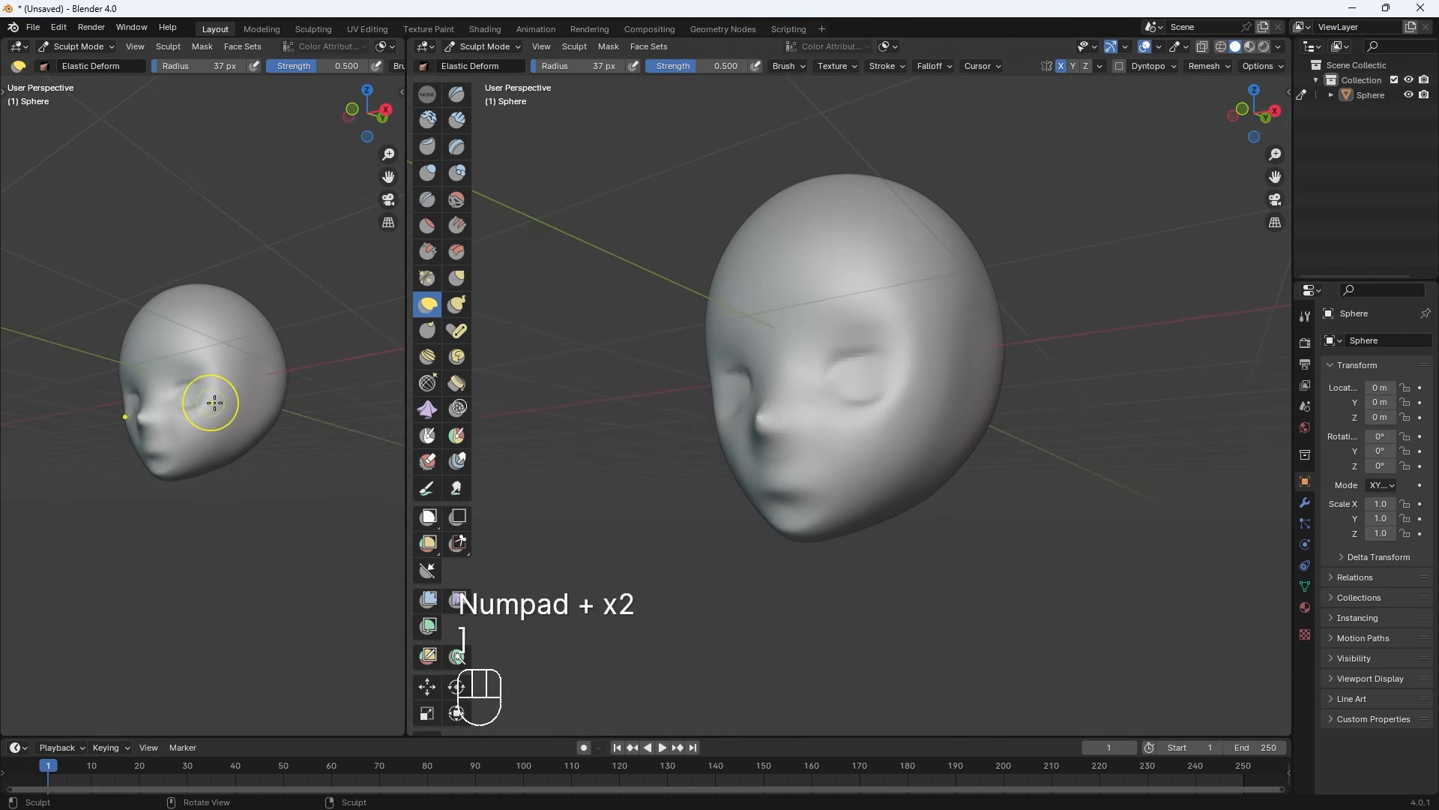
key("KP_Add")
left_click_drag(772, 339, 774, 354)
Set the viewport's focal length to 100 mm and frame the whole head again
key("n")
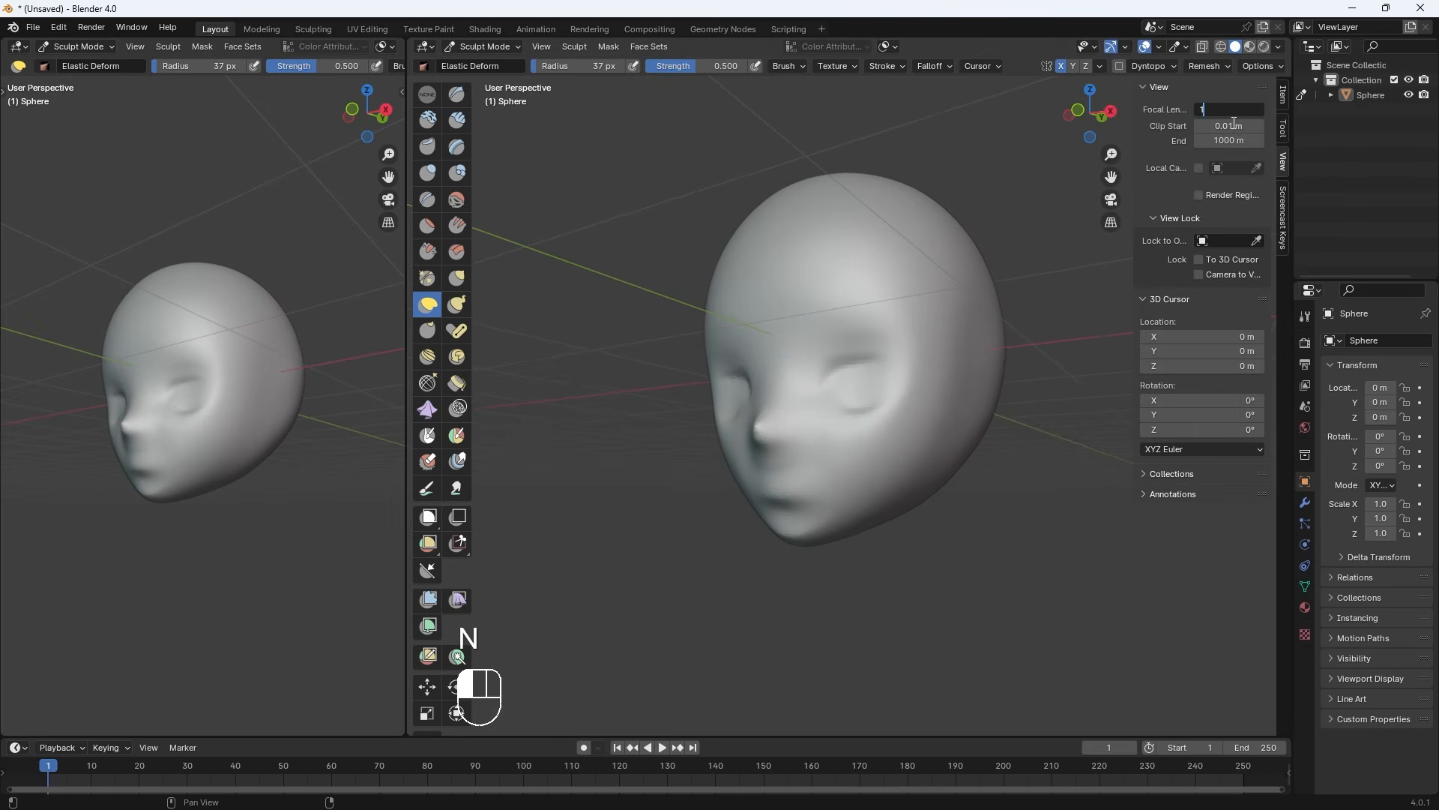
type("100")
key("Return")
key("KP_Subtract")
key("KP_Subtract")
key("KP_Subtract")
key("KP_Subtract")
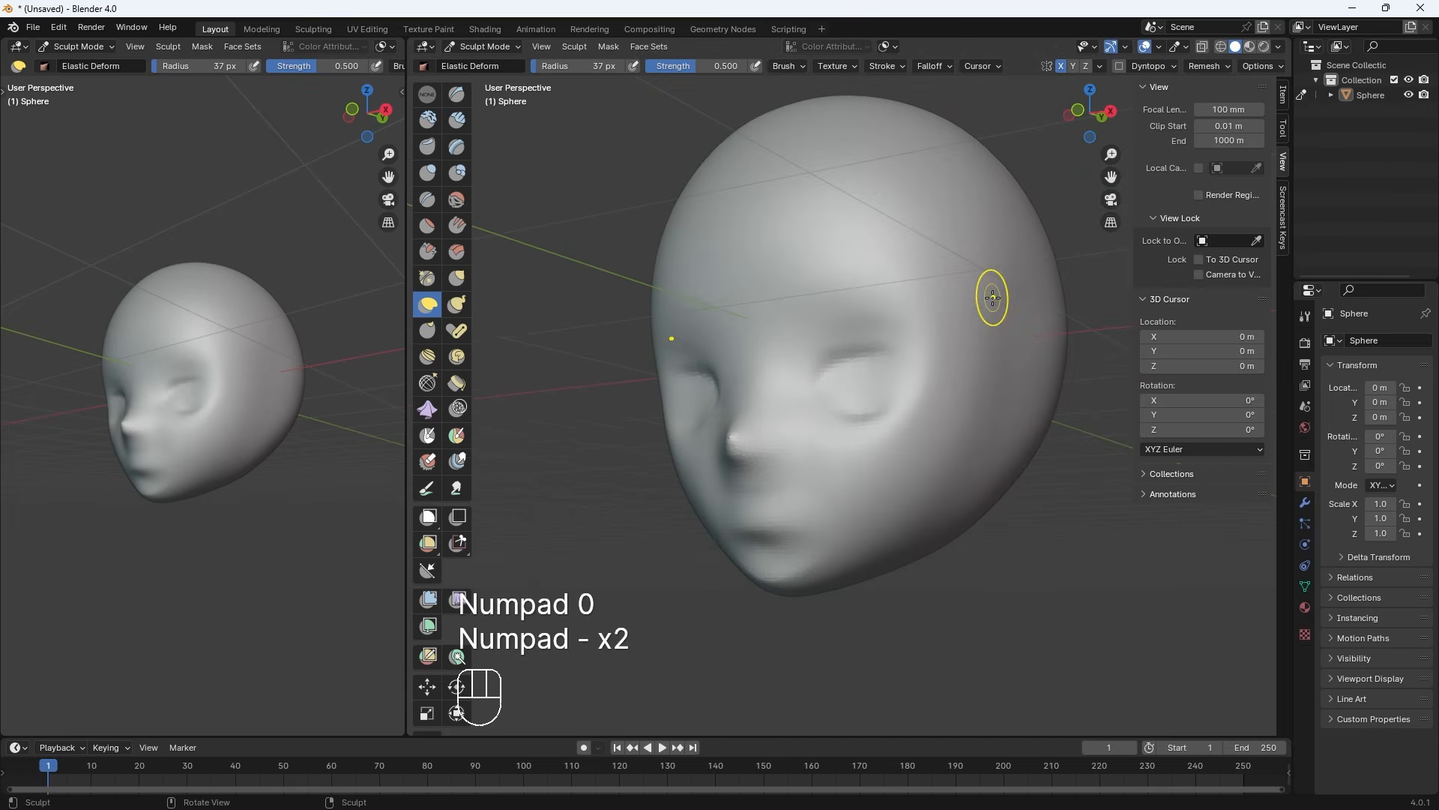
key("n")
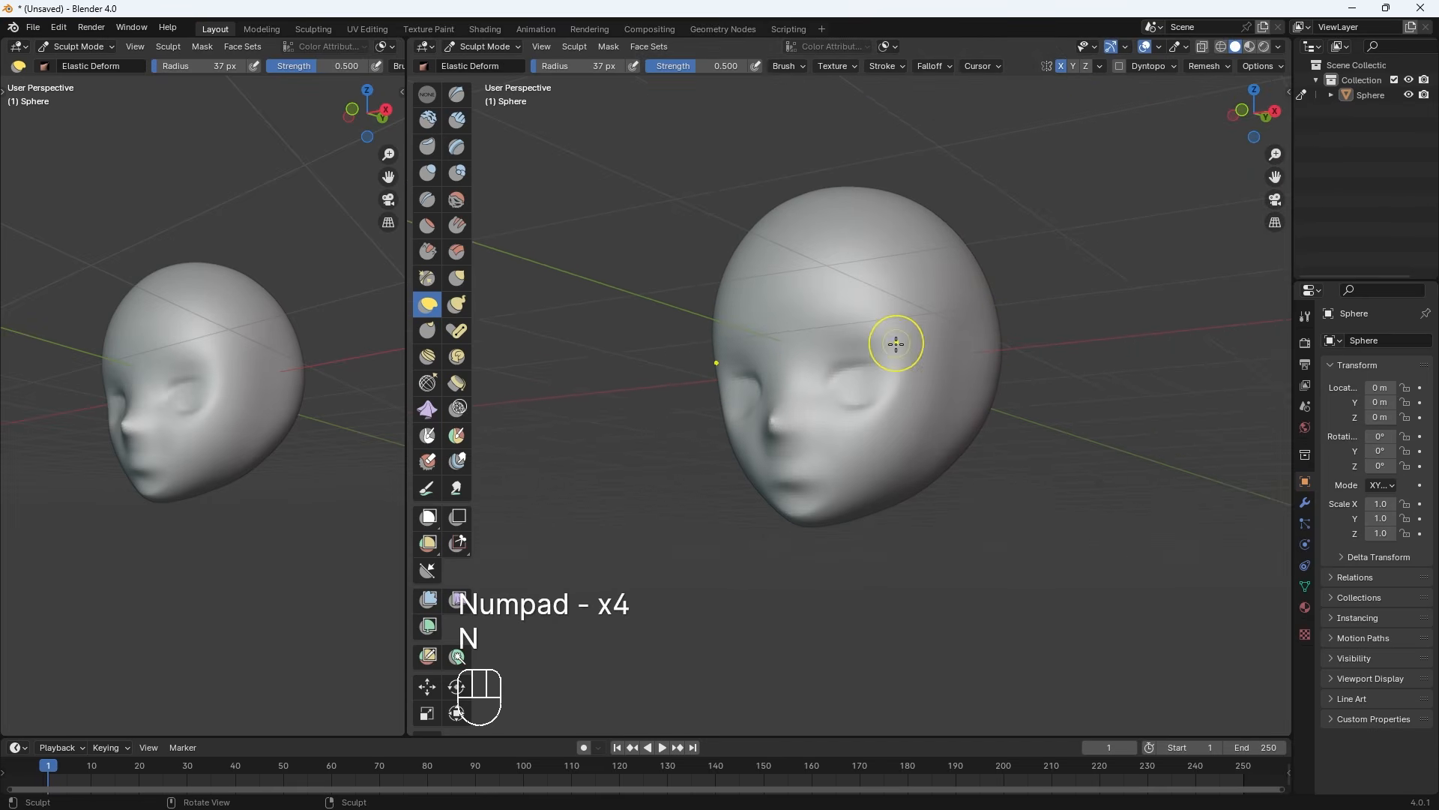
Push in the side of the forehead with Elastic Deform, enlarging the brush radius to 67 px
middle_click_drag(896, 343, 879, 343)
key("bracketright")
key("bracketright")
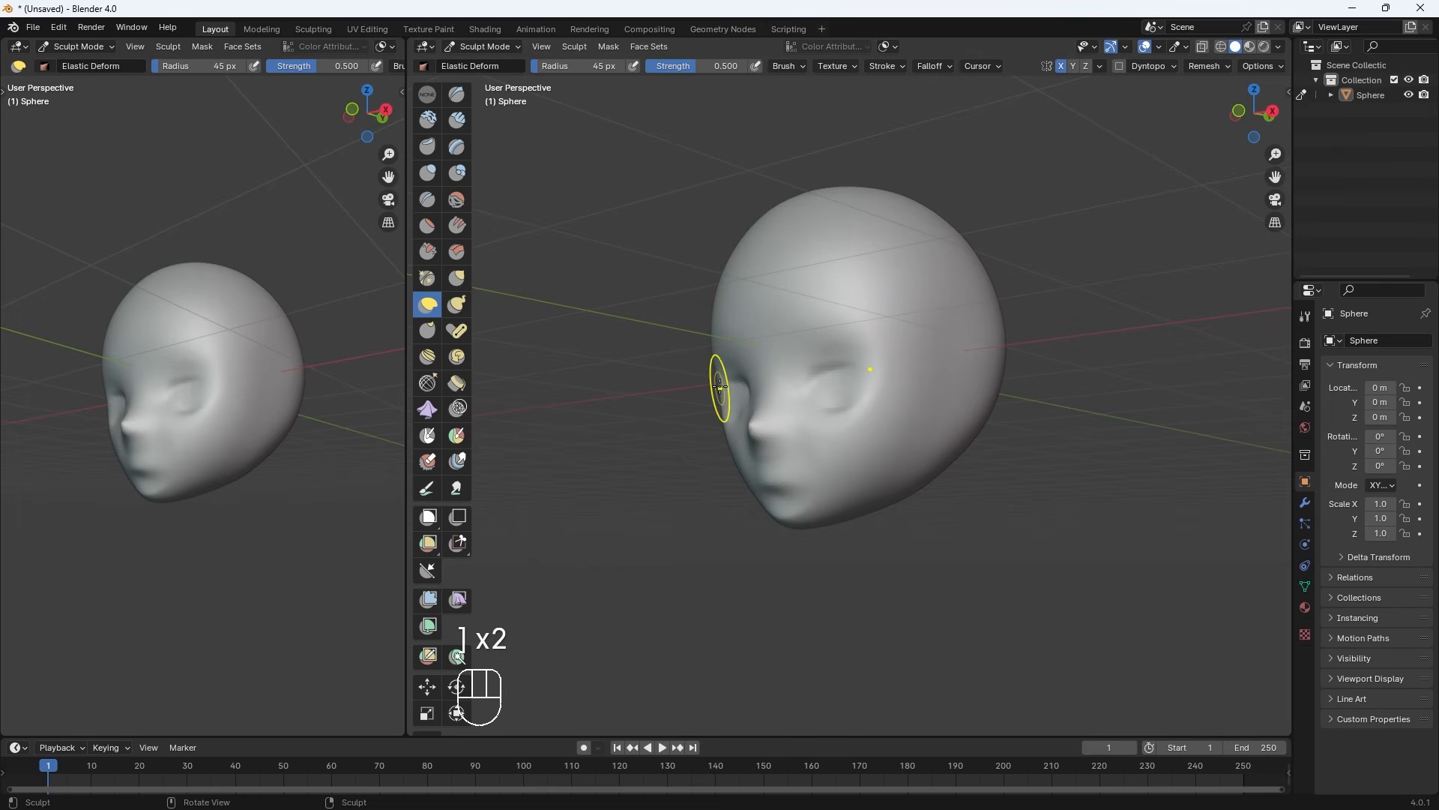
key("bracketright")
key("bracketright")
key("bracketright")
key("bracketright")
key("bracketright")
key("bracketright")
key("bracketright")
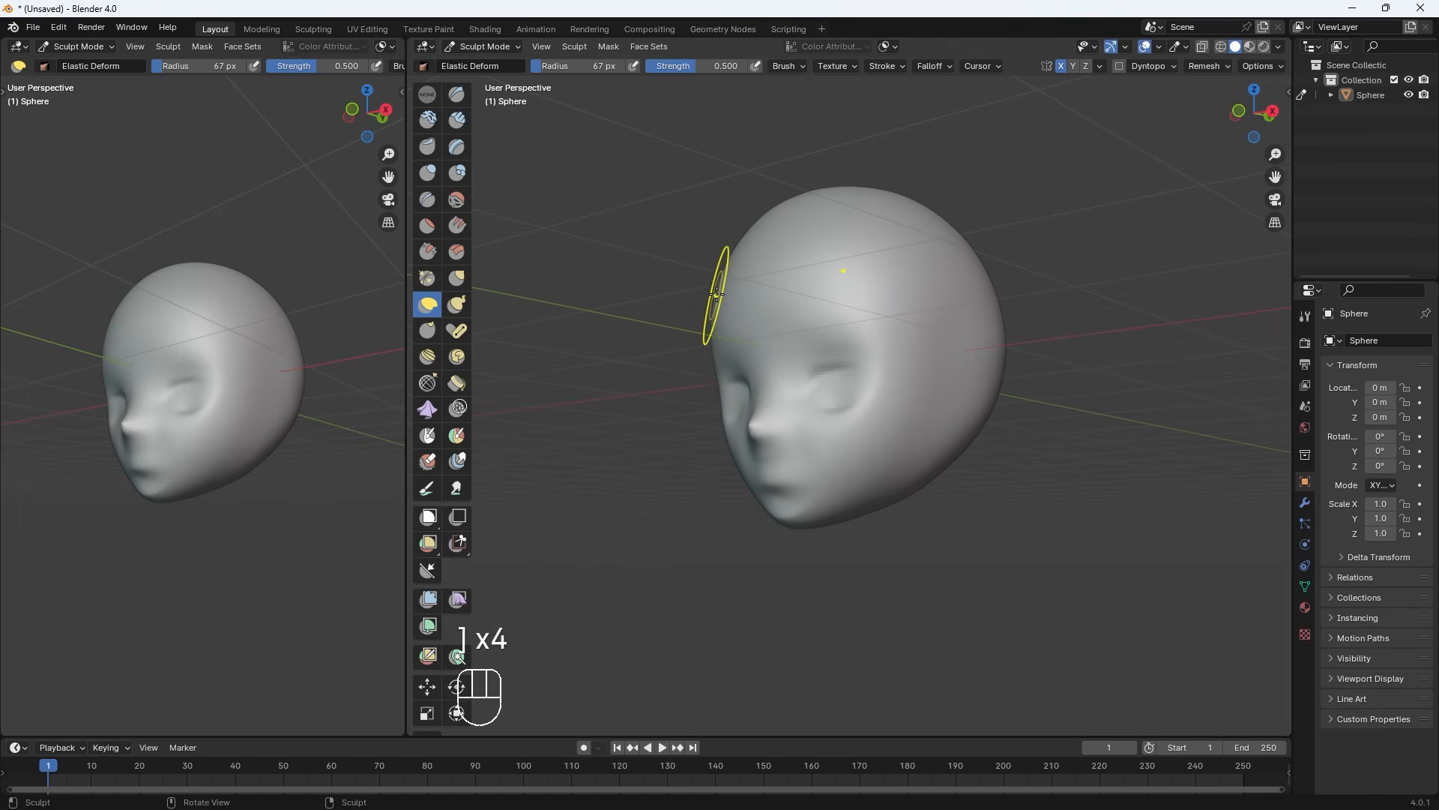
left_click_drag(729, 262, 808, 247)
Refine the face outline beside the eye and down the cheek, reducing the Elastic Deform radius to about 45 px
key("bracketleft")
key("bracketleft")
key("bracketleft")
key("bracketleft")
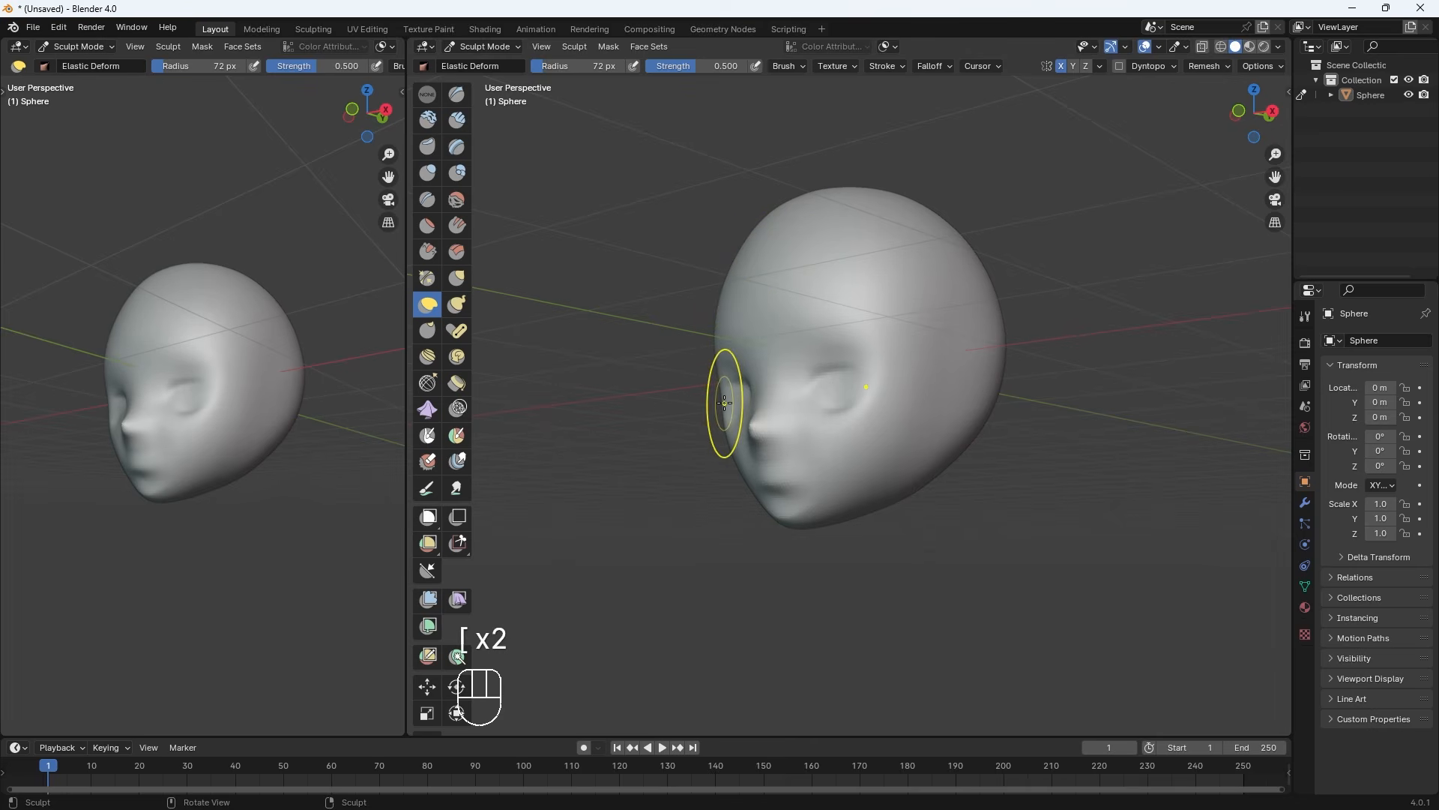
key("bracketleft")
key("bracketleft")
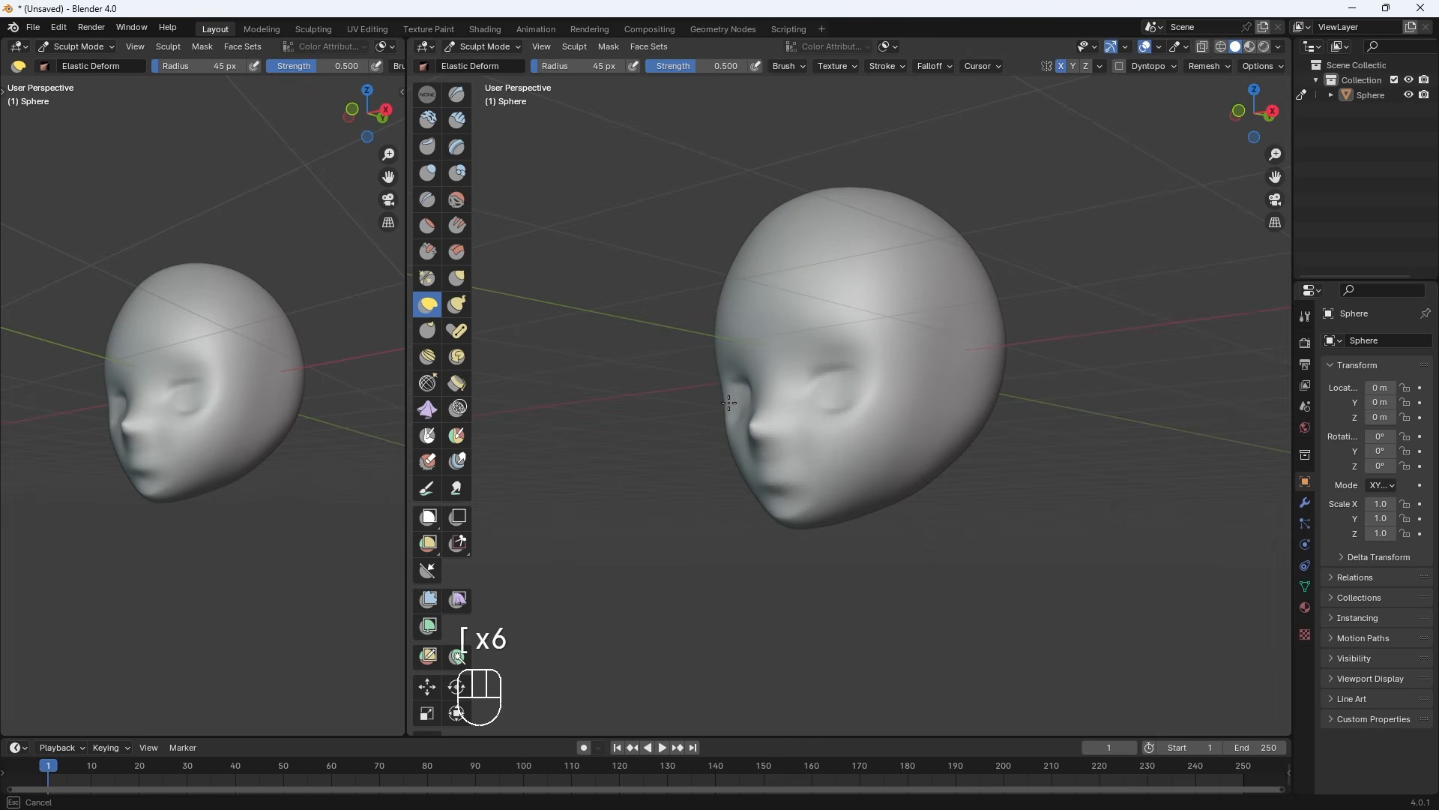
key("bracketright")
key("bracketright")
key("bracketleft")
key("bracketleft")
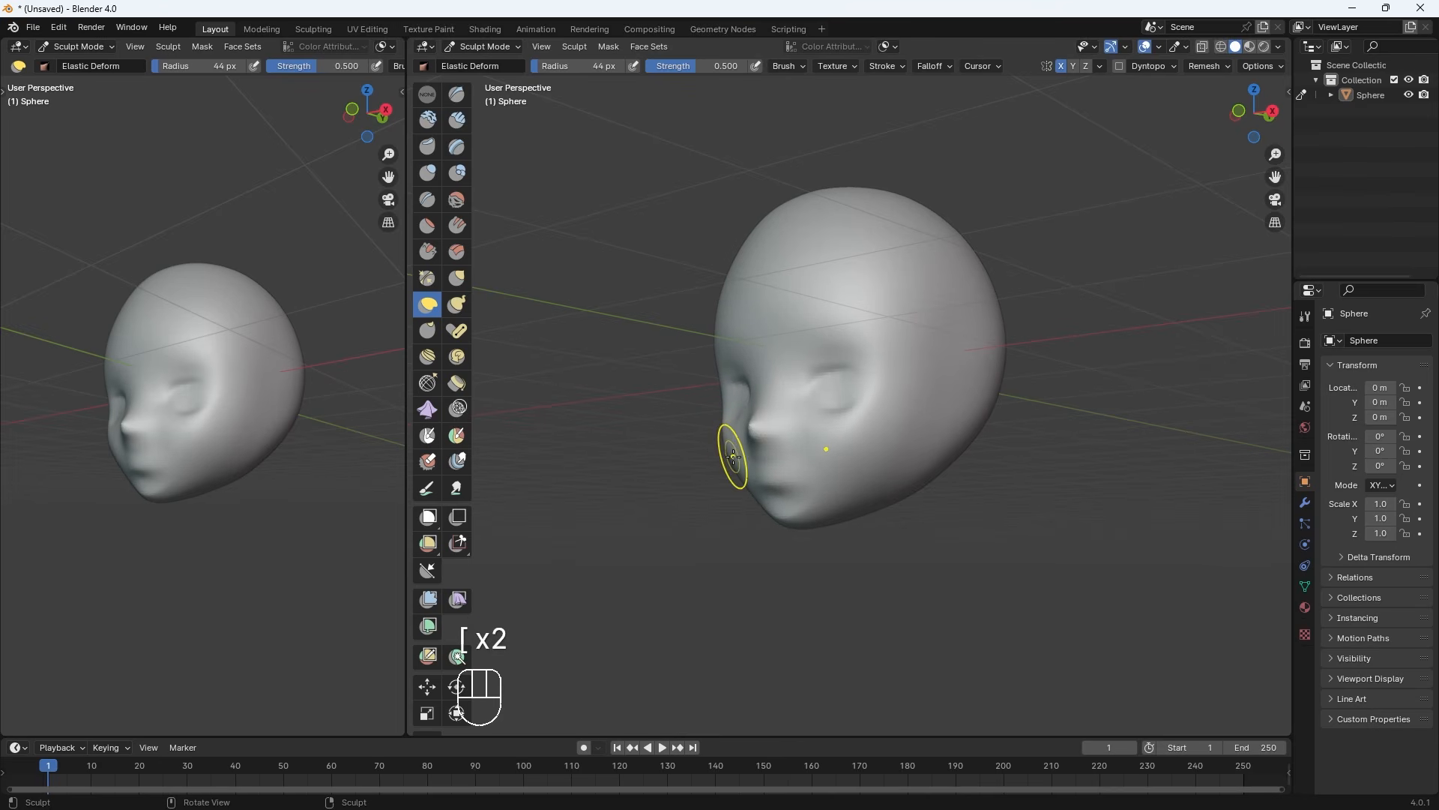
Carve in the area under and beside the nose with the Draw brush at 21 px and smooth it
key("bracketleft")
key("bracketleft")
key("bracketleft")
left_click(432, 96)
middle_click_drag(753, 291, 796, 295)
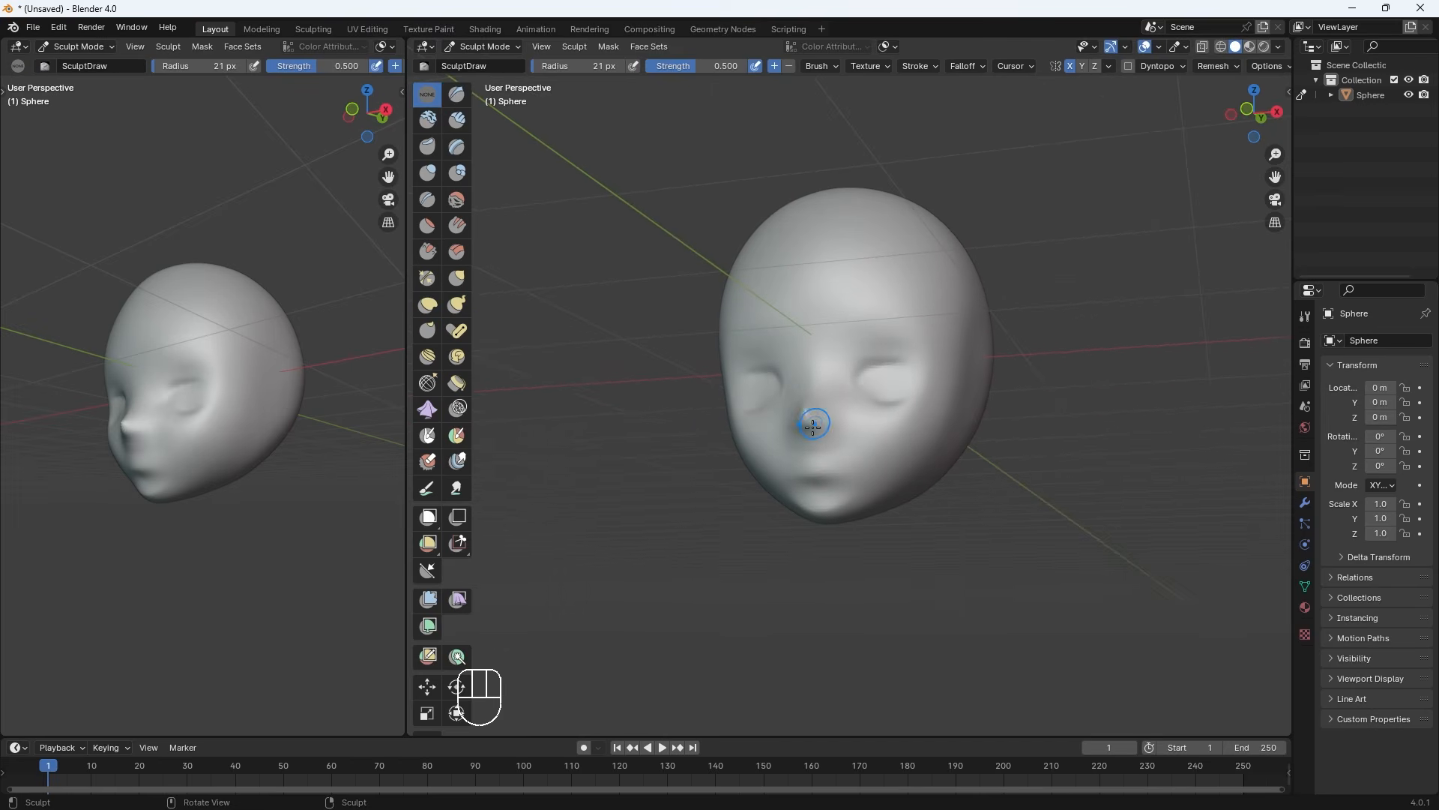
left_click_drag(814, 426, 835, 423, "ctrl")
left_click_drag(835, 422, 828, 437, "shift")
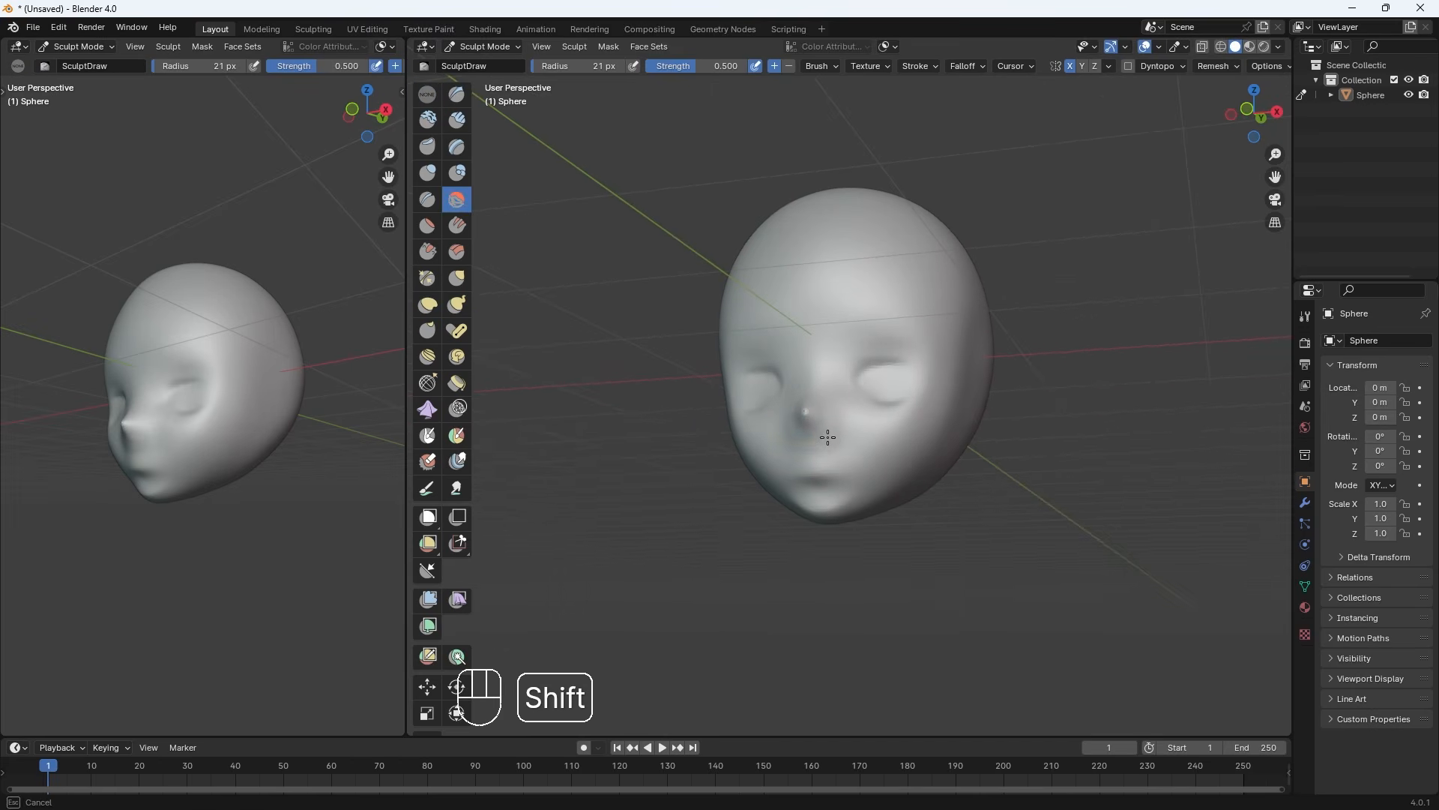
Remesh the head, smooth the face, and cut the mouth line in front view with the Crease brush at 21 px
mouse_move(824, 388)
middle_mouse_down()
mouse_move(686, 383)
mouse_move(864, 402)
middle_mouse_up()
key("ctrl+r")
left_click_drag(864, 402, 865, 403, "shift")
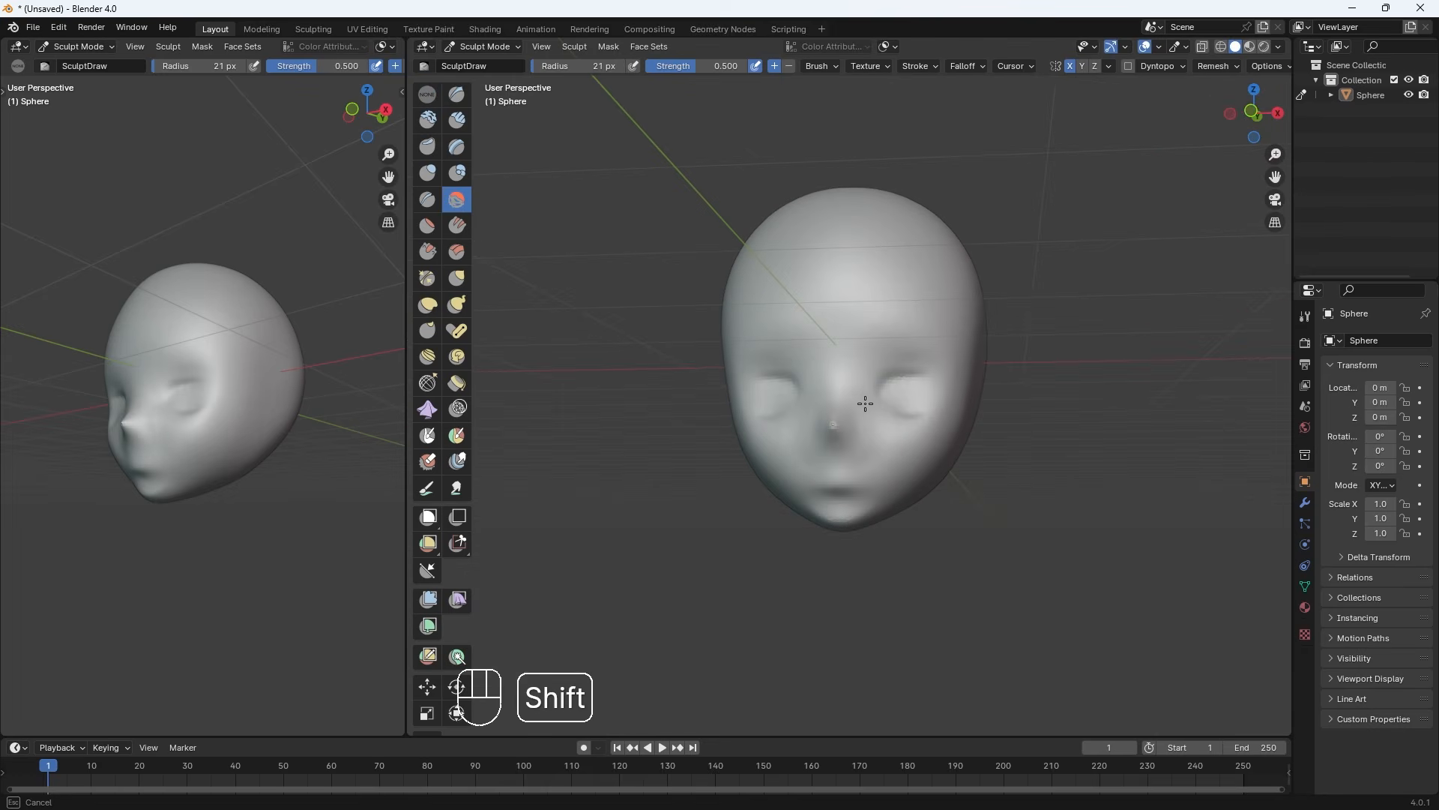
key("KP_1")
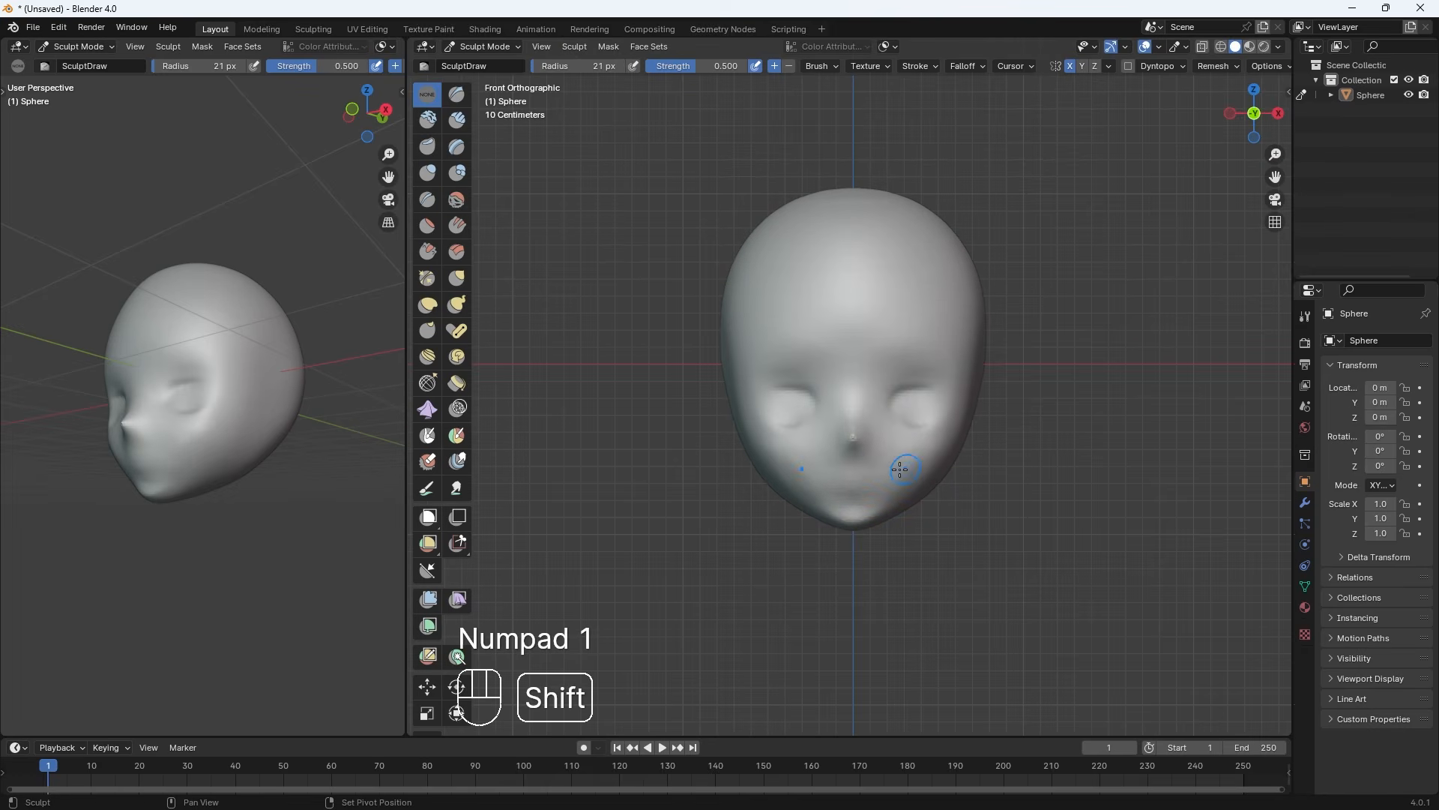
middle_click_drag(899, 465, 853, 394)
key("KP_1")
key("KP_Add")
key("KP_Add")
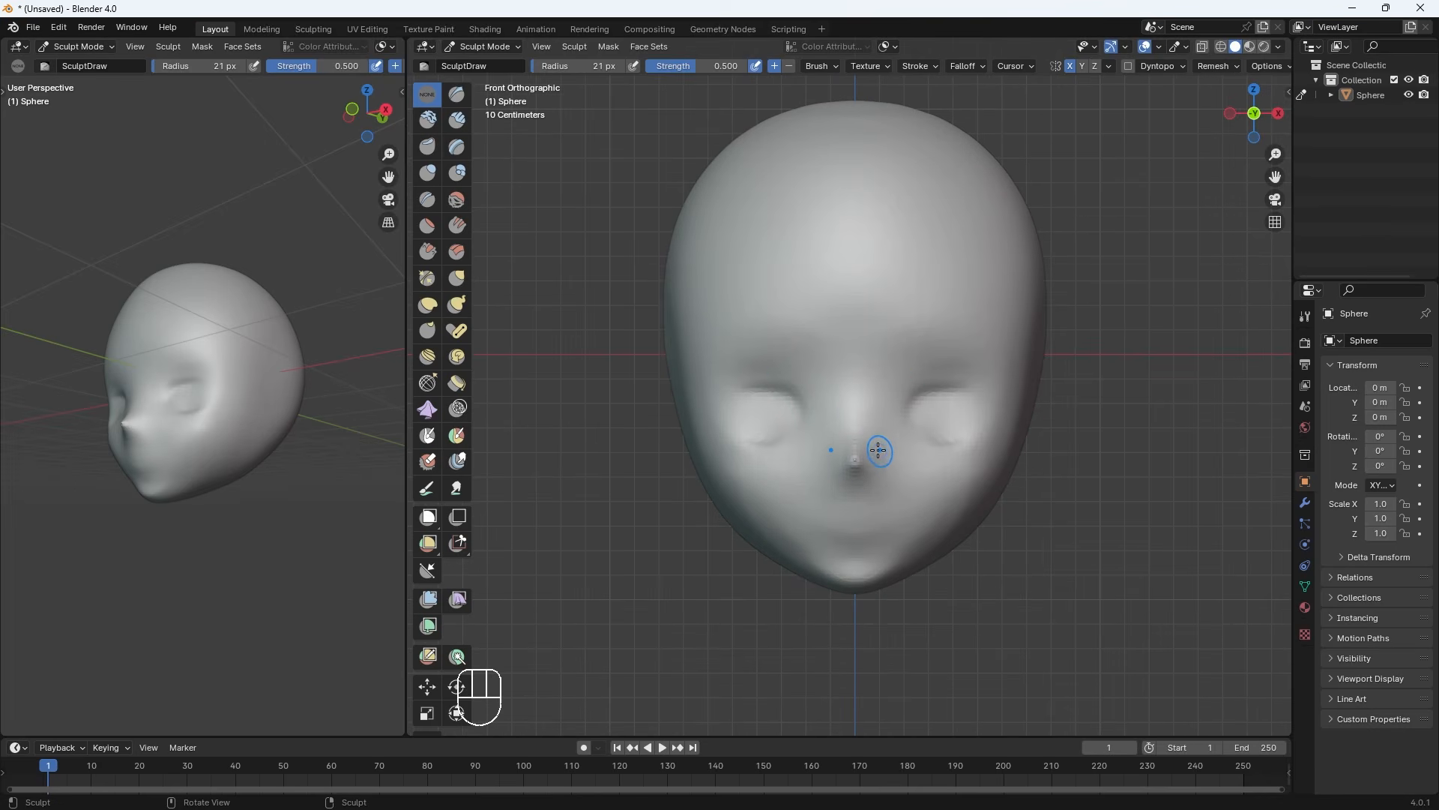
key("ctrl+r")
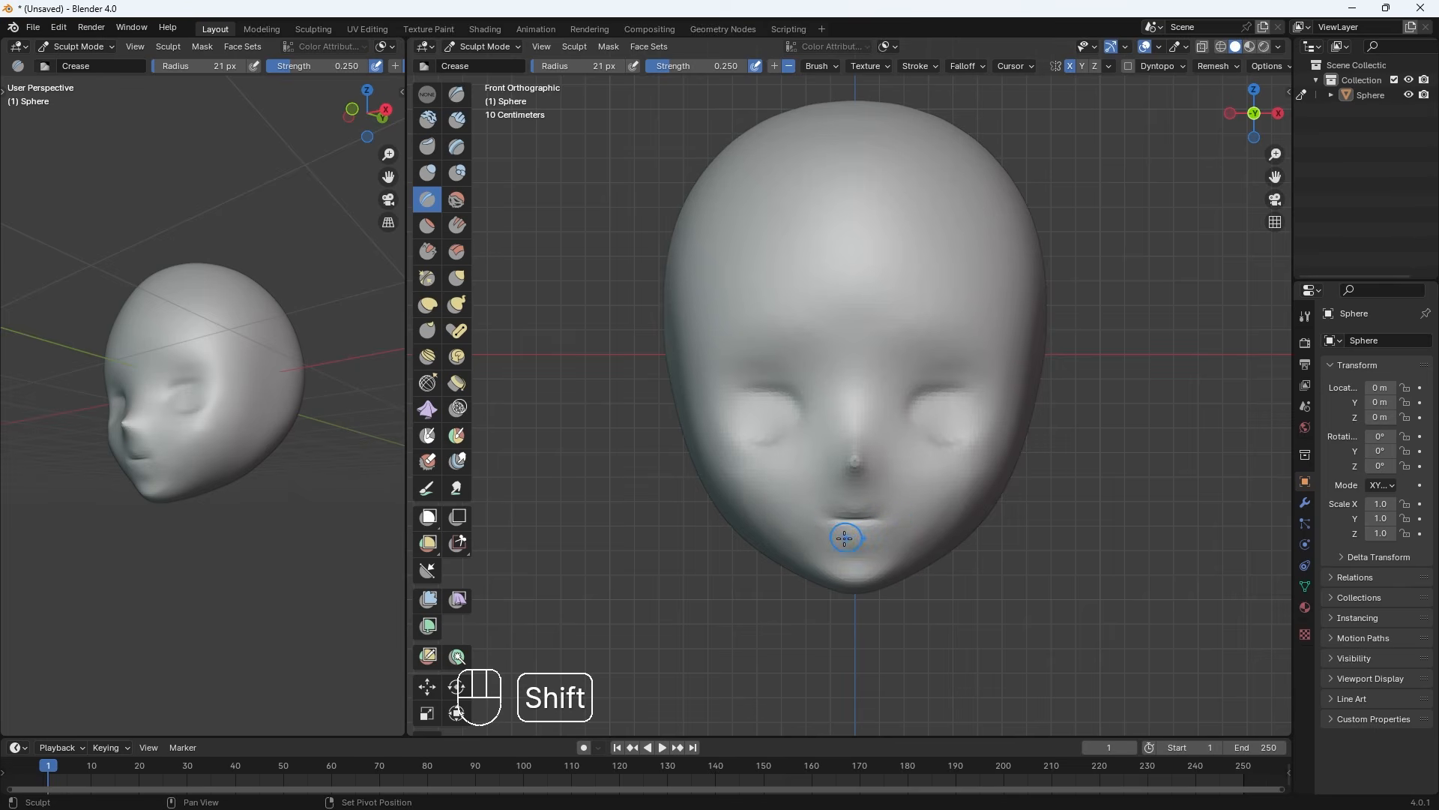
Build up and smooth the lips around the mouth line with the Draw brush, reducing its radius to 16 px
left_click(427, 95)
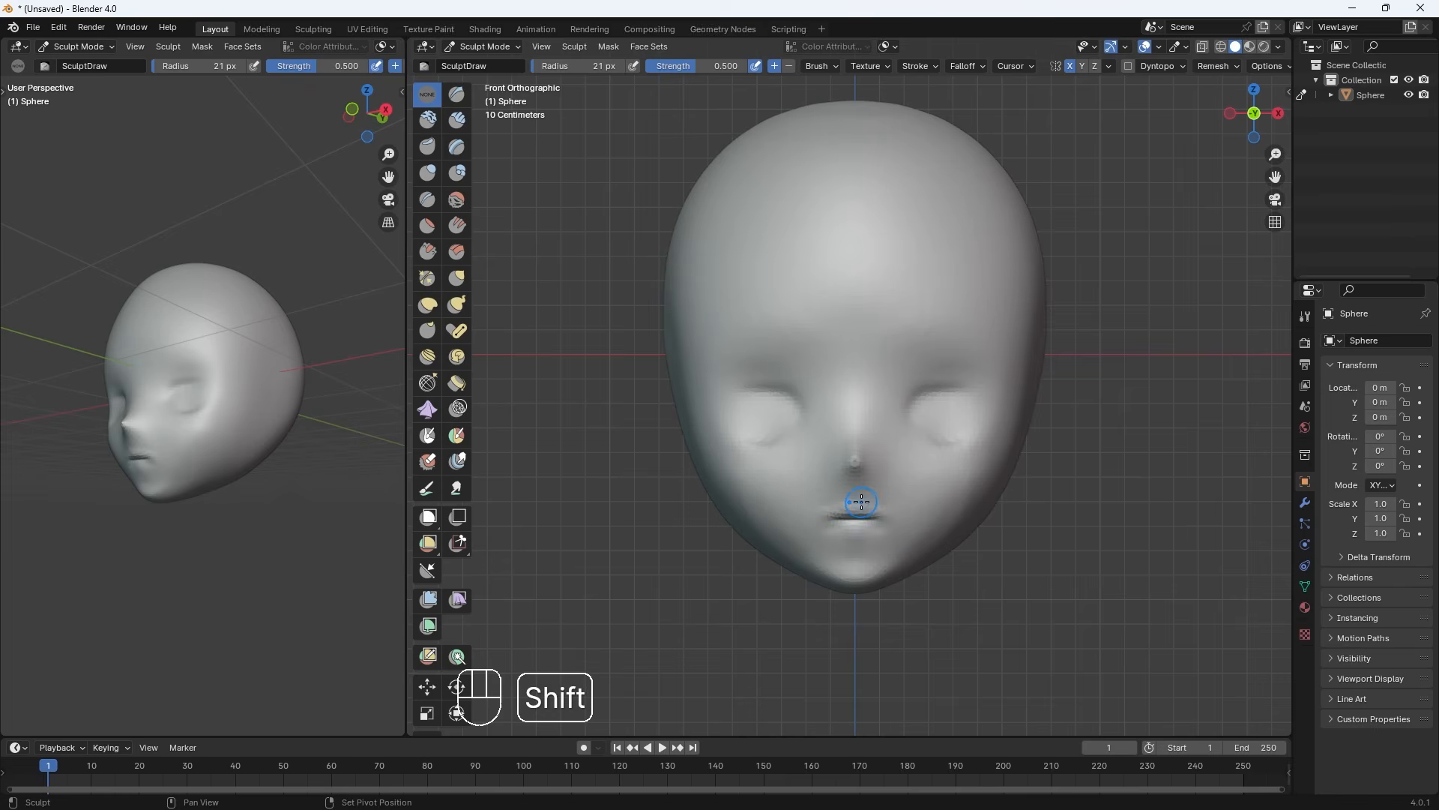
mouse_move(898, 513)
left_mouse_down("shift")
mouse_move(845, 533)
mouse_move(866, 512)
left_mouse_up("shift")
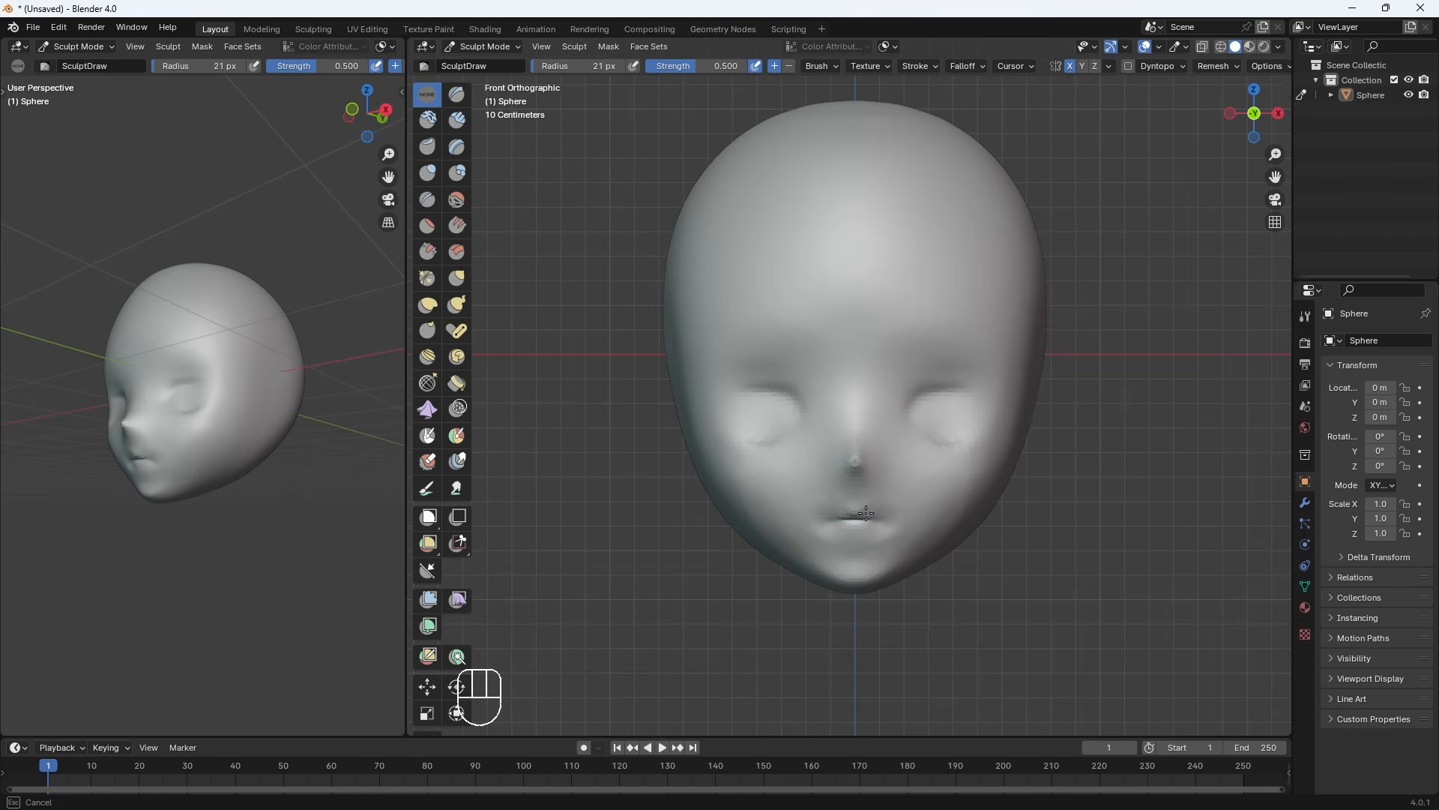
key("bracketleft")
key("bracketleft")
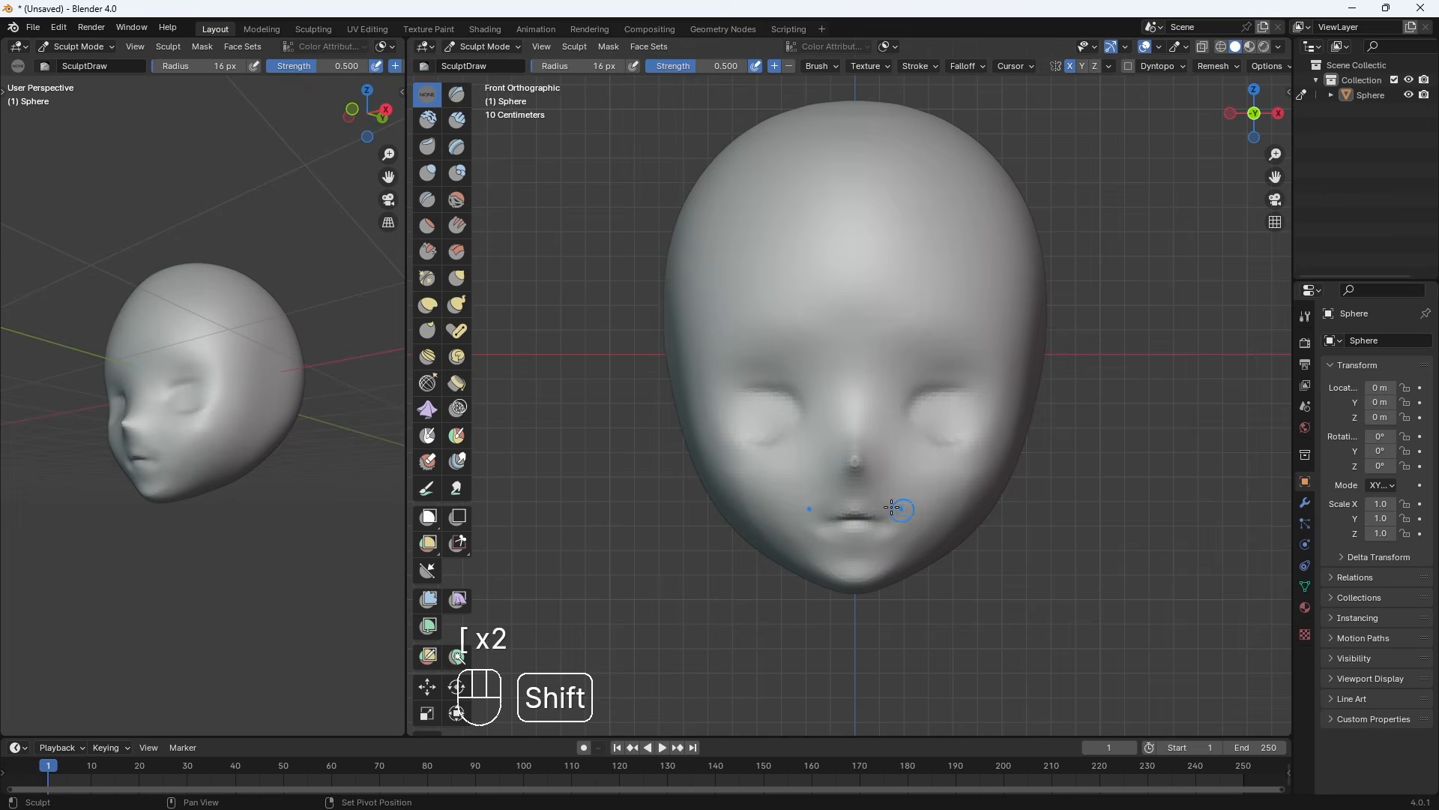
Carve and smooth the upper and outer edges of the eyes with the Draw brush at an 18 px radius
key("bracketright")
key("bracketright")
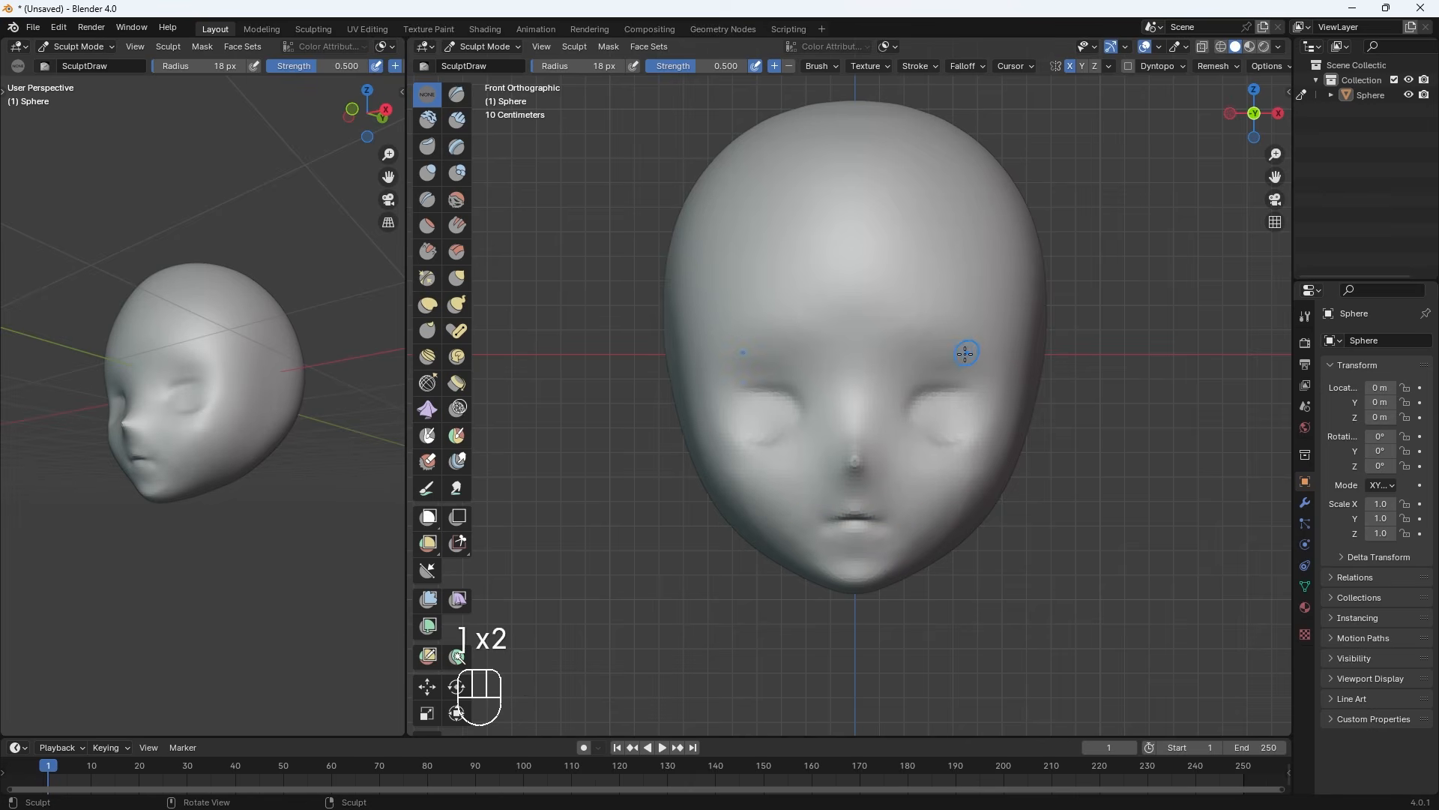
key("bracketleft")
key("bracketleft")
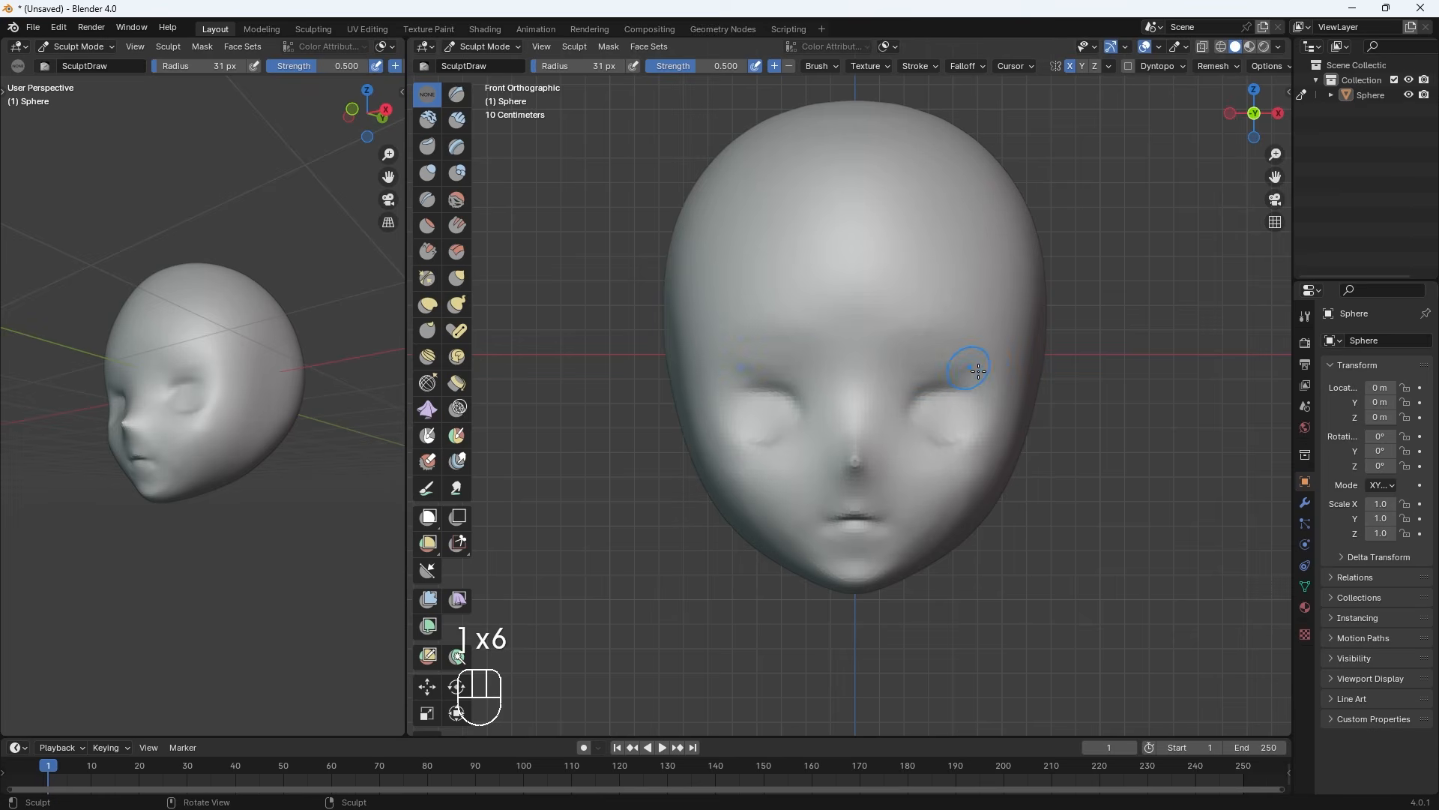
key("shift")
key("ctrl")
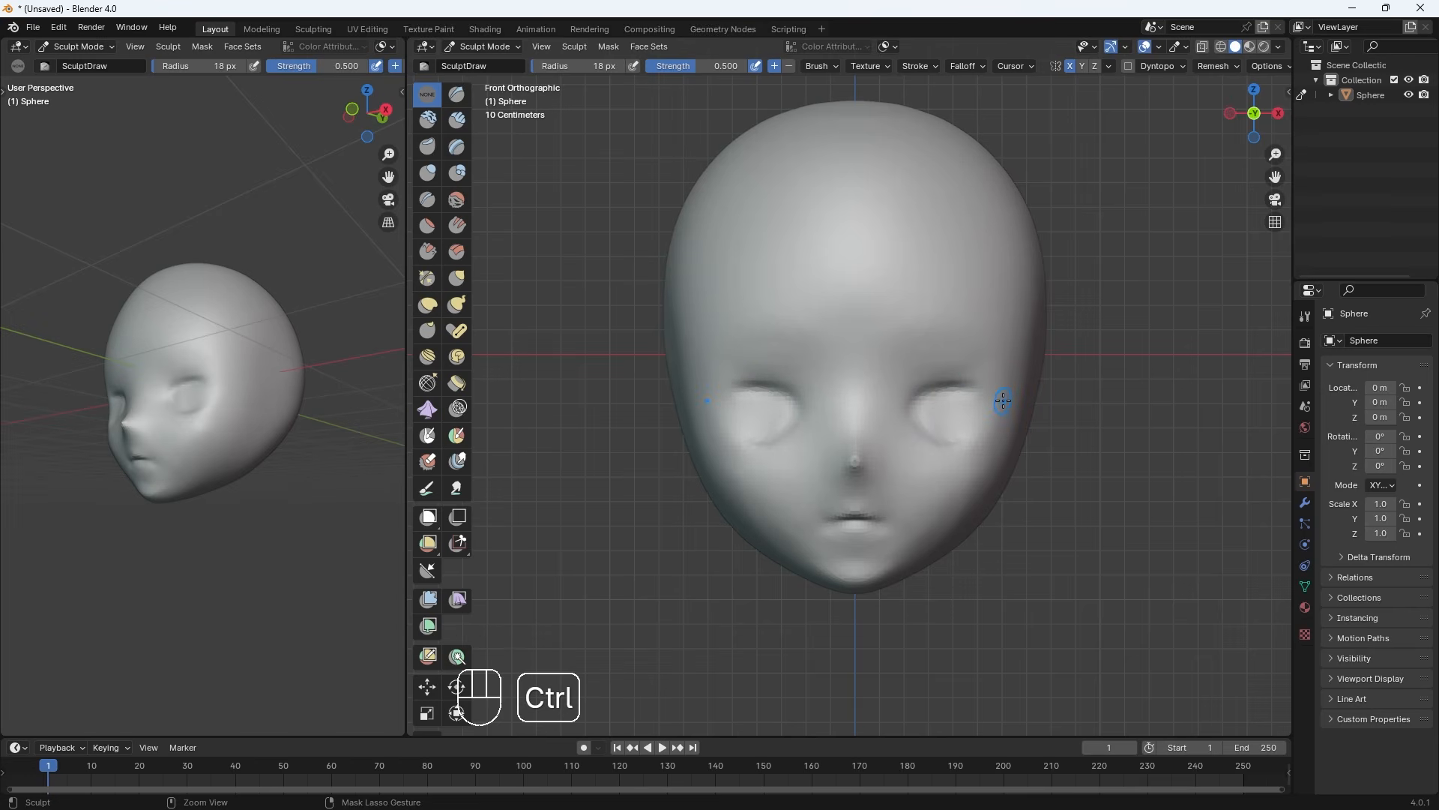
left_click_drag(980, 422, 981, 403, "ctrl")
key("shift")
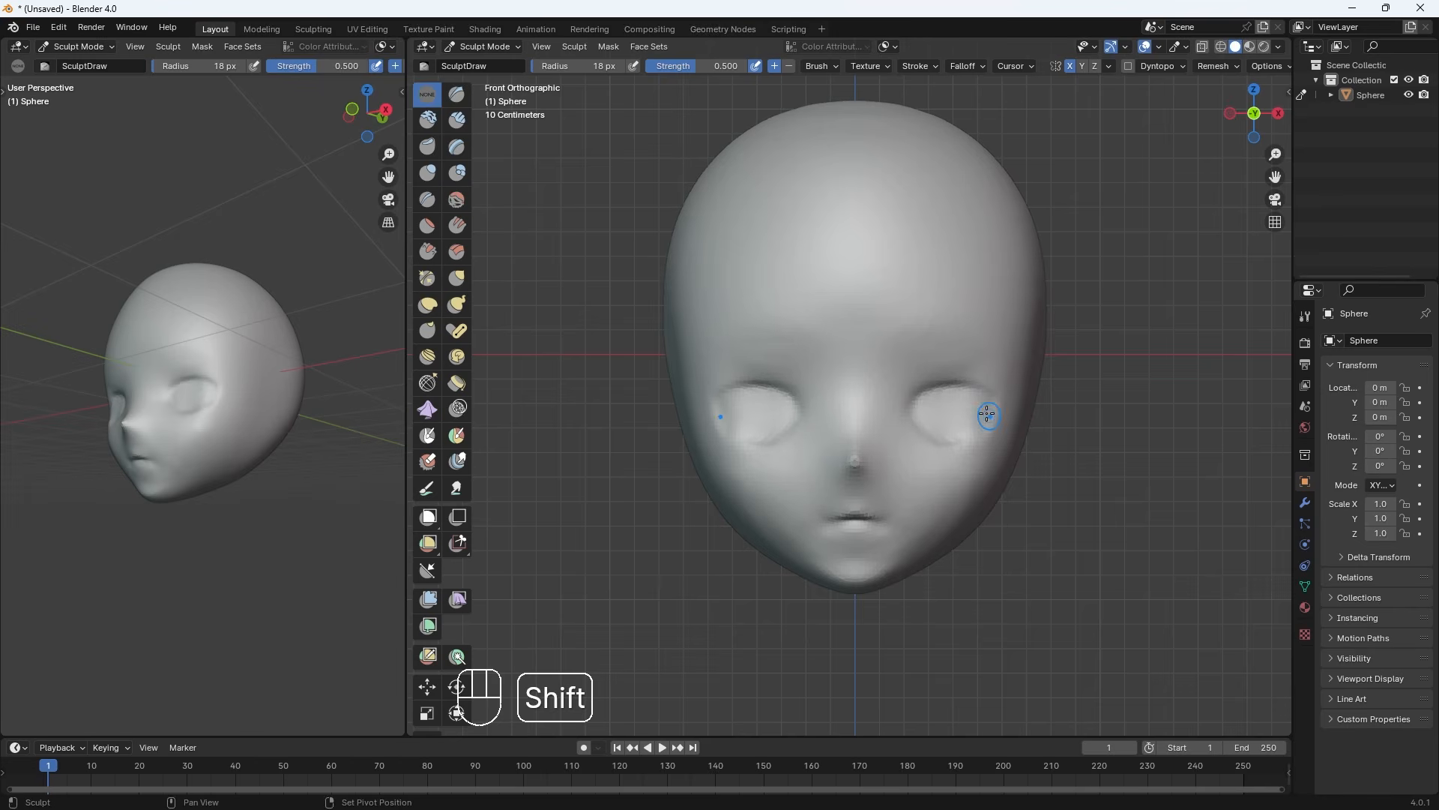
key("ctrl")
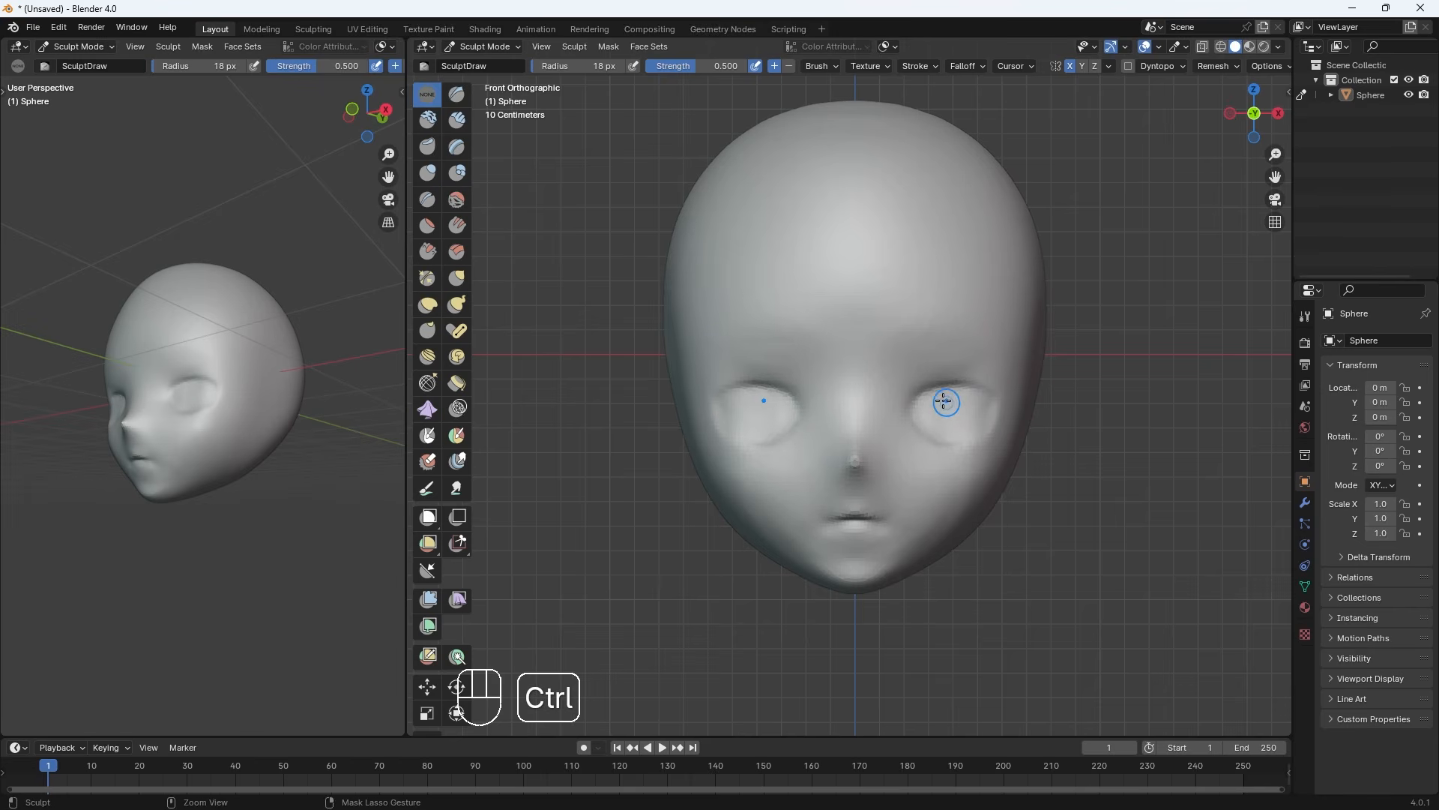
mouse_move(934, 425)
left_mouse_down("ctrl")
mouse_move(940, 399)
mouse_move(986, 418)
mouse_move(982, 395)
left_mouse_up("ctrl")
Carve in beside the nose bridge and inner brows with the Draw brush at 31 px, smoothing the result
key("bracketright")
key("bracketright")
key("bracketright")
key("bracketright")
key("bracketright")
key("bracketright")
key("ctrl")
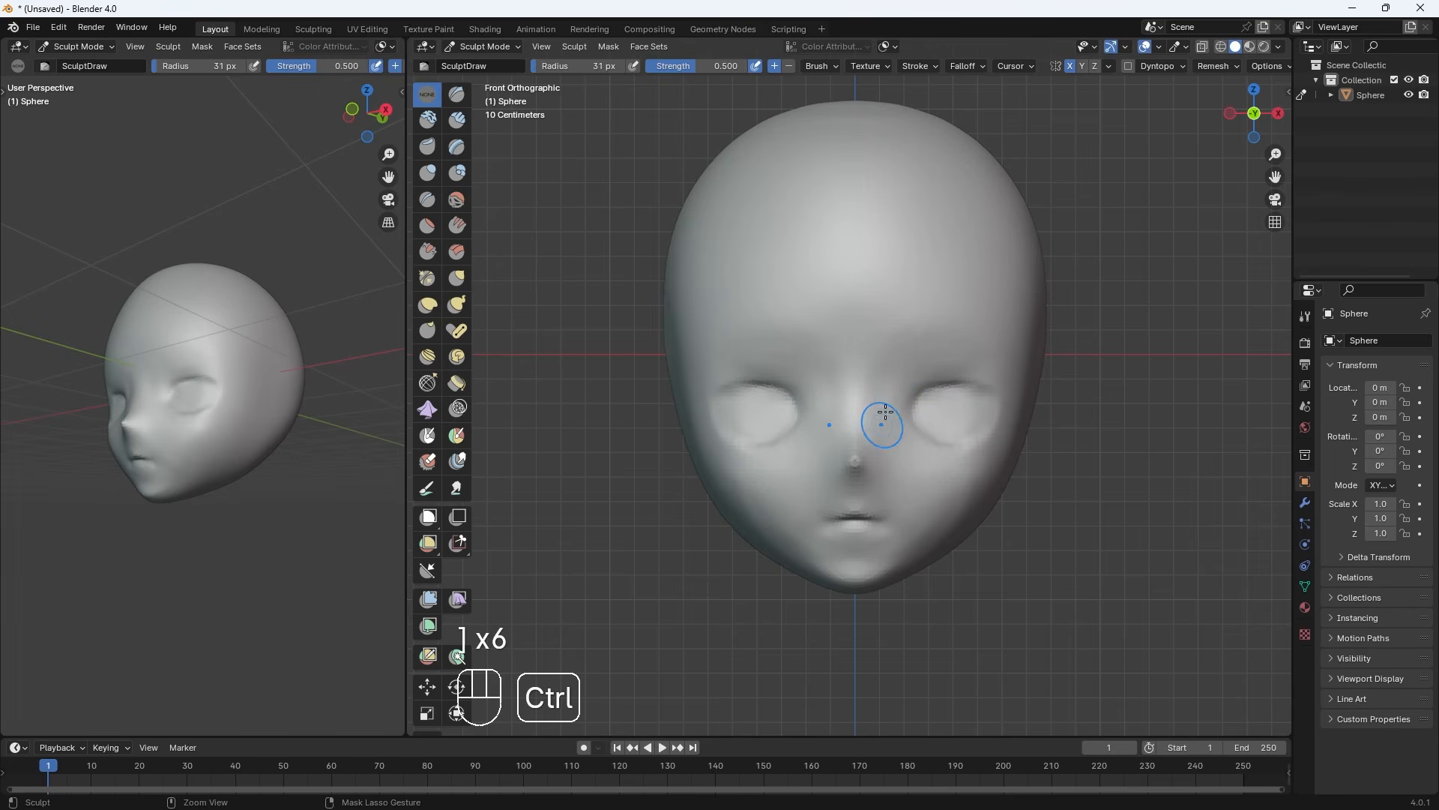
key("shift")
key("ctrl")
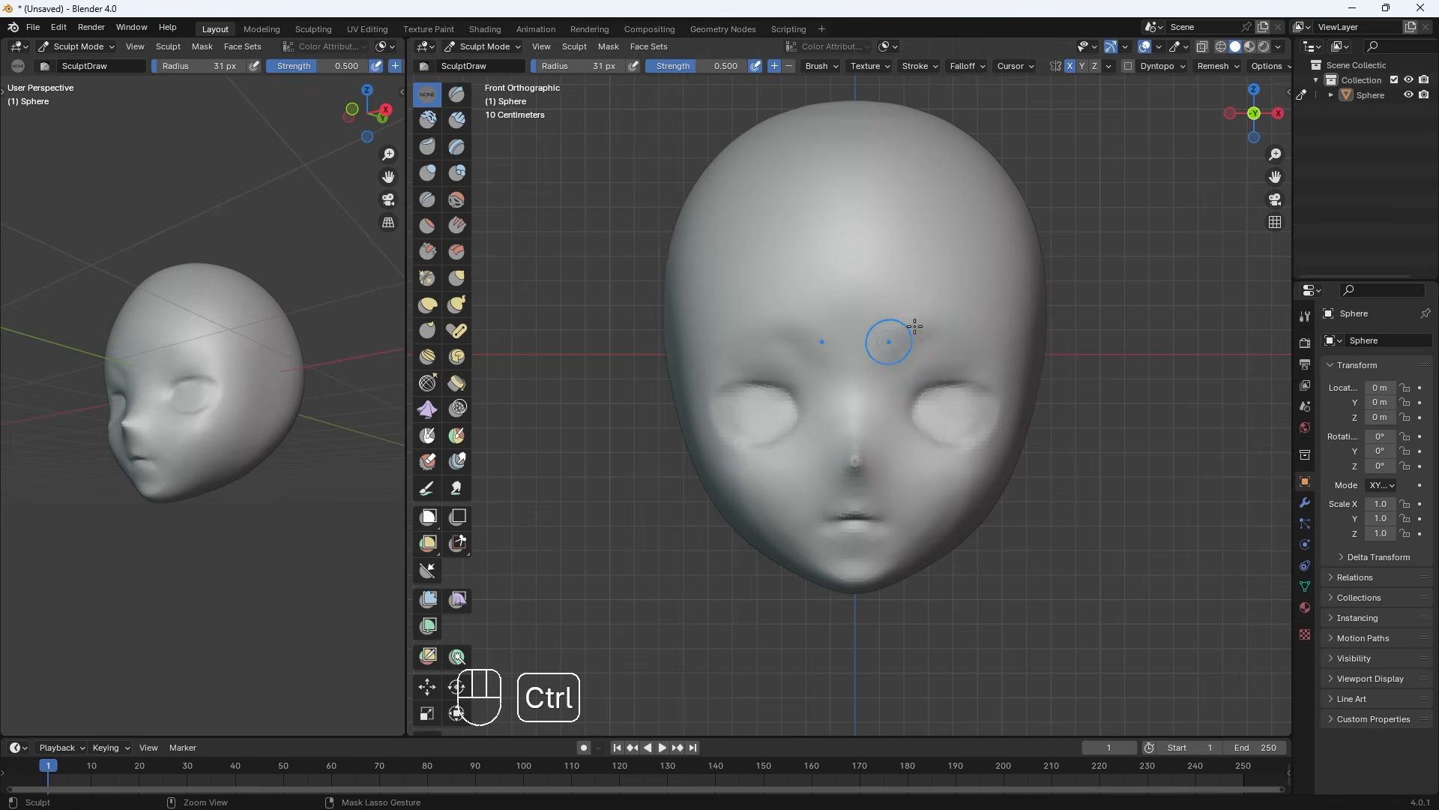
mouse_move(915, 327)
left_mouse_down("shift")
mouse_move(884, 359)
mouse_move(870, 352)
left_mouse_up("shift")
mouse_move(910, 334)
left_mouse_down("shift")
mouse_move(855, 340)
mouse_move(895, 316)
left_mouse_up("shift")
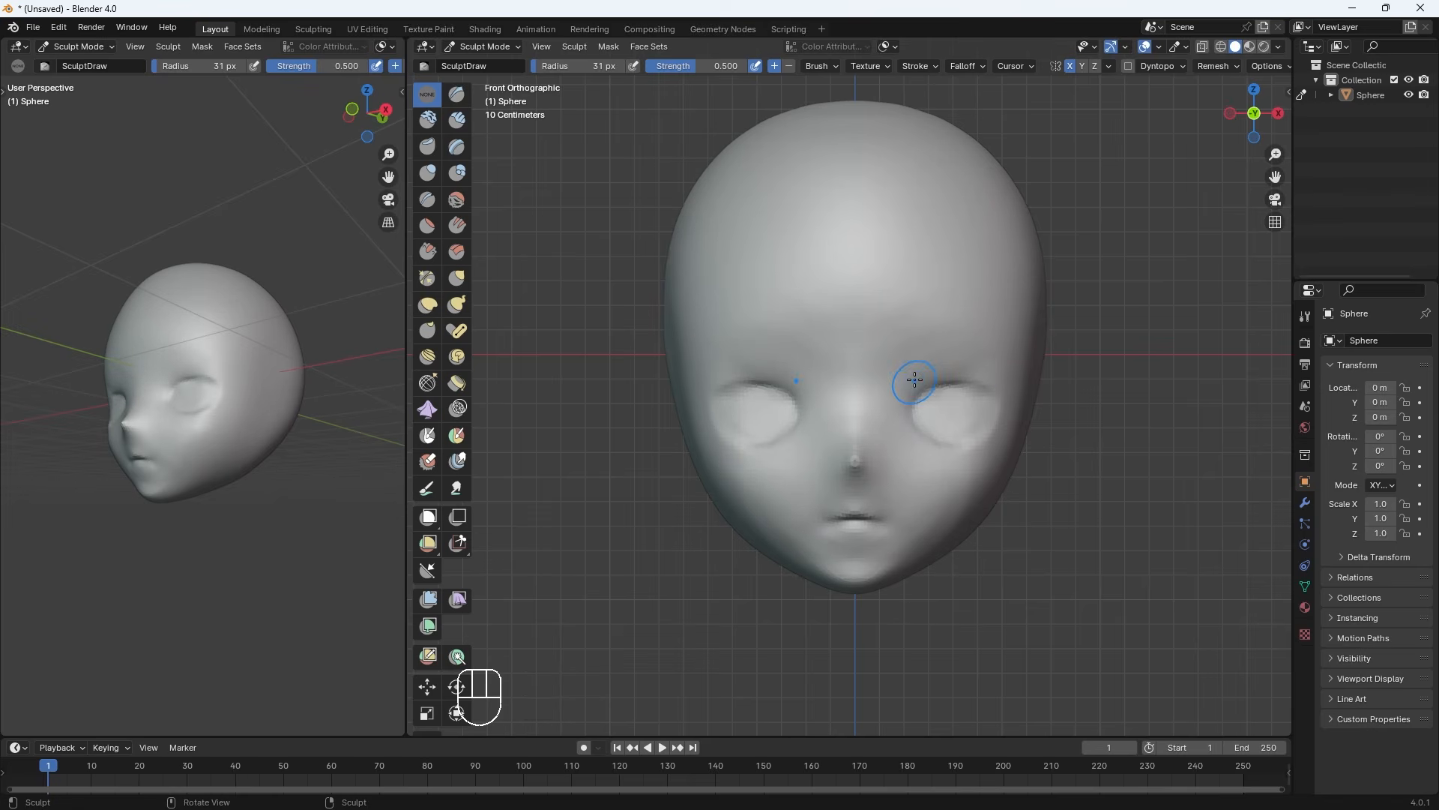
Adjust the face outline beside the eyes with Elastic Deform at a 55 px radius
key("KP_1")
middle_click_drag(974, 408, 862, 417)
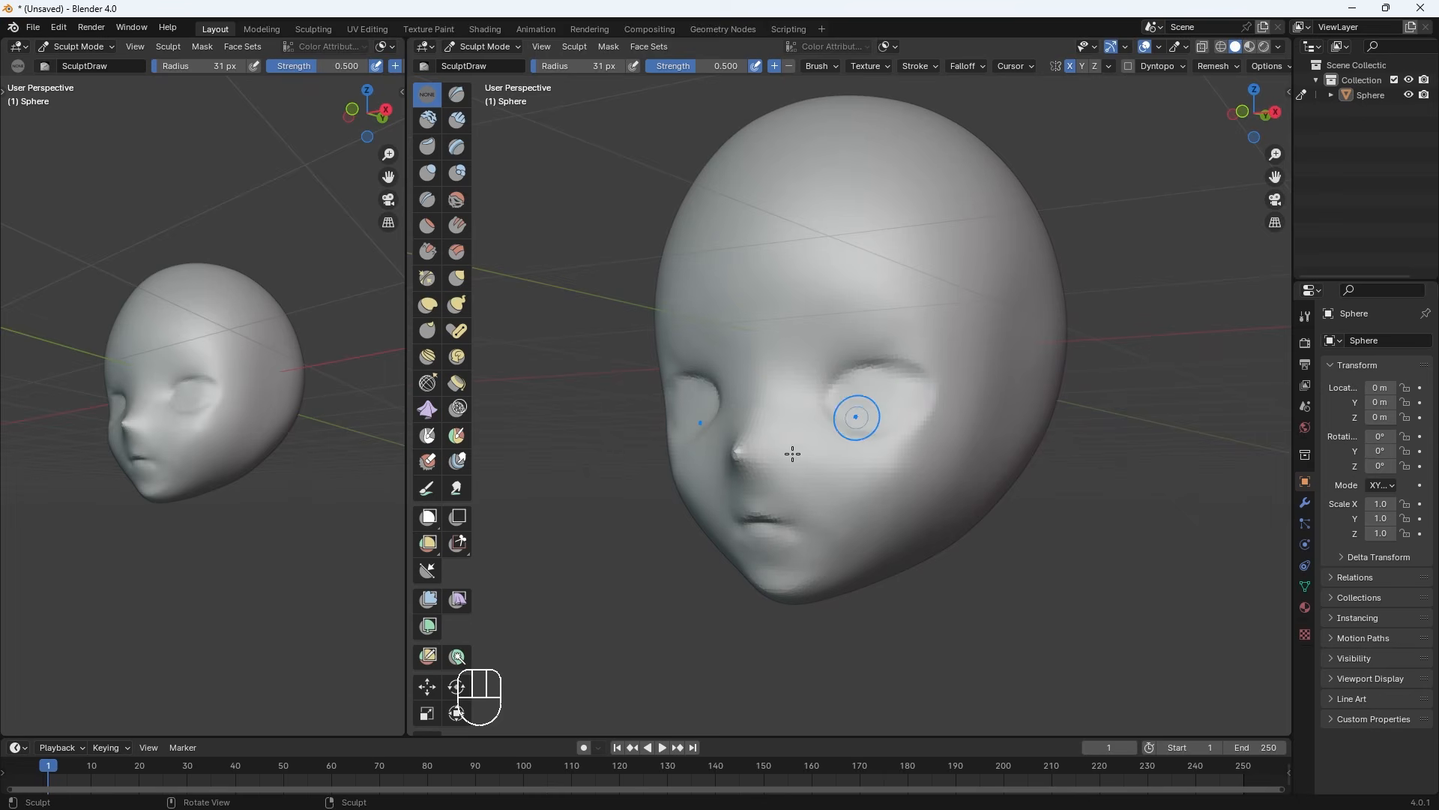
left_click(427, 304)
key("bracketright")
key("bracketright")
key("bracketright")
key("bracketright")
key("bracketright")
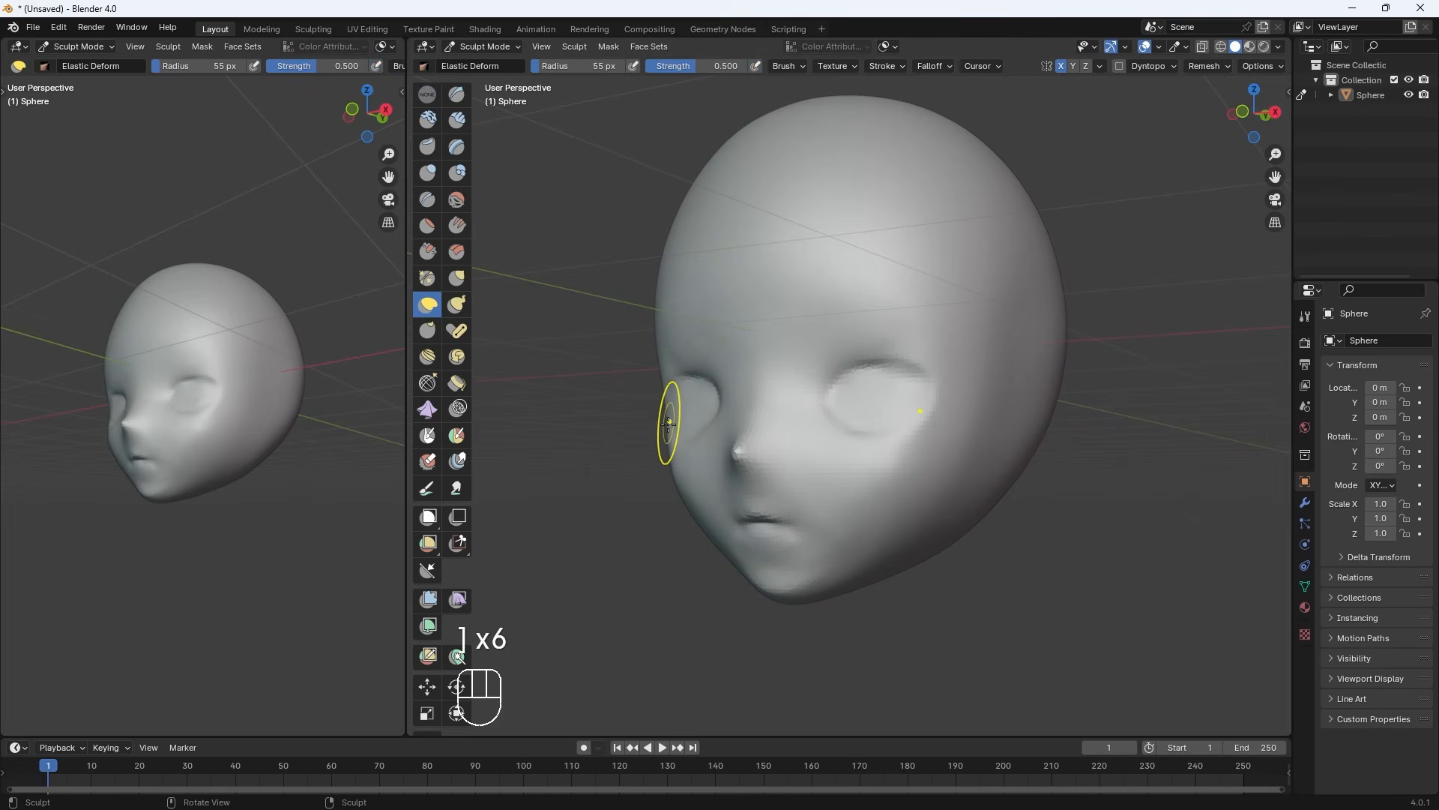
middle_click_drag(677, 408, 682, 408)
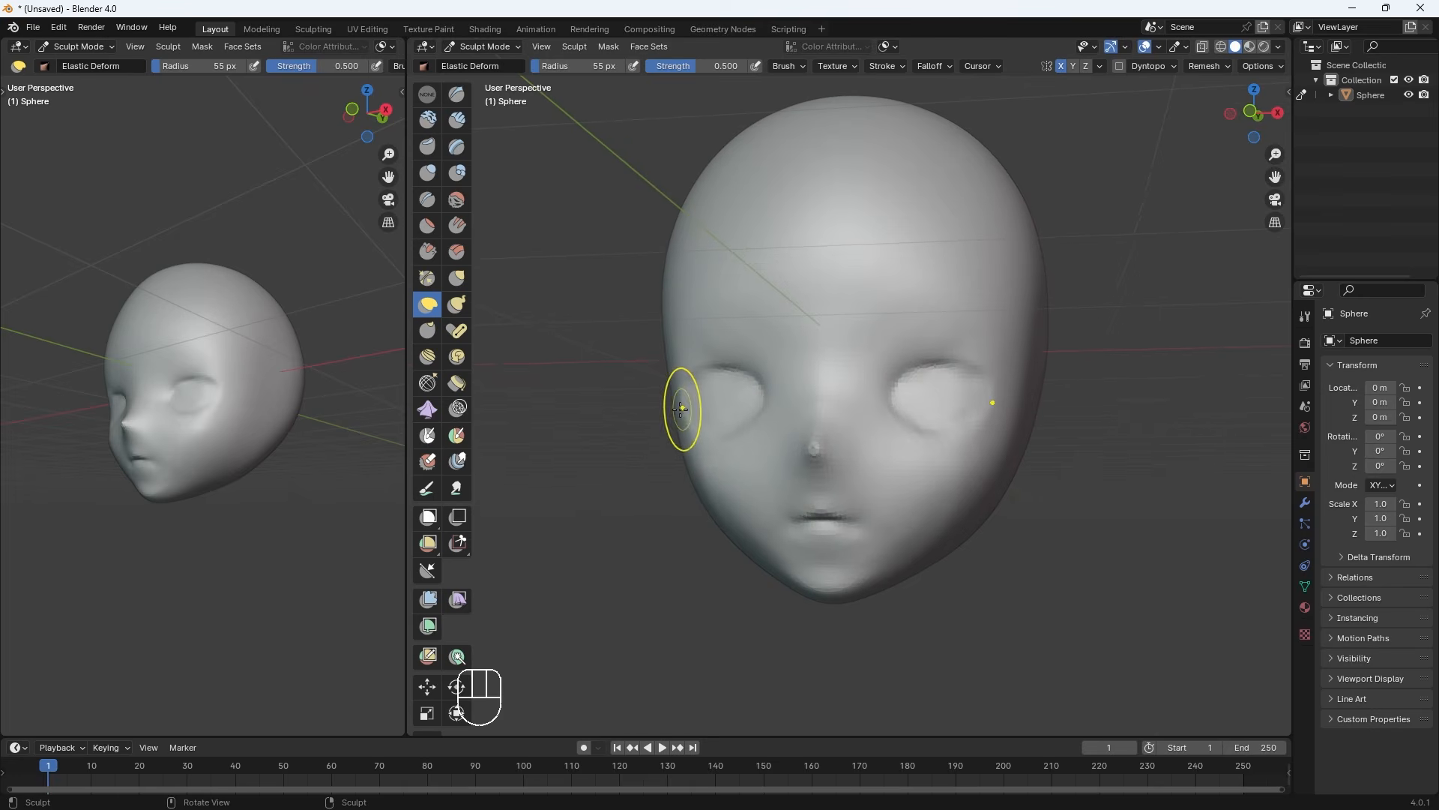
Reshape the side of the forehead with Elastic Deform, enlarging the brush radius to 82 px
key("bracketright")
key("bracketright")
key("bracketright")
key("bracketright")
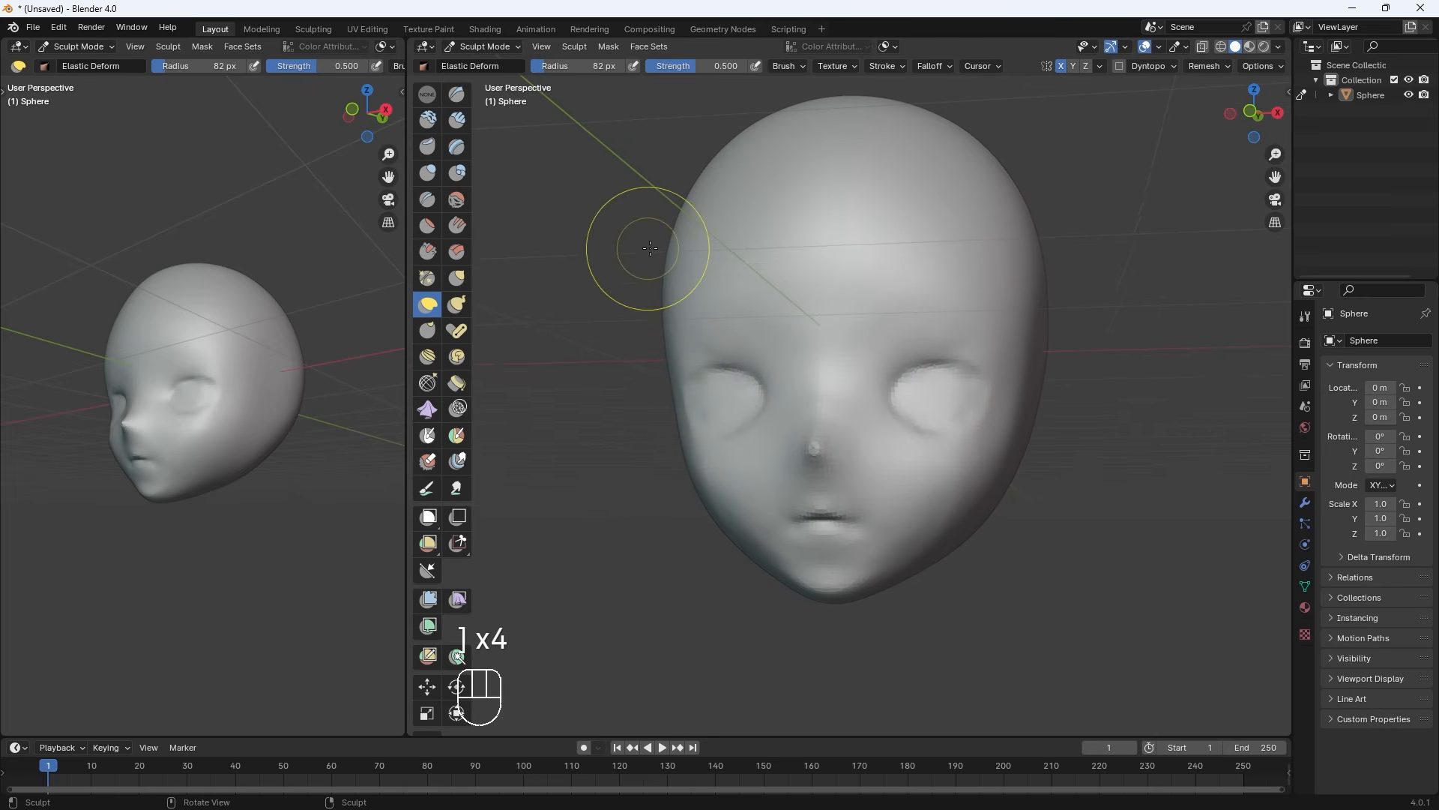
middle_click_drag(668, 273, 720, 300)
Adjust the underside and tip of the nose from the side with the Grab brush, working at about 44 px
key("bracketleft")
key("bracketleft")
key("bracketleft")
mouse_move(668, 404)
middle_mouse_down()
mouse_move(728, 401)
mouse_move(652, 396)
middle_mouse_up()
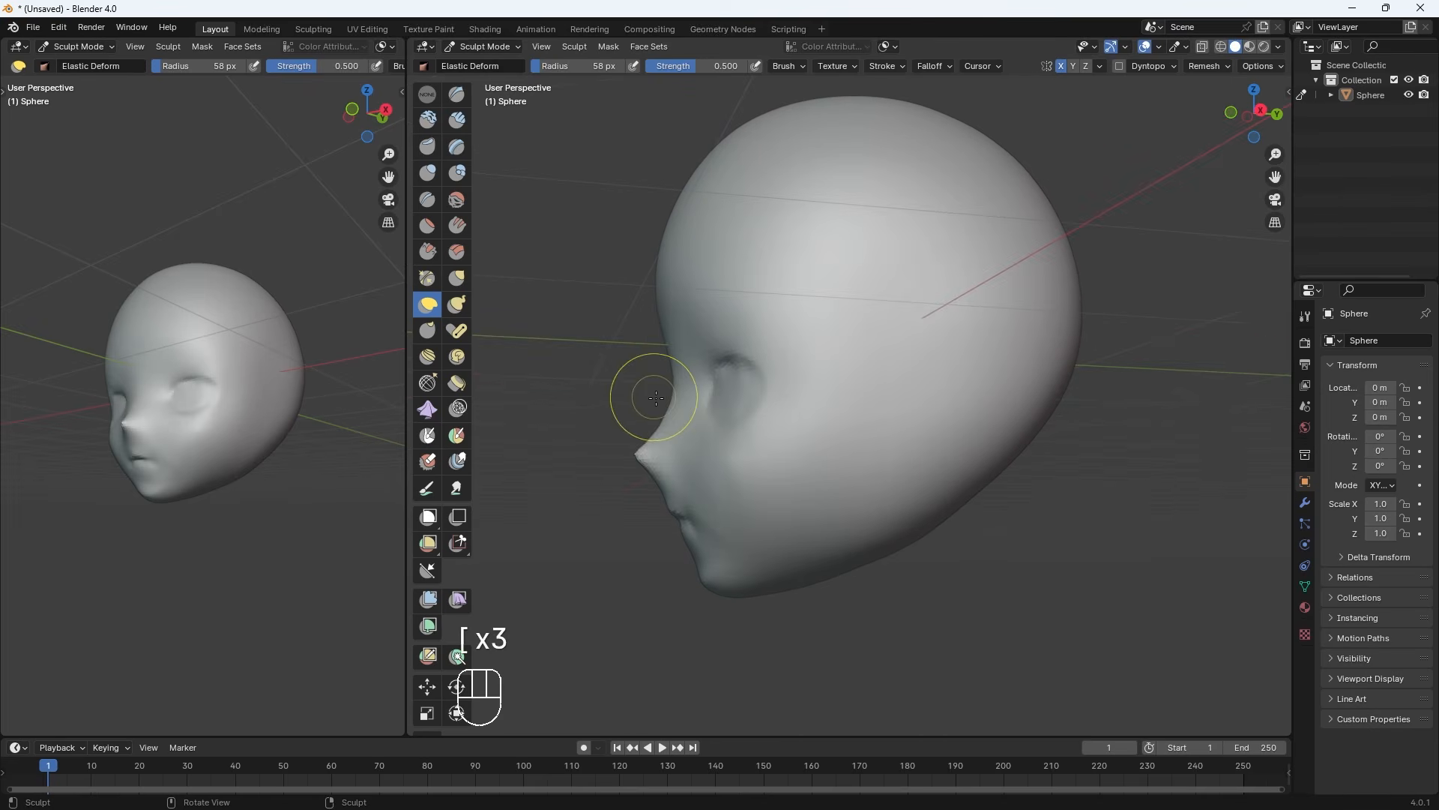
key("bracketleft")
key("bracketleft")
left_click(456, 278)
key("bracketleft")
left_click_drag(652, 472, 648, 471)
key("bracketright")
key("bracketright")
key("bracketright")
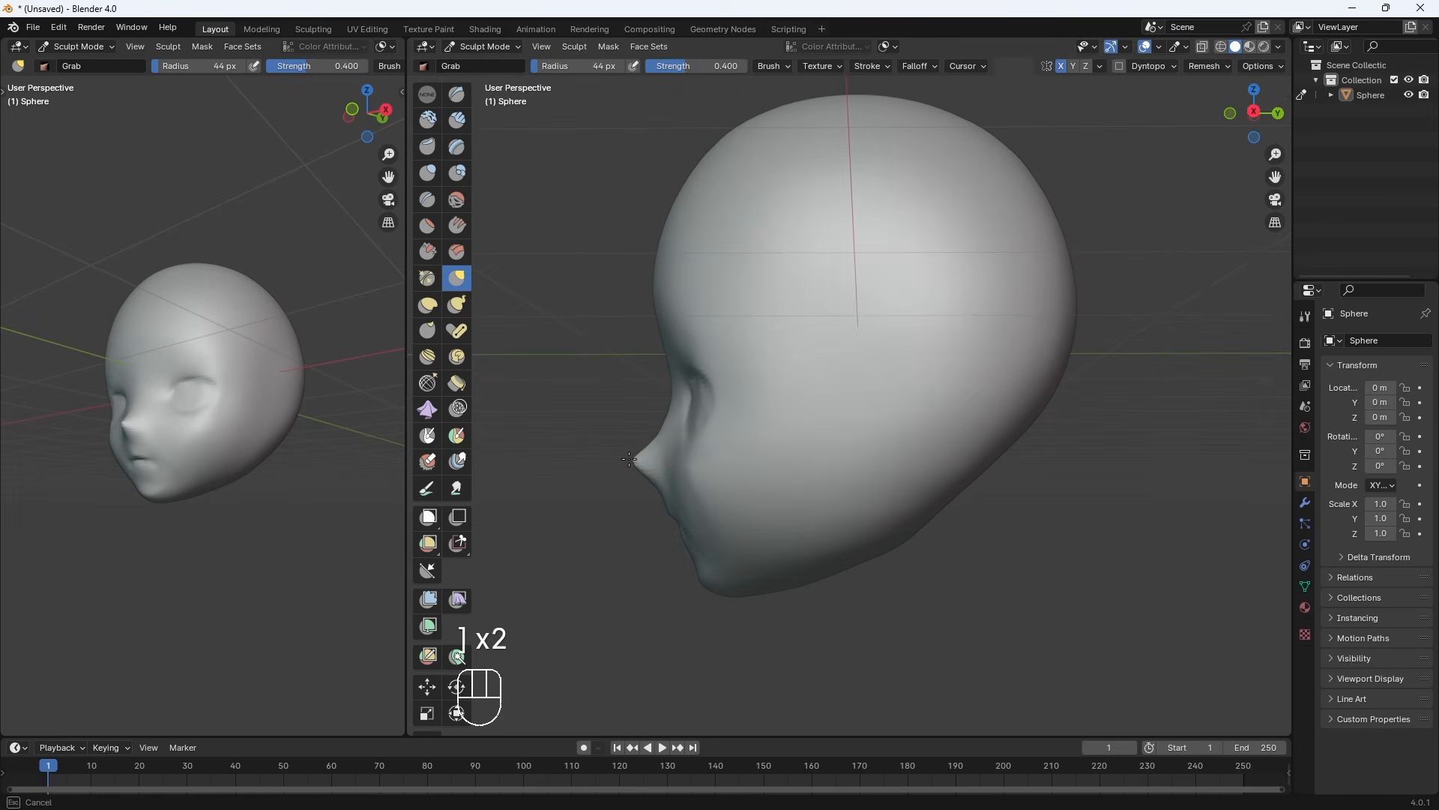
Pull the eye area back in right side view with the Grab brush, enlarging its radius to 53 px
key("KP_3")
key("bracketright")
key("bracketright")
key("bracketleft")
key("bracketleft")
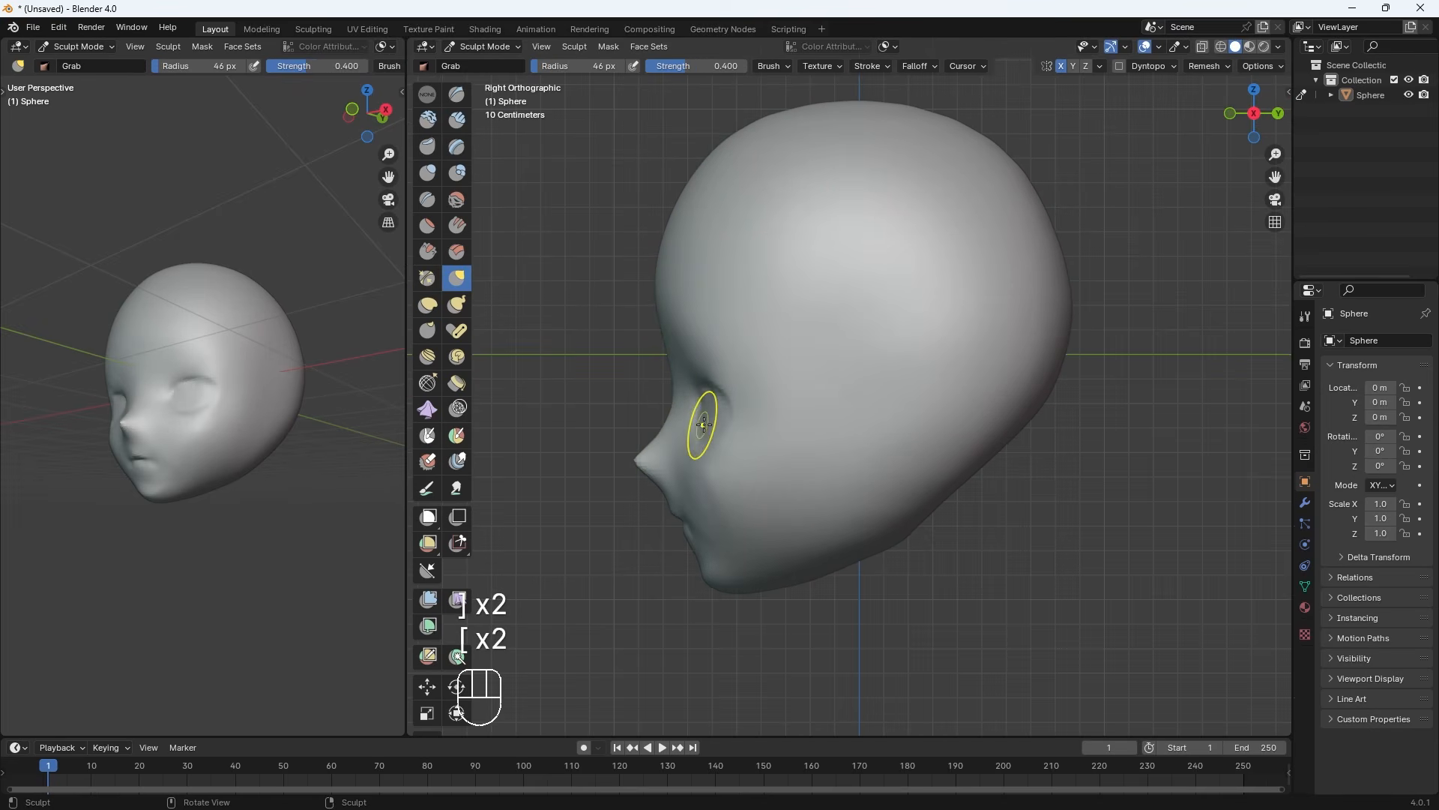
key("bracketleft")
left_click_drag(697, 419, 713, 432)
key("bracketright")
key("bracketright")
key("bracketright")
key("bracketright")
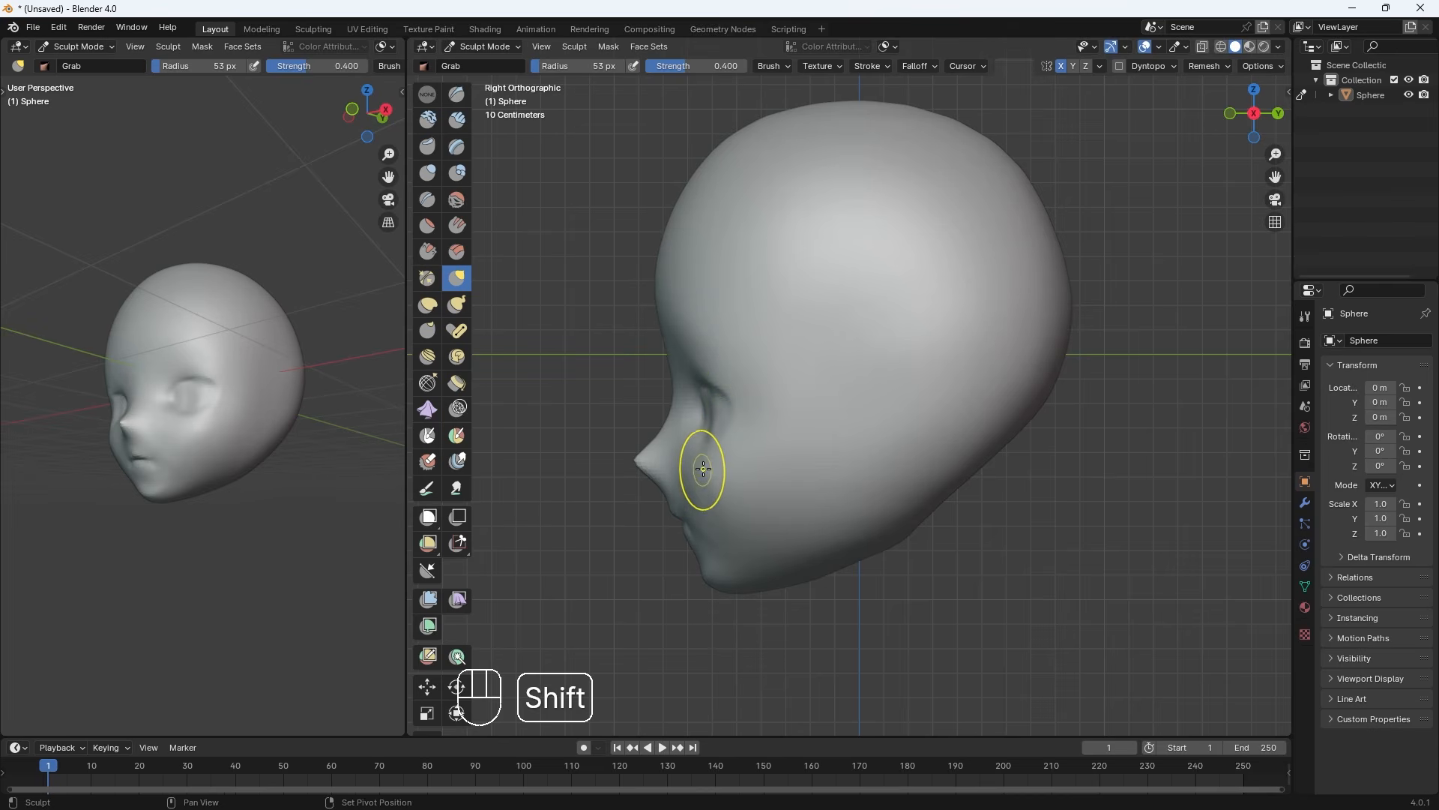
Smooth the cheek beside the nose in side view and reshape the mouth and chin profile with the Grab brush at 45 px
left_click_drag(704, 471, 744, 484, "shift")
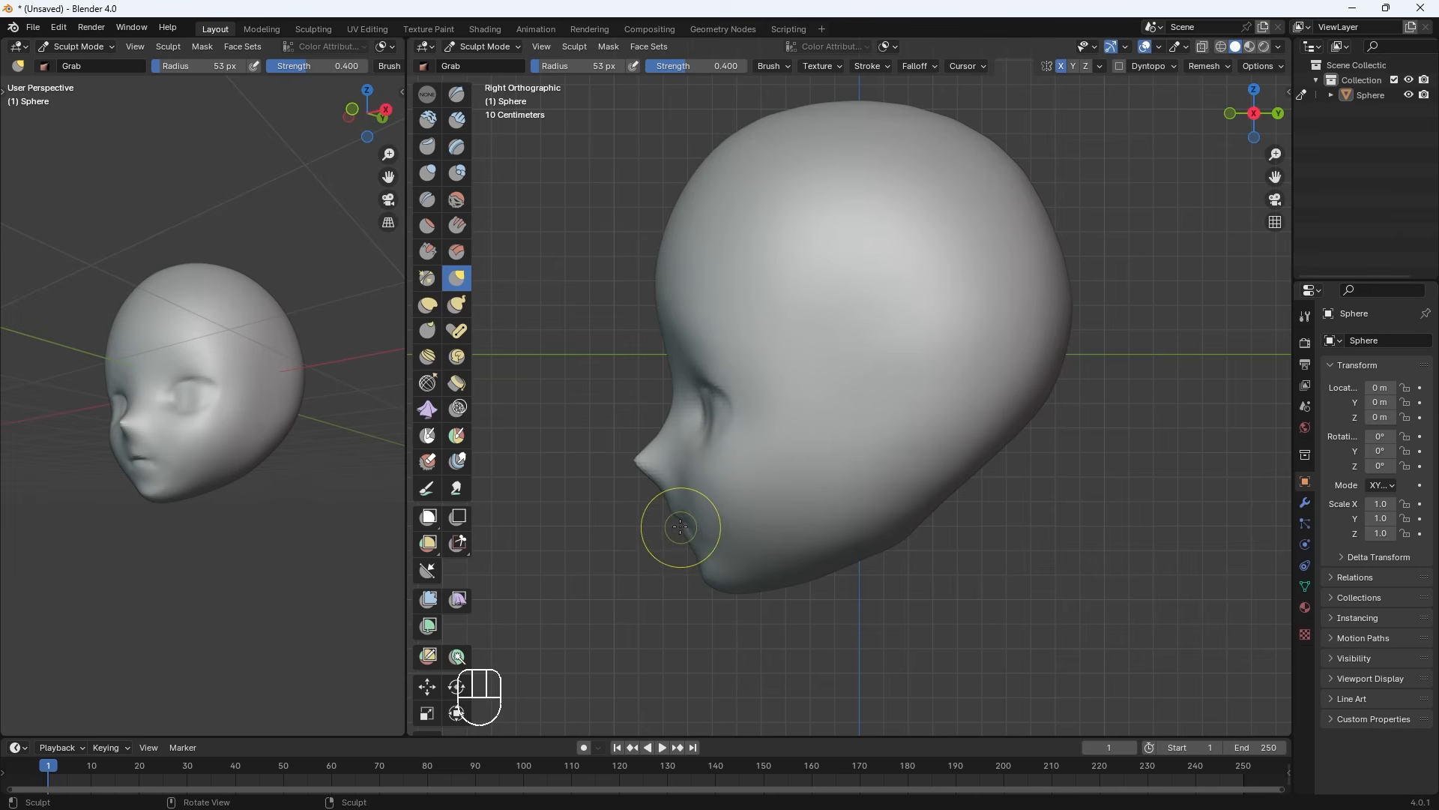
key("bracketleft")
key("bracketleft")
key("bracketleft")
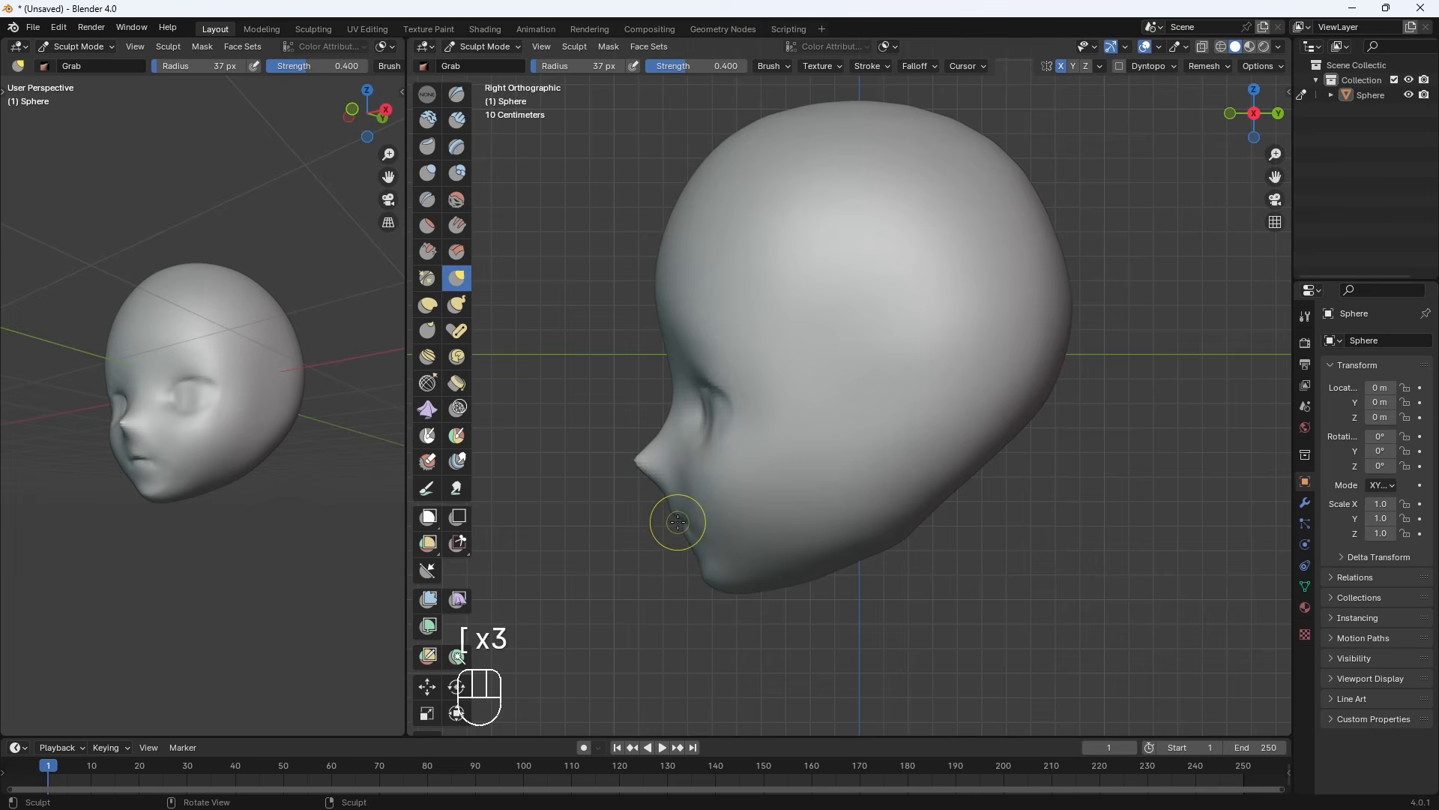
key("bracketright")
key("bracketright")
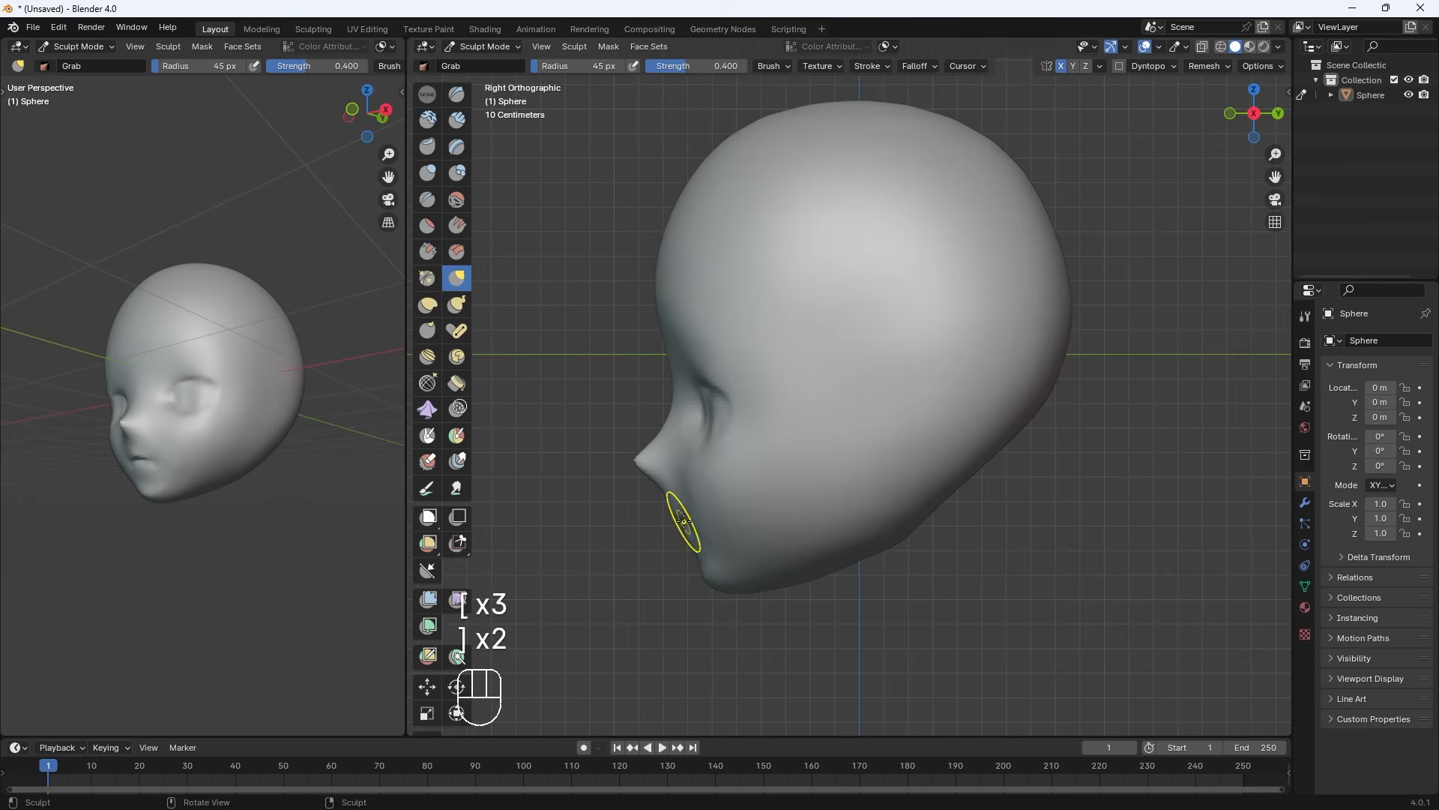
mouse_move(680, 522)
left_mouse_down()
mouse_move(720, 587)
mouse_move(801, 581)
left_mouse_up()
key("bracketright")
key("bracketright")
key("bracketright")
key("bracketright")
key("bracketright")
Carve the lower outer edges of the eyes and the mouth corners in front view with a subtracting Draw brush at 10 px
middle_click_drag(871, 285, 1006, 330)
left_click(430, 99)
left_click(428, 93)
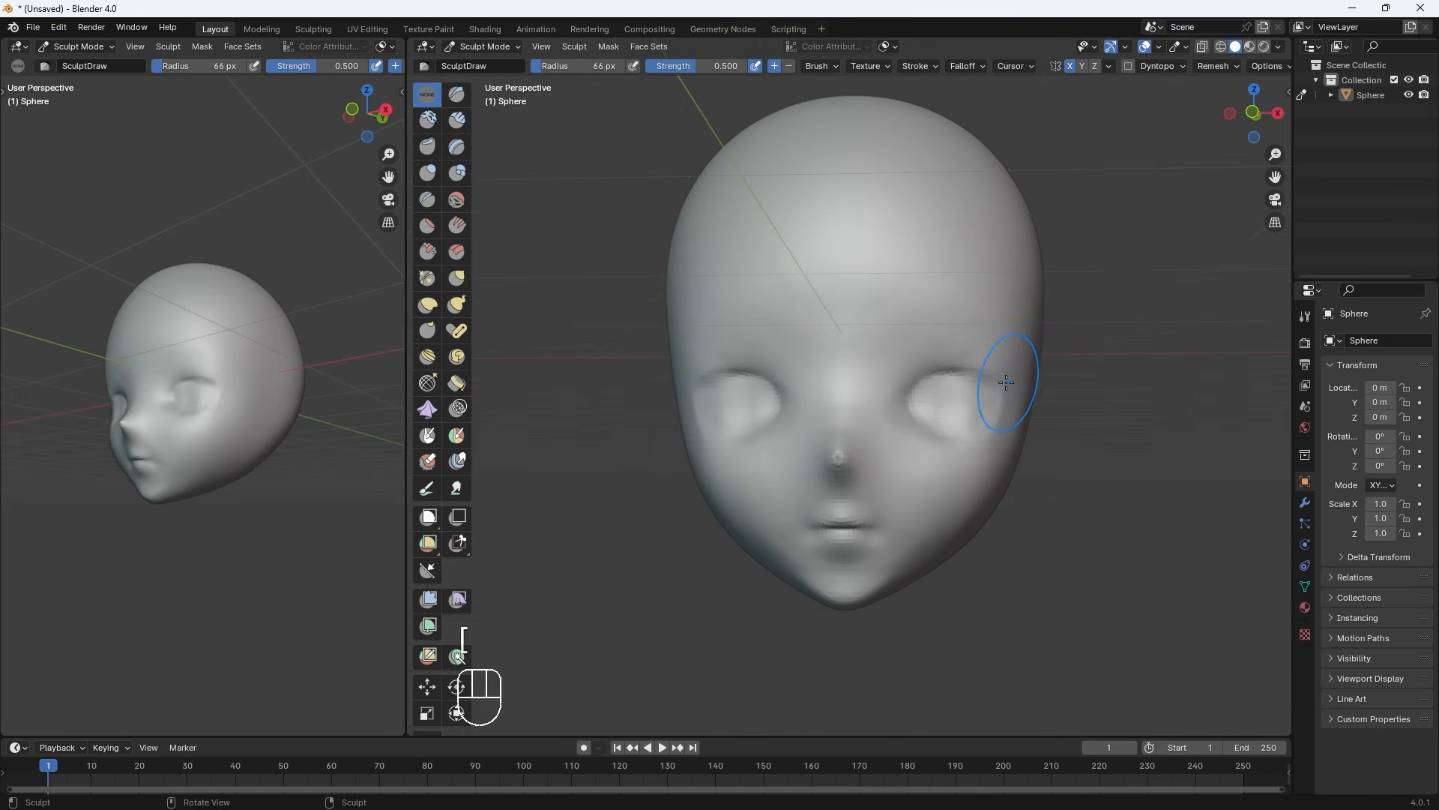
key("bracketleft")
key("bracketleft")
key("bracketleft")
key("bracketleft")
key("bracketleft")
key("bracketleft")
key("bracketleft")
key("bracketleft")
key("bracketleft")
key("bracketleft")
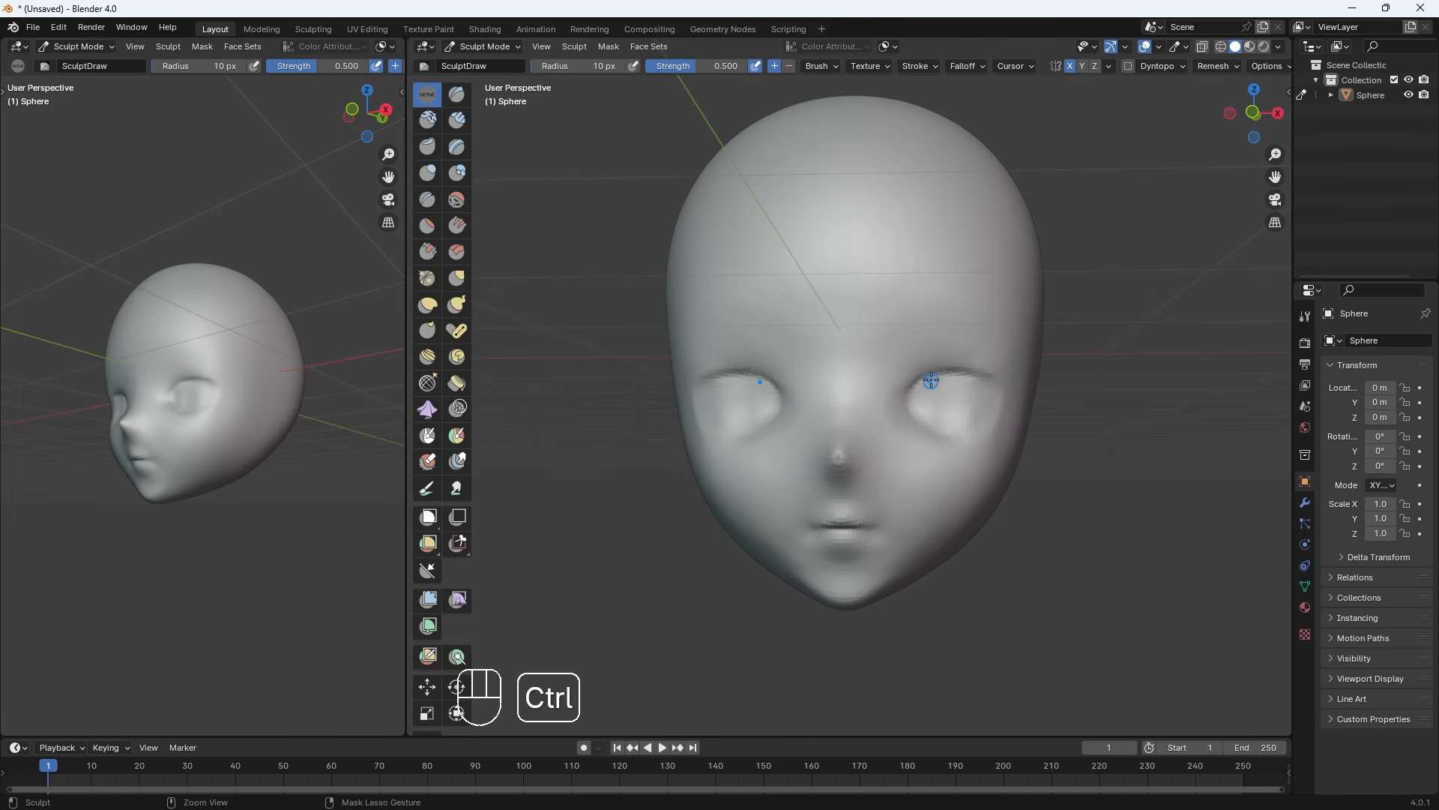
key("KP_1")
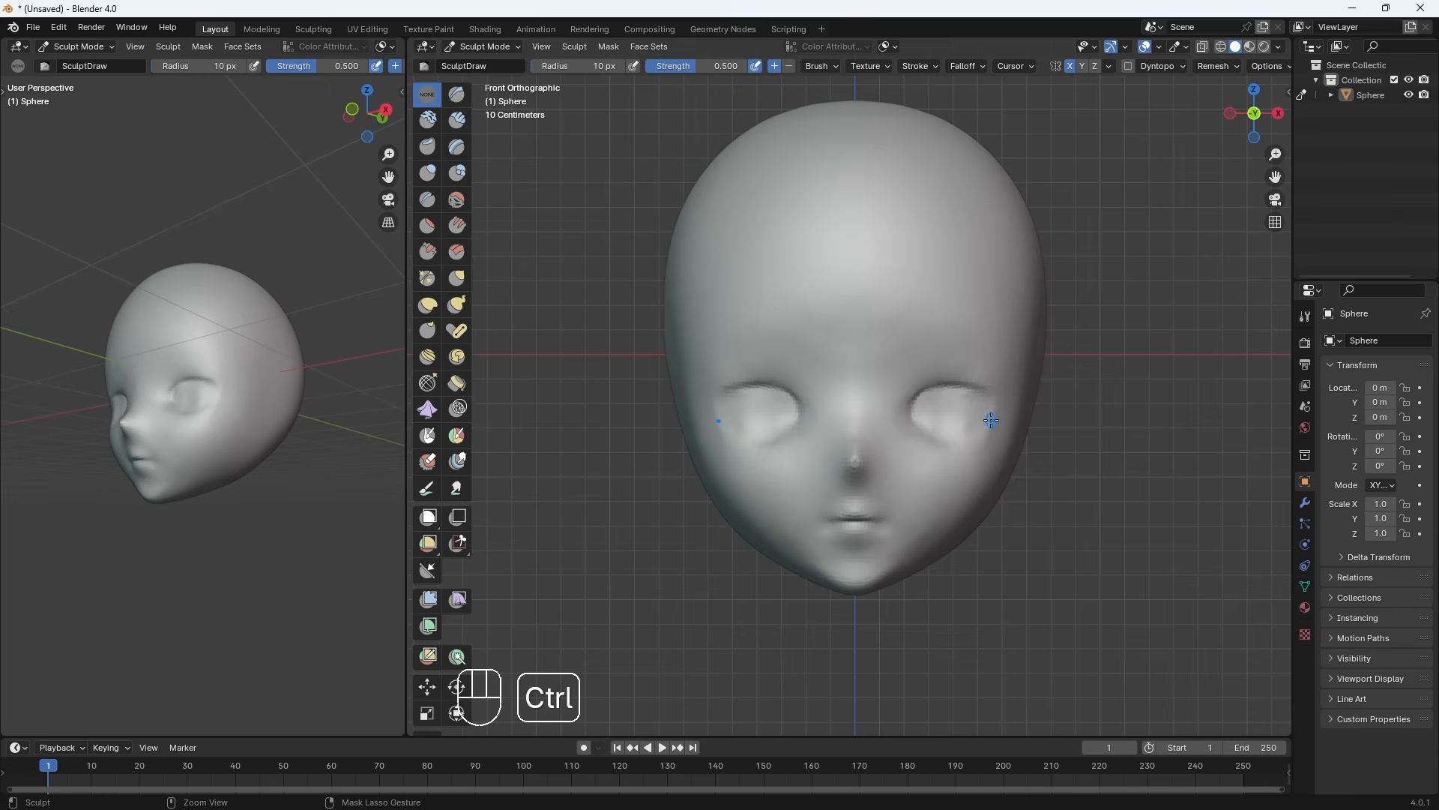
mouse_move(985, 425)
left_mouse_down("ctrl")
mouse_move(947, 437)
mouse_move(976, 429)
mouse_move(941, 456)
mouse_move(982, 446)
left_mouse_up("ctrl")
left_click_drag(889, 519, 884, 520, "ctrl")
Adjust and smooth the mouth corners with the Grab brush at 28 px, and voxel remesh the head
middle_click_drag(887, 458, 881, 408)
left_click(455, 284)
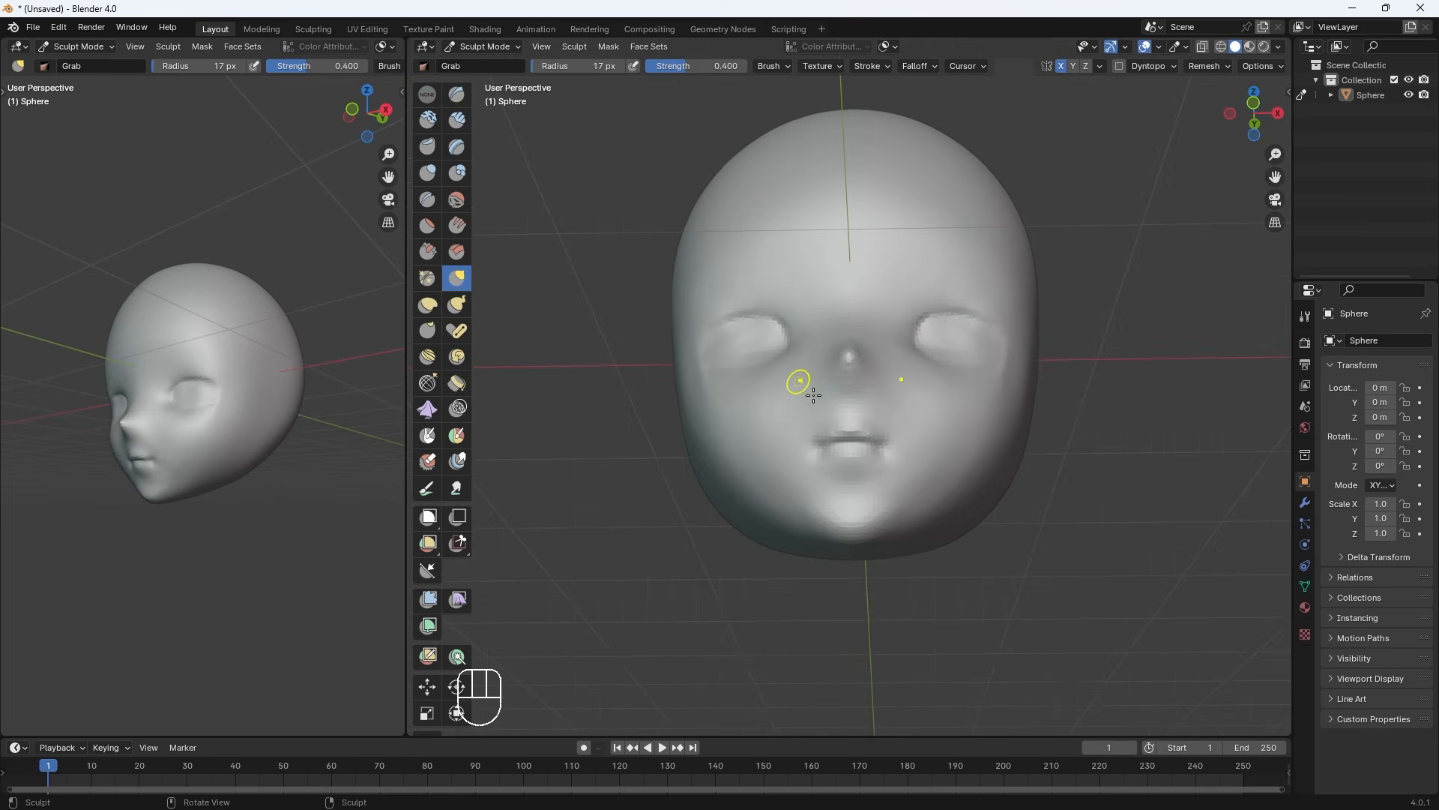
middle_click_drag(799, 382, 797, 414)
key("bracketright")
key("KP_1")
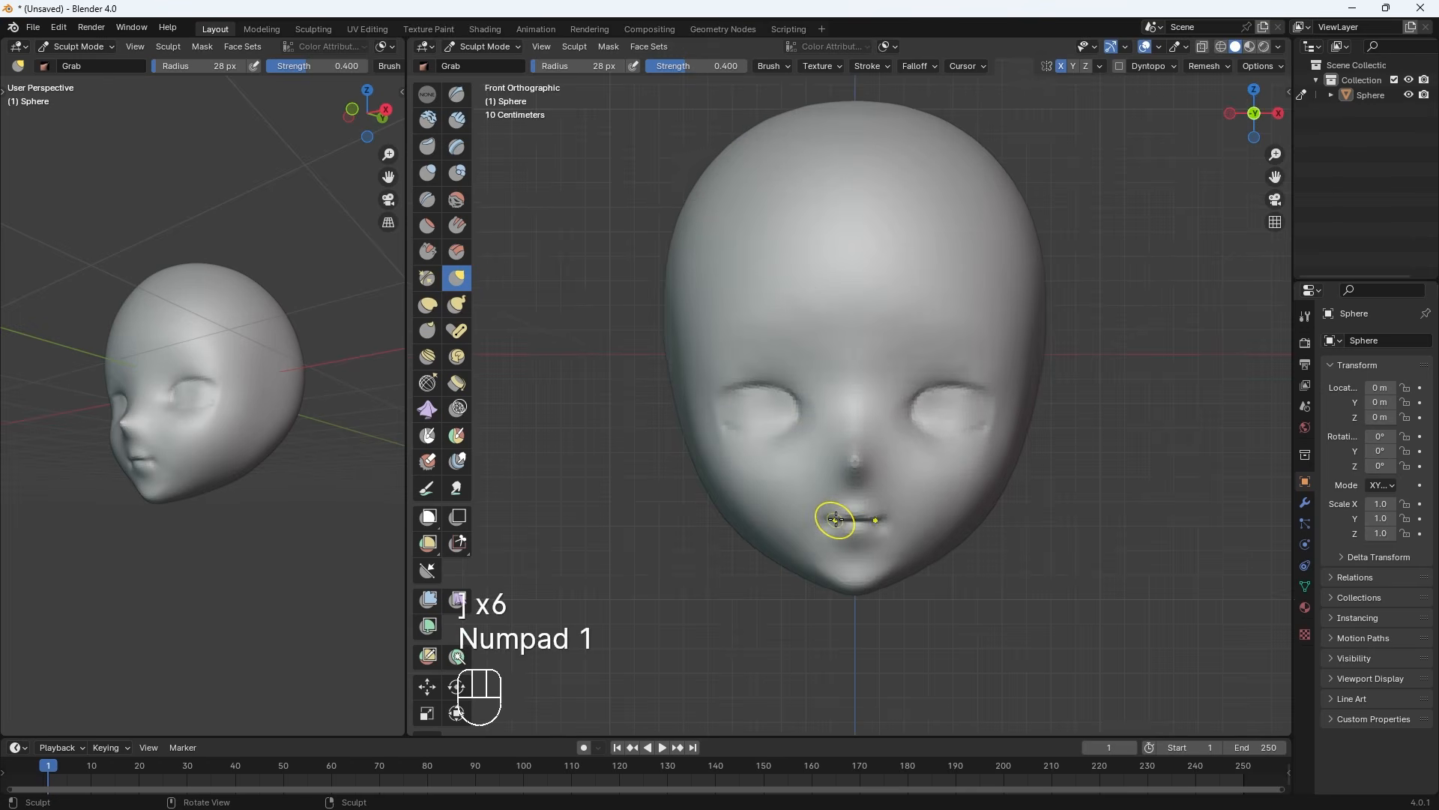
mouse_move(843, 519)
left_mouse_down()
mouse_move(826, 523)
mouse_move(898, 519)
left_mouse_up()
key("shift")
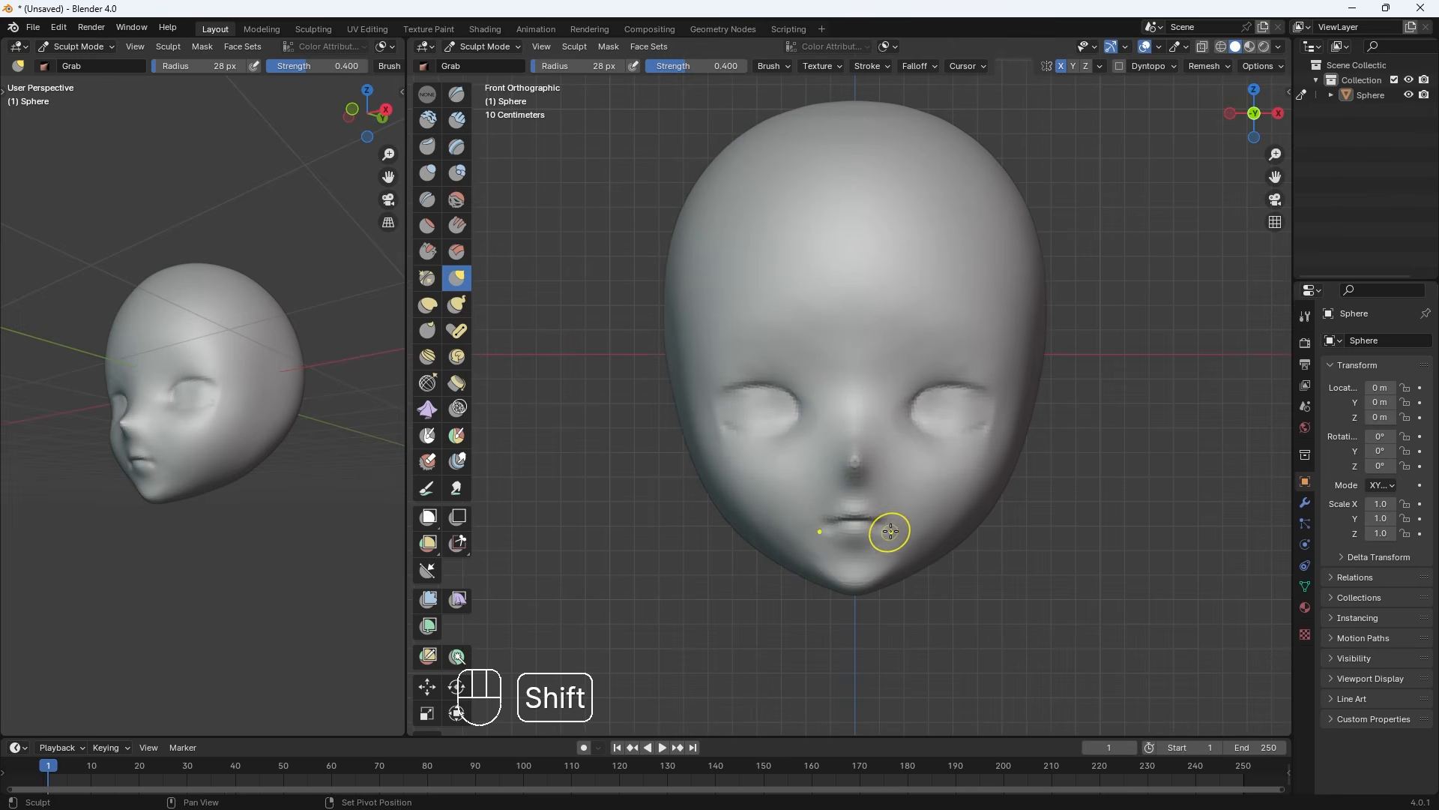
key("ctrl+r")
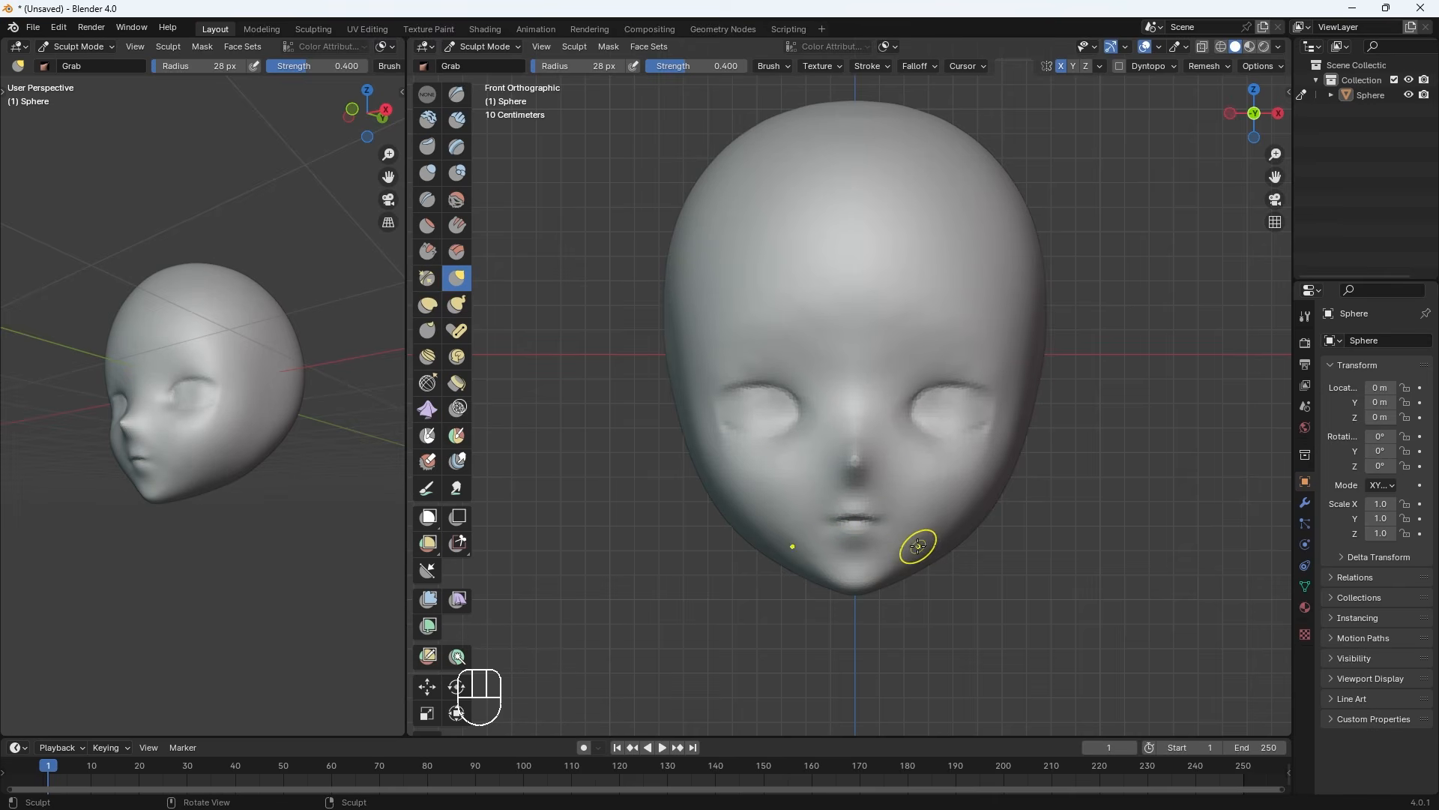
Reshape the lower jaw and cheek outline in front view with Elastic Deform, setting the radius to about 49 px
left_click(427, 304)
key("bracketright")
key("bracketright")
key("bracketright")
key("bracketright")
key("bracketright")
key("bracketright")
key("bracketright")
left_click_drag(917, 572, 941, 563)
left_click_drag(942, 563, 931, 555)
Narrow the sides of the head in front view with Elastic Deform at a 100 px radius
key("]")
key("]")
key("]")
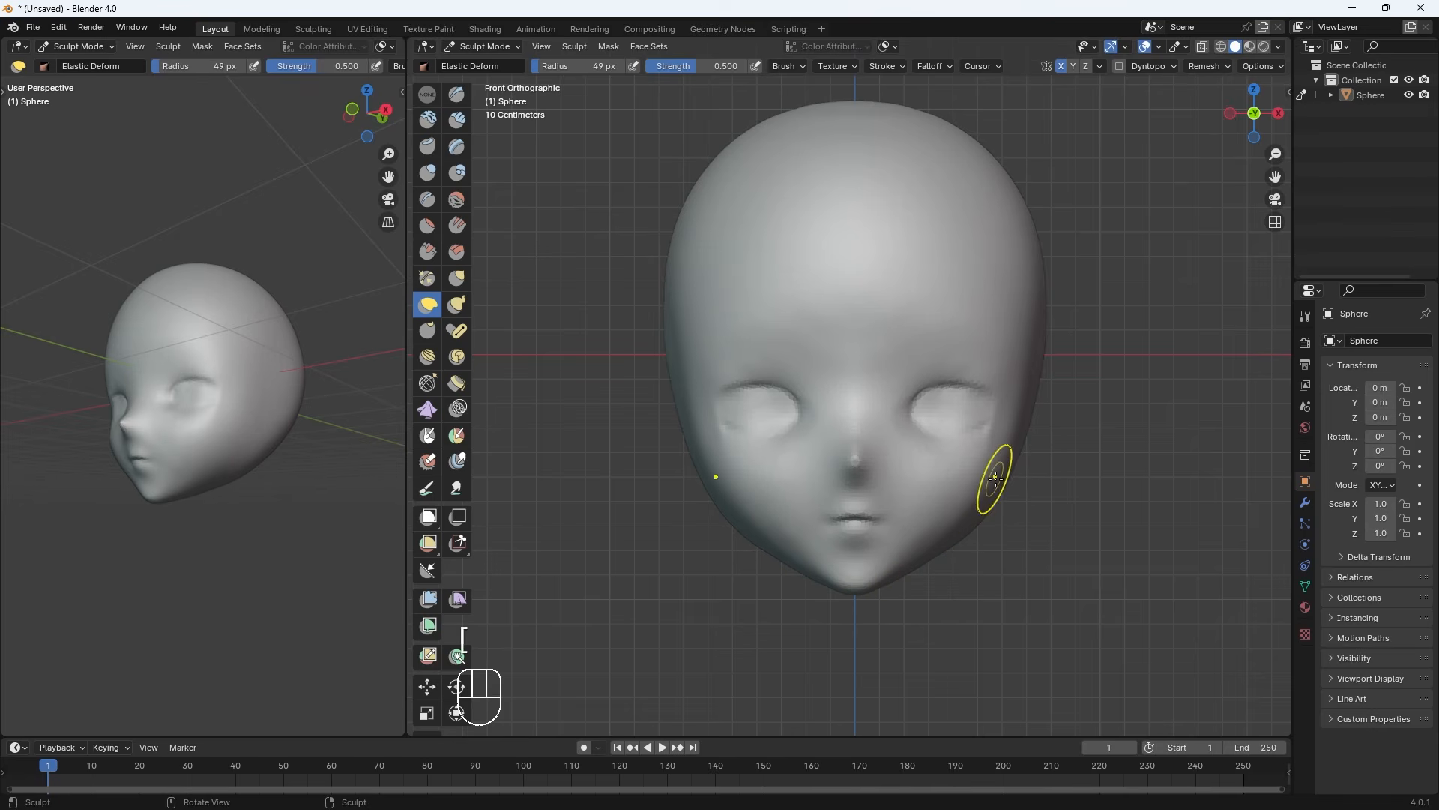
key("]")
key("]")
key("]")
key("]")
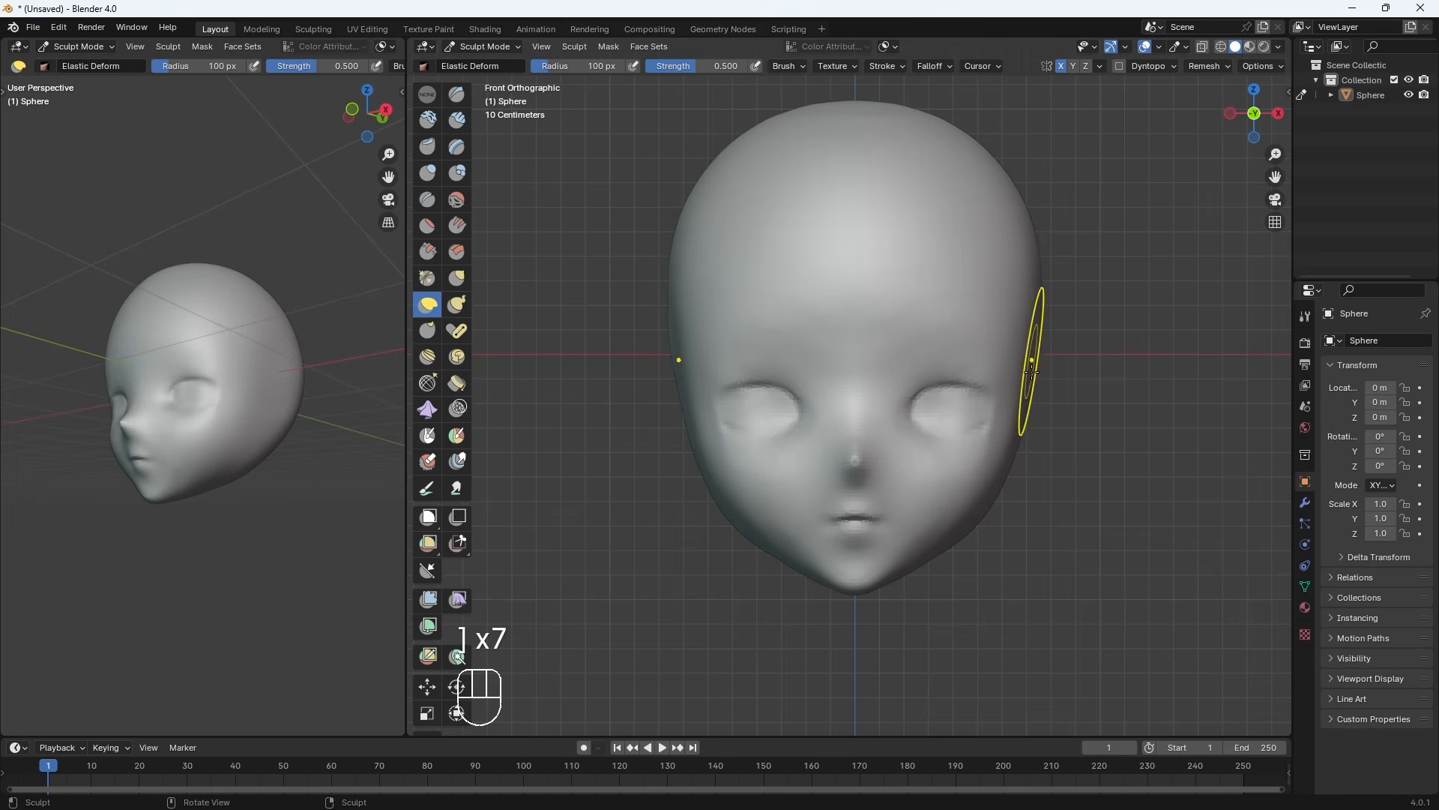
Smooth the cheek under the outer eye corner at 72 px and adjust the side of the forehead with Elastic Deform at 57 px
middle_click_drag(1018, 348, 964, 335)
key("[")
key("[")
key("[")
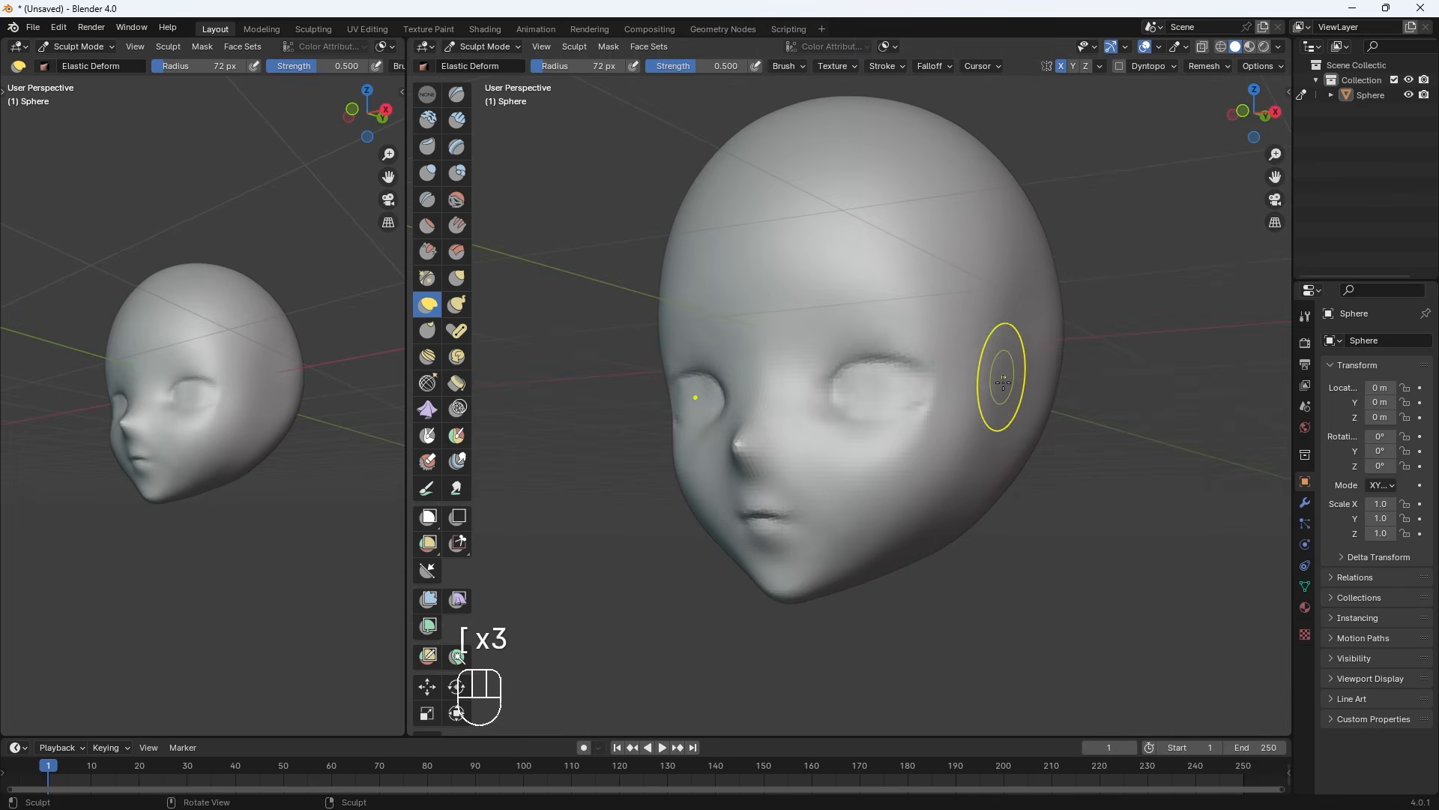
left_click_drag(930, 421, 901, 437, "shift")
key("[")
key("[")
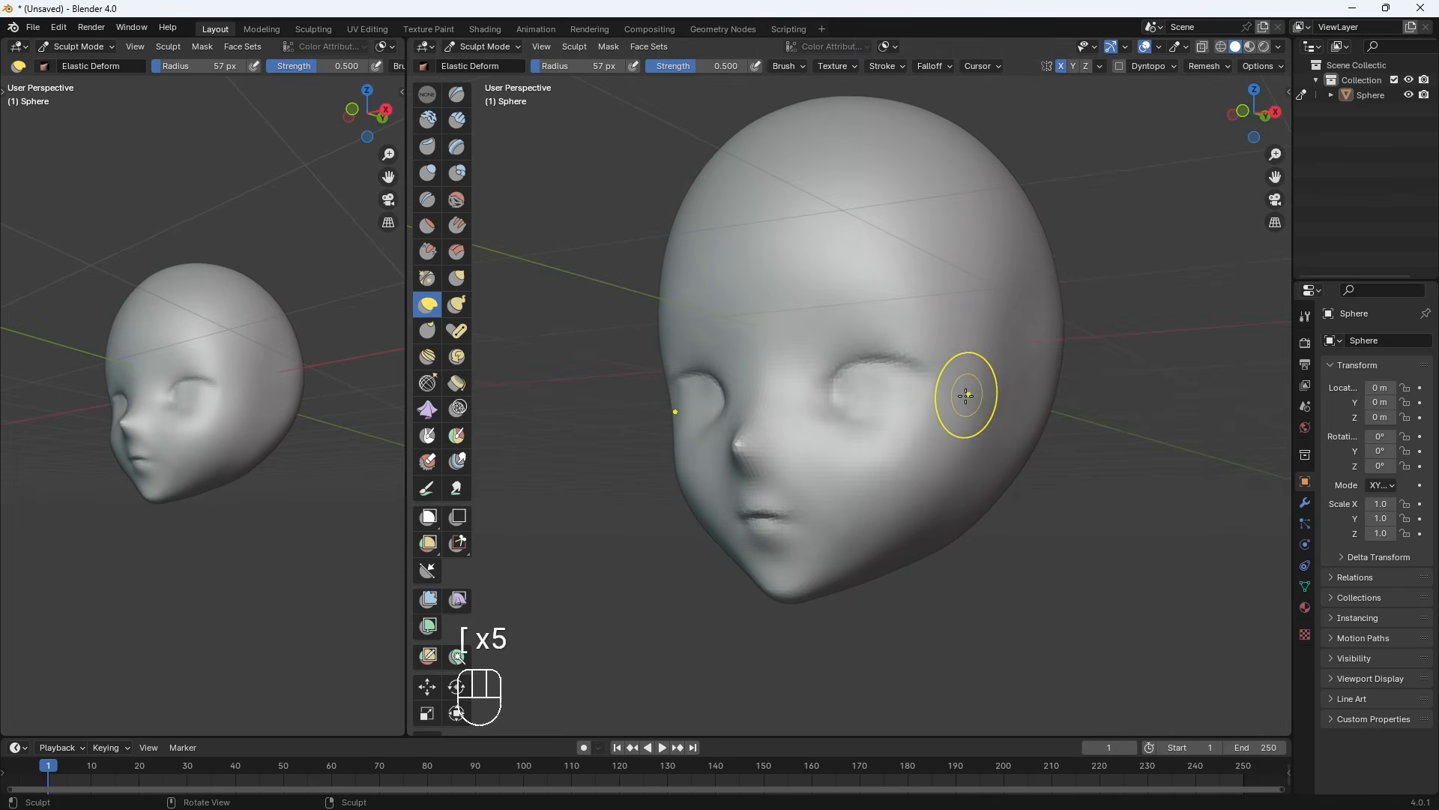
mouse_move(964, 389)
middle_mouse_down()
mouse_move(952, 410)
mouse_move(989, 402)
mouse_move(970, 402)
middle_mouse_up()
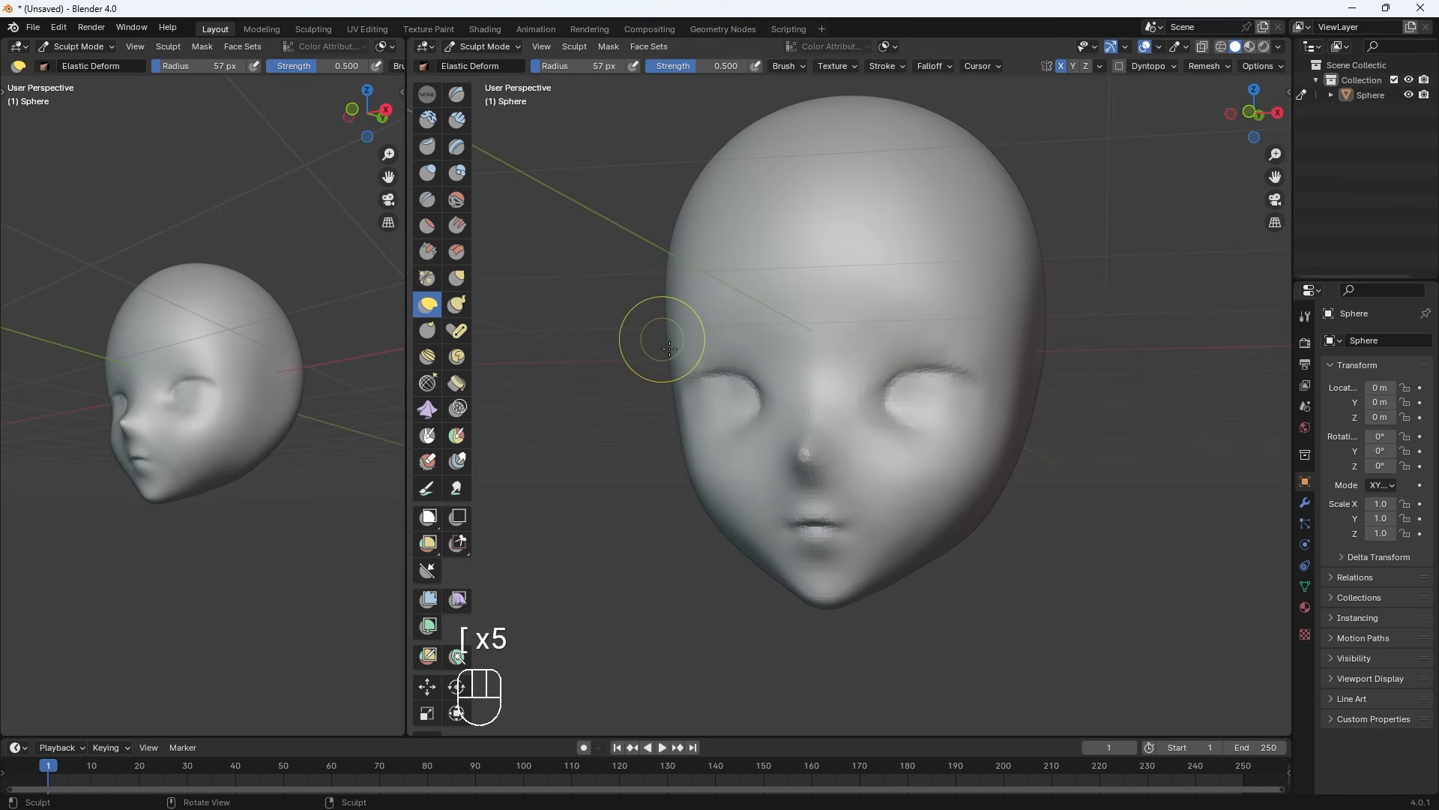
left_click_drag(668, 246, 677, 245)
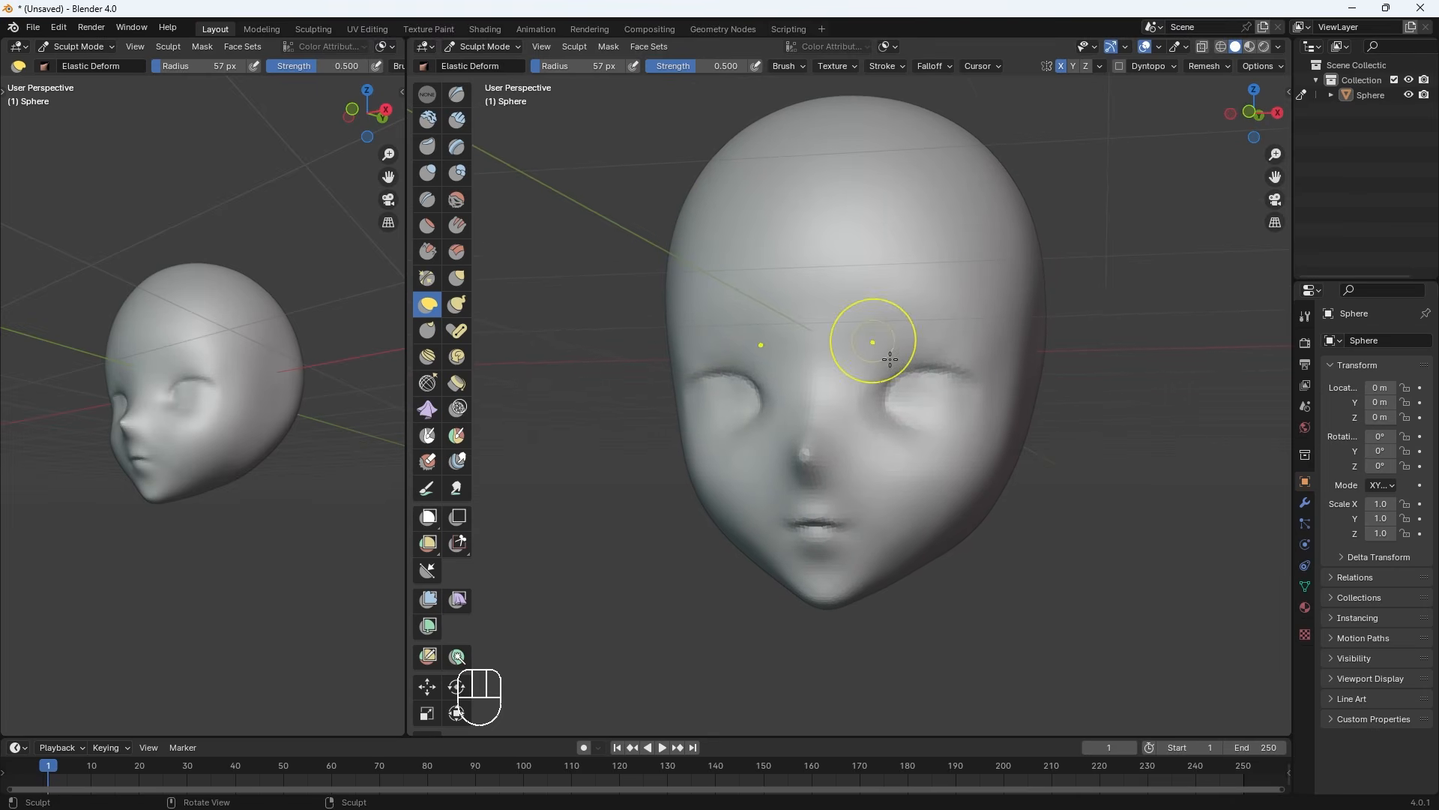
Adjust the nose tip in right side view with Elastic Deform at a 22 px radius
middle_click_drag(923, 379, 780, 392)
key("KP_3")
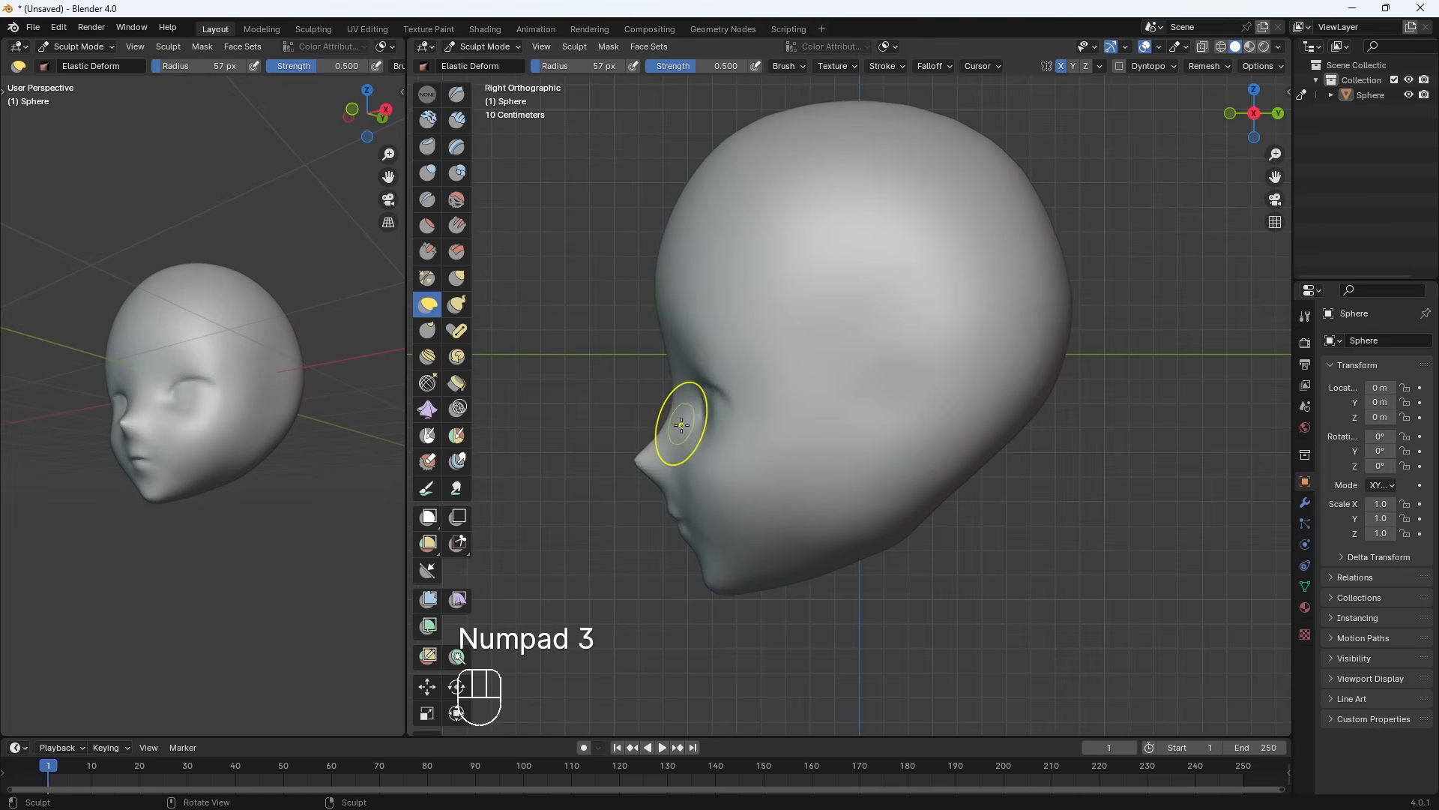
key("bracketleft")
key("bracketleft")
key("bracketleft")
key("bracketleft")
key("bracketleft")
key("bracketleft")
key("bracketleft")
key("bracketleft")
left_click_drag(638, 453, 651, 450)
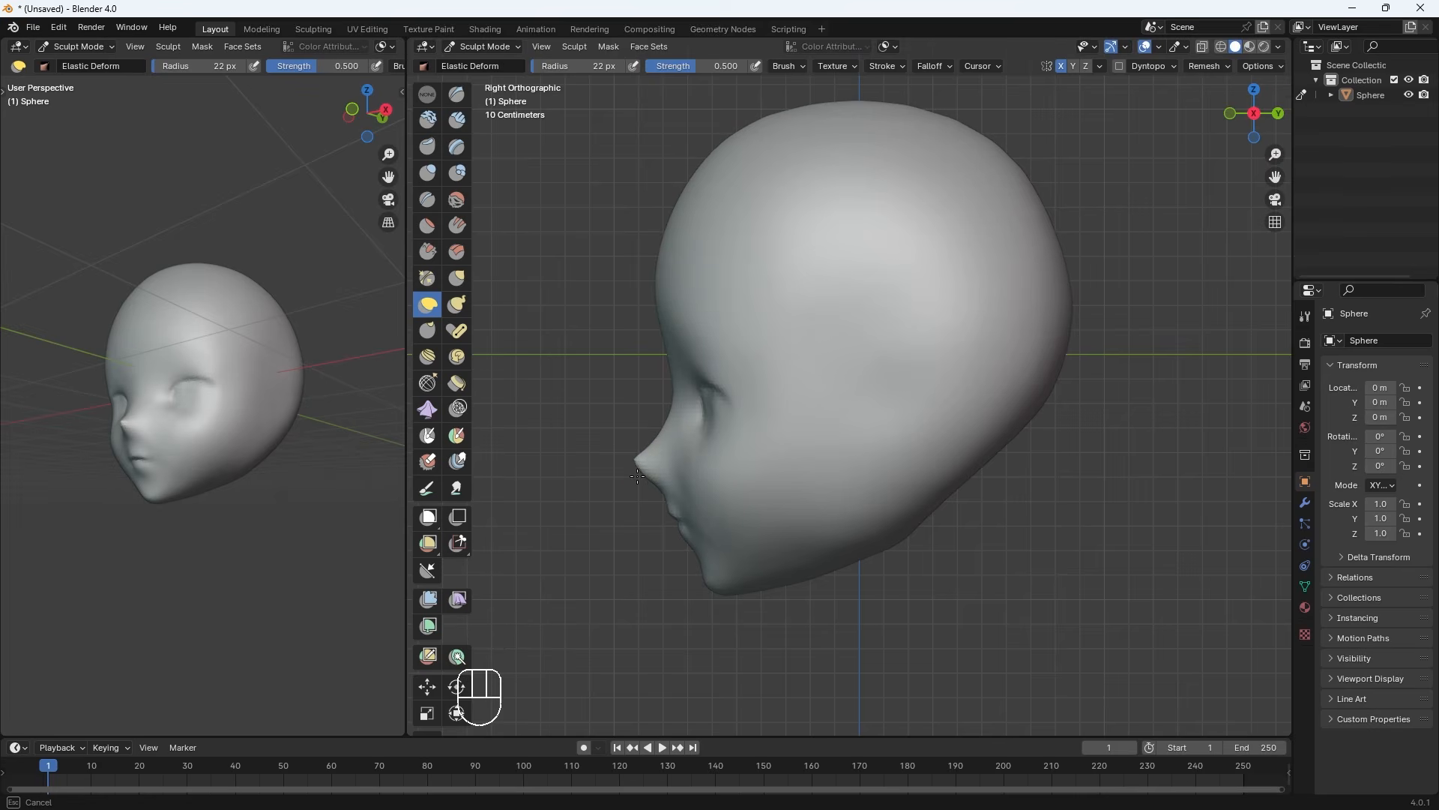
Refine the profile from the lips to the chin in side view with Elastic Deform at about 21 px
key("bracketright")
key("KP_4")
key("KP_3")
key("bracketright")
key("bracketright")
key("bracketright")
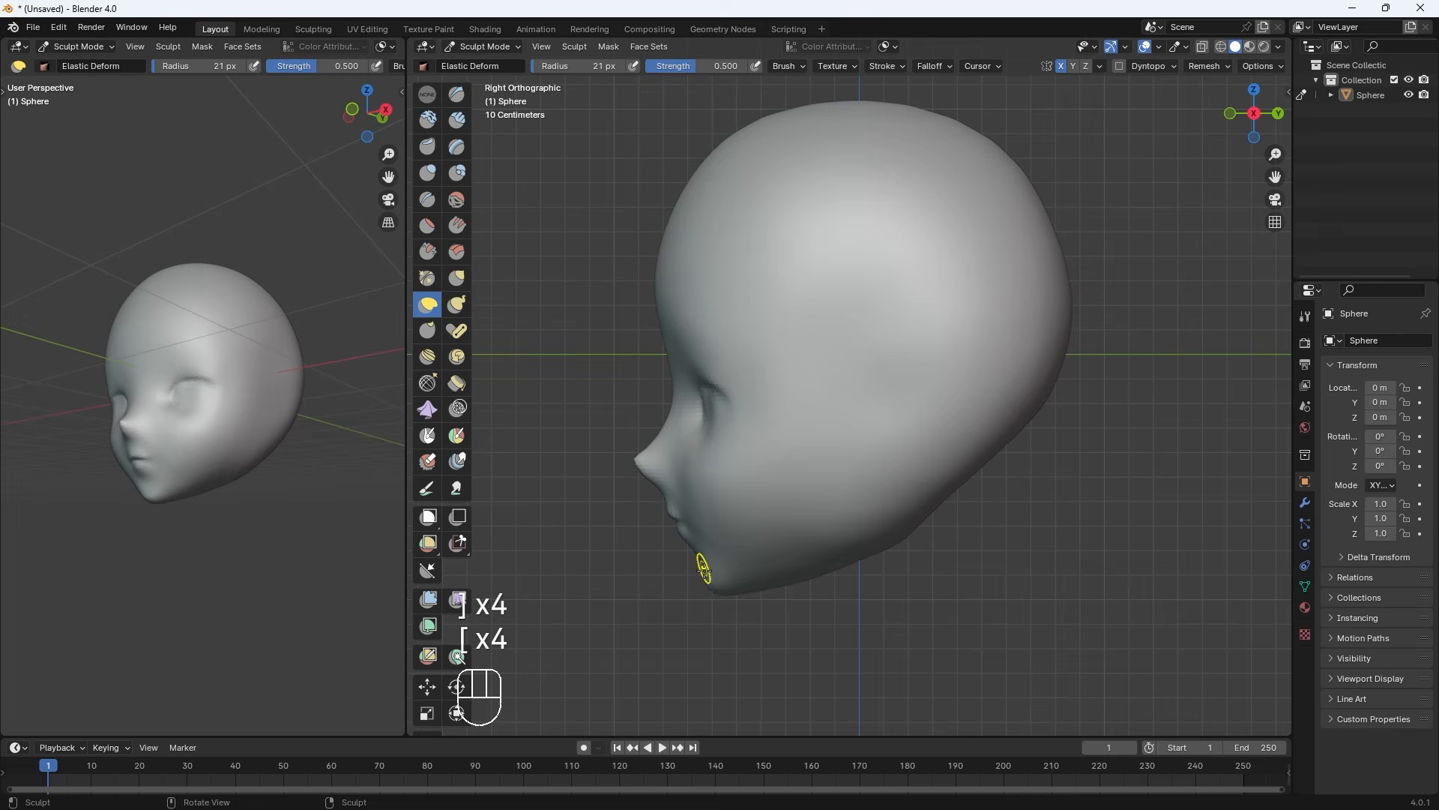
Straighten the underside of the jaw behind the chin in side view with Elastic Deform, enlarging the radius to 64 px
key("bracketright")
key("bracketright")
key("bracketright")
key("bracketright")
key("bracketright")
key("bracketright")
key("bracketright")
key("bracketright")
key("bracketright")
key("bracketright")
key("bracketright")
key("bracketright")
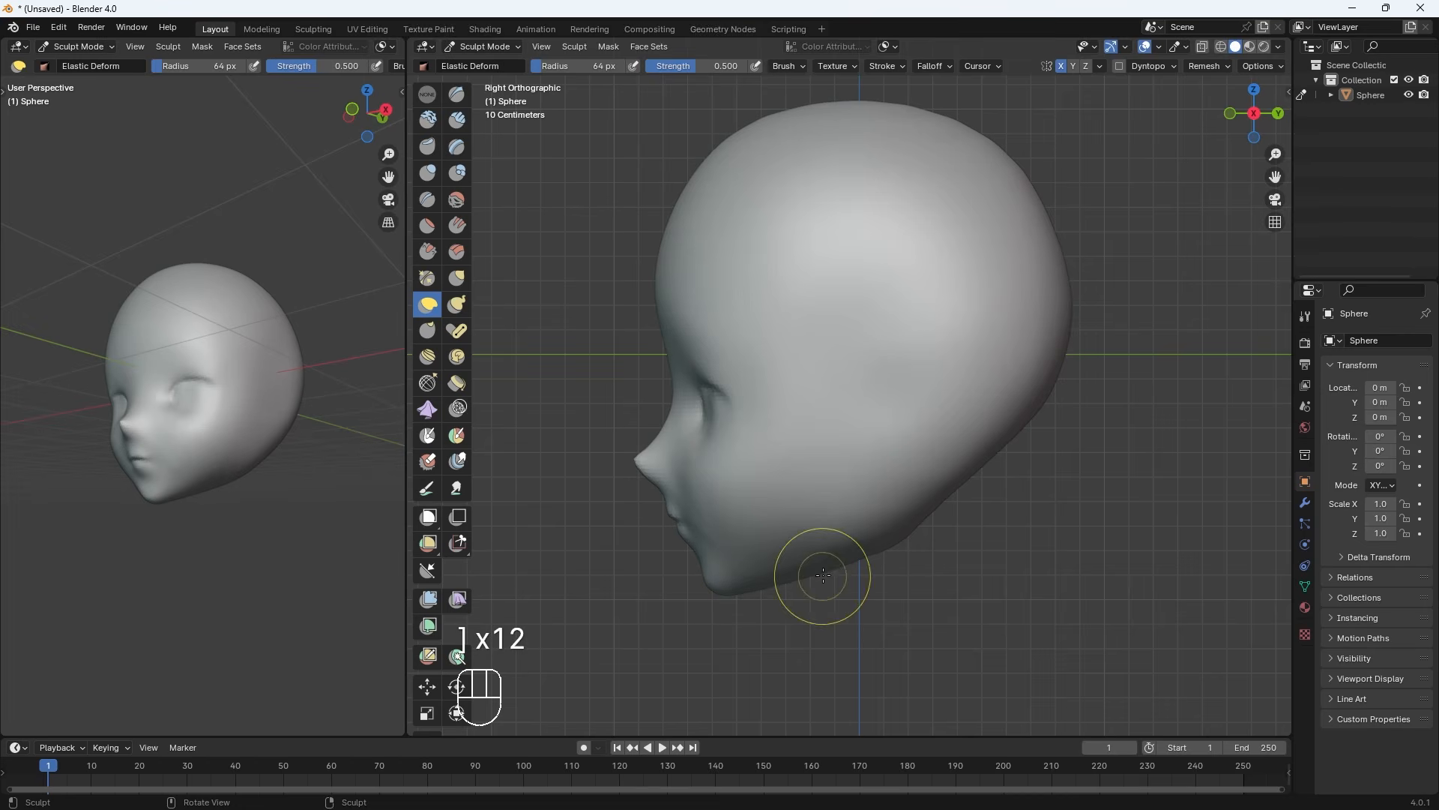
key("bracketright")
Try to carve the rear jaw corner in side view with subtracting Draw strokes at 40 px
key("x")
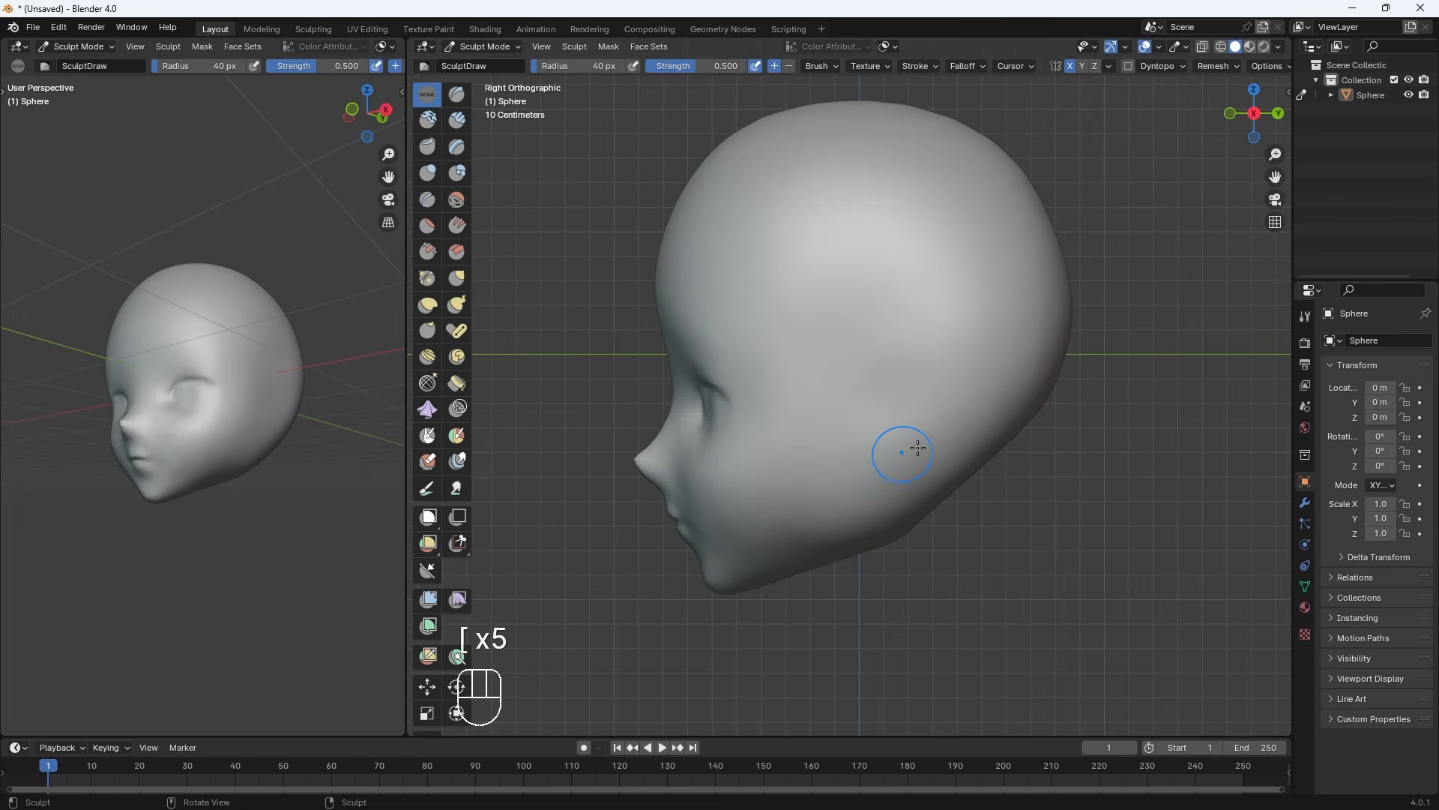
mouse_move(935, 457)
left_mouse_down("ctrl")
mouse_move(870, 515)
mouse_move(914, 516)
mouse_move(900, 525)
left_mouse_up("ctrl")
key("ctrl+z")
key("ctrl+z")
key("ctrl+z")
key("ctrl+z")
key("ctrl+z")
key("ctrl+z")
key("ctrl+z")
key("ctrl+z")
key("ctrl+z")
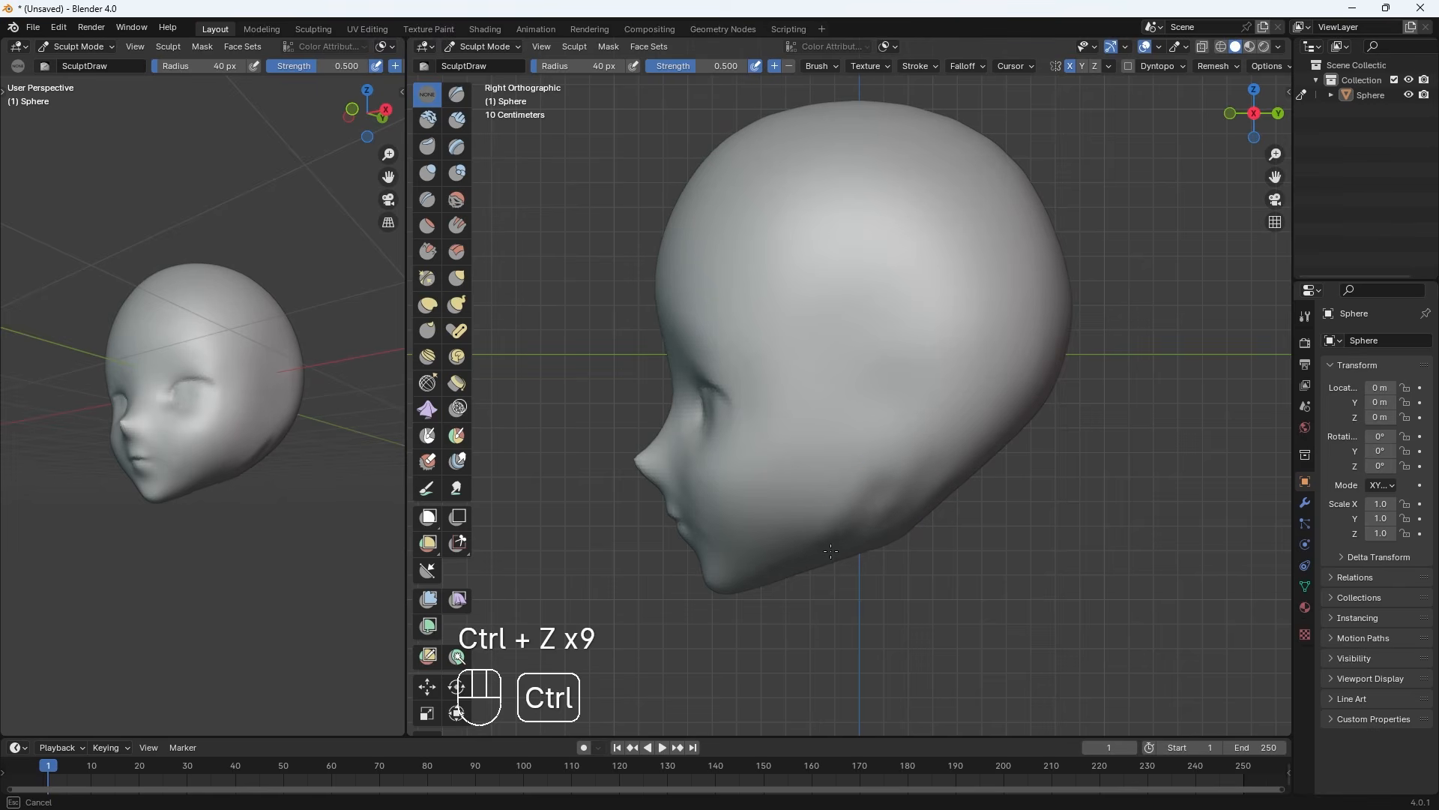
Carve along the rear jaw corner in side view with the Draw brush subtracting at 40 px, and smooth the carved area
left_click_drag(831, 552, 892, 495, "ctrl")
left_click_drag(831, 550, 899, 488, "ctrl")
left_click_drag(833, 548, 900, 472, "ctrl")
left_click_drag(821, 552, 818, 553, "shift")
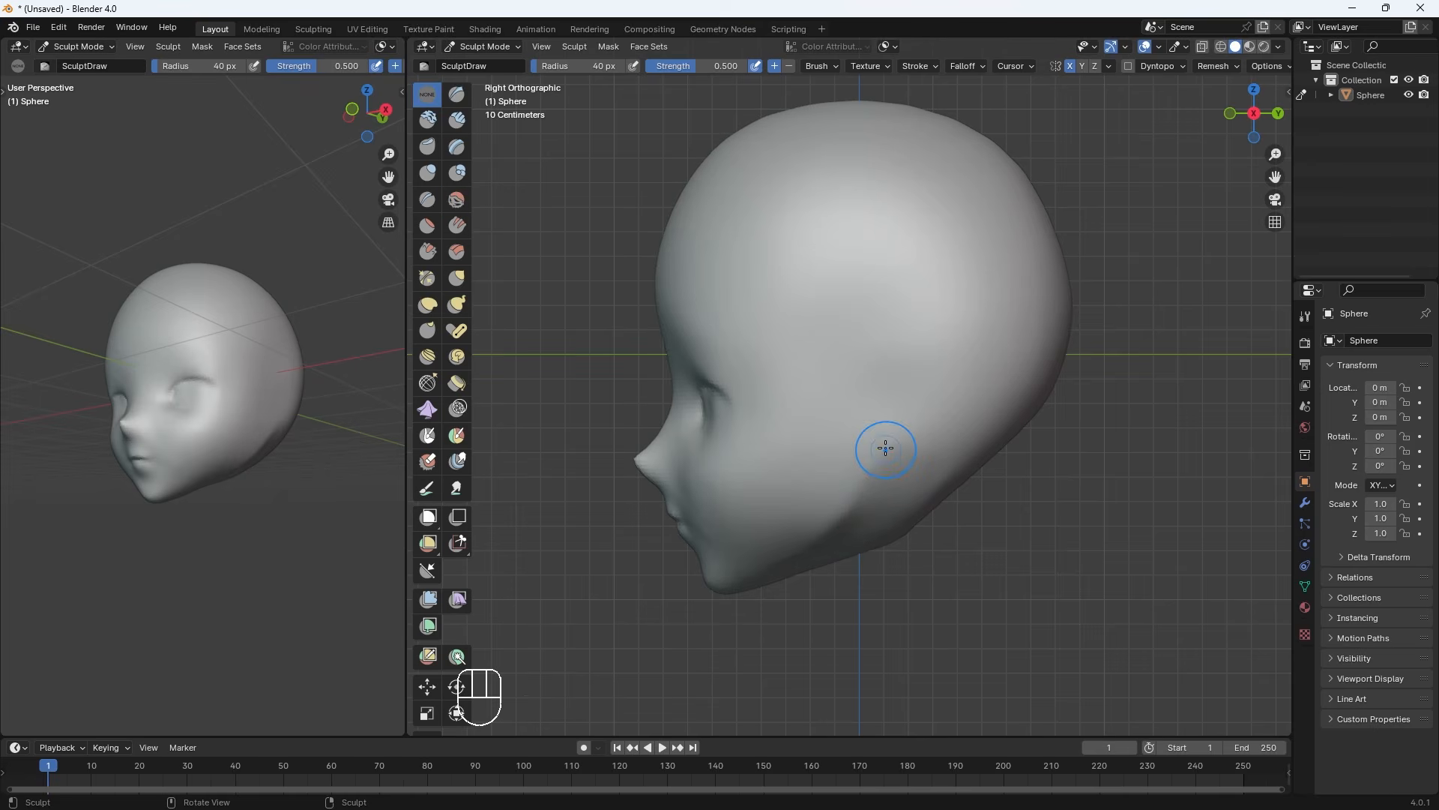
left_click_drag(898, 476, 875, 525, "shift")
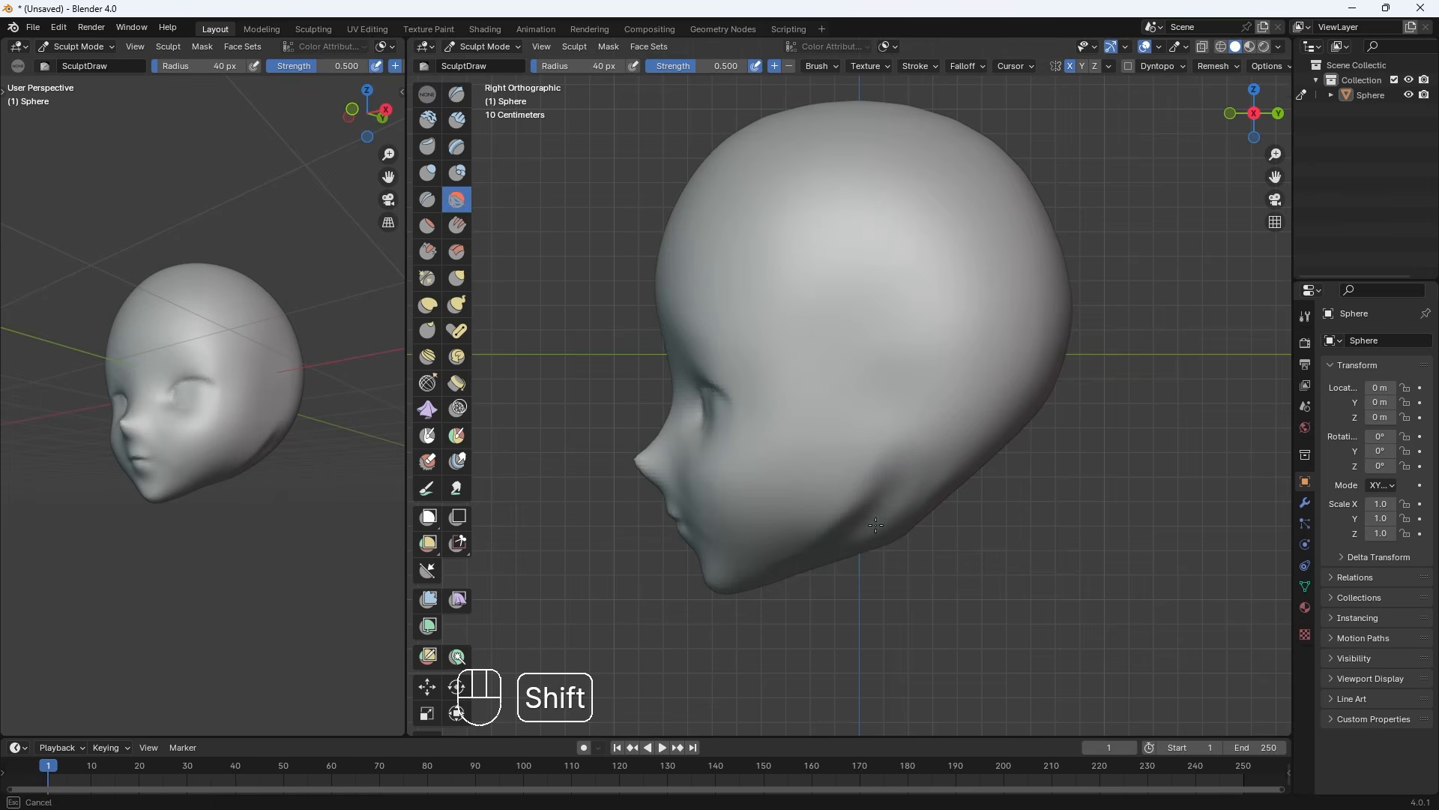
left_click_drag(944, 468, 807, 558, "shift")
mouse_move(903, 480)
left_mouse_down("shift")
mouse_move(739, 562)
mouse_move(755, 555)
mouse_move(723, 517)
left_mouse_up("shift")
Reshape the jaw outline on both sides in front view with Elastic Deform at radii of 86 px and 69 px
key("KP_1")
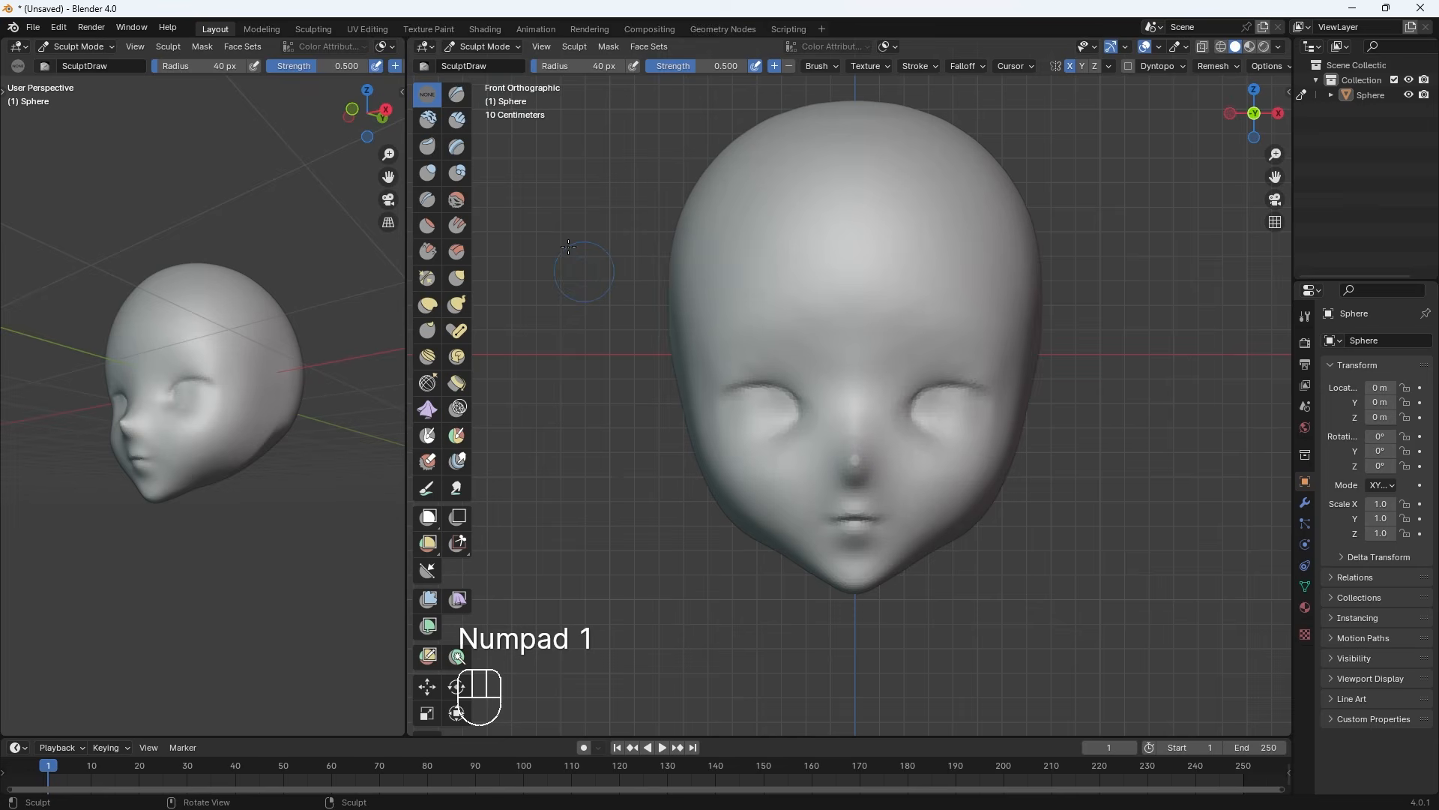
left_click(428, 307)
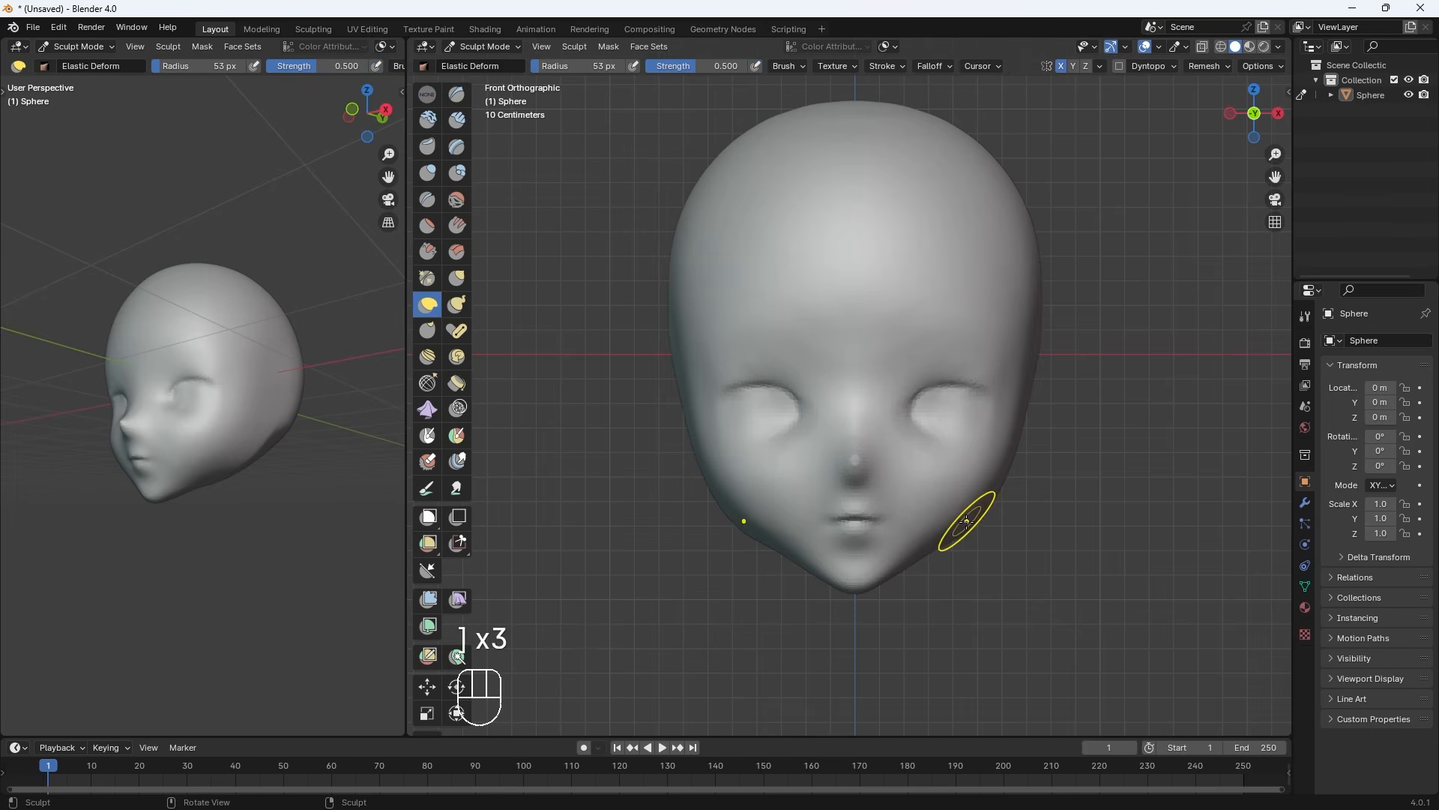
key("bracketright")
key("bracketright")
key("bracketright")
key("bracketright")
key("bracketright")
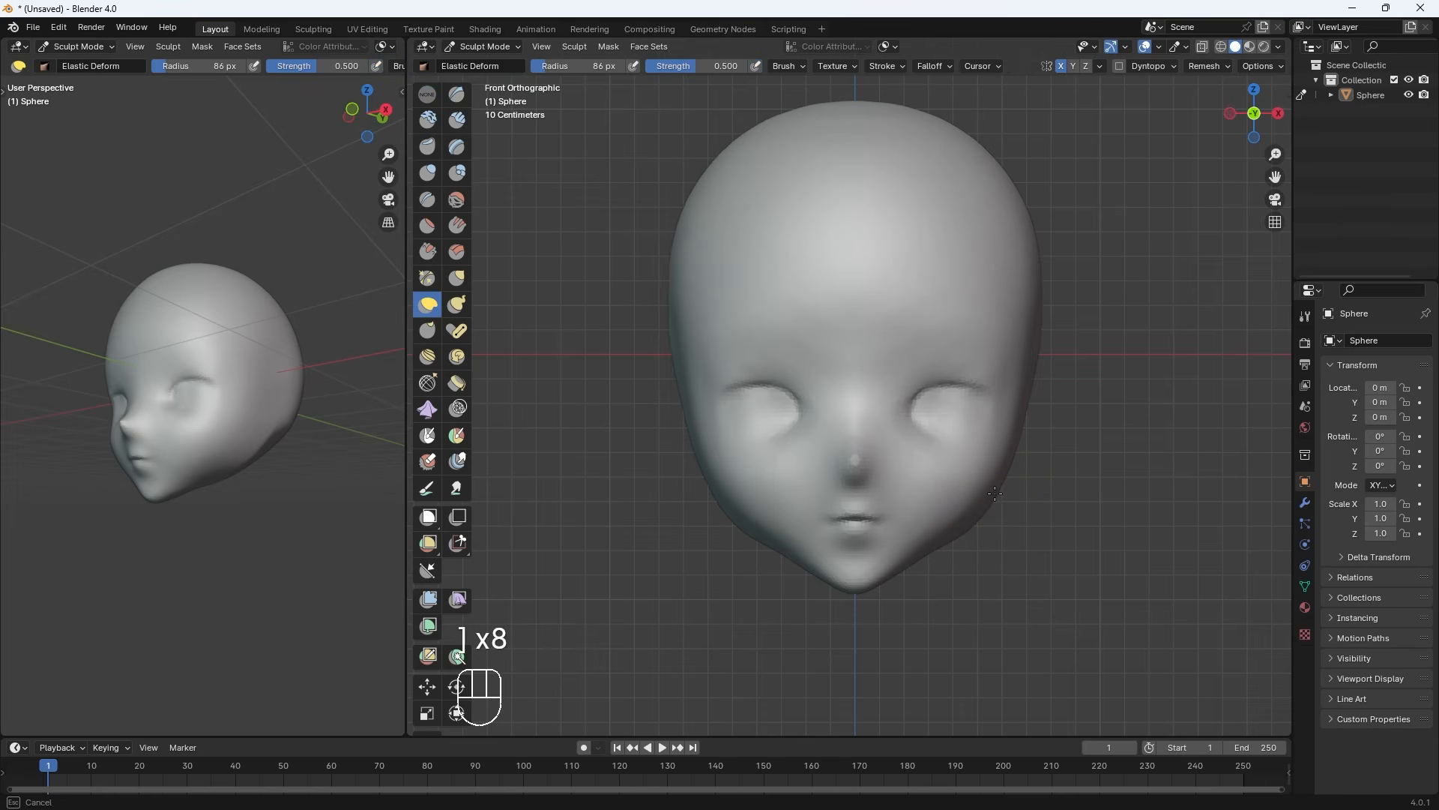
key("bracketleft")
key("bracketleft")
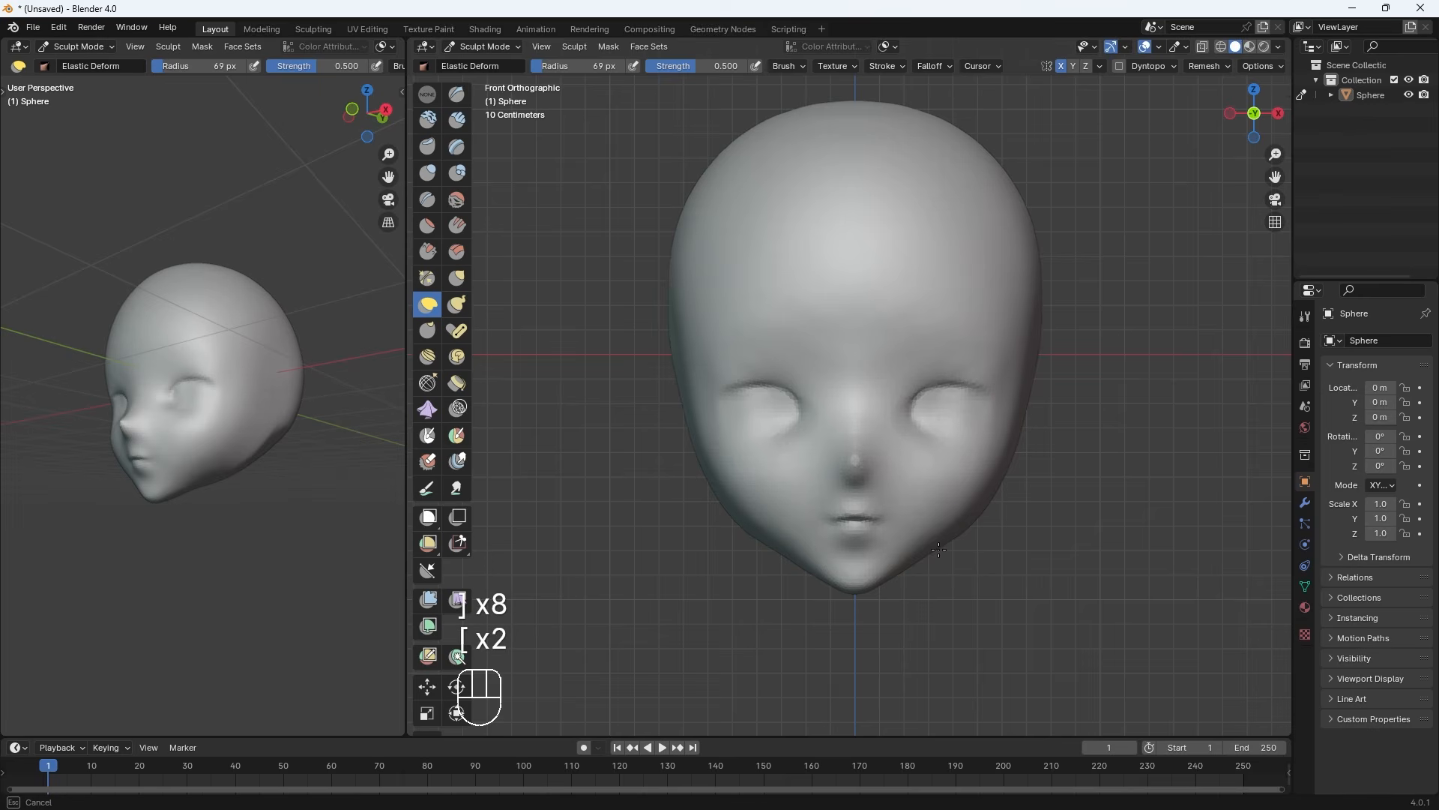
Refine the mouth line in front view with a smaller Elastic Deform brush, reducing the radius from 69 px
key("bracketleft")
key("bracketleft")
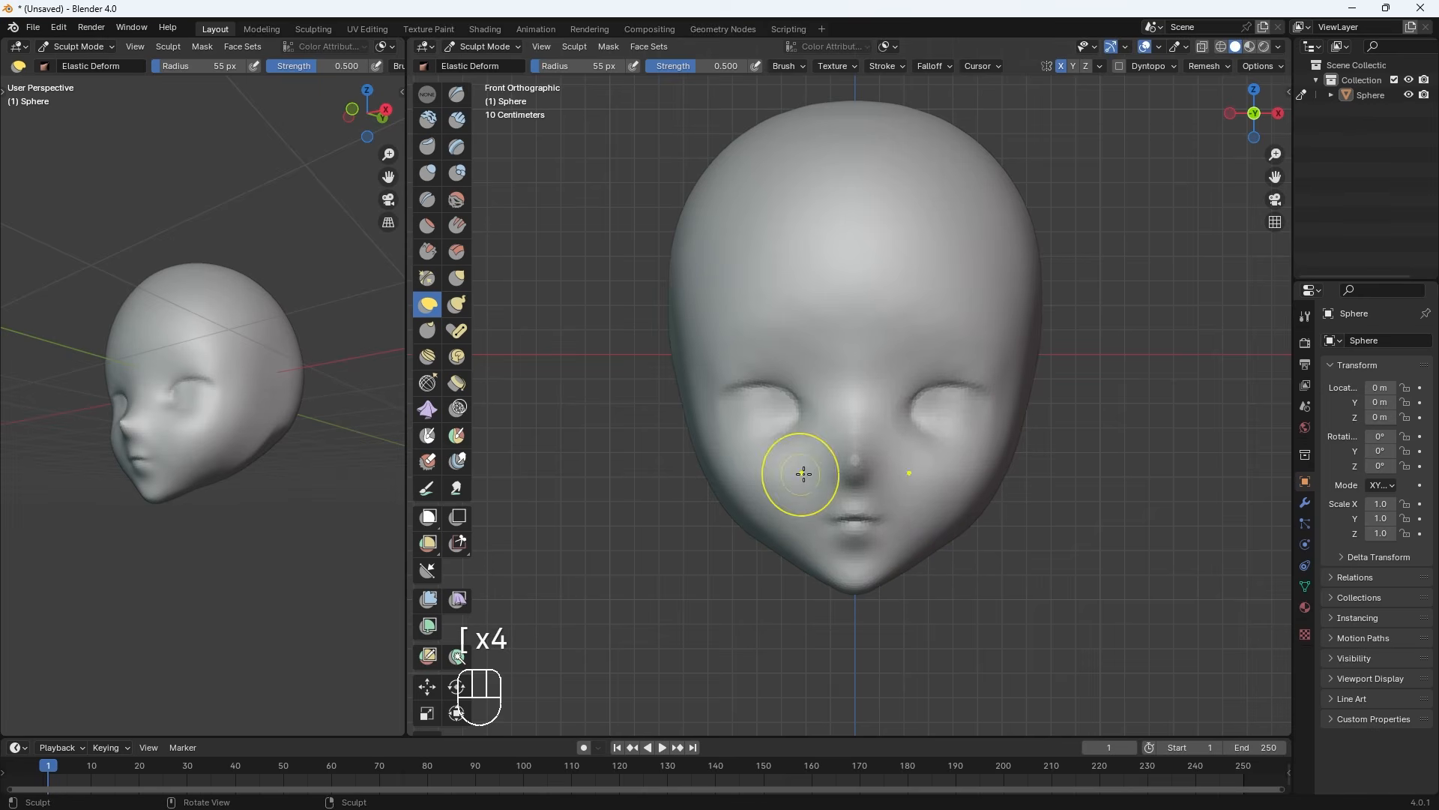
key("bracketleft")
key("bracketleft")
key("bracketleft")
key("bracketleft")
key("bracketleft")
key("bracketleft")
key("bracketleft")
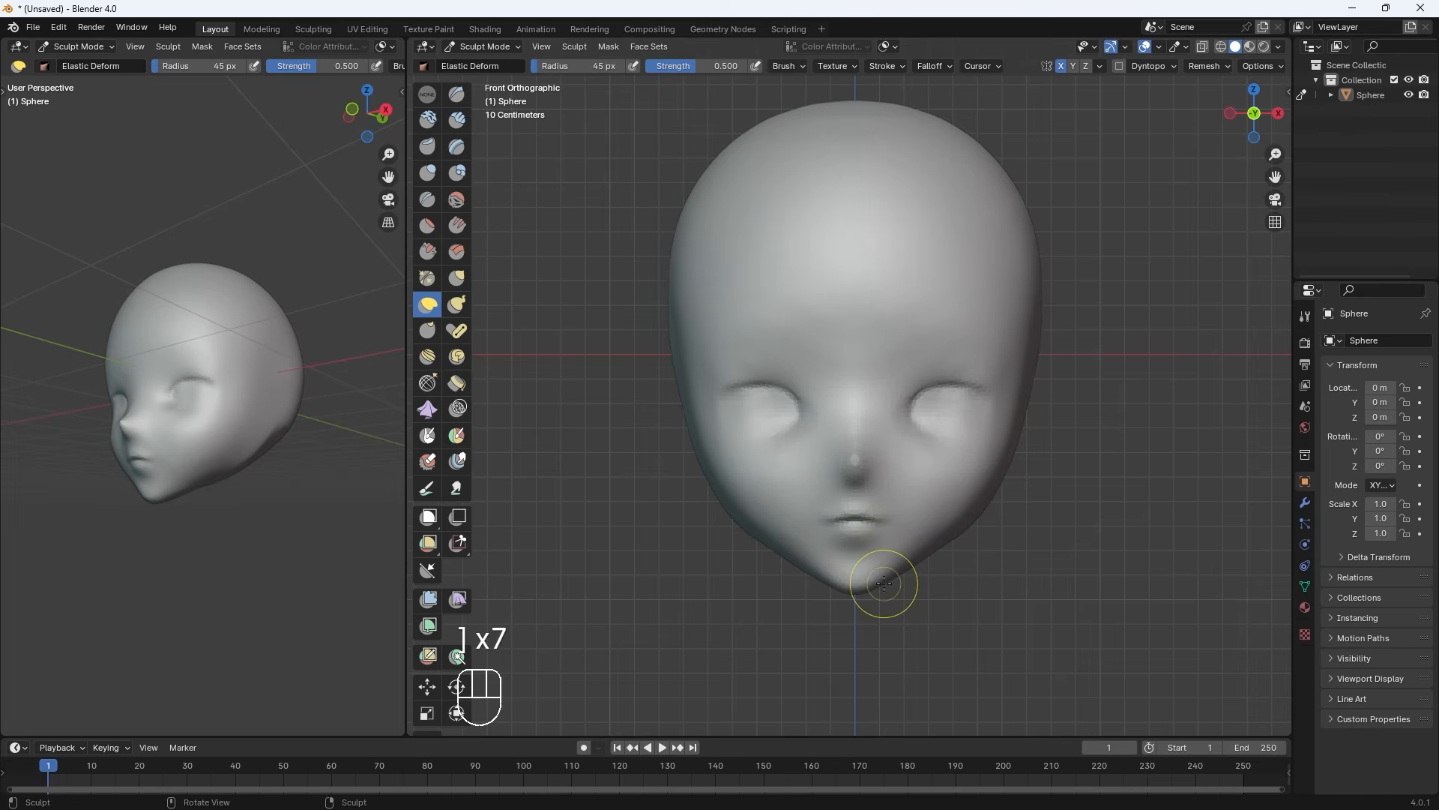
Reshape the chin tip in front view with Elastic Deform, finishing with the brush radius at 68 px
key("bracketright")
key("bracketleft")
key("bracketleft")
key("bracketleft")
key("bracketleft")
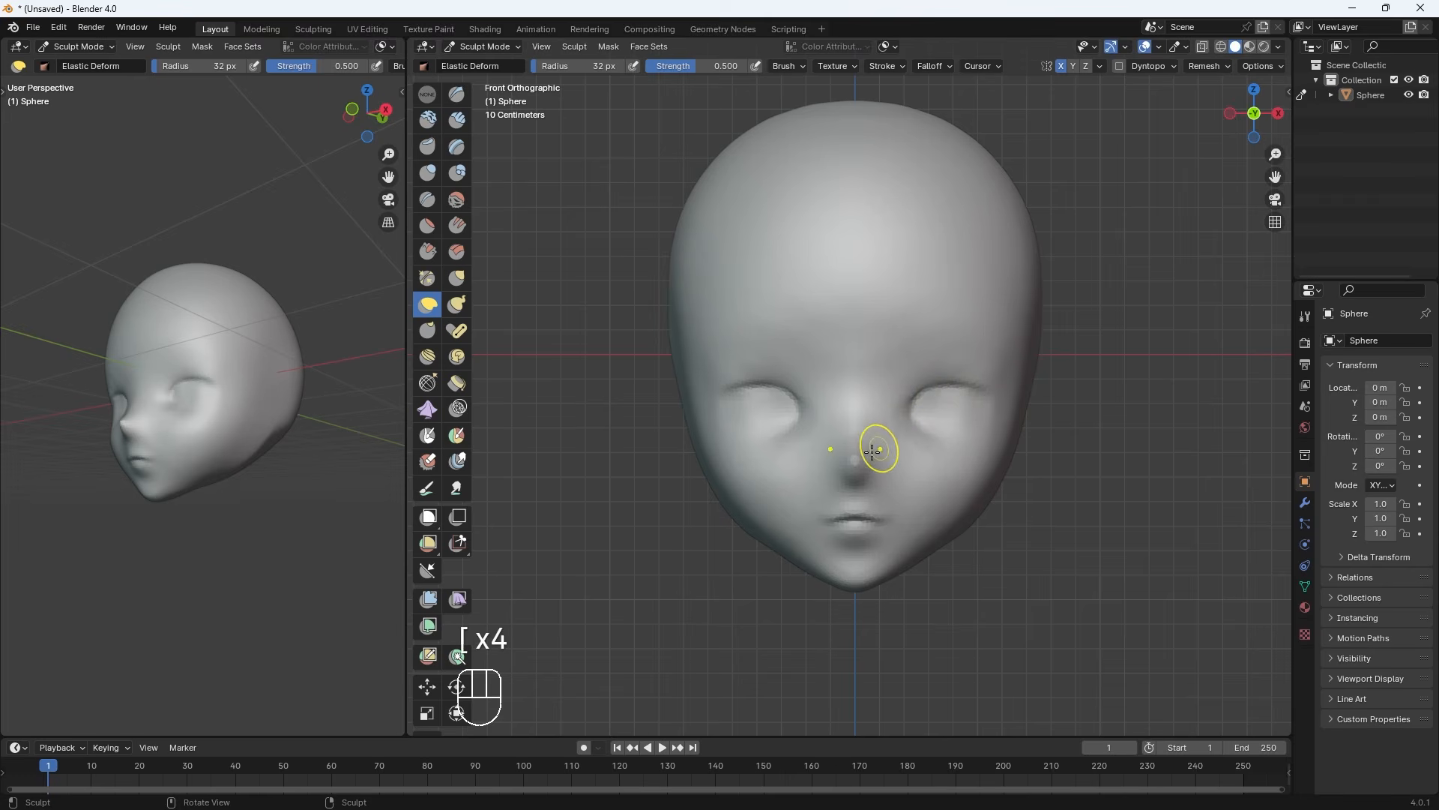
key("bracketright")
key("bracketright")
middle_click_drag(813, 369, 752, 447)
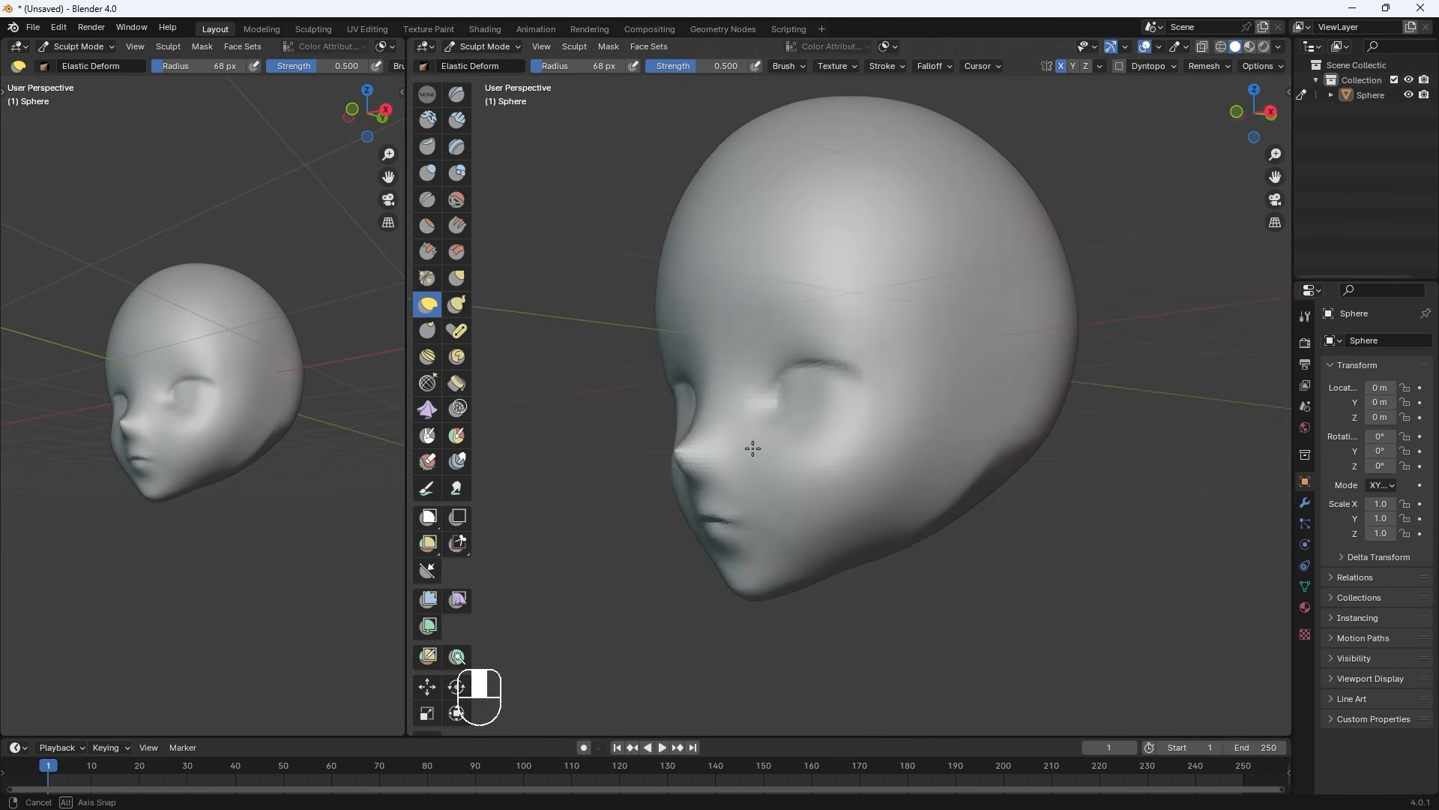
key("KP_1")
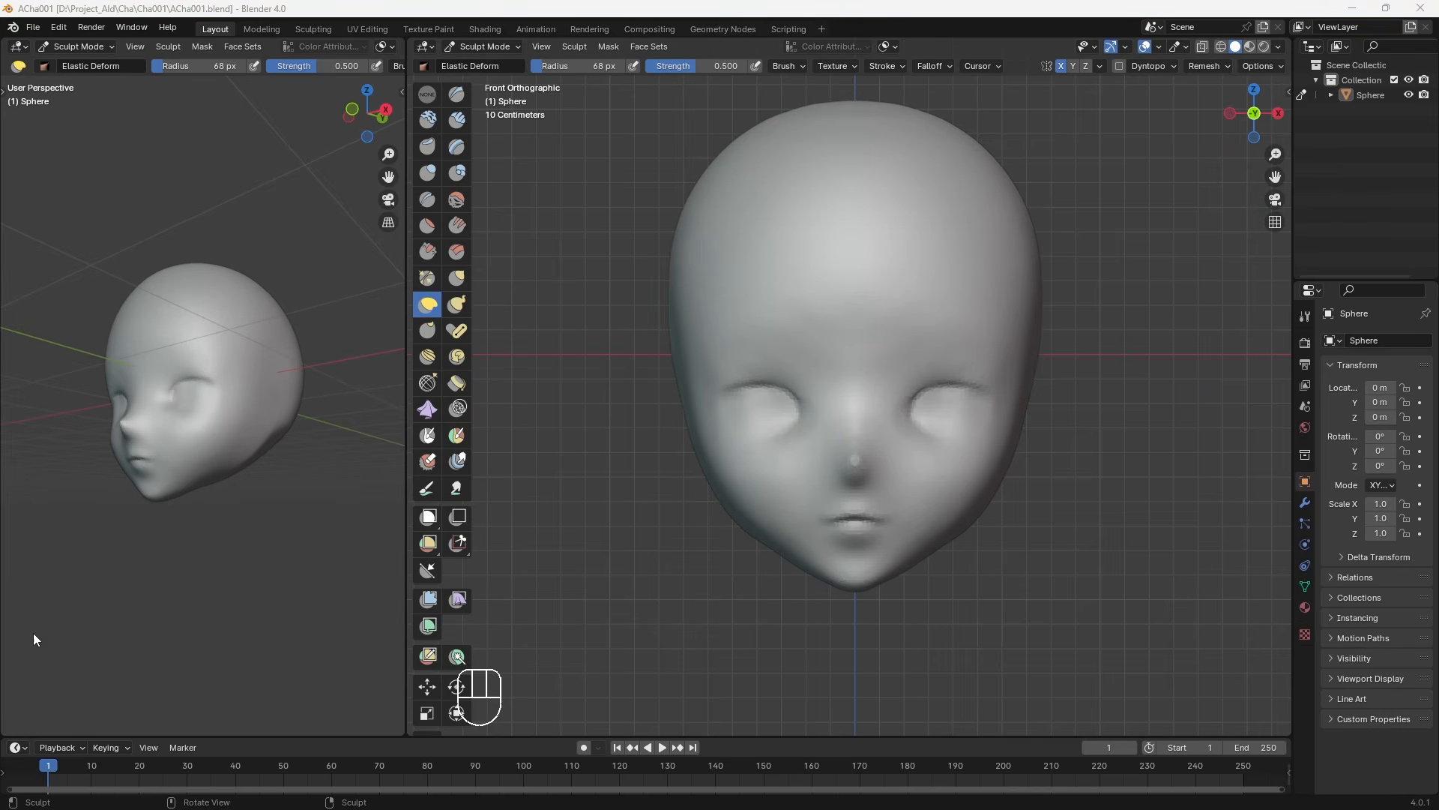
Set the voxel size to about 0.0120 m and voxel-remesh the head
middle_click_drag(1015, 642, 958, 610)
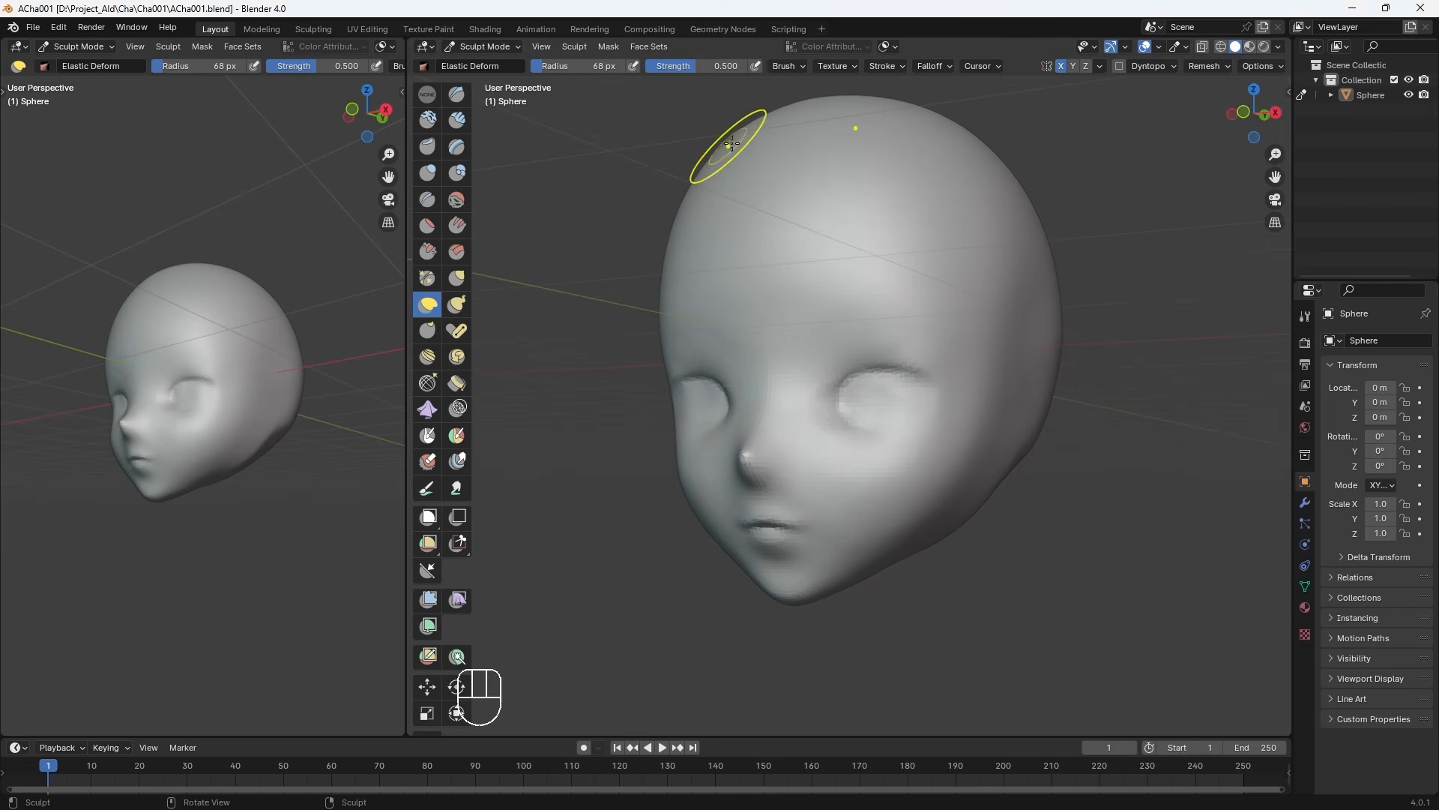
key("r")
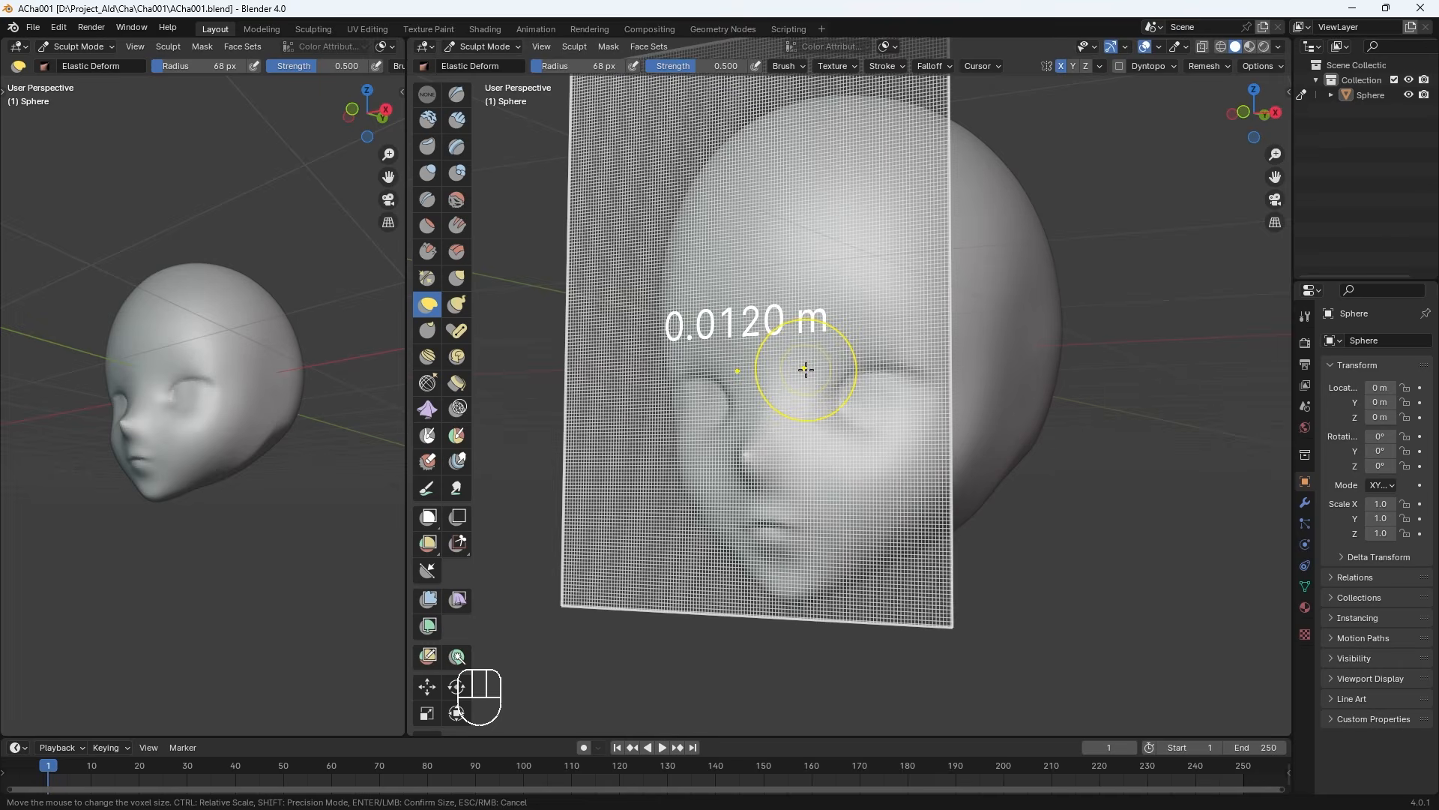
left_click(809, 373)
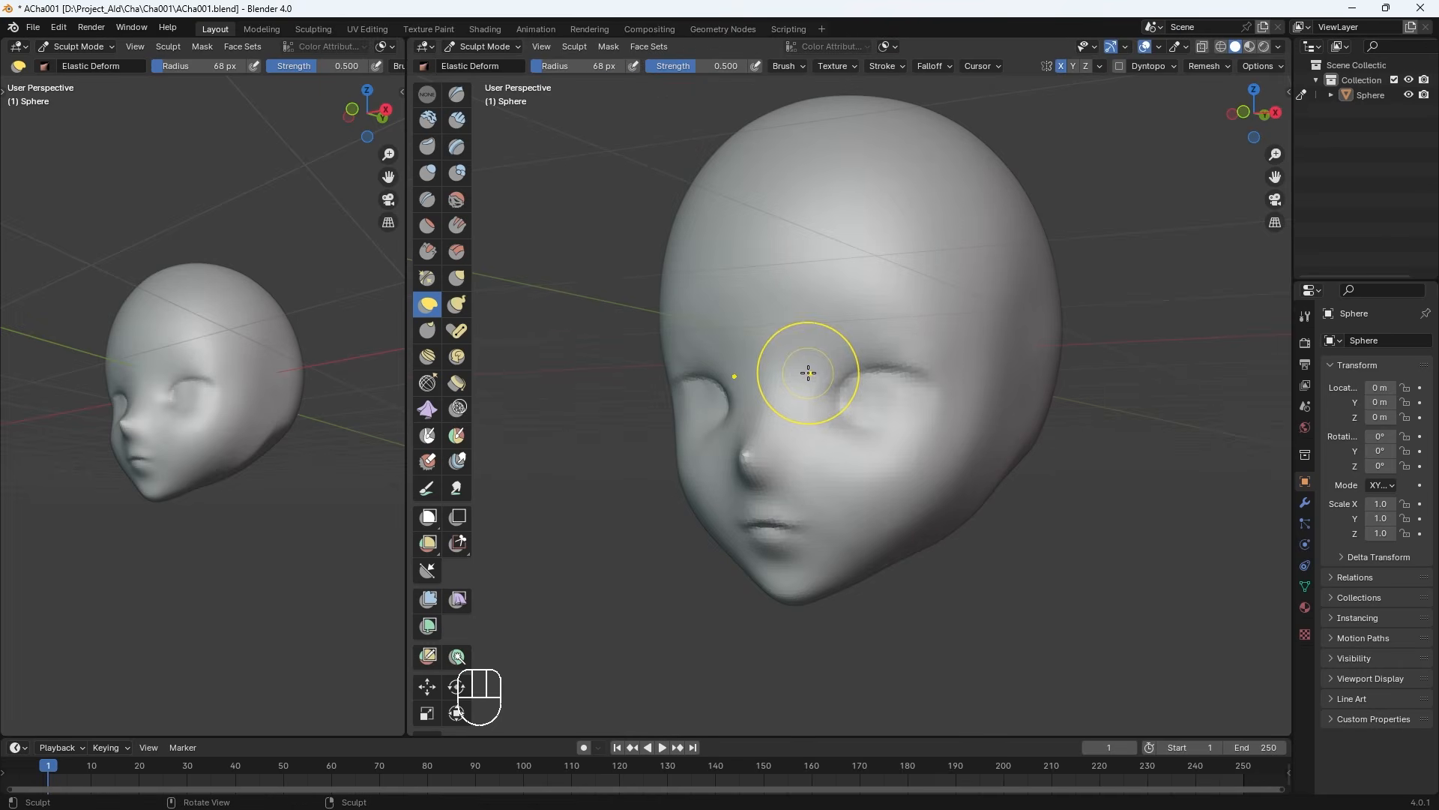
key("ctrl+r")
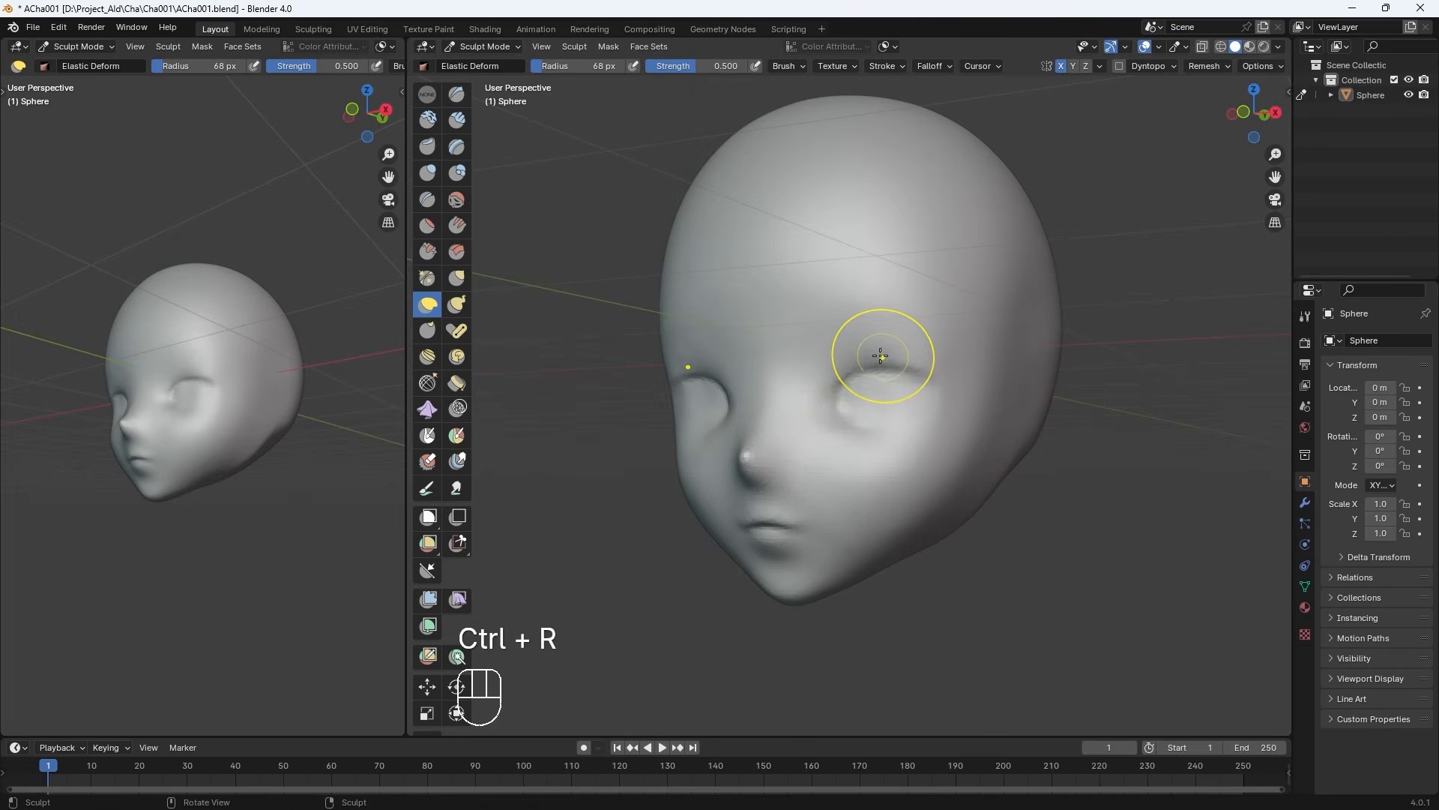
Reshape the outer corners of both eyes upward in front view with Elastic Deform, using a 92 px radius and then a smaller one
key("KP_Add")
mouse_move(787, 407)
middle_mouse_down()
mouse_move(718, 405)
mouse_move(791, 408)
middle_mouse_up()
key("KP_1")
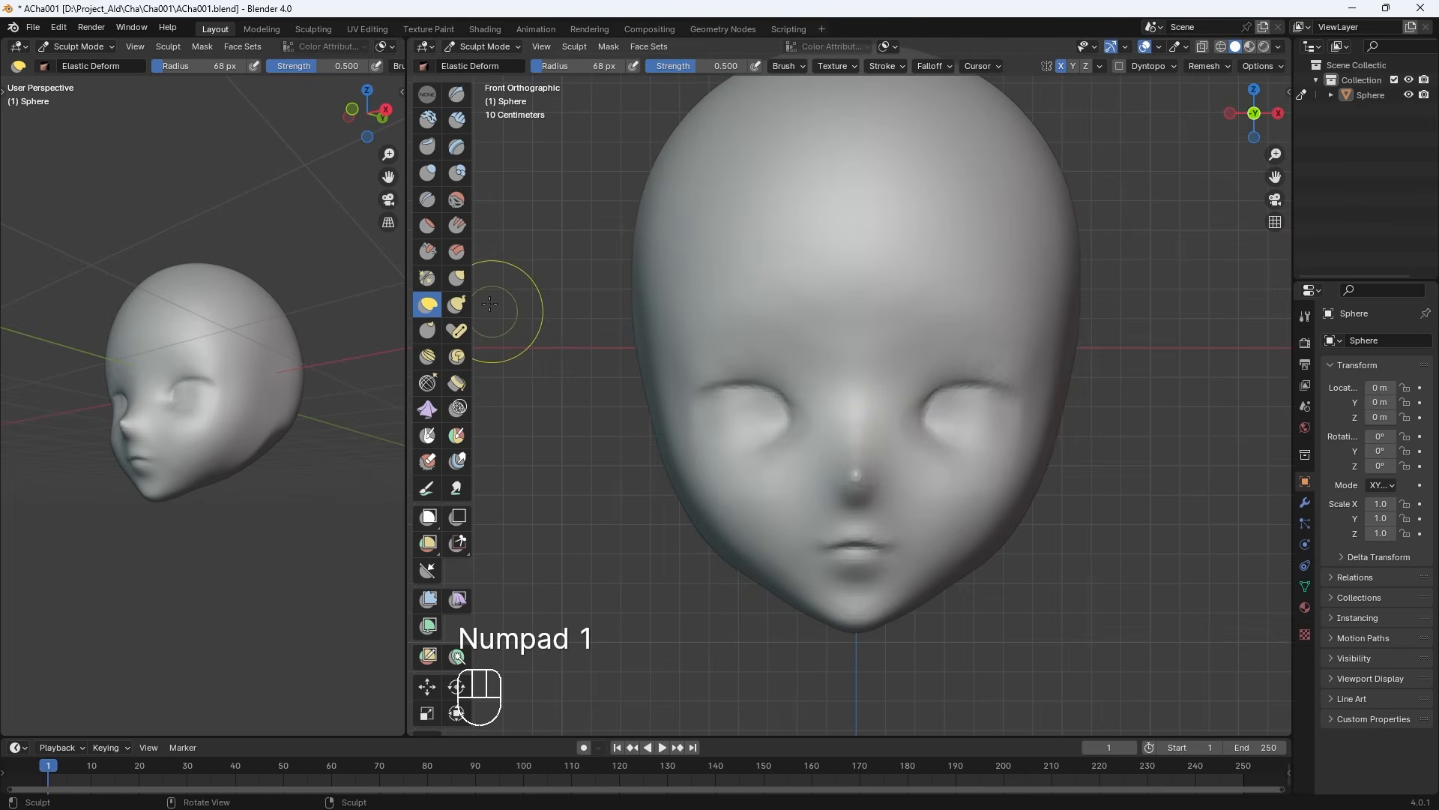
key("KP_1")
key("KP_1")
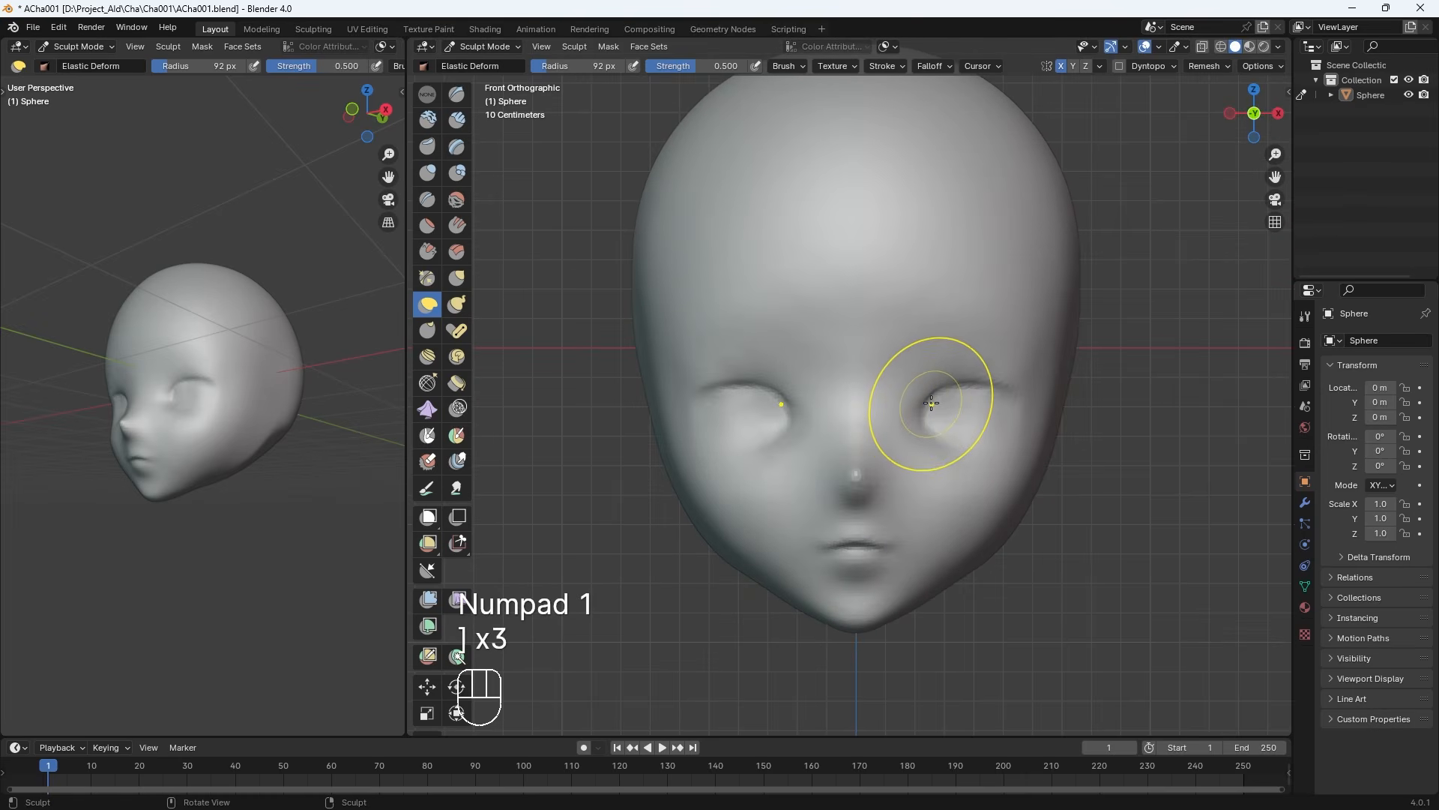
key("bracketright")
key("bracketright")
key("bracketright")
left_click_drag(999, 391, 1005, 382)
left_click_drag(1011, 388, 1009, 381)
key("bracketleft")
key("bracketleft")
key("bracketleft")
key("bracketleft")
left_click_drag(1014, 424, 1023, 397)
Adjust the mouth and nose tip in front view with Elastic Deform at radii of 41 px and 53 px
key("bracketleft")
key("bracketleft")
key("bracketleft")
key("bracketleft")
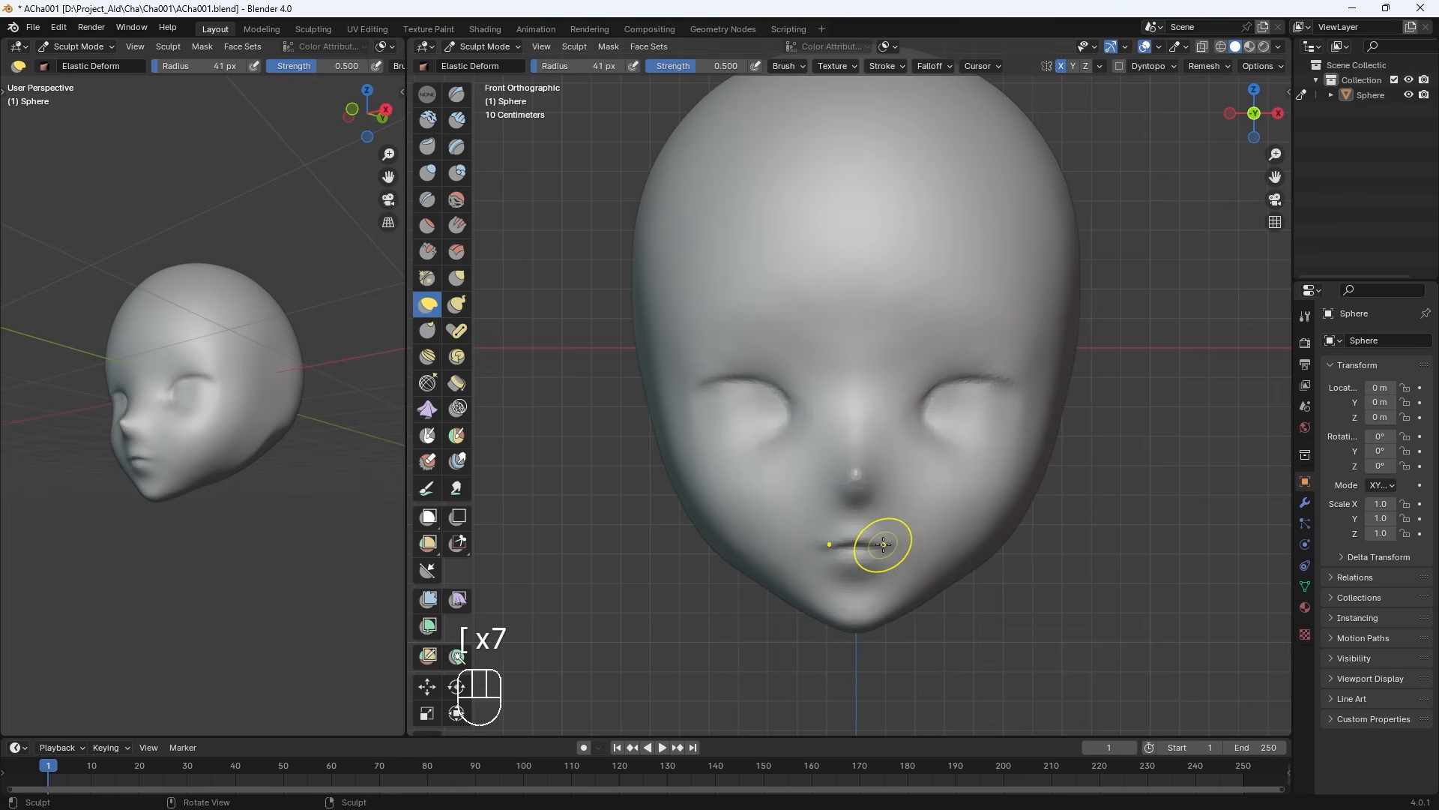
left_click(860, 491)
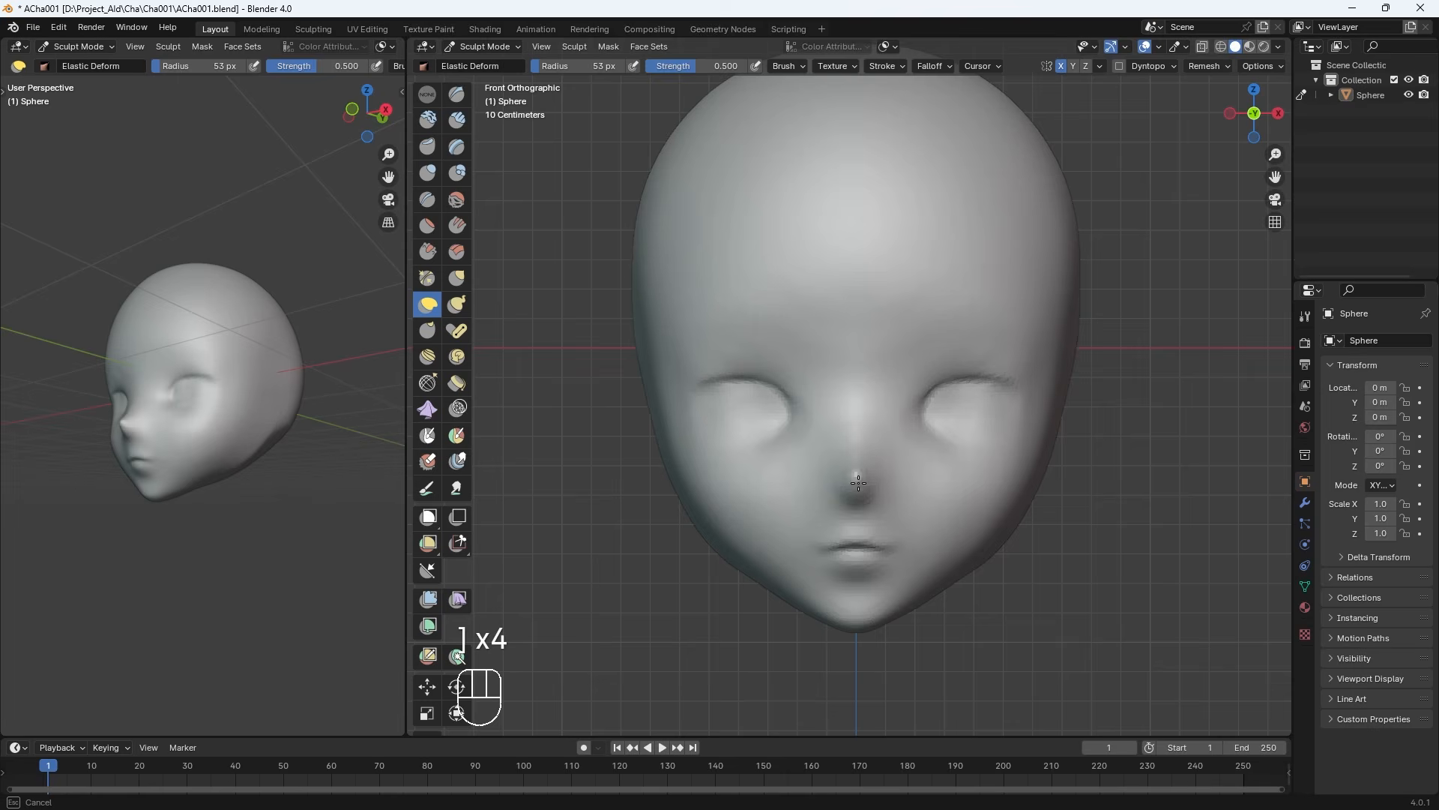
key("bracketright")
key("bracketright")
key("bracketright")
key("bracketright")
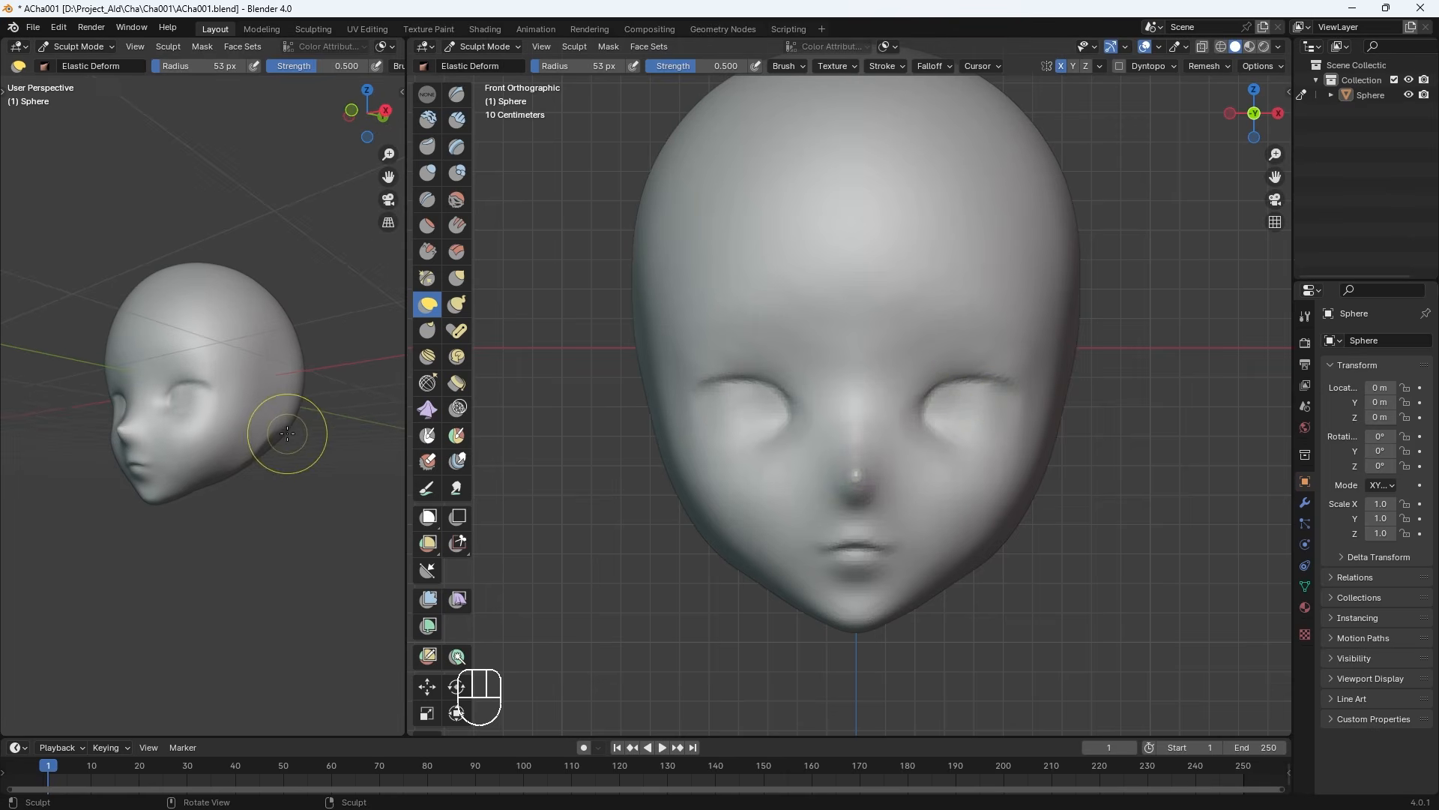
Reshape the contour beside the nose and under the eyes from below with the Grab brush at 78 px and 95 px
key("KP_Add")
mouse_move(850, 394)
middle_mouse_down()
mouse_move(795, 381)
mouse_move(640, 430)
middle_mouse_up()
mouse_move(900, 309)
middle_mouse_down()
mouse_move(1002, 235)
mouse_move(916, 187)
middle_mouse_up()
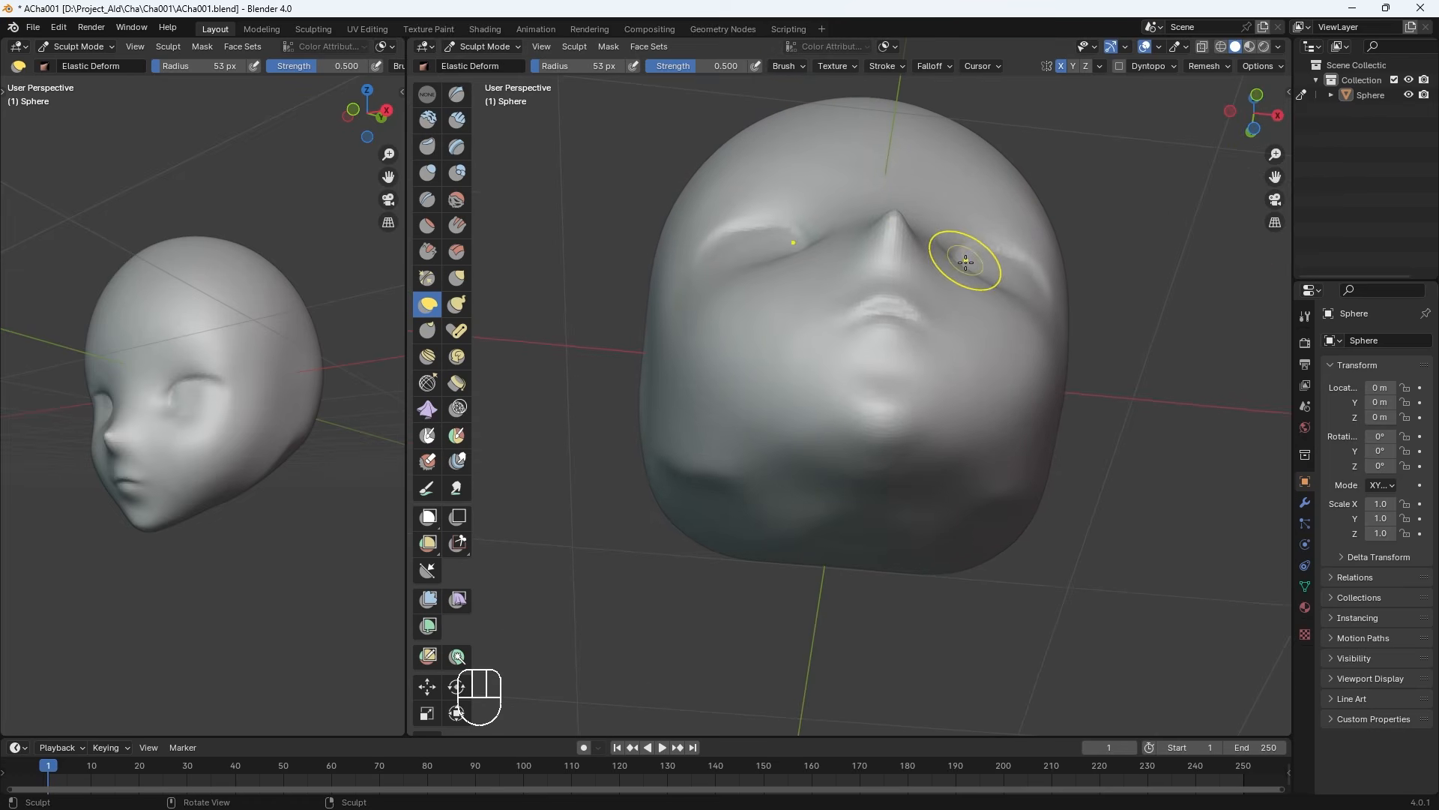
middle_click_drag(962, 268, 938, 231)
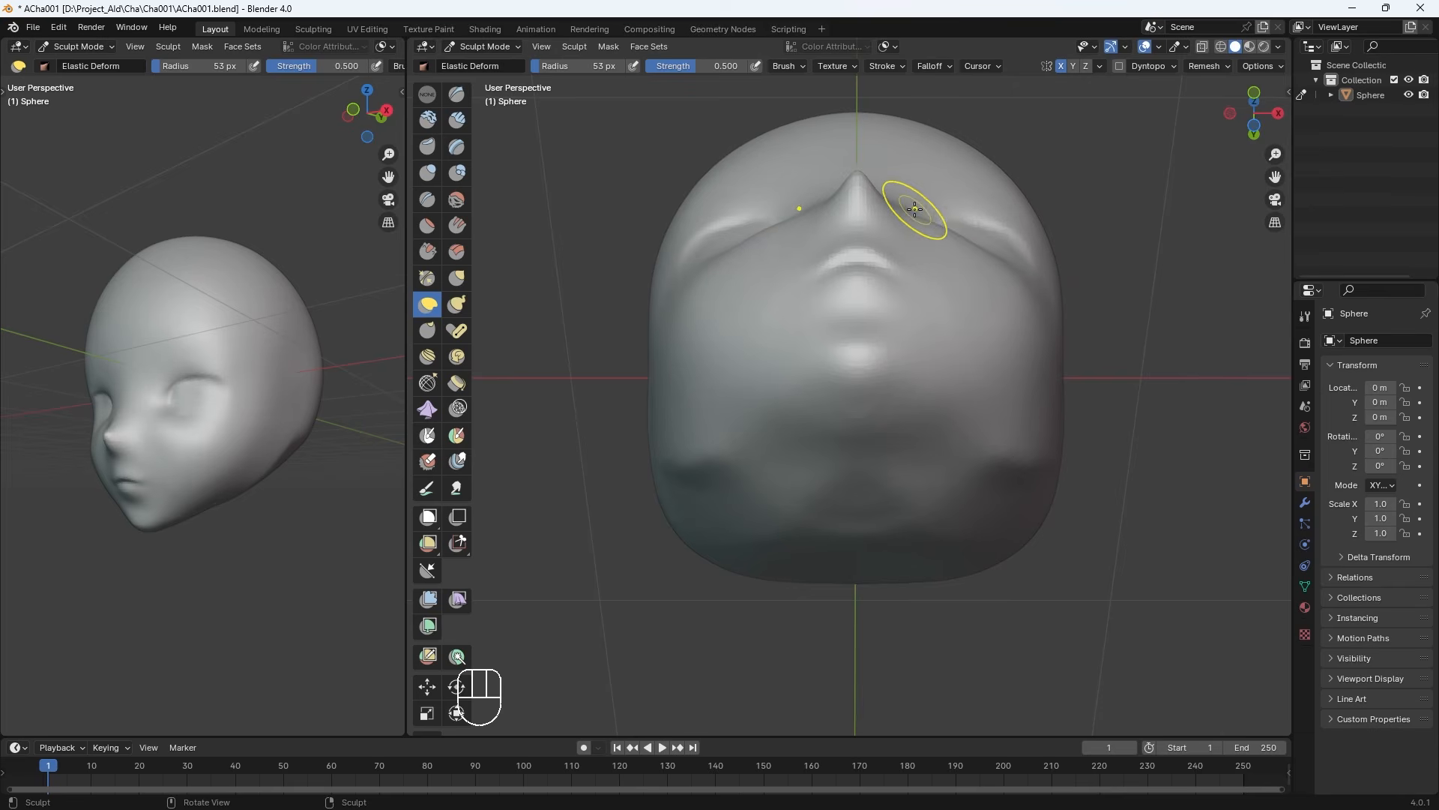
left_click(456, 279)
key("bracketright")
key("bracketright")
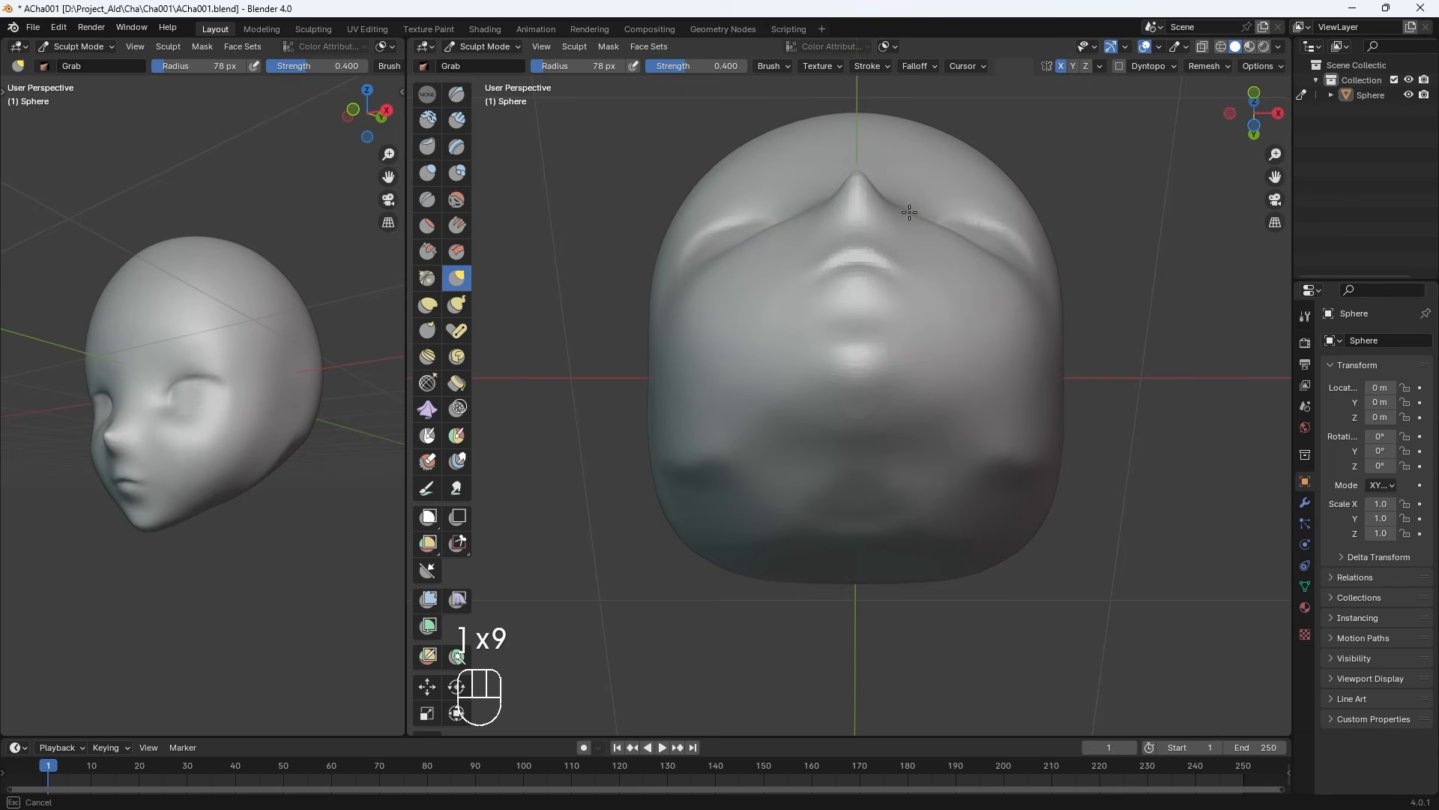
mouse_move(916, 205)
middle_mouse_down()
mouse_move(907, 230)
mouse_move(921, 224)
mouse_move(908, 213)
middle_mouse_up()
key("bracketright")
key("bracketright")
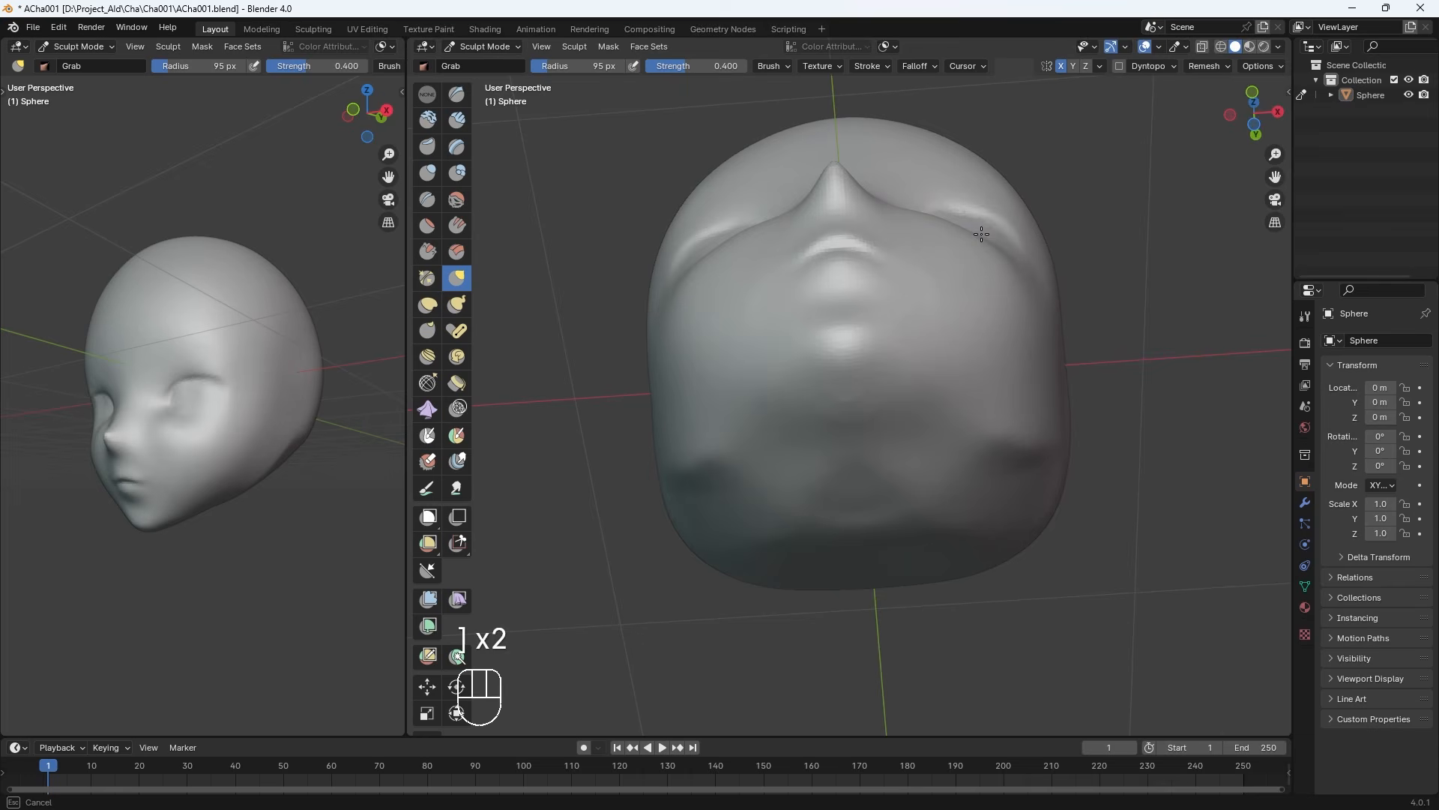
Touch up the area around the eyes in a three-quarter view with the Draw brush, starting at a 76 px radius
mouse_move(980, 240)
middle_mouse_down()
mouse_move(929, 344)
mouse_move(960, 189)
mouse_move(942, 292)
mouse_move(847, 352)
mouse_move(861, 405)
middle_mouse_up()
key("x")
key("bracketleft")
key("bracketleft")
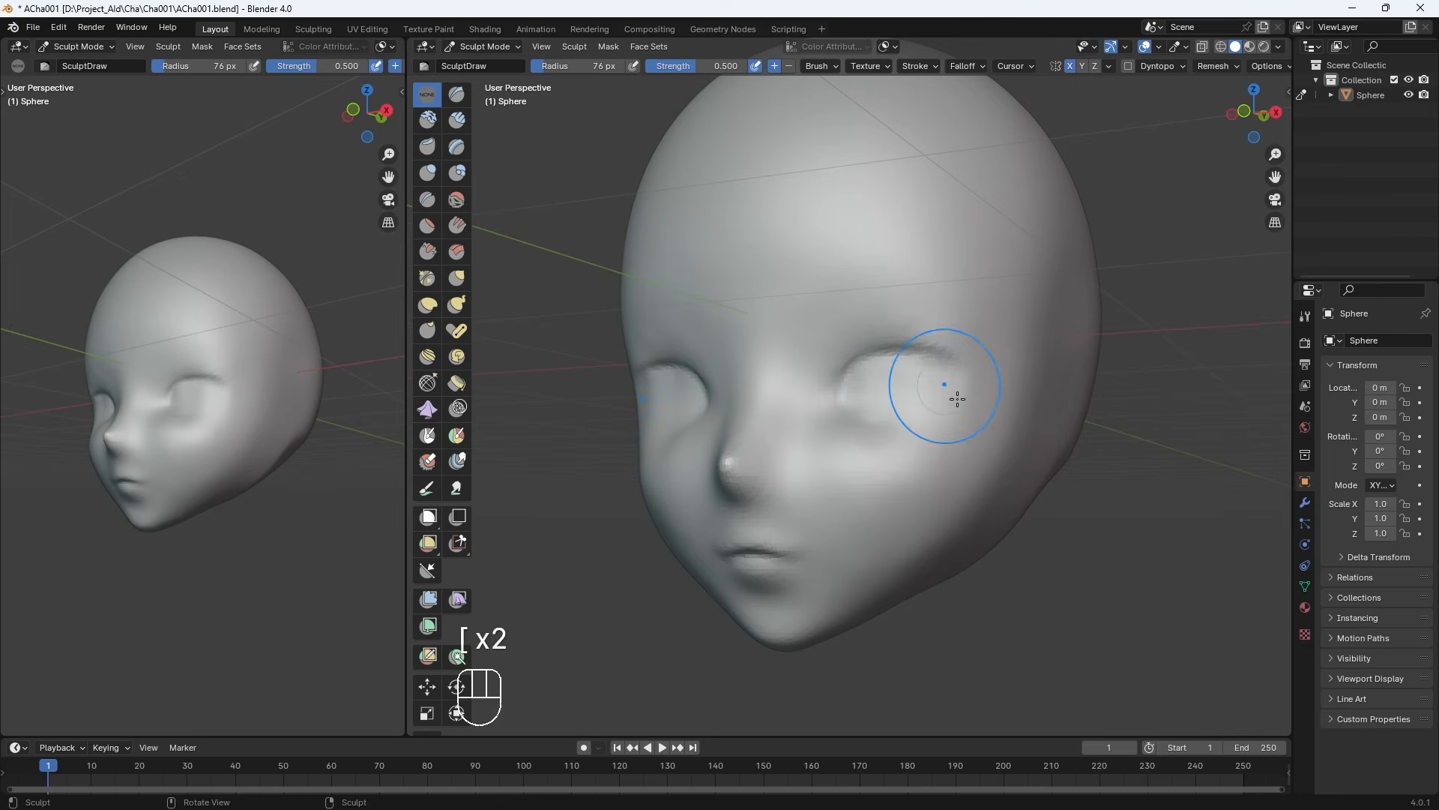
mouse_move(957, 399)
middle_mouse_down()
mouse_move(922, 389)
mouse_move(886, 469)
mouse_move(822, 476)
mouse_move(887, 440)
mouse_move(888, 348)
middle_mouse_up()
key("bracketleft")
key("bracketleft")
Carve the mouth line in front view with the Crease brush at a radius of about 11 px
key("KP_1")
key("shift+c")
key("bracketleft")
key("bracketleft")
key("bracketleft")
key("bracketleft")
key("bracketleft")
key("bracketleft")
key("bracketleft")
left_click_drag(832, 460, 863, 461)
key("bracketright")
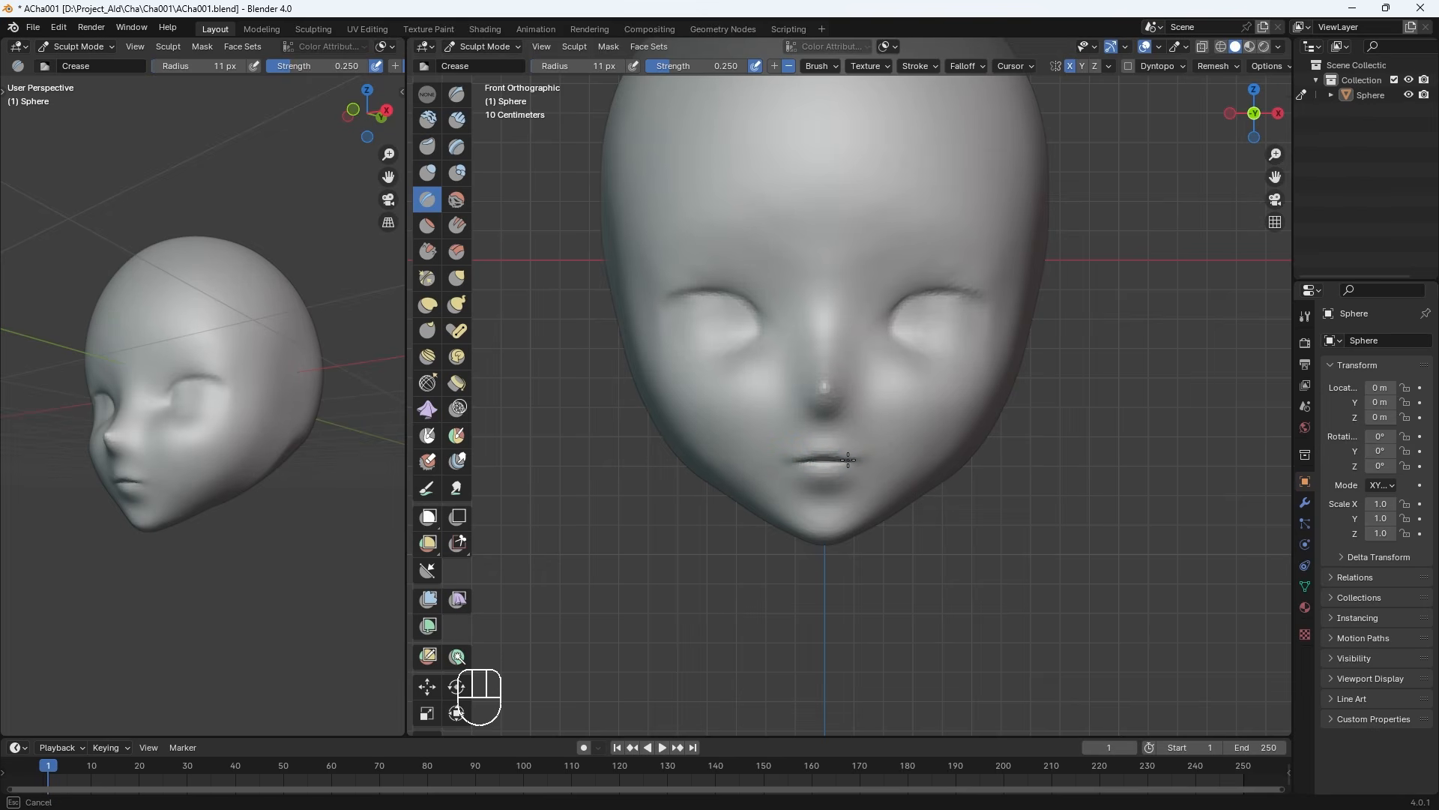
Shape the lips with the Draw brush at 16 px and 18 px, and smooth the area below the mouth
left_click(428, 96)
middle_click_drag(787, 389, 794, 402)
key("bracketright")
key("bracketright")
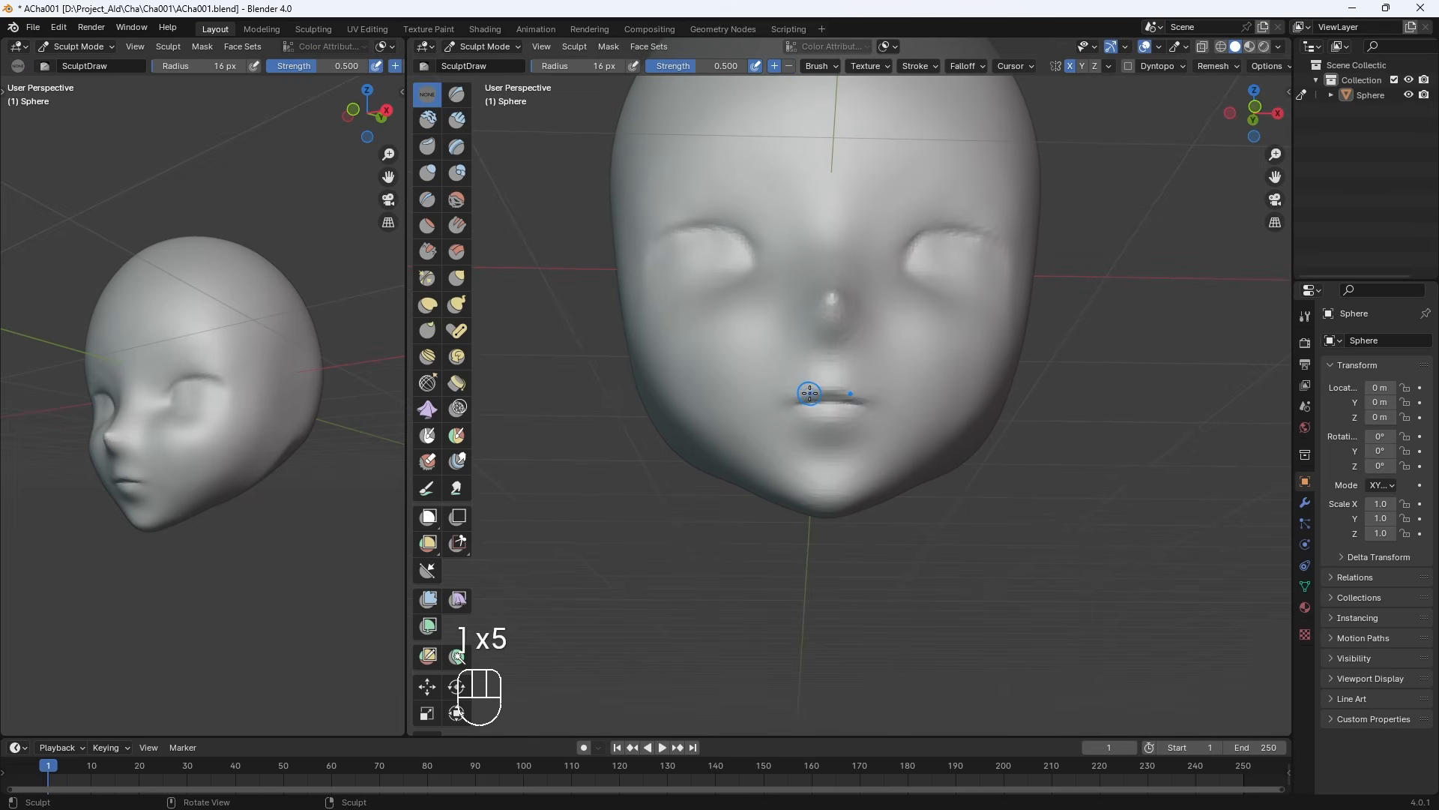
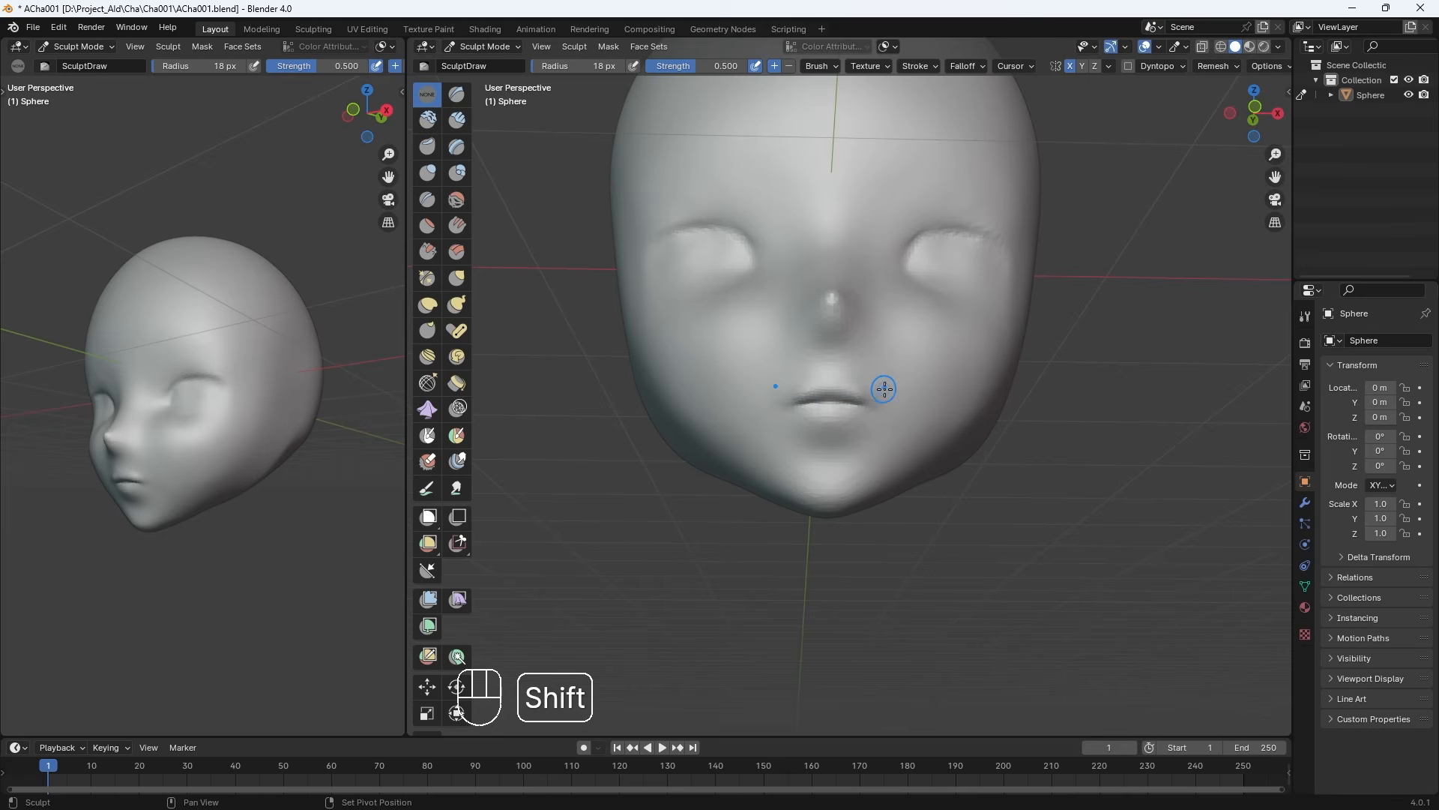
mouse_move(888, 390)
middle_mouse_down("shift")
mouse_move(858, 425)
mouse_move(739, 427)
mouse_move(848, 418)
mouse_move(846, 441)
middle_mouse_up("shift")
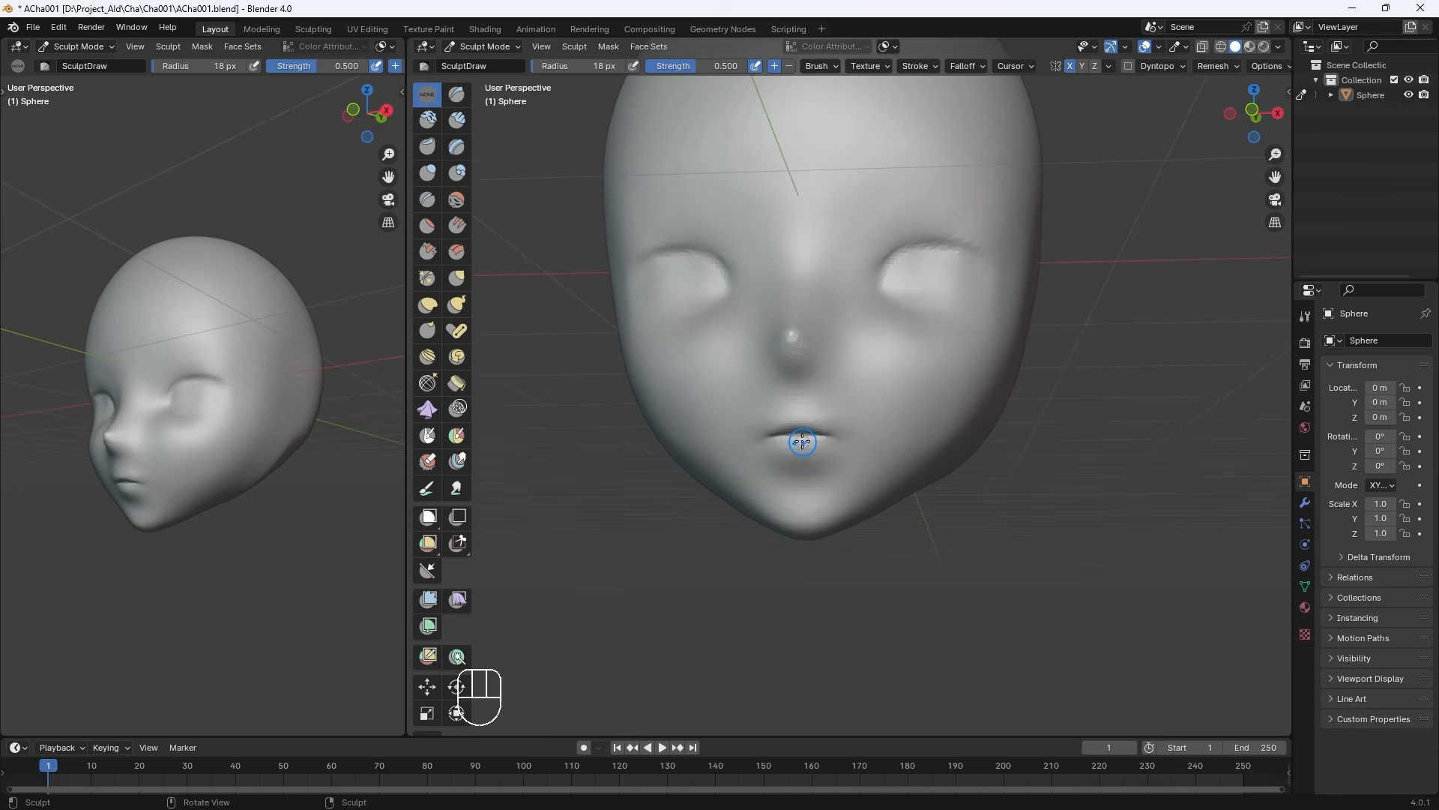
key("KP_1")
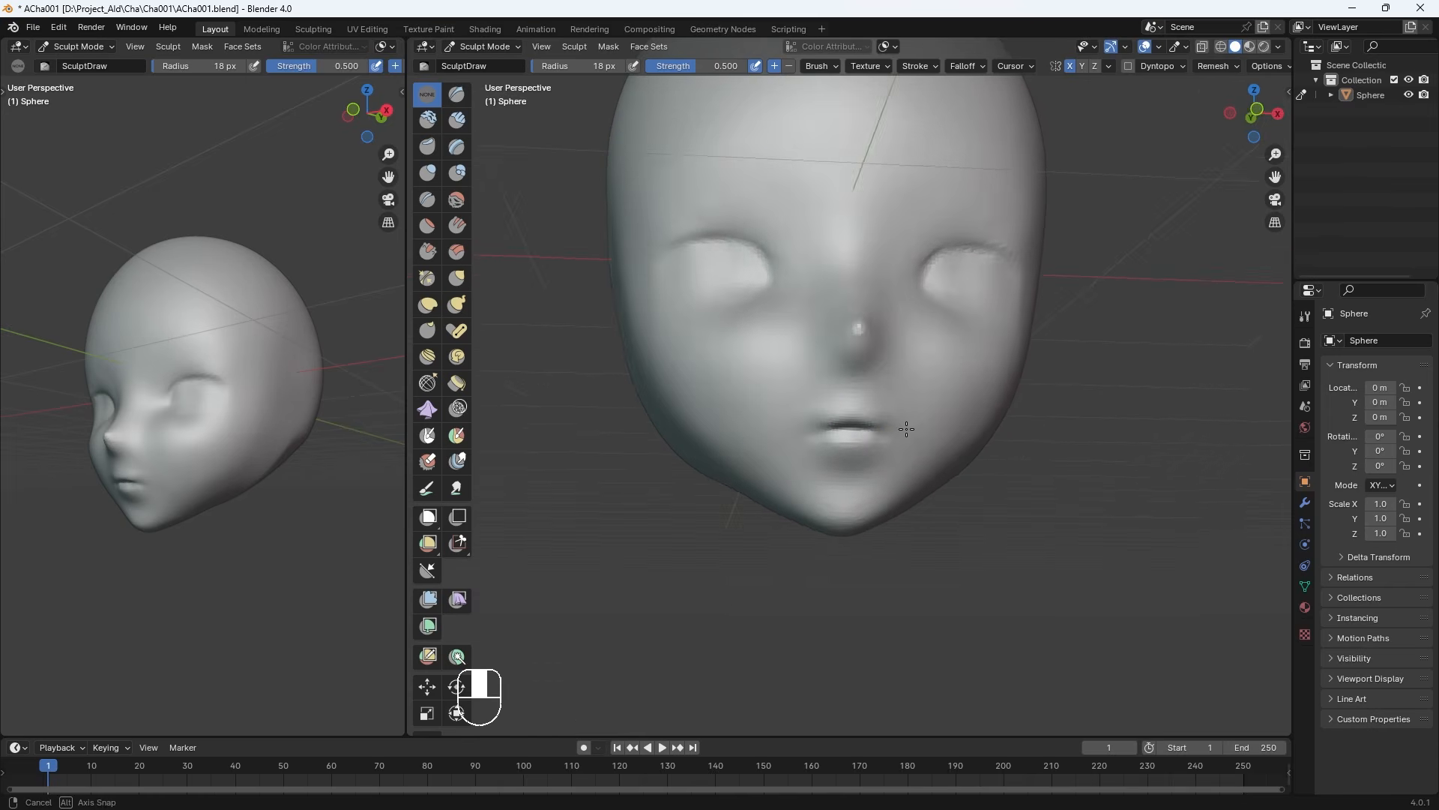
mouse_move(860, 444)
left_mouse_down("shift")
mouse_move(824, 490)
mouse_move(858, 488)
left_mouse_up("shift")
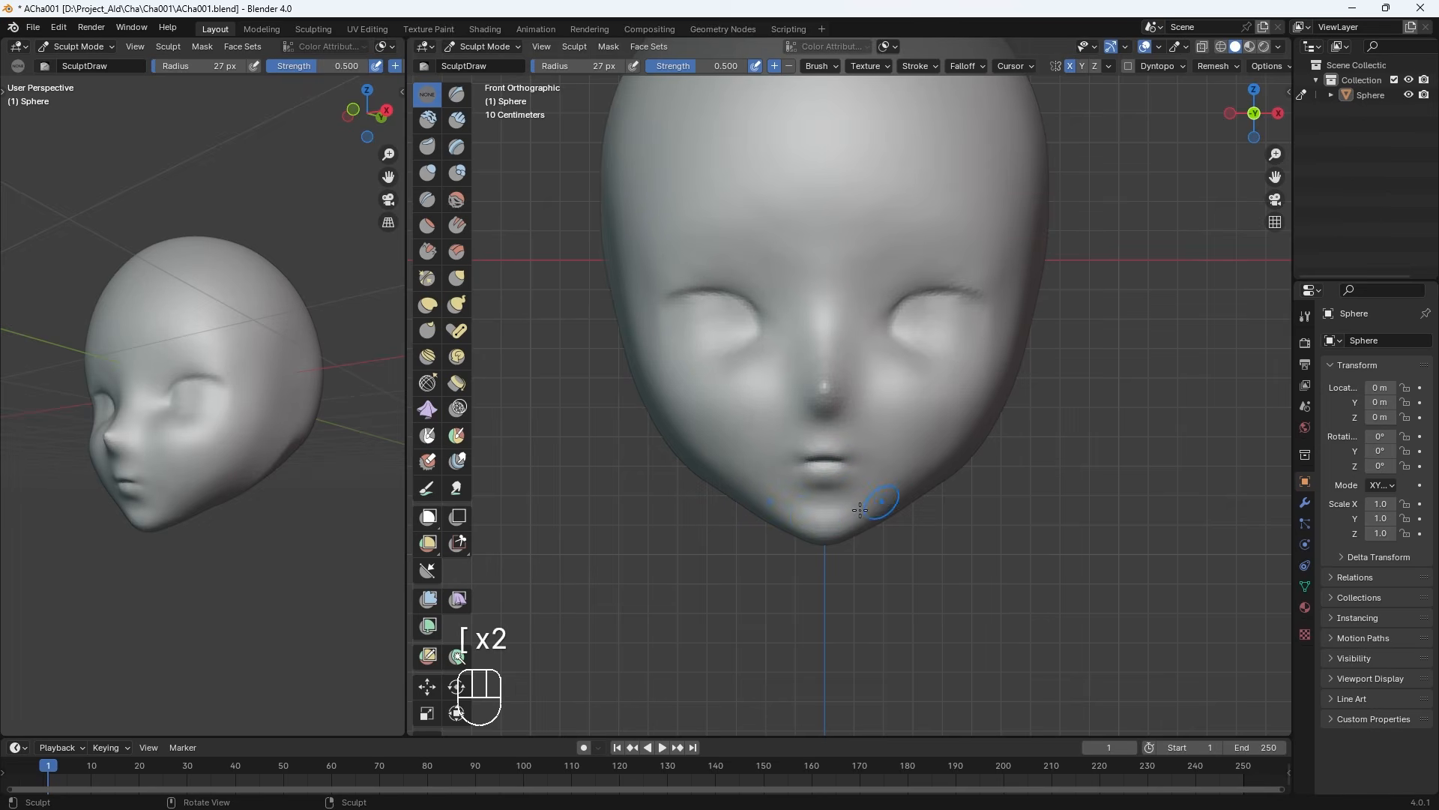
Sharpen the mouth line with the Crease brush at 13 px and 9 px, touching up the upper lip with Draw at 13 px
key("bracketleft")
key("shift+c")
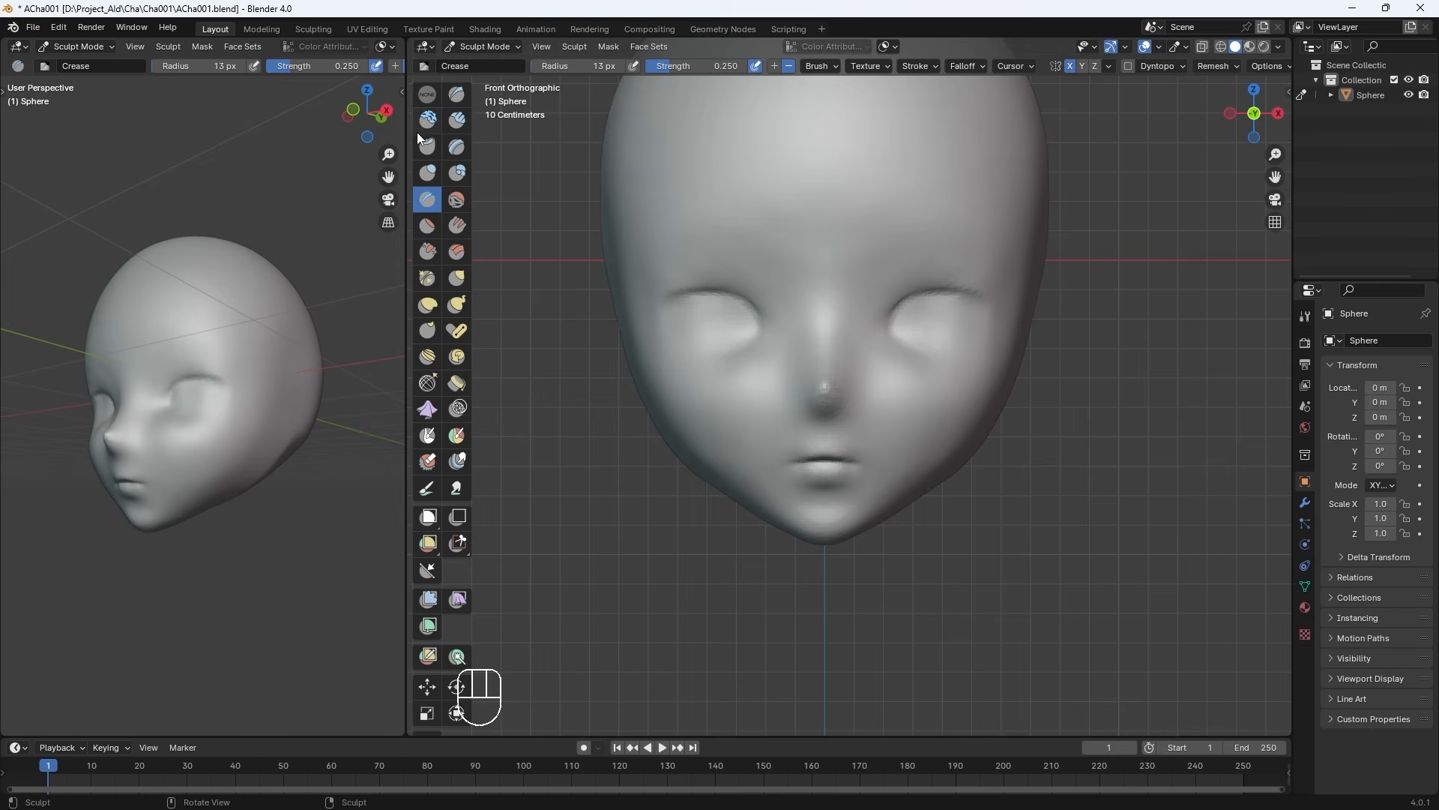
left_click(429, 96)
middle_click_drag(833, 448, 837, 415)
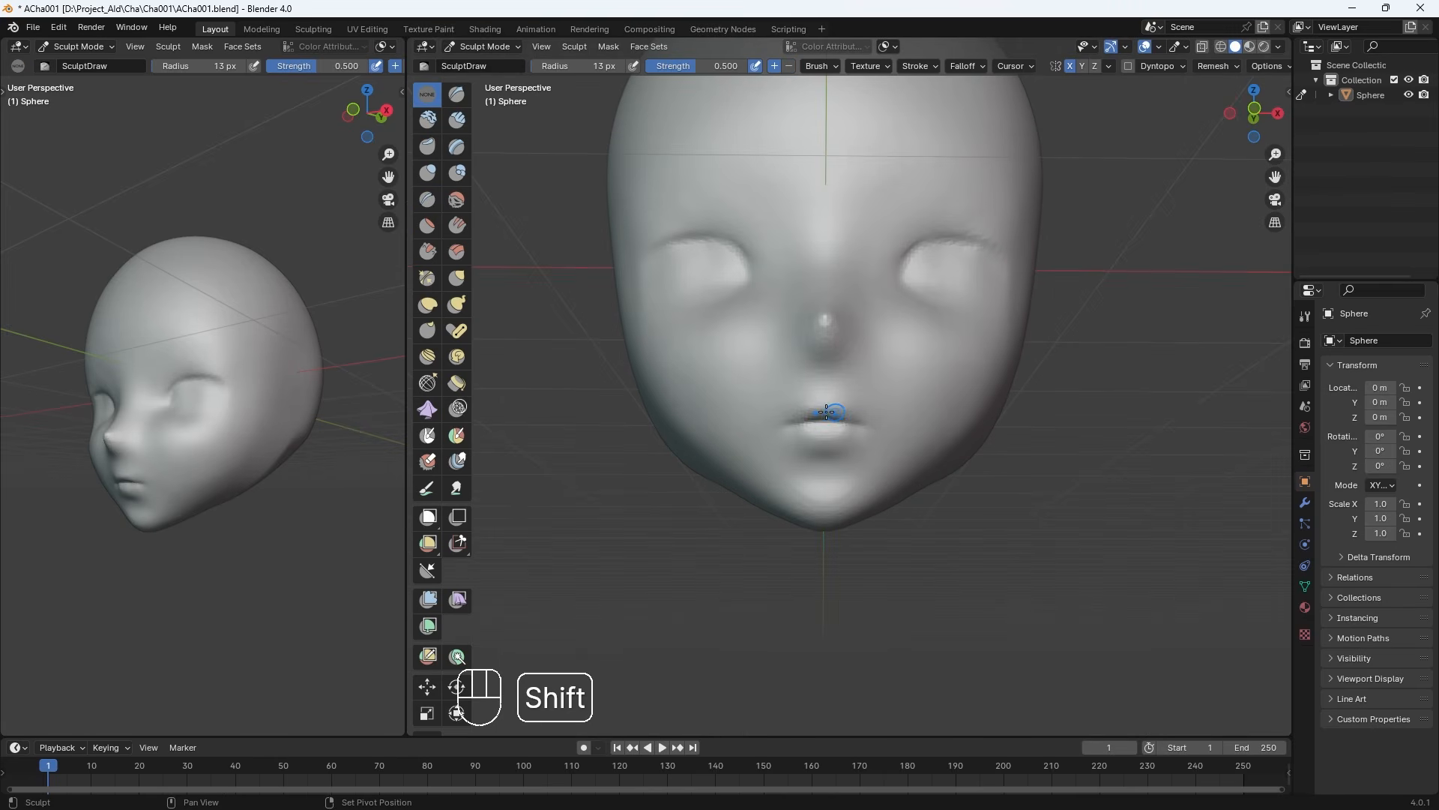
key("KP_1")
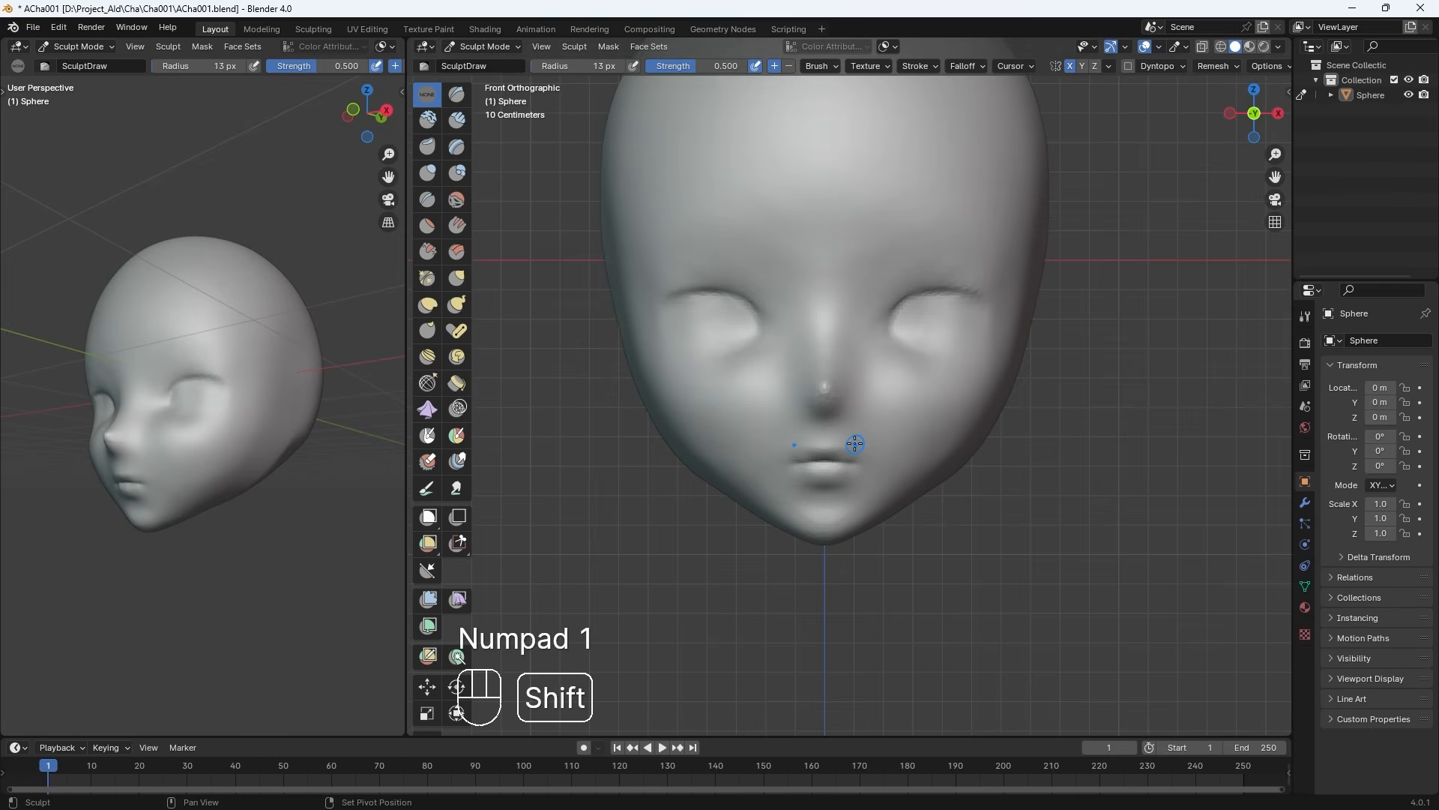
key("shift+c")
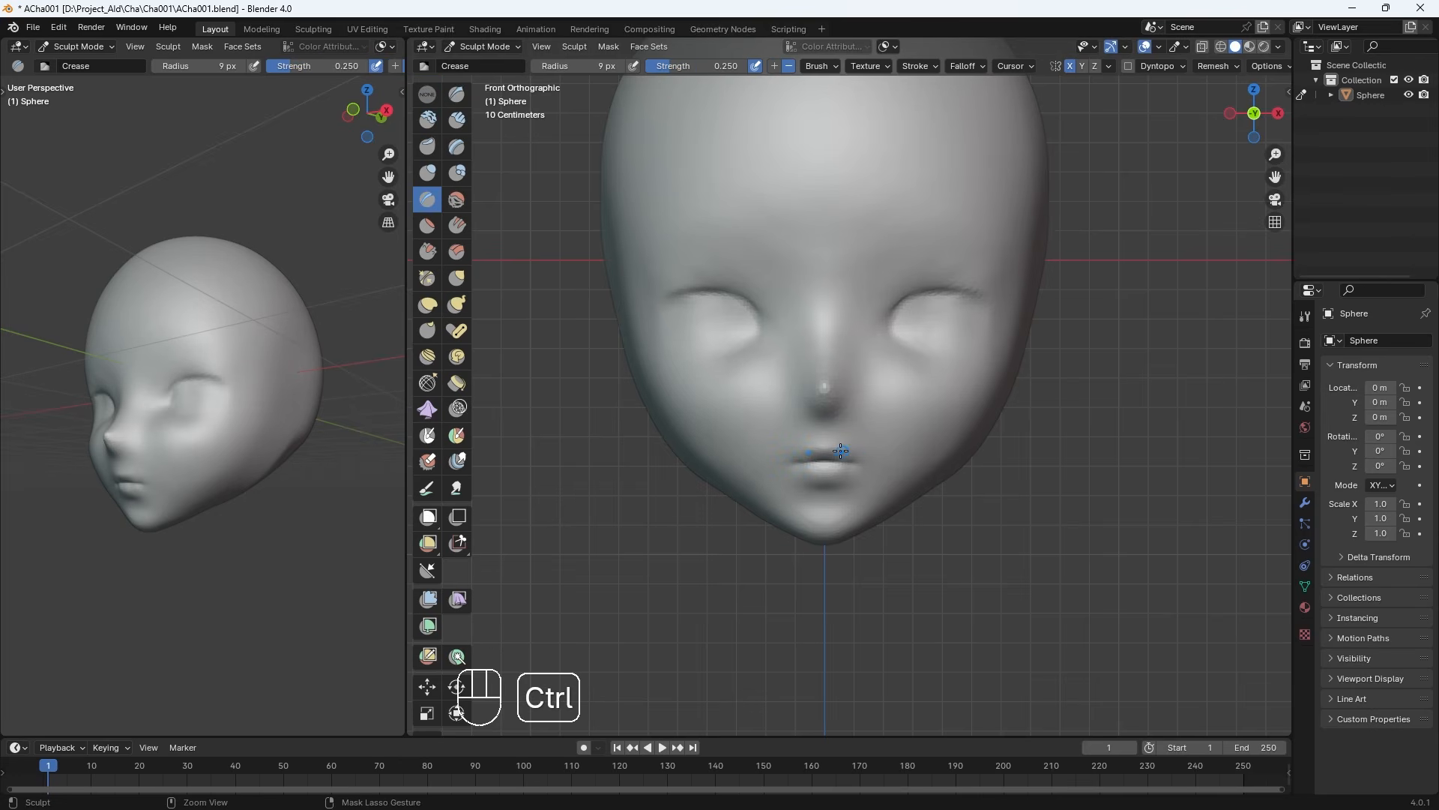
left_click_drag(790, 466, 856, 464)
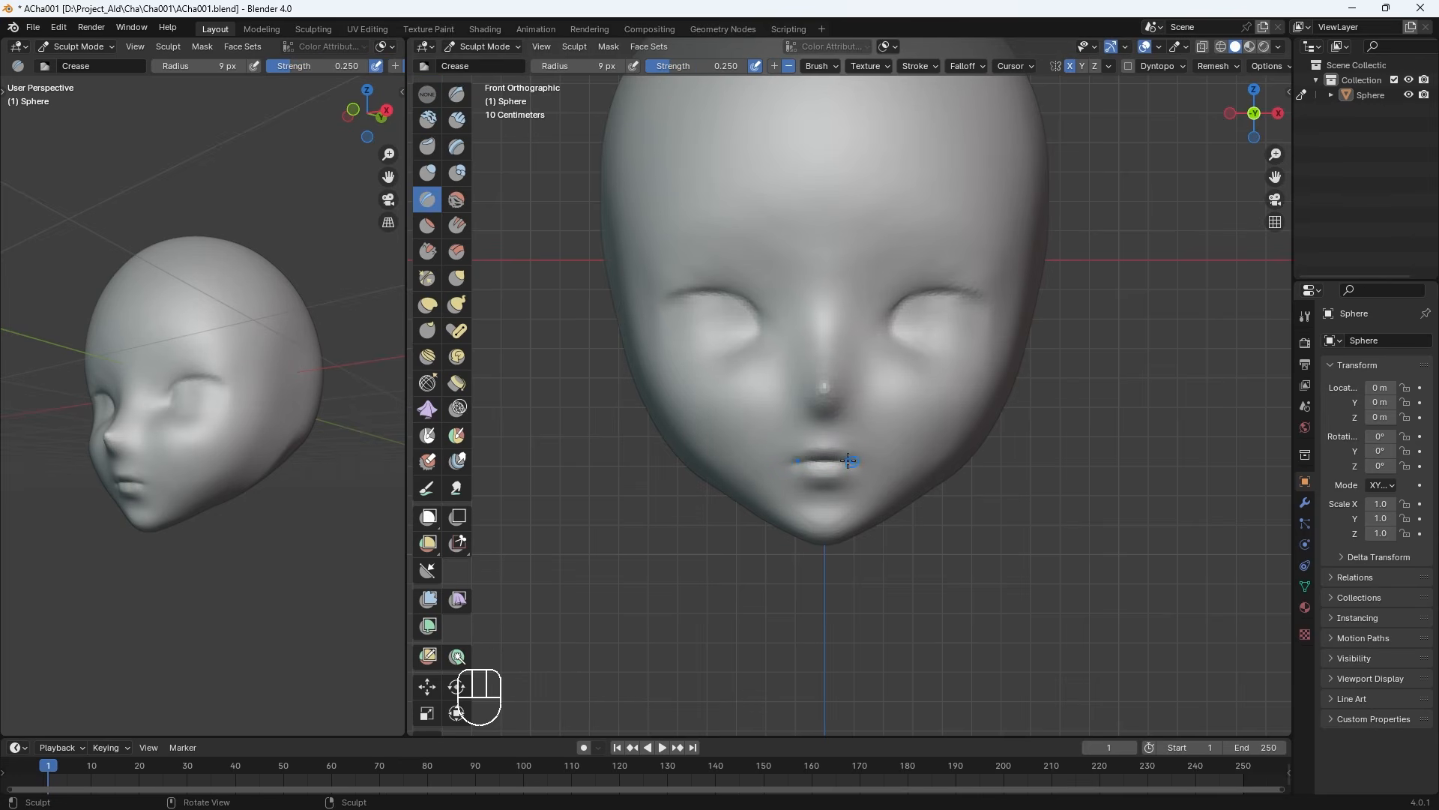
Adjust the mouth shape with Elastic Deform at 24 px and 16 px, and undo the last stroke
left_click(429, 307)
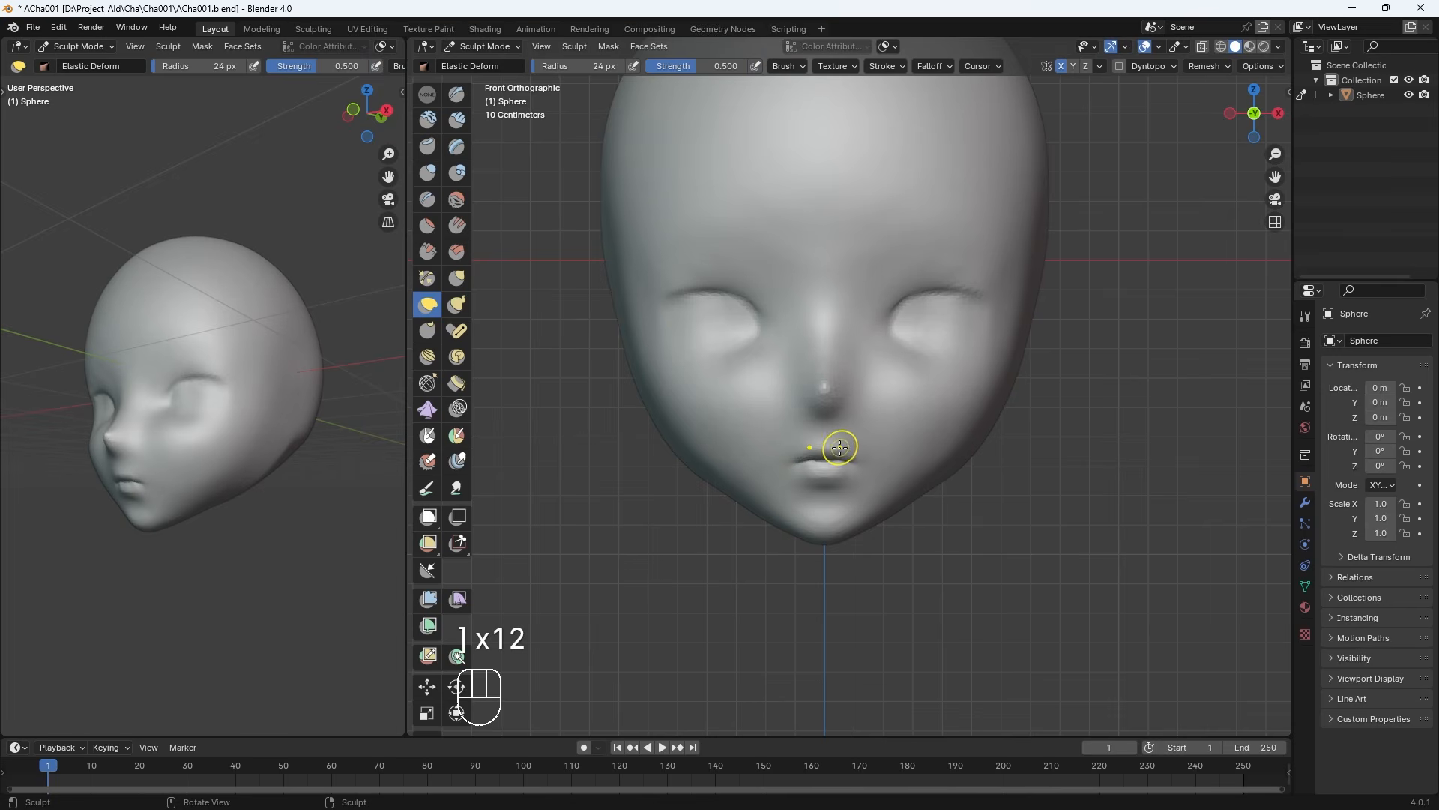
left_click_drag(789, 464, 860, 464)
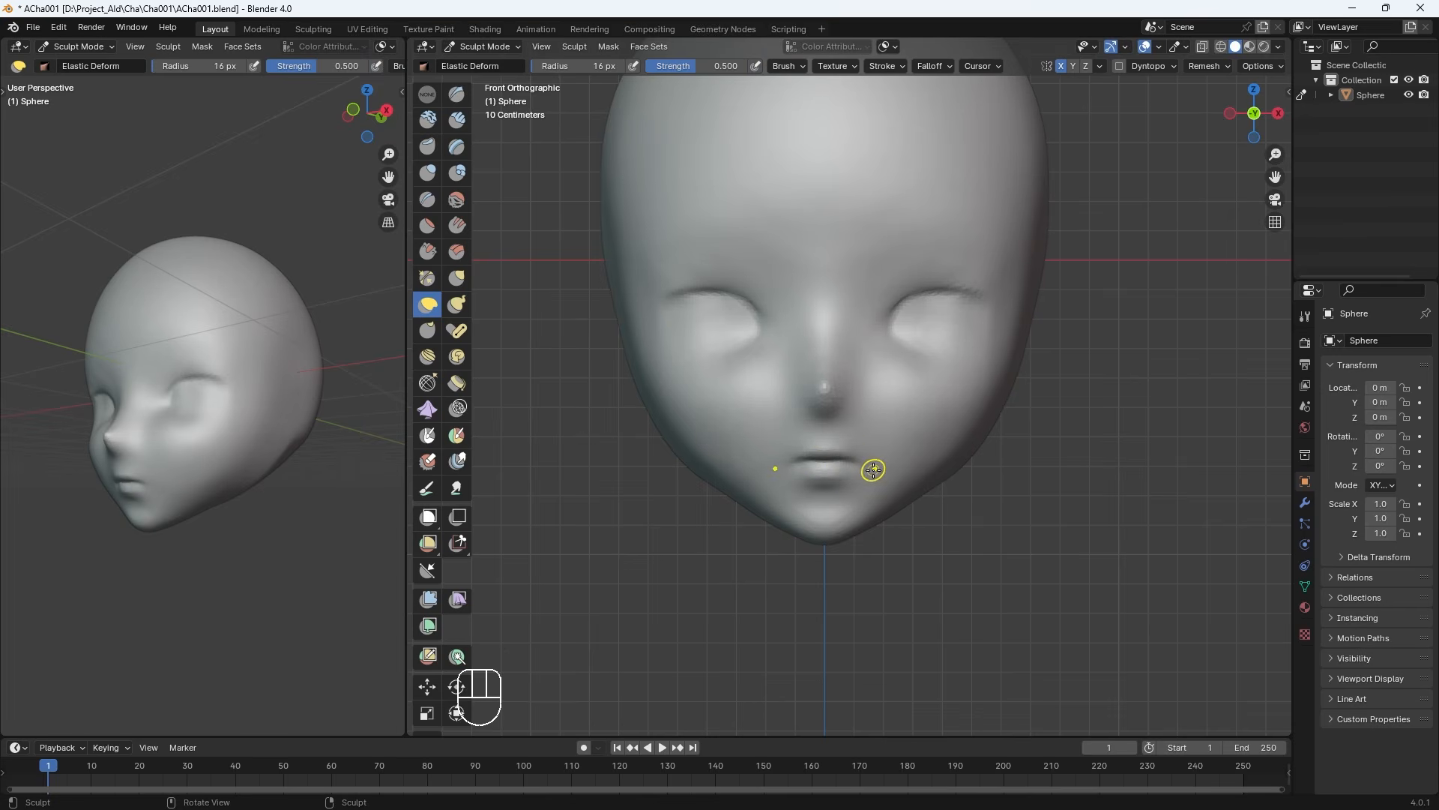
key("ctrl+z")
Adjust the nose bridge profile in side view with the Grab brush at a 91 px radius
key("KP_3")
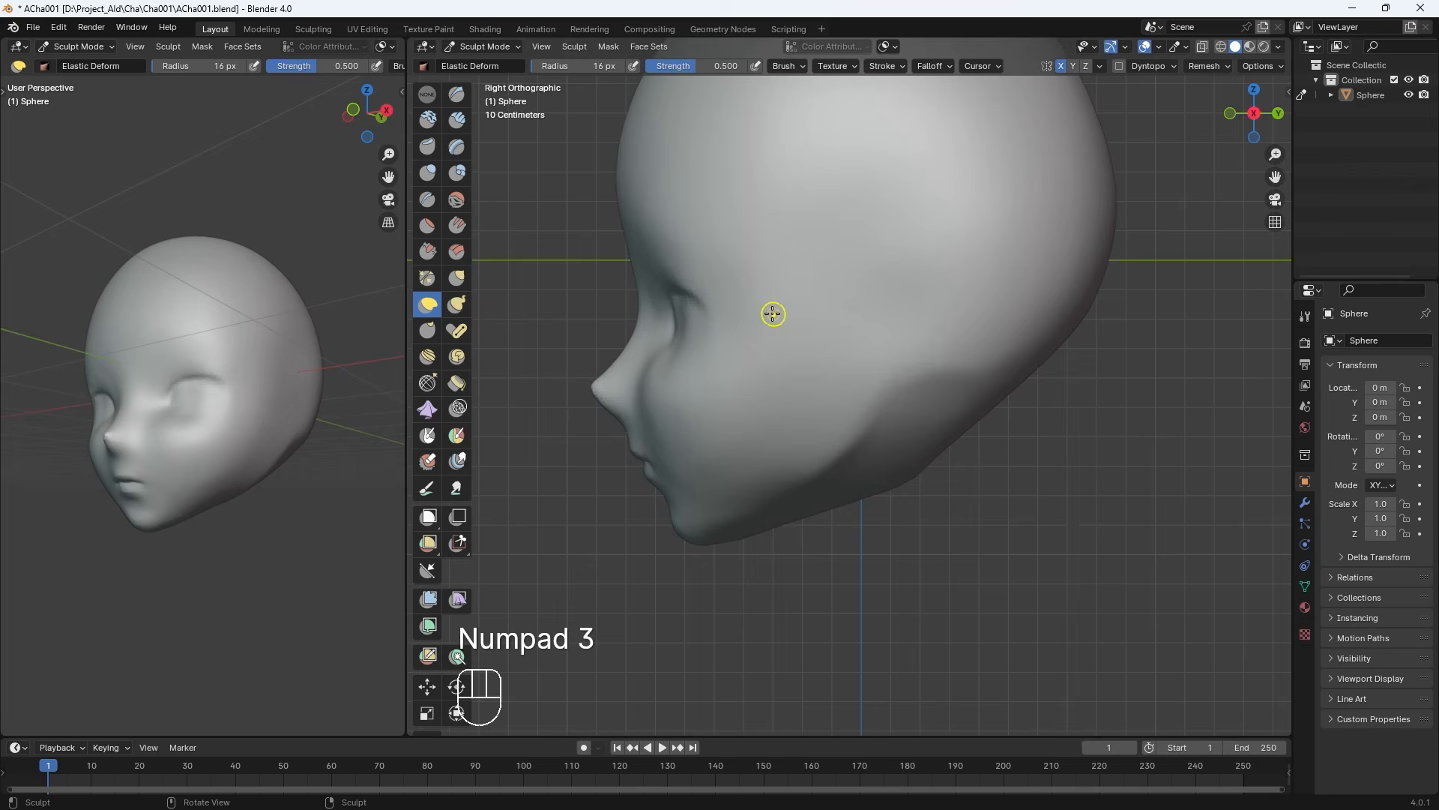
left_click(455, 278)
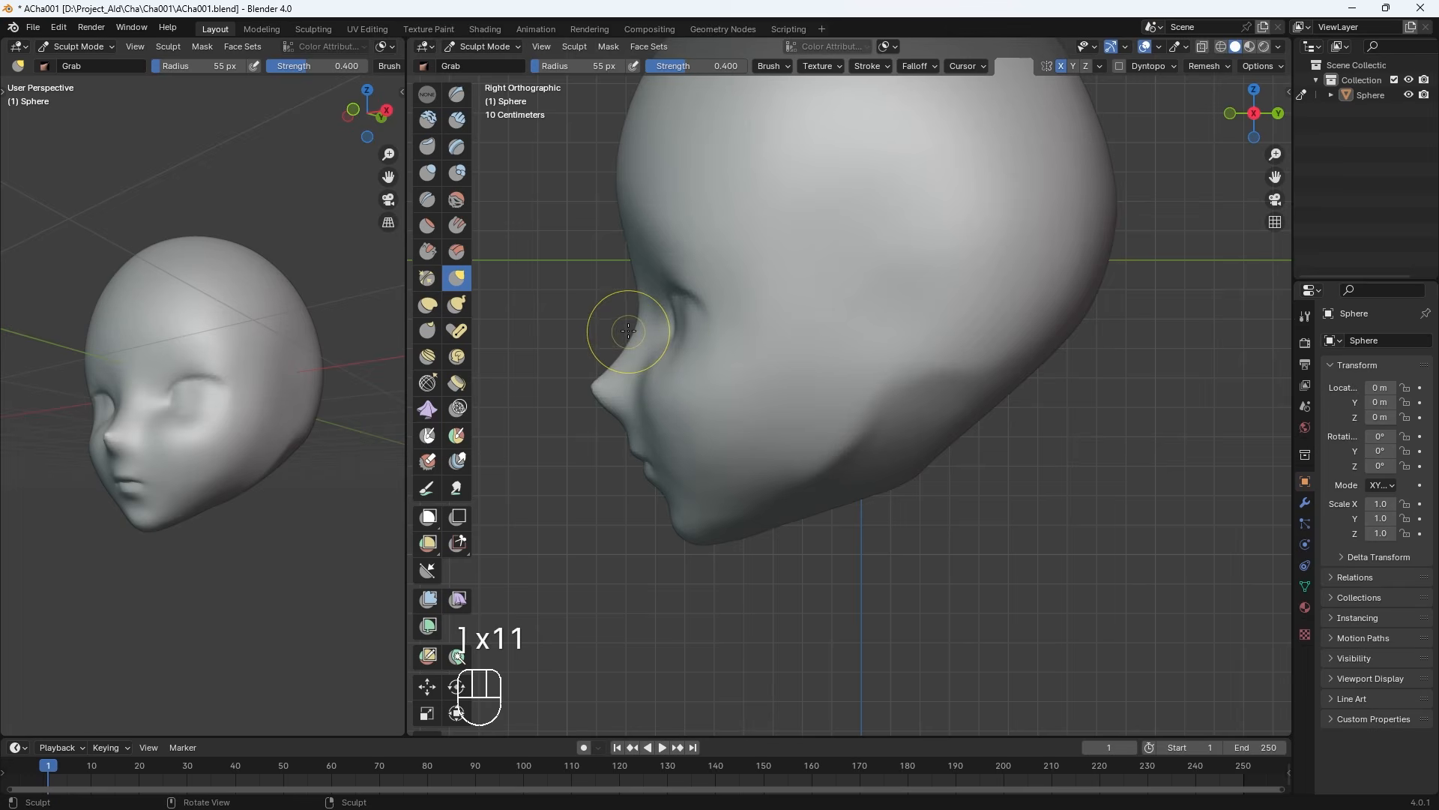
key("bracketright")
key("bracketright")
key("bracketright")
key("bracketright")
key("bracketright")
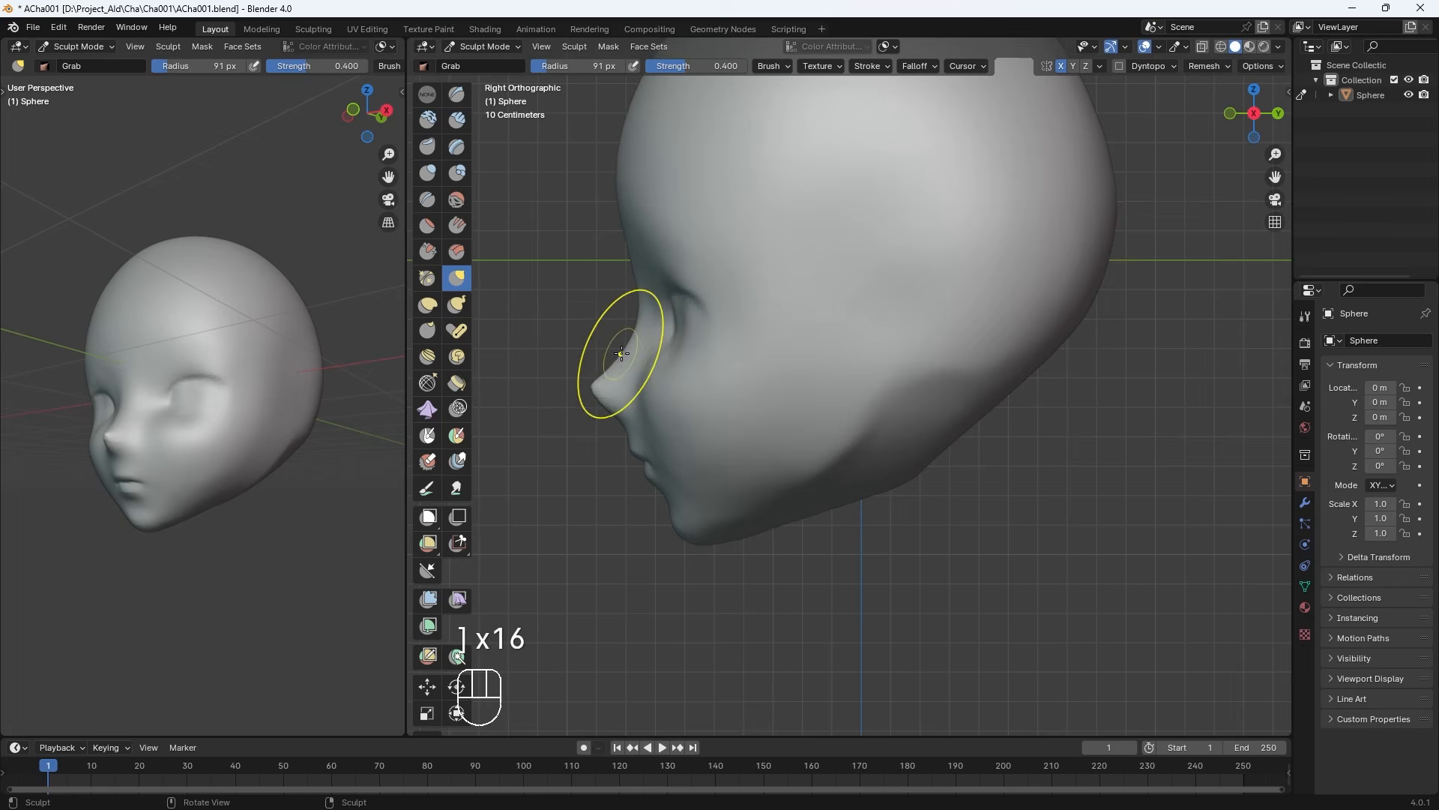
left_click_drag(622, 353, 626, 358)
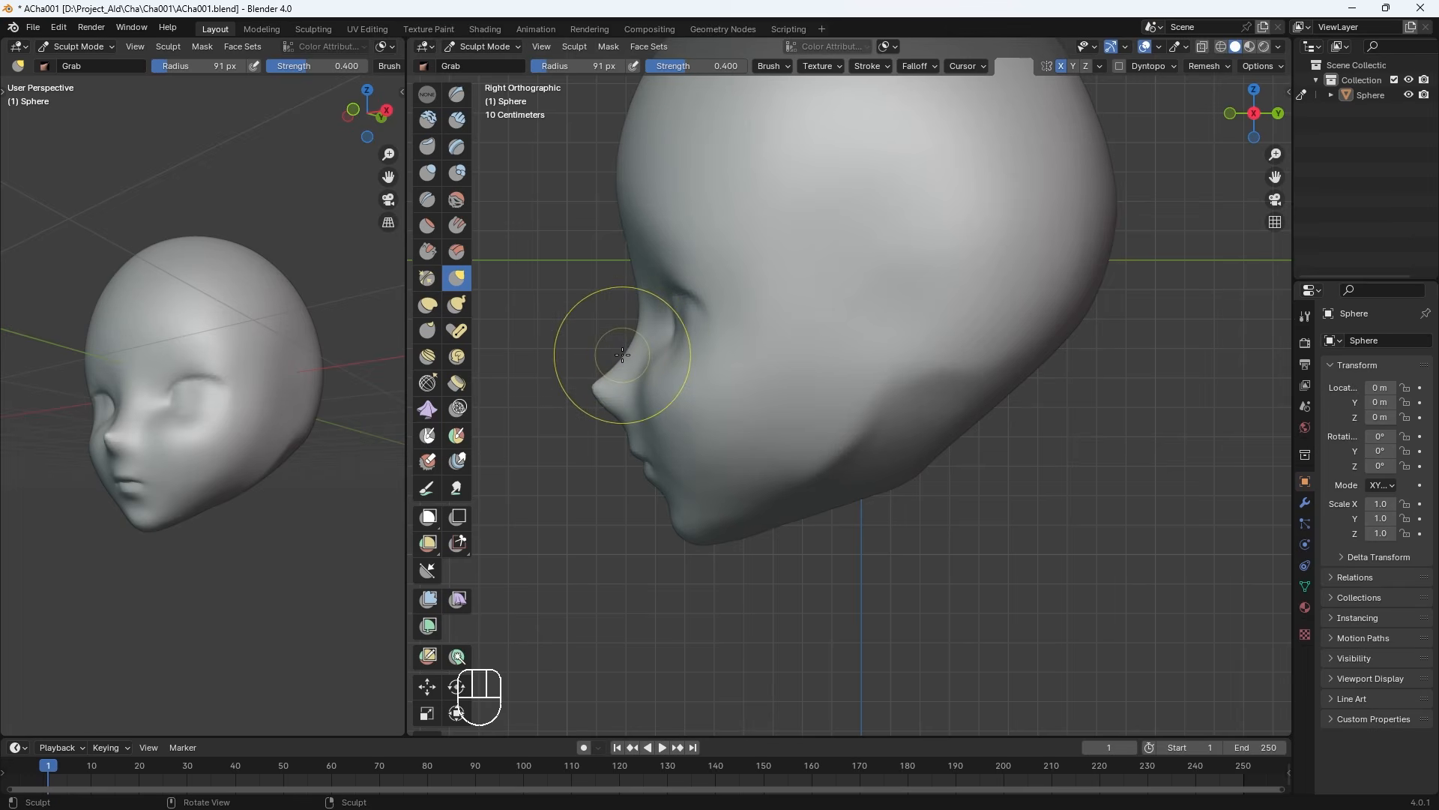
Refine the nose tip in side view with the Grab brush at a 57 px radius
key("bracketleft")
key("bracketleft")
key("bracketleft")
key("bracketleft")
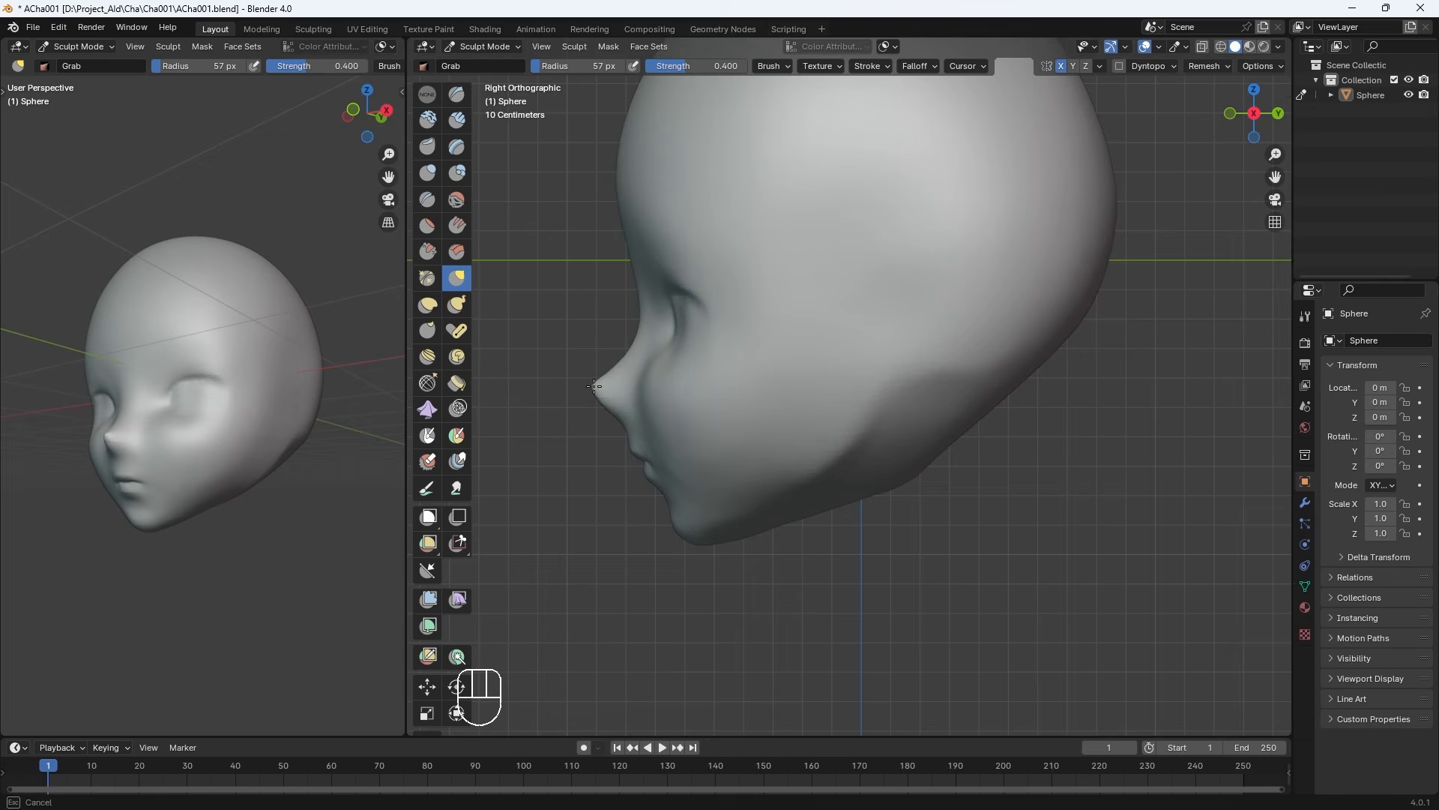
key("bracketright")
key("bracketright")
Adjust the lip and chin profile in side view with the Grab brush at radii of 45 px and 105 px
key("bracketleft")
key("bracketleft")
key("bracketleft")
key("bracketleft")
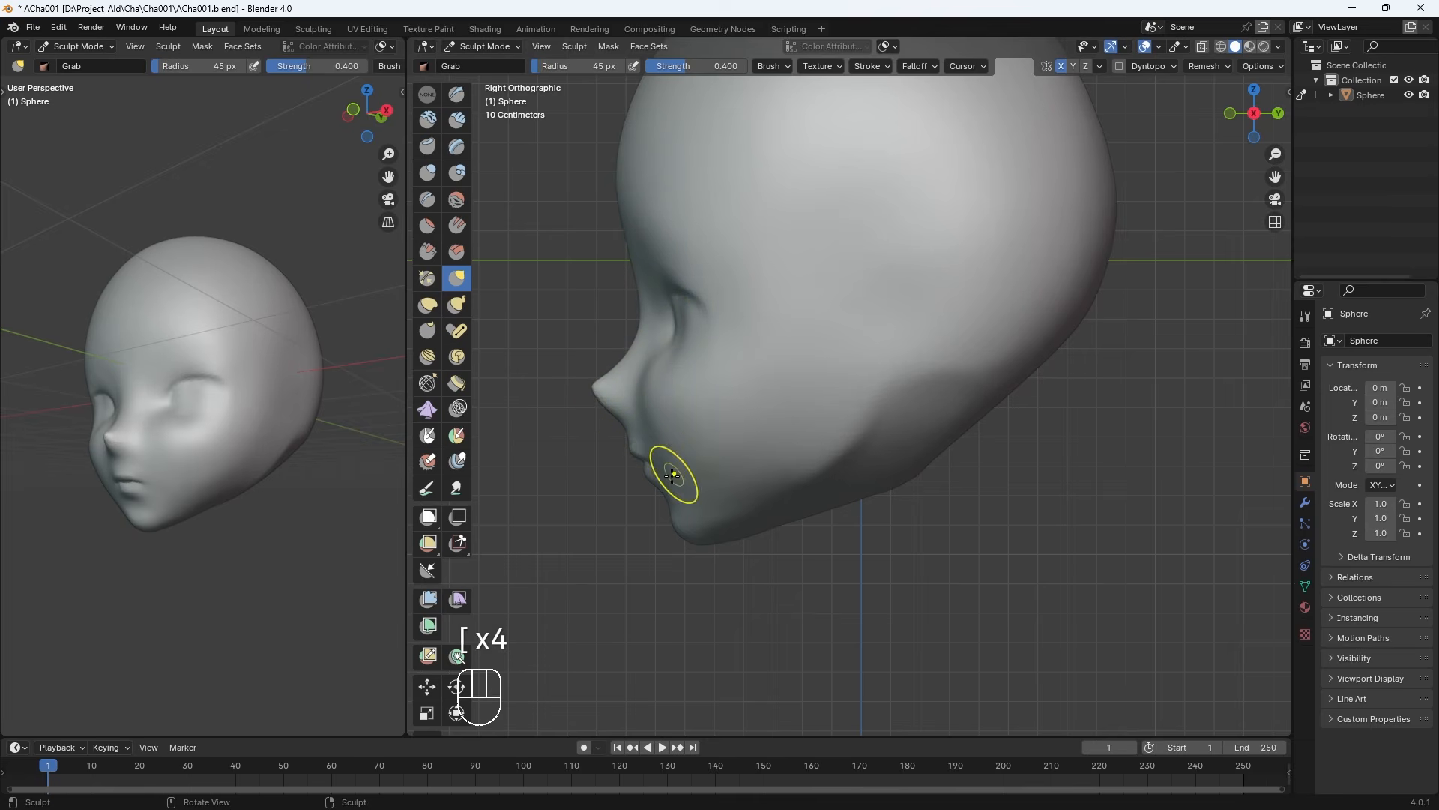
key("bracketright")
key("bracketright")
key("bracketright")
key("bracketright")
key("bracketright")
key("bracketright")
key("bracketright")
key("bracketright")
key("bracketright")
key("bracketright")
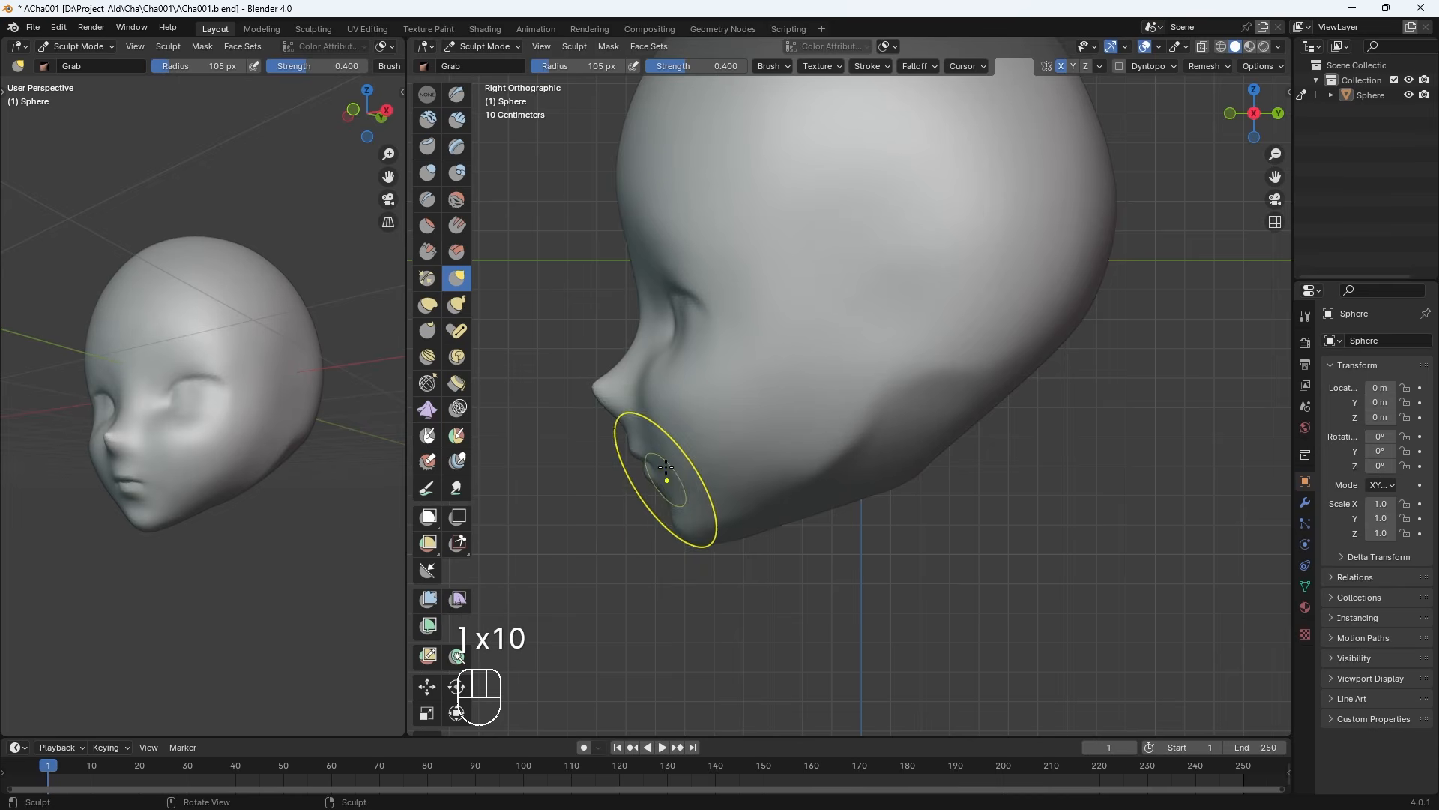
Adjust the chin and rear jawline in side view with Elastic Deform at radii of 75 px and 90 px
left_click(427, 304)
key("bracketleft")
key("bracketleft")
key("bracketleft")
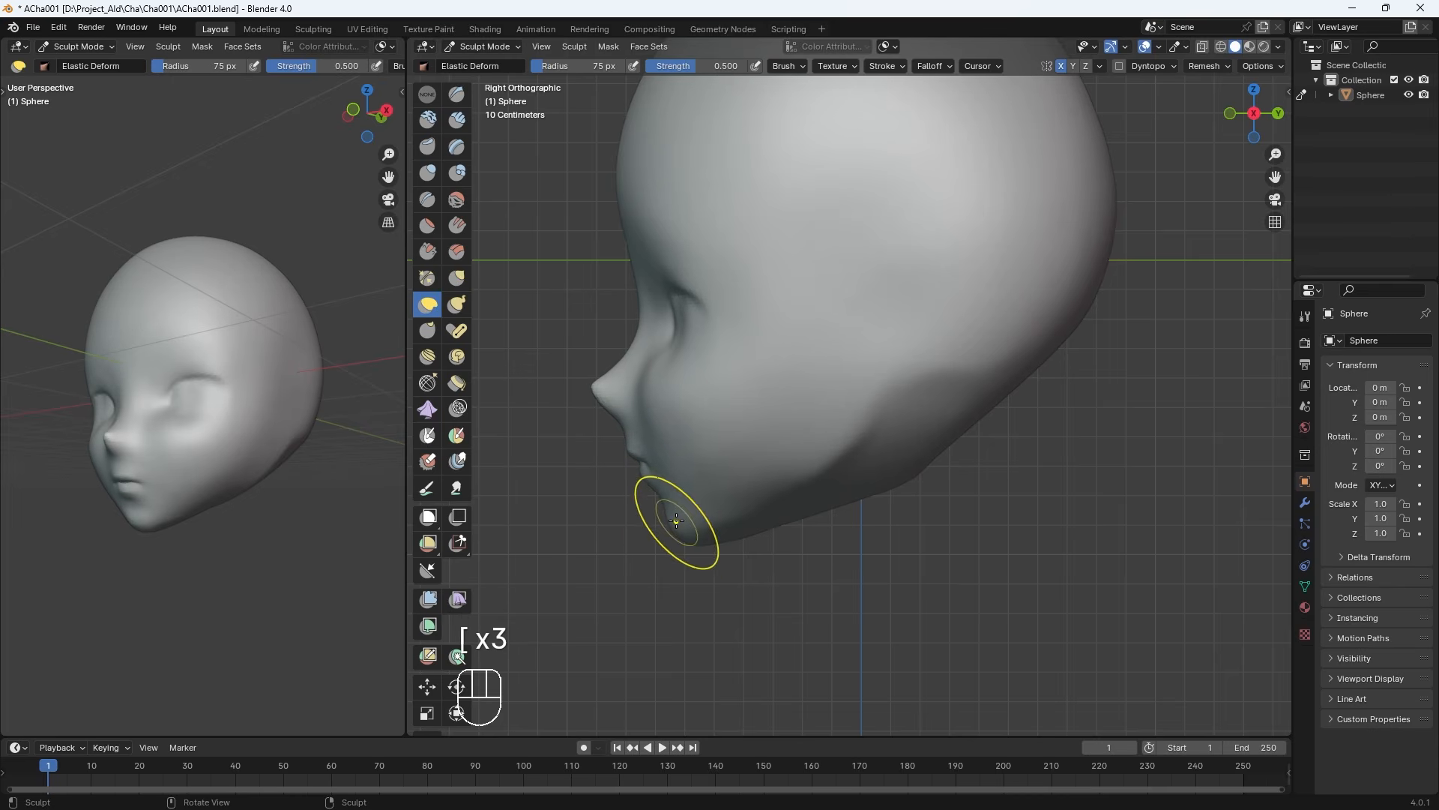
key("bracketright")
key("bracketright")
key("bracketright")
key("bracketright")
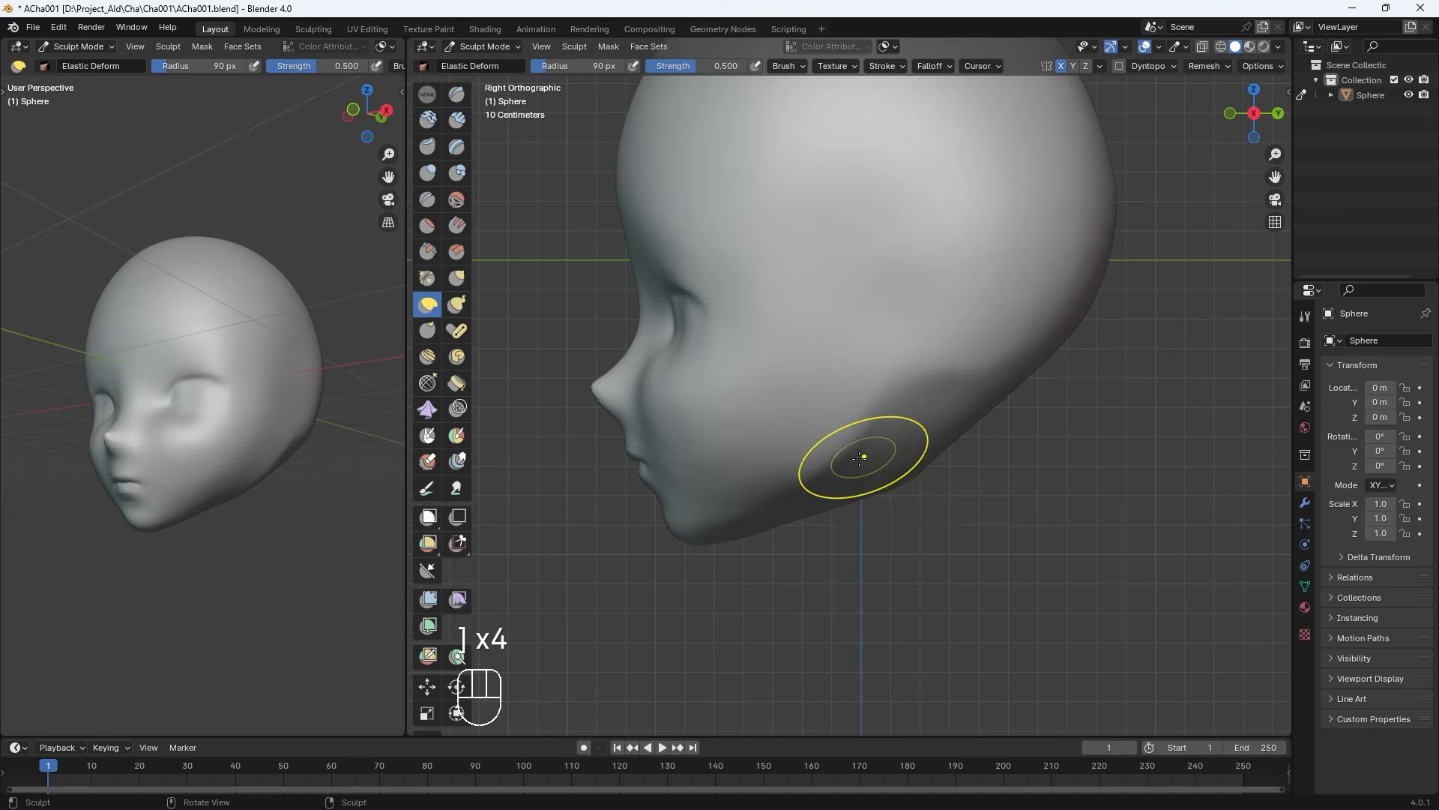
left_click_drag(890, 407, 884, 417)
Refine the nose in side view with Elastic Deform at a 51 px radius and save the file
key("bracketleft")
key("bracketleft")
key("bracketleft")
key("bracketleft")
key("bracketleft")
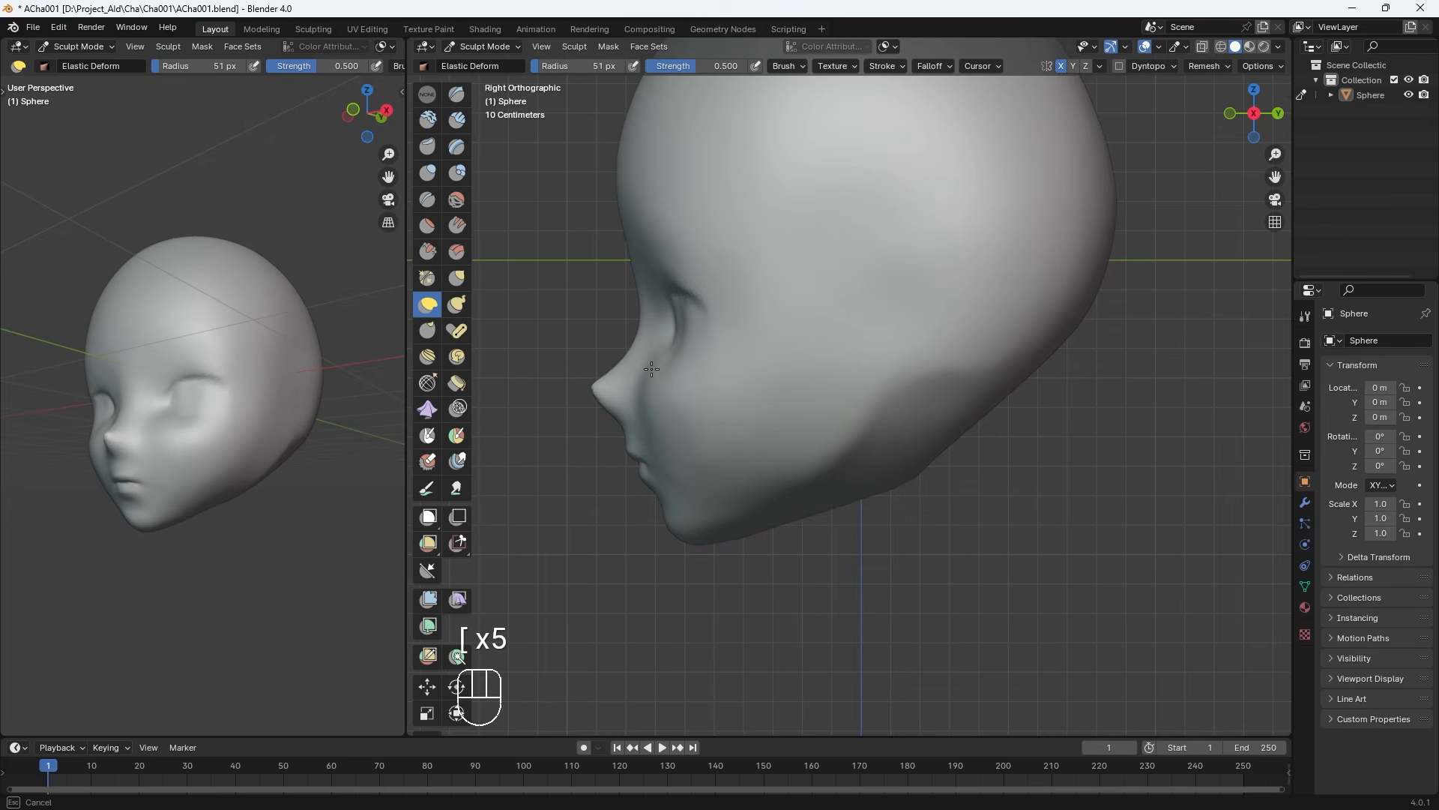
key("ctrl+s")
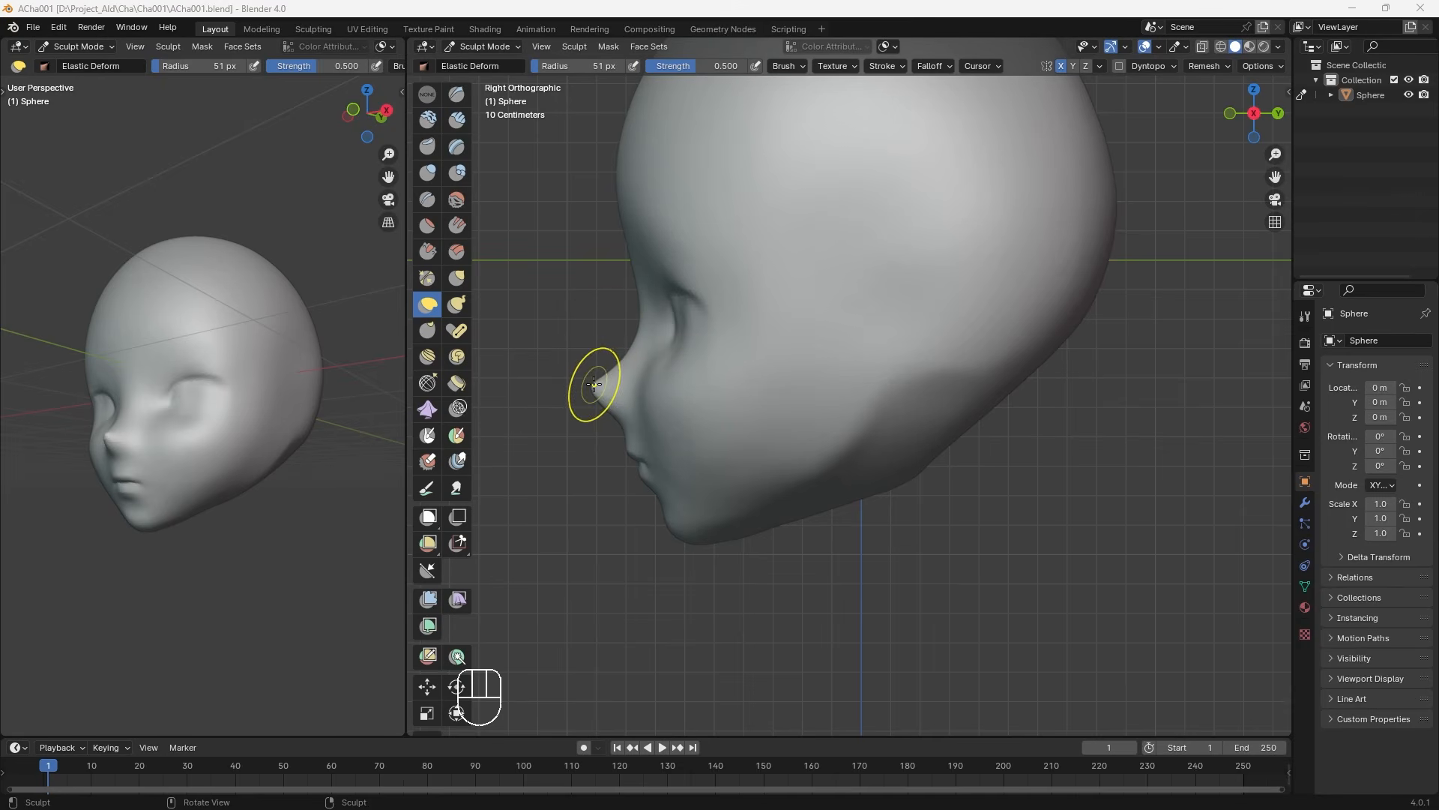
Reshape the eye socket in side view with the Grab brush at radii of 153 px and 99 px
left_click(456, 279)
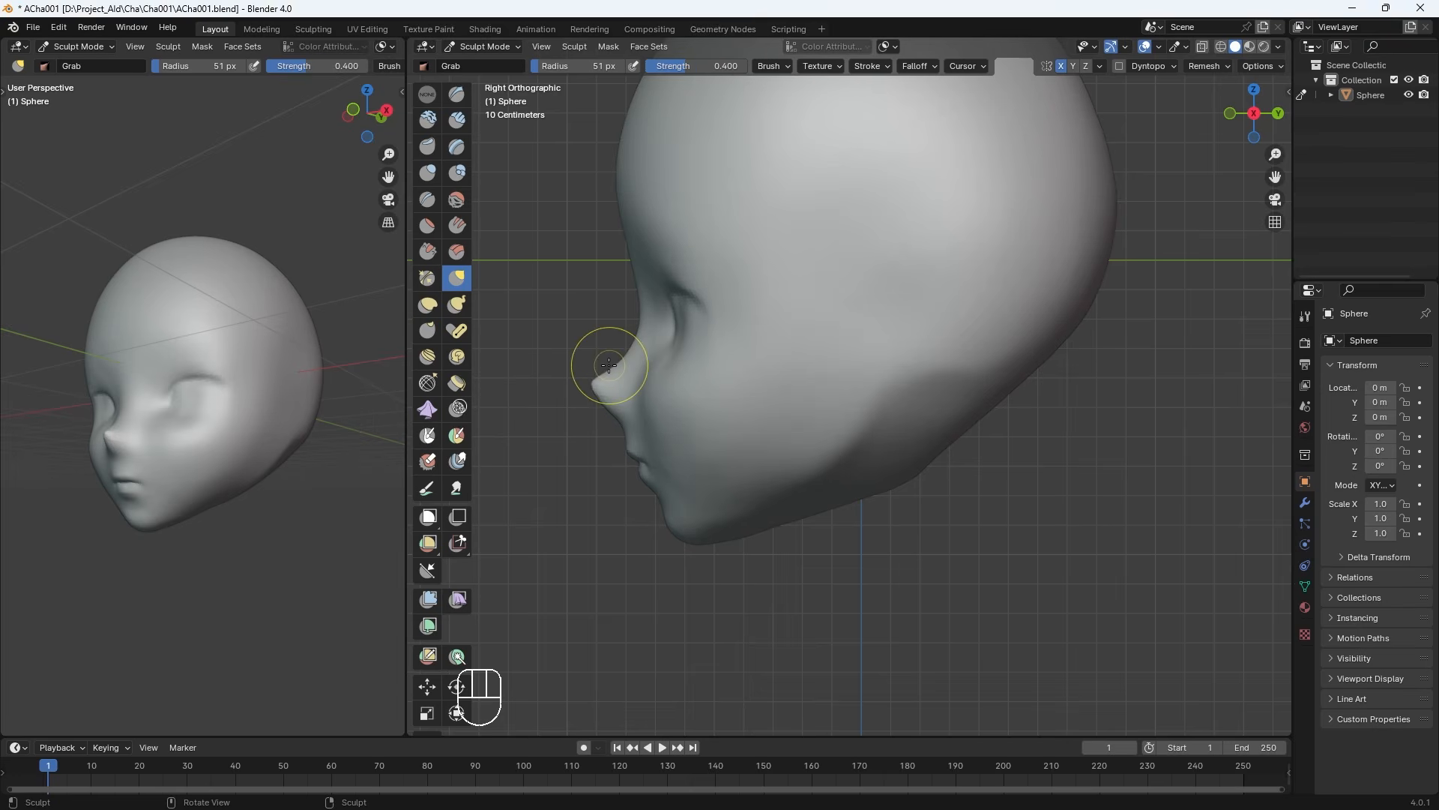
key("bracketright")
key("bracketright")
key("bracketright")
key("bracketright")
key("bracketright")
key("bracketright")
key("bracketright")
key("bracketright")
key("bracketright")
key("bracketright")
key("bracketright")
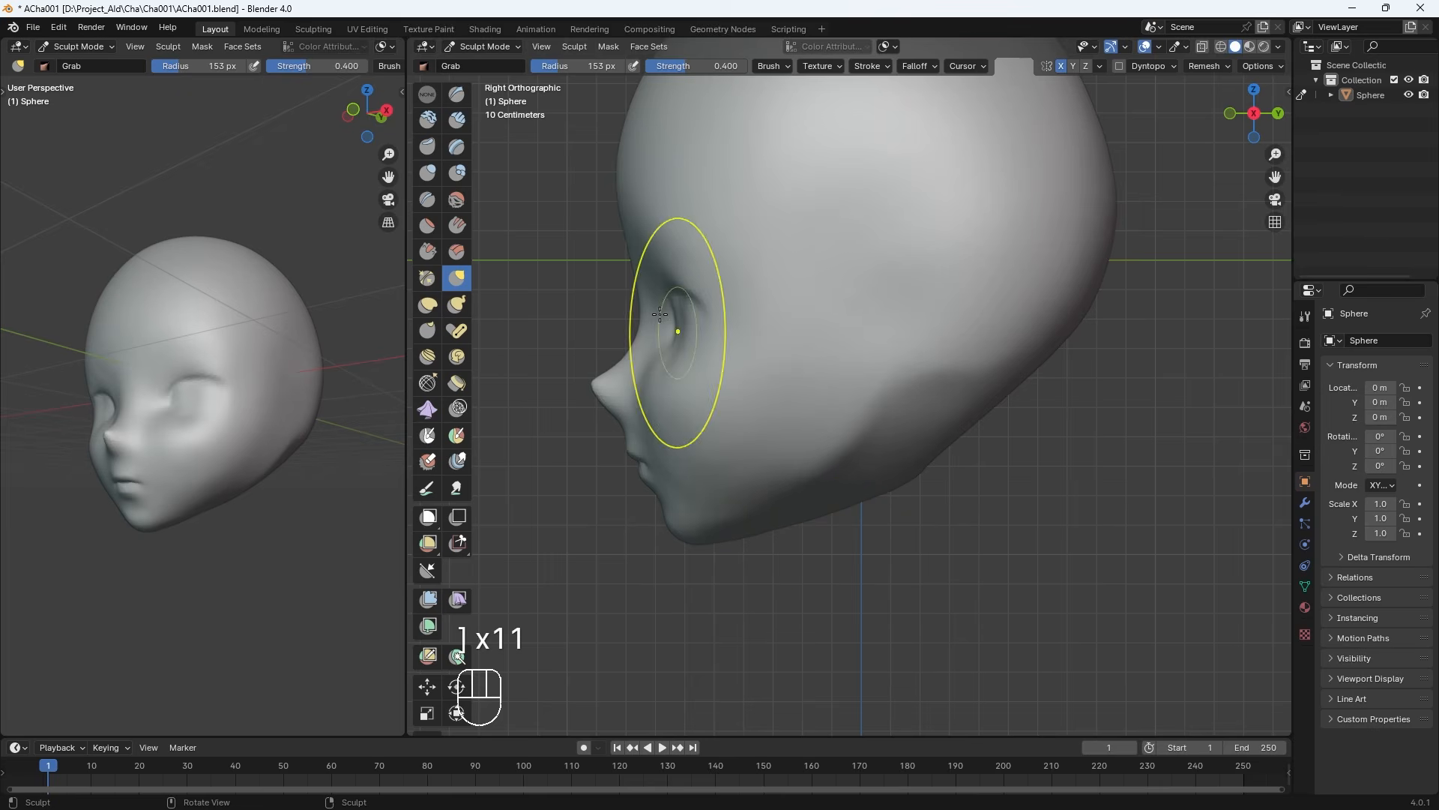
key("bracketleft")
key("bracketleft")
key("bracketleft")
key("bracketleft")
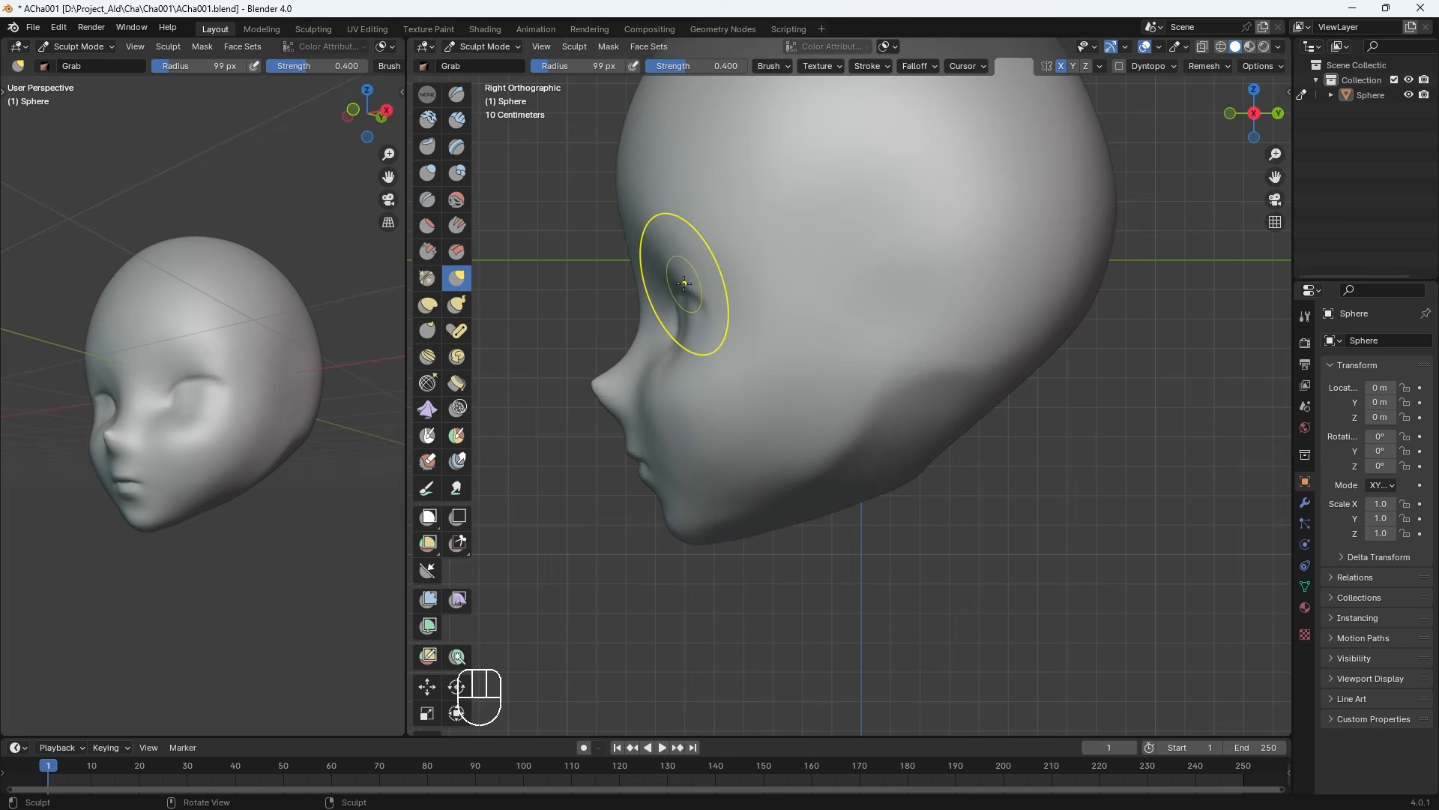
Refine the outer and lower edges of the eye in side view with the Grab brush at 57 px and 62 px
key("bracketleft")
key("bracketleft")
key("bracketleft")
key("bracketleft")
key("bracketleft")
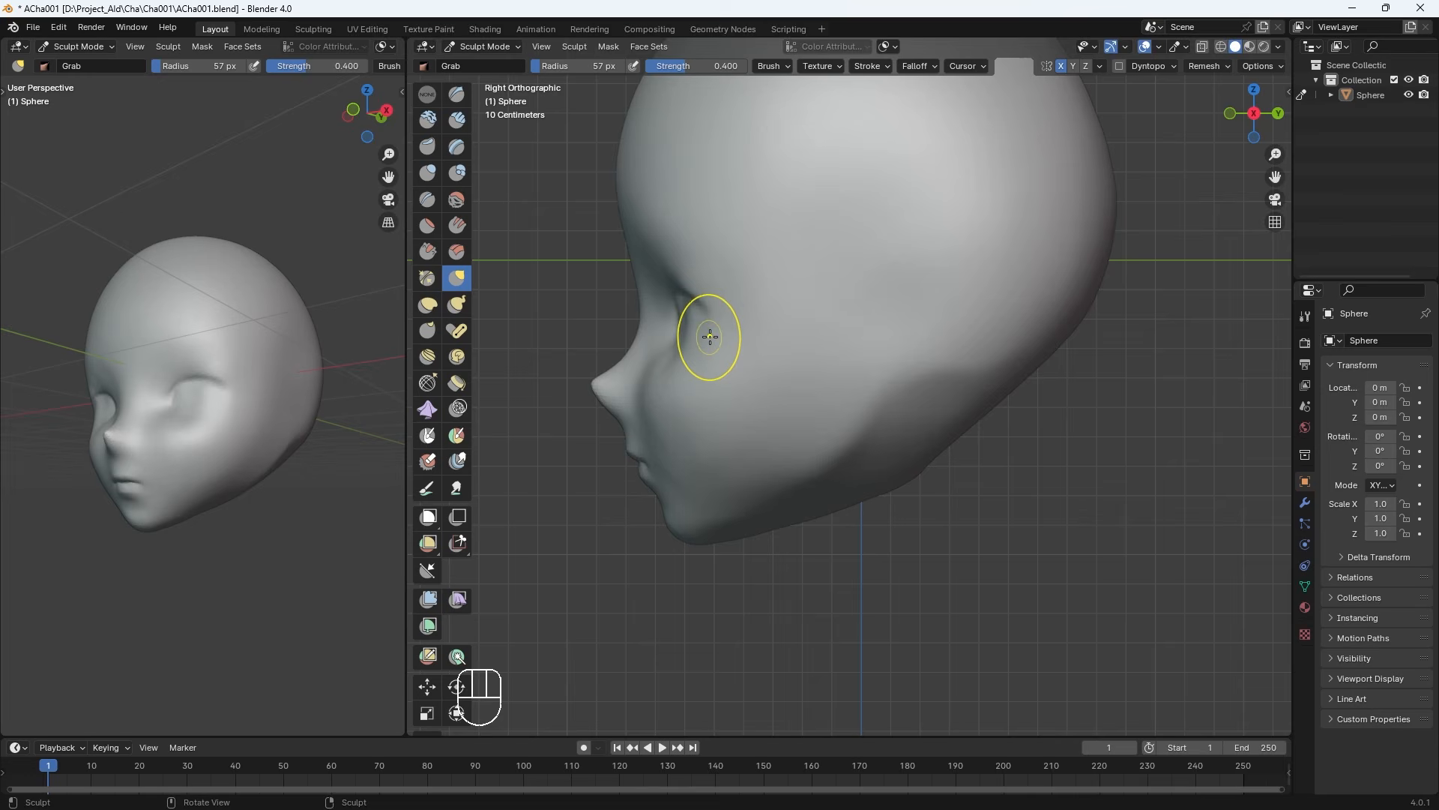
key("bracketright")
key("bracketright")
key("bracketright")
key("bracketleft")
key("bracketleft")
left_click_drag(674, 353, 661, 365)
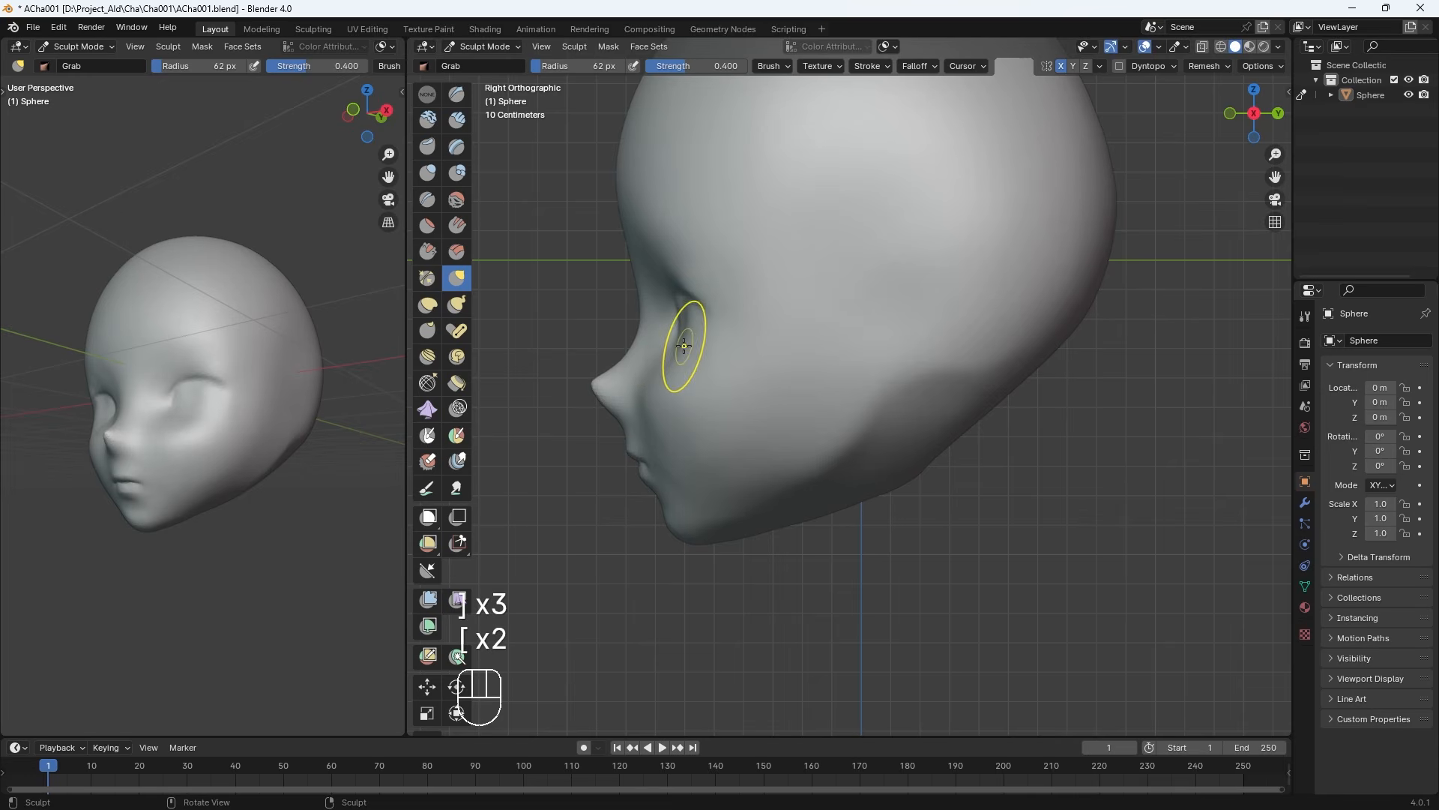
Round the forehead and the back of the skull in side view with Elastic Deform at radii of 113 px and 150 px
middle_click_drag(784, 322, 806, 489, "shift")
left_click(427, 305)
key("bracketright")
key("bracketright")
key("bracketright")
key("bracketright")
key("bracketright")
key("bracketright")
key("bracketright")
key("bracketright")
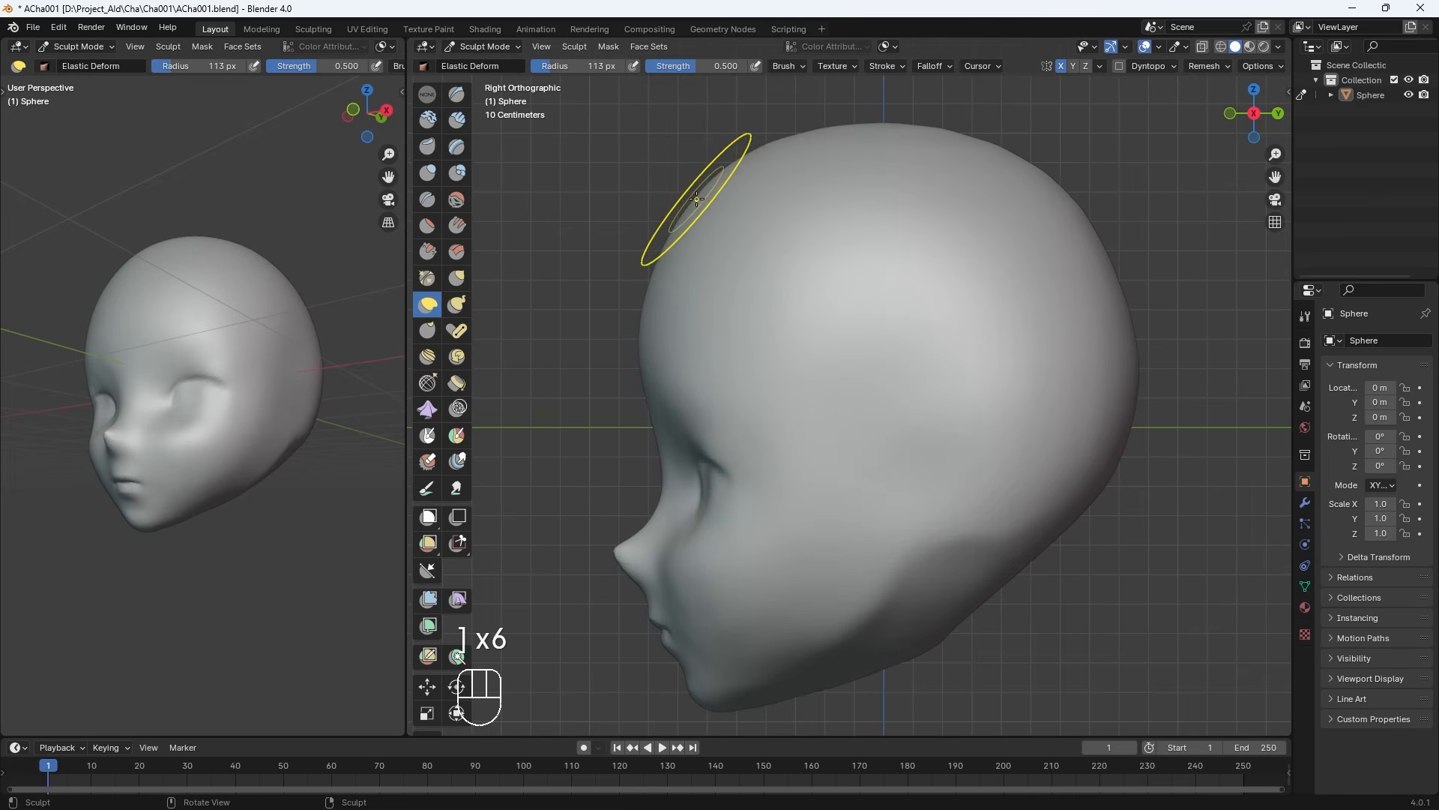
key("bracketleft")
key("bracketleft")
key("bracketleft")
left_click_drag(640, 330, 644, 330)
key("bracketright")
key("bracketright")
key("bracketright")
key("bracketright")
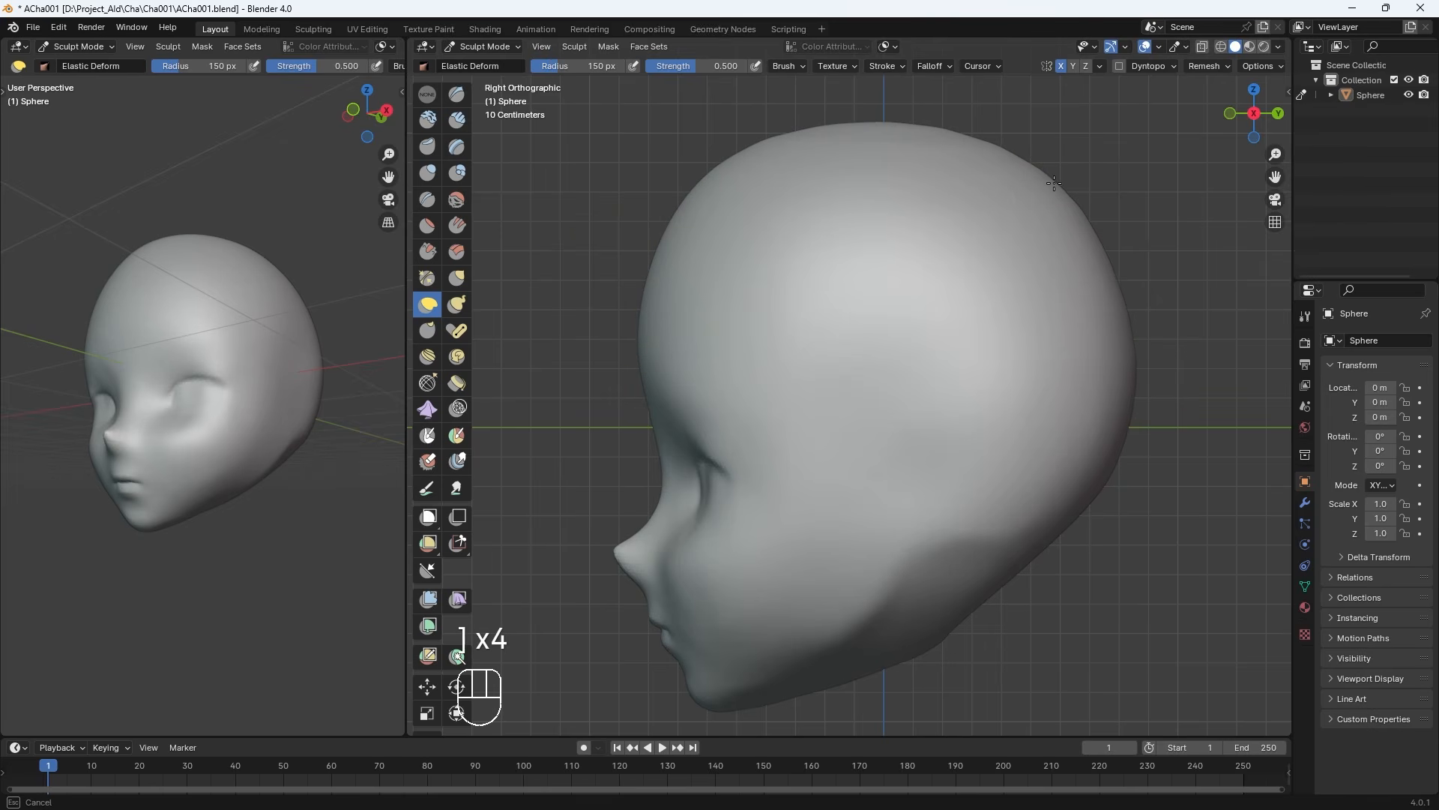
Adjust the sides of the head and cheeks in front view with Elastic Deform at 121 px and 97 px
key("KP_1")
key("bracketleft")
key("bracketleft")
key("bracketleft")
key("bracketleft")
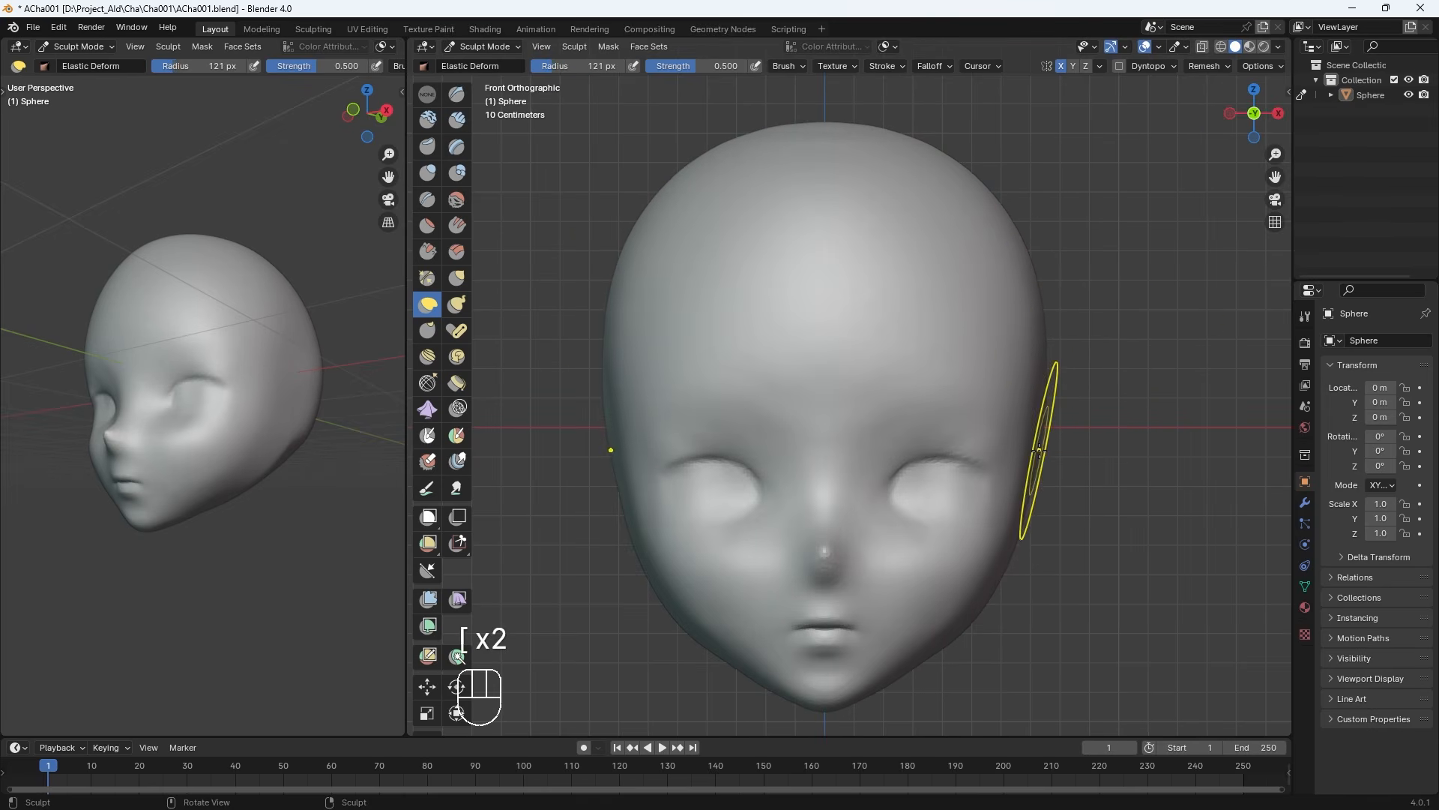
left_click_drag(1015, 551, 1021, 518)
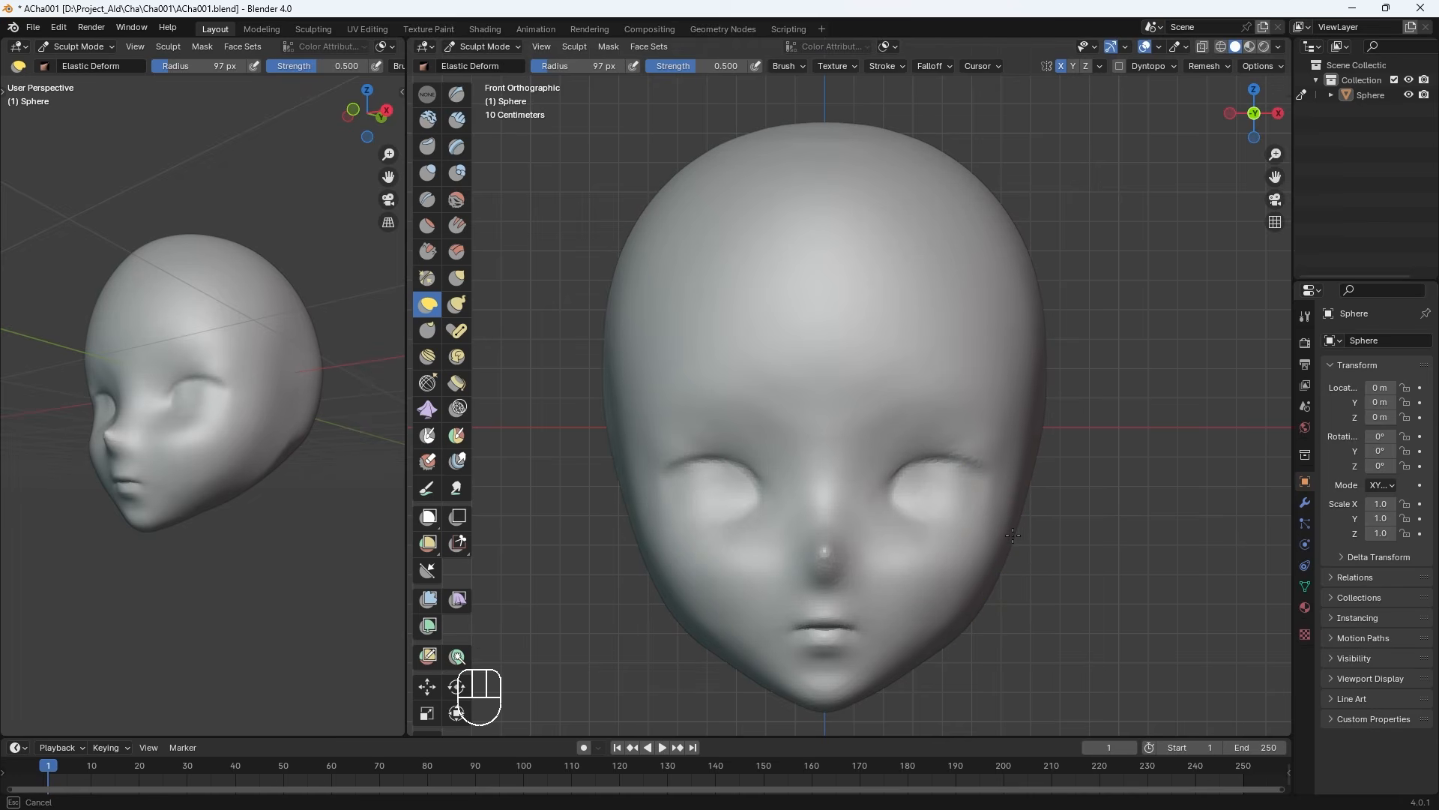
Refine the head outline and the jaw beside the chin in front view with Elastic Deform at 87 px and 50 px
key("bracketleft")
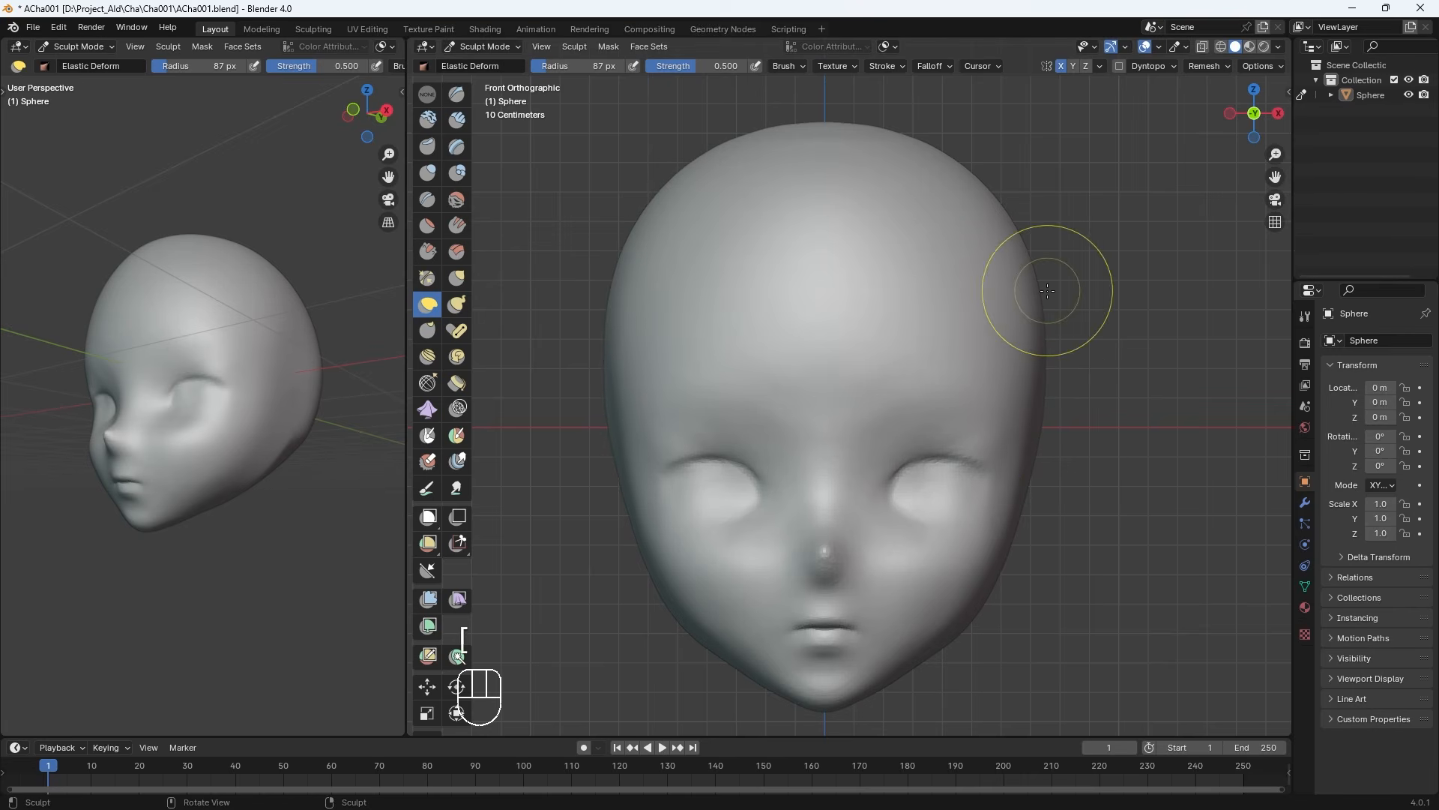
key("bracketleft")
key("bracketleft")
key("bracketleft")
key("bracketleft")
key("bracketleft")
middle_click_drag(895, 636, 900, 534, "shift")
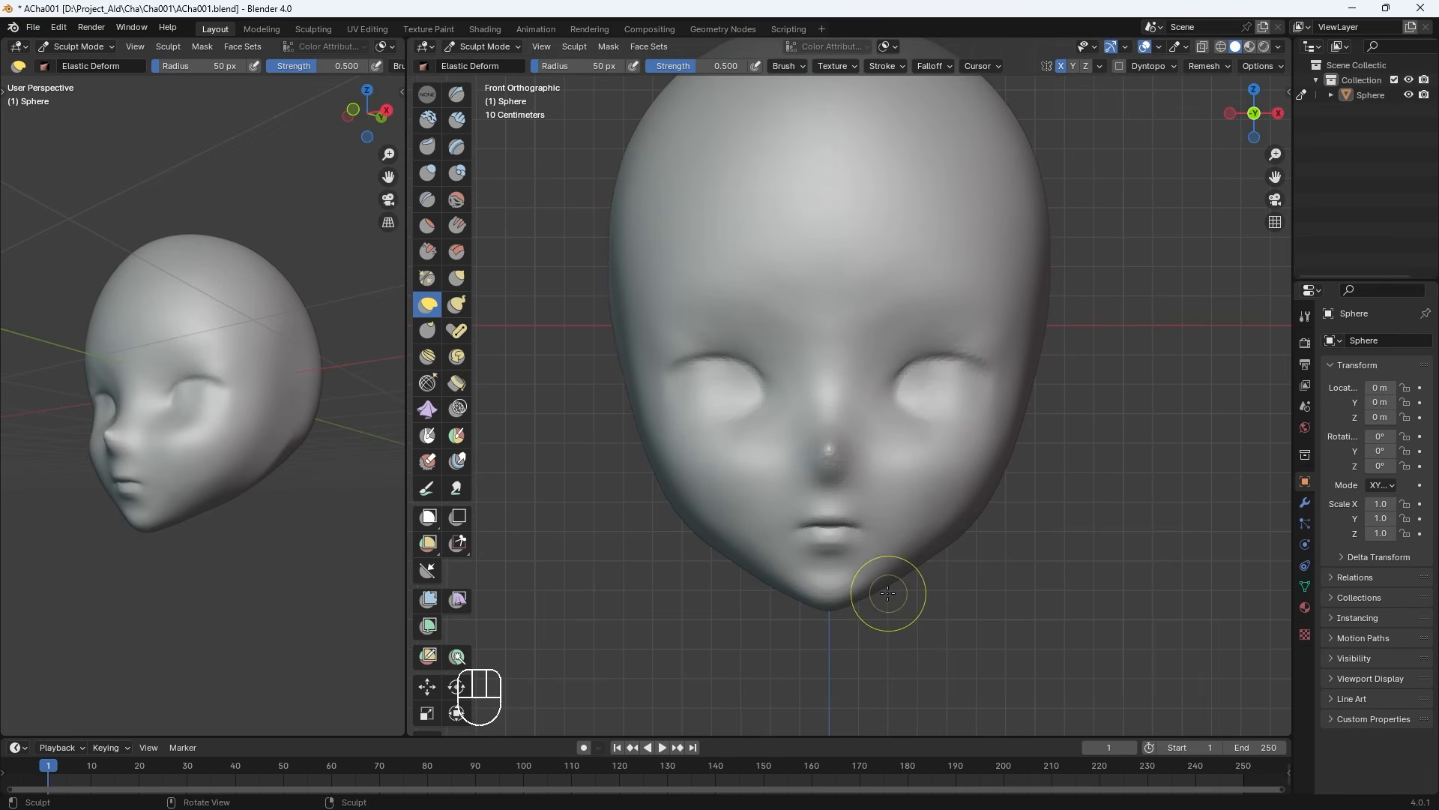
left_click_drag(899, 580, 890, 581)
Shape the cheek contour below the eye in three-quarter view with Elastic Deform at a 49 px radius
middle_click_drag(890, 580, 883, 586)
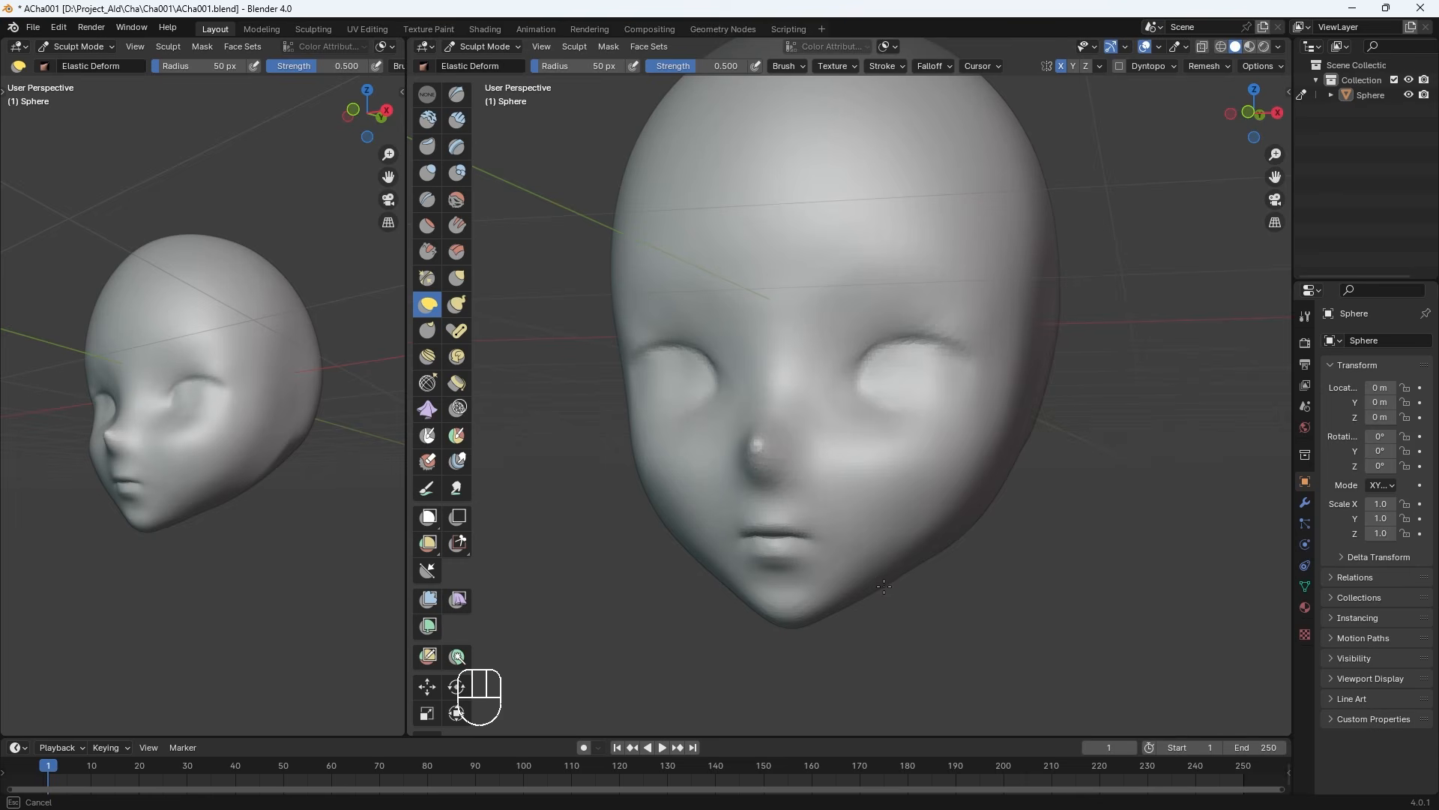
middle_click_drag(683, 527, 667, 520)
key("bracketleft")
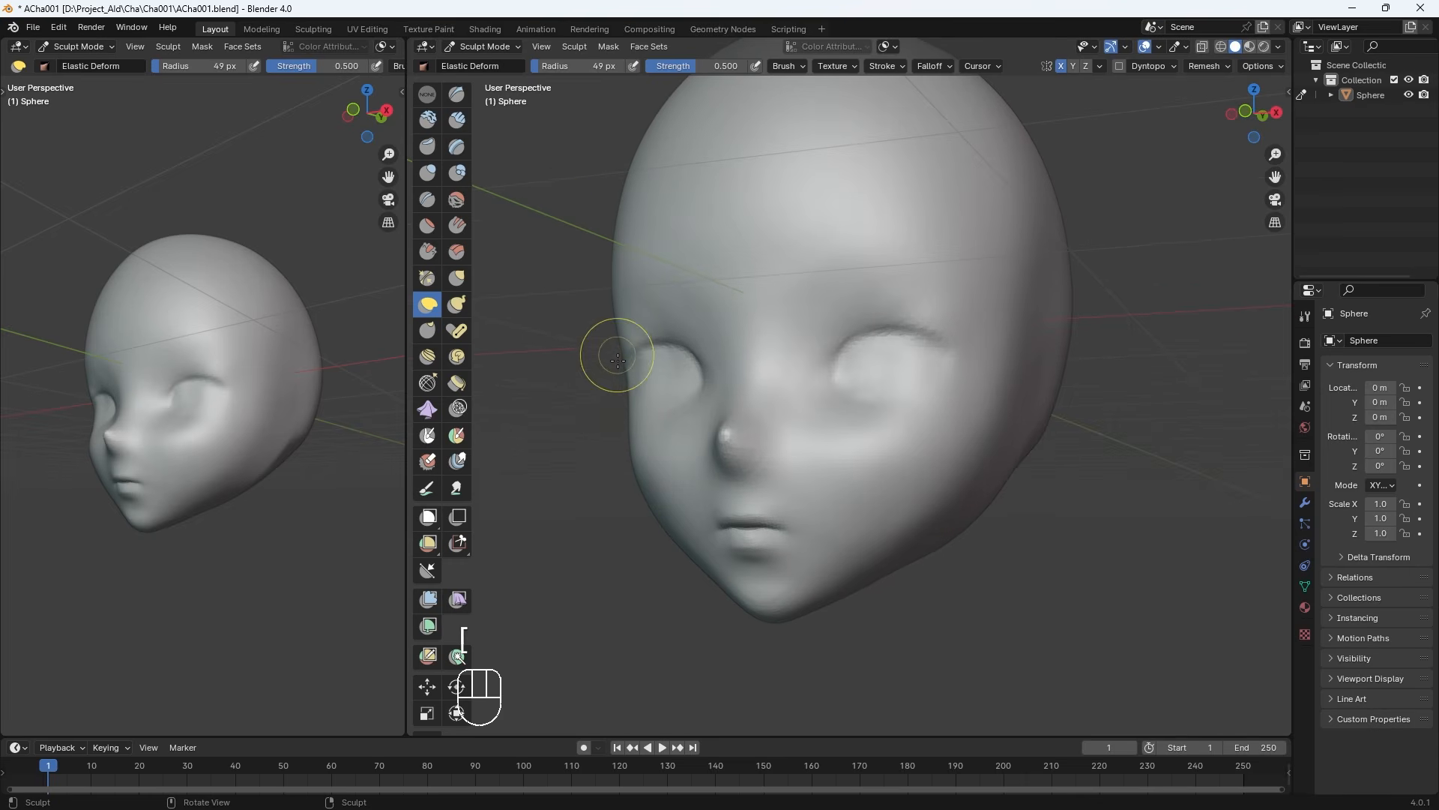
left_click_drag(623, 402, 636, 414)
middle_click_drag(633, 504, 617, 505)
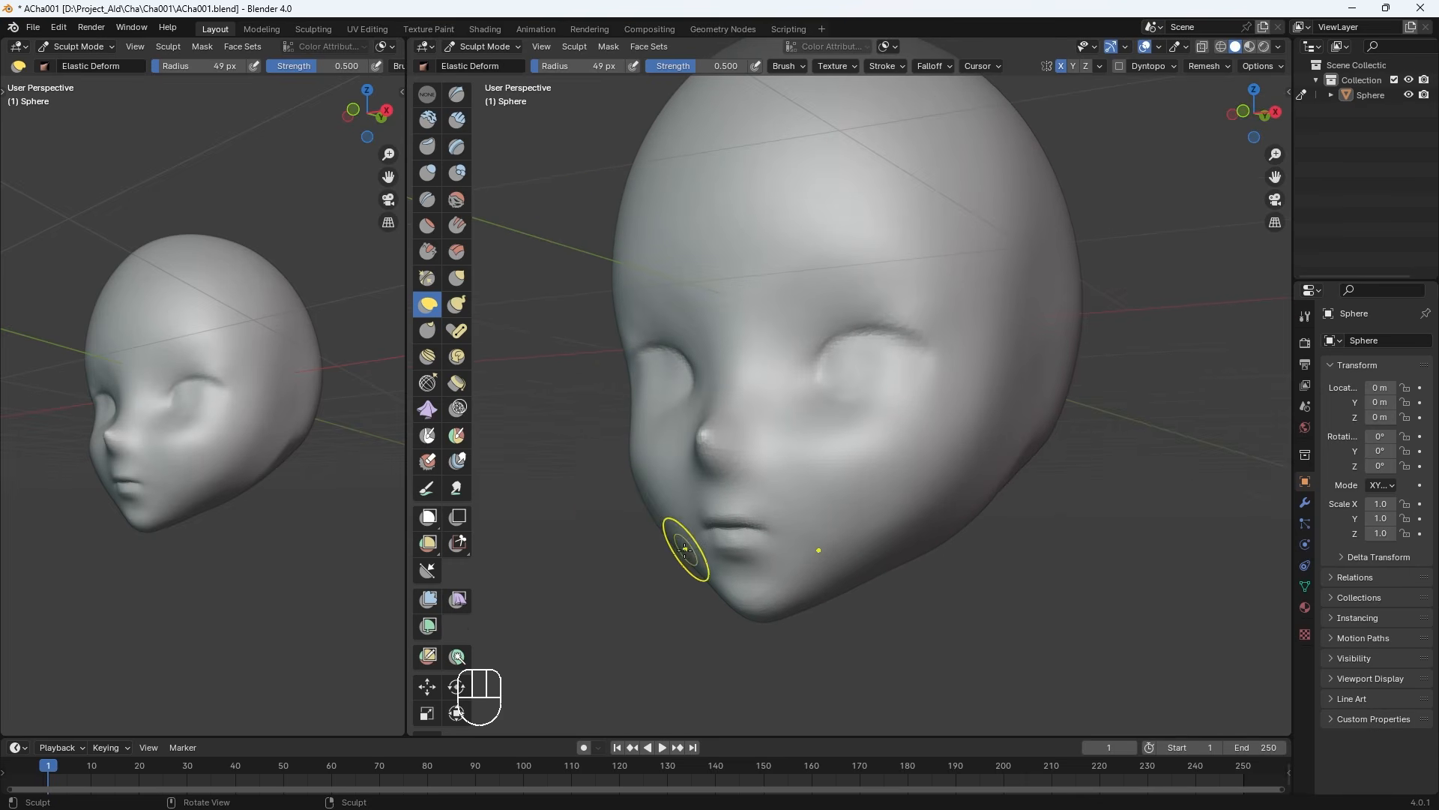
middle_click_drag(684, 549, 688, 517)
middle_click_drag(714, 443, 743, 344)
Refine the cheek and mouth-side contours from several angles with Elastic Deform at radii of 42 px and 53 px
key("bracketleft")
key("bracketleft")
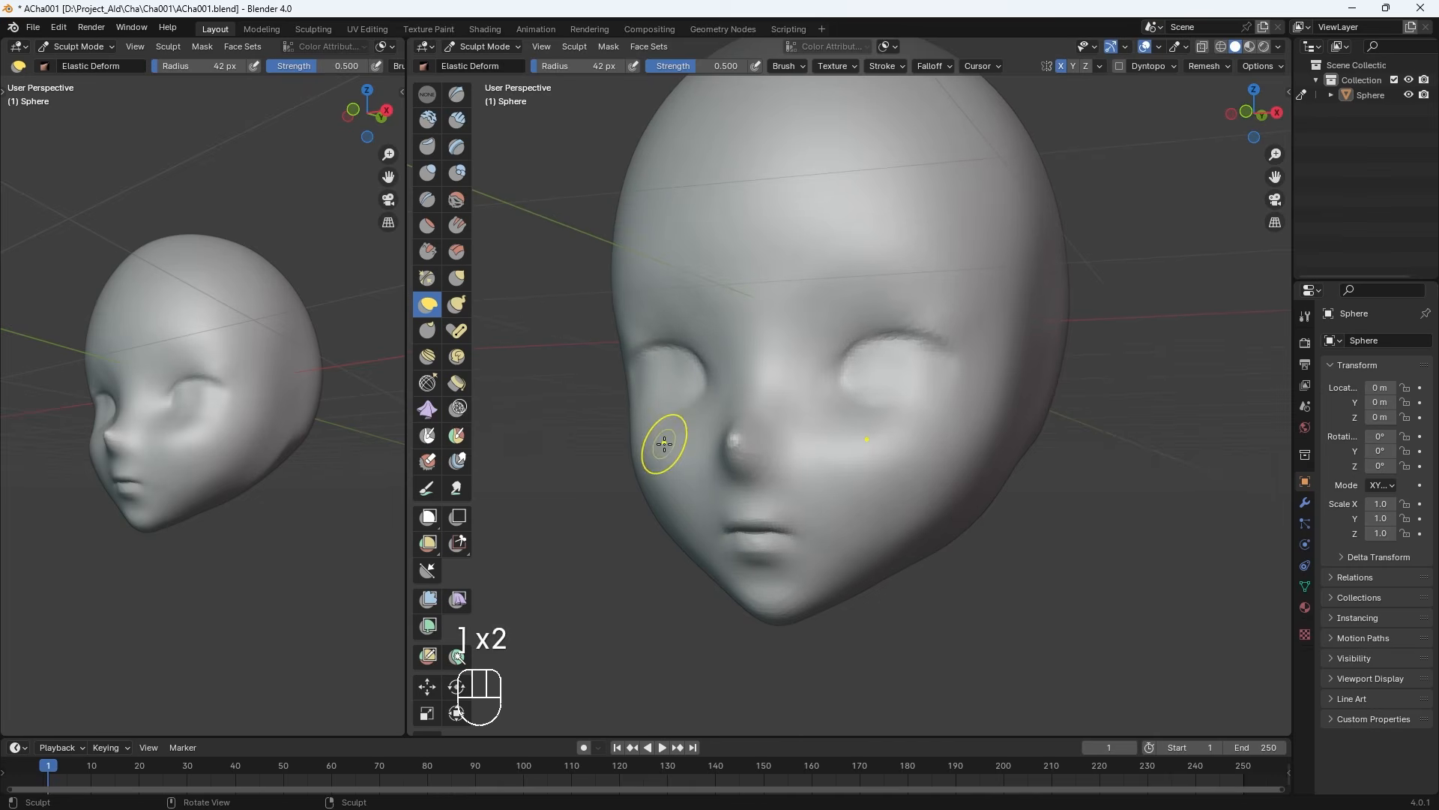
middle_click_drag(665, 443, 714, 469)
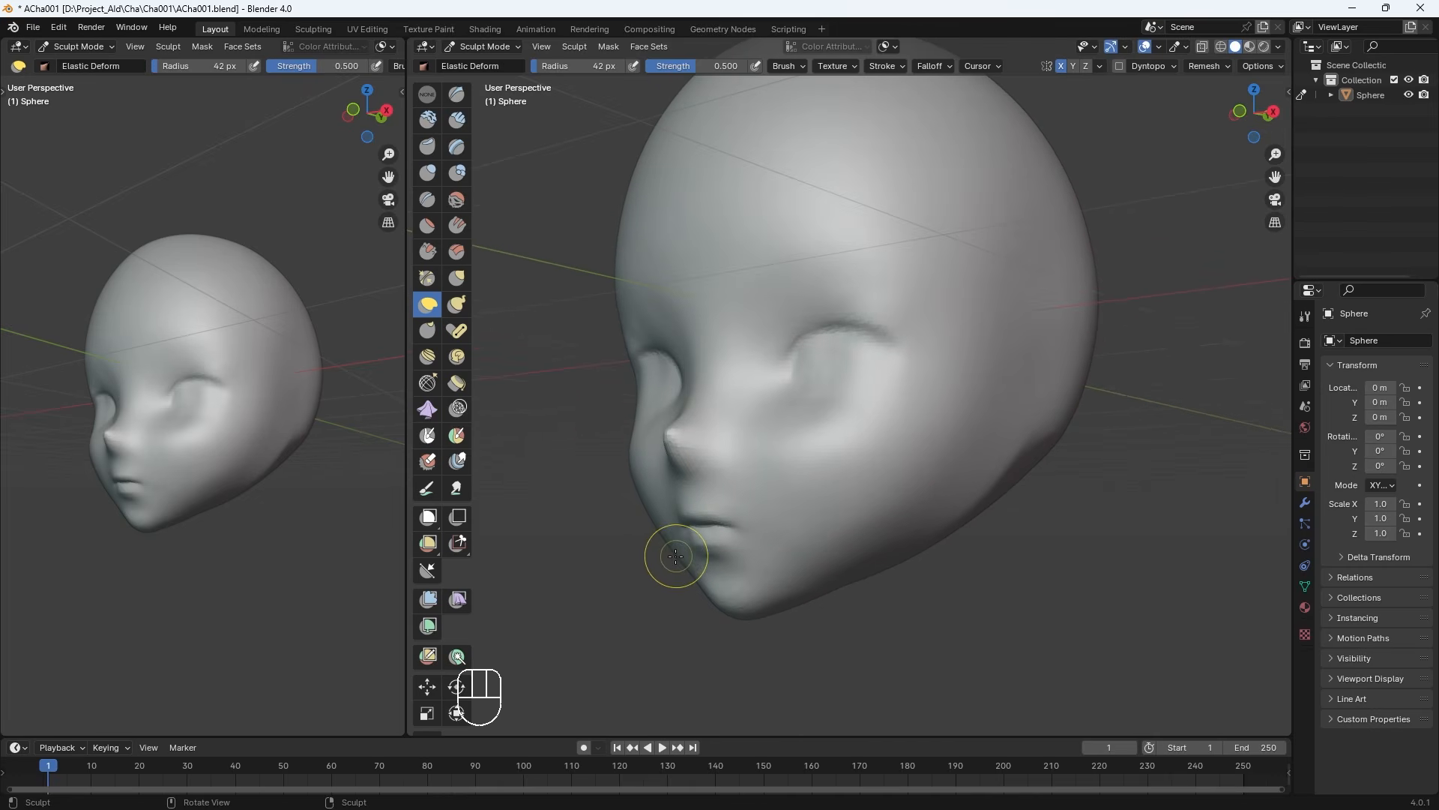
key("bracketleft")
key("bracketleft")
key("bracketleft")
key("bracketright")
key("bracketright")
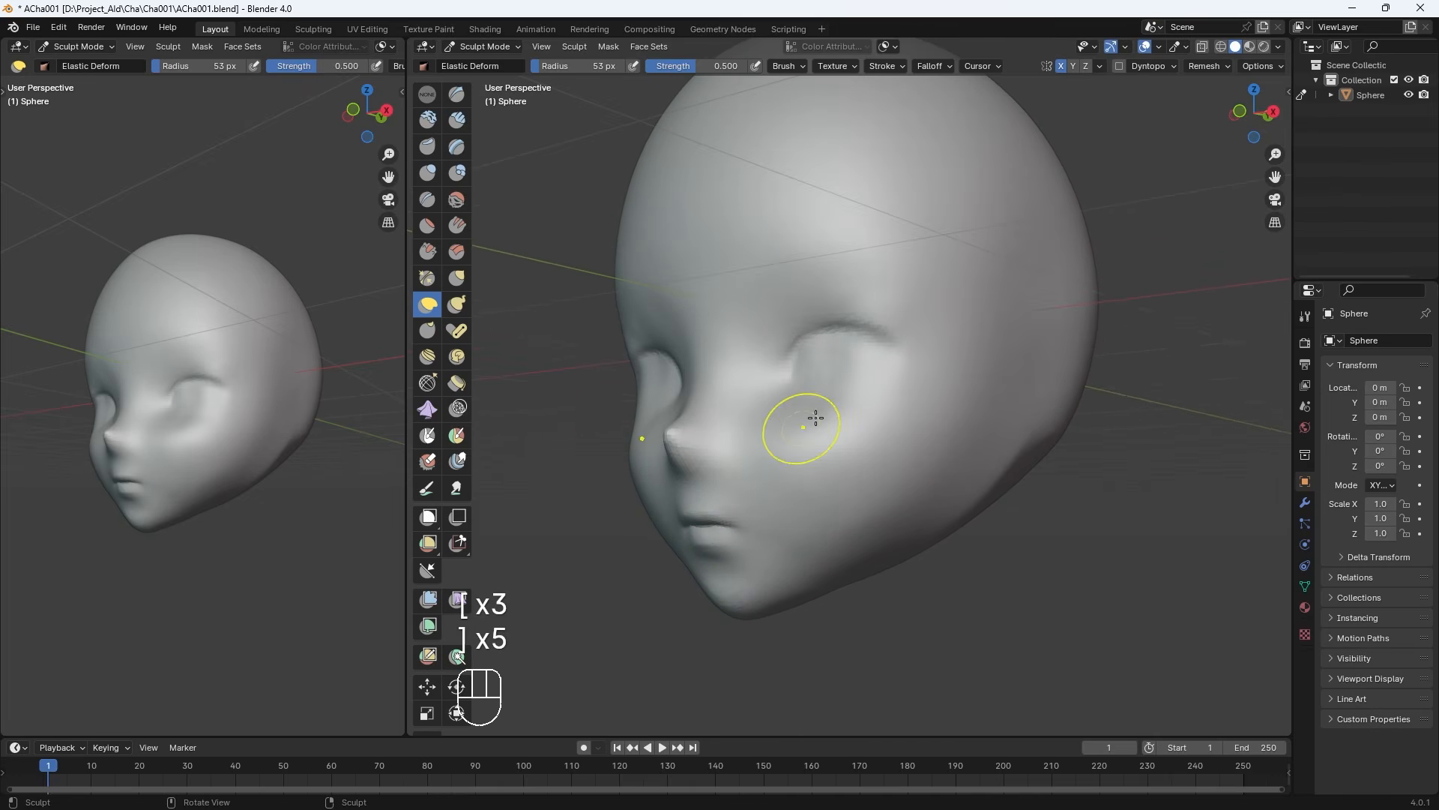
middle_click_drag(816, 417, 855, 338)
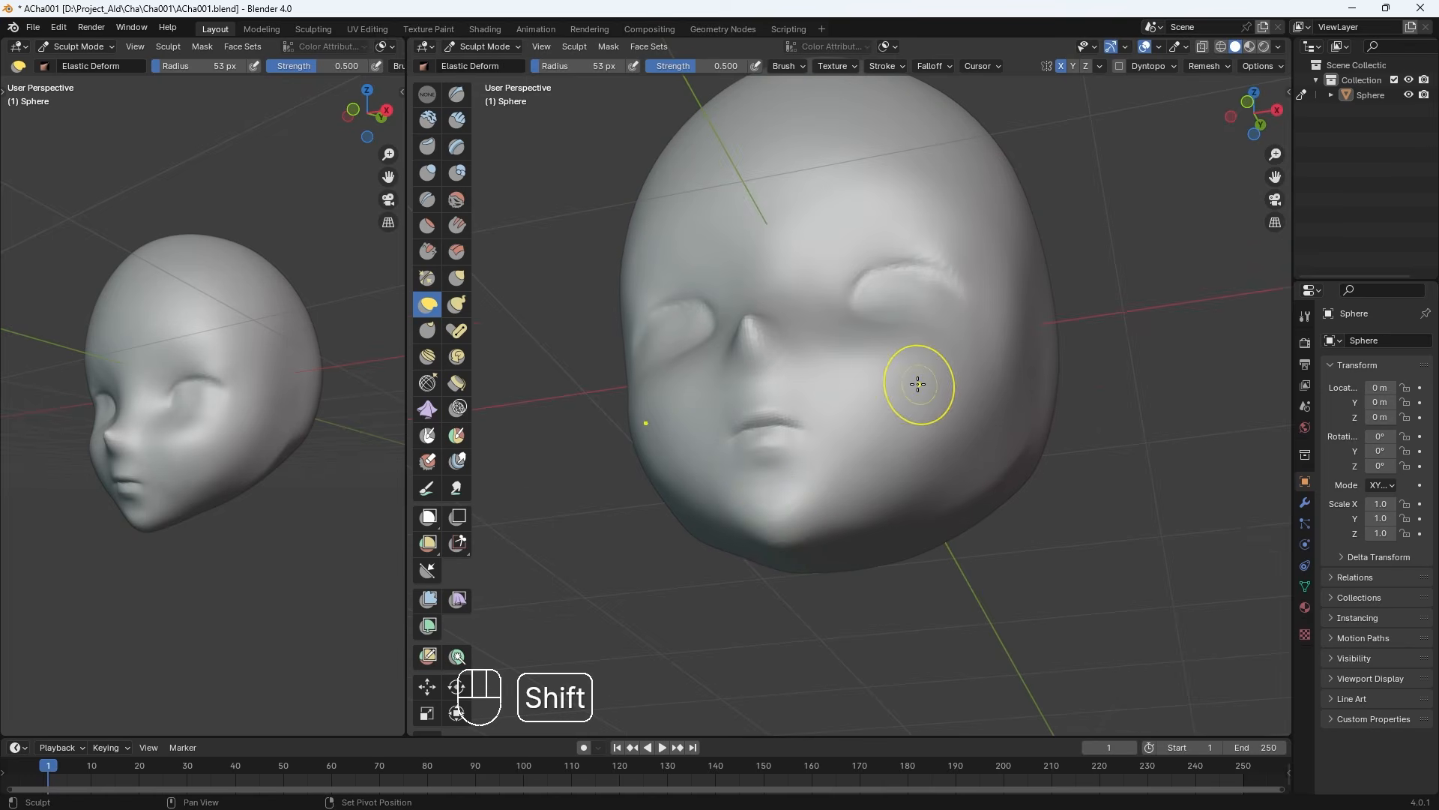
middle_click_drag(917, 384, 707, 467, "shift")
Adjust the nose tip in side view with Elastic Deform at radii of 53 px and 33 px
key("KP_3")
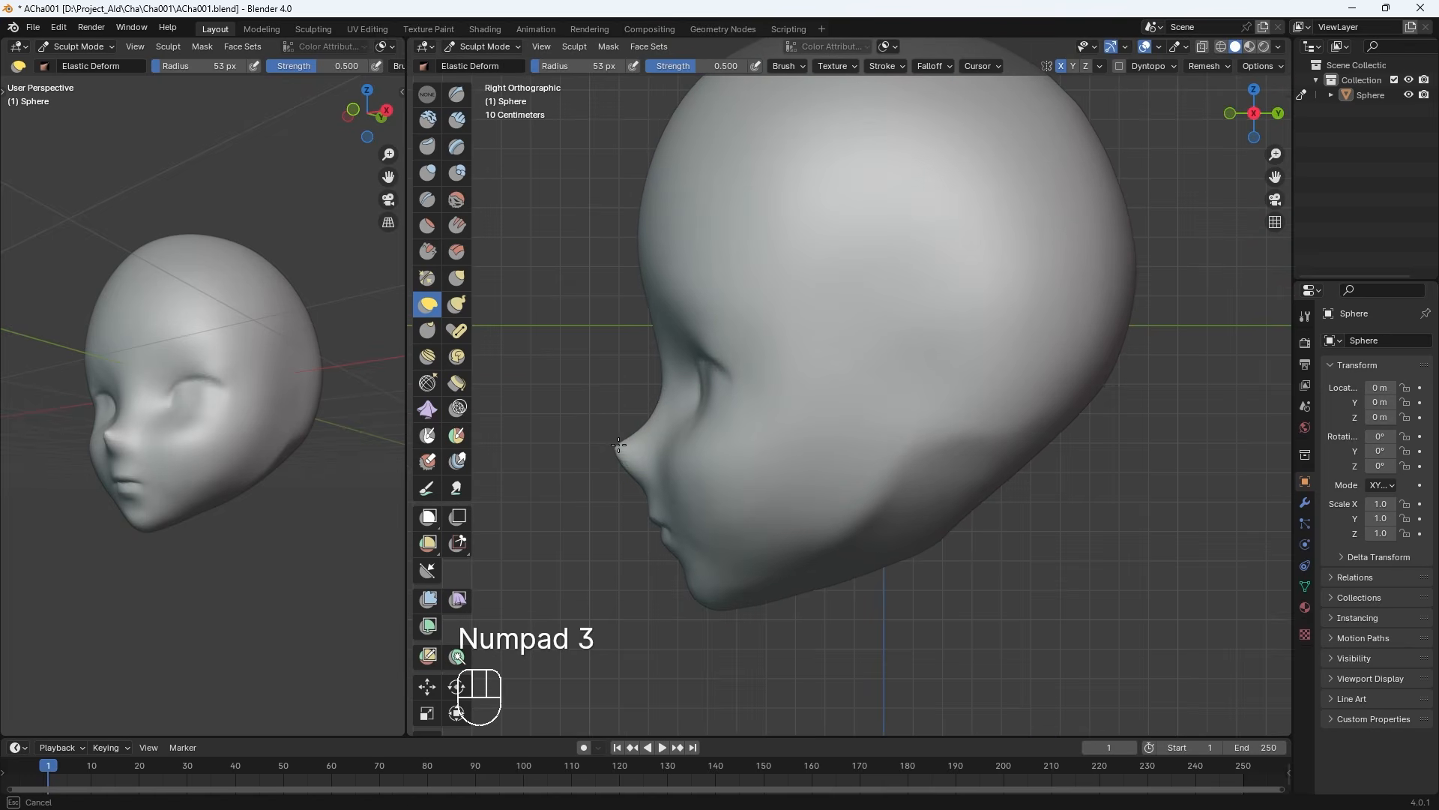
key("bracketleft")
key("bracketleft")
key("bracketleft")
middle_click_drag(628, 437, 830, 389)
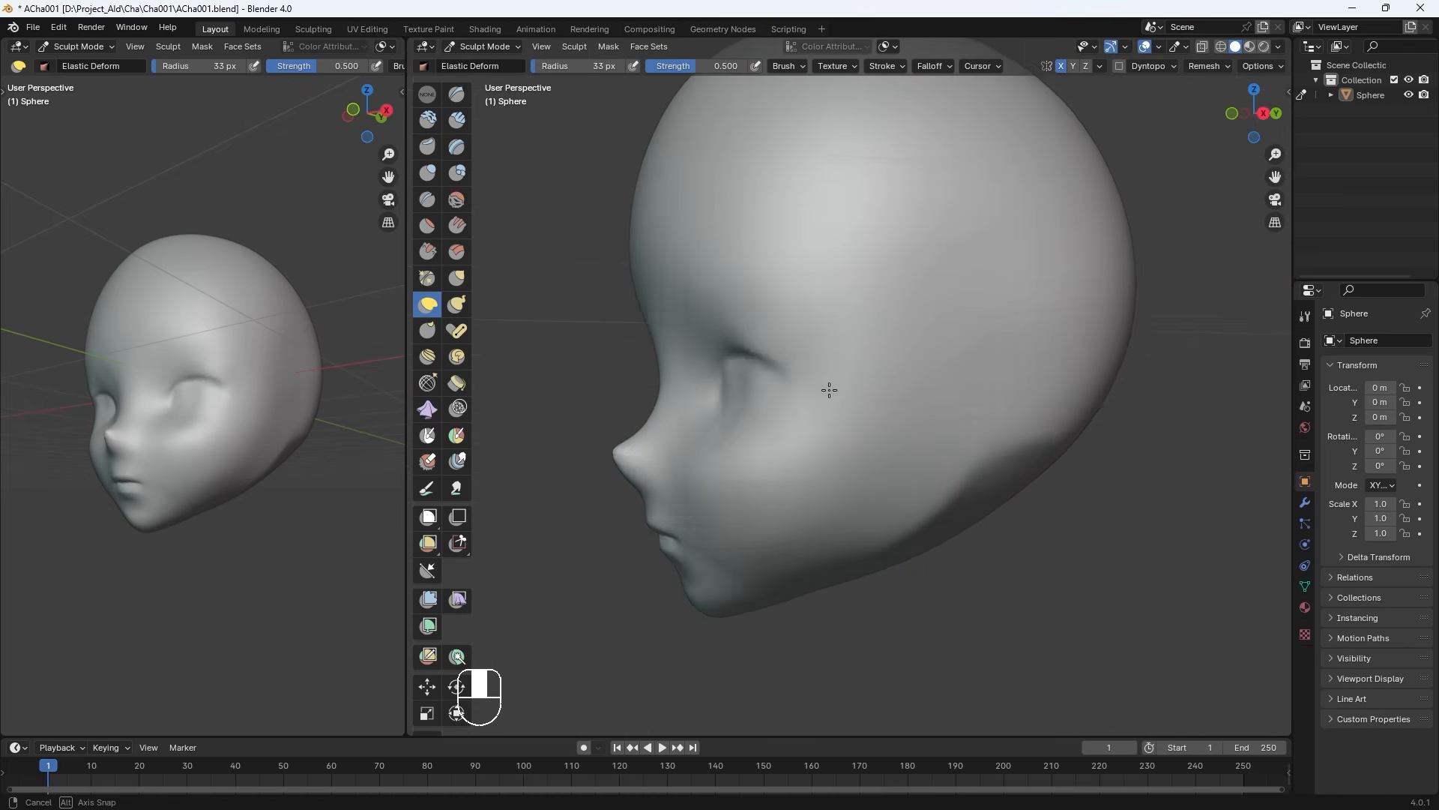
Switch to Object Mode in front view and add a UV sphere for the ear
key("KP_1")
middle_click_drag(946, 317, 960, 341, "shift")
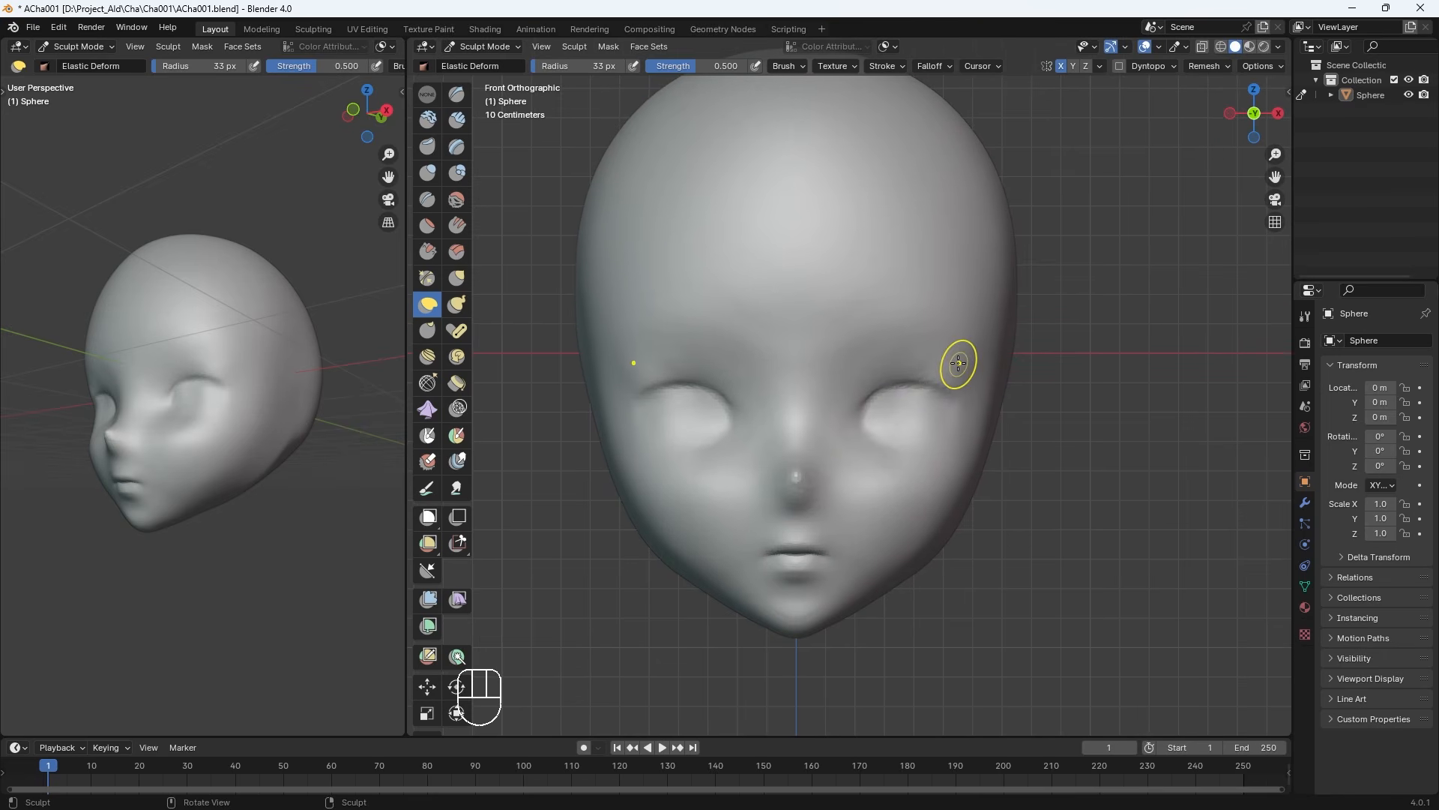
left_click(501, 47)
left_click(502, 61)
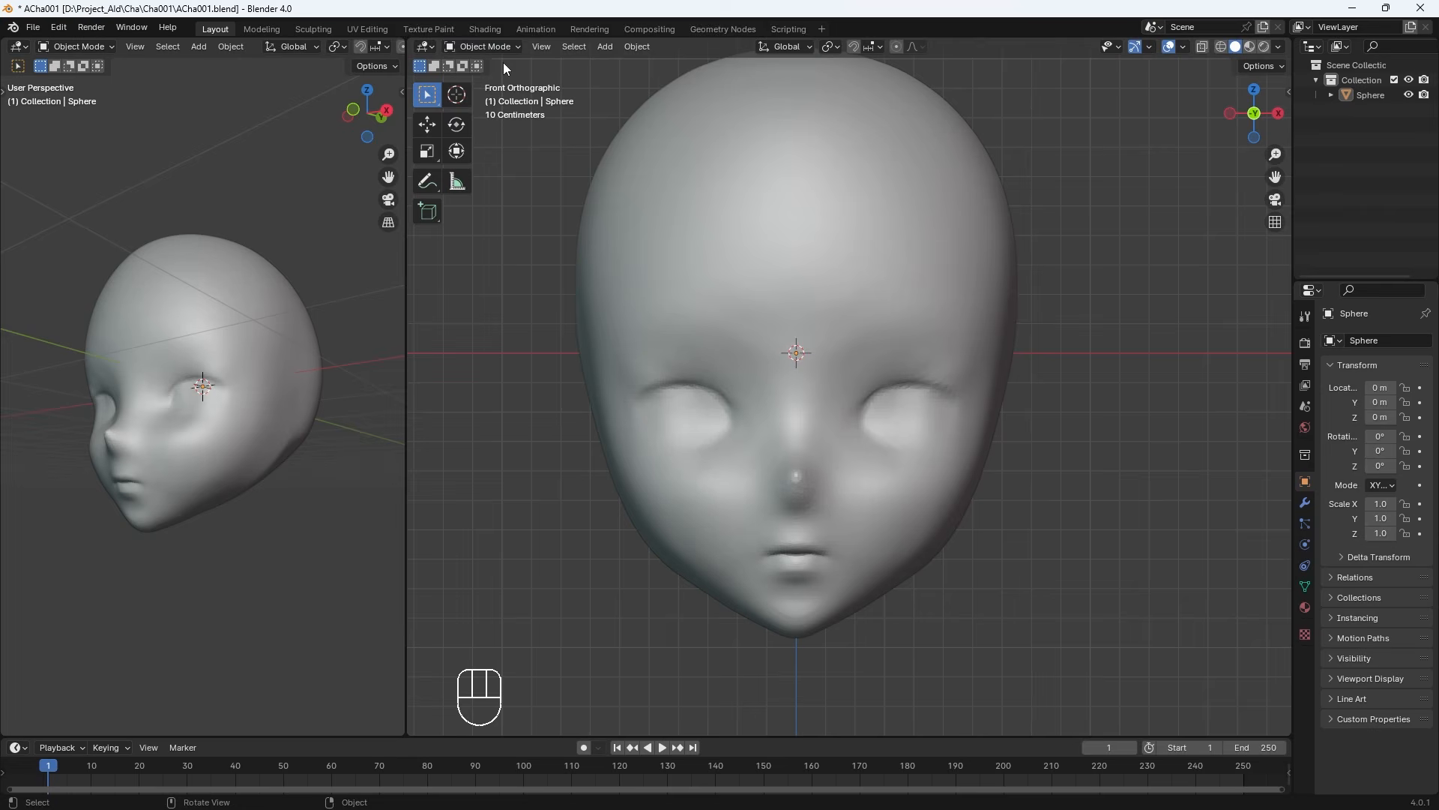
key("shift")
key("shift+a")
mouse_move(974, 366)
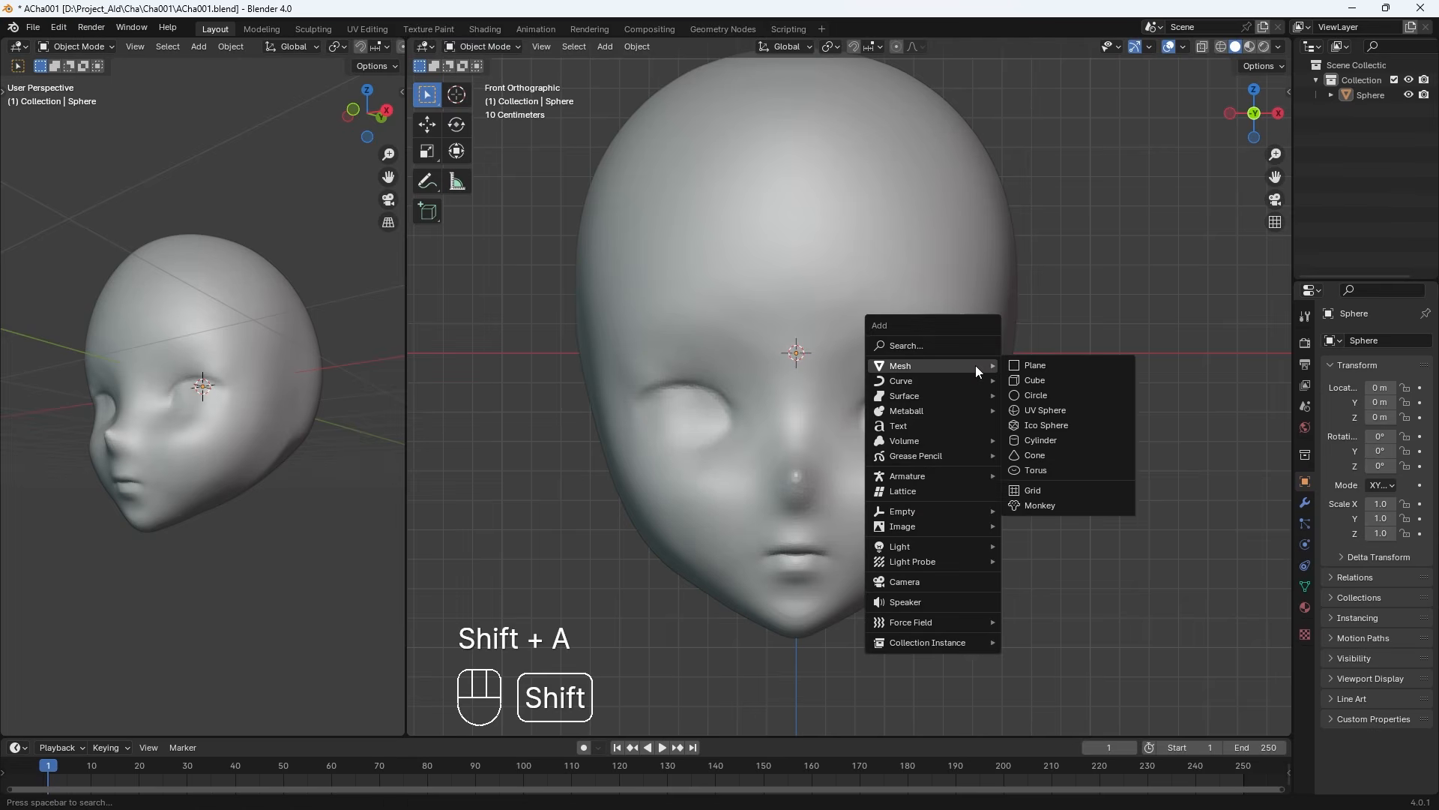
left_click(1063, 410)
Scale the new sphere to about 0.28 and place it beside the head at eye level
key("s")
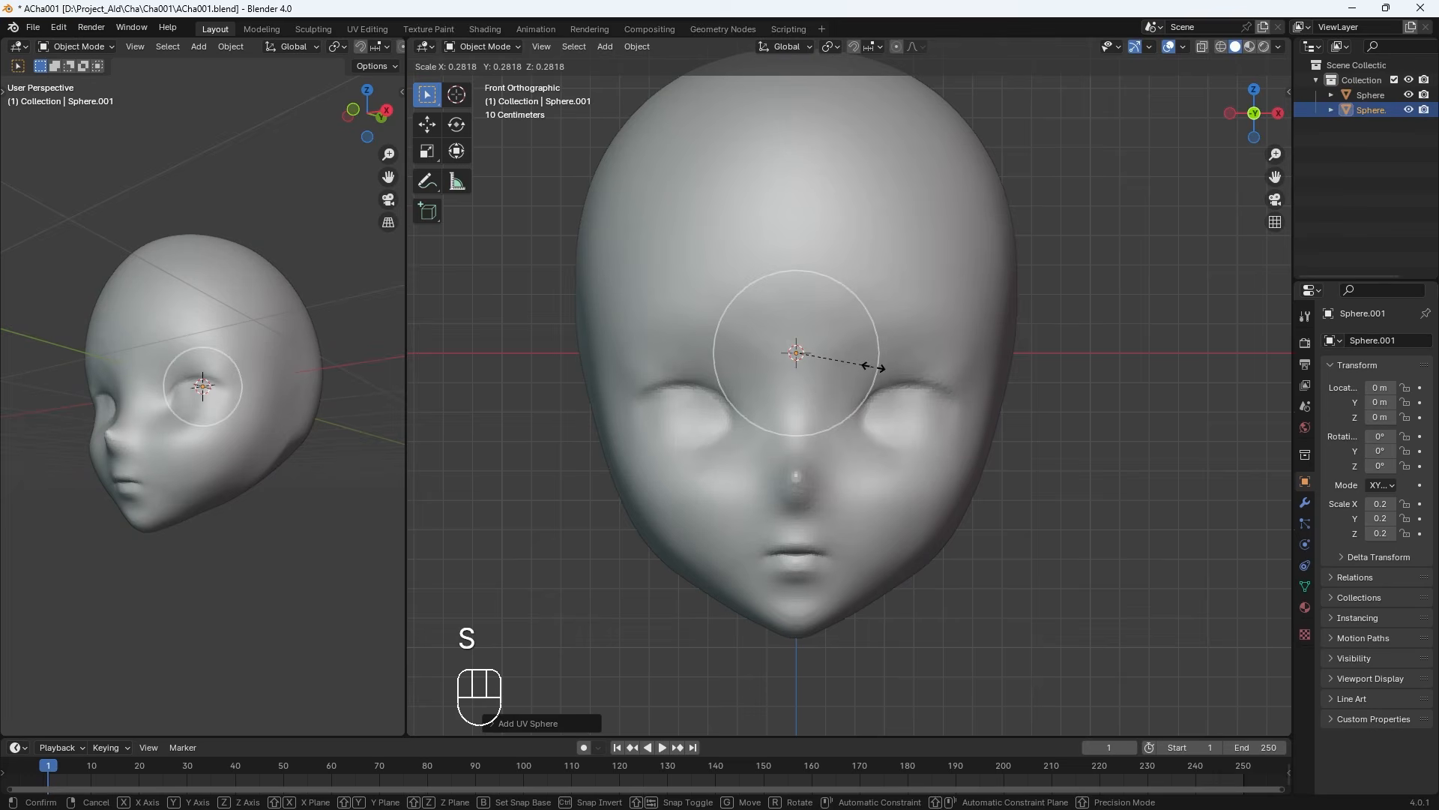
left_click(874, 368)
key("g")
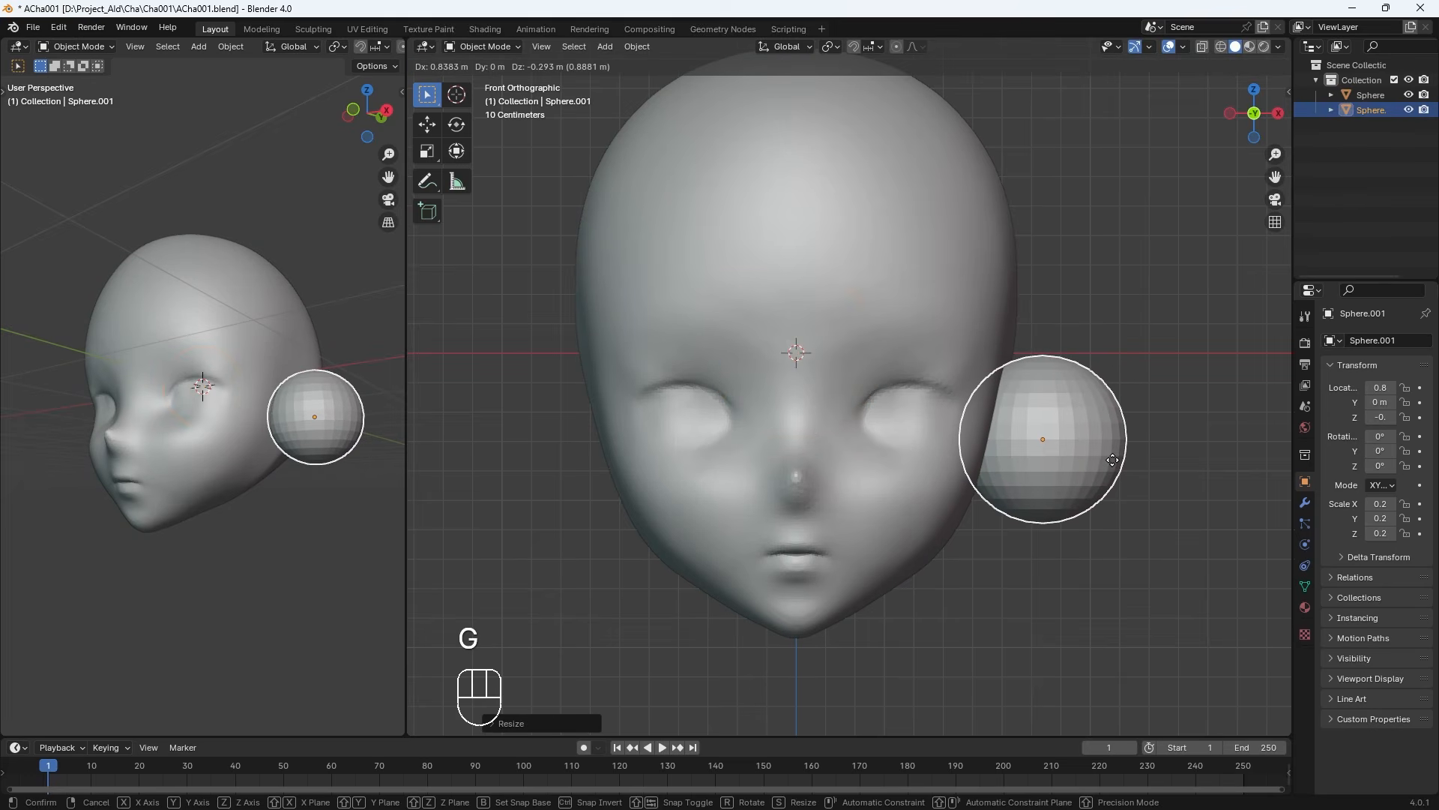
left_click(1103, 442)
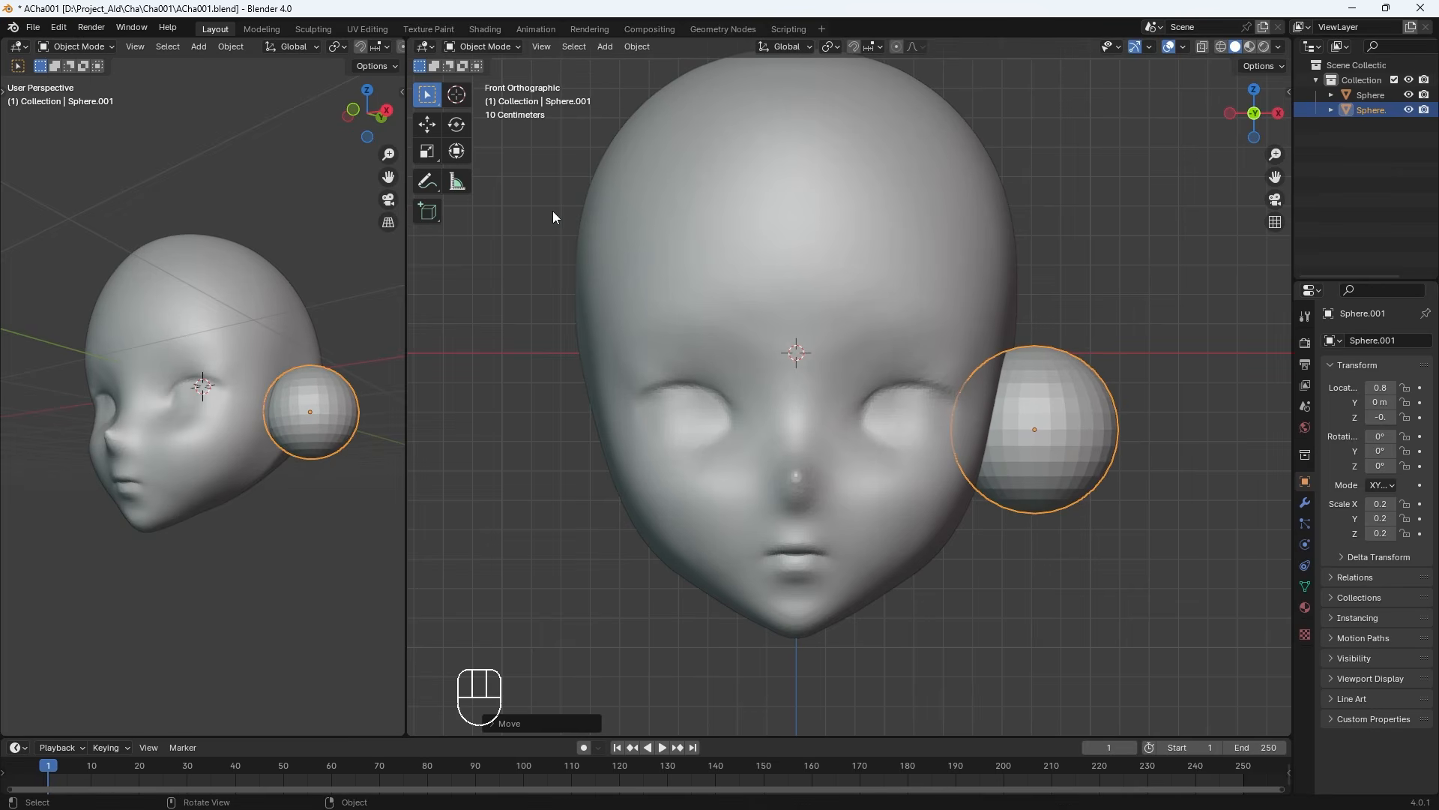
Flatten the ear sphere along the X axis in Edit Mode with the Transform tool
left_click(456, 152)
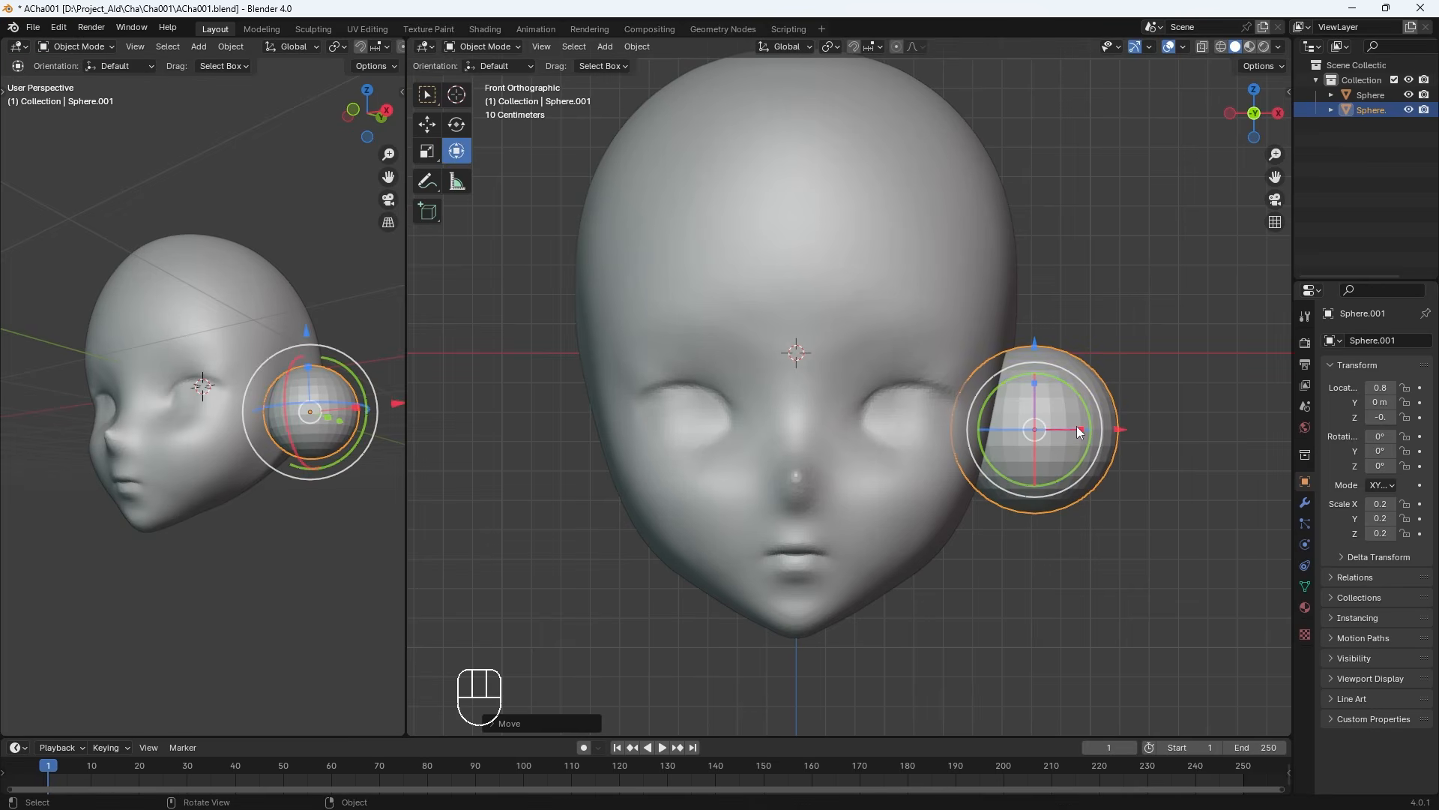
key("Tab")
left_click(457, 152)
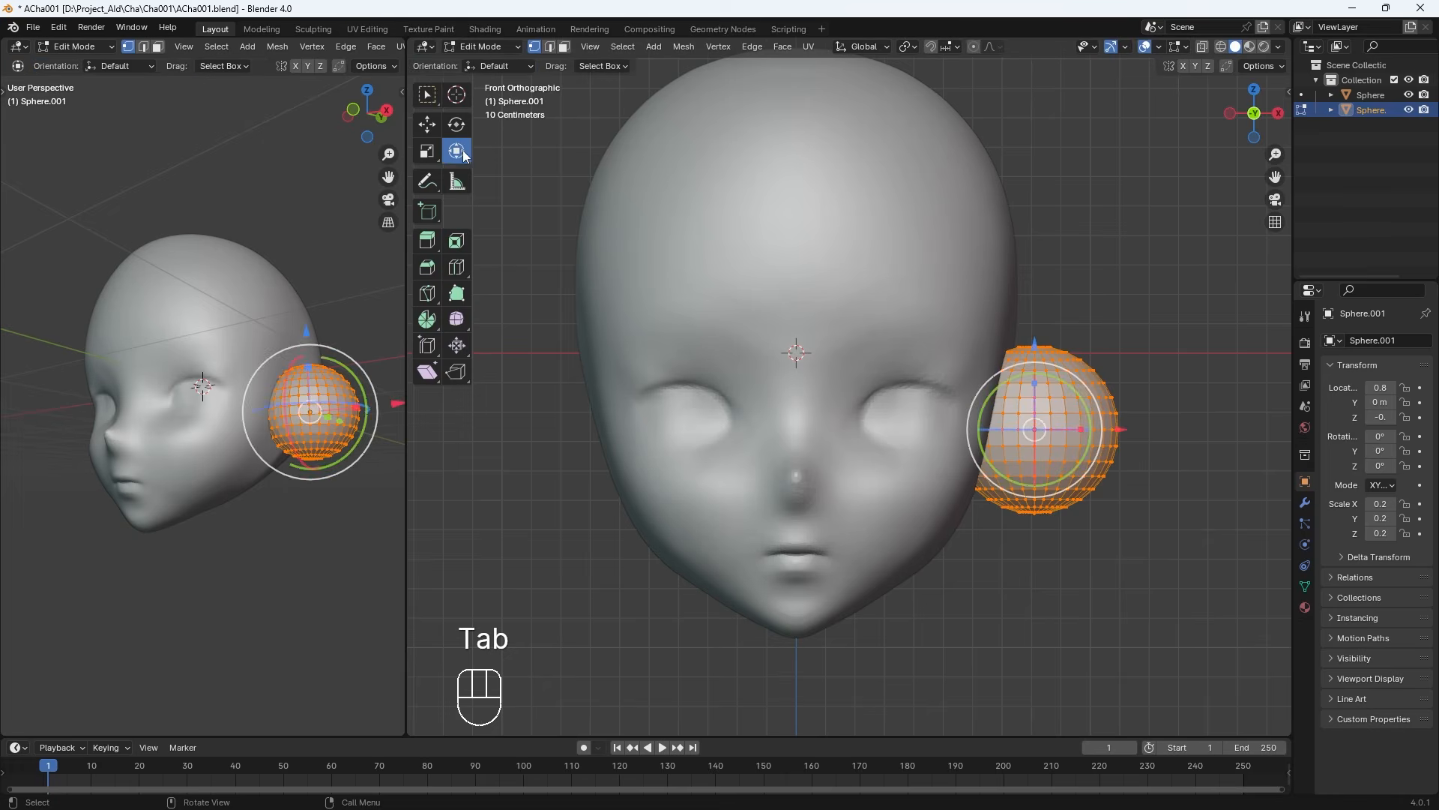
left_click_drag(1083, 434, 1050, 429)
Move the flattened ear mesh against the side of the head and tilt it about 16° to follow the cheek
key("g")
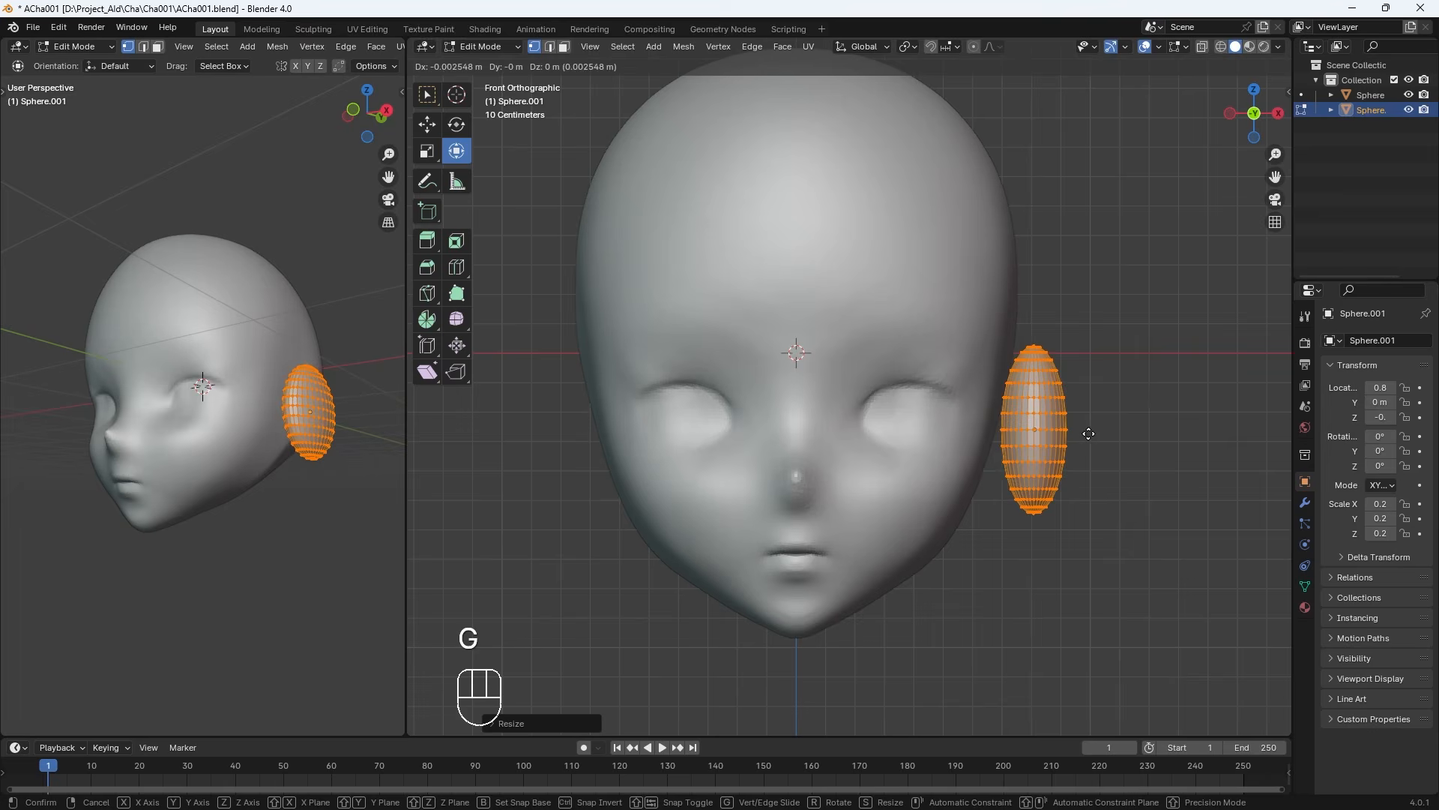
left_click(1061, 432)
key("r")
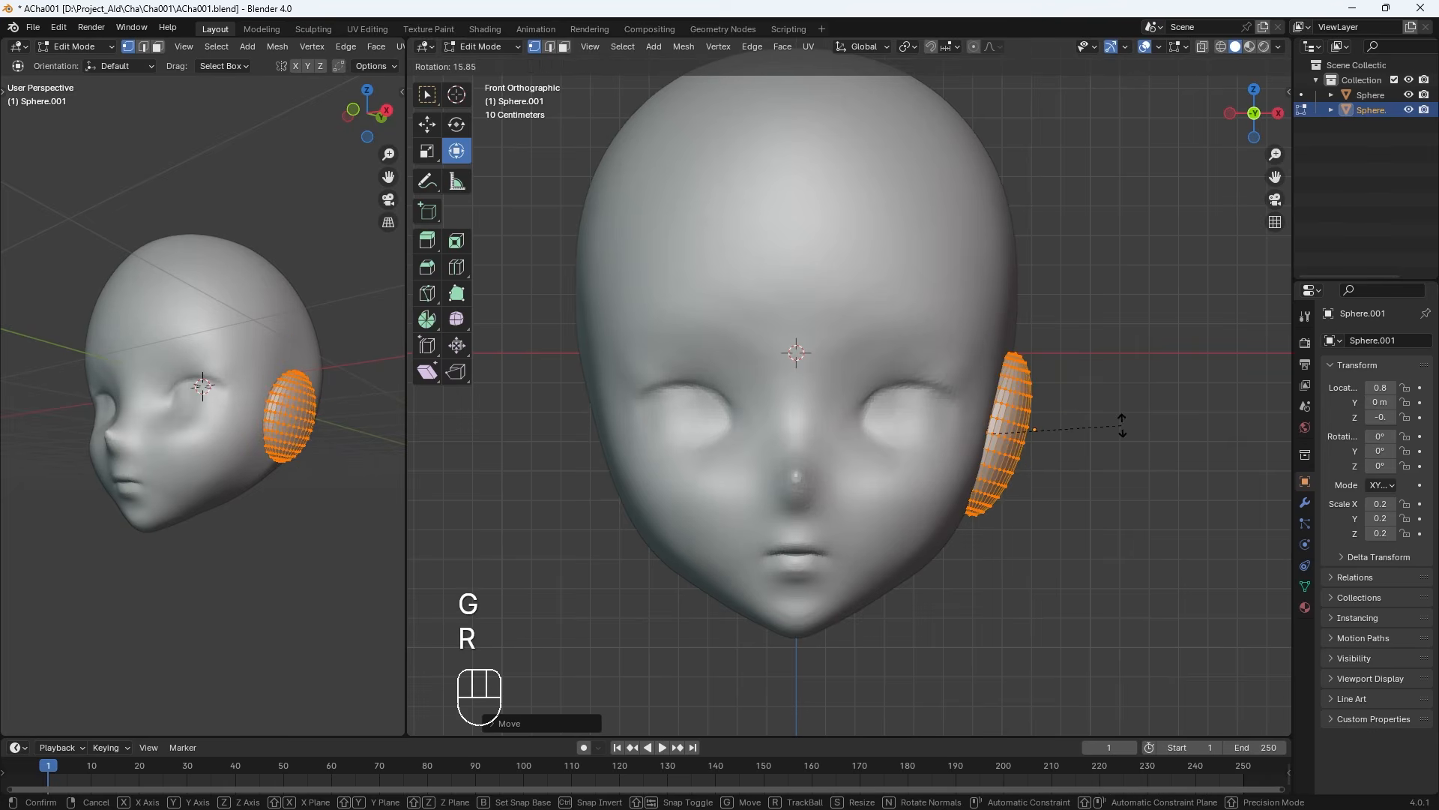
left_click(1126, 430)
key("g")
left_click(1066, 432)
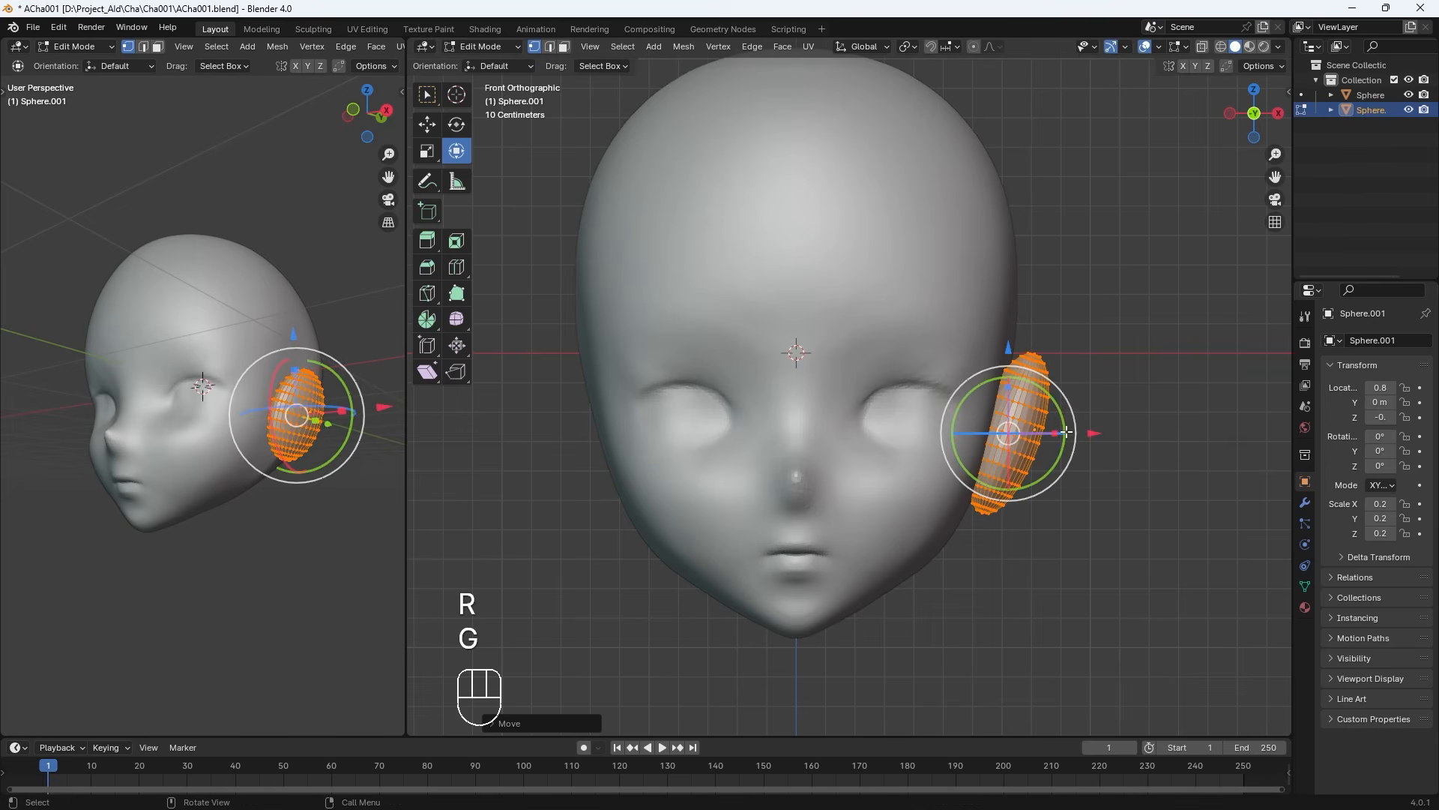
Shorten the ear mesh to about 0.92 along the Z axis and nudge it against the side of the head
key("s")
key("z")
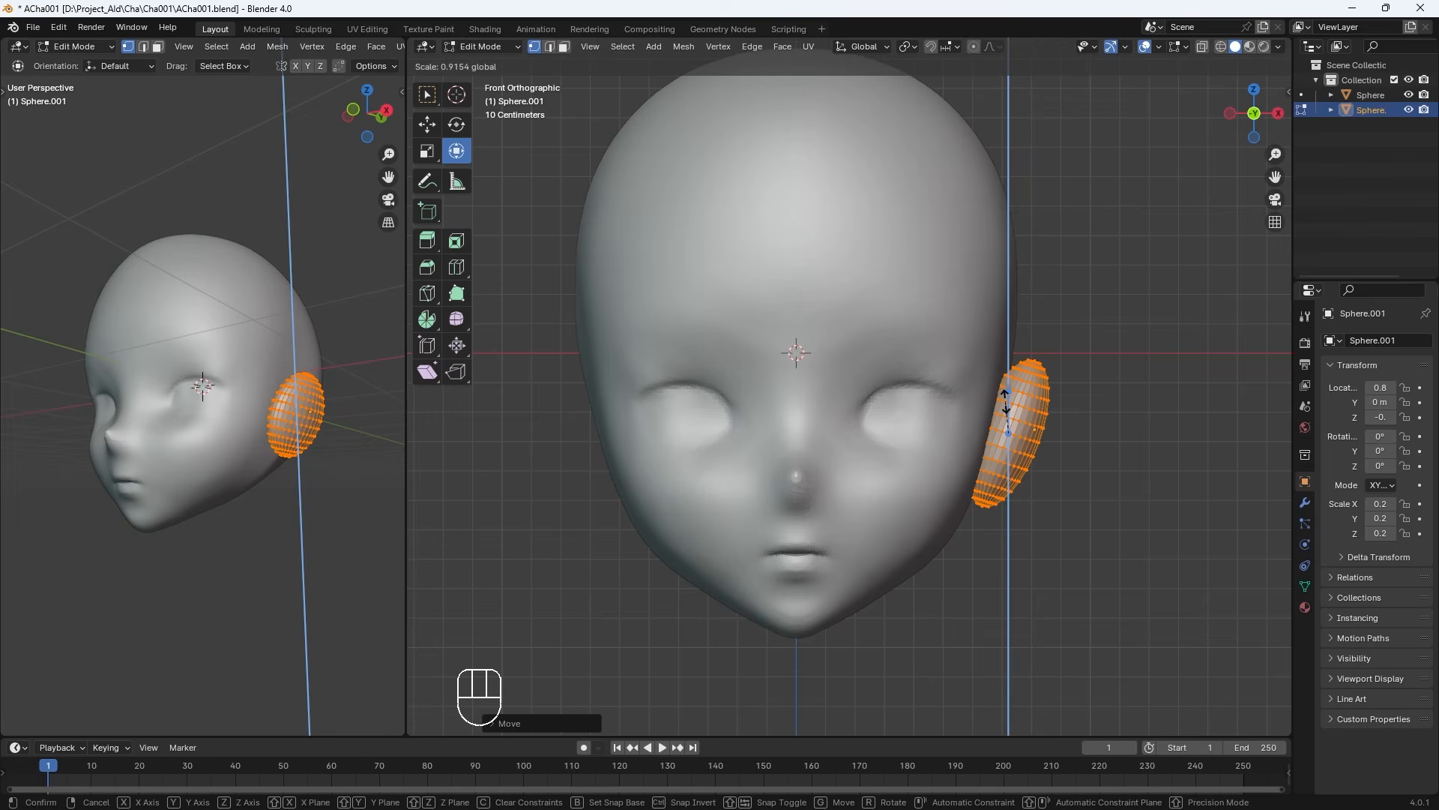
left_click(1006, 401)
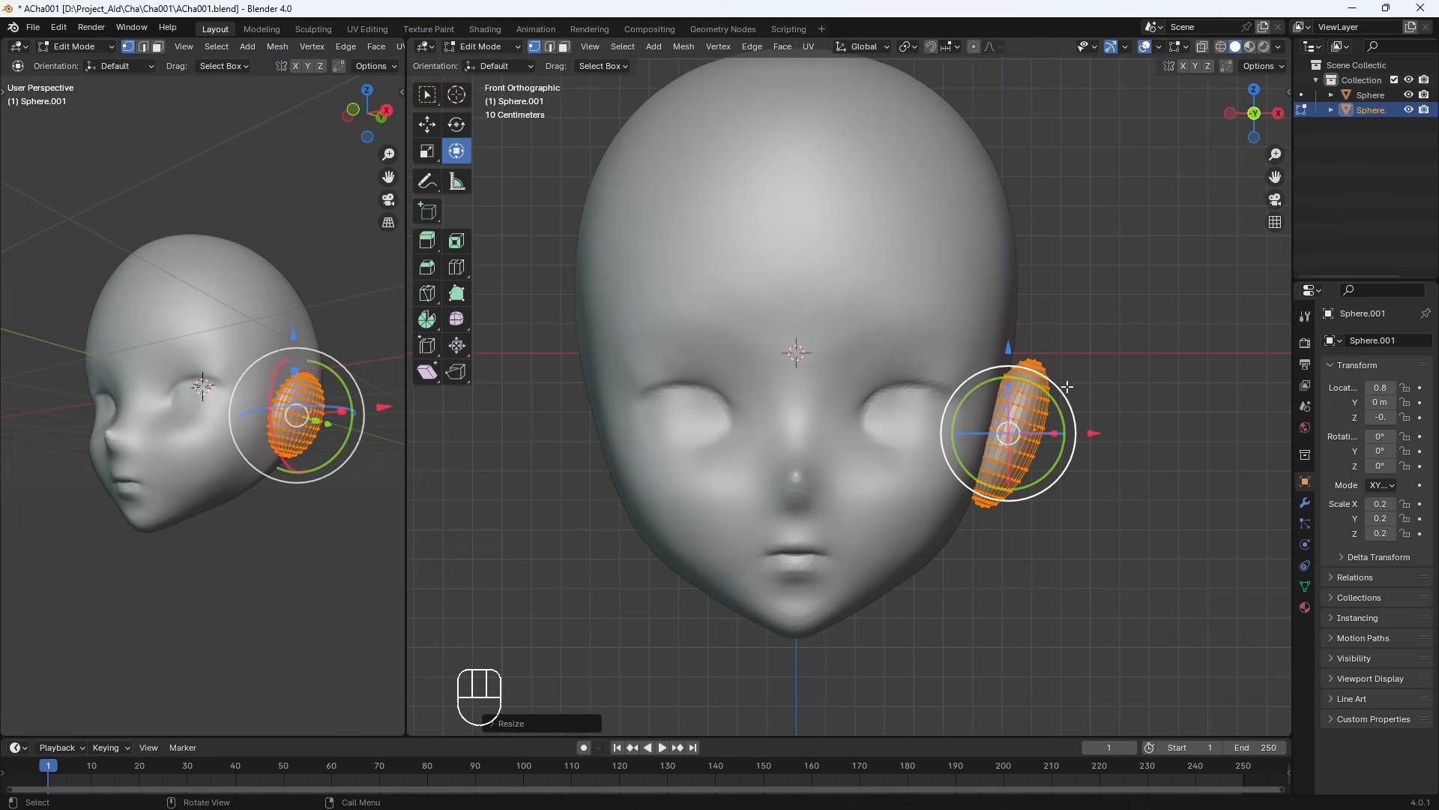
key("g")
left_click(1063, 423)
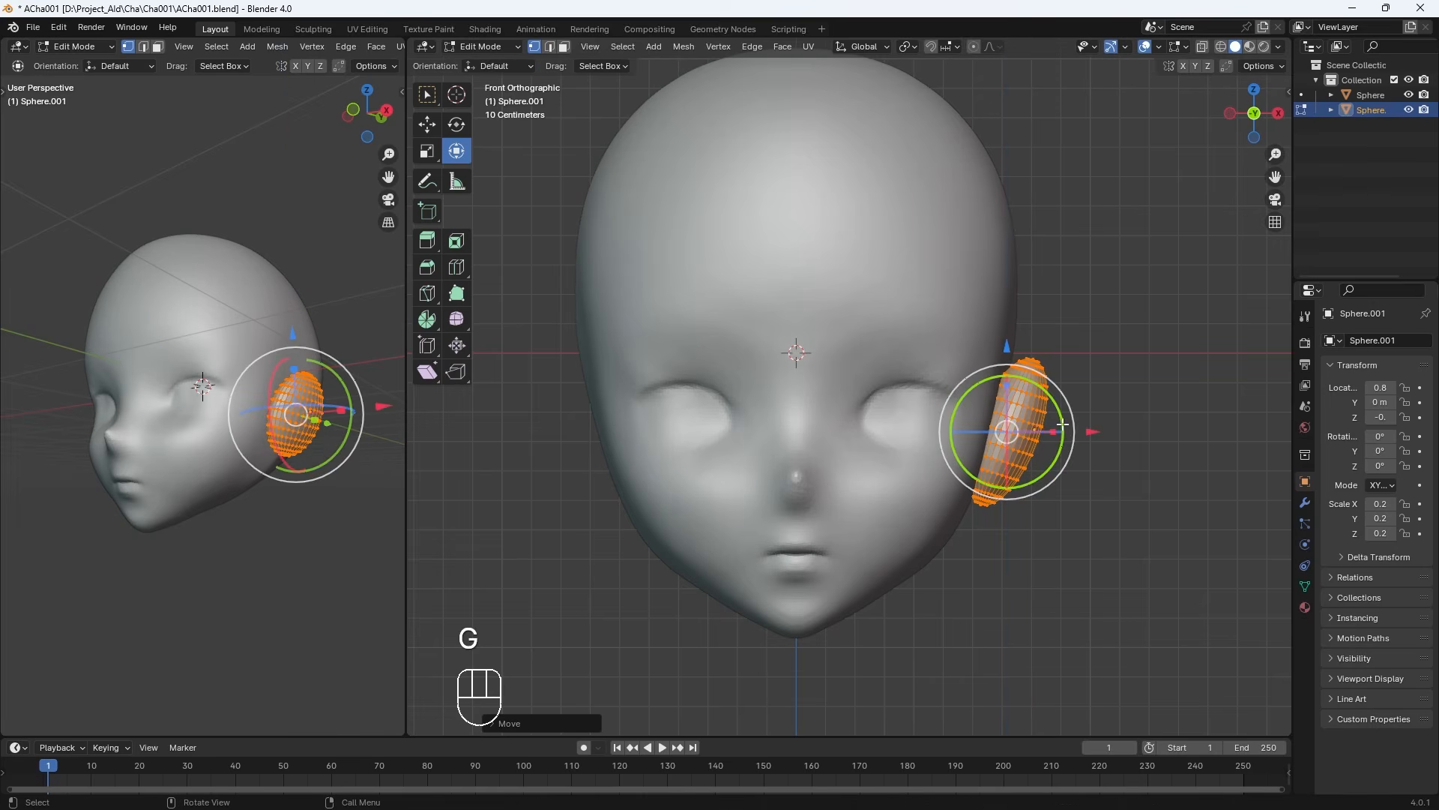
In side view, narrow the ear mesh along Y, move it about 0.11 m toward the back of the head, and tilt it slightly
key("KP_3")
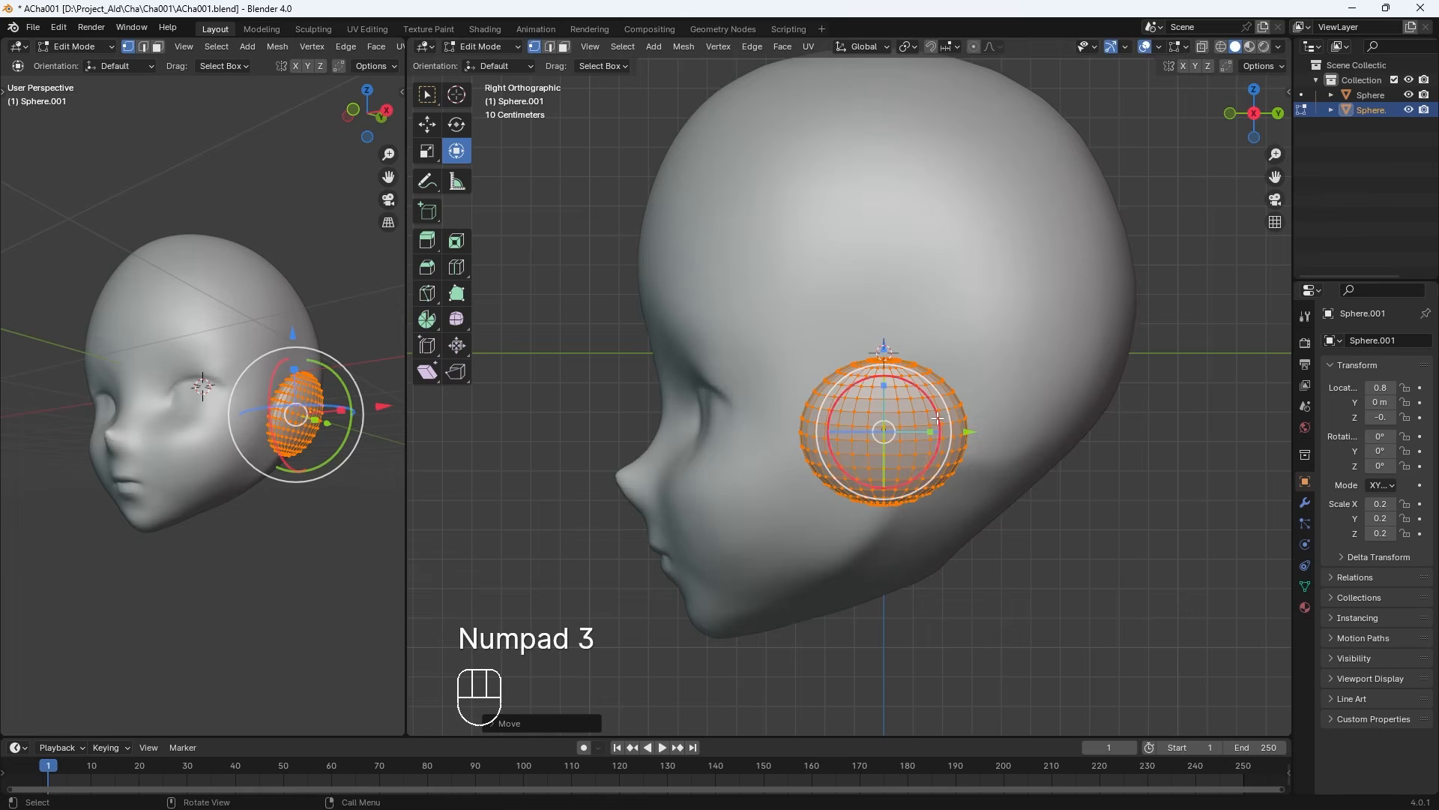
left_click_drag(927, 433, 918, 430)
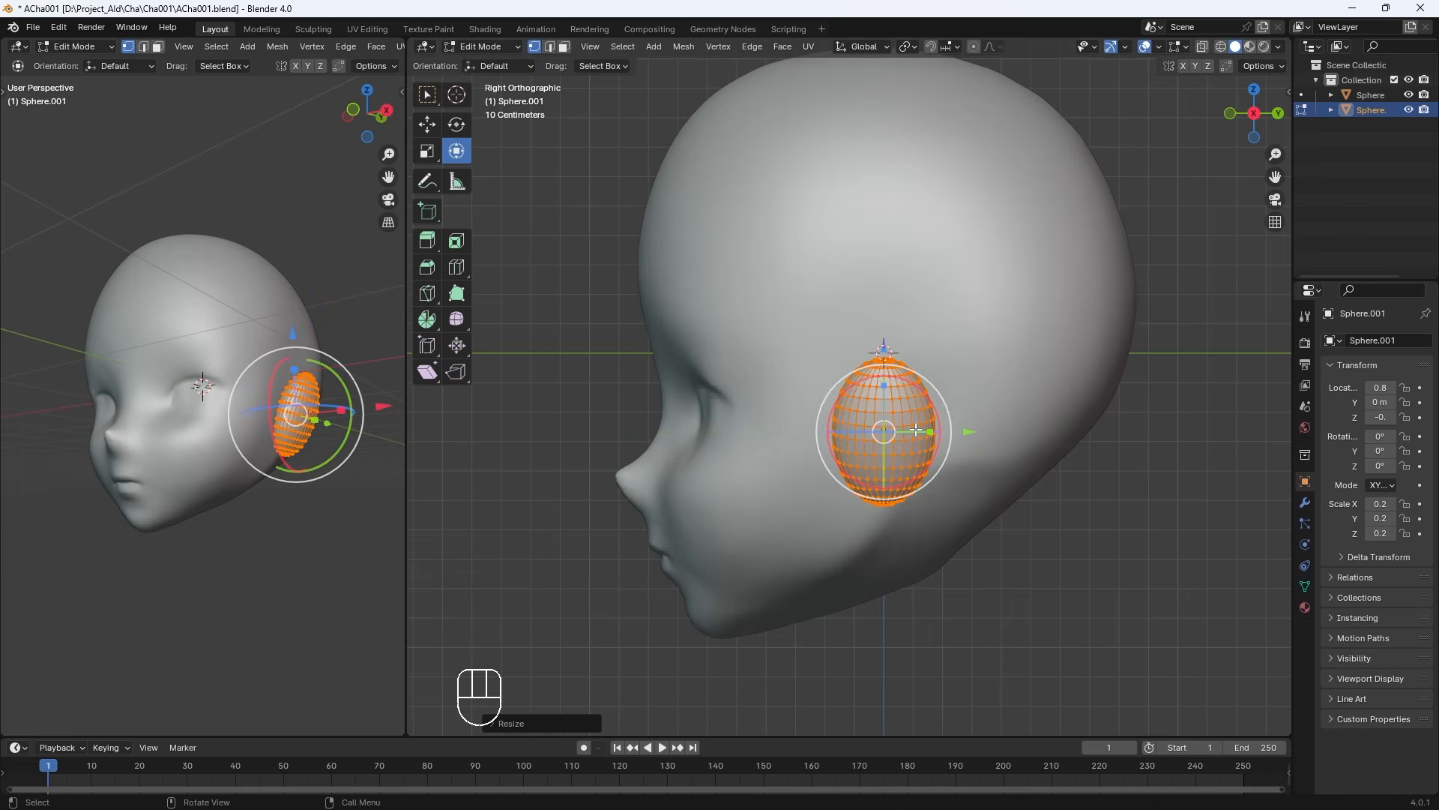
key("g")
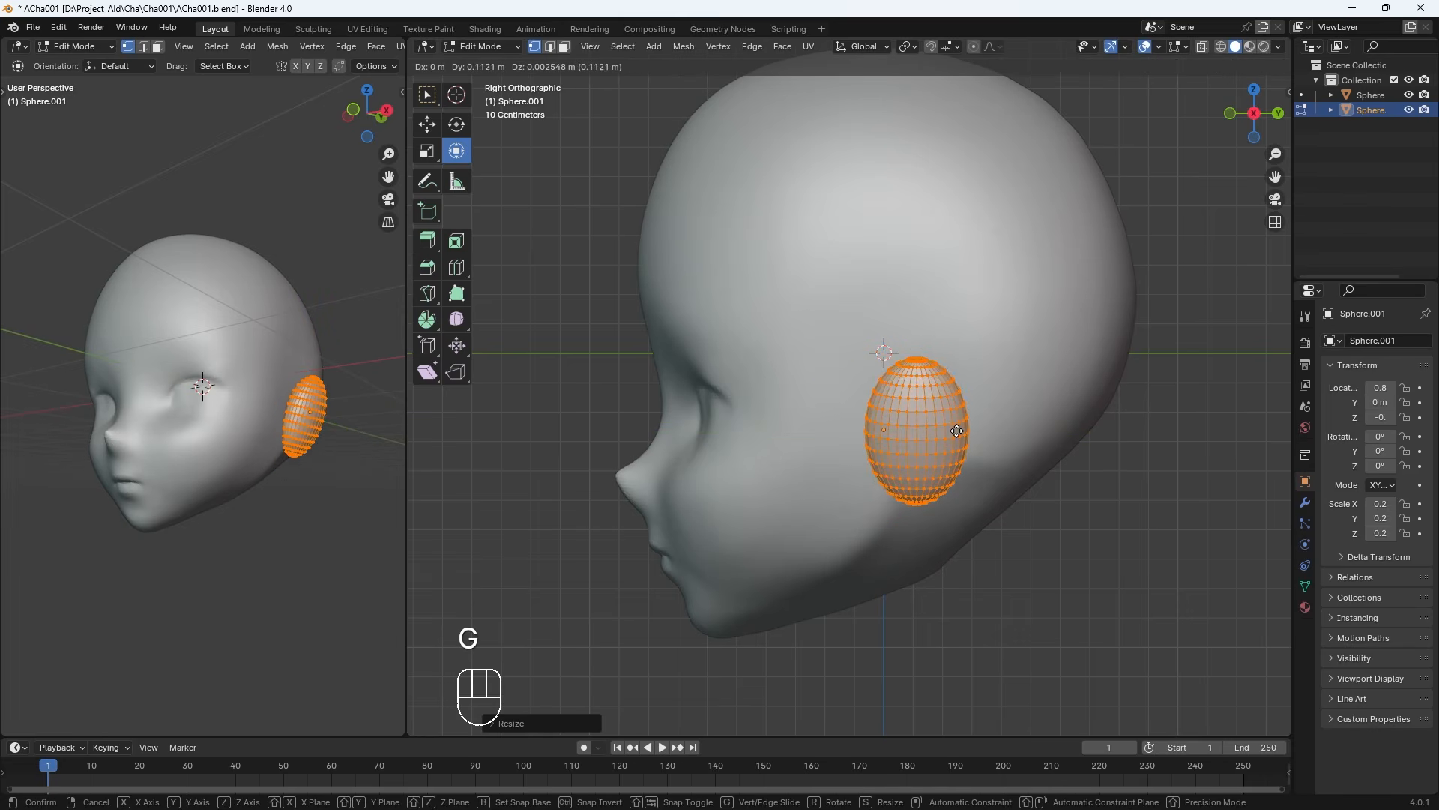
left_click(954, 428)
key("r")
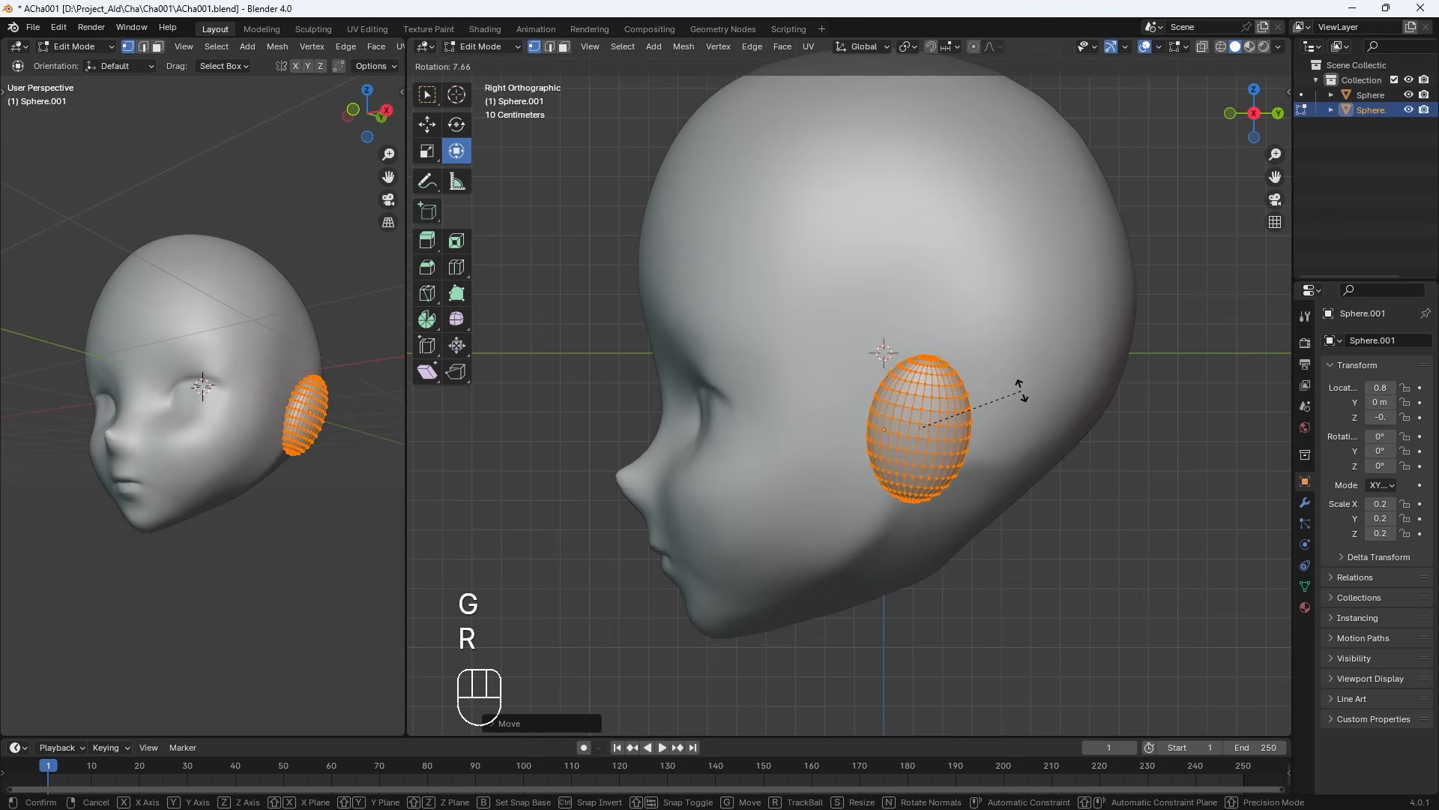
left_click(1019, 408)
key("KP_1")
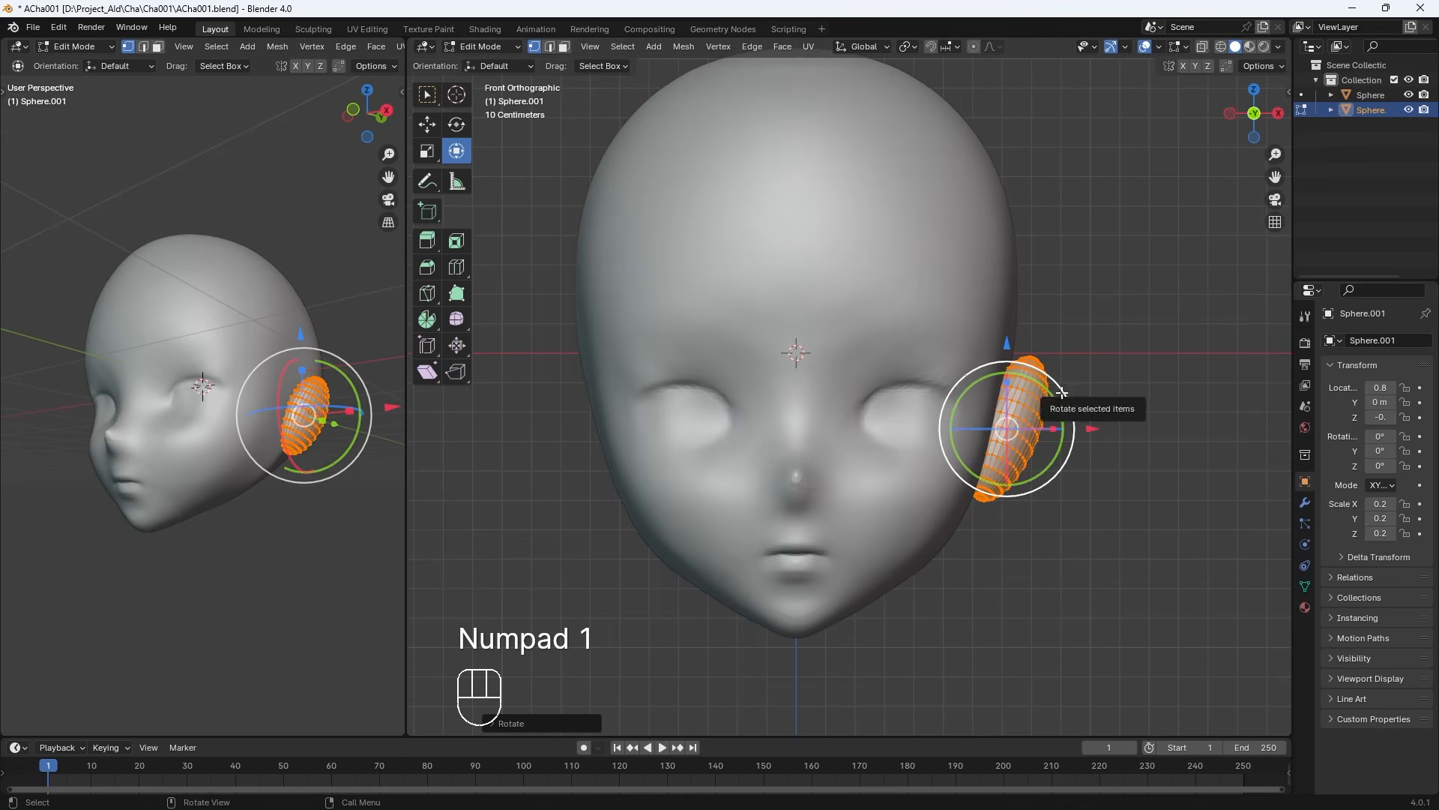
Switch the ear to Sculpt Mode and voxel remesh it with a finer voxel size
key("Tab")
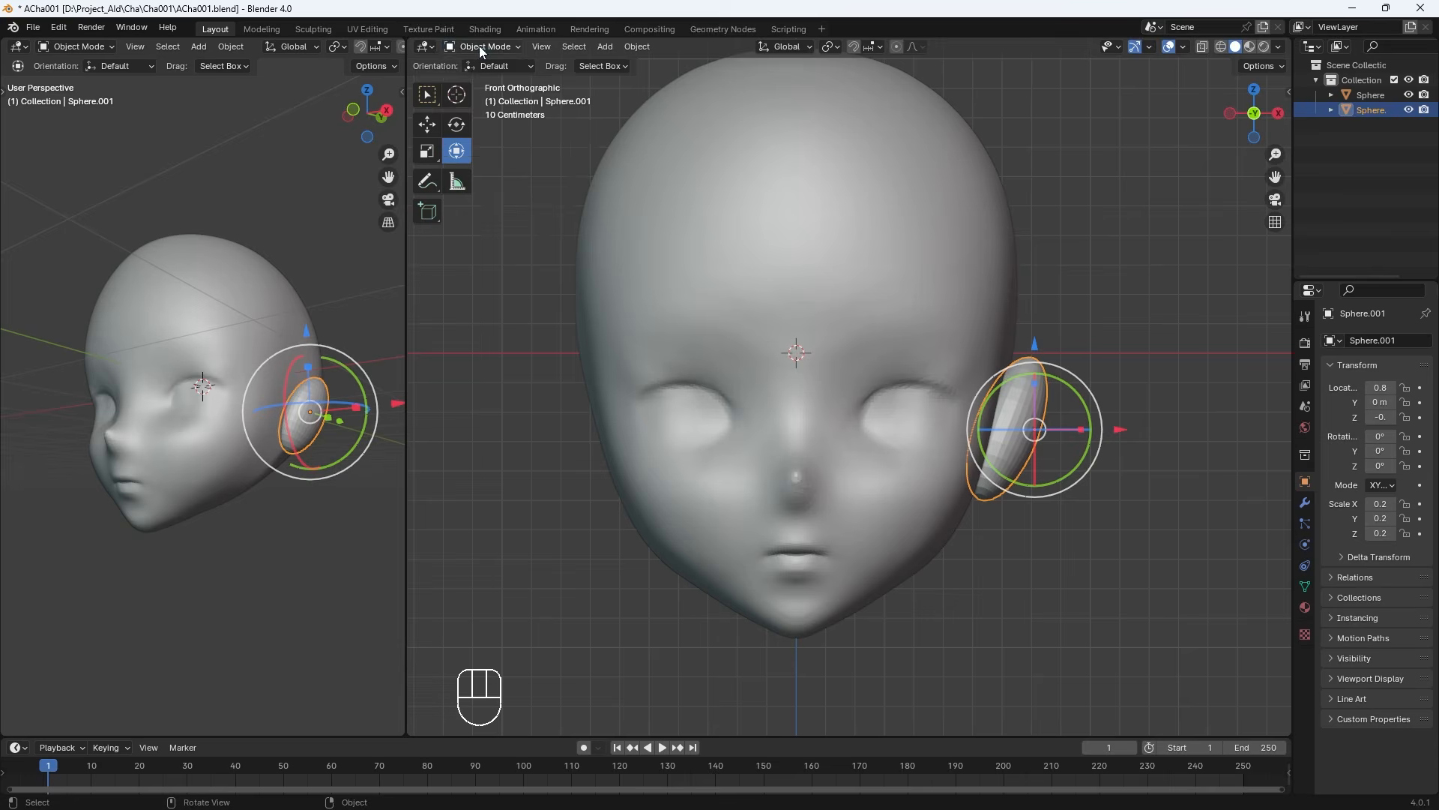
left_click(479, 46)
left_click(487, 99)
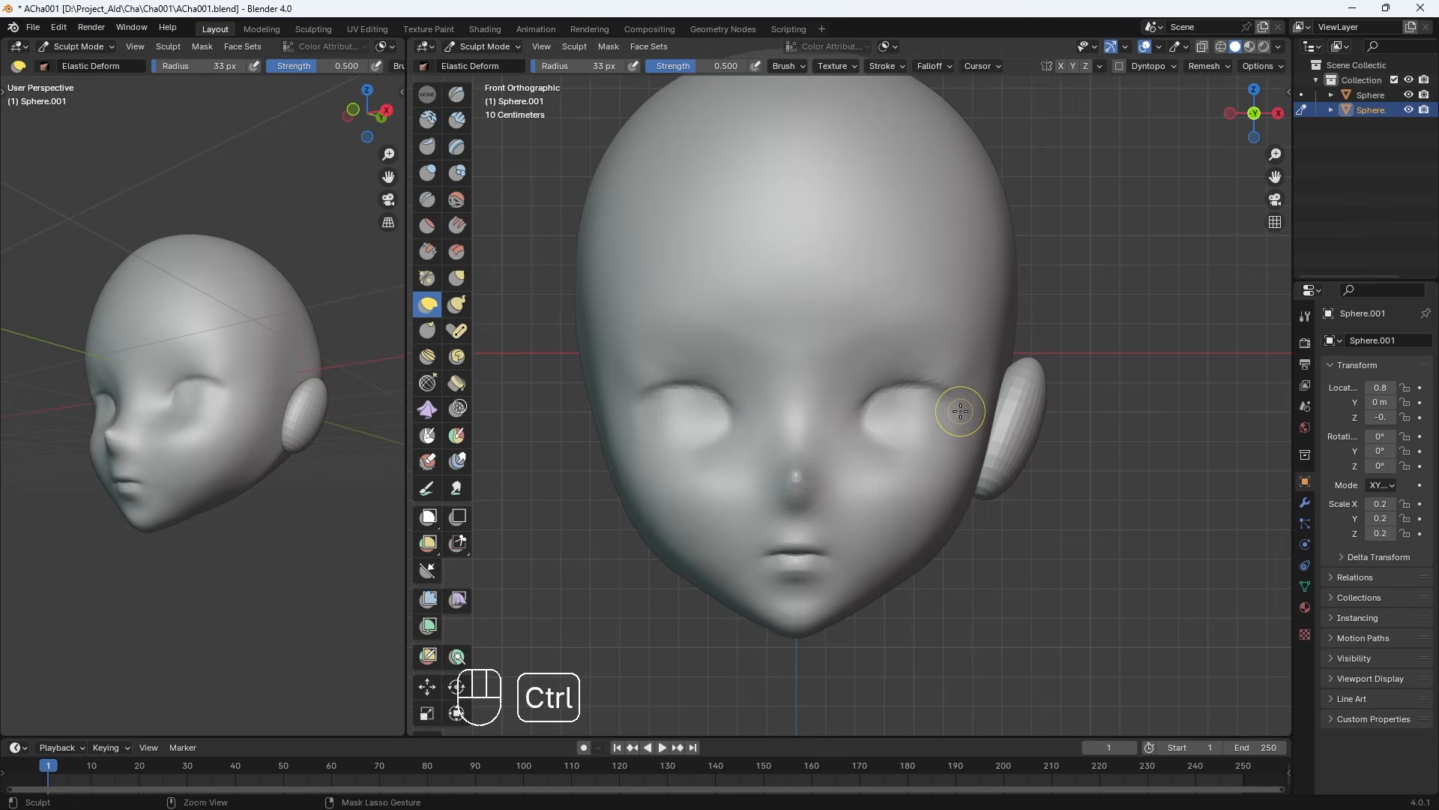
key("r")
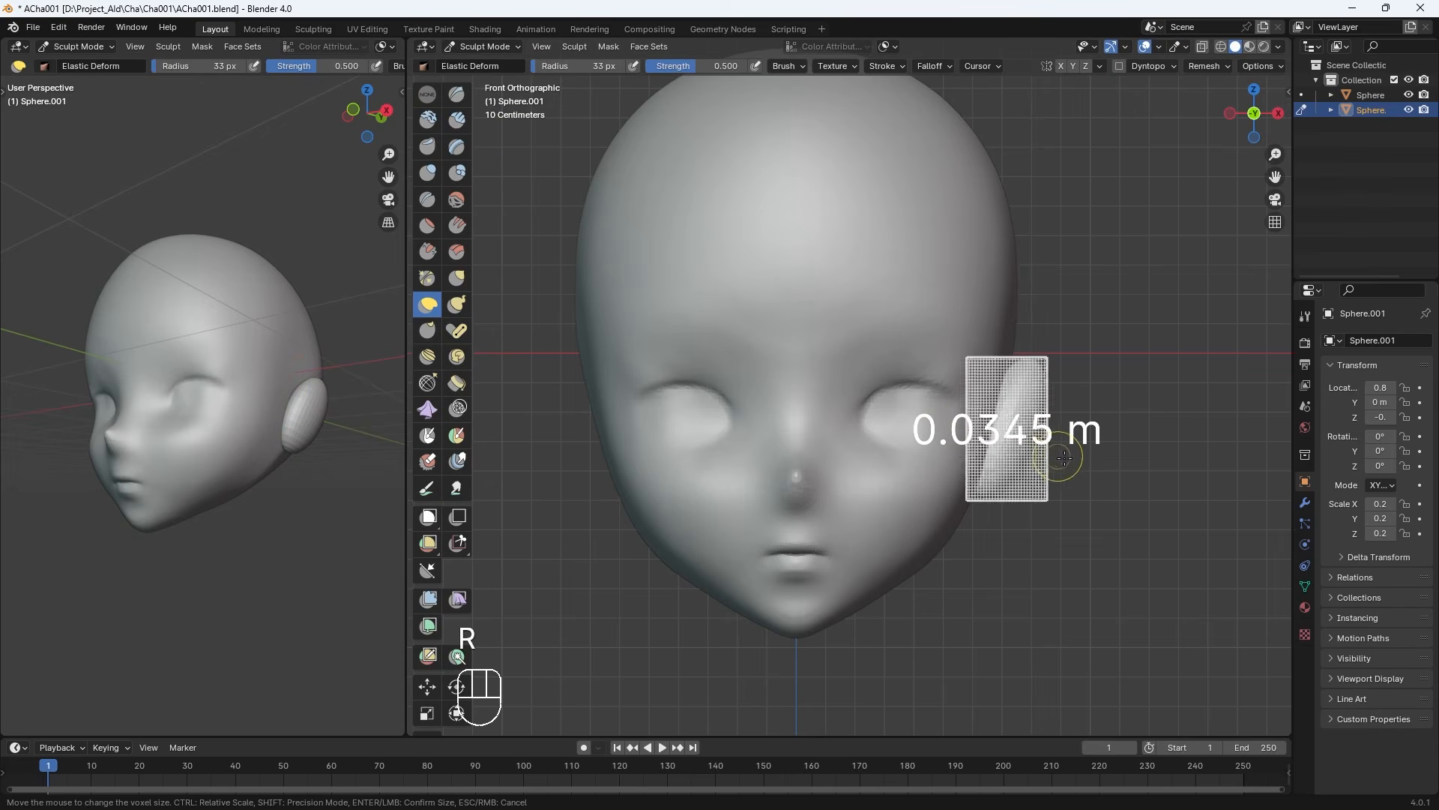
left_click(1080, 462)
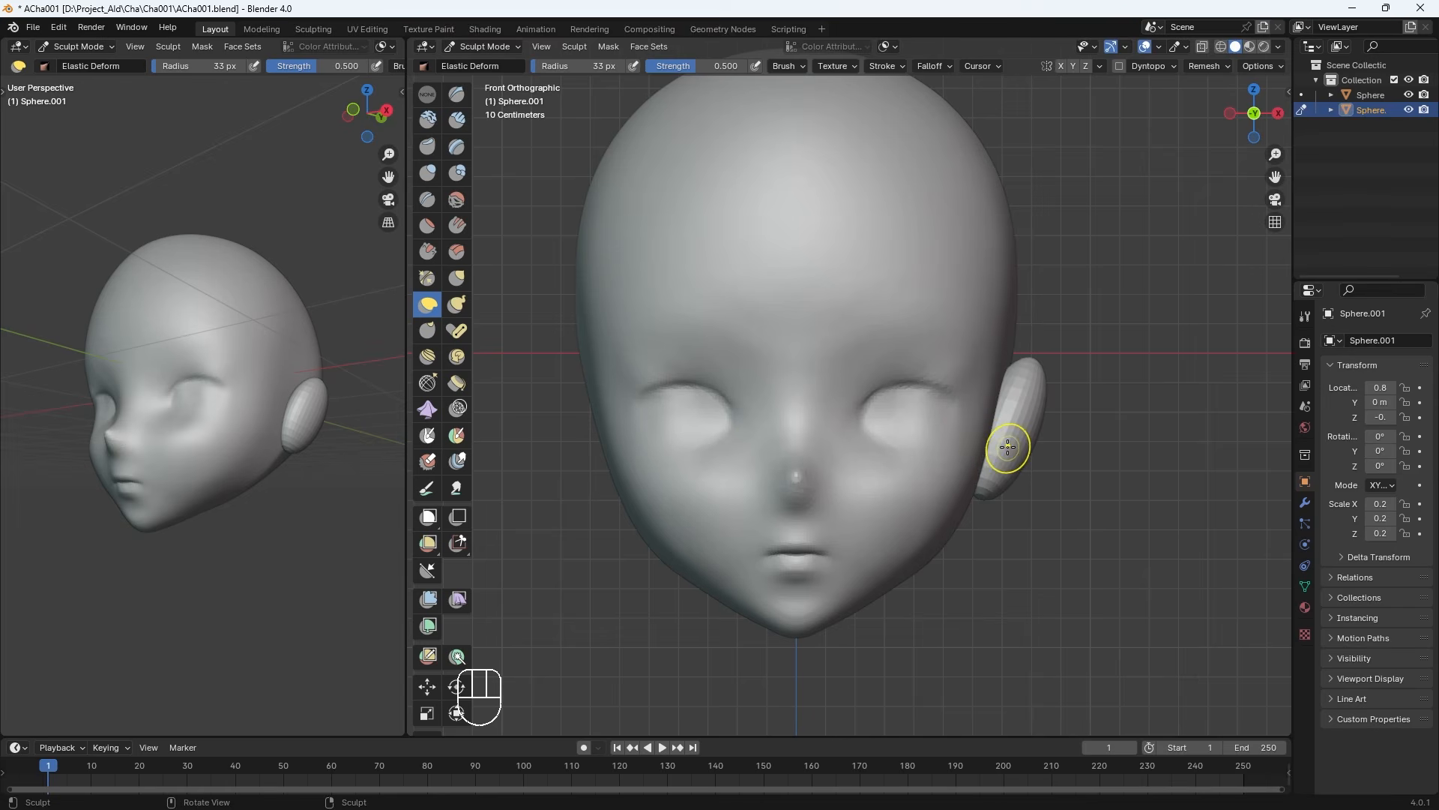
key("ctrl+r")
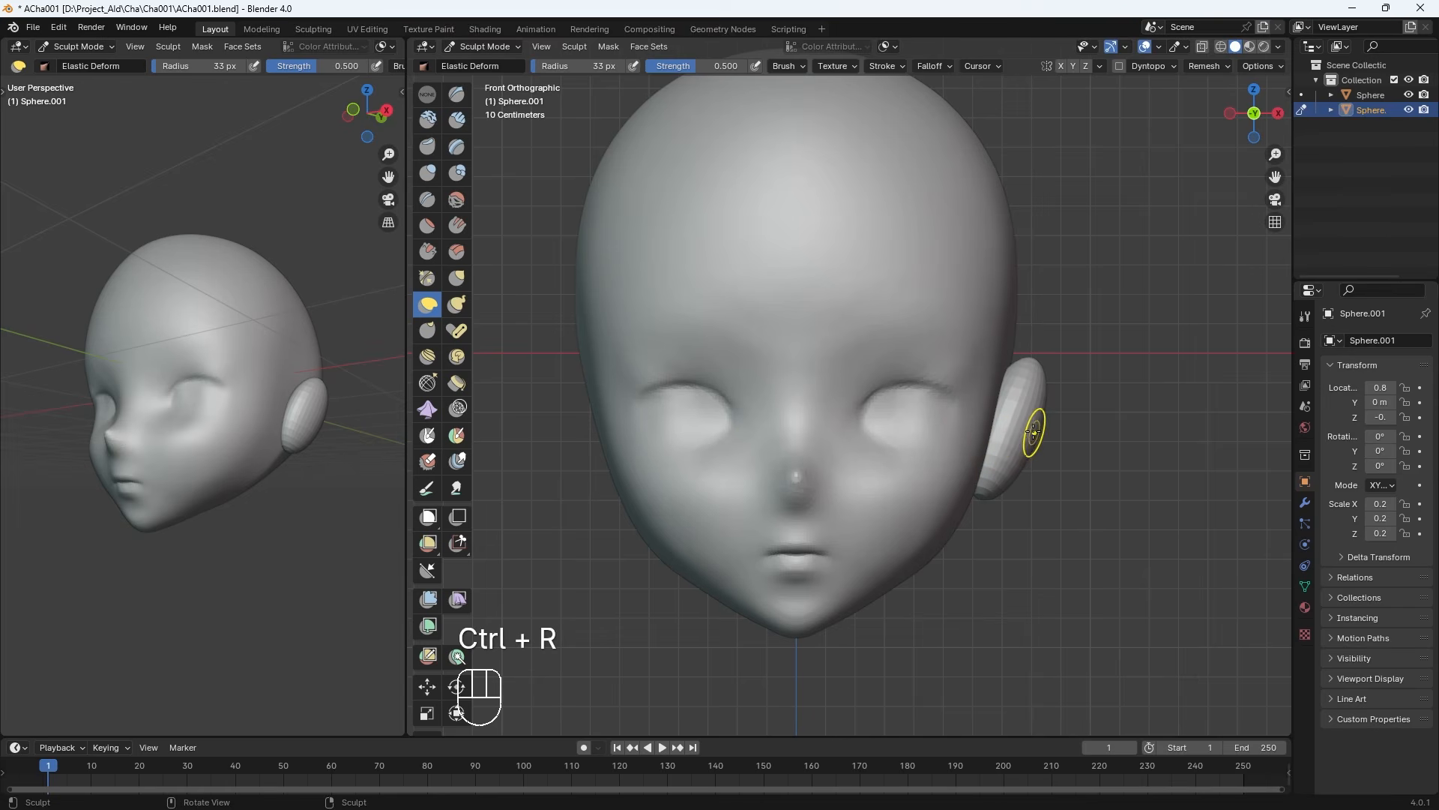
middle_click_drag(1048, 381, 955, 405)
key("ctrl+r")
Smooth the faceted outer surface of the ear with a 53 px brush radius
key("bracketright")
key("bracketright")
key("bracketright")
key("bracketright")
key("bracketright")
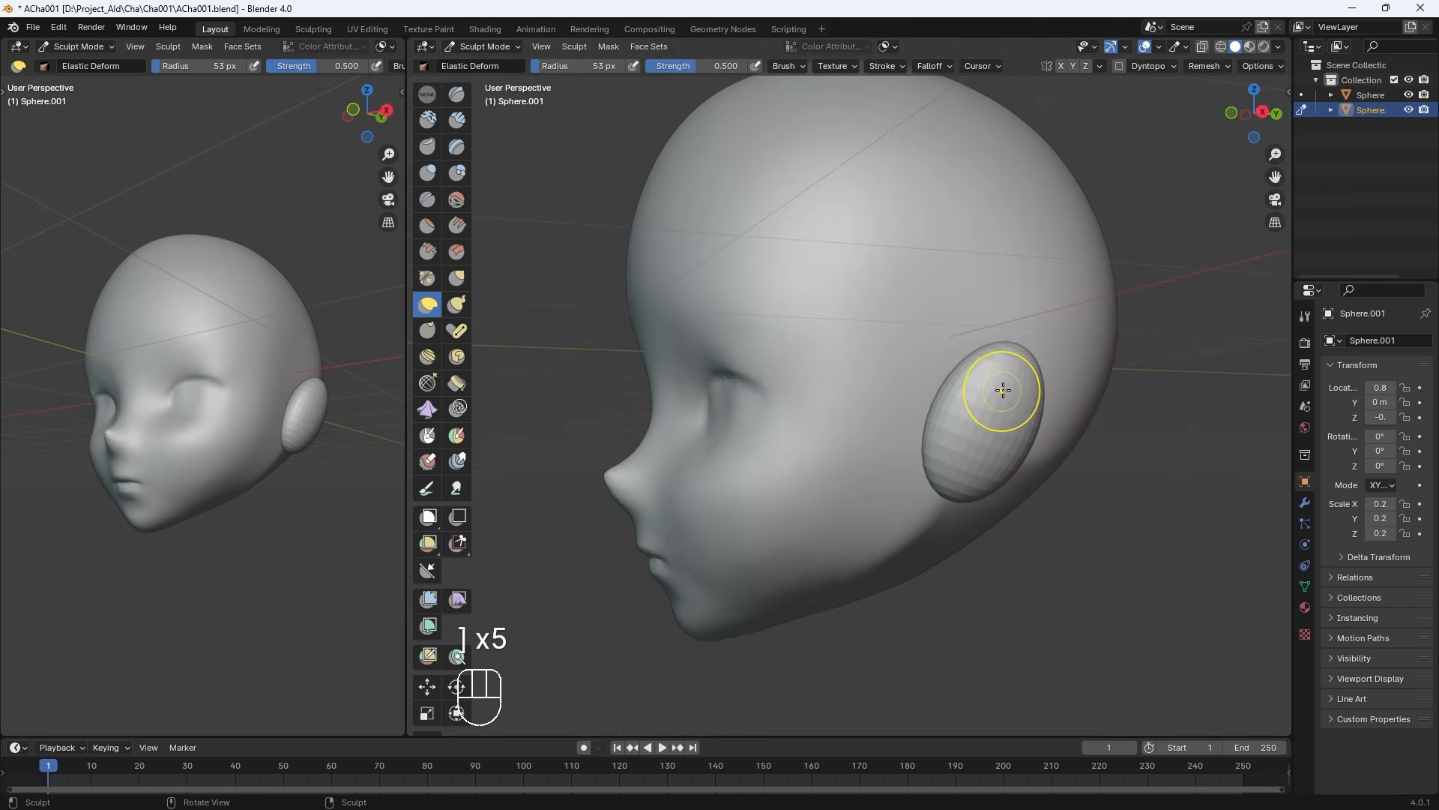
mouse_move(1046, 365)
left_mouse_down("shift")
mouse_move(922, 470)
mouse_move(1022, 387)
left_mouse_up("shift")
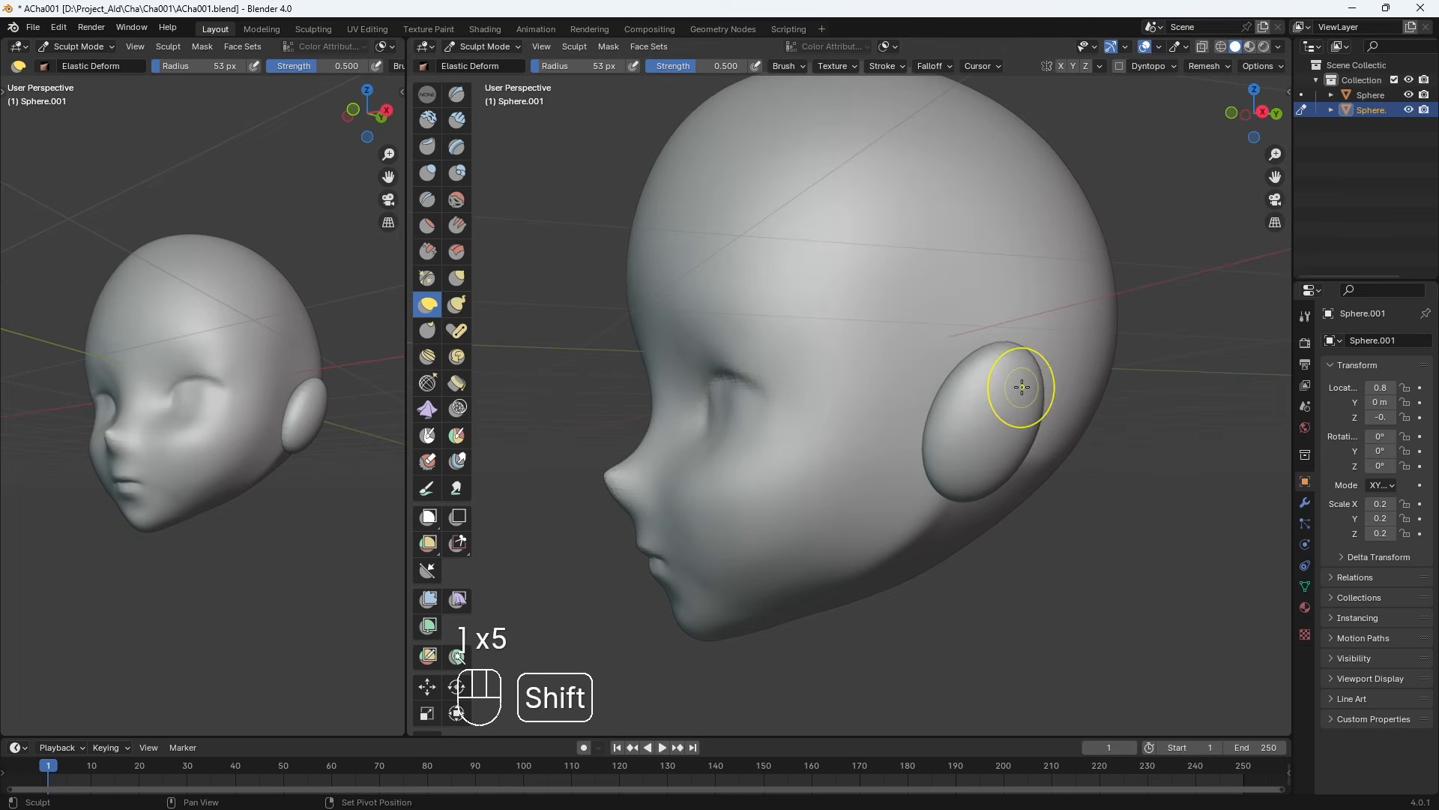
In front view, pull the ear's upper part outward from the head with the Grab brush at 86 px radius
mouse_move(1024, 387)
middle_mouse_down()
mouse_move(1147, 384)
mouse_move(1111, 383)
middle_mouse_up()
key("KP_1")
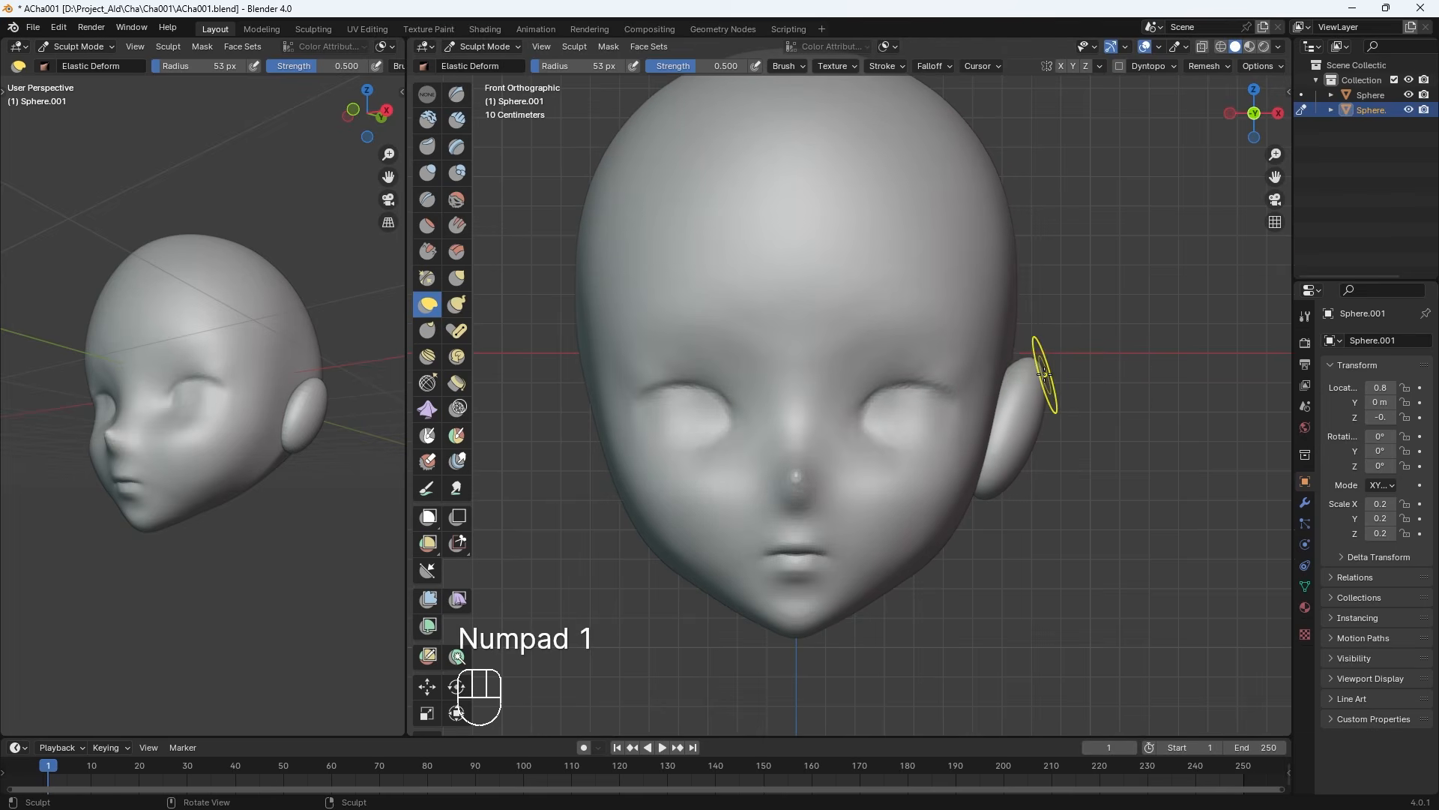
left_click(456, 278)
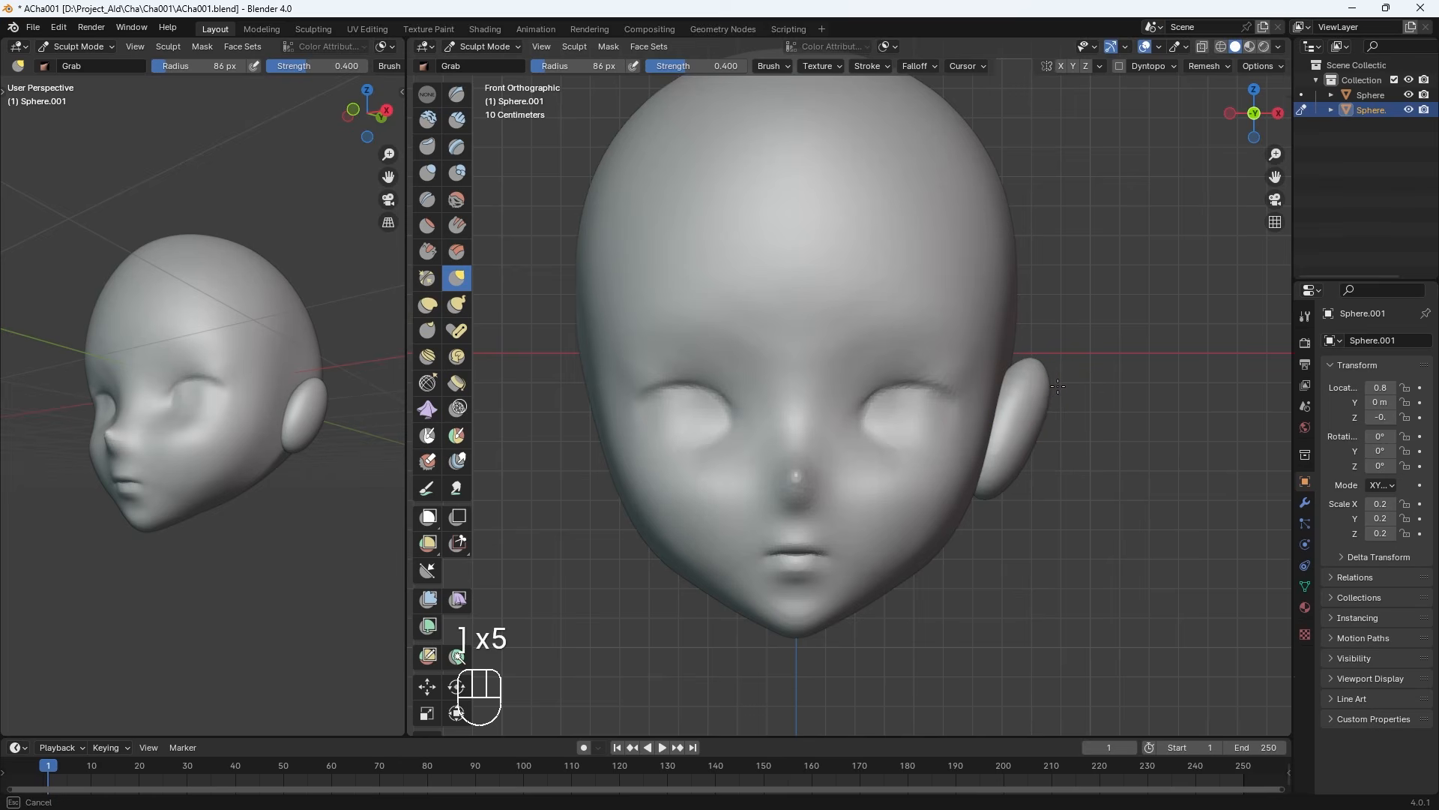
left_click_drag(1055, 374, 1019, 450)
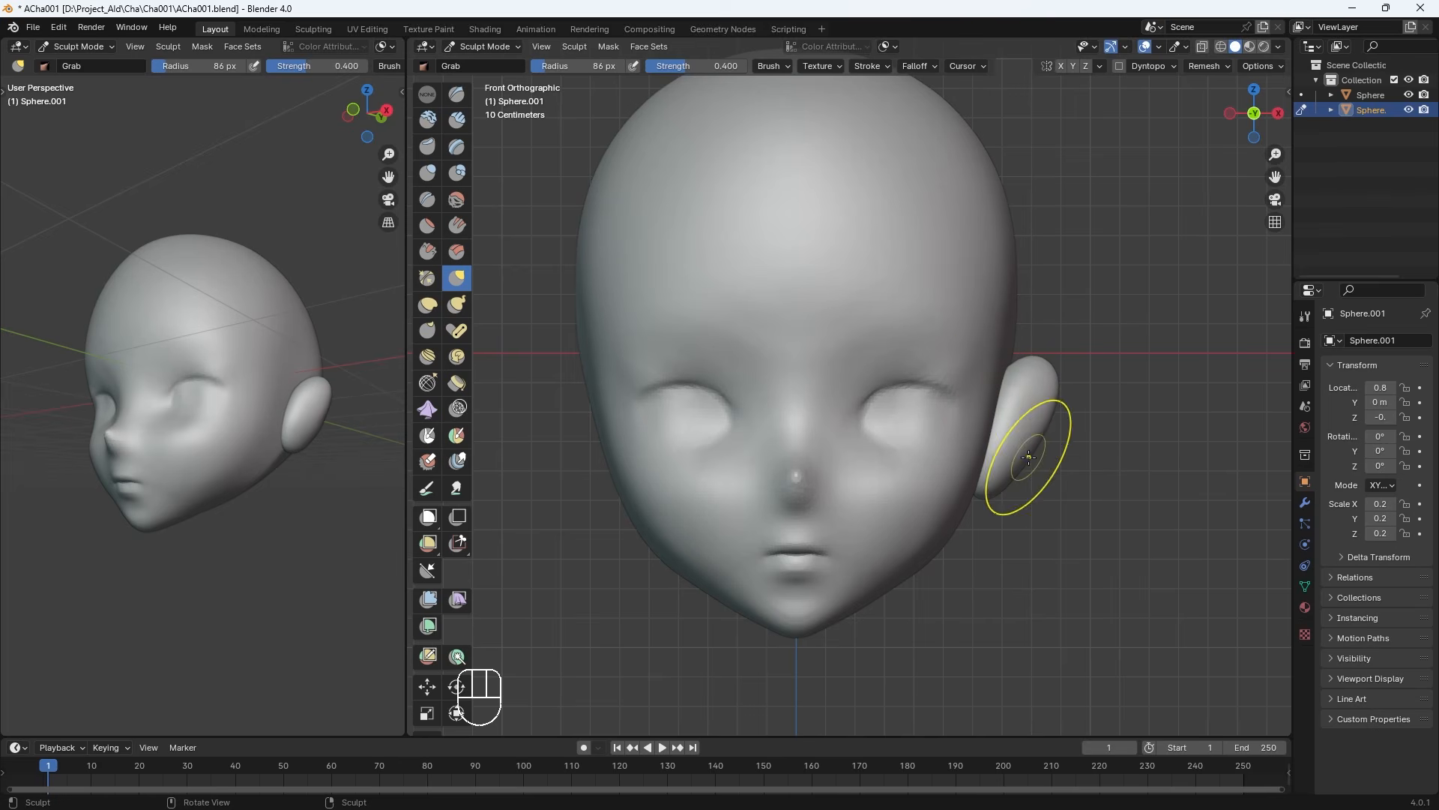
In side view, shape the ear with the Elastic Deform brush into a rounded top that tapers toward the lobe
key("KP_3")
left_click(428, 304)
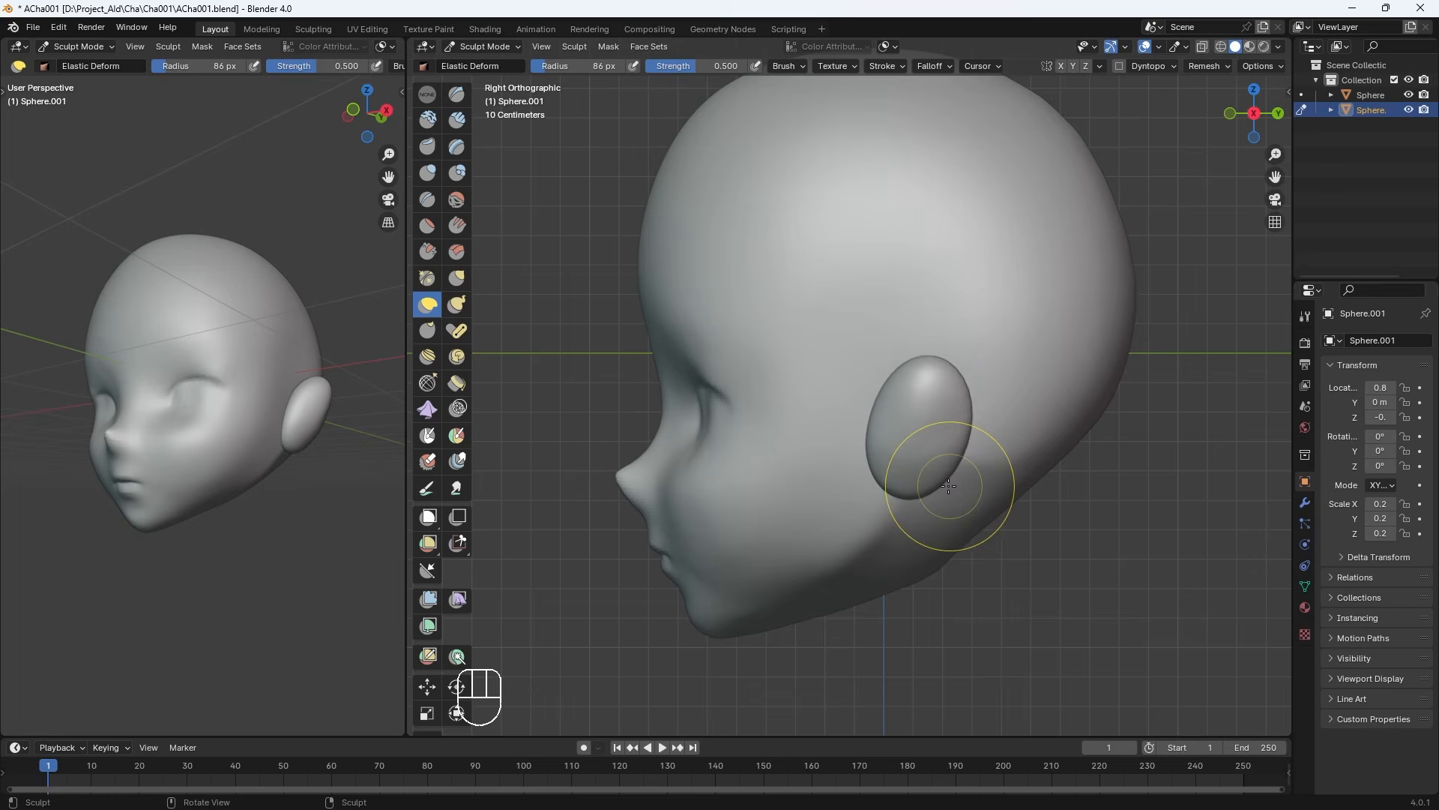
mouse_move(950, 487)
left_mouse_down()
mouse_move(913, 456)
mouse_move(968, 445)
left_mouse_up()
key("bracketleft")
key("bracketleft")
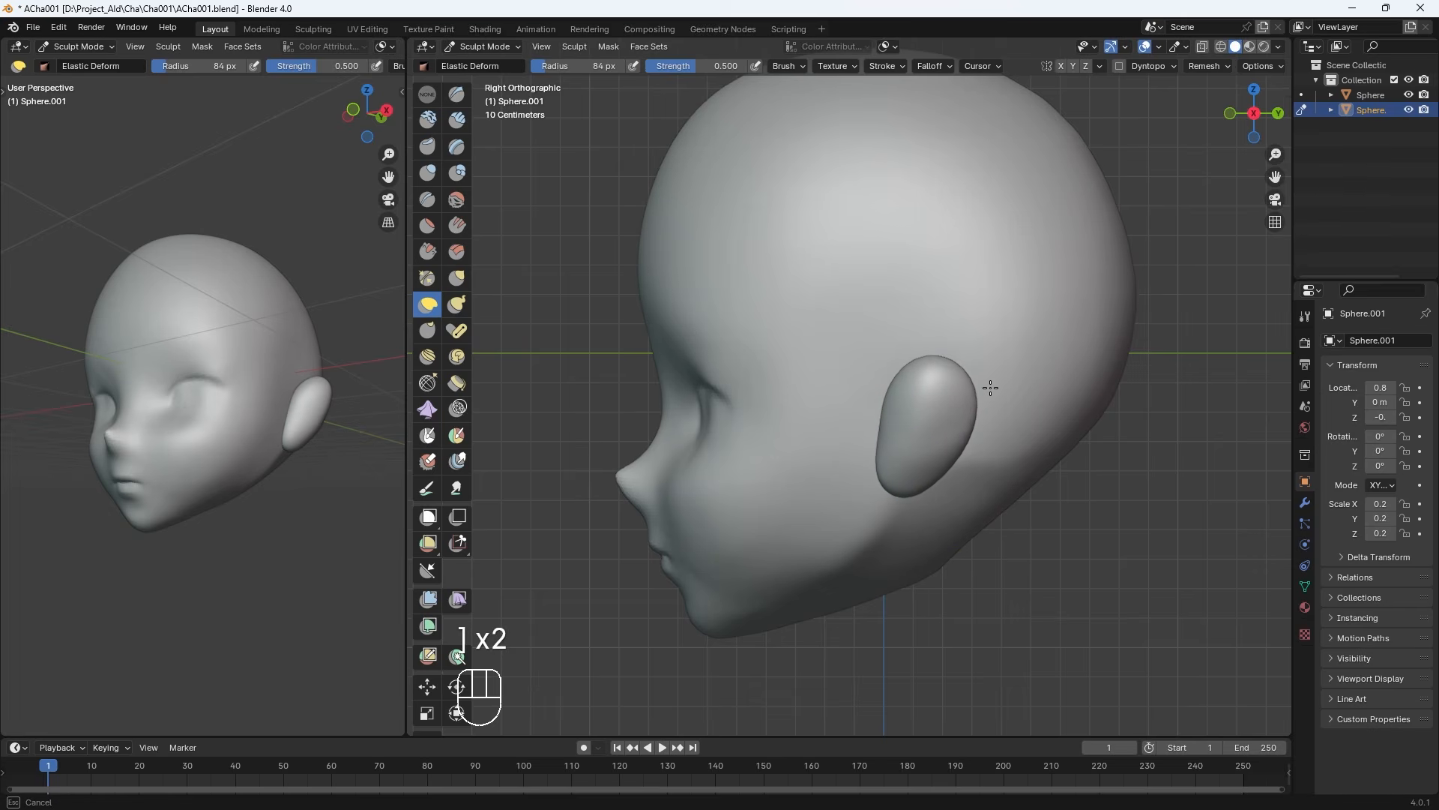
left_click_drag(990, 387, 991, 387)
mouse_move(899, 412)
left_mouse_down()
mouse_move(924, 442)
mouse_move(964, 428)
mouse_move(982, 398)
left_mouse_up()
From behind the head, reshape the back of the ear with the Grab brush at about 81 px radius and smooth it
mouse_move(982, 397)
middle_mouse_down()
mouse_move(829, 437)
mouse_move(673, 406)
middle_mouse_up()
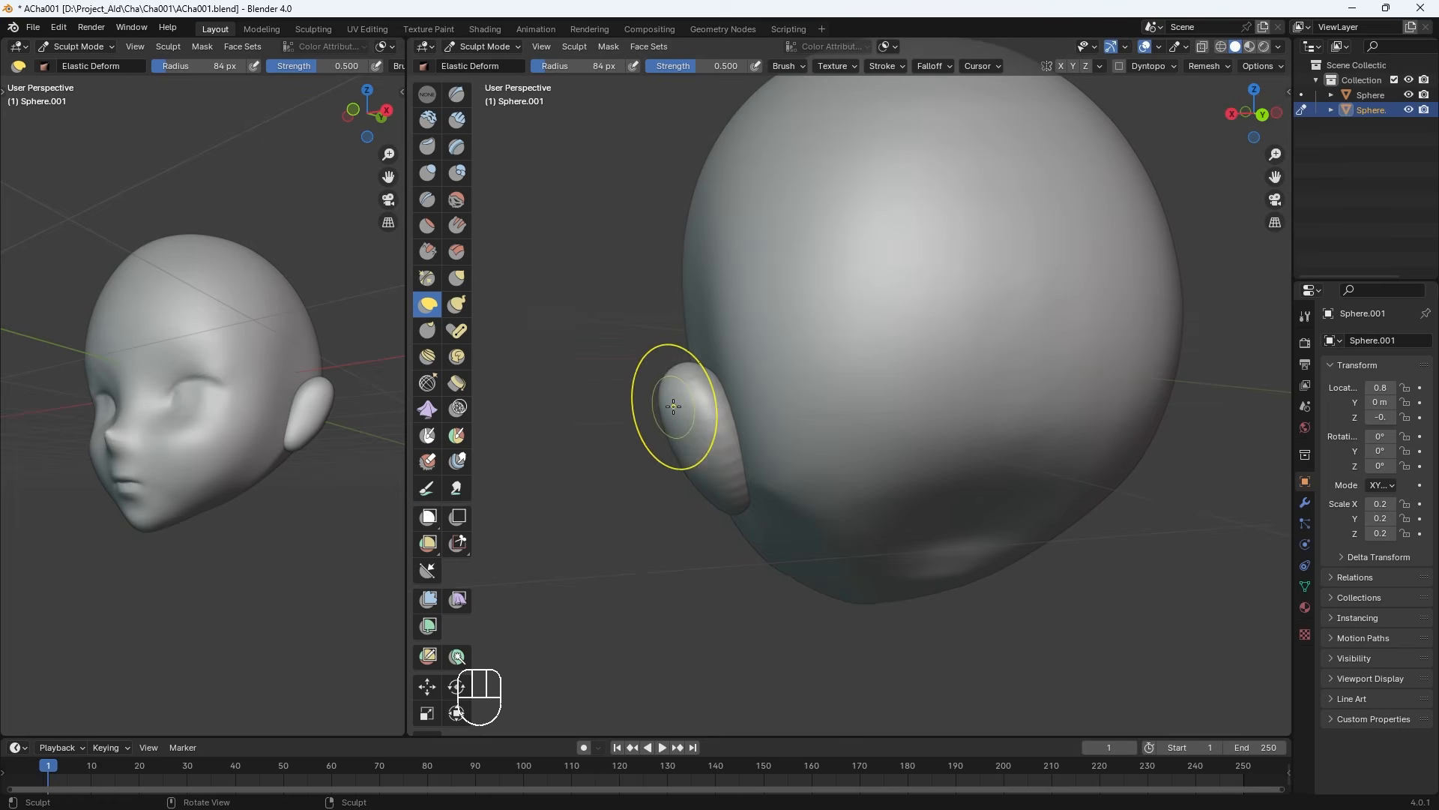
key("g")
key("bracketleft")
key("bracketleft")
key("bracketleft")
key("bracketright")
key("bracketright")
key("bracketright")
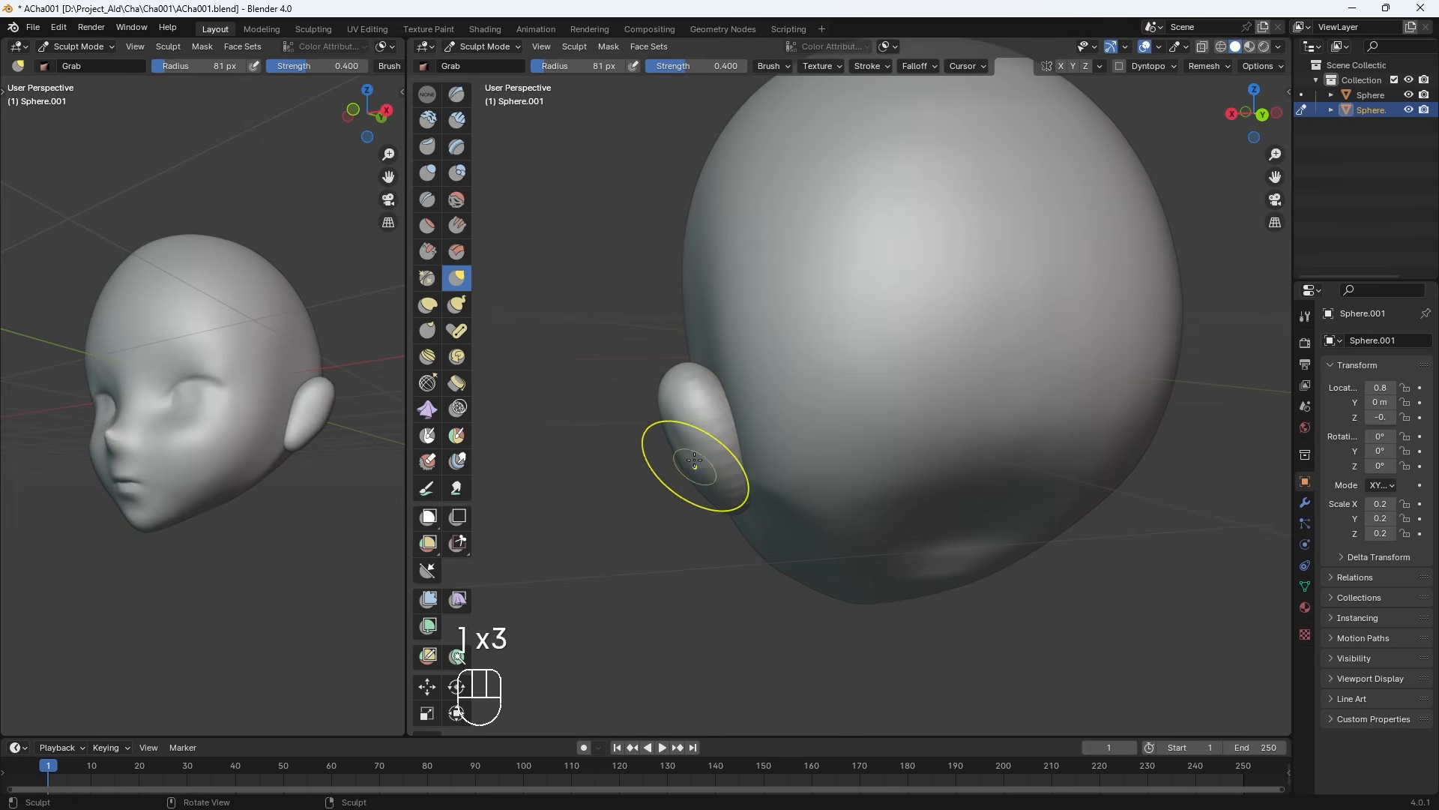
left_click_drag(690, 394, 701, 442, "shift")
Carve the inner hollow of the ear with inverted Draw brush strokes at 32 px radius
middle_click_drag(812, 426, 899, 421)
key("KP_1")
key("x")
mouse_move(990, 392)
middle_mouse_down()
mouse_move(915, 386)
mouse_move(980, 389)
middle_mouse_up()
key("KP_1")
key("KP_Subtract")
key("KP_Subtract")
key("KP_Subtract")
key("KP_Subtract")
key("KP_Subtract")
key("KP_Add")
key("KP_Add")
key("KP_Add")
key("bracketleft")
key("bracketleft")
key("bracketleft")
key("bracketleft")
key("bracketleft")
key("bracketleft")
key("bracketleft")
key("bracketleft")
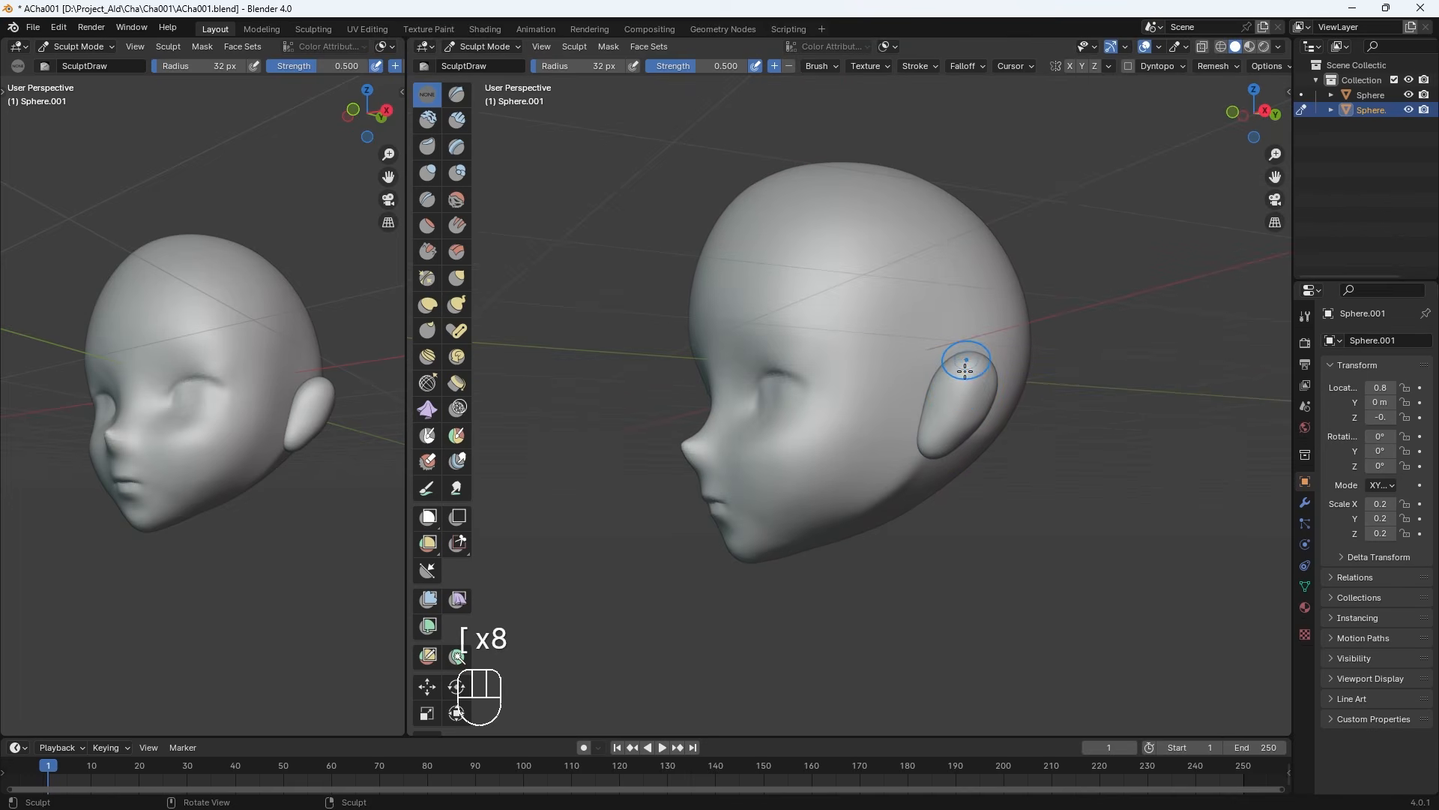
left_click_drag(965, 371, 969, 382, "ctrl")
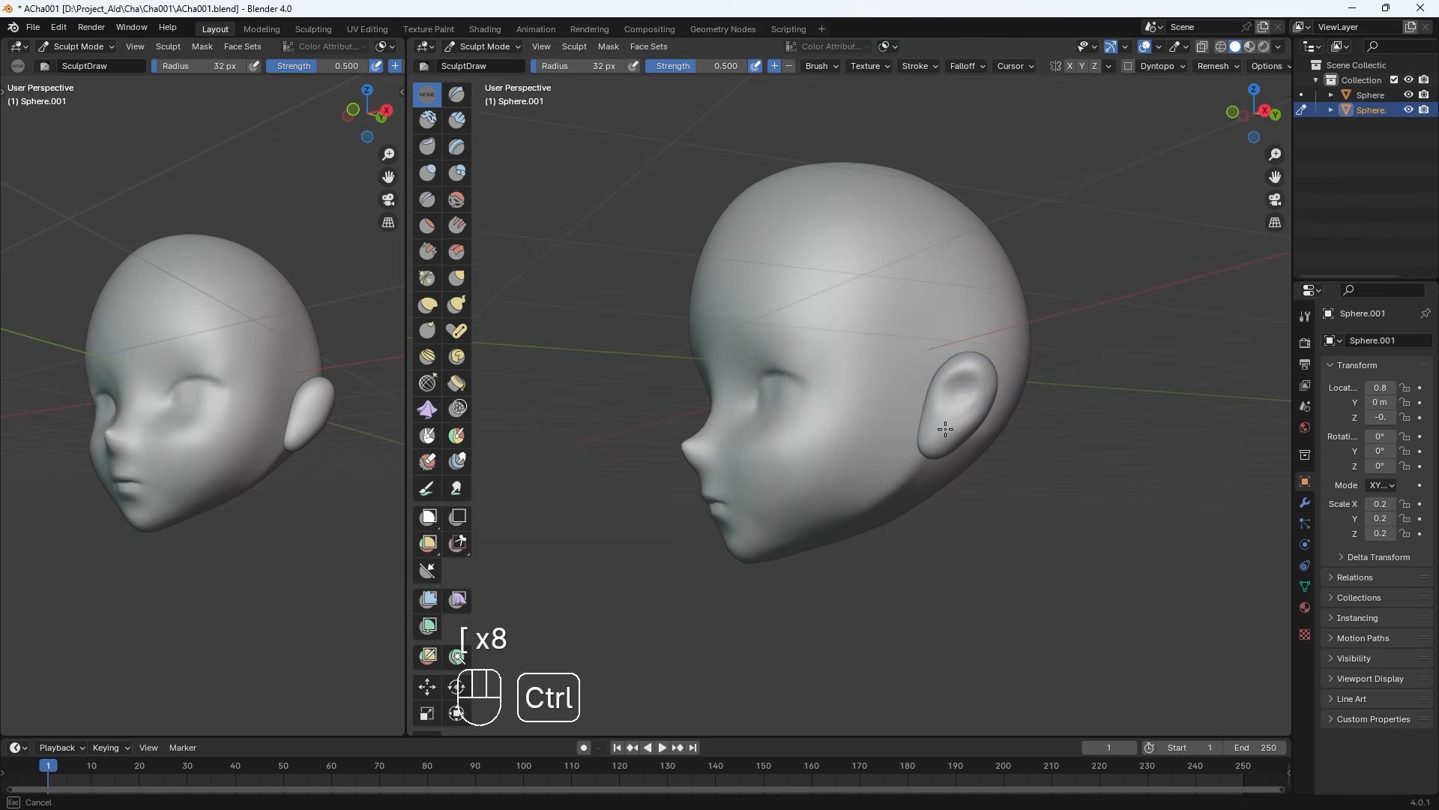
middle_click_drag(945, 429, 966, 390, "ctrl")
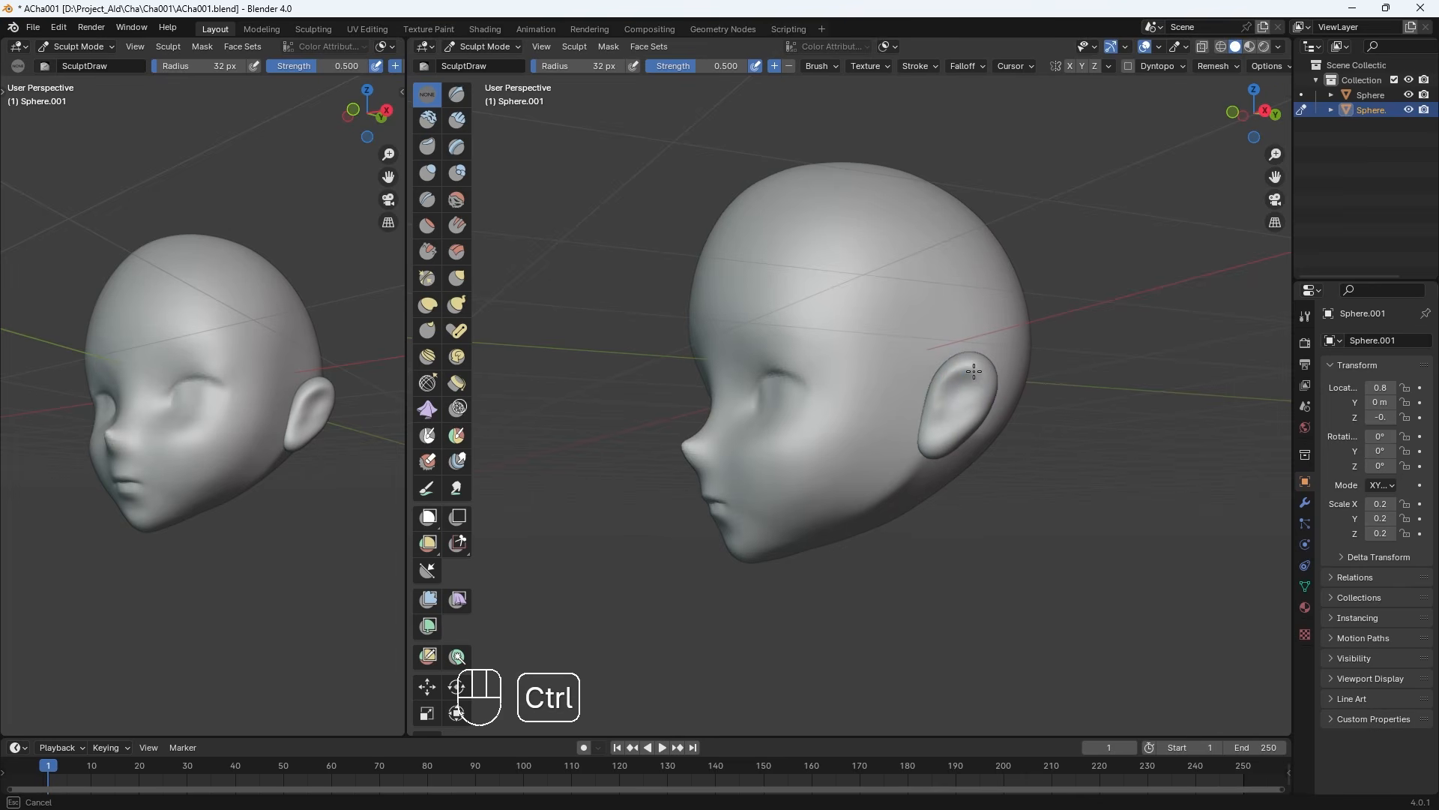
Smooth the carved hollow near the ear's upper rim and check the ear from a three-quarter view
left_click_drag(969, 386, 976, 368, "shift")
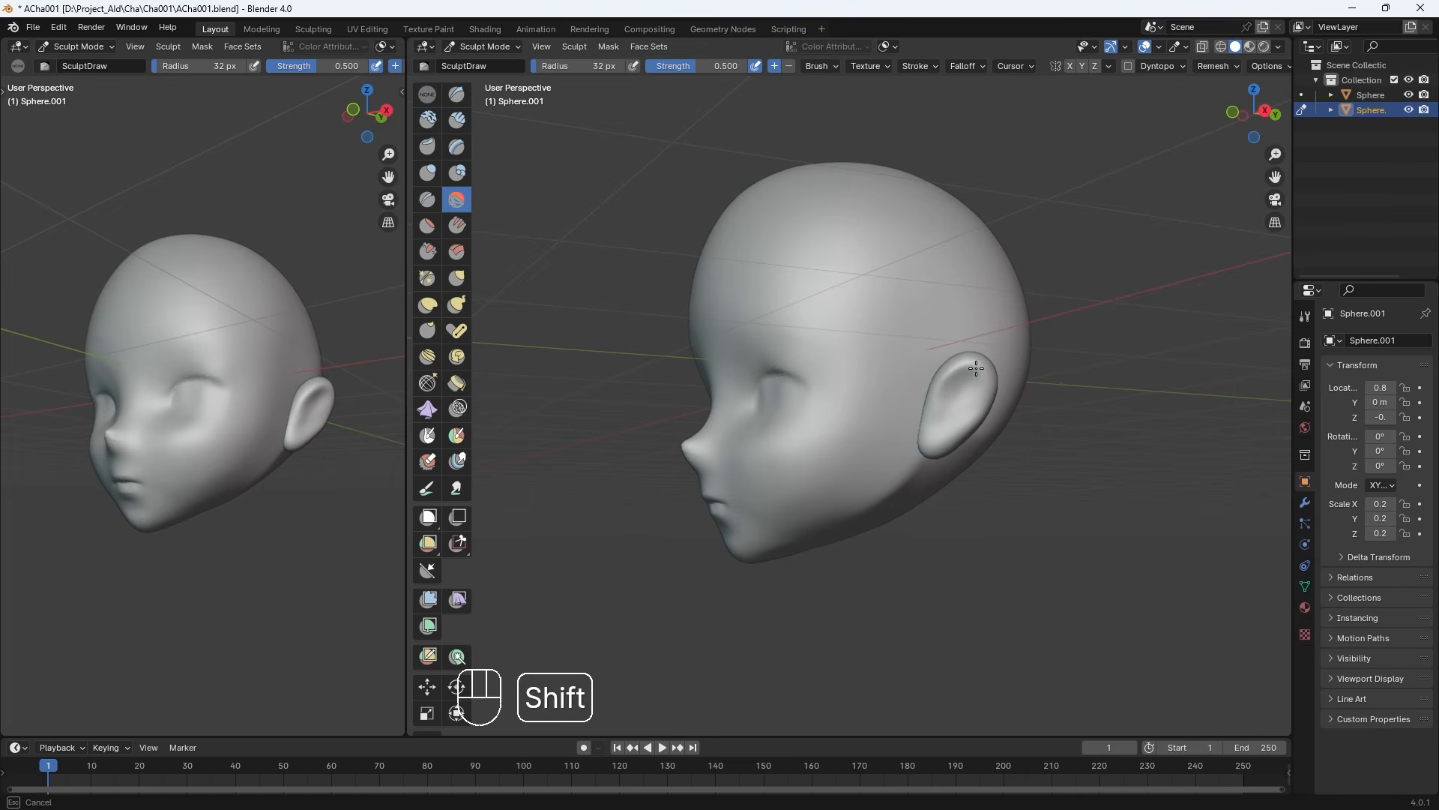
key("KP_2")
middle_click_drag(963, 373, 937, 474)
key("KP_1")
middle_click_drag(937, 474, 915, 457)
middle_click_drag(881, 515, 862, 517)
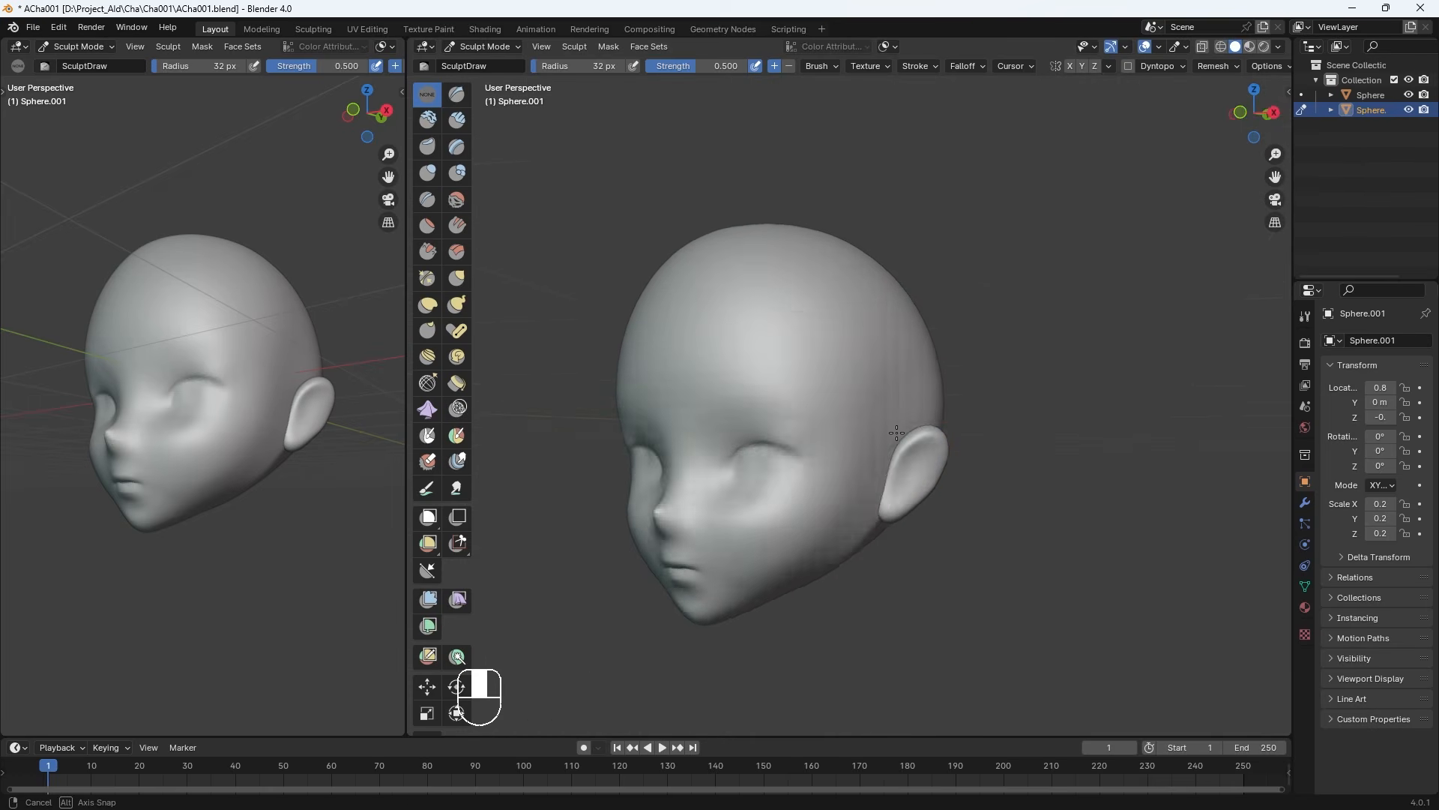
In front view, push the ear's lower outer edge inward with the Grab brush at 62 px radius, undoing the last stroke
key("KP_1")
left_click(457, 278)
key("KP_Add")
key("KP_Add")
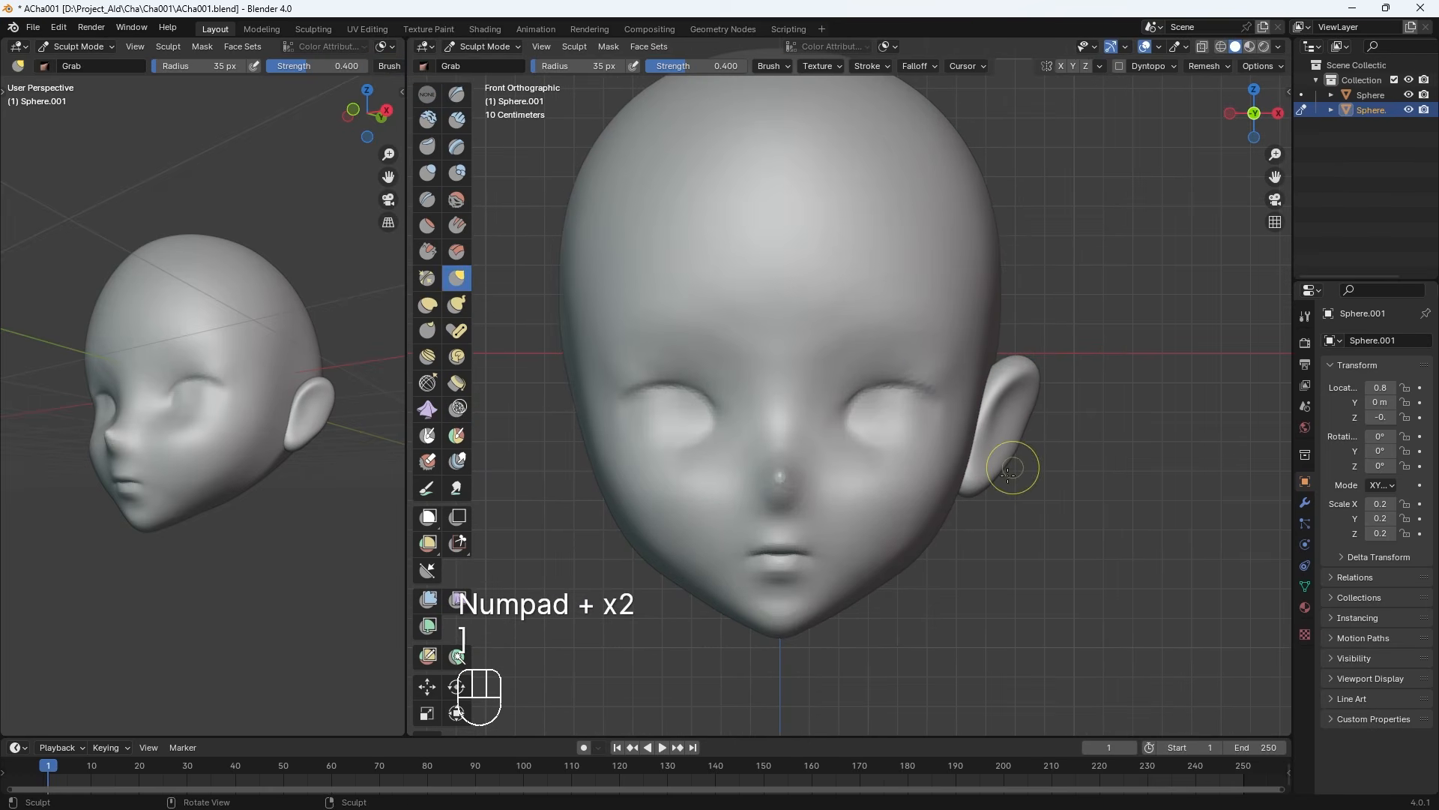
key("bracketright")
key("bracketright")
key("bracketright")
key("bracketright")
key("bracketright")
key("bracketright")
key("bracketright")
left_click_drag(1001, 470, 990, 459)
left_click_drag(1024, 450, 1004, 436)
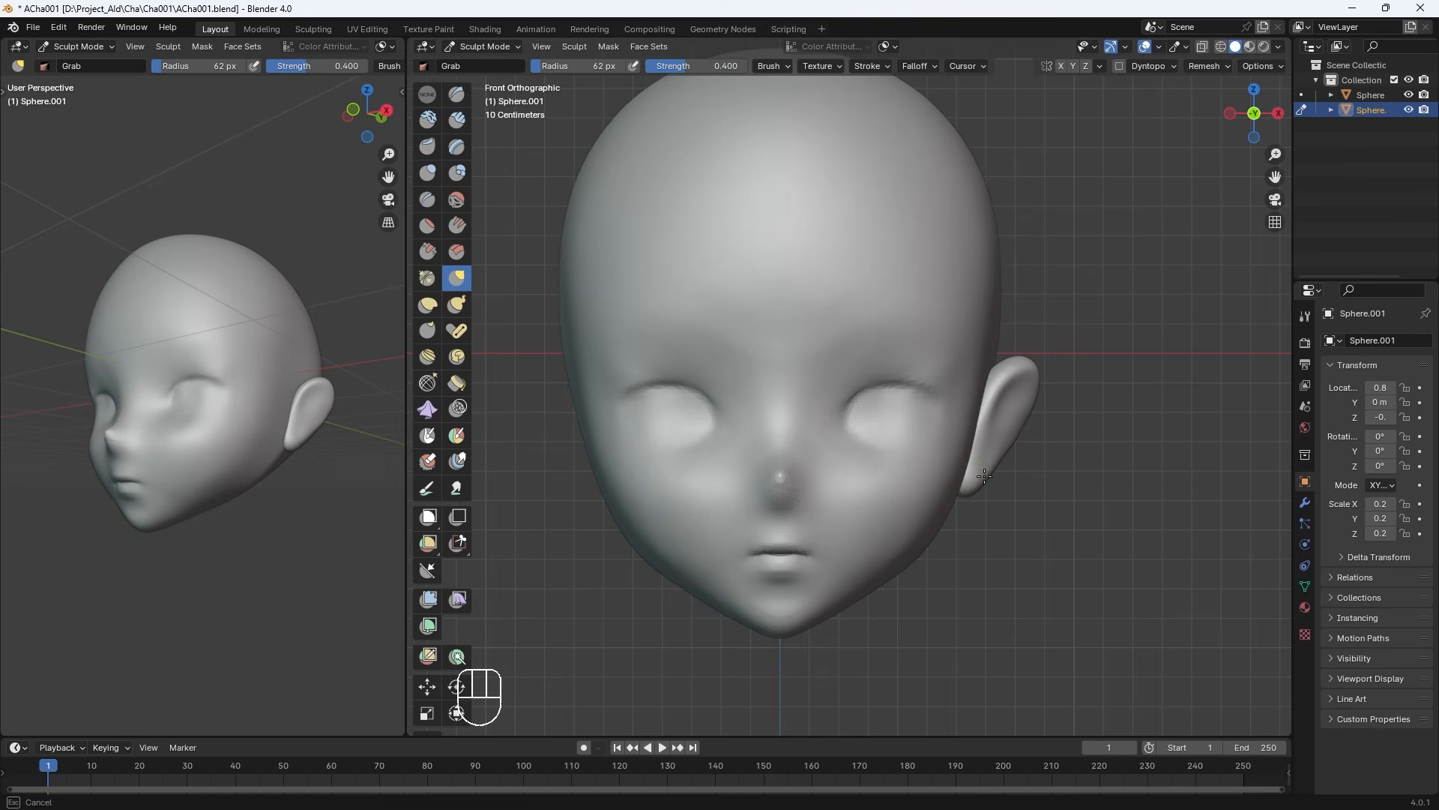
mouse_move(1033, 409)
middle_mouse_down()
mouse_move(784, 485)
mouse_move(836, 441)
middle_mouse_up()
key("ctrl+z")
Carve the back of the ear and deepen its inner hollow with inverted Draw brush strokes
left_click(427, 93)
middle_click_drag(742, 419, 681, 425)
left_click_drag(683, 417, 672, 430, "ctrl")
middle_click_drag(673, 429, 753, 374)
mouse_move(759, 373)
left_mouse_down("ctrl")
mouse_move(779, 458)
mouse_move(742, 378)
left_mouse_up("ctrl")
middle_click_drag(742, 379, 702, 406)
key("KP_1")
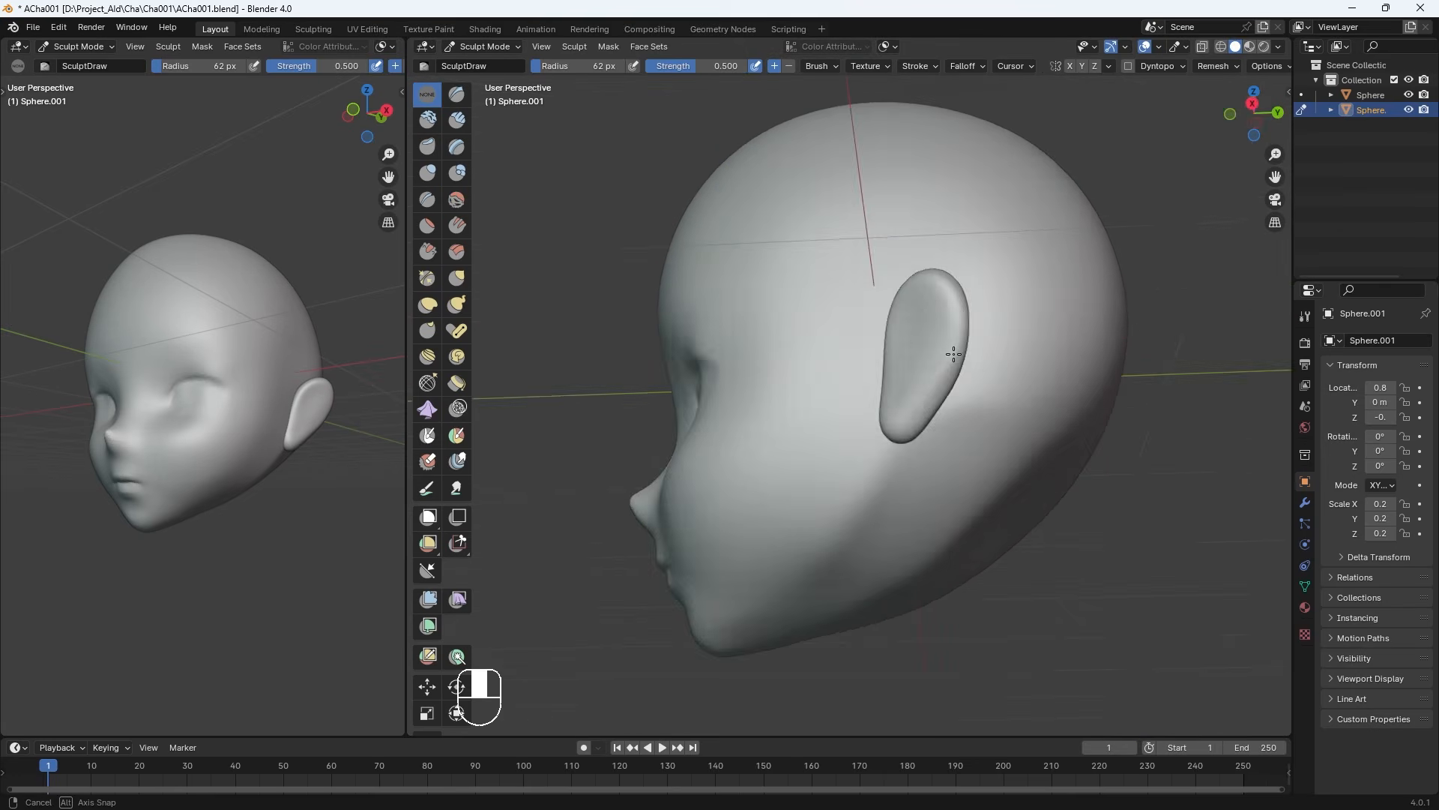
Lower the whole ear slightly on the head in front view with the sculpting Move tool
left_click(455, 280)
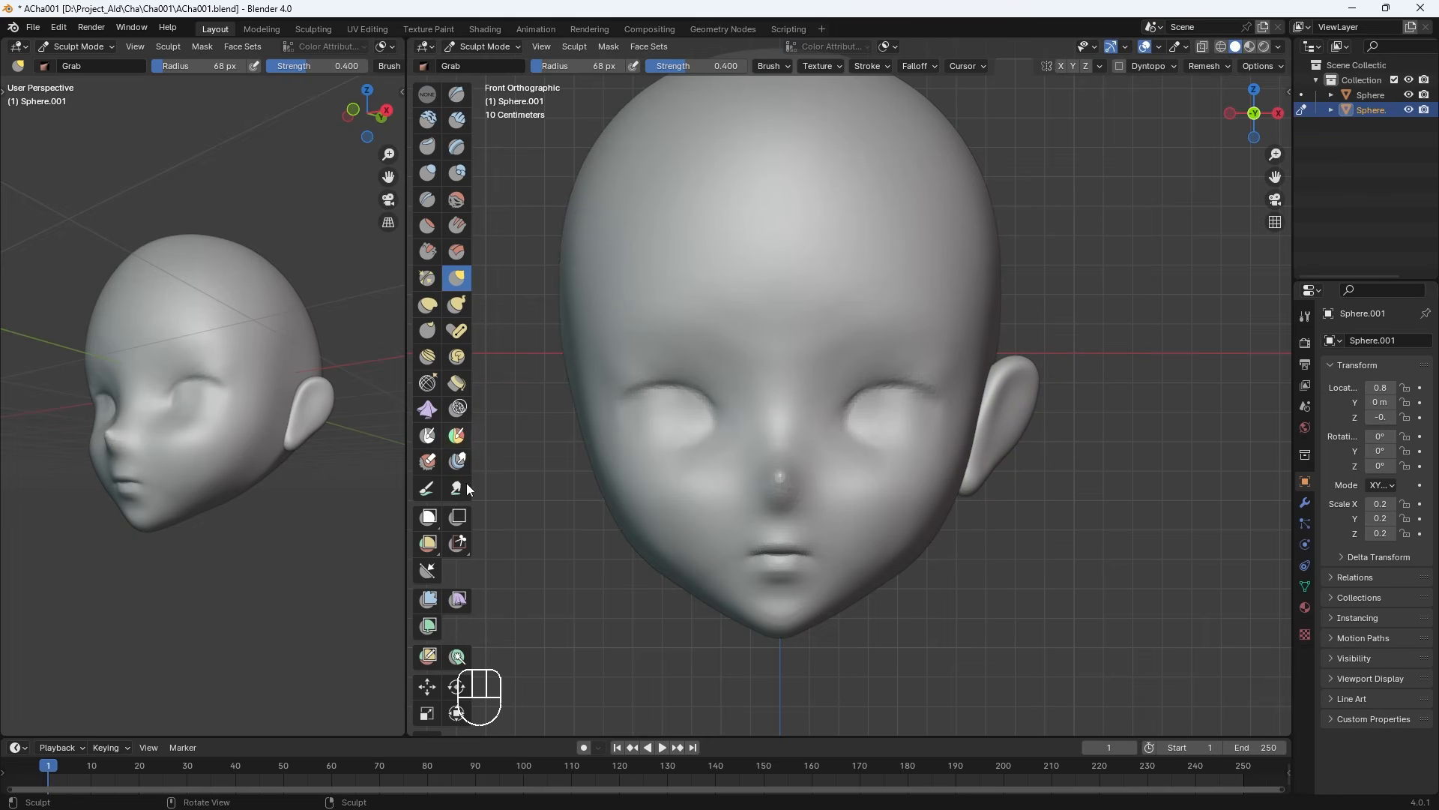
left_click(427, 687)
left_click_drag(1055, 410, 1049, 421)
key("KP_3")
Switch to Object Mode and tilt the ear about 6° in side view
left_click(484, 46)
left_click(483, 65)
key("r")
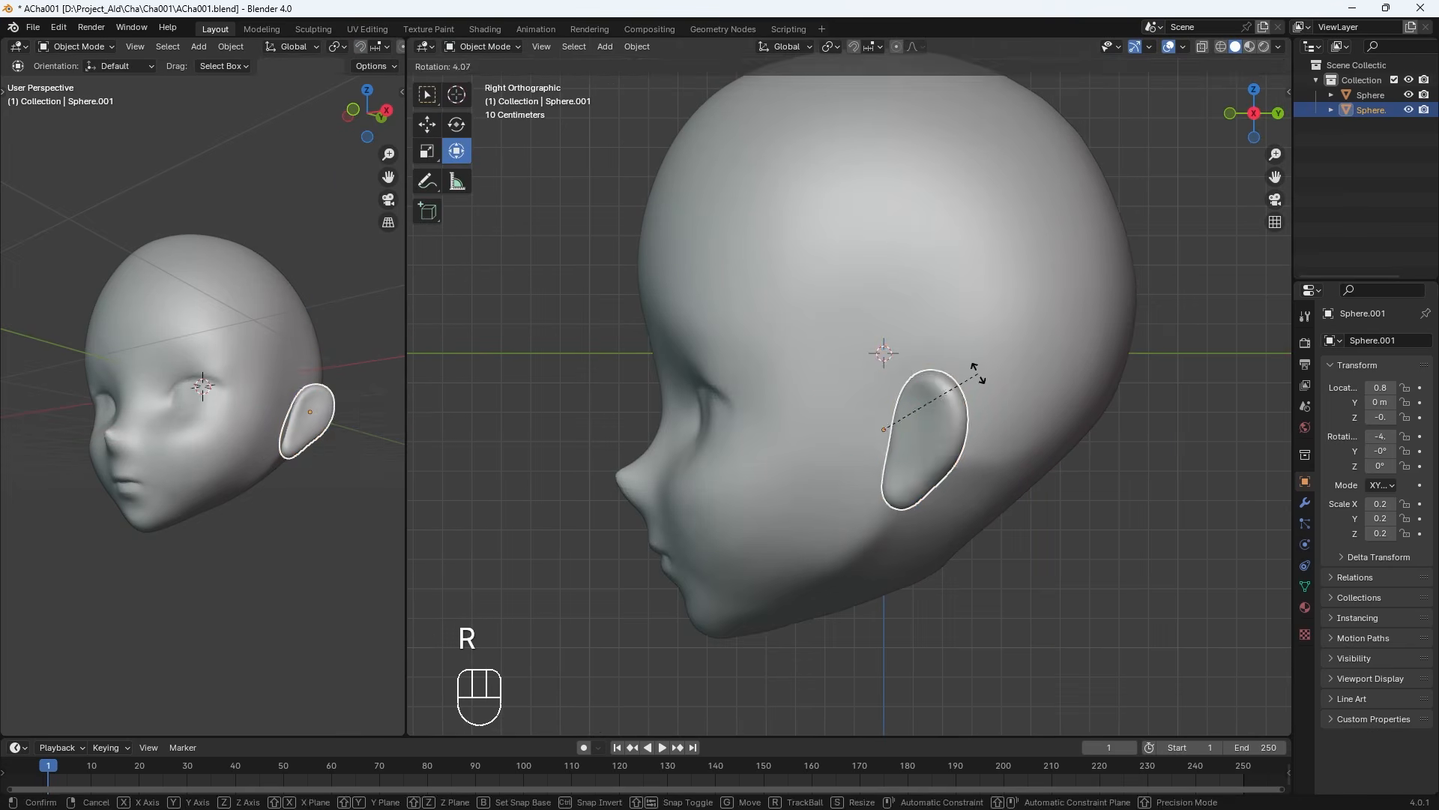
left_click(971, 401)
Shift the ear slightly toward the back of the head and enlarge it to a scale of about 0.3
key("g")
left_click(960, 425)
key("s")
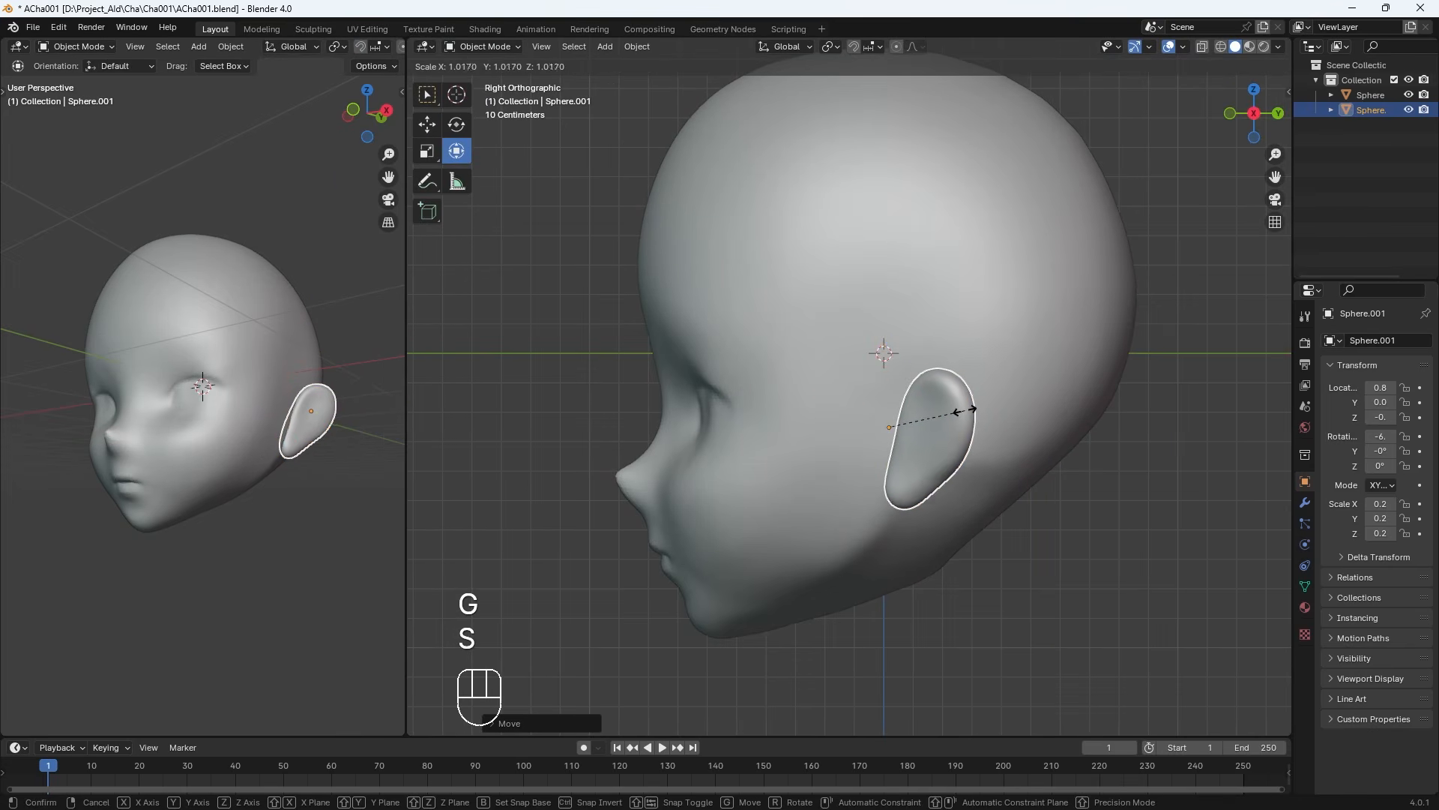
left_click(965, 409)
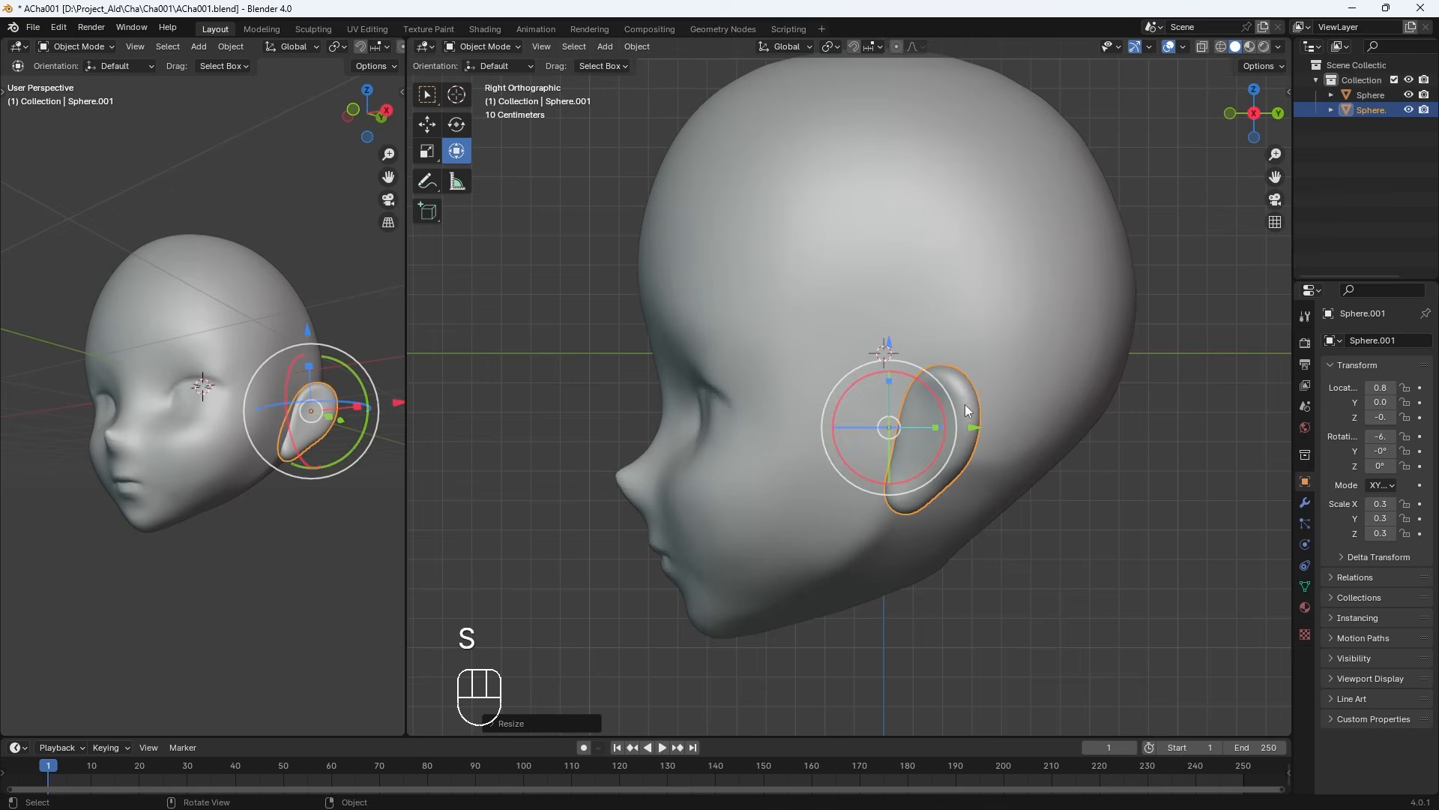
key("KP_1")
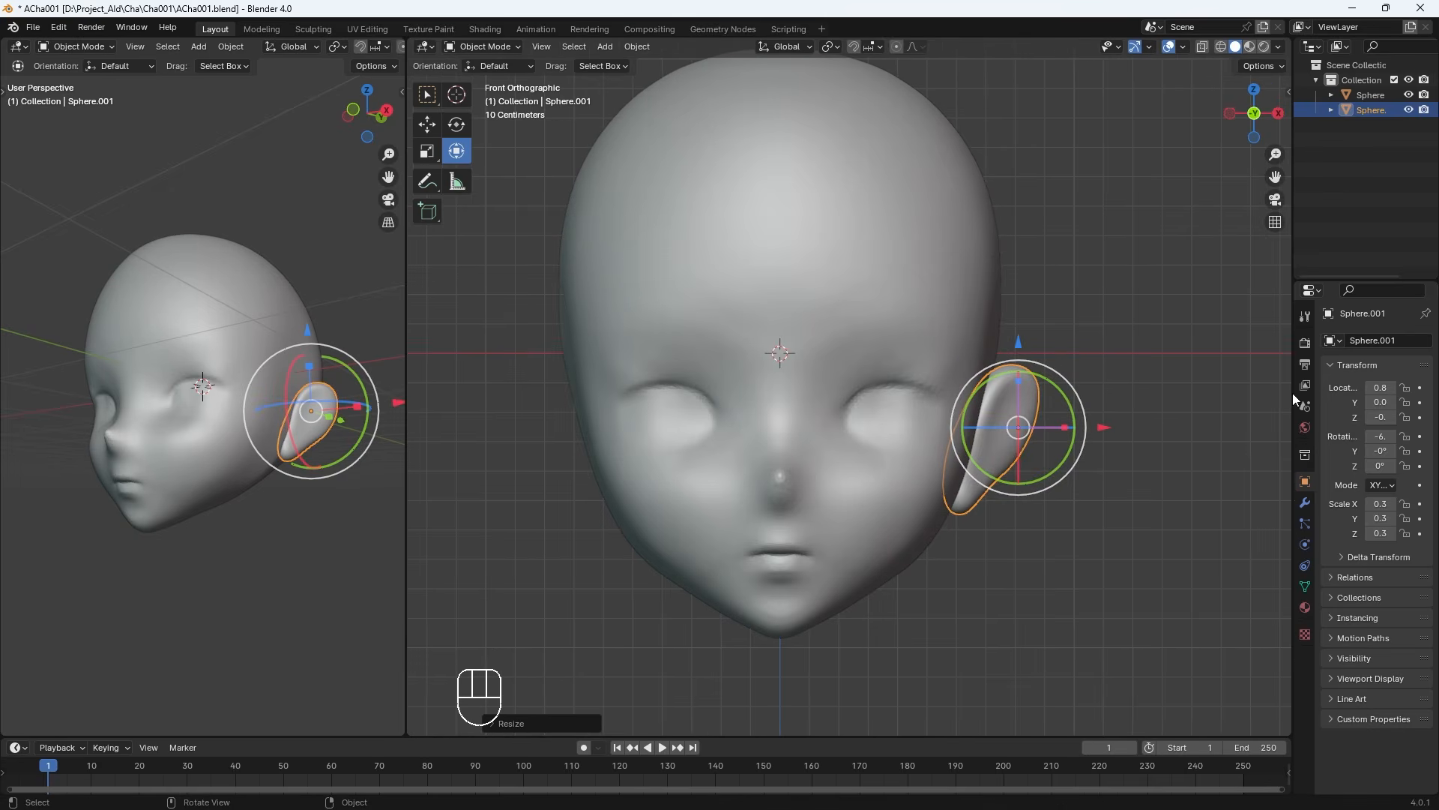
Add a Mirror modifier to the ear on the X axis, with the head Sphere as the mirror object
left_click_drag(1293, 499, 1238, 501)
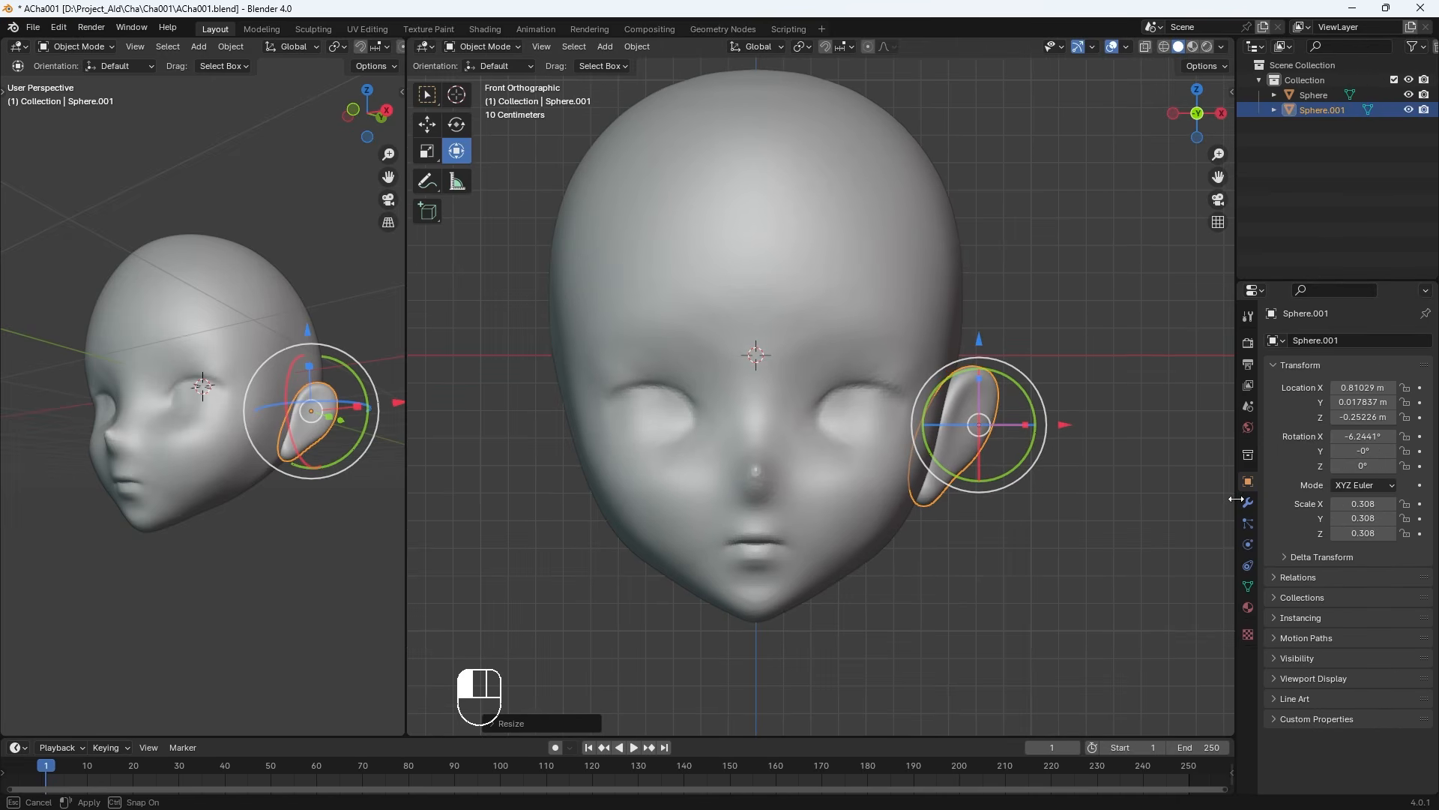
left_click(1248, 503)
left_click(1362, 340)
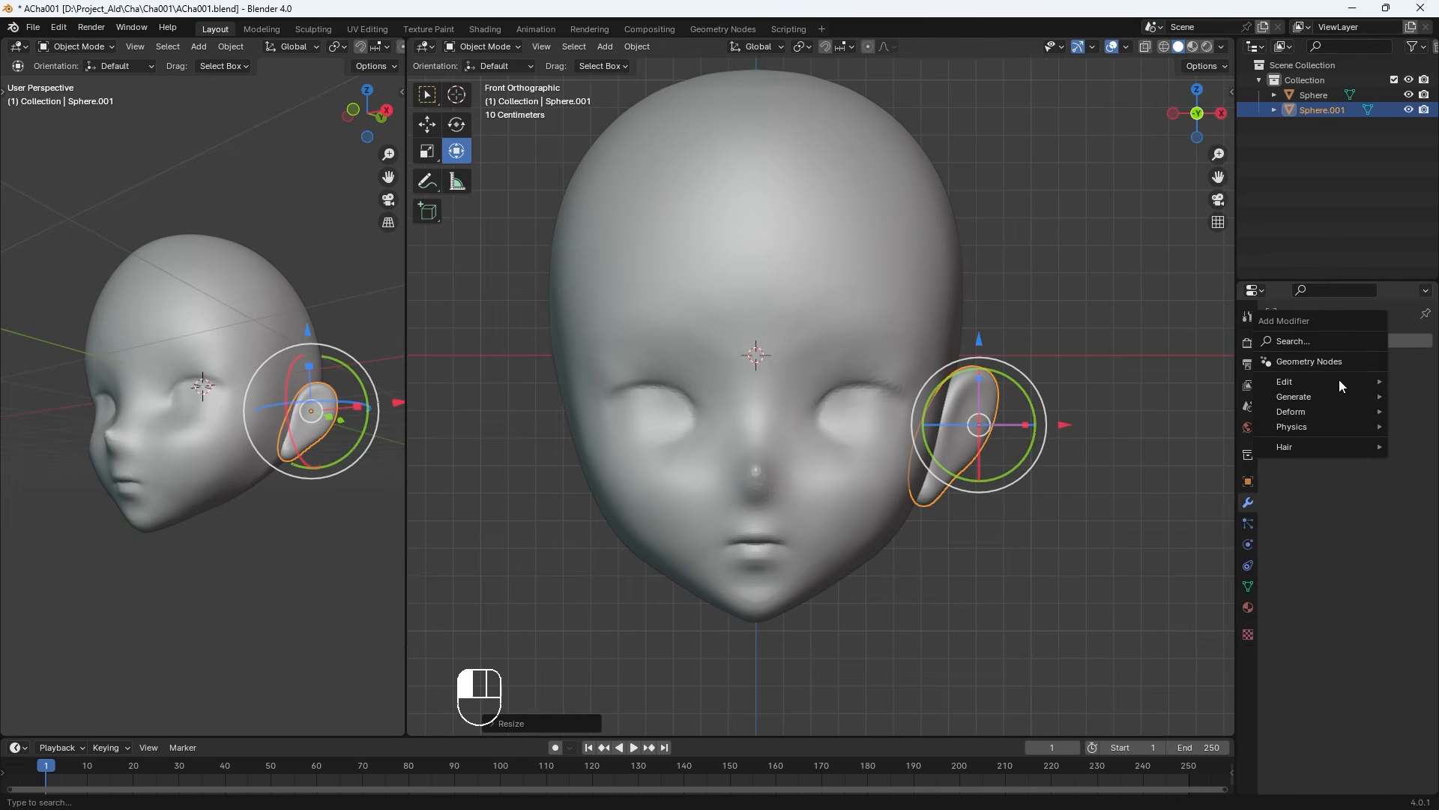
mouse_move(1332, 395)
left_click(1162, 500)
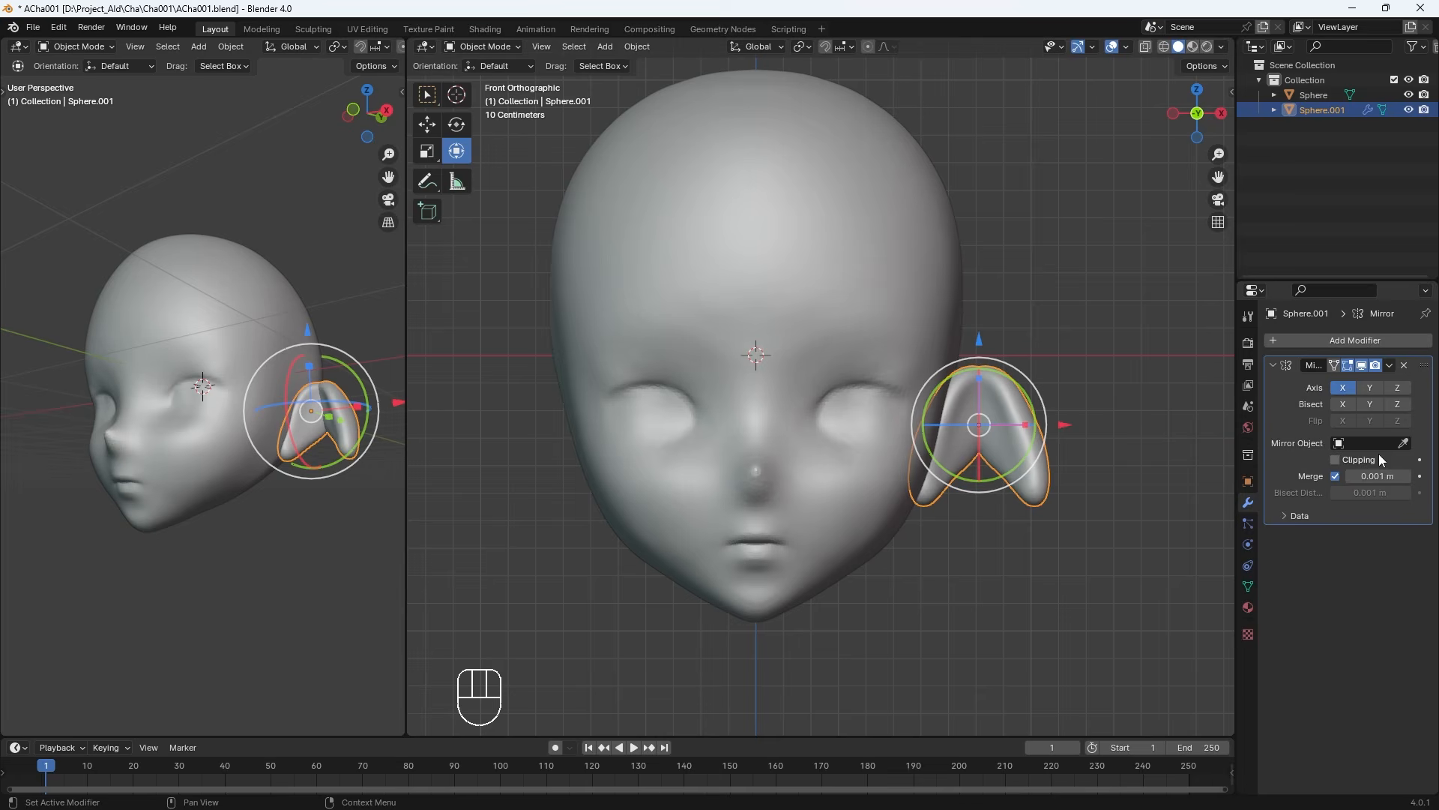
left_click(830, 278)
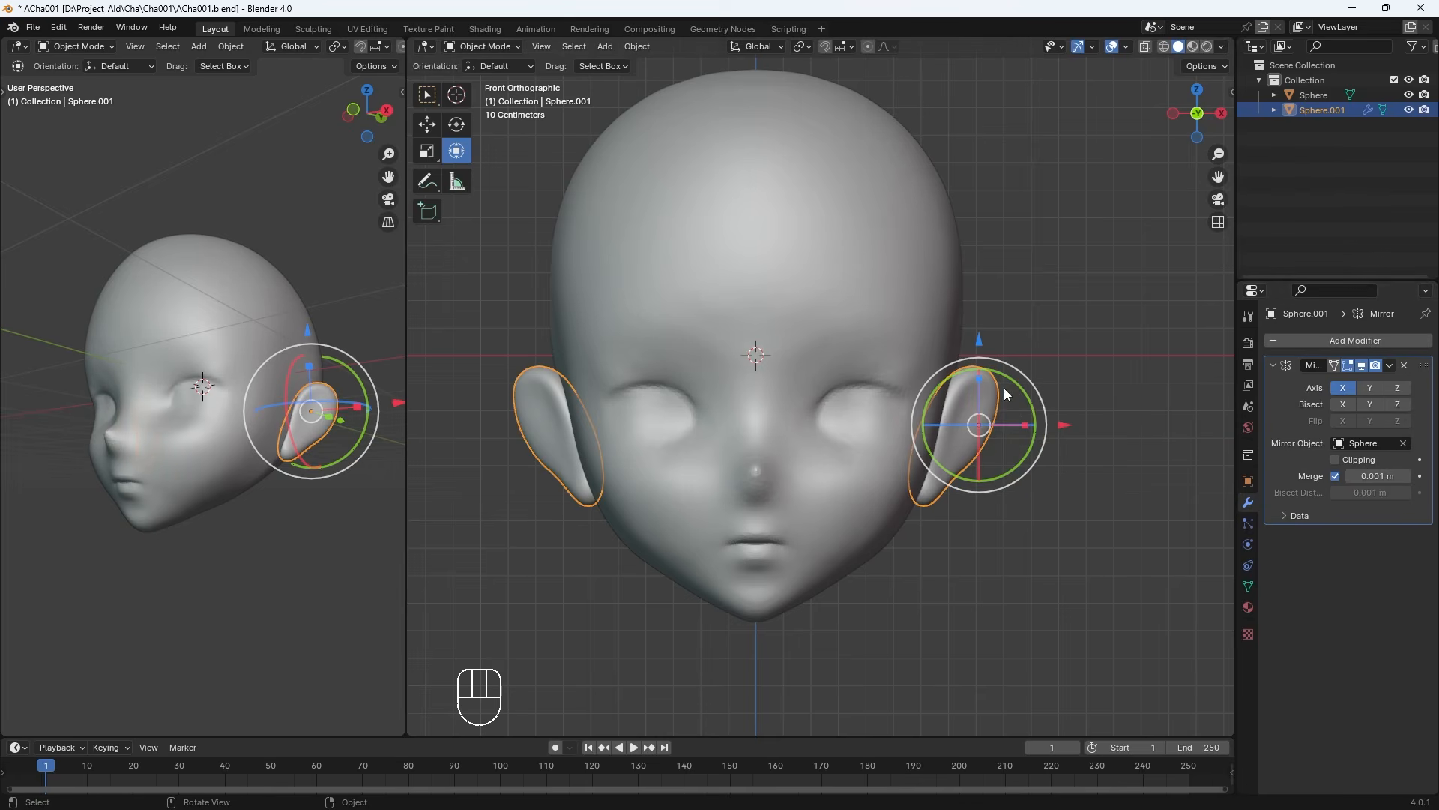
left_click(1105, 487)
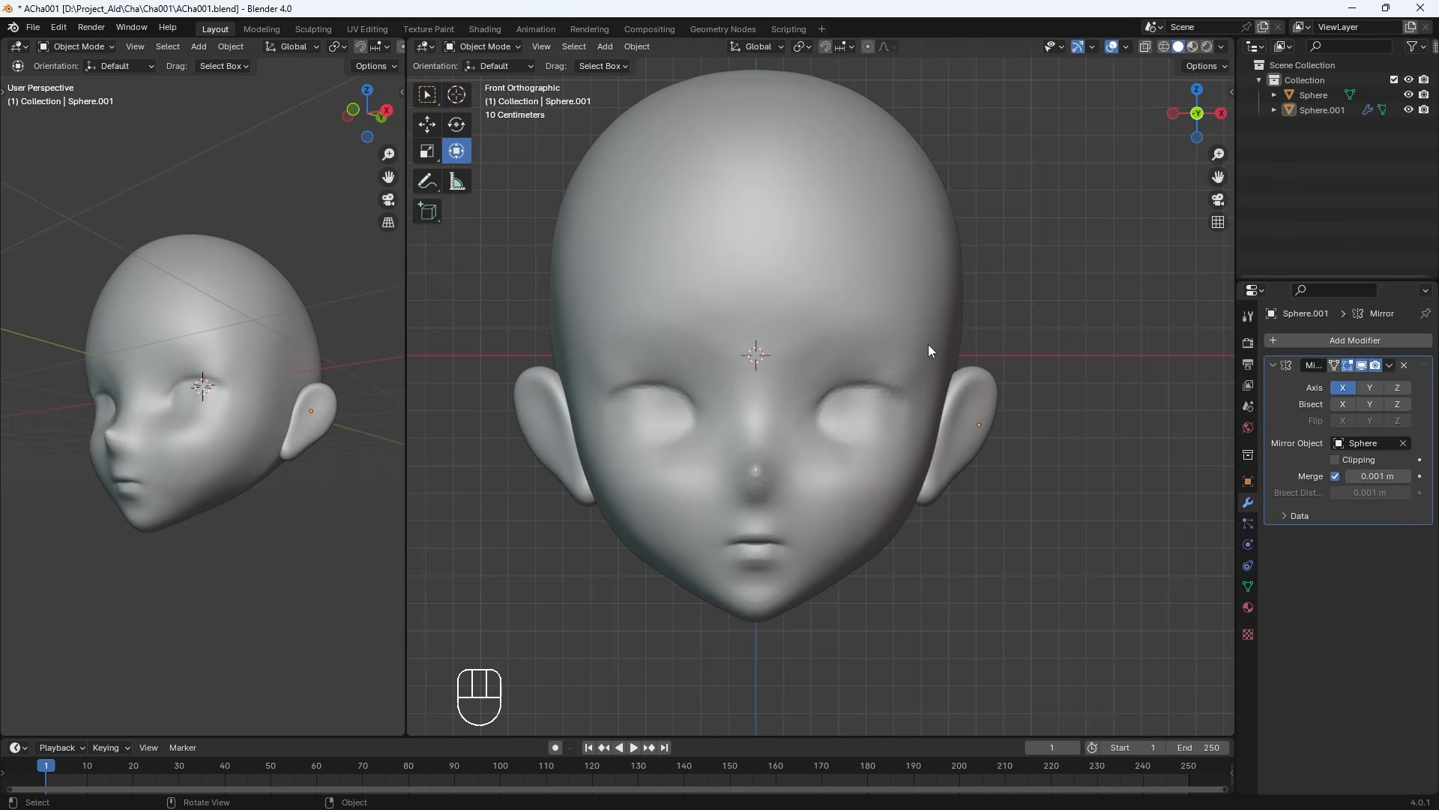
Return the ear to Sculpt Mode and pull its upper rear edge outward in side view with Elastic Deform at a 48 px radius
middle_click_drag(934, 351, 886, 351)
key("KP_Subtract")
key("KP_Subtract")
key("KP_3")
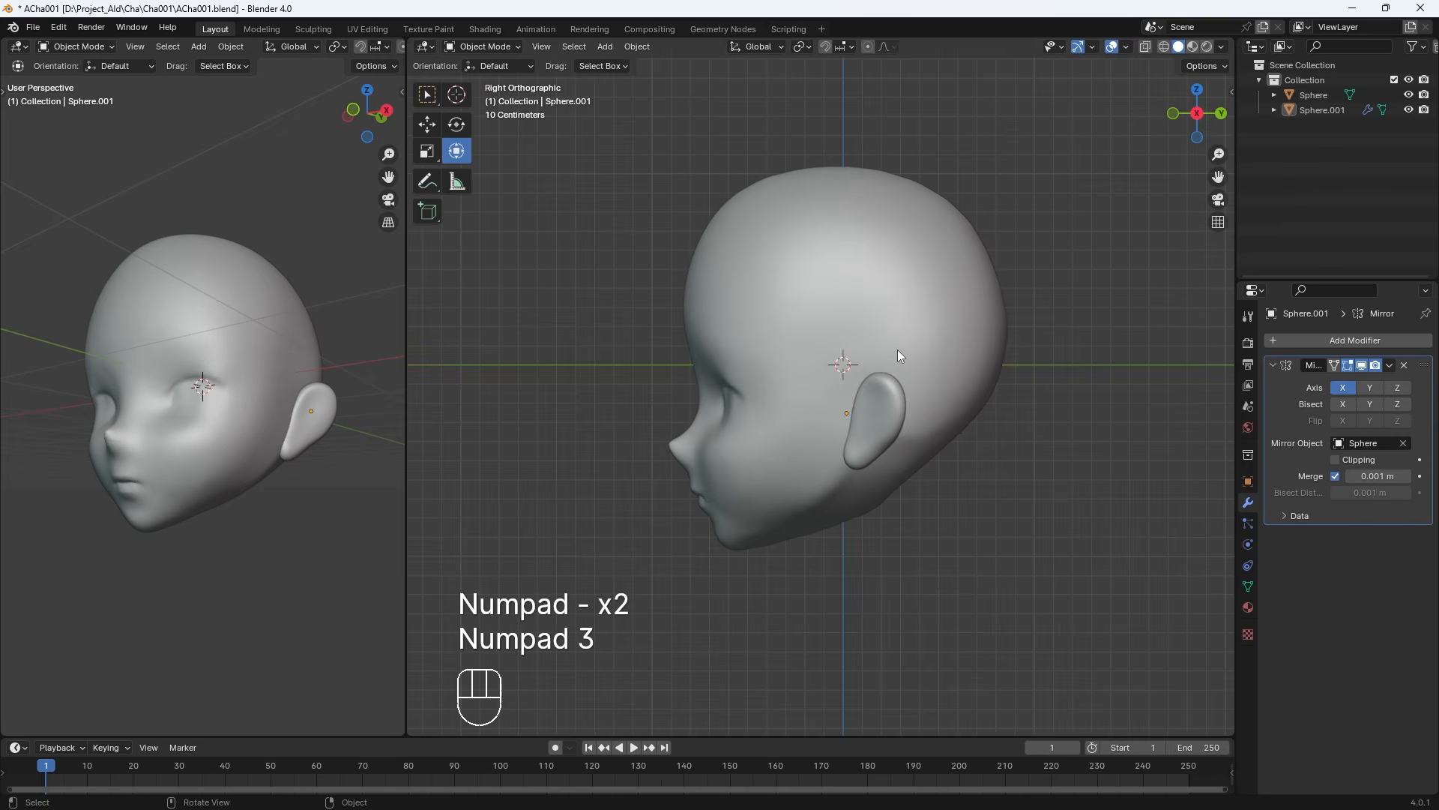
left_click(898, 397)
left_click(482, 47)
left_click(480, 90)
left_click(427, 304)
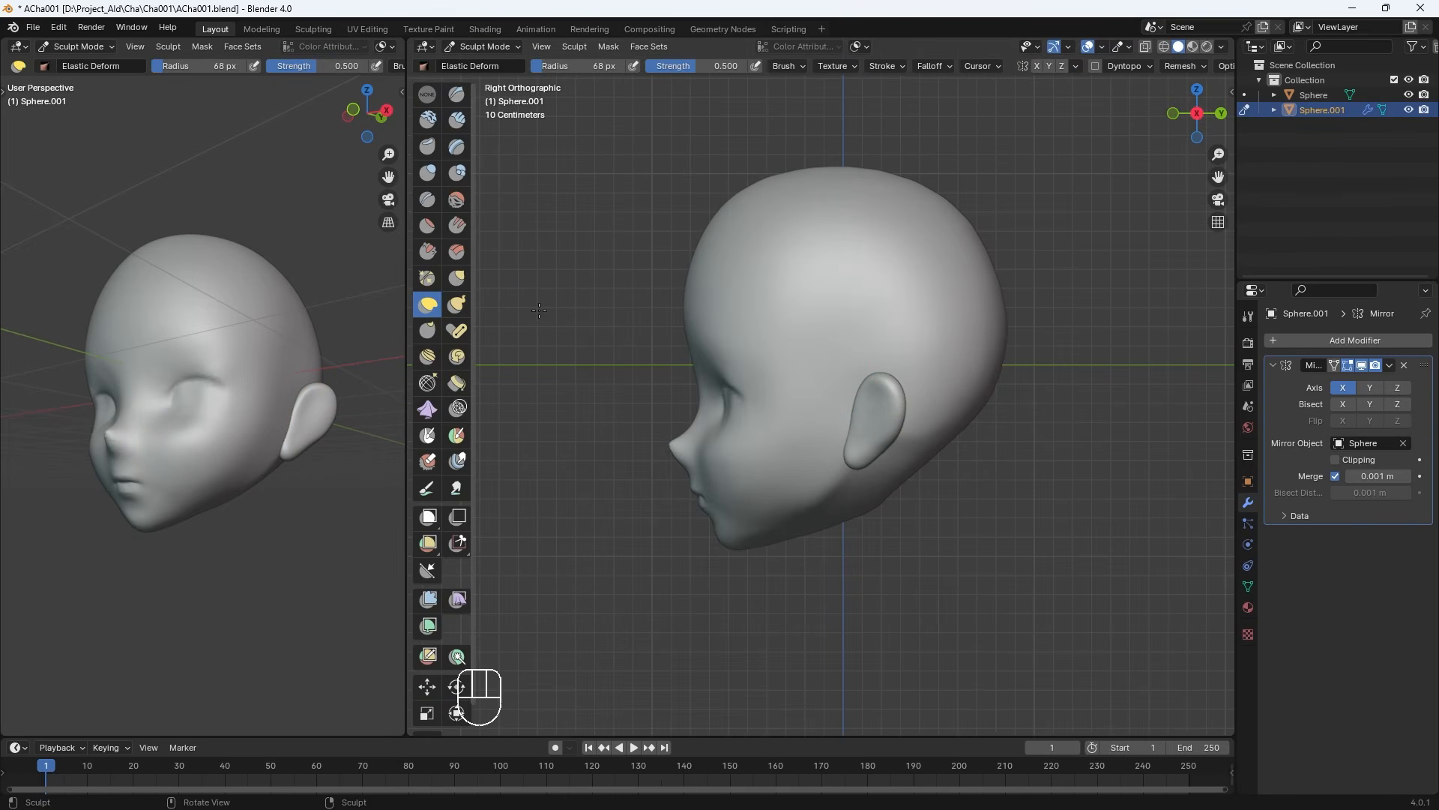
key("bracketleft")
key("bracketleft")
key("bracketleft")
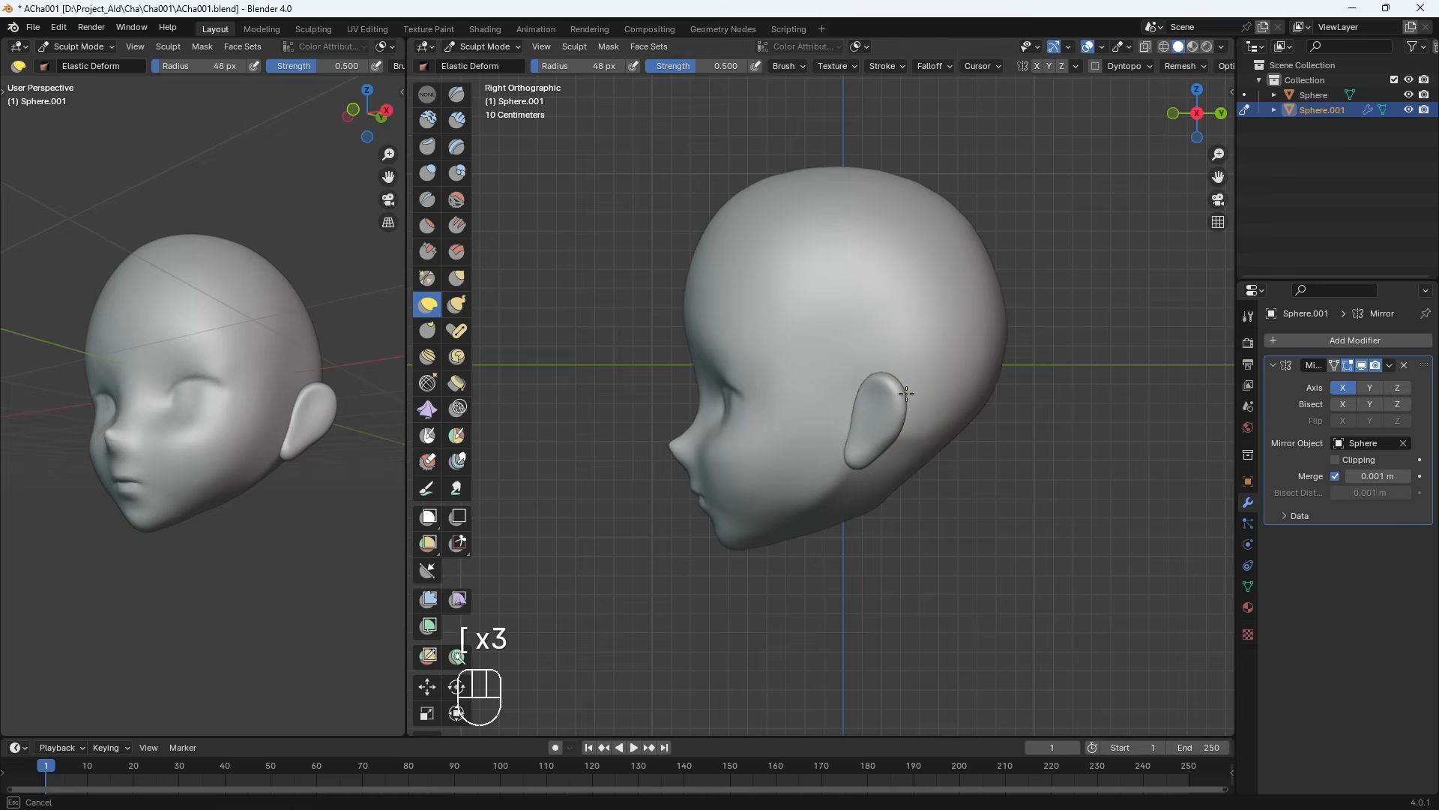
mouse_move(923, 391)
left_mouse_down()
mouse_move(900, 374)
mouse_move(905, 427)
left_mouse_up()
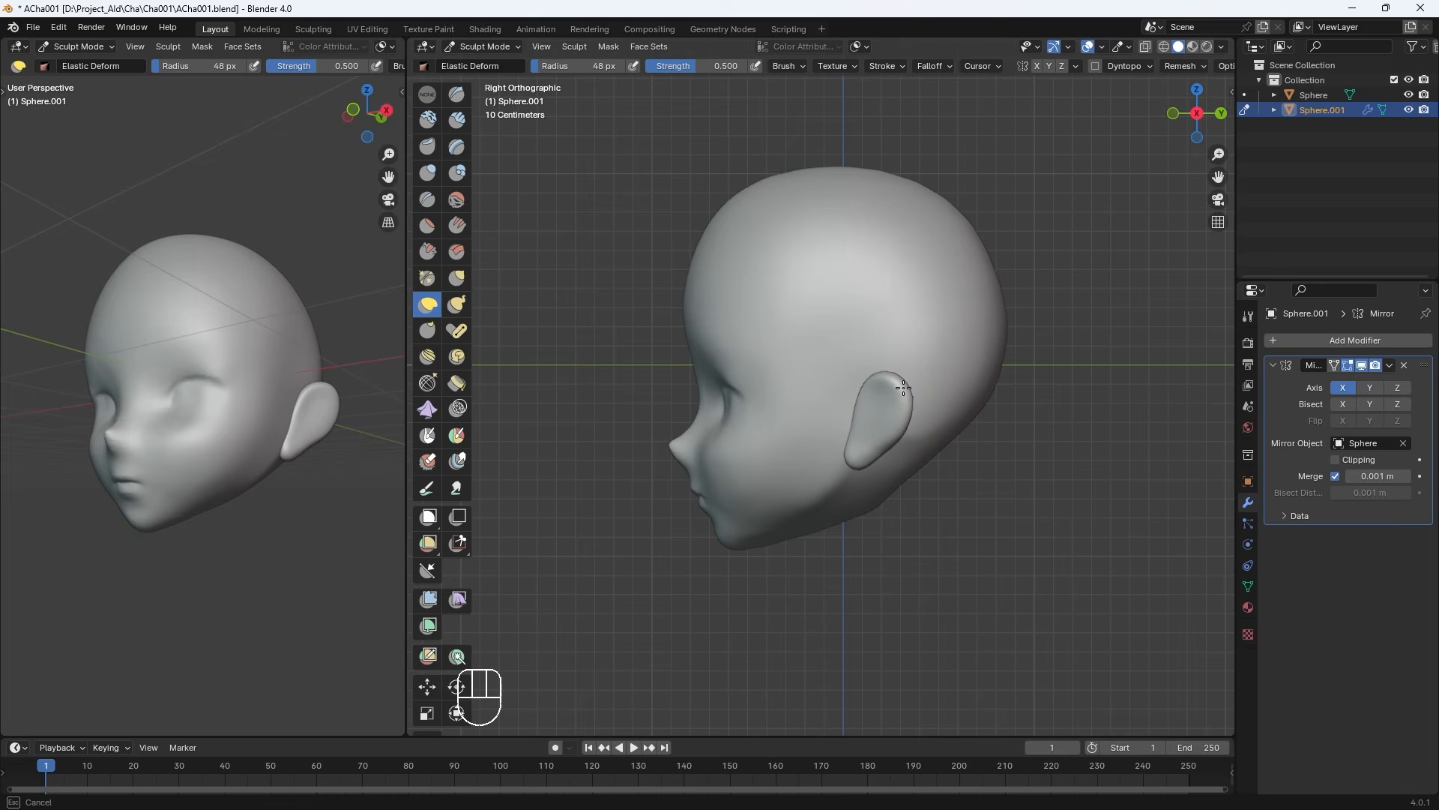
key("KP_3")
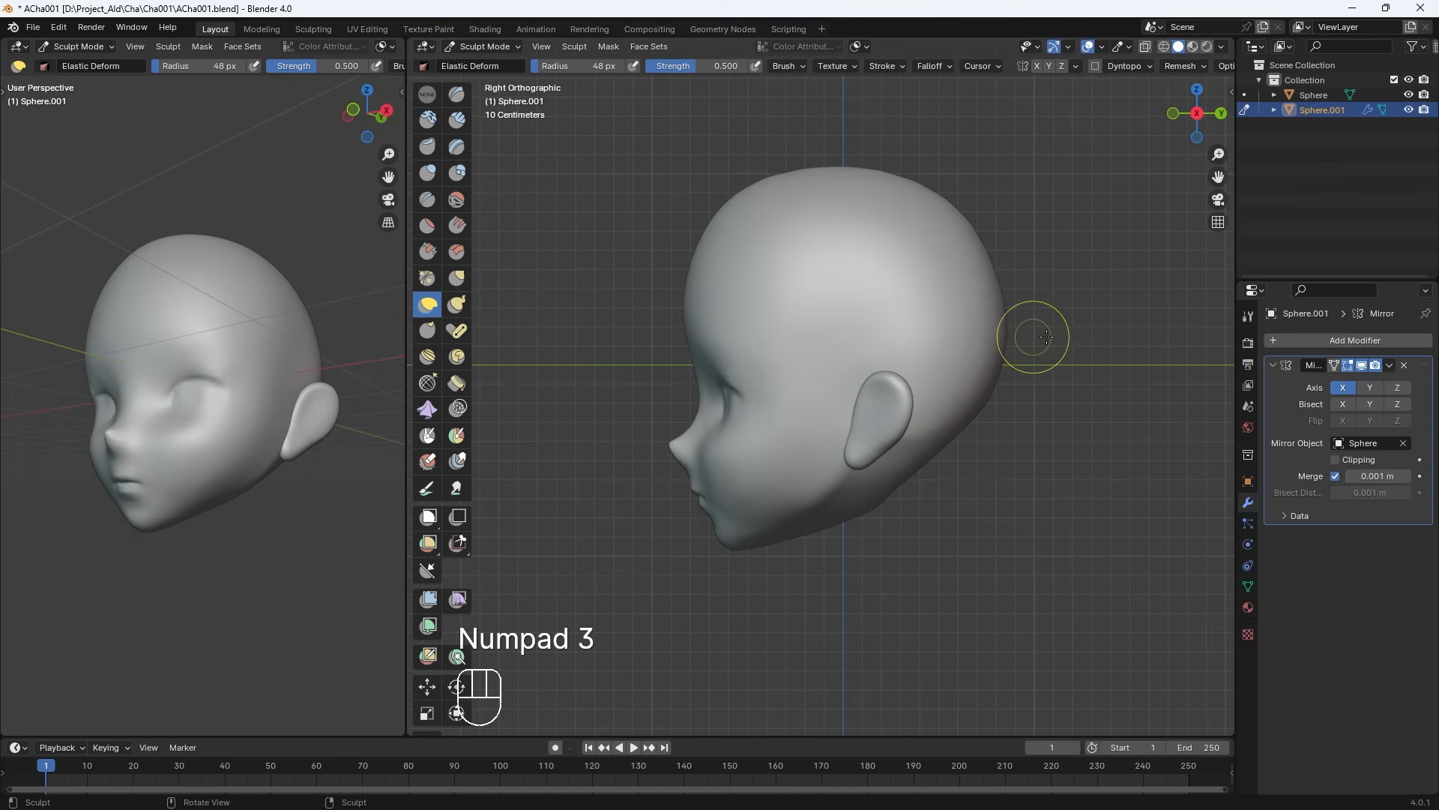
Smooth the upper part of the ear's surface in a three-quarter view
key("KP_1")
key("KP_Subtract")
key("KP_Subtract")
key("KP_Add")
key("KP_Add")
key("KP_Add")
middle_click_drag(1023, 384, 964, 389)
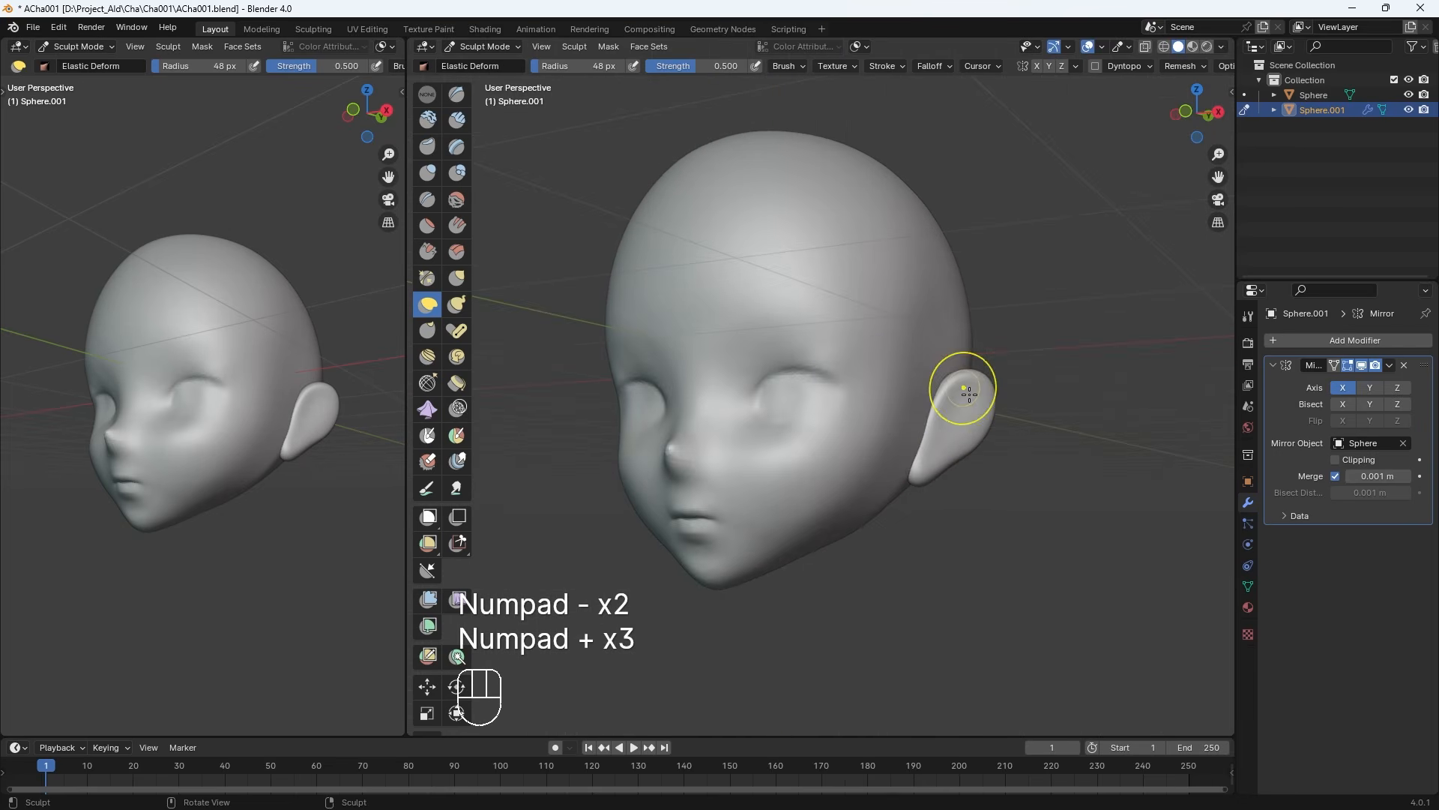
left_click_drag(964, 389, 970, 382, "shift")
Return to the front view and save the file as ACha002.blend
mouse_move(983, 350)
middle_mouse_down("shift")
mouse_move(964, 389)
mouse_move(968, 343)
middle_mouse_up("shift")
key("KP_1")
key("ctrl+s")
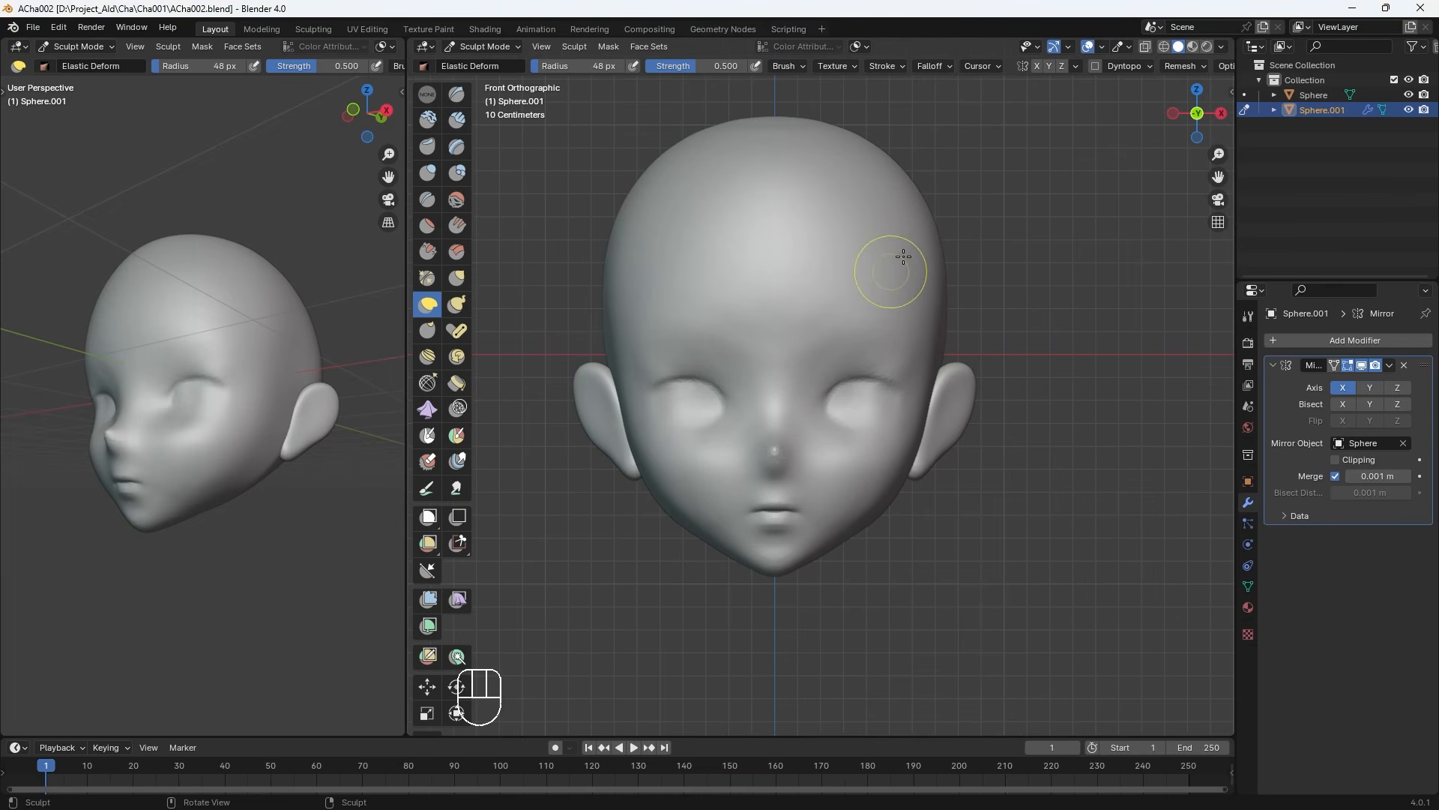
Switch sculpting to the head and raise the front of its crown in side view with Elastic Deform at a 116 px radius
middle_click_drag(904, 258, 764, 334)
key("alt+q")
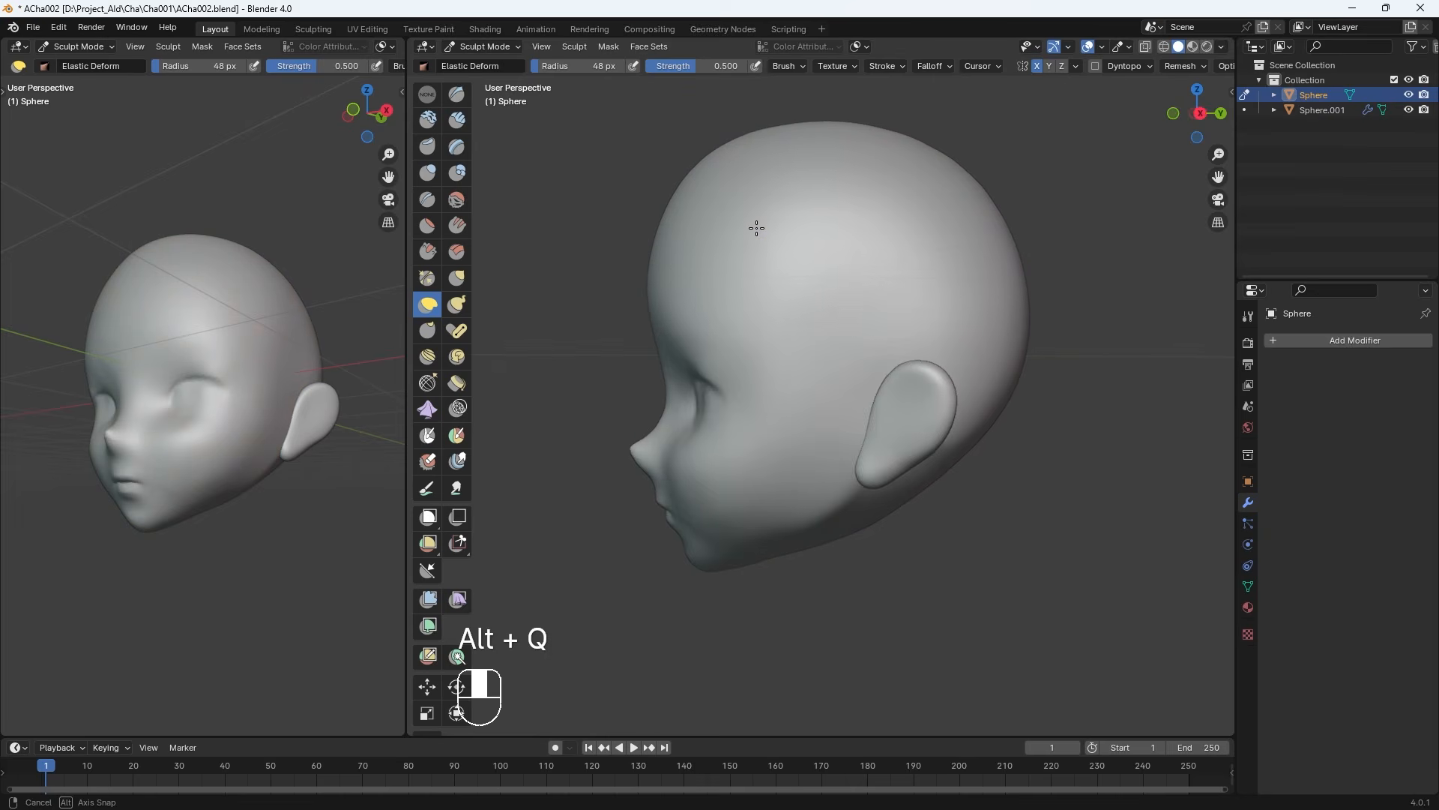
key("KP_3")
key("bracketright")
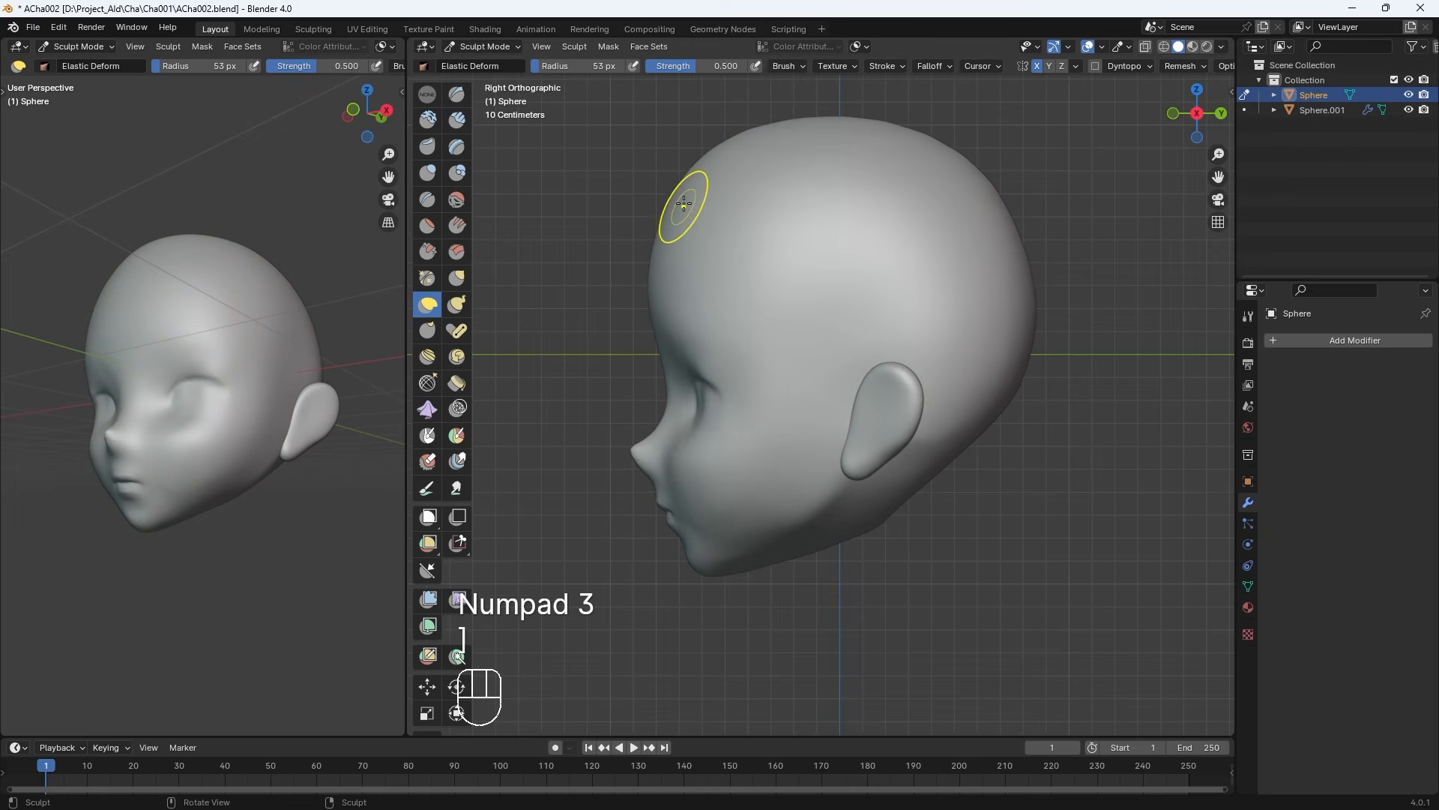
key("bracketright")
key("bracketright")
key("bracketright")
key("bracketright")
key("bracketright")
key("bracketright")
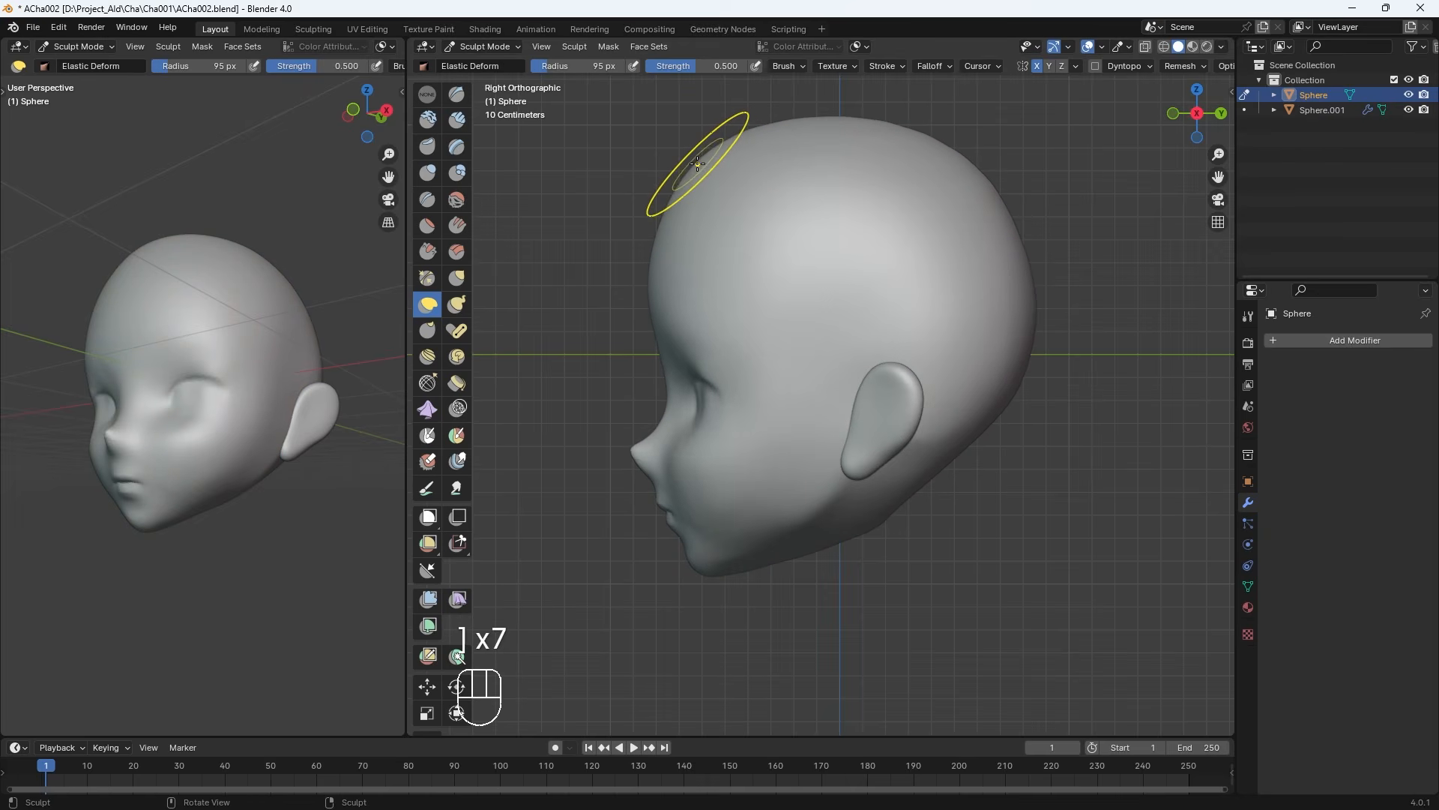
key("bracketright")
key("bracketright")
left_click_drag(695, 166, 694, 161)
left_click_drag(776, 126, 777, 110)
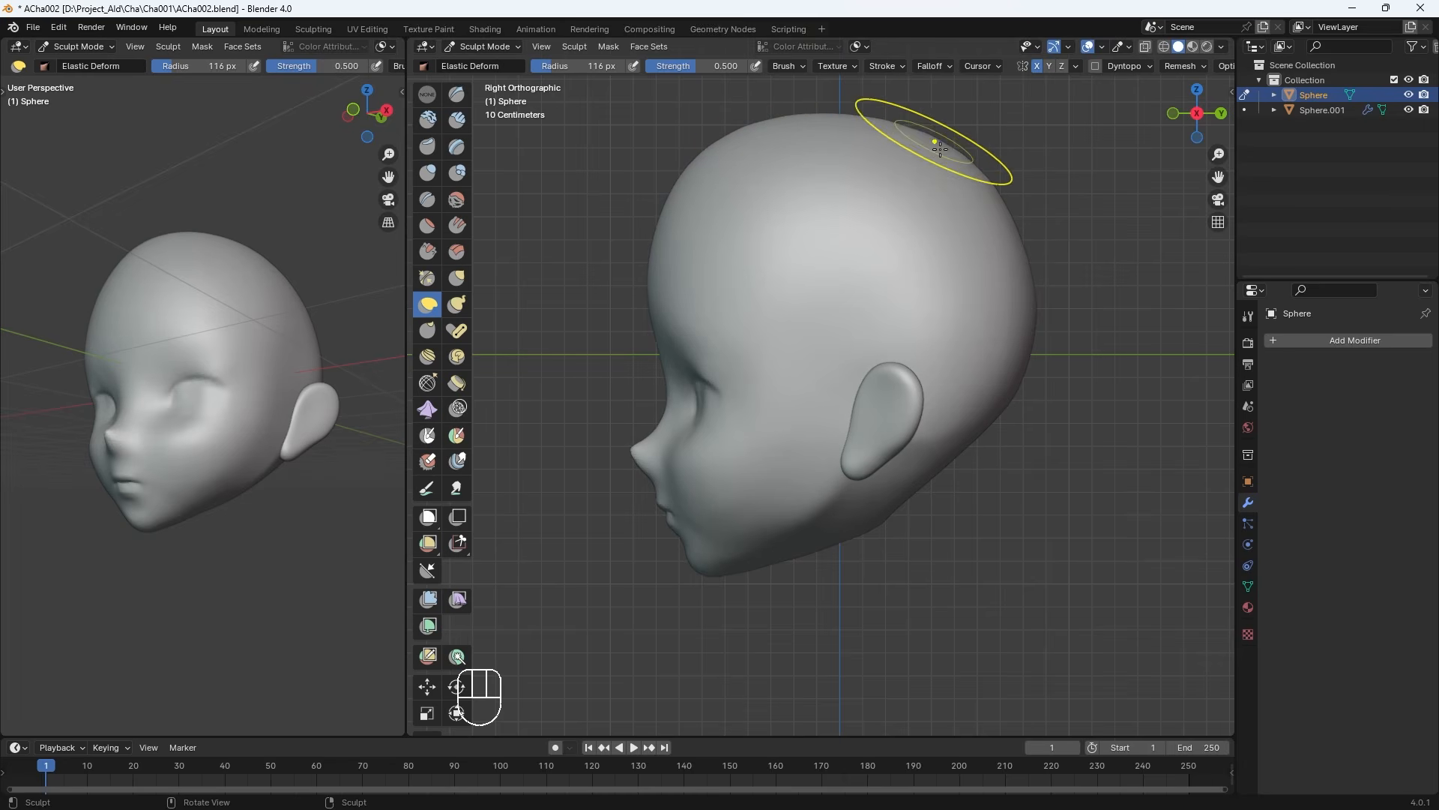
Try to refine the nose and lip profile in side view with a much smaller Elastic Deform brush
key("bracketleft")
key("bracketleft")
key("bracketleft")
key("bracketleft")
key("bracketleft")
key("bracketleft")
key("bracketleft")
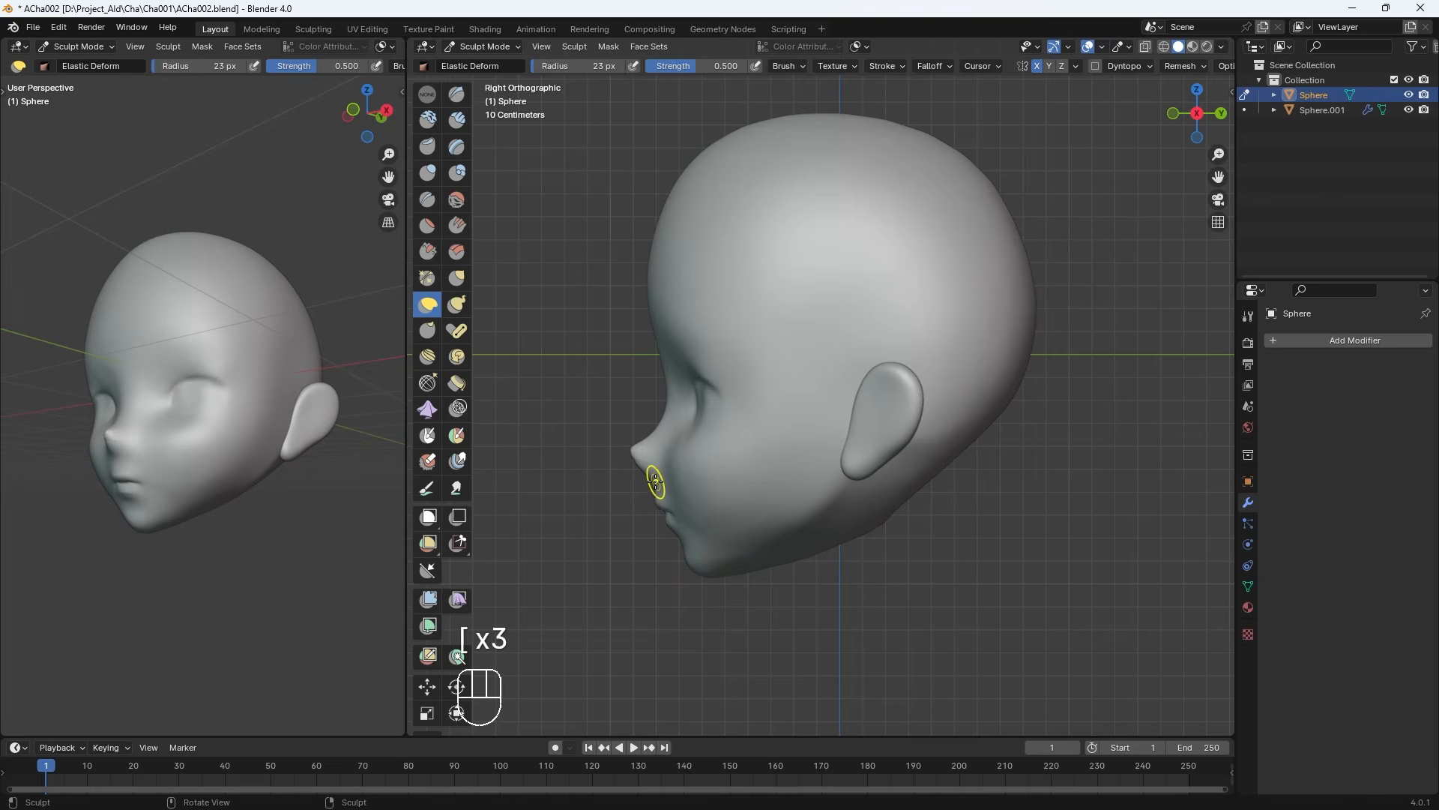
key("bracketright")
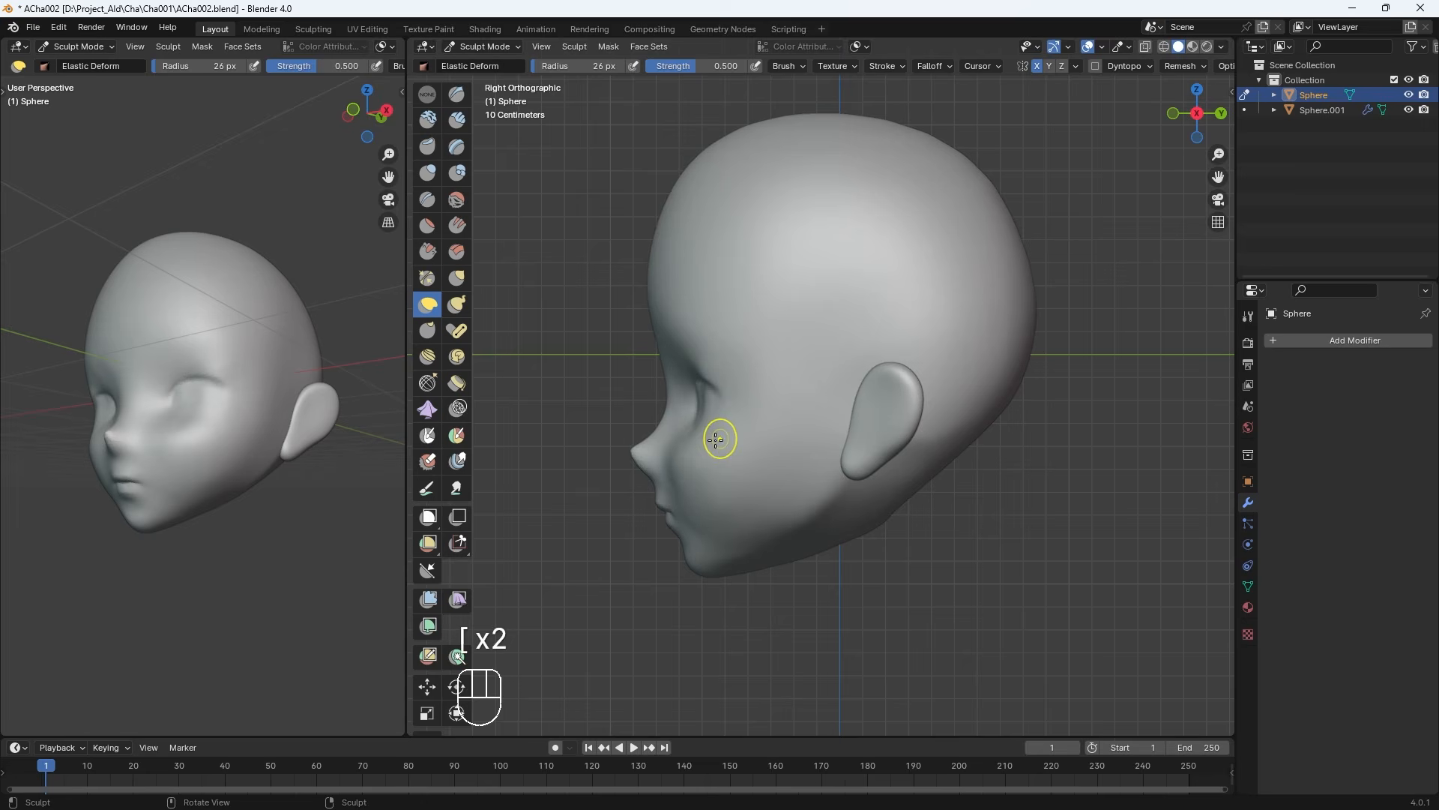
key("bracketleft")
key("ctrl+z")
Refine the mouth corners in front view with the Draw brush at a 20 px radius and smooth the area around the lips
key("KP_1")
left_click(428, 198)
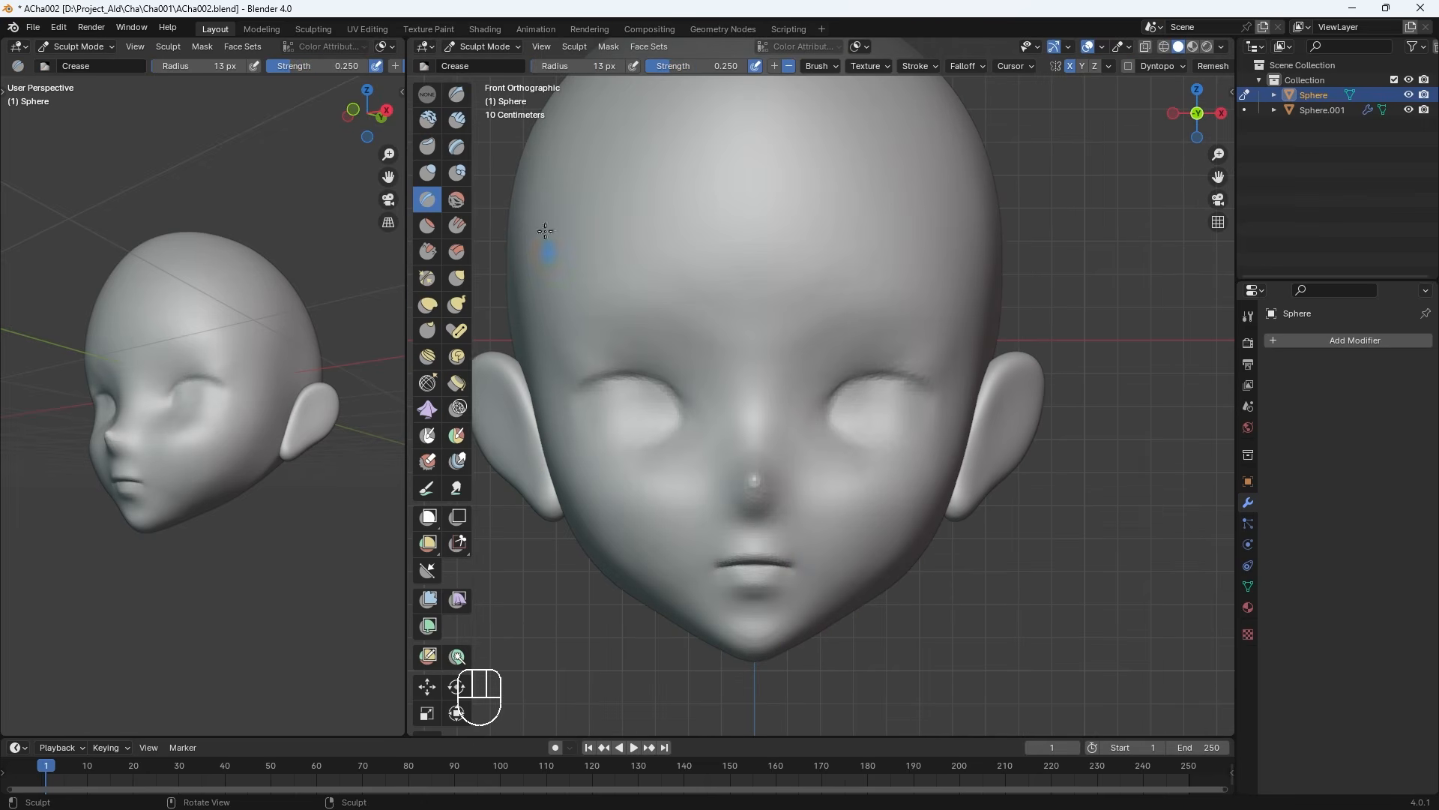
key("x")
key("bracketright")
key("bracketright")
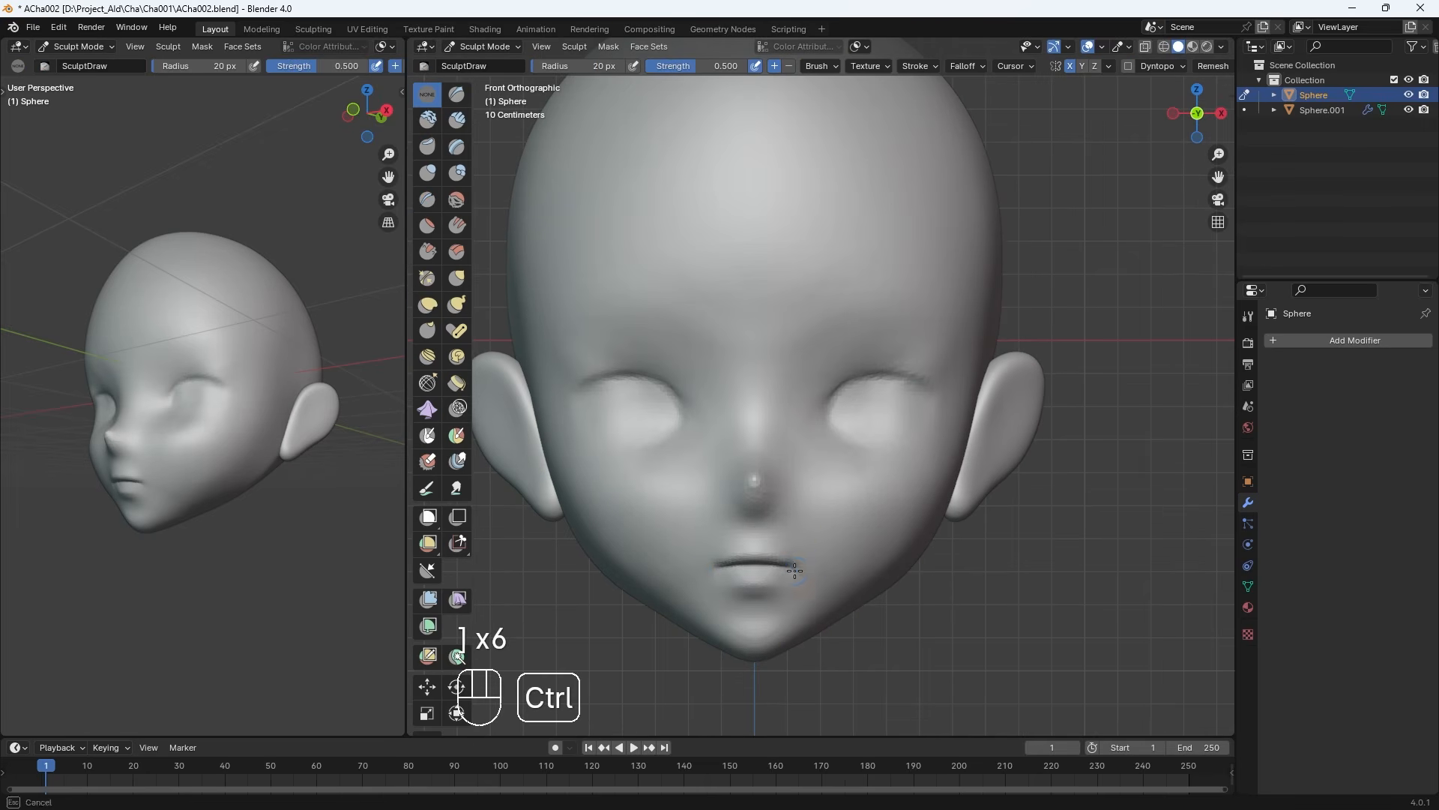
middle_click_drag(753, 555, 764, 517)
key("ctrl+z")
left_click_drag(765, 482, 817, 495, "shift")
middle_click_drag(831, 497, 787, 498)
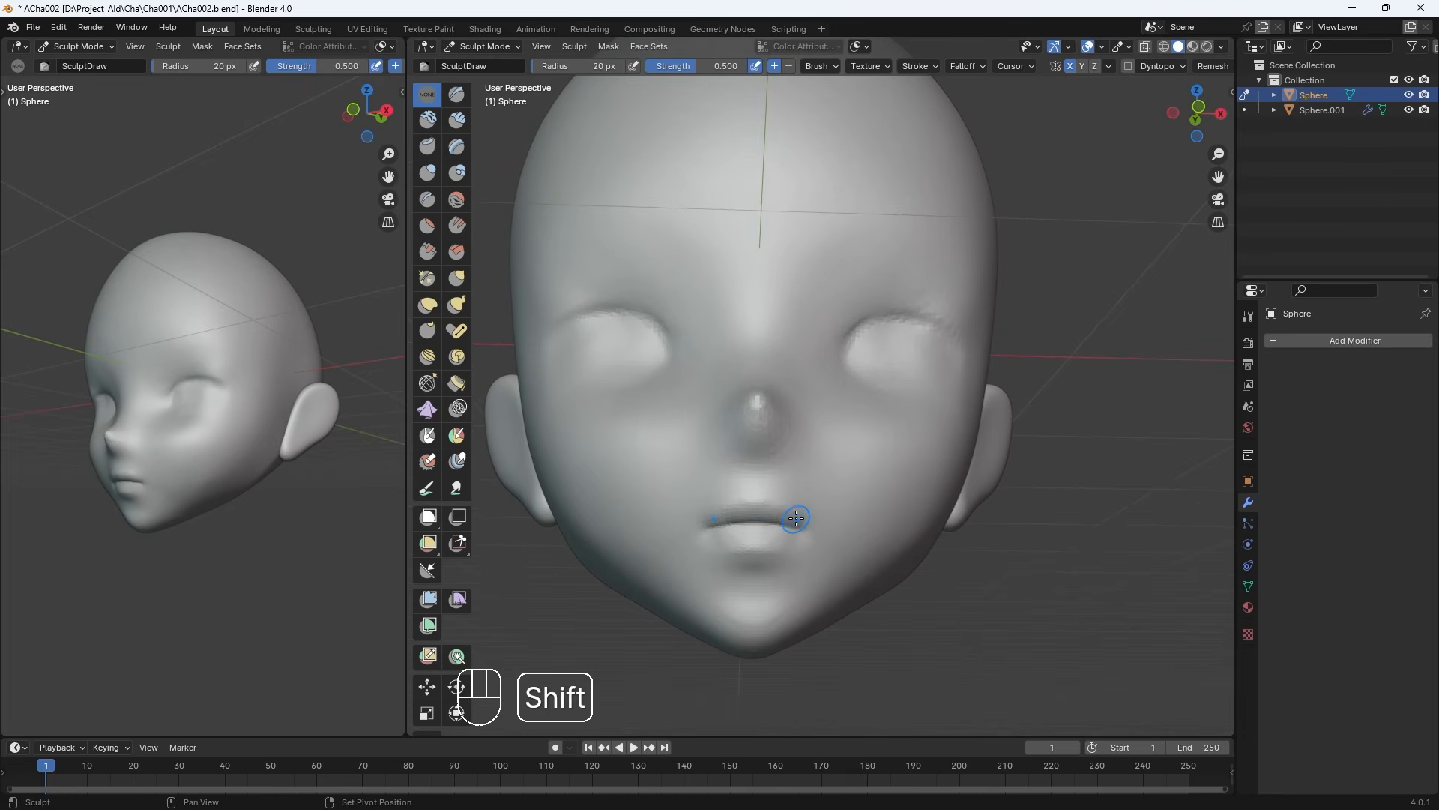
key("KP_1")
mouse_move(784, 567)
left_mouse_down("shift")
mouse_move(759, 581)
mouse_move(767, 590)
left_mouse_up("shift")
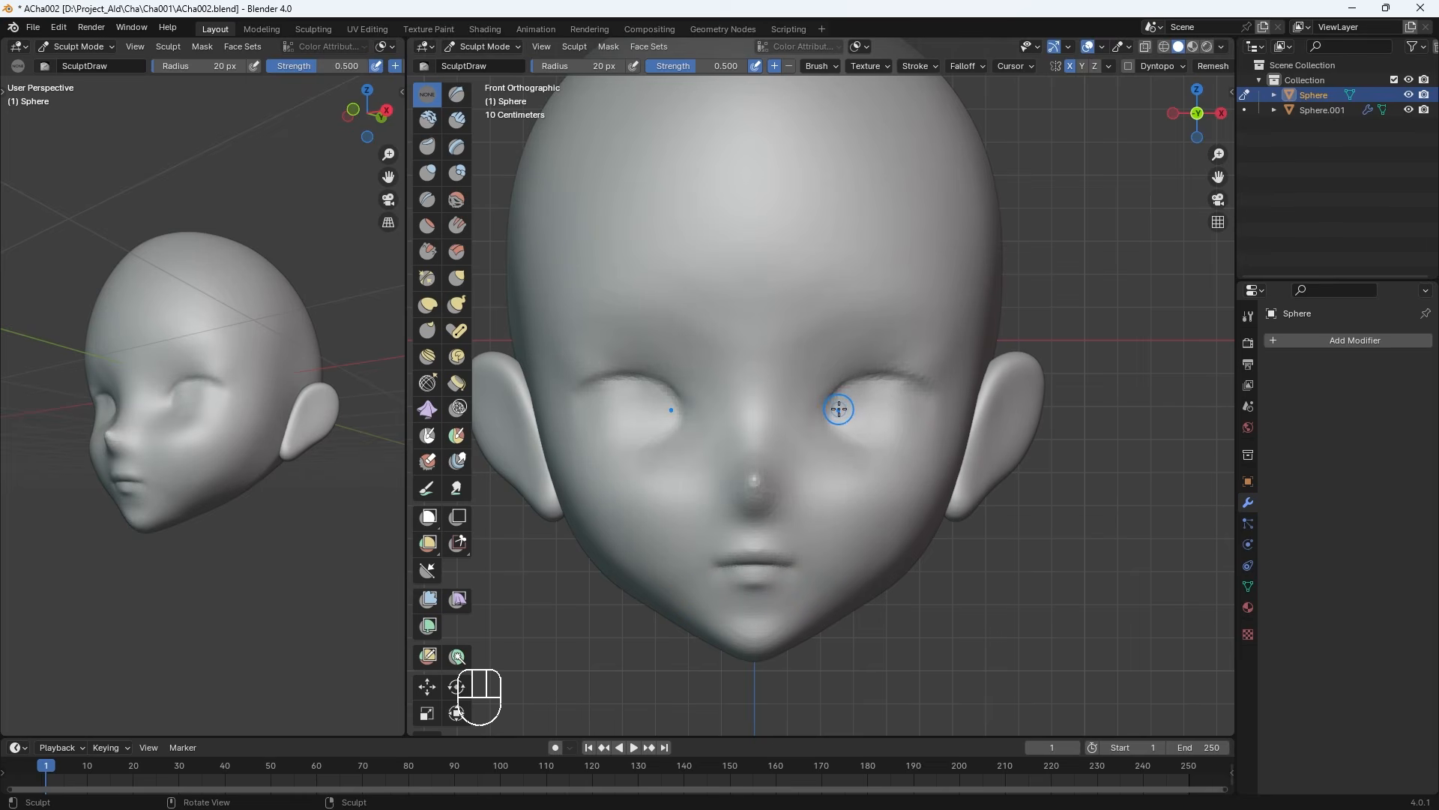
Remesh the head with a voxel size of about 0.009 m
key("r")
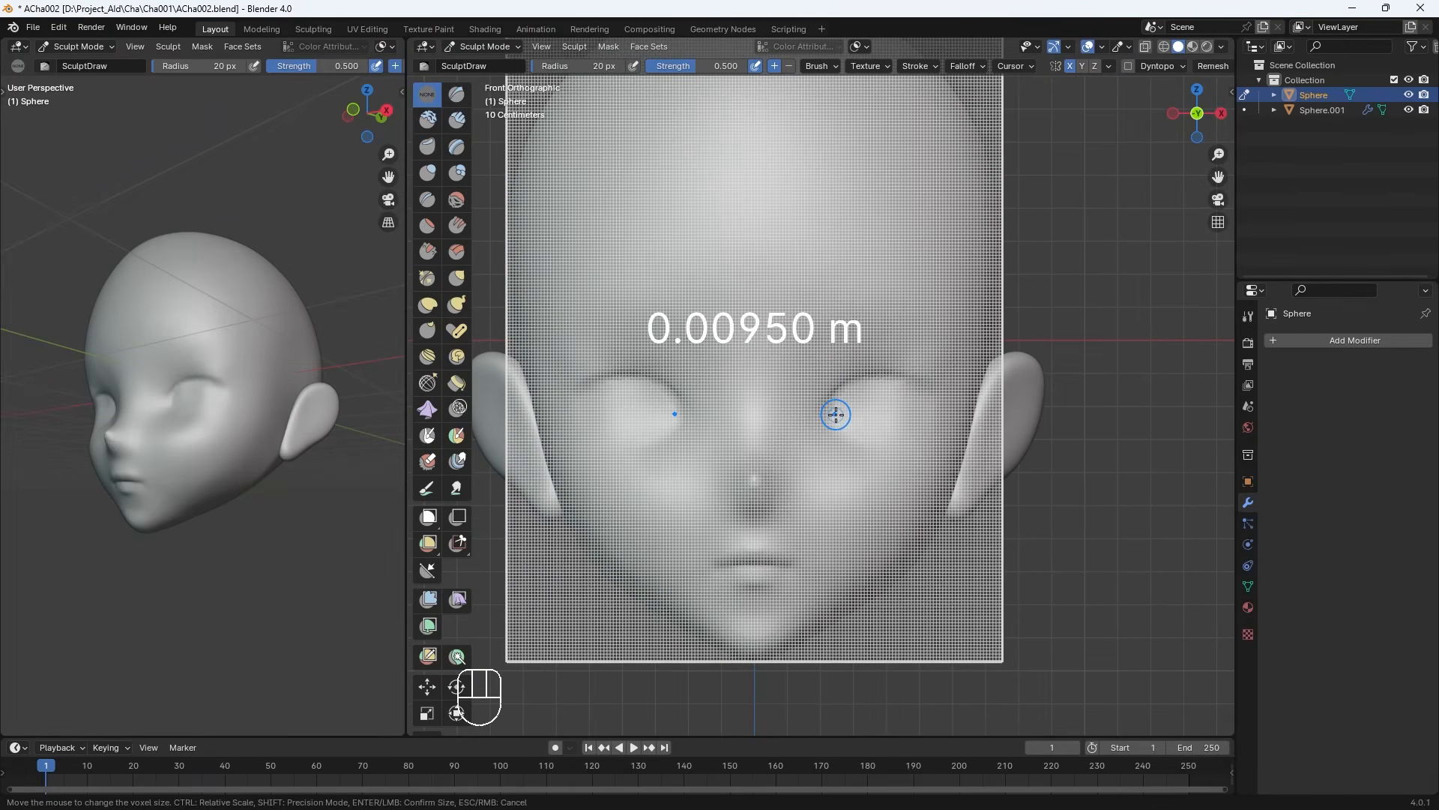
left_click(835, 415)
left_click(1212, 66)
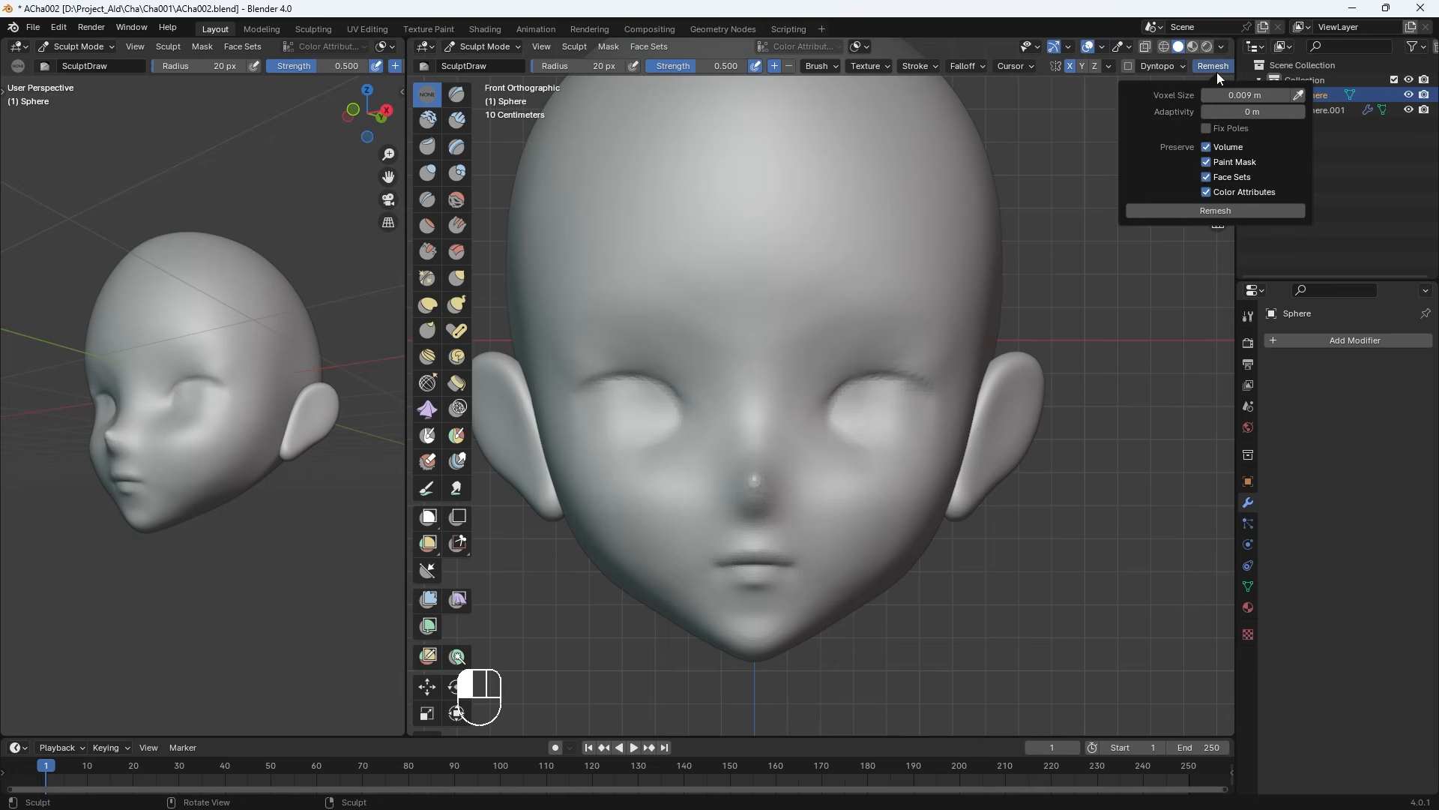
left_click(1219, 211)
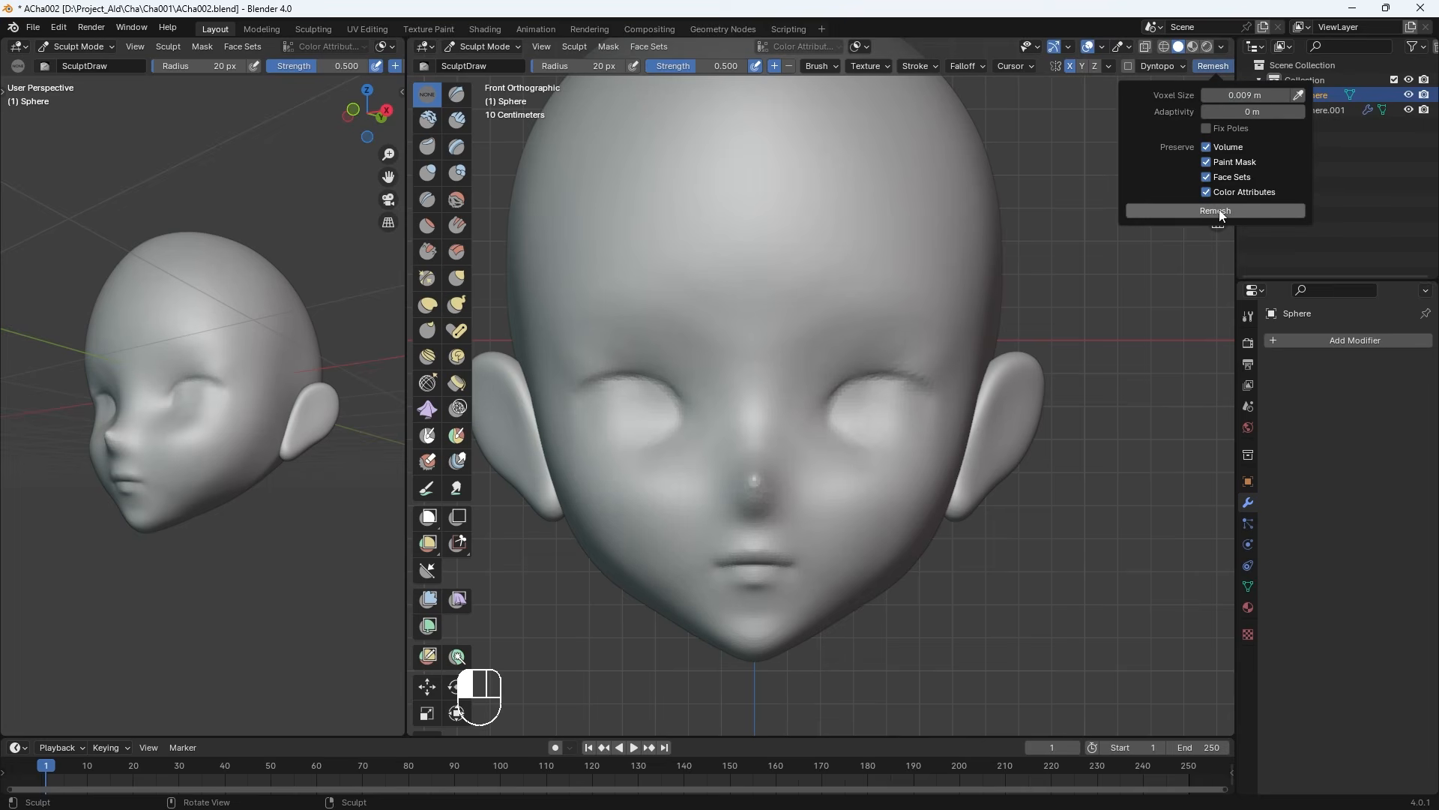
mouse_move(926, 347)
middle_mouse_down()
mouse_move(887, 353)
mouse_move(905, 353)
middle_mouse_up()
key("ctrl+r")
middle_click_drag(765, 457, 795, 435)
mouse_move(795, 434)
middle_mouse_down("shift")
mouse_move(778, 434)
mouse_move(732, 545)
mouse_move(774, 459)
middle_mouse_up("shift")
key("bracketright")
key("bracketright")
key("bracketright")
key("bracketright")
key("bracketright")
key("bracketright")
key("bracketright")
key("ctrl+z")
key("KP_1")
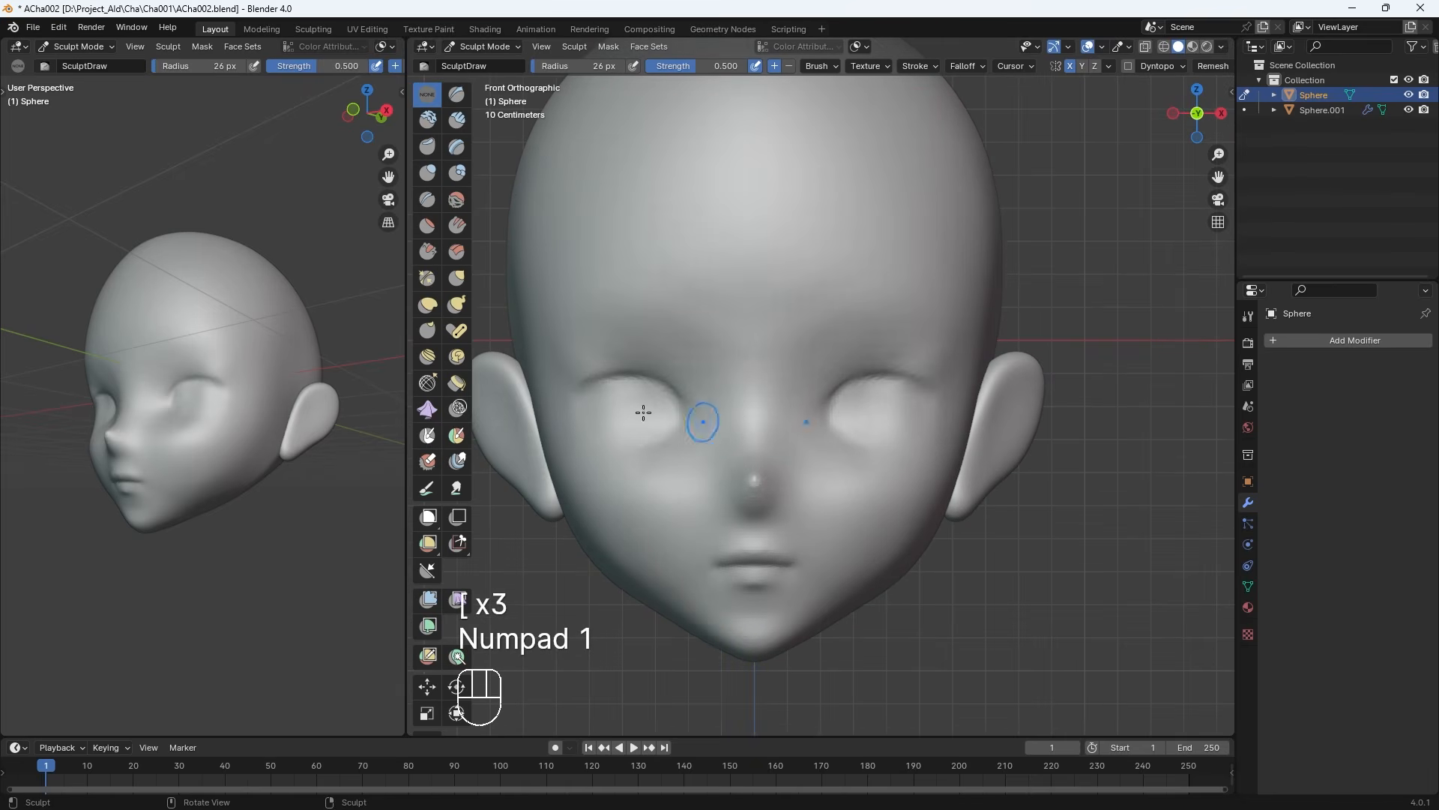
Sharpen the mouth line and the outline of the eyes with the Crease brush at a 14 px radius
key("shift+c")
key("bracketleft")
key("bracketleft")
key("bracketleft")
key("bracketleft")
key("bracketleft")
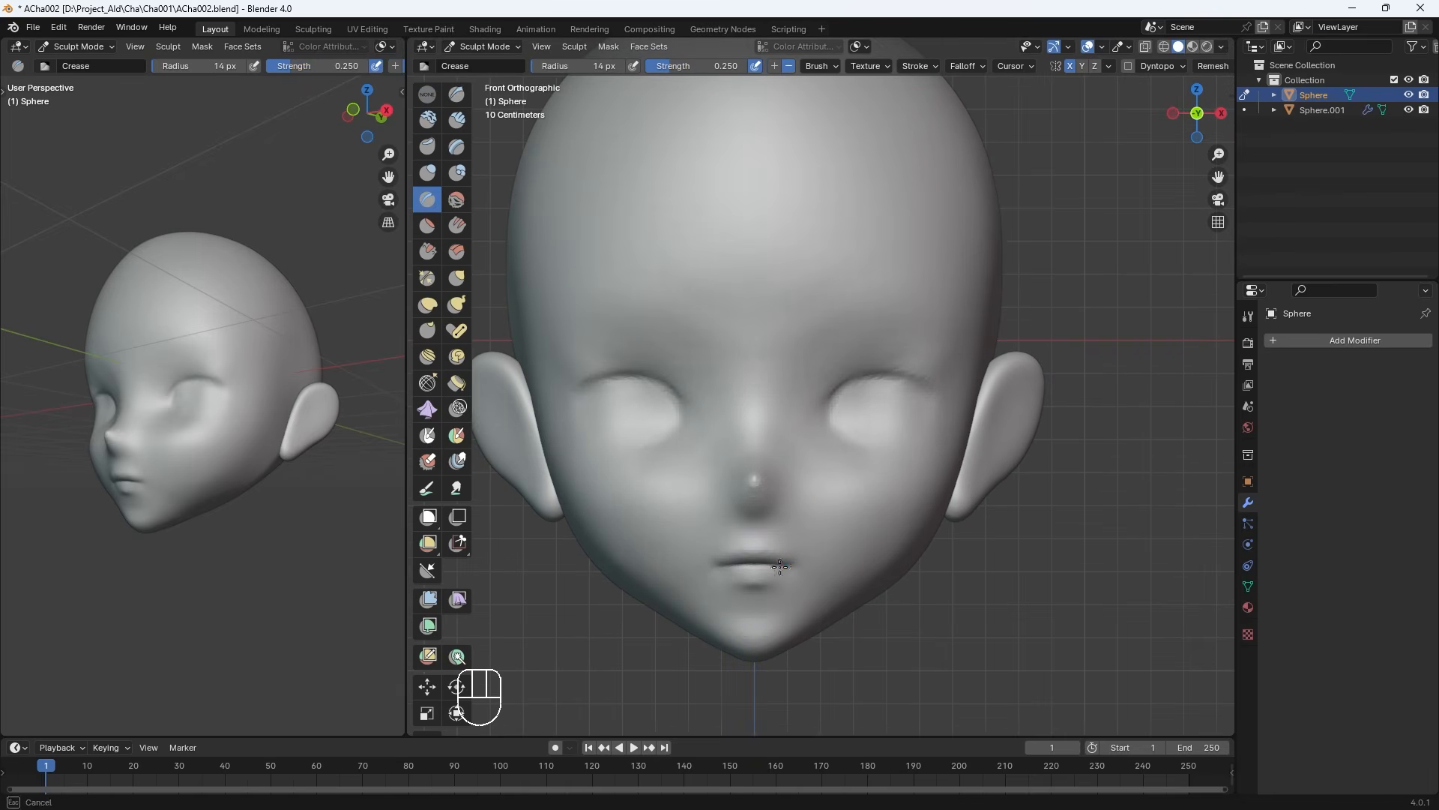
left_click_drag(866, 380, 874, 379)
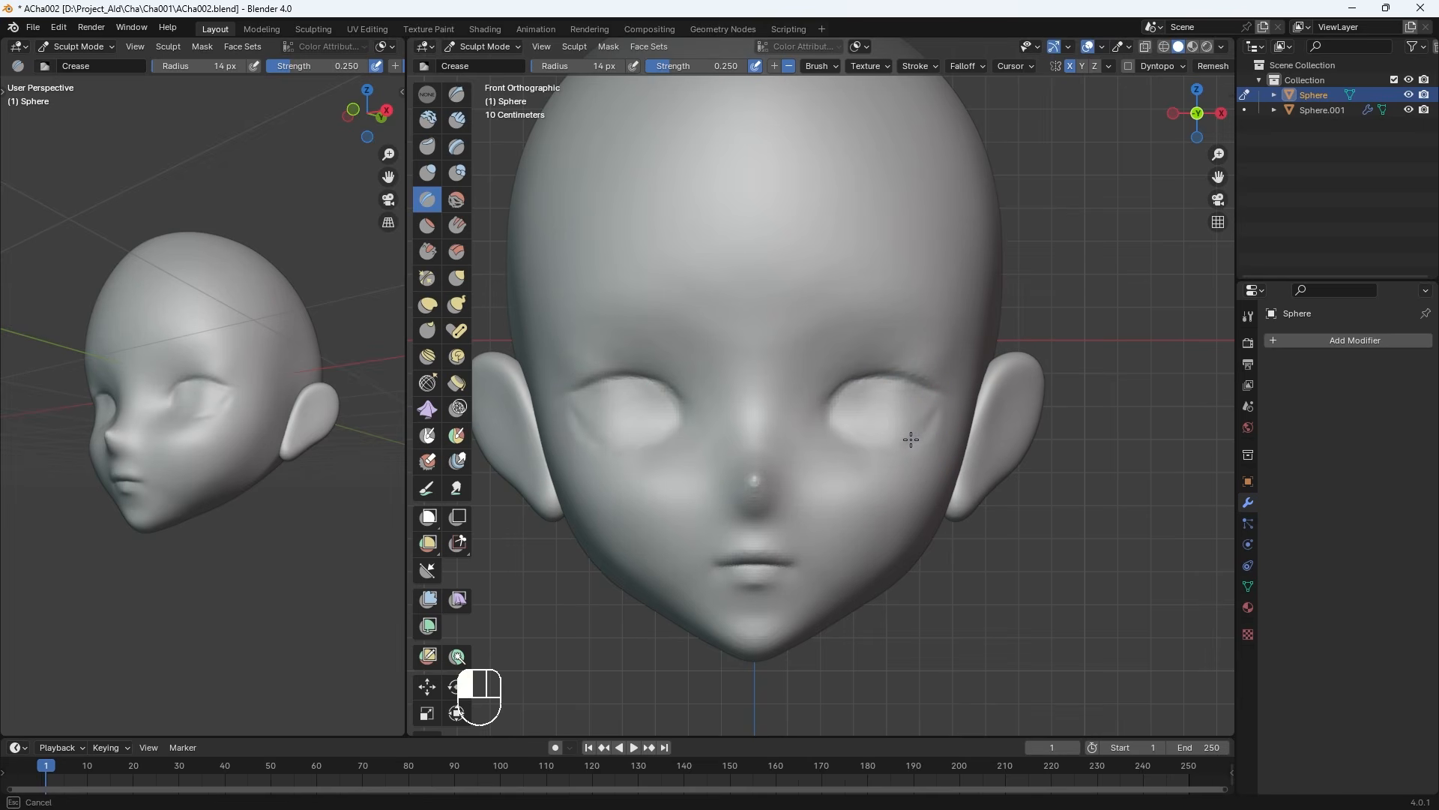
Carve the eye outlines with the Draw Sharp brush at an 18 px radius and undo the last strokes
left_click(458, 99)
key("bracketright")
key("bracketright")
key("bracketright")
key("bracketright")
key("ctrl+z")
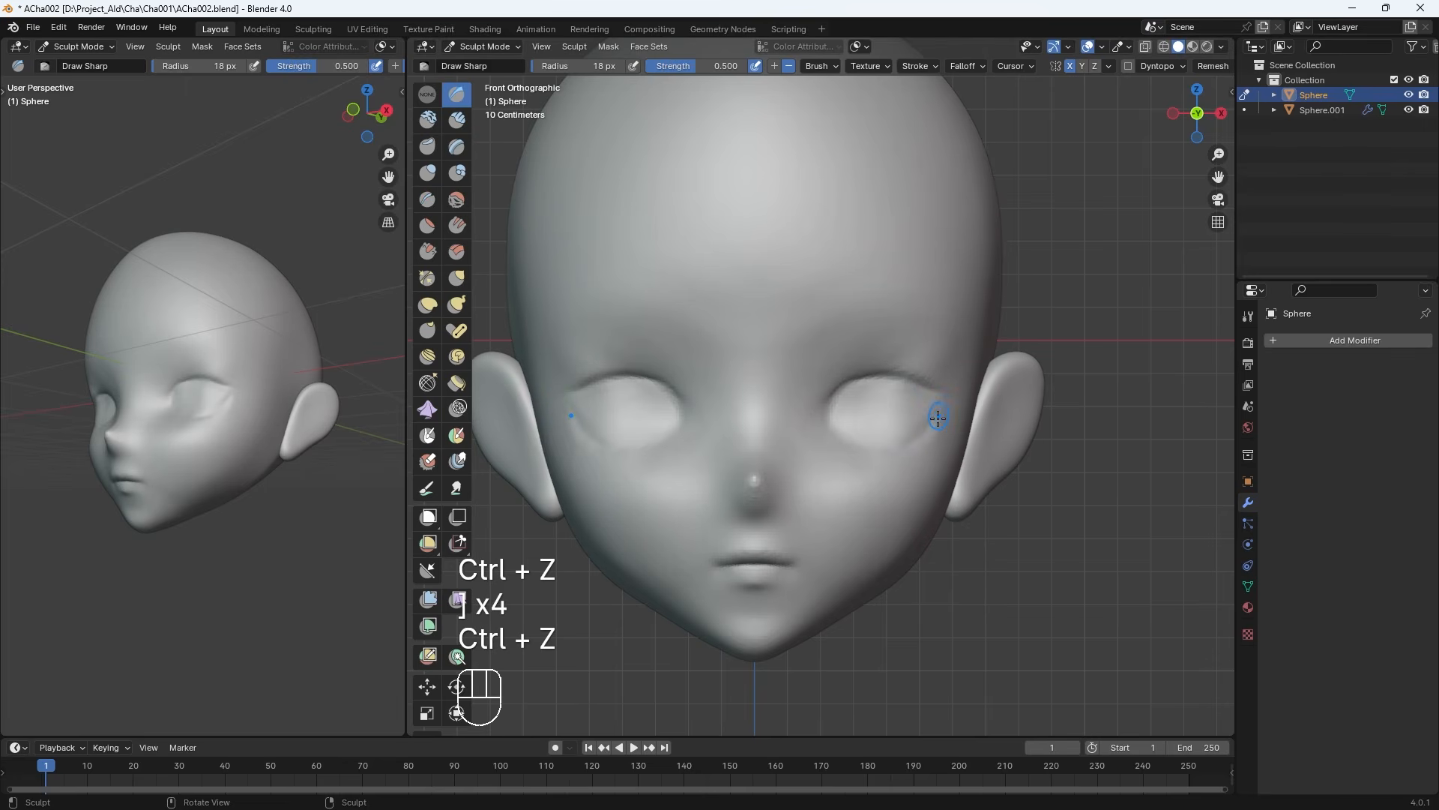
left_click_drag(943, 392, 932, 392)
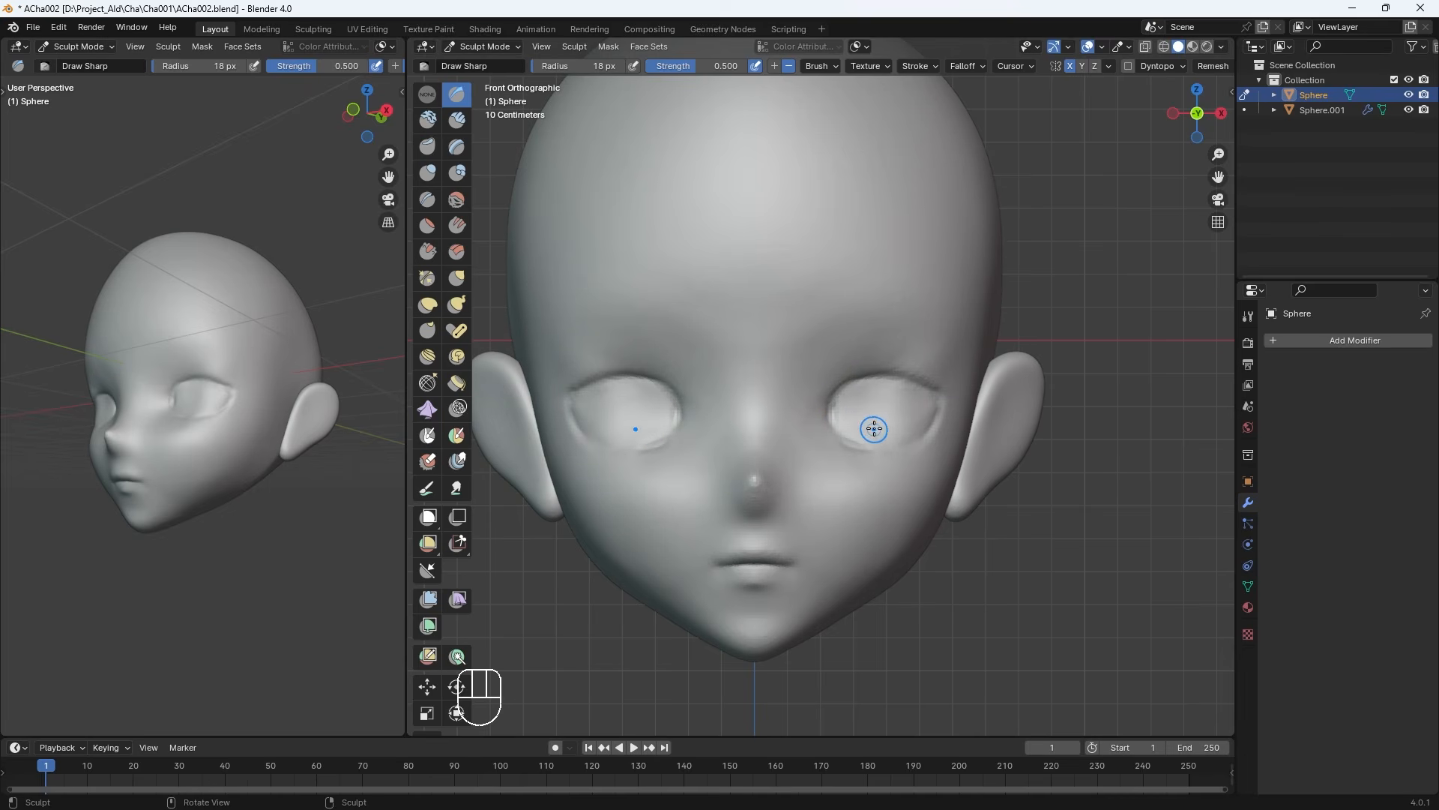
key("ctrl+z")
key("ctrl+z")
key("ctrl+z")
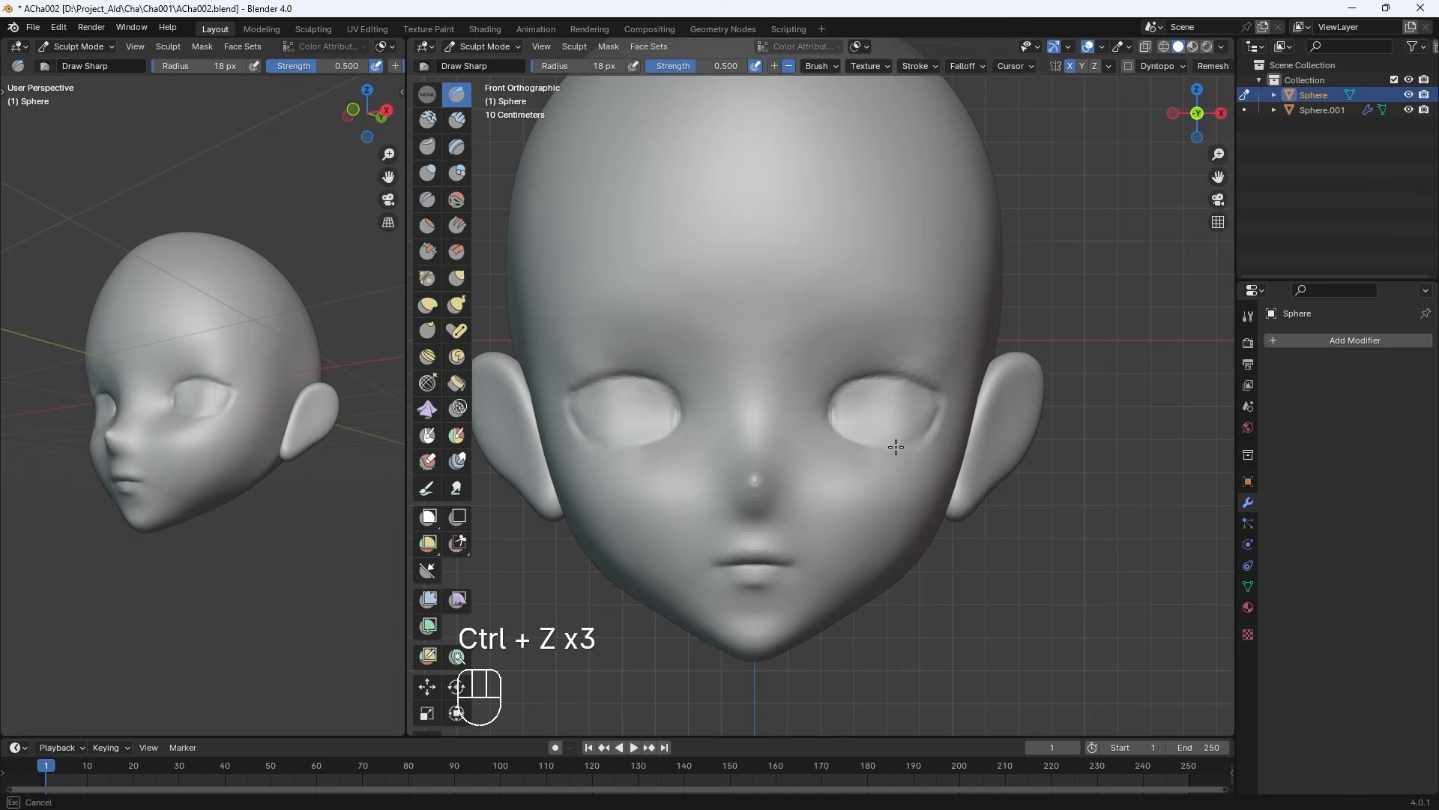
Hollow the eye areas inside their outlines with inverted Draw strokes and smooth them at a 24 px radius
left_click(426, 94)
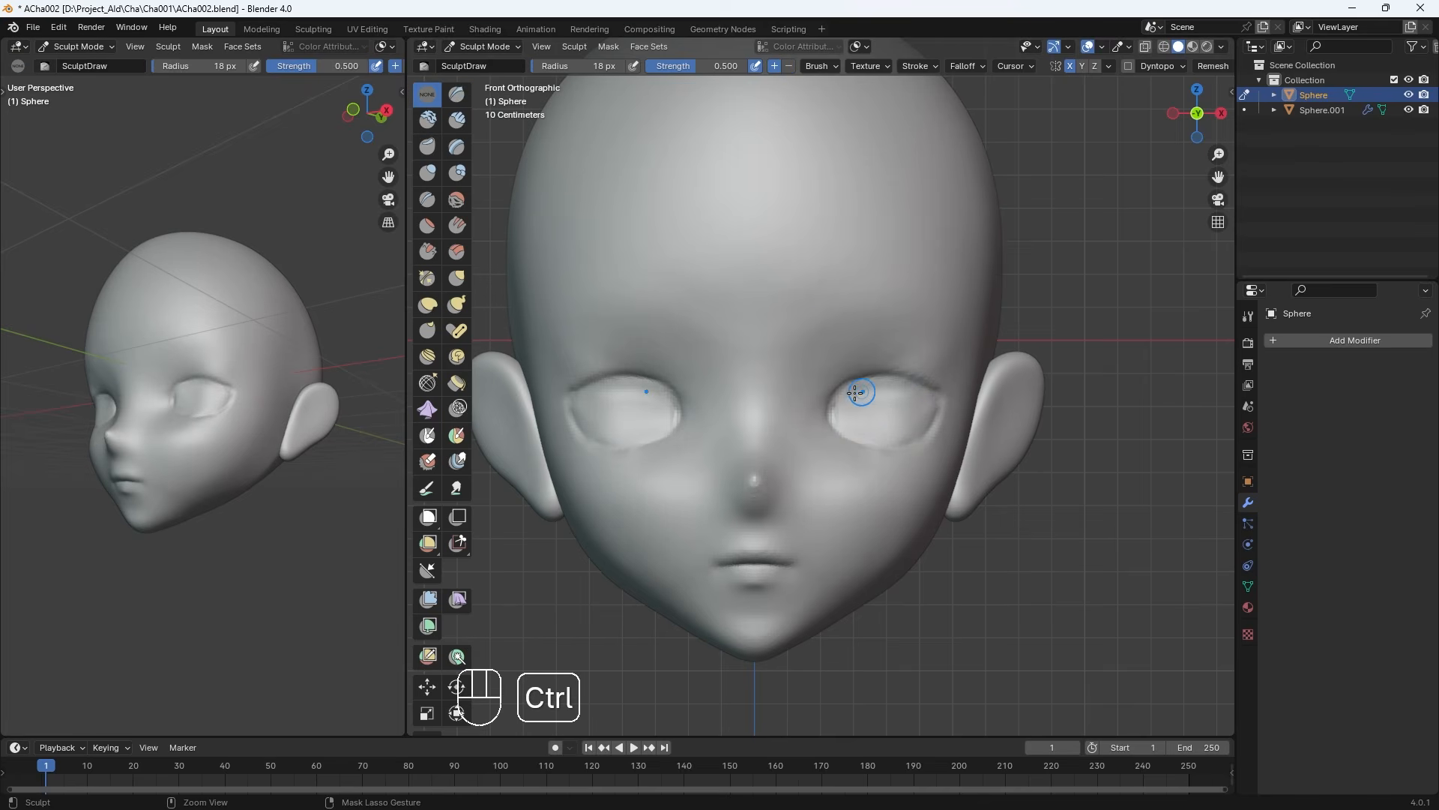
mouse_move(862, 392)
left_mouse_down("ctrl")
mouse_move(930, 394)
mouse_move(858, 424)
mouse_move(870, 408)
left_mouse_up("ctrl")
key("bracketright")
key("bracketright")
key("bracketright")
mouse_move(870, 401)
left_mouse_down("shift")
mouse_move(861, 393)
mouse_move(877, 419)
mouse_move(920, 401)
left_mouse_up("shift")
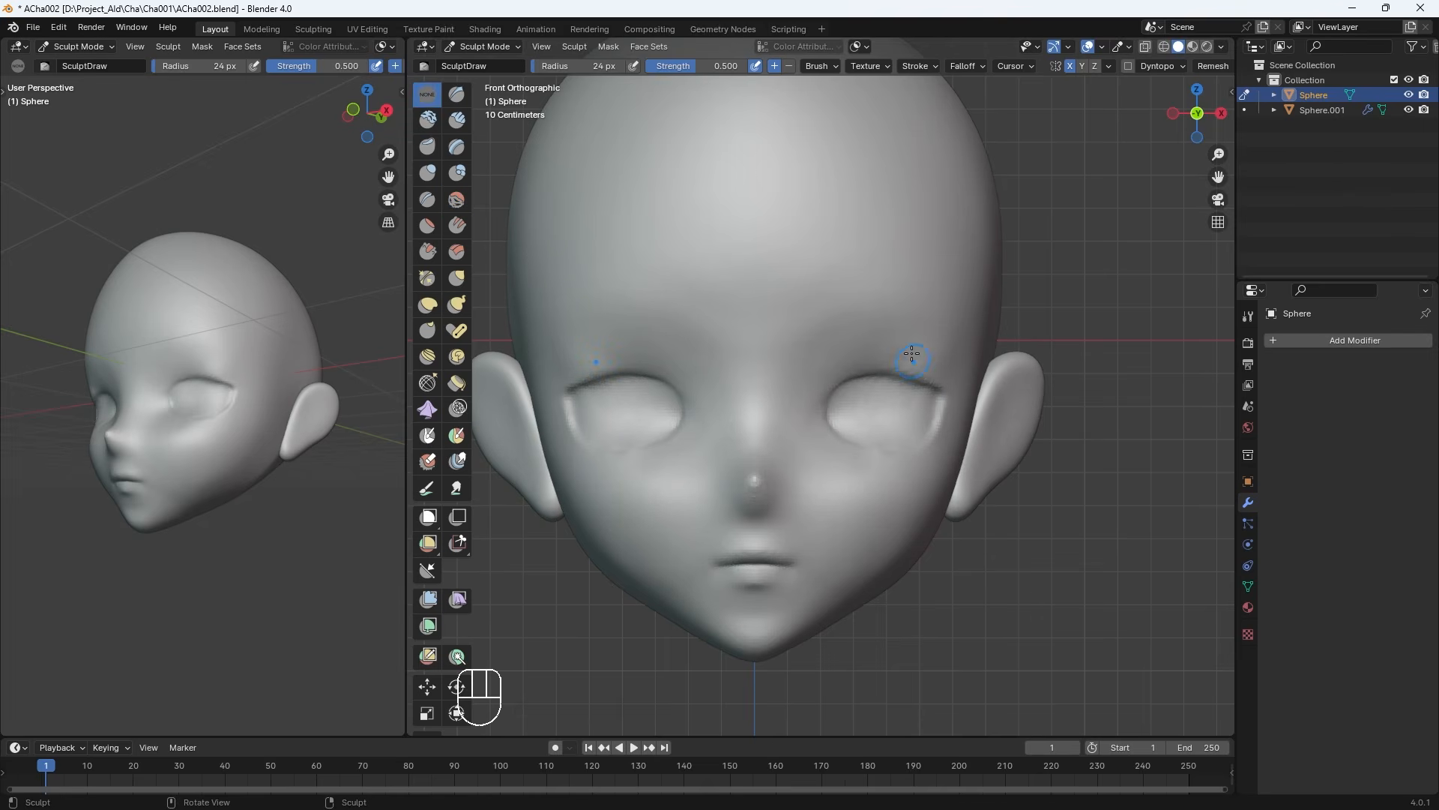
Carve the eye area further with inverted Draw strokes from another angle and smooth the eye surface in three-quarter view
middle_click_drag(911, 297, 849, 499)
mouse_move(846, 507)
left_mouse_down("ctrl")
mouse_move(862, 480)
mouse_move(855, 495)
left_mouse_up("ctrl")
middle_click_drag(925, 431, 847, 367)
left_click_drag(796, 396, 765, 418, "shift")
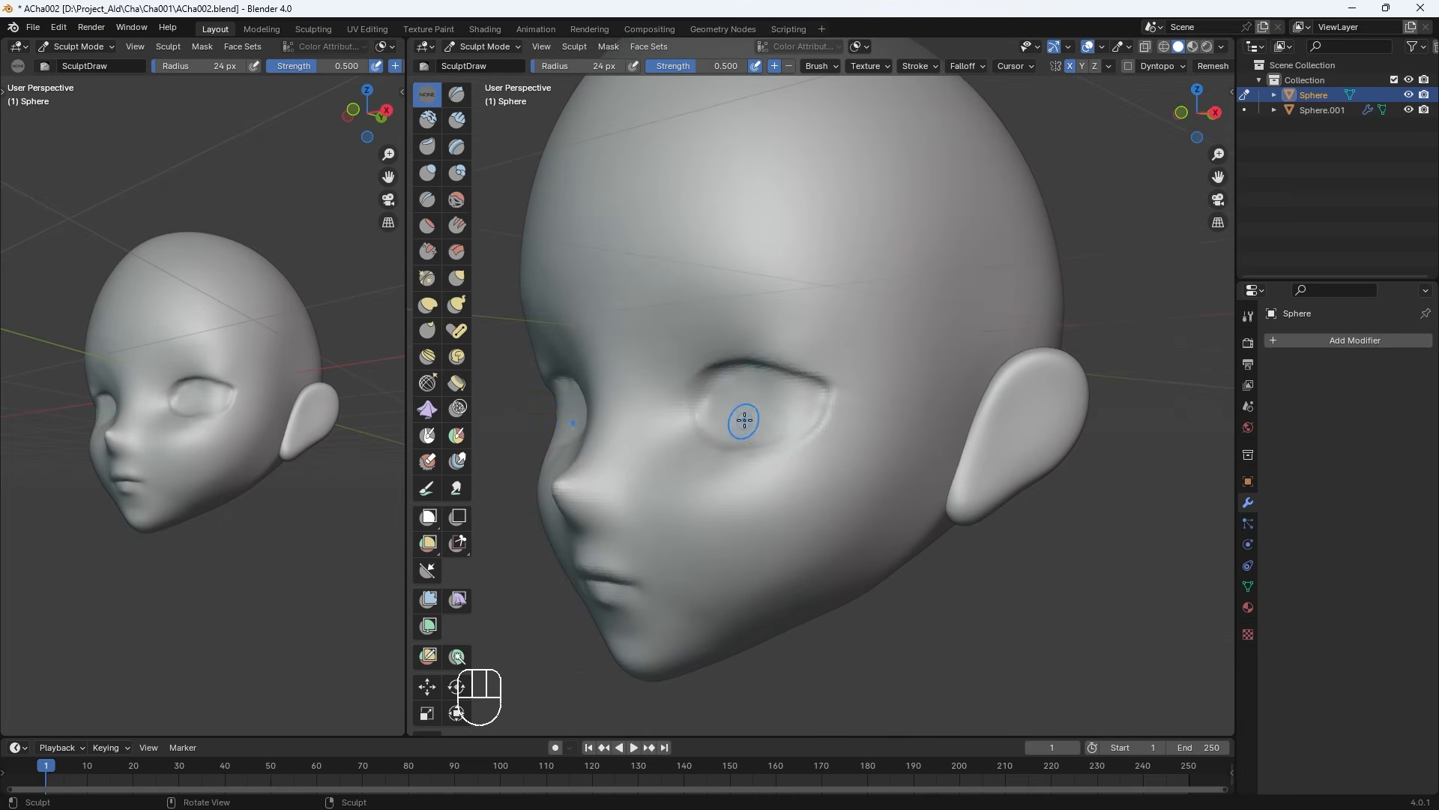
Adjust the profile of the eye area in side view with the Grab brush and return to the front view
key("KP_3")
key("g")
key("bracketright")
key("bracketright")
key("bracketright")
key("bracketright")
key("bracketright")
key("bracketright")
key("bracketright")
key("bracketleft")
mouse_move(659, 430)
left_mouse_down()
mouse_move(650, 391)
mouse_move(684, 395)
left_mouse_up()
key("bracketright")
key("bracketright")
mouse_move(684, 395)
middle_mouse_down()
mouse_move(793, 367)
mouse_move(766, 409)
mouse_move(897, 357)
middle_mouse_up()
key("KP_1")
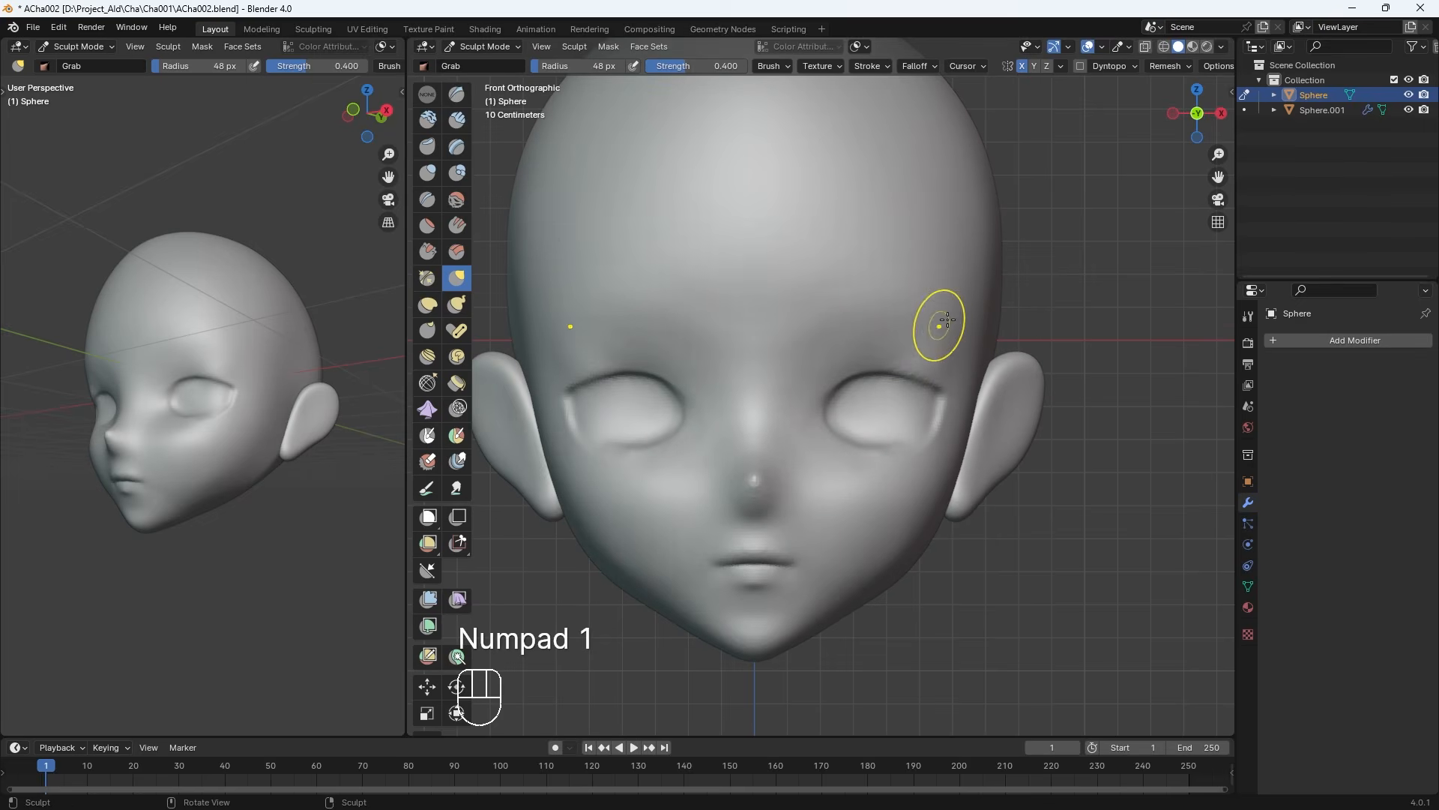
Nudge the upper eyelid edges with the Grab brush at a 53 px radius, then reduce the brush radius and switch to Object Mode
key("bracketright")
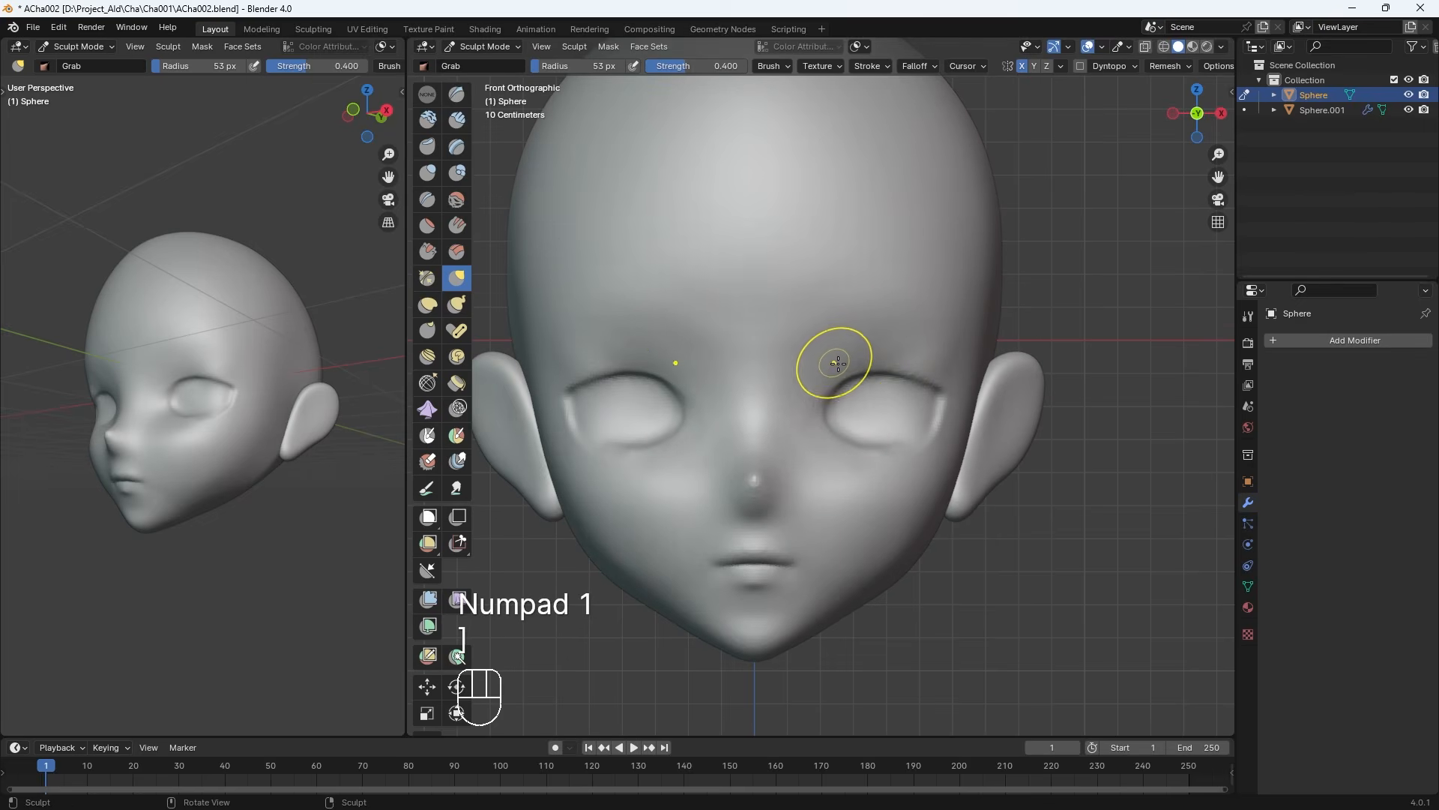
left_click_drag(874, 370, 869, 371)
left_click_drag(909, 373, 904, 370)
key("bracketleft")
key("bracketleft")
key("bracketleft")
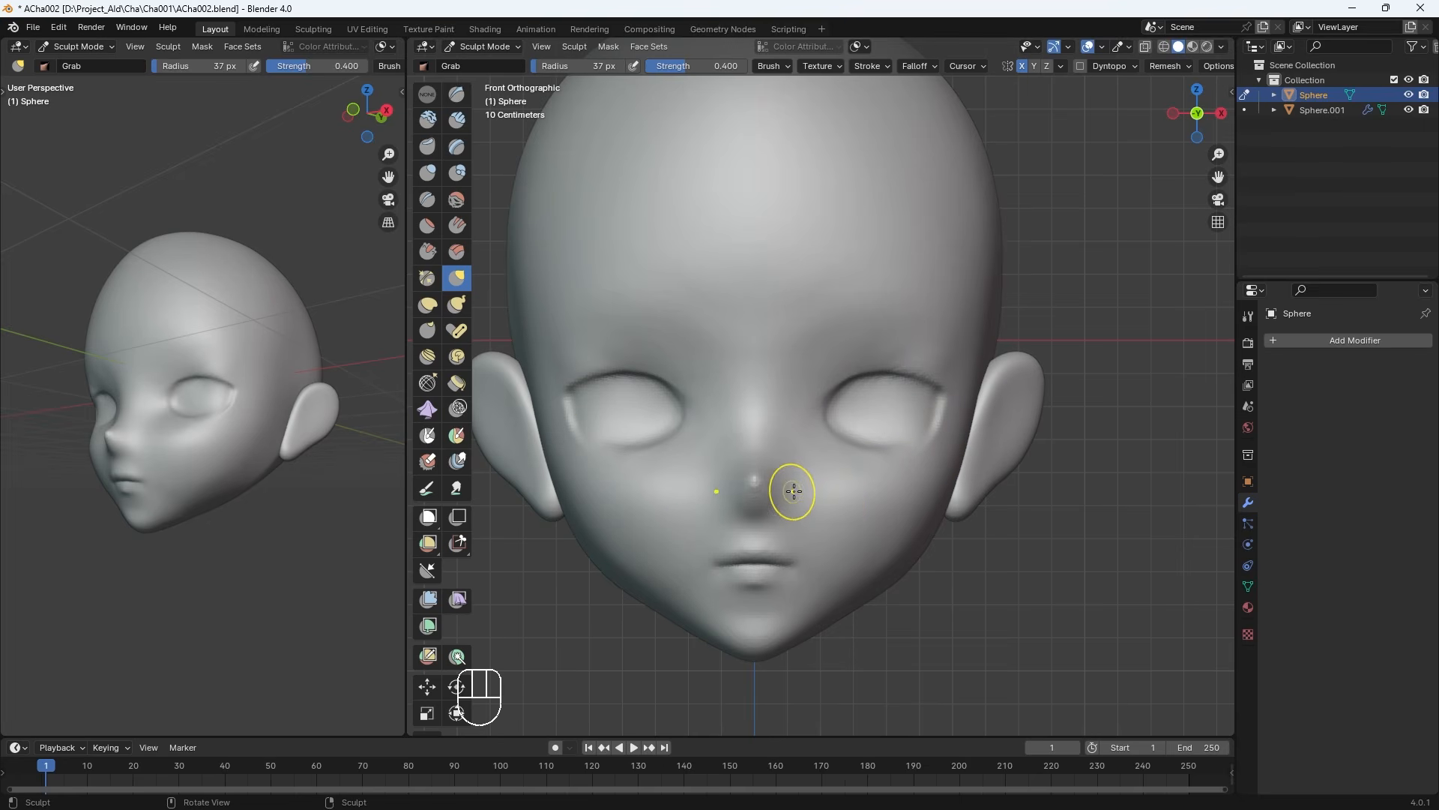
key("bracketleft")
key("bracketleft")
key("bracketleft")
key("bracketleft")
key("bracketleft")
key("bracketleft")
key("bracketleft")
key("bracketleft")
key("bracketleft")
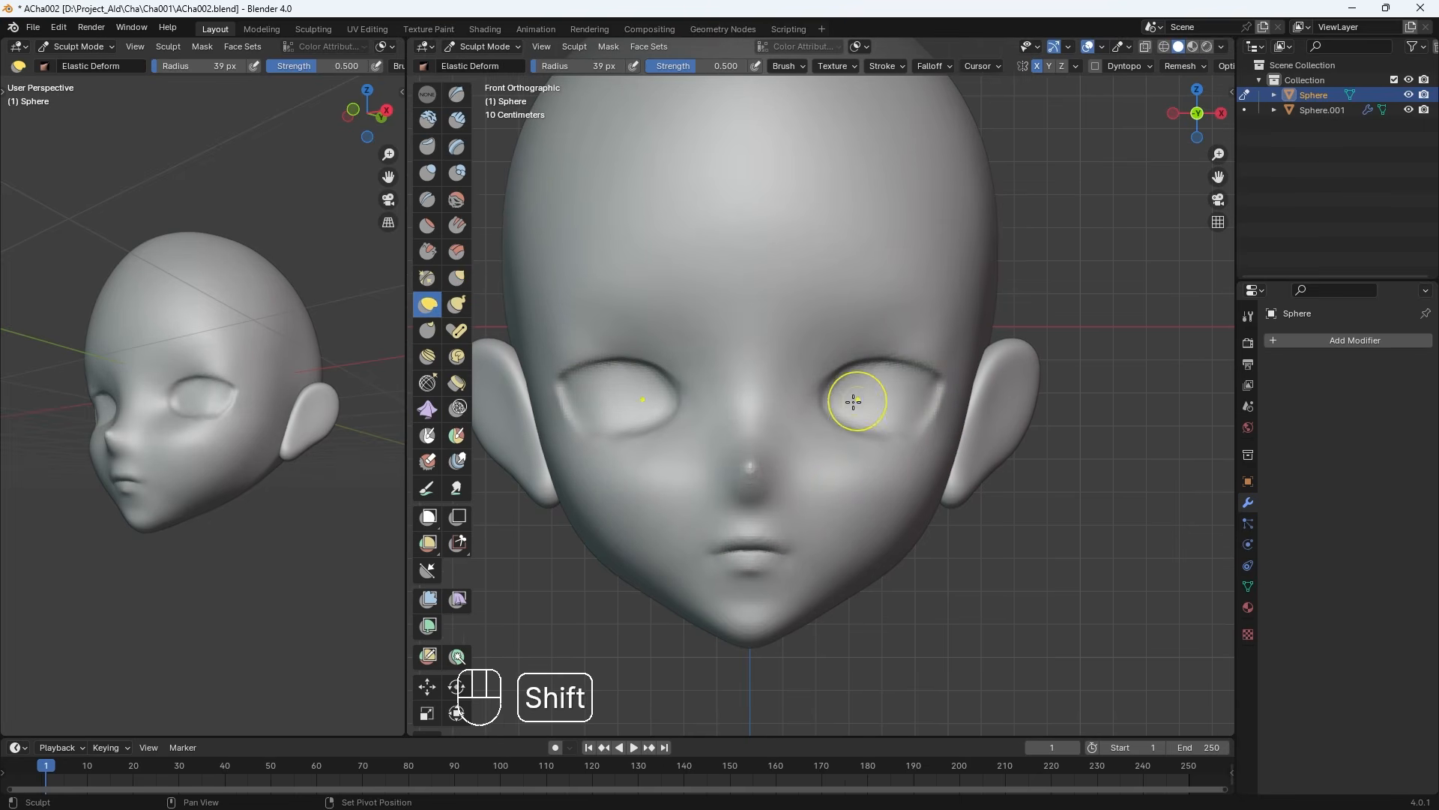
left_click(483, 47)
left_click(481, 65)
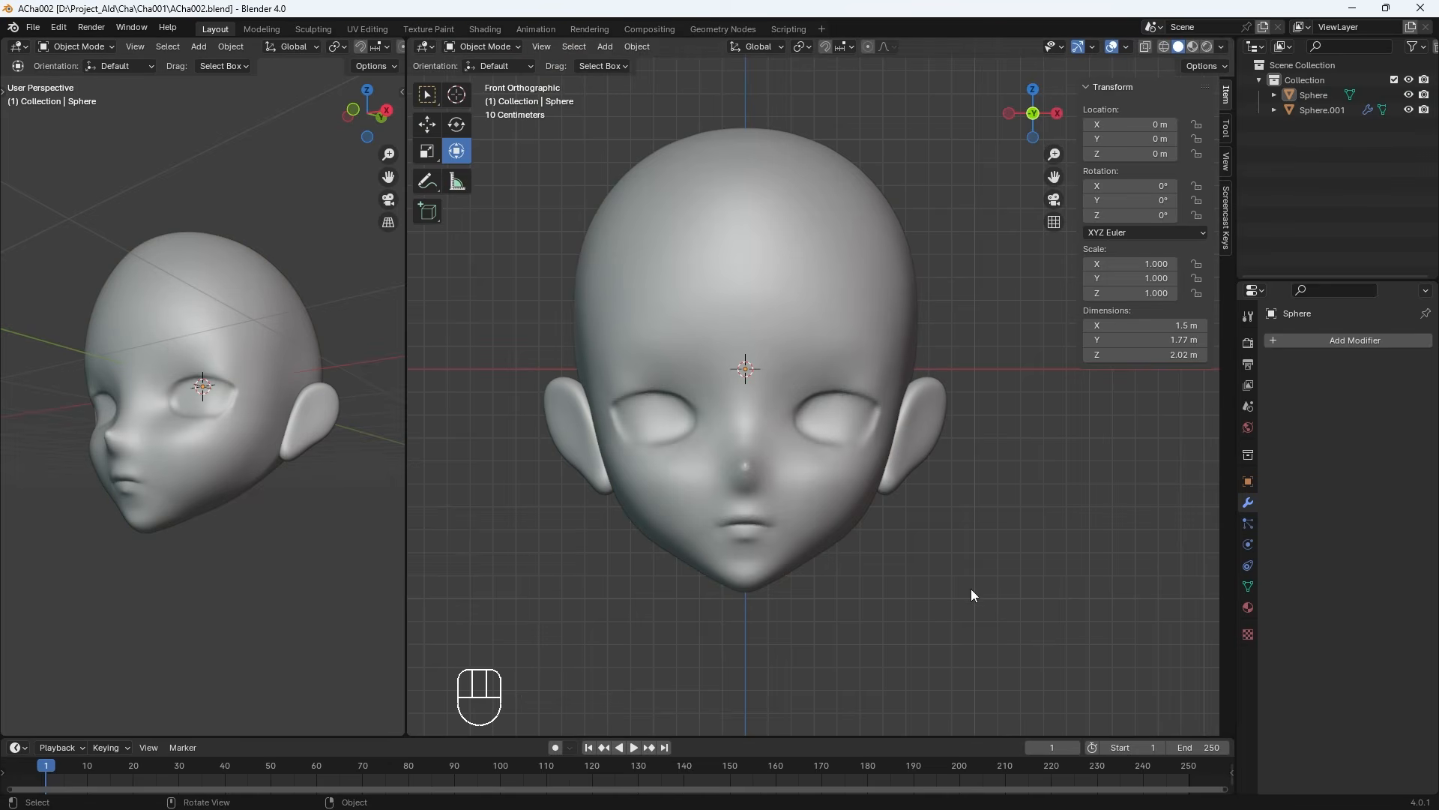
key("shift+a")
mouse_move(969, 588)
mouse_move(950, 513)
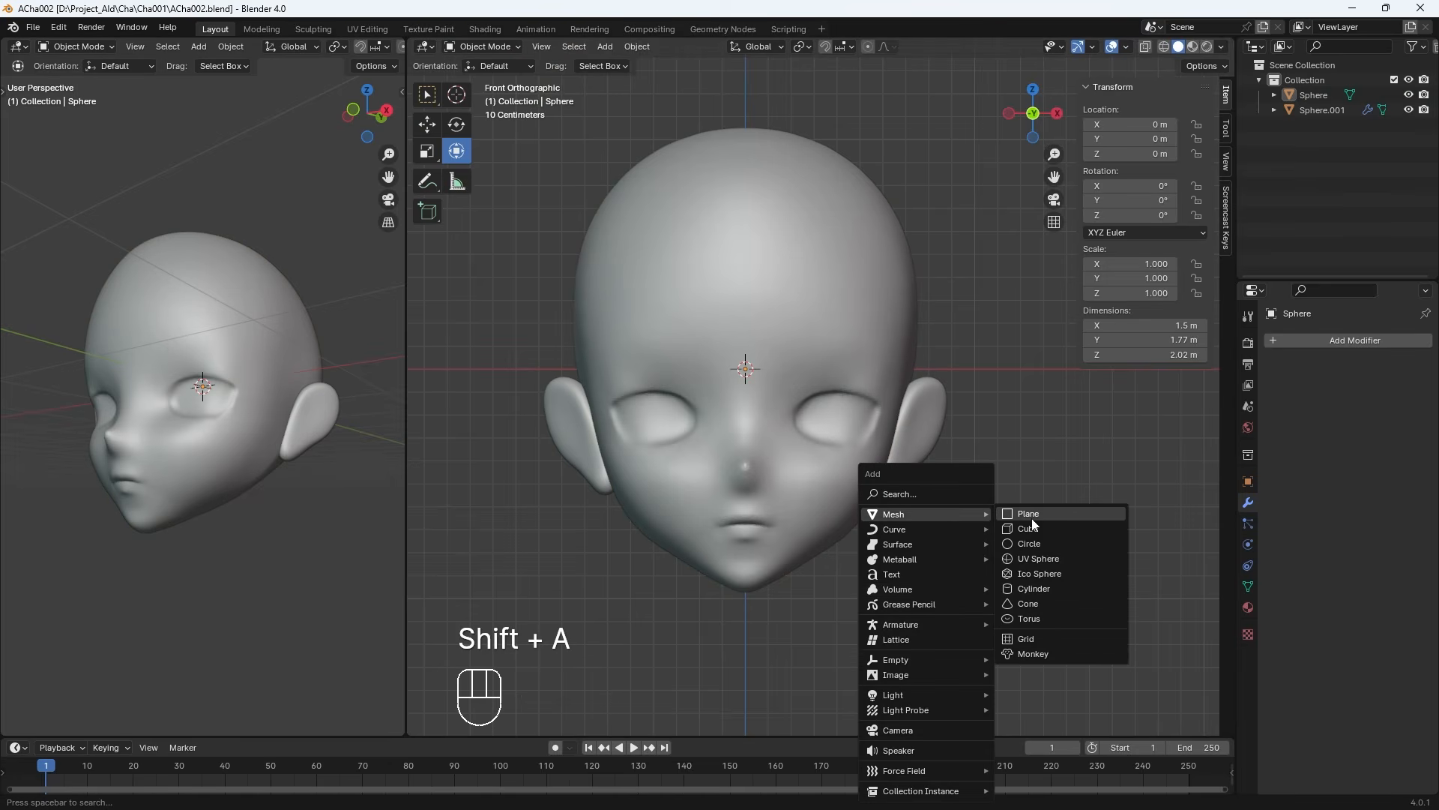
left_click(1030, 558)
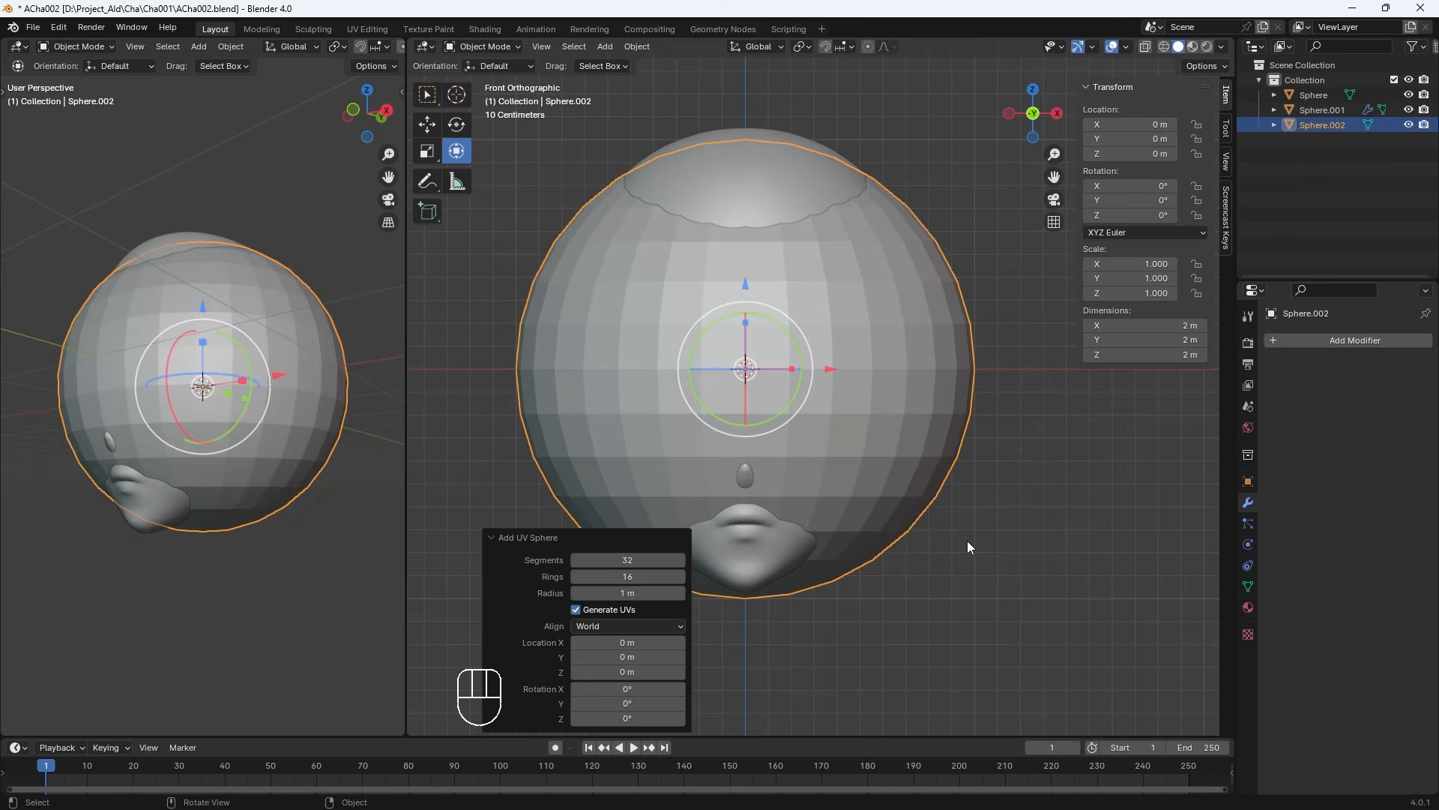
key("ctrl+z")
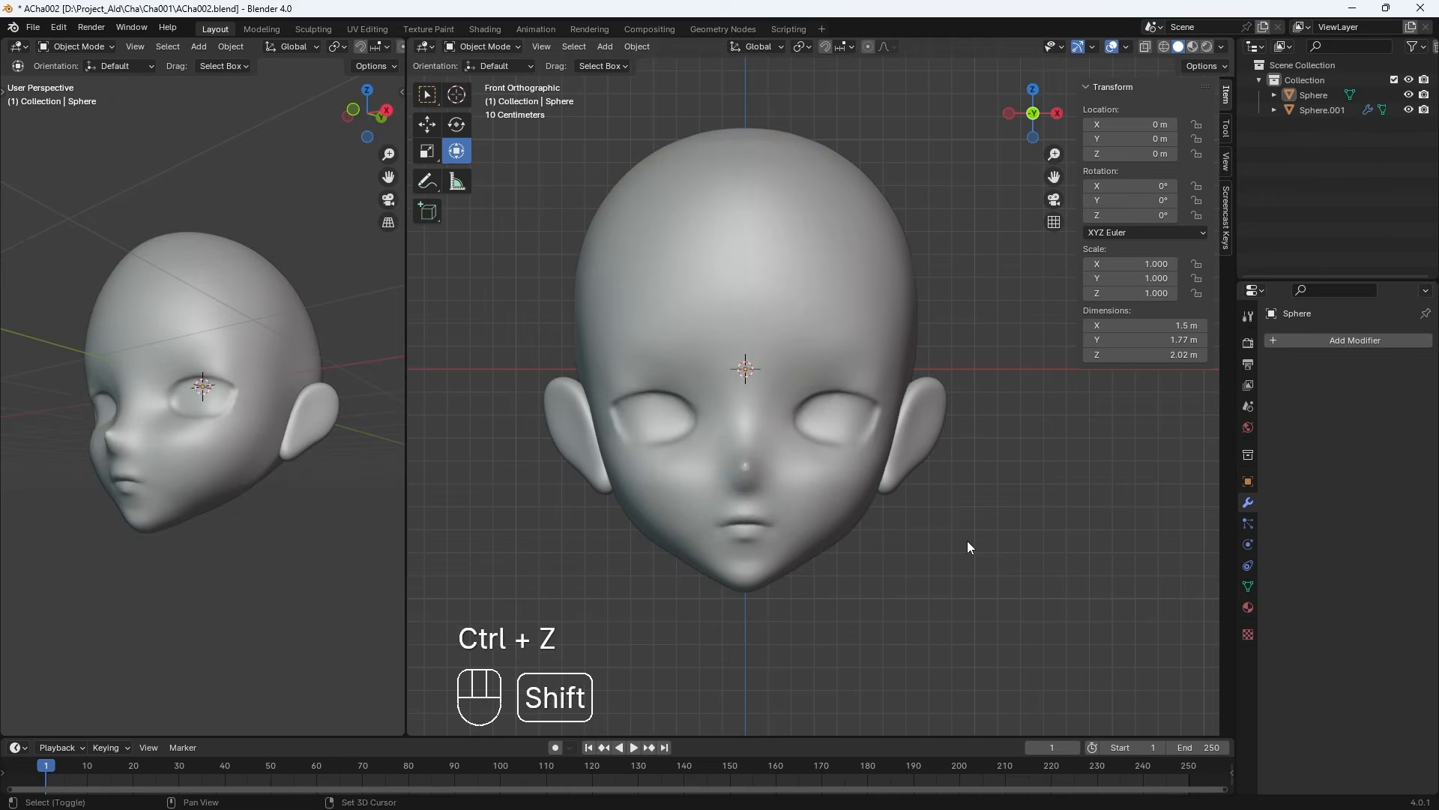
Add a cylinder with 16 vertices and set its X rotation to 90°
key("shift+a")
mouse_move(965, 515)
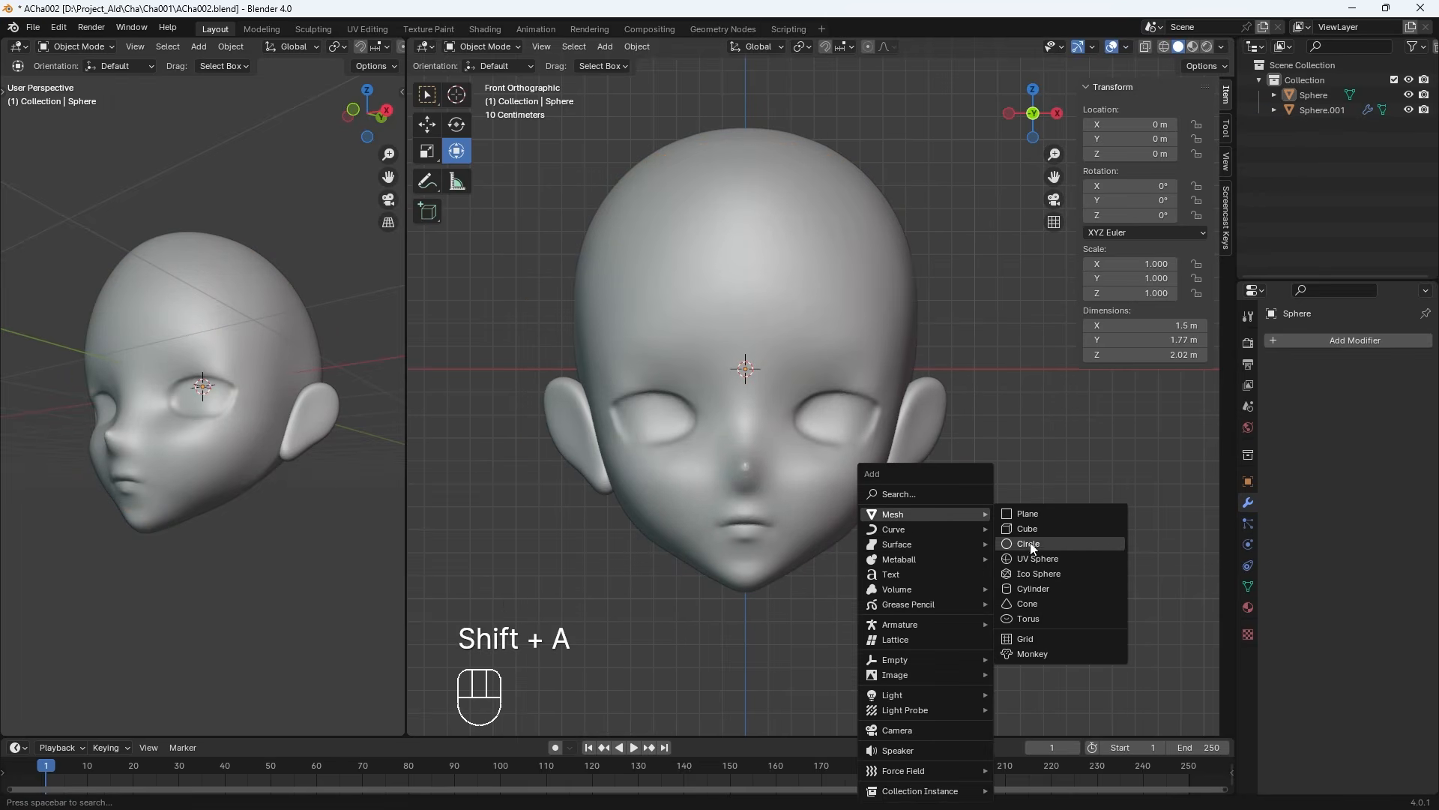
left_click(1032, 588)
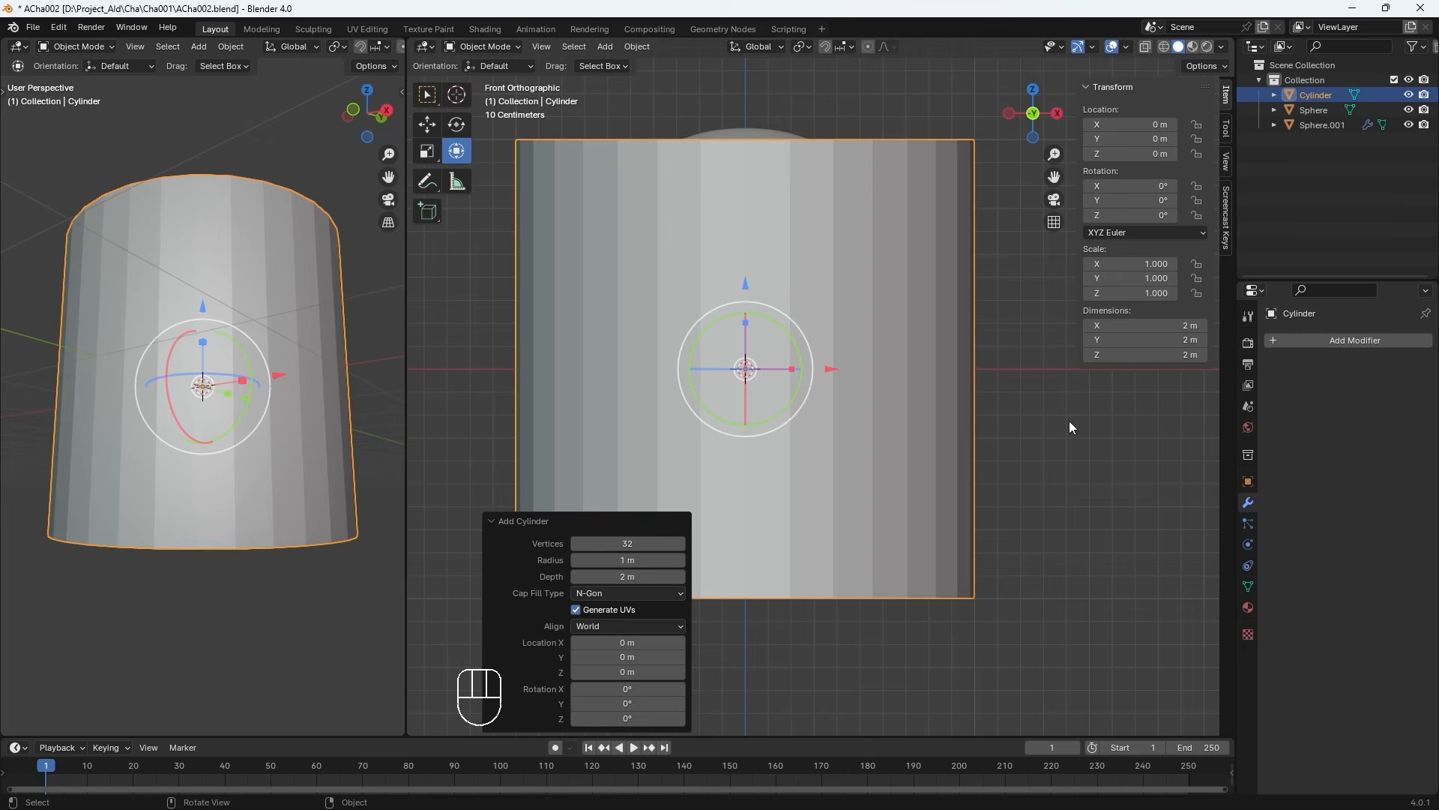
mouse_move(577, 547)
left_mouse_down()
mouse_move(544, 542)
mouse_move(575, 540)
left_mouse_up()
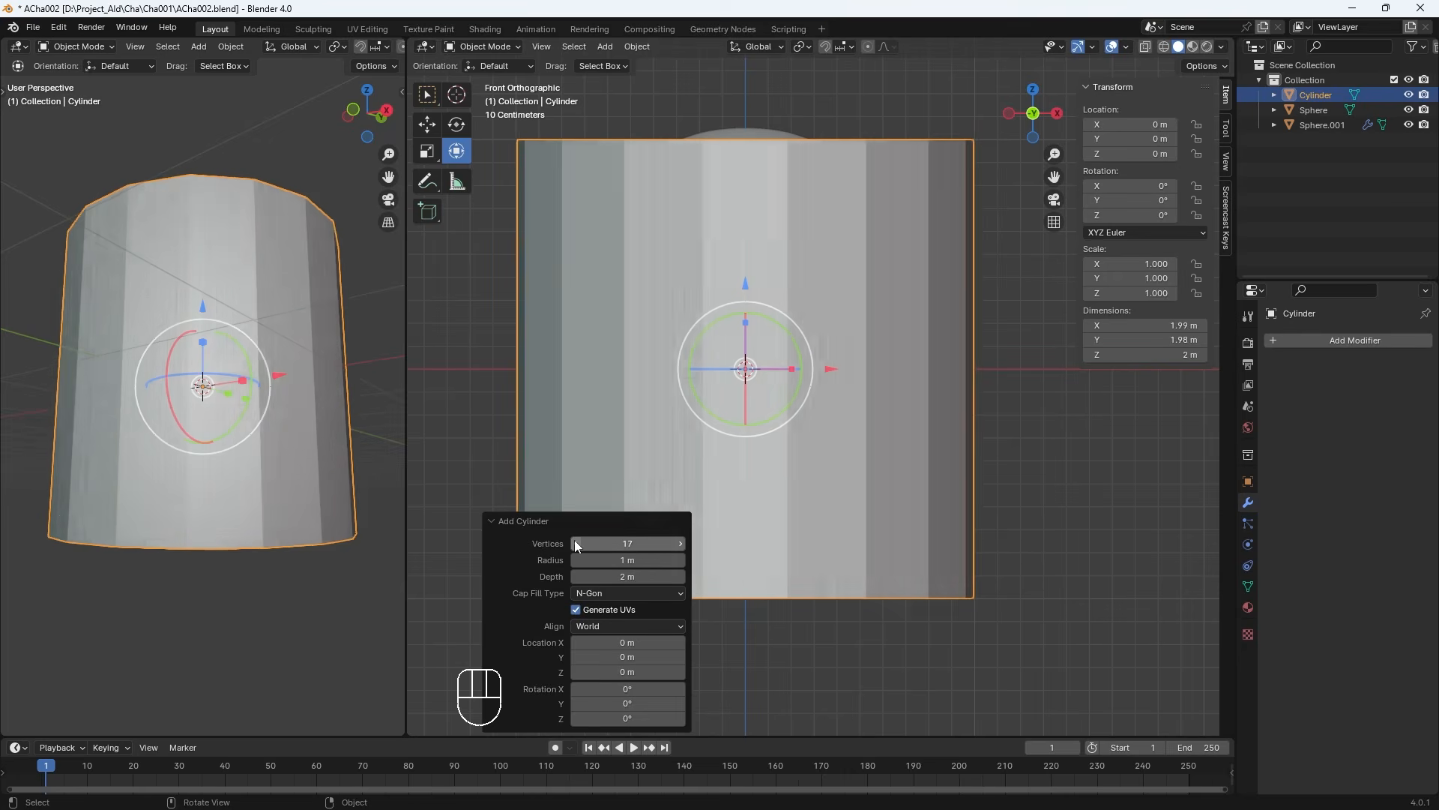
scroll(820, 383, "up", 1)
left_click(1131, 185)
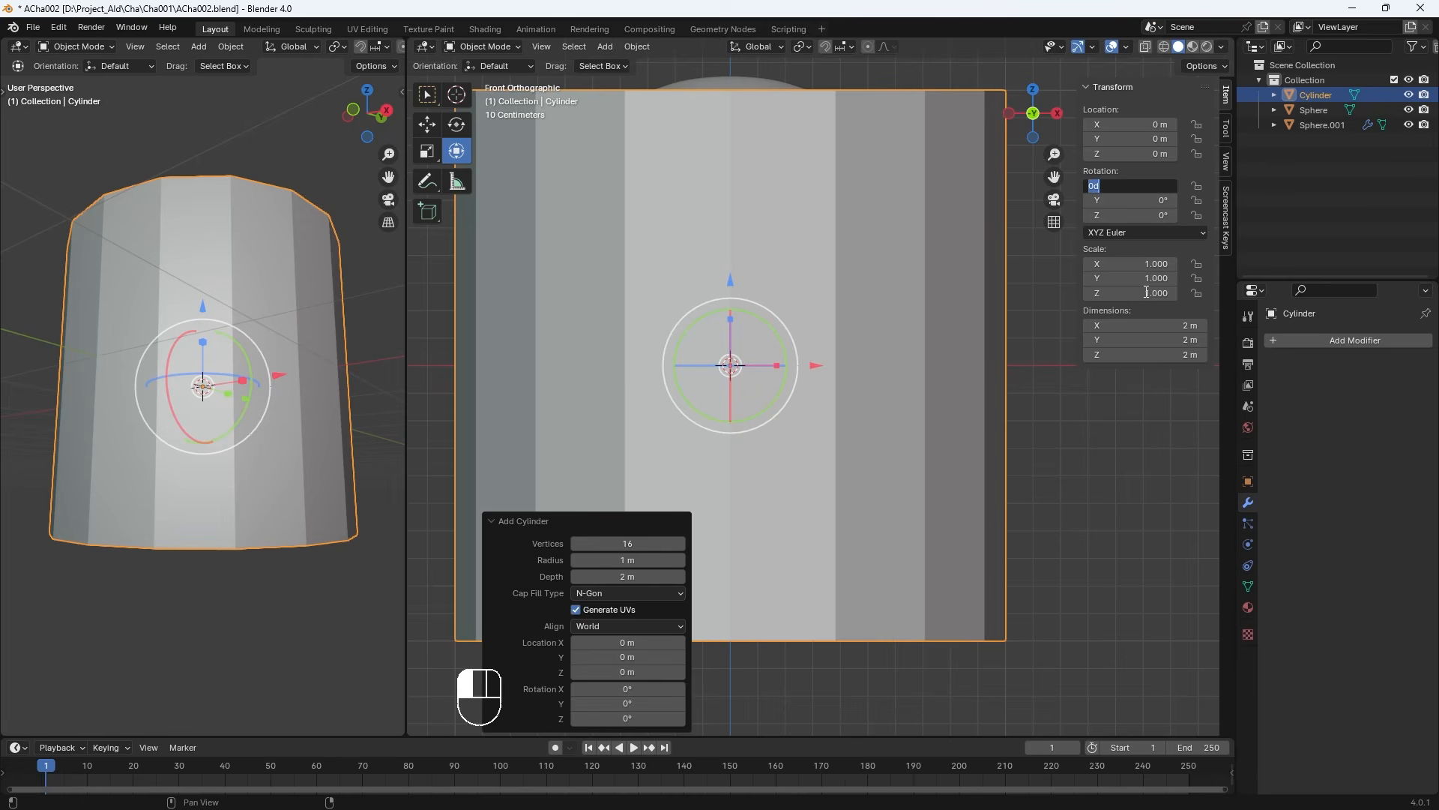
key("Return")
Scale the cylinder down to about 0.178 and move it over the eye on the +X side, to about X 0.41 m
scroll(923, 350, "down", 3)
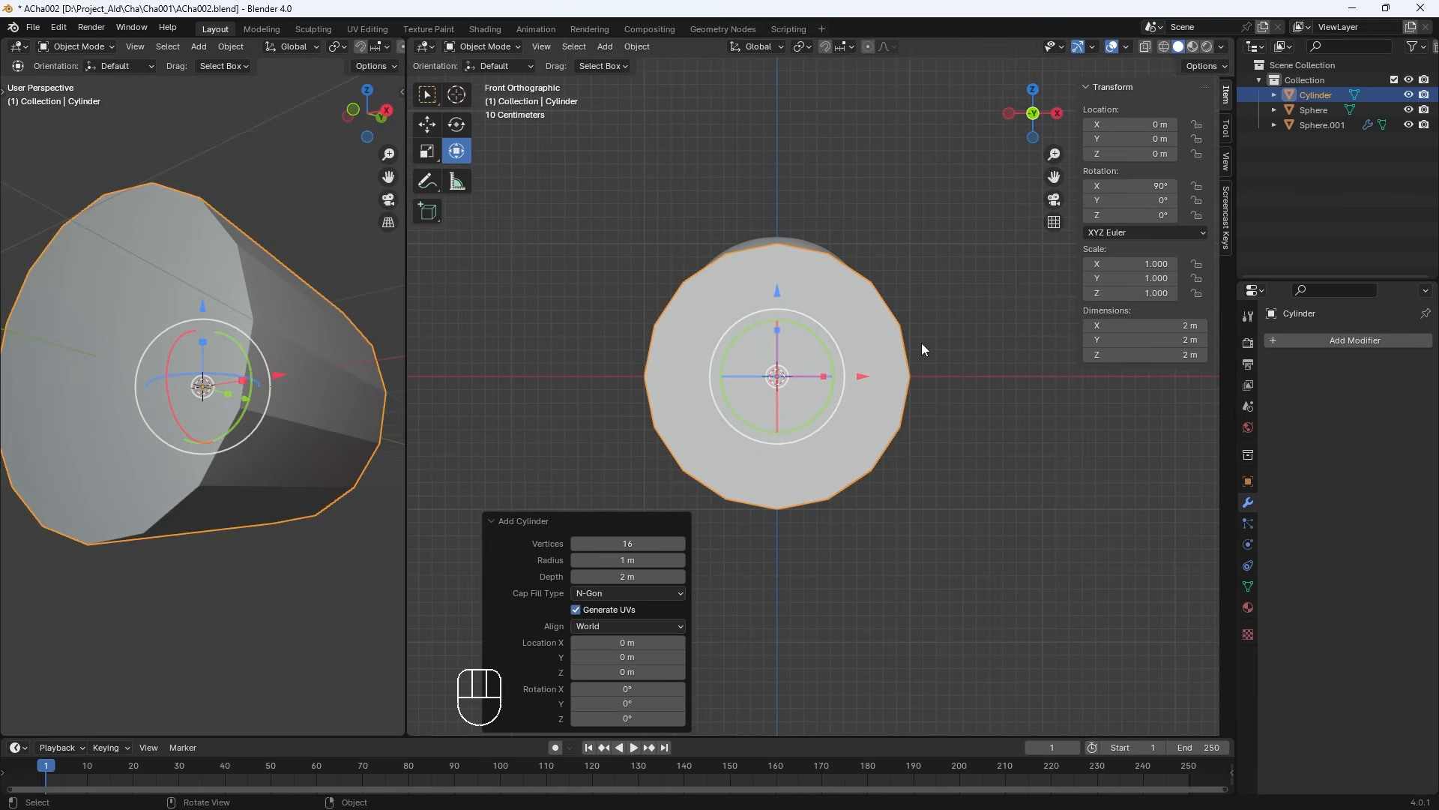
key("s")
left_click(797, 368)
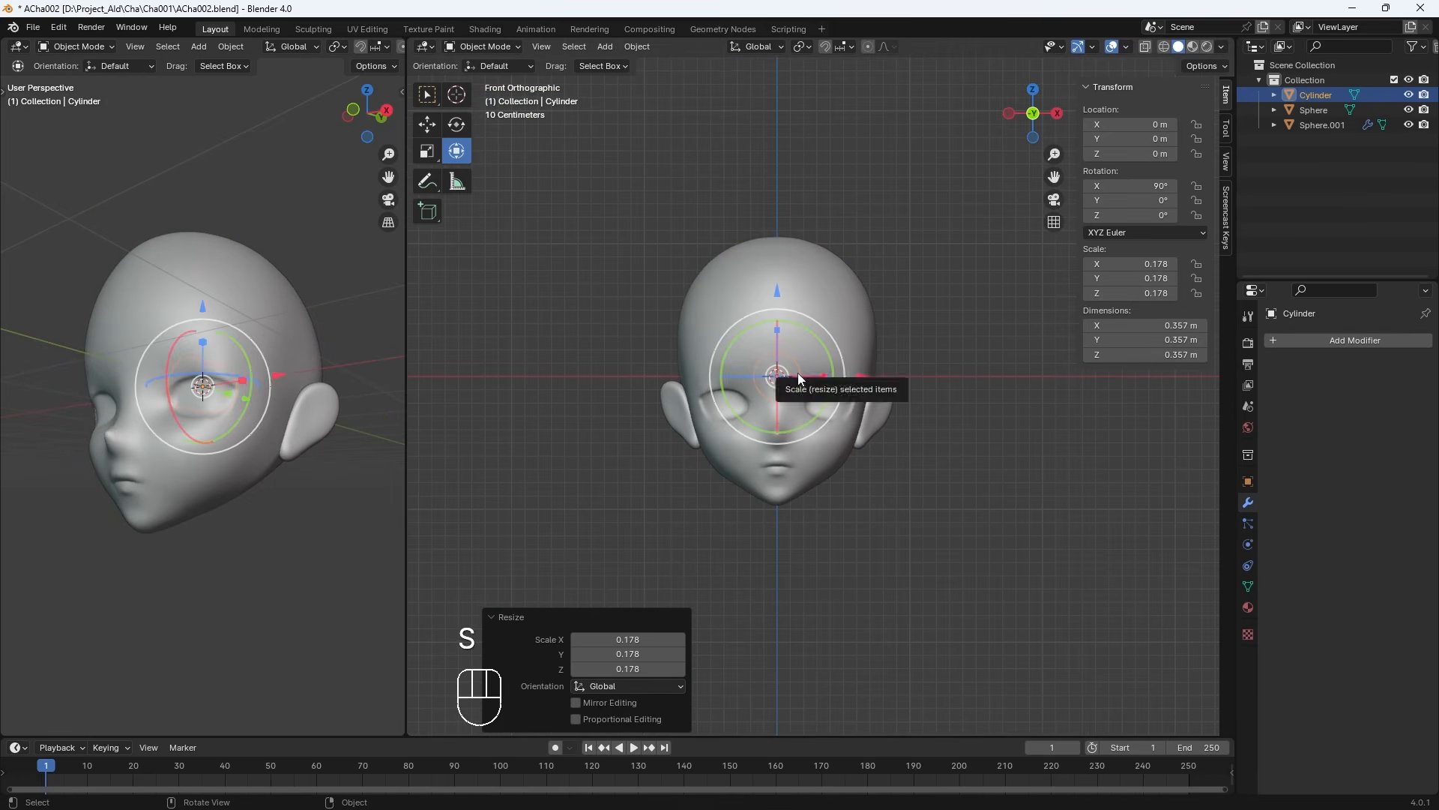
key("g")
left_click(862, 413)
scroll(862, 412, "up", 8)
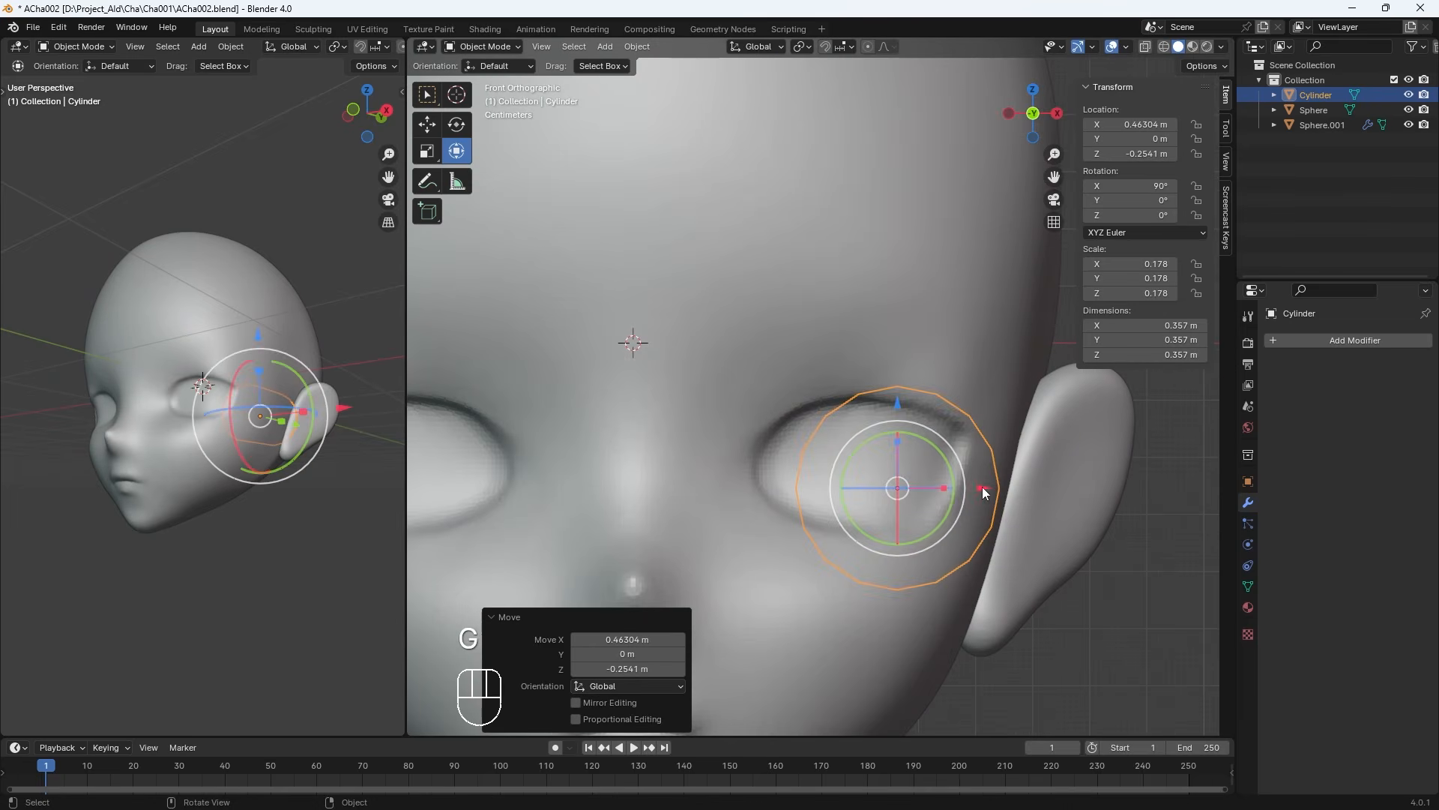
left_click_drag(982, 487, 935, 477)
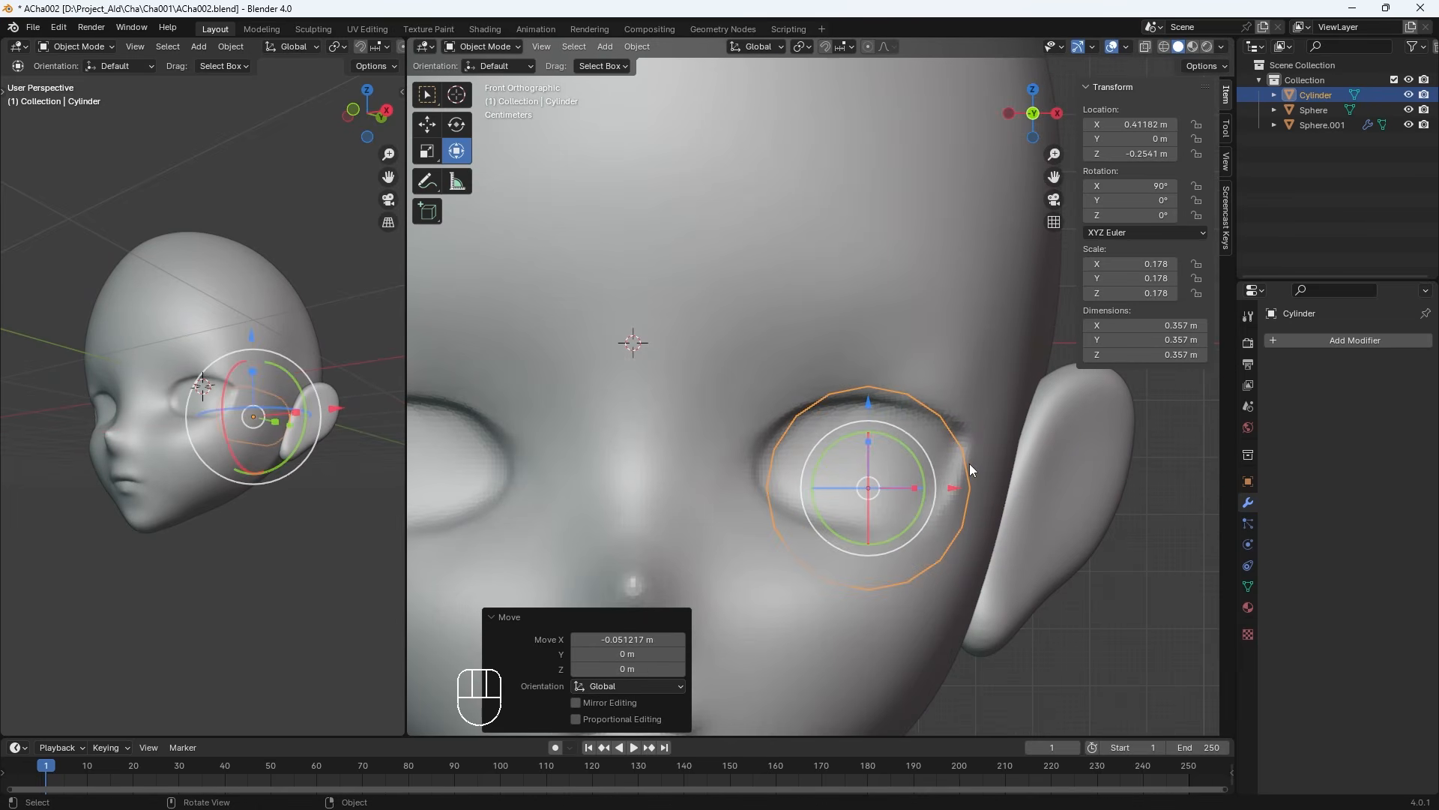
Shrink the cylinder to a scale of about 0.142 and move it forward along Y to the eye socket
key("s")
left_click(952, 466)
mouse_move(952, 466)
middle_mouse_down()
mouse_move(946, 489)
mouse_move(899, 492)
mouse_move(941, 484)
middle_mouse_up()
key("g")
key("y")
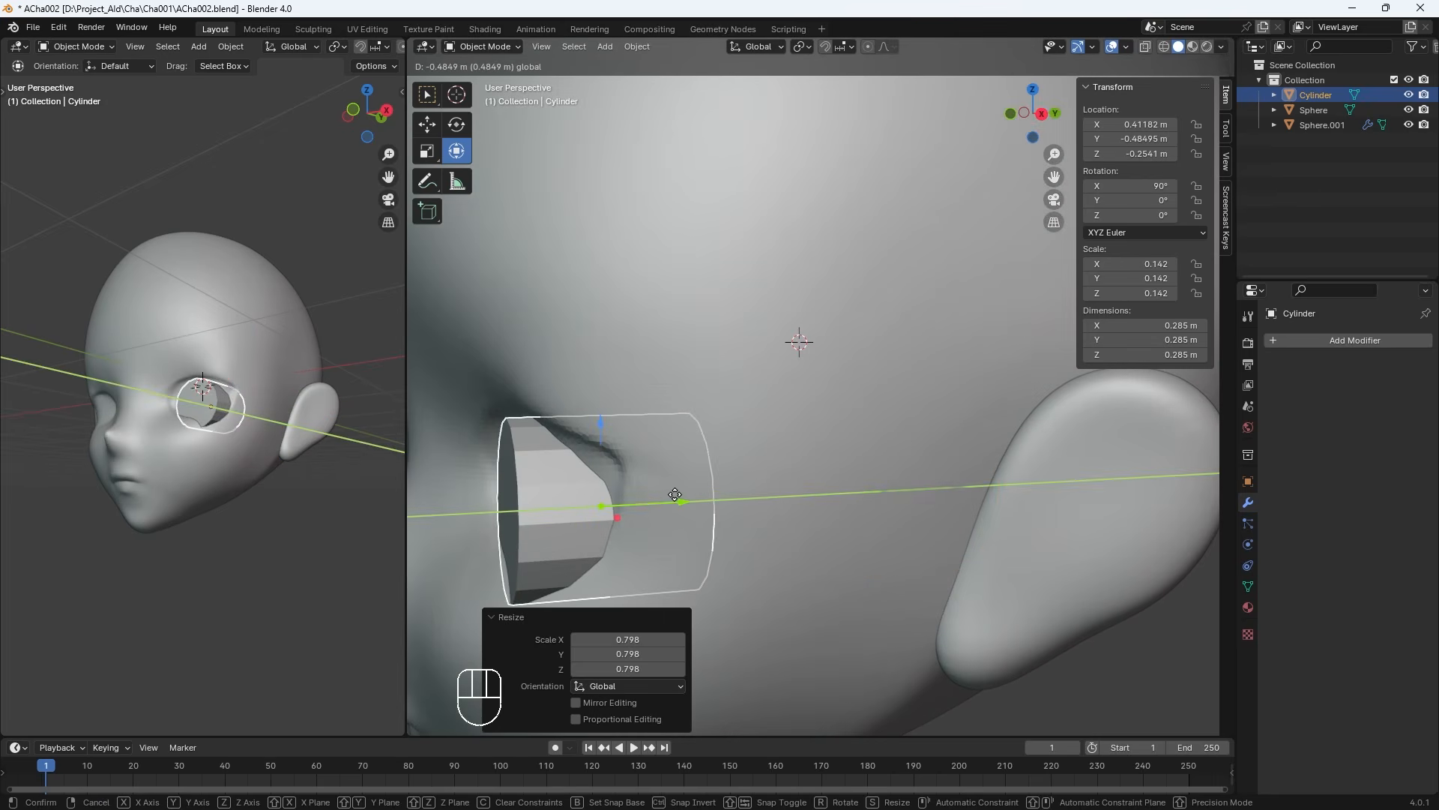
left_click(720, 491)
middle_click_drag(720, 491, 742, 450)
key("KP_1")
Move the cylinder's mesh forward into the eye socket in Edit Mode and flatten it along Y by a factor of about 0.413
scroll(811, 498, "down", 5)
key("Tab")
left_click_drag(752, 440, 716, 439)
key("g")
left_click(680, 434)
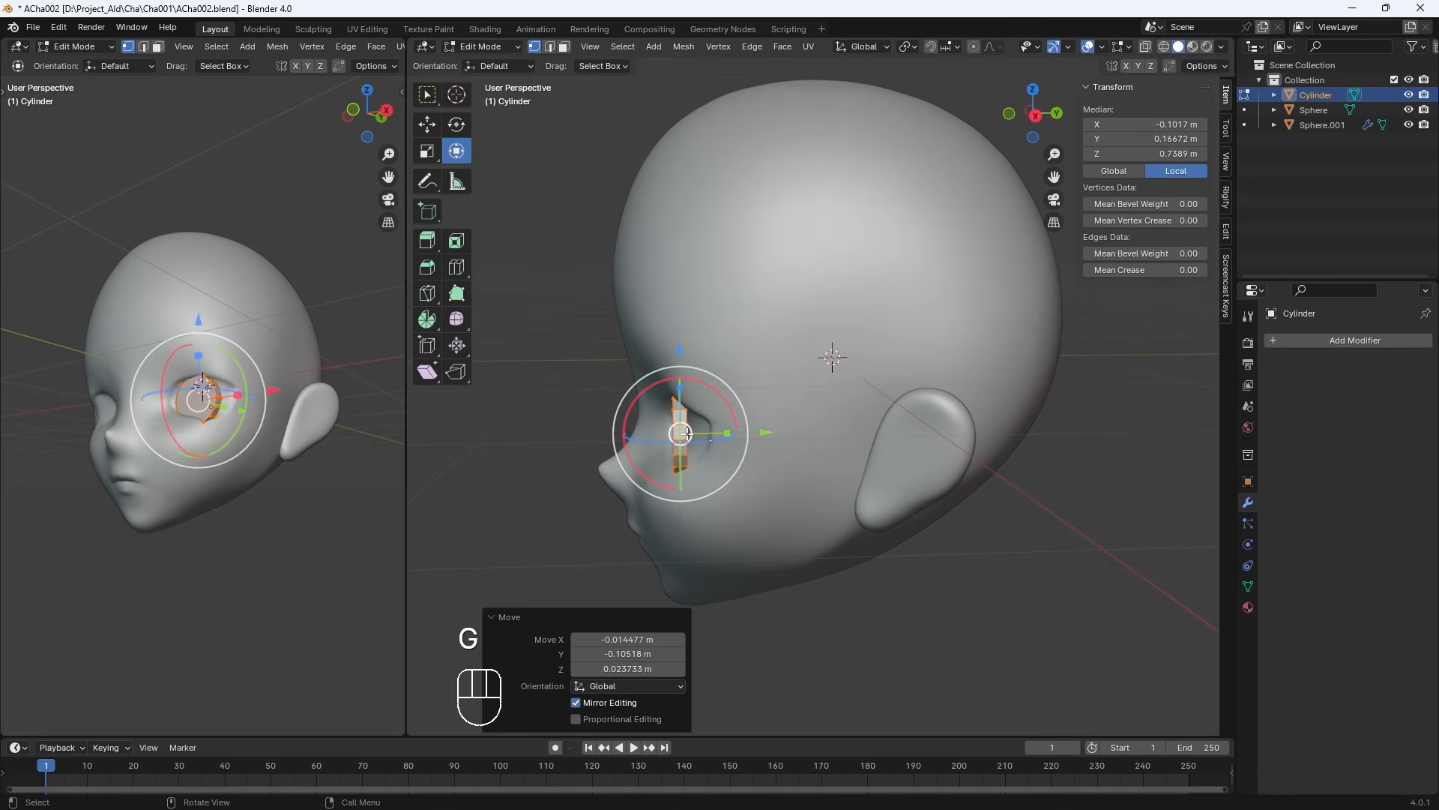
key("s")
key("y")
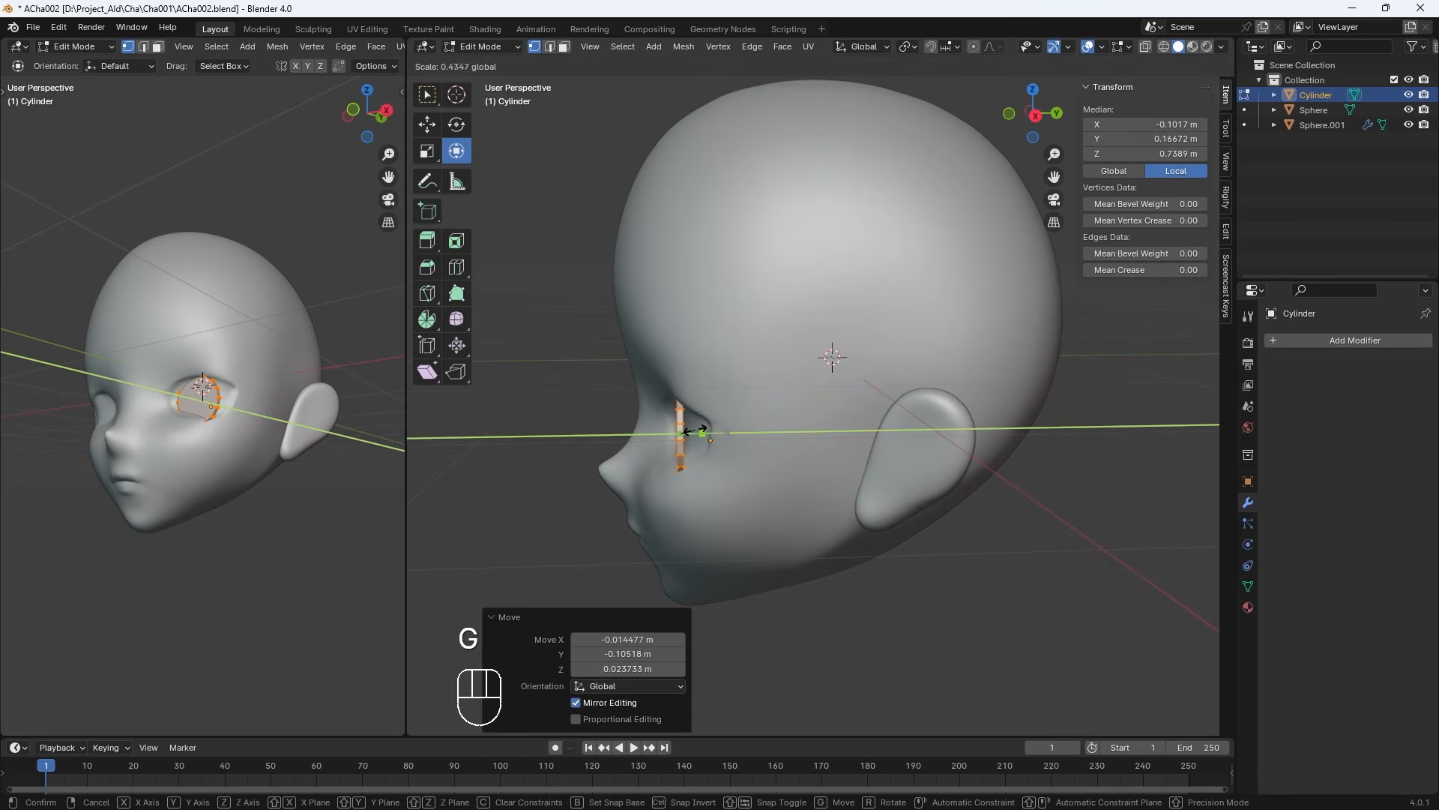
left_click(693, 432)
key("g")
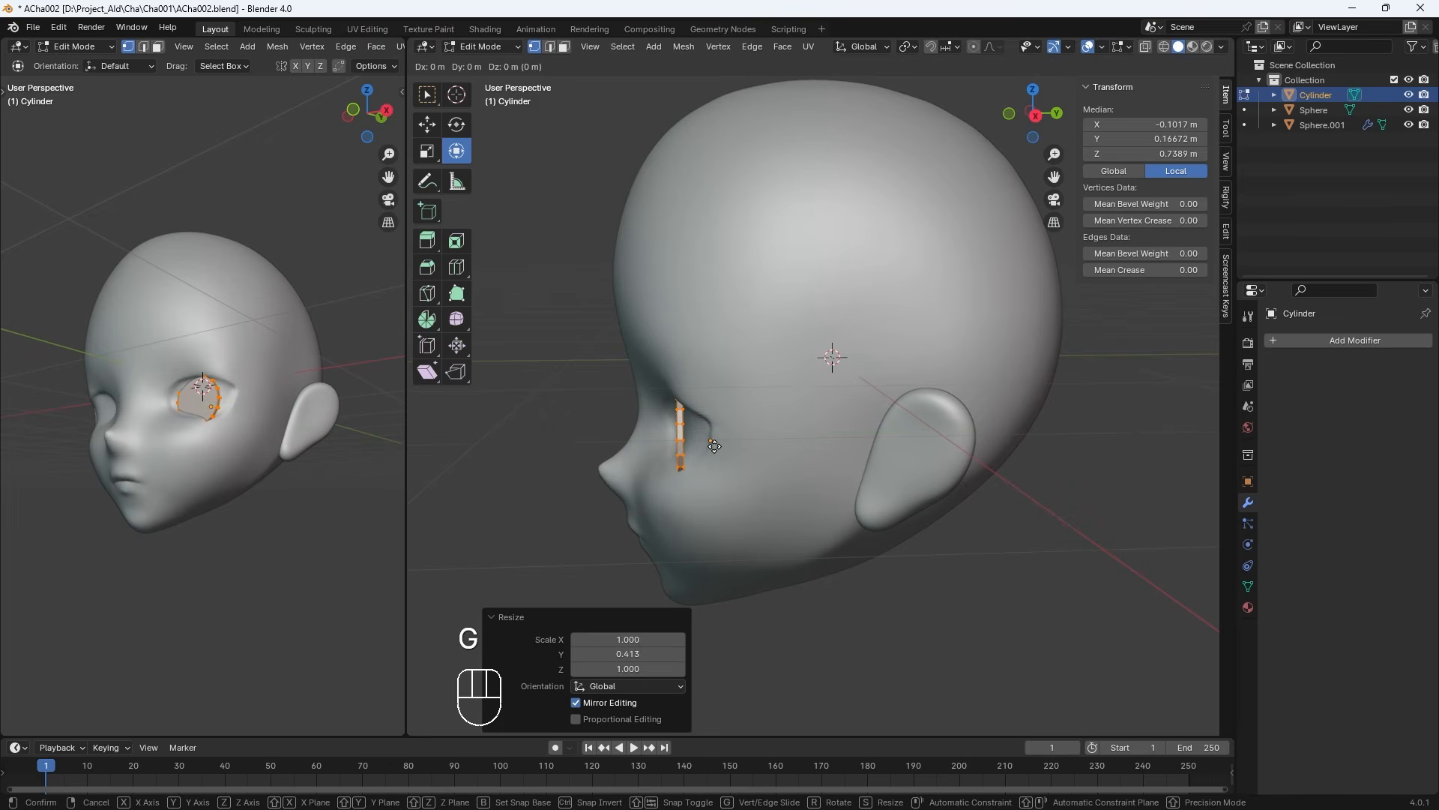
key("KP_1")
key("ctrl+z")
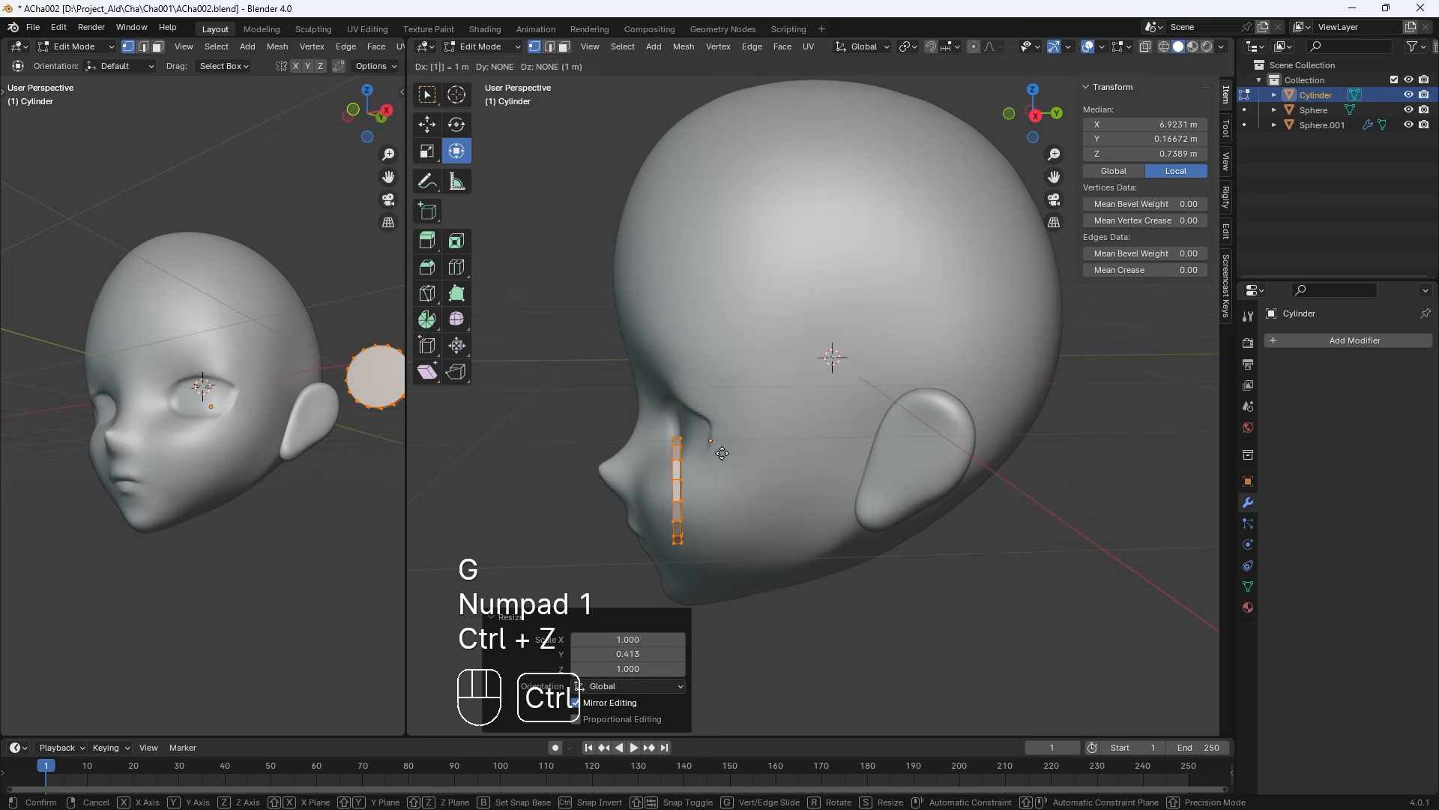
left_click(722, 452)
middle_click_drag(726, 455, 817, 455)
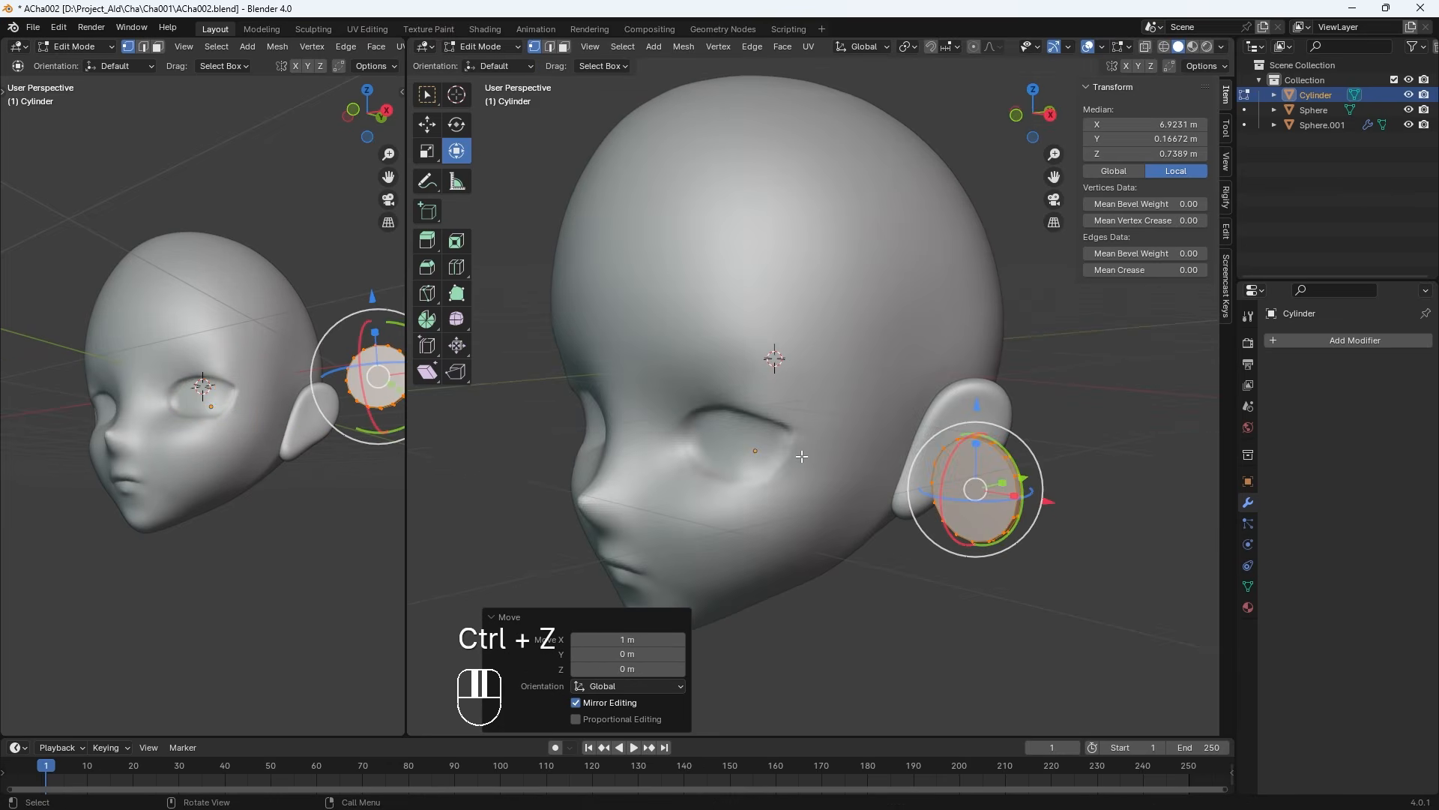
Move the disc about -0.99 m along X onto the eye and narrow it along X by a factor of about 0.681
key("KP_1")
left_click_drag(1191, 430, 876, 444)
scroll(880, 448, "up", 3)
mouse_move(900, 461)
middle_mouse_down()
mouse_move(906, 492)
mouse_move(896, 484)
middle_mouse_up()
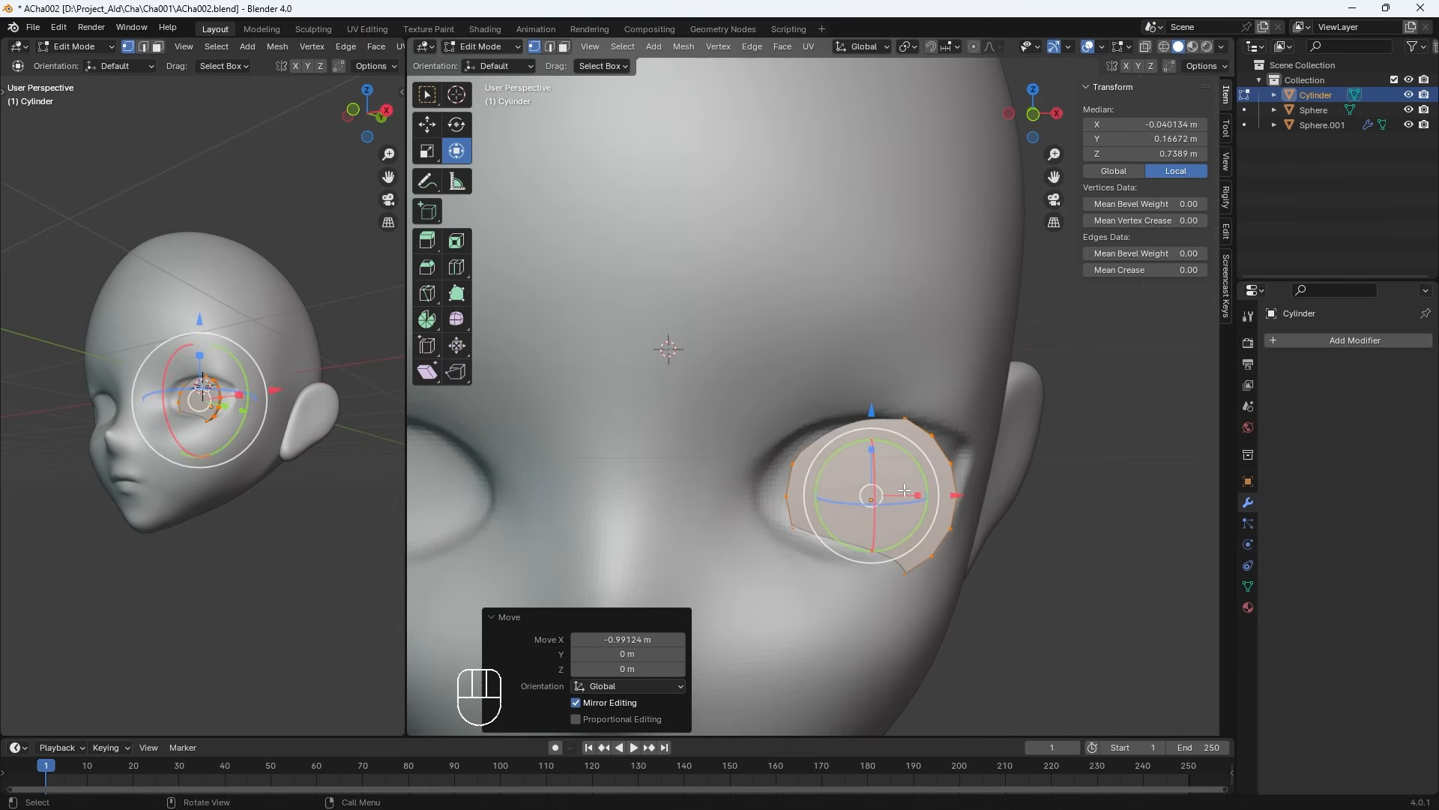
key("s")
key("x")
left_click(892, 489)
key("KP_1")
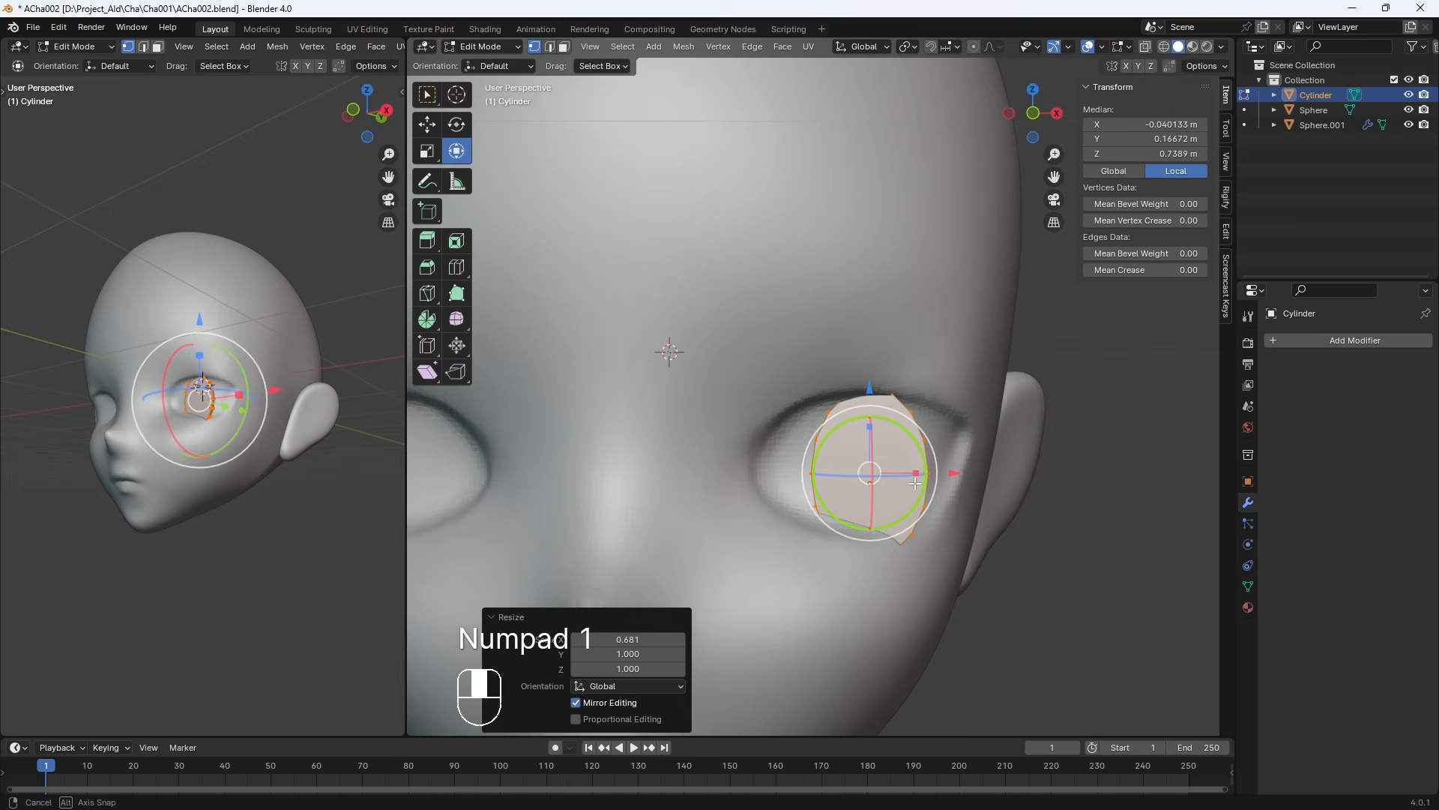
Shift the disc about -0.036 m along X, raise it and move it slightly forward inside the eye opening
left_click_drag(916, 463, 933, 463)
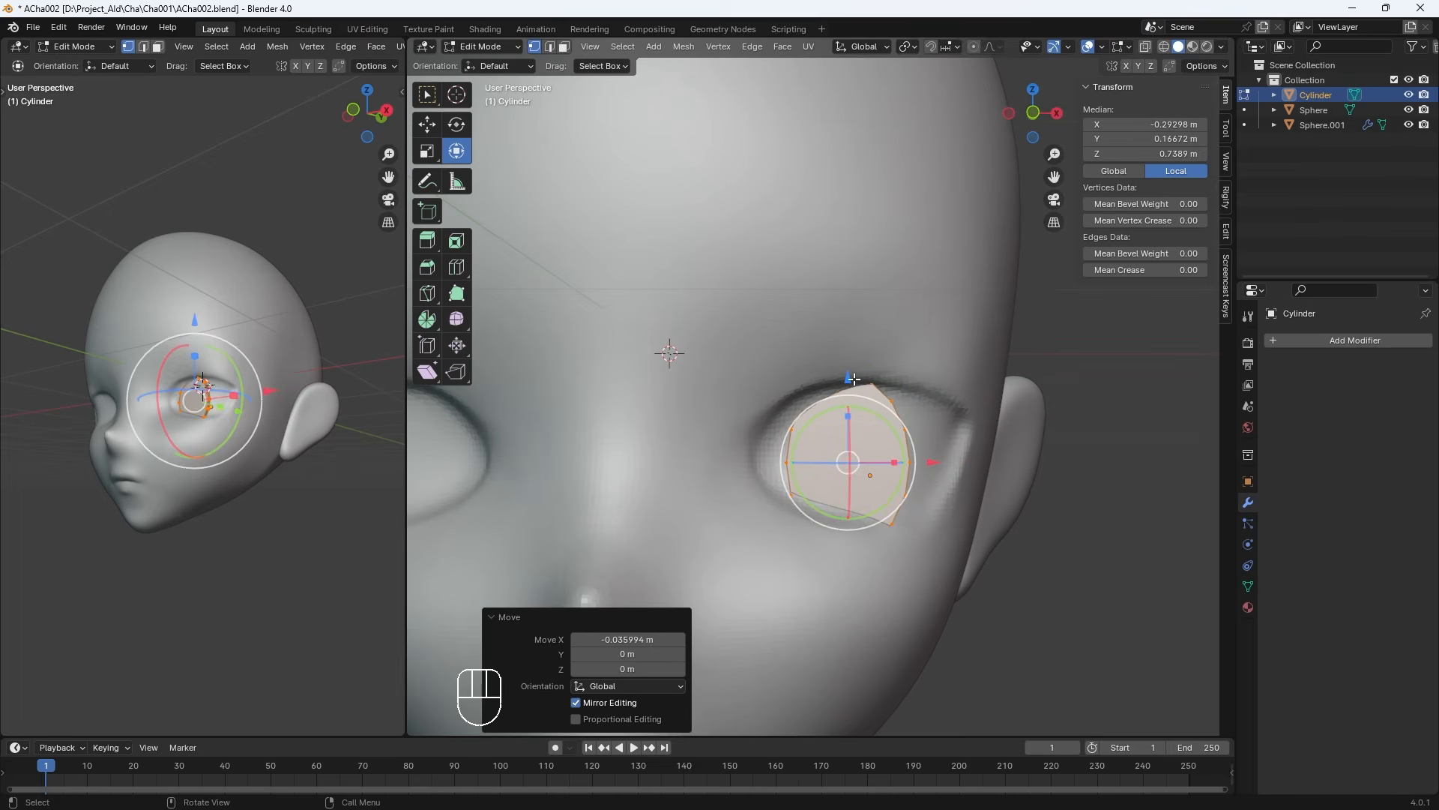
left_click_drag(848, 377, 848, 372)
middle_click_drag(918, 472, 749, 480)
left_click_drag(662, 443, 647, 443)
middle_click_drag(644, 510, 892, 634)
key("ctrl+z")
Rotate the disc about -11.7° in top view with X-ray enabled and raise it about 0.01 m in front view
key("KP_7")
scroll(894, 636, "down", 3)
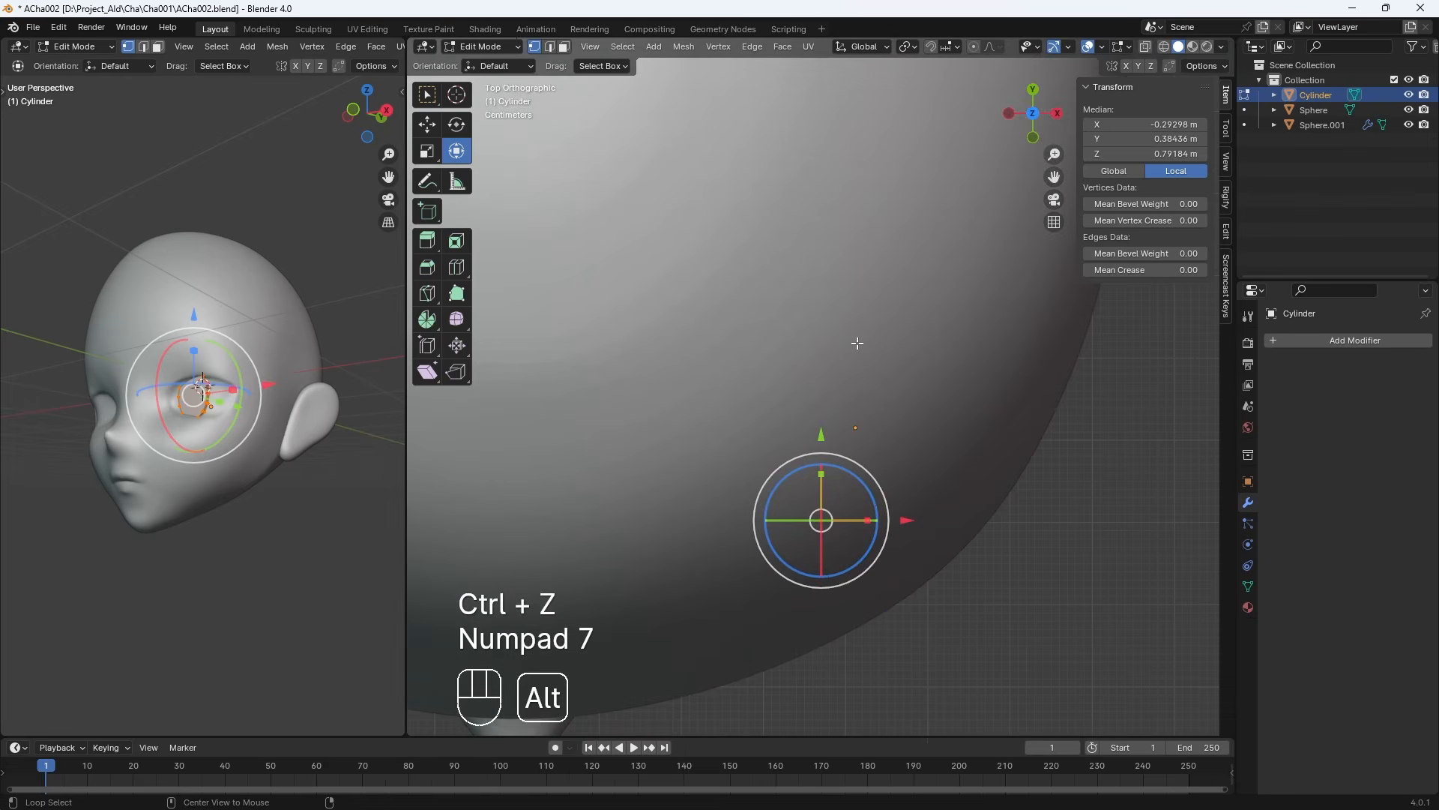
key("alt+z")
key("r")
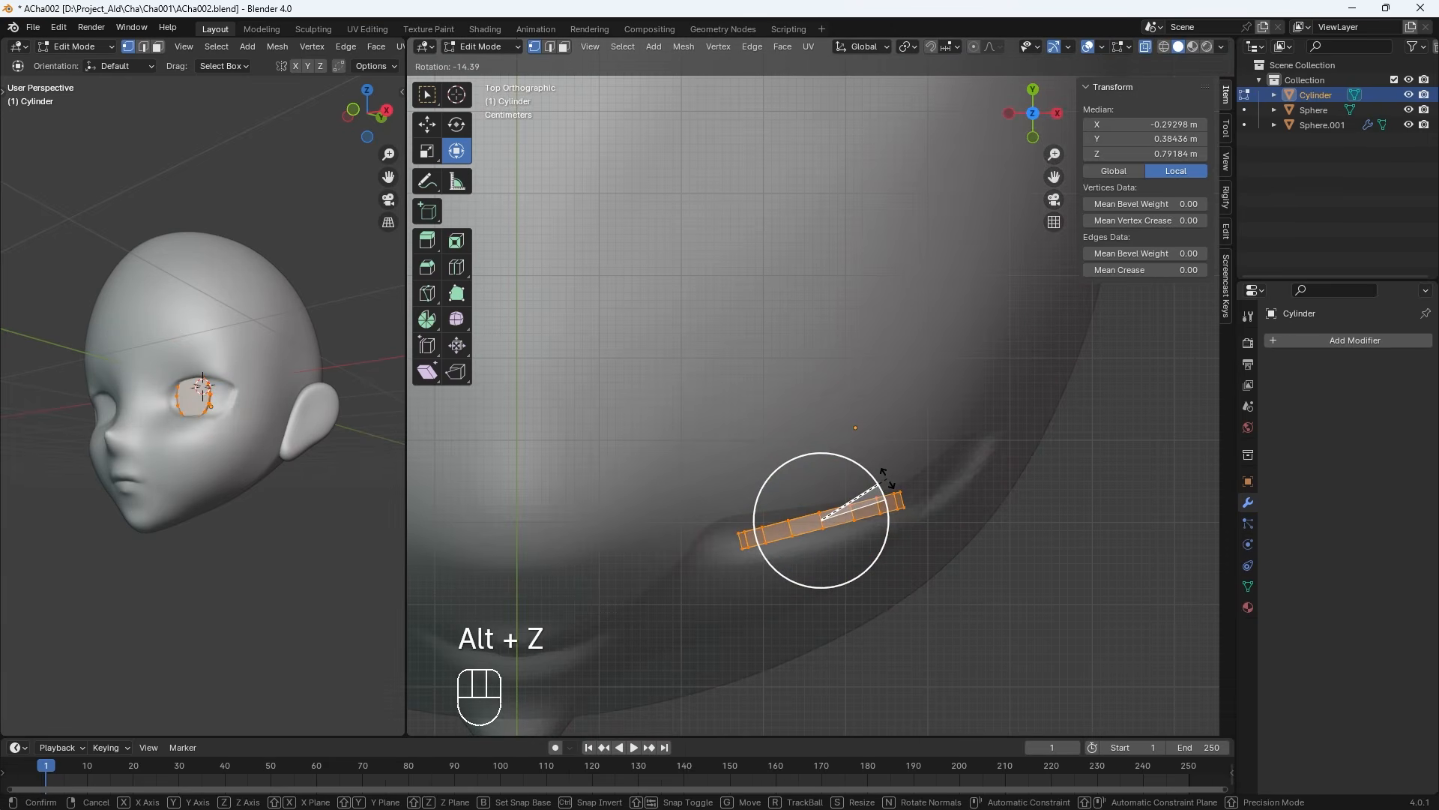
left_click(886, 481)
key("KP_1")
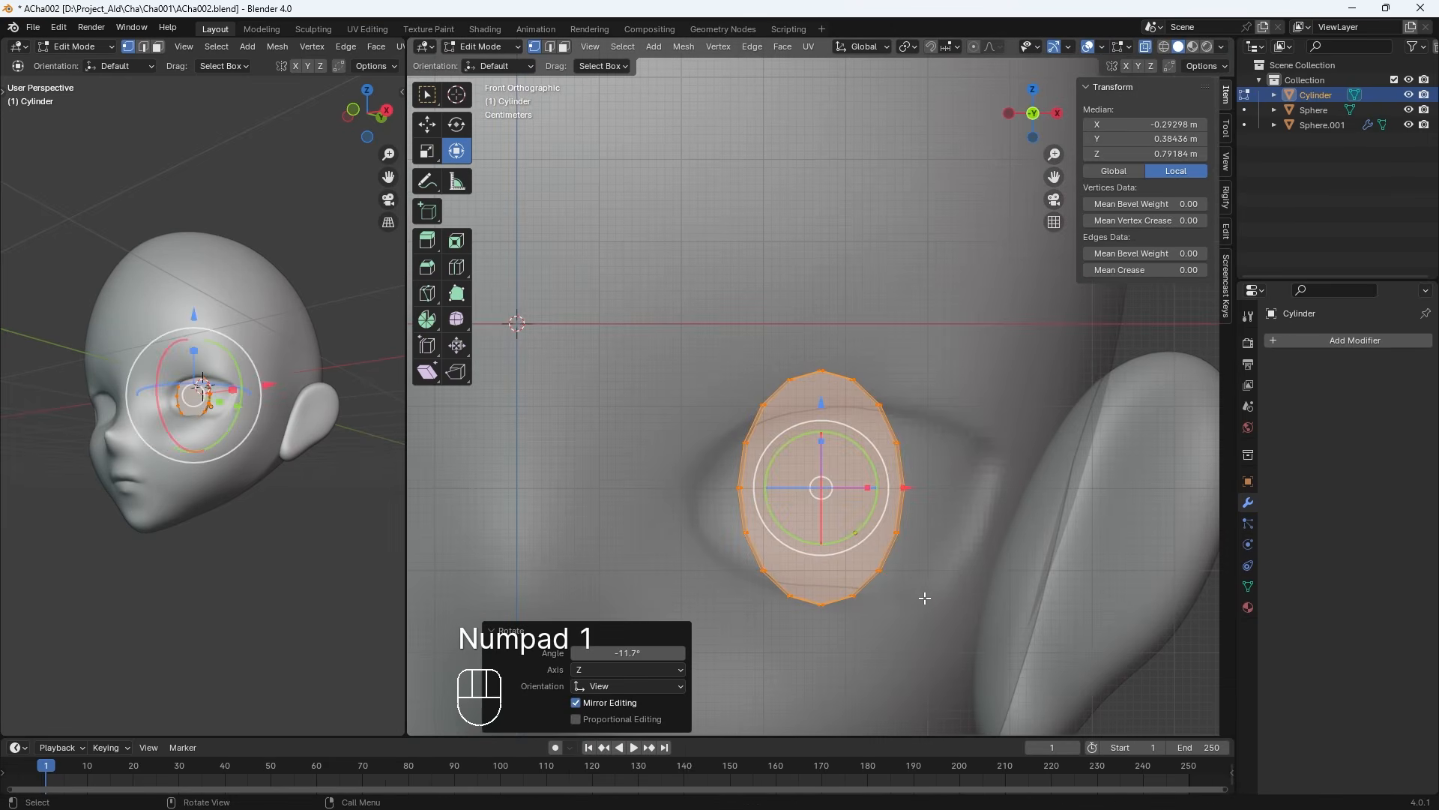
left_click_drag(827, 395, 828, 394)
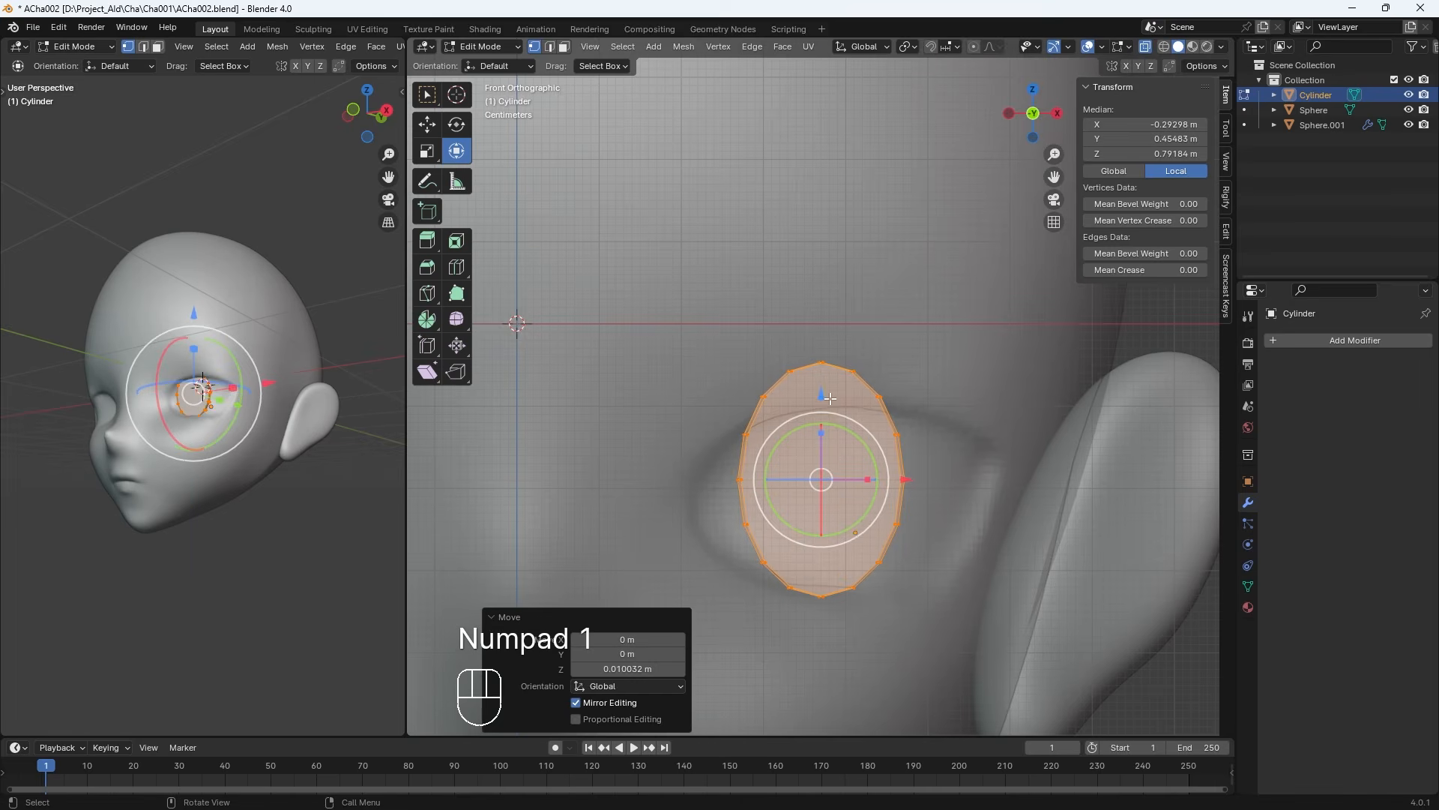
Disable X-ray, return to Object Mode and shift the eye disc slightly along Y in side view
key("KP_3")
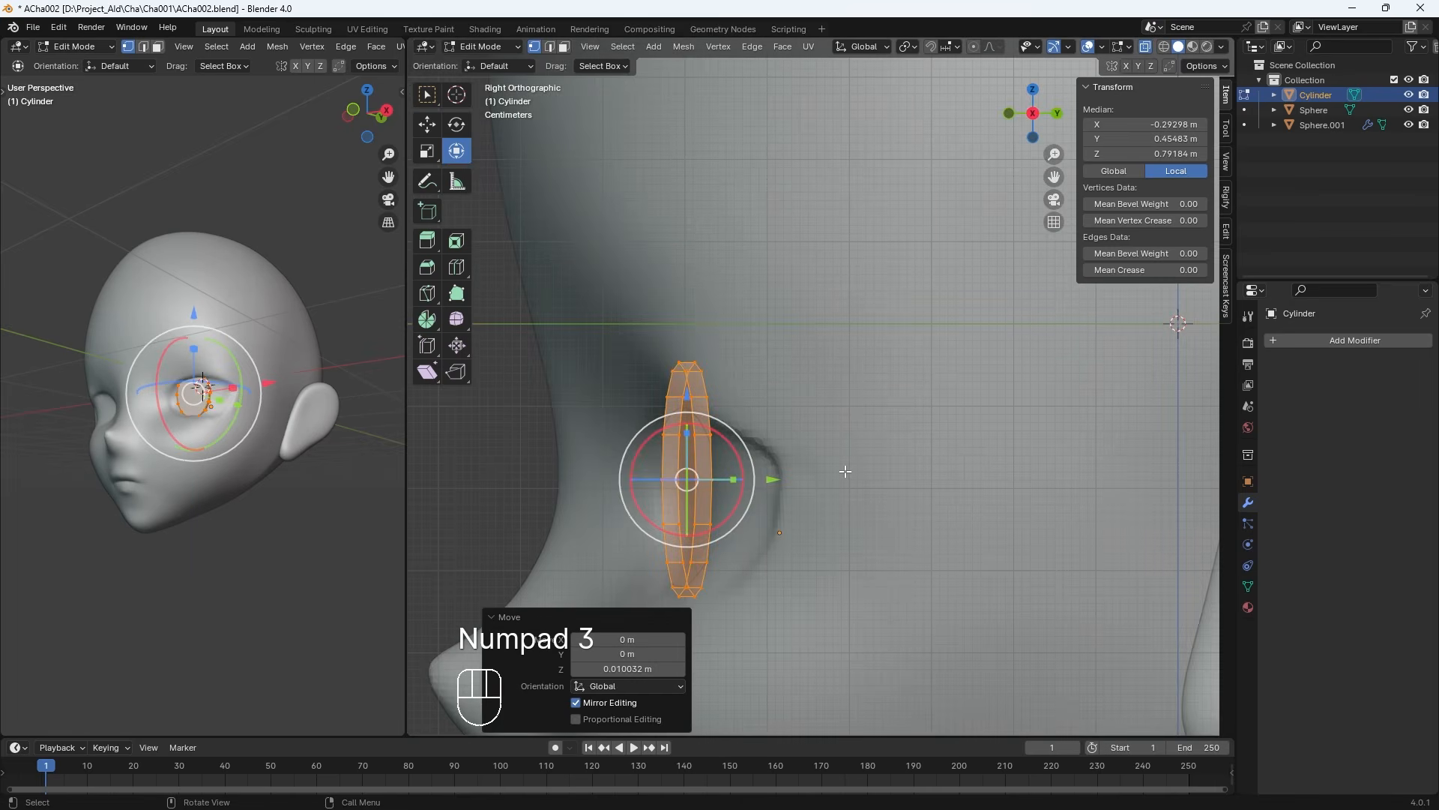
key("alt+z")
scroll(843, 488, "down", 5)
left_click(792, 482)
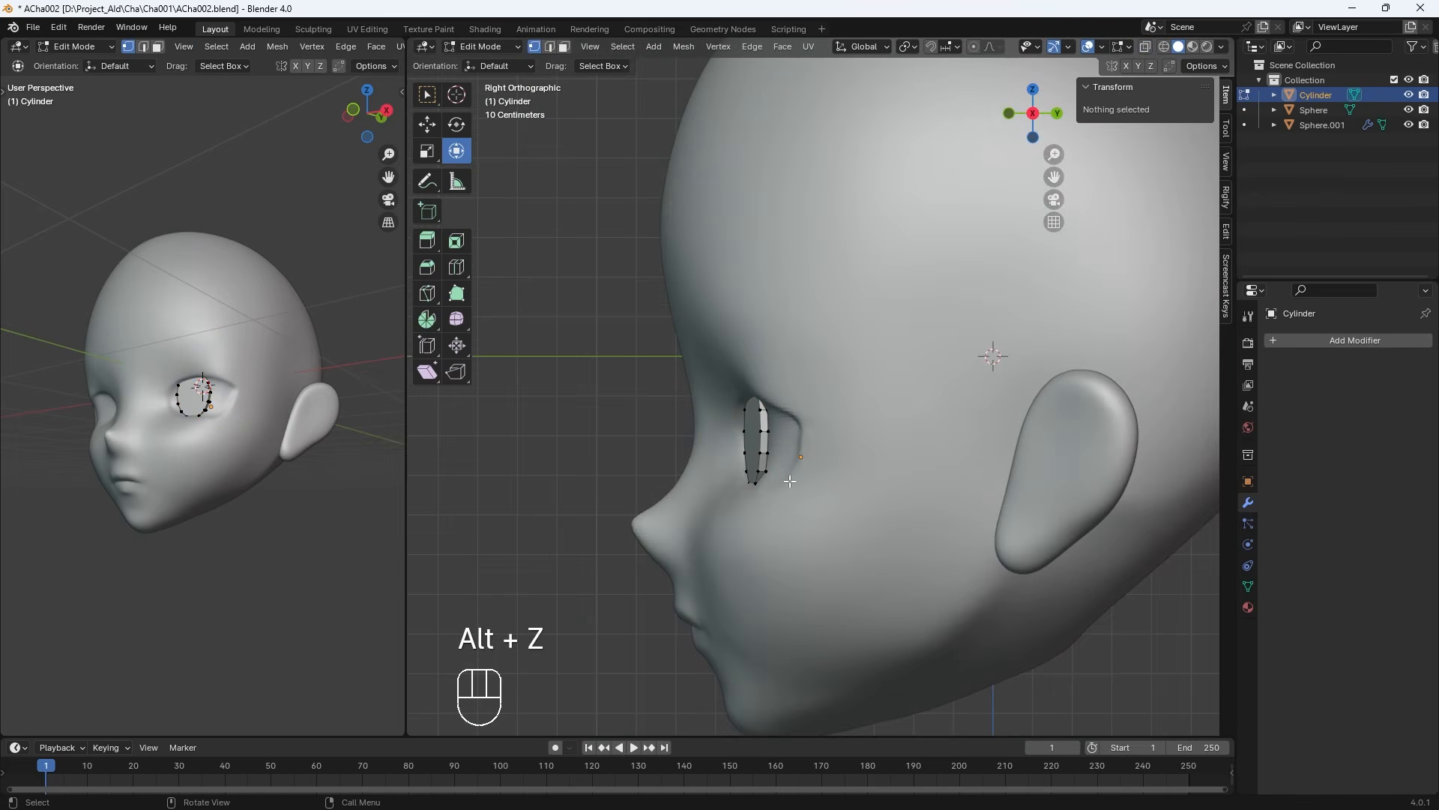
key("Tab")
left_click_drag(882, 456, 889, 457)
middle_click_drag(825, 457, 901, 561)
Tilt the eye disc to about 96.4° around X, move it to about -0.458 m along Y and deselect it
key("KP_1")
key("KP_3")
left_click_drag(860, 412, 857, 404)
left_click_drag(889, 457, 891, 455)
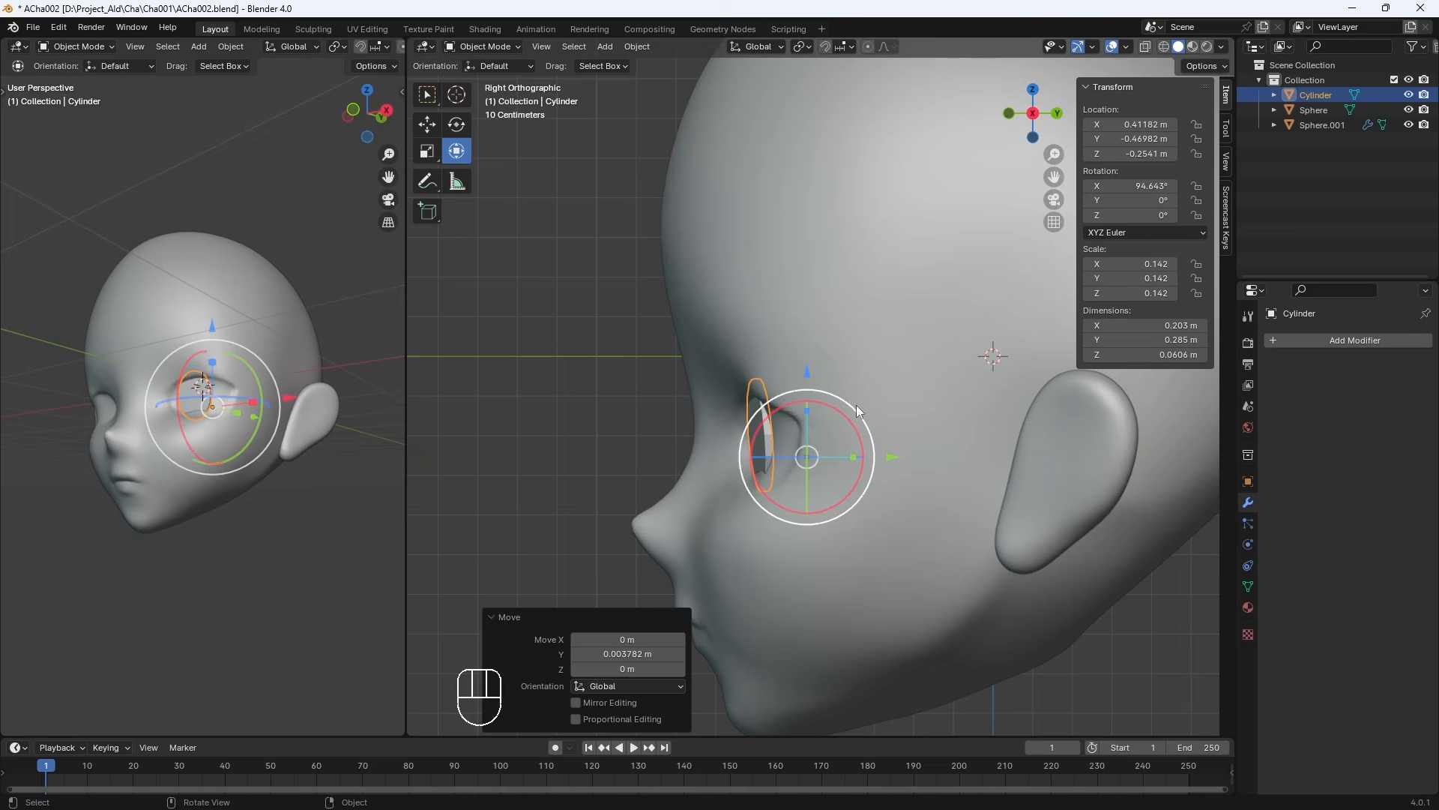
left_click_drag(856, 407, 900, 414)
key("KP_1")
left_click(1067, 522)
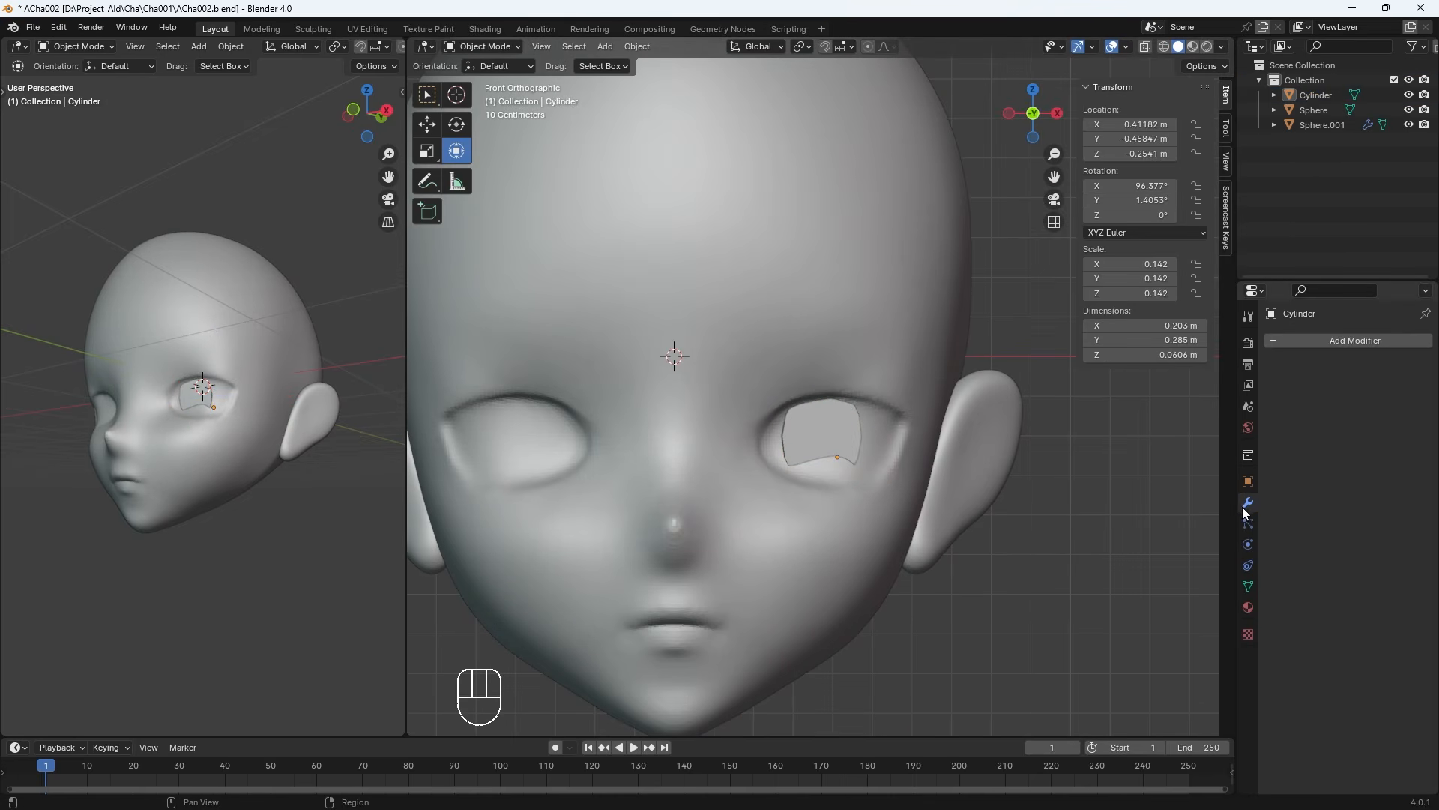
Add a Mirror modifier to the eye disc with the head mesh Sphere as the mirror object
left_click(1327, 345)
mouse_move(1329, 340)
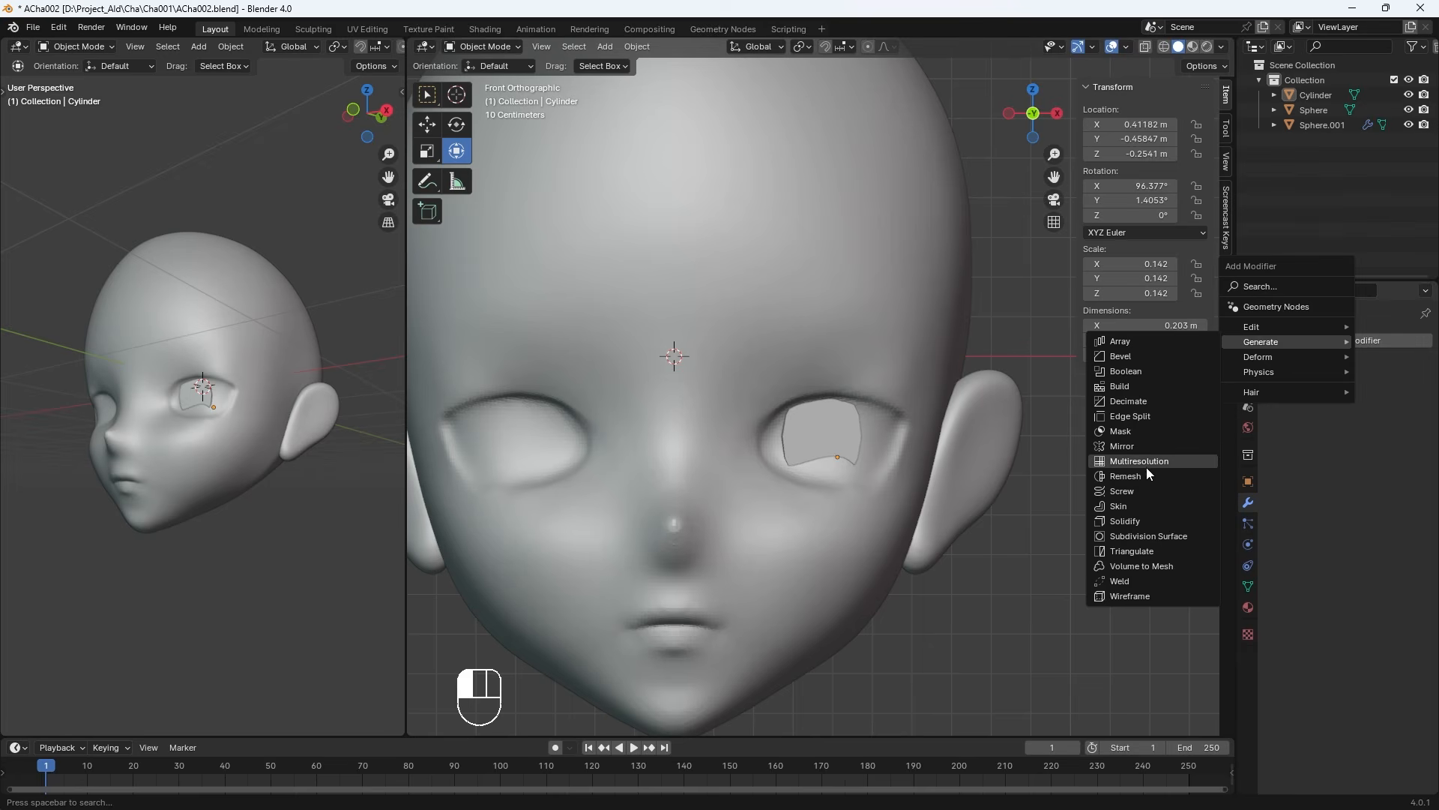
left_click(1152, 444)
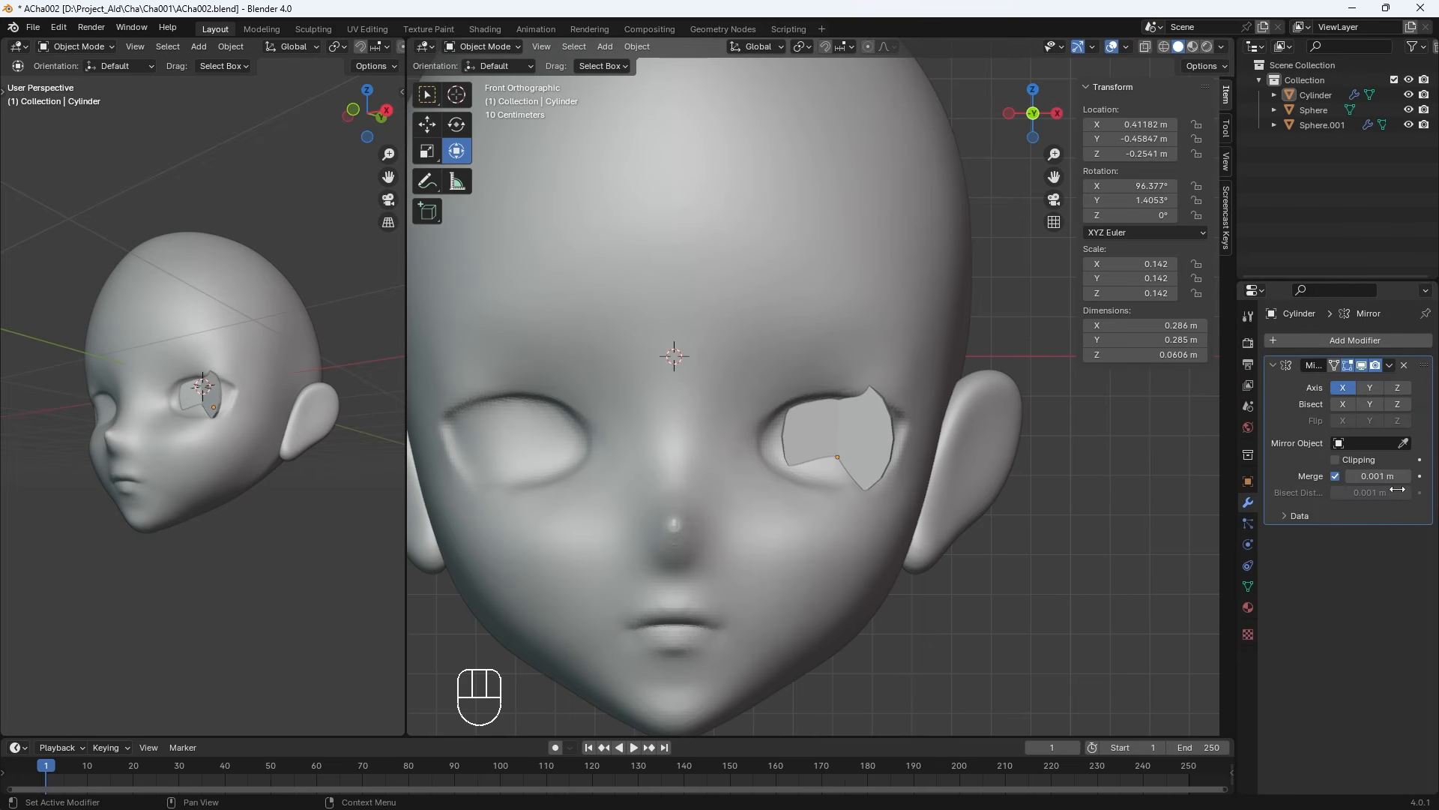
left_click(1405, 443)
left_click(802, 630)
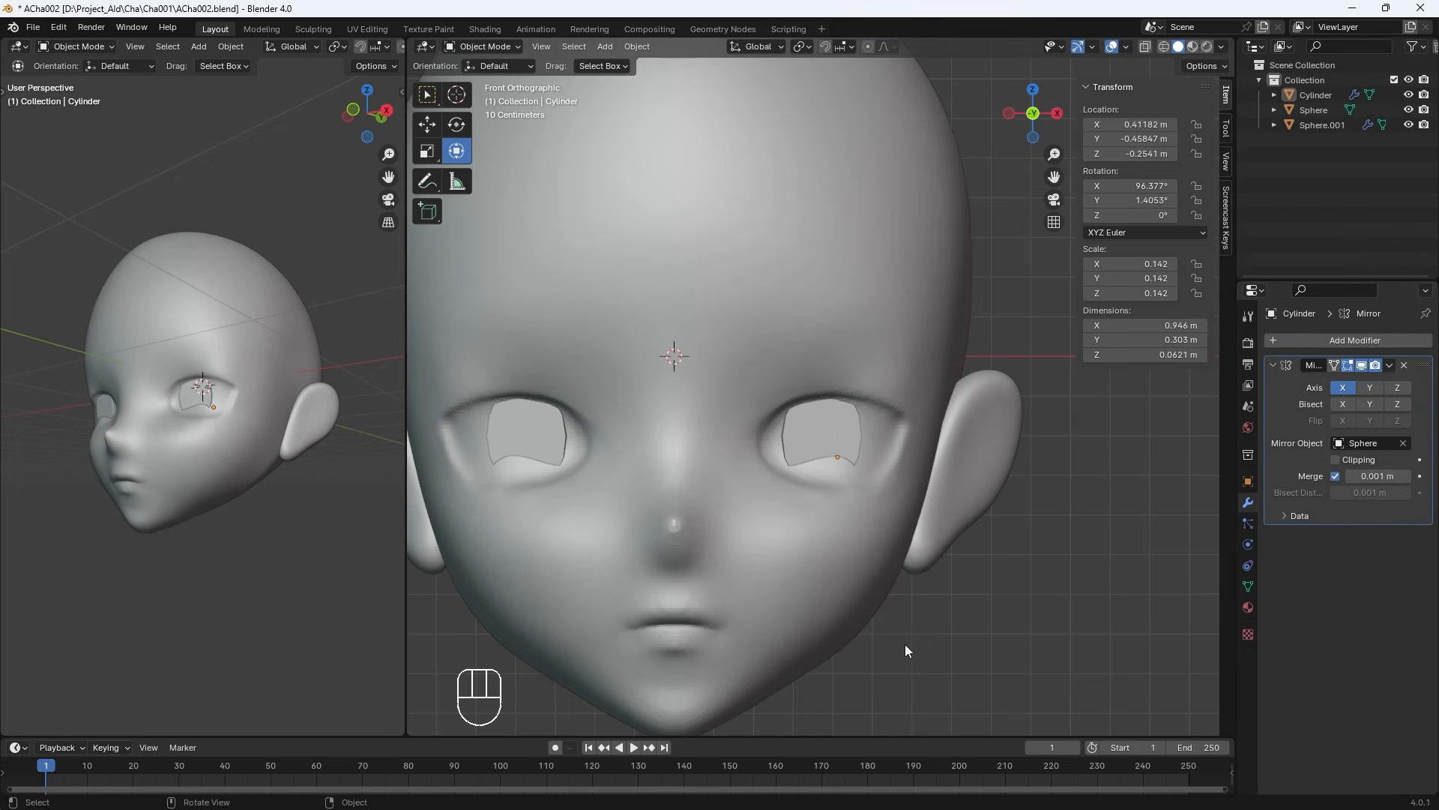
Make the head mesh Sphere the active object and switch it to Sculpt Mode
scroll(905, 644, "down", 4)
scroll(839, 600, "up", 4)
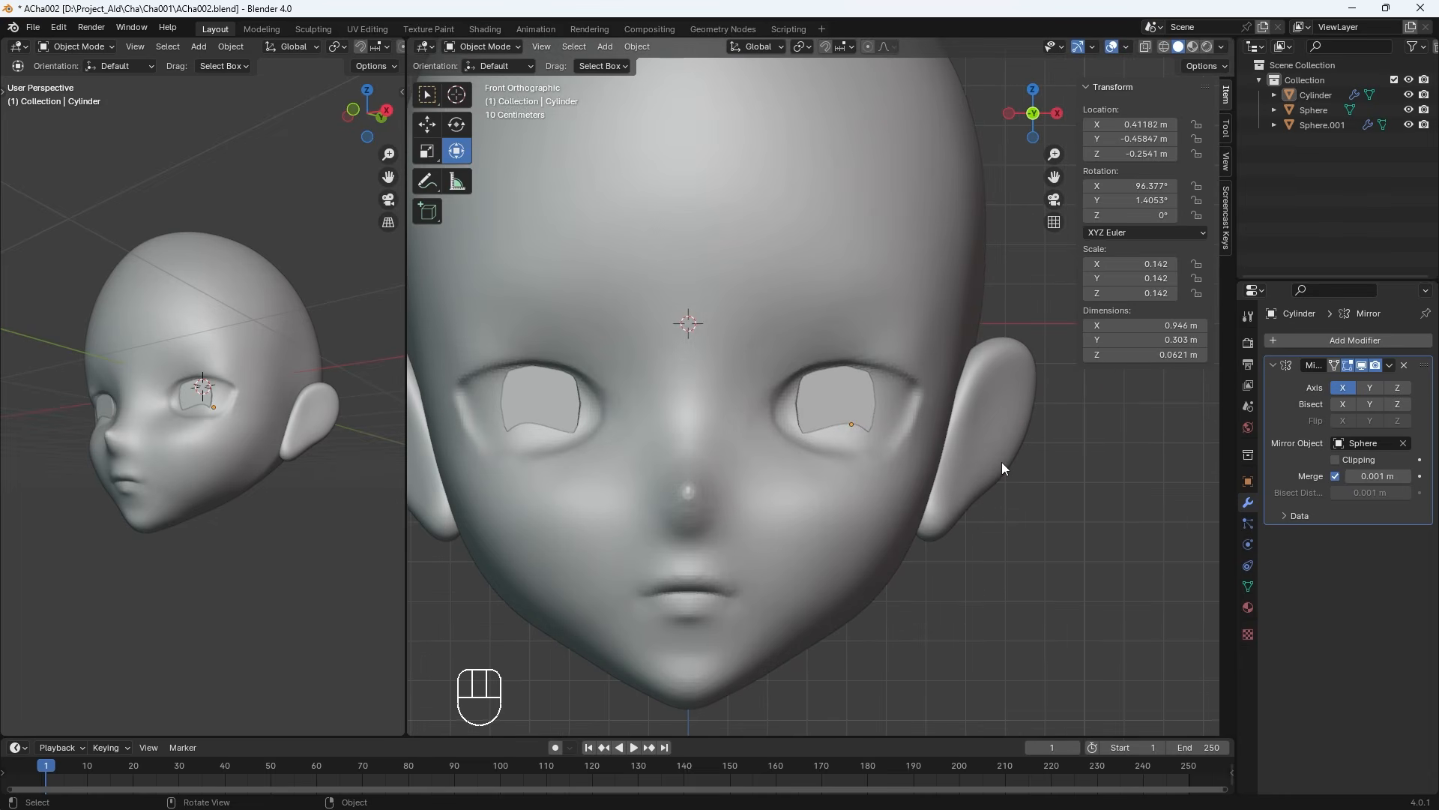
key("alt+q")
left_click(826, 244)
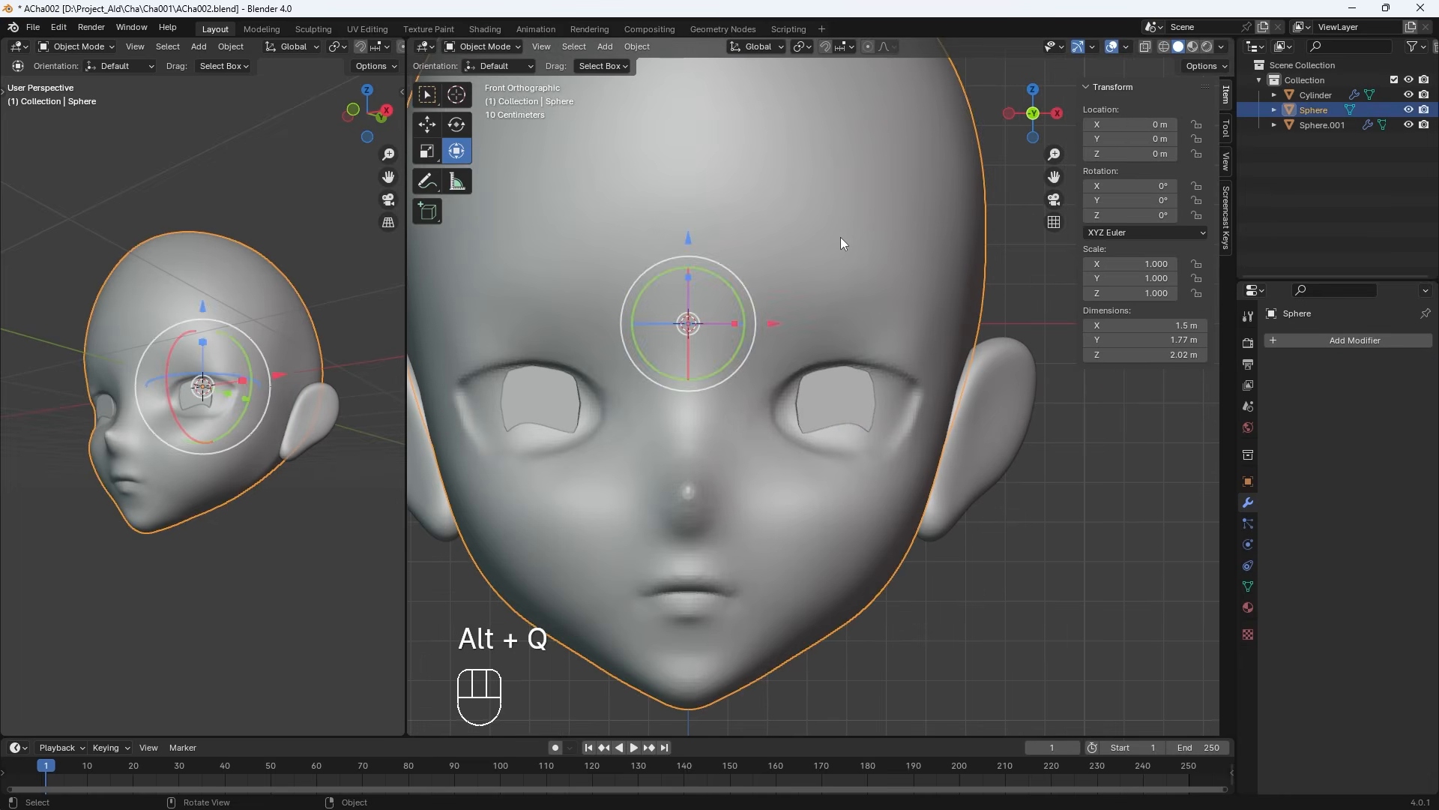
left_click(487, 48)
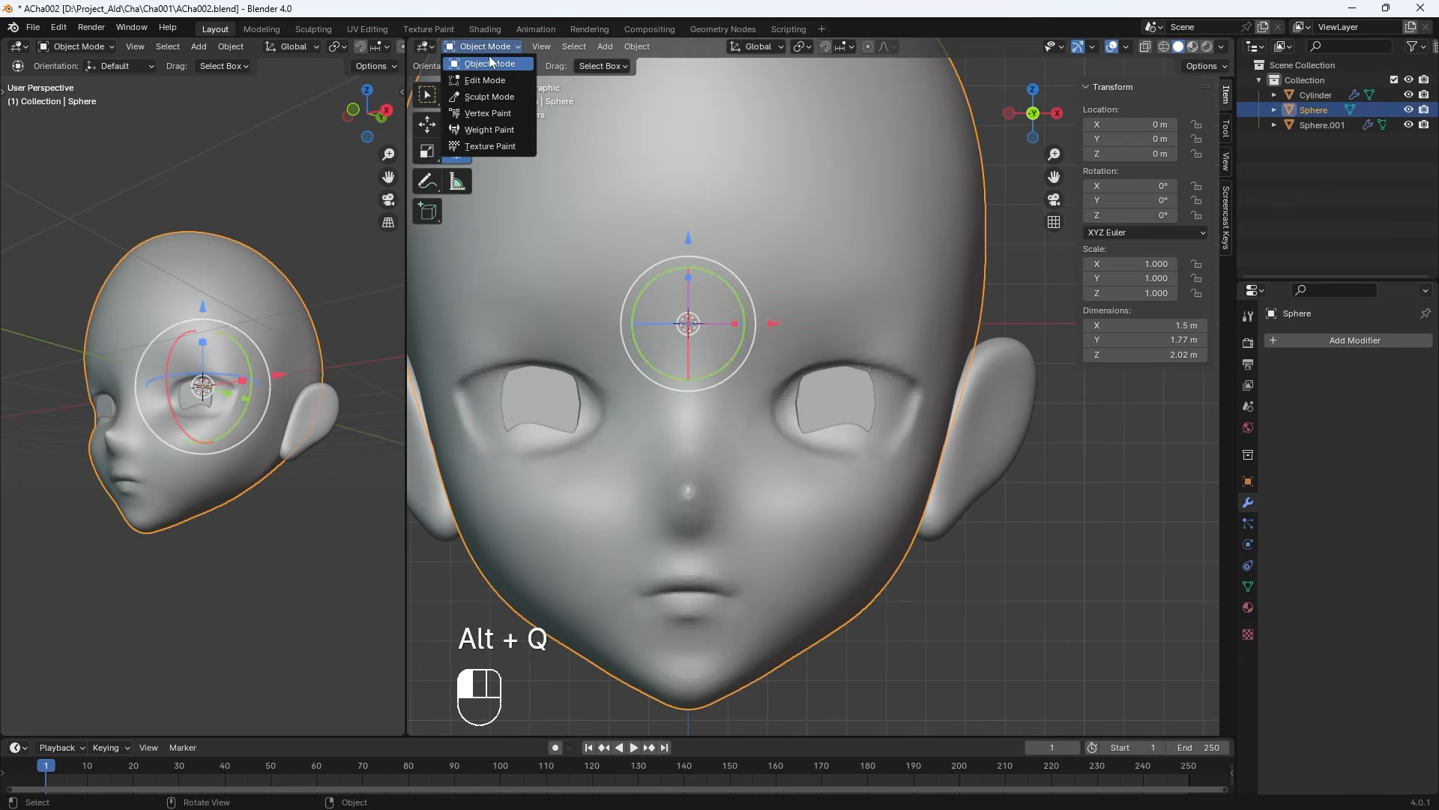
left_click(488, 97)
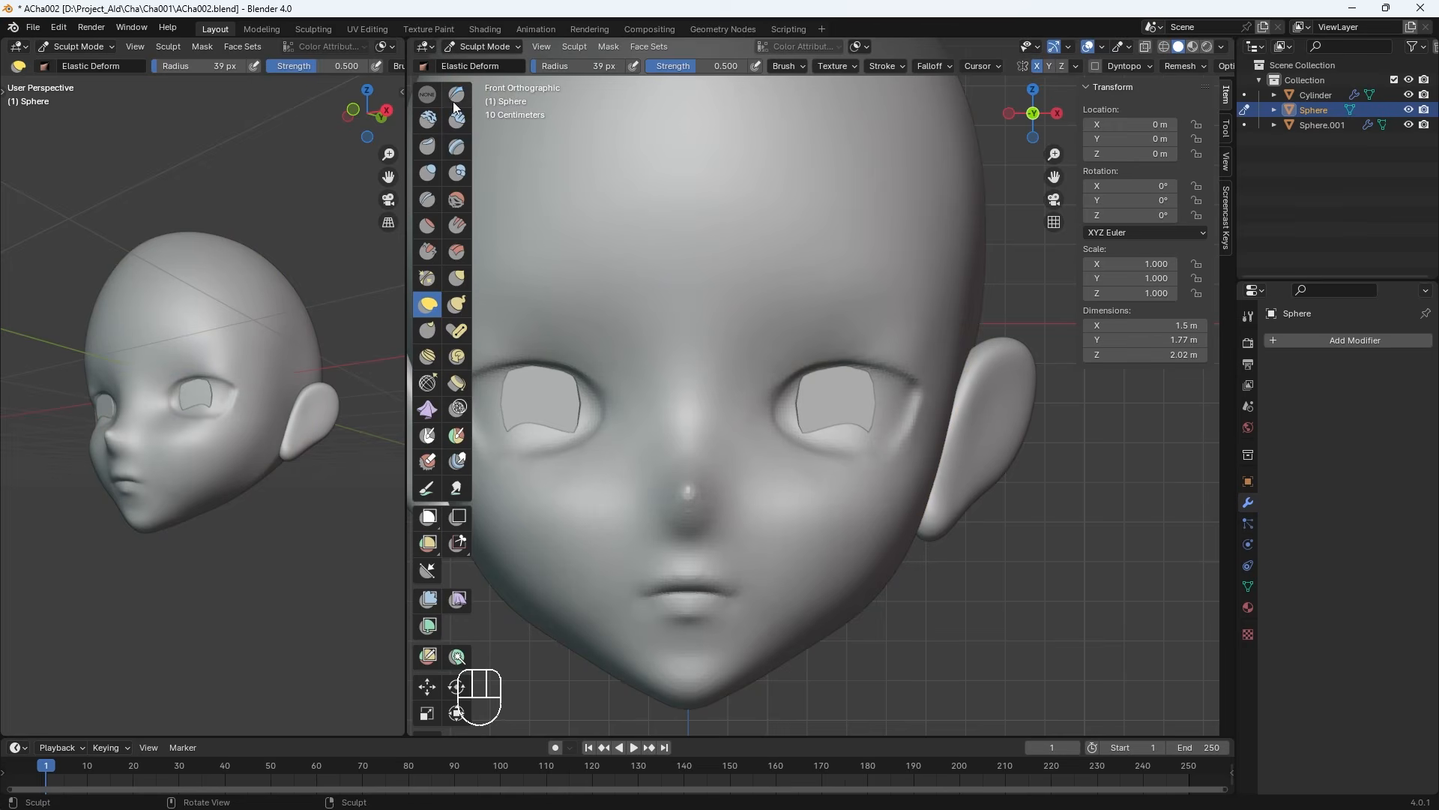
Carve the eye sockets deeper around the iris discs with the Draw brush inverted at a 24 px radius, exposing the discs' lower parts
left_click(428, 94)
key("bracketleft")
key("bracketleft")
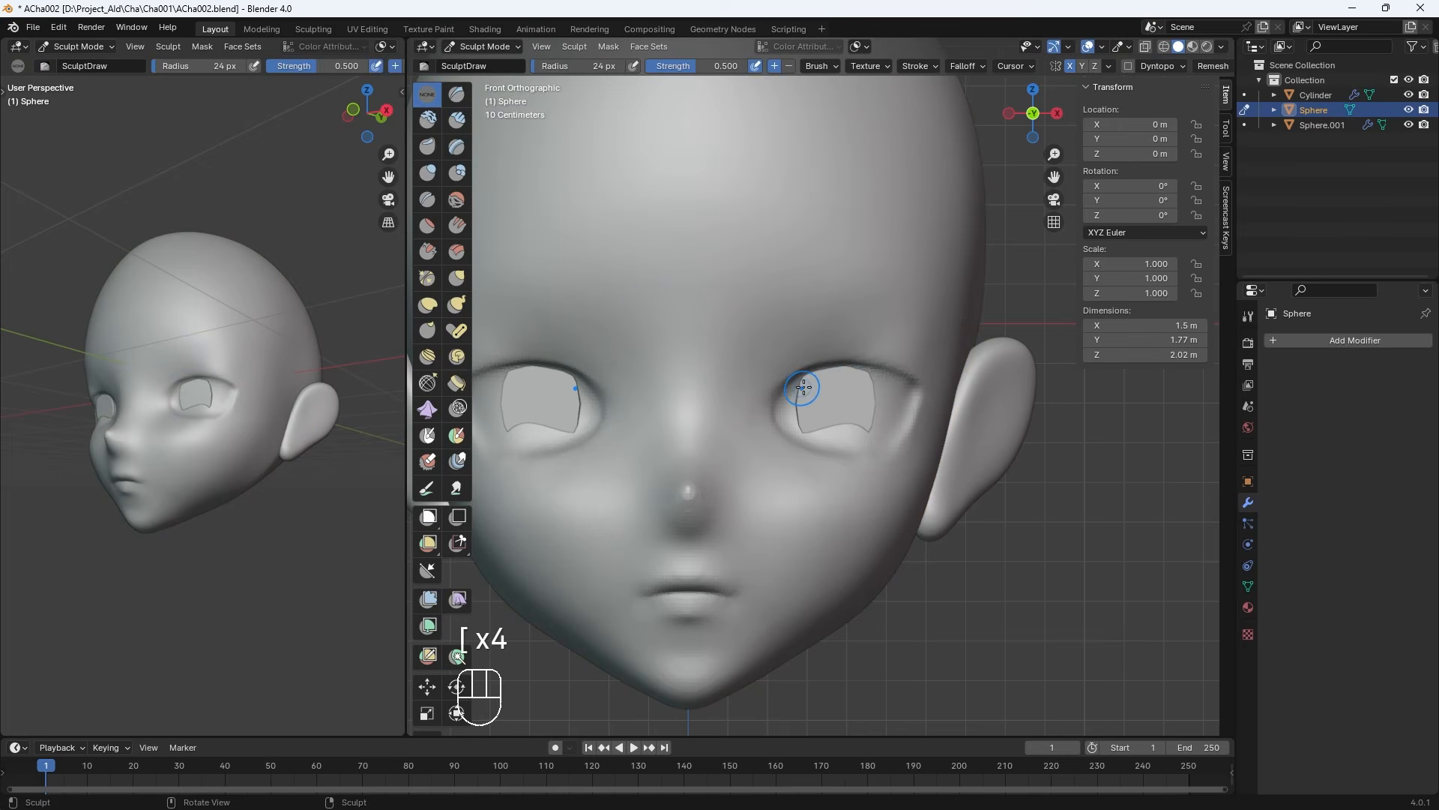
key("ctrl")
left_click_drag(814, 378, 909, 397, "ctrl")
left_click_drag(813, 417, 873, 431, "ctrl")
mouse_move(817, 436)
left_mouse_down("ctrl")
mouse_move(884, 438)
mouse_move(876, 401)
left_mouse_up("ctrl")
mouse_move(875, 396)
left_mouse_down("ctrl")
mouse_move(861, 434)
mouse_move(864, 411)
mouse_move(801, 400)
mouse_move(823, 431)
mouse_move(904, 392)
mouse_move(876, 384)
mouse_move(823, 420)
mouse_move(867, 447)
mouse_move(905, 381)
mouse_move(878, 429)
left_mouse_up("ctrl")
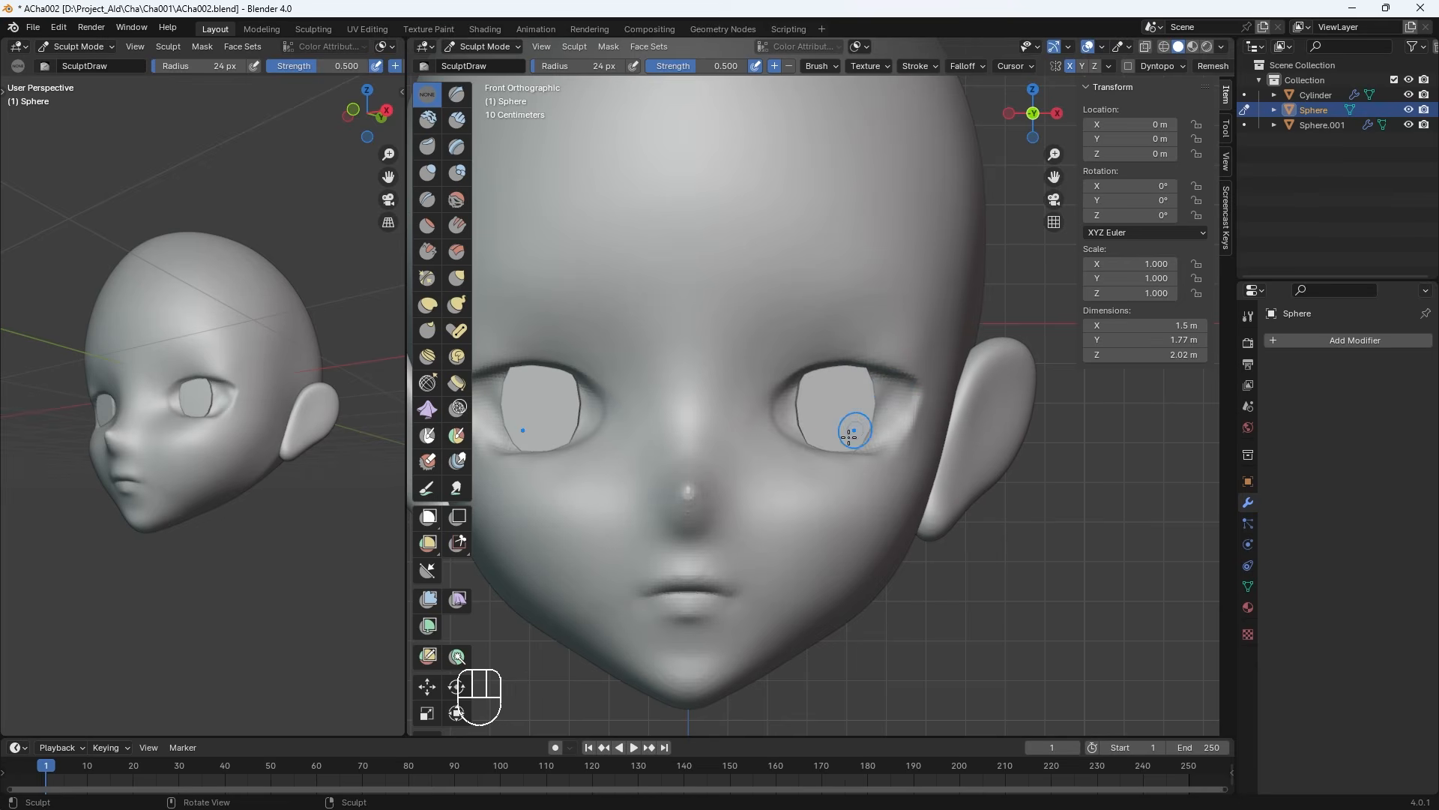
Reshape the inner corners of the eyes using the Grab brush with an enlarged radius
middle_click_drag(540, 383, 605, 356, "shift")
key("g")
key("bracketright")
key("bracketright")
key("bracketright")
key("bracketright")
key("bracketright")
key("bracketright")
key("bracketright")
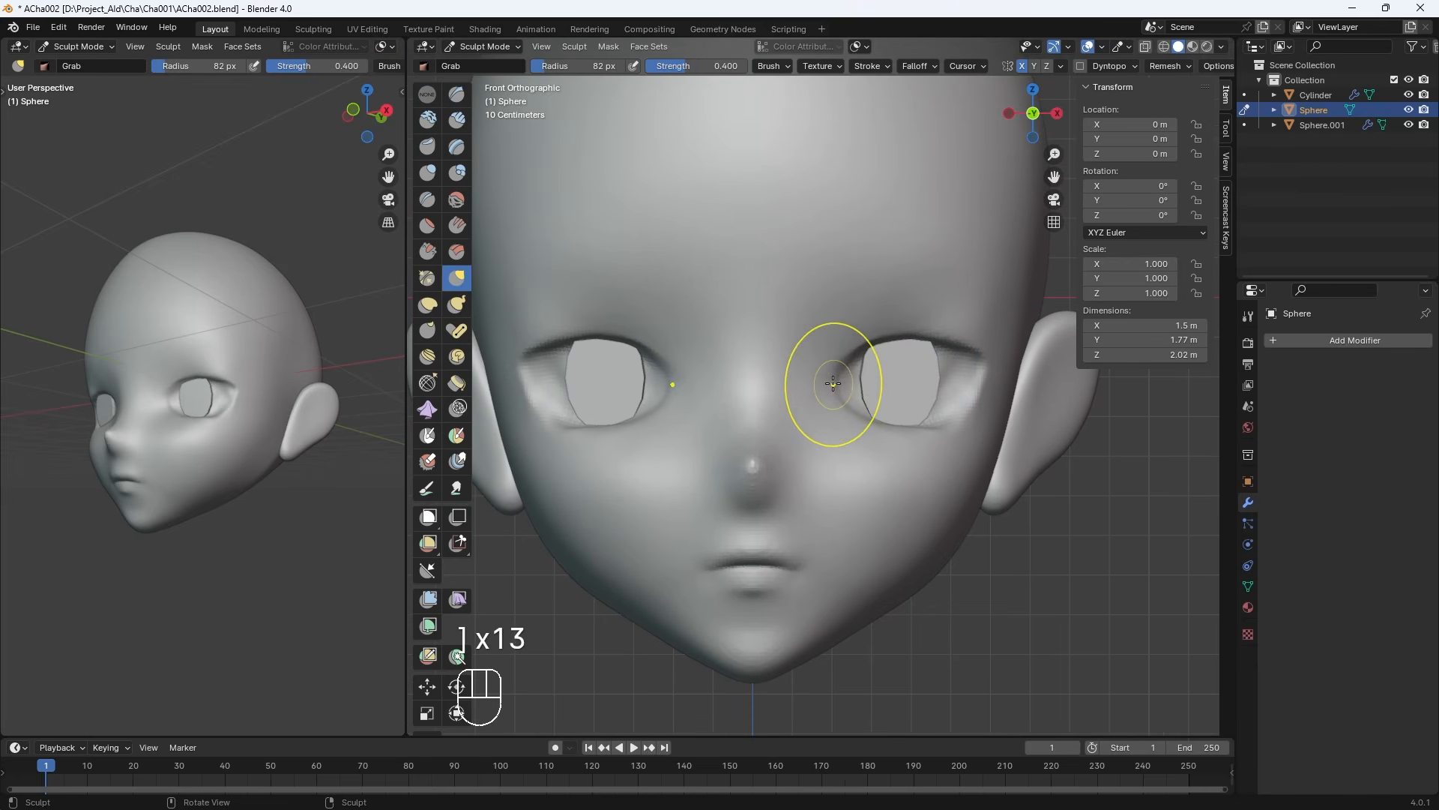
key("bracketleft")
key("bracketleft")
left_click_drag(845, 376, 861, 343)
Nudge the upper outer corners of the eyes slightly with the Grab brush at a 51 px radius
key("bracketleft")
key("bracketleft")
key("bracketleft")
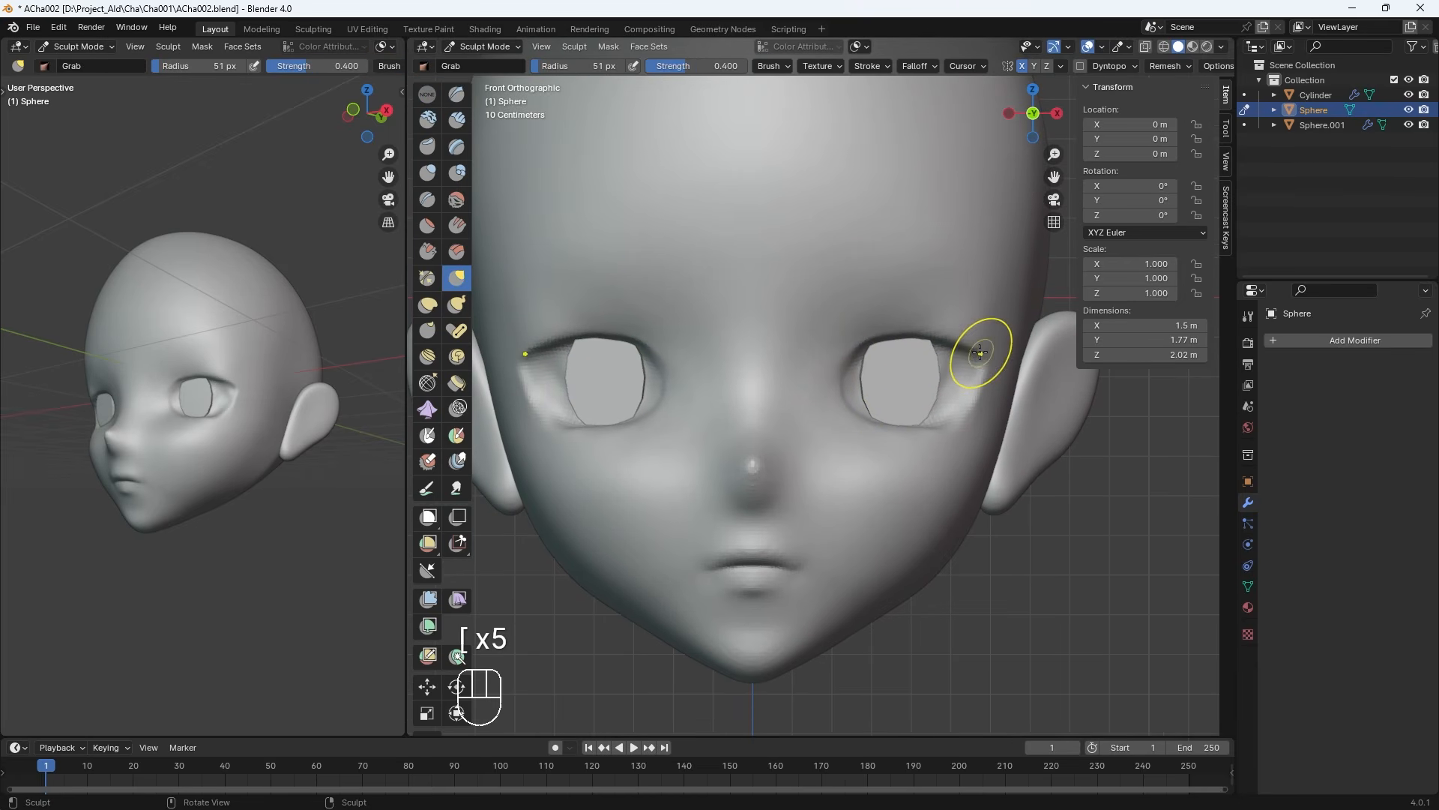
left_click_drag(983, 358, 986, 361)
Enlarge the Grab brush radius to 83 px for shaping the outer part of the lower eyelids
key("bracketright")
key("bracketright")
key("bracketright")
key("bracketright")
key("bracketright")
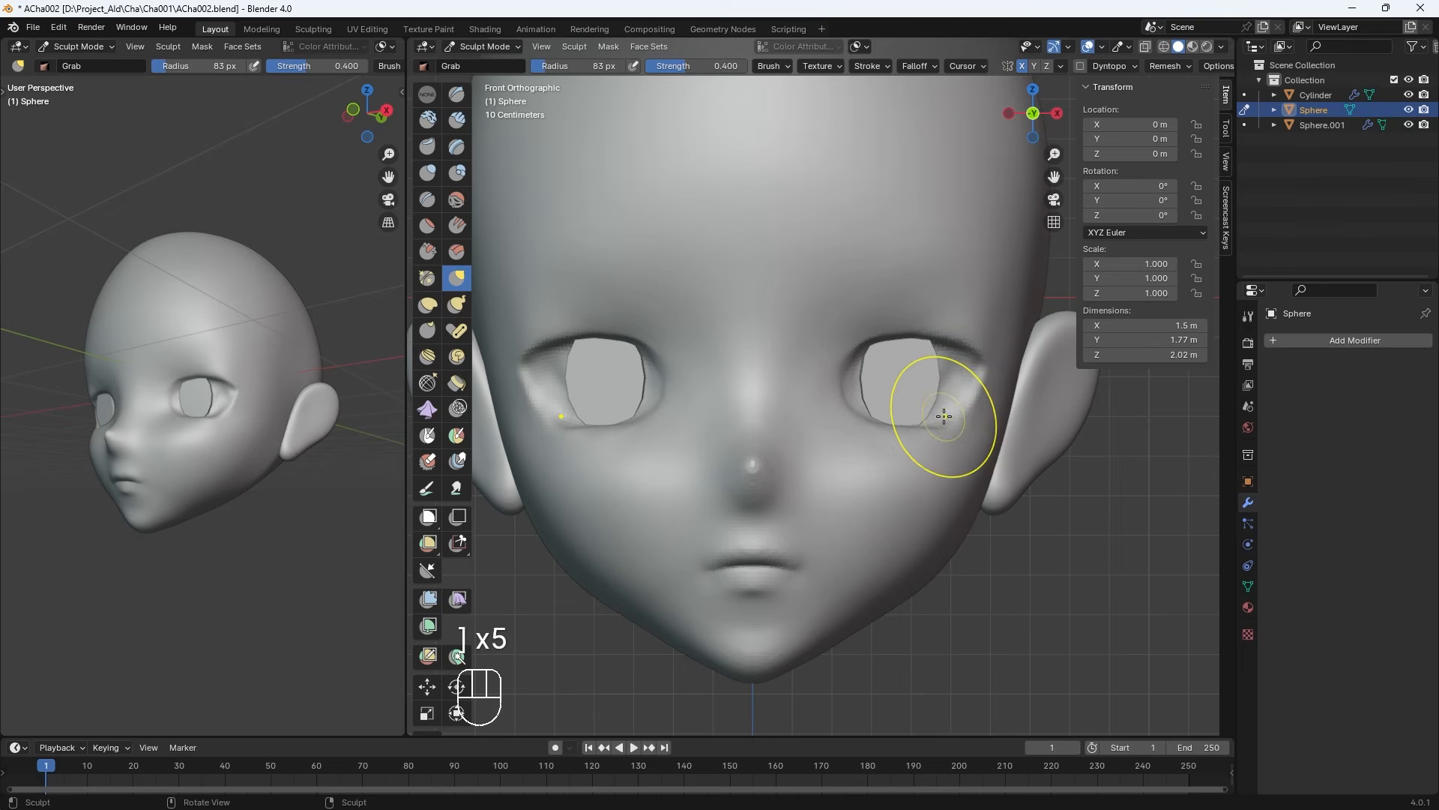
Reshape the lower outer edge of the eye sockets from the front with Grab strokes, varying the brush radius
key("bracketleft")
key("bracketleft")
key("bracketleft")
left_click_drag(887, 424, 959, 424)
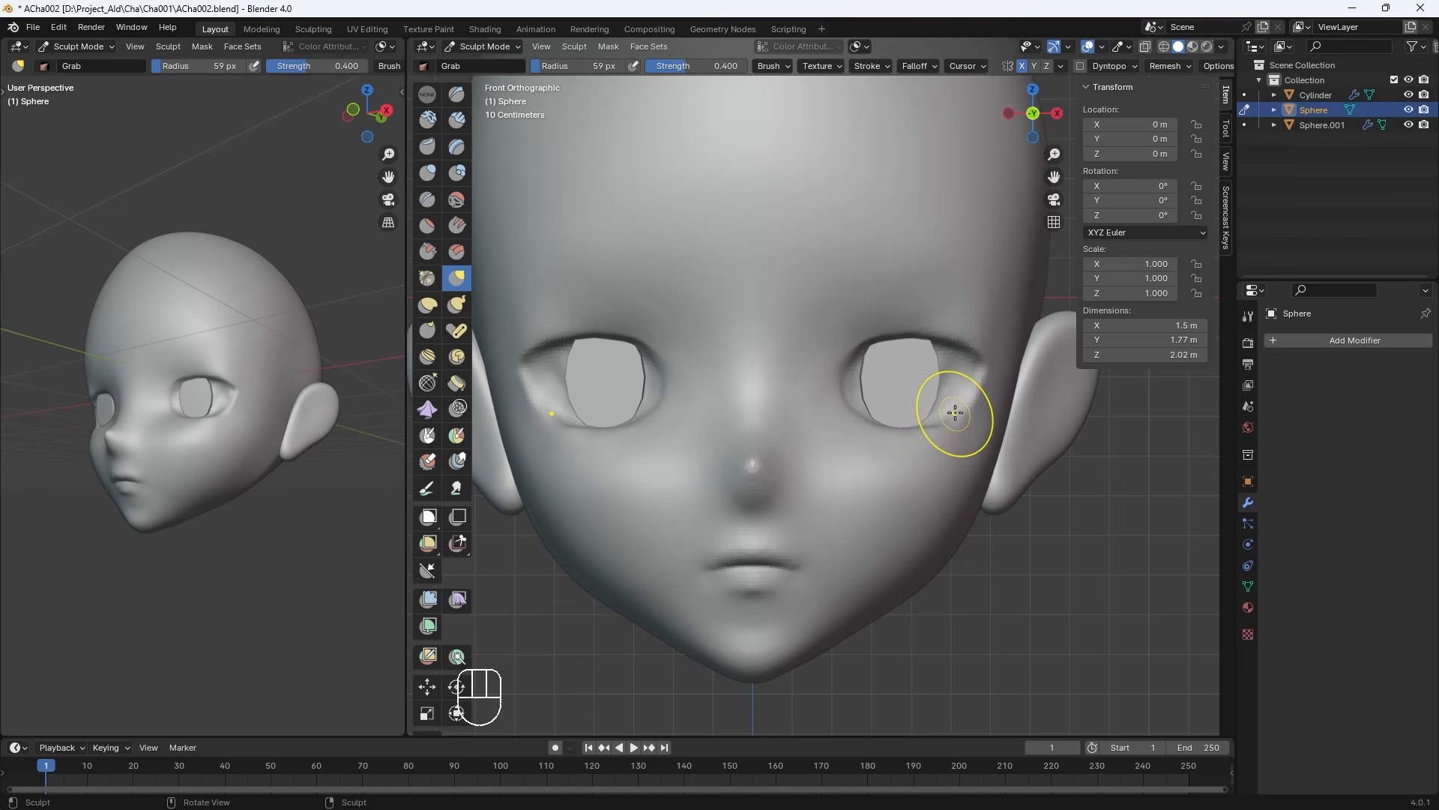
key("bracketleft")
key("bracketleft")
key("bracketright")
key("bracketright")
key("bracketright")
key("bracketright")
key("bracketright")
key("bracketright")
key("bracketright")
key("bracketright")
mouse_move(842, 401)
left_mouse_down()
mouse_move(882, 369)
mouse_move(948, 386)
mouse_move(896, 420)
mouse_move(958, 376)
mouse_move(968, 424)
left_mouse_up()
Switch to the Draw brush and reduce its radius to 37 px
key("bracketleft")
key("bracketleft")
key("bracketleft")
key("bracketleft")
key("bracketleft")
key("bracketleft")
key("bracketleft")
key("bracketleft")
left_click(428, 94)
key("bracketleft")
key("bracketleft")
key("bracketleft")
key("bracketleft")
In the right side view, adjust the outer rim of the eye socket with the Grab brush at a radius of 52 px
middle_click_drag(994, 400, 867, 354)
key("KP_3")
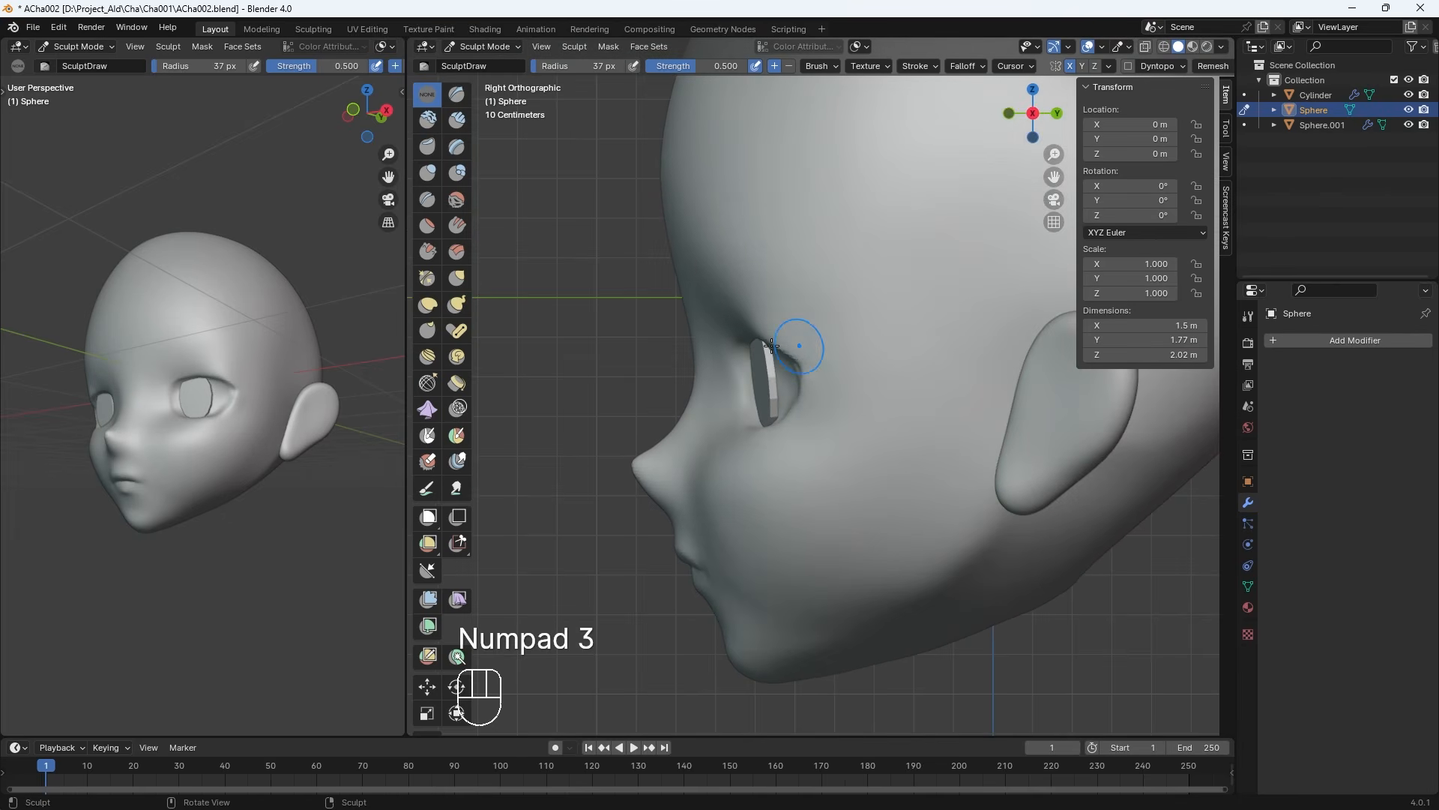
left_click(457, 278)
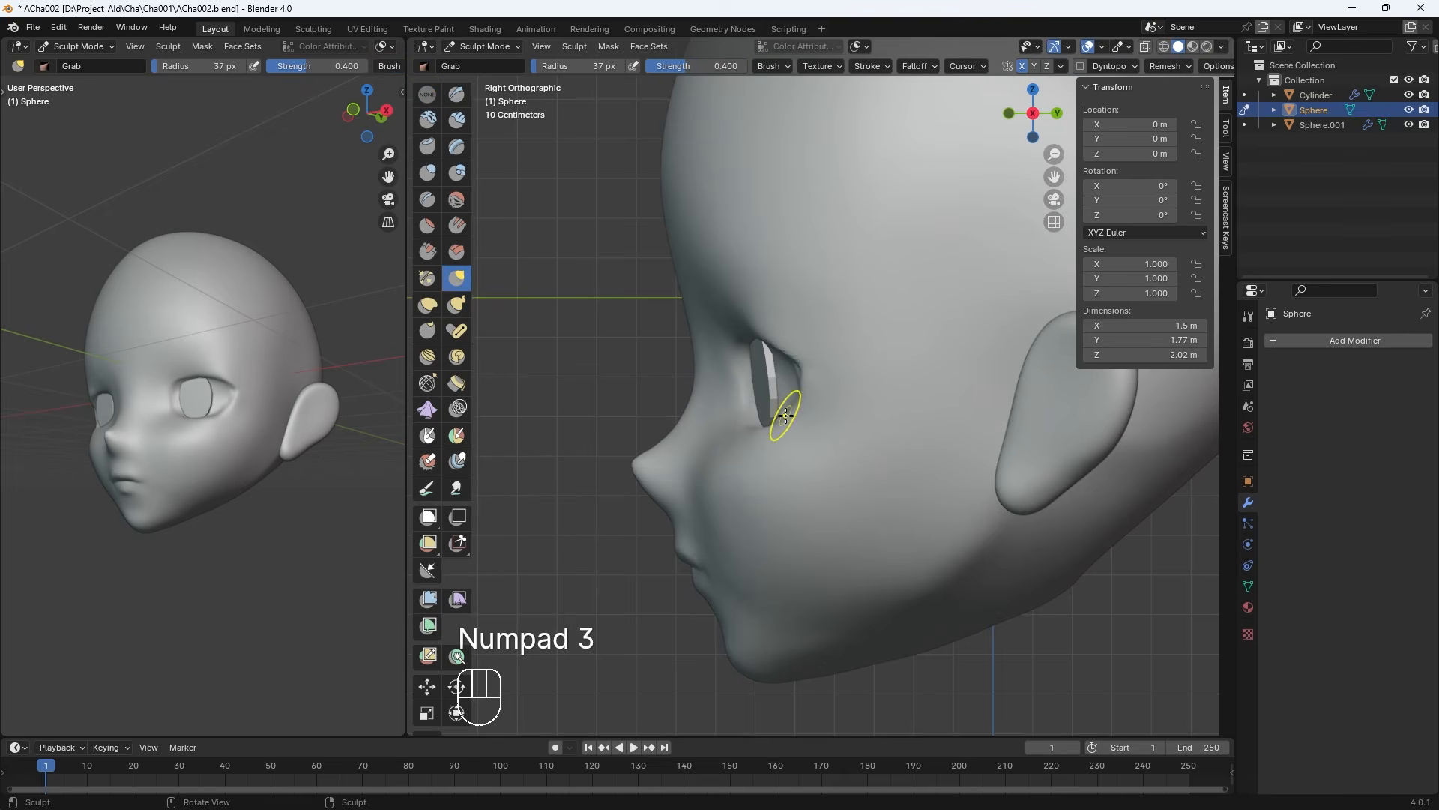
key("bracketright")
key("bracketright")
key("bracketright")
key("bracketright")
key("bracketright")
key("bracketright")
key("bracketright")
key("bracketright")
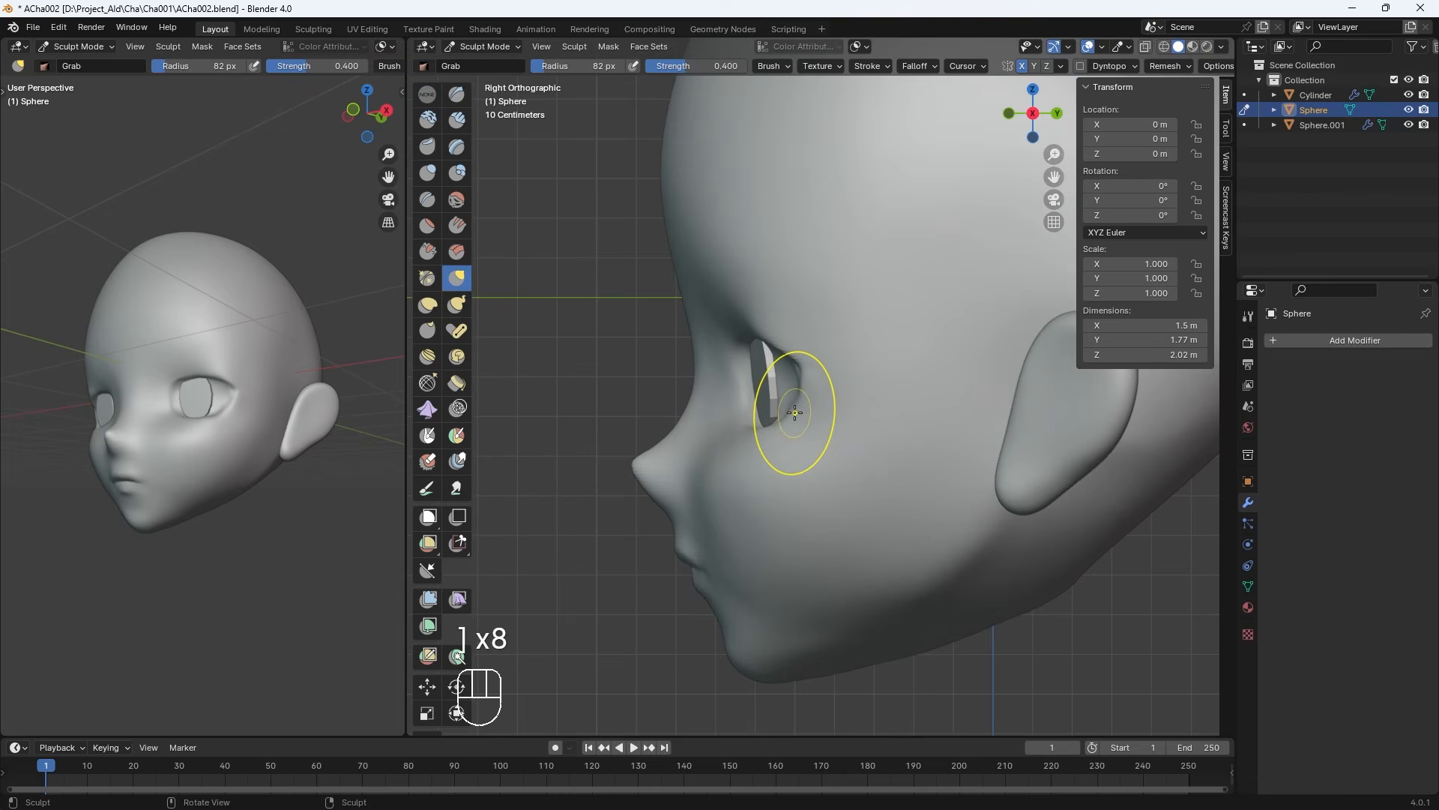
key("bracketleft")
key("bracketleft")
key("bracketleft")
key("bracketleft")
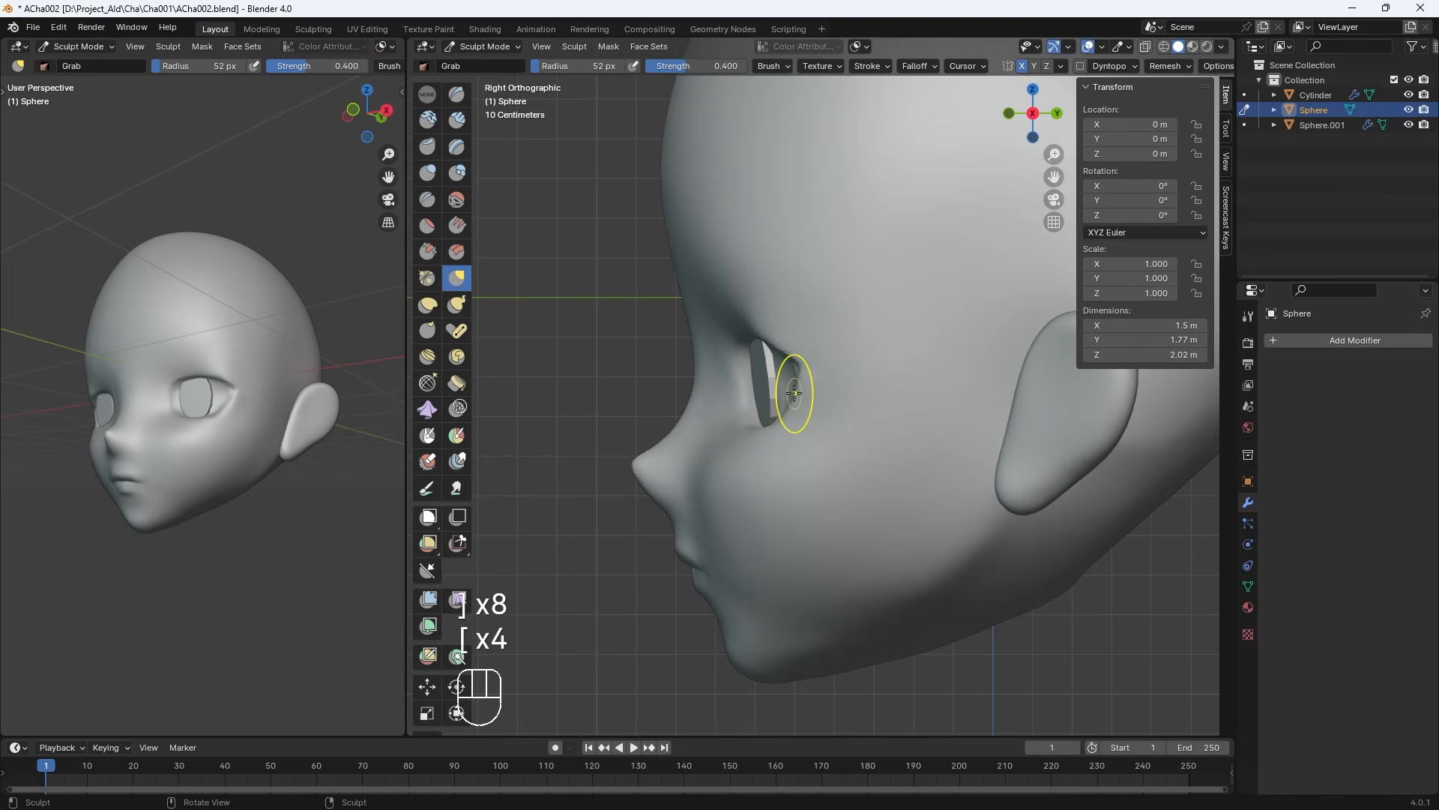
left_click_drag(795, 393, 782, 420)
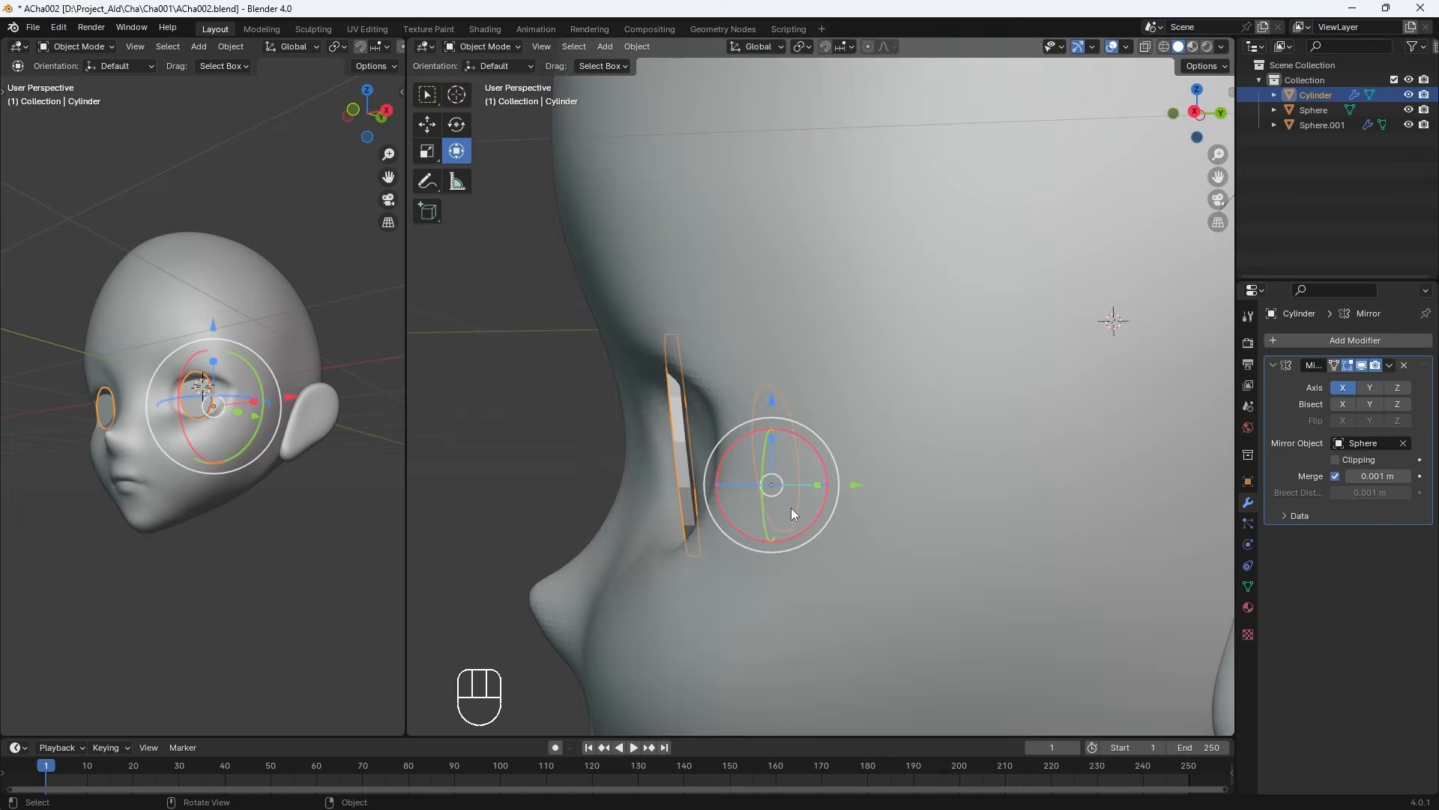
Examine how the eye discs fit in the sockets from the side, three-quarter and front views
key("KP_1")
key("KP_3")
scroll(839, 525, "down", 6)
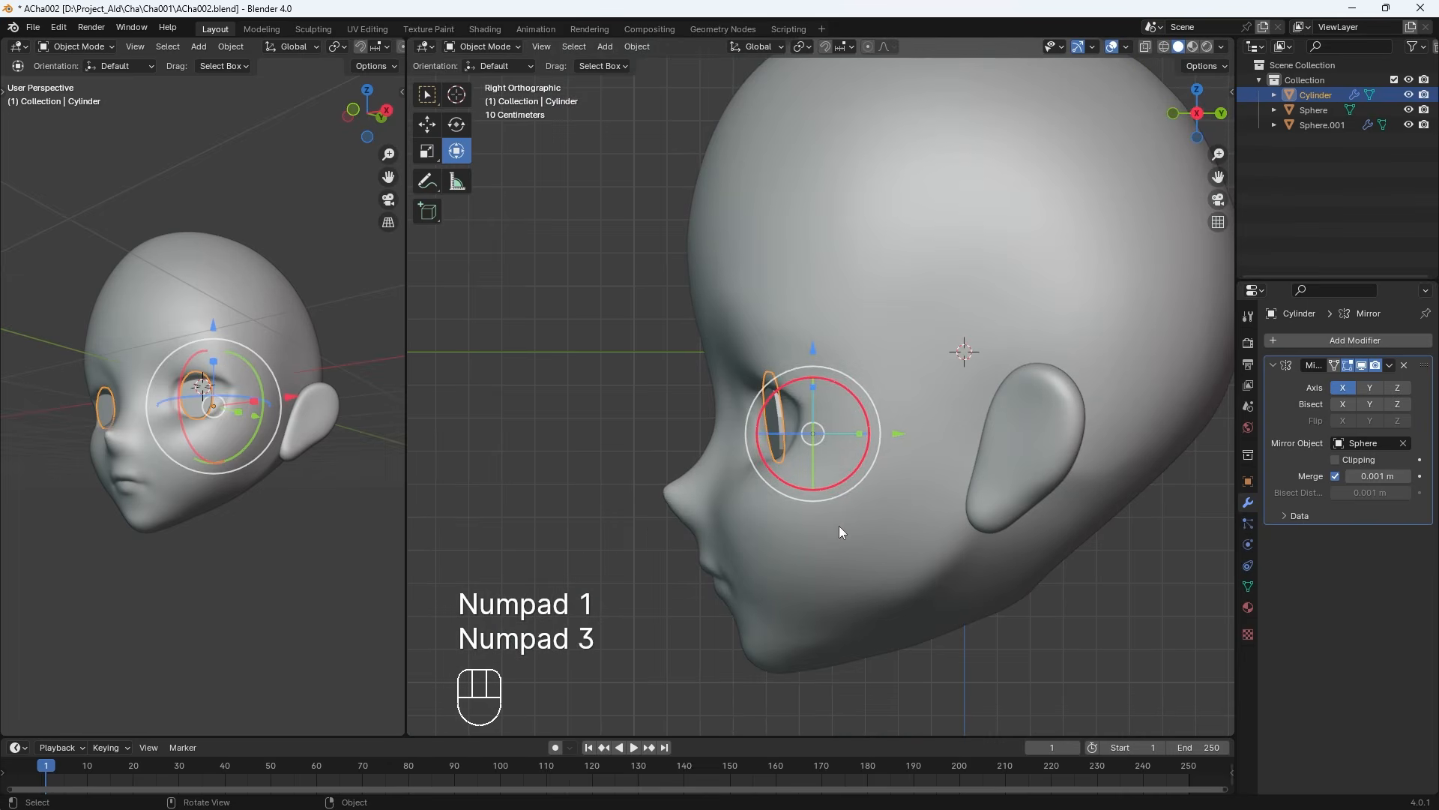
key("Tab")
left_click(1051, 667)
key("Tab")
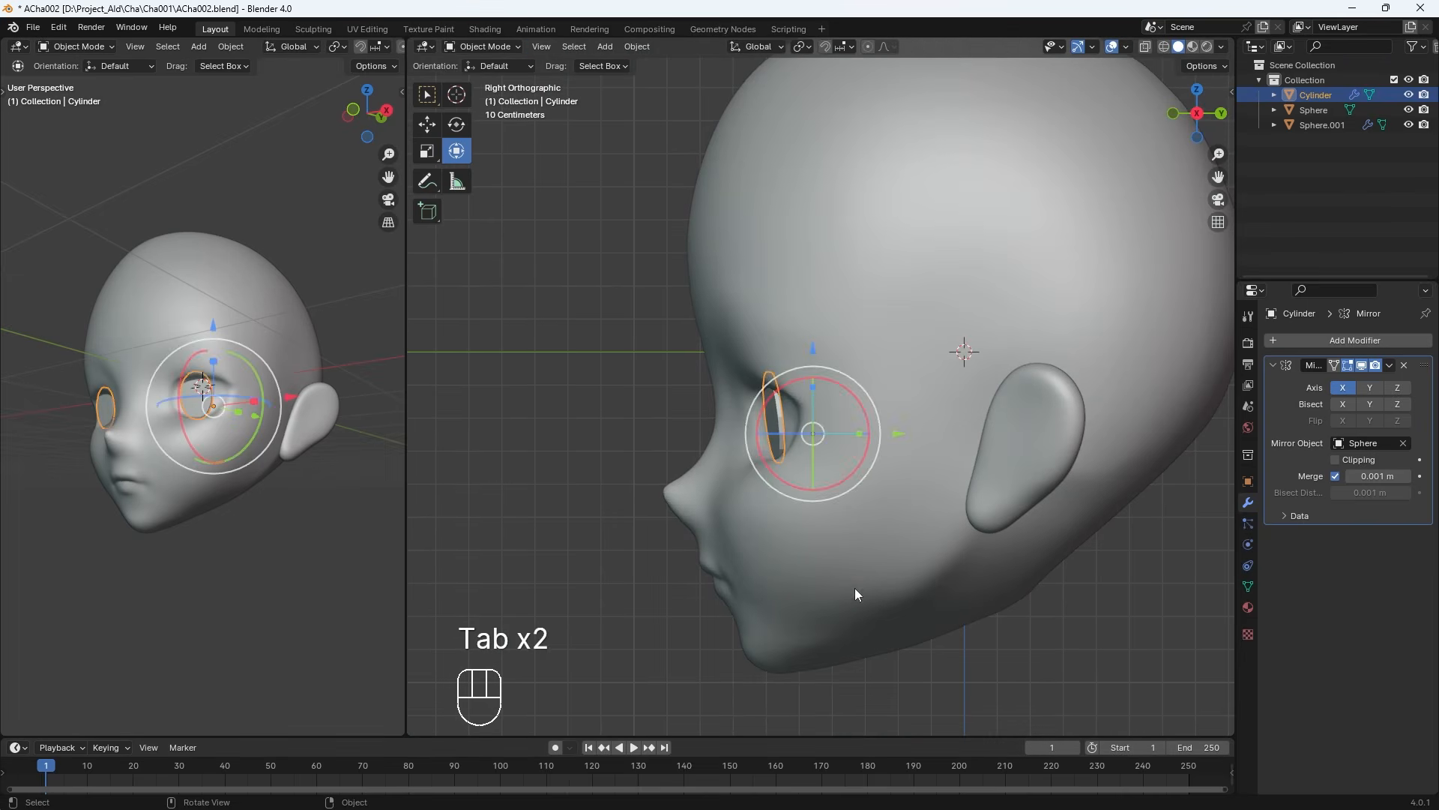
middle_click_drag(854, 588, 1117, 654)
left_click(1117, 654)
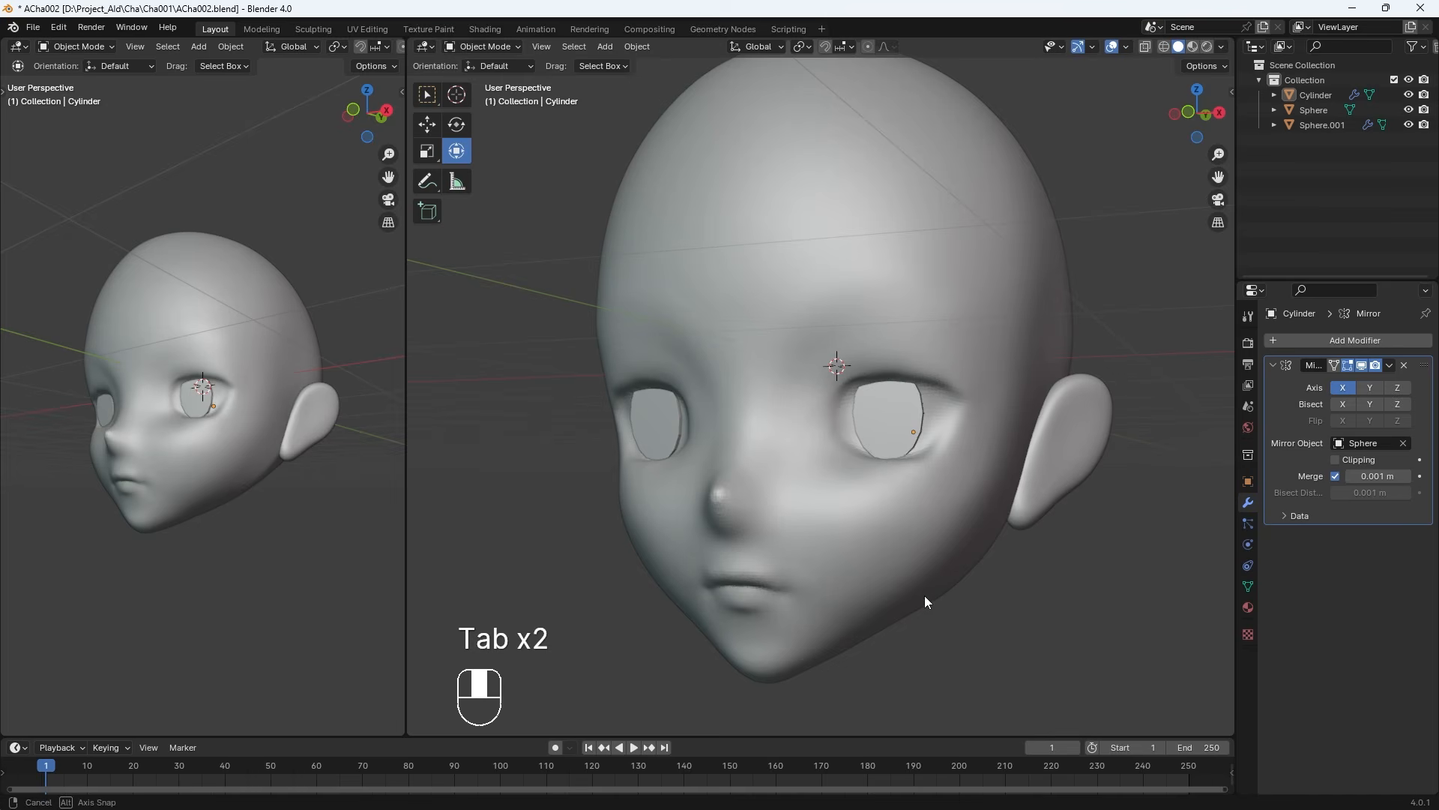
middle_click_drag(925, 595, 961, 596)
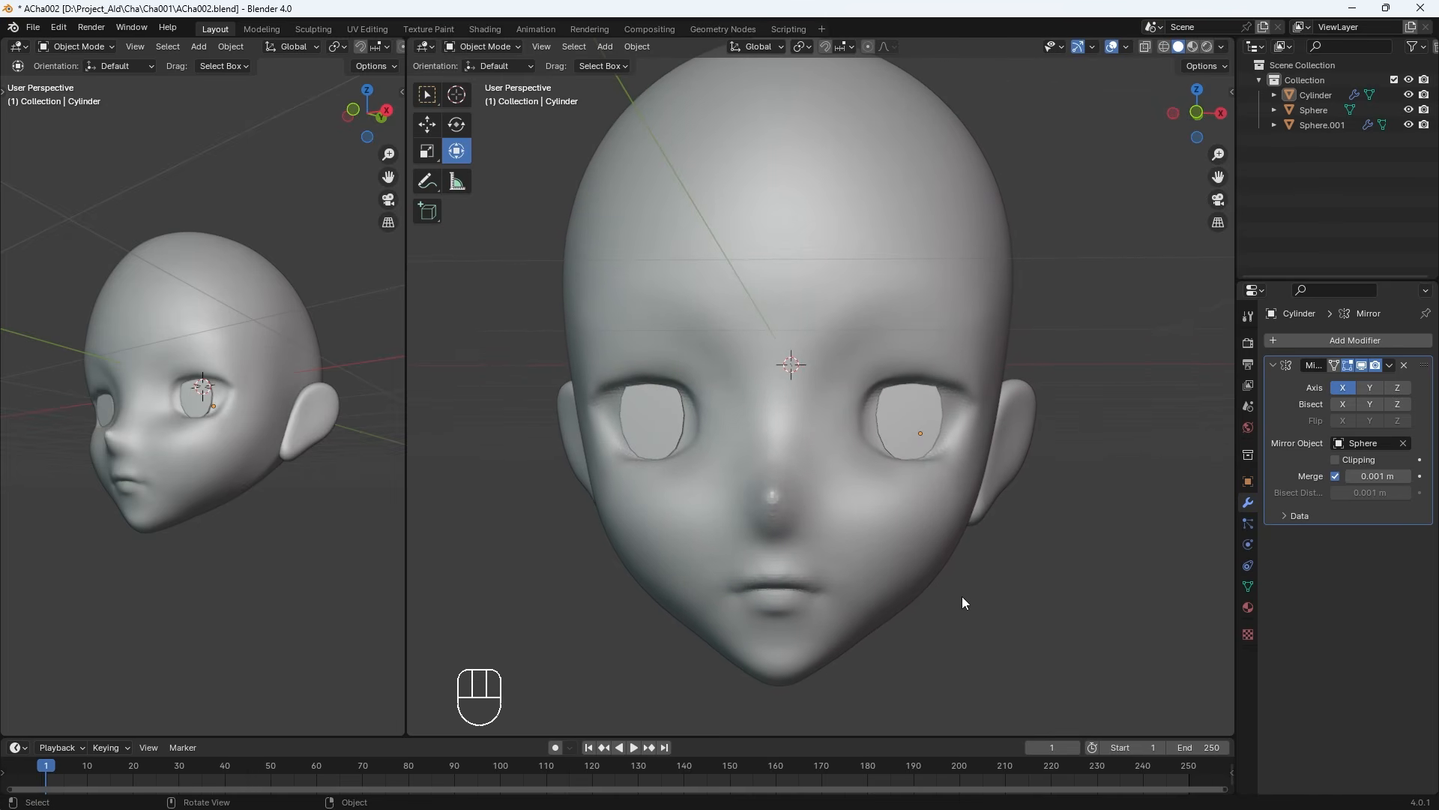
Enter Edit Mode on the eye disc and expand its Viewport Display settings in the object properties
left_click(939, 394)
key("Tab")
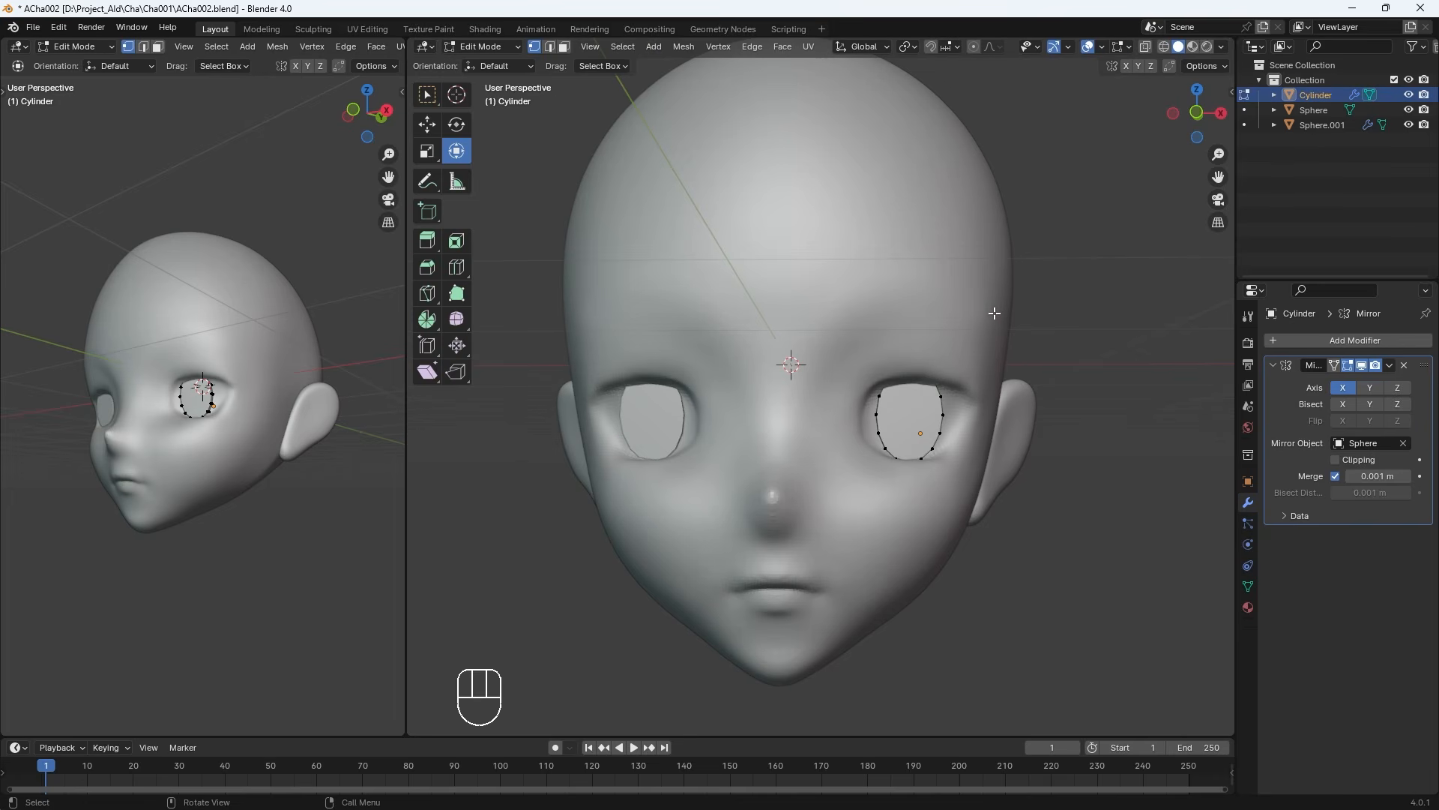
scroll(1037, 368, "up", 4)
left_click(1079, 409)
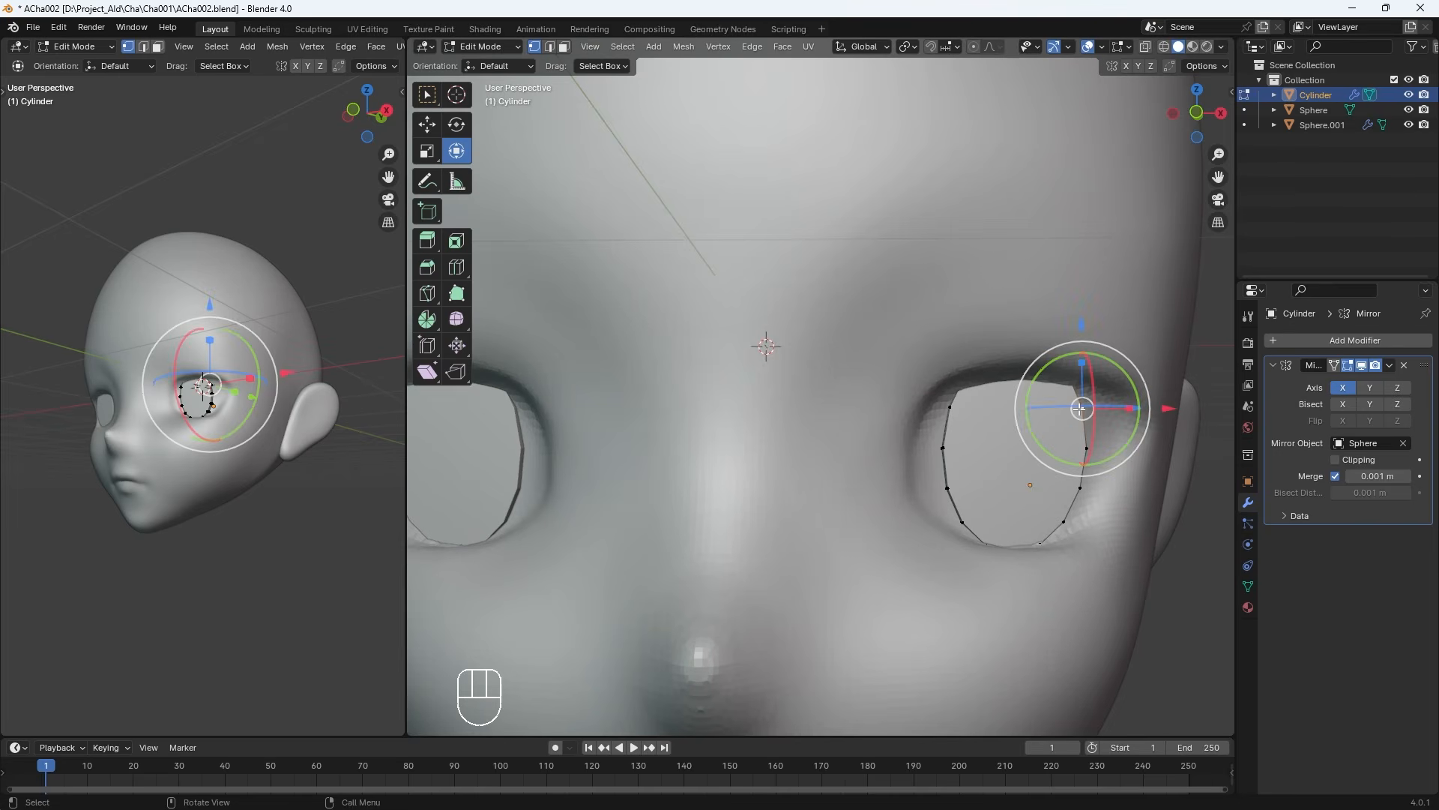
left_click(945, 448)
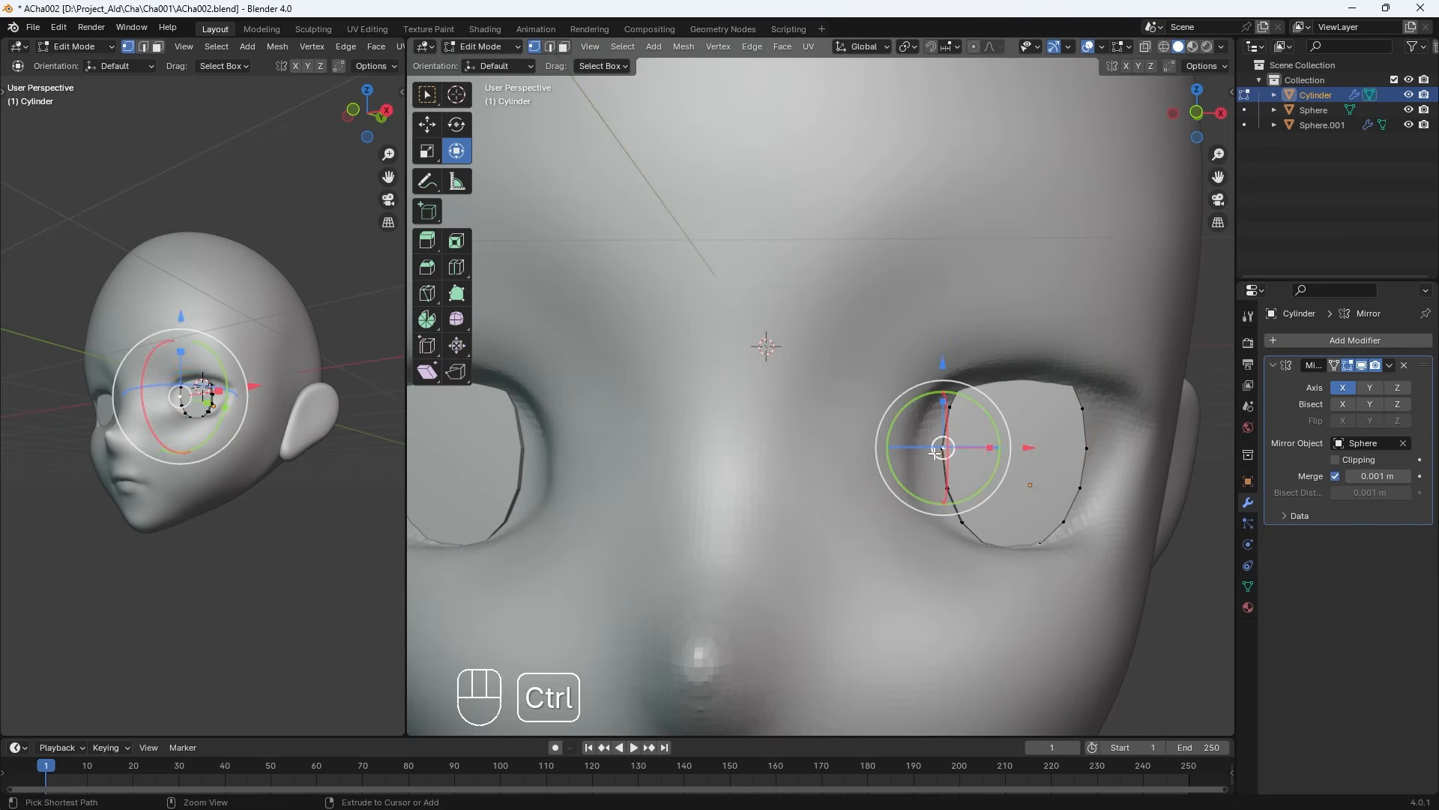
key("Tab")
key("Tab")
left_click(1248, 481)
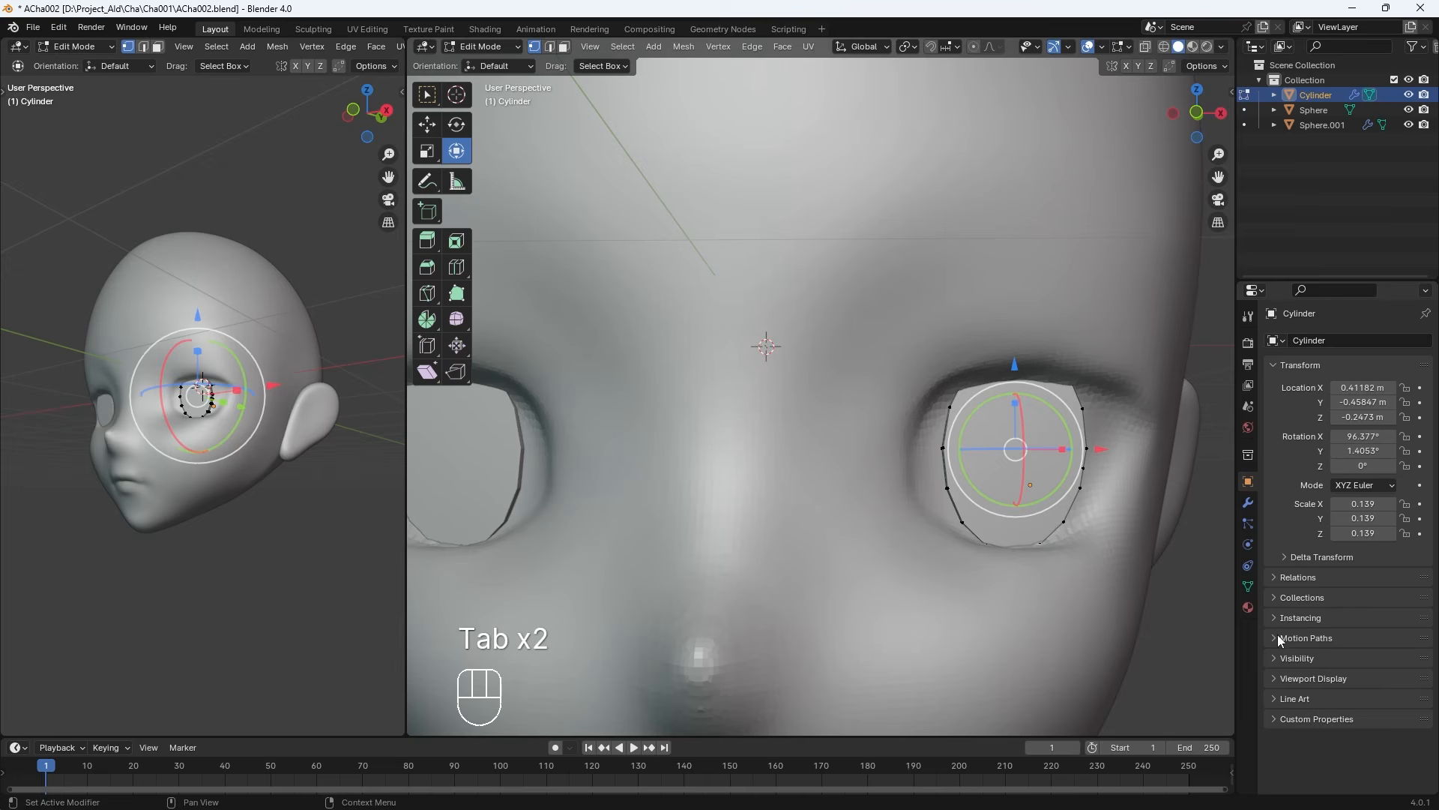
left_click(1275, 679)
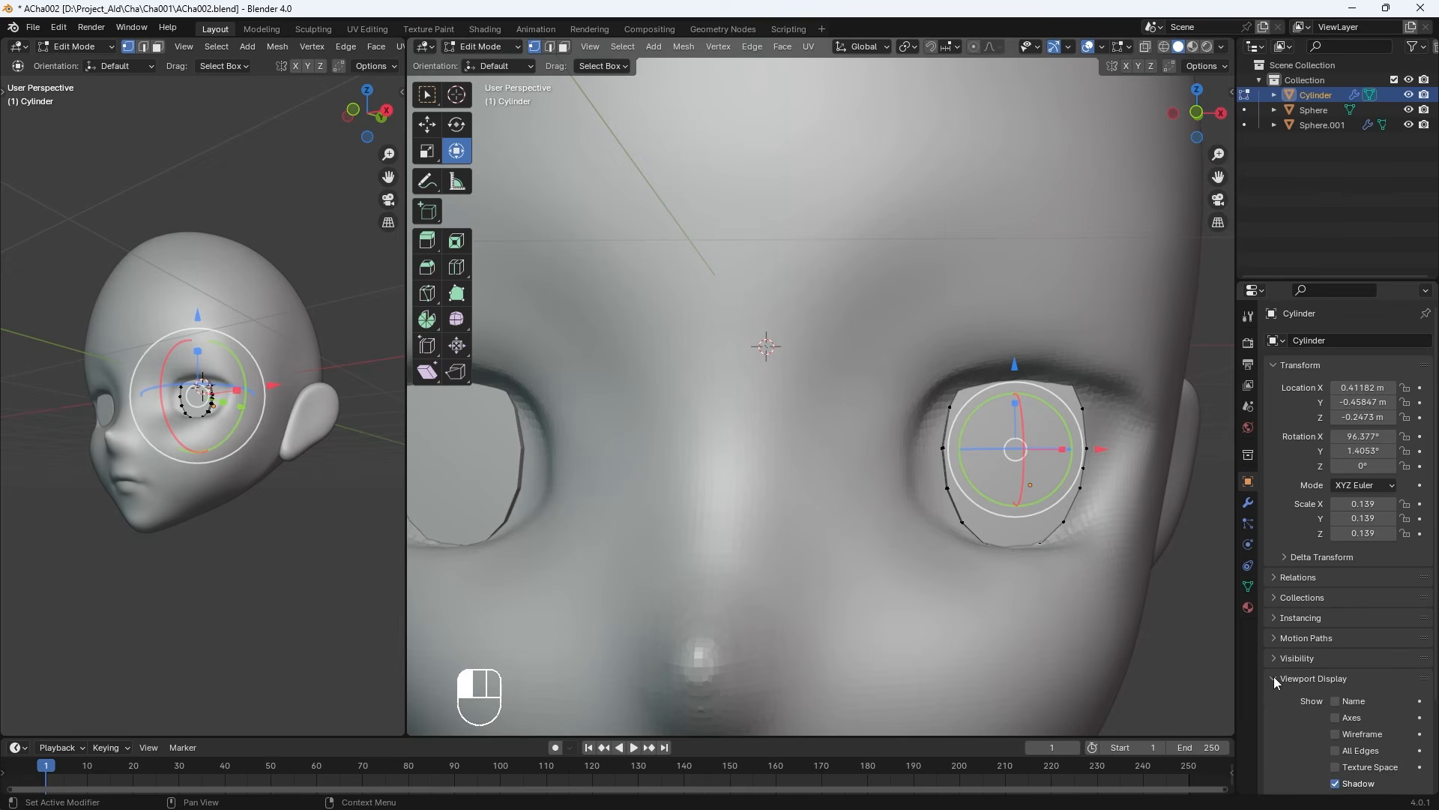
Undo the recent vertex selections on the eye disc
middle_click_drag(862, 538, 892, 529)
key("ctrl+z")
key("ctrl+z")
key("ctrl+z")
key("ctrl+z")
key("ctrl+z")
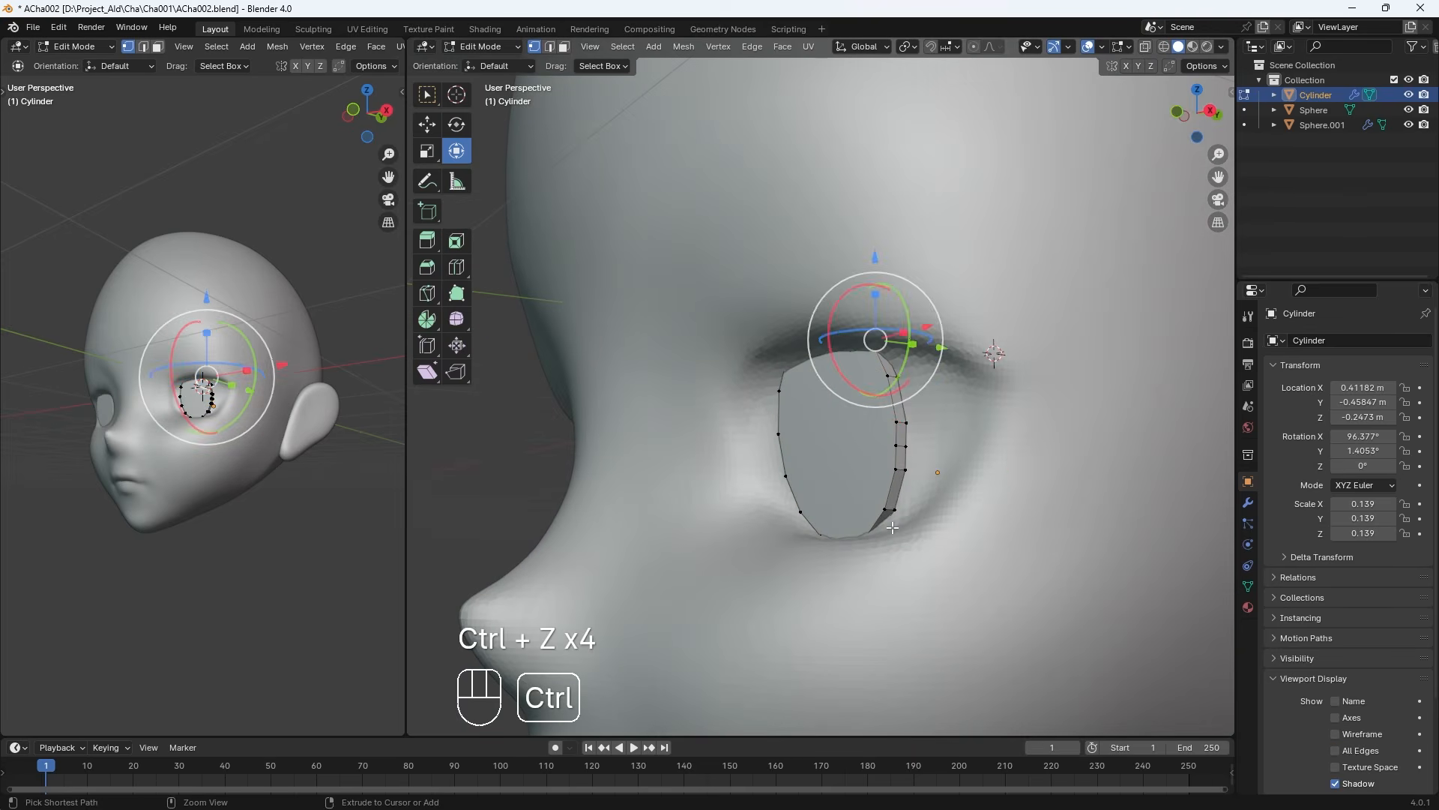
Inset the eye disc's front face by 0.3323 m and merge the inner vertices at center
left_click(893, 500, "alt")
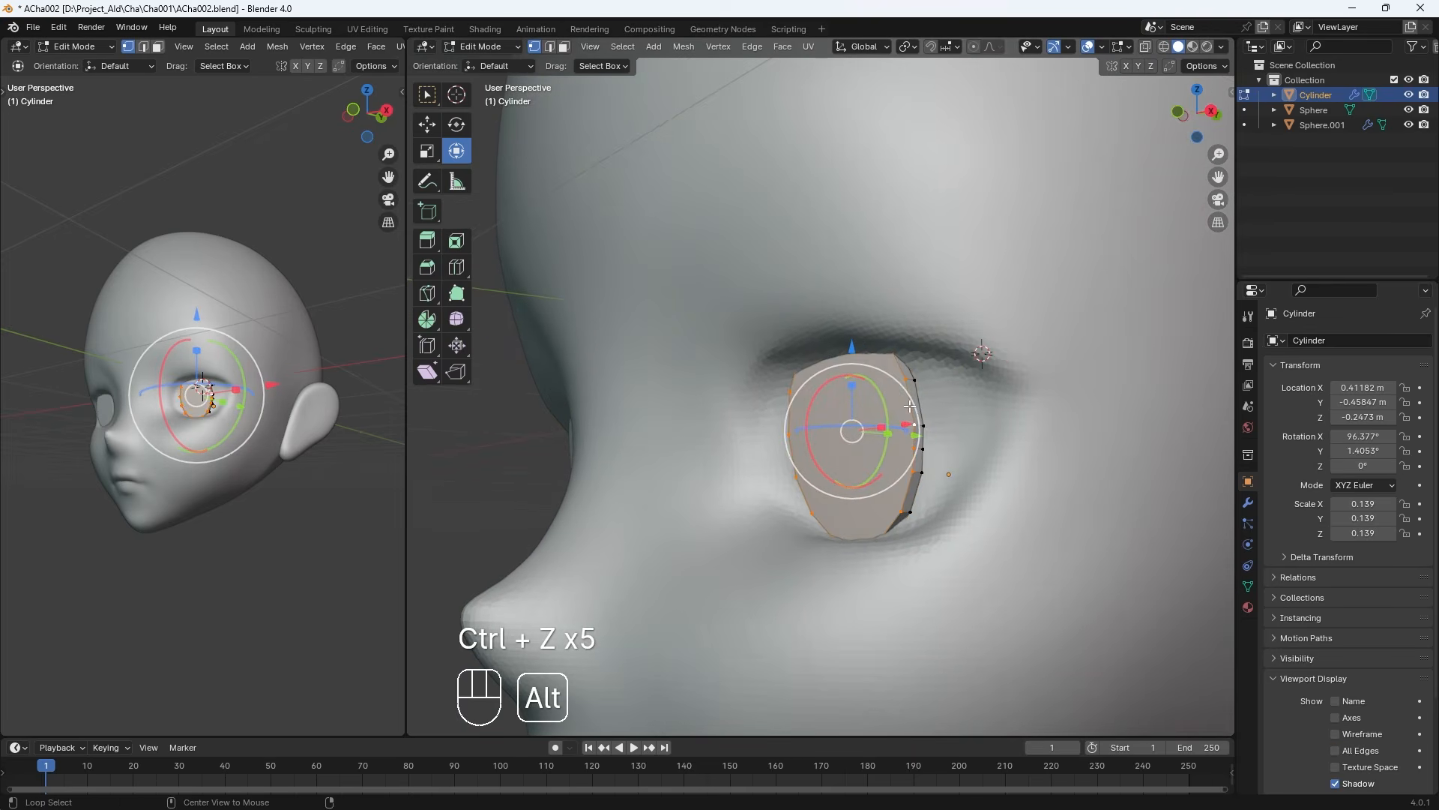
key("KP_1")
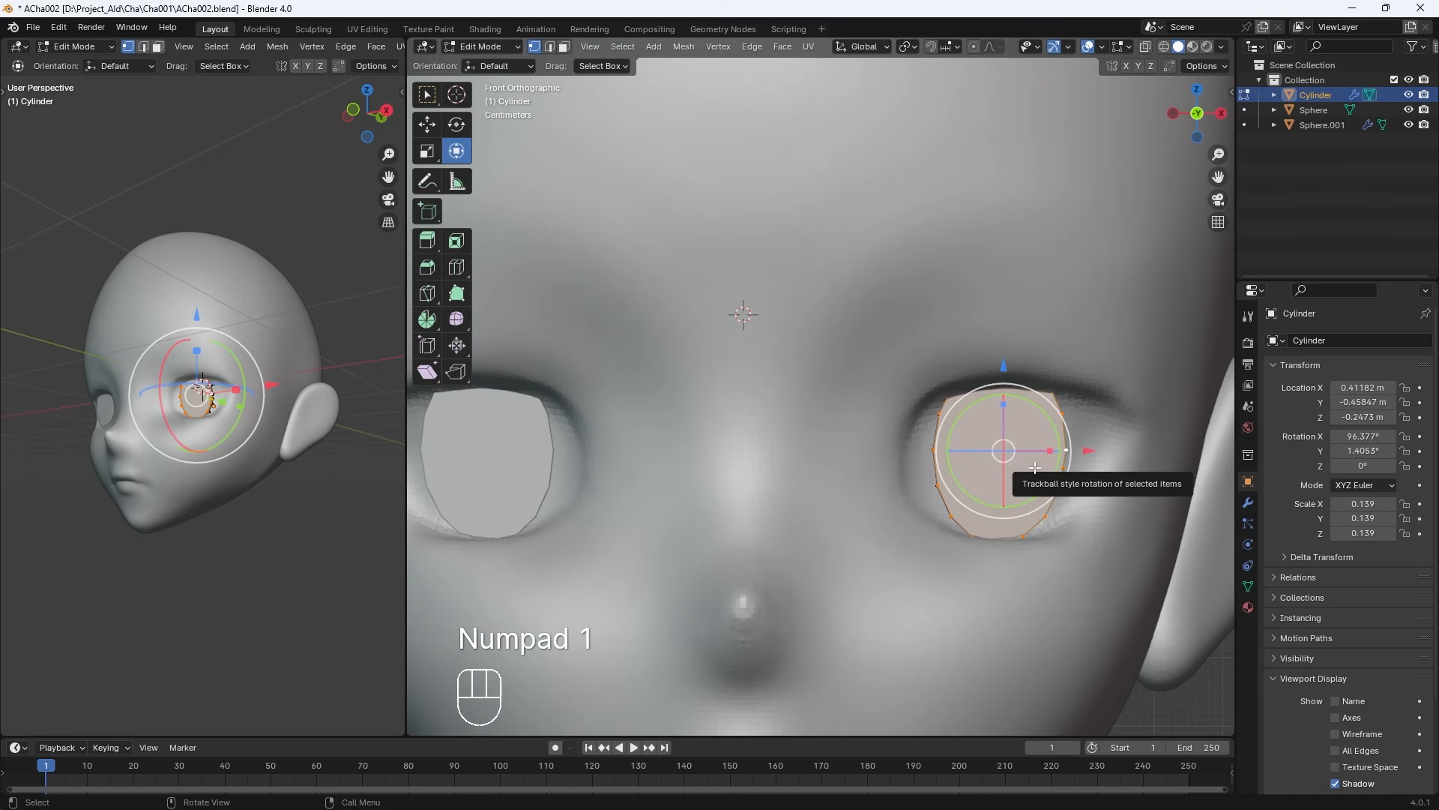
key("i")
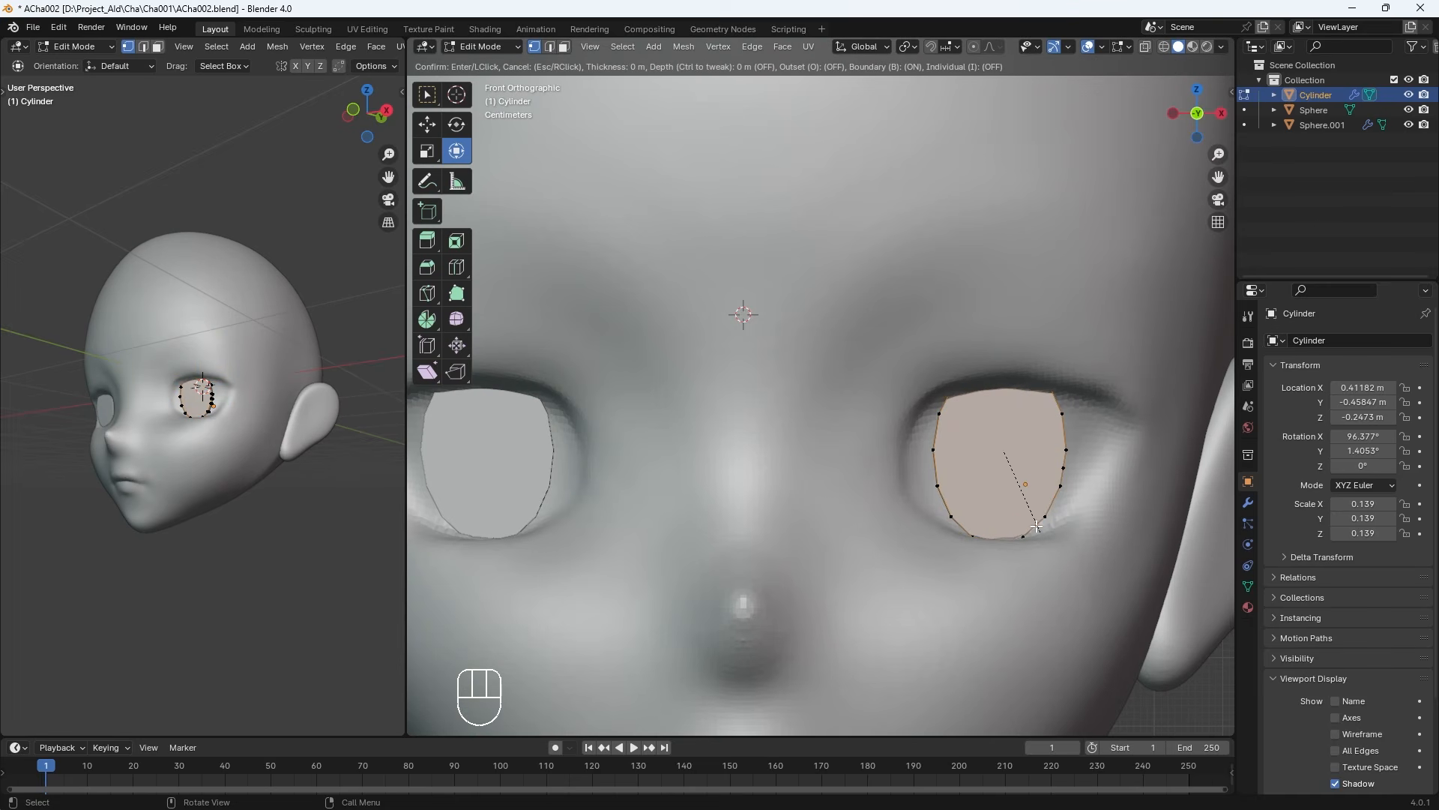
left_click(1058, 506)
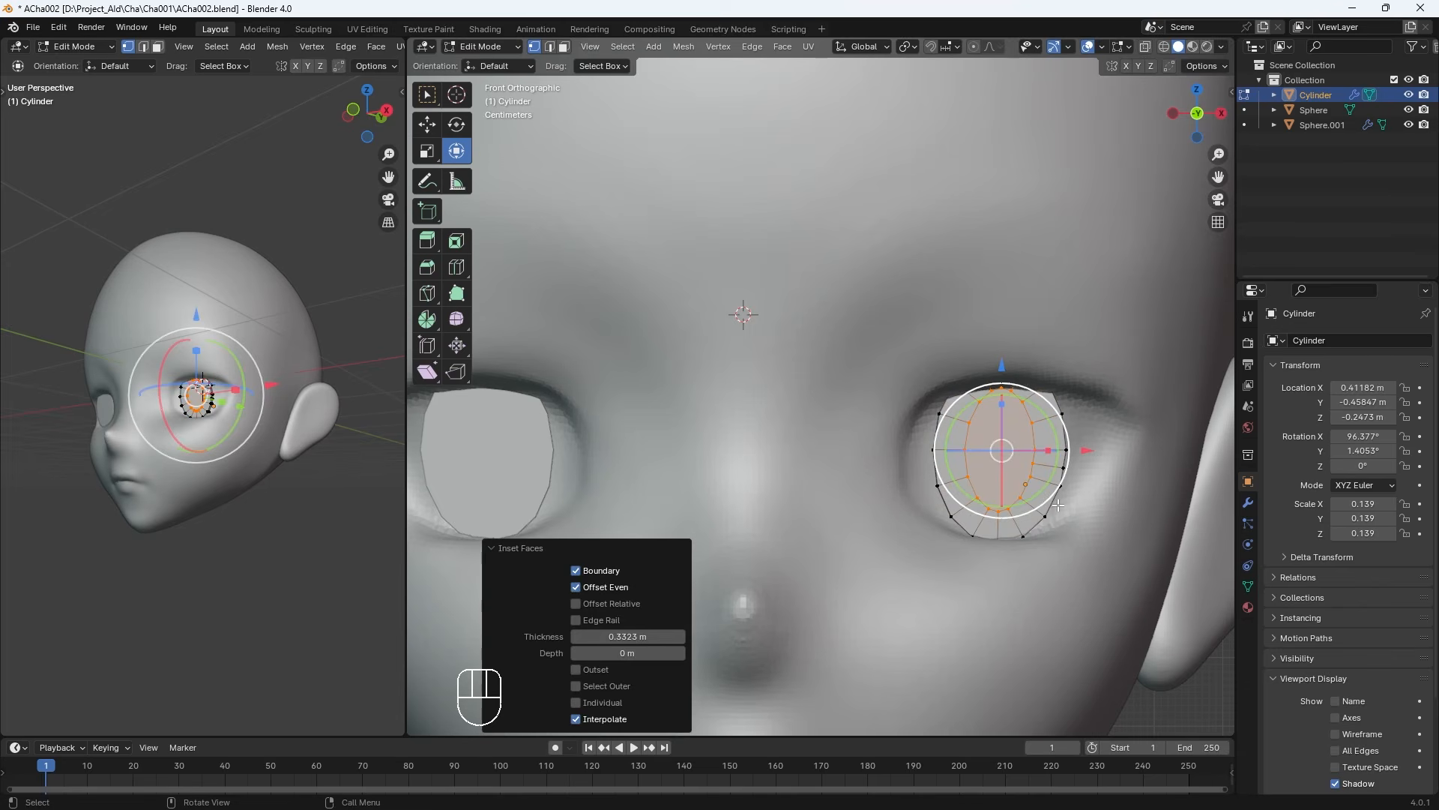
key("m")
left_click(1057, 505)
Push the disc's merged center vertex back 0.01277 m along Y and return to Object Mode
middle_click_drag(1057, 505, 867, 515)
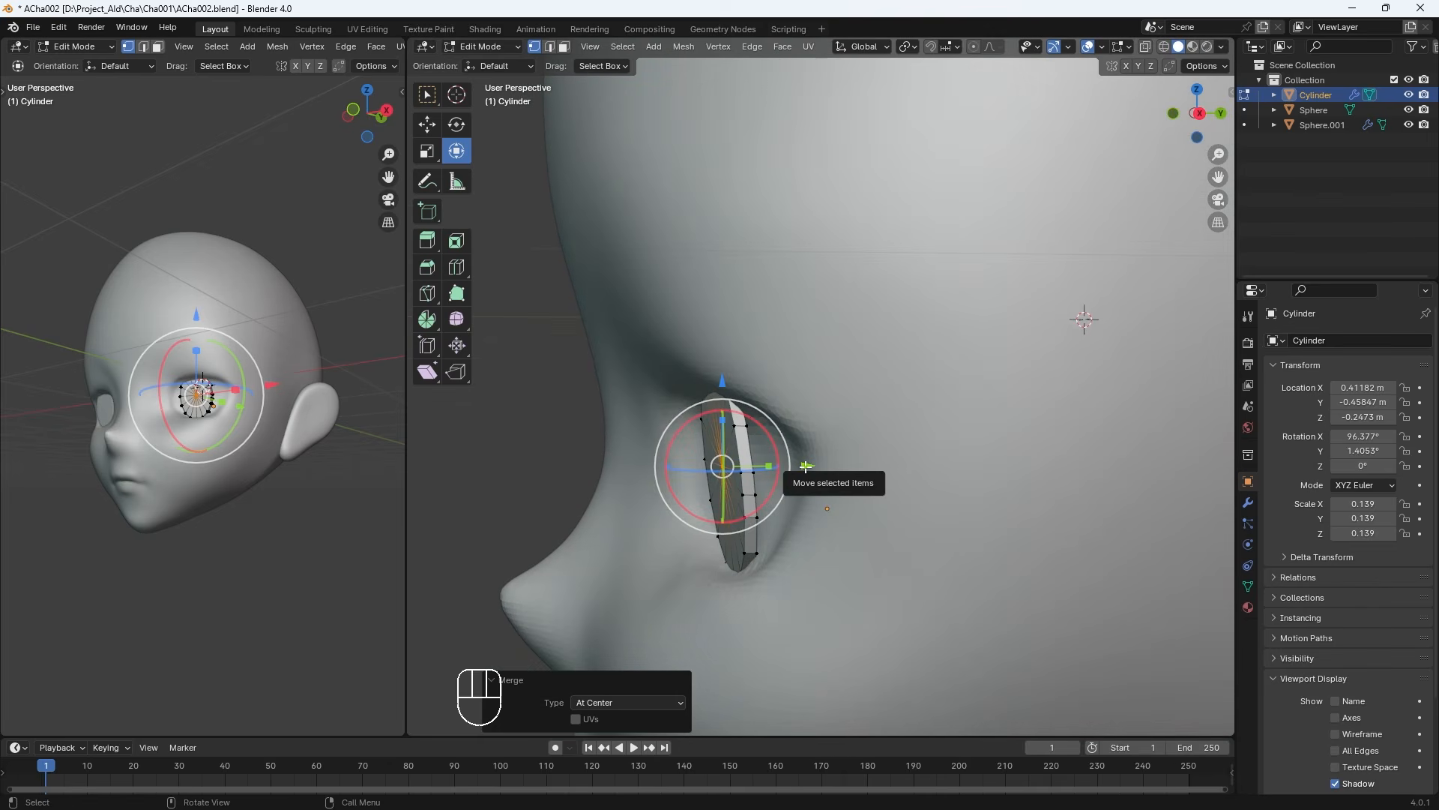
left_click_drag(807, 465, 818, 464)
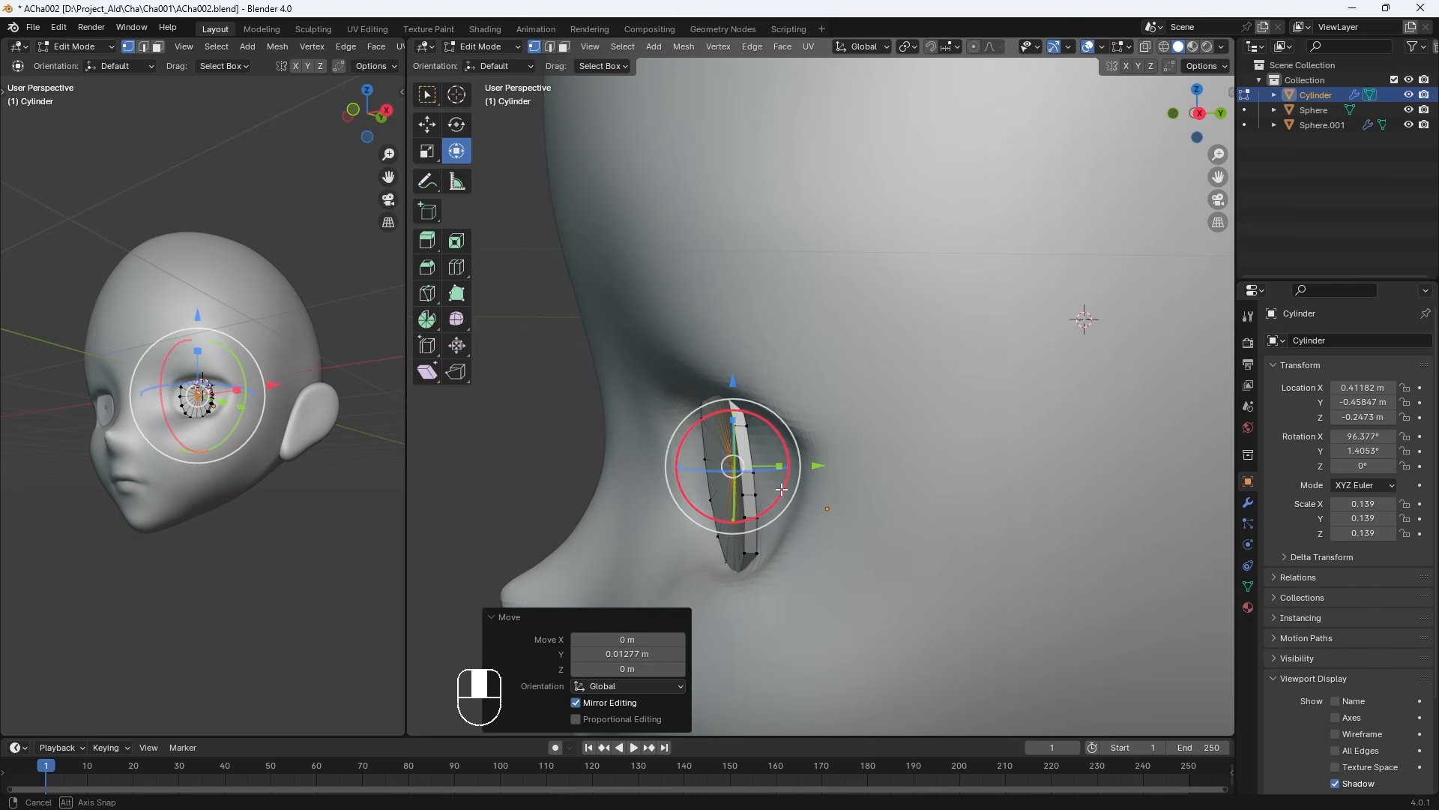
middle_click_drag(818, 464, 781, 504)
key("Tab")
Move the eye discs 0.26569 m forward along Y, out of the sockets, and deselect them
left_click_drag(861, 503, 693, 500)
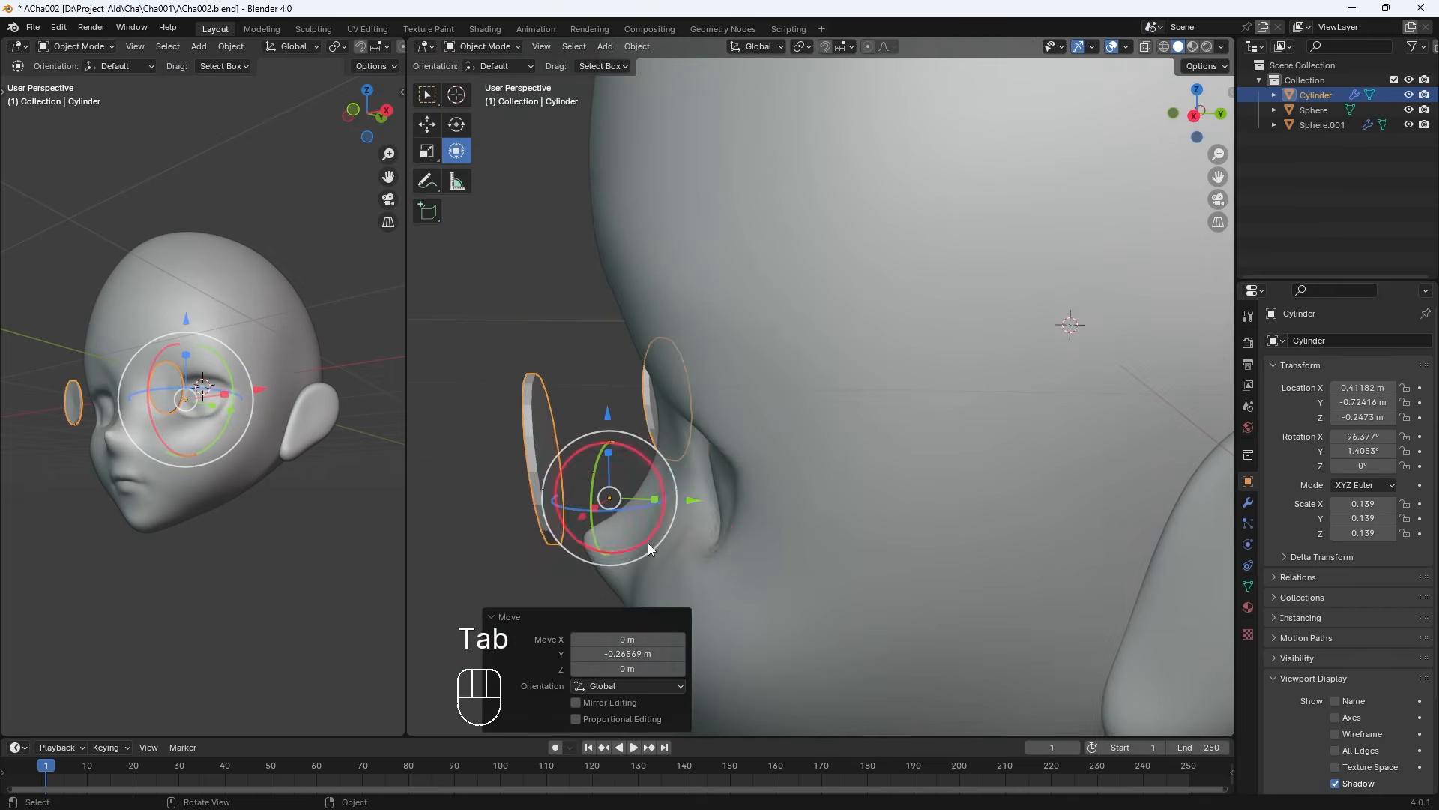
middle_click_drag(648, 542, 851, 511)
key("KP_1")
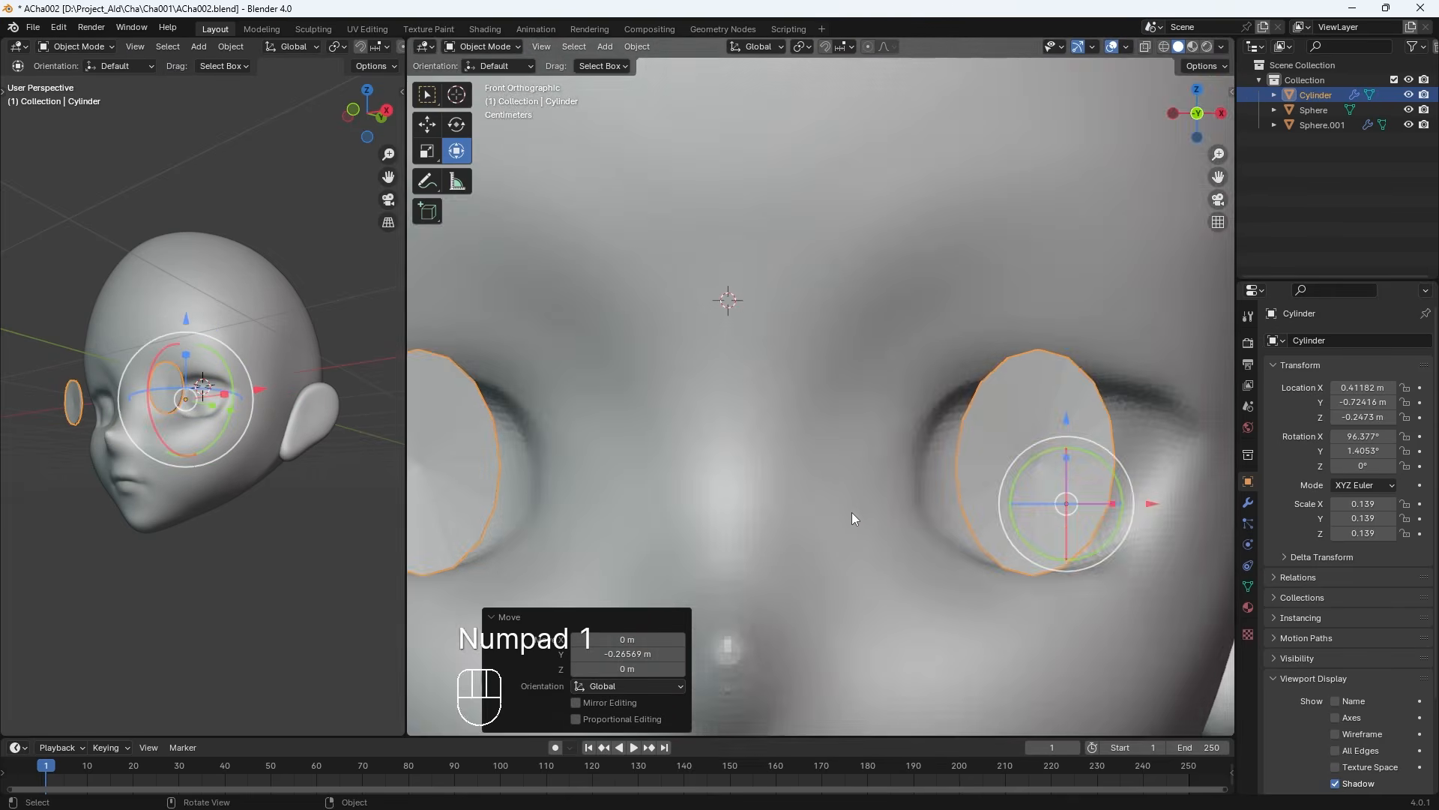
scroll(852, 517, "down", 4)
left_click(1109, 609)
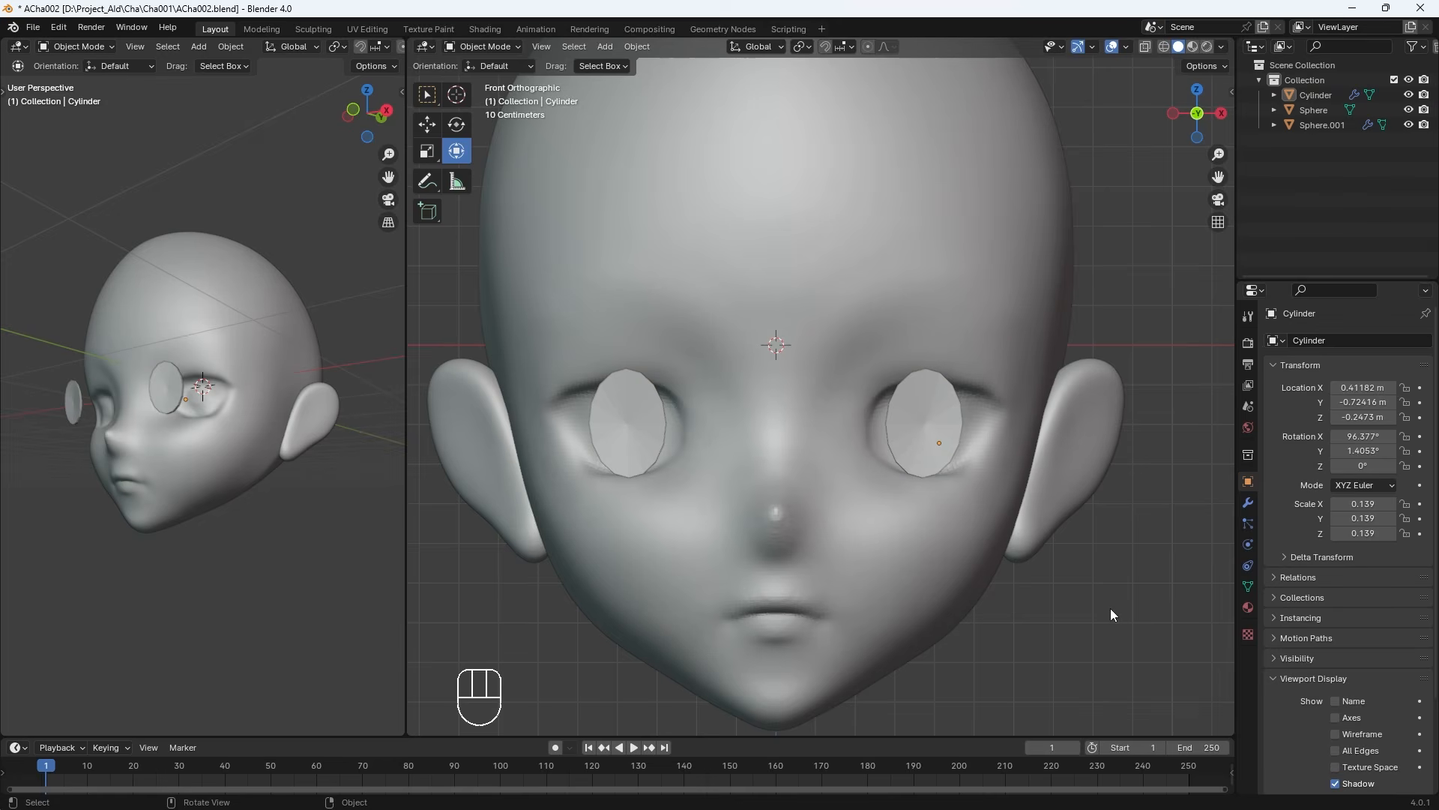
Enter Edit Mode on the eye disc and select the edge loop around its rear rim
middle_click_drag(1109, 609, 781, 537)
left_click(683, 434)
scroll(665, 558, "up", 3)
middle_click_drag(664, 558, 575, 501)
scroll(735, 554, "up", 2)
key("Tab")
left_click(551, 388, "alt")
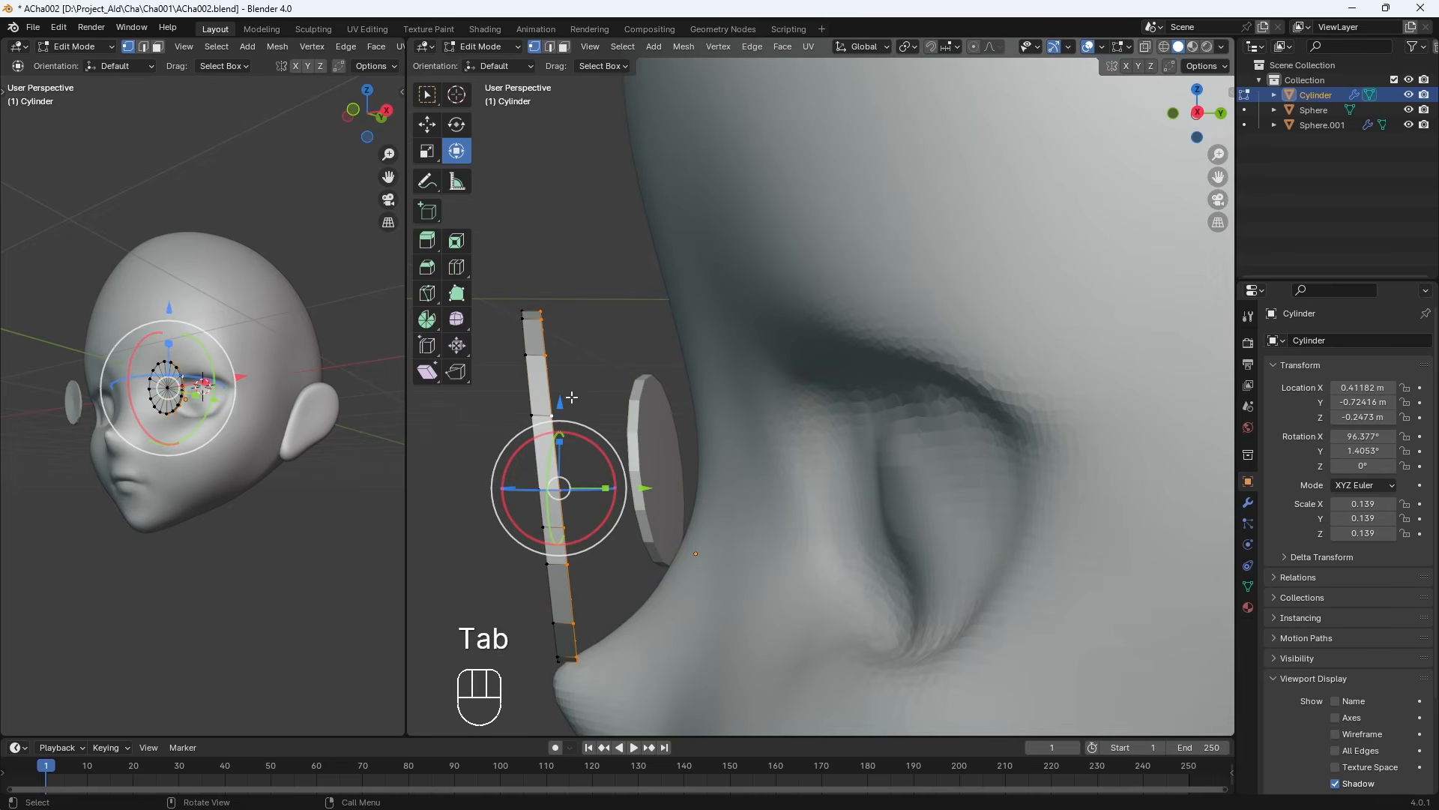
left_click_drag(559, 395, 559, 398)
middle_click_drag(559, 396, 496, 451)
key("KP_1")
key("Tab")
key("Tab")
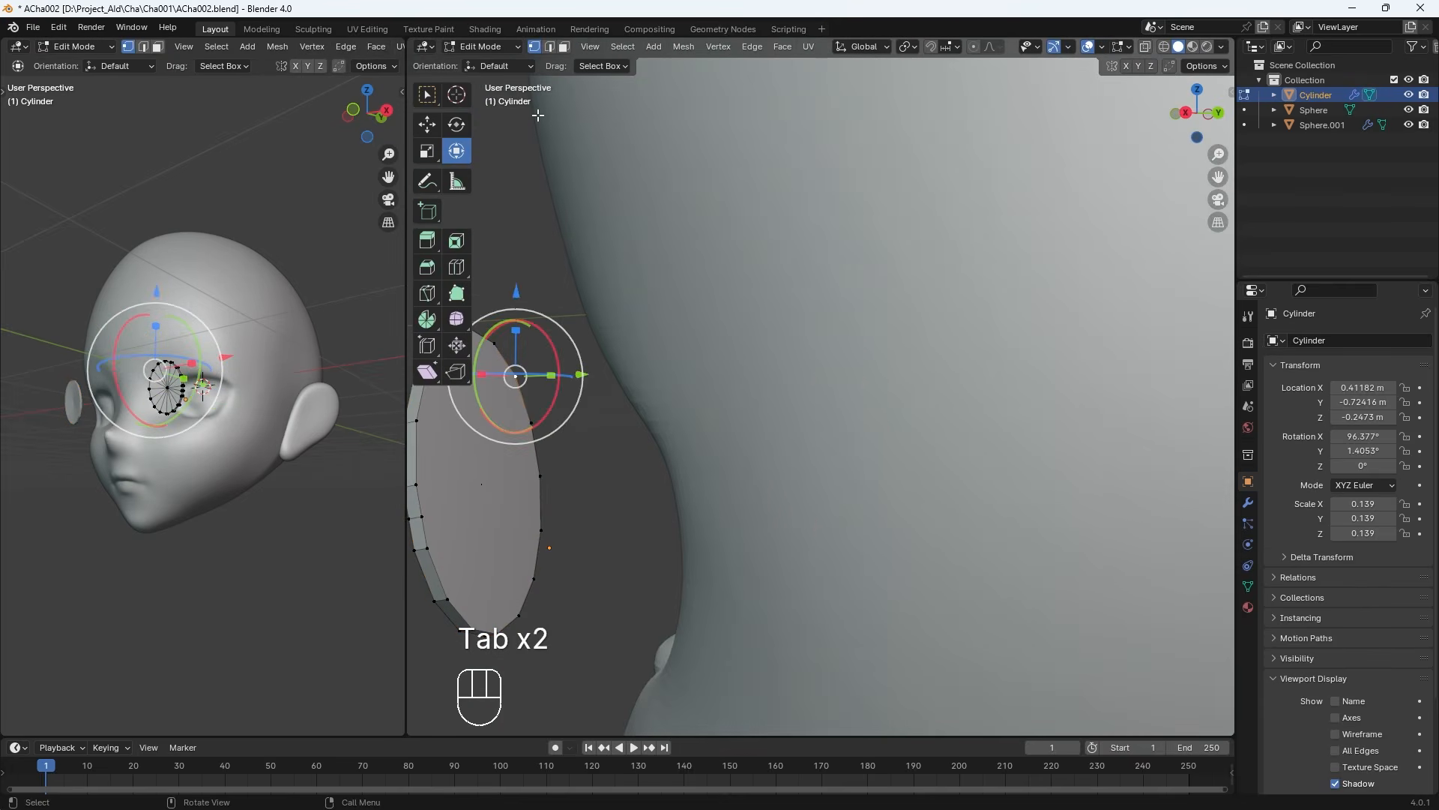
Delete the back face of the eye disc and return to Object Mode
left_click(565, 48)
left_click(518, 501)
key("x")
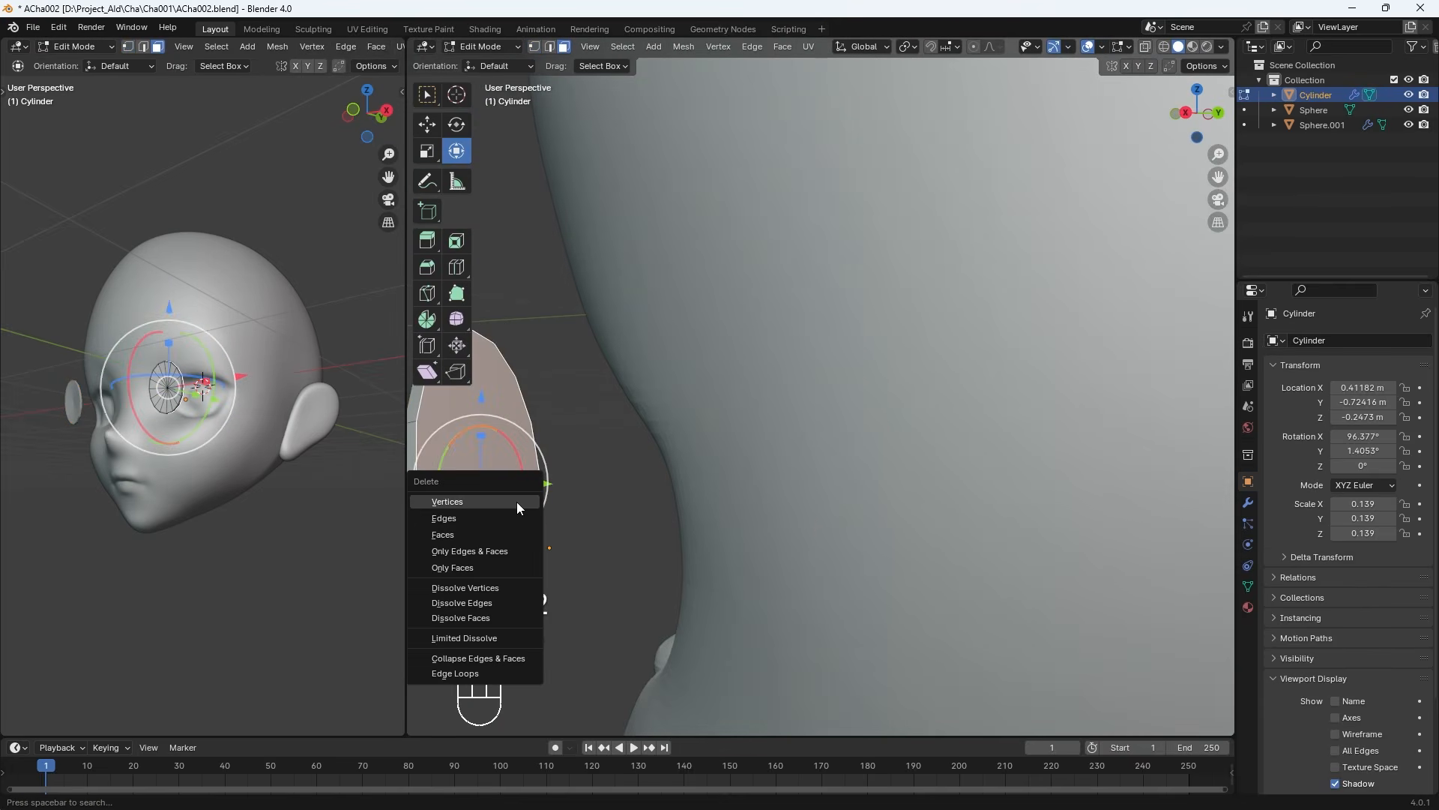
left_click(516, 531)
middle_click_drag(557, 520, 599, 515)
key("KP_1")
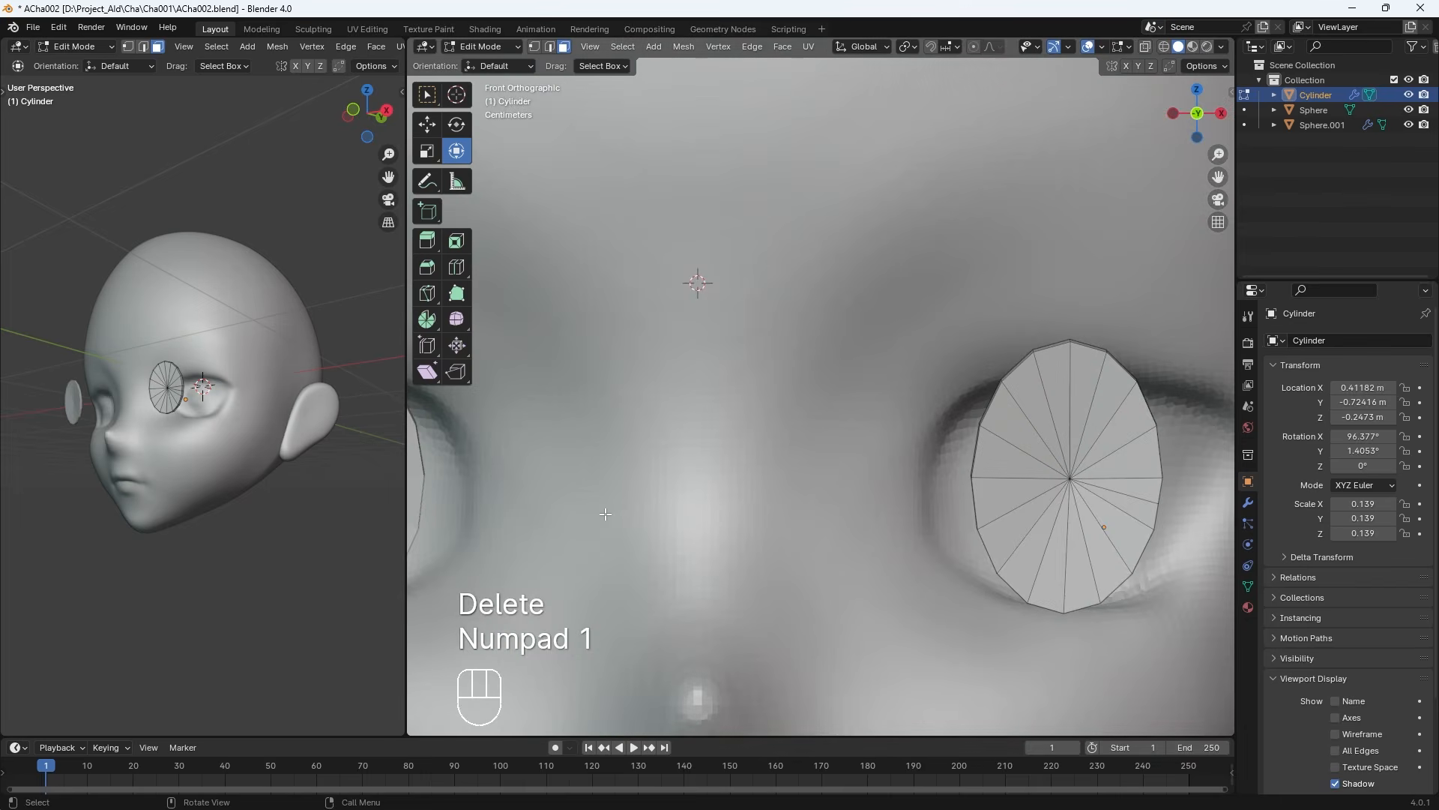
key("Tab")
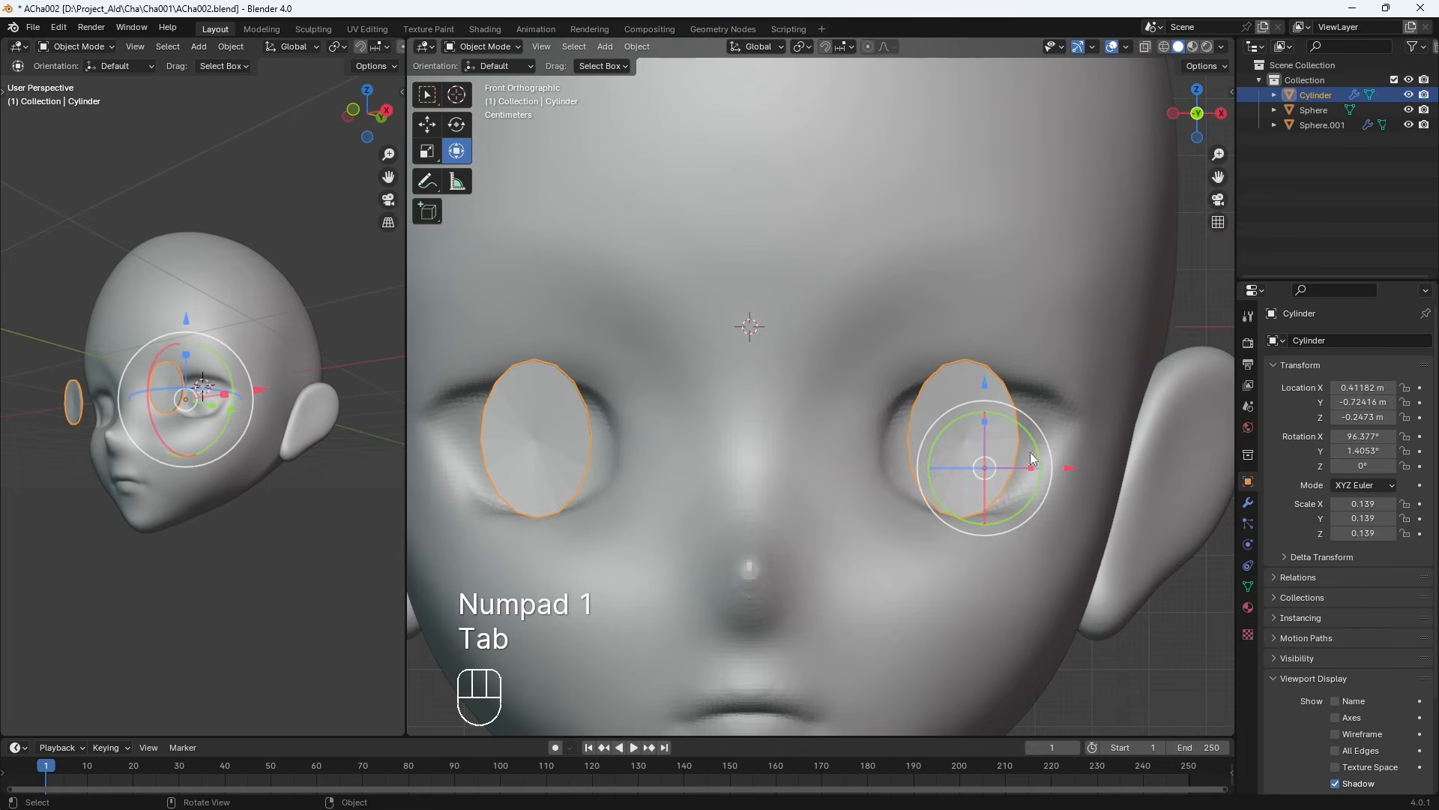
Nudge the eye discs in the front view and move them back into the sockets, to about Y -0.459 m
key("g")
left_click(996, 498)
middle_click_drag(988, 518, 847, 534)
left_click_drag(887, 499, 1072, 475)
key("KP_1")
middle_click_drag(913, 476, 816, 524)
scroll(838, 510, "down", 4)
left_click(816, 524)
scroll(816, 524, "up", 2)
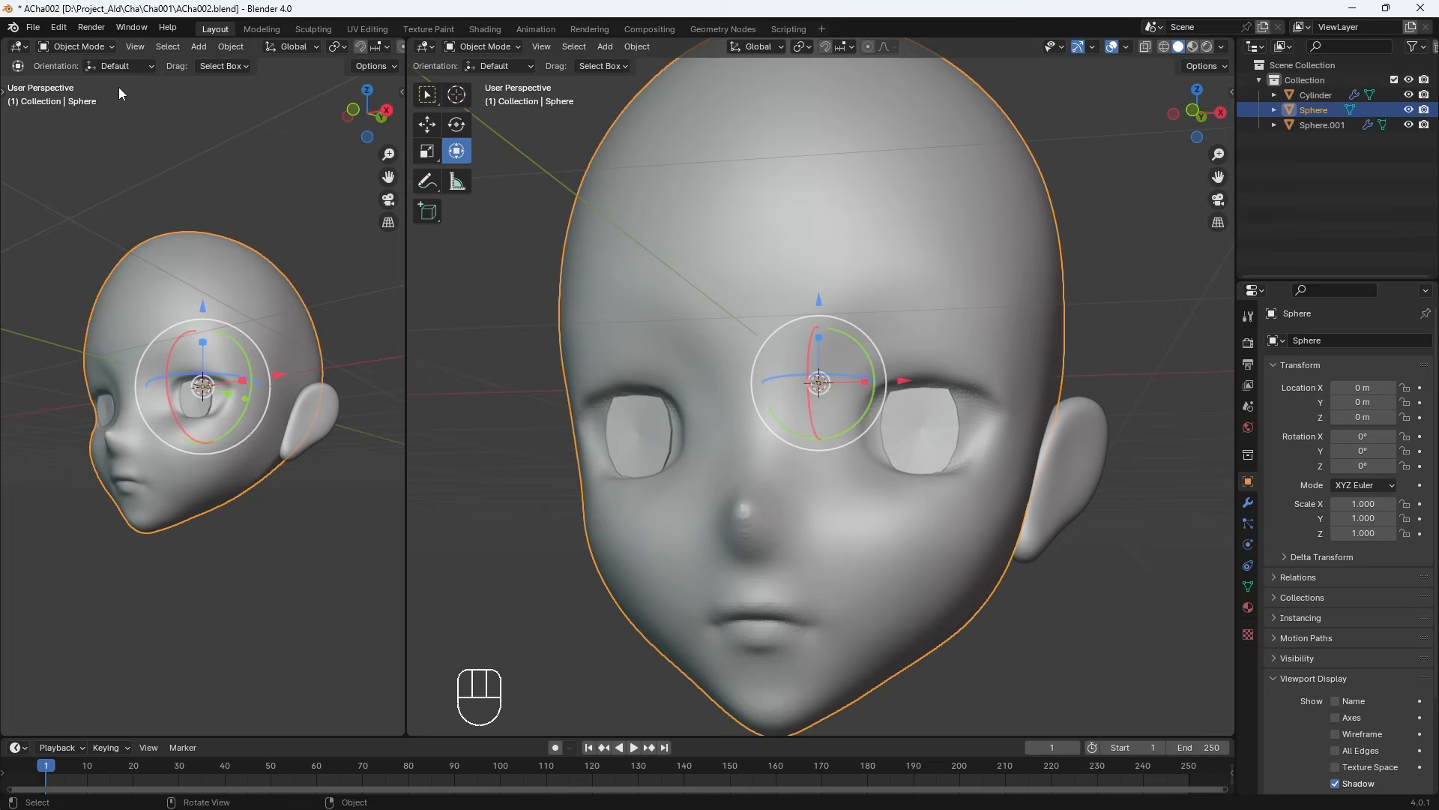
Save the file ACha002.blend
left_click(33, 27)
left_click(56, 124)
left_click(485, 306)
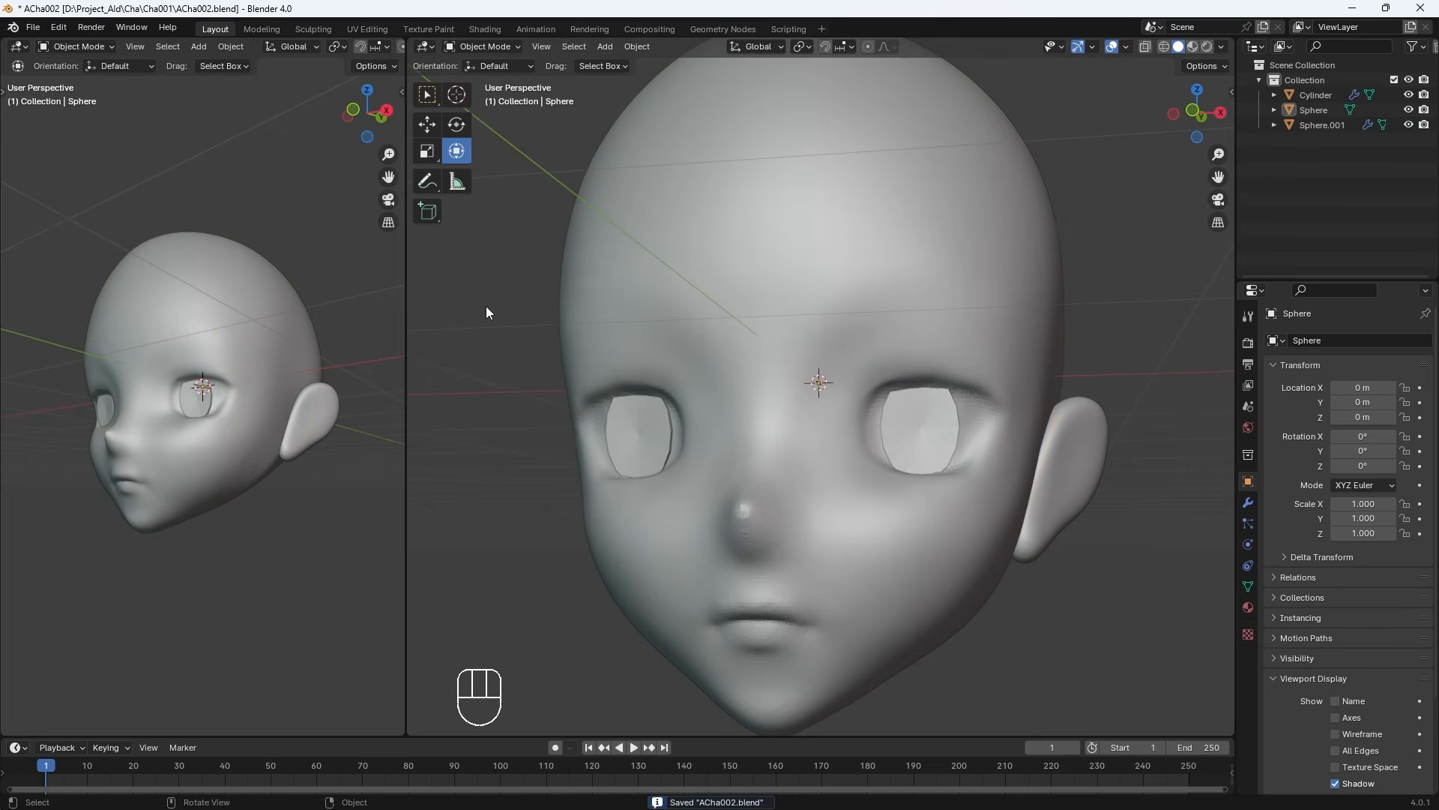
key("ctrl+s")
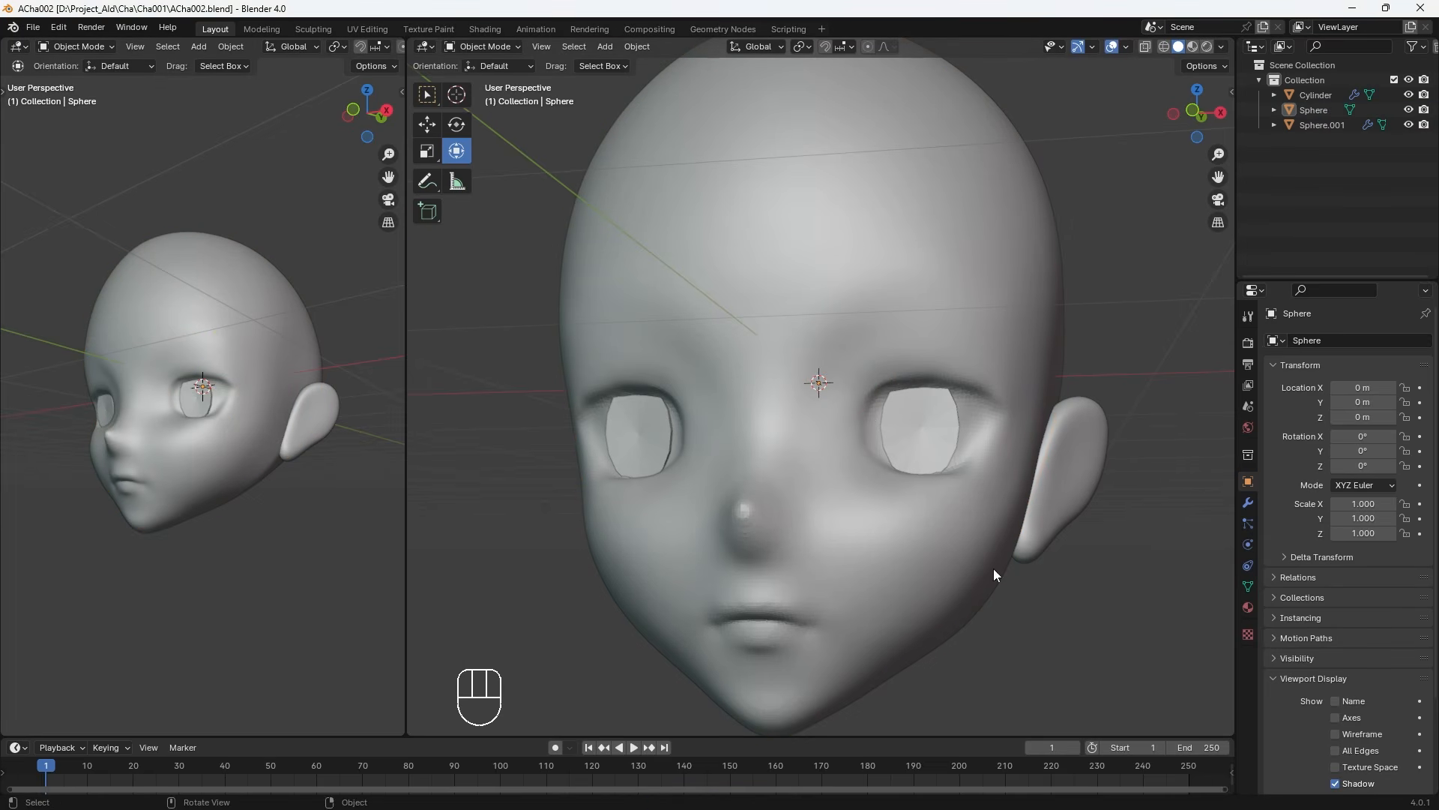
Raise the eye discs 0.009773 m along Z, check the fit from other views, and select the head mesh
left_click(926, 419)
key("g")
key("z")
left_click(937, 358)
key("KP_1")
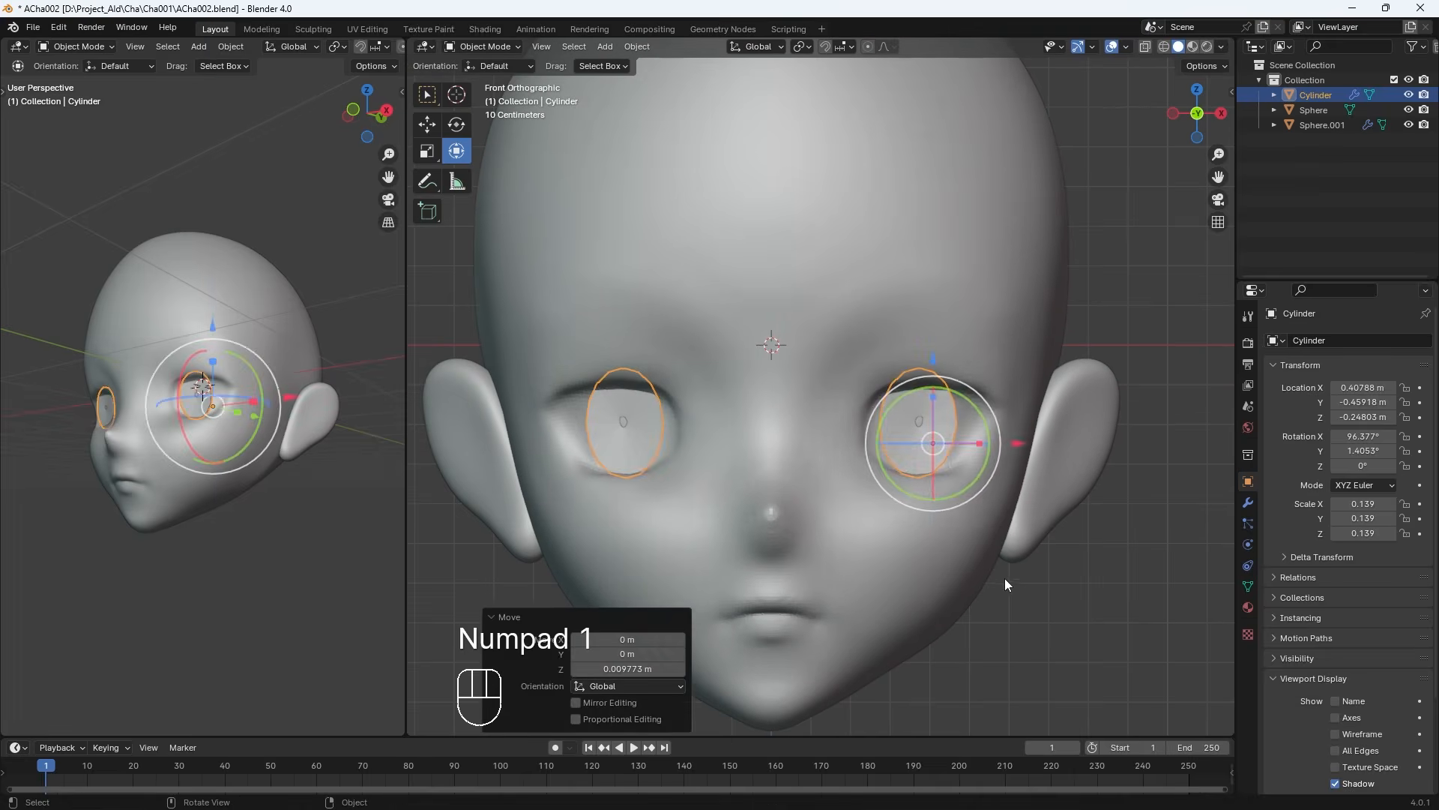
middle_click_drag(999, 555, 724, 533)
key("KP_1")
left_click(978, 339)
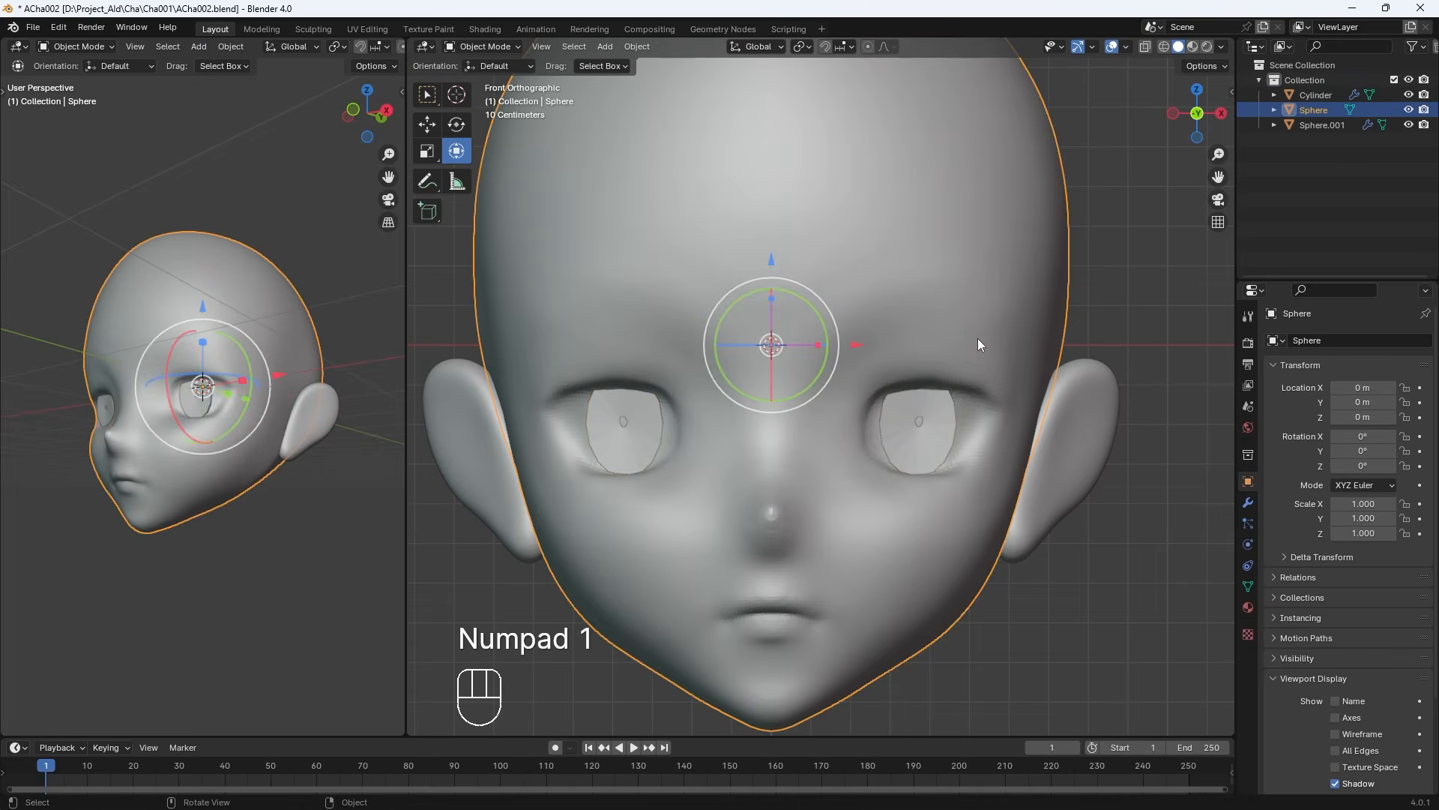
Put the head mesh in Sculpt Mode and reduce the Draw brush radius to 35 px
left_click(482, 47)
left_click(487, 93)
key("bracketleft")
key("bracketleft")
key("bracketleft")
key("bracketleft")
key("bracketleft")
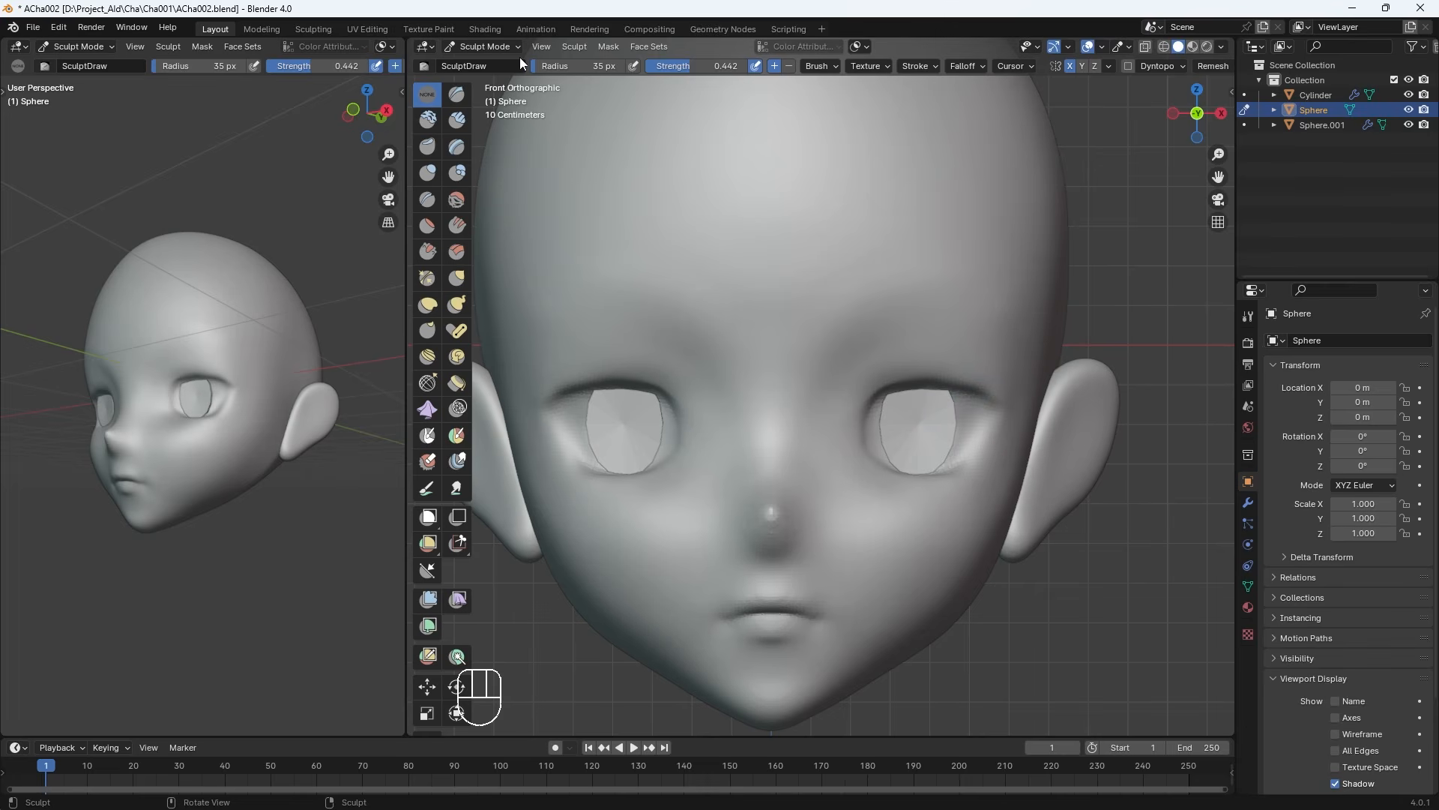
Check the whole head from the front in Object Mode and return the head mesh to Sculpt Mode
scroll(510, 98, "down", 3)
left_click(488, 46)
left_click(482, 63)
left_click(970, 428)
left_click_drag(1063, 425, 1069, 484)
left_click(1069, 484)
left_click(884, 322)
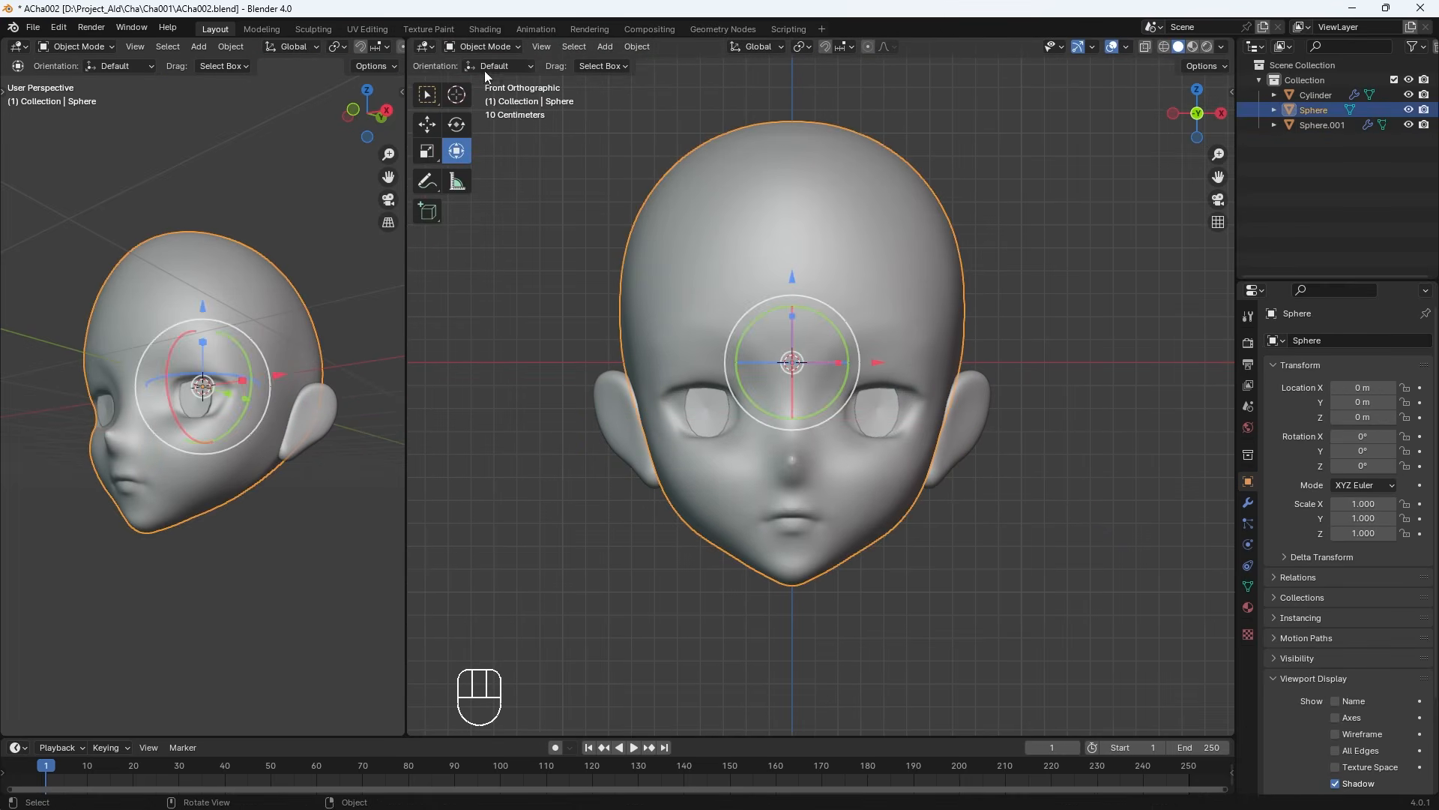
left_click(482, 47)
left_click(483, 96)
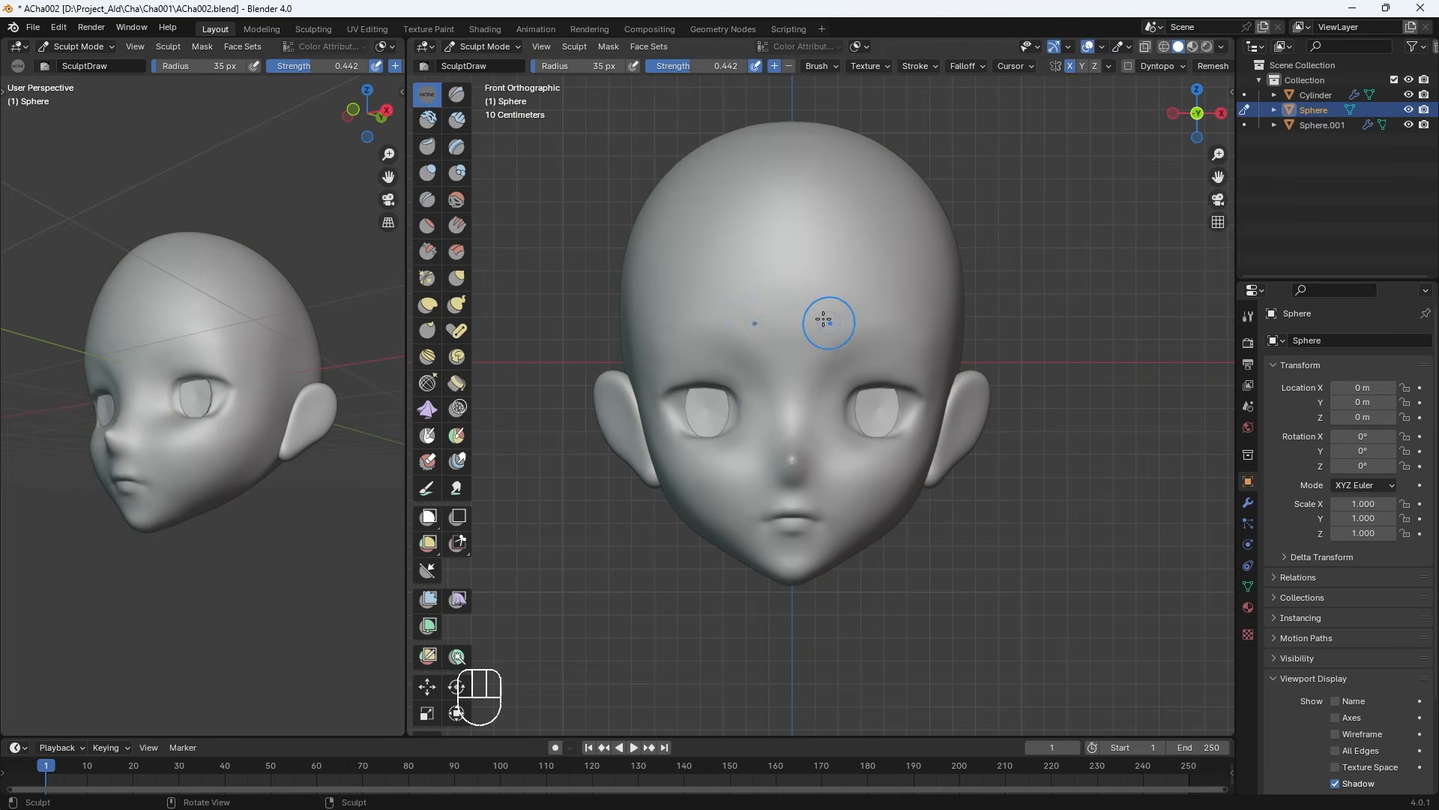
Adjust the outer and inner corners of the mirrored eye openings with the Grab brush, using a radius of about 36 to 42 px
key("shift")
left_click(456, 278)
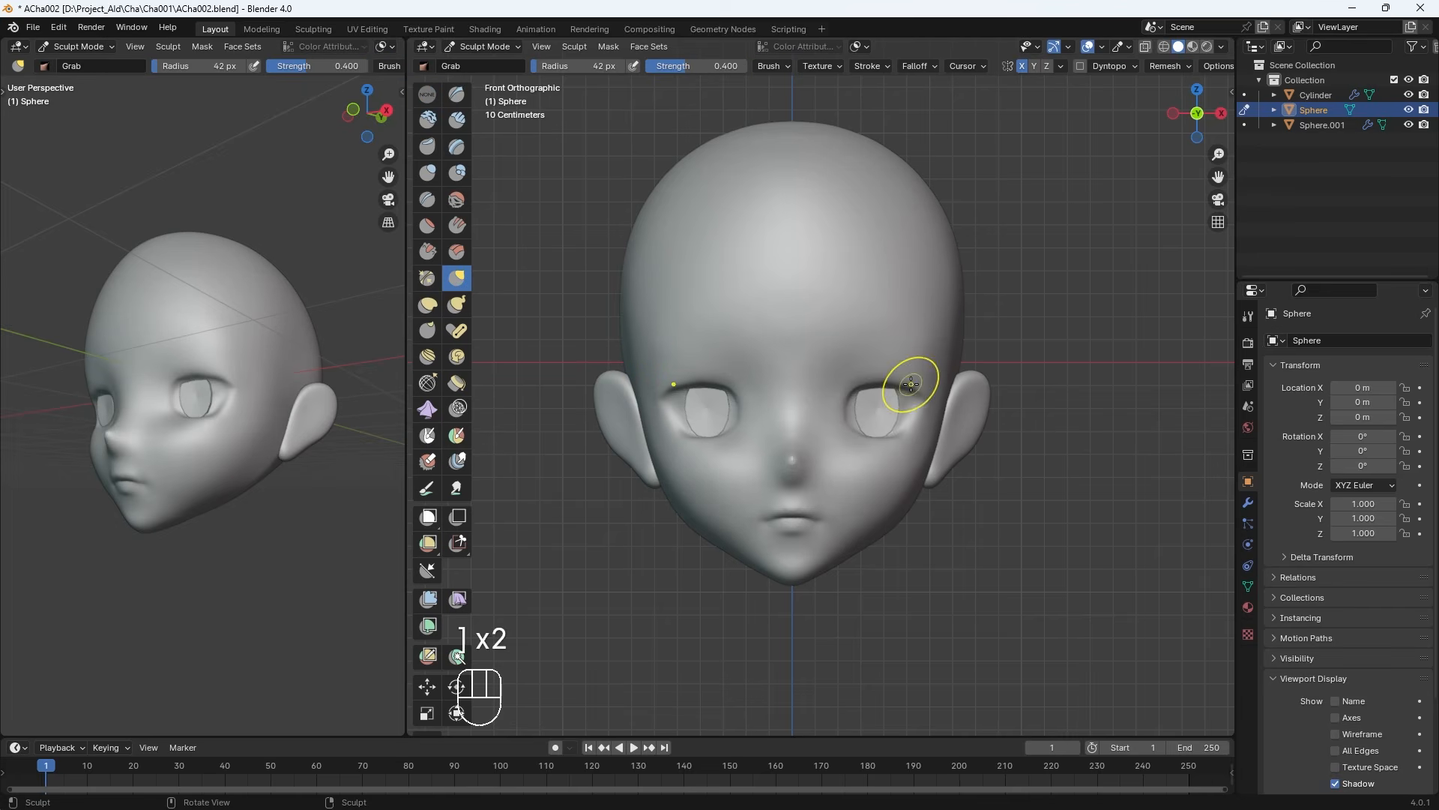
key("bracketleft")
key("bracketleft")
key("bracketleft")
key("bracketright")
key("bracketright")
key("bracketleft")
key("bracketleft")
key("bracketleft")
key("bracketleft")
key("bracketleft")
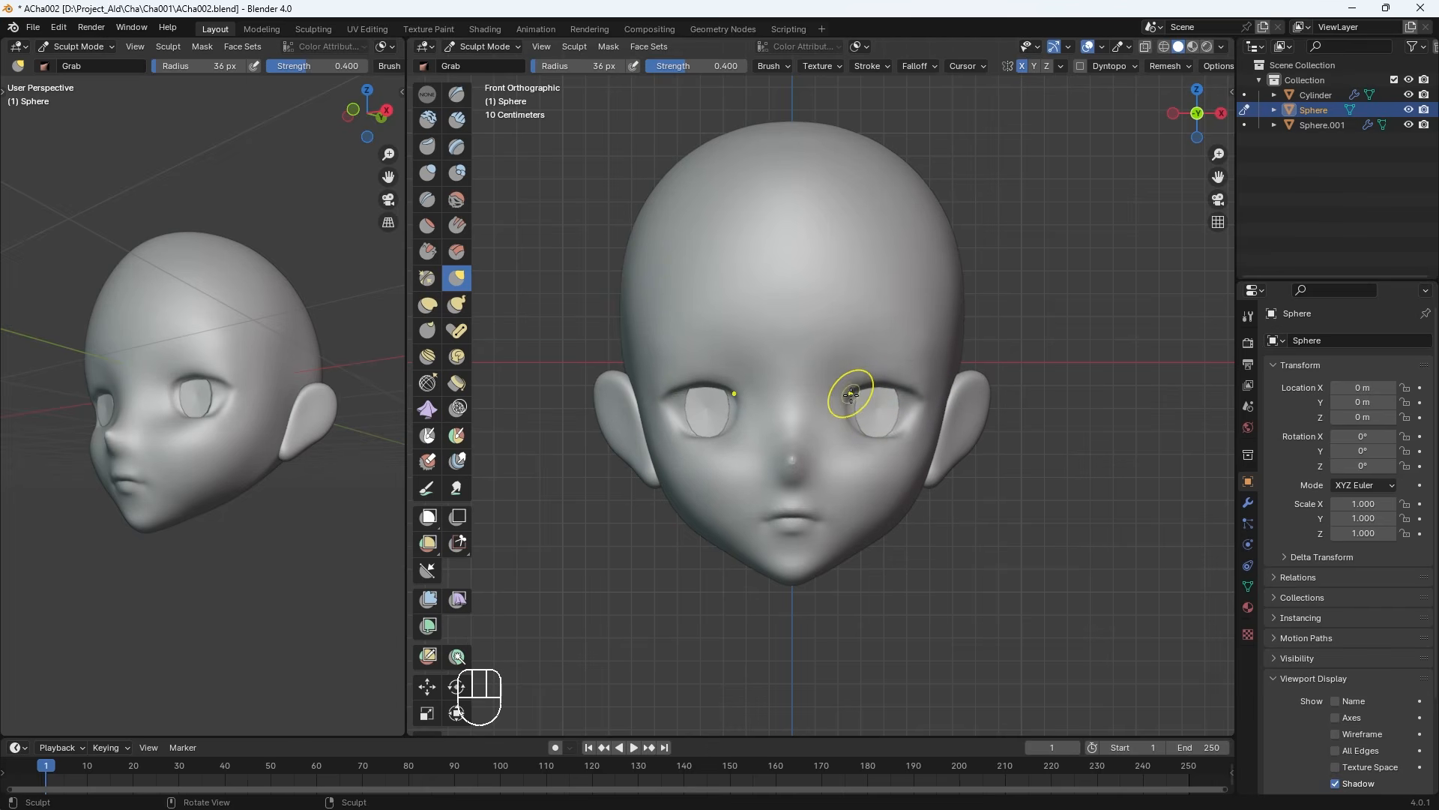
Reshape the upper eyelid edges in front view with the Grab brush at about 46 px, then enlarge its radius
key("bracketright")
key("bracketright")
key("bracketright")
key("bracketleft")
key("bracketleft")
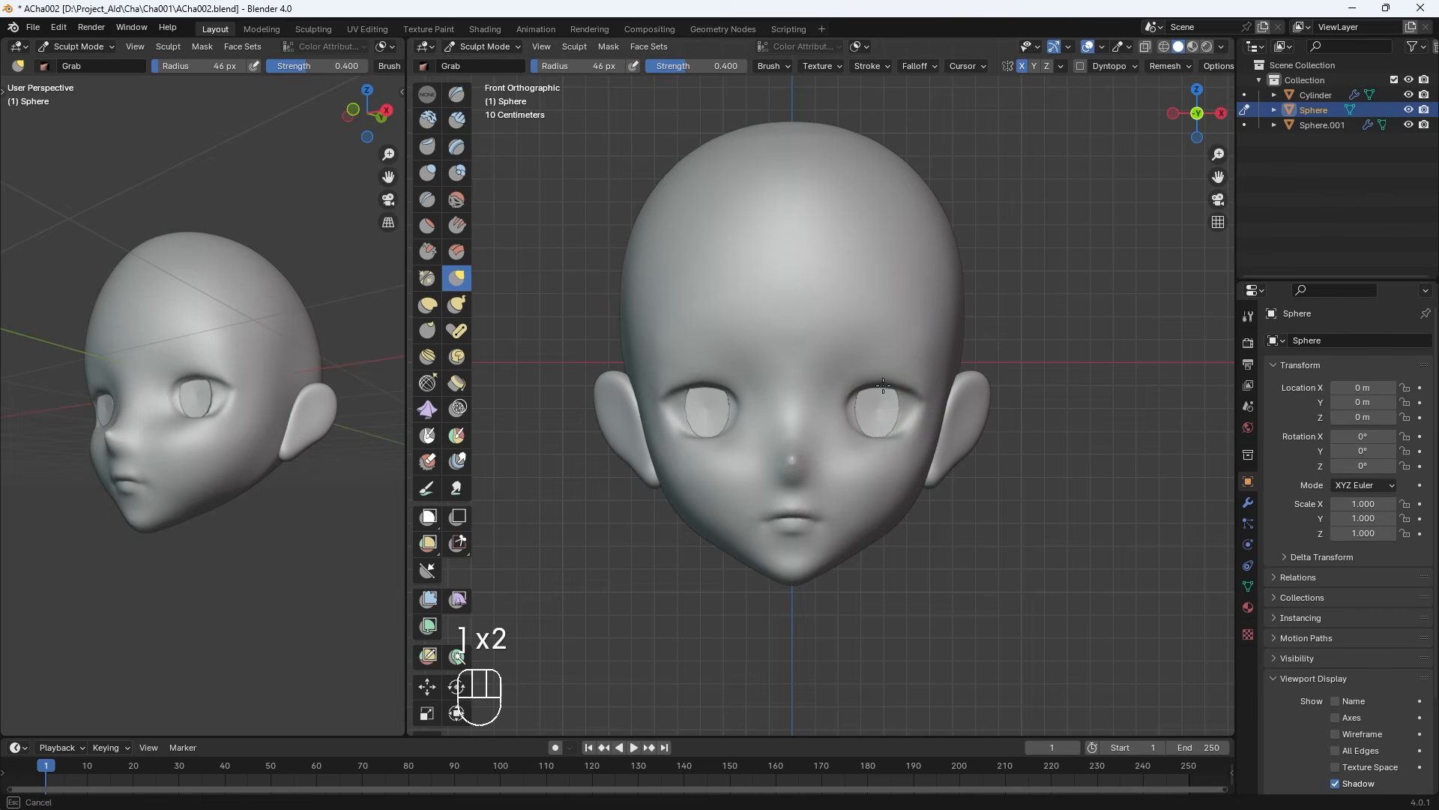
key("bracketright")
key("bracketright")
key("bracketright")
key("bracketright")
Shape the front of the chin in the right side view with the Grab brush, reducing its radius to 41 px
key("KP_3")
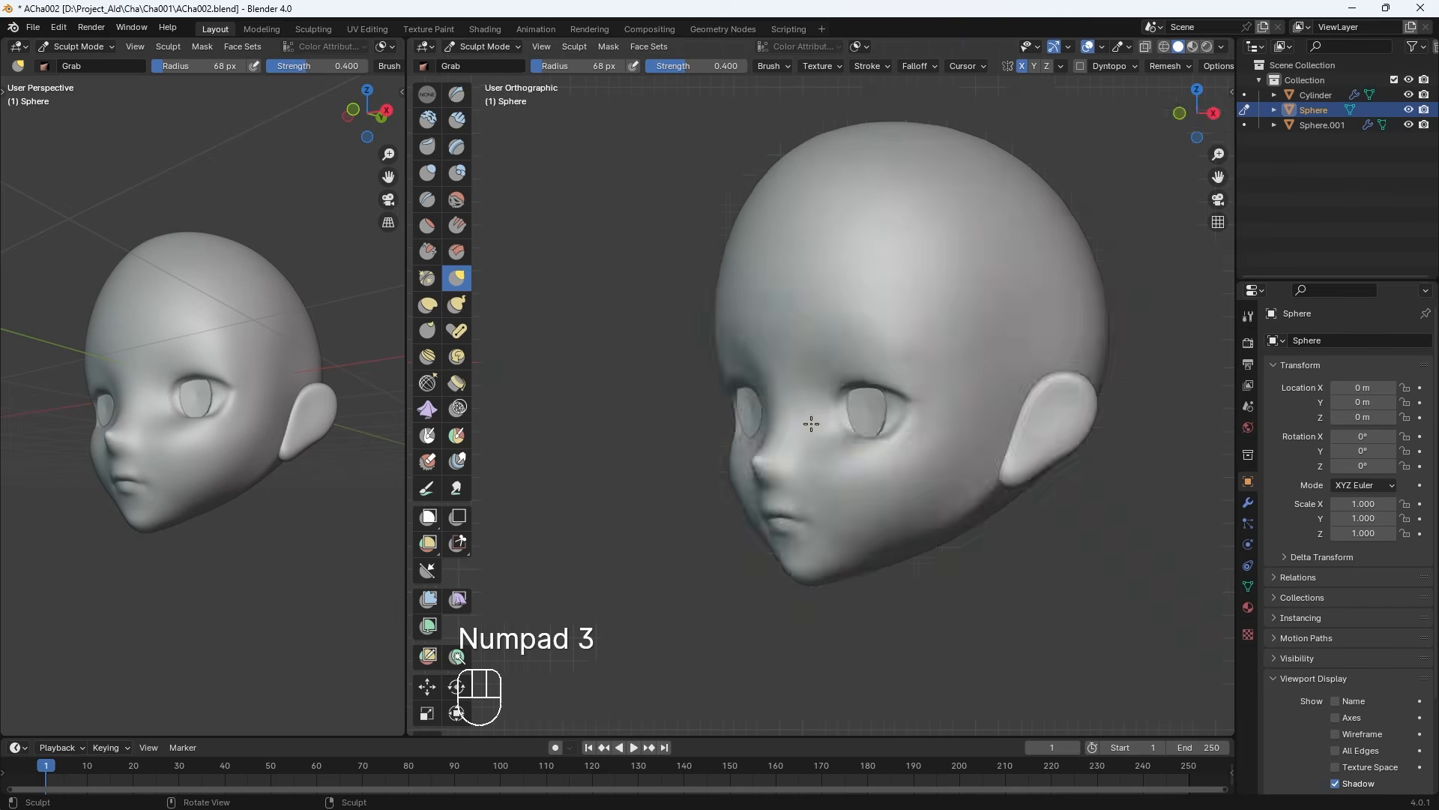
key("bracketleft")
key("bracketleft")
key("bracketleft")
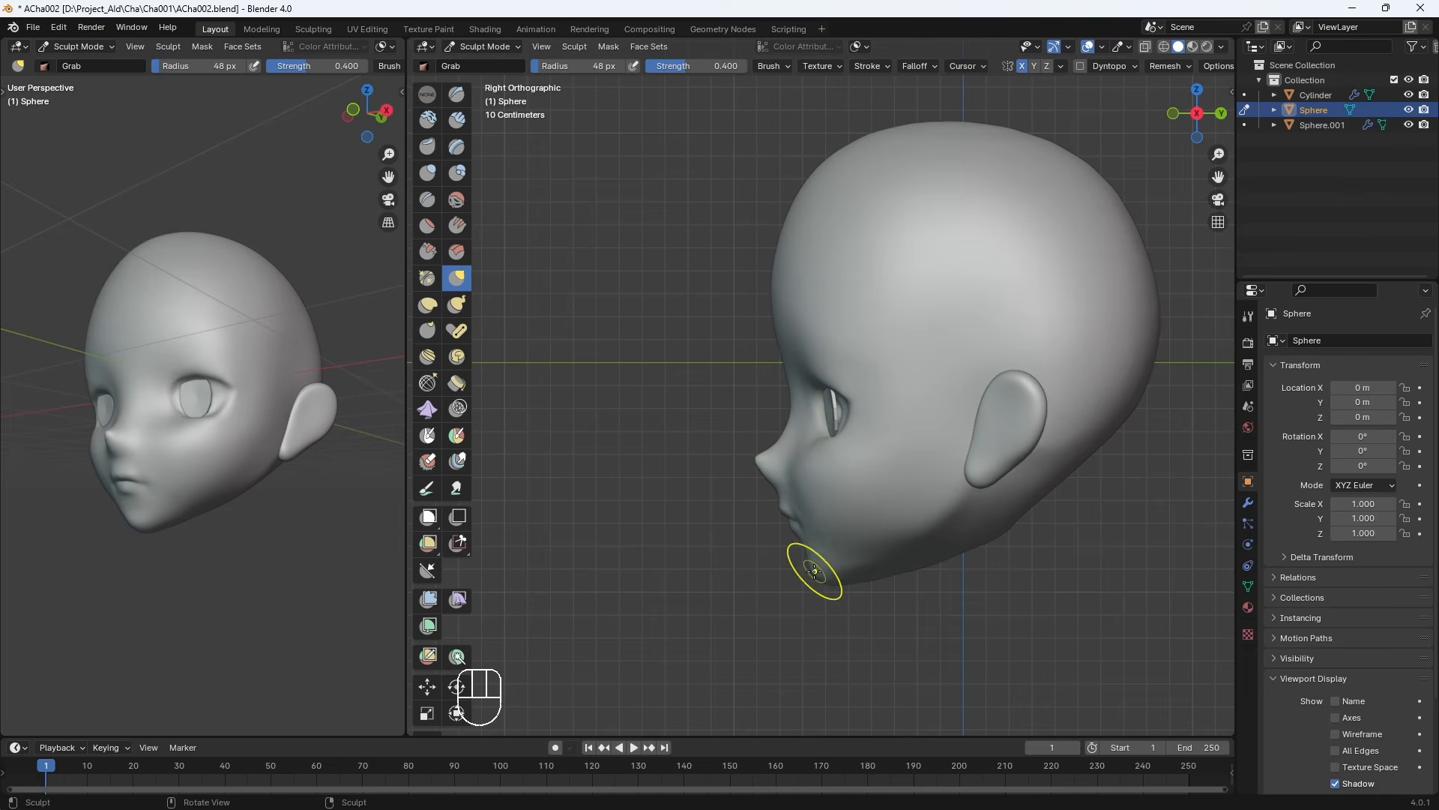
key("bracketleft")
key("bracketleft")
key("bracketleft")
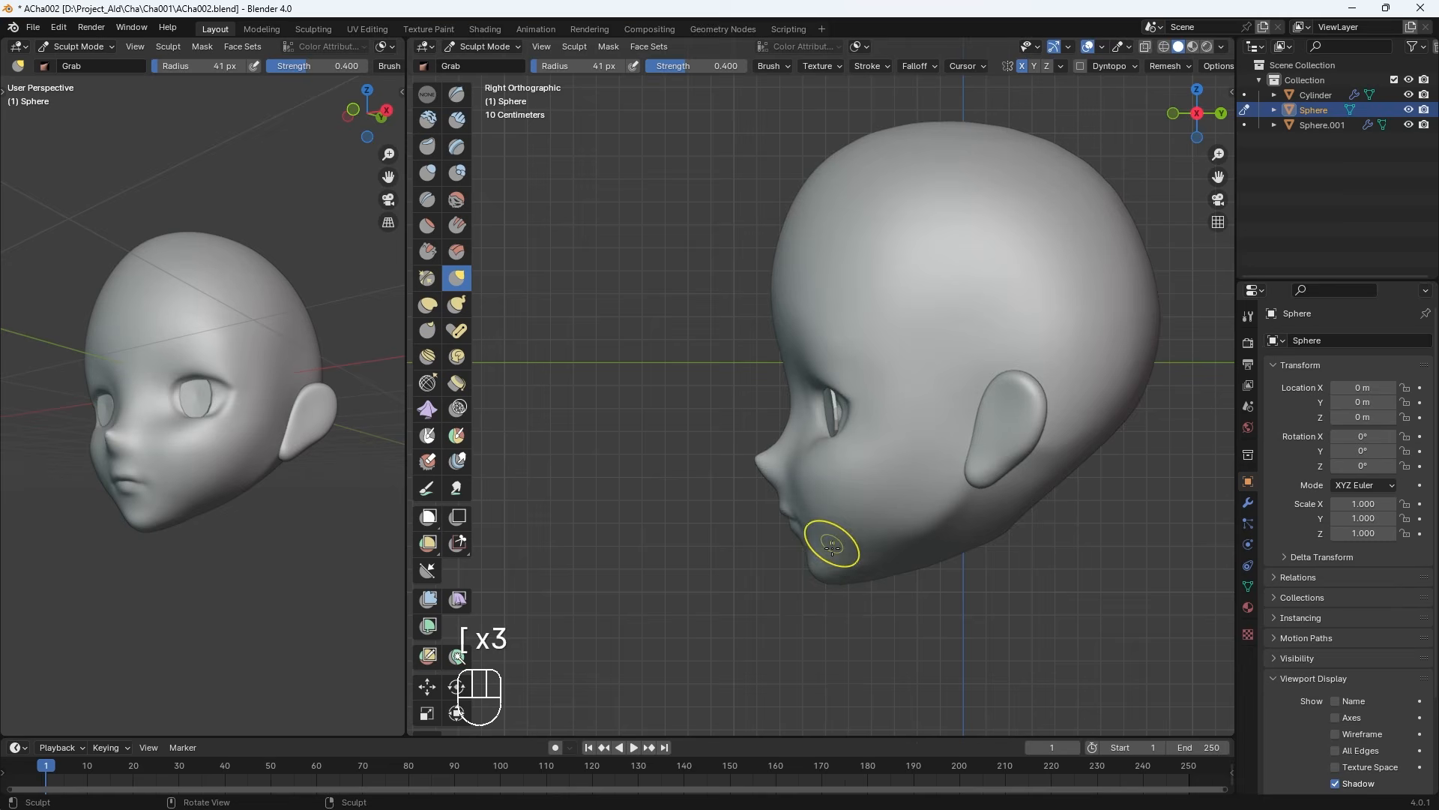
Refine the underside of the chin in profile with the Grab brush at 61 px, then reduce its radius to 34 px
left_click(851, 564)
key("bracketright")
key("bracketright")
key("bracketright")
key("bracketright")
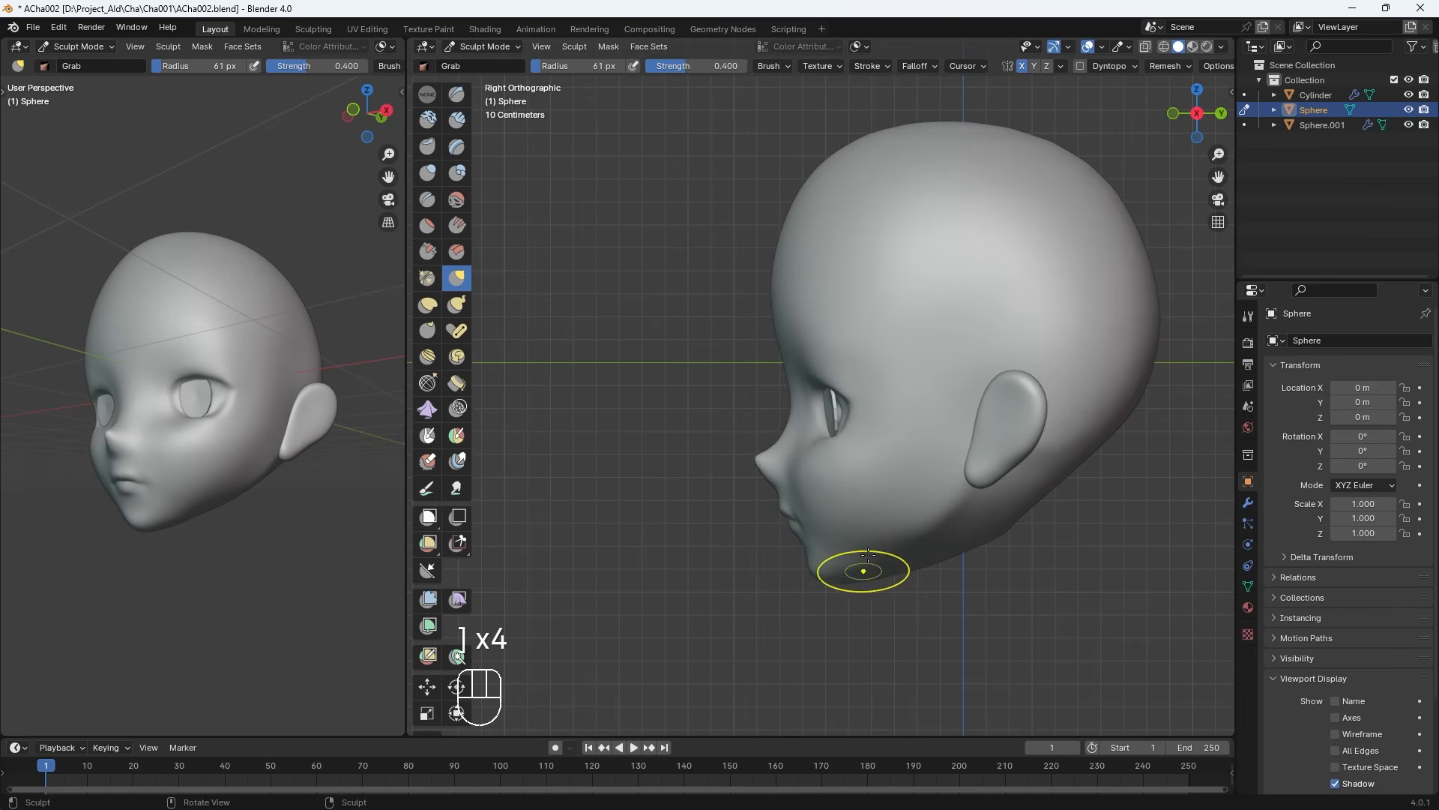
key("bracketleft")
key("bracketleft")
key("bracketleft")
key("bracketleft")
key("bracketleft")
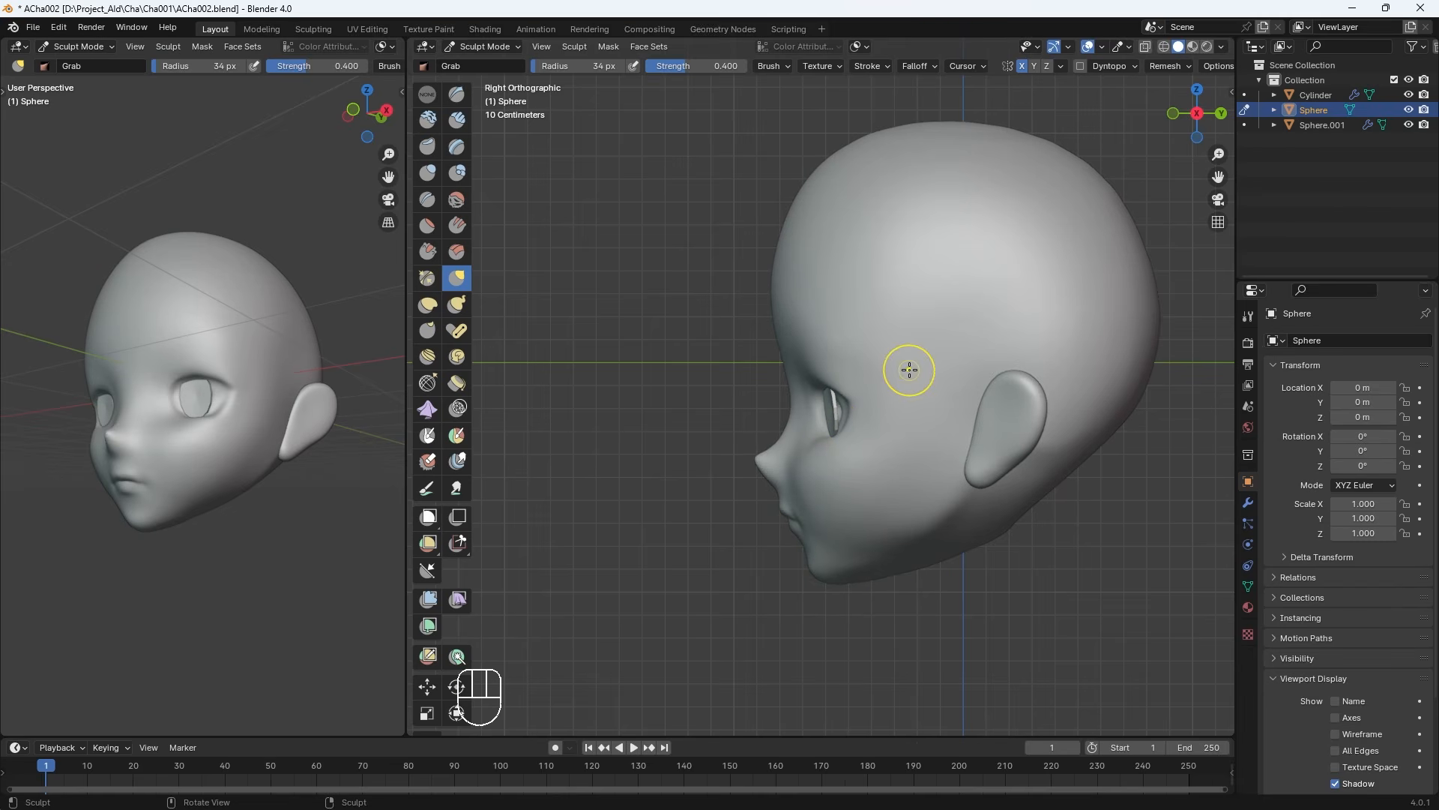
Switch to the Draw brush and smooth the surface below the eye sockets
key("KP_1")
mouse_move(986, 363)
middle_mouse_down()
mouse_move(909, 427)
mouse_move(899, 375)
mouse_move(892, 416)
mouse_move(912, 442)
middle_mouse_up()
left_click(432, 100)
key("KP_Add")
key("KP_Add")
key("KP_Add")
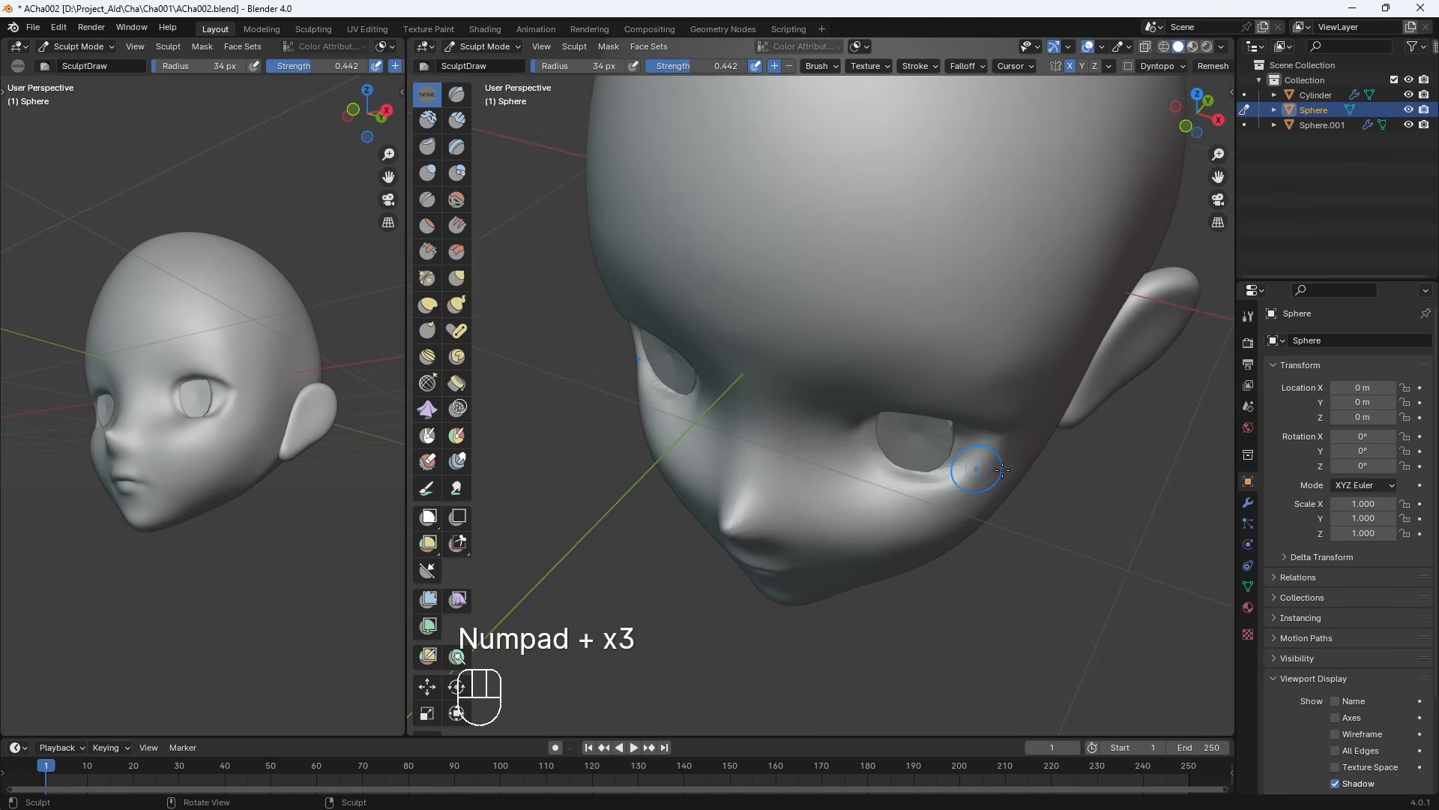
middle_click_drag(889, 490, 951, 412)
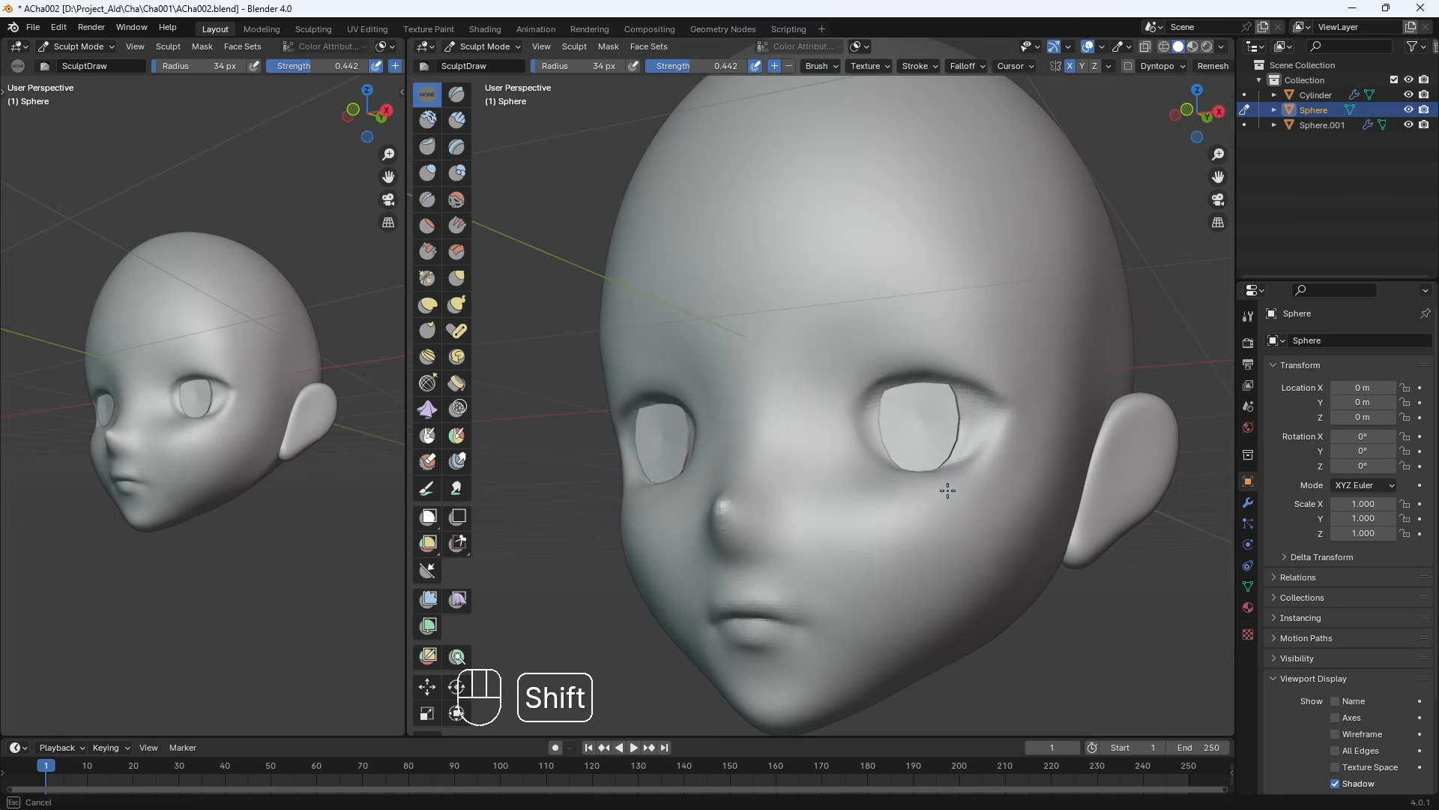
Sculpt and smooth the area below the inner eye corners with the Draw brush, working from several side angles
mouse_move(1070, 438)
middle_mouse_down()
mouse_move(976, 452)
mouse_move(960, 475)
mouse_move(1040, 358)
mouse_move(954, 398)
mouse_move(874, 469)
mouse_move(954, 460)
mouse_move(957, 512)
mouse_move(855, 485)
middle_mouse_up()
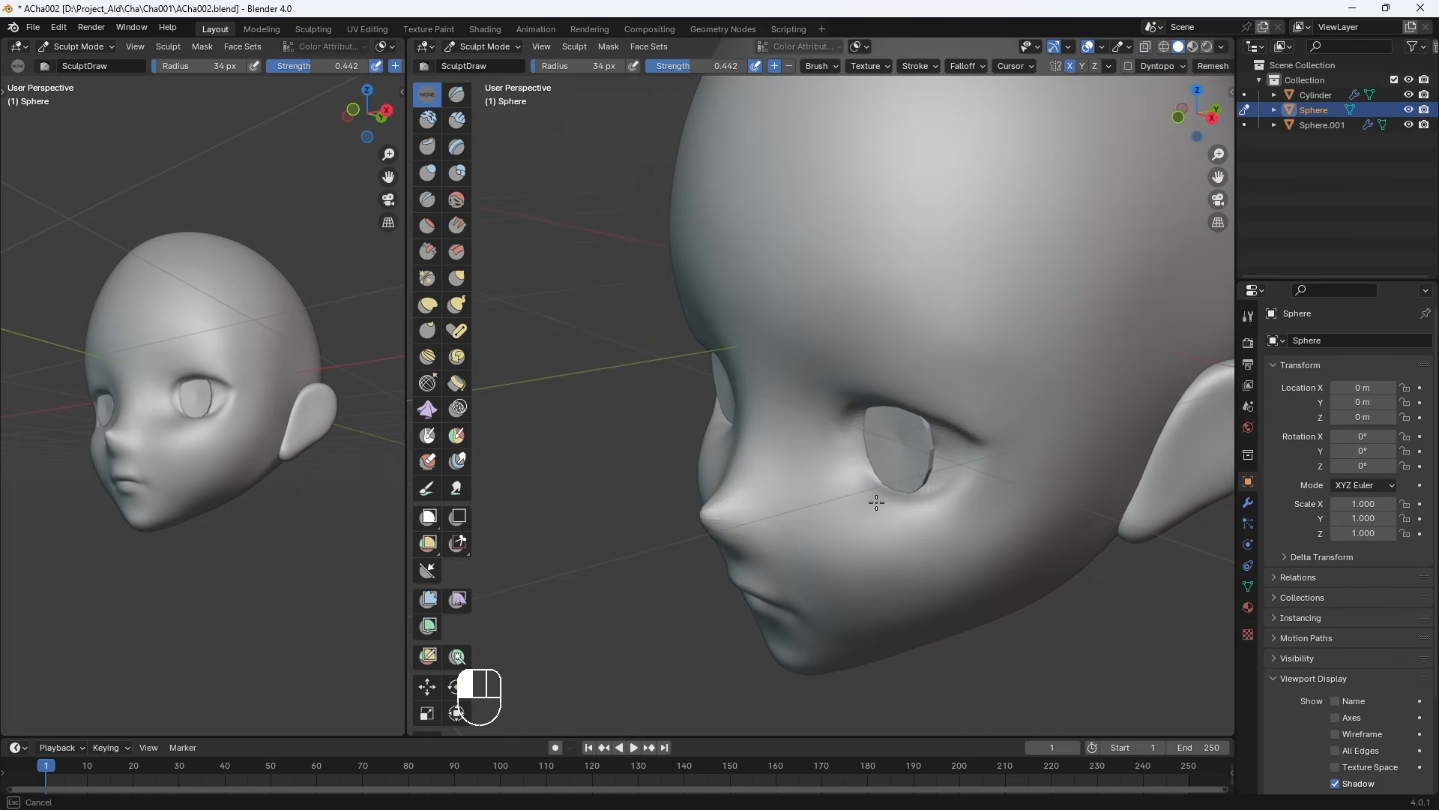
key("shift")
middle_click_drag(860, 488, 787, 418)
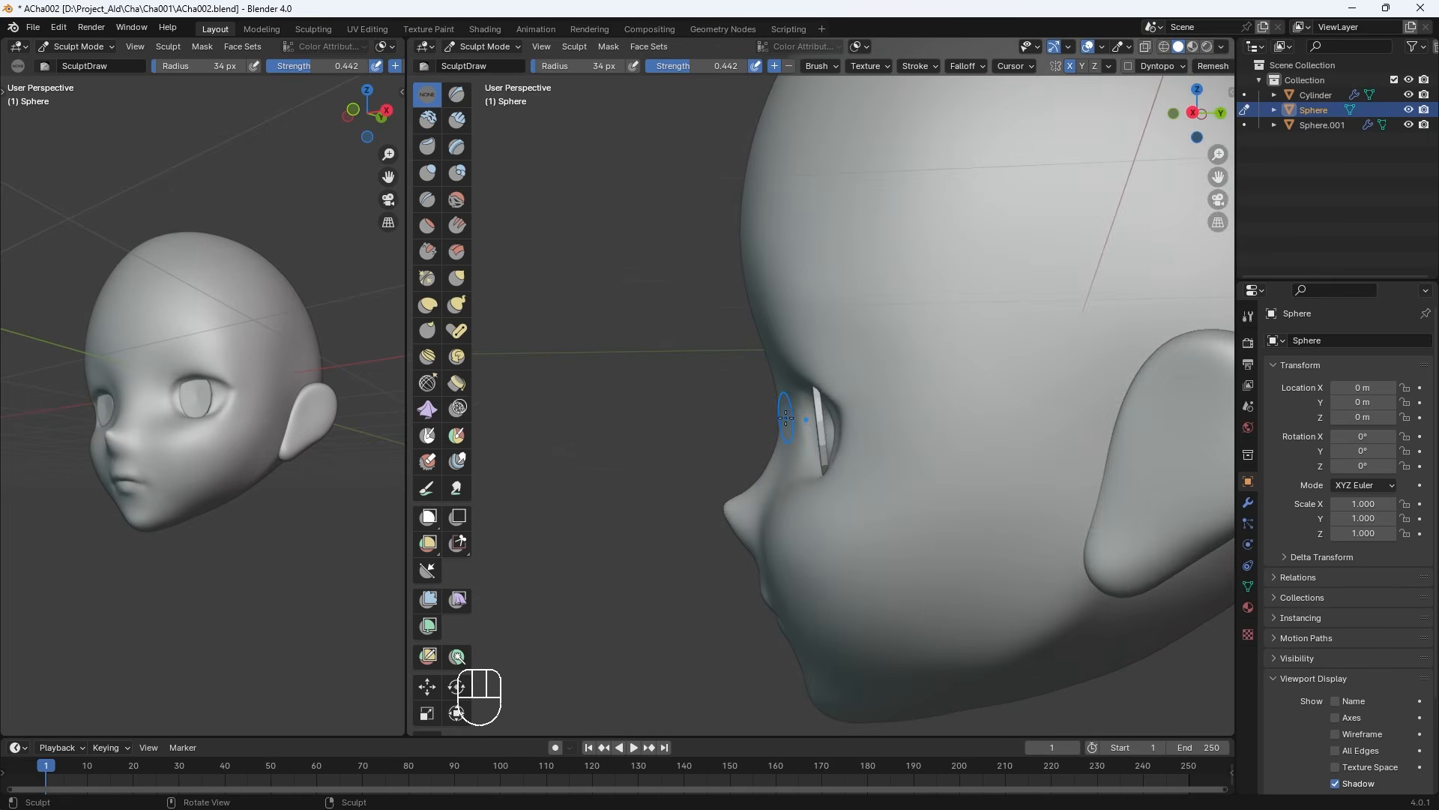
middle_click_drag(793, 488, 888, 469)
key("shift")
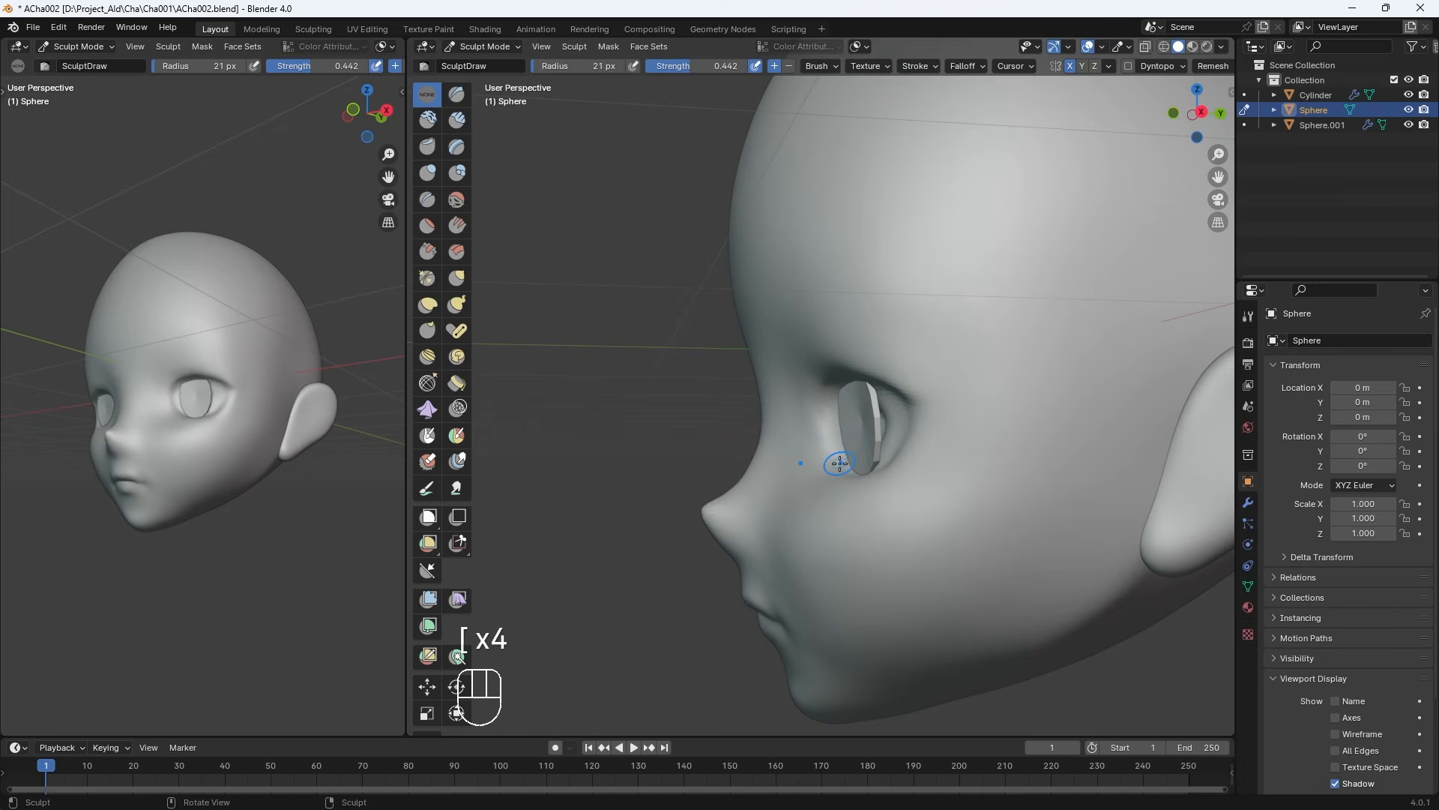
Undo the last stroke, enlarge the Draw brush to 33 px, and smooth the cheek below the inner eye corner
key("ctrl+z")
key("bracketright")
key("bracketright")
key("bracketright")
key("bracketright")
key("bracketright")
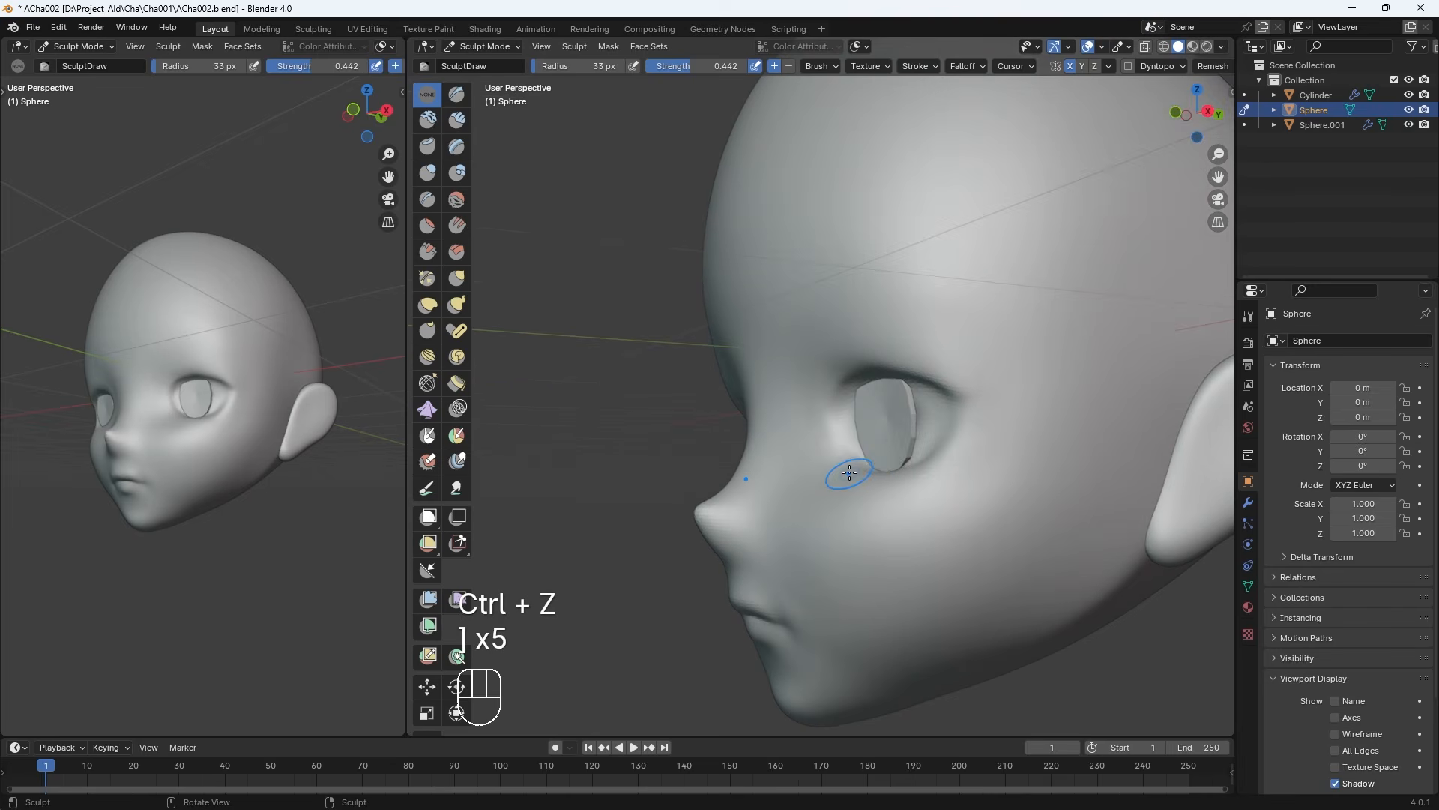
key("shift")
Sculpt and smooth the transition between the nose and cheek below the eye with the Draw brush at 48 px
key("KP_3")
key("shift")
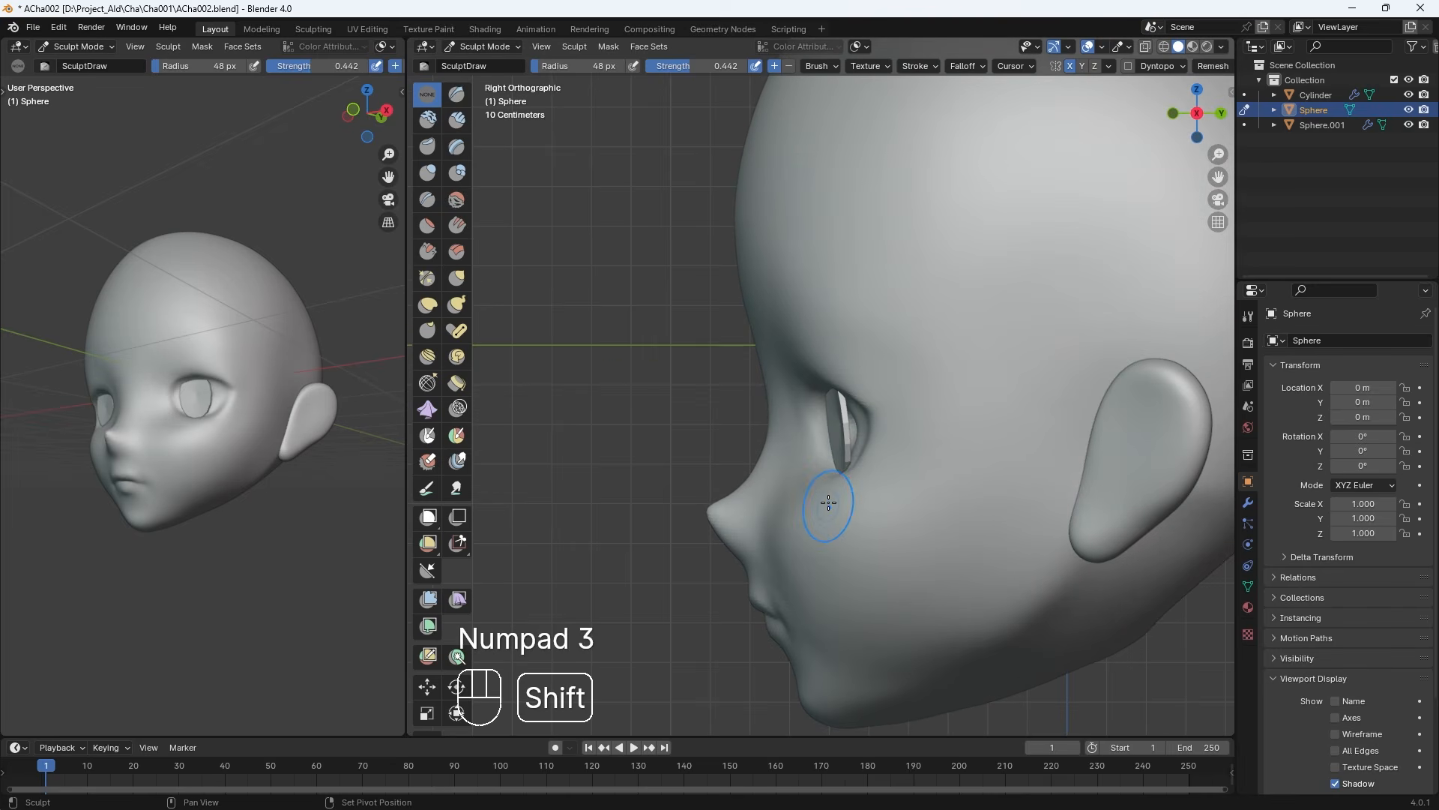
middle_click_drag(787, 475, 808, 524)
key("ctrl")
key("shift")
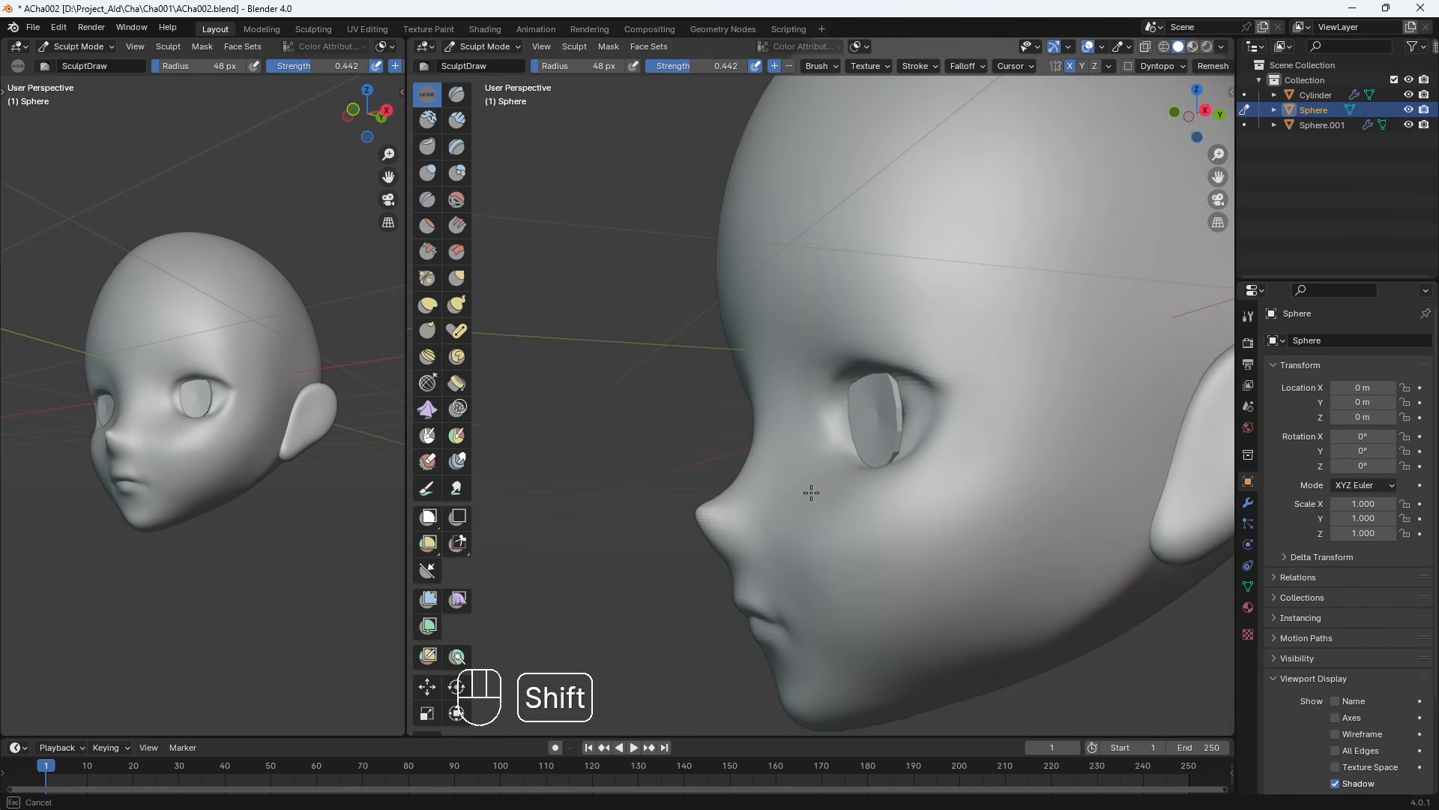
key("KP_3")
mouse_move(877, 466)
middle_mouse_down()
mouse_move(832, 547)
mouse_move(991, 477)
mouse_move(1064, 471)
mouse_move(1061, 367)
mouse_move(980, 420)
middle_mouse_up()
key("shift")
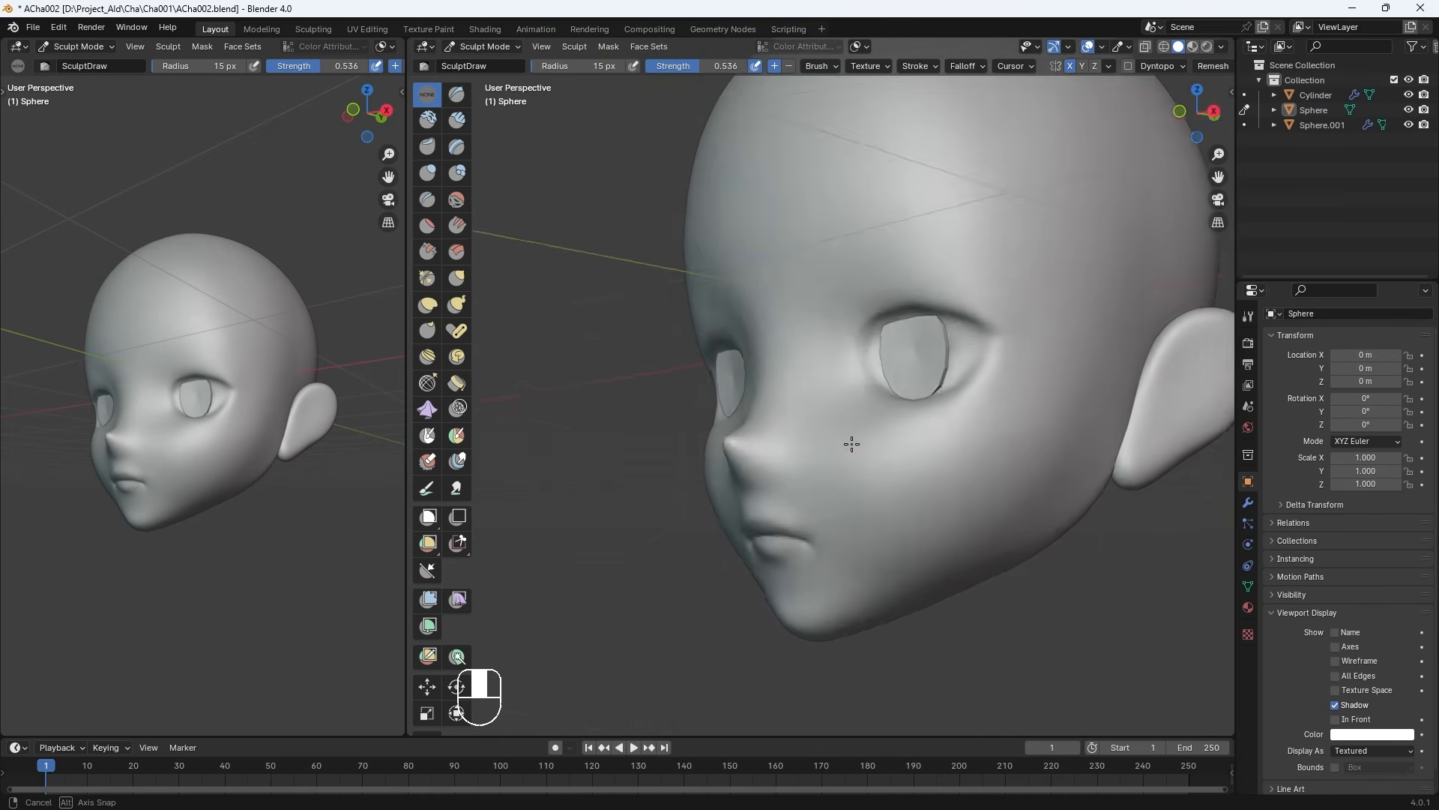
Undo the last stroke and smooth the brow area between and above the eyes in front view with a brush of about 72 px
middle_click_drag(852, 443, 925, 443)
key("KP_1")
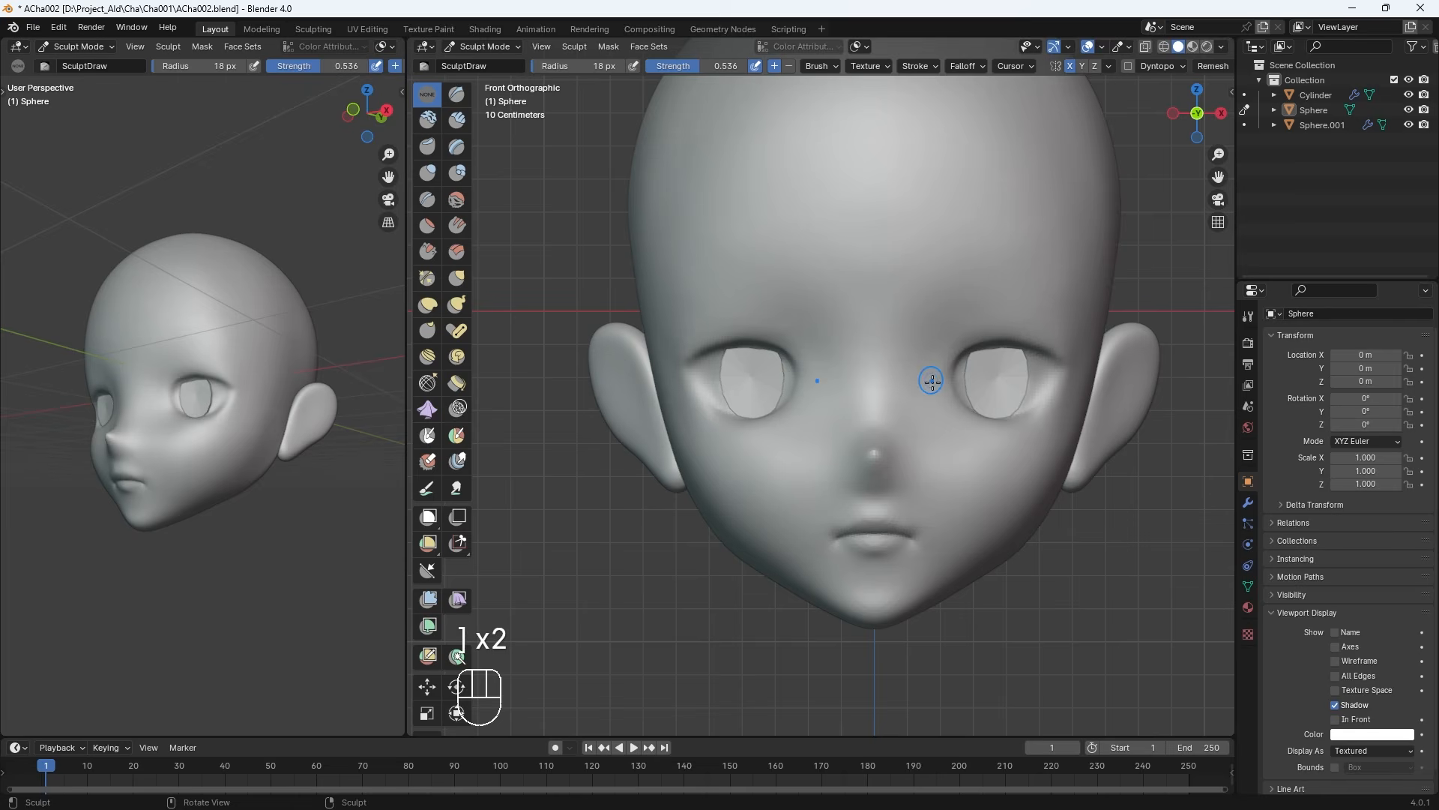
key("bracketright")
key("bracketright")
key("bracketright")
key("bracketright")
key("bracketright")
key("bracketright")
key("bracketright")
key("bracketright")
key("bracketleft")
key("bracketleft")
key("ctrl+z")
left_click_drag(888, 319, 972, 258, "shift")
mouse_move(877, 289)
left_mouse_down("shift")
mouse_move(932, 238)
mouse_move(999, 276)
mouse_move(910, 324)
left_mouse_up("shift")
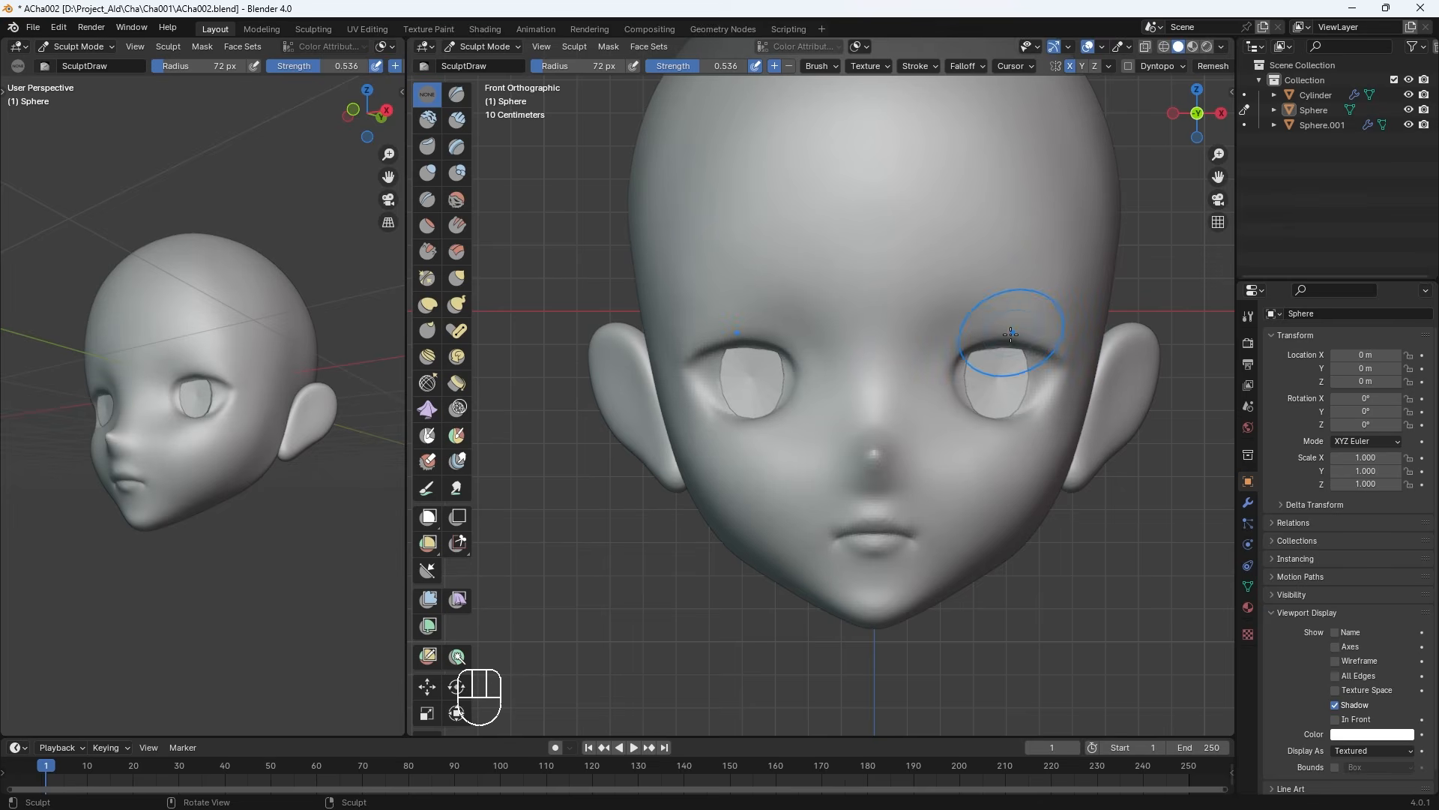
Add volume to the nose bridge with the Draw brush at 64 px and smooth the cheeks, lower eye area and brow
mouse_move(916, 398)
left_mouse_down()
mouse_move(951, 460)
mouse_move(912, 443)
mouse_move(897, 395)
left_mouse_up()
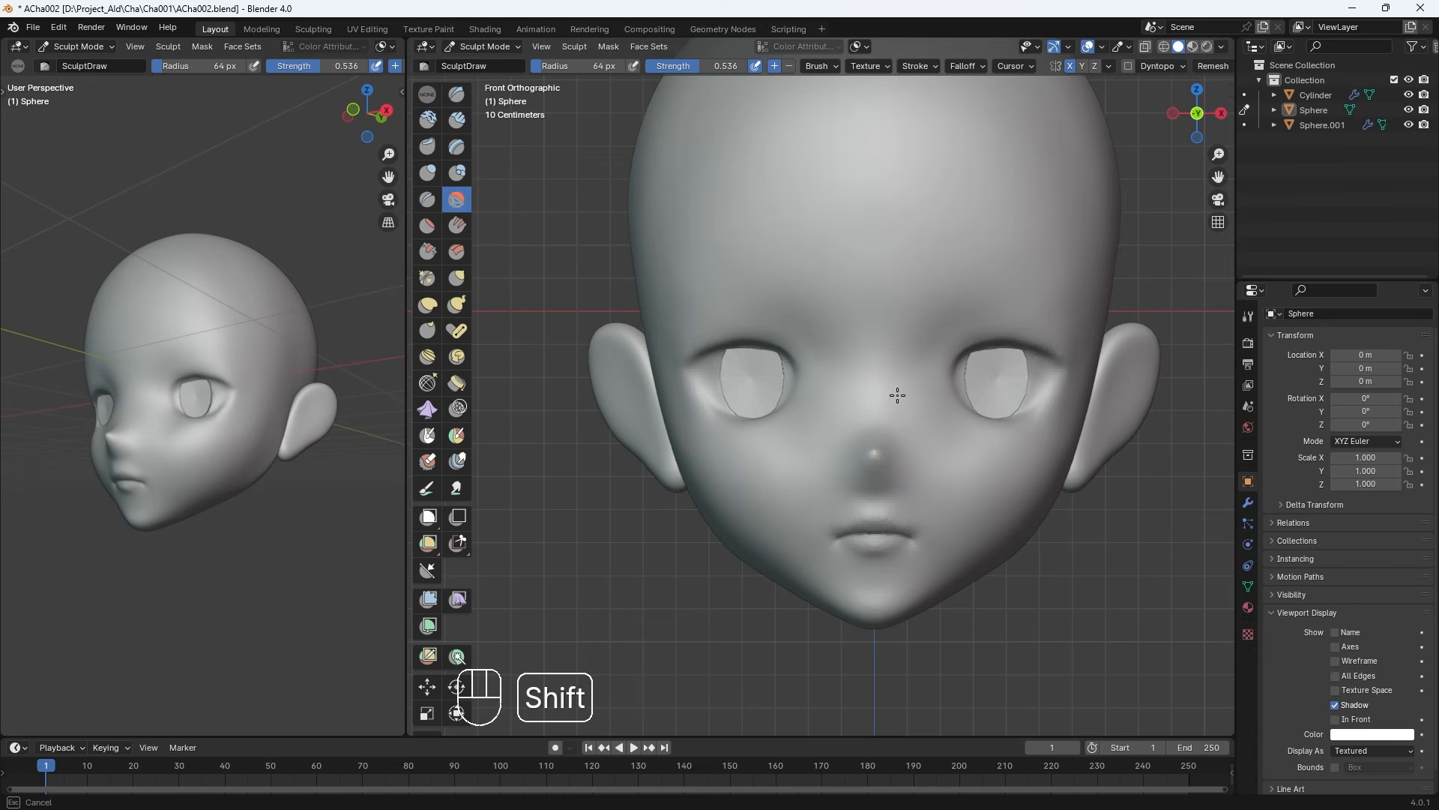
left_click_drag(956, 442, 964, 465, "shift")
middle_click_drag(964, 465, 882, 406)
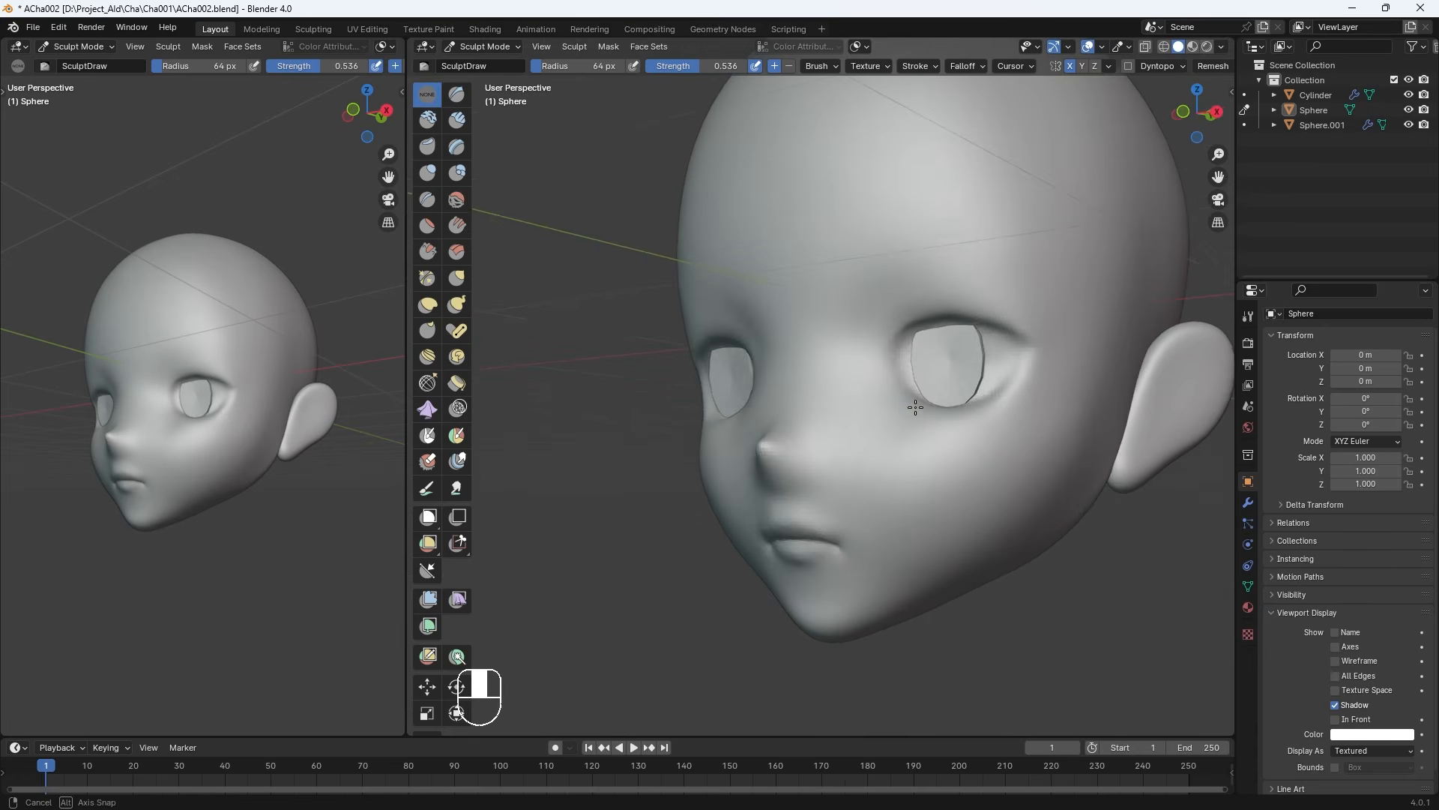
mouse_move(912, 428)
left_mouse_down("shift")
mouse_move(932, 402)
mouse_move(894, 399)
mouse_move(978, 407)
left_mouse_up("shift")
mouse_move(978, 407)
middle_mouse_down()
mouse_move(1039, 385)
mouse_move(1027, 379)
middle_mouse_up()
left_click_drag(925, 298, 932, 303, "shift")
middle_click_drag(932, 304, 885, 339)
Try a Grab adjustment on the nose bridge in profile, undo it, and push the nose tip back and slightly upward
key("KP_3")
left_click(457, 277)
key("bracketright")
key("bracketright")
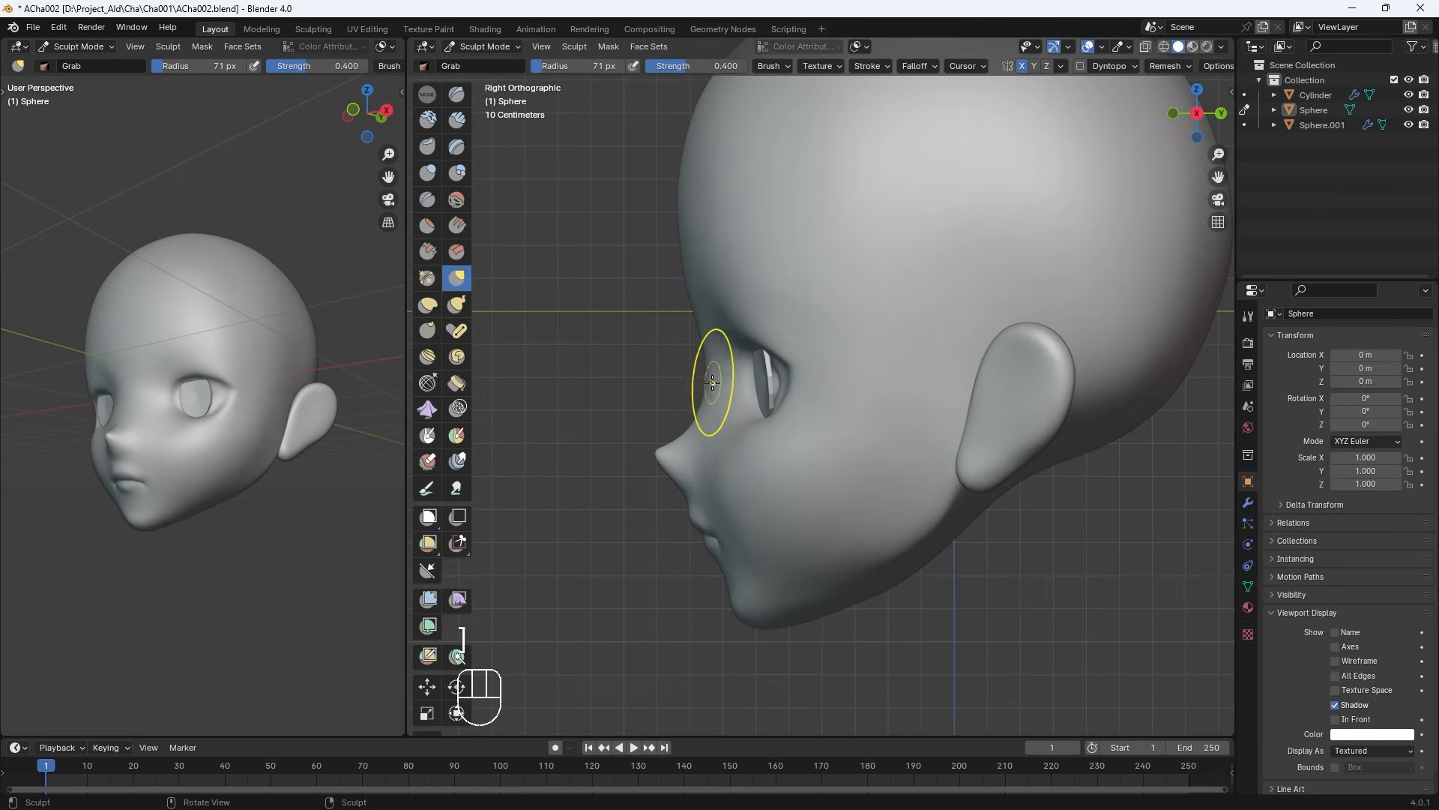
mouse_move(707, 394)
left_mouse_down()
mouse_move(826, 283)
mouse_move(666, 379)
mouse_move(745, 289)
mouse_move(707, 379)
left_mouse_up()
key("ctrl+z")
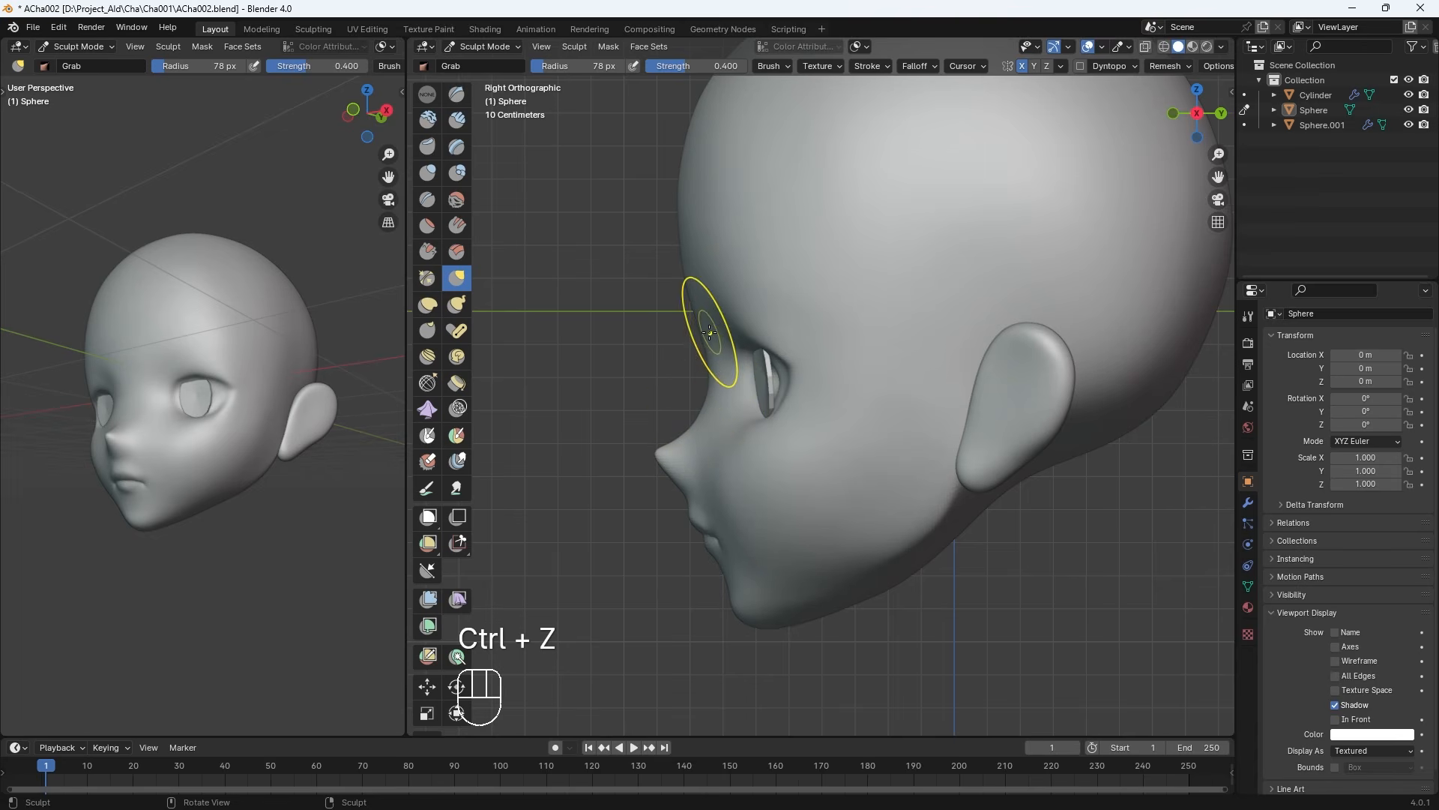
left_click_drag(658, 453, 688, 432)
left_click(657, 453)
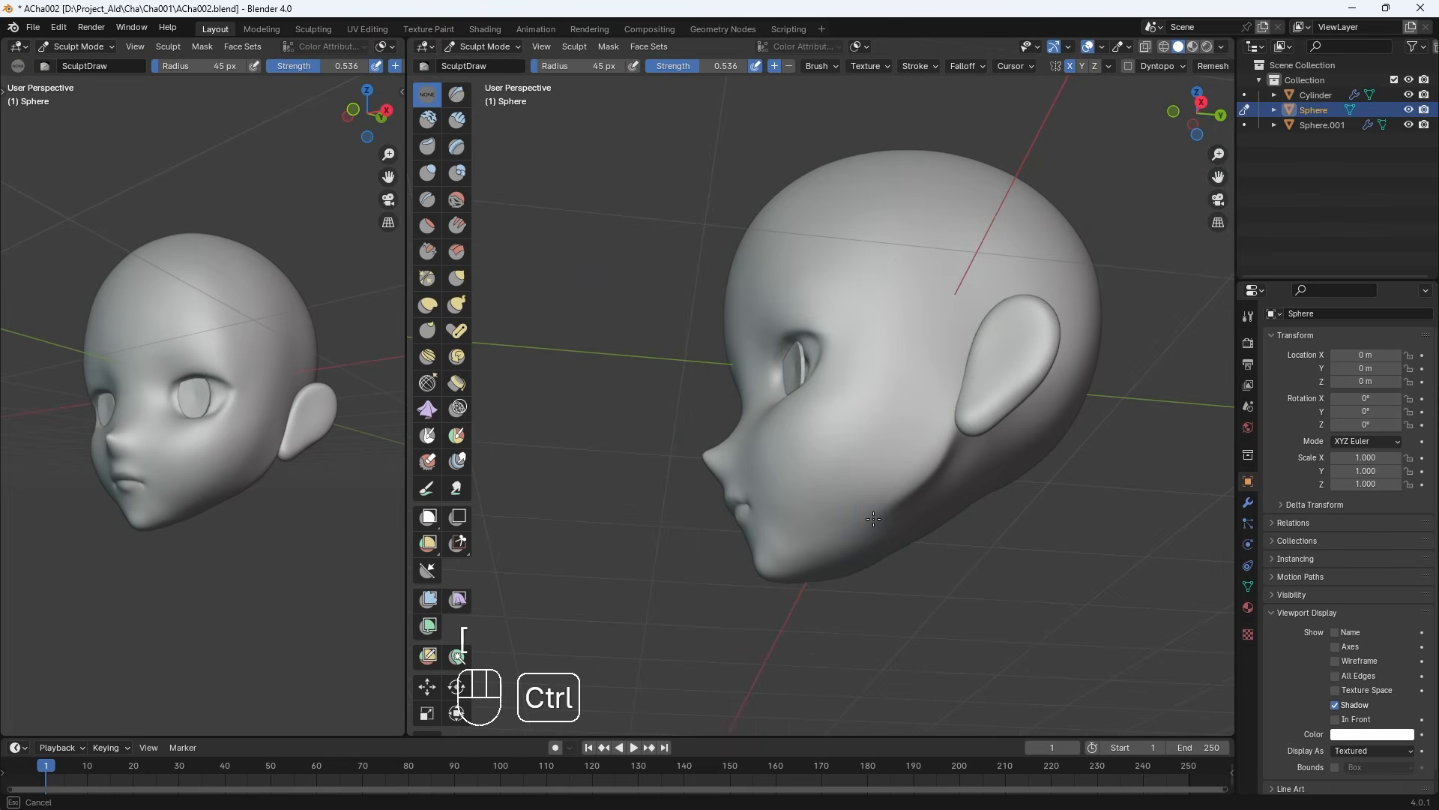
Try smoothing the lower jaw, then undo the recent jaw strokes
key("ctrl+z")
left_click_drag(893, 533, 902, 519, "shift")
mouse_move(898, 494)
middle_mouse_down()
mouse_move(928, 510)
mouse_move(870, 532)
middle_mouse_up()
key("ctrl+z")
key("ctrl+z")
key("ctrl+z")
Smooth the jaw near the chin and check its shape from the front and side
left_click_drag(835, 553, 851, 545, "shift")
mouse_move(851, 546)
middle_mouse_down()
mouse_move(918, 517)
mouse_move(810, 552)
middle_mouse_up()
key("KP_1")
key("KP_3")
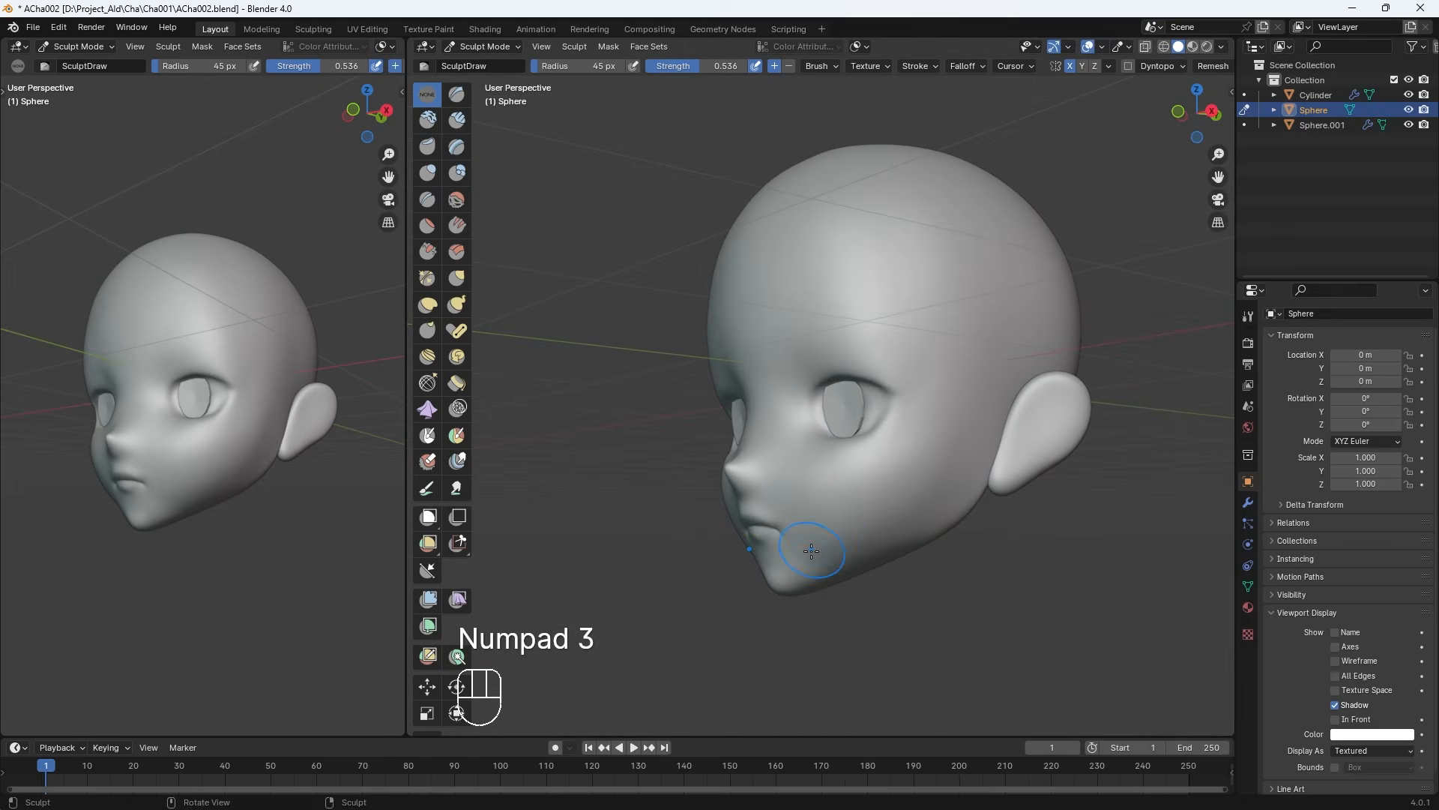
Reshape the mouth profile in the right side view with the Elastic Deform brush, starting at 68 px and reducing its radius
key("KP_Add")
key("KP_Add")
middle_click_drag(887, 382, 849, 459, "shift")
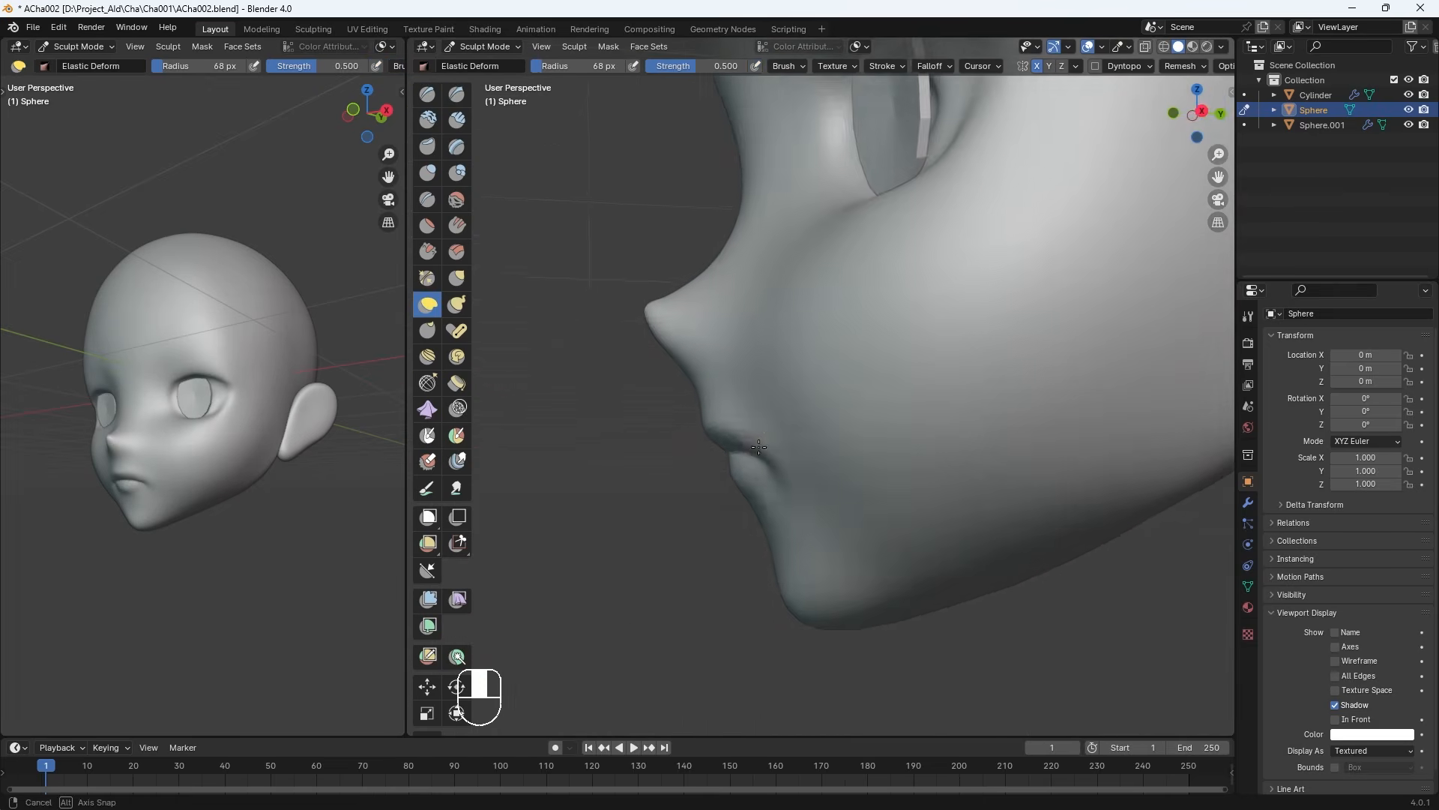
key("KP_3")
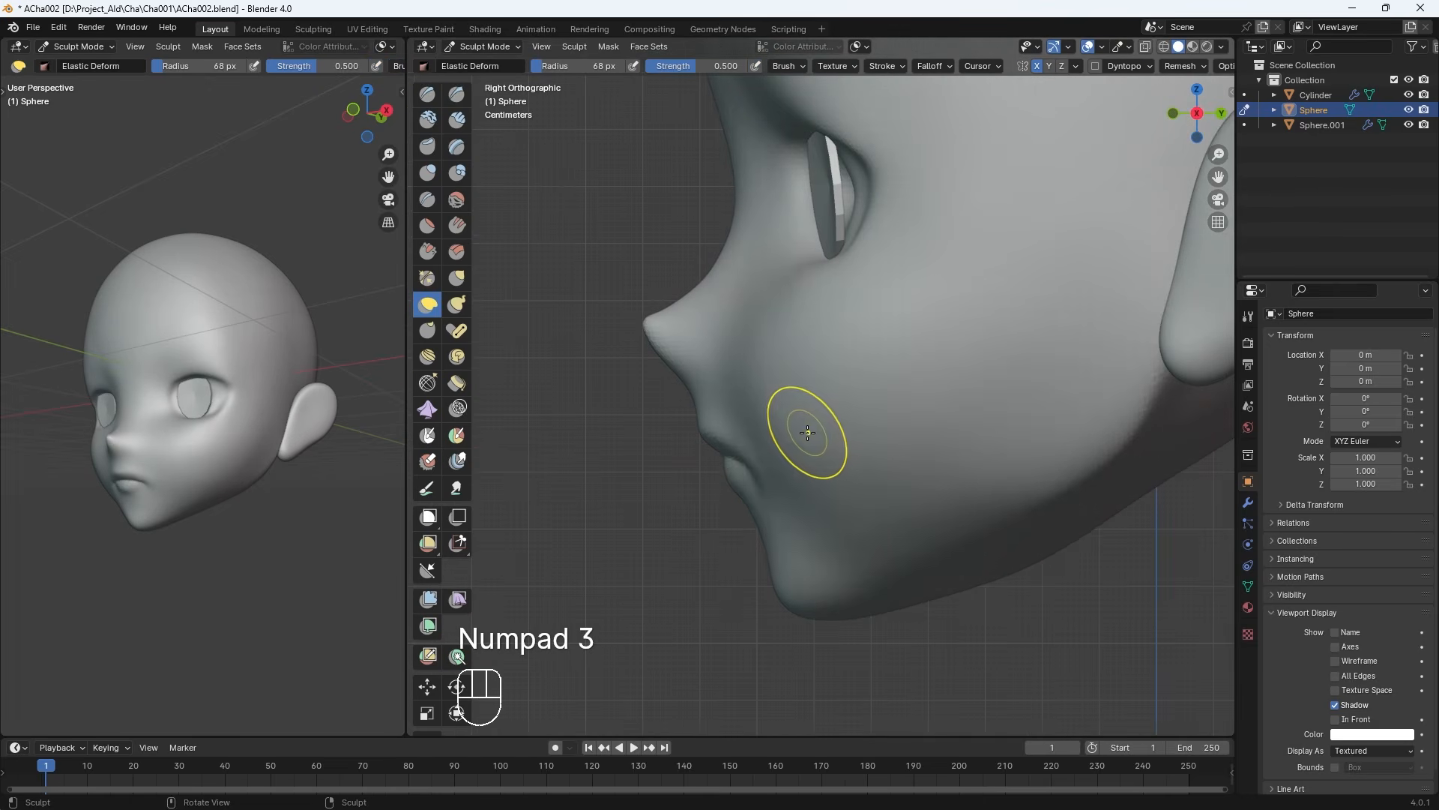
key("bracketleft")
key("bracketleft")
key("bracketleft")
key("bracketleft")
Refine the lower face from an angled front view with the Elastic Deform brush, setting its radius to 56 px
mouse_move(781, 492)
middle_mouse_down()
mouse_move(915, 411)
mouse_move(1015, 417)
mouse_move(1002, 344)
mouse_move(1083, 244)
mouse_move(1005, 247)
mouse_move(1029, 304)
mouse_move(964, 417)
mouse_move(1005, 424)
middle_mouse_up()
key("bracketright")
key("bracketright")
key("bracketright")
key("bracketright")
key("bracketright")
key("bracketleft")
key("bracketleft")
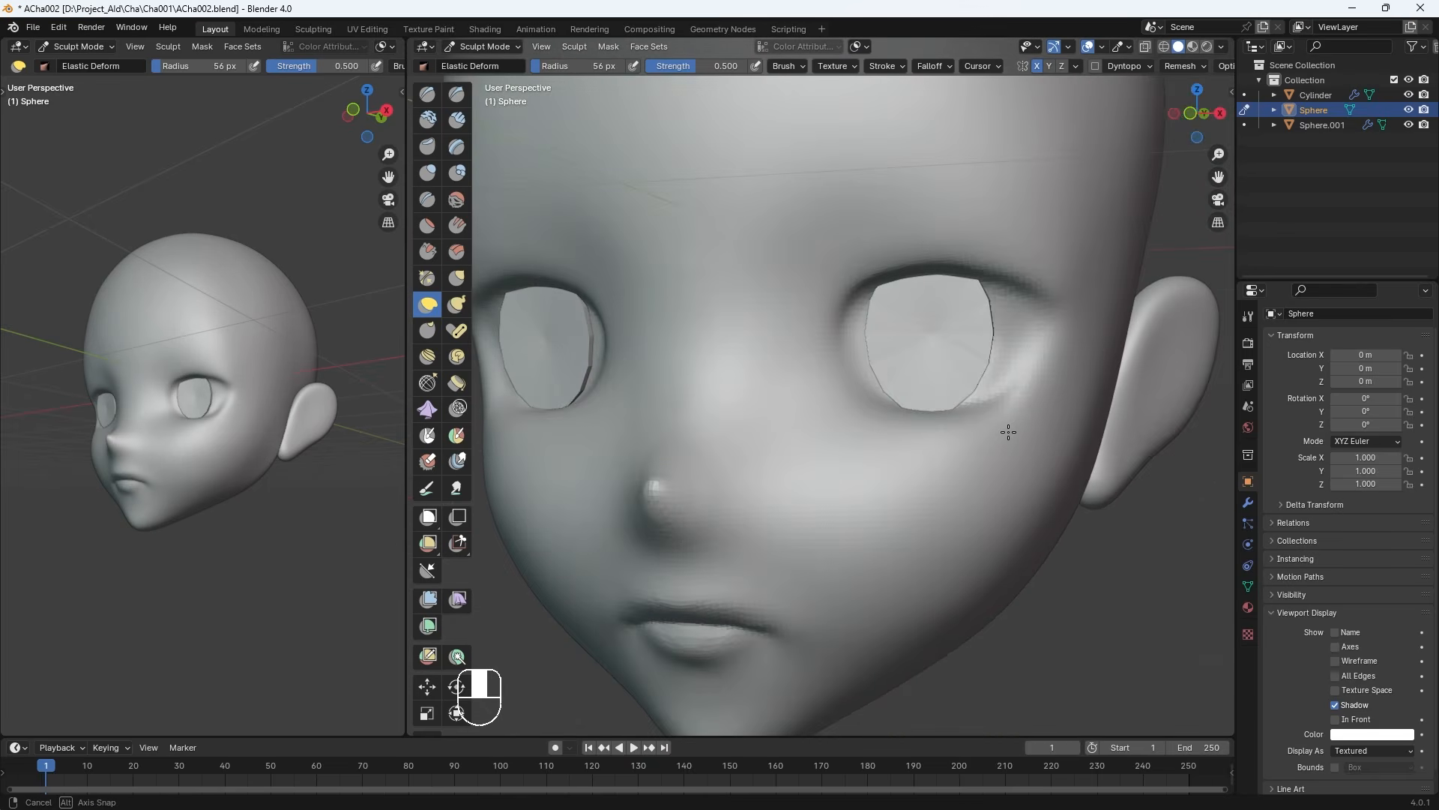
Hide the eye discs while keeping the head mesh visible, and switch to the Draw brush
left_click(1409, 110)
left_click(1409, 95)
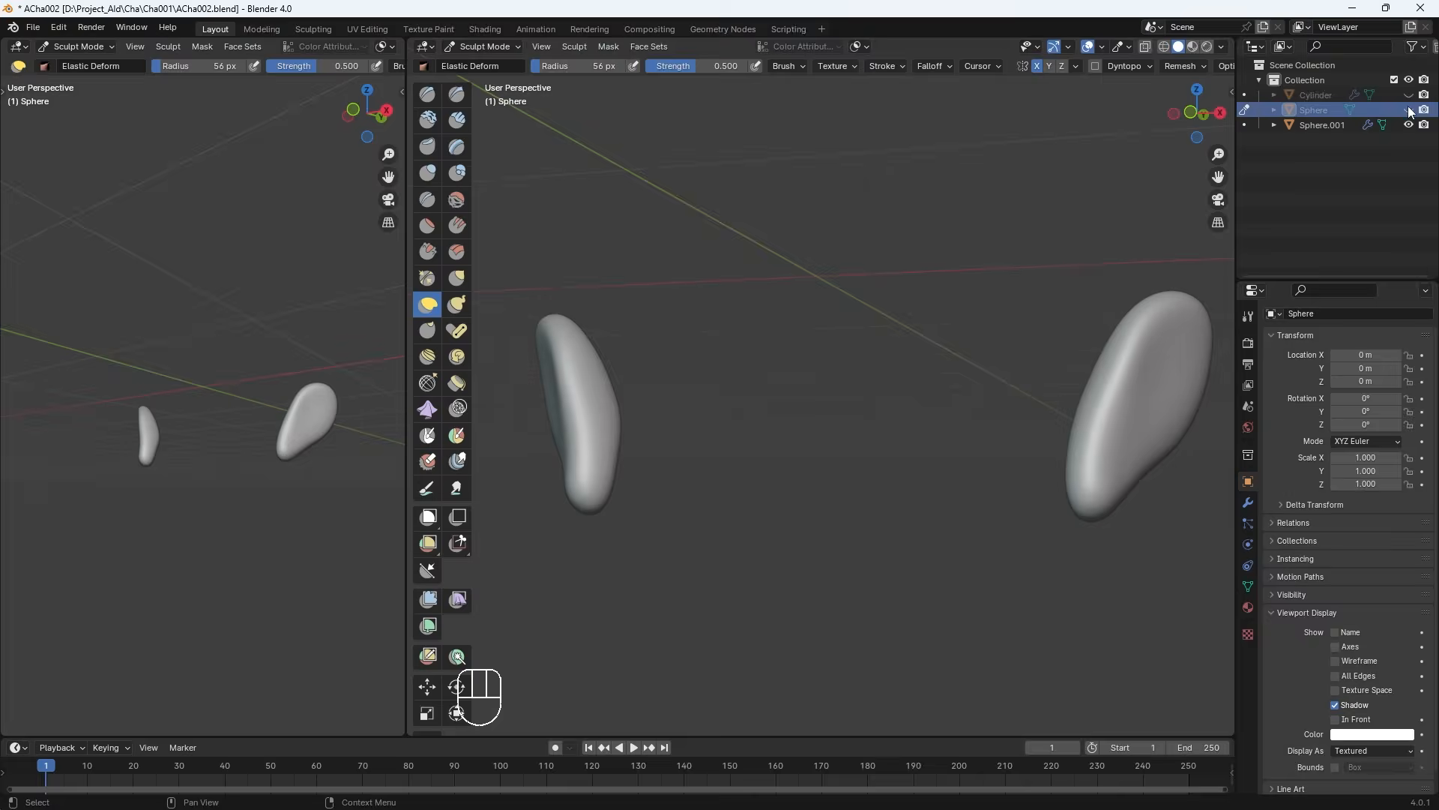
left_click(1409, 110)
left_click(428, 96)
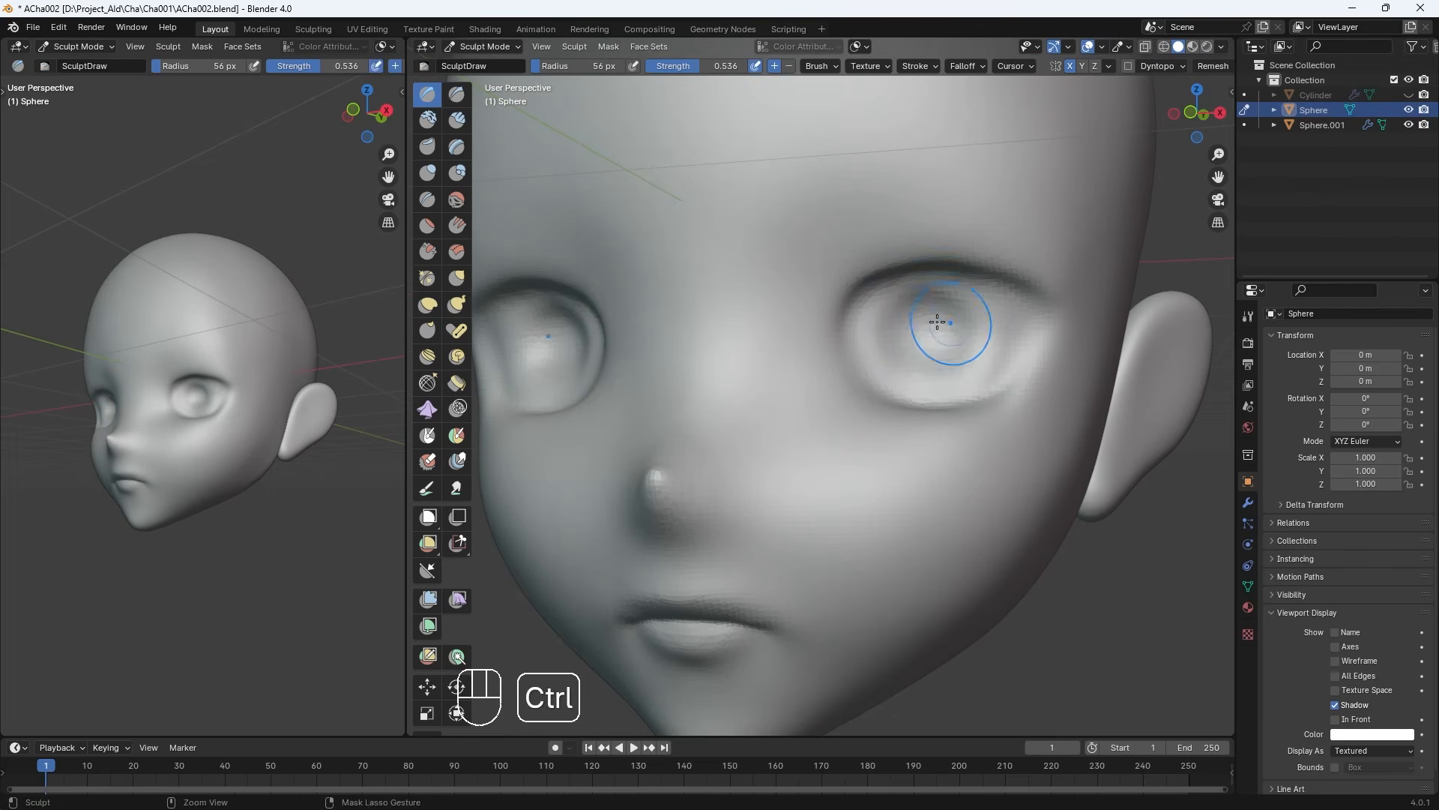
Carve the eye sockets deeper with subtractive Draw strokes, smooth them, and show the eye discs again in front view
mouse_move(937, 320)
left_mouse_down("ctrl")
mouse_move(953, 375)
mouse_move(978, 318)
mouse_move(907, 318)
mouse_move(948, 305)
mouse_move(918, 336)
mouse_move(945, 305)
left_mouse_up("ctrl")
mouse_move(862, 335)
left_mouse_down("ctrl")
mouse_move(964, 305)
mouse_move(963, 376)
mouse_move(902, 305)
mouse_move(986, 307)
mouse_move(887, 335)
mouse_move(932, 354)
left_mouse_up("ctrl")
key("KP_1")
mouse_move(932, 354)
left_mouse_down("shift")
mouse_move(1012, 327)
mouse_move(952, 357)
mouse_move(908, 317)
left_mouse_up("shift")
middle_click_drag(907, 317, 959, 222)
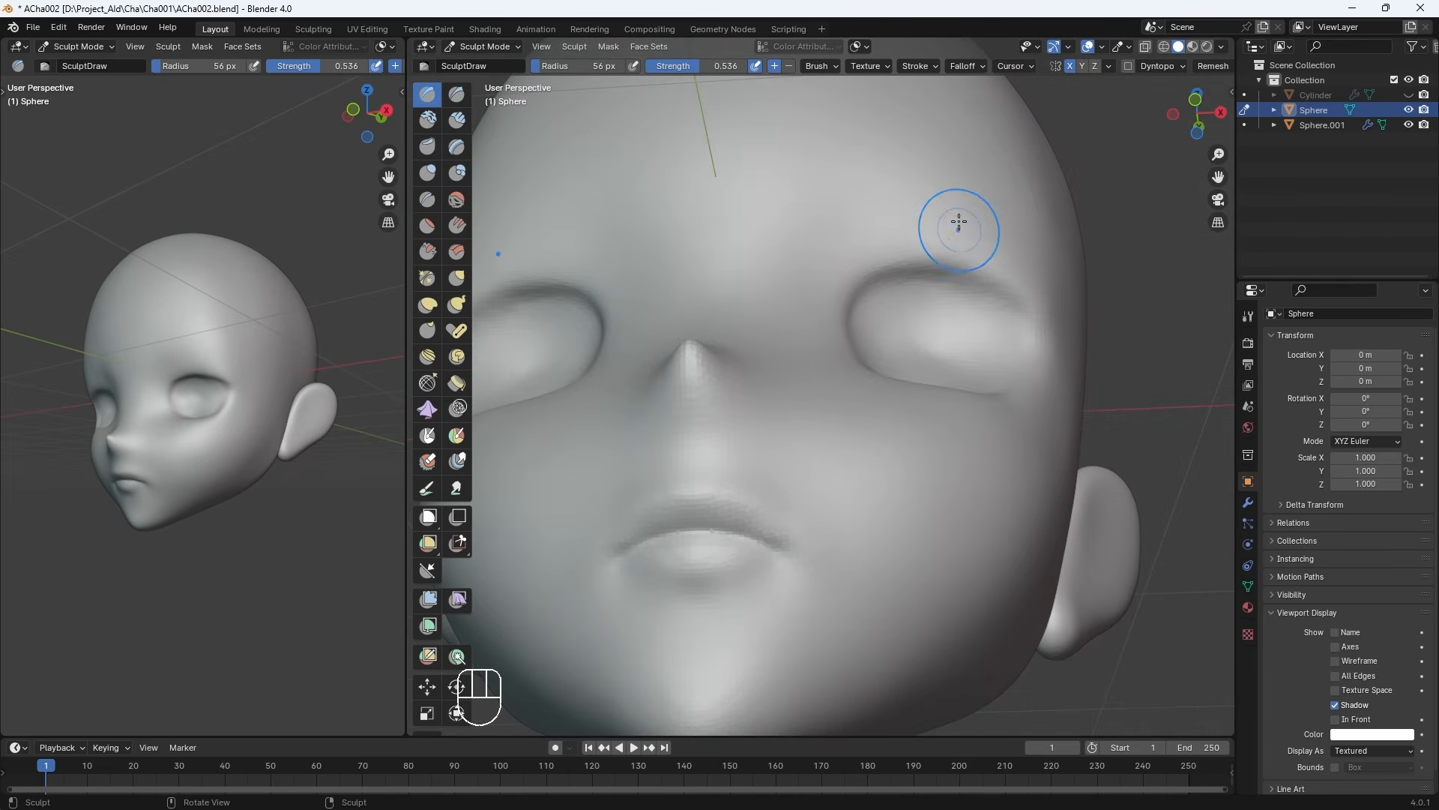
key("KP_1")
left_click(1409, 94)
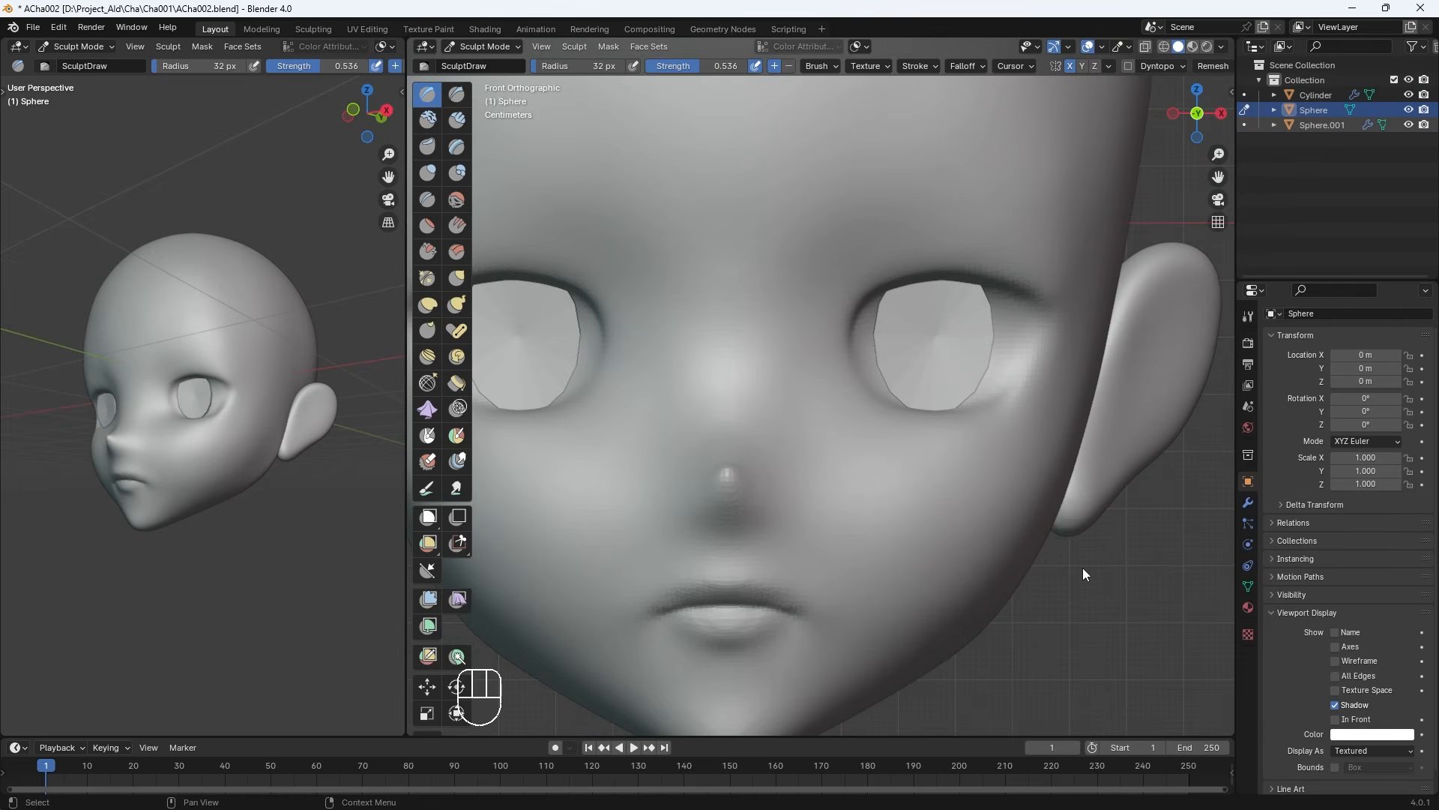
Adjust the outline of the jaw and side of the head in front view with the Elastic Deform brush, raising its radius to 68 px
scroll(1082, 574, "down", 5)
key("KP_1")
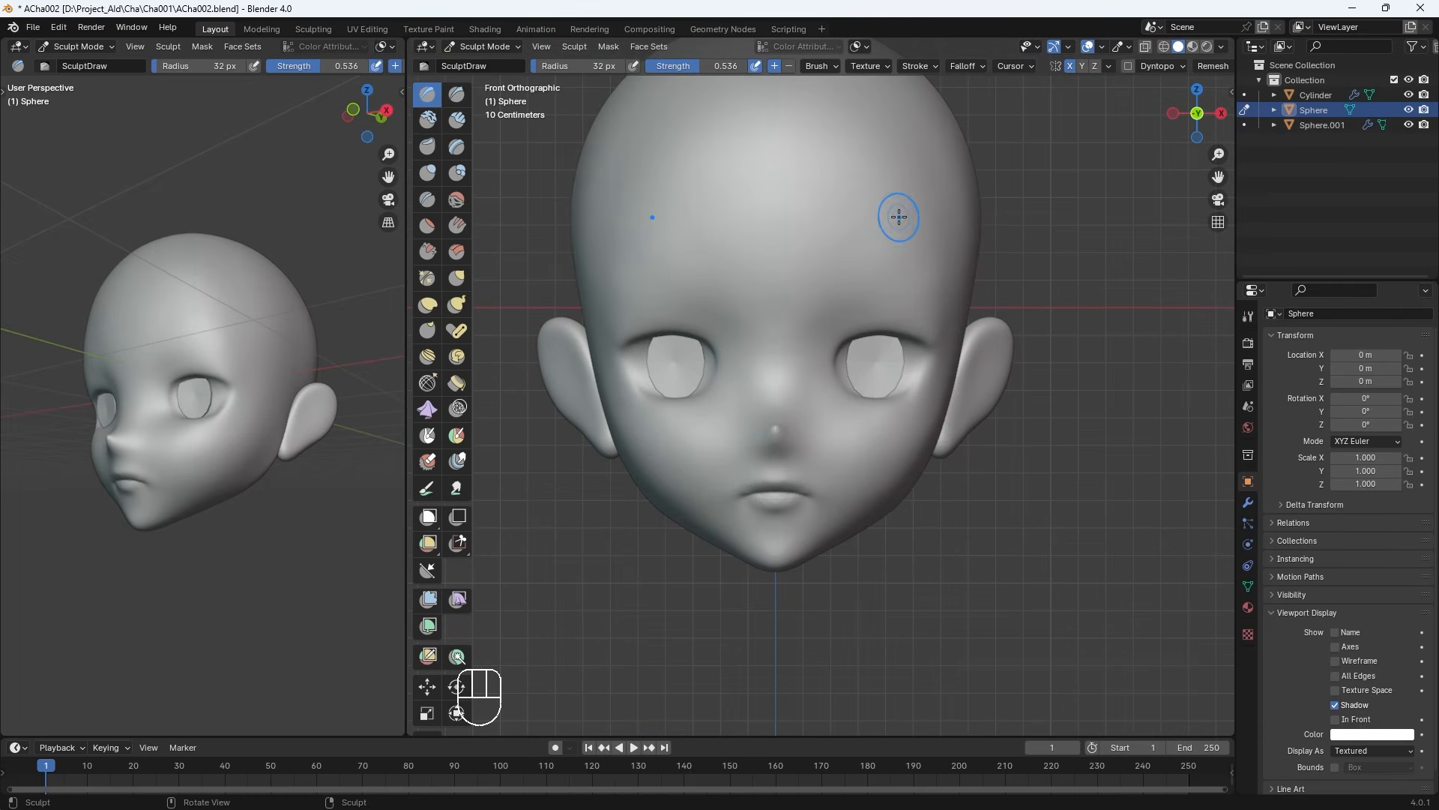
left_click(428, 304)
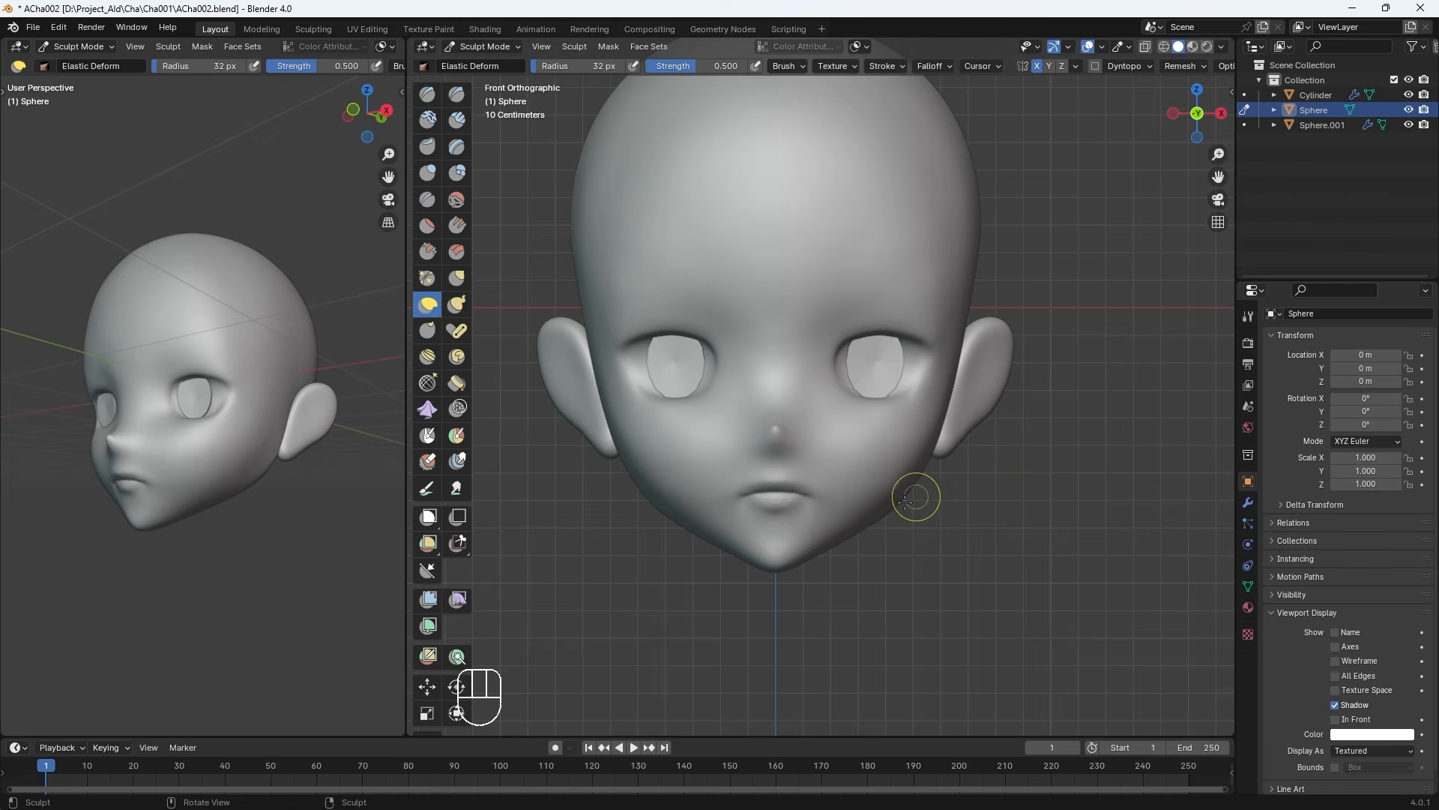
scroll(906, 501, "up", 6)
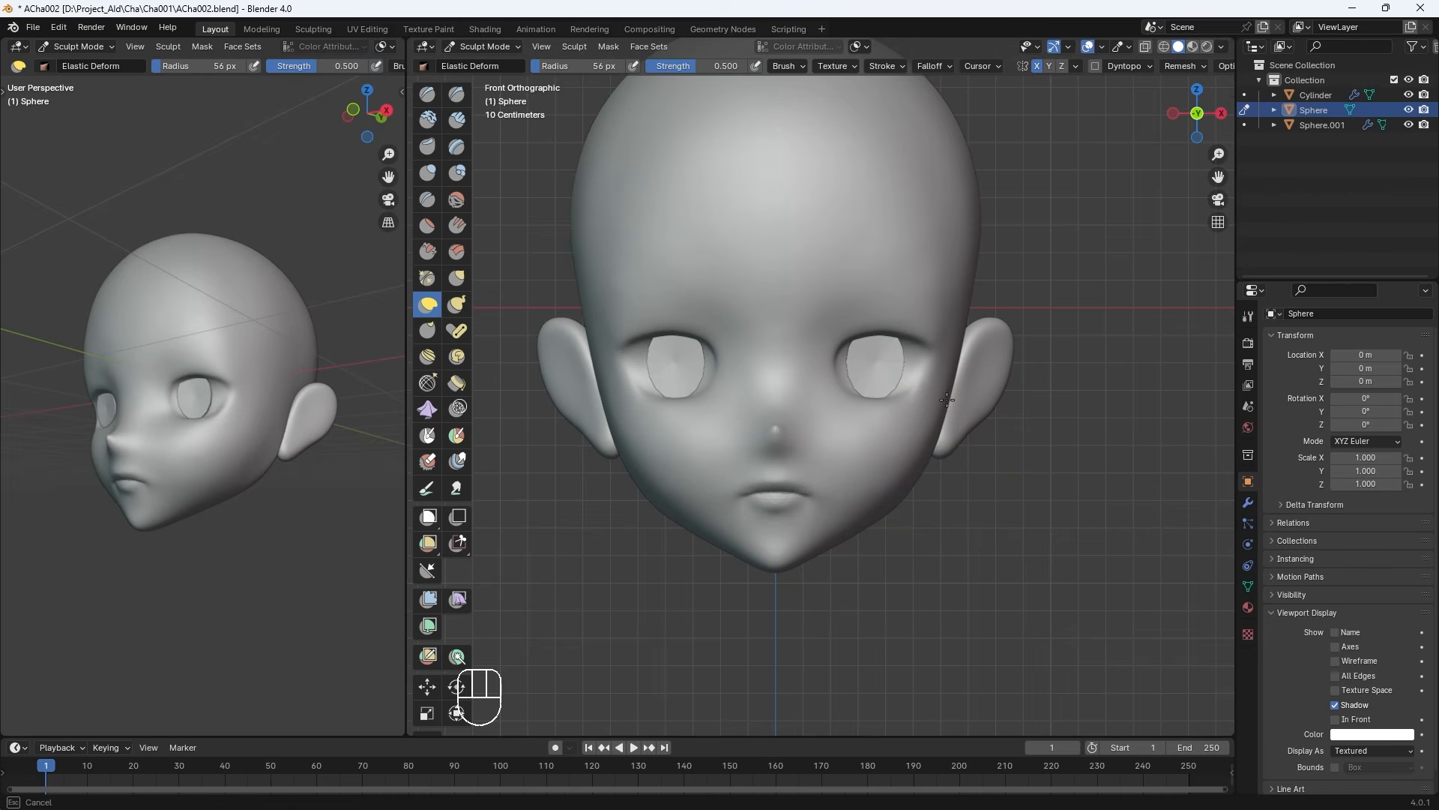
scroll(960, 330, "up", 3)
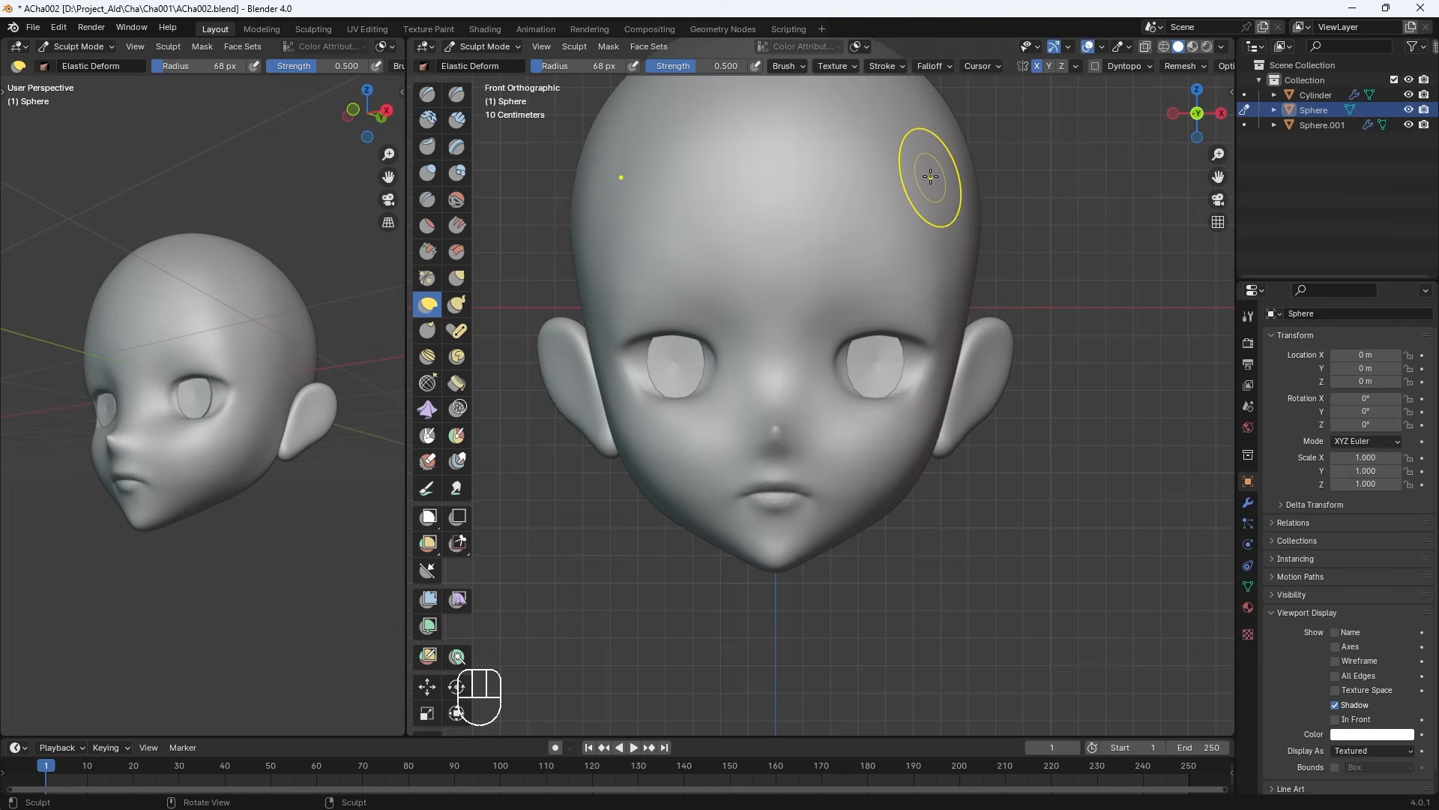
Smooth the forehead and side of the skull with the Draw brush active, undoing one stroke, and save the file
left_click(427, 94)
left_click_drag(873, 236, 869, 193, "shift")
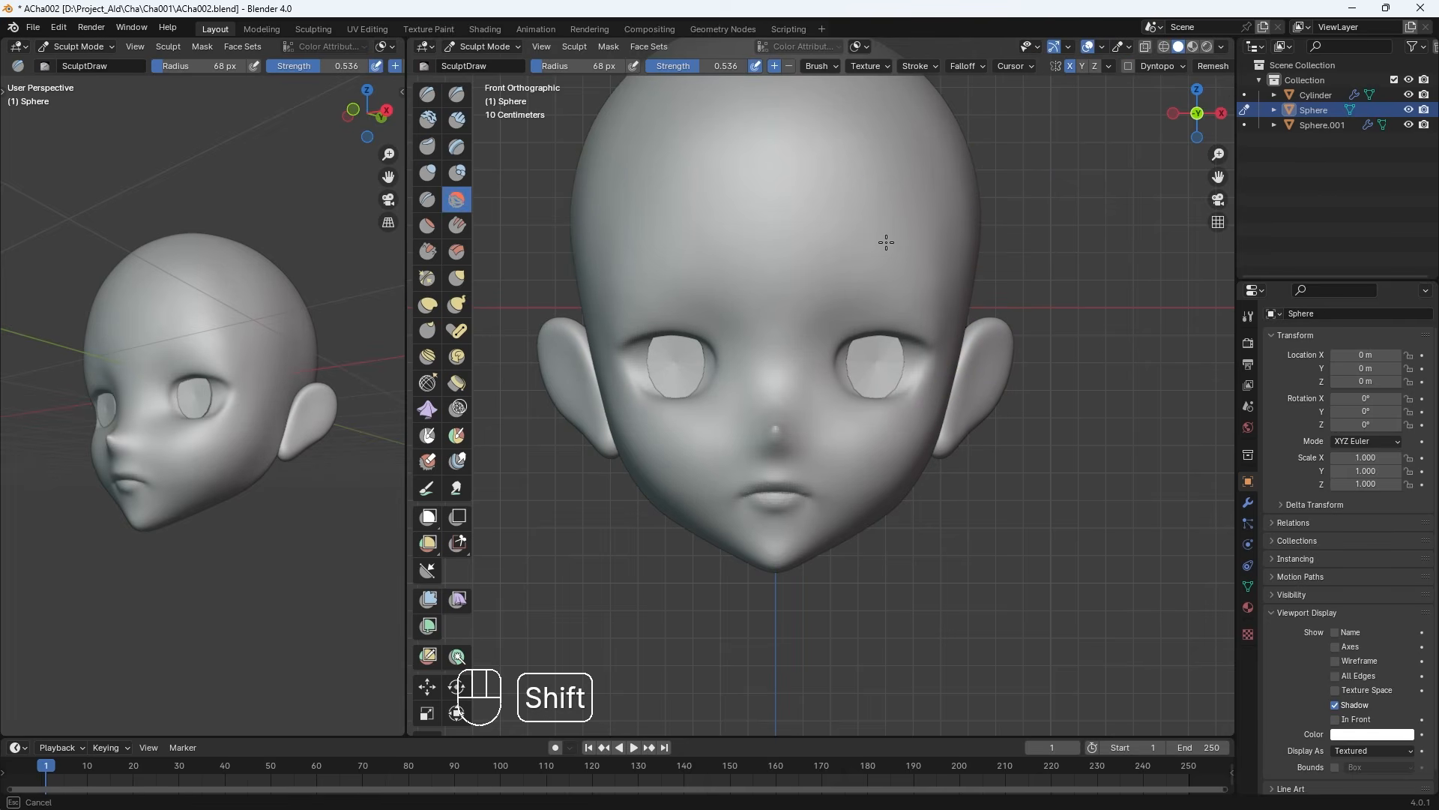
key("ctrl+z")
middle_click_drag(937, 288, 850, 136)
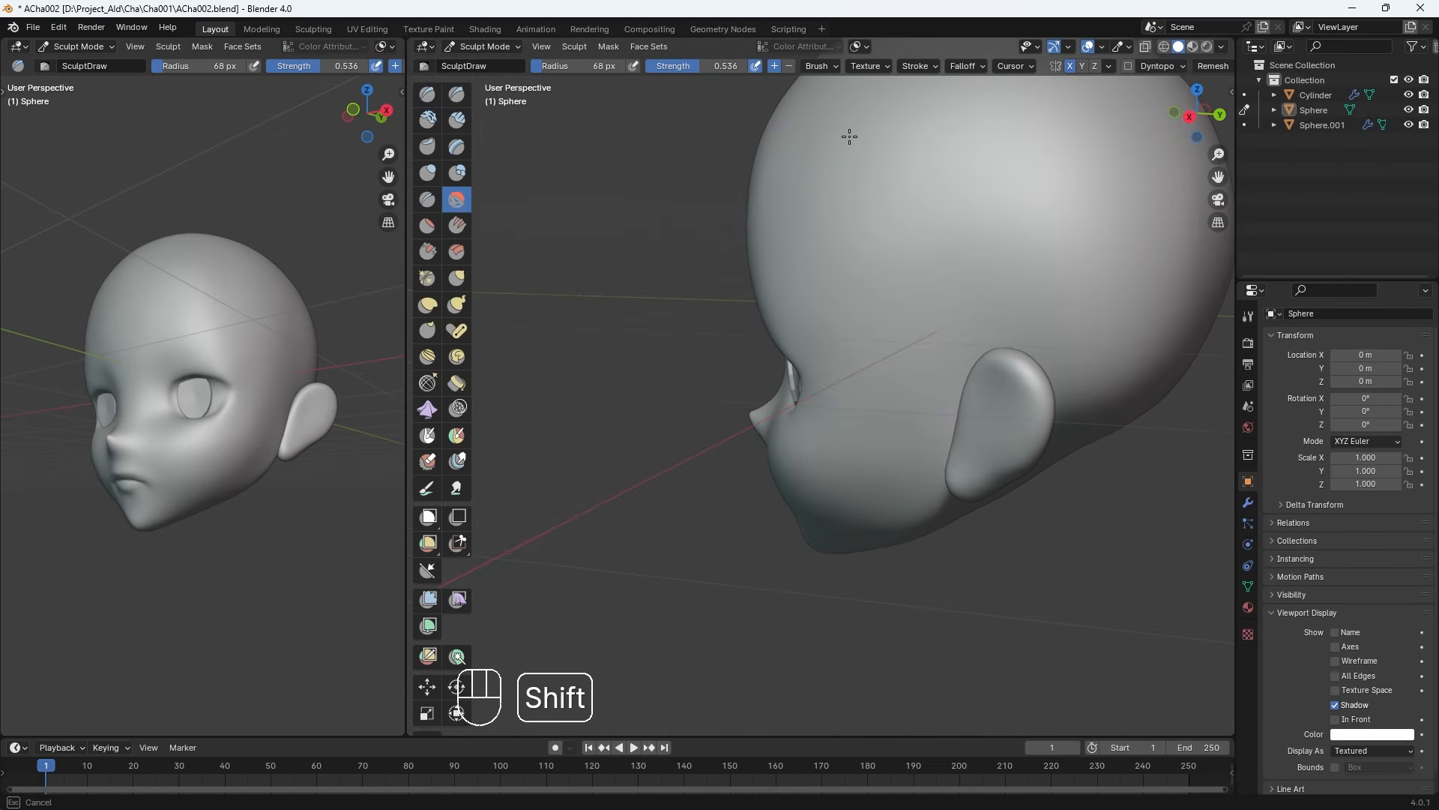
mouse_move(841, 238)
middle_mouse_down()
mouse_move(836, 285)
mouse_move(900, 270)
mouse_move(829, 405)
mouse_move(838, 423)
middle_mouse_up()
key("KP_1")
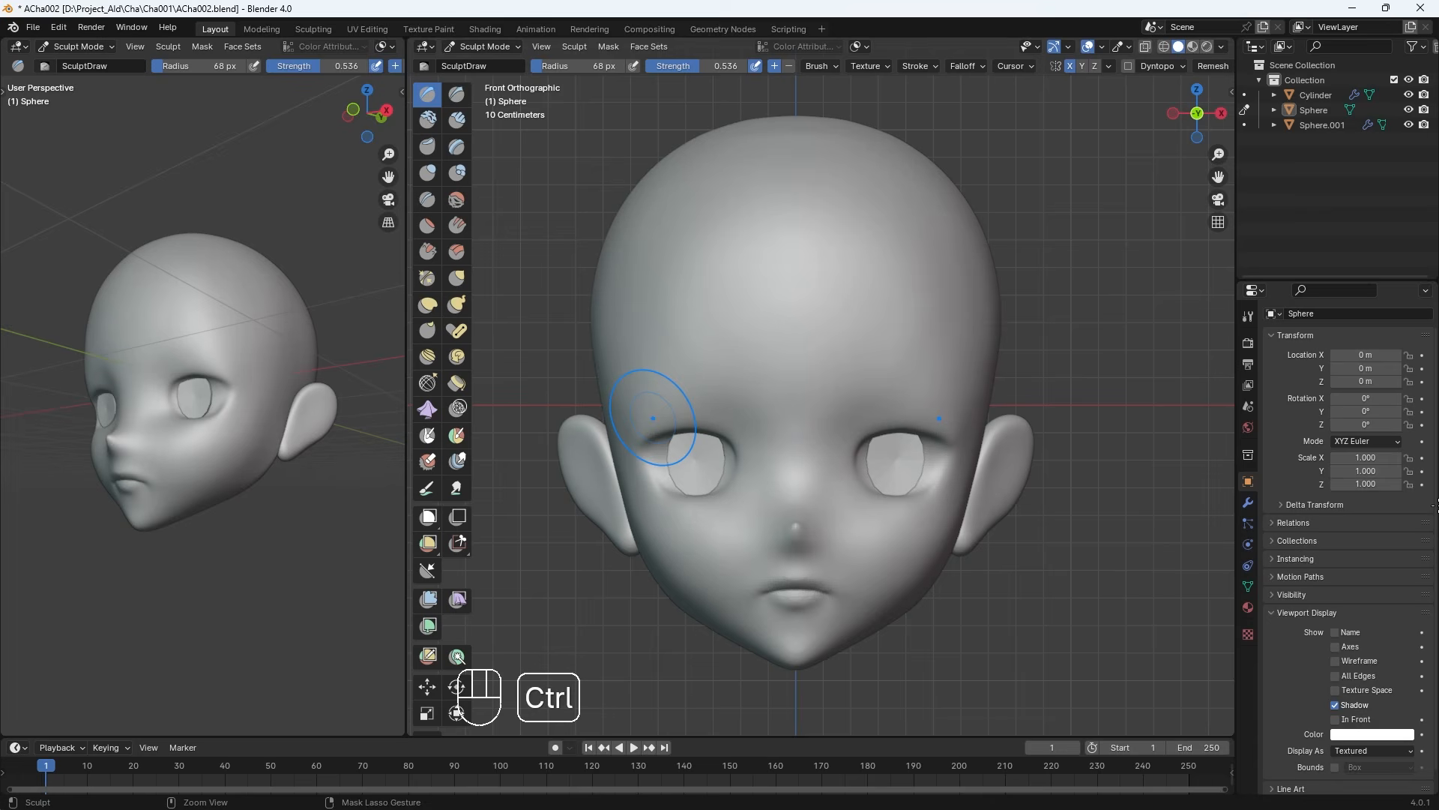
key("ctrl+s")
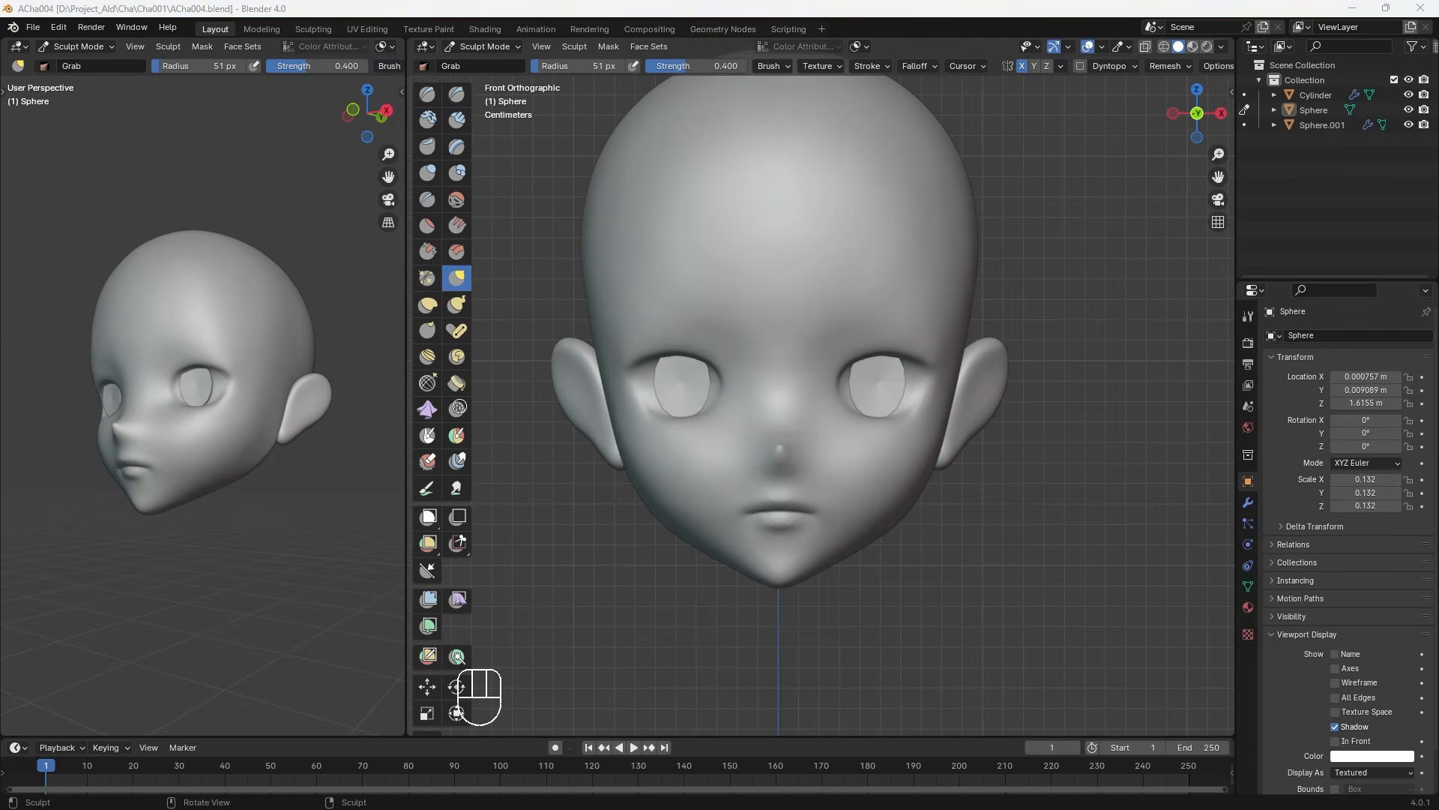
Switch the head mesh from Sculpt Mode to Object Mode and deselect it
key("]")
key("]")
key("]")
key("]")
key("]")
key("]")
key("]")
key("]")
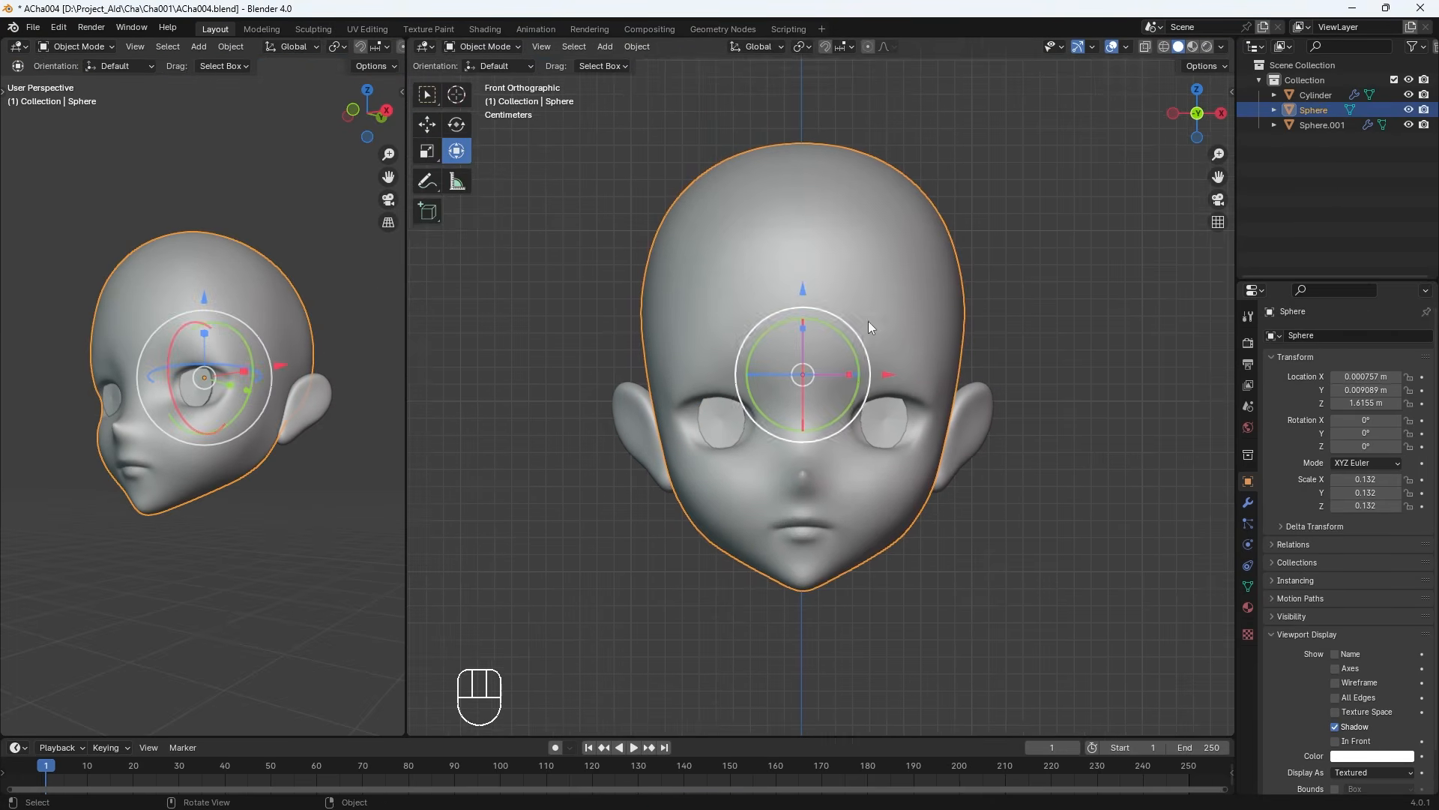
middle_click_drag(868, 320, 868, 347, "shift")
left_click(974, 352)
scroll(946, 357, "up", 1)
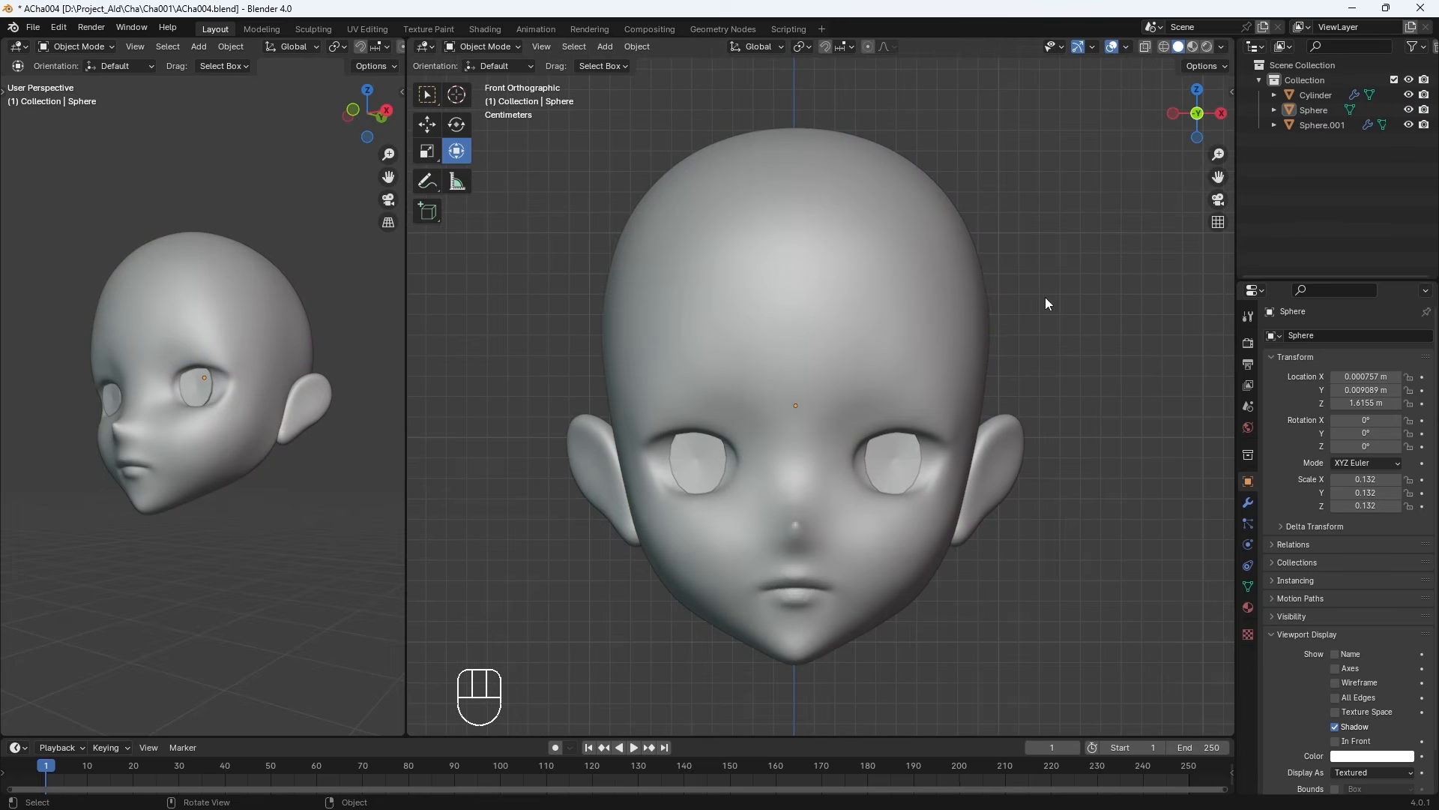
Create a new collection directly under the Scene Collection and name it head
left_click(1322, 125)
left_click(1320, 95, "shift")
left_click(1306, 79)
left_click(1302, 69)
right_click(1302, 69)
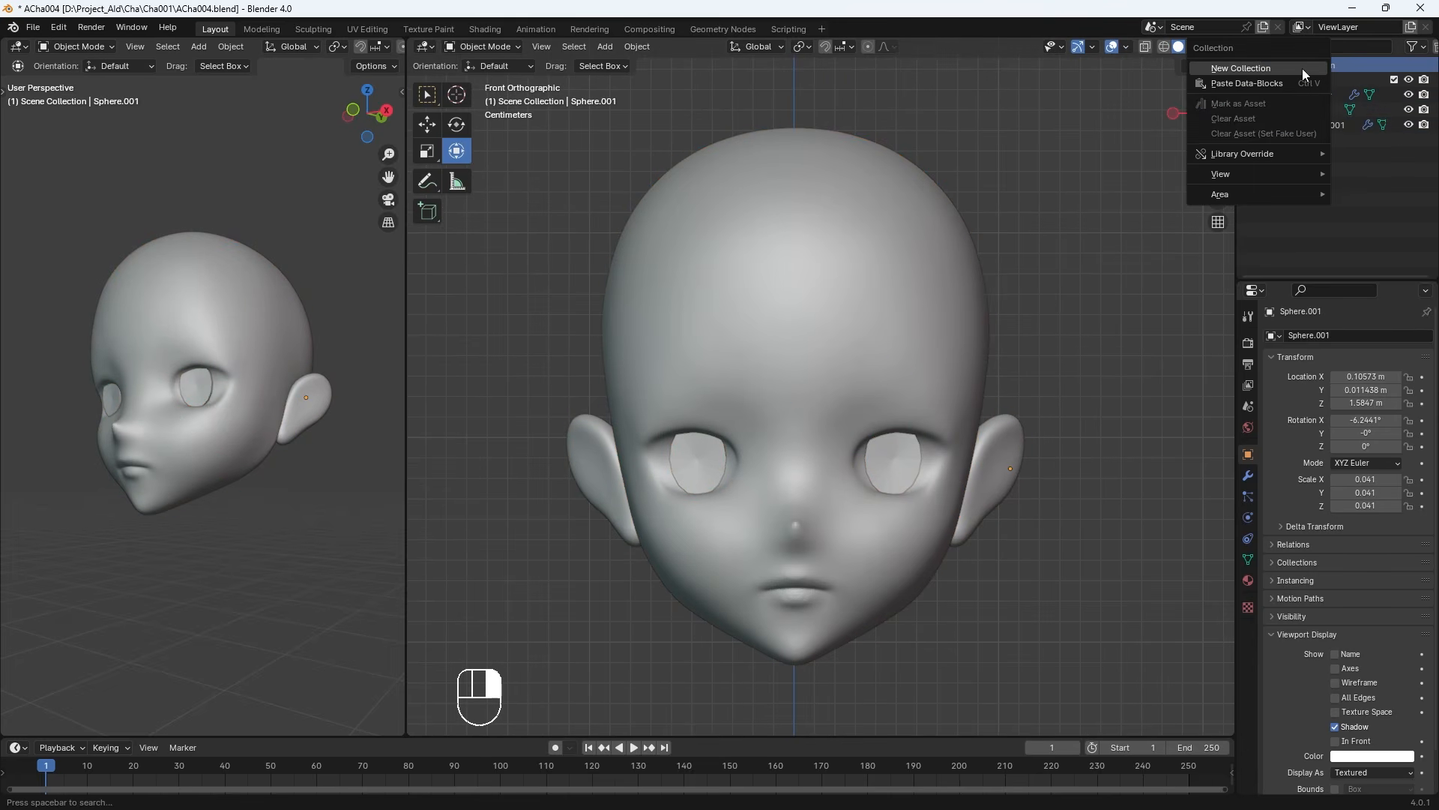
left_click(1302, 69)
double_click(1309, 141)
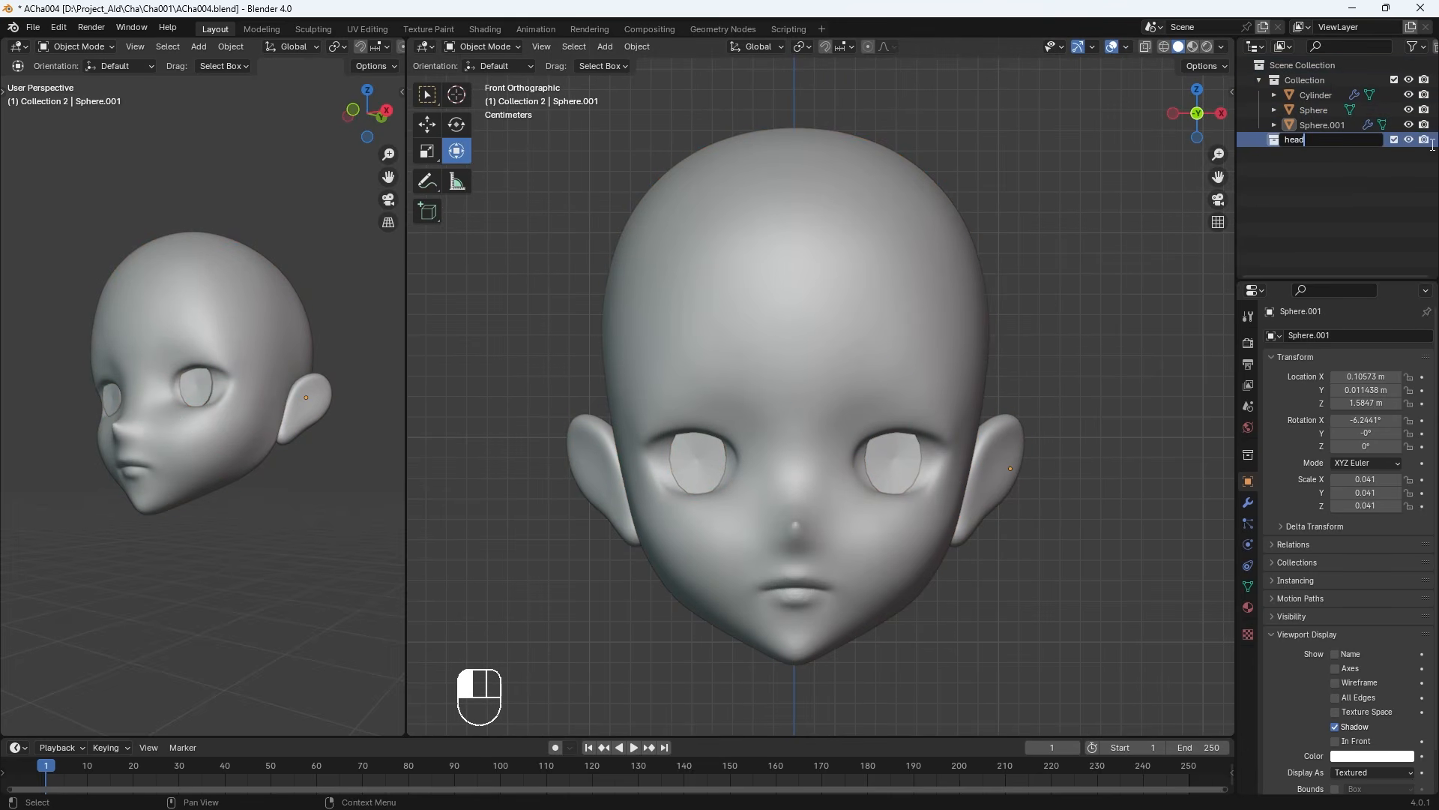
key("Return")
Move the Cylinder, Sphere and Sphere.001 objects into the head collection and delete the emptied original collection
left_click(1317, 96)
left_click(1324, 125, "shift")
left_click_drag(1323, 126, 1302, 142)
left_click(1297, 81)
key("Delete")
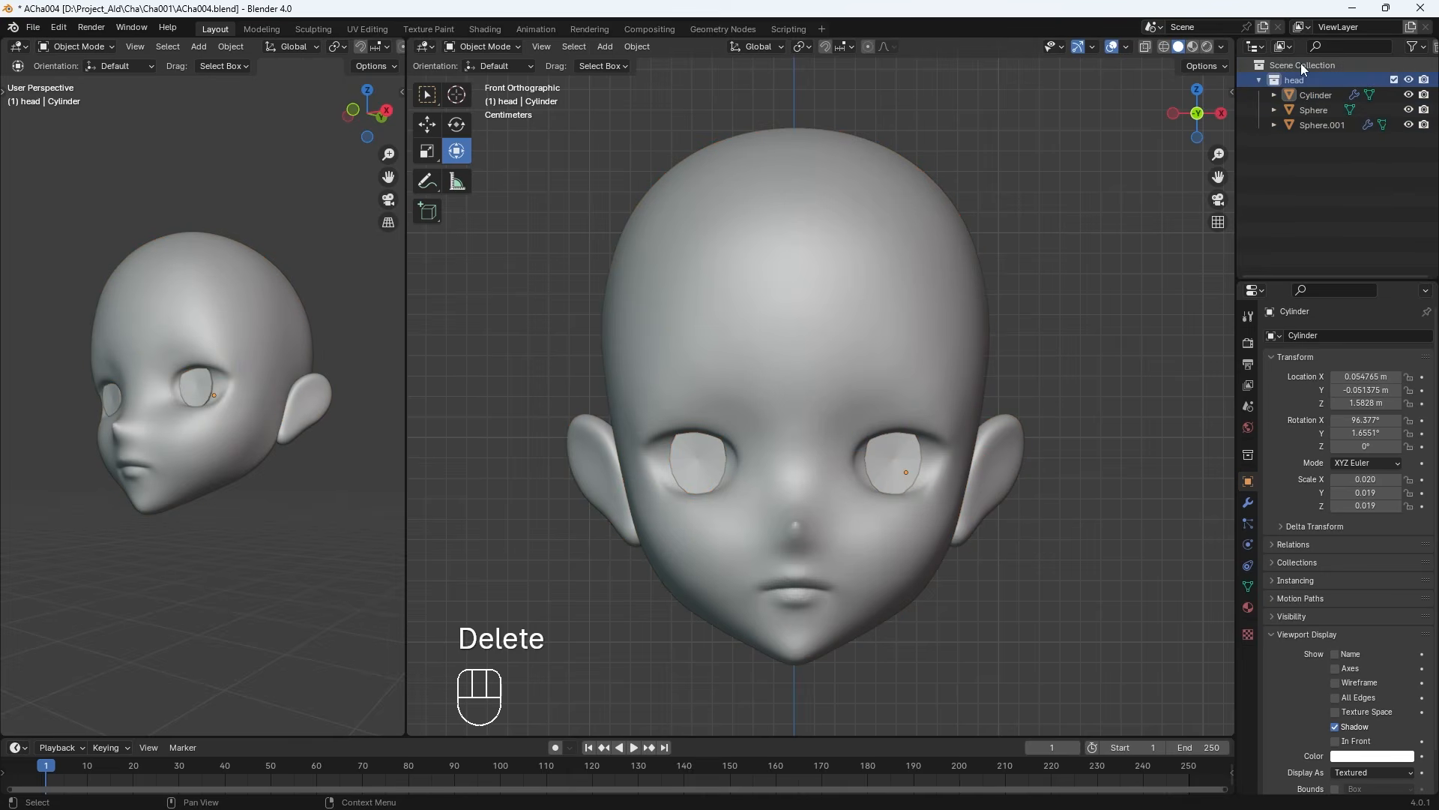
left_click(1301, 66)
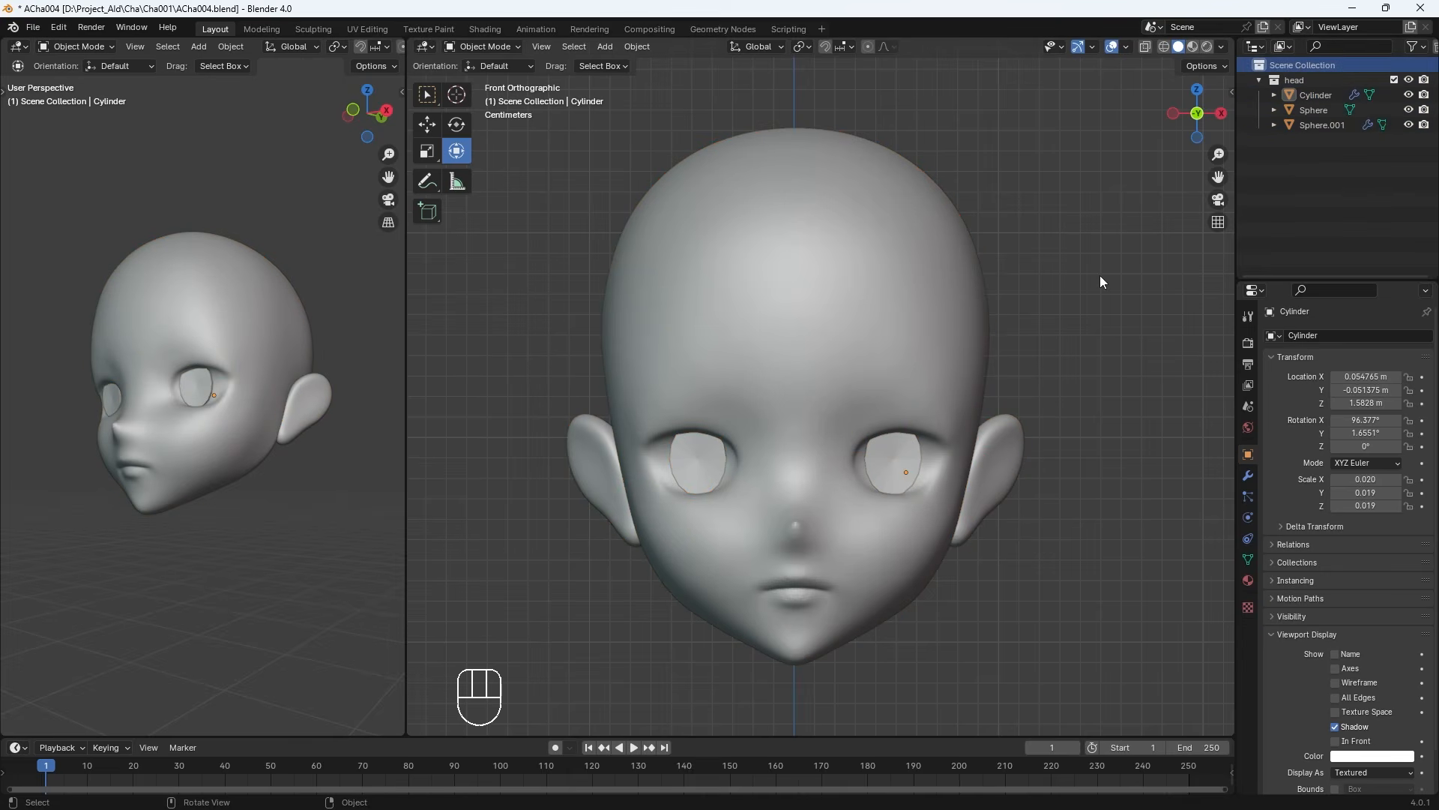
Hide the eye discs and rename the head mesh from Sphere to head_high
left_click(914, 461)
key("h")
left_click(796, 434)
key("KP_1")
left_click(511, 244)
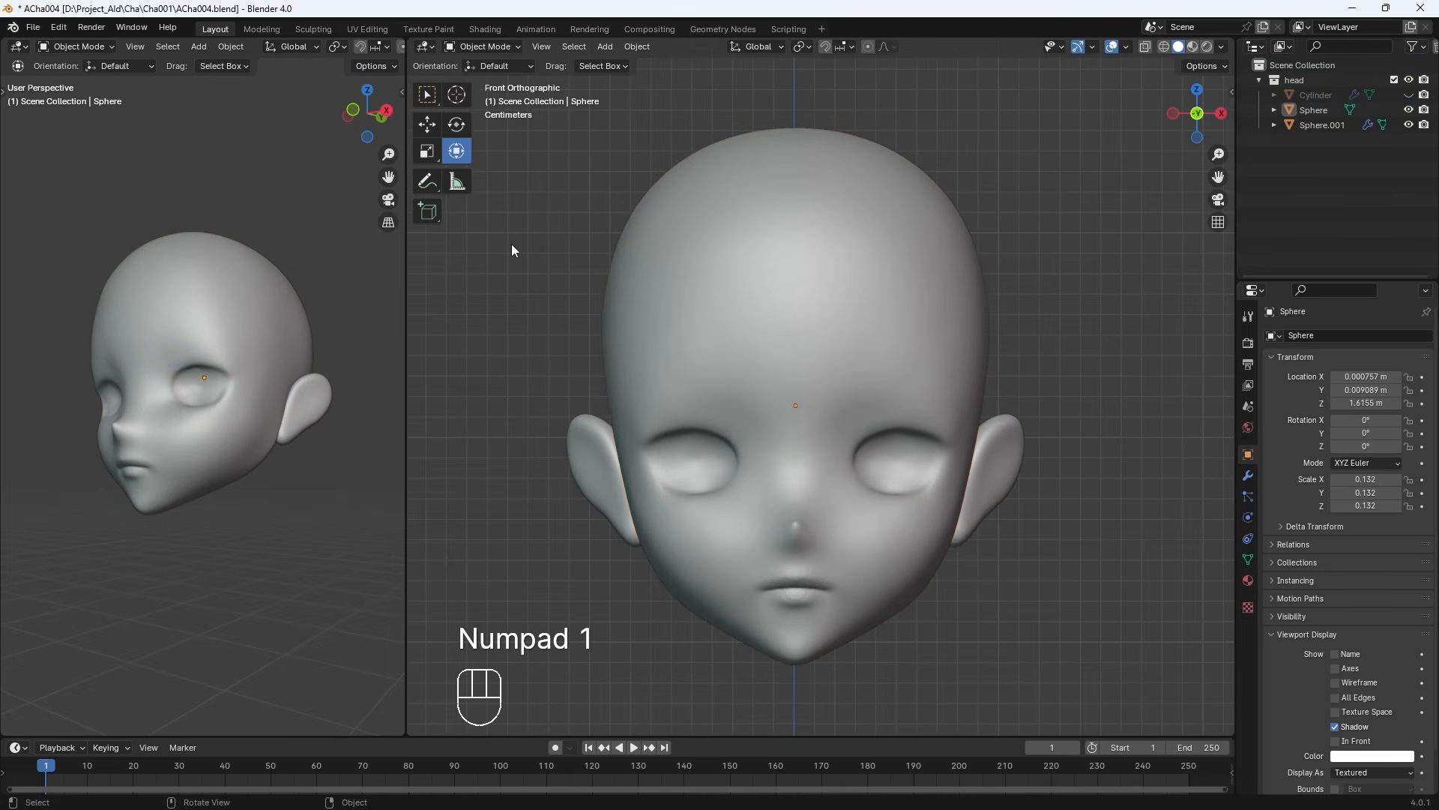
left_click(1314, 110)
double_click(1314, 110)
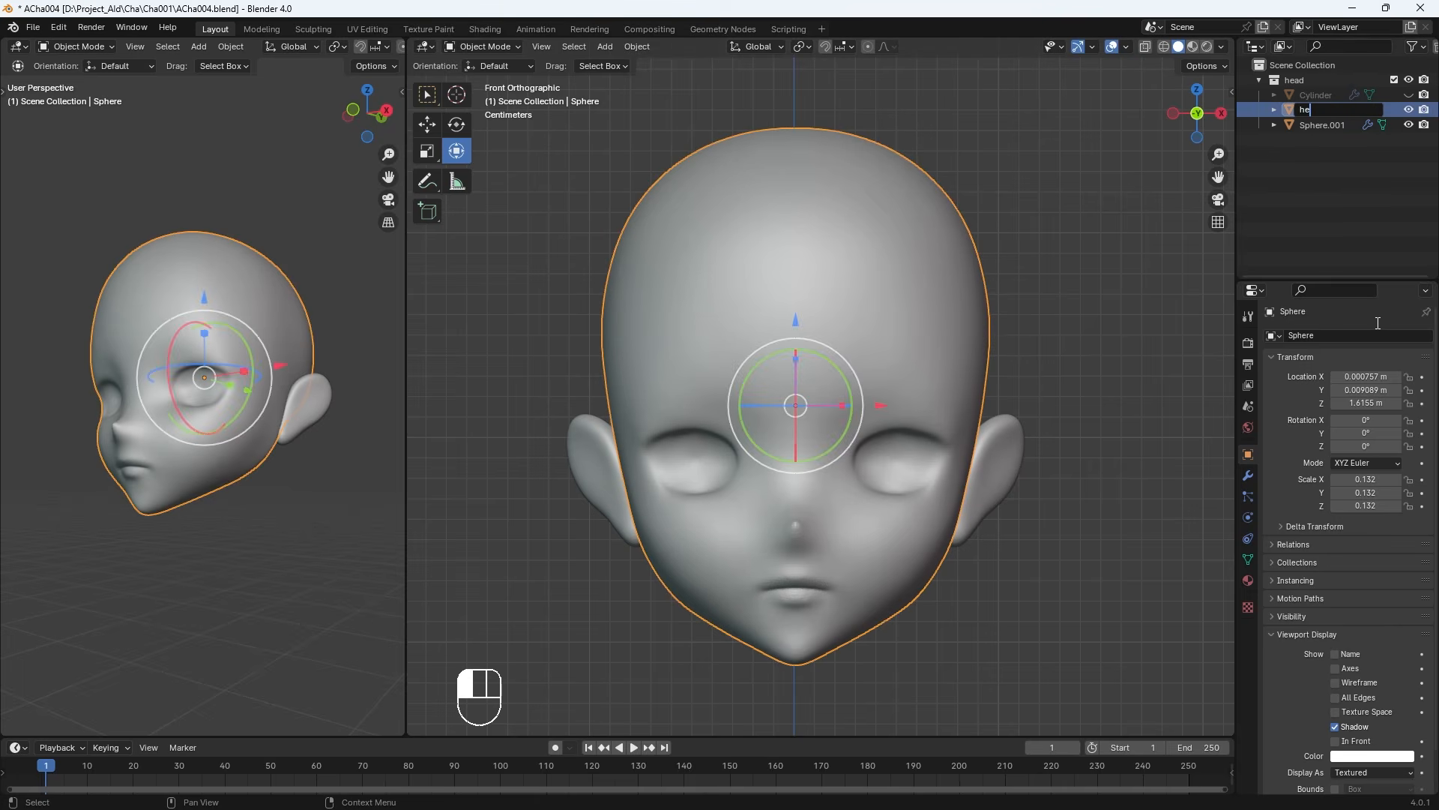
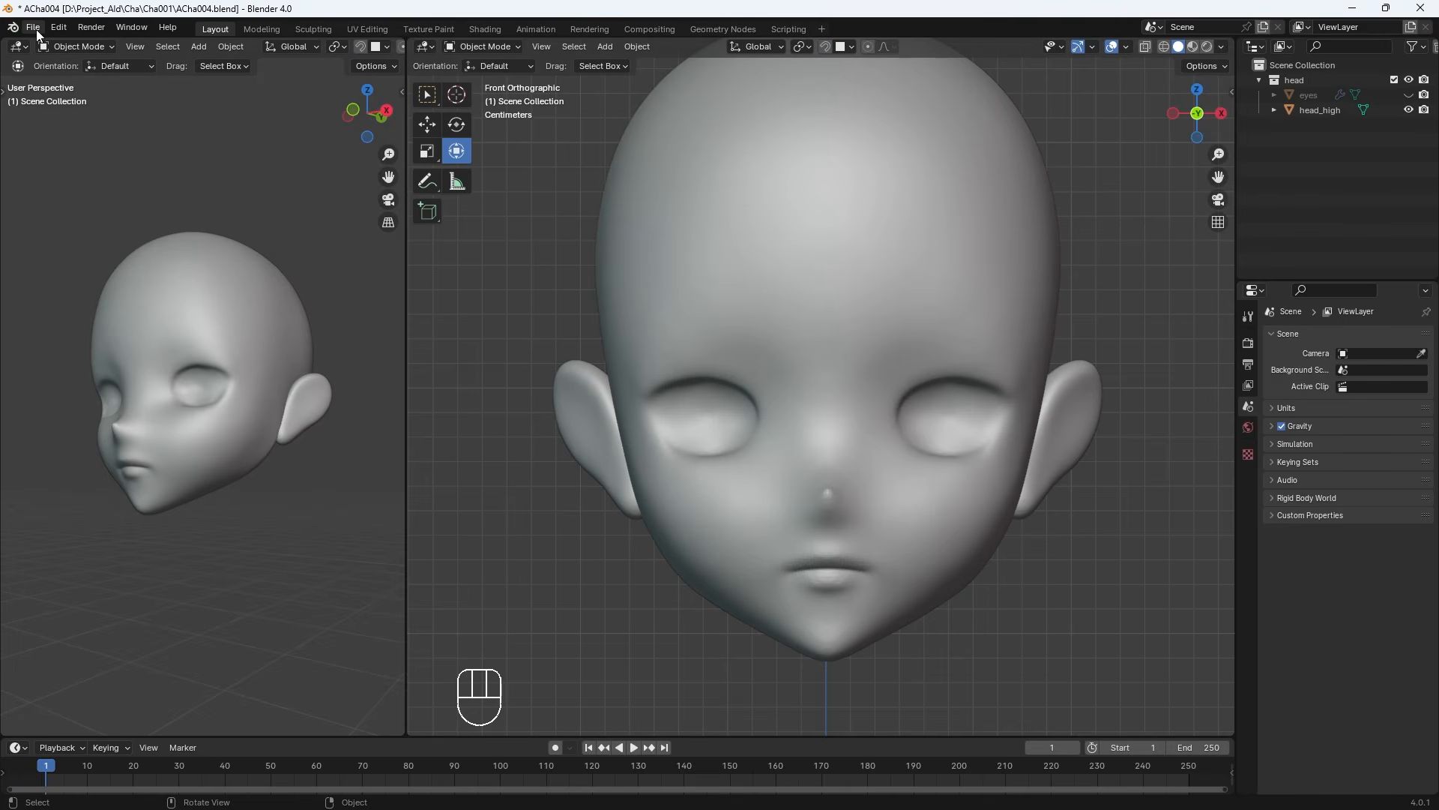
Find the Mesh: F2 add-on in the preferences, make sure it is enabled, and close the preferences
left_click(58, 28)
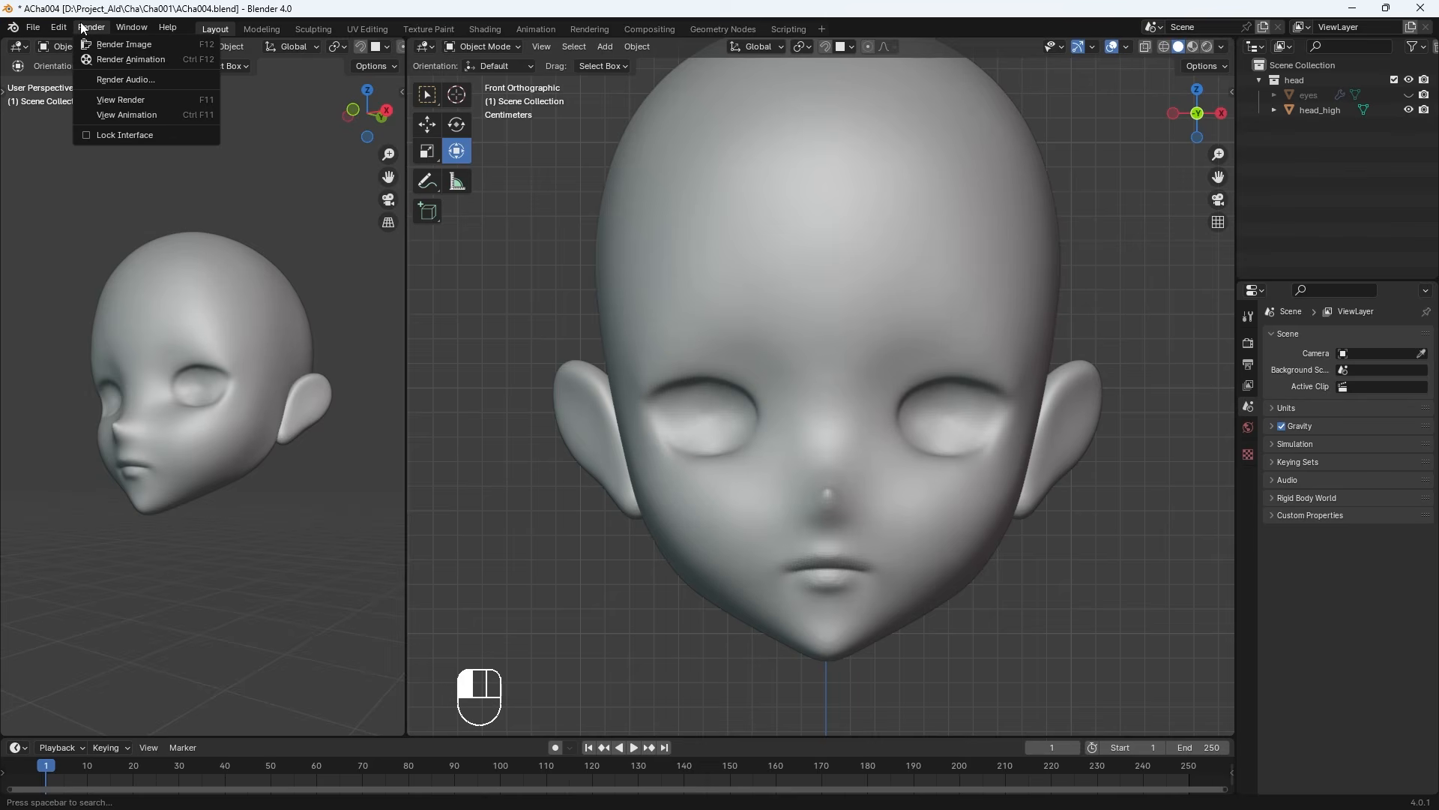
left_click(82, 219)
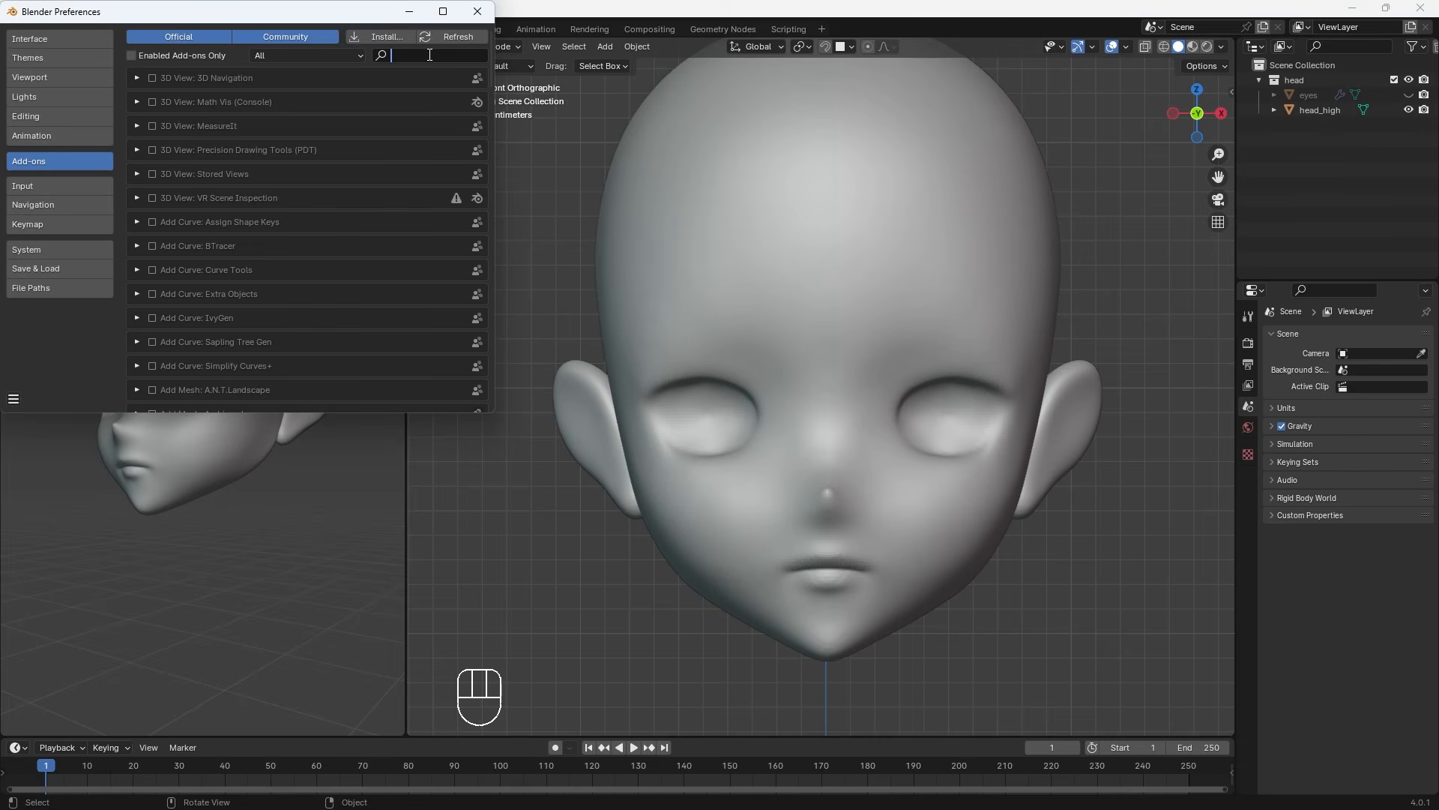
type("f2")
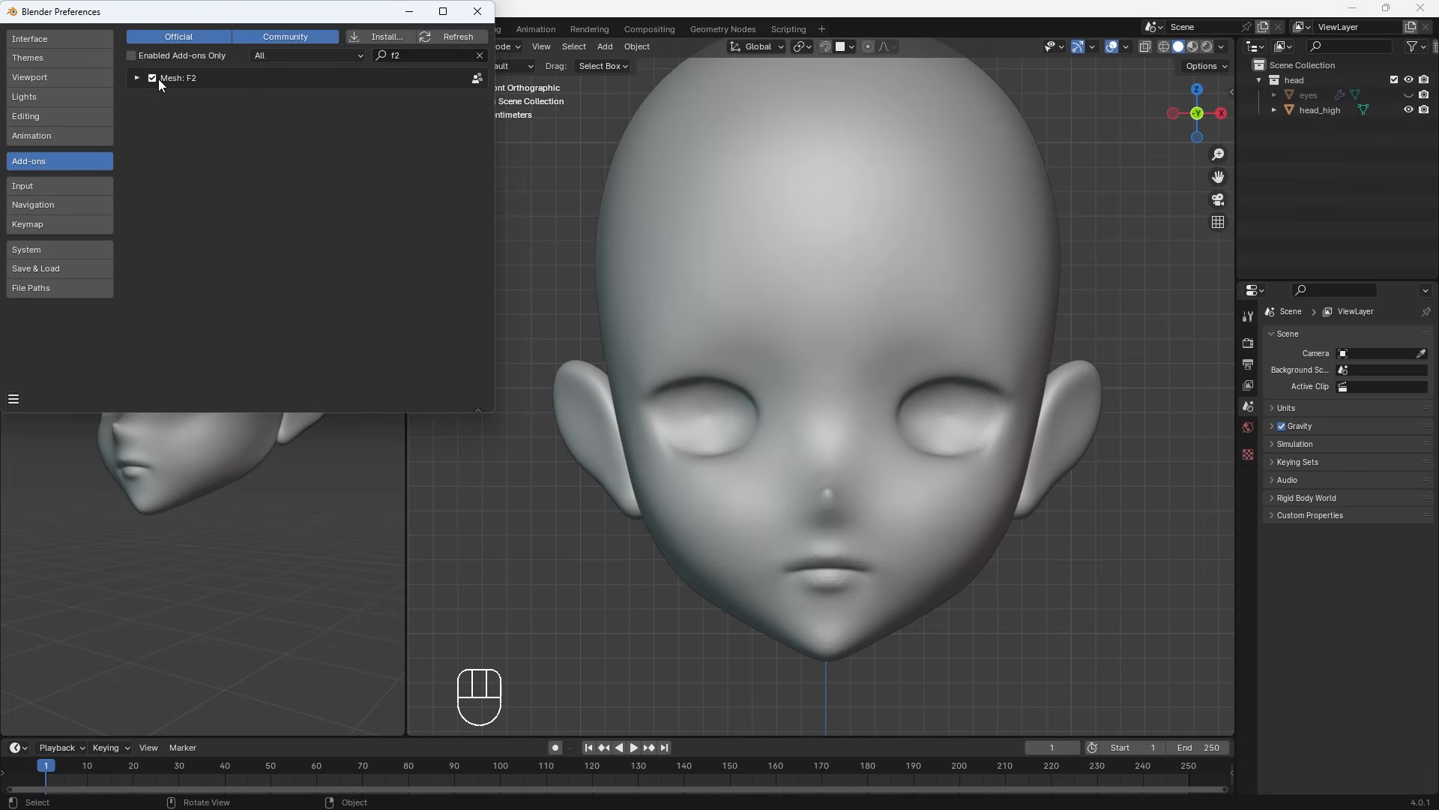
left_click(478, 11)
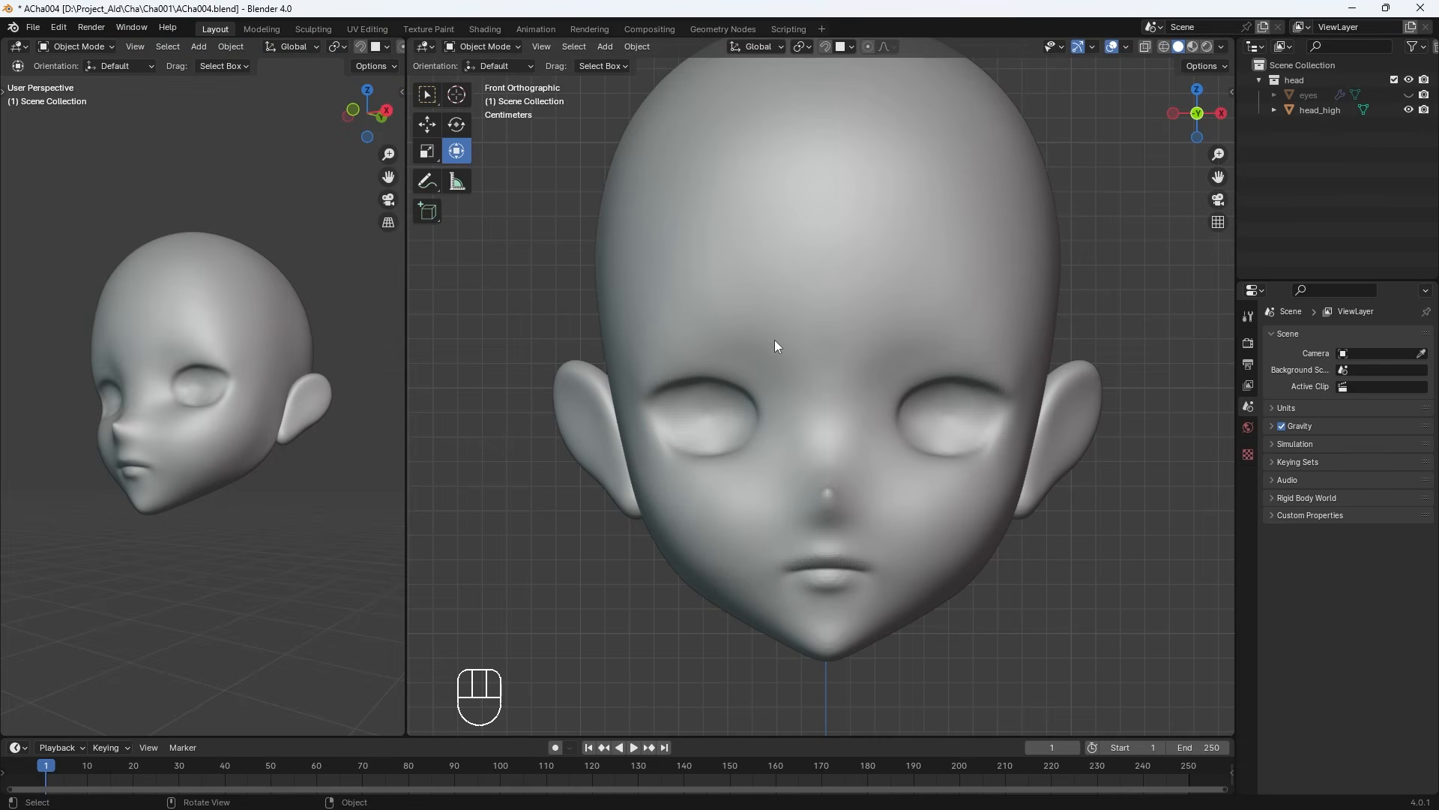
Add a mesh plane and raise it about 1.58 m along Z to the height of the head
scroll(762, 384, "up", 2, "shift")
scroll(762, 385, "down", 3)
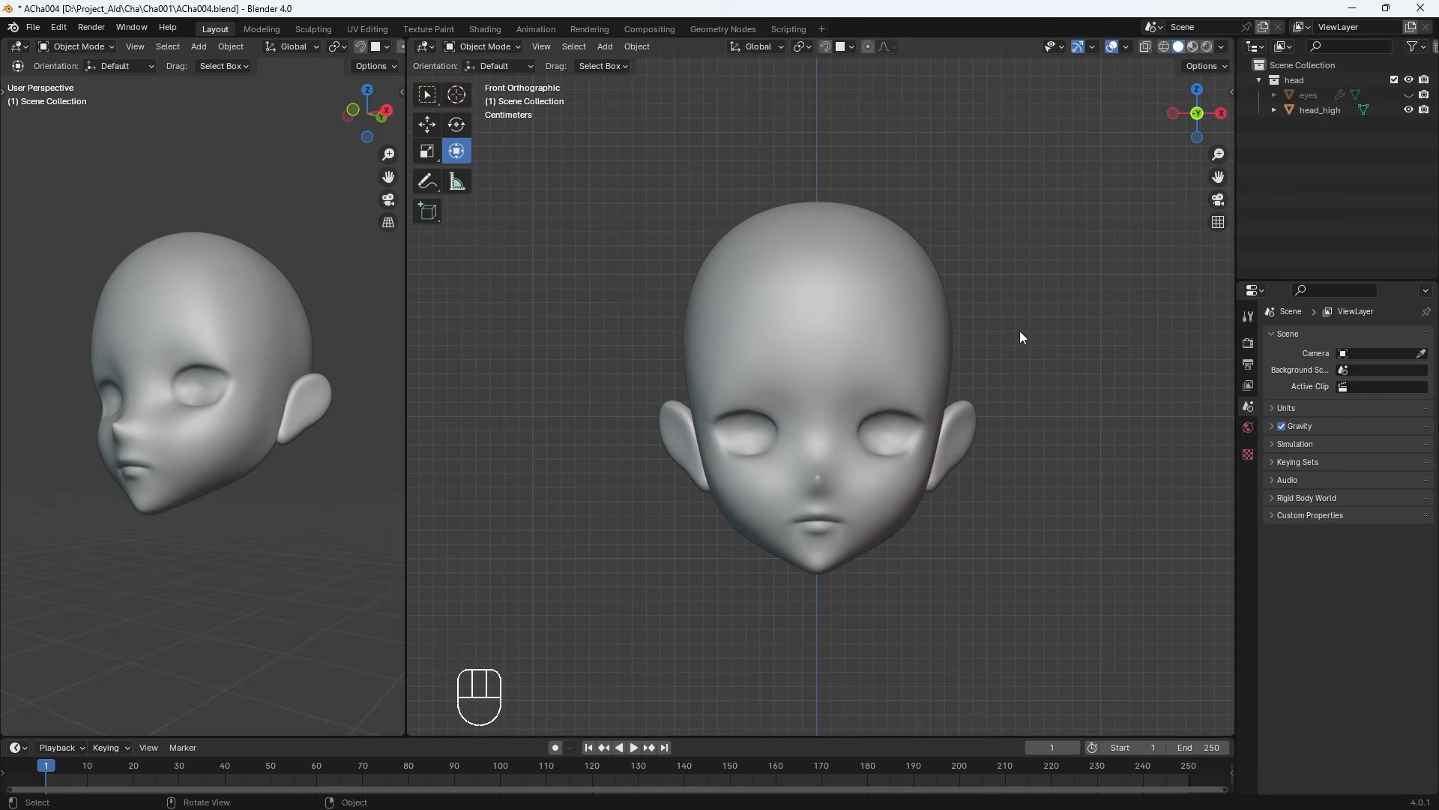
key("shift+a")
left_click(1070, 335)
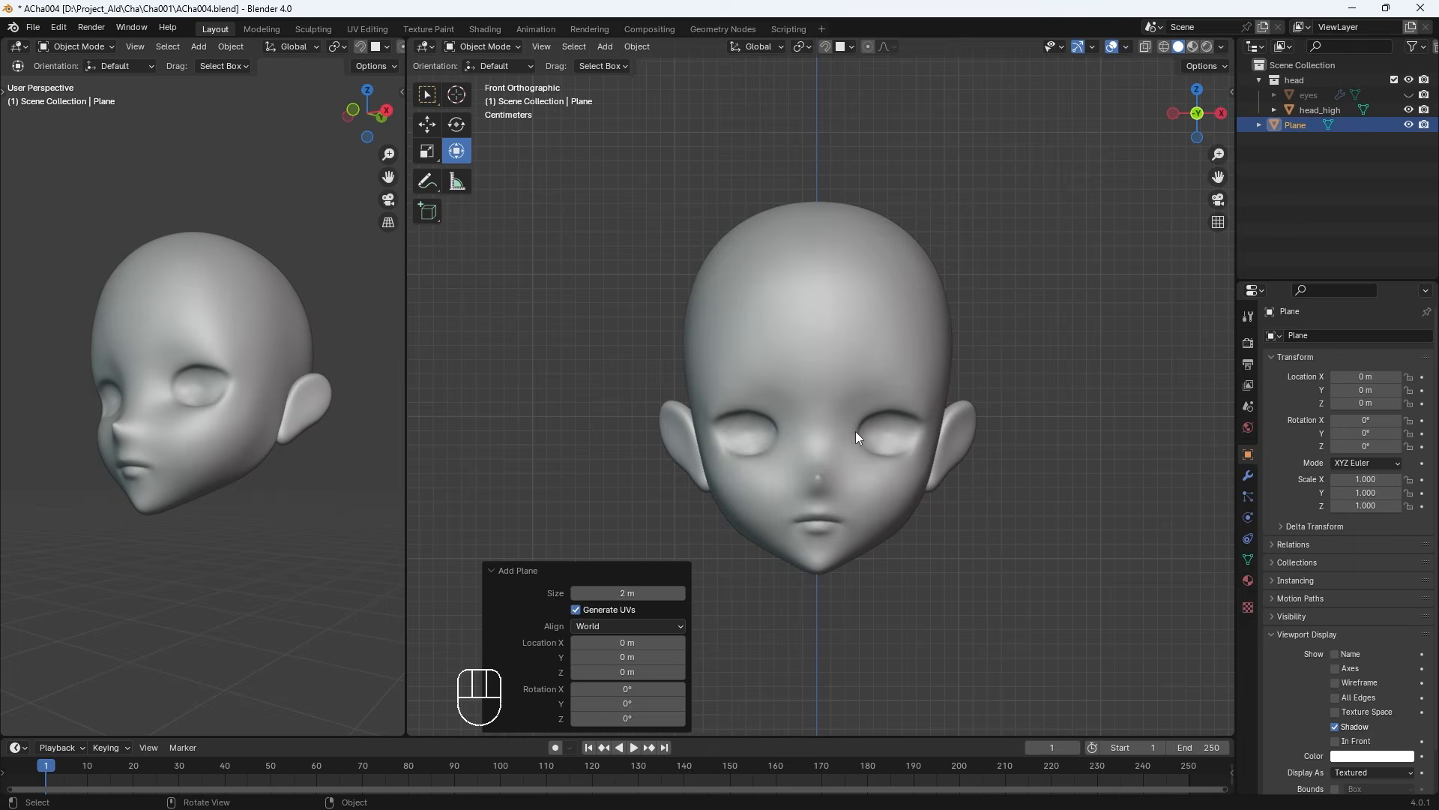
scroll(856, 431, "down", 10)
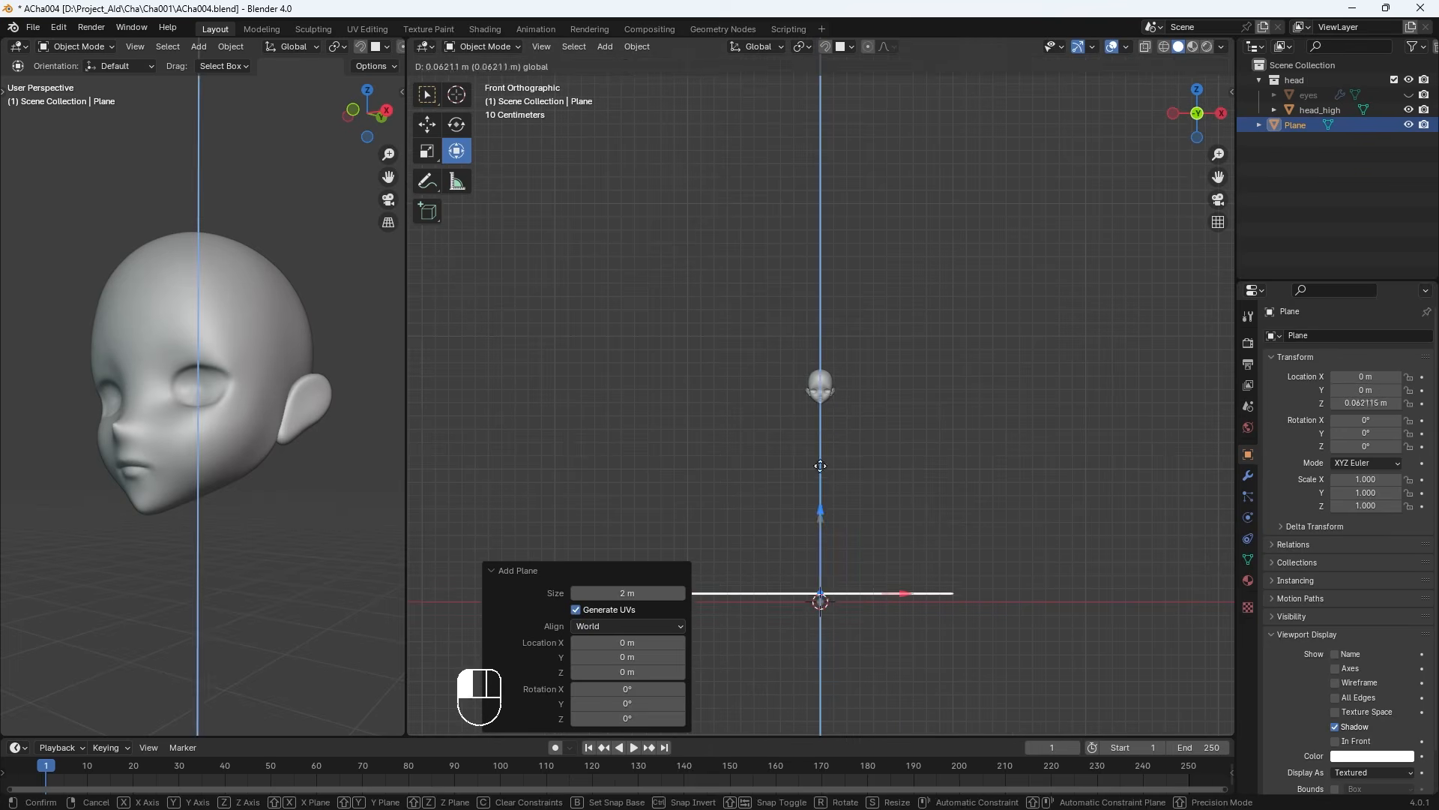
left_click_drag(825, 526, 909, 297)
key("KP_Decimal")
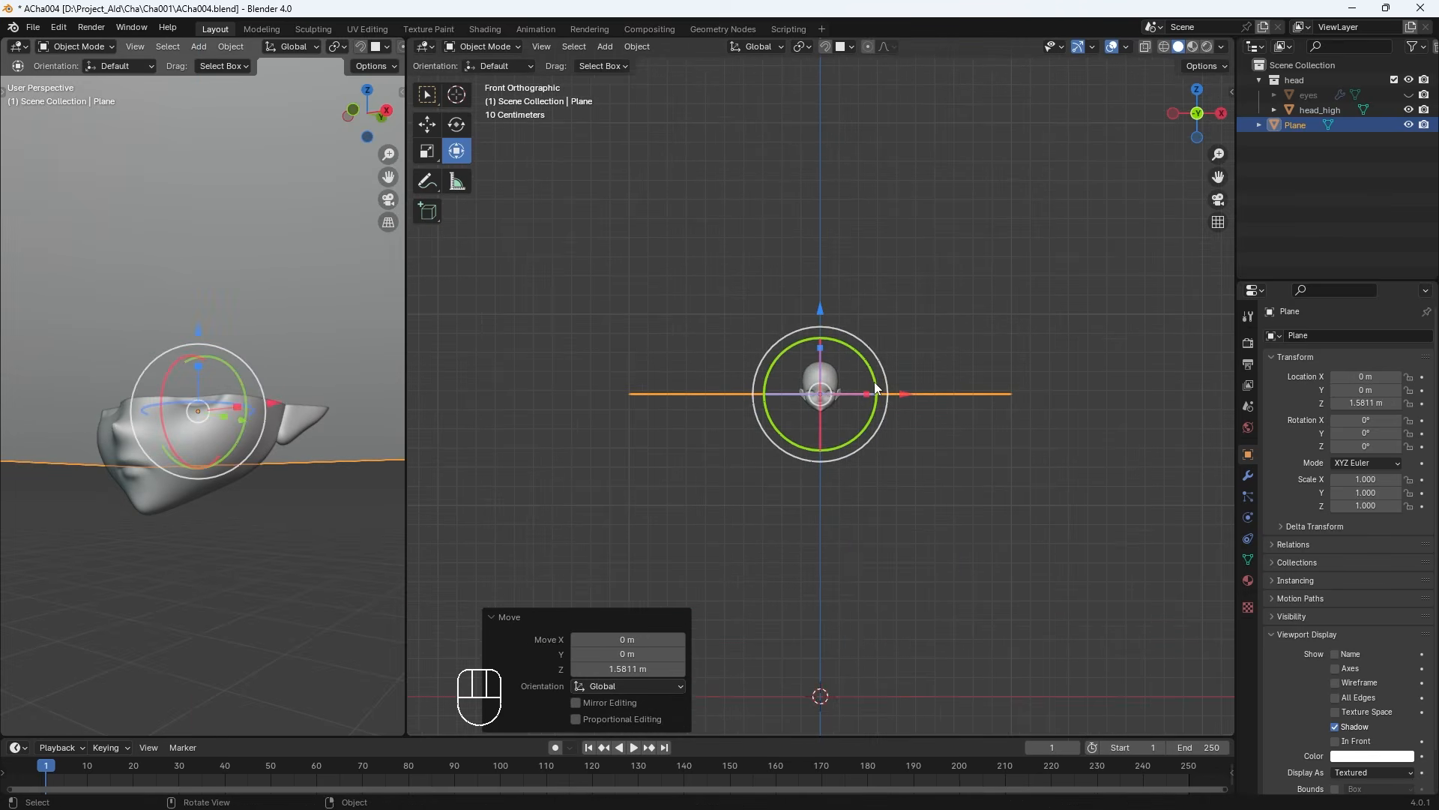
key("KP_1")
Enter Edit Mode on the plane and merge all its vertices at center into a single vertex
key("m")
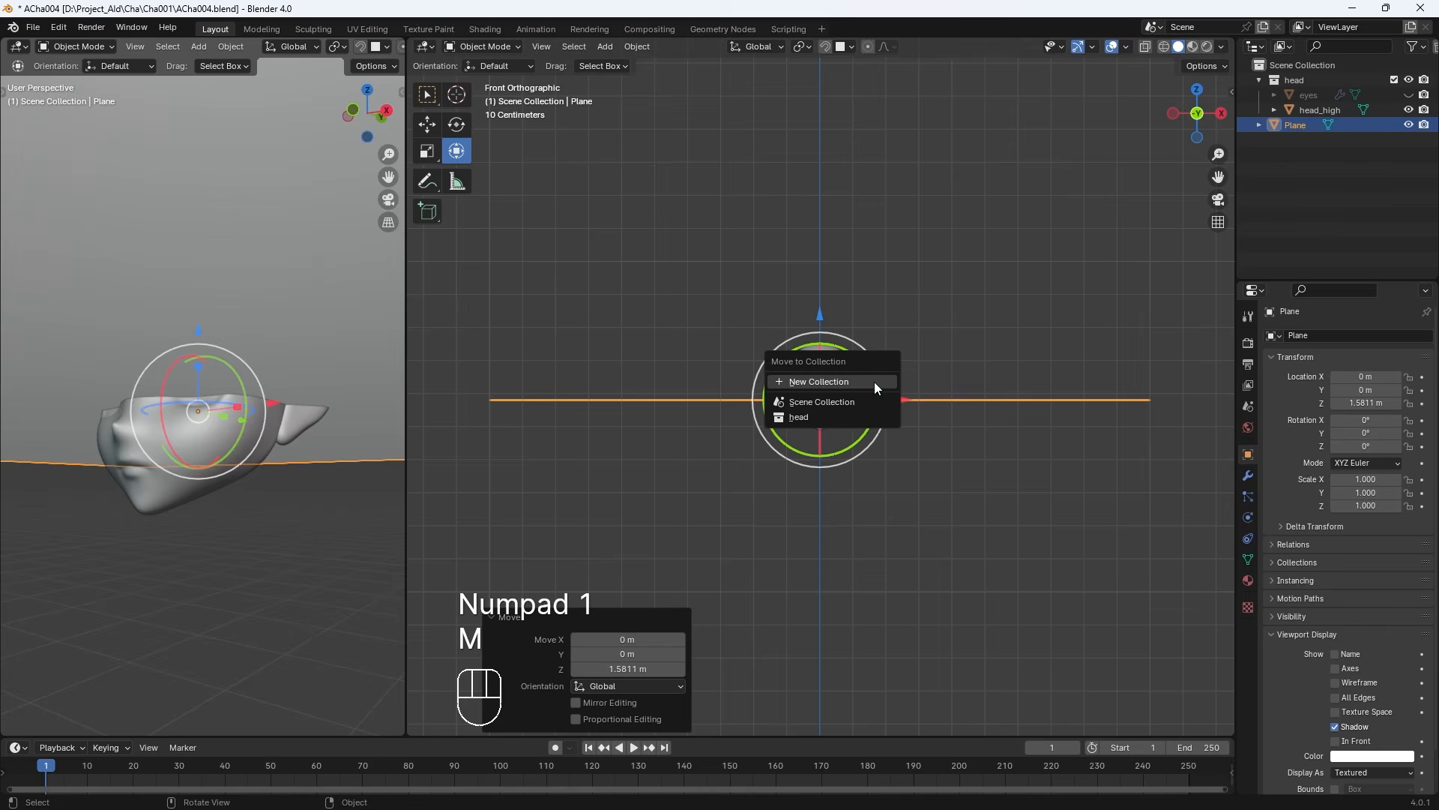
key("Tab")
middle_click_drag(906, 373, 897, 428)
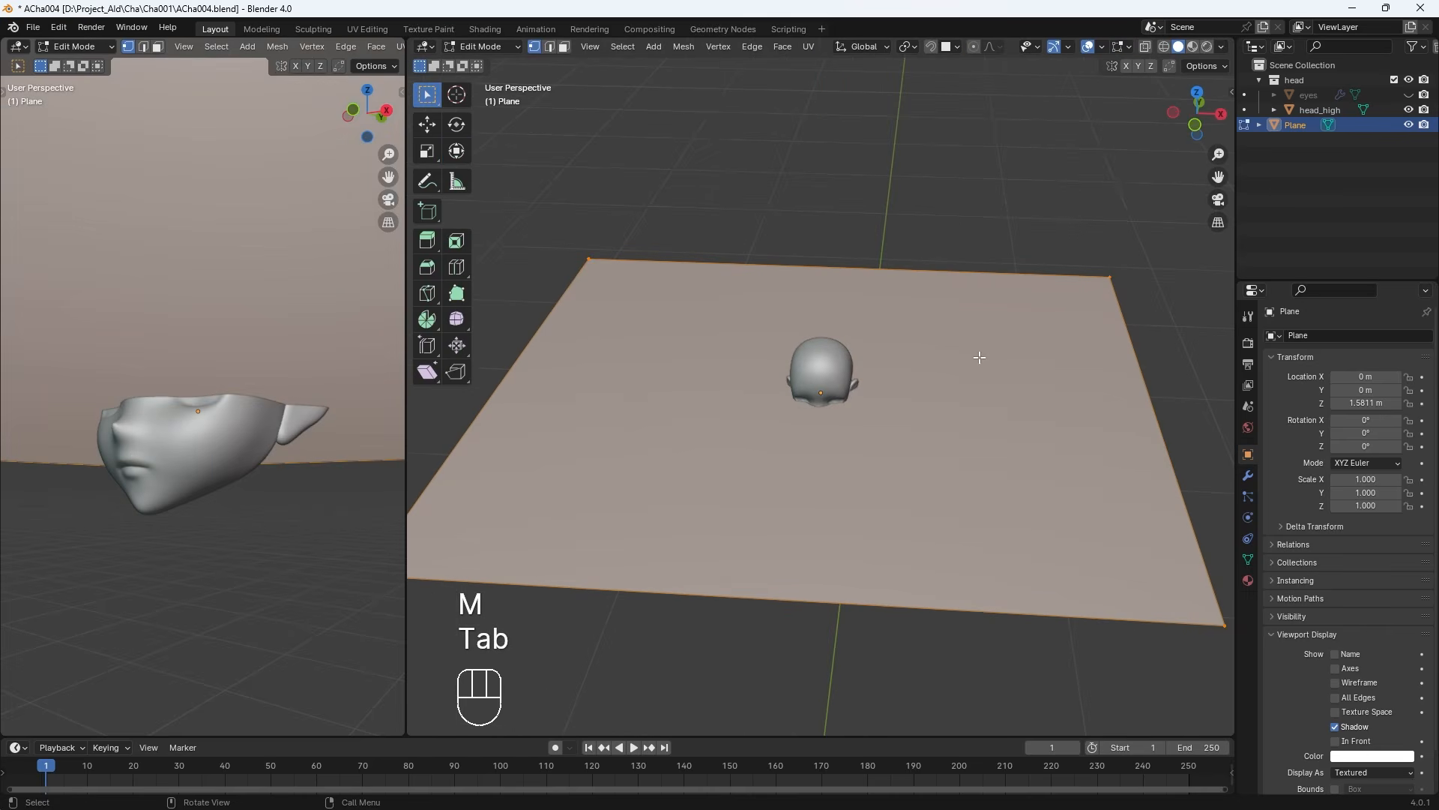
key("m")
left_click(956, 371)
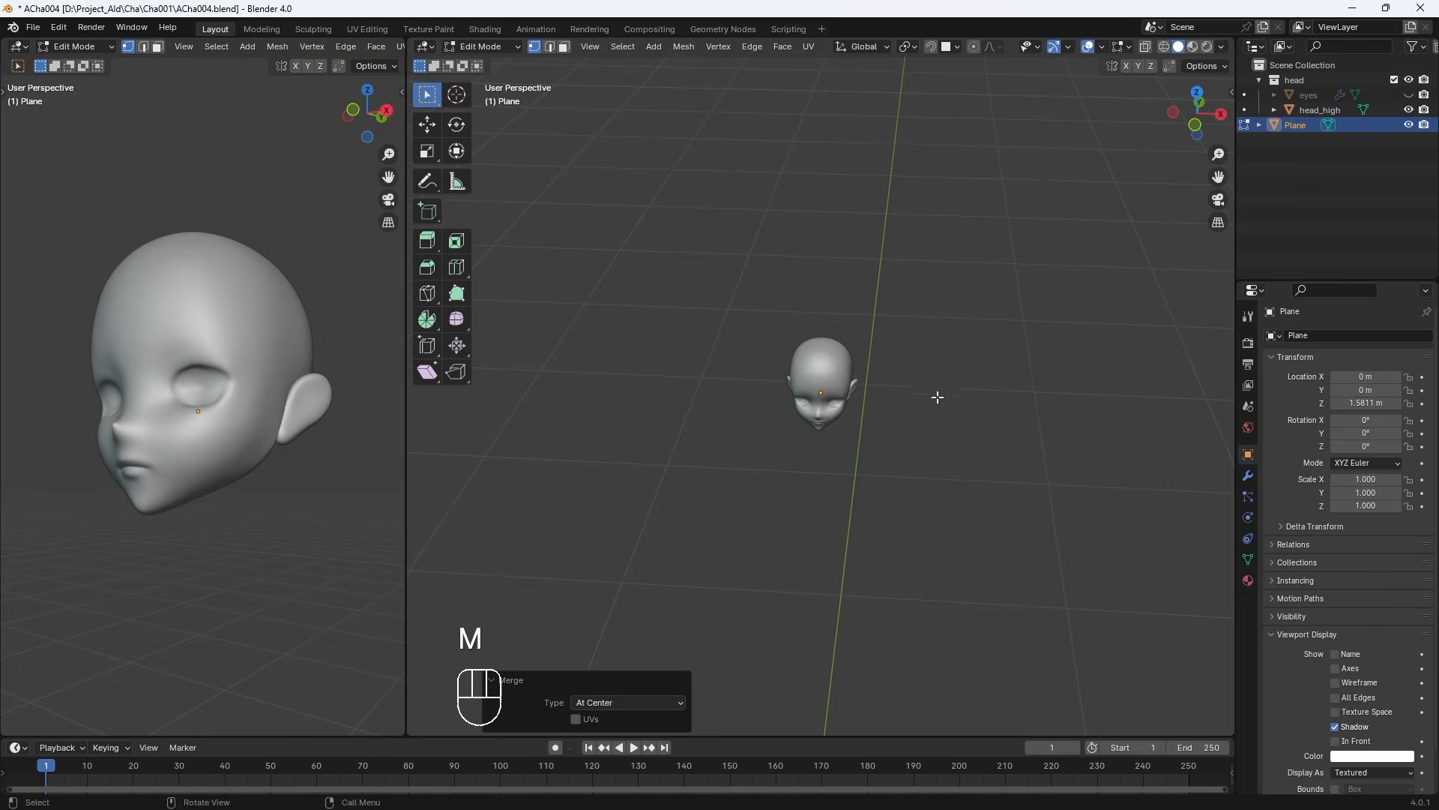
Move the merged vertex beside the head, about 0.17 m along X and 0.09 m along Z, and return to front view
key("g")
left_click(909, 417)
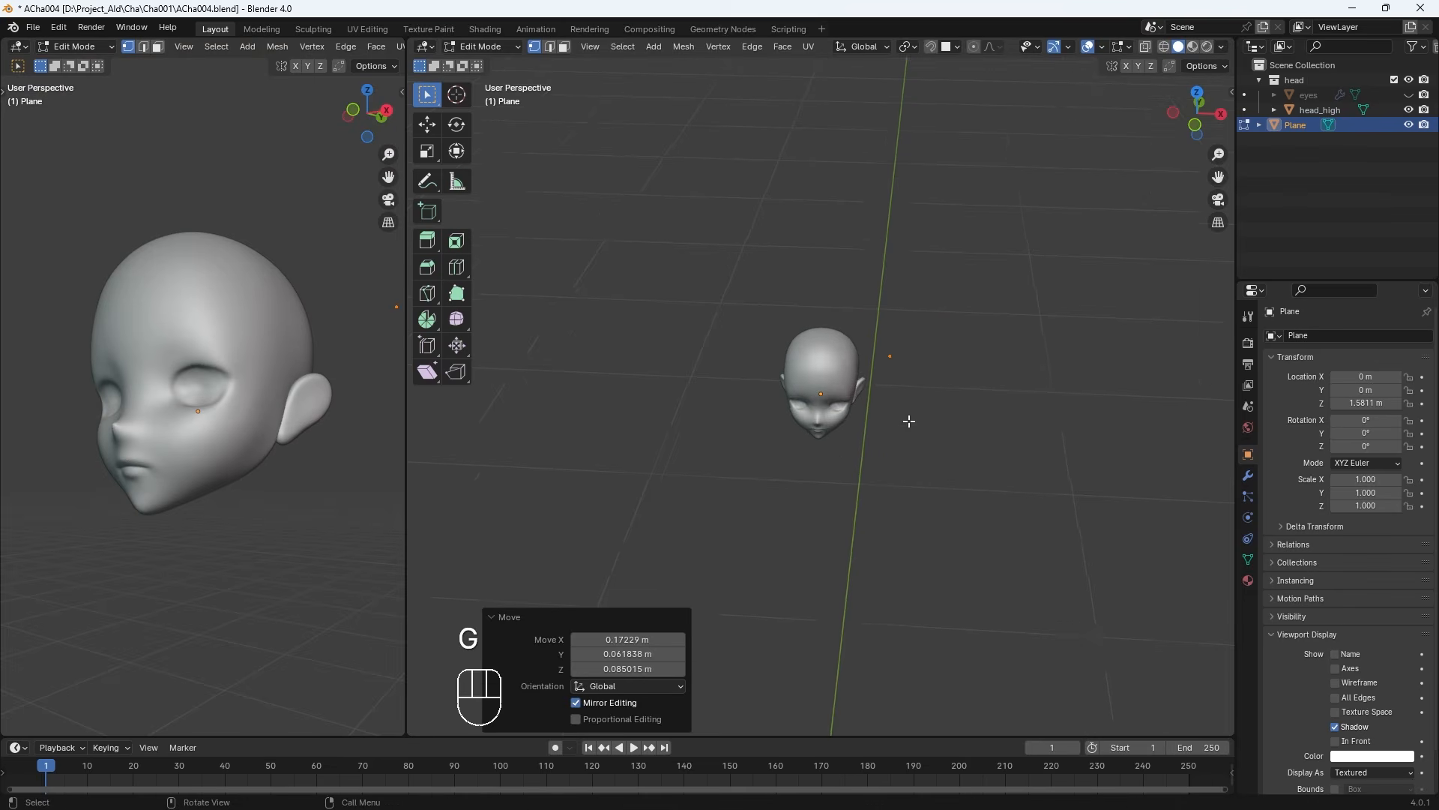
key("KP_1")
left_click_drag(965, 376, 933, 309)
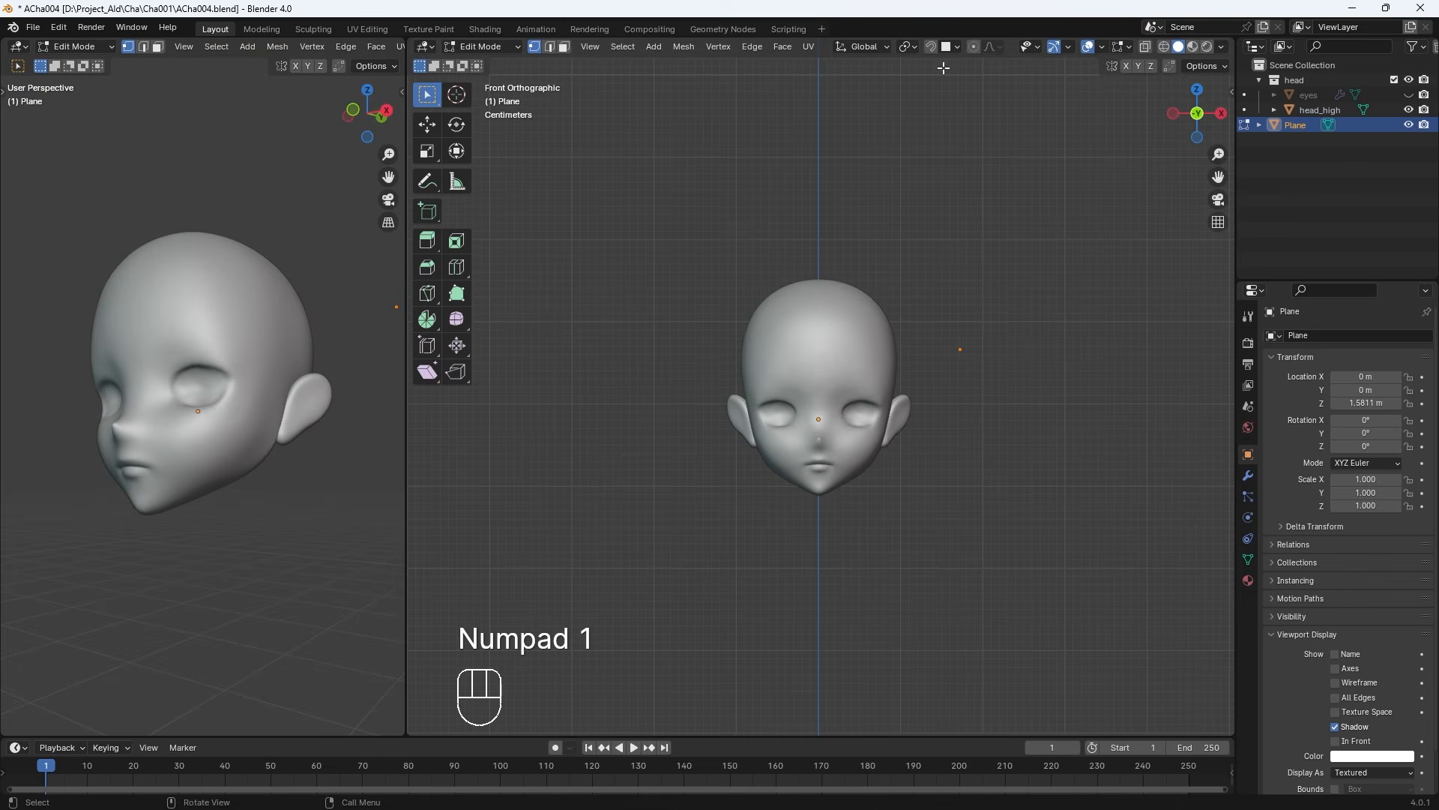
Turn on snapping with both Face and Face Project as snap targets
left_click(943, 48)
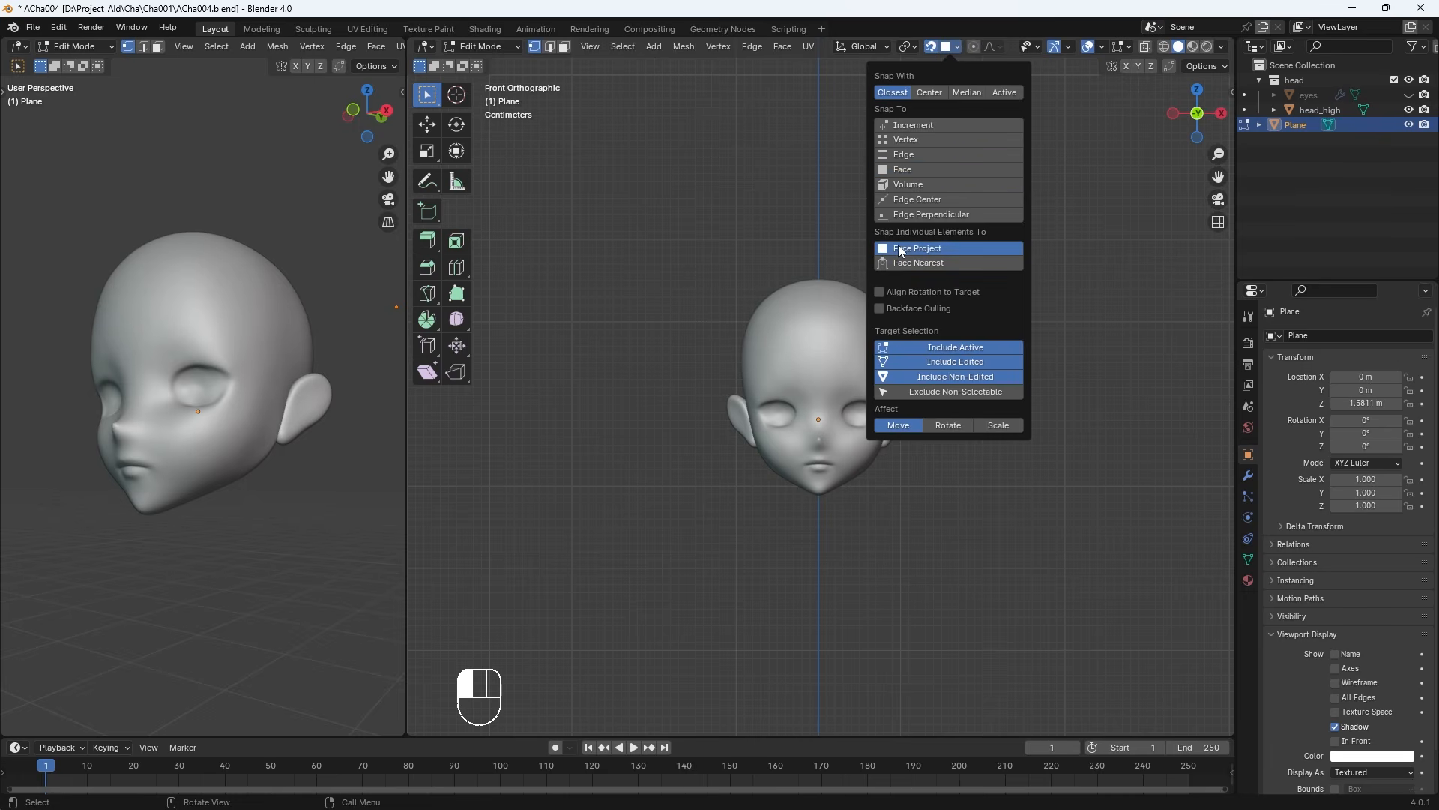
left_click(912, 170)
left_click(918, 251, "shift")
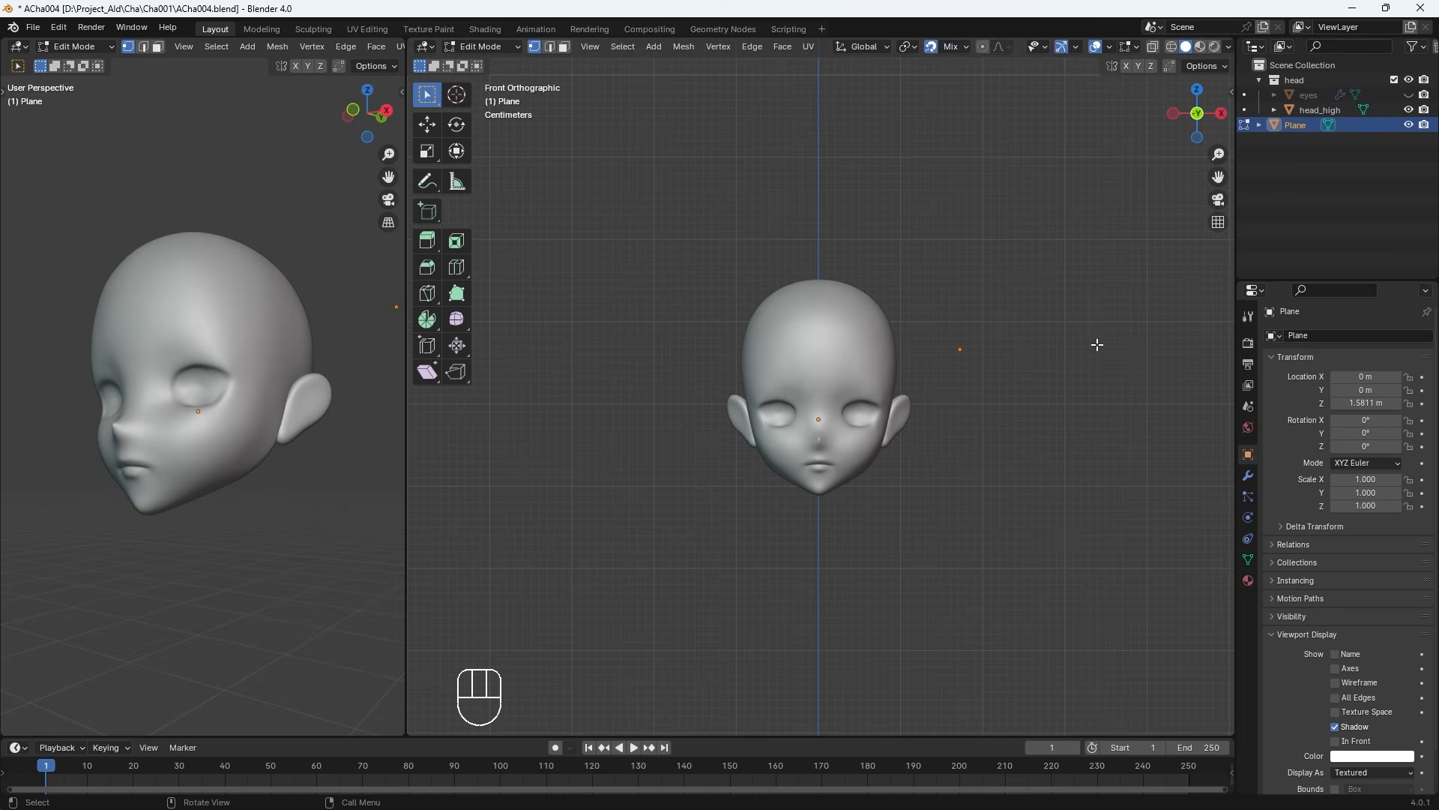
Snap the single vertex onto the head surface between the eyebrows, checking it from an angled view and from the front
key("g")
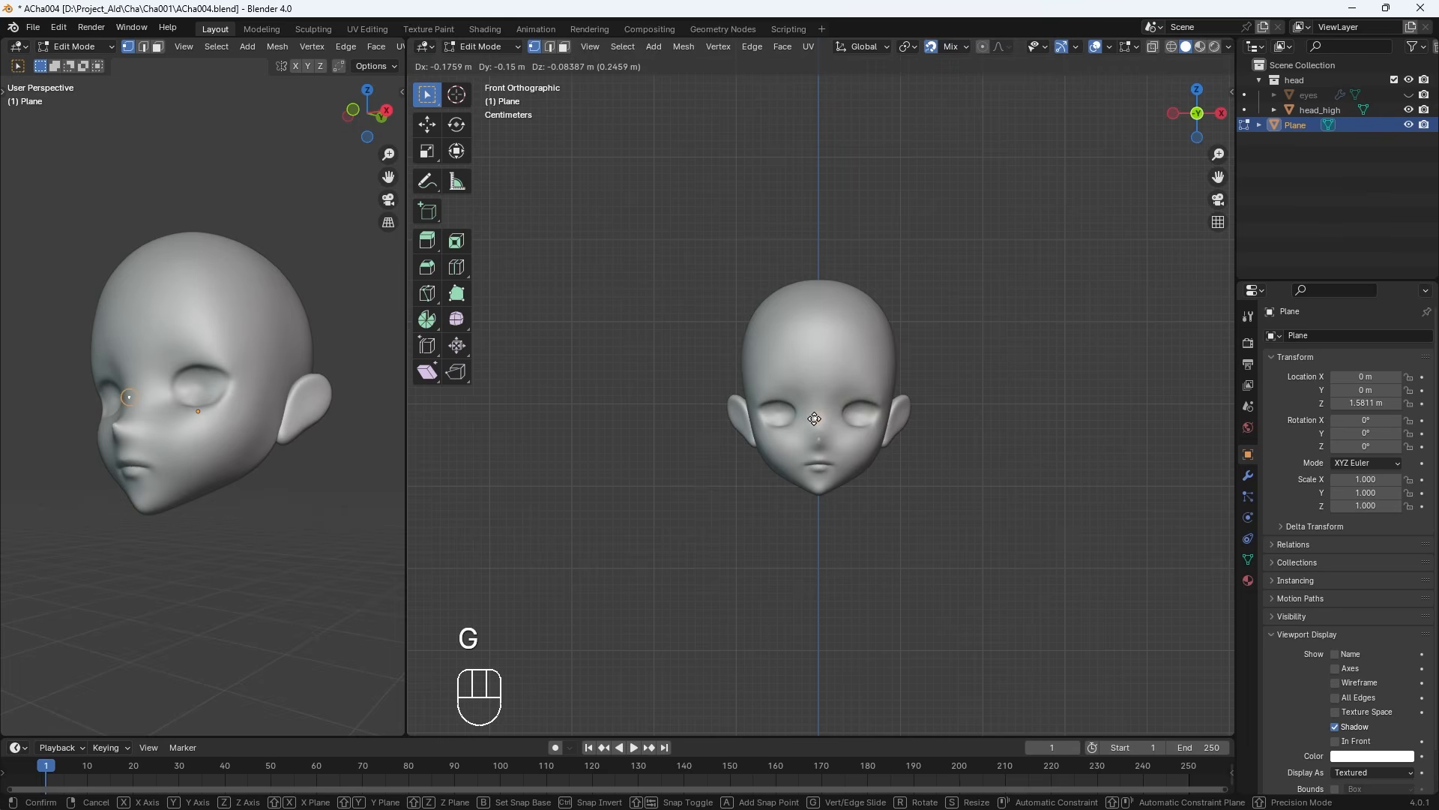
left_click(837, 399)
middle_click_drag(838, 399, 764, 406)
key("g")
left_click(756, 400)
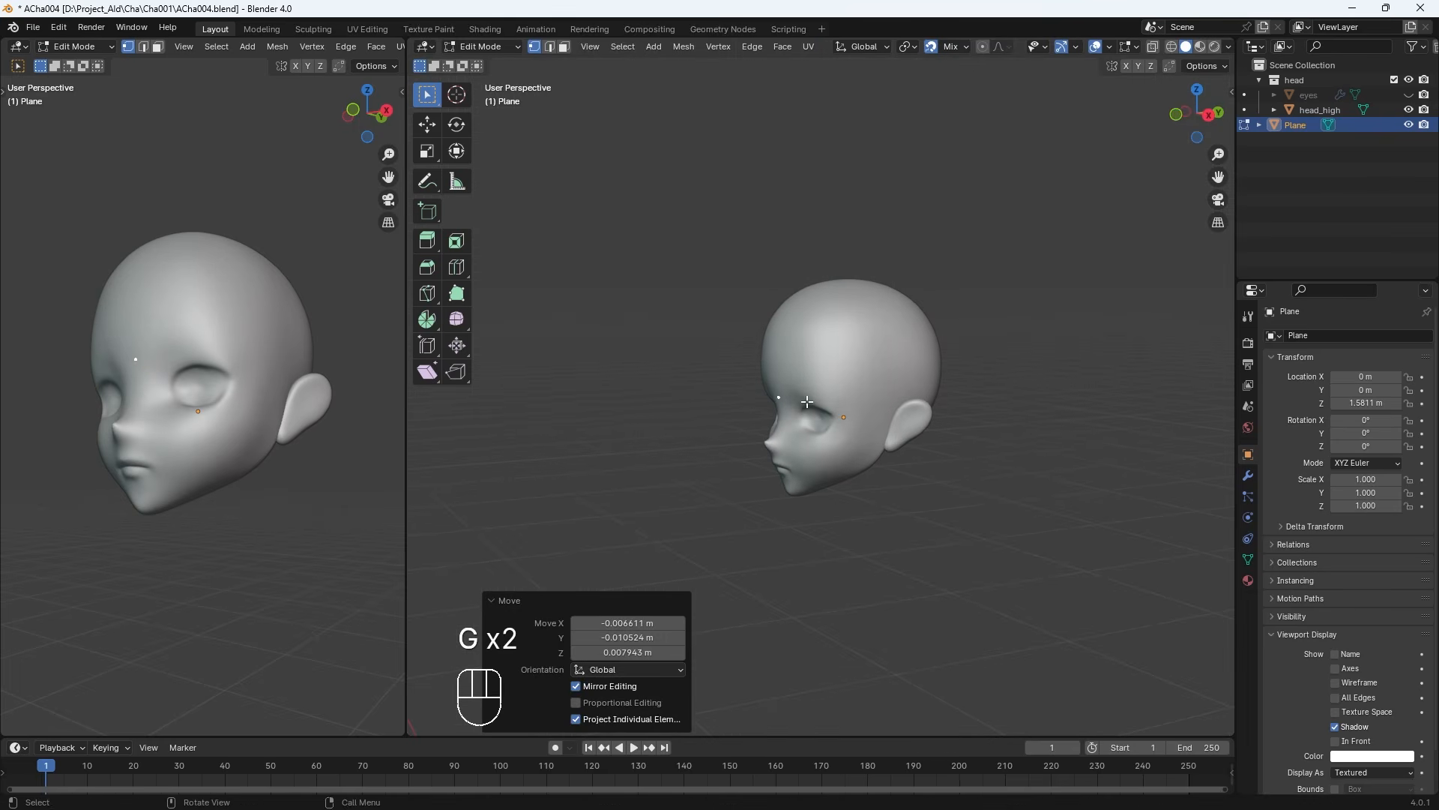
key("KP_1")
scroll(888, 394, "up", 4)
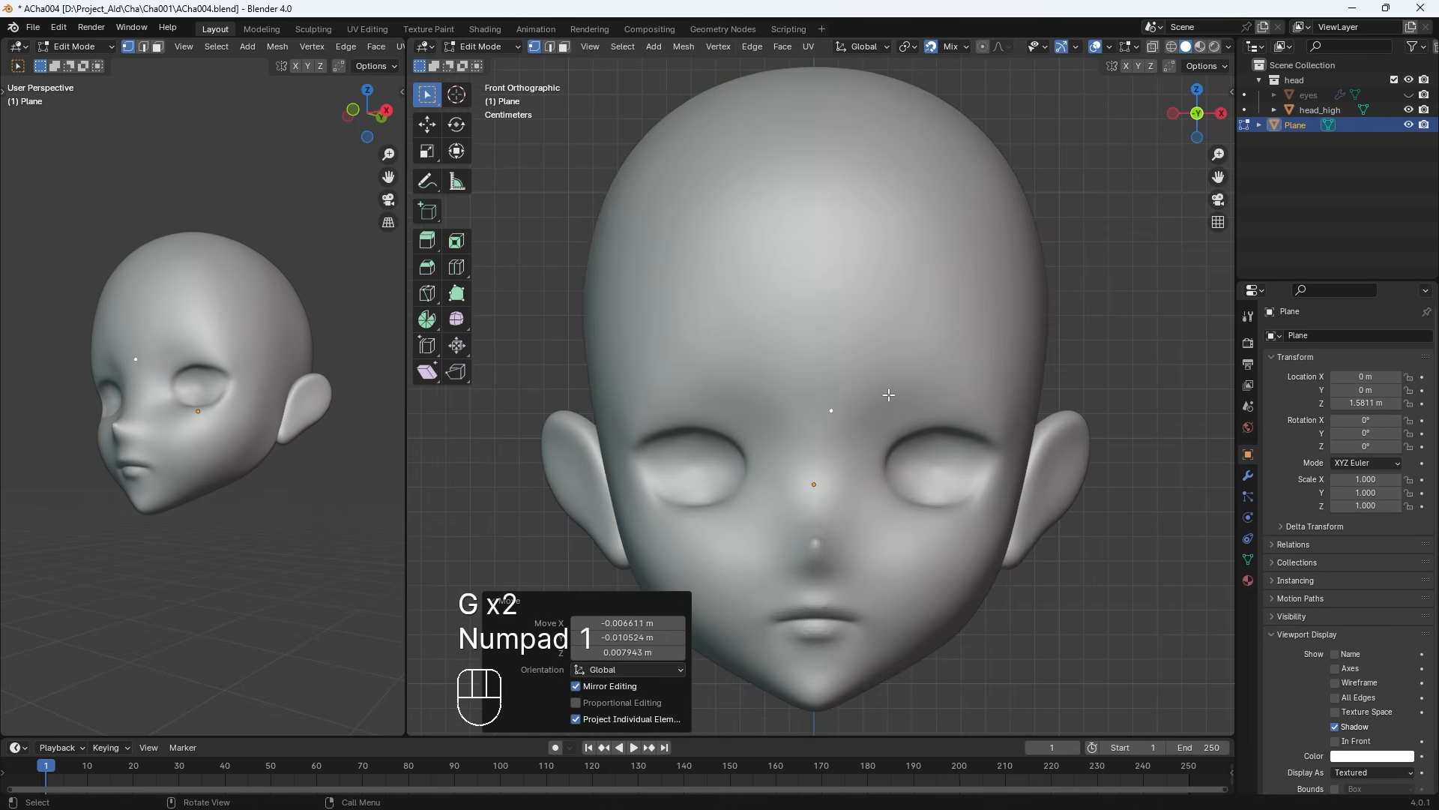
Lower the vertex slightly between the eyebrows and extrude it about 1 cm down the surface to form a short edge
key("g")
left_click(832, 417)
scroll(837, 464, "up", 3)
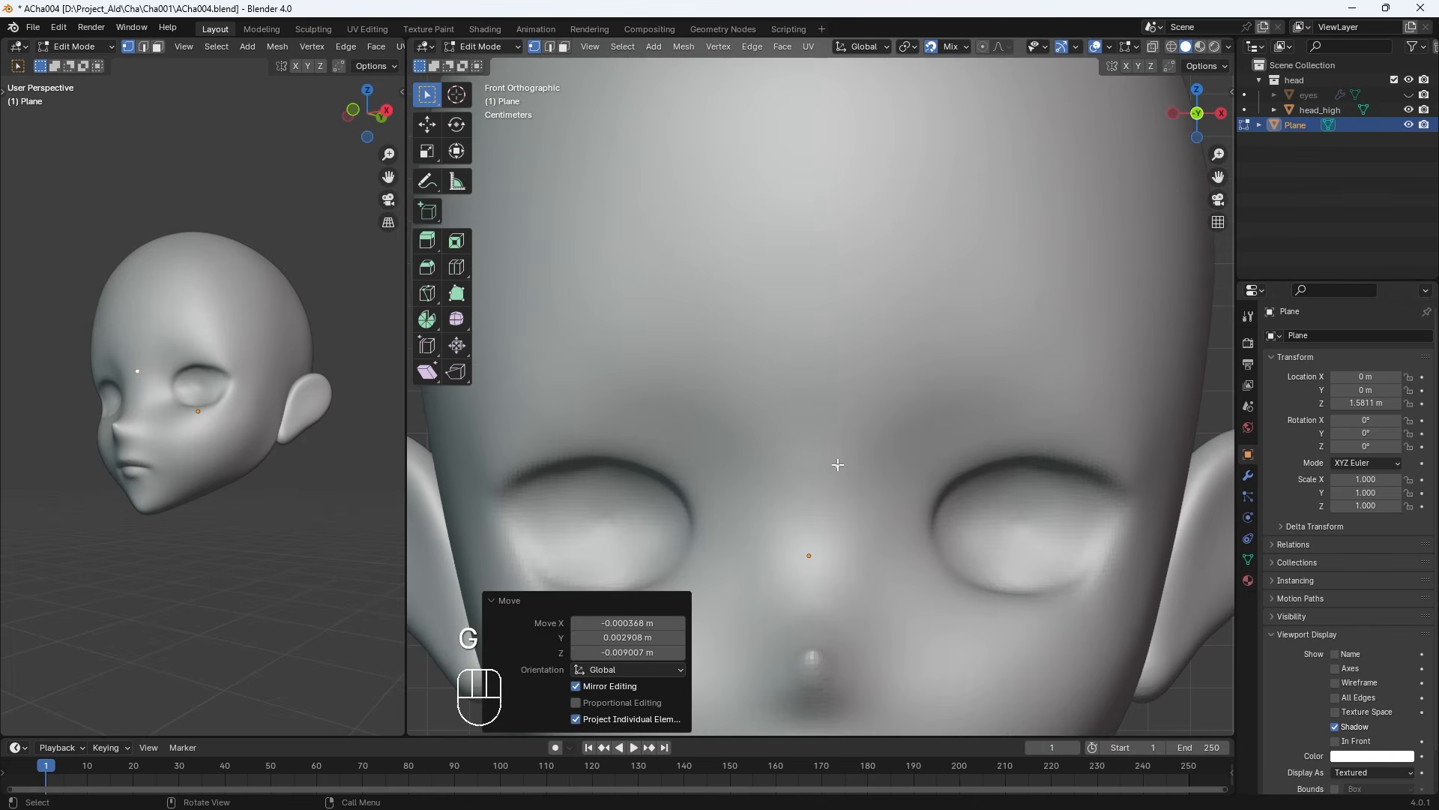
key("e")
left_click(833, 508)
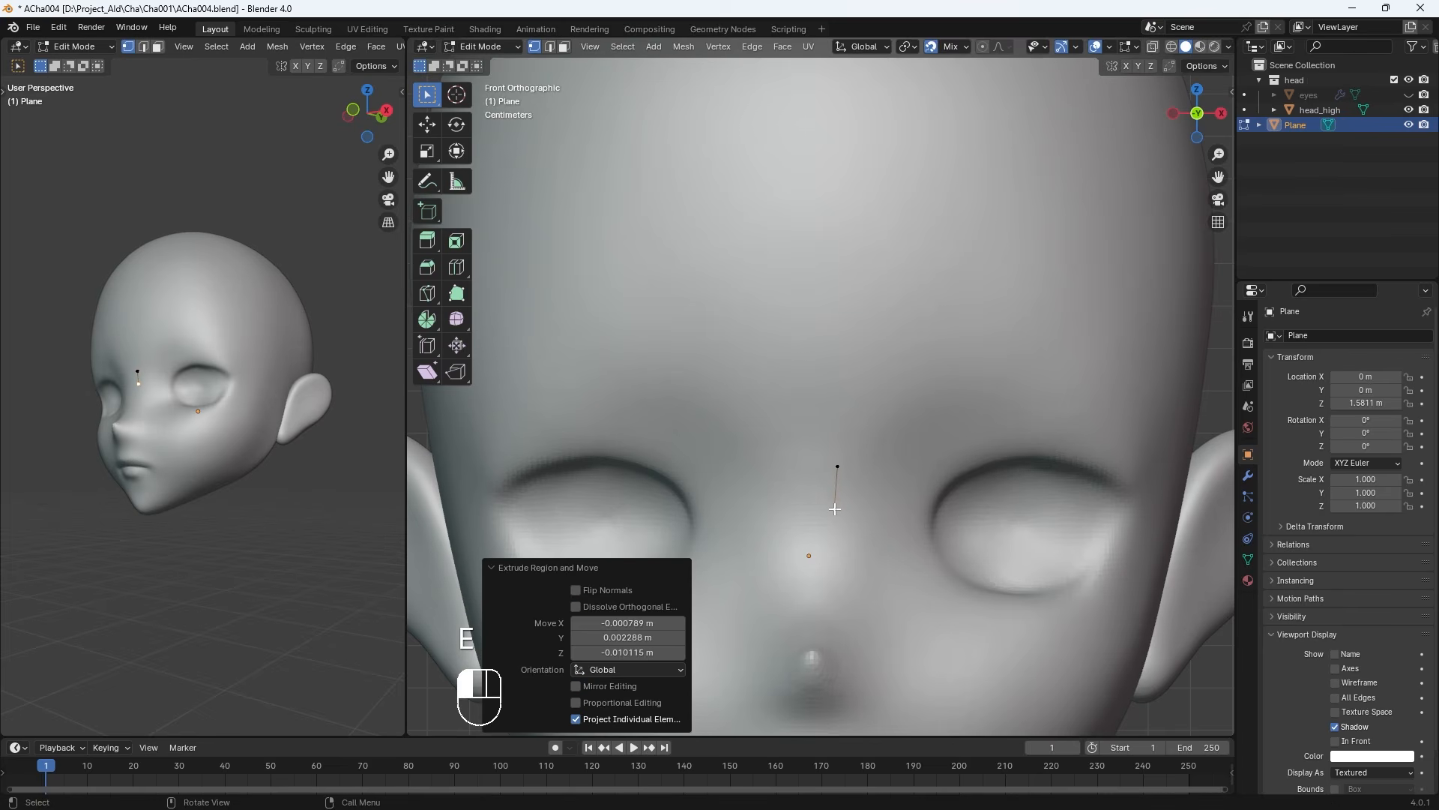
Extrude the edge about 1 cm sideways into a quad face, and enable Wireframe and In Front display for the mesh
left_click(838, 467)
left_click(835, 509, "shift")
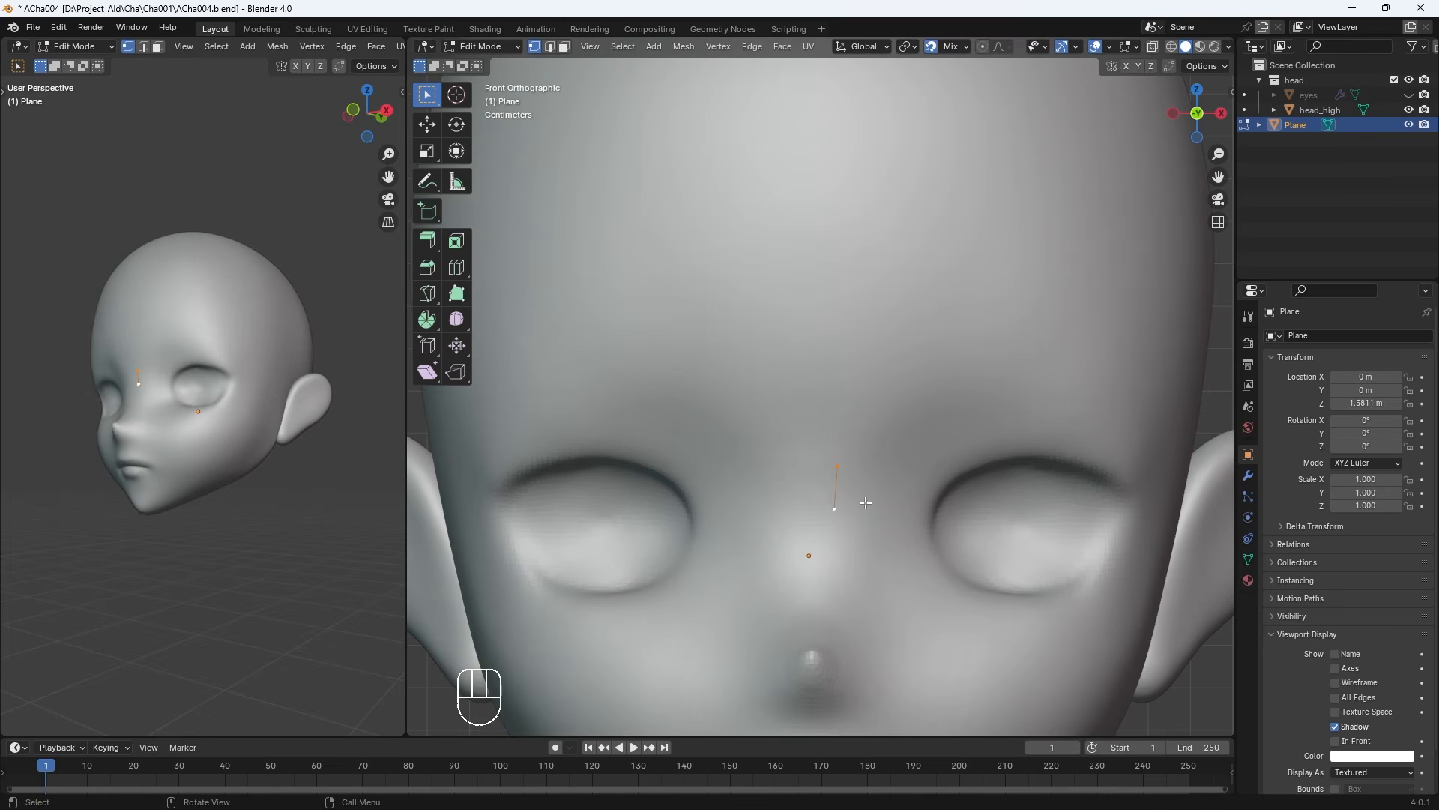
key("e")
left_click(879, 518)
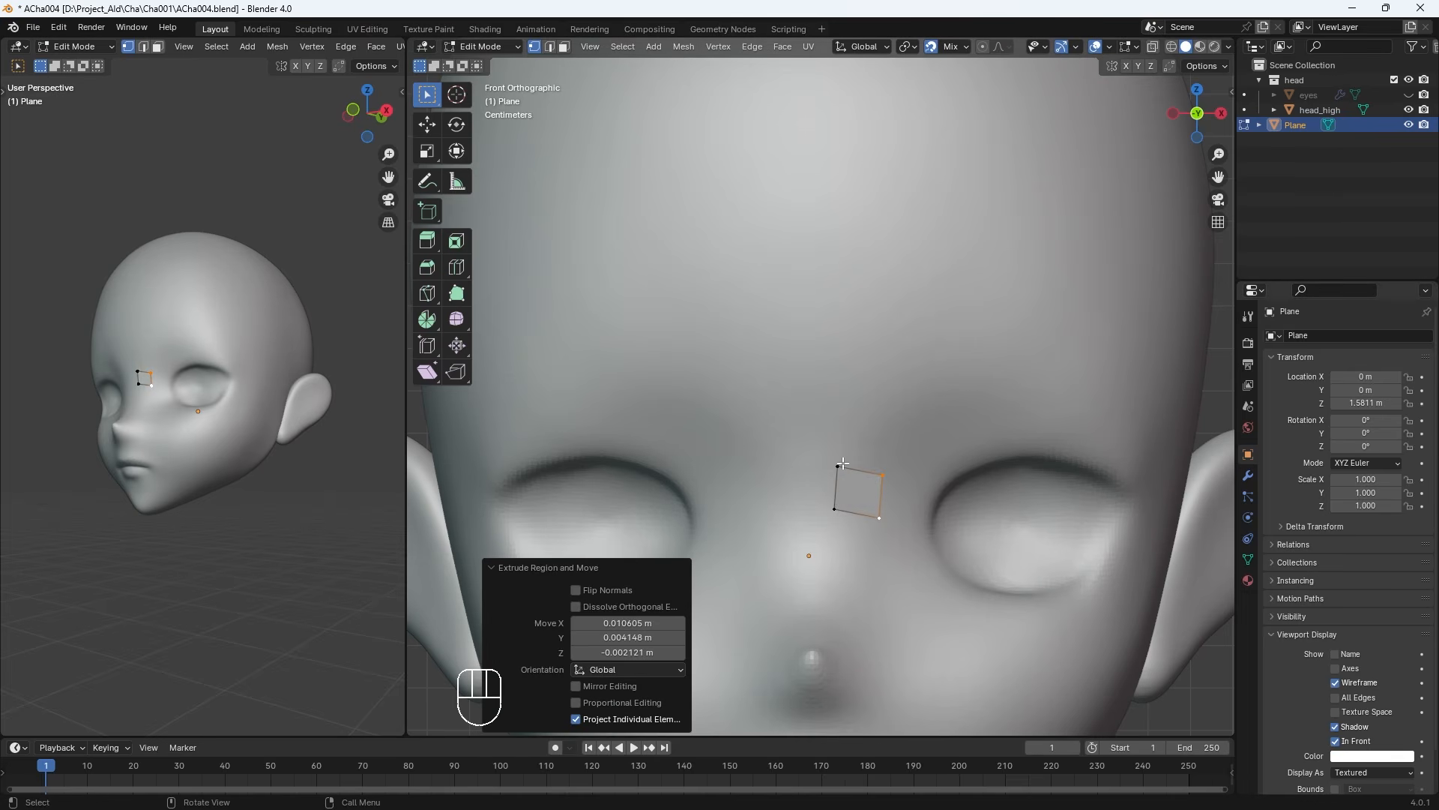
left_click(834, 516, "shift")
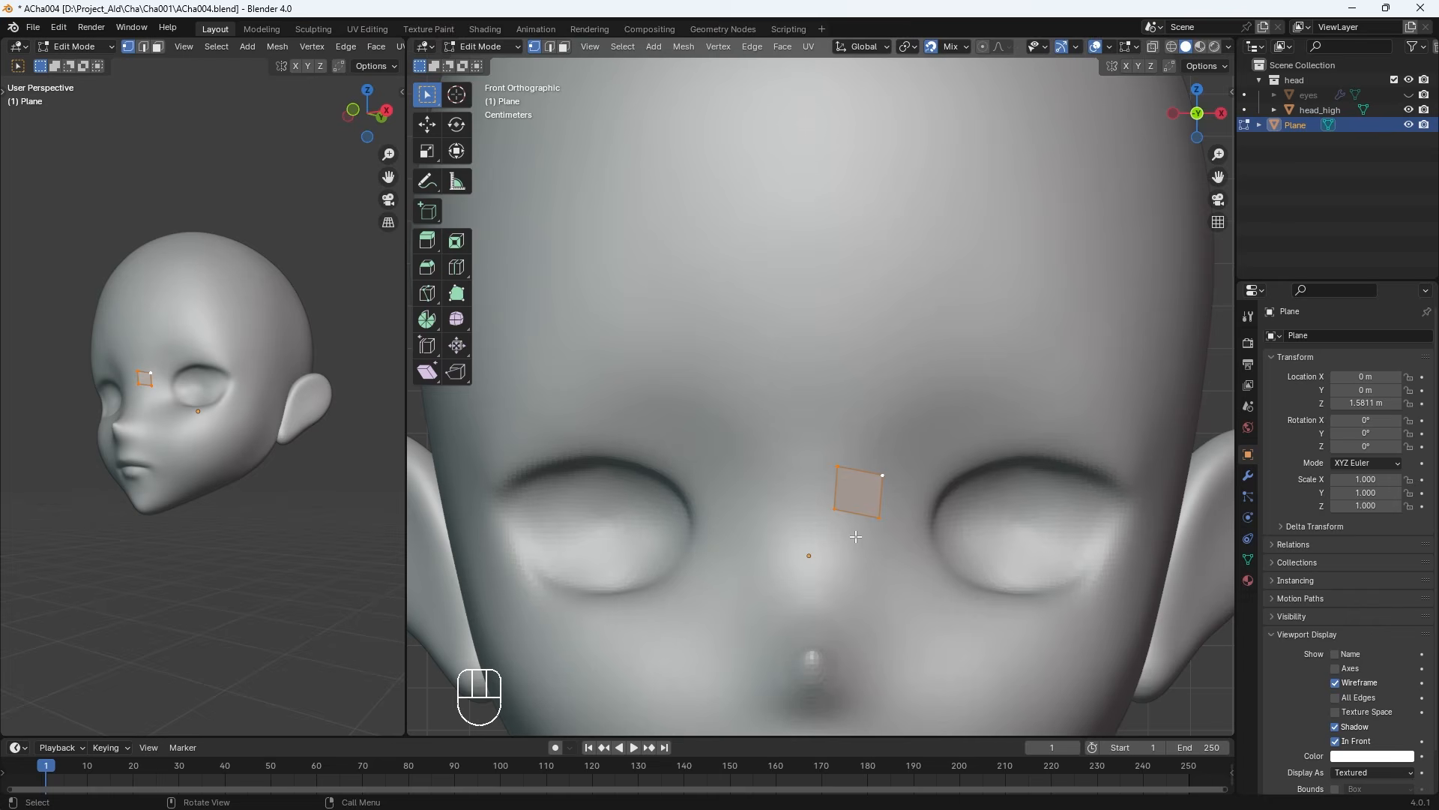
Add a Mirror modifier on the X axis with head_high as the mirror object and Clipping enabled
left_click(1247, 475)
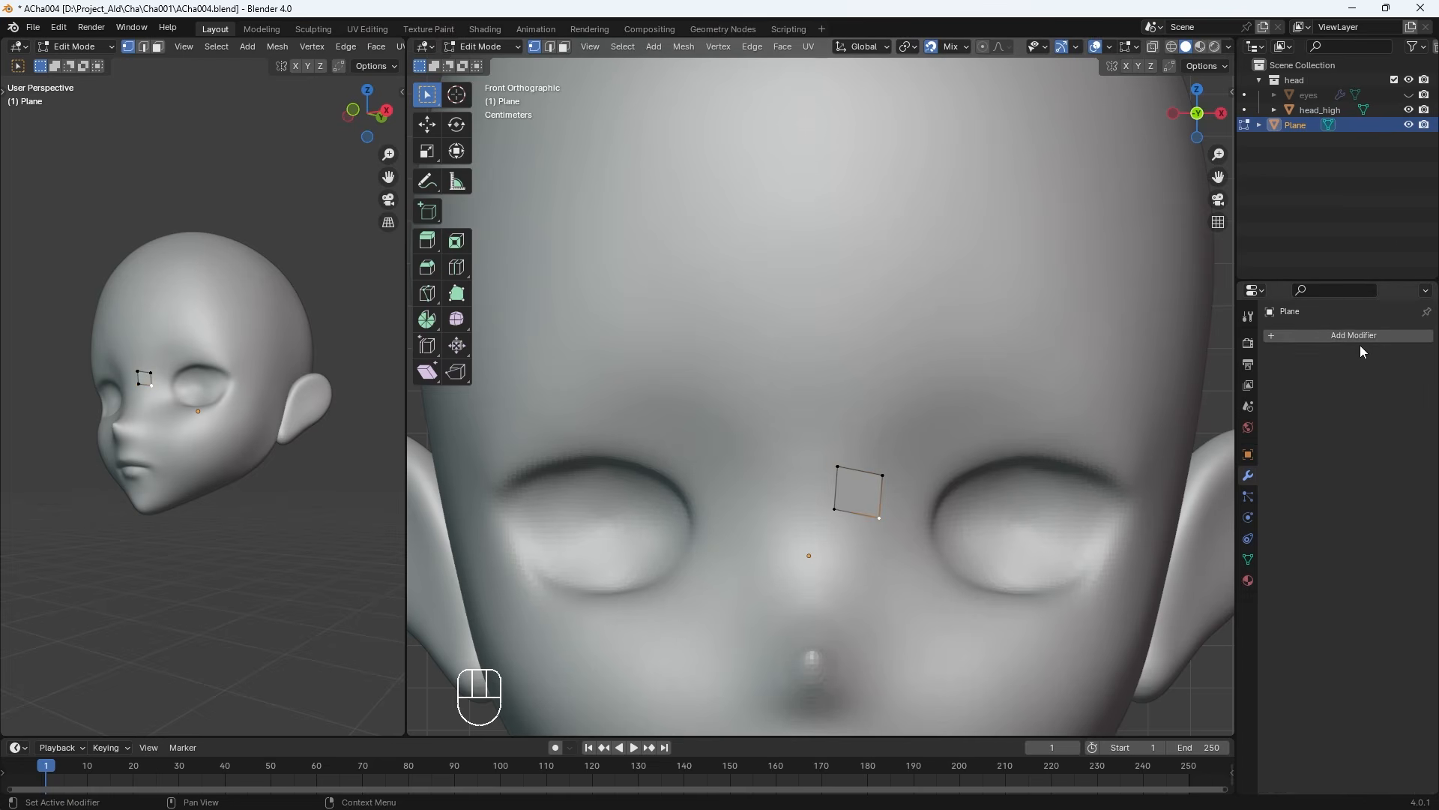
left_click(1364, 334)
mouse_move(1369, 326)
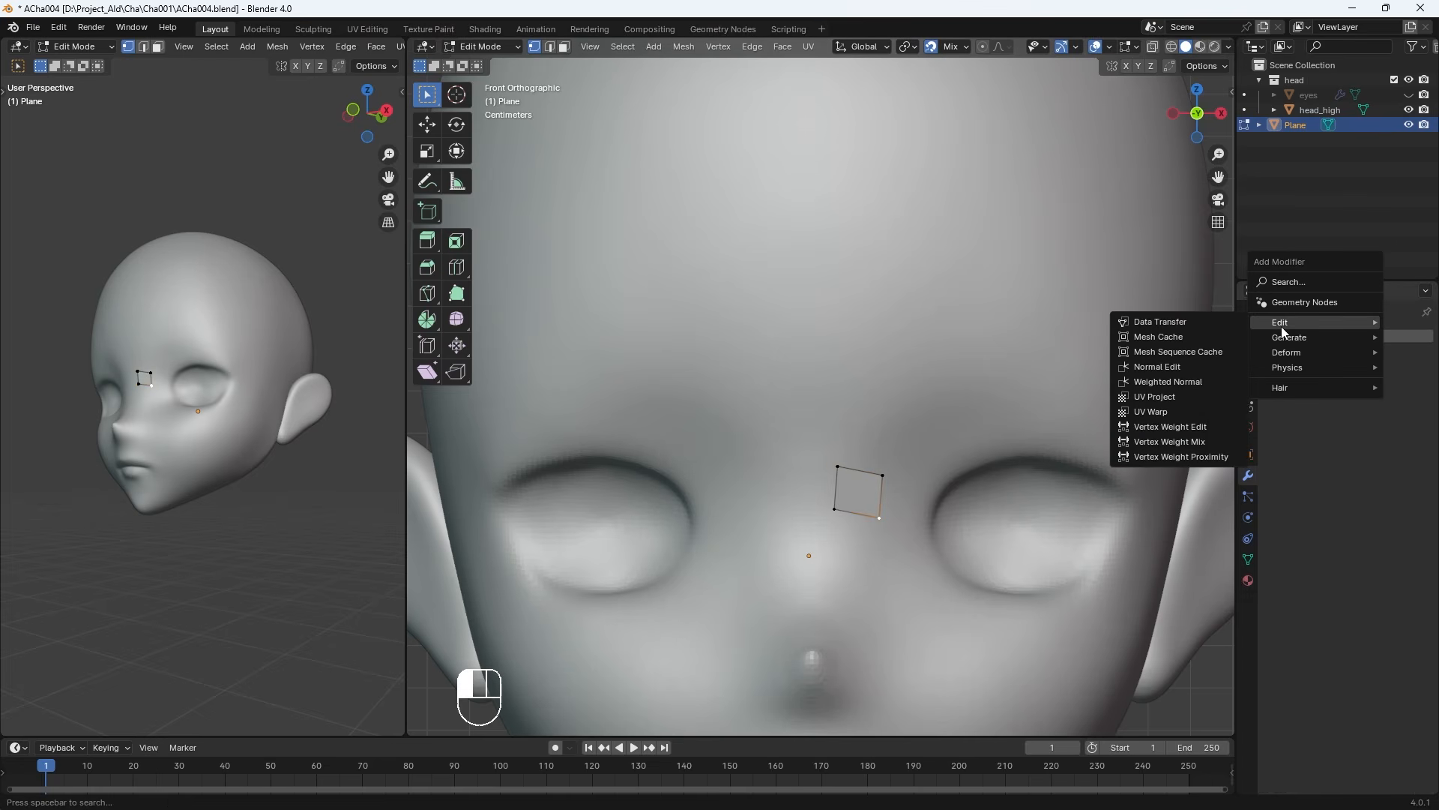
mouse_move(1282, 338)
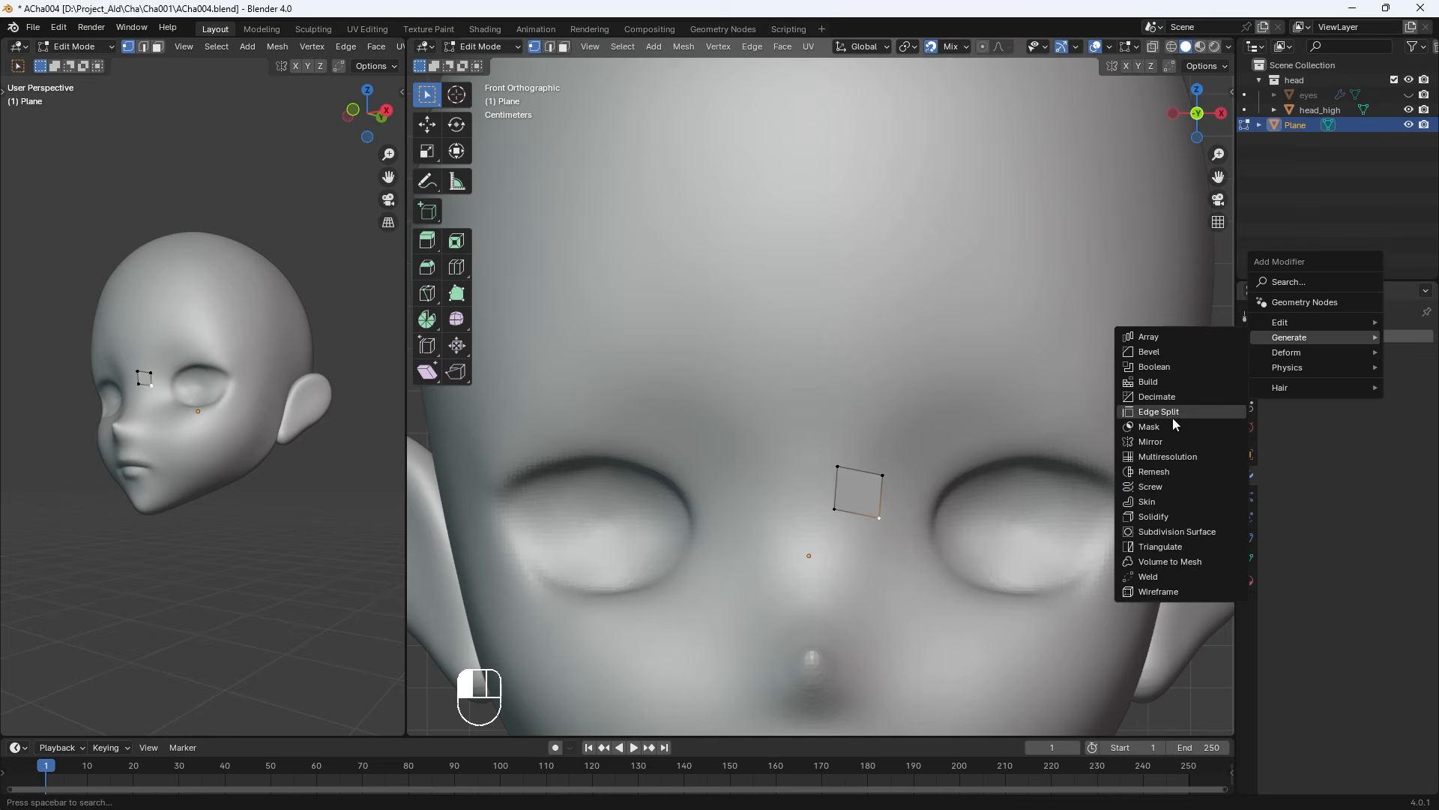
left_click(1168, 442)
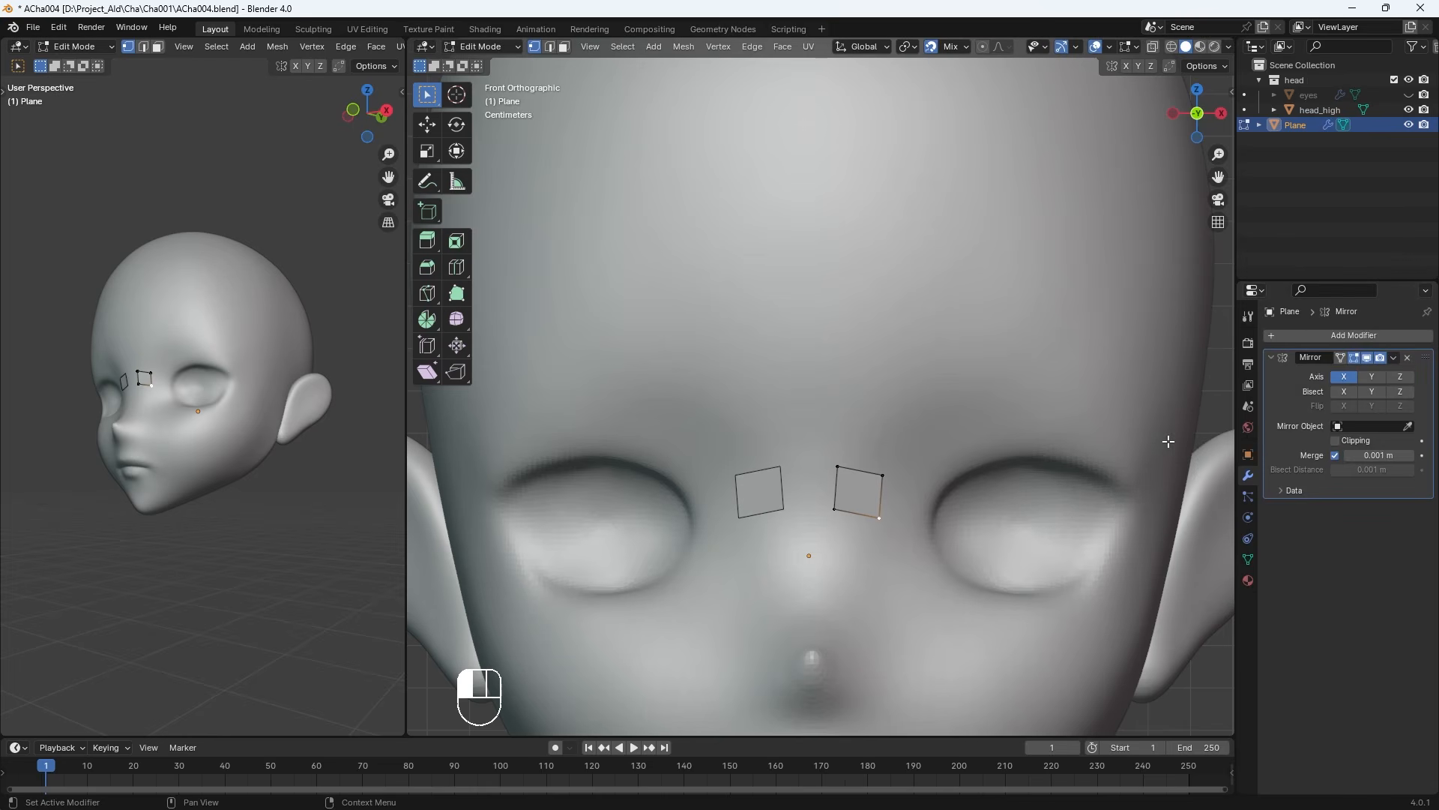
left_click(1033, 384)
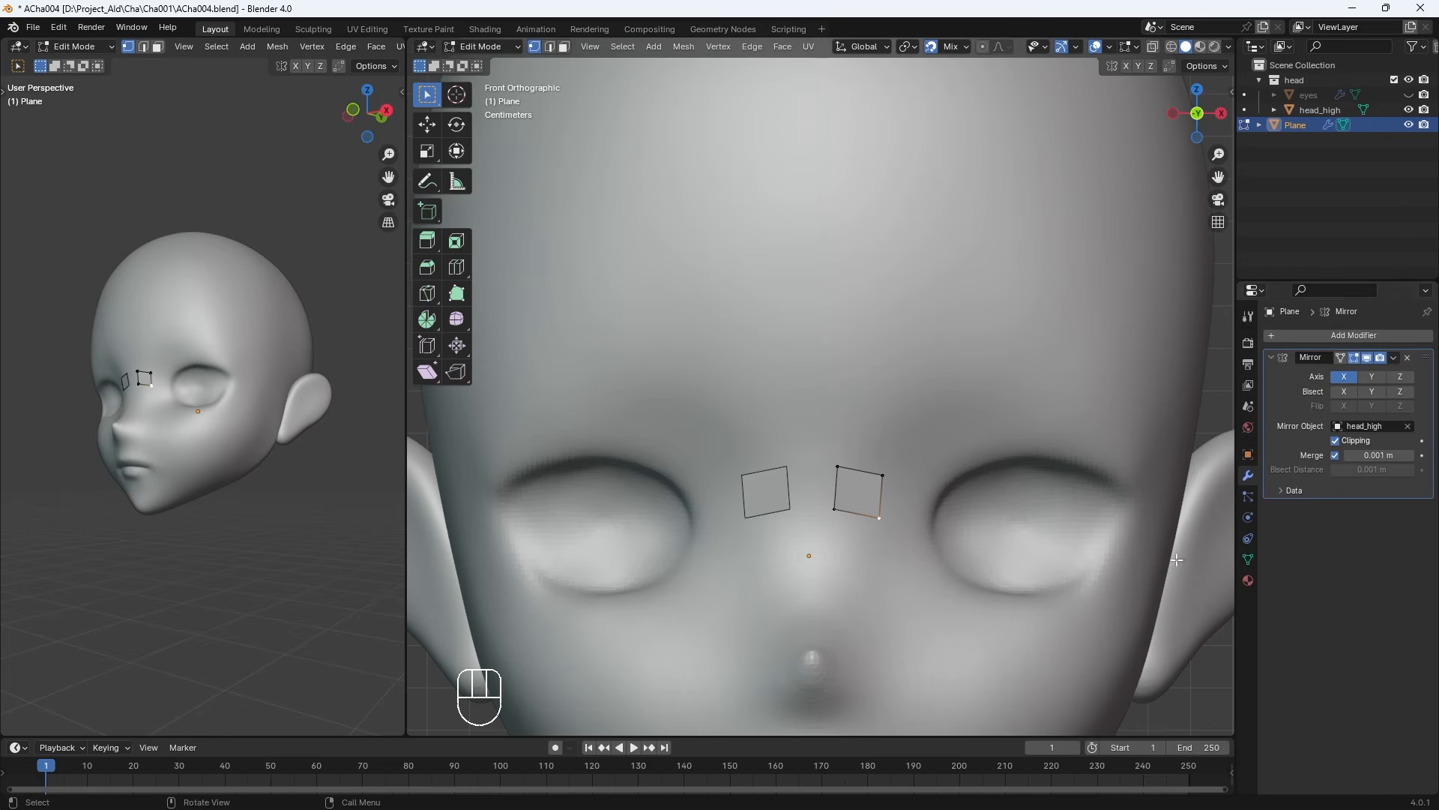
Extrude the quad's inner edge to the face's centre line so that both mirrored halves join
left_click(852, 490)
key("e")
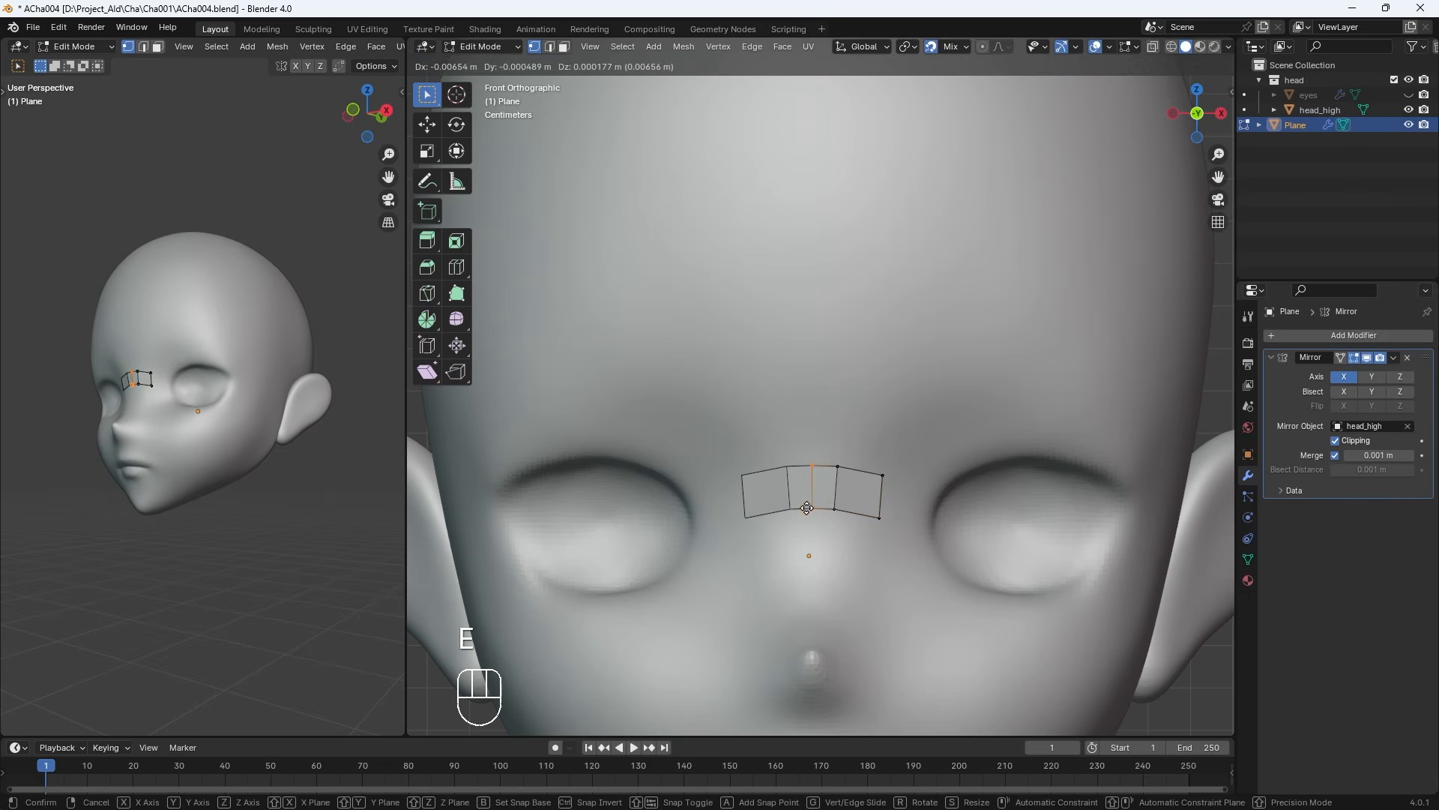
left_click(807, 508)
Move the first quad outward and reposition its inner edge to even out the two faces beside the centre line
left_click_drag(928, 545, 826, 453)
key("g")
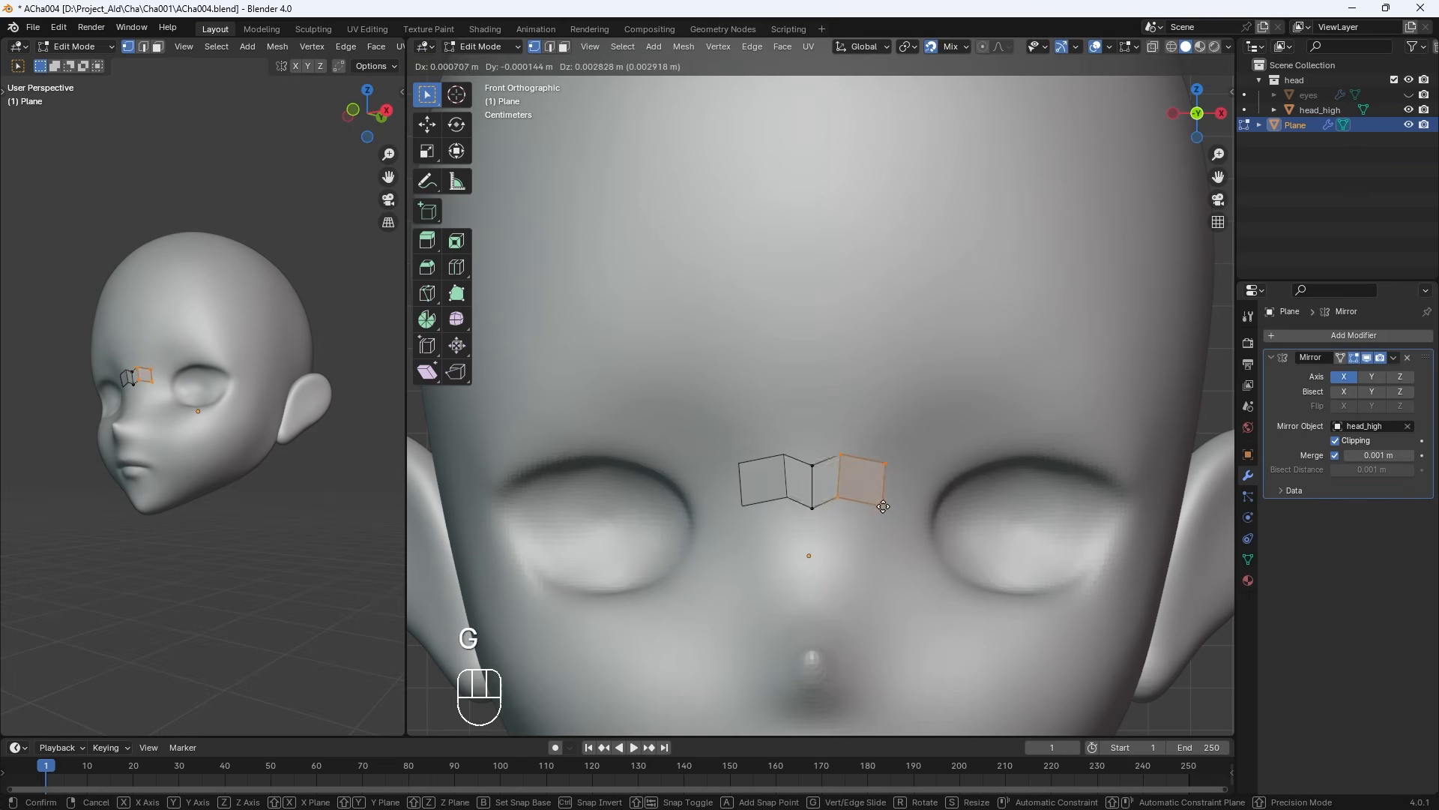
left_click(890, 522)
left_click(863, 529)
left_click_drag(862, 529, 841, 470)
key("g")
left_click(855, 470)
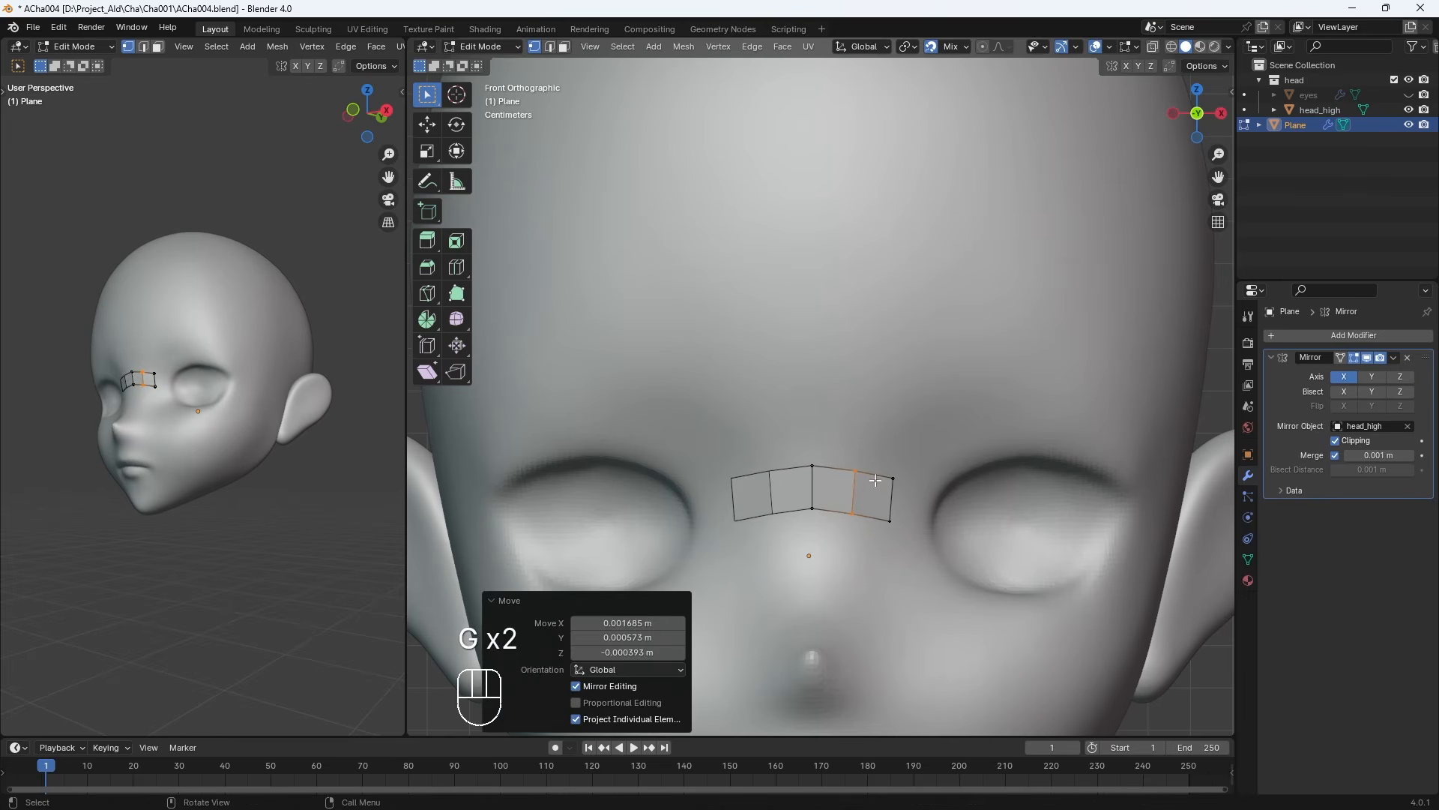
Extrude the strip's outer edge about 6 mm further along the brow toward the eye
left_click(892, 477)
left_click(889, 520, "shift")
middle_click_drag(904, 512, 824, 517)
key("e")
left_click(854, 537)
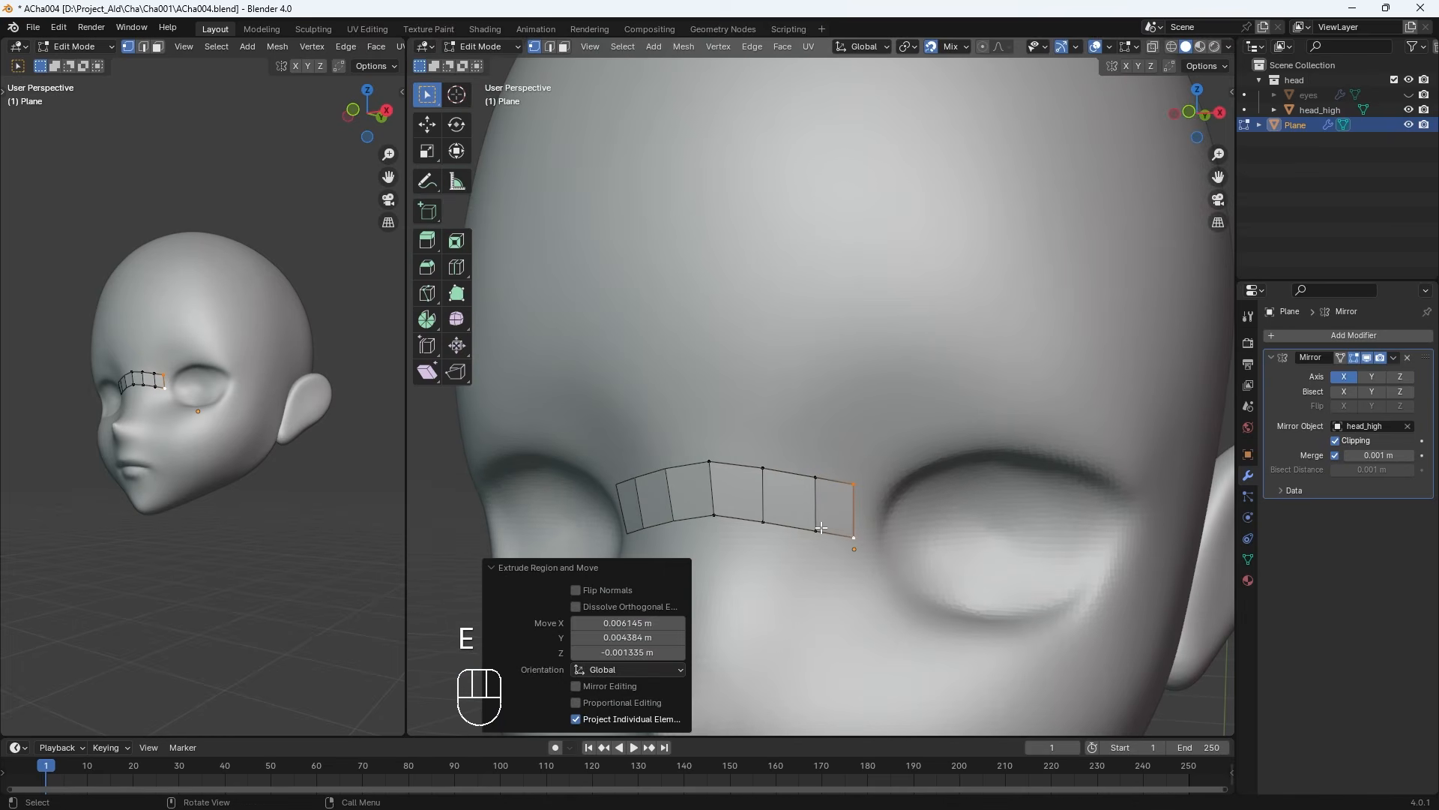
Reposition the strip's upper and lower vertices one by one so it forms an even arch across the nose bridge
left_click(816, 530)
key("g")
left_click(803, 525)
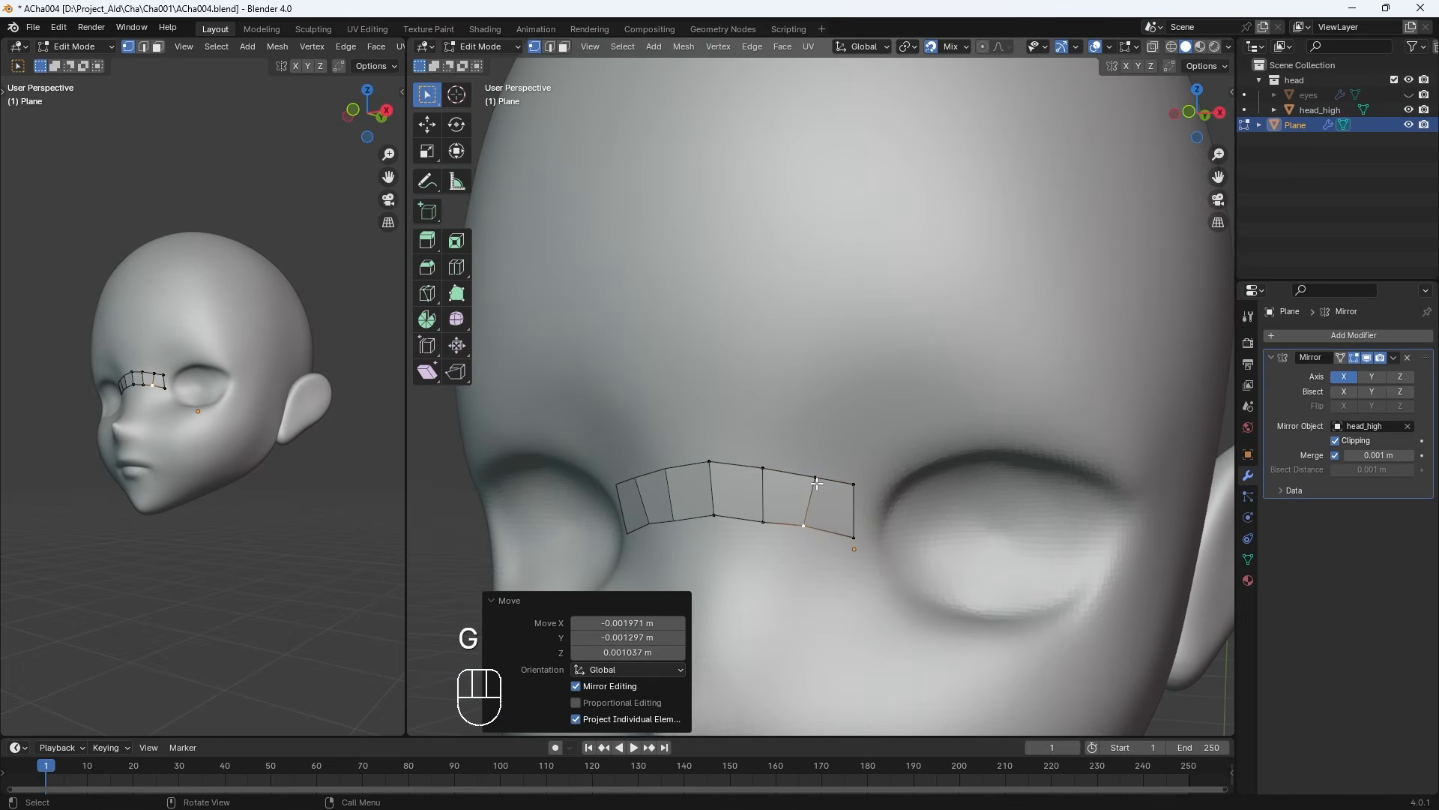
left_click(815, 479)
key("g")
left_click(807, 481)
left_click(763, 521)
key("g")
left_click(754, 512)
left_click(764, 468)
key("g")
left_click(807, 474)
left_click(760, 471)
key("g")
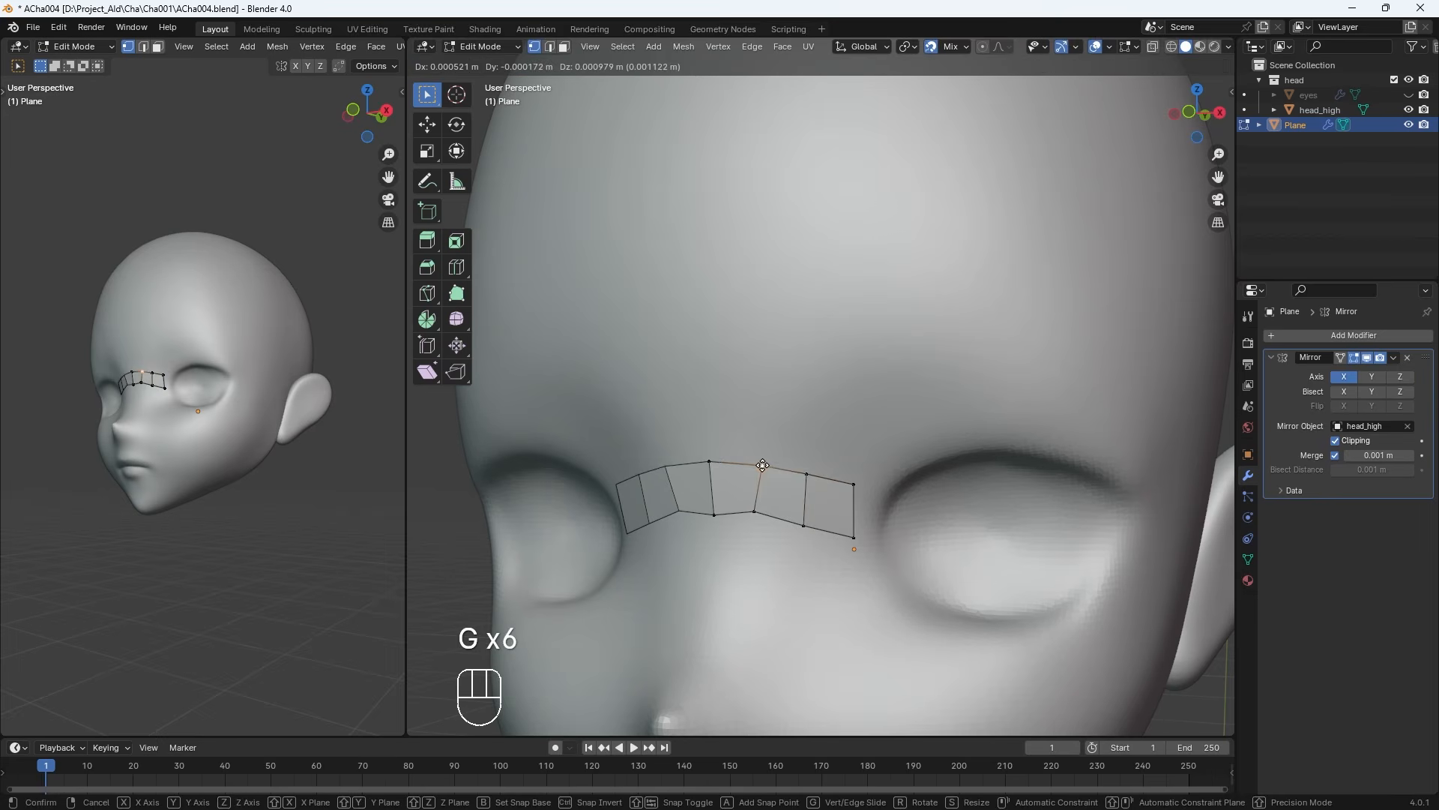
left_click(763, 466)
left_click(715, 514)
key("g")
left_click(716, 509)
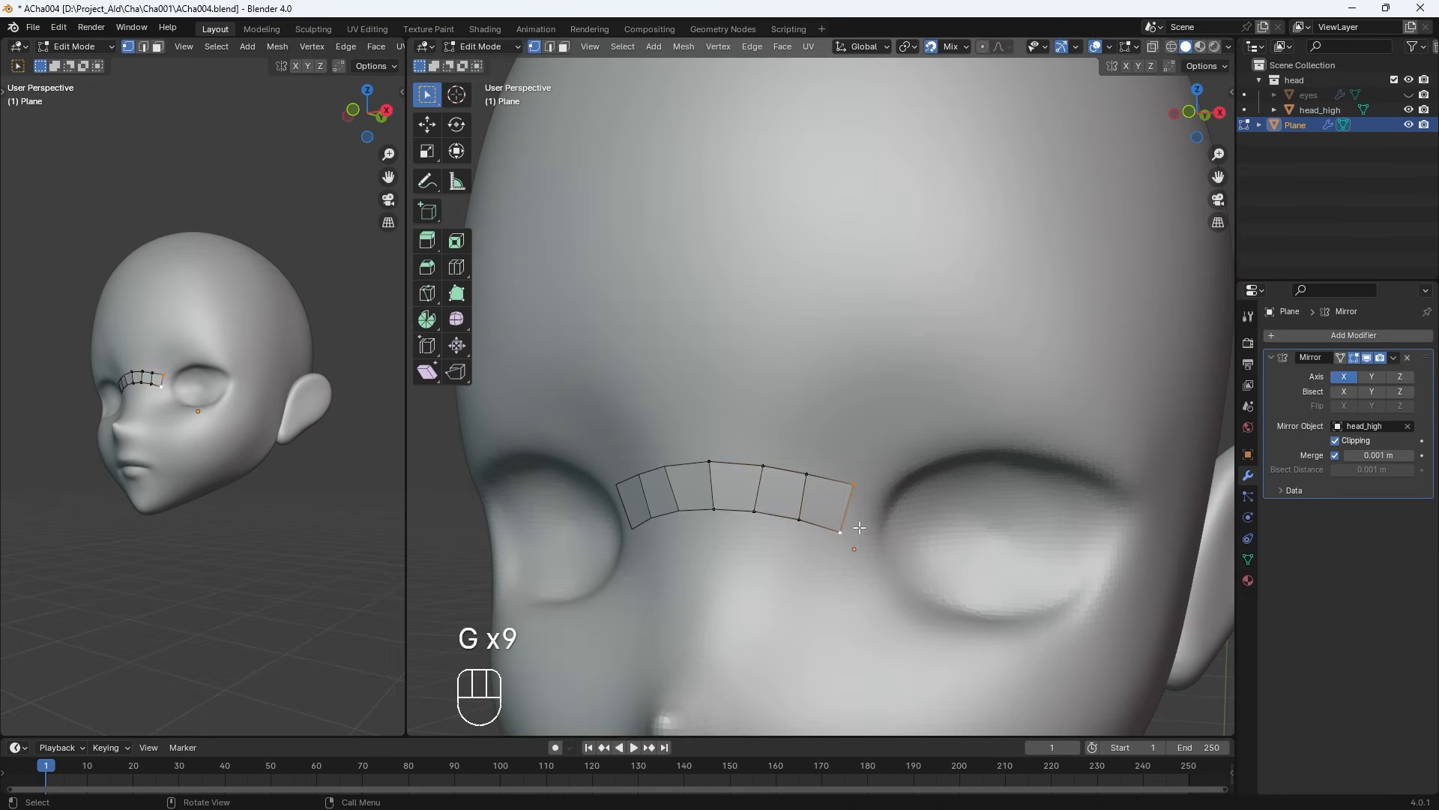
Extrude the strip's end edge to the inner corner of the eye socket and fit its two vertices to the rim
key("e")
left_click(888, 505)
key("g")
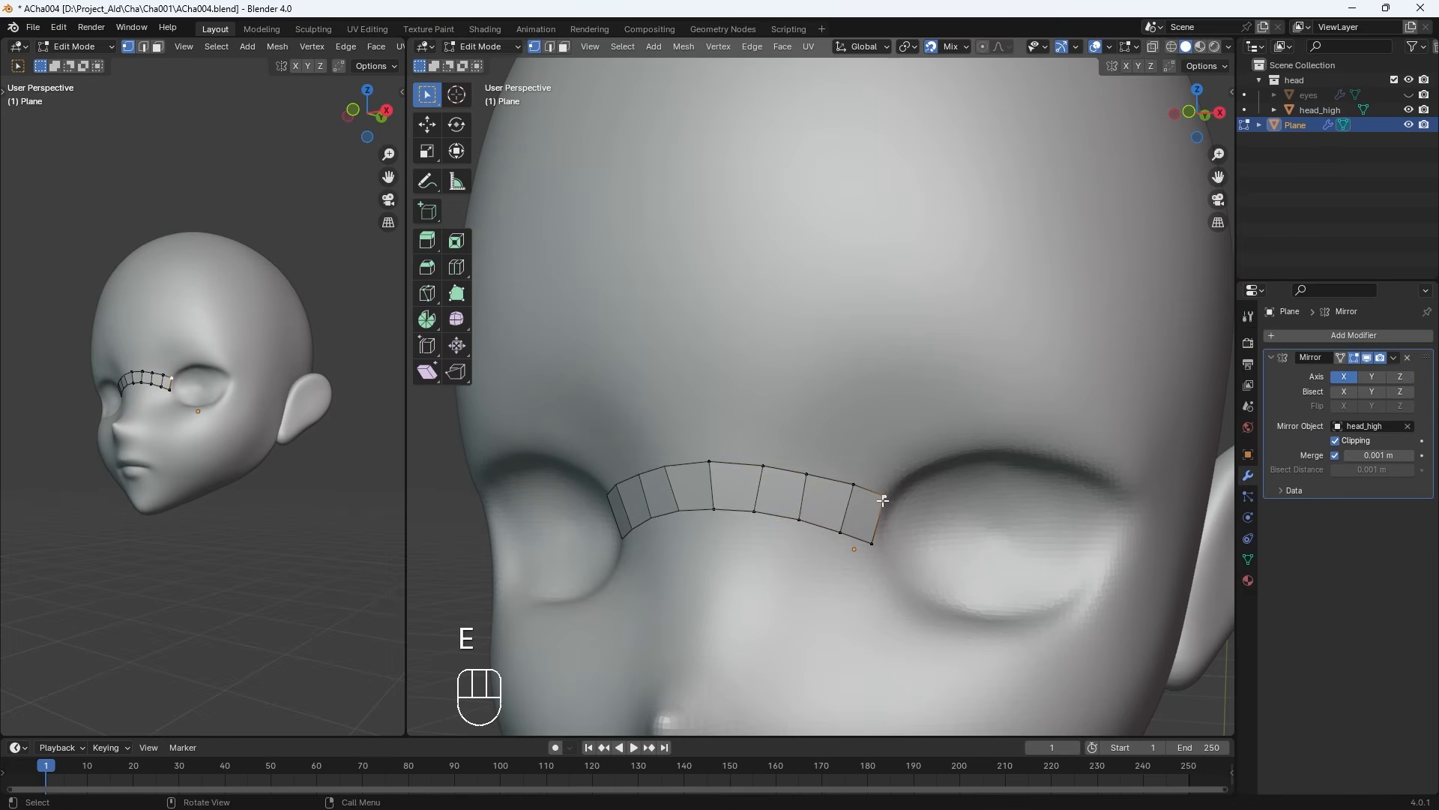
left_click(882, 499)
key("g")
left_click(871, 538)
middle_click_drag(872, 538, 886, 567)
key("g")
left_click(882, 534)
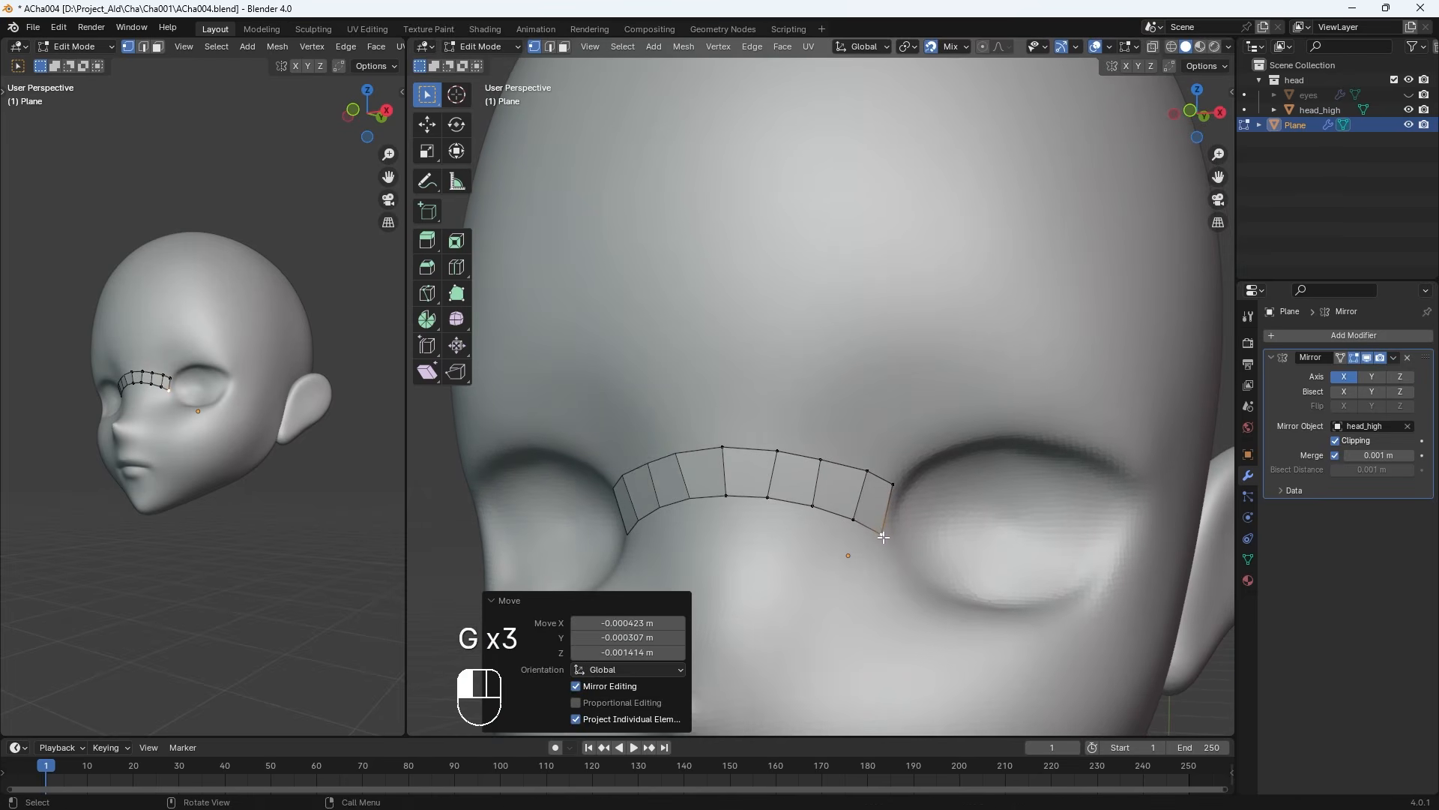
Extrude the strip's lower end vertex four times down along the inner and lower rim of the eye socket
key("e")
left_click(893, 569)
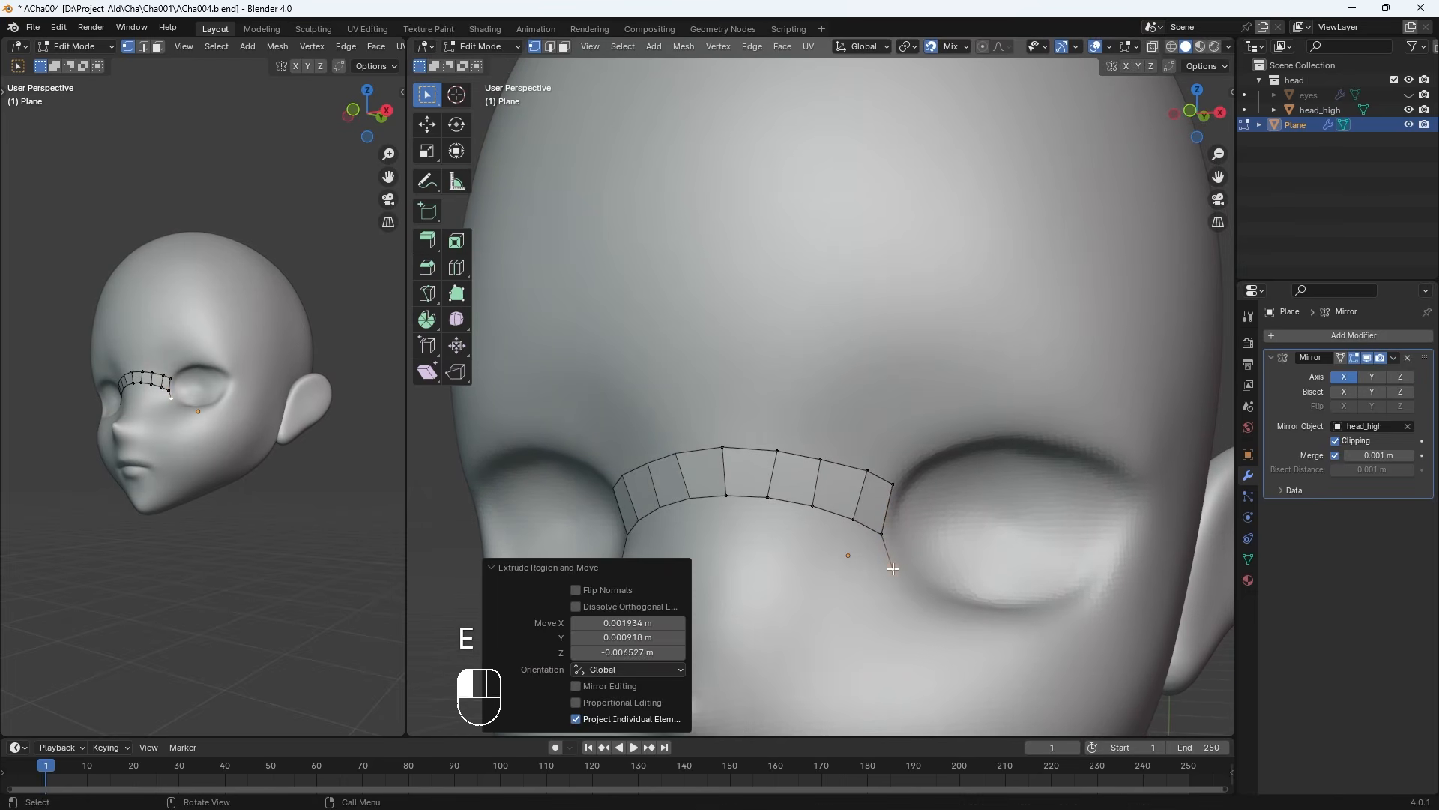
middle_click_drag(908, 587, 848, 432, "shift")
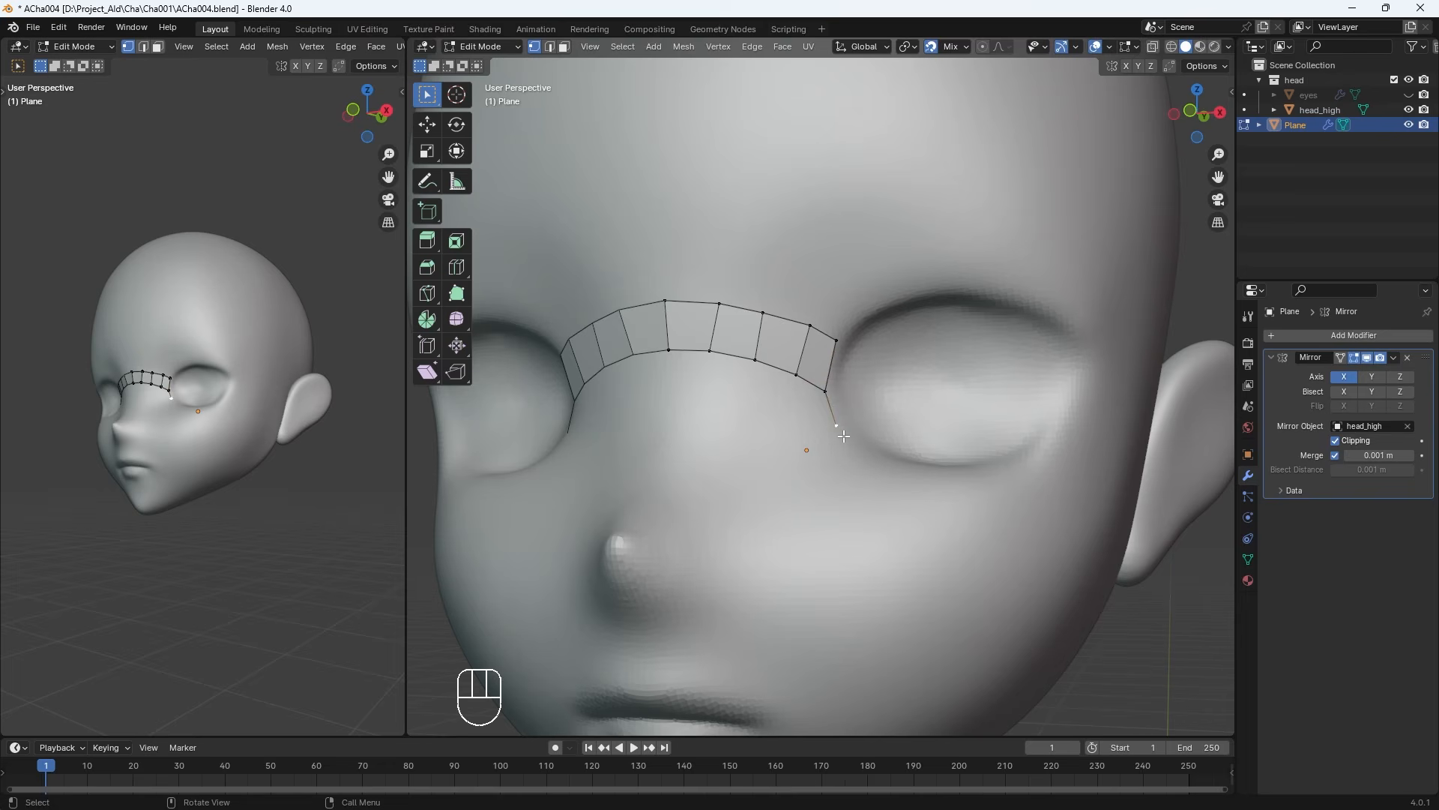
key("e")
left_click(865, 455)
key("e")
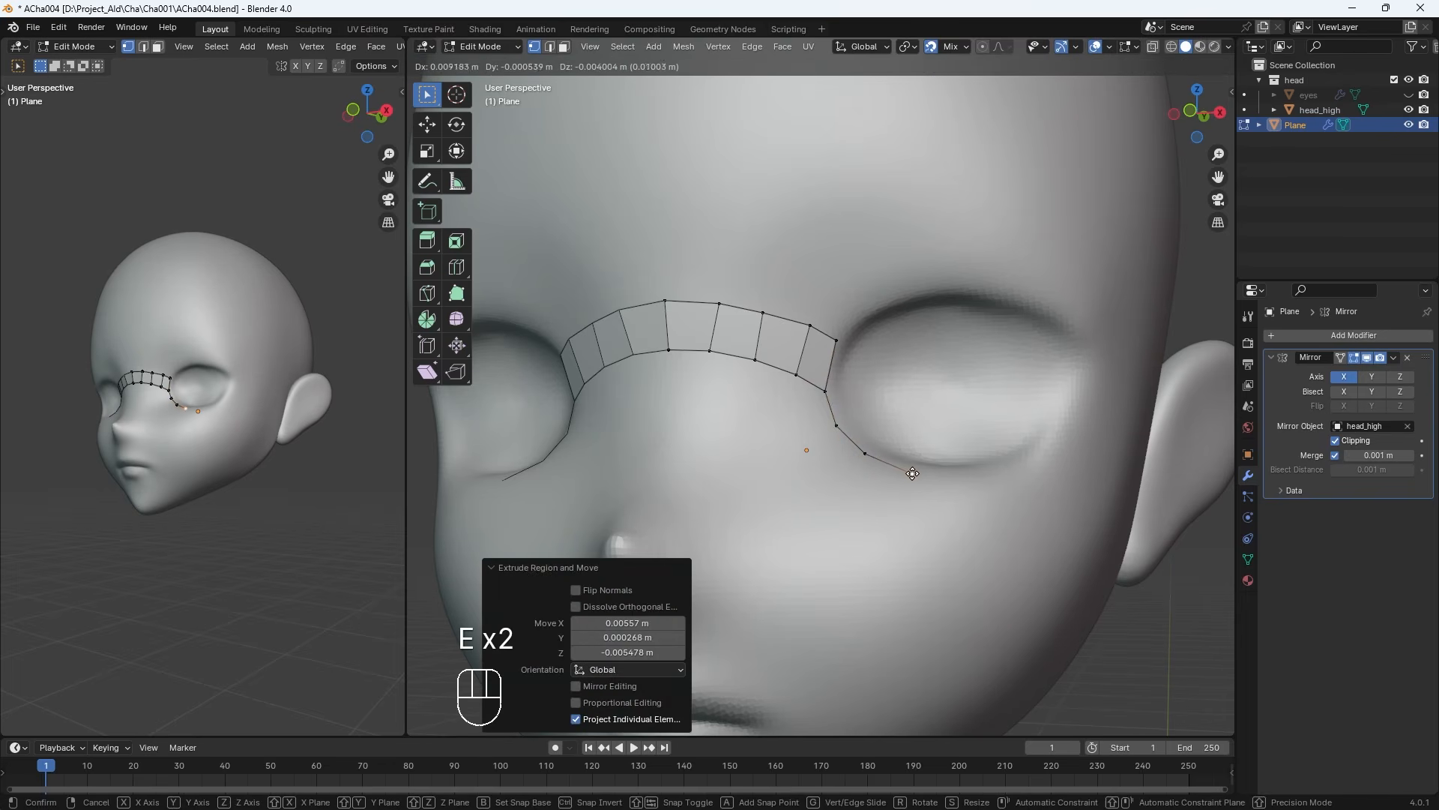
left_click(905, 472)
key("e")
left_click(937, 474)
In front view, continue extruding the vertex chain along the lower eye rim and up to the outer corner
key("KP_1")
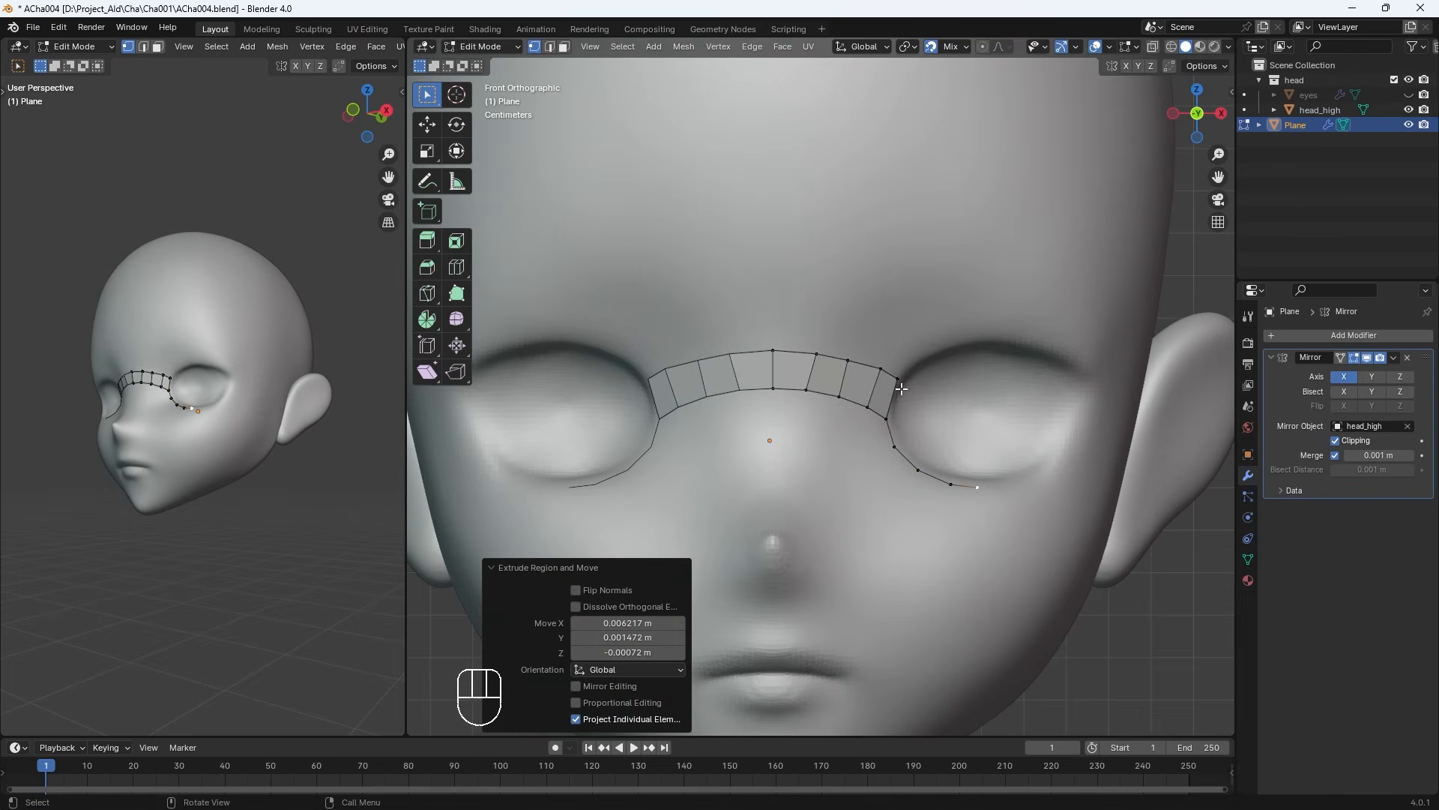
key("e")
left_click(1014, 484)
key("e")
left_click(1047, 470)
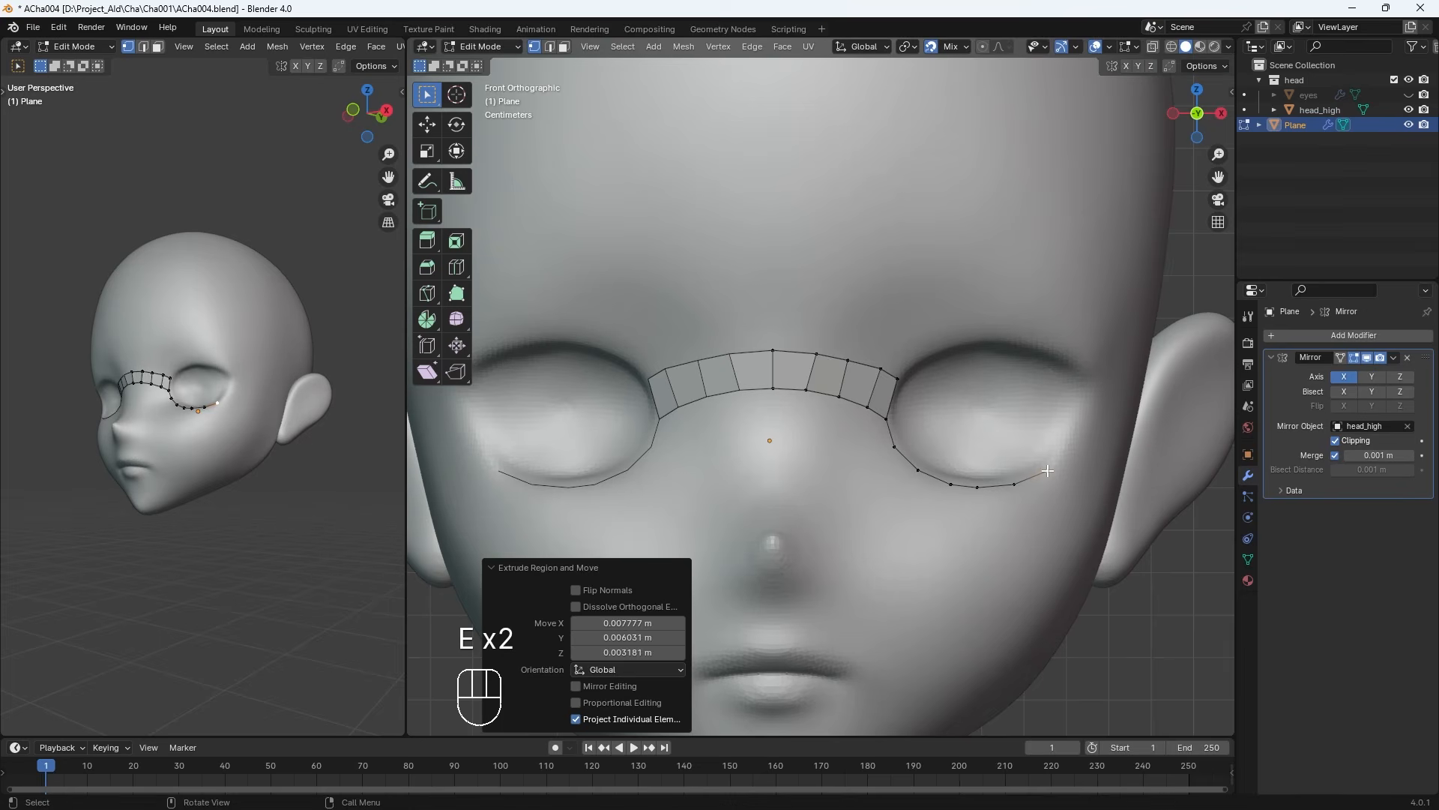
key("e")
left_click(1069, 447)
key("e")
left_click(1086, 419)
key("e")
left_click(1092, 389)
Extrude the vertex chain across the upper eye rim to the inner corner and close the loop with Merge At Center
key("e")
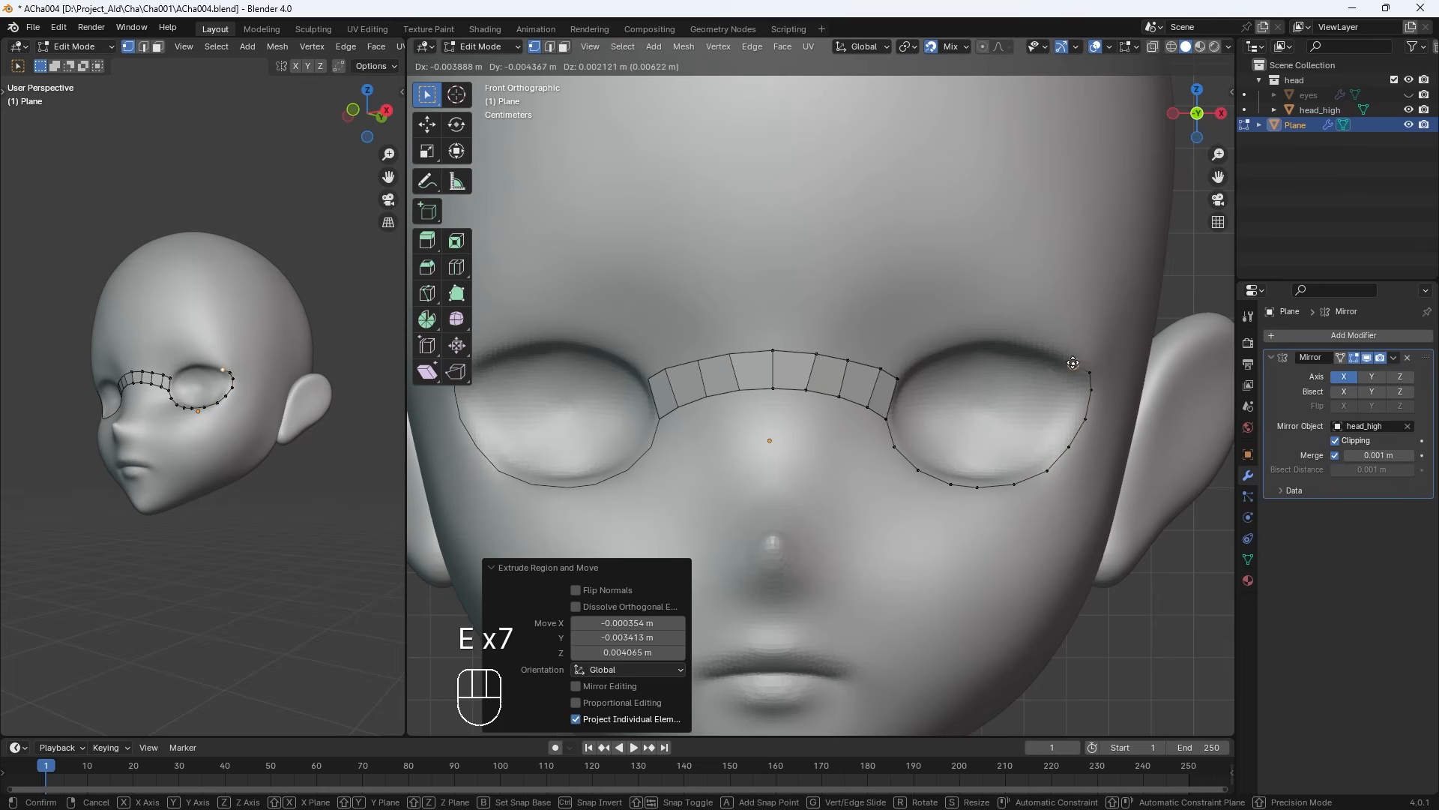
left_click(1058, 352)
key("e")
left_click(1021, 345)
key("e")
left_click(980, 342)
key("e")
left_click(931, 350)
key("e")
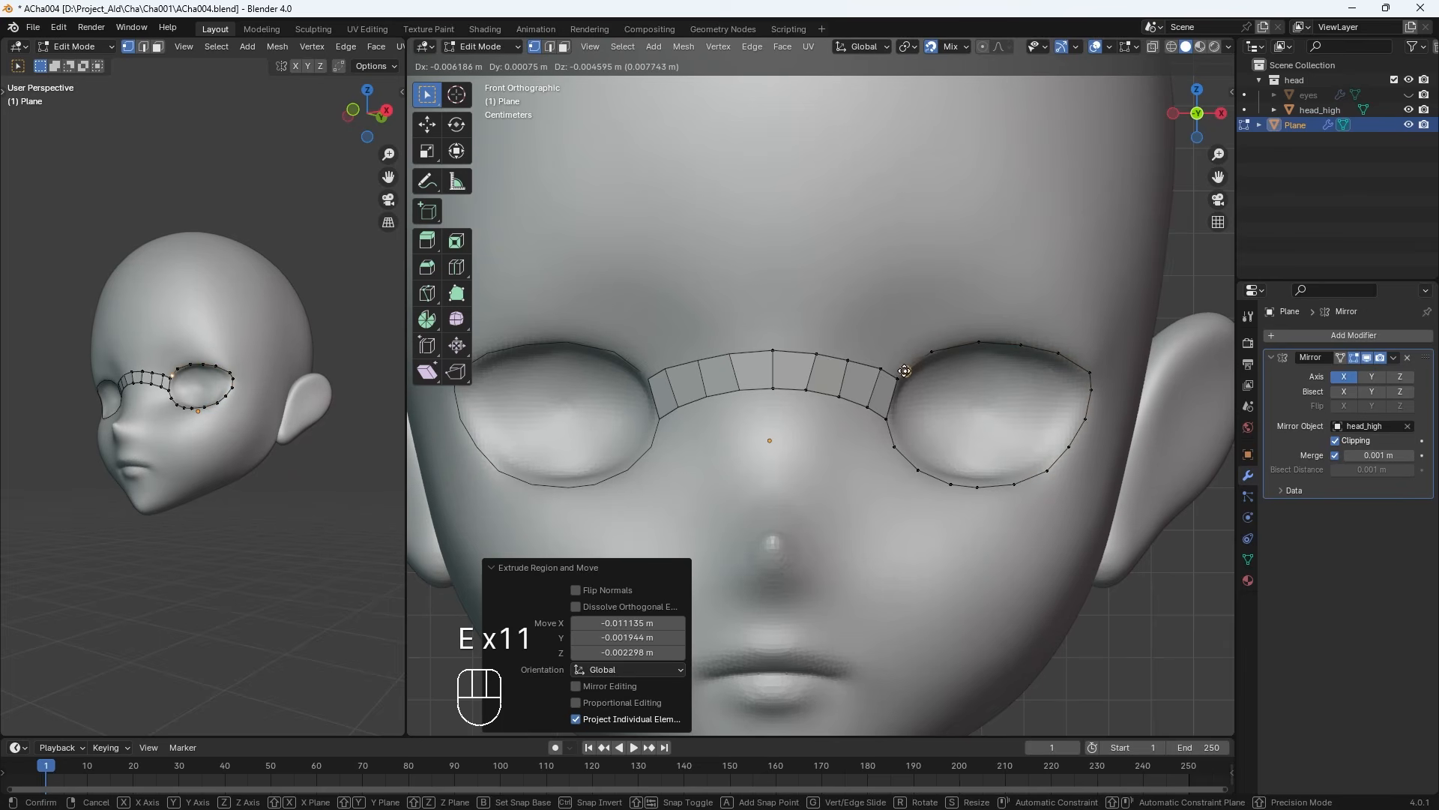
left_click(901, 381)
key("m")
left_click(904, 391)
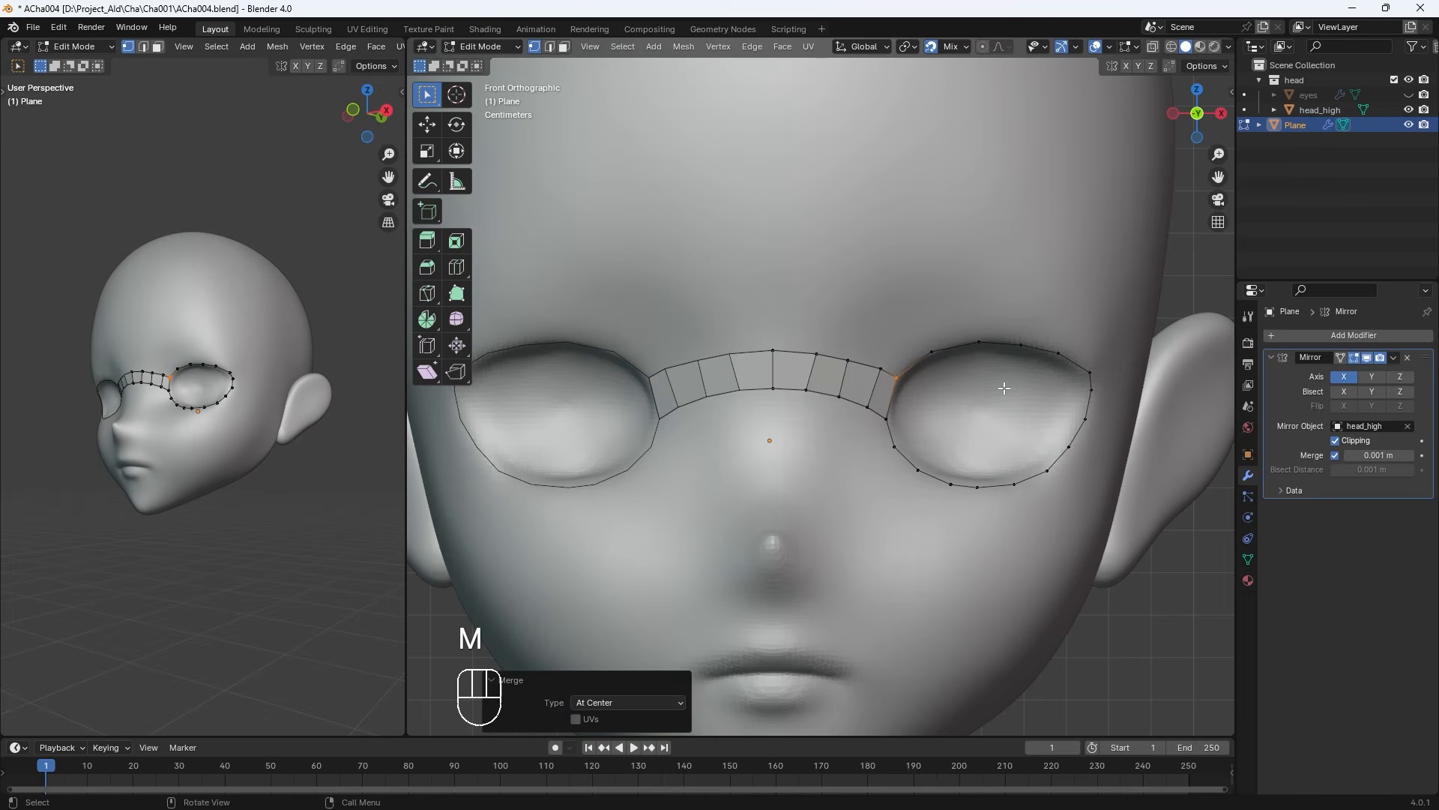
Reposition the eye loop's upper and outer-corner vertices to follow the upper eye rim with even spacing
left_click(1091, 379)
scroll(1092, 444, "up", 2)
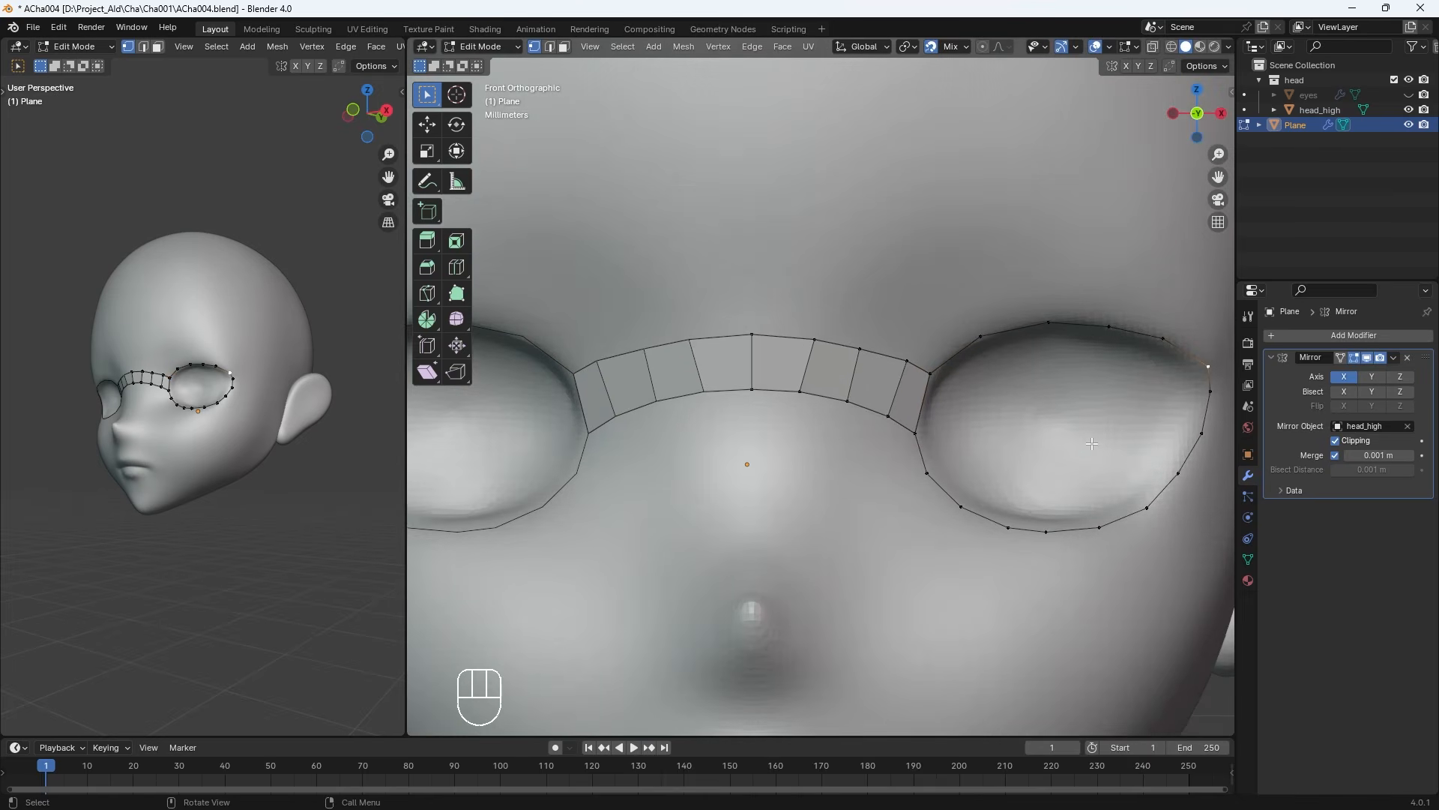
scroll(1091, 443, "down", 3)
scroll(1052, 431, "up", 1)
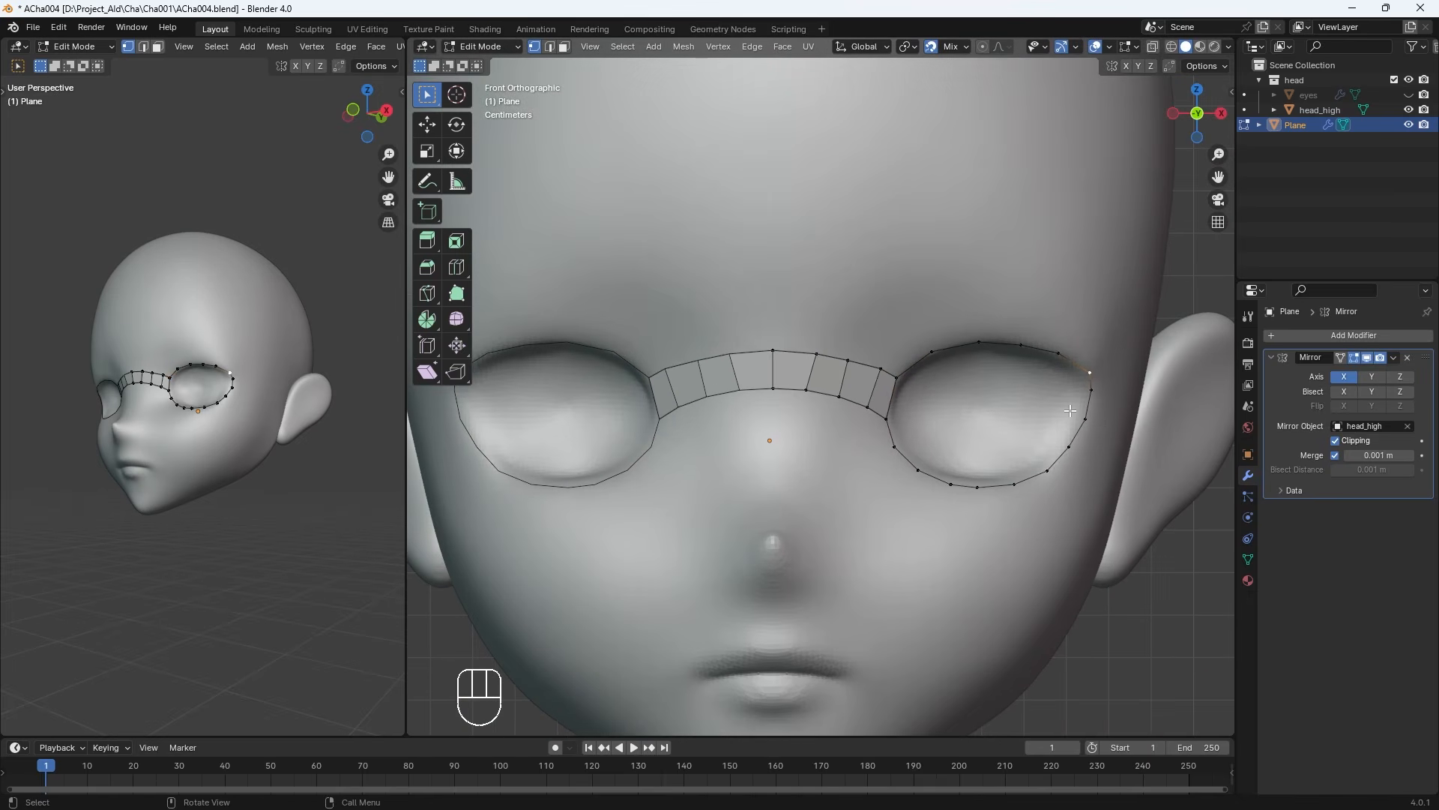
key("g")
left_click(1088, 363)
key("g")
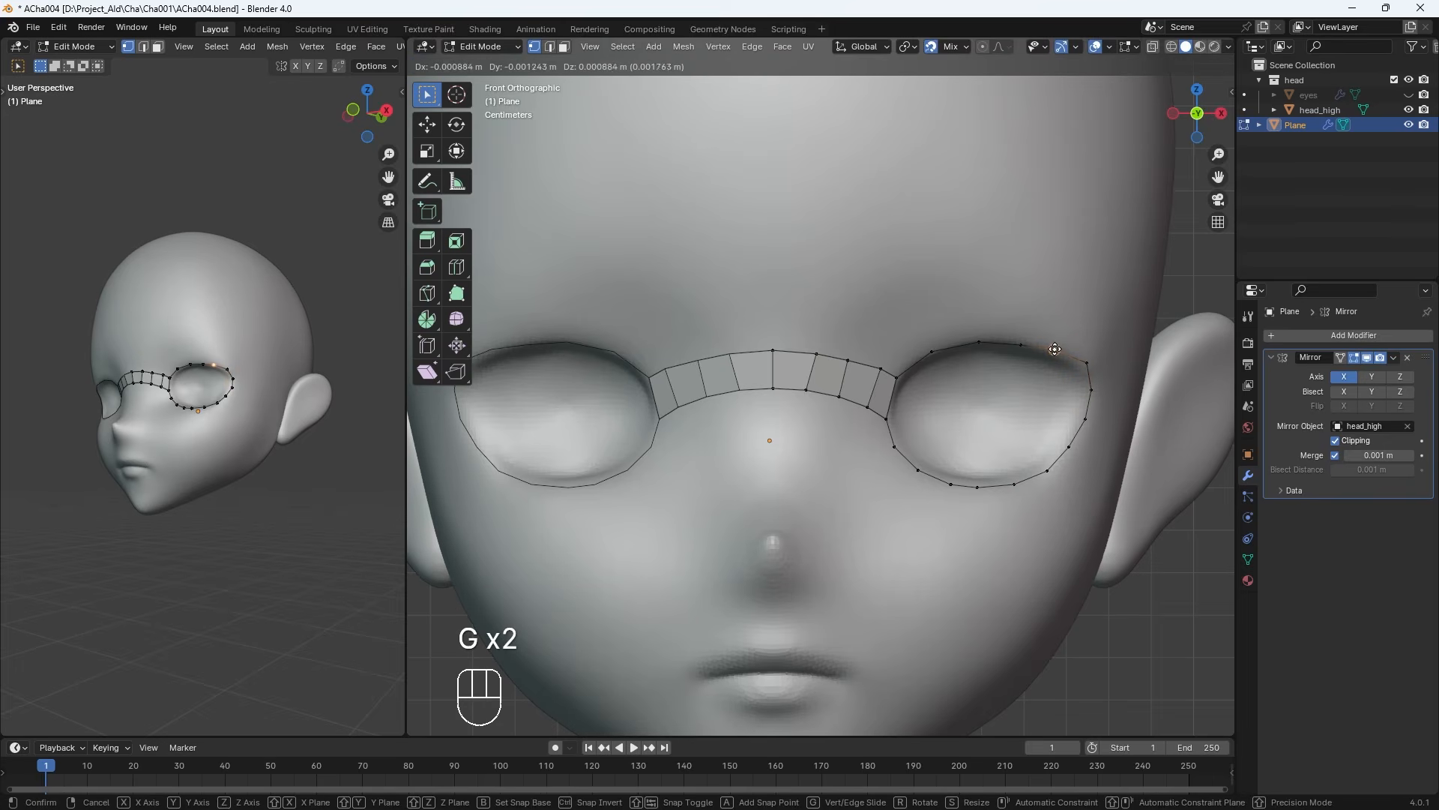
left_click(1056, 348)
key("g")
left_click(924, 353)
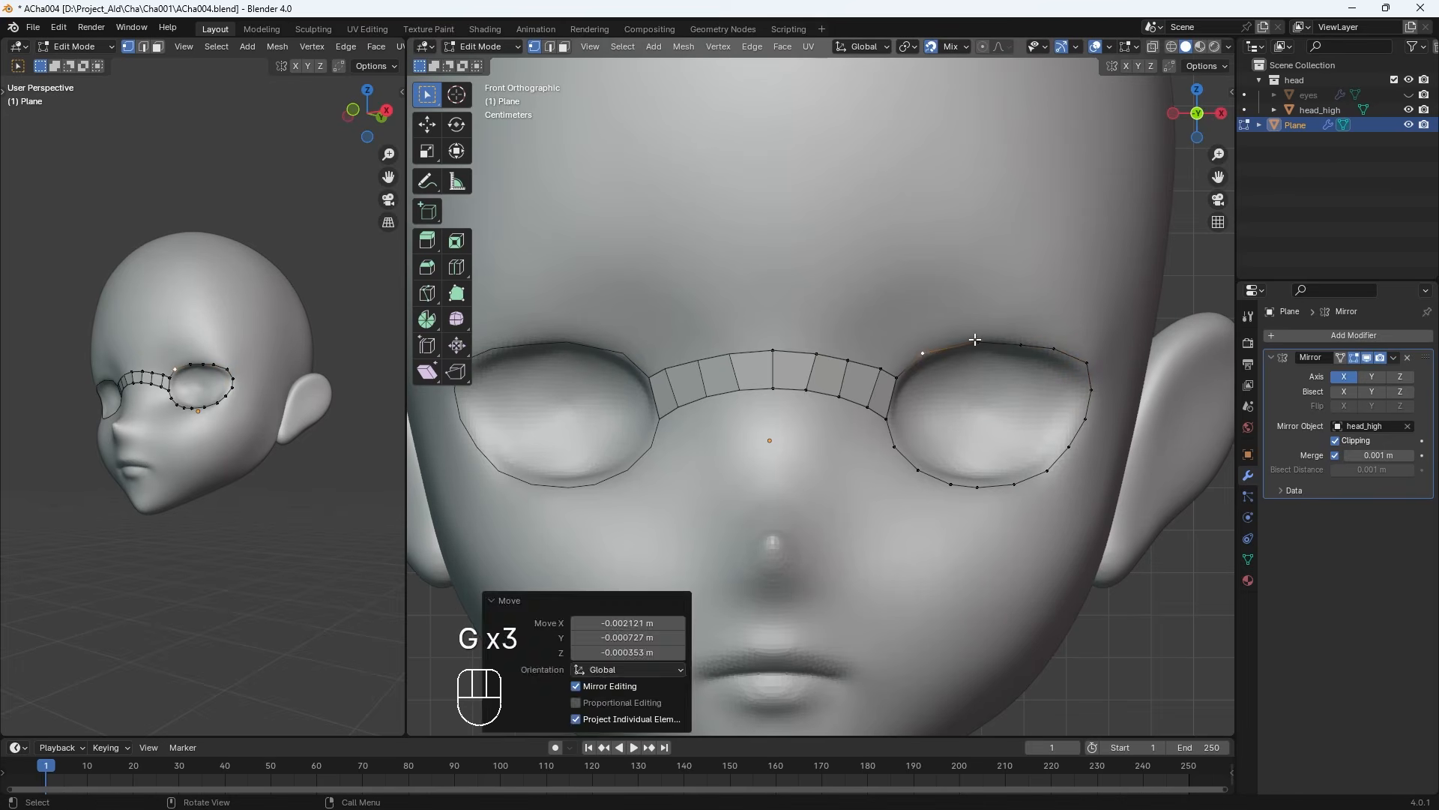
key("g")
left_click(962, 339)
key("g")
left_click(1009, 339)
key("g")
left_click(1048, 345)
key("g")
left_click(1082, 365)
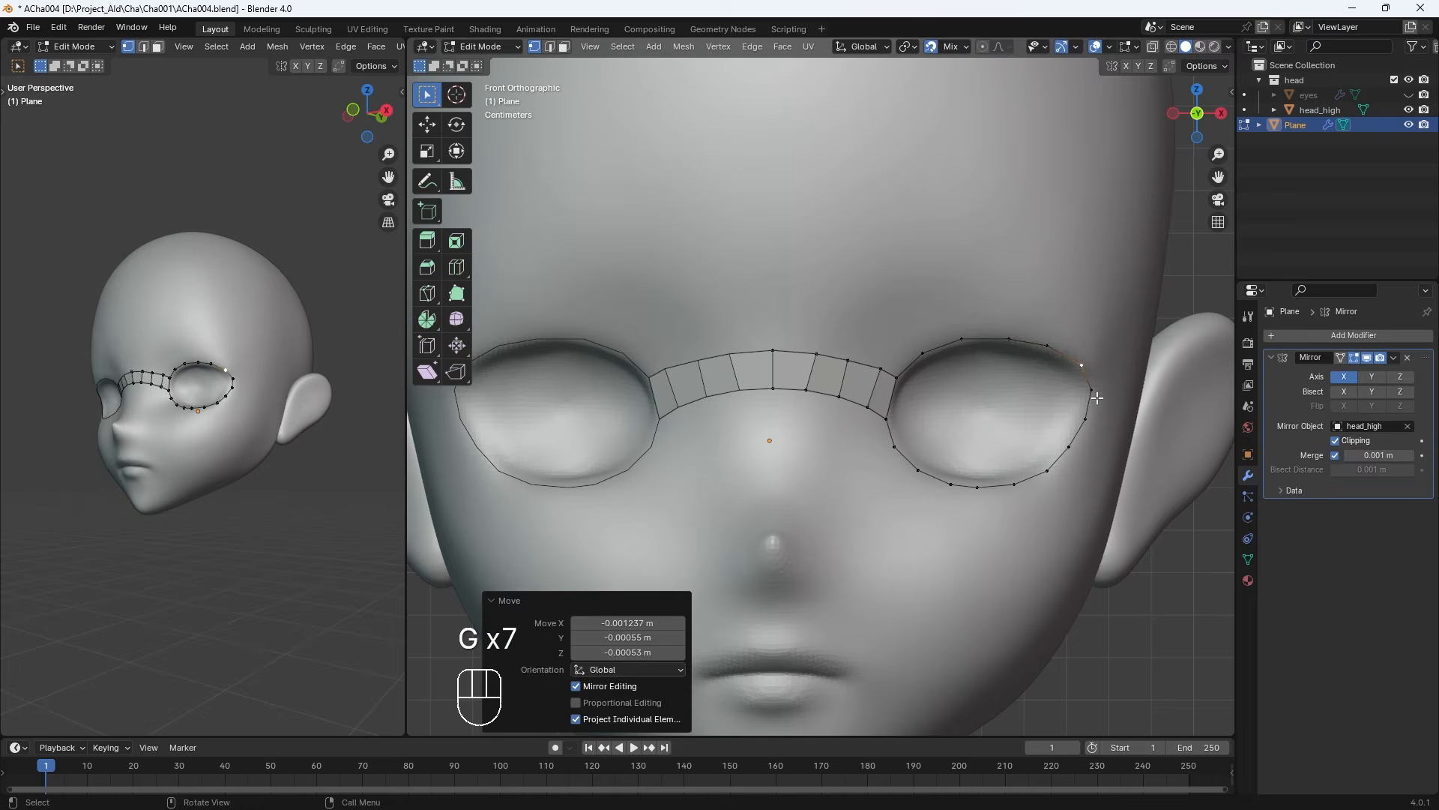
key("g")
left_click(1095, 391)
key("g")
left_click(966, 340)
key("g")
left_click(923, 354)
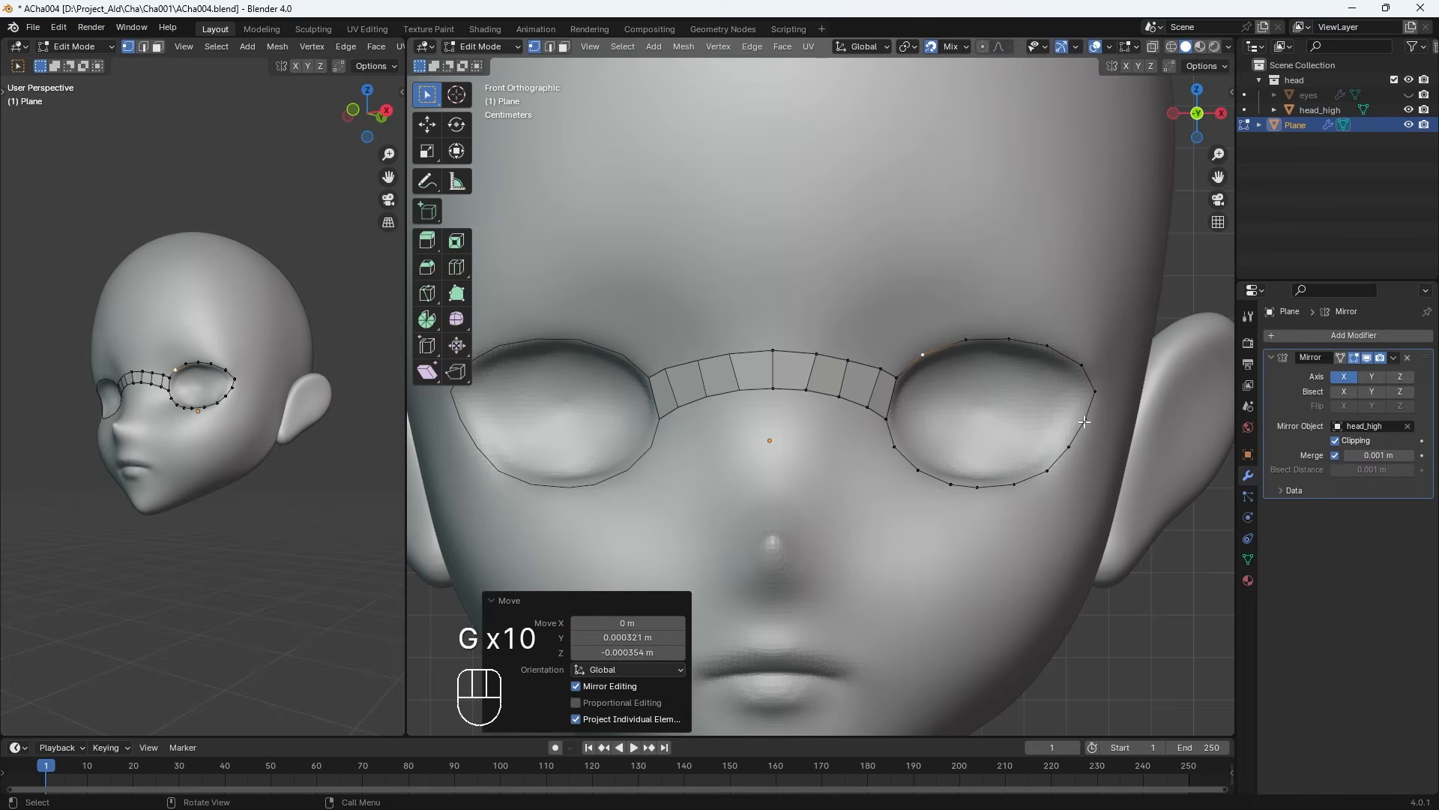
Adjust three vertices on the lower and inner part of the eye loop to smooth its curve
left_click(978, 486)
key("g")
left_click(983, 486)
left_click(952, 484)
key("g")
left_click(952, 482)
key("g")
left_click(917, 467)
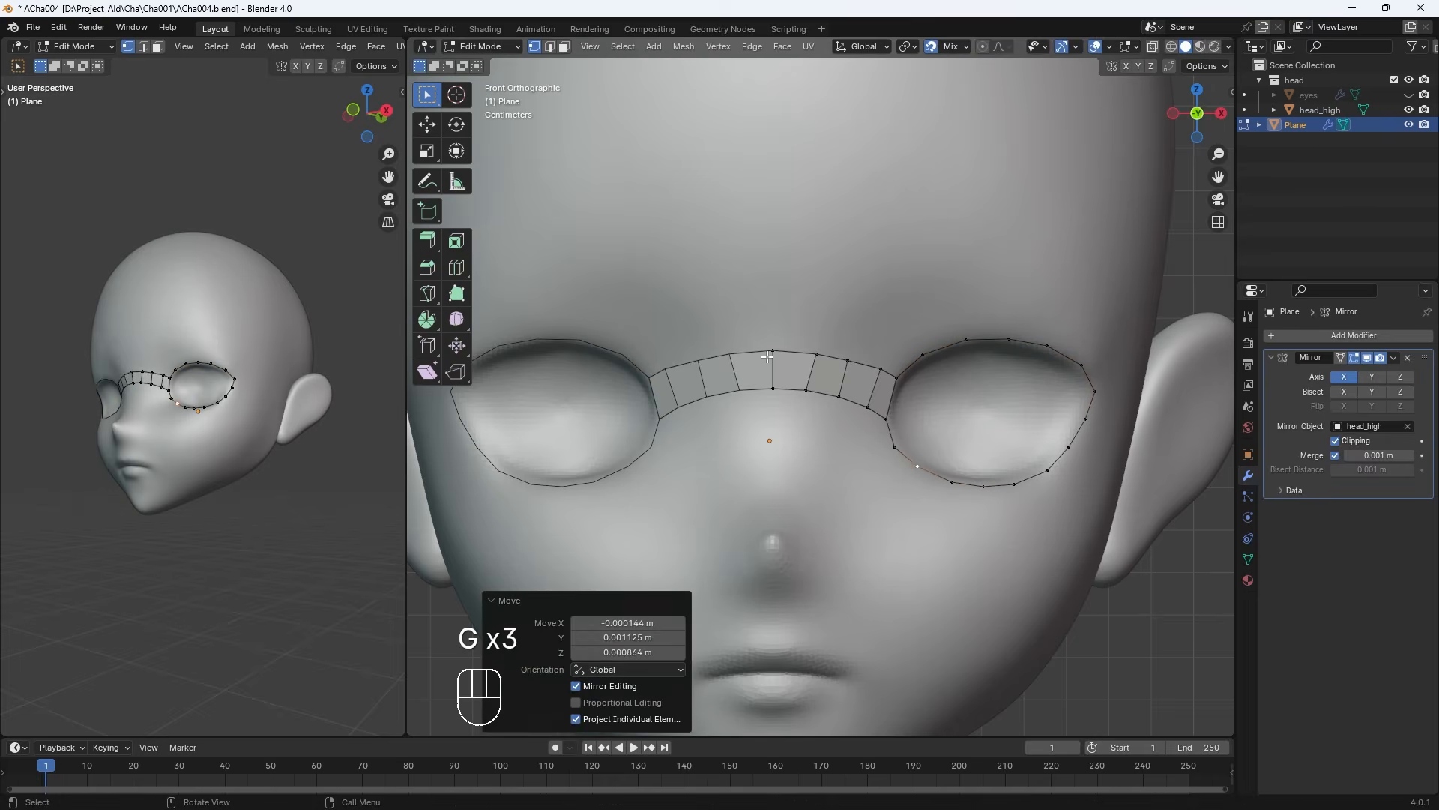
Reposition the strip's lower centre vertex, then extrude the central lower edge down the nose bridge twice
left_click(773, 388)
key("g")
left_click(775, 388)
left_click(806, 391, "shift")
key("e")
left_click(803, 441)
key("e")
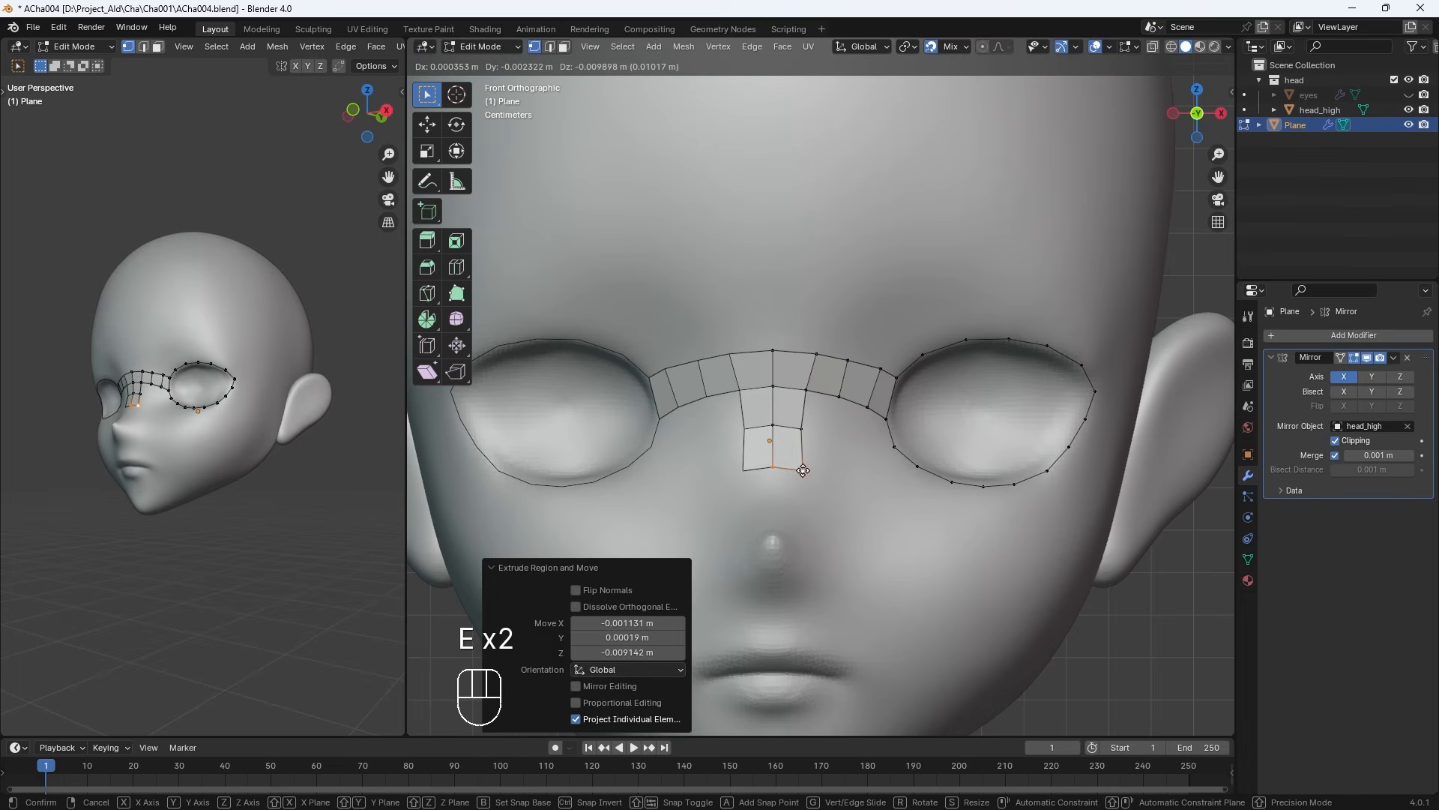
left_click(803, 470)
Extrude an outer vertex chain from the brow strip's lower edge around the inner corner and beneath the lower eye rim
left_click(867, 408)
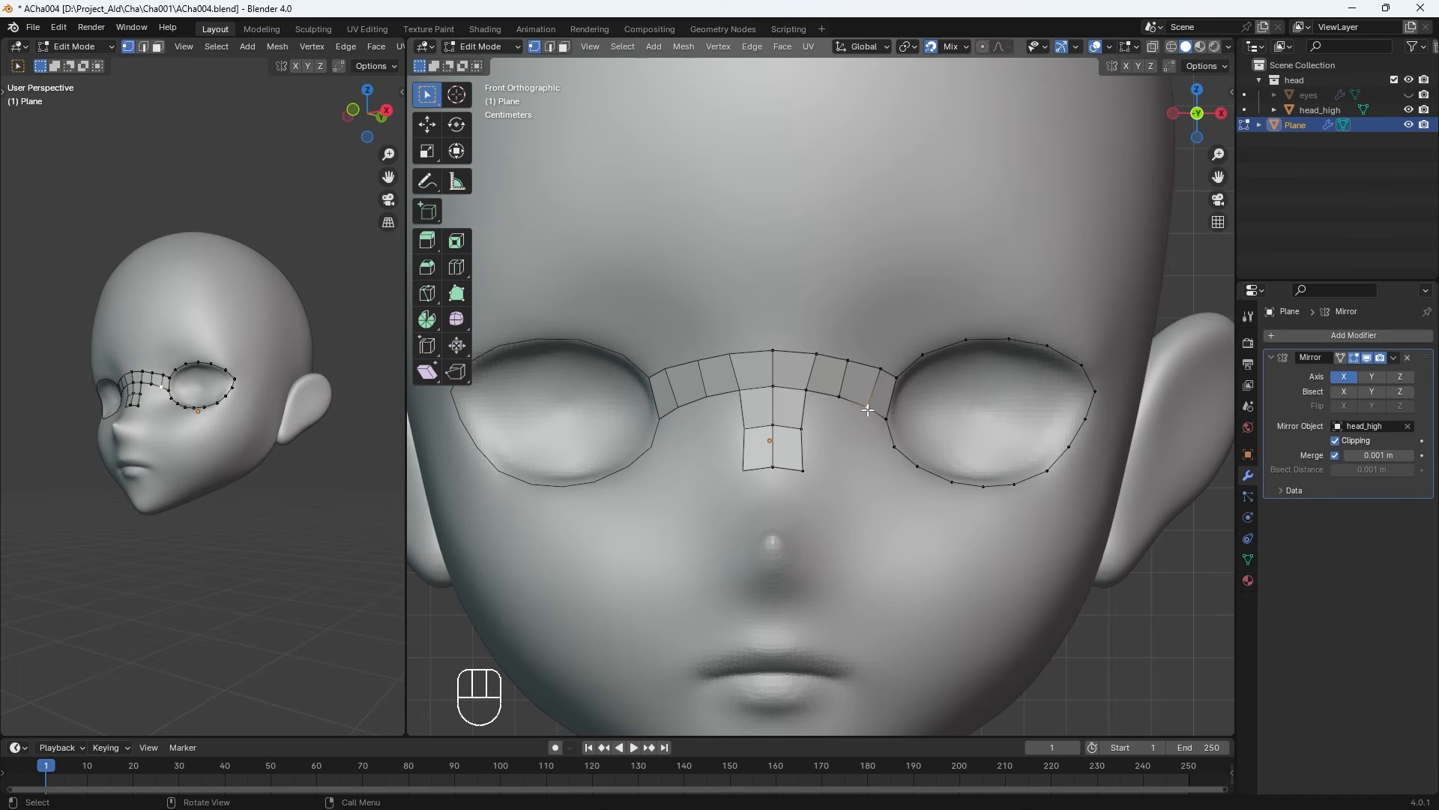
key("e")
left_click(874, 455)
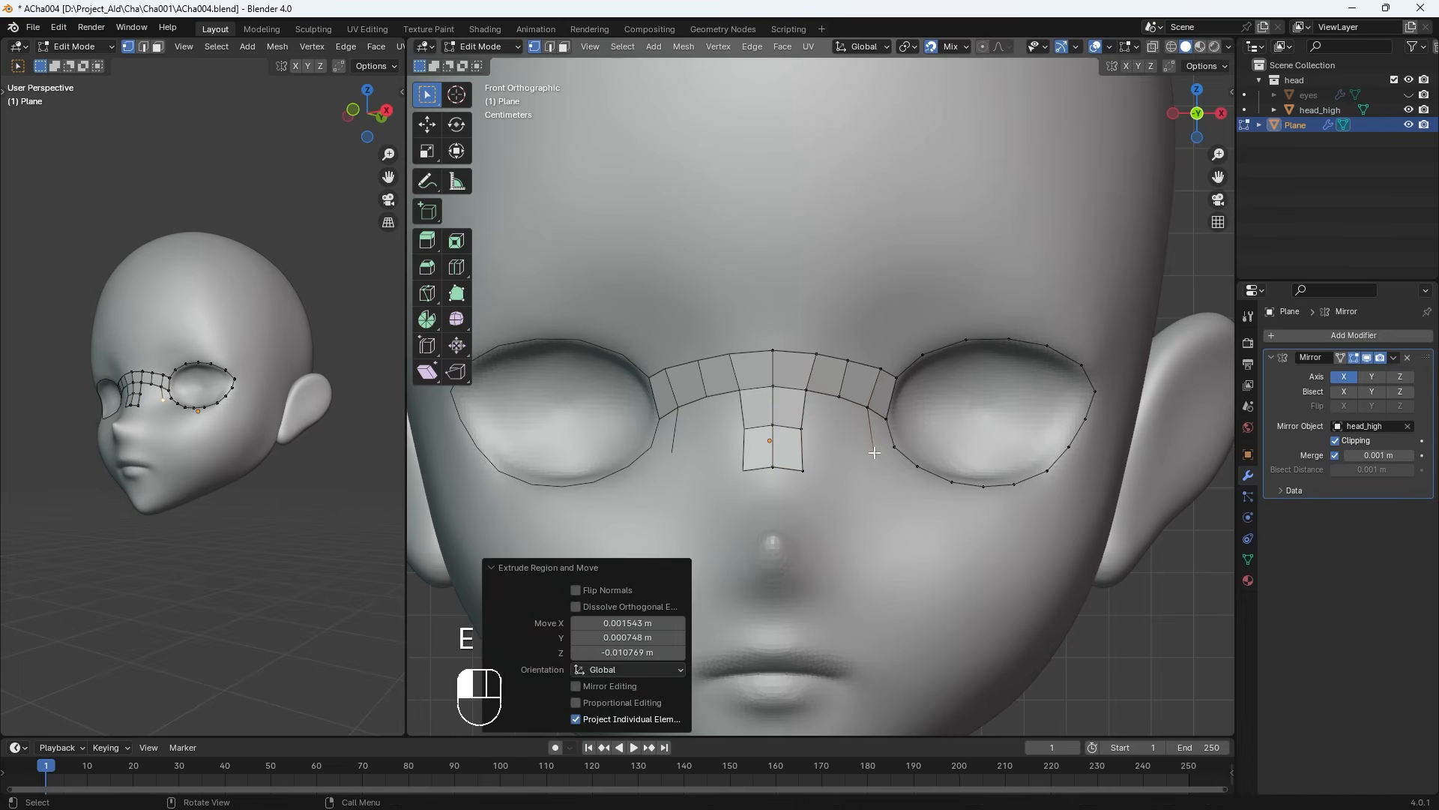
key("e")
left_click(897, 481)
key("e")
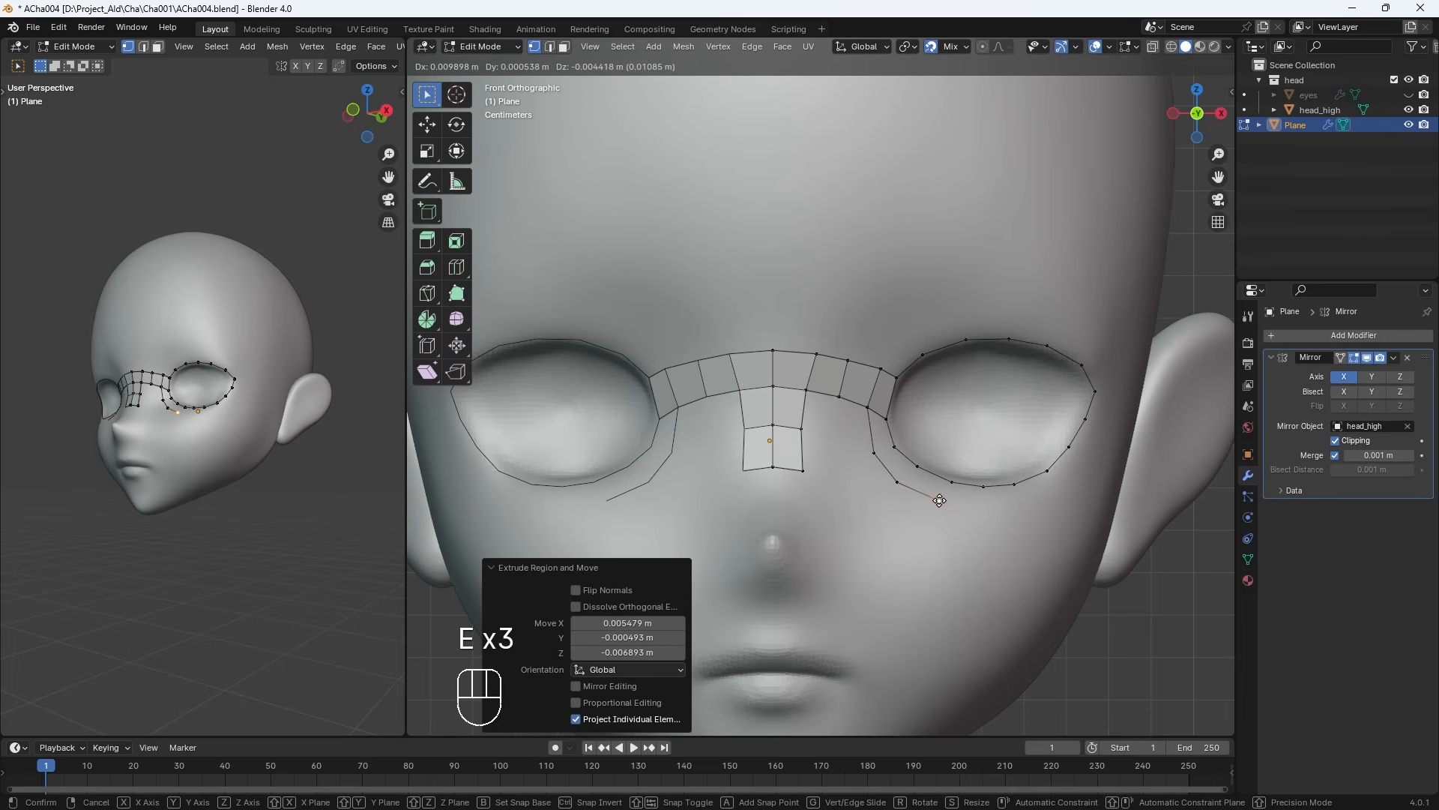
left_click(939, 500)
key("e")
left_click(983, 509)
key("e")
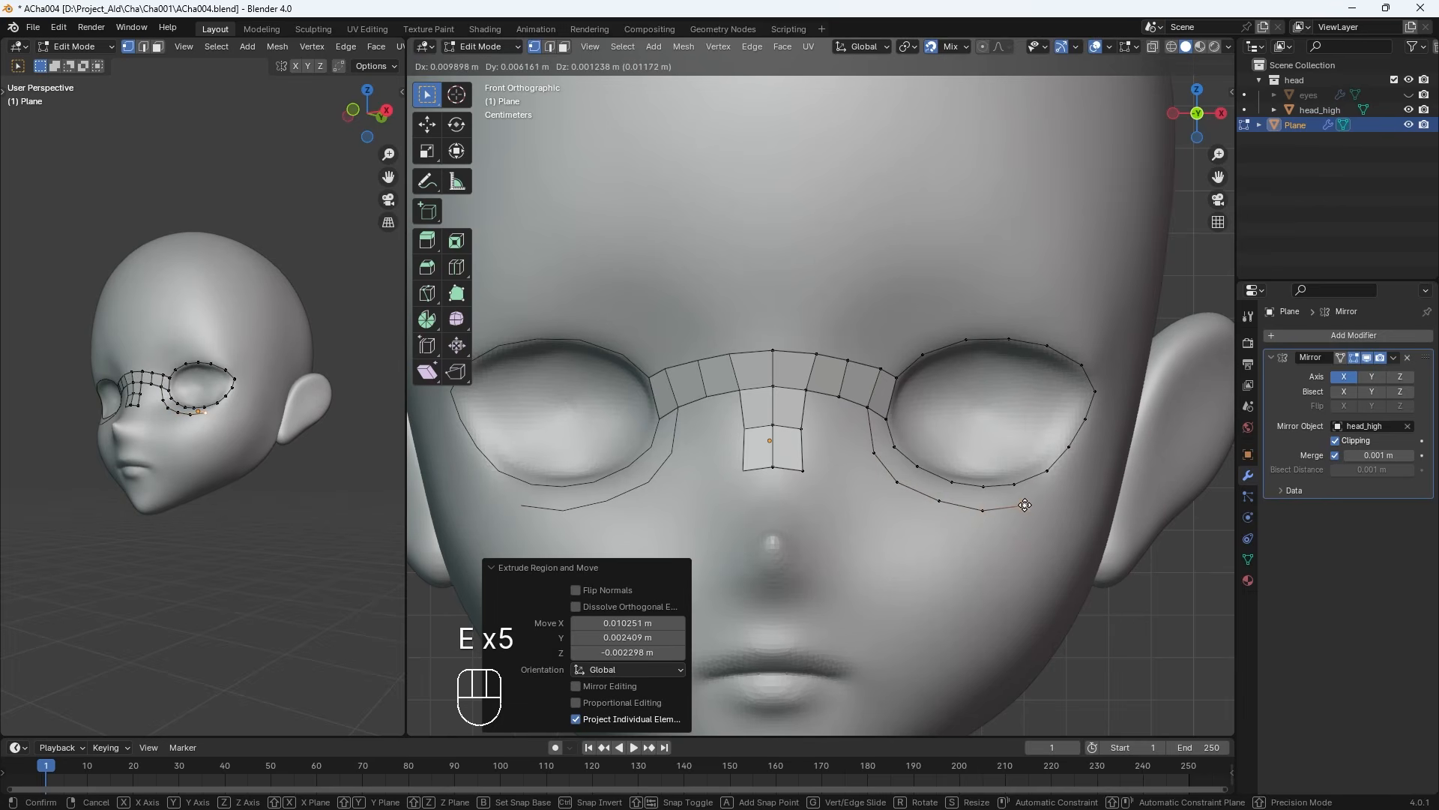
left_click(1025, 505)
key("e")
left_click(1057, 491)
Continue extruding the outer vertex chain up and around the eye's outer corner
key("e")
left_click(1089, 454)
key("e")
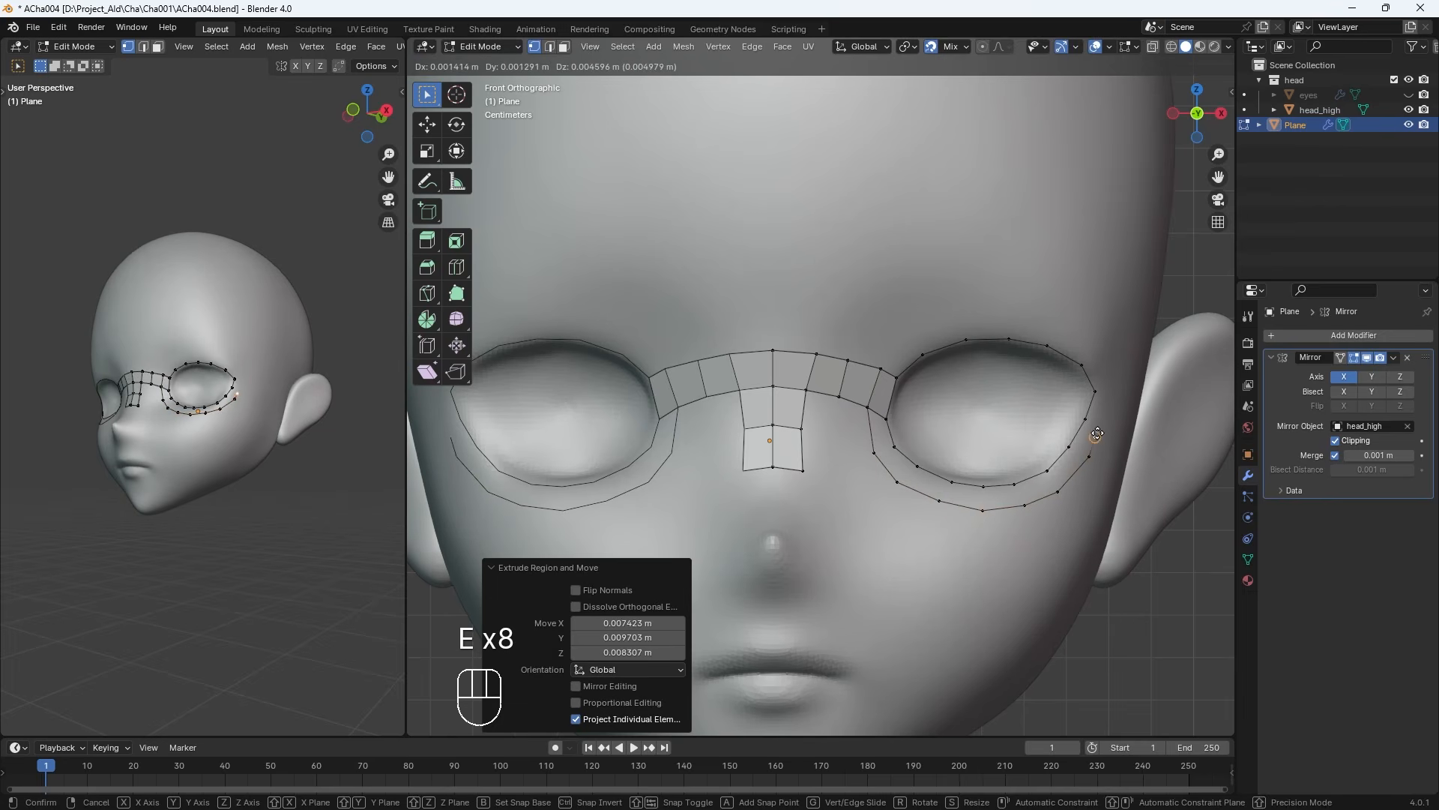
left_click(1107, 420)
key("e")
left_click(1118, 388)
key("e")
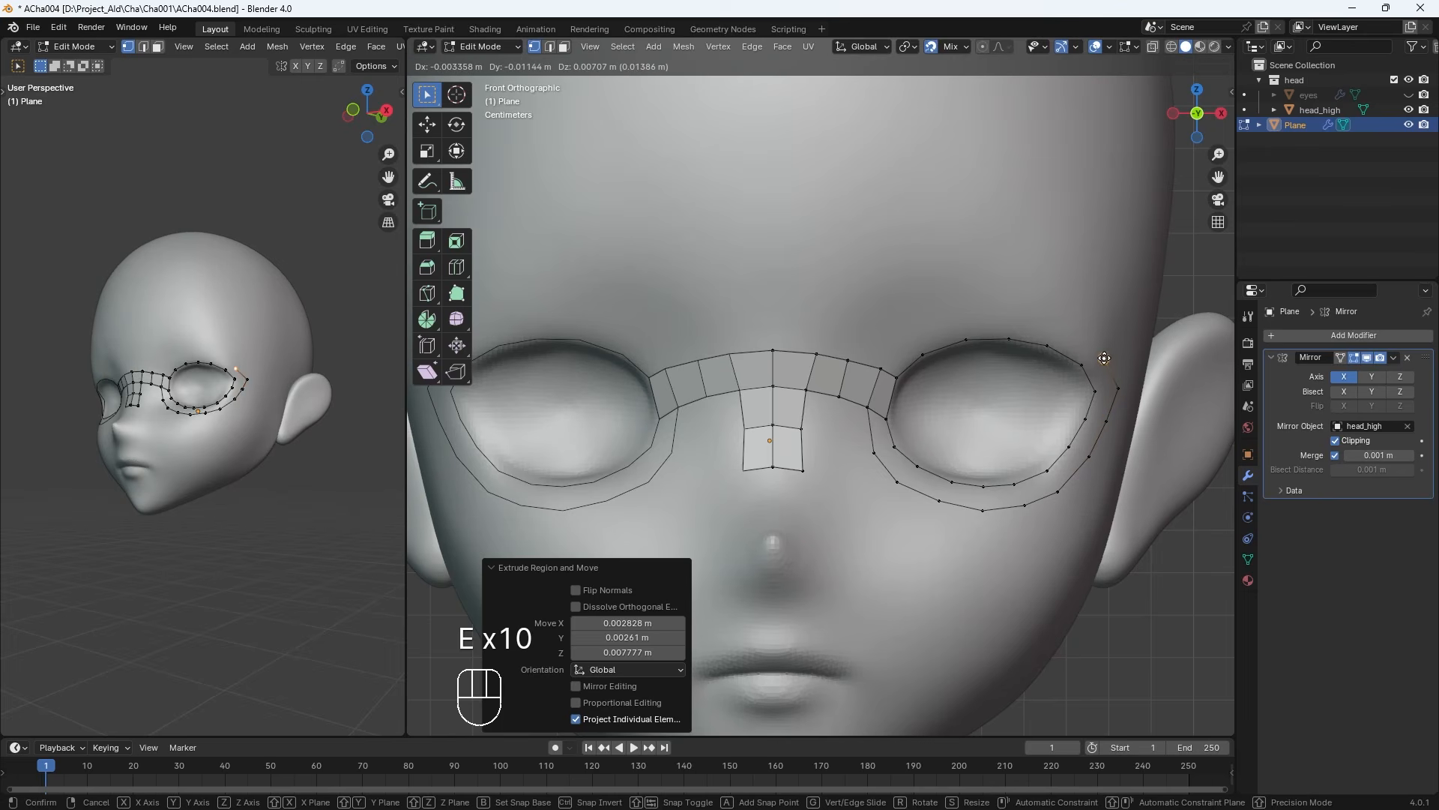
left_click(1104, 358)
Extrude the outer chain above the upper eye rim to the brow strip and merge its end with the strip's vertex
key("e")
left_click(1061, 328)
key("e")
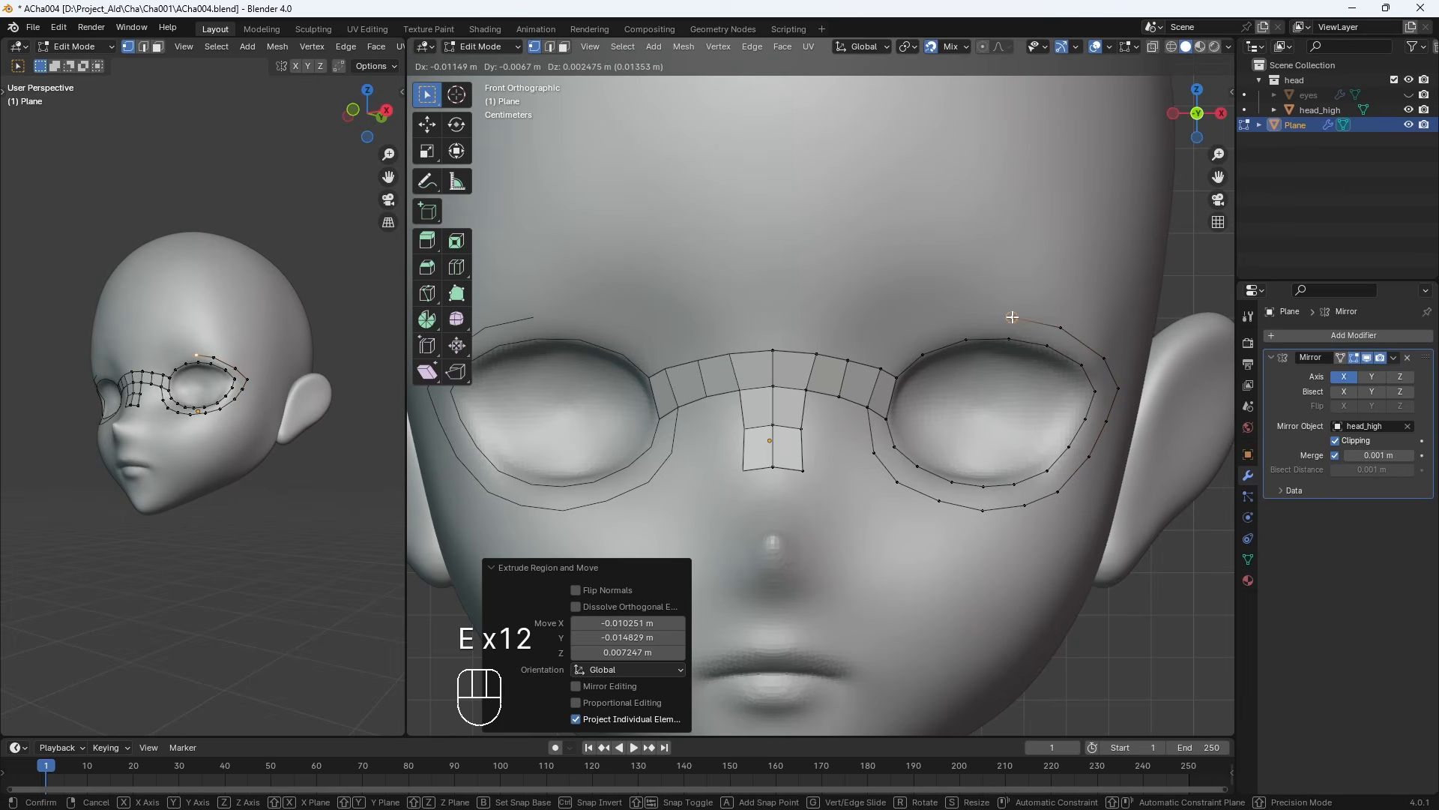
left_click(1012, 317)
key("e")
left_click(958, 315)
key("e")
left_click(916, 332)
key("e")
left_click(879, 366)
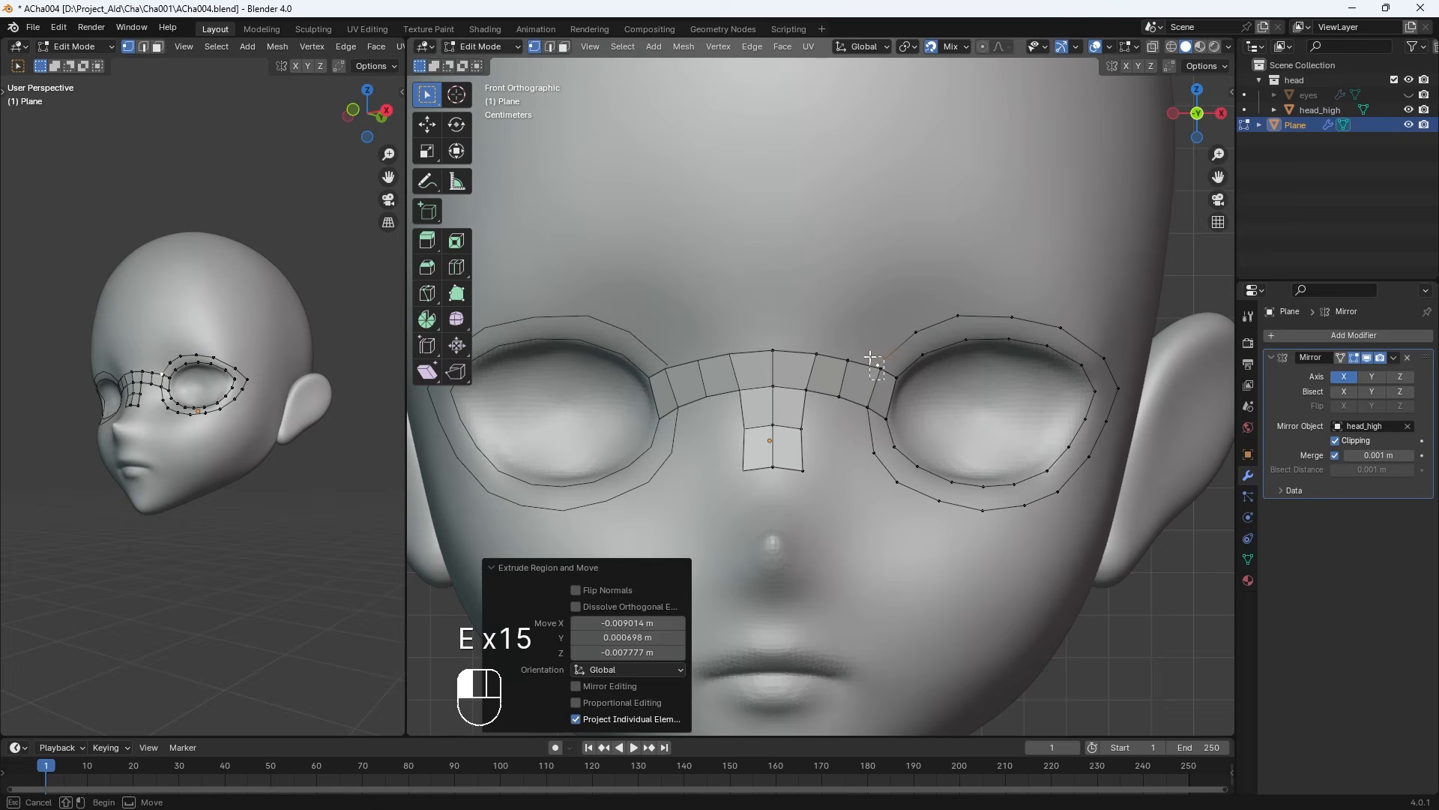
left_click_drag(868, 357, 891, 386)
key("m")
left_click(883, 379)
Fill the gap between the inner and outer eye loops with quad faces all the way around
key("f")
key("f")
key("f")
key("f")
key("f")
key("f")
key("f")
key("f")
key("f")
key("f")
key("f")
key("f")
key("f")
key("f")
key("f")
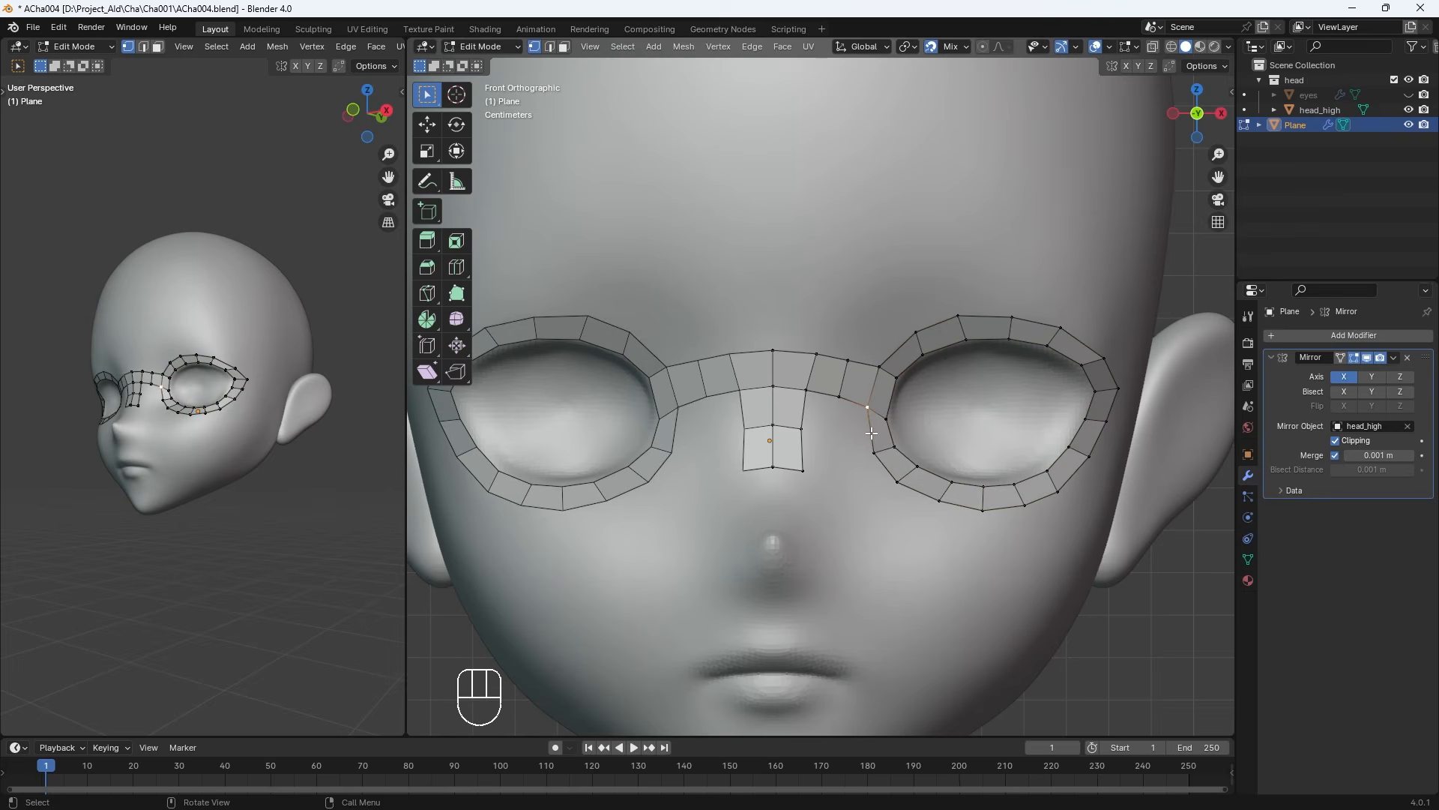
Fill two faces connecting the eye loop's inner side to the upper row of the nose bridge
key("f")
left_click_drag(837, 434, 841, 438)
left_click(841, 398)
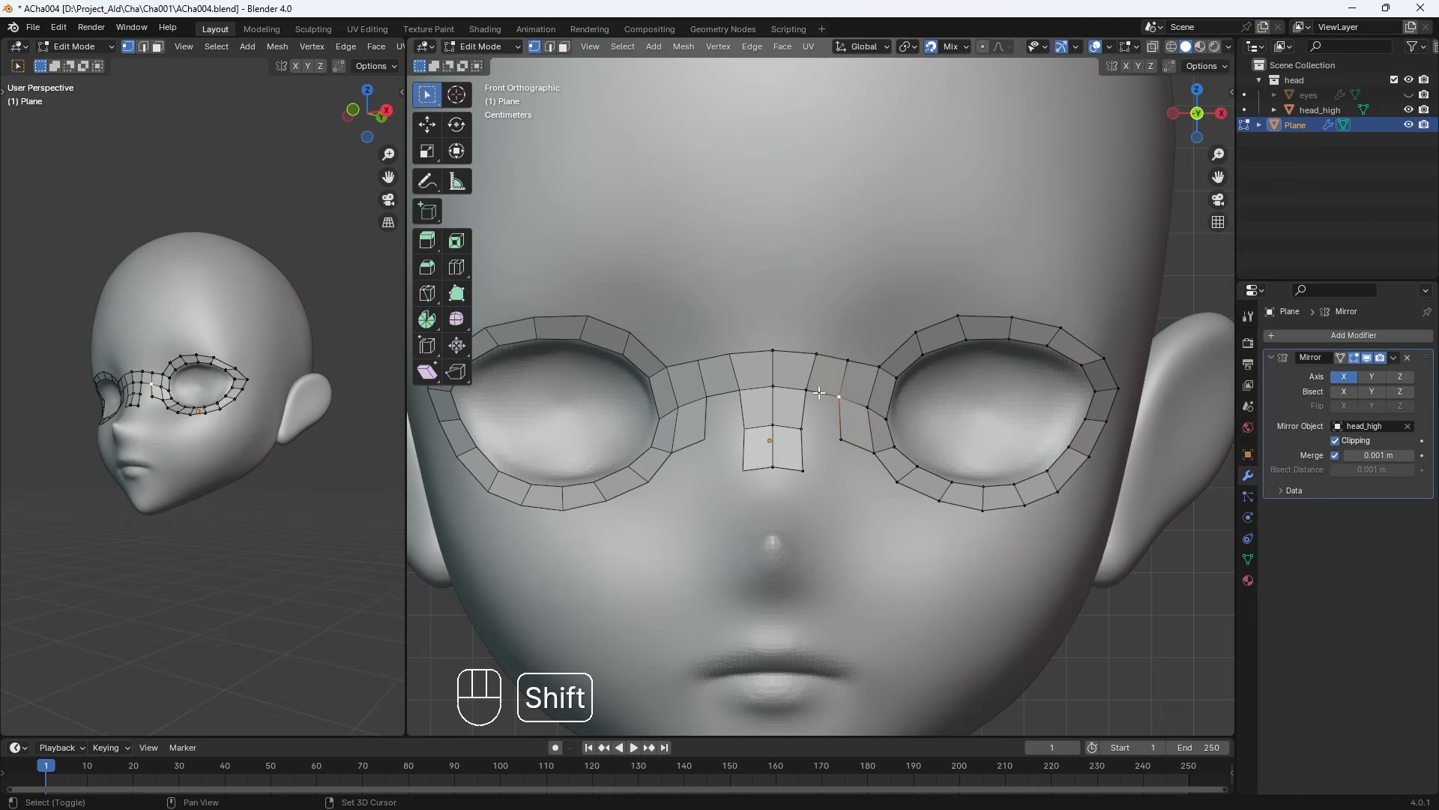
key("f")
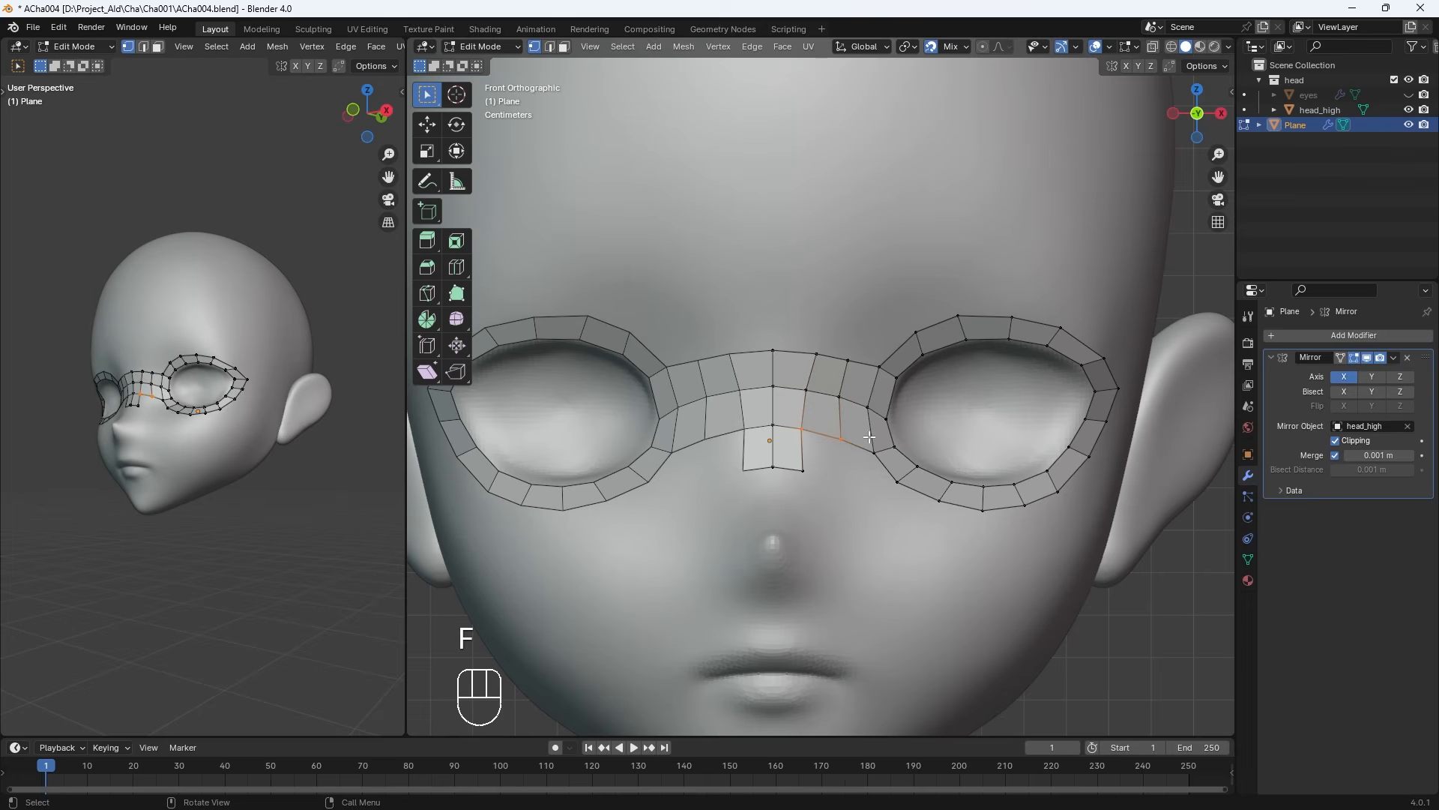
Reposition the vertices on the lower edge of the new faces to smooth the line between nose bridge and eye loop
key("g")
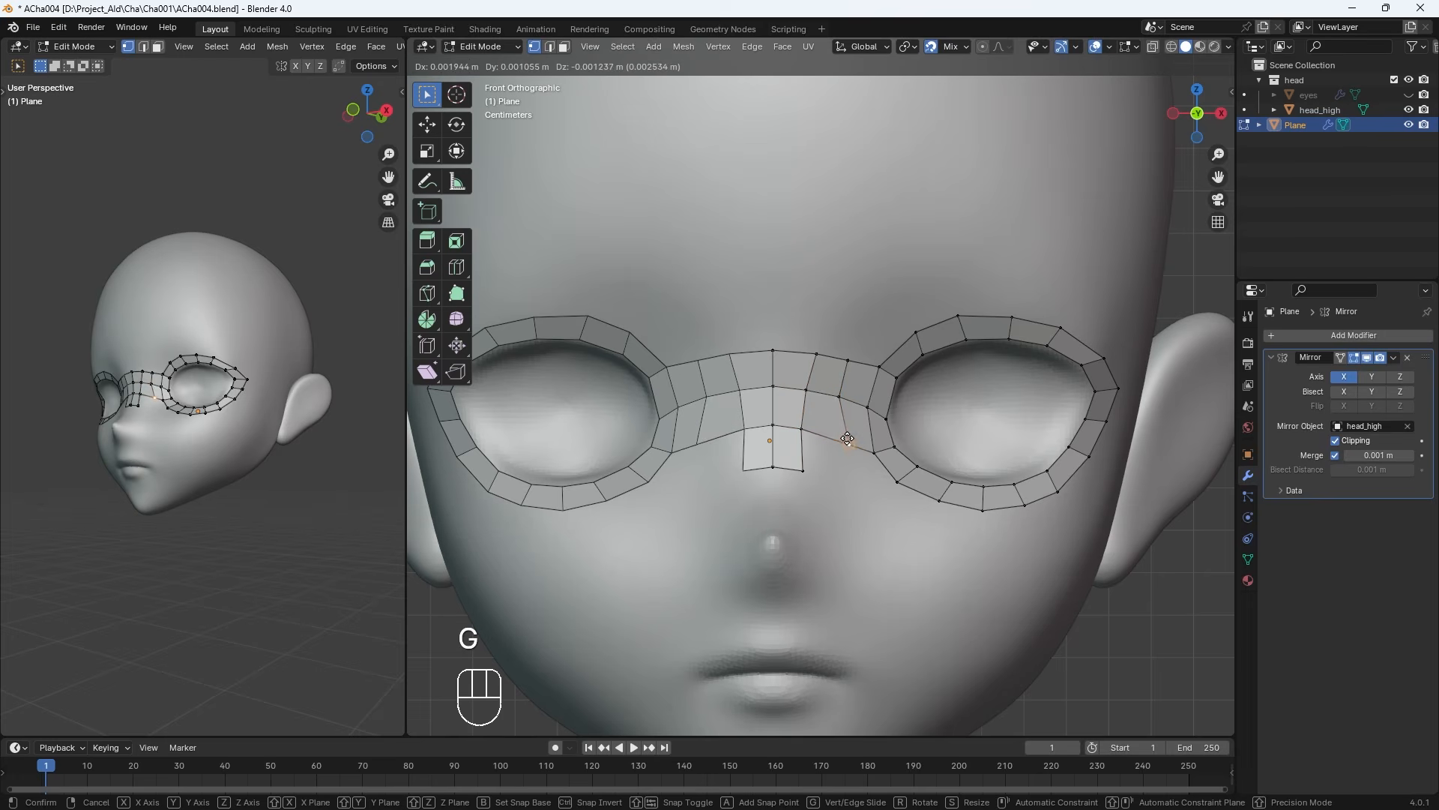
left_click(838, 432)
key("g")
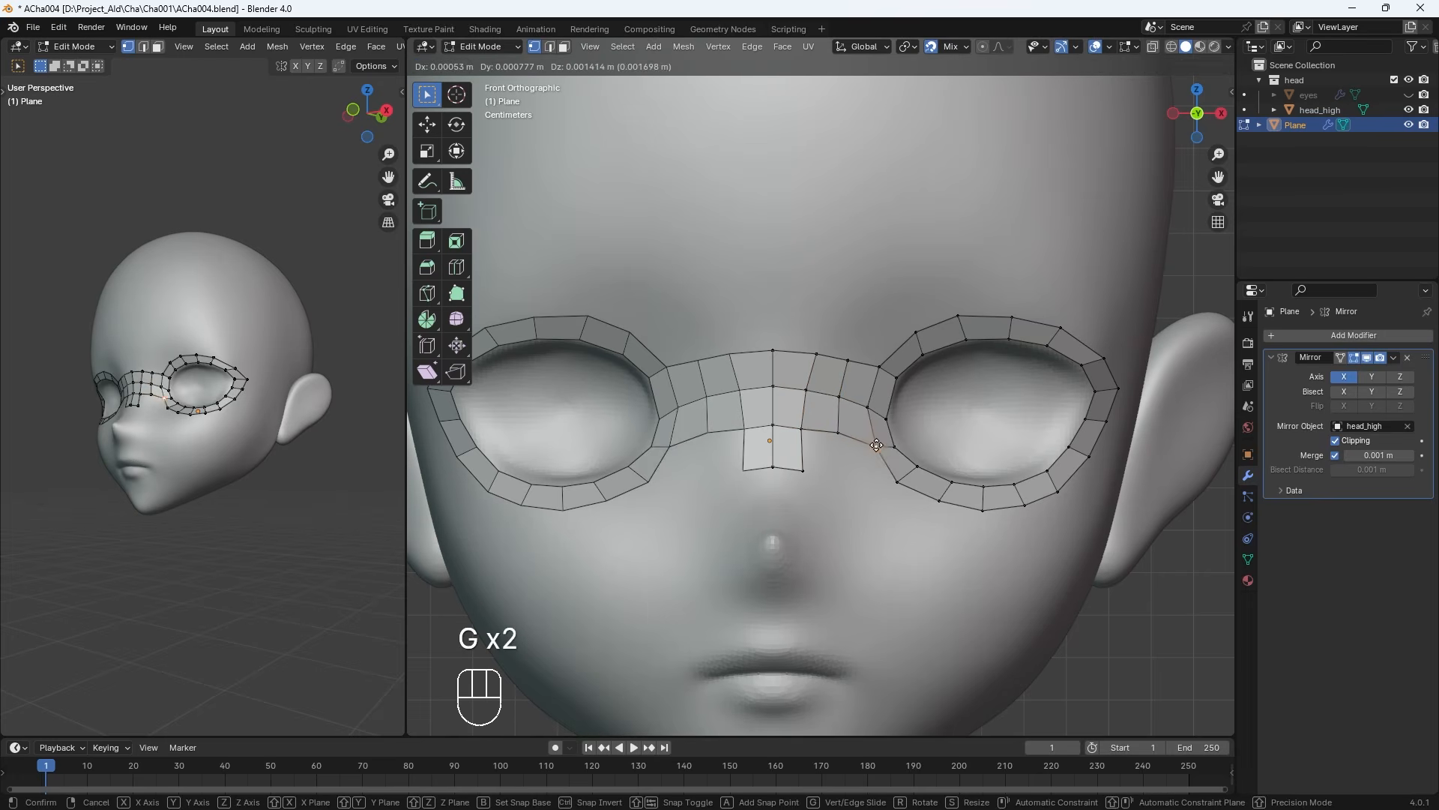
left_click(872, 444)
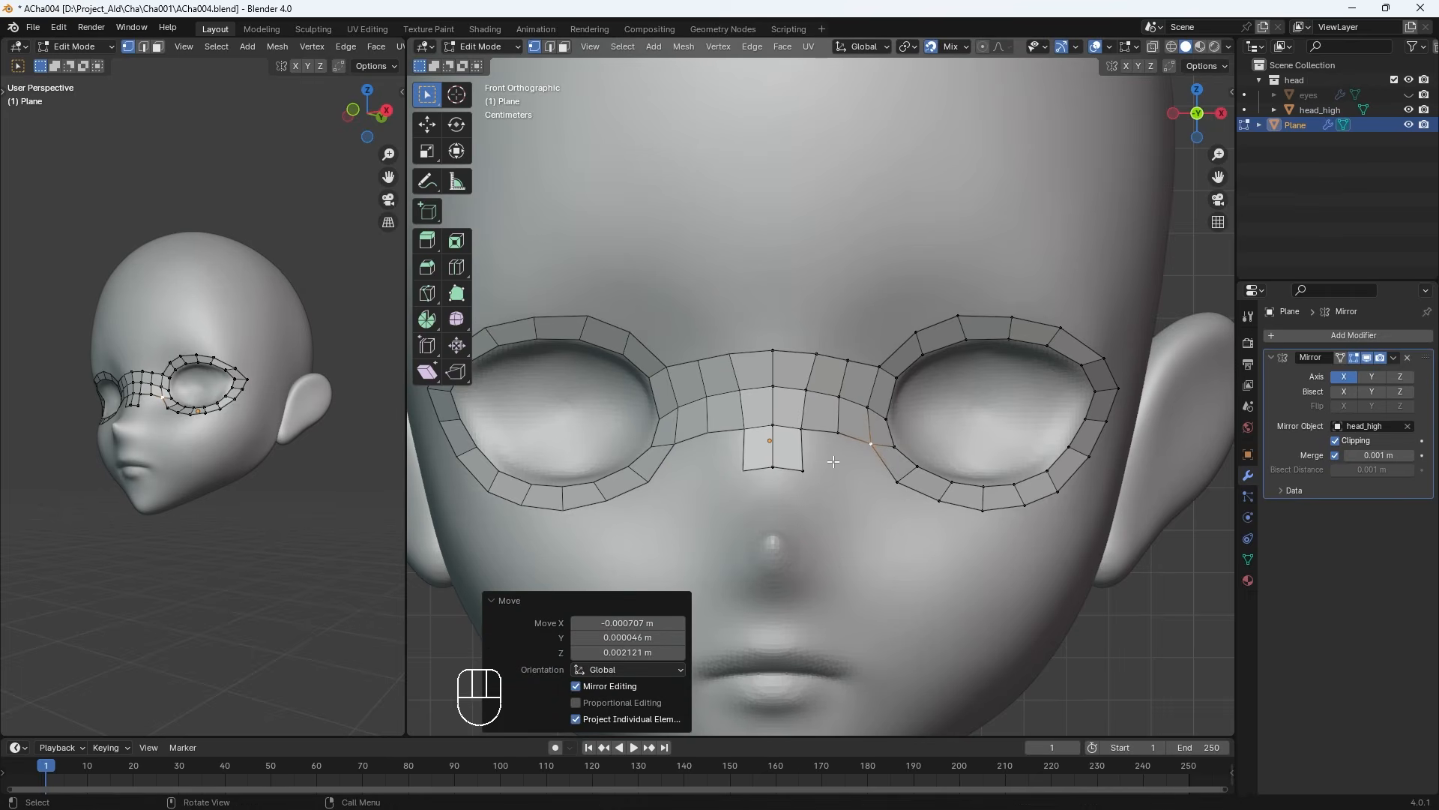
left_click(805, 430)
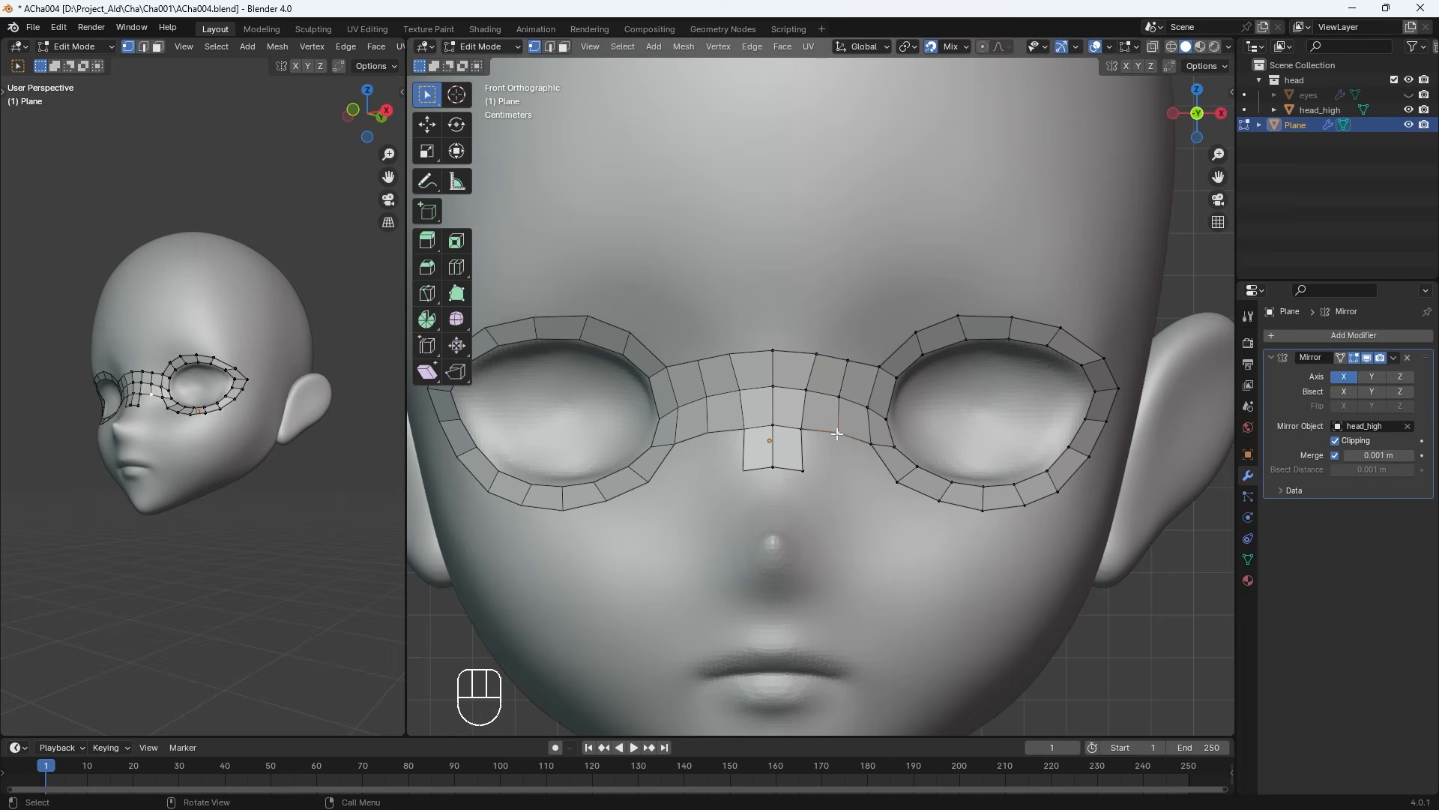
key("g")
left_click(833, 432)
Fill one face beside the lowest nose bridge quad and adjust its free corner vertex
left_click(803, 430)
key("f")
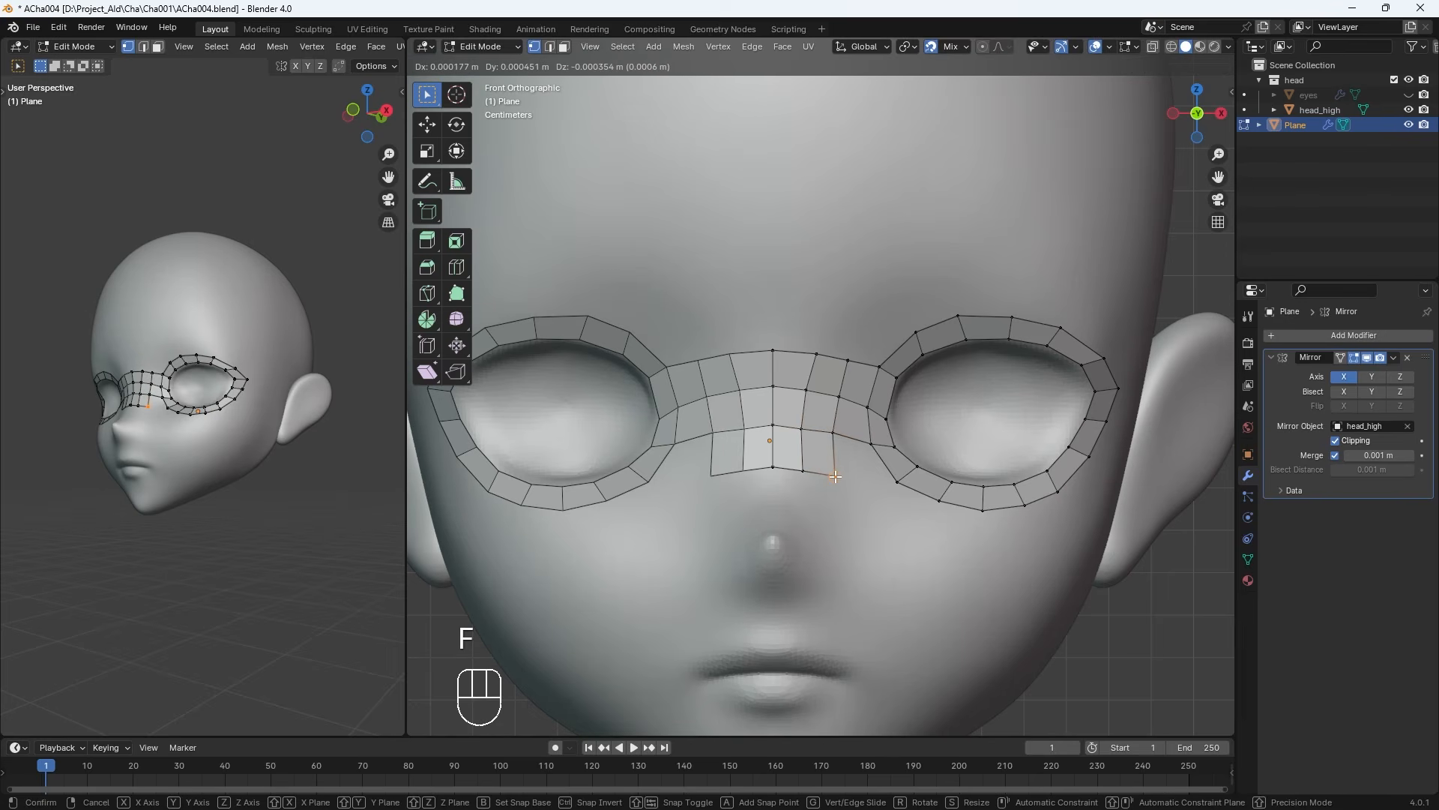
left_click(835, 476)
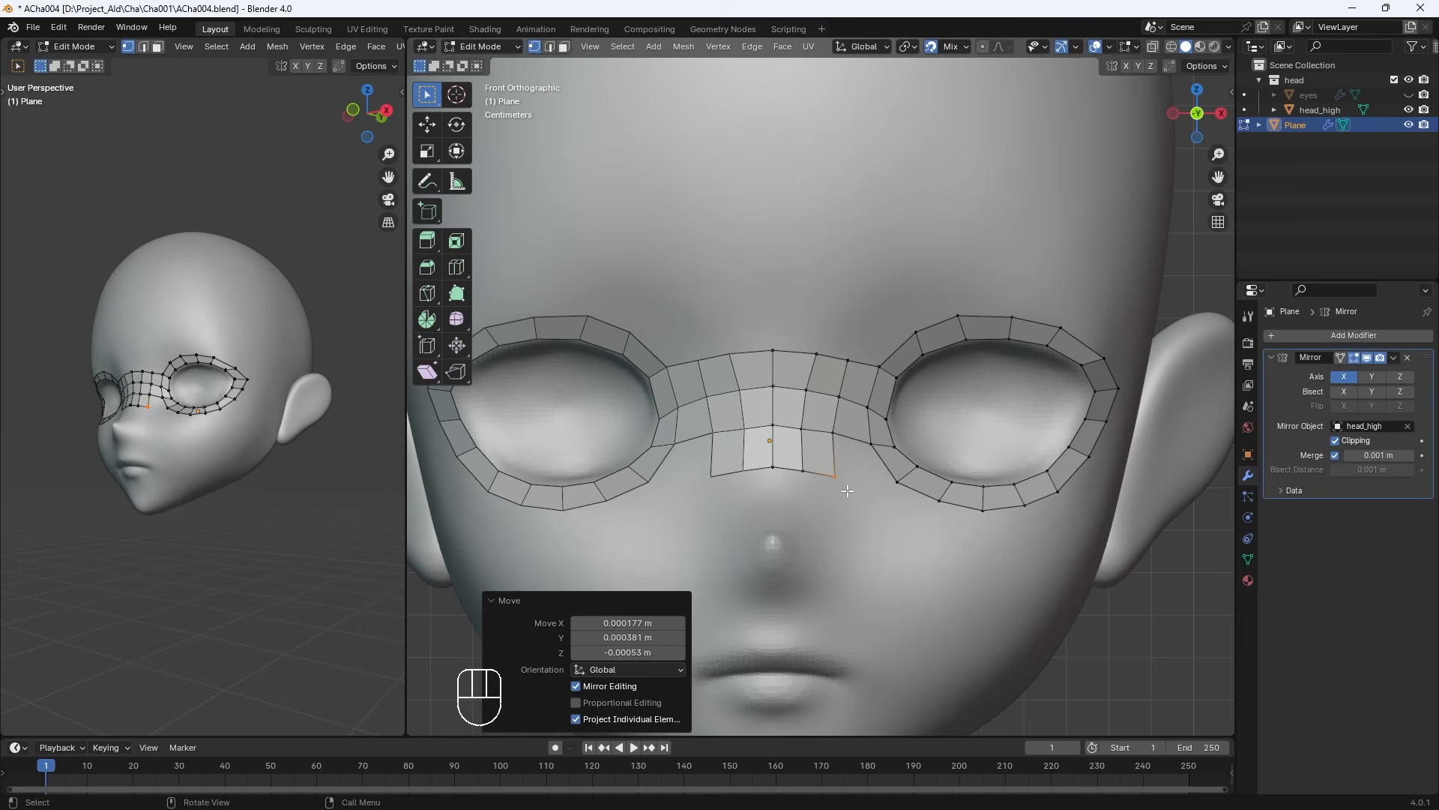
Reposition the outer eye loop's vertices around the inner corner to even out the ring's width
left_click(899, 482)
key("g")
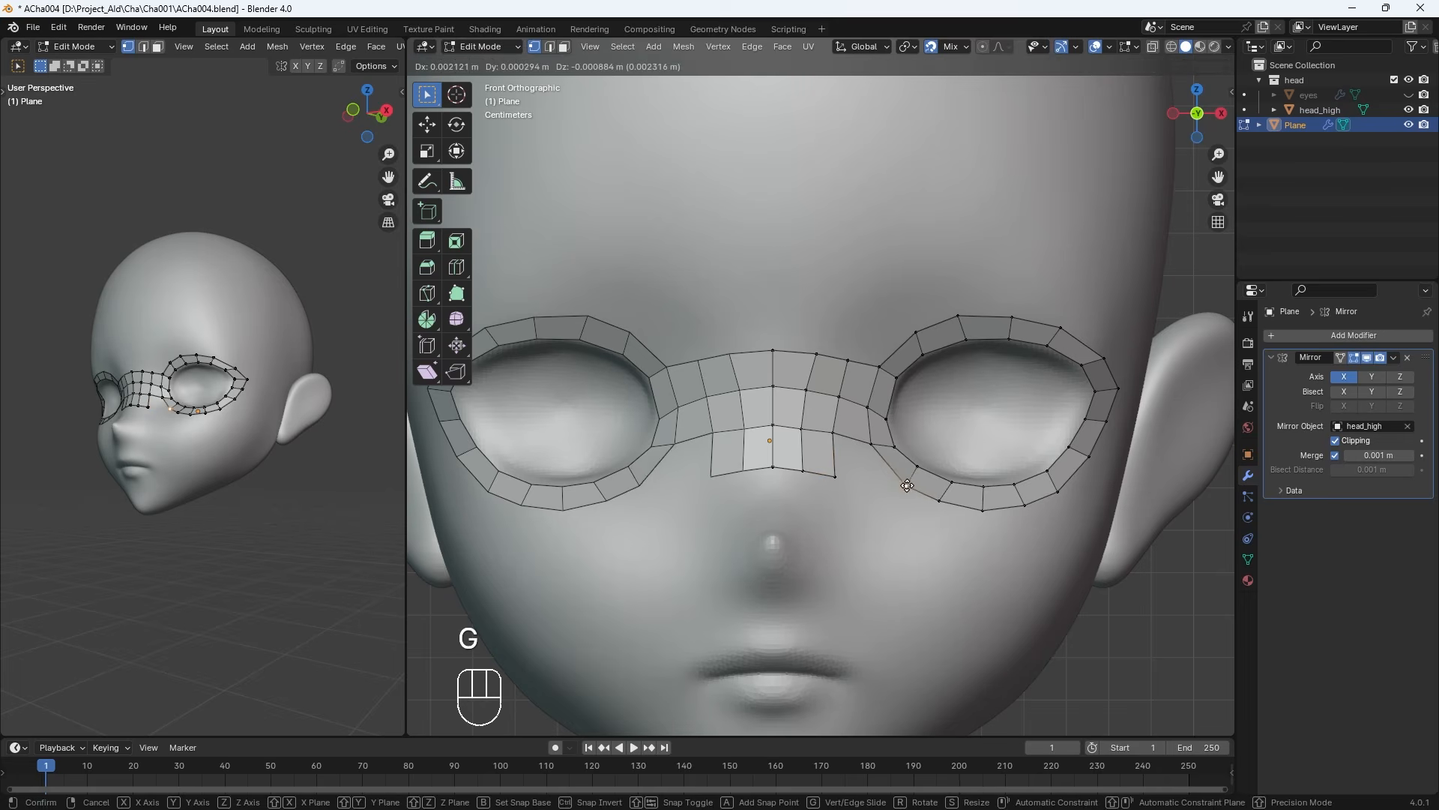
left_click(904, 480)
left_click(872, 444)
key("g")
left_click(874, 448)
left_click(868, 408)
key("g")
left_click(870, 416)
left_click(879, 368)
key("g")
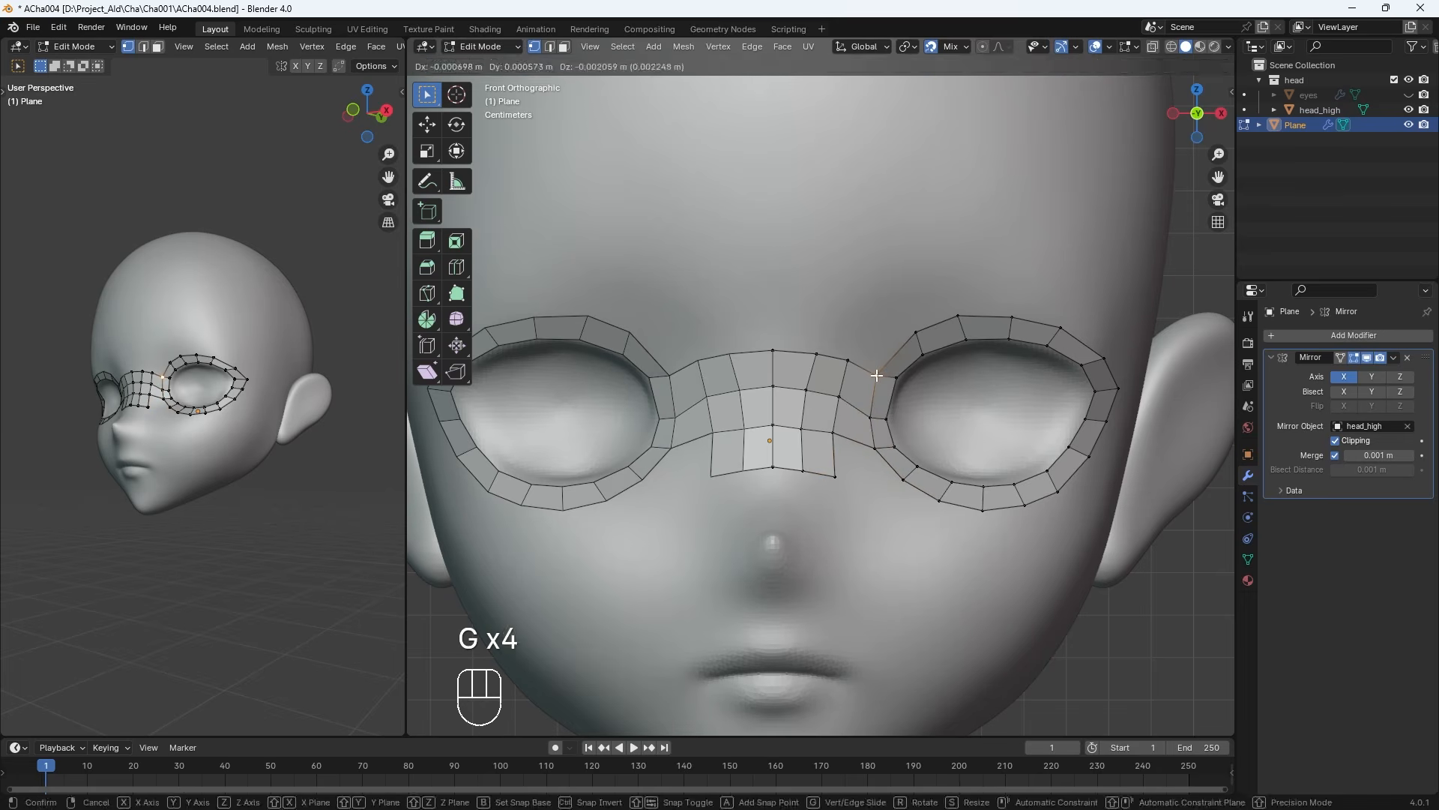
left_click(876, 375)
left_click(870, 416)
key("g")
left_click(916, 332)
key("g")
Lower the vertices in the two middle rows of the nose bridge to align them with the eye loop
left_click(840, 397)
key("g")
left_click(841, 409)
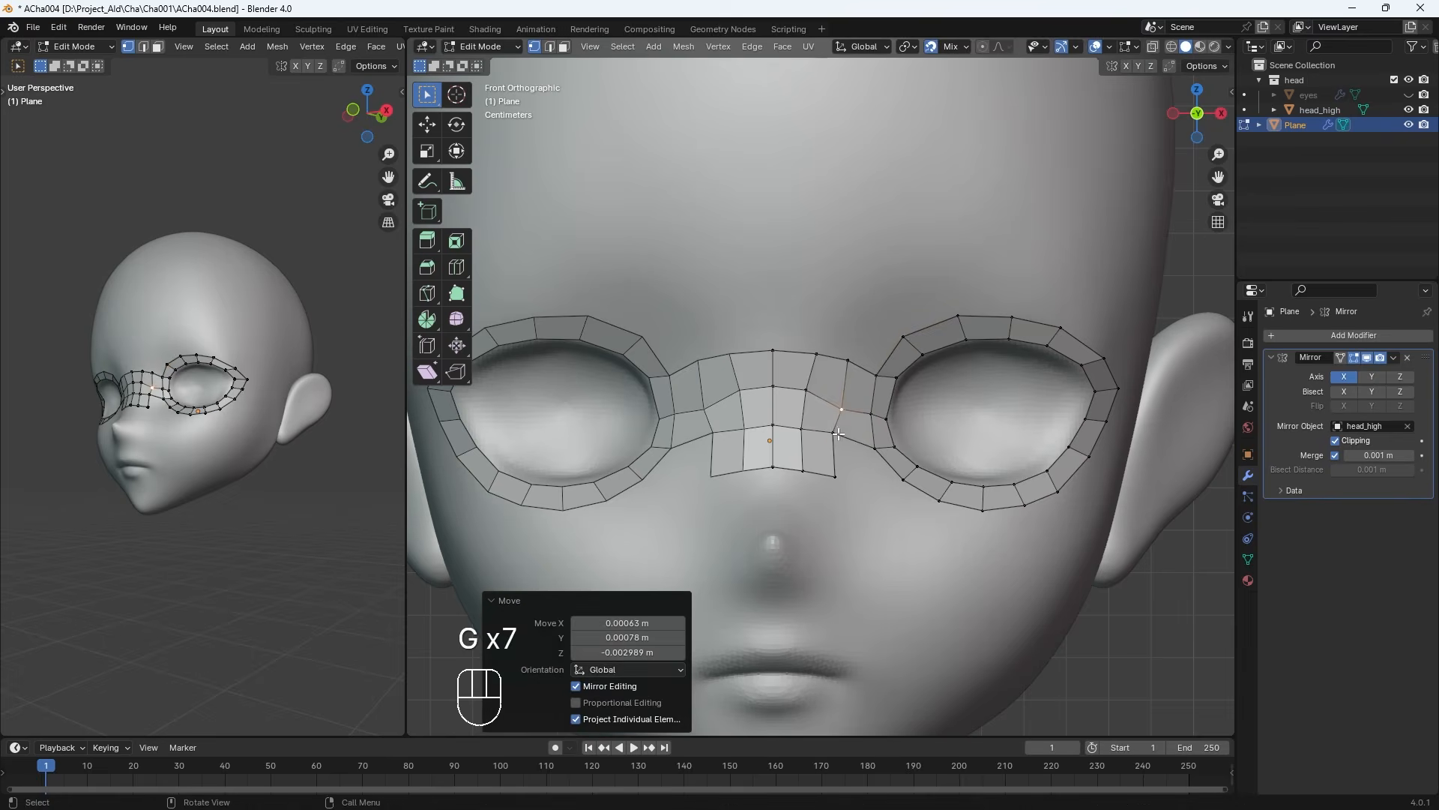
left_click(834, 433)
key("g")
left_click(840, 441)
left_click(807, 390)
key("g")
left_click(769, 433)
key("g")
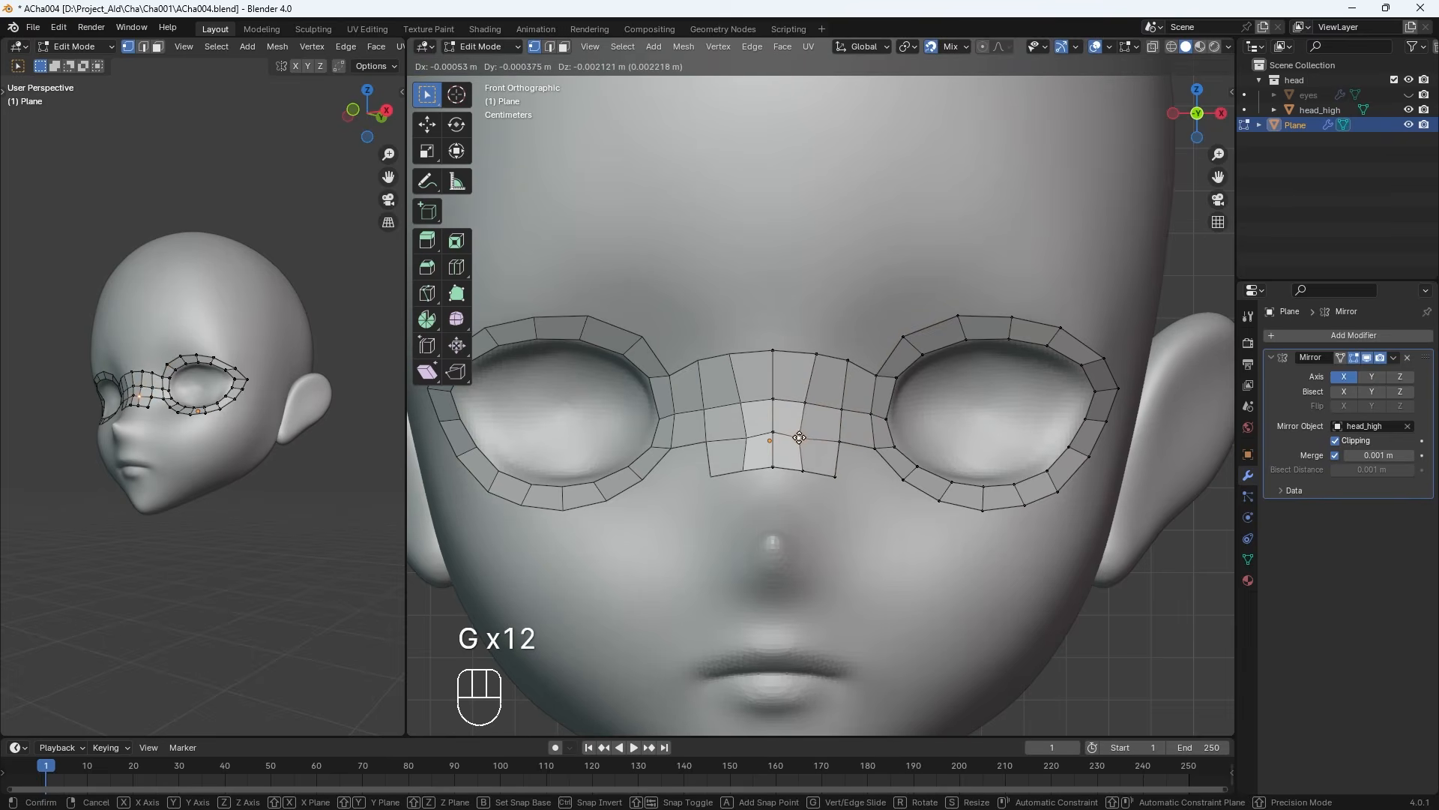
left_click(801, 437)
Lower the bridge's top-row vertices to form a nearly straight line between the eyes
key("g")
left_click(810, 367)
key("g")
left_click(774, 367)
key("g")
left_click(842, 371)
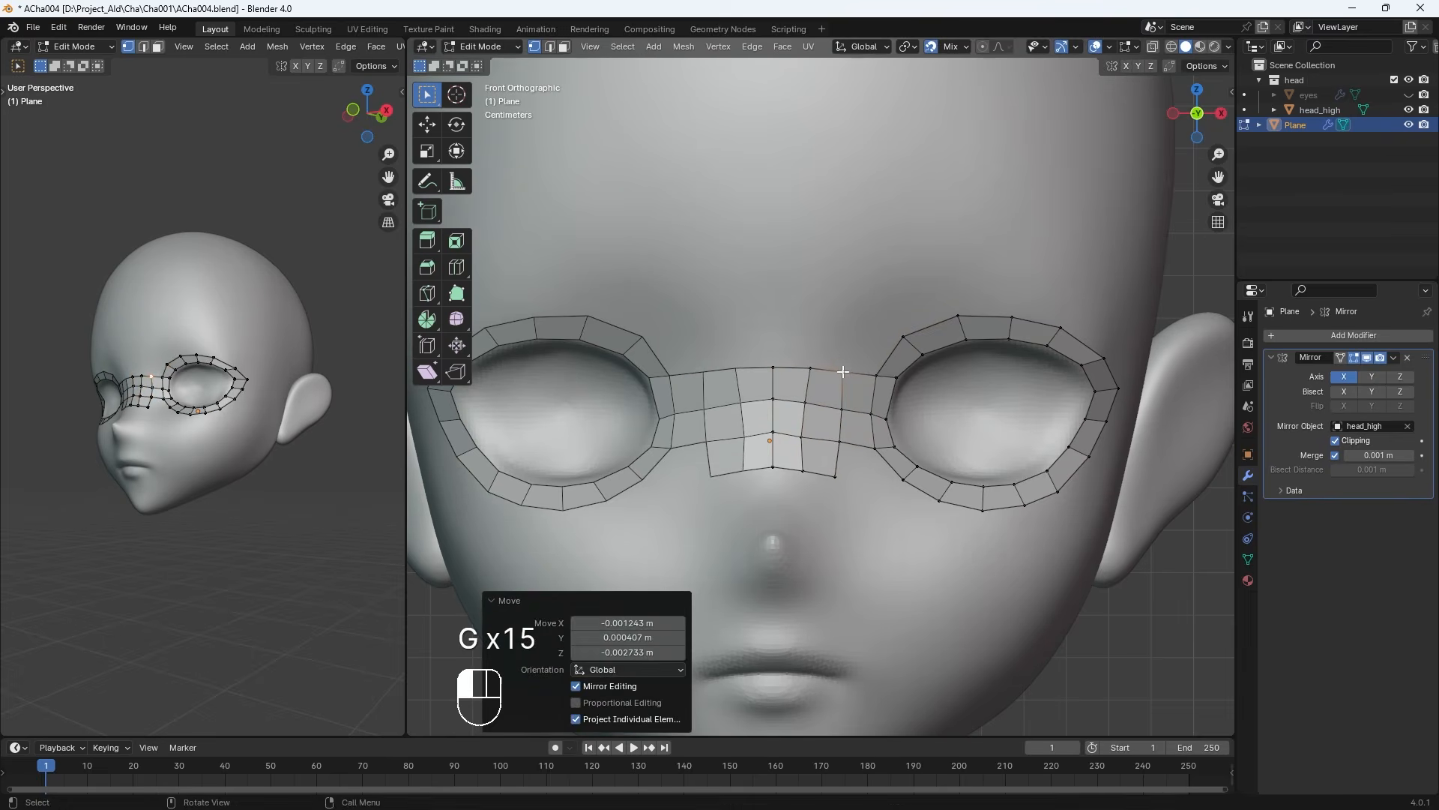
Fill a row of faces above the bridge from the eye loop to the centre line, adjusting the new vertices
left_click(877, 375)
key("f")
left_click(854, 338)
left_click(843, 371)
key("f")
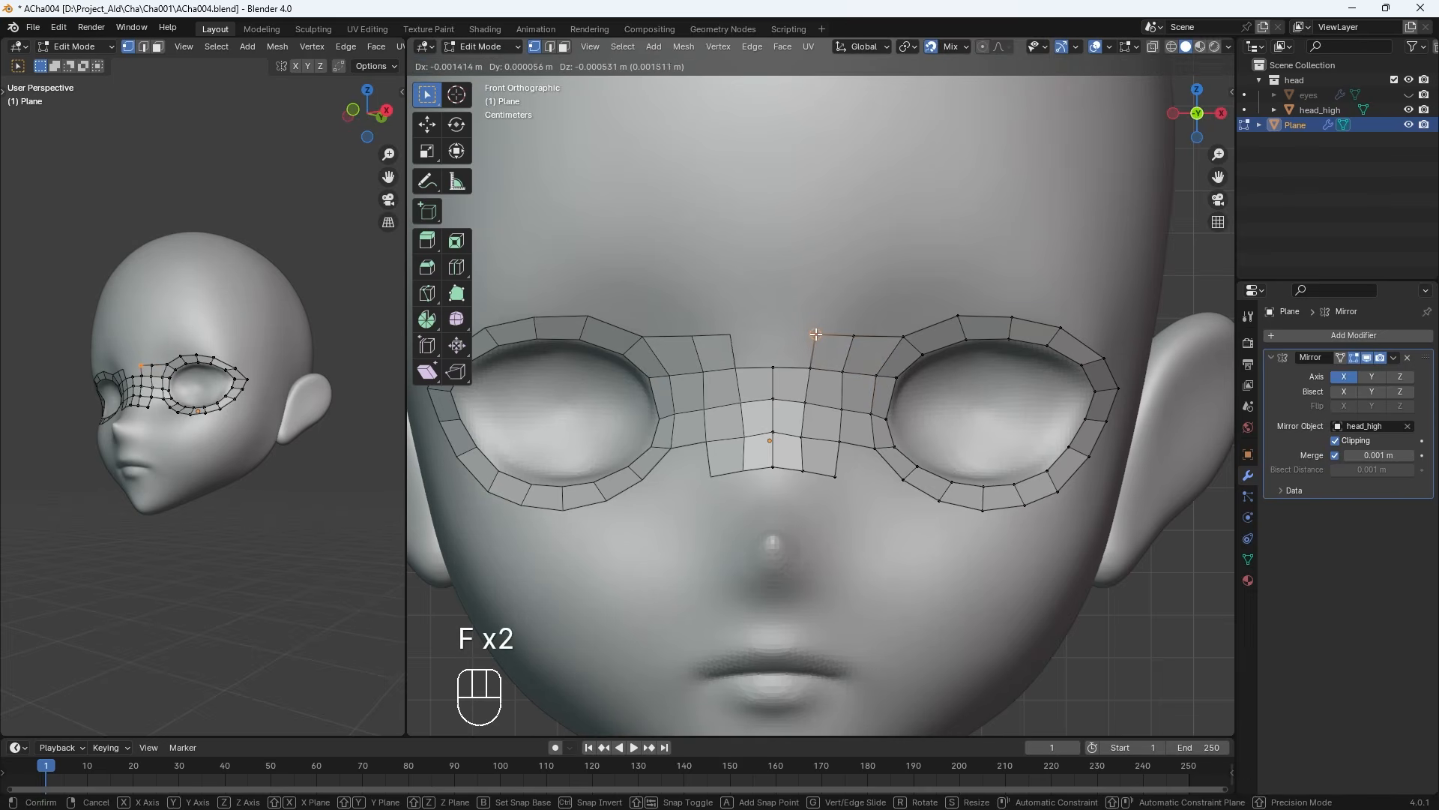
key("f")
key("g")
left_click(817, 333)
Reposition the two vertices nearest the eye loop in the bridge's upper two rows for even spacing
left_click(854, 336)
key("g")
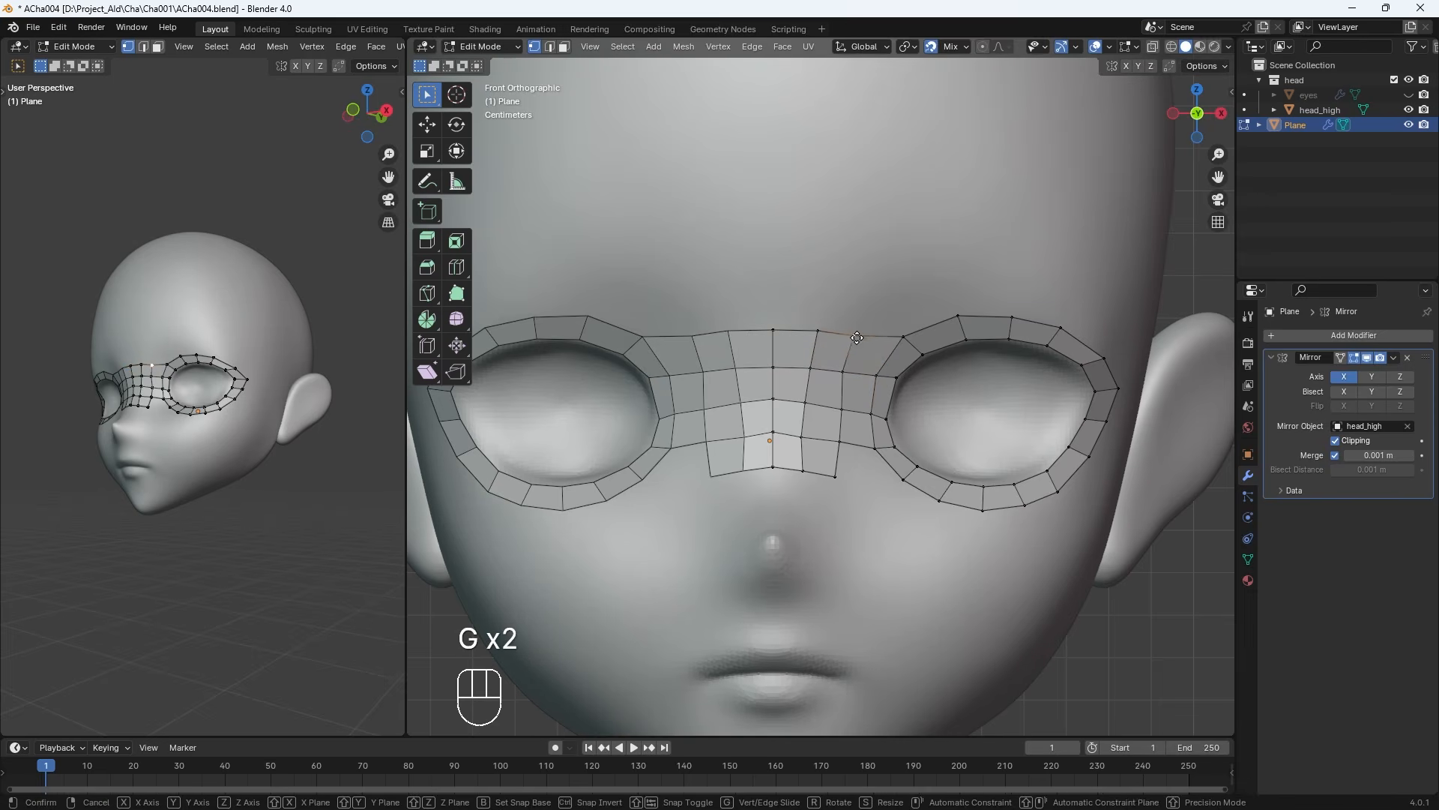
left_click(857, 335)
left_click(843, 371)
key("g")
left_click(851, 373)
middle_click_drag(854, 503, 816, 509)
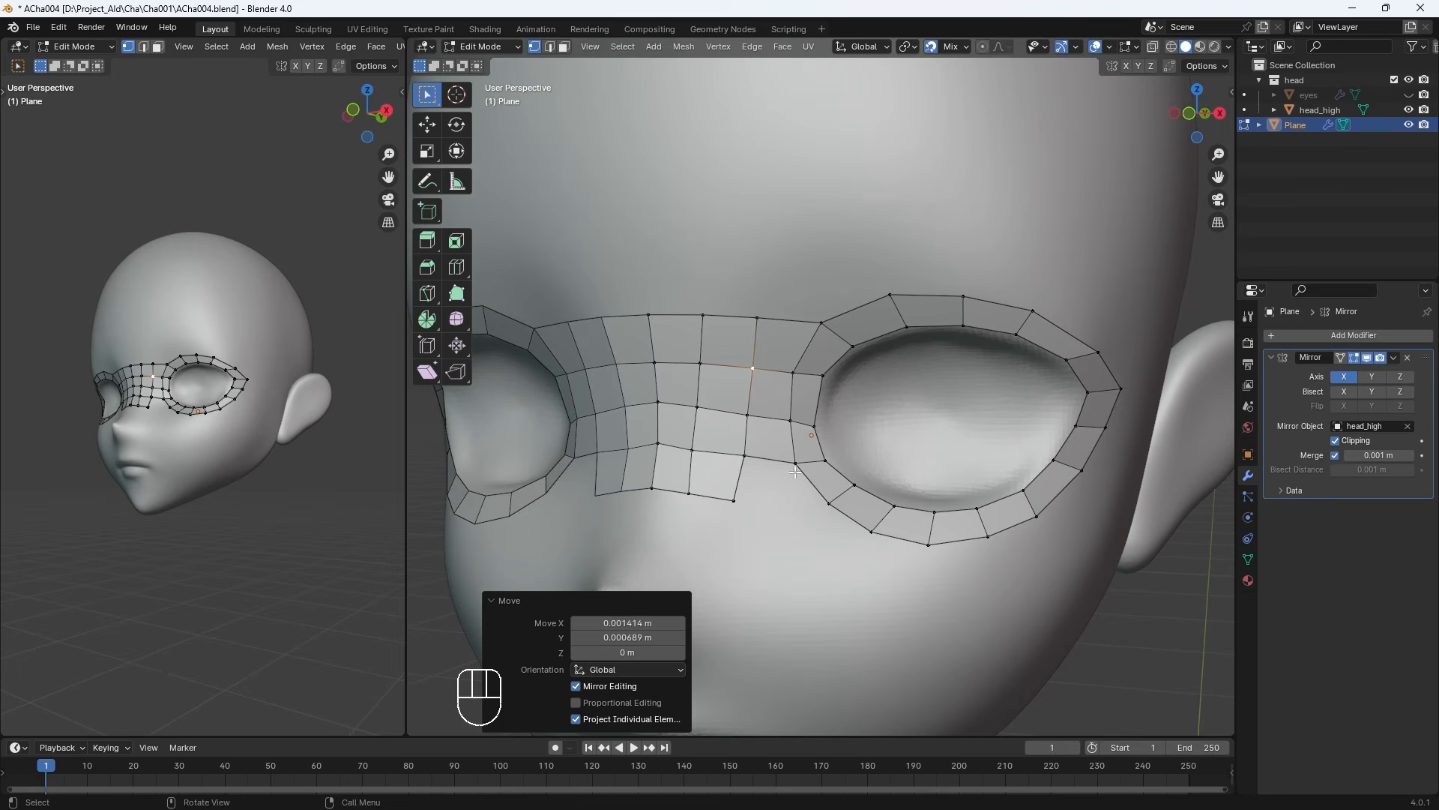
left_click(747, 457)
key("f")
left_click(773, 489)
mouse_move(795, 504)
middle_mouse_down()
mouse_move(840, 515)
mouse_move(812, 505)
middle_mouse_up()
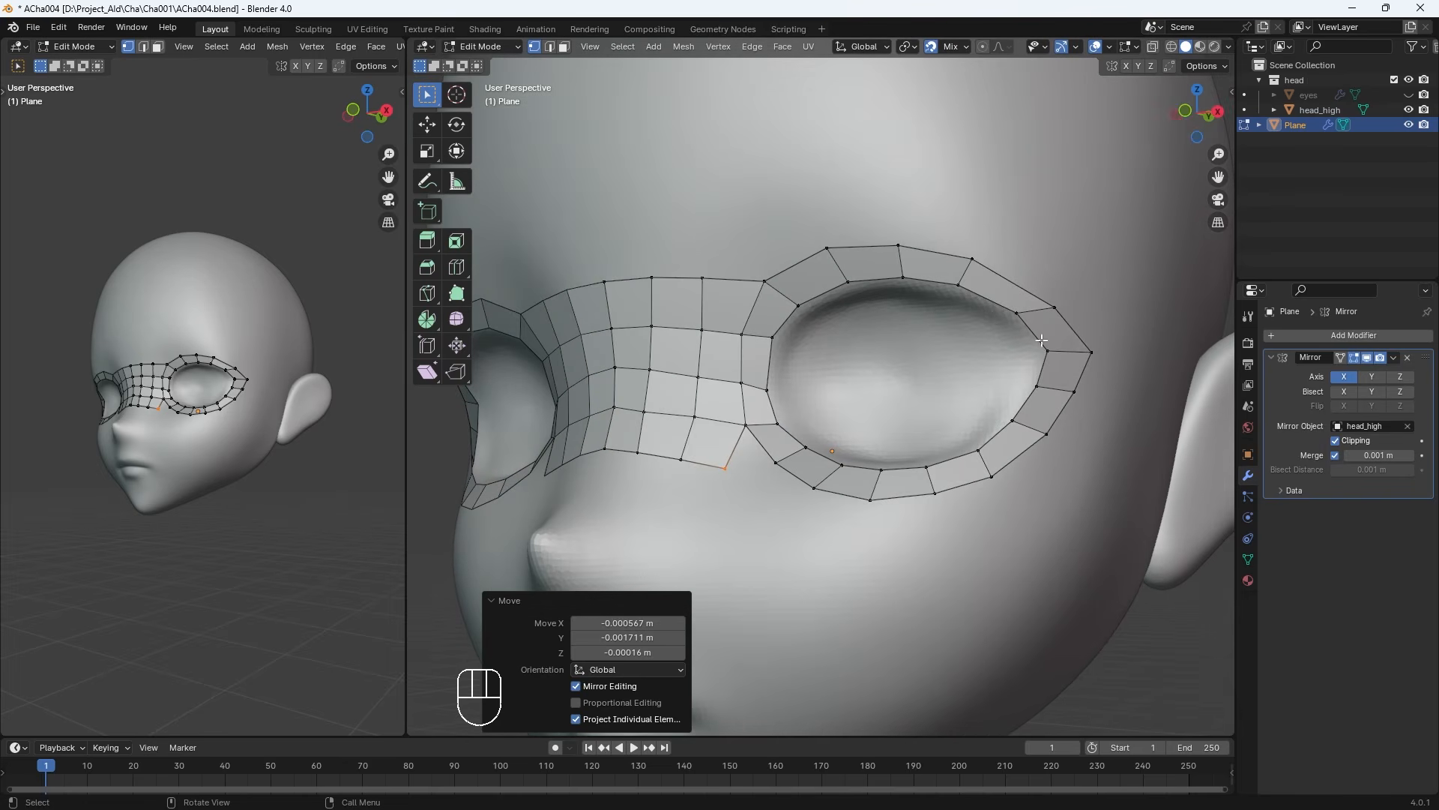
key("ctrl+z")
key("ctrl+z")
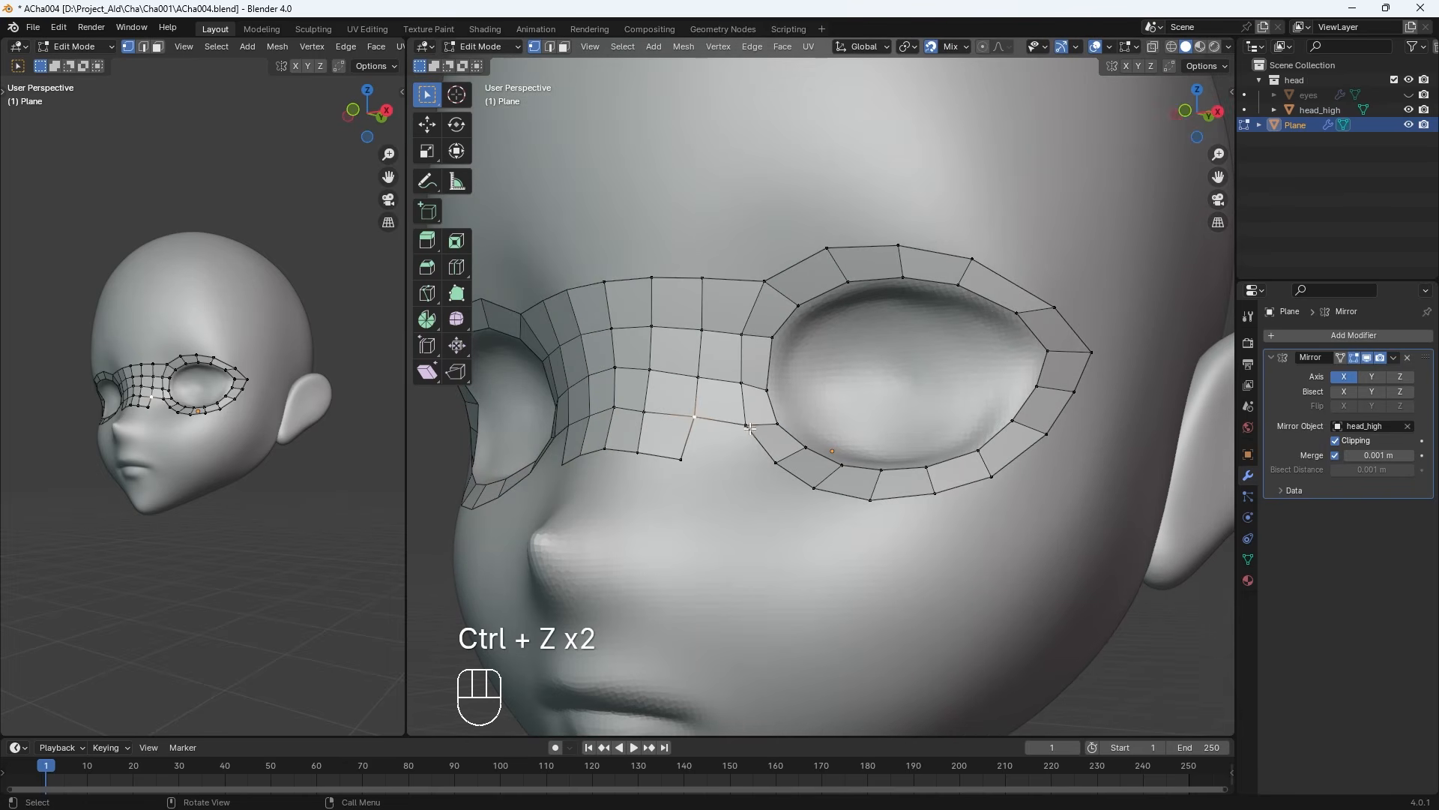
Insert a vertical loop cut through the bridge faces beside the eye loop and adjust its lowest vertex
key("ctrl+r")
left_click(732, 390)
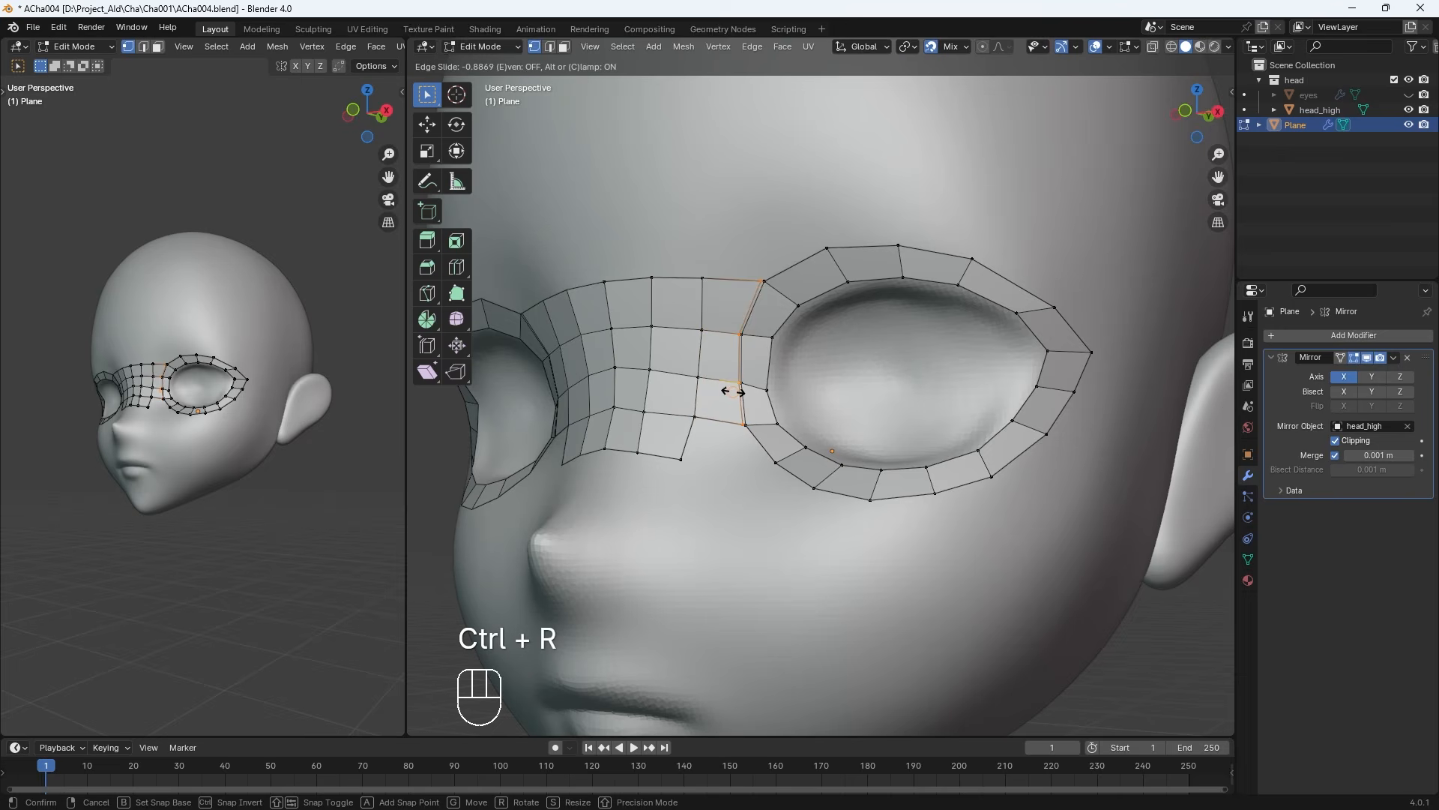
left_click(724, 334)
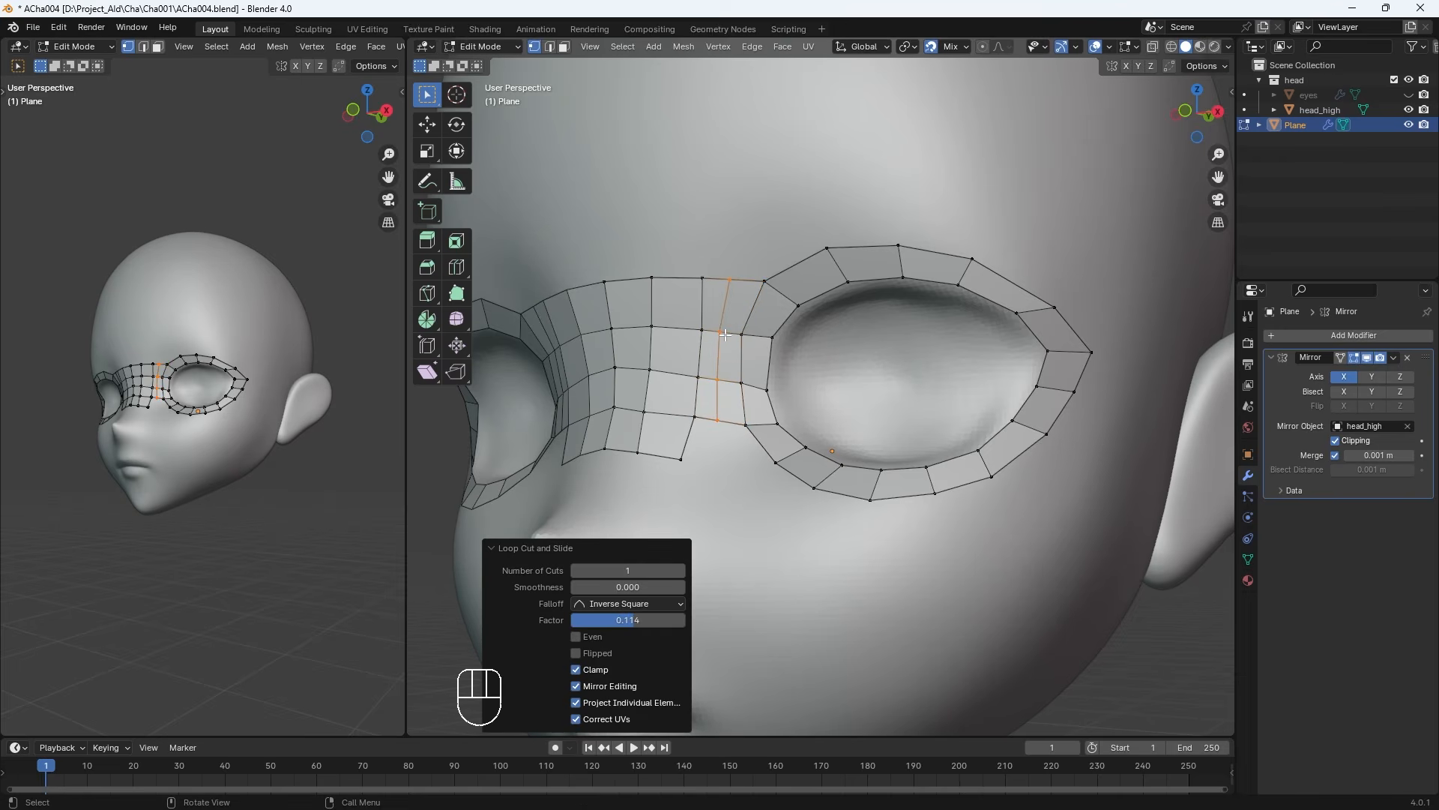
key("Return")
middle_click_drag(733, 430, 736, 444)
left_click(722, 423)
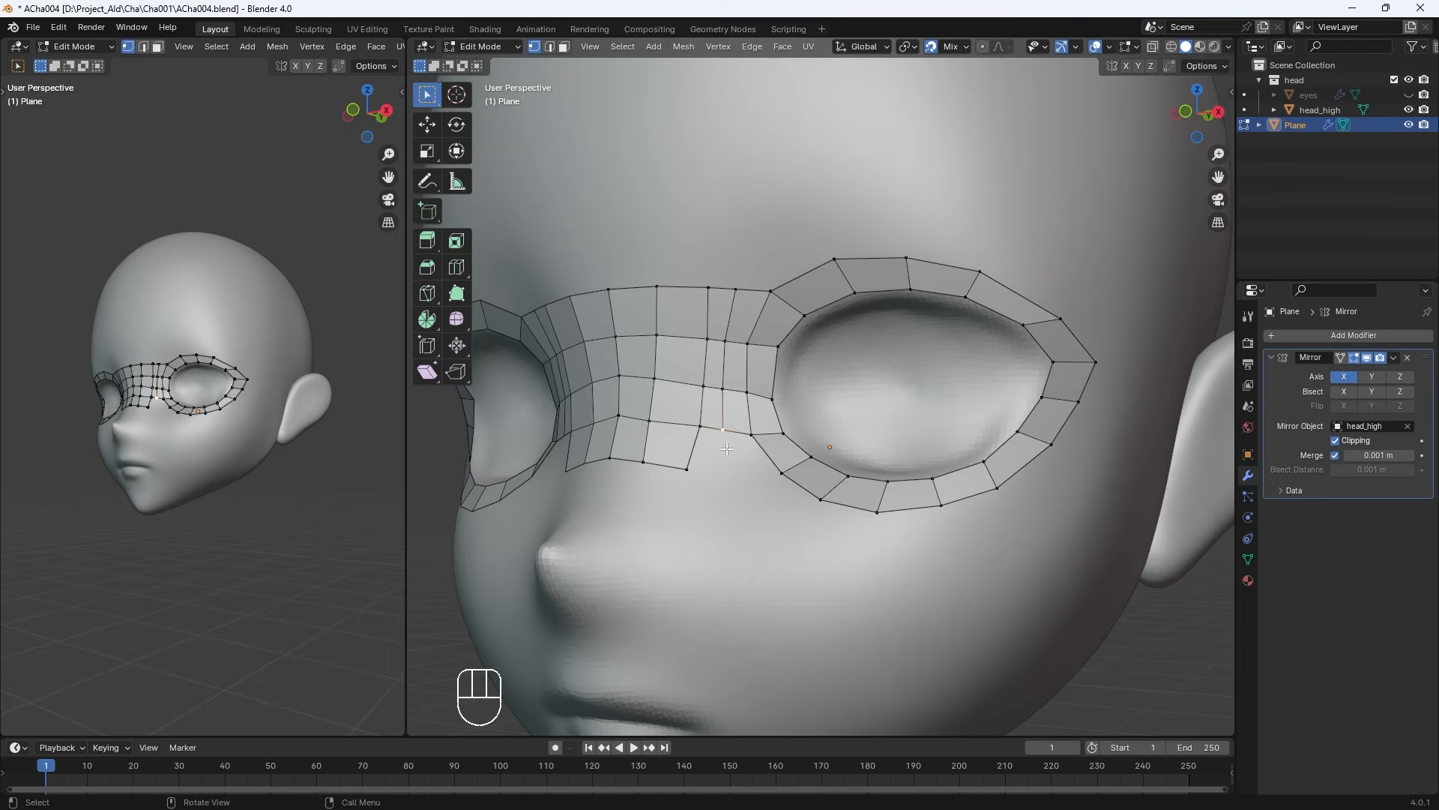
key("g")
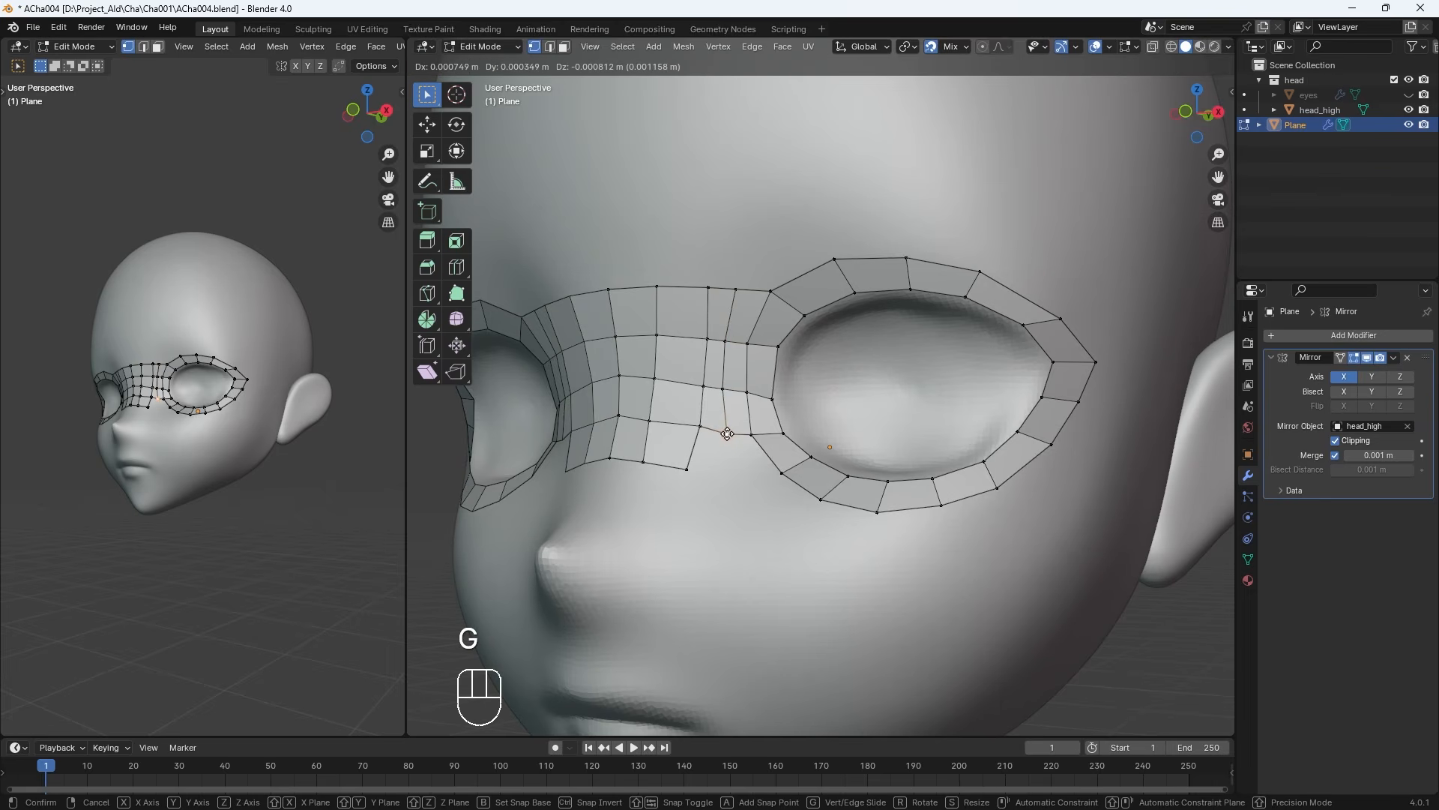
left_click(727, 434)
Restrict snapping to Face only and extrude a chain of vertices from the bridge's lower corner beneath the eye loop toward its outer corner
left_click(951, 47)
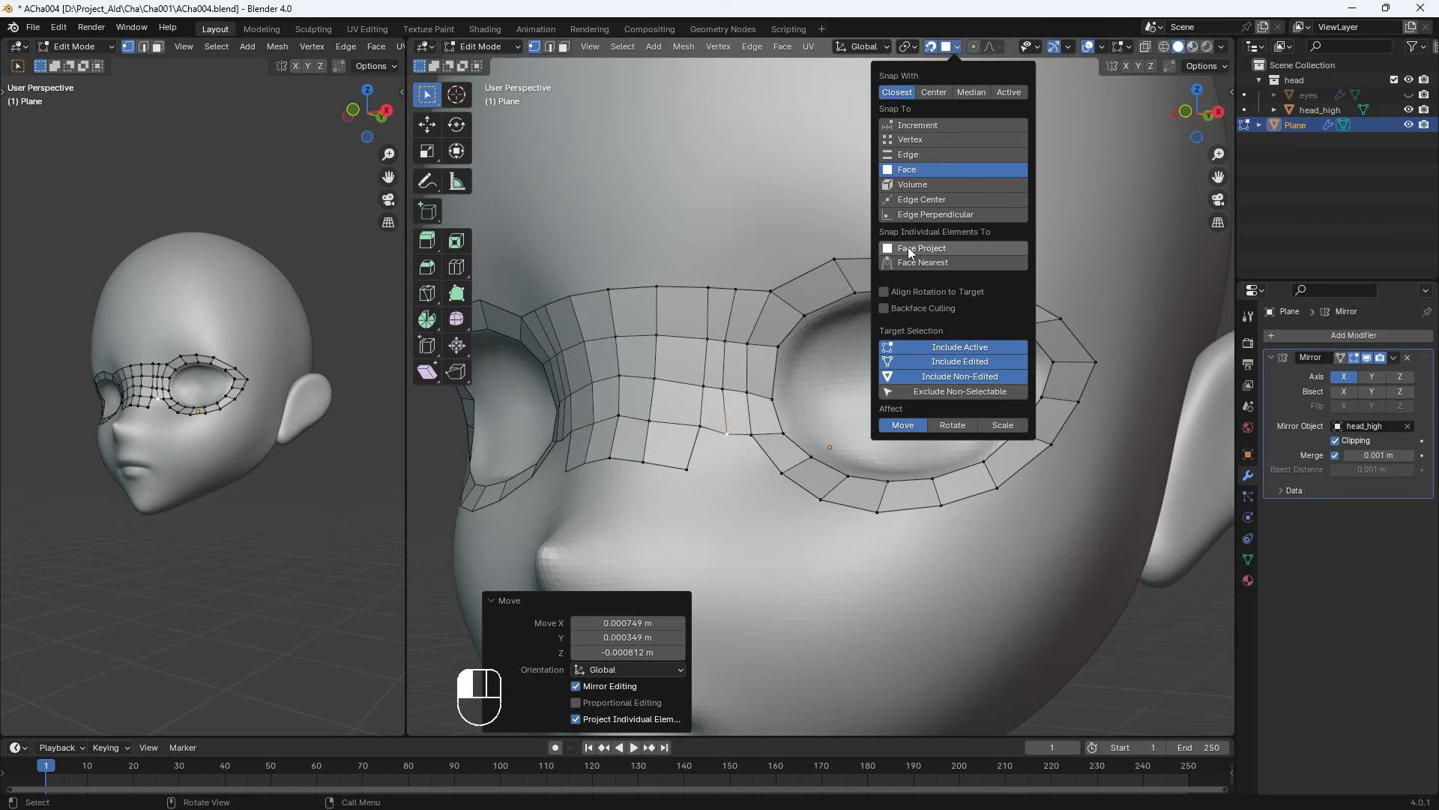
left_click(915, 177)
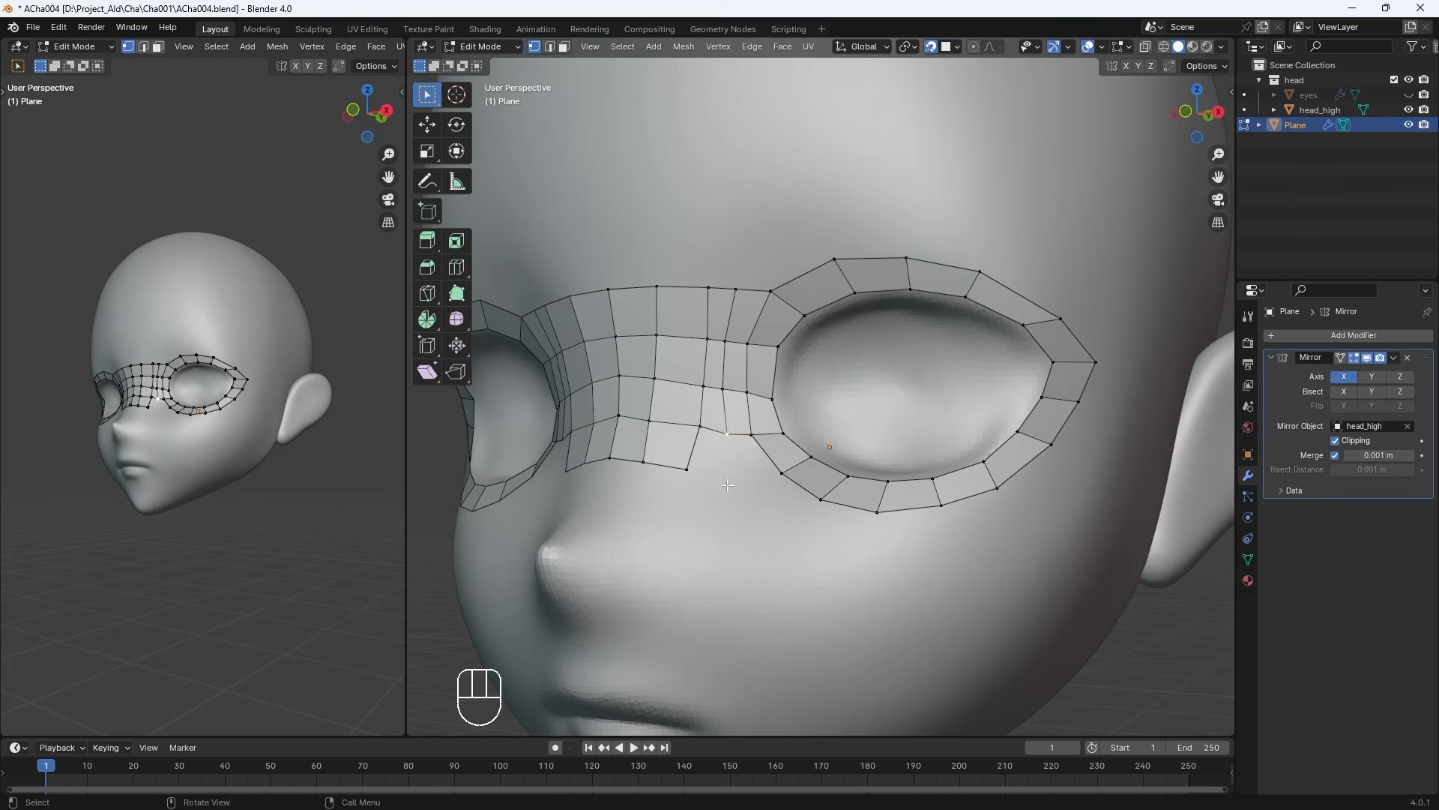
key("e")
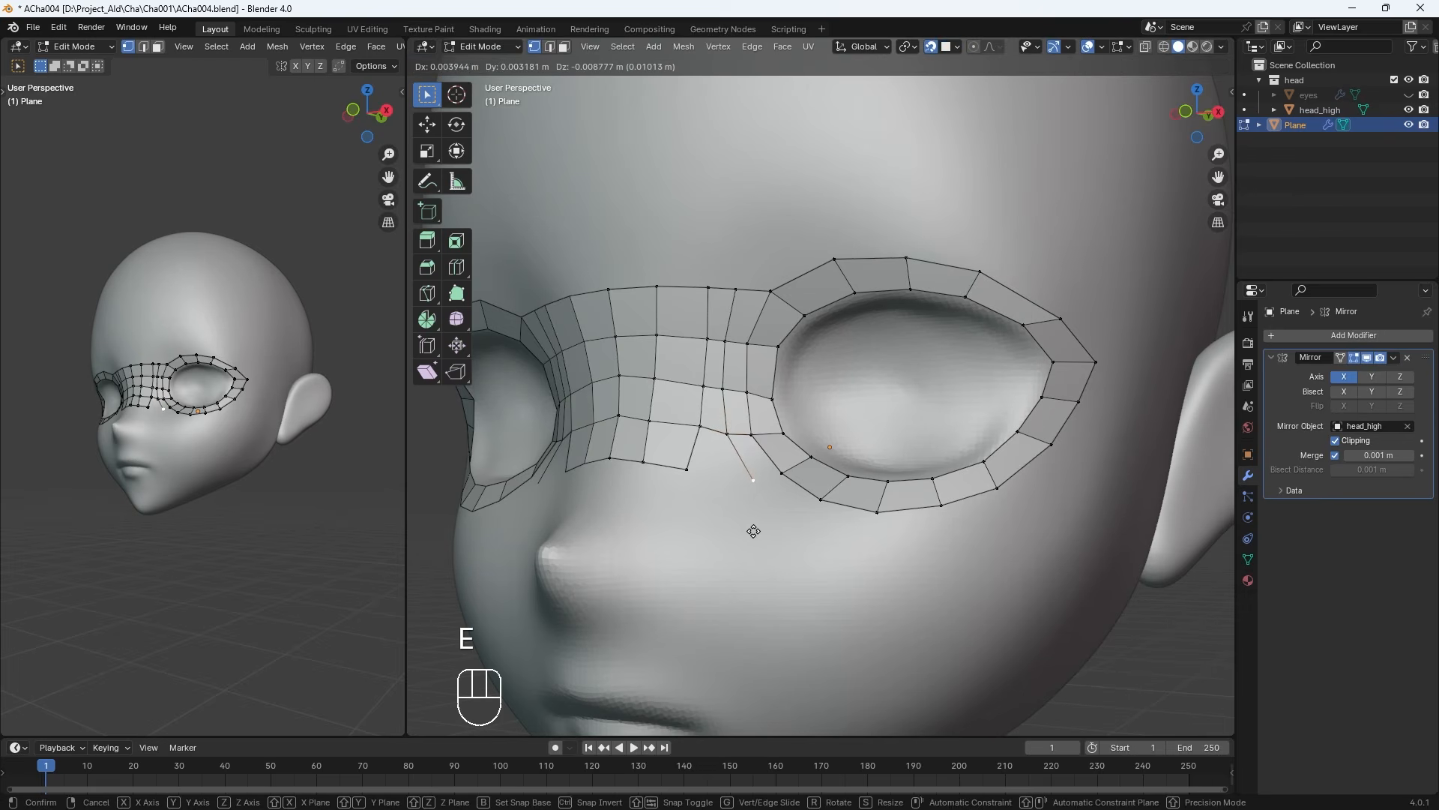
left_click(754, 531)
key("e")
left_click(866, 525)
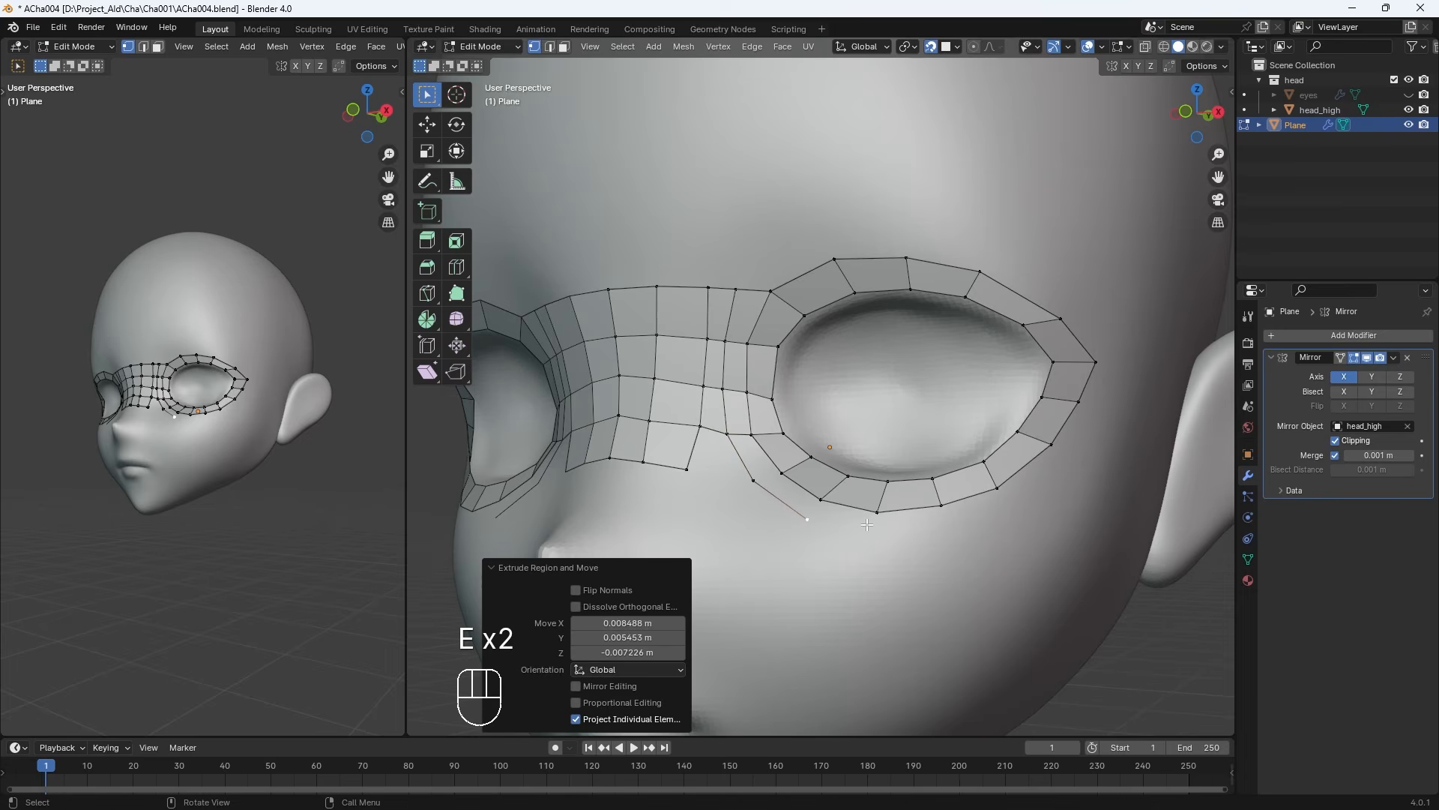
key("e")
left_click(971, 559)
key("e")
left_click(1048, 553)
key("e")
left_click(1111, 525)
key("e")
left_click(1183, 466)
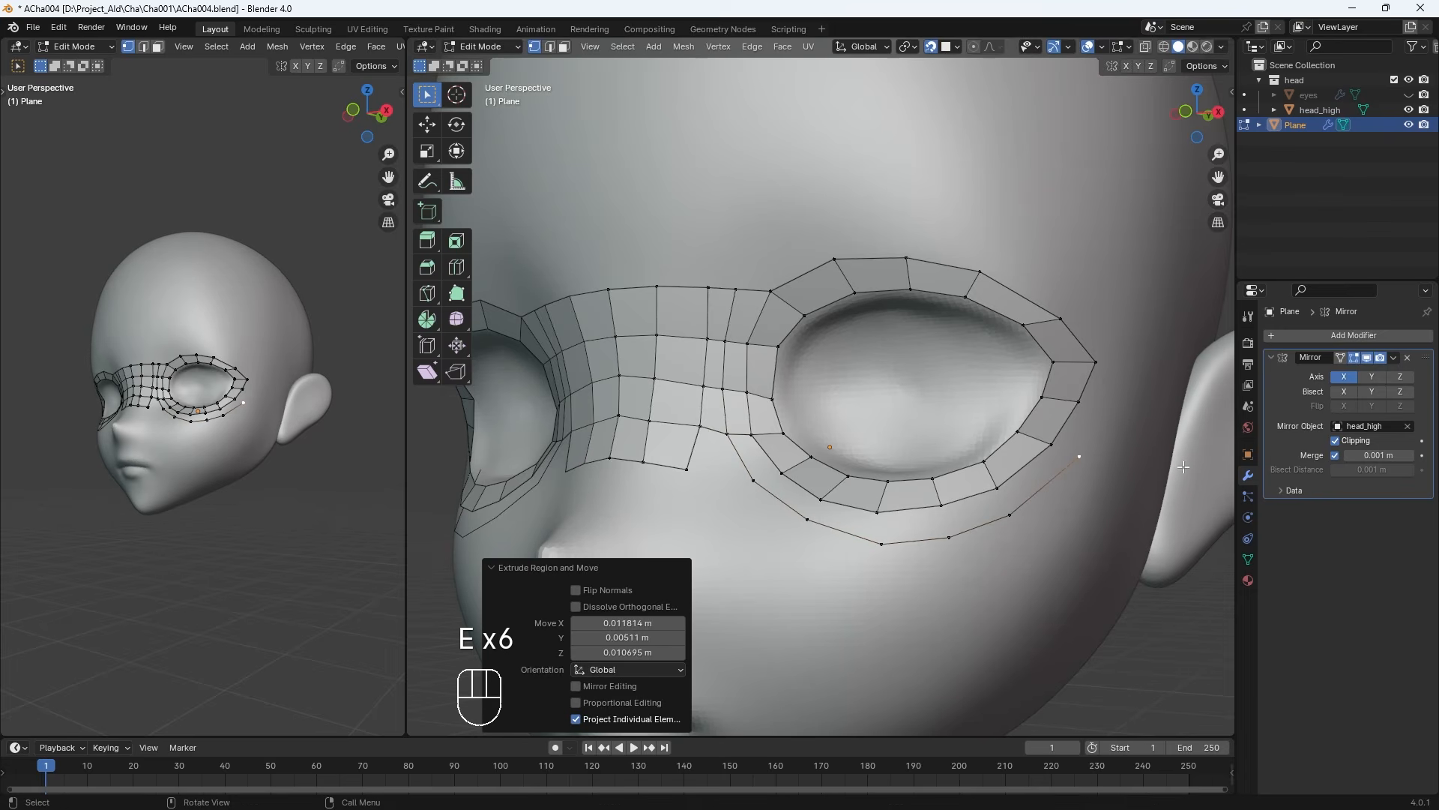
Continue the vertex chain around the outer corner and over the eye, merging its end with the bridge's top-row vertex
key("e")
left_click(1208, 406)
key("e")
left_click(1214, 350)
key("e")
left_click(1169, 288)
key("e")
left_click(1084, 223)
key("e")
left_click(974, 207)
key("e")
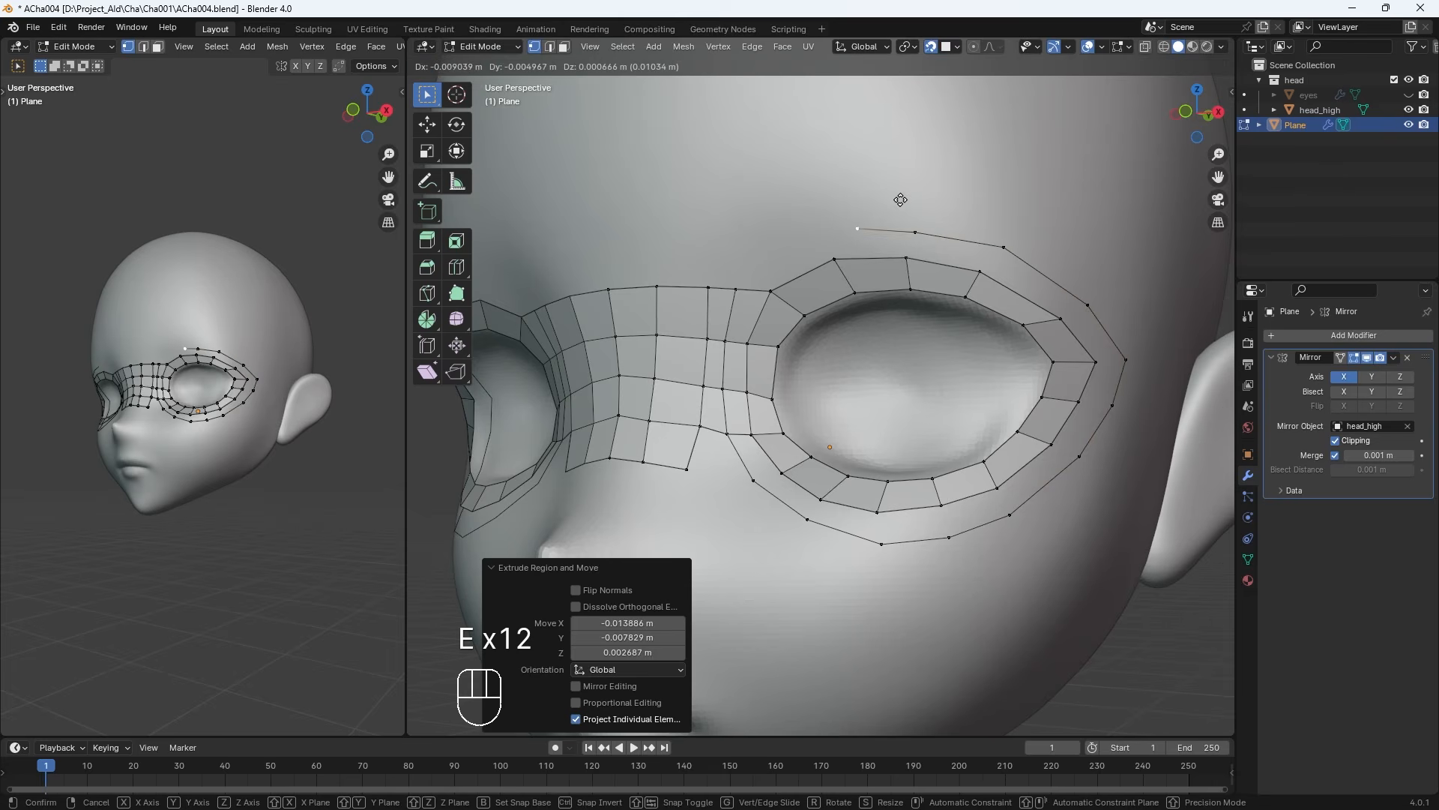
left_click(802, 248)
left_click(746, 295, "shift")
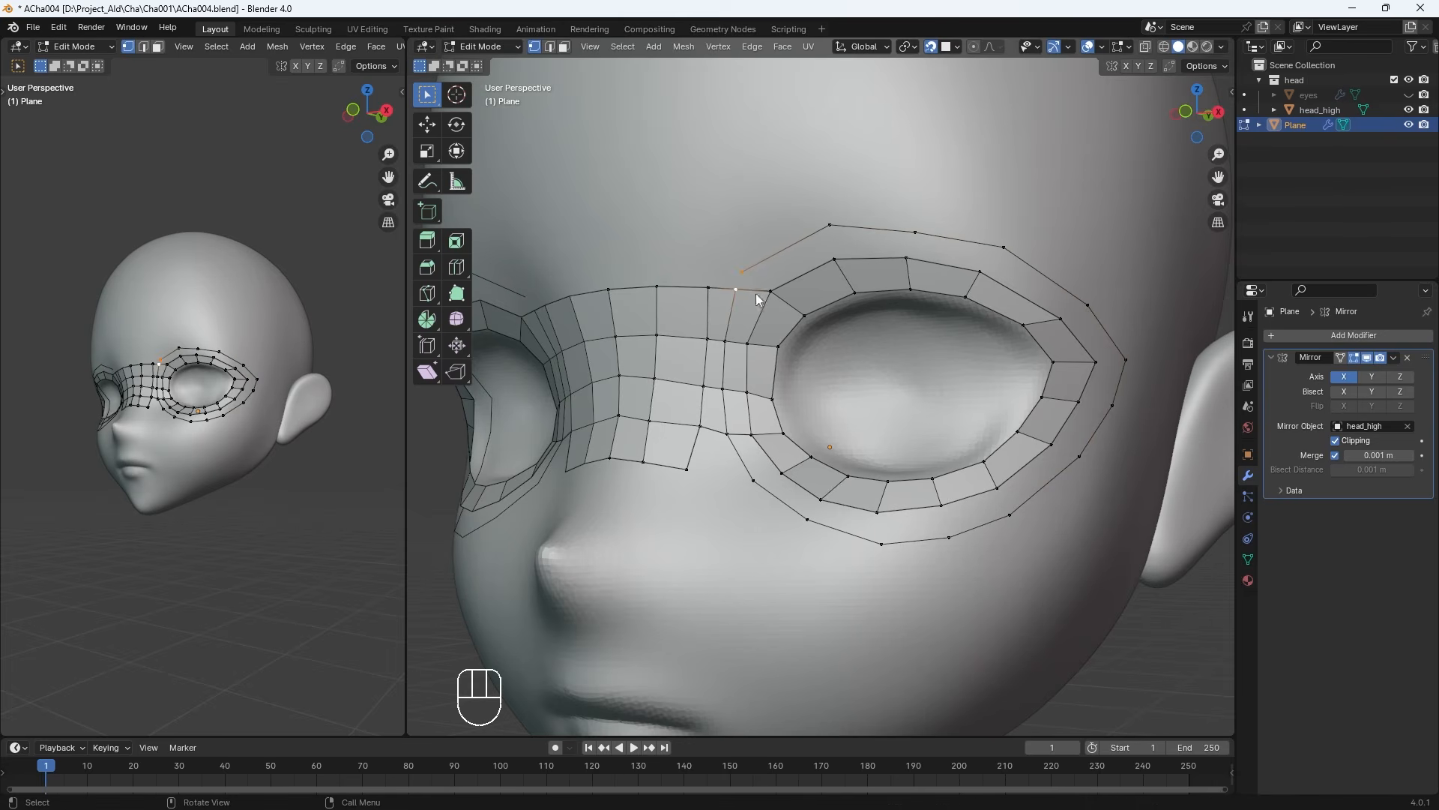
key("m")
left_click(757, 299)
Fill the gap between the eye loop and the new outer vertex chain with faces all the way around
left_click(773, 294, "shift")
key("f")
key("f")
key("f")
key("f")
key("f")
key("f")
key("f")
key("f")
key("f")
key("f")
key("f")
key("f")
key("f")
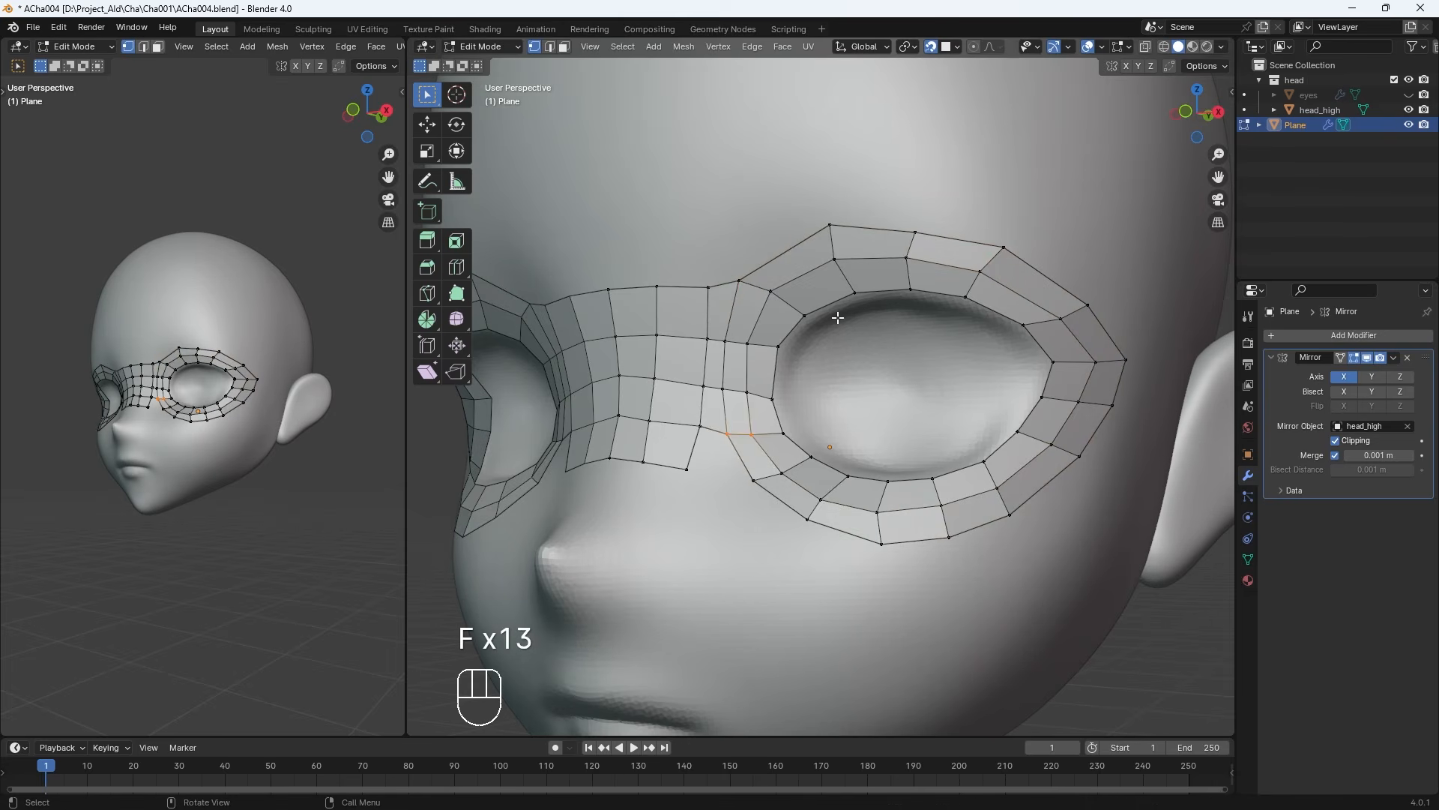
In front view, reposition the middle-loop vertices above the eye's inner half and raise the outer loop's top vertex
key("KP_1")
key("g")
left_click(946, 306)
left_click(958, 316)
key("g")
left_click(959, 321)
left_click(903, 337)
key("g")
left_click(907, 342)
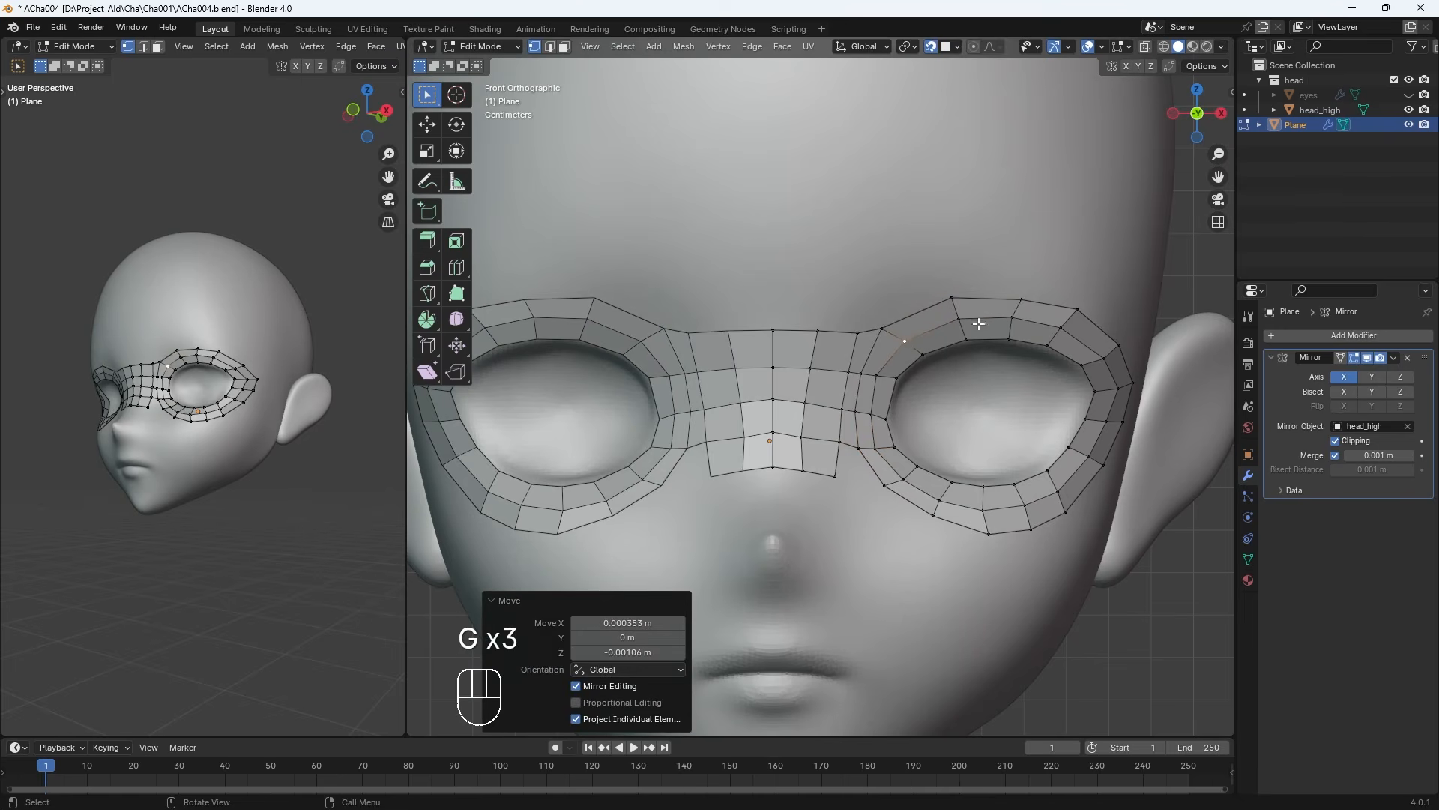
left_click(1021, 300)
Shift the upper three vertices of the bridge's middle column toward the centre line for more even spacing
left_click(855, 331)
key("g")
left_click(849, 329)
left_click(846, 370)
key("g")
left_click(839, 366)
left_click(839, 408)
key("g")
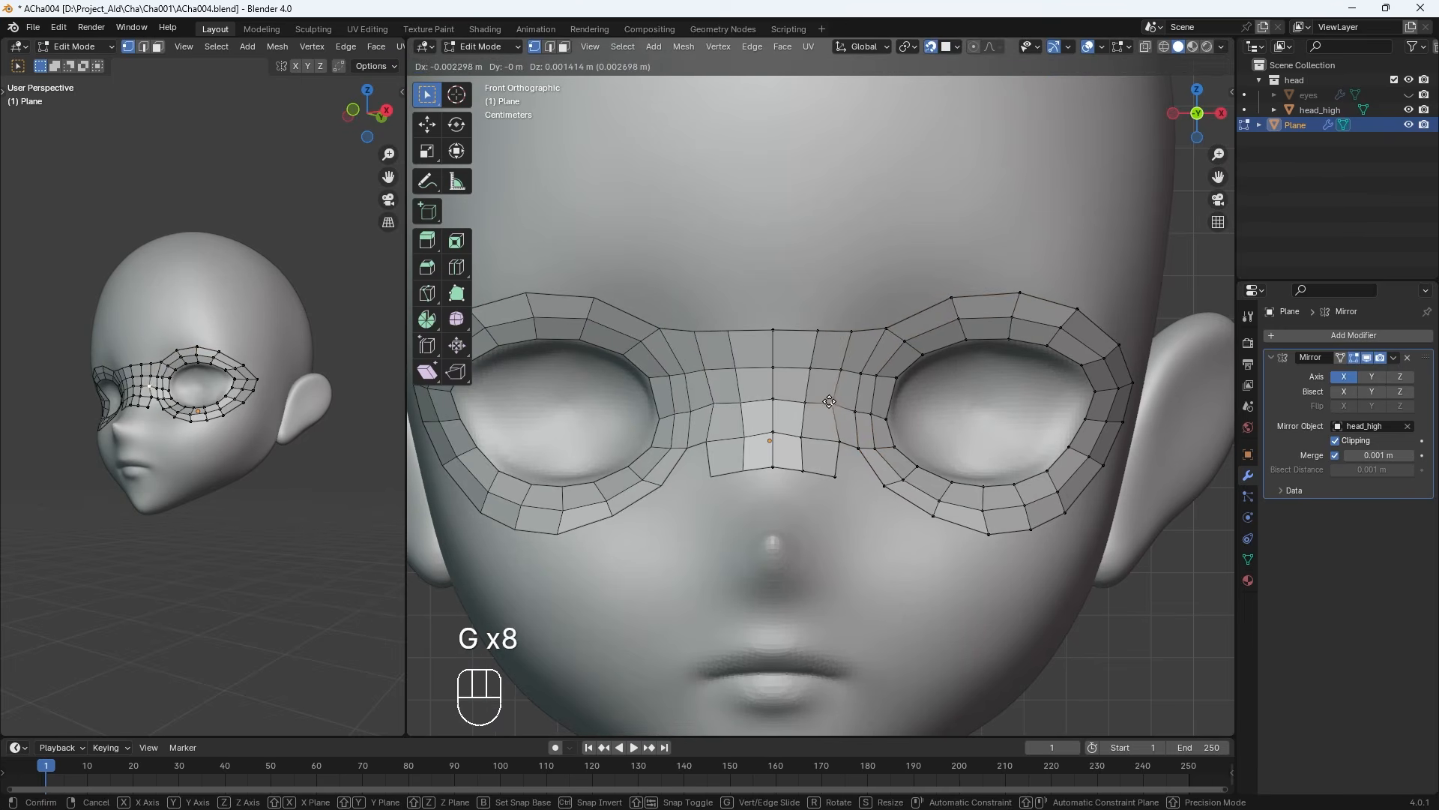
Raise the middle- and outer-loop vertices at the eye's lower inner corner
left_click(903, 479)
key("g")
left_click(898, 470)
left_click(885, 486)
key("g")
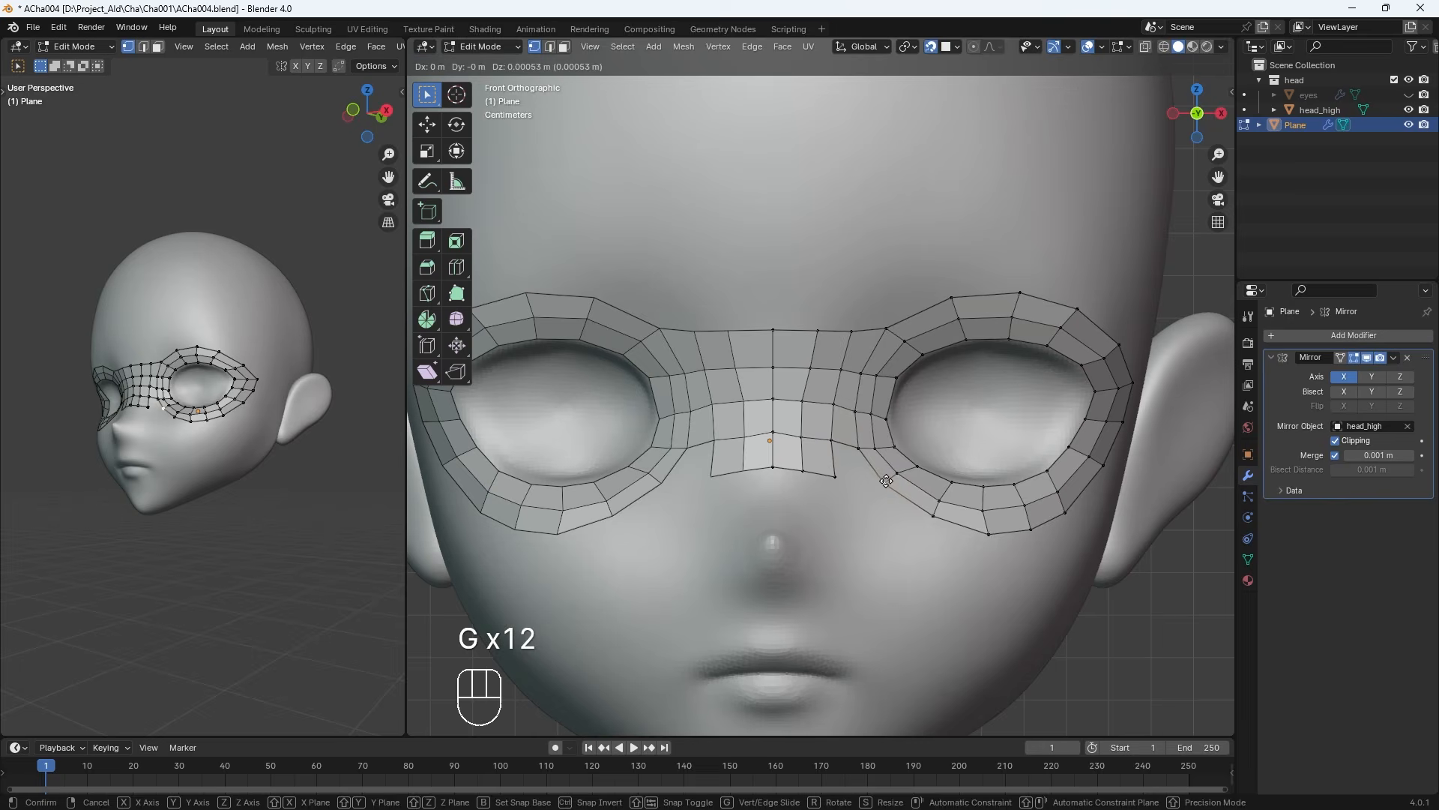
left_click(885, 482)
Reposition the middle-loop vertices beneath the eye to even out the two rings of faces
left_click(939, 500)
key("g")
left_click(1023, 504)
key("g")
left_click(1024, 499)
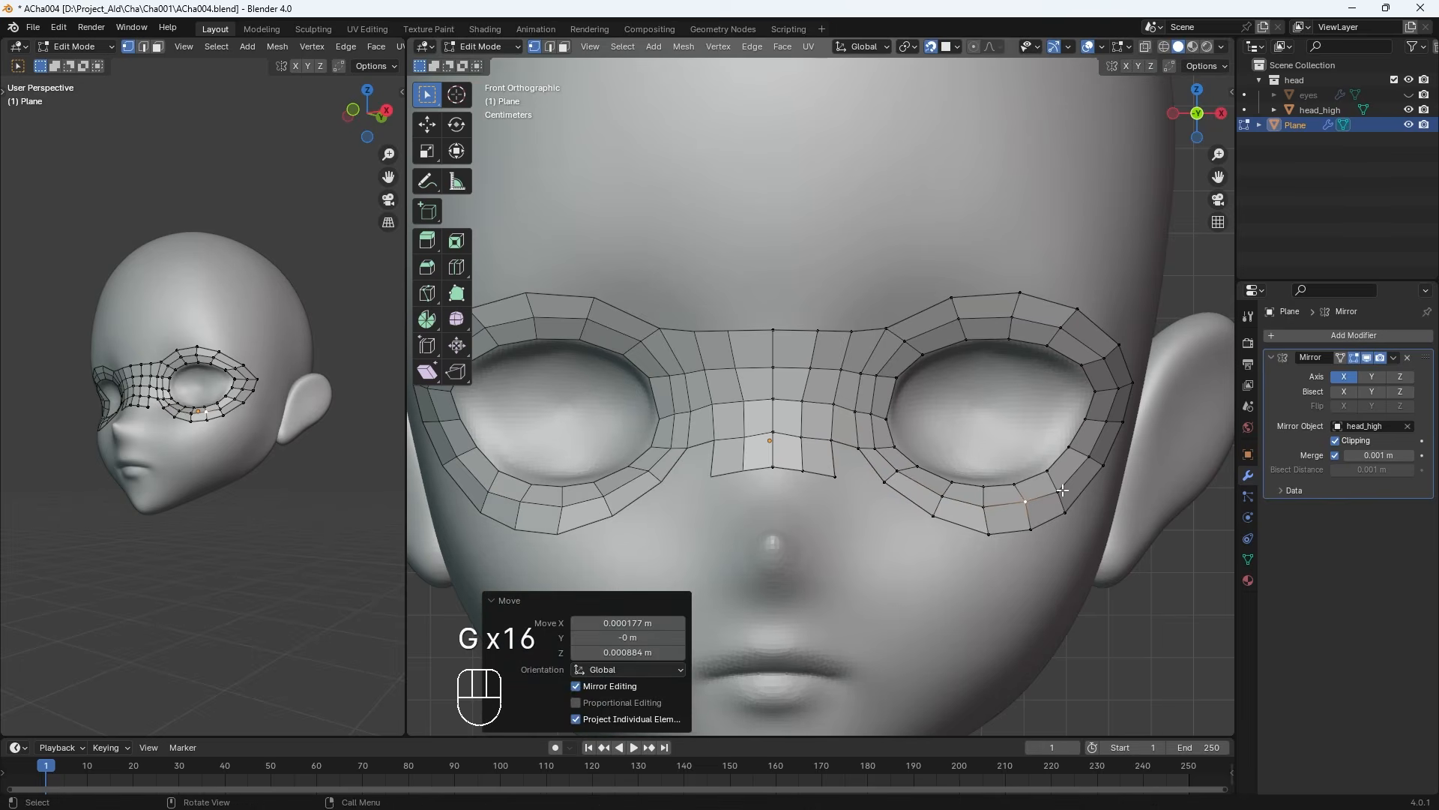
left_click(1057, 492)
key("g")
left_click(1057, 489)
Adjust the middle-loop vertices around the eye's outer corner for even ring widths
left_click(1087, 458)
key("g")
left_click(1117, 389)
key("g")
left_click(1114, 390)
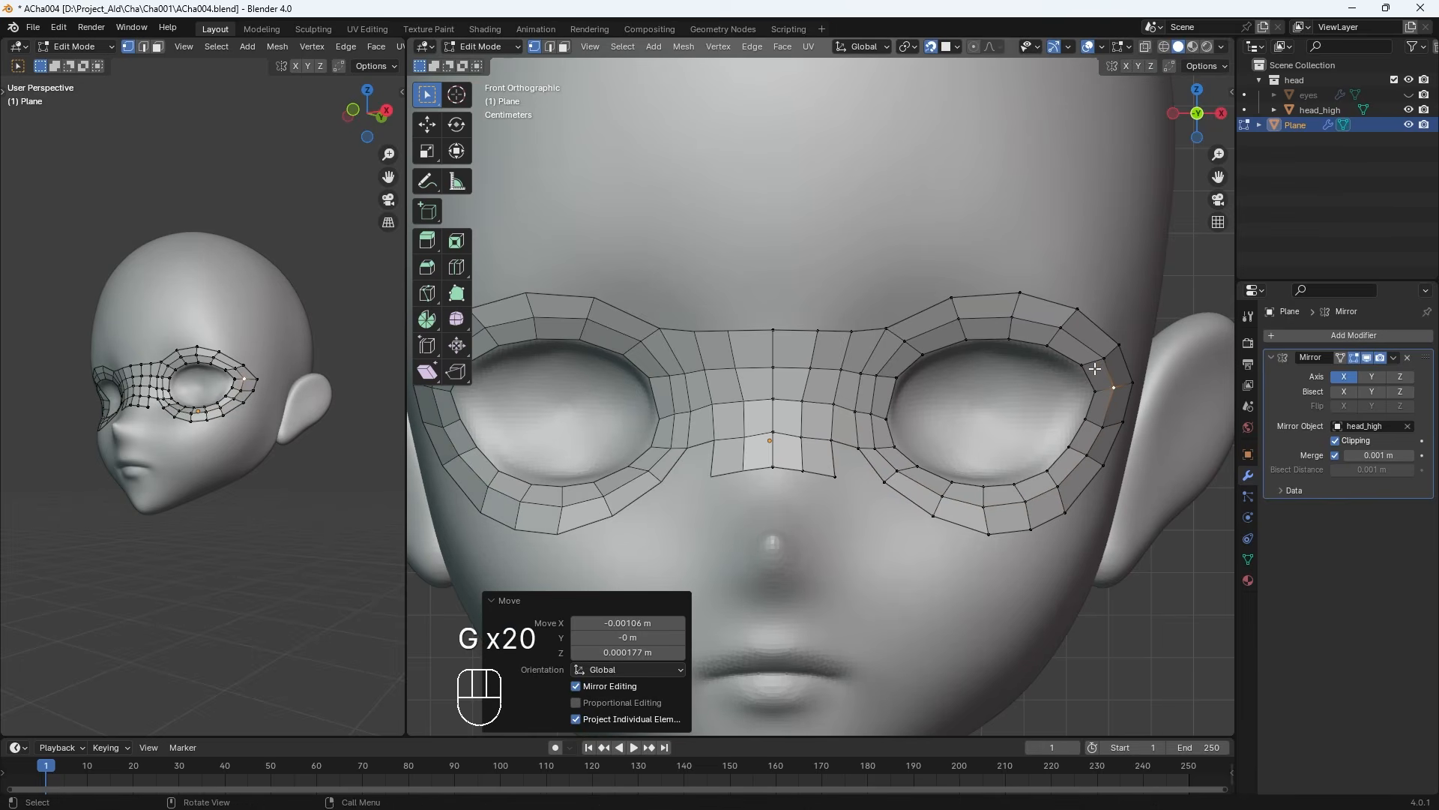
left_click(1104, 358)
key("g")
left_click(1101, 360)
Fine-tune the middle-loop vertices over the top of the eye and down its inner side beside the bridge
left_click(1060, 327)
key("g")
key("g")
left_click(961, 321)
left_click(905, 341)
key("g")
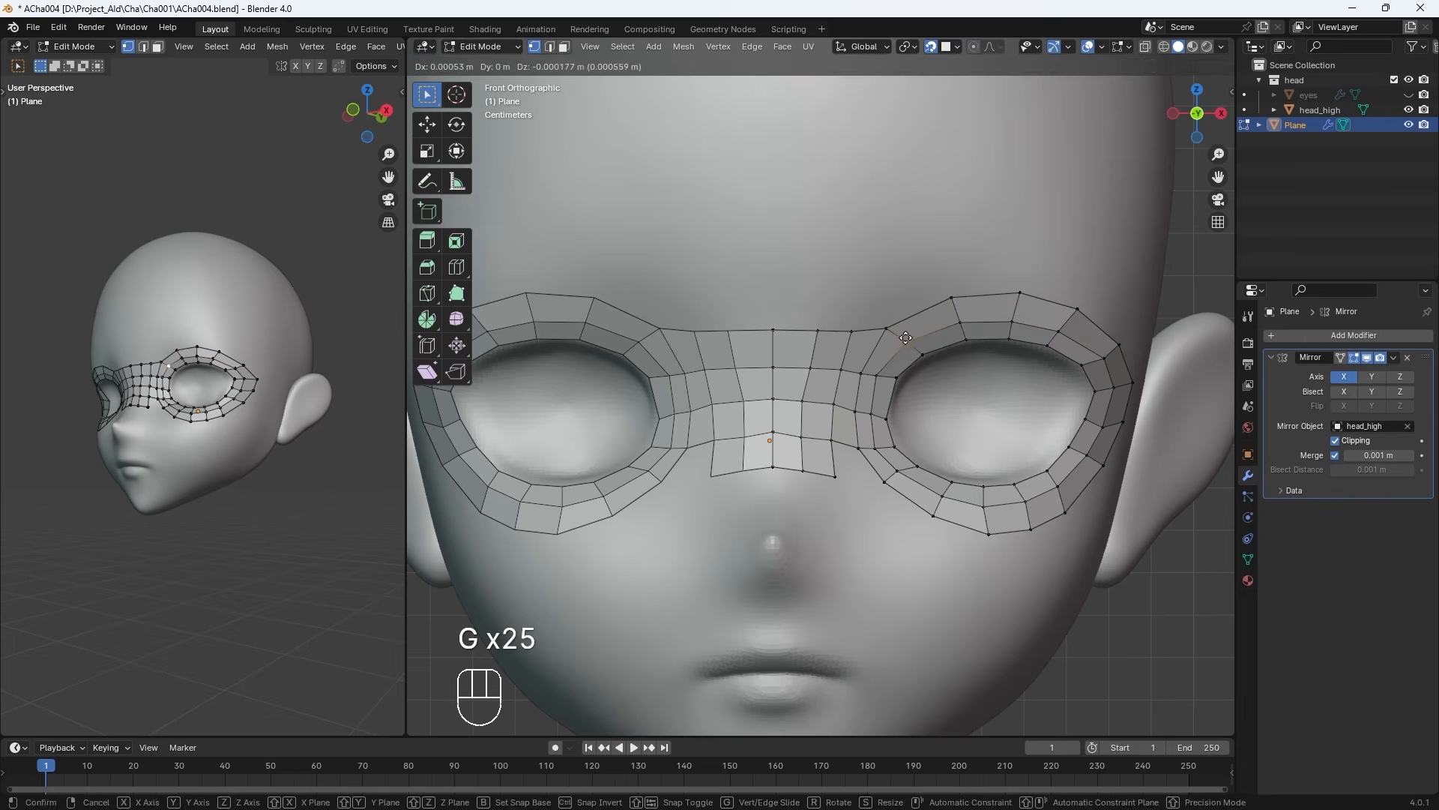
left_click(907, 342)
left_click(881, 373)
key("g")
left_click(880, 375)
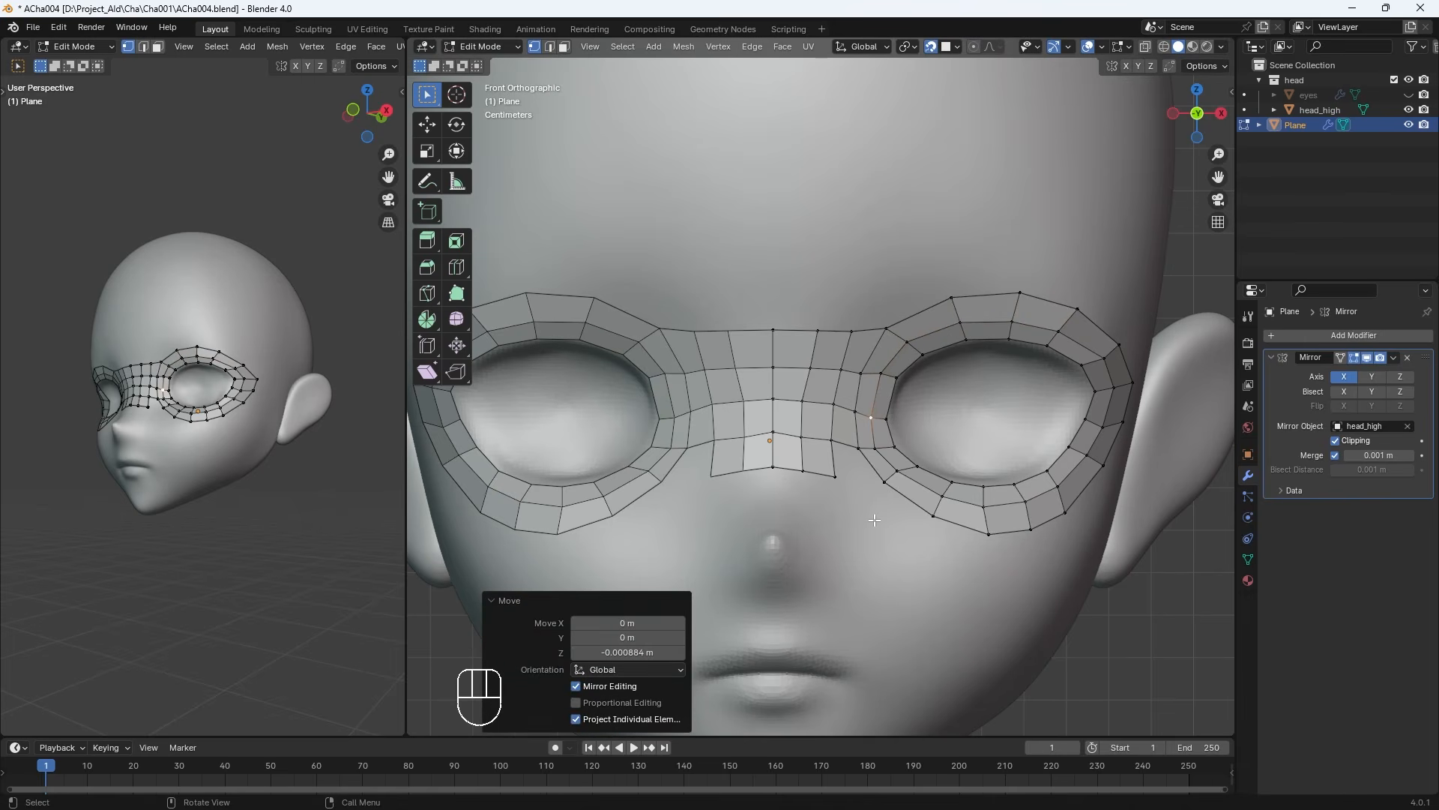
Move the bridge's bottom corner vertex inward and fill a face beside it on the eye side
left_click(834, 477)
key("g")
left_click(828, 473)
left_click(829, 469)
key("f")
left_click(839, 488)
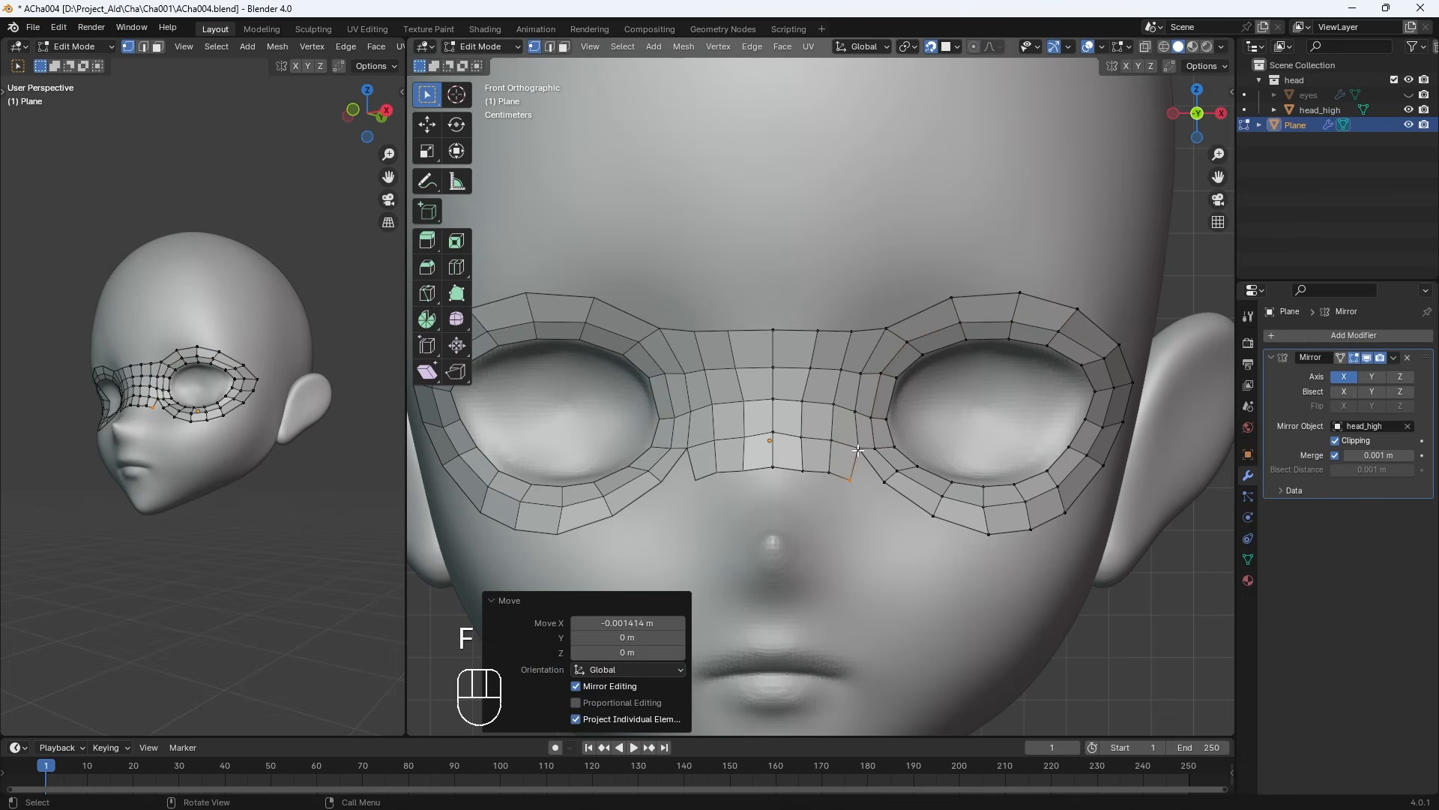
Adjust the vertices along the bridge's bottom two rows, from the eye side to the column beside the centre line
left_click(858, 448)
left_click(885, 482, "shift")
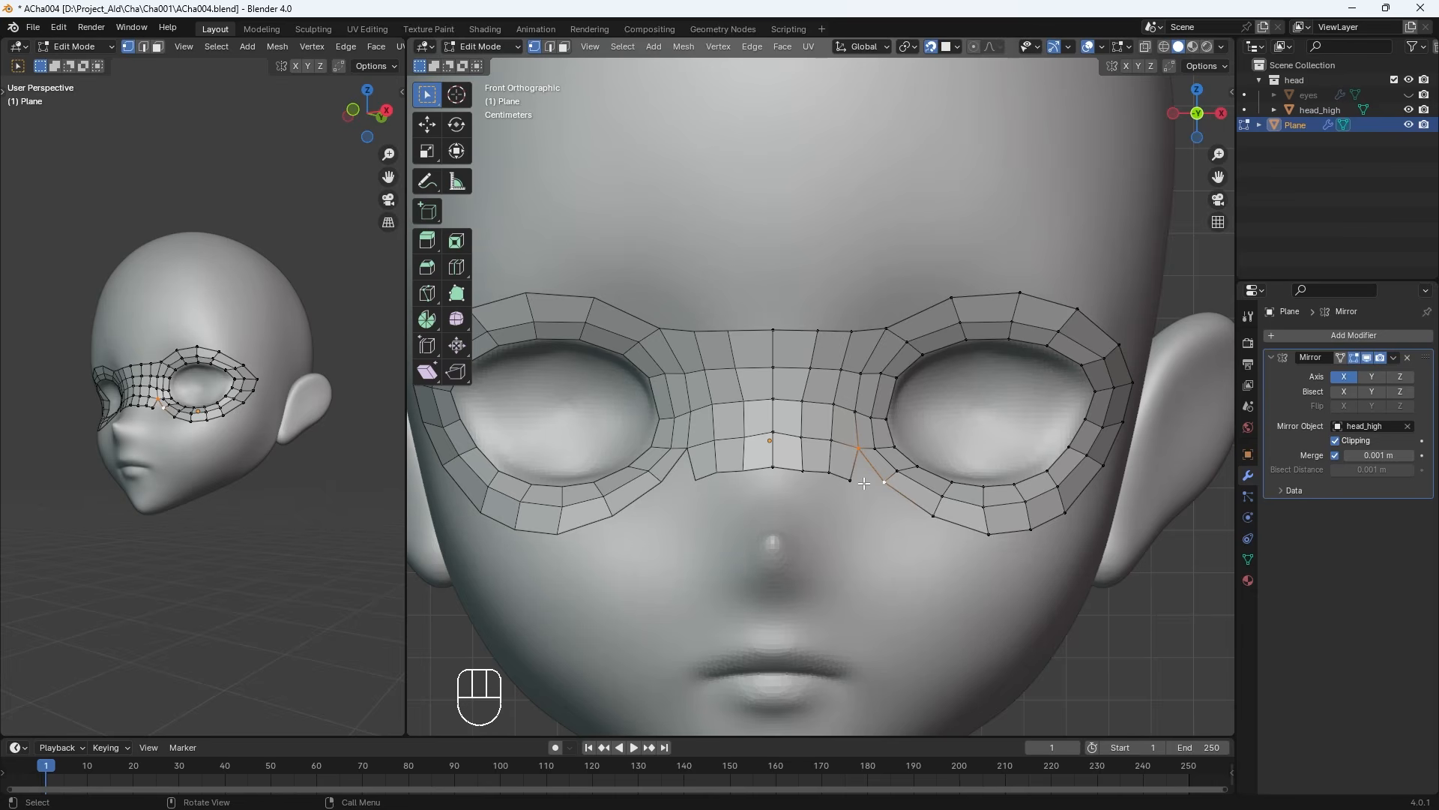
key("g")
left_click(829, 494)
left_click(802, 471)
key("g")
left_click(801, 469)
left_click(801, 437)
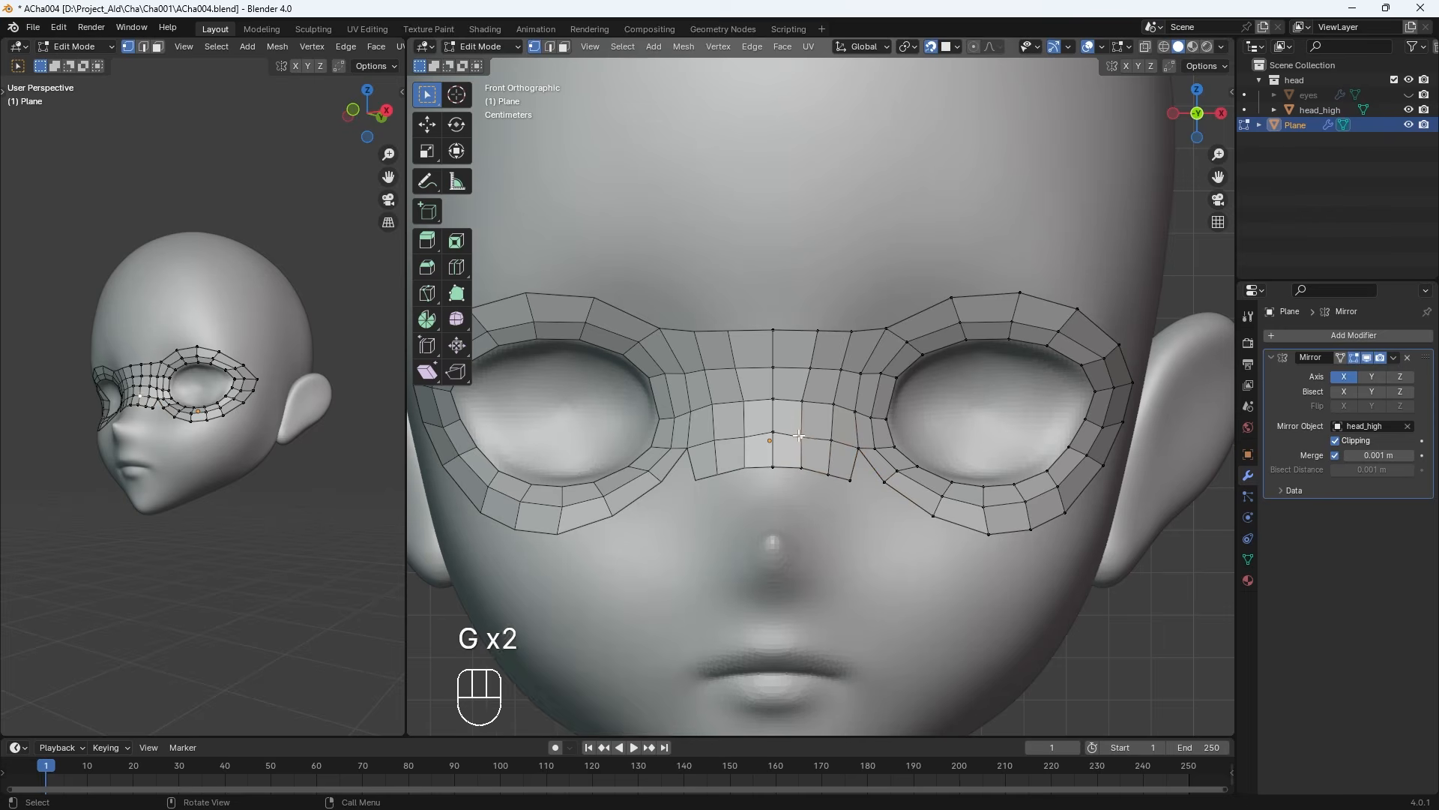
key("g")
left_click(801, 435)
Extrude the bridge's bottom edge beside the centre line downward twice toward the nose tip
left_click(801, 468, "shift")
key("e")
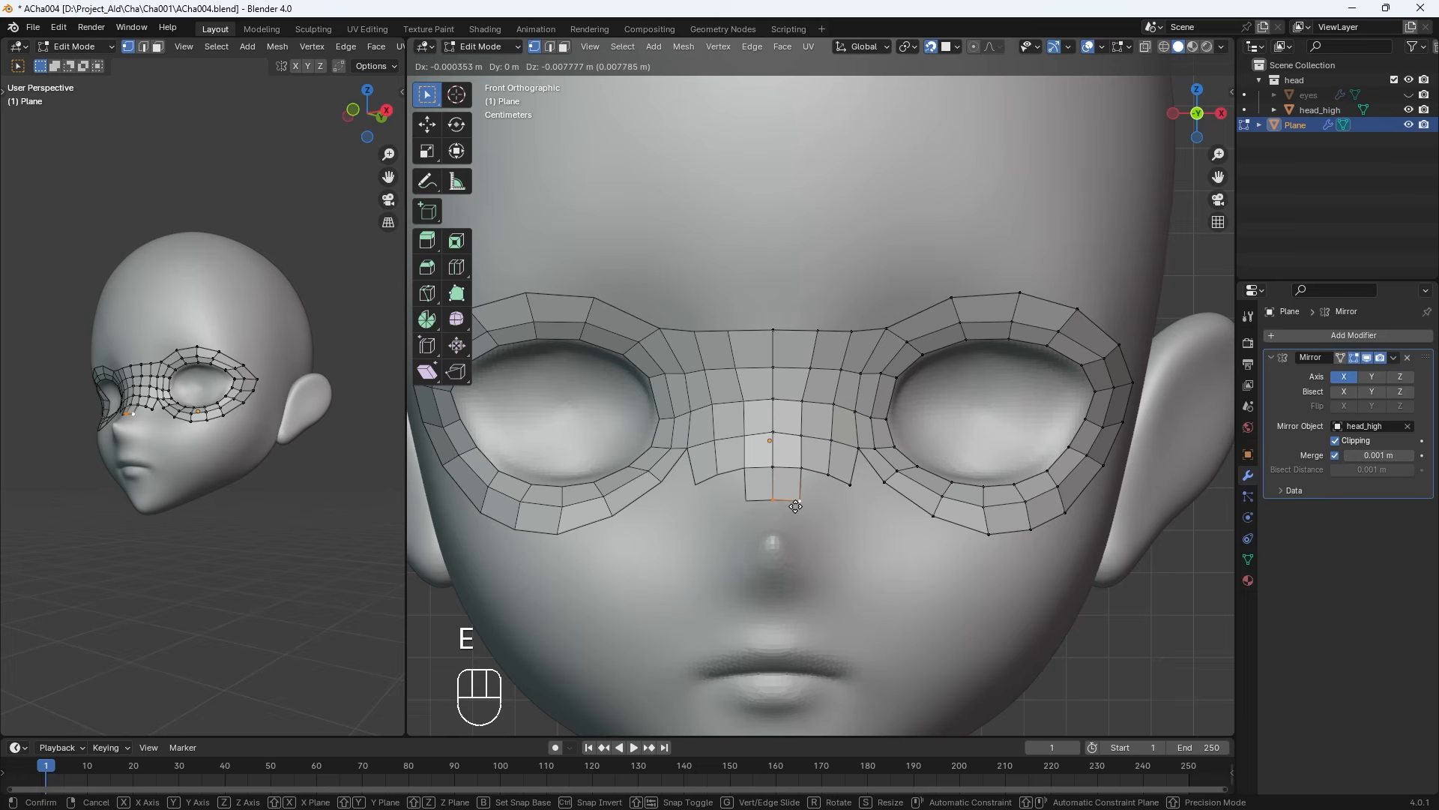
left_click(796, 506)
key("e")
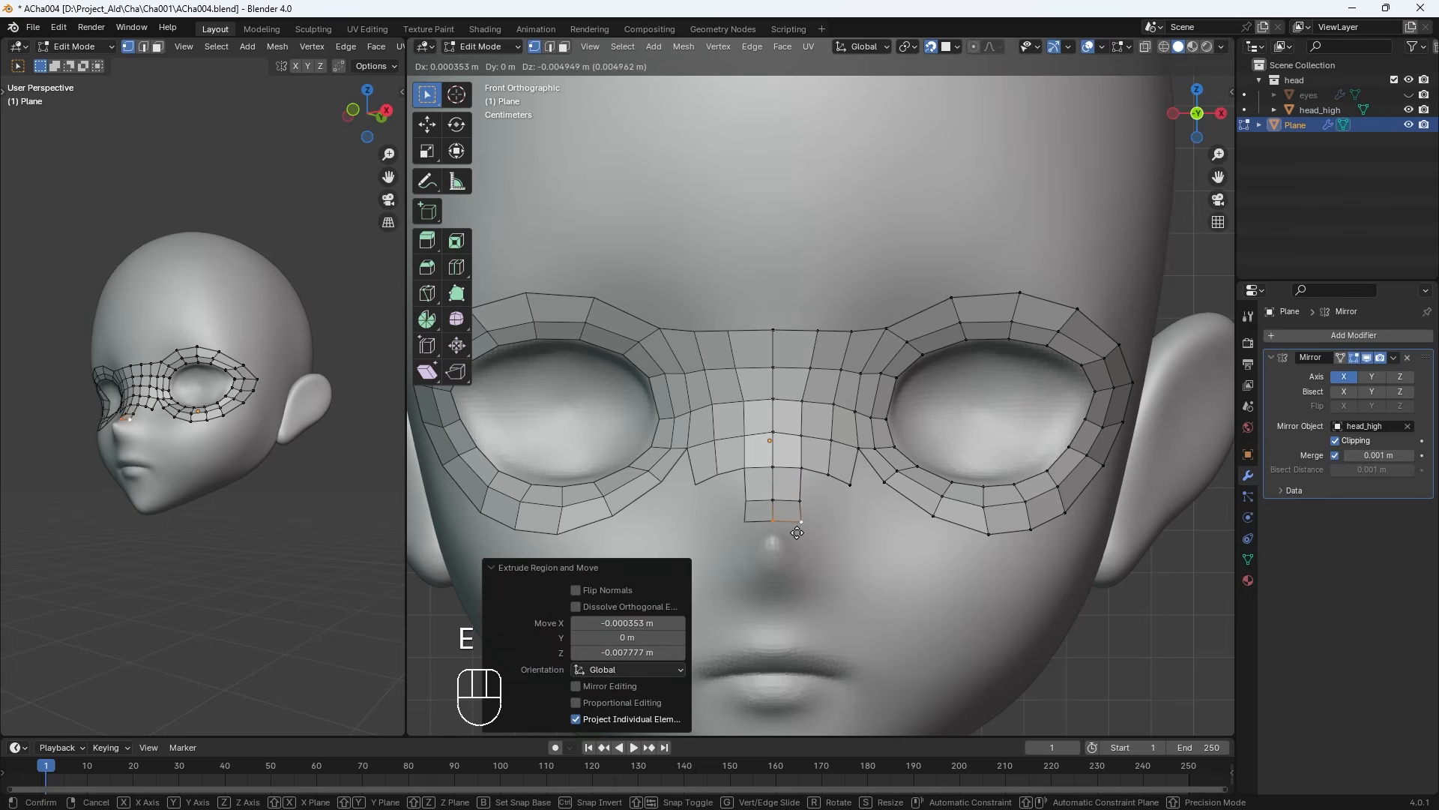
left_click(787, 537)
Reposition the side vertices at the top of the extruded nose-ridge strip to follow the sculpted nose
left_click(799, 501)
key("g")
left_click(798, 500)
mouse_move(691, 548)
middle_mouse_down()
mouse_move(615, 553)
mouse_move(712, 565)
middle_mouse_up()
left_click(856, 539)
middle_click_drag(886, 591, 880, 572)
key("g")
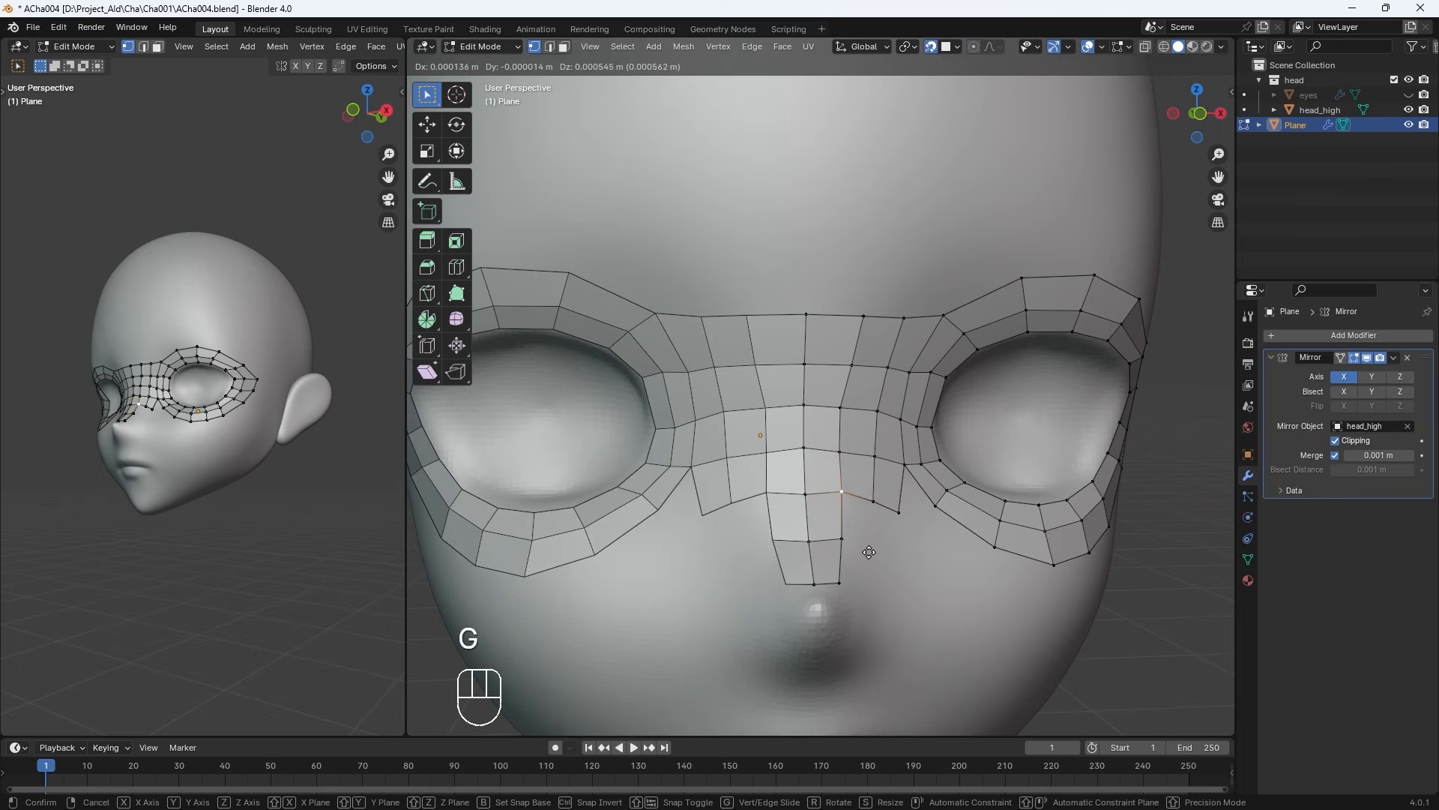
left_click(870, 557)
Fill two rows of faces beside the nose-ridge strip, extending them outward along the side of the nose
key("f")
key("f")
key("f")
key("f")
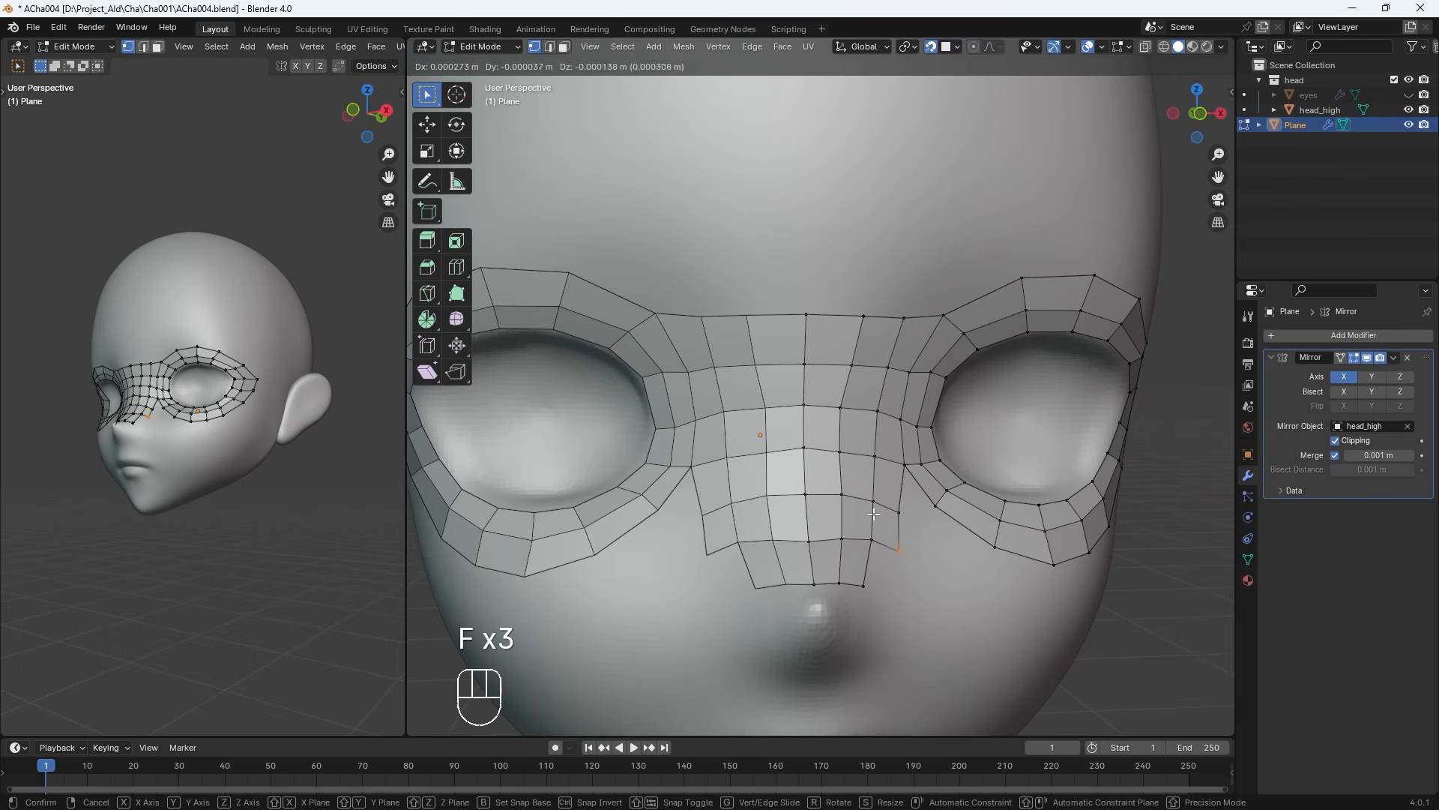
Reposition the outer vertices of the new nose-side faces and collapse the Move operator settings
left_click(864, 537)
mouse_move(863, 537)
middle_mouse_down()
mouse_move(721, 534)
mouse_move(804, 495)
mouse_move(870, 538)
middle_mouse_up()
left_click(718, 520)
key("g")
key("g")
left_click(730, 487)
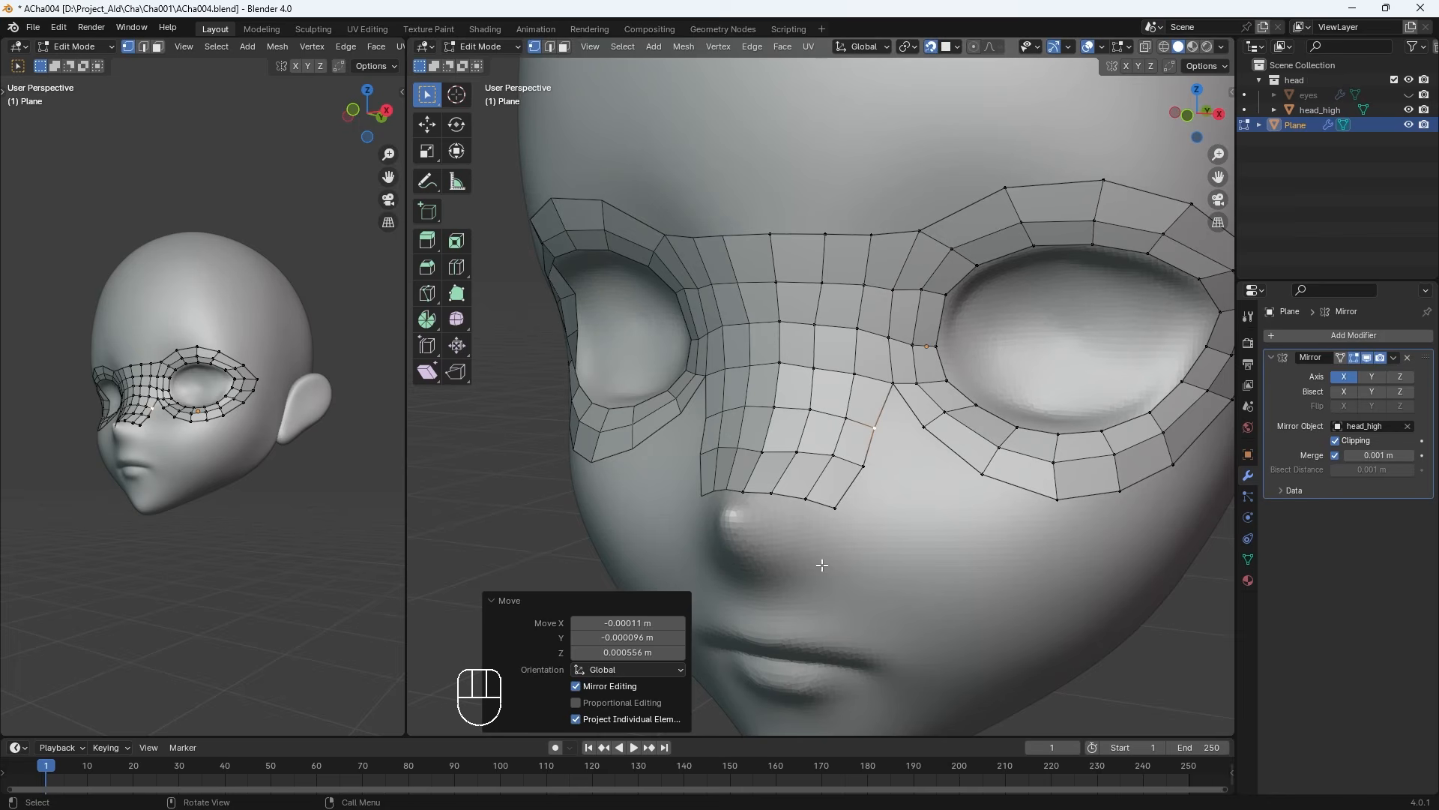
left_click(491, 600)
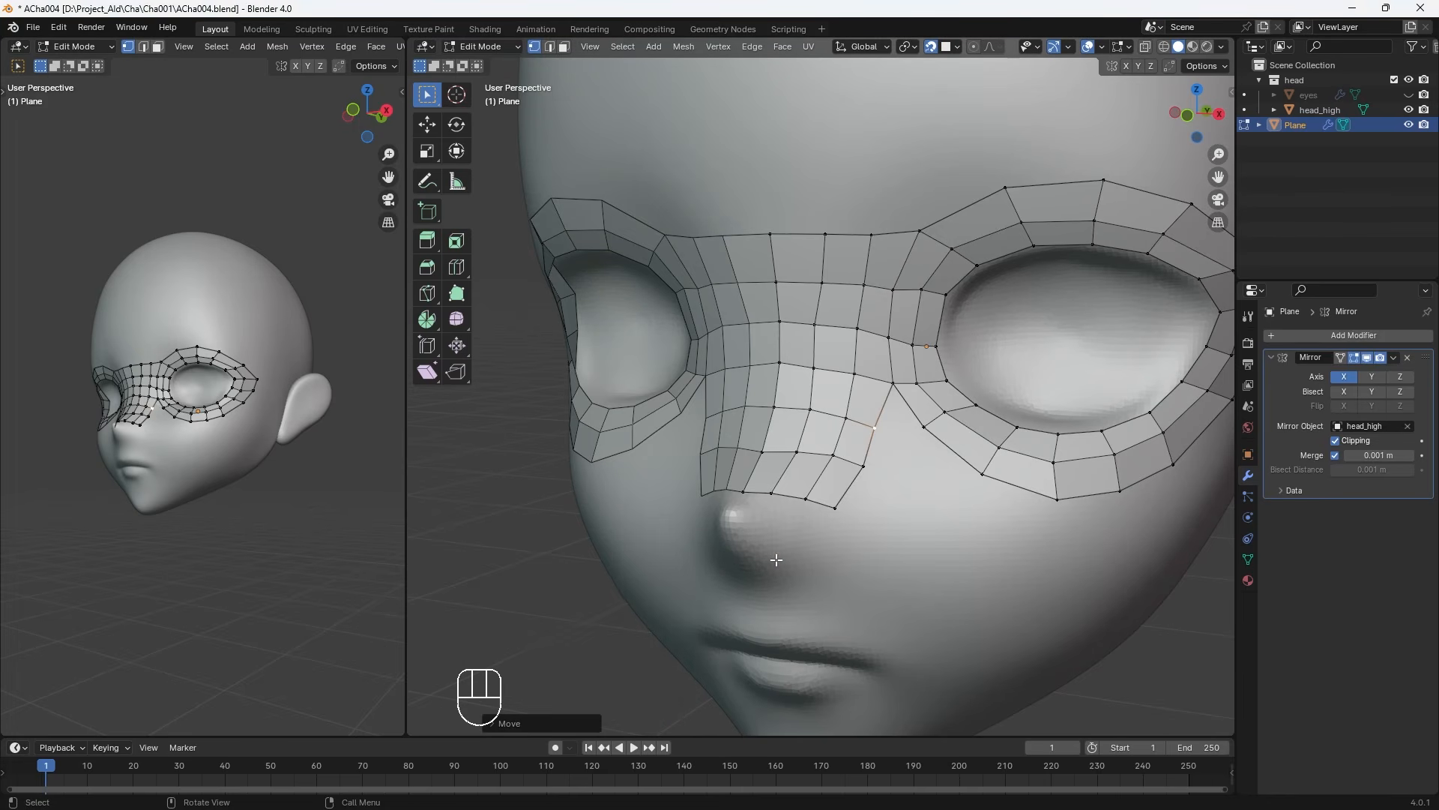
Extrude the nose ridge's bottom edge beside the centre line down to the nose tip
middle_click_drag(742, 493, 758, 525)
left_click(756, 495)
left_click(785, 540, "shift")
key("e")
left_click(768, 562)
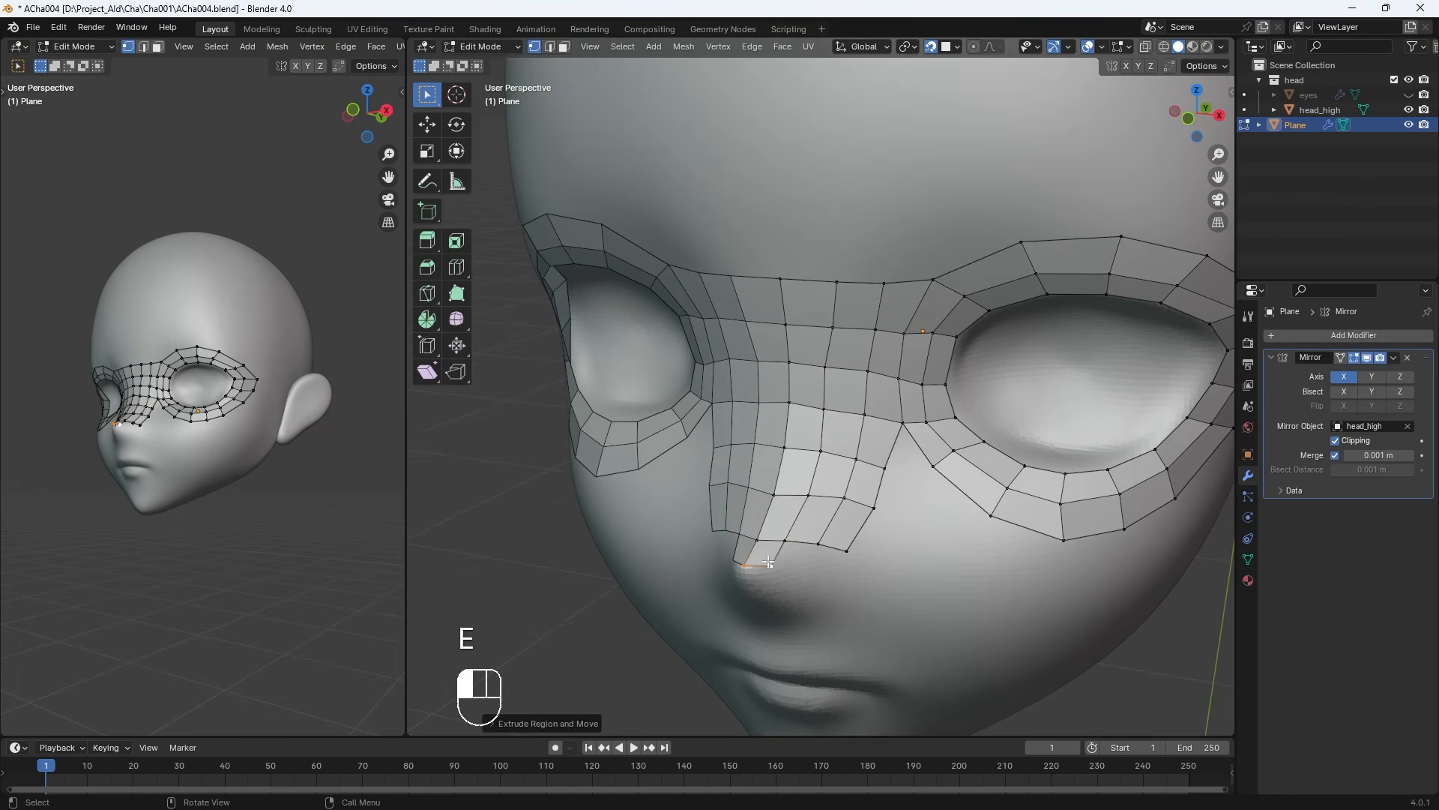
Extrude the next face of the row beside the nose tip and merge its adjoining vertex with the nose-tip edge
mouse_move(784, 541)
middle_mouse_down()
mouse_move(813, 544)
mouse_move(764, 525)
middle_mouse_up()
key("e")
left_click(760, 519)
left_click(759, 518)
left_click(763, 503, "shift")
key("m")
left_click(766, 507)
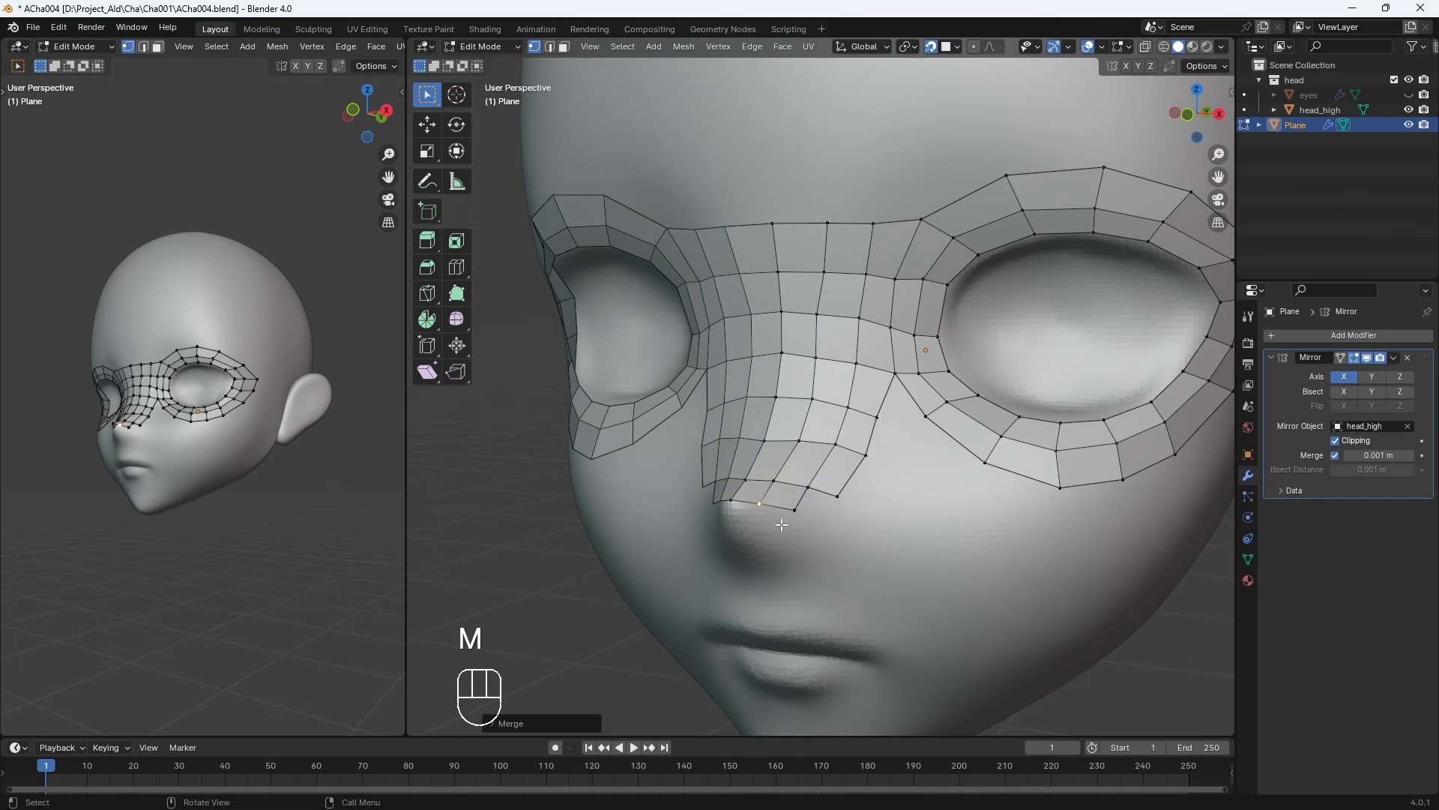
Fill the outermost face of the nose-tip row and place its outer corner vertex
left_click(808, 495)
key("f")
left_click(818, 532)
middle_click_drag(818, 532, 778, 497)
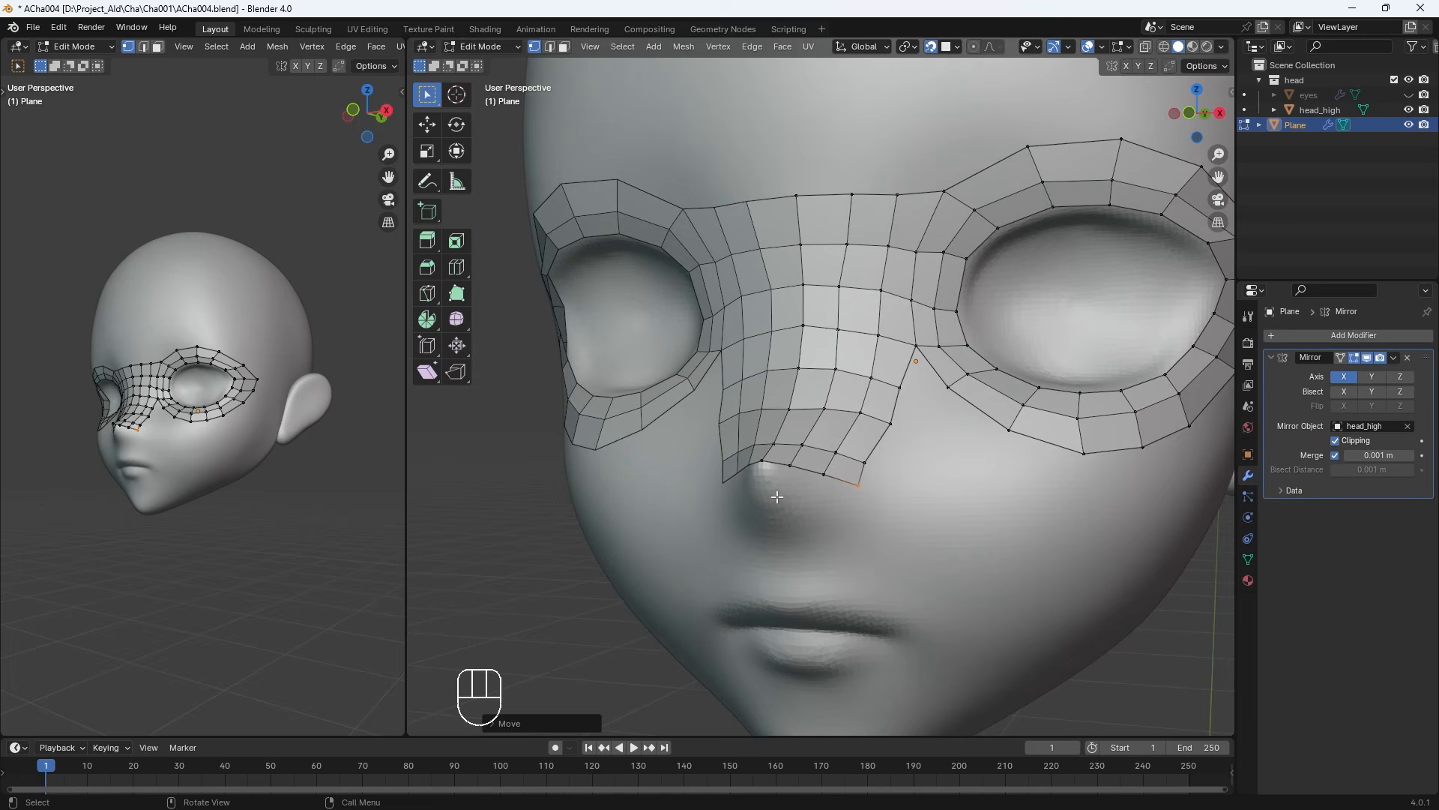
Extrude the edge beside the nose tip downward along the nose and reposition its outer bottom vertex
left_click(790, 465)
left_click(825, 475, "shift")
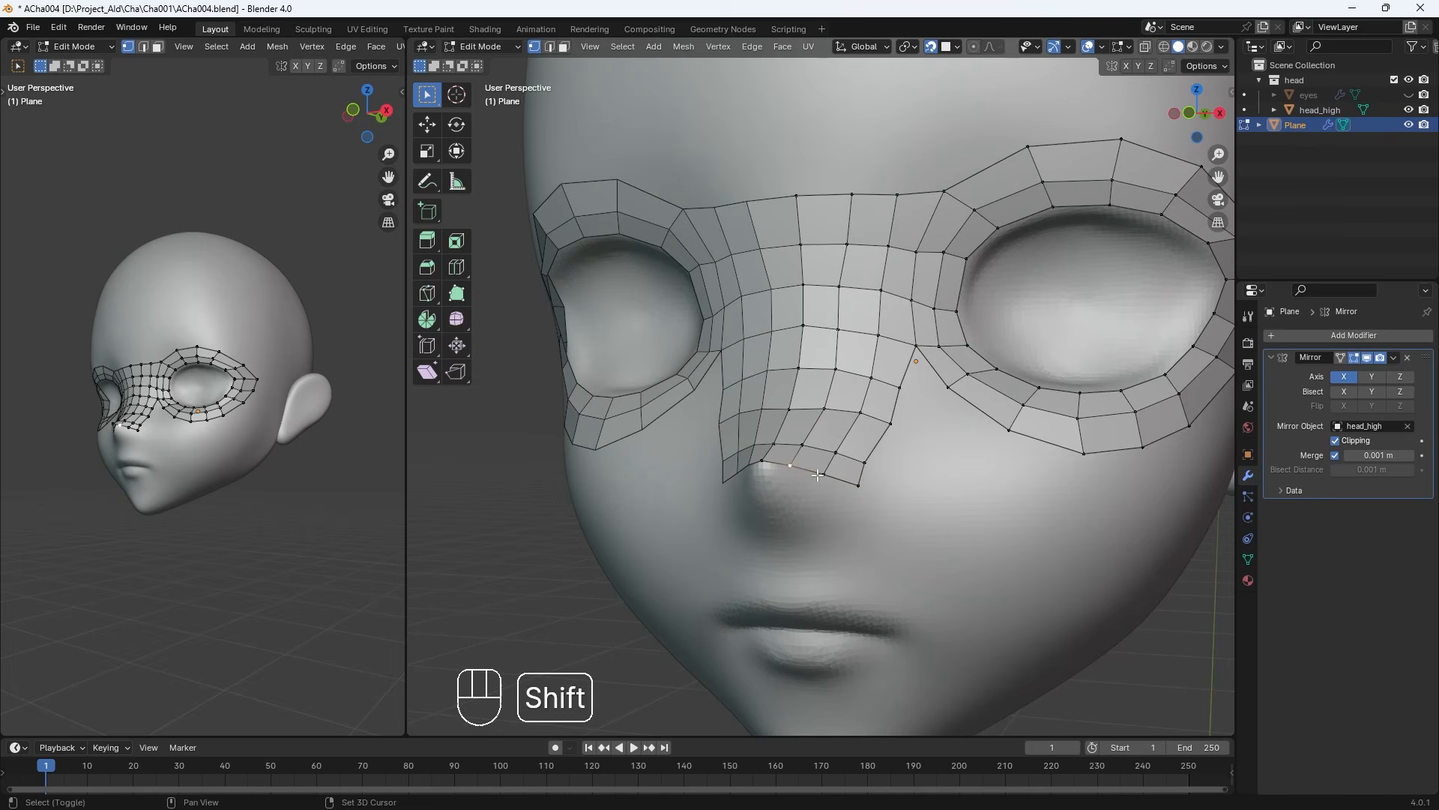
key("e")
left_click(822, 512)
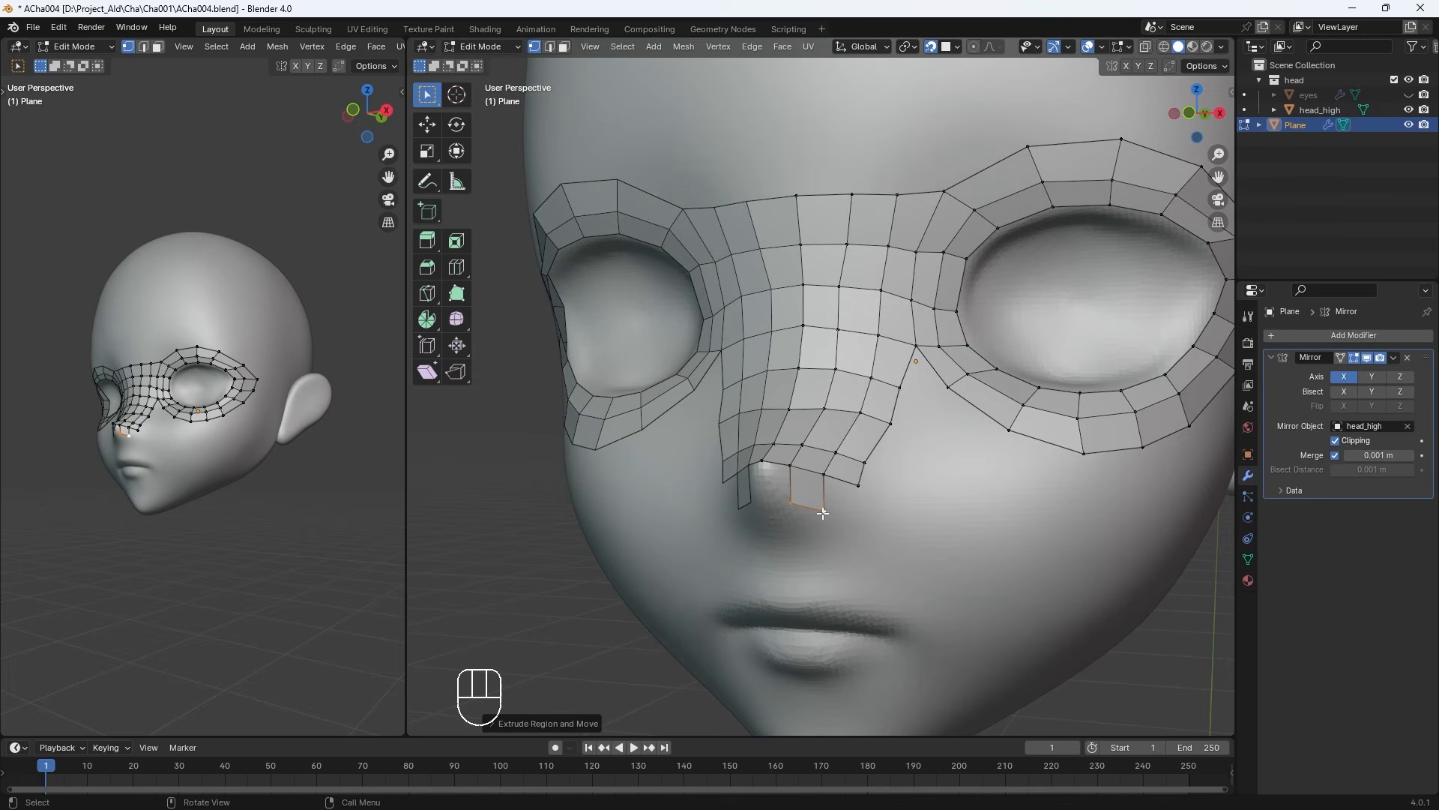
key("g")
left_click(815, 509)
key("g")
left_click(811, 506)
key("g")
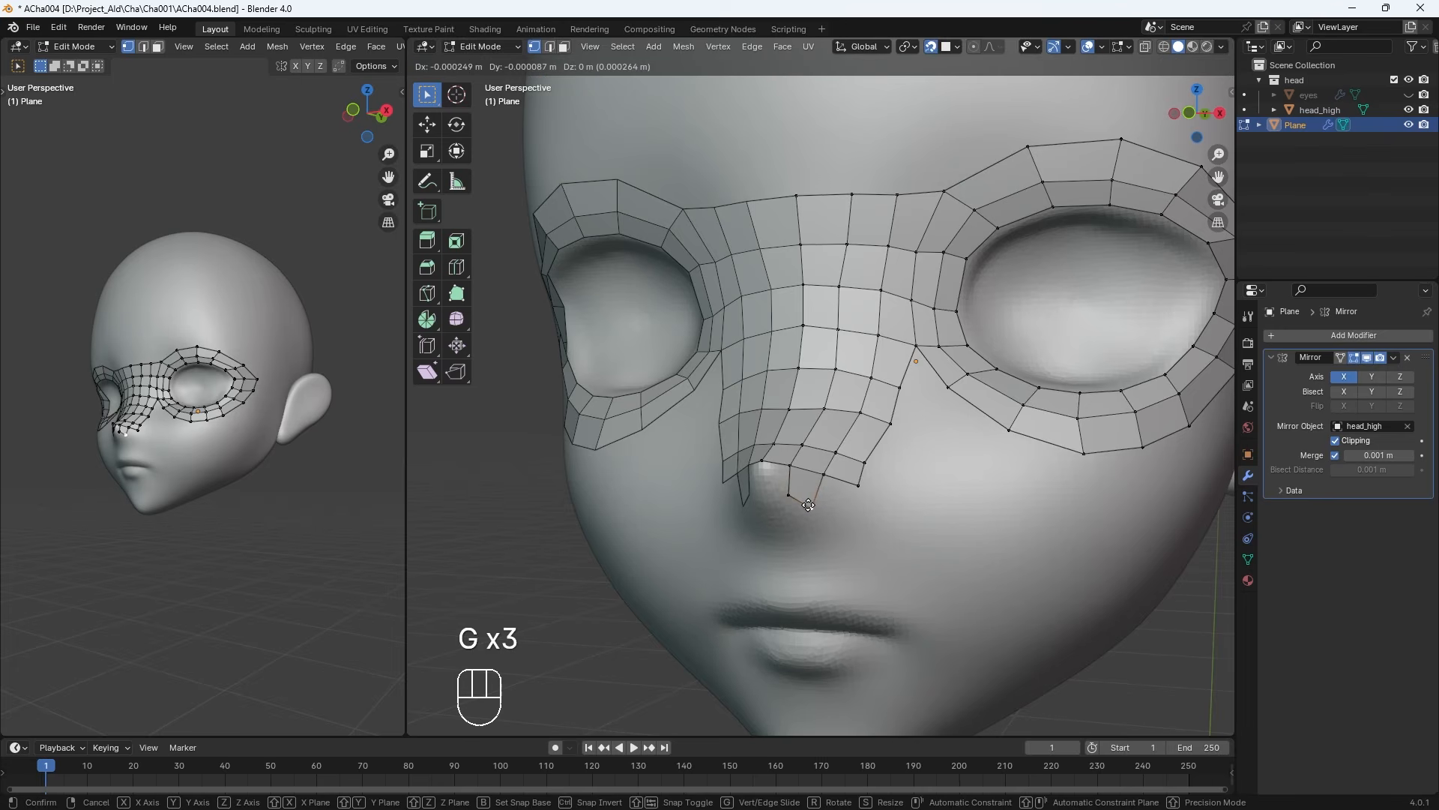
left_click(811, 509)
Adjust the vertices of the newly extruded face beside the nose tip to follow the nose's surface
middle_click_drag(770, 489, 780, 518)
key("g")
left_click(757, 530)
key("g")
left_click(758, 529)
Extrude the inner edge of the new face toward the centre line and place its two vertices at the nose tip
left_click(808, 491)
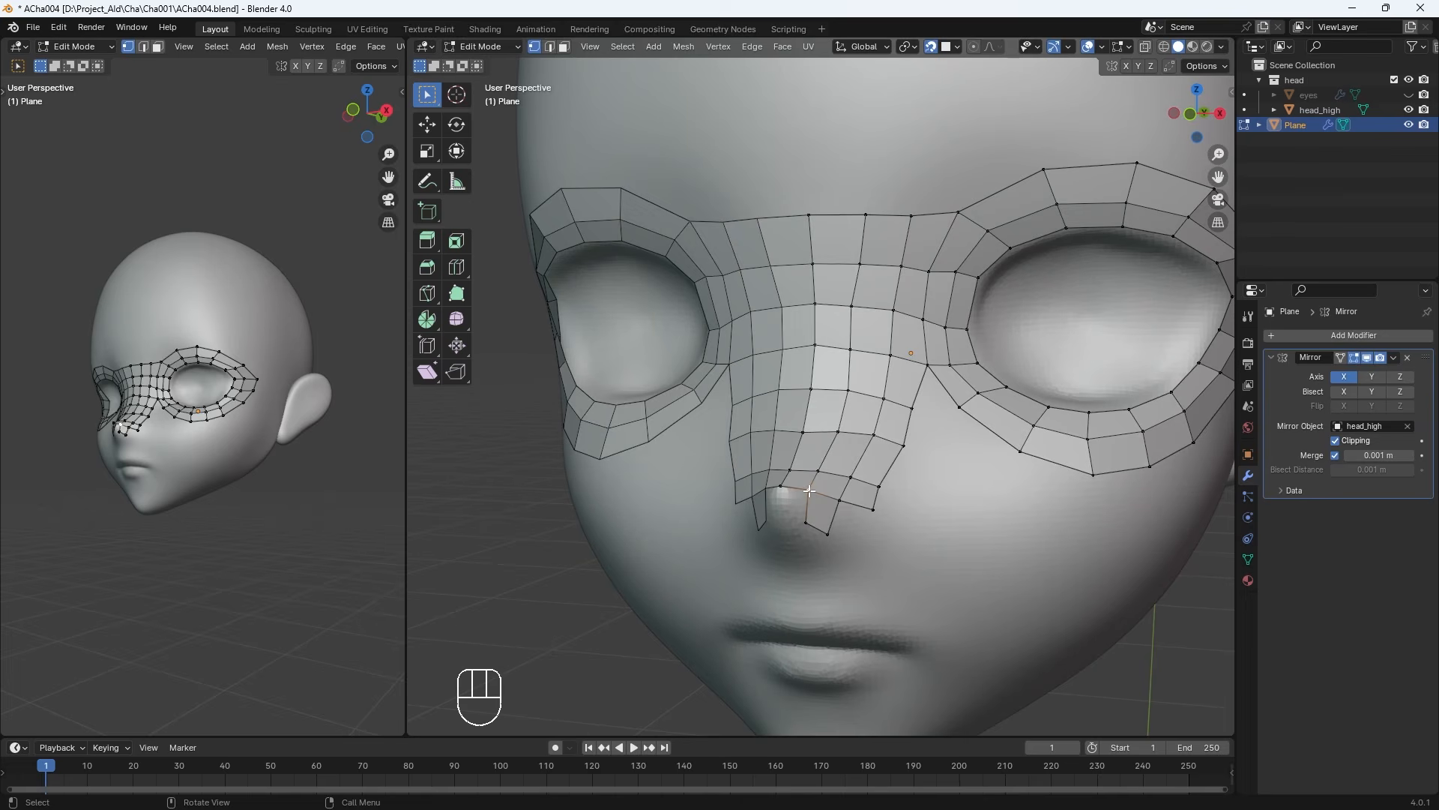
key("shift")
key("e")
left_click(788, 527)
key("g")
left_click(794, 494)
left_click(796, 525)
key("g")
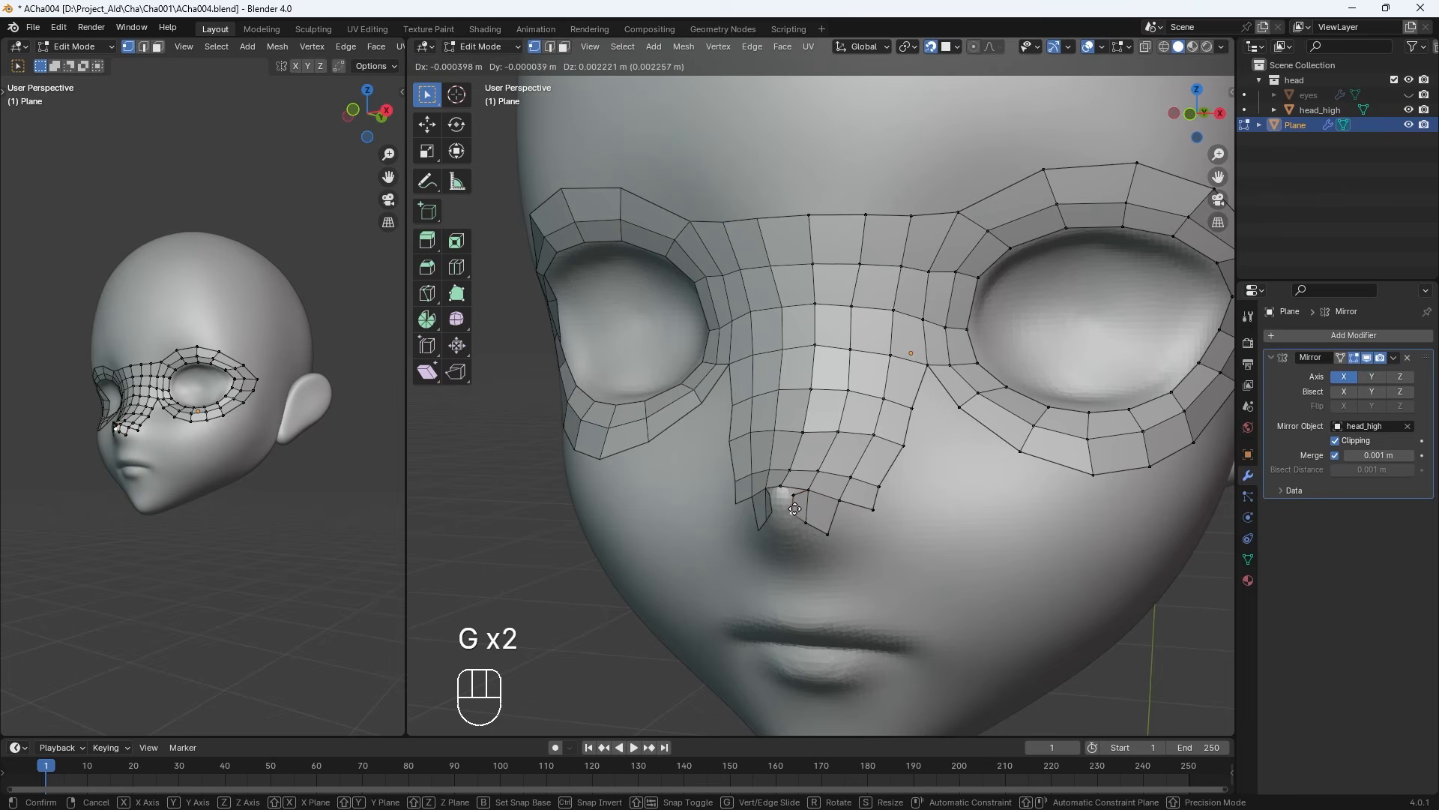
left_click(794, 509)
Fill the small faces between the nose-tip edge and the centre line and position their lower centre vertex
left_click(811, 489)
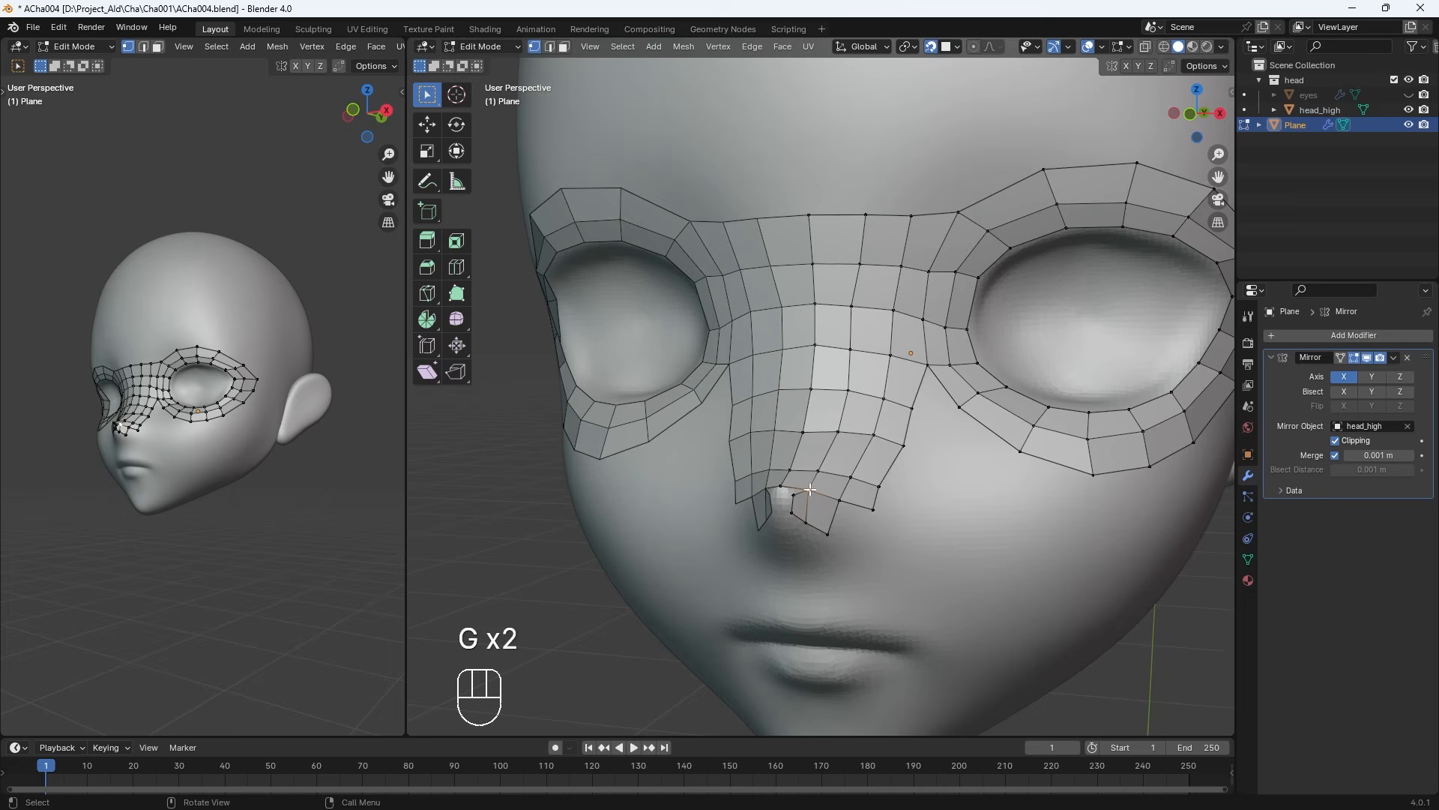
key("g")
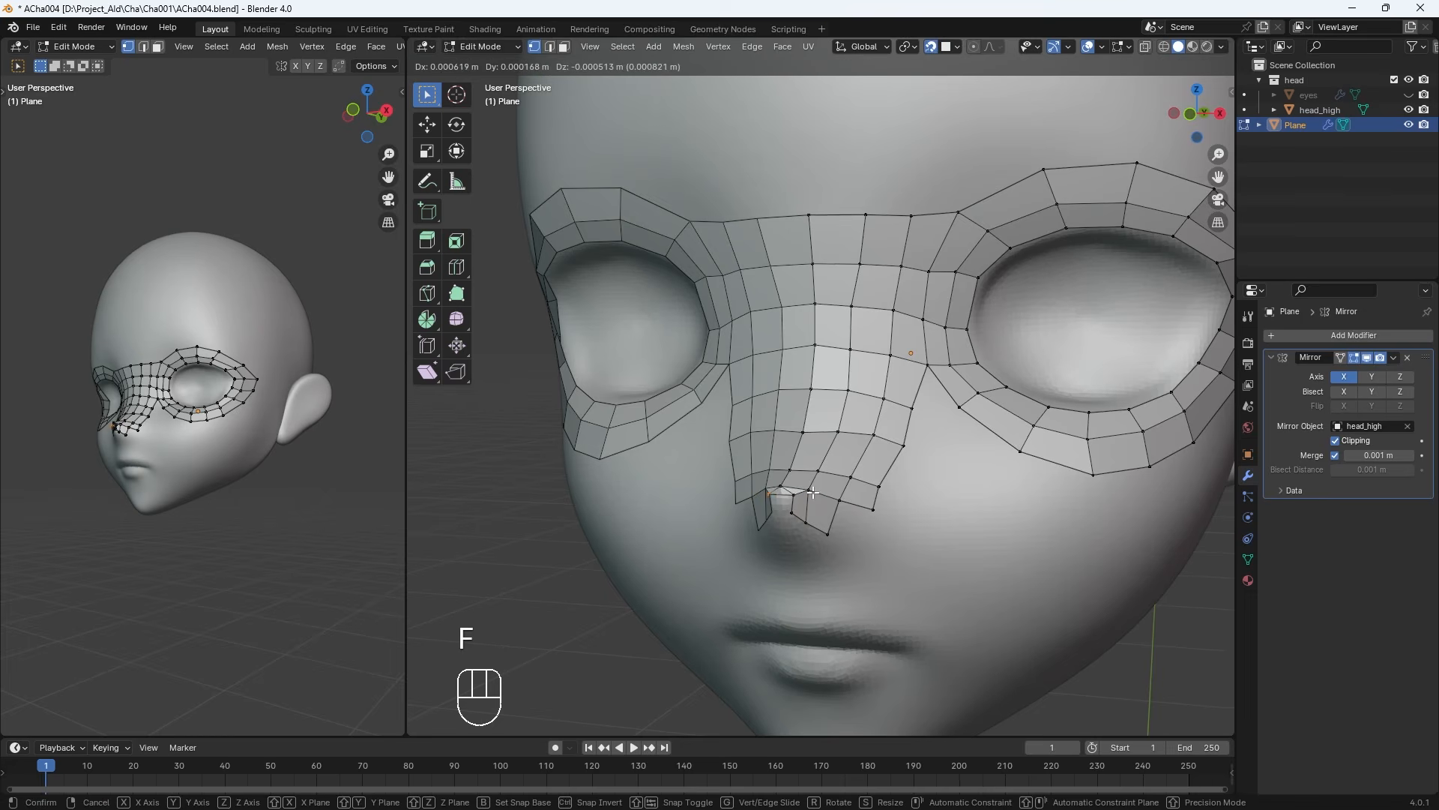
left_click(821, 493)
scroll(823, 510, "up", 3)
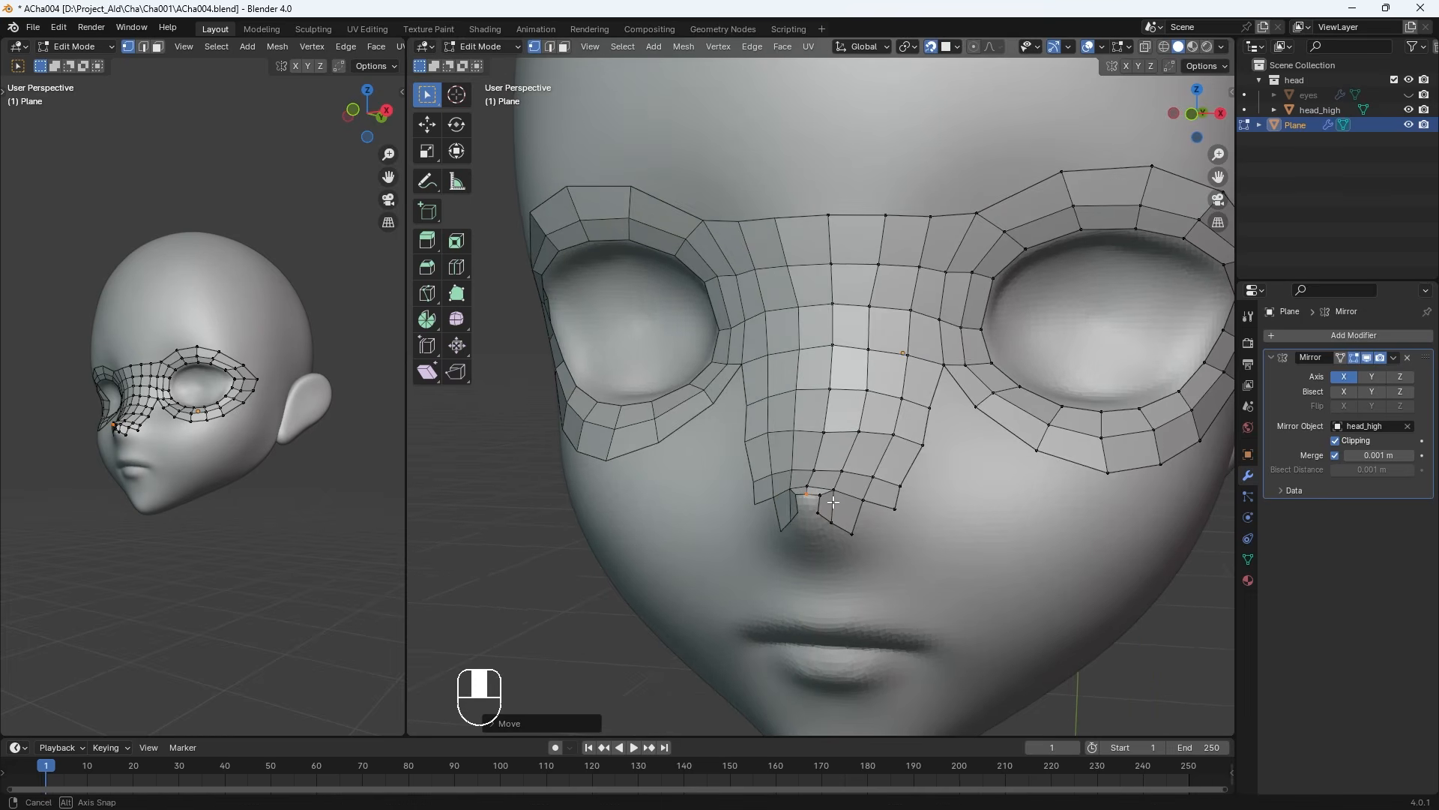
left_click(817, 572)
key("f")
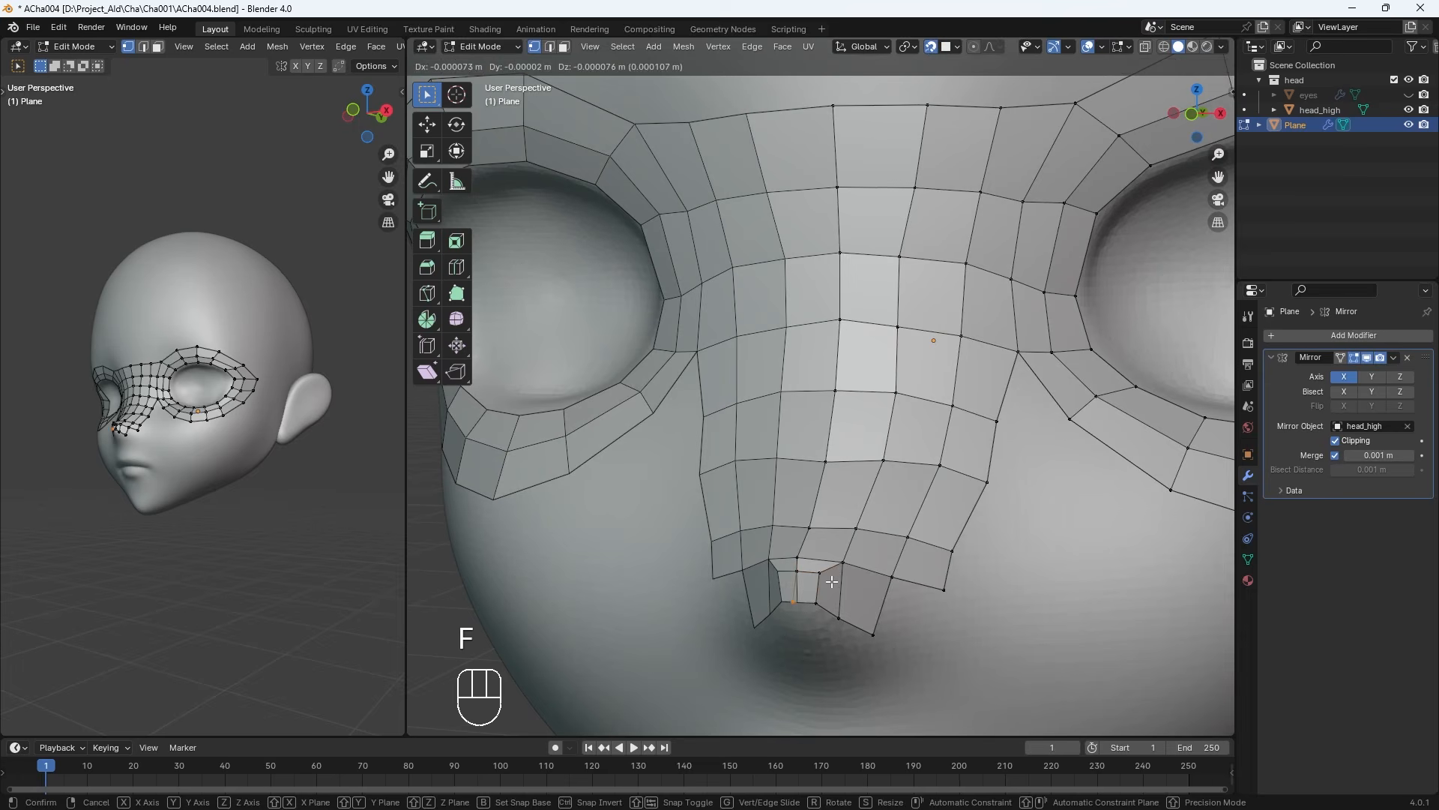
left_click(847, 576)
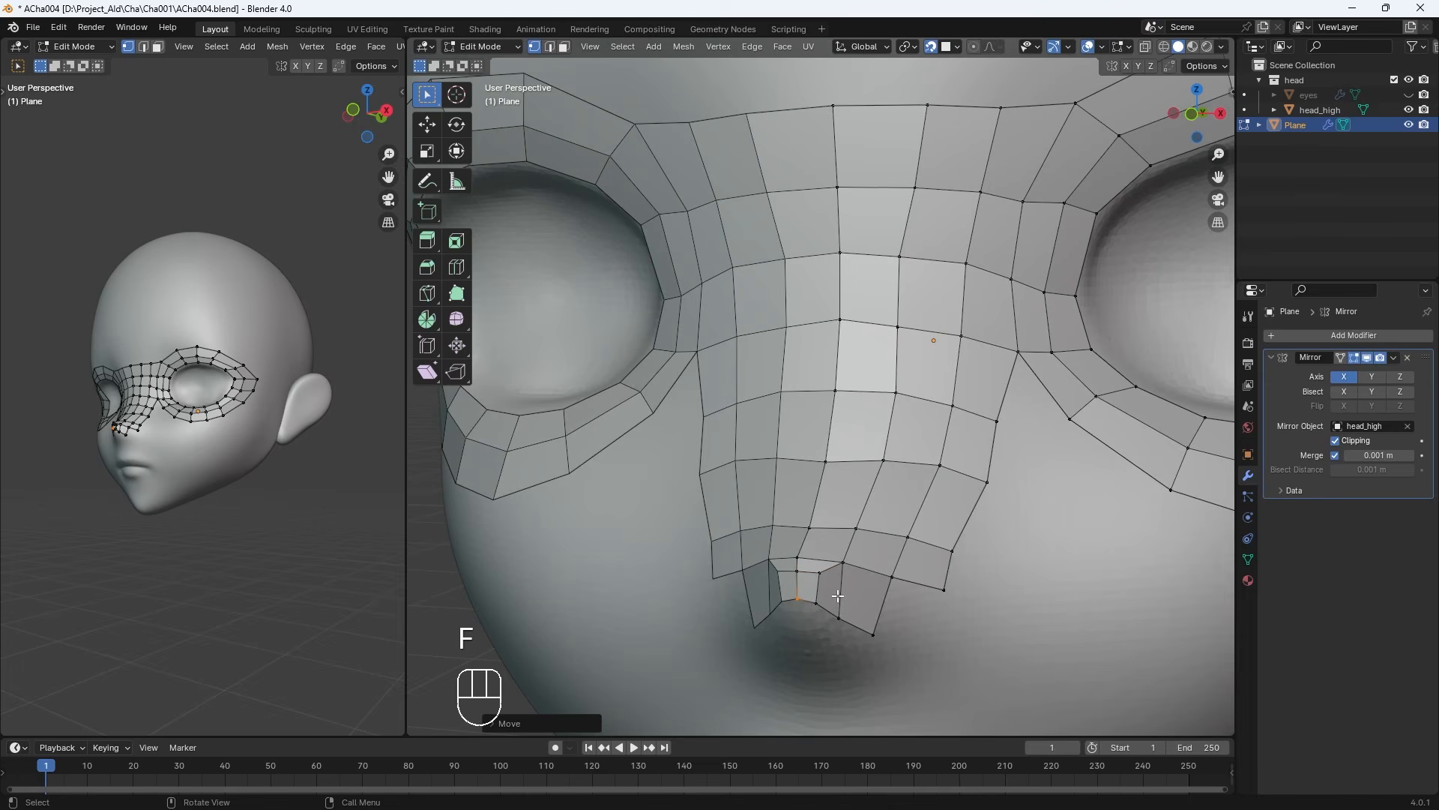
Move the vertices around the small nose-tip faces inward in the front view to tighten the ring
left_click(825, 577)
key("g")
left_click(816, 577)
key("KP_1")
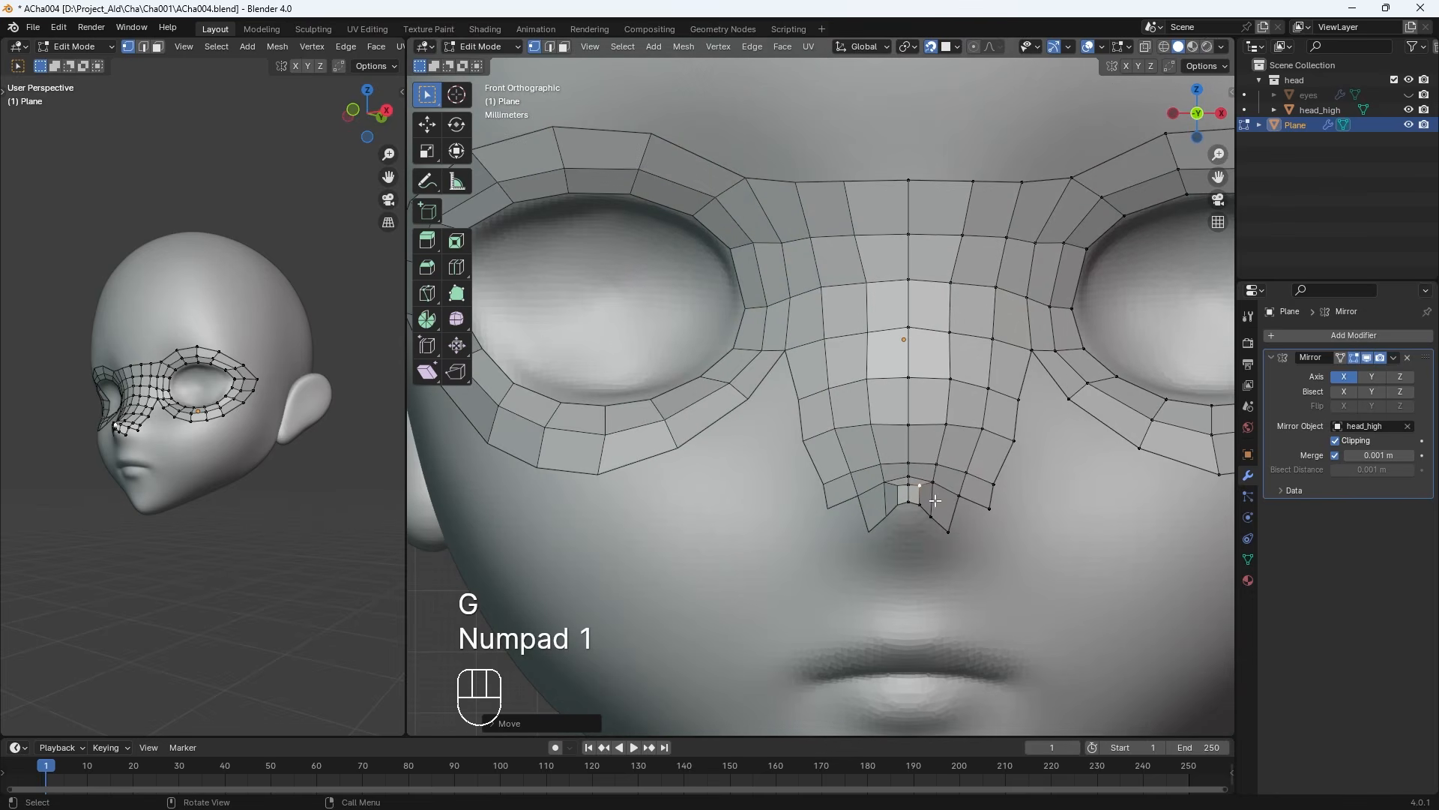
scroll(935, 500, "up", 3)
left_click(1011, 550)
key("g")
left_click(1002, 548)
left_click(1019, 522)
key("g")
left_click(1010, 521)
left_click(993, 556)
key("g")
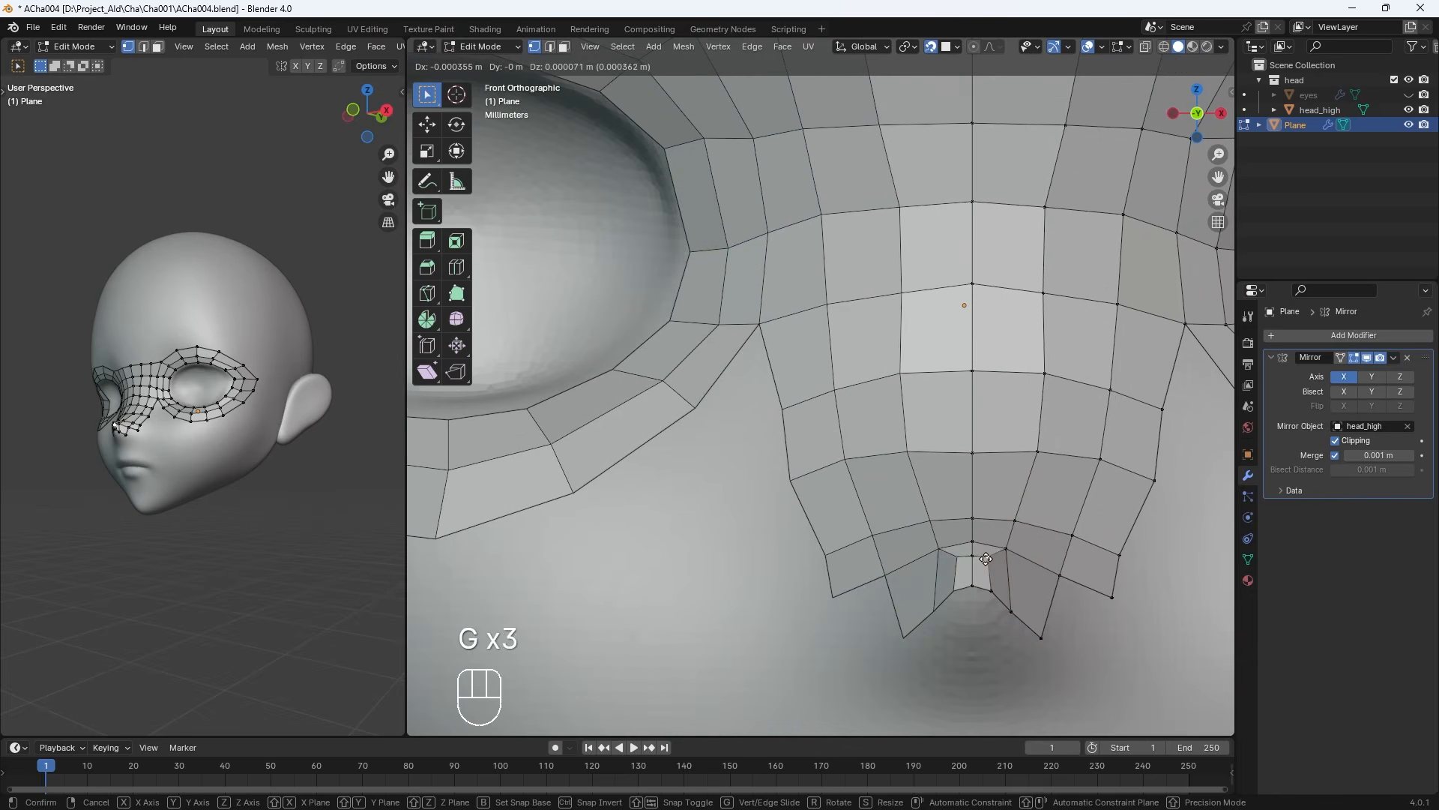
Move the two nose-ridge vertices beside the centre line inward to narrow the ridge toward the tip
left_click(1040, 452)
key("g")
left_click(1025, 451)
left_click(1047, 378)
key("g")
left_click(1039, 381)
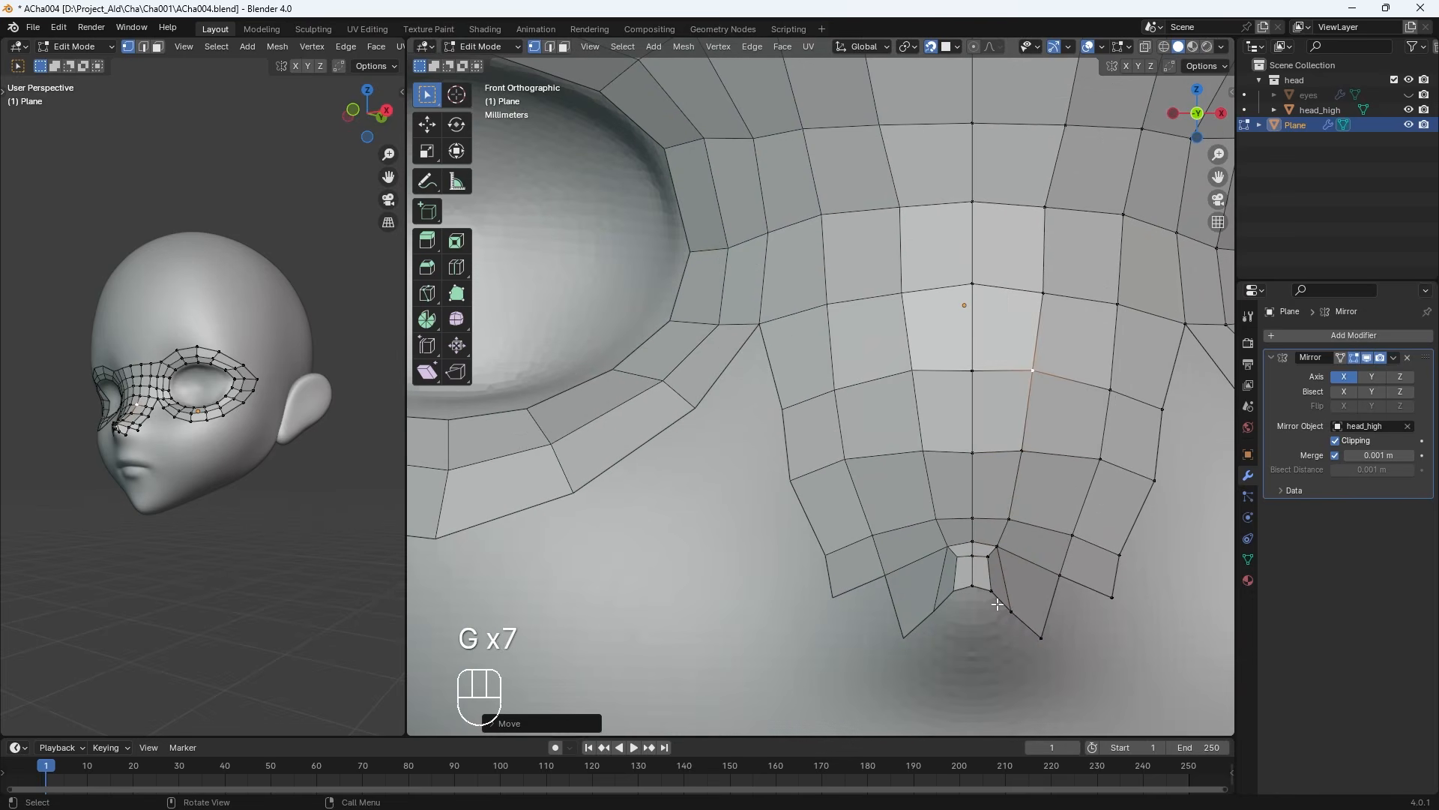
Reposition the bottom vertices of the nose-tip faces, pulling the outer one inward beneath the tip
left_click(994, 594)
key("g")
left_click(1043, 628)
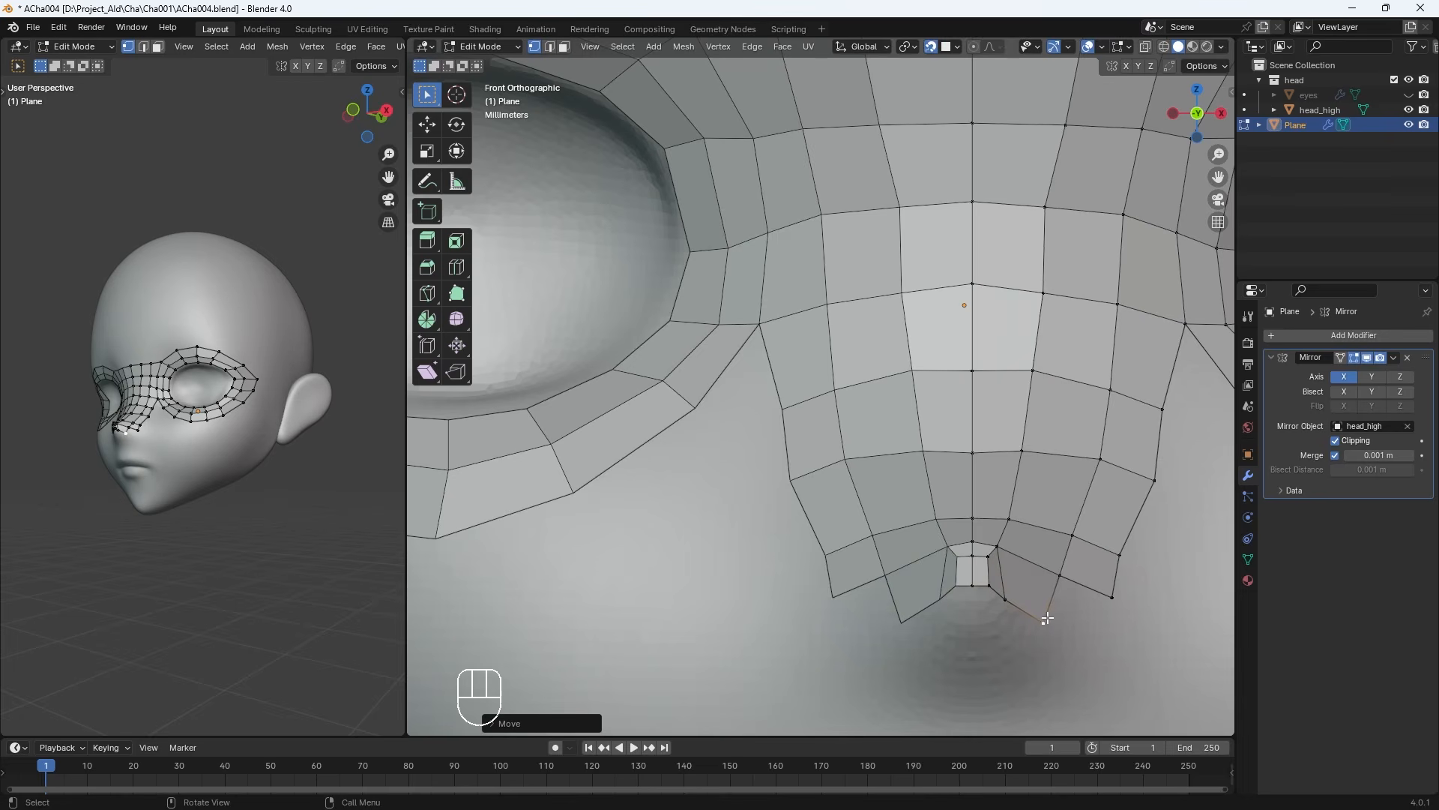
key("g")
left_click(1020, 616)
key("g")
left_click(1002, 598)
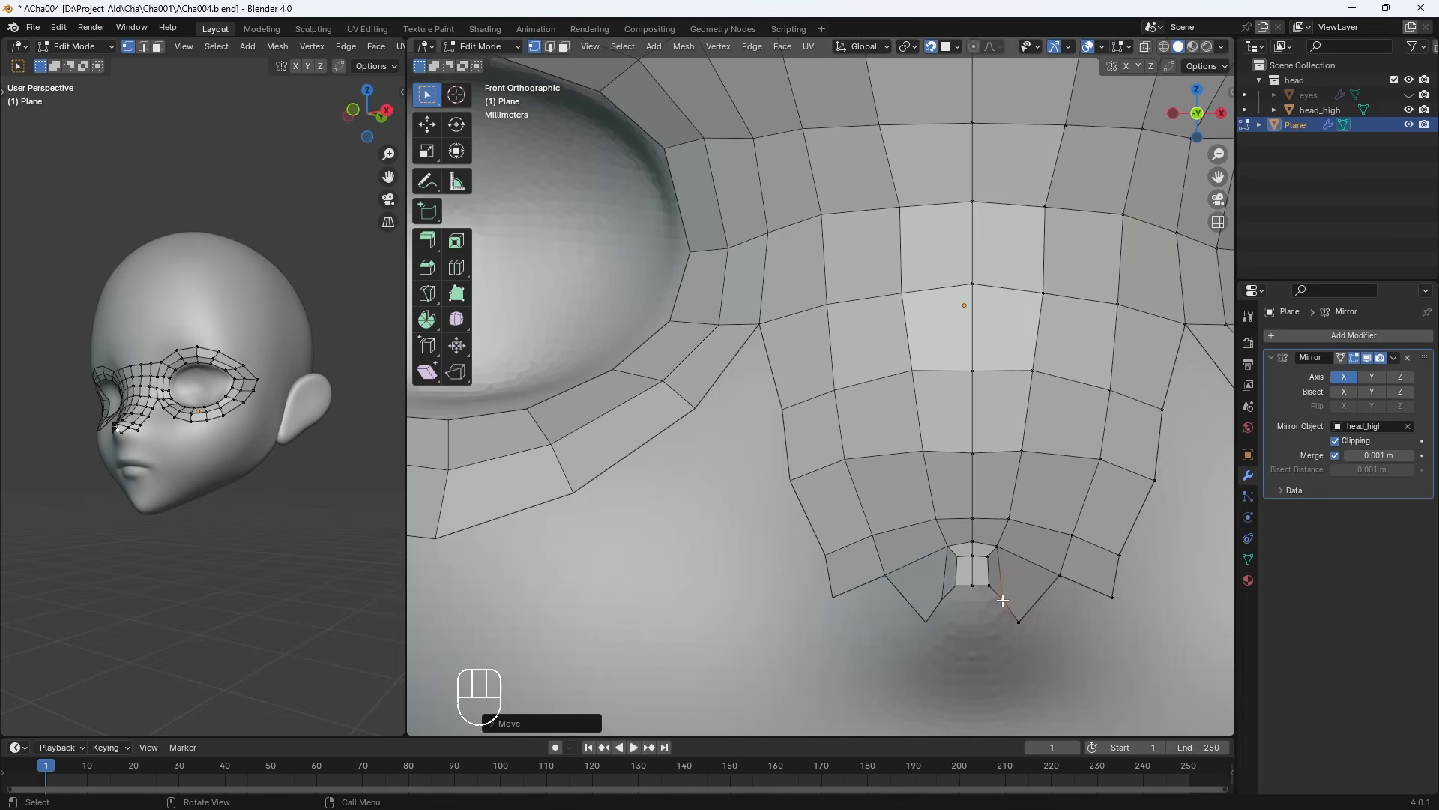
key("f")
key("ctrl+z")
key("ctrl+z")
key("ctrl+z")
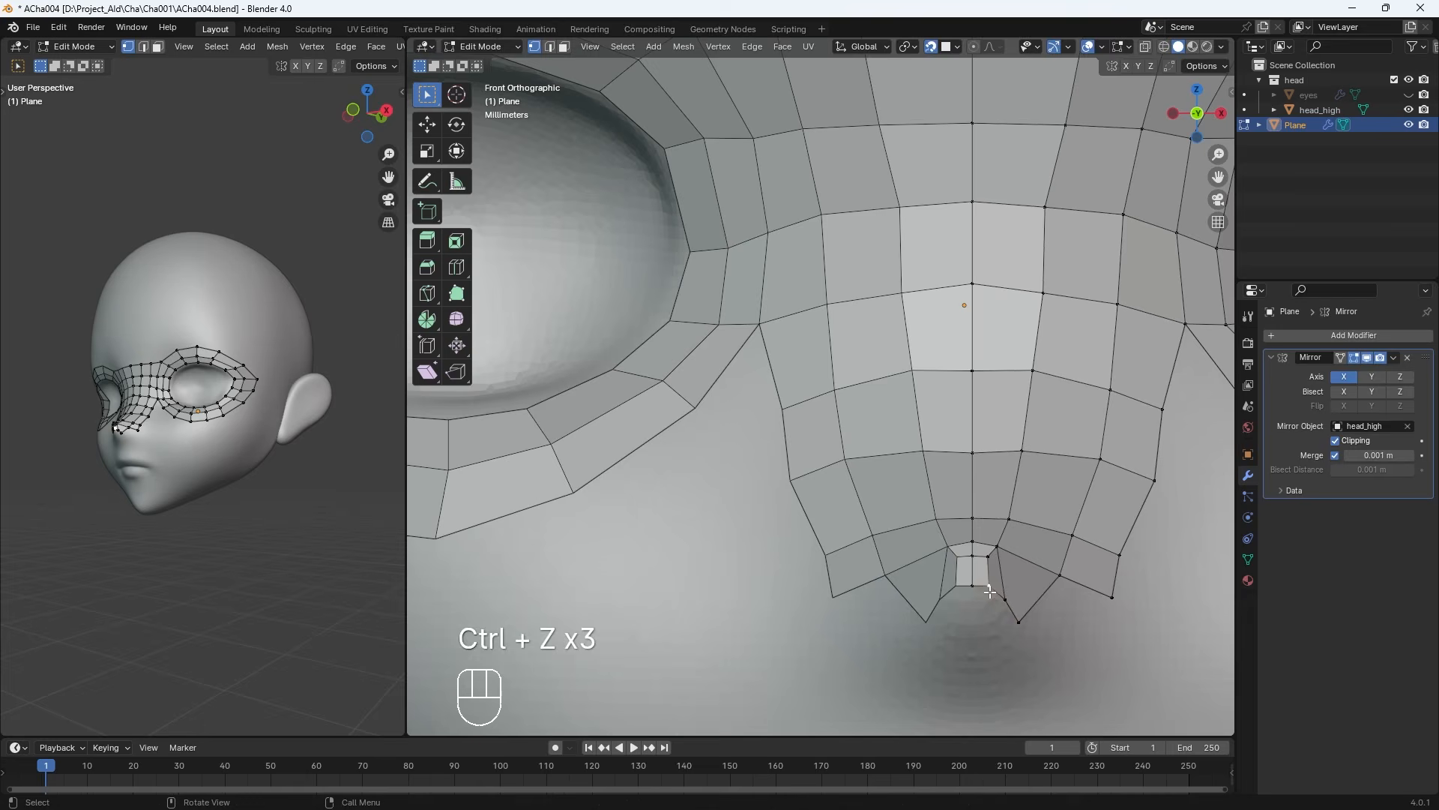
Fill the faces beneath the nose tip between its lower edge and the centre line
key("f")
key("f")
middle_click_drag(989, 592, 738, 479)
Reposition the vertices along the side of the nose and its outer edge to even out the face spacing
key("g")
key("g")
key("g")
key("g")
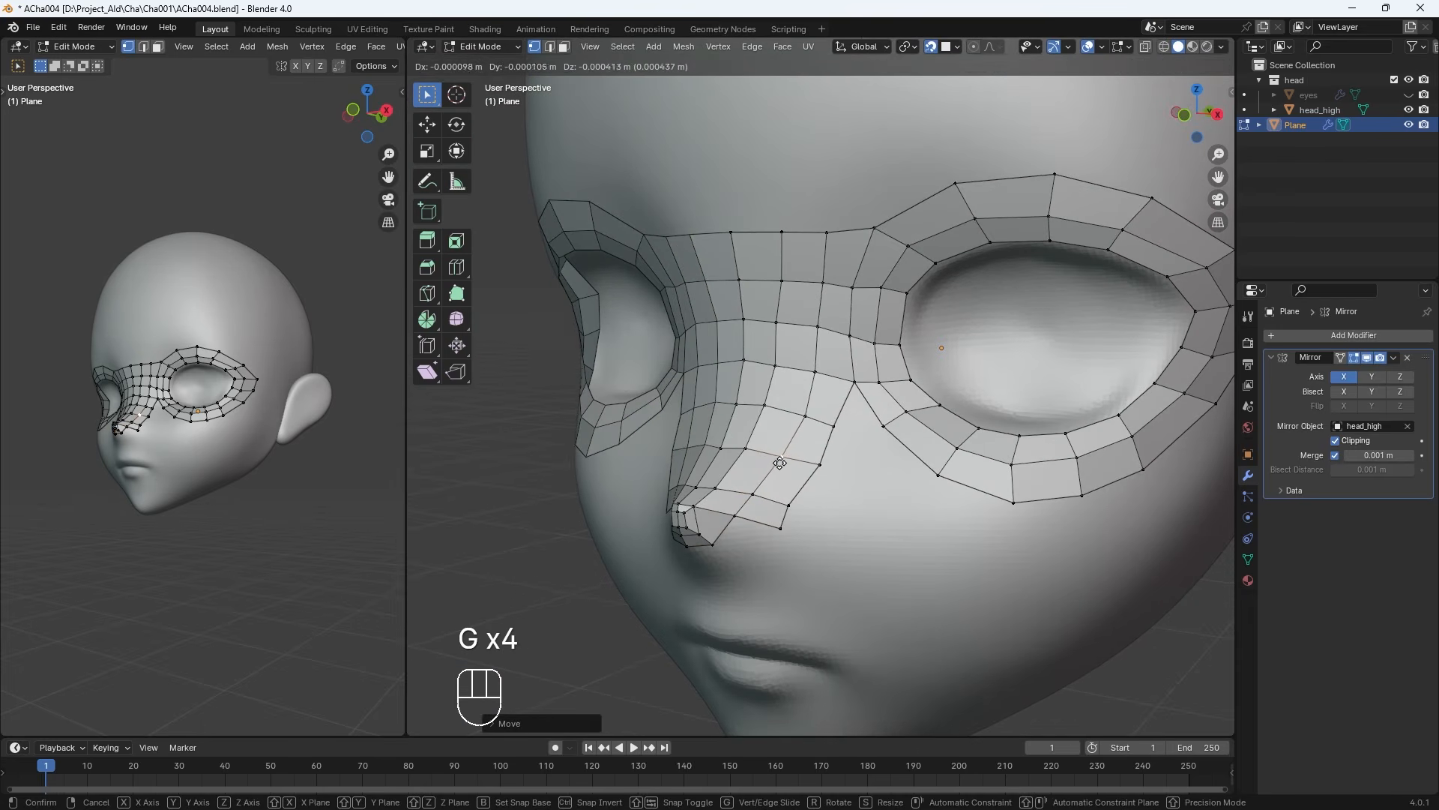
key("g")
key("g")
key("g")
key("g")
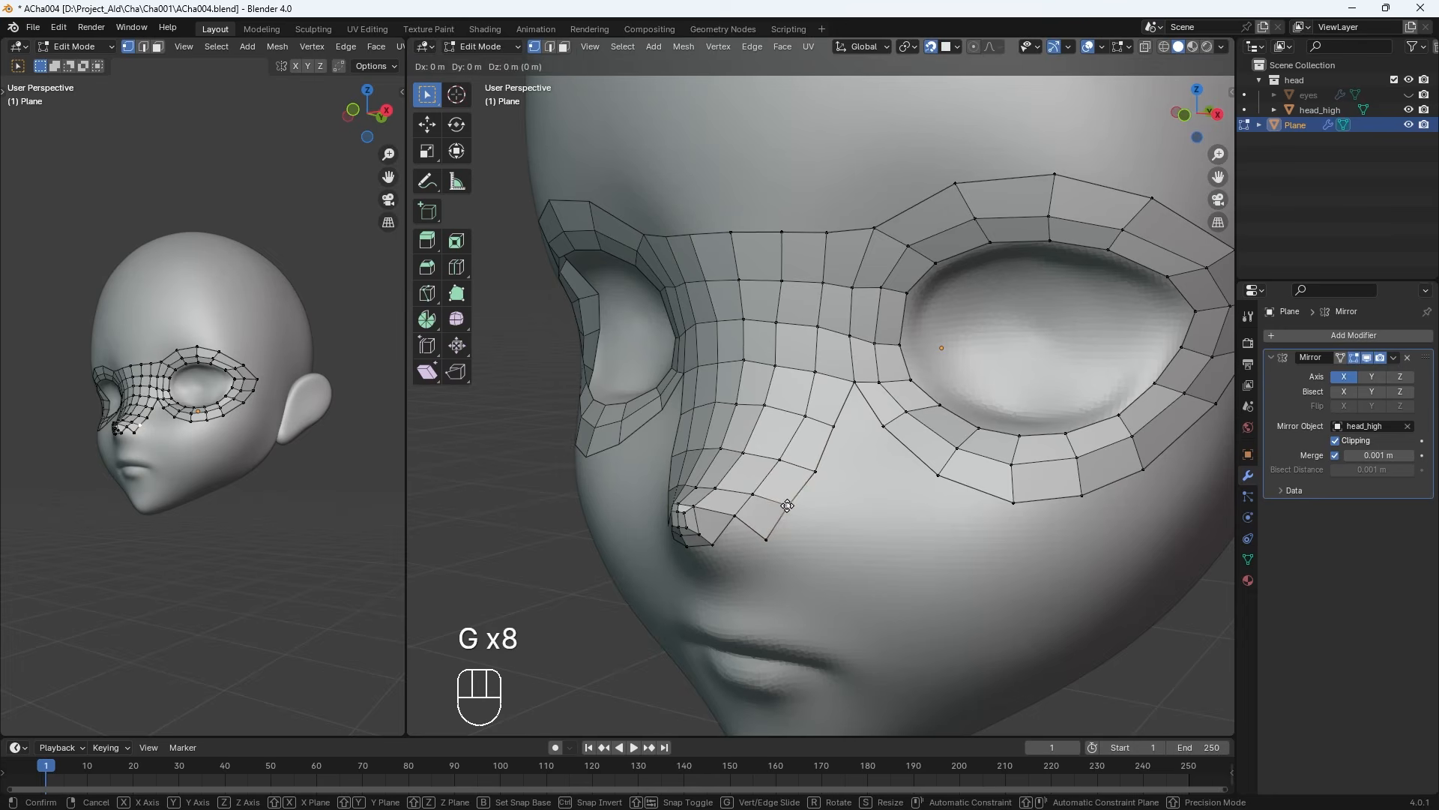
key("g")
Try to fill the gap between the nose side and the eye loop's lower inner edge with new faces
key("f")
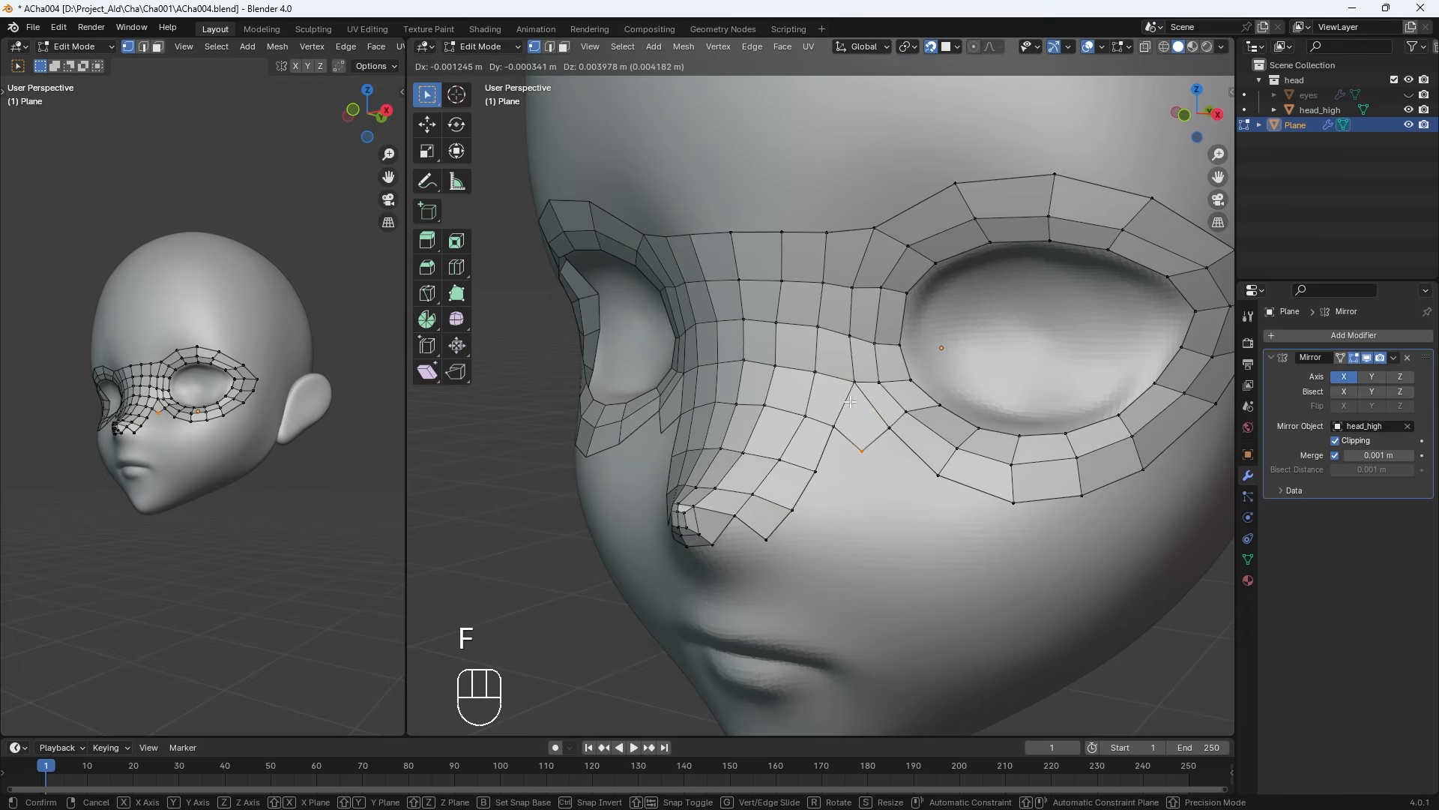
left_click(850, 401)
left_click(895, 434)
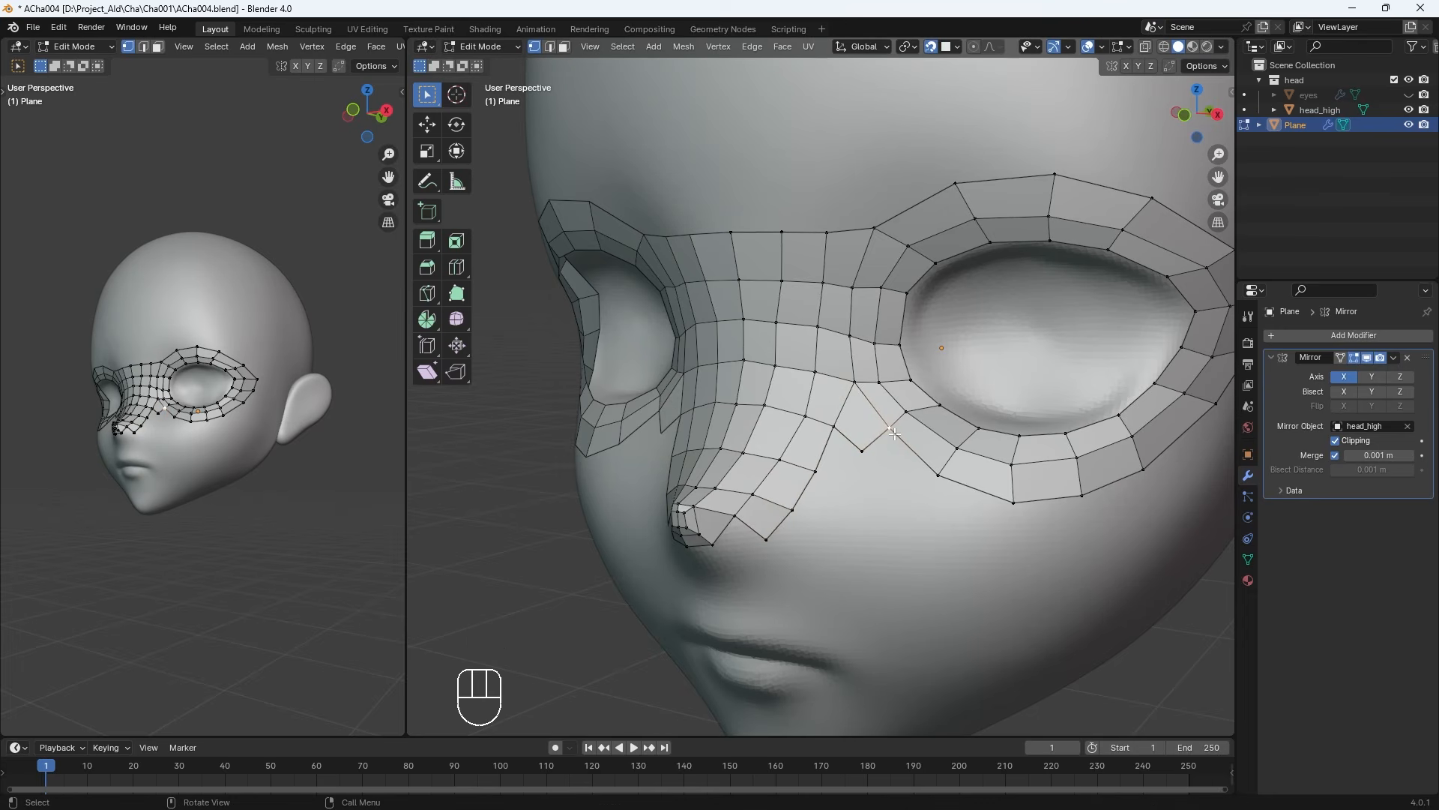
key("g")
left_click(838, 428)
key("f")
middle_click_drag(837, 452, 960, 492)
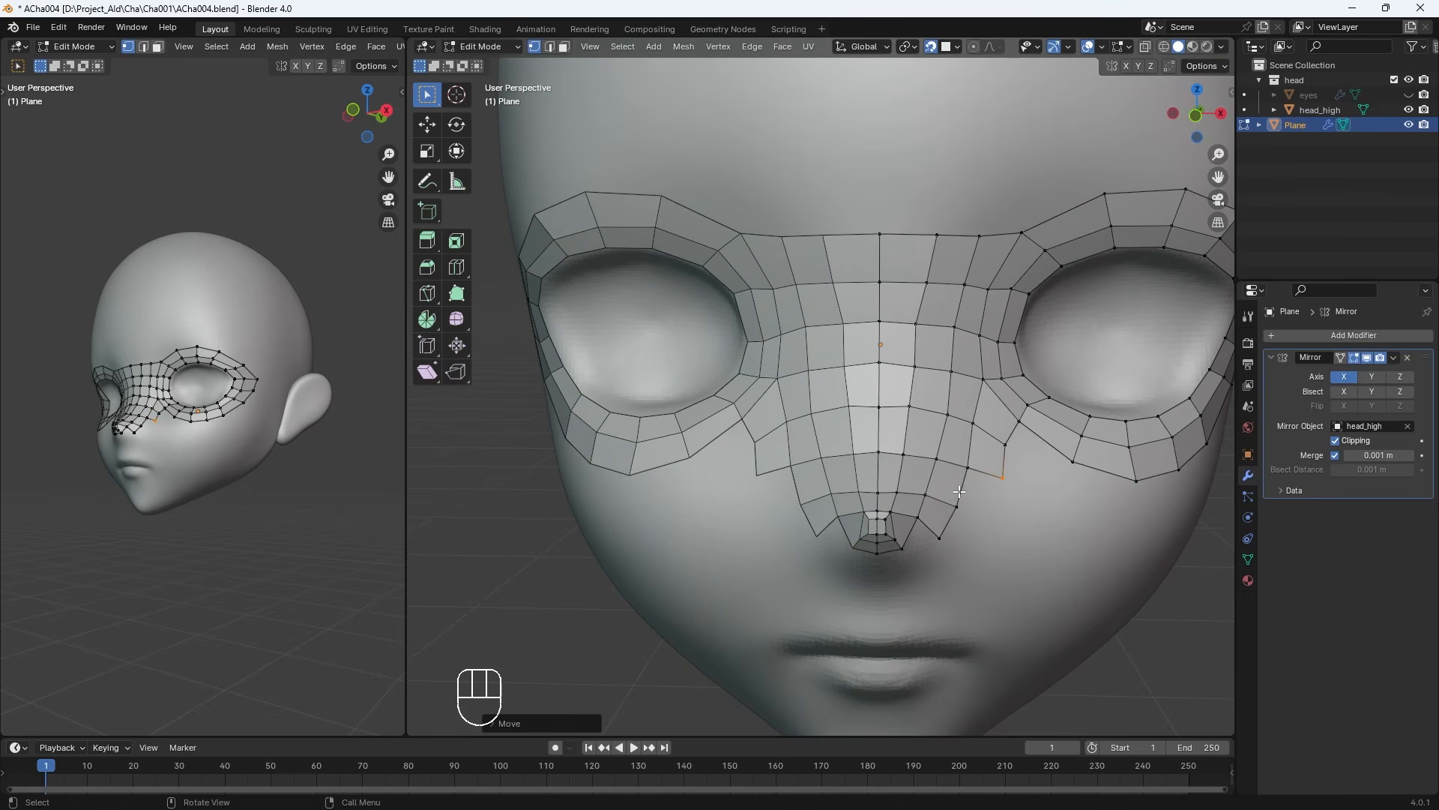
Undo the faces added between the nose side and the eye loop
key("ctrl+z")
key("ctrl+z")
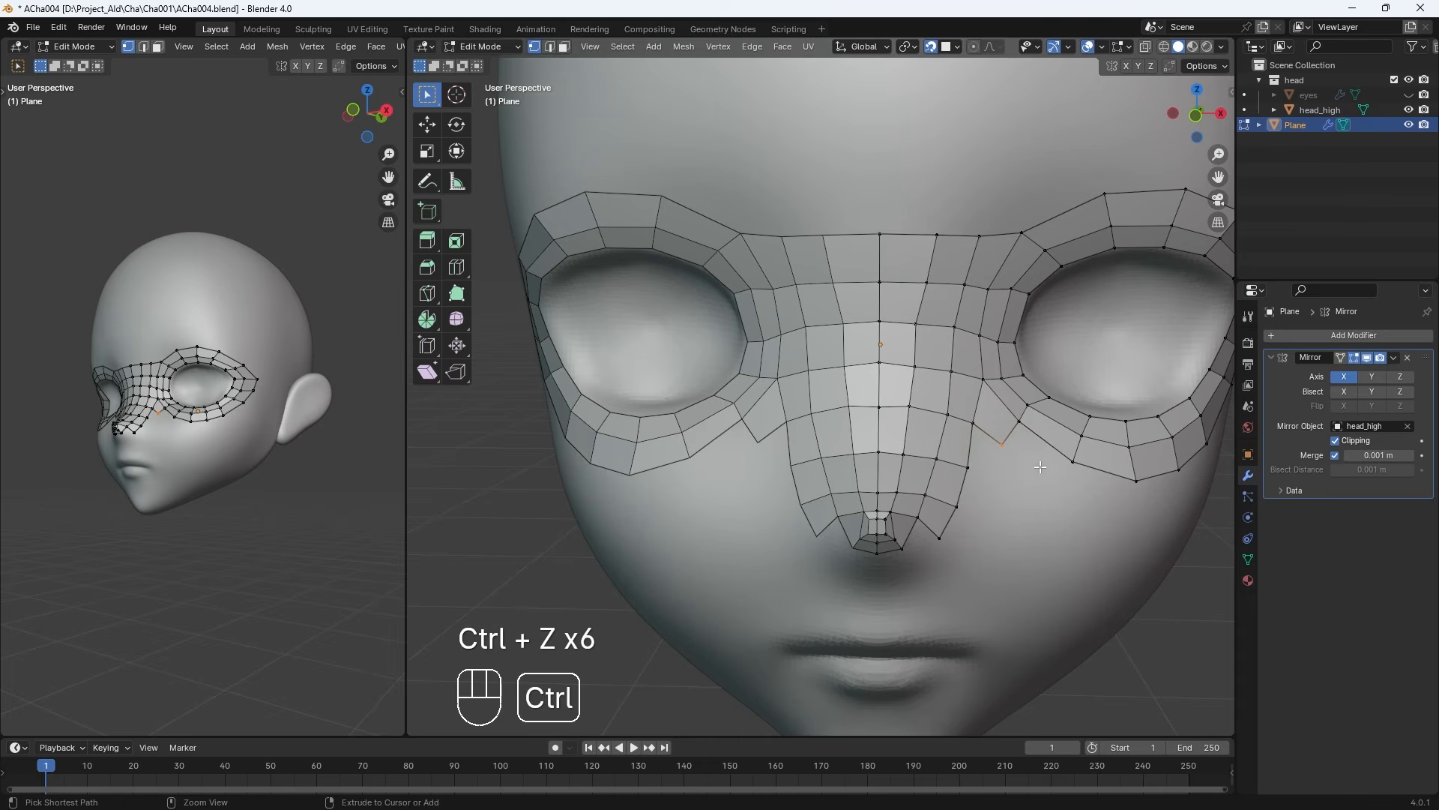
key("ctrl+z")
key("ctrl+z")
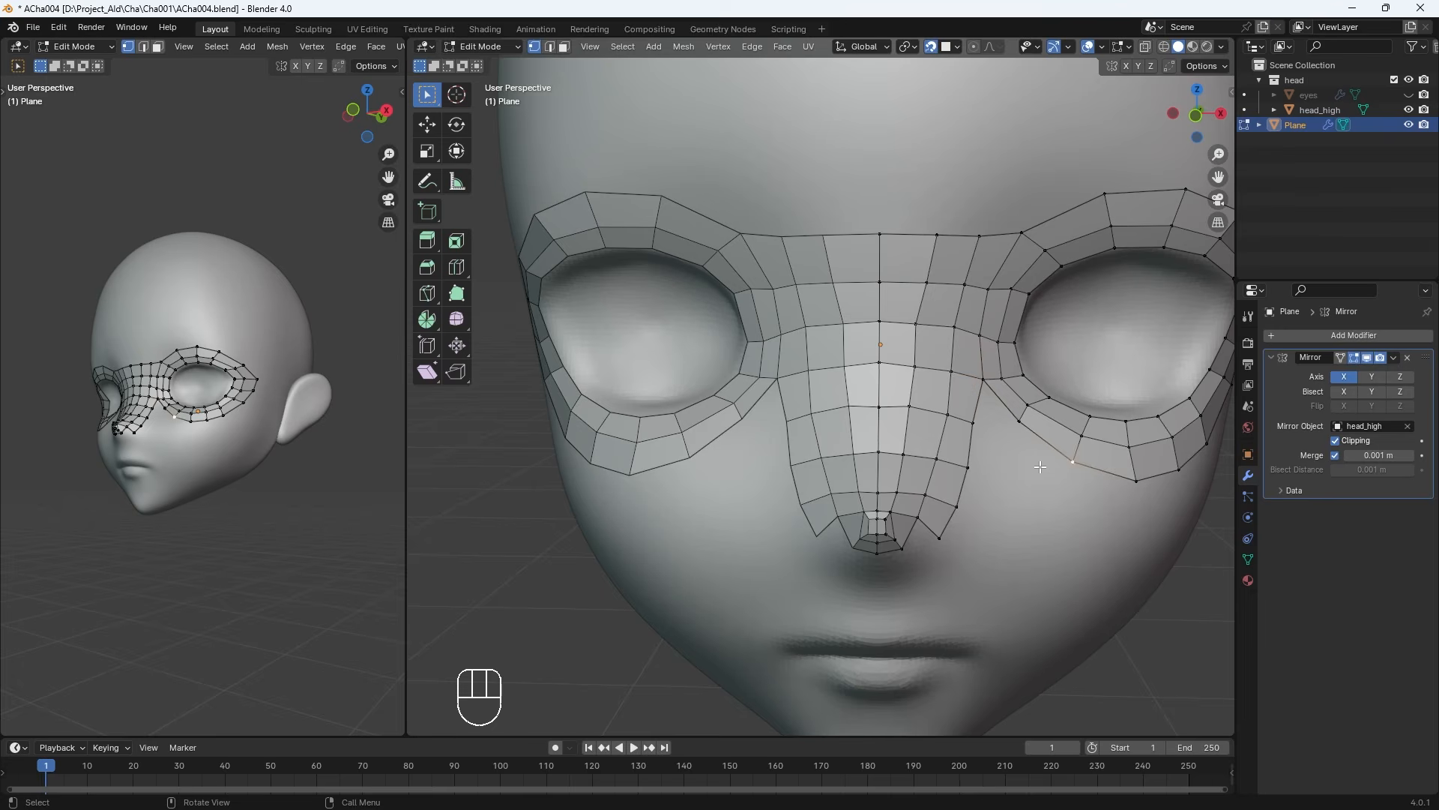
Move the two vertices beside the centre line just above the nose tip to smooth the edge flow
scroll(911, 531, "up", 4)
left_click(987, 674)
key("g")
left_click(992, 669)
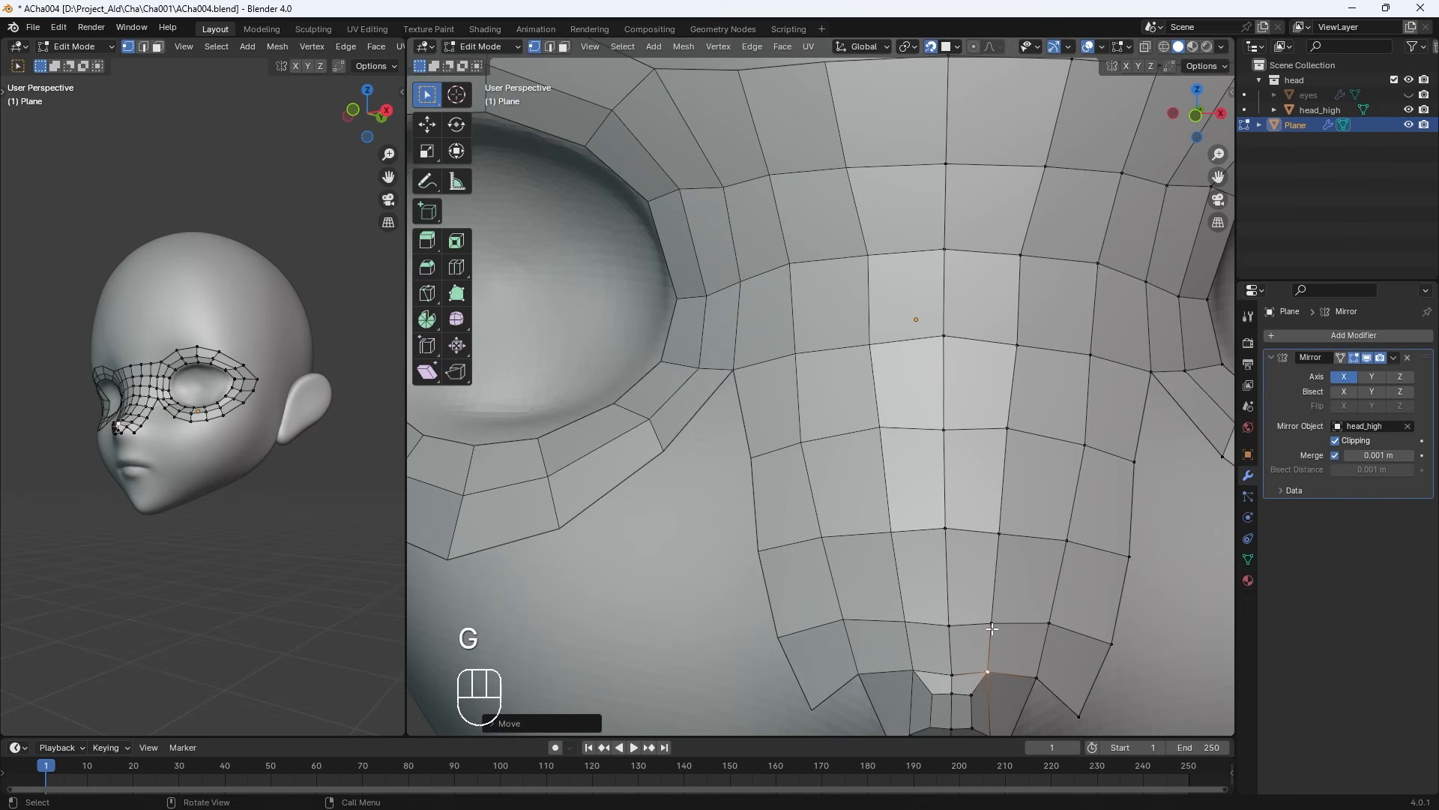
left_click(993, 625)
key("g")
left_click(991, 631)
Fill the faces on the underside of the nose to the centre line and reposition their lower vertex
middle_click_drag(984, 638, 825, 330, "shift")
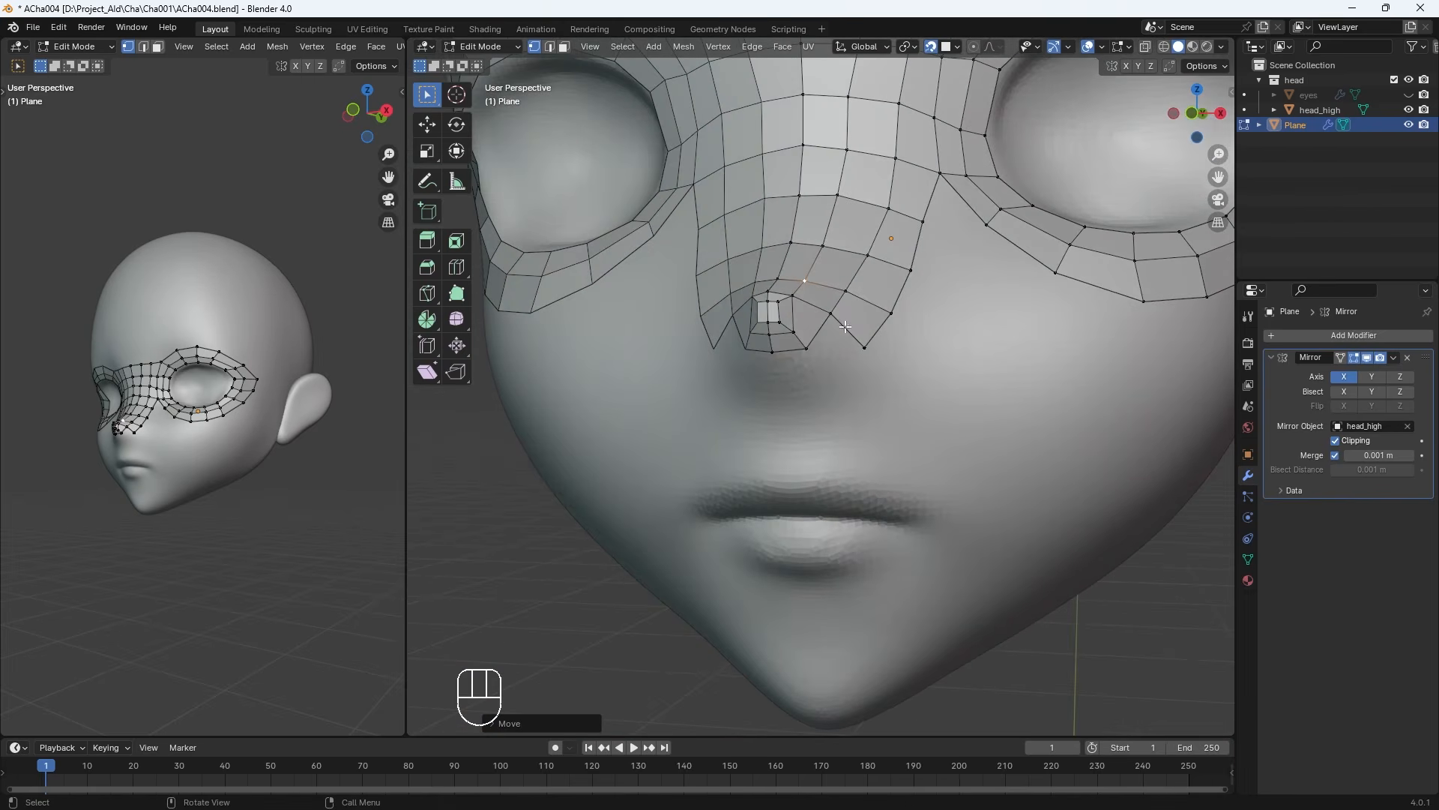
key("f")
left_click(829, 368)
key("f")
left_click(783, 365)
middle_click_drag(893, 406, 862, 429)
left_click(856, 408)
key("g")
left_click(853, 417)
left_click(960, 418)
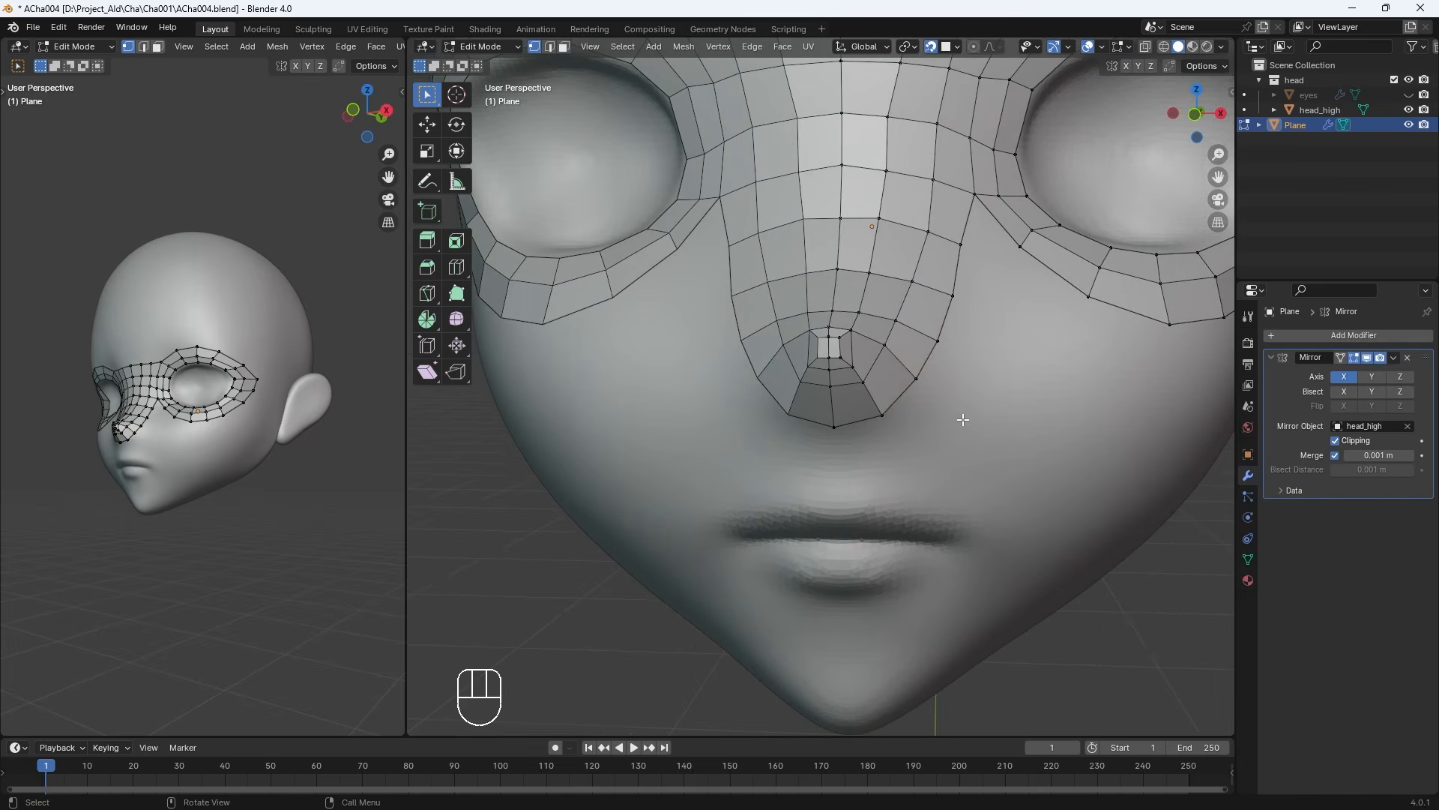
Extrude the central bottom edge of the nose three times down to the top of the upper lip
key("KP_1")
scroll(866, 461, "up", 3)
left_click(886, 402)
left_click(931, 392, "shift")
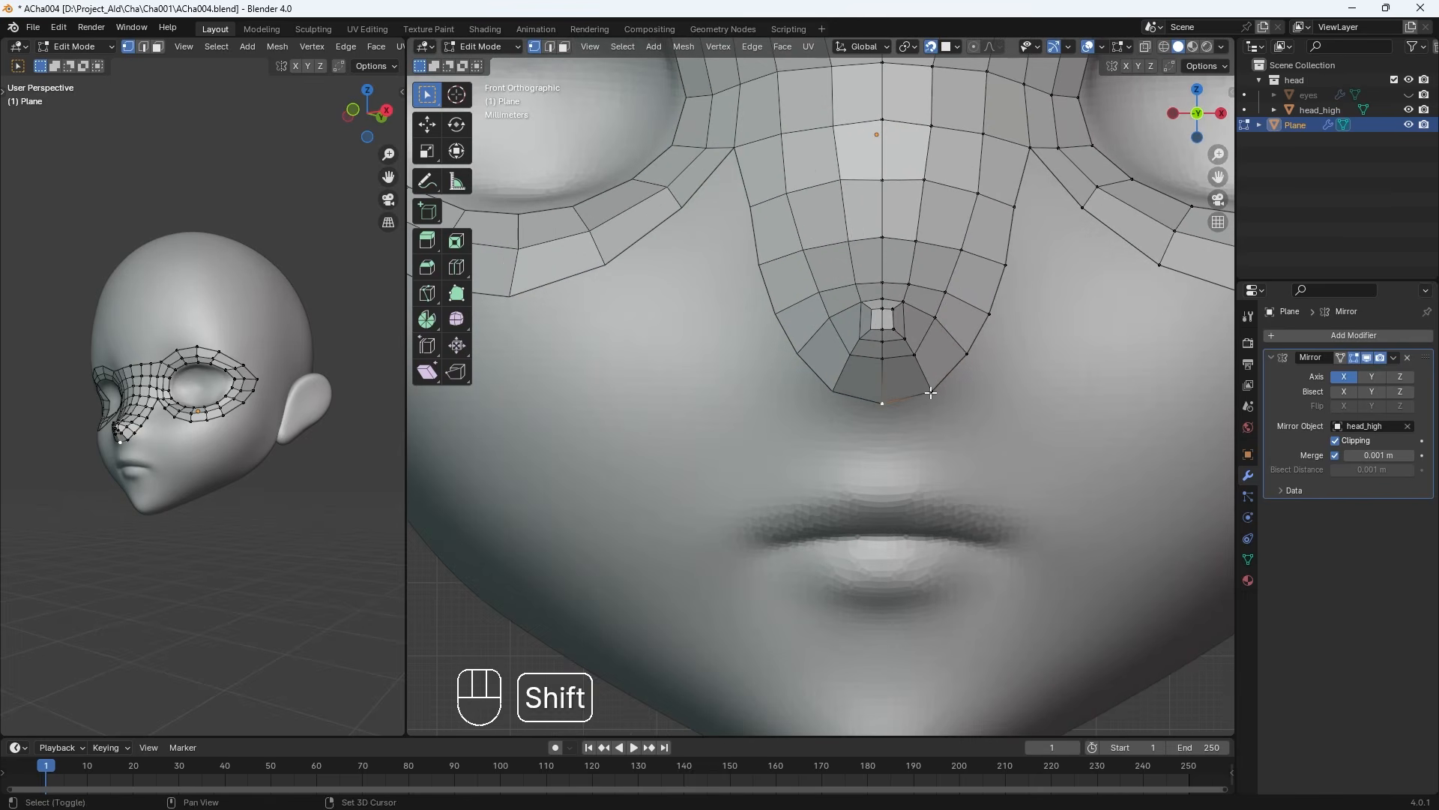
key("e")
left_click(918, 433)
key("e")
left_click(918, 470)
key("e")
left_click(922, 495)
Move the centre-line vertices of the strip between nose and upper lip up to level its rows
left_click(883, 482)
key("g")
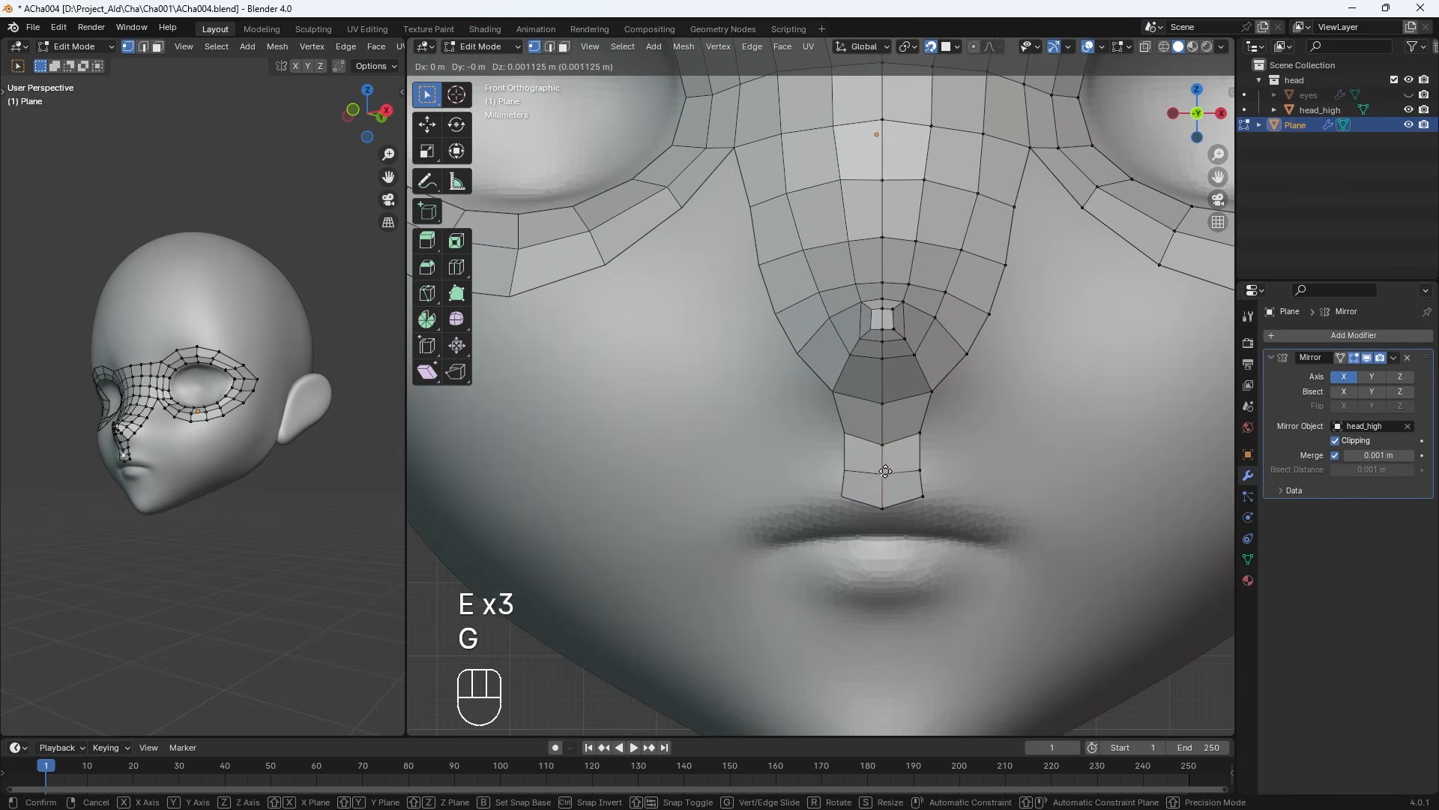
left_click(886, 473)
left_click(883, 445)
key("g")
key("g")
Extrude the strip's outer bottom vertex in four segments along the upper lip's outline to the mouth corner
left_click(923, 498)
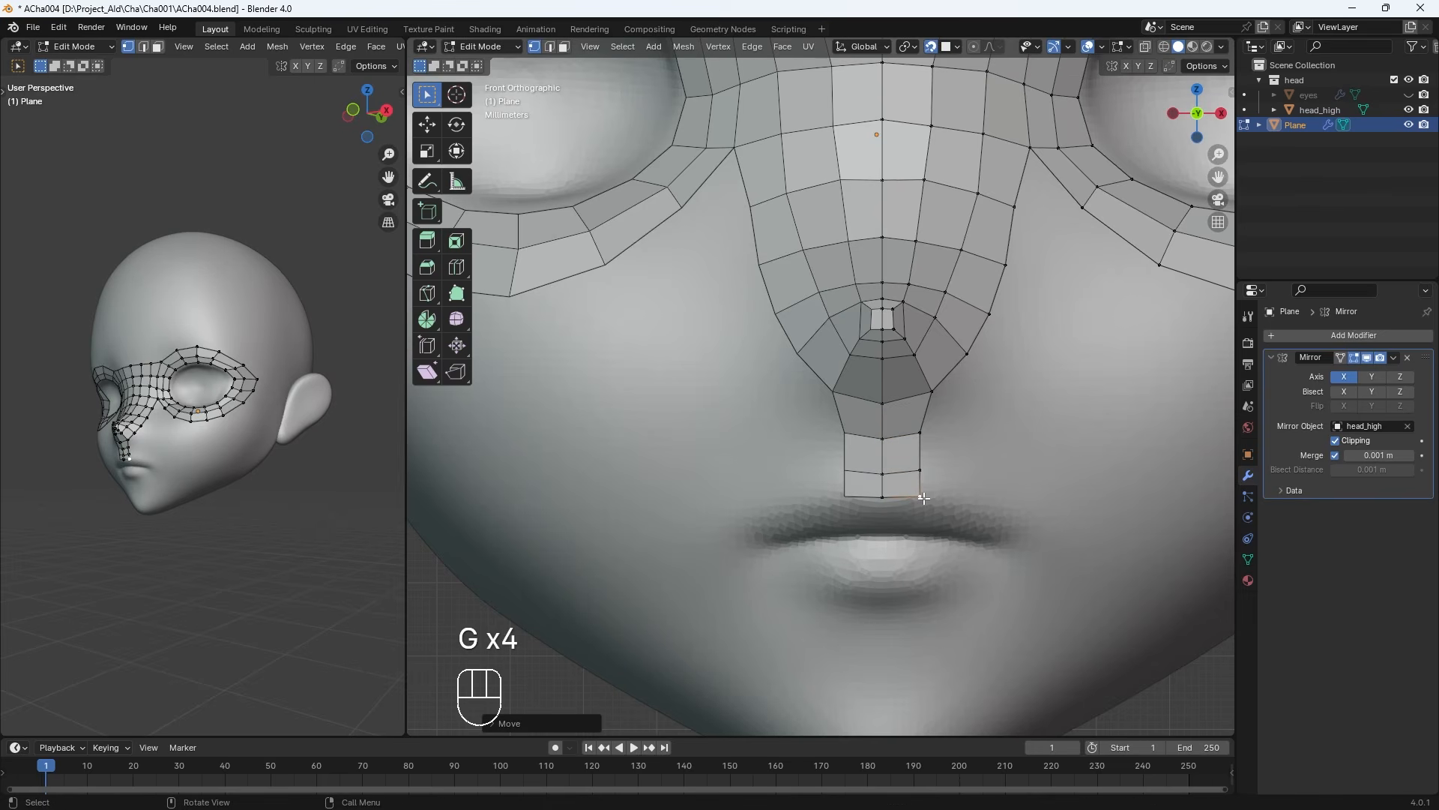
key("e")
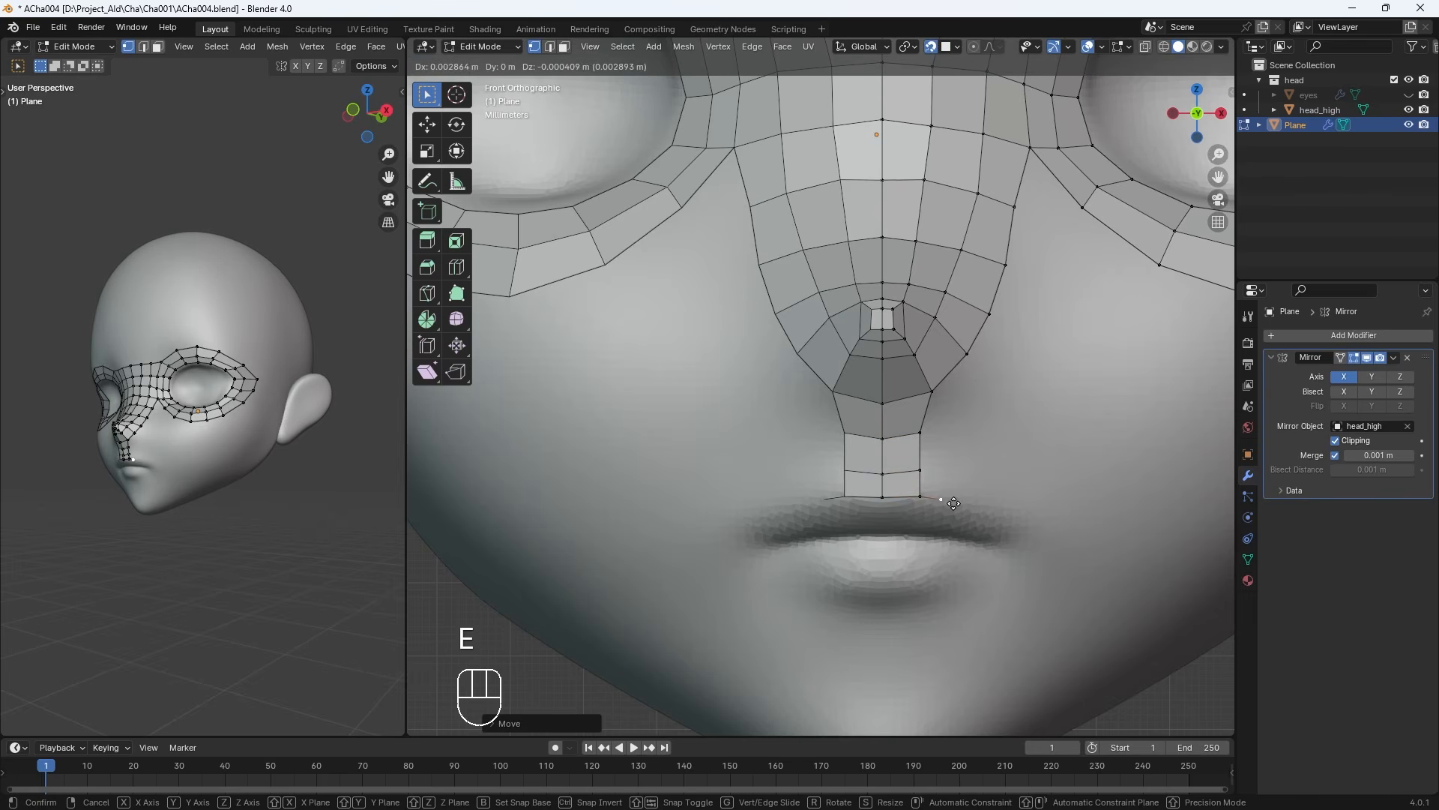
left_click(961, 506)
key("e")
left_click(984, 515)
key("e")
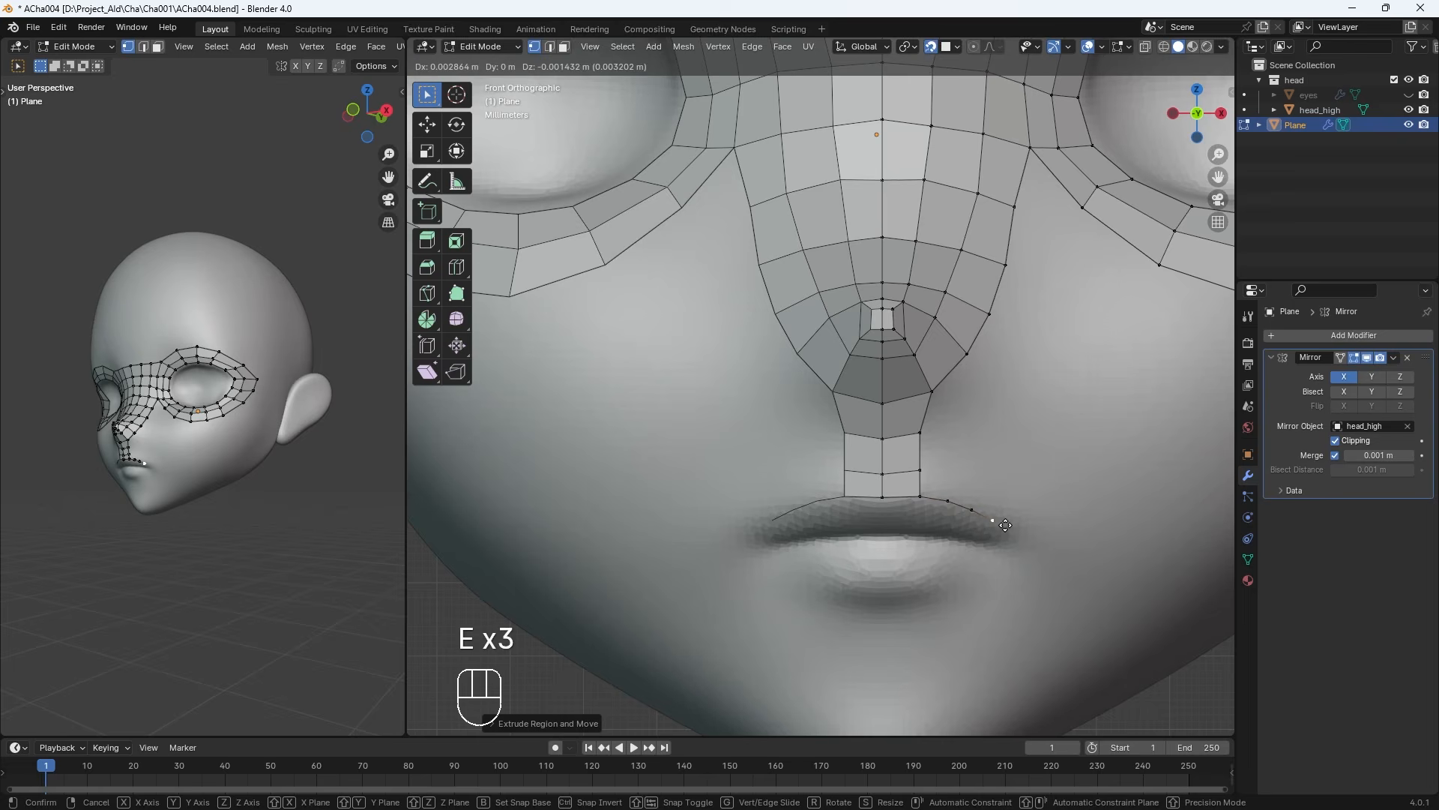
left_click(1007, 527)
key("e")
left_click(1022, 540)
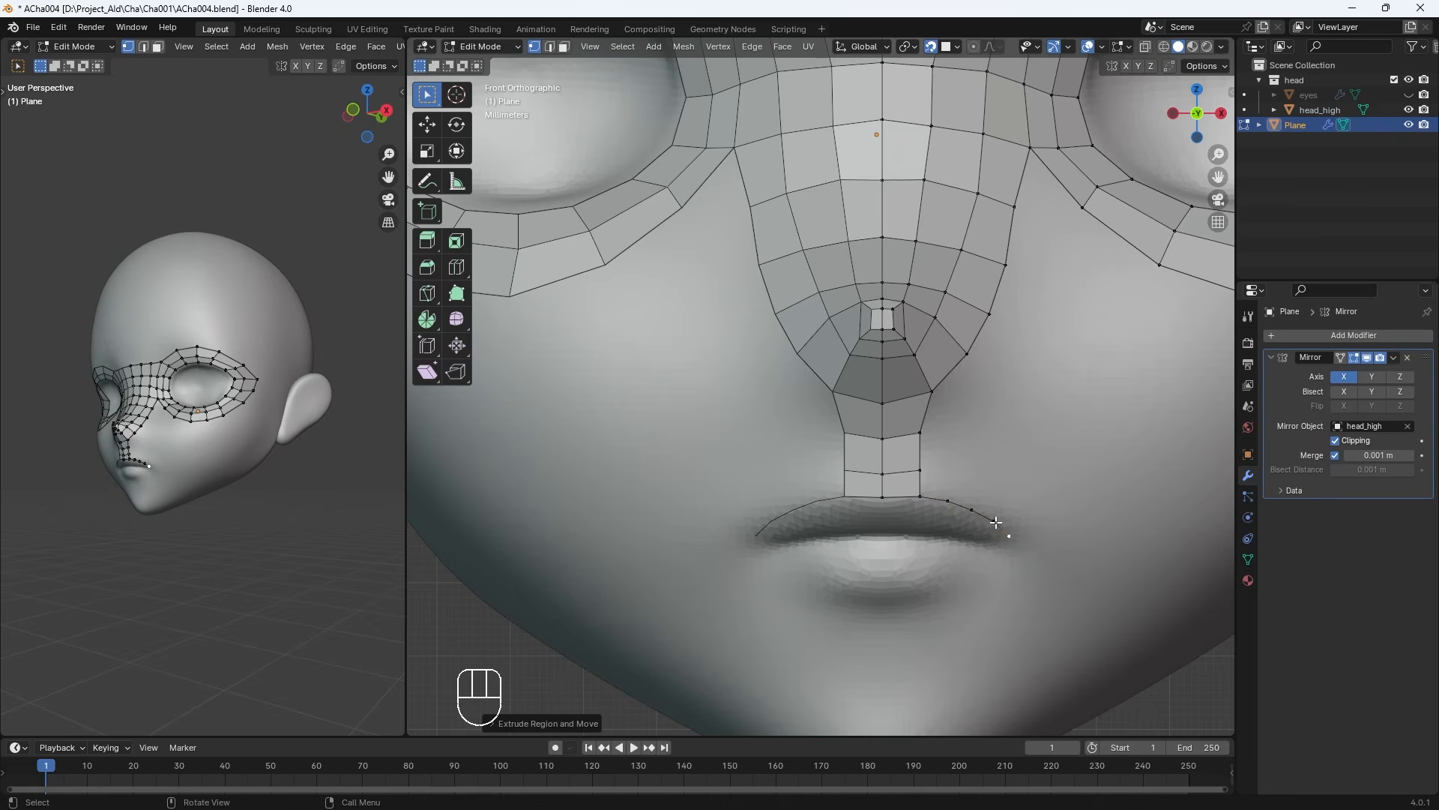
Continue extruding vertices from the mouth corner along the lower lip's outline to the centre line
key("e")
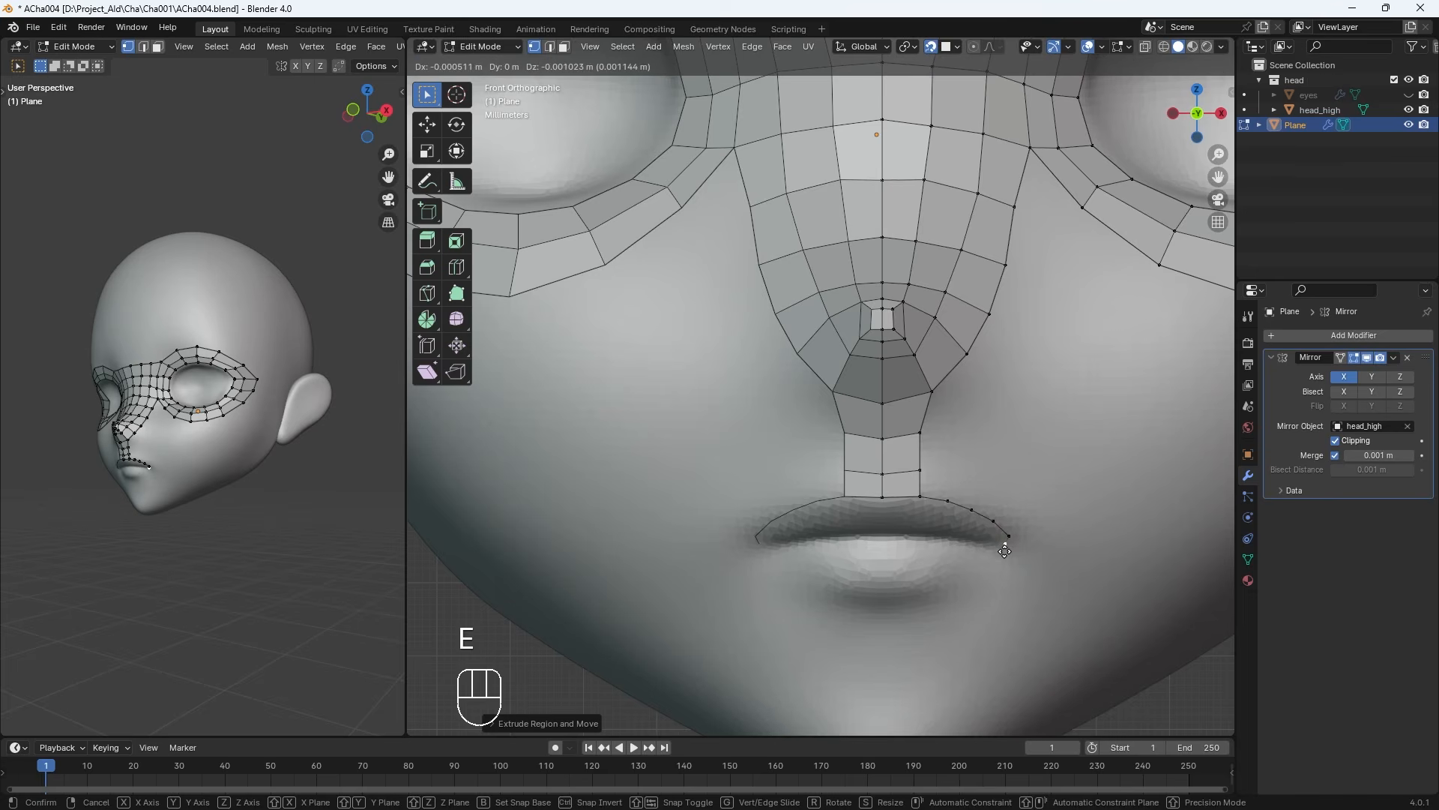
left_click(1006, 552)
key("e")
left_click(987, 568)
key("e")
left_click(931, 602)
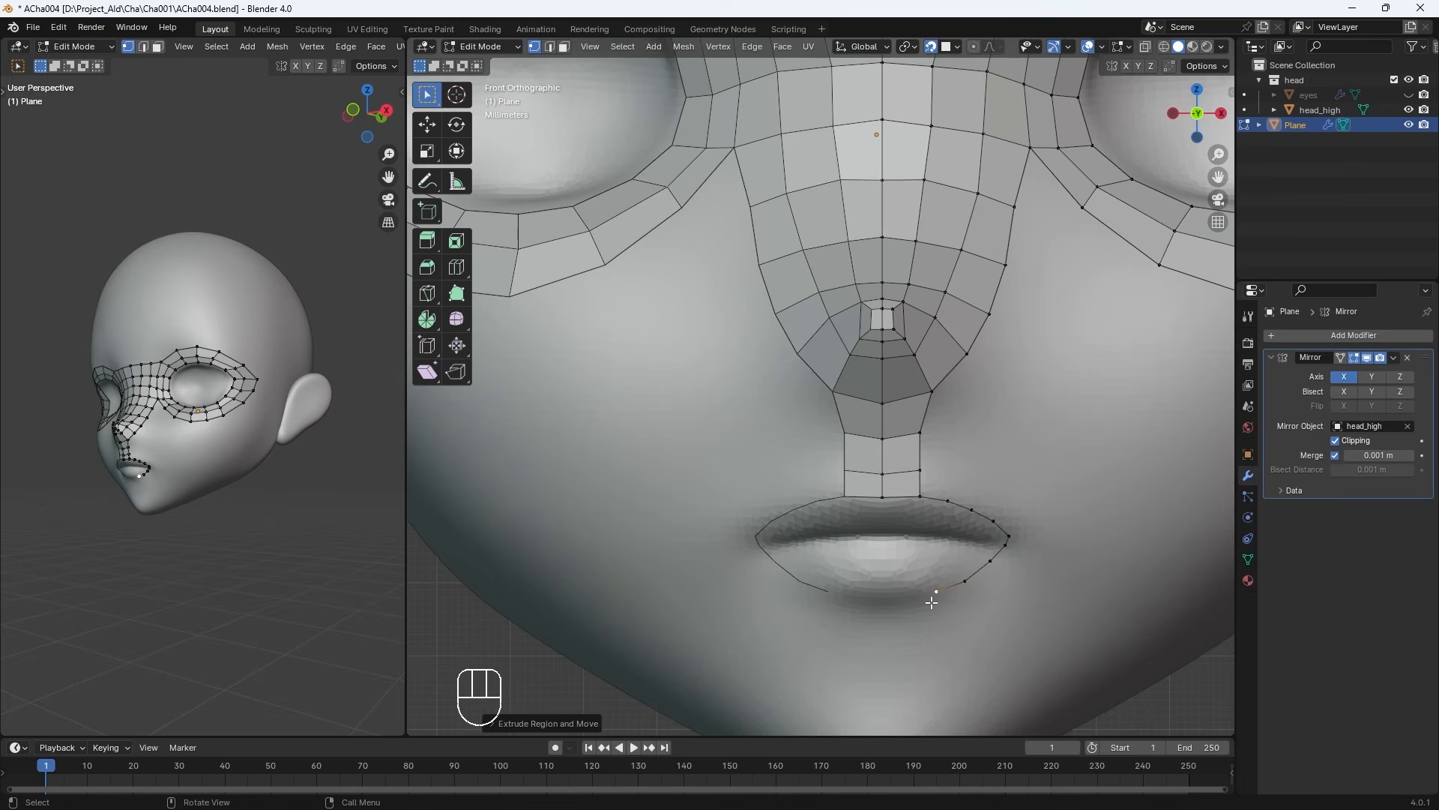
key("e")
left_click(907, 605)
key("e")
left_click(878, 606)
Reposition the lower lip outline's outer vertices and the mouth corner vertex to even out their spacing
left_click(971, 578)
key("g")
left_click(978, 574)
left_click(989, 561)
key("g")
left_click(992, 563)
left_click(1003, 546)
key("g")
key("g")
left_click(1007, 539)
Extrude the bottom edge of the strip between nose and mouth down onto the upper lip
left_click(884, 497)
left_click(921, 495, "shift")
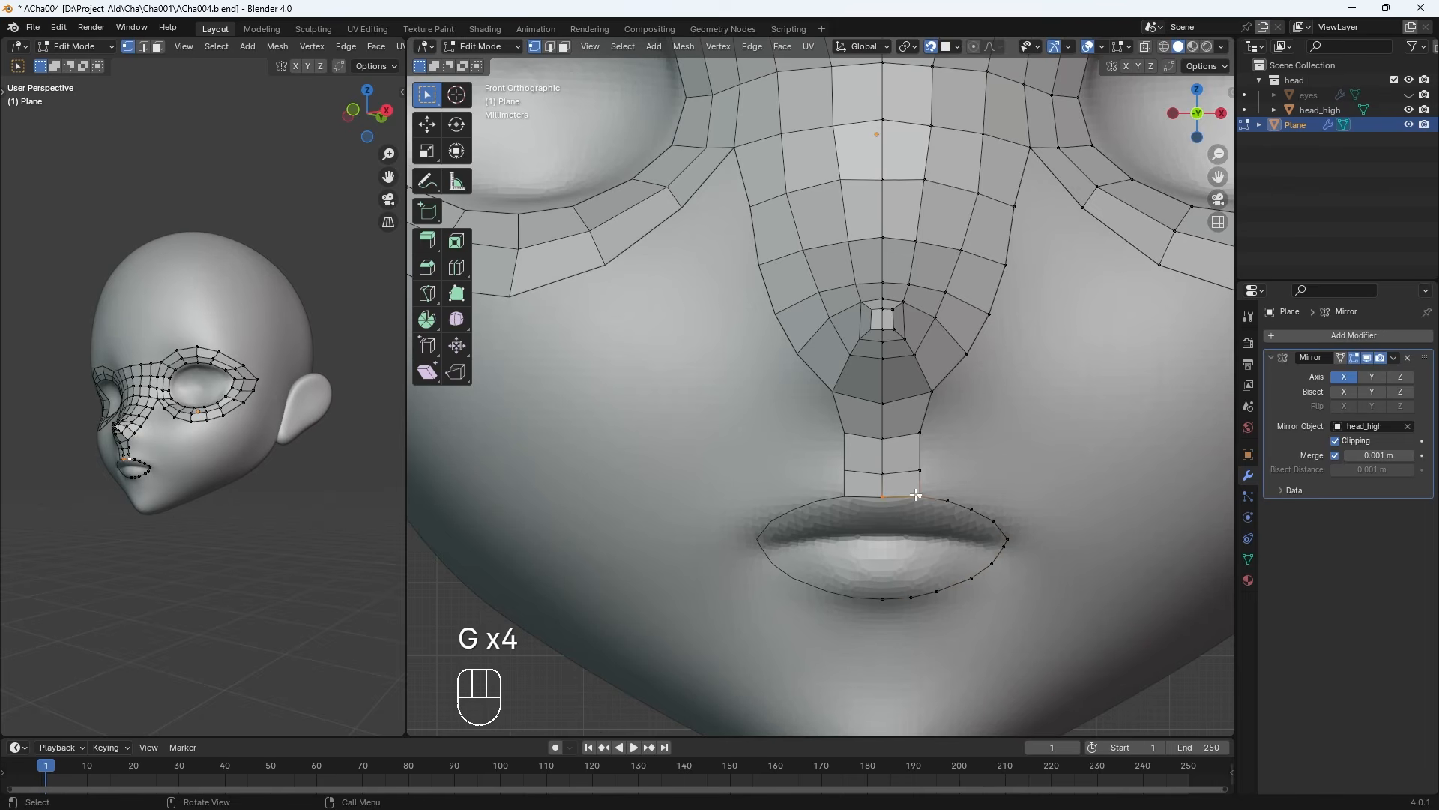
key("e")
left_click(919, 518)
Extrude the new edge's outer vertex in segments across the upper lip, inside the outline, to the mouth corner
scroll(919, 518, "up", 3)
middle_click_drag(919, 518, 876, 397, "shift")
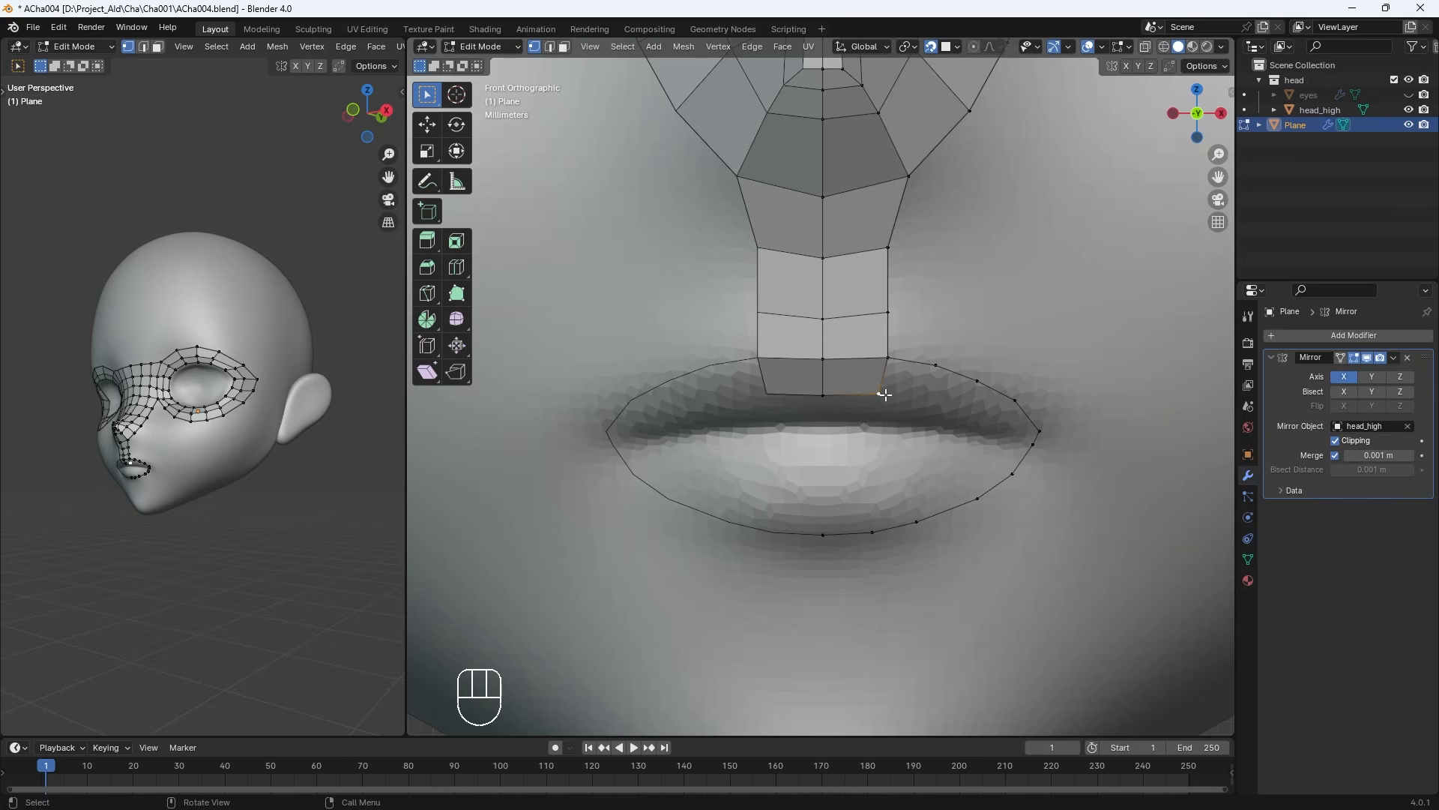
key("e")
left_click(942, 395)
key("e")
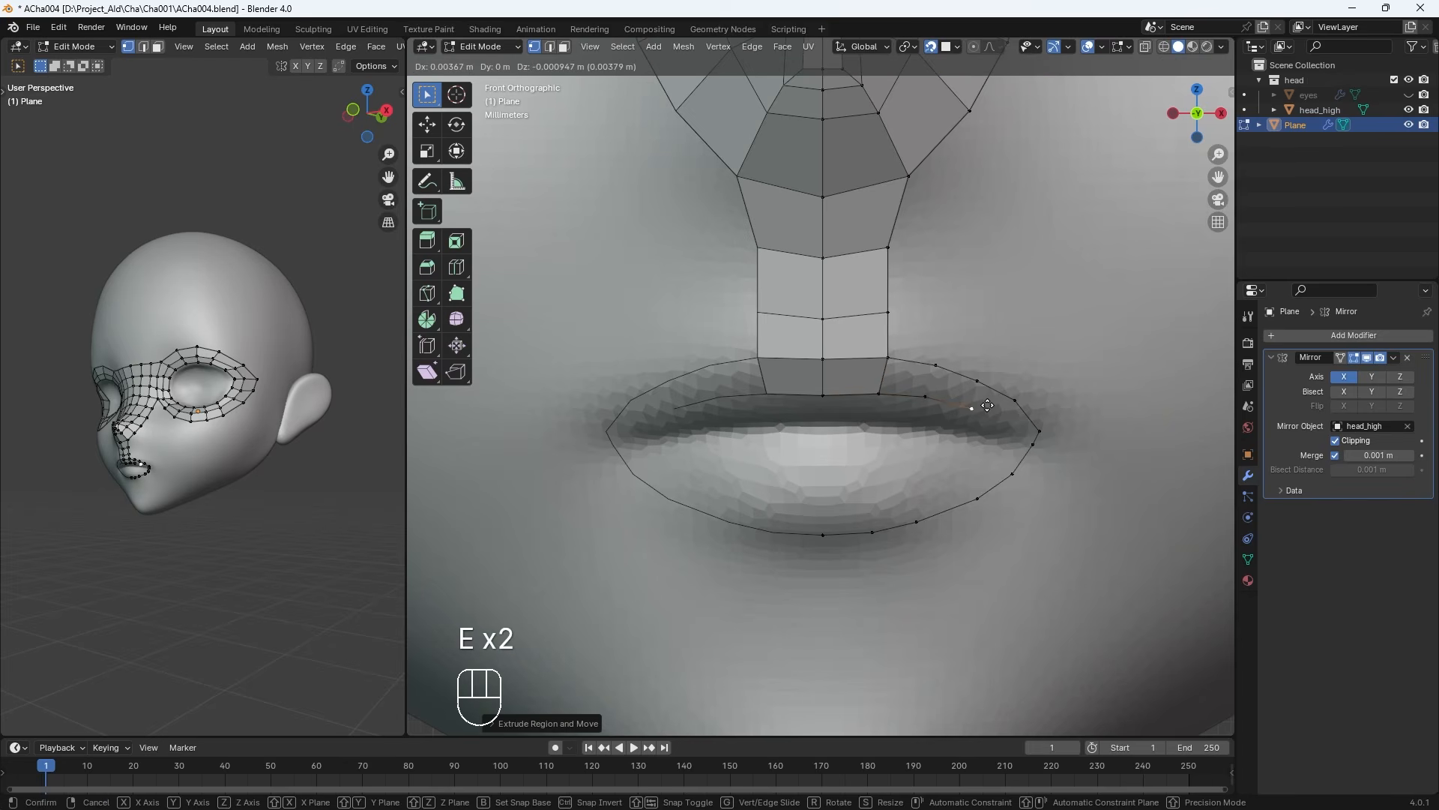
left_click(988, 407)
key("e")
left_click(1019, 414)
key("e")
left_click(1034, 436)
Continue extruding the inner lip loop from the mouth corner along the lower lip to the centre line
key("e")
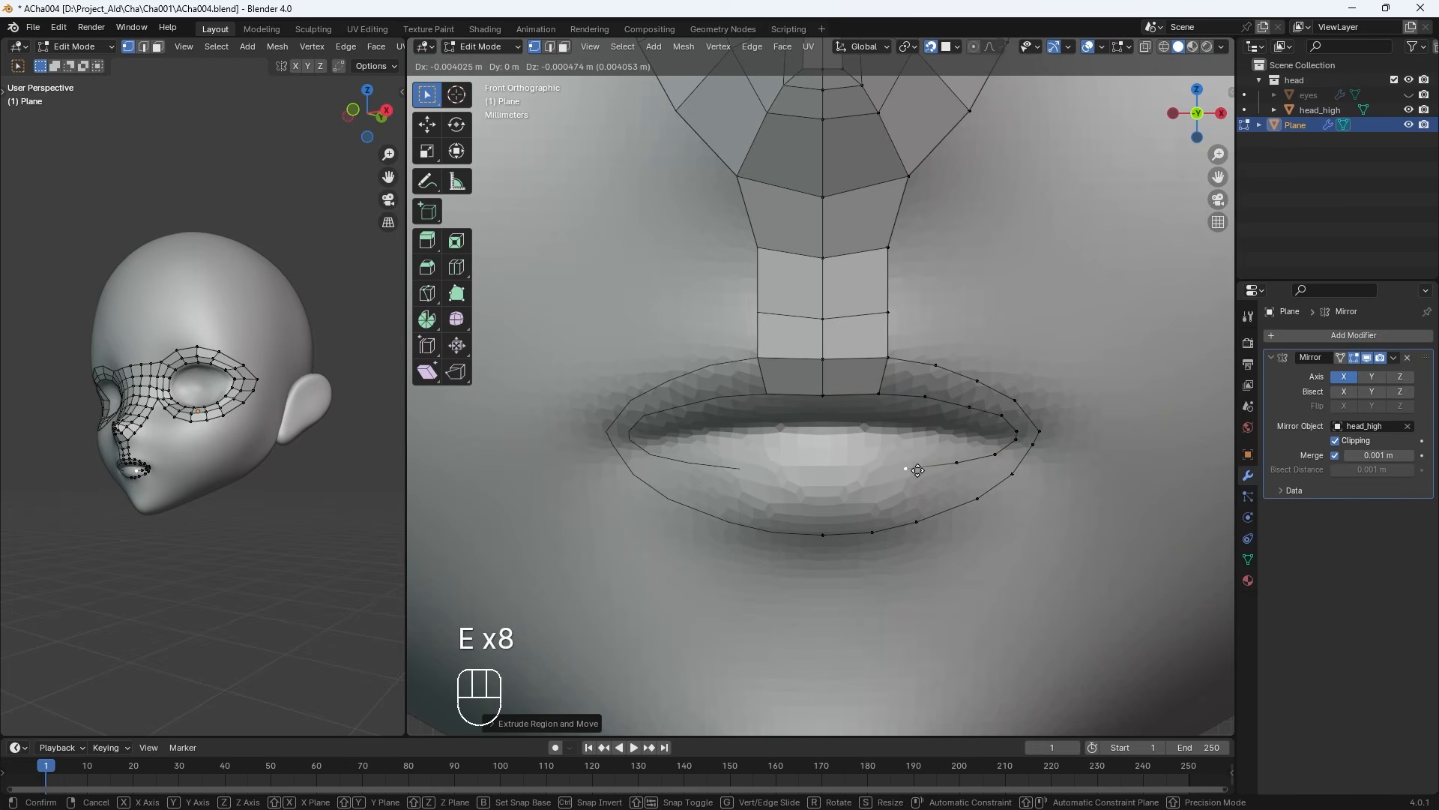
left_click(916, 470)
key("e")
left_click(868, 473)
key("e")
left_click(831, 474)
Fill faces between the lip outline and the inner loop, from the upper lip around the corner to the lower lip's centre
left_click_drag(905, 399, 841, 330)
key("f")
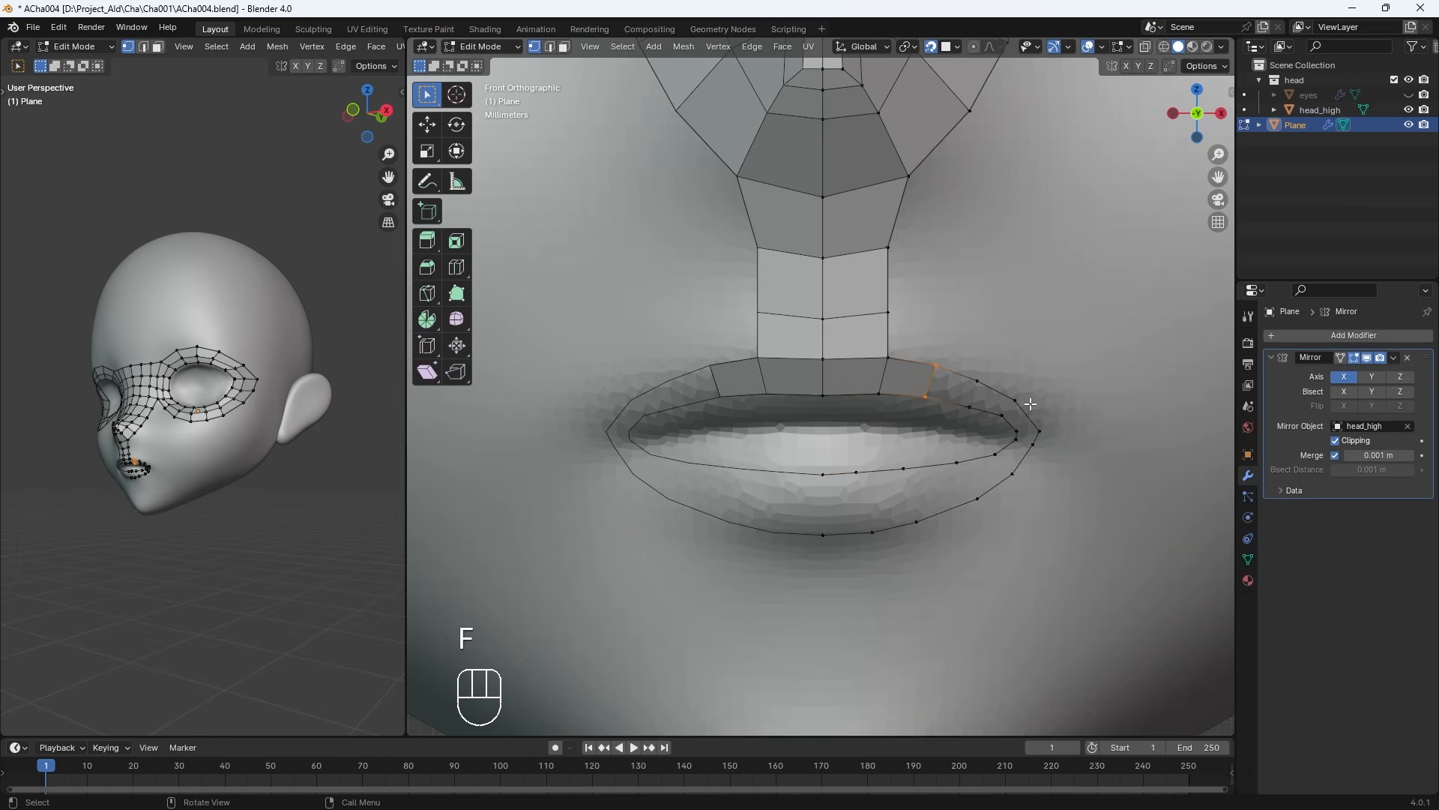
key("f")
key("f")
key("f")
key("f")
key("f")
key("f")
key("f")
key("f")
key("f")
Extrude the upper lip's centre edge down to the mouth opening and continue its outer vertex along the opening to the corner
key("e")
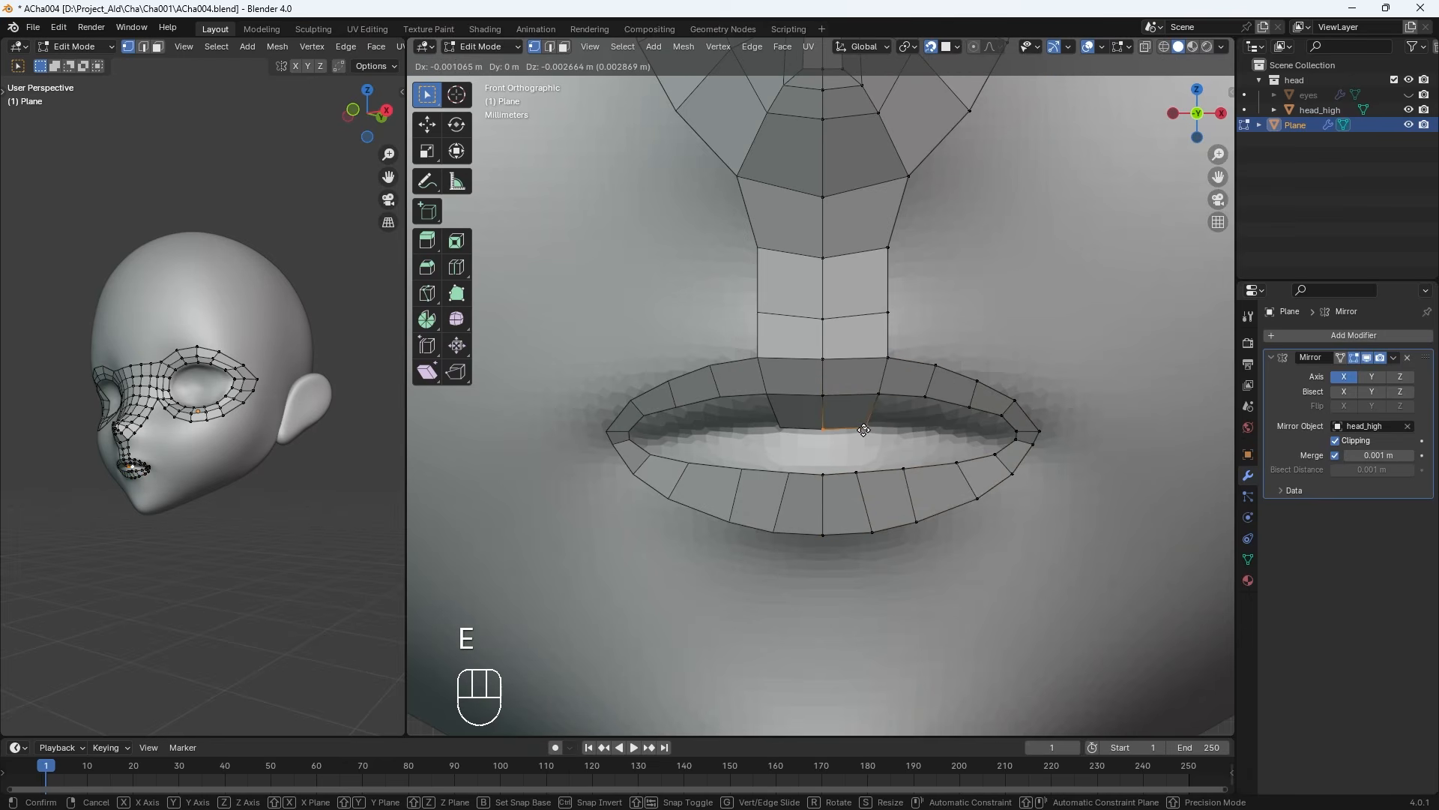
scroll(892, 420, "up", 2)
left_click(997, 429)
key("e")
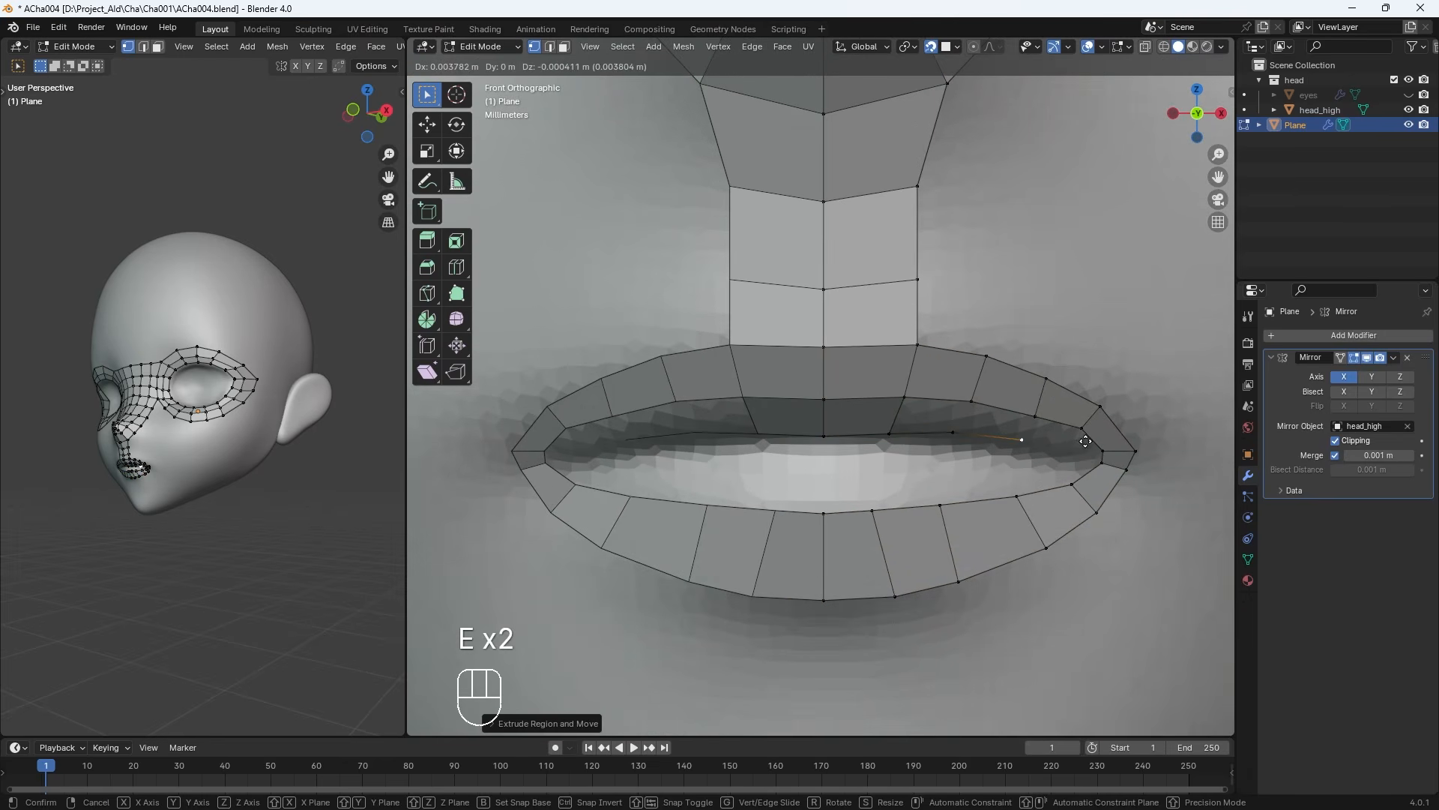
left_click(1049, 438)
key("e")
left_click(1102, 449)
key("e")
left_click(1124, 459)
Continue extruding from the inner mouth corner along the lower lip's upper edge to the centre line
key("e")
key("e")
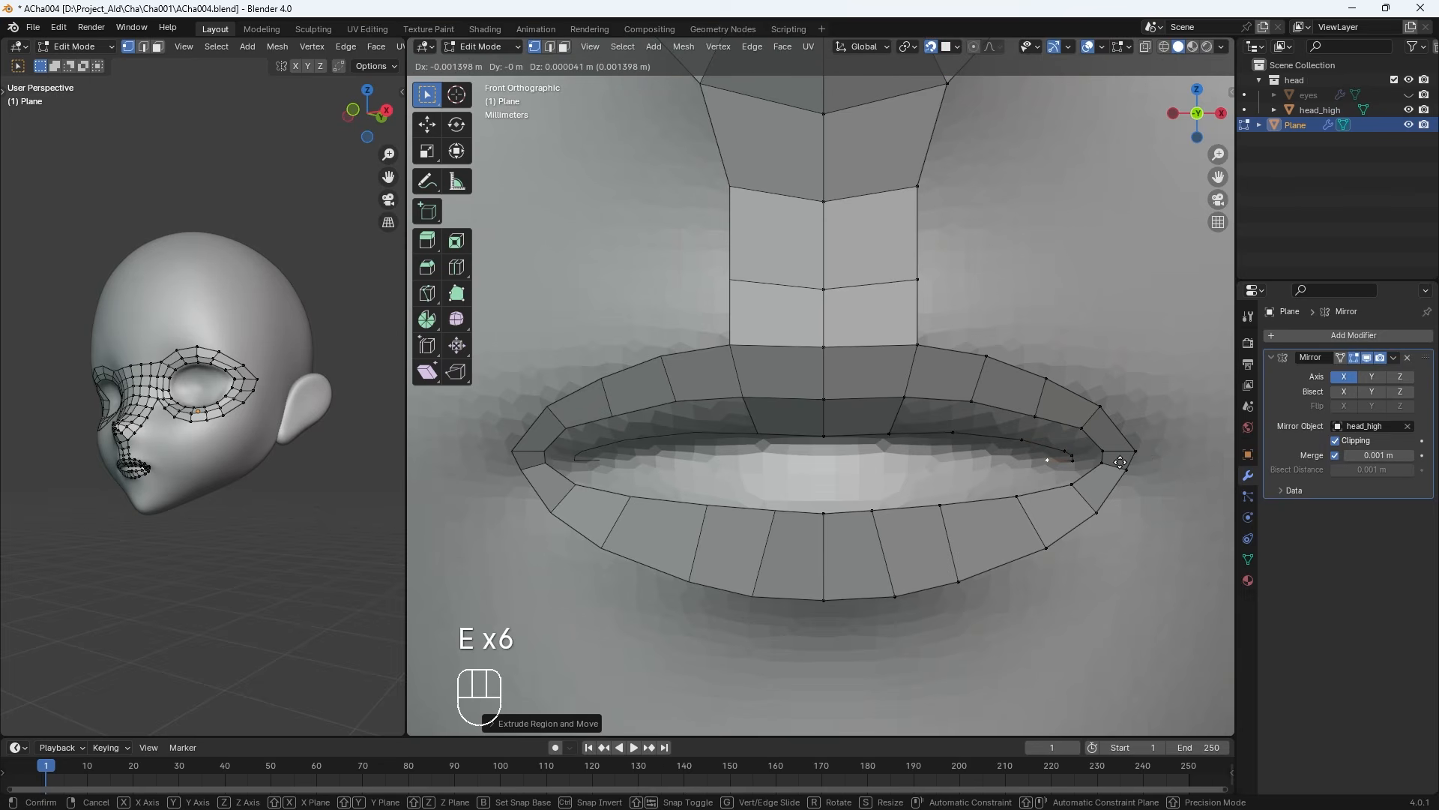
left_click(1004, 454)
key("e")
left_click(930, 455)
key("e")
left_click(830, 455)
Reposition the mouth-opening vertices close to the mouth corner
left_click(901, 405, "shift")
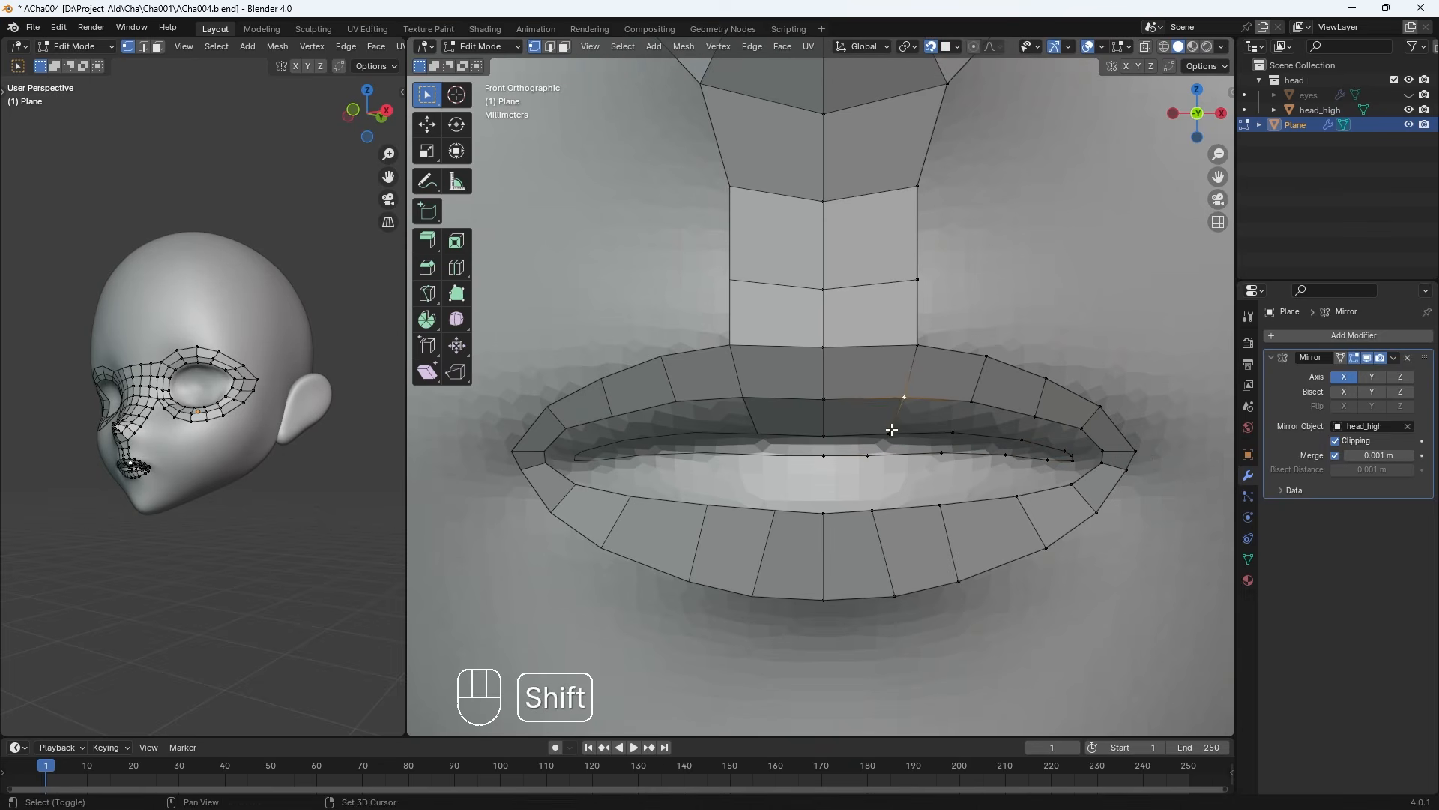
left_click(948, 437)
scroll(950, 442, "up", 3)
key("g")
left_click(1029, 484)
left_click(1158, 481)
key("g")
left_click(1152, 491)
Move the vertices along the lower lip's upper edge, including the centre one, to follow the mouth opening
middle_click_drag(1146, 489, 1105, 472)
scroll(1079, 465, "down", 9)
key("KP_1")
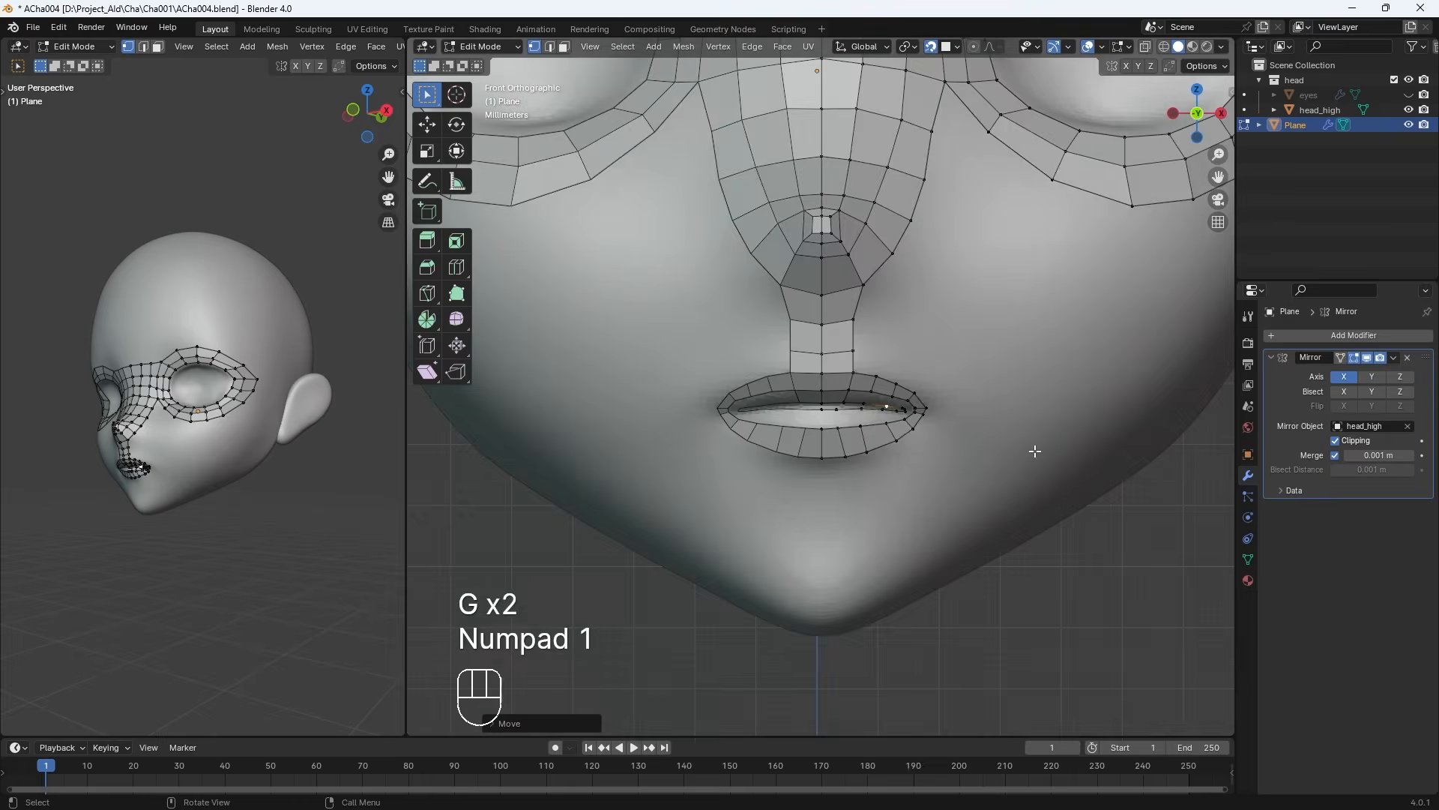
key("g")
key("g")
key("g")
key("g")
key("g")
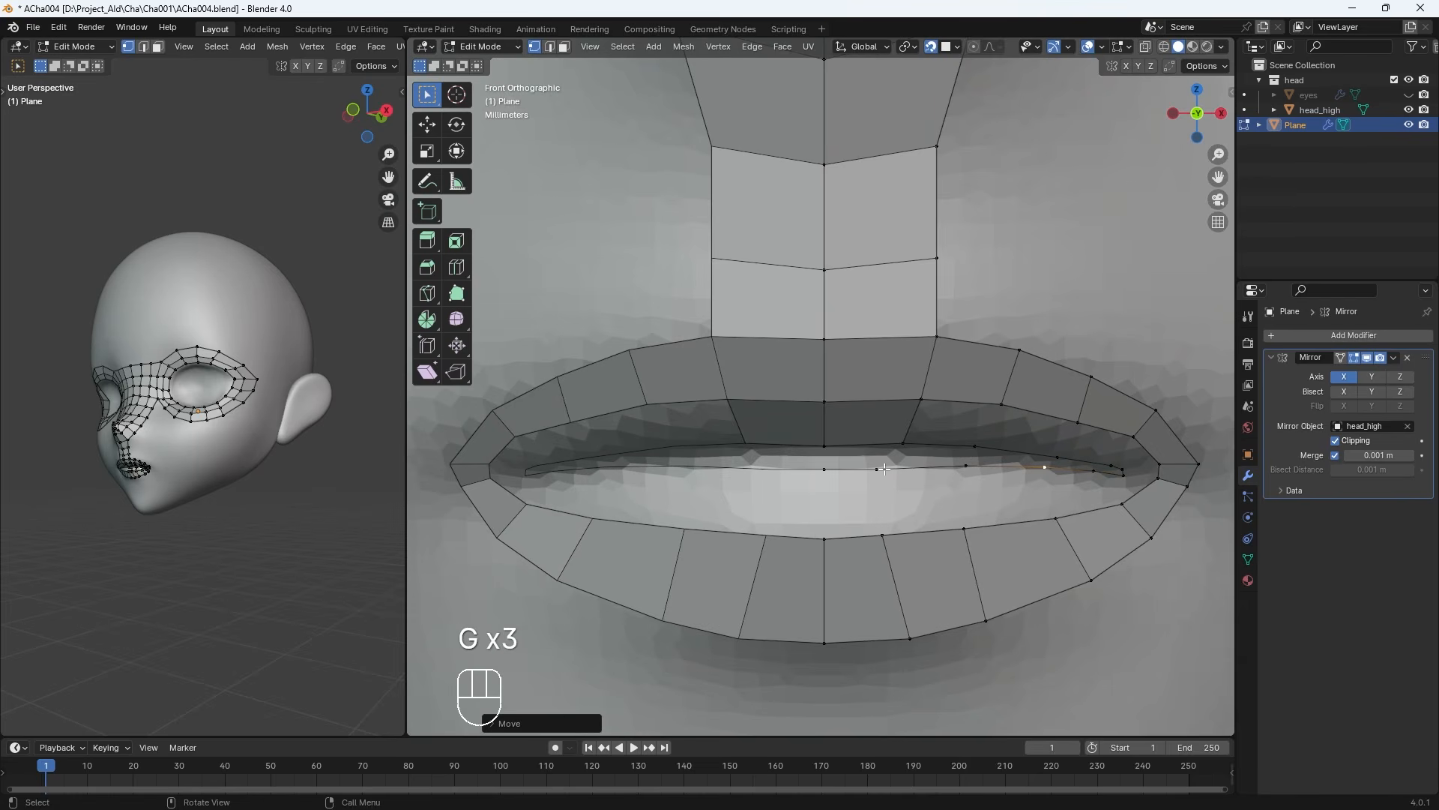
left_click(823, 460)
Fill faces between the inner lip loop and the mouth-opening loop from the upper lip around to the lower lip's centre
left_click(922, 399)
left_click(903, 443, "shift")
key("f")
key("f")
key("f")
key("f")
key("f")
key("f")
key("f")
key("f")
key("f")
key("f")
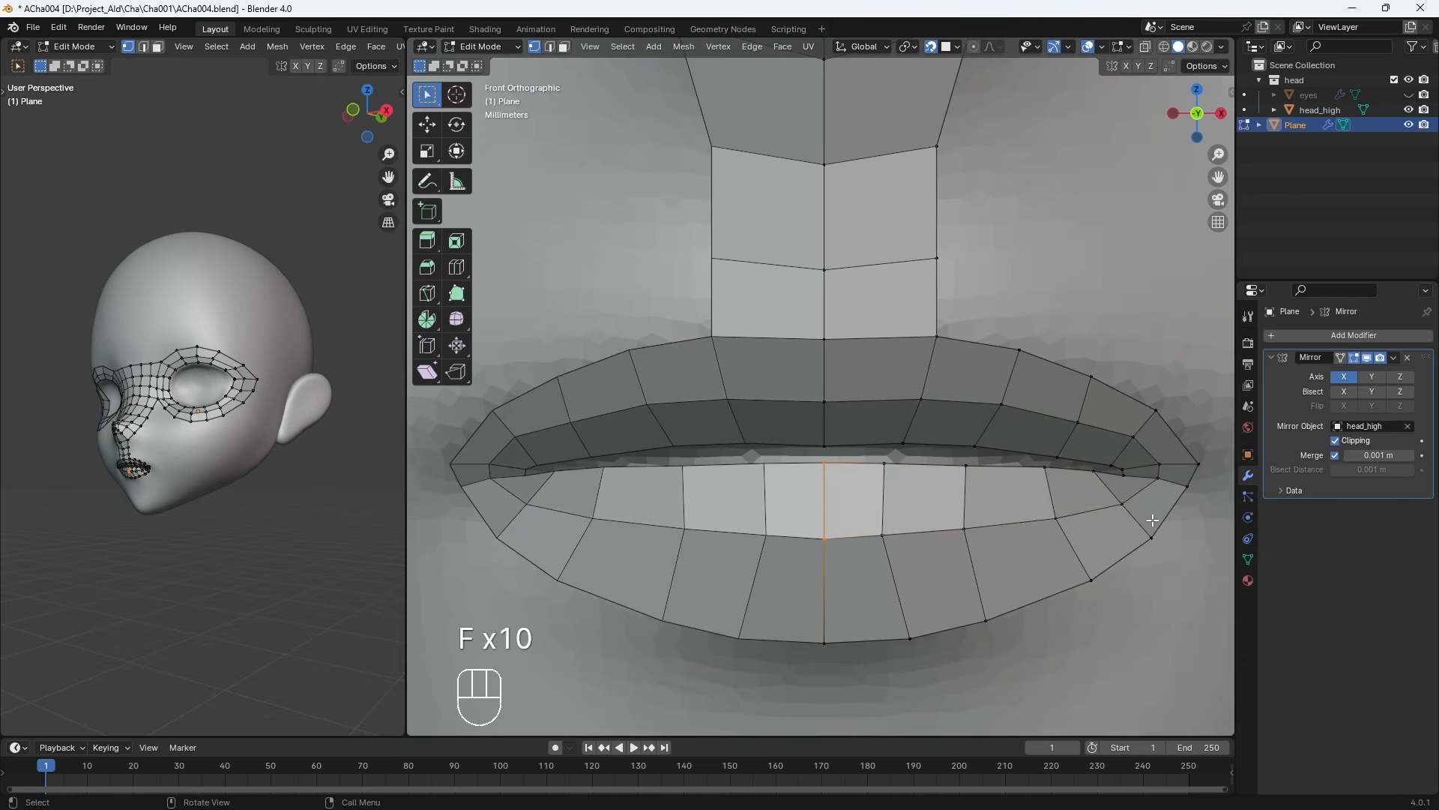
Nudge the innermost vertices at the mouth corner to tidy the small faces there, and check the lips from an angle
scroll(1143, 520, "up", 2)
middle_click_drag(1131, 528, 804, 512, "shift")
left_click(948, 424)
key("g")
left_click(946, 422)
key("g")
left_click(937, 419)
key("g")
key("g")
left_click(927, 418)
scroll(822, 450, "down", 9)
scroll(790, 479, "up", 2)
scroll(805, 436, "down", 3)
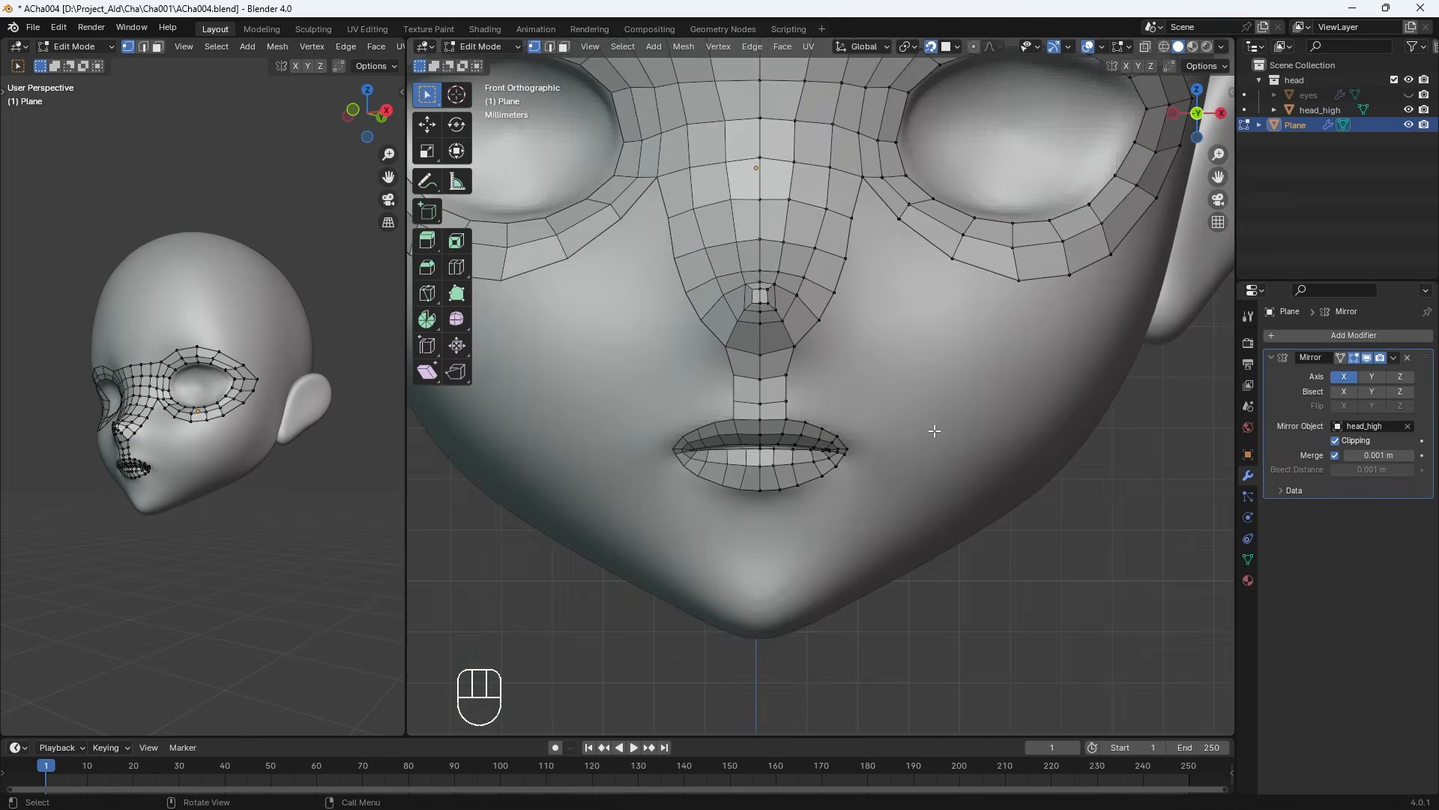
middle_click_drag(931, 427, 878, 464)
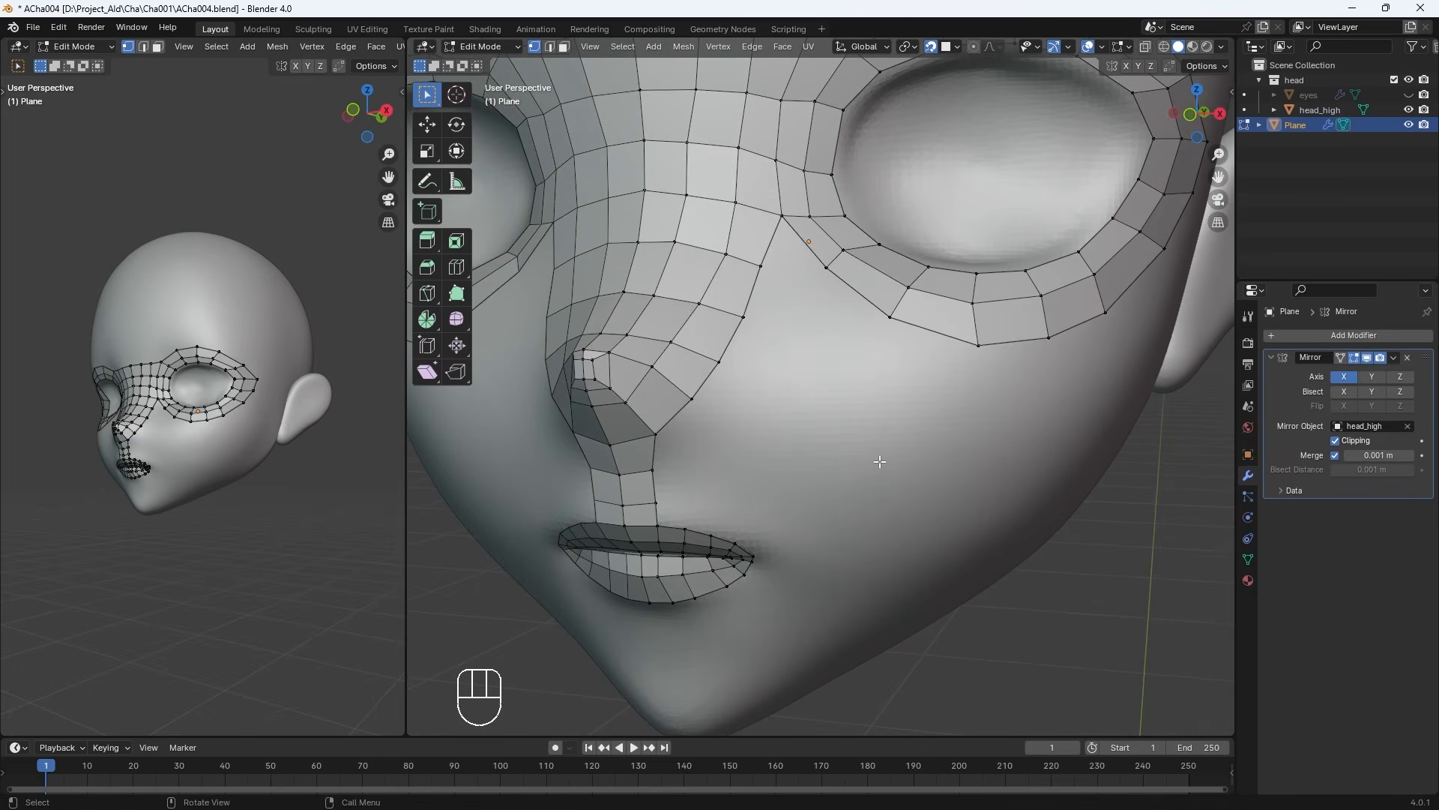
Extrude the strip's side vertex one row above the lips in ten segments around the mouth to the centre line below
key("KP_1")
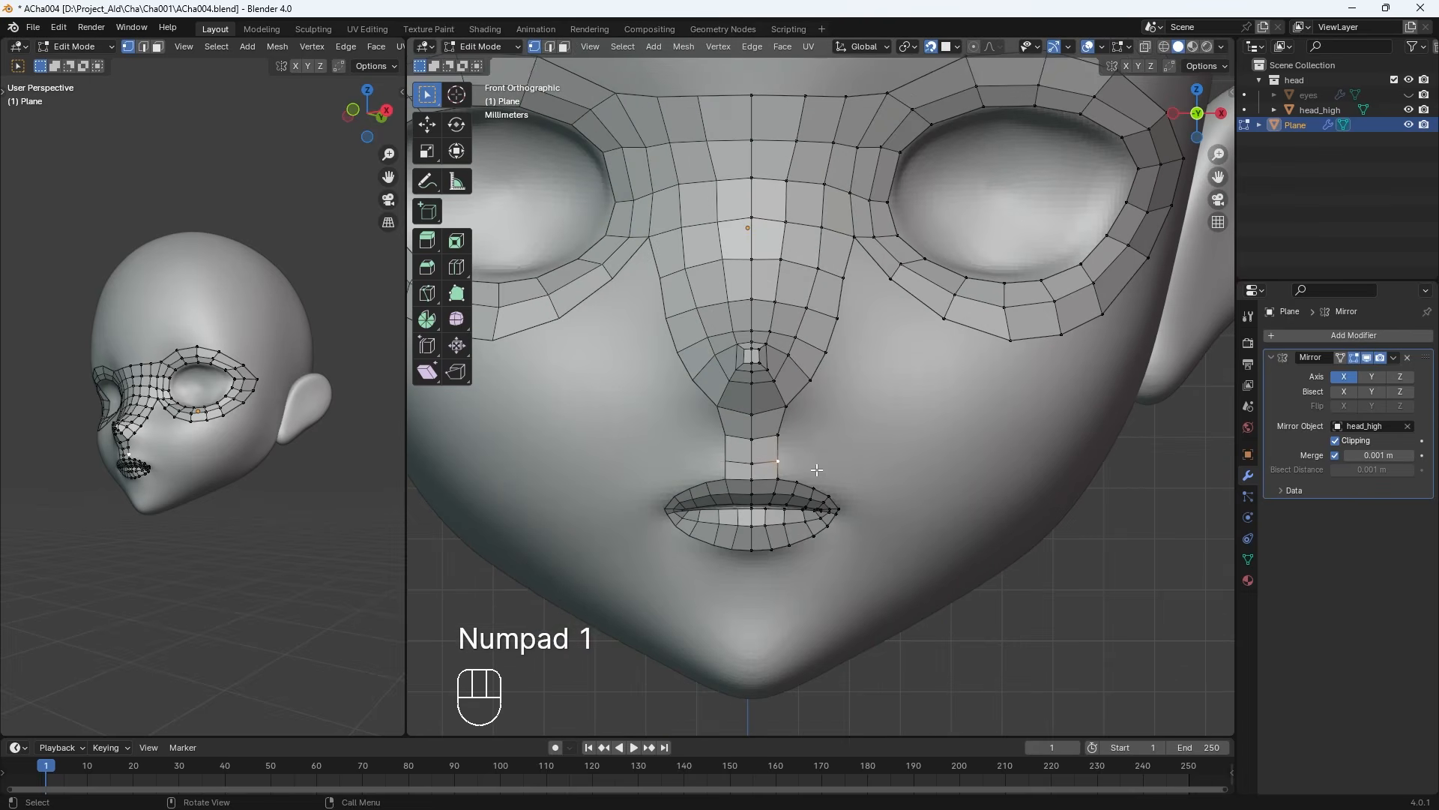
key("e")
key("e")
left_click(909, 521)
key("e")
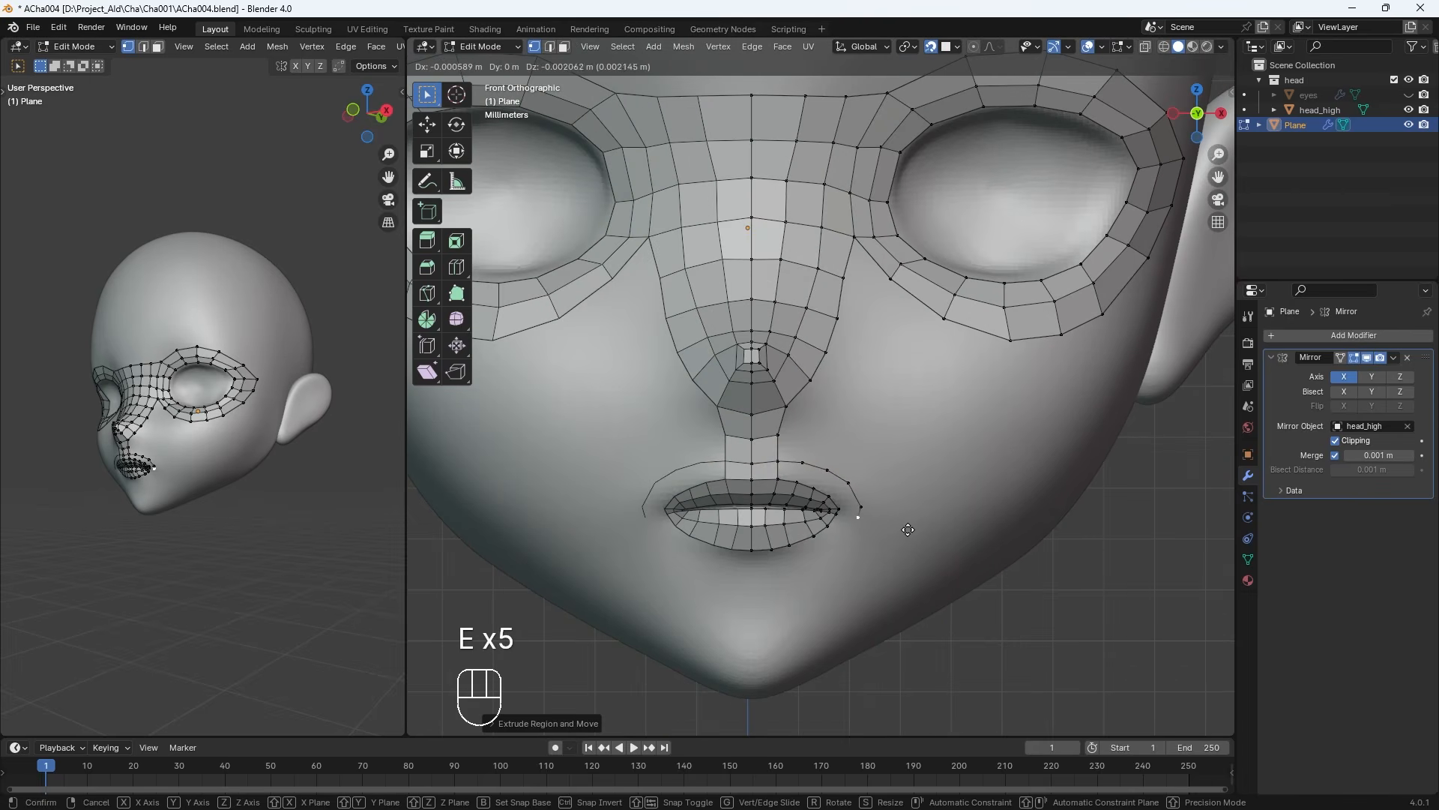
left_click(799, 594)
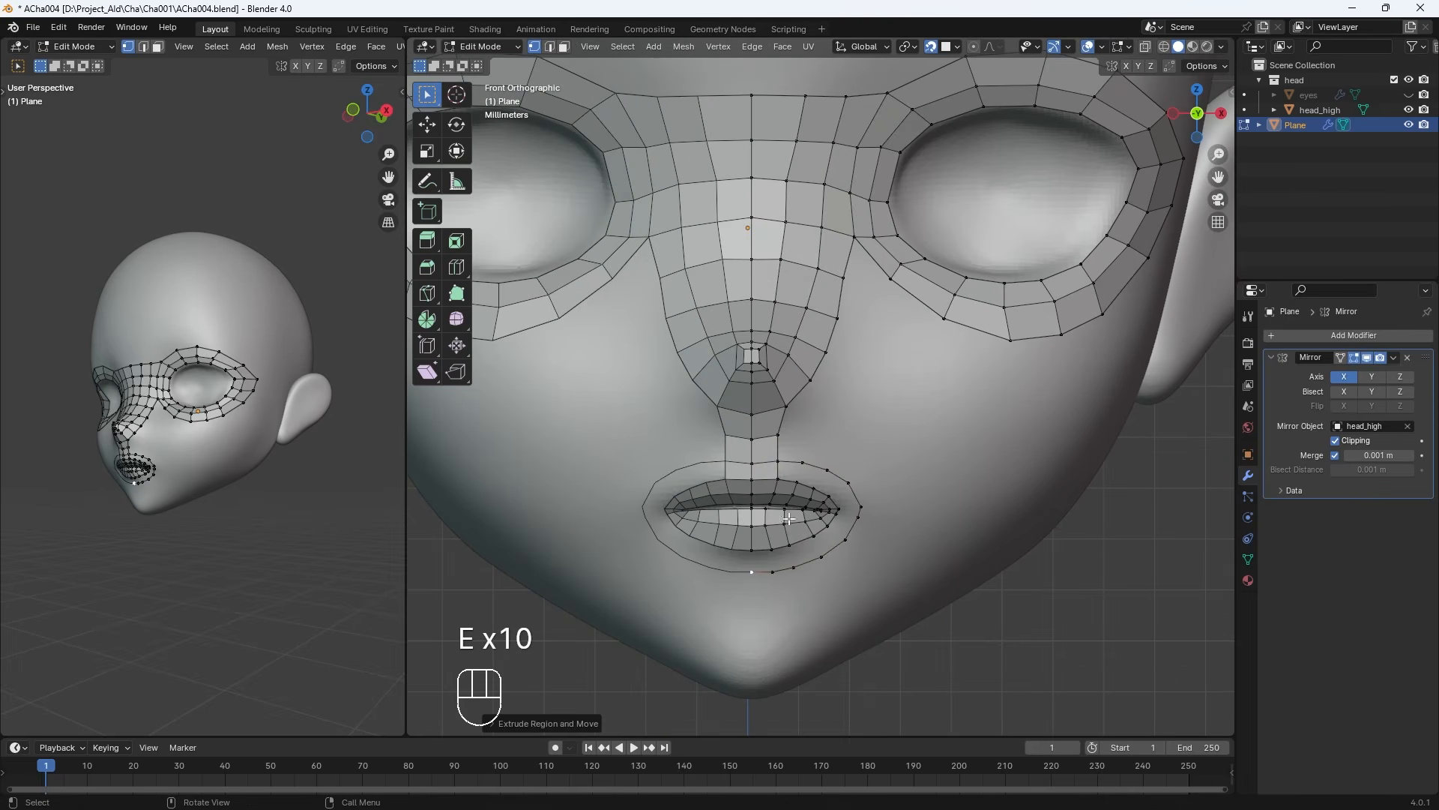
Fill the ring of faces between the lip outline and the new loop surrounding the mouth
key("f")
key("f")
key("f")
key("f")
key("f")
key("f")
key("f")
key("f")
key("f")
key("f")
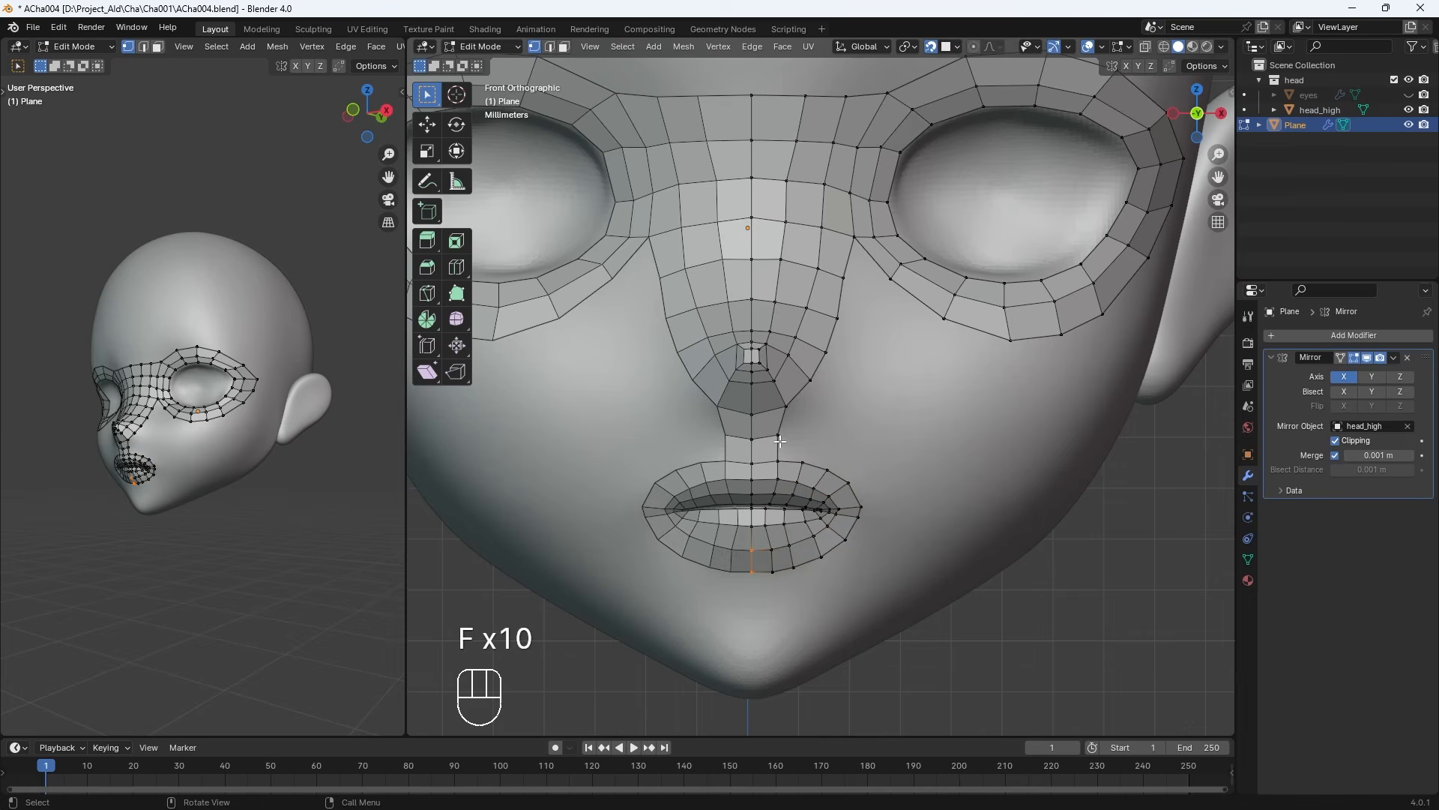
Extrude the strip's next higher side vertex in a wider arc around the upper lip and past the mouth corner
key("e")
left_click(839, 437)
key("e")
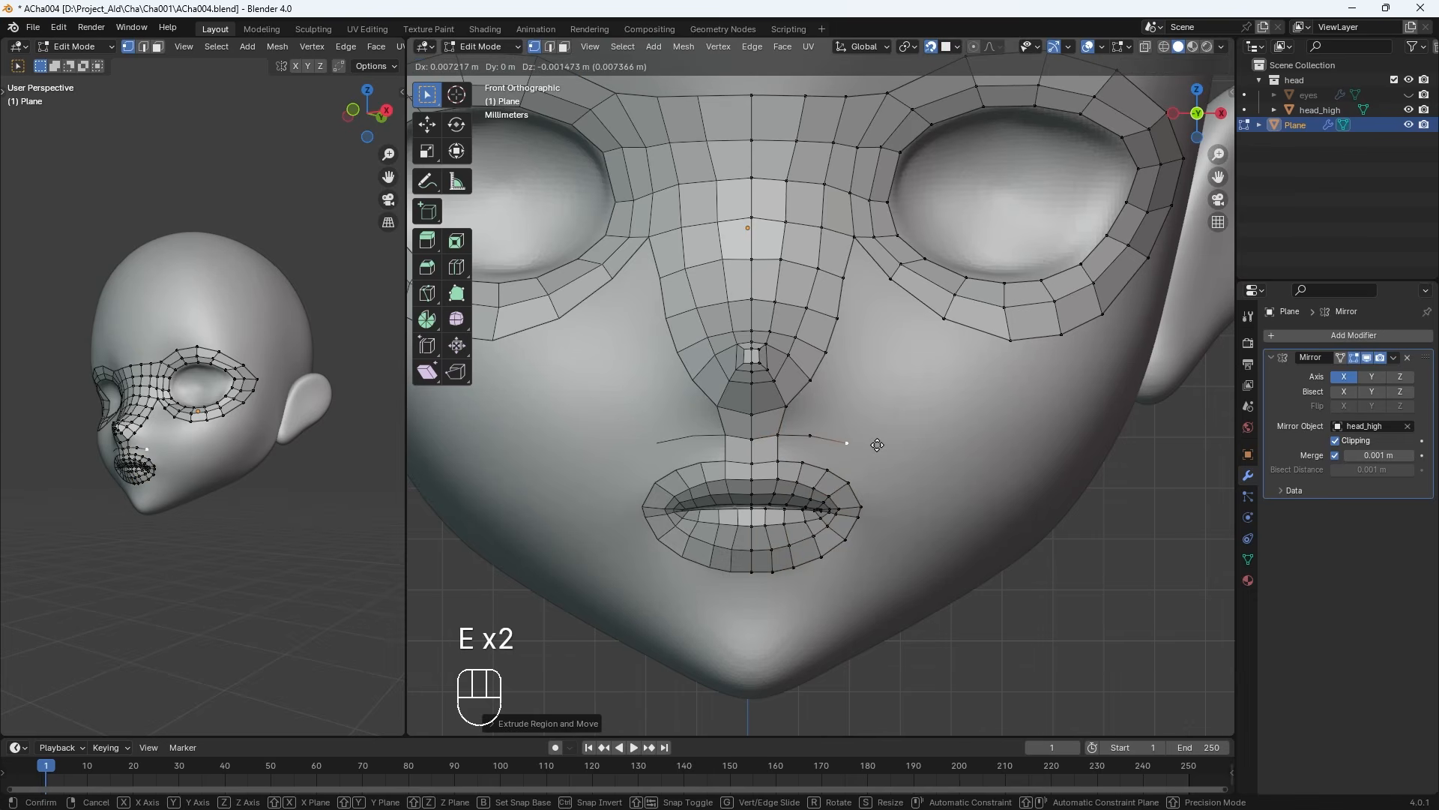
left_click(878, 444)
key("e")
left_click(913, 475)
key("e")
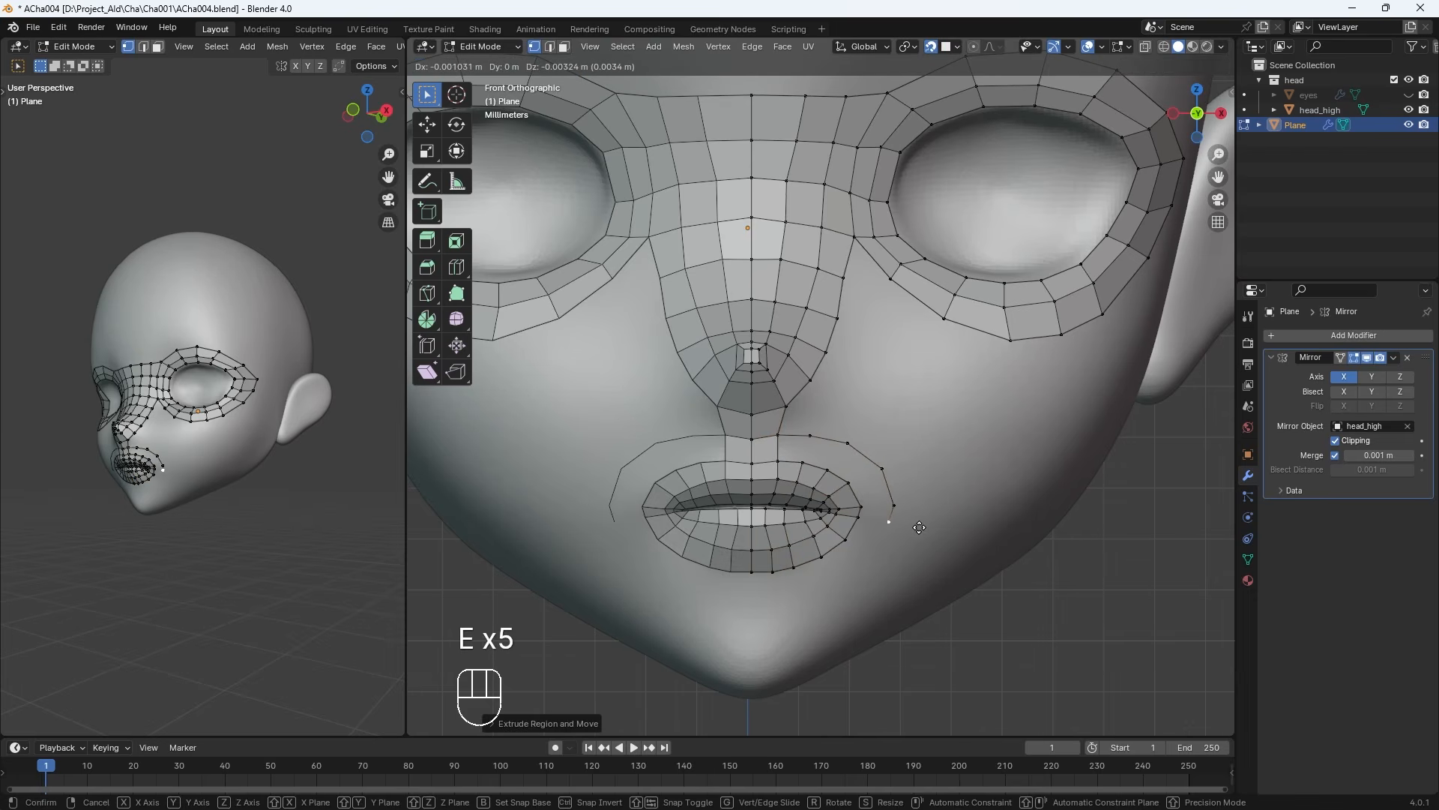
left_click(897, 559)
Continue extruding the wider loop beneath the lower lip until it meets the centre line
key("e")
left_click(863, 587)
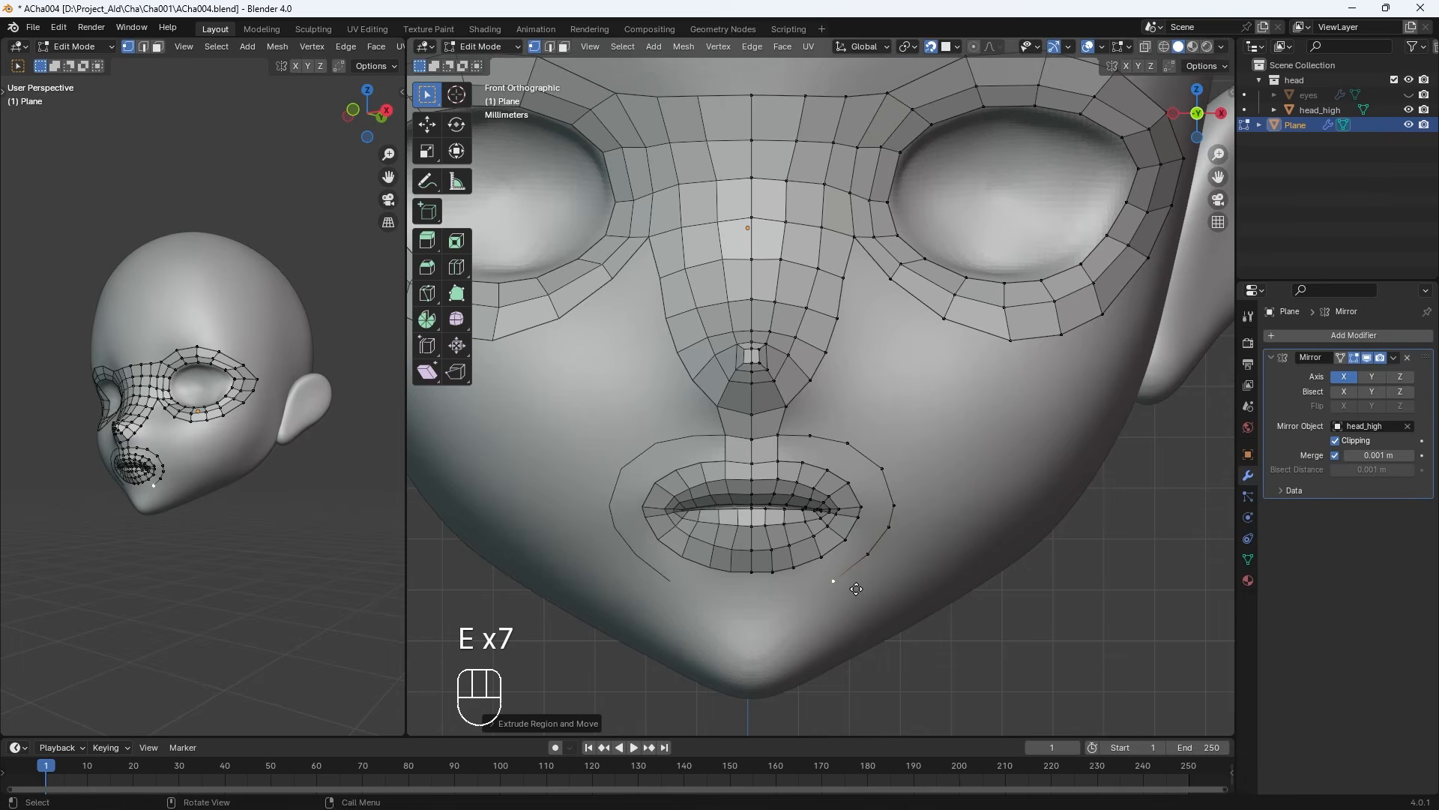
key("e")
left_click(832, 596)
key("e")
left_click(796, 602)
key("e")
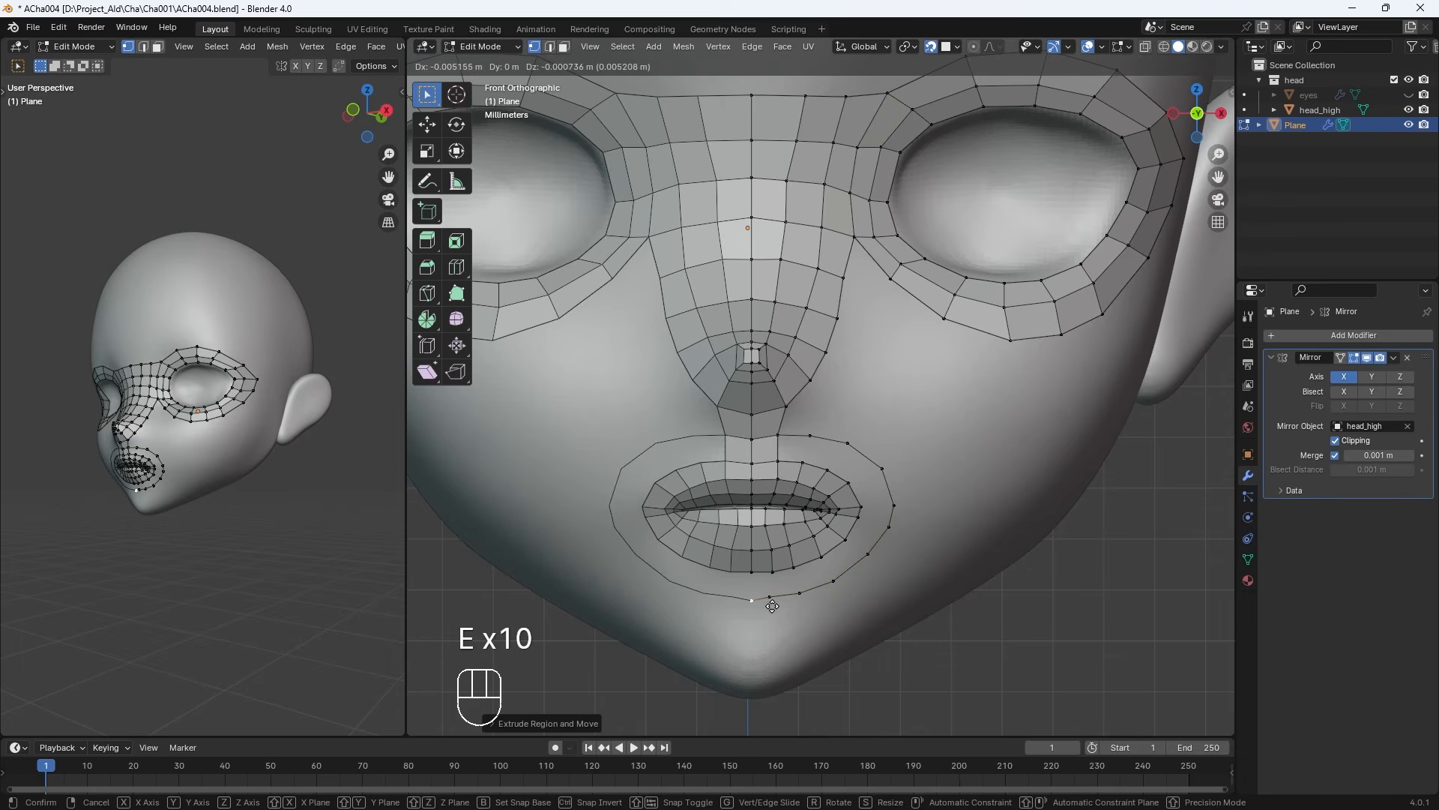
left_click(773, 603)
Fill the second ring of faces around the mouth, starting from the strip's side edge under the nose
left_click(778, 436)
left_click(778, 461, "shift")
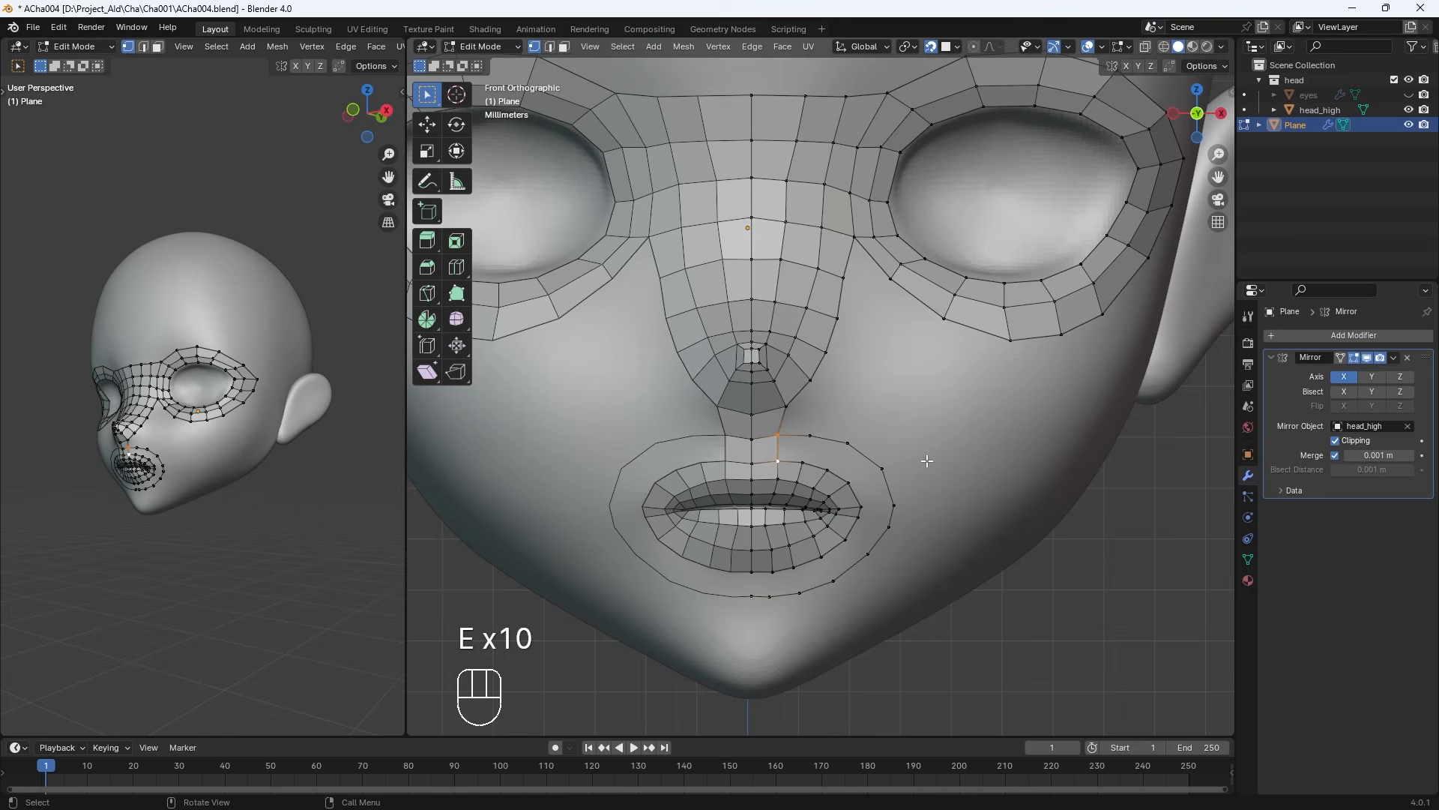
key("f")
key("f")
key("f")
key("f")
key("f")
key("f")
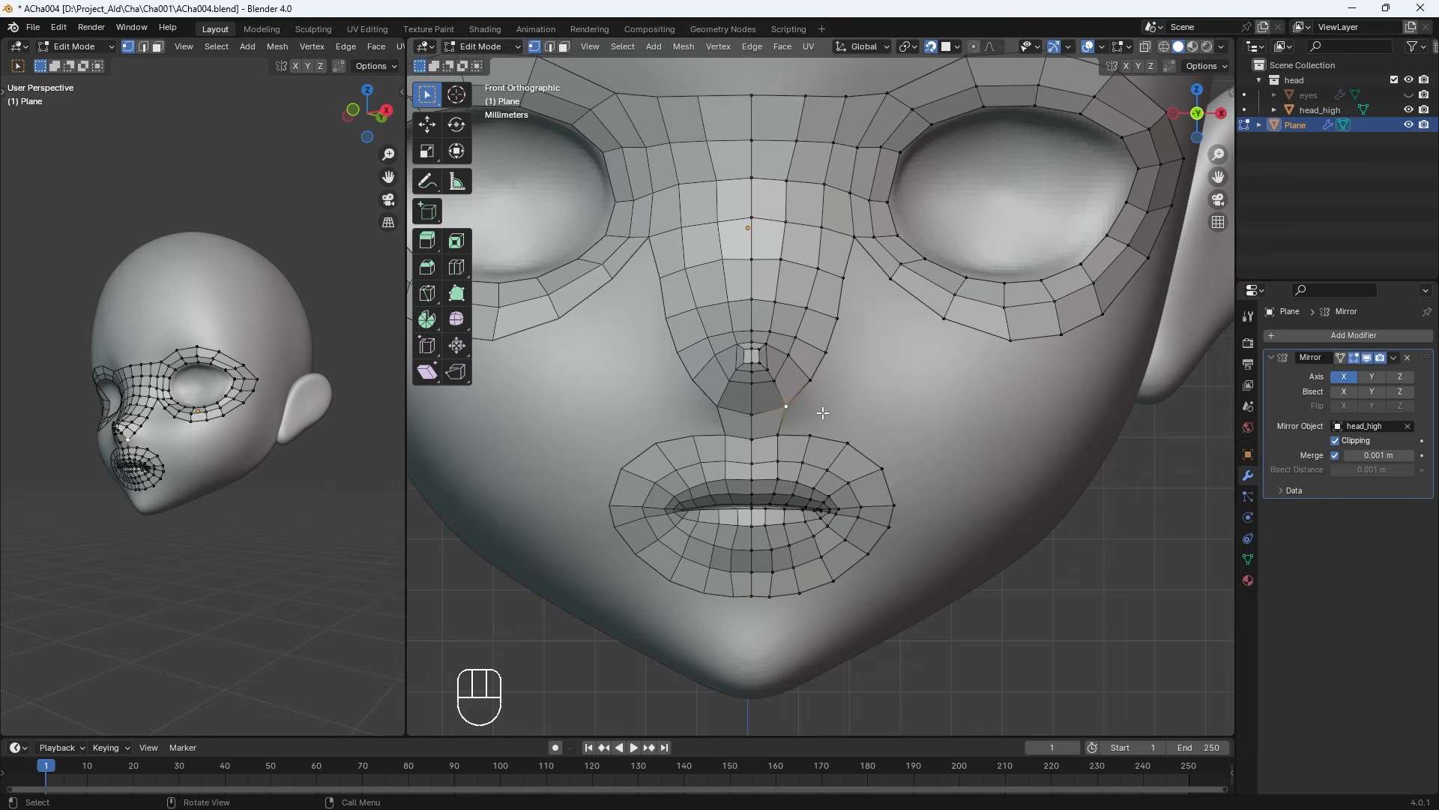
Extrude the nose base's side vertex in a third arc around the mouth and under the lower lip to the centre line
key("e")
key("e")
key("e")
key("e")
key("e")
key("e")
key("e")
key("e")
left_click(863, 417)
left_click(914, 428)
left_click(957, 459)
left_click(980, 510)
left_click(967, 549)
left_click(940, 588)
left_click(893, 614)
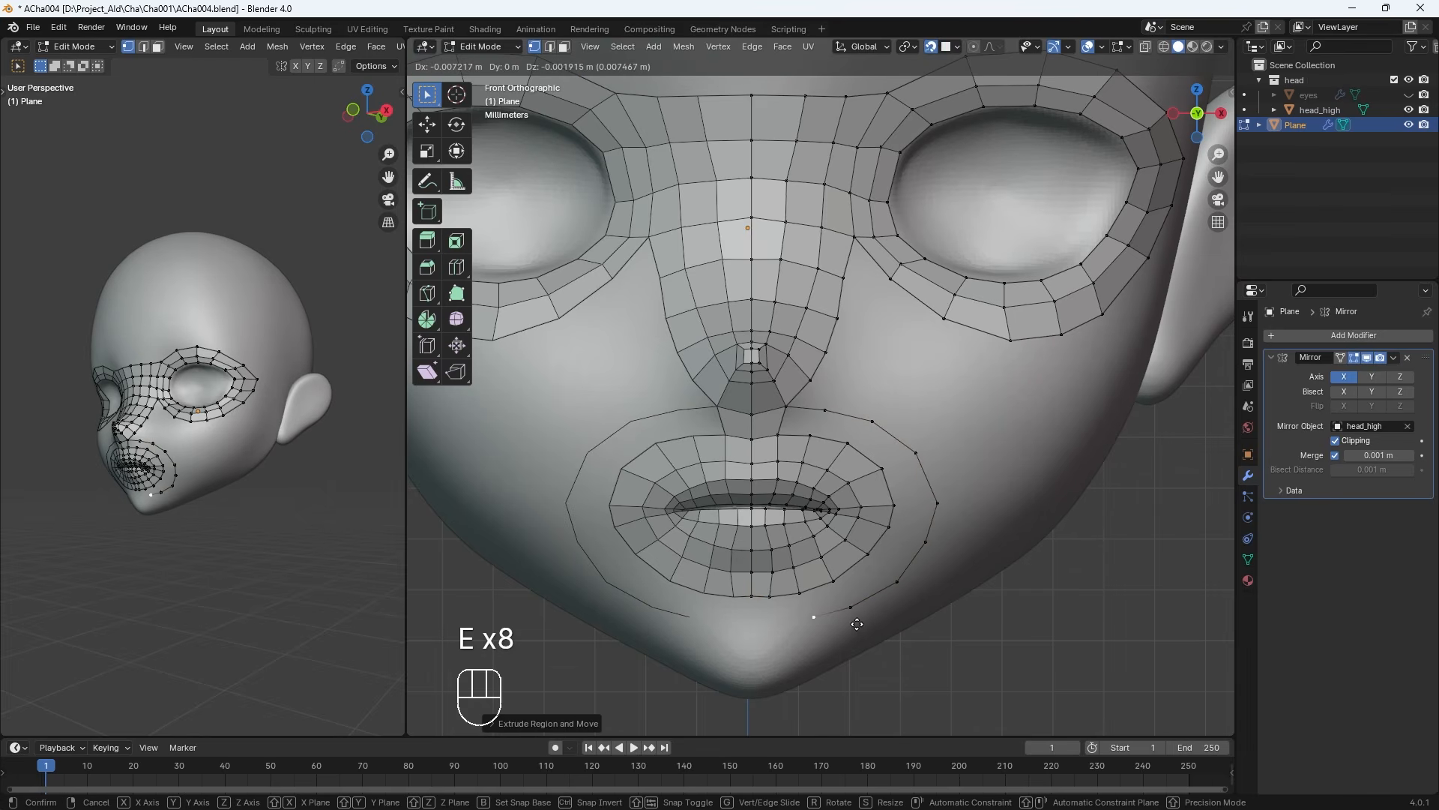
left_click(857, 624)
key("e")
key("e")
left_click(812, 635)
left_click(785, 638)
left_click(786, 406)
left_click(778, 434, "shift")
key("e")
key("ctrl+z")
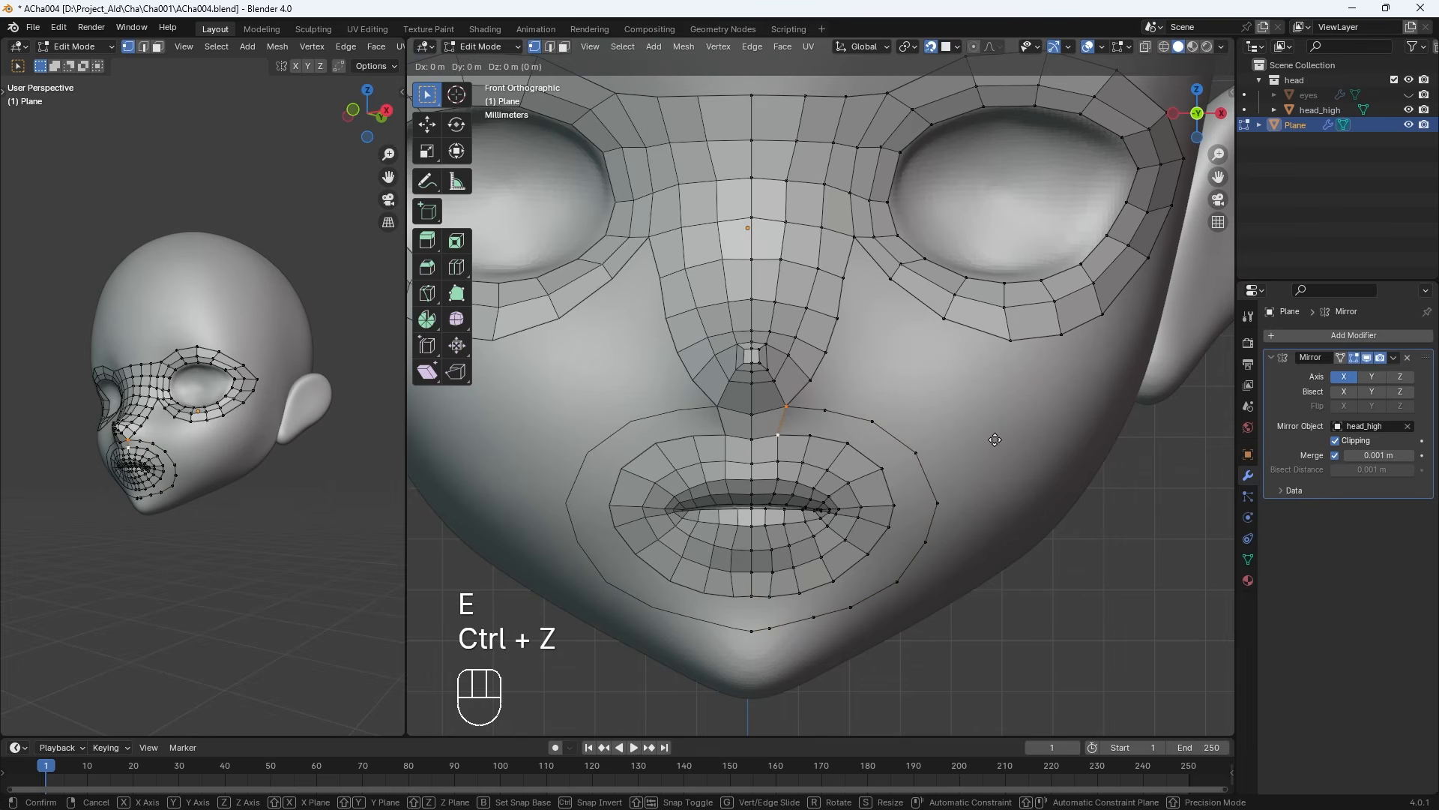
key("f")
key("f")
key("f")
key("ctrl+z")
key("ctrl+z")
Fill the third ring of faces around the mouth, from the edge under the nose round to the chin's centre line
left_click(869, 410, "shift")
key("f")
key("f")
key("f")
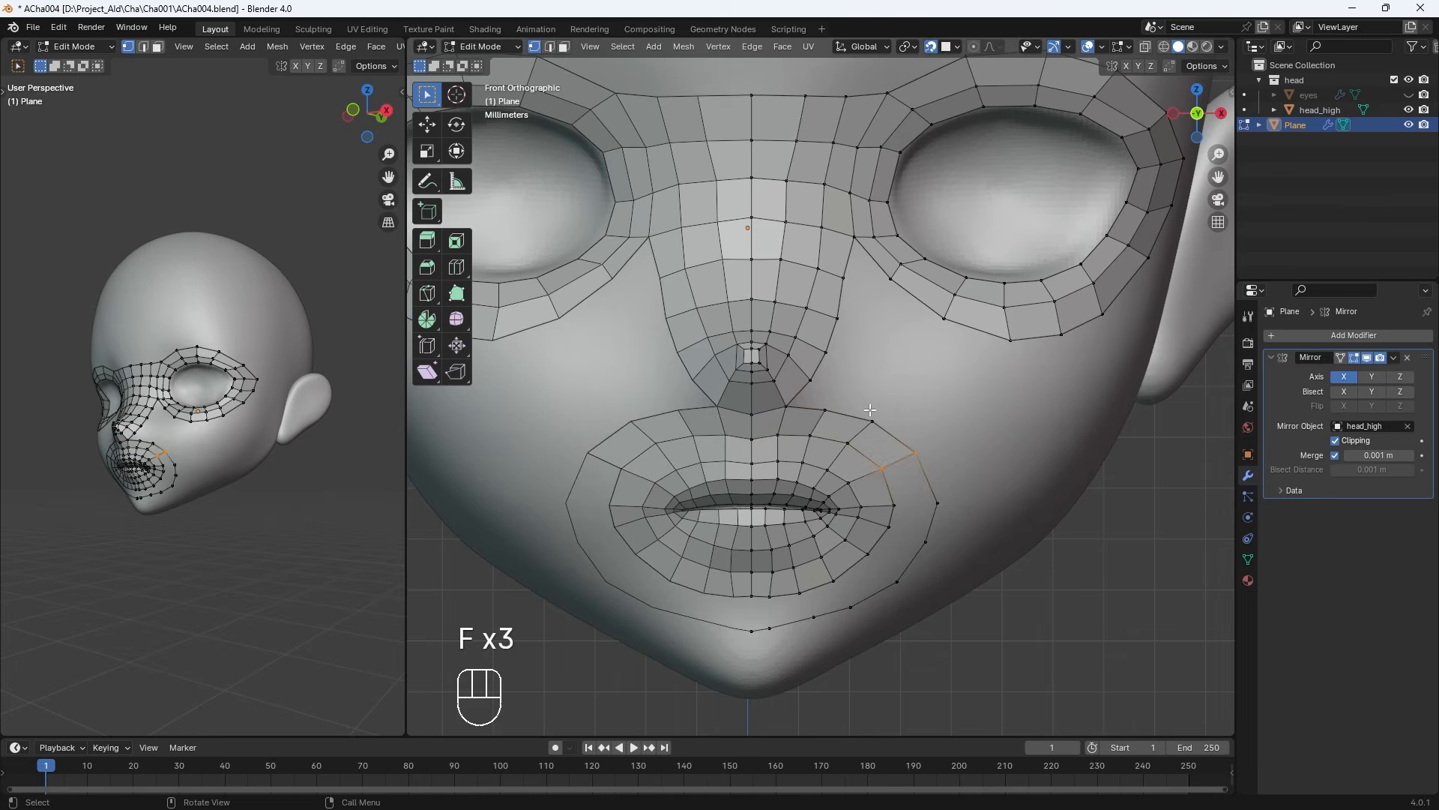
key("f")
key("f")
key("f")
key("f")
key("f")
key("f")
key("f")
Fill the gap beside the nostril with a face and reposition its outer vertex
middle_click_drag(877, 389, 794, 463)
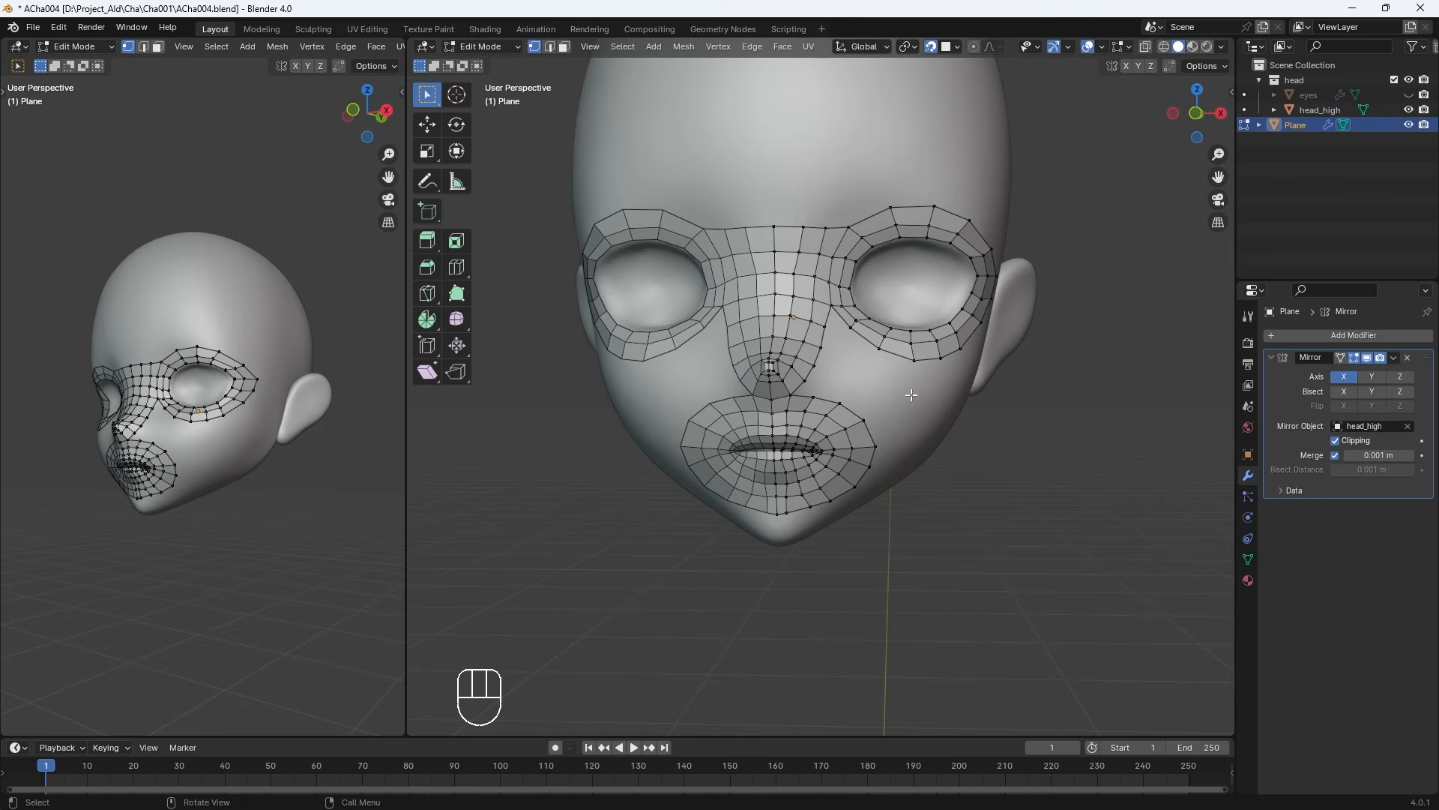
scroll(792, 391, "up", 2)
key("f")
left_click(812, 390)
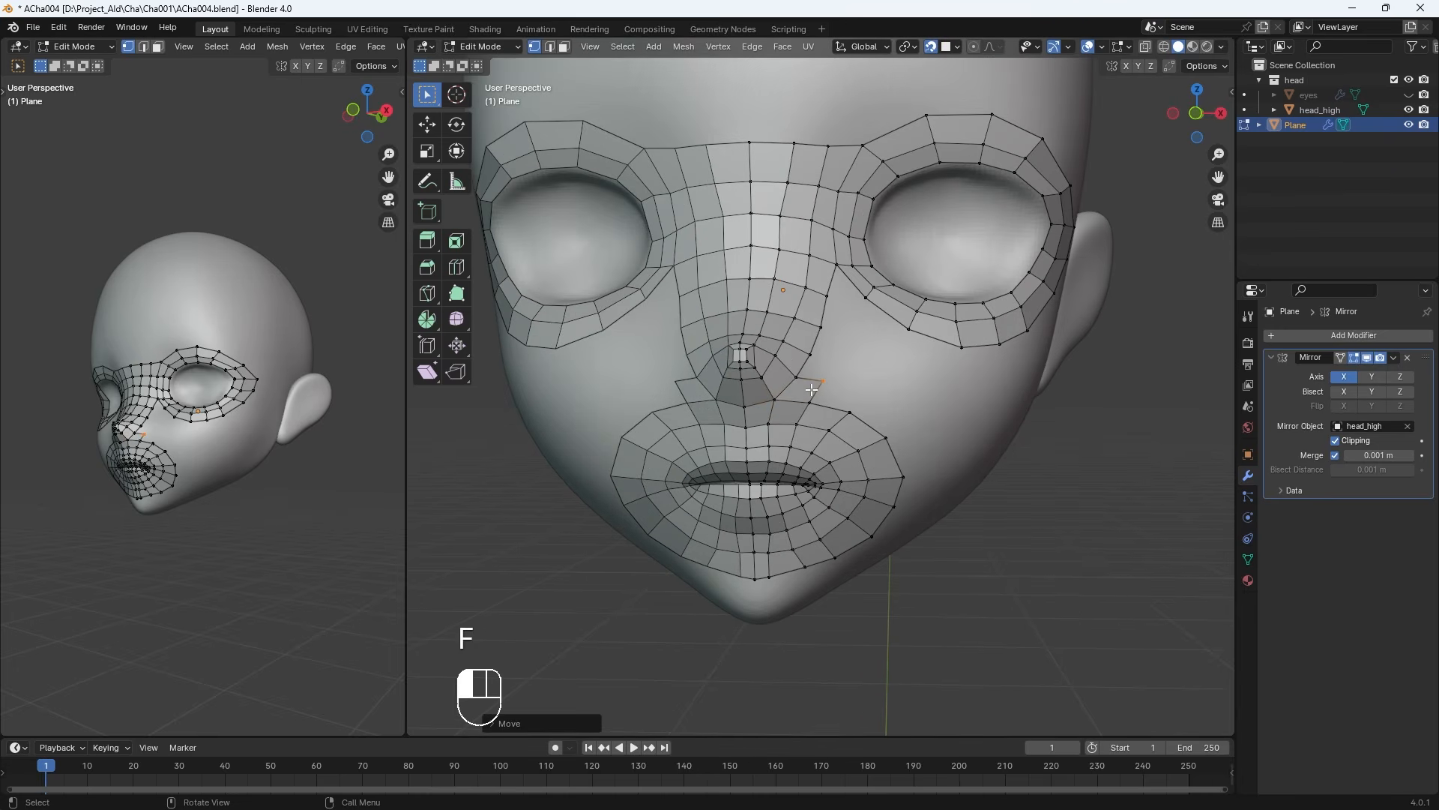
Extrude the eye loop's lower inner vertex down alongside the nose and merge the chain's end with the vertex beside the nostril
left_click(866, 298)
key("e")
left_click(863, 315)
key("e")
left_click(854, 341)
key("e")
left_click(839, 367)
key("e")
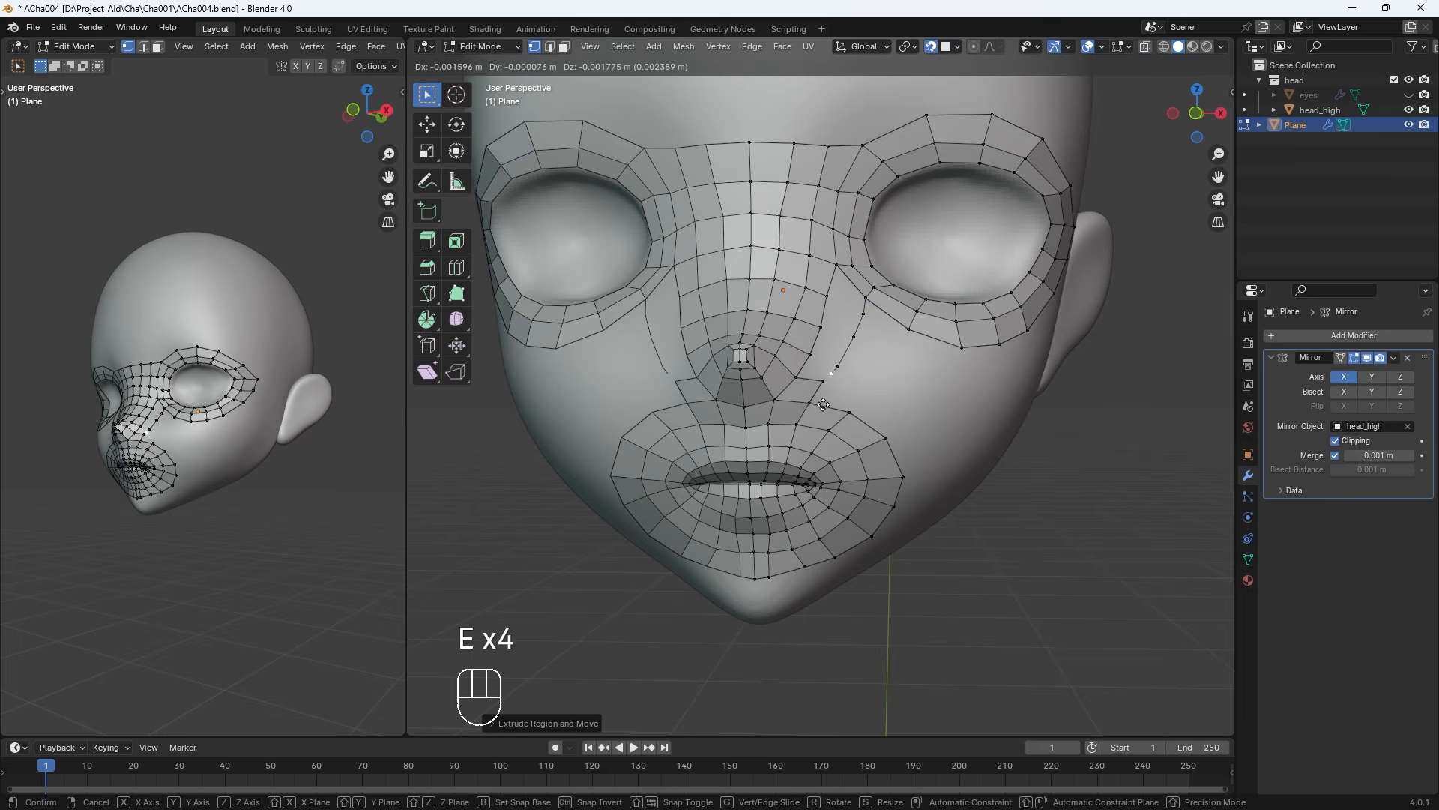
left_click_drag(819, 376, 817, 373)
key("m")
left_click(817, 375)
left_click(838, 264)
left_click(865, 298, "shift")
key("f")
key("f")
key("f")
key("f")
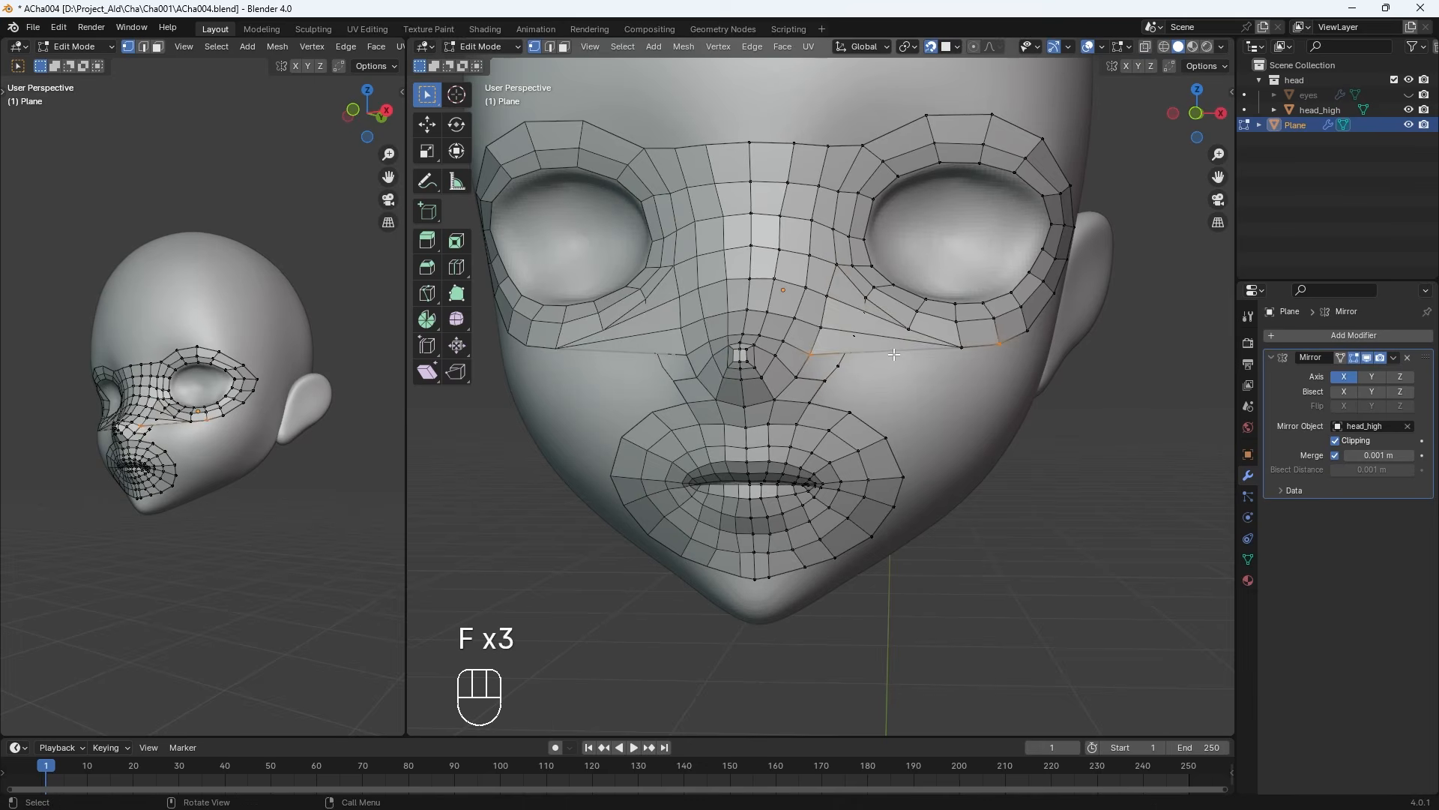
key("ctrl+z")
key("ctrl+z")
key("ctrl+z")
key("ctrl+z")
Fill the strip of faces between the side of the nose and the extruded edge chain
key("f")
key("f")
key("f")
key("f")
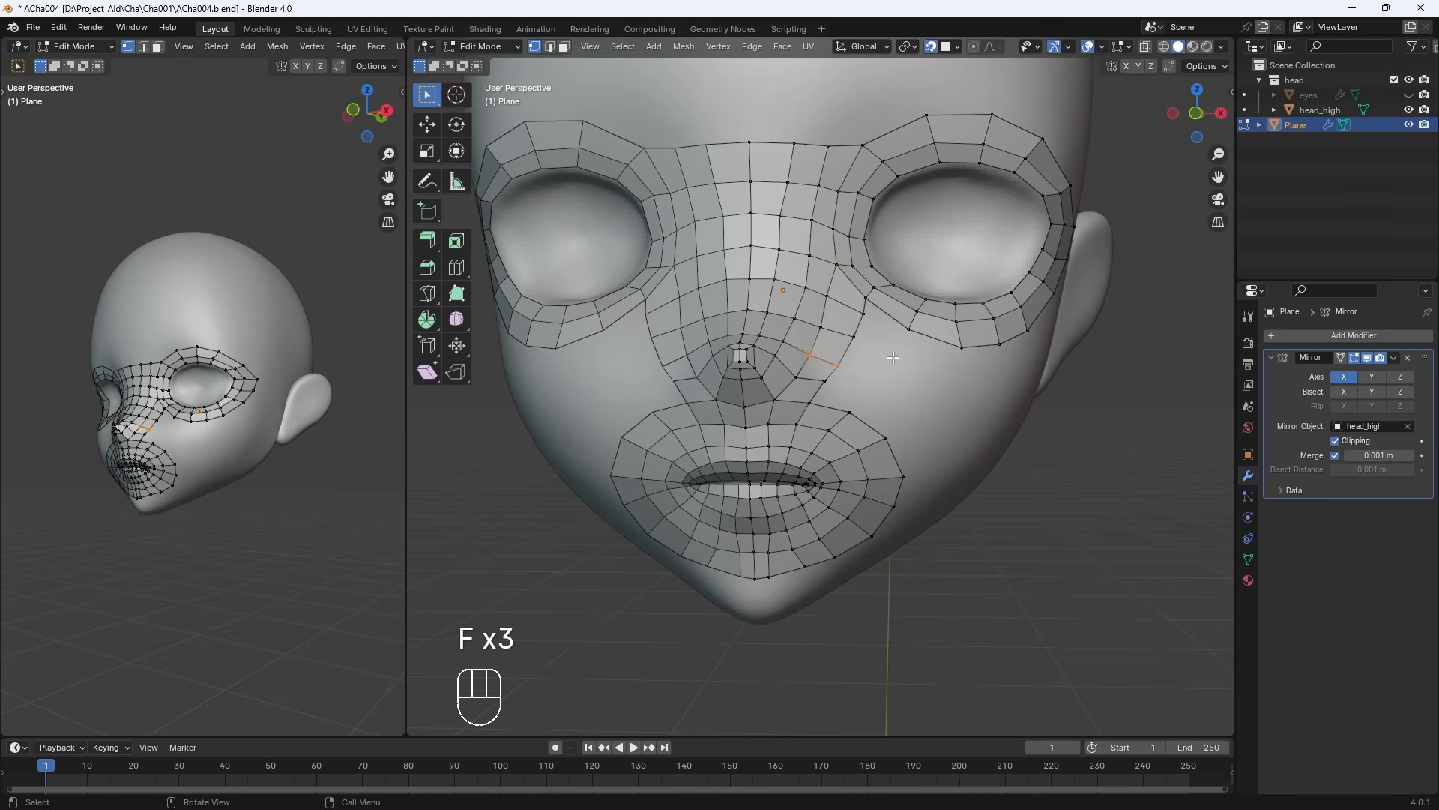
Reposition the vertices beneath the inner eye and along the outer edge of the nose strip to even out their spacing
middle_click_drag(894, 354, 842, 414)
left_click(854, 341)
left_click(909, 357)
key("g")
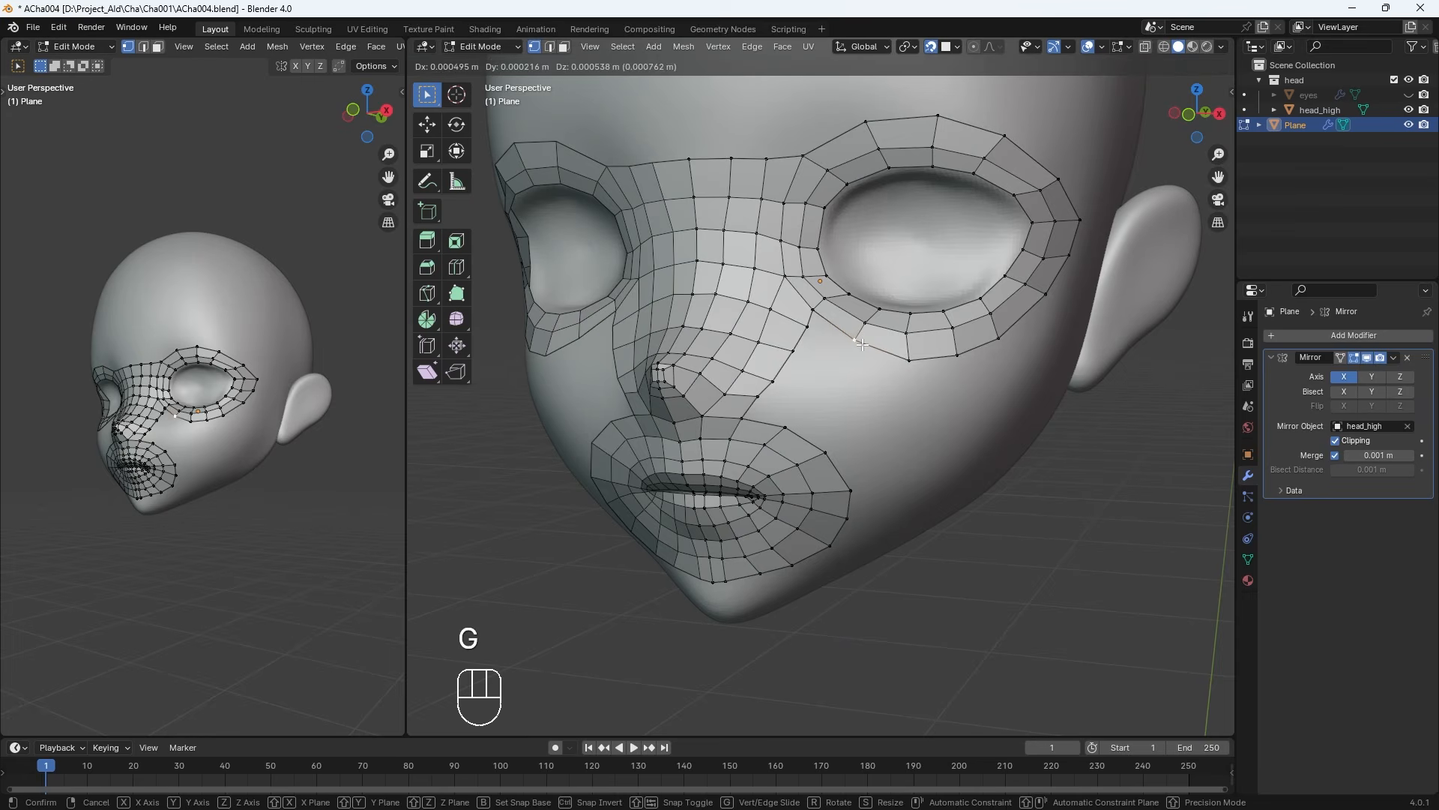
key("g")
left_click(910, 357)
left_click(810, 328)
key("g")
left_click(808, 328)
left_click(793, 350)
key("g")
left_click(789, 350)
middle_click_drag(791, 351, 862, 378)
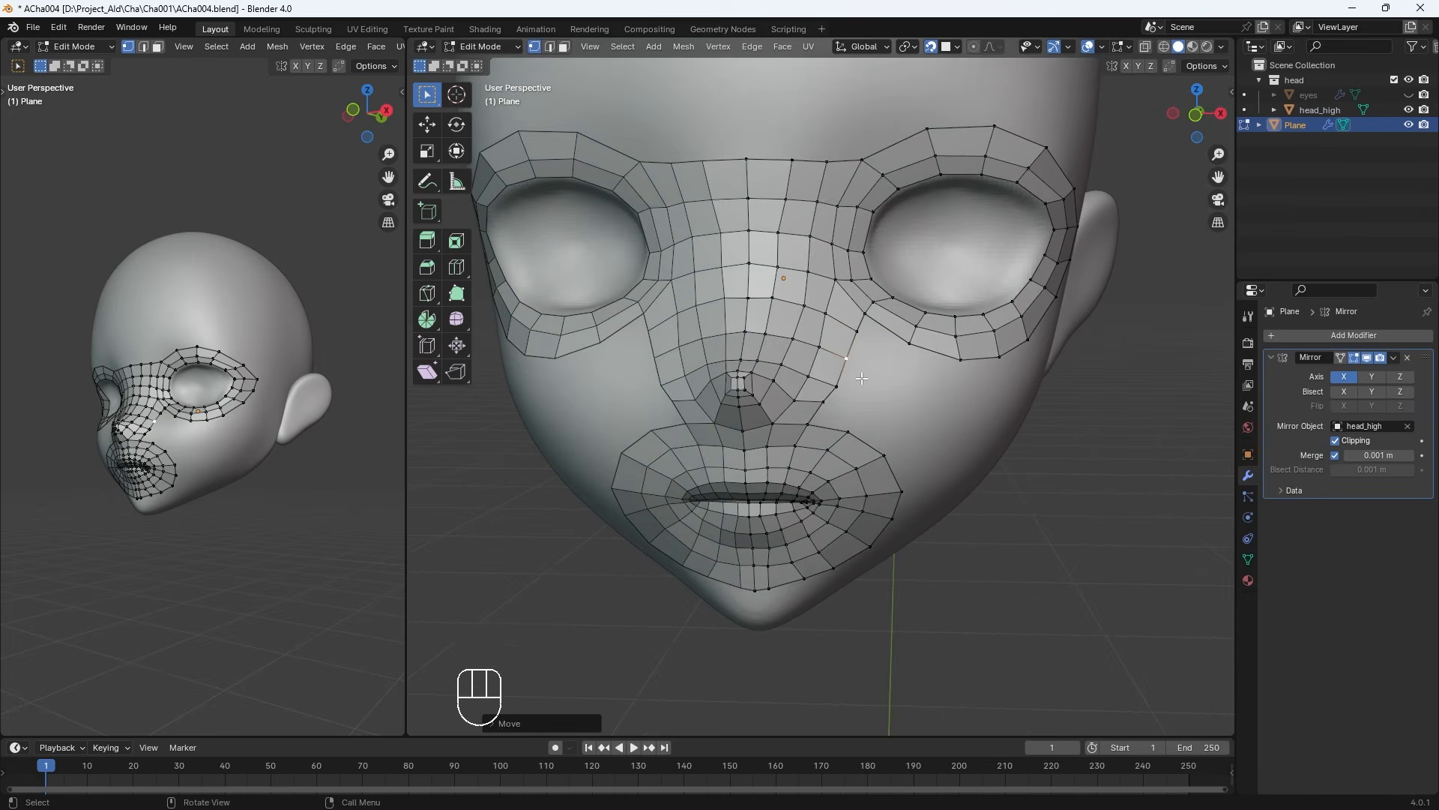
key("g")
key("g")
key("g")
Extrude the vertex beside the nostril in a fourth, wider arc around the mouth until it meets the chin's centre line
key("KP_1")
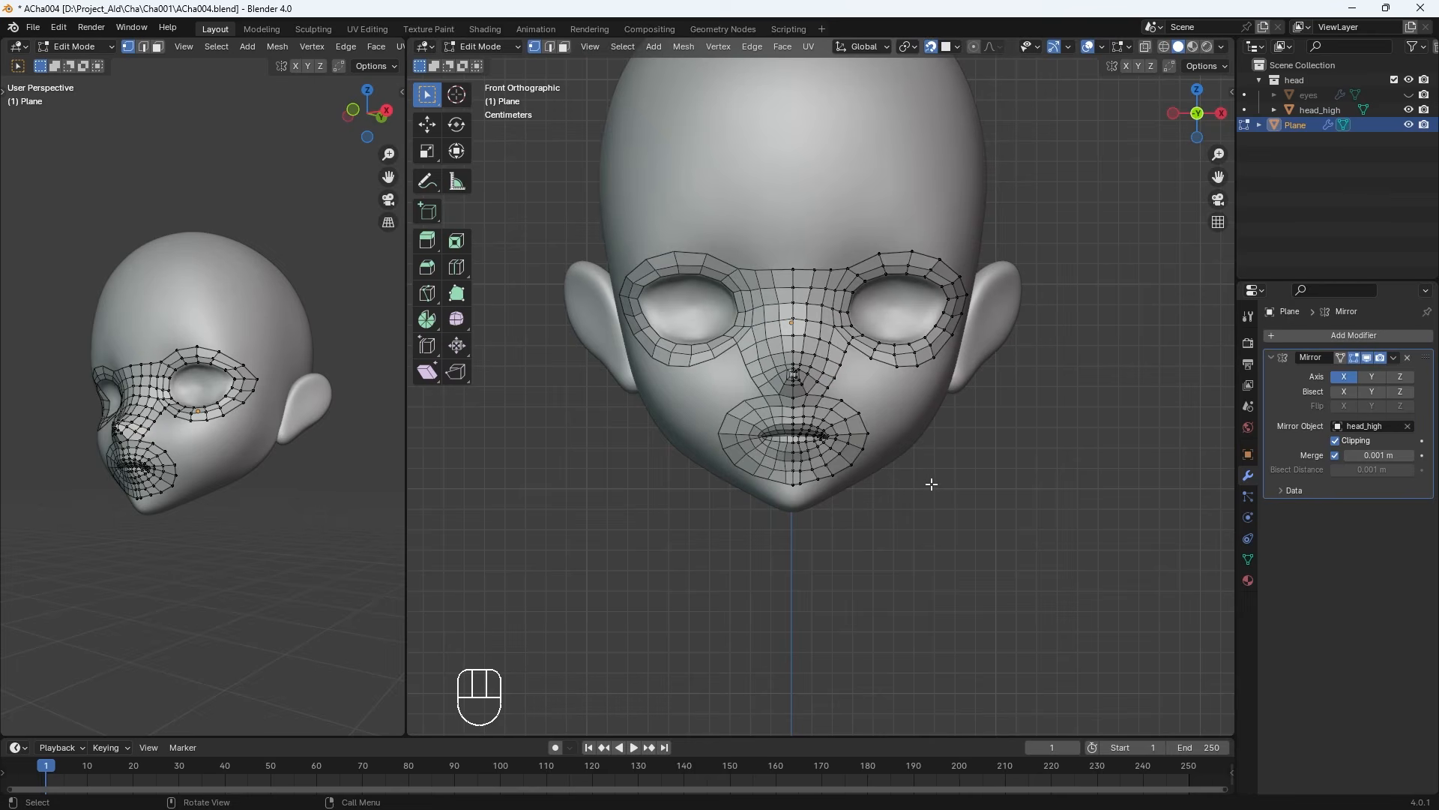
scroll(839, 446, "up", 3)
key("e")
left_click(877, 395)
key("e")
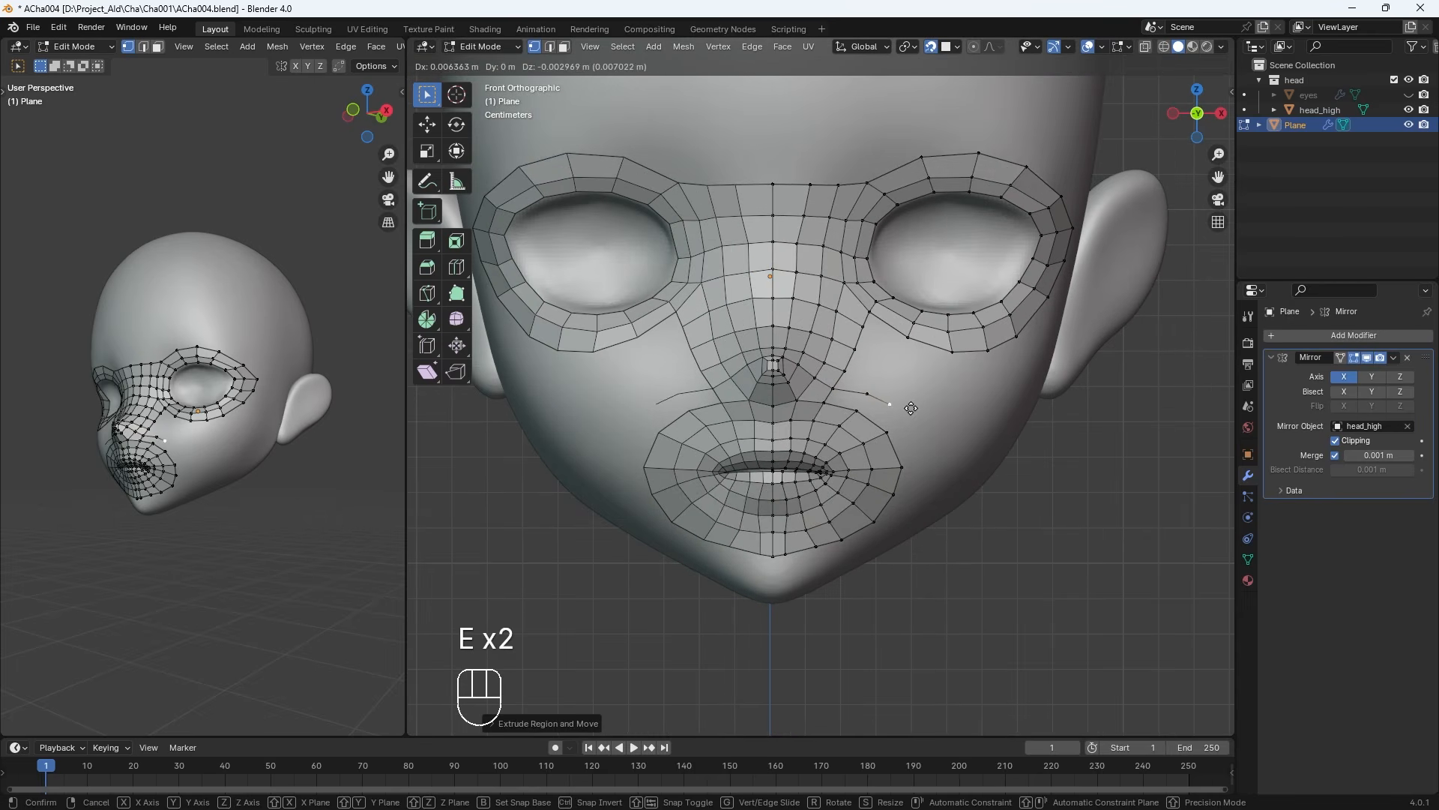
left_click(914, 418)
key("e")
left_click(935, 467)
key("e")
left_click(921, 508)
key("e")
left_click(801, 582)
key("e")
left_click(774, 585)
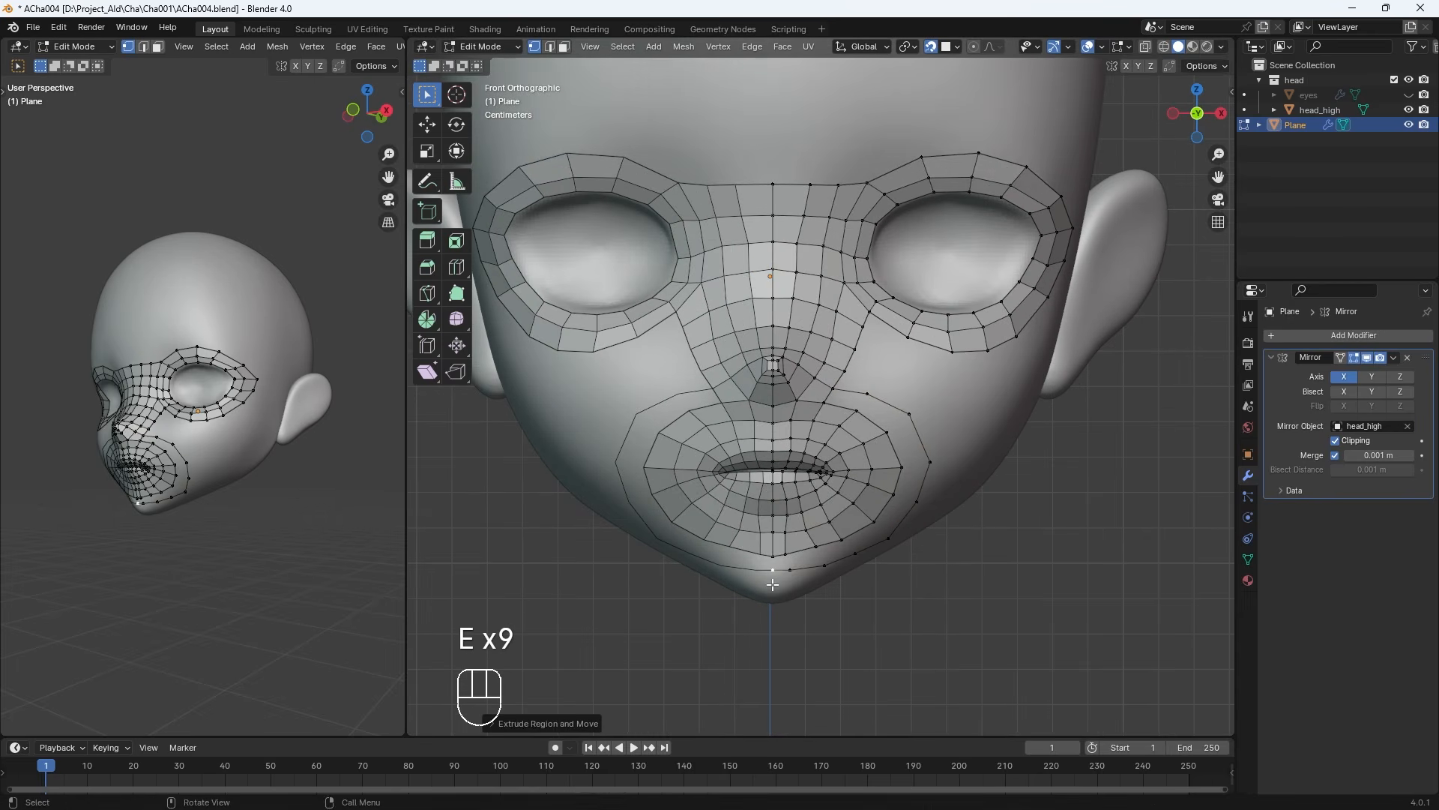
Fill the fourth ring of faces between the existing mouth rings and the new outer loop
left_click_drag(812, 379, 848, 412)
key("f")
key("f")
key("f")
key("f")
key("f")
key("f")
key("f")
key("f")
key("f")
Extrude the next vertex beneath the inner eye down the cheek and merge the chain's end with the outer mouth loop
middle_click_drag(930, 546, 849, 548)
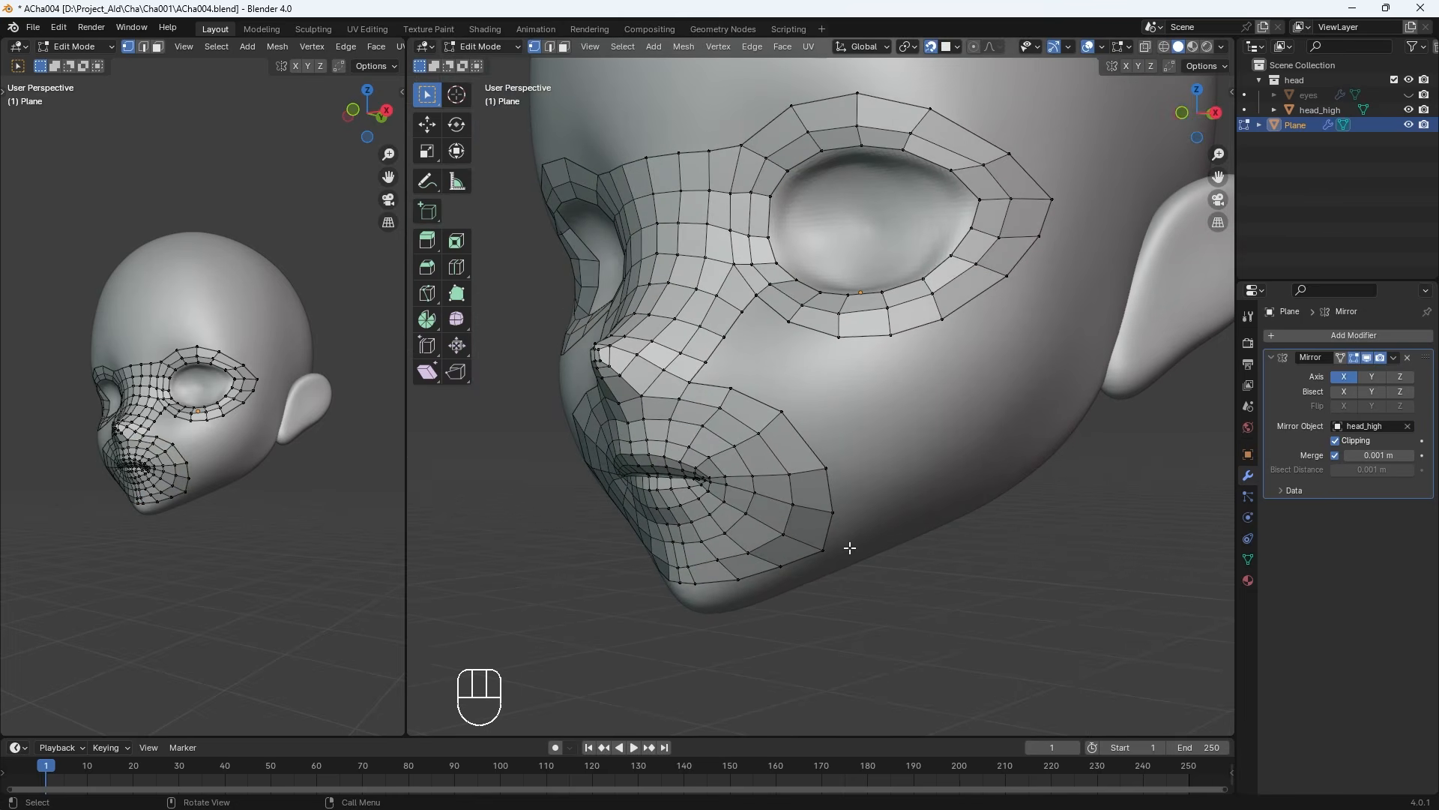
key("e")
key("e")
key("e")
key("e")
left_click(778, 351)
left_click(763, 374)
left_click(742, 393)
left_click(728, 406)
left_click_drag(716, 375, 742, 396)
key("m")
left_click(738, 393)
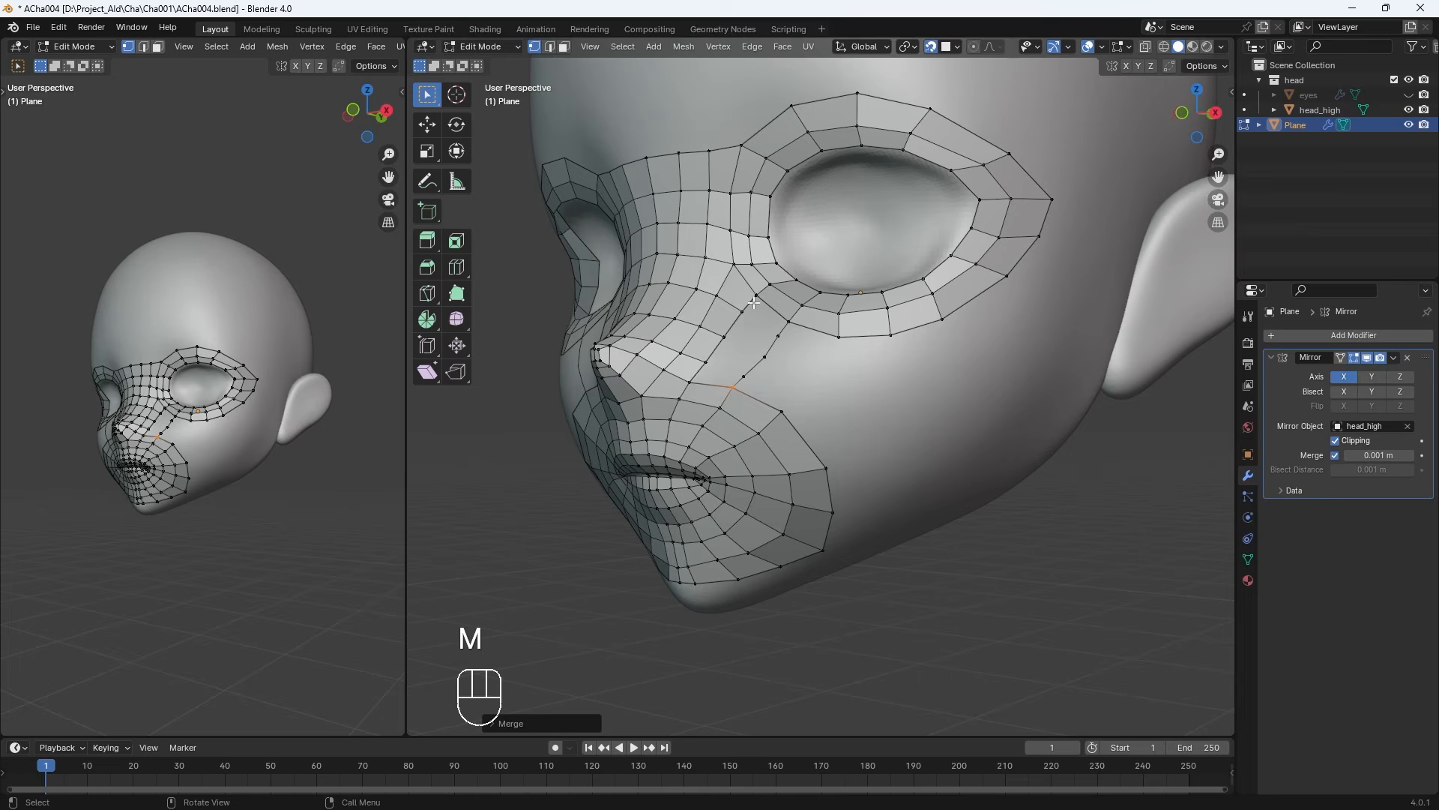
Fill the second strip of faces beside the nose, from the lower eye loop down to the mouth loop
left_click(756, 299)
left_click(788, 321, "shift")
key("f")
key("ctrl+z")
left_click(778, 335, "shift")
left_click(744, 312, "shift")
key("f")
left_click(748, 315)
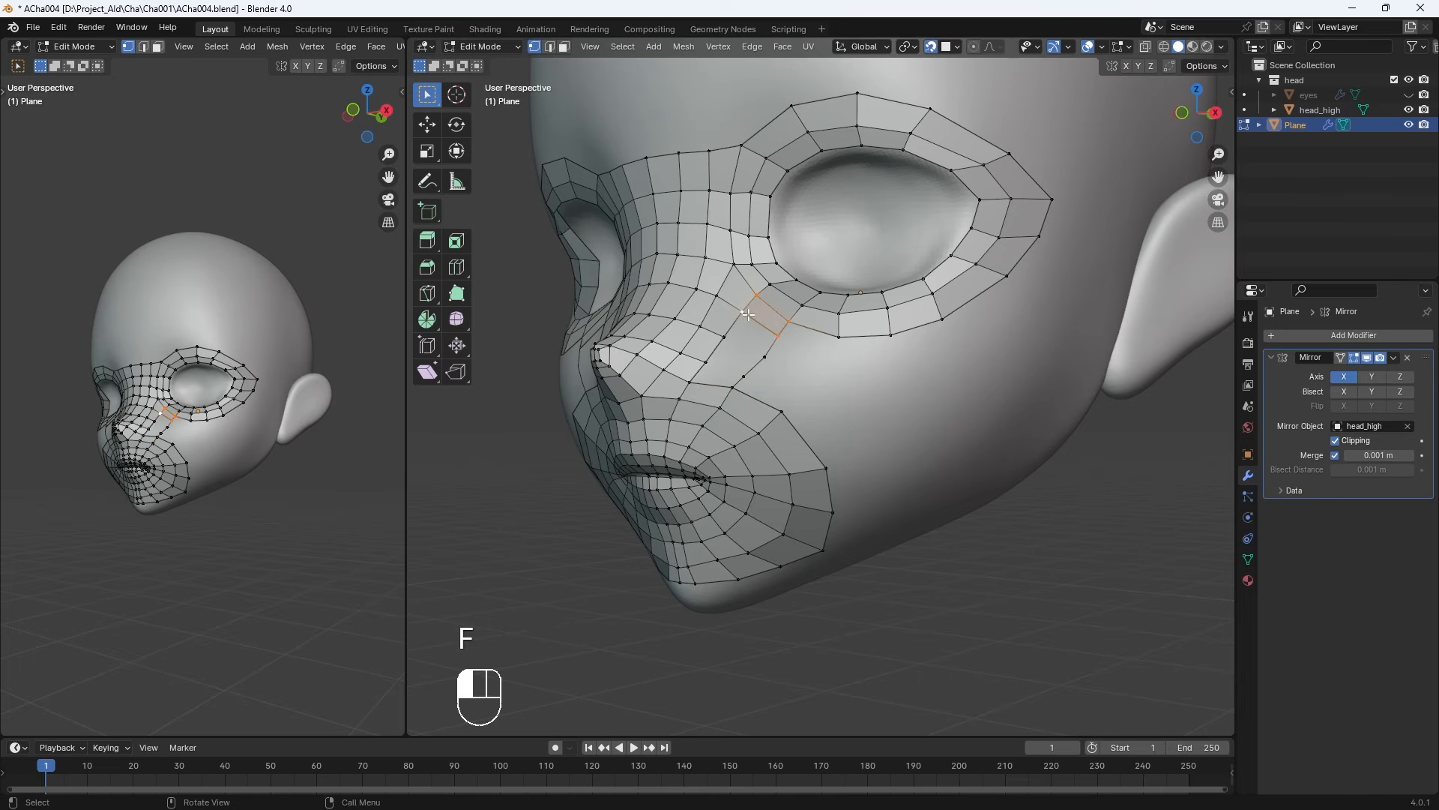
key("f")
key("f")
key("f")
Nudge the eye loop's lower inner vertex and the vertex where the cheek strip joins the outer mouth loop
scroll(792, 363, "up", 7)
key("alt+z")
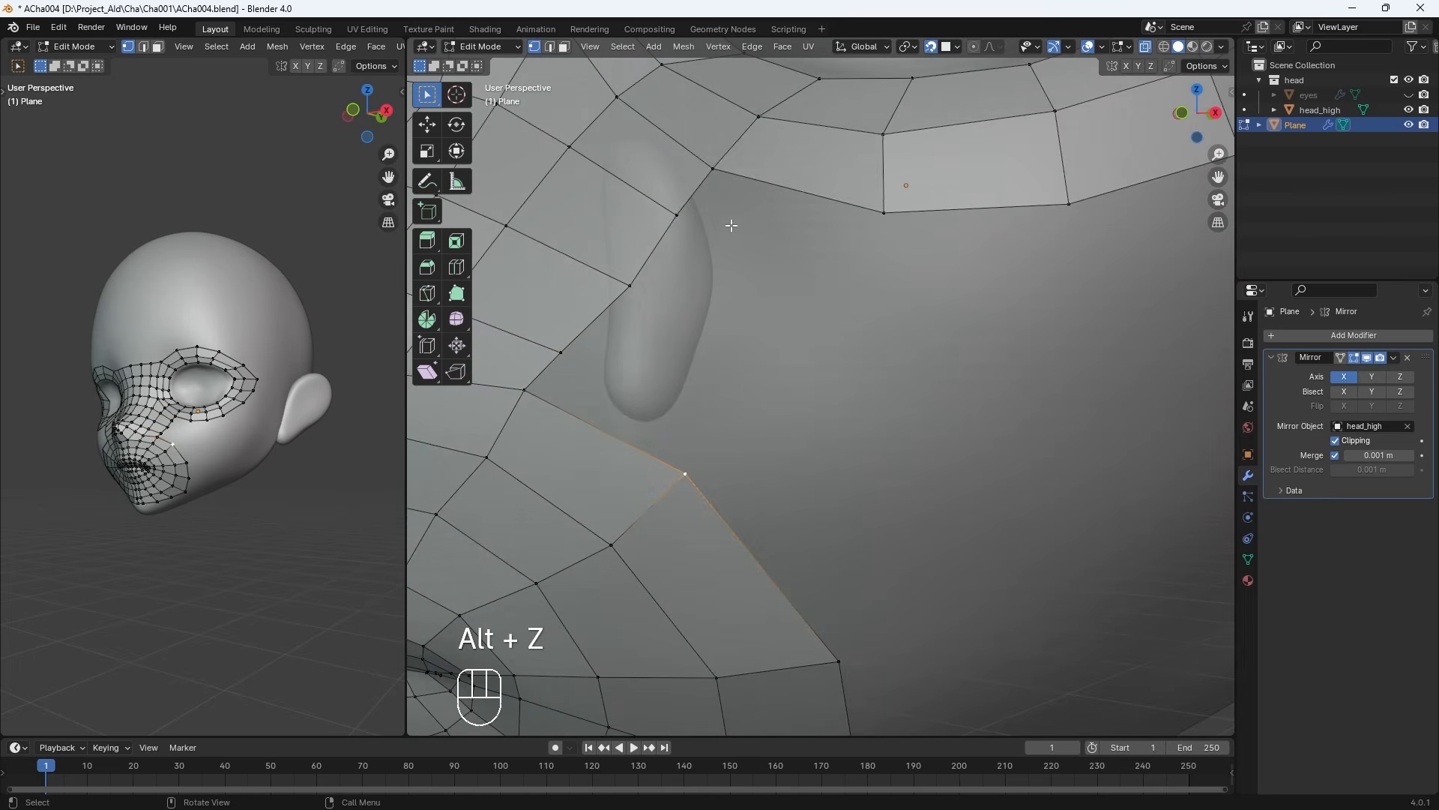
left_click(720, 182)
key("f")
key("ctrl+z")
left_click(699, 157)
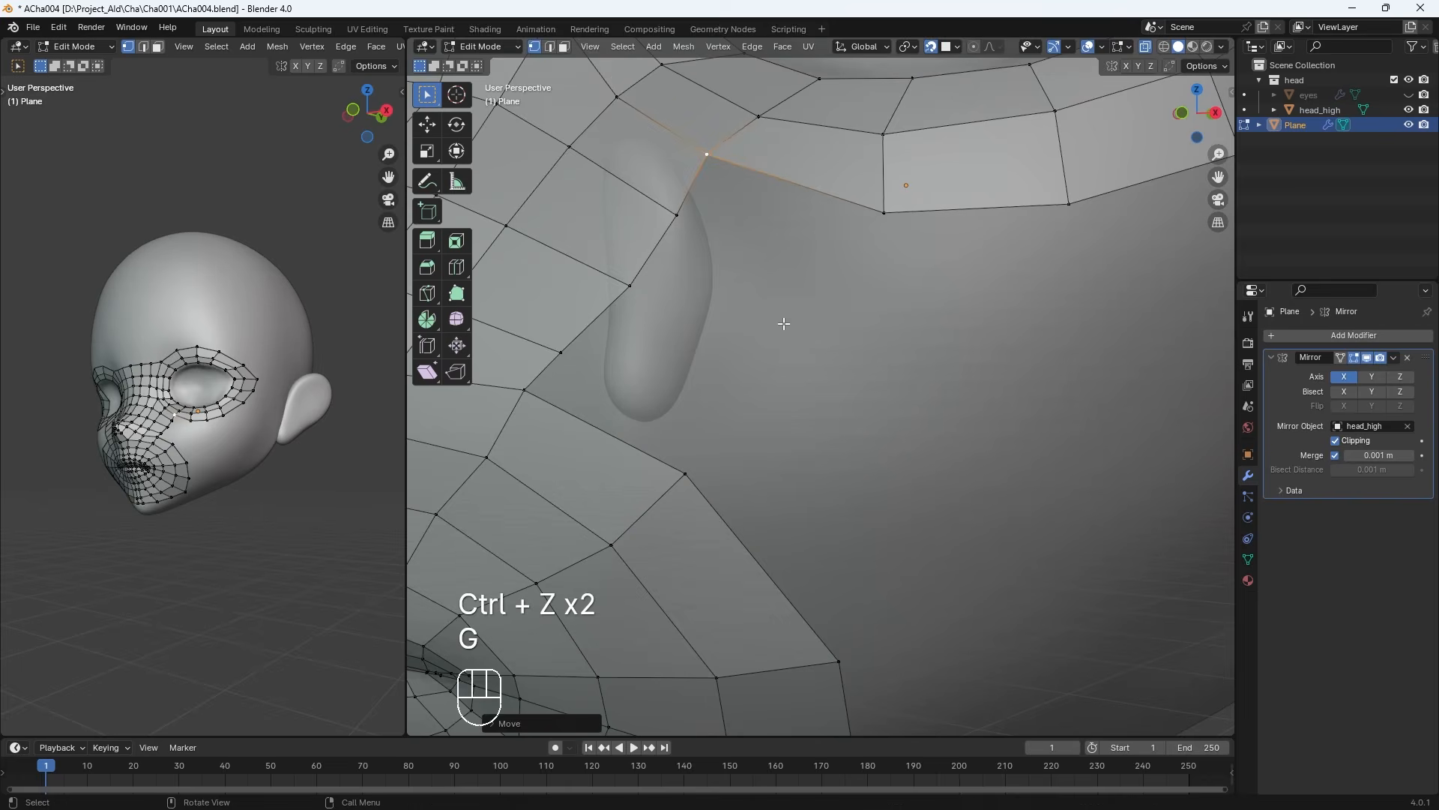
scroll(794, 352, "down", 5)
key("alt+z")
left_click(709, 387)
key("g")
left_click(708, 404)
middle_click_drag(708, 404, 802, 412)
scroll(803, 412, "down", 5)
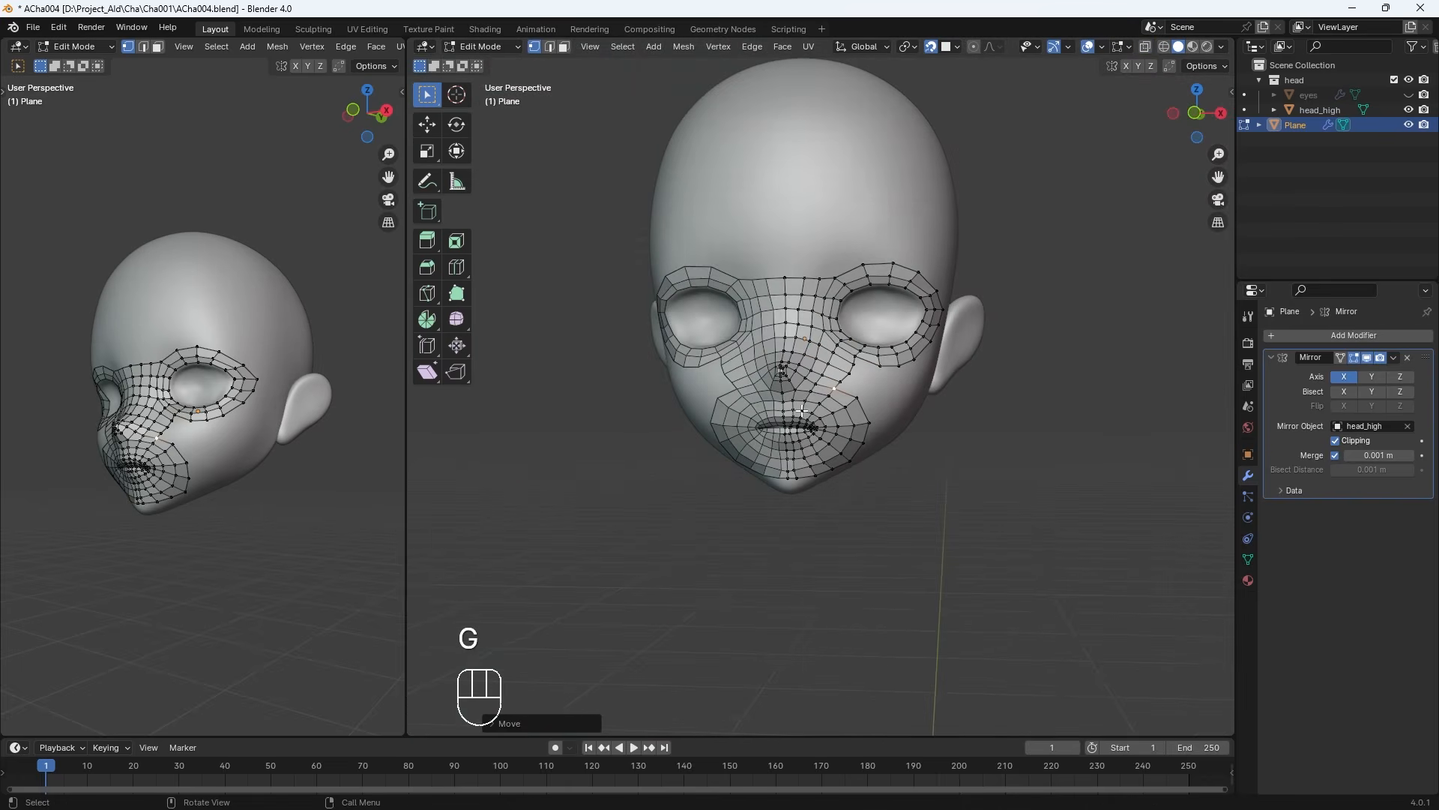
Switch the mesh to Sculpt Mode and choose the Slide Relax brush
left_click(487, 46)
left_click(485, 97)
left_click(427, 383)
scroll(900, 474, "up", 3)
scroll(900, 474, "down", 1)
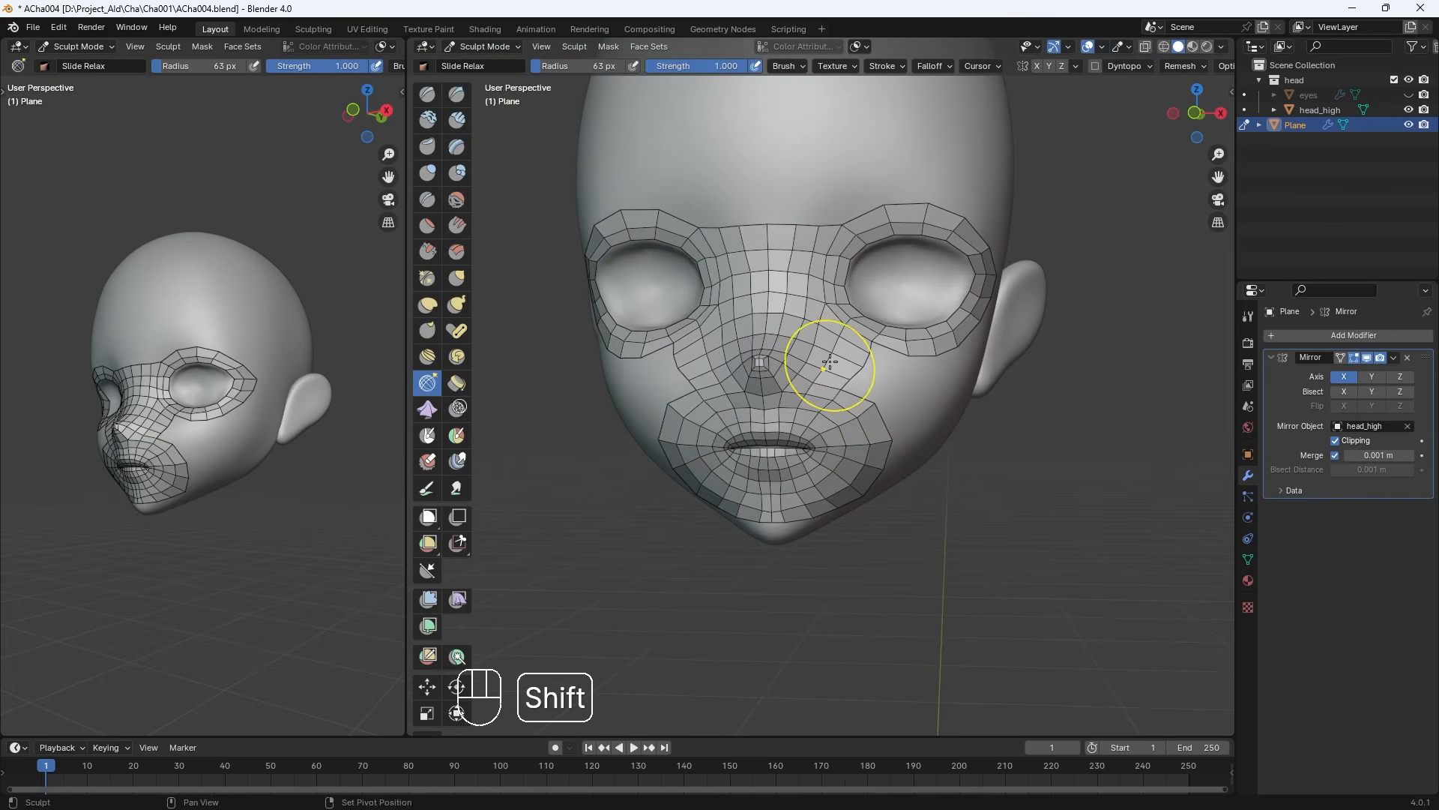
Undo the trial relax stroke beside the nose and set the brush strength to 0.442
left_click_drag(828, 364, 847, 405, "shift")
key("ctrl+z")
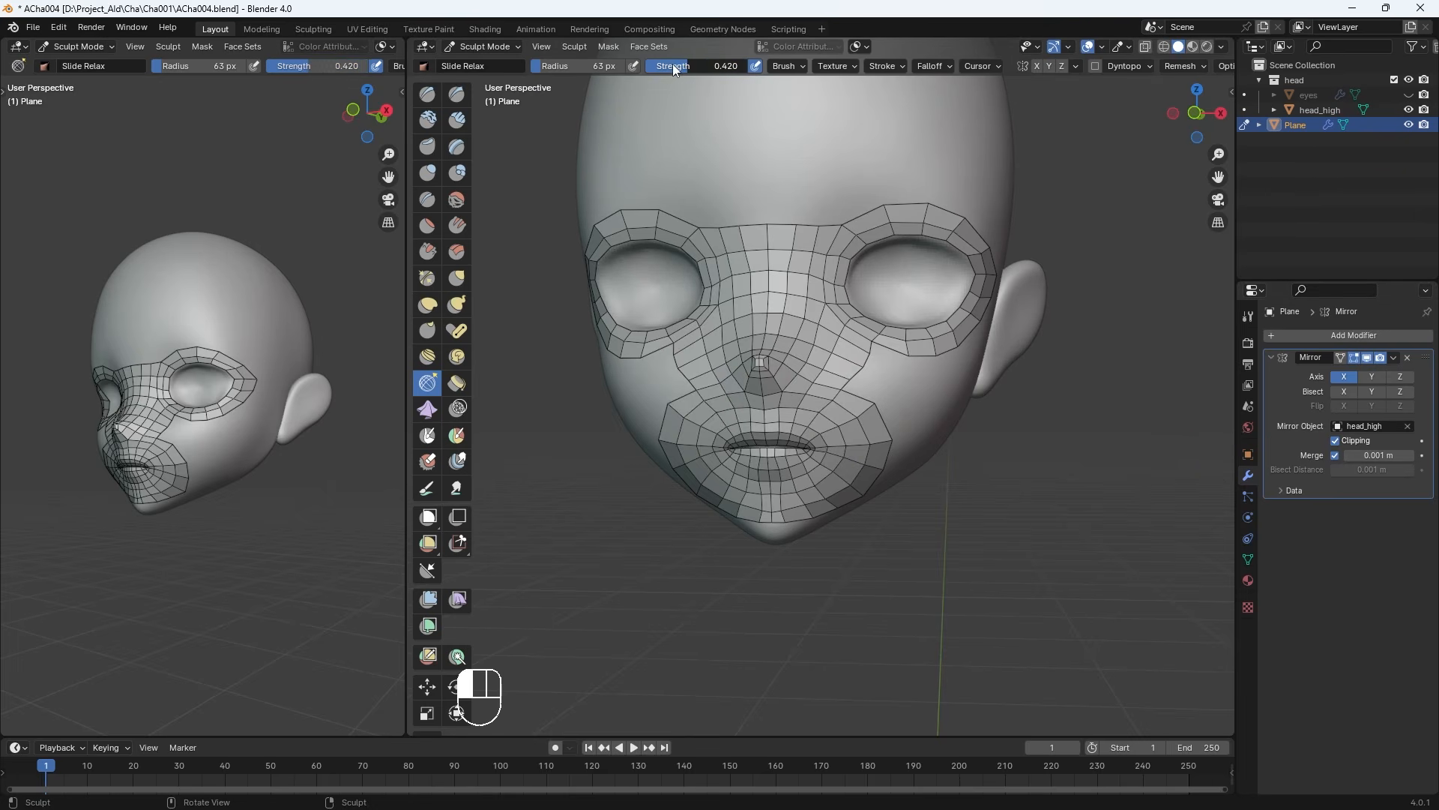
key("shift+f")
key("ctrl+z")
Relax the topology around the mouth and chin, and from the side of the nose up around the eye
mouse_move(878, 443)
left_mouse_down("shift")
mouse_move(875, 424)
mouse_move(824, 493)
mouse_move(776, 510)
left_mouse_up("shift")
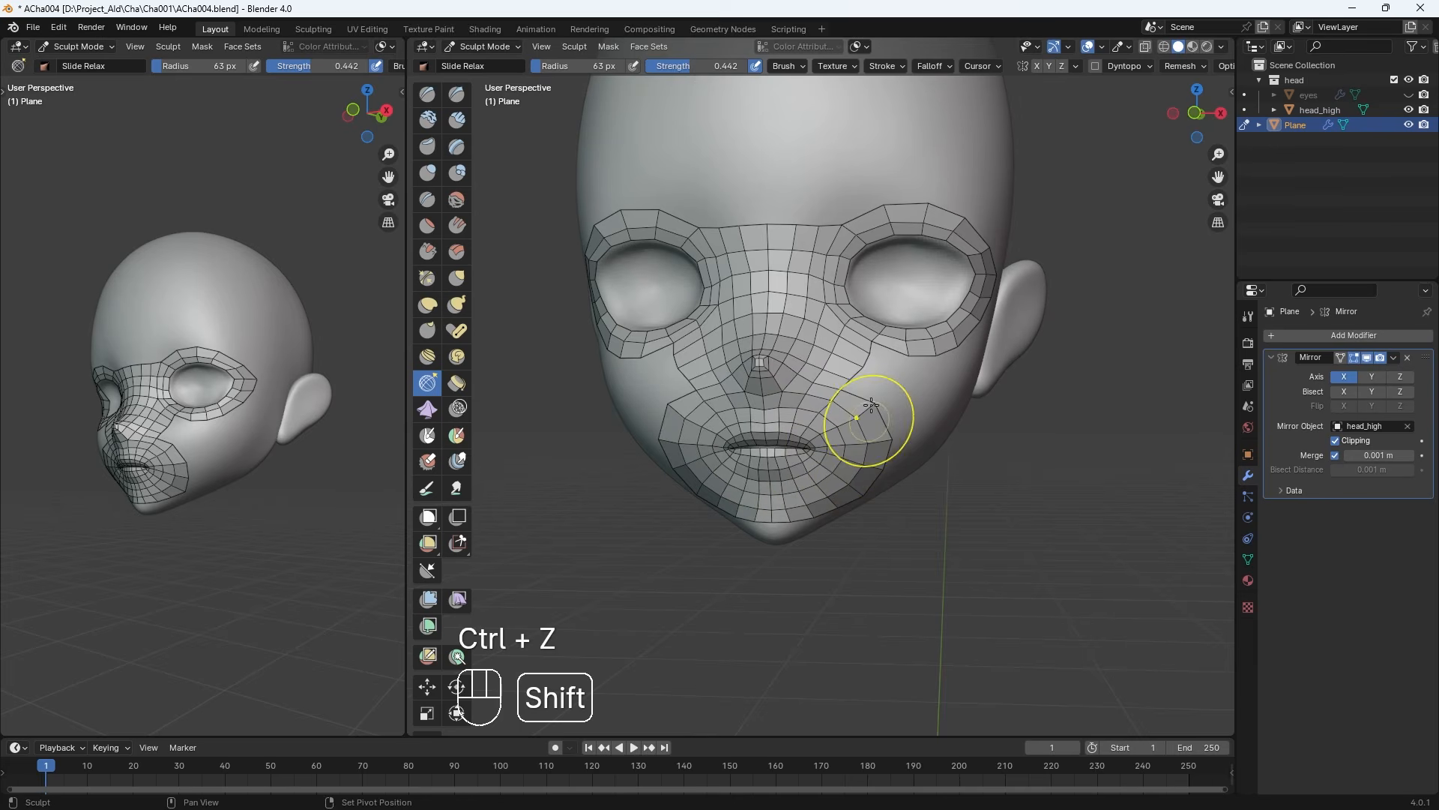
mouse_move(821, 303)
left_mouse_down("shift")
mouse_move(815, 263)
mouse_move(819, 320)
mouse_move(852, 338)
mouse_move(806, 399)
mouse_move(850, 405)
mouse_move(922, 225)
left_mouse_up("shift")
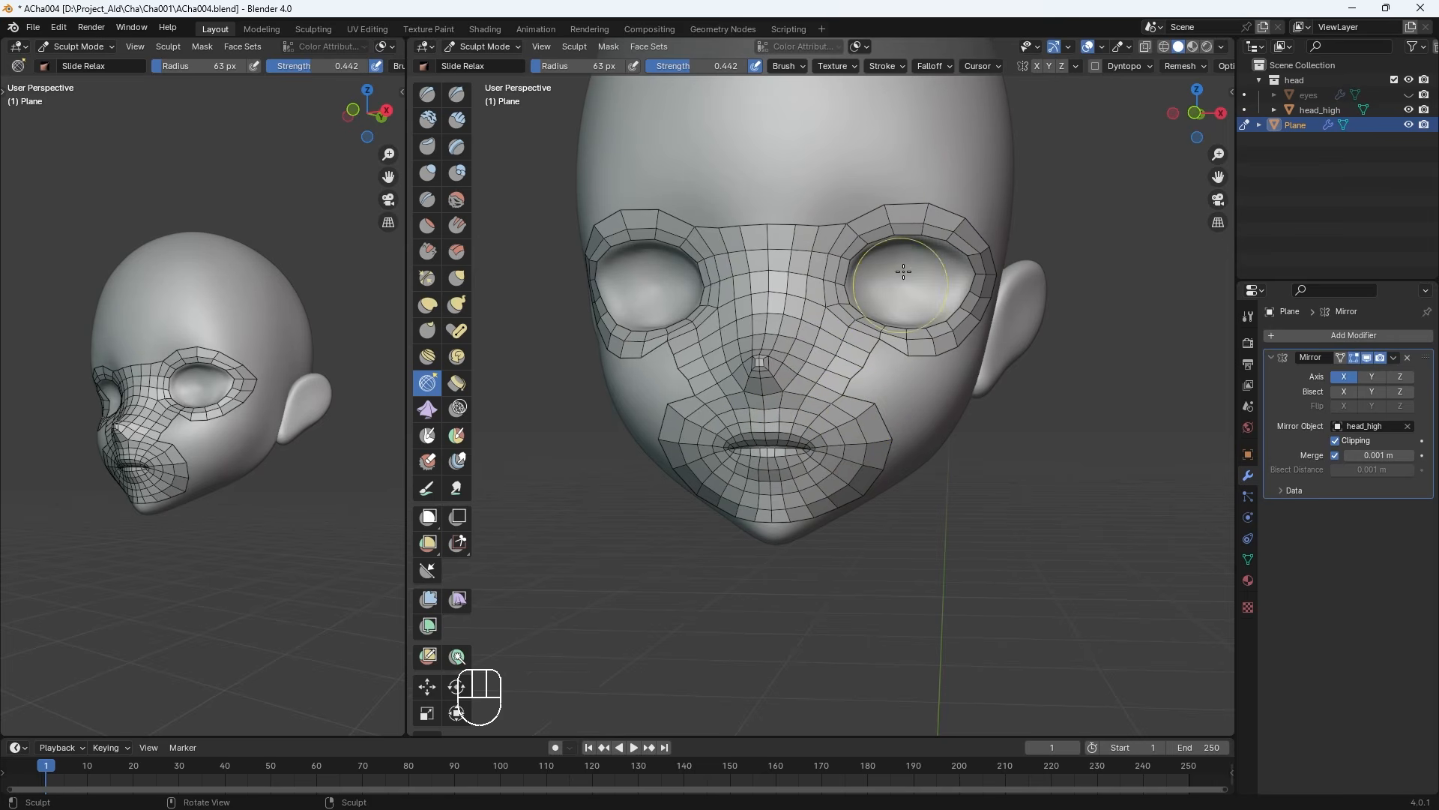
Switch the retopology mesh from Sculpt Mode back to Edit Mode
left_click(490, 47)
left_click(493, 63)
left_click(490, 47)
left_click(487, 81)
Fill the row of faces along the outer side of the cheek strip, from the lower eye loop to the outer mouth loop
middle_click_drag(922, 488, 851, 491)
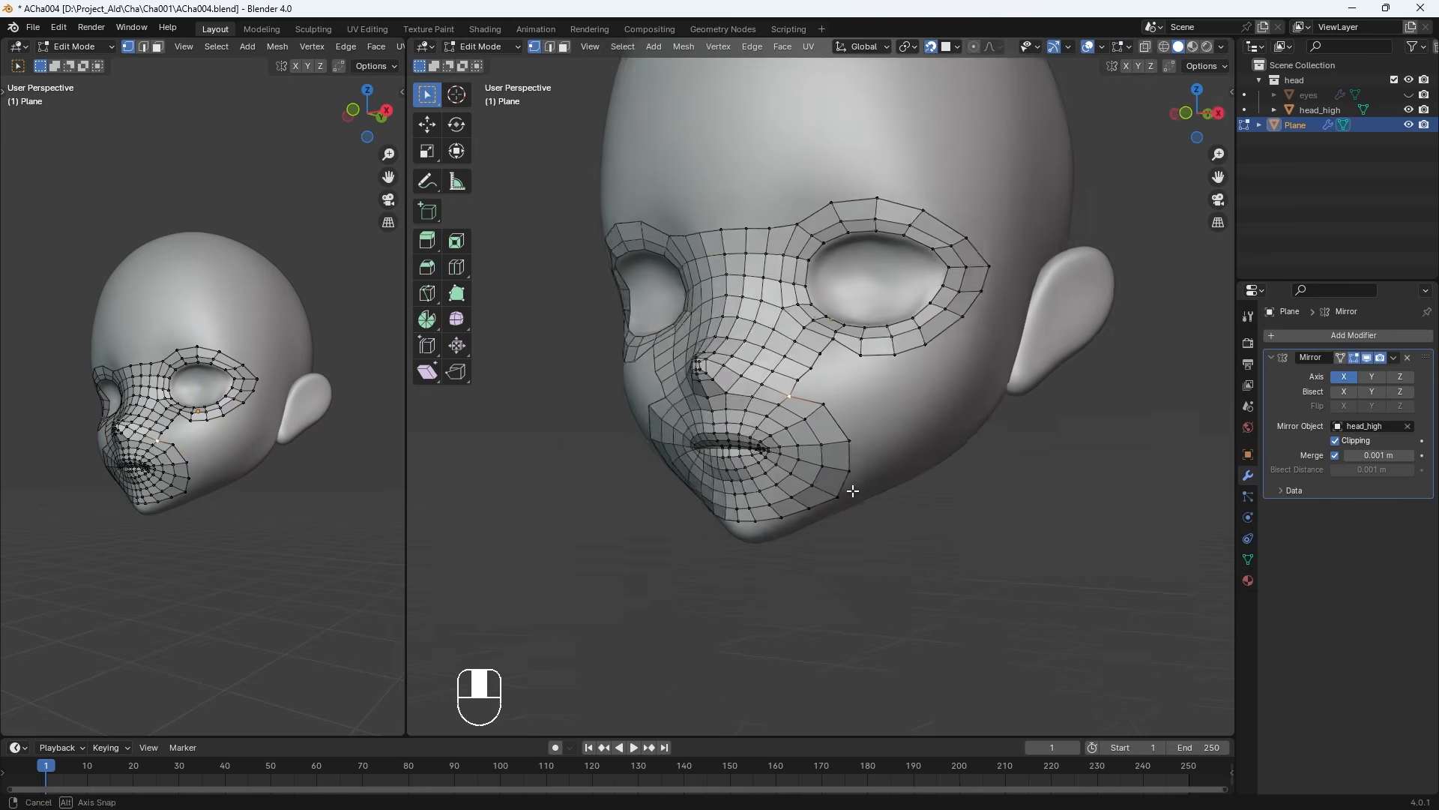
scroll(852, 490, "up", 2)
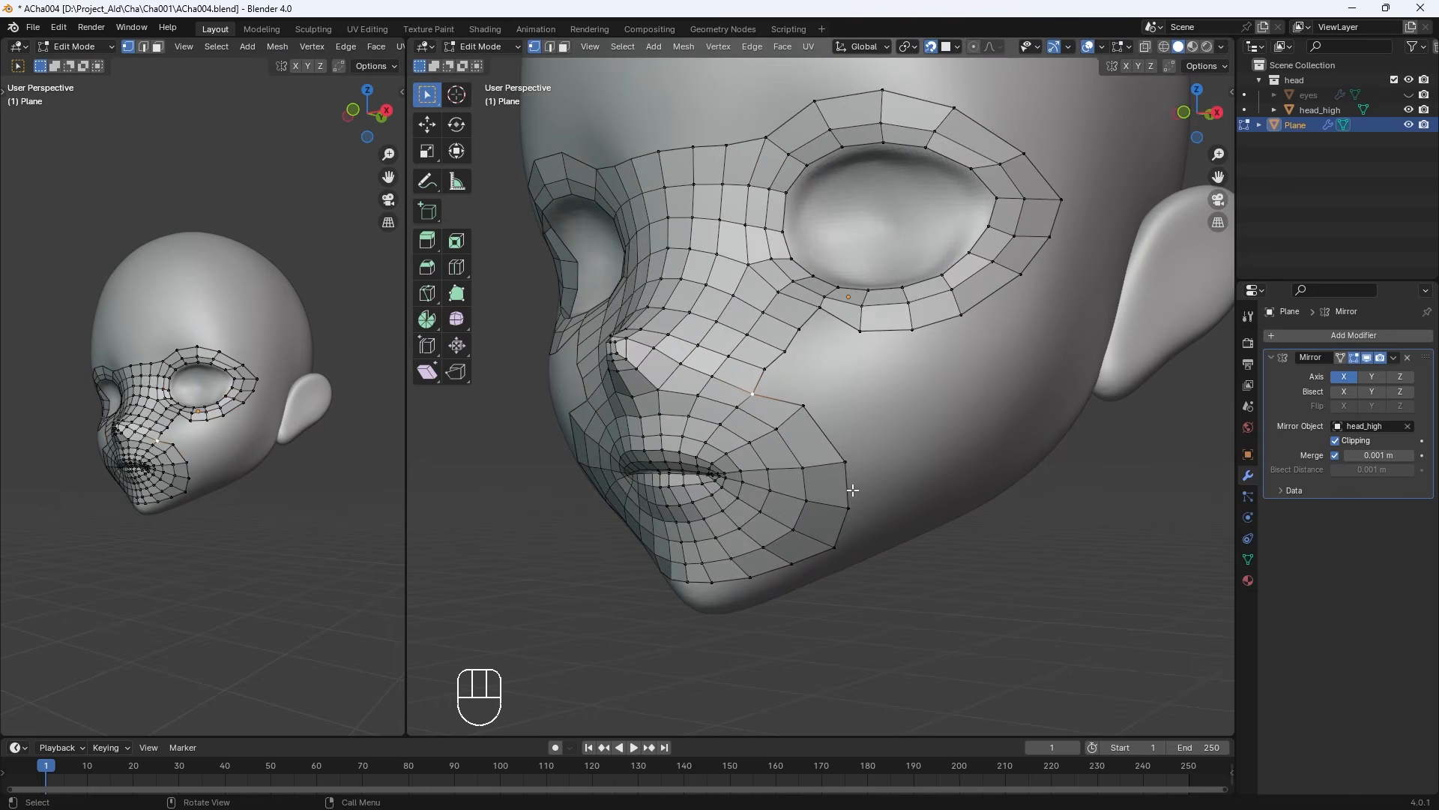
key("f")
left_click(837, 327)
key("f")
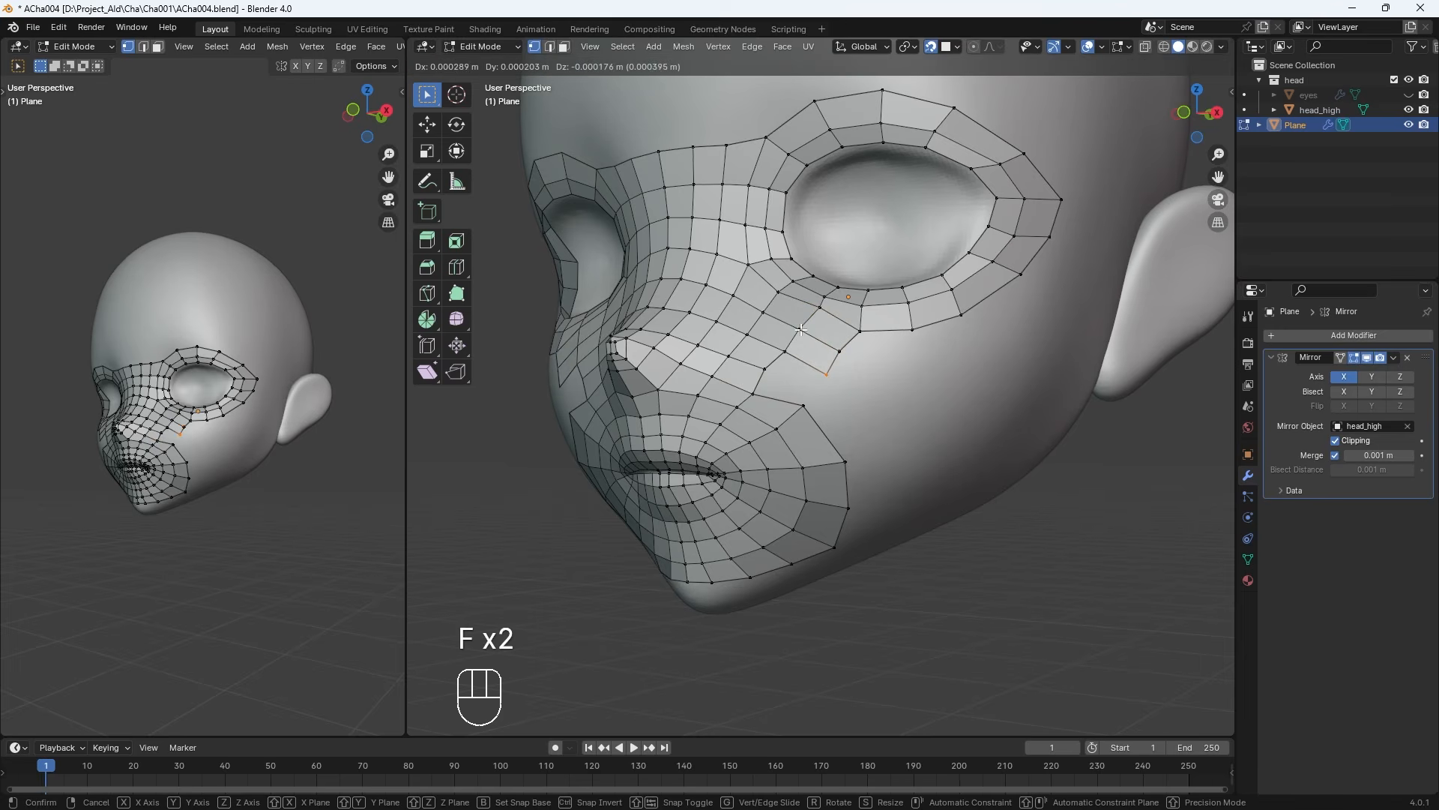
left_click(796, 335)
key("f")
left_click(773, 372)
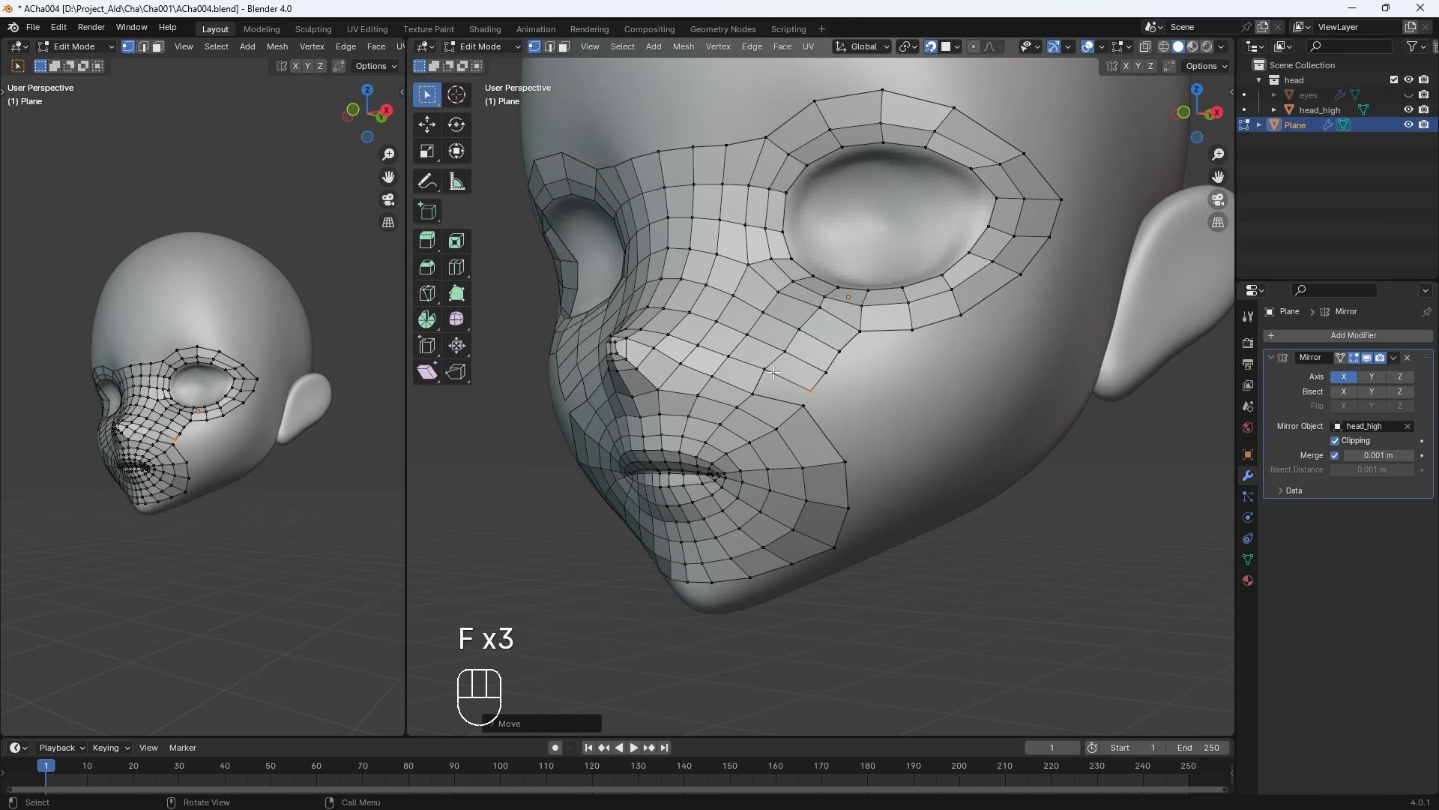
left_click(752, 393, "shift")
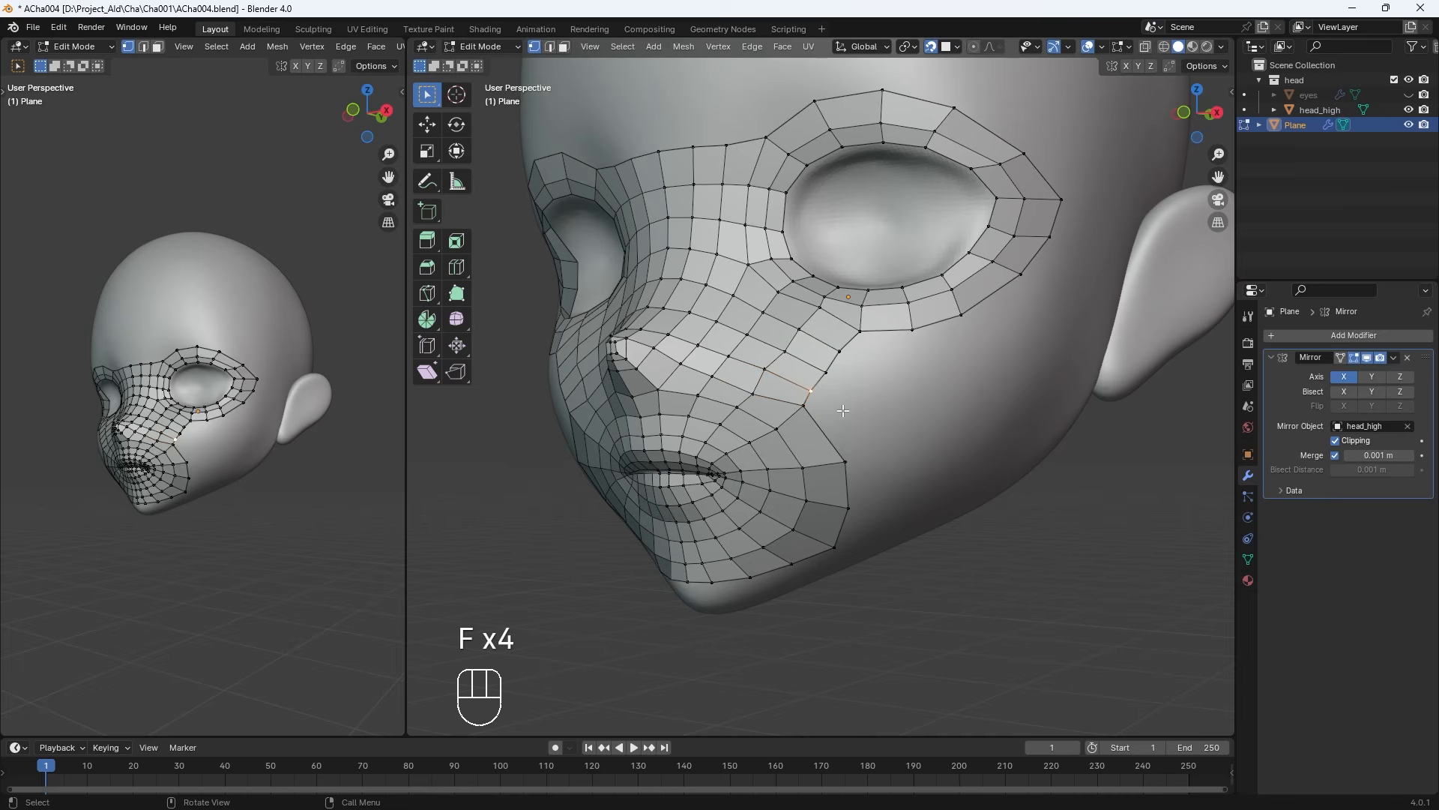
In front view, extend a new face outward from the upper side edge of the outer mouth loop and undo the surplus additions
key("KP_1")
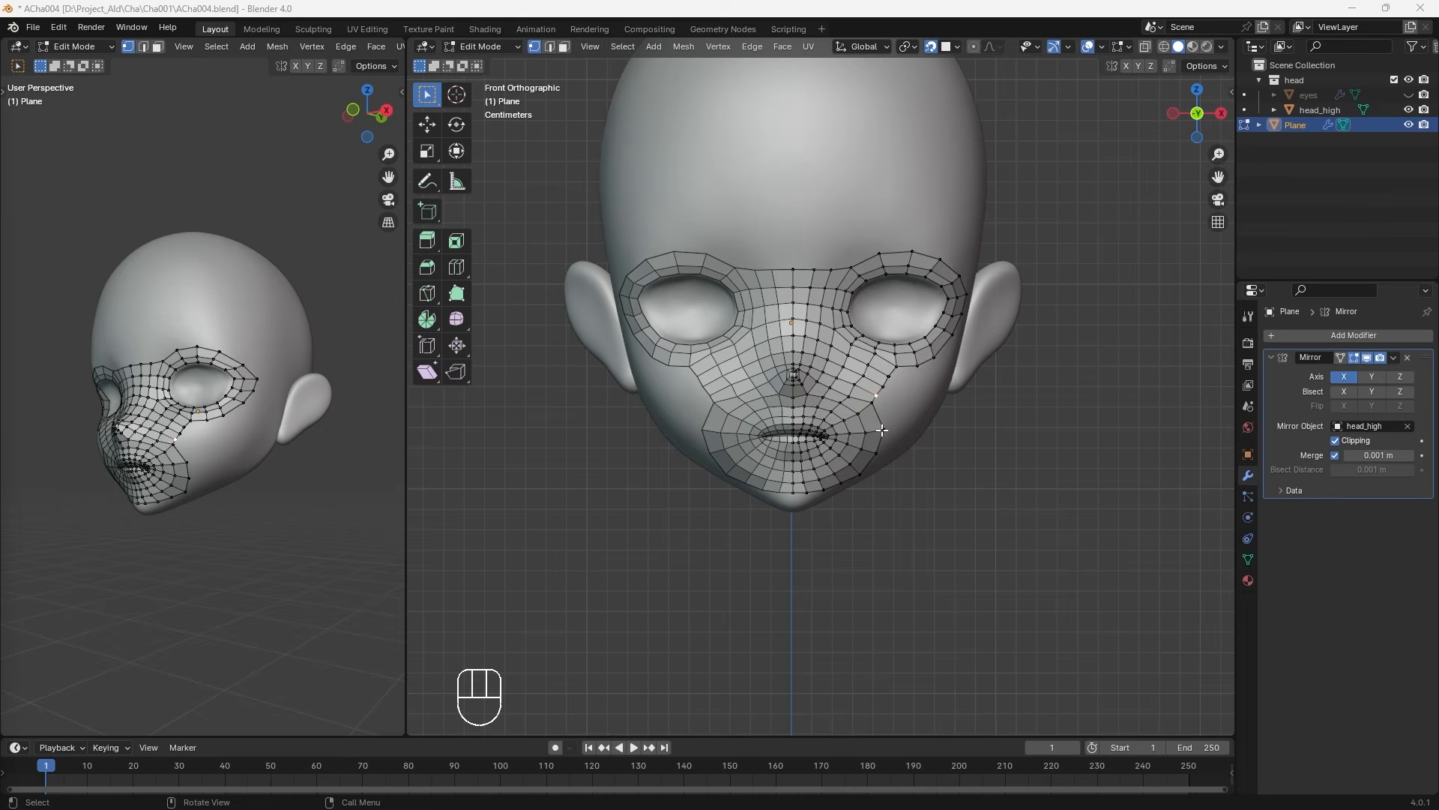
scroll(898, 446, "up", 2)
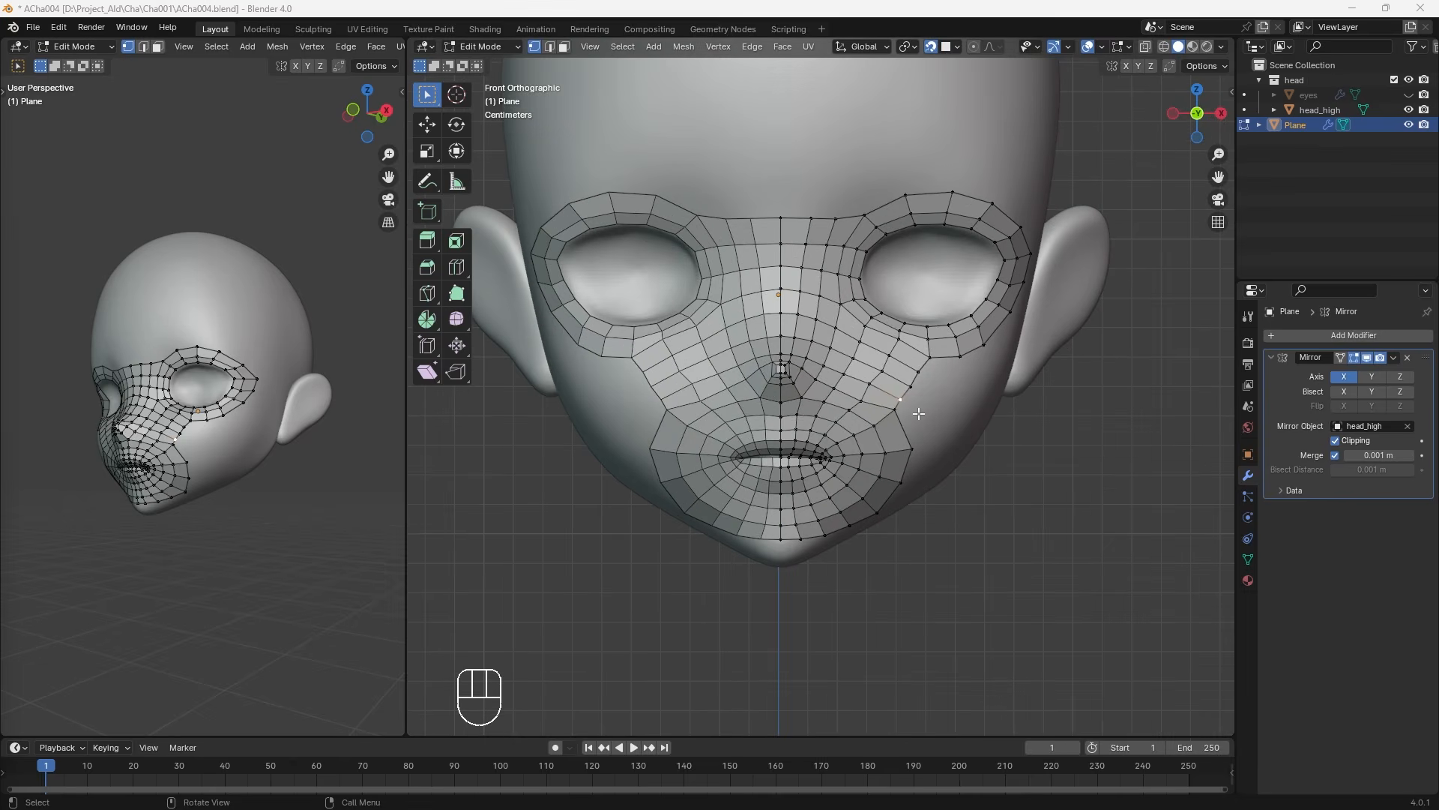
left_click(918, 377)
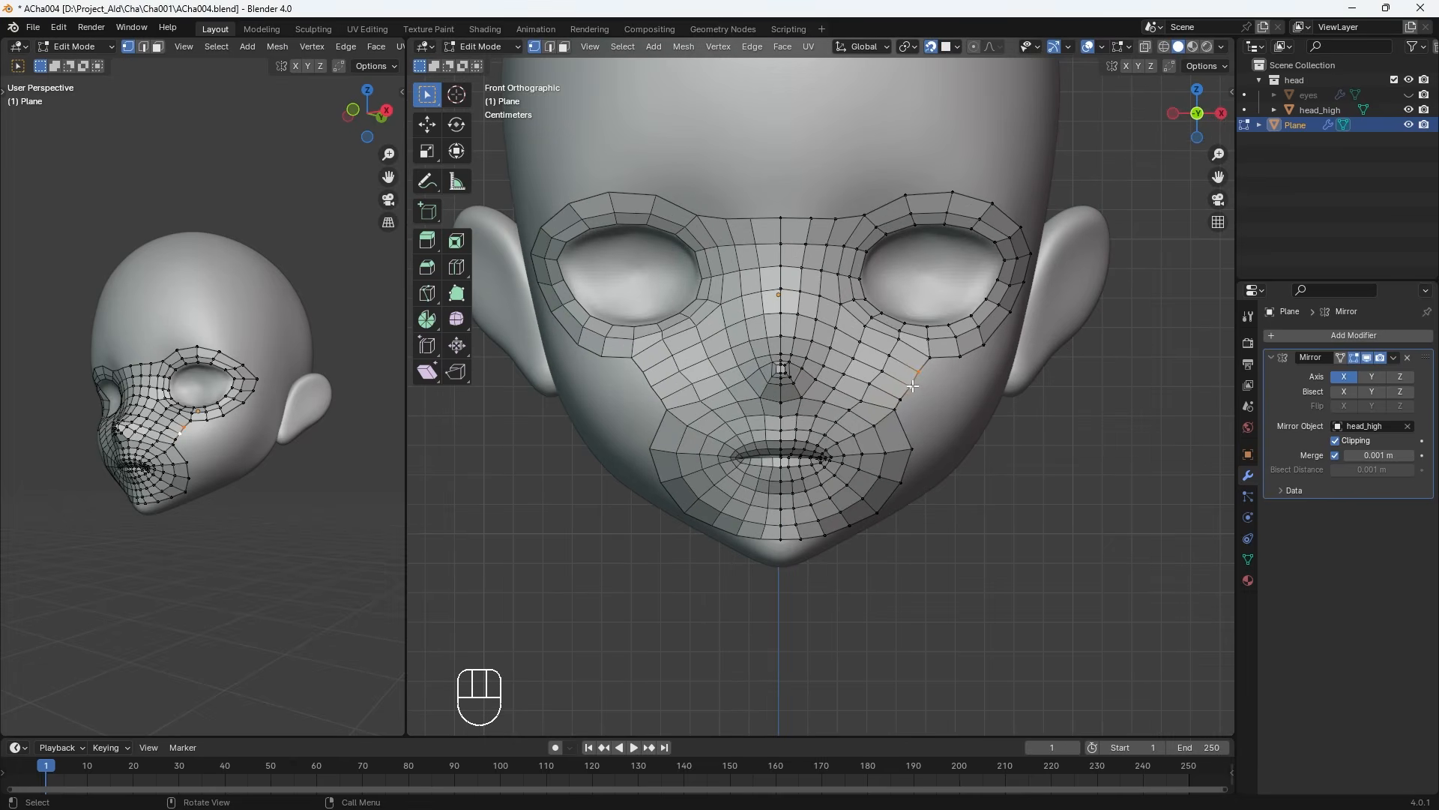
right_click(900, 400, "ctrl")
right_click(912, 447, "ctrl")
key("e")
key("f")
key("ctrl+z")
key("ctrl+z")
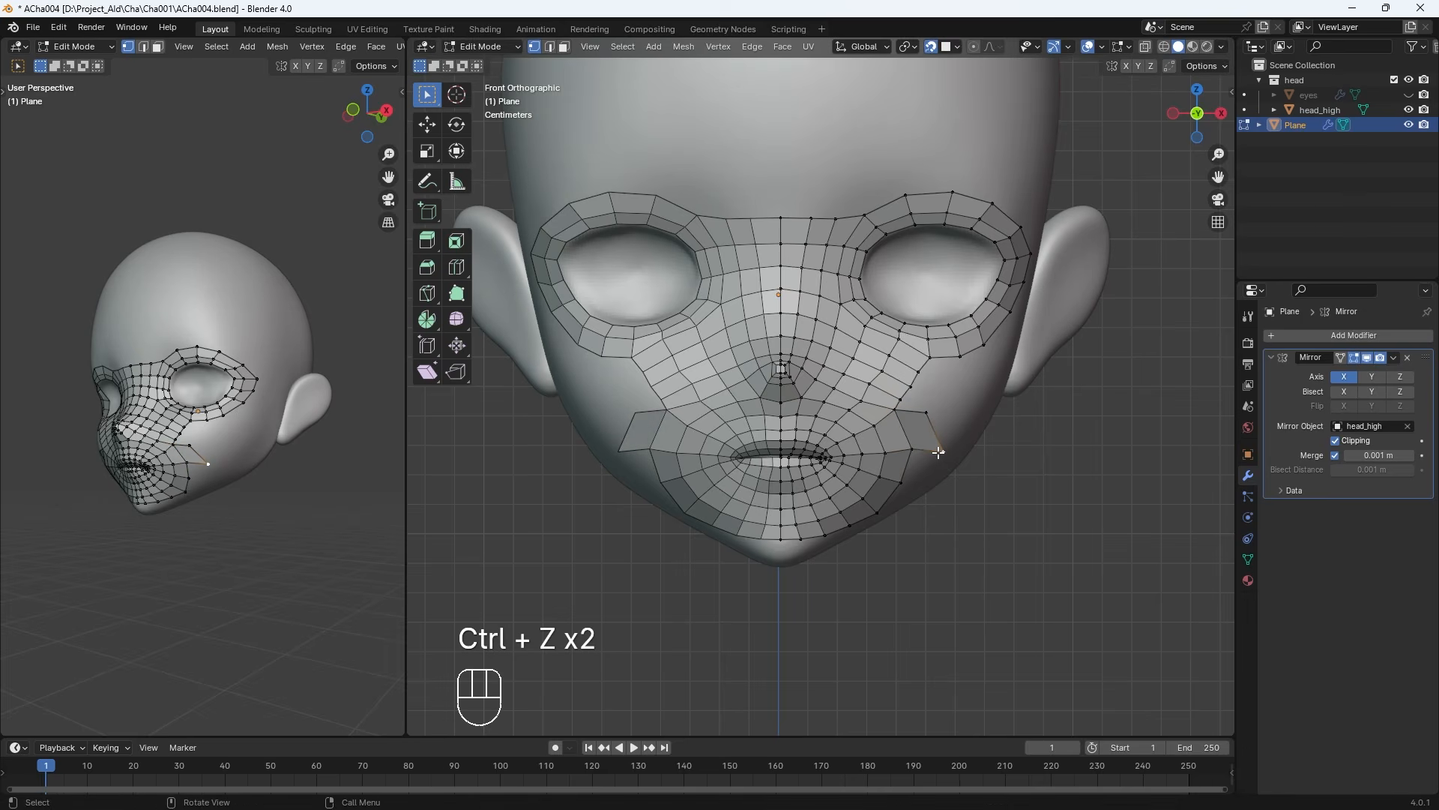
Nudge the vertices of the new cheek face and fill the remaining faces beside the outer mouth loop
key("g")
key("g")
key("g")
key("g")
key("g")
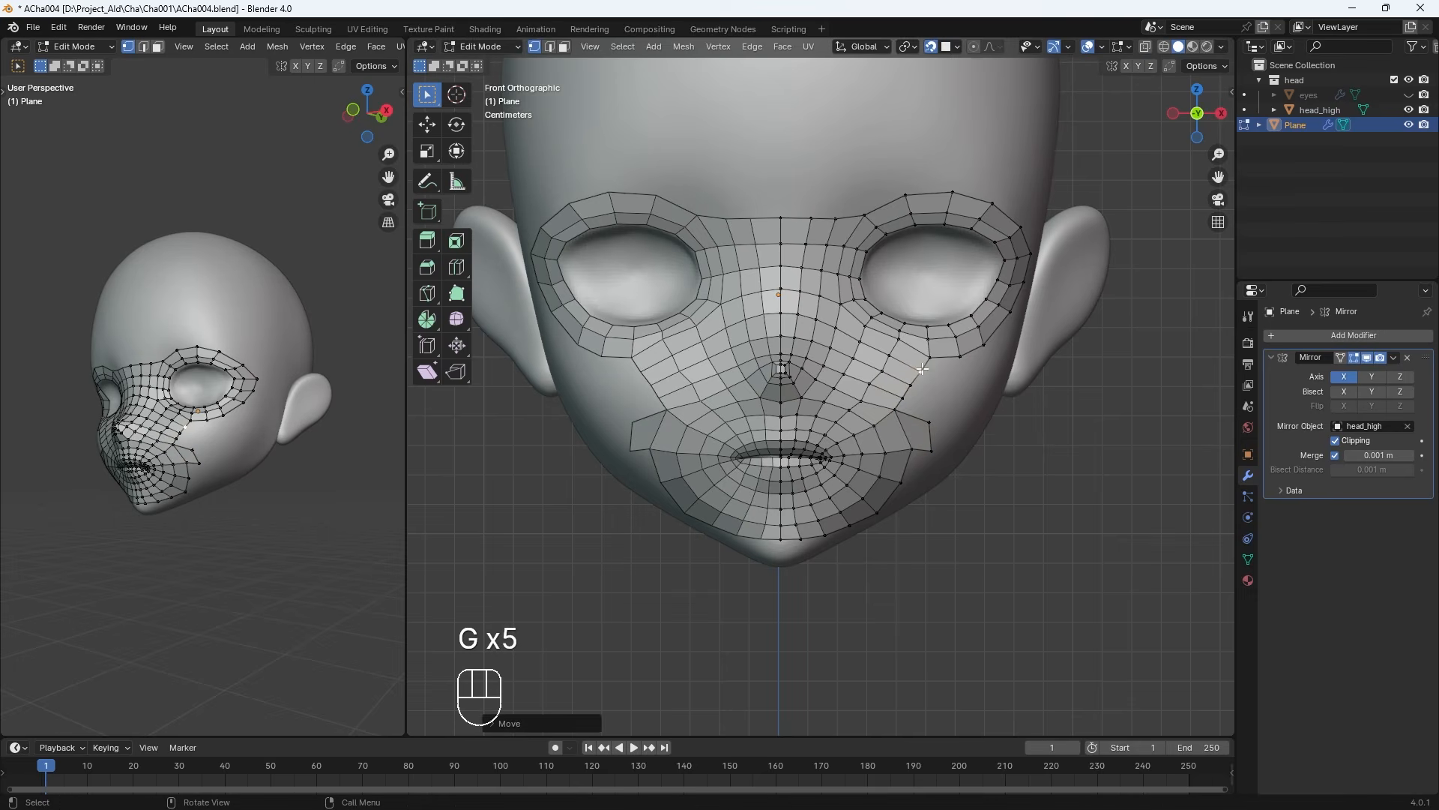
middle_click_drag(969, 391, 841, 404)
key("g")
key("g")
left_click(829, 448)
key("f")
key("f")
left_click(841, 403)
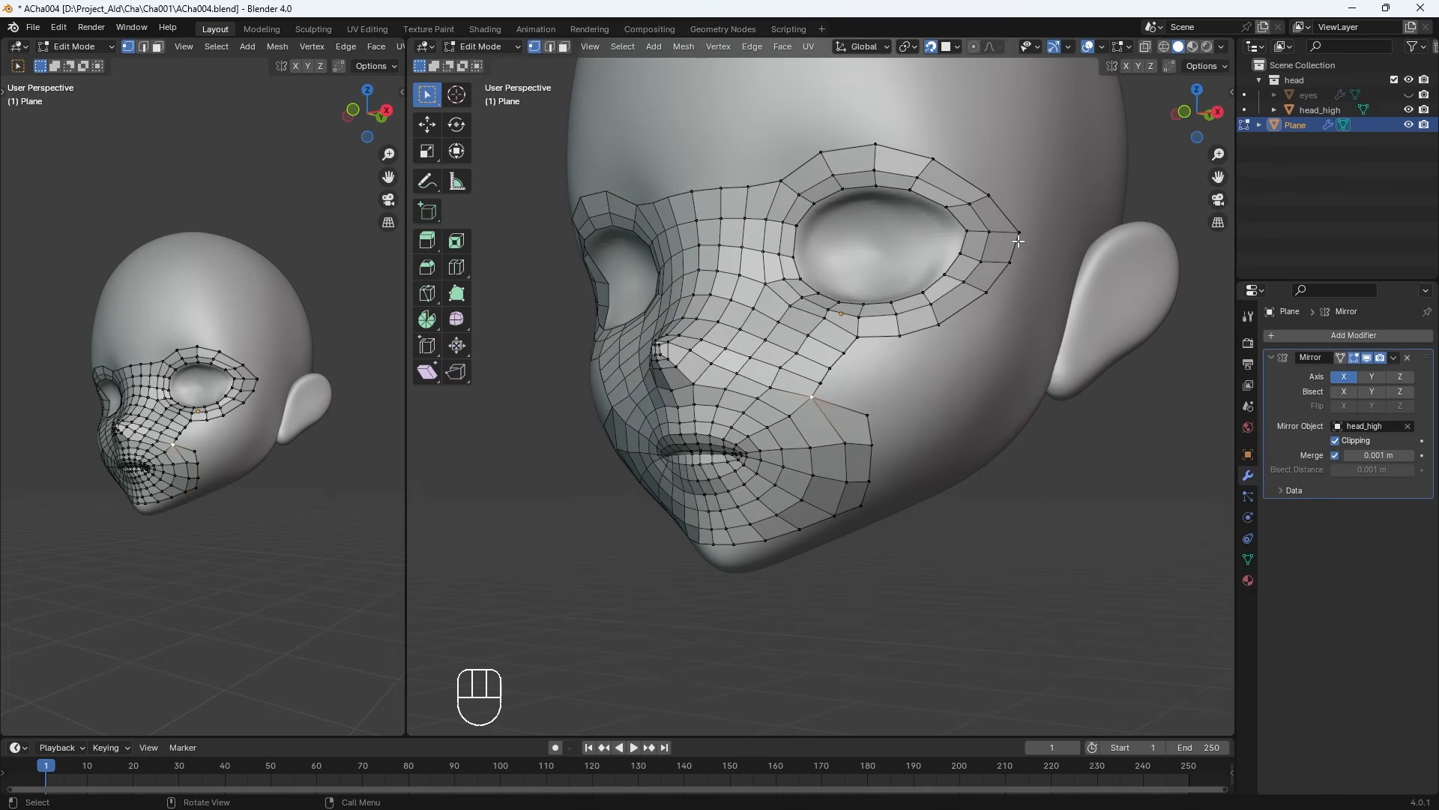
Extrude an edge from the lower outer mouth loop and fill a strip of faces along the jawline to the chin
left_click(852, 508)
middle_click_drag(853, 508, 817, 504)
key("e")
left_click(783, 521)
key("f")
key("f")
key("f")
key("f")
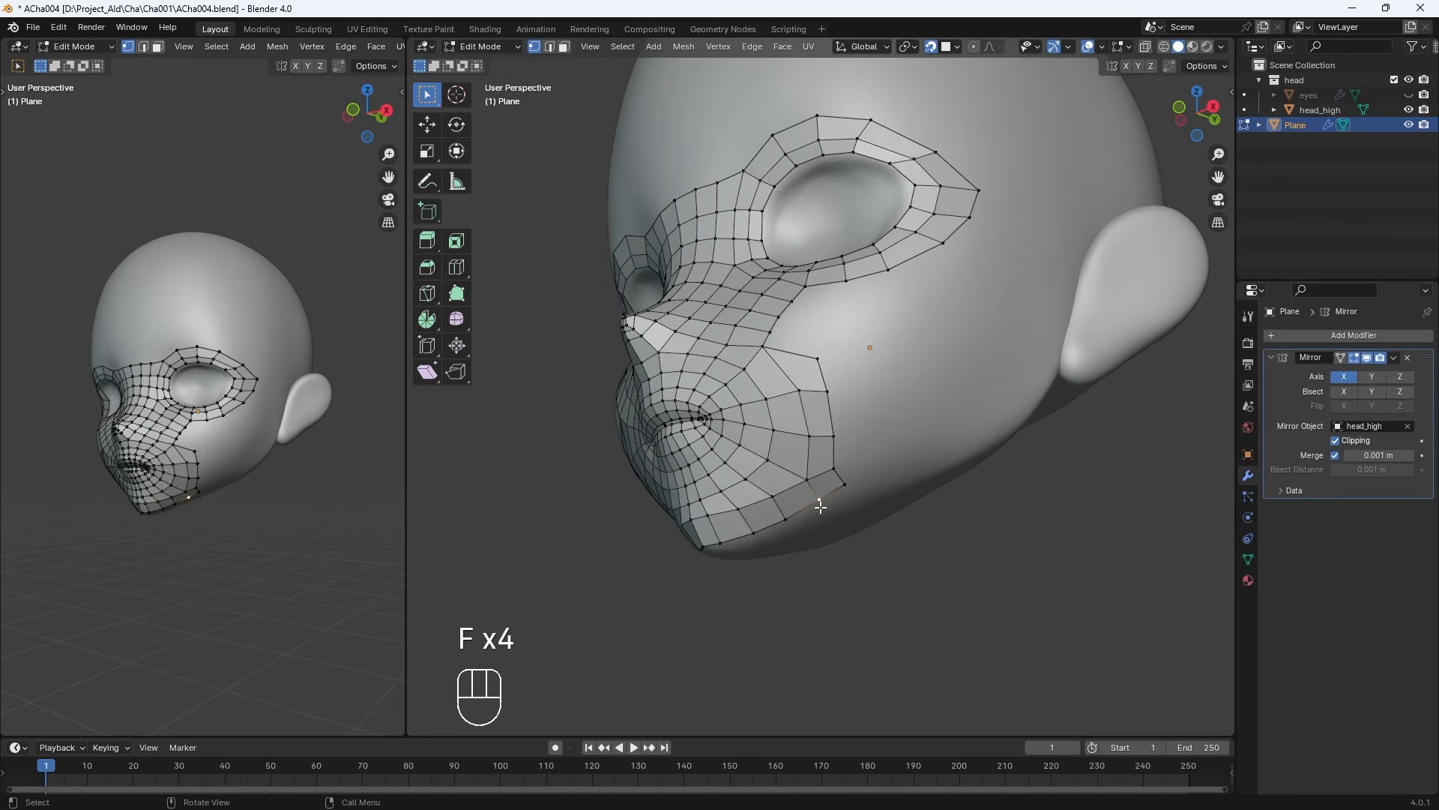
Nudge the jaw strip's lower vertices and its end vertex along the jawline
key("g")
left_click(813, 514)
key("g")
left_click(752, 530)
left_click(845, 484)
key("g")
left_click(849, 491)
middle_click_drag(874, 480, 836, 498)
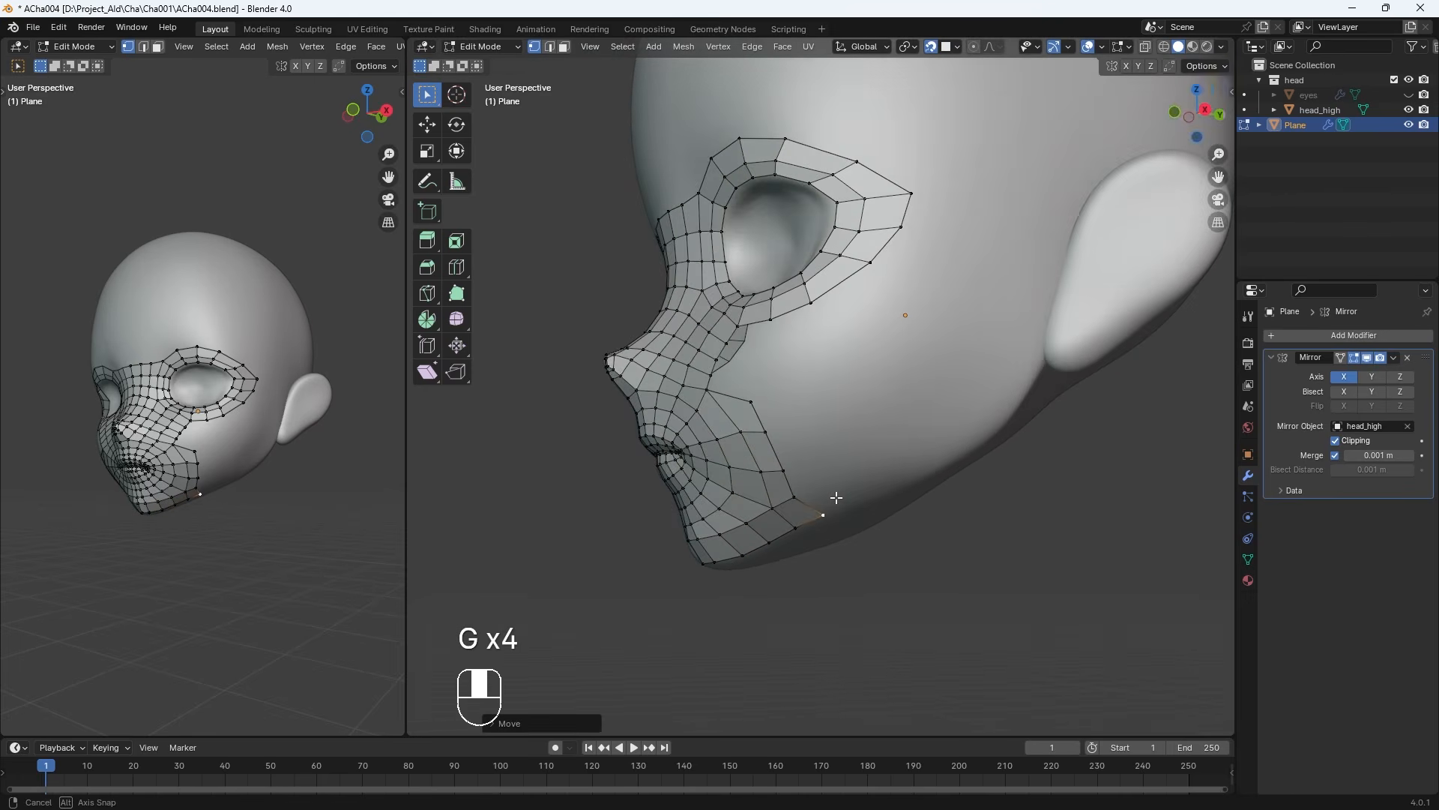
Extrude the jaw strip's end edge backward along the jaw and position its two new vertices
left_click(795, 497, "shift")
key("e")
left_click(877, 495)
left_click(829, 484)
key("g")
left_click(832, 482)
left_click(851, 502)
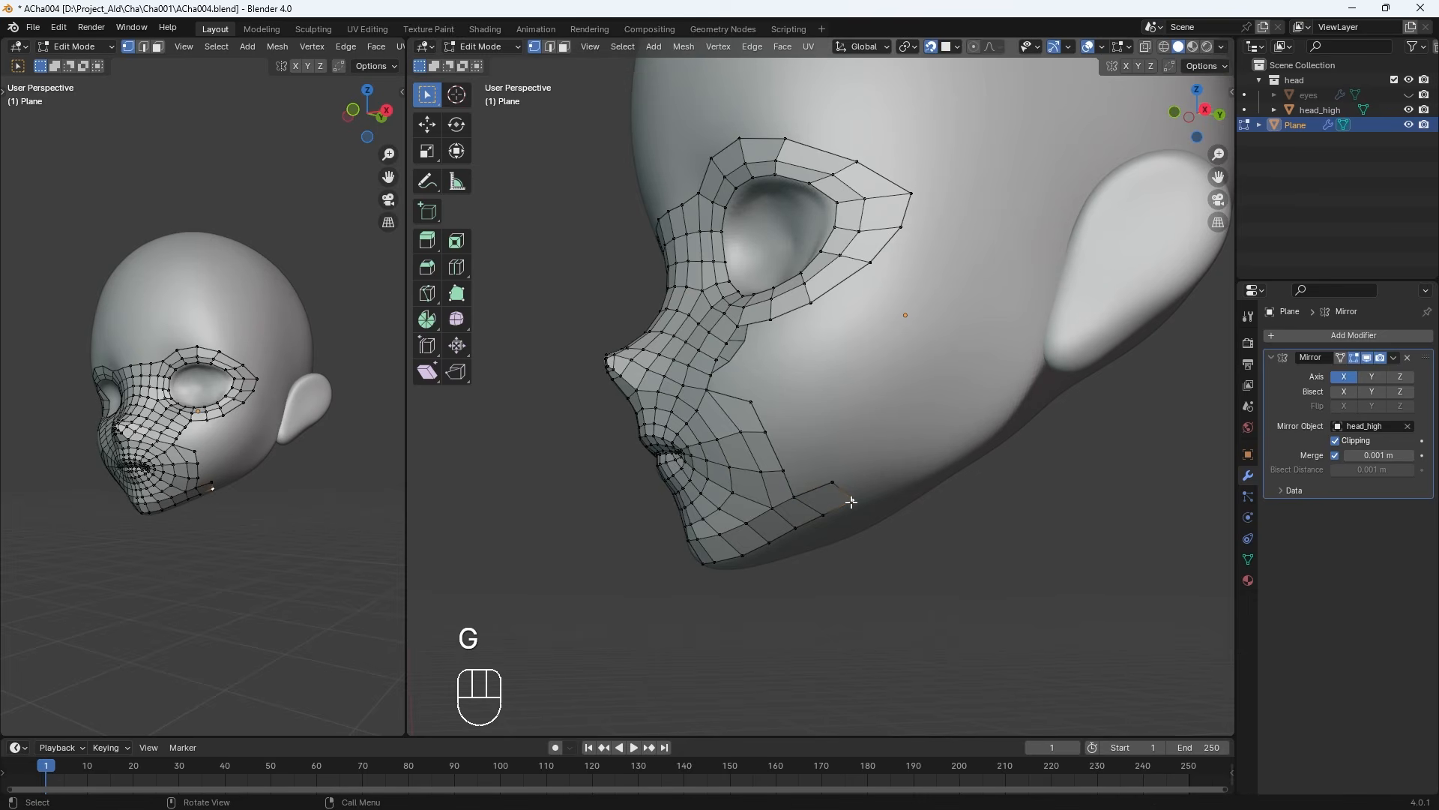
key("g")
left_click(850, 502)
middle_click_drag(812, 430, 959, 313)
key("KP_1")
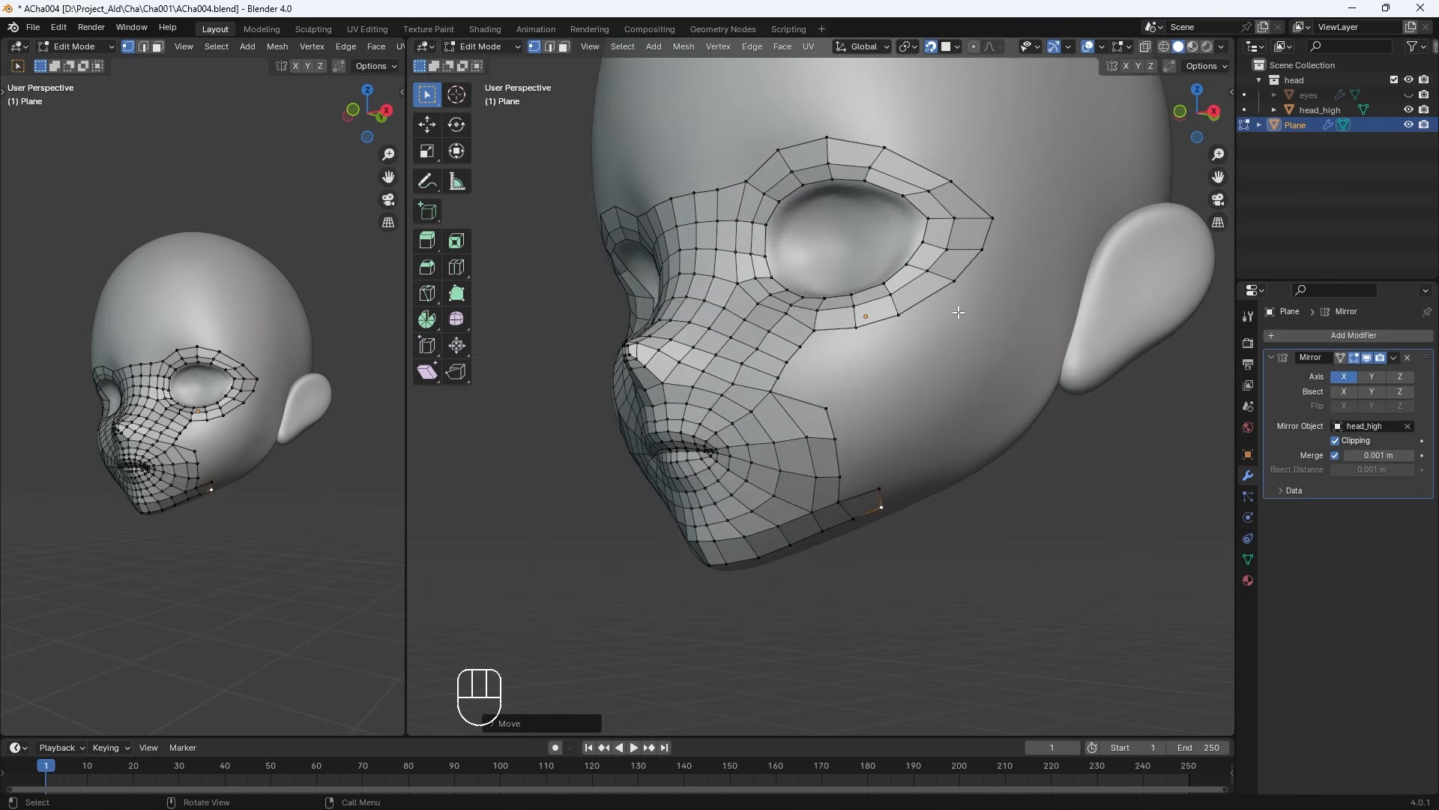
Nudge the cheek corner vertex and the vertex where the cheek strip joins the mouth loop
left_click(898, 317)
left_click(953, 285, "shift")
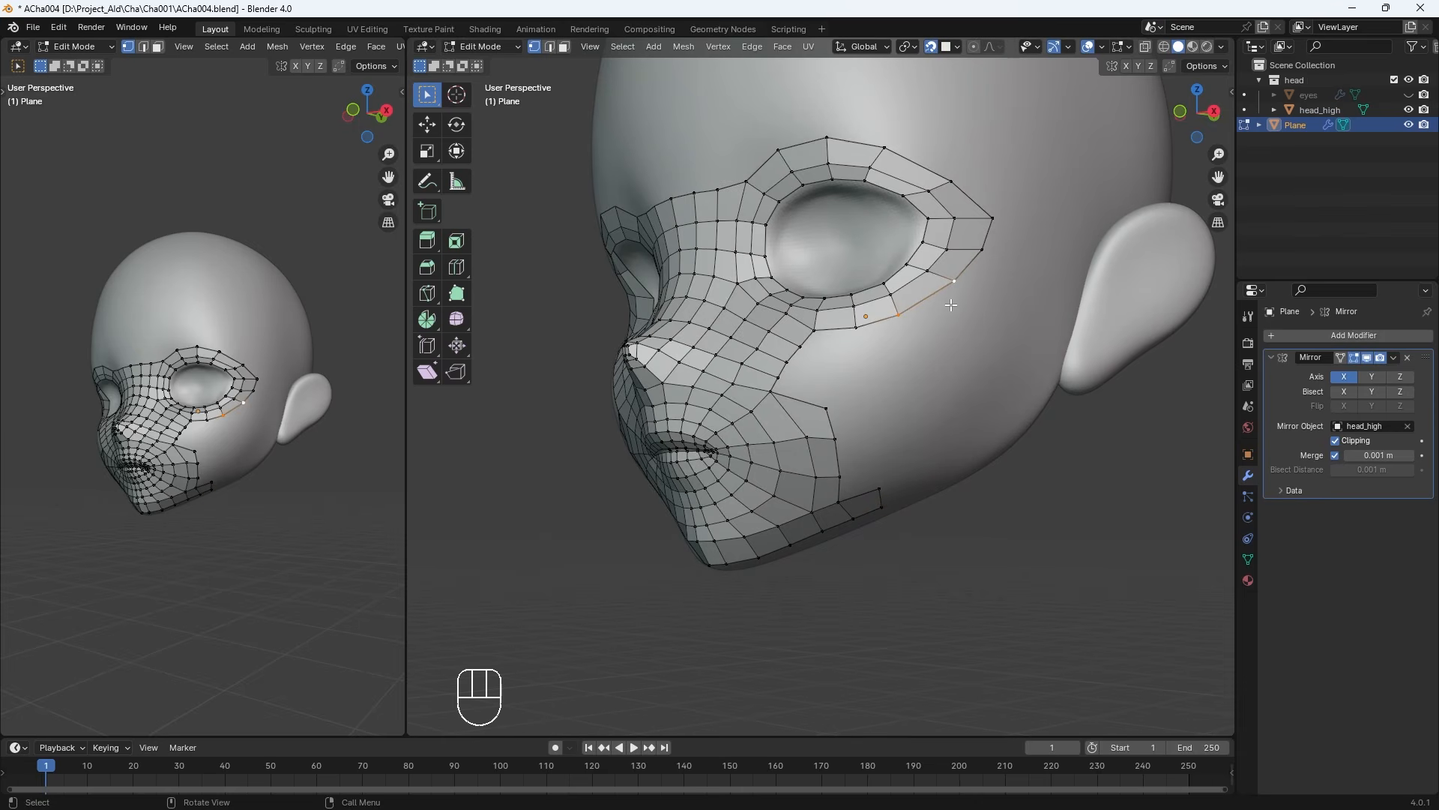
key("g")
left_click(828, 397)
left_click(772, 392)
key("g")
left_click(780, 394)
middle_click_drag(828, 405, 902, 417)
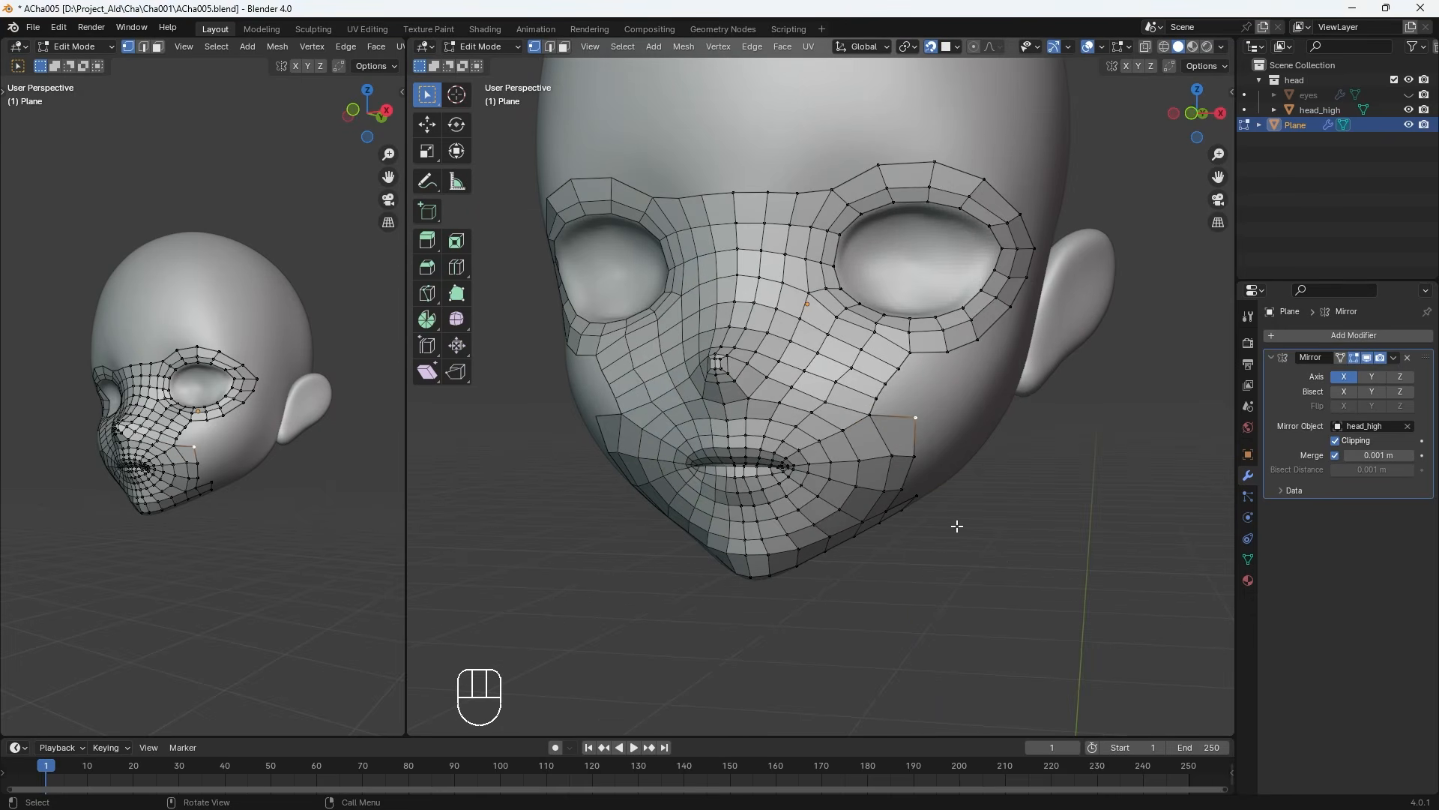
Delete the protruding cheek corner vertex, fill the gap beside the mouth loop and adjust the surrounding vertices
key("Delete")
left_click(917, 455, "shift")
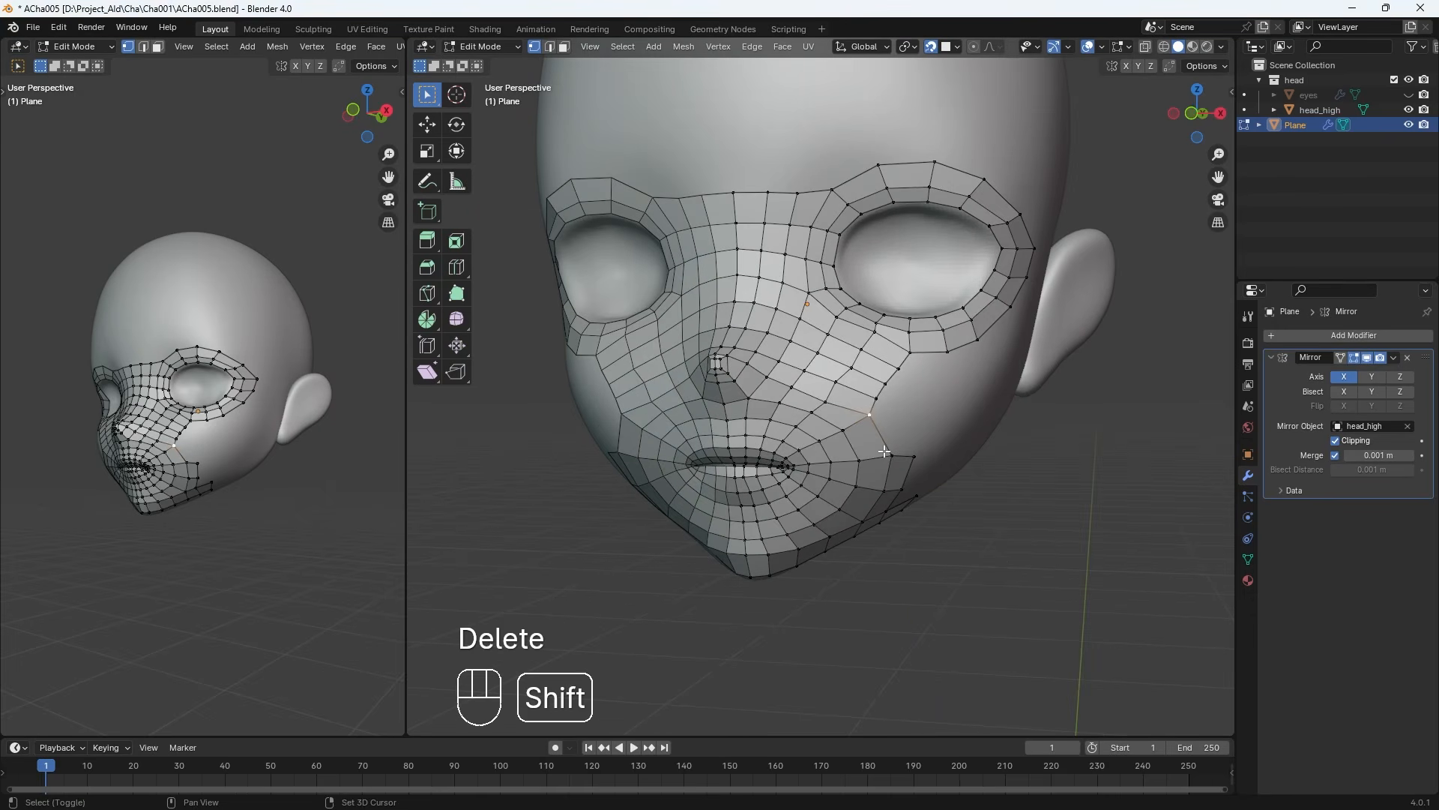
key("f")
key("g")
key("g")
key("g")
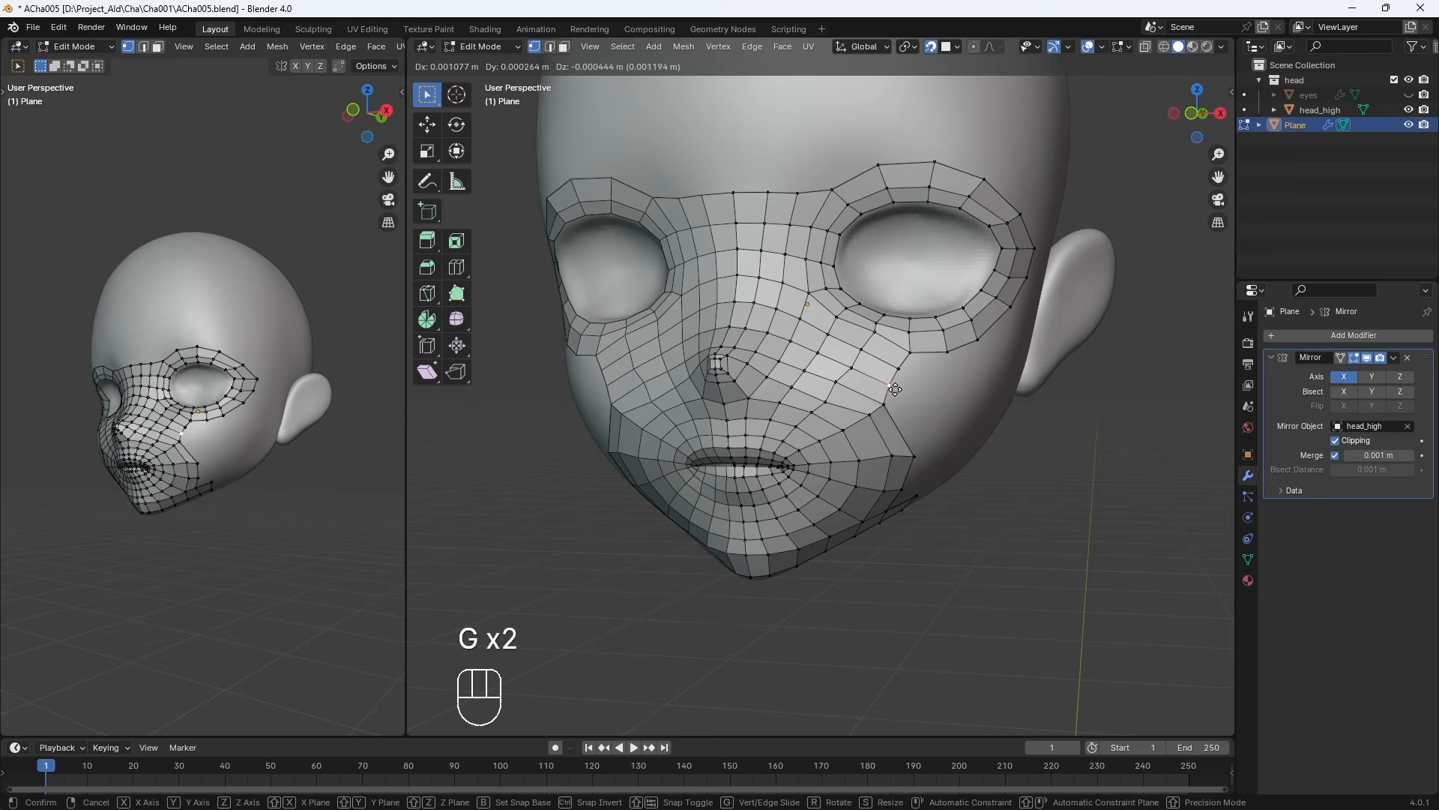
left_click(905, 450)
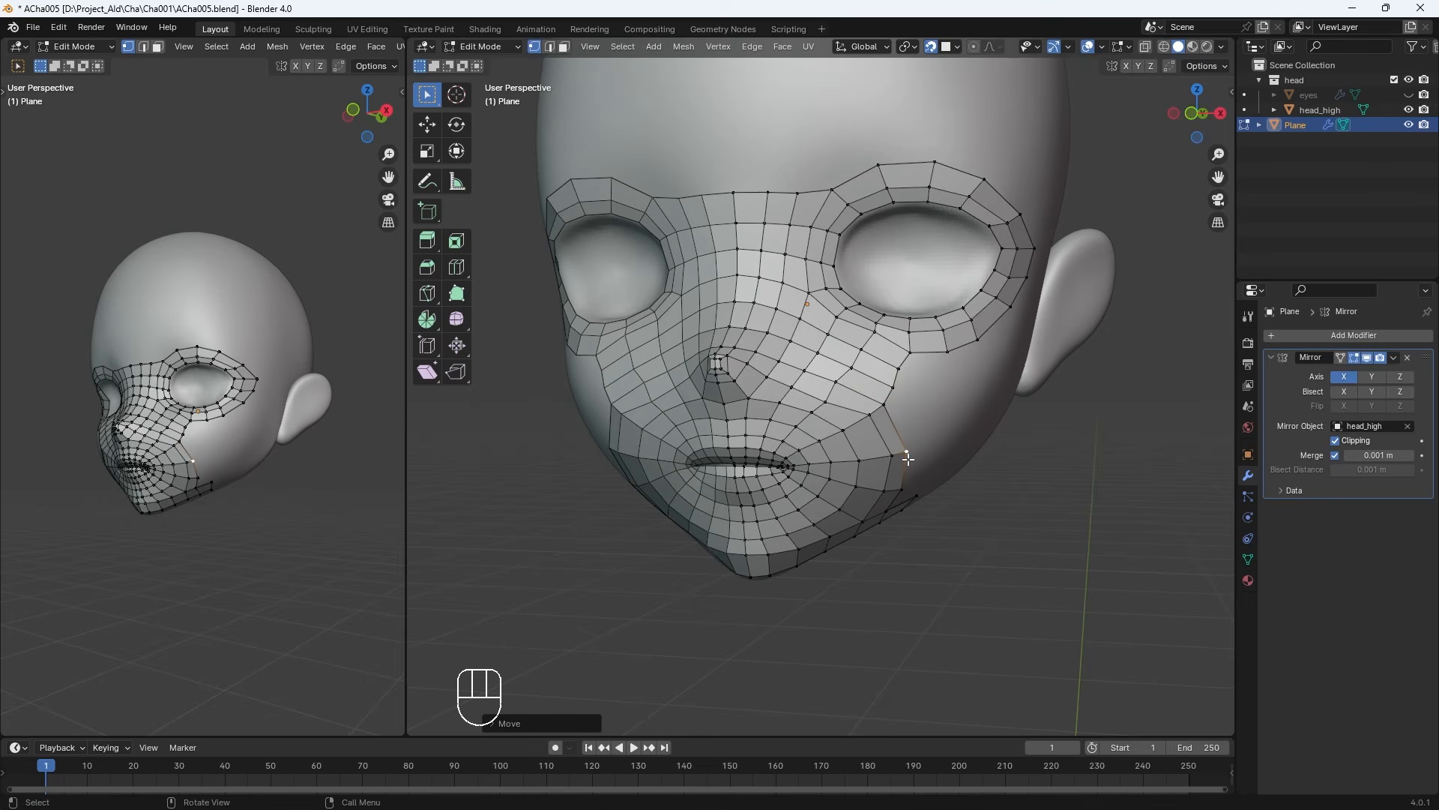
Nudge the cheek strip's junction vertex at the mouth loop and the strip vertex just above it
left_click(871, 415)
key("g")
left_click(870, 412)
left_click(899, 369)
key("g")
left_click(905, 370)
Extrude the upper side edge of the mouth loop outward across the cheek and position its two new vertices
left_click(907, 450)
key("e")
left_click(928, 449)
key("g")
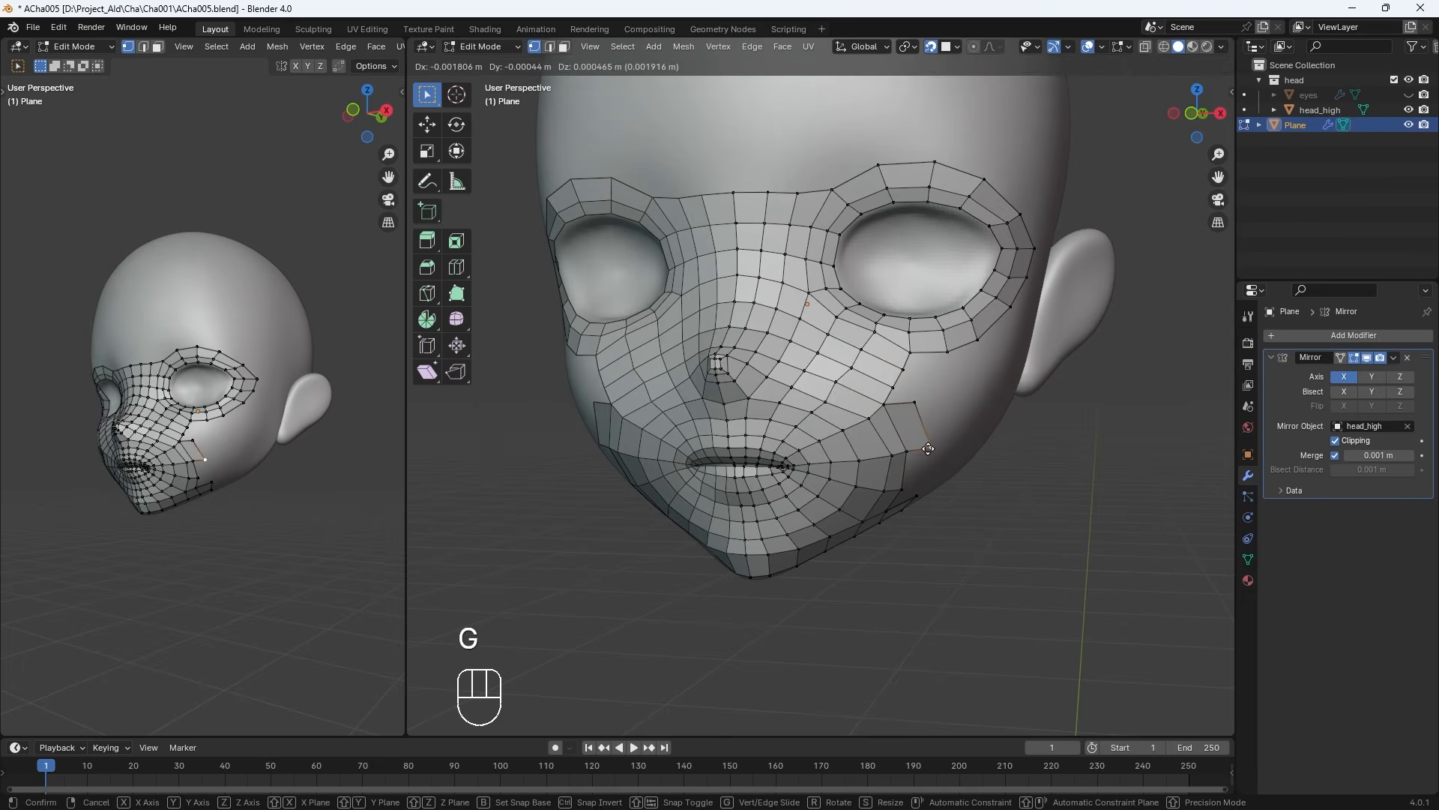
left_click(928, 449)
left_click(914, 403)
key("g")
left_click(923, 410)
middle_click_drag(905, 489, 872, 484)
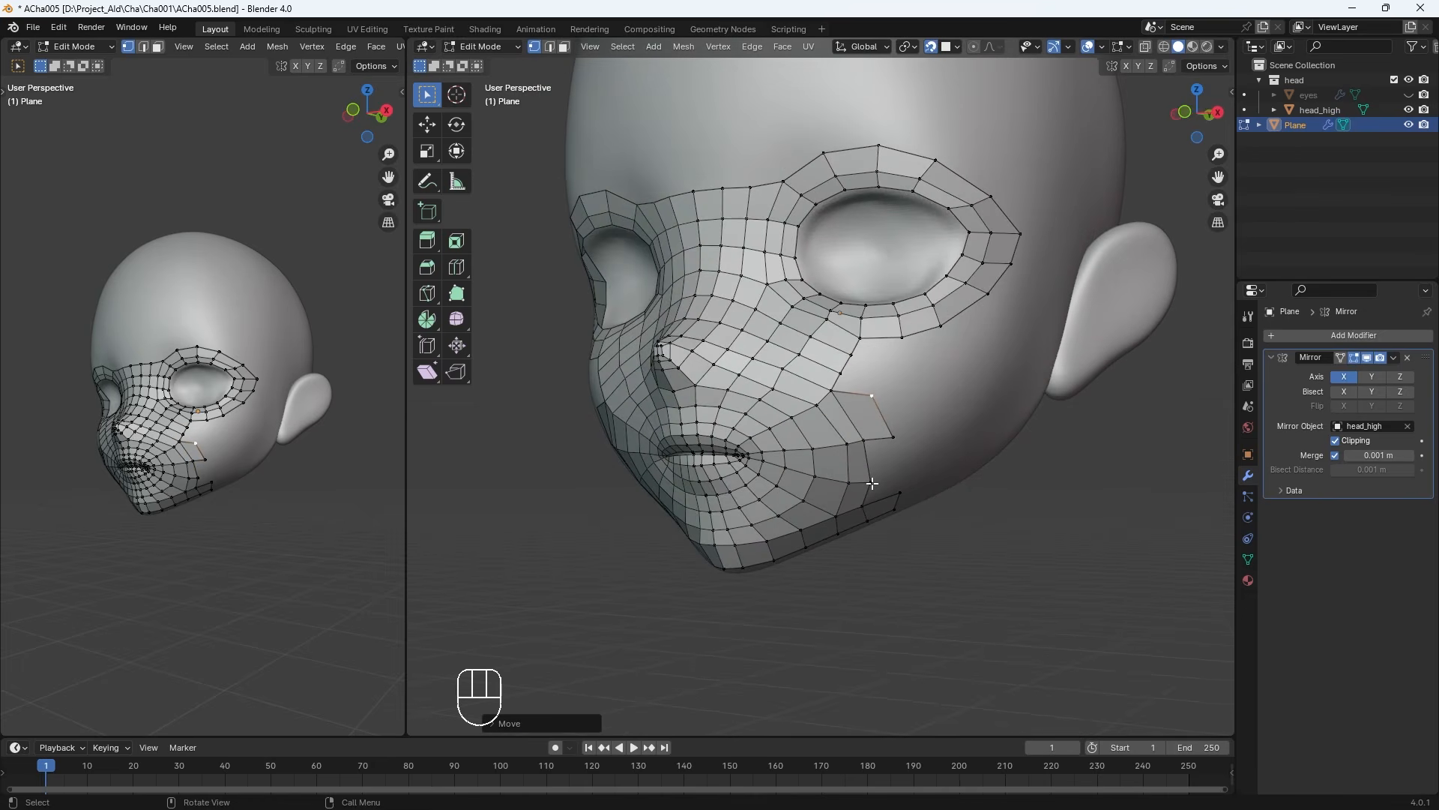
Fill a column of faces from the lower eye loop down to the extruded cheek face
left_click(863, 341)
key("f")
left_click(901, 355)
key("f")
left_click(897, 372)
left_click(875, 395, "shift")
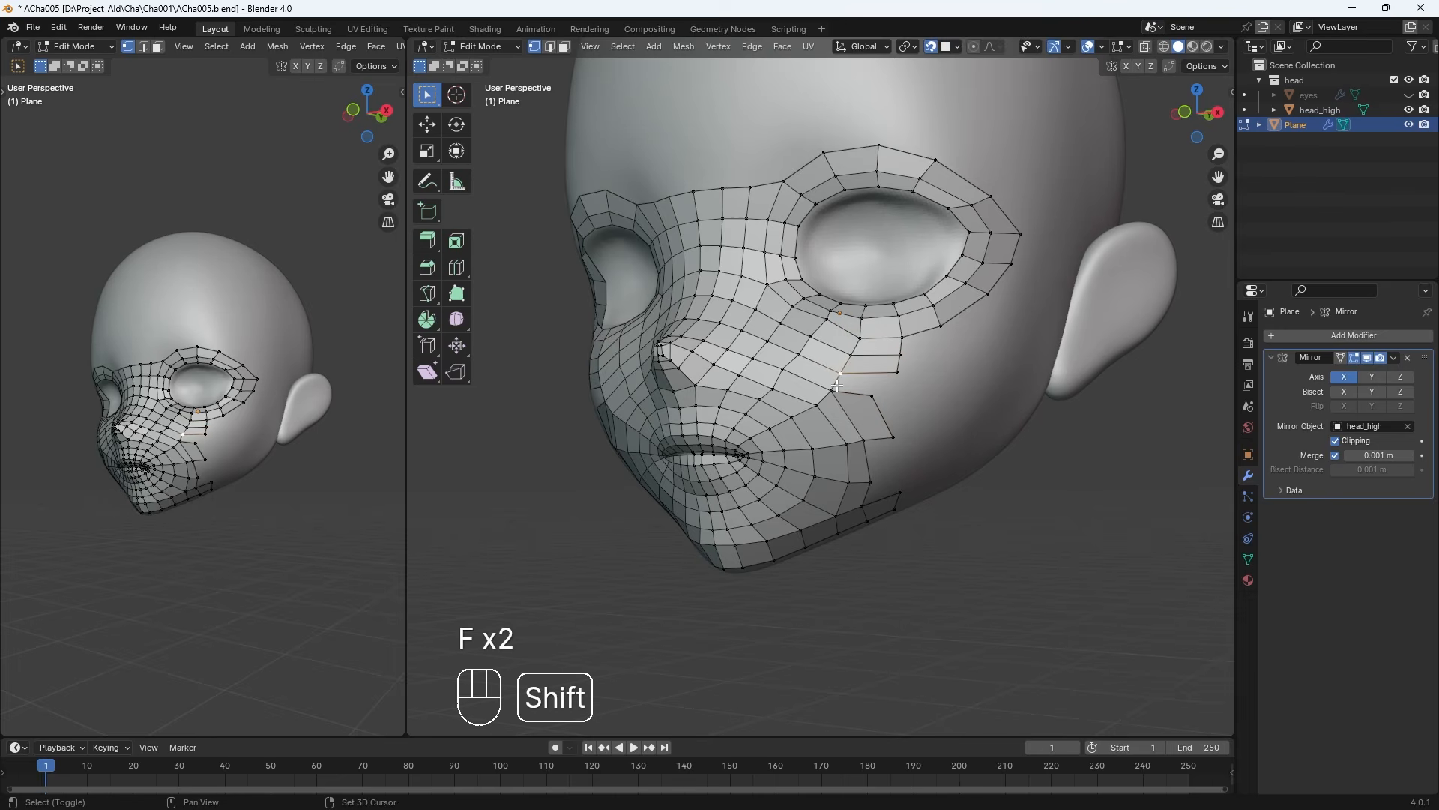
key("f")
Nudge the vertices where the under-eye faces meet the extruded cheek face
key("g")
key("g")
key("g")
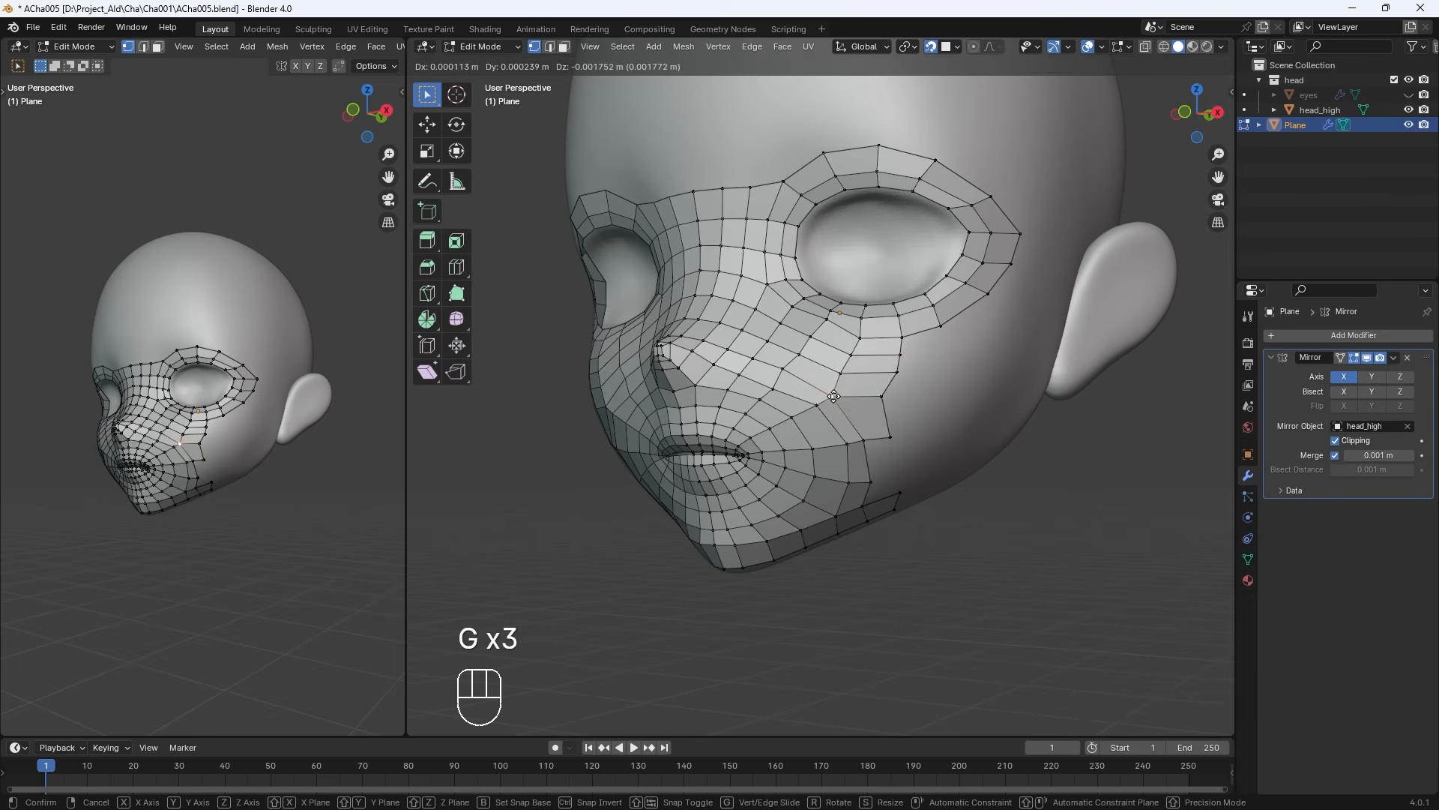
left_click(882, 396)
middle_click_drag(882, 396, 922, 421)
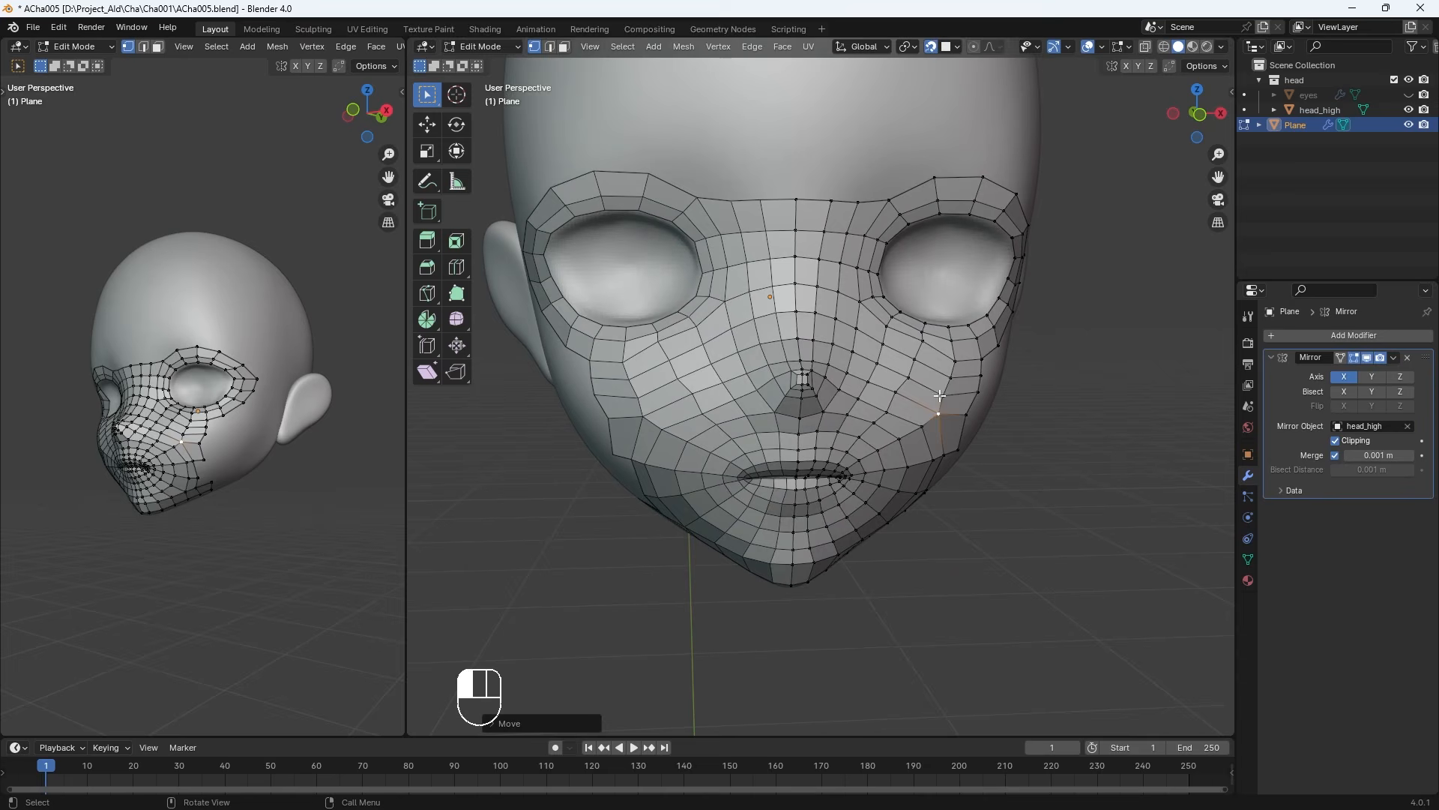
left_click(940, 395)
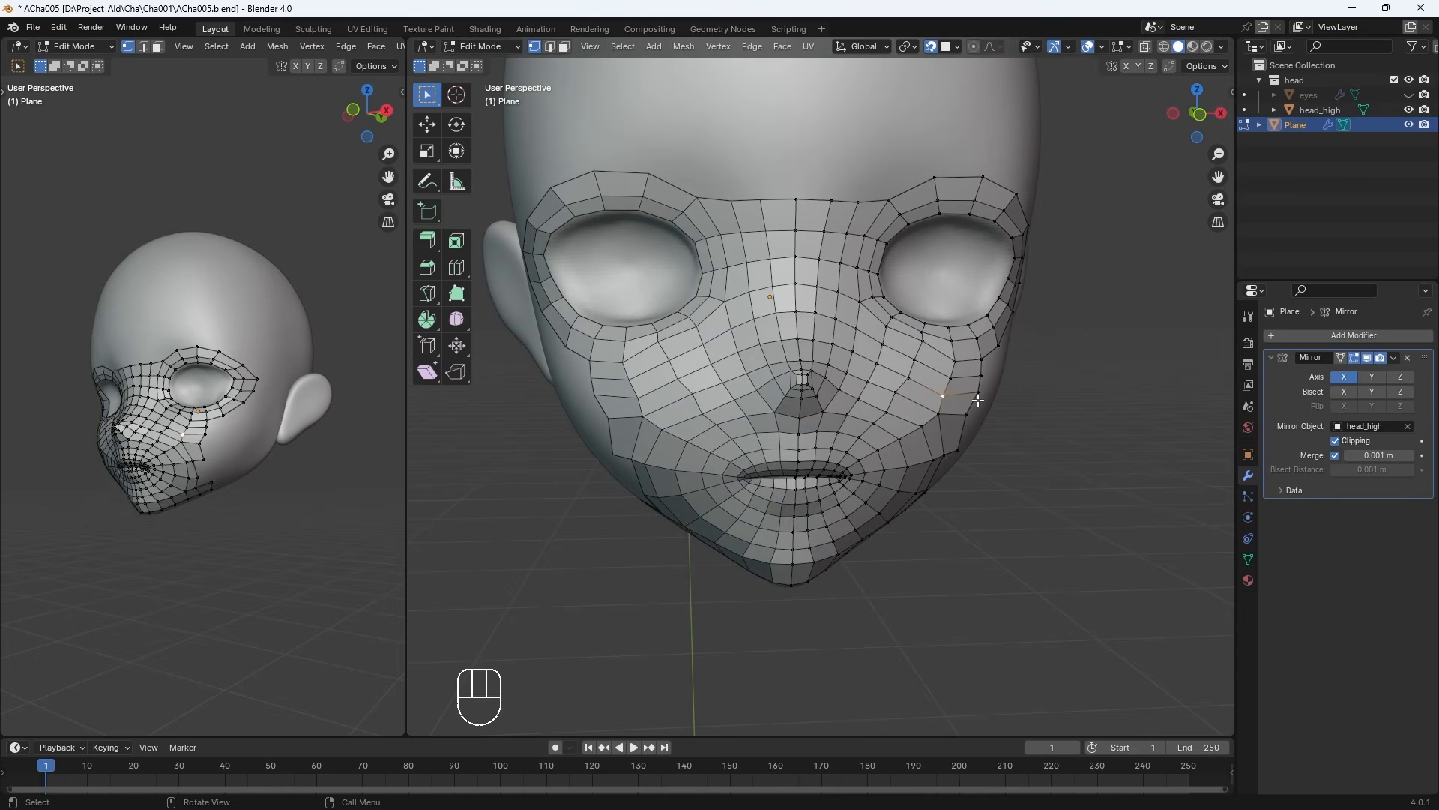
key("g")
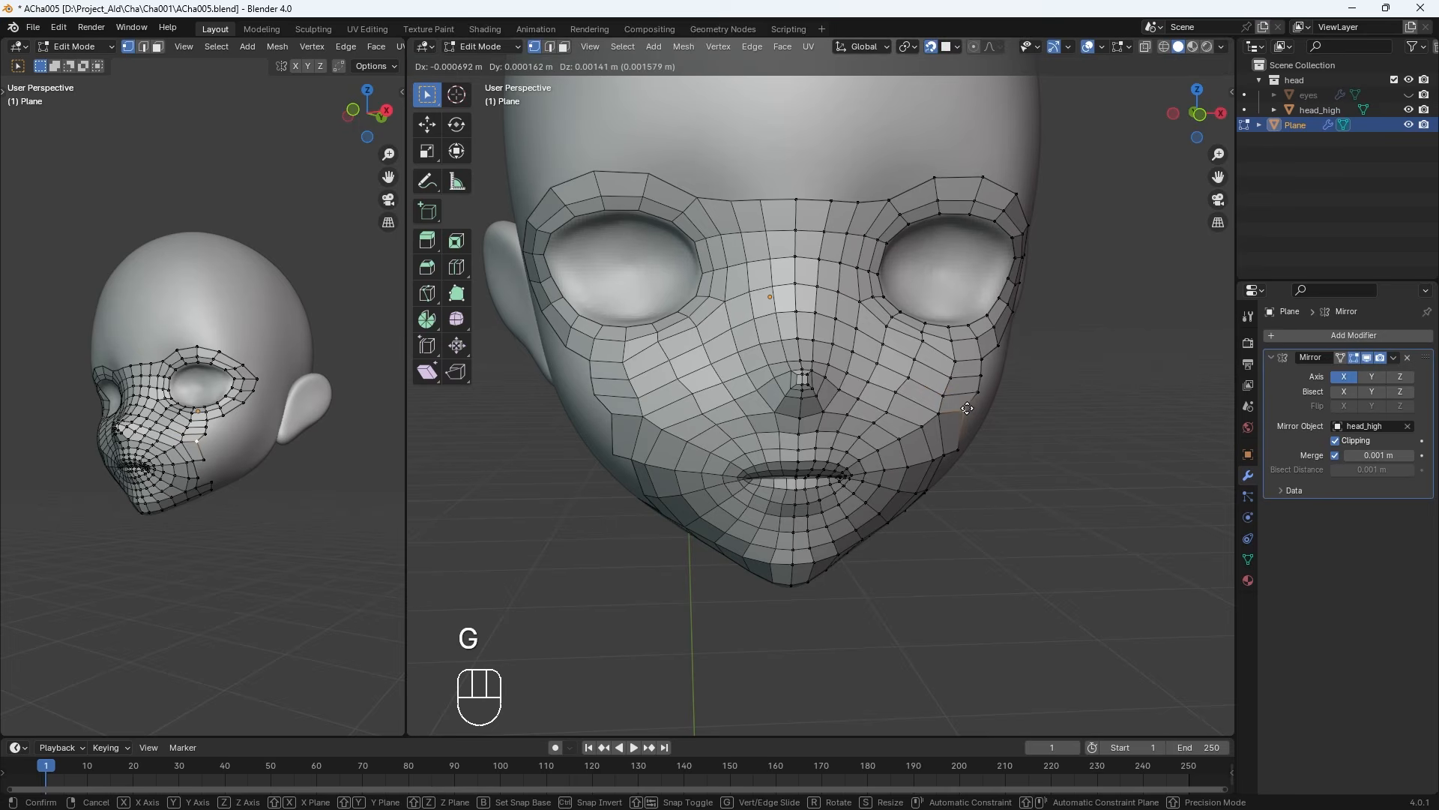
left_click(964, 406)
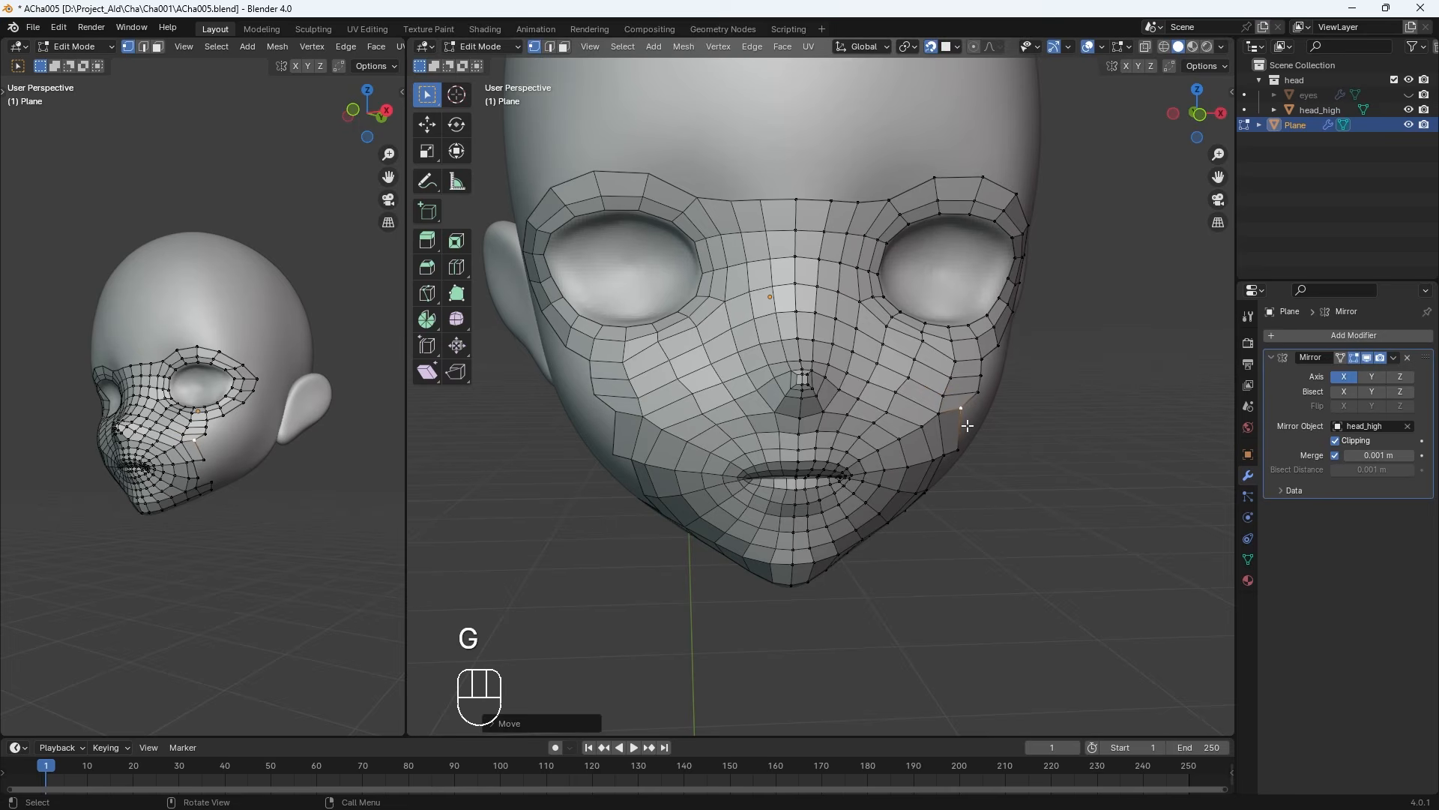
Nudge the side vertices of the outer mouth loop and fill the gap below the under-eye faces
middle_click_drag(970, 449, 861, 428)
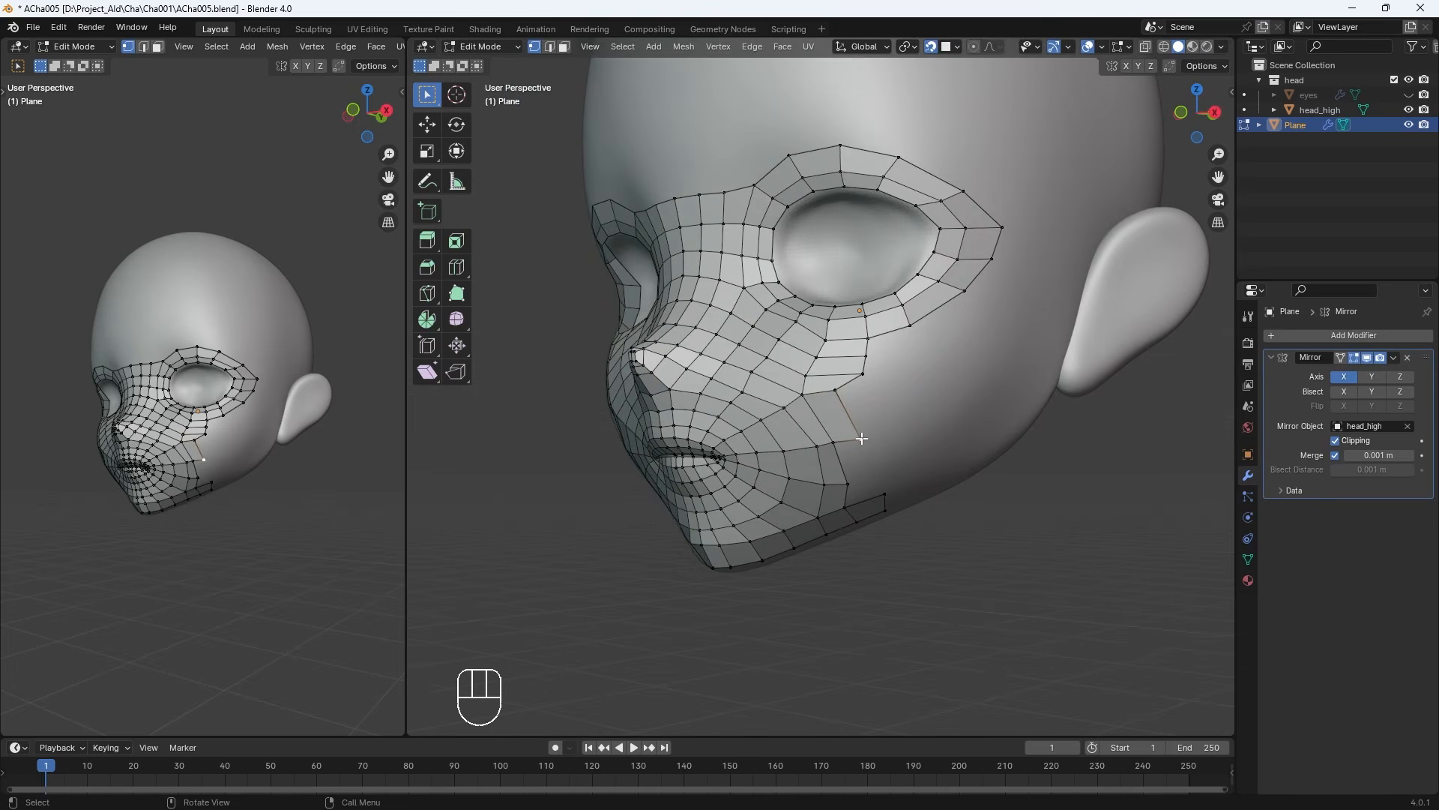
key("g")
key("g")
key("g")
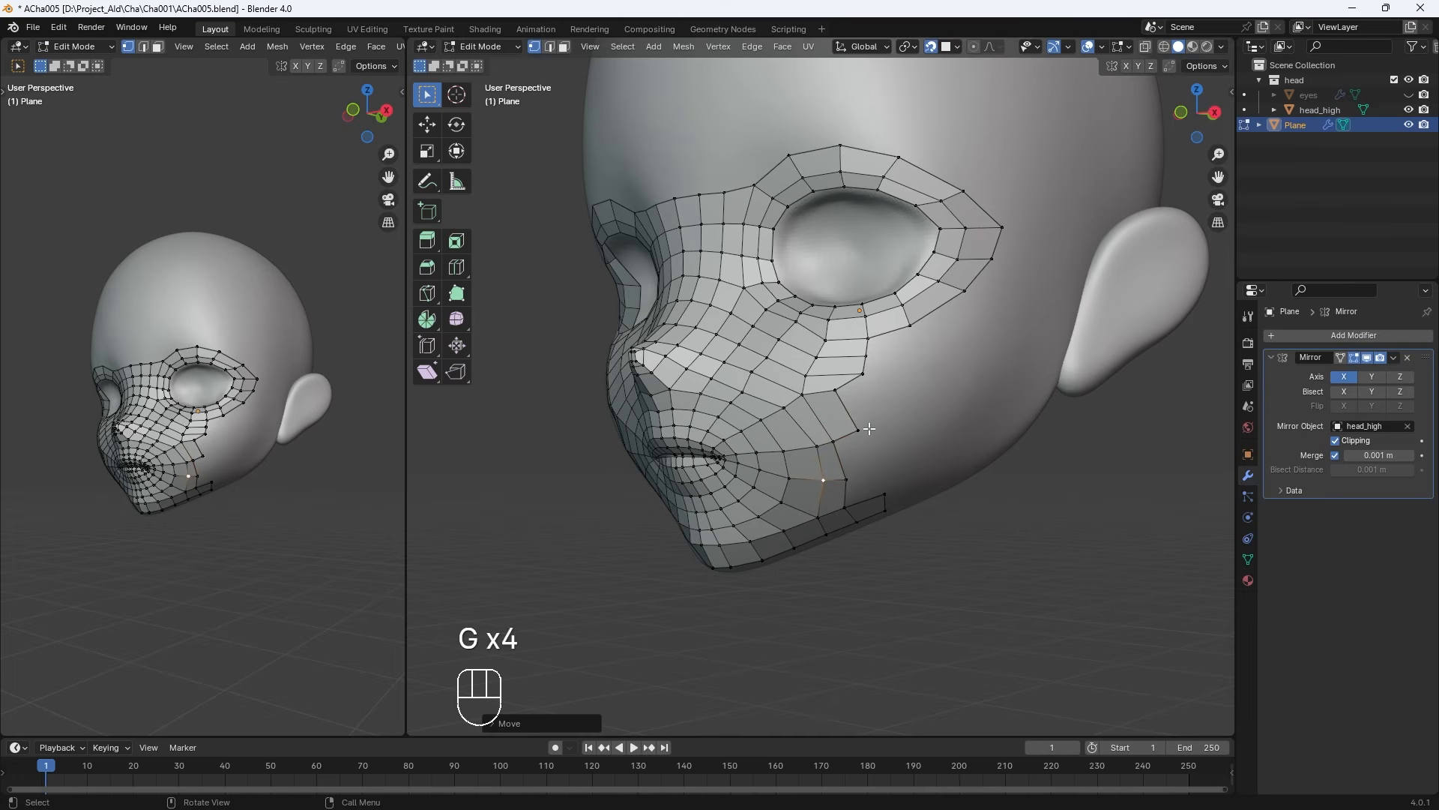
left_click(865, 375)
key("f")
Adjust the cheek corner vertices, extrude the cheek's outer edge toward the ear and position the new vertices
middle_click_drag(865, 374, 852, 450)
key("g")
key("g")
scroll(912, 453, "down", 2)
left_click(889, 411)
left_click(878, 370)
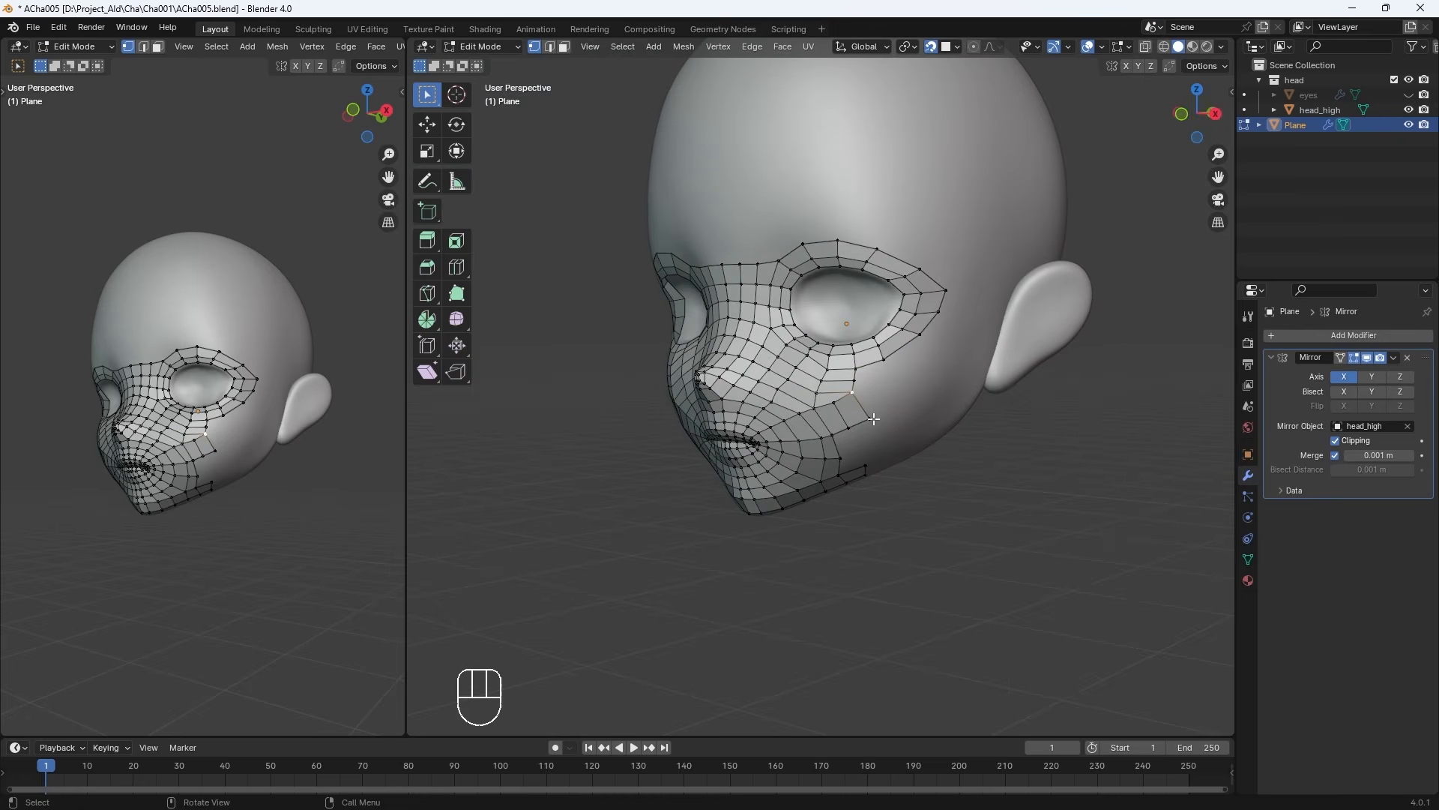
key("e")
left_click(907, 412)
key("g")
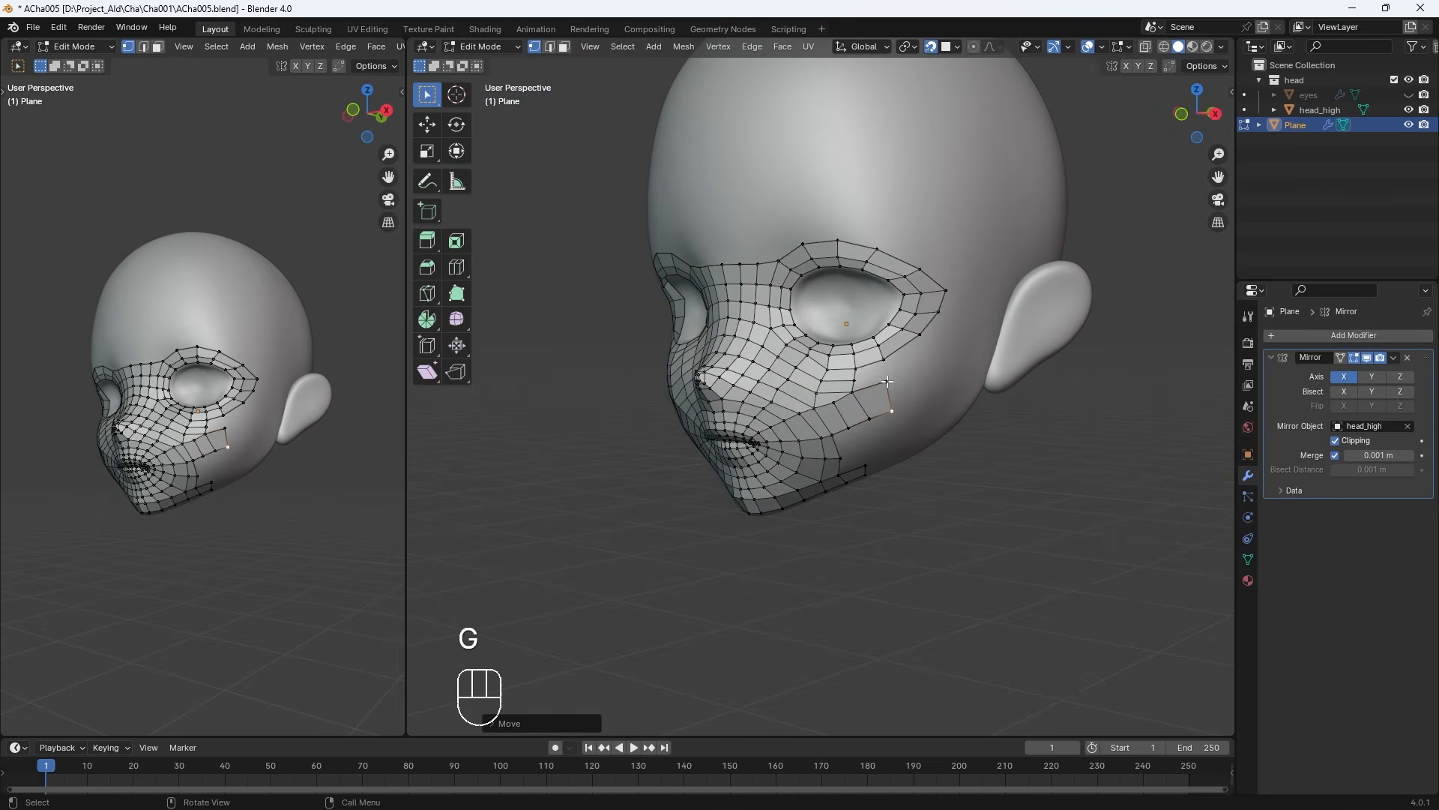
key("g")
Fill the gap between the jaw strip's end and the side of the mouth loop, and nudge the adjoining vertex
middle_click_drag(905, 413, 871, 442)
left_click(863, 453)
left_click(856, 428, "shift")
key("f")
key("g")
left_click(852, 412)
Fill the next two faces between the lower eye loop and the extruded cheek row
left_click(845, 358)
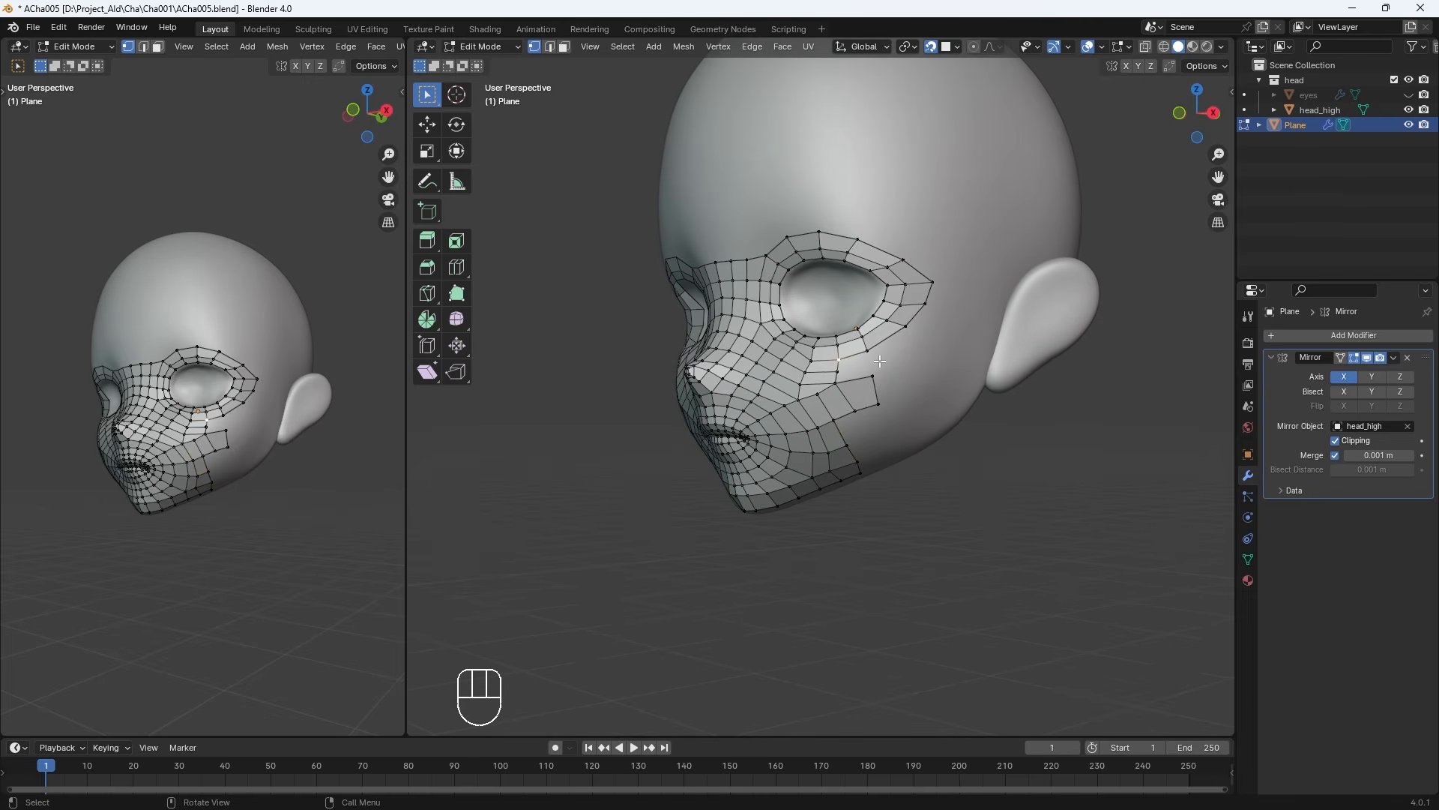
scroll(881, 374, "up", 3)
key("f")
key("f")
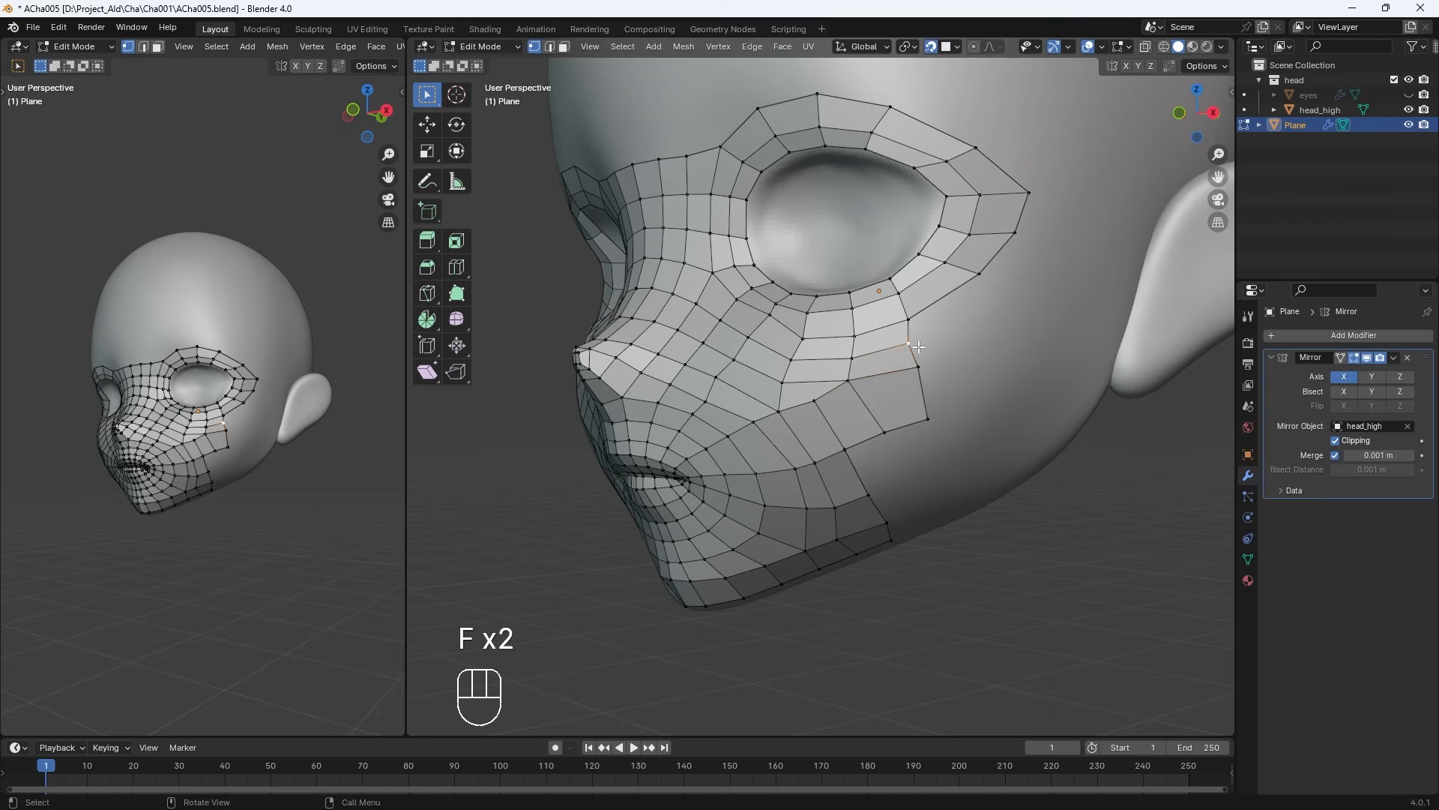
Nudge the outer boundary vertices of the cheek faces below the eye to space them evenly
key("g")
left_click(924, 346)
left_click(925, 420)
key("g")
left_click(919, 369)
key("g")
left_click(911, 346)
middle_click_drag(1012, 420, 970, 430)
Reposition the vertices along the outer corner of the eye loop for smoother spacing
left_click(893, 302)
key("g")
key("g")
left_click(957, 203)
key("g")
left_click(939, 256)
key("g")
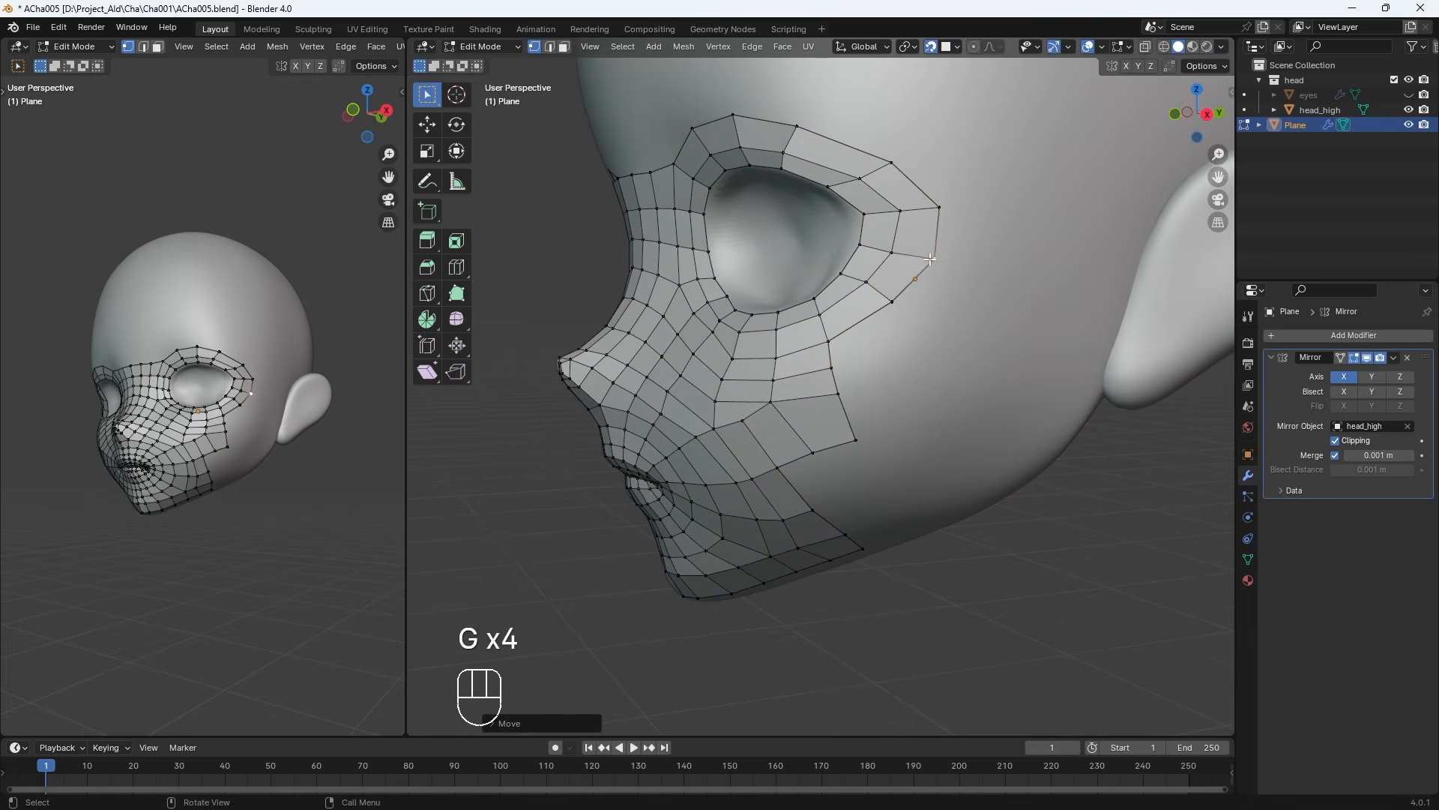
Nudge the outer-corner vertices of the eye loop inward, including the vertex where the loop meets the cheek faces
left_click(939, 207)
key("g")
left_click(935, 210)
key("g")
left_click(928, 203)
left_click(931, 259)
key("g")
left_click(927, 258)
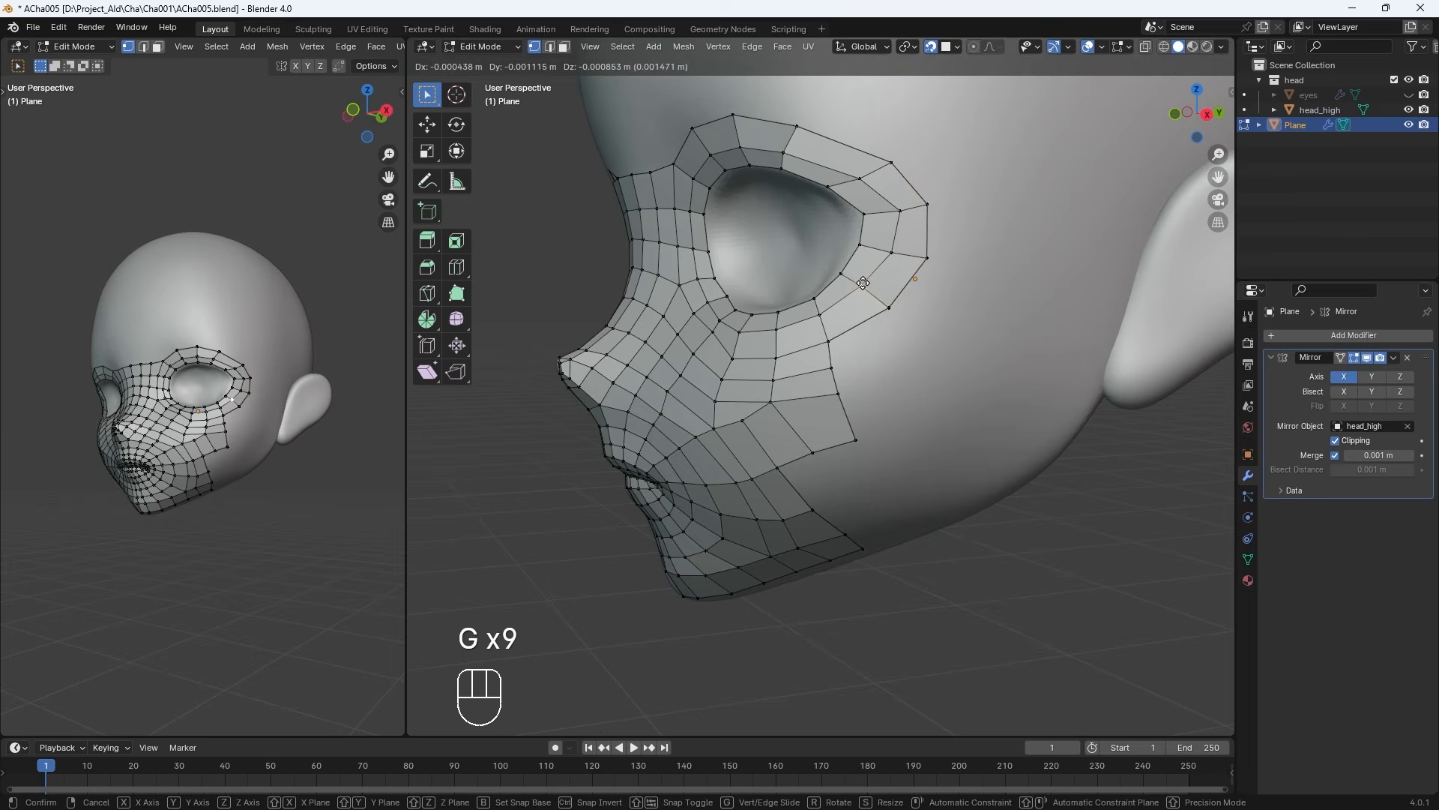
left_click(862, 286)
left_click(888, 307)
key("g")
left_click(885, 308)
Fill faces below the outer corner of the eye to extend the upper cheek rows outward
left_click(828, 341)
key("f")
left_click(901, 372)
key("f")
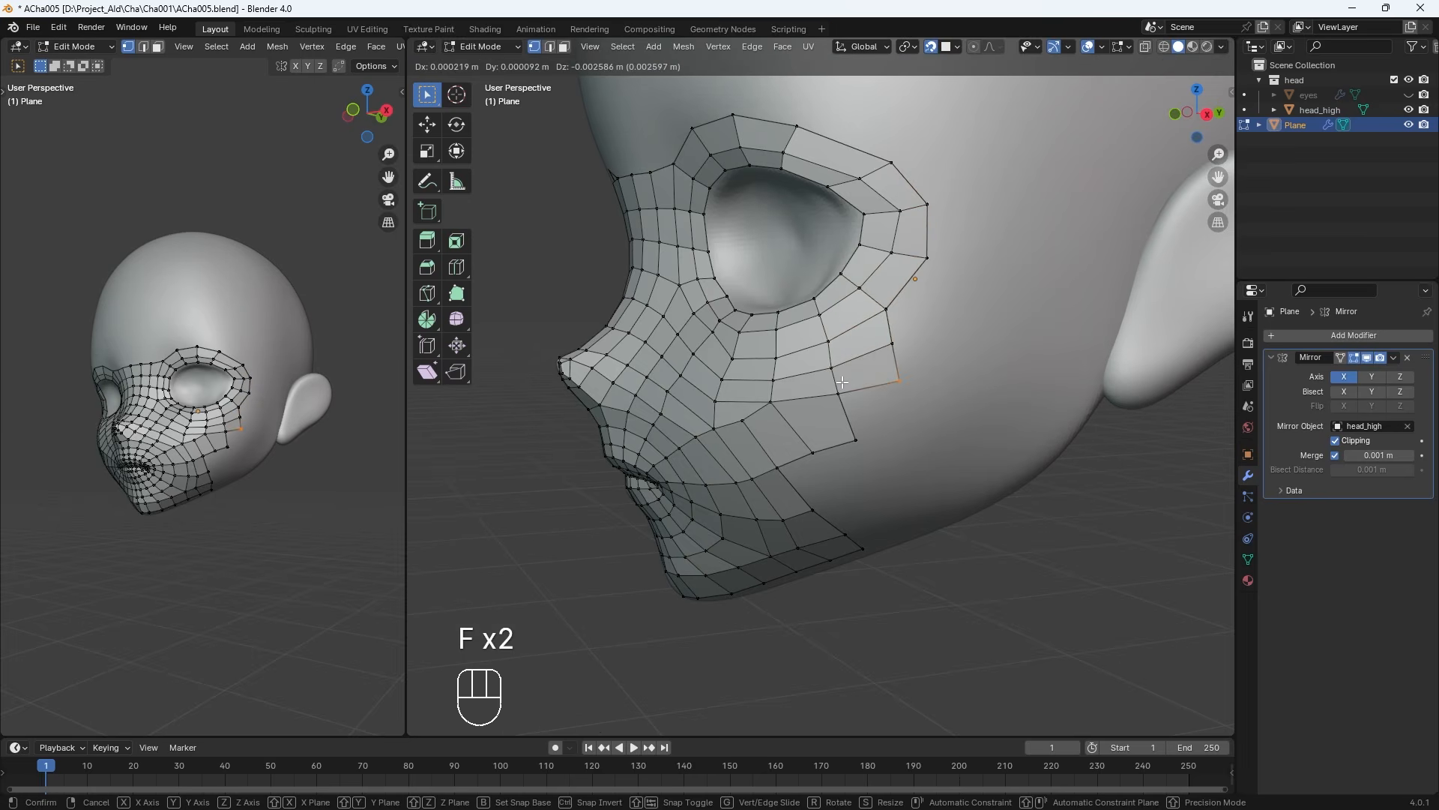
left_click(841, 382)
key("f")
left_click(825, 403)
middle_click_drag(825, 408, 823, 382)
Fill the gap between the upper cheek rows and the mouth-side cheek faces, continuing down toward the jaw
left_click(778, 407)
key("f")
left_click(806, 412)
key("f")
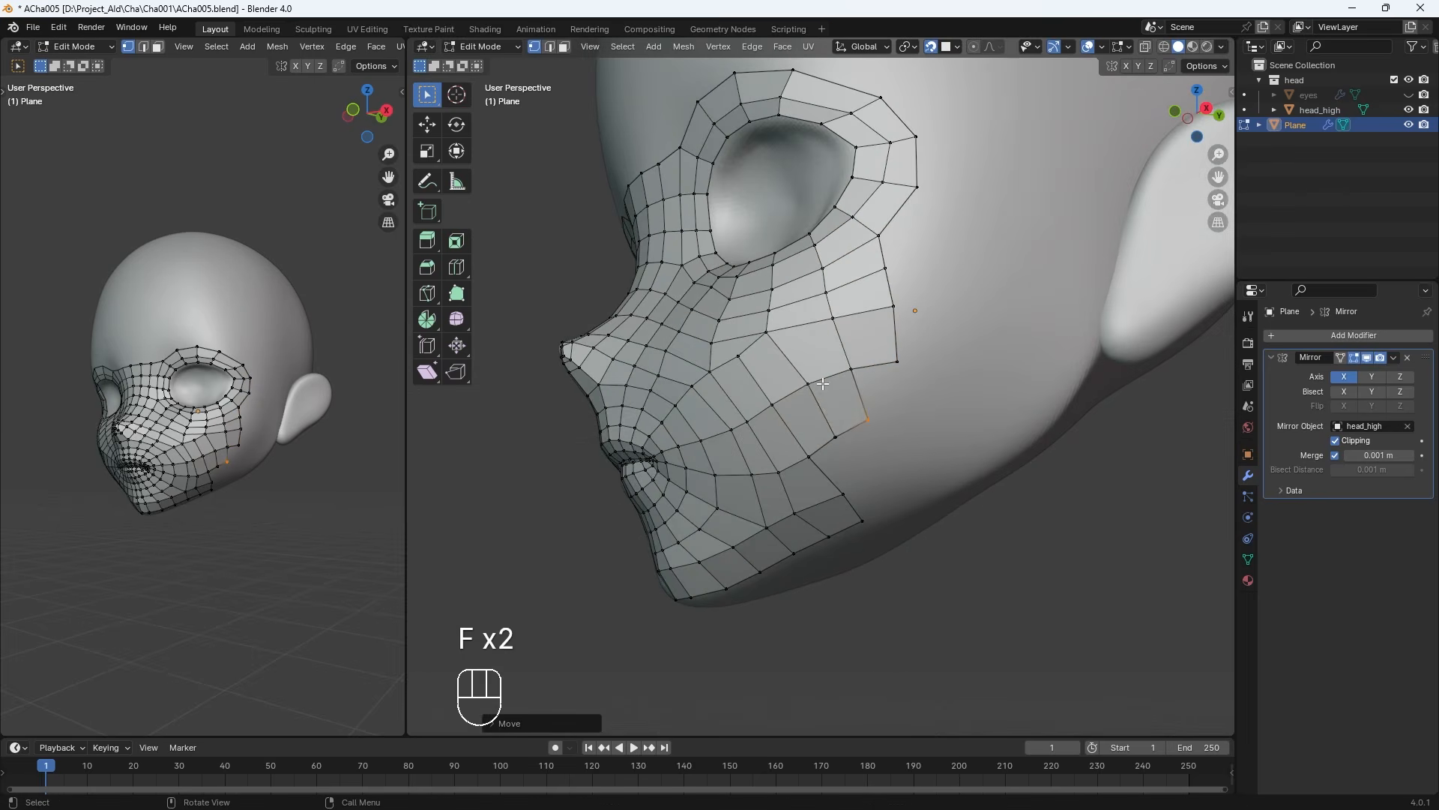
key("f")
key("f")
key("f")
key("f")
Adjust the outer boundary vertices of the new cheek faces and the vertex below the outer eye corner
key("g")
middle_click_drag(894, 403, 921, 457)
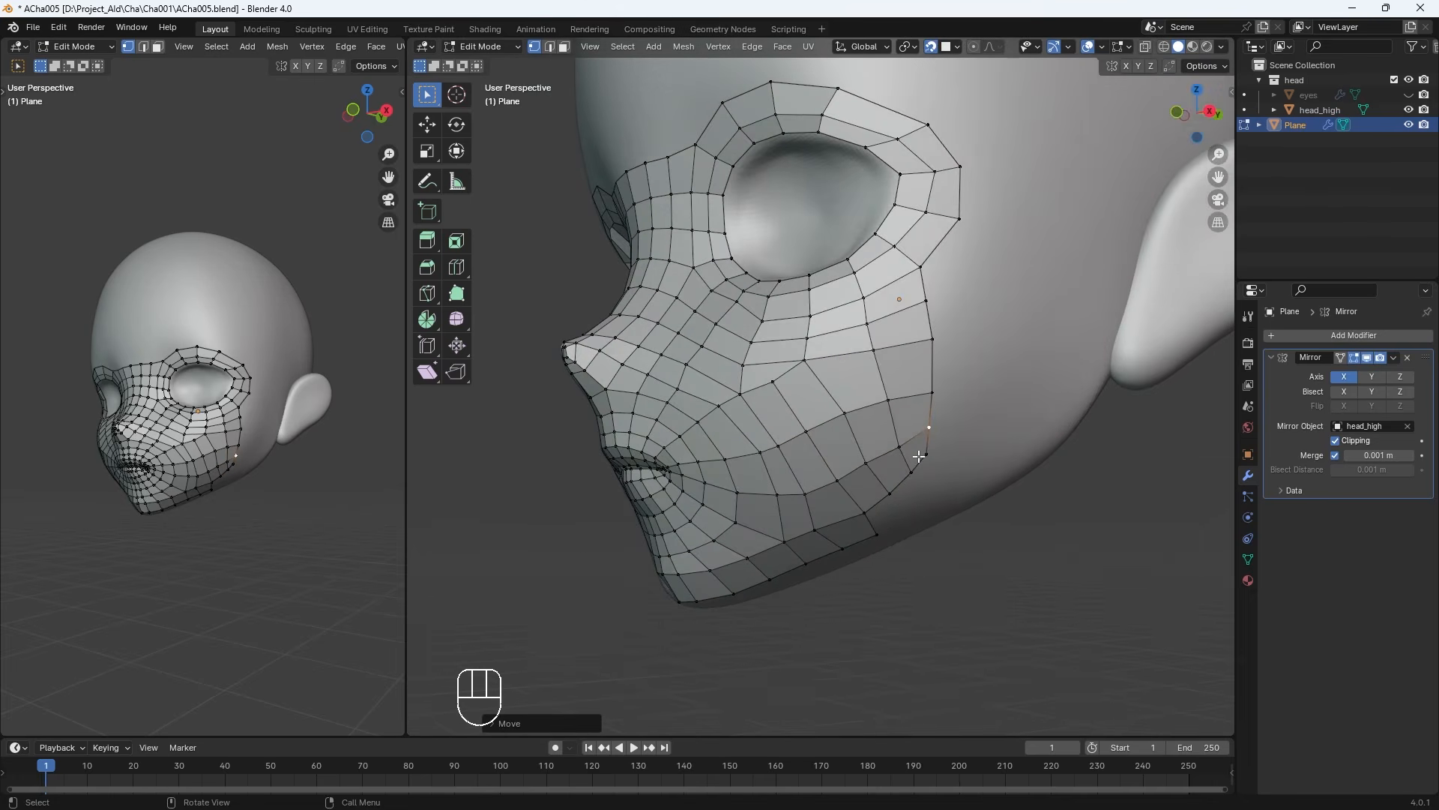
left_click(941, 272)
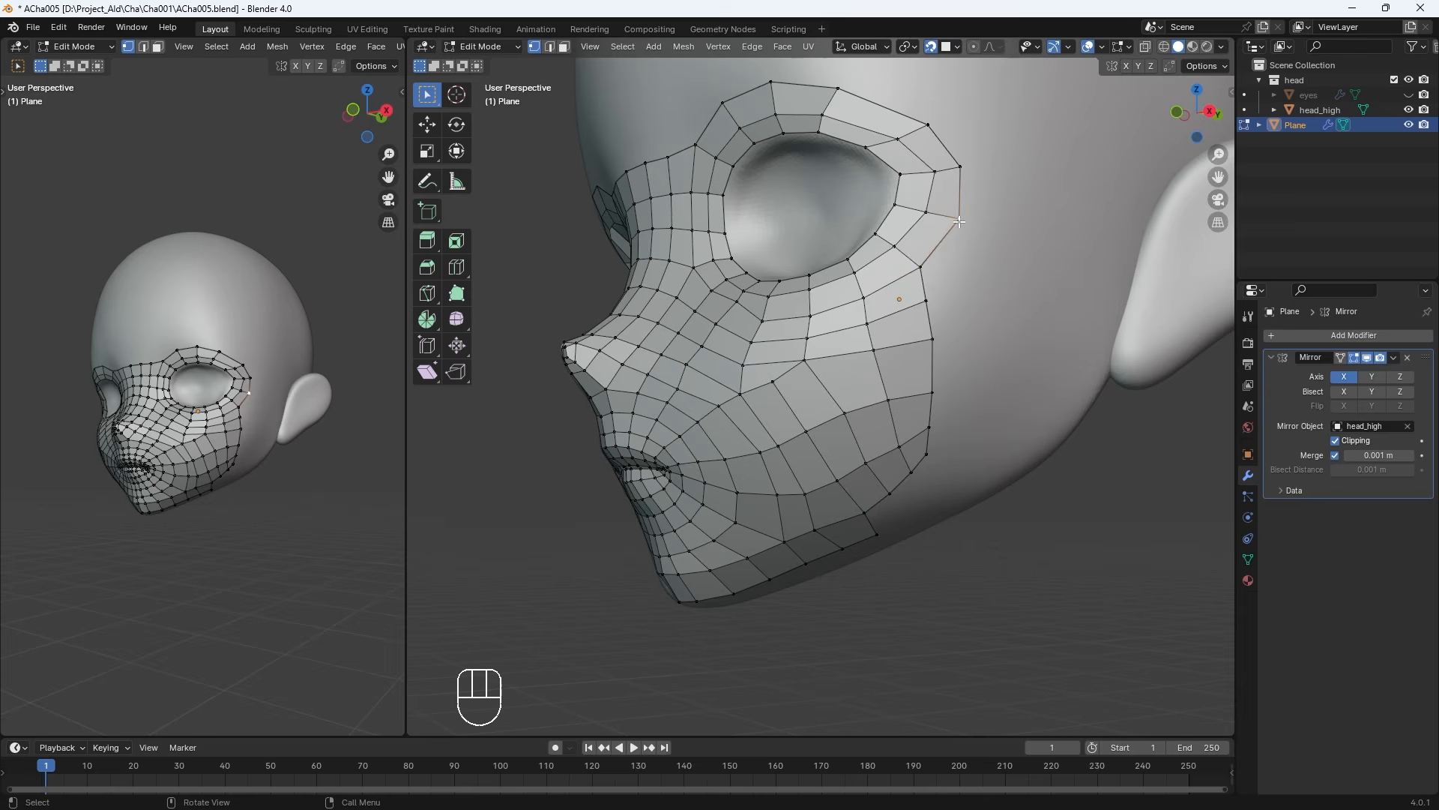
middle_click_drag(942, 343, 971, 349)
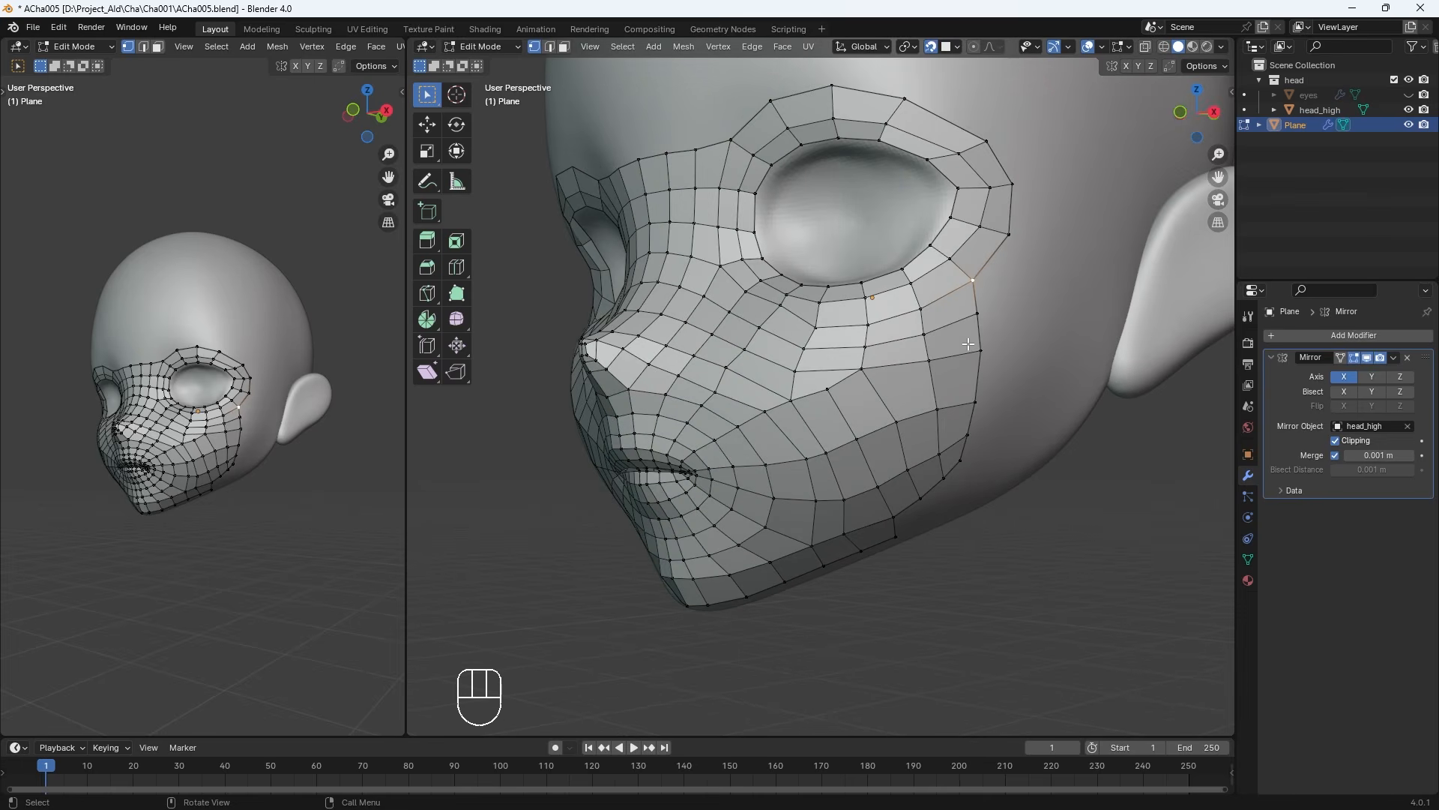
key("g")
Nudge the inner cheek vertices below the eye to even out the new faces
left_click(862, 367)
key("g")
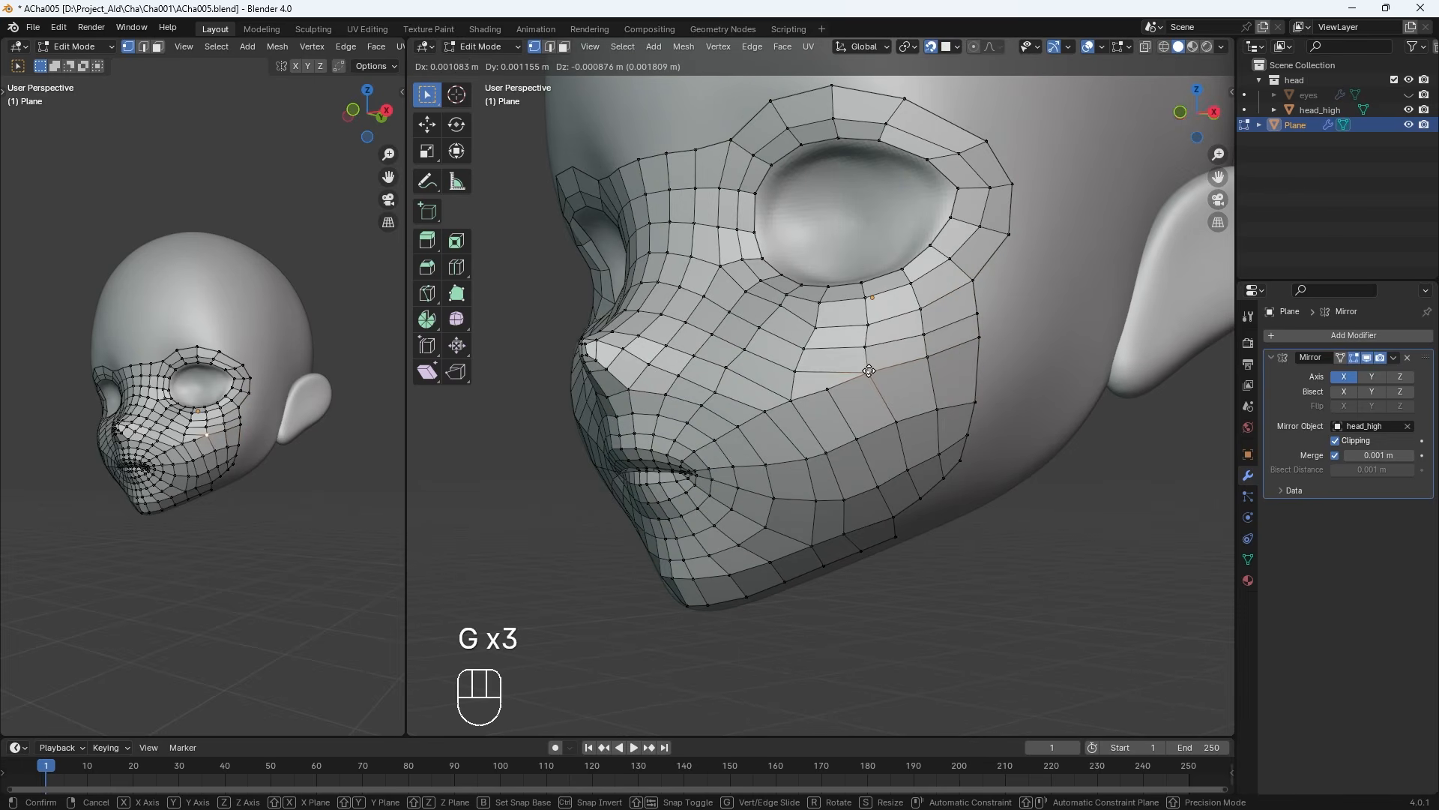
left_click(868, 371)
mouse_move(870, 371)
middle_mouse_down()
mouse_move(924, 368)
mouse_move(869, 376)
middle_mouse_up()
left_click(947, 405)
key("g")
left_click(949, 397)
Reposition the cheek boundary vertices just below the outer eye corner, checking the shape from the front
key("KP_1")
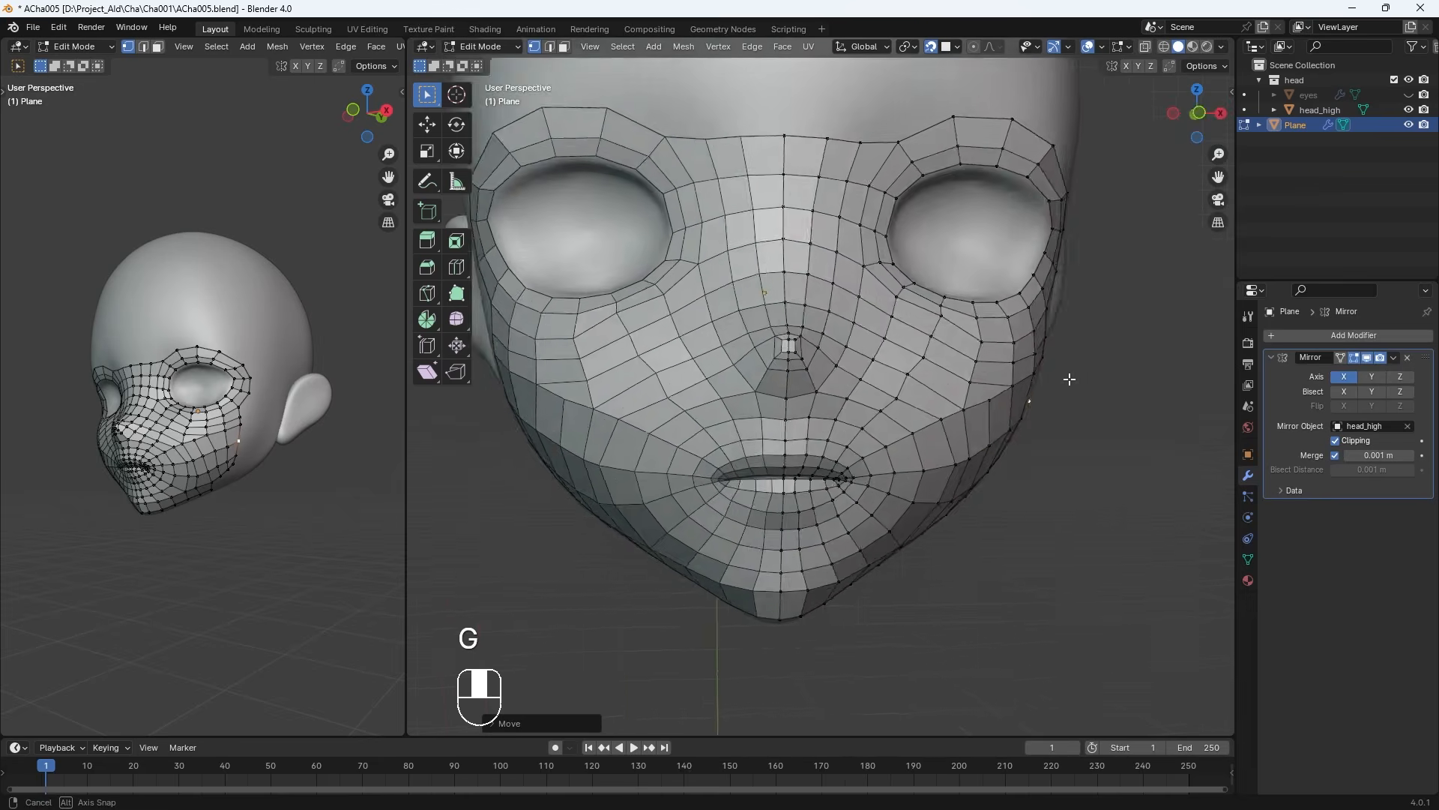
middle_click_drag(1052, 431, 873, 401)
key("g")
key("g")
left_click(872, 376)
left_click(882, 351)
key("g")
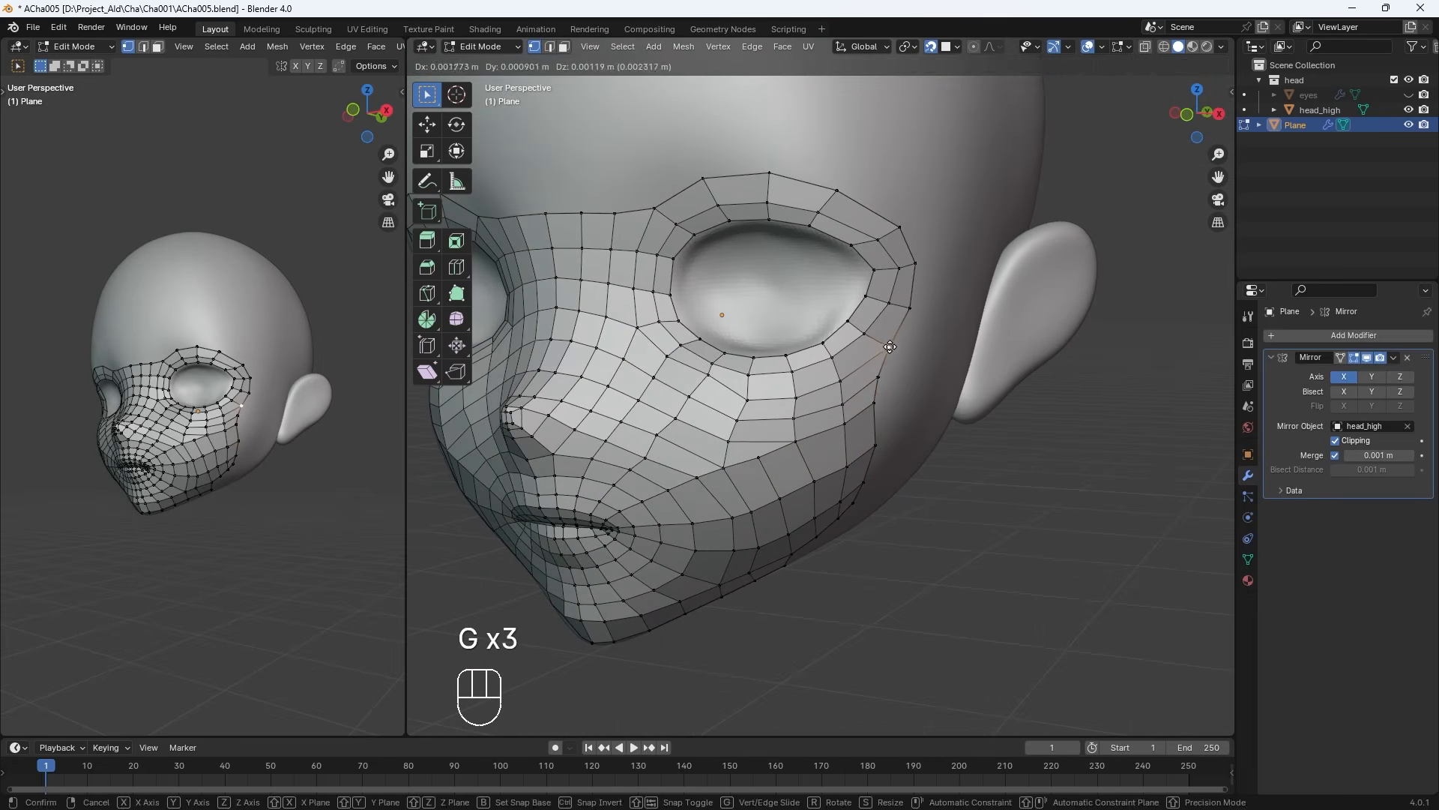
left_click(889, 346)
Nudge the lower cheek boundary vertex and a vertex at the outer corner of the eye loop
left_click(875, 446)
key("g")
left_click(872, 445)
left_click(846, 466)
middle_click_drag(890, 428, 811, 455)
left_click(843, 284)
key("g")
left_click(847, 288)
middle_click_drag(869, 299, 932, 339)
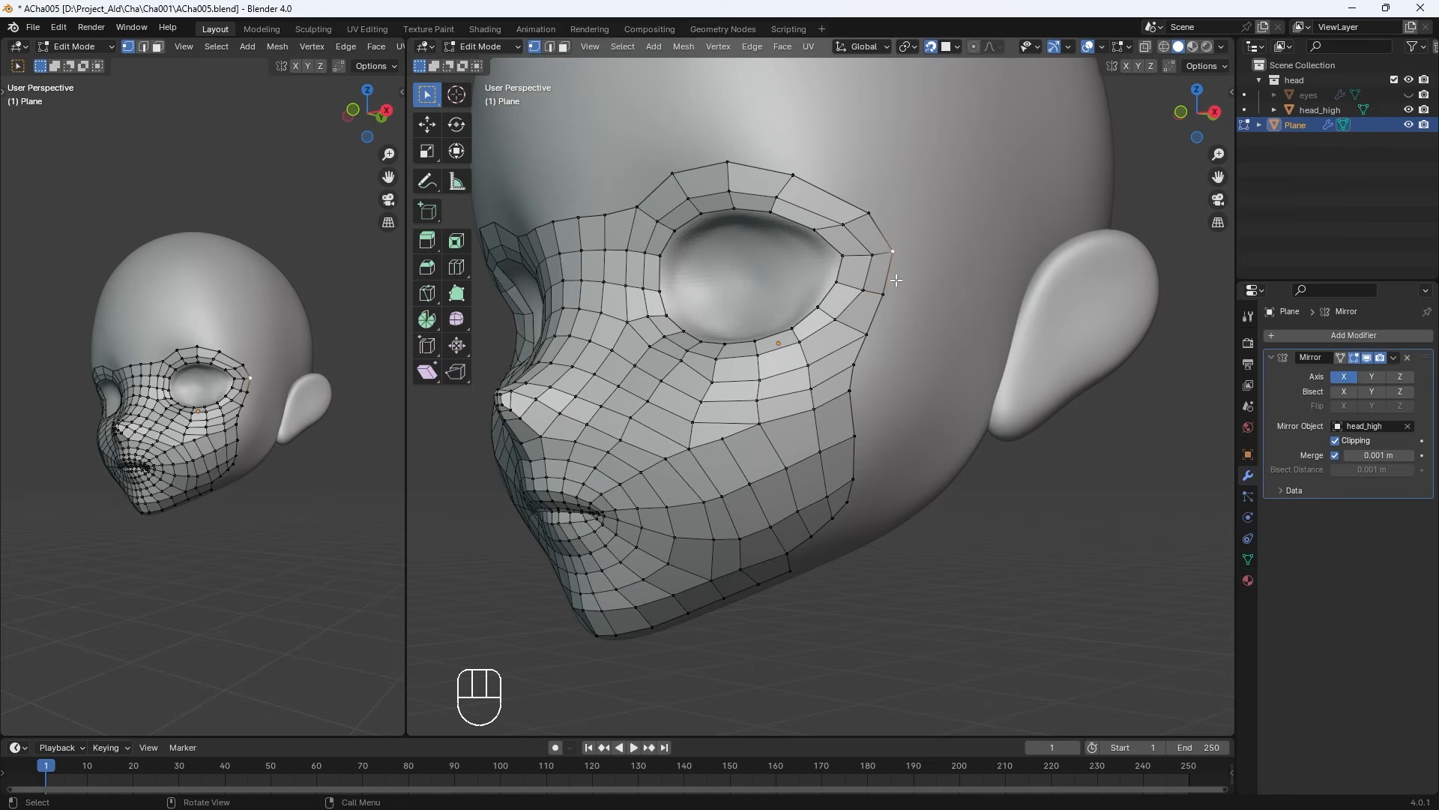
Extrude the edge at the outer eye corner twice toward the ear
middle_click_drag(896, 289, 930, 274)
key("e")
left_click(933, 269)
key("e")
middle_click_drag(835, 318, 875, 367)
left_click(941, 331)
Fill a column of faces down the outer cheek from the extruded temple strip
left_click(862, 289)
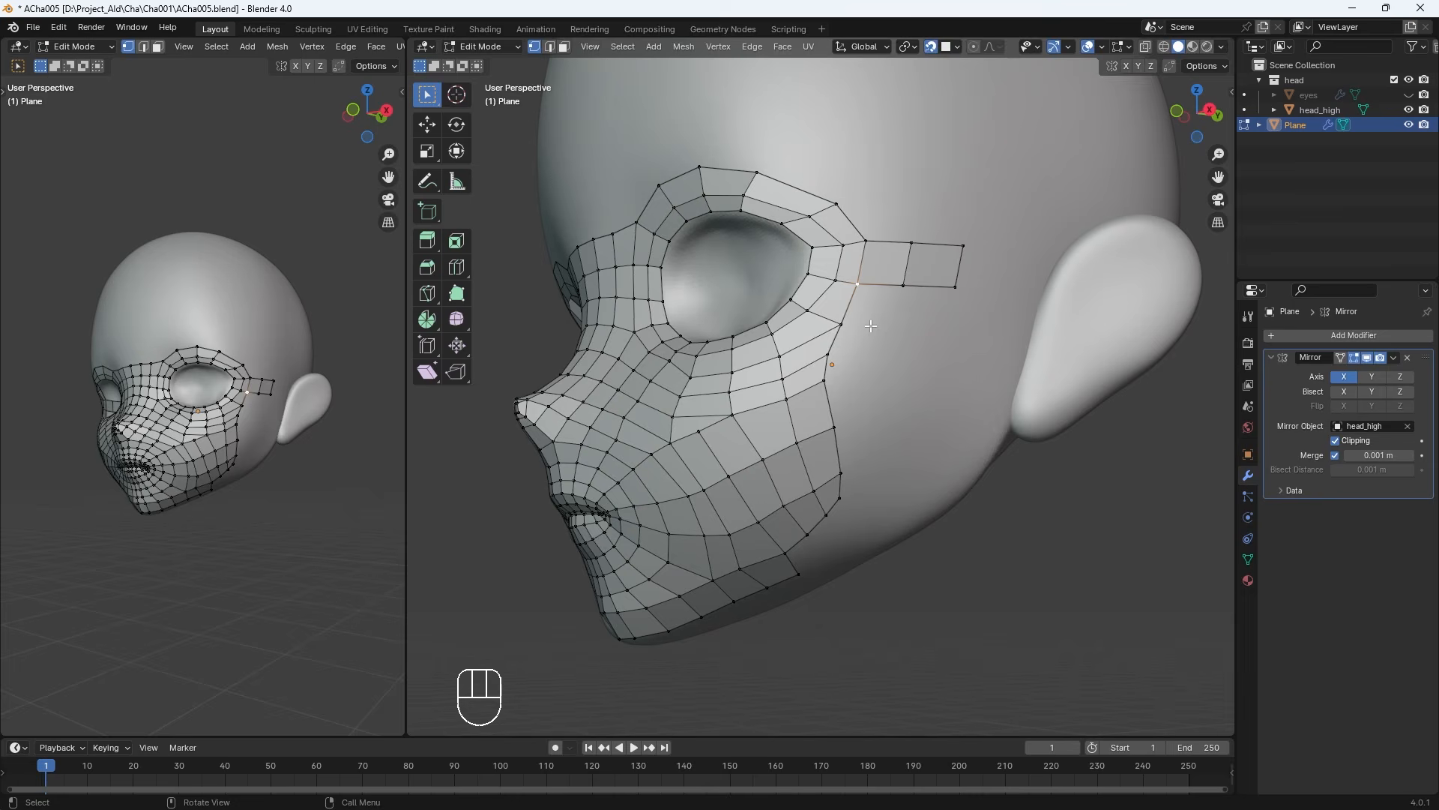
key("f")
middle_click_drag(849, 327, 818, 427)
key("f")
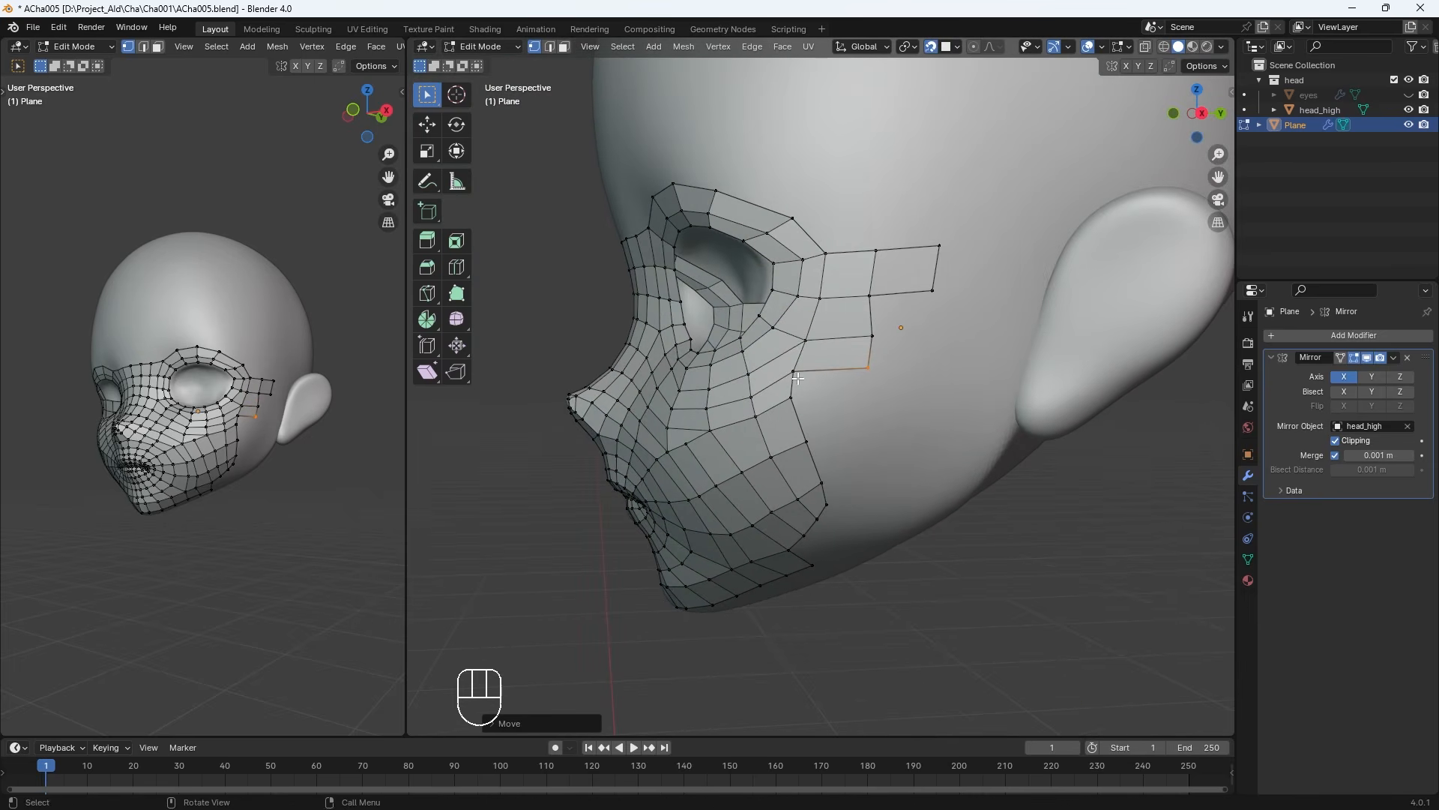
key("f")
key("f")
key("f")
middle_click_drag(895, 496, 824, 459)
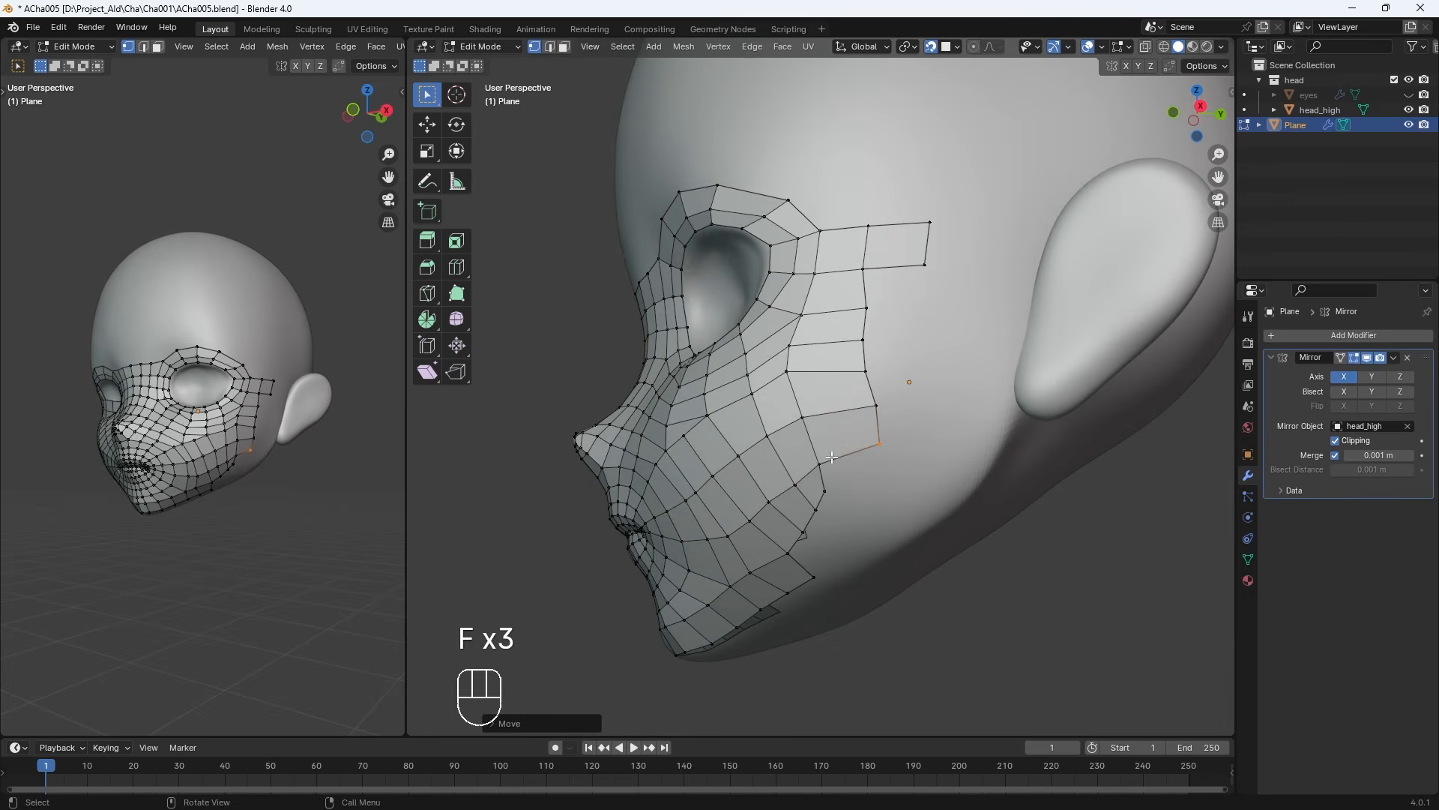
key("f")
Move the outer vertices of the new cheek column inward to straighten its edge
key("g")
left_click(817, 455)
left_click(881, 440)
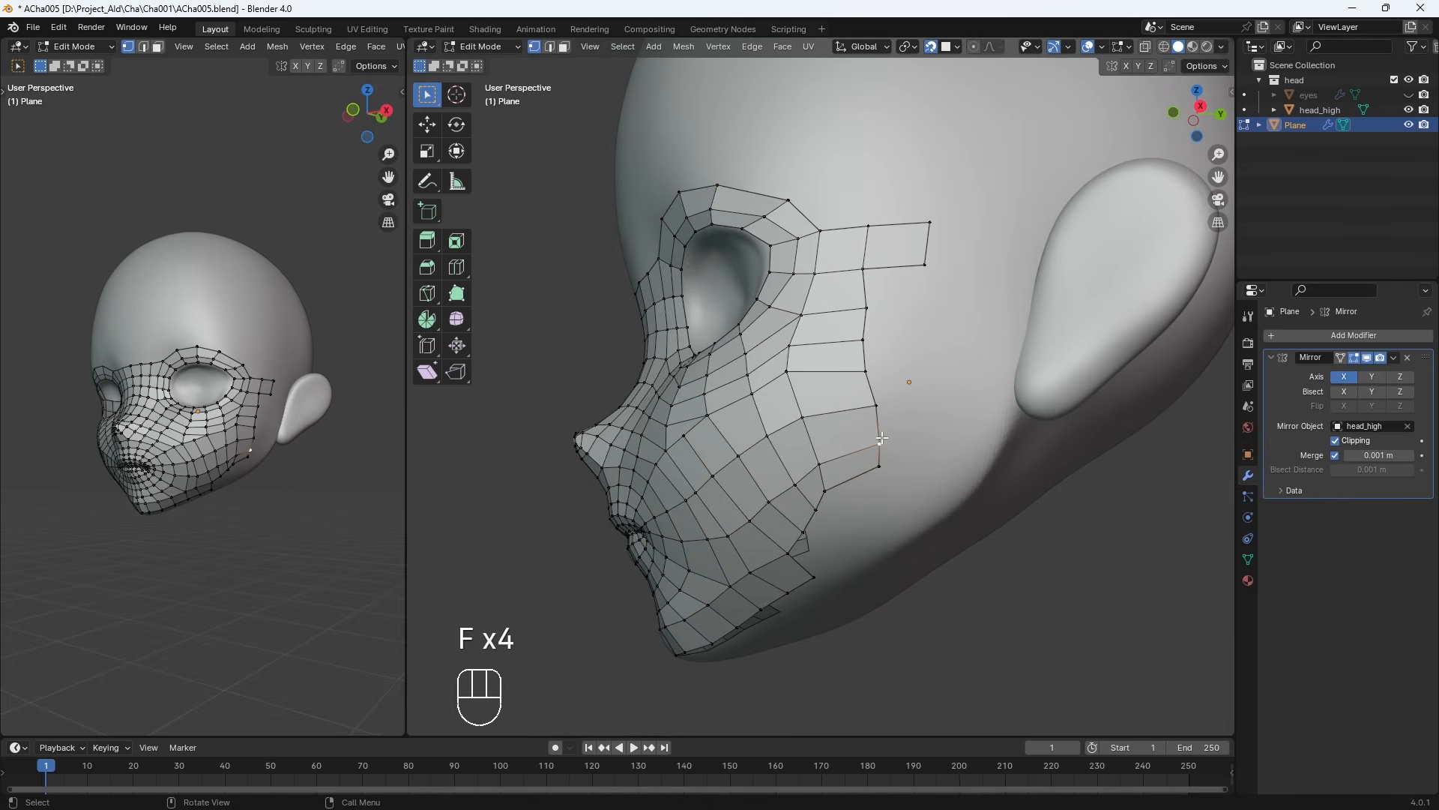
key("g")
left_click(871, 426)
key("g")
left_click(883, 390)
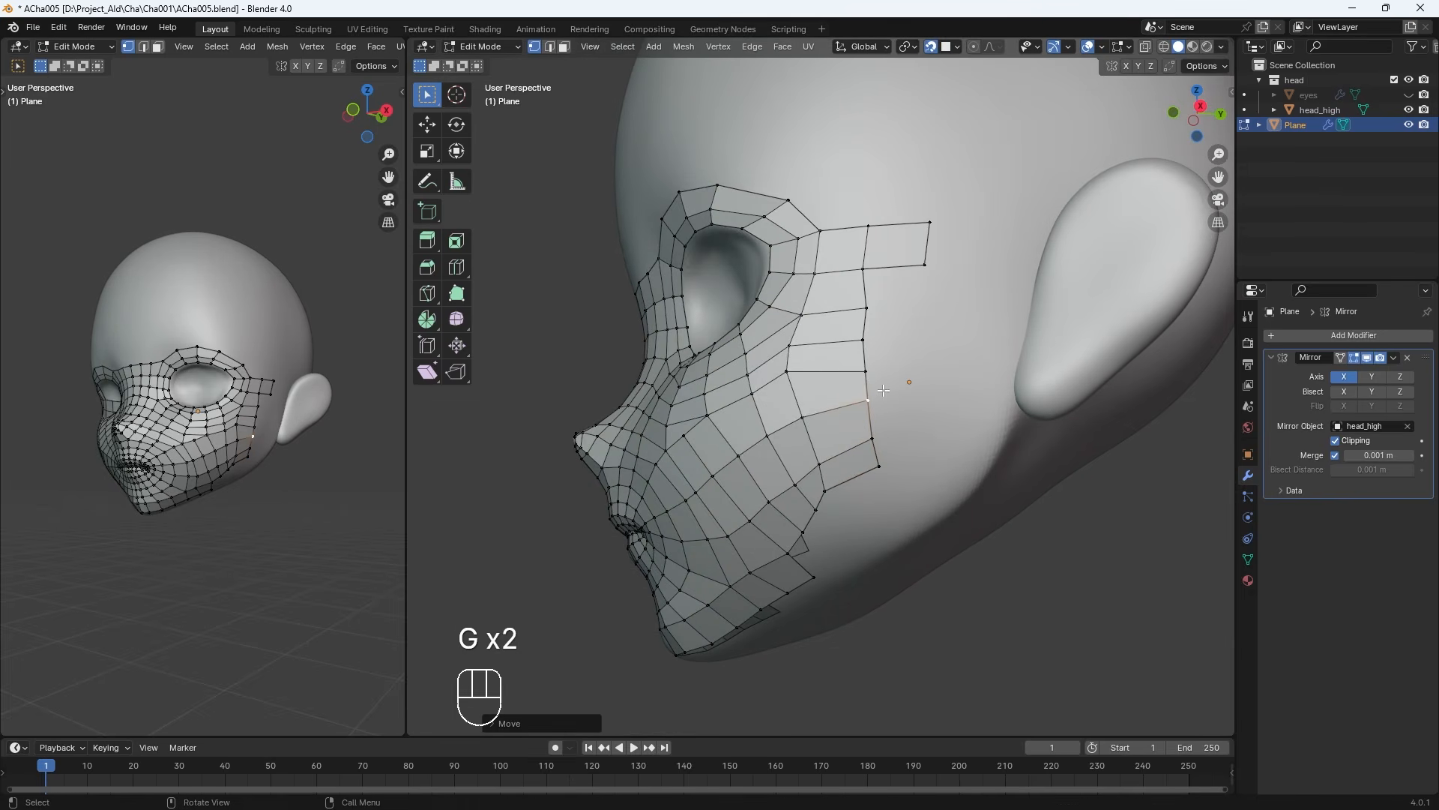
key("g")
mouse_move(872, 398)
middle_mouse_down()
mouse_move(911, 420)
mouse_move(1025, 420)
mouse_move(861, 425)
middle_mouse_up()
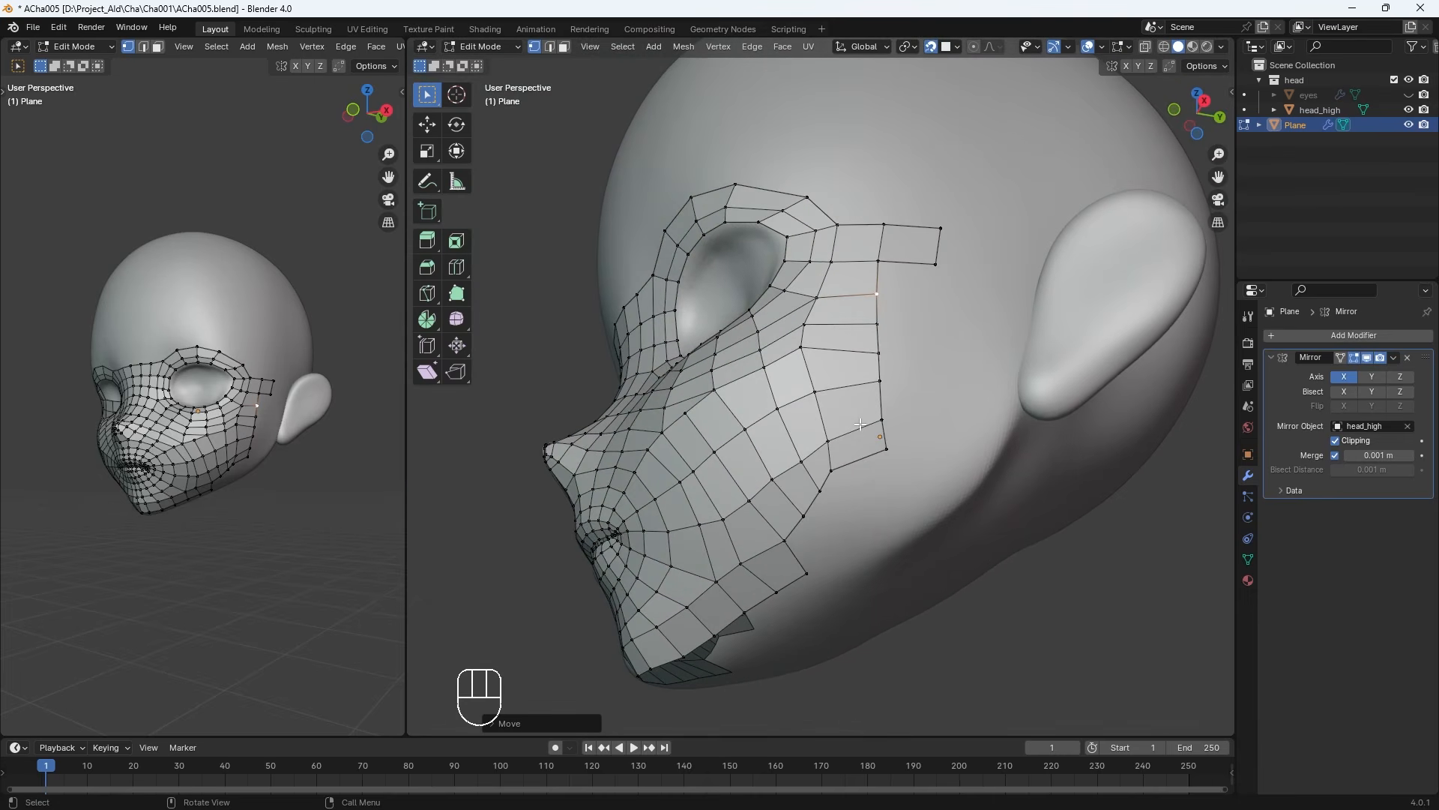
Extend the jaw strip with two more faces along the lower cheek boundary
left_click(786, 531)
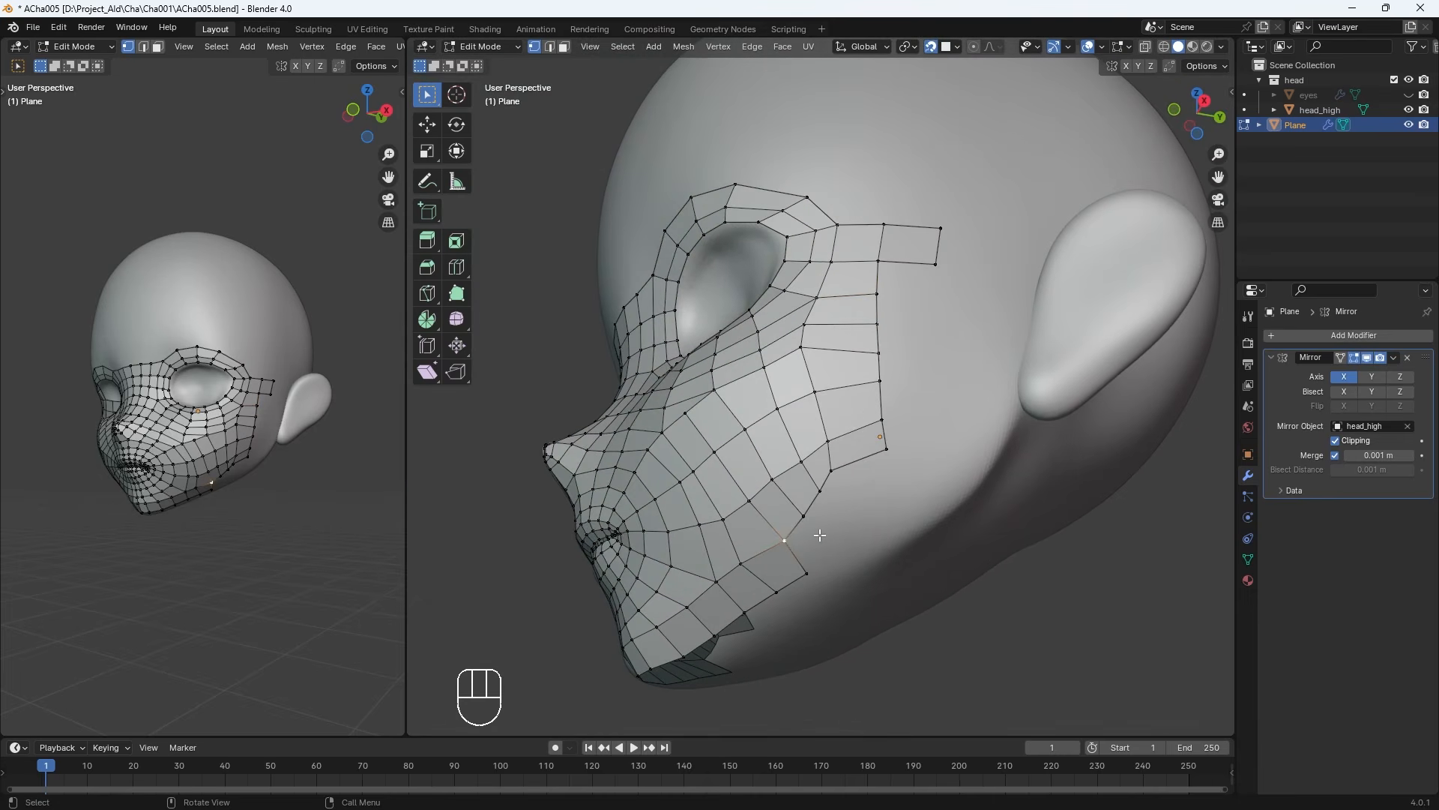
key("g")
key("f")
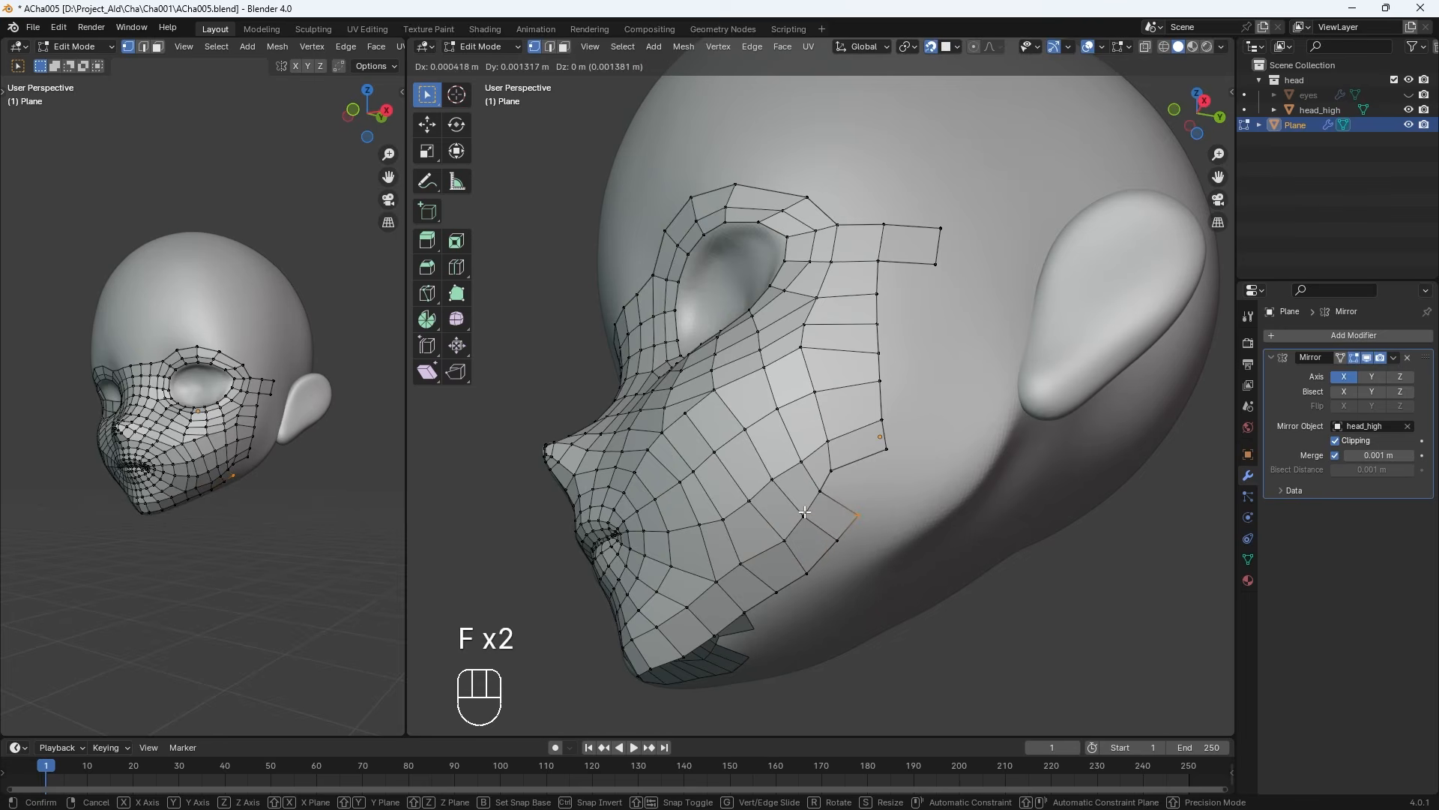
left_click(811, 507)
Extrude the next lower cheek edge outward and merge its lower vertex with the jaw strip's end
left_click(831, 473)
left_click(822, 491, "shift")
key("e")
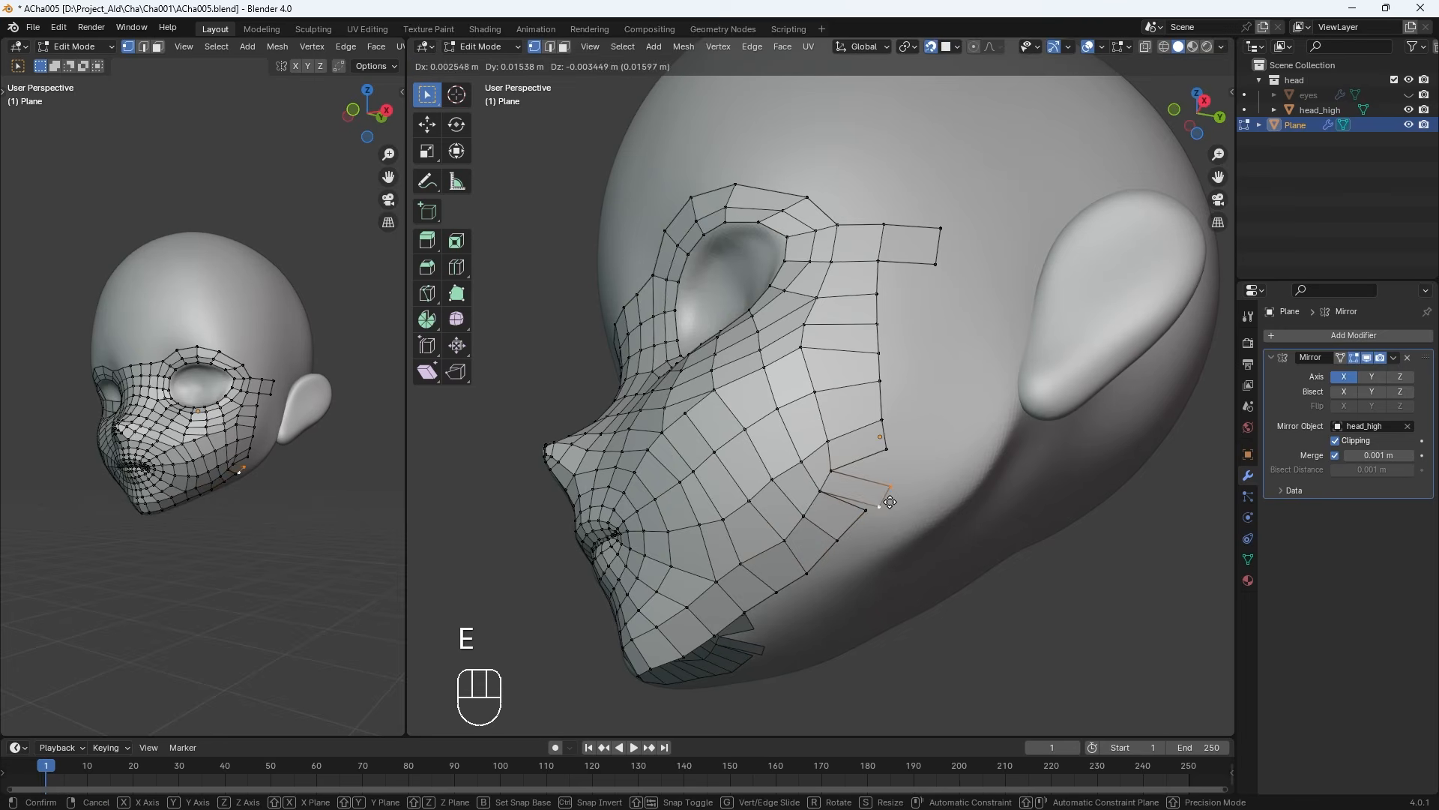
left_click(882, 500)
left_click(869, 509, "shift")
key("m")
left_click(869, 509)
Reposition the two lowest outer vertices of the cheek column
left_click(886, 449)
key("g")
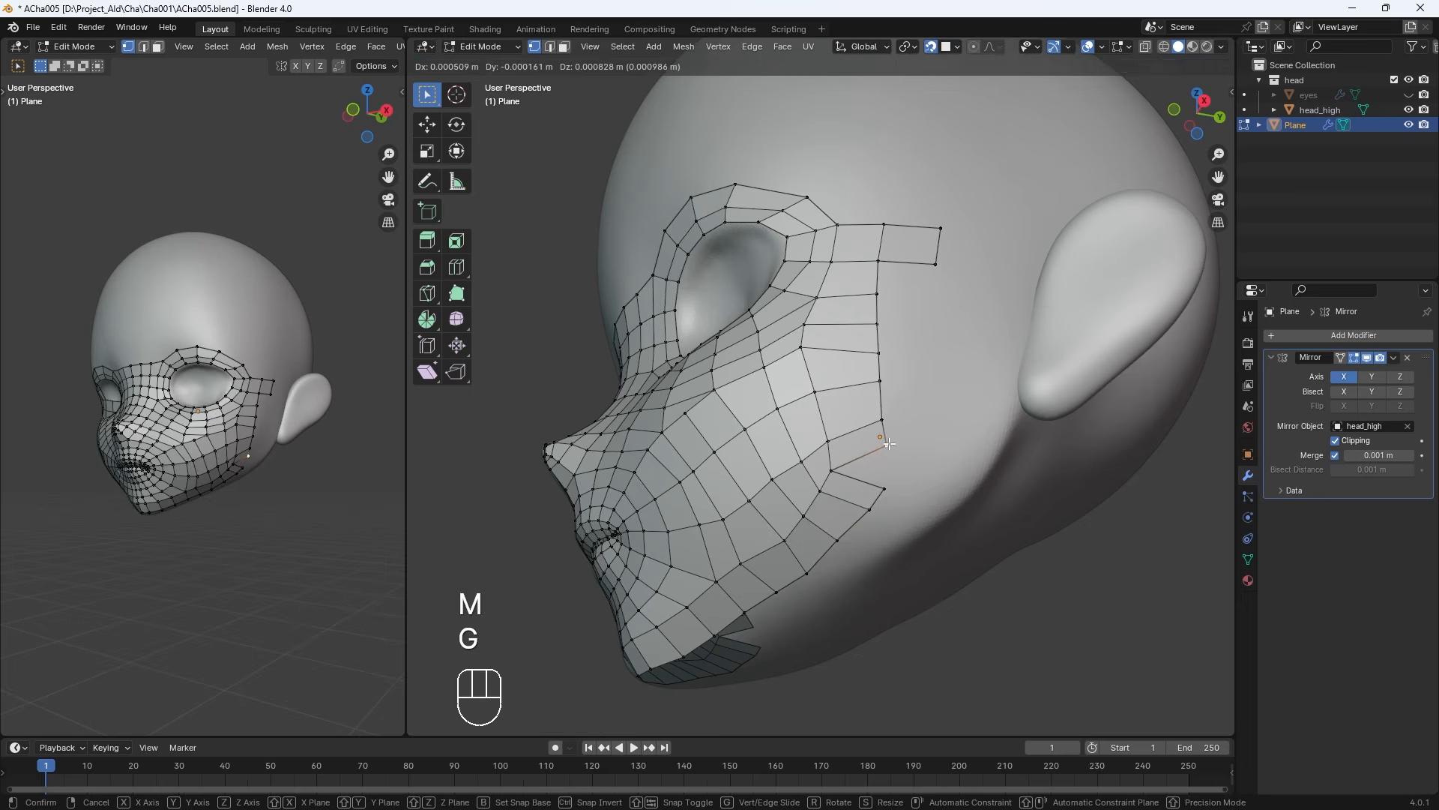
left_click(885, 442)
left_click(882, 420)
key("g")
left_click(888, 444)
key("g")
left_click(887, 440)
key("g")
left_click(887, 440)
Nudge the end vertices of the extended jaw strip to space them along the jawline
left_click(883, 490)
key("g")
left_click(879, 494)
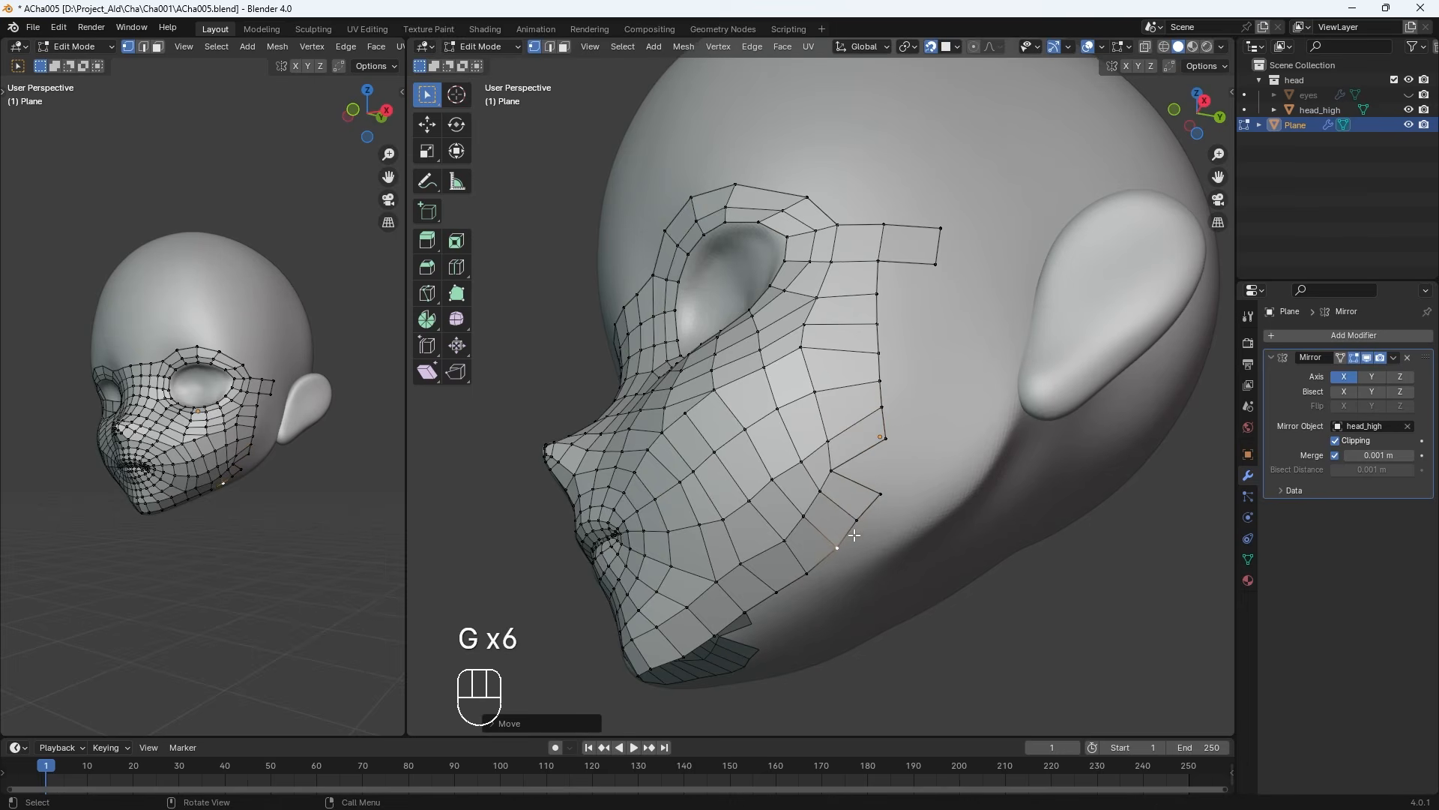
key("g")
left_click(879, 503)
mouse_move(880, 503)
middle_mouse_down()
mouse_move(923, 514)
mouse_move(901, 512)
middle_mouse_up()
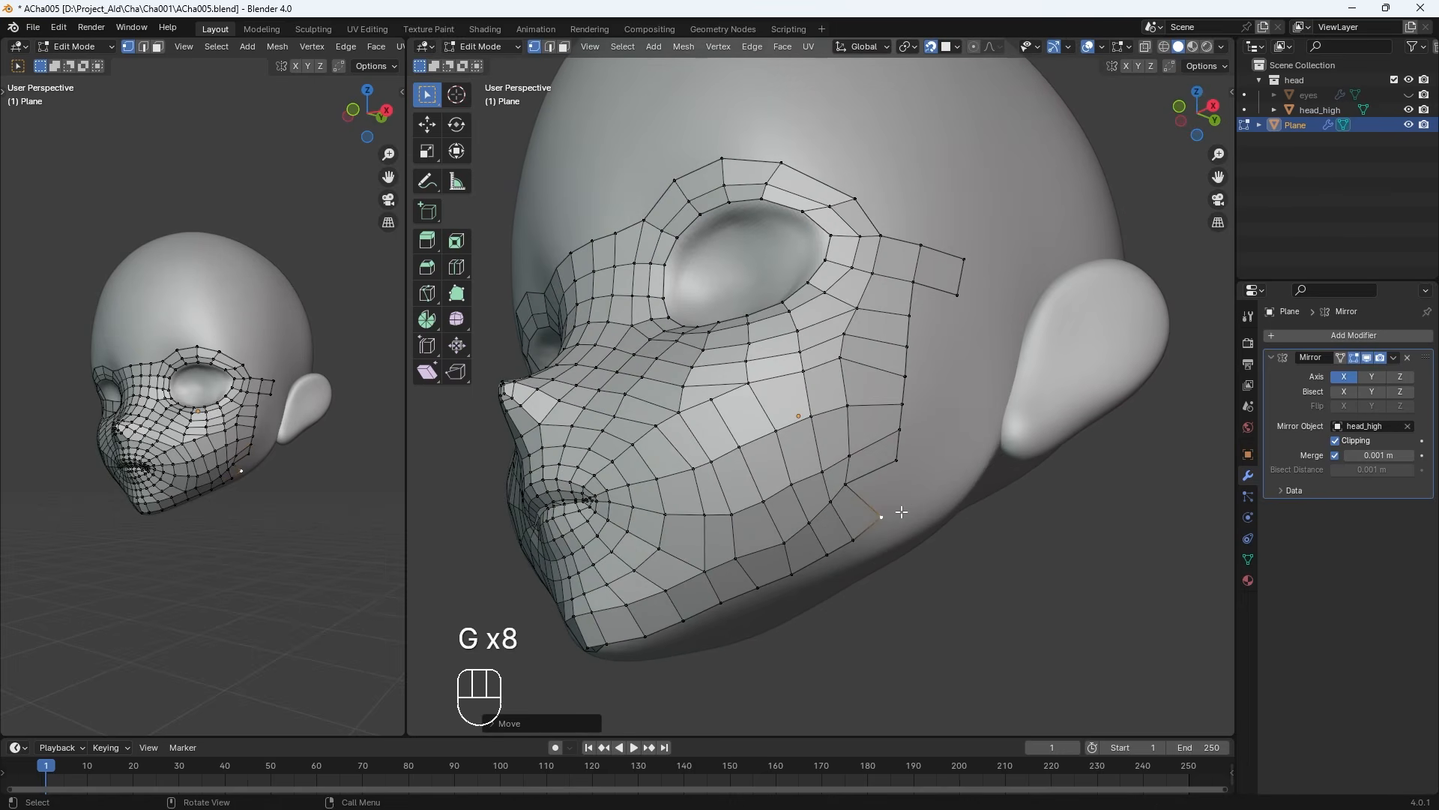
Fill the gap between the cheek column and the jaw strip, and adjust the two adjoining boundary vertices
left_click(849, 488)
key("f")
left_click(899, 515)
left_click(885, 522)
key("g")
left_click(885, 529)
left_click(897, 467)
key("g")
left_click(898, 470)
middle_click_drag(883, 484, 846, 512)
middle_click_drag(817, 535, 645, 573)
Extrude a chain of vertices from the chin along the underside of the jaw toward the ear
left_click(556, 563)
key("e")
left_click(603, 563)
key("e")
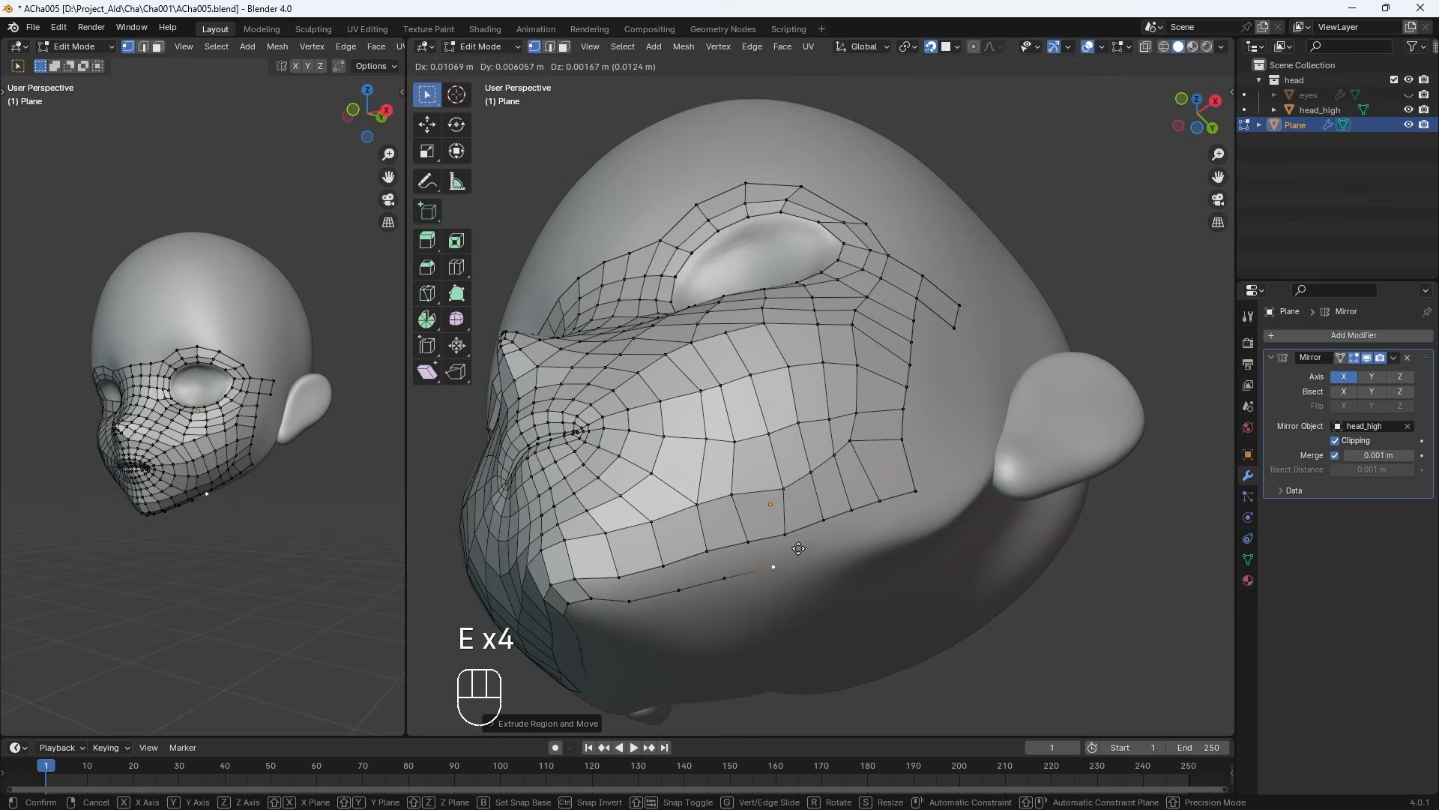
left_click(798, 548)
key("e")
left_click(828, 538)
key("e")
left_click(874, 531)
Fill faces between the lower jaw edge and the vertex chain beneath it, starting at the chin
left_click(577, 580)
left_click(592, 599, "shift")
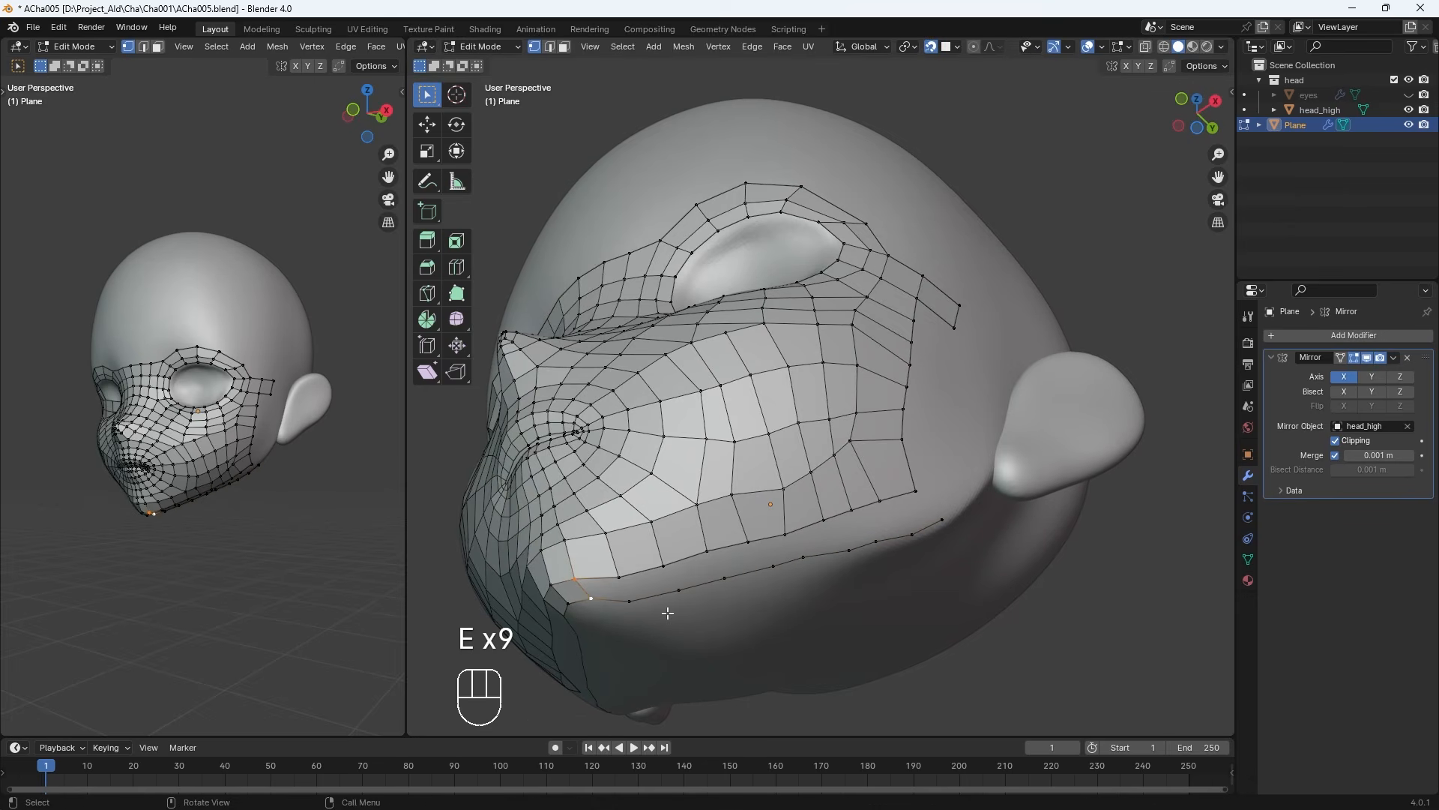
key("f")
middle_click_drag(667, 613, 782, 539)
Nudge the cheek vertices beside the nose and mouth in front view to smooth the edge flow
key("KP_1")
scroll(761, 544, "up", 3)
left_click(766, 524)
key("g")
left_click(742, 531)
key("g")
left_click(757, 531)
key("g")
left_click(776, 563)
key("g")
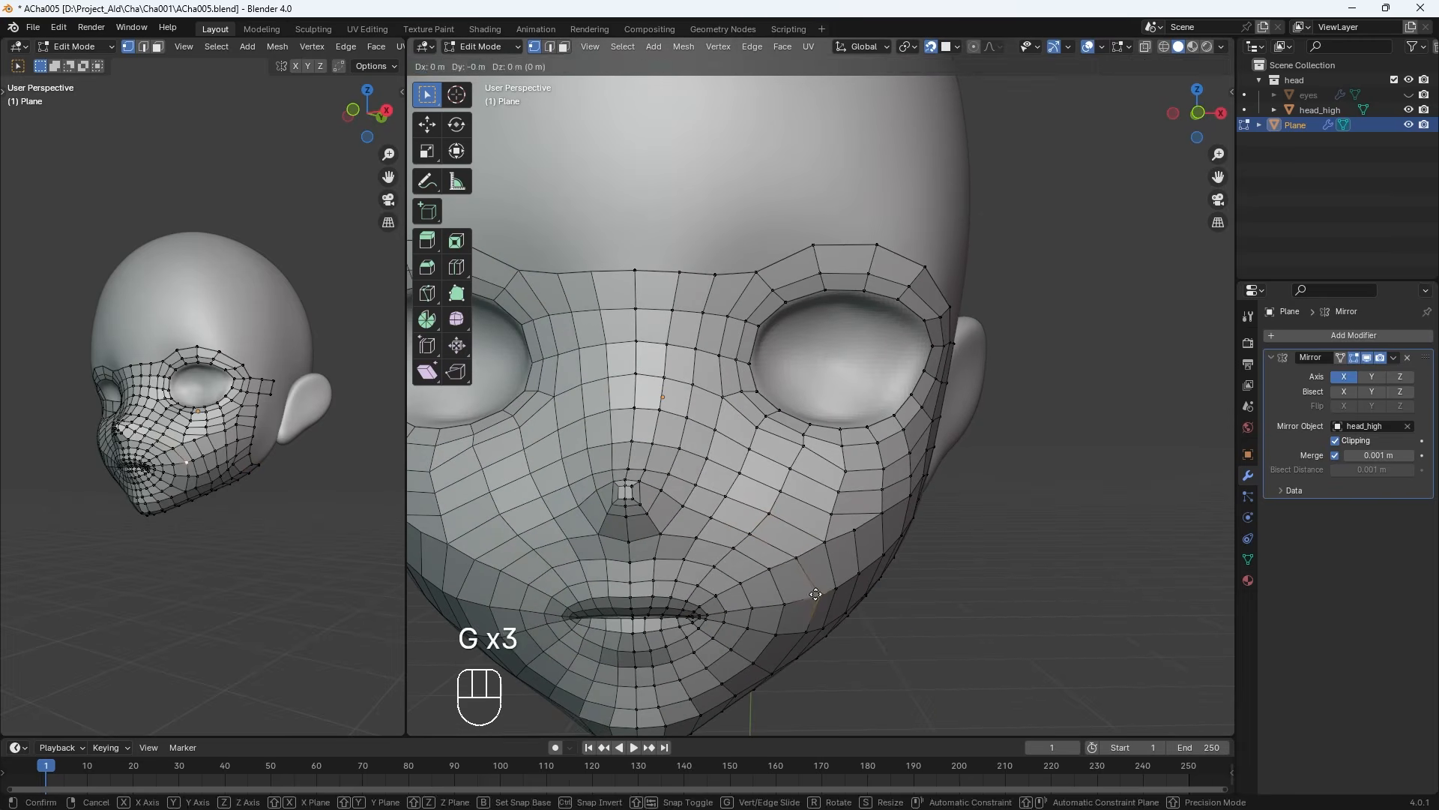
left_click(809, 598)
Adjust the centre-line vertex between the nose and the upper lip
scroll(859, 588, "down", 3)
scroll(859, 587, "up", 4)
left_click(630, 562)
key("g")
left_click(641, 562)
scroll(652, 572, "down", 4)
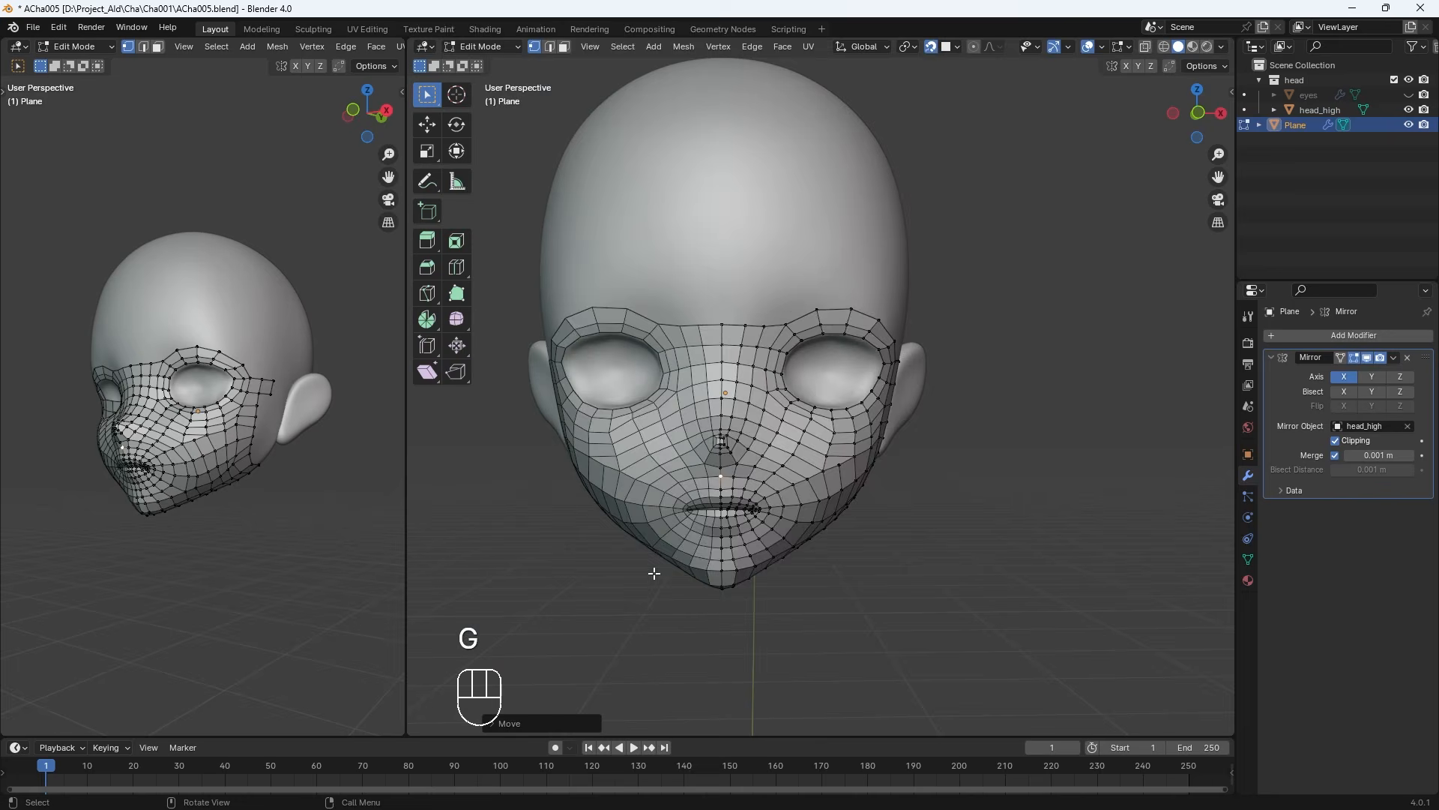
key("KP_1")
Fill a column of faces along the rear edge of the cheek patch, from the temple down toward the jaw corner
left_click(774, 606)
middle_click_drag(774, 605, 763, 659, "shift")
scroll(763, 660, "up", 3)
middle_click_drag(757, 599, 611, 581)
middle_click_drag(863, 649, 800, 491, "shift")
key("f")
key("f")
key("f")
key("f")
key("f")
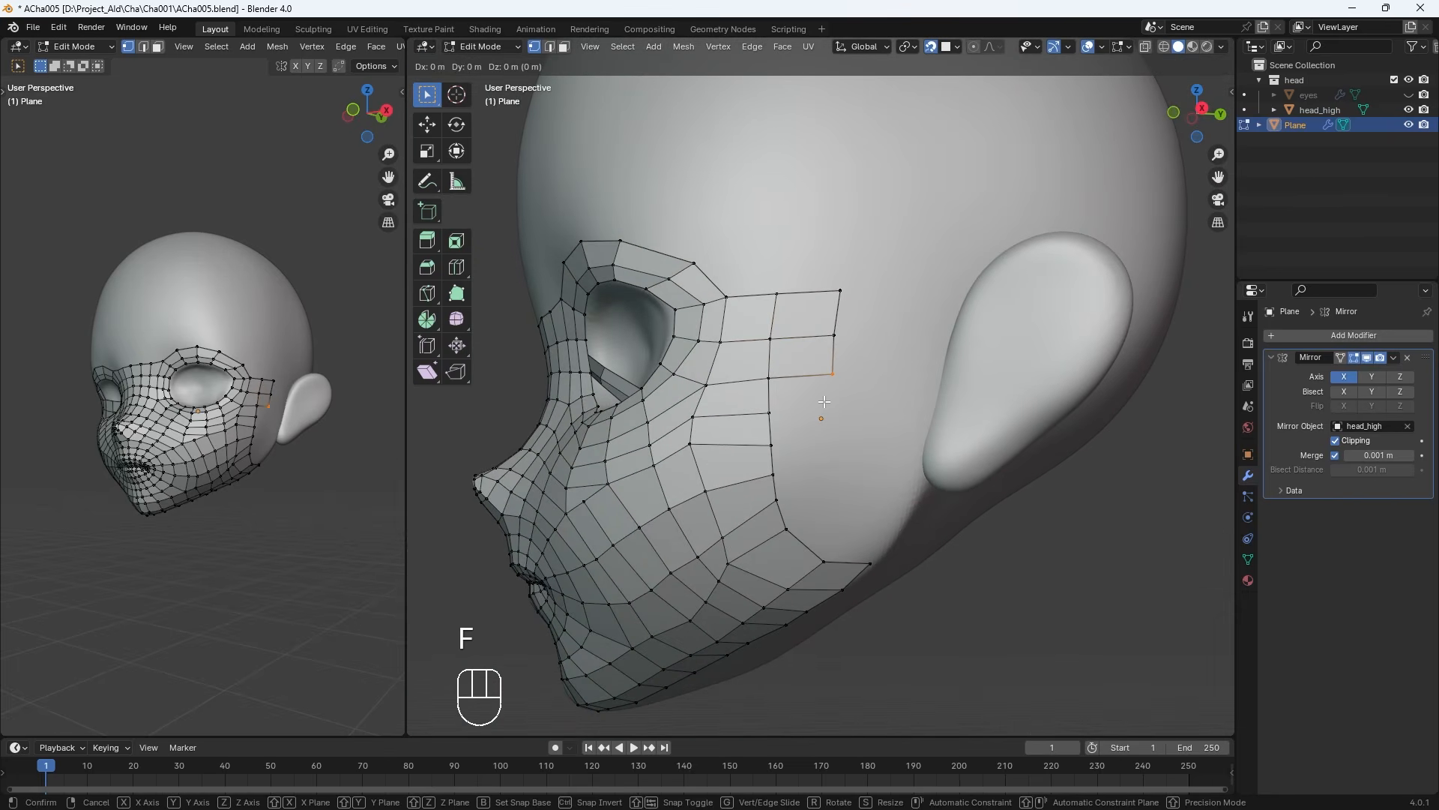
key("f")
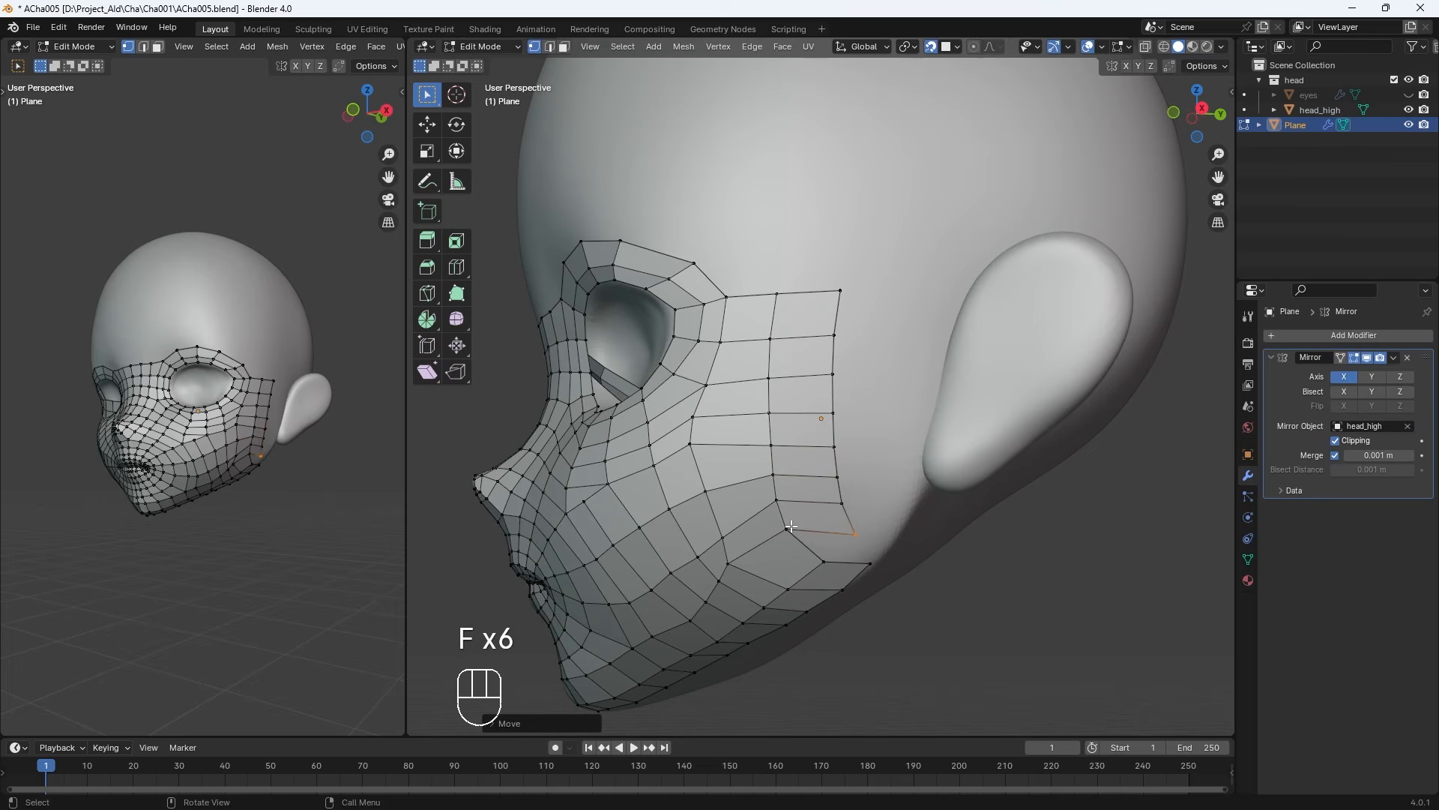
Fill a row of faces across the top of the temple, from the outer eye loop to the rear column
left_click(724, 296)
key("f")
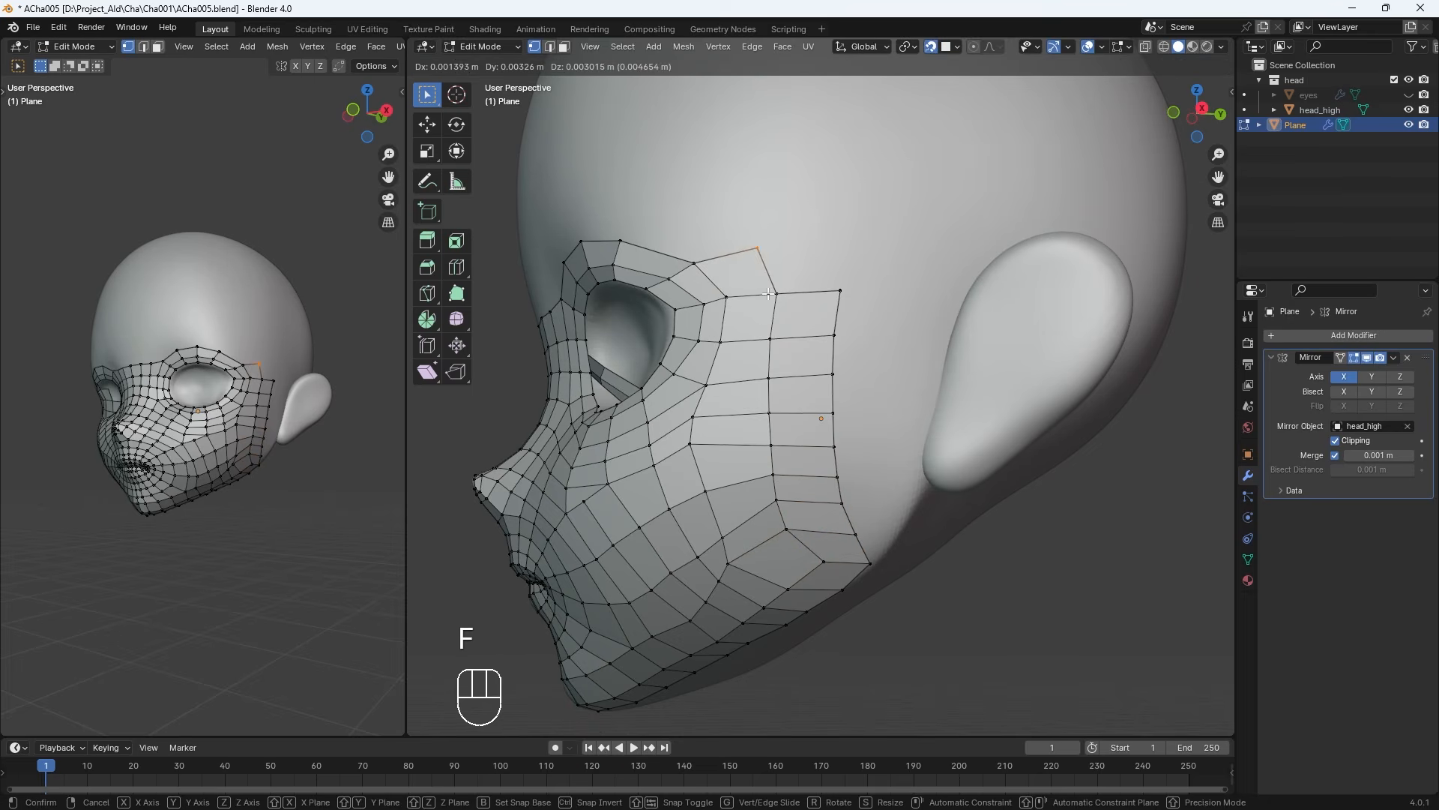
left_click(753, 284)
key("f")
left_click(780, 291)
Extrude the edge above the outer end of the eye upward and reposition its new vertices on the brow
left_click(694, 263)
left_click(621, 241, "shift")
key("e")
left_click(686, 231)
left_click(618, 191)
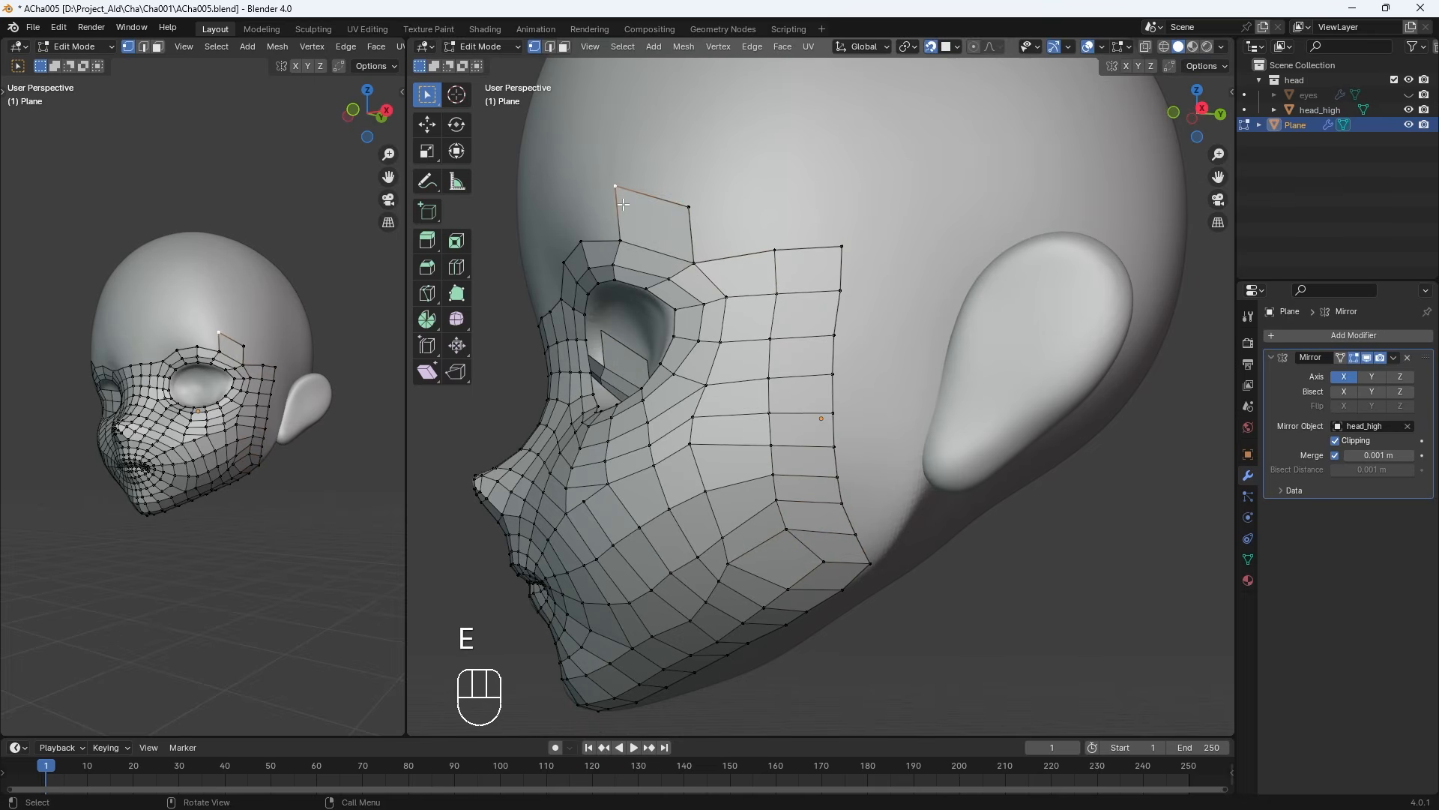
key("g")
left_click(622, 213)
Fill faces from the extruded brow face back along the temple's upper edge
left_click(695, 262)
key("f")
left_click(699, 265)
key("f")
Fill a row of faces above the eye and brow, continuing inward to the forehead's centre line
middle_click_drag(785, 248, 766, 218)
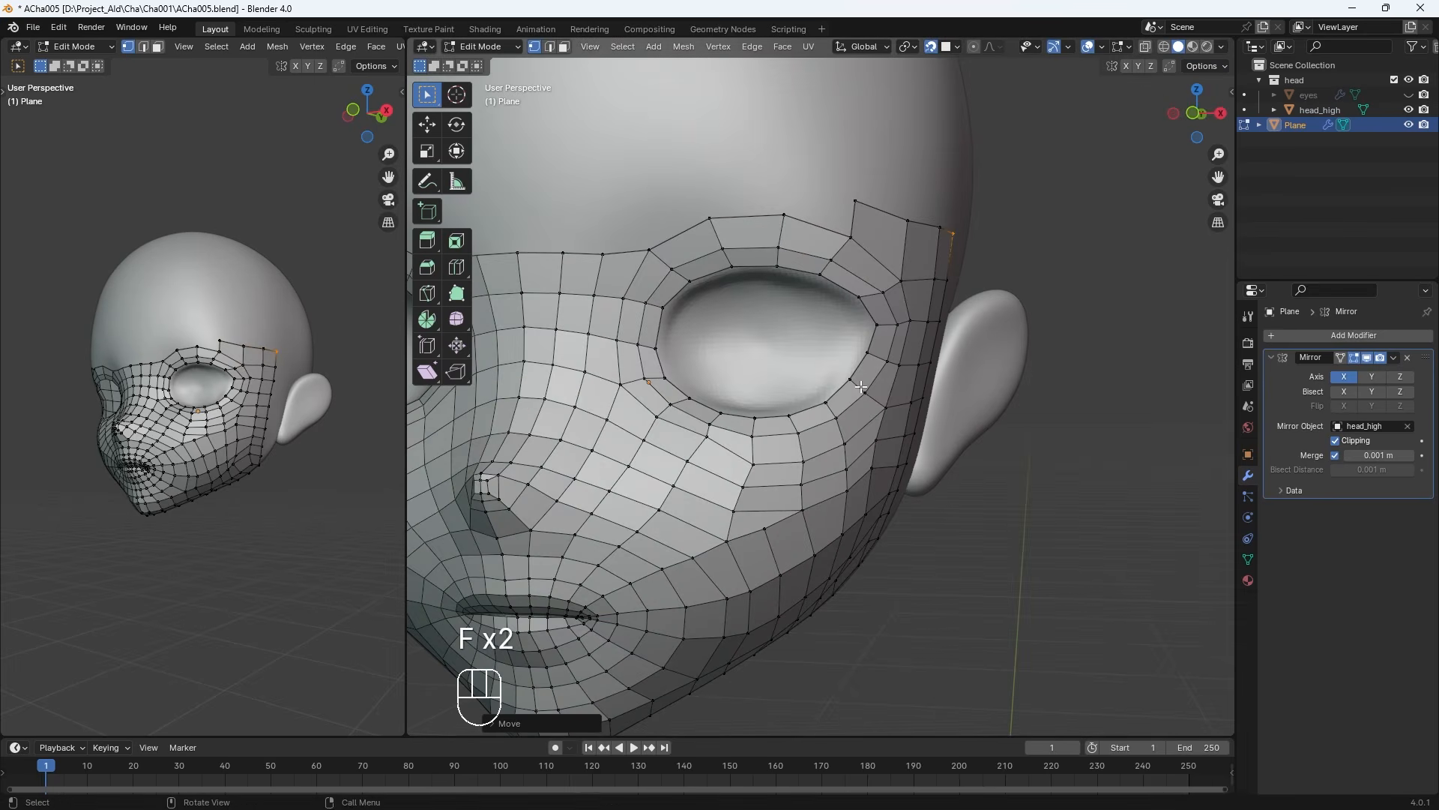
key("f")
key("f")
left_click(768, 217)
key("f")
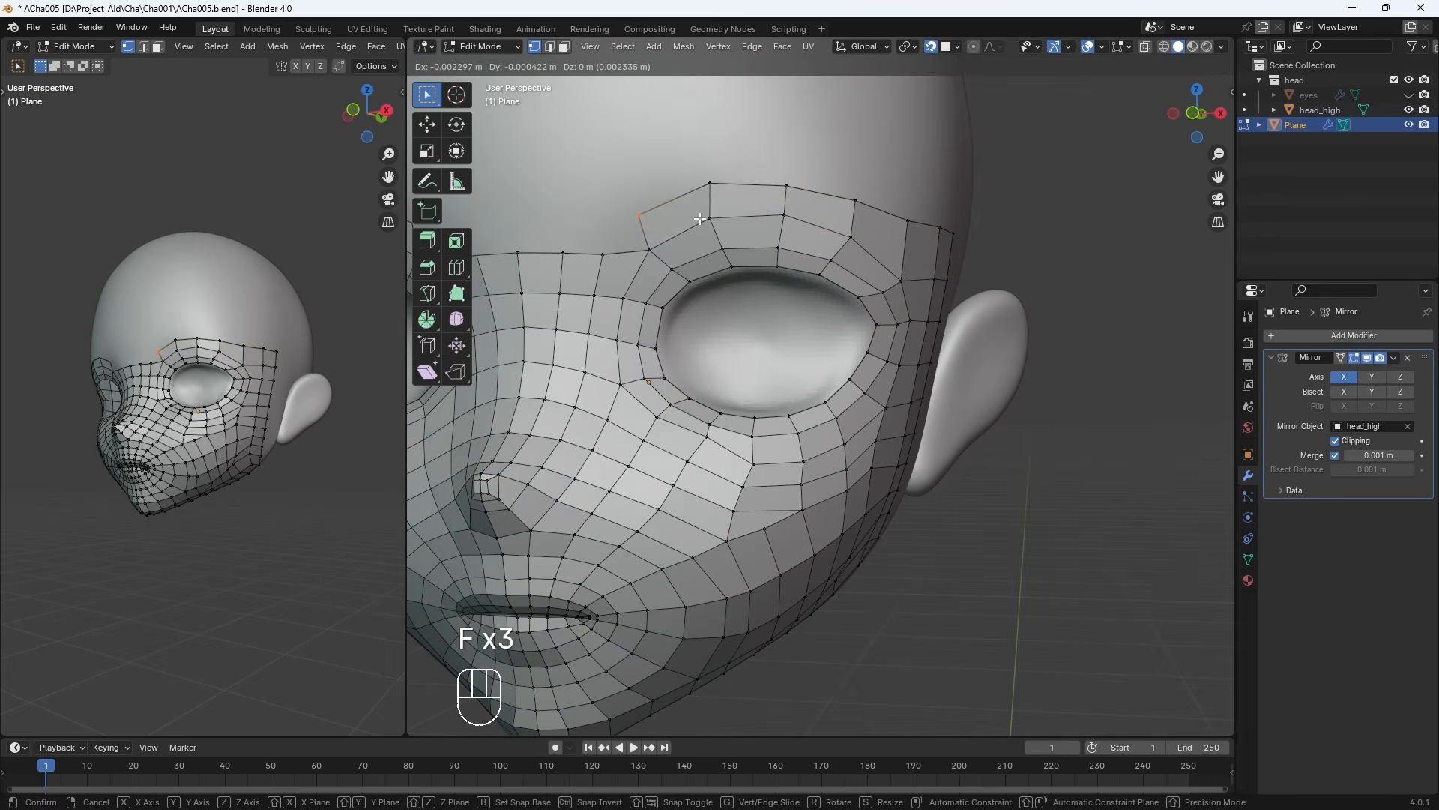
key("f")
key("f")
key("f")
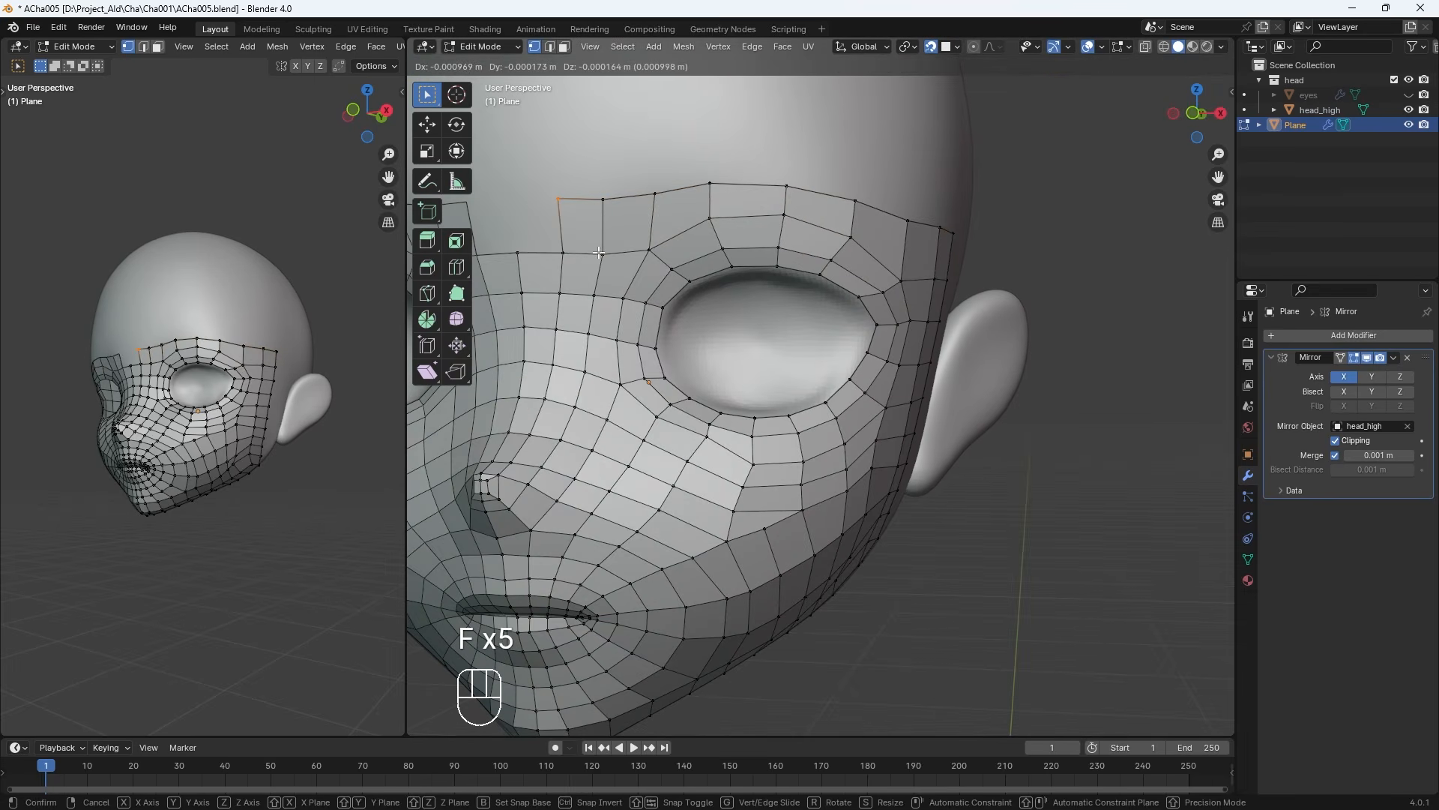
Extrude the uppermost rear edge of the temple toward the ear
scroll(548, 254, "down", 5)
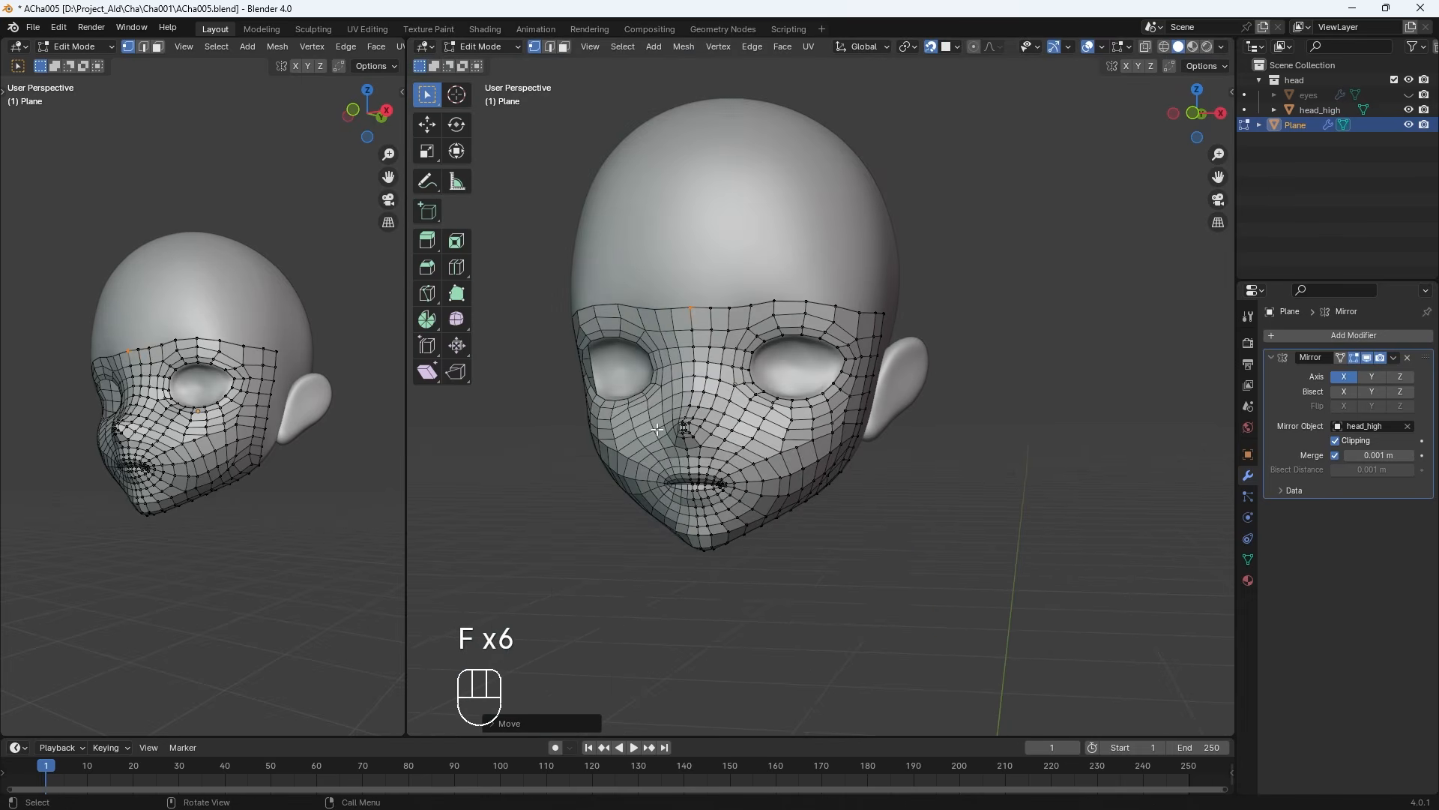
middle_click_drag(697, 435, 698, 467)
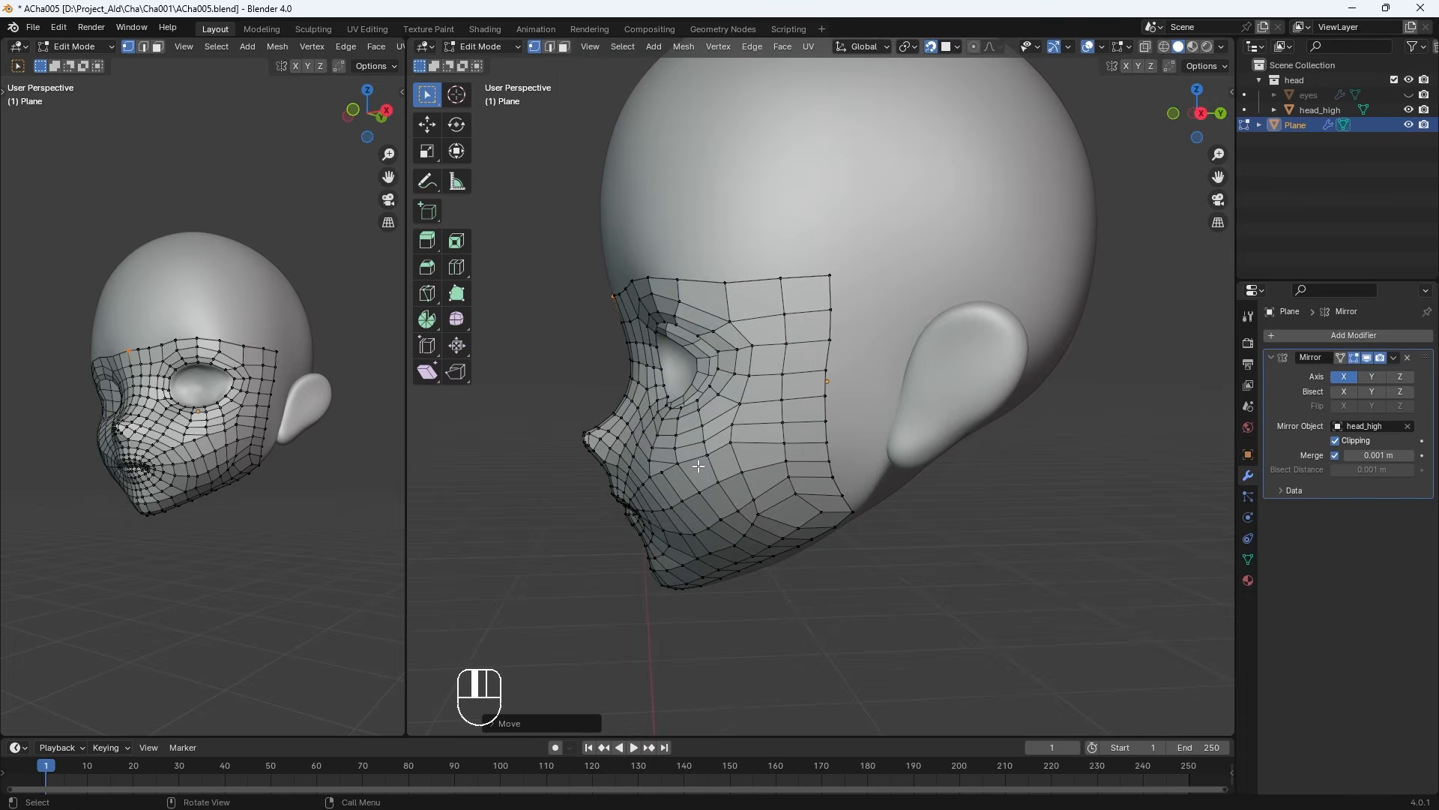
left_click(831, 304, "shift")
key("e")
left_click(887, 300)
Fill a new column of faces in front of the ear, from the temple extrusion down to the jaw corner
left_click(839, 314)
key("f")
left_click(830, 314)
left_click(830, 339)
key("f")
key("f")
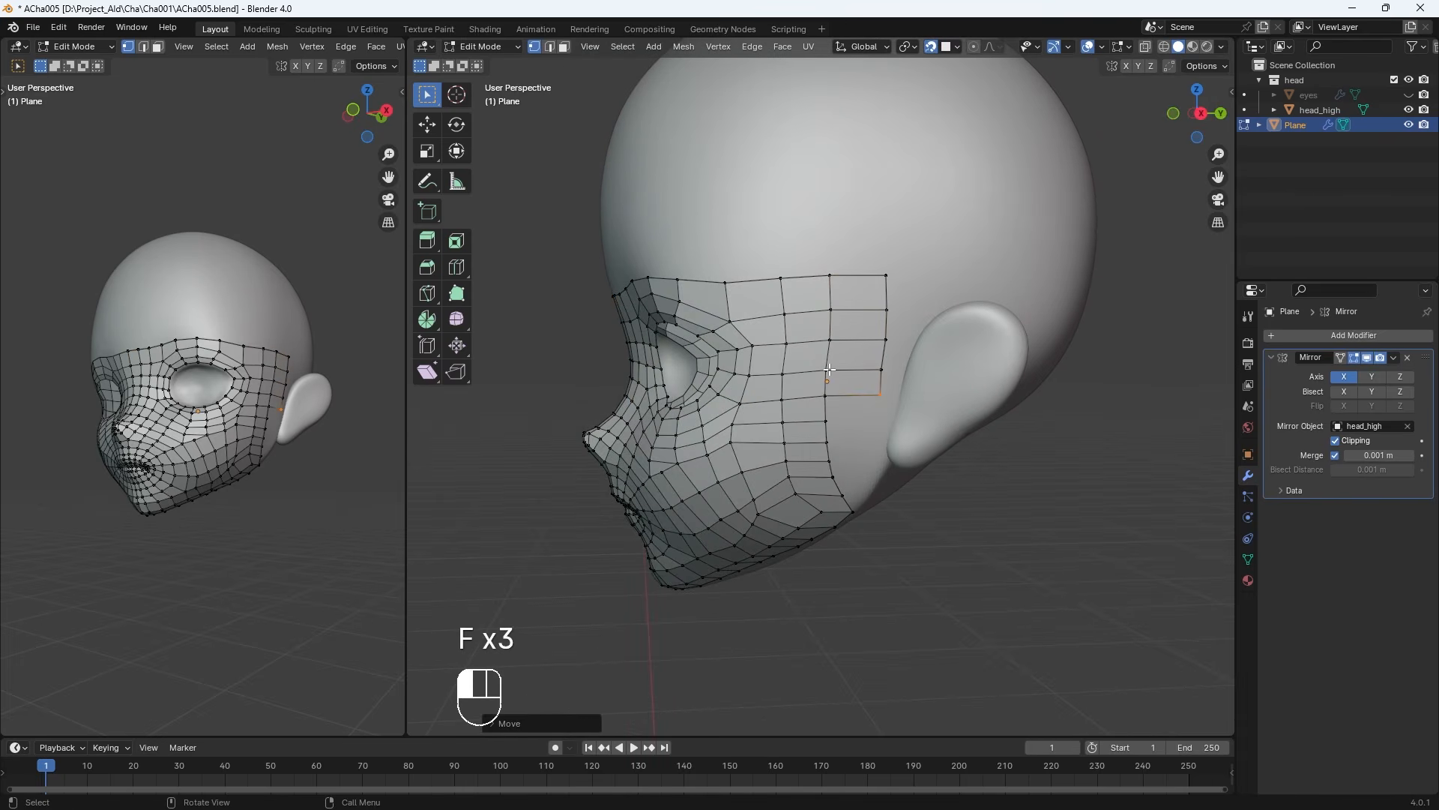
key("f")
key("f")
key("f")
key("f")
key("f")
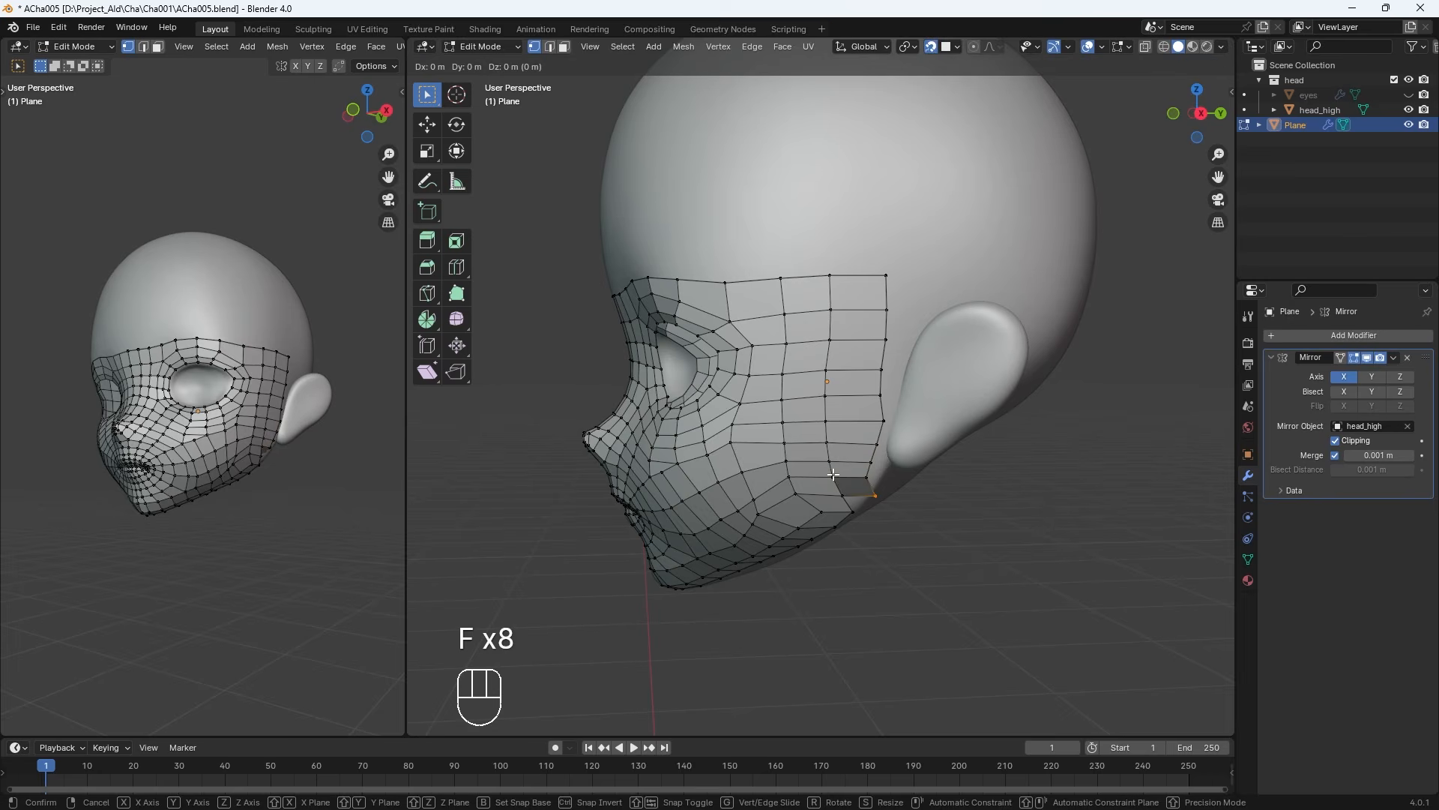
left_click(833, 474)
middle_click_drag(903, 442, 919, 473)
key("f")
Move the vertices around the jaw corner below the ear to even out the faces
left_click(860, 484)
left_click(862, 463)
key("g")
left_click(862, 464)
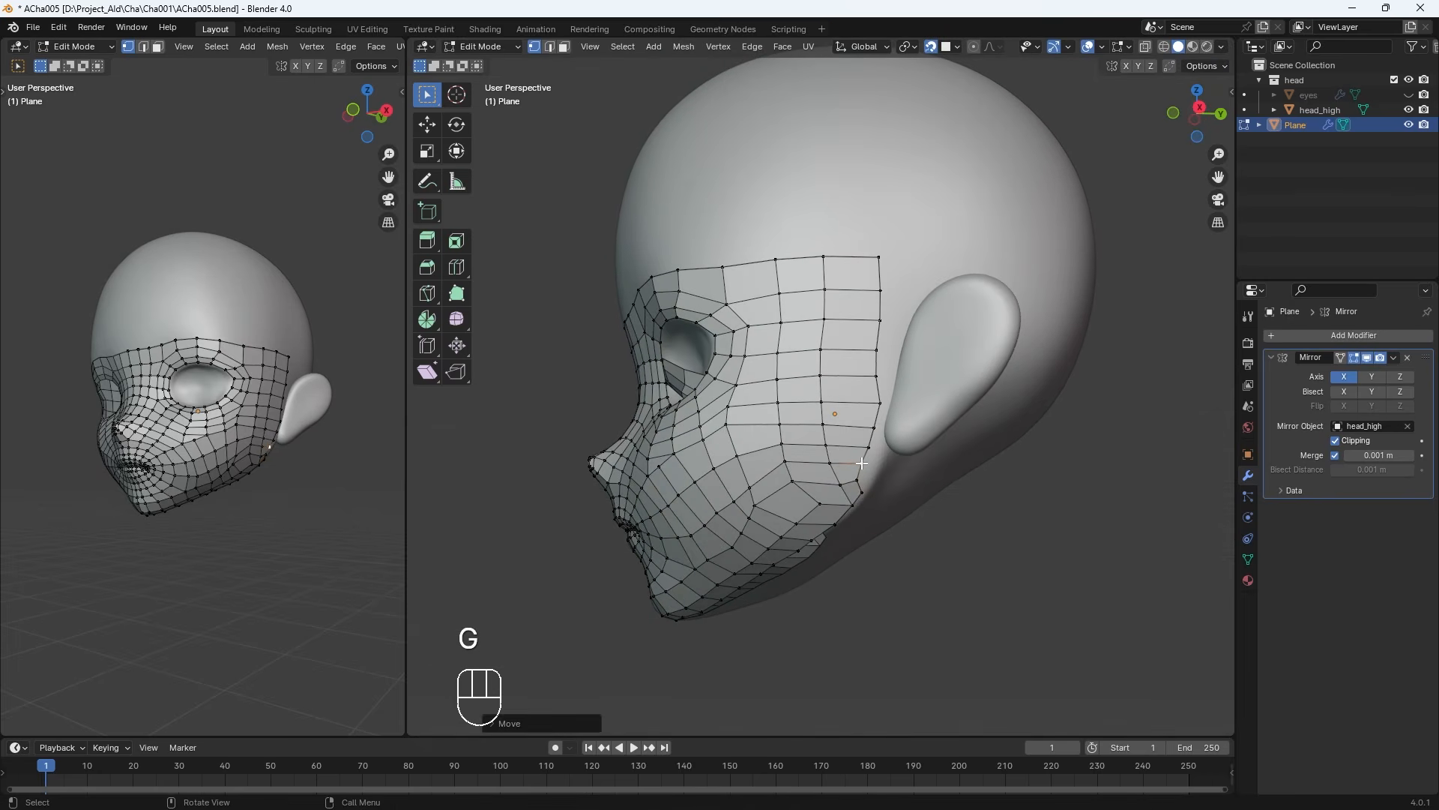
key("g")
left_click(862, 487)
key("g")
left_click(865, 481)
left_click(825, 505)
key("g")
left_click(824, 505)
mouse_move(877, 484)
middle_mouse_down()
mouse_move(903, 485)
mouse_move(854, 486)
middle_mouse_up()
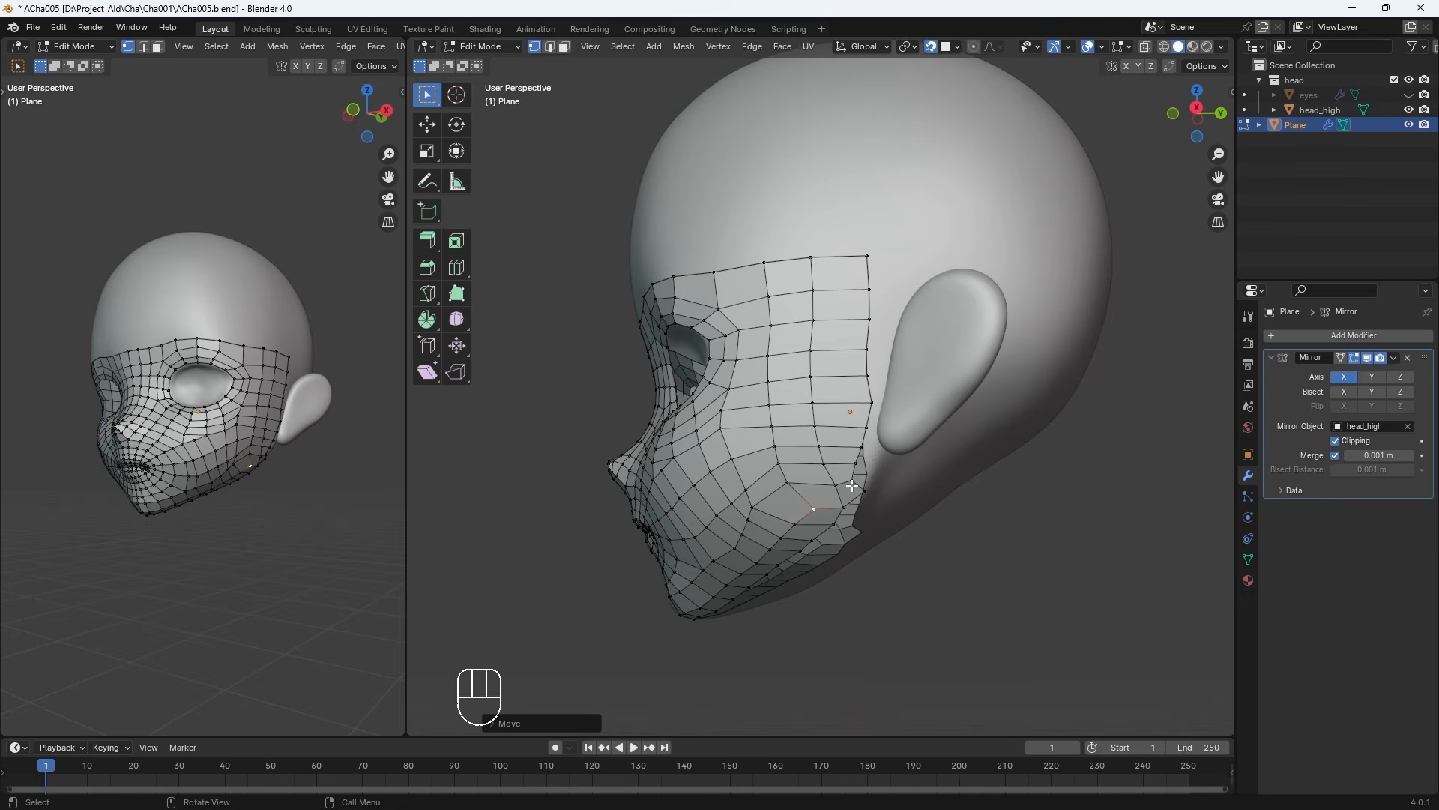
Delete the crowded vertices at the jaw corner below the ear
scroll(869, 504, "up", 2)
key("Delete")
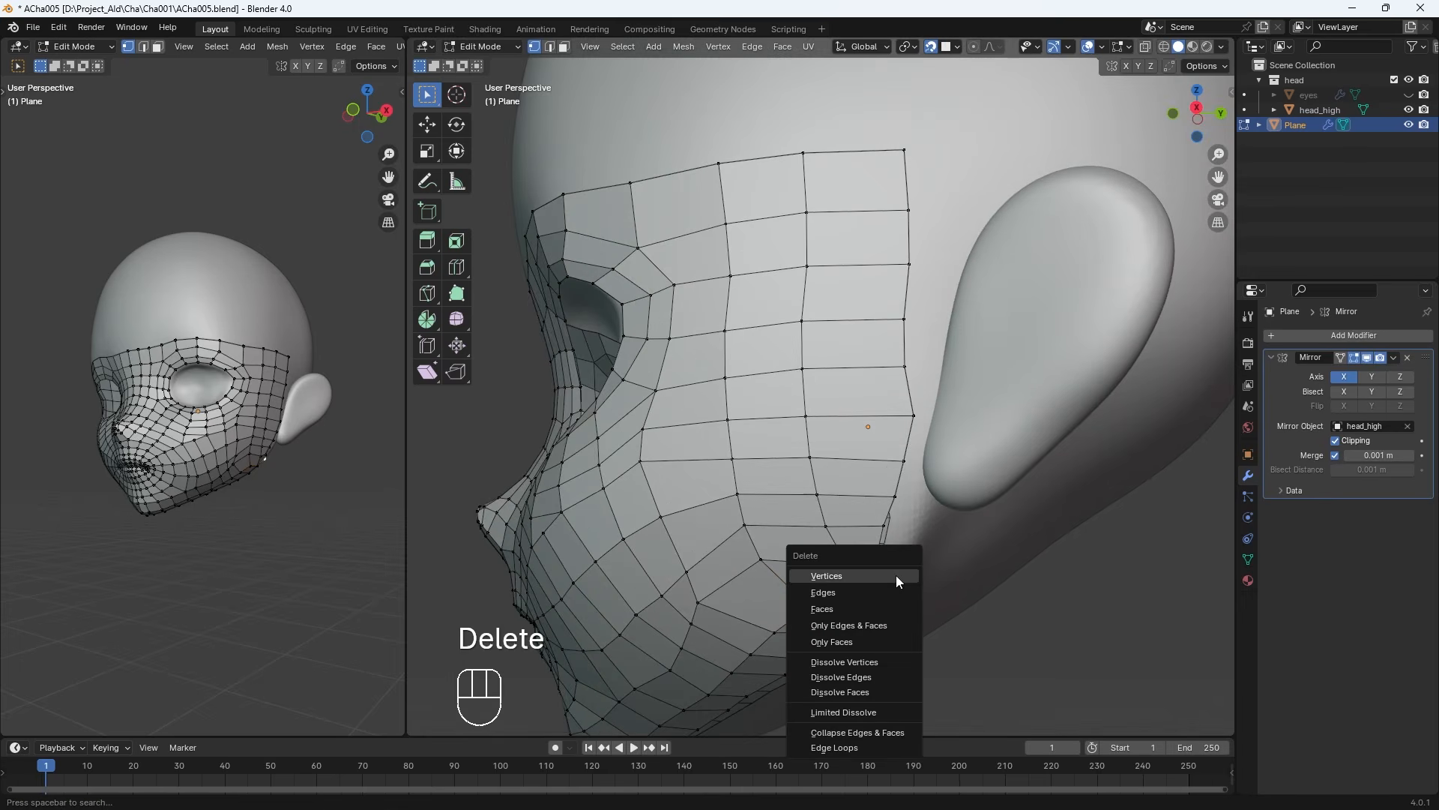
left_click(896, 575)
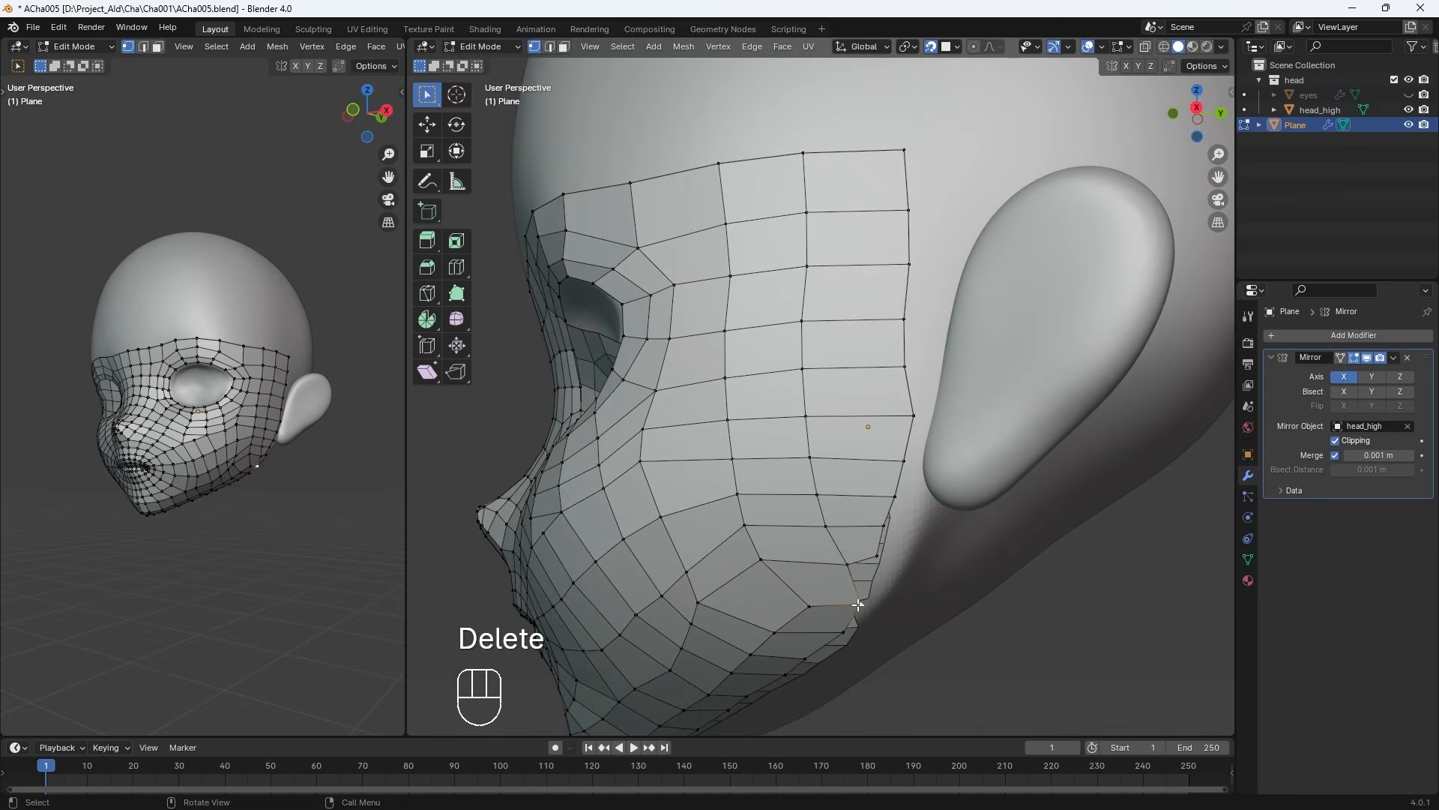
key("Delete")
left_click(832, 605)
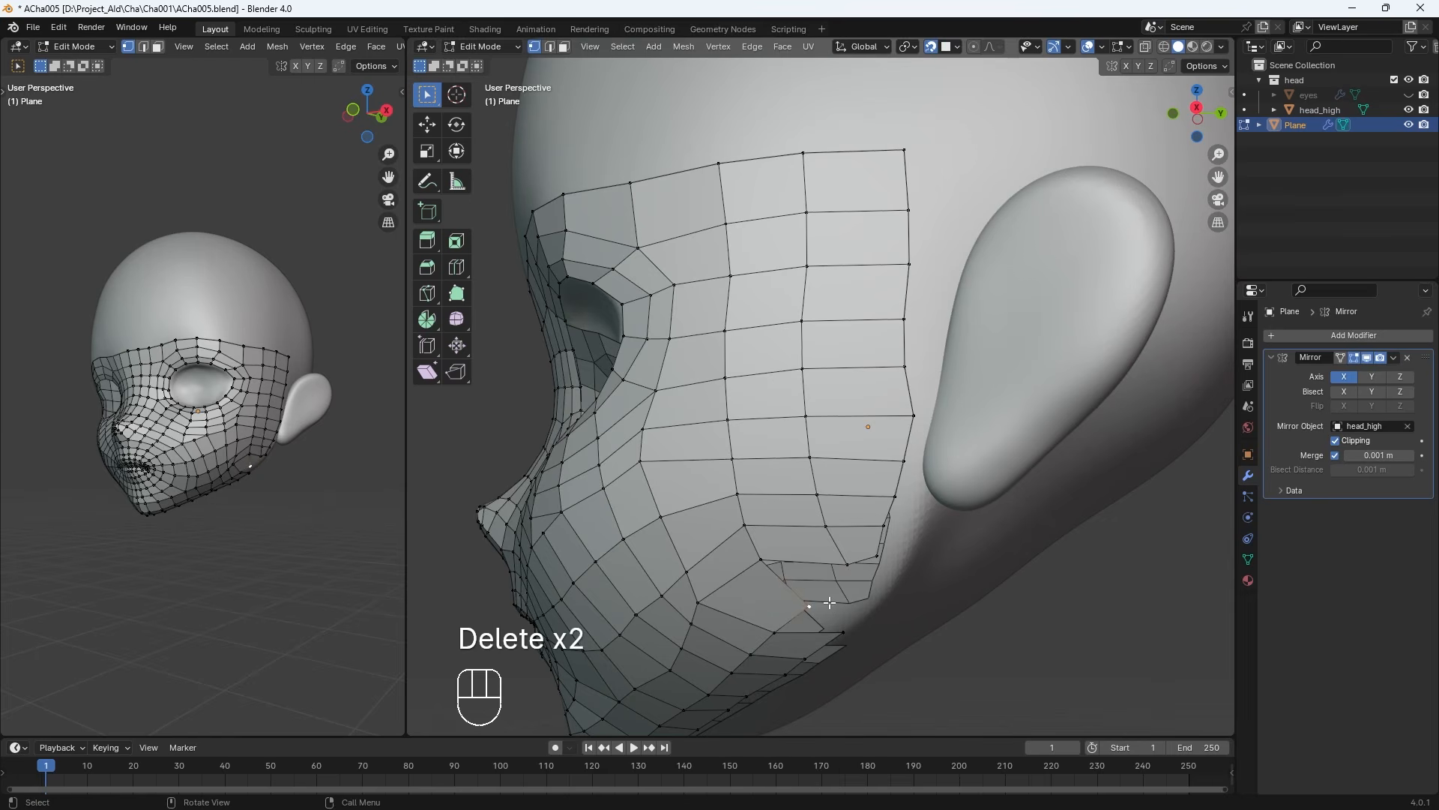
Move the dangling vertex at the jaw corner and the rear vertex of the lower jaw edge
middle_click_drag(830, 601, 875, 567)
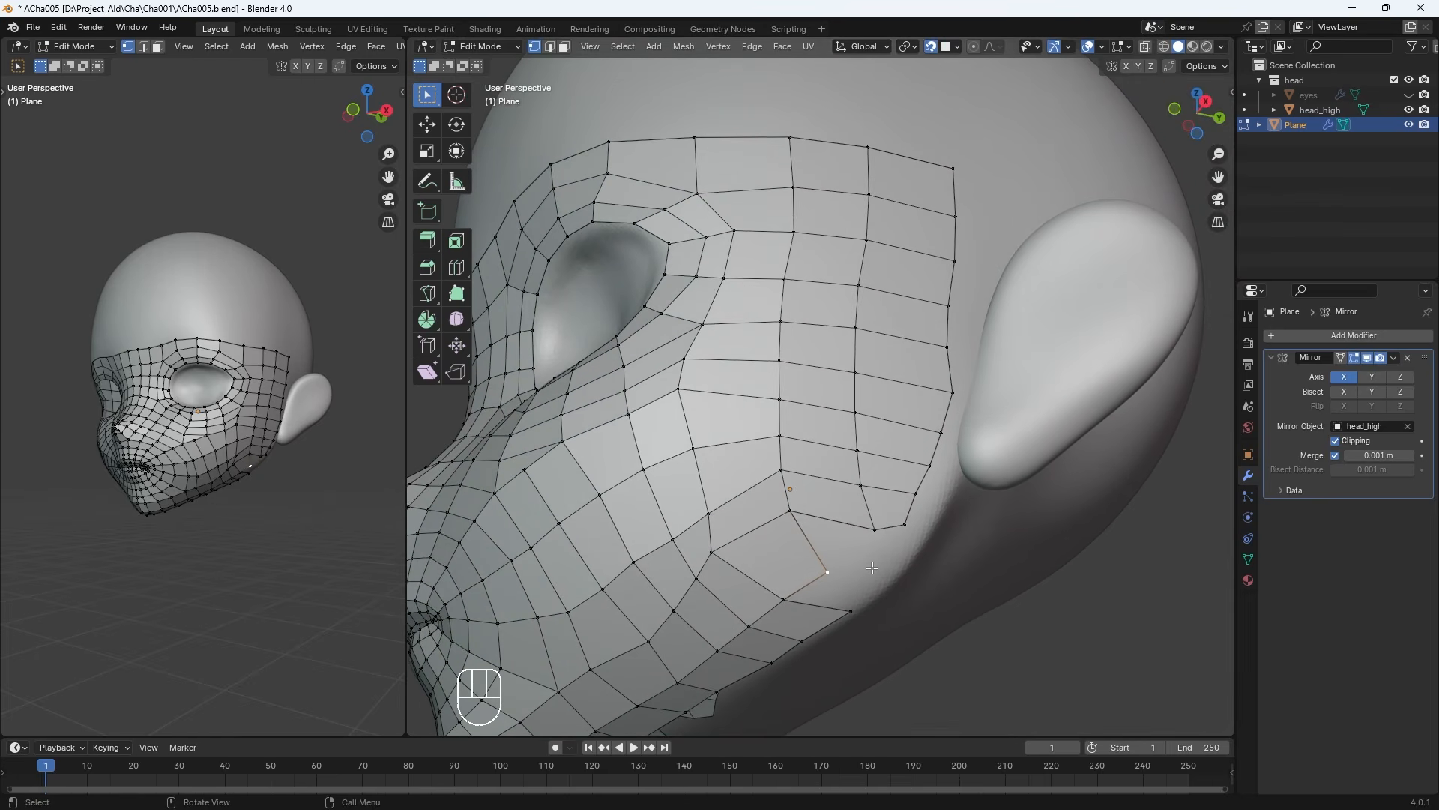
key("g")
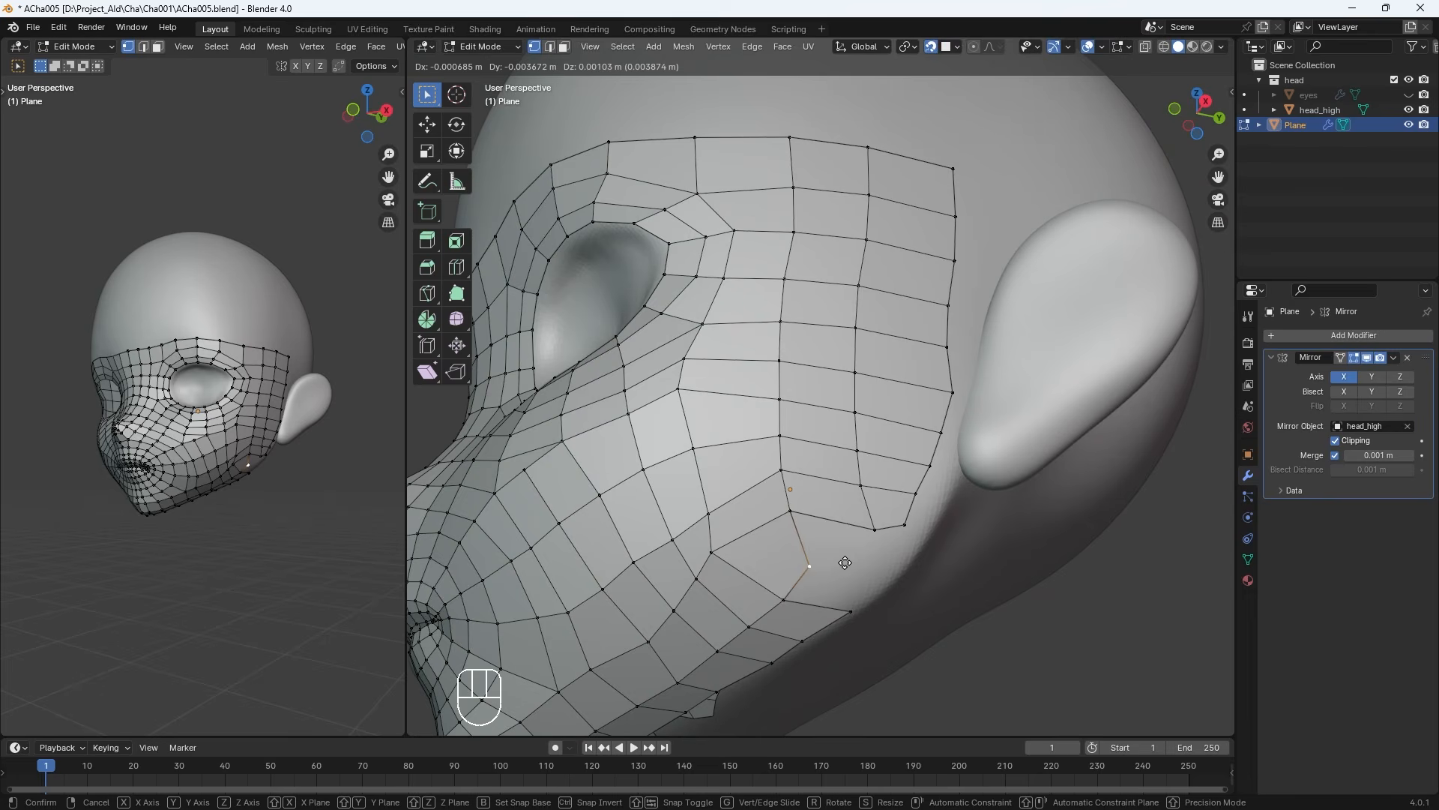
left_click(845, 562)
left_click(848, 605)
key("g")
left_click(849, 596)
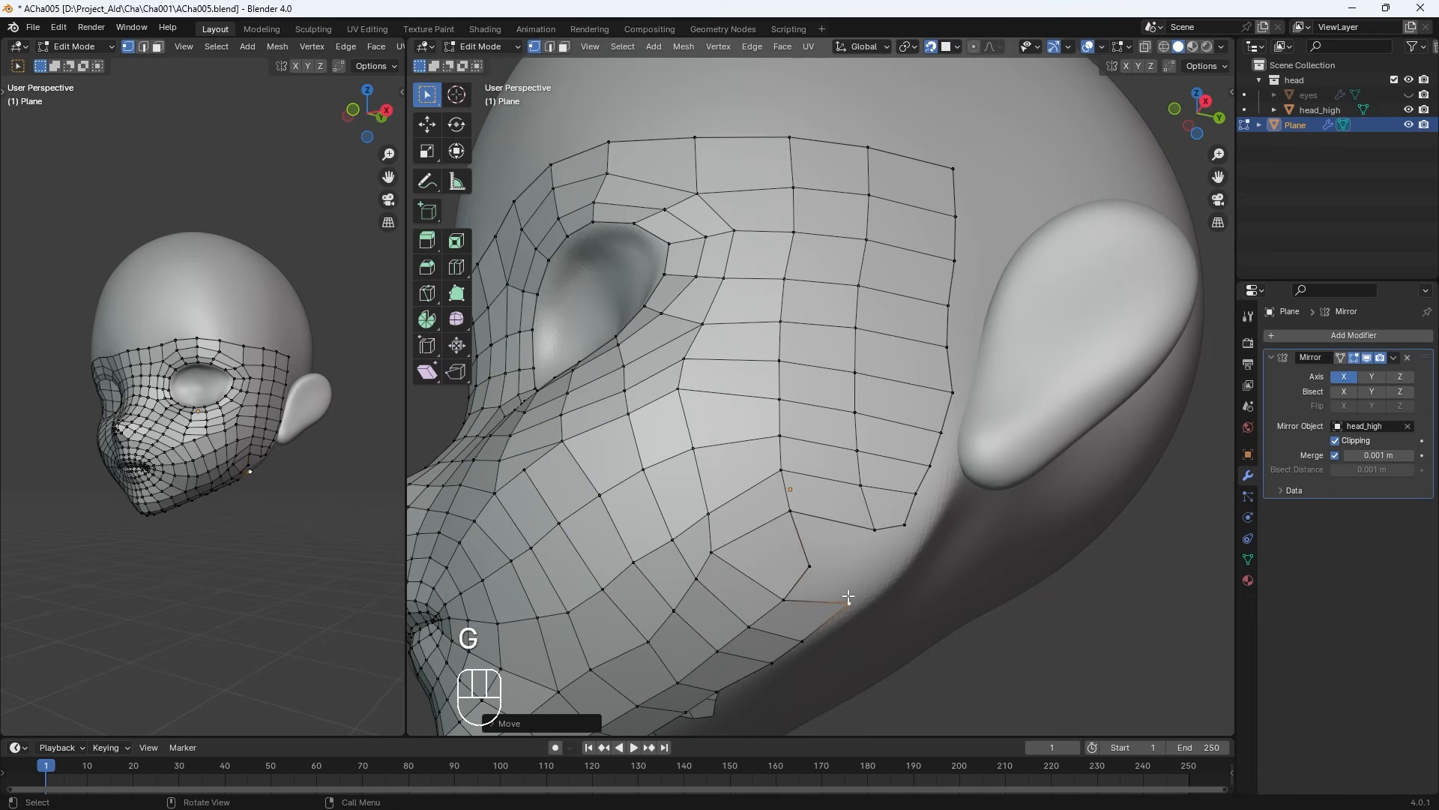
Delete the dangling vertex in the gap at the jaw corner
left_click(812, 566)
key("Delete")
left_click(813, 567)
middle_click_drag(817, 568, 830, 582)
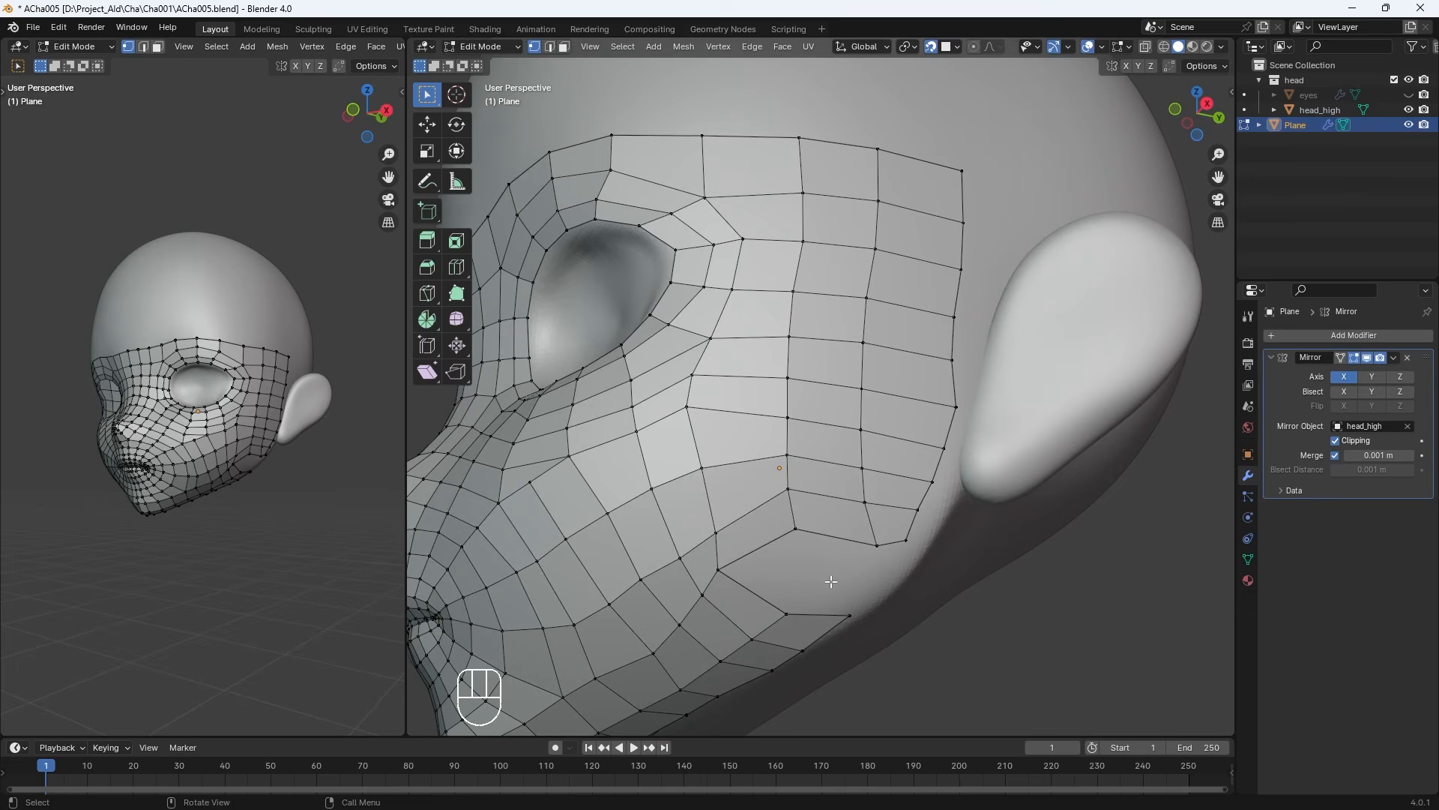
key("e")
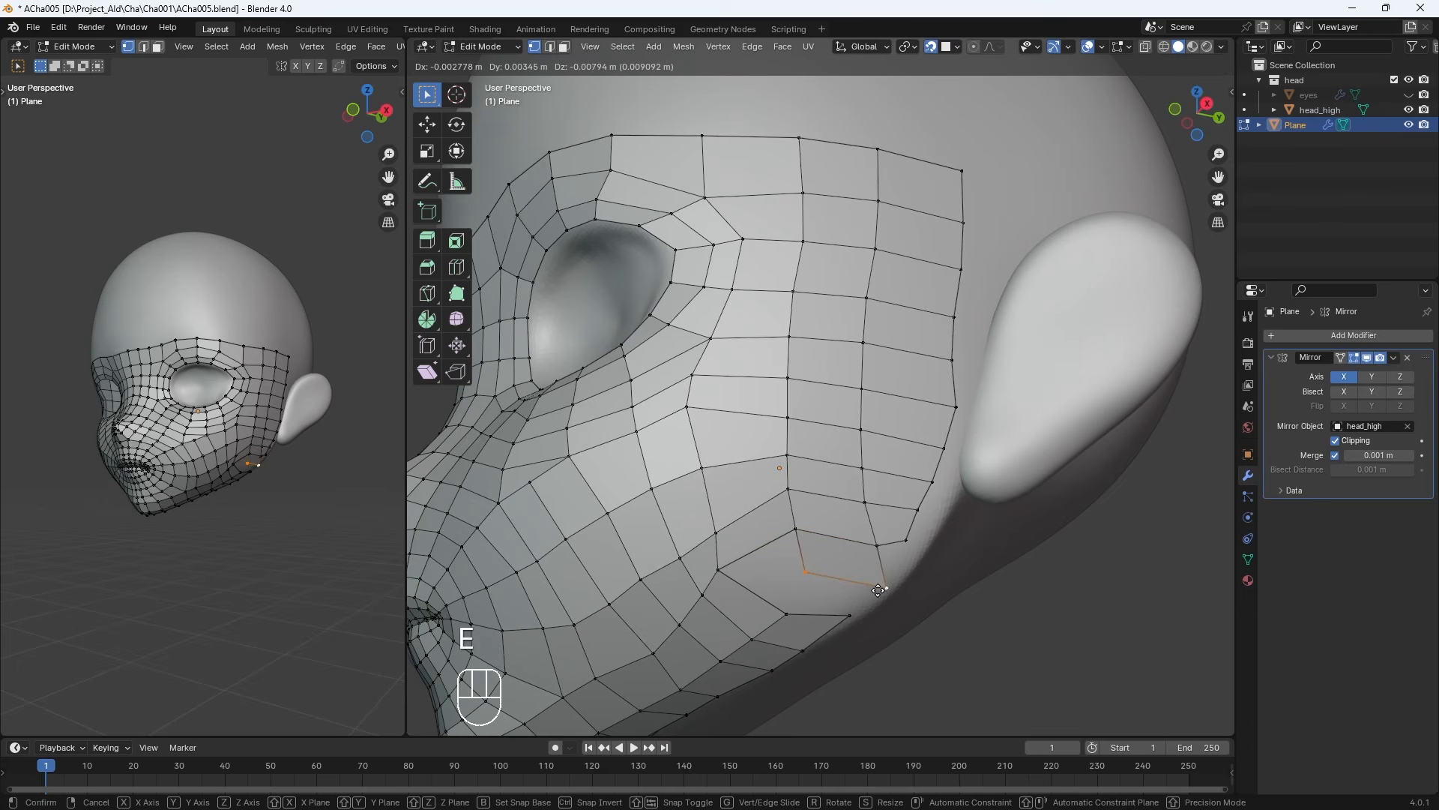
left_click(805, 578)
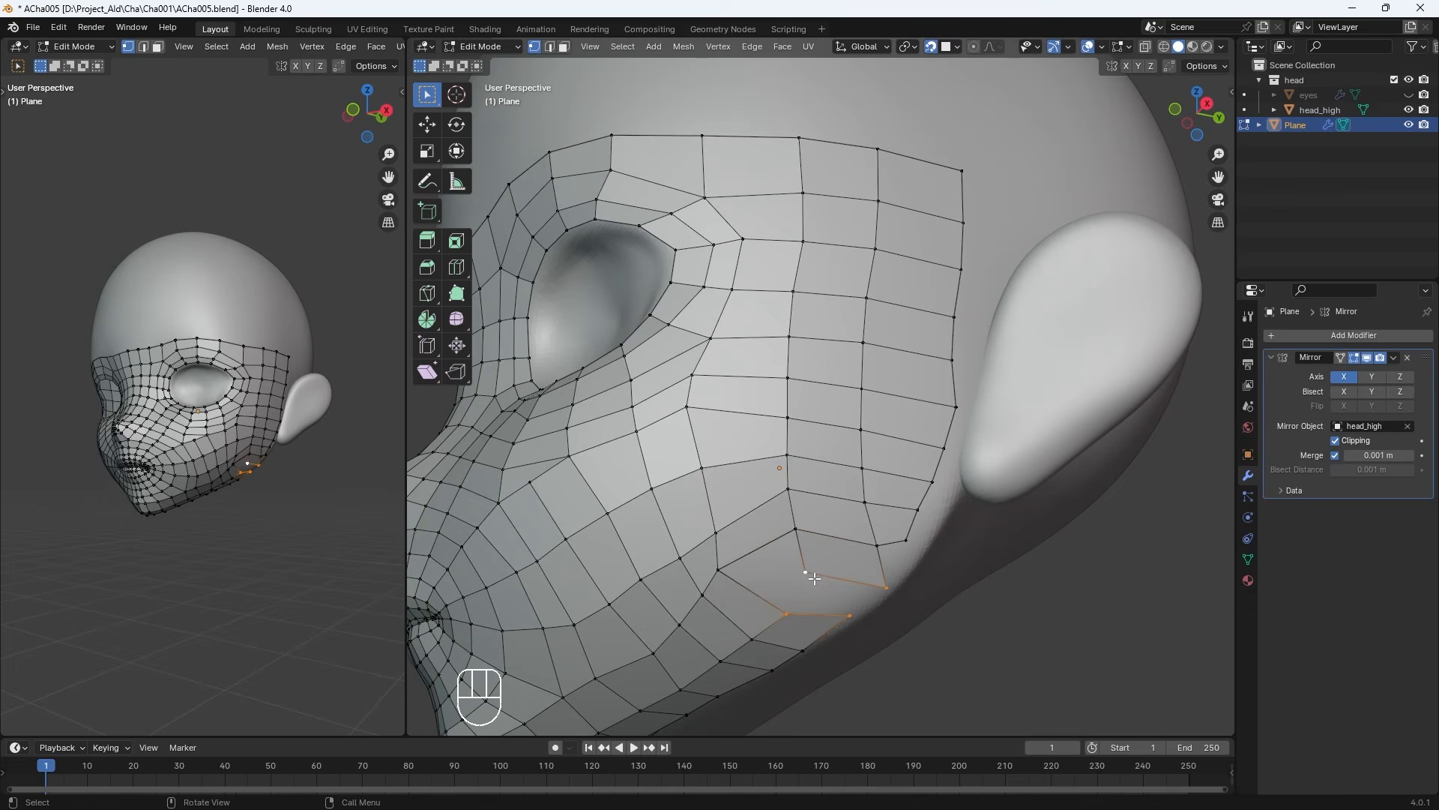
mouse_move(881, 587)
middle_mouse_down()
mouse_move(948, 588)
mouse_move(872, 593)
middle_mouse_up()
key("ctrl+z")
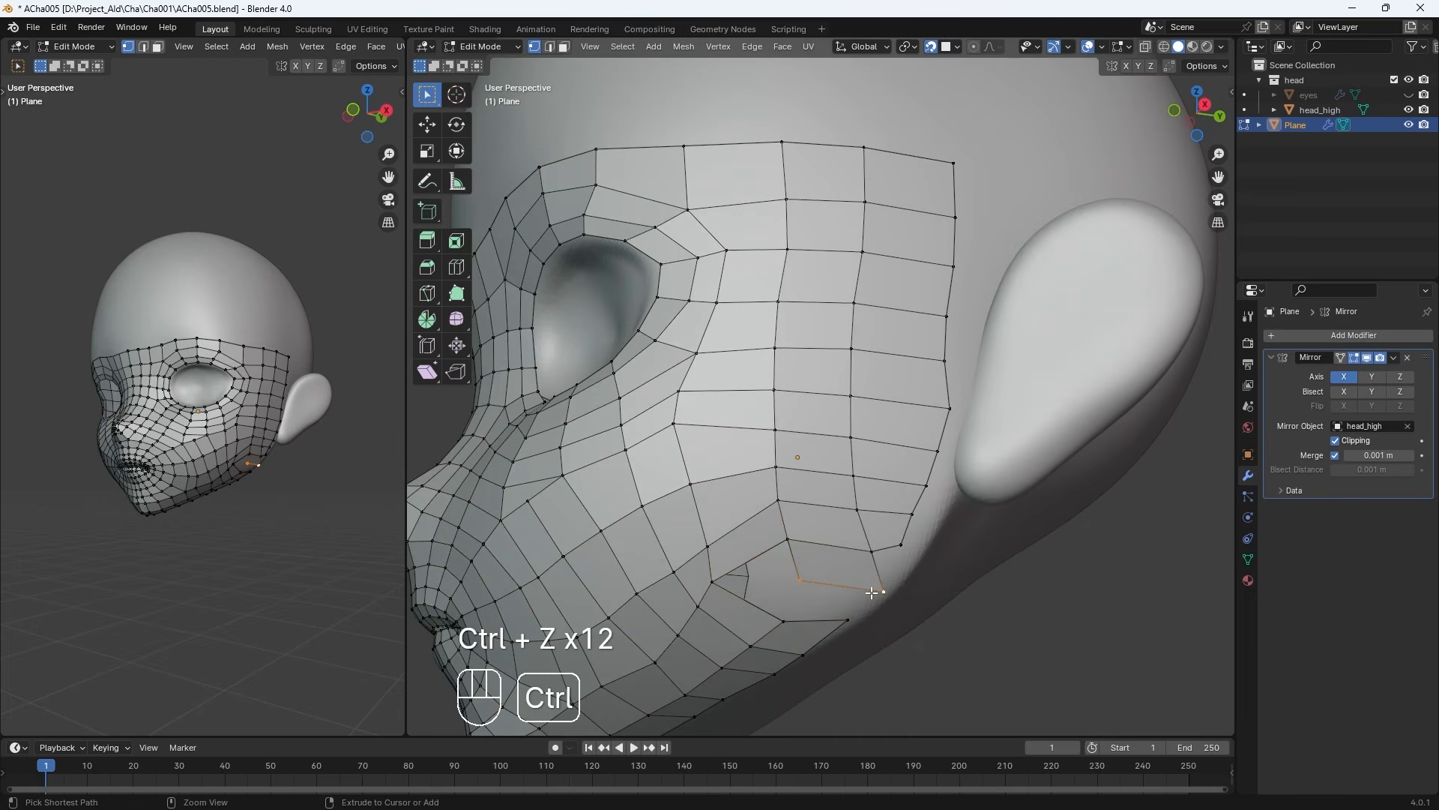
key("ctrl+z")
Fill the gap between the cheek patch and the lower jaw edge and adjust the vertices around it
left_click(783, 623)
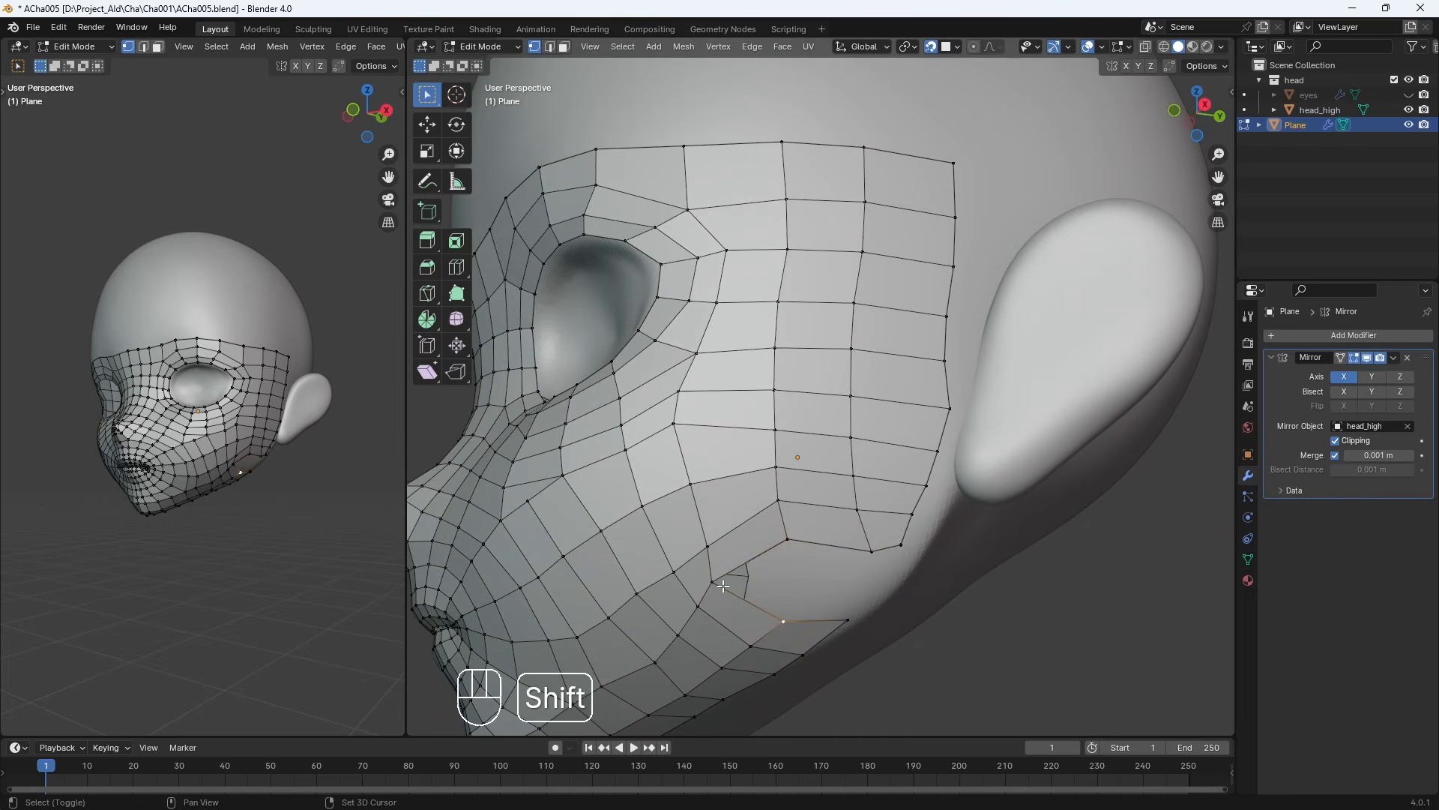
left_click(714, 579)
key("g")
left_click(735, 583)
left_click(787, 541)
key("g")
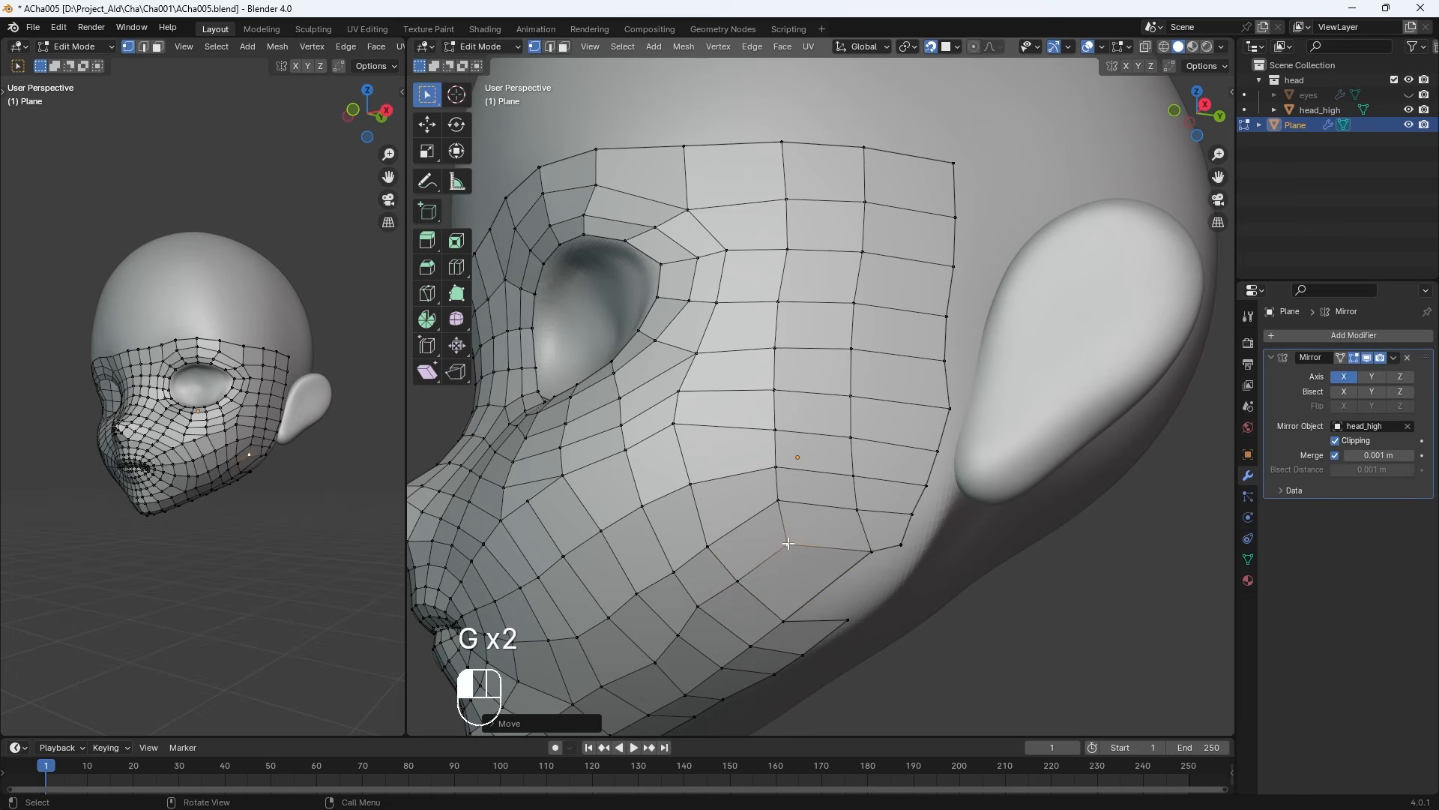
left_click(868, 551)
key("g")
Fill the remaining opening at the jaw corner and move the surrounding vertices toward the ear
middle_click_drag(791, 585, 824, 625)
left_click(872, 591, "shift")
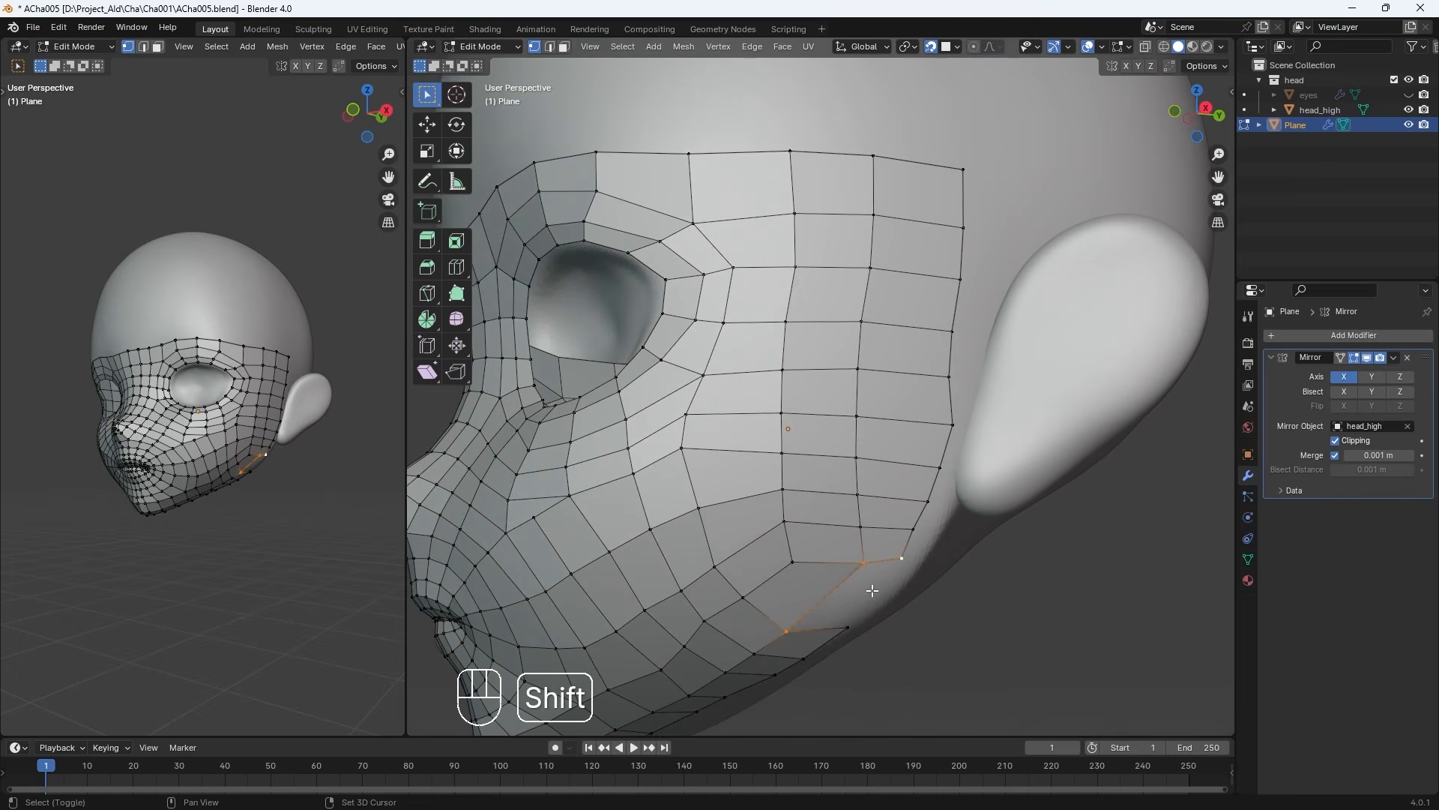
key("g")
key("g")
key("g")
key("g")
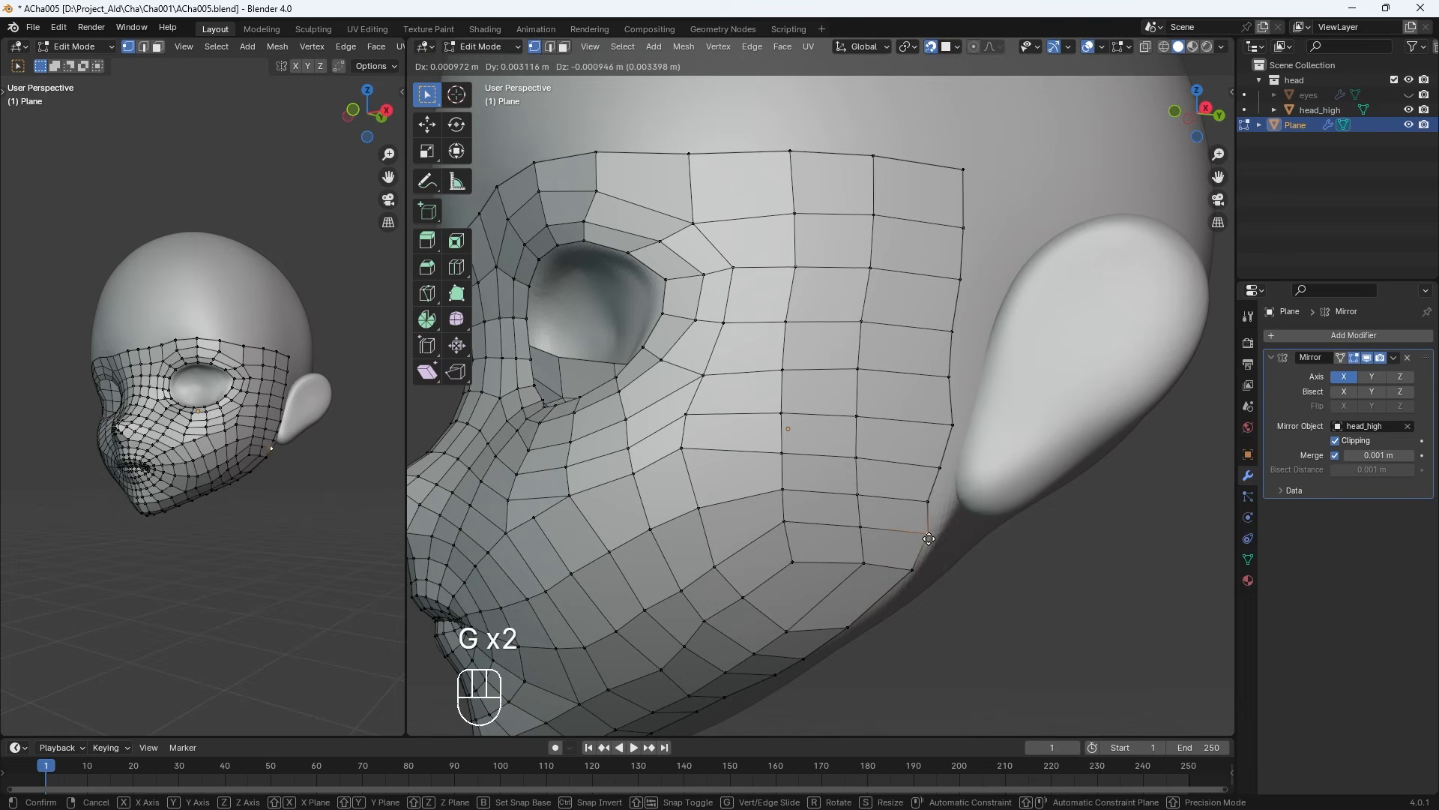
left_click(973, 477)
left_click(861, 563)
key("g")
left_click(854, 565)
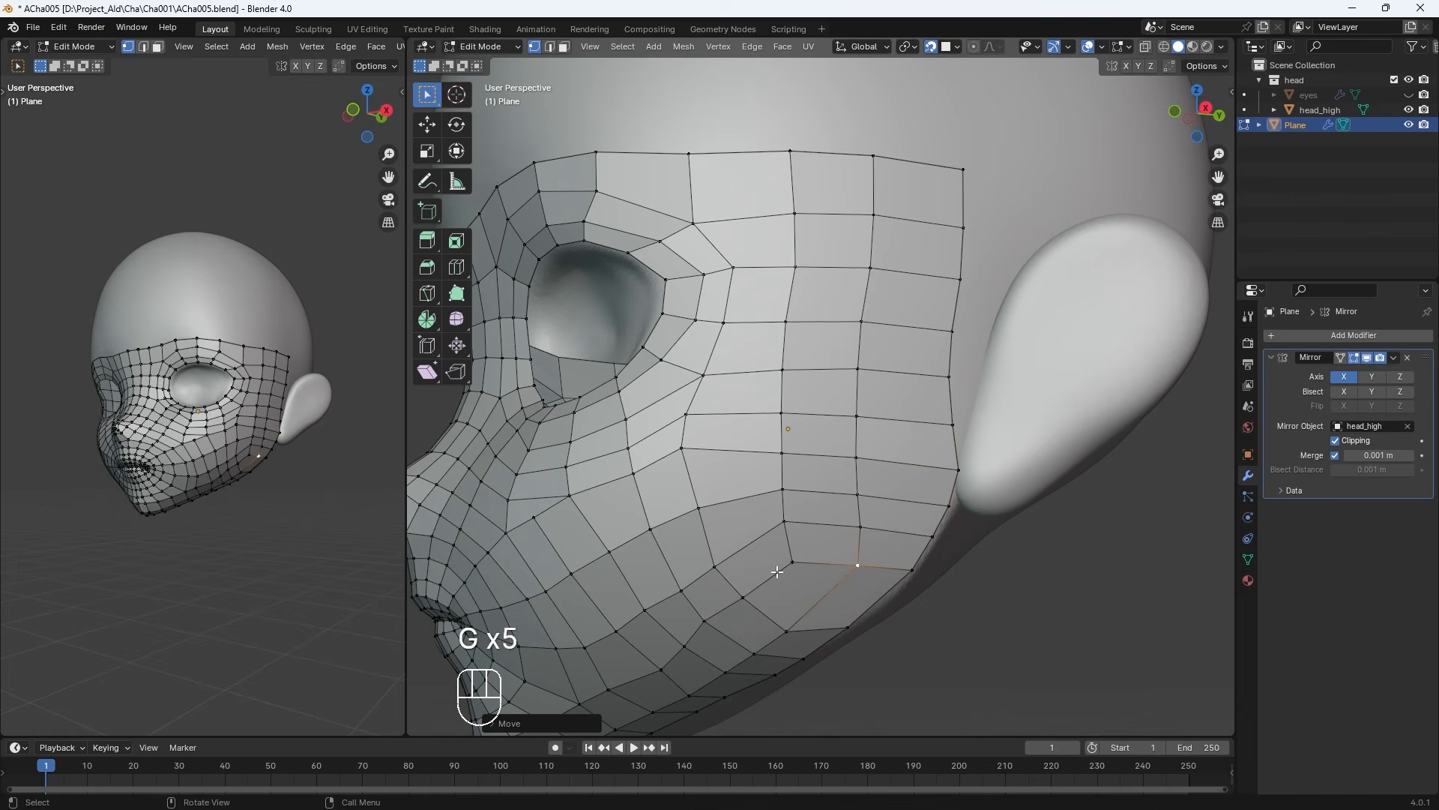
Nudge the vertices along the lower cheek edge loop ahead of the jaw corner to smooth the flow
left_click(706, 621)
key("g")
left_click(714, 626)
left_click(682, 647)
left_click(745, 594)
key("g")
left_click(753, 590)
Delete the vertices at the jaw corner to reopen the gap below the ear
mouse_move(794, 588)
middle_mouse_down()
mouse_move(848, 578)
mouse_move(791, 602)
middle_mouse_up()
scroll(849, 589, "down", 3)
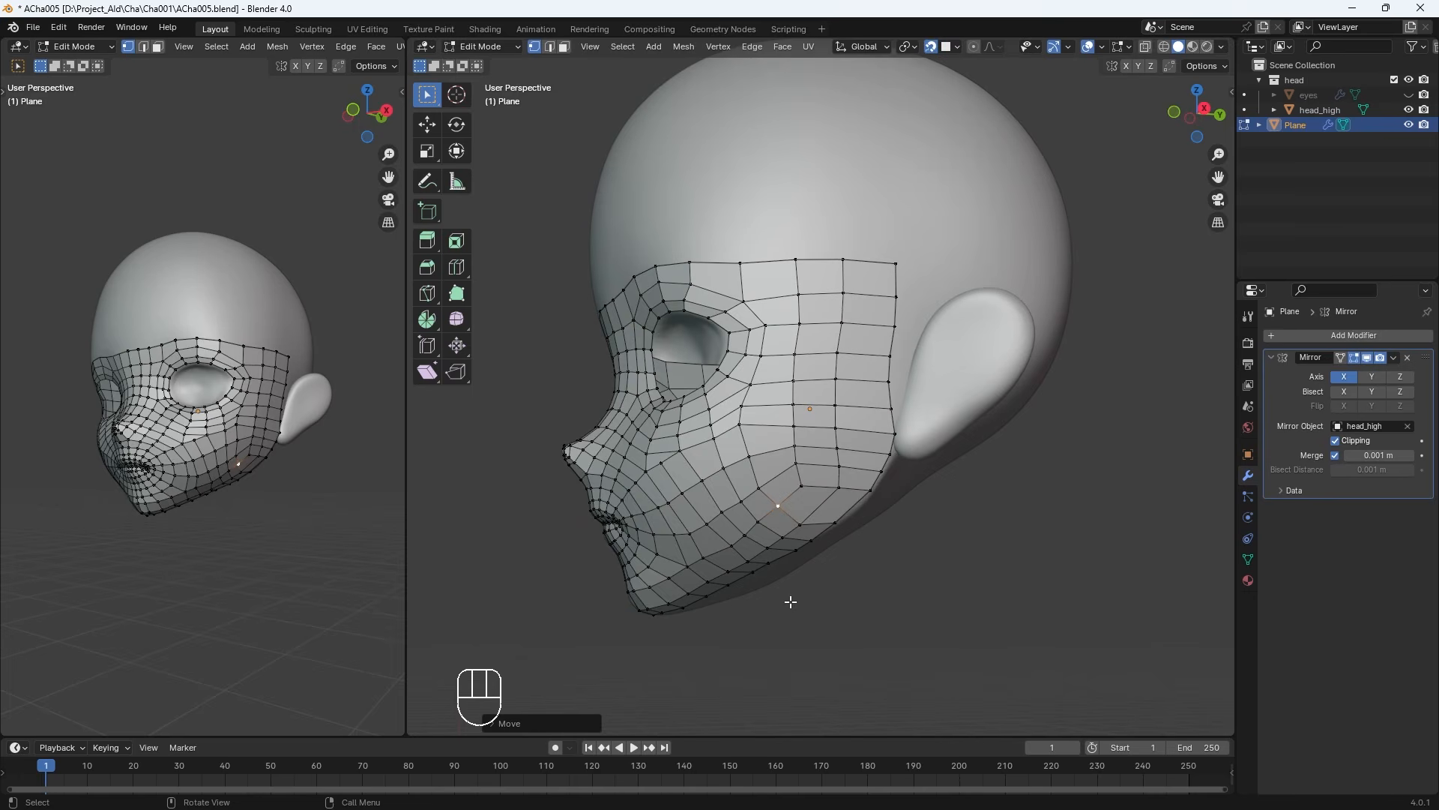
left_click_drag(821, 209, 831, 486)
key("Delete")
left_click(856, 518)
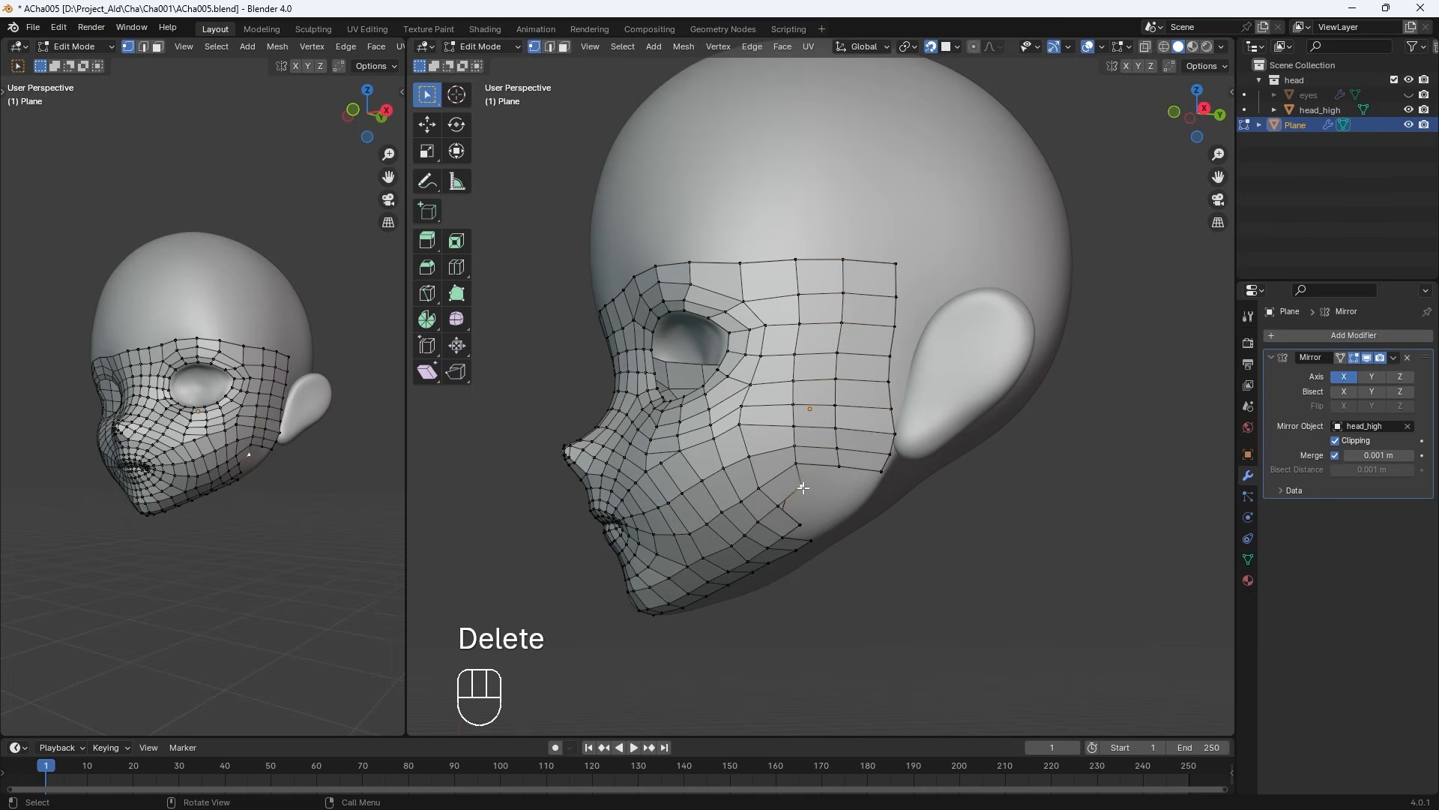
Extrude the lower cheek edge into the jaw gap and close the small hole between it and the cheek patch
scroll(810, 499, "up", 3)
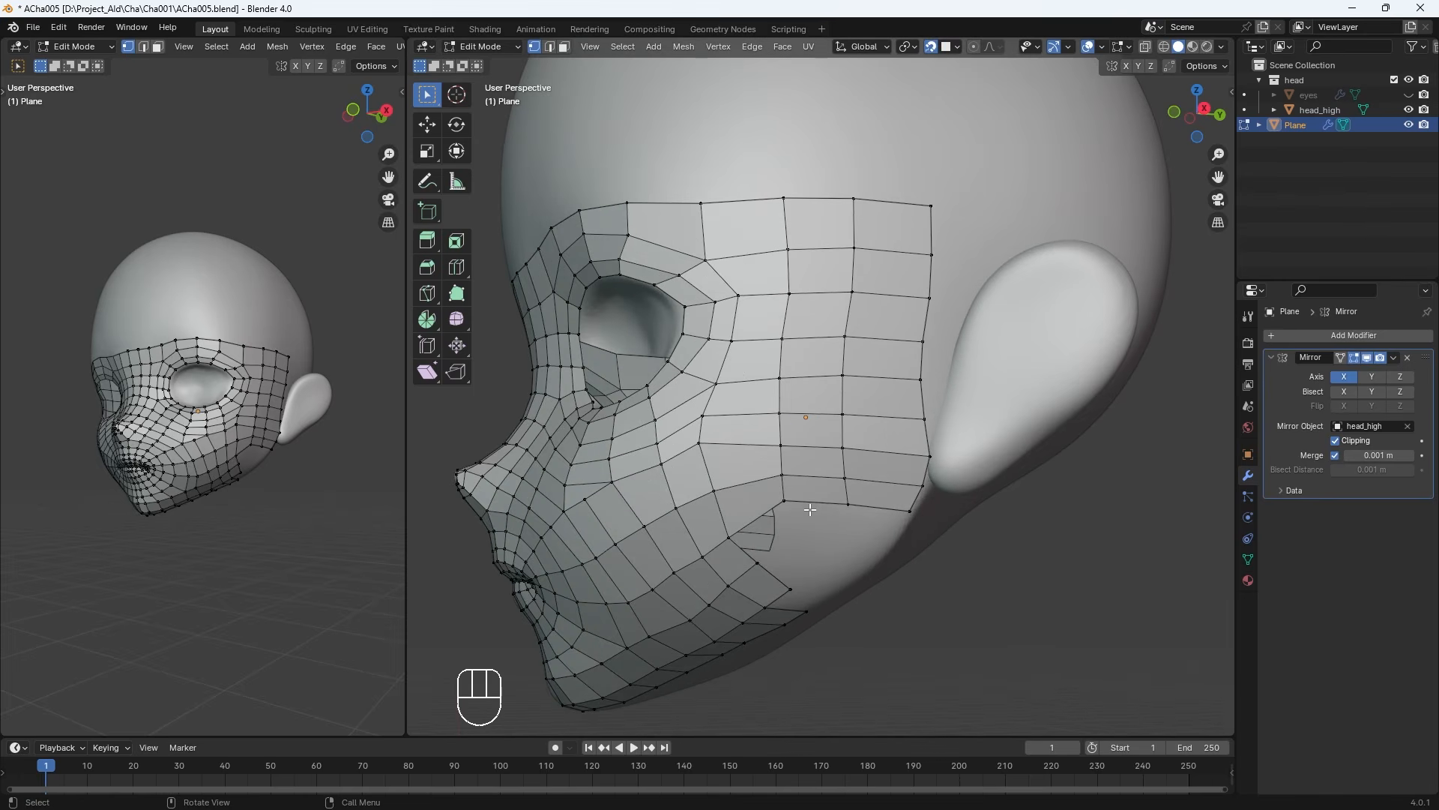
key("e")
left_click(826, 551)
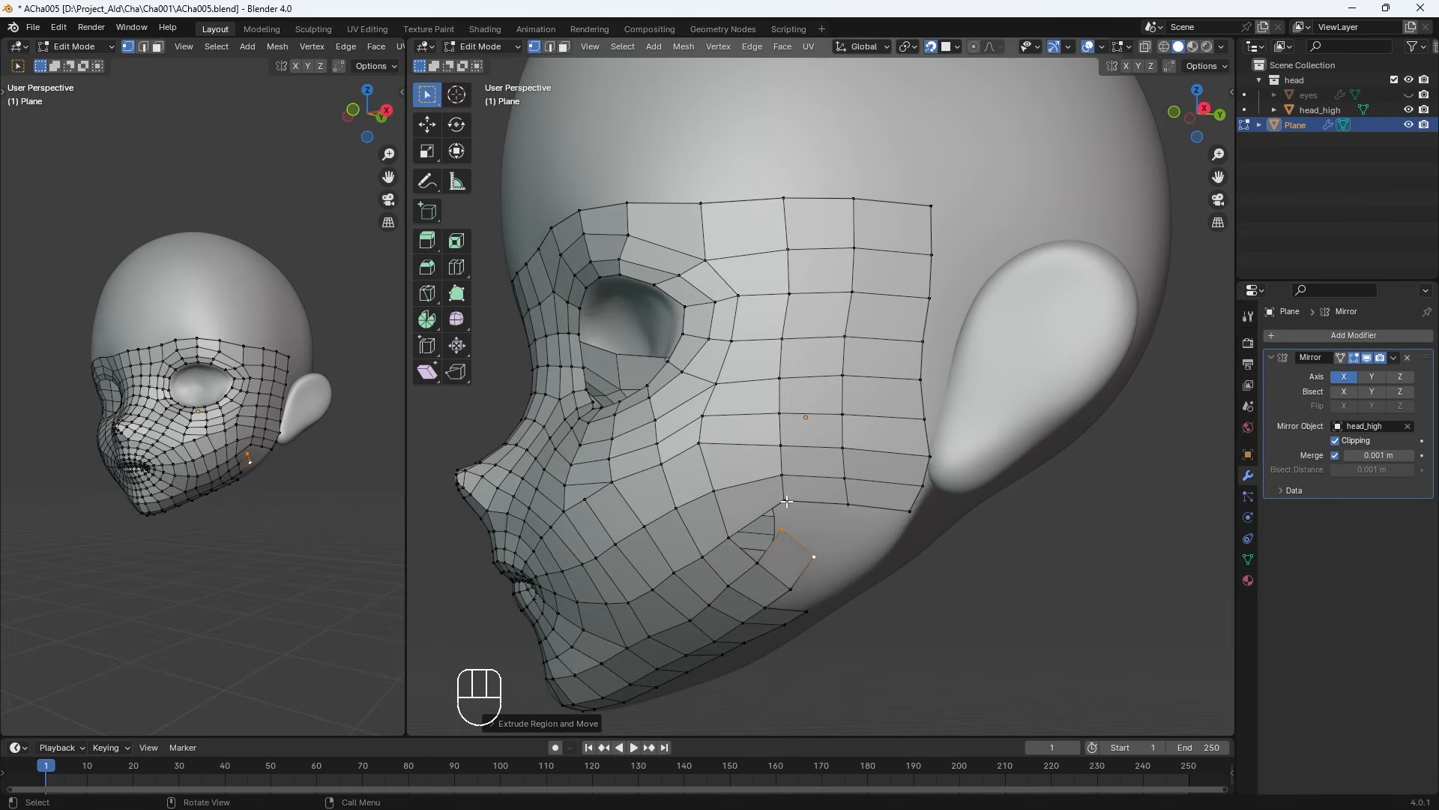
left_click(784, 501, "shift")
left_click(758, 561, "shift")
left_click(728, 538, "shift")
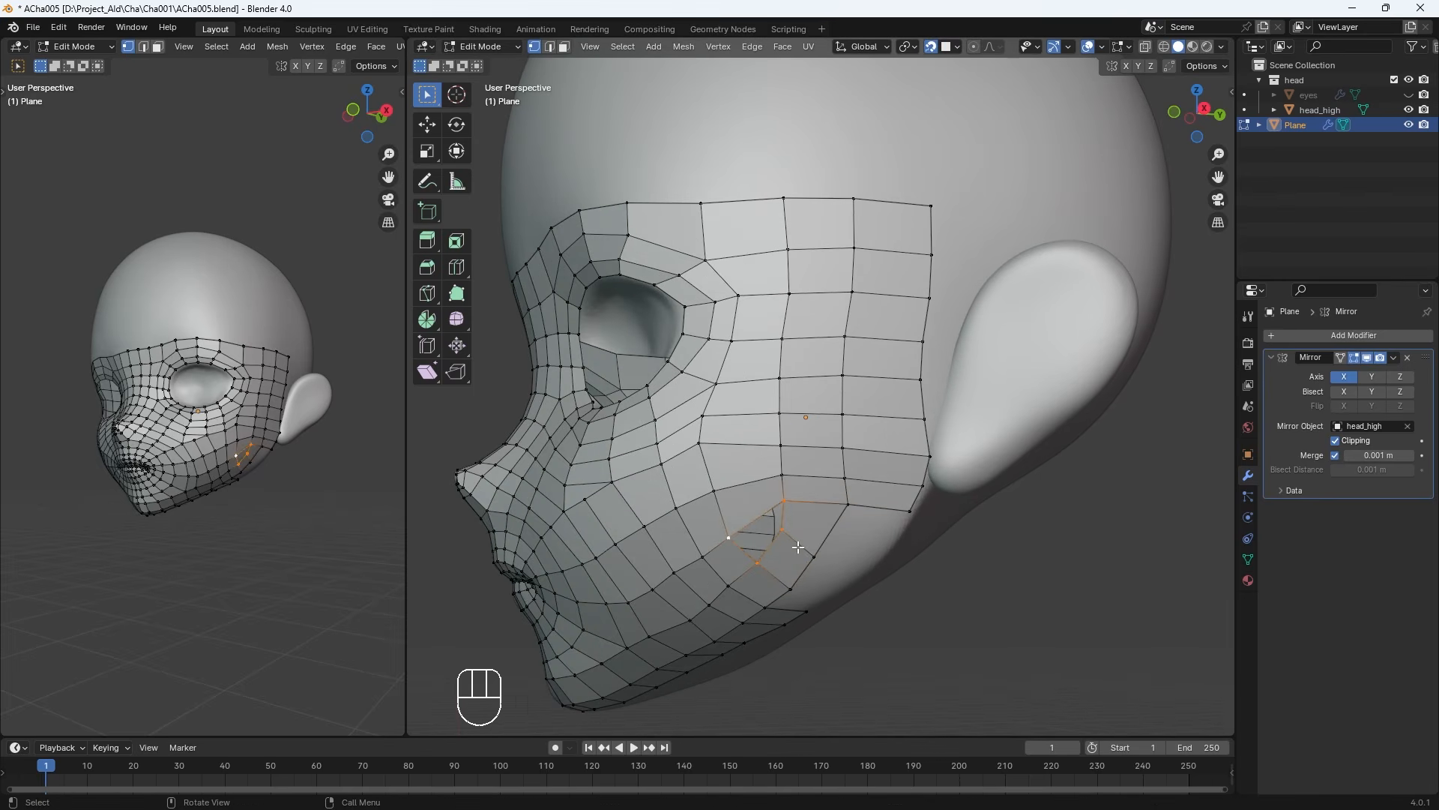
mouse_move(813, 587)
middle_mouse_down()
mouse_move(877, 588)
mouse_move(808, 581)
middle_mouse_up()
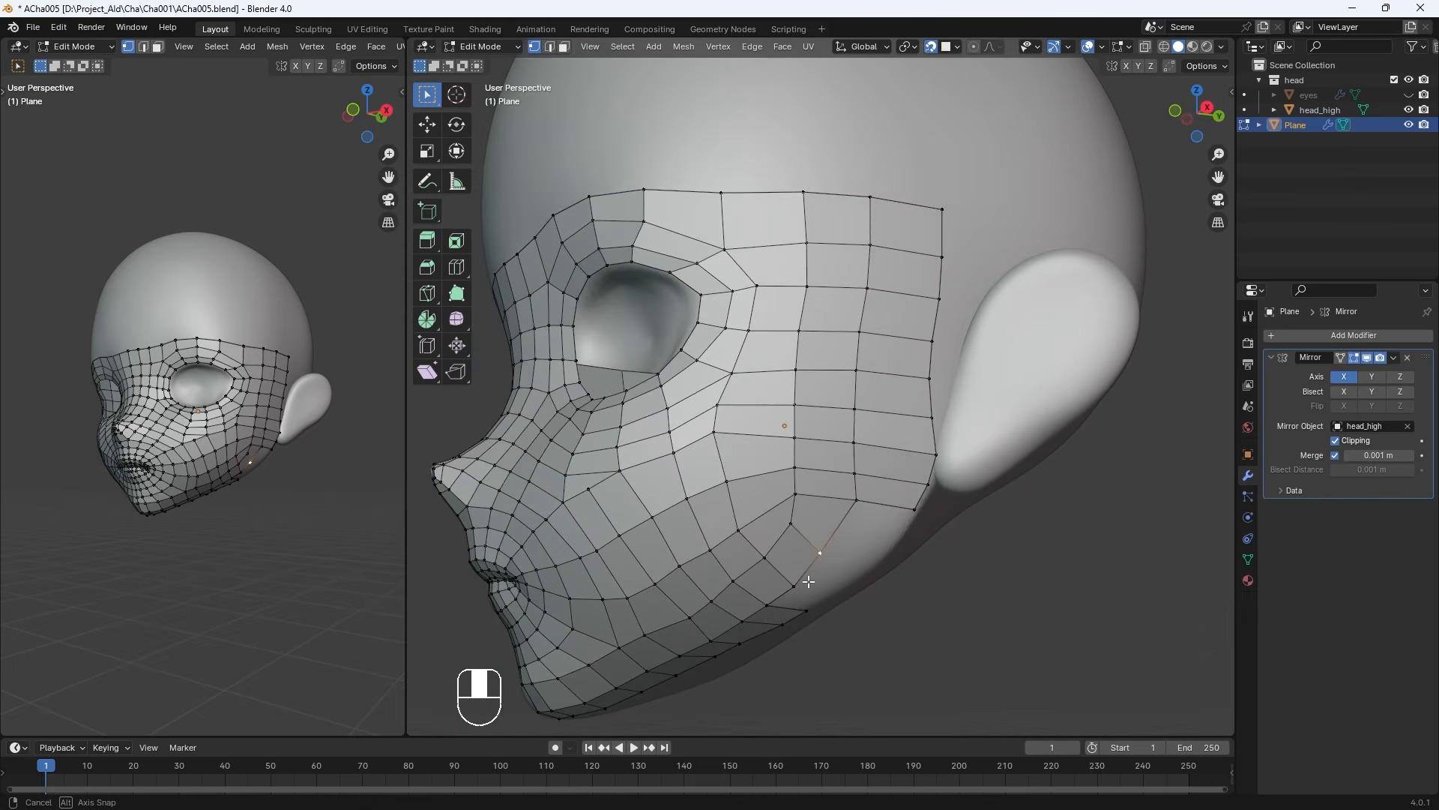
key("f")
key("f")
key("ctrl+z")
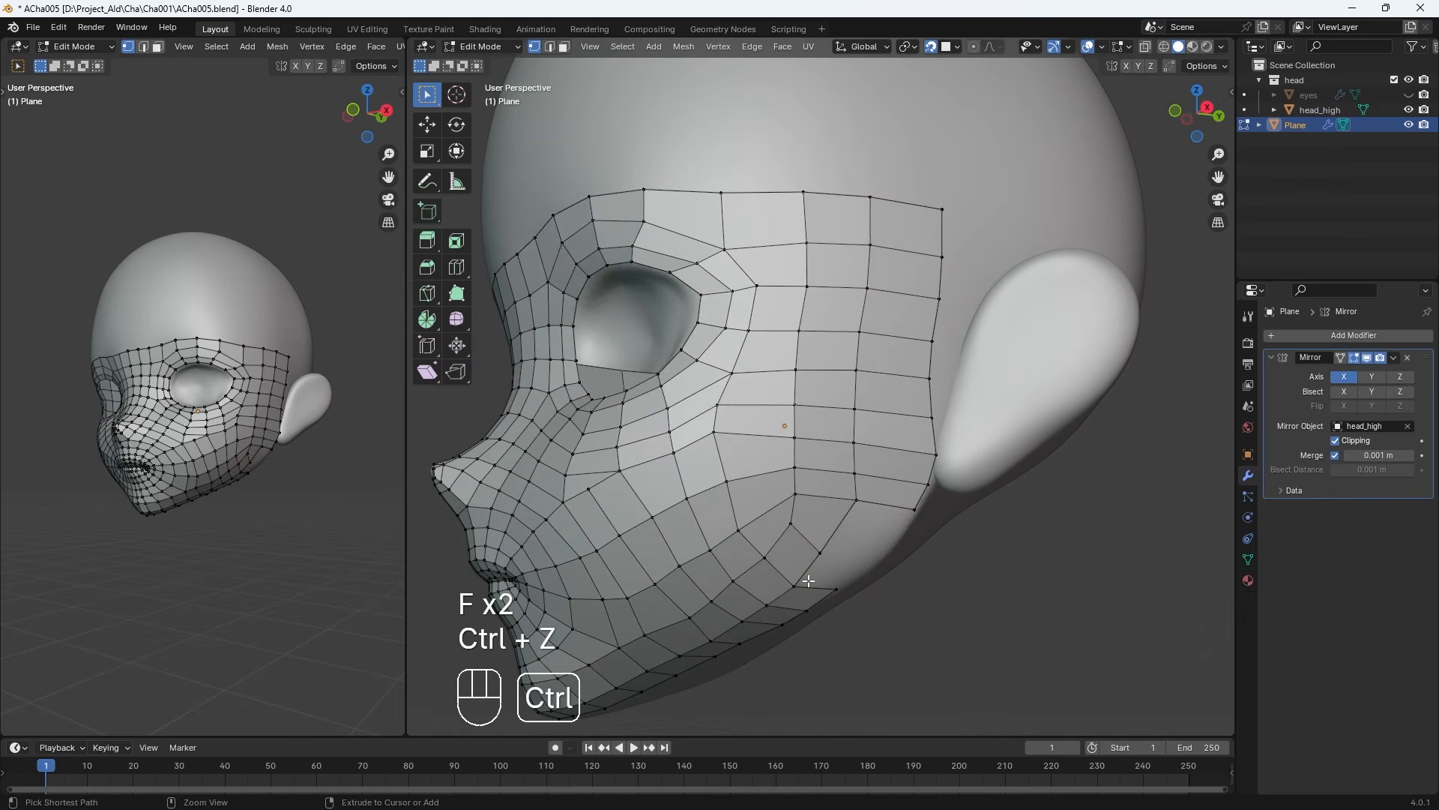
key("f")
key("ctrl+z")
key("ctrl+z")
key("ctrl+z")
Fill the face at the jaw corner below the ear and nudge the cheek vertices just ahead of it
key("f")
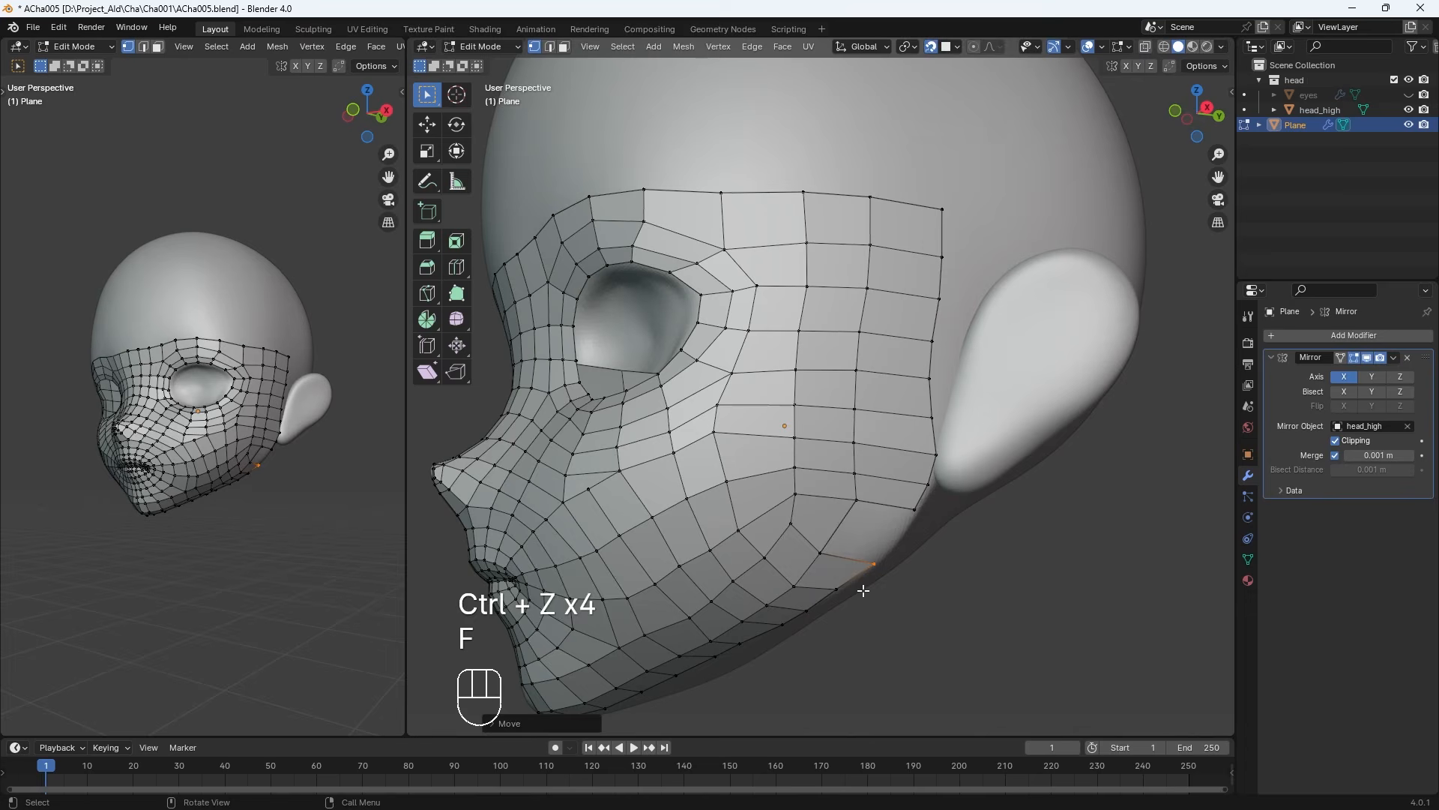
left_click(749, 534)
key("g")
left_click(750, 529)
left_click(790, 524)
key("g")
left_click(785, 528)
Reposition the vertices along the lower cheek row from the jaw corner toward the chin to even out the quads
left_click(734, 582)
key("g")
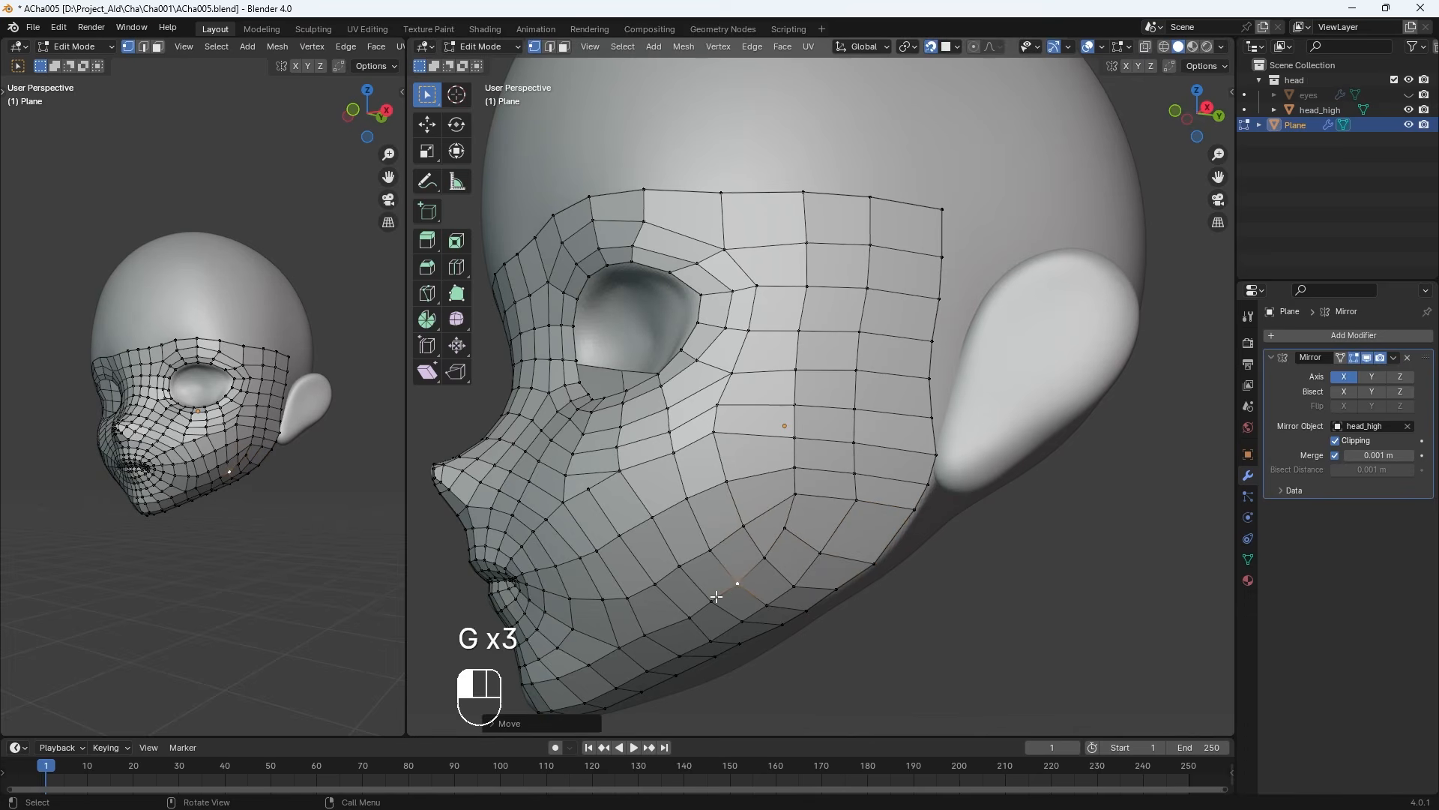
left_click(716, 597)
key("g")
key("g")
left_click(685, 619)
left_click(649, 634)
key("g")
left_click(642, 635)
middle_click_drag(649, 630, 916, 425)
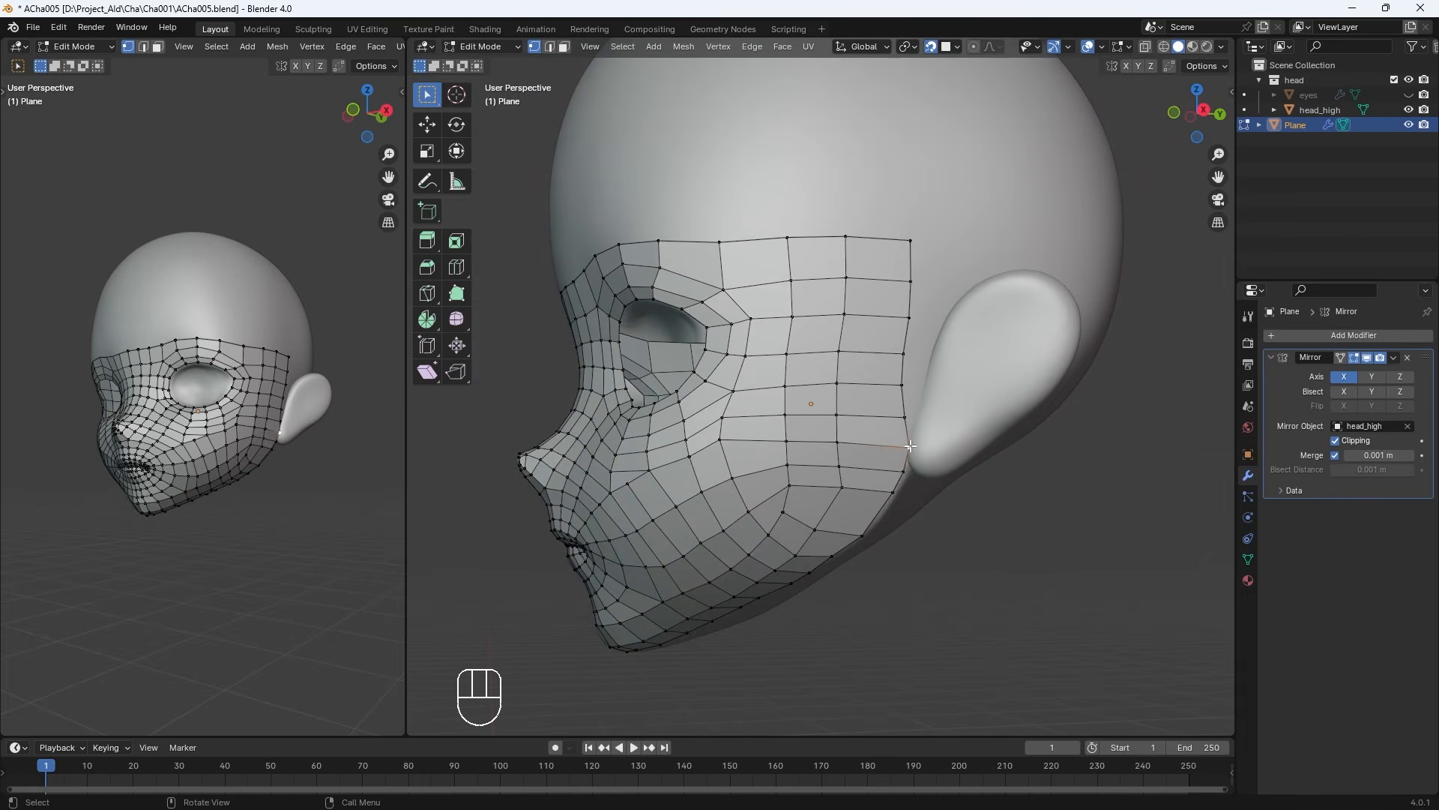
Move the open-edge vertices beside the earlobe slightly forward, away from the ear
key("g")
left_click(901, 446)
key("g")
left_click(893, 448)
left_click(903, 471)
key("g")
left_click(890, 475)
Shift the remaining open-edge vertices ahead of the middle ear forward and adjust the jaw-corner vertex
left_click(904, 418)
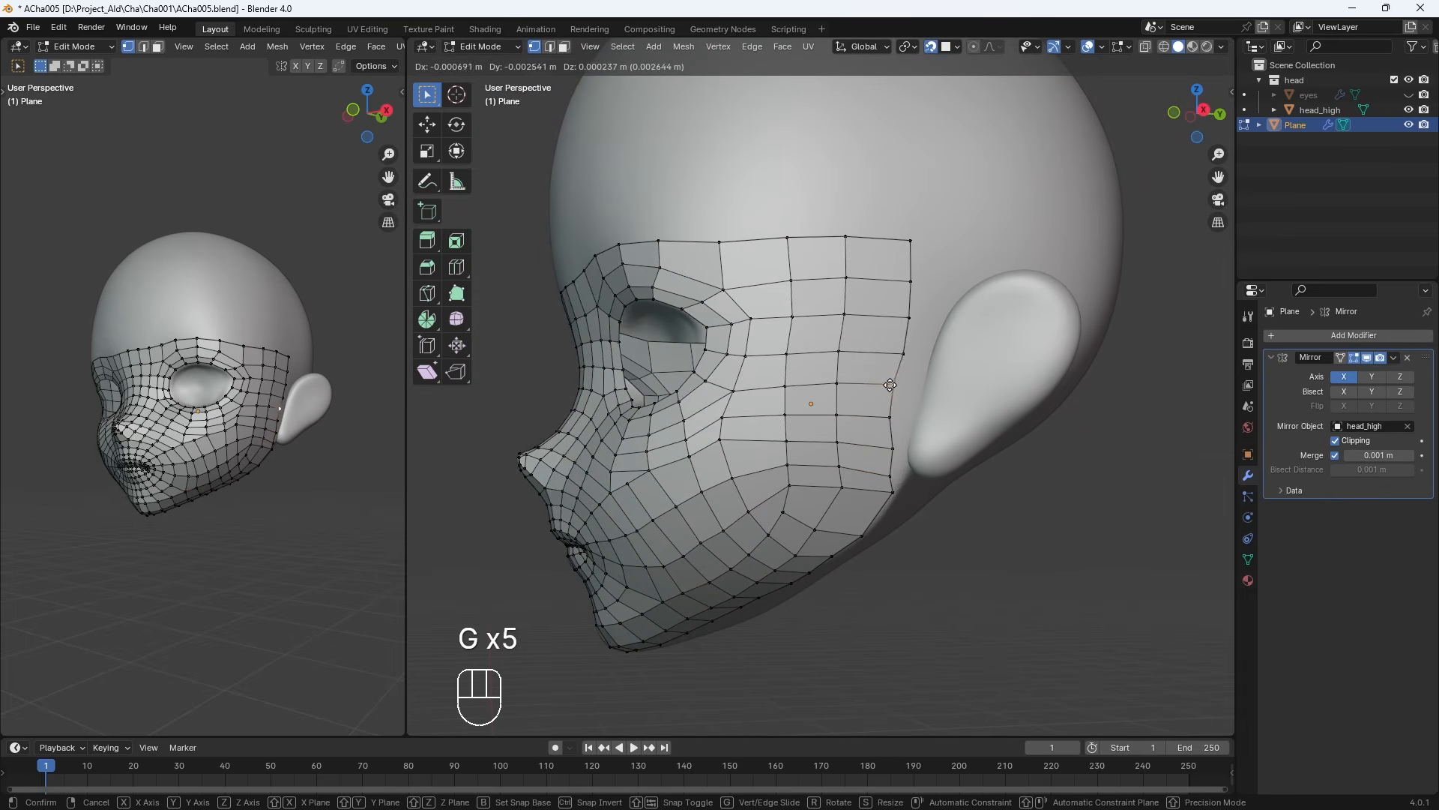
key("g")
key("g")
key("g")
key("g")
key("g")
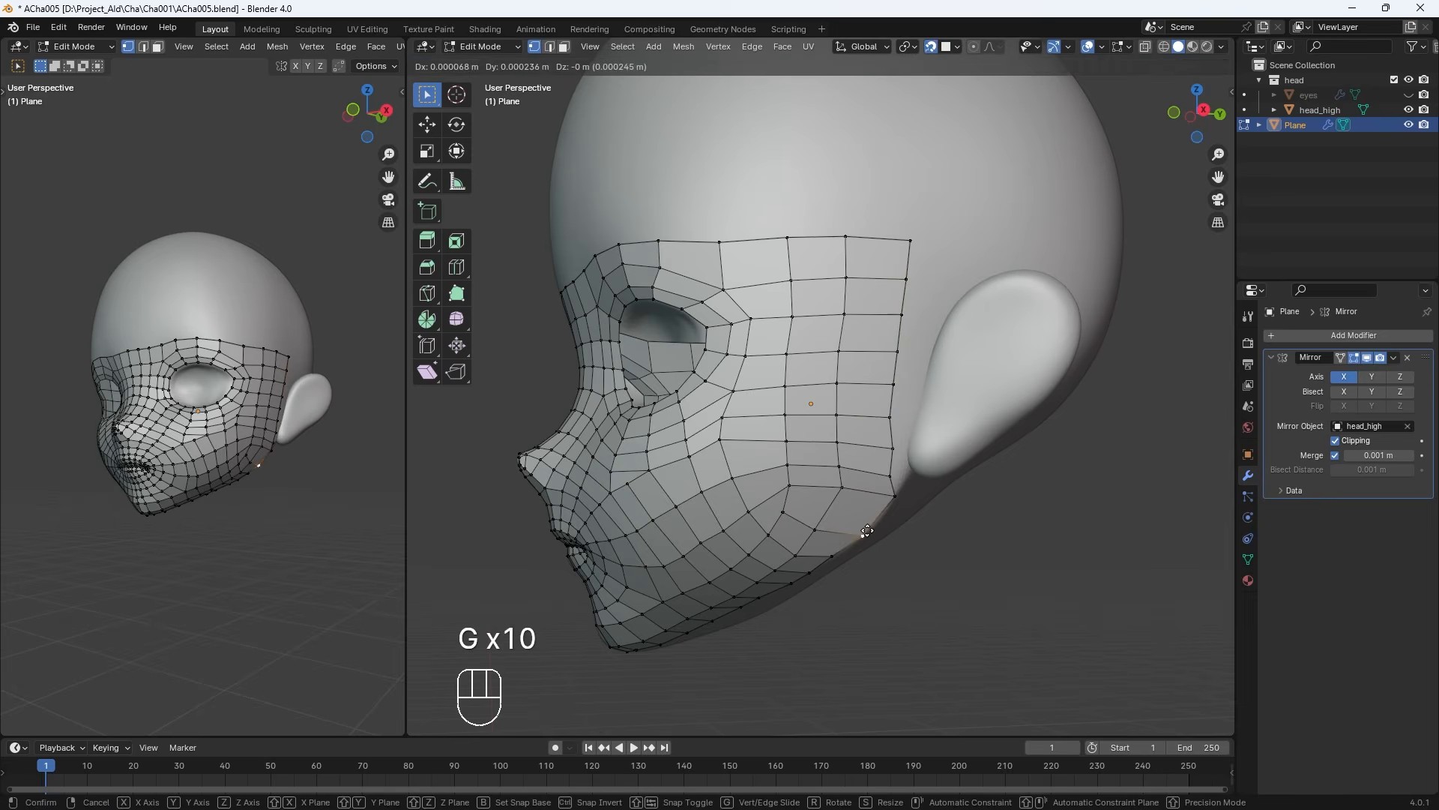
left_click(867, 531)
Extend the open side edge with a new column of faces along the front of the ear up to the temple
key("e")
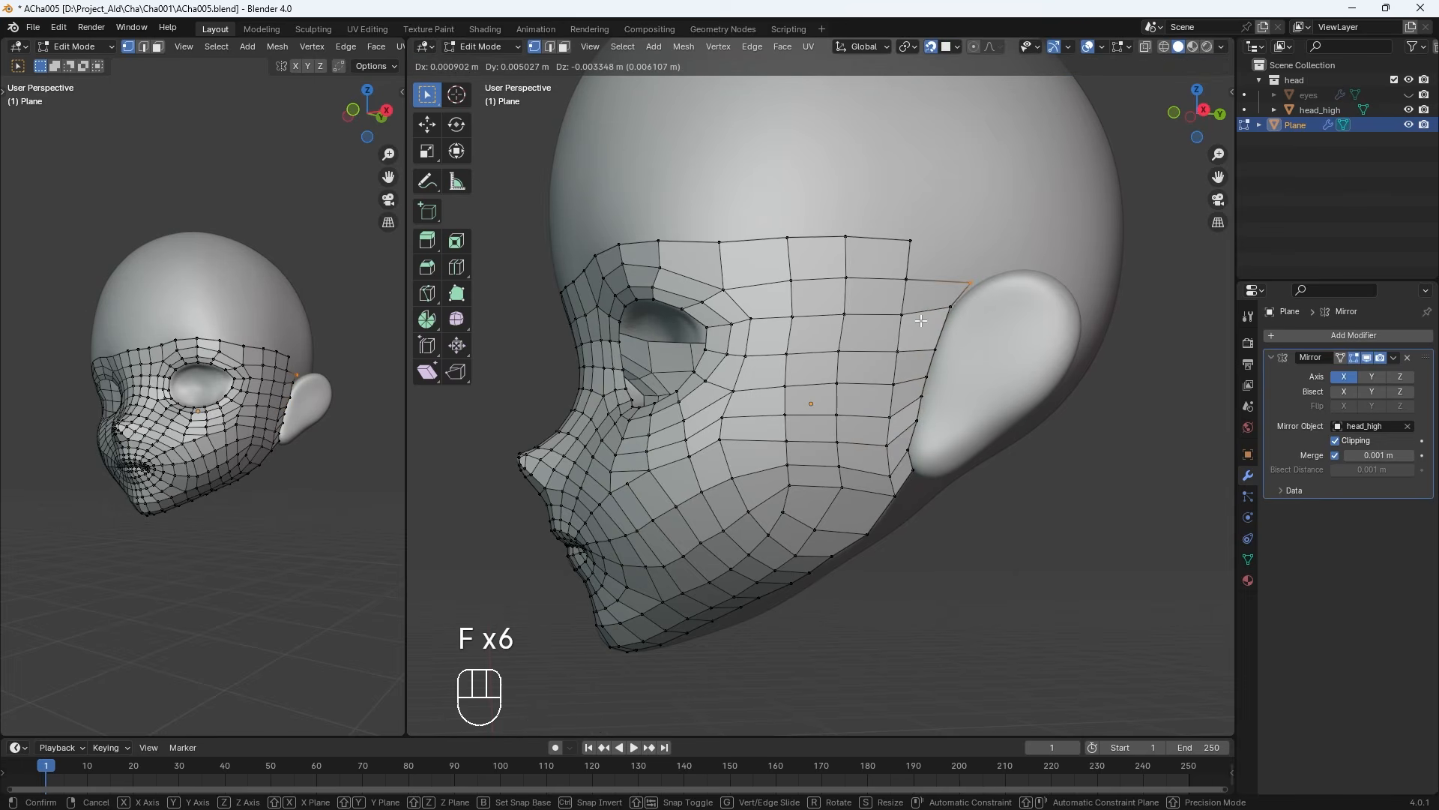
left_click(922, 323)
left_click(909, 282)
key("f")
left_click(904, 279)
Extrude the temple's rear edge backward over the top of the ear by one face
middle_click_drag(985, 343, 932, 417)
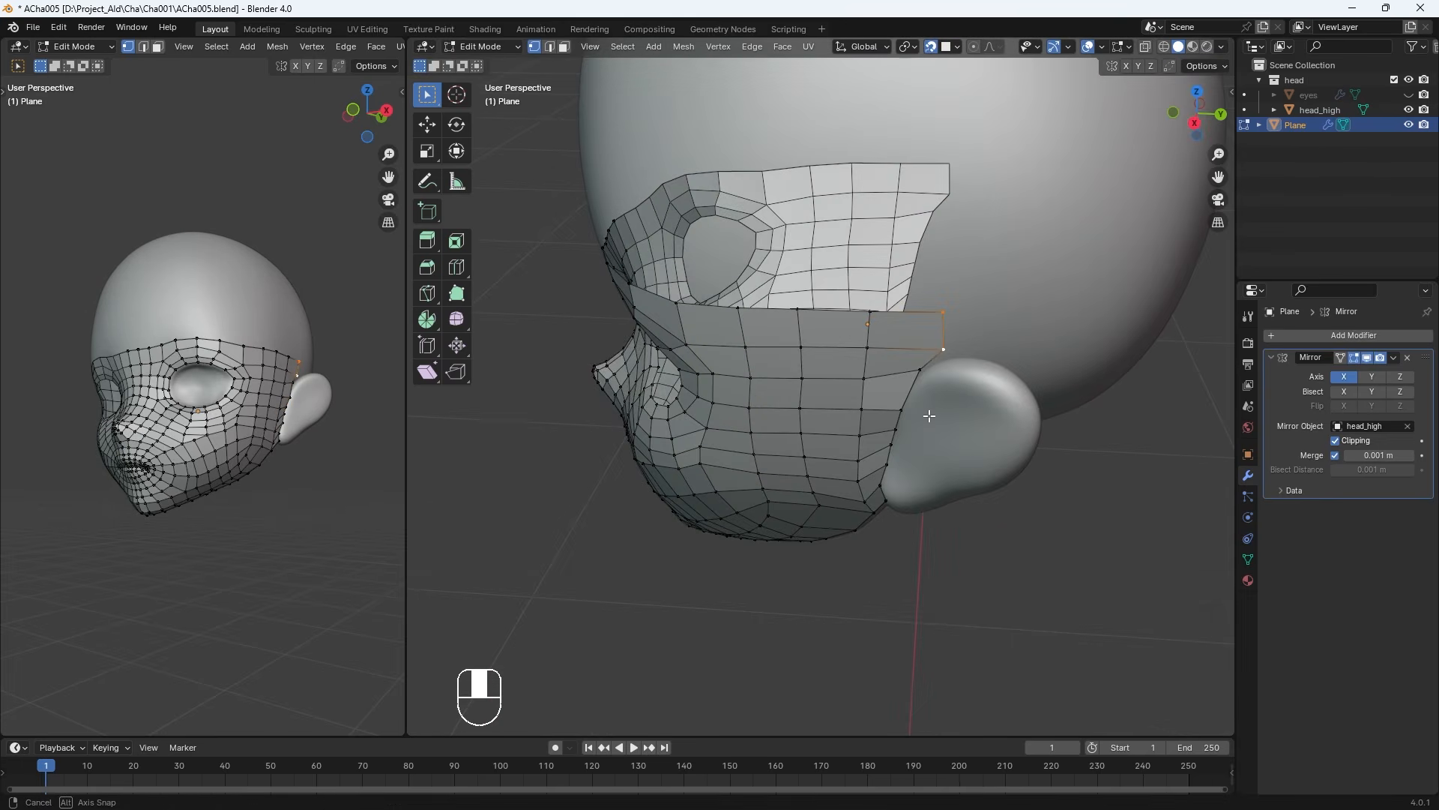
key("e")
left_click(1003, 417)
Reposition the vertices of the new faces above the ear to follow the ear's upper root
left_click(945, 357)
key("g")
left_click(939, 366)
left_click(943, 312)
key("g")
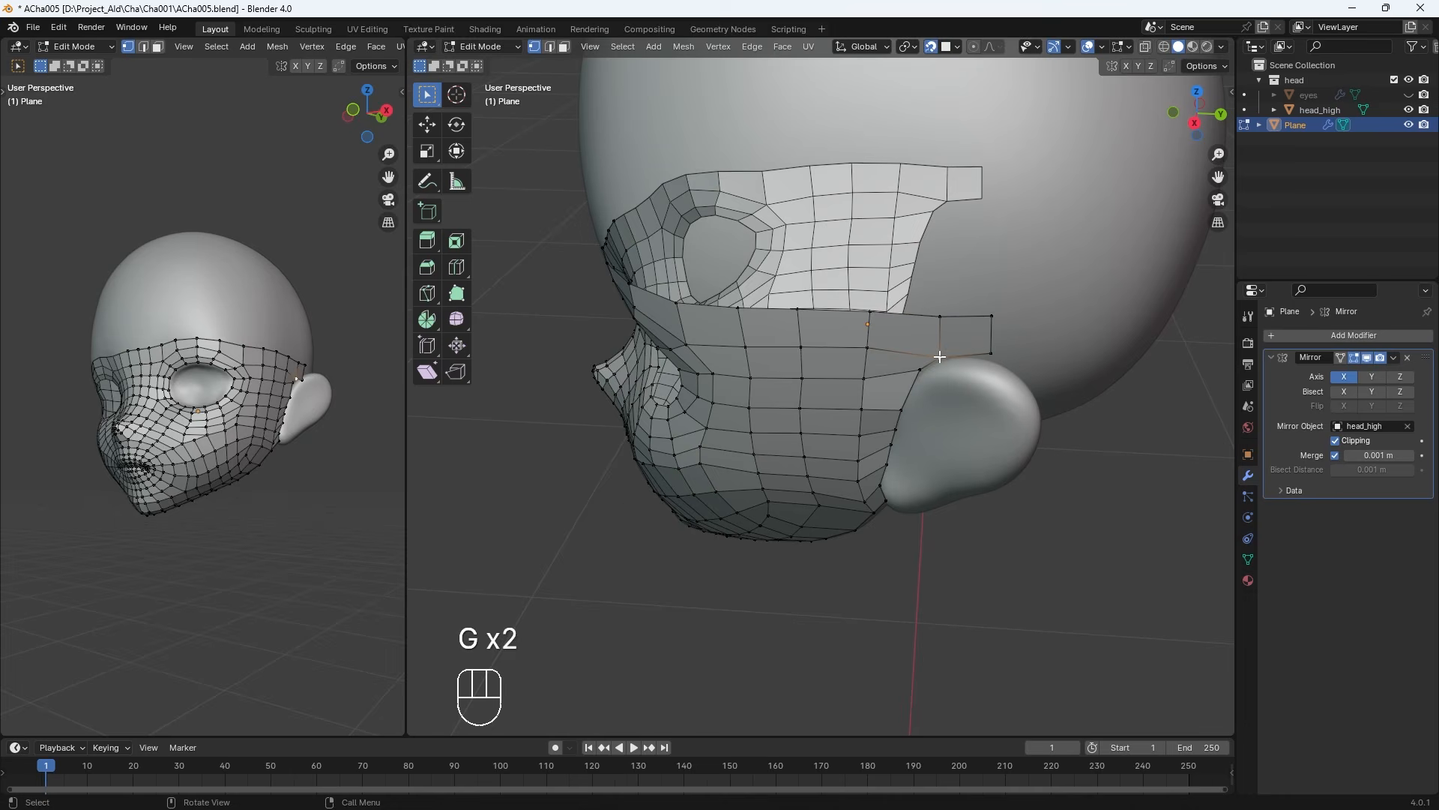
left_click(943, 315)
key("g")
key("g")
left_click(992, 315)
key("g")
left_click(996, 321)
Nudge the vertices below and just ahead of the earlobe to smooth the mesh flow into the jaw
middle_click_drag(1003, 420, 999, 375)
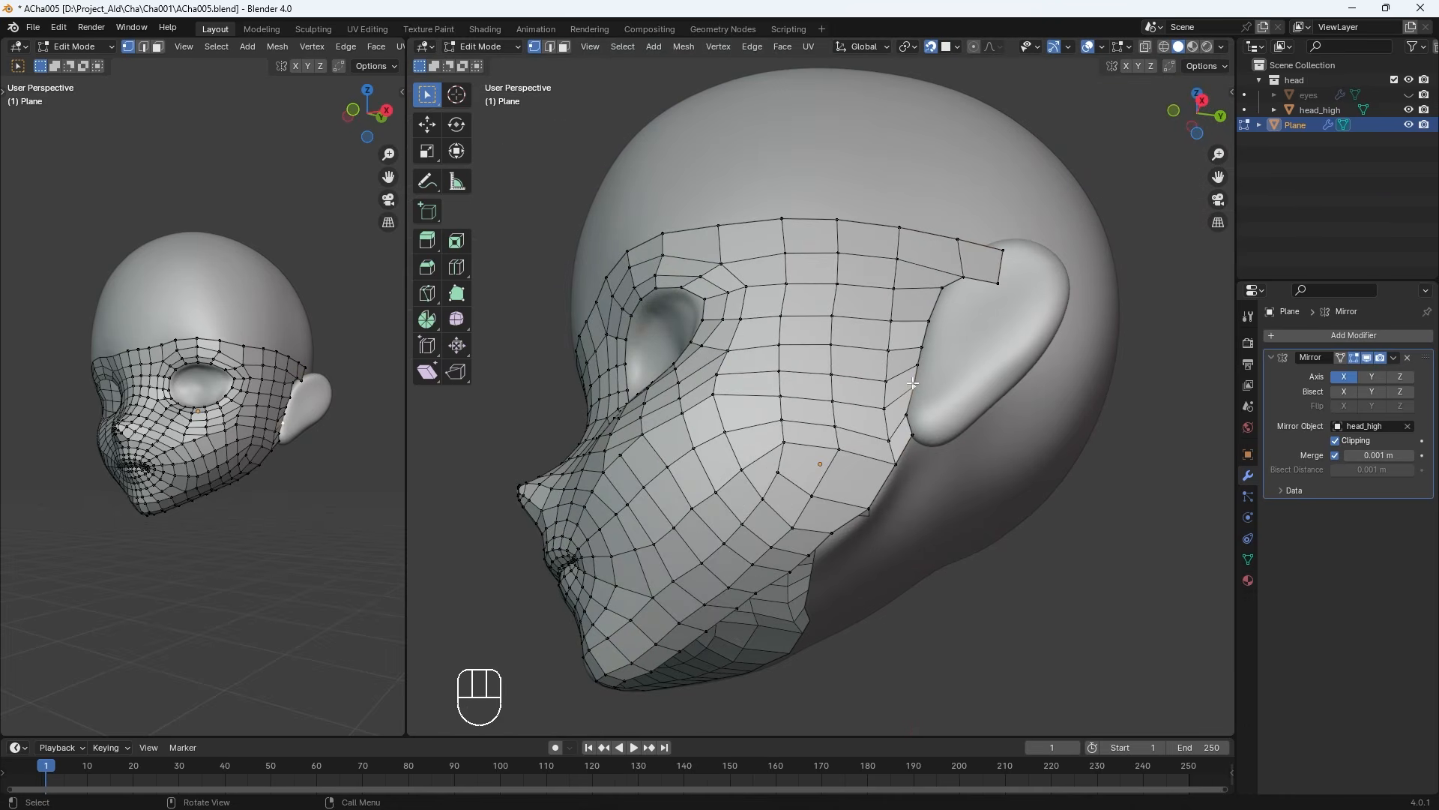
key("g")
key("g")
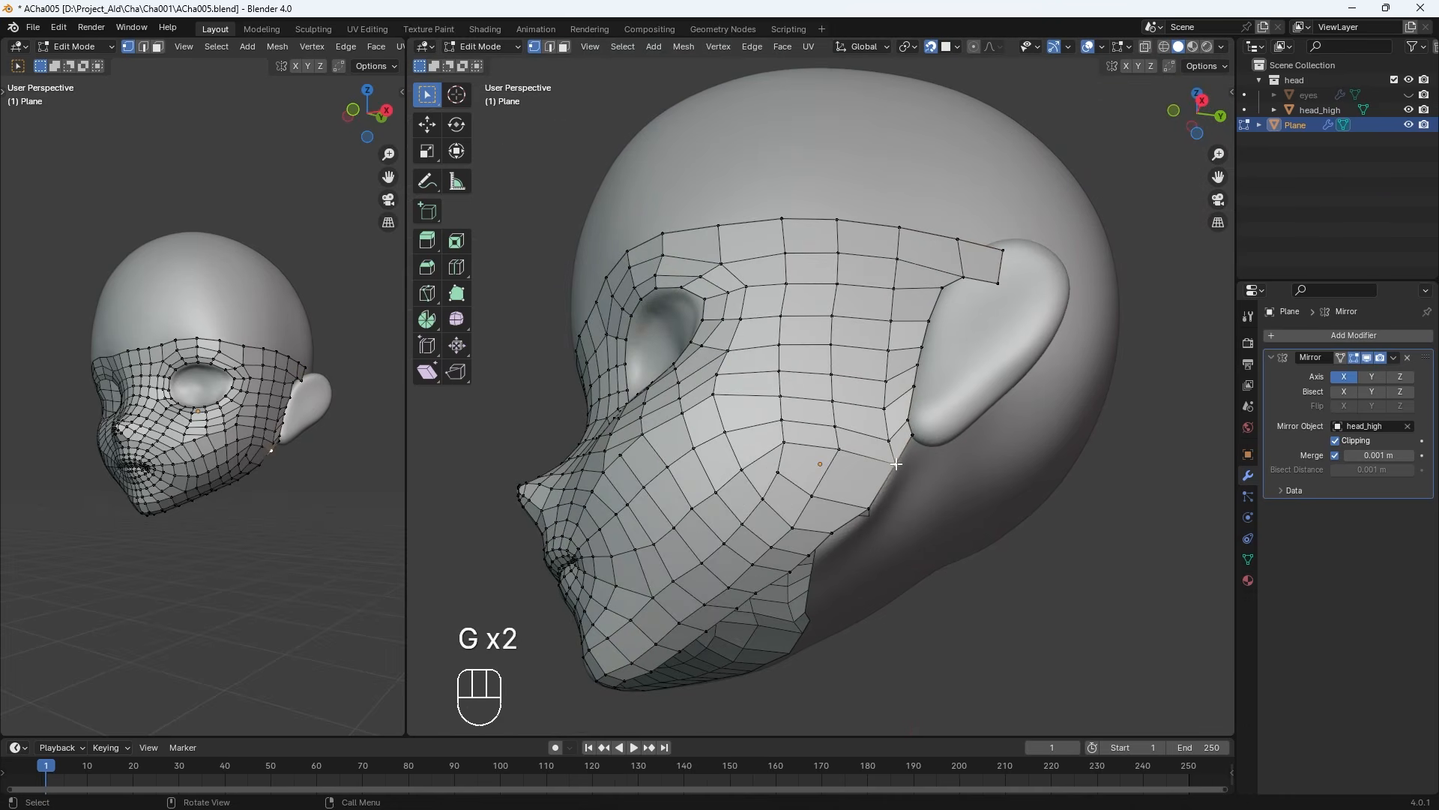
key("g")
left_click(889, 436)
key("g")
left_click(884, 435)
Even out the spacing of the inner vertex column in front of the lower ear
middle_click_drag(878, 486, 864, 524)
left_click(881, 463)
key("g")
left_click(880, 462)
left_click(876, 439)
key("g")
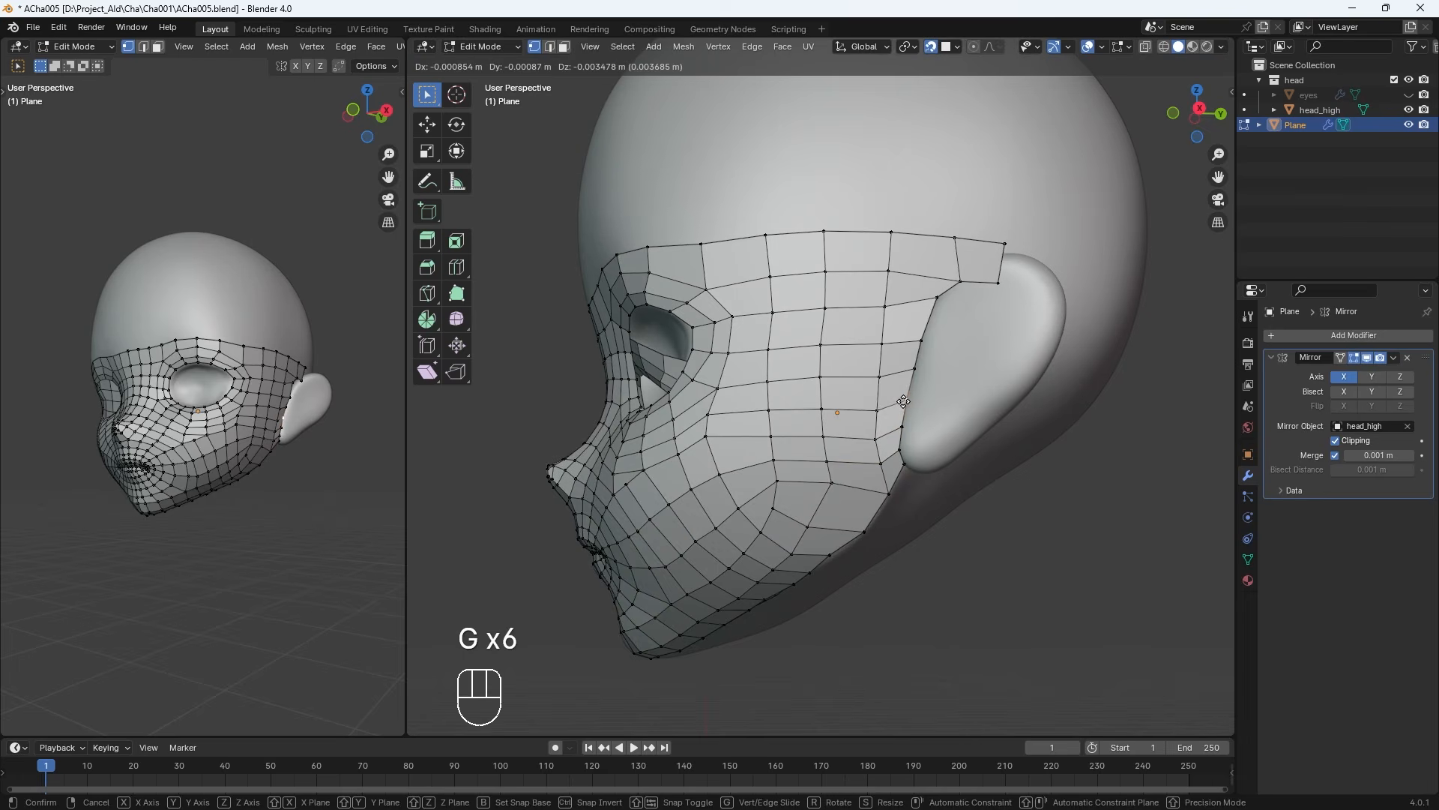
left_click(876, 404)
left_click(876, 438)
key("g")
left_click(877, 431)
Move the border vertex at the upper front of the ear to follow the ear's outline
middle_click_drag(946, 434, 968, 456)
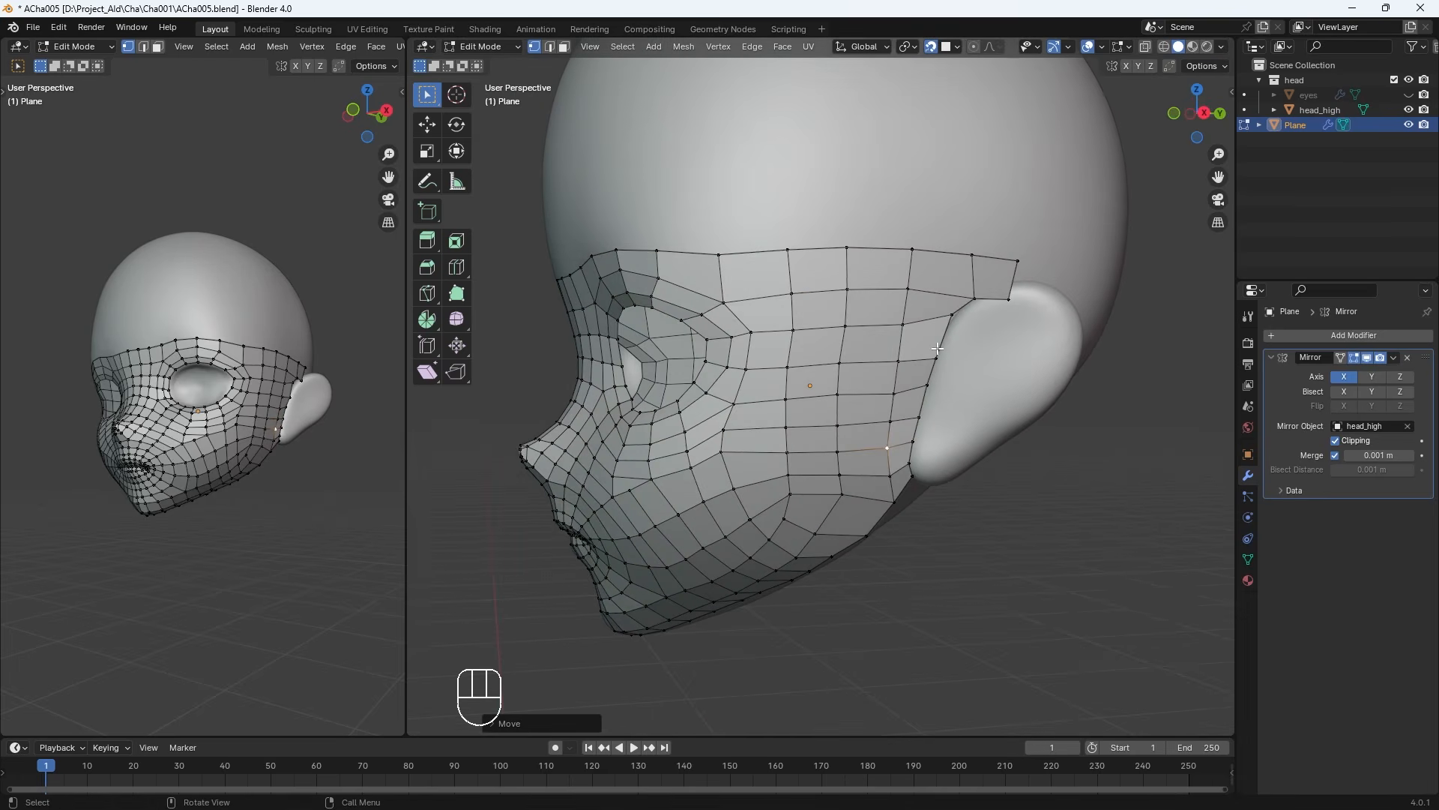
left_click(951, 315)
key("g")
left_click(946, 323)
left_click(946, 322)
middle_click_drag(946, 322, 927, 292)
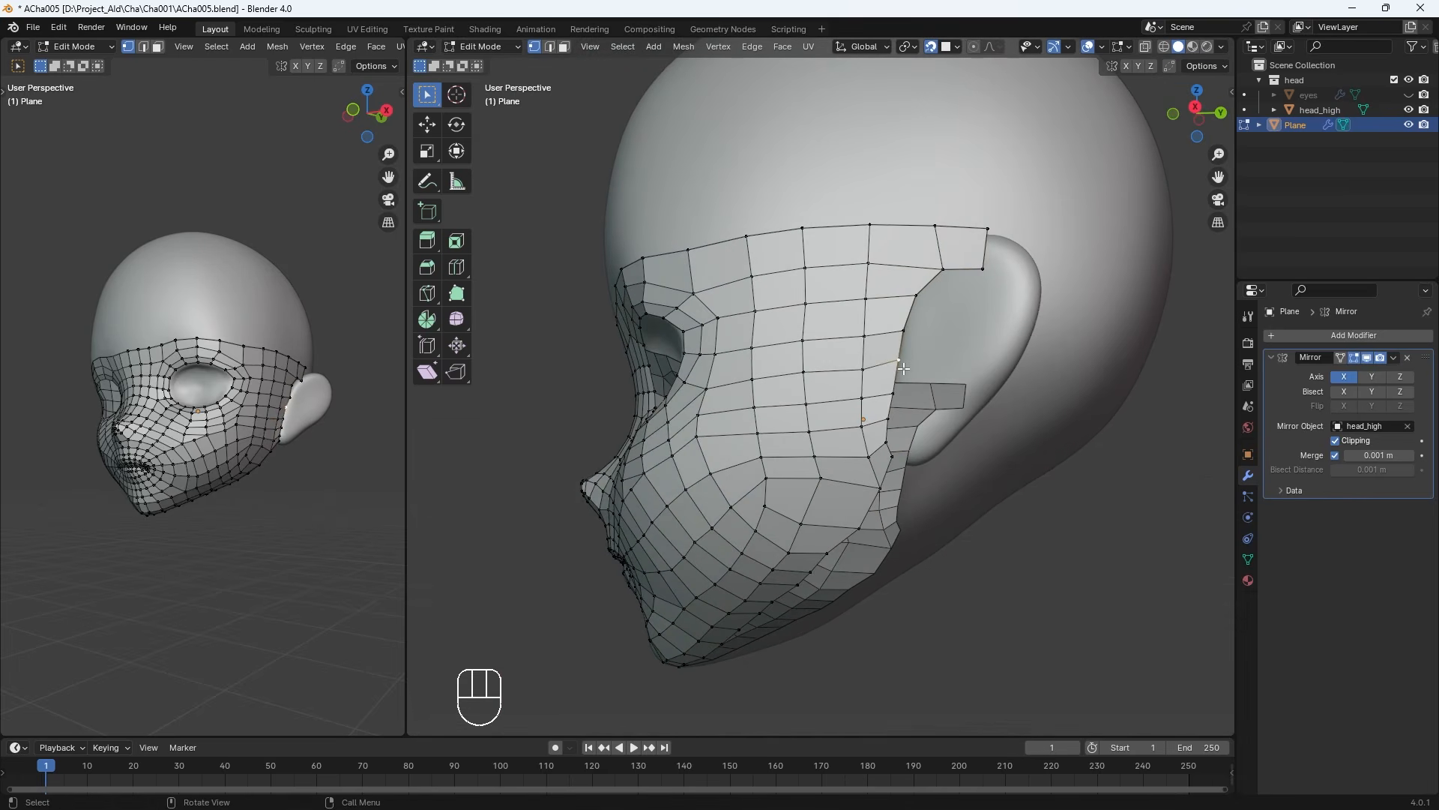
Extrude a chain of vertices from the short strip behind the earlobe up along the back of the ear to the upper strip
middle_click_drag(887, 452, 827, 307)
key("e")
left_click(810, 381)
key("e")
left_click(812, 337)
key("e")
left_click(808, 335)
key("e")
left_click(830, 294)
key("e")
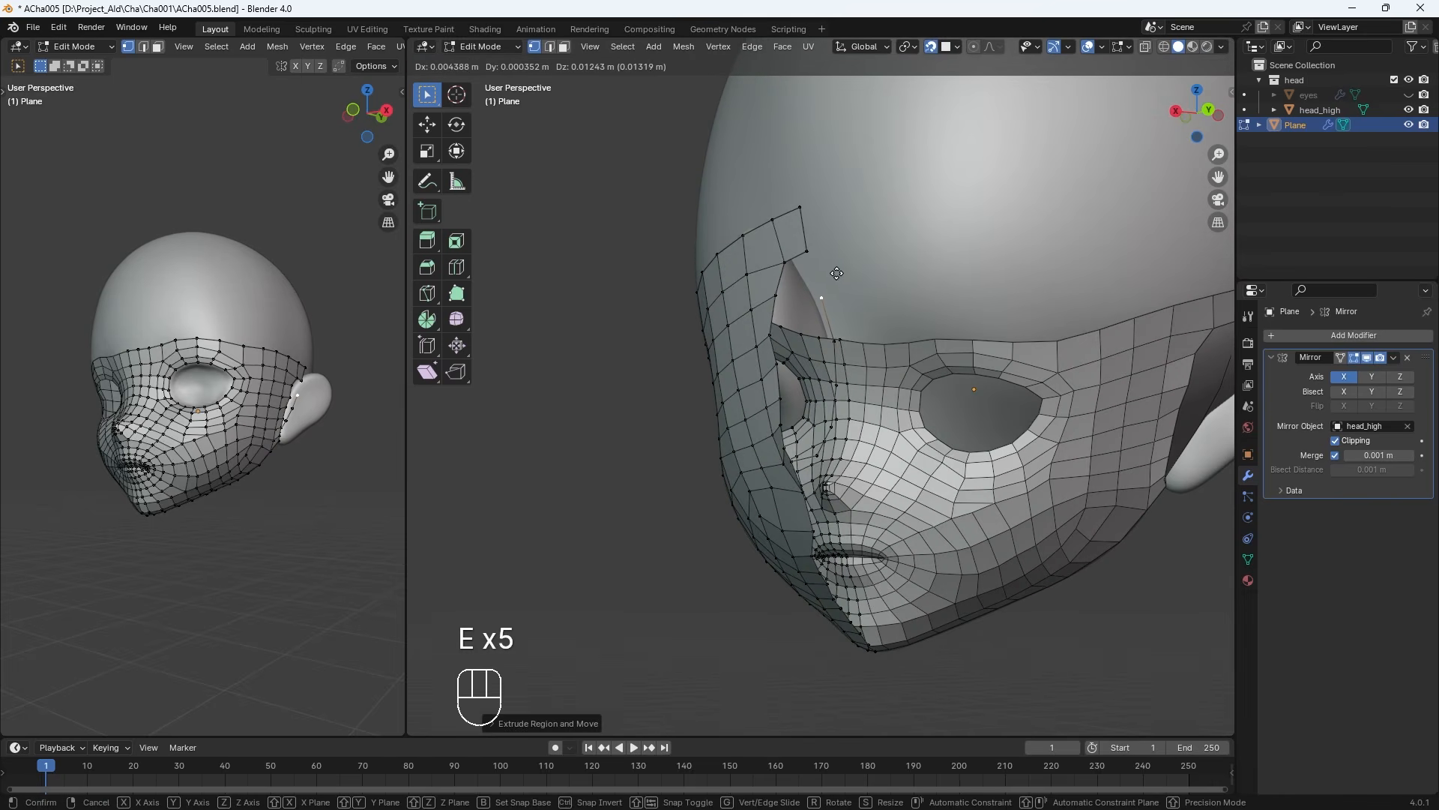
left_click(834, 266)
key("e")
left_click(822, 231)
Merge the end of the chain with the lower corner vertex of the strip above the ear at their center
left_click_drag(822, 231, 796, 261)
key("m")
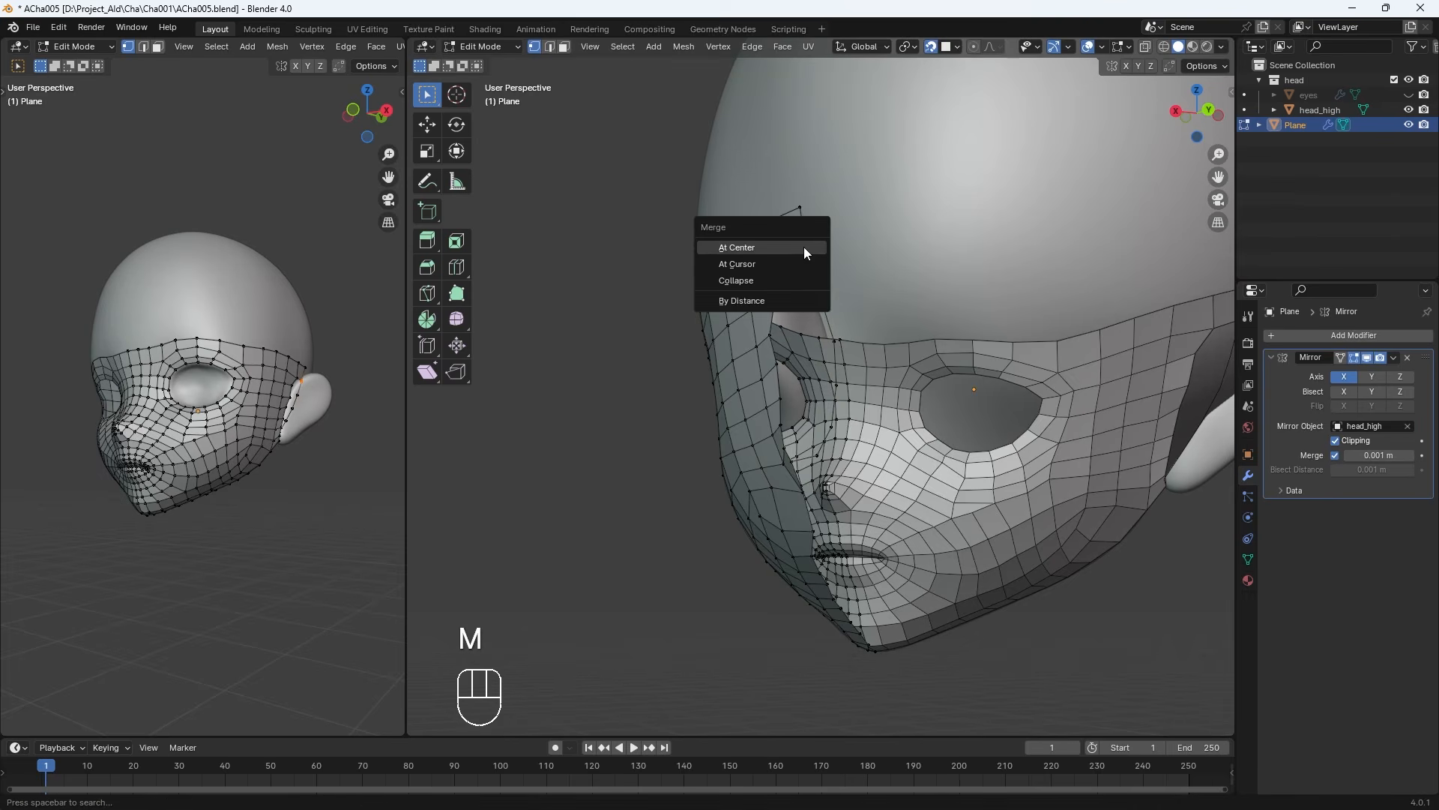
left_click(803, 247)
Extrude a vertex upward from the outer patch behind the ear and fill the face joining it to the upper strip
middle_click_drag(804, 248, 1023, 273)
scroll(1028, 270, "up", 8)
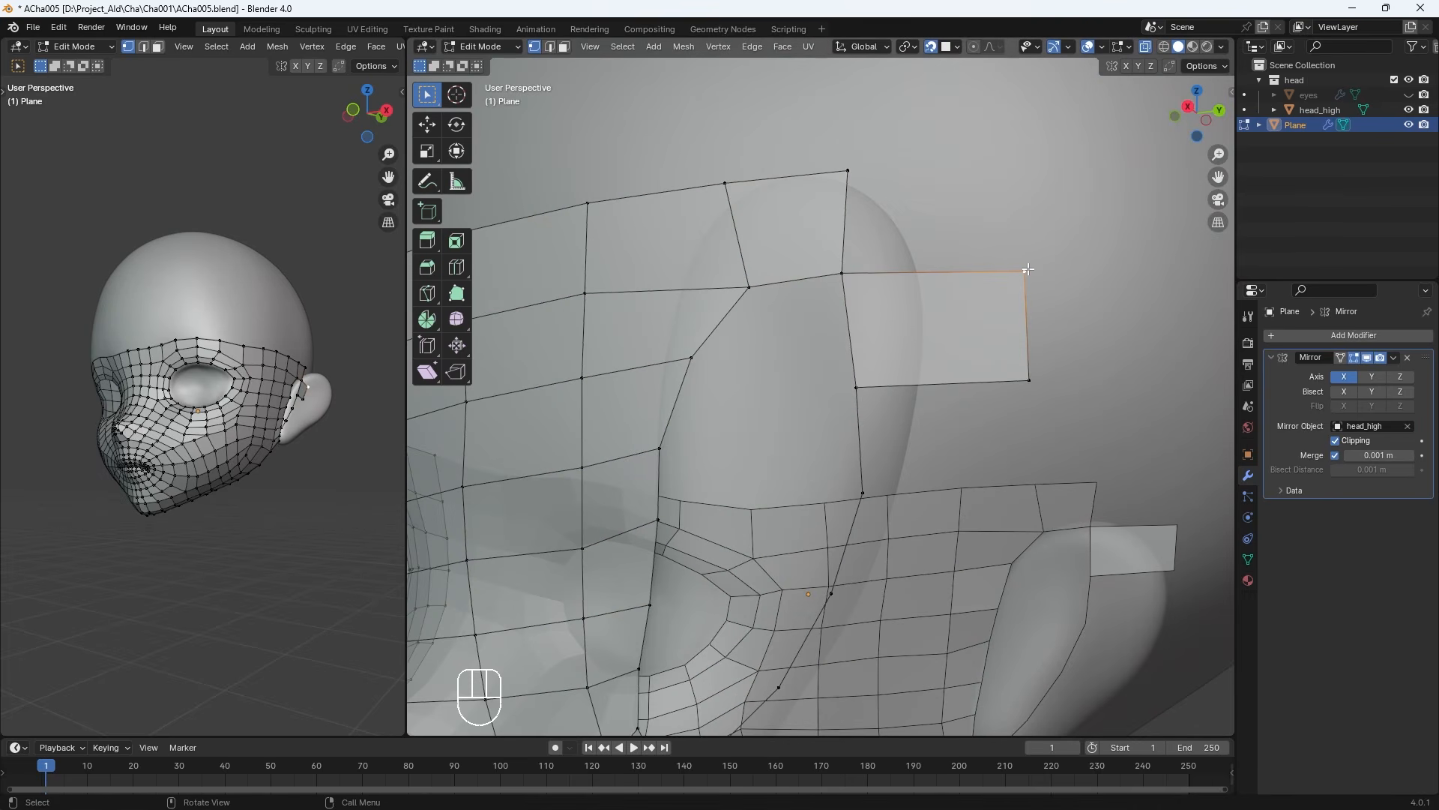
key("e")
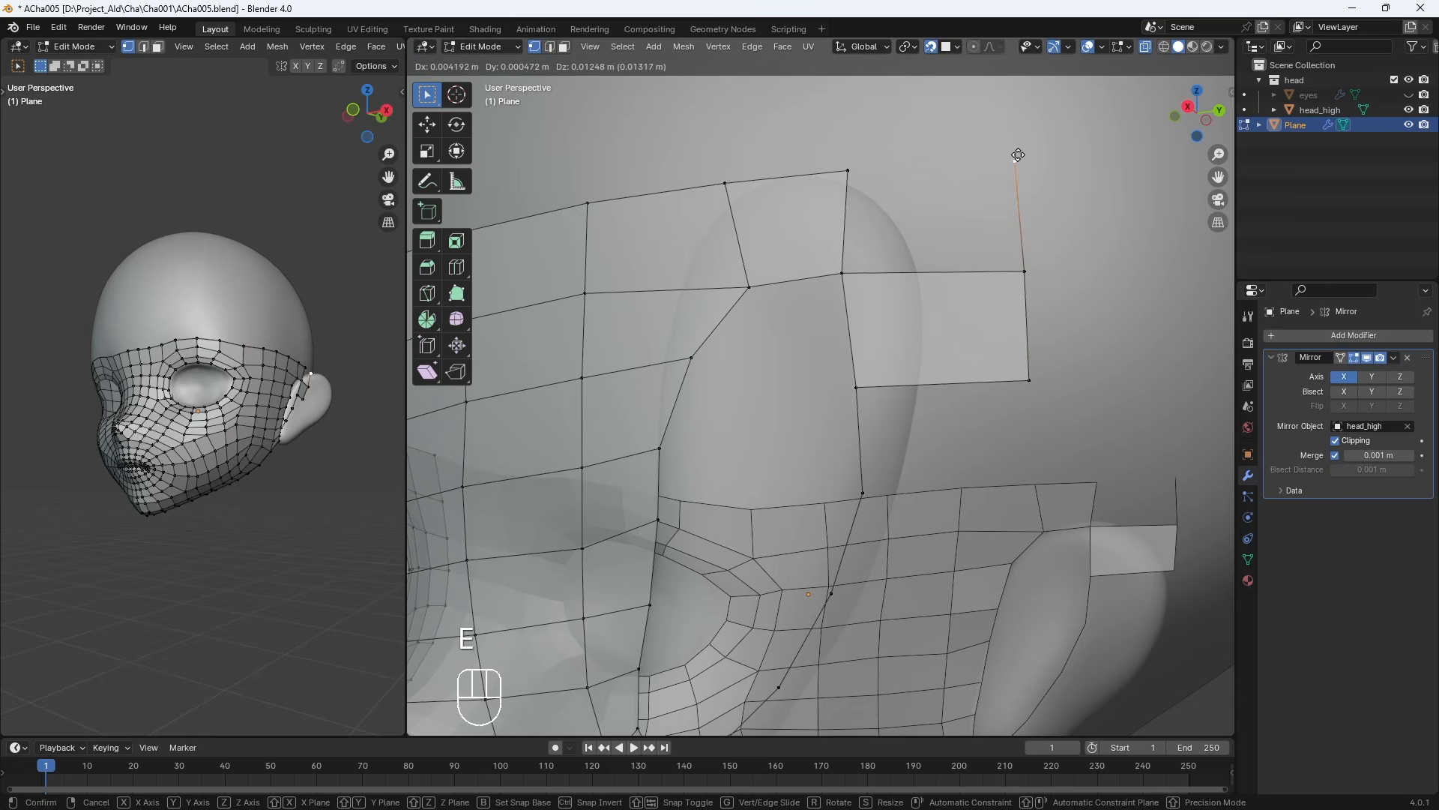
left_click(1018, 155)
left_click(1024, 271, "shift")
key("f")
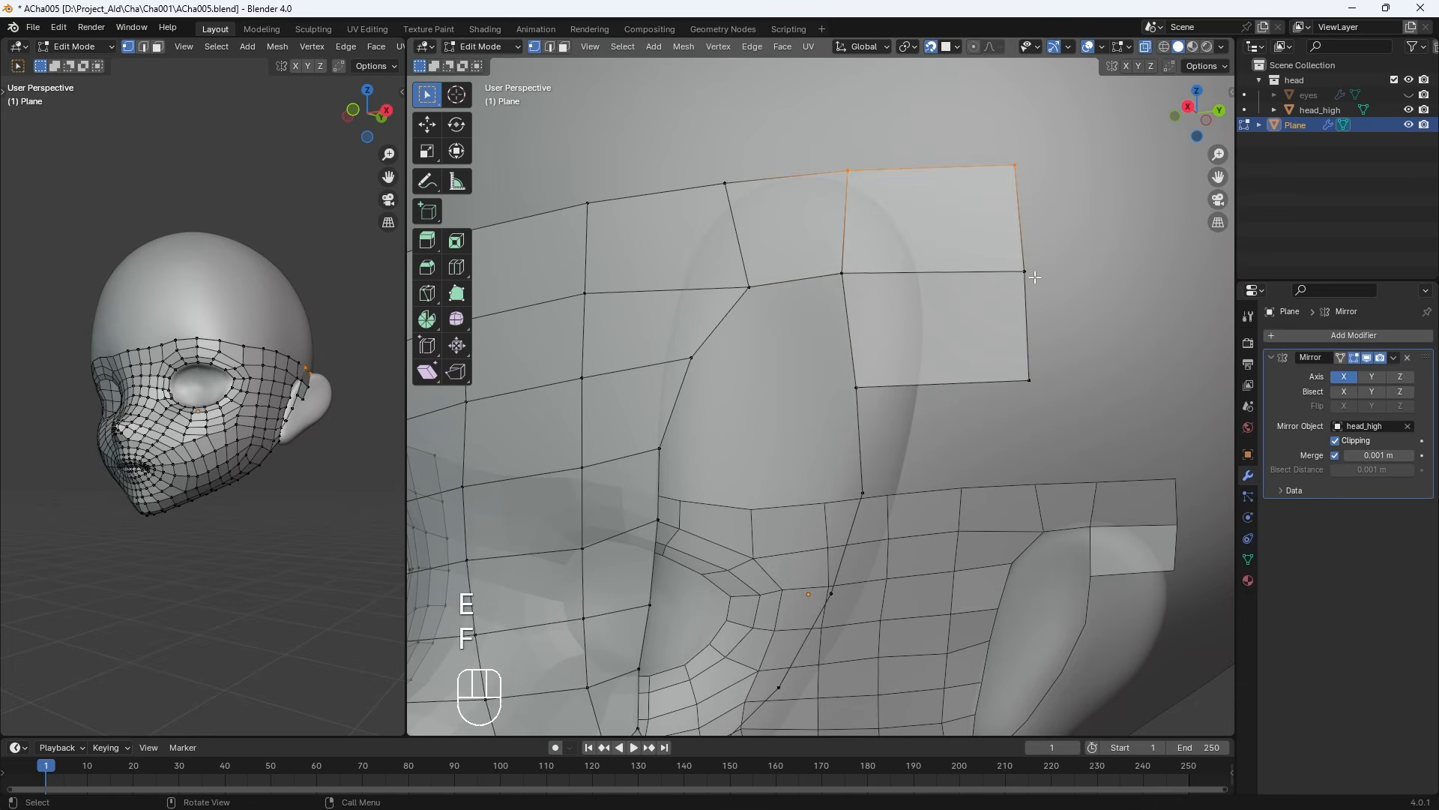
Fill the next face downward in the strip behind the ear and fit its outer corner to the head surface
middle_click_drag(952, 439, 1002, 413)
key("f")
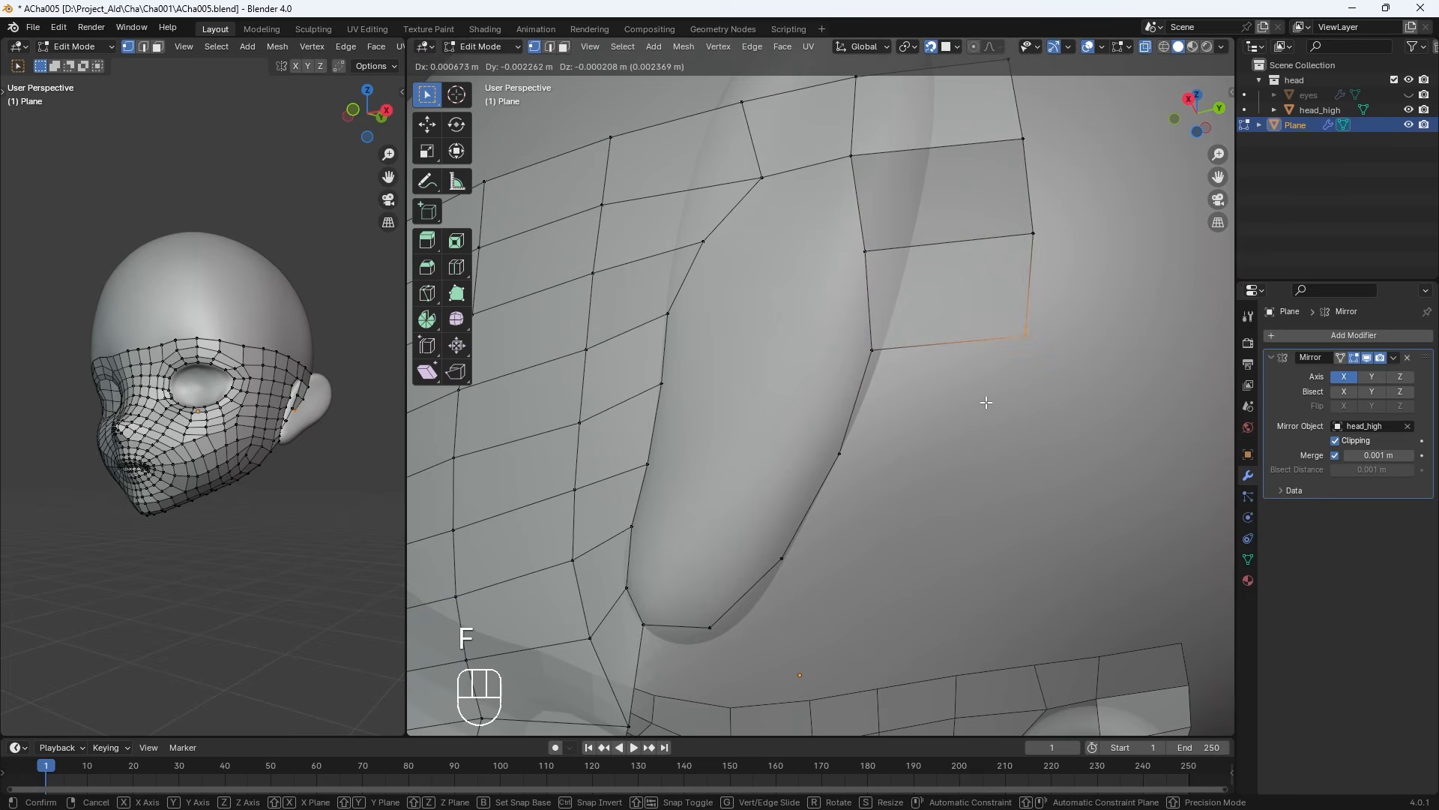
left_click(986, 402)
key("f")
left_click(990, 440)
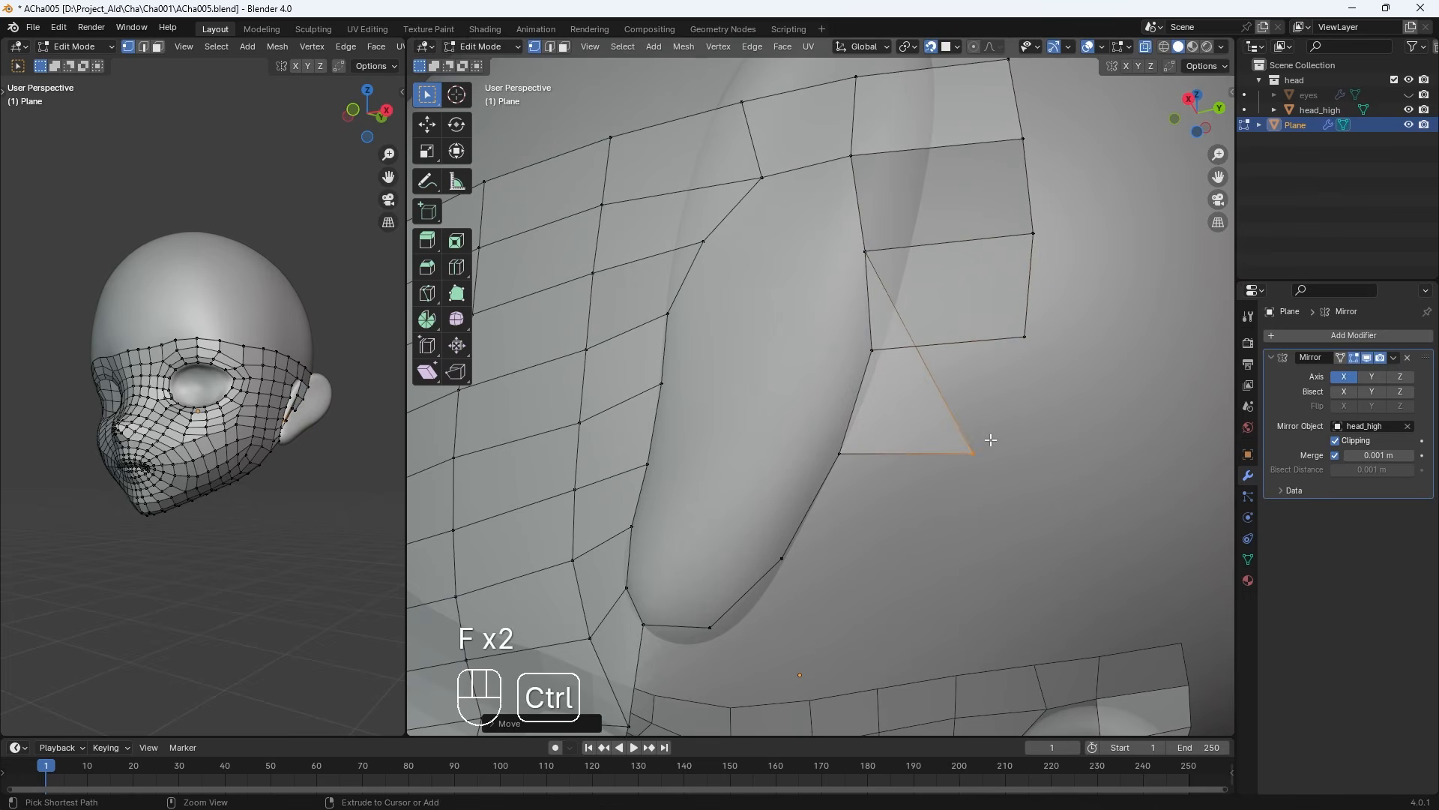
key("ctrl+z")
key("ctrl+z")
key("ctrl+z")
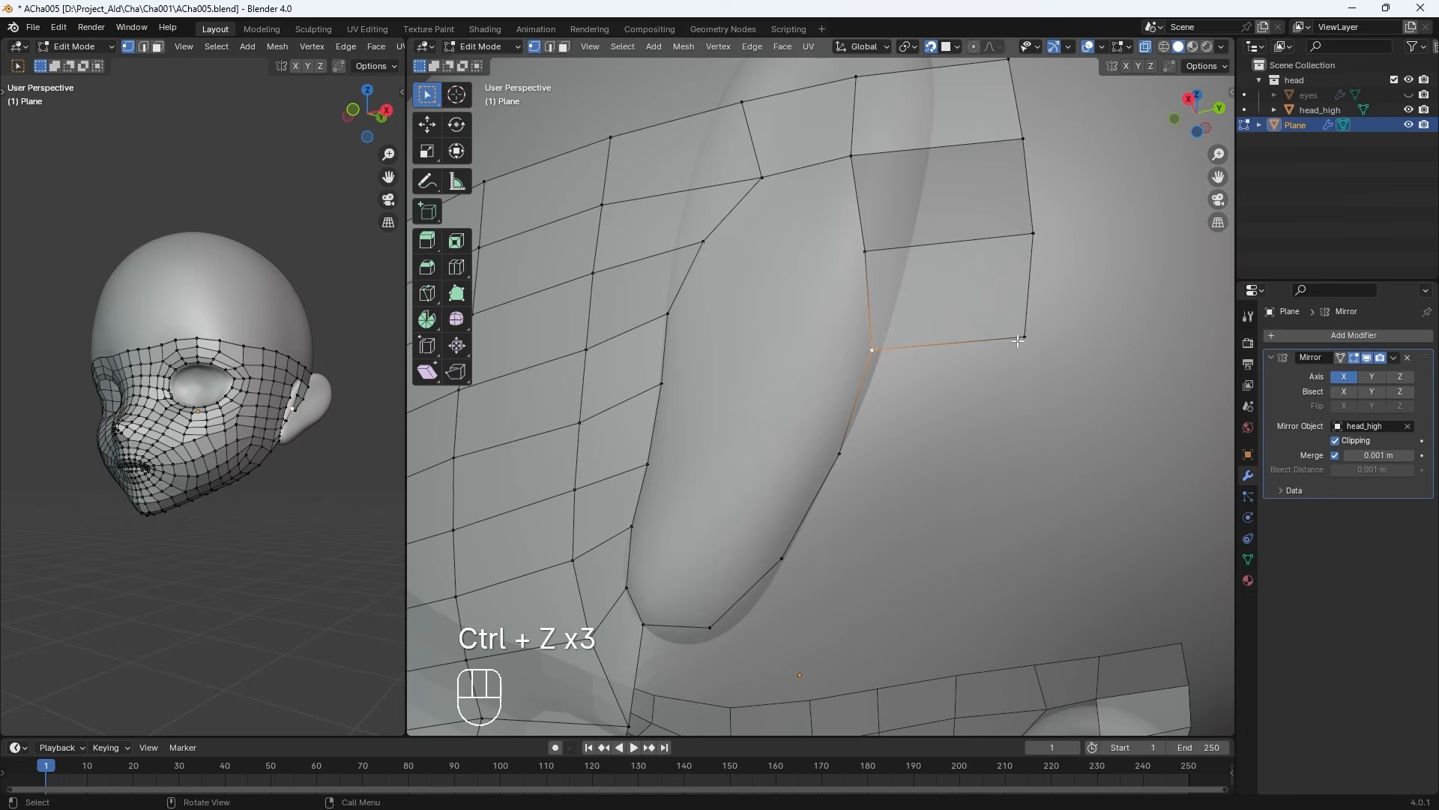
Extrude vertices from the strip's lower outer corner around beneath the earlobe and merge the last one with the jaw corner vertex at center
middle_click_drag(1007, 412, 1017, 402)
key("e")
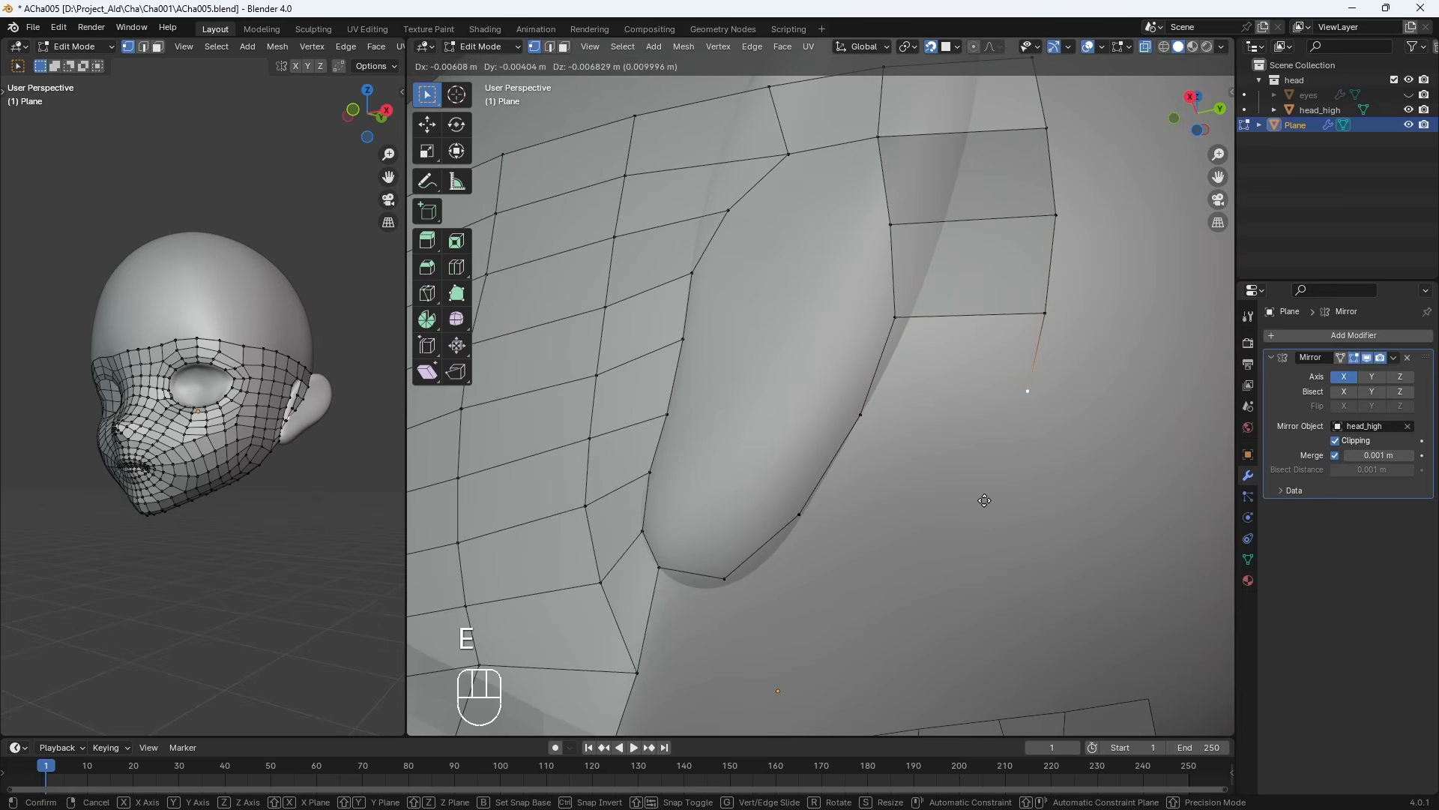
left_click(978, 527)
key("e")
left_click(871, 652)
key("e")
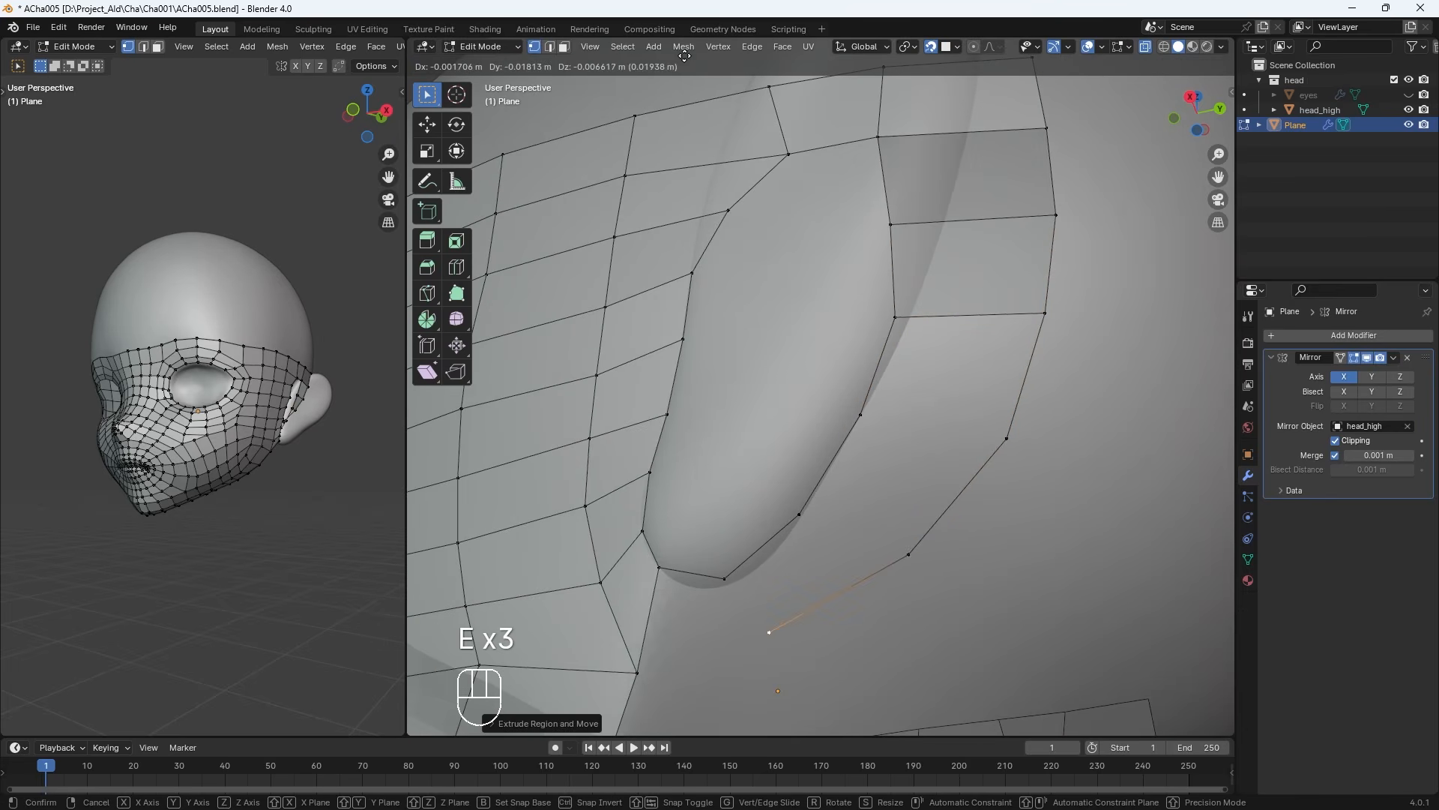
left_click(779, 647)
key("e")
left_click(638, 669)
key("m")
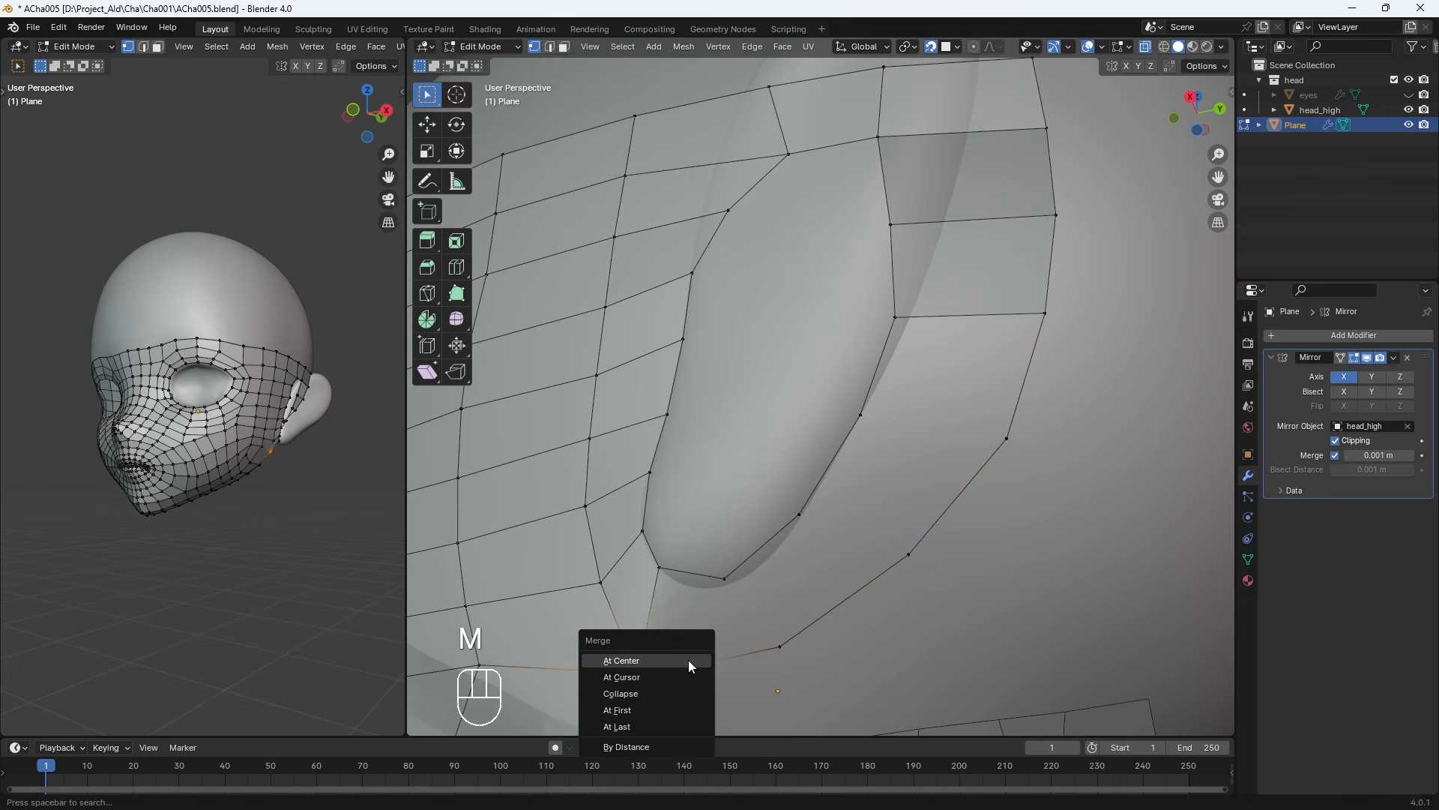
left_click(688, 660)
Fill the gap between the ear loop and the outer vertex chain with faces
key("f")
key("f")
key("f")
key("f")
middle_click_drag(688, 660, 799, 257)
scroll(840, 503, "down", 10)
key("alt+z")
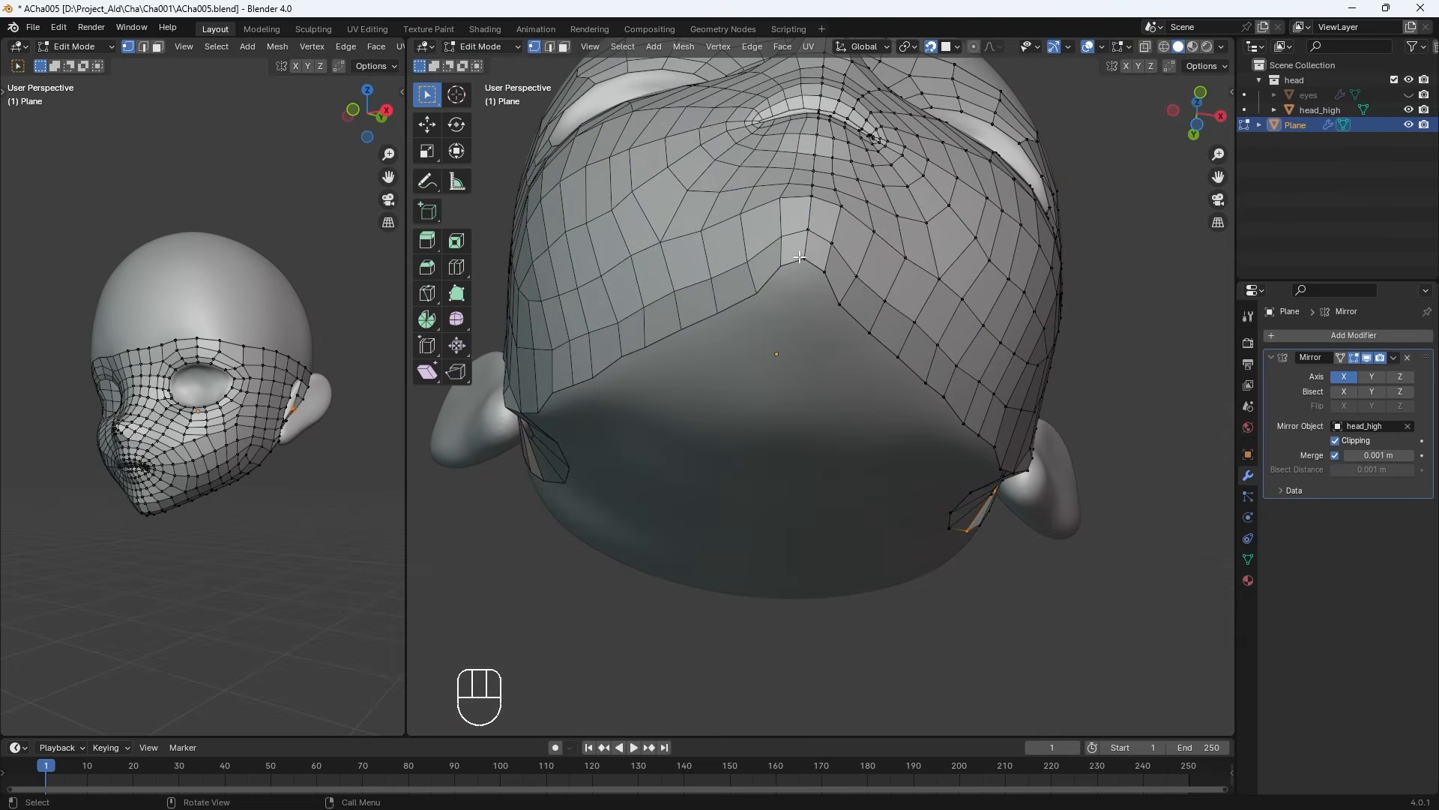
Reposition the border vertices along the underside of the jaw to even out their spacing
key("g")
key("g")
key("g")
key("g")
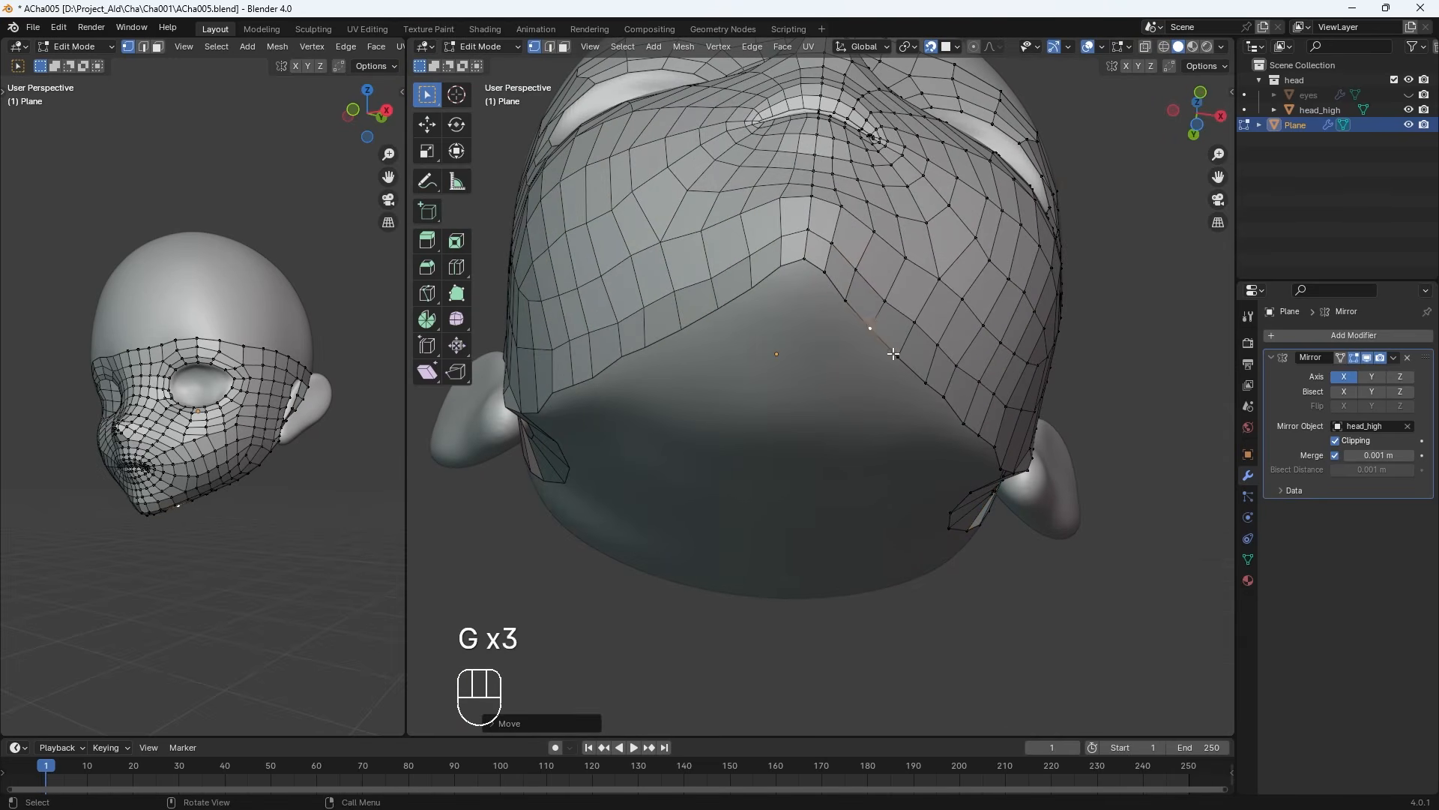
Adjust the center-line vertex on the mesh's upper border above the nose bridge
middle_click_drag(841, 308, 779, 412)
key("g")
left_click(719, 306)
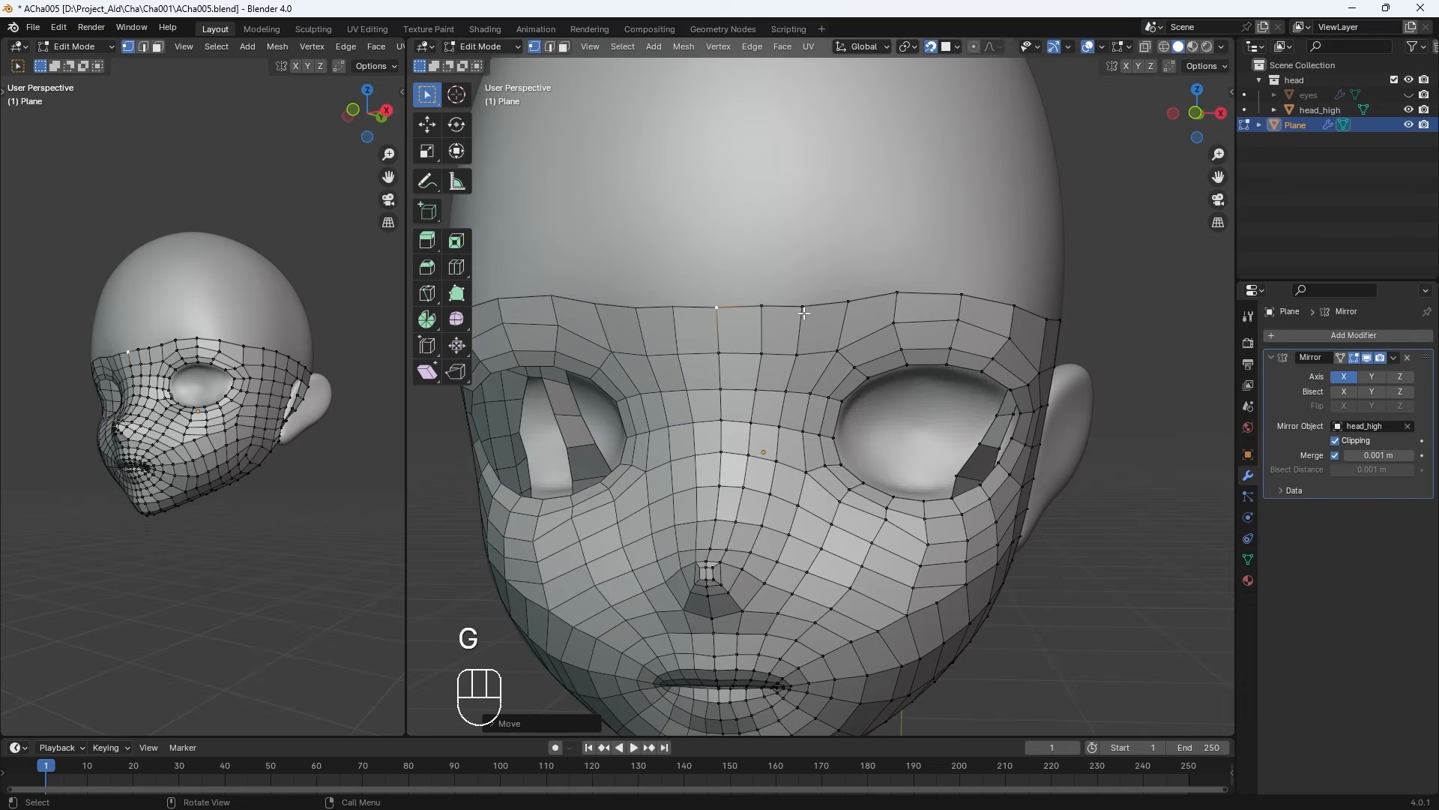
key("g")
left_click(723, 307)
Extrude the upper border from the center line to above the eye upward about 0.019 m and lower the second-last new vertex
left_click_drag(740, 319, 857, 299, "shift")
left_click(896, 293, "shift")
key("KP_1")
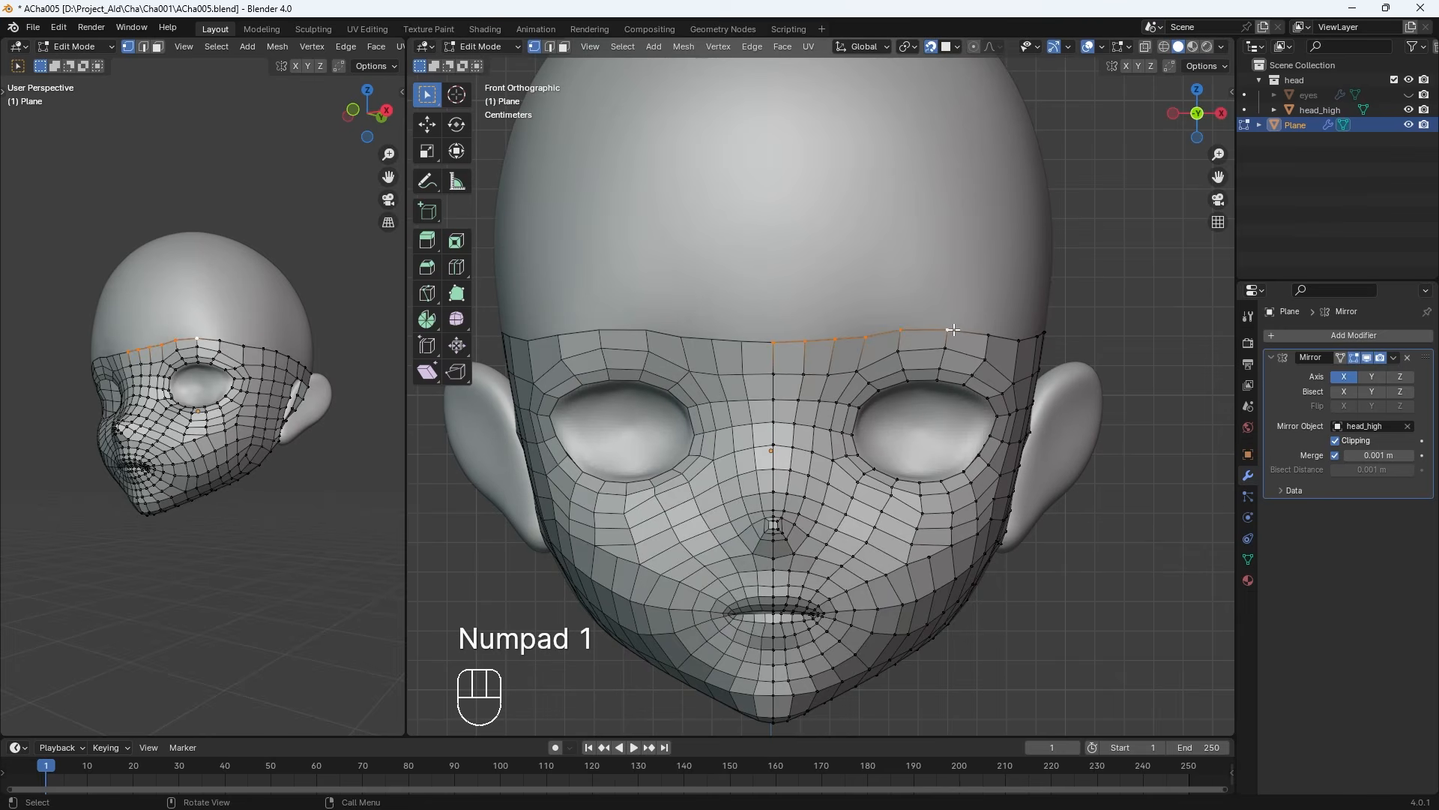
key("e")
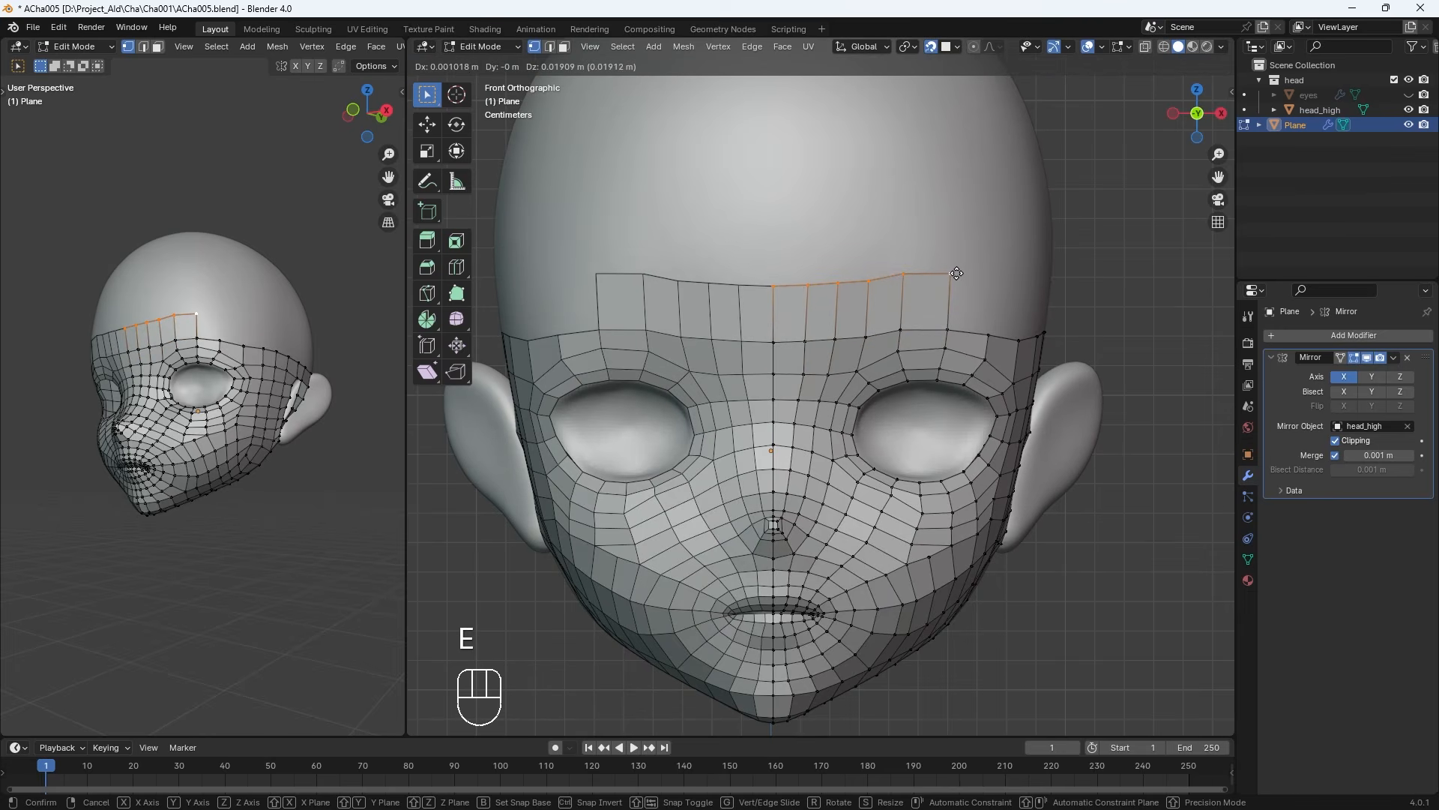
left_click(957, 273)
left_click(903, 275)
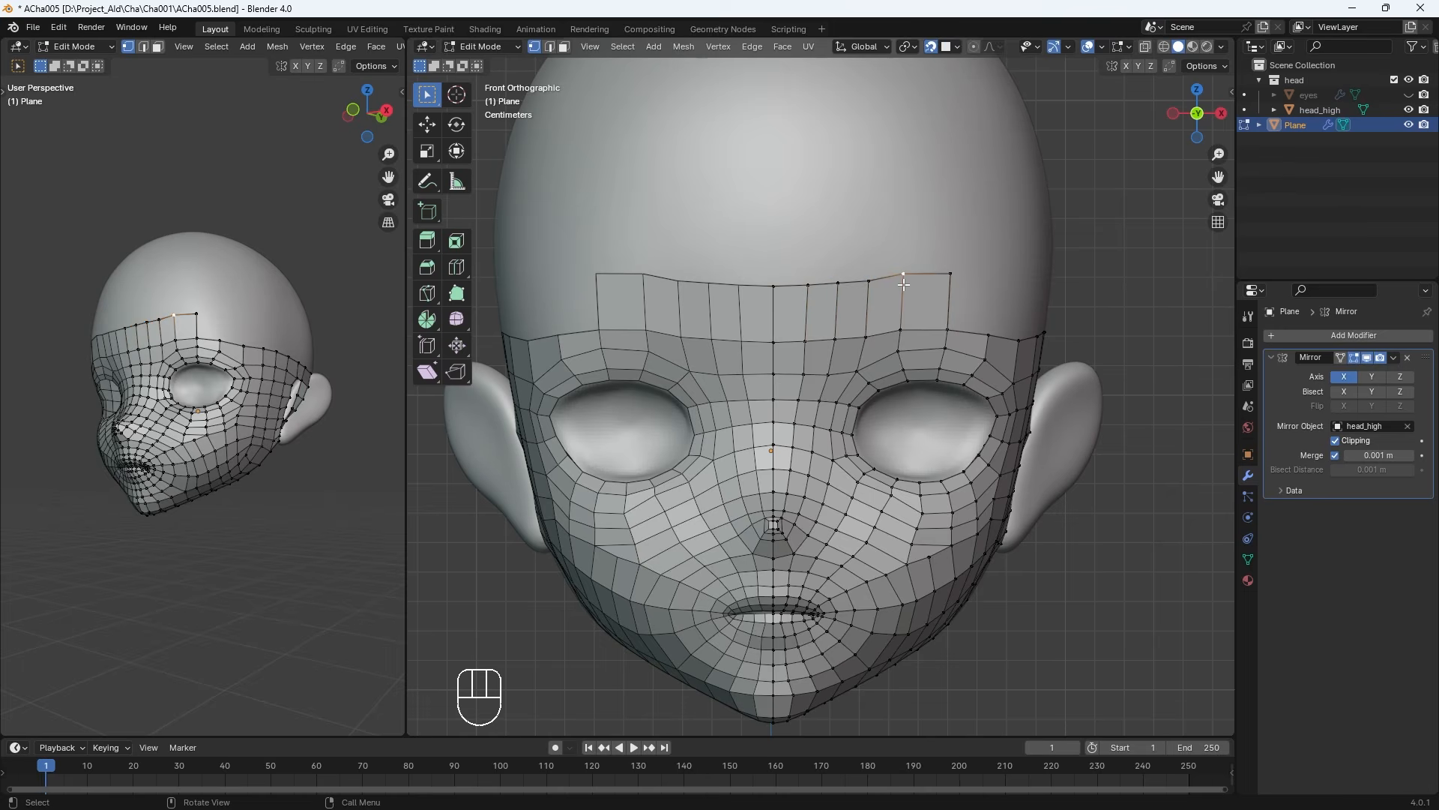
key("g")
left_click(903, 290)
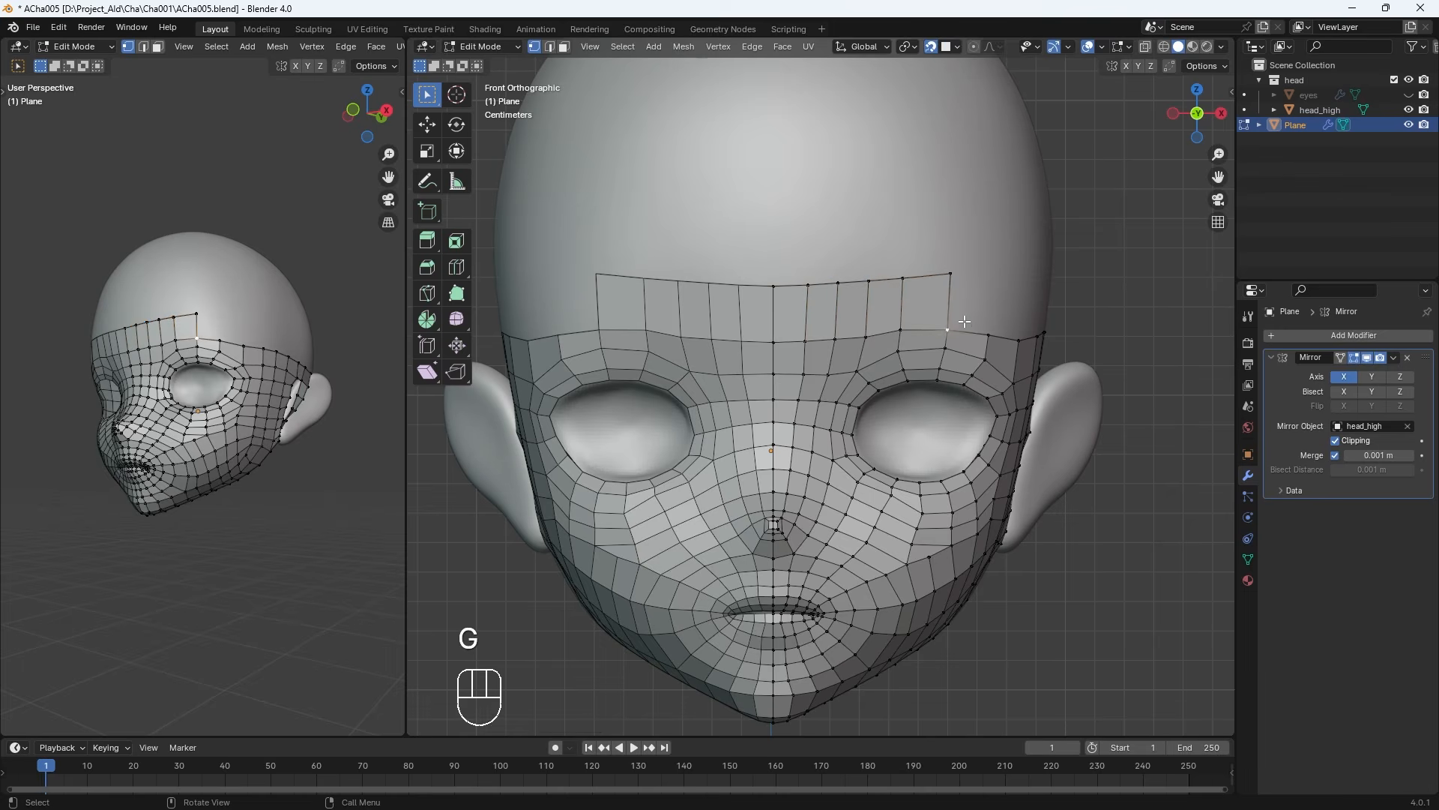
Fill the new forehead row with faces from its outer end across the temple
scroll(946, 323, "up", 2)
middle_click_drag(946, 322, 866, 322)
key("f")
key("f")
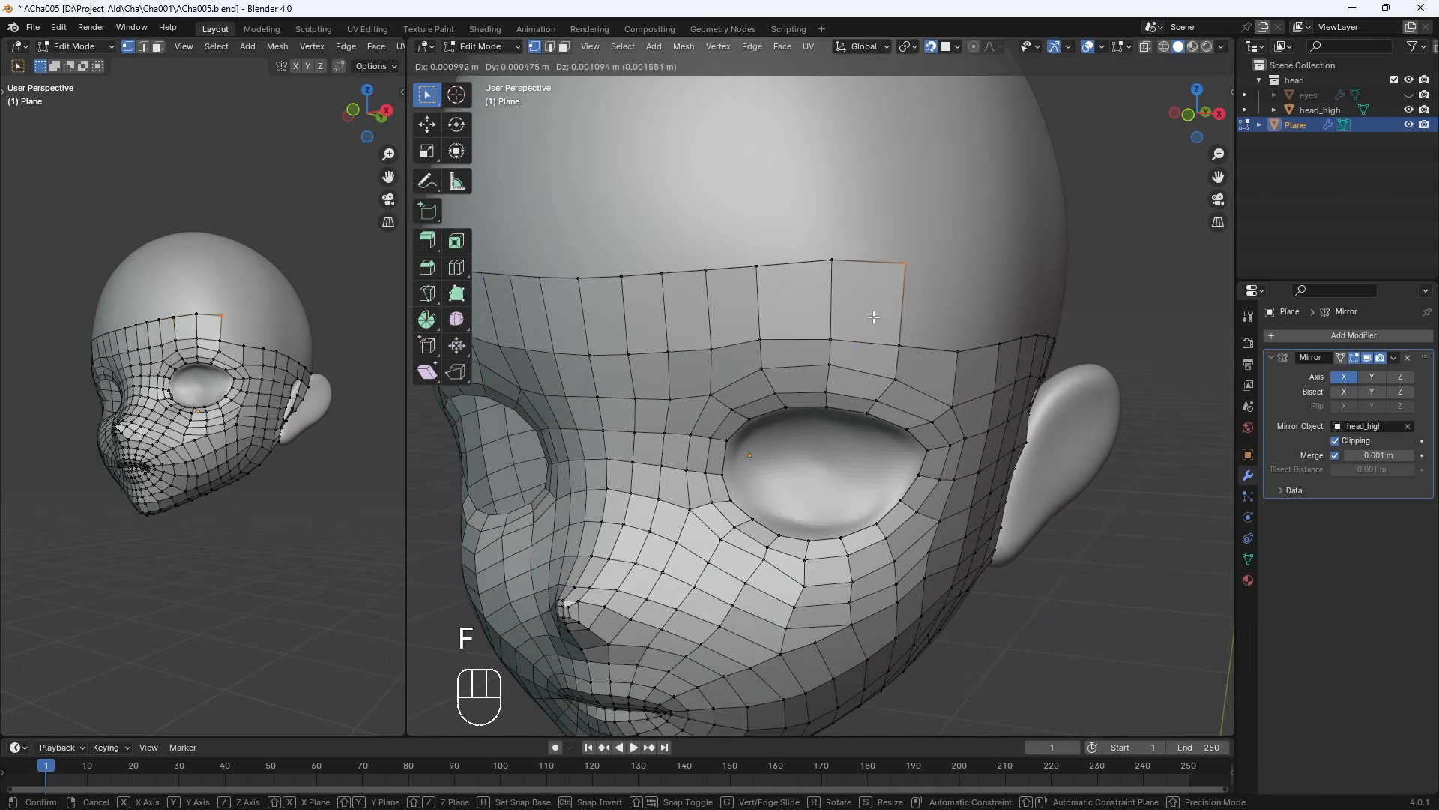
middle_click_drag(990, 319, 806, 320)
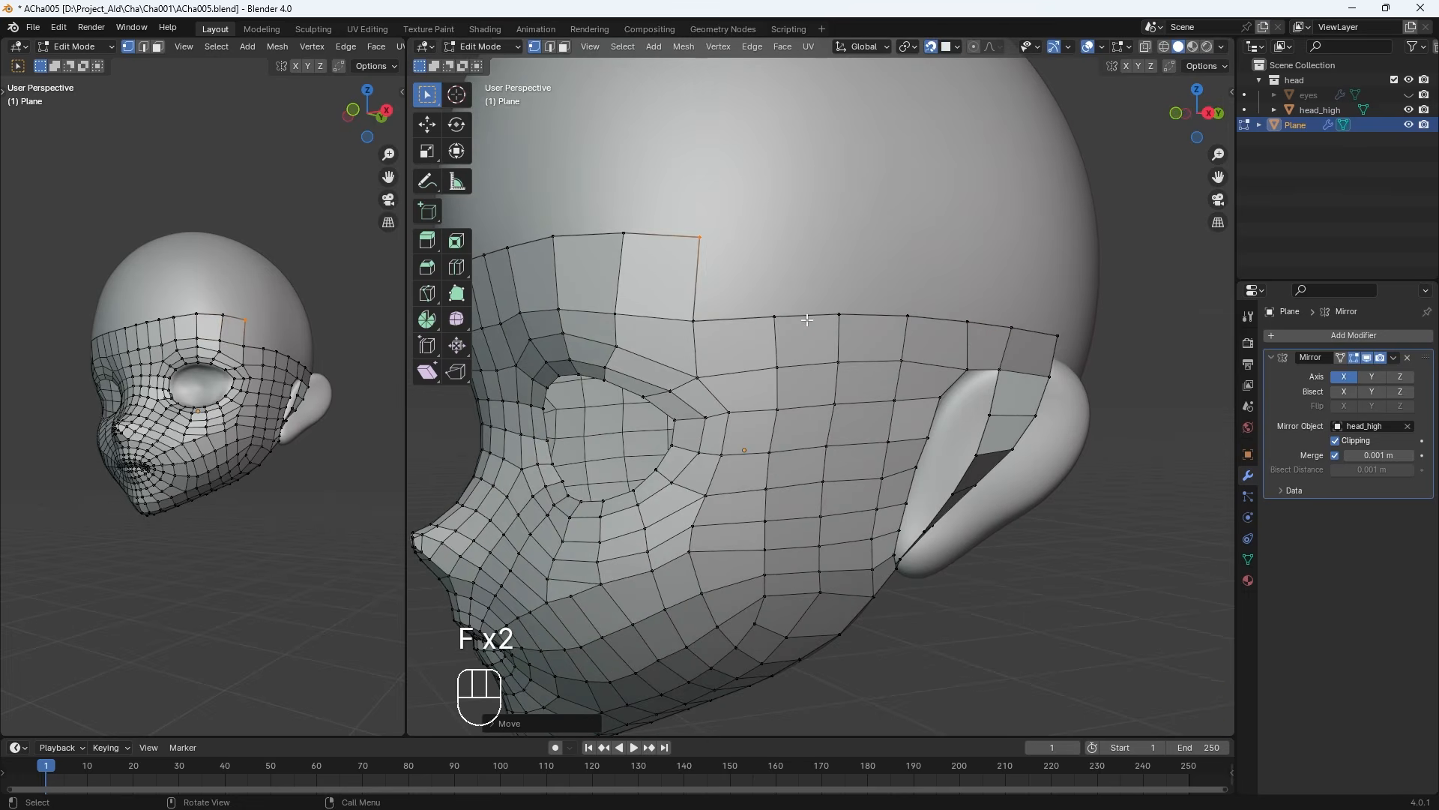
key("f")
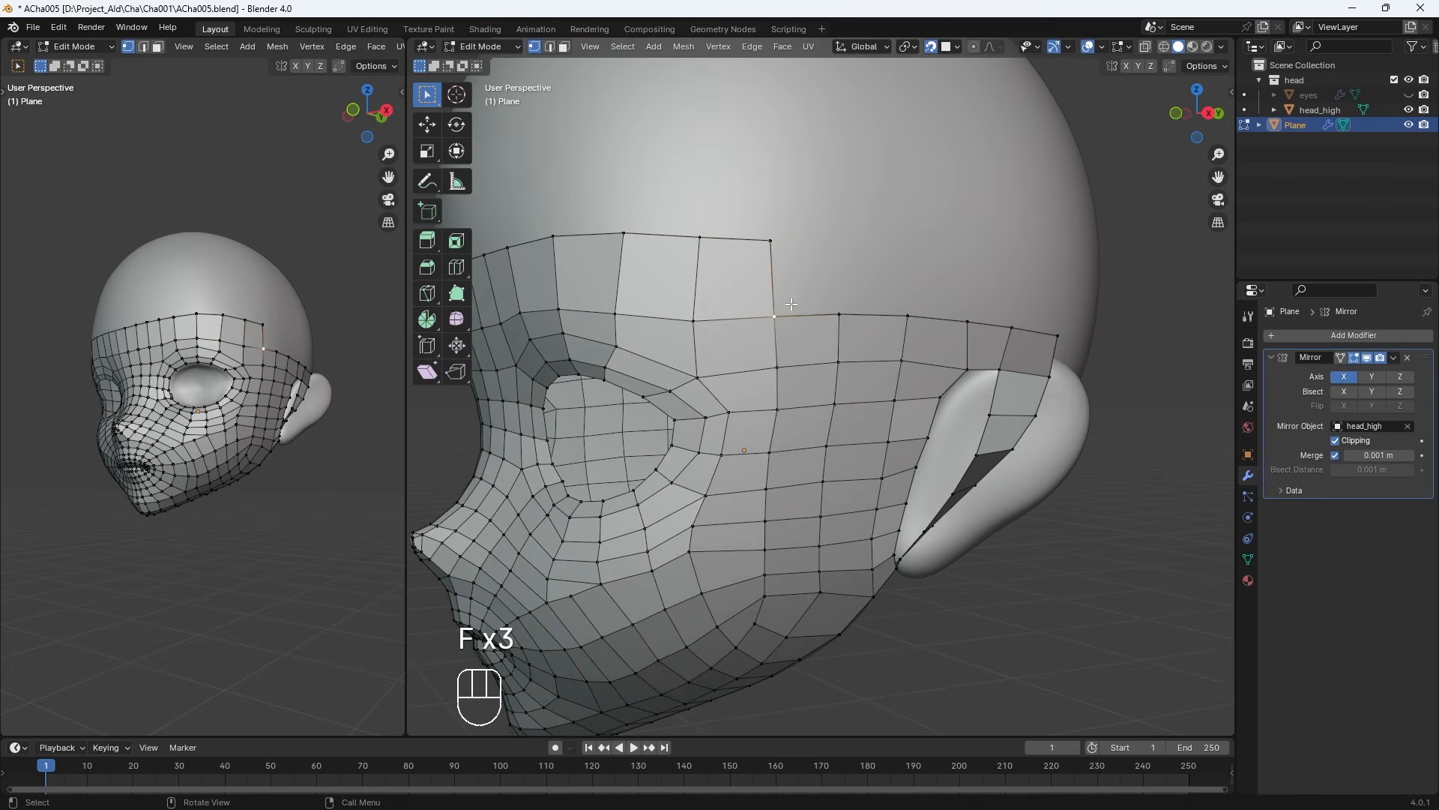
key("f")
key("f")
Continue filling the row's faces backward above the ear to the rear corner of the mesh
middle_click_drag(838, 319, 915, 332)
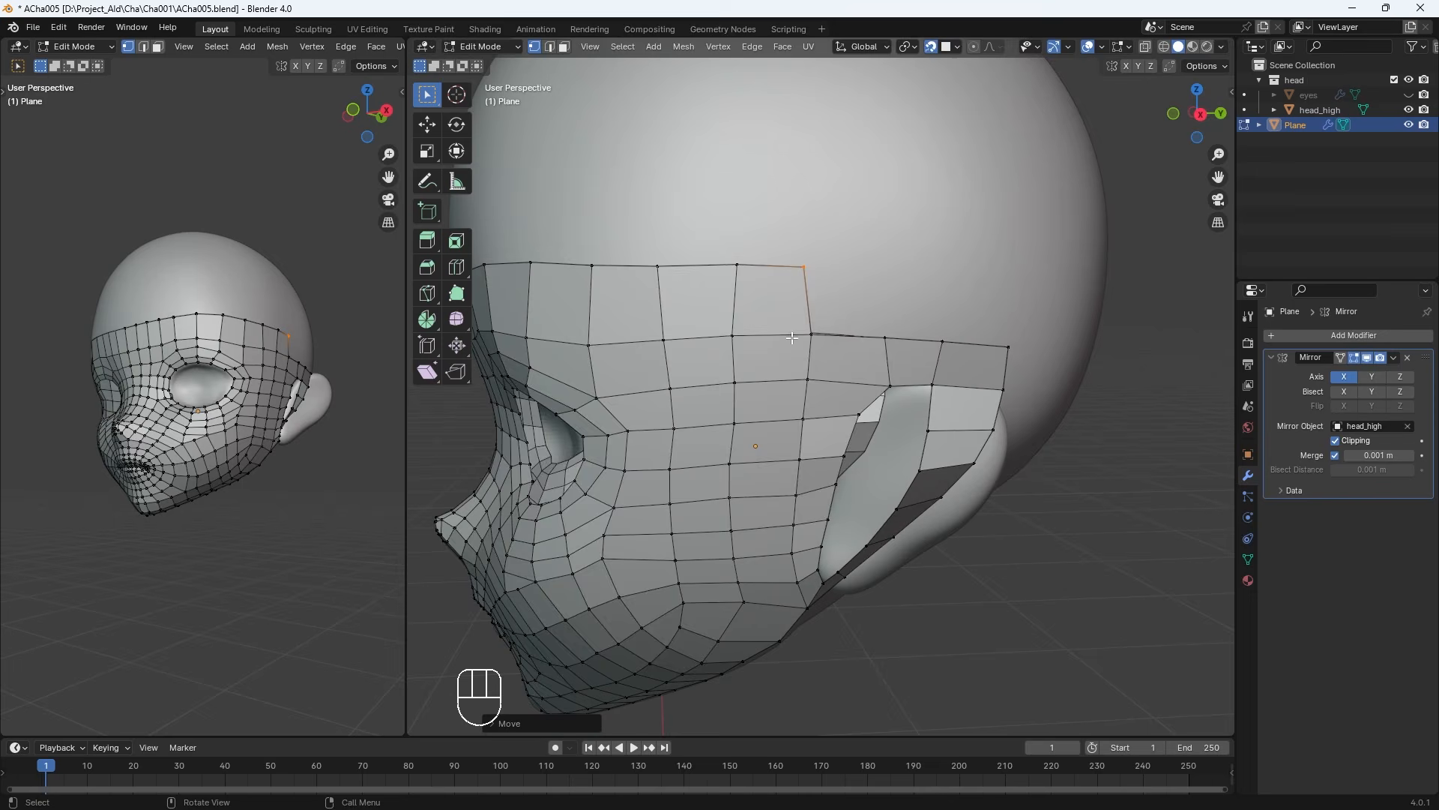
middle_click_drag(791, 338, 892, 311)
key("f")
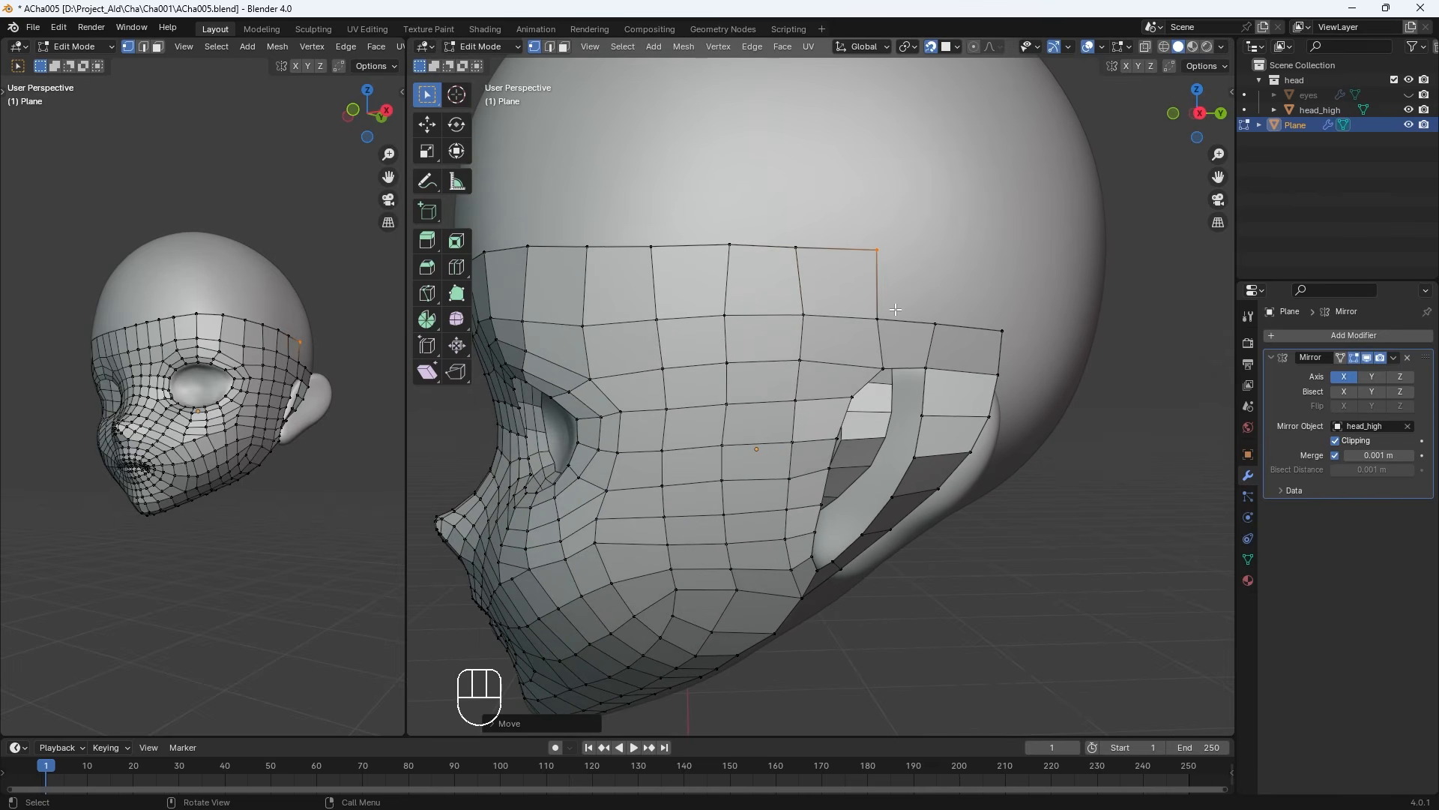
key("f")
left_click(897, 307)
key("f")
Extrude the forehead border vertices from the center line to the temple upward about 0.034 m in the front view
middle_click_drag(704, 351, 892, 337)
left_click(773, 266)
left_click(823, 264, "shift")
left_click(867, 262, "shift")
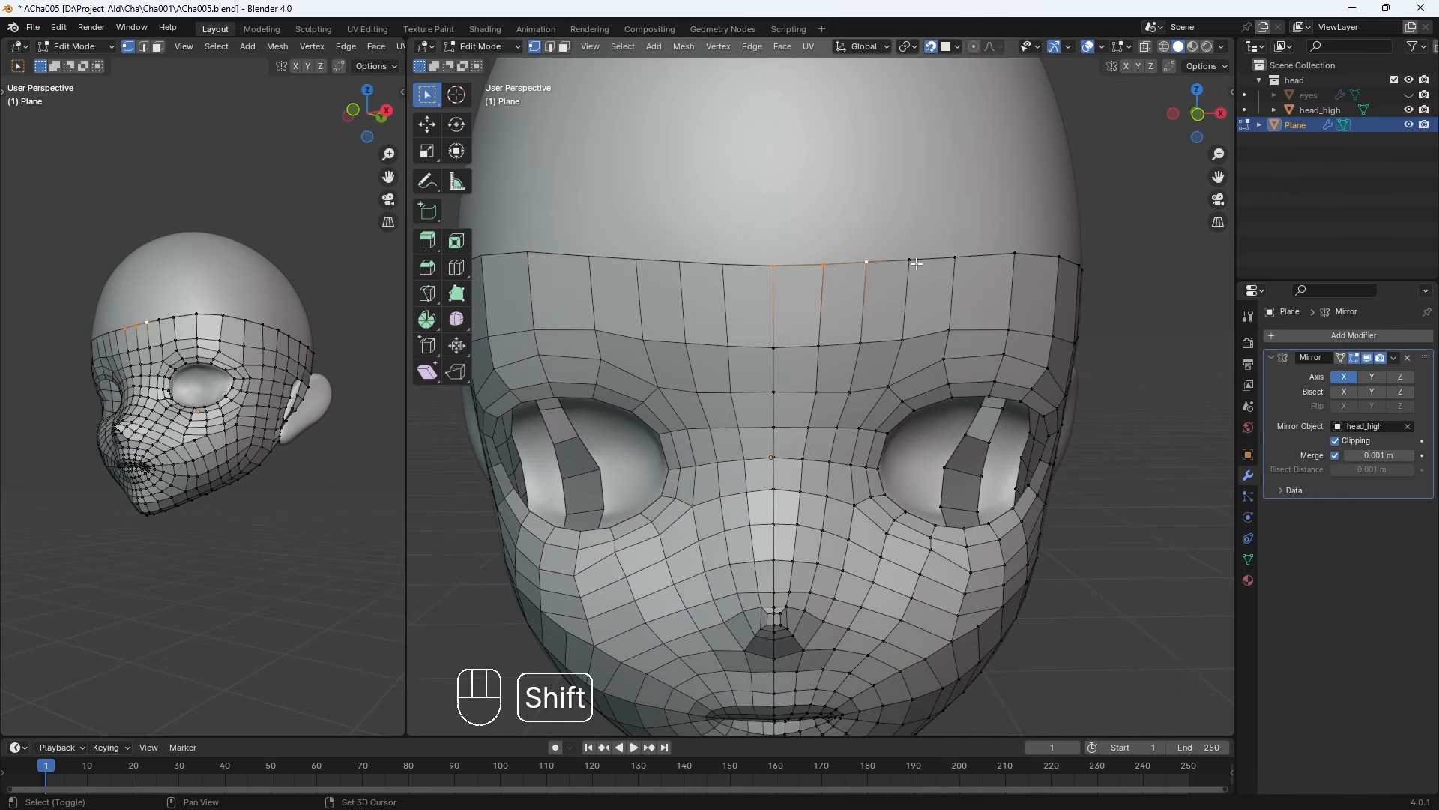
key("KP_1")
key("e")
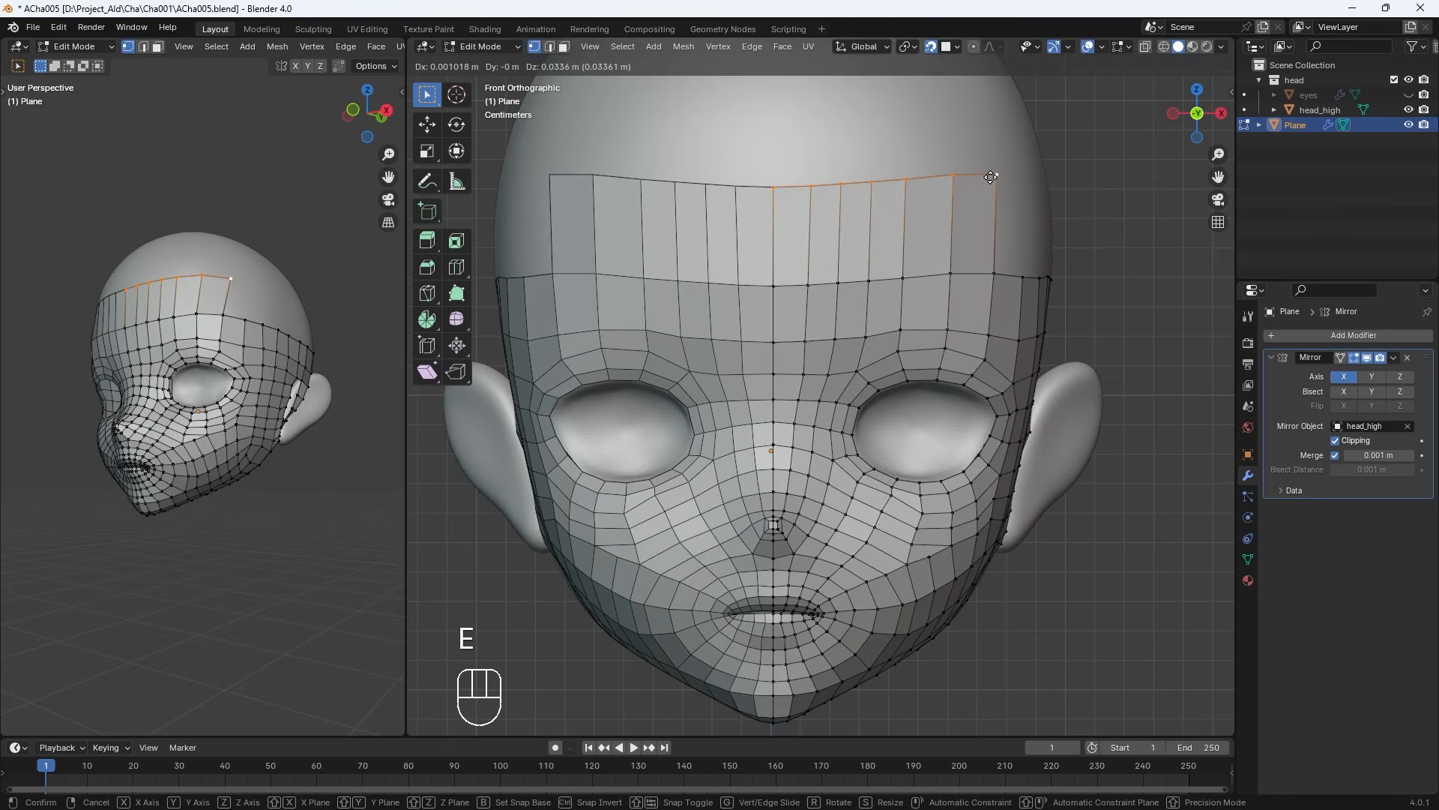
left_click(953, 276)
Extrude the same forehead border upward again by about 0.038 m to add another row of faces
middle_click_drag(953, 276, 930, 420, "shift")
key("e")
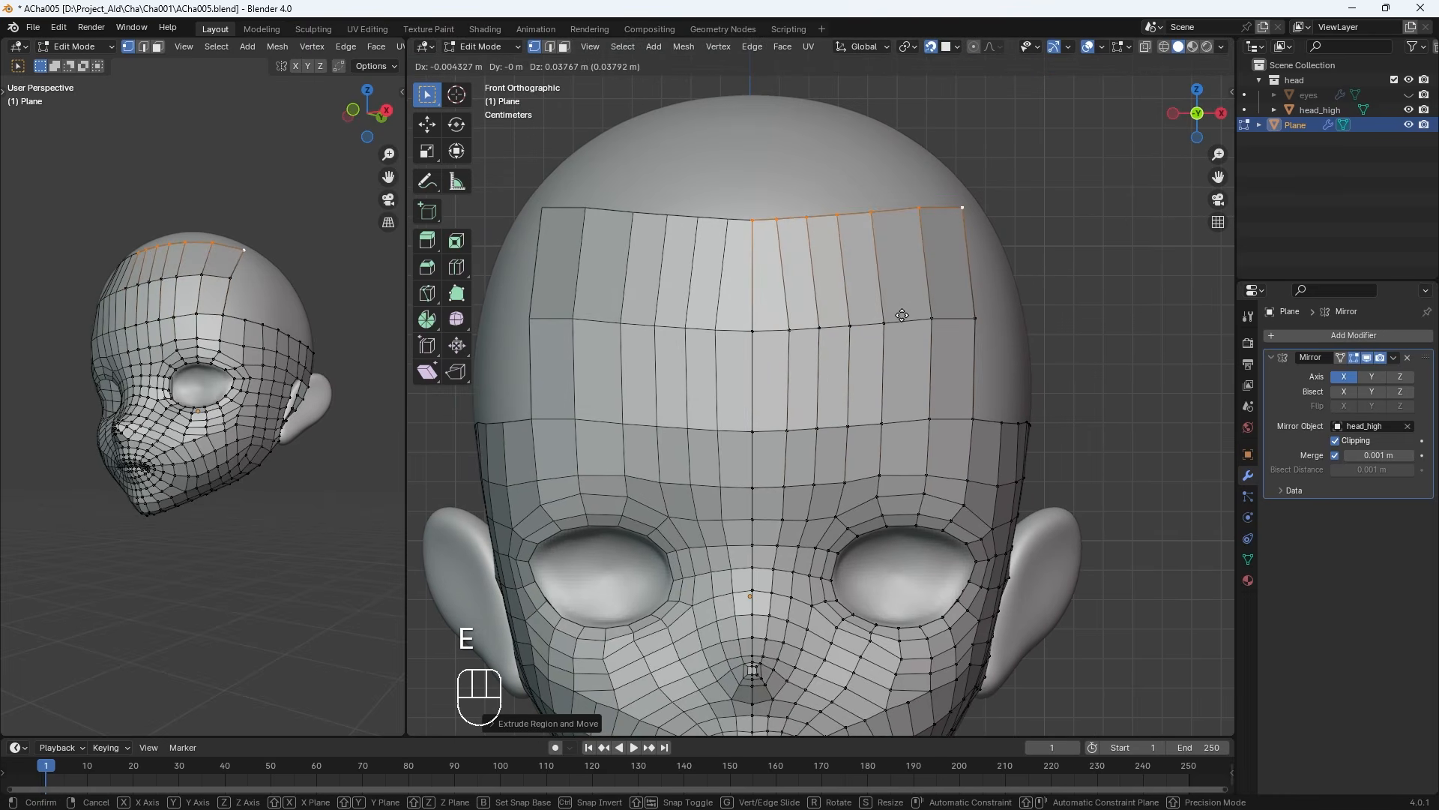
left_click(910, 316)
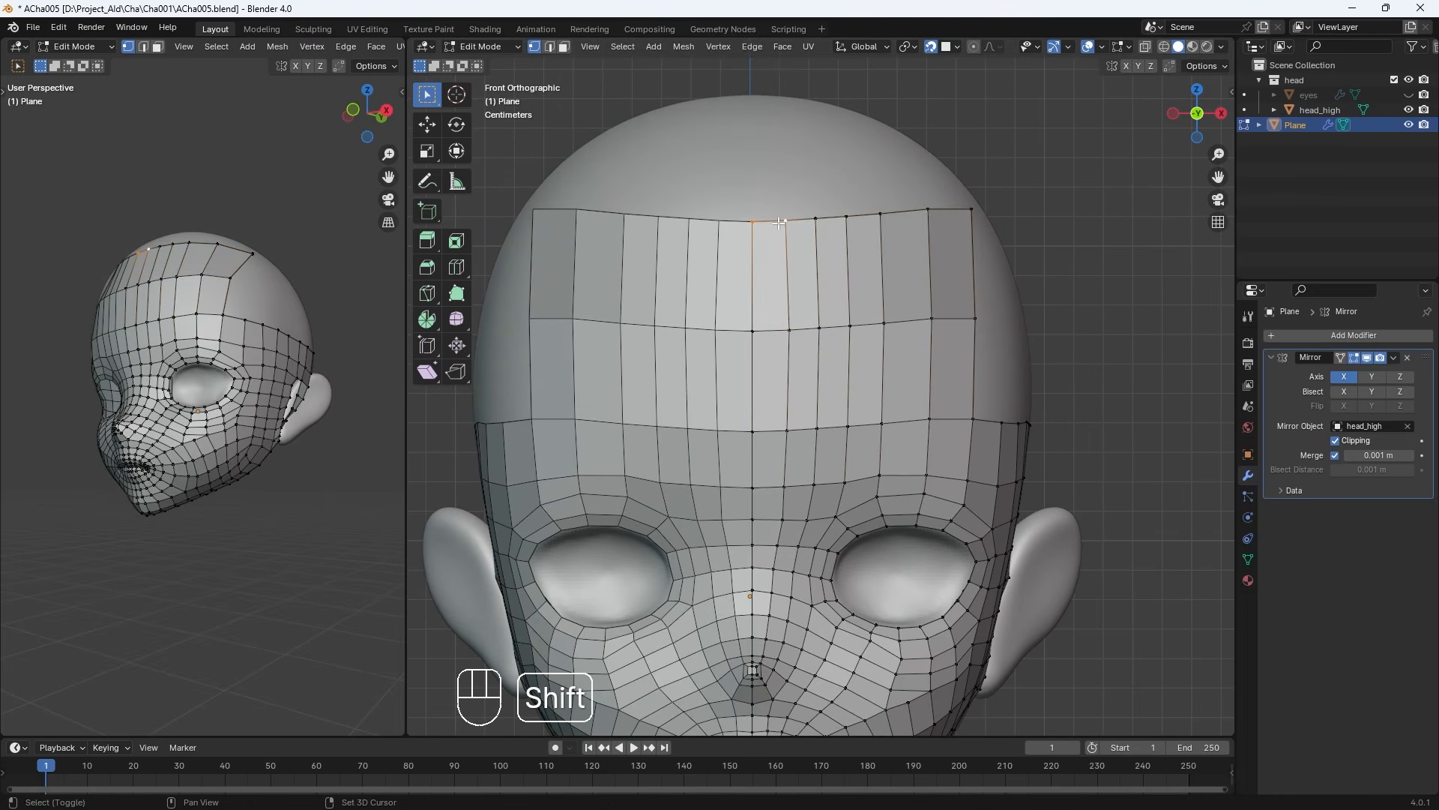
Lower the two central vertices of the top border into a notch and shift the neighboring border vertex toward the center
key("g")
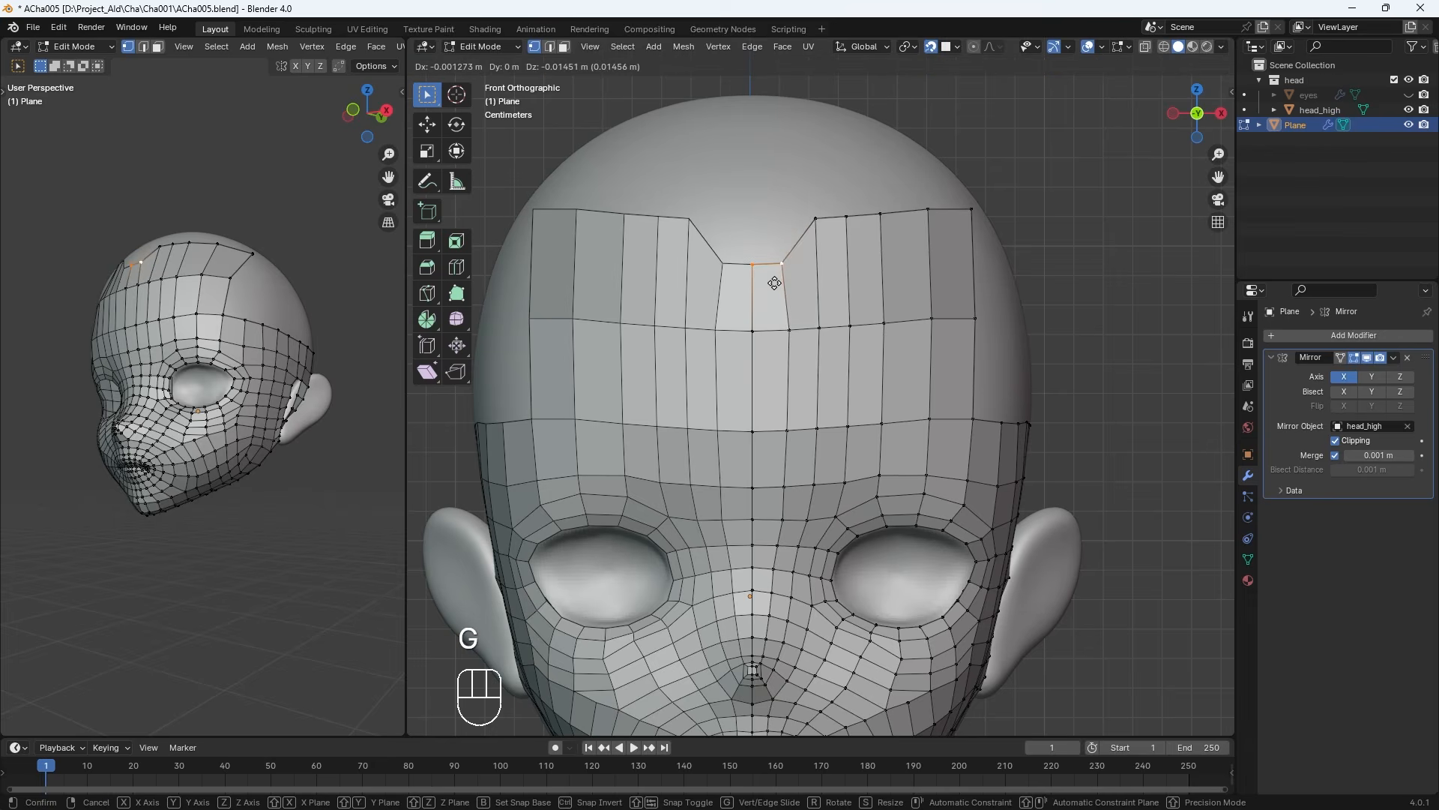
left_click(777, 277)
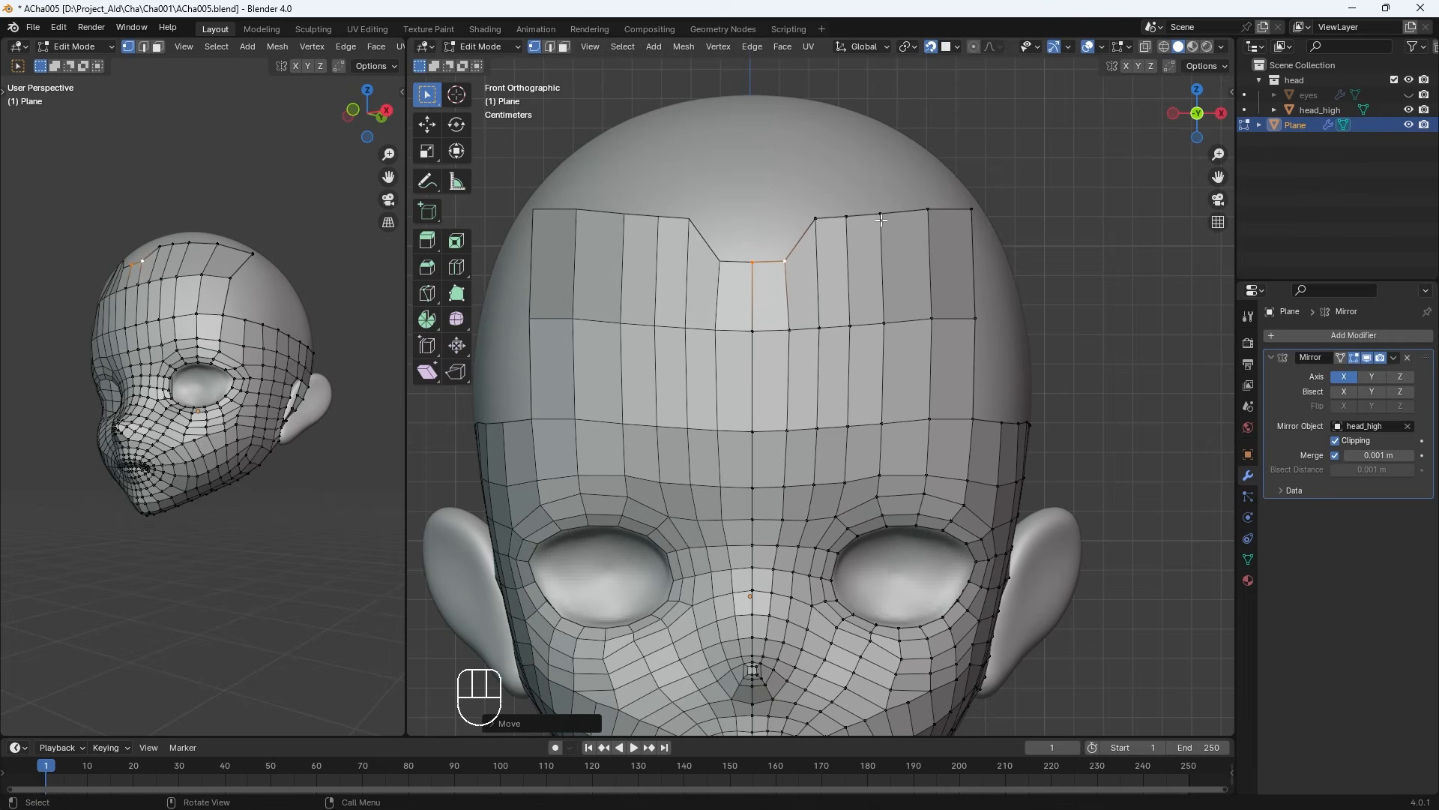
left_click(823, 223)
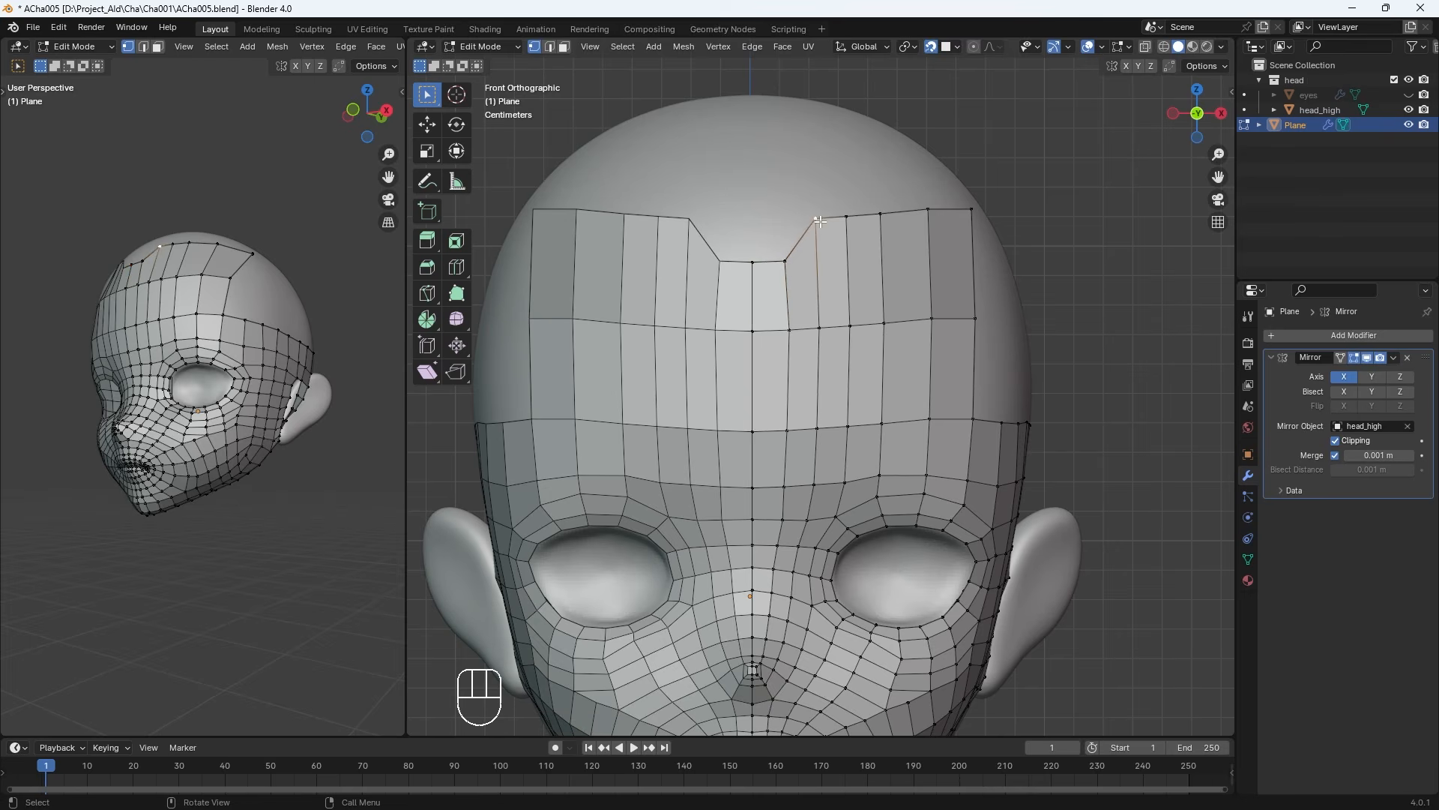
key("g")
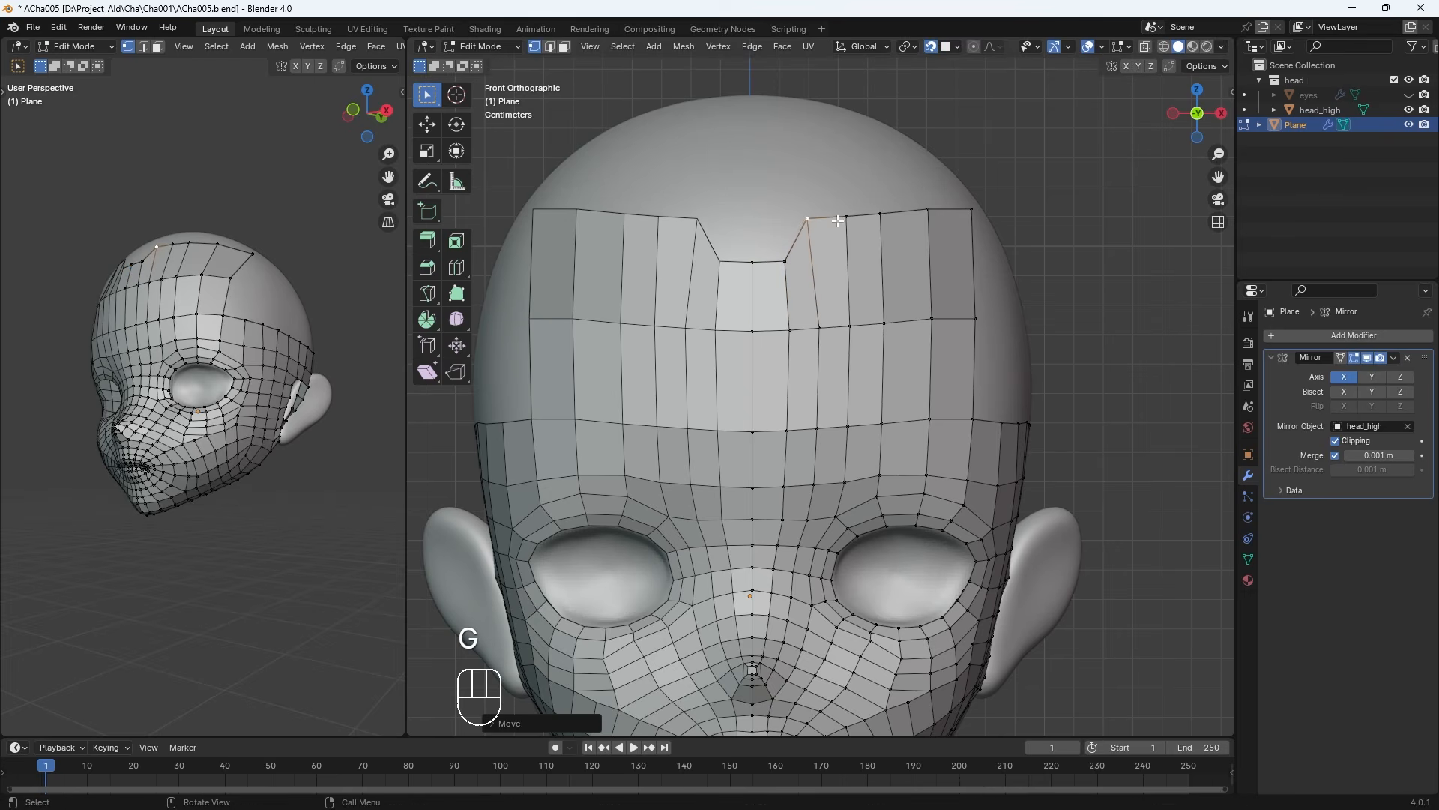
Level the remaining vertices of the top border out to its outer corner for an even line
key("g")
left_click(872, 215)
key("g")
left_click(872, 216)
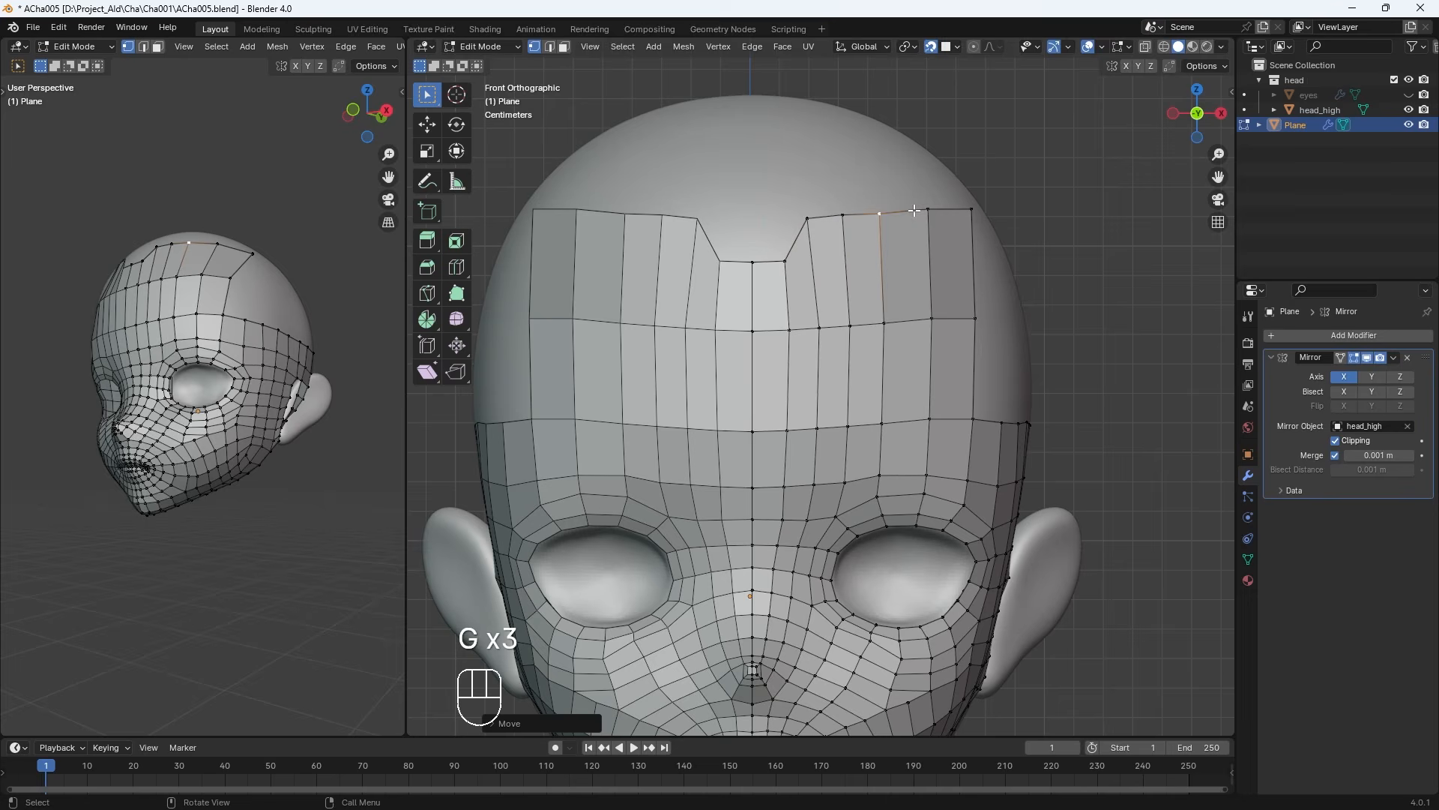
left_click(919, 211)
key("g")
left_click(919, 215)
left_click(964, 211)
key("g")
left_click(964, 220)
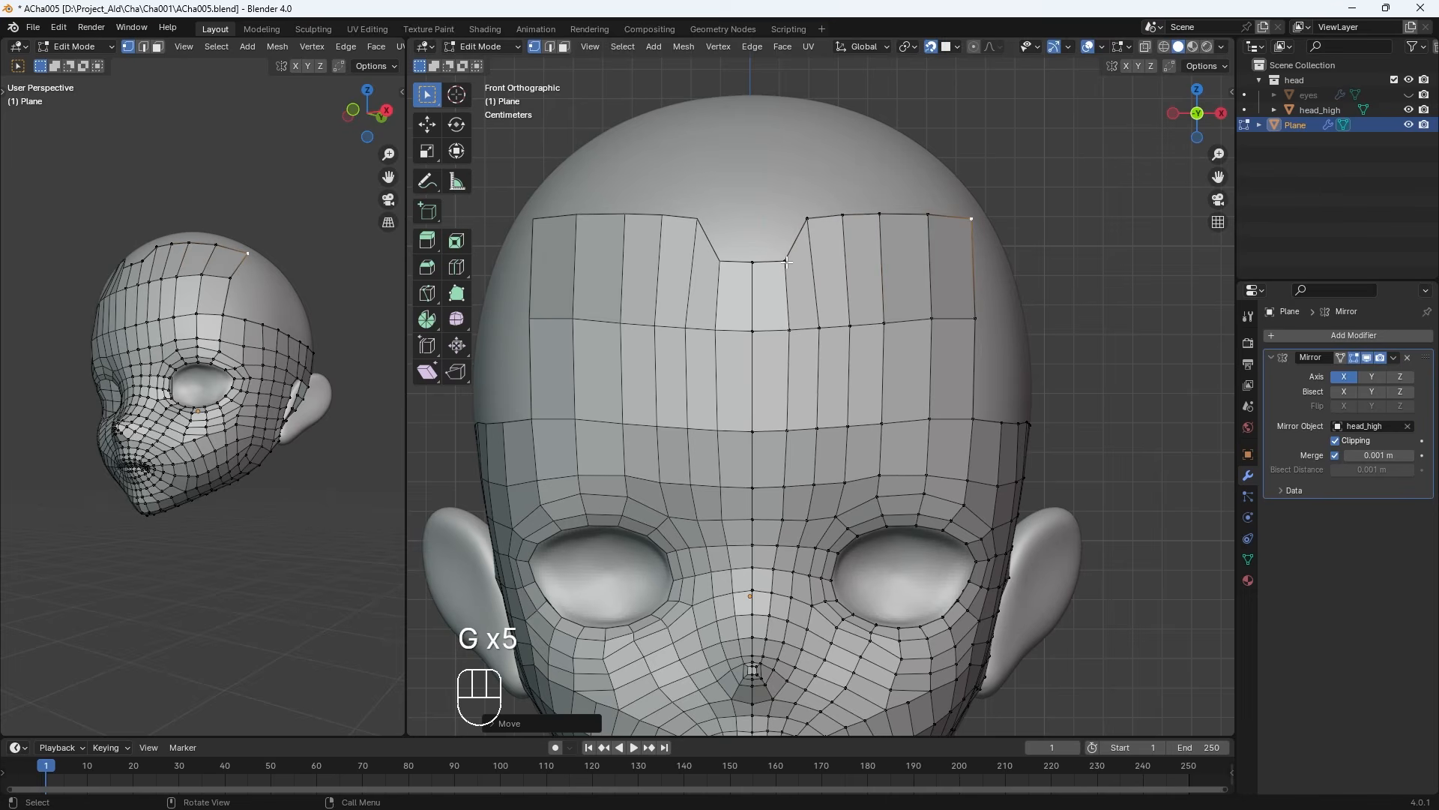
Fill the central notch in the top border with a face reaching the center line
left_click(785, 261)
key("f")
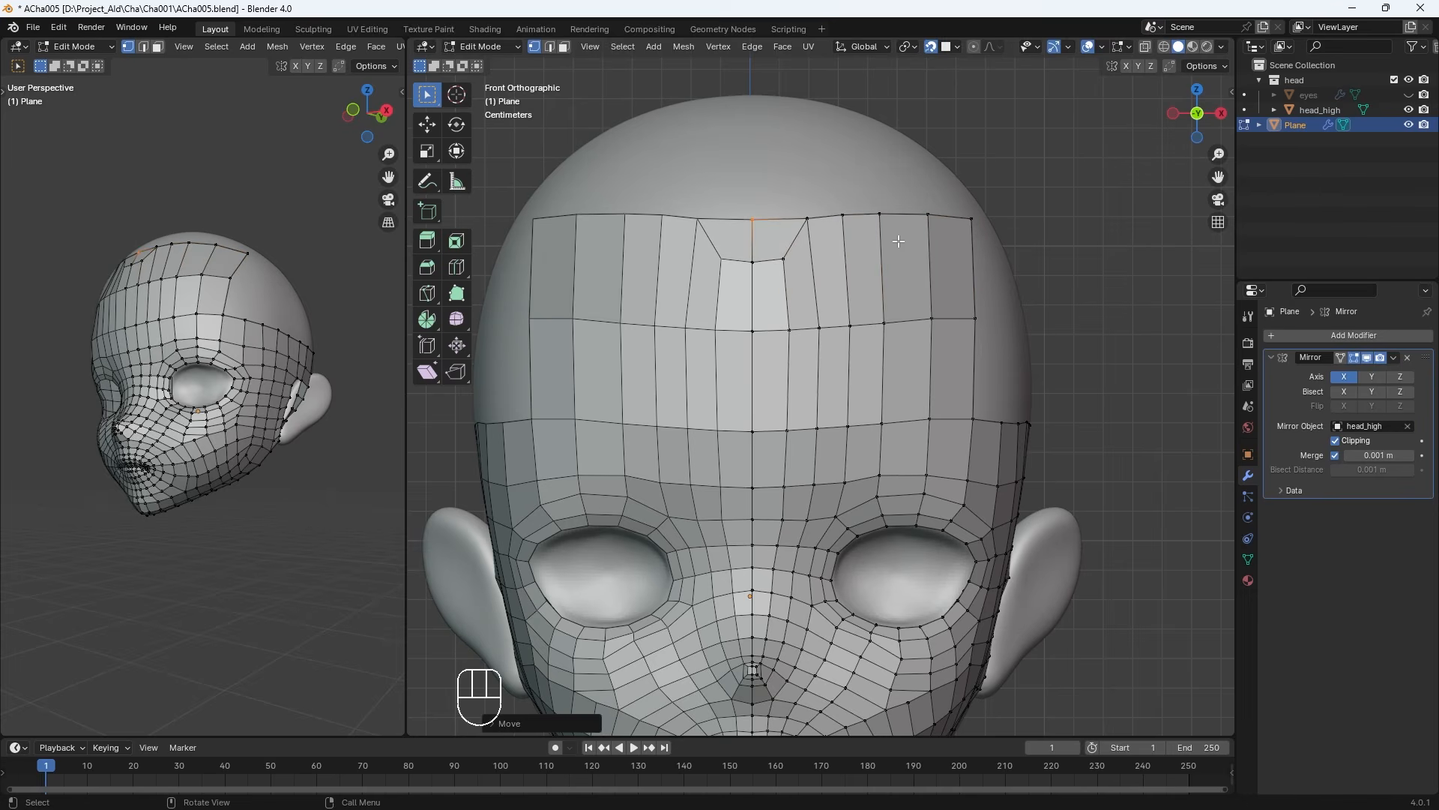
Extrude the border vertices from the center line outward to add another row of faces up over the skull
left_click(807, 218, "shift")
left_click(843, 216, "shift")
left_click(879, 214, "shift")
left_click(927, 216, "shift")
middle_click_drag(916, 227, 900, 295)
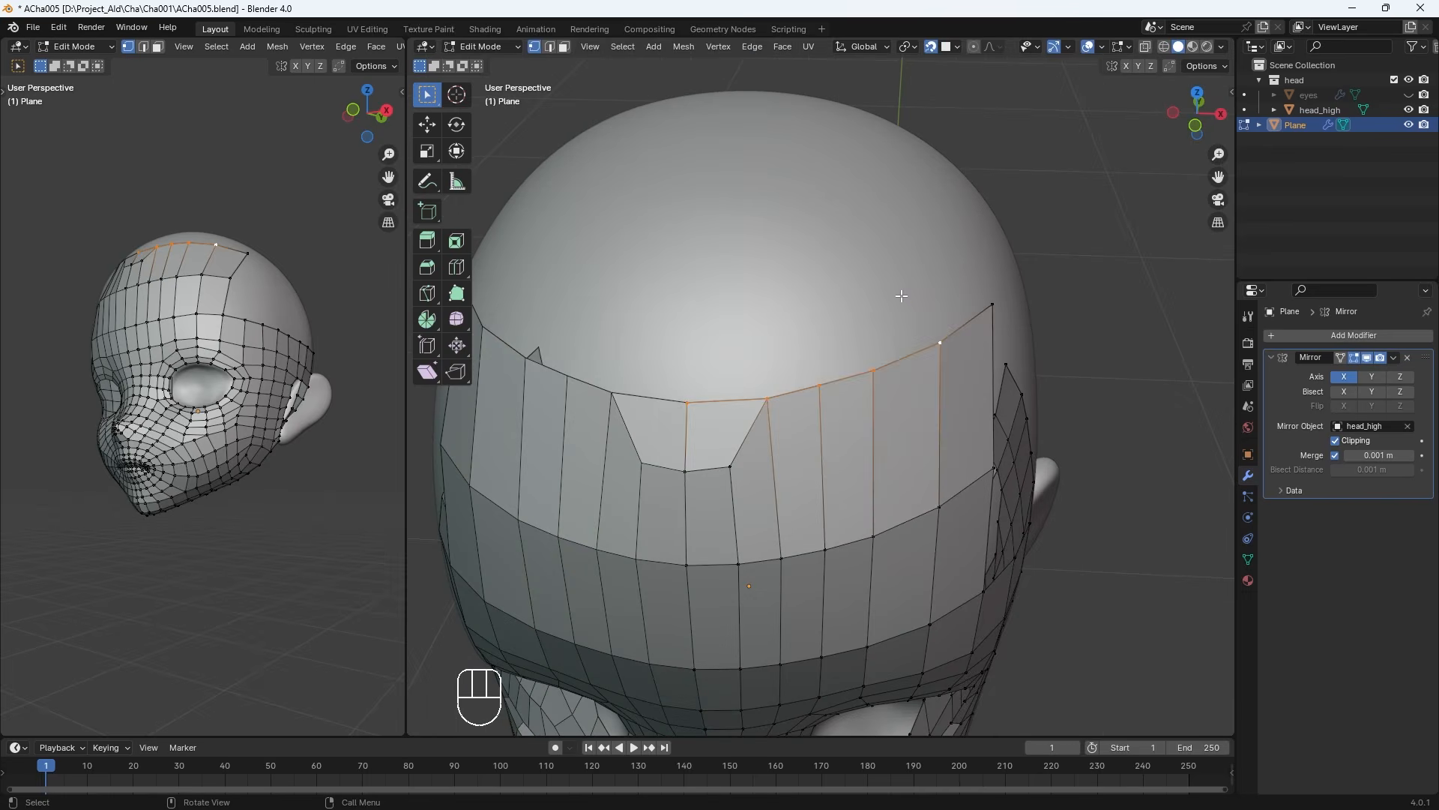
key("e")
left_click(890, 168)
left_click(807, 267)
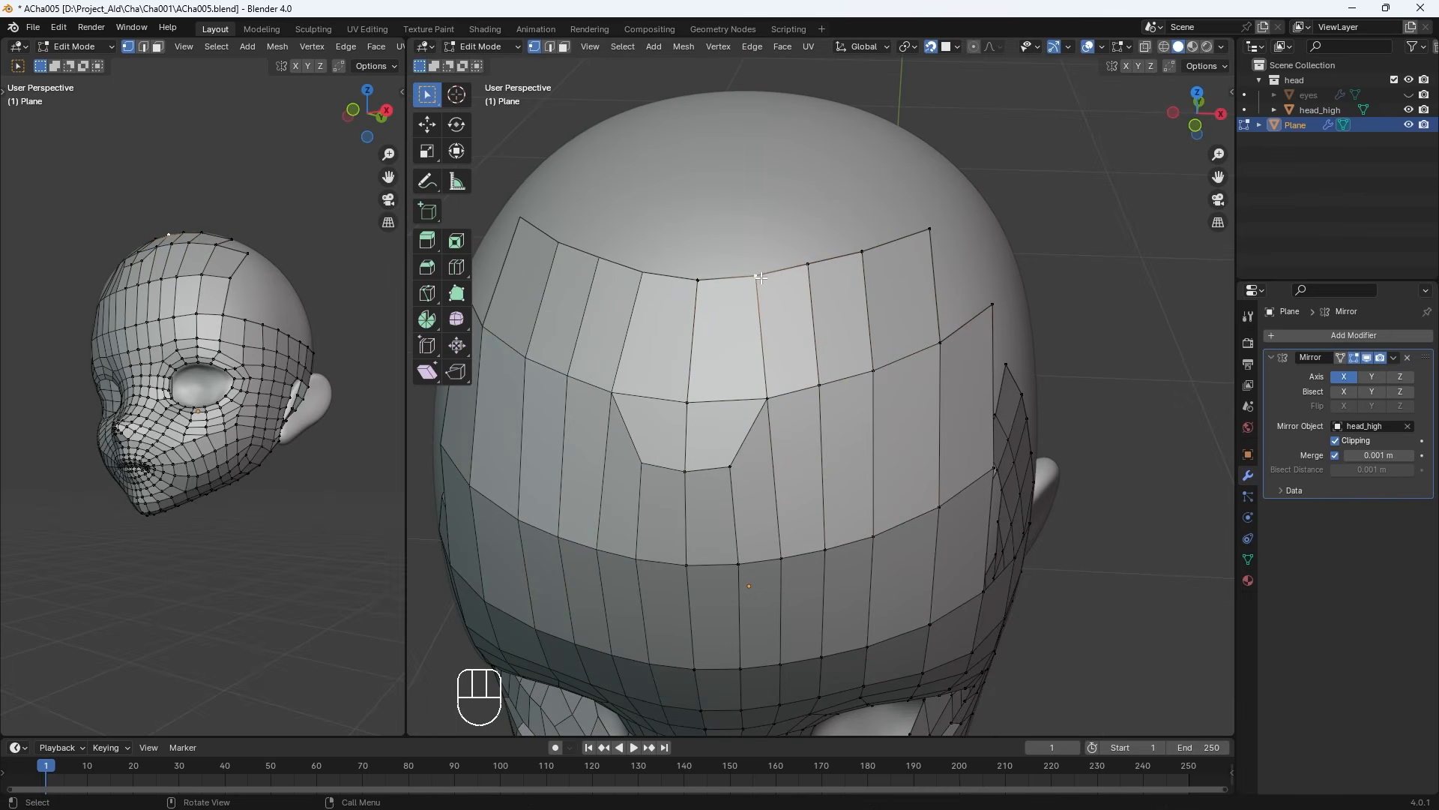
middle_click_drag(790, 293, 748, 309)
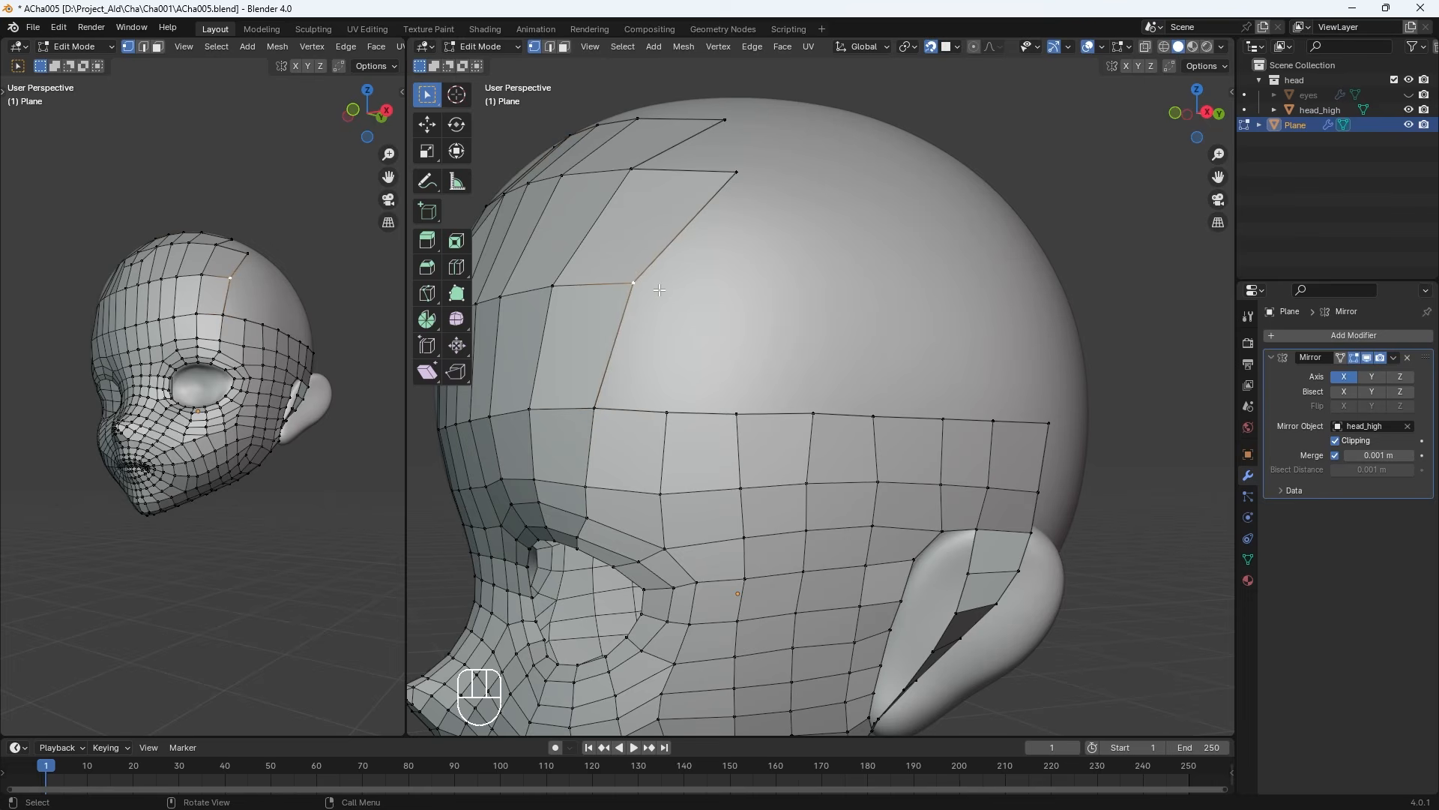
Turn off the In Front display of the retopology mesh to work on the back of the head
middle_click_drag(1042, 471, 835, 454)
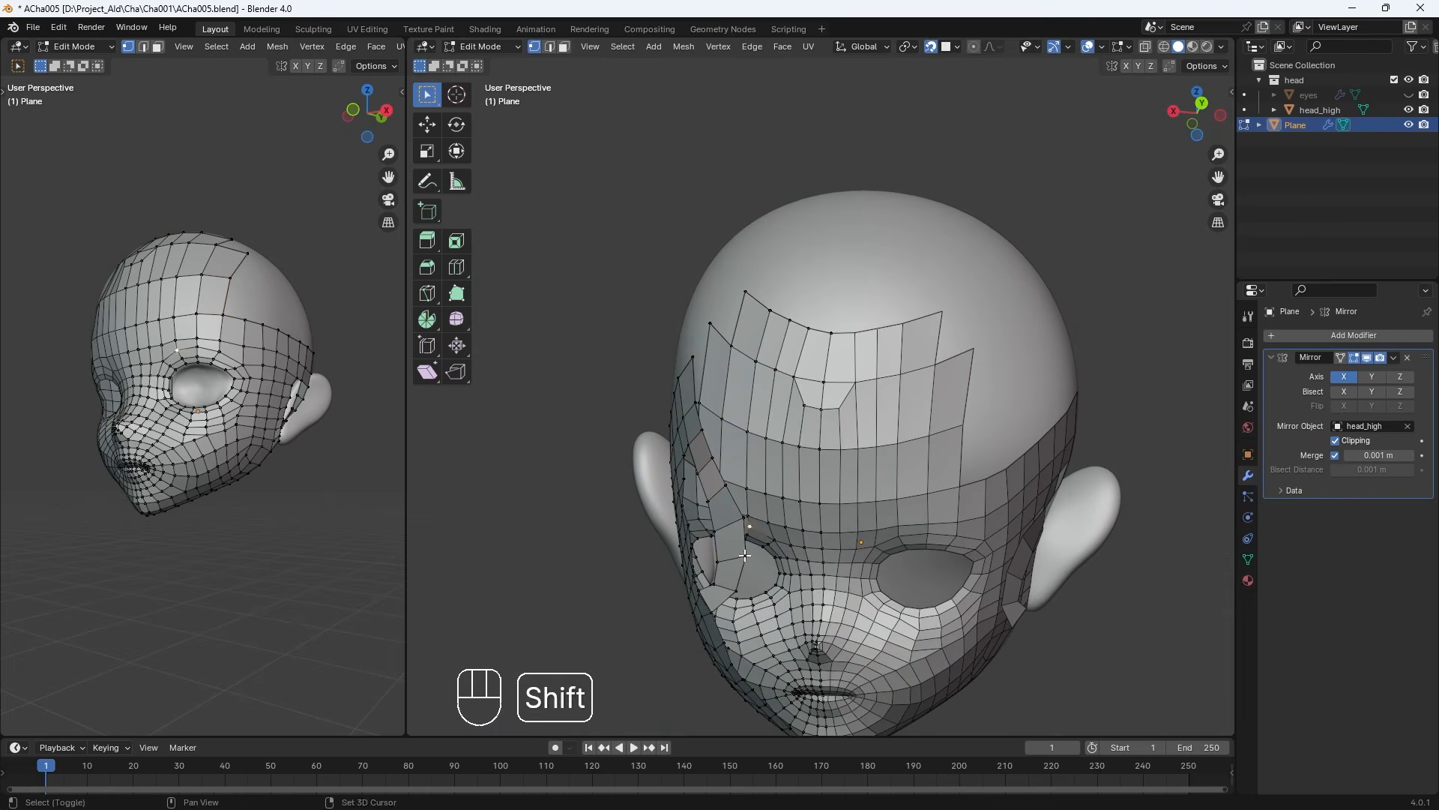
middle_click_drag(776, 538, 817, 562)
left_click(1248, 454)
left_click(1335, 740)
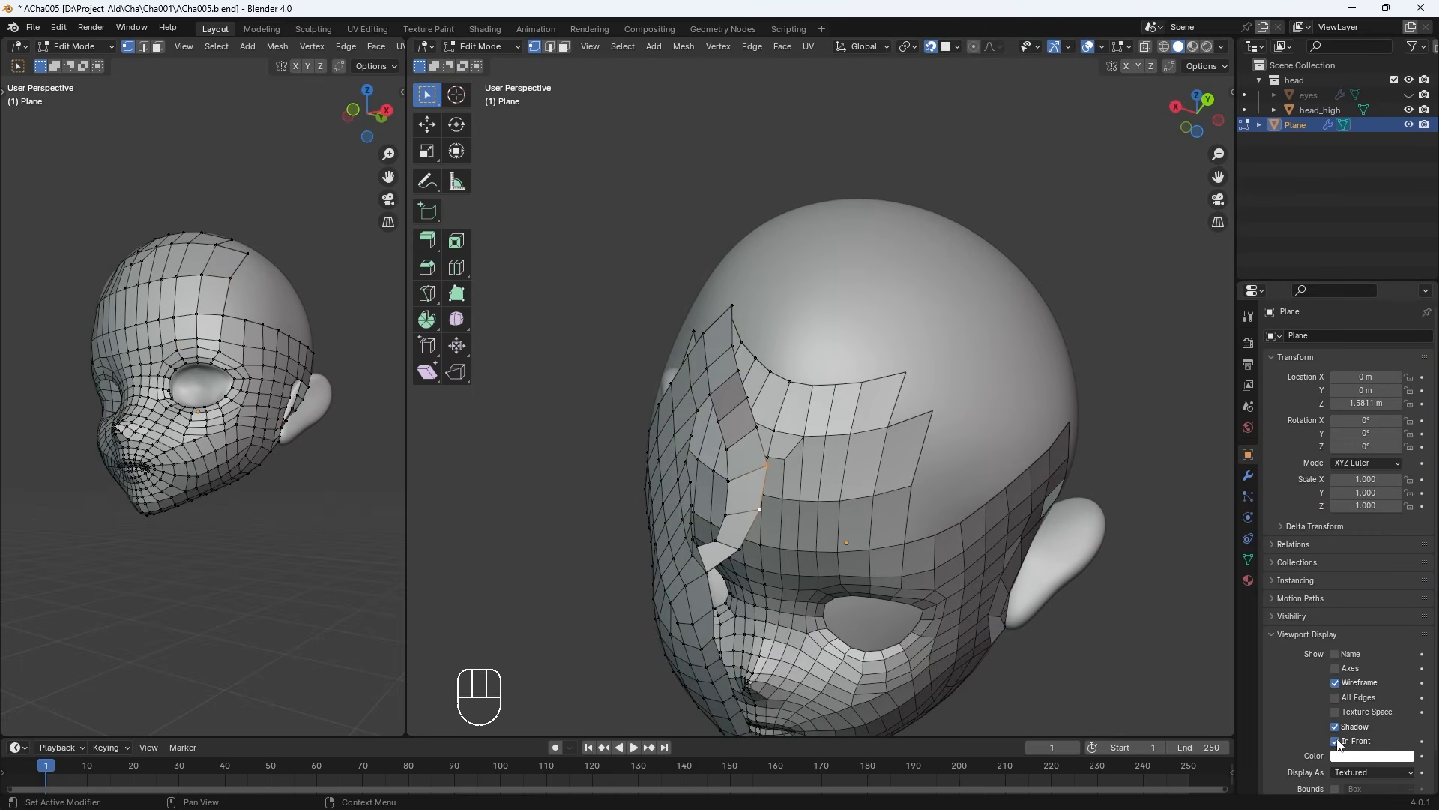
Extrude the border edge behind the ear across the back of the head in four segments to the center line
key("e")
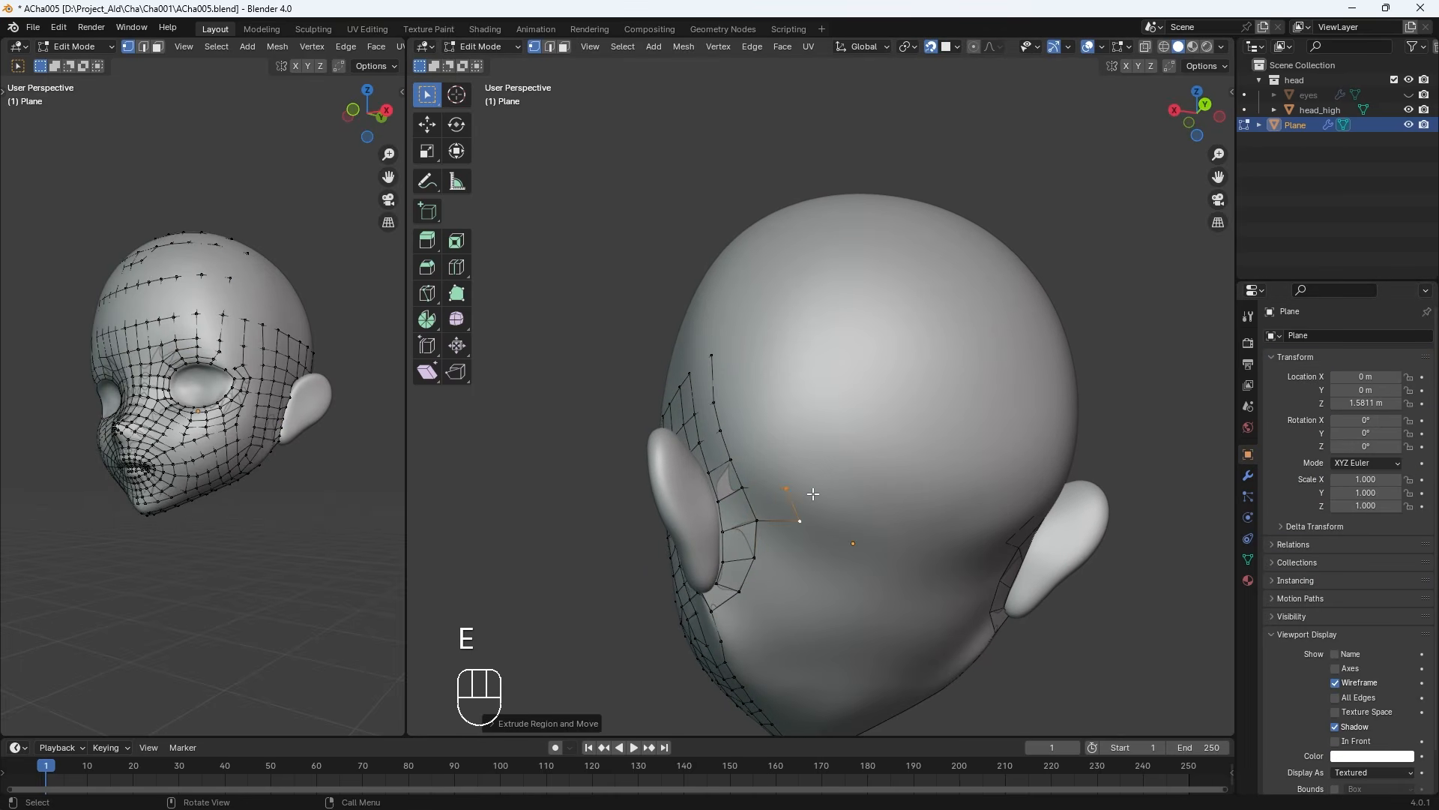
key("g")
key("e")
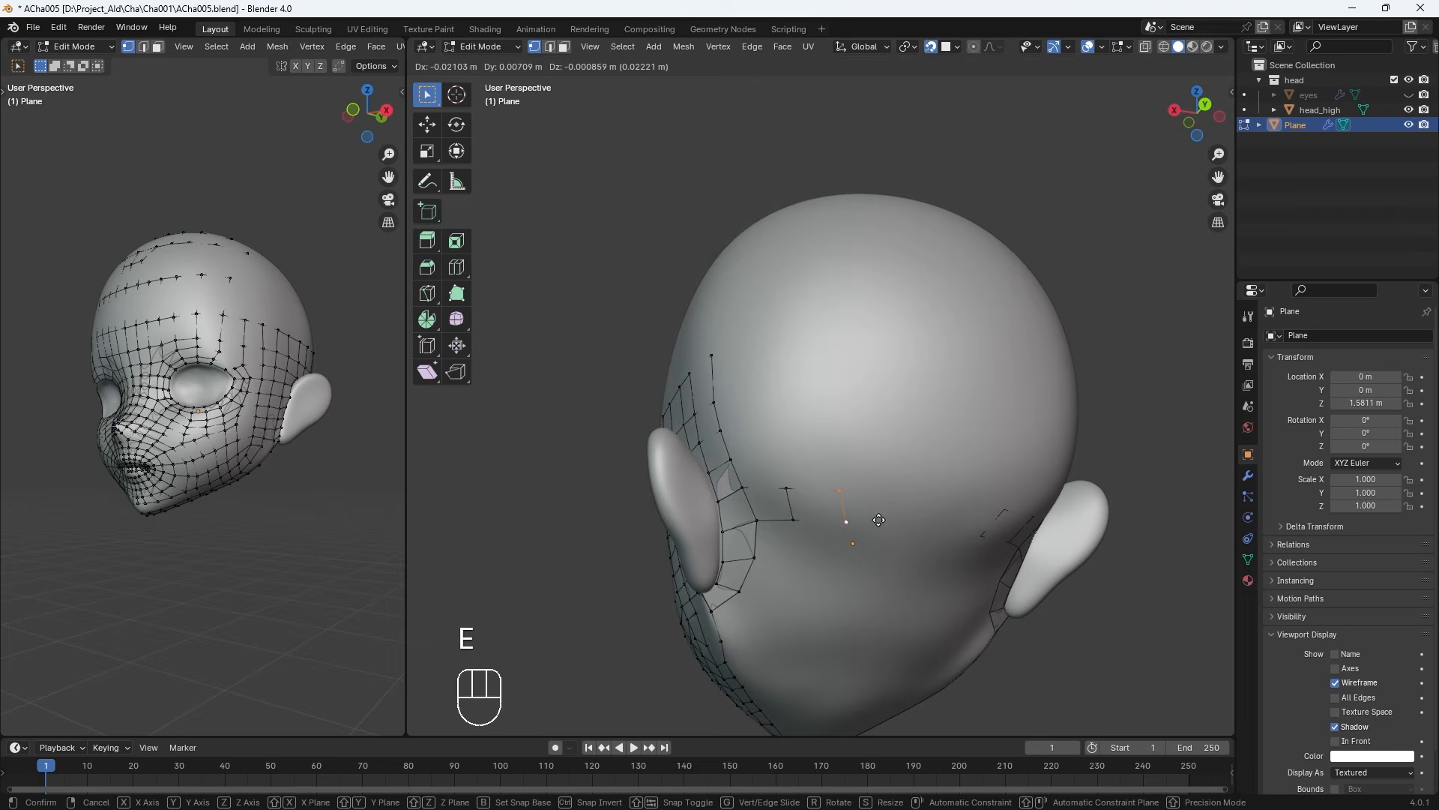
left_click(878, 520)
key("e")
left_click(930, 520)
key("e")
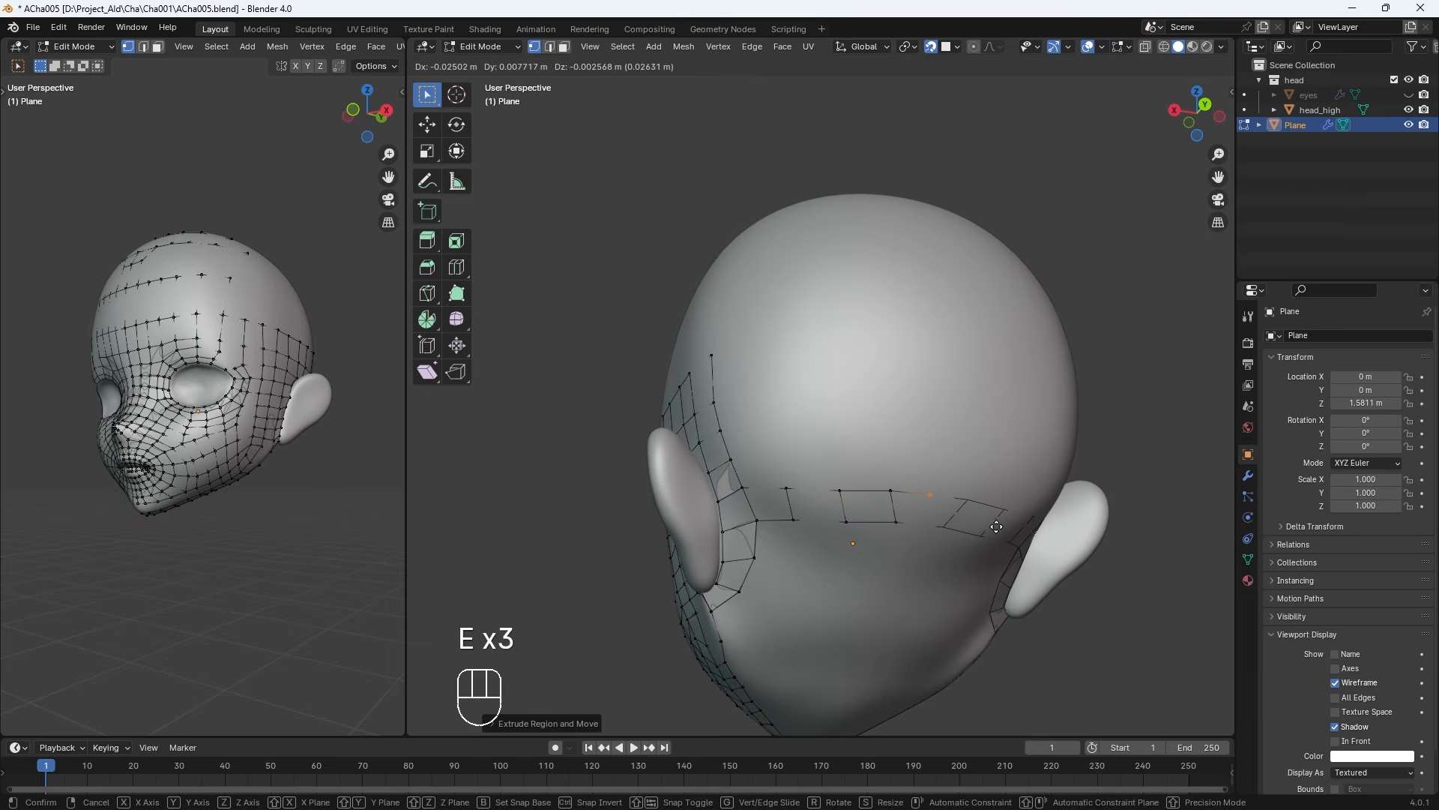
left_click(996, 527)
Shift the inner and lower vertices of the new back strip outward to even out the segment spacing
middle_click_drag(898, 528, 841, 526)
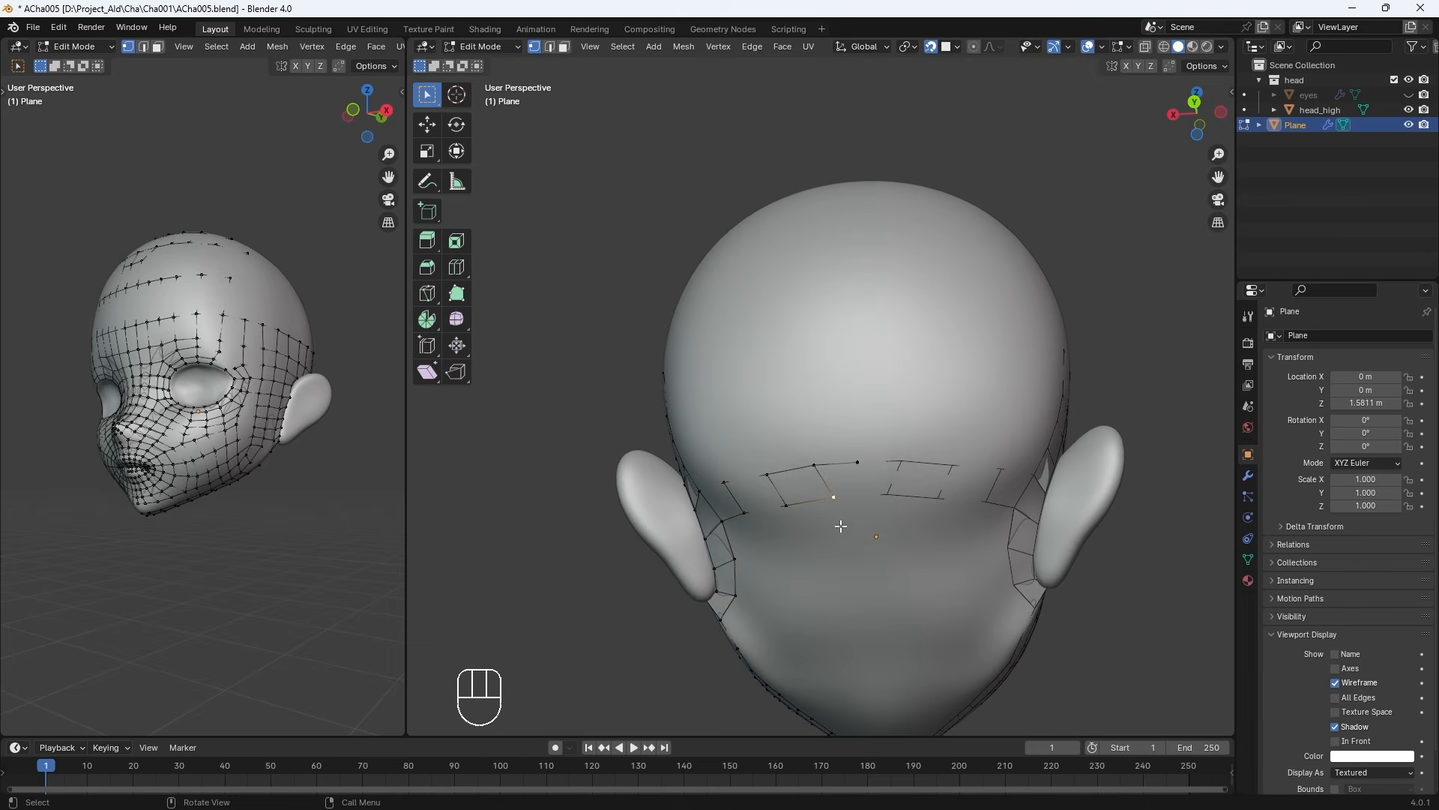
key("g")
left_click(812, 520)
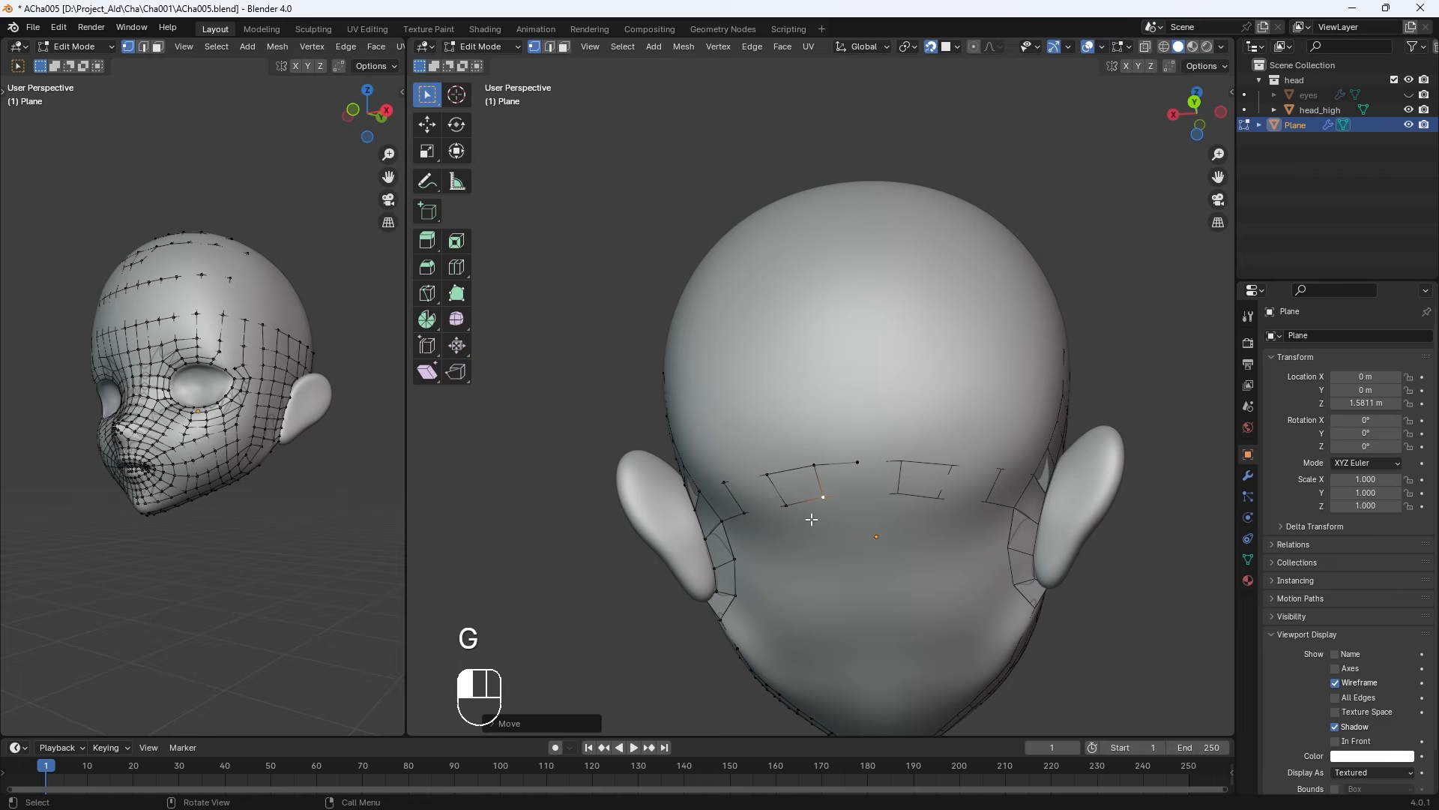
left_click(817, 467)
key("g")
left_click(795, 472)
left_click(776, 494)
key("g")
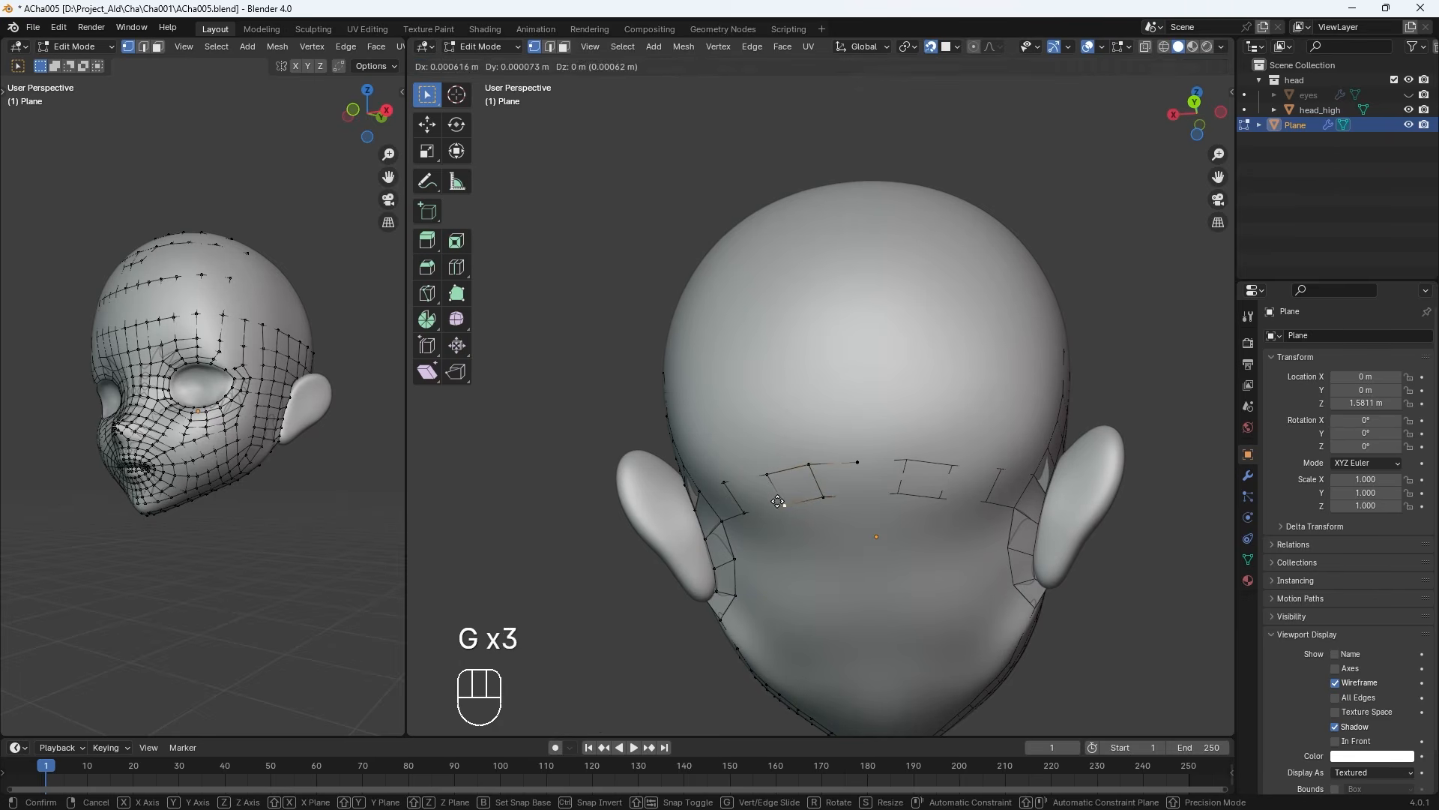
left_click(775, 497)
Adjust the upper vertices of the back strip into a smooth curve rising to the center line
key("g")
left_click(810, 464)
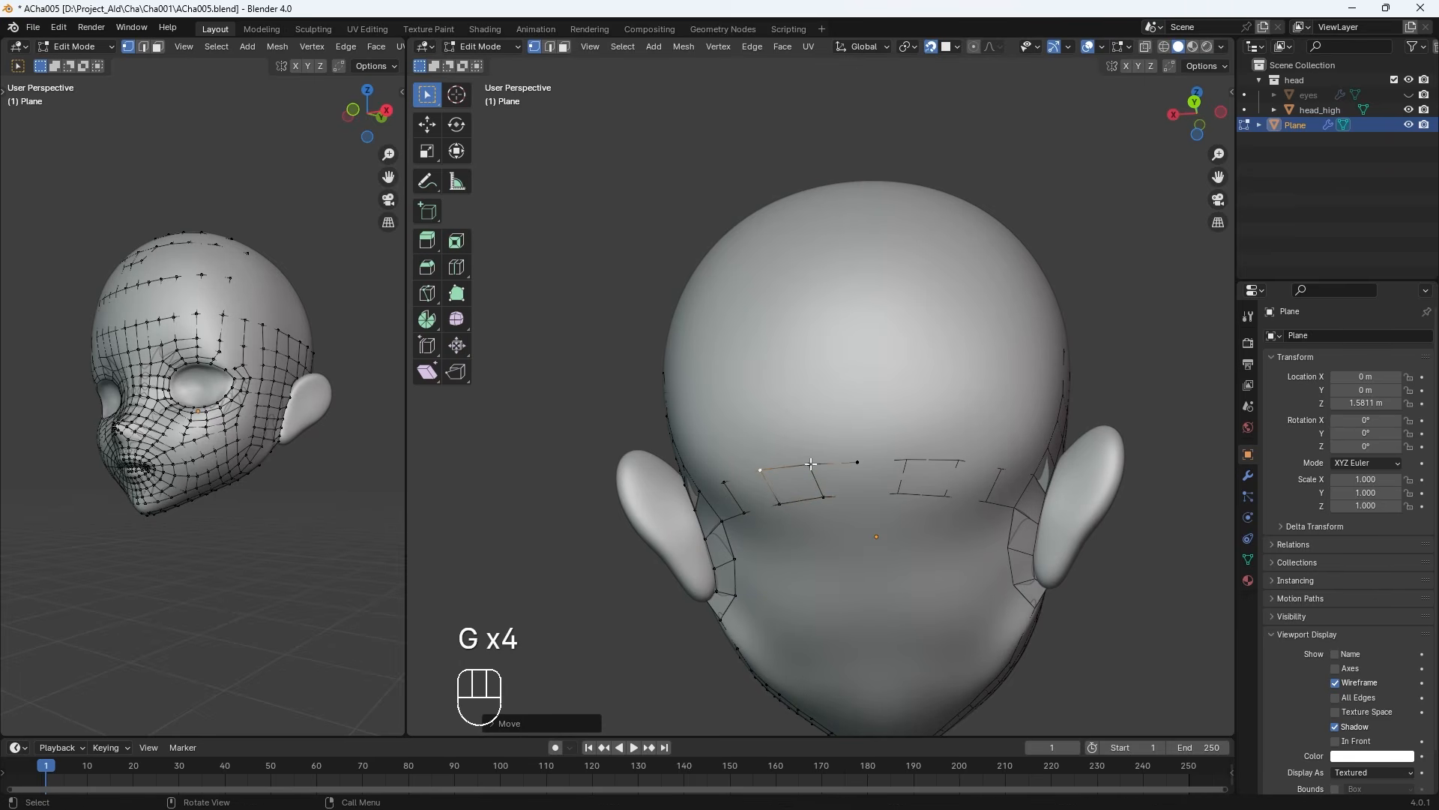
left_click(849, 462)
key("g")
left_click(856, 455)
left_click(808, 463)
key("g")
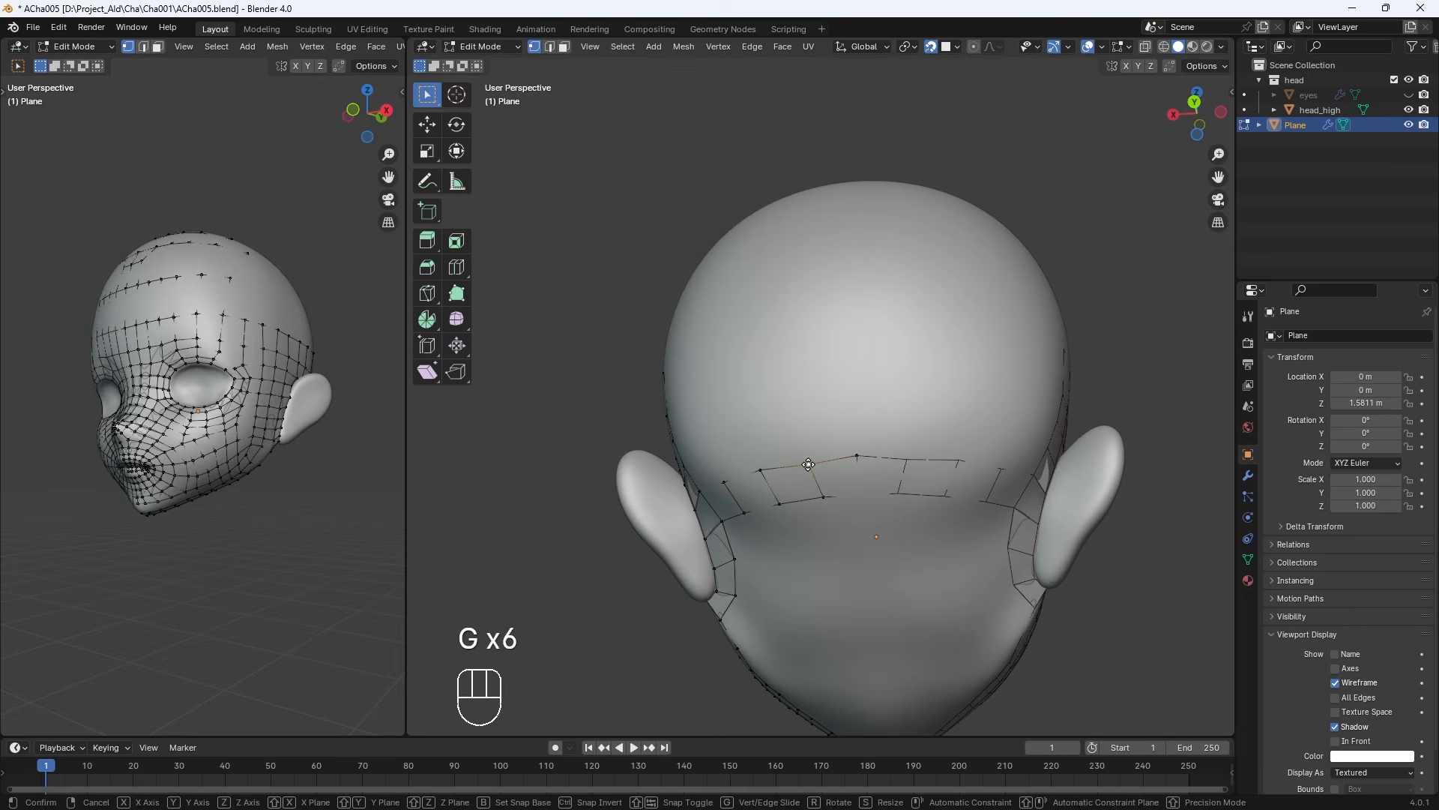
left_click(808, 460)
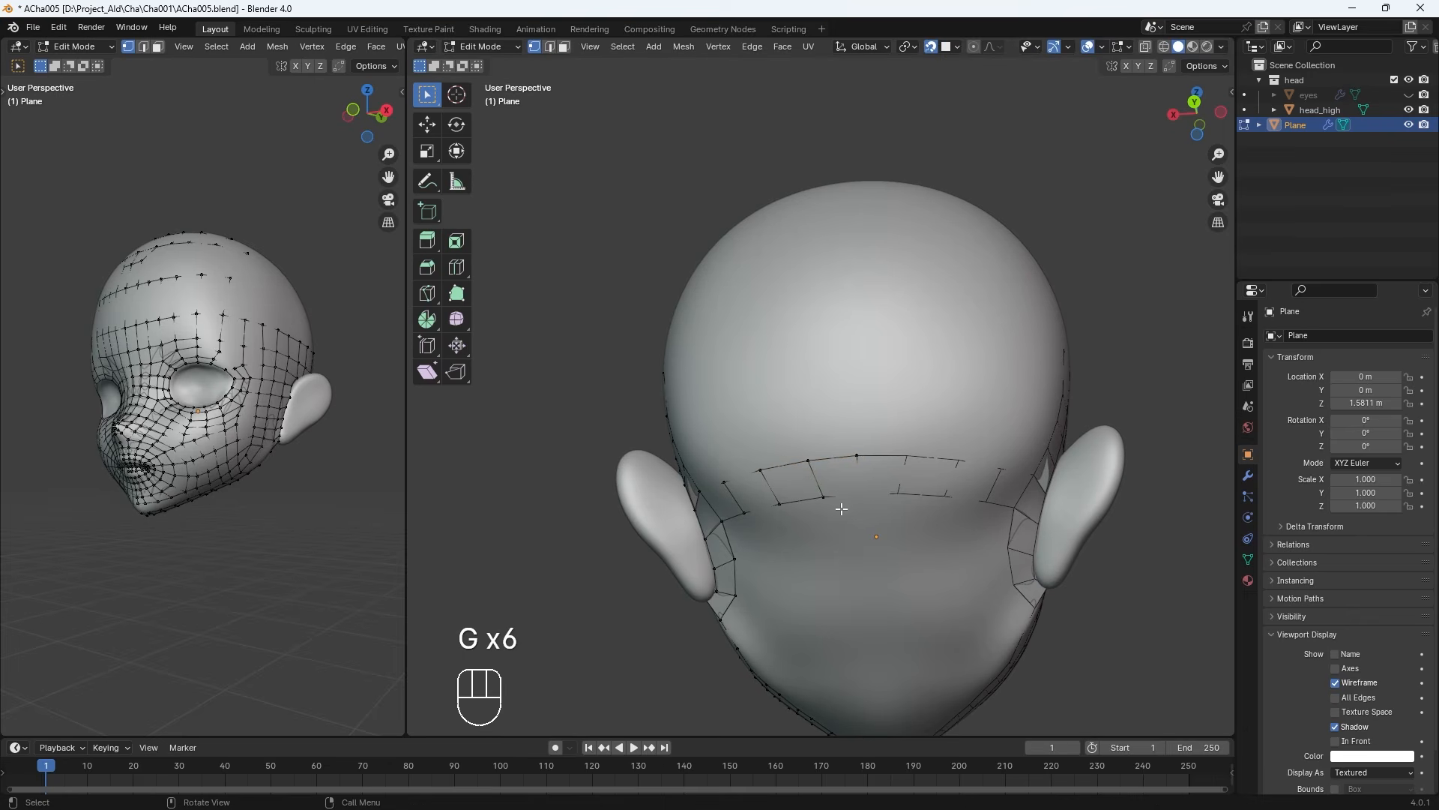
Move the top corner vertex of the mesh border above the ear farther toward the back of the skull
middle_click_drag(842, 509, 925, 533)
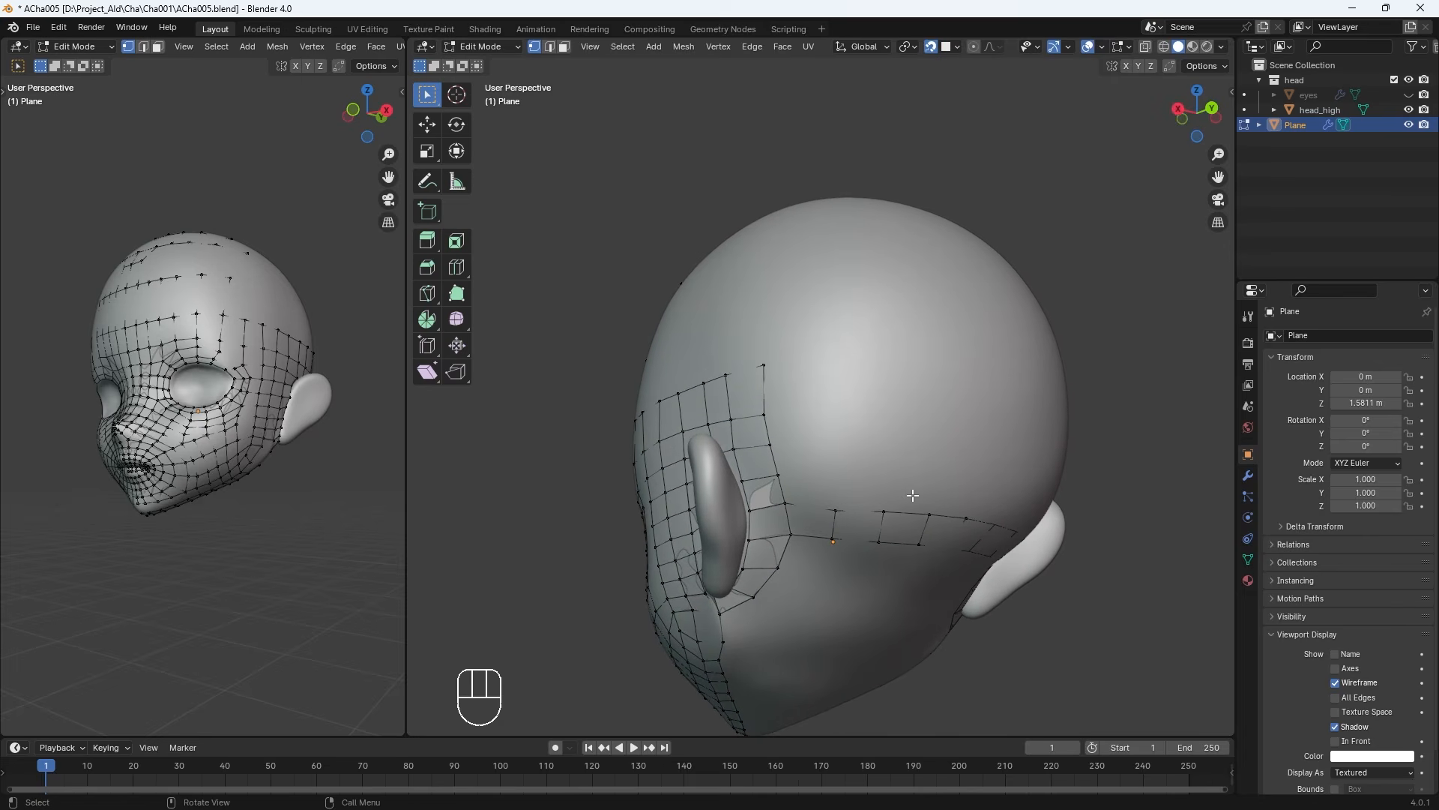
middle_click_drag(787, 440, 817, 447)
key("g")
left_click(800, 444)
left_click(816, 372)
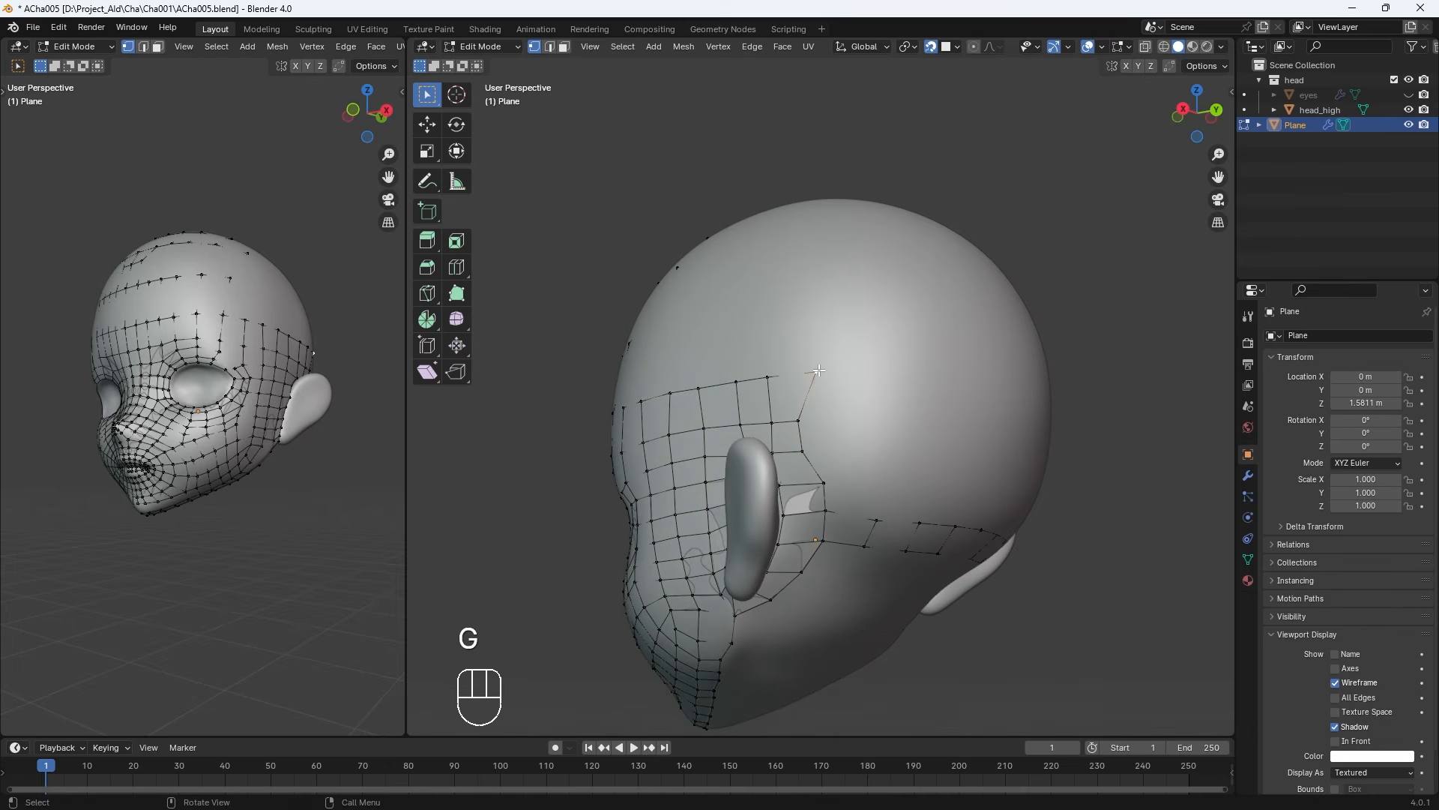
key("g")
left_click(820, 386)
Reposition the border vertices just behind the ear to space them evenly
left_click(823, 483)
key("g")
left_click(824, 469)
key("g")
left_click(827, 507)
key("g")
key("g")
left_click(797, 450)
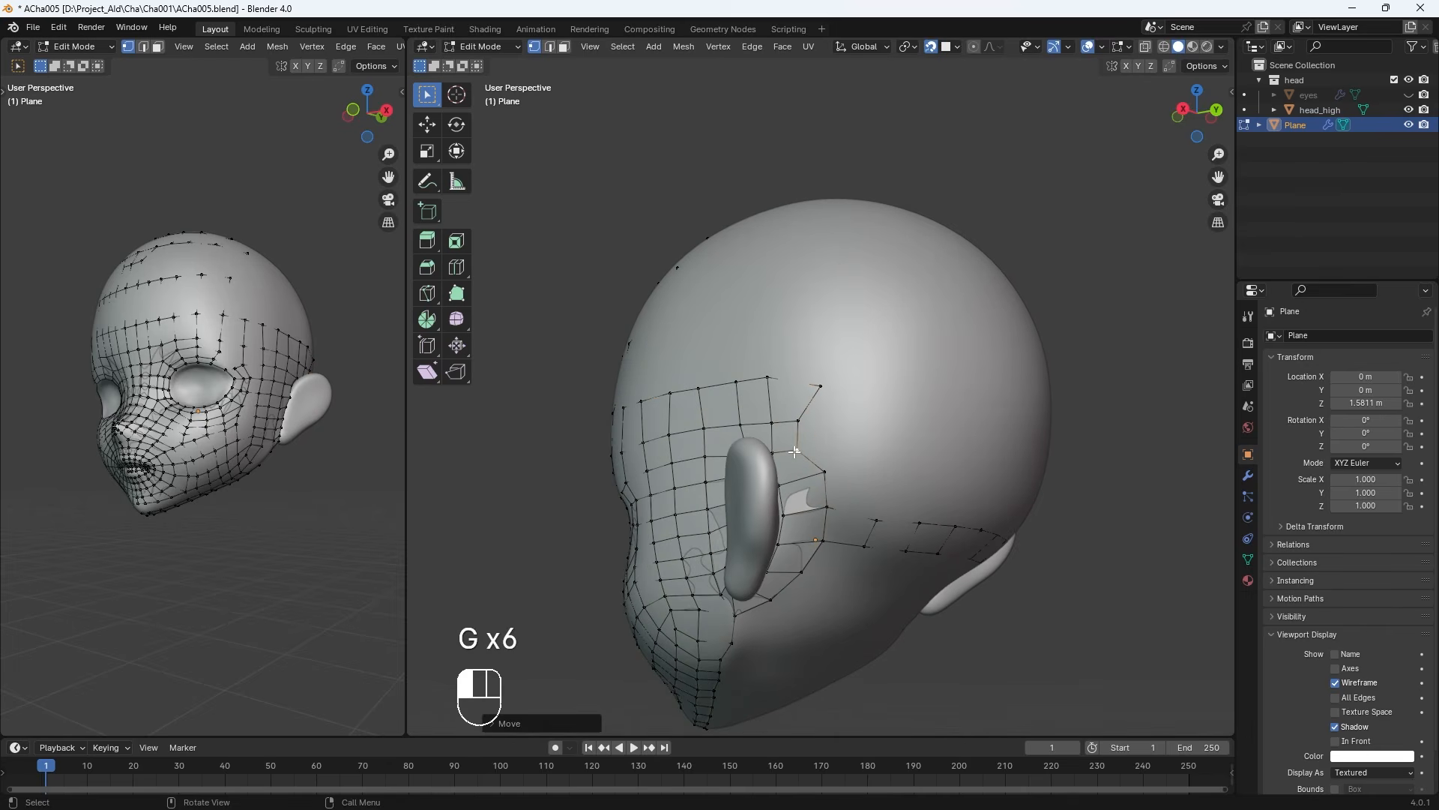
Fill the indentation in the border above and behind the ear with a face and adjust its upper corner
key("g")
left_click(821, 386)
left_click(825, 471, "shift")
key("f")
key("g")
left_click(823, 378)
Turn the In Front display back on and refine the border vertices behind the ear
middle_click_drag(1021, 502, 1096, 527)
left_click(1337, 741)
middle_click_drag(931, 519, 801, 501)
left_click(777, 513)
key("g")
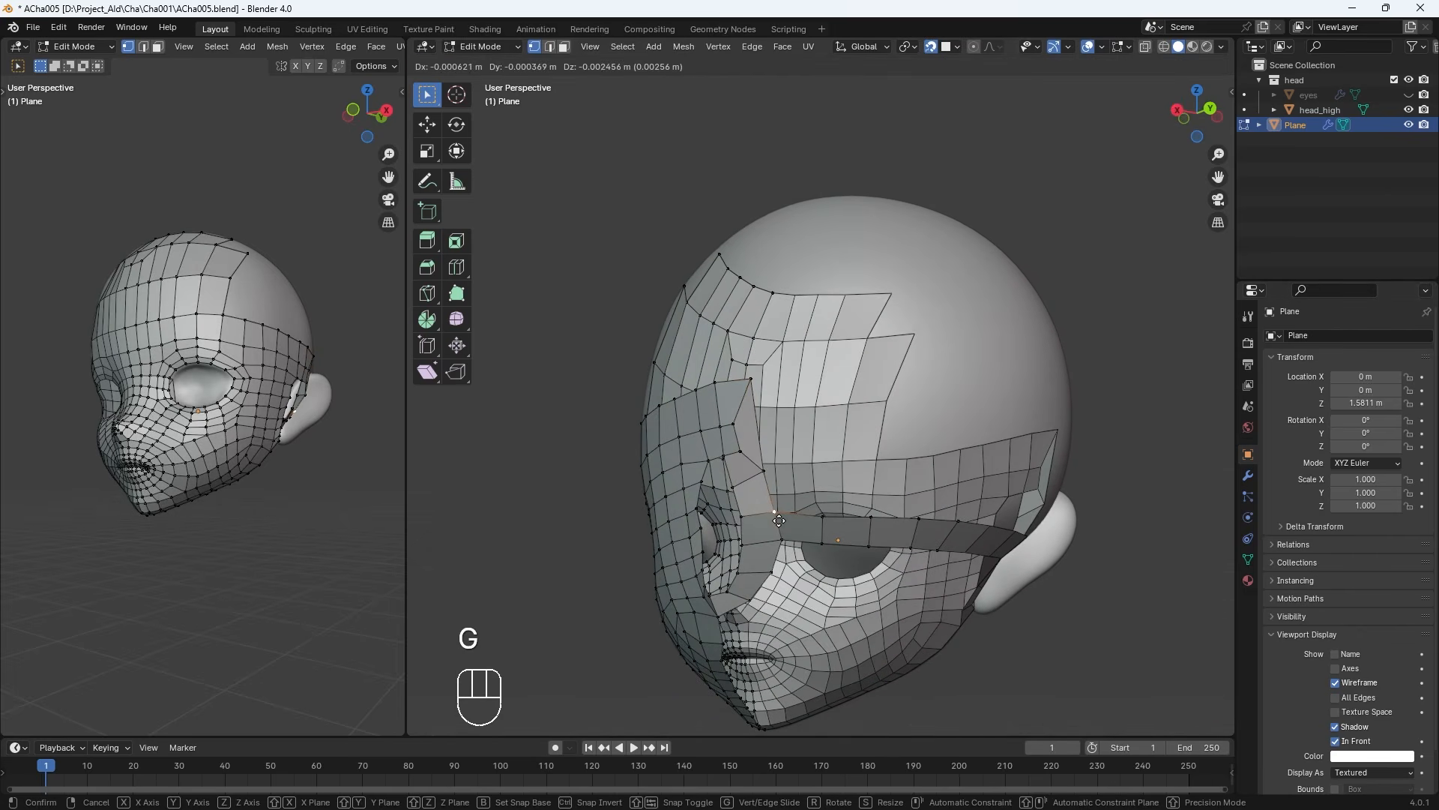
left_click(783, 540)
key("g")
left_click(766, 453)
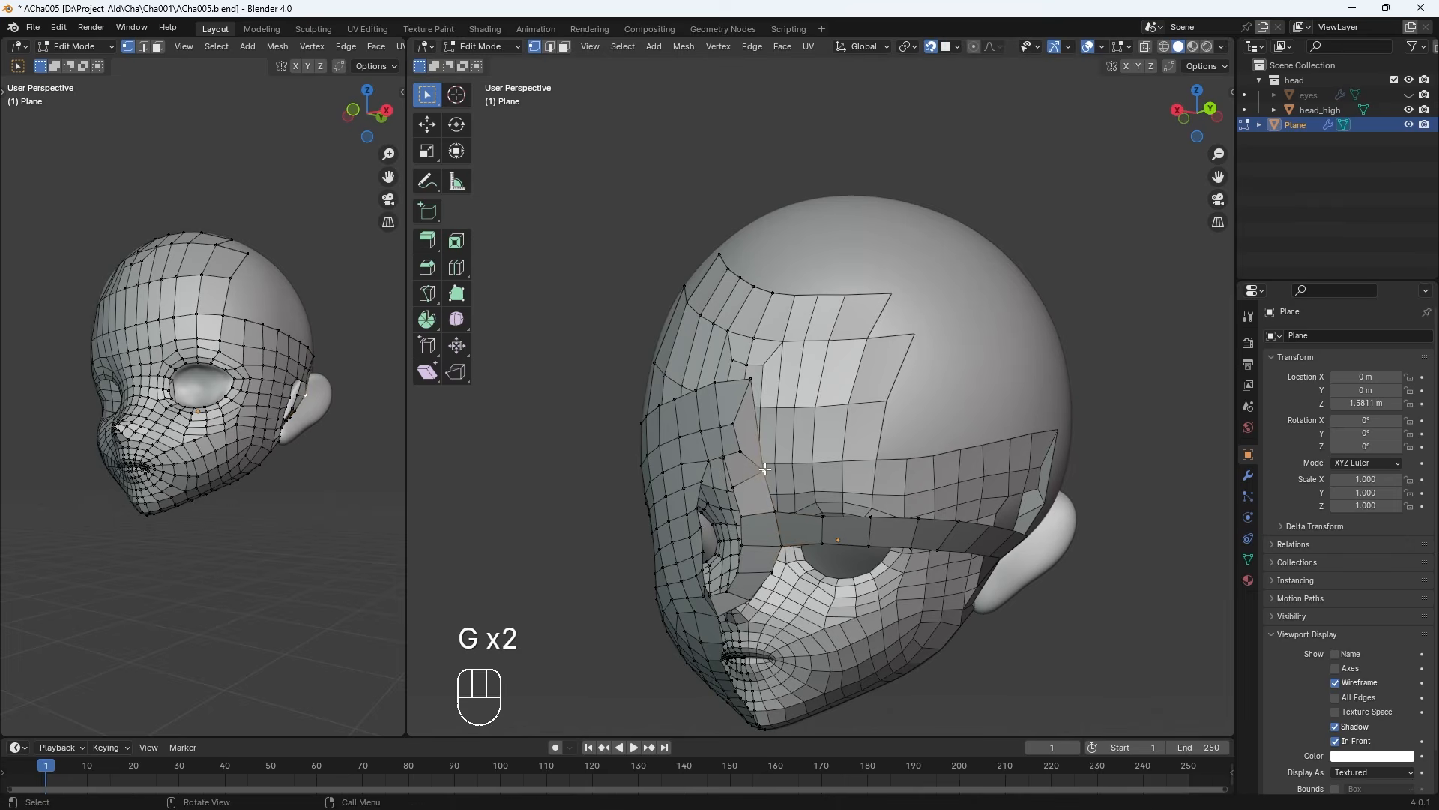
key("g")
left_click(763, 454)
Extrude the rear edge above the ear around the back of the head in four segments to the center line
key("e")
left_click(860, 414)
key("e")
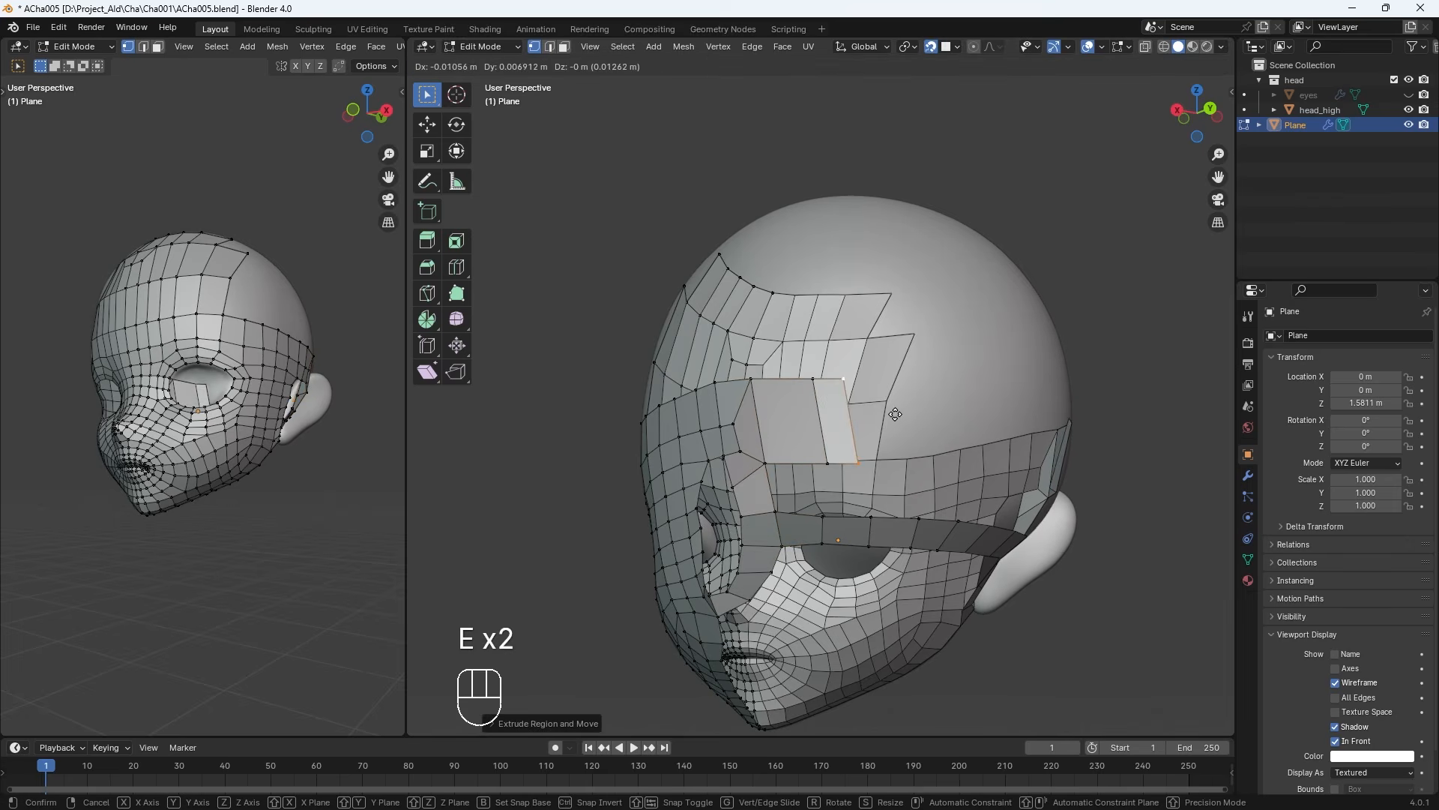
left_click(907, 421)
middle_click_drag(910, 423, 881, 436)
key("e")
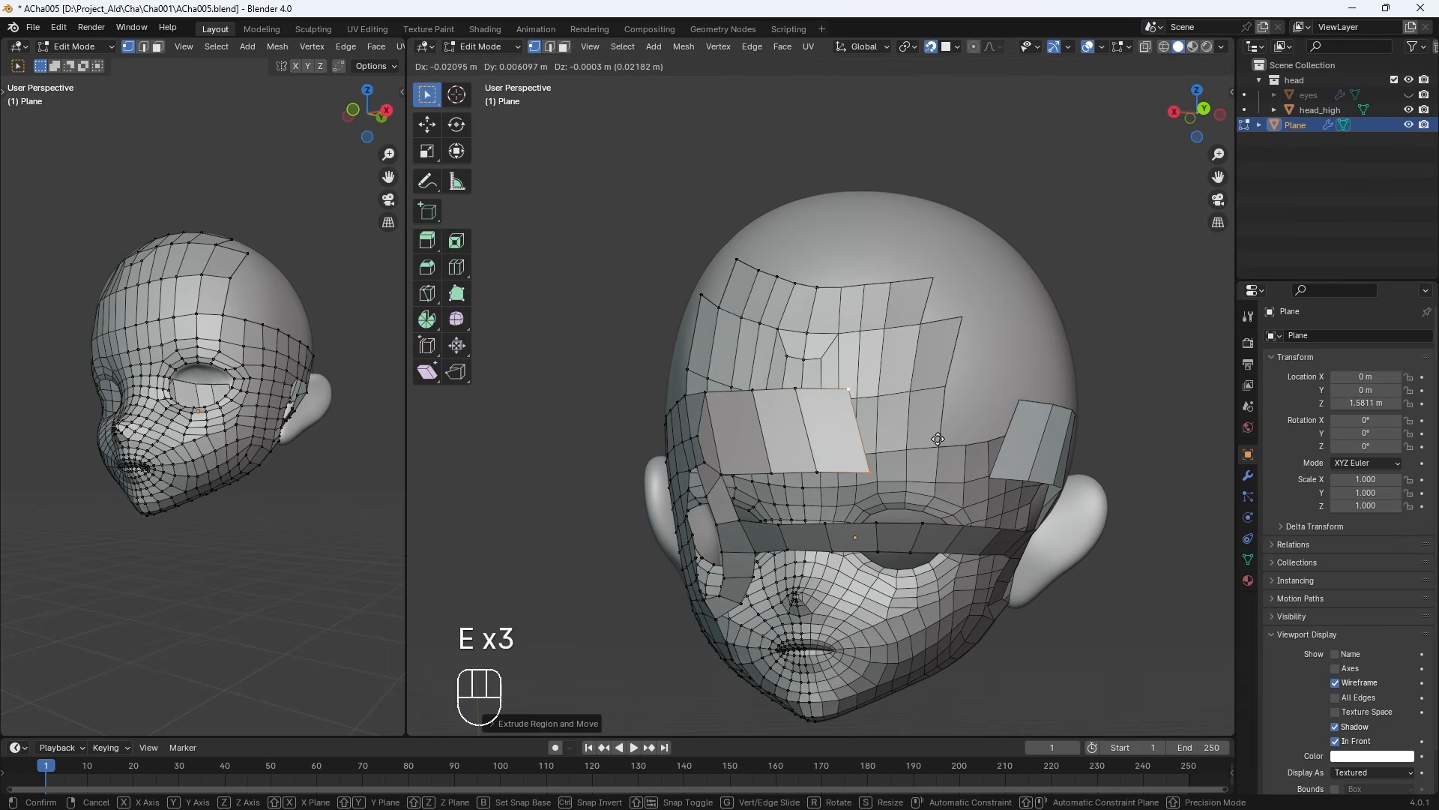
left_click(946, 439)
middle_click_drag(972, 442, 947, 448)
key("e")
left_click(1012, 454)
Reposition the upper vertices of the new back band to smooth its top border around the skull
left_click(830, 402)
key("g")
left_click(828, 408)
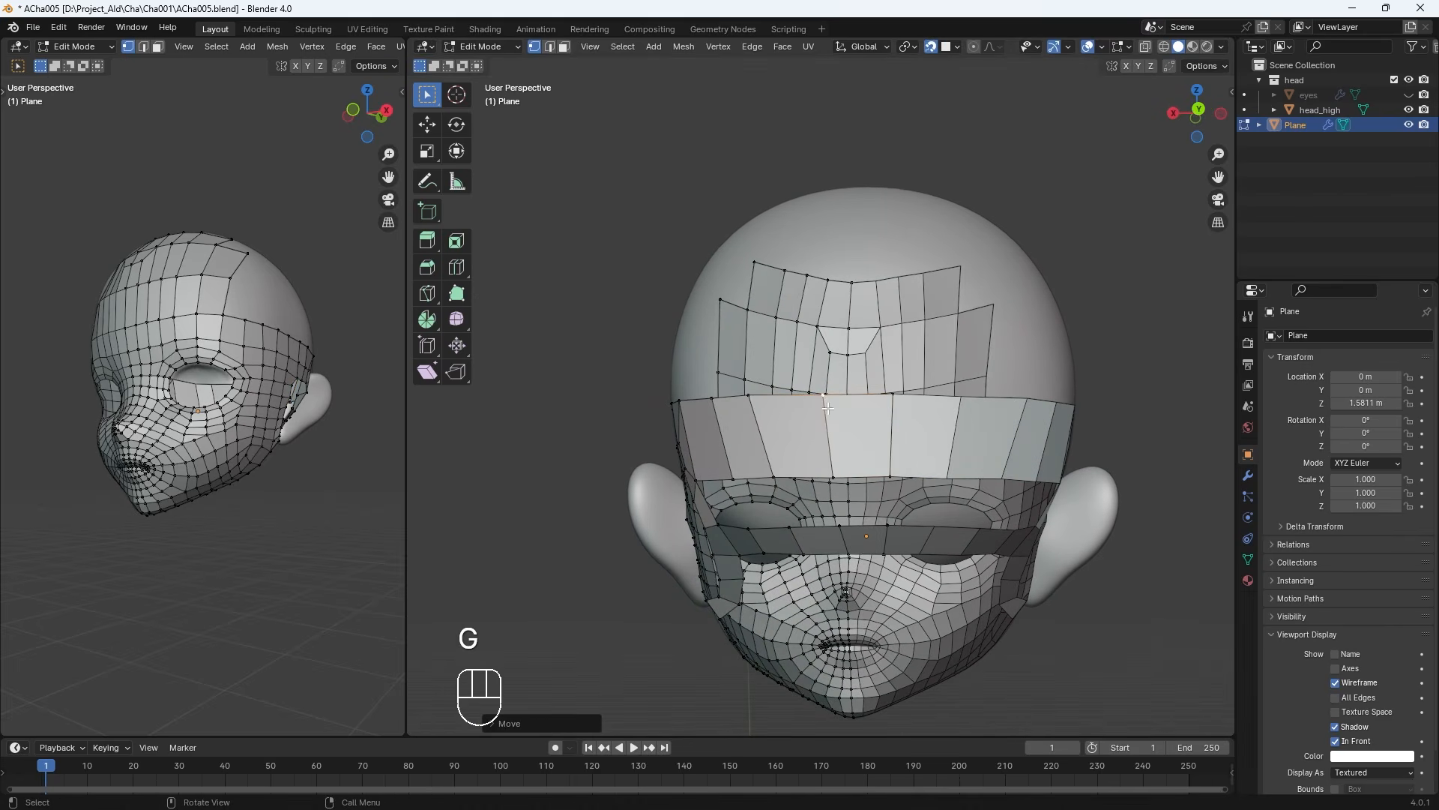
left_click(756, 398)
left_click(713, 398)
key("g")
middle_click_drag(716, 398, 844, 394)
key("g")
left_click(807, 377)
key("g")
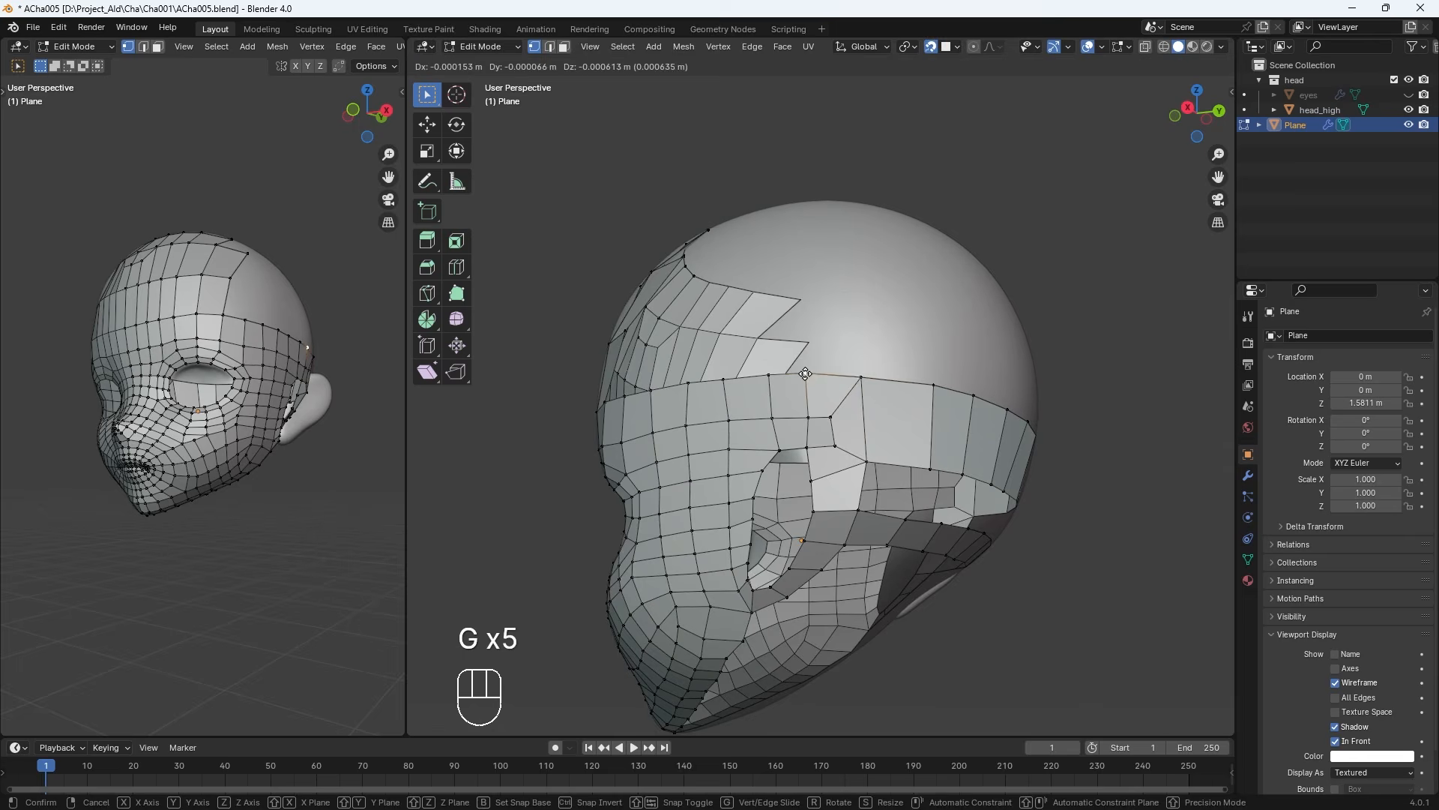
Adjust the vertices along the gap between the upper band and the lower strip on the back of the head
left_click(866, 463)
key("g")
left_click(867, 464)
left_click(906, 519)
key("g")
middle_click_drag(928, 514, 862, 510)
Fill the gap between the upper band and the lower strip with faces across to the center line
left_click(776, 471)
left_click(784, 516, "shift")
key("f")
key("f")
key("f")
key("f")
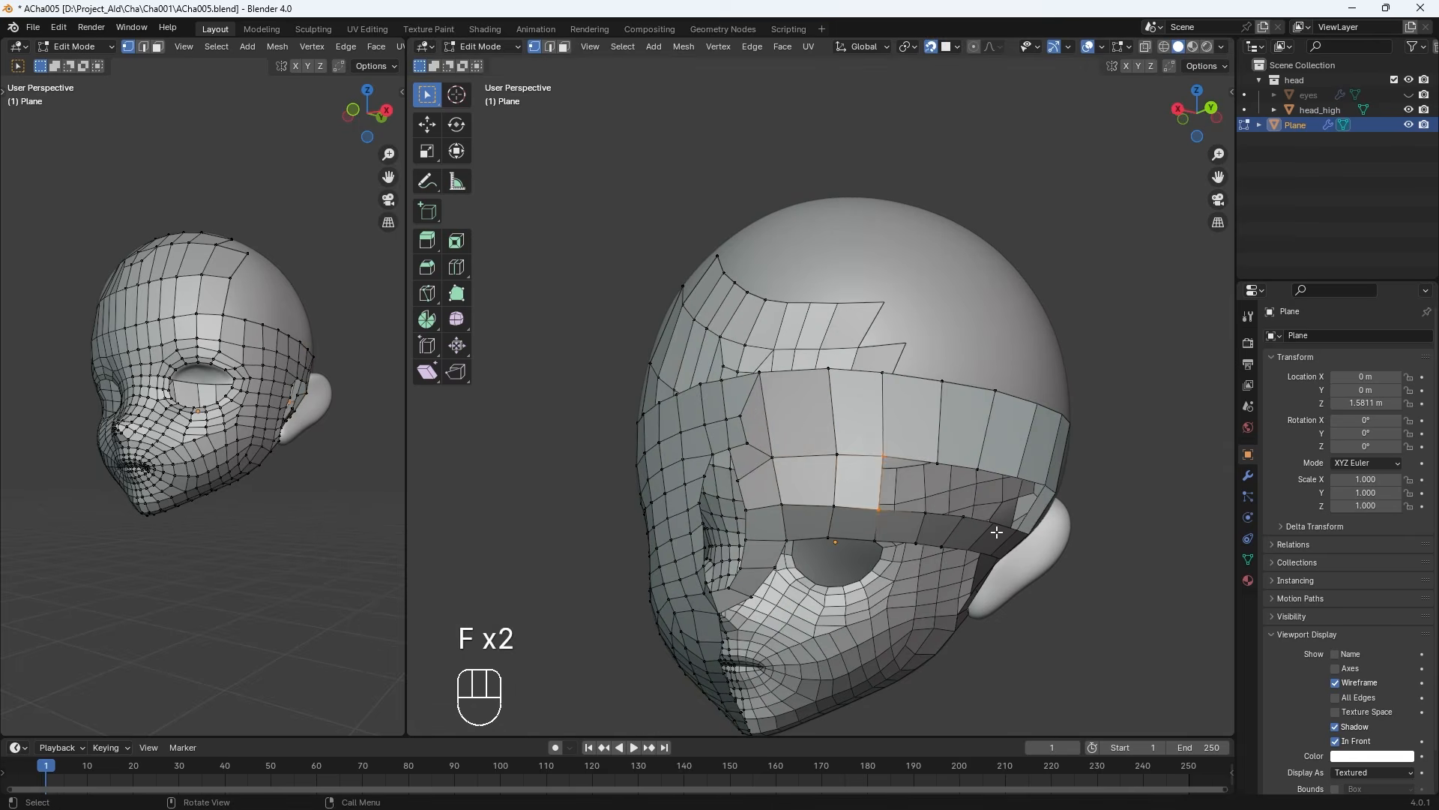
Lower two neighboring vertices of the side border above the ear to form a notch
middle_click_drag(974, 528, 794, 444)
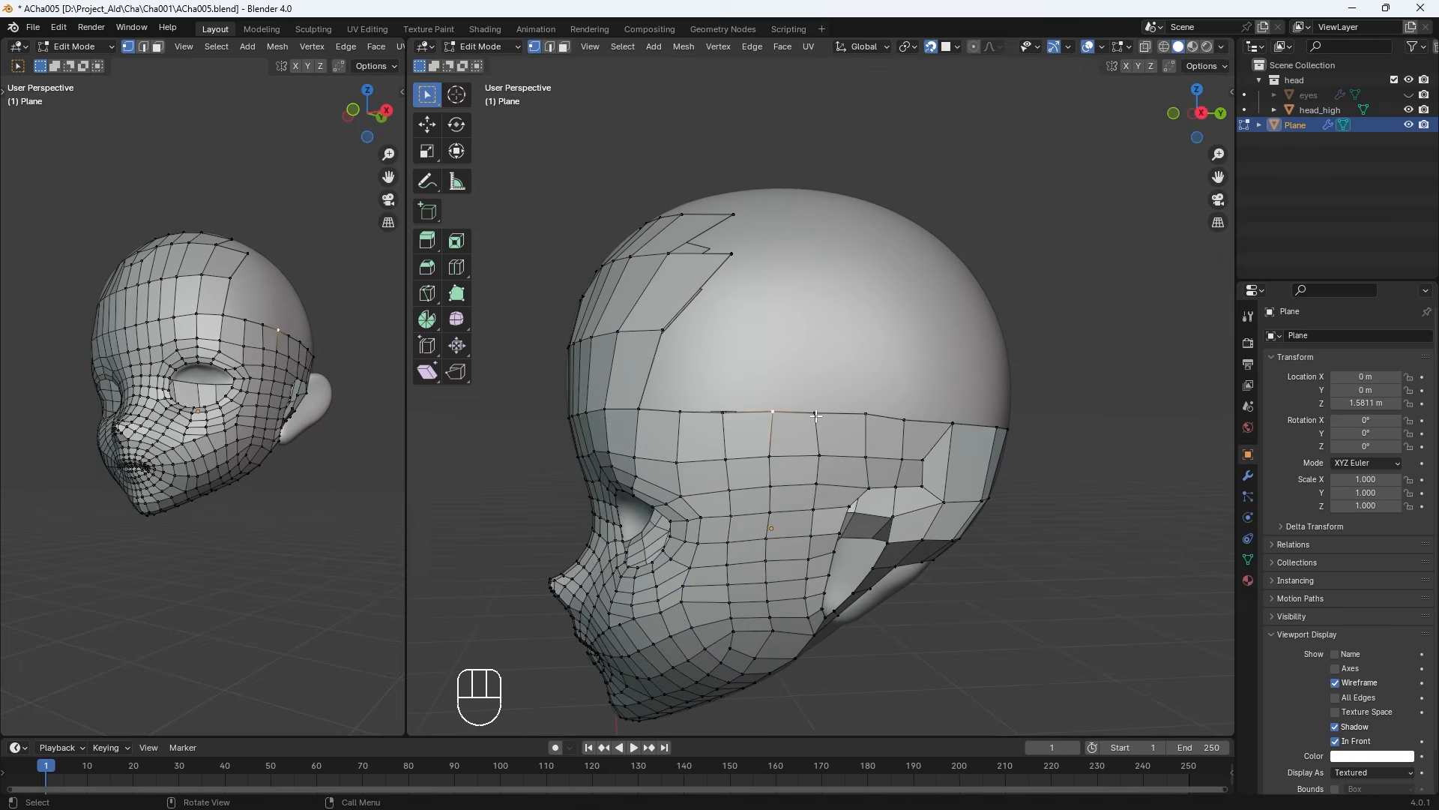
key("g")
left_click(854, 434)
key("g")
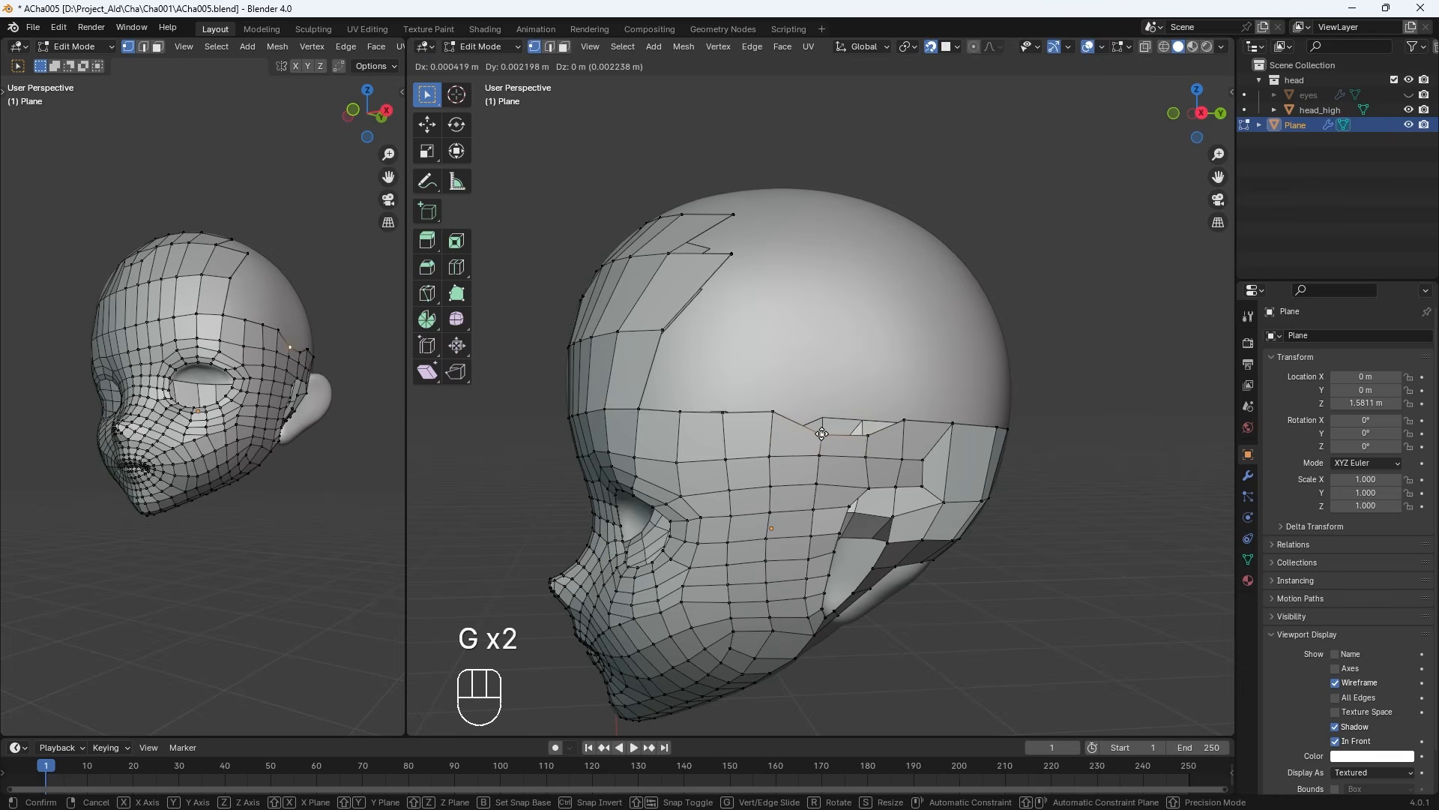
left_click(826, 434)
Shift the vertices on both sides of the notch above the ear toward it, including the vertex below its front side
key("g")
left_click(776, 419)
key("g")
left_click(791, 420)
left_click(772, 457)
key("g")
left_click(778, 458)
left_click(903, 422)
key("g")
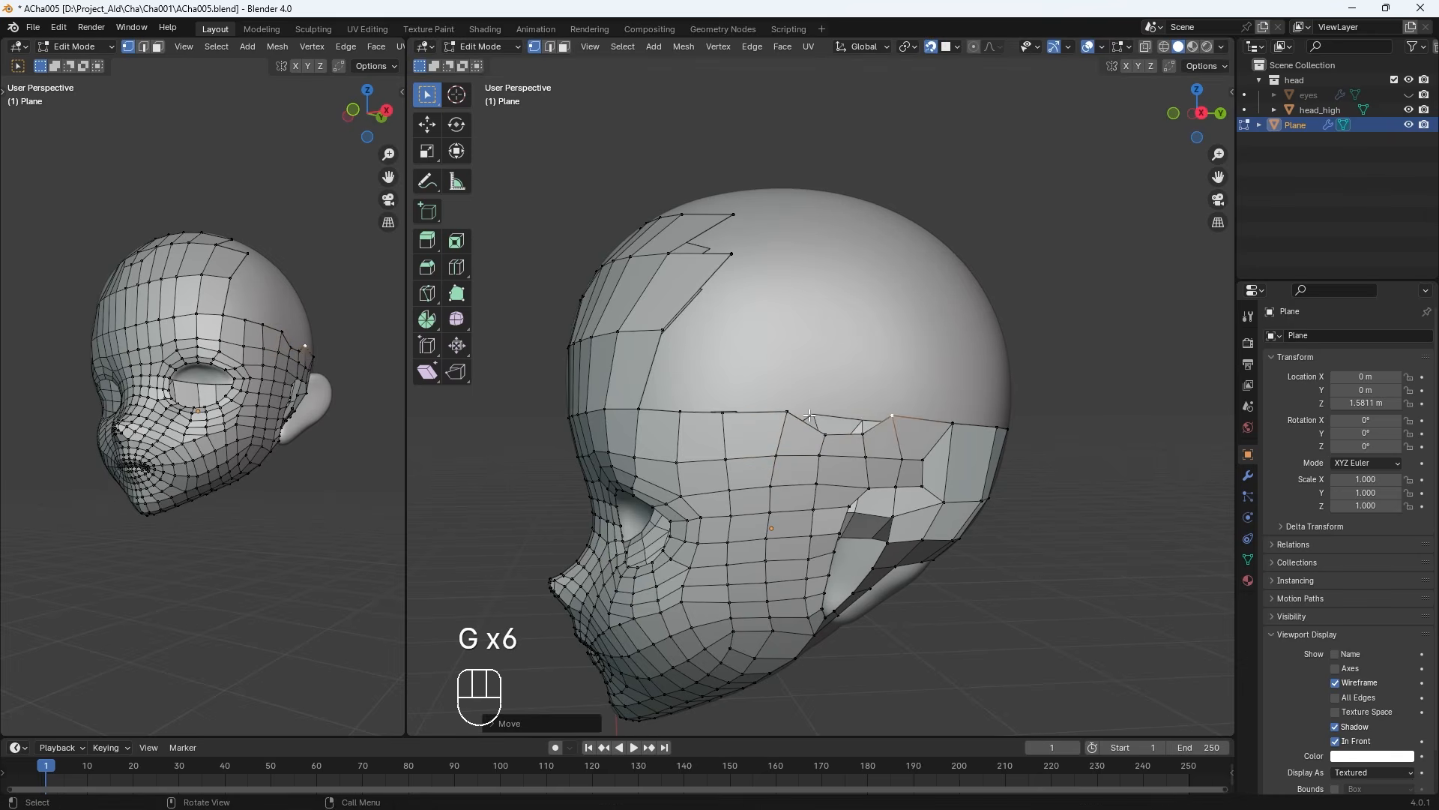
Adjust the two vertices below the notch above the ear and fill the notch with a face
left_click(824, 455)
left_click(868, 459, "shift")
key("g")
left_click(870, 464)
left_click(864, 435)
left_click(829, 434, "shift")
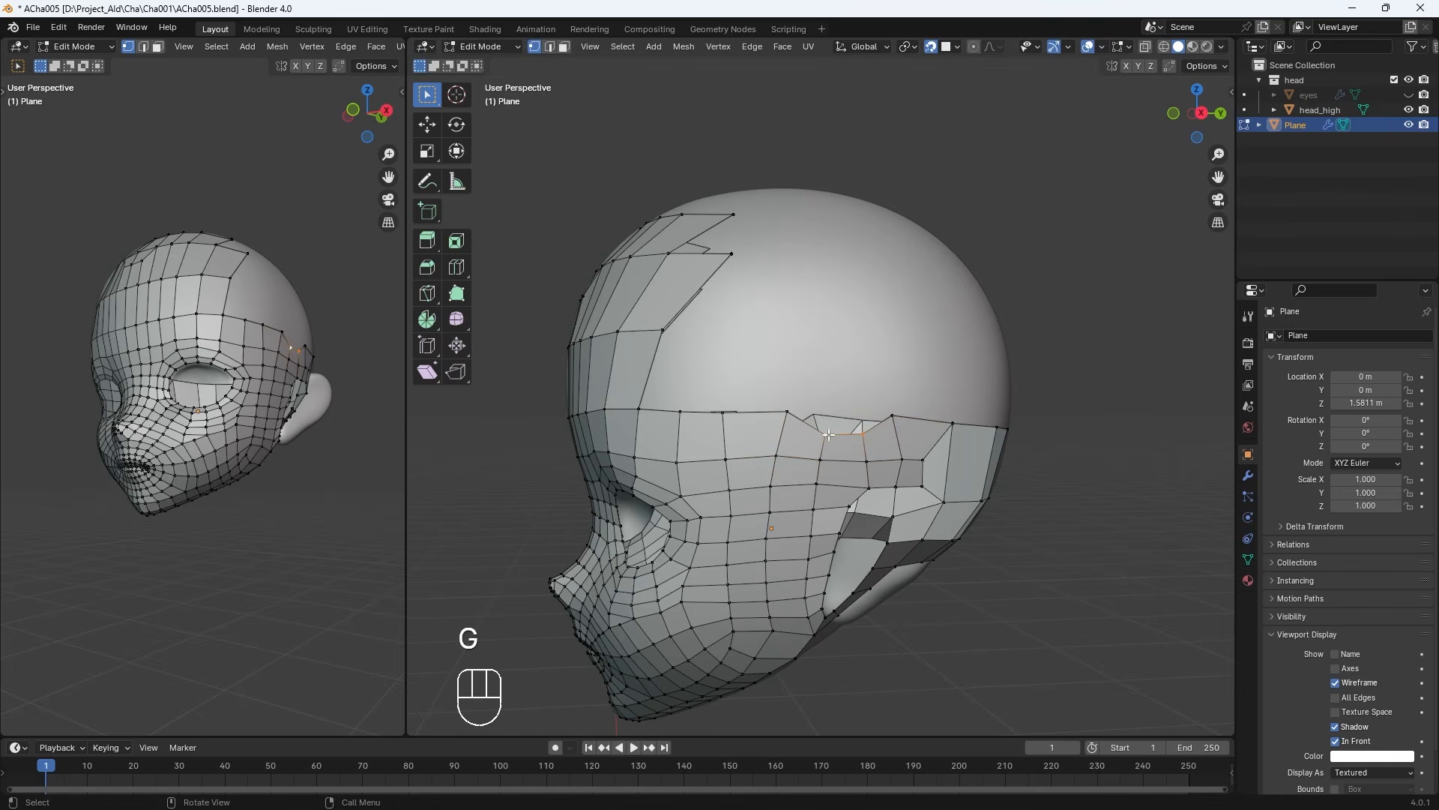
key("g")
left_click(795, 405)
Reposition the remaining side border vertices at the temple and behind the ear for an even line
left_click(725, 411)
key("g")
left_click(731, 406)
left_click(682, 411)
key("g")
left_click(685, 408)
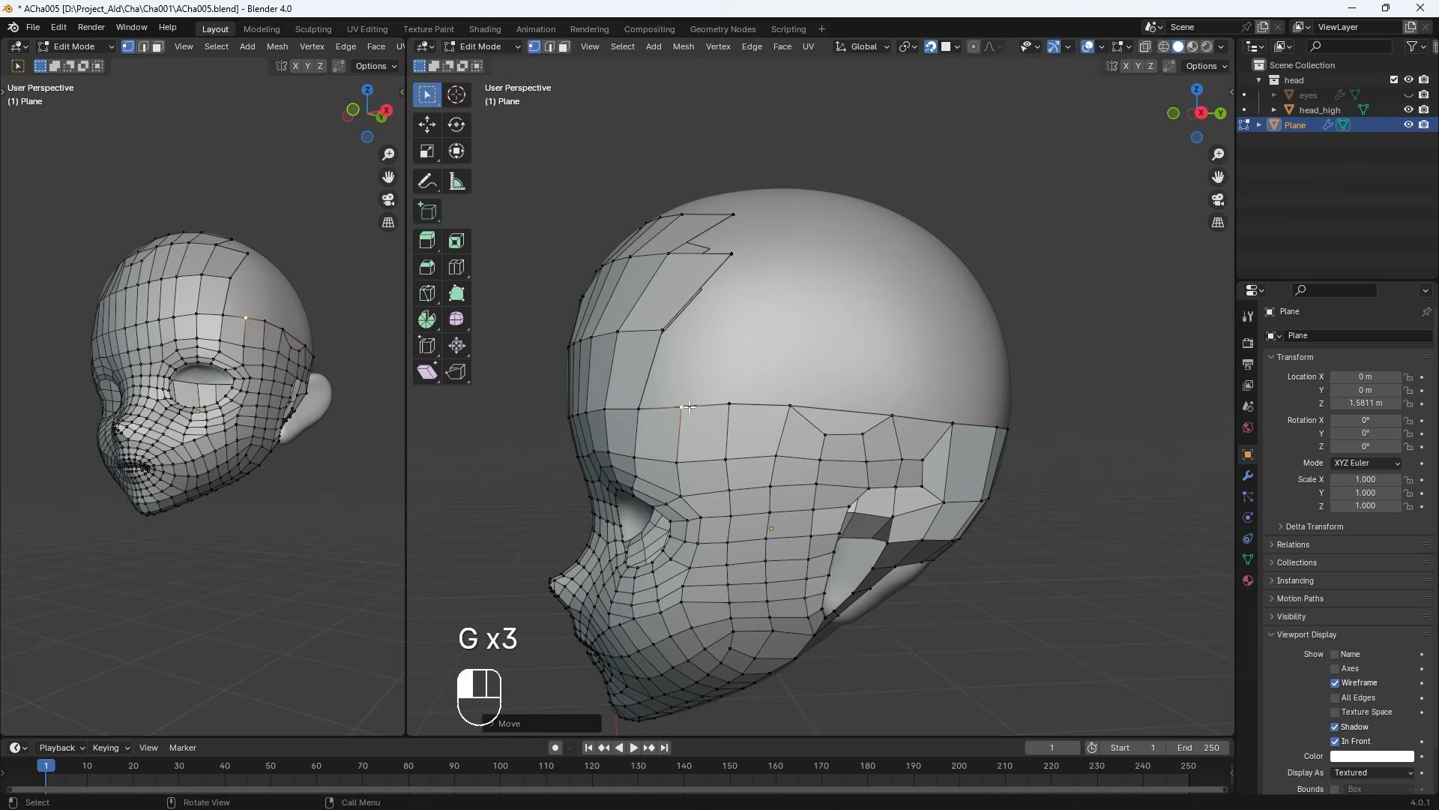
left_click(943, 420)
Fill in faces along the side of the head, extending the forehead rows backward above the side border
key("f")
key("f")
key("f")
key("f")
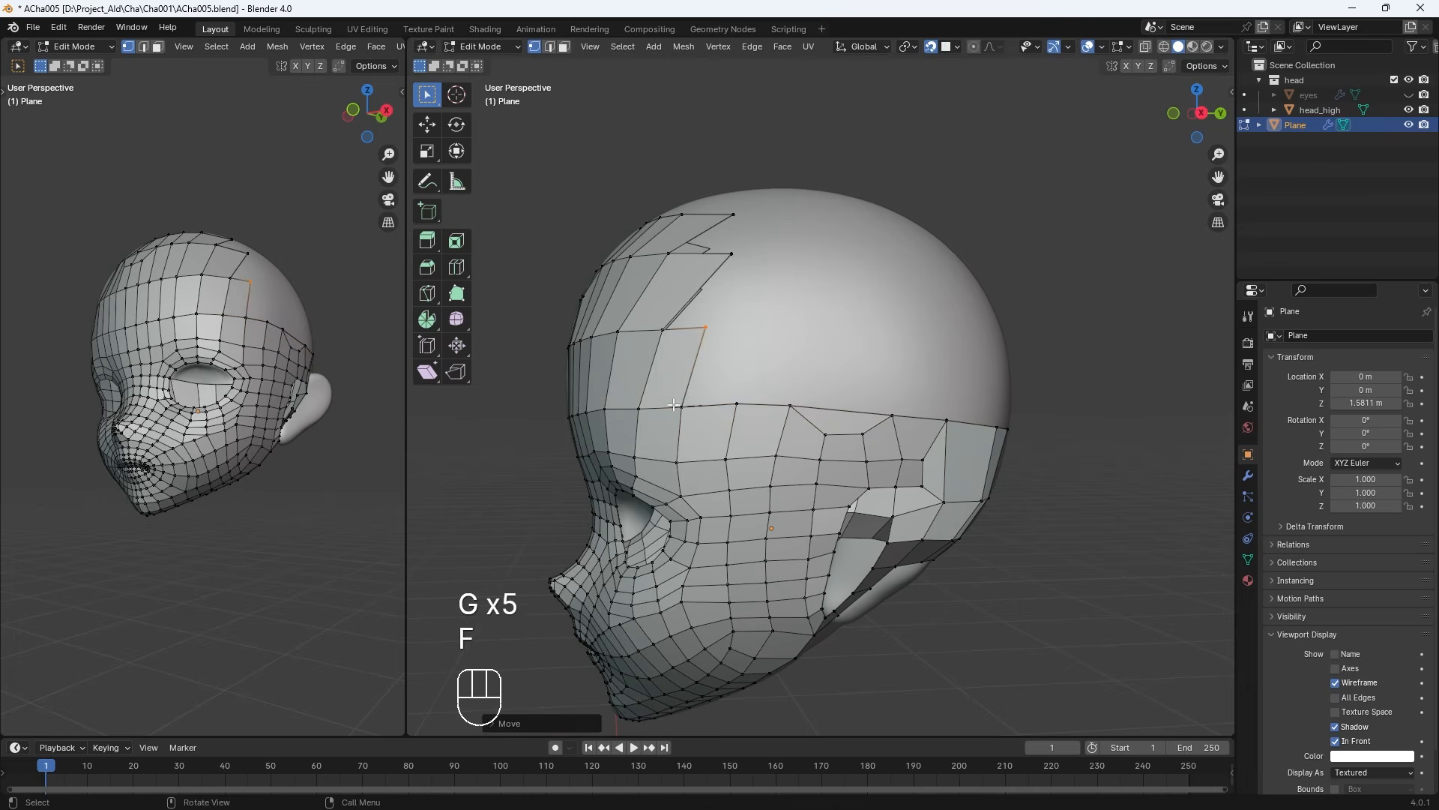
left_click(806, 400)
key("f")
left_click(802, 399)
middle_click_drag(802, 399, 729, 383)
key("f")
Move the outer end vertices of the upper skull rows inward for a more even border
left_click(727, 345)
middle_click_drag(728, 330, 810, 338)
left_click(740, 313)
key("g")
left_click(730, 318)
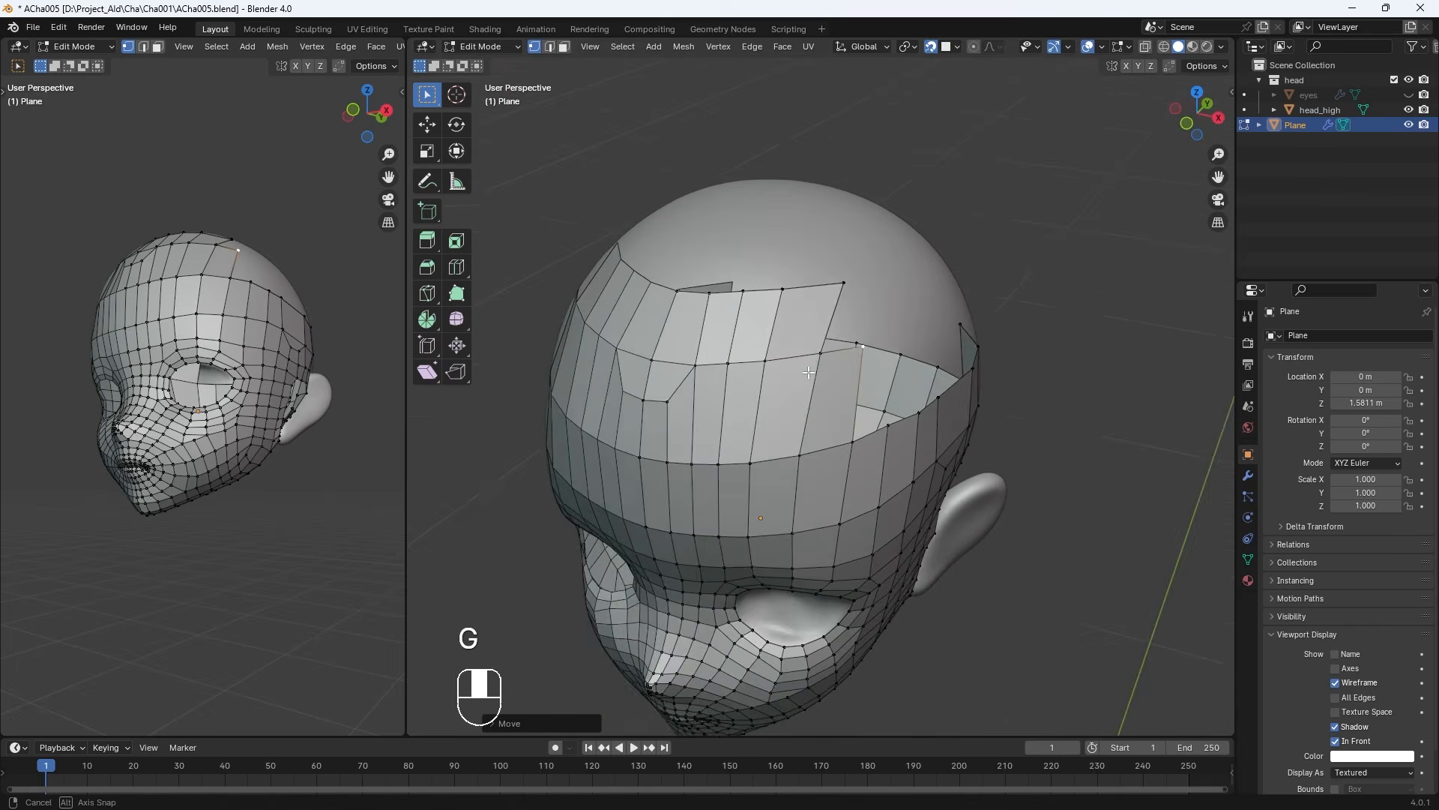
left_click(843, 285)
key("g")
left_click(826, 288)
Lower the central vertices of the top skull border into a notch and shift the neighboring border vertices toward the center
middle_click_drag(724, 330, 762, 344)
left_click(762, 344)
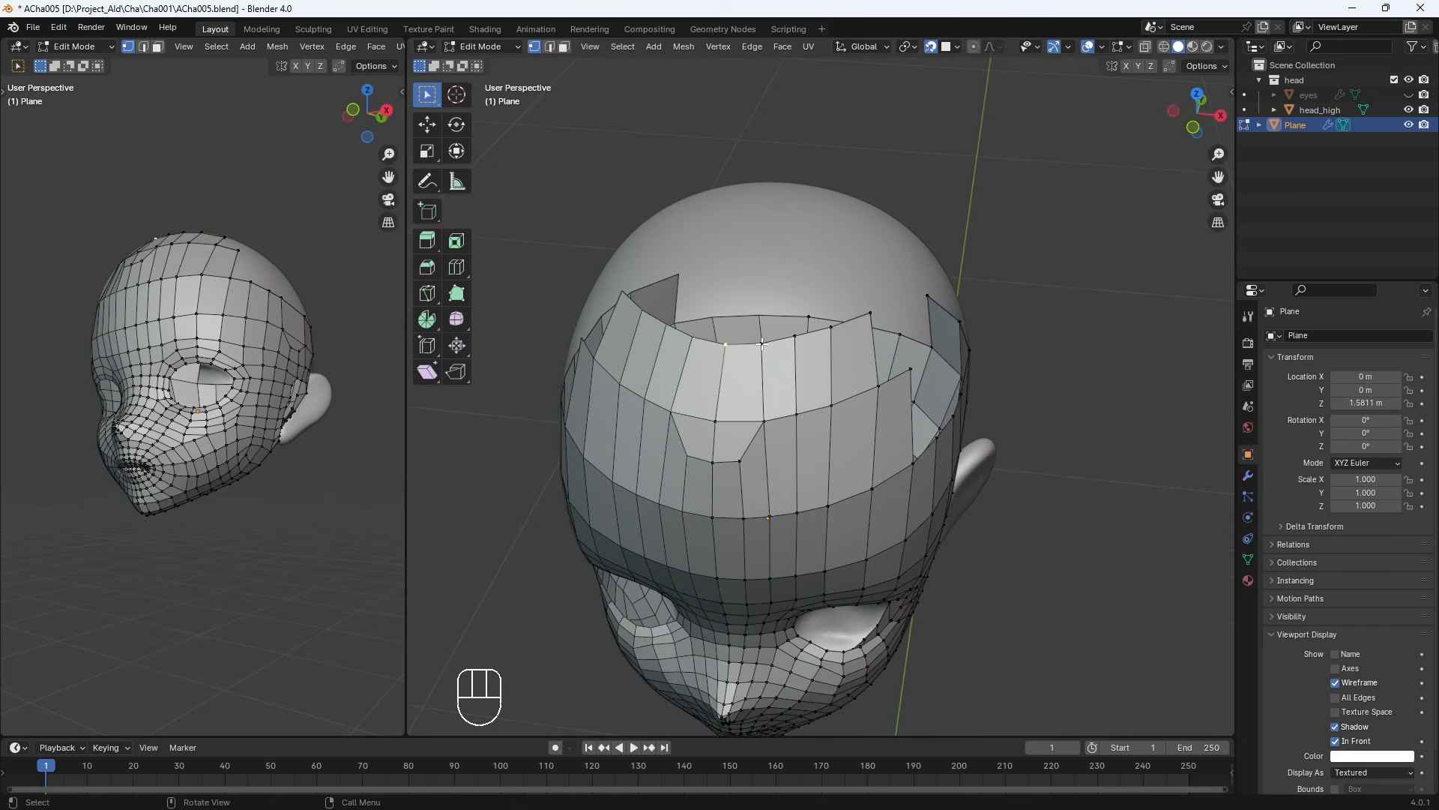
key("g")
key("g")
left_click(780, 324)
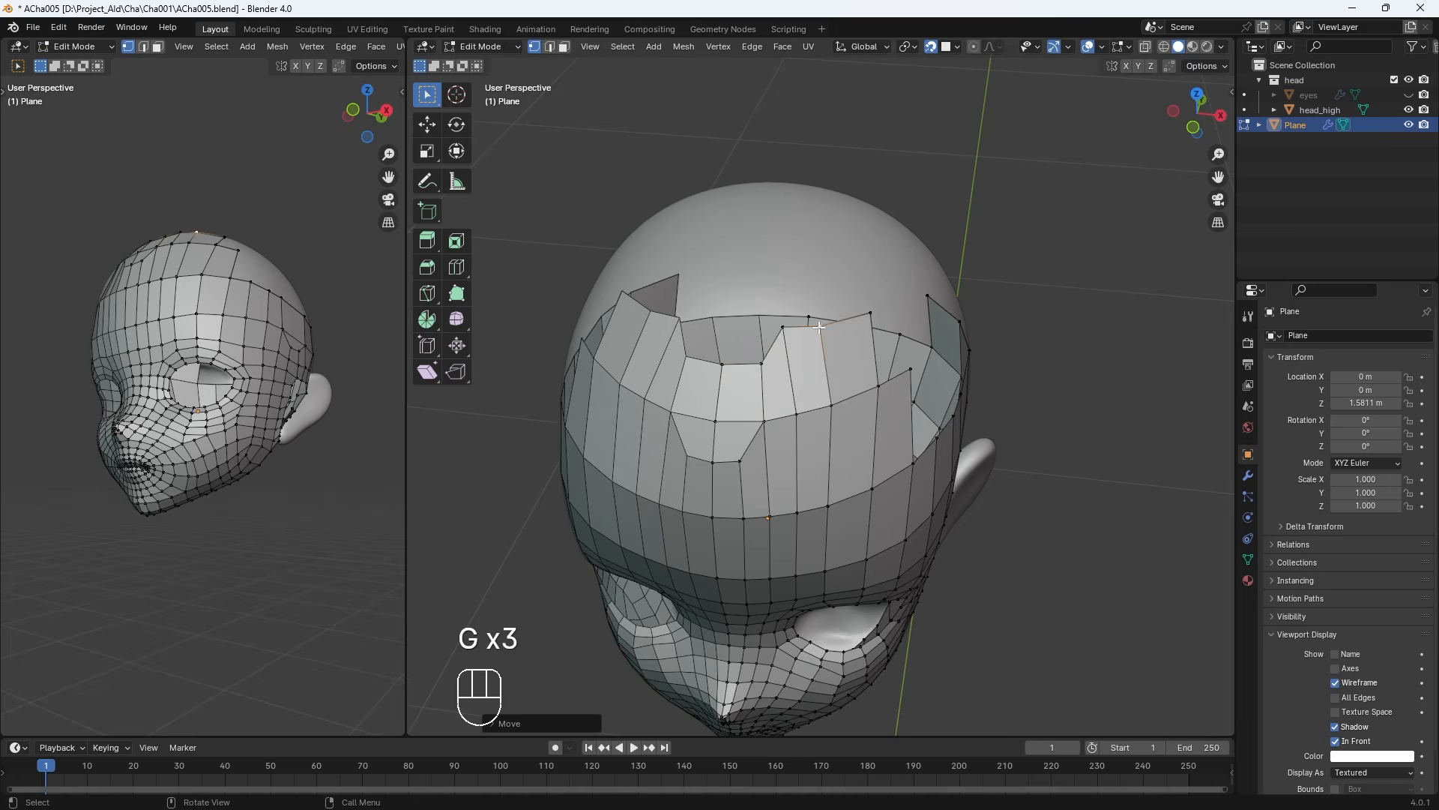
key("g")
left_click(756, 366)
Fill the central notch in the top skull border with a face reaching the center line
key("f")
left_click(730, 325)
left_click(822, 325)
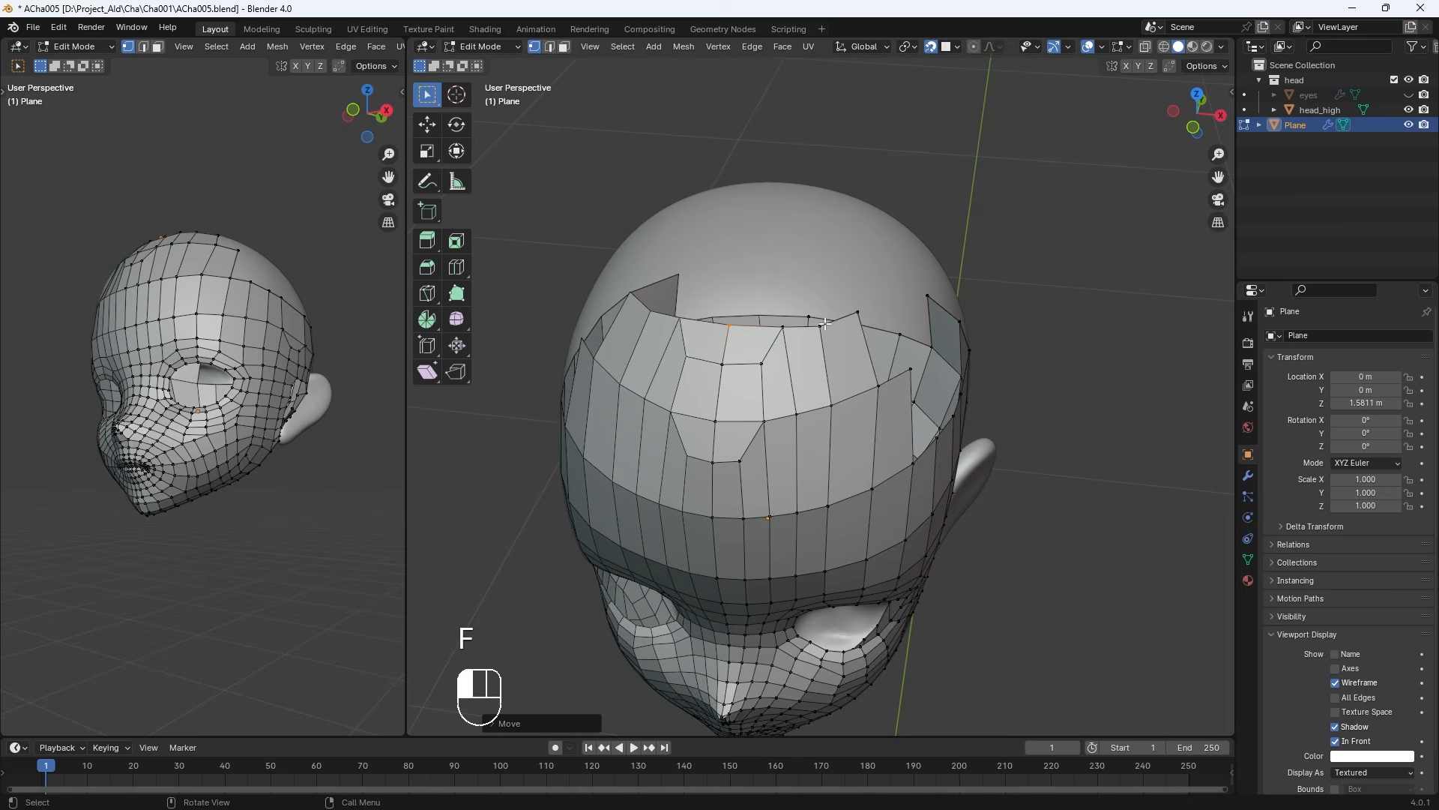
Reposition the top skull border vertices and extrude the border edge farther back over the skull
key("g")
left_click(824, 323)
left_click(733, 327)
middle_click_drag(787, 330, 719, 338)
key("e")
left_click(780, 348)
left_click(736, 365)
Fill the face beside the extruded edge and move its neighboring border vertices into line on the skull
key("f")
left_click(798, 385)
left_click(780, 365)
key("g")
left_click(786, 366)
middle_click_drag(793, 391, 726, 318)
key("g")
left_click(779, 256)
left_click(717, 347, "shift")
key("f")
key("g")
key("ctrl+z")
key("ctrl+z")
Slide the outer corner vertex of the top skull border and rip it into two separate vertices
key("g")
key("g")
key("g")
left_click(743, 333)
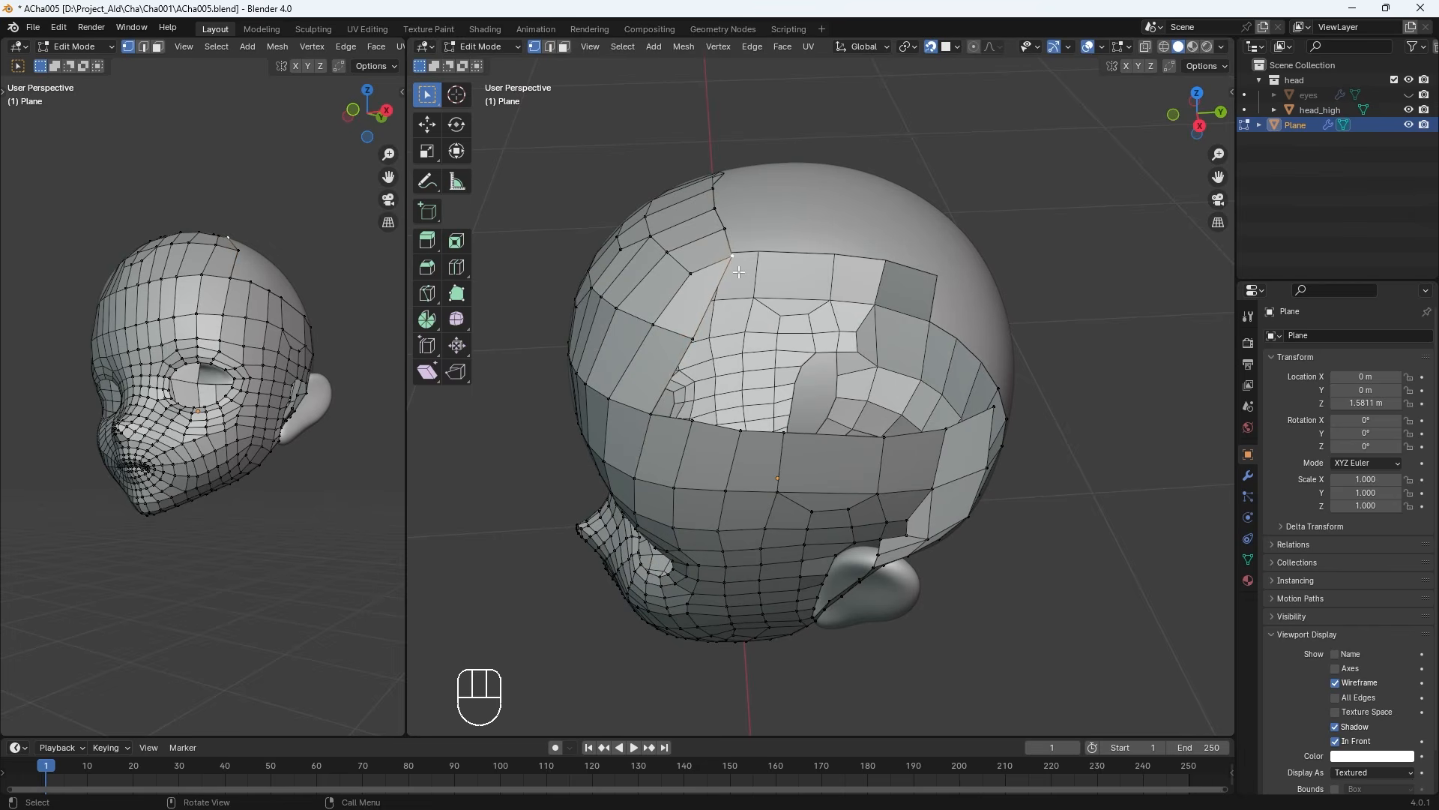
key("v")
left_click(728, 315)
left_click(732, 258)
Move the two ripped corner vertices apart to open a gap between the top rows and the side rows
key("g")
left_click(734, 261)
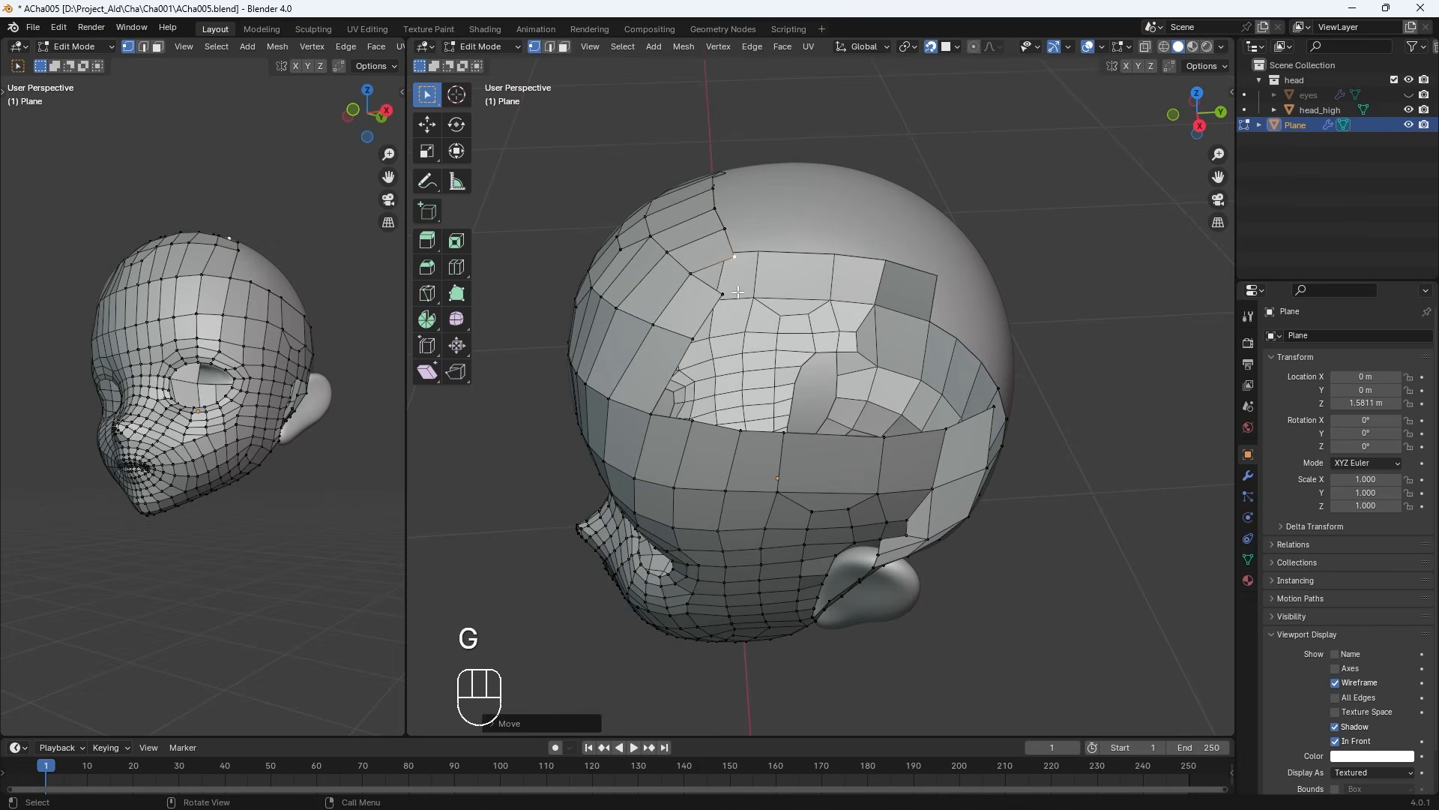
left_click(721, 308)
key("g")
key("g")
left_click(711, 327)
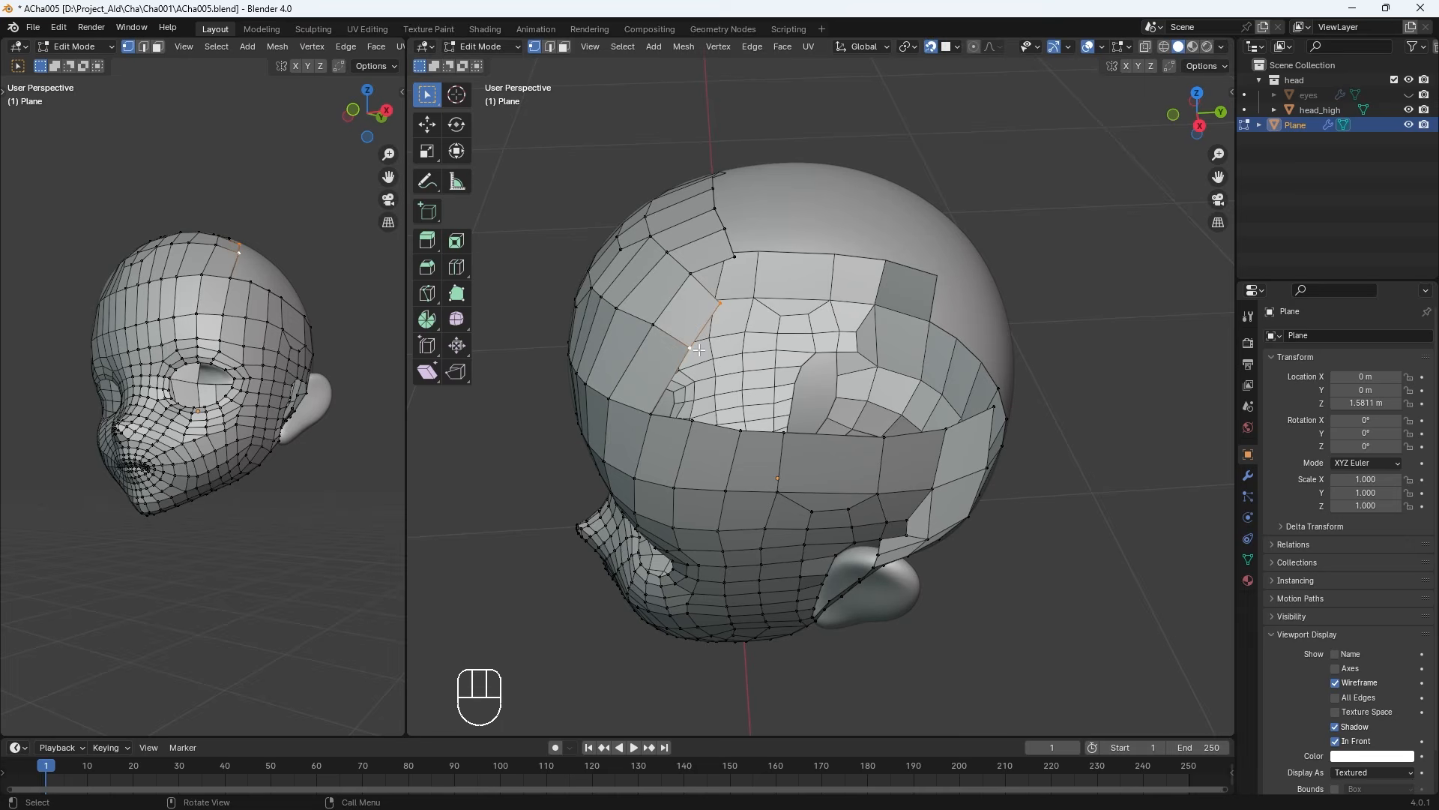
Extrude the edge below the ripped corner backward in three segments, forming a strip above the side border
key("e")
left_click(746, 337)
key("g")
left_click(769, 340)
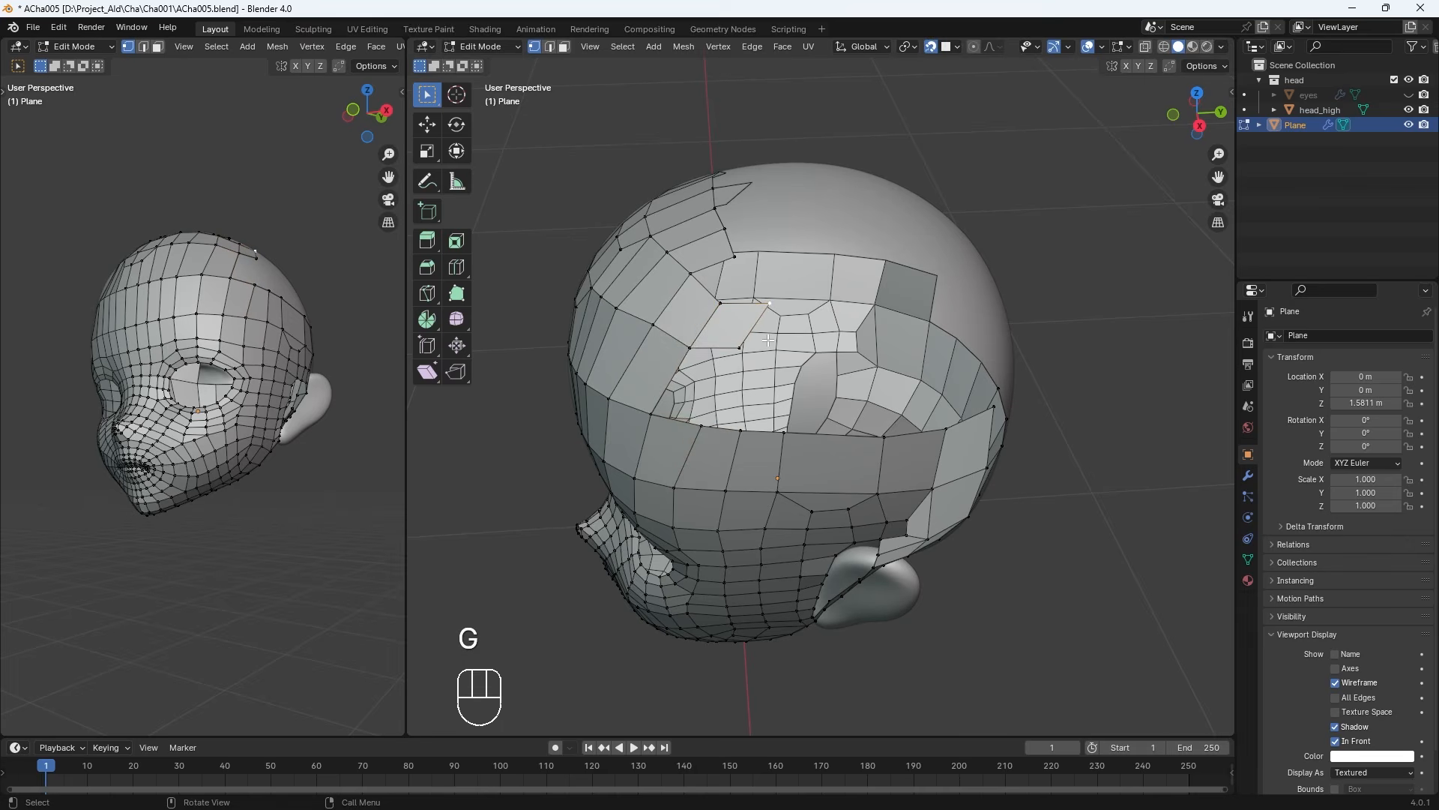
key("g")
left_click(762, 339)
left_click(742, 347, "shift")
key("e")
left_click(800, 325)
middle_click_drag(817, 390, 820, 352)
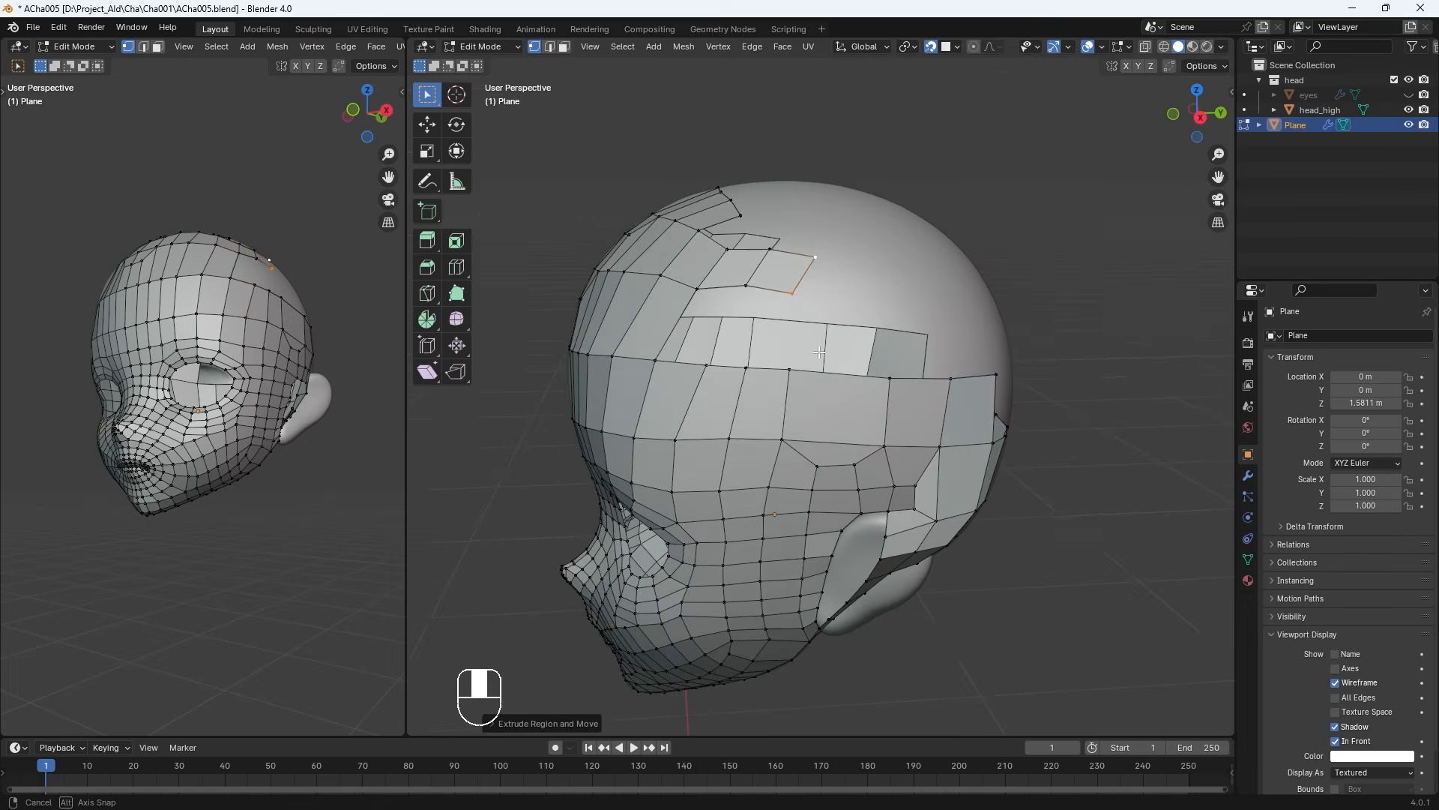
key("e")
left_click(877, 355)
Fill the faces between the new strip and the upper side border of the head
left_click(697, 289)
left_click(655, 360, "shift")
key("f")
key("f")
key("f")
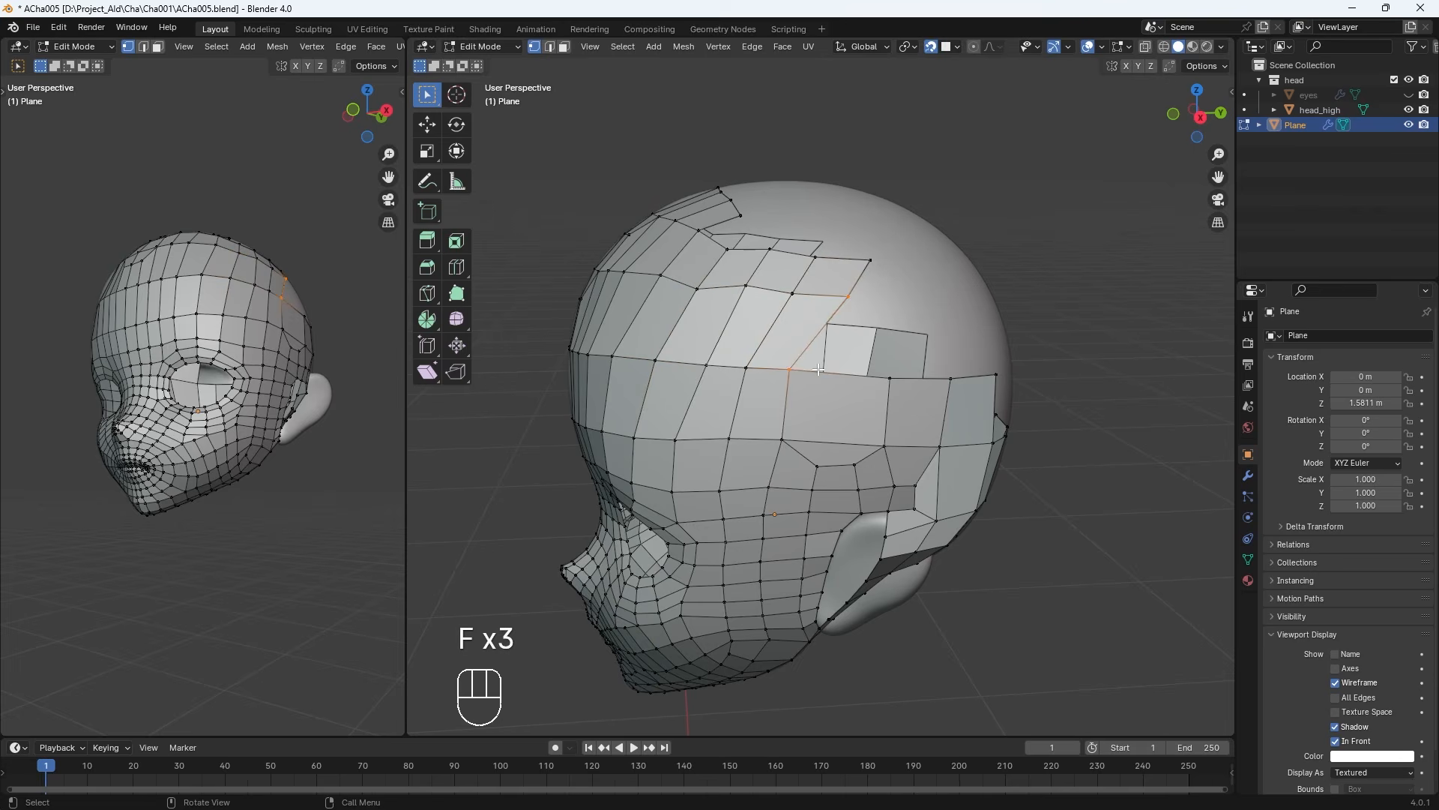
Move the vertices of the side rows above the ear to even out their spacing
left_click(802, 376)
key("g")
left_click(801, 376)
middle_click_drag(802, 376, 809, 416)
key("g")
key("g")
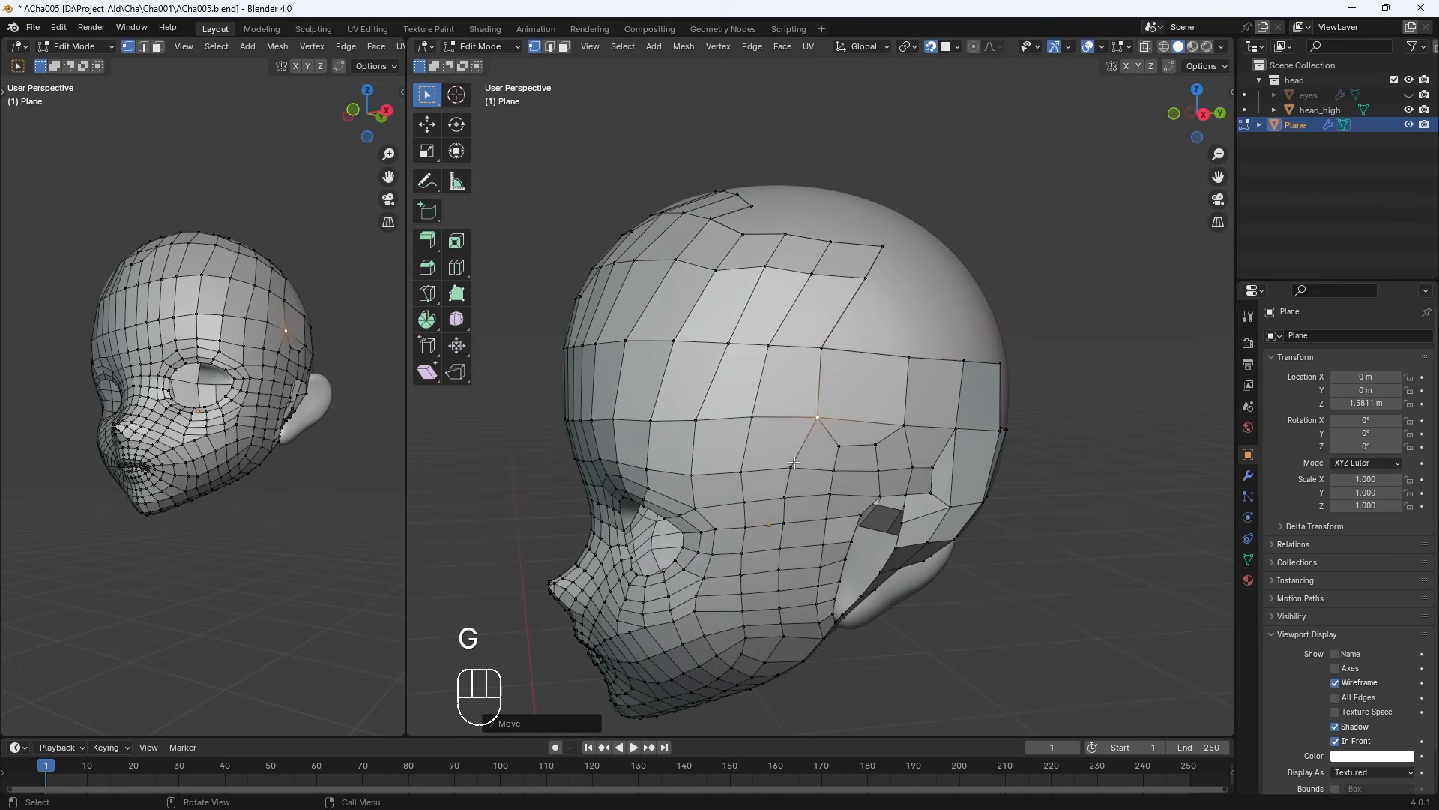
left_click(789, 493)
key("g")
left_click(793, 495)
Shift the vertices along the upper side row and the start of the new strip for smoother edge flow
left_click(821, 347)
key("g")
left_click(830, 345)
left_click(768, 345)
key("g")
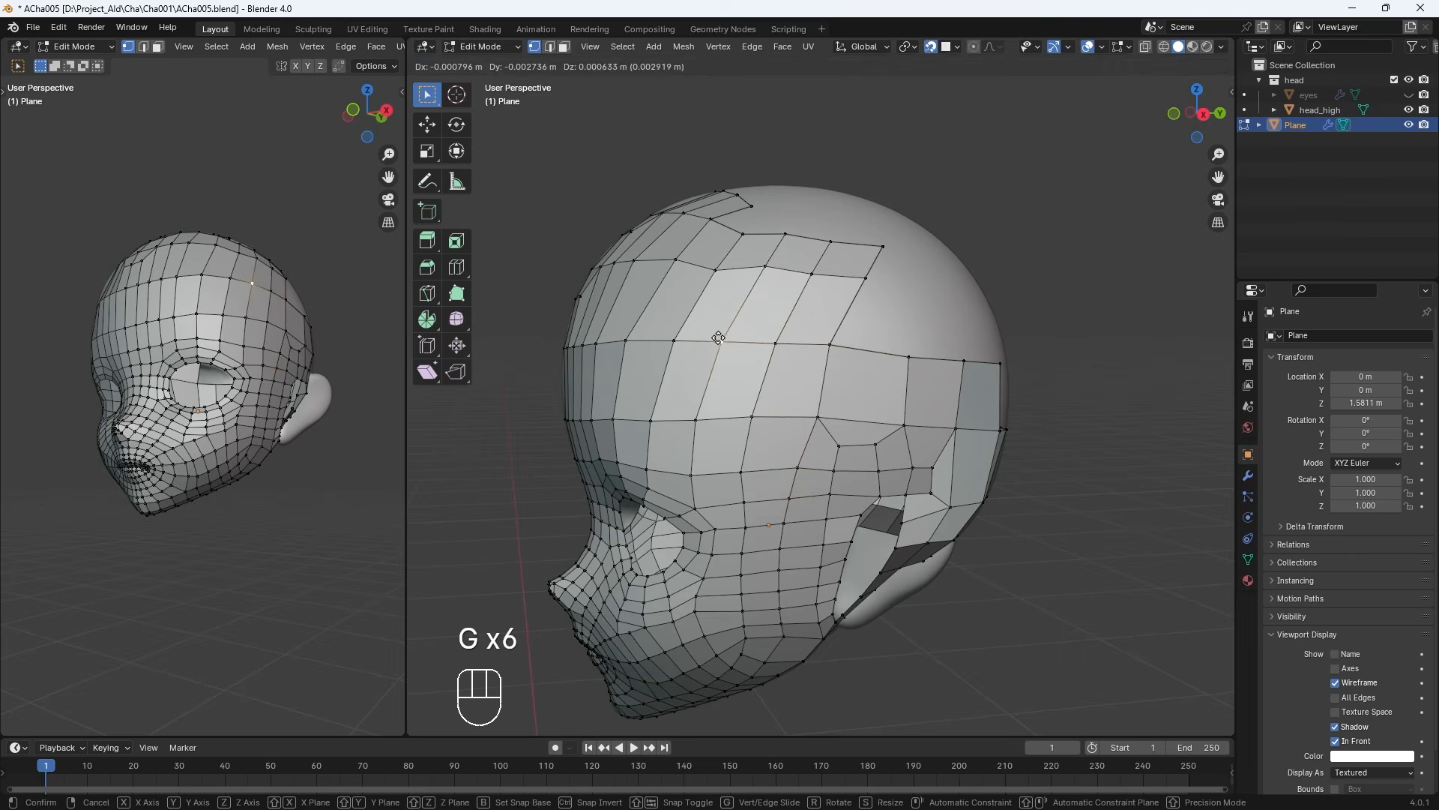
key("g")
key("g")
key("g")
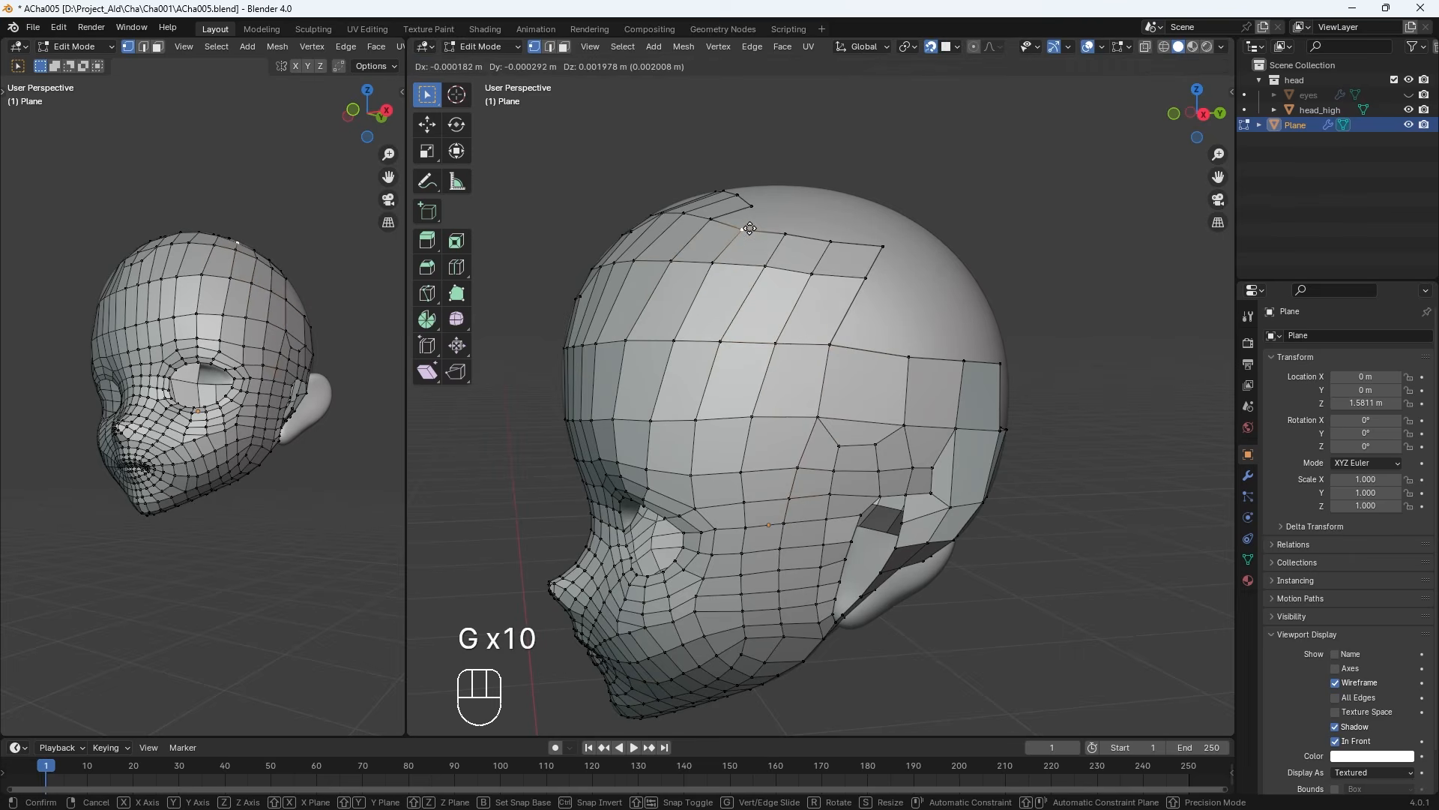
Adjust the upper border vertices of the new strip toward its rear end
left_click(709, 264)
middle_click_drag(709, 264, 782, 339)
key("g")
key("g")
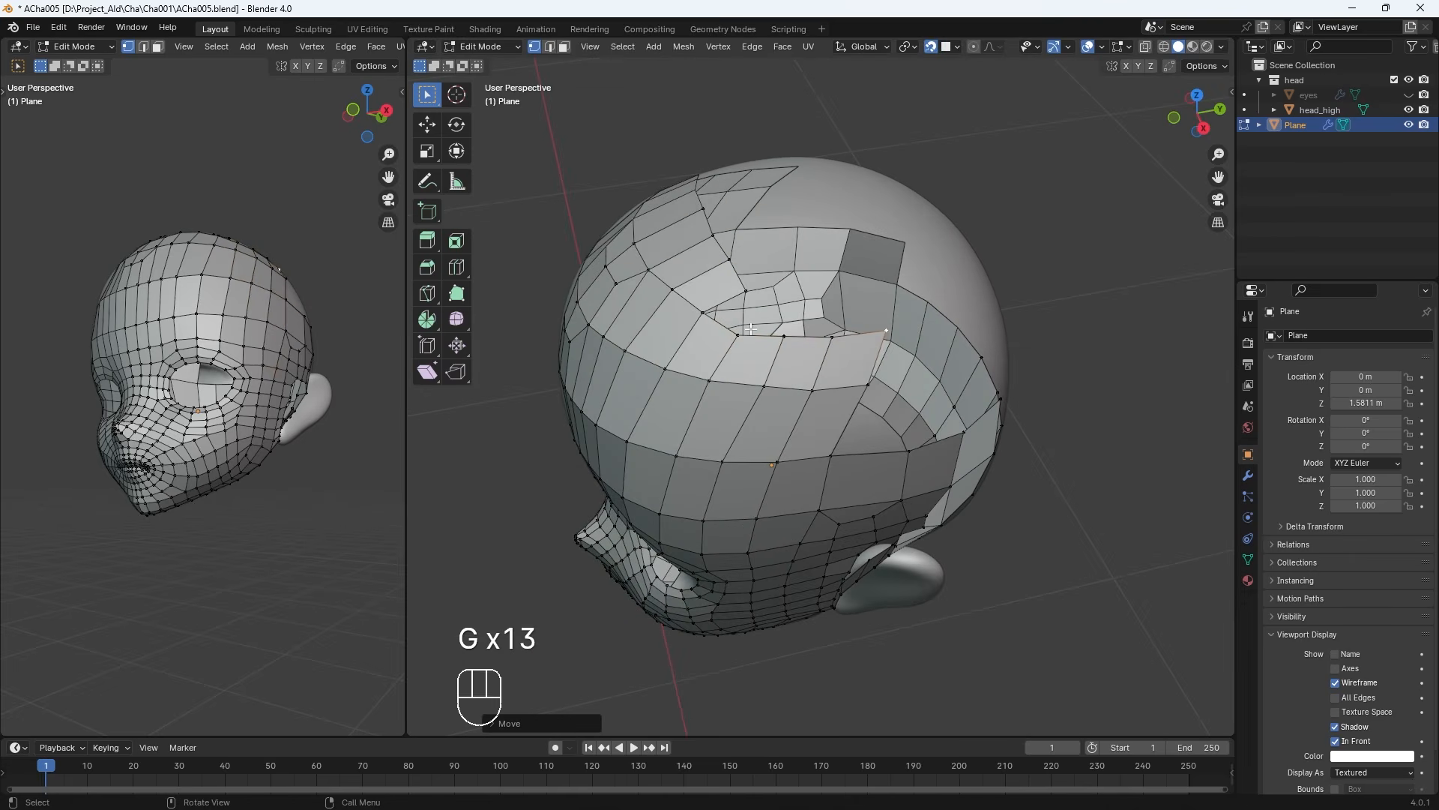
left_click(888, 335)
Fill a face at the front corner of the skull gap and straighten the strip's upper border vertices
middle_click_drag(888, 335, 747, 386)
key("f")
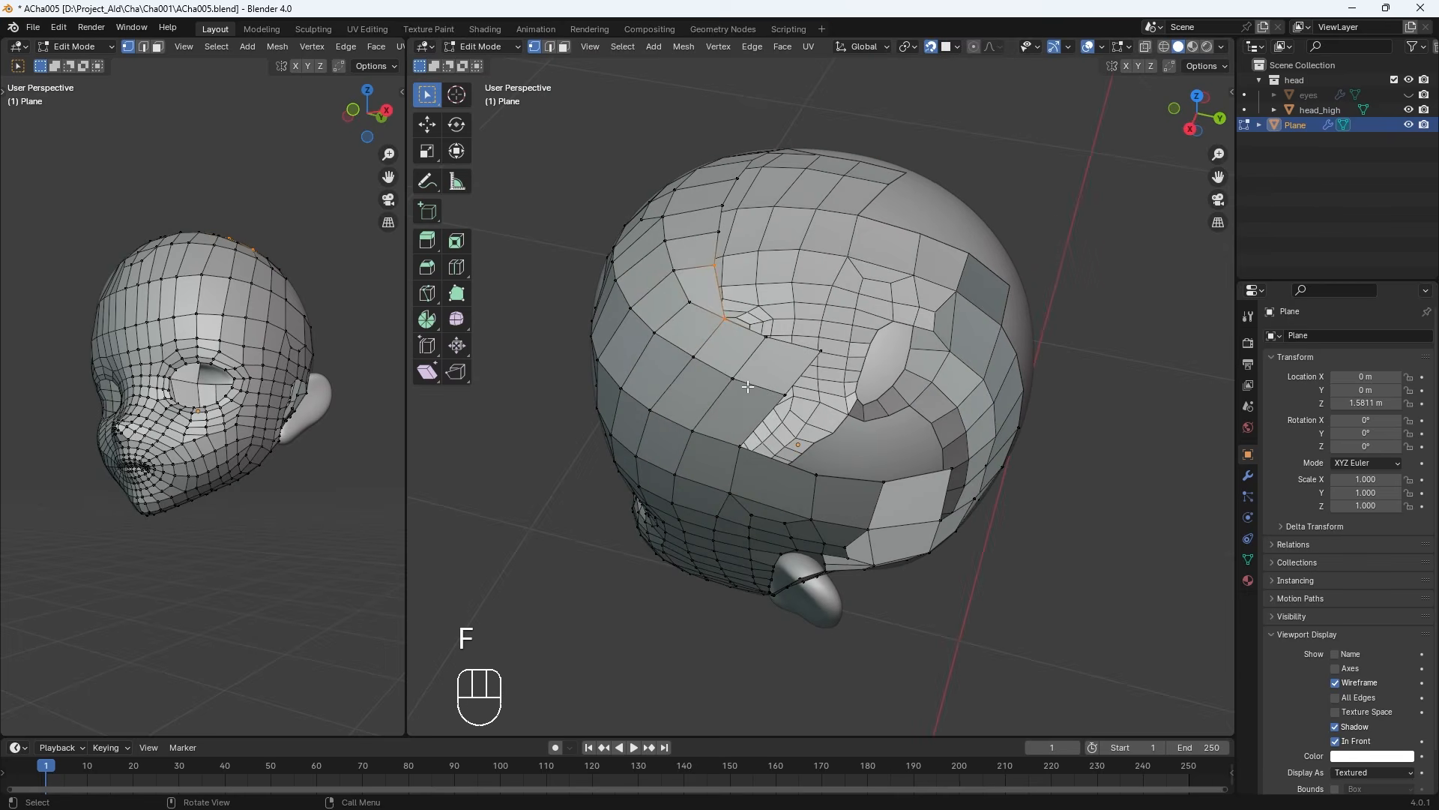
key("g")
left_click(775, 339)
left_click(821, 351)
key("g")
left_click(817, 339)
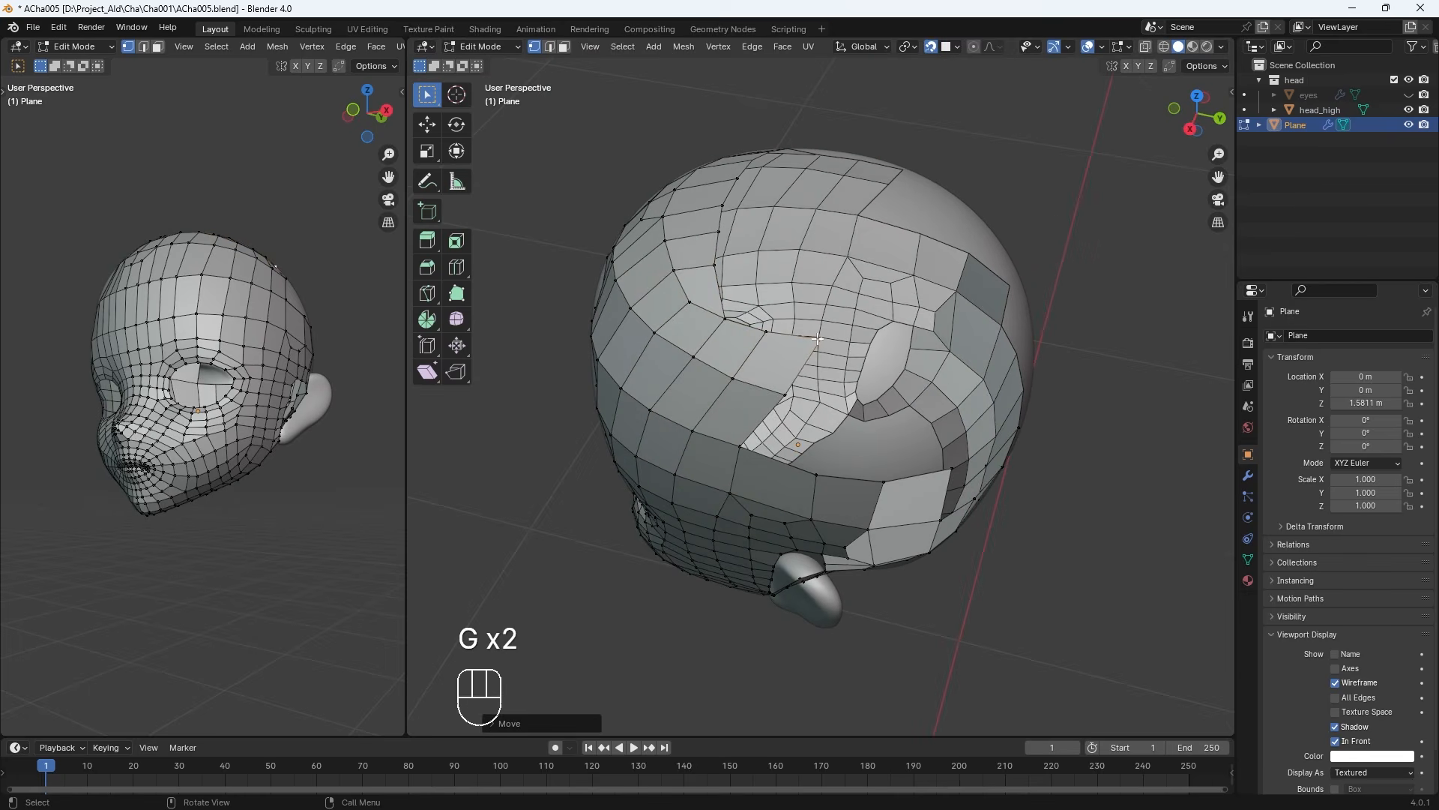
Reposition the vertices on the open skull border near the crown
middle_click_drag(818, 339, 812, 459)
left_click(829, 252)
key("g")
left_click(815, 250)
left_click(792, 299)
key("g")
key("g")
left_click(791, 300)
Fill the remaining faces across the crown to square off the top skull border
key("f")
left_click(847, 335)
key("f")
left_click(858, 329)
left_click(750, 293)
key("f")
key("f")
left_click(787, 303)
key("f")
left_click(794, 334)
key("f")
left_click(828, 348)
Select the border edges at the crown and extrude them backward in four rows toward the back of the head
left_click(806, 186)
middle_click_drag(743, 261, 809, 273)
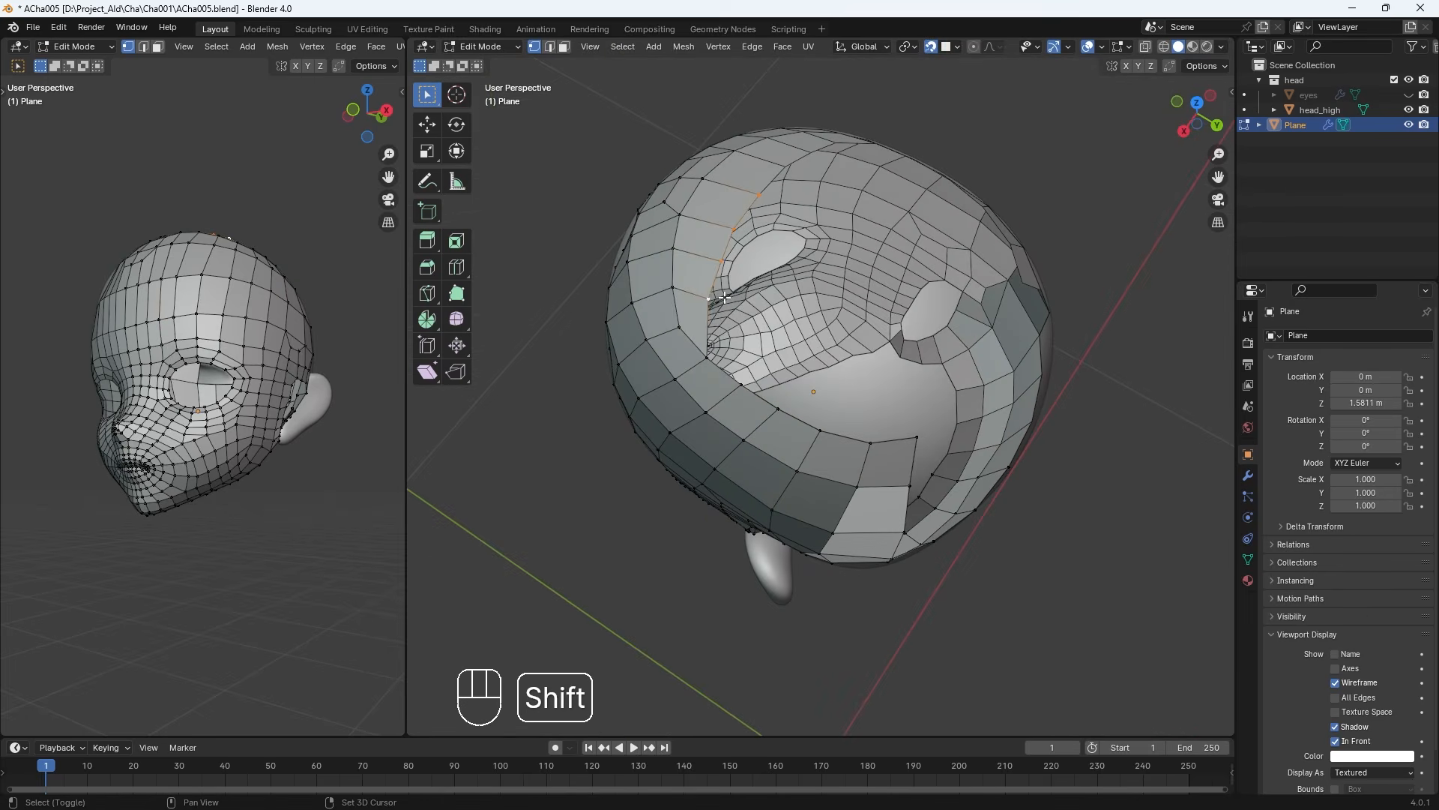
middle_click_drag(724, 297, 949, 321)
key("e")
left_click(804, 289)
key("e")
left_click(901, 300)
key("e")
left_click(892, 333)
key("e")
left_click(874, 390)
Move the rear vertices of the side strip's upper border to even out their spacing
left_click(953, 300)
key("g")
left_click(941, 305)
key("g")
left_click(945, 307)
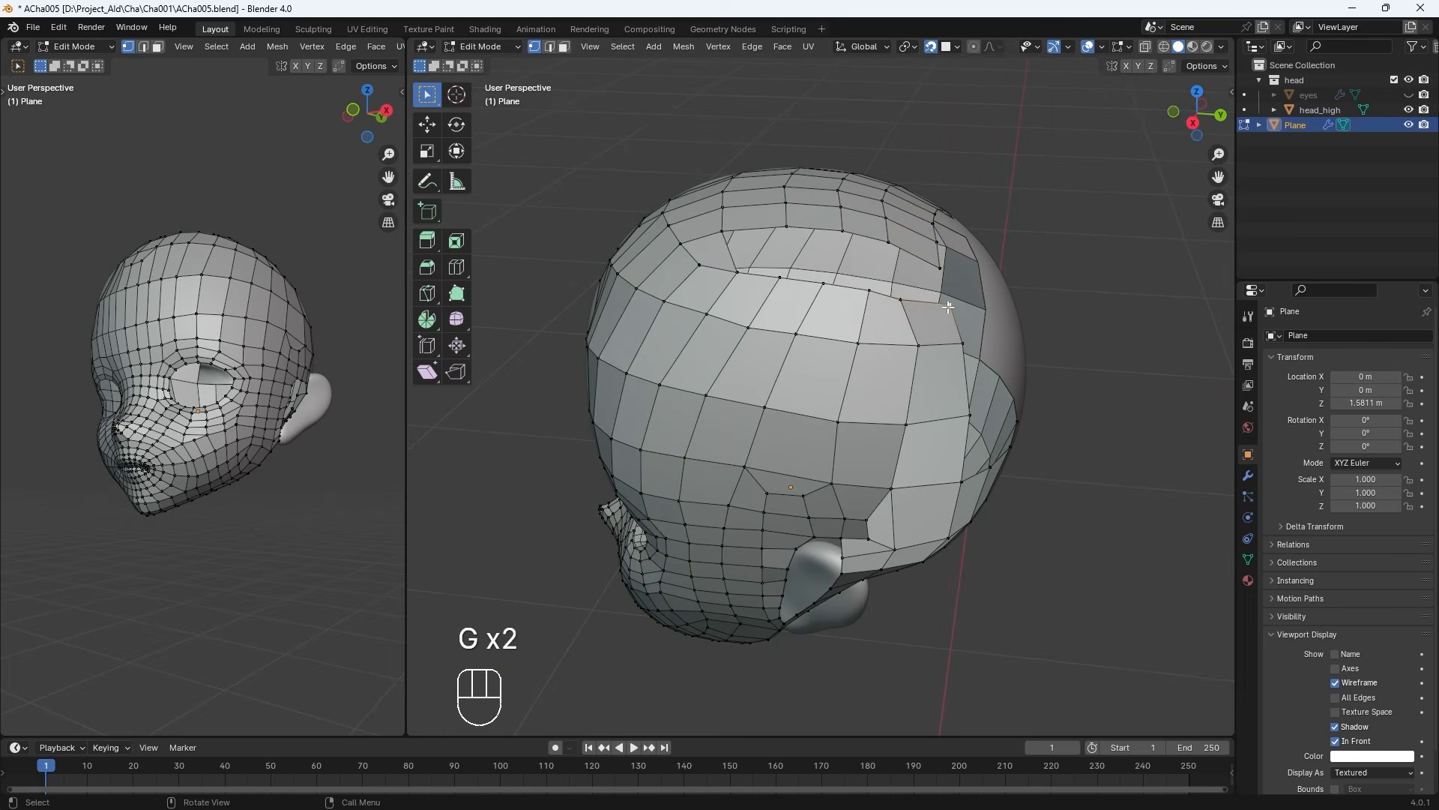
left_click(870, 294)
key("g")
left_click(864, 298)
key("g")
middle_click_drag(888, 370, 781, 350)
Adjust the upper border vertices of the strip across the back of the head, from the center line outward
left_click(839, 473)
key("g")
left_click(833, 475)
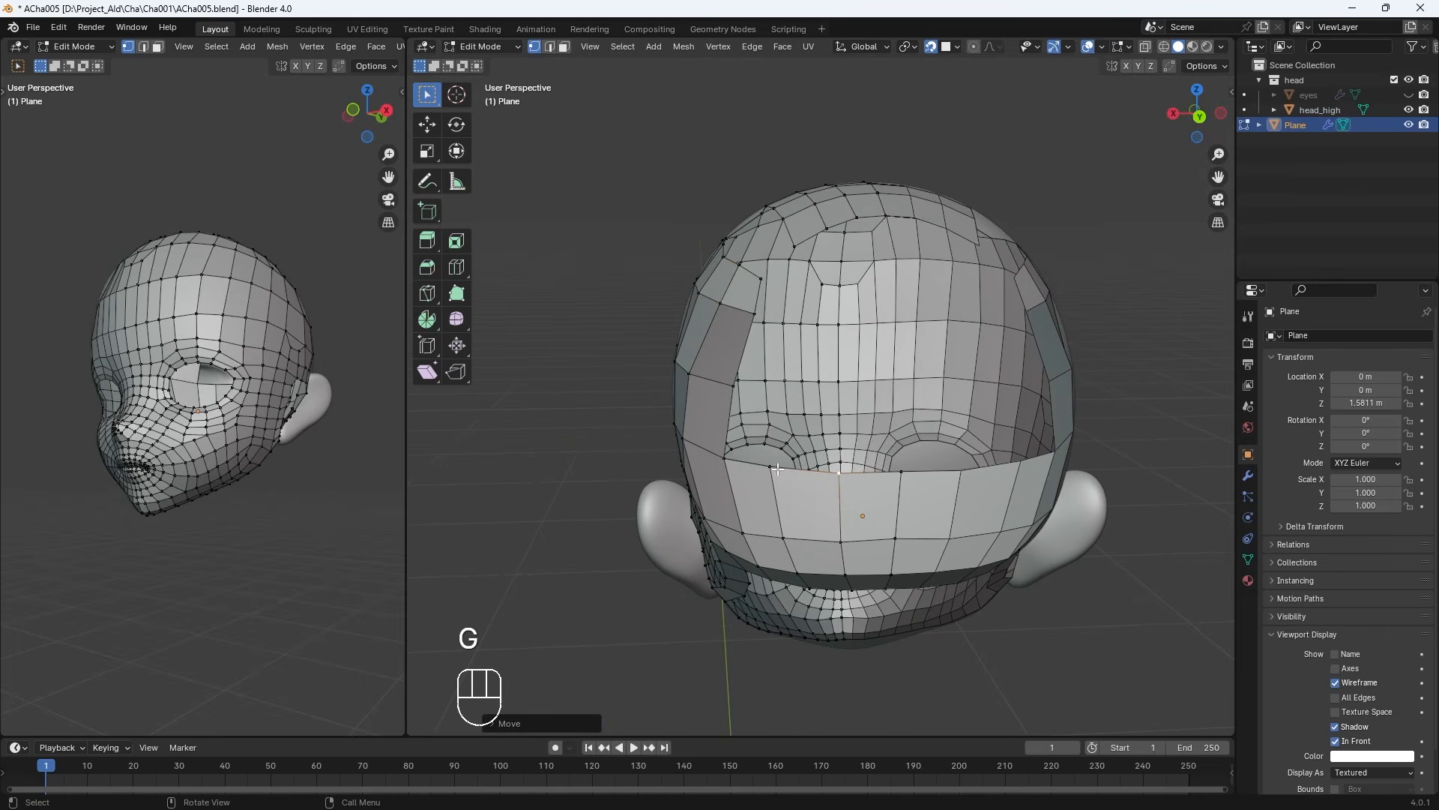
key("g")
left_click(772, 470)
left_click(727, 460)
key("g")
middle_click_drag(729, 459, 817, 450)
Reposition the rear corner vertices of the side strip and the end vertices of the top rows
key("g")
left_click(850, 327)
key("g")
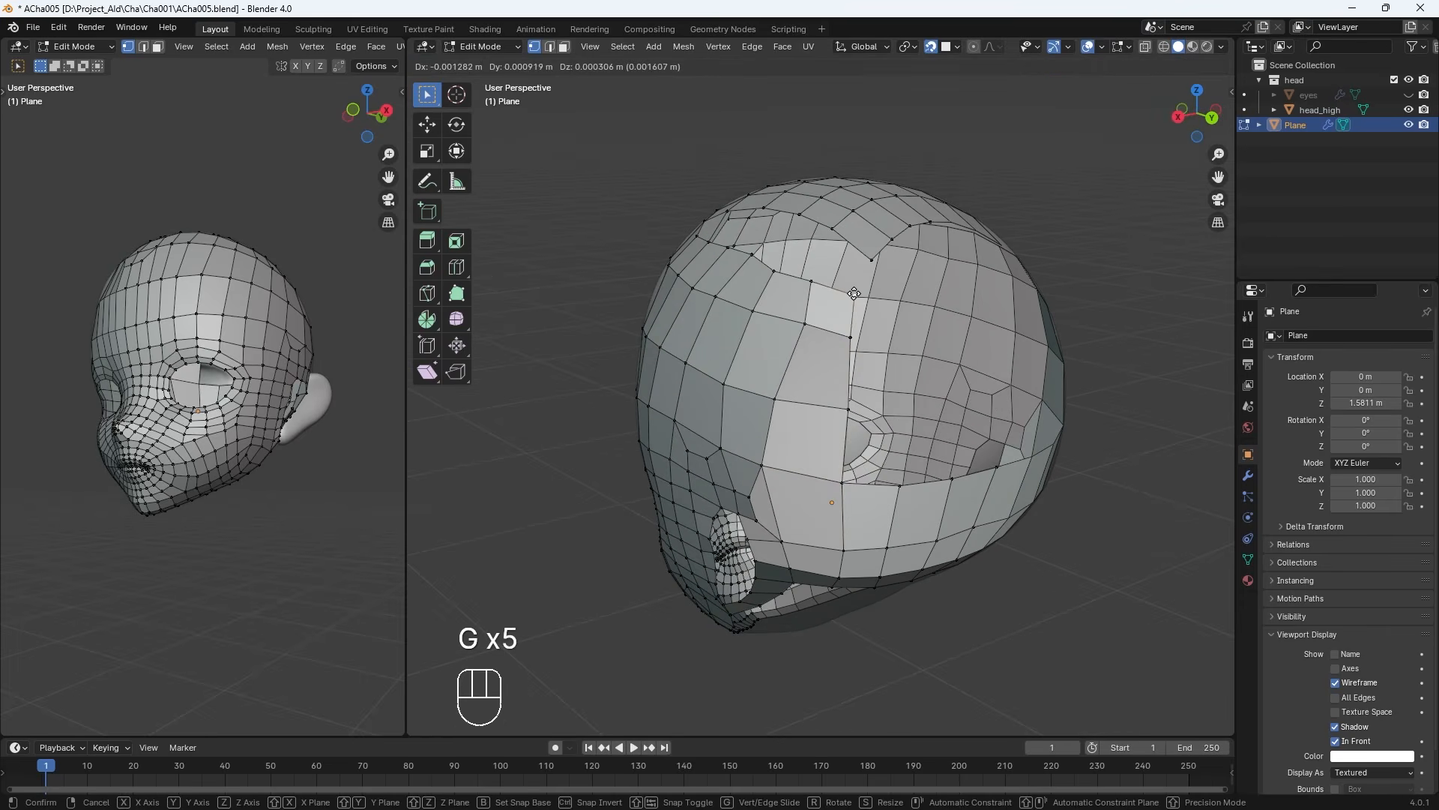
left_click(851, 296)
left_click(862, 255)
middle_click_drag(861, 297, 772, 342)
key("g")
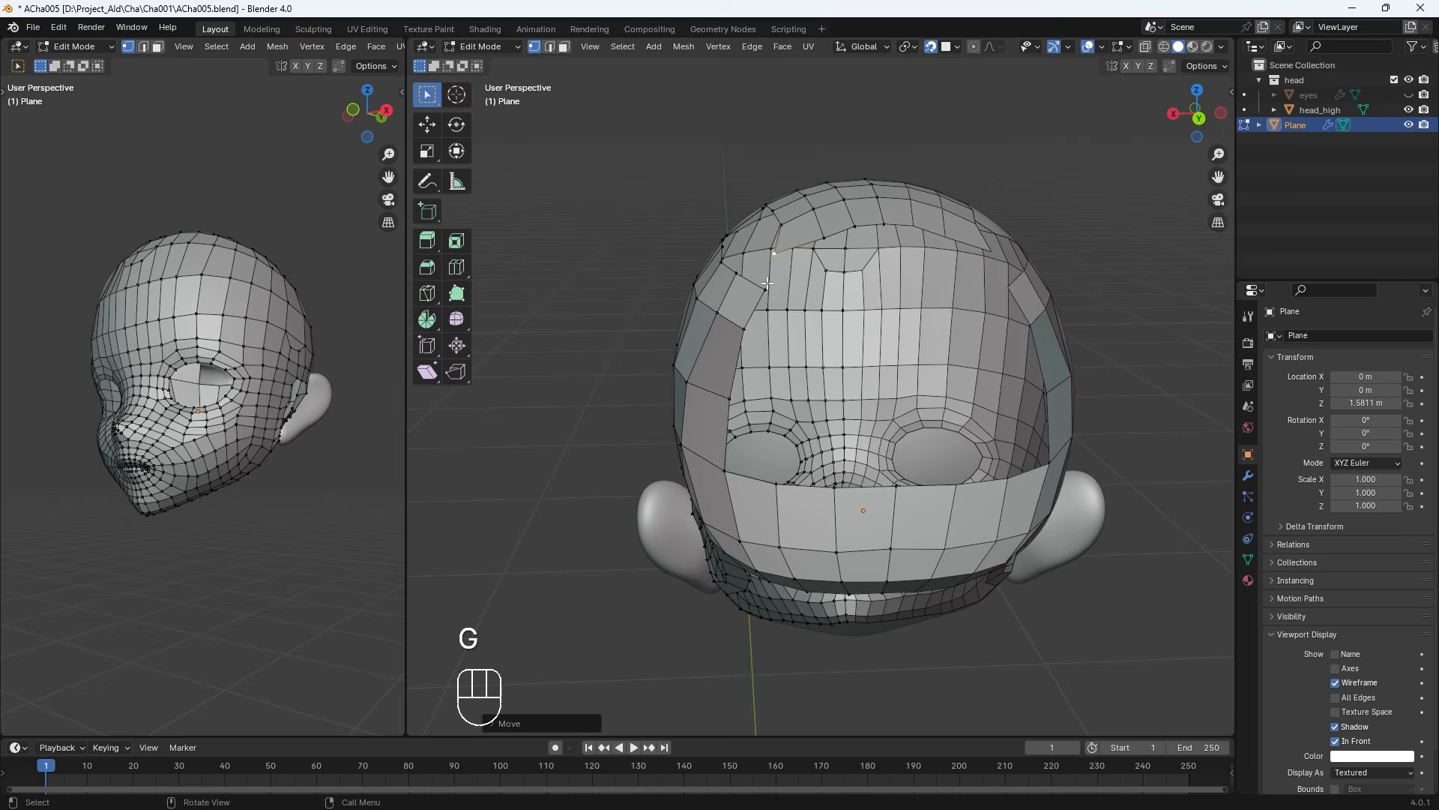
key("g")
key("g")
Join the rear end of the top rows to the side strip with a face and adjust its rear edge
middle_click_drag(794, 257, 914, 382)
left_click(865, 279, "shift")
left_click(852, 229, "shift")
left_click(893, 255, "shift")
key("g")
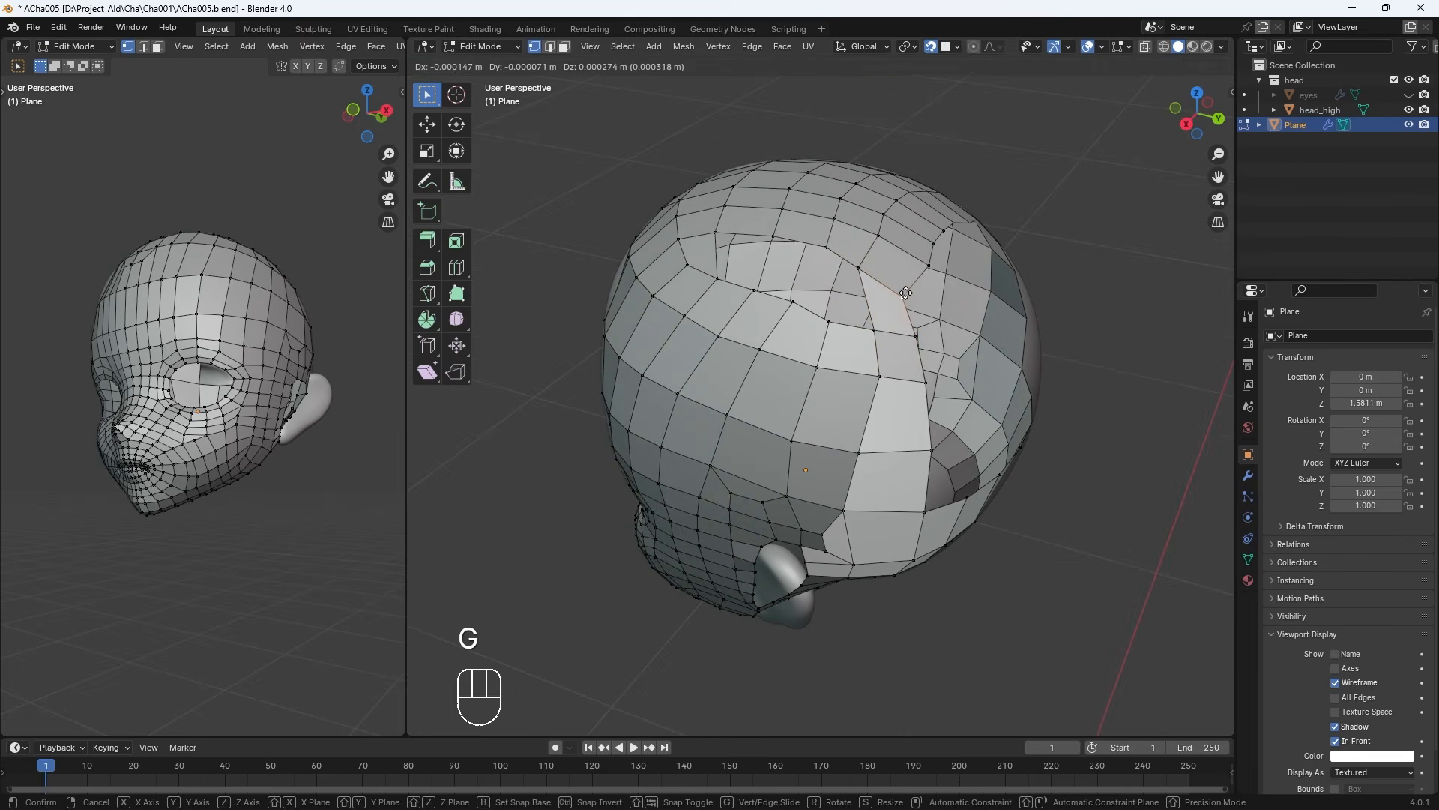
left_click(916, 302)
Move the rear vertices on the lower border of the enclosed skull gap downward
middle_click_drag(916, 301, 773, 315)
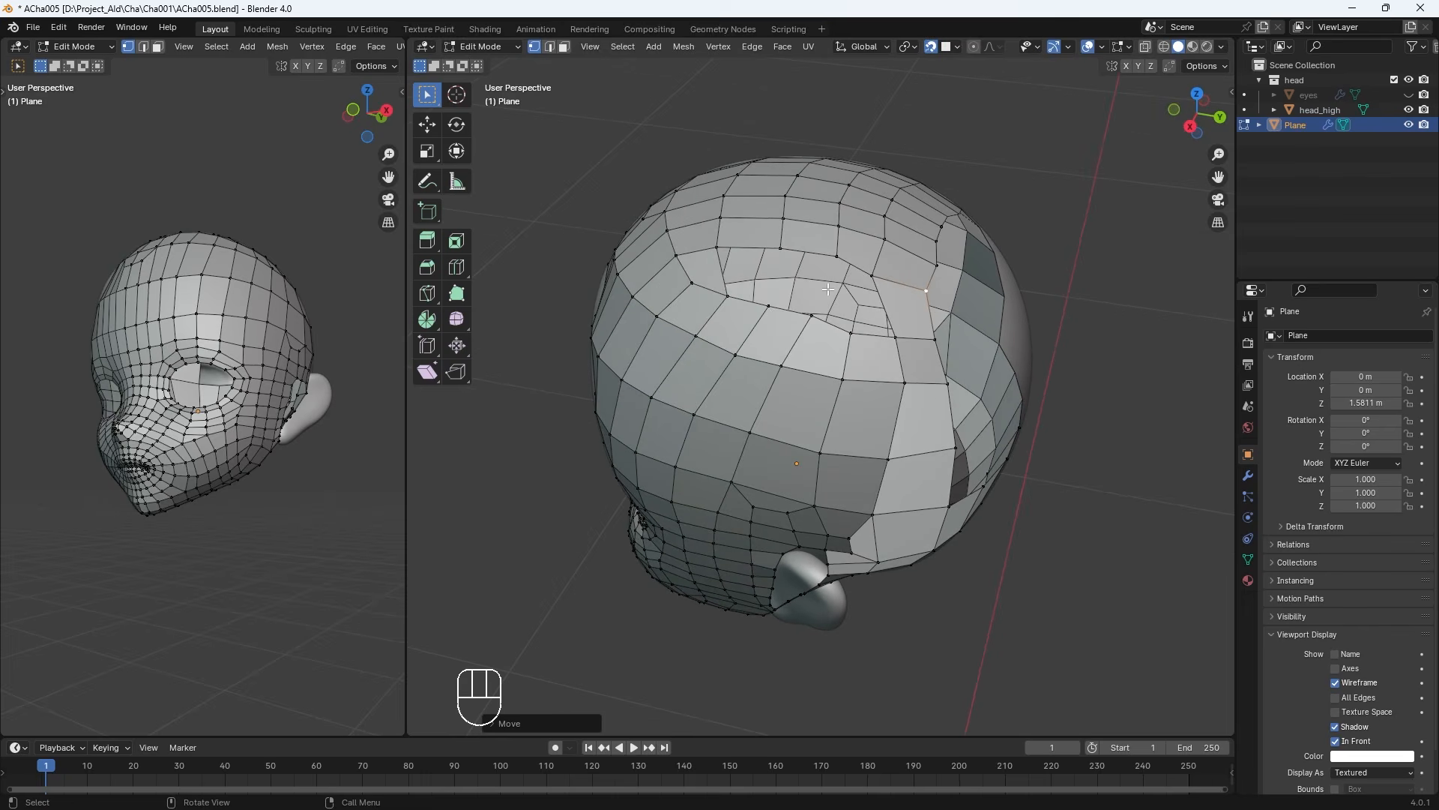
left_click(813, 316, "shift")
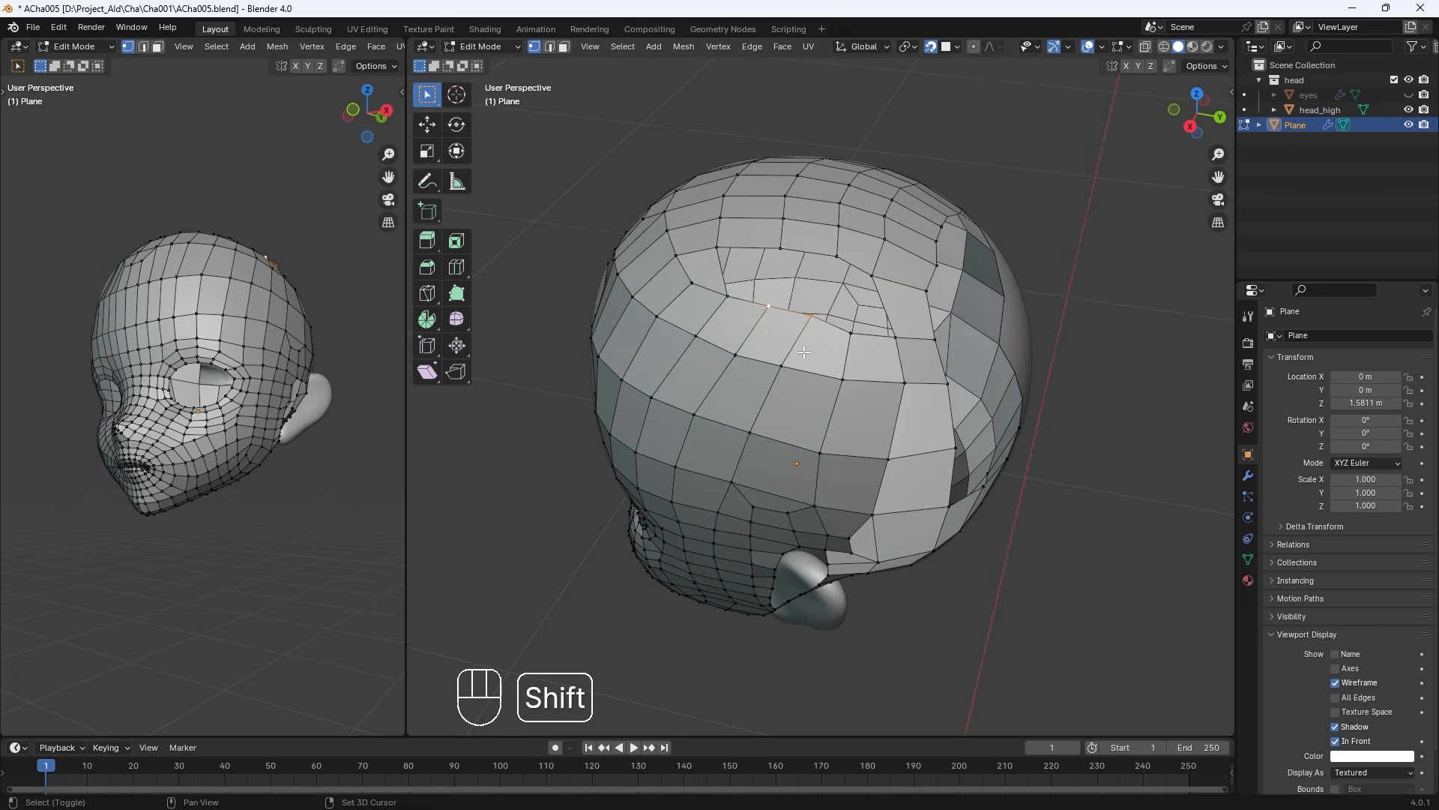
middle_click_drag(813, 315, 845, 359)
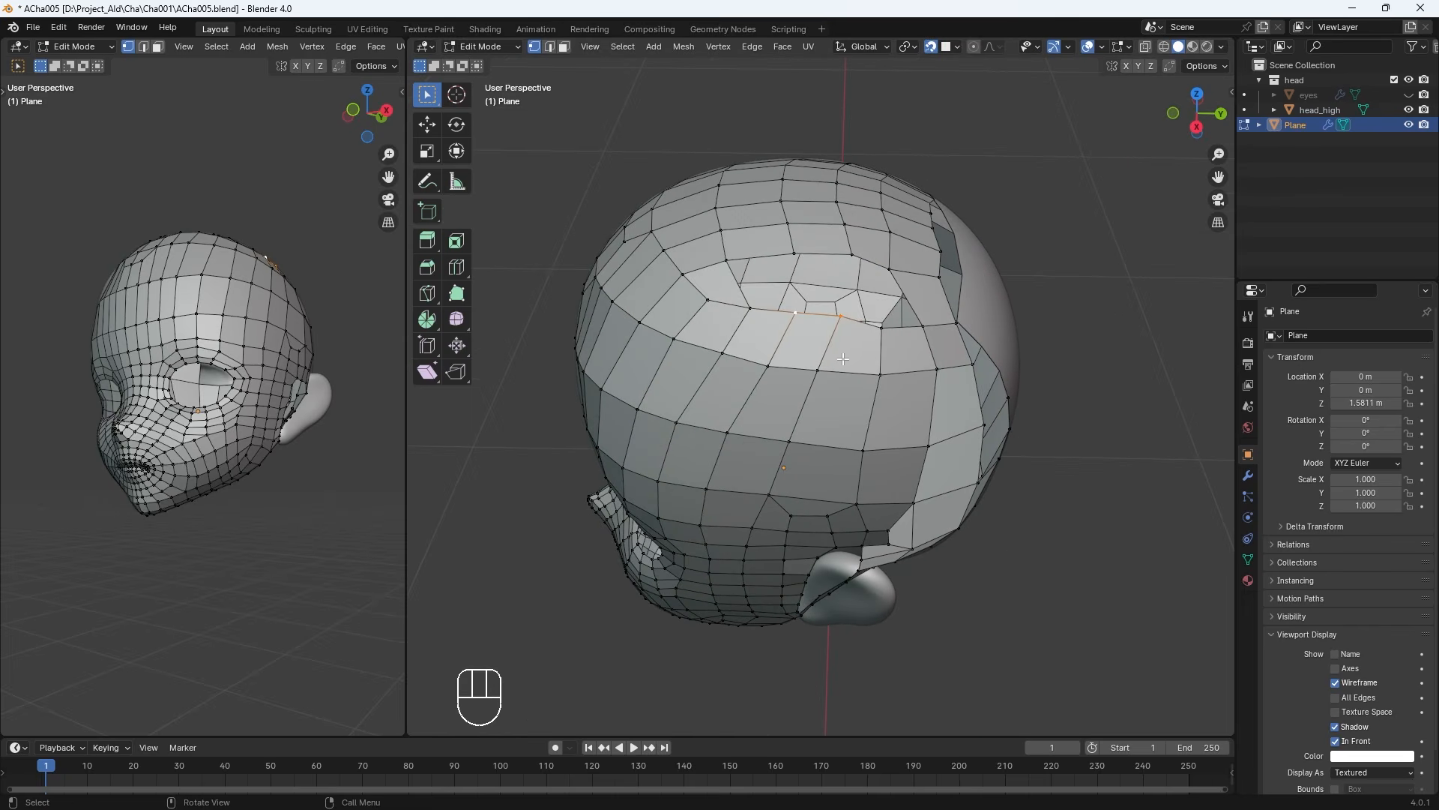
key("b")
key("g")
key("g")
left_click(800, 314)
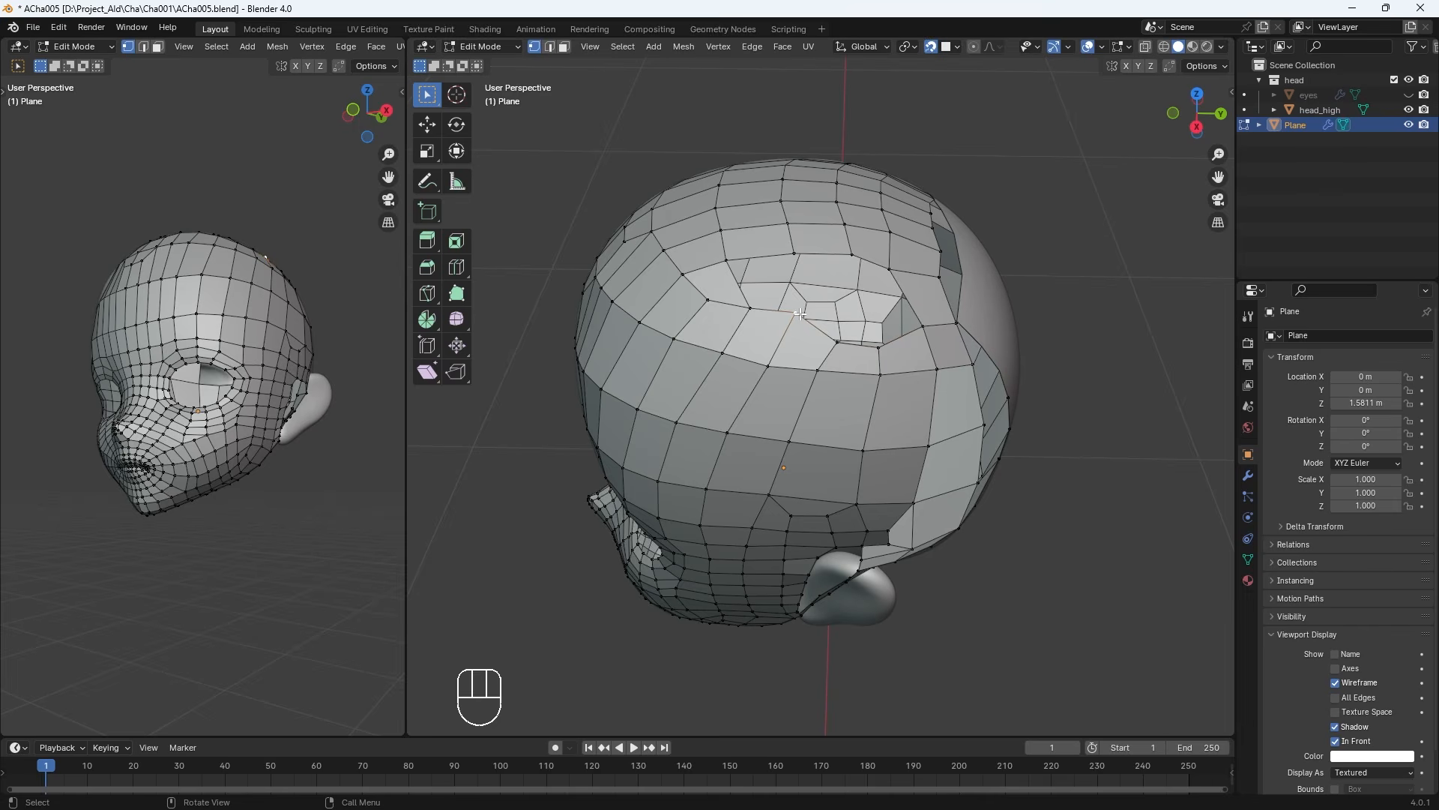
Shift the remaining vertices along the skull gap's lower border toward its front end to even their spacing
key("g")
key("g")
middle_click_drag(800, 314, 843, 365)
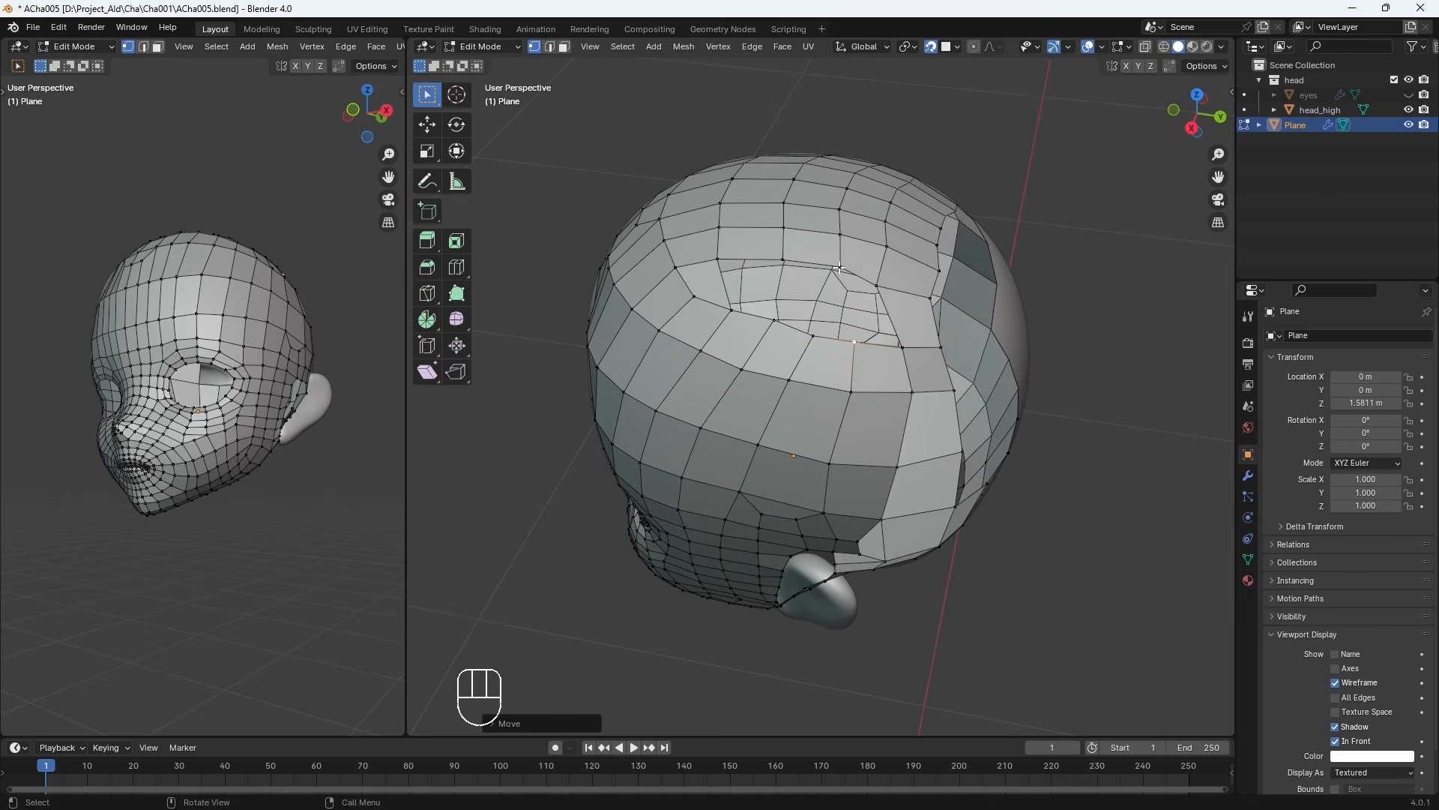
left_click(774, 323)
key("g")
left_click(765, 332)
left_click(733, 312)
key("g")
left_click(727, 314)
scroll(760, 371, "up", 2)
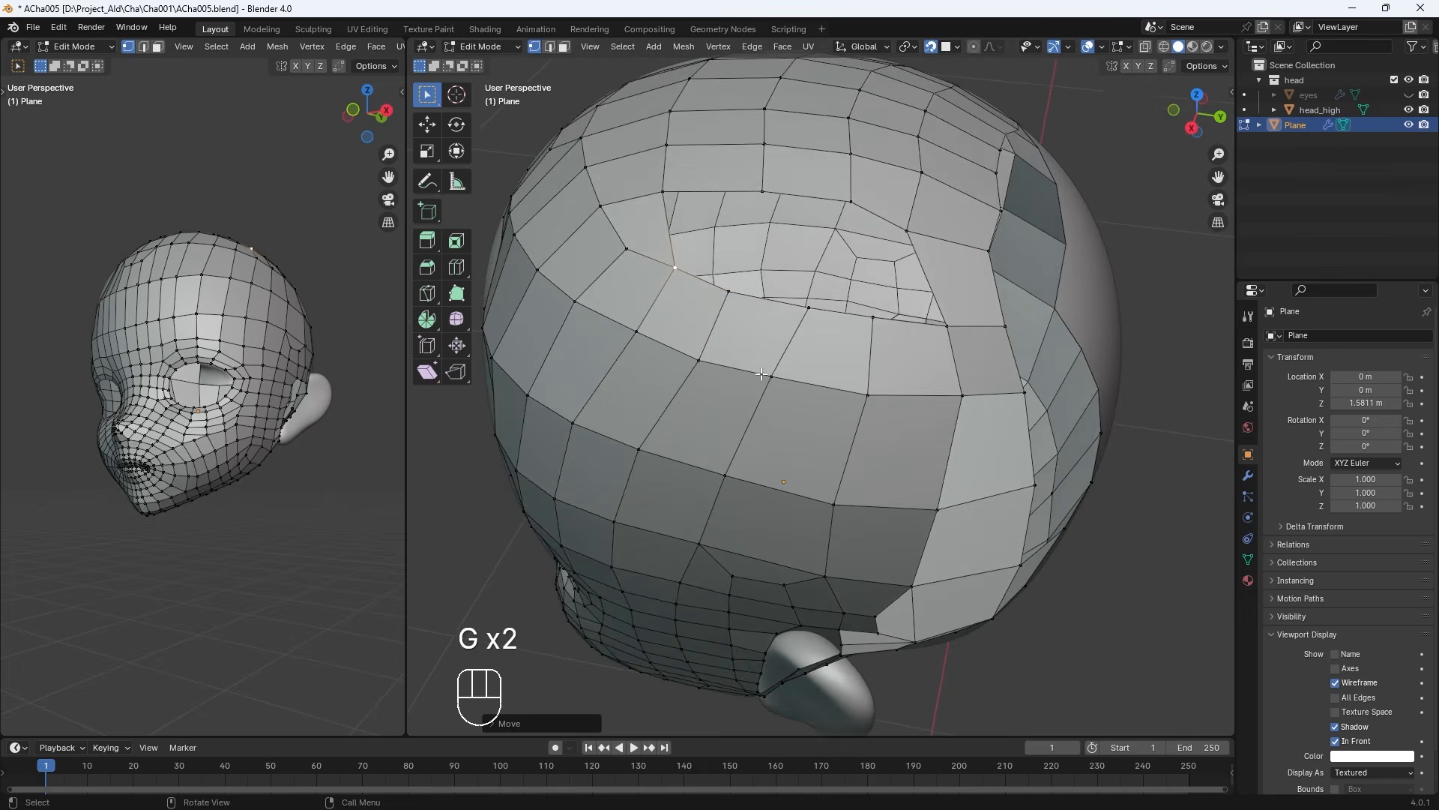
Rip the vertex at the skull gap's upper rear corner, move it rearward, and delete the geometry joining it to the neighboring vertex
middle_click_drag(761, 373, 757, 447, "shift")
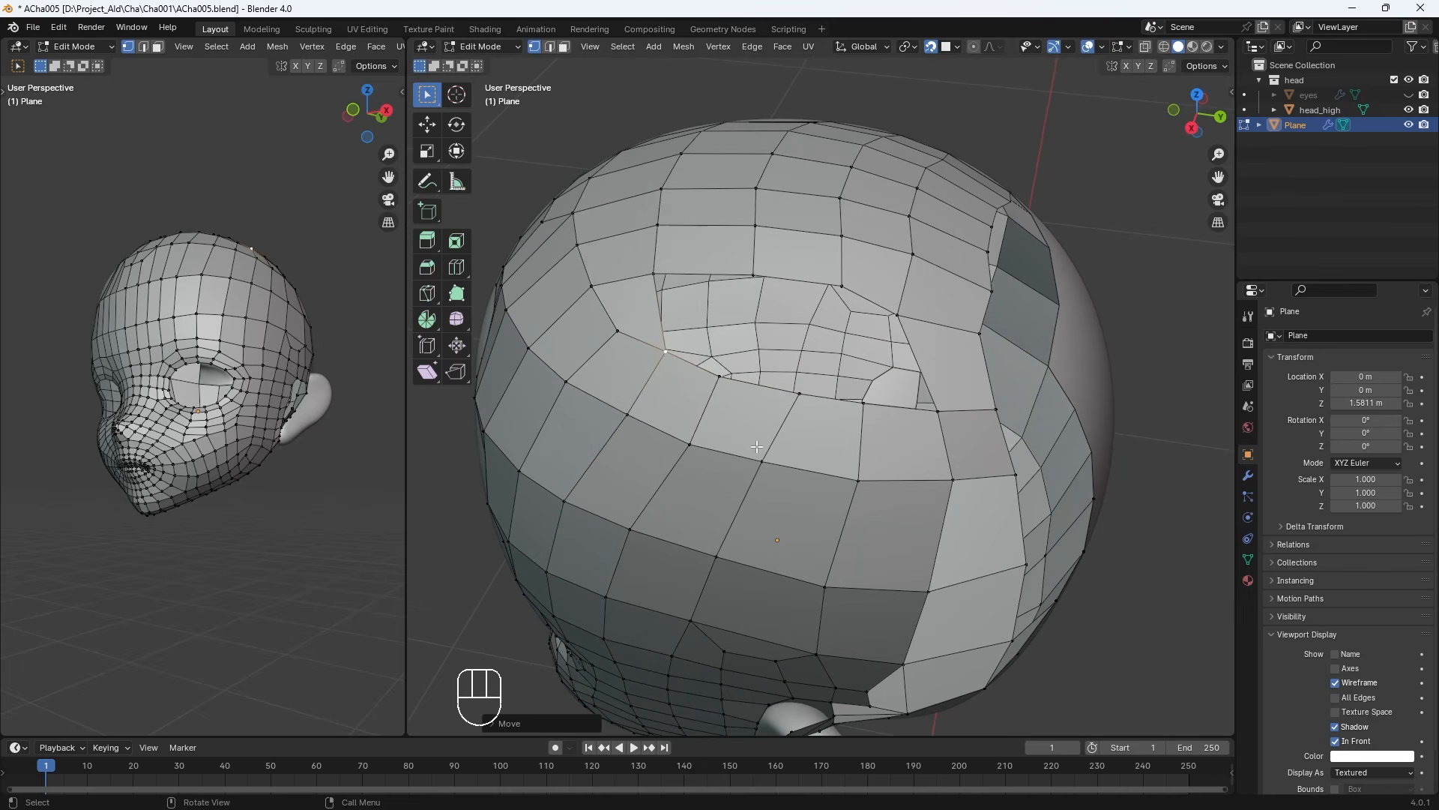
left_click(901, 323)
key("v")
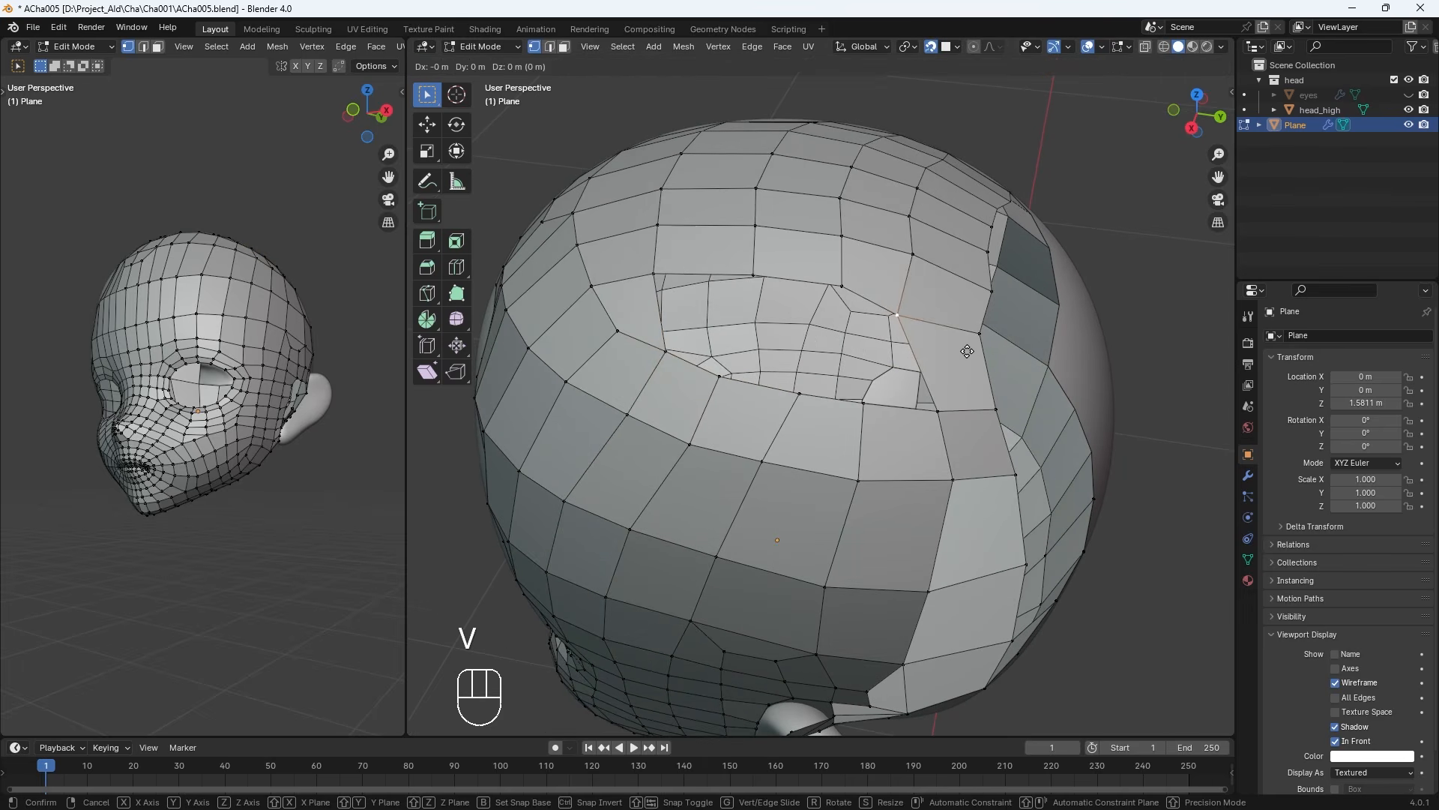
key("g")
left_click(950, 341)
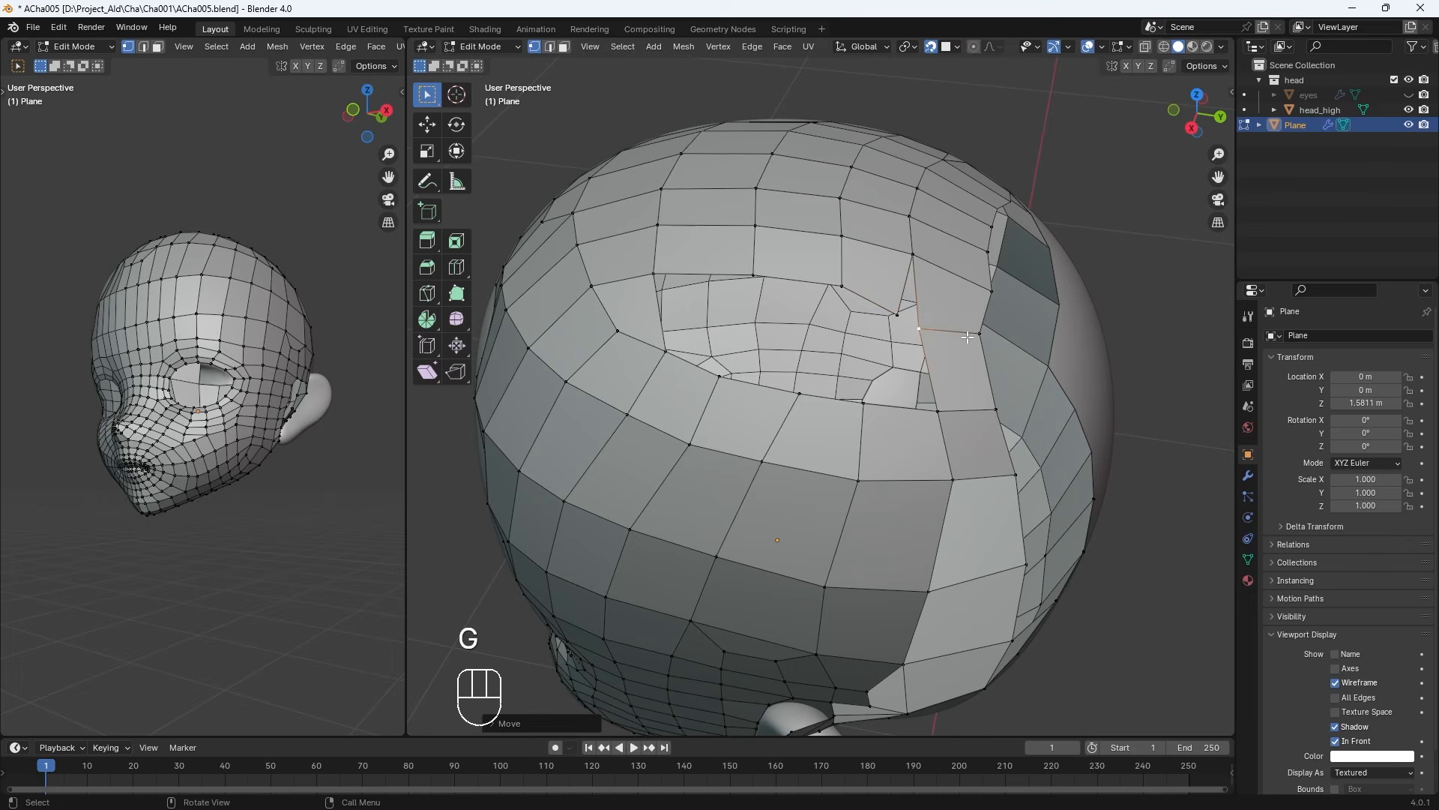
left_click(978, 335, "shift")
key("Delete")
left_click(977, 335)
Reposition the vertices around the opened rear end of the skull gap and add a centered loop cut to the adjoining strip
left_click(869, 333)
mouse_move(937, 334)
middle_mouse_down()
mouse_move(911, 339)
mouse_move(949, 360)
middle_mouse_up()
key("g")
left_click(868, 319)
left_click(969, 321)
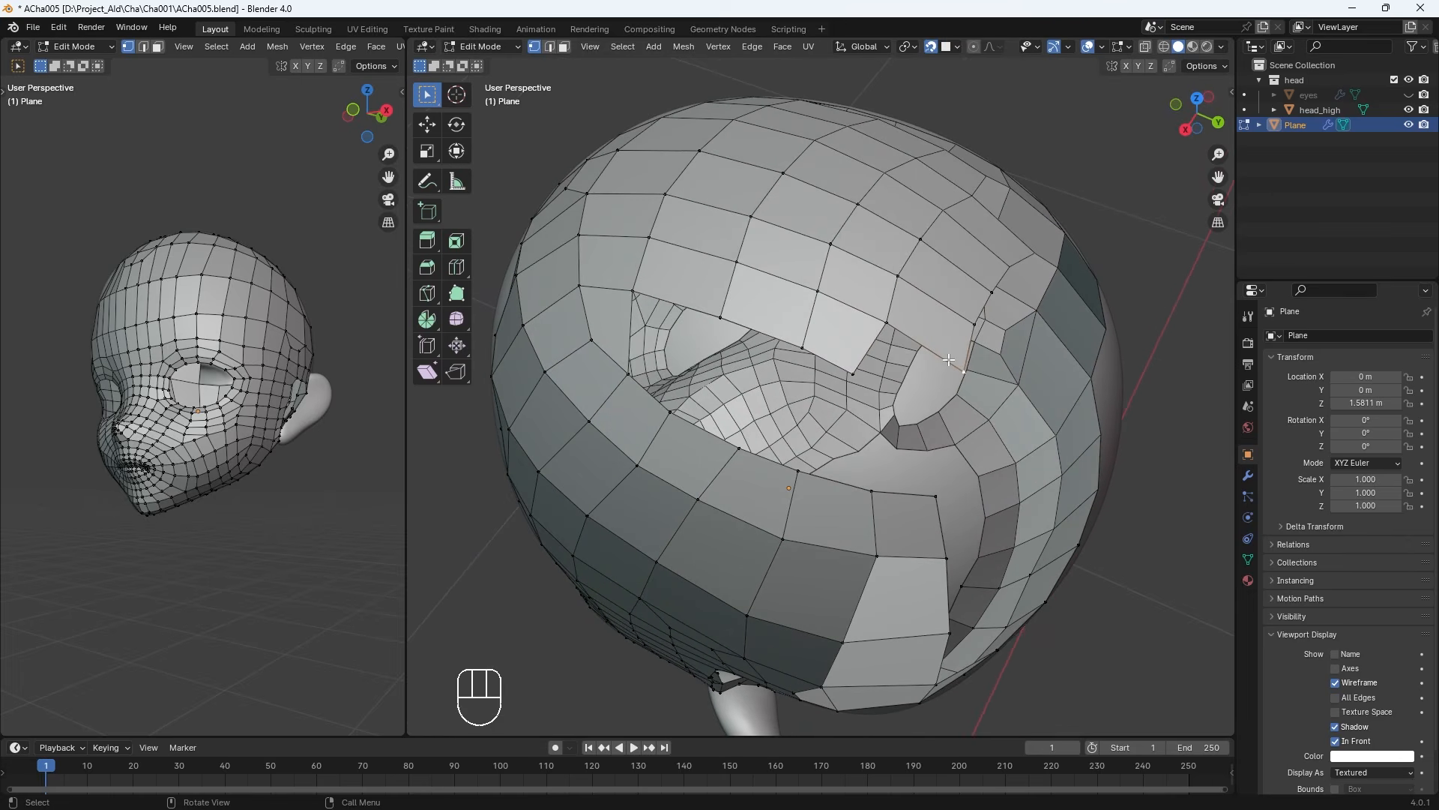
key("ctrl+r")
left_click(939, 343)
right_click(939, 343)
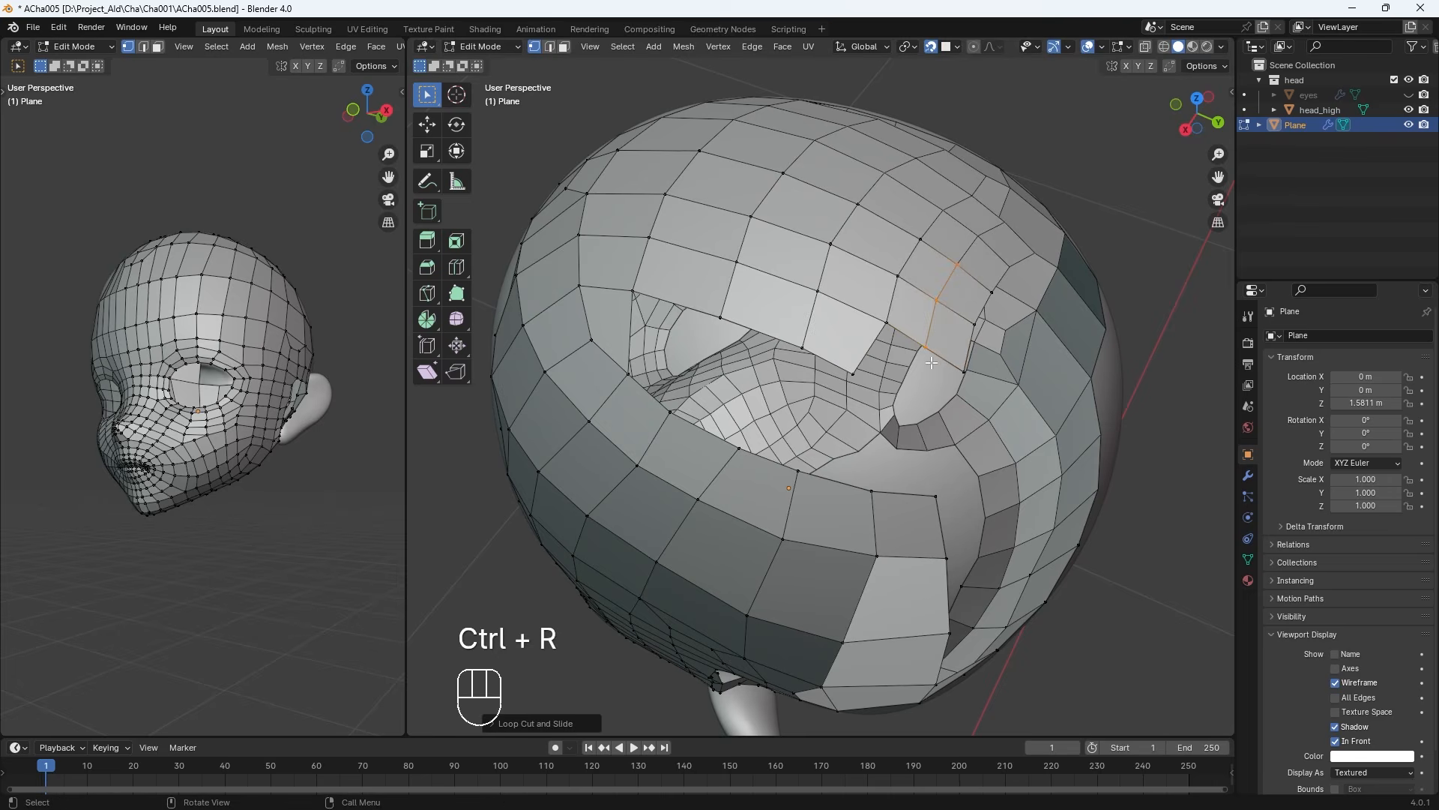
Adjust the vertex on the skull gap's upper rear border and add a quad face beside it
middle_click_drag(931, 362, 948, 328)
left_click(878, 317)
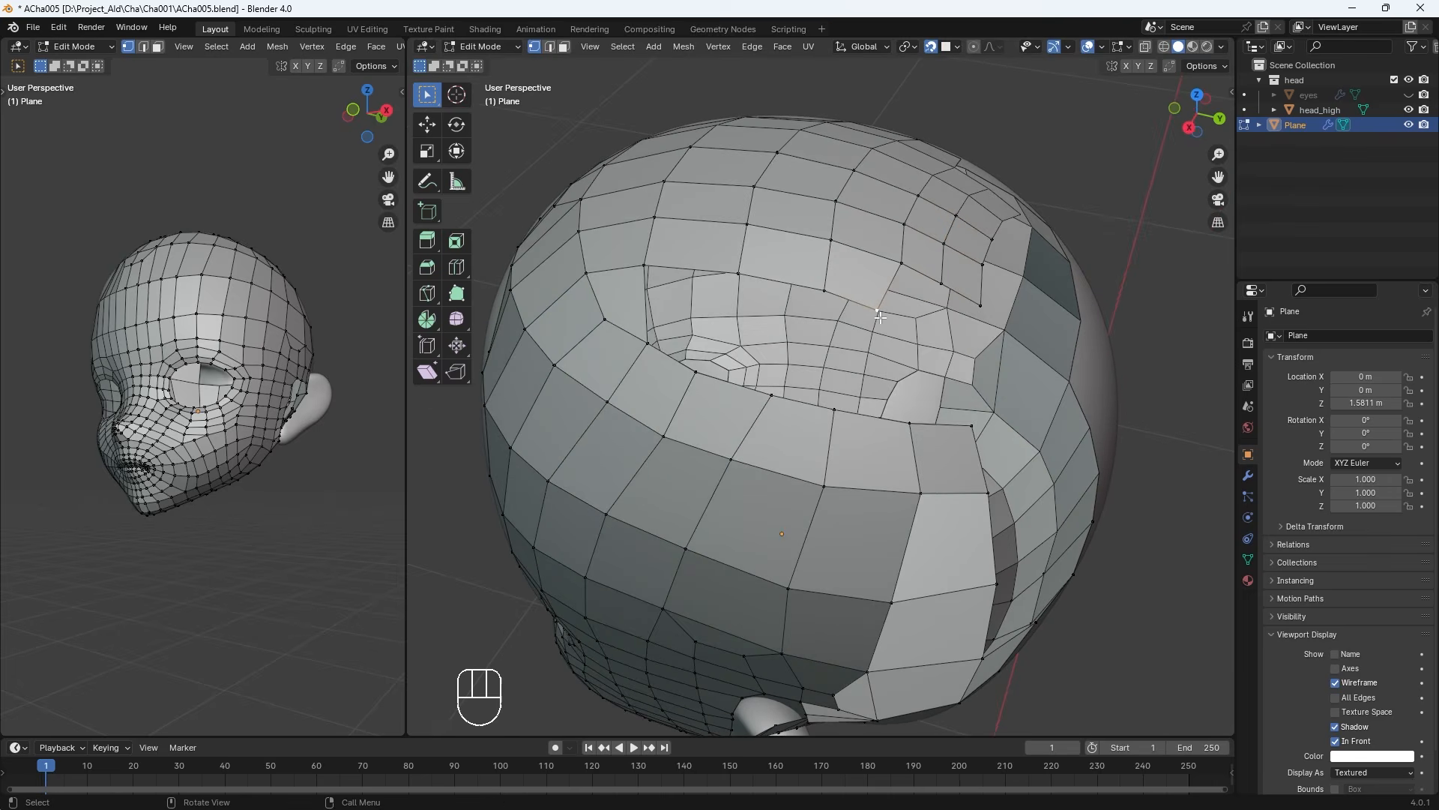
key("g")
key("g")
key("f")
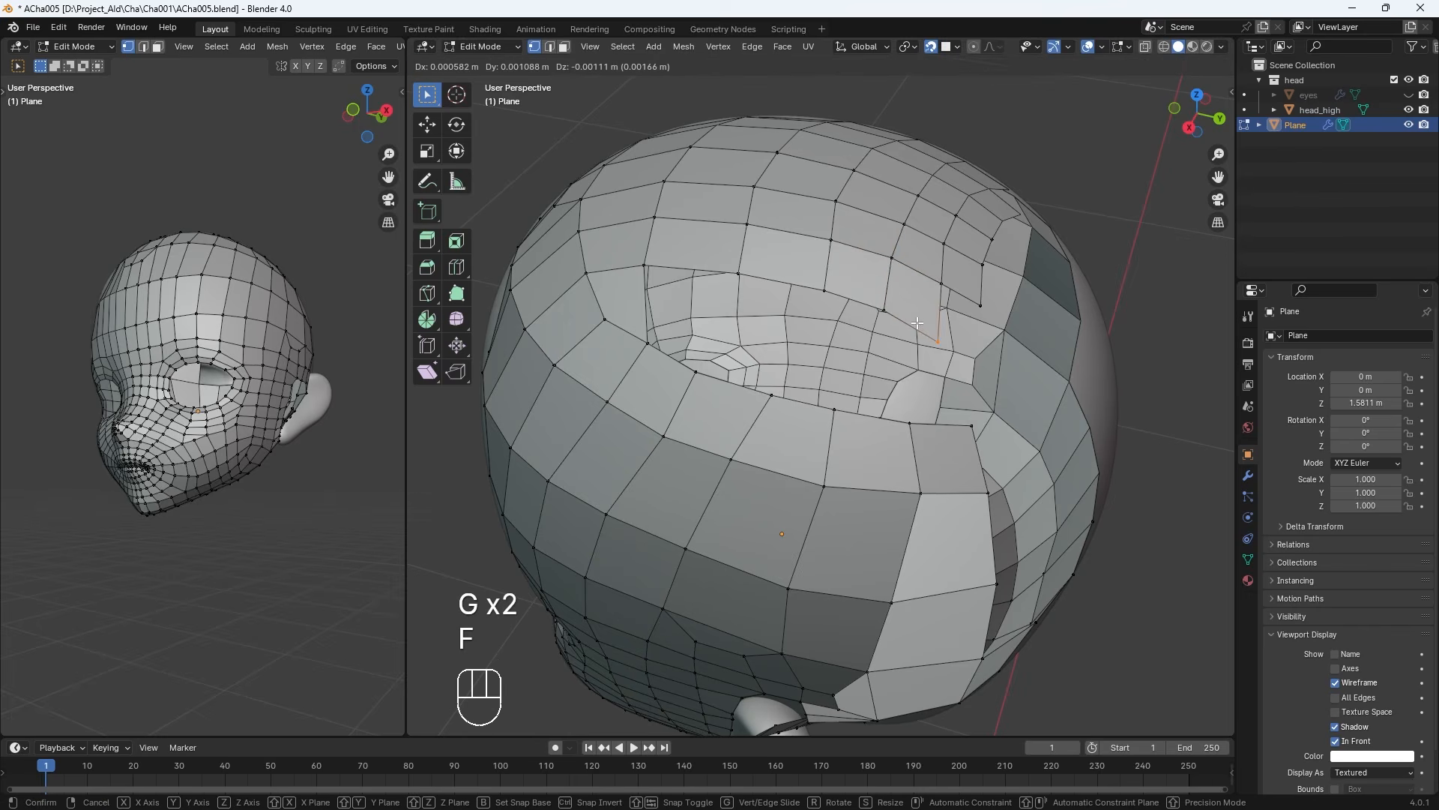
left_click(905, 301)
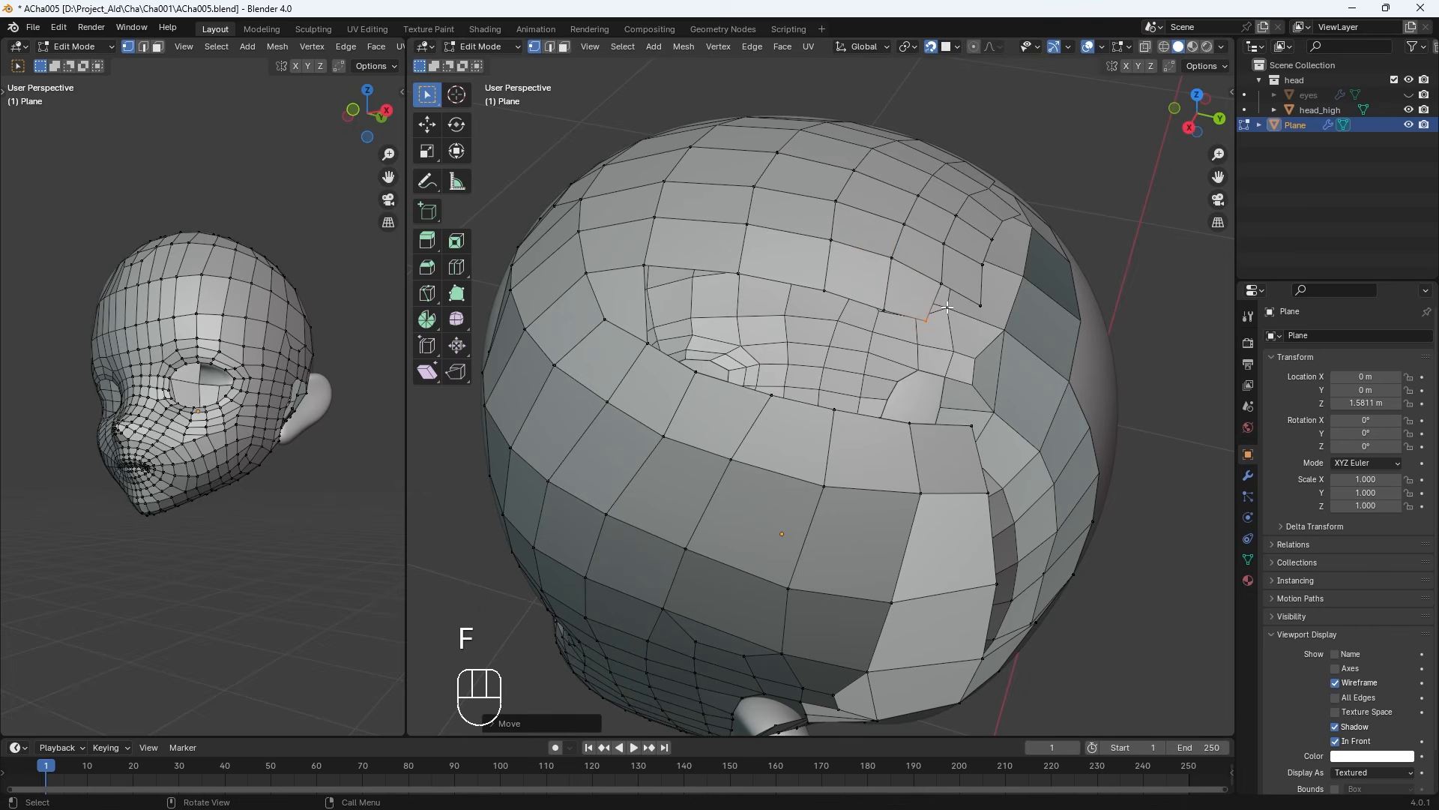
Fill the skull gap with quad faces from its rear end through to the front corner
left_click(946, 283)
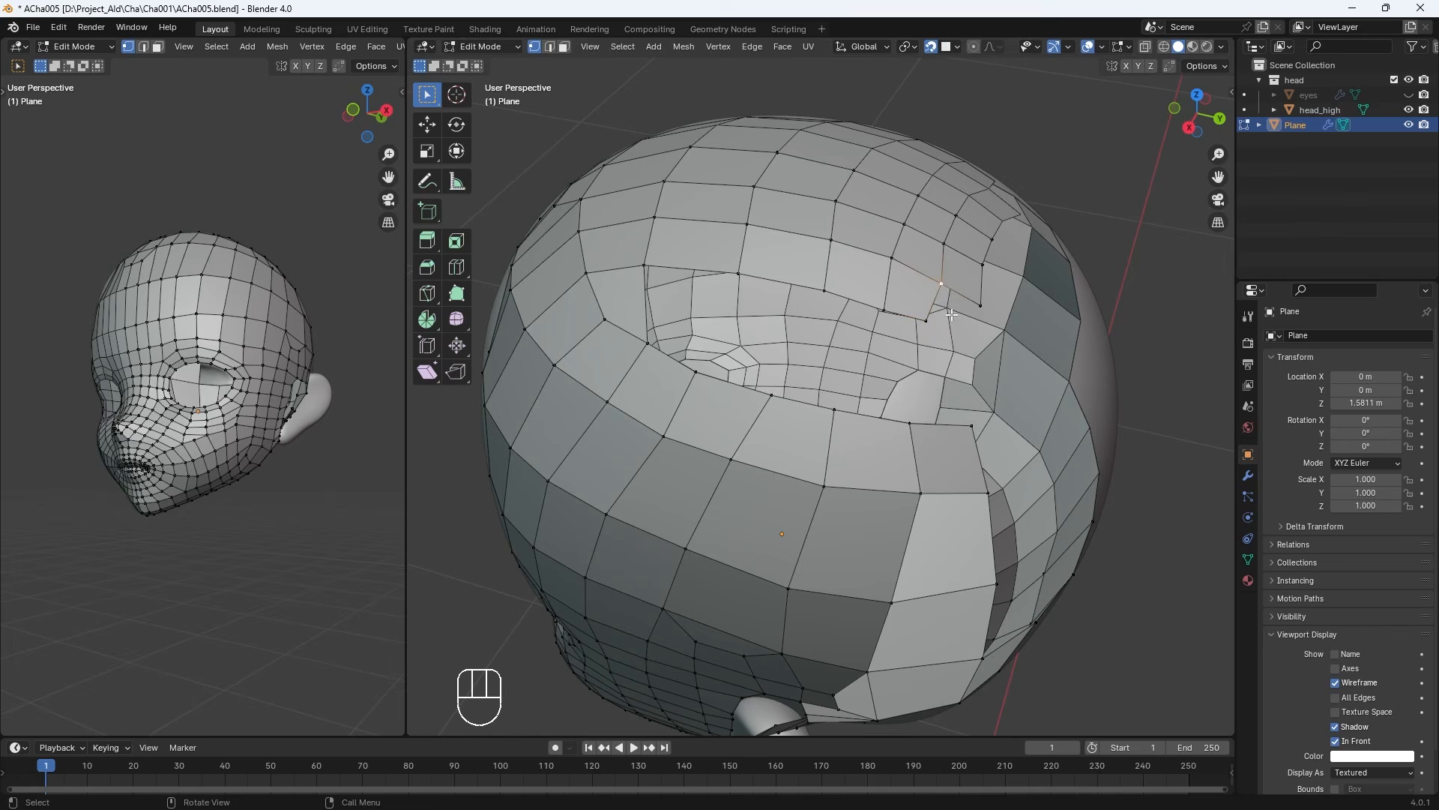
key("f")
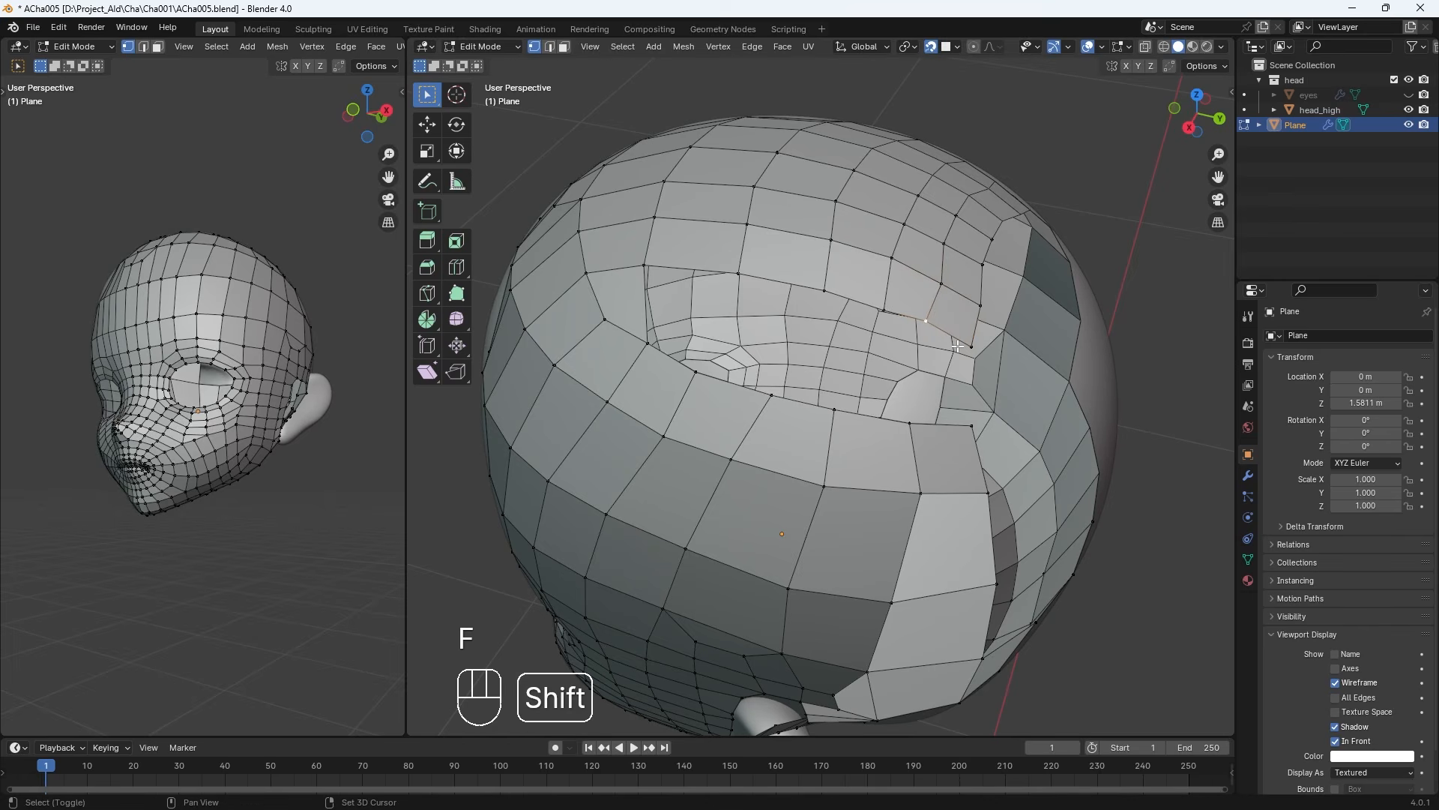
key("f")
key("f")
key("f")
key("f")
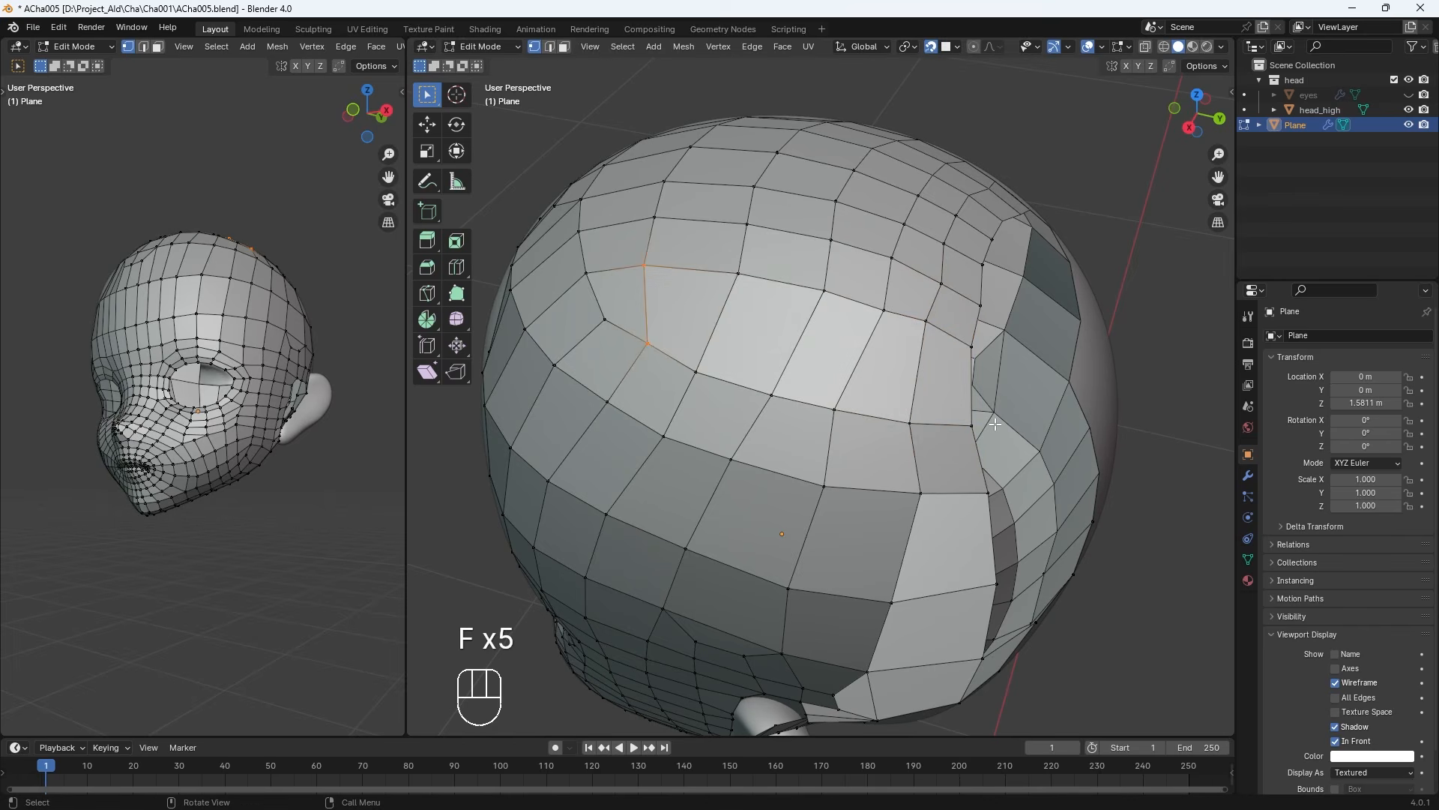
Reposition the two outer vertices along the crown's rear edge
middle_click_drag(918, 422, 748, 373)
left_click(752, 269)
key("g")
left_click(746, 264)
left_click(799, 244)
key("g")
left_click(798, 238)
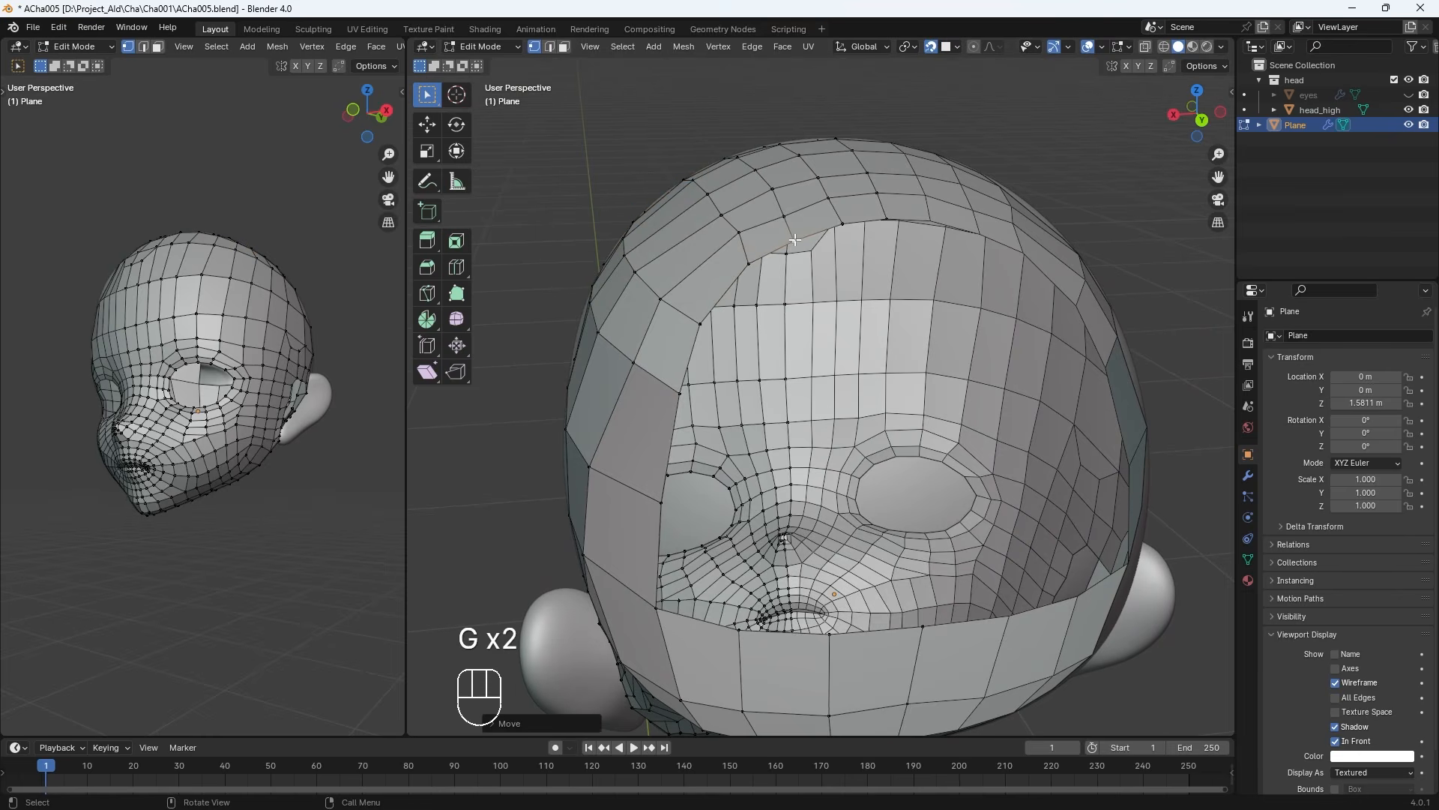
Extrude the crown's rear center edge downward to add a new row of faces at the back of the head
left_click(887, 219)
middle_click_drag(888, 369, 868, 365)
key("e")
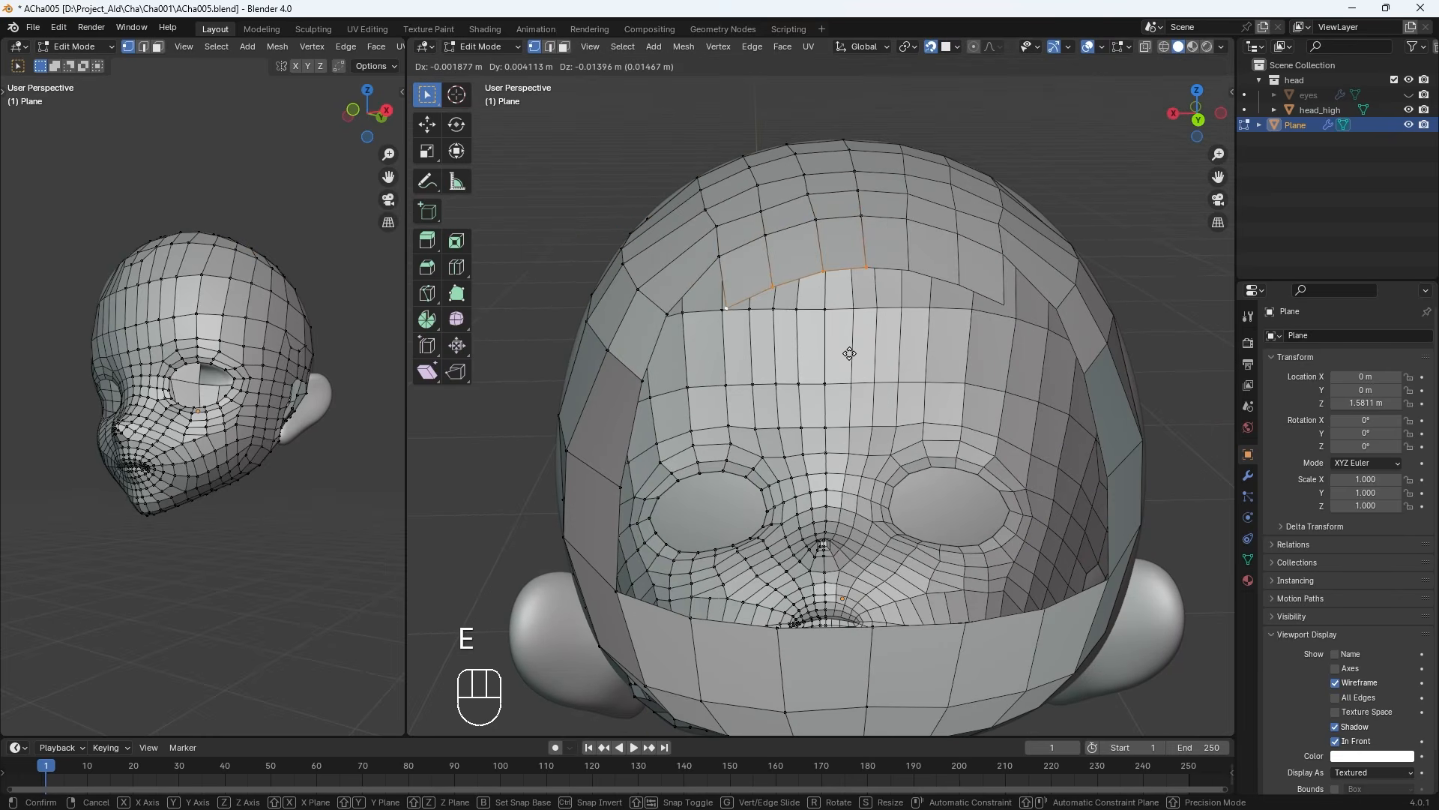
left_click(847, 275)
Move the vertices along the lower edge of the new crown row to even out its line
key("g")
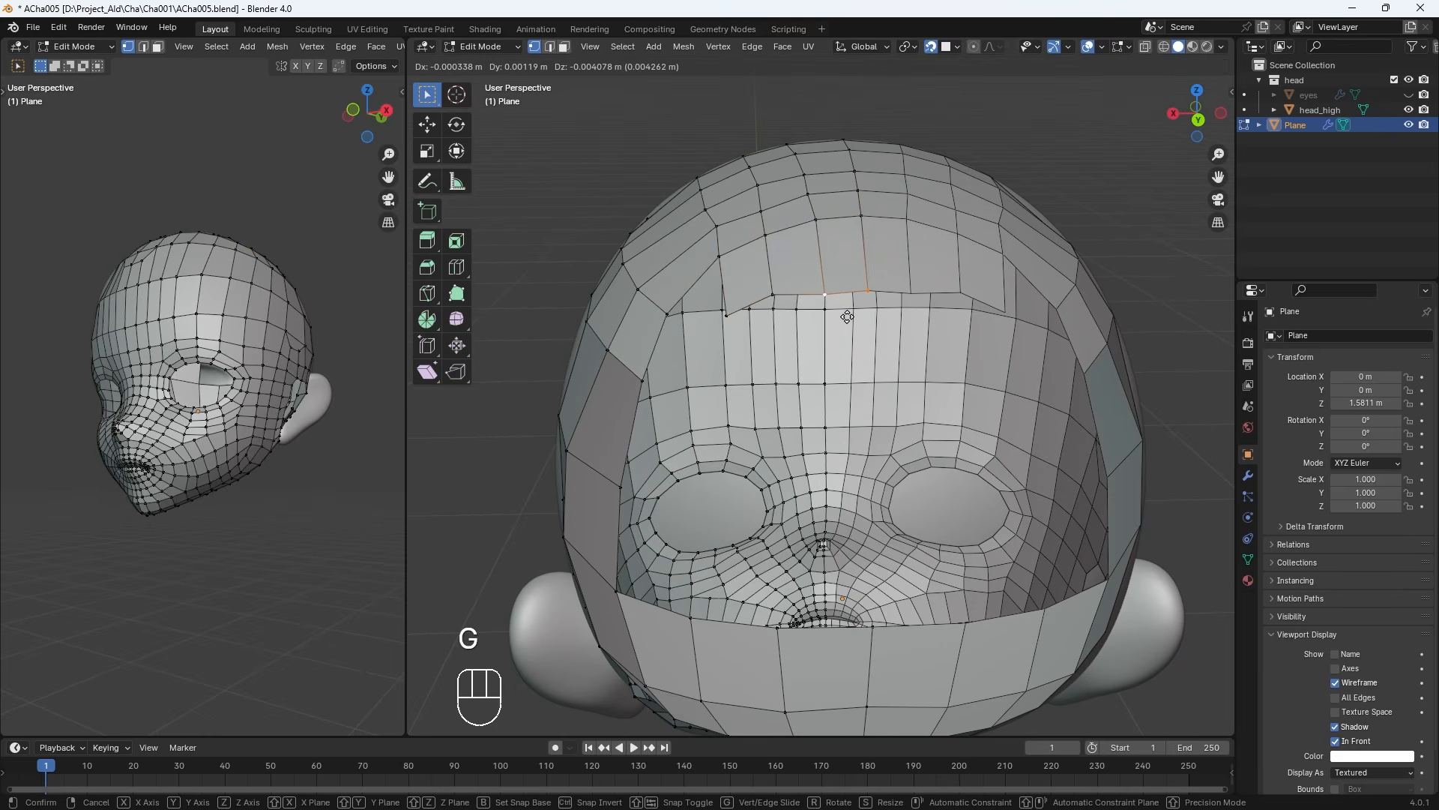
left_click(801, 315)
key("g")
left_click(727, 312)
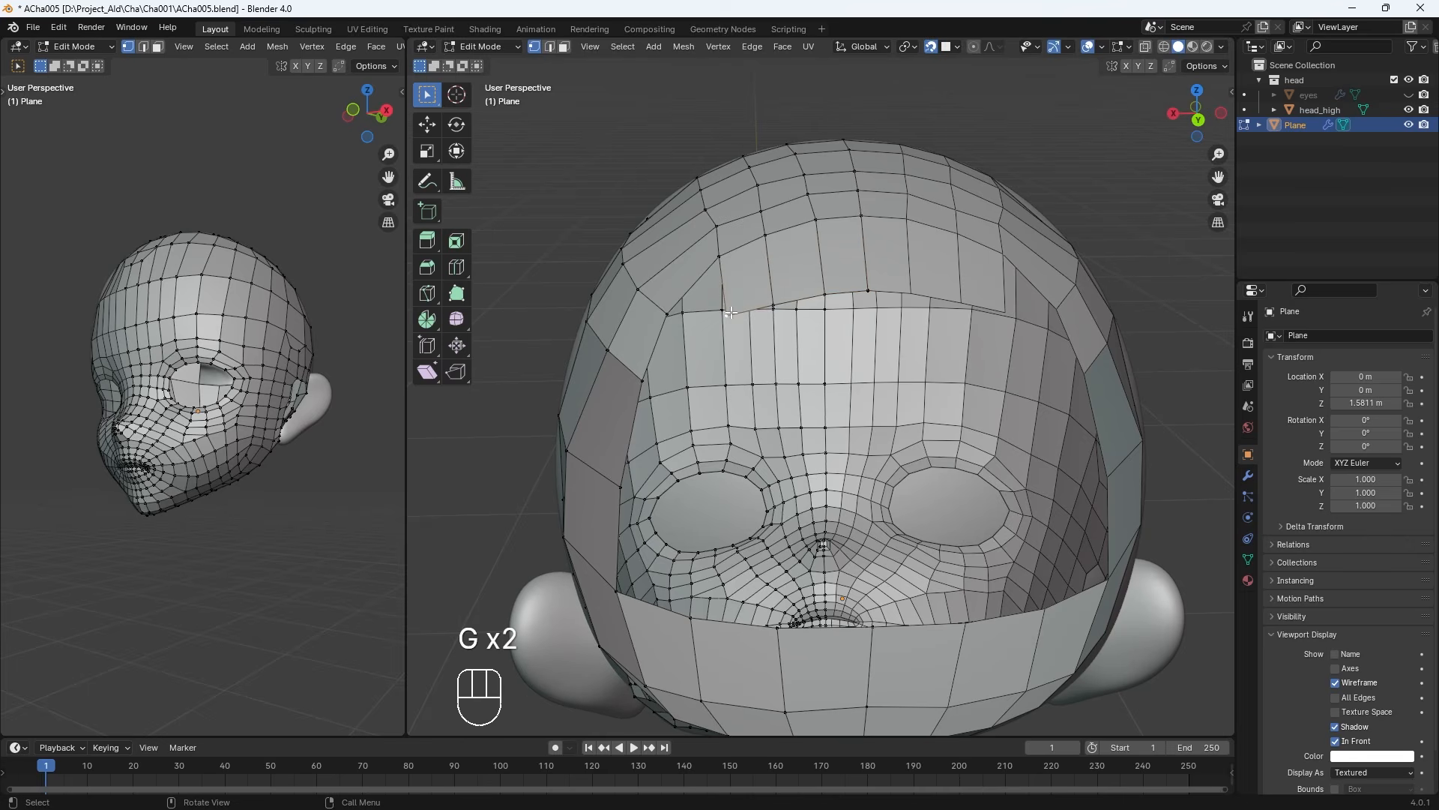
key("g")
left_click(730, 308)
Extrude the crown's rear edge downward again to add a second row of faces
middle_click_drag(770, 337, 788, 332)
left_click(817, 276, "shift")
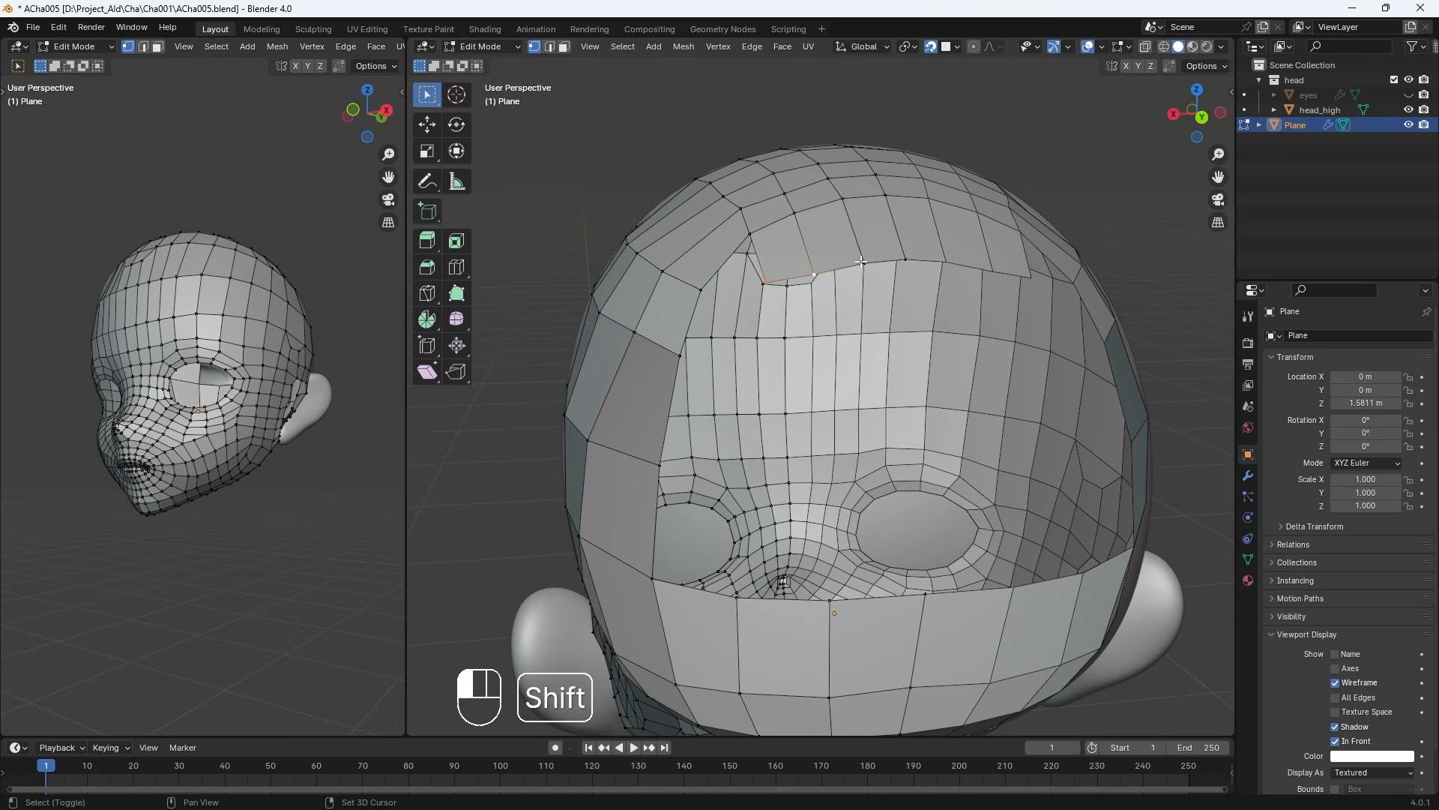
key("e")
left_click(893, 396)
middle_click_drag(799, 409, 826, 386)
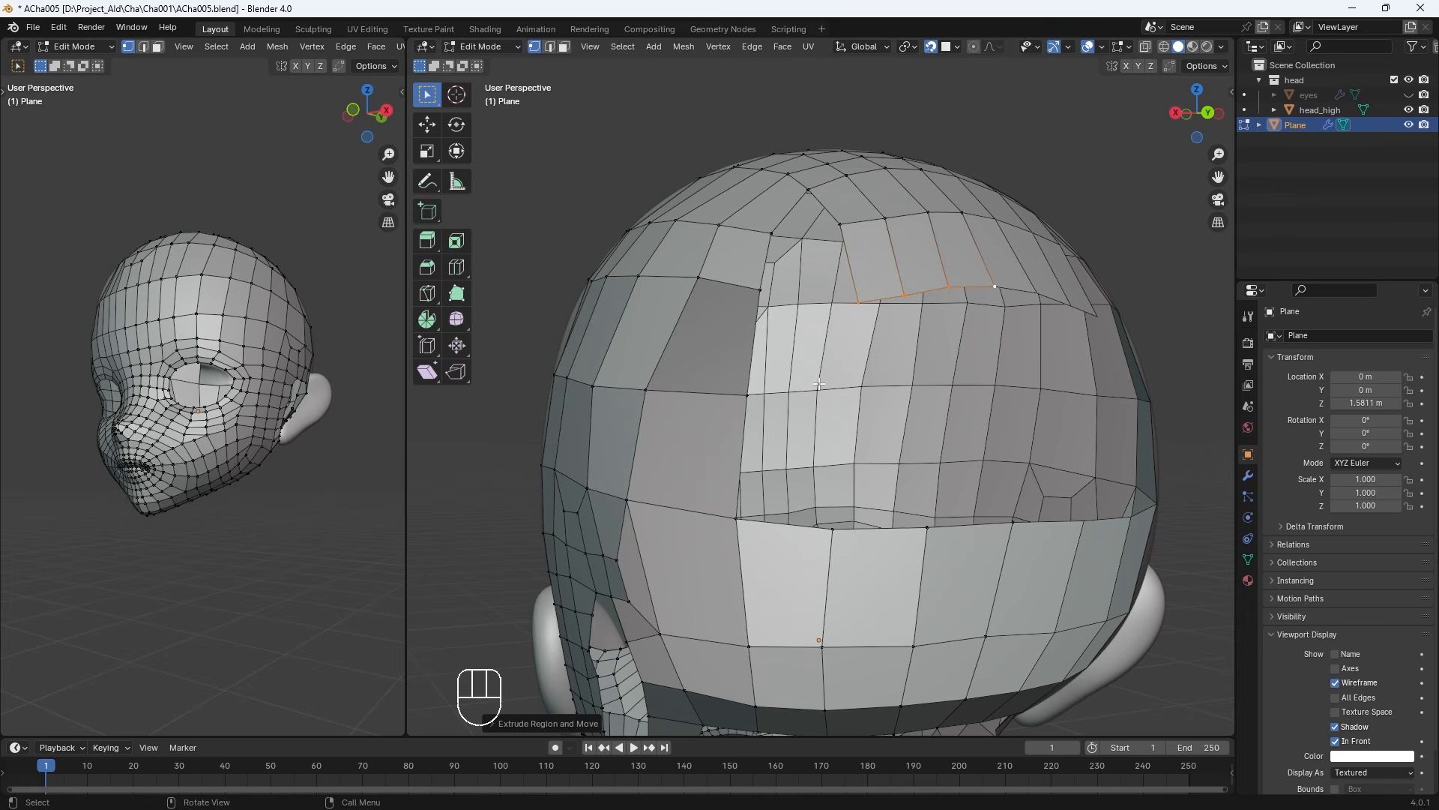
Reposition the upper rear vertices of the side strip and the outer vertices of the second crown row
left_click(760, 297)
key("g")
key("g")
key("g")
key("g")
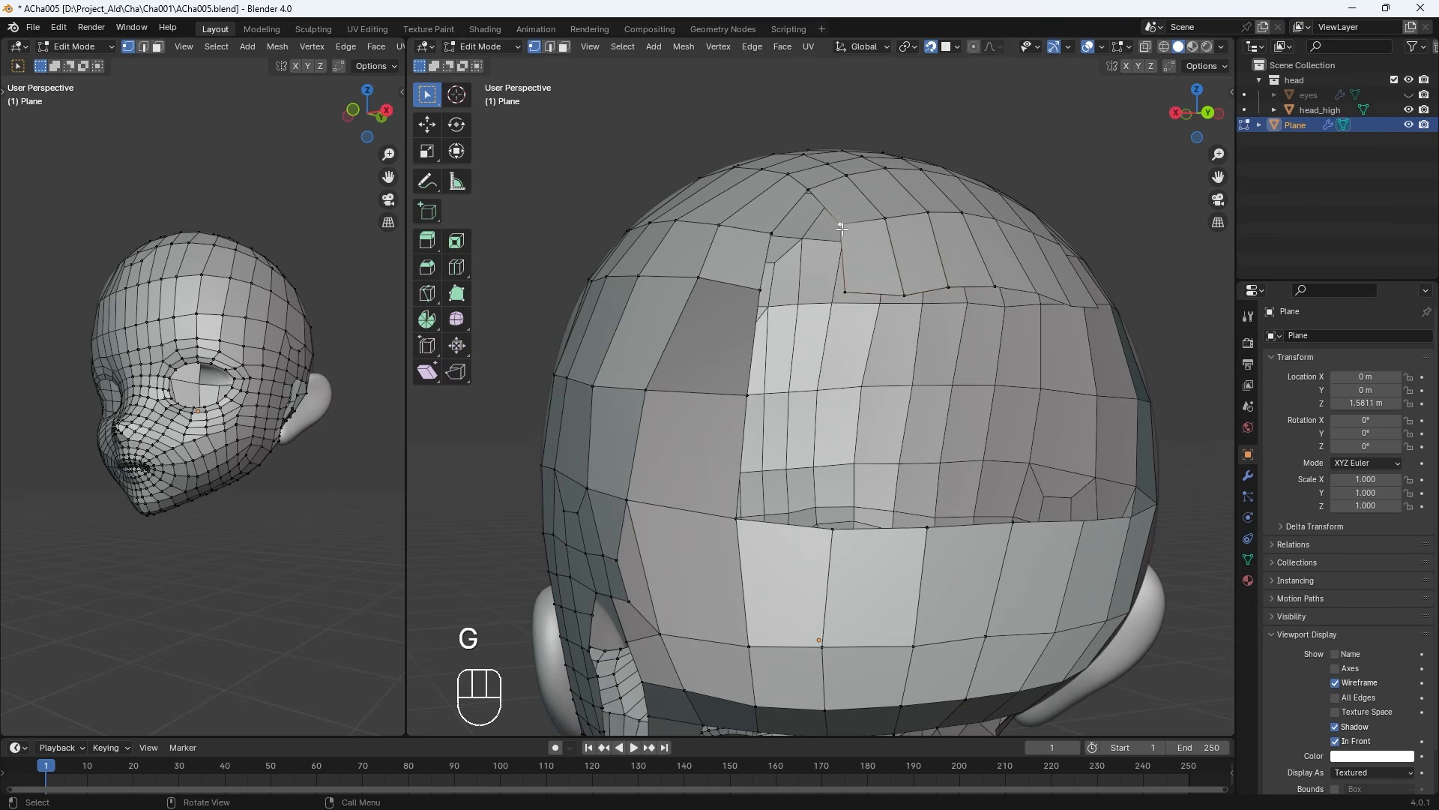
key("g")
key("g")
key("g")
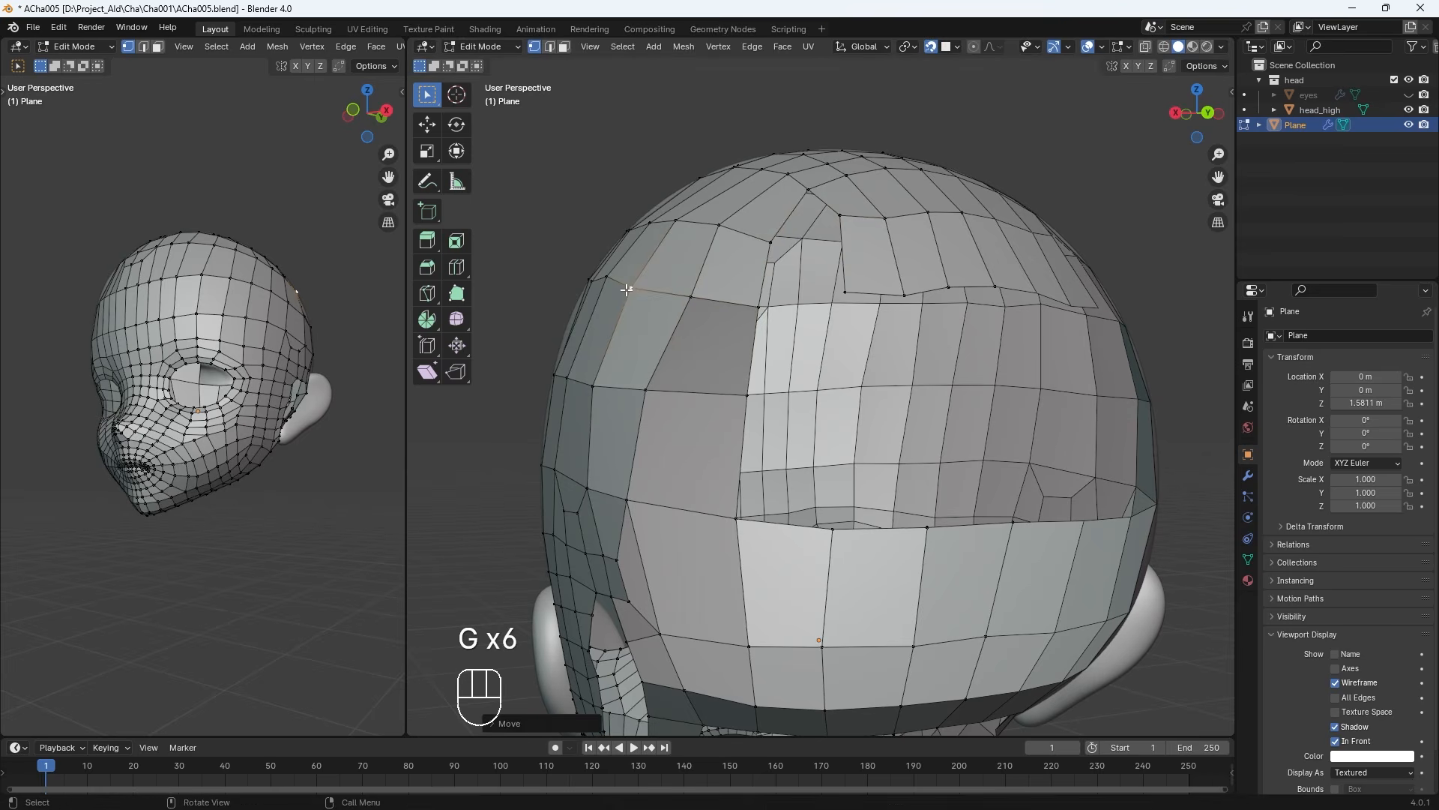
left_click(610, 286)
Raise the outer lower vertices of the second crown row and join its end to the side strip with a face
left_click(845, 292)
key("g")
left_click(844, 276)
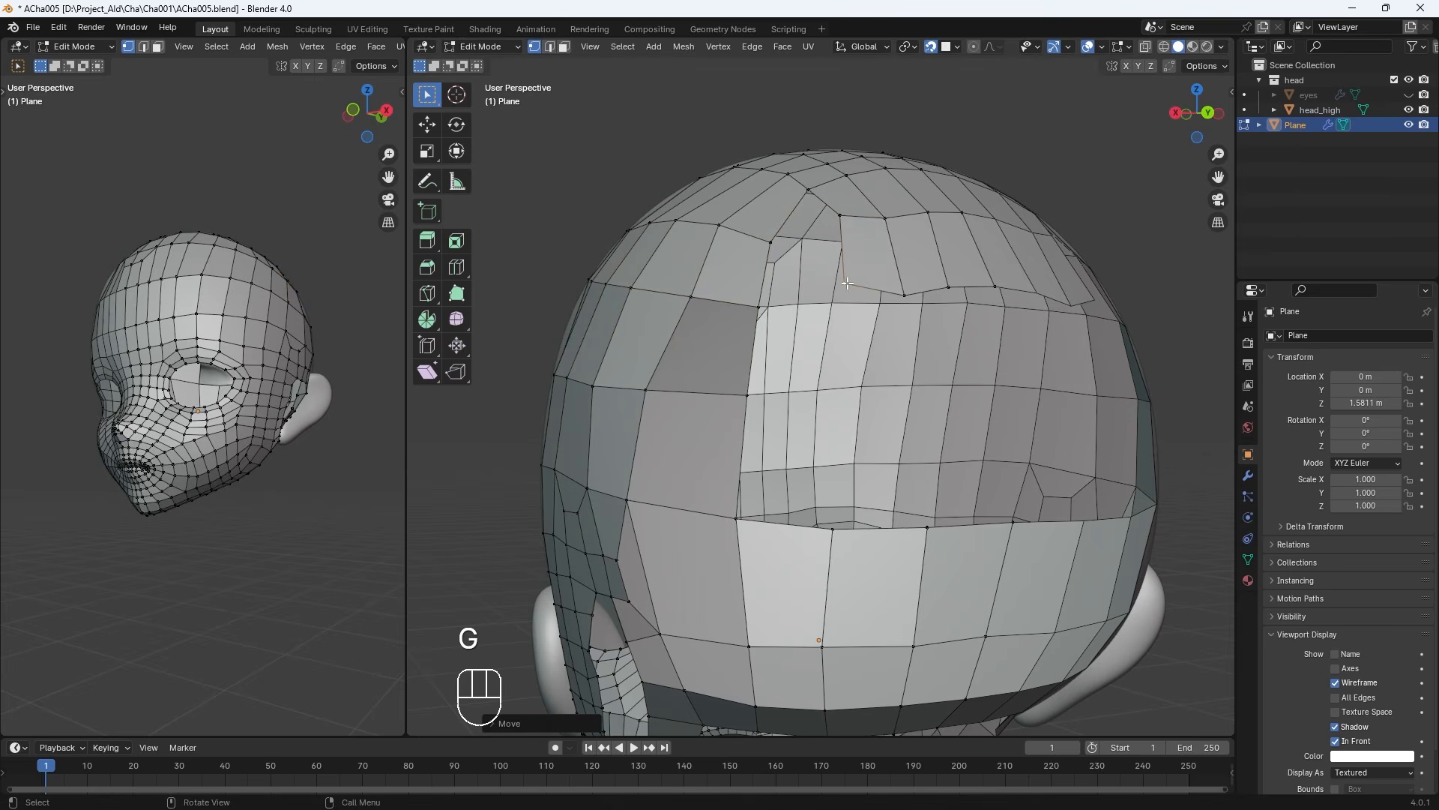
left_click(904, 295)
key("g")
left_click(904, 280)
left_click(844, 276)
key("g")
left_click(814, 195, "shift")
key("f")
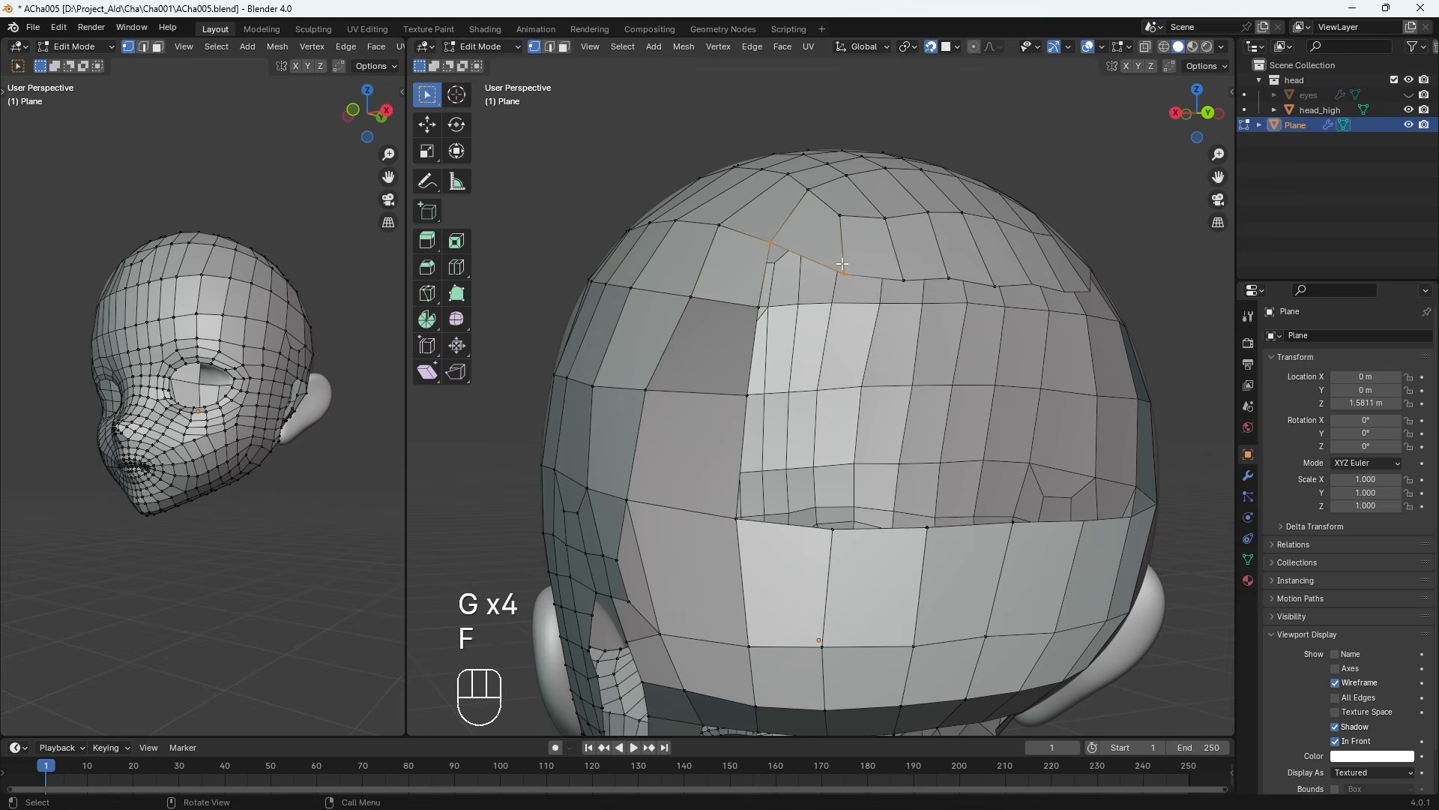
Add a vertical loop cut through the lower back band beside the midline
middle_click_drag(870, 346, 837, 487)
key("ctrl+r")
double_click(900, 444)
Shift the vertices of the lower back band sideways to even out the spacing of its vertical edges
left_click(844, 425)
left_click(844, 564, "shift")
key("g")
left_click(820, 492)
left_click(837, 656)
key("g")
left_click(819, 652)
left_click(895, 547)
key("g")
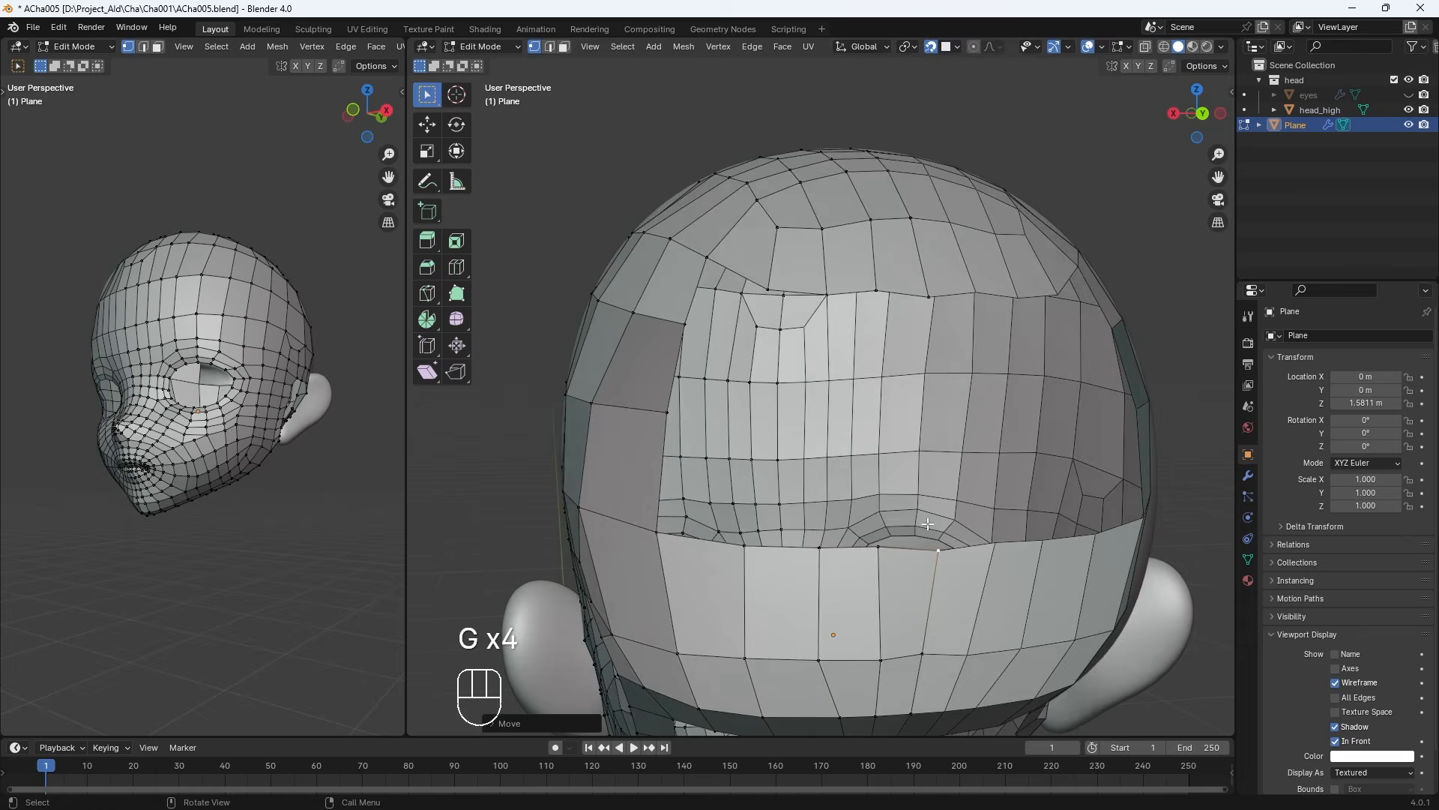
Try to fill faces in the back opening from the outer corner beside the crown row
middle_click_drag(927, 524, 863, 354)
left_click(712, 293)
middle_click_drag(712, 293, 797, 348)
key("f")
key("f")
key("f")
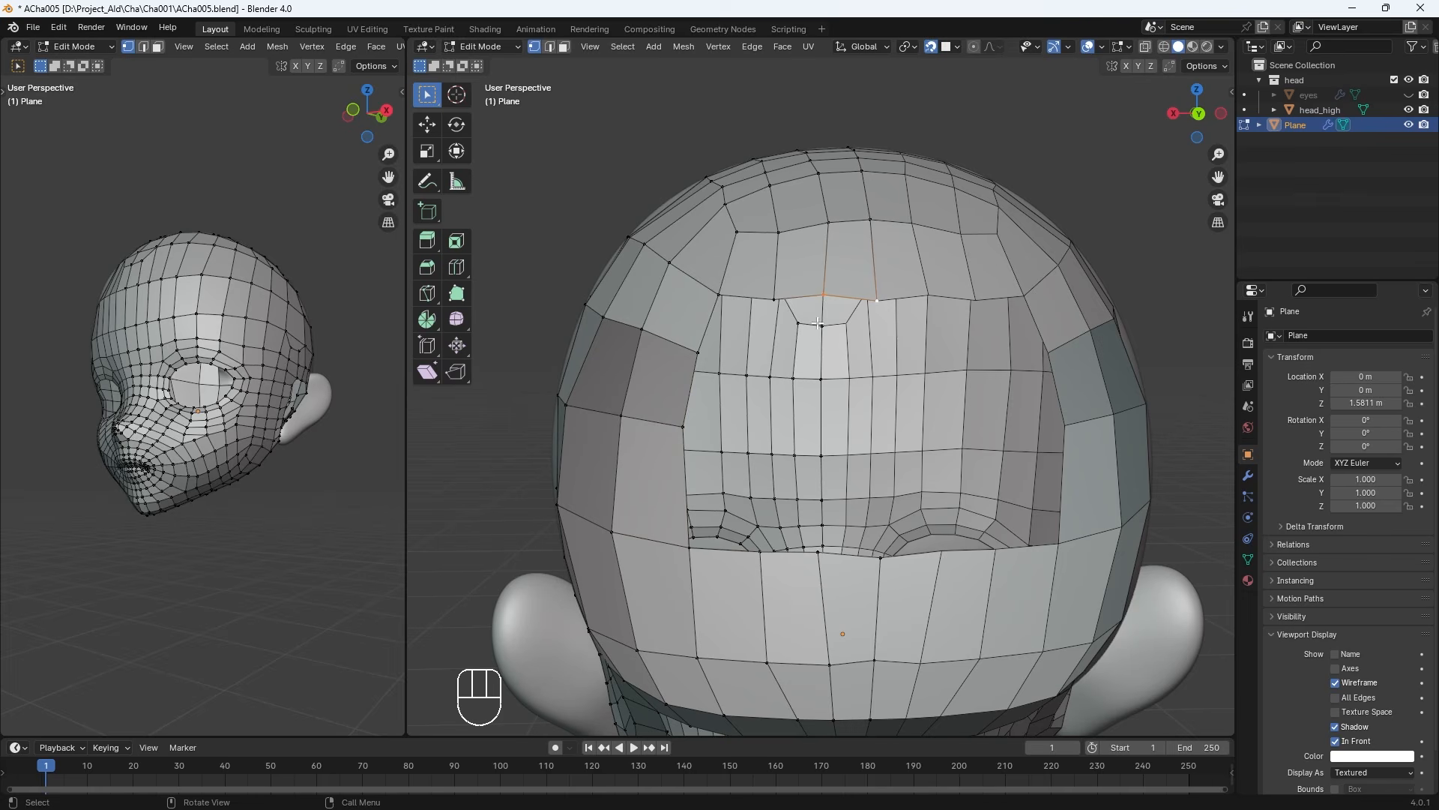
Extrude the crown's rear center edge downward three times until it reaches the lower back band
left_click(775, 300, "shift")
key("e")
left_click(861, 430)
key("e")
left_click(854, 504)
key("e")
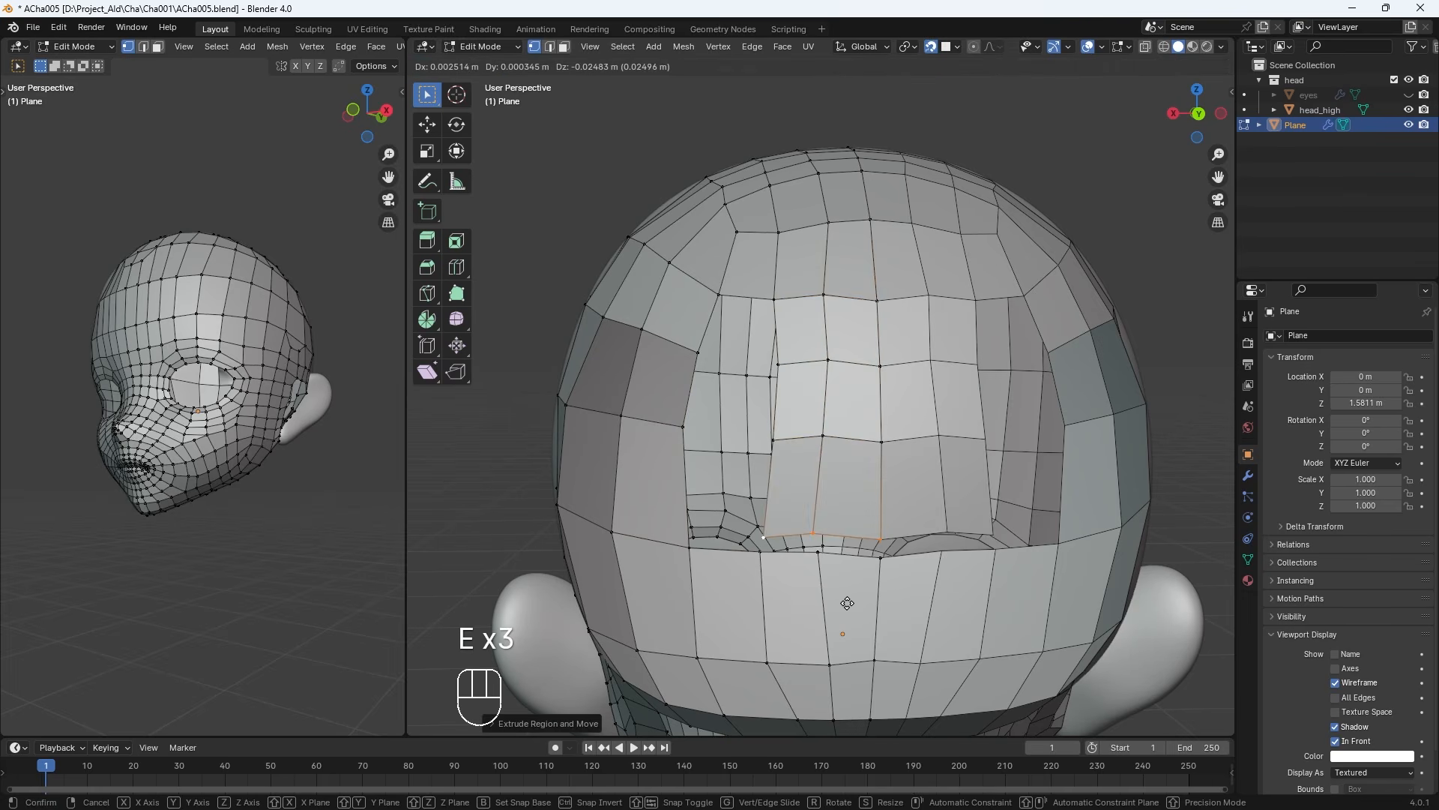
left_click(850, 604)
Merge the extruded strip's bottom midline vertex with the lower back band's midline vertex
scroll(850, 605, "up", 3)
middle_click_drag(850, 600, 854, 566)
left_click(935, 467)
left_click(935, 484, "shift")
key("m")
Merge the extruded strip's two remaining bottom vertices with the matching vertices on the lower back band
left_click(816, 463)
left_click(825, 480, "shift")
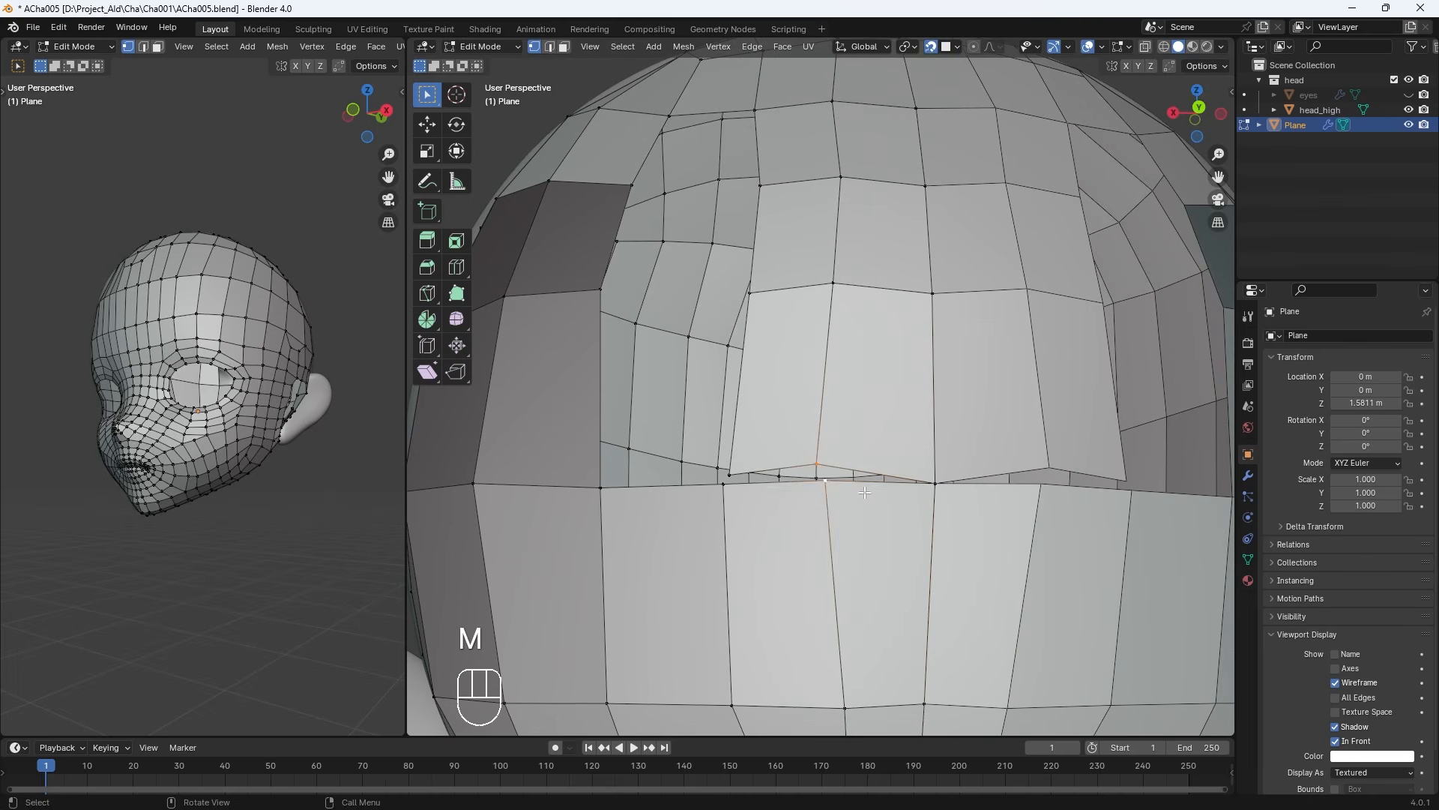
key("m")
left_click(864, 492)
left_click(729, 474)
left_click(723, 484, "shift")
middle_click_drag(757, 484, 784, 511)
key("m")
left_click(784, 511)
Fill the open column between the extruded center strip and the side strip with three quad faces
middle_click_drag(699, 187, 693, 217)
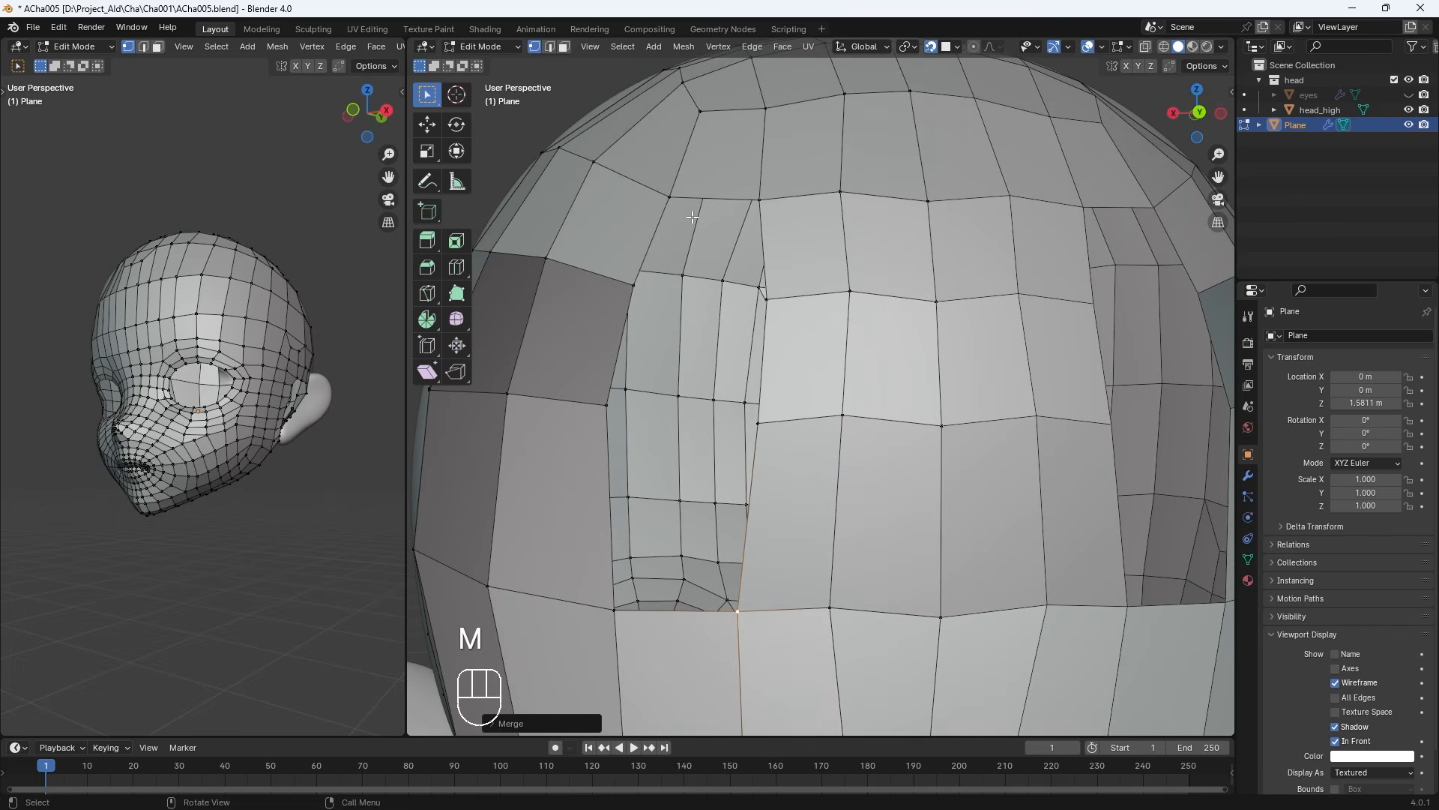
left_click(669, 196)
left_click(760, 200, "shift")
middle_click_drag(780, 293, 808, 305)
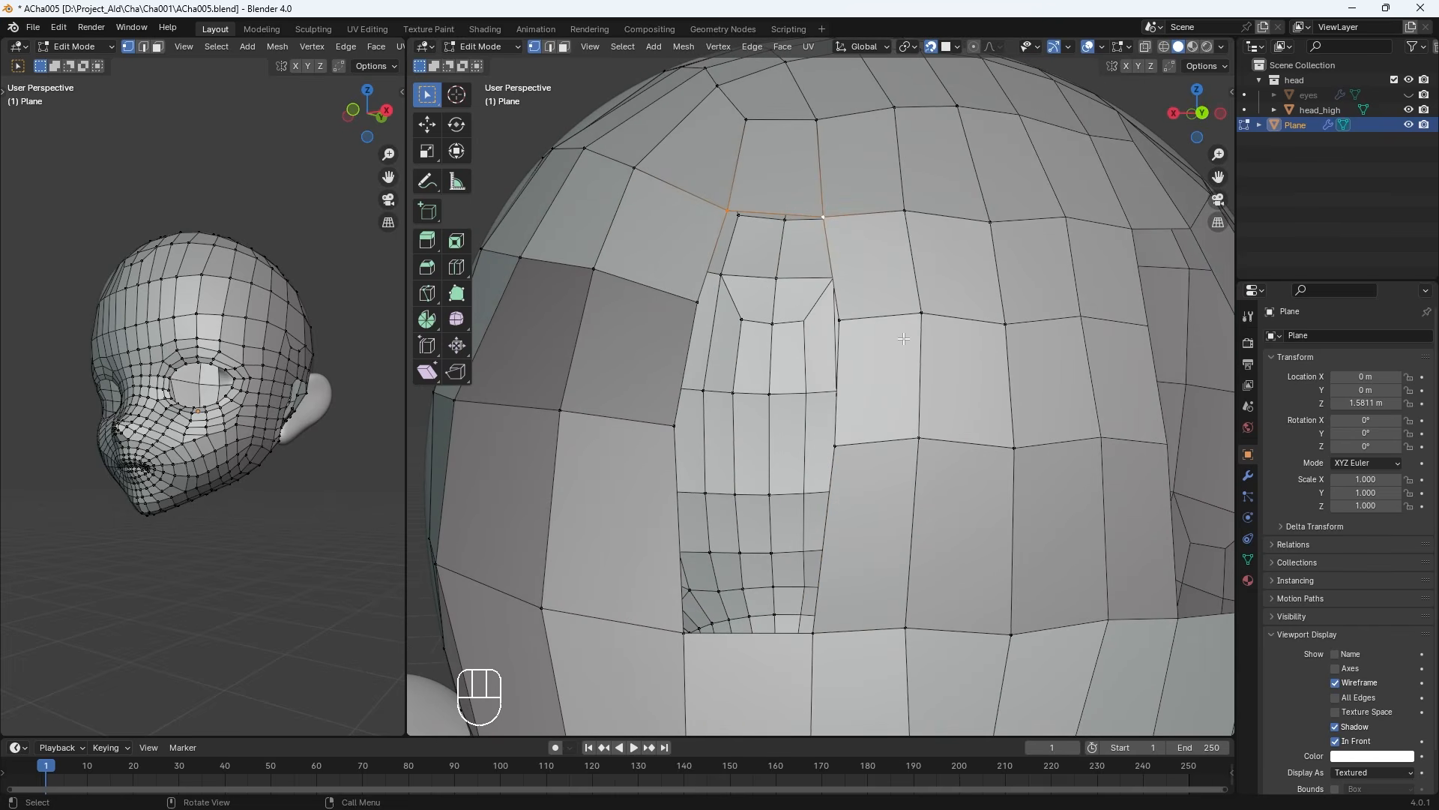
key("f")
key("f")
key("f")
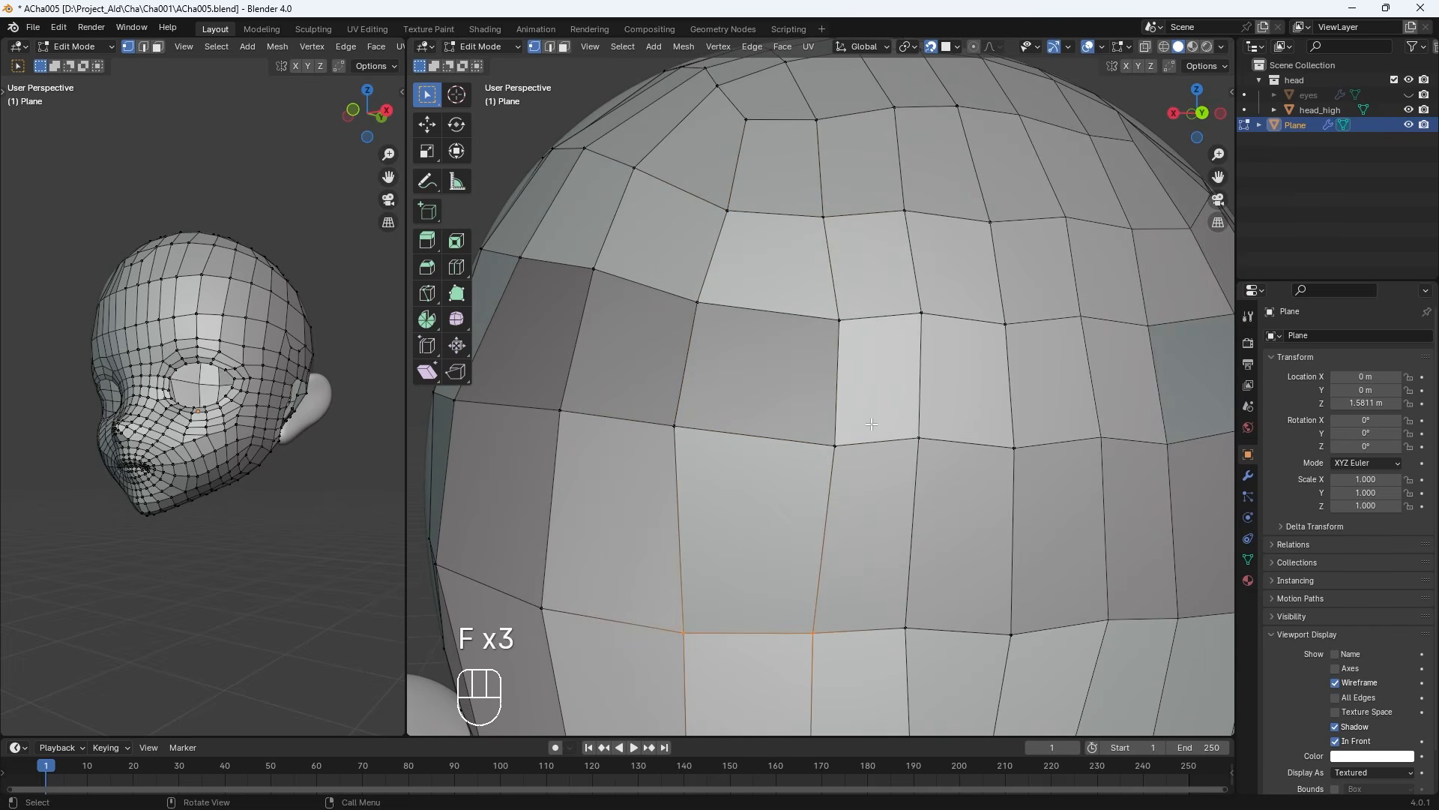
Turn on the Face Orientation overlay to check the normals of the retopologized head
middle_click_drag(900, 344, 847, 454)
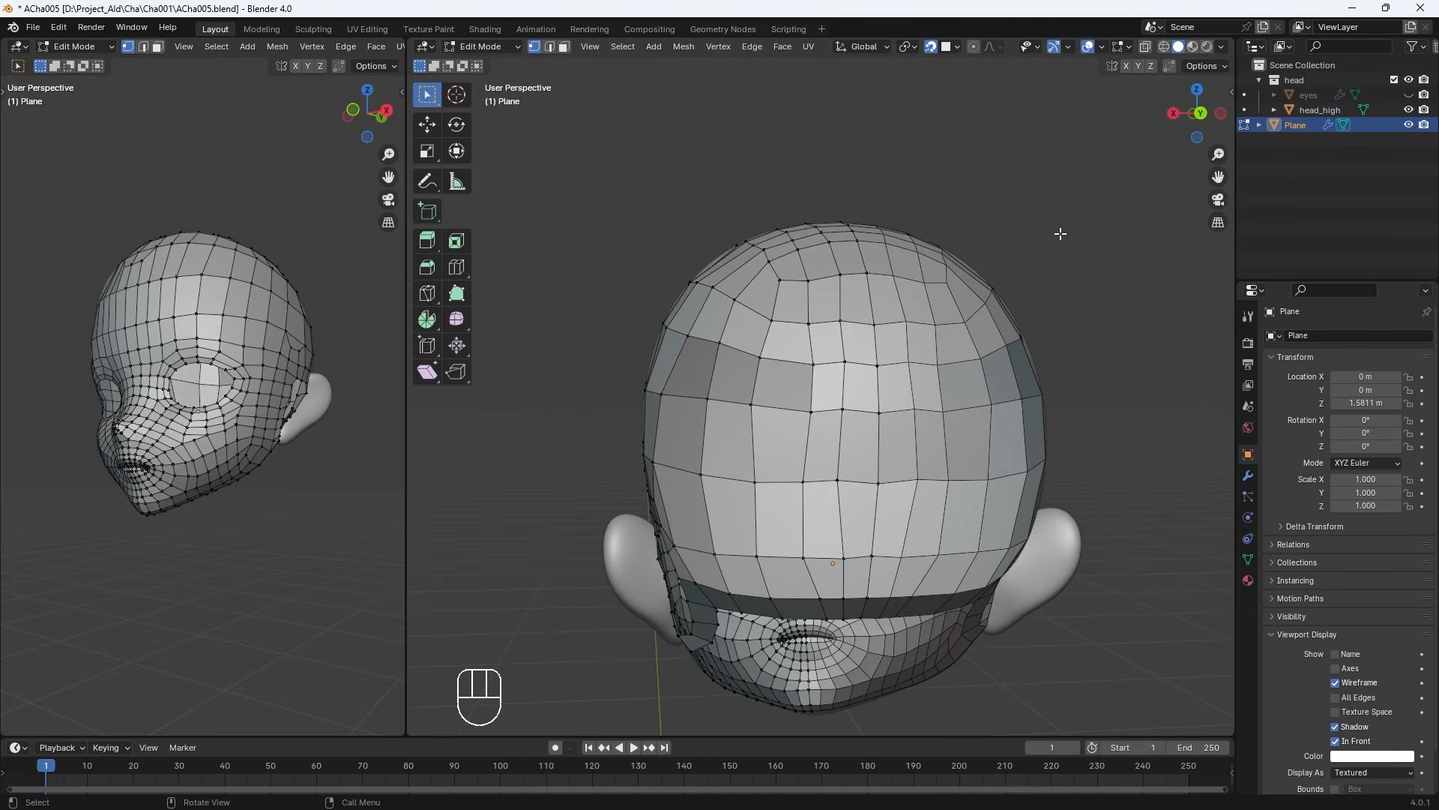
middle_click_drag(707, 280, 930, 245)
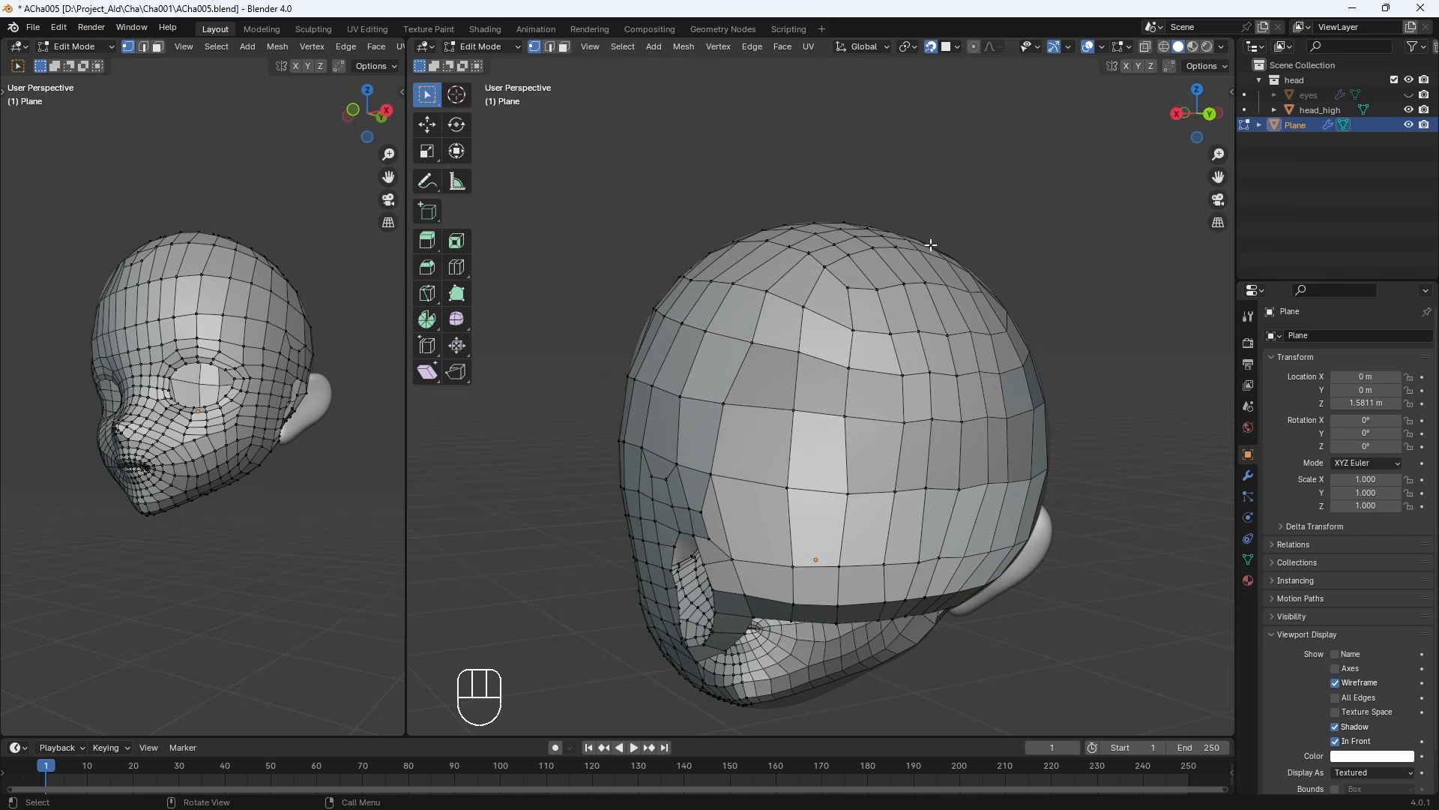
left_click(1100, 47)
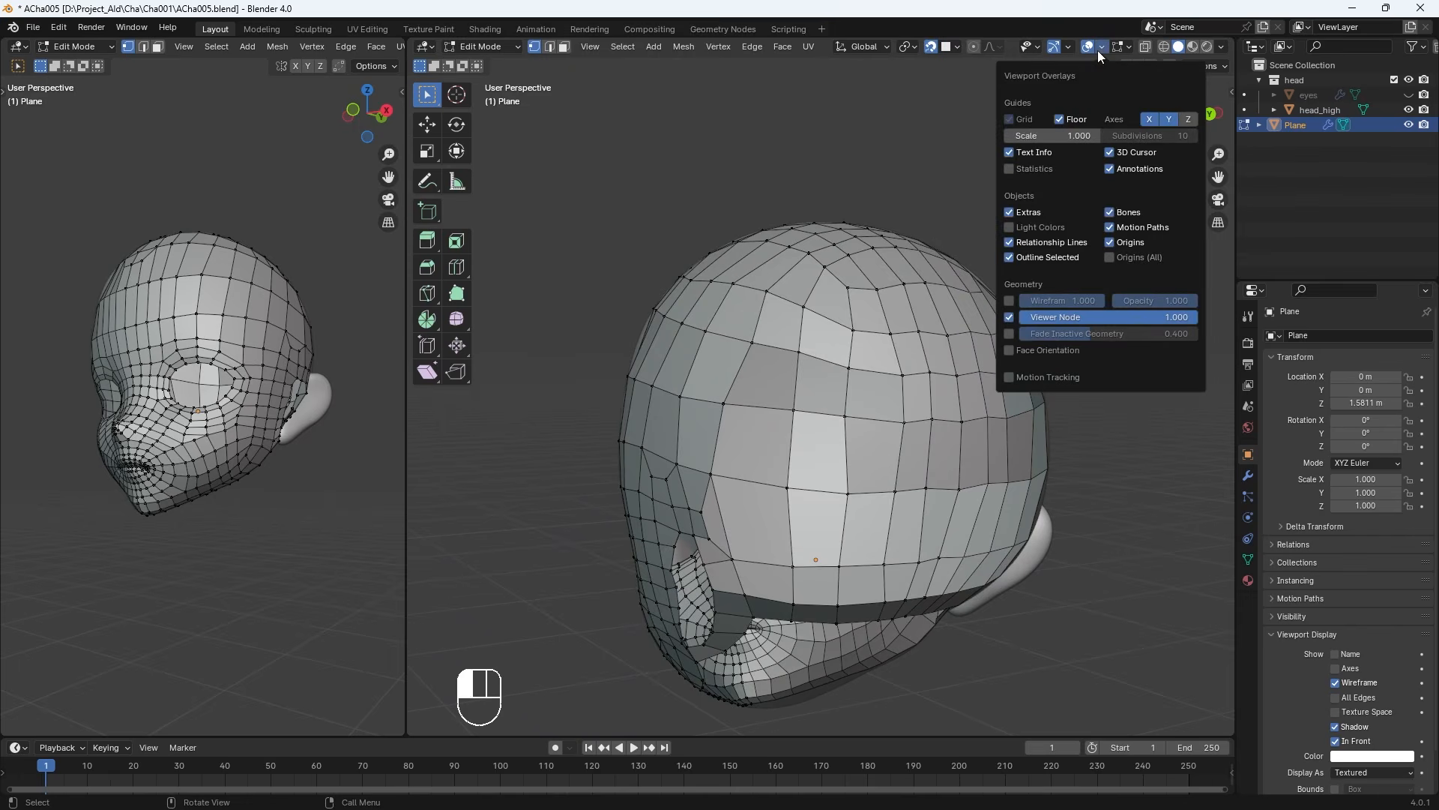
left_click(1009, 350)
middle_click_drag(862, 404, 831, 516)
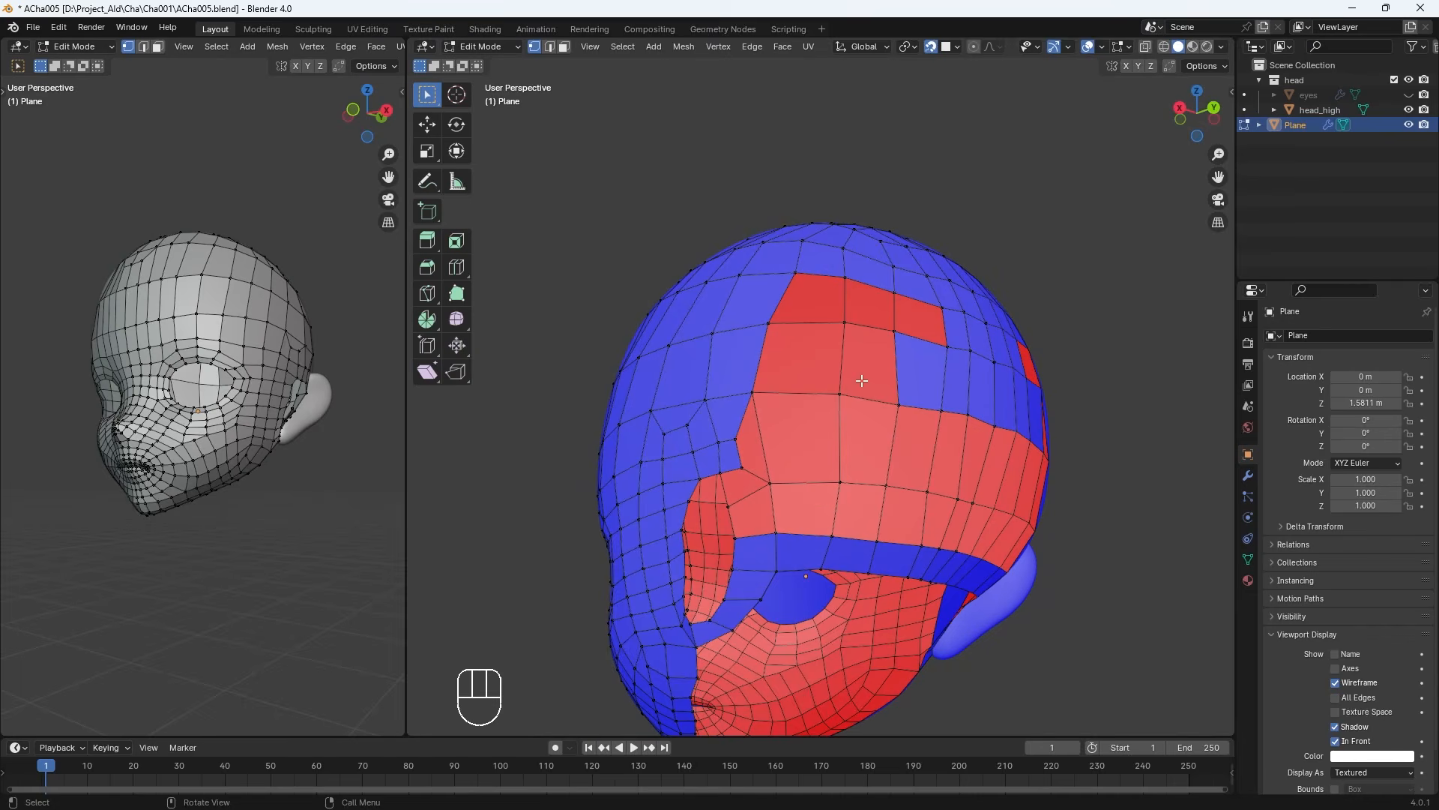
Select the reversed faces on the back of the head in face selection mode and flip their normals
middle_click_drag(862, 381, 817, 329)
left_click(563, 47)
left_click(831, 324)
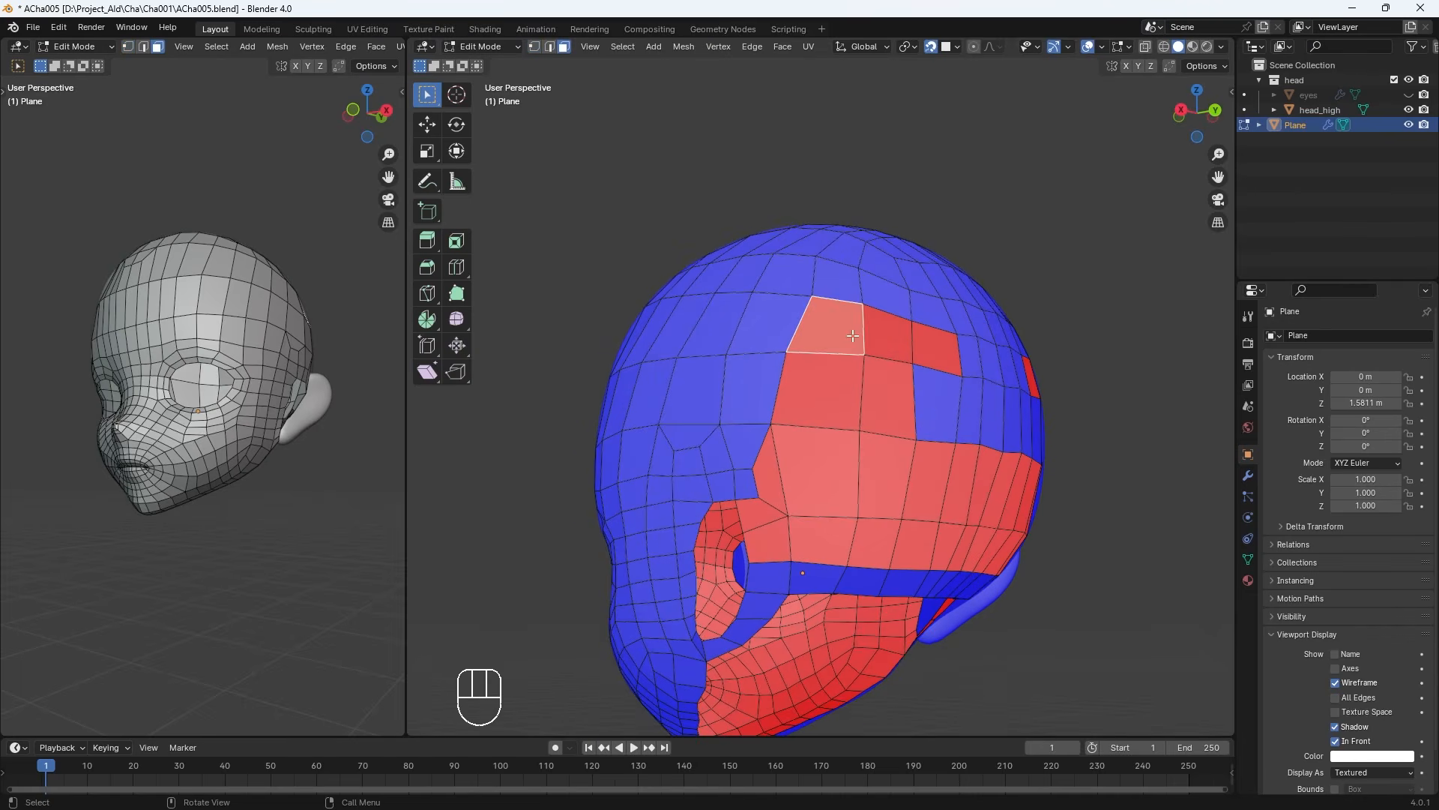
left_click(915, 341, "shift")
left_click(925, 346, "shift")
left_click(894, 390, "shift")
left_click(815, 396, "shift")
left_click(811, 457, "shift")
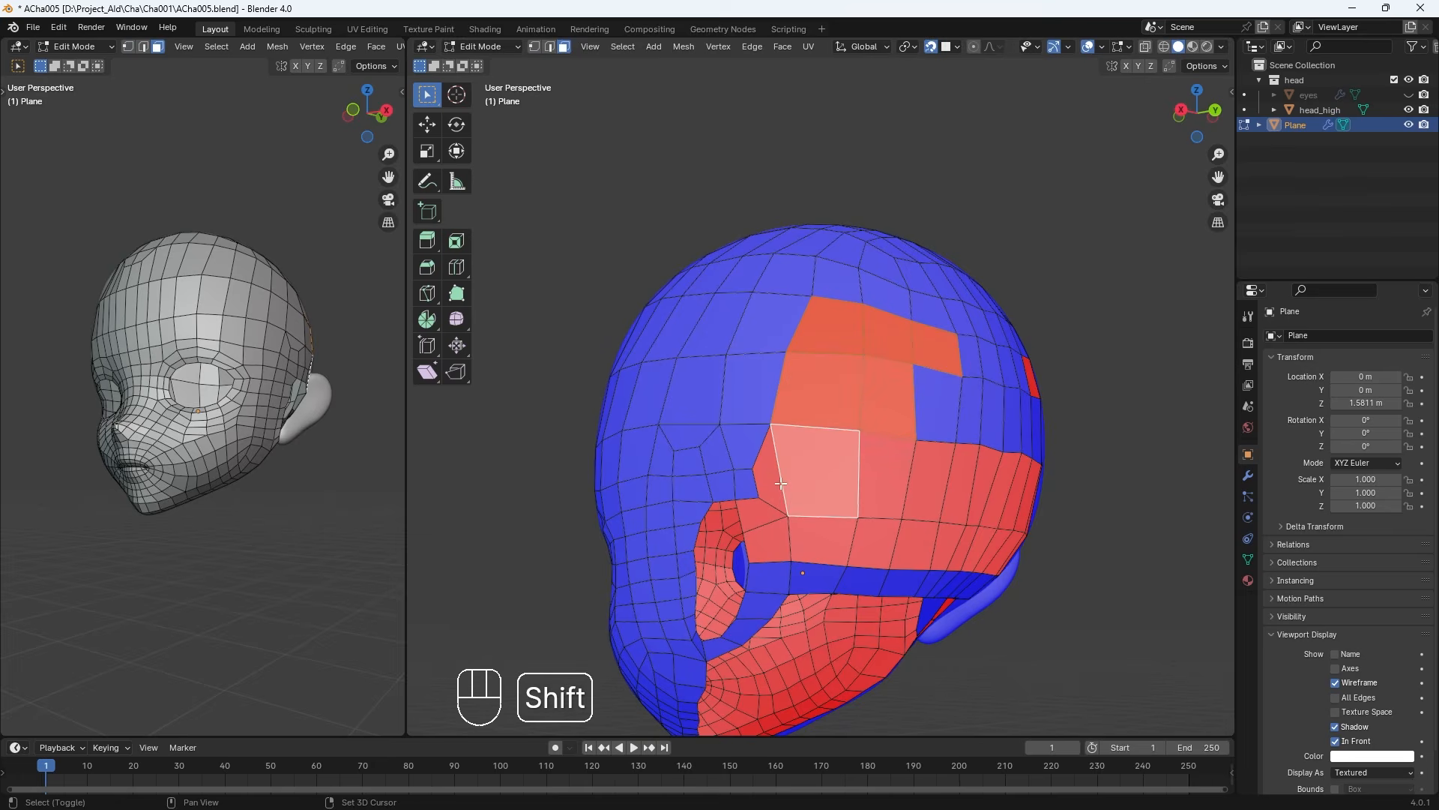
left_click(770, 480, "shift")
left_click(762, 517, "shift")
left_click(765, 544, "shift")
left_click(821, 541, "shift")
left_click(877, 544, "shift")
left_click(884, 472, "shift")
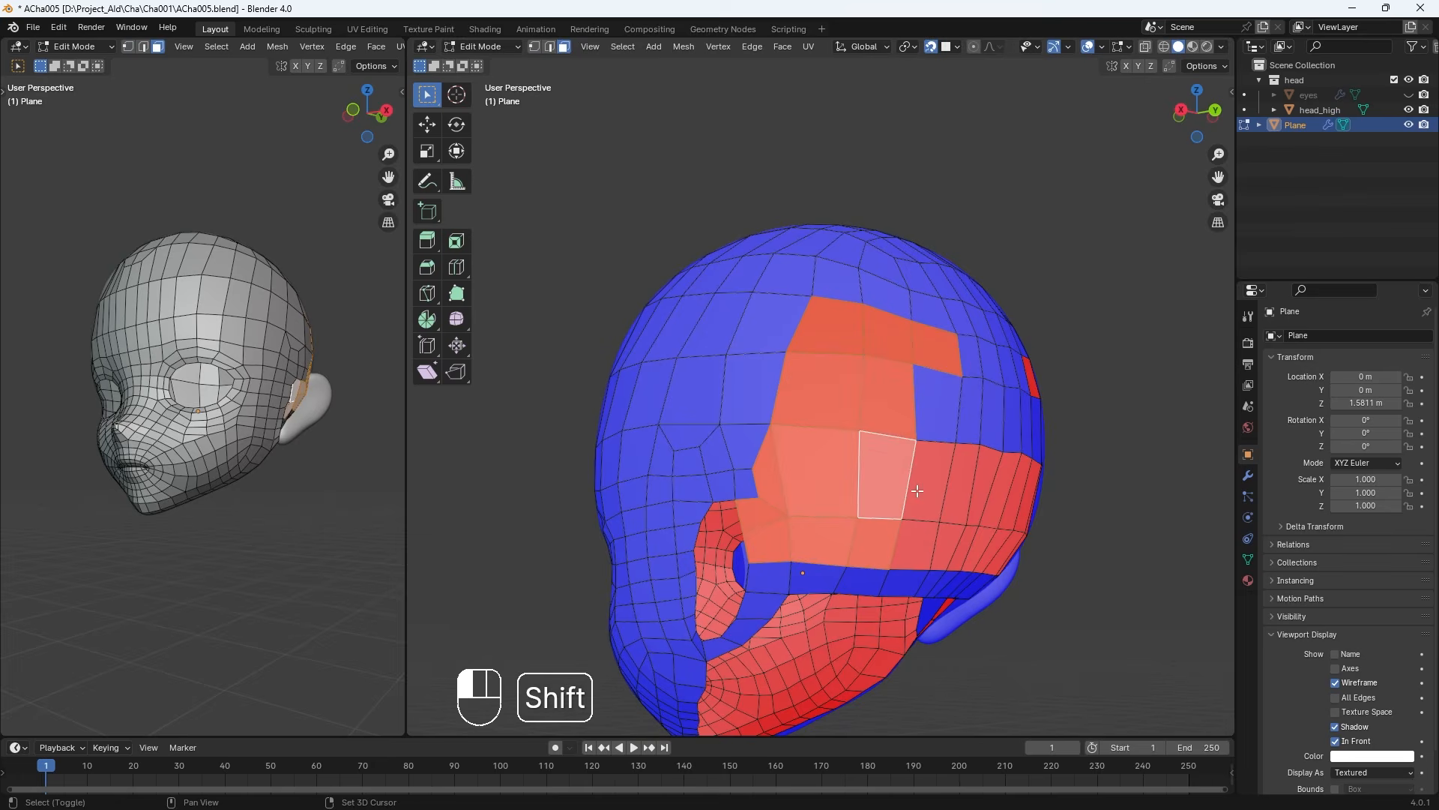
left_click(935, 480, "shift")
left_click(915, 544, "shift")
middle_click_drag(988, 488, 899, 495)
left_click(877, 538, "shift")
left_click(913, 544, "shift")
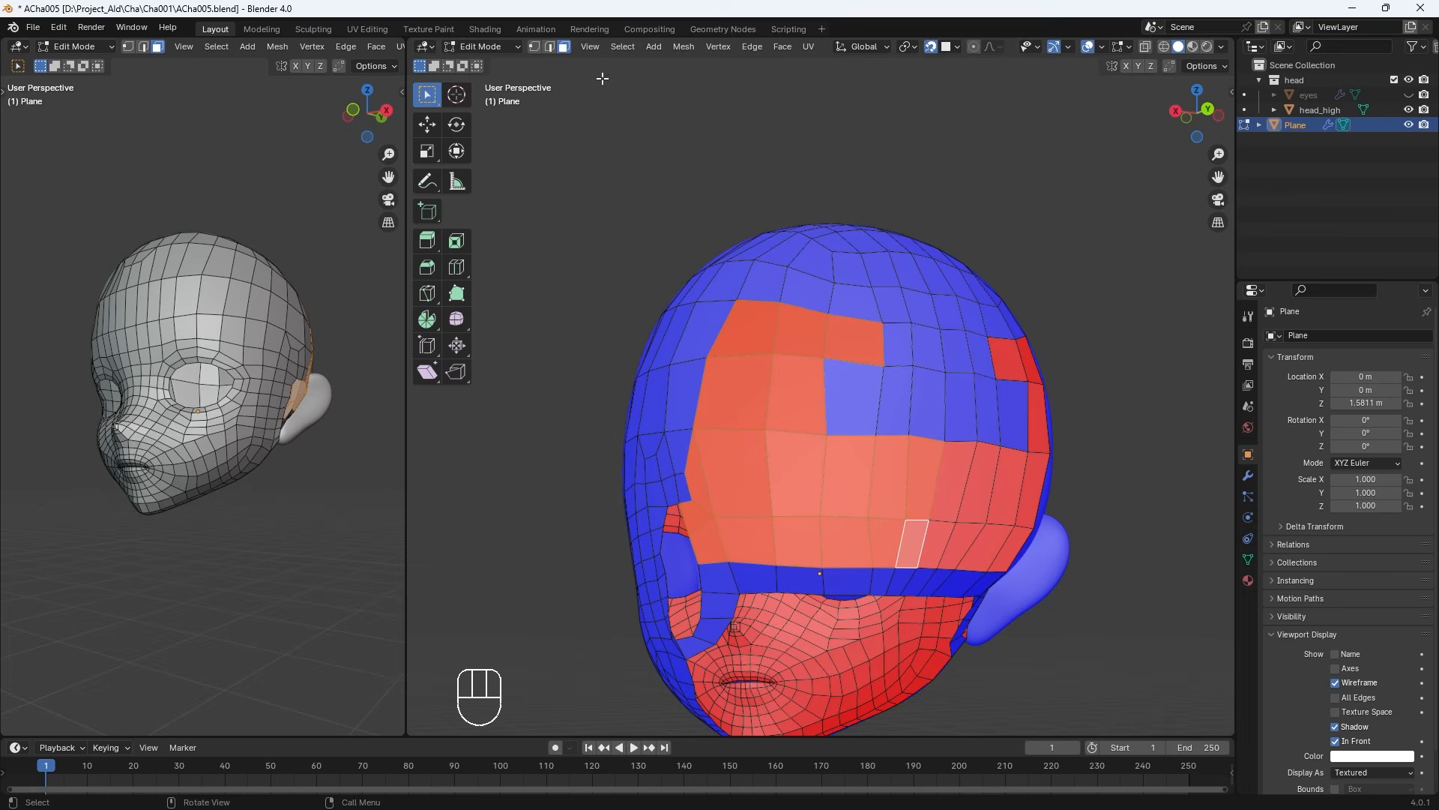
left_click(682, 46)
mouse_move(711, 323)
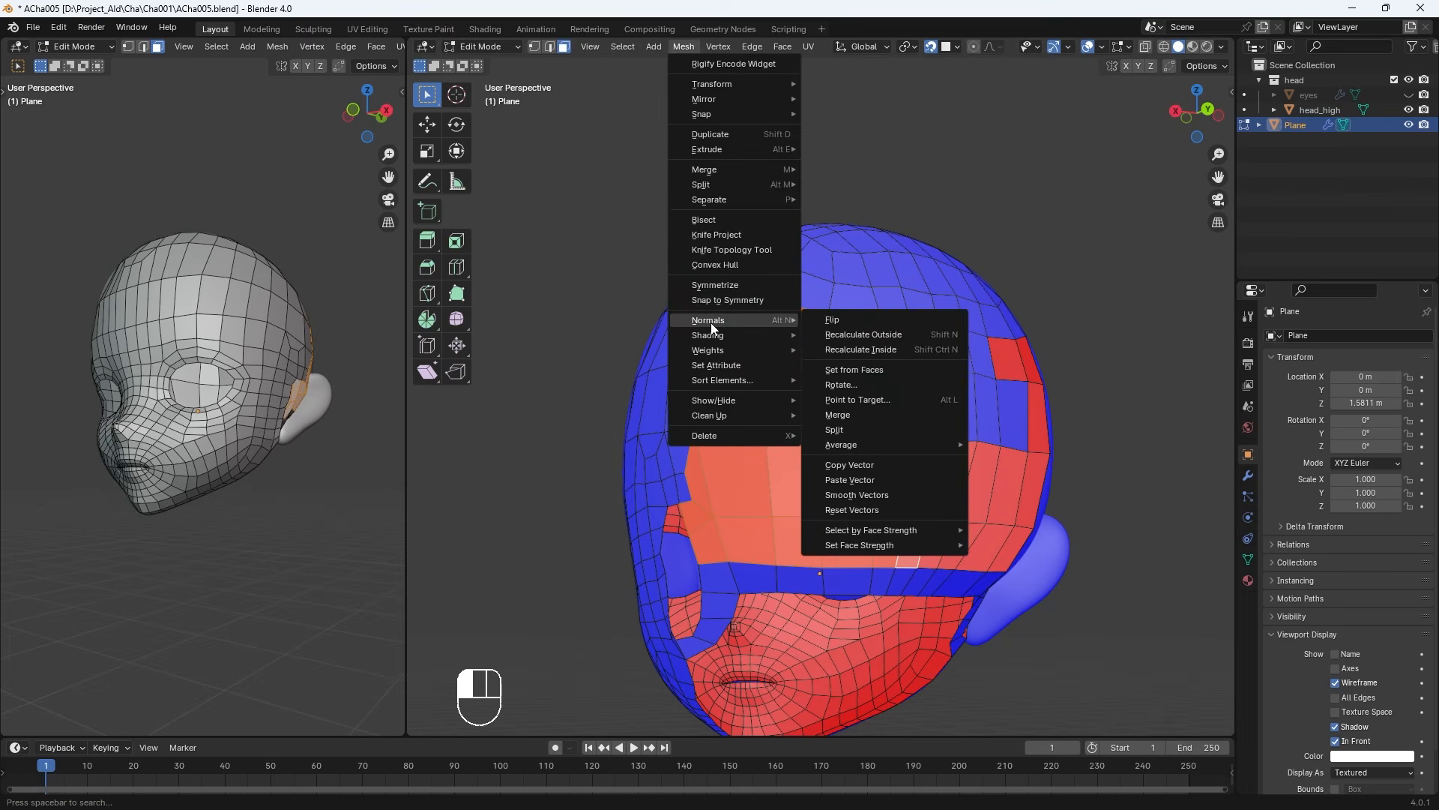
left_click(841, 316)
middle_click_drag(841, 317, 817, 426)
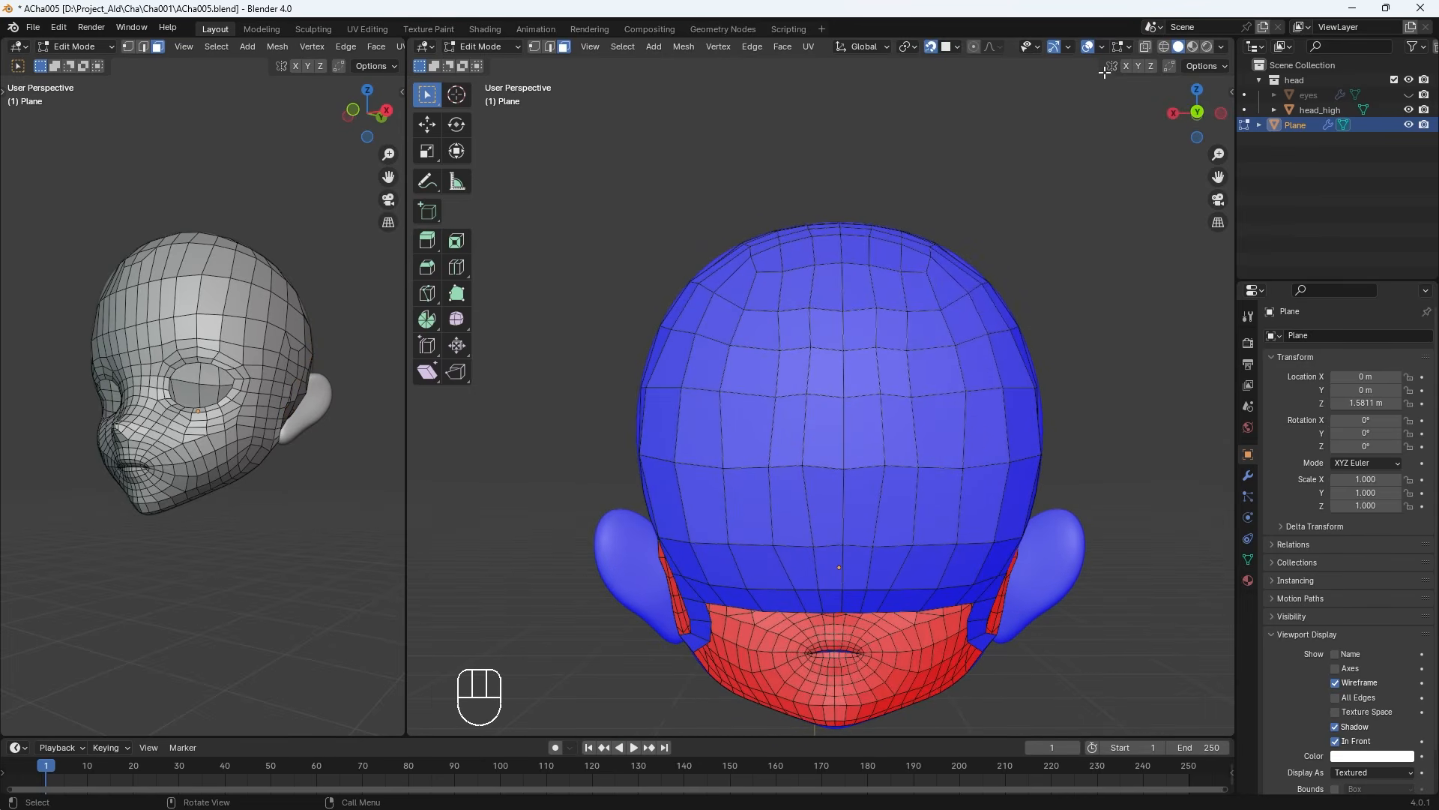
Turn off the Face Orientation overlay
left_click(1102, 49)
left_click(1102, 49)
left_click(1102, 49)
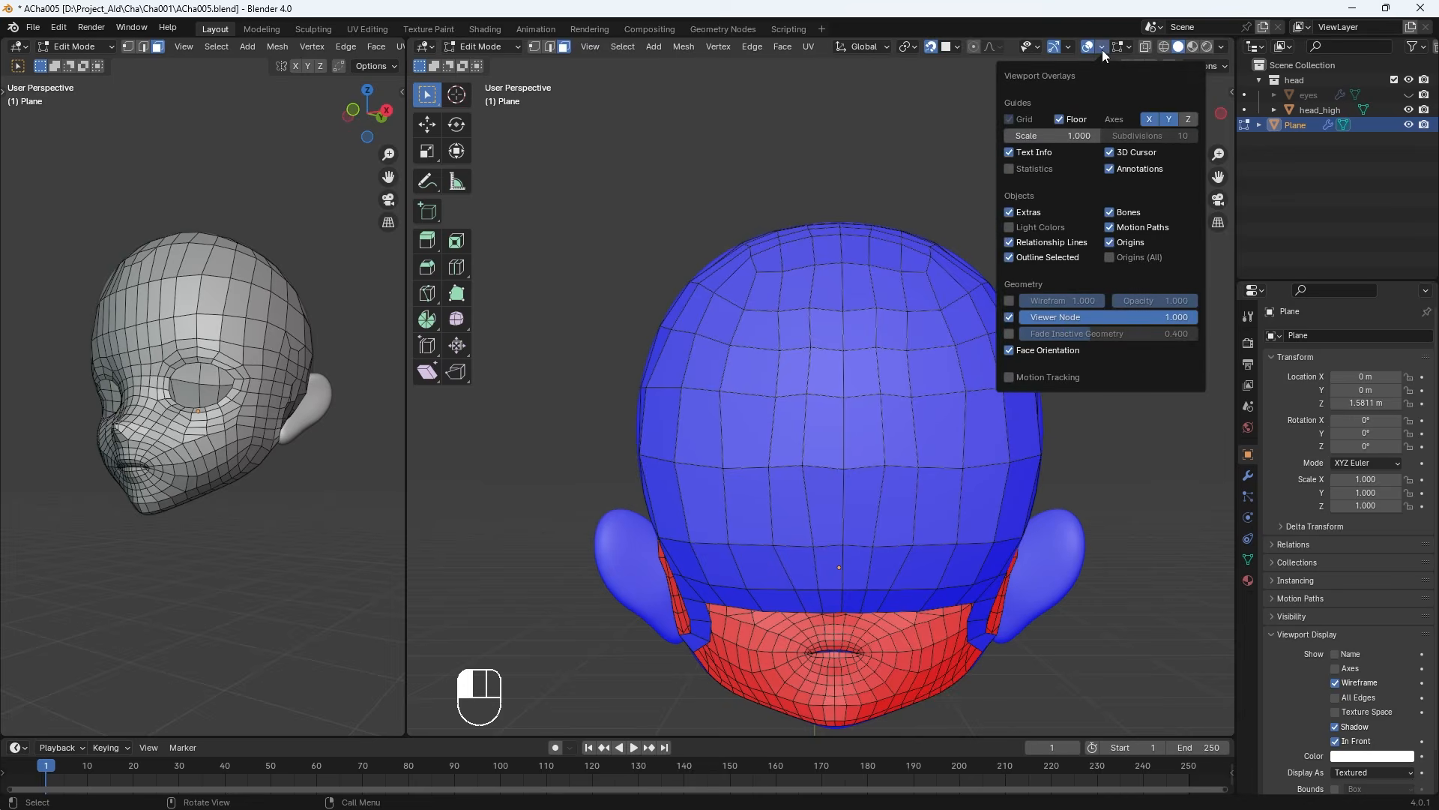
left_click(1009, 351)
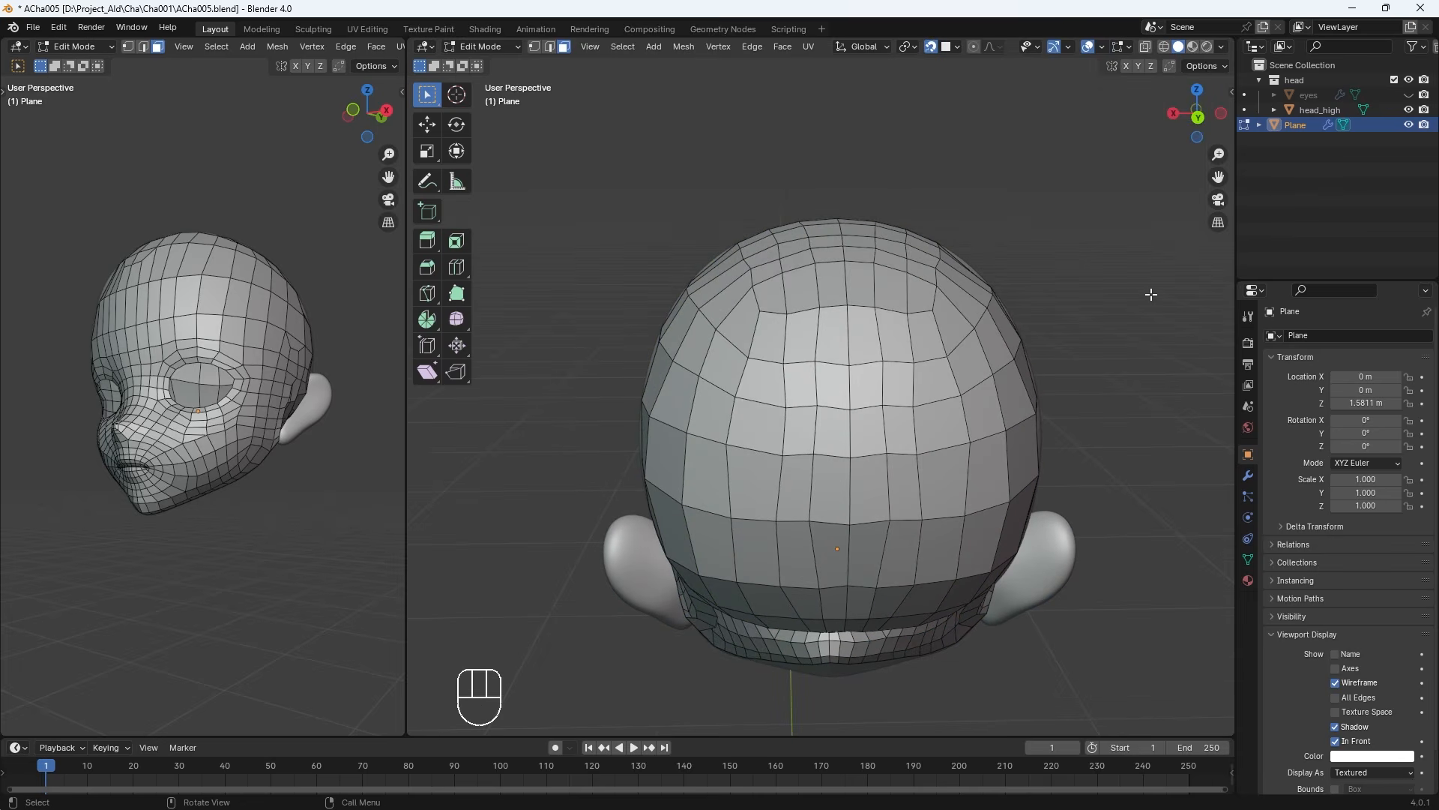
Switch to Sculpt Mode and relax the quads over the back of the head with the Slide Relax brush
left_click(479, 46)
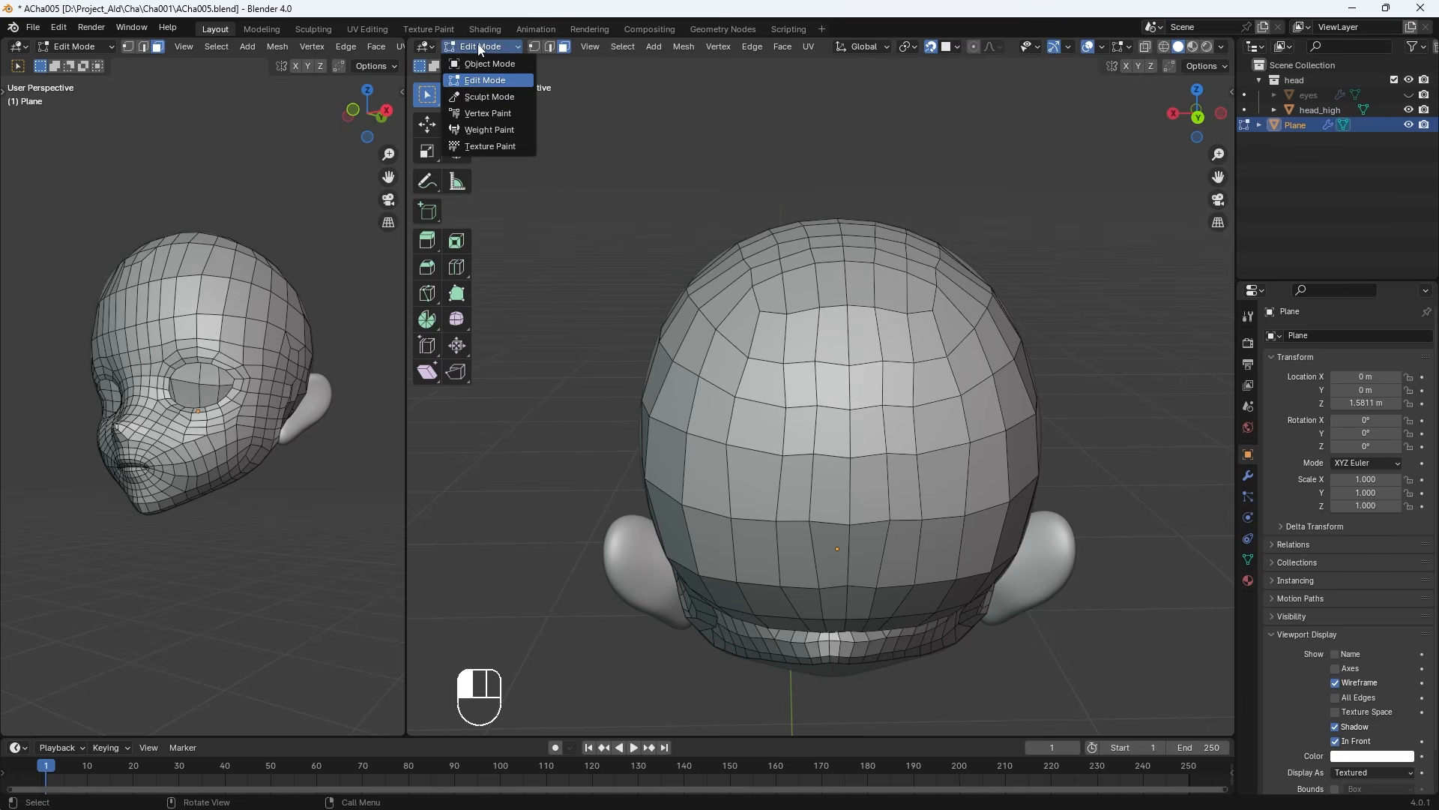
left_click(482, 97)
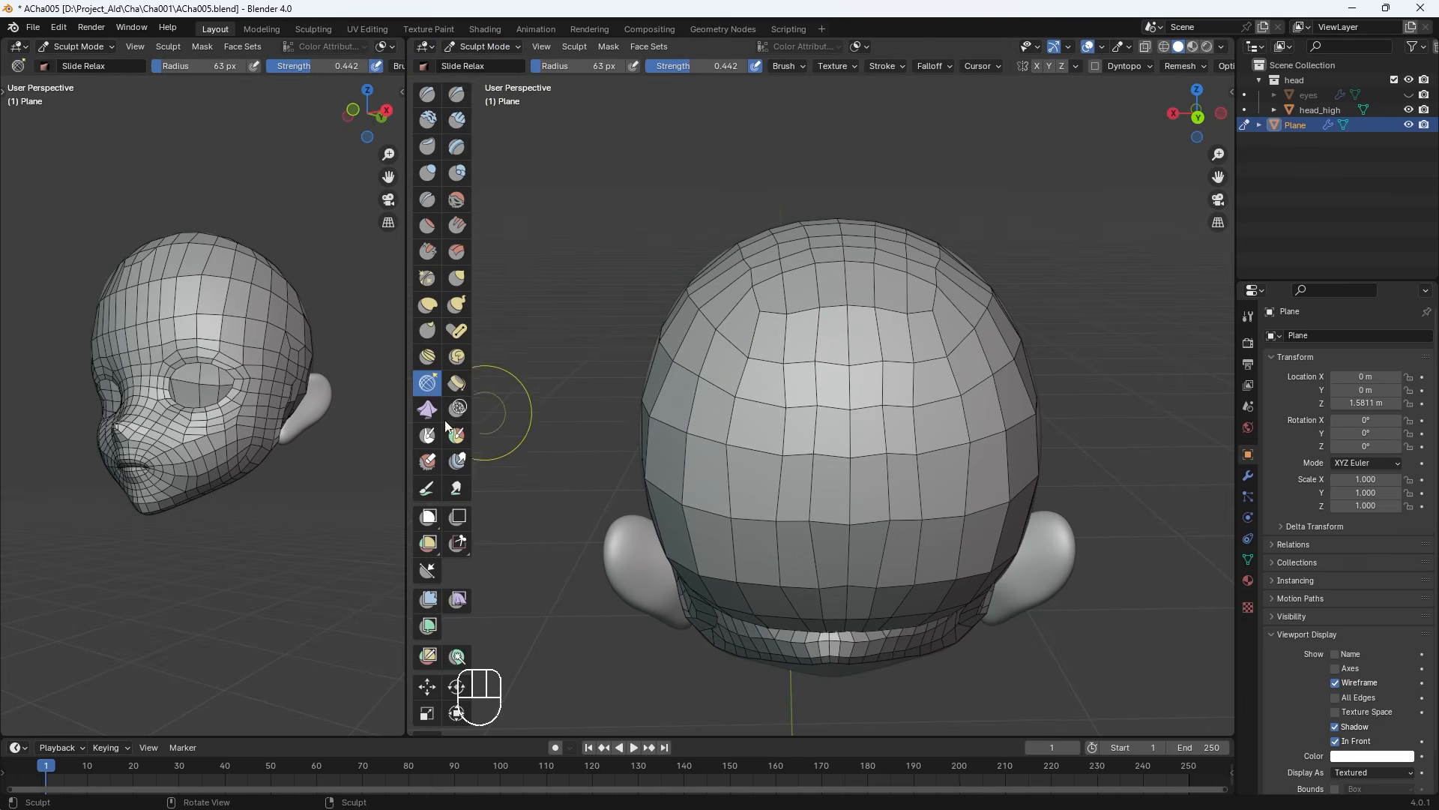
mouse_move(803, 342)
left_mouse_down("shift")
mouse_move(745, 398)
mouse_move(853, 425)
mouse_move(770, 489)
left_mouse_up("shift")
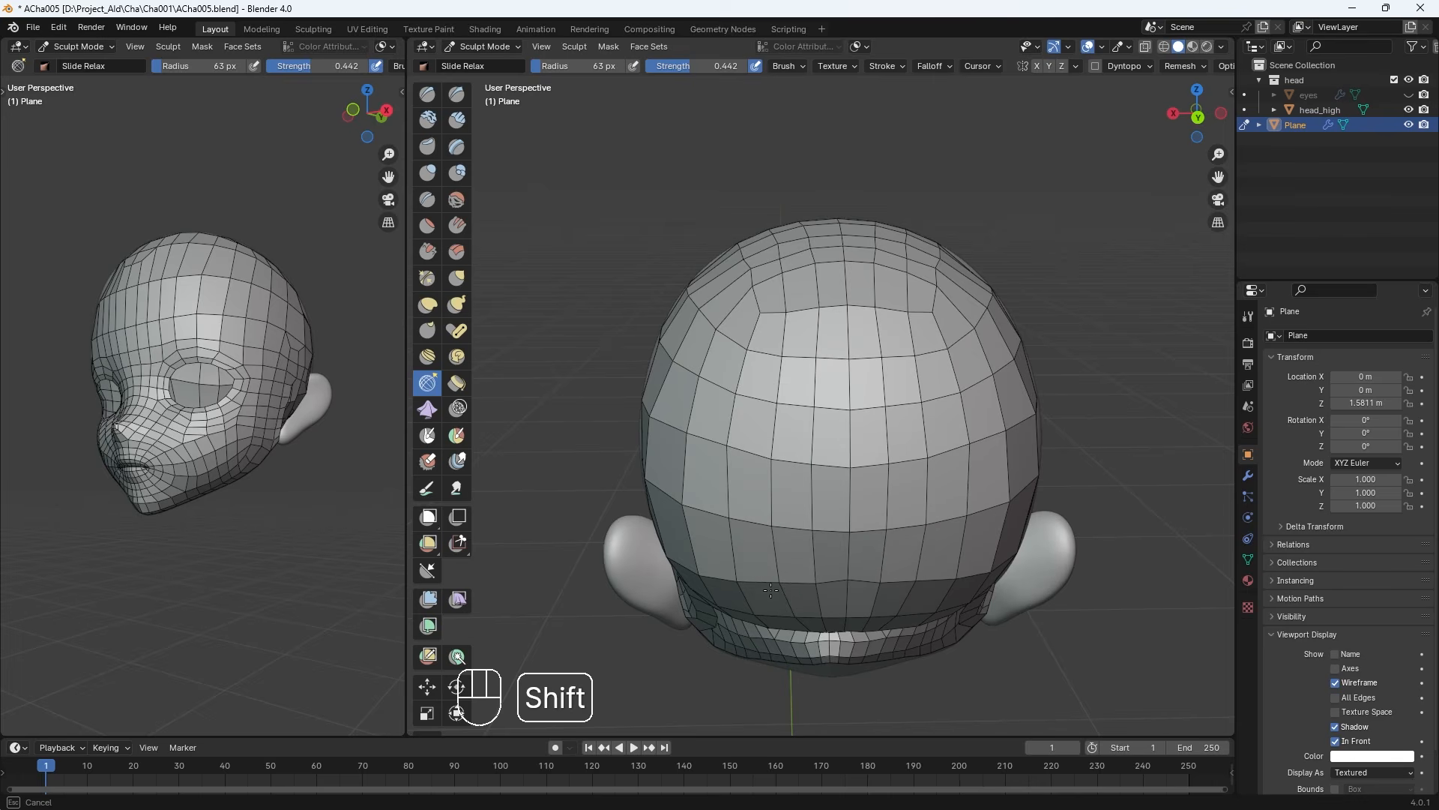
left_click_drag(783, 410, 826, 344, "shift")
middle_click_drag(793, 354, 937, 352)
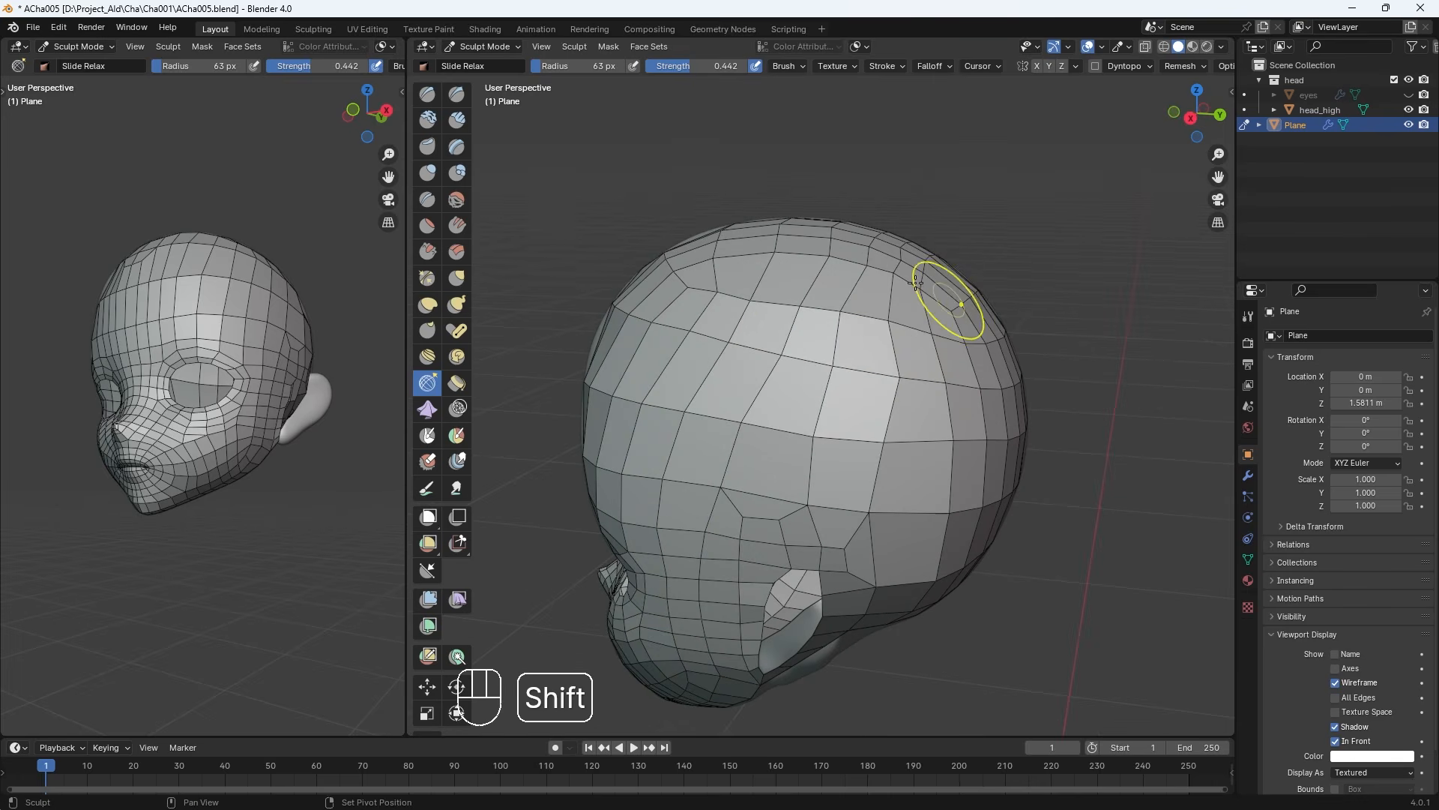
left_click_drag(952, 302, 874, 405, "shift")
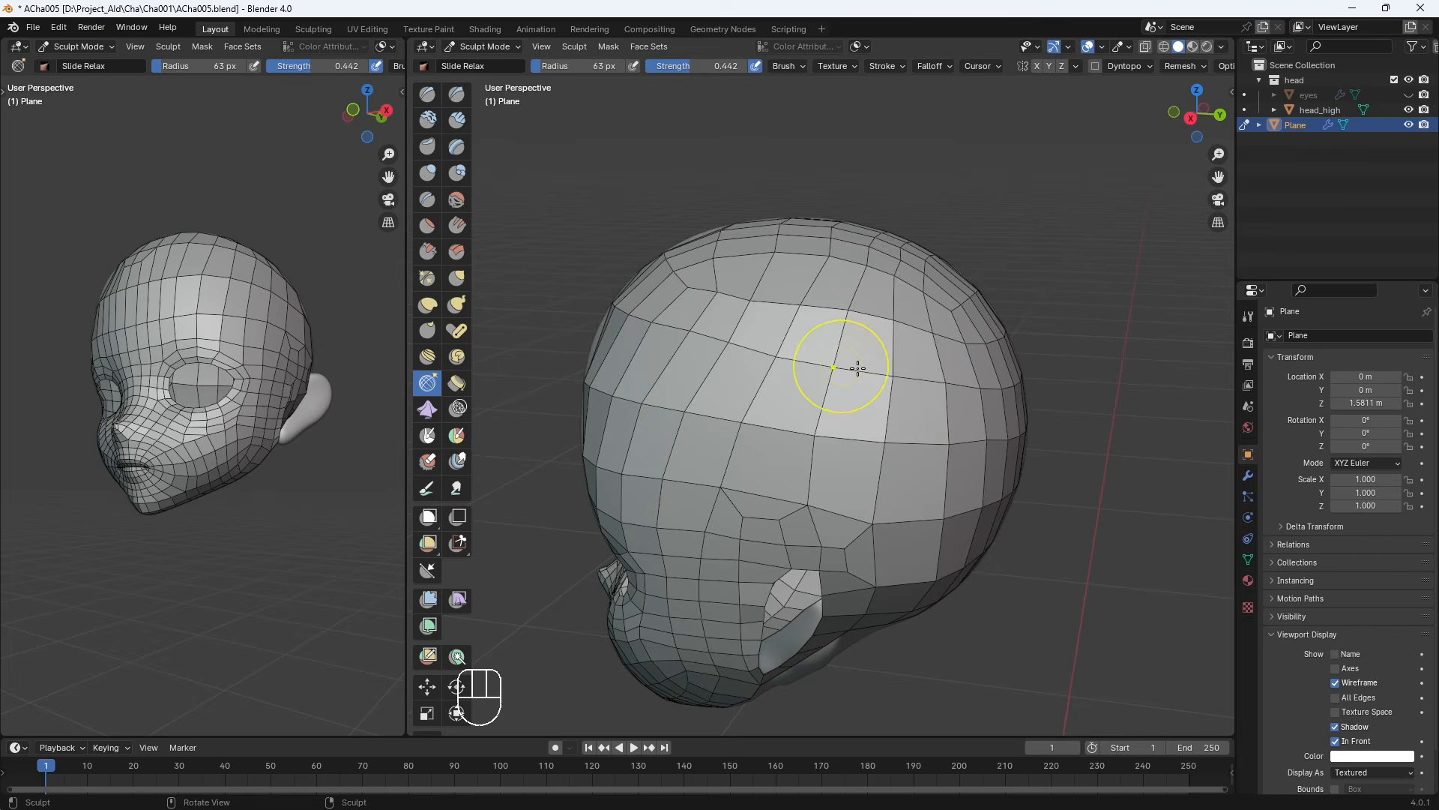
Relax the quads on the side of the head above the ear and down towards the jaw
middle_click_drag(829, 363, 827, 462)
mouse_move(723, 355)
middle_mouse_down()
mouse_move(722, 305)
mouse_move(916, 290)
mouse_move(874, 322)
mouse_move(861, 437)
mouse_move(903, 437)
middle_mouse_up()
left_click_drag(758, 388, 799, 363, "shift")
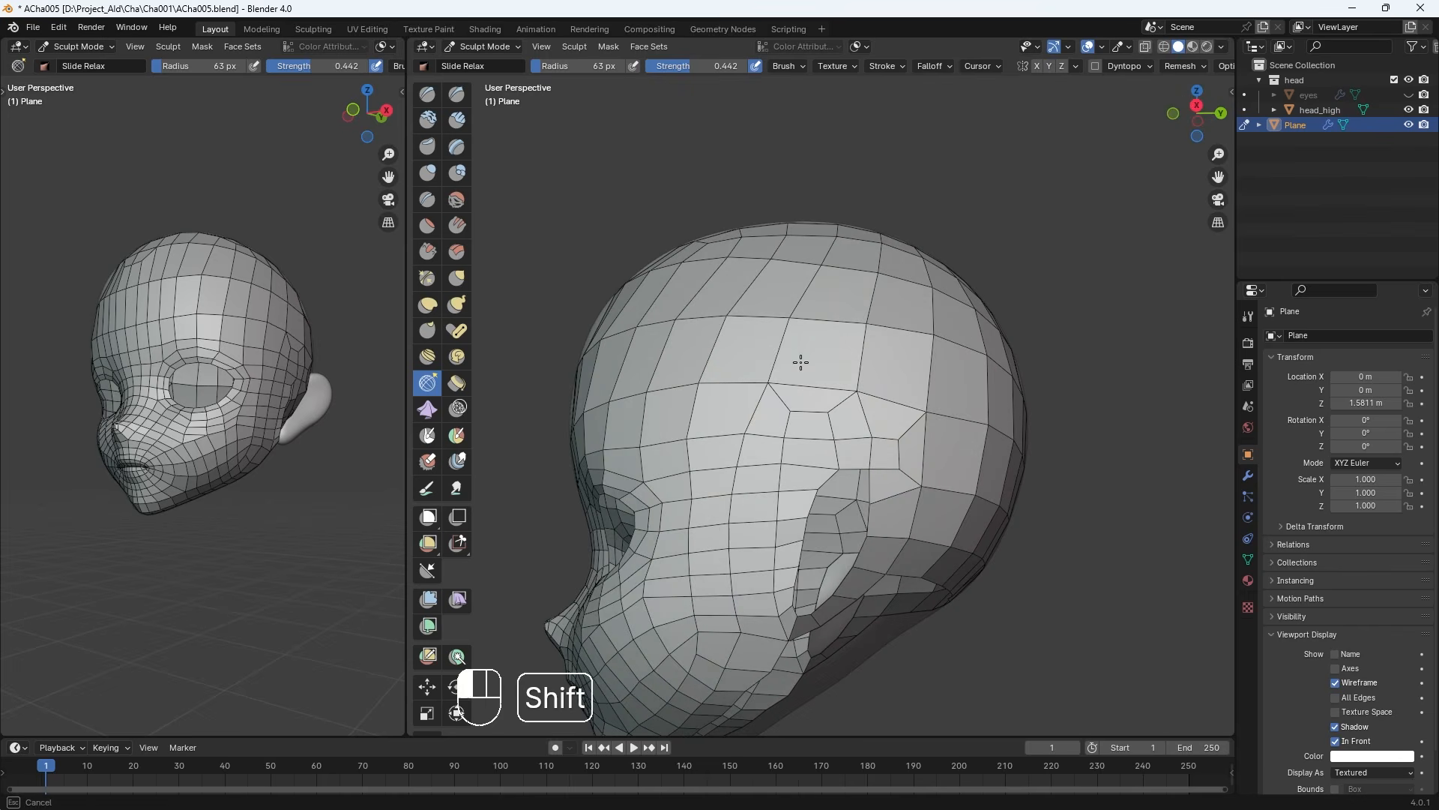
middle_click_drag(800, 363, 835, 379)
left_click_drag(806, 398, 780, 469, "shift")
left_click_drag(795, 540, 764, 665, "shift")
middle_click_drag(765, 665, 793, 598)
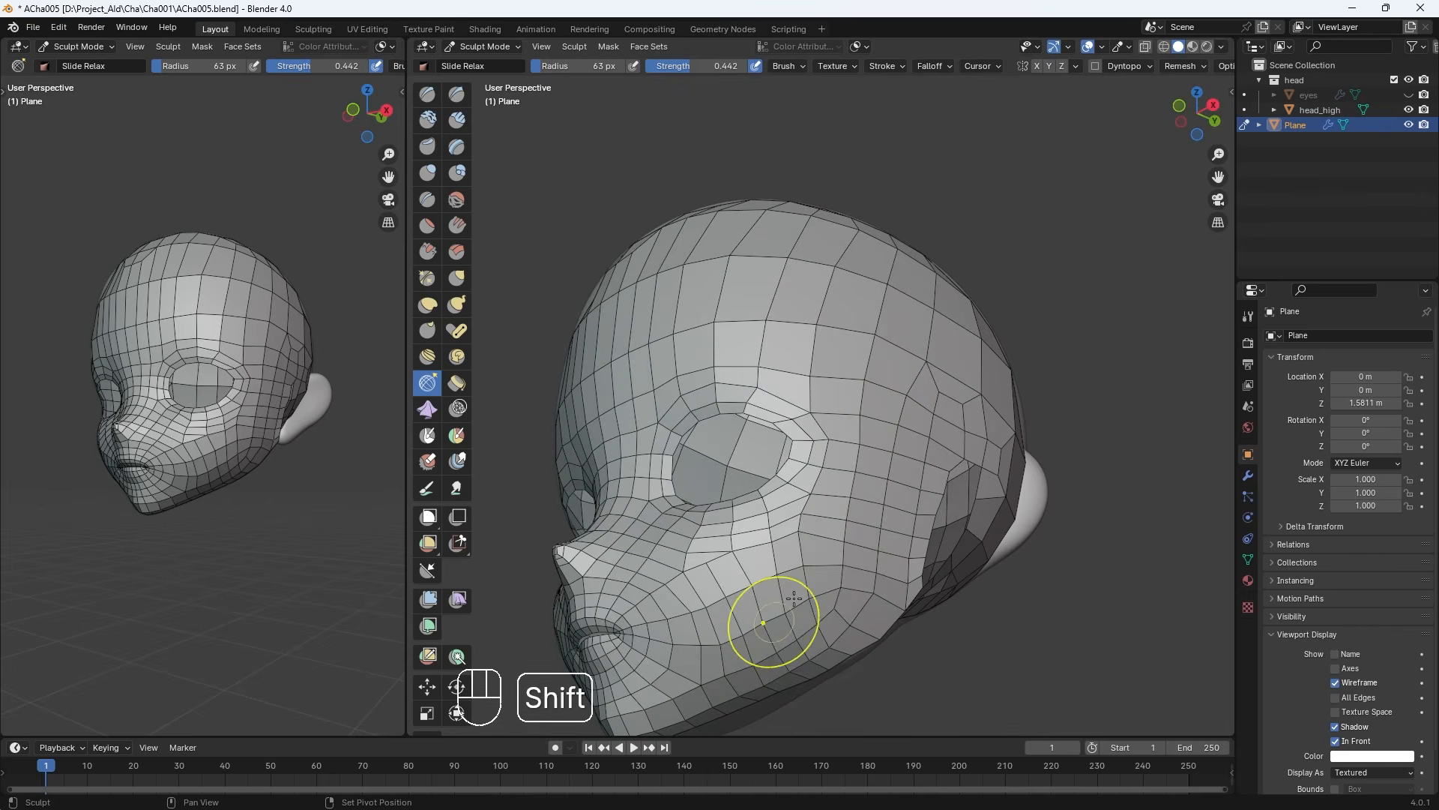
Relax the edge flow across the forehead and over the crown with the Slide Relax brush
mouse_move(870, 454)
middle_mouse_down()
mouse_move(932, 480)
mouse_move(896, 514)
mouse_move(922, 547)
middle_mouse_up()
left_click_drag(750, 394, 658, 360, "shift")
mouse_move(873, 318)
left_mouse_down("shift")
mouse_move(928, 418)
mouse_move(862, 450)
left_mouse_up("shift")
middle_click_drag(862, 405, 790, 337)
left_click_drag(791, 338, 843, 390, "shift")
mouse_move(843, 389)
middle_mouse_down()
mouse_move(967, 373)
mouse_move(973, 420)
middle_mouse_up()
Return the retopologized head mesh to Edit Mode with vertex selection
key("KP_1")
left_click(484, 47)
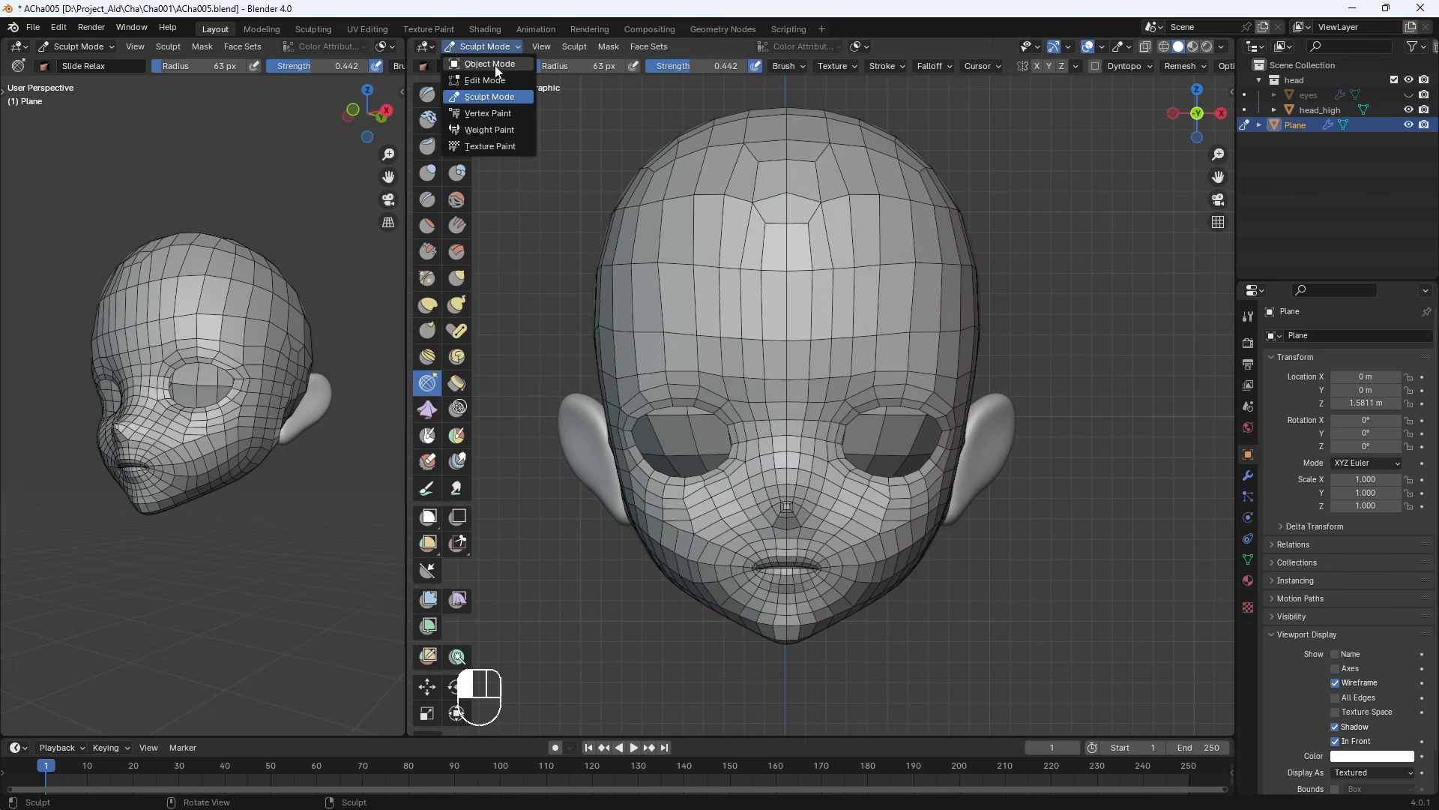
left_click(482, 58)
middle_click_drag(712, 338, 884, 327)
left_click(484, 46)
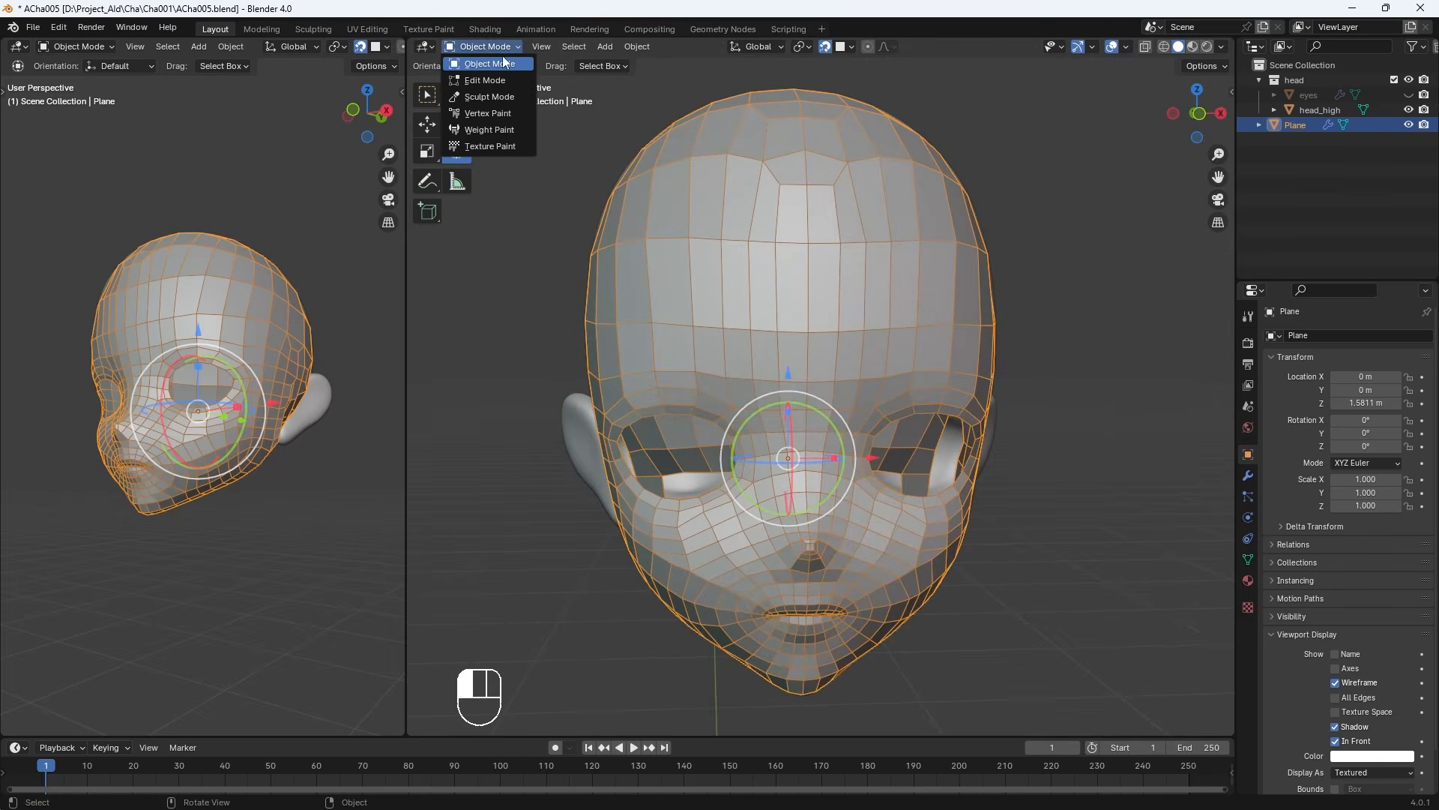
left_click(482, 75)
key("1")
left_click(808, 288)
middle_click_drag(808, 288, 840, 293)
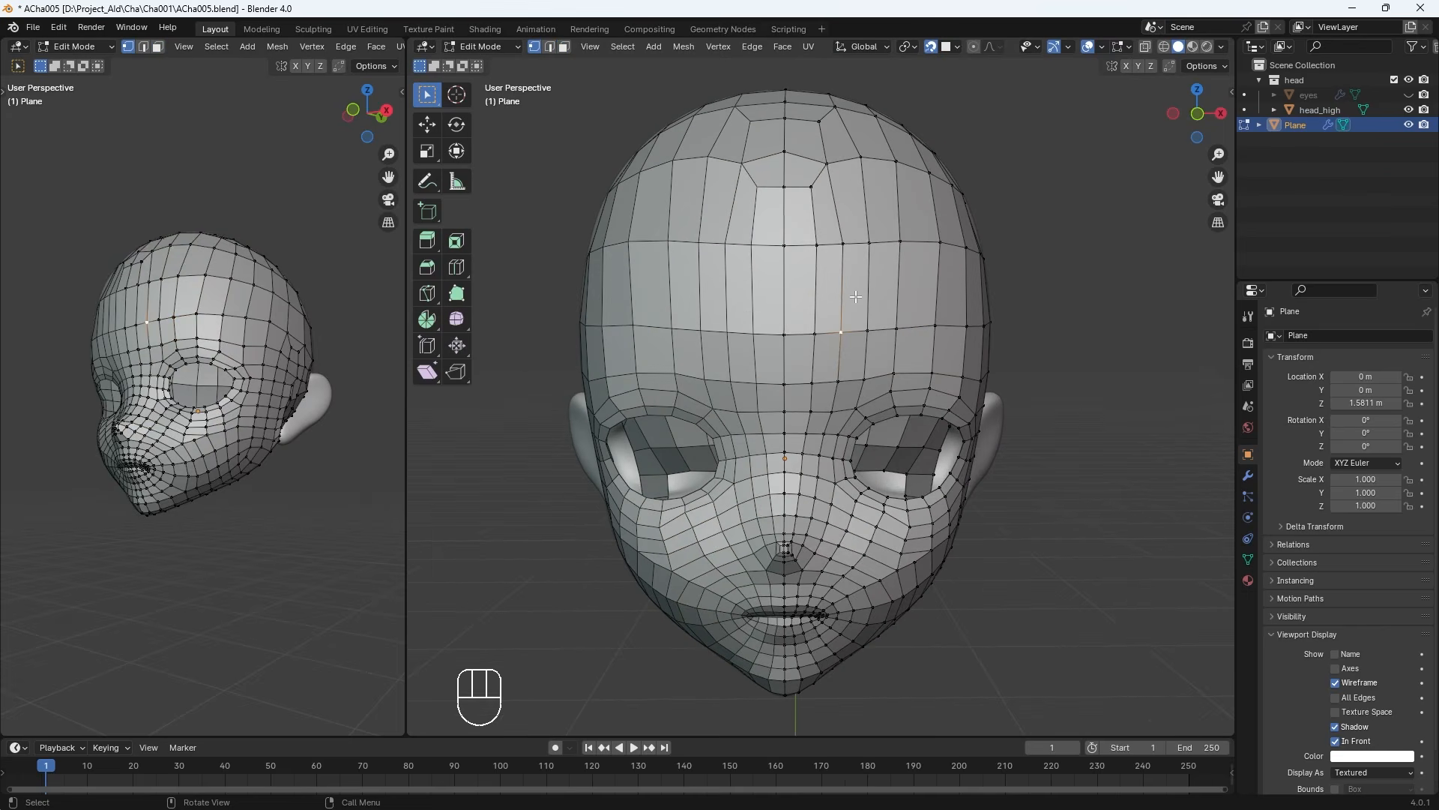
Try horizontal loop cuts through the forehead band from the front, side and back of the head, undoing each one
key("ctrl+r")
left_click(856, 297)
right_click(856, 296)
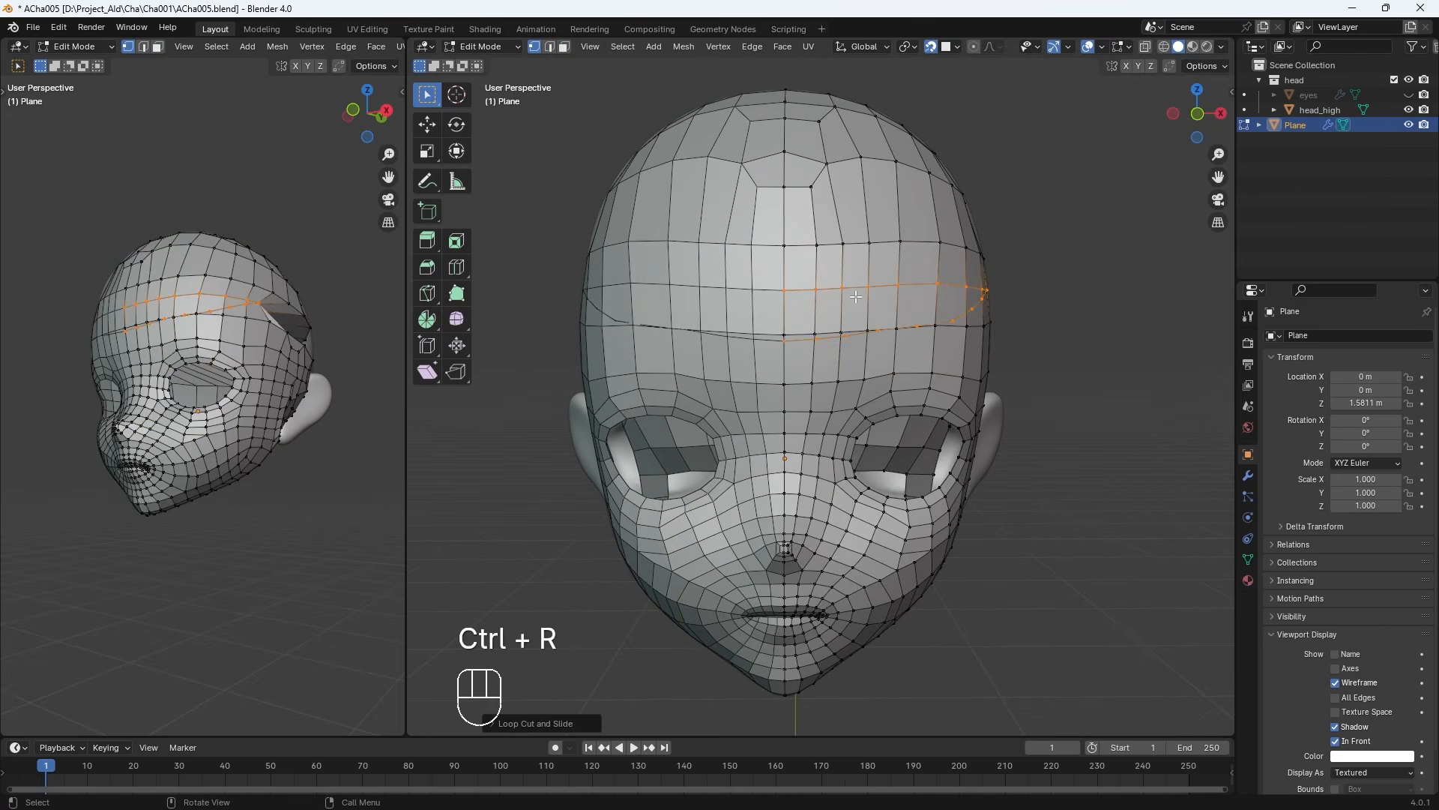
middle_click_drag(990, 314, 840, 365)
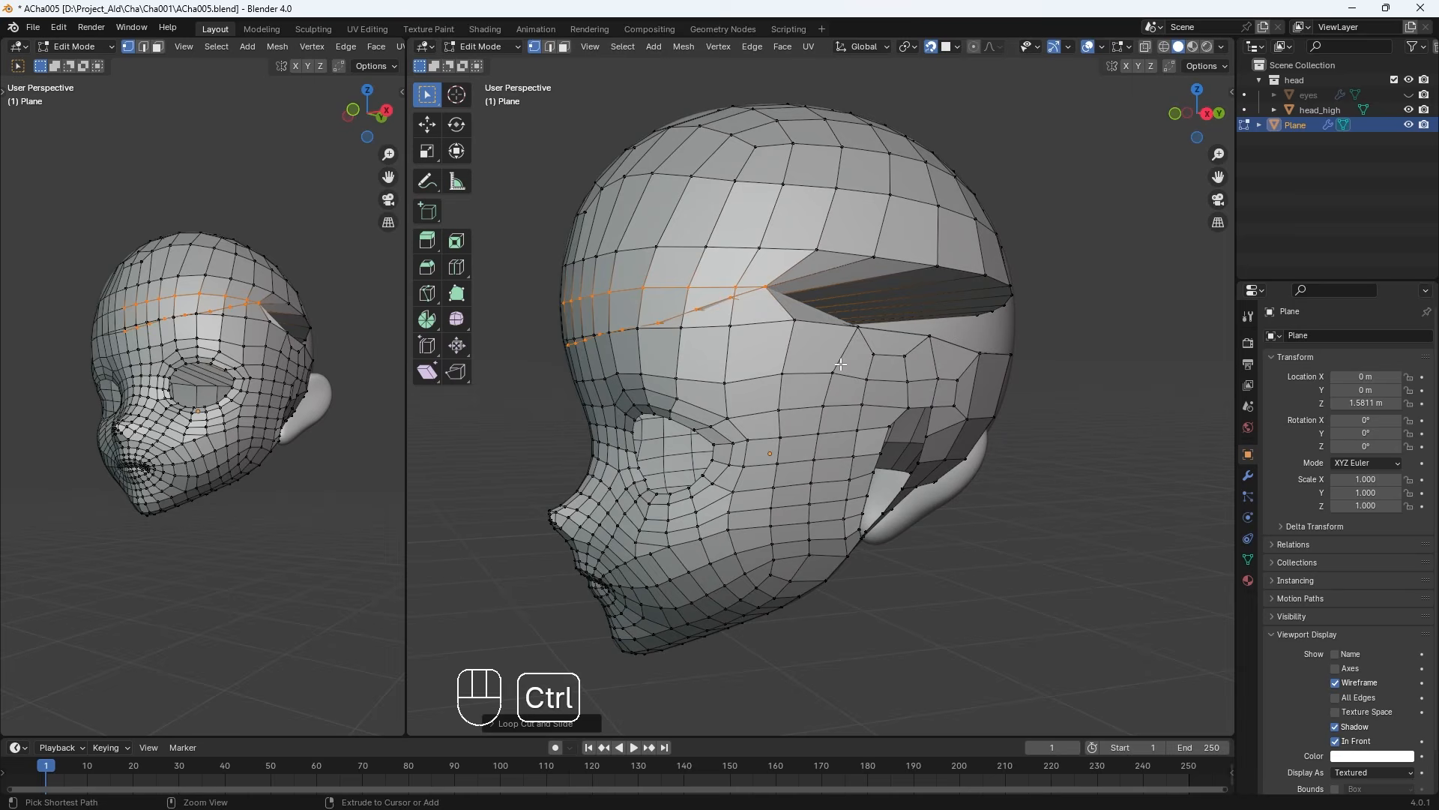
key("ctrl+z")
key("ctrl+r")
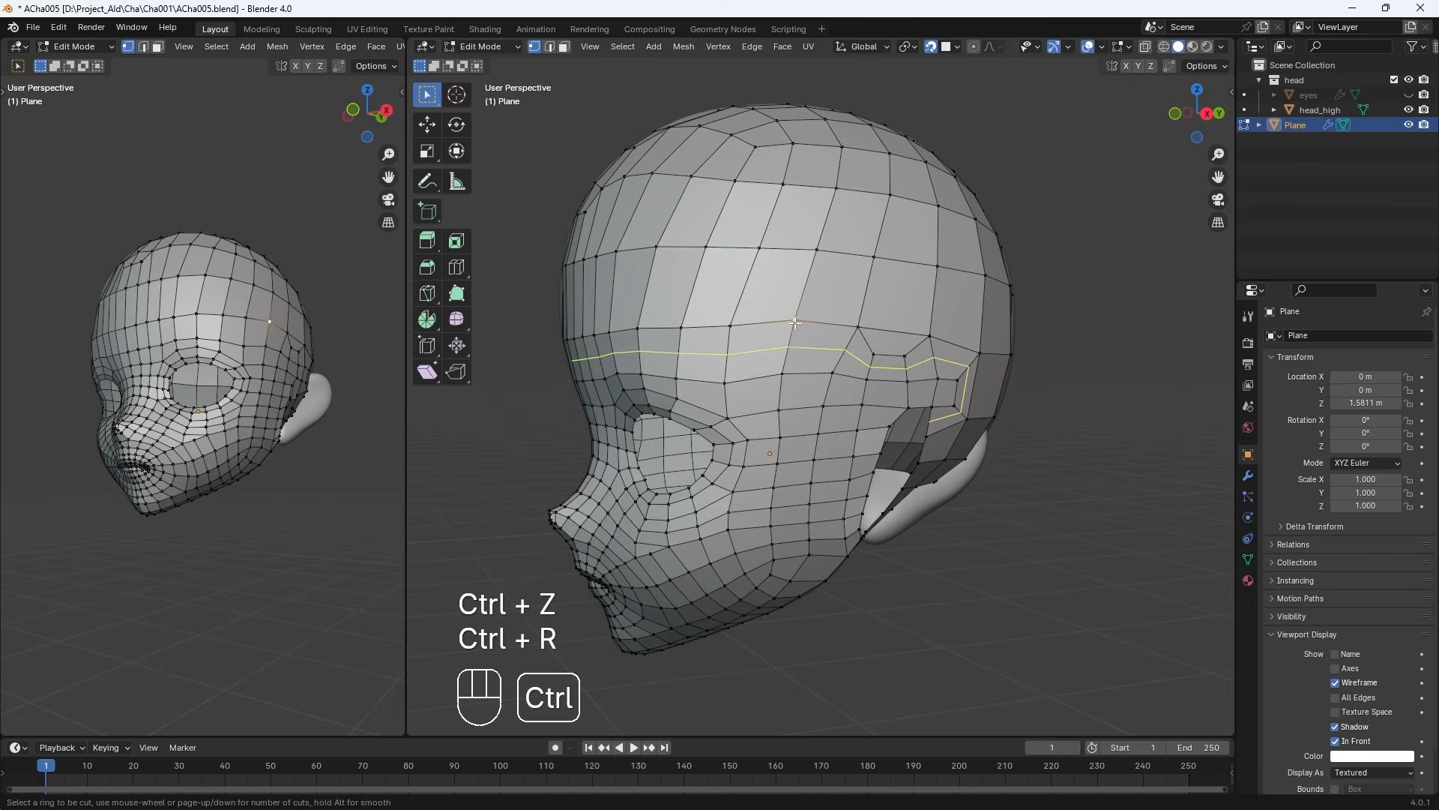
left_click(801, 292)
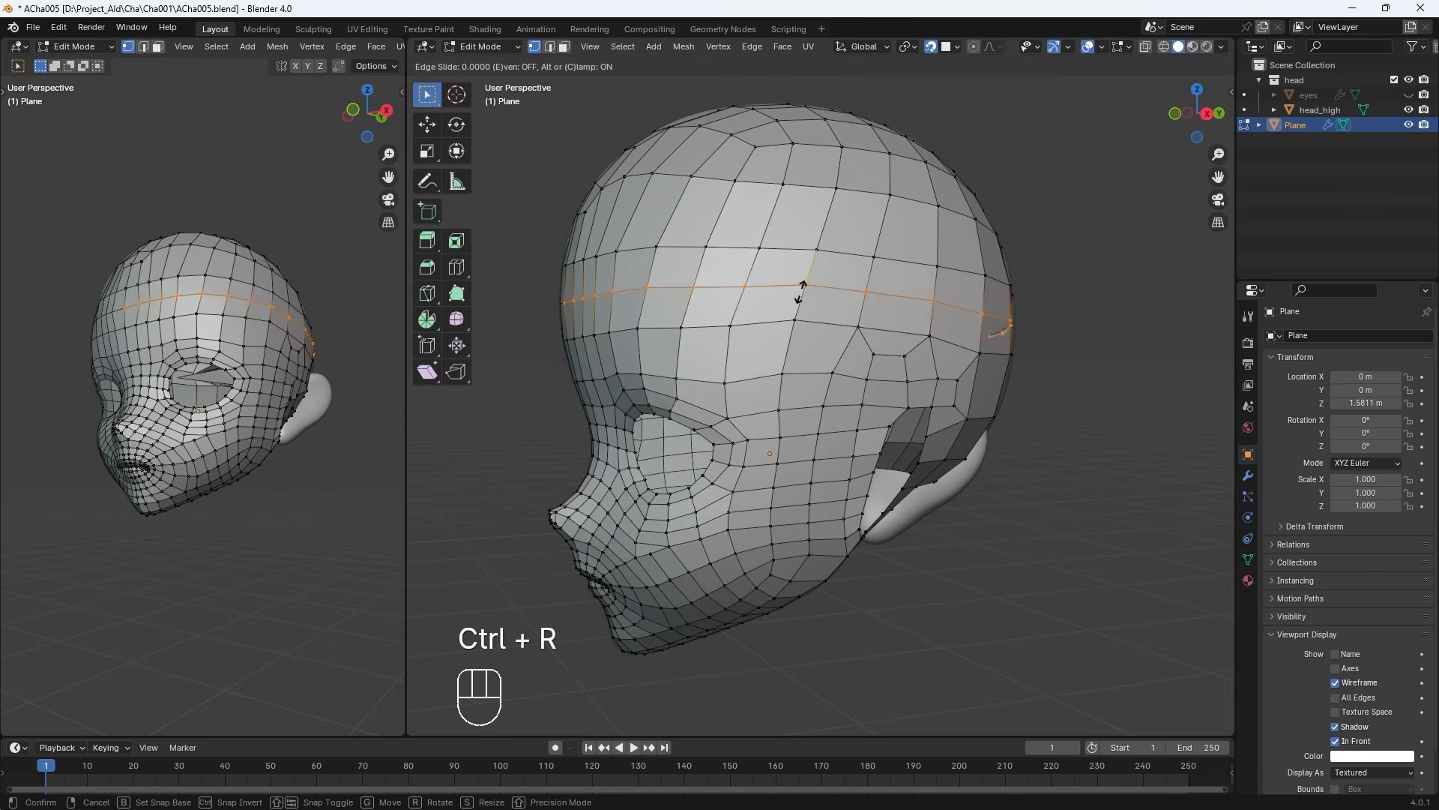
left_click(801, 293)
middle_click_drag(802, 292, 910, 438)
key("ctrl+z")
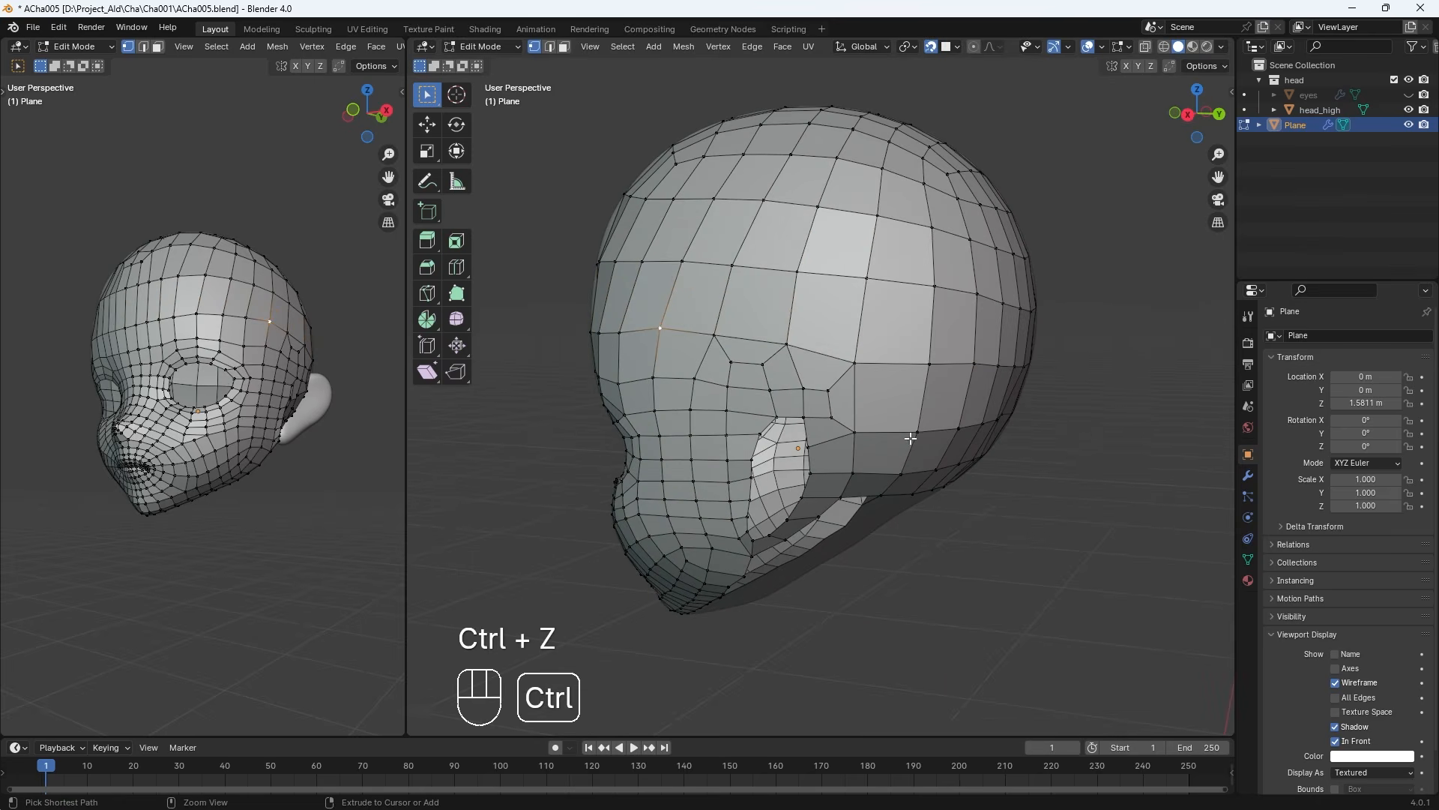
key("ctrl+r")
left_click(796, 333)
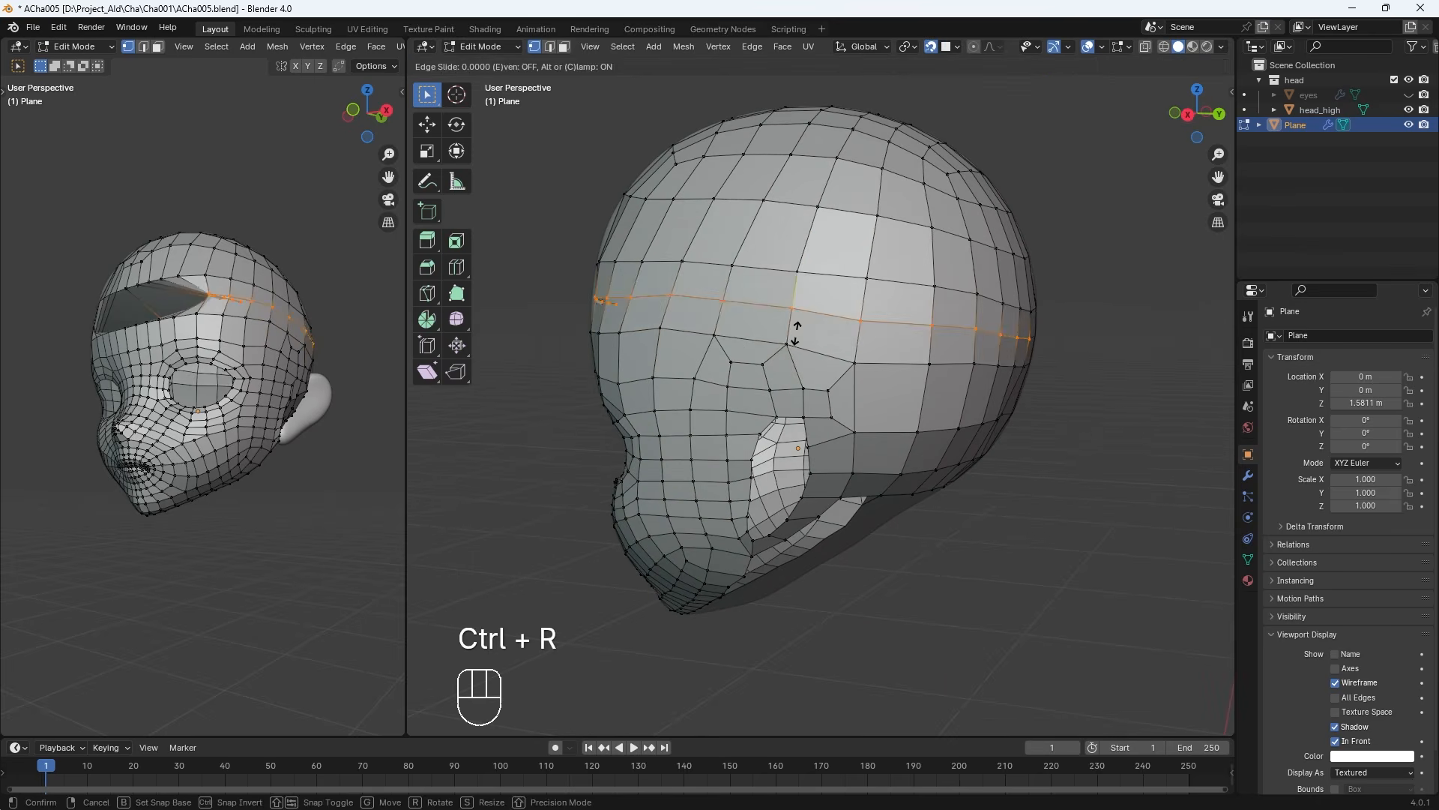
key("Return")
middle_click_drag(758, 400, 899, 307)
key("ctrl+z")
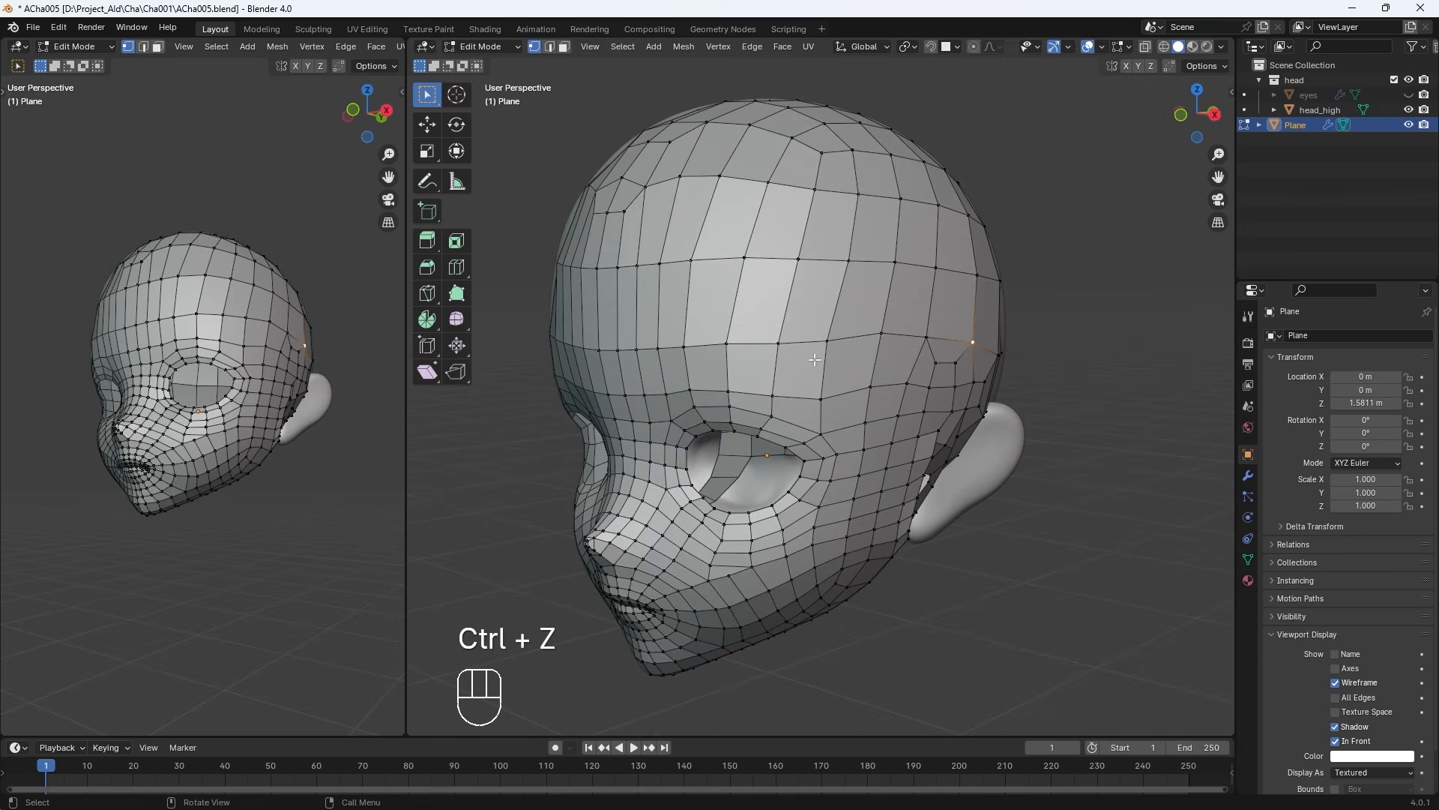
Add one centered horizontal edge loop through the forehead band with snapping off, and turn snapping back on
key("ctrl+r")
left_click(834, 325)
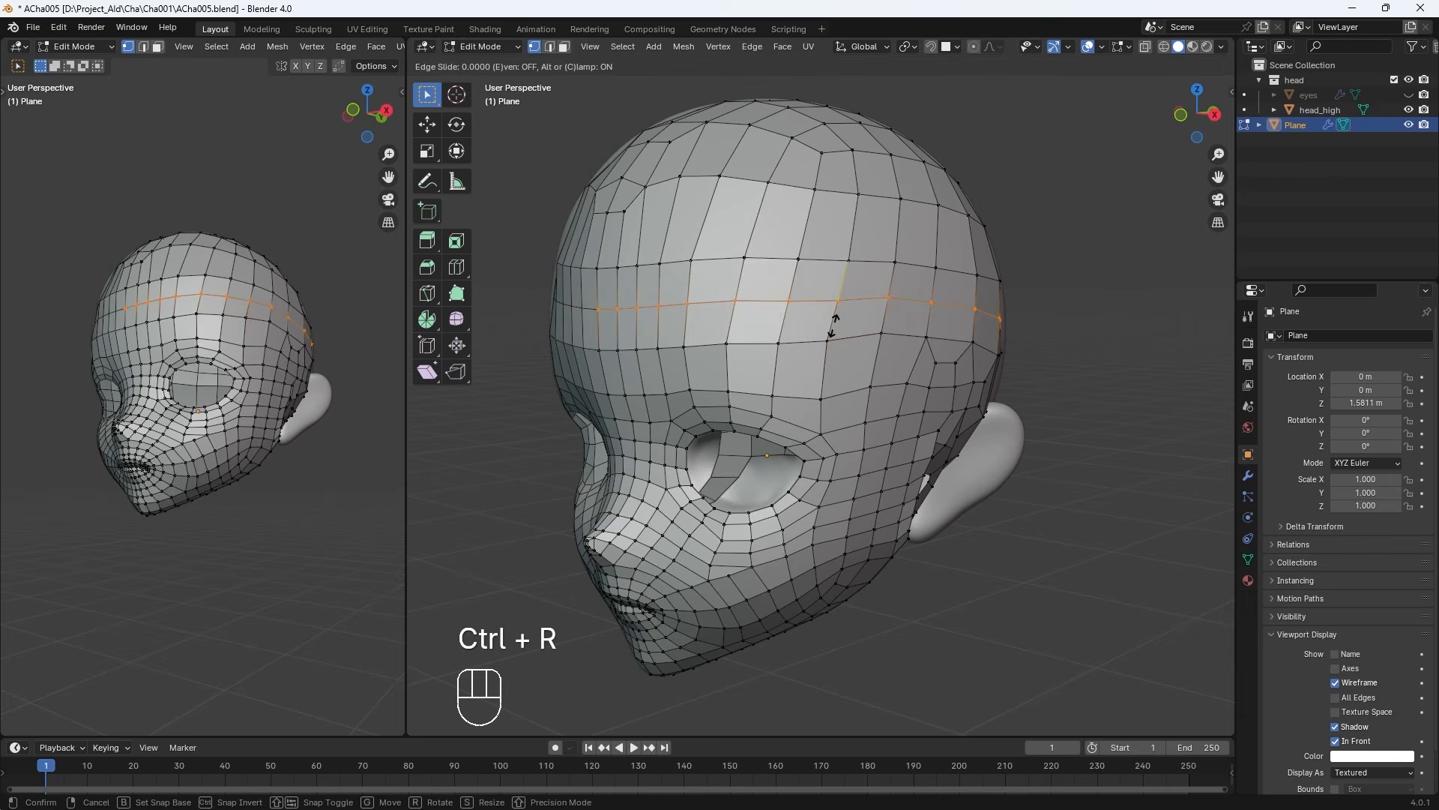
key("Return")
middle_click_drag(834, 326, 1052, 466)
left_click(931, 47)
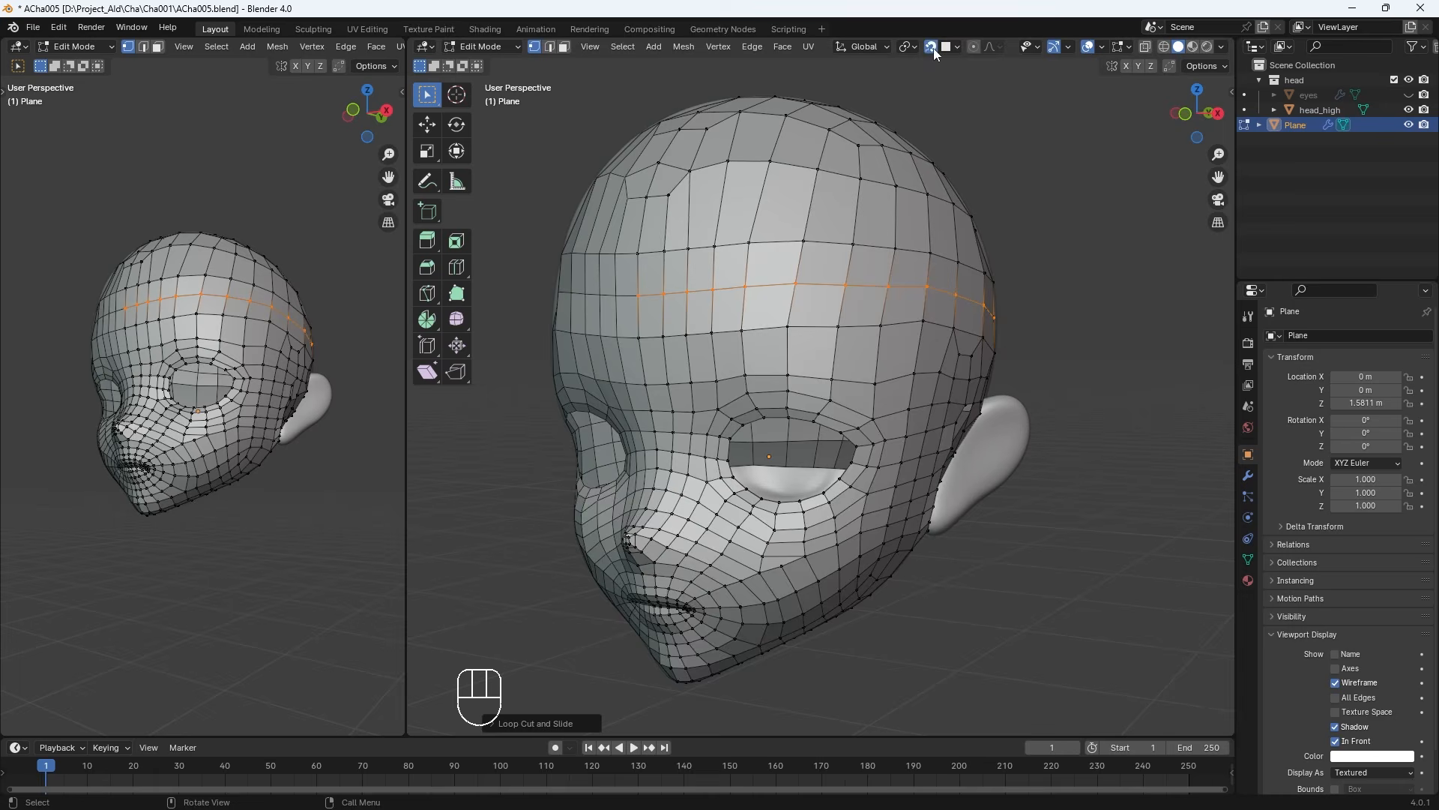
left_click(1001, 127)
middle_click_drag(813, 405, 585, 434)
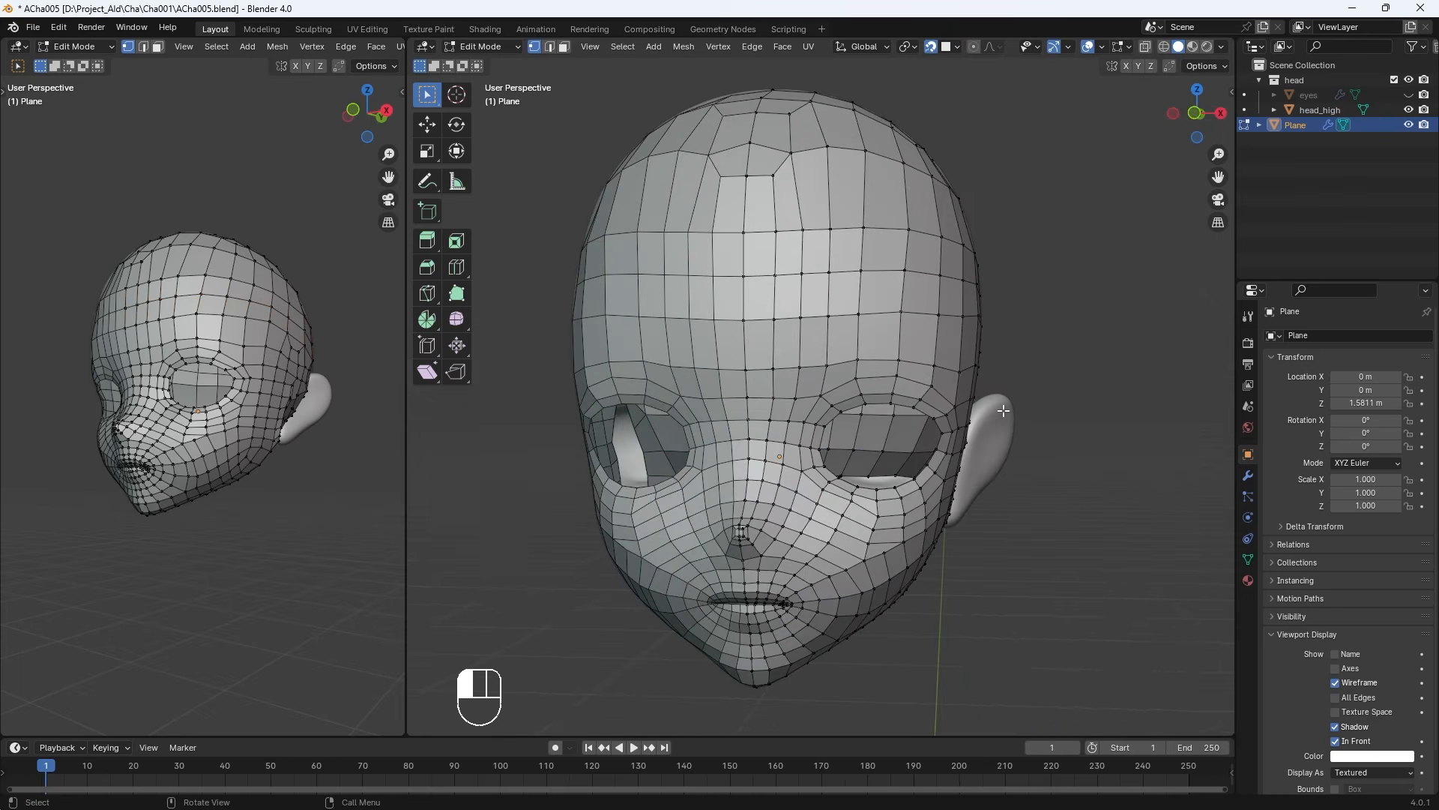
Save the project as a new version named ACha006.blend
key("KP_1")
left_click(33, 27)
left_click(52, 124)
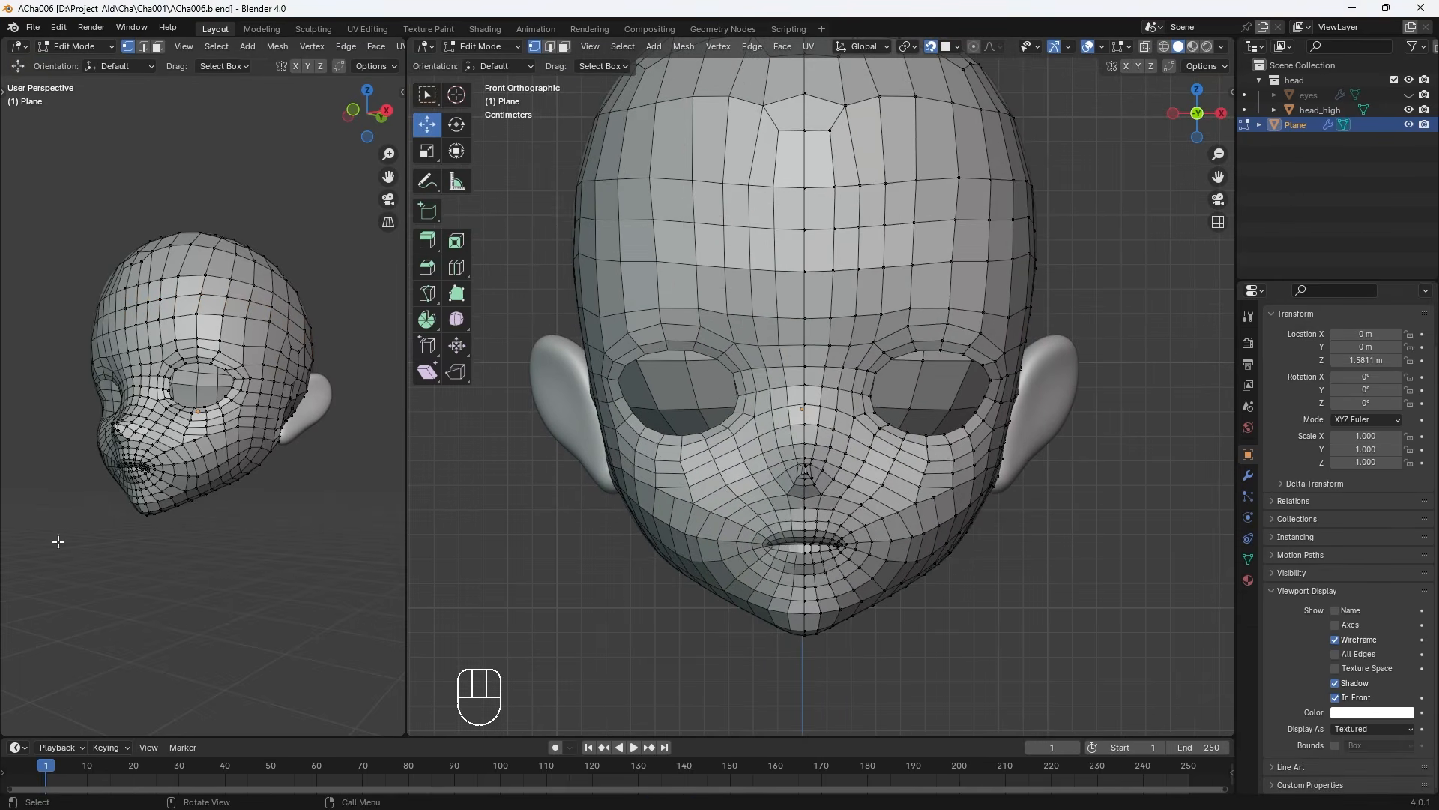
Relax the quads over the head's side and back in Sculpt Mode with the Slide Relax brush enlarged to 127 px
middle_click_drag(937, 540, 824, 536)
key("KP_1")
left_click(479, 46)
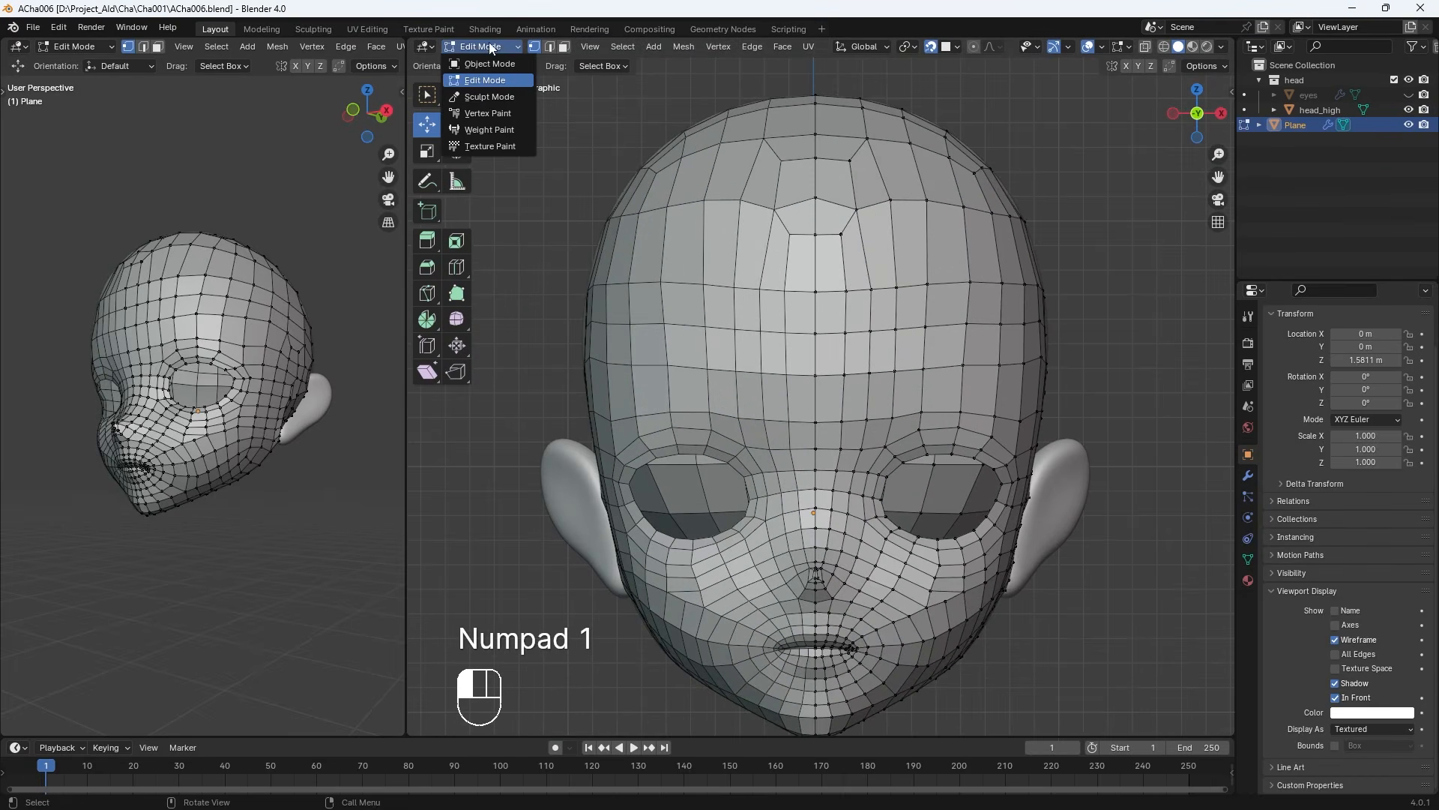
left_click(483, 93)
middle_click_drag(870, 307, 797, 305)
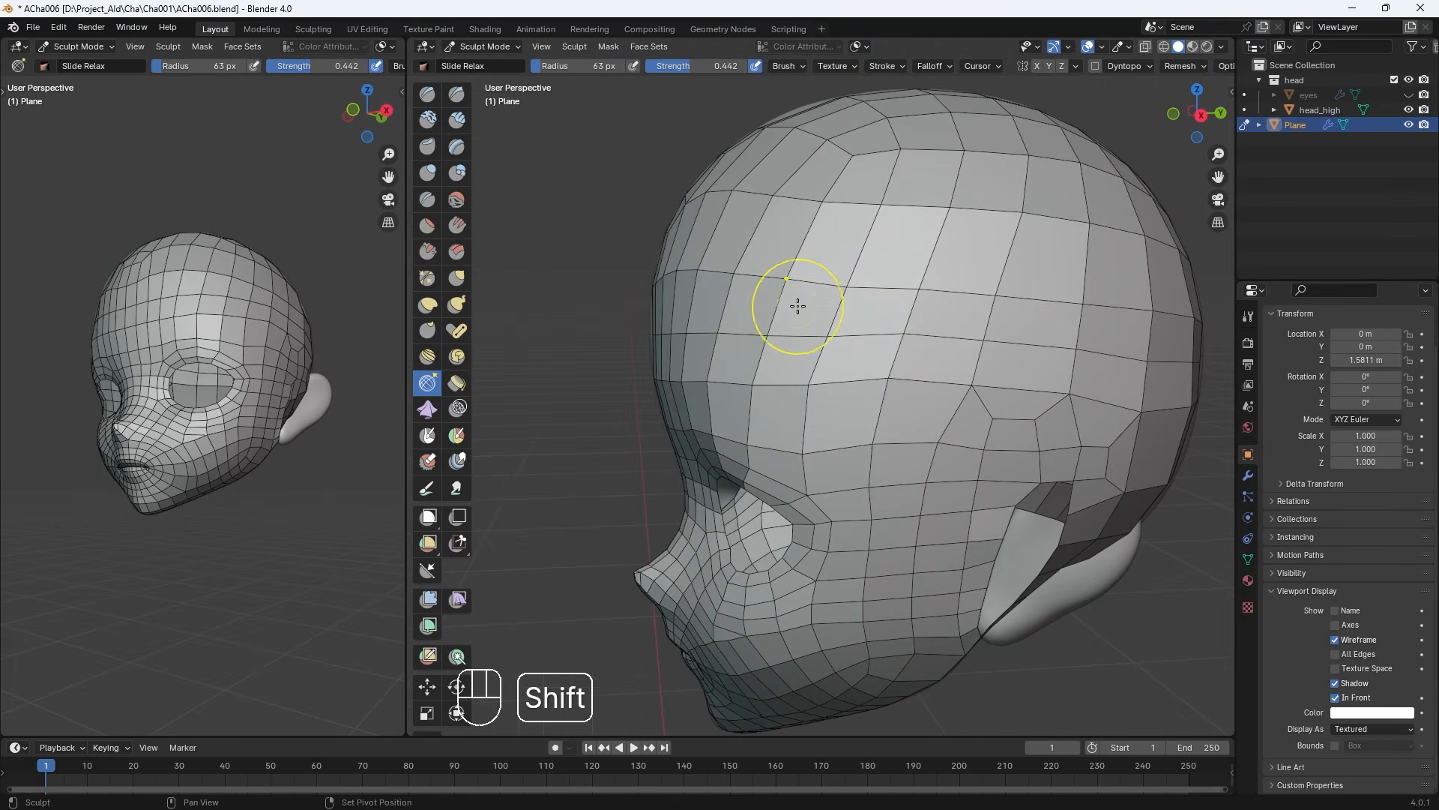
key("bracketright")
key("bracketright")
key("bracketright")
key("bracketright")
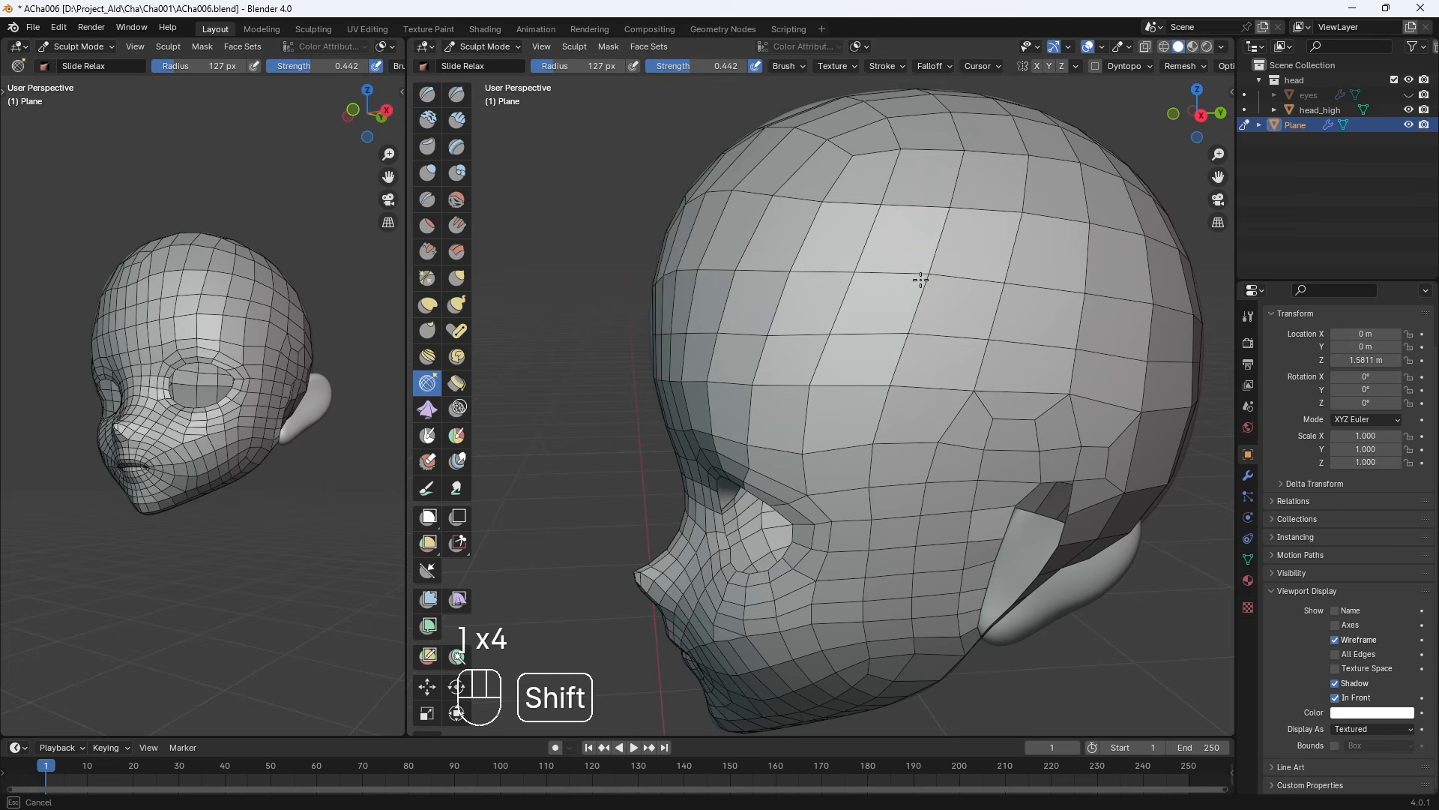
mouse_move(922, 283)
middle_mouse_down()
mouse_move(971, 326)
mouse_move(851, 257)
mouse_move(803, 273)
mouse_move(800, 334)
middle_mouse_up()
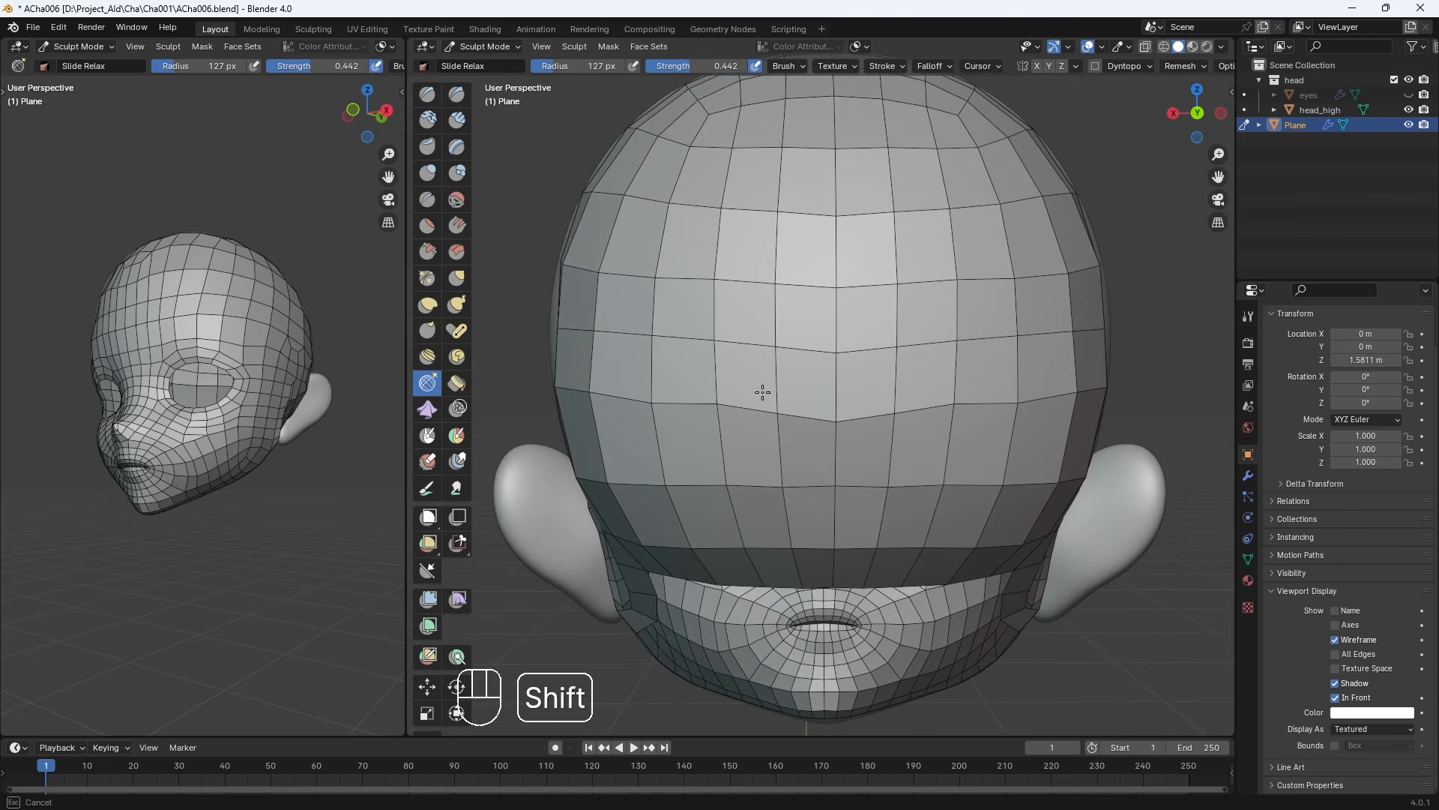
mouse_move(707, 282)
middle_mouse_down()
mouse_move(1005, 267)
mouse_move(1005, 308)
mouse_move(1069, 167)
mouse_move(1012, 267)
mouse_move(884, 334)
middle_mouse_up()
middle_click_drag(1098, 345, 1034, 291)
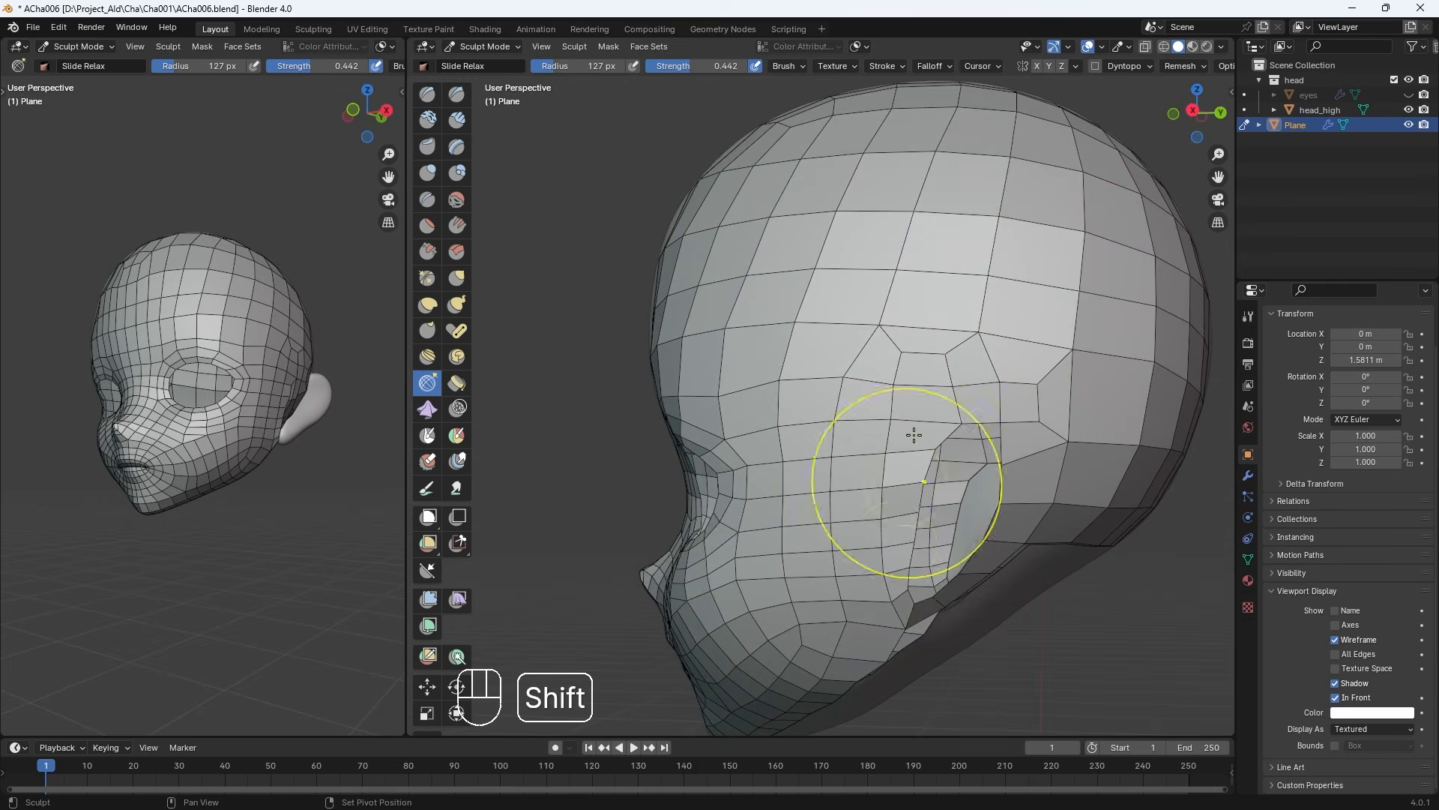
middle_click_drag(914, 434, 1073, 335)
Return to Edit Mode close to the ear and turn off the In Front display of the retopology mesh
left_click(484, 47)
left_click(475, 66)
middle_click_drag(997, 443, 958, 445)
middle_click_drag(958, 445, 861, 331, "shift")
key("Tab")
key("Tab")
key("Tab")
scroll(967, 523, "up", 4)
left_click(1334, 697)
middle_click_drag(967, 522, 1006, 433)
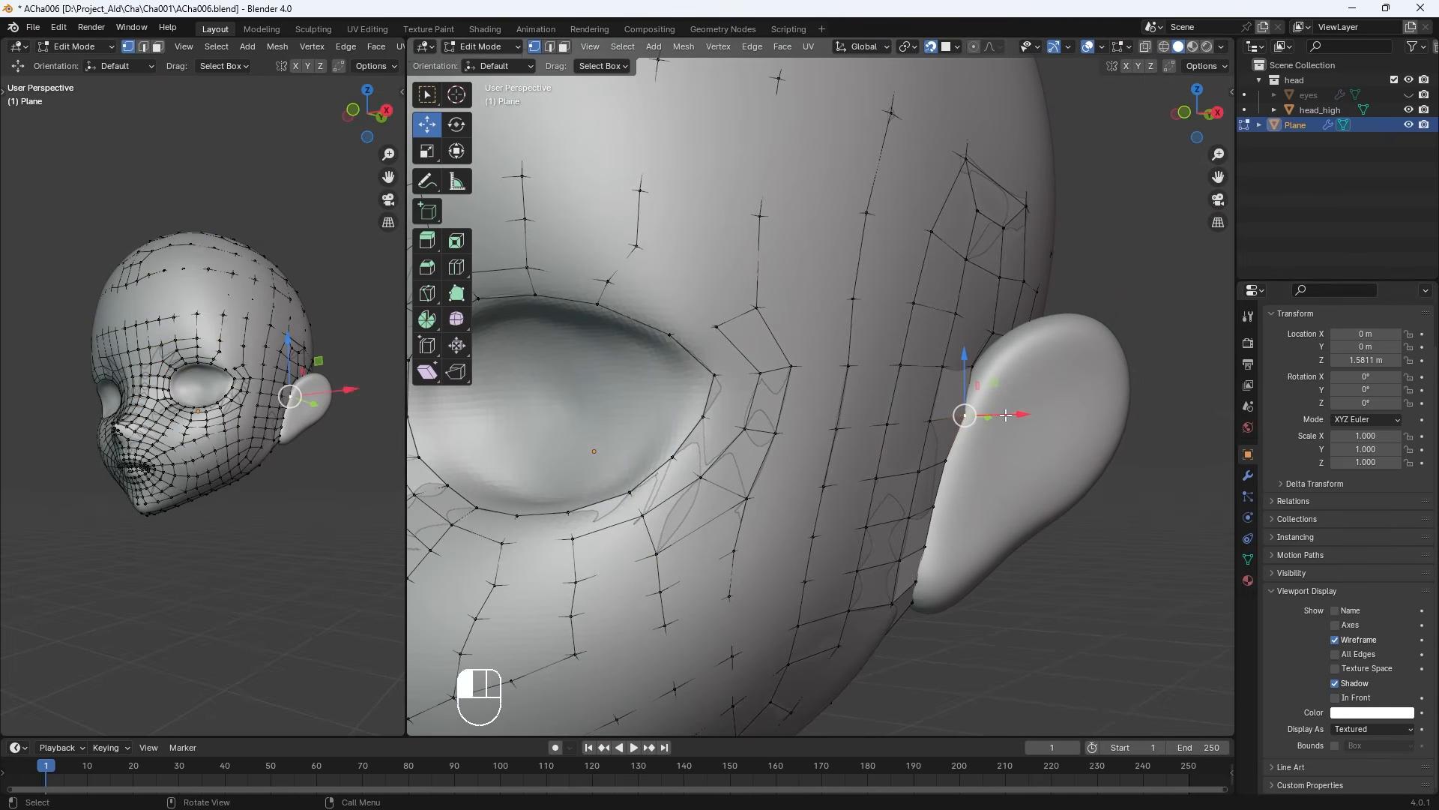
Extrude the mesh border edge behind the lower end of the ear onto the back of the earlobe
left_click_drag(1006, 415, 1000, 415)
middle_click_drag(982, 496, 698, 511)
left_click(713, 488)
left_click(741, 503, "shift")
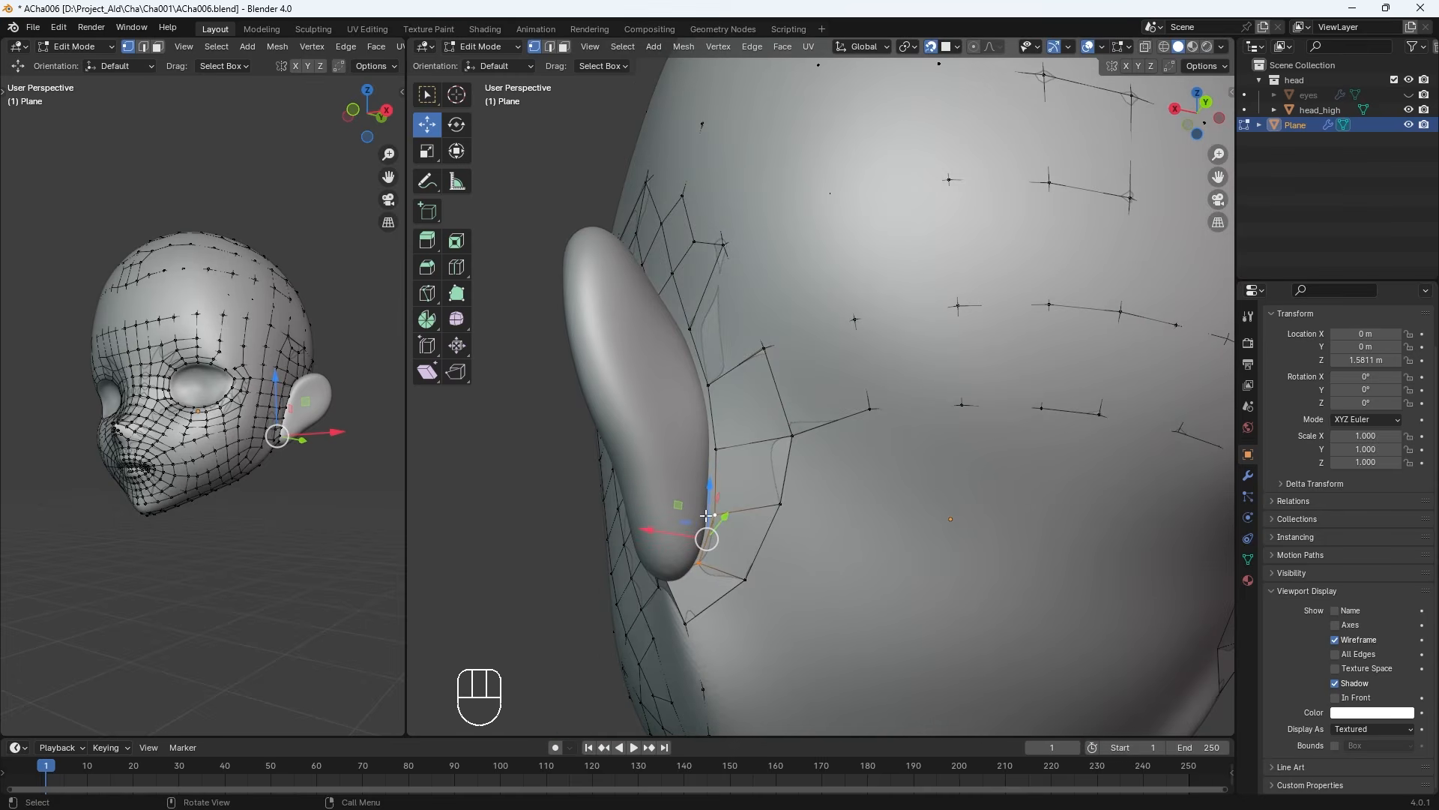
middle_click_drag(715, 462, 684, 536)
key("e")
left_click(628, 568)
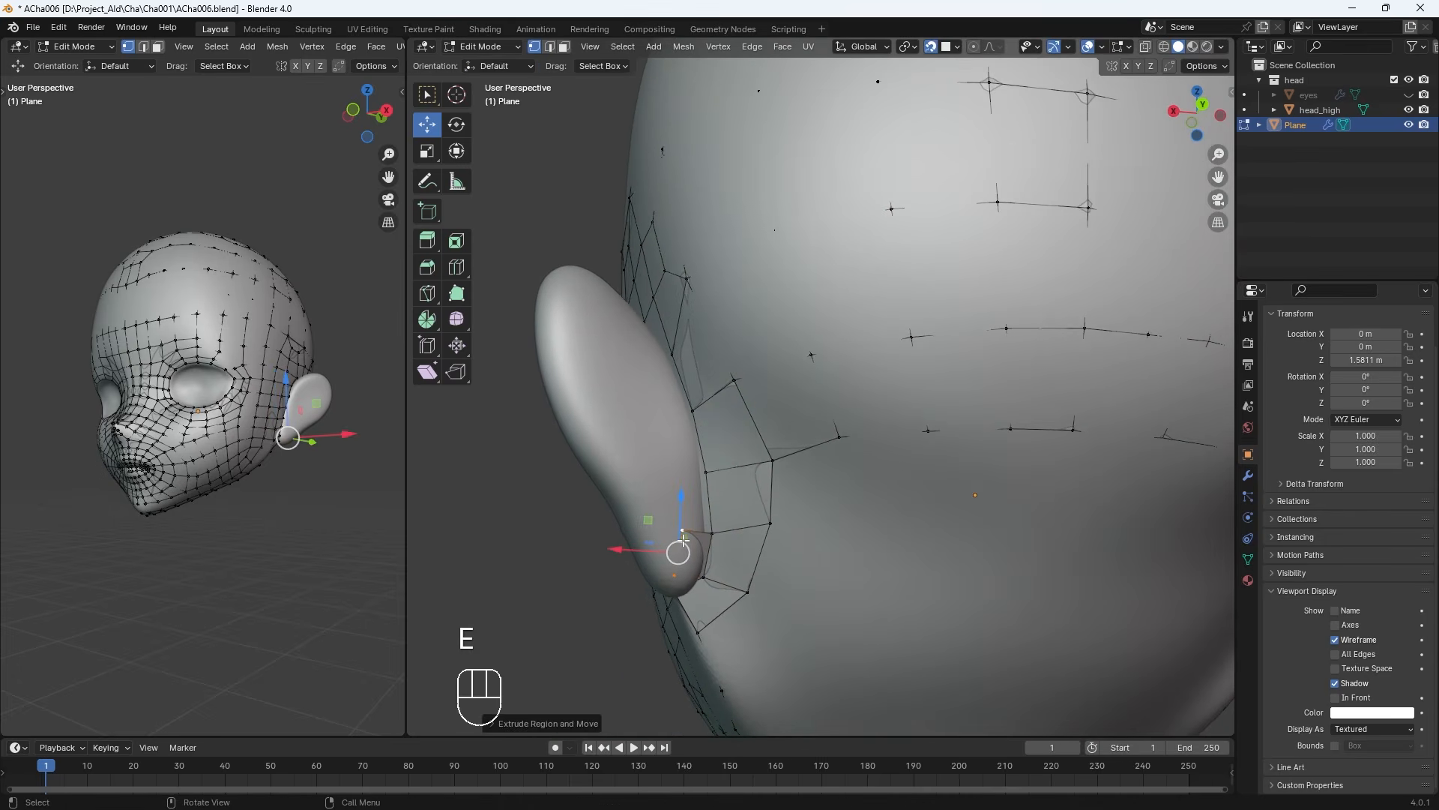
Reposition the extruded edge's vertices on the back surface of the earlobe
key("g")
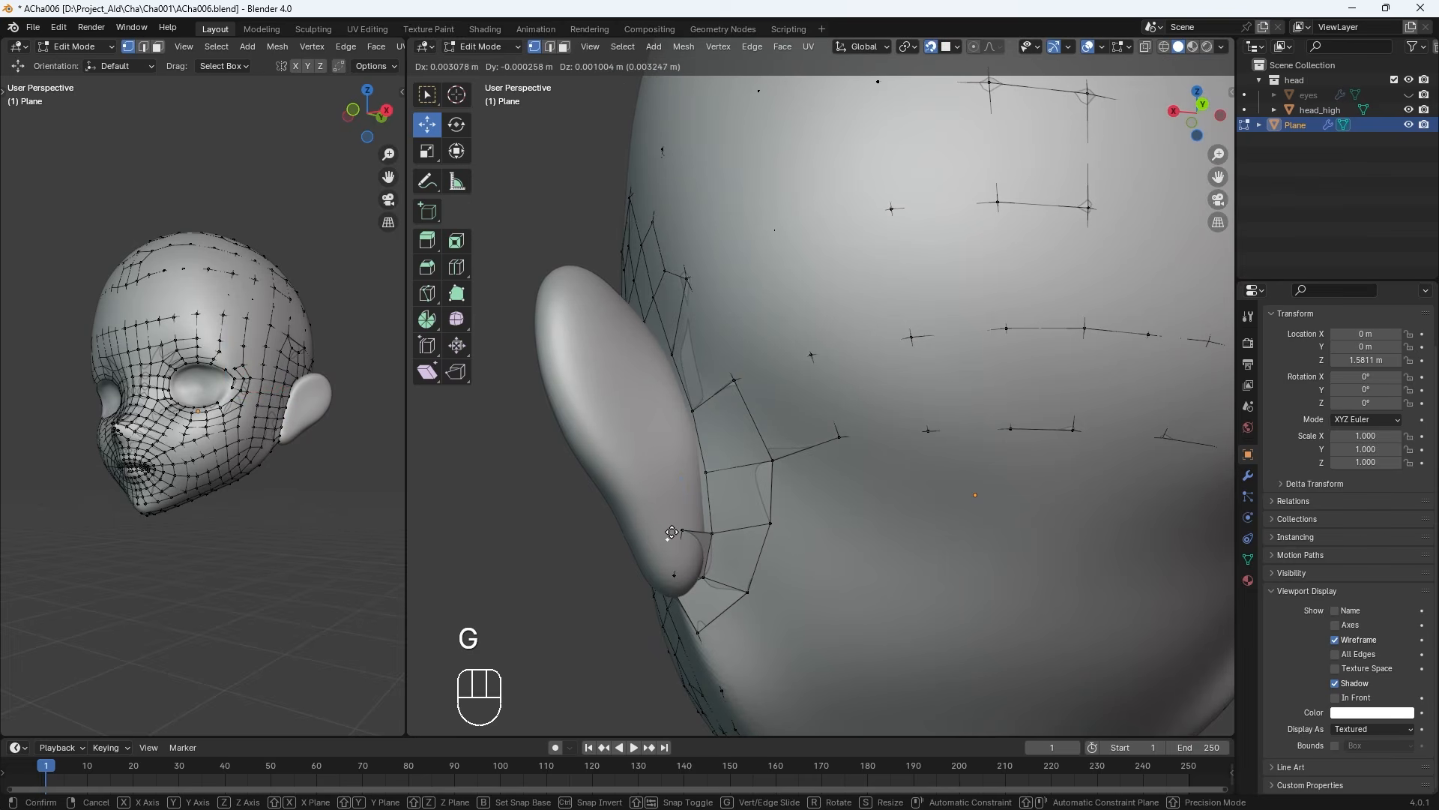
key("ctrl+z")
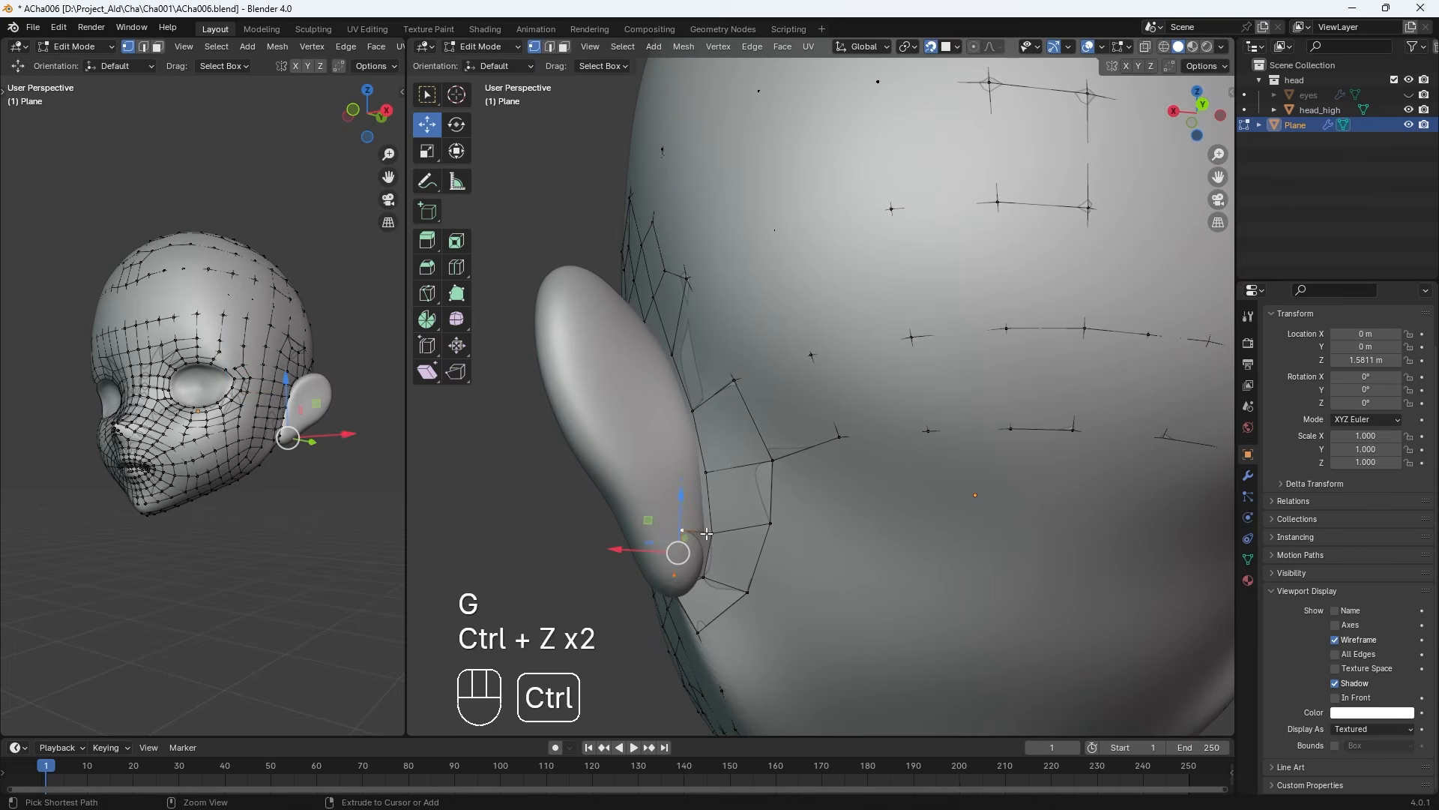
middle_click_drag(682, 529, 697, 547)
key("g")
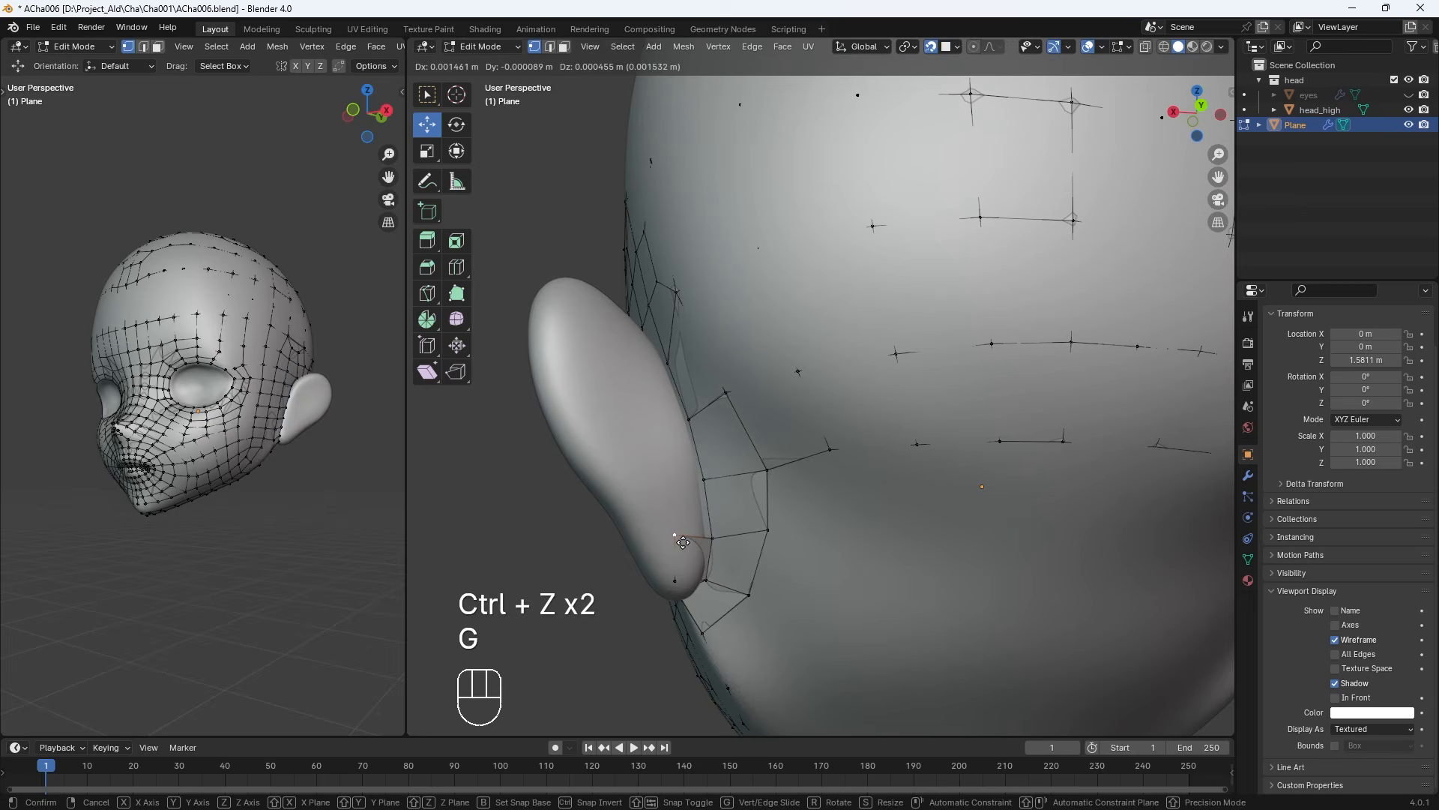
left_click(701, 525)
left_click(710, 537)
Fill two quads upward from the extruded edge along the back of the ear and place their new vertices
middle_click_drag(707, 523, 698, 531)
key("f")
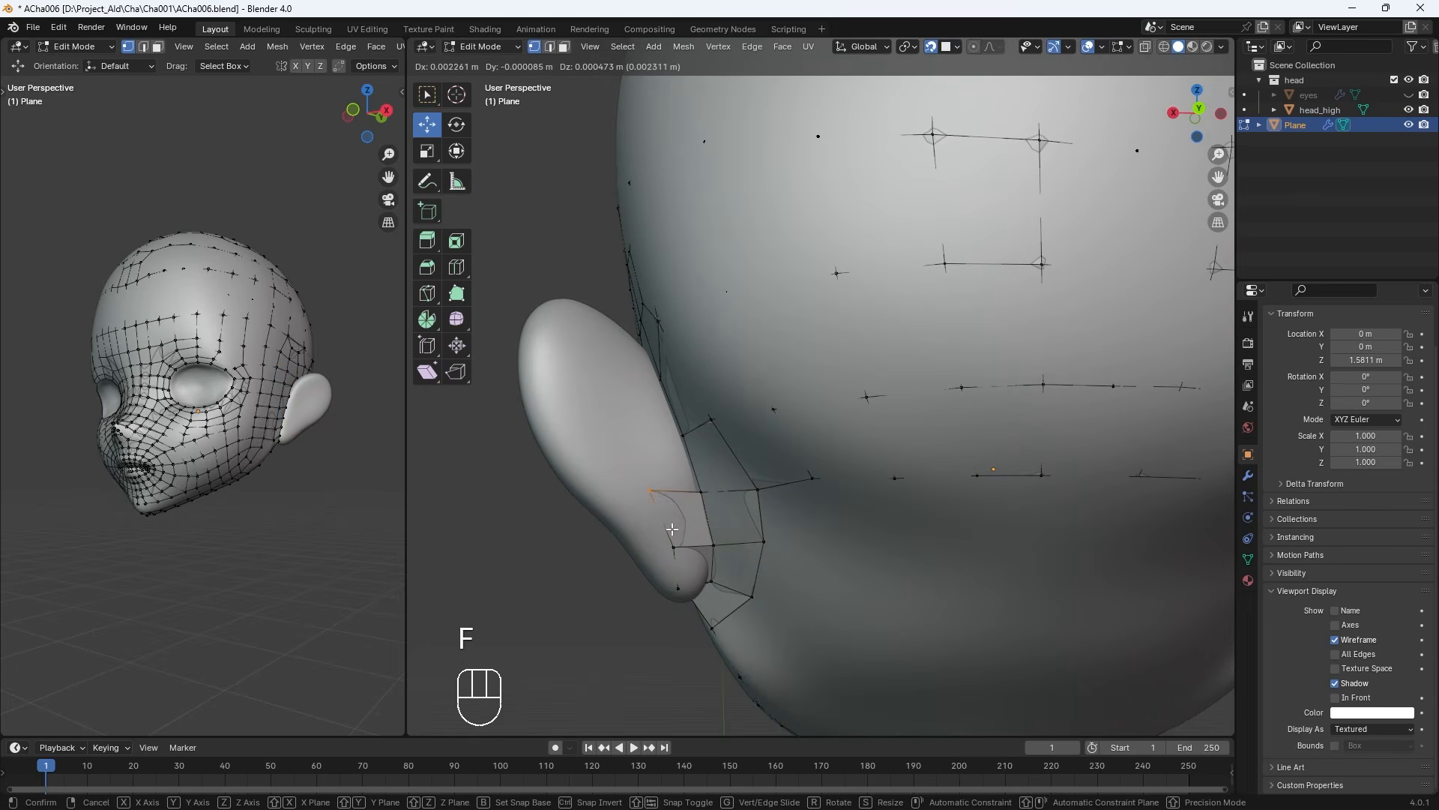
left_click(682, 534)
key("f")
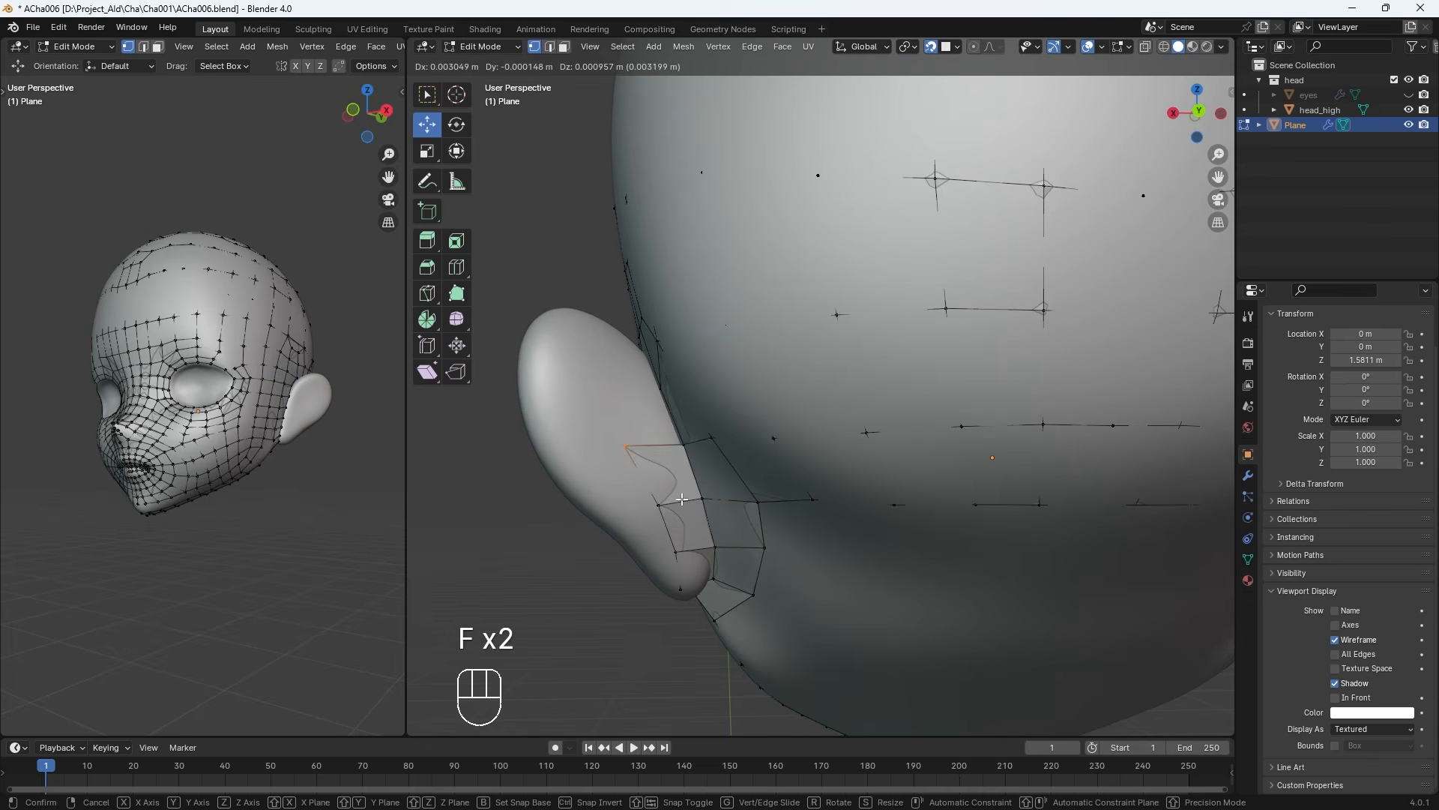
left_click(701, 495)
Continue filling quads along the back of the ear toward its top, and undo the last fill
middle_click_drag(683, 444, 961, 450)
key("f")
left_click(692, 456)
key("f")
left_click(698, 422)
left_click(737, 492)
key("f")
left_click(869, 429)
key("f")
left_click(884, 426)
key("ctrl+z")
Move the strip's vertices onto the upper back of the ear and fill one more quad there
key("g")
left_click(746, 461)
key("g")
left_click(776, 463)
left_click(752, 495)
key("f")
left_click(703, 505)
key("g")
left_click(720, 498)
Extrude a short edge onto the front surface of the ear and adjust the position of both its vertices
key("e")
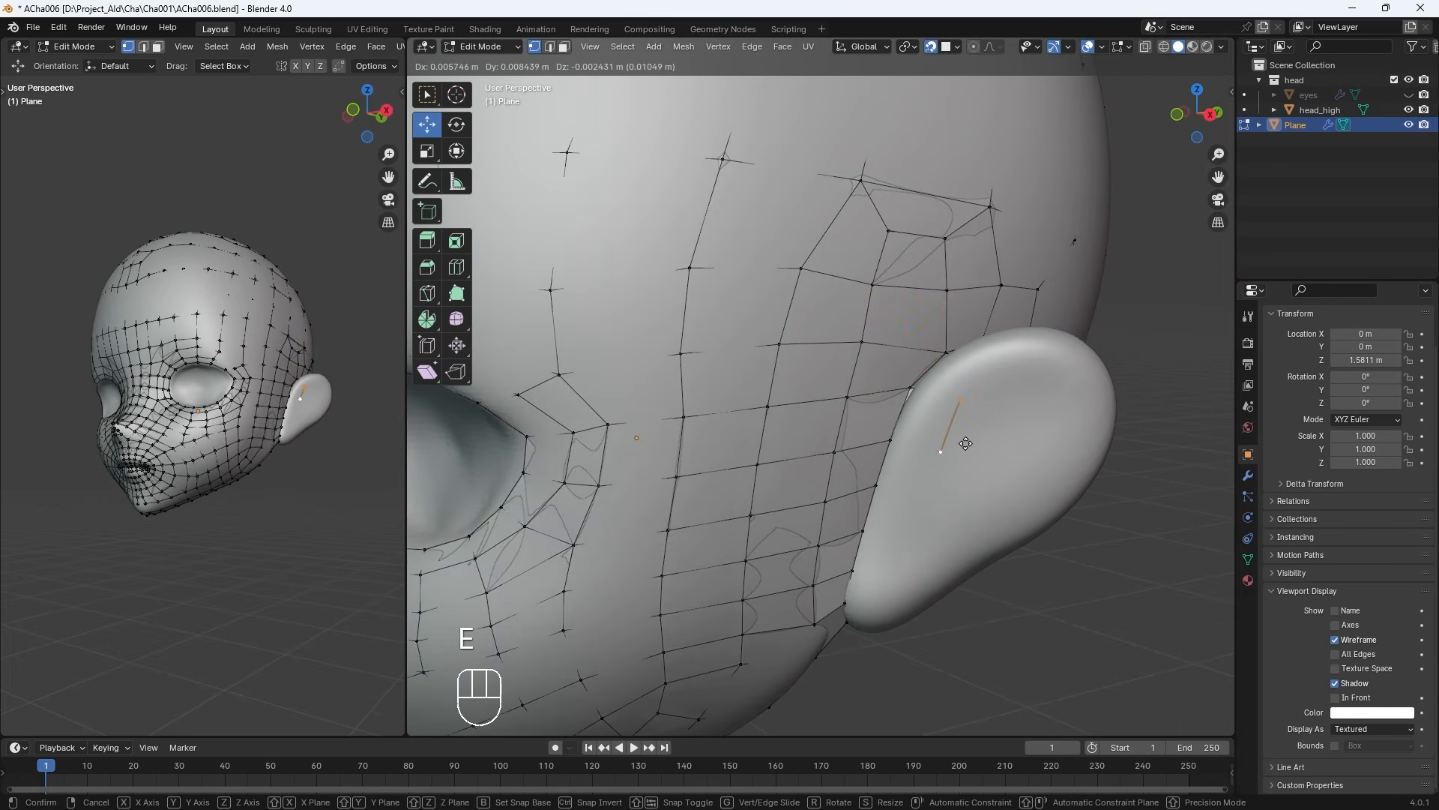
left_click(966, 443)
left_click(957, 400)
key("g")
left_click(946, 395)
left_click(937, 450)
key("g")
left_click(929, 438)
Fill quads between the head's border and the ear's front edge, working down toward the earlobe
key("f")
left_click(914, 463)
left_click(877, 464)
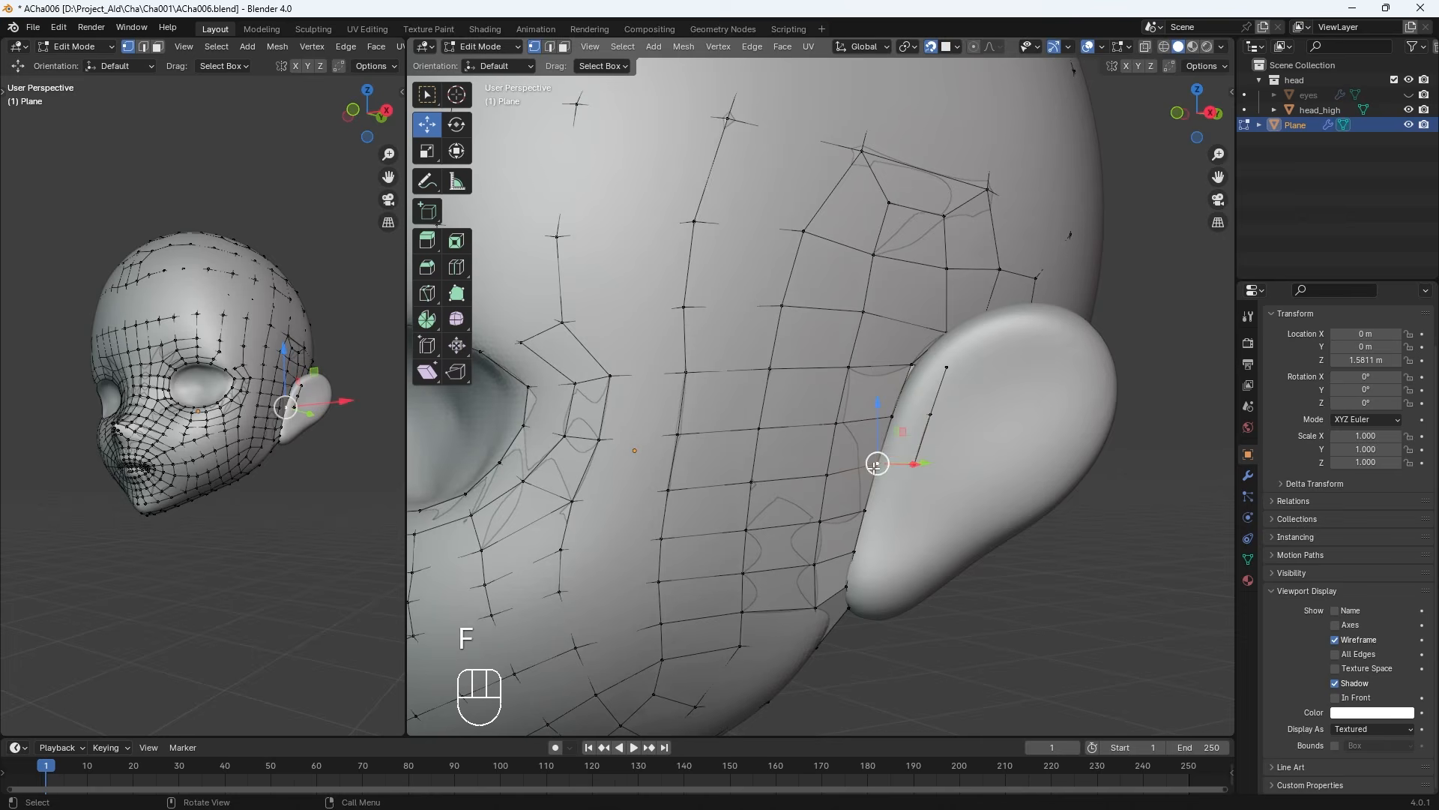
key("f")
left_click(898, 515)
left_click(865, 511)
key("f")
left_click(891, 556)
middle_click_drag(874, 553, 777, 361)
key("f")
left_click(829, 531)
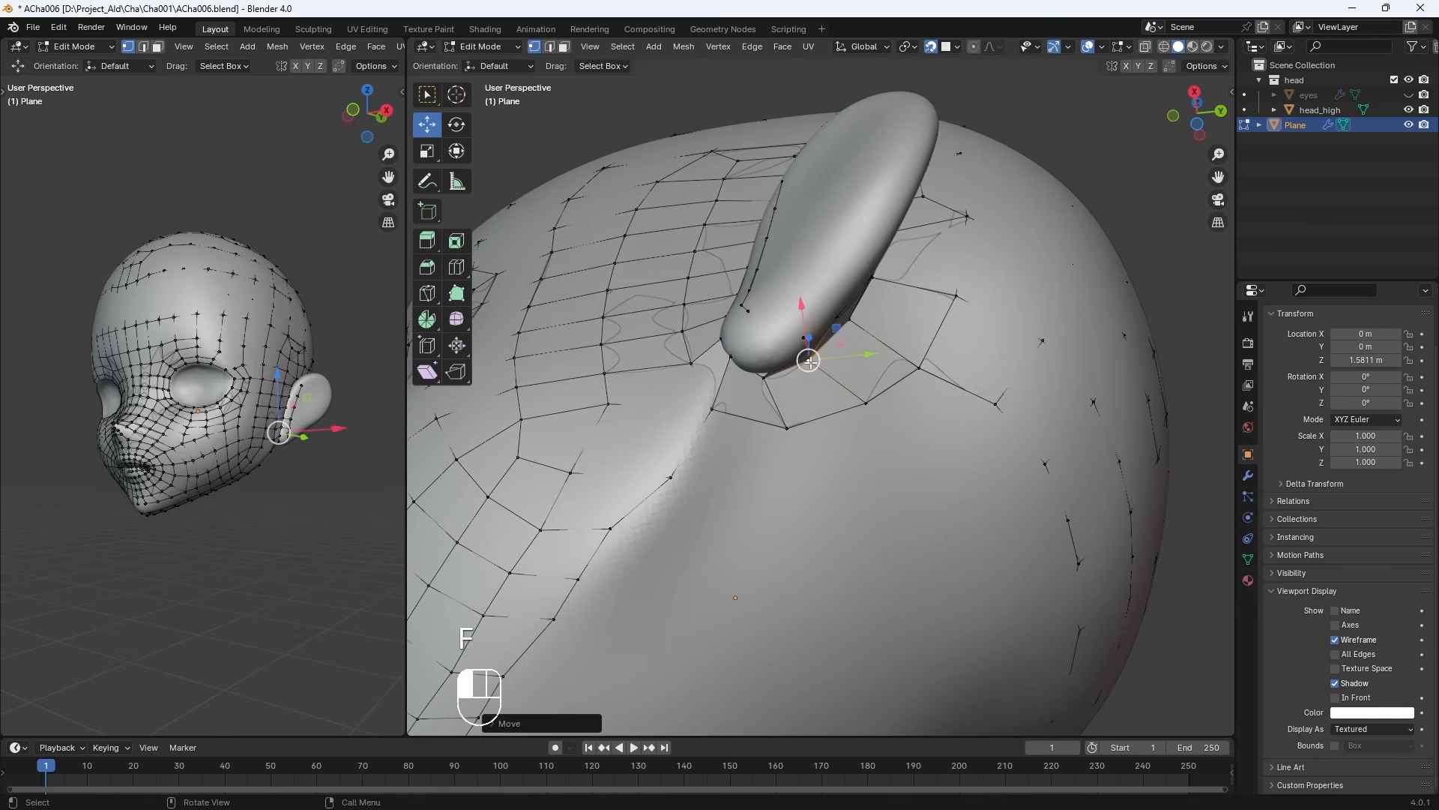
Turn on In Front display for the retopology mesh and reposition the lower front ear vertices near the lobe
middle_click_drag(810, 362, 801, 295)
left_click(1335, 697)
left_click(1335, 698)
left_click(803, 296)
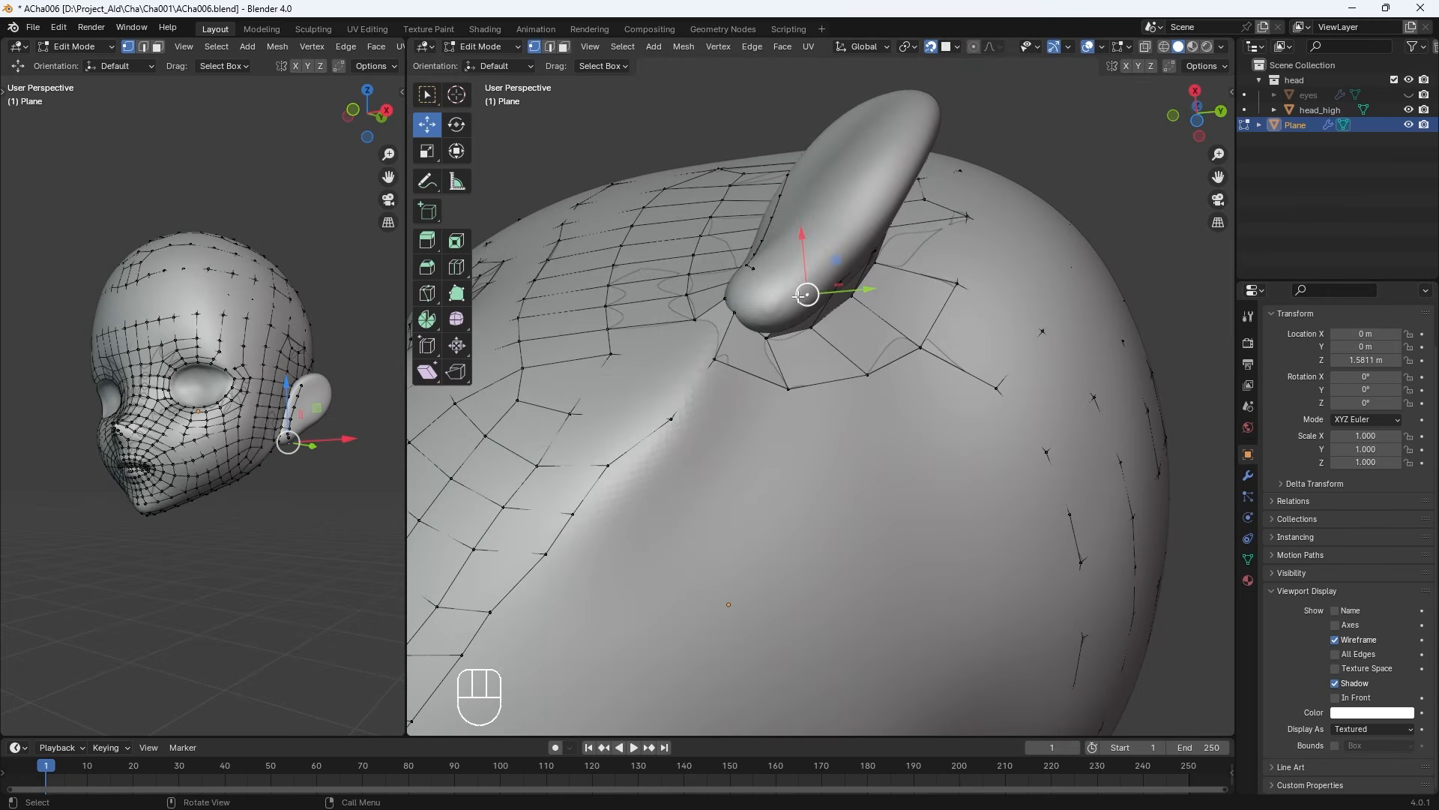
left_click(1335, 697)
middle_click_drag(899, 465, 937, 485)
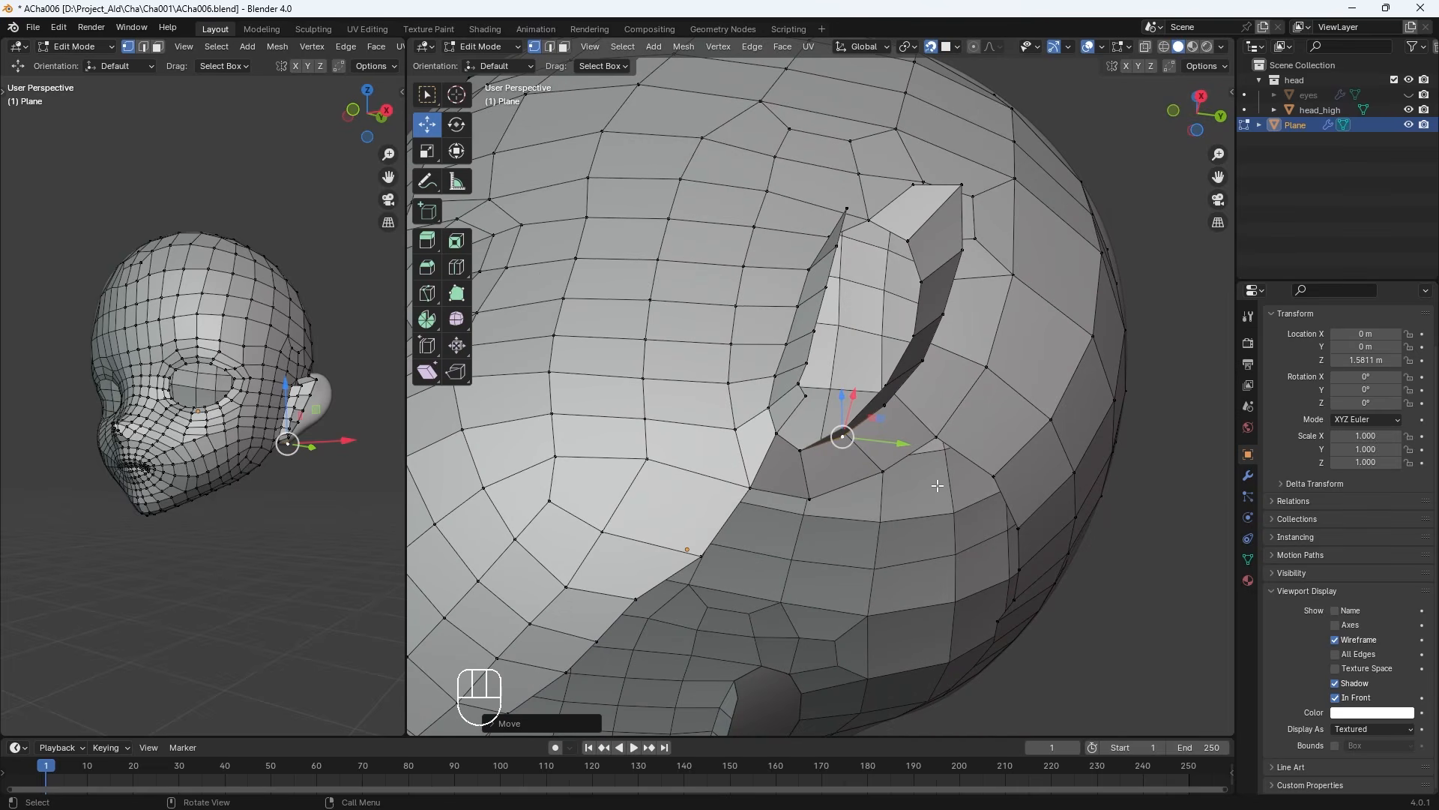
key("g")
left_click(800, 383)
key("g")
left_click(799, 391)
key("g")
left_click(800, 407)
Move the vertices along the ear's rear strip to even out its quads
middle_click_drag(817, 408, 757, 464)
left_click(833, 333)
key("g")
left_click(630, 438)
key("g")
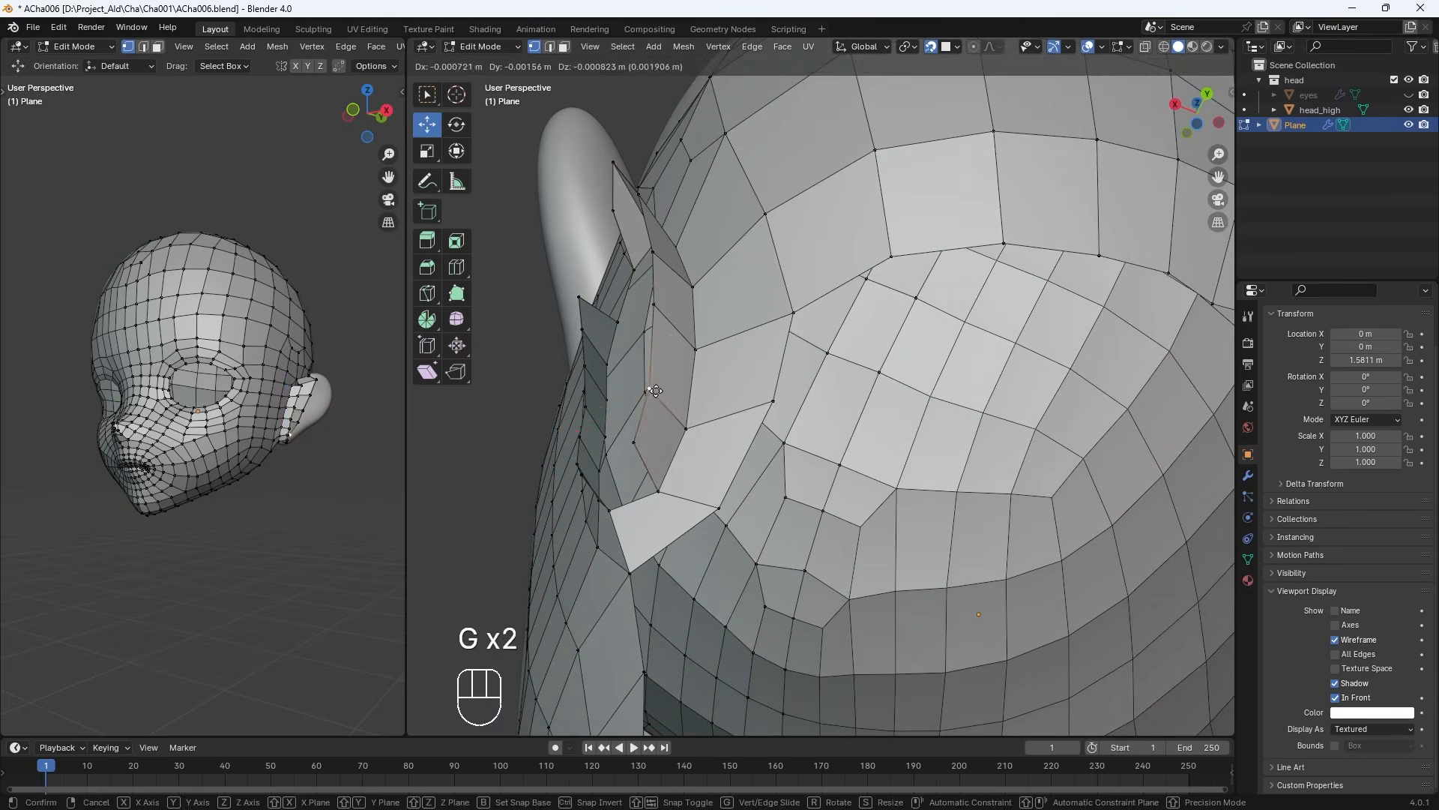
middle_click_drag(659, 405, 749, 299)
Extrude from the lower end of the front ear strip toward the lobe and place the new geometry, keeping In Front display on
left_click(1336, 697)
middle_click_drag(834, 464, 787, 351)
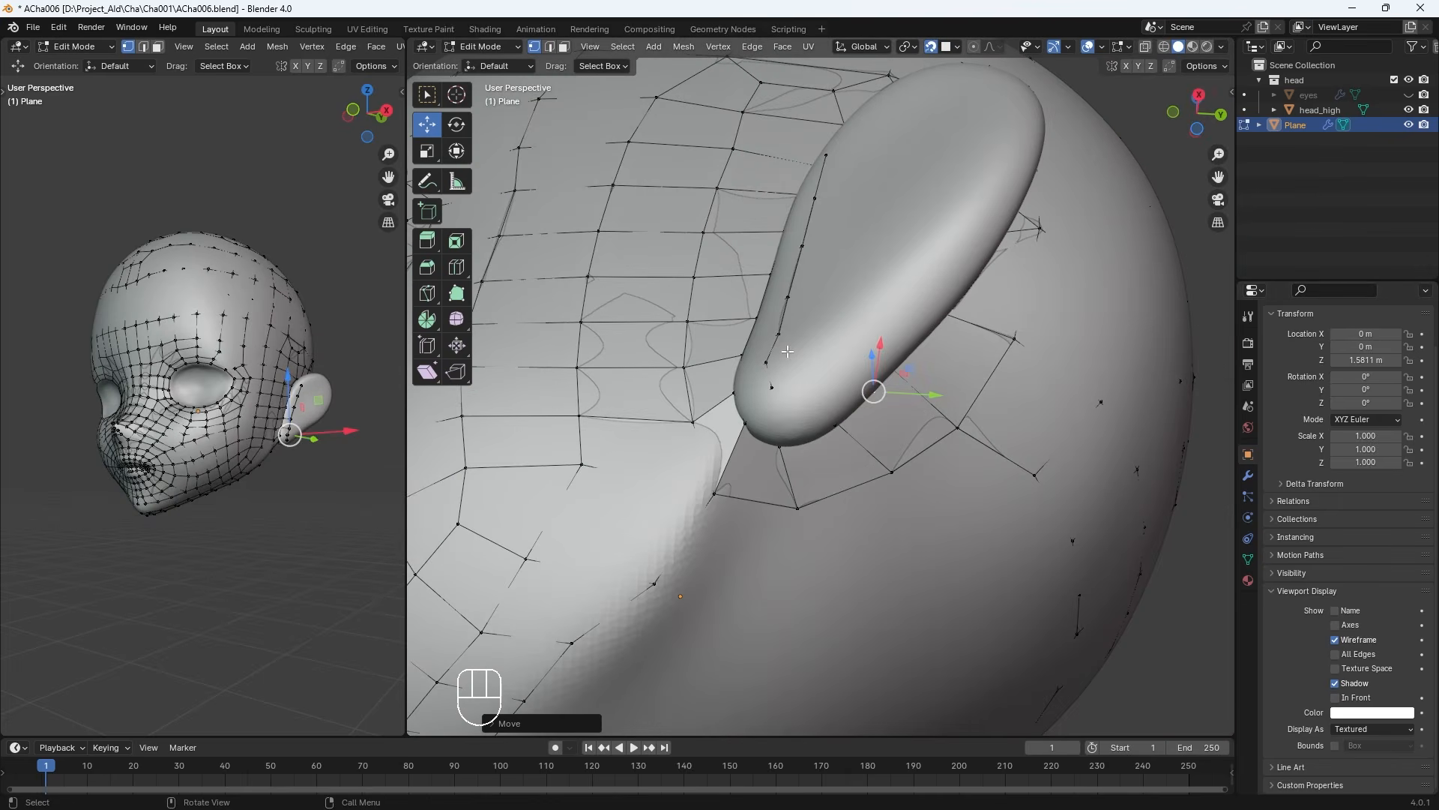
middle_click_drag(799, 412, 779, 390)
left_click(1357, 698)
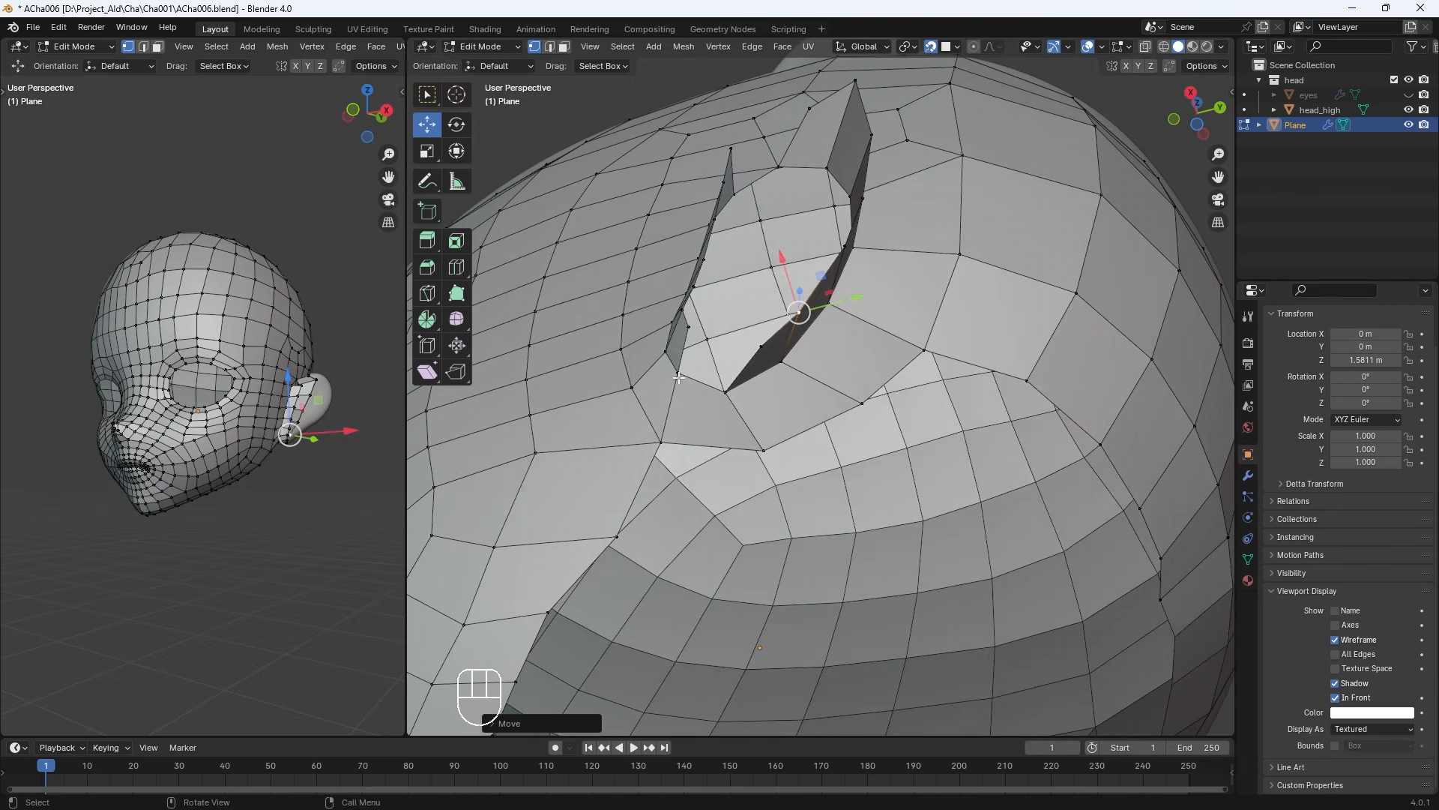
key("e")
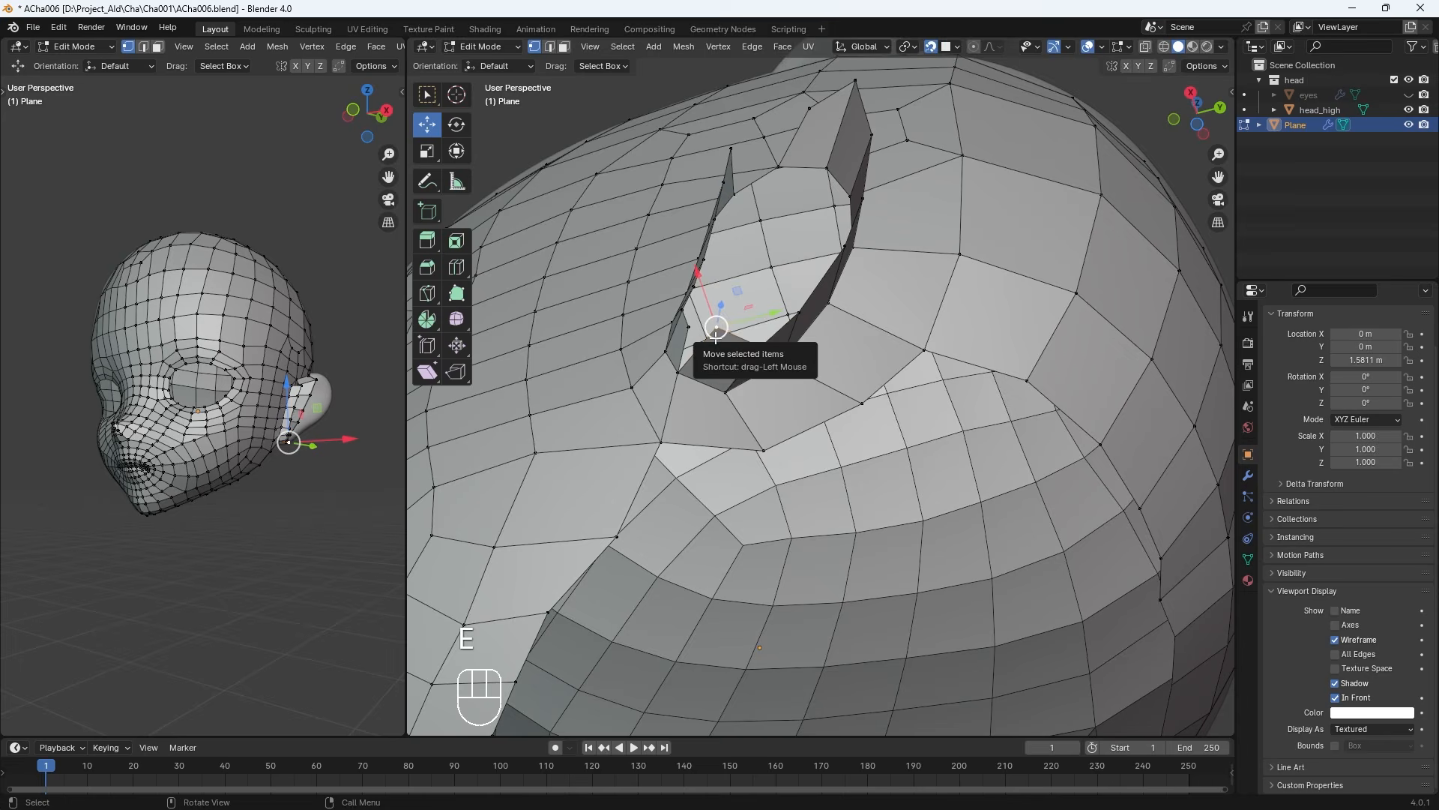
key("g")
left_click(704, 339)
middle_click_drag(704, 339, 777, 379)
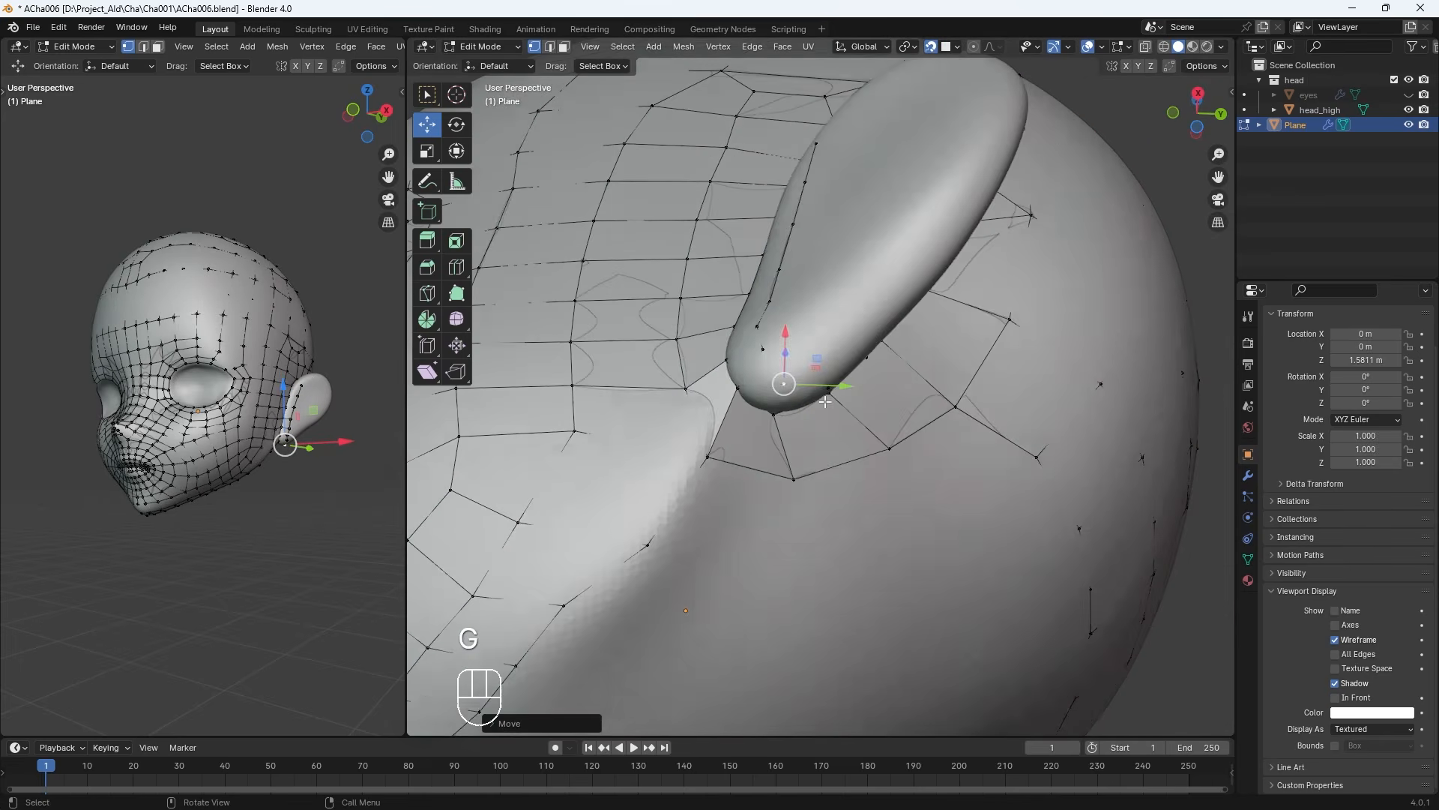
Adjust the vertices of the faces closing the underside of the earlobe to follow the sculpted ear
middle_click_drag(787, 382, 818, 364)
left_click(841, 409)
left_click(1338, 698)
middle_click_drag(923, 438, 800, 300)
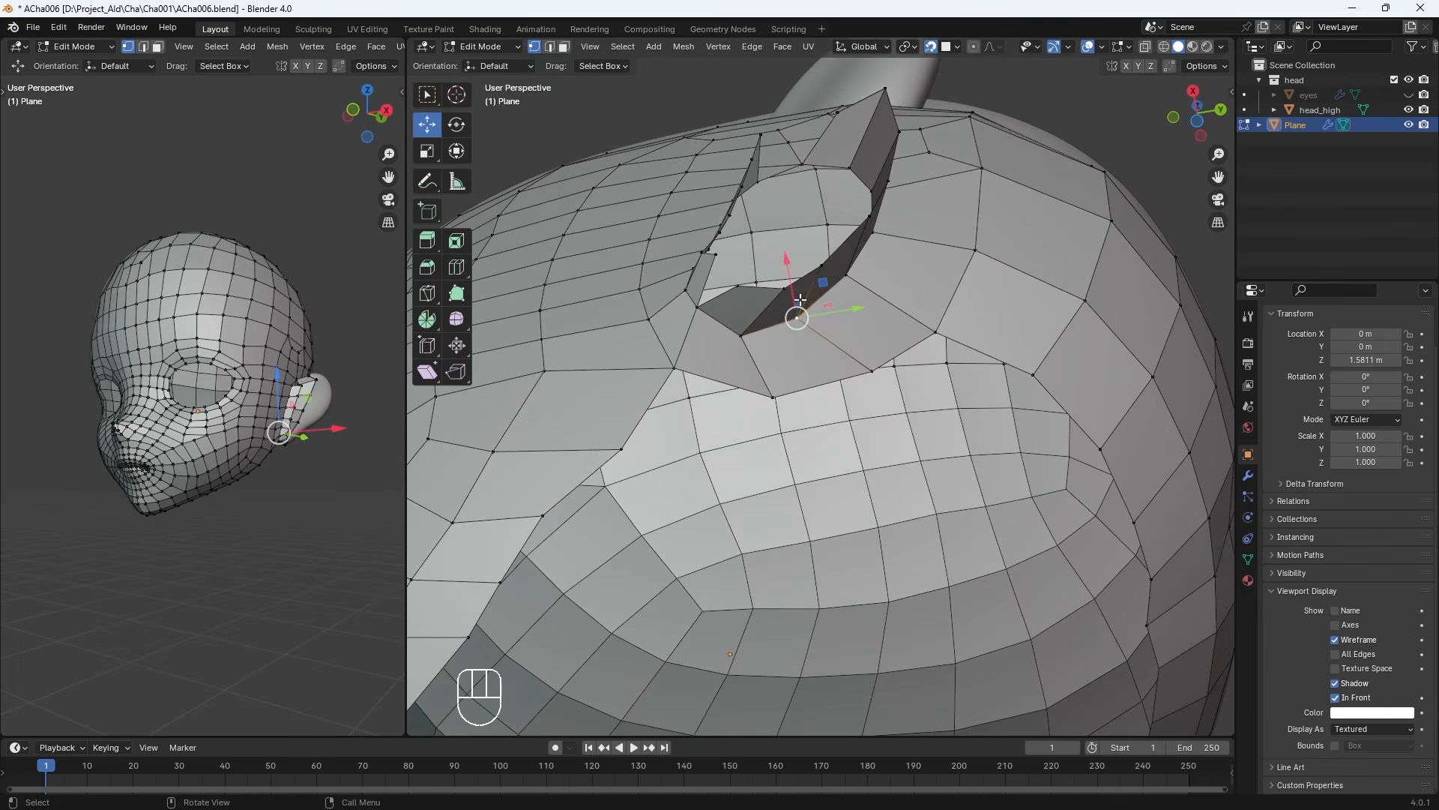
left_click(1336, 698)
left_click(1335, 699)
middle_click_drag(828, 426, 804, 342)
left_click(780, 407)
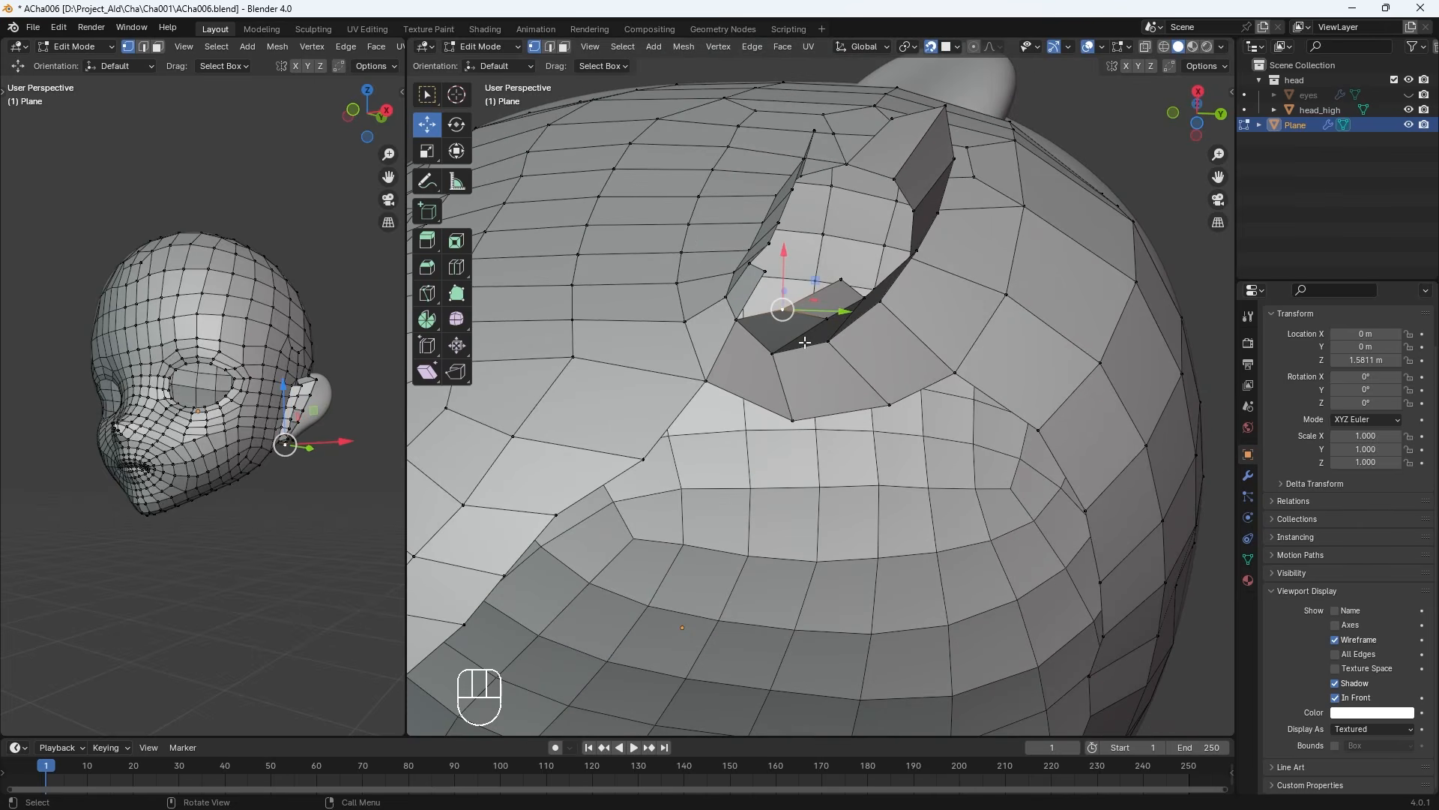
left_click(841, 273)
key("g")
left_click(847, 279)
middle_click_drag(847, 281, 845, 322)
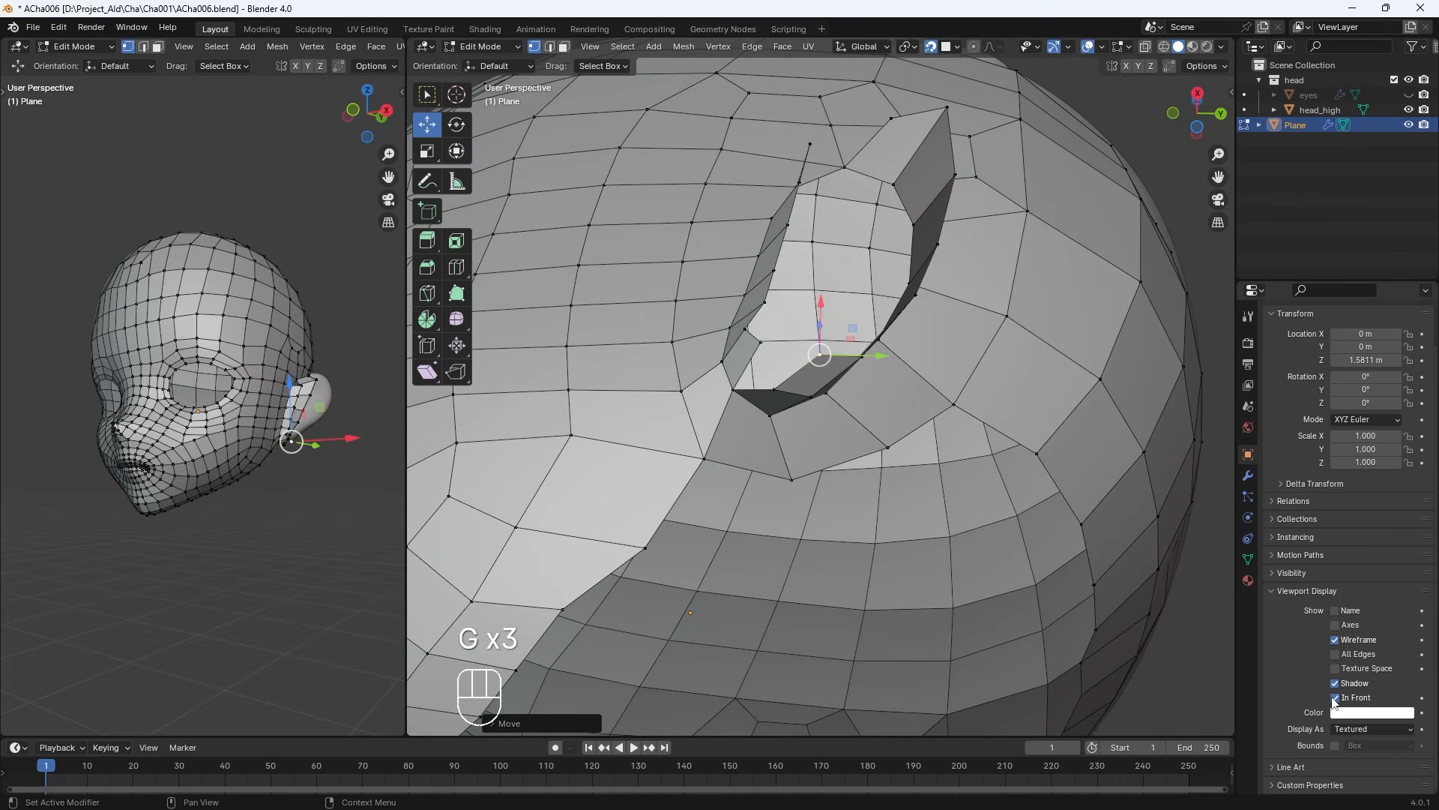
Check the earlobe vertices against the sculpted ear with In Front display switched off and on
left_click(1334, 697)
left_click(1334, 698)
double_click(1334, 698)
middle_click_drag(886, 488, 802, 454)
left_click(729, 376)
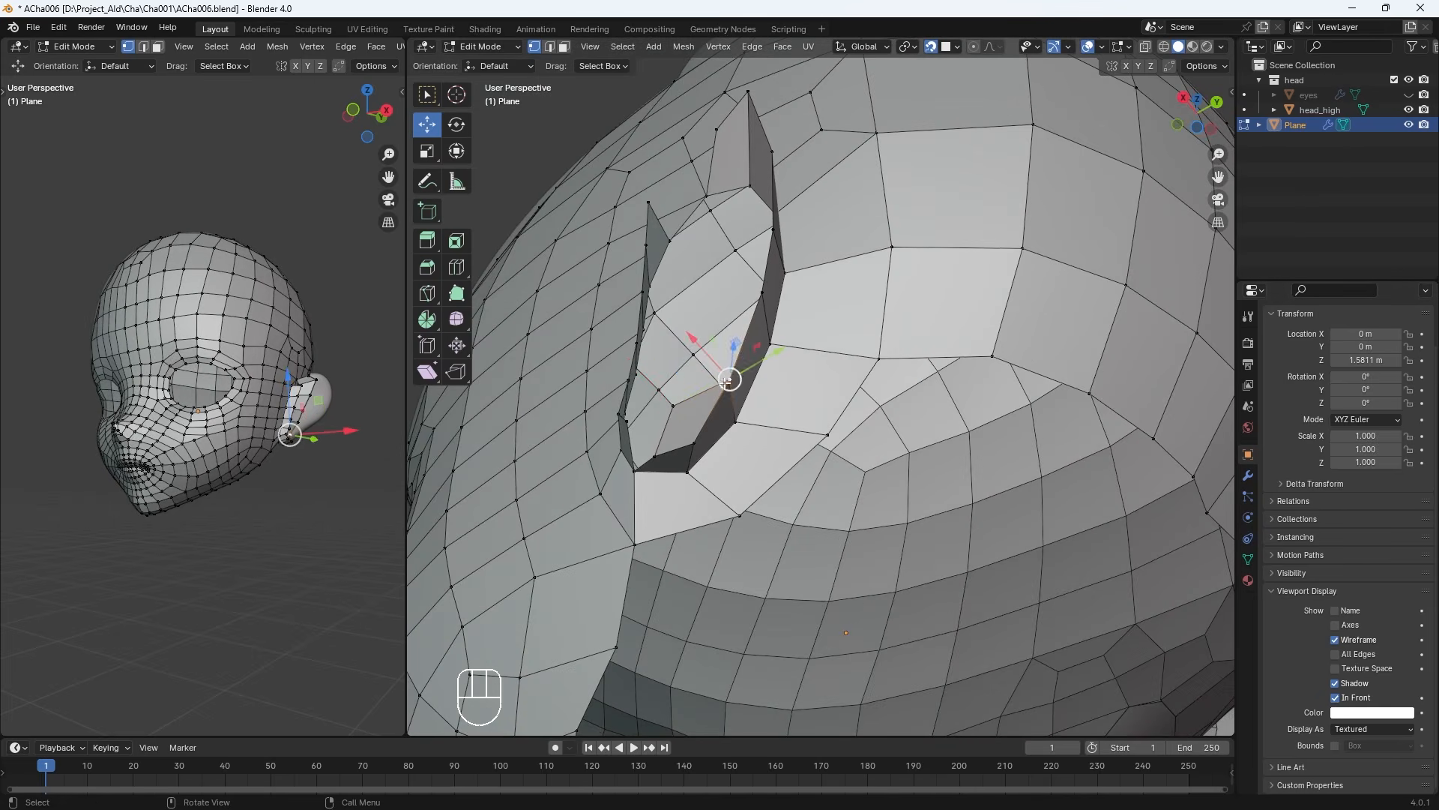
middle_click_drag(729, 376, 649, 473)
left_click(1334, 698)
left_click(660, 358)
left_click(1335, 698)
left_click(1335, 697)
Fill two more quads along the ear's rim above the lobe and place their vertices
left_click(662, 466)
key("f")
left_click(579, 420)
key("f")
left_click(651, 401)
Fill quads across the top of the ear between the front and rear strips and position the new vertices
left_click(1336, 698)
left_click(1337, 698)
middle_click_drag(642, 405, 774, 464)
left_click(695, 554)
left_click(806, 542)
key("f")
left_click_drag(857, 518, 861, 522)
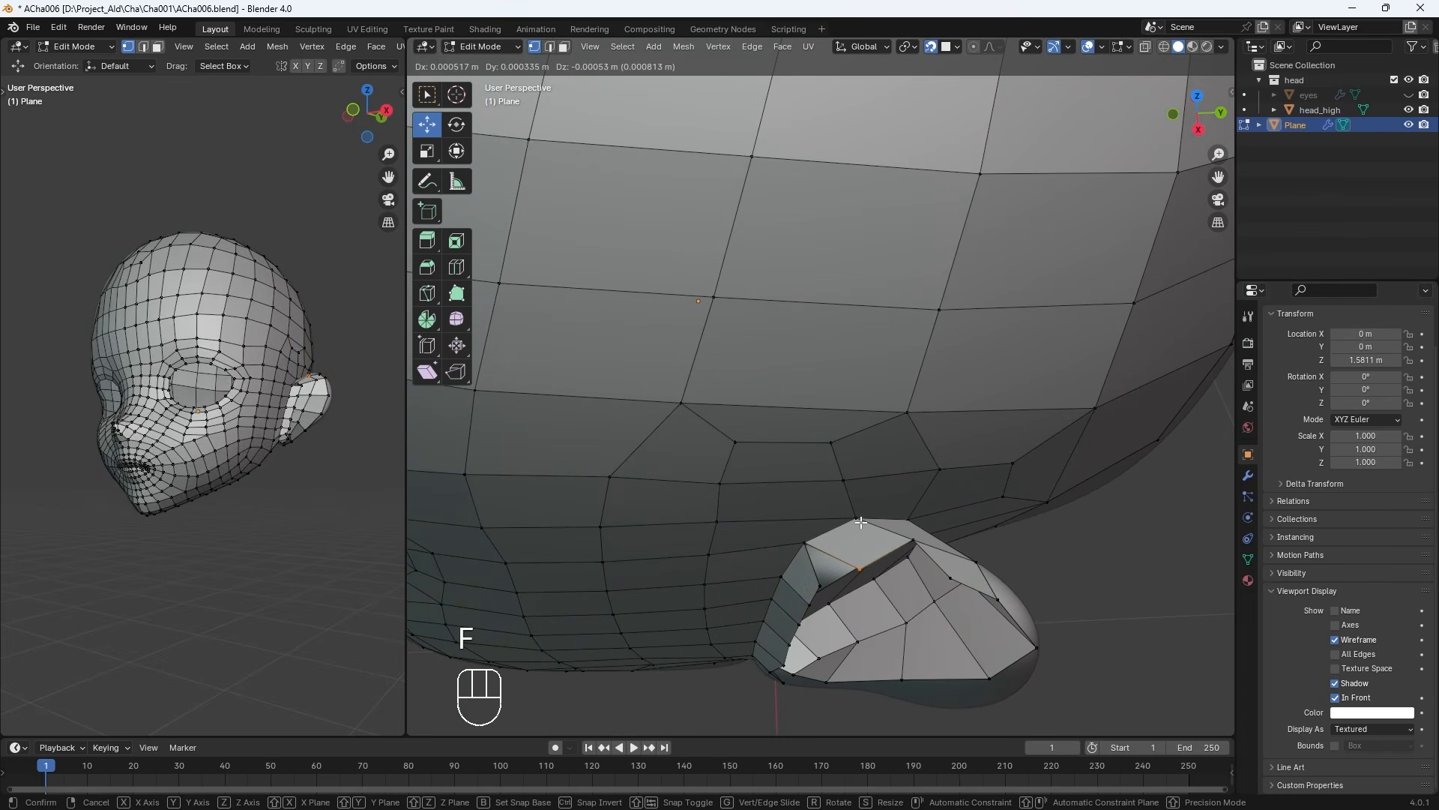
key("f")
middle_click_drag(912, 543, 851, 517)
Turn off In Front display and move the vertices on the lower ear onto the sculpted front surface
left_click(1335, 698)
left_click(1335, 697)
middle_click_drag(772, 570, 875, 374)
left_click(744, 324, "shift")
middle_click_drag(805, 285, 831, 381)
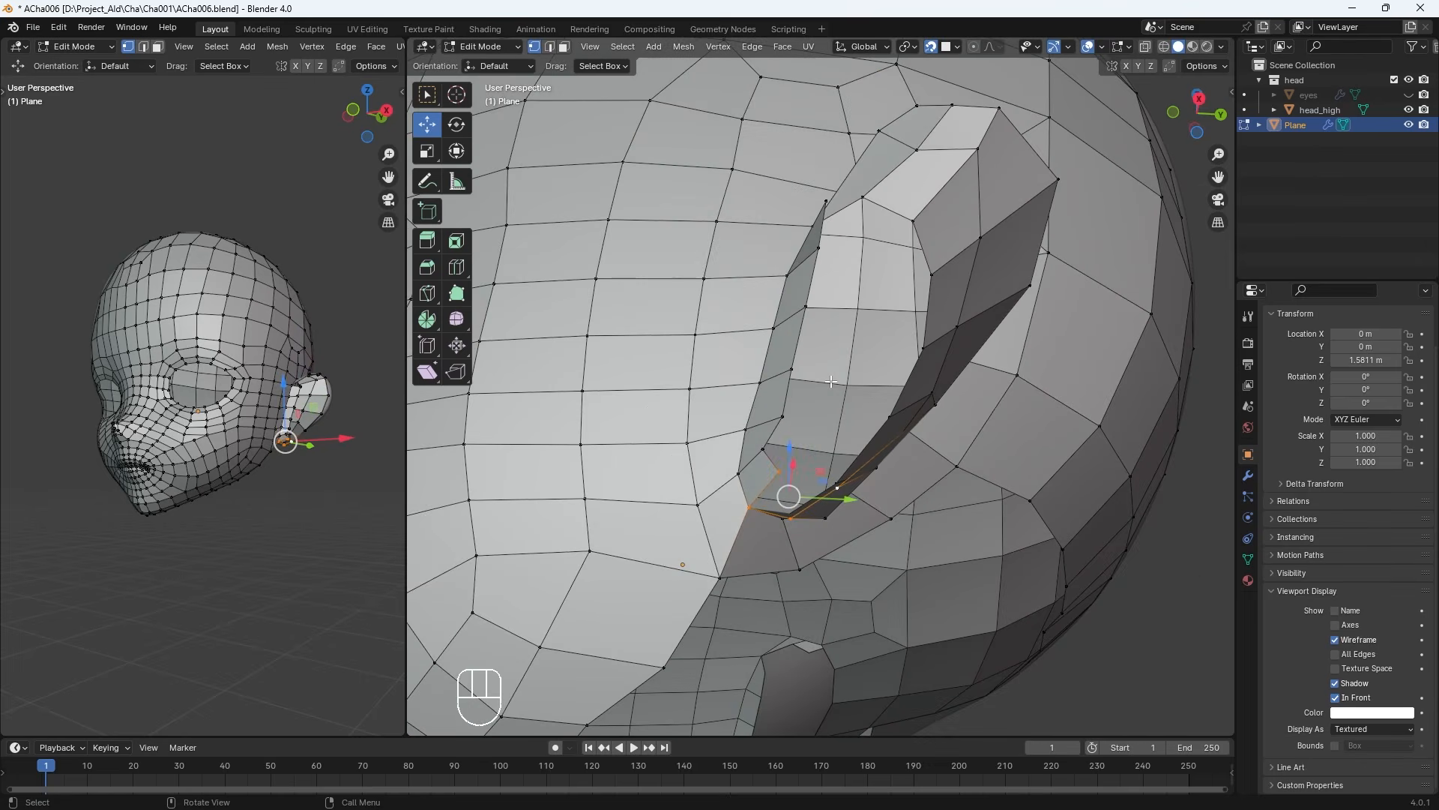
left_click(1355, 699)
middle_click_drag(854, 501, 843, 502)
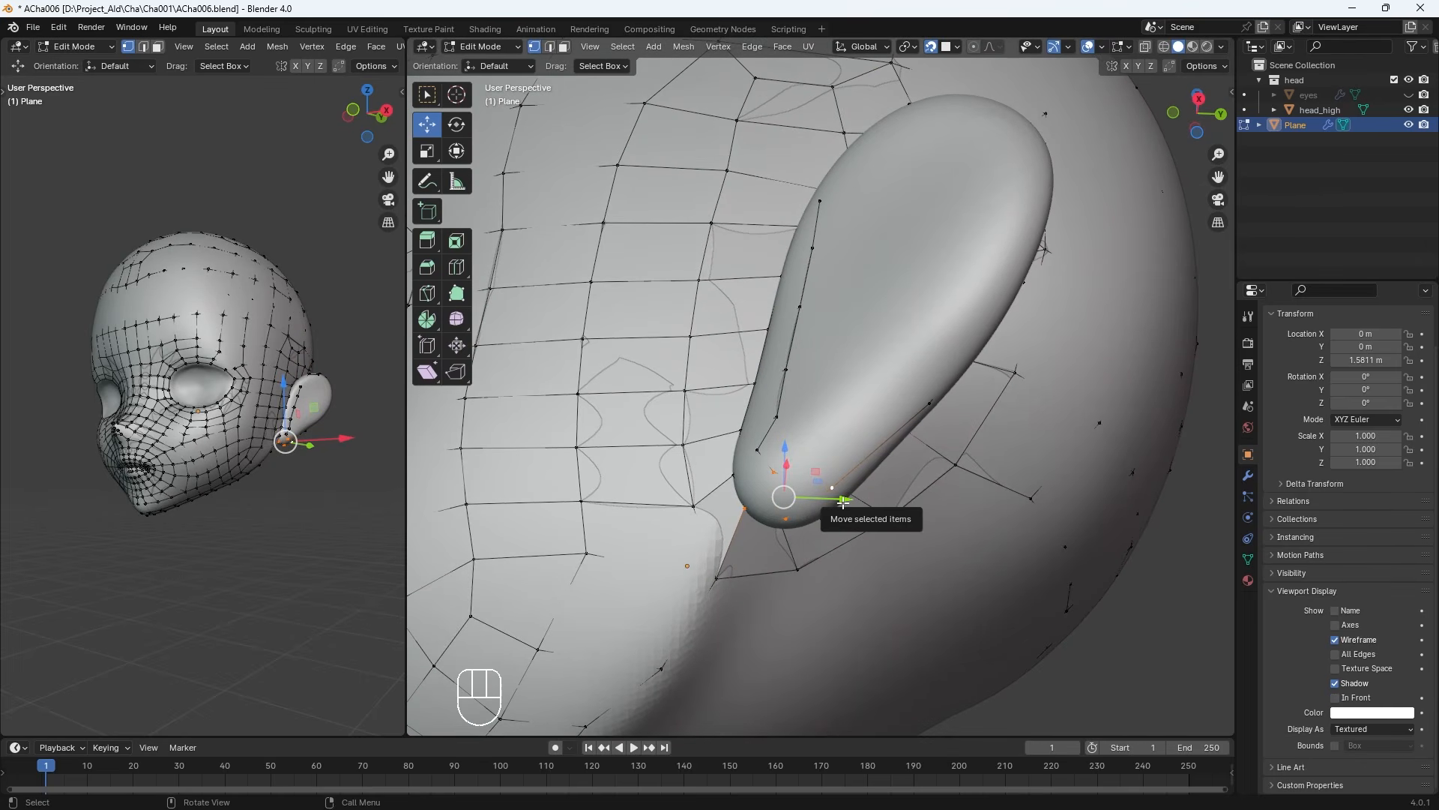
left_click_drag(862, 451, 862, 453)
middle_click_drag(862, 453, 856, 505)
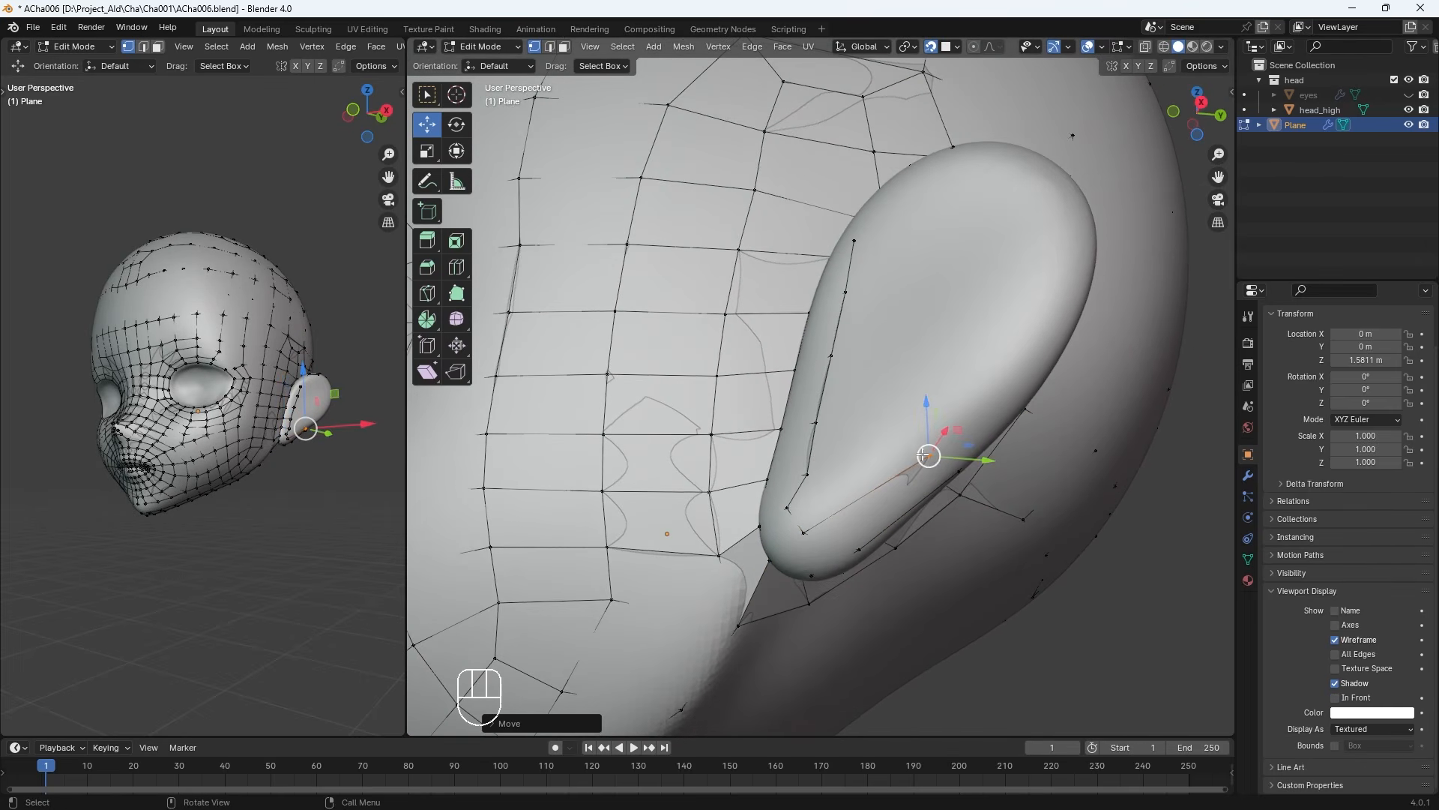
mouse_move(922, 454)
middle_mouse_down()
mouse_move(935, 524)
mouse_move(1005, 547)
mouse_move(999, 379)
mouse_move(933, 455)
middle_mouse_up()
Turn on In Front display, fill the next rim face, and reposition the vertices around the ear's top
left_click(1338, 698)
left_click(922, 510)
key("f")
key("g")
left_click(946, 375)
key("g")
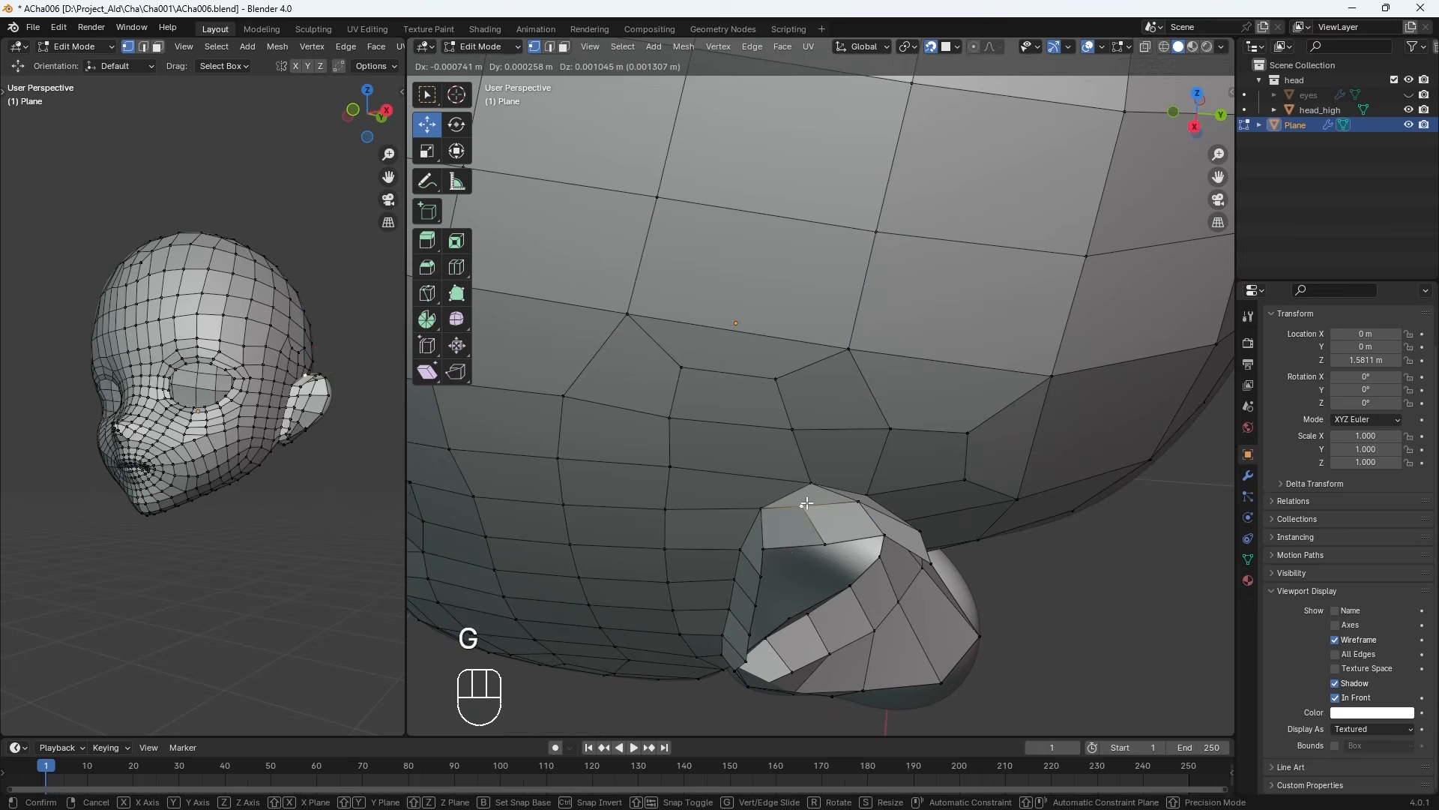
left_click(806, 503)
left_click(885, 534)
key("g")
left_click(891, 536)
middle_click_drag(955, 551, 928, 533)
Fill the faces along the inner side of the ear's rear rim and adjust their vertices
left_click(1338, 699)
middle_click_drag(776, 517, 796, 435)
left_click(1343, 701)
key("f")
left_click(862, 455)
left_click(678, 401)
key("f")
left_click(694, 427)
Fill the remaining face along the inside of the ear's rim and reposition the vertex at the ear's top front
middle_click_drag(700, 427, 711, 368)
left_click(714, 275)
key("f")
left_click(718, 327)
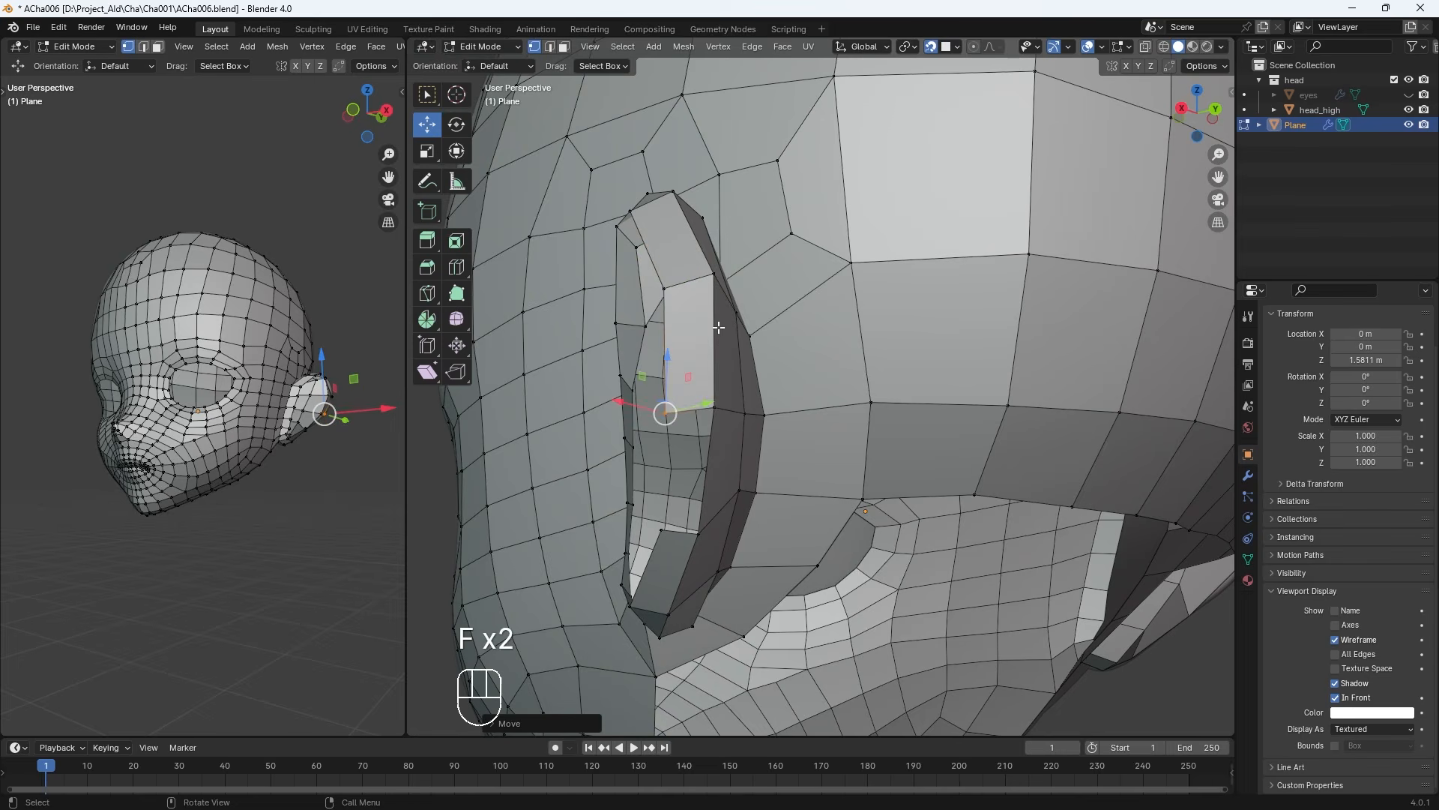
middle_click_drag(703, 502, 796, 489)
left_click(922, 274)
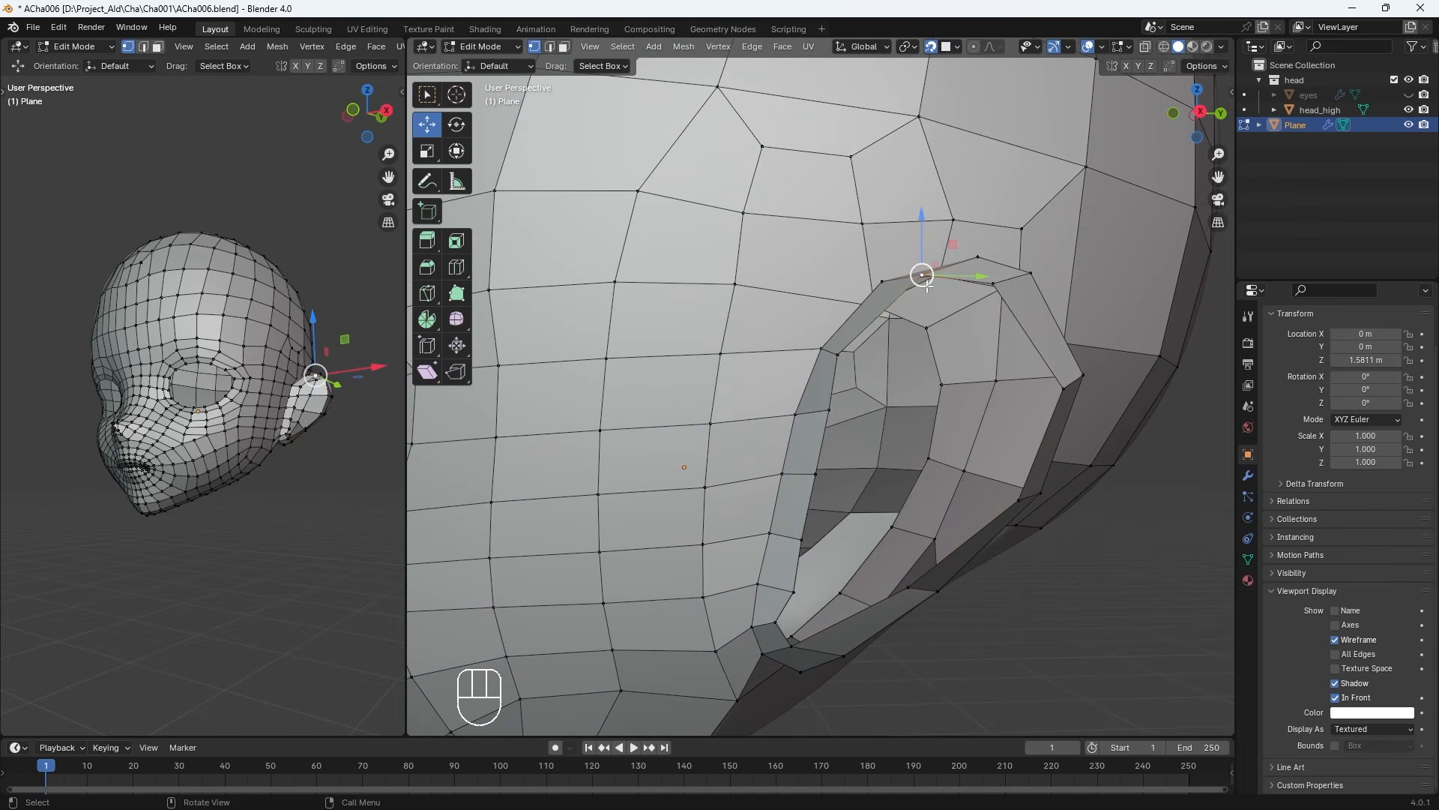
key("g")
left_click(927, 292)
Turn off In Front display and move the vertices along the ear opening's lower and rear rim onto the sculpted surface
left_click(1335, 697)
mouse_move(974, 542)
middle_mouse_down()
mouse_move(988, 545)
mouse_move(964, 530)
middle_mouse_up()
key("g")
key("g")
key("g")
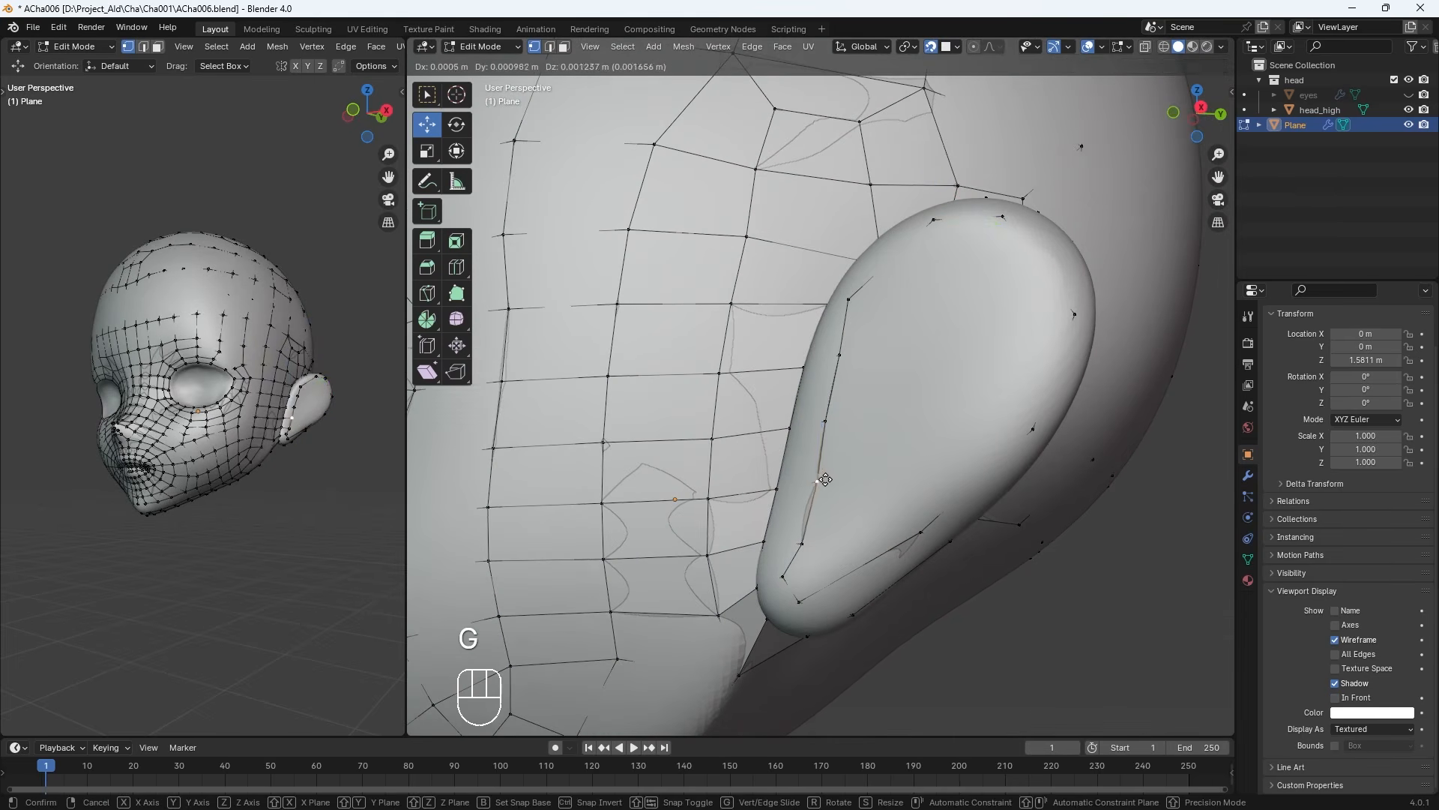
left_click(814, 597)
left_click(922, 532)
key("g")
left_click(903, 543)
left_click(1033, 430)
key("g")
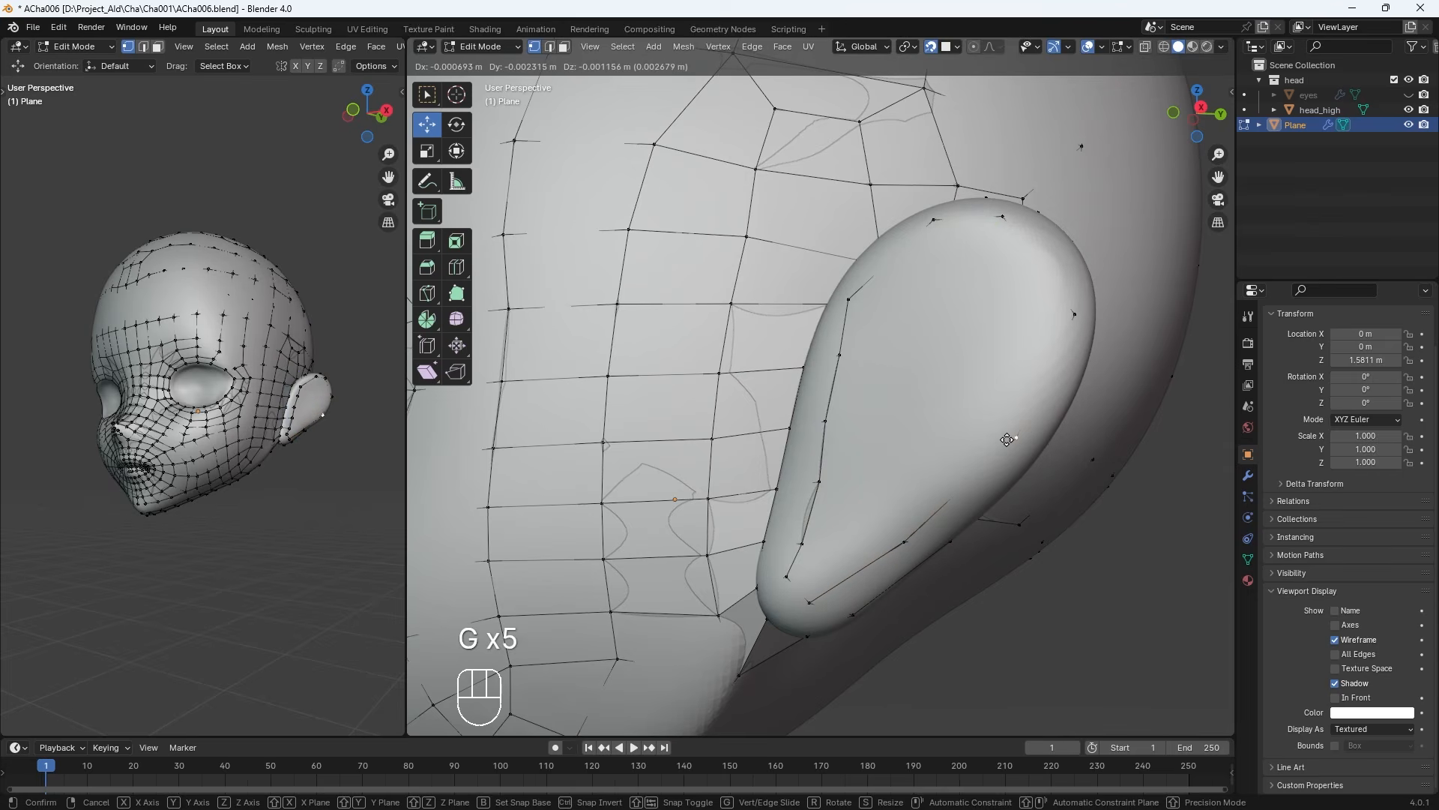
left_click(1015, 438)
Move the upper and upper-front rim vertices toward the ear's outer edge, and turn In Front display on again
left_click(1075, 314)
left_click(935, 220)
key("g")
left_click(942, 216)
left_click(850, 298)
key("g")
left_click(864, 291)
middle_click_drag(869, 291, 877, 304)
left_click(1335, 697)
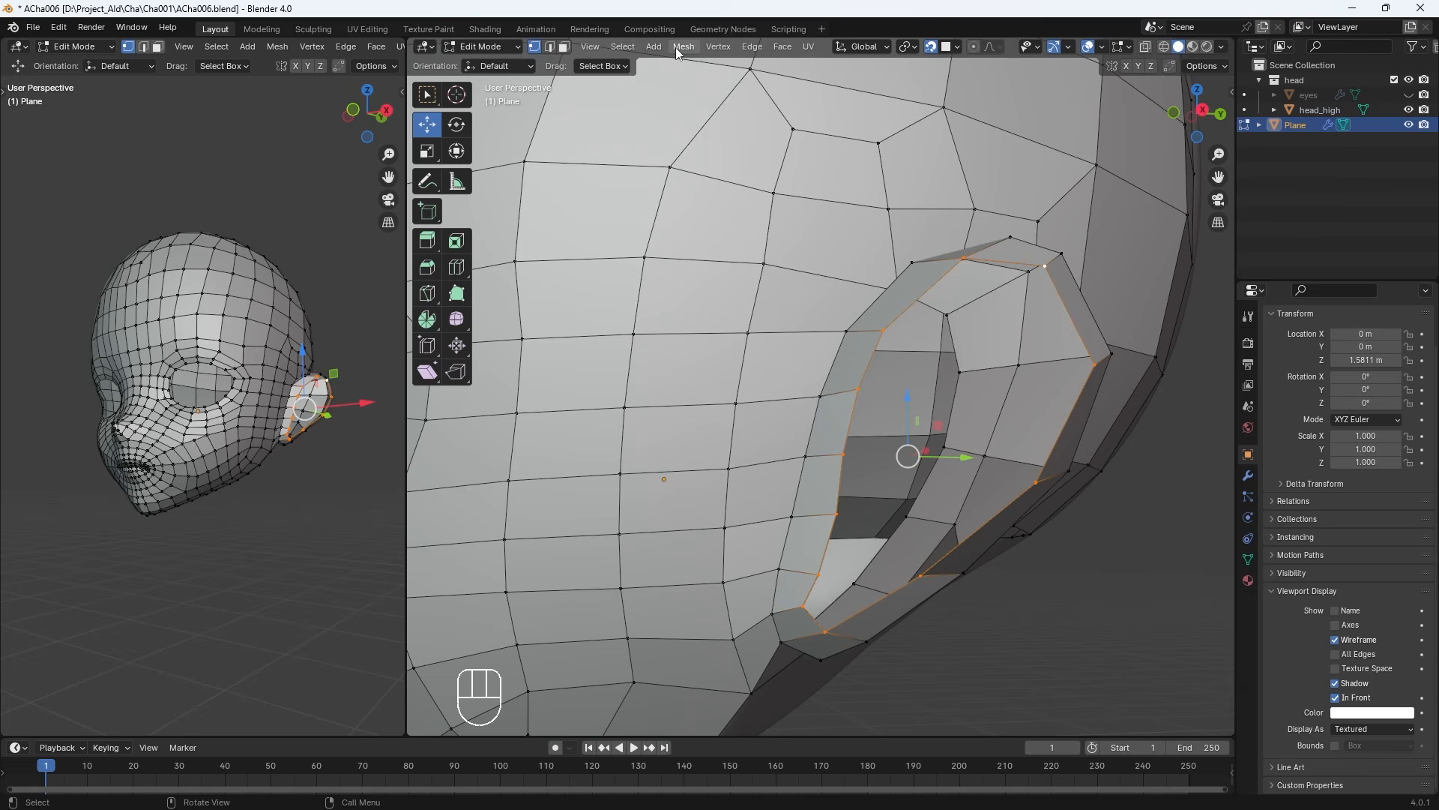
Close the ear's front opening with Grid Fill using a span of 3
left_click(783, 46)
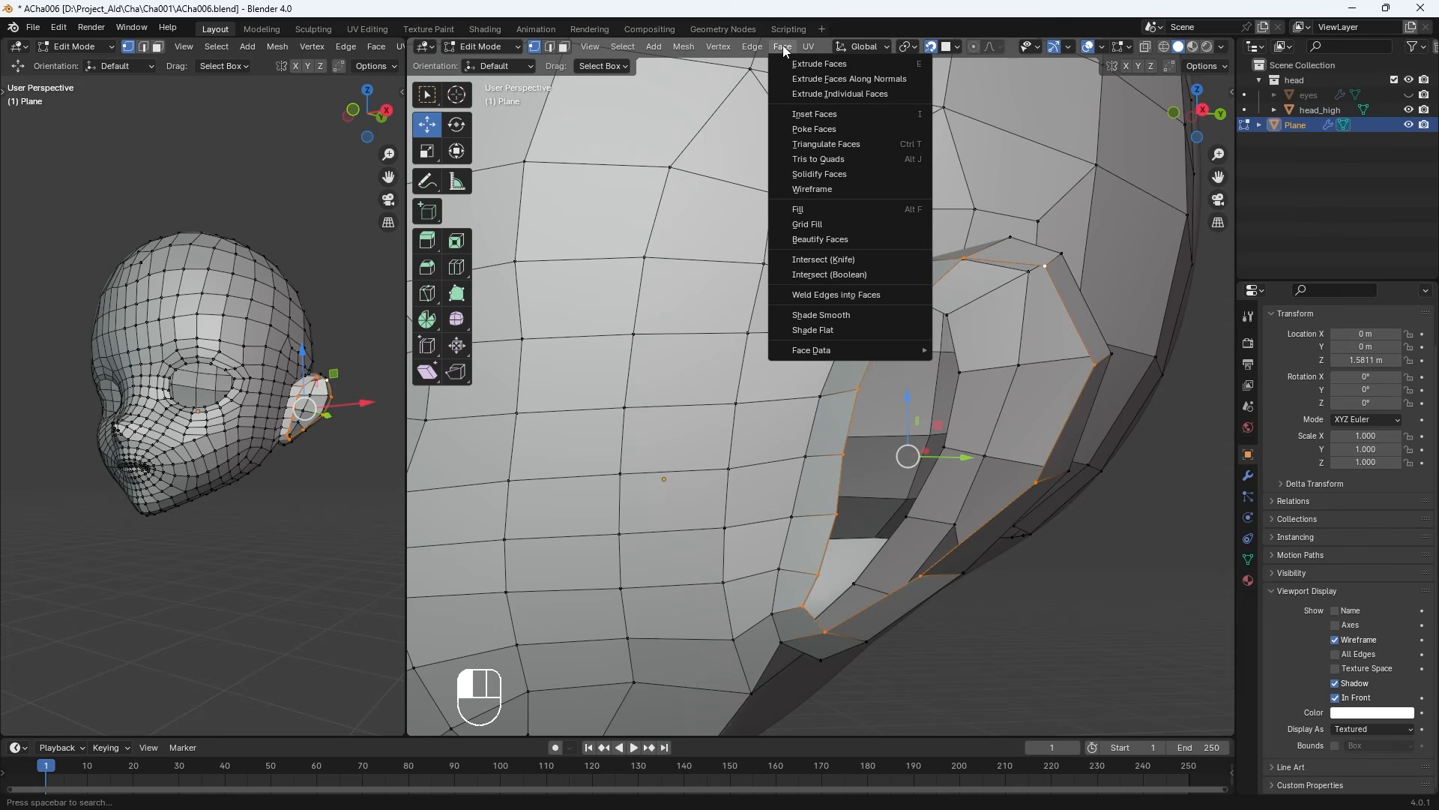
left_click(801, 225)
middle_click_drag(902, 399, 932, 408)
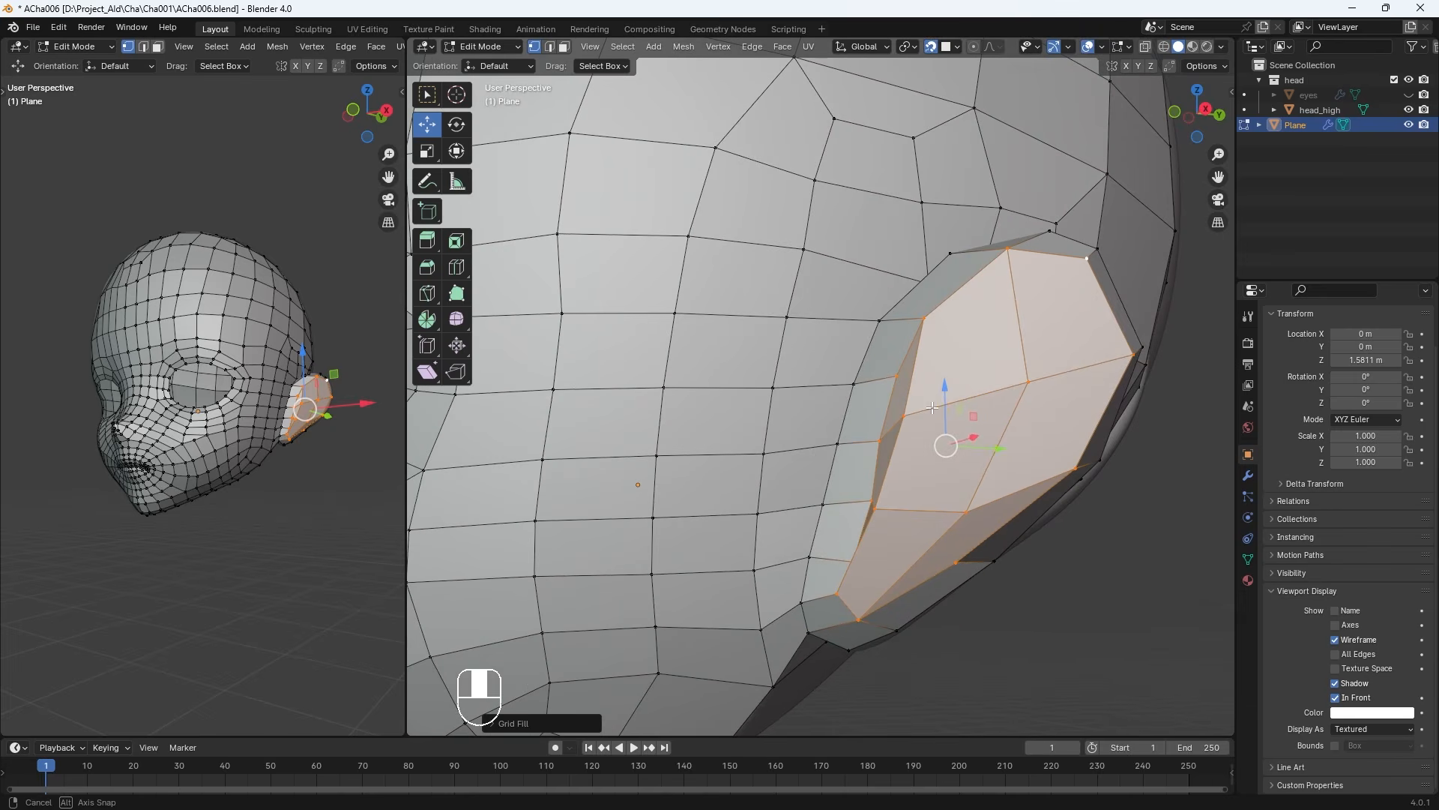
left_click(525, 725)
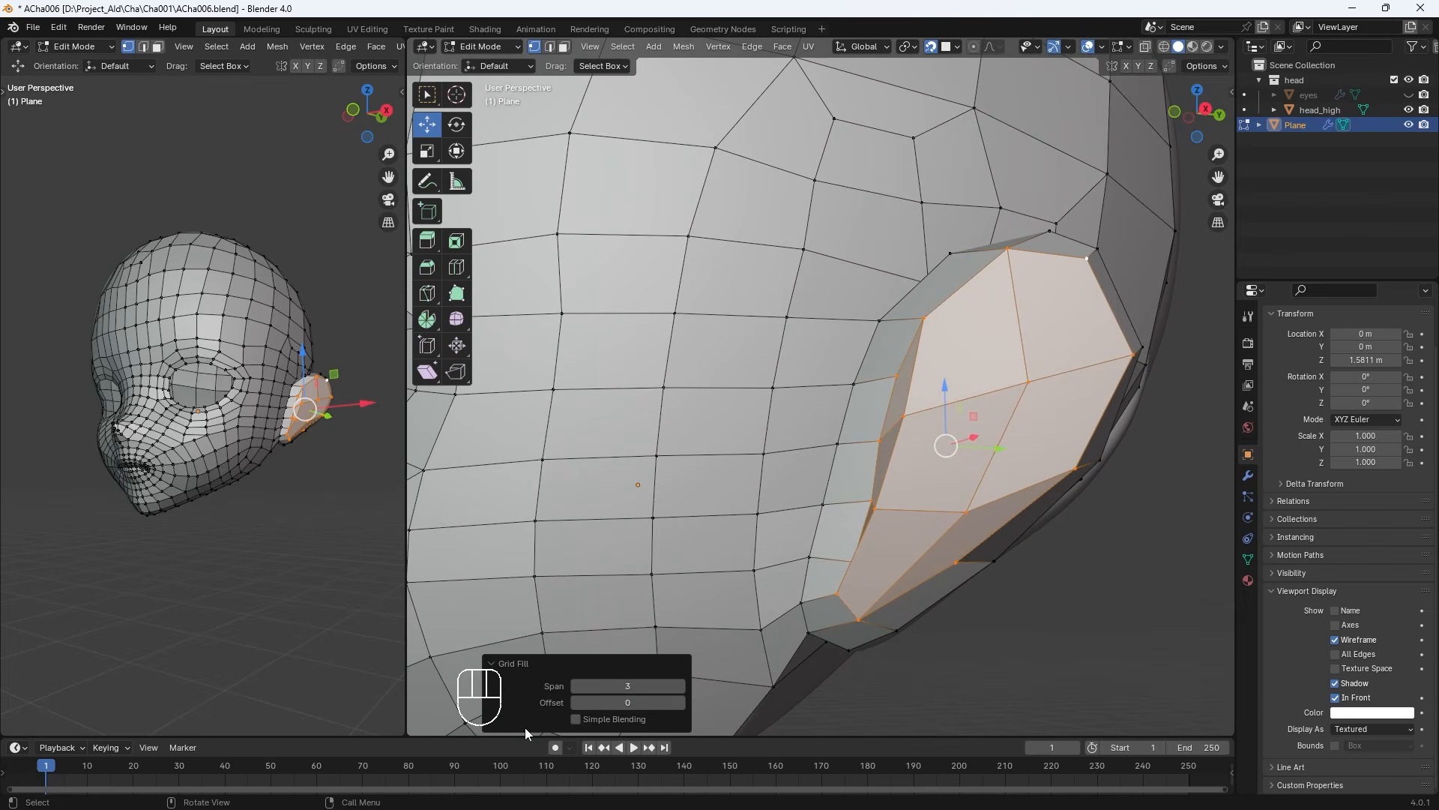
left_click(679, 687)
middle_click_drag(816, 586, 1002, 517)
left_click(678, 687)
left_click(574, 688)
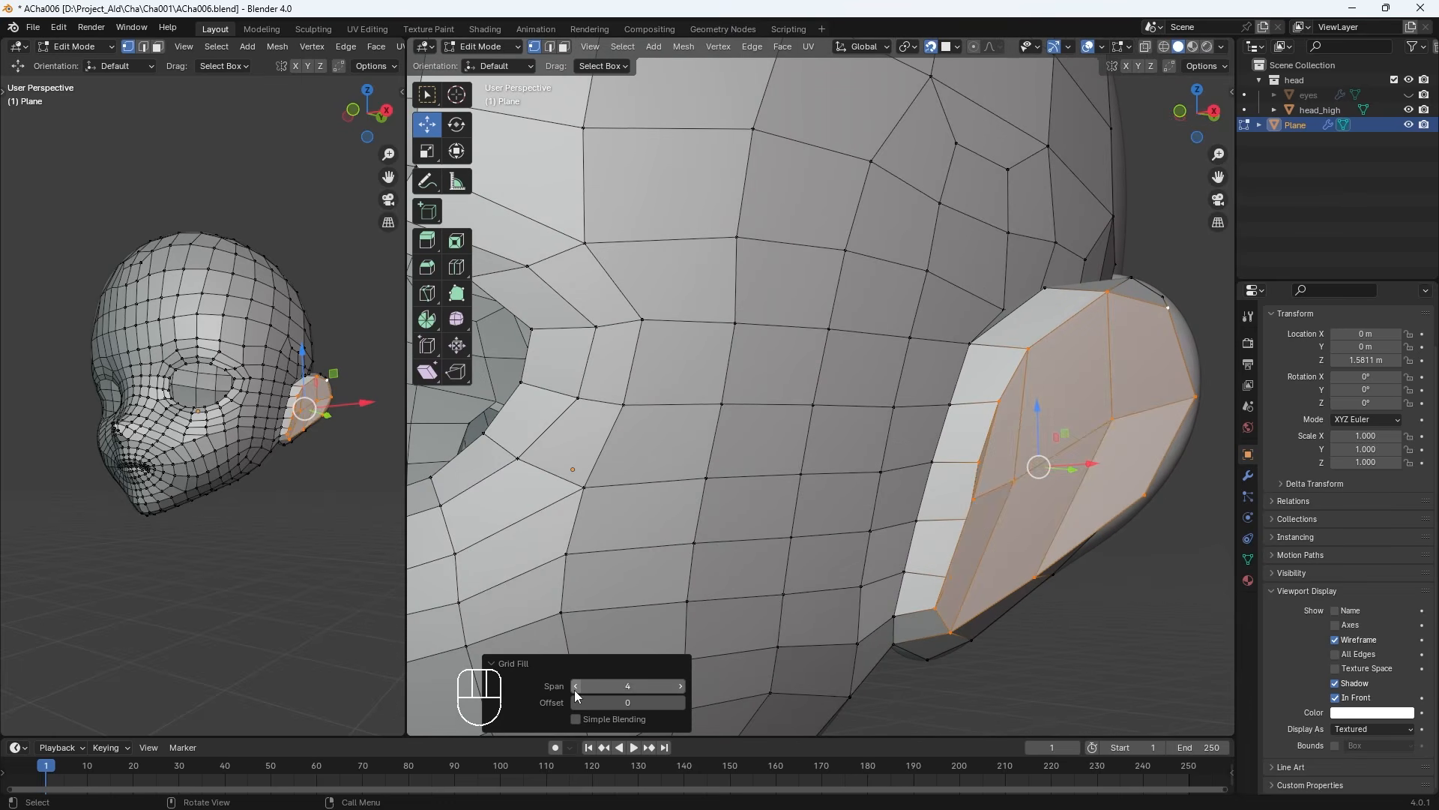
left_click(574, 688)
middle_click_drag(678, 615, 847, 510)
left_click(1140, 622)
Reposition the grid-filled vertices near the ear lobe and lower front rim to even out the quads
middle_click_drag(1065, 540, 862, 569)
left_click(832, 628)
left_click(862, 588)
key("g")
left_click(879, 568)
left_click(780, 643)
key("g")
left_click(807, 639)
middle_click_drag(808, 639, 851, 623)
key("g")
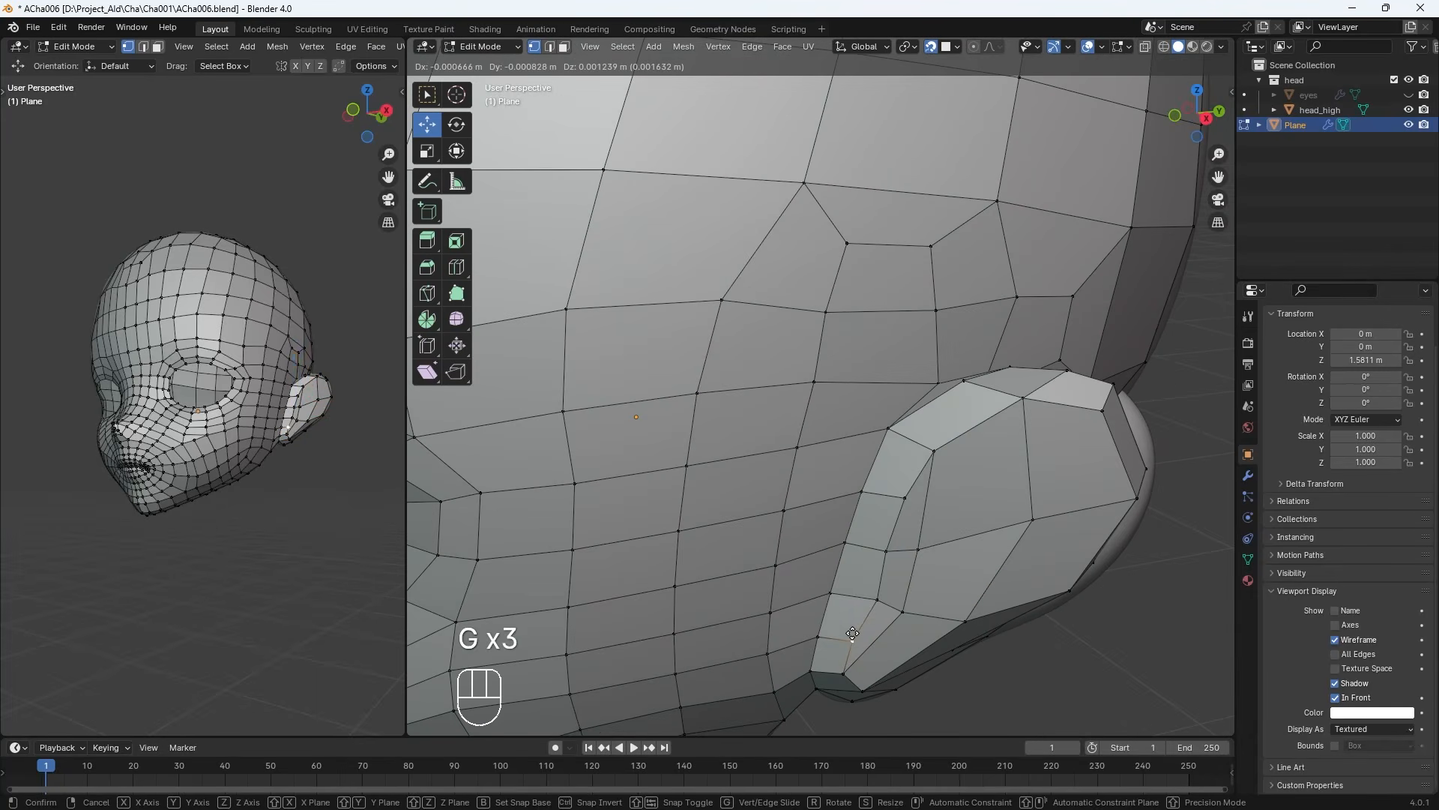
left_click(893, 622)
left_click(887, 634)
key("g")
left_click(969, 614)
Adjust the vertices along the ear's rear rim and at the top of the filled front surface
left_click(1129, 499)
middle_click_drag(1125, 500, 1072, 450)
key("g")
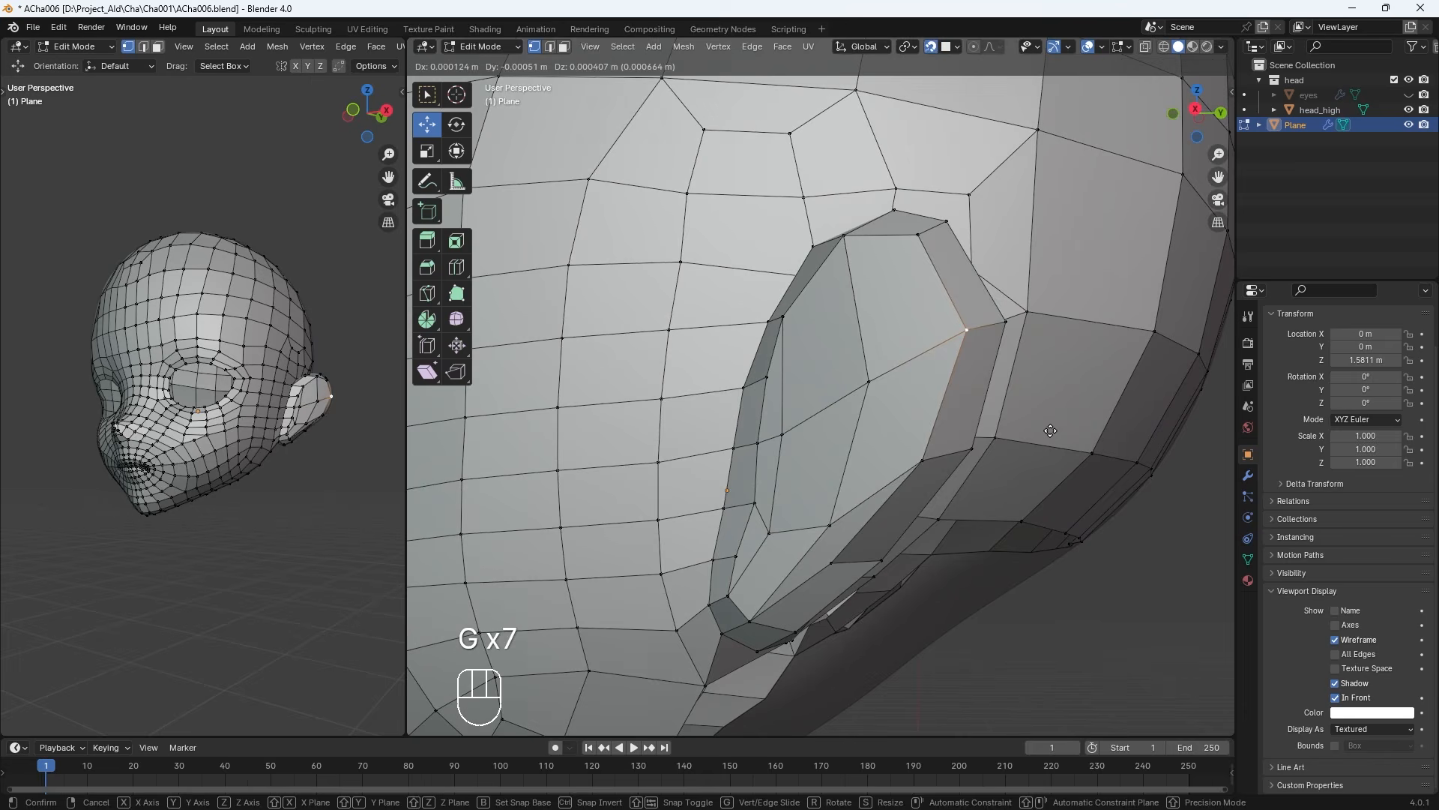
left_click(1048, 432)
left_click(918, 482)
key("g")
left_click(910, 488)
key("g")
left_click(845, 237)
key("g")
Even out the vertices across the top of the ear, working from an above-head view
middle_click_drag(847, 240, 932, 447)
left_click(886, 338)
left_click(956, 313)
key("g")
left_click(954, 316)
left_click(895, 600)
key("g")
left_click(896, 592)
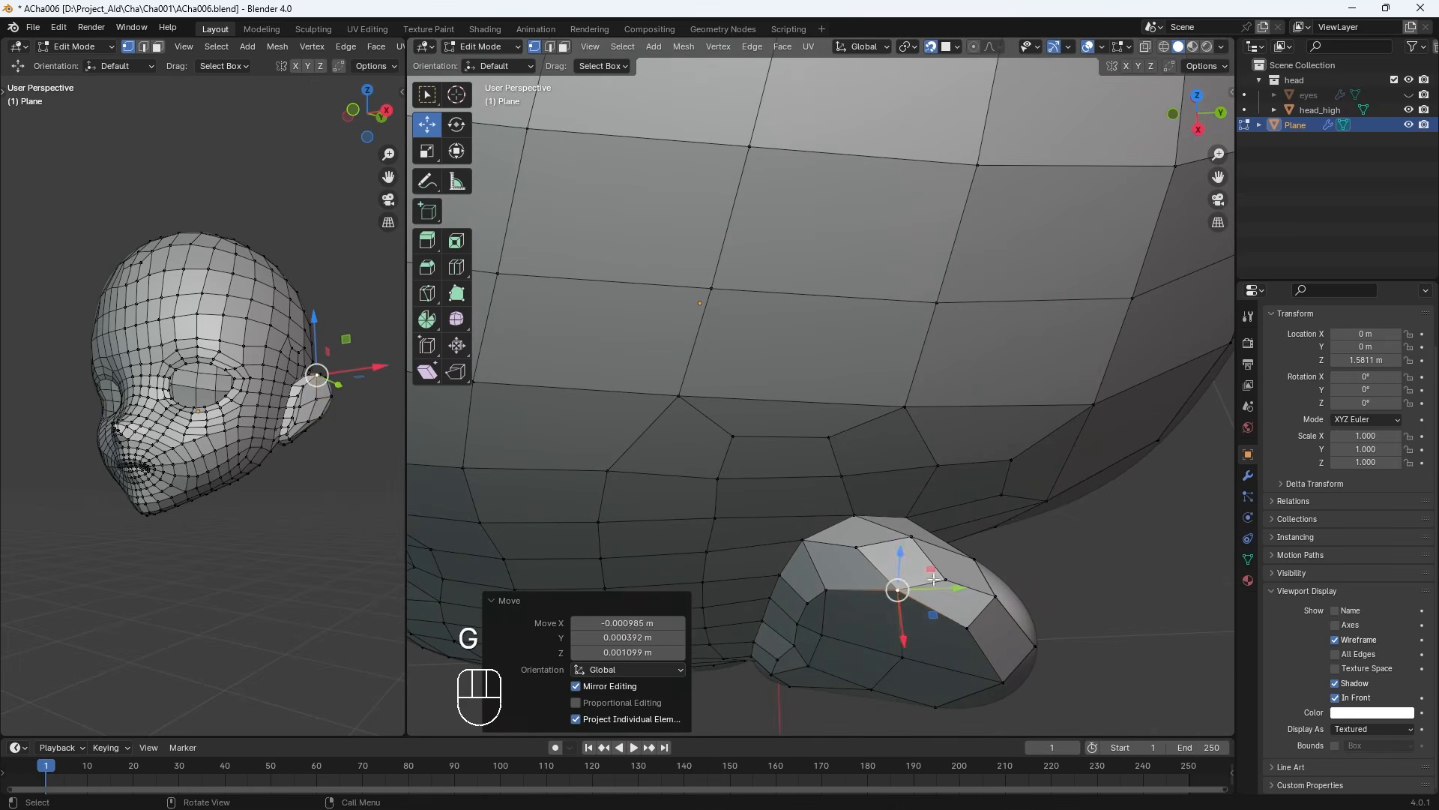
left_click(911, 536)
key("g")
left_click(910, 539)
middle_click_drag(910, 538, 835, 491)
left_click(746, 535)
key("g")
left_click(748, 537)
Move the ear's rear rim vertices and adjust the vertices along its lower rear edge
middle_click_drag(748, 536, 822, 555)
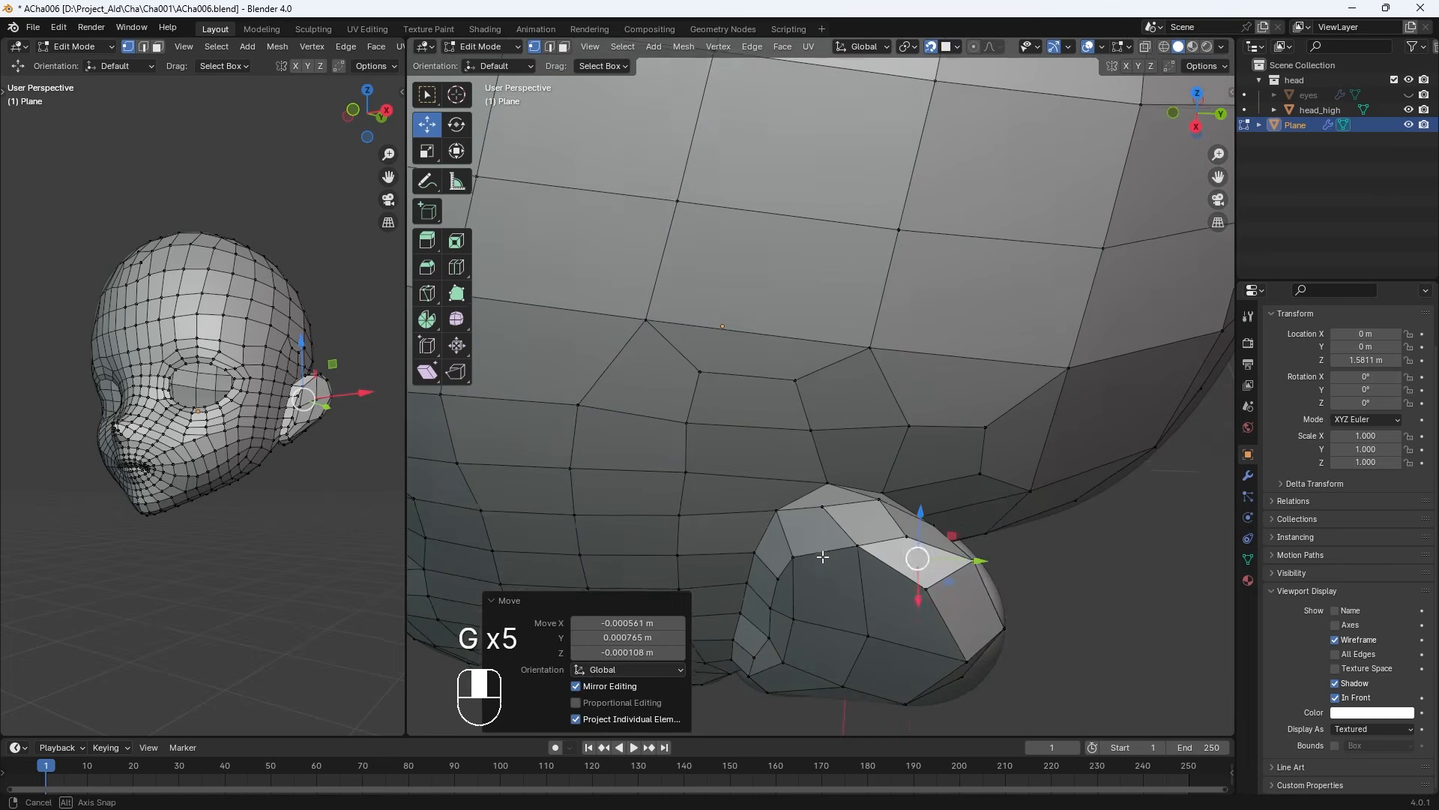
left_click(1000, 619)
key("g")
left_click(1009, 623)
left_click(971, 558)
left_click(1023, 514)
key("g")
middle_click_drag(1025, 516, 982, 555)
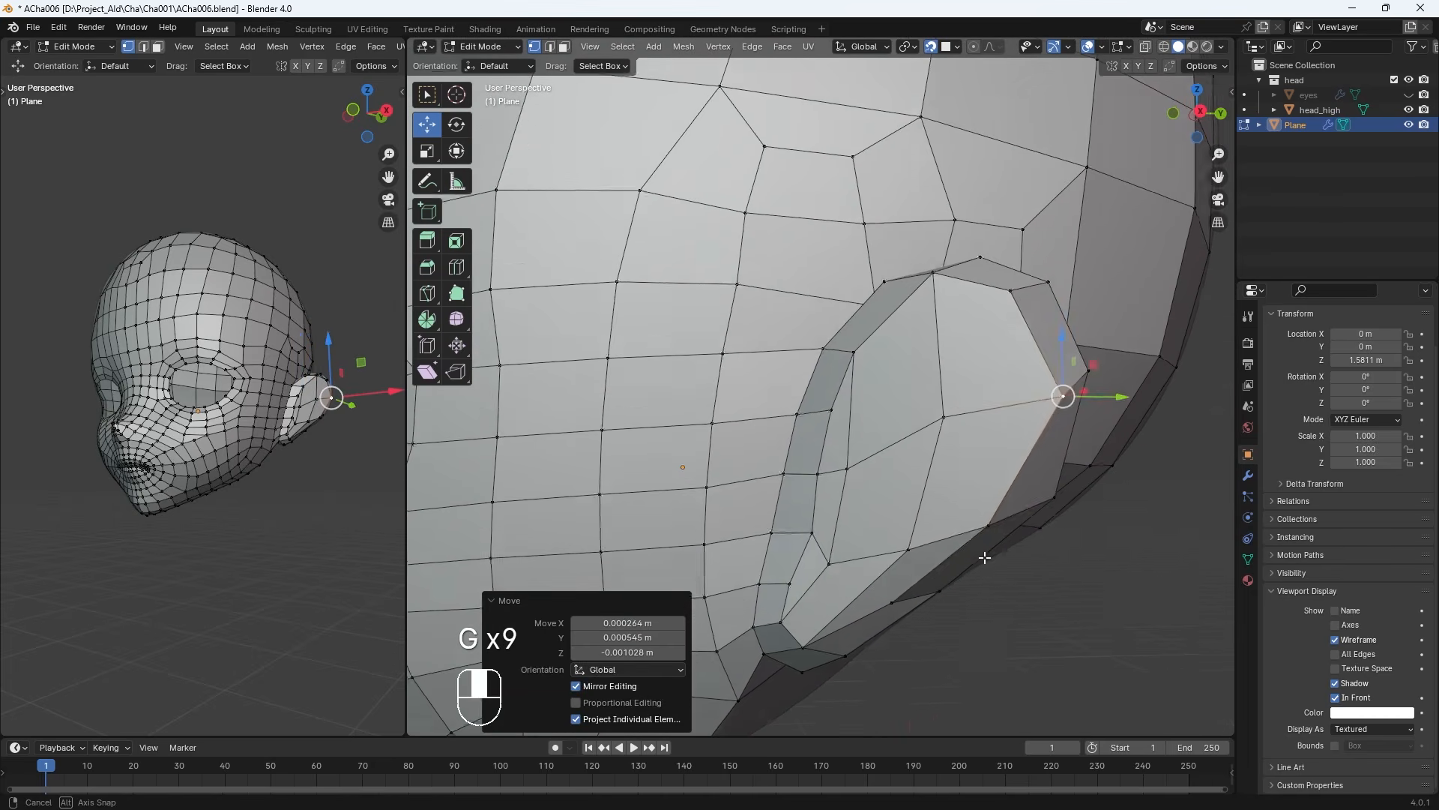
left_click(990, 528)
key("g")
left_click(933, 588)
key("g")
In front view, move the ear's interior vertices to shape the front surface from the lobe up to the upper rim
key("KP_1")
key("g")
left_click(1017, 527)
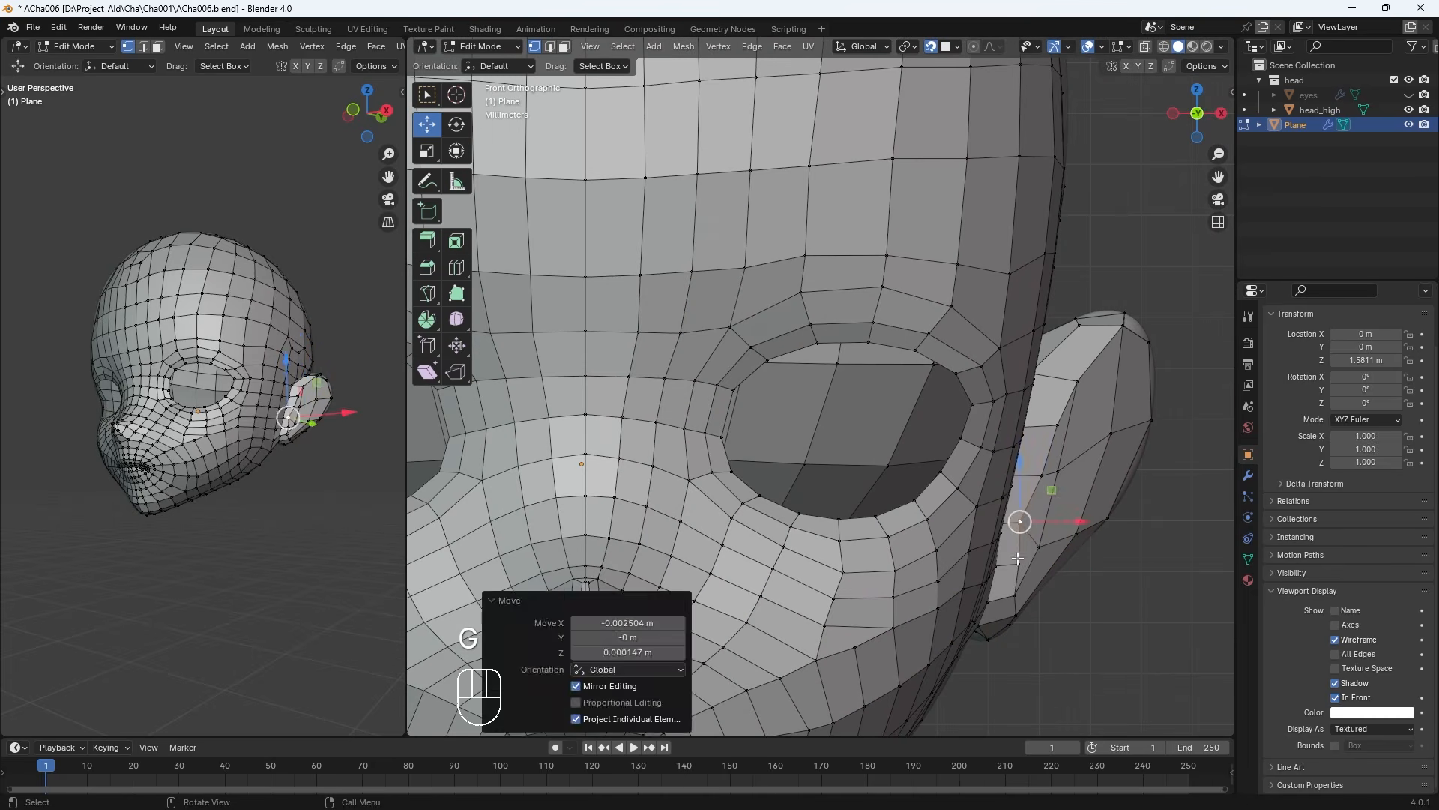
left_click(1018, 564)
key("g")
left_click(1006, 567)
left_click(1015, 596)
key("g")
left_click(1005, 599)
left_click(1055, 422)
key("g")
left_click(1056, 422)
left_click(1074, 380)
key("g")
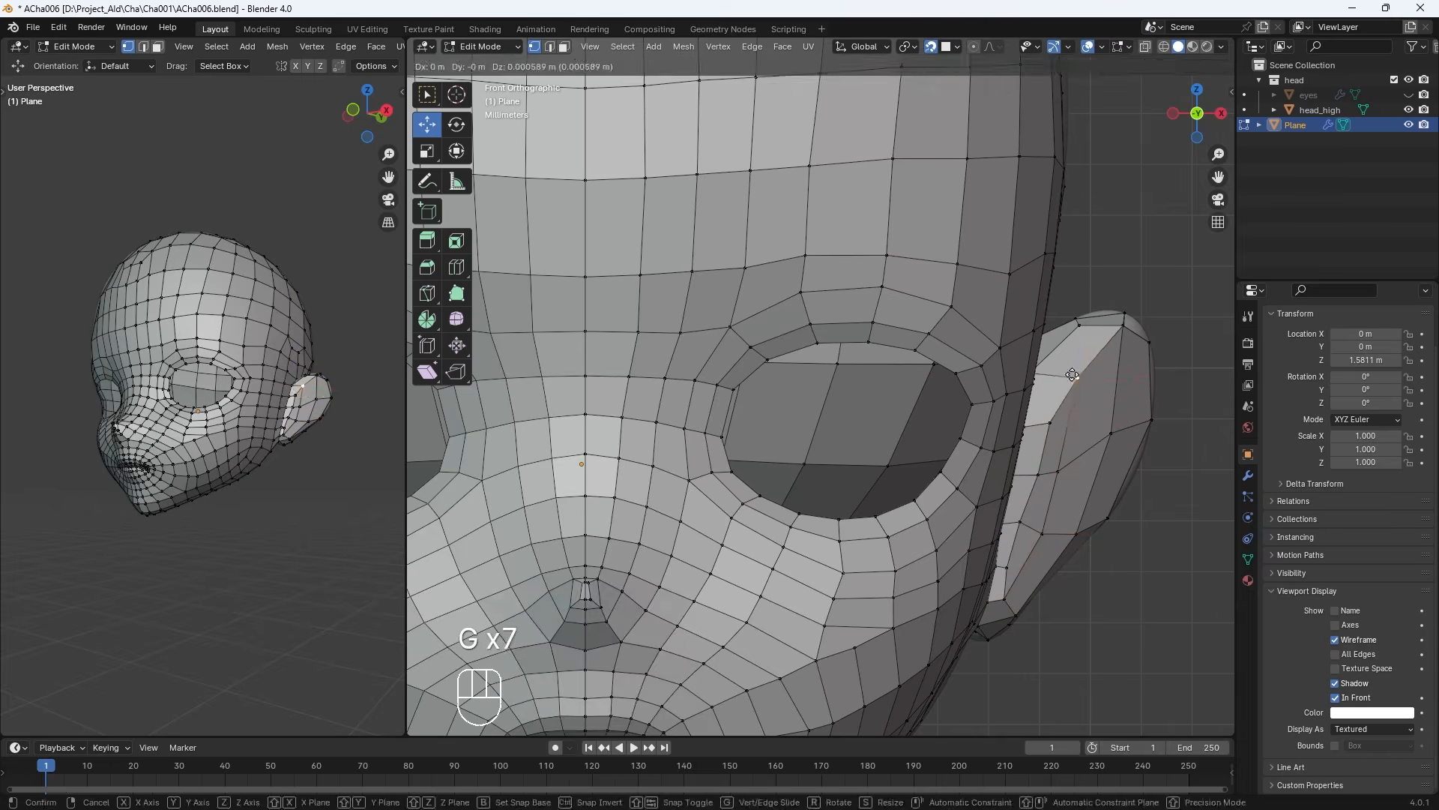
left_click(1071, 375)
Turn off In Front display and fill a row of quads along the lower back of the head from the ear toward the centre
middle_click_drag(1066, 449, 990, 572)
scroll(1100, 477, "down", 5)
middle_click_drag(1100, 478, 830, 448)
left_click(877, 288)
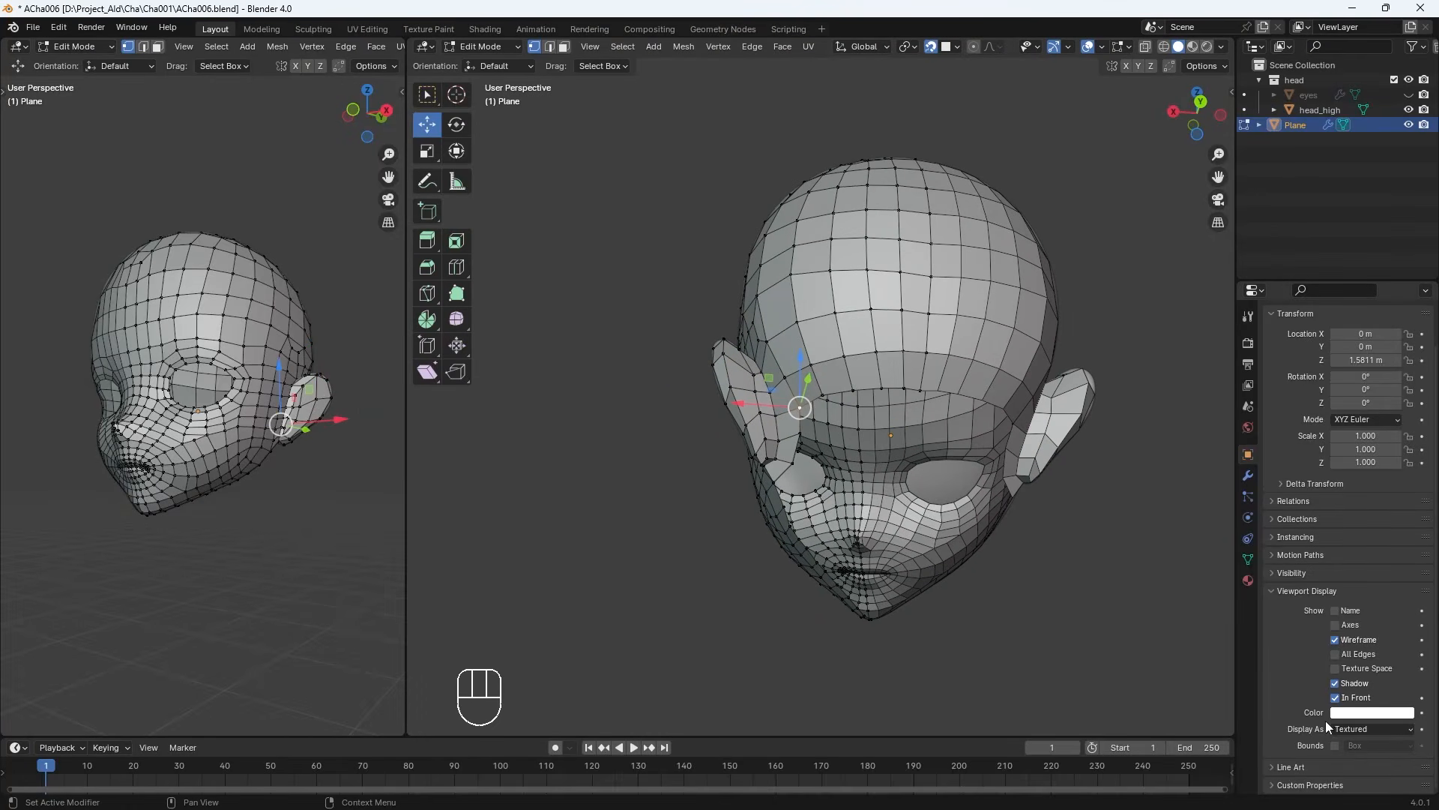
left_click(1335, 698)
middle_click_drag(901, 488, 824, 432)
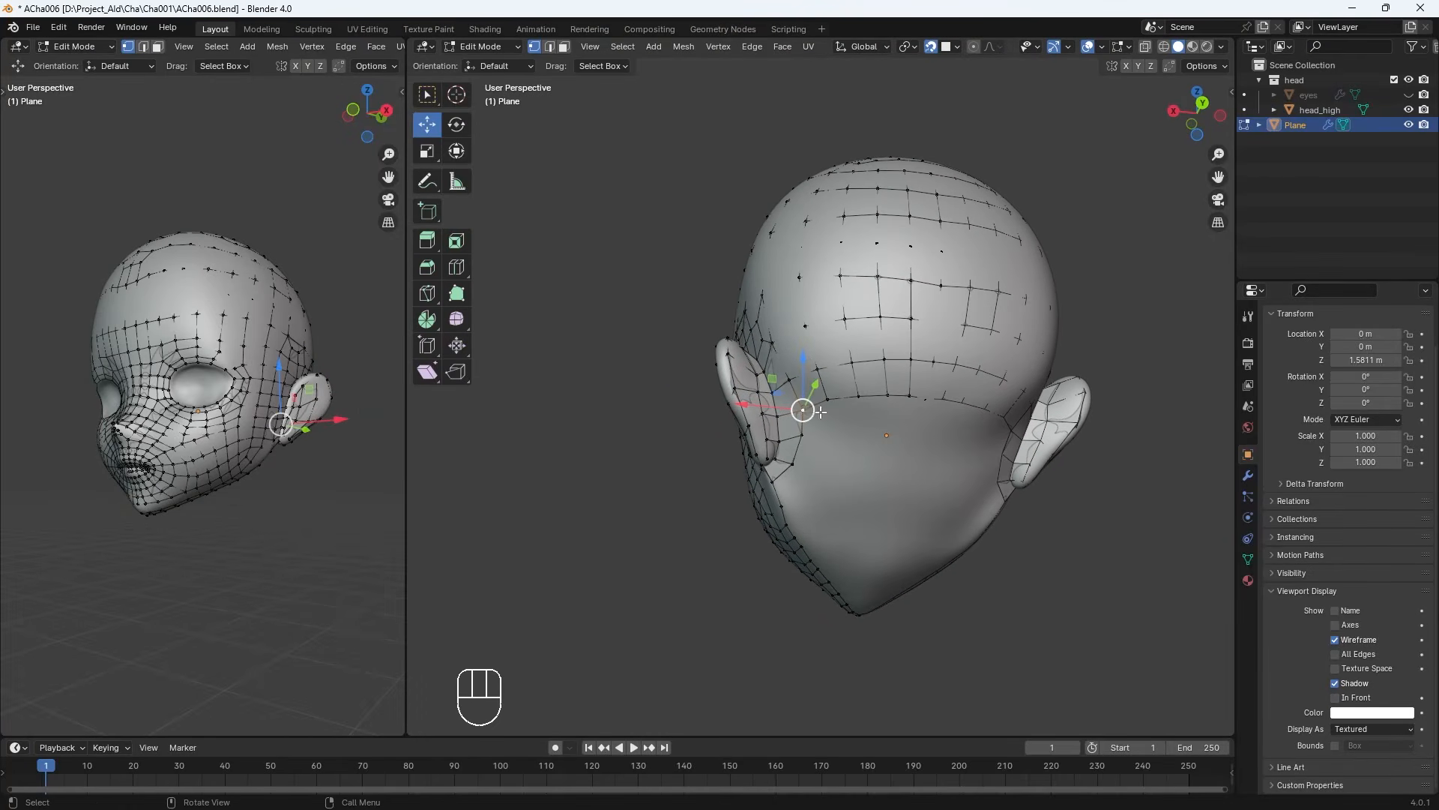
left_click(832, 412)
key("f")
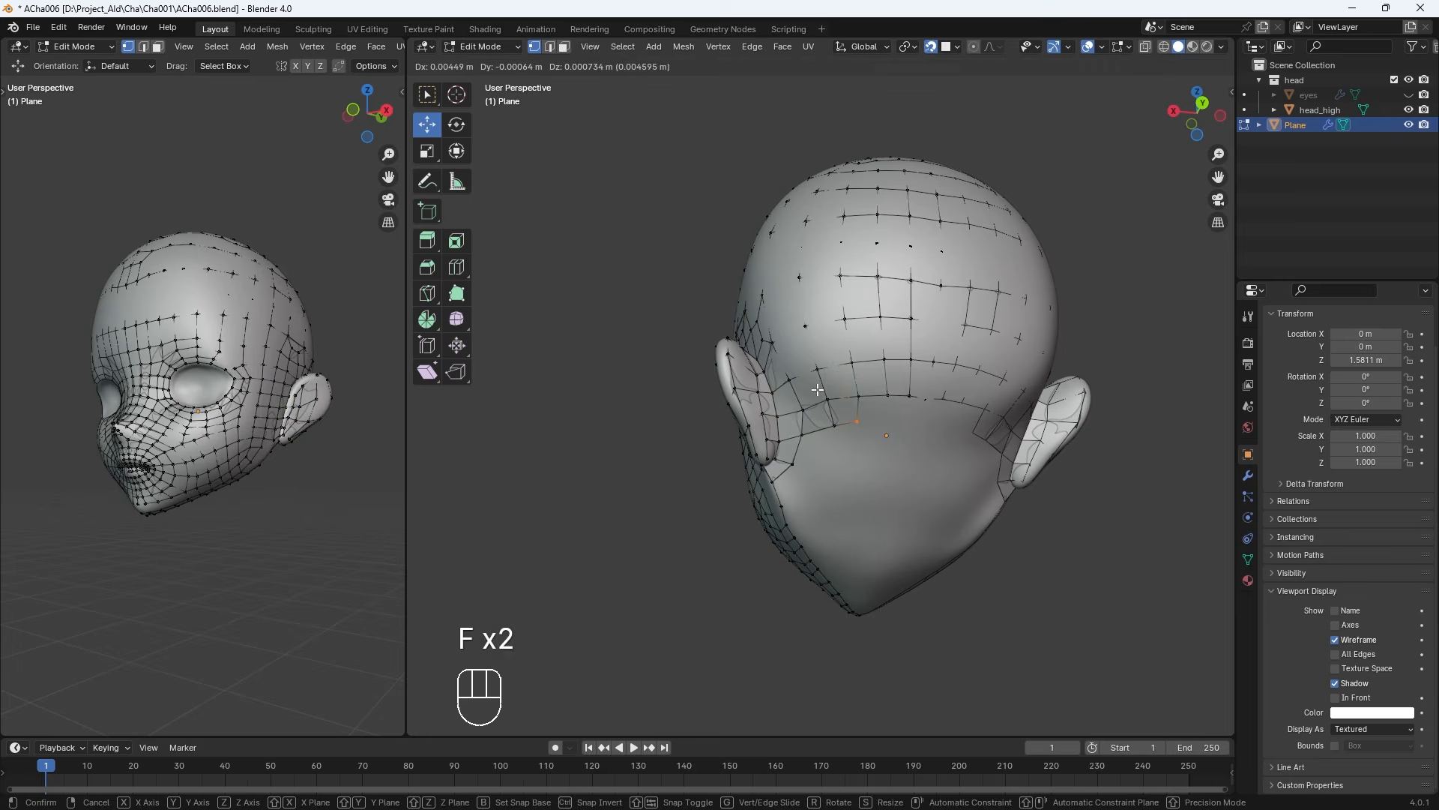
left_click(818, 390)
key("f")
left_click(862, 399)
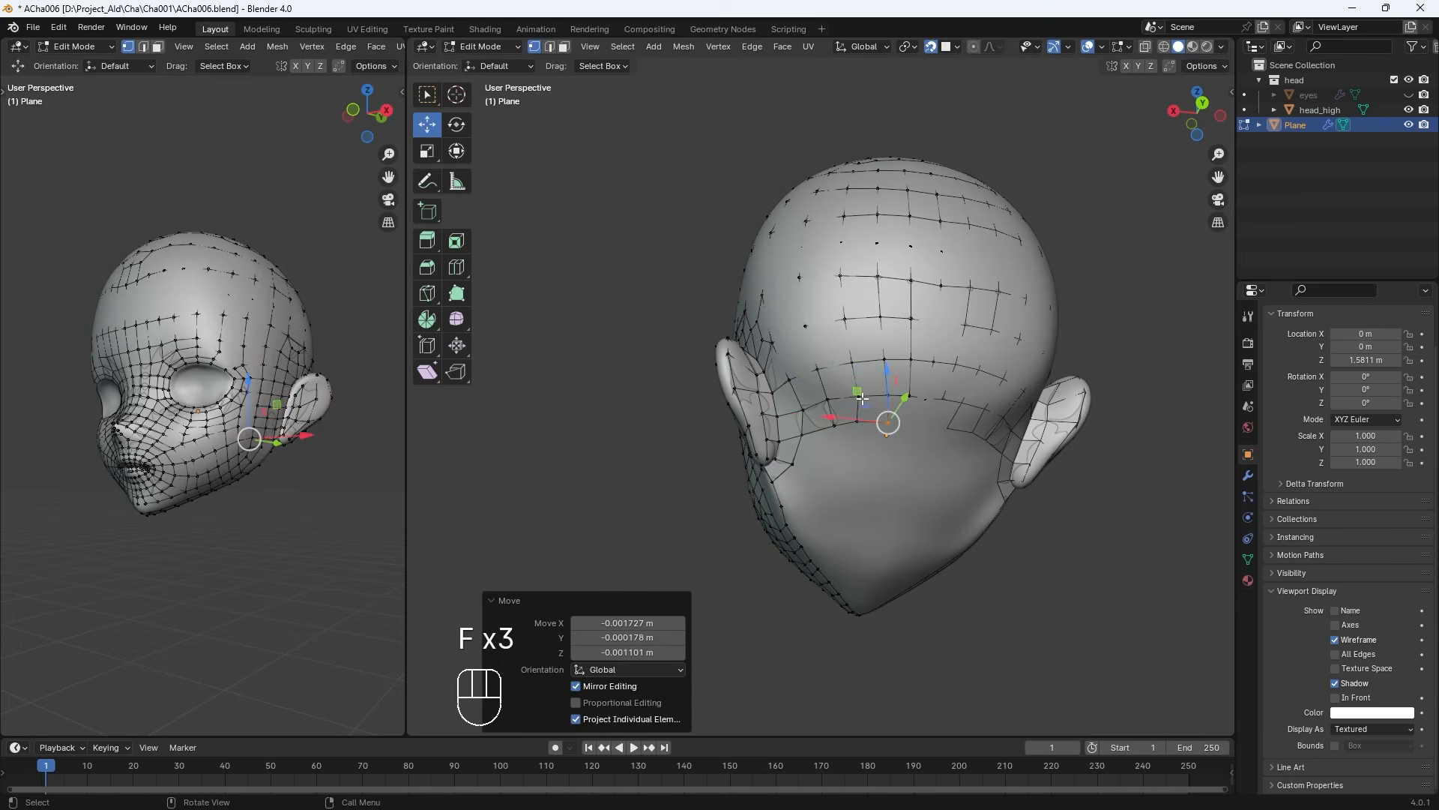
key("f")
left_click(896, 416)
key("f")
left_click(900, 447)
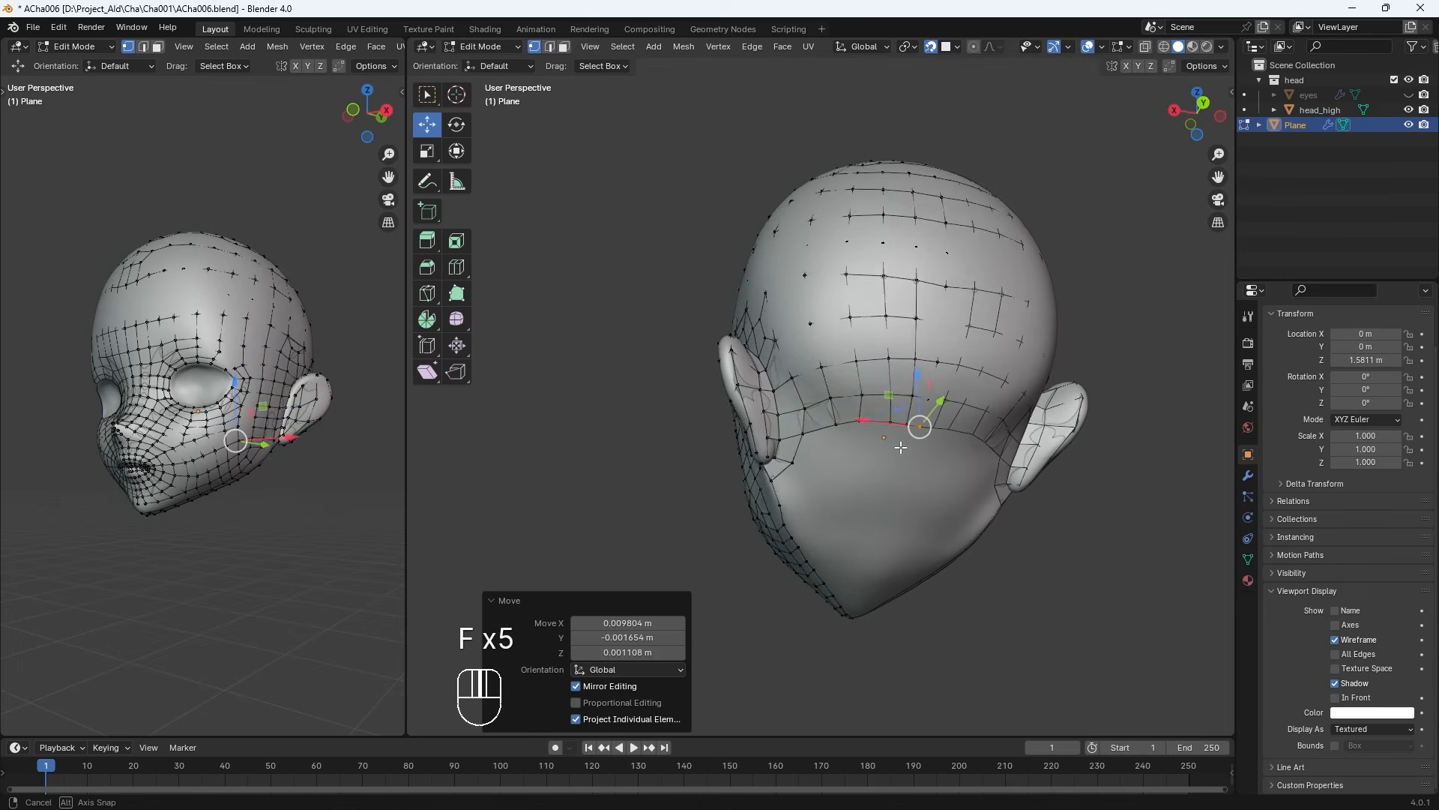
Reposition the vertices of the new face row on the lower back of the head to space them evenly
middle_click_drag(900, 446, 867, 419)
key("g")
key("g")
key("g")
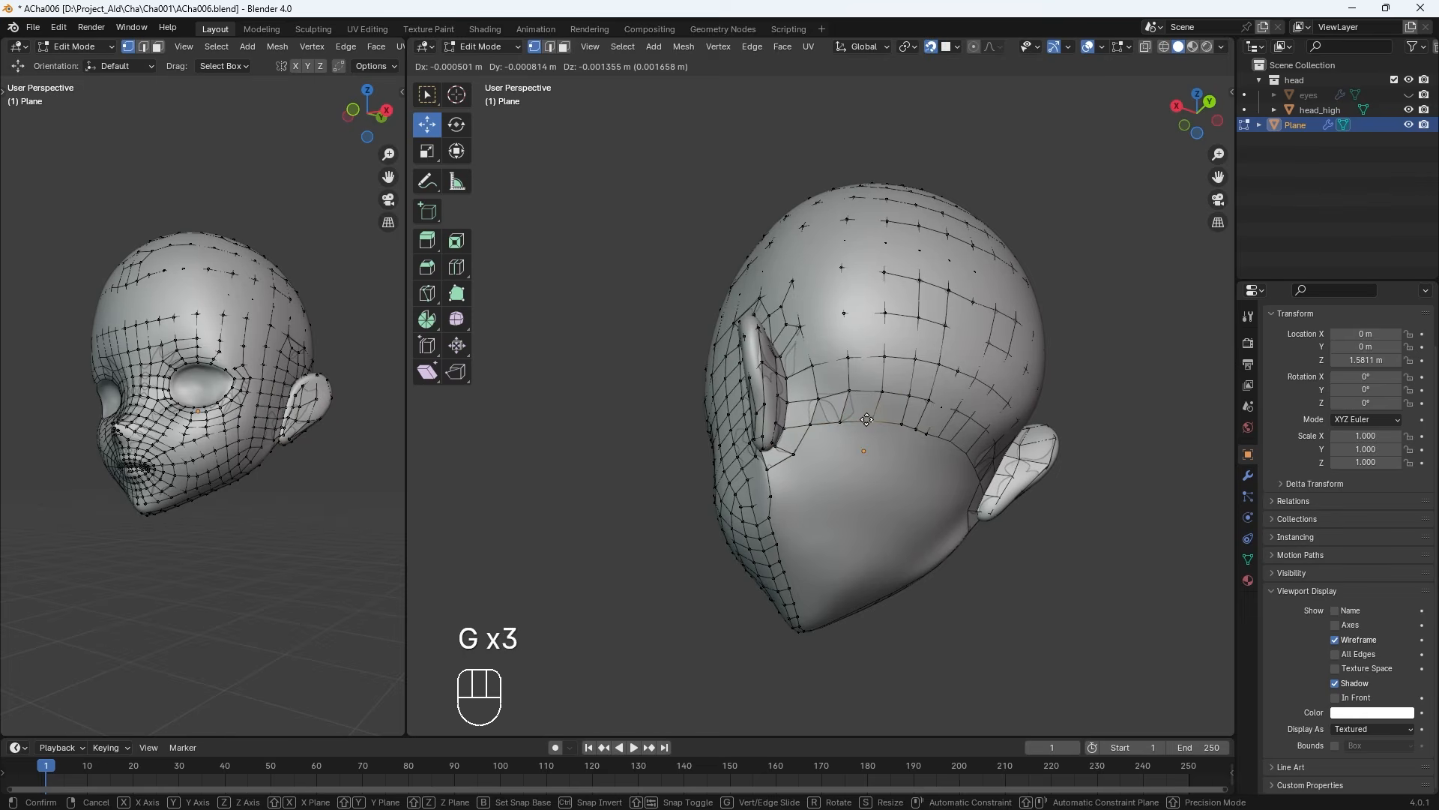
left_click(868, 420)
left_click(910, 407)
key("g")
left_click(911, 408)
left_click(932, 412)
key("g")
left_click(929, 412)
middle_click_drag(929, 411, 926, 358)
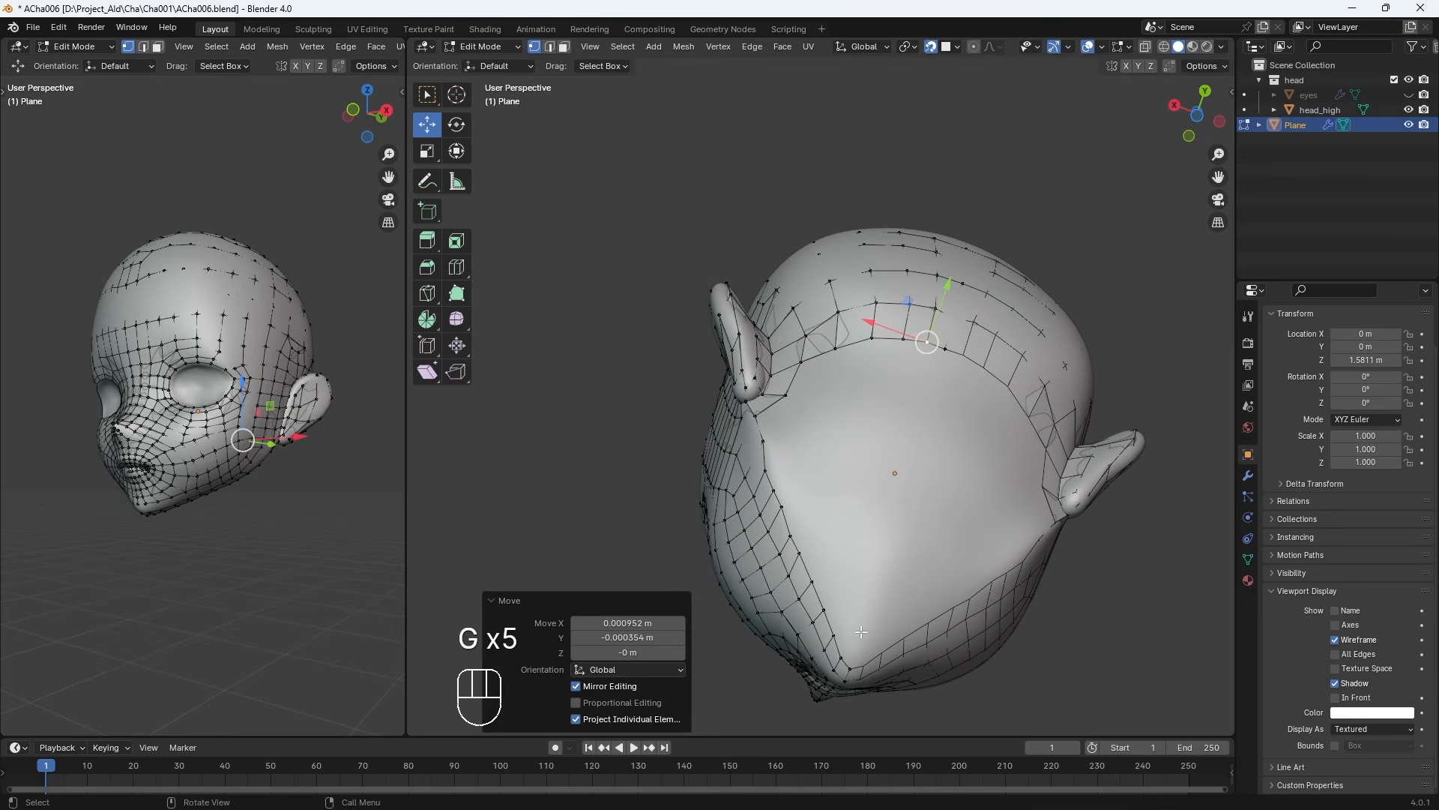
middle_click_drag(861, 631, 690, 420)
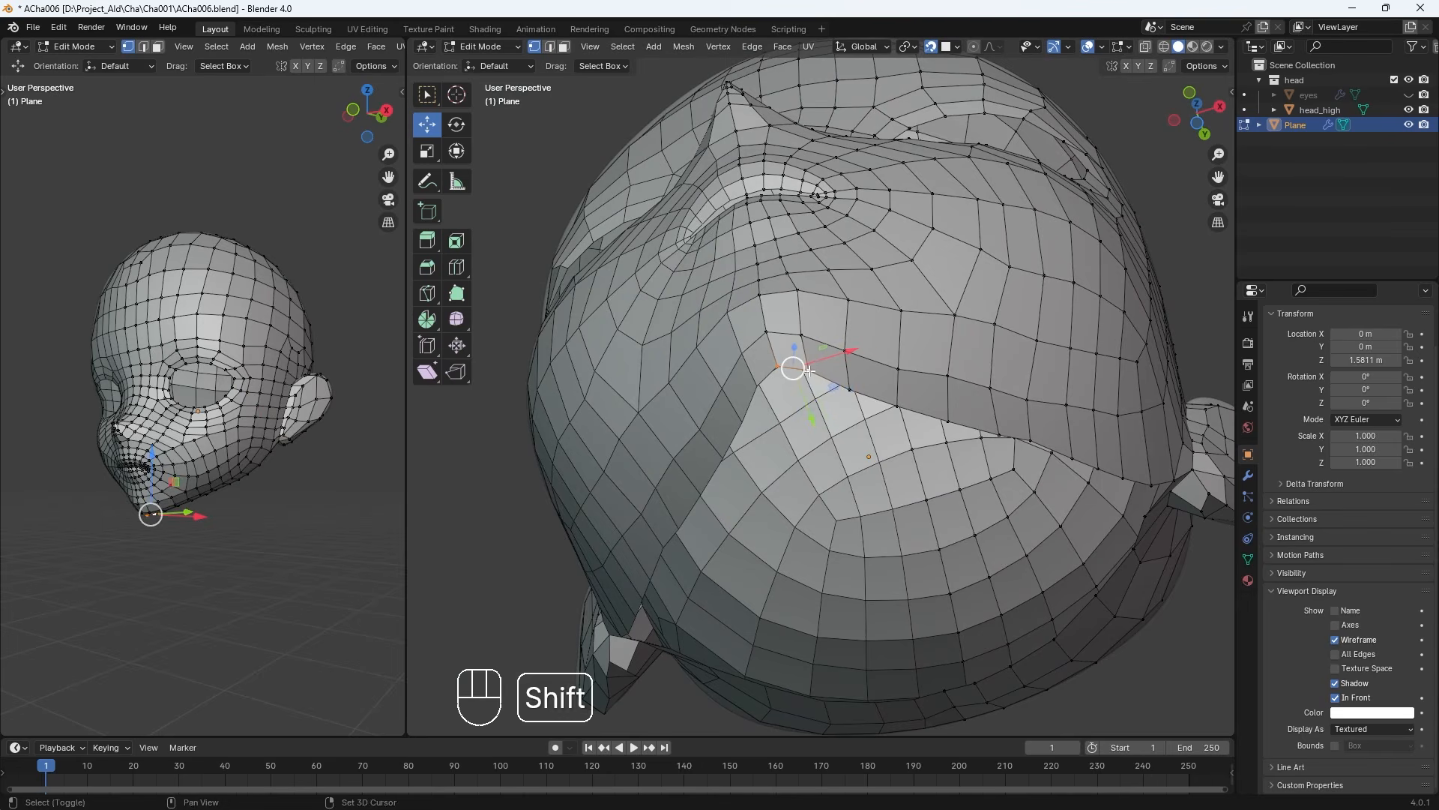
Extrude from the open edge under the chin, fill the first quads along the jaw's underside and adjust the new vertex
key("e")
left_click(843, 397)
left_click(811, 372)
middle_click_drag(811, 371, 750, 361)
key("f")
key("f")
key("g")
left_click(789, 367)
Fill the remaining quads of the row along the jaw's underside up to the base of the ear
left_click(794, 300)
key("f")
left_click(847, 290)
key("f")
left_click(897, 288)
key("f")
left_click(899, 284)
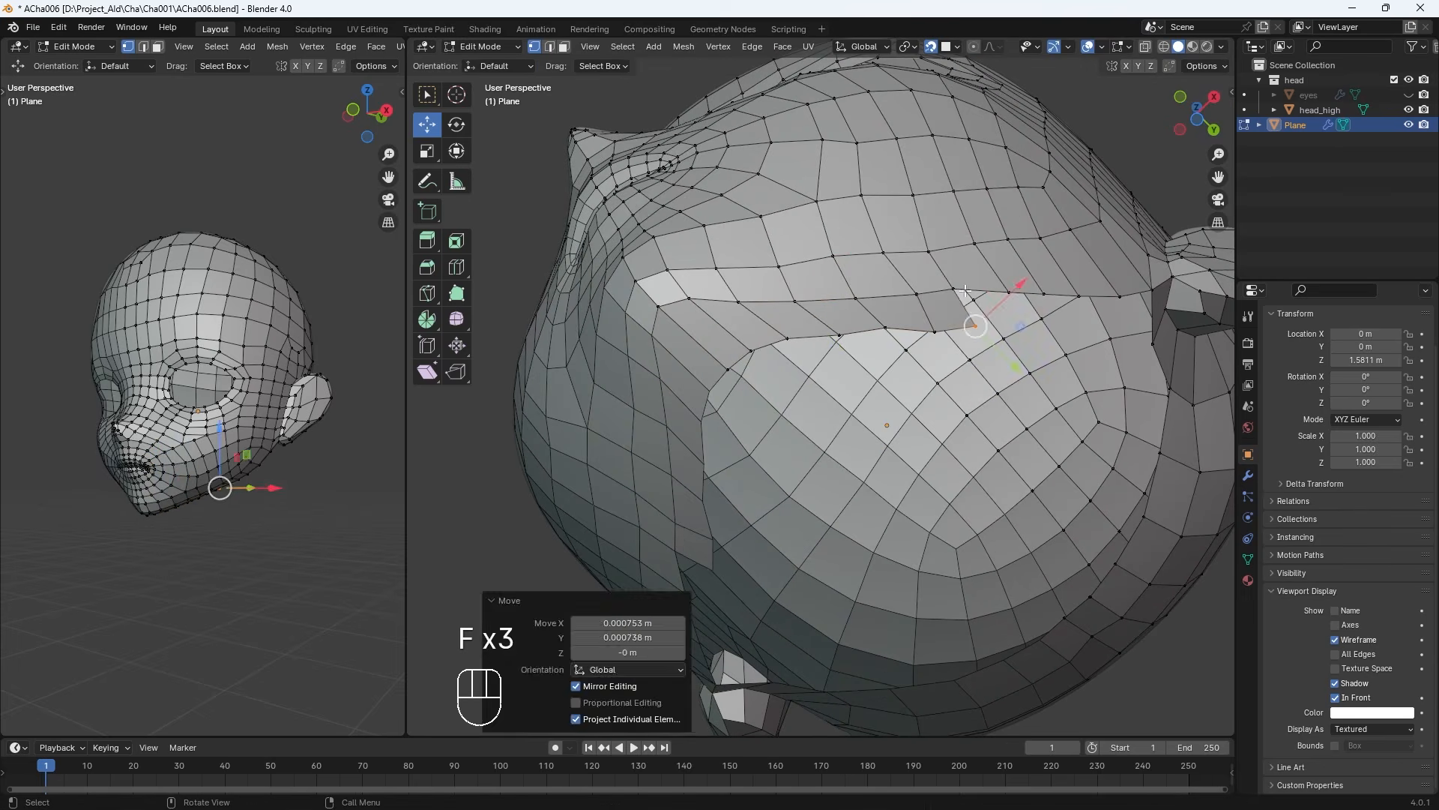
key("f")
left_click(893, 276)
middle_click_drag(894, 276, 772, 286)
key("f")
left_click(786, 263)
key("f")
middle_click_drag(905, 301, 833, 216)
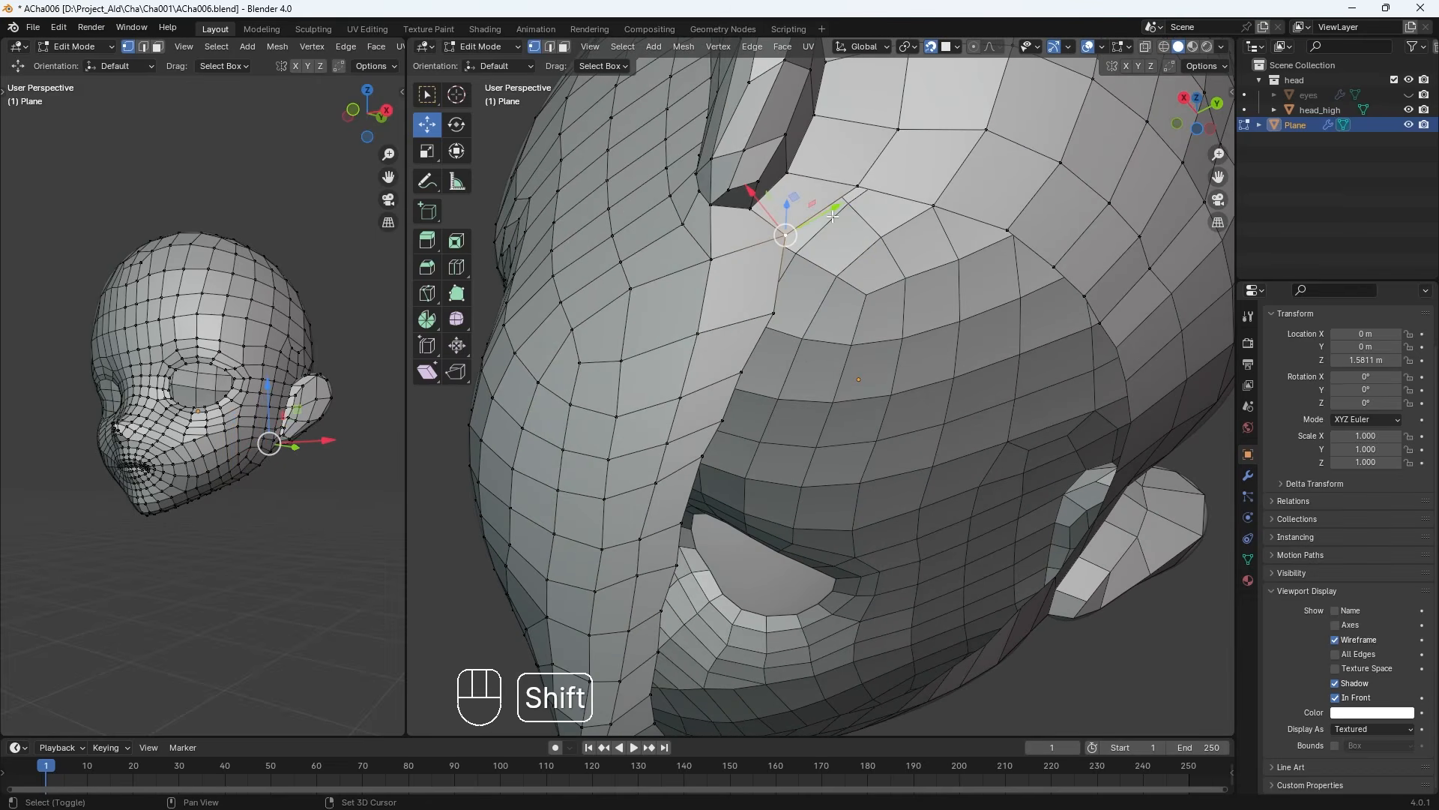
Extrude from the edge below the ear and fill a row of quads across the lower back of the head
key("e")
left_click(905, 317)
key("f")
middle_click_drag(907, 257, 820, 231)
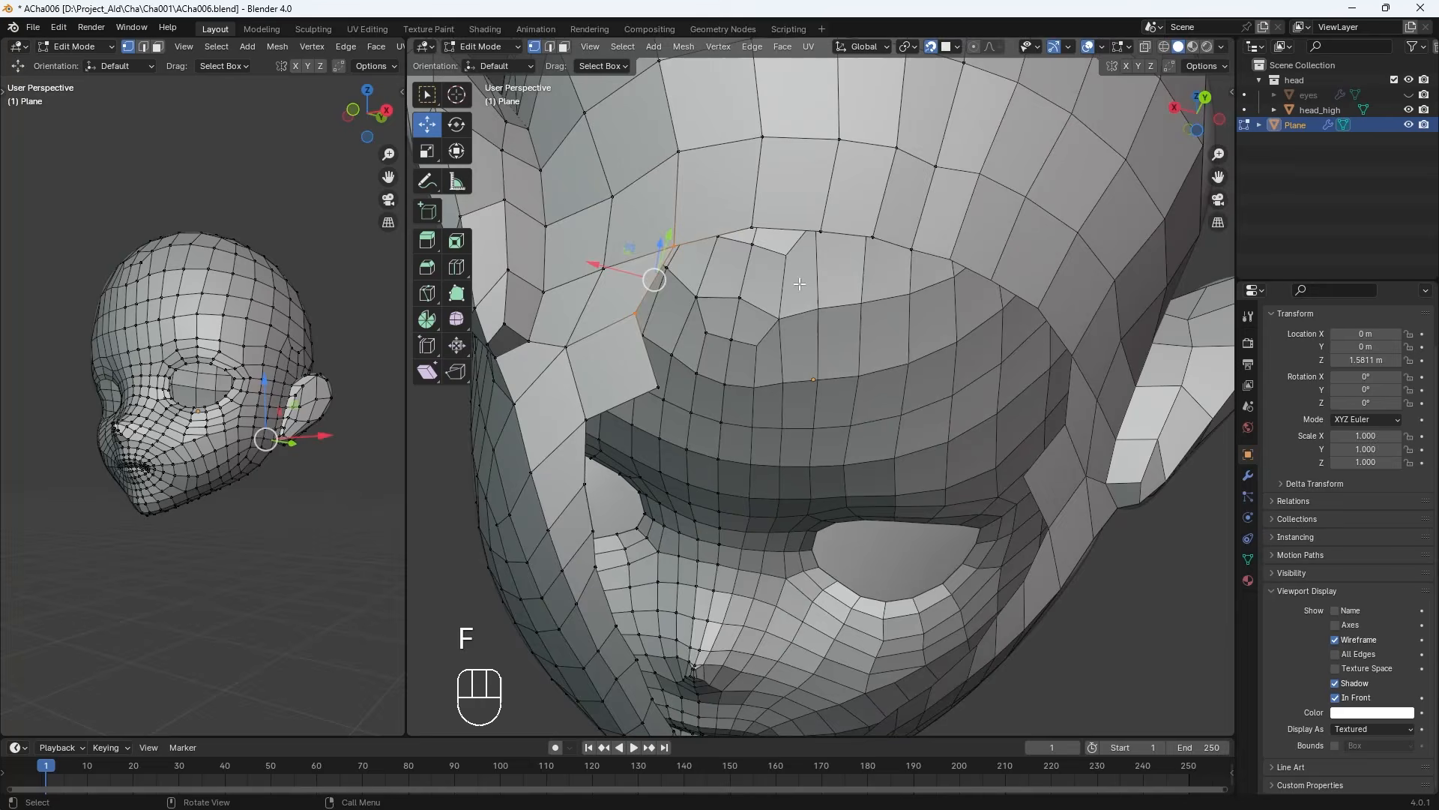
key("f")
key("f")
key("f")
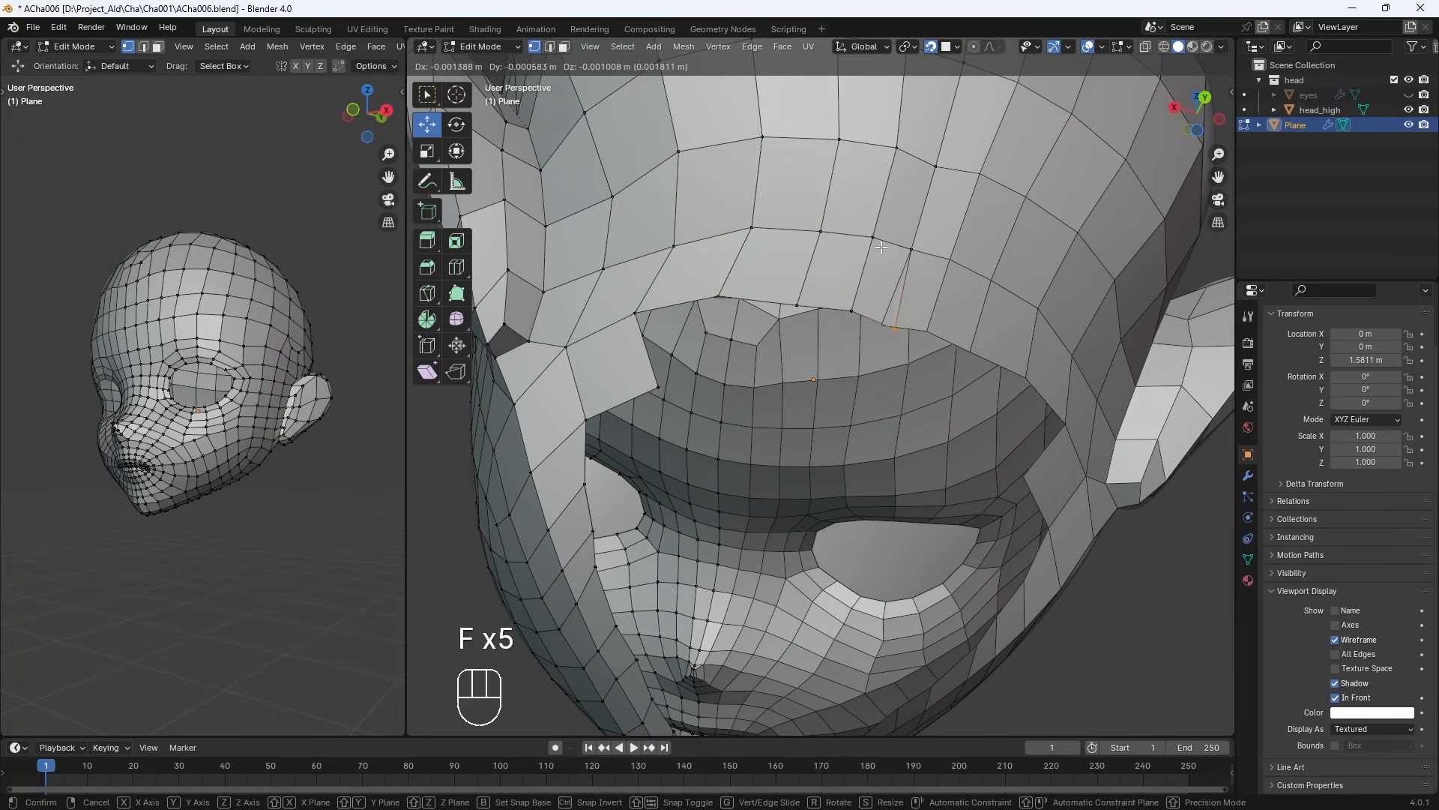
Add another row of quads below the lower back of the head, filling it in to the centreline and adjusting its vertices
middle_click_drag(690, 362, 663, 383)
left_click(662, 383)
key("f")
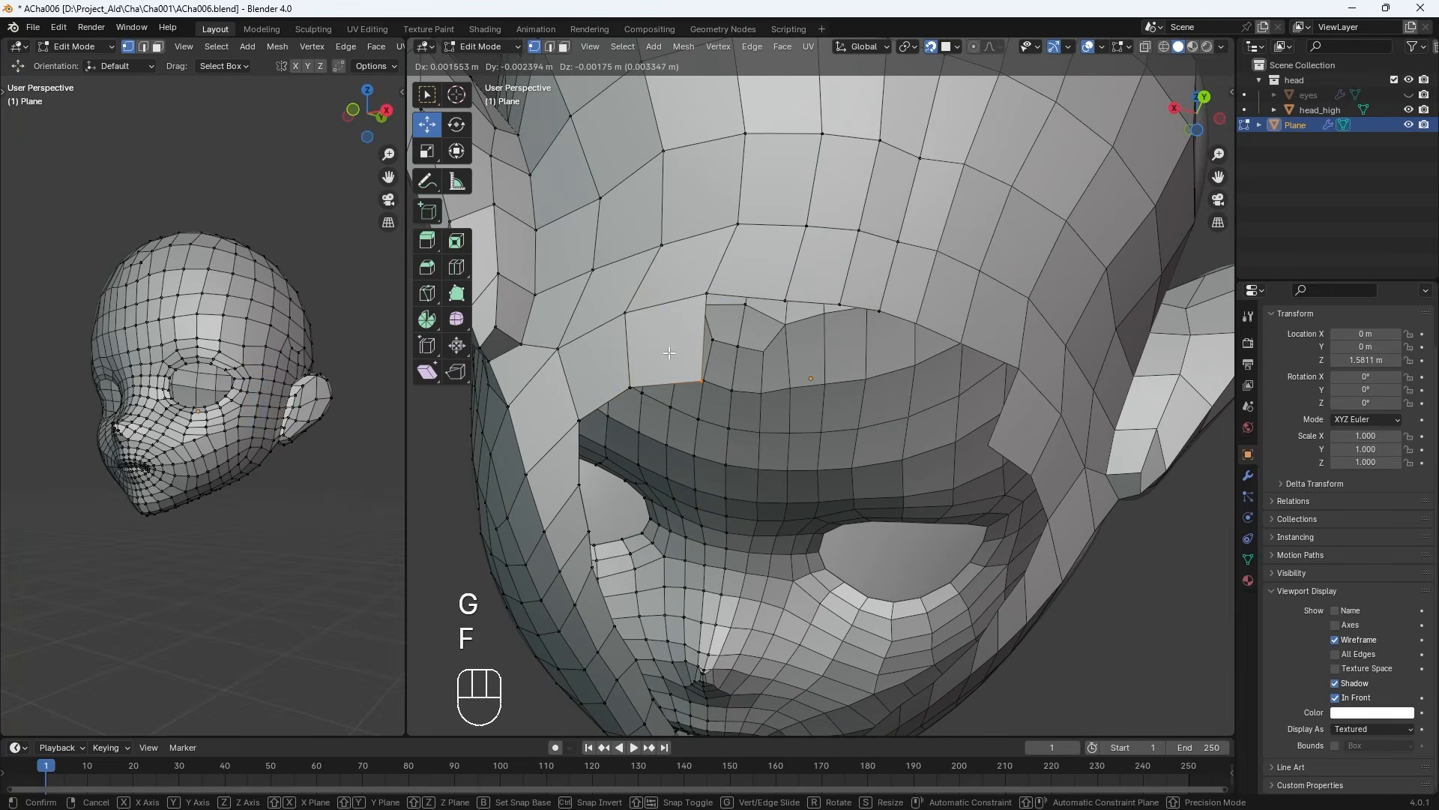
key("f")
middle_click_drag(869, 285, 787, 275)
key("g")
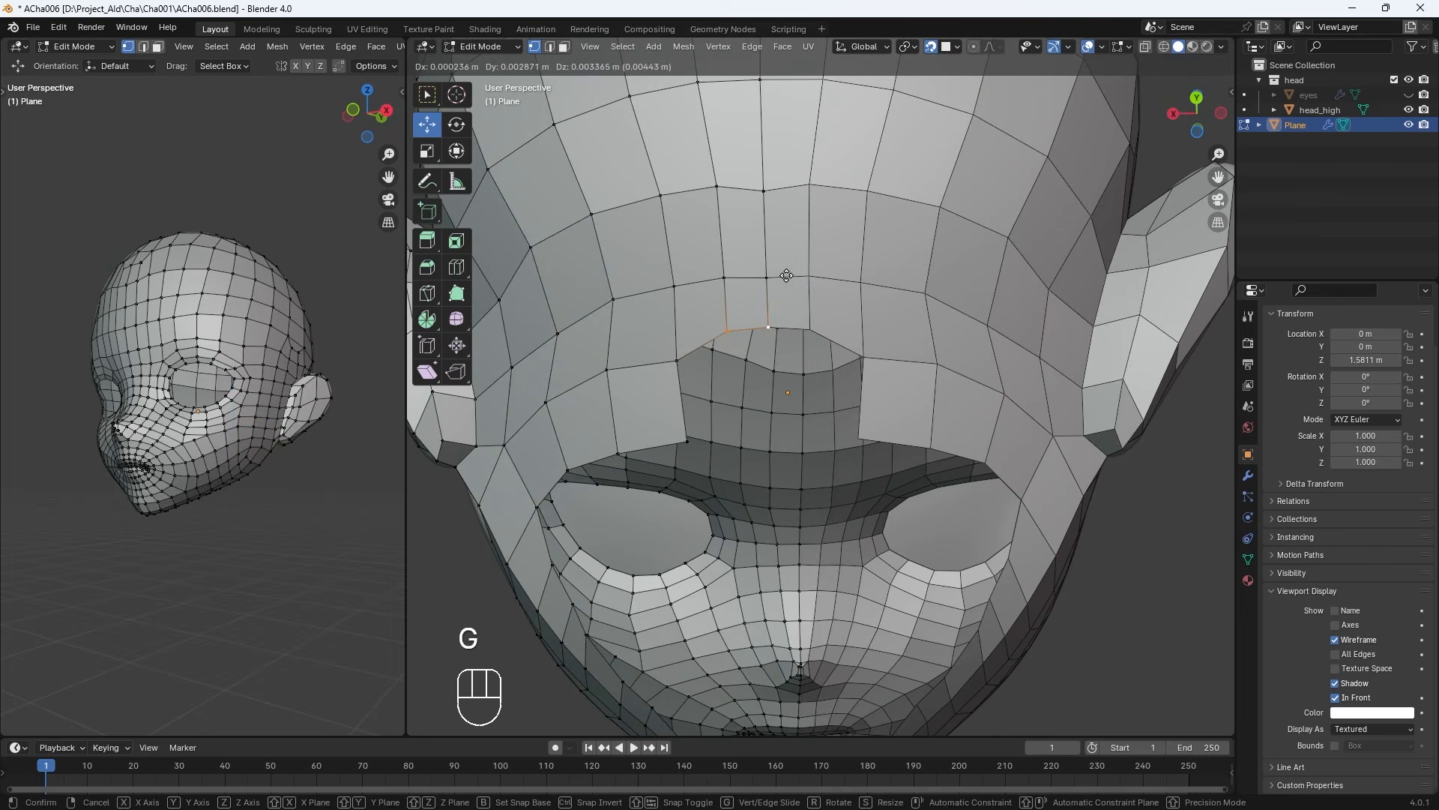
key("f")
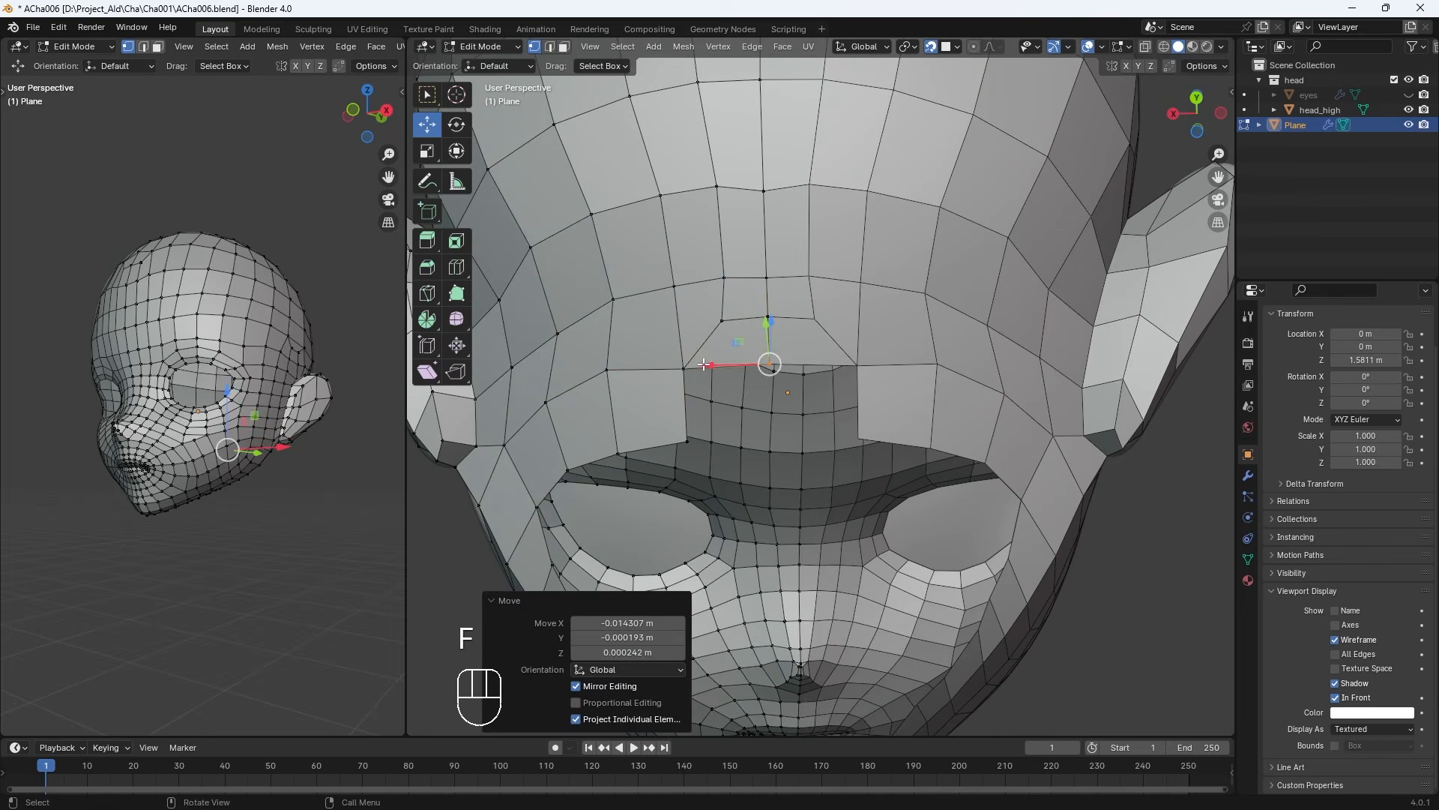
key("f")
Fill a quad at the centreline under the chin and adjust the neighbouring vertices along the inner jaw edge
middle_click_drag(722, 321, 825, 366)
left_click(838, 455)
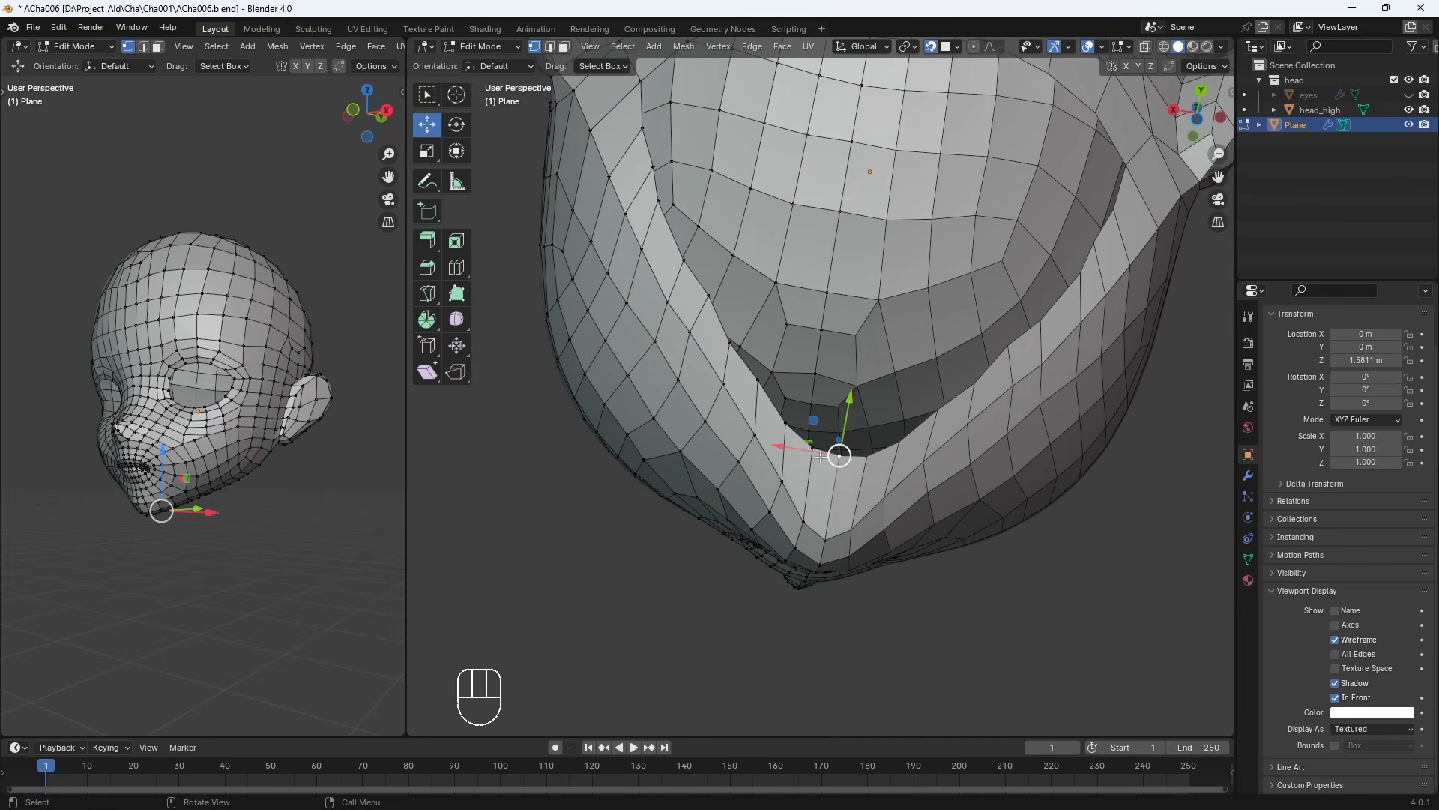
key("g")
left_click(784, 424)
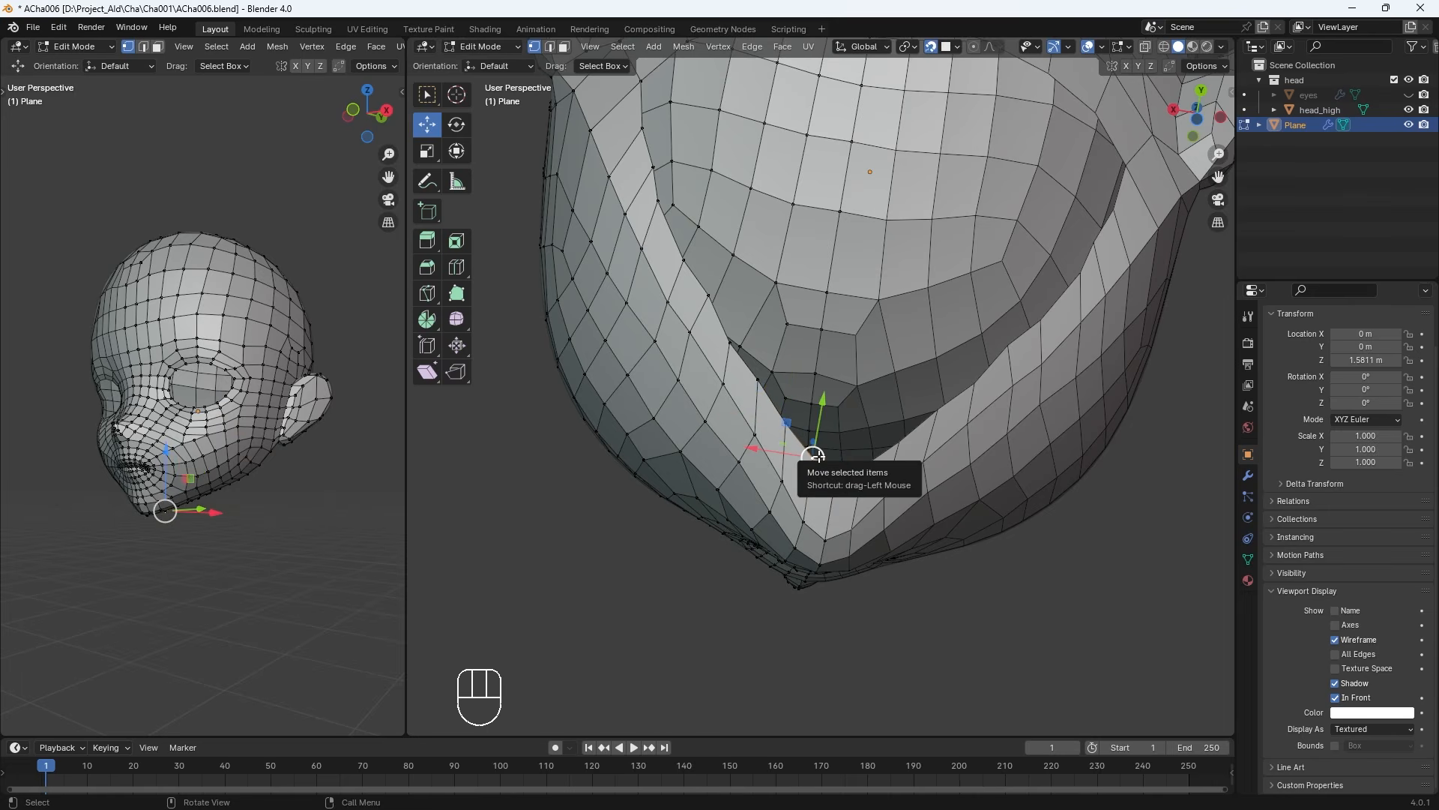
left_click_drag(813, 455, 844, 427)
key("f")
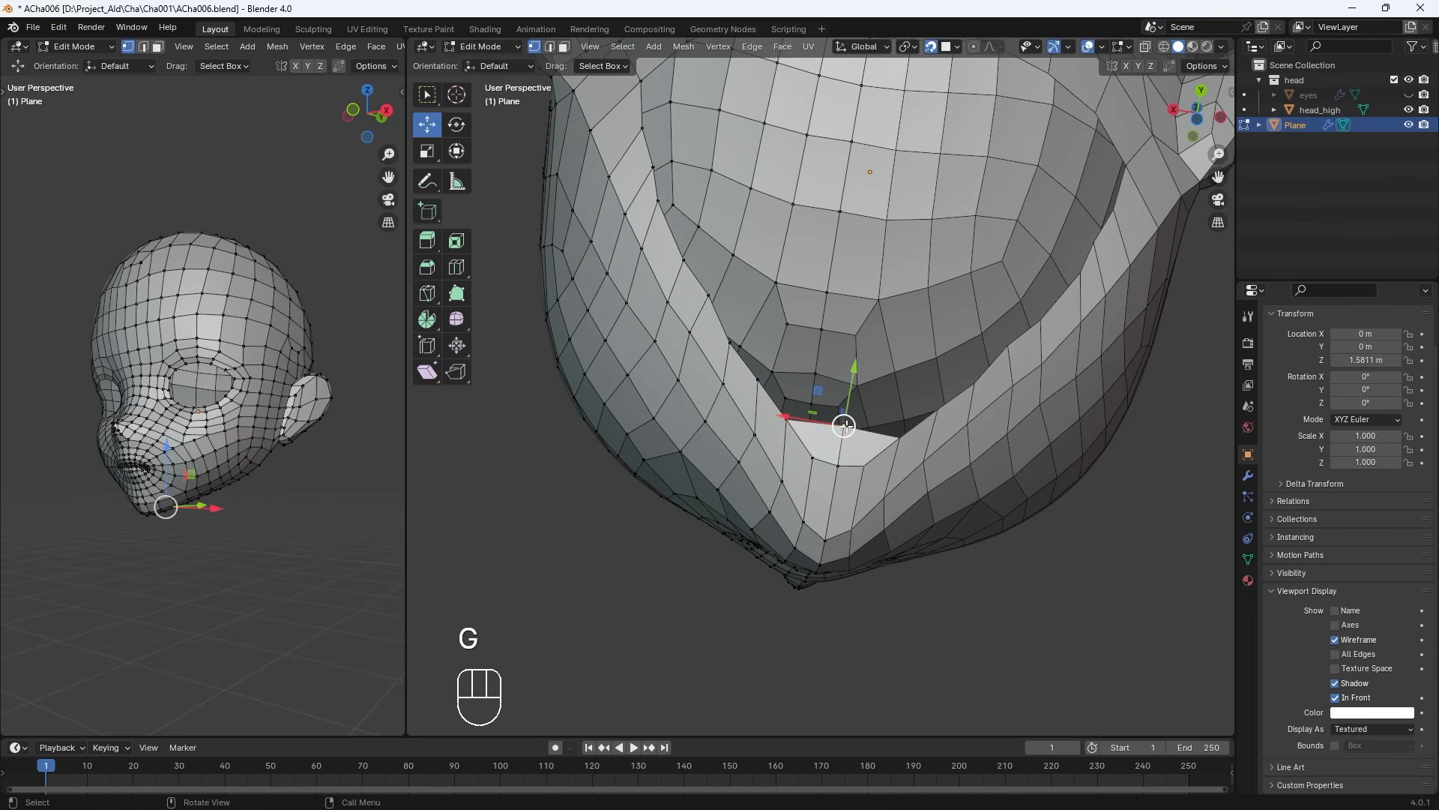
left_click(736, 350)
key("g")
key("ctrl+z")
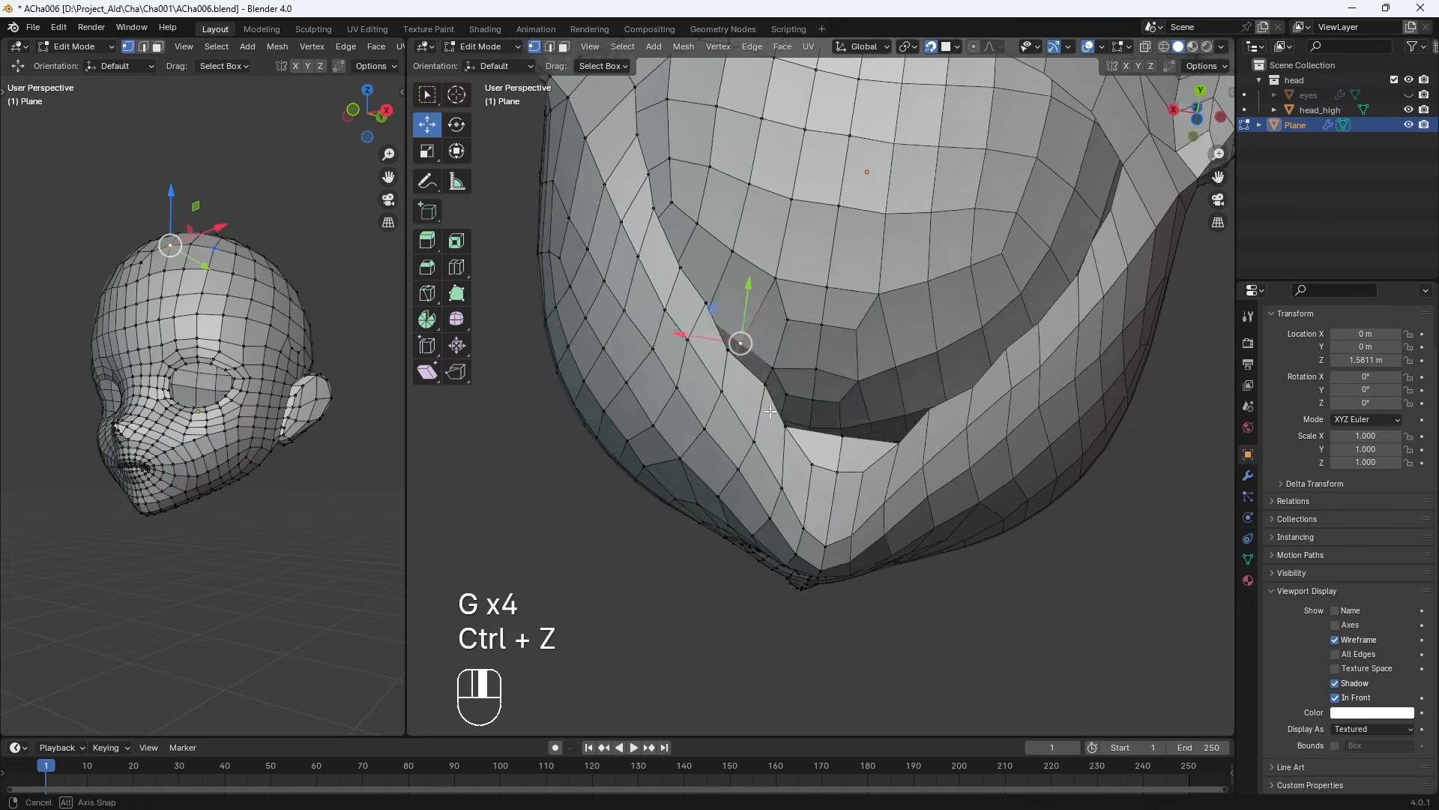
left_click(695, 478)
key("g")
left_click(699, 480)
Turn off In Front display and fill a second row of quads along the jaw's underside from the chin toward the ear
left_click(1335, 697)
middle_click_drag(776, 457, 937, 315)
left_click(955, 302)
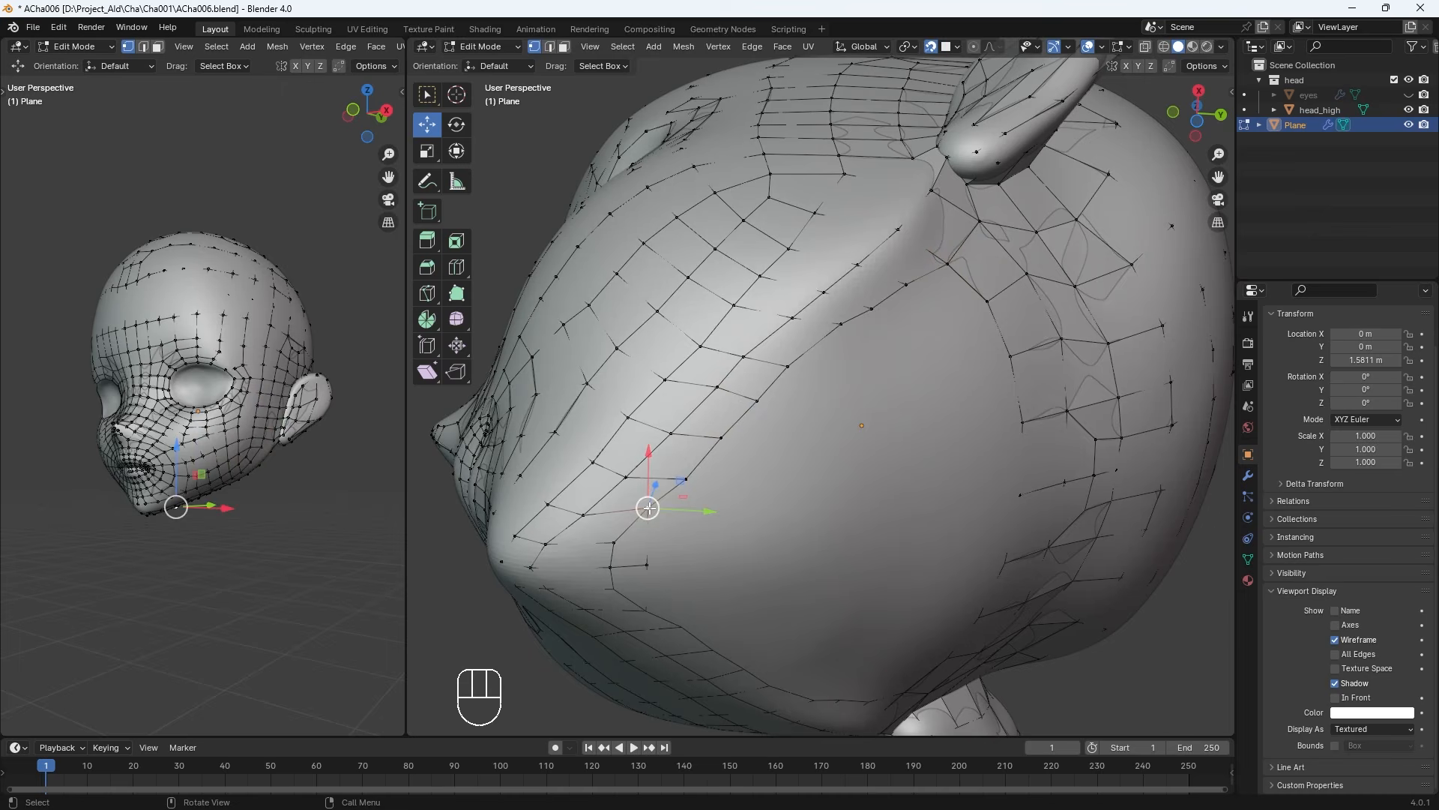
key("f")
key("g")
left_click(712, 469)
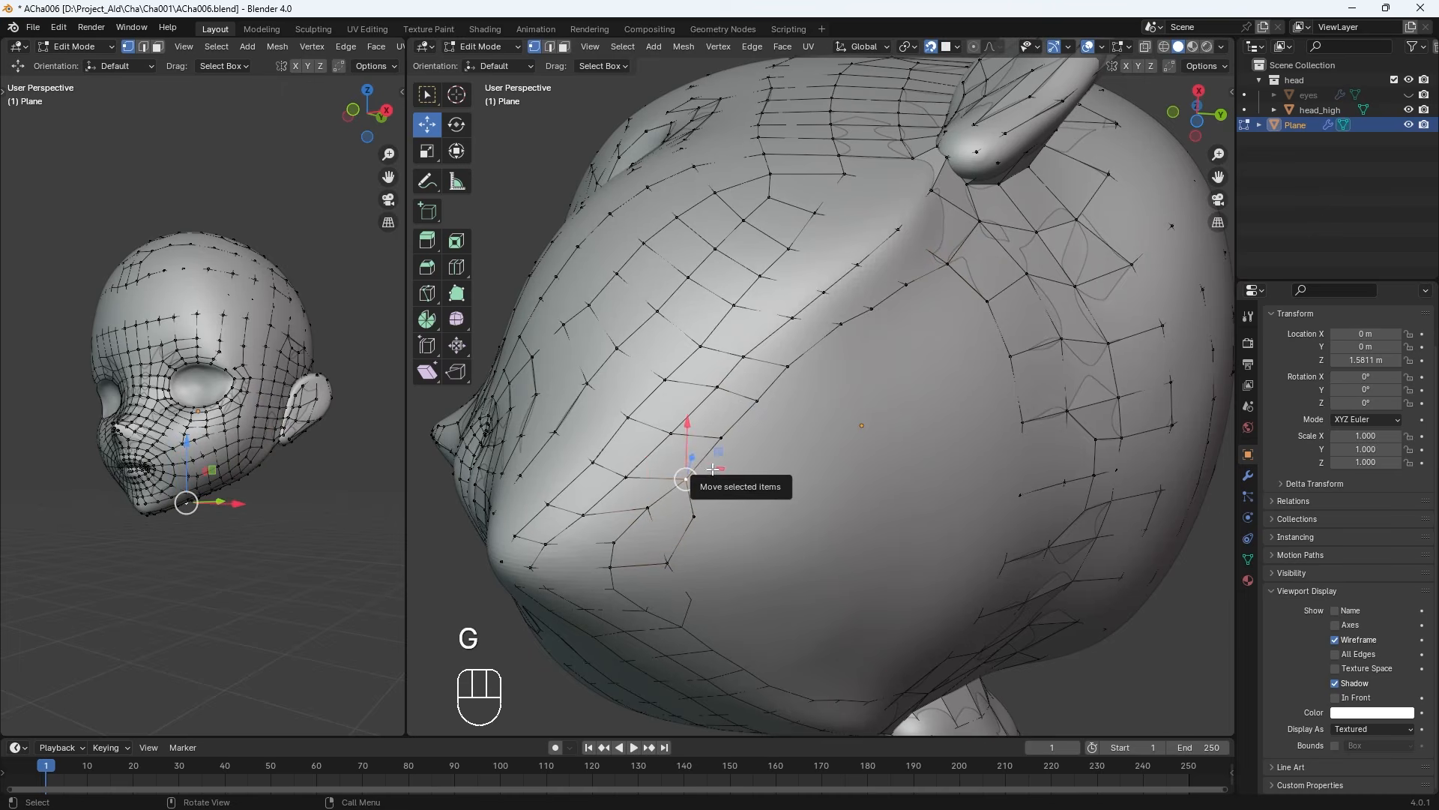
key("f")
key("f")
key("f")
key("f")
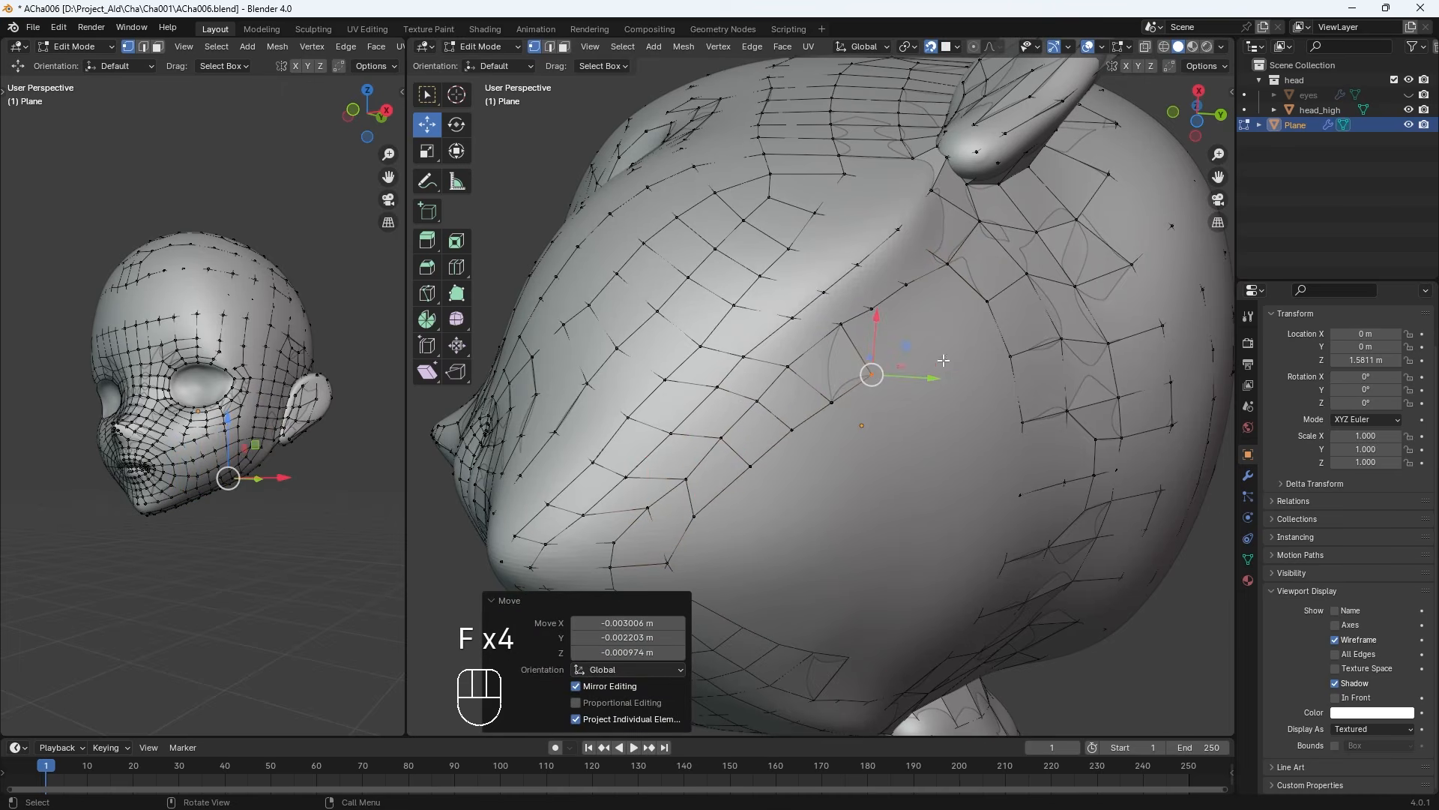
key("f")
key("f")
key("f")
Reposition the vertices along the rear edge of the neck opening and one on its edge near the chin
middle_click_drag(943, 361, 754, 307)
key("g")
left_click(755, 300)
left_click(826, 306)
key("g")
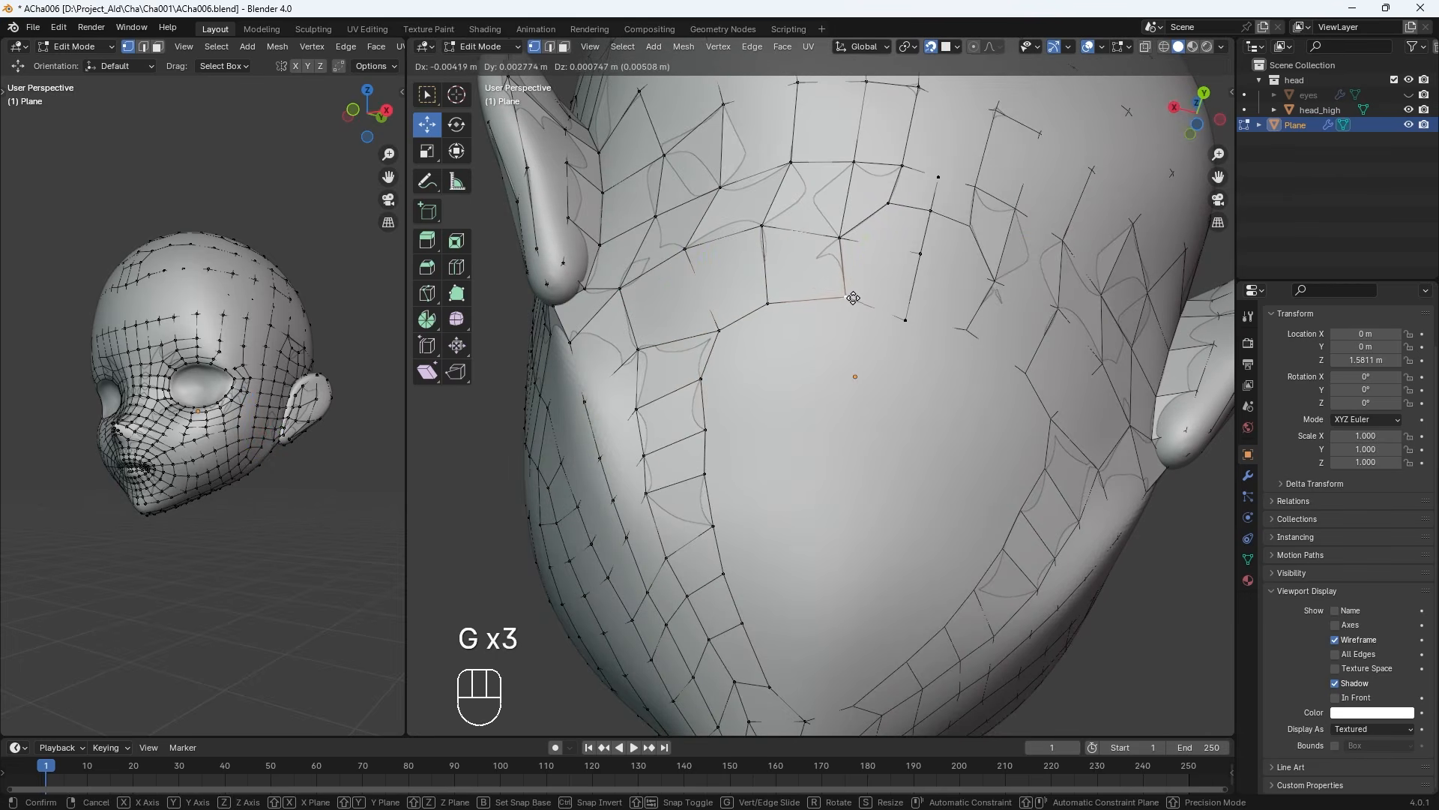
left_click(850, 298)
left_click(906, 320)
key("g")
left_click(908, 311)
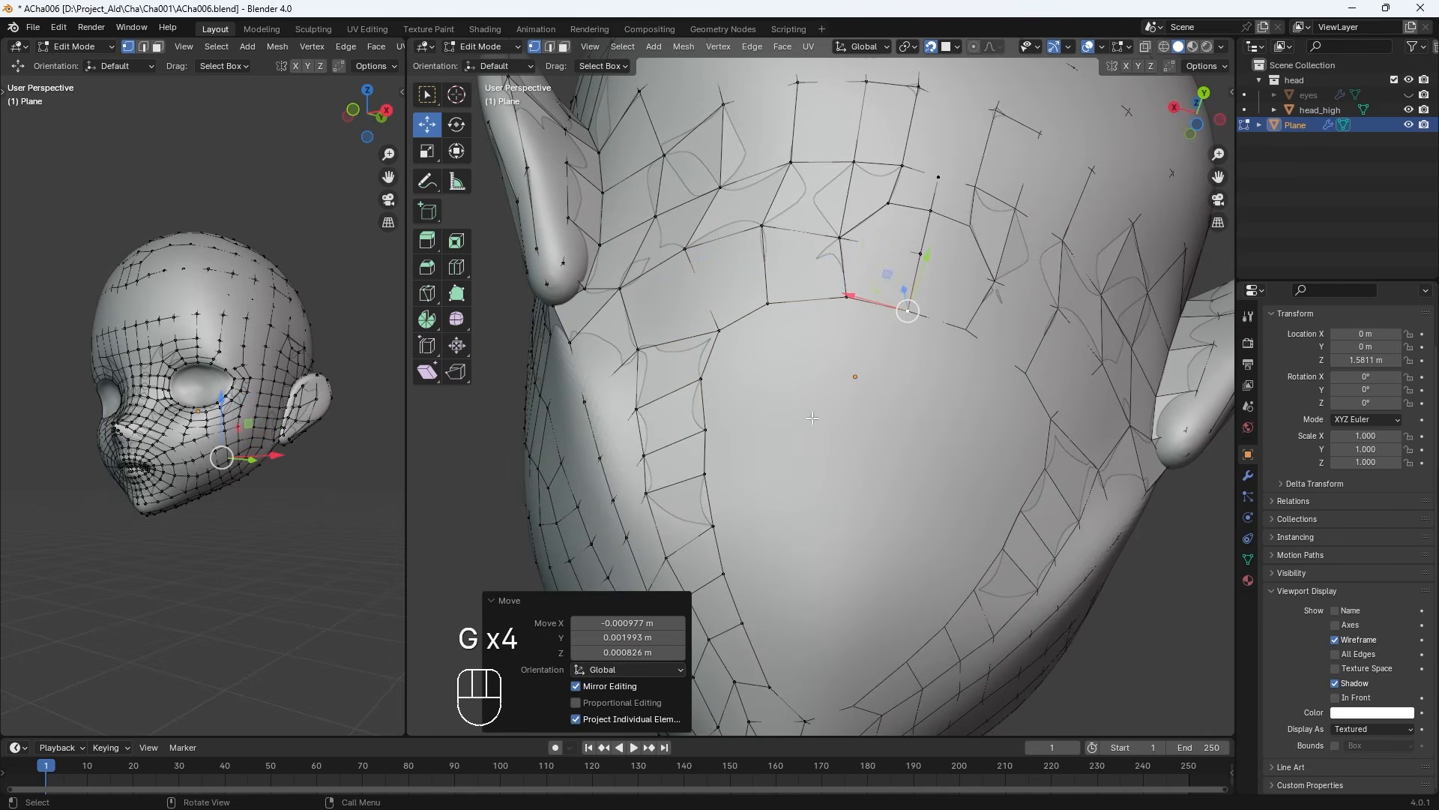
key("g")
left_click(806, 701)
key("g")
left_click(762, 661)
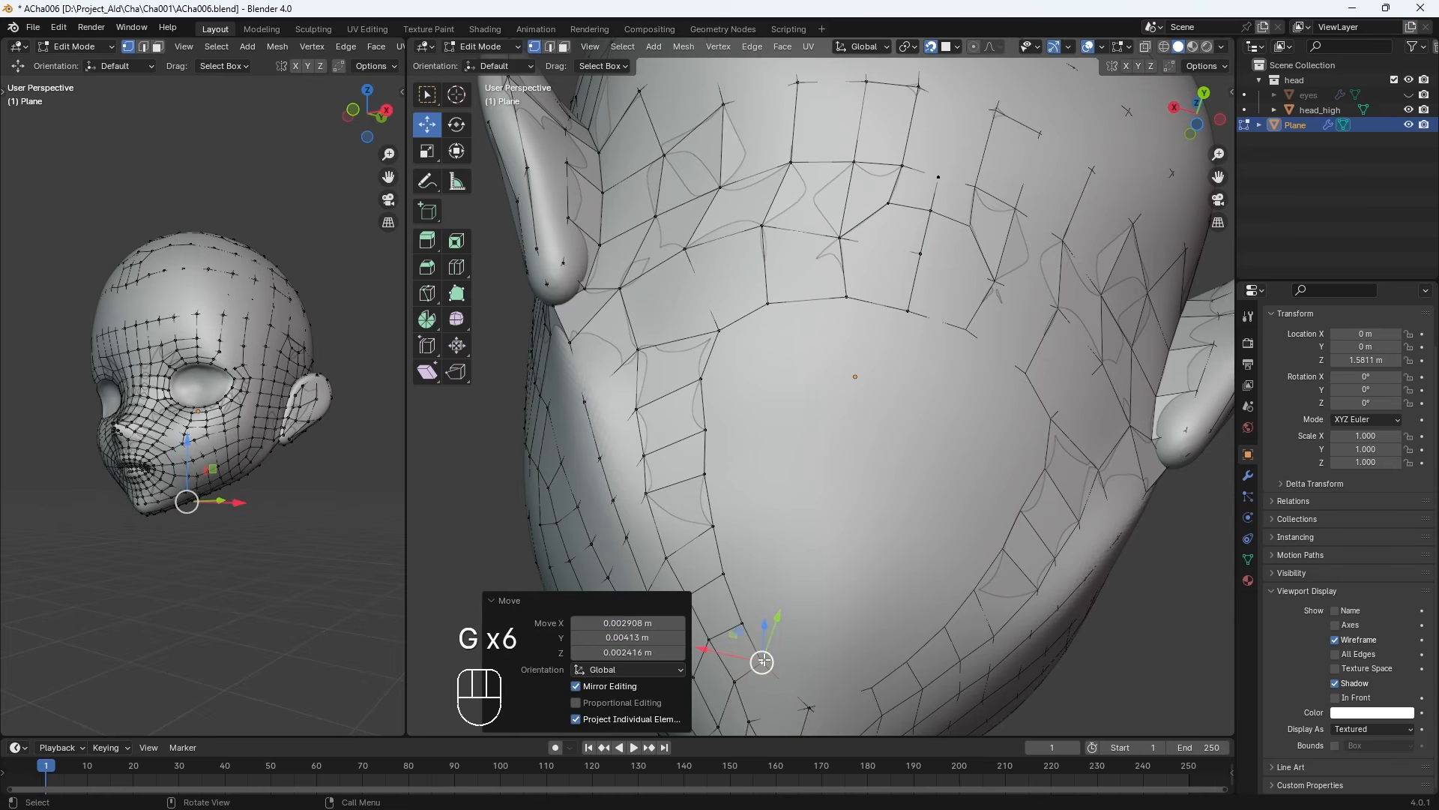
Extend the centreline edge under the chin toward the neck opening and adjust the adjacent jaw vertices
middle_click_drag(810, 663, 811, 481, "shift")
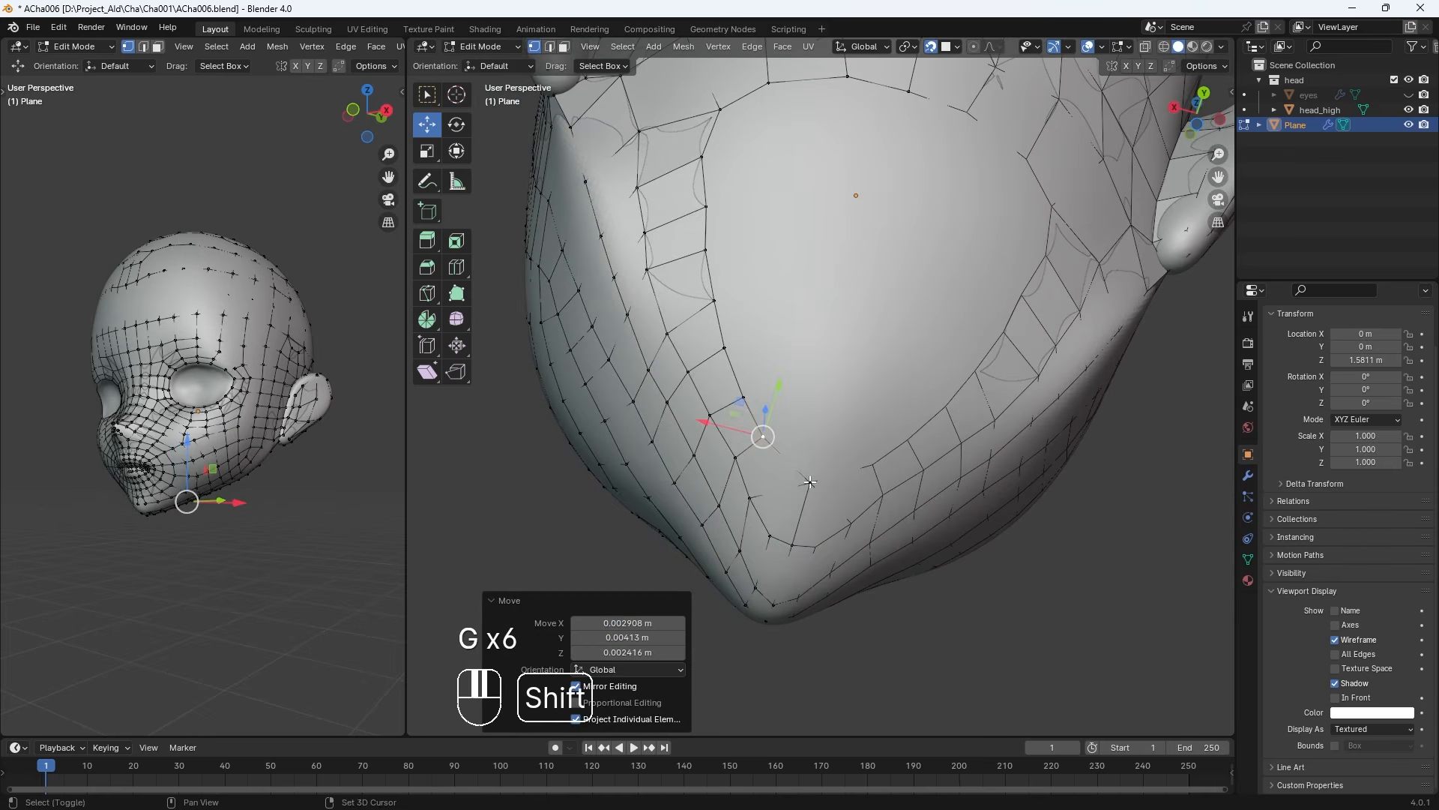
left_click(810, 481)
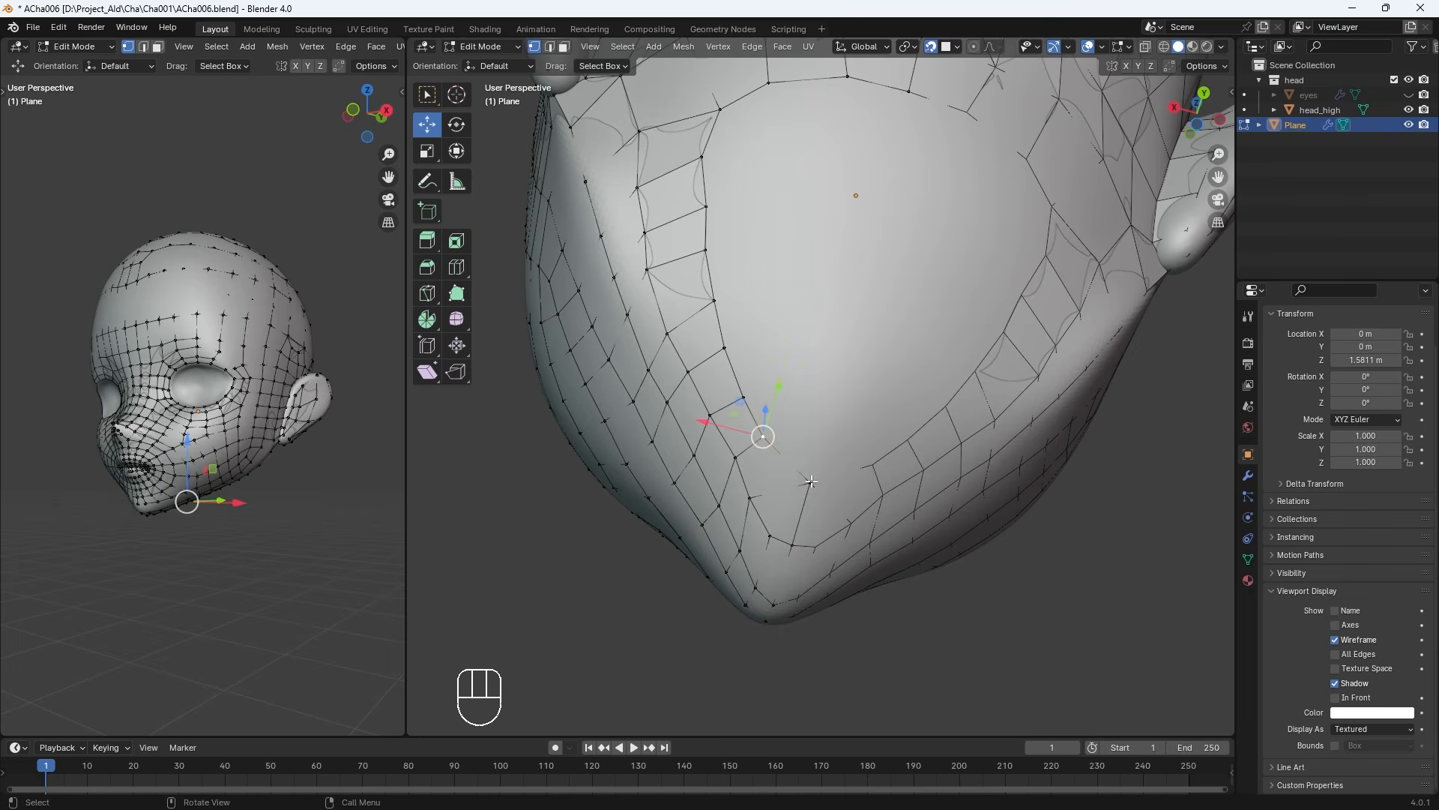
key("f")
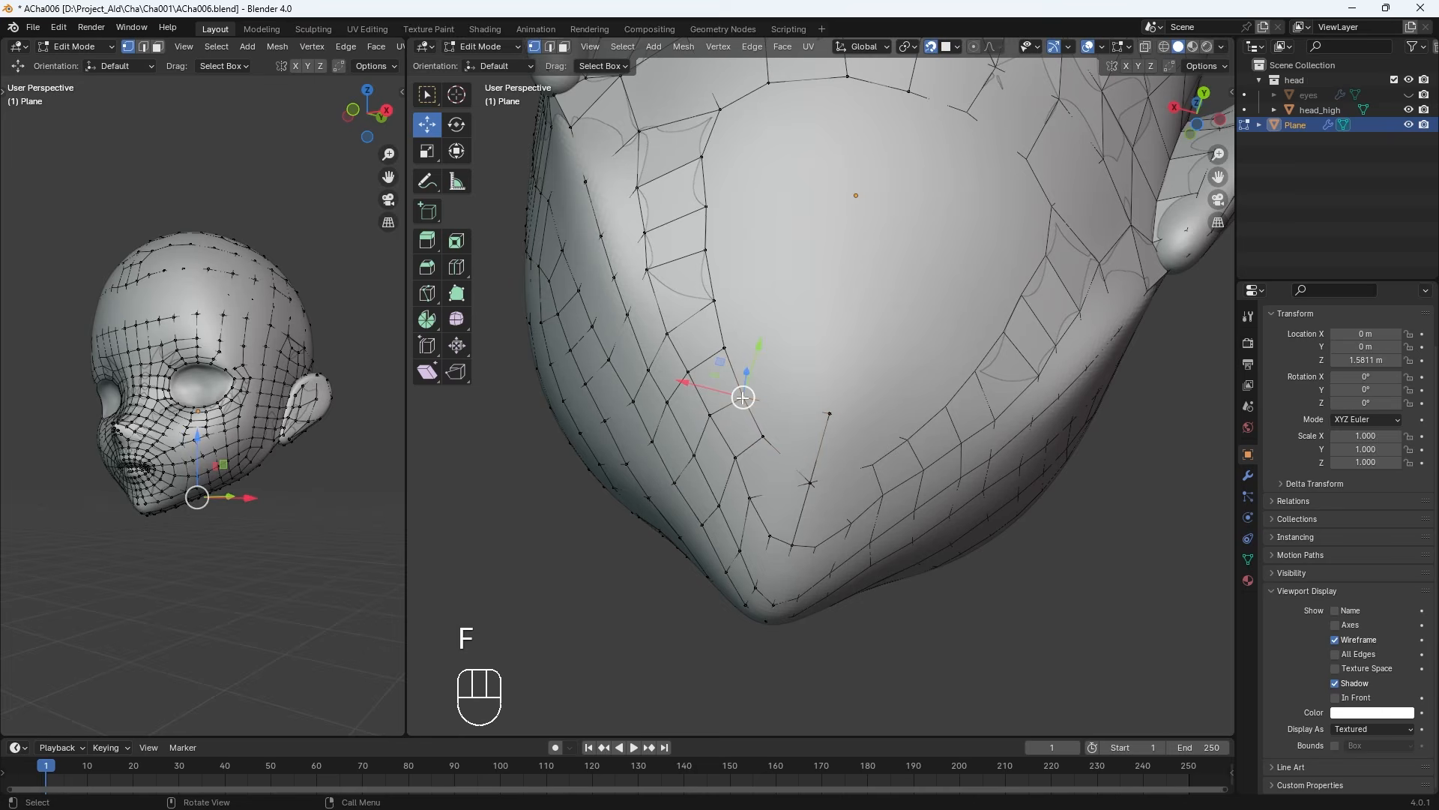
key("g")
key("g")
left_click(737, 349)
left_click(830, 413)
mouse_move(830, 413)
middle_mouse_down()
mouse_move(835, 353)
mouse_move(807, 419)
middle_mouse_up()
Move the vertices along the neck opening's side edge beneath the jaw, undoing the last move
left_click(647, 234)
key("g")
left_click(644, 237)
key("g")
key("g")
key("g")
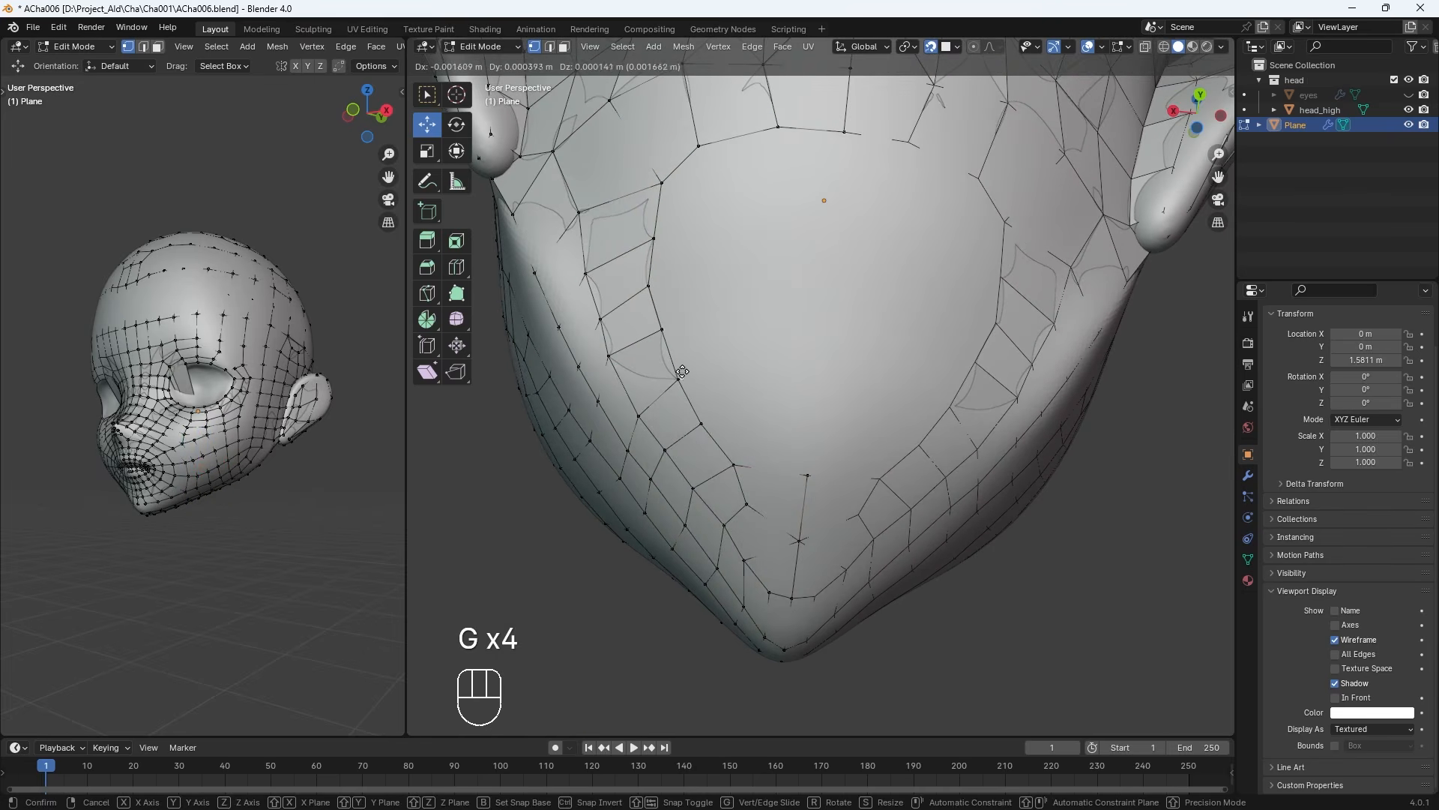
key("ctrl+z")
From below, even out the vertices around the neck opening between the chin and the back of the head
middle_click_drag(675, 359, 865, 358)
key("g")
left_click(710, 347)
key("g")
key("g")
key("g")
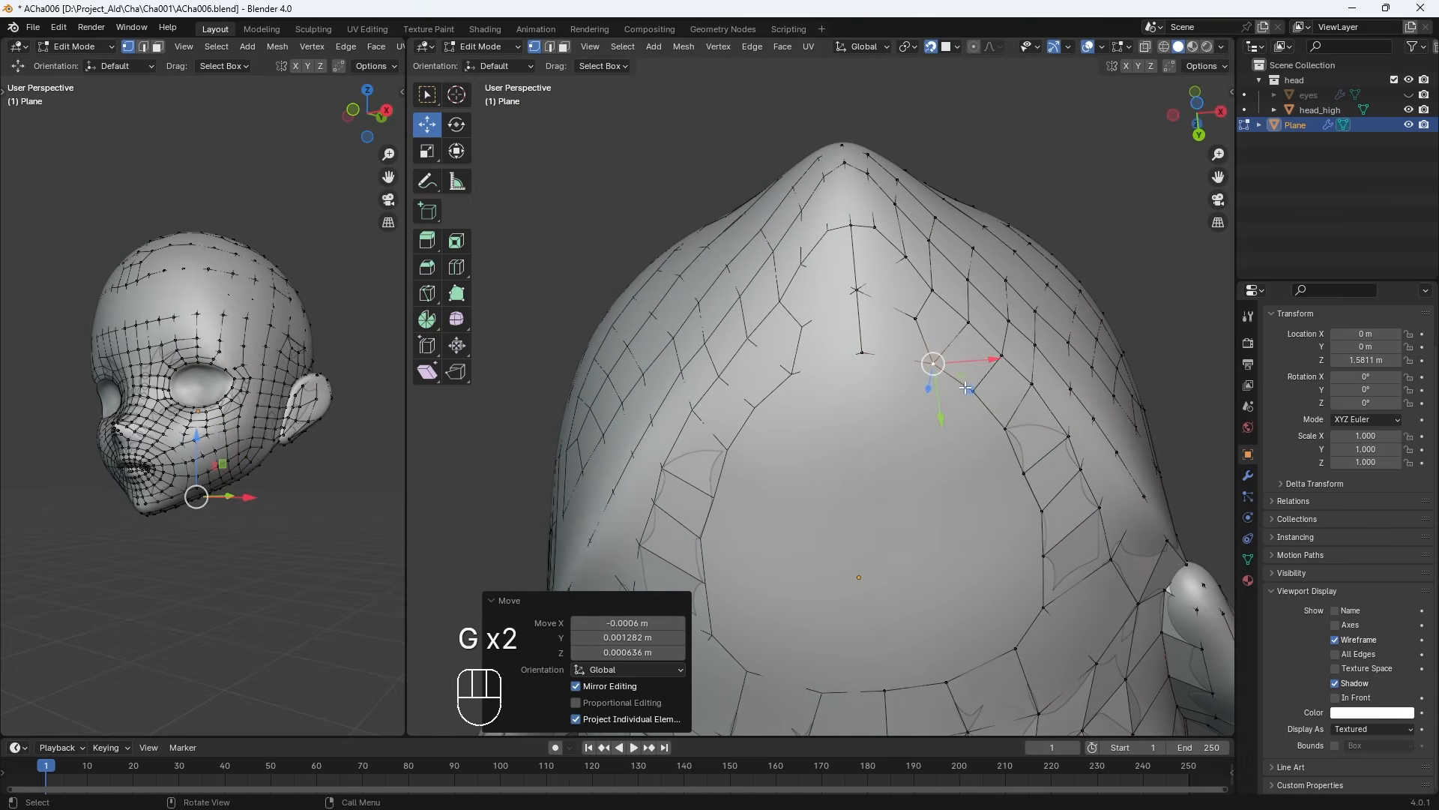
left_click(972, 391)
left_click(946, 682)
key("g")
left_click(946, 681)
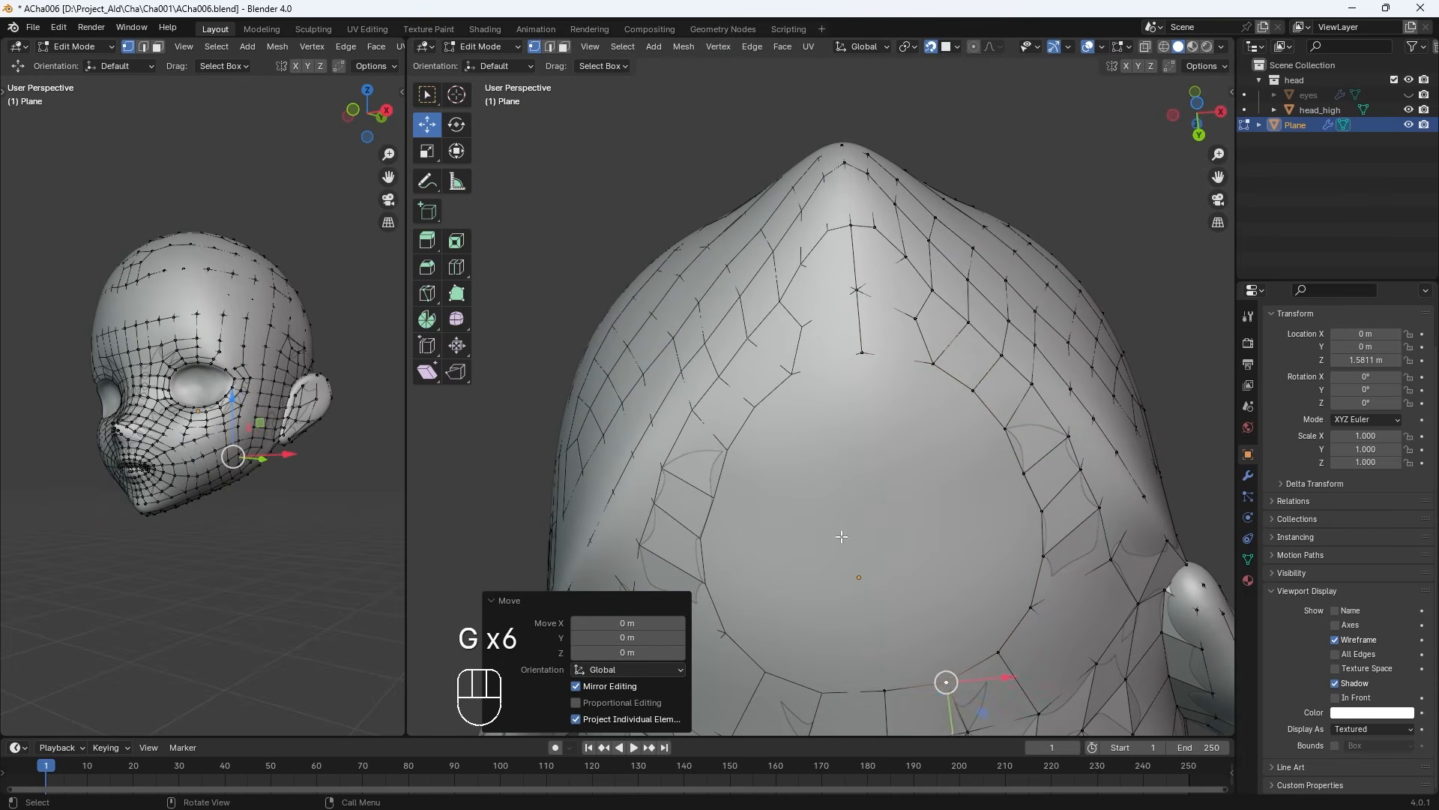
Turn In Front display back on and view the whole head mesh from the front in Edit Mode
middle_click_drag(946, 681, 1060, 659)
scroll(1060, 659, "down", 6)
key("Tab")
middle_click_drag(932, 508, 1057, 537)
left_click(1335, 697)
key("Tab")
key("KP_1")
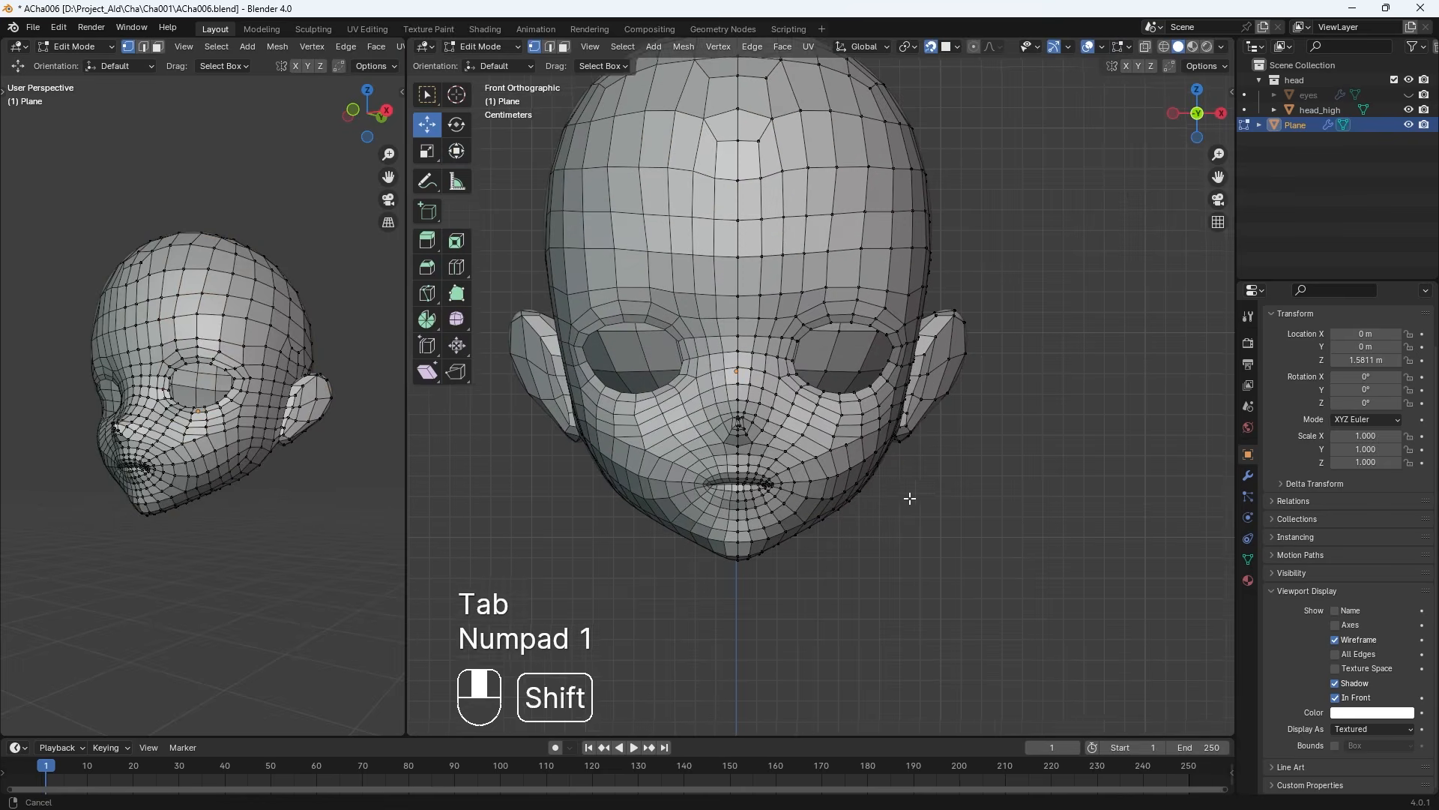
middle_click_drag(910, 497, 975, 527, "shift")
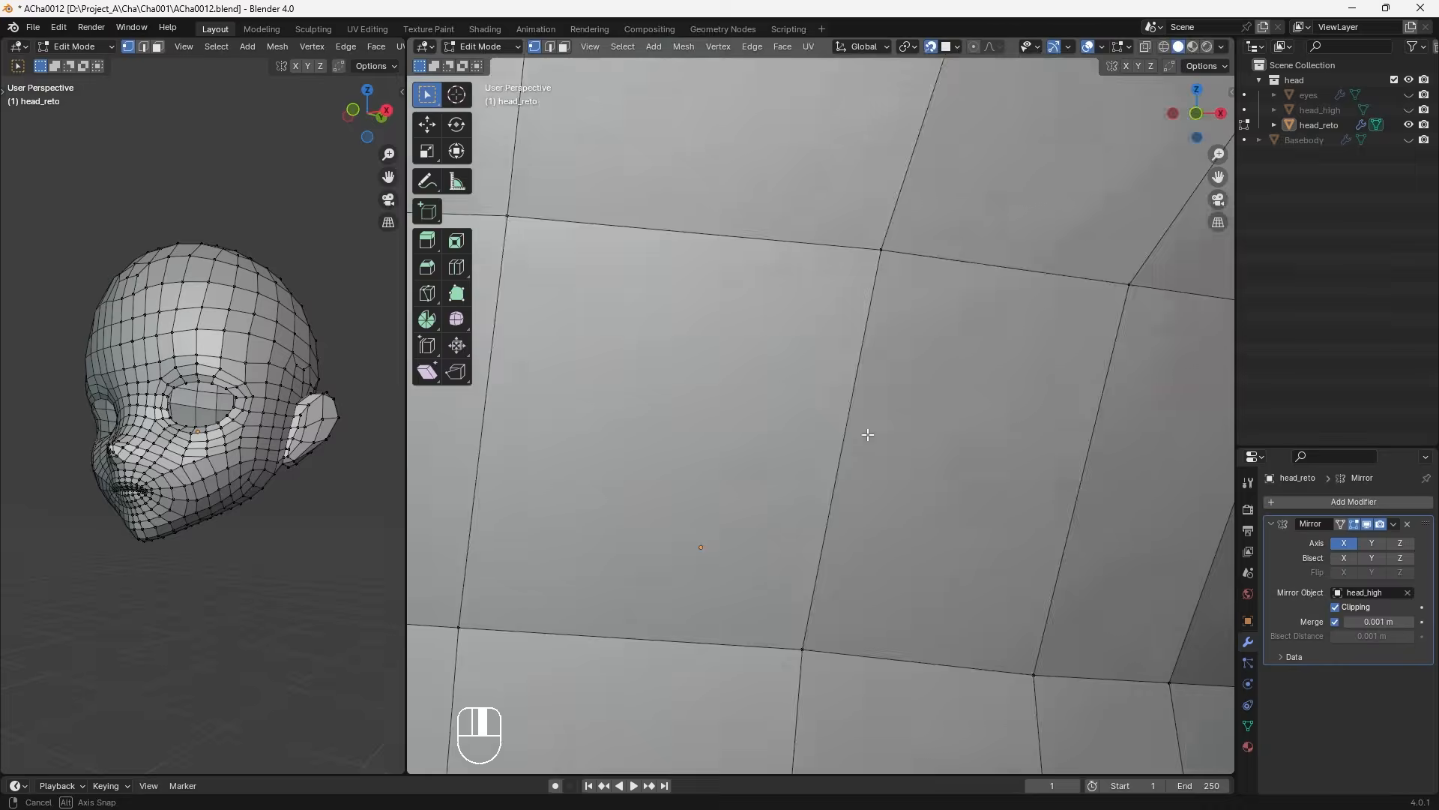
Select the edge loop around the eye opening and extrude it 0.001473 m along the Y axis
scroll(888, 431, "down", 5)
middle_click_drag(888, 431, 999, 265)
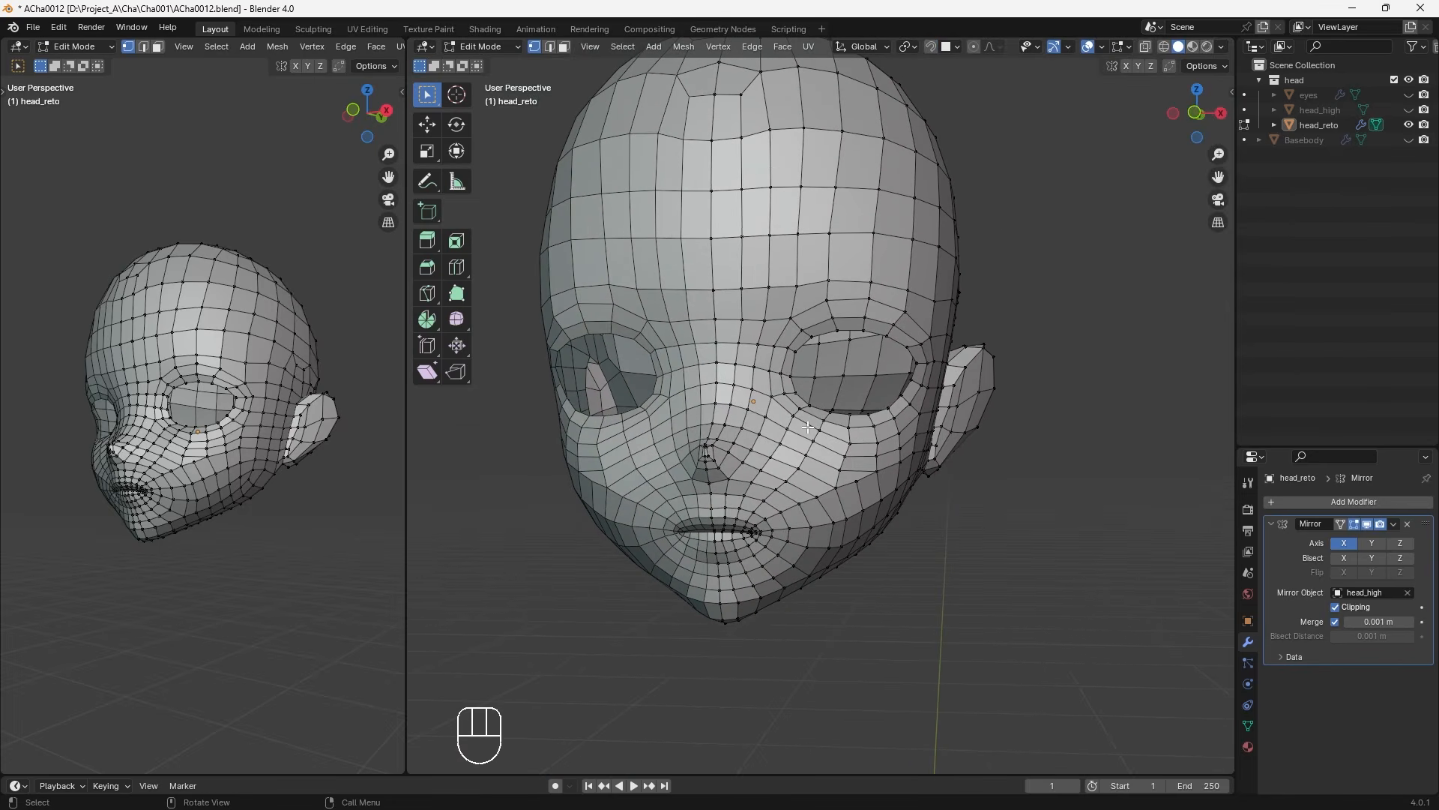
scroll(808, 427, "up", 4)
scroll(819, 438, "down", 5)
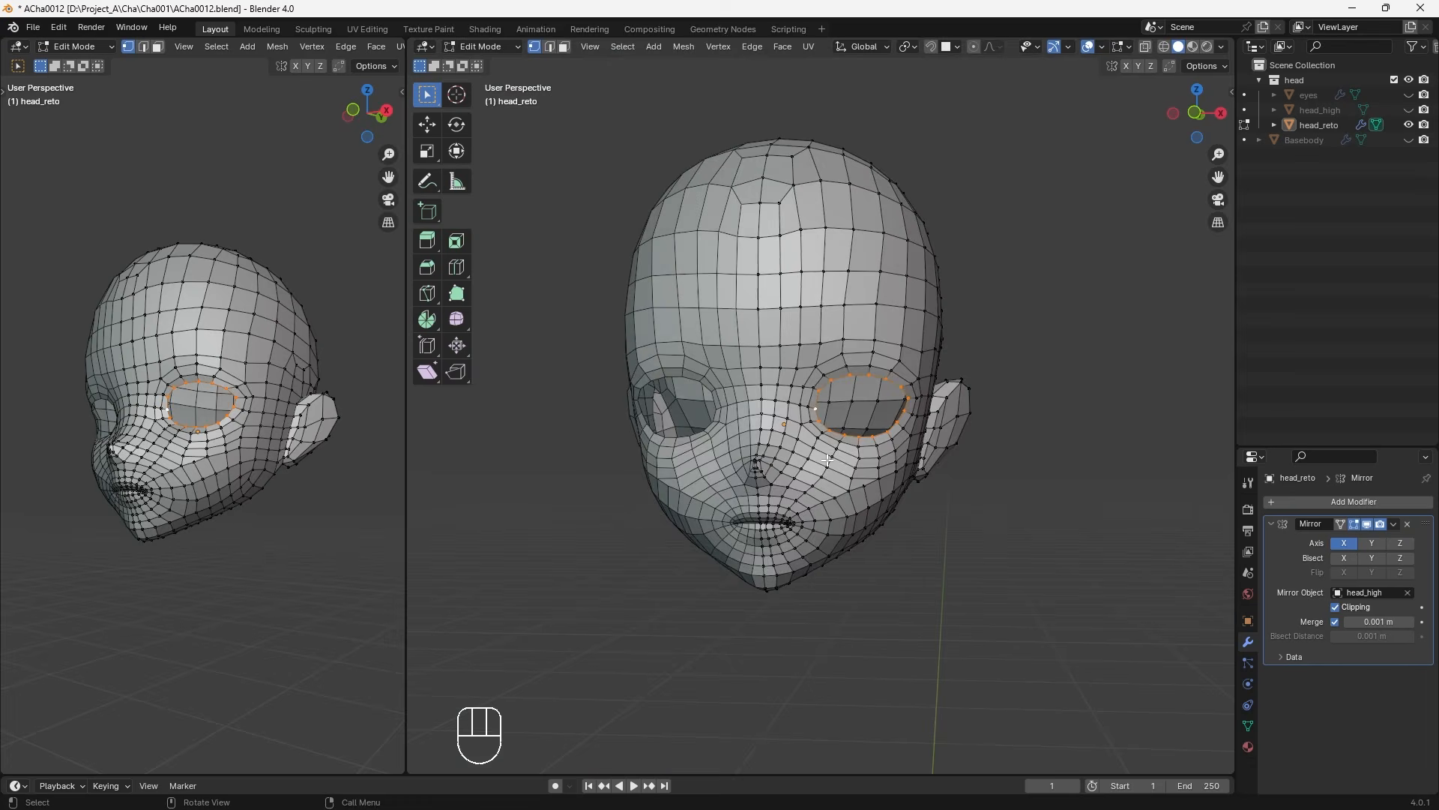
mouse_move(843, 488)
middle_mouse_down()
mouse_move(771, 498)
mouse_move(895, 480)
mouse_move(848, 471)
middle_mouse_up()
scroll(892, 482, "up", 3)
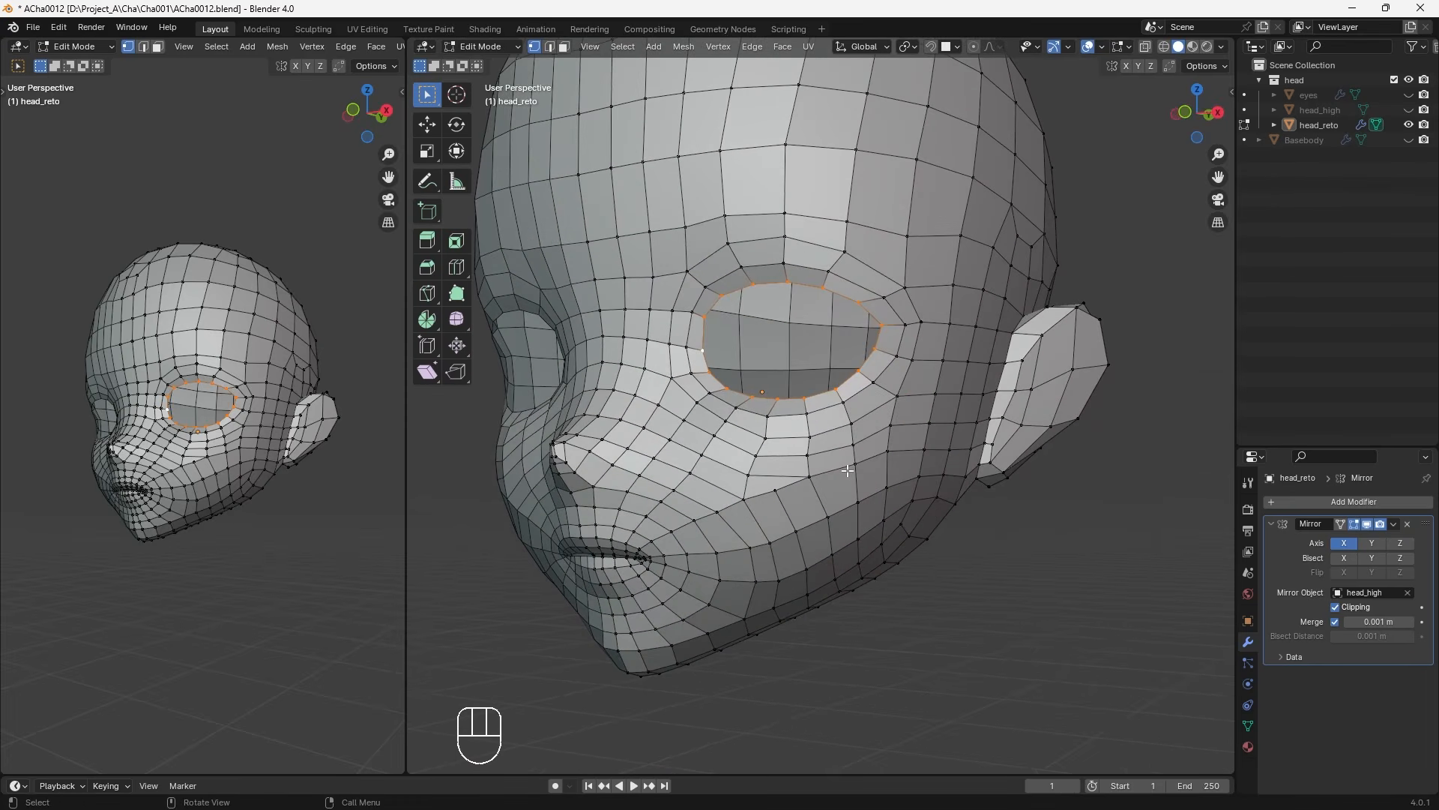
key("KP_3")
middle_click_drag(573, 476, 980, 559, "shift")
scroll(814, 563, "up", 4)
middle_click_drag(785, 599, 805, 425, "shift")
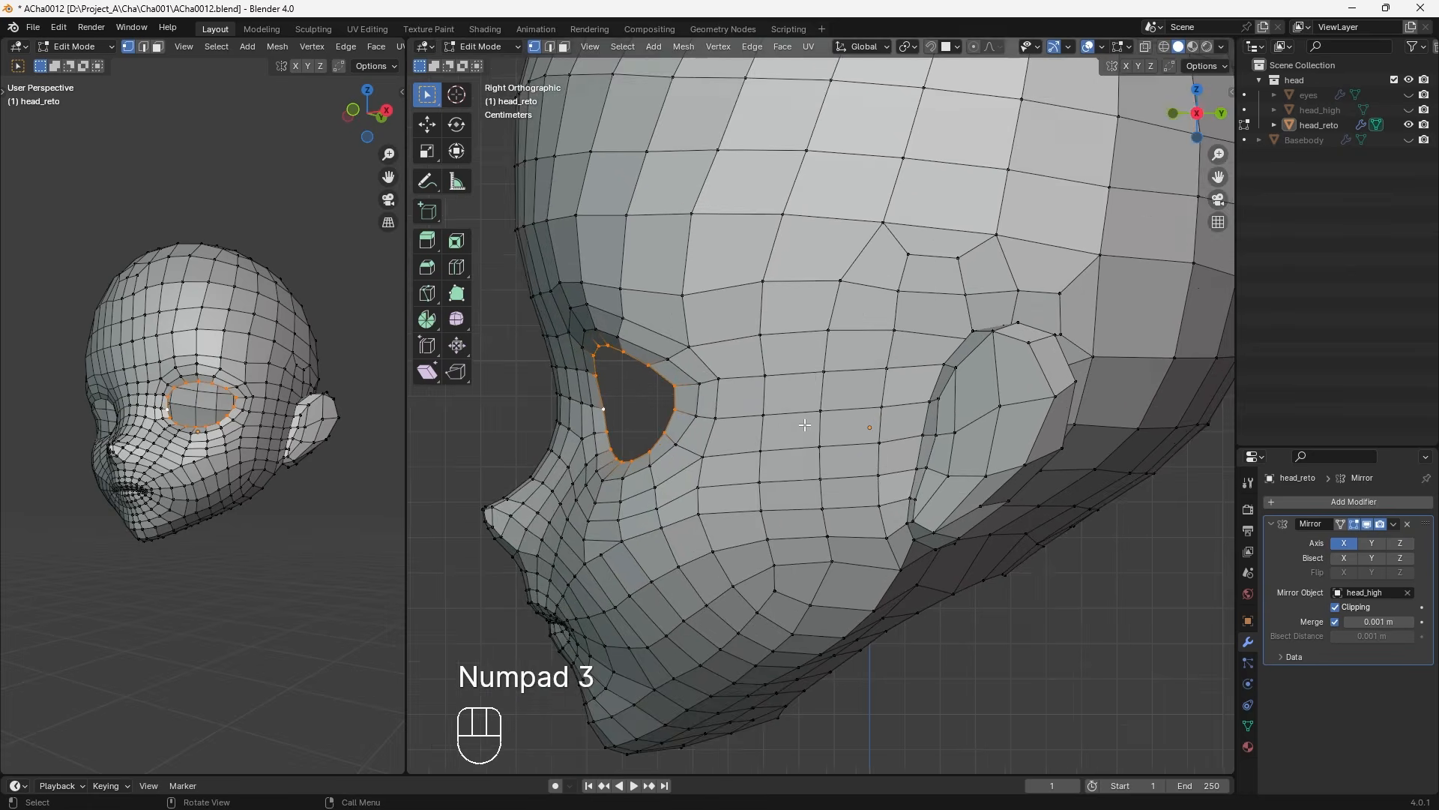
scroll(804, 425, "up", 2)
middle_click_drag(693, 446, 749, 447, "shift")
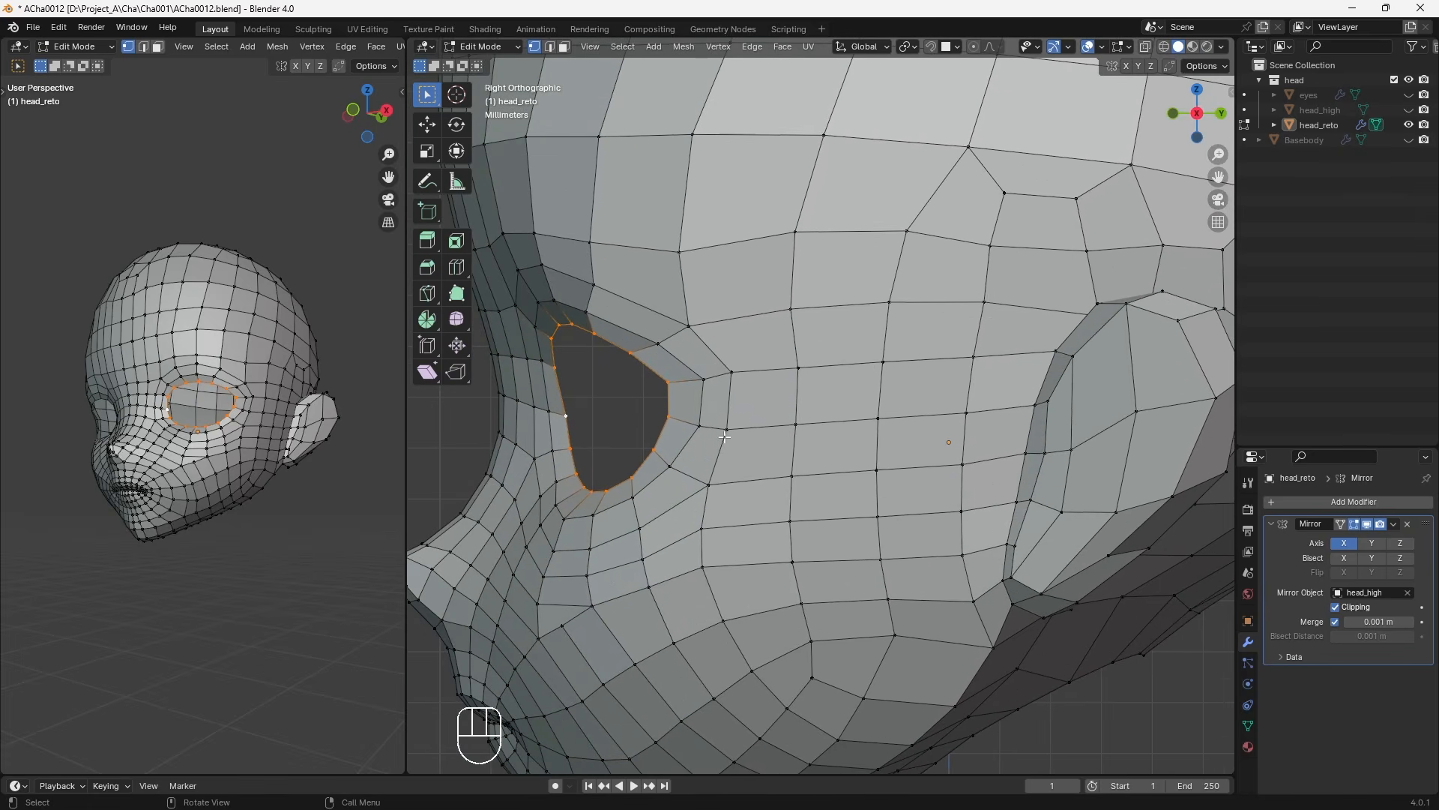
key("e")
key("y")
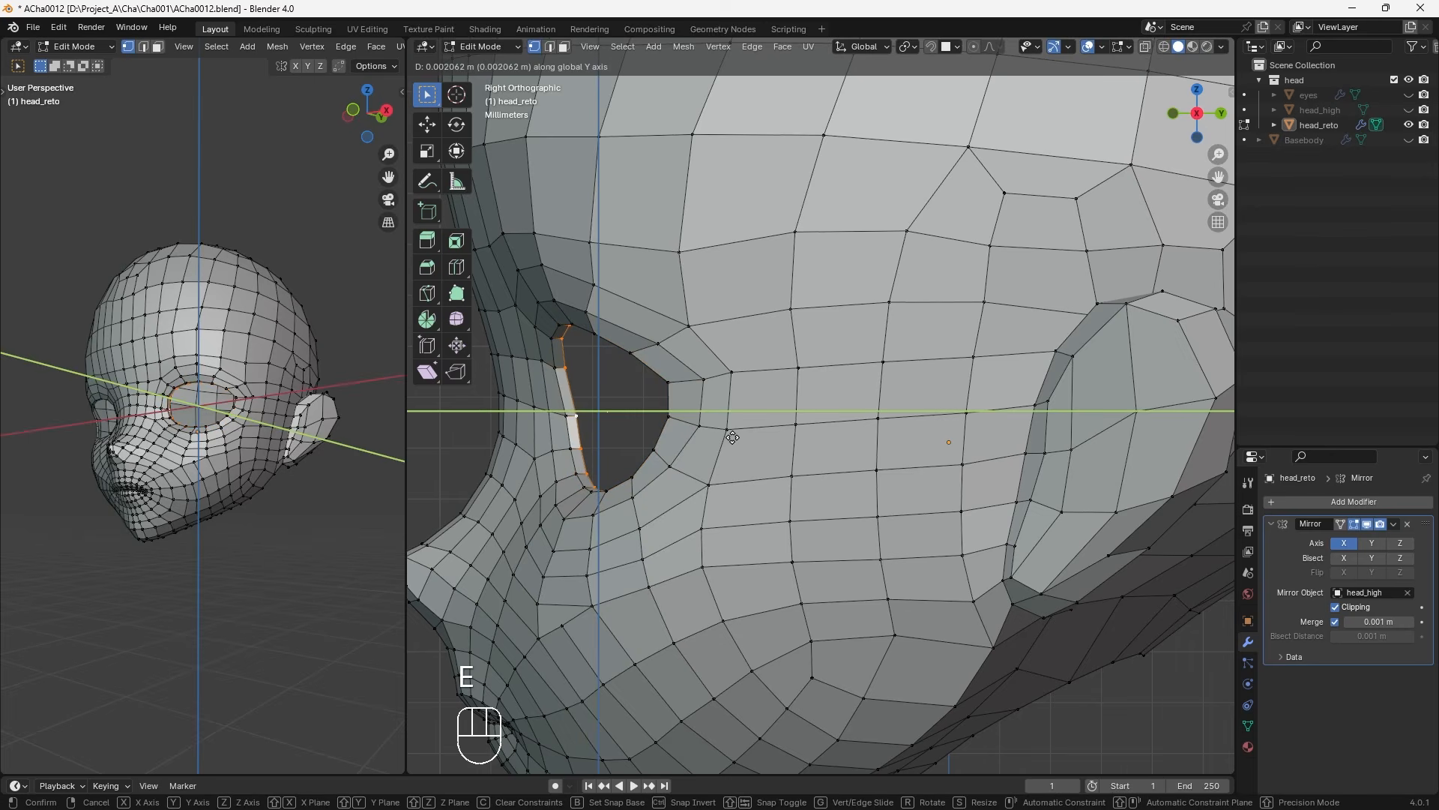
middle_click_drag(733, 437, 739, 476)
left_click(729, 467)
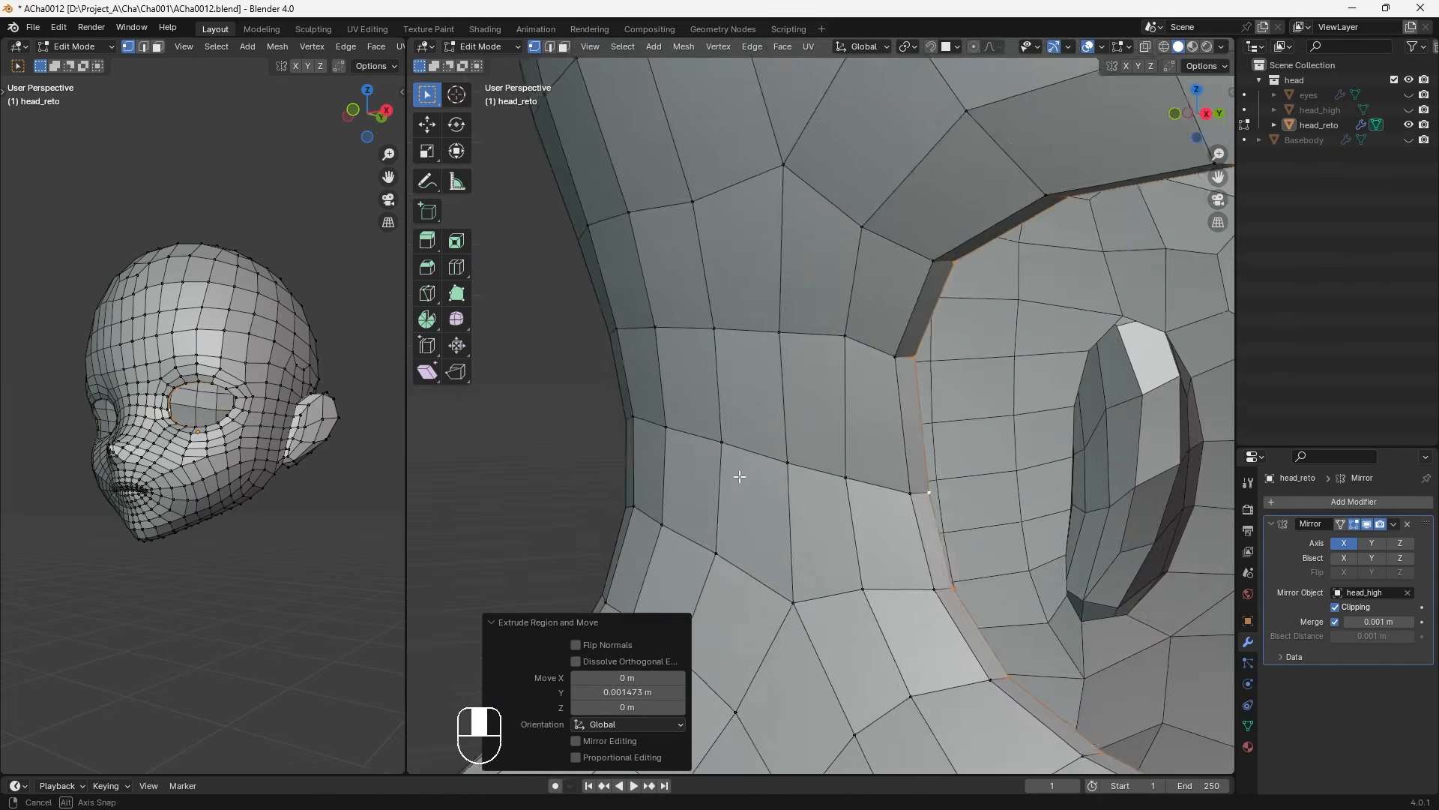
In front view, scale the extruded eye loop down to 0.978
key("KP_1")
middle_click_drag(1170, 420, 757, 438, "shift")
scroll(951, 427, "up", 1)
key("s")
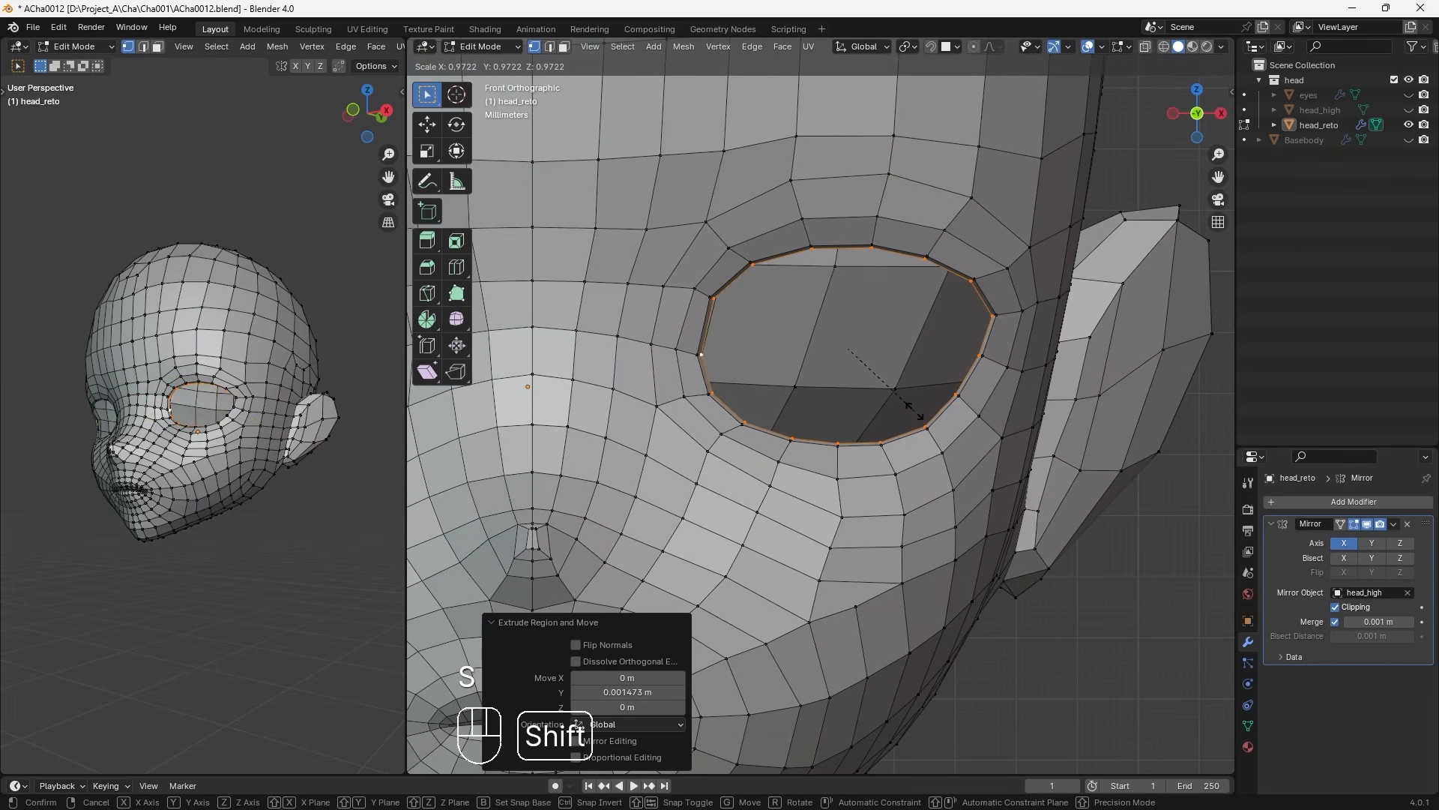
left_click(919, 419)
scroll(906, 466, "down", 1)
From the side view, extrude the selected eye loop 0.00383 m along the Y axis
key("KP_3")
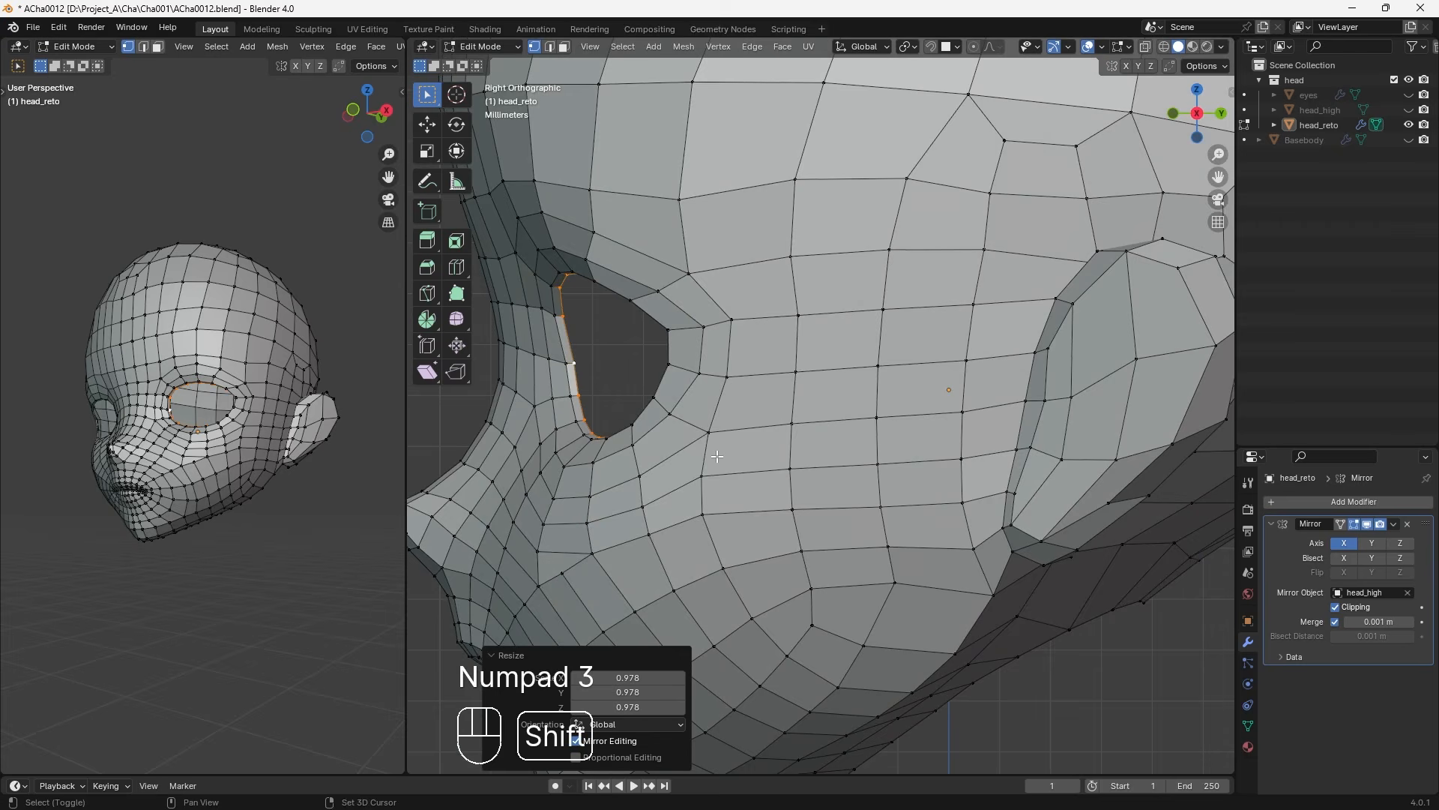
key("e")
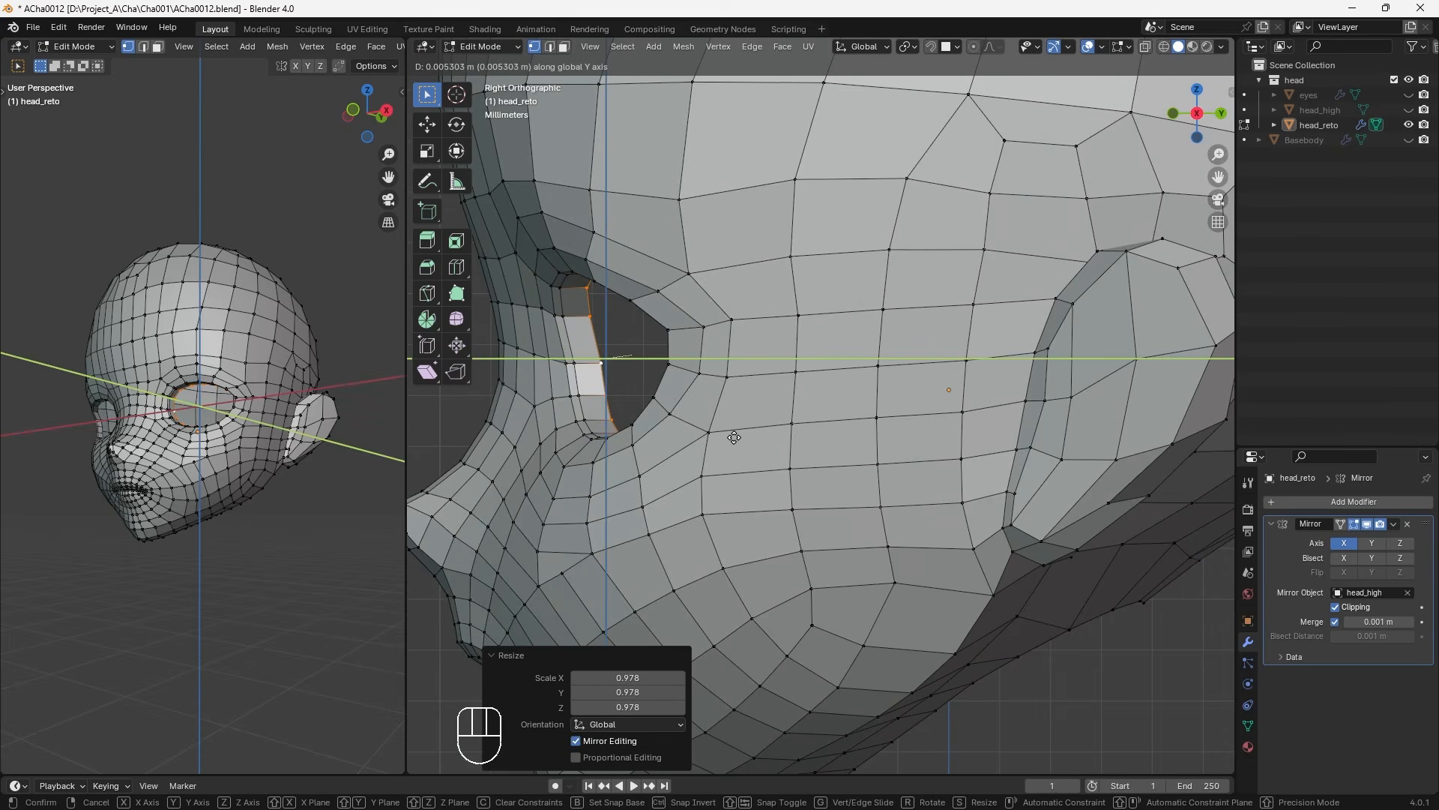
left_click(727, 438)
key("KP_3")
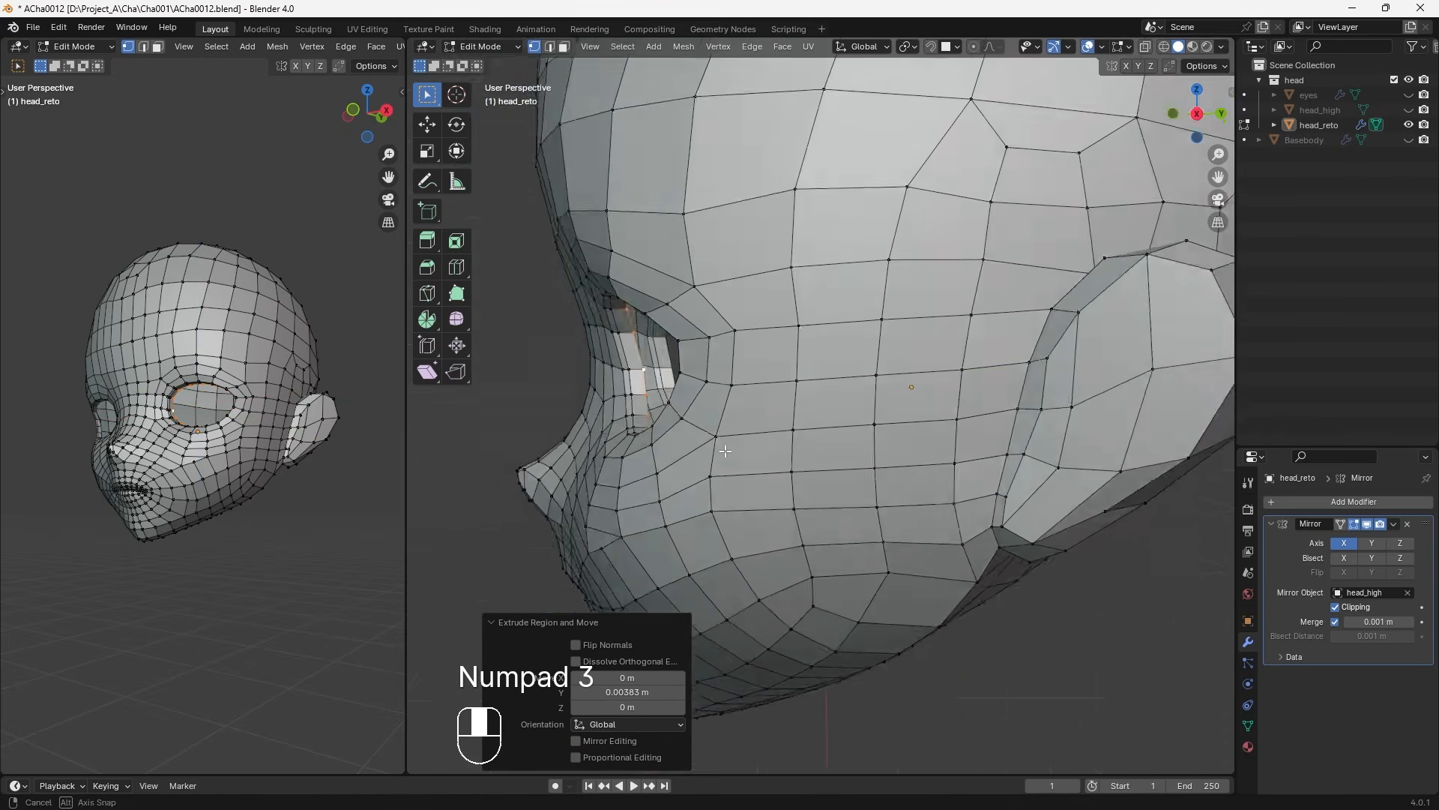
Turn on X-ray display and scale the extruded eye loop down to 0.921
key("alt+z")
middle_click_drag(726, 438, 869, 369)
key("KP_1")
key("s")
left_click(889, 380)
Extrude the eye loop inward at scale 0.266 and merge its vertices at the center to close the socket
key("e")
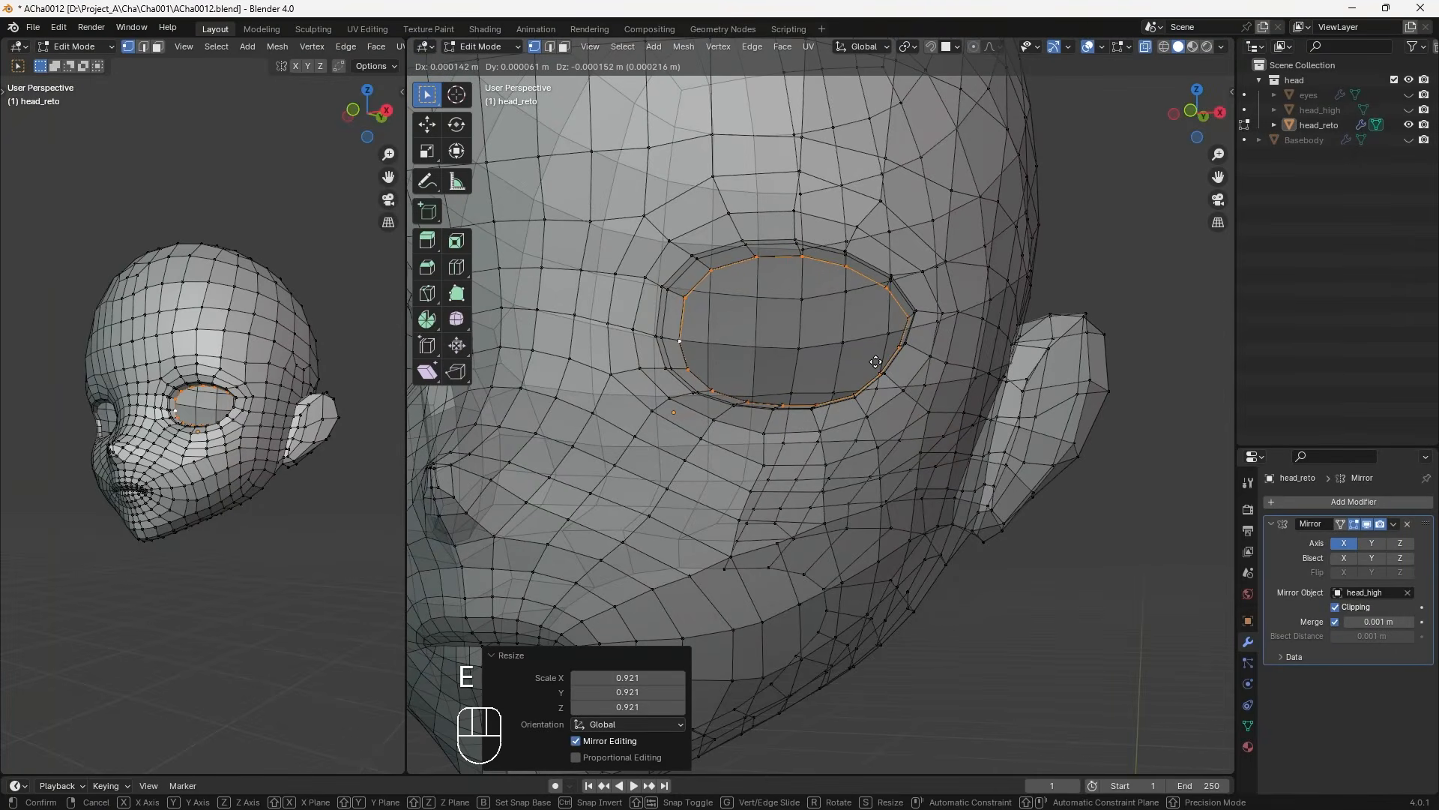
key("s")
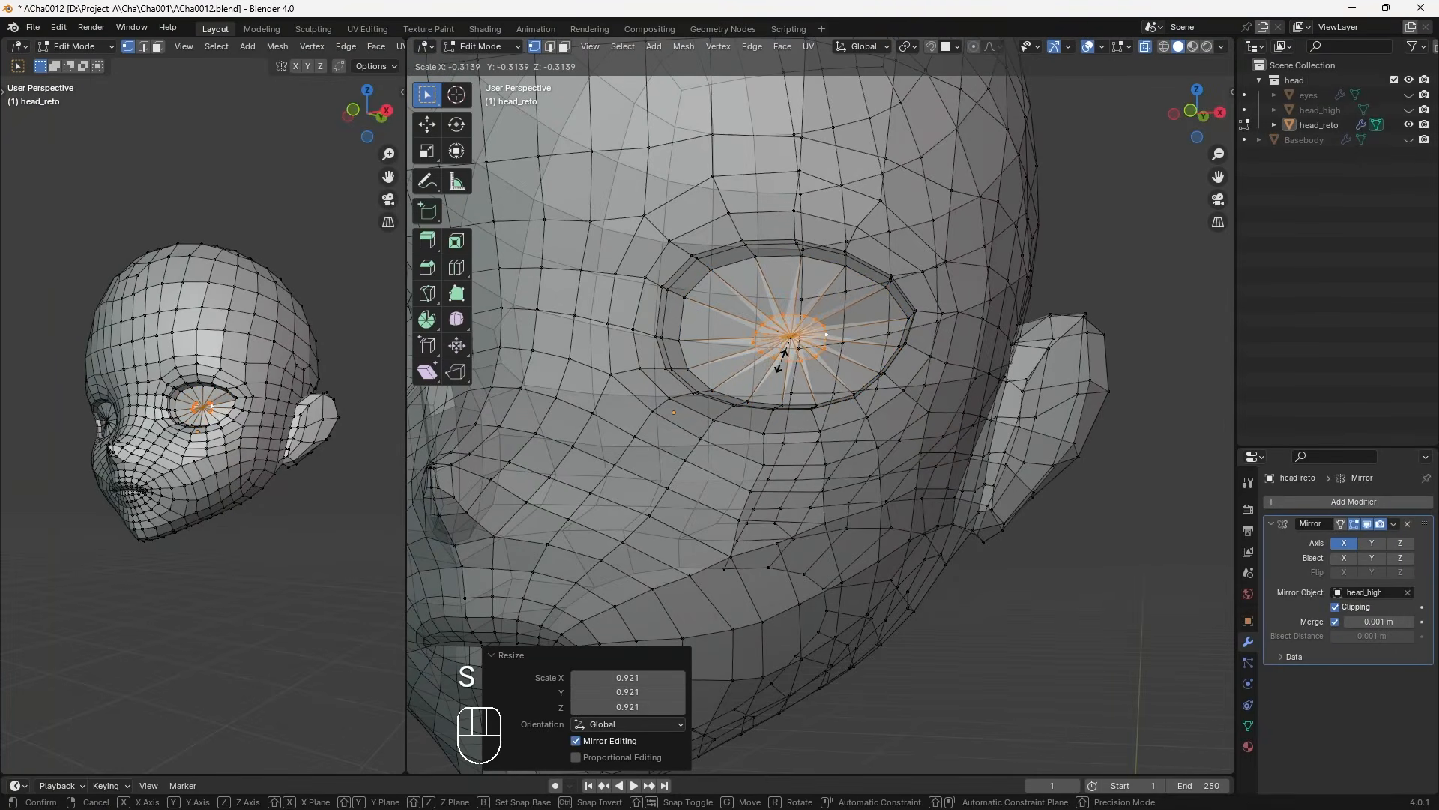
left_click(794, 359)
mouse_move(826, 373)
middle_mouse_down()
mouse_move(847, 379)
mouse_move(808, 386)
middle_mouse_up()
key("m")
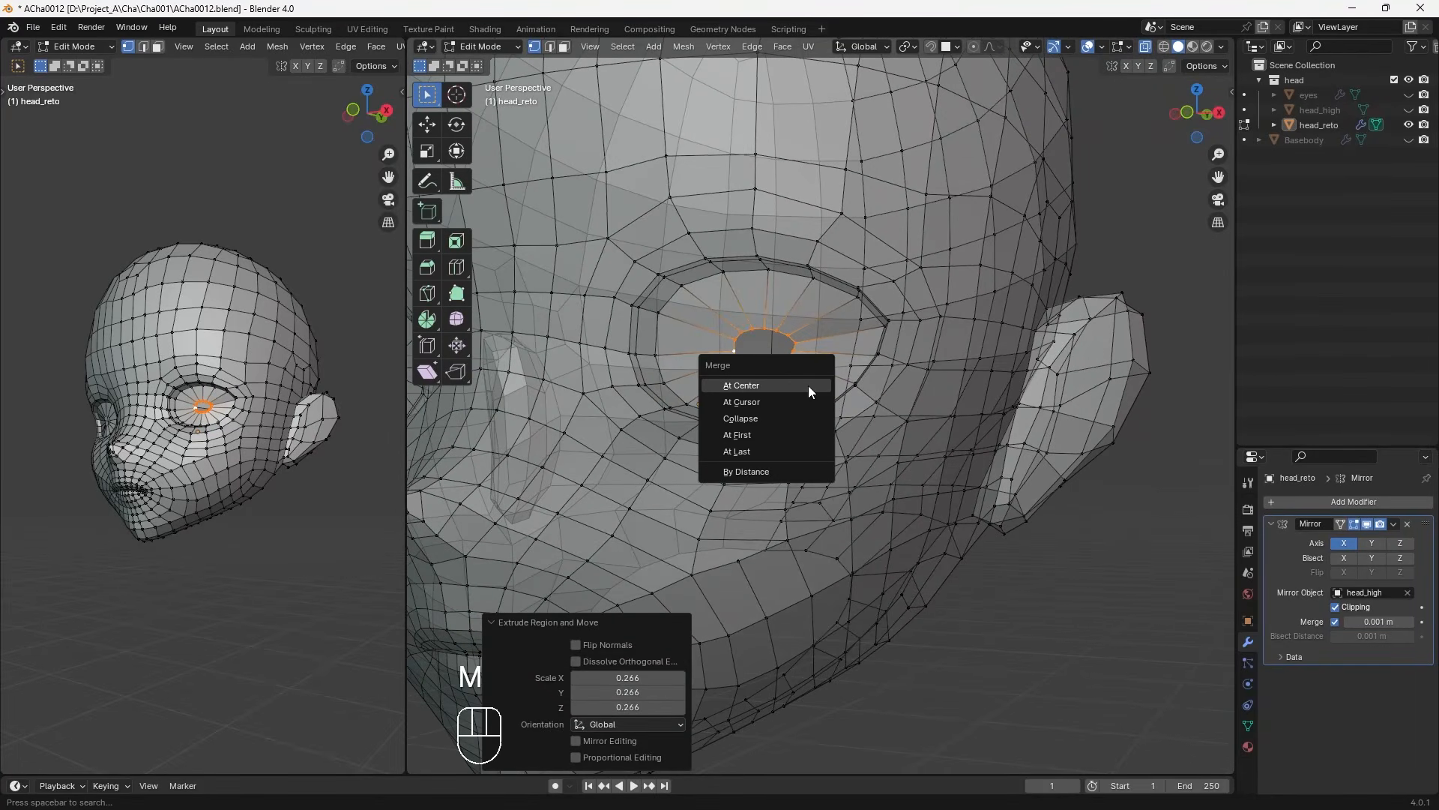
left_click(808, 385)
Deselect the mesh, return to Object Mode with X-ray off, and unhide the eyes object
middle_click_drag(832, 506, 851, 507)
key("KP_1")
scroll(900, 525, "down", 2)
left_click(947, 539)
scroll(900, 517, "up", 2)
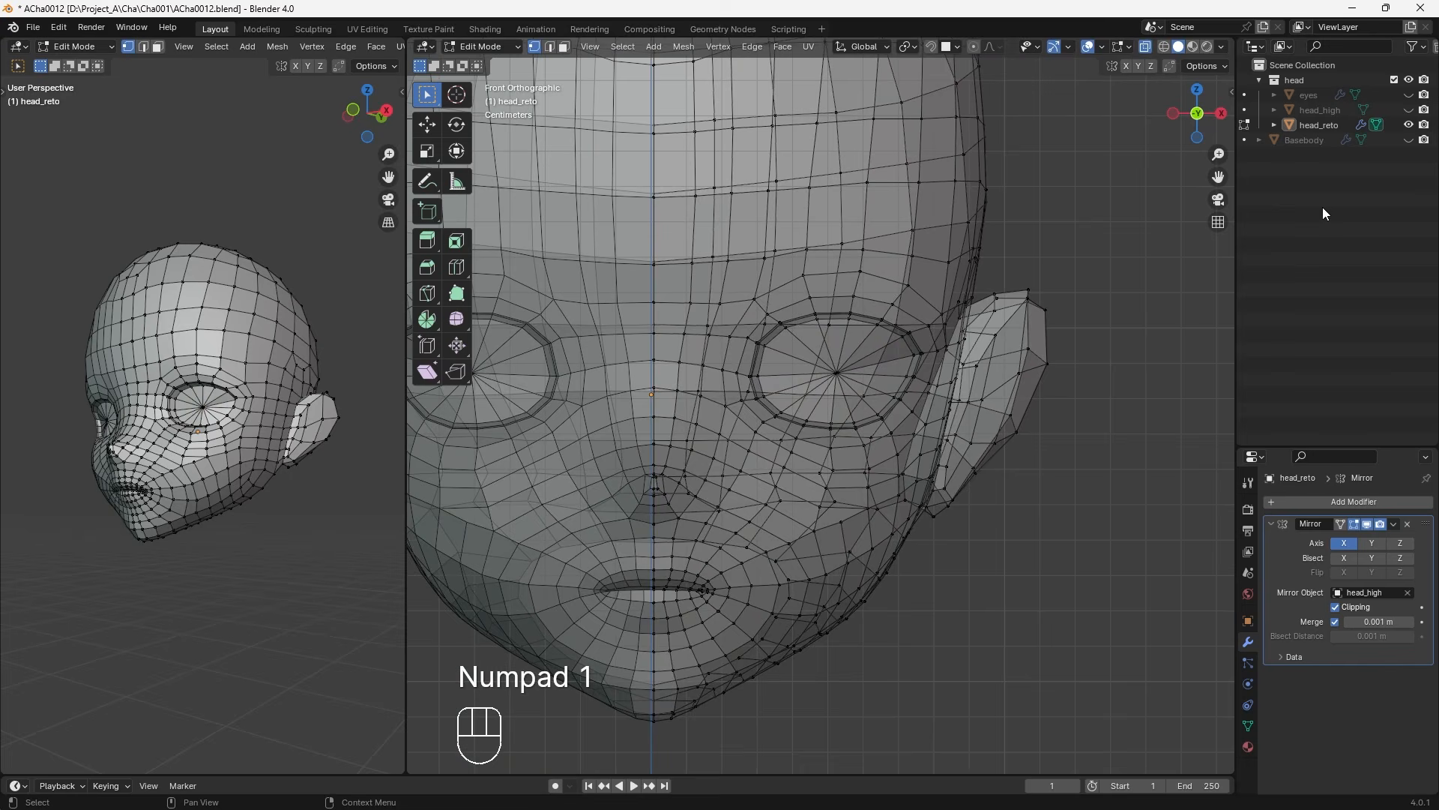
key("Tab")
key("alt+z")
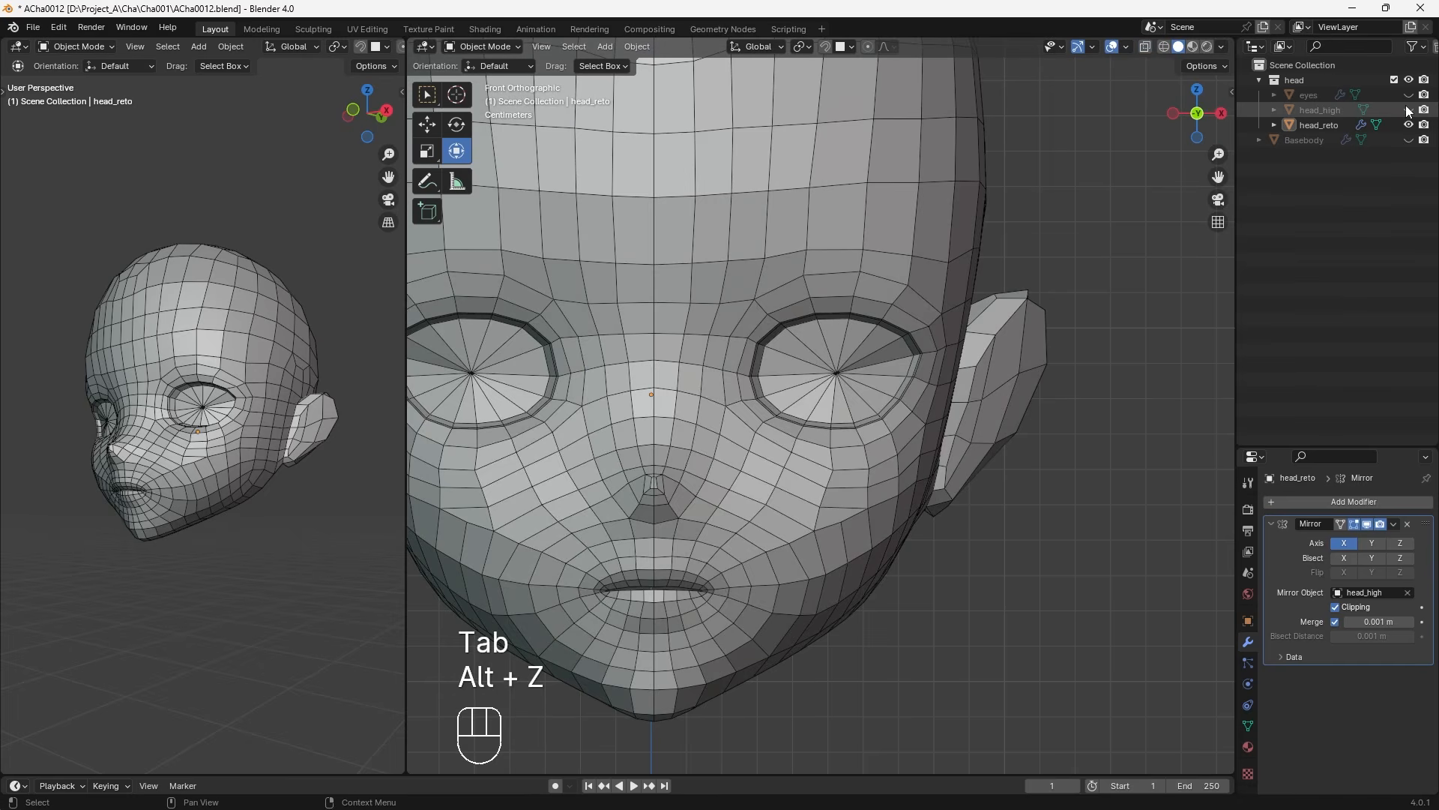
left_click(1409, 95)
Try adjusting the eye socket's vertices around the eyeball with the Move tool in Edit Mode
middle_click_drag(839, 360, 644, 364)
key("Tab")
left_click(431, 134)
left_click_drag(742, 372, 774, 370)
middle_click_drag(758, 363, 870, 341)
scroll(801, 244, "up", 2)
left_click(800, 244)
middle_click_drag(800, 245, 816, 368)
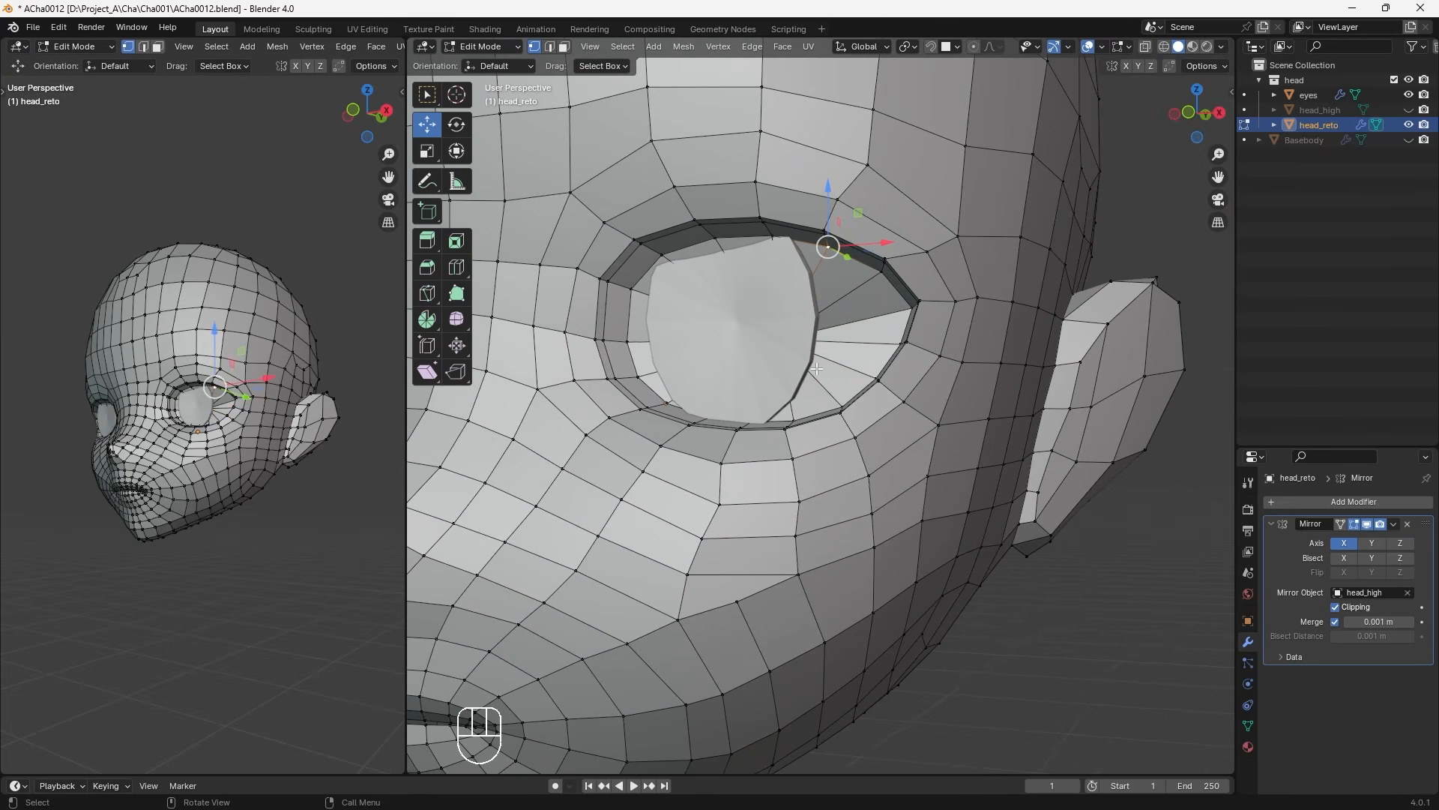
Undo the last eye socket edits
key("ctrl+z")
key("ctrl+z")
key("ctrl+z")
key("ctrl+z")
key("ctrl+z")
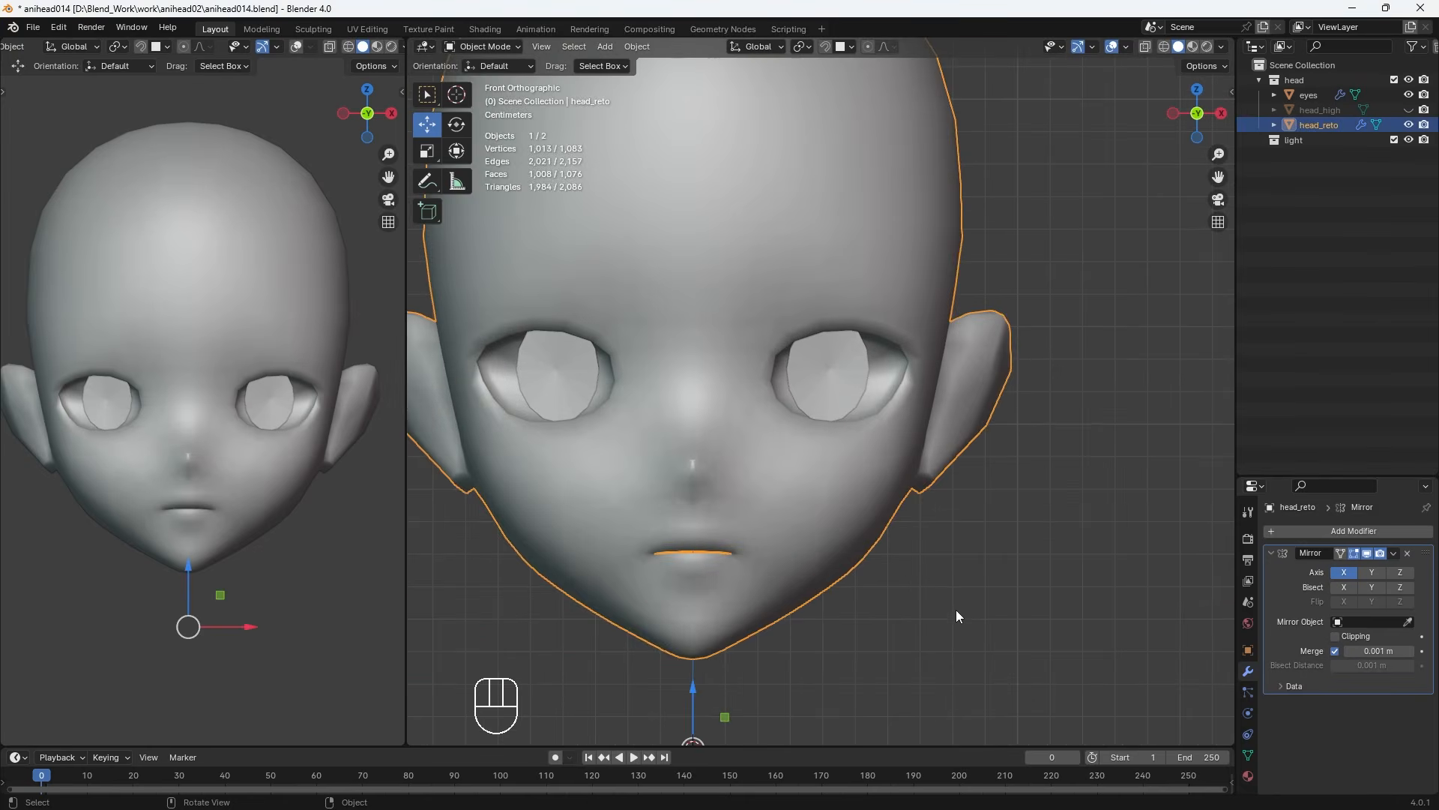
In Edit Mode with X-ray on, extrude the lip opening's edge loop about 5 mm inward along the Y axis
key("Tab")
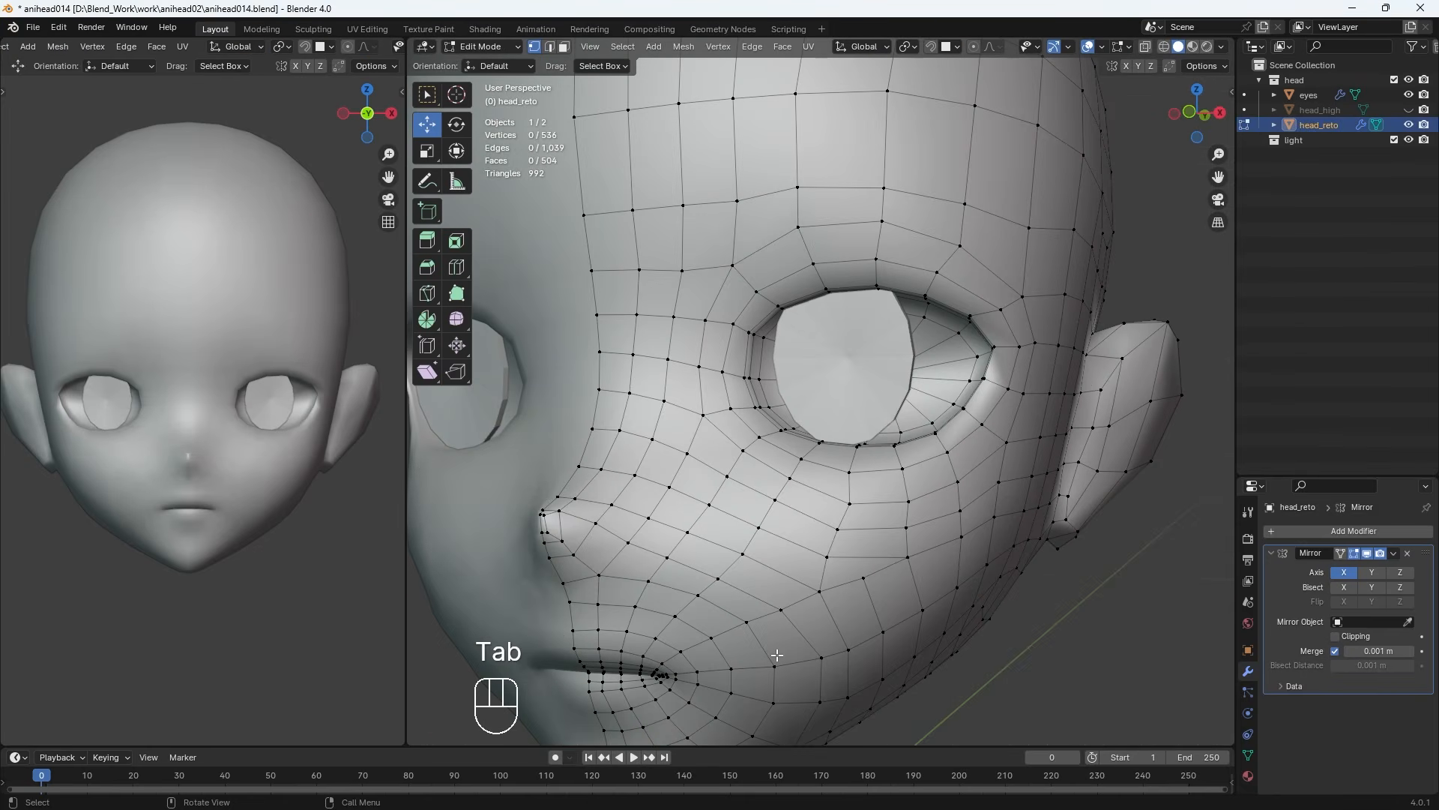
middle_click_drag(825, 592, 832, 497)
middle_click_drag(860, 617, 743, 604)
key("alt+z")
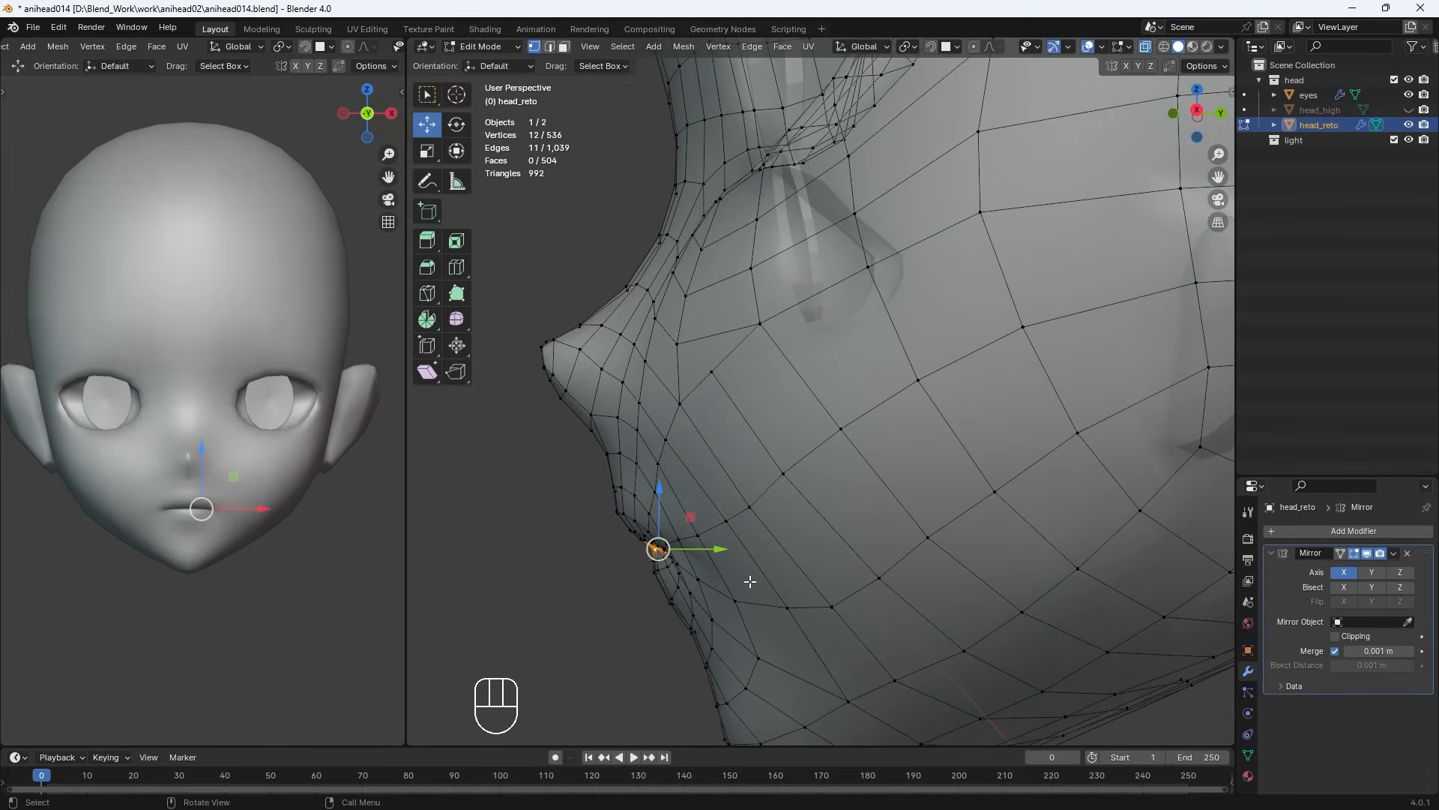
key("KP_3")
key("e")
key("y")
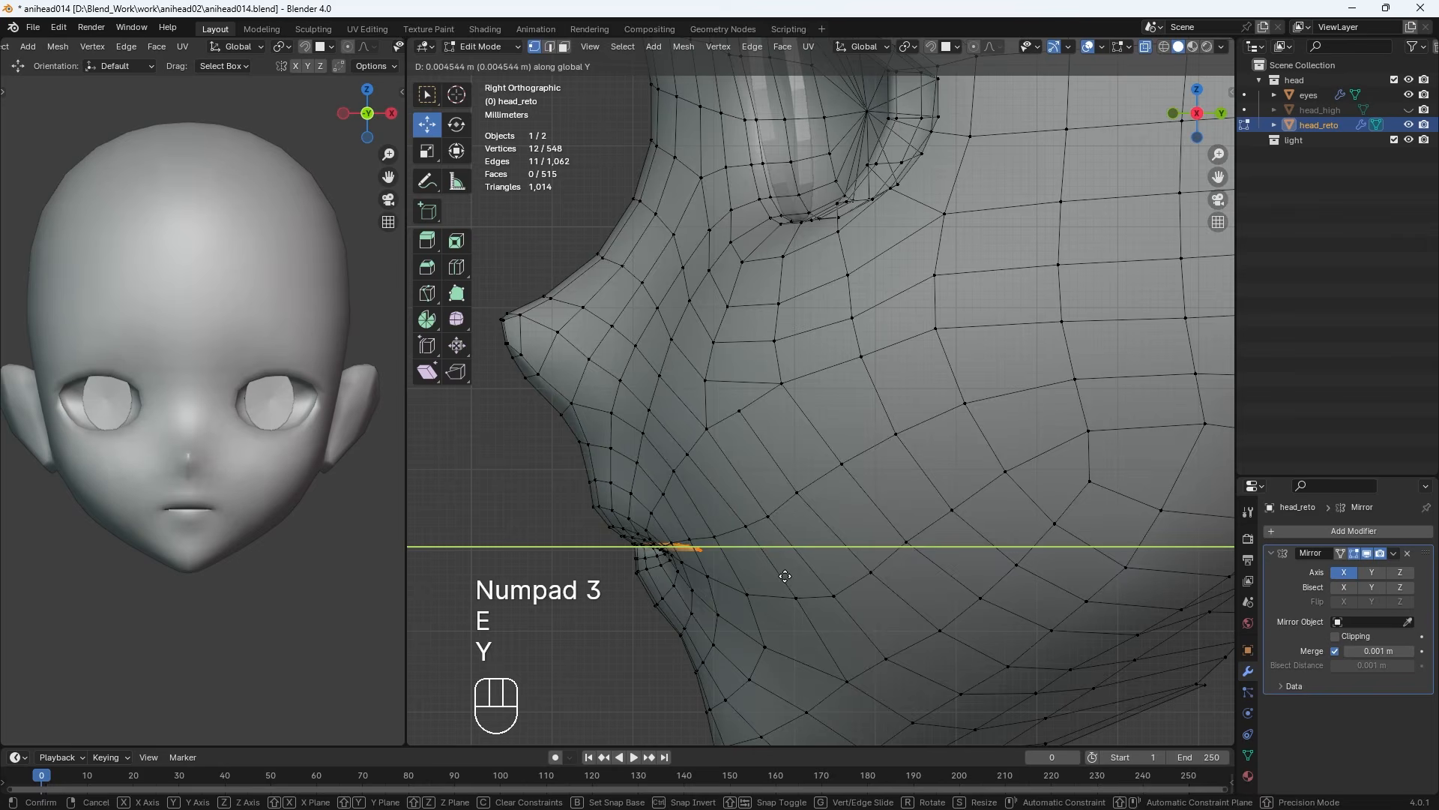
left_click(792, 583)
Extrude the mouth loop inward along the Y axis a second time and scale the new loop along Z
middle_click_drag(792, 583, 755, 657)
middle_click_drag(727, 488, 764, 503)
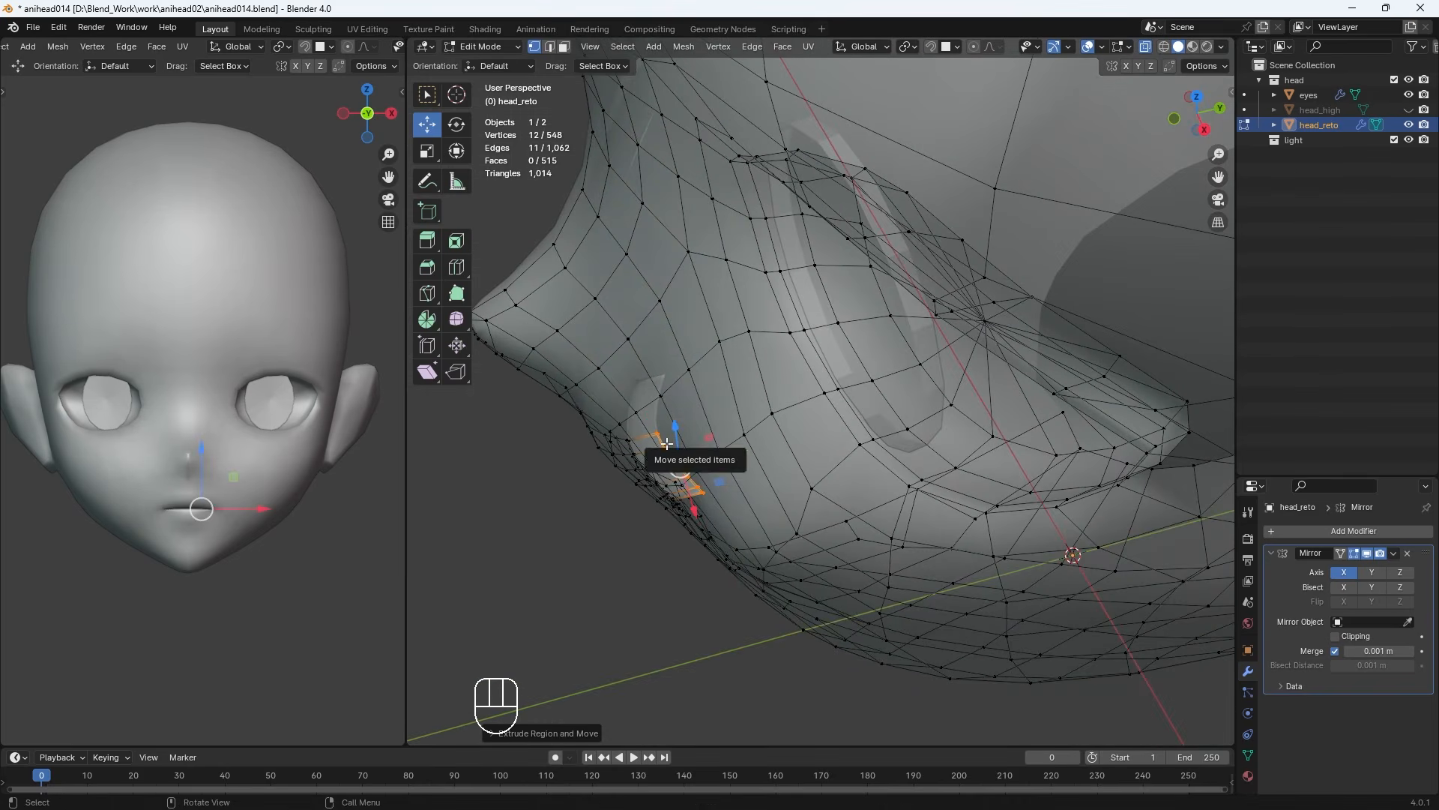
middle_click_drag(666, 443, 685, 498)
key("e")
key("y")
left_click(697, 506)
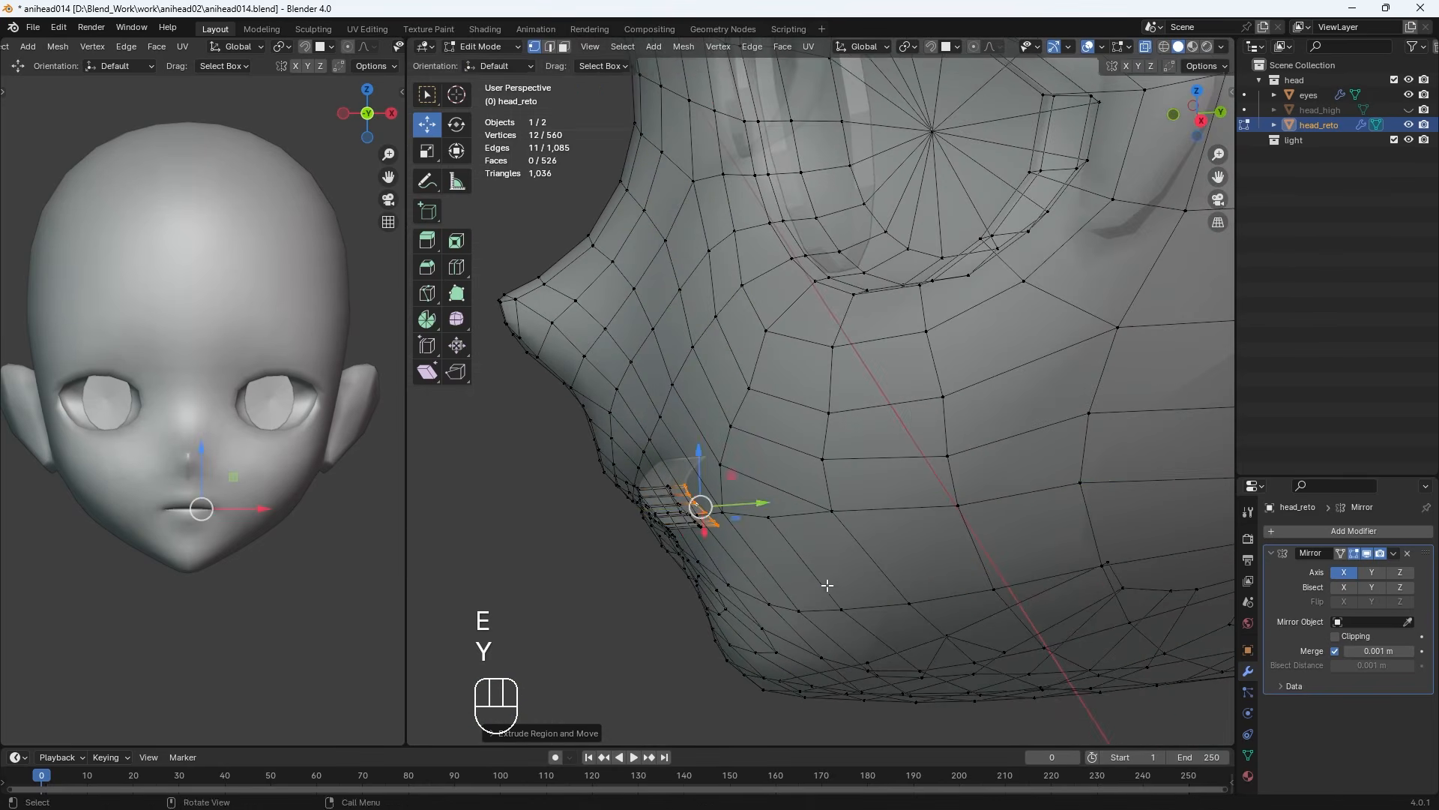
middle_click_drag(826, 584, 791, 549)
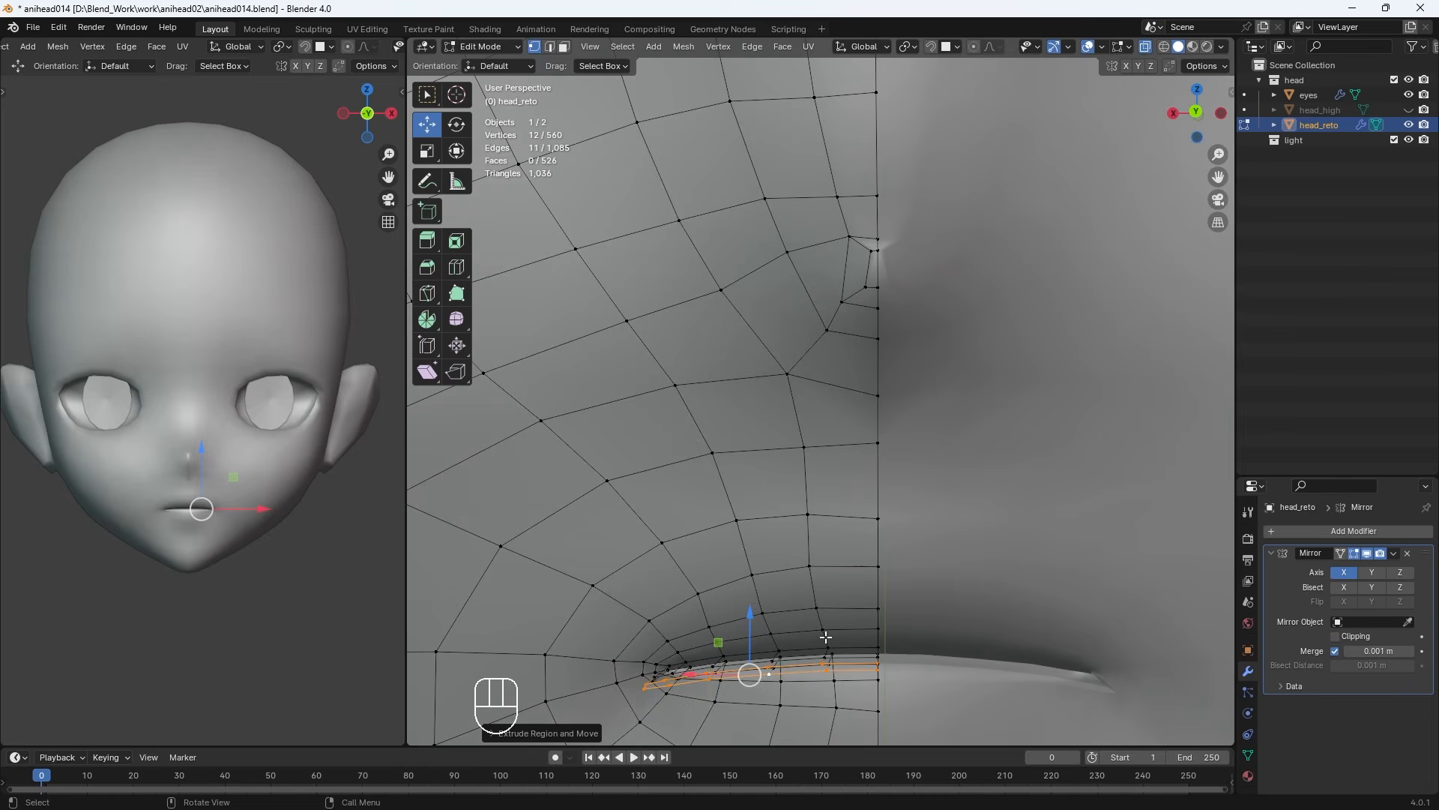
key("s")
key("z")
left_click(884, 672)
Move the lower vertices of the innermost mouth loop near the center line downward
left_click(827, 669, "shift")
middle_click_drag(827, 670, 861, 29)
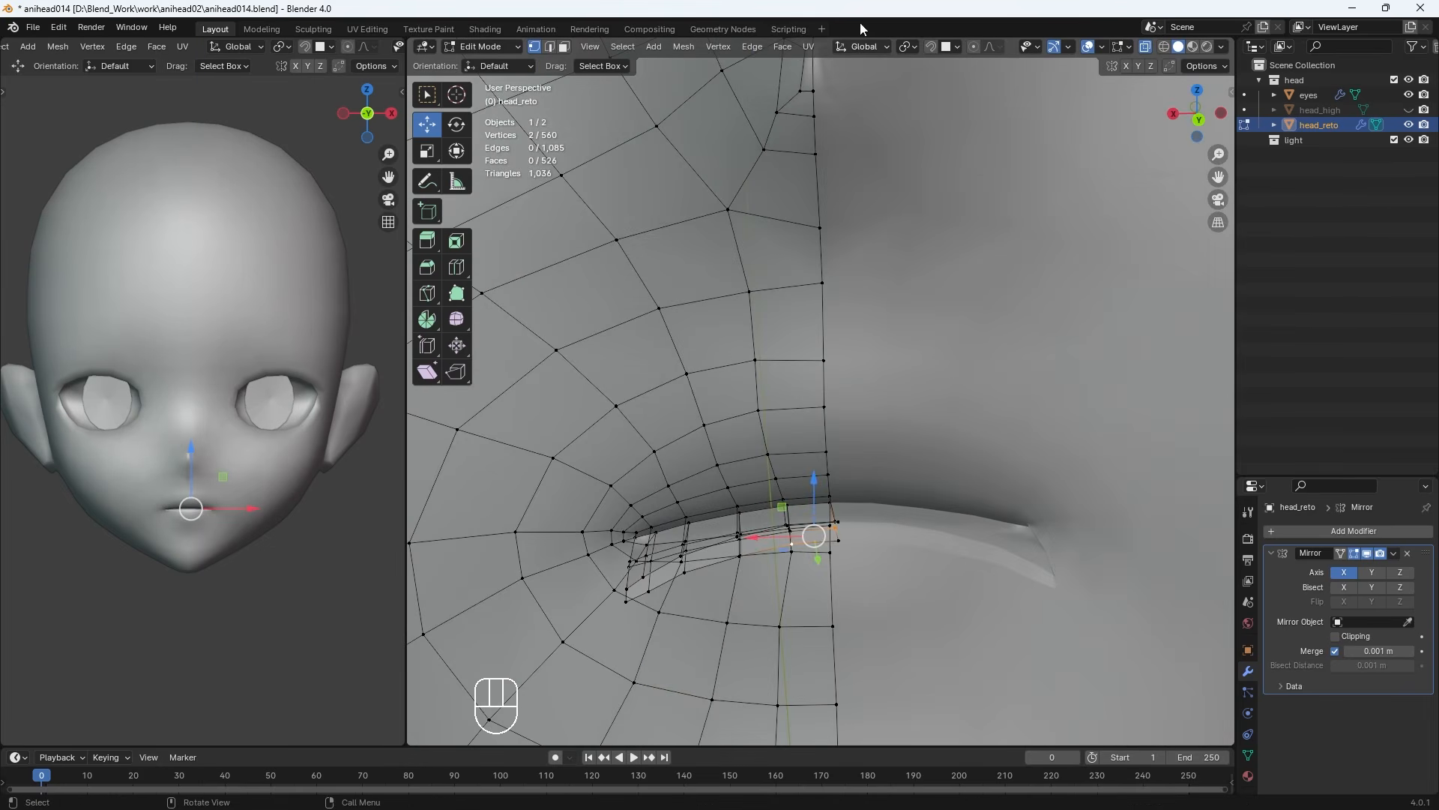
left_click_drag(840, 499, 861, 594)
middle_click_drag(862, 594, 821, 581)
left_click(897, 580)
left_click_drag(898, 540, 900, 606)
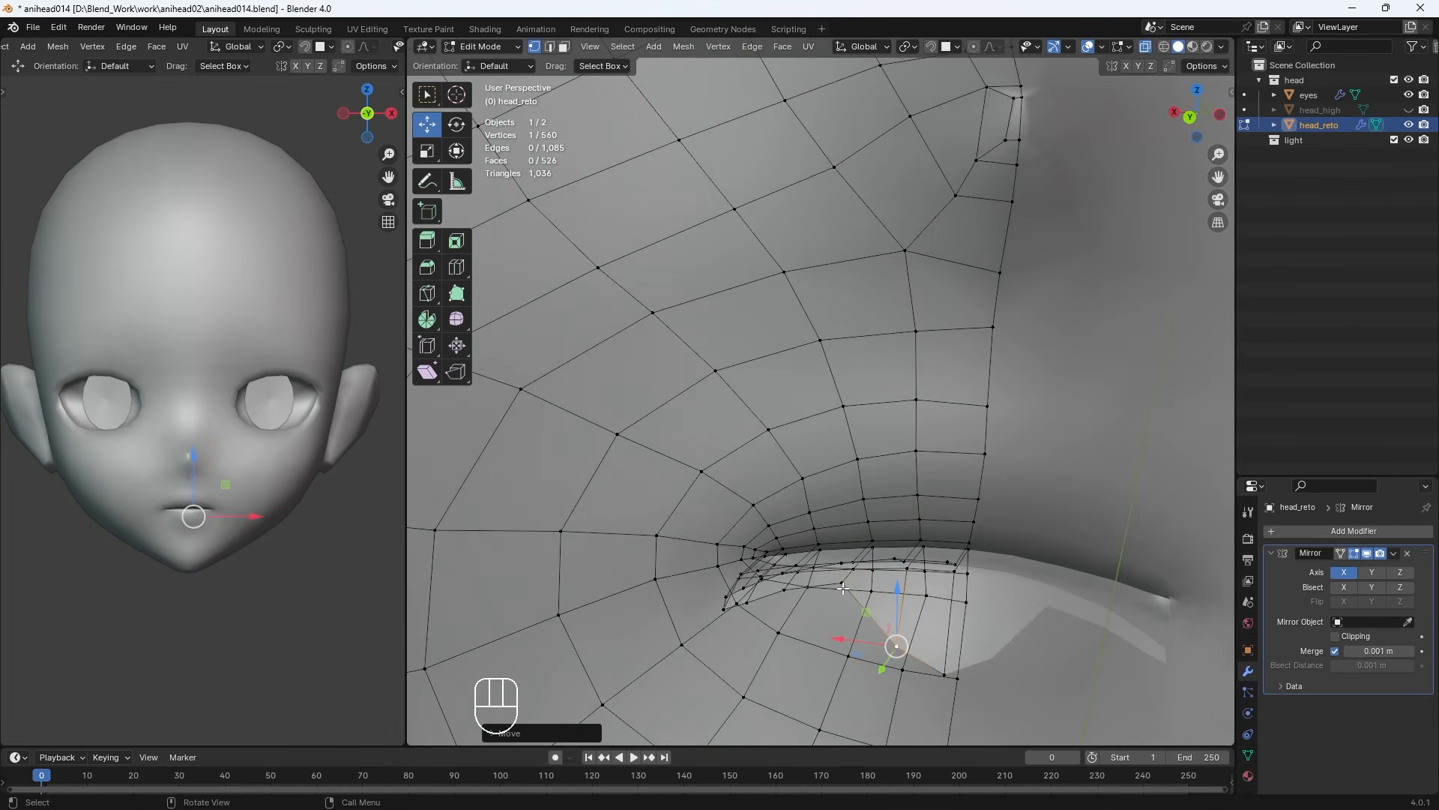
Lower the remaining bottom vertices of the innermost mouth loop one by one toward the mouth corner
left_click(842, 584)
left_click_drag(842, 543, 912, 641)
left_click(896, 646)
left_click(944, 675)
left_click_drag(946, 626, 953, 658)
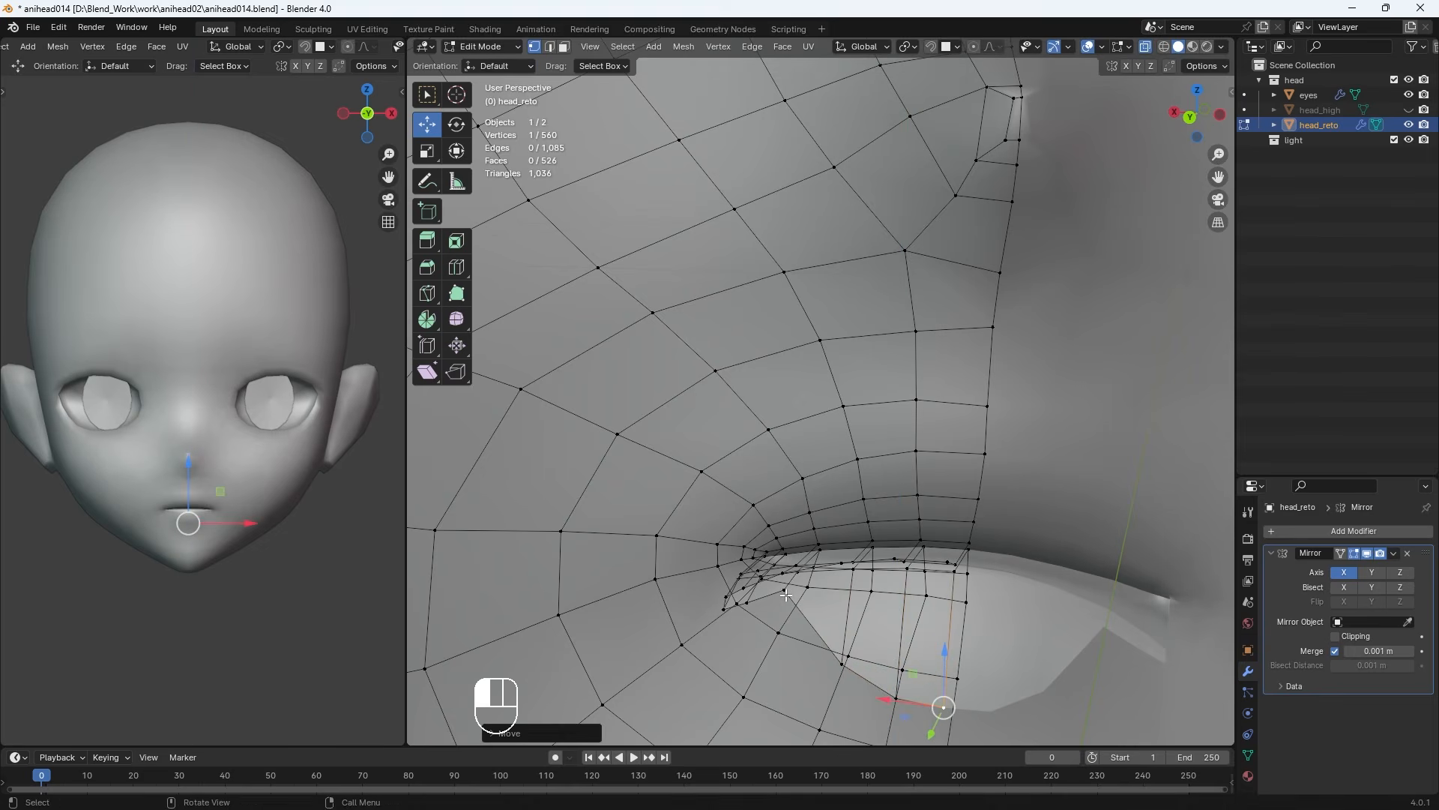
left_click(784, 590)
left_click_drag(784, 547, 754, 589)
left_click(748, 603)
Adjust the innermost mouth loop's upper vertices near the mouth corner
middle_click_drag(877, 488, 719, 315)
middle_click_drag(720, 315, 779, 326)
left_click(602, 442)
middle_click_drag(602, 444, 589, 412)
left_click_drag(657, 440, 656, 419)
left_click(673, 469)
middle_click_drag(672, 466, 682, 506)
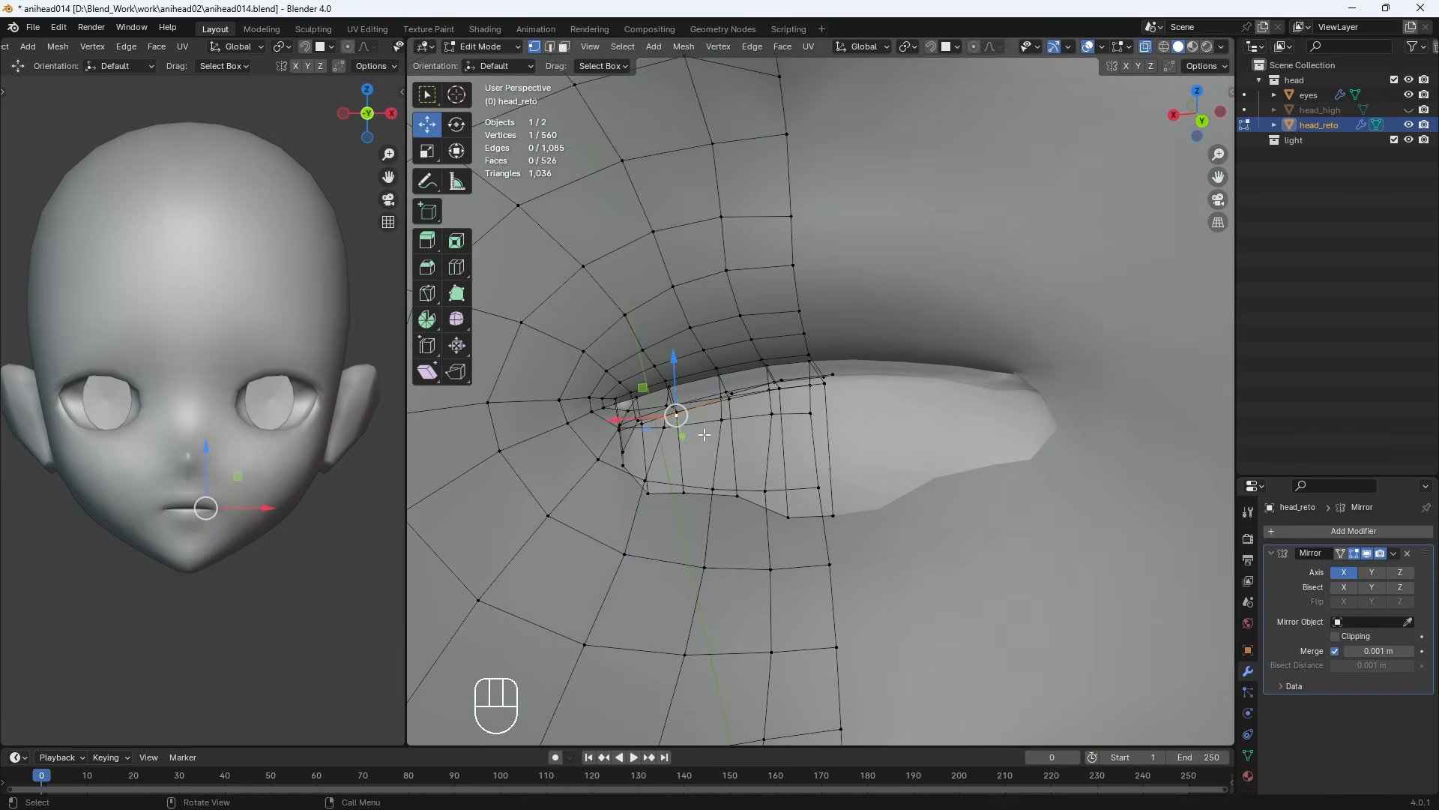
Raise the innermost mouth loop's upper vertices toward the center line to open the cavity
middle_click_drag(677, 384, 647, 331, "shift")
left_click_drag(695, 279, 740, 208)
left_click(745, 309)
left_click(795, 297)
left_click_drag(793, 248, 790, 195)
middle_click_drag(817, 405, 929, 360)
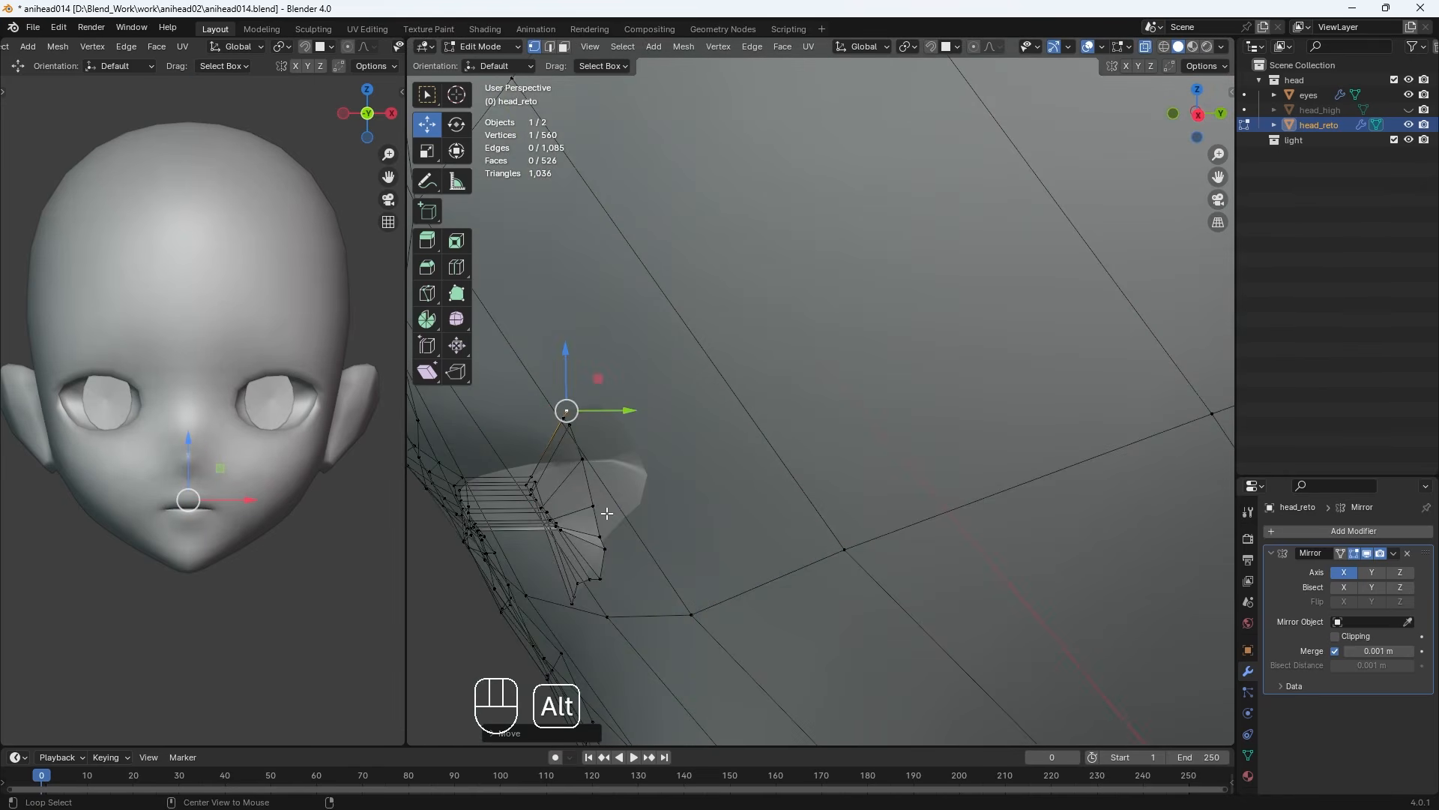
left_click(598, 514, "alt")
middle_click_drag(750, 534, 704, 540)
Find the LoopTools add-on in the Preferences by searching for "loop" and enable it
key("n")
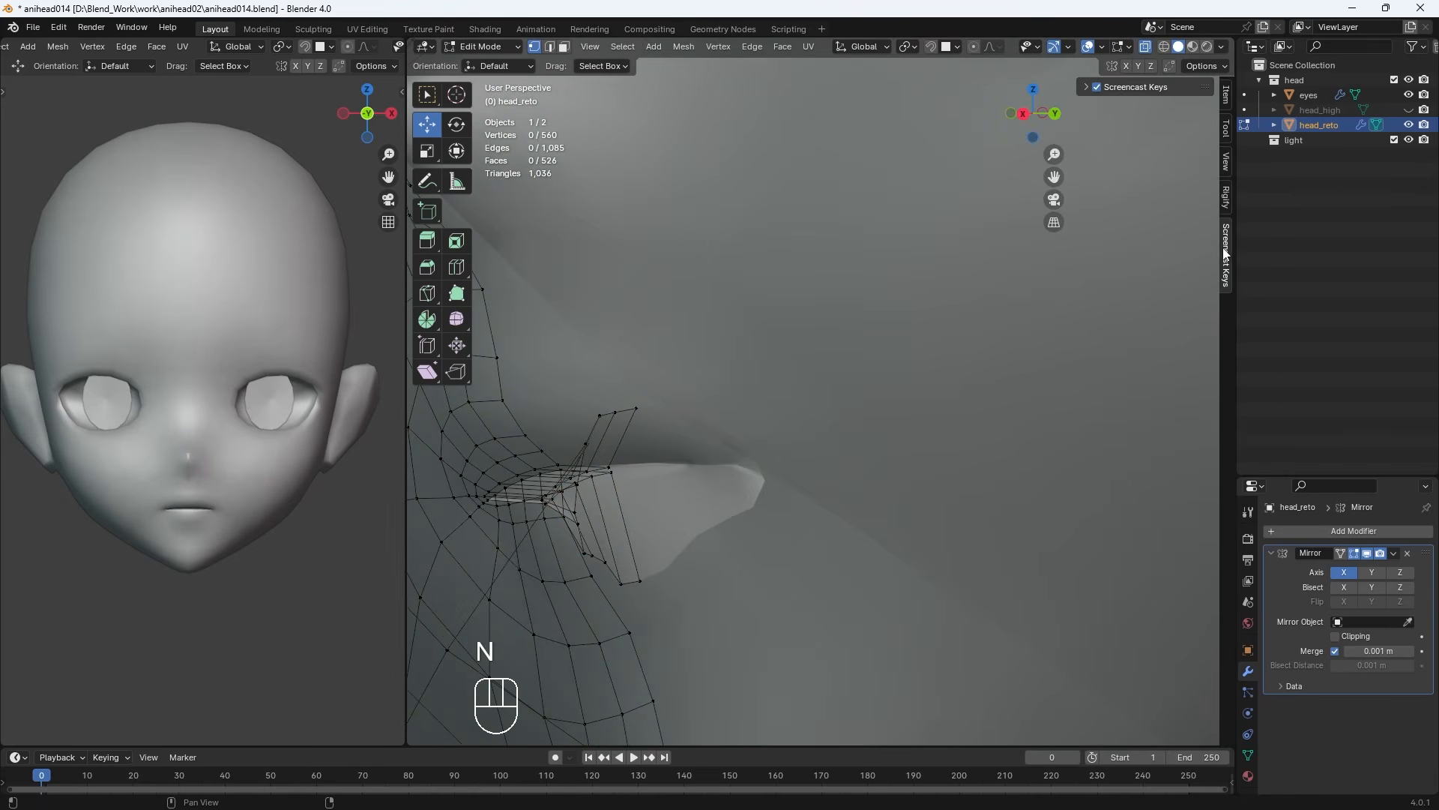
left_click(1226, 129)
left_click(1226, 94)
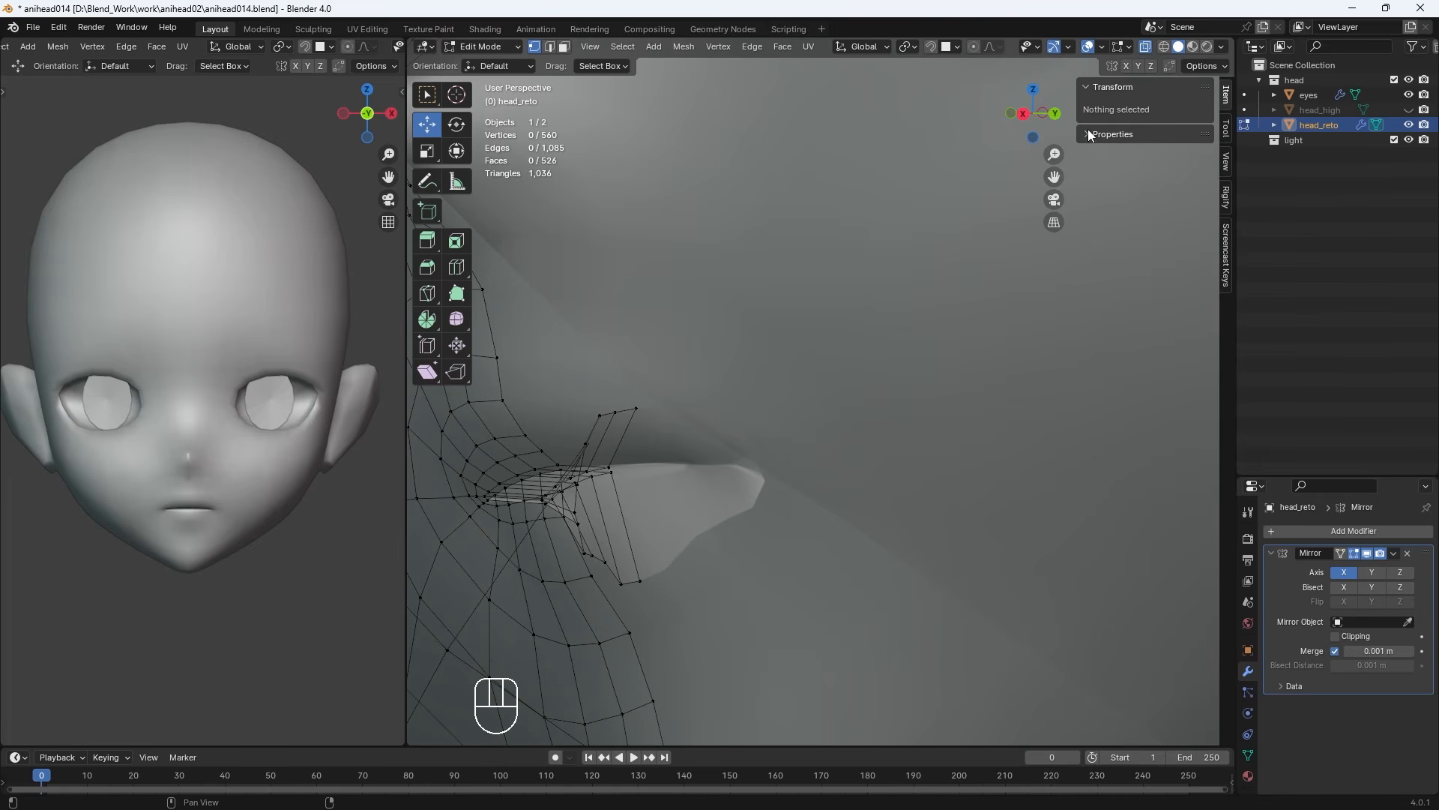
left_click(58, 27)
left_click(83, 213)
left_click(441, 56)
type("l")
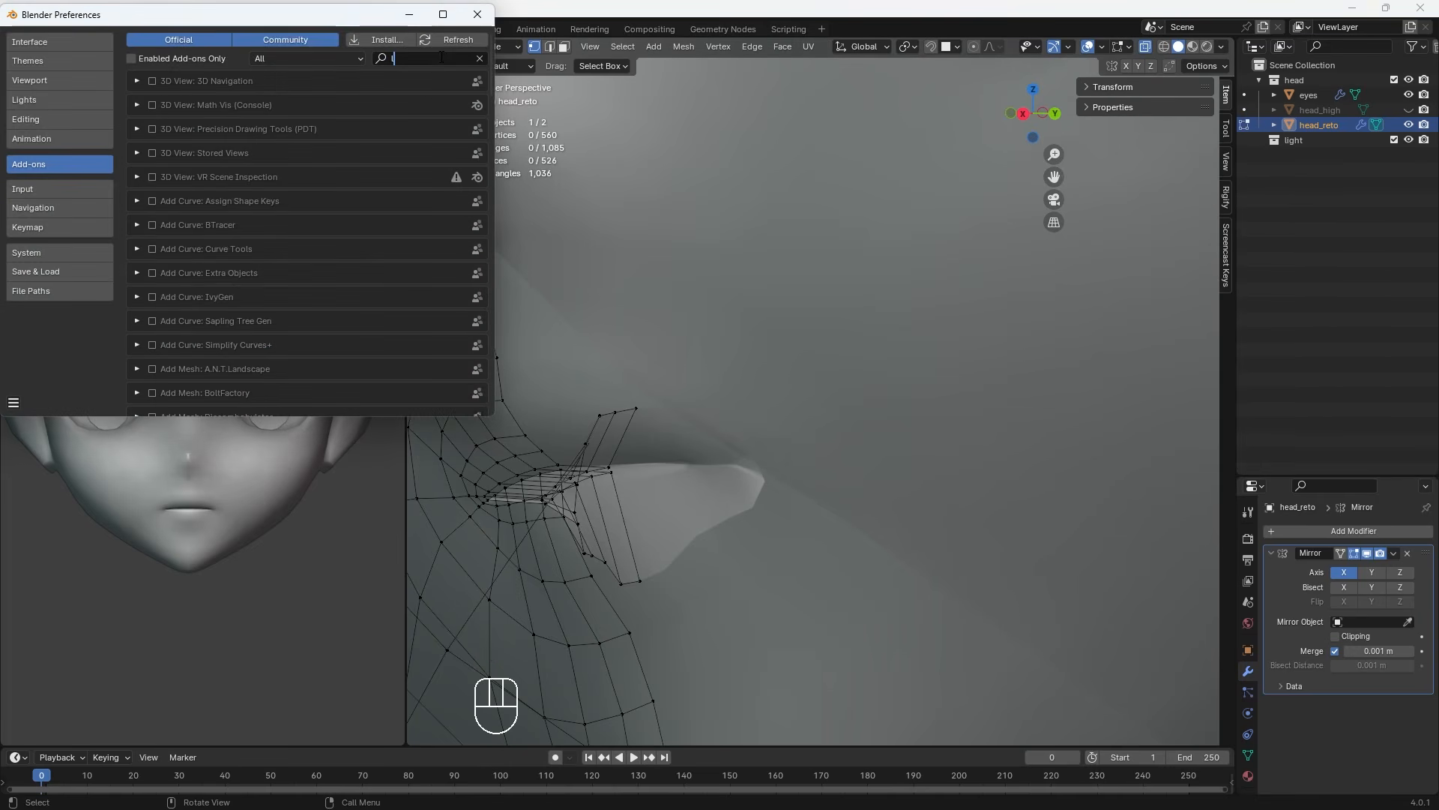
type("oop")
left_click(151, 81)
left_click(477, 14)
Show the LoopTools options and apply Relax to the innermost mouth loop
key("n")
key("n")
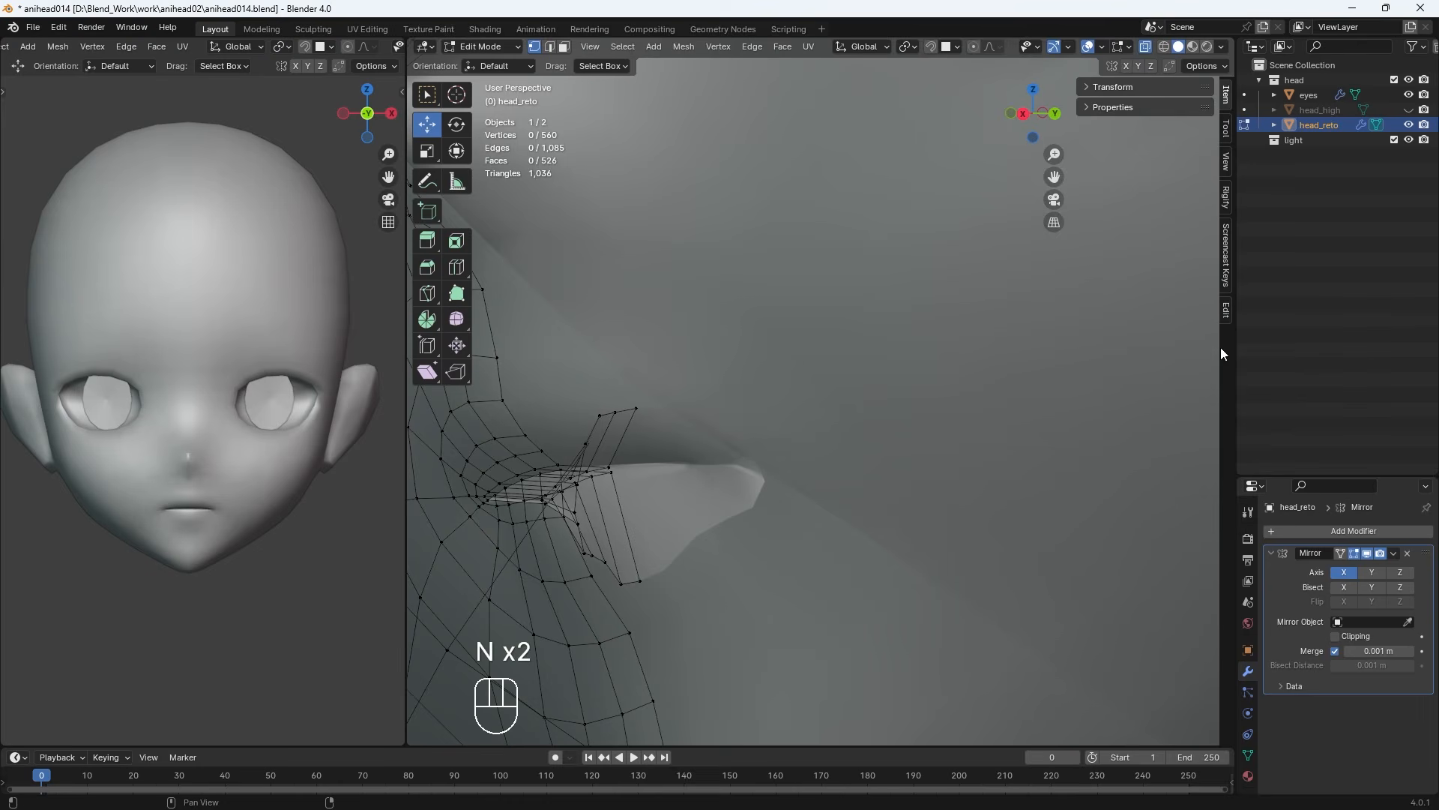
left_click(1226, 309)
left_click(1138, 202)
middle_click_drag(553, 444, 599, 464)
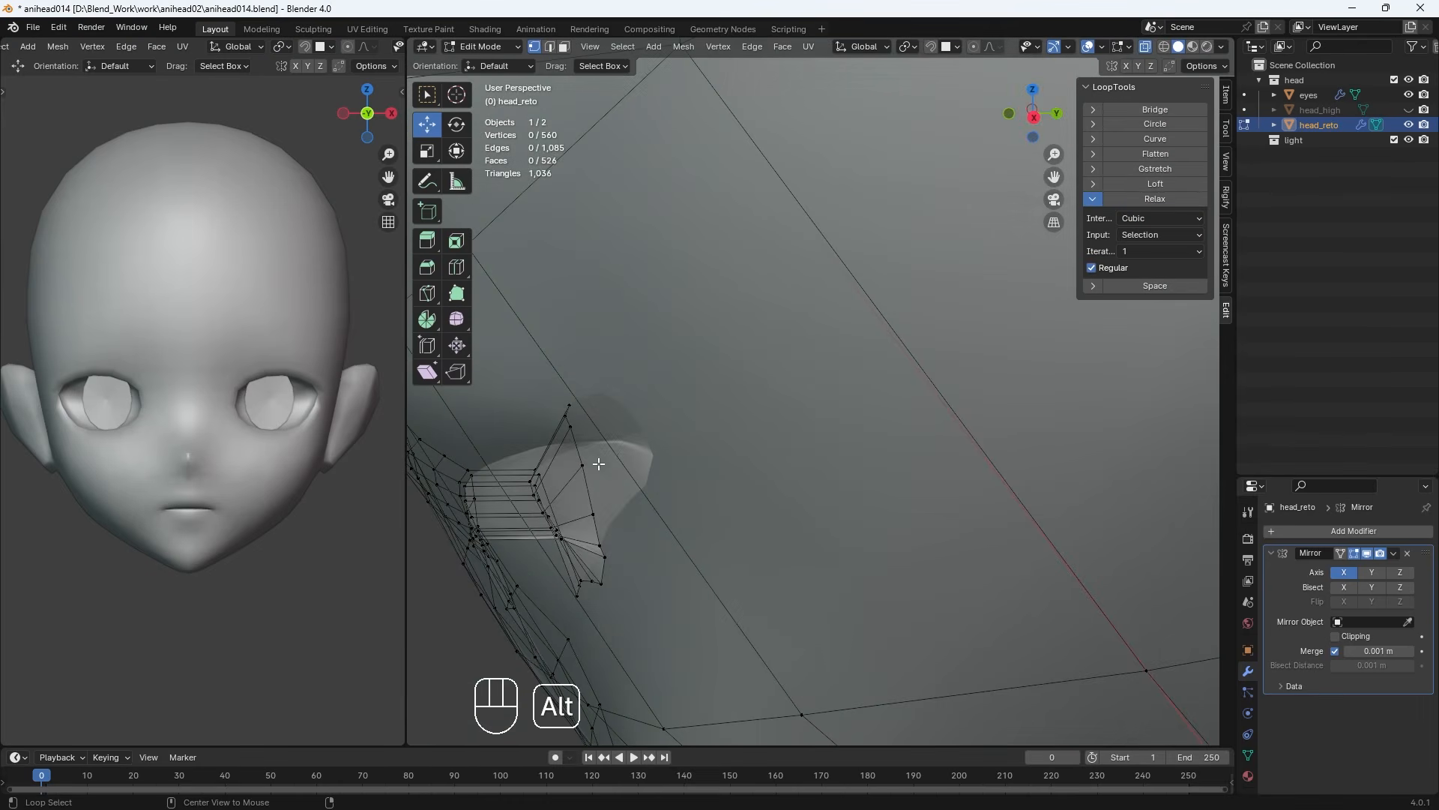
left_click(1182, 195)
From the side view, try shifting the relaxed mouth loop farther back along the Y axis
middle_click_drag(975, 329, 802, 488)
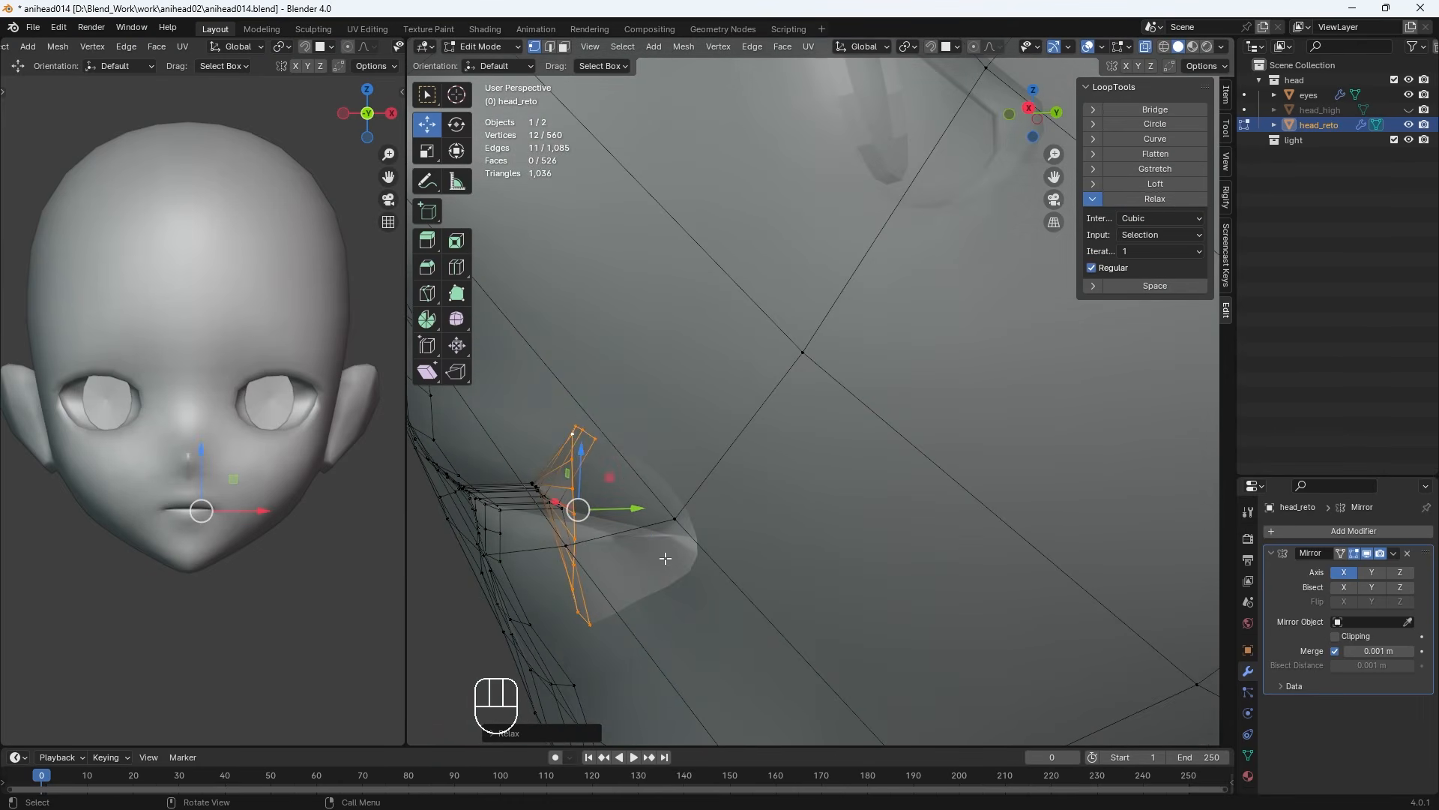
key("KP_3")
left_click_drag(643, 509, 670, 510)
scroll(724, 544, "down", 4)
key("n")
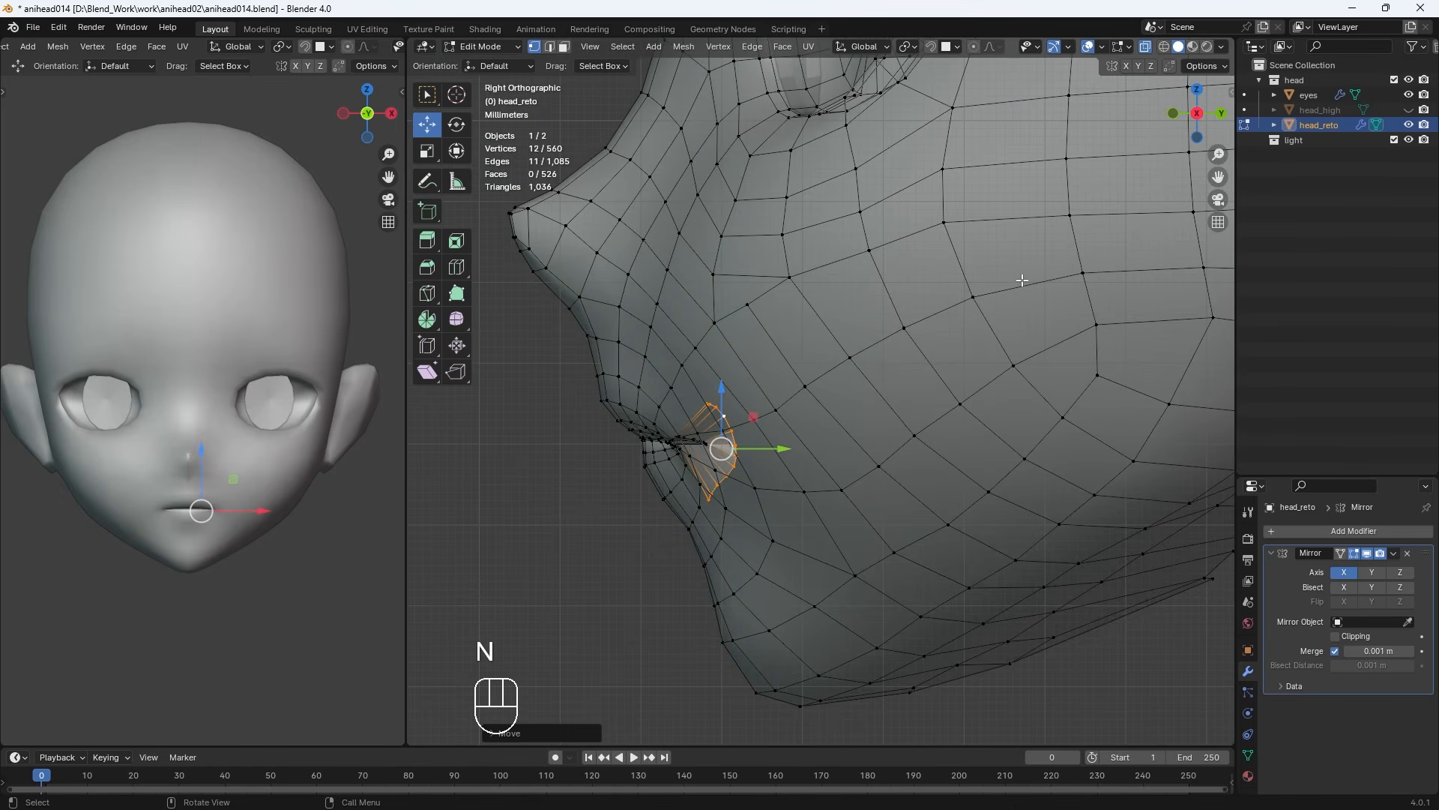
Try scaling the mouth loop to 0 along Z, and undo that scaling along with the backward shift
key("s")
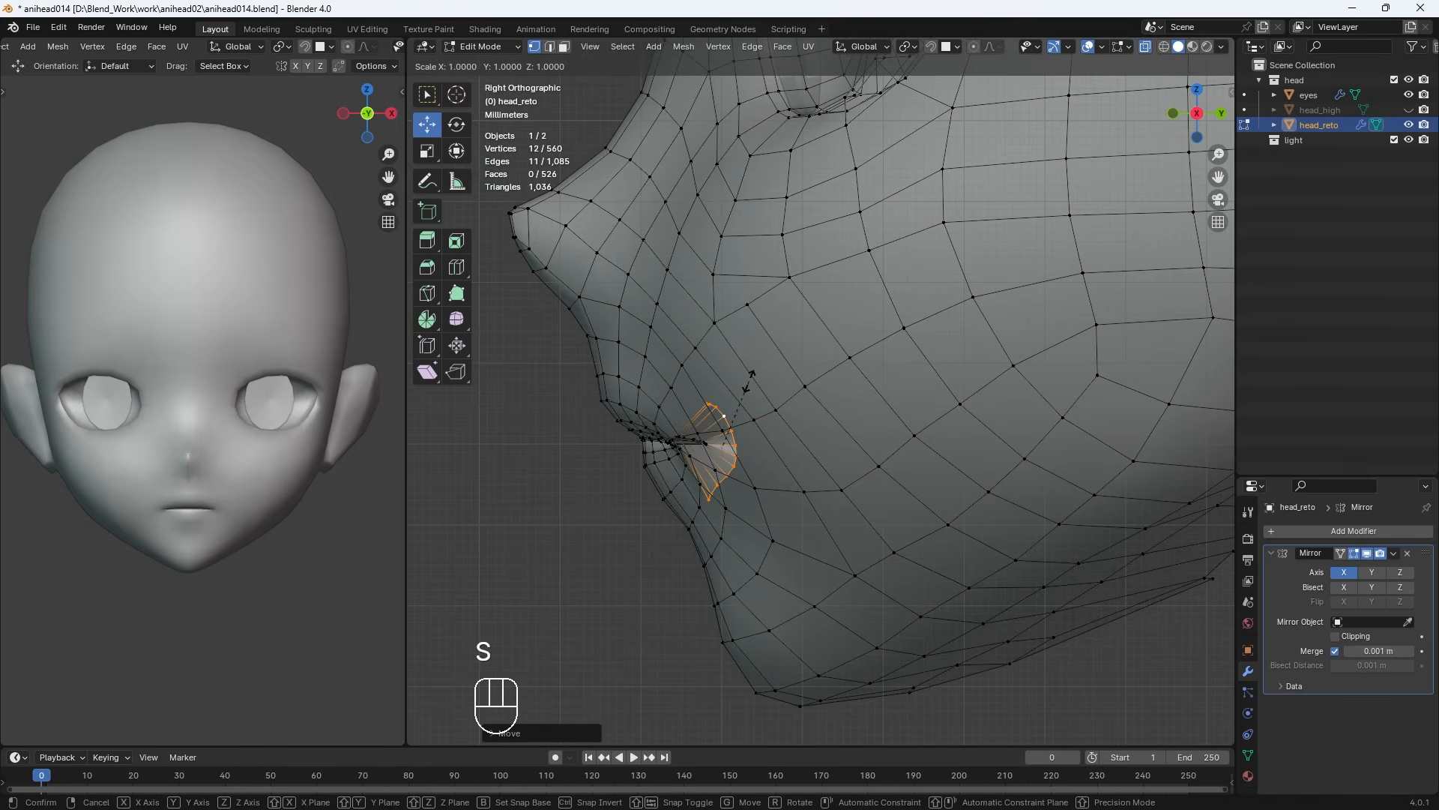
key("z")
key("KP_0")
key("ctrl+z")
key("ctrl+z")
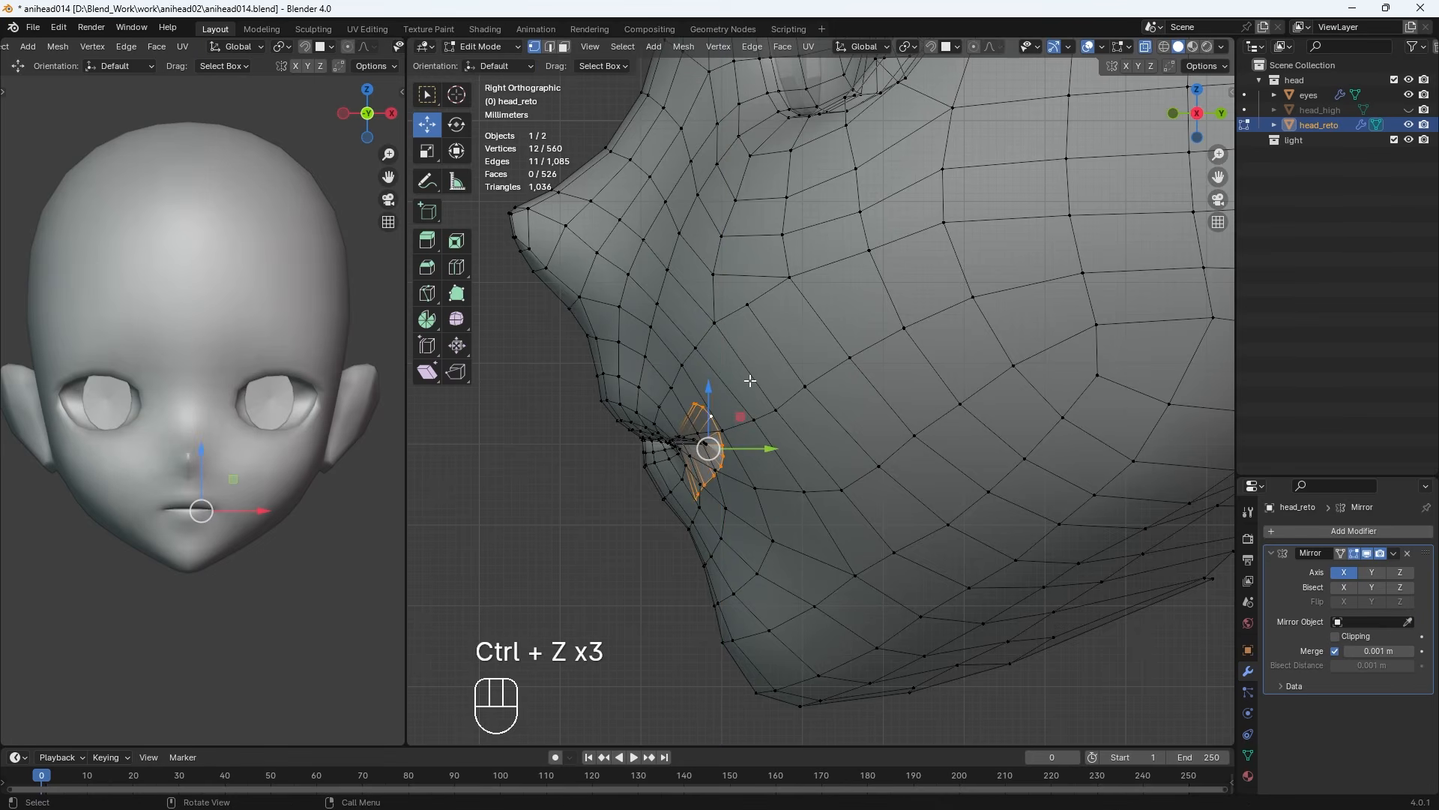
Flatten the innermost mouth loop by scaling it to 0 along Y, and enlarge the flattened loop
key("s")
key("y")
key("KP_0")
scroll(733, 541, "up", 2)
key("s")
left_click(745, 537)
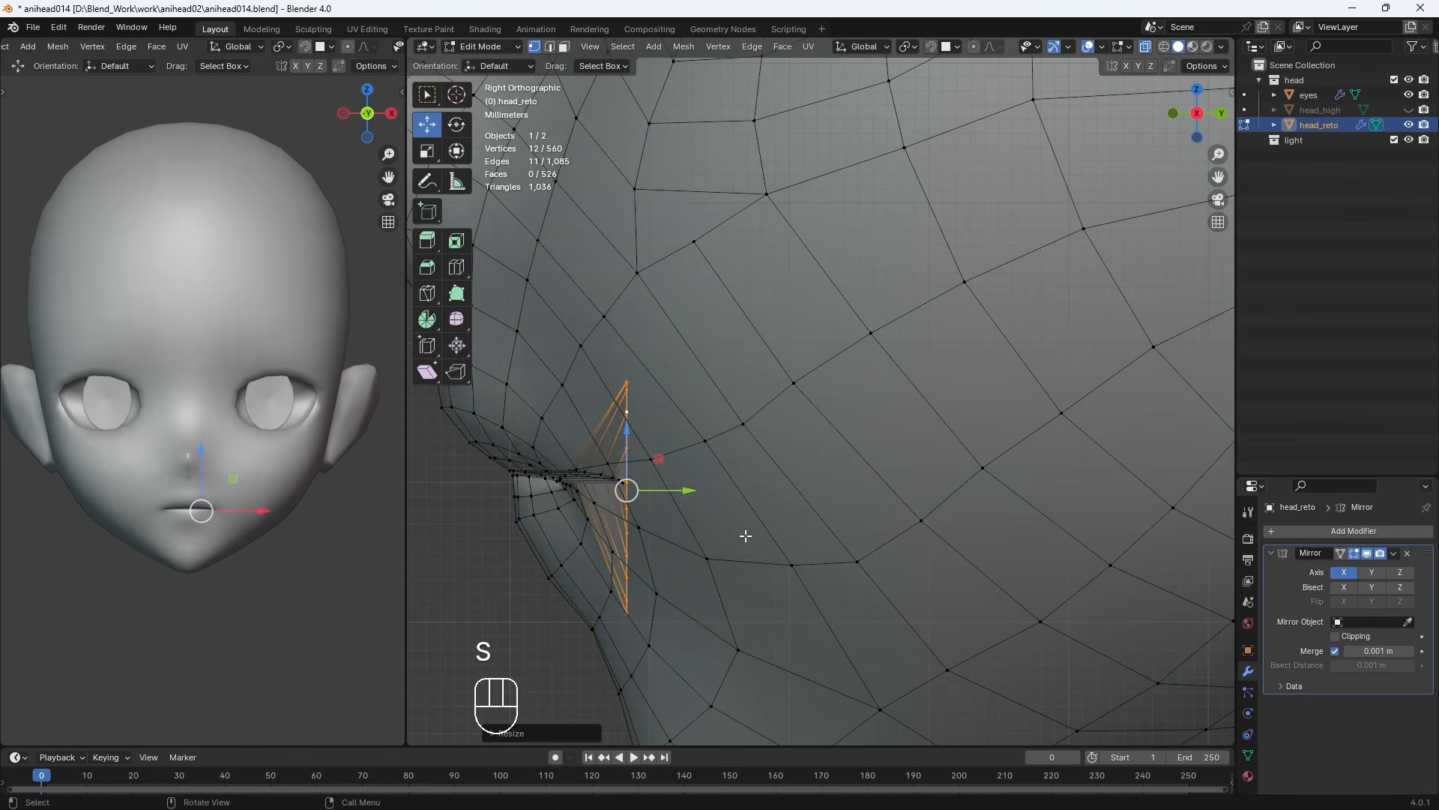
Shift the loop's lower center vertex along X and enable Clipping in the Mirror modifier
middle_click_drag(745, 536, 577, 537)
left_click(853, 590)
left_click_drag(795, 592, 764, 592)
left_click(1326, 636)
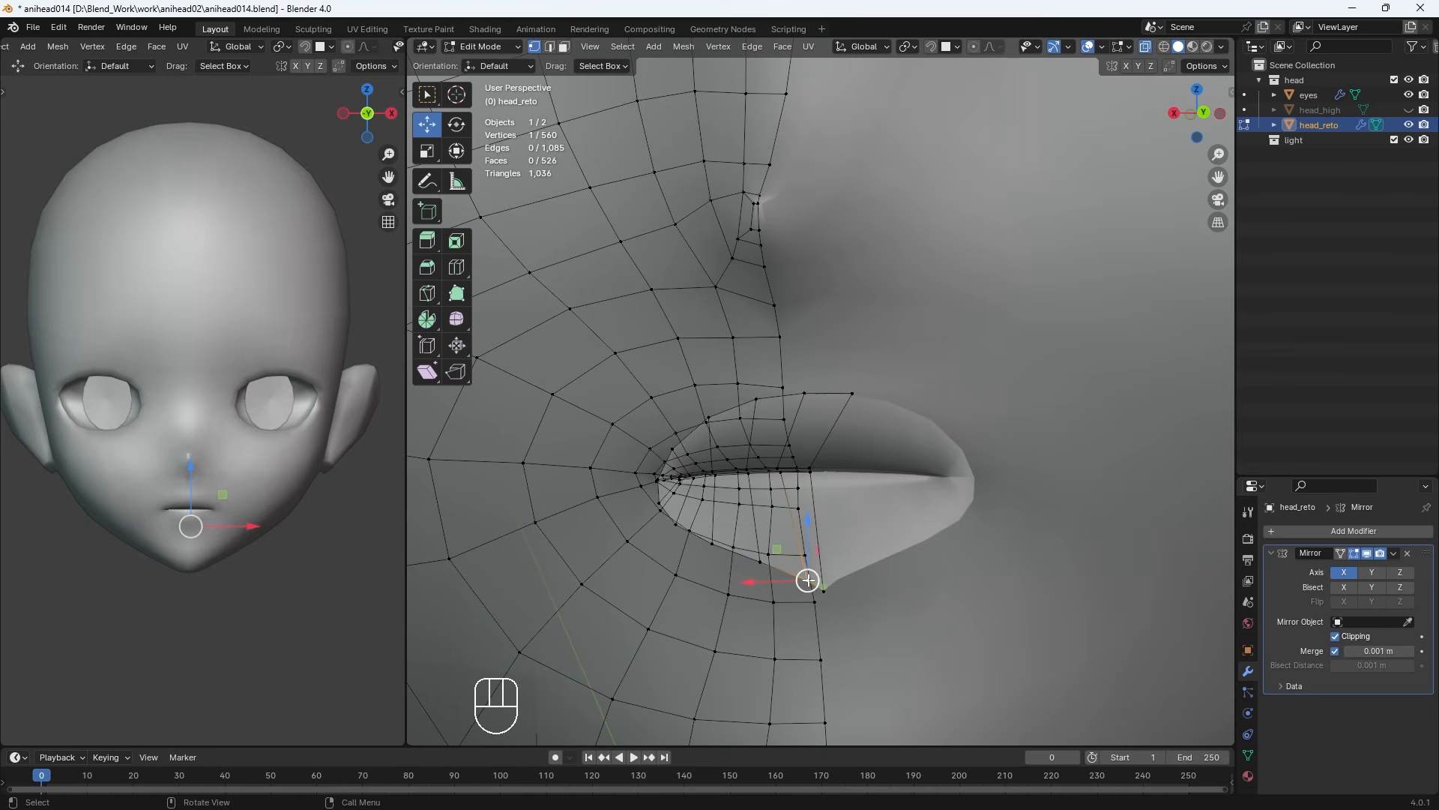
Move the innermost mouth loop's center vertices onto the mirror line and reposition the upper vertices beside them
key("g")
key("g")
key("g")
key("g")
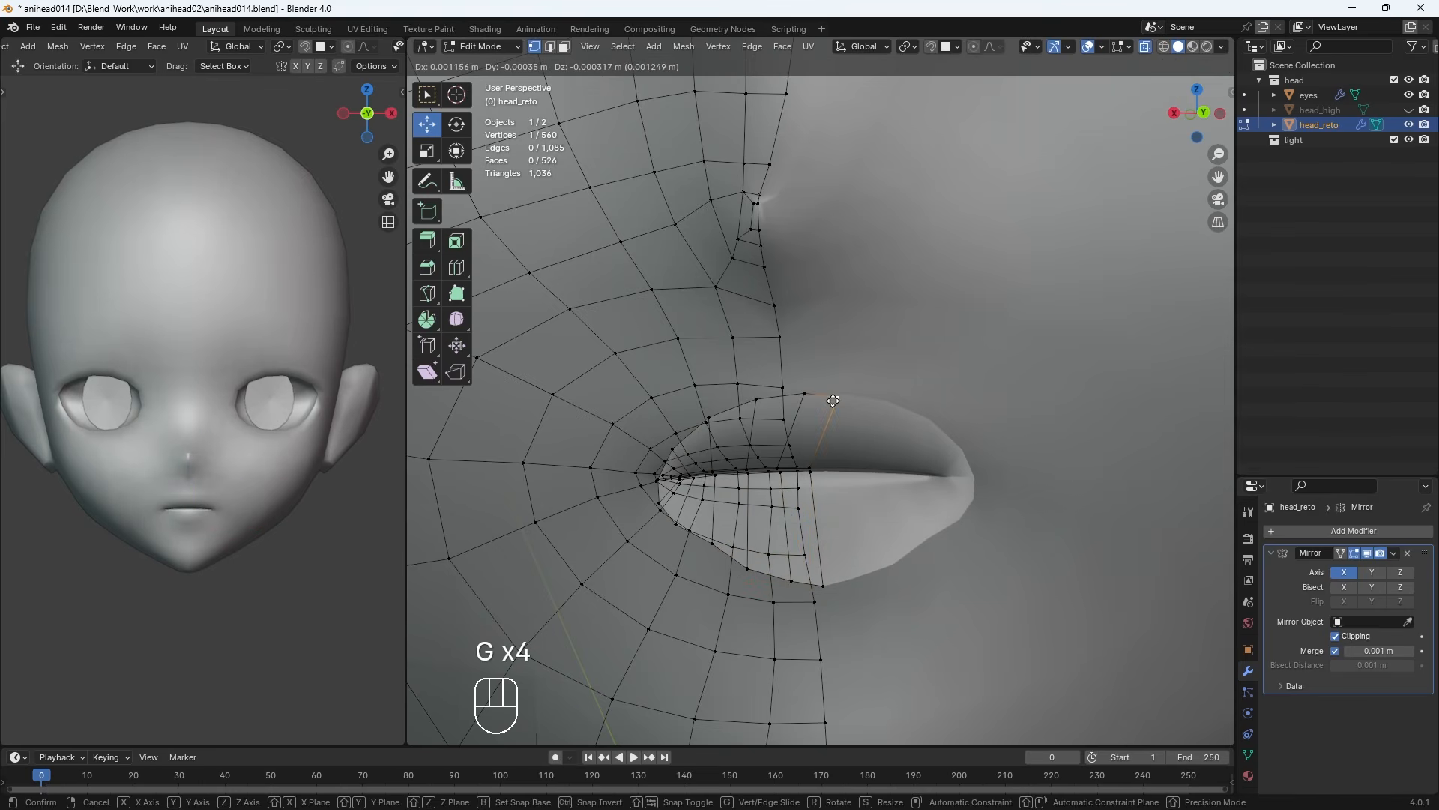
left_click(807, 395)
left_click(805, 393)
key("g")
key("g")
left_click(747, 402)
key("g")
Reposition the lower vertices of the innermost mouth loop to round out its outline
middle_click_drag(784, 411, 823, 418)
left_click(778, 565)
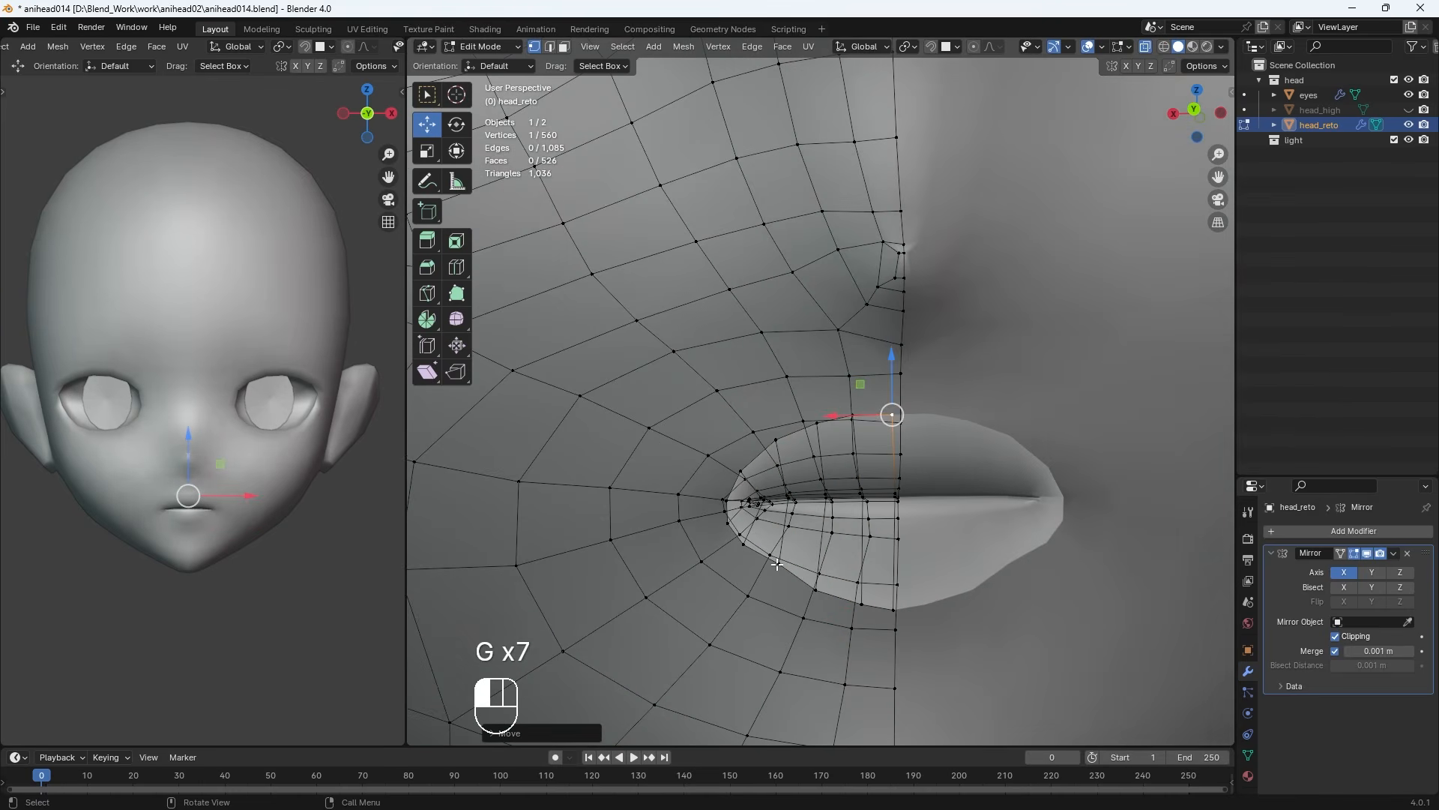
key("g")
left_click(773, 570)
left_click(896, 613)
key("g")
left_click(900, 601)
Relax the innermost mouth loop with LoopTools to smooth its outline
middle_click_drag(899, 601, 1102, 615)
left_click(612, 465, "alt")
key("KP_3")
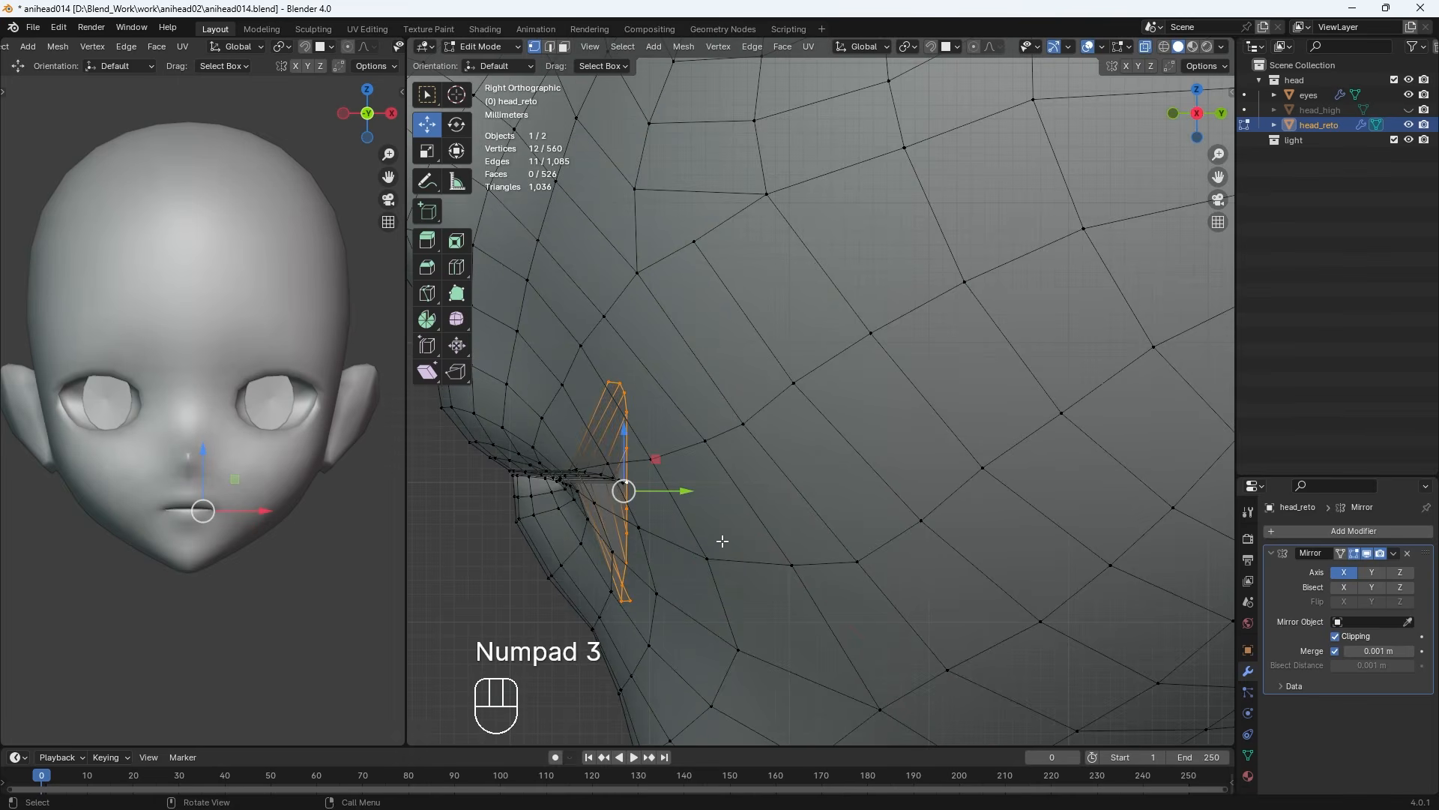
key("n")
left_click(1160, 200)
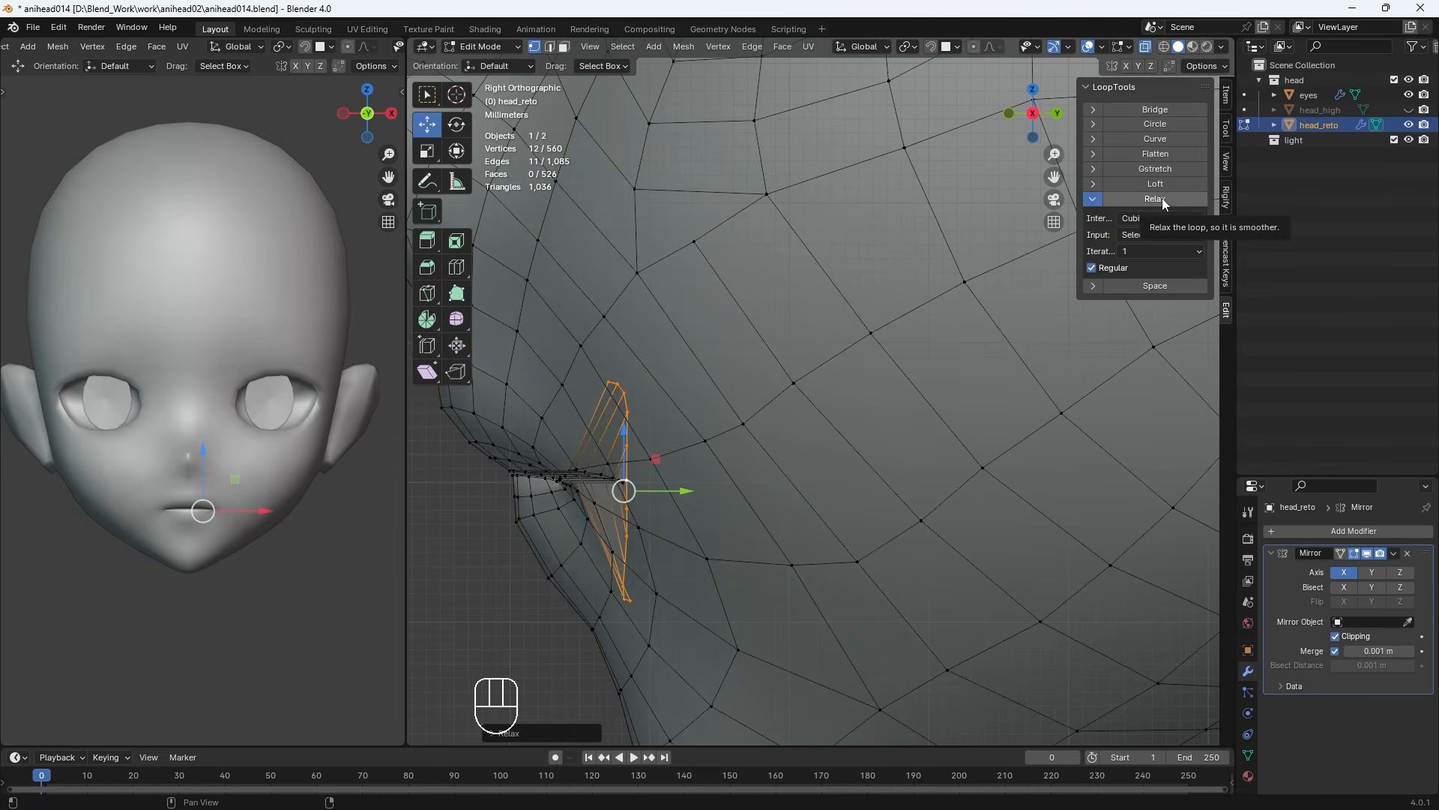
key("n")
Extrude the relaxed mouth loop backward along Y into the head
key("e")
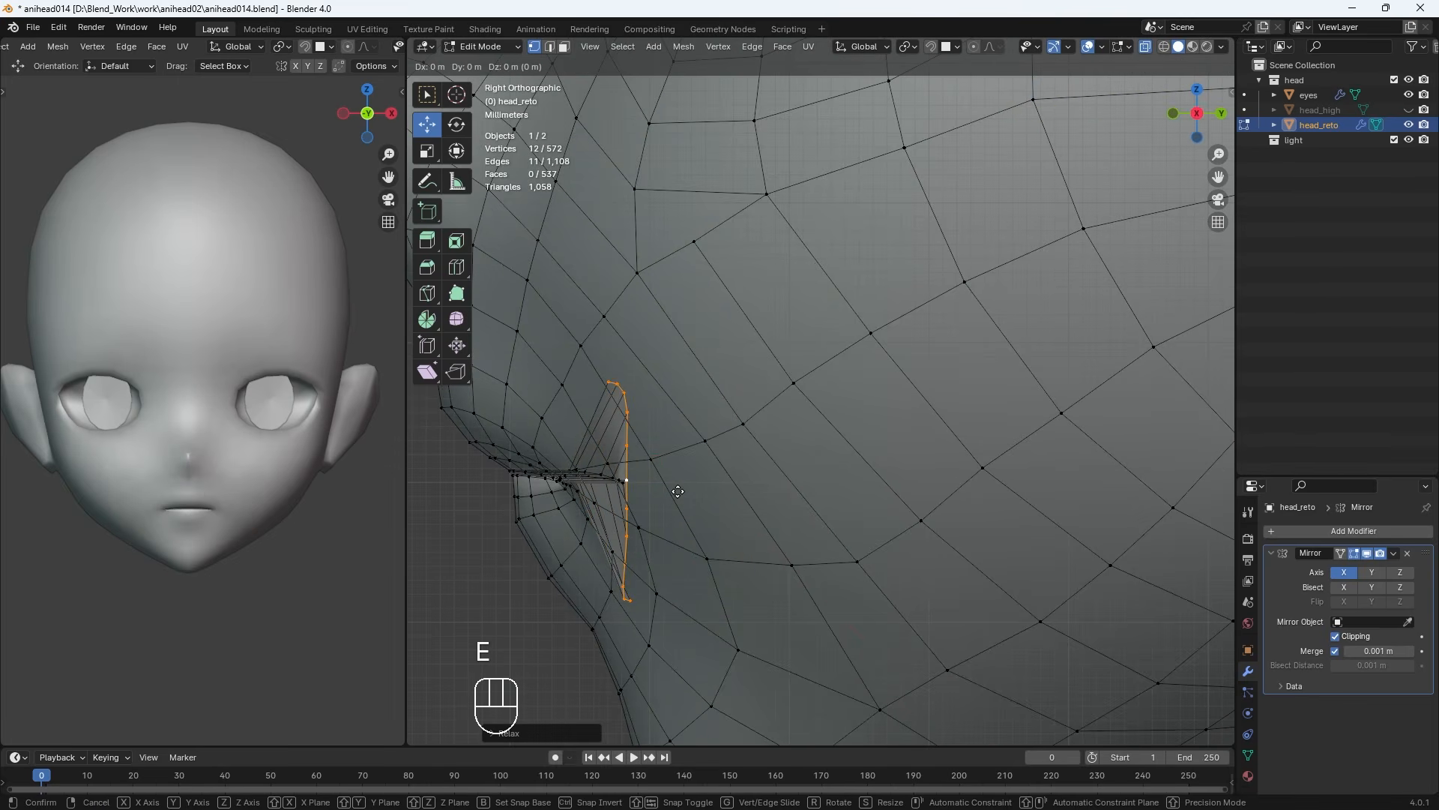
key("y")
left_click(787, 494)
scroll(786, 495, "down", 5)
key("s")
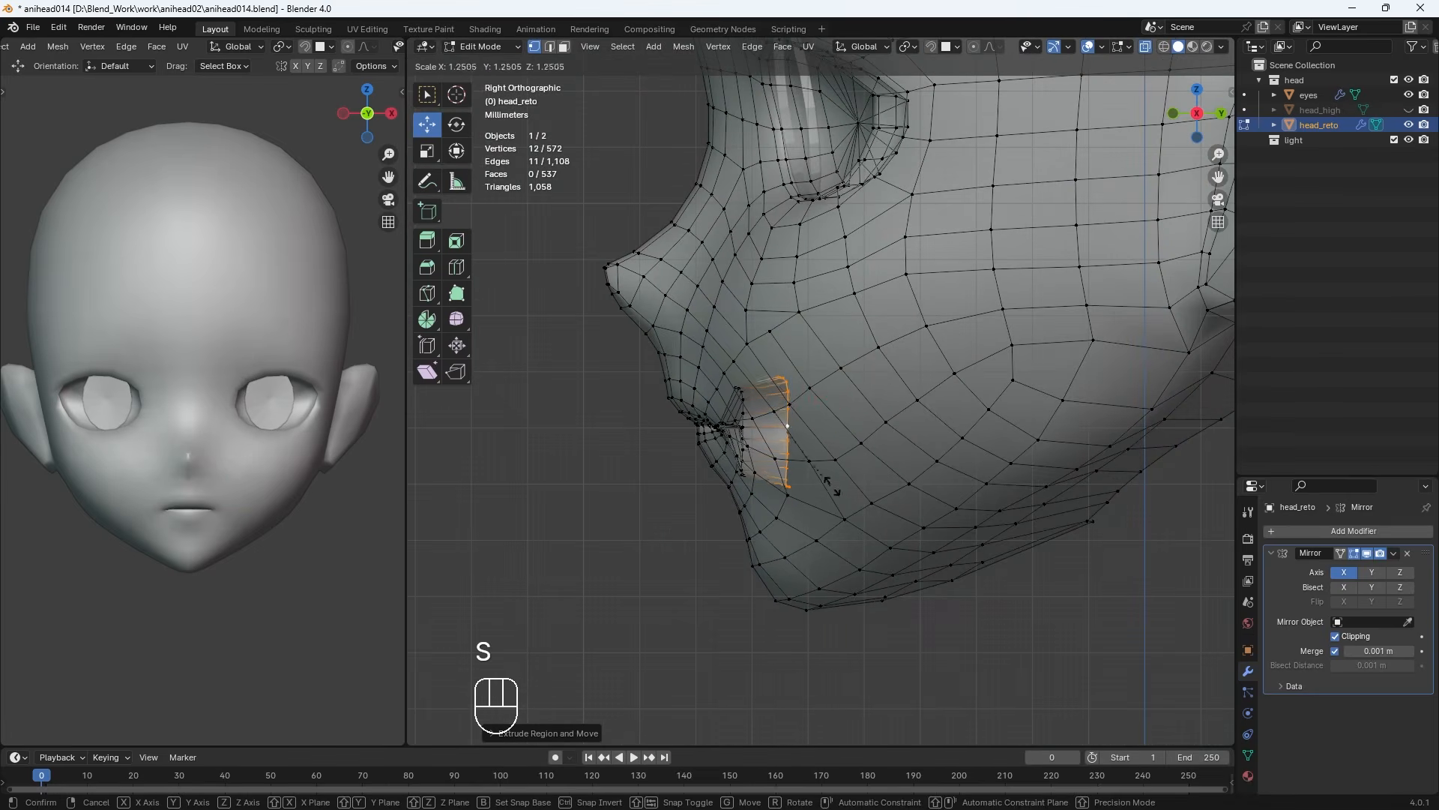
left_click(835, 501)
middle_click_drag(836, 501, 784, 552)
key("ctrl+z")
Enlarge the extruded mouth loop along Z and shift it outward along X
key("s")
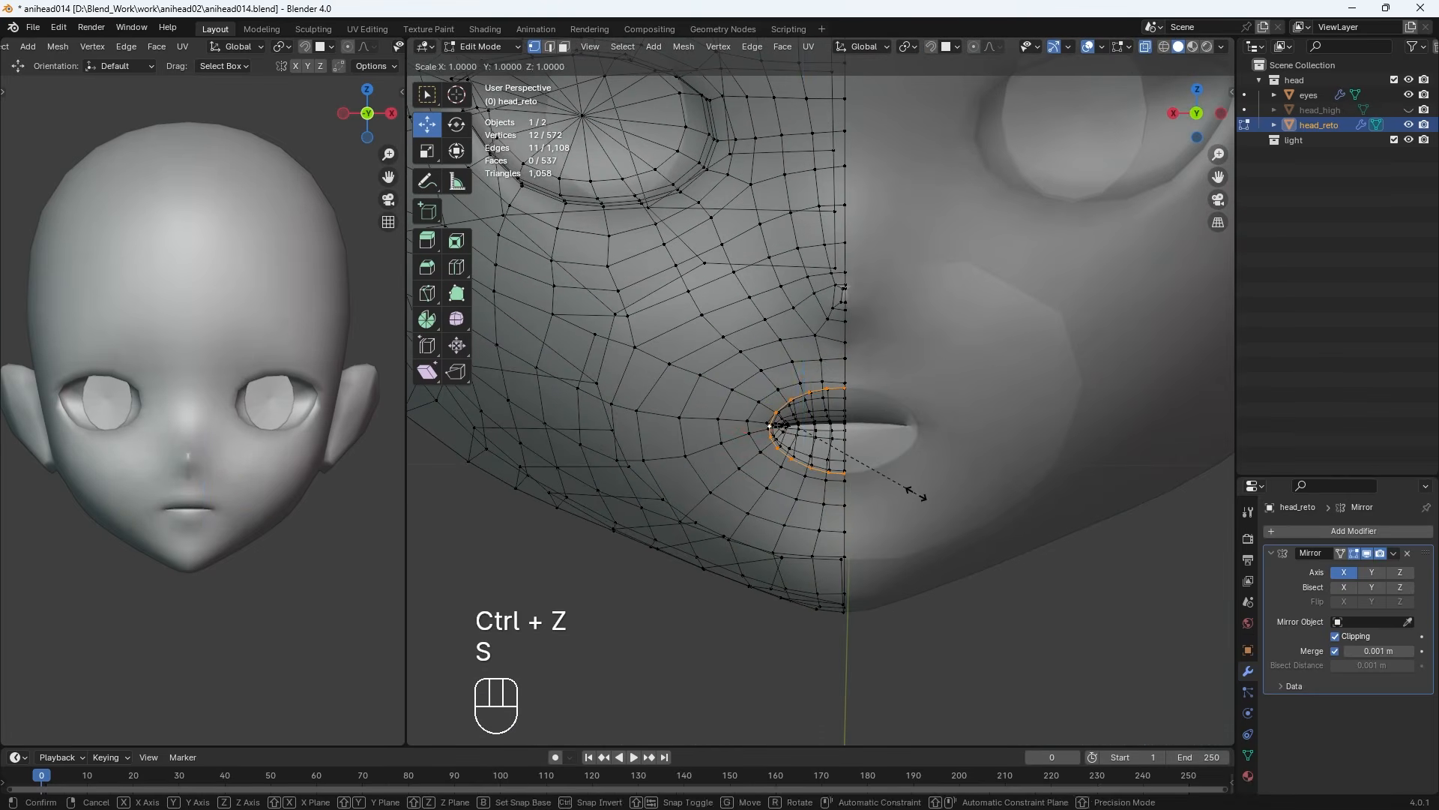
key("z")
left_click(915, 491)
middle_click_drag(914, 491, 1093, 492)
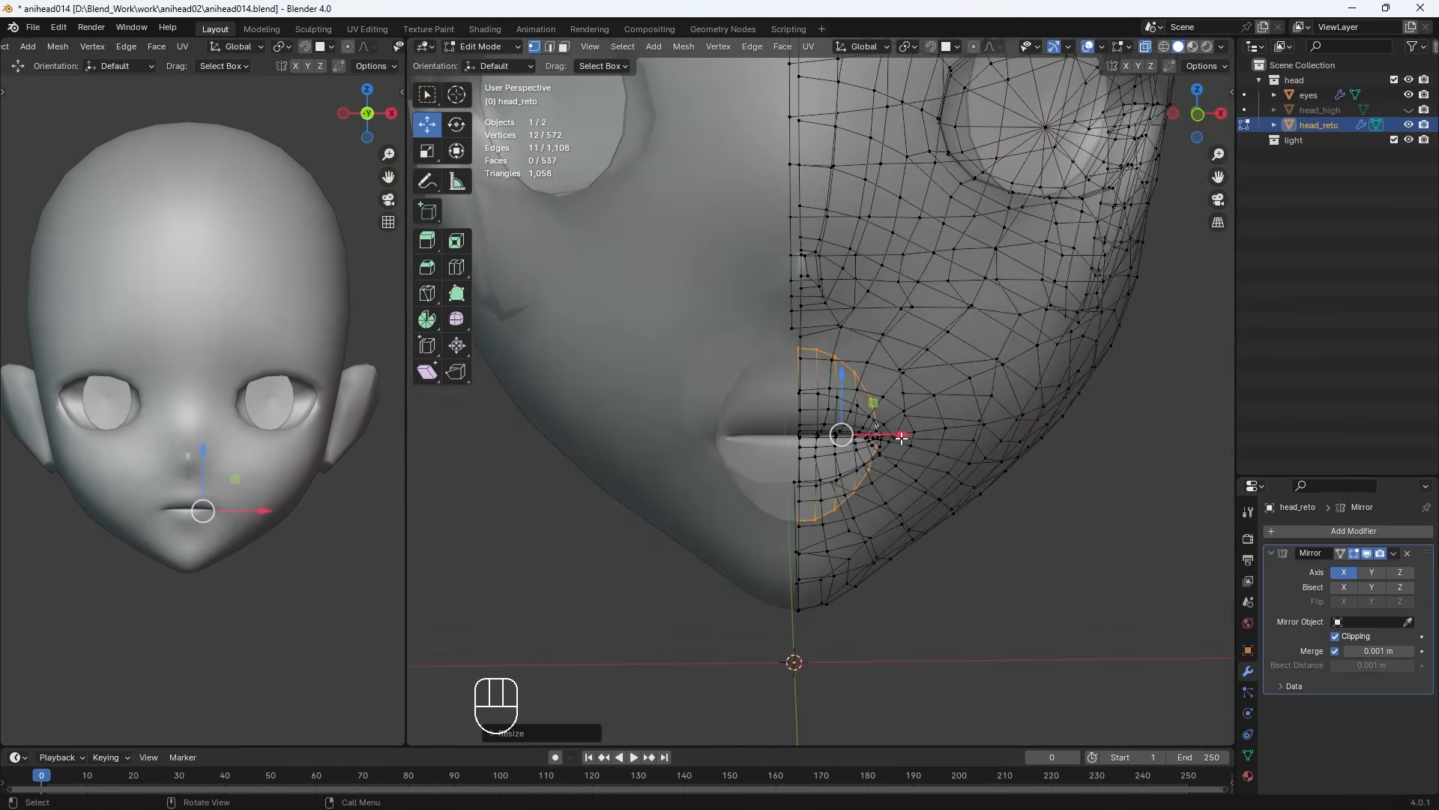
left_click_drag(903, 437, 926, 437)
Slide an upper vertex of the enlarged mouth loop along its edge to even out the curve
left_click(837, 350)
middle_click_drag(873, 528, 925, 508)
key("g")
key("g")
left_click(816, 514)
middle_click_drag(817, 514, 1065, 517)
Extrude the enlarged mouth loop backward along Y twice, with the second section shorter than the first
left_click(867, 412, "alt")
key("KP_1")
key("KP_3")
key("e")
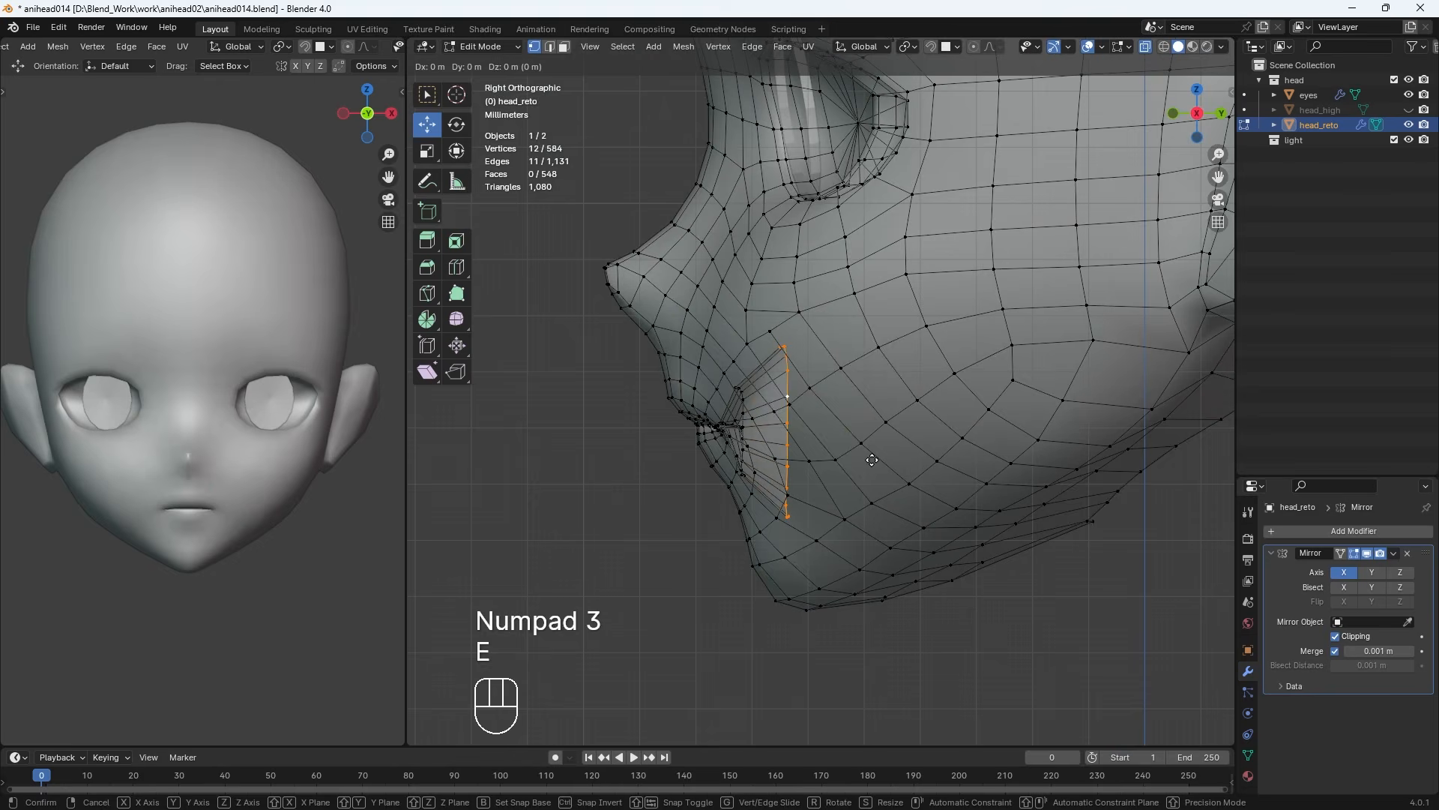
key("y")
left_click(1009, 466)
key("e")
key("y")
left_click(1096, 466)
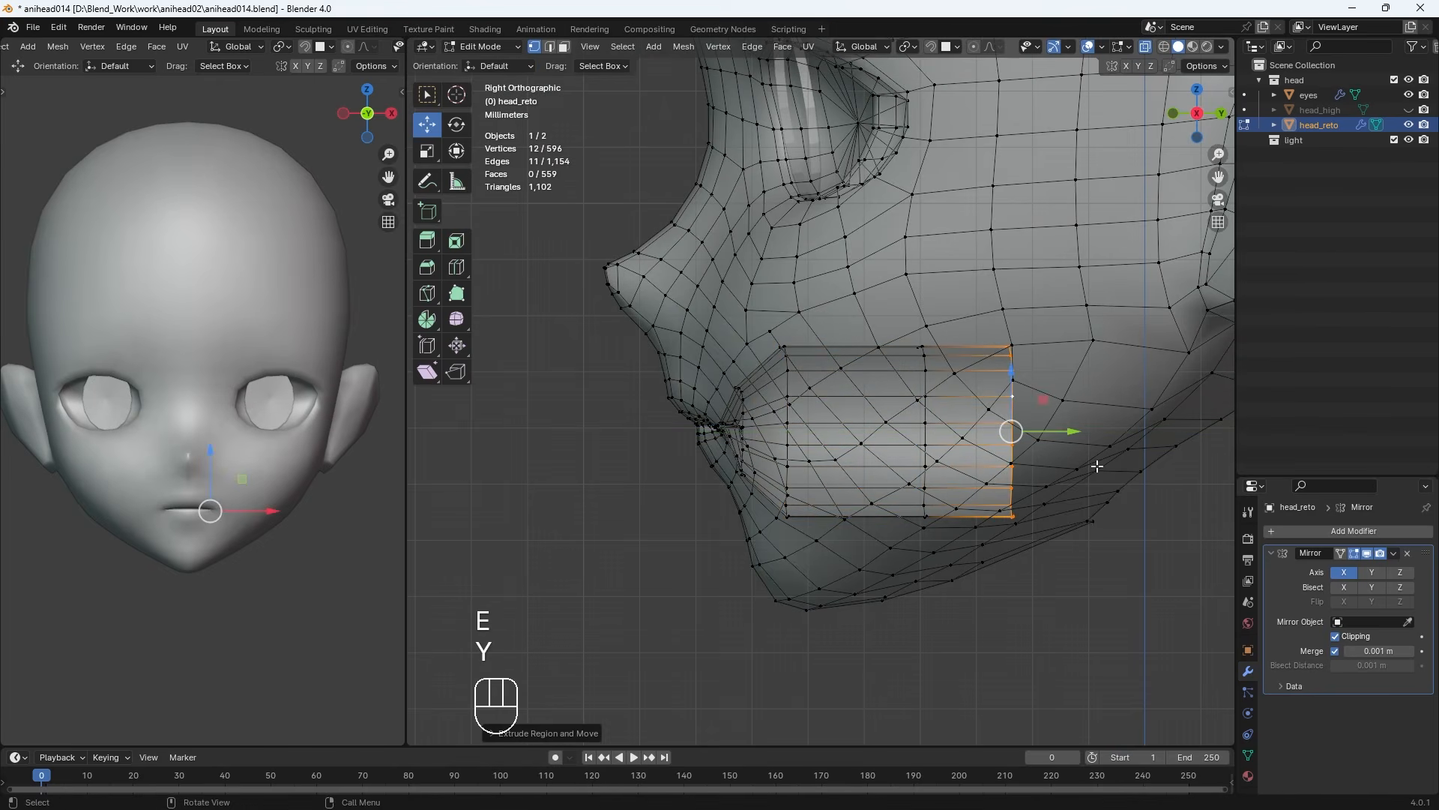
Merge the rearmost mouth cavity loop into a single vertex and move it along X toward the mirror line
middle_click_drag(1095, 466, 858, 500)
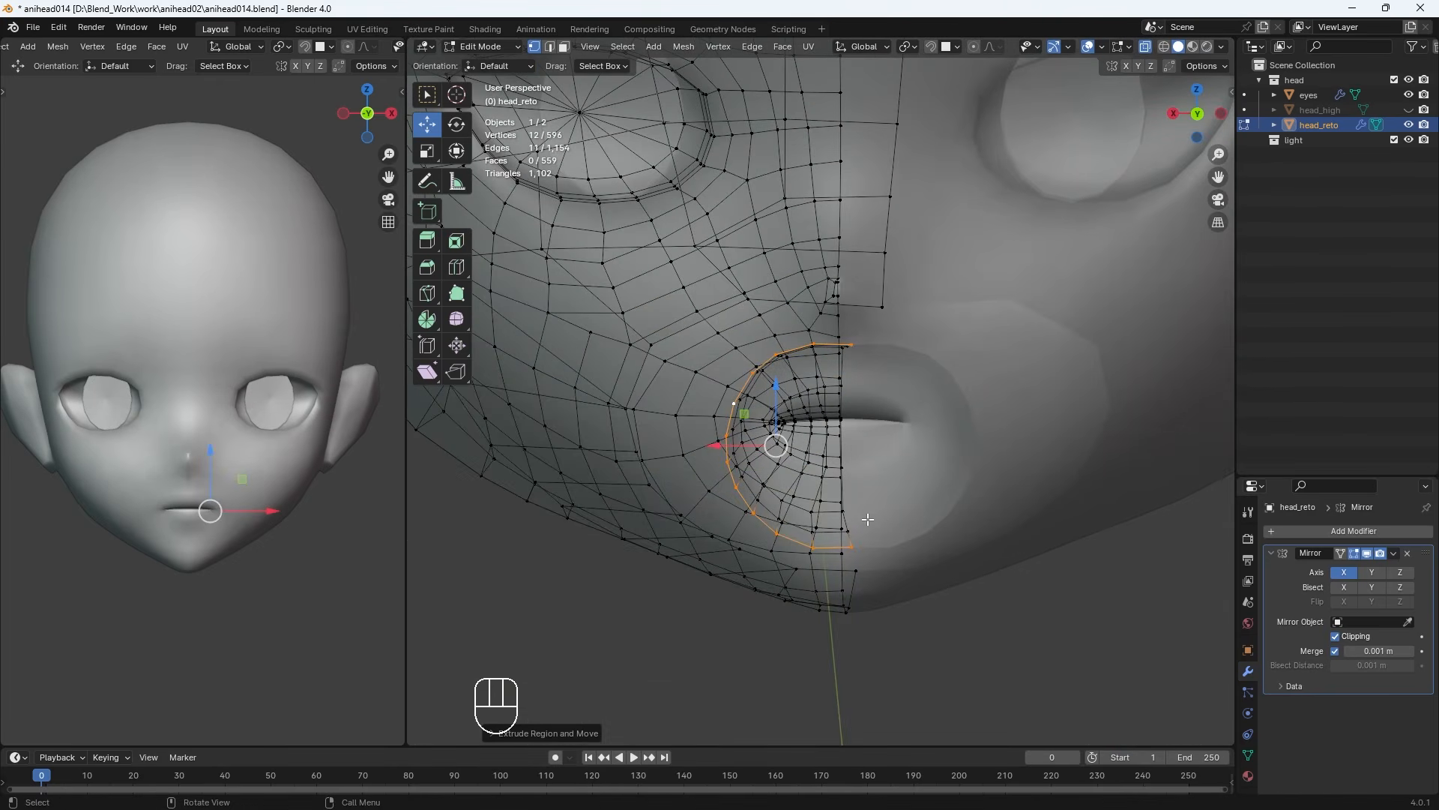
left_click_drag(745, 448, 855, 465)
middle_click_drag(862, 502, 1172, 515)
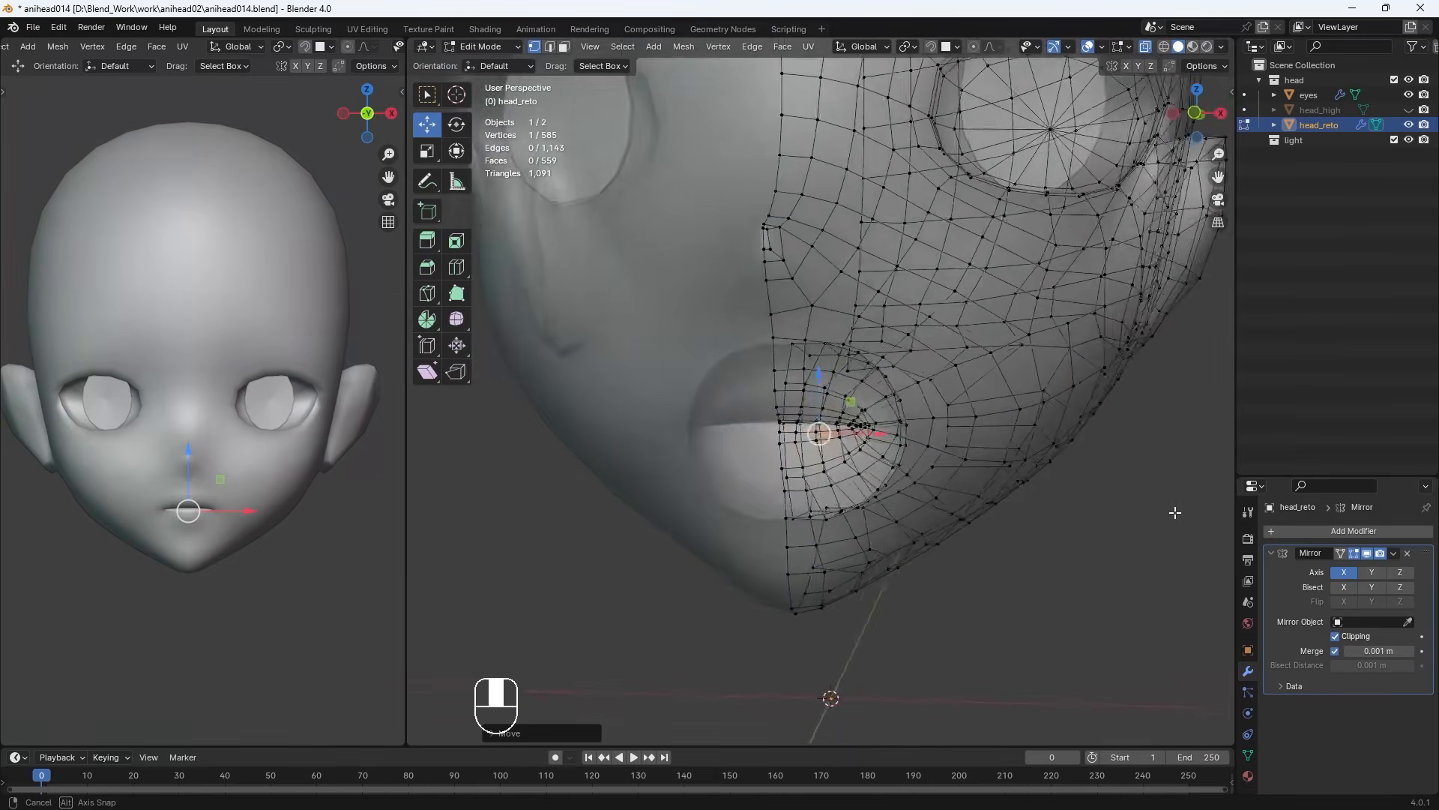
left_click(1172, 514)
key("KP_1")
Move the cavity loop just behind the lips forward along Y, rotate and scale it, and adjust its sideways position
middle_click_drag(957, 569, 793, 563)
scroll(793, 563, "up", 2)
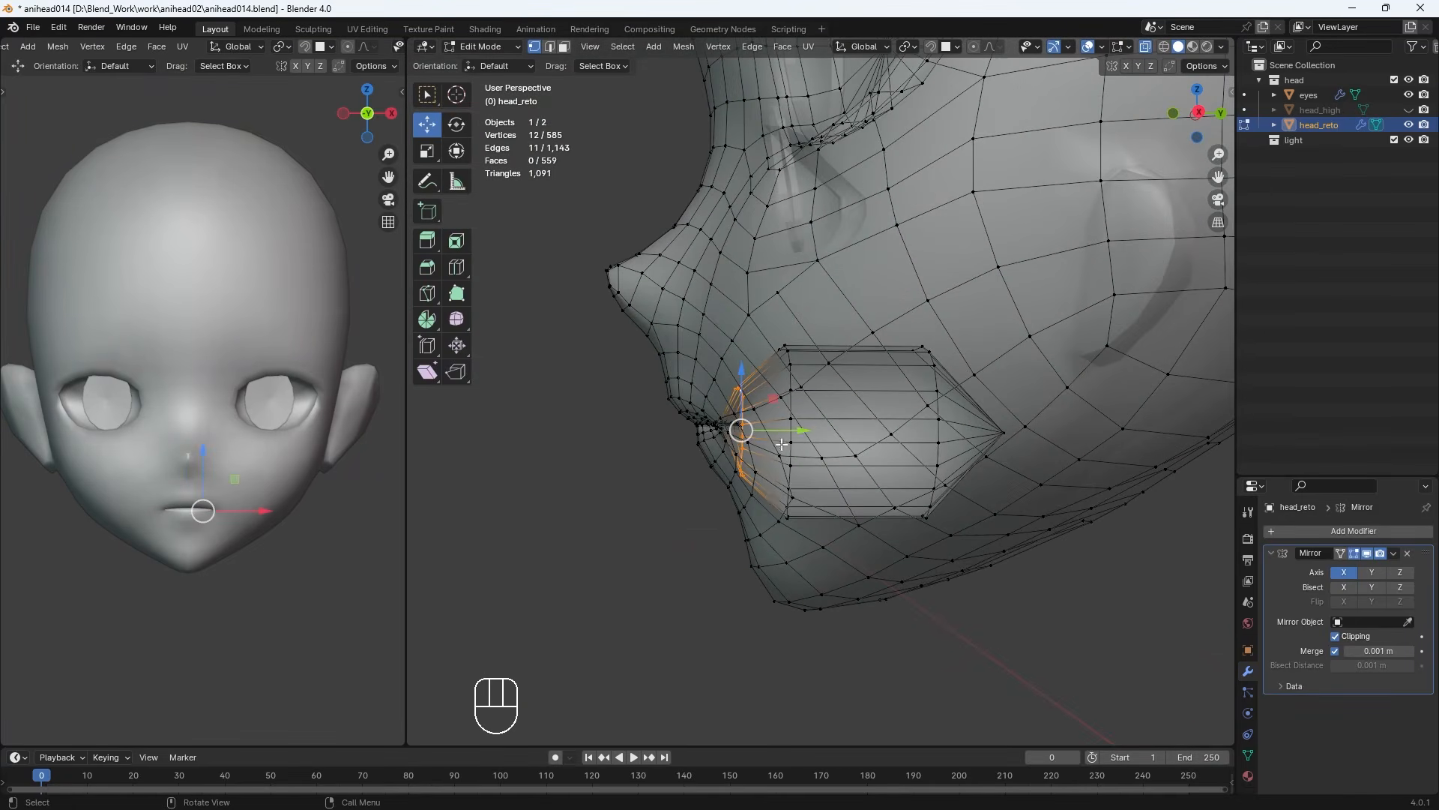
left_click_drag(799, 432, 787, 435)
key("r")
left_click(823, 389)
key("s")
left_click(808, 428)
middle_click_drag(787, 434, 503, 573)
left_click_drag(714, 440, 703, 439)
middle_click_drag(703, 439, 832, 472)
Turn off X-ray and return the head mesh to Object Mode in front view
left_click(584, 610)
key("KP_1")
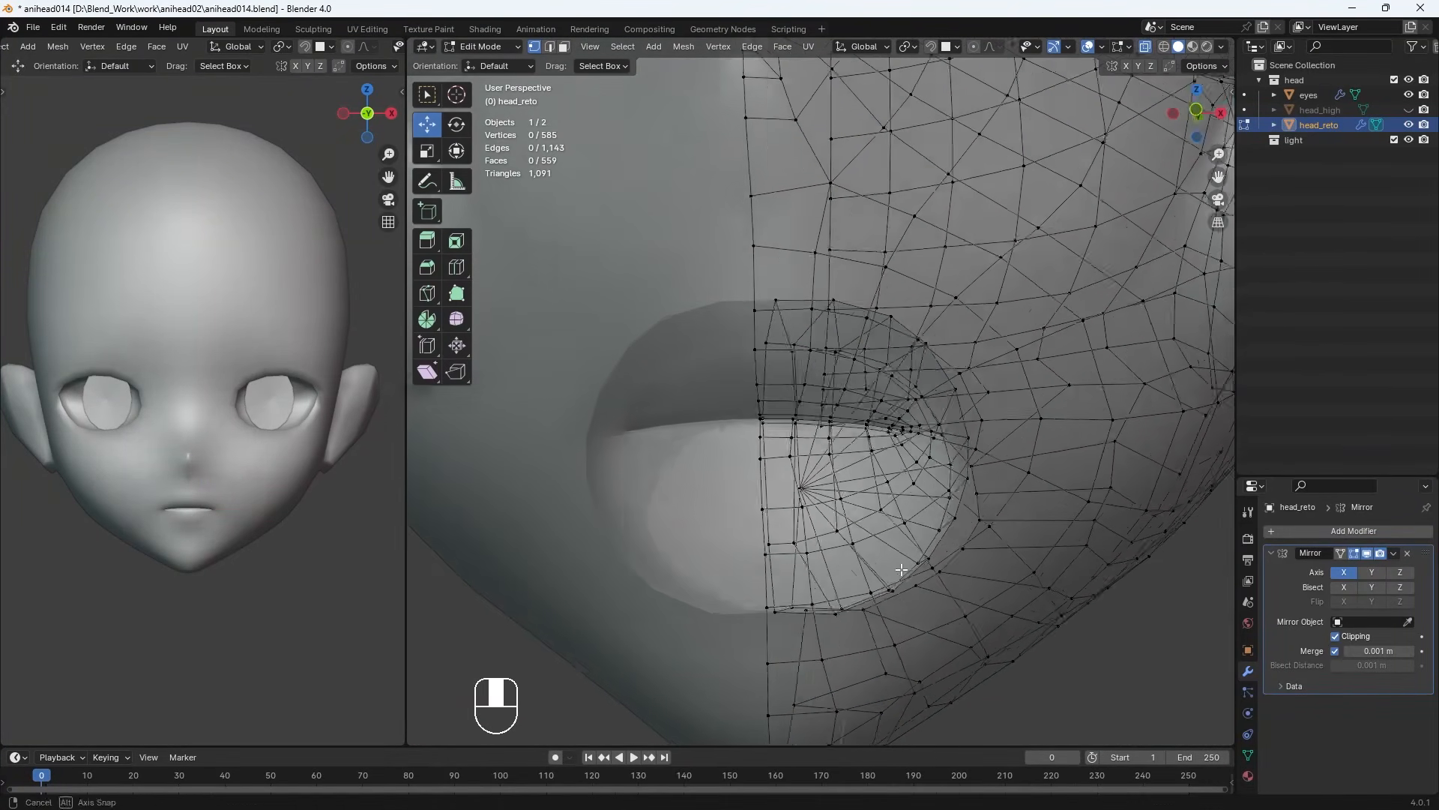
key("alt+z")
key("KP_1")
key("Tab")
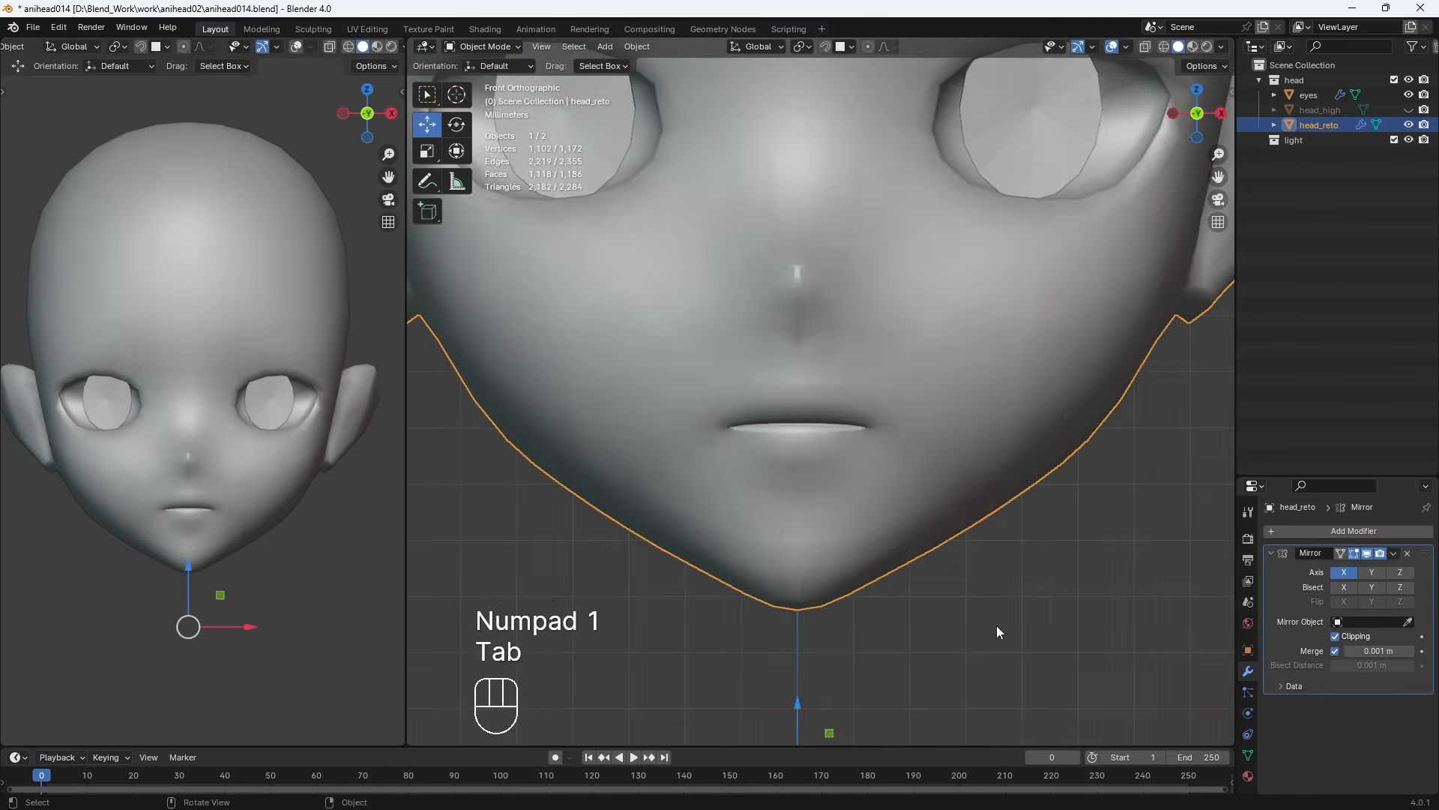
scroll(996, 625, "down", 3)
Add a cylinder mesh with 12 vertices at the world origin
key("shift+a")
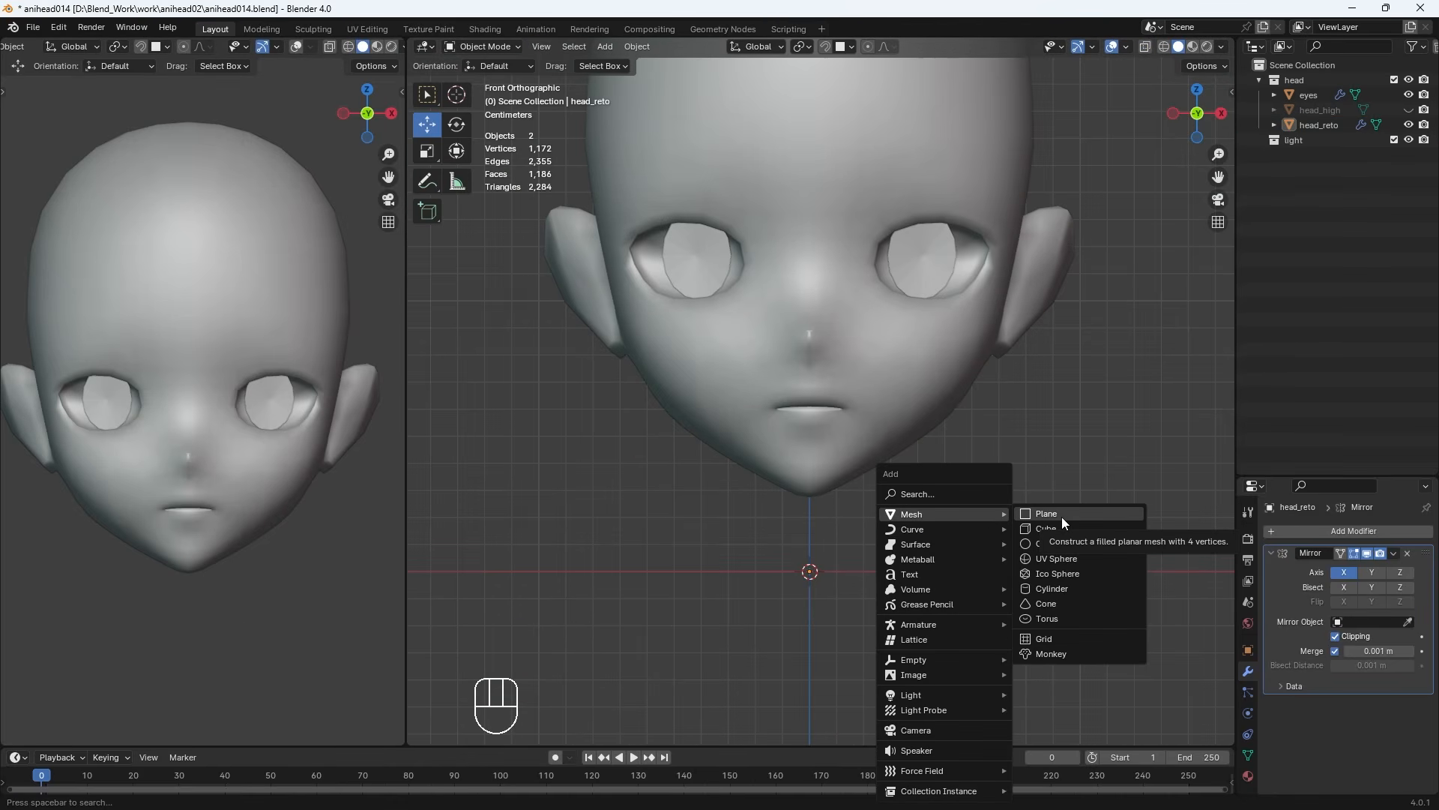
left_click(1052, 588)
scroll(929, 600, "down", 5)
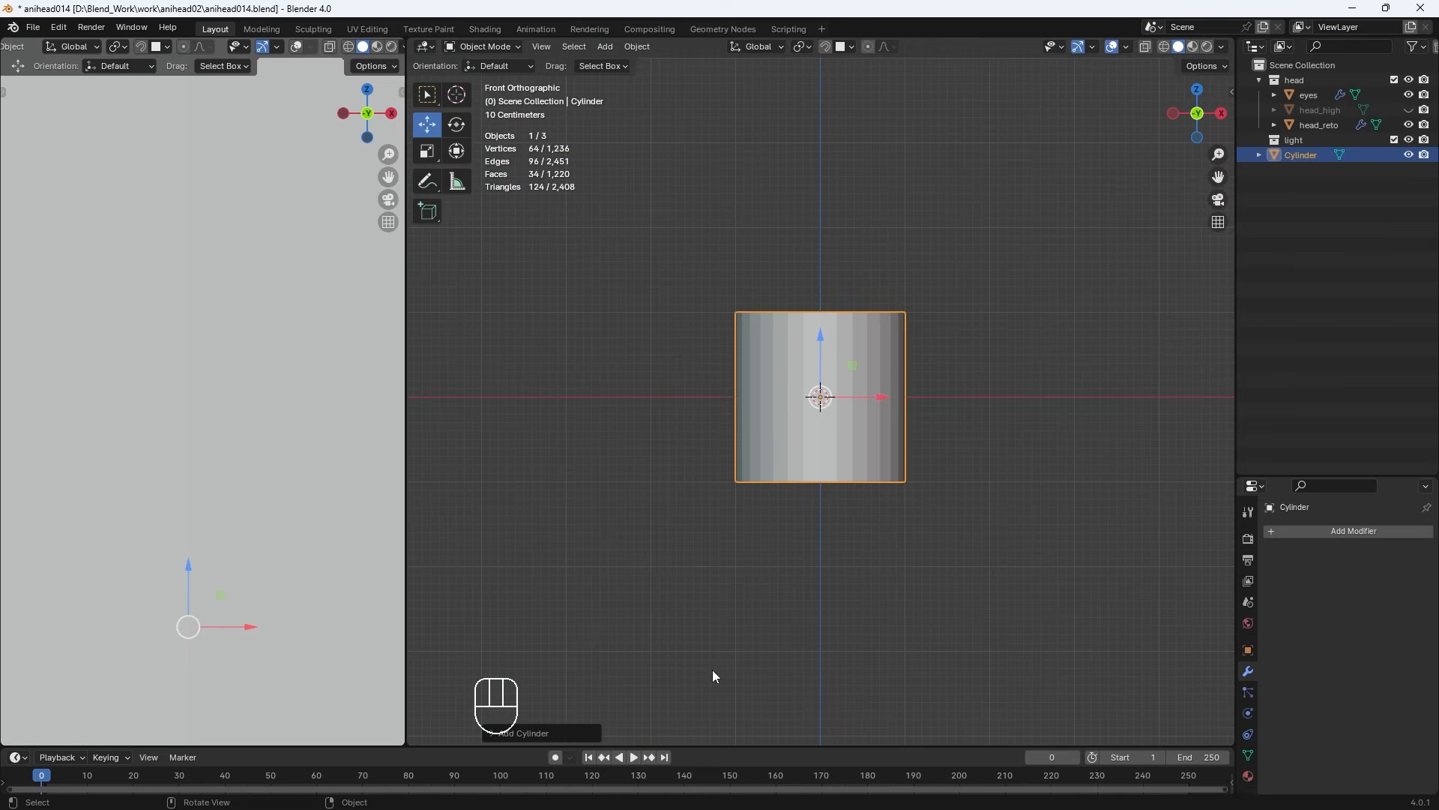
left_click(492, 734)
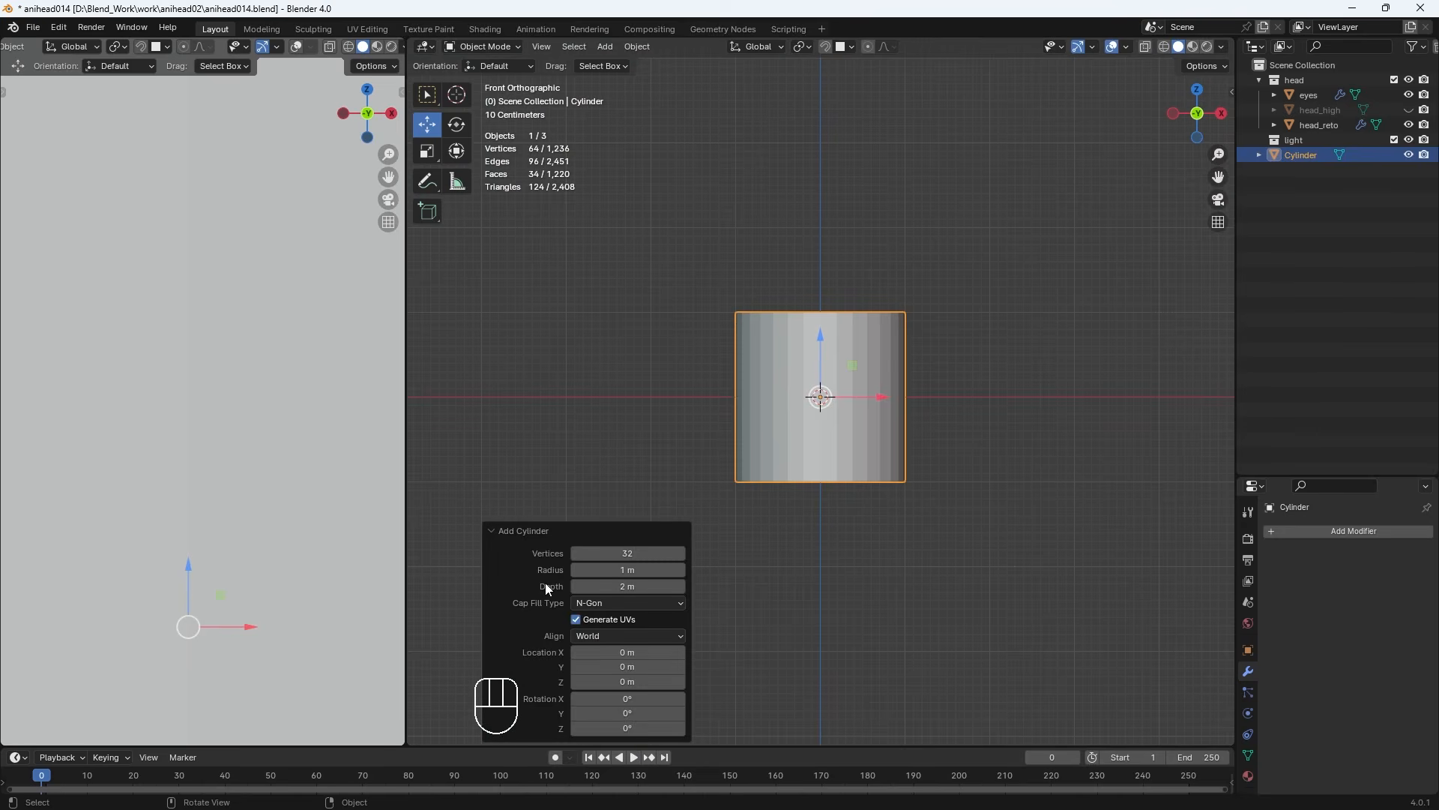
left_click_drag(579, 558, 559, 558)
left_click(574, 555)
left_click(574, 554)
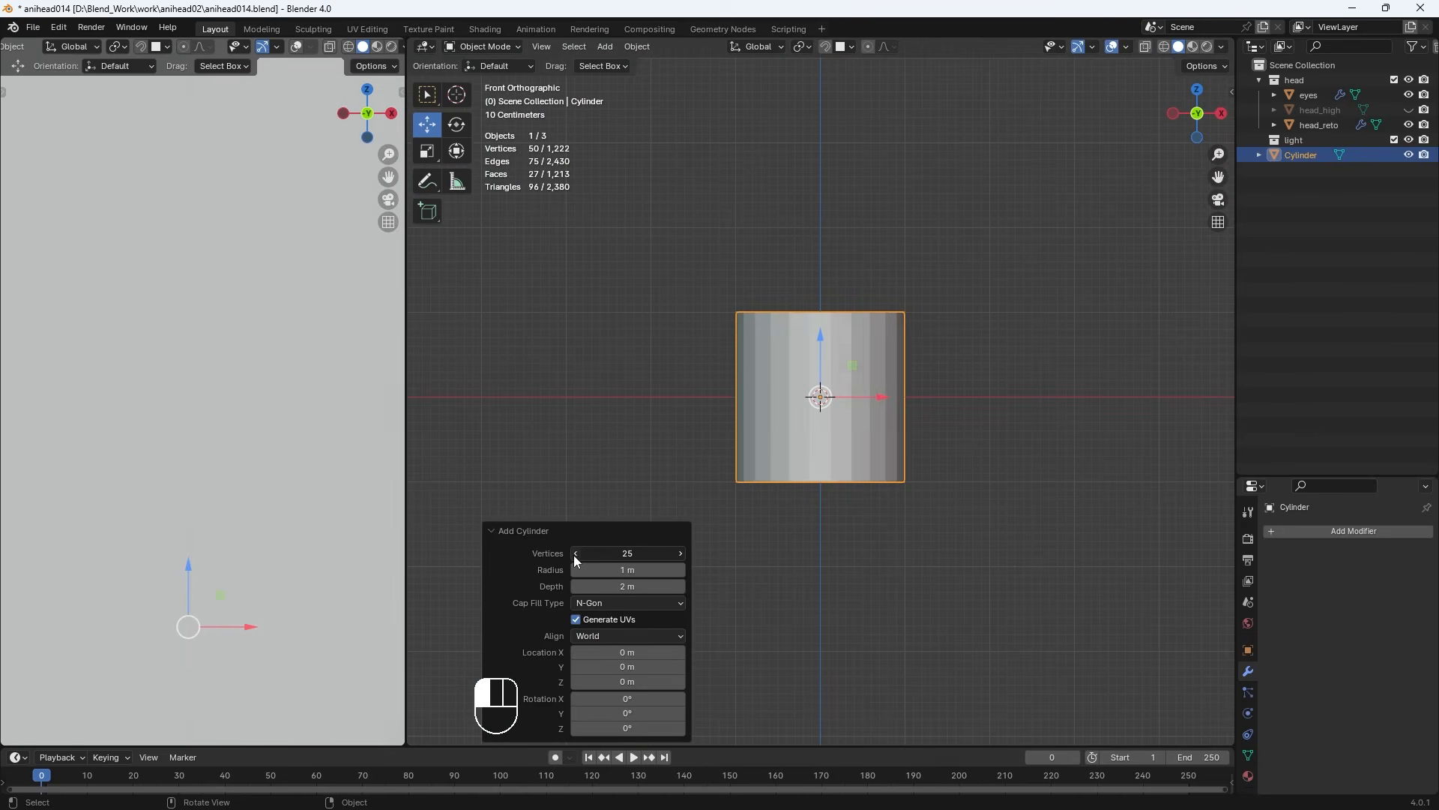
left_click(574, 554)
left_click(575, 554)
left_click(574, 555)
left_click(575, 554)
left_click(574, 555)
left_click(575, 555)
left_click(574, 554)
left_click(574, 554)
left_click(574, 555)
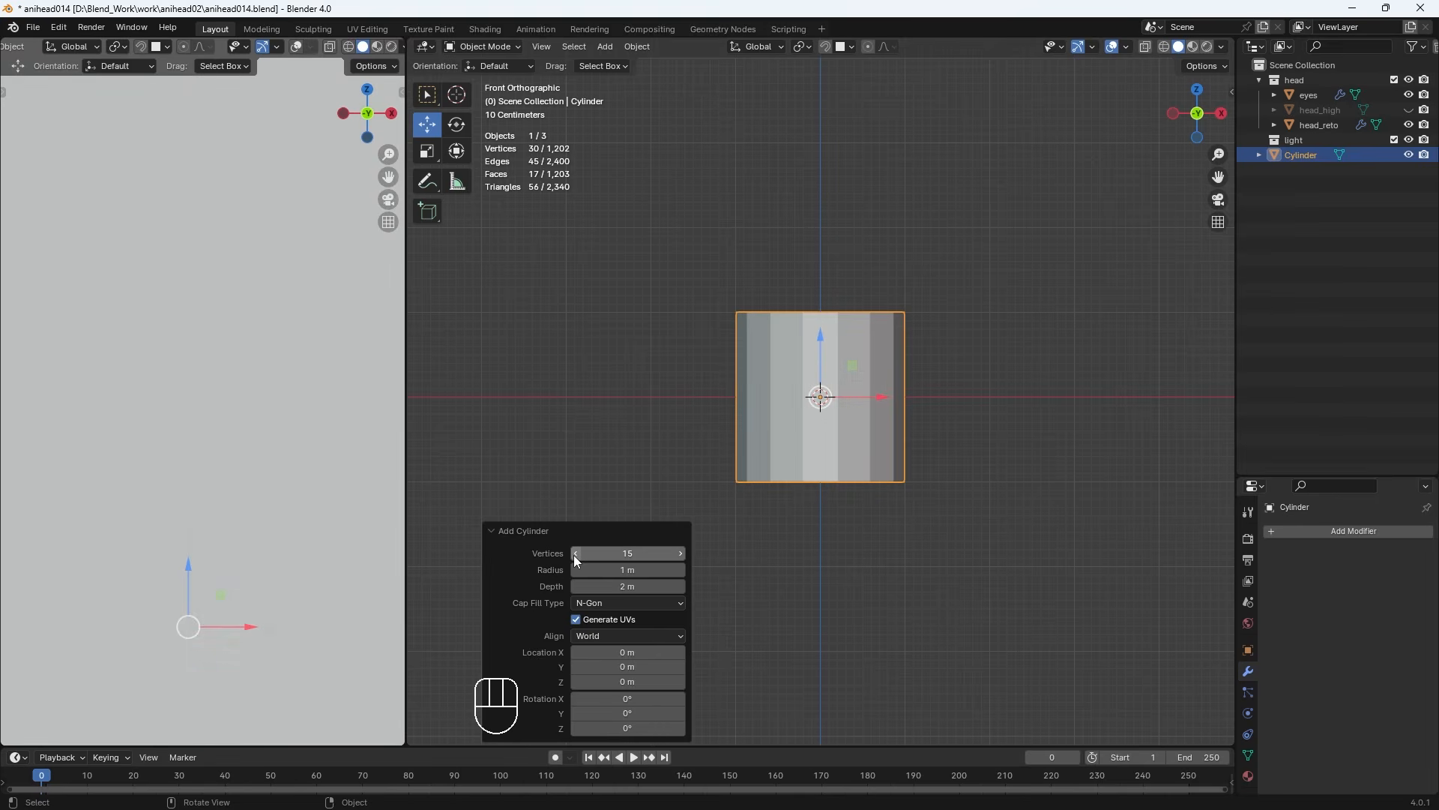
left_click(680, 553)
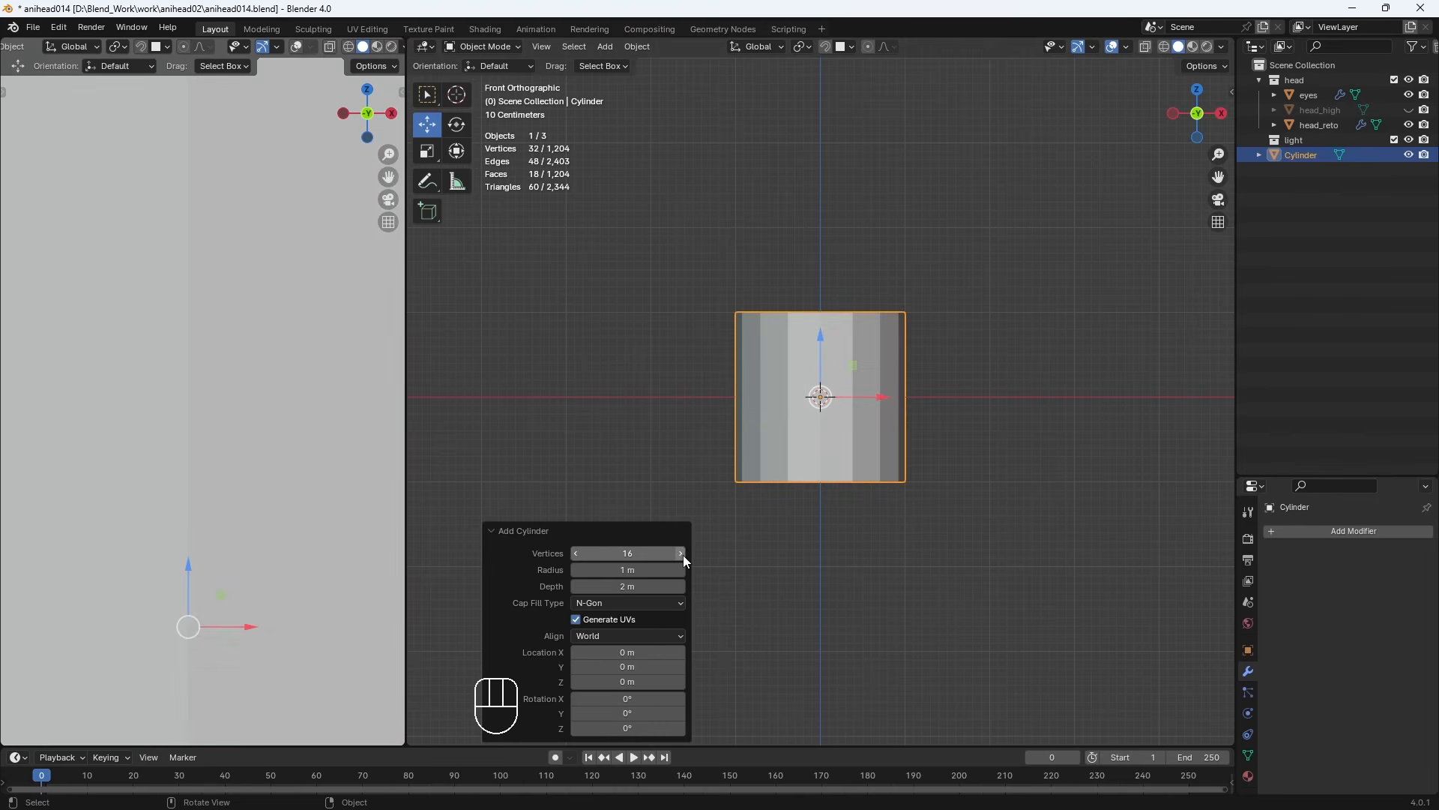
mouse_move(880, 613)
middle_mouse_down()
mouse_move(919, 475)
mouse_move(889, 529)
mouse_move(771, 569)
mouse_move(901, 620)
middle_mouse_up()
left_click(574, 553)
left_click(575, 554)
left_click(575, 553)
left_click(575, 553)
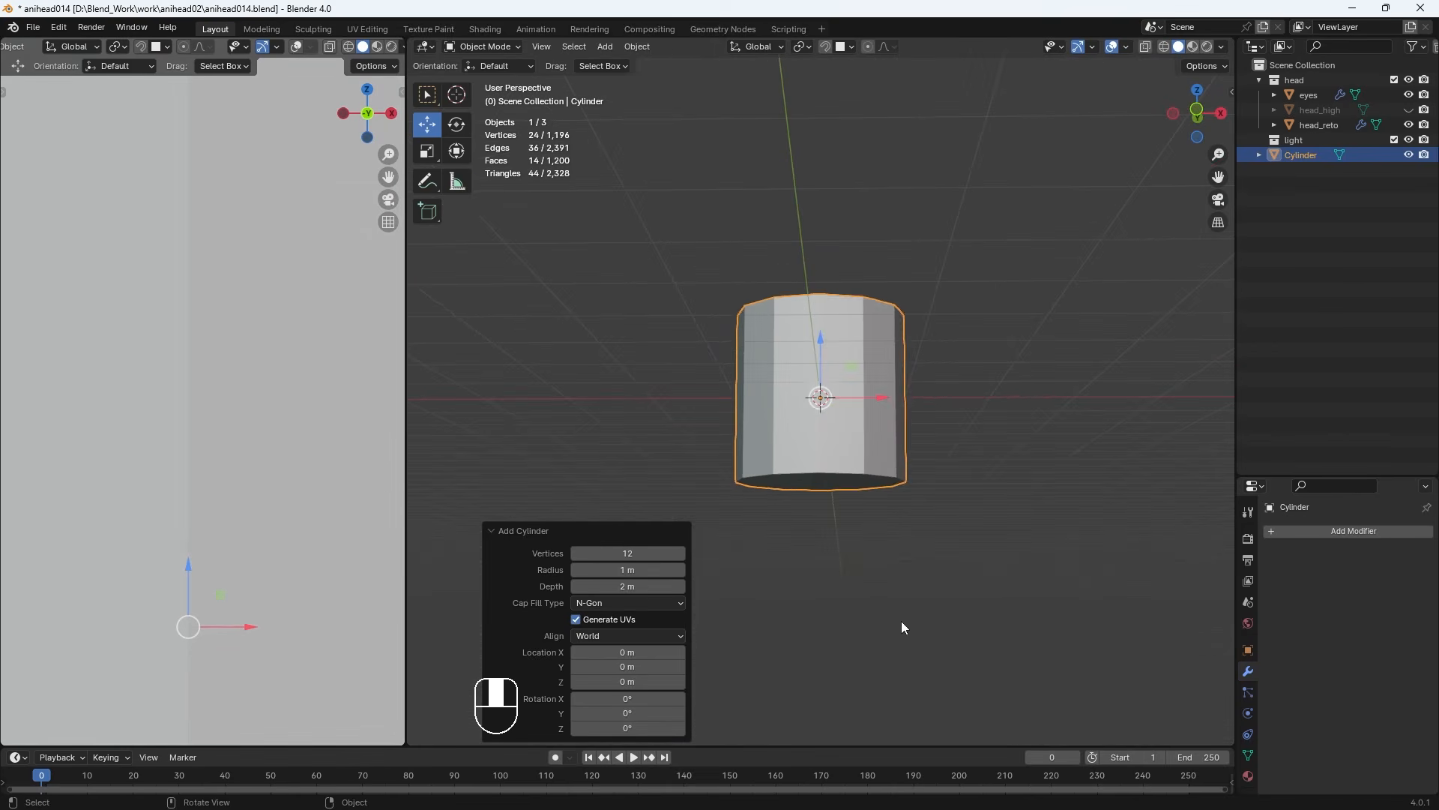
left_click(901, 620)
Enter Edit Mode on the cylinder with X-ray on and delete the vertices of one half along X
left_click(794, 407)
key("grave")
key("KP_1")
key("Tab")
key("alt+z")
left_click_drag(642, 234, 808, 545)
key("Delete")
left_click(808, 546)
Delete the rear vertices of the remaining cylinder half
middle_click_drag(784, 276, 848, 251)
key("Delete")
left_click(858, 547)
key("KP_1")
Add a Mirror modifier on the X axis to the remaining cylinder section
middle_click_drag(858, 547, 927, 580)
left_click(1326, 531)
mouse_move(1275, 530)
left_click(1109, 427)
Extrude the shell's open end edge about 0.6 m backward along Y and pull it slightly forward again
key("KP_3")
key("KP_3")
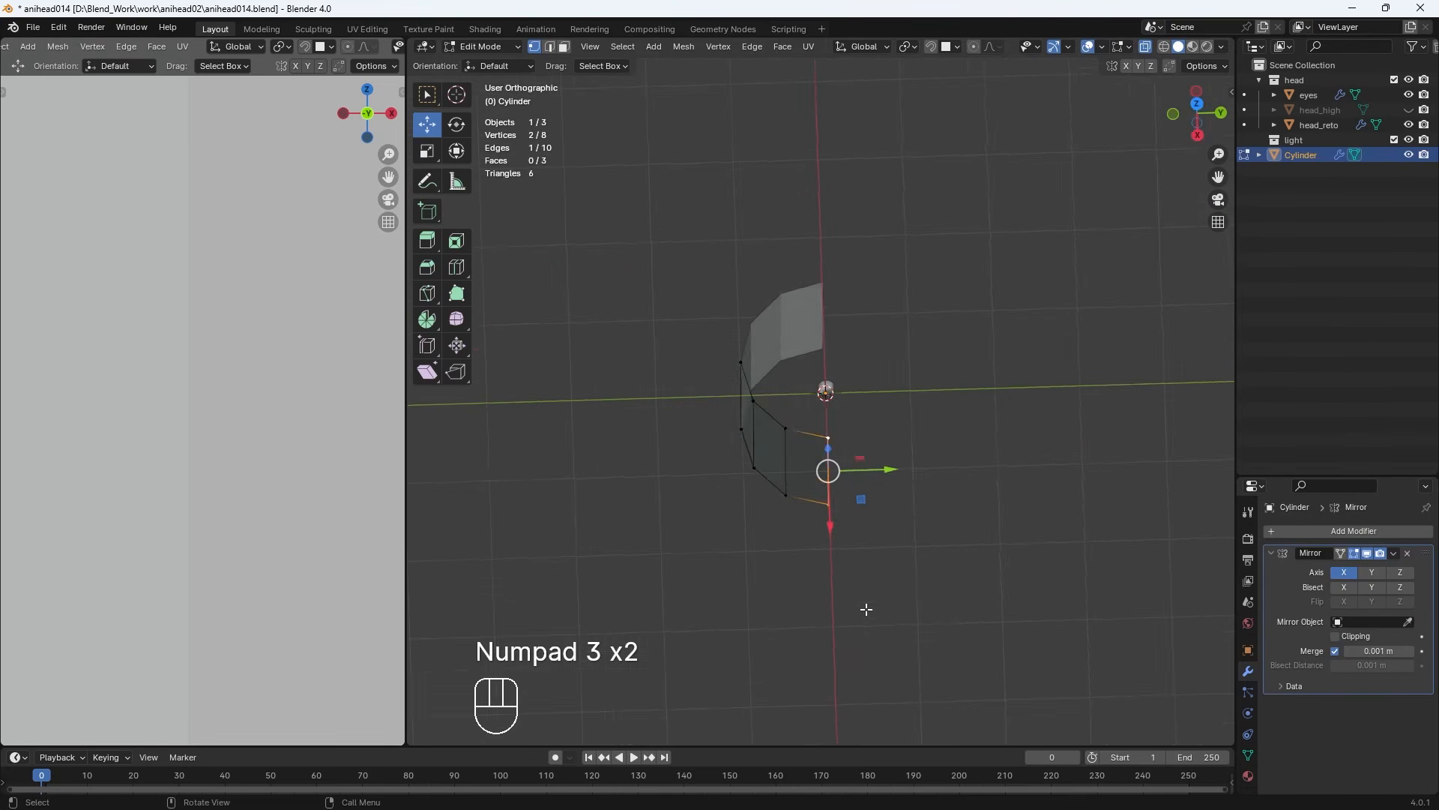
key("e")
key("y")
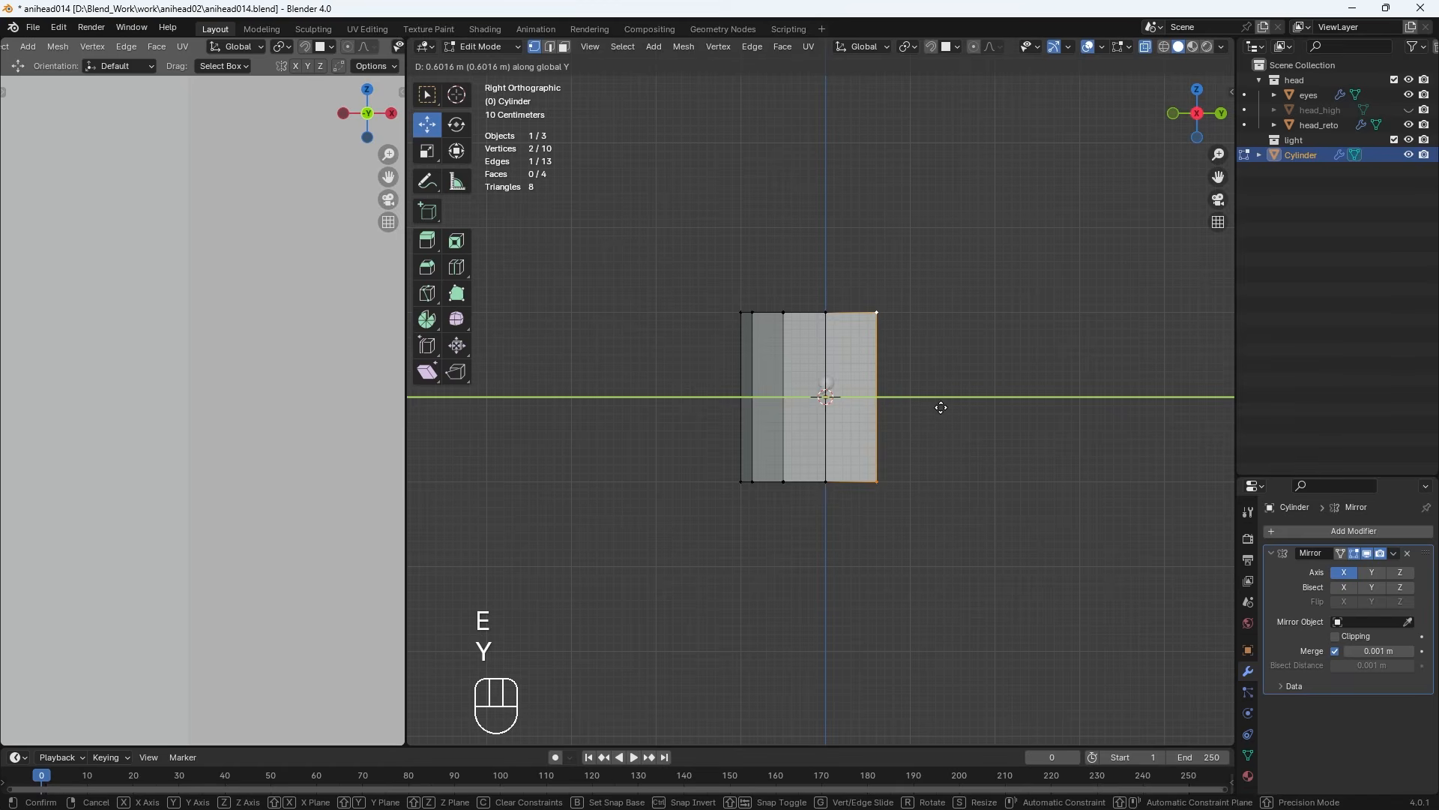
left_click(941, 408)
middle_click_drag(942, 407, 927, 564)
left_click(926, 563)
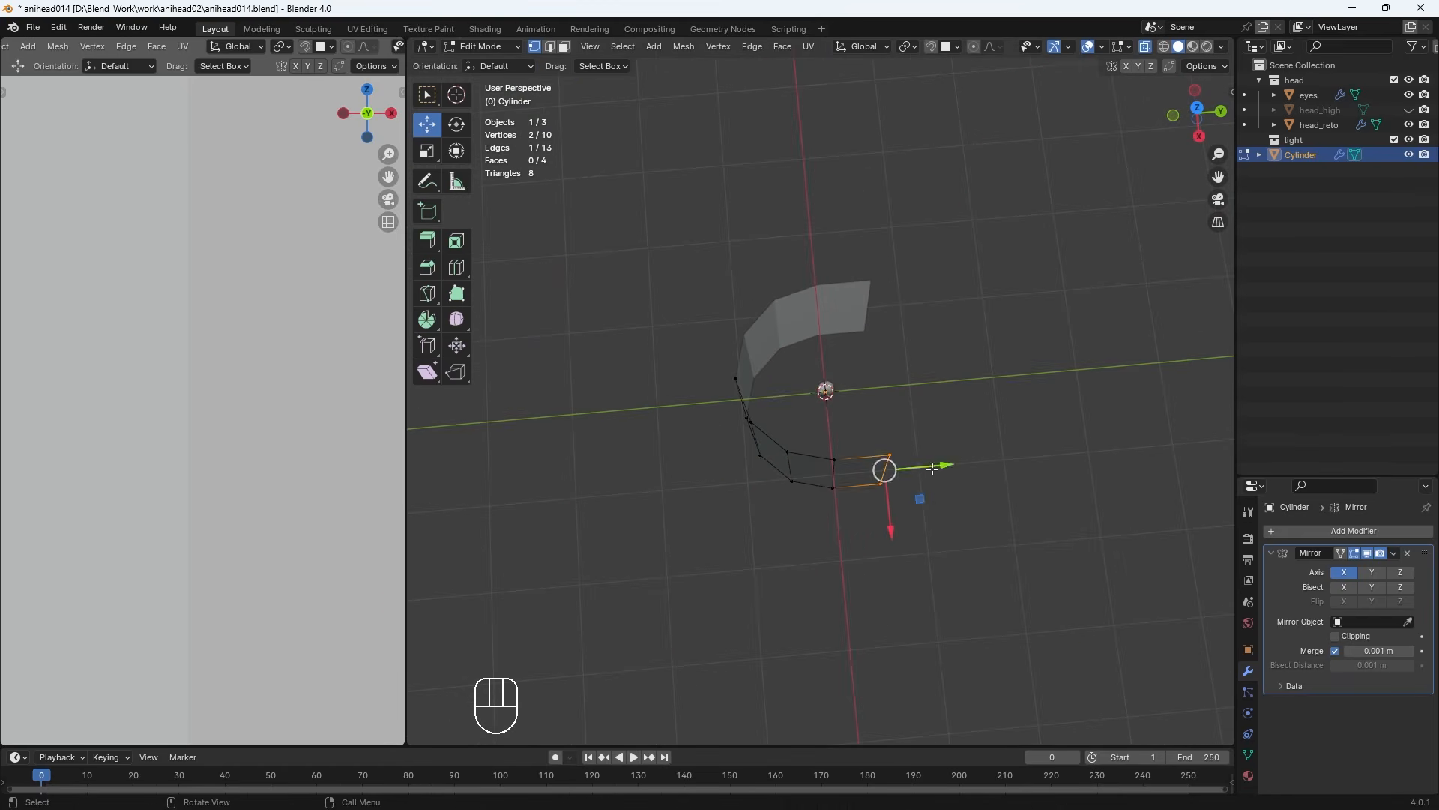
left_click(929, 471)
Duplicate the arch-shaped shell in place and scale the copy by 0.818
key("Tab")
key("shift+d")
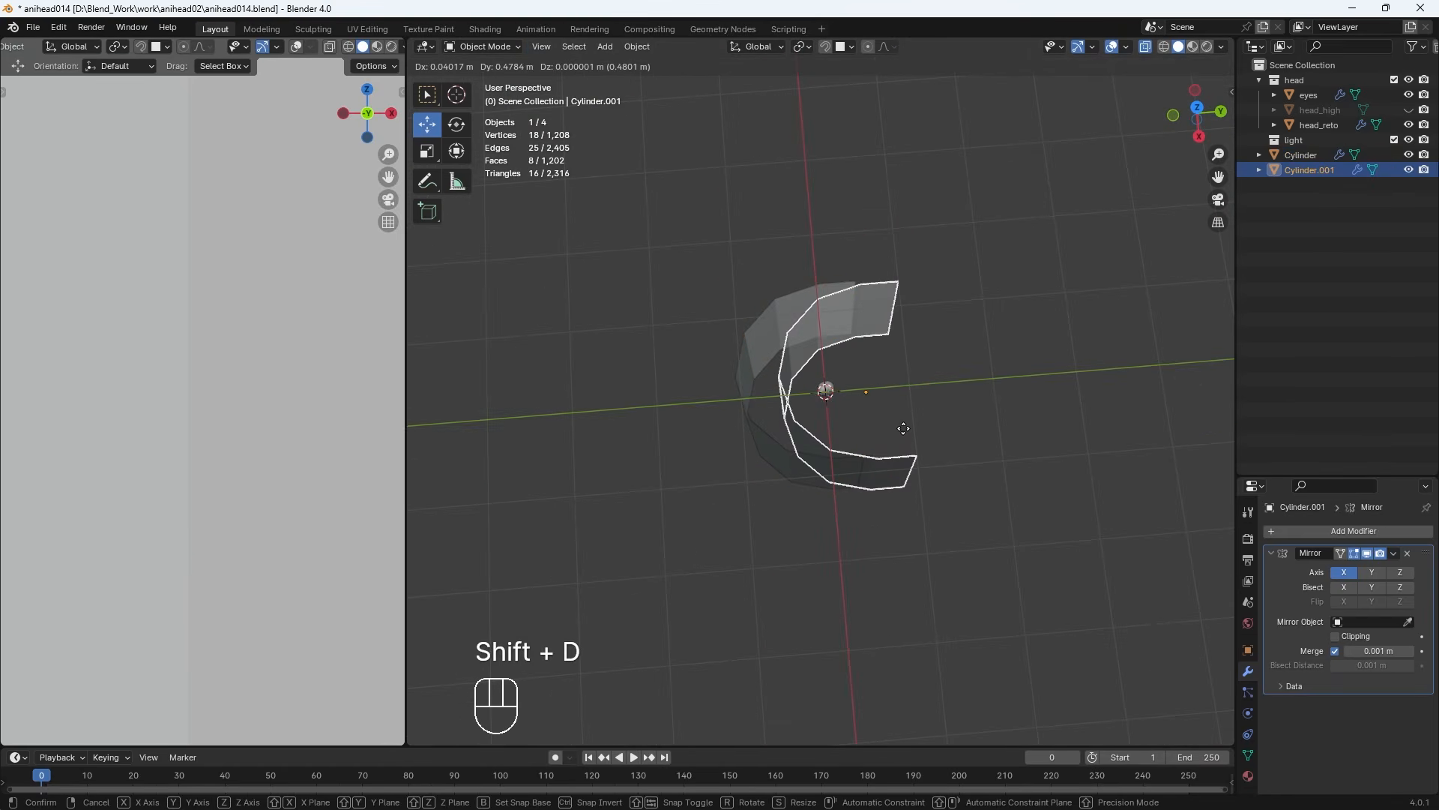
key("Escape")
left_click(1285, 169)
left_click(1407, 170)
left_click(1408, 170)
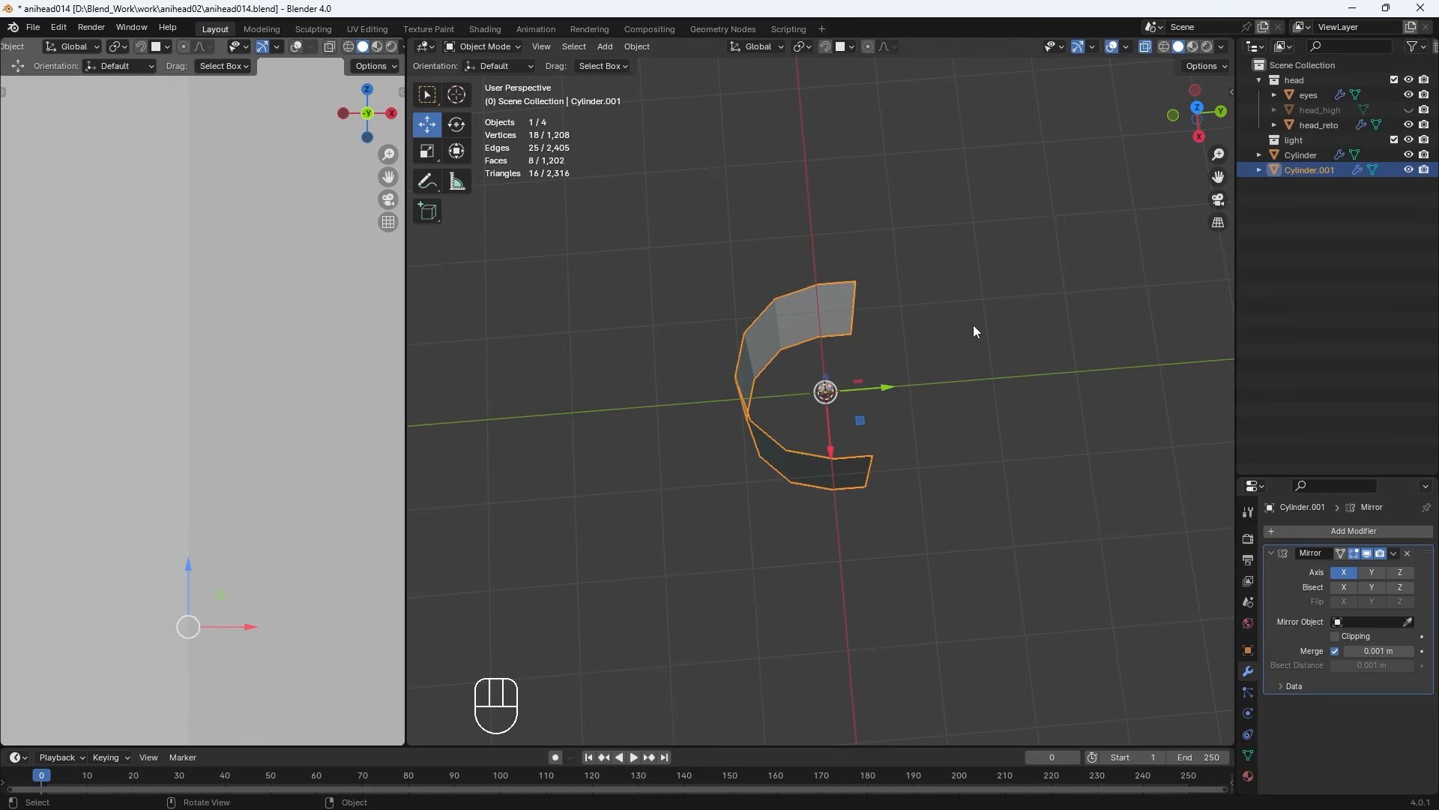
key("s")
left_click(940, 329)
Raise the inner copy along Z to line its upper edge up with the outer shell
middle_click_drag(941, 382, 903, 298)
left_click_drag(826, 339, 828, 318)
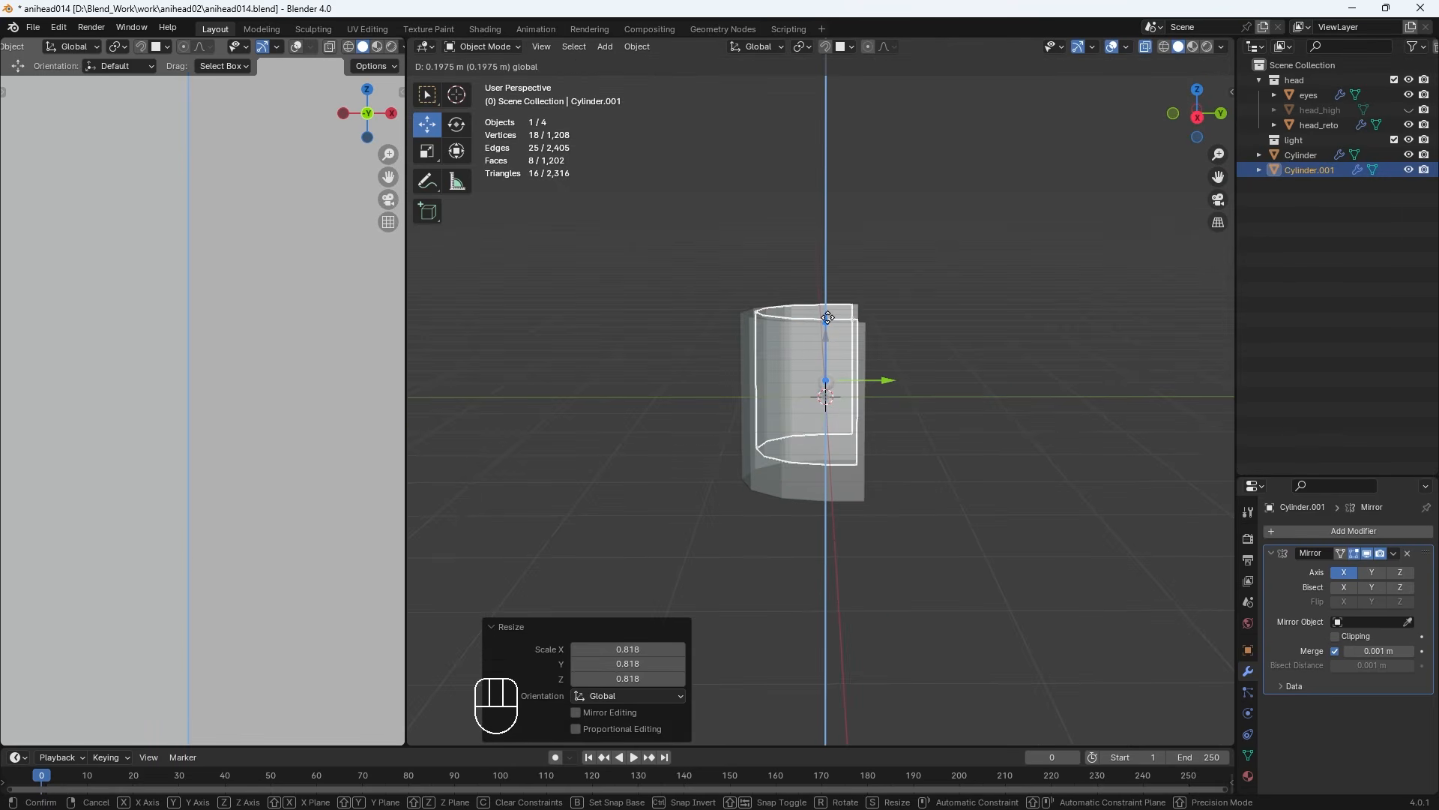
left_click(1015, 439)
key("KP_1")
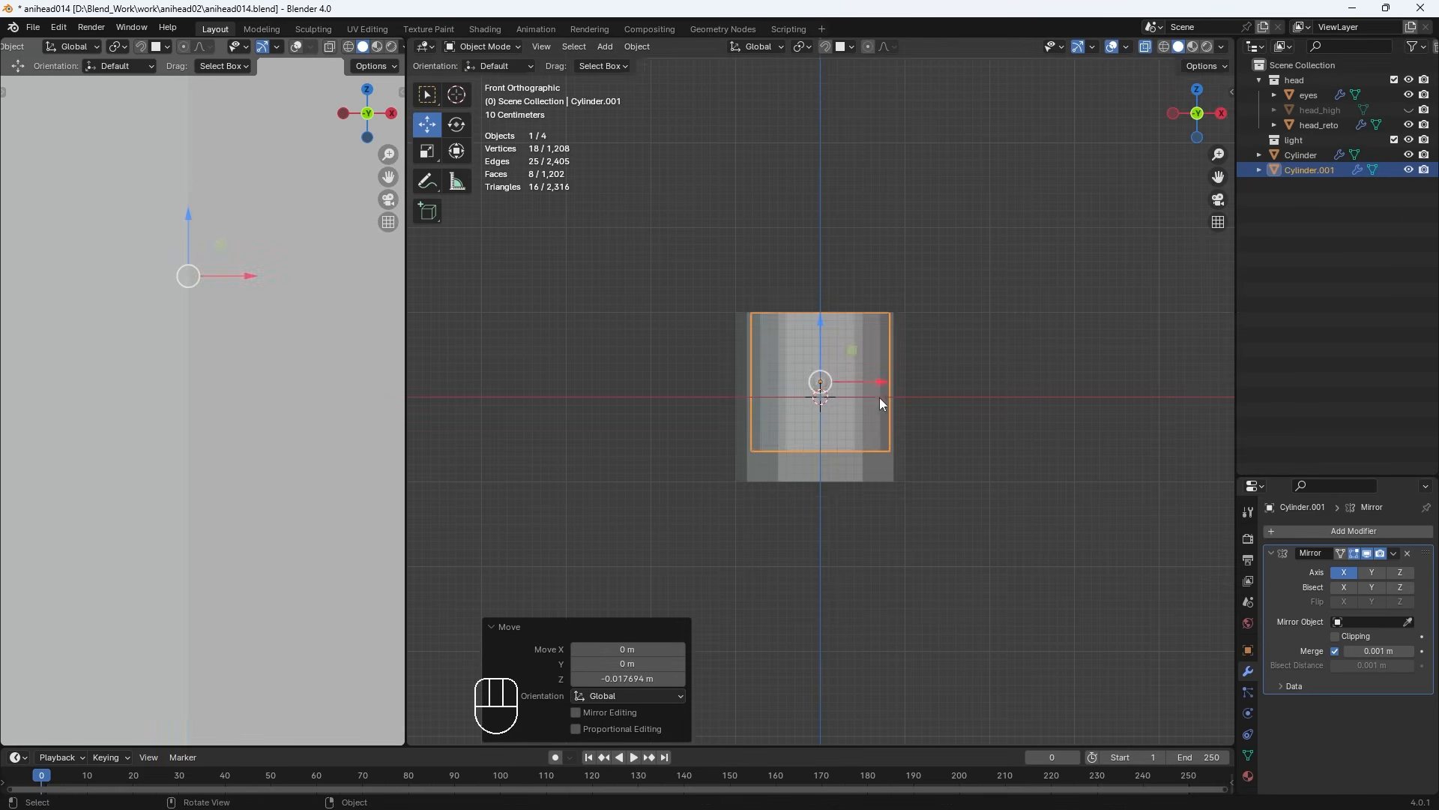
Raise the outer shell's bottom vertices along Z toward the inner copy's lower edge
scroll(879, 397, "up", 3)
left_click(948, 528)
key("Tab")
left_click_drag(920, 495, 918, 439)
left_click(1068, 473)
key("alt+z")
Scale the inner shell copy by 1.095 to narrow the gap to the outer shell
left_click(1309, 170)
middle_click_drag(851, 378, 804, 522)
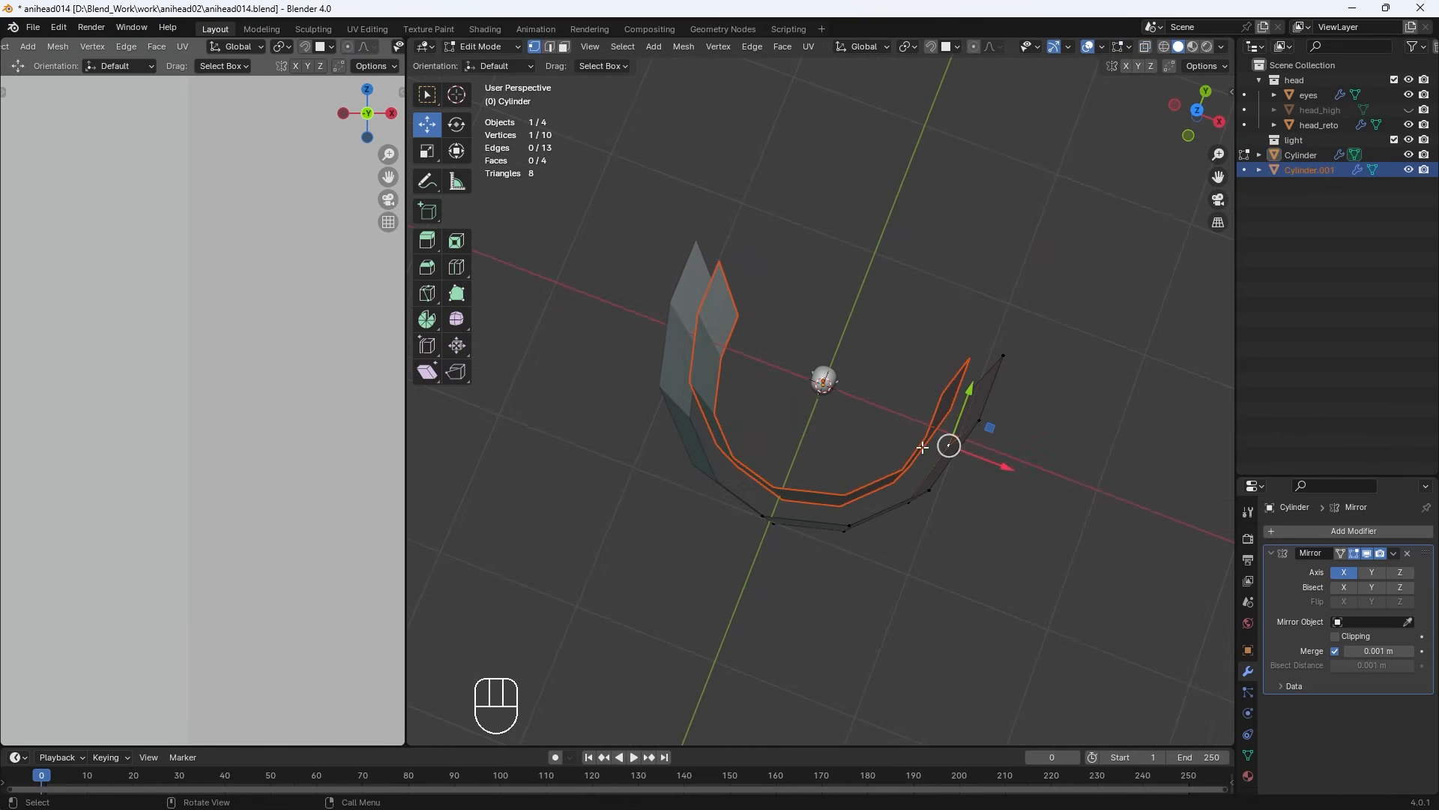
key("Tab")
key("s")
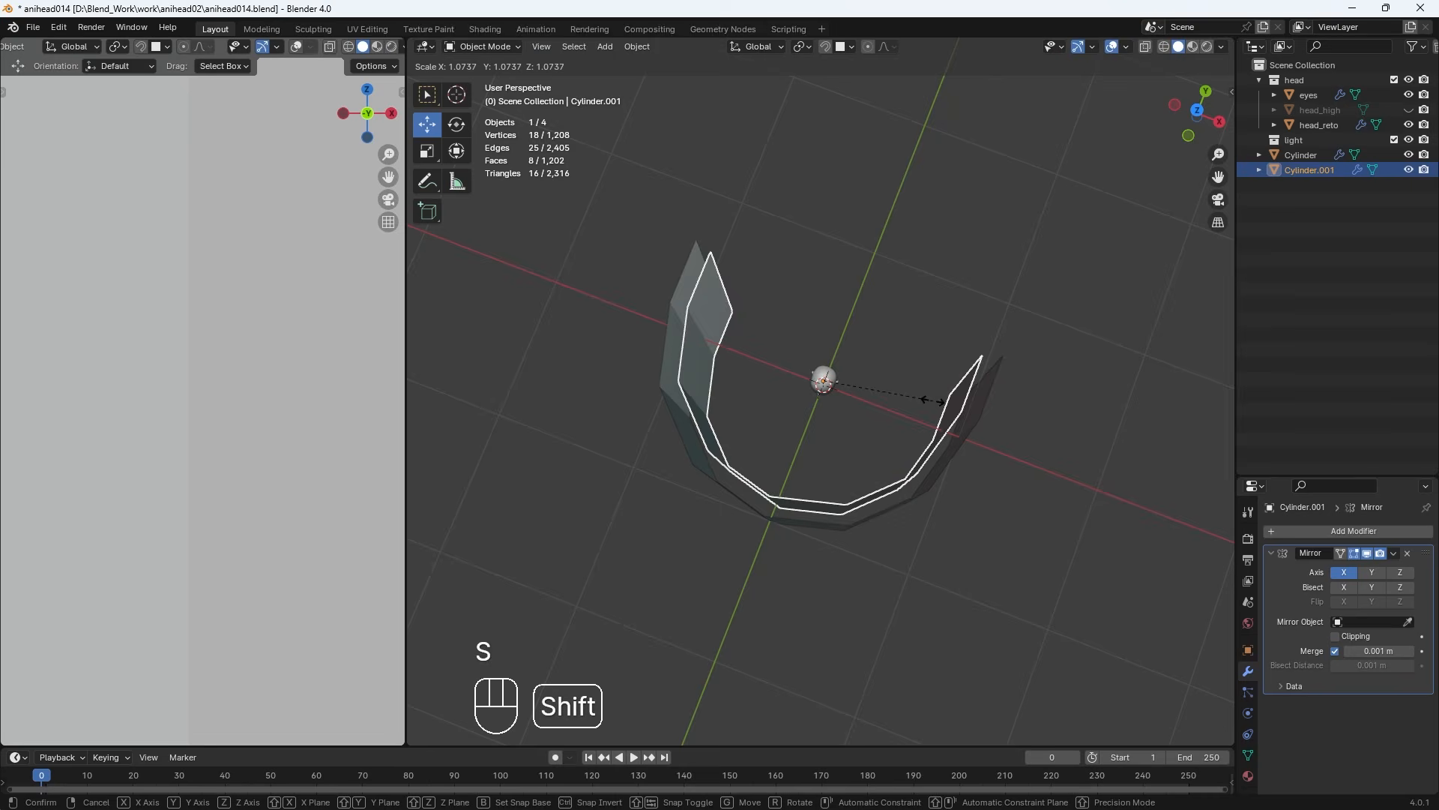
left_click(947, 405)
key("KP_1")
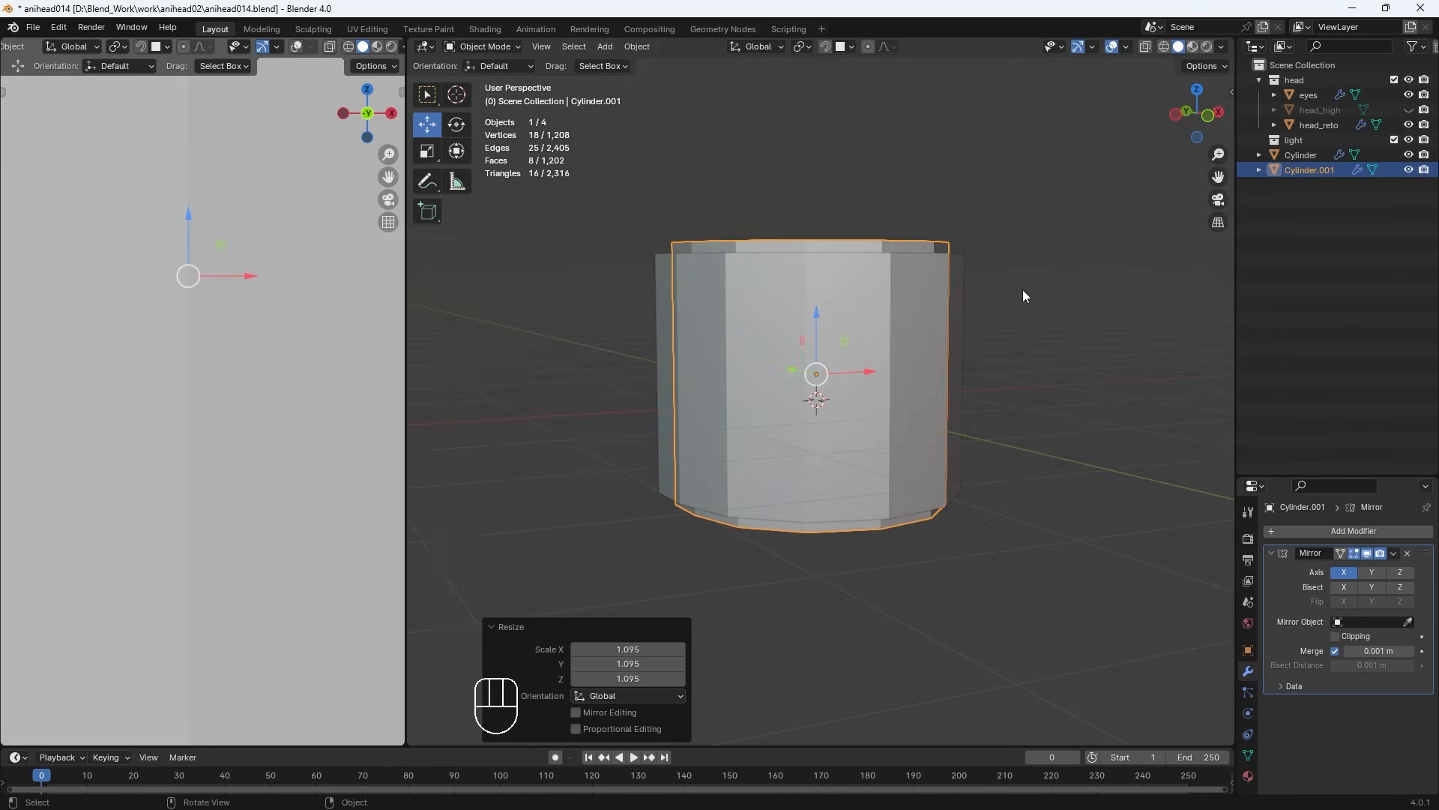
Lower the inner shell's top vertices and raise its bottom vertices to align with the outer shell's edges
key("Tab")
left_click_drag(608, 194, 1008, 289)
left_click_drag(898, 186, 899, 201)
key("ctrl+z")
key("alt+z")
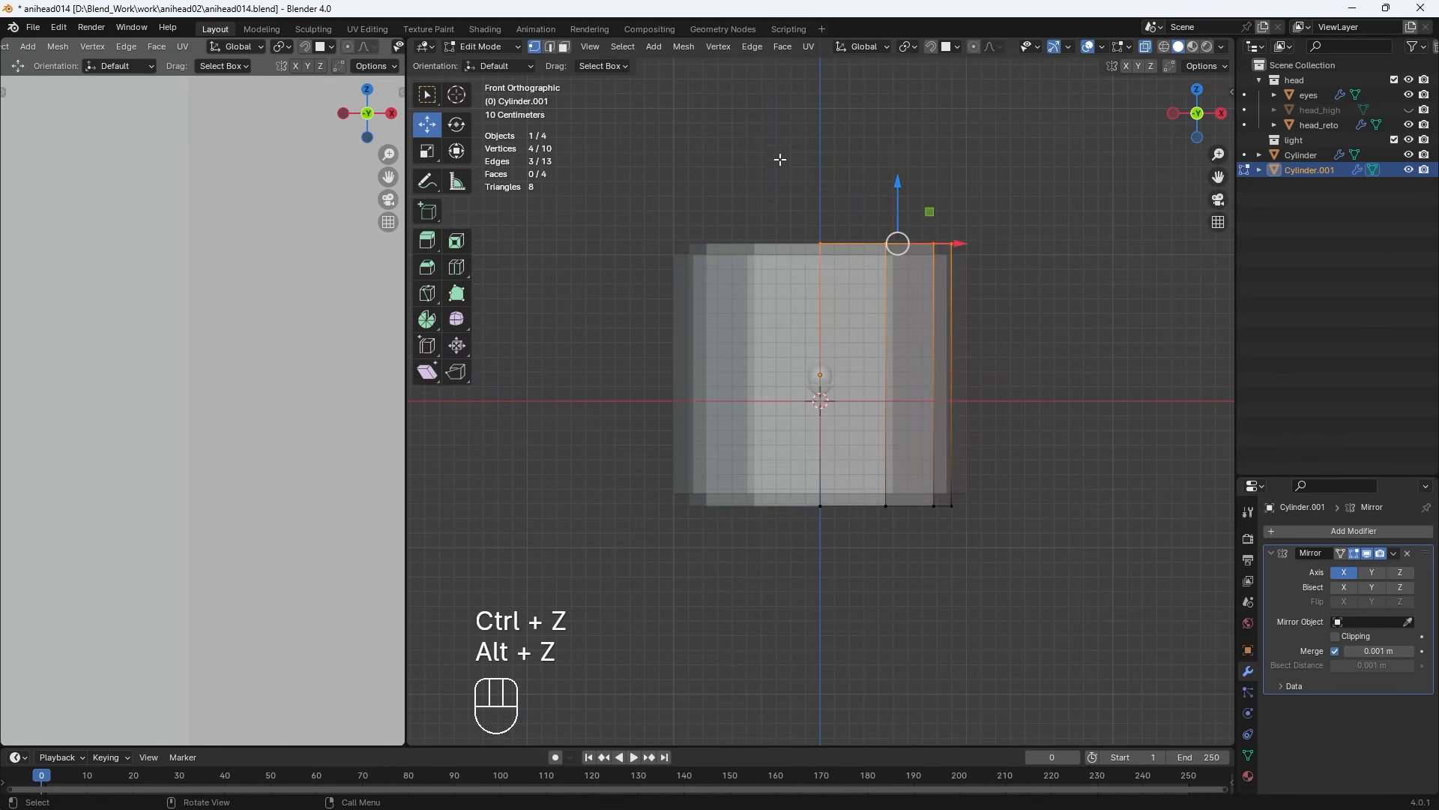
left_click_drag(777, 157, 1008, 289)
left_click_drag(909, 190, 909, 201)
left_click_drag(777, 457, 1008, 551)
left_click_drag(909, 450, 909, 437)
Join the inner and outer shells into a single object
left_click(1304, 158)
key("Tab")
left_click(1307, 171, "ctrl")
left_click(1297, 156, "ctrl")
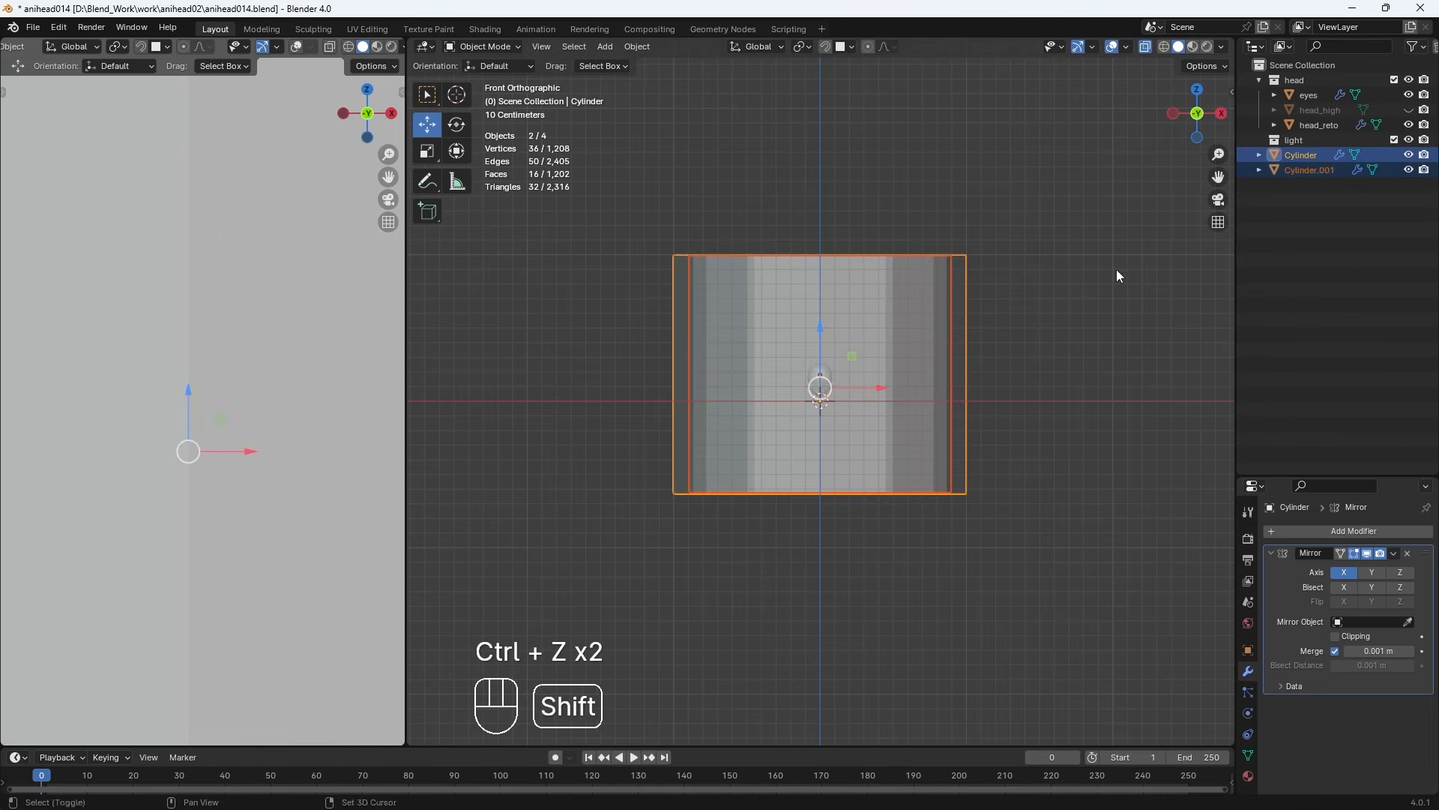
key("ctrl+j")
Raise the joined shells' bottom vertices along Z to shorten the arch into a thin band
key("Tab")
left_click_drag(860, 565, 776, 459)
left_click_drag(912, 432, 938, 236)
left_click(1083, 343)
left_click_drag(1083, 343, 628, 204)
key("Tab")
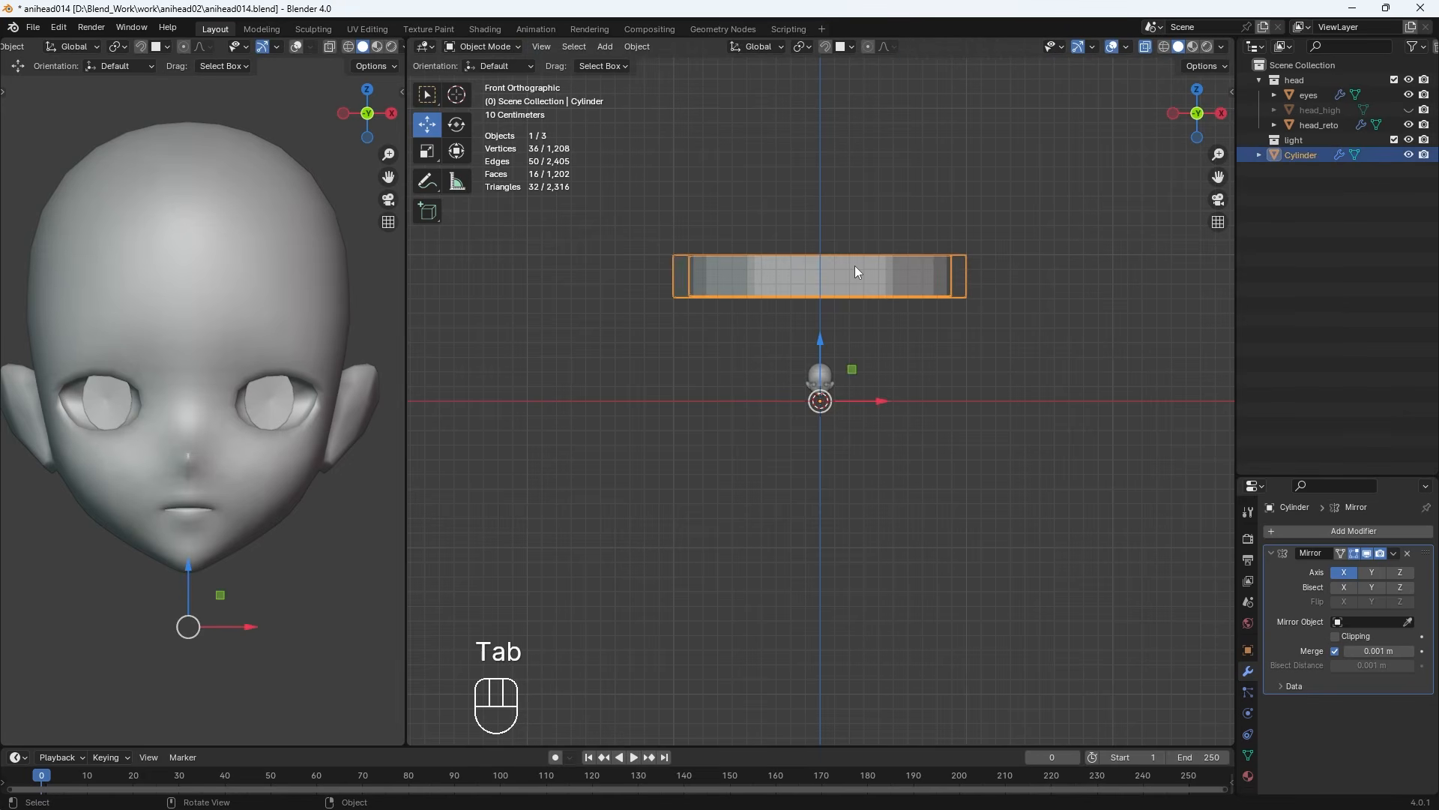
Scale the arch-shaped band down by 0.186 in Object Mode
key("s")
left_click(807, 342)
scroll(872, 450, "up", 14)
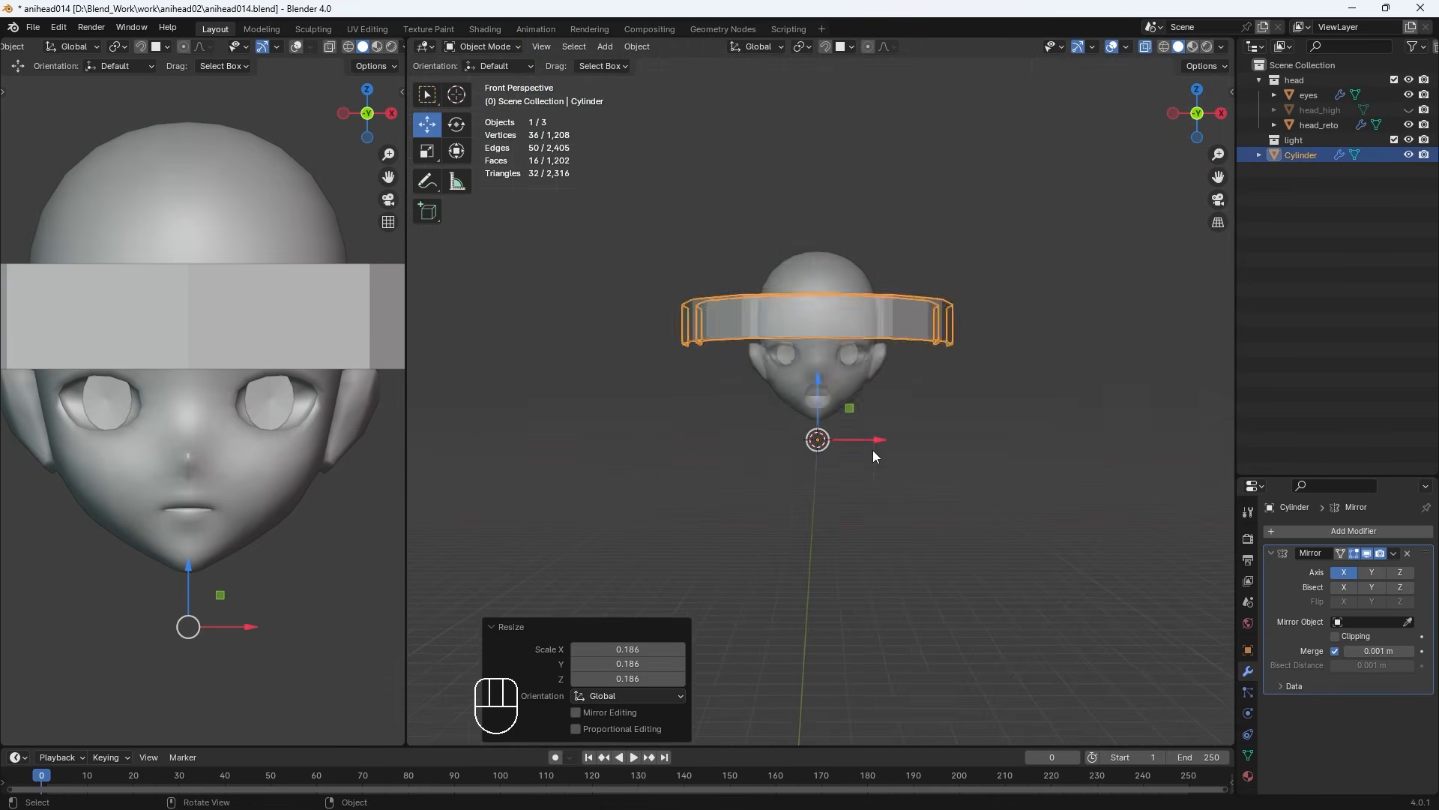
Scale the arch-shaped band down further so it is much smaller than the head
key("s")
left_click(843, 431)
key("s")
left_click(862, 462)
Raise the arch-shaped band to mouth height and move it about -0.053 m along Y into the mouth area
left_click_drag(813, 459, 813, 372)
middle_click_drag(967, 442, 811, 447)
left_click_drag(997, 440, 887, 442)
key("KP_1")
key("KP_3")
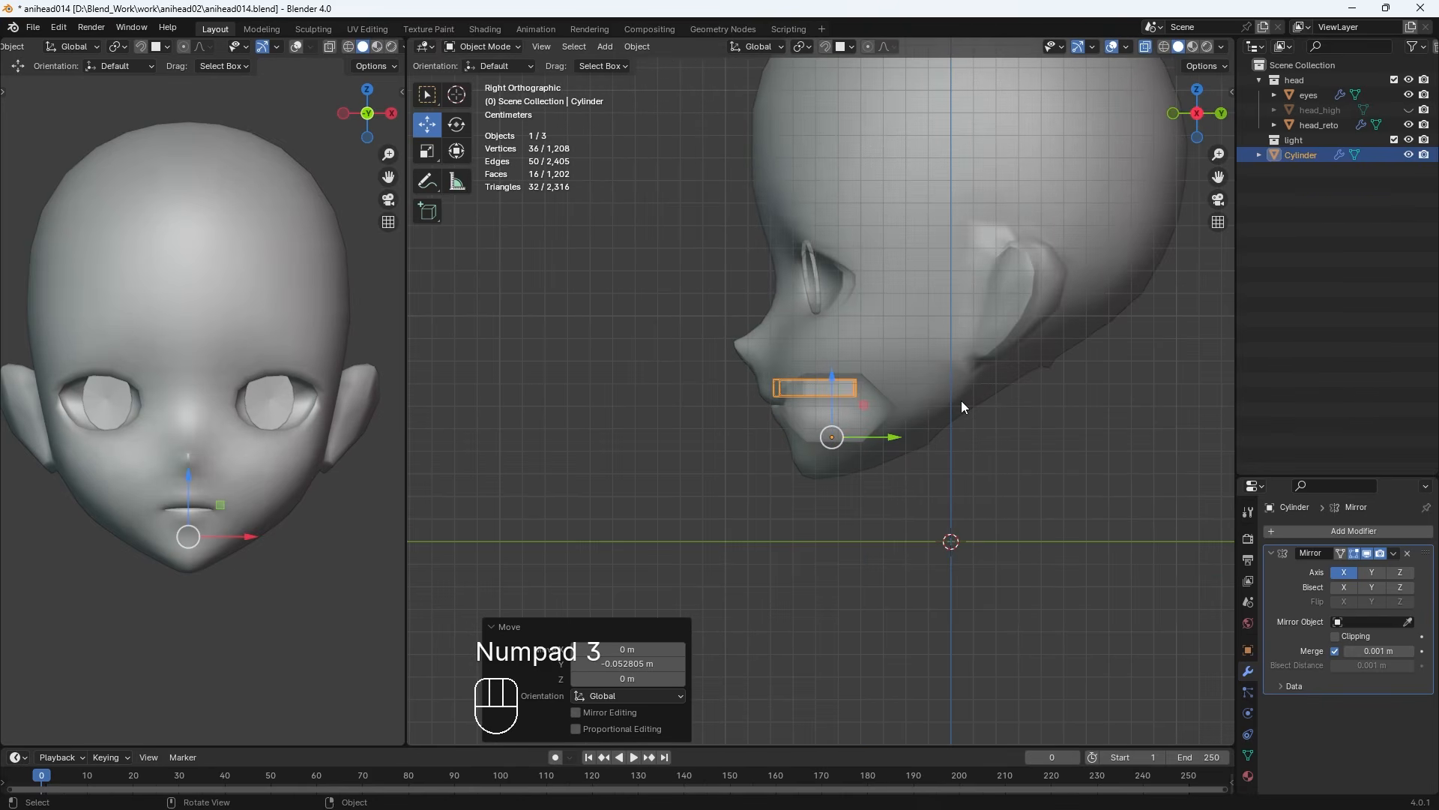
Scale the band down by 0.809 and again by about 0.73 to fit the width of the mouth cavity
key("s")
left_click(865, 407)
scroll(866, 407, "up", 2)
middle_click_drag(865, 407, 1037, 300)
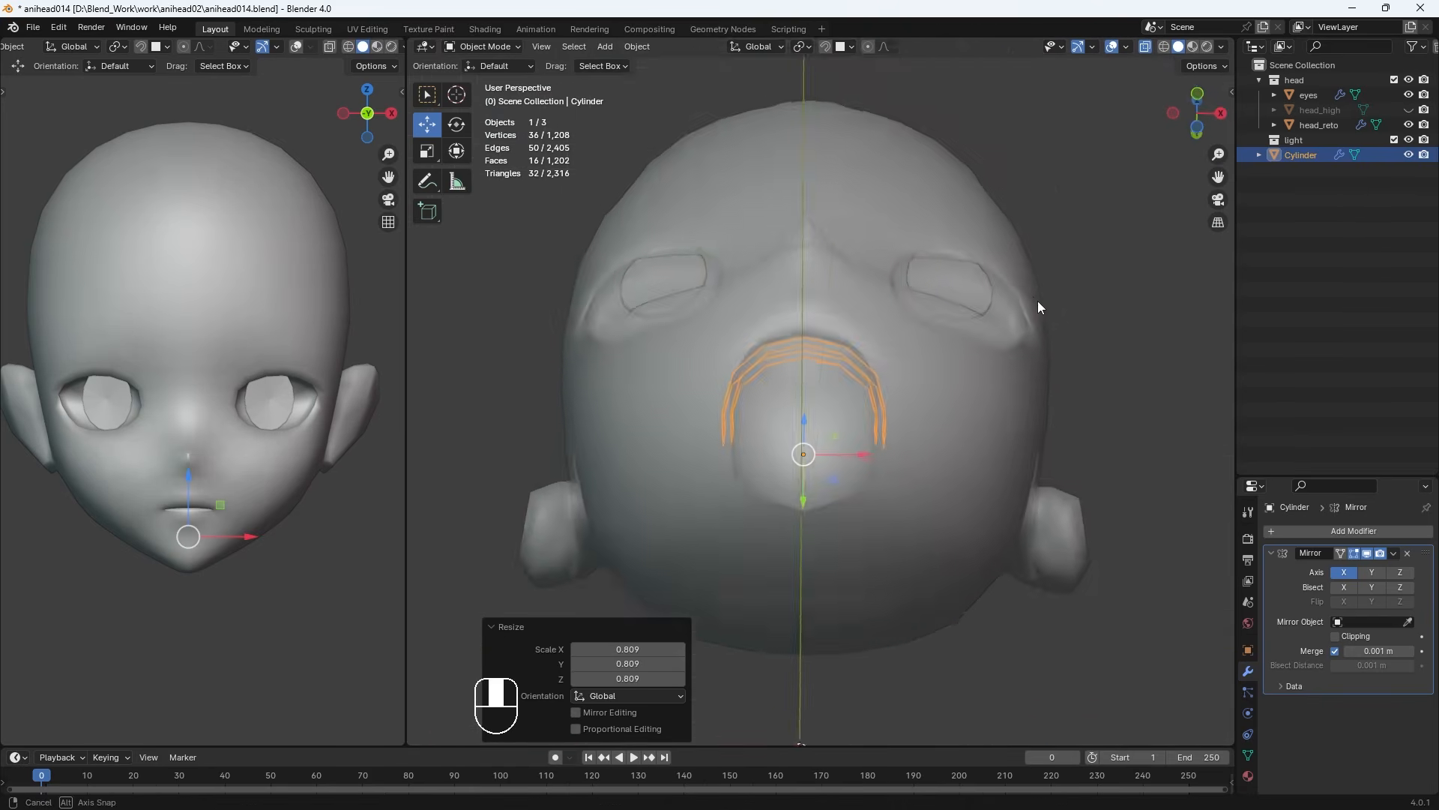
key("KP_1")
key("s")
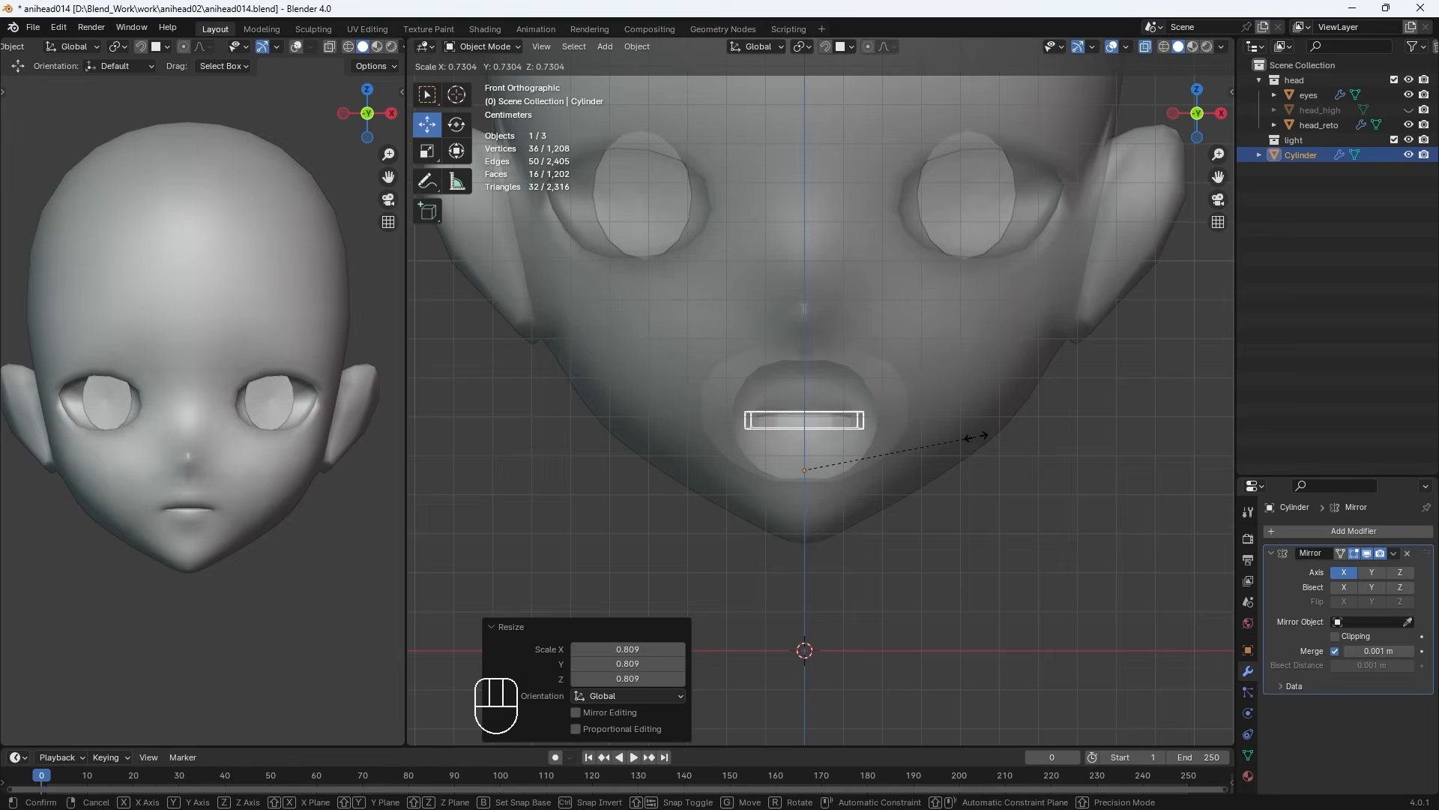
left_click(976, 436)
left_click(637, 47)
mouse_move(660, 78)
left_click(881, 95)
scroll(856, 430, "up", 4)
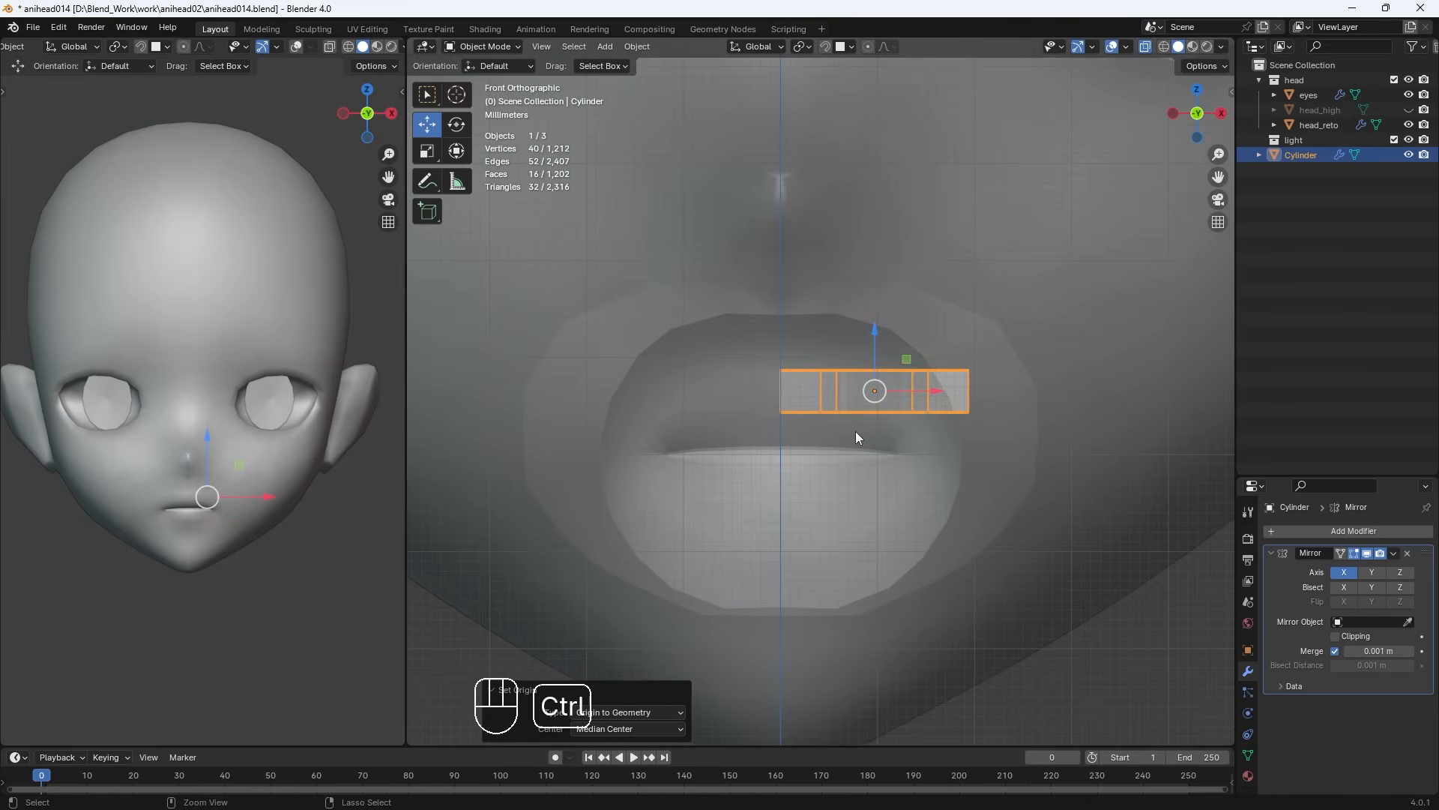
key("ctrl+z")
Fill the gap between the band's inner and outer walls along its underside with quad faces
key("Tab")
left_click_drag(875, 313, 878, 298)
middle_click_drag(878, 300, 862, 368)
left_click(781, 299)
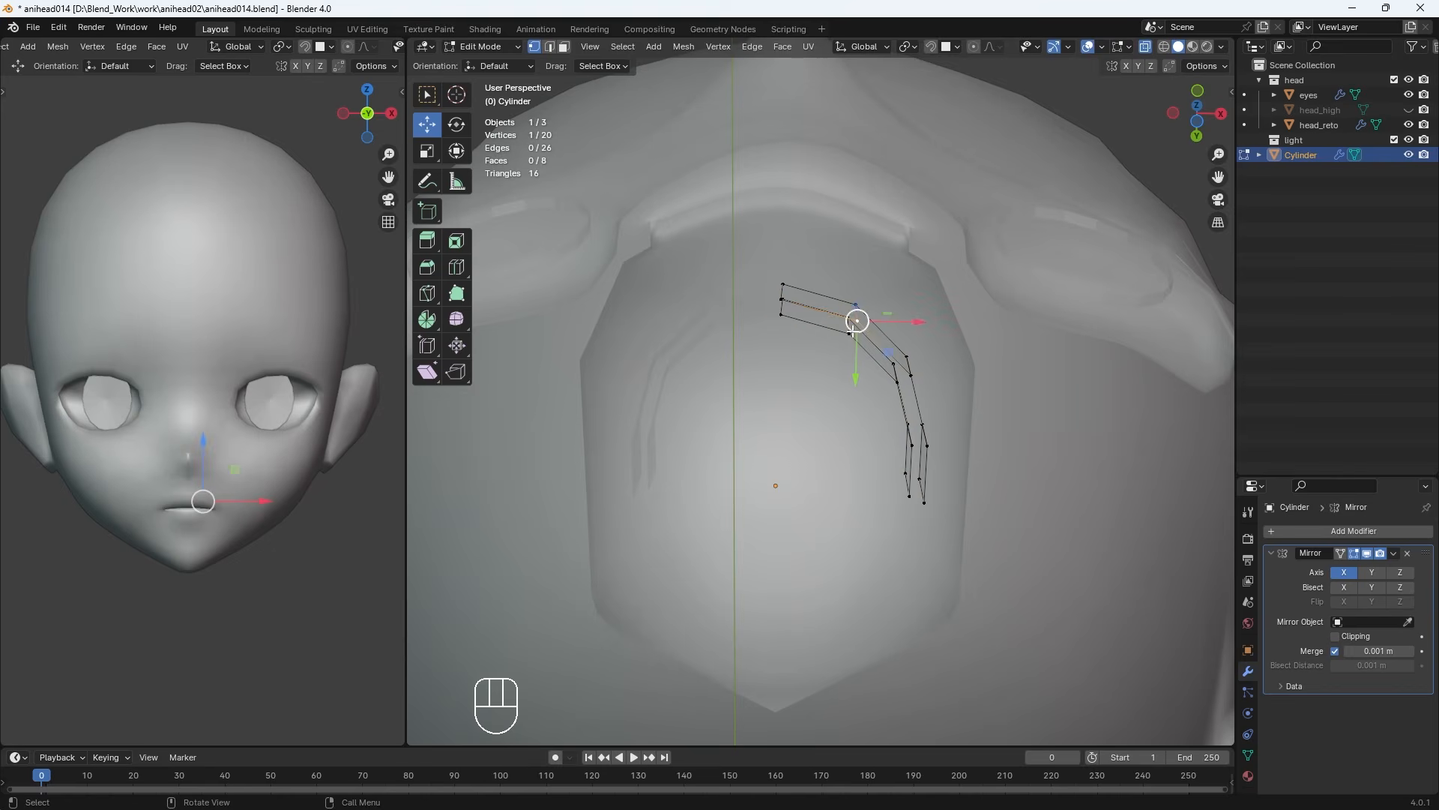
middle_click_drag(783, 310, 821, 353)
left_click(816, 335)
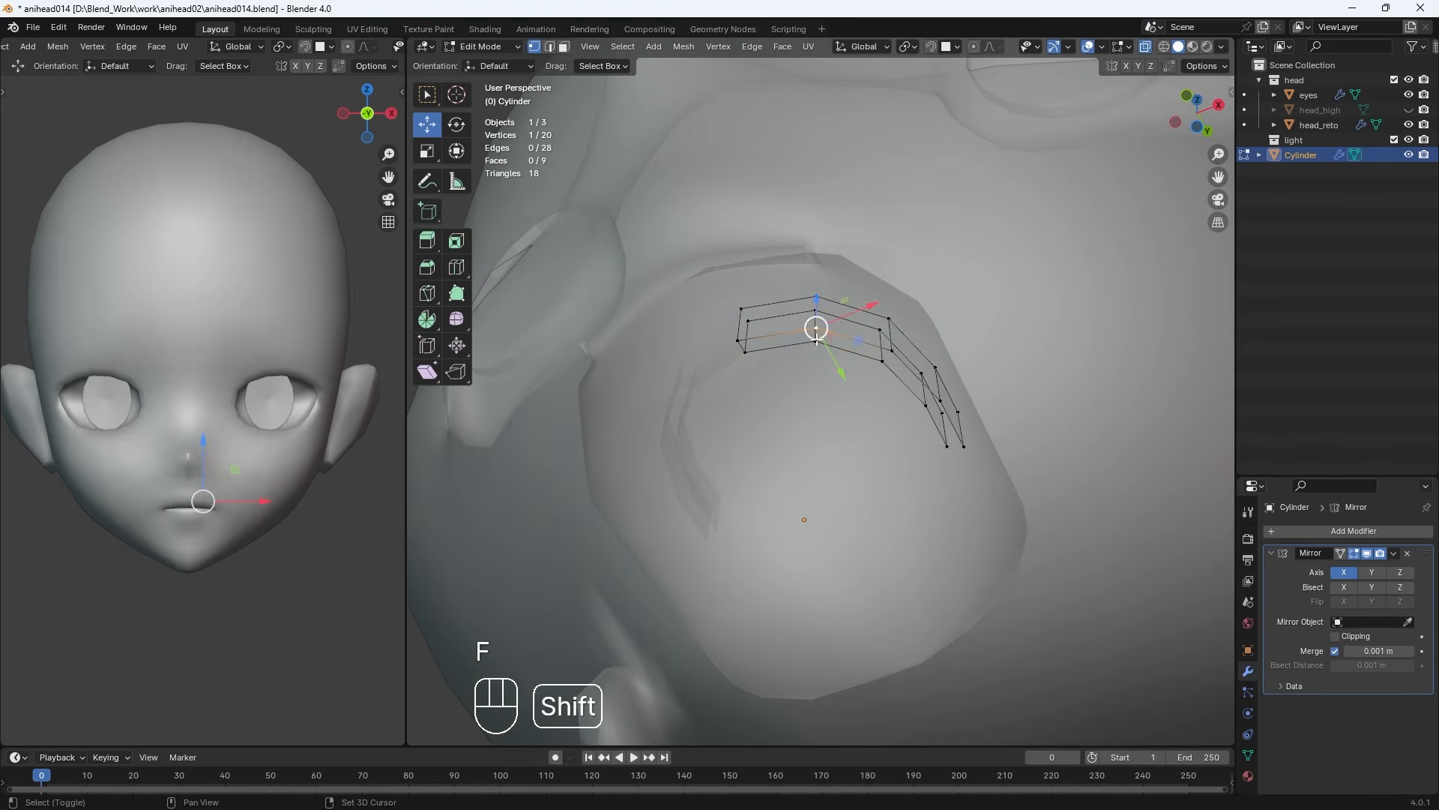
key("f")
middle_click_drag(1076, 433, 758, 536)
key("Tab")
Lower the teeth band slightly and move it about -0.011 m along Y towards the lips
key("alt+z")
key("KP_1")
key("alt+z")
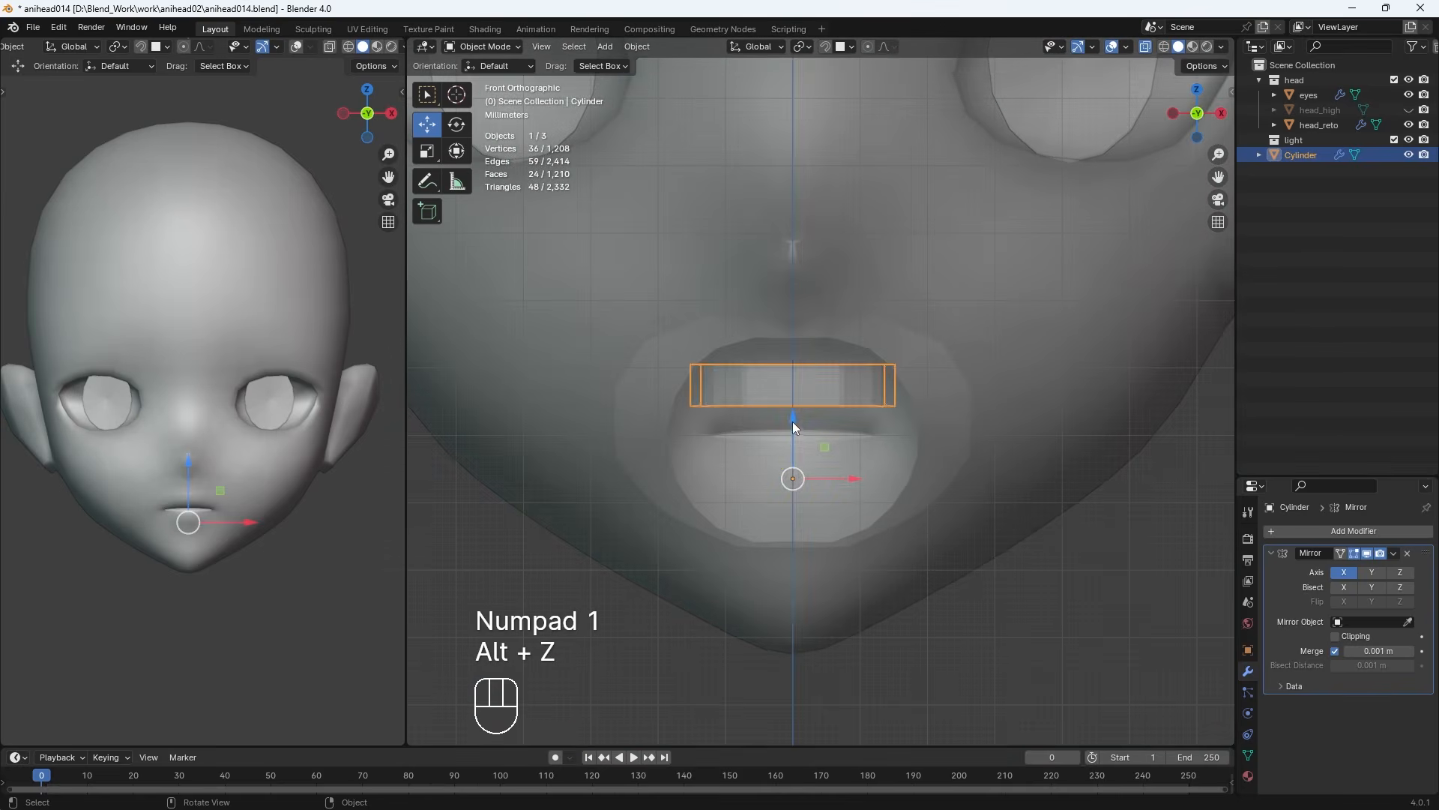
left_click_drag(793, 422, 794, 443)
middle_click_drag(794, 443, 1013, 514)
key("KP_3")
left_click_drag(911, 496, 883, 441)
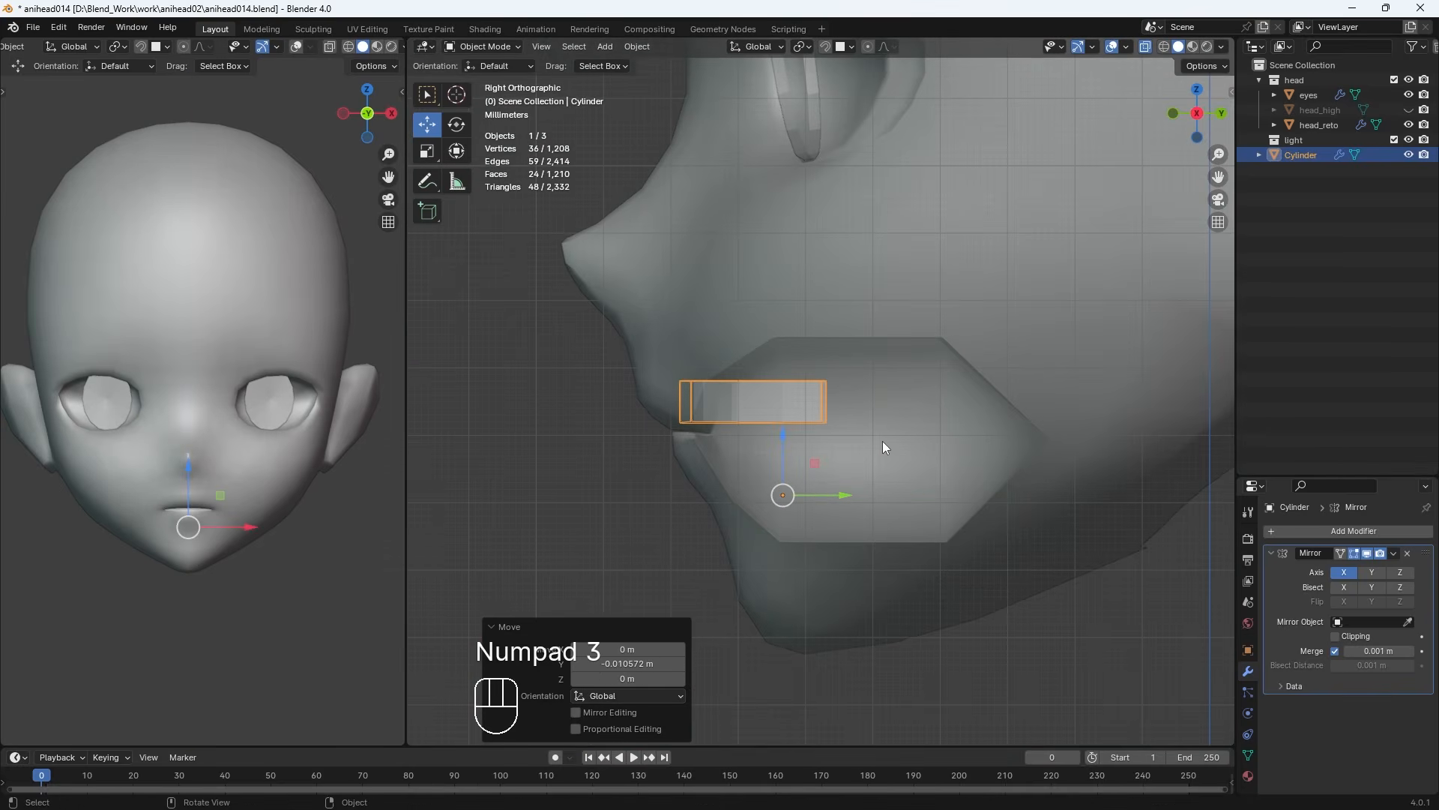
Tilt the teeth band slightly in side view and move it back about 0.001 m along Y
key("r")
left_click(892, 422)
left_click_drag(846, 495, 851, 495)
middle_click_drag(850, 496, 784, 501)
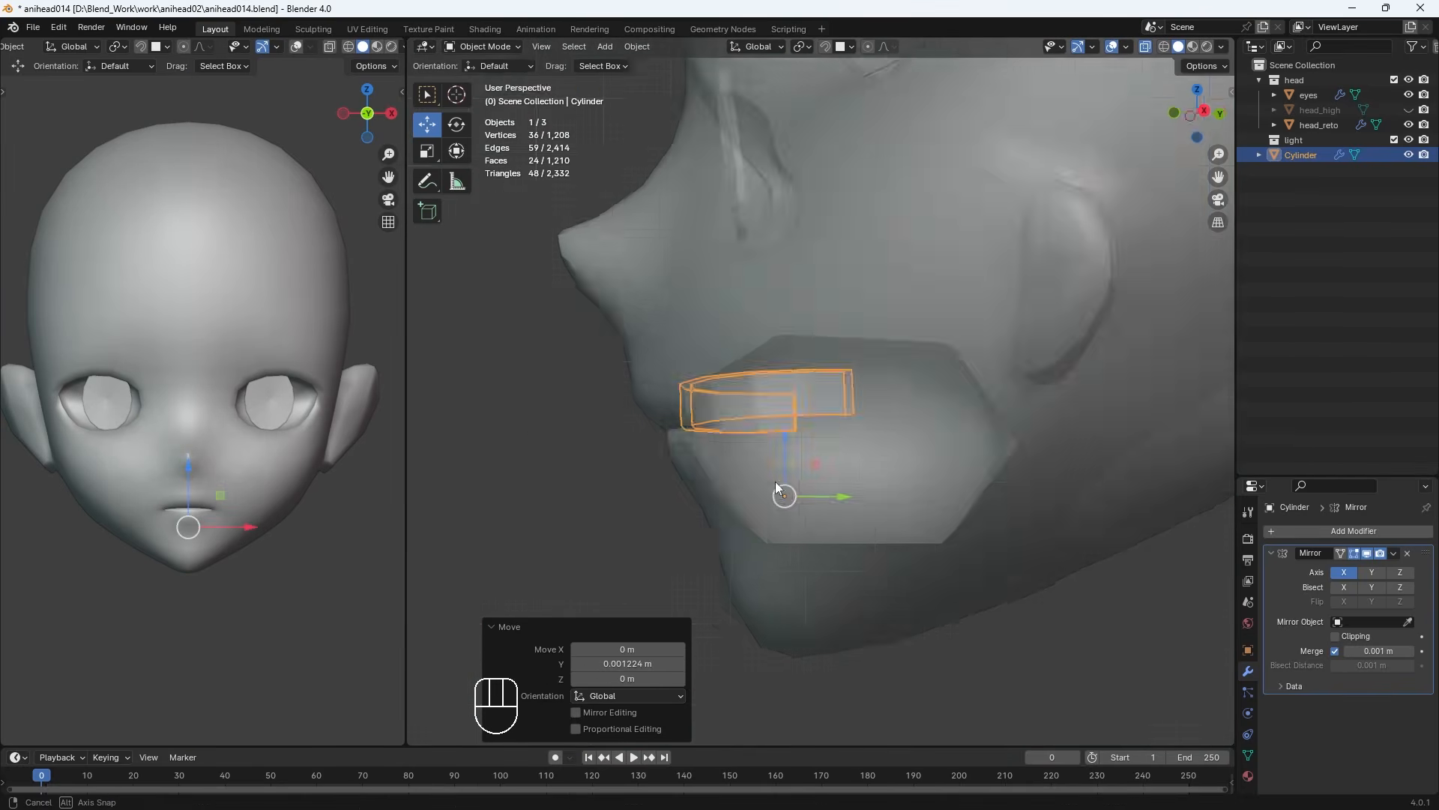
key("KP_1")
scroll(1003, 641, "down", 3)
left_click(919, 553)
key("shift+a")
mouse_move(911, 519)
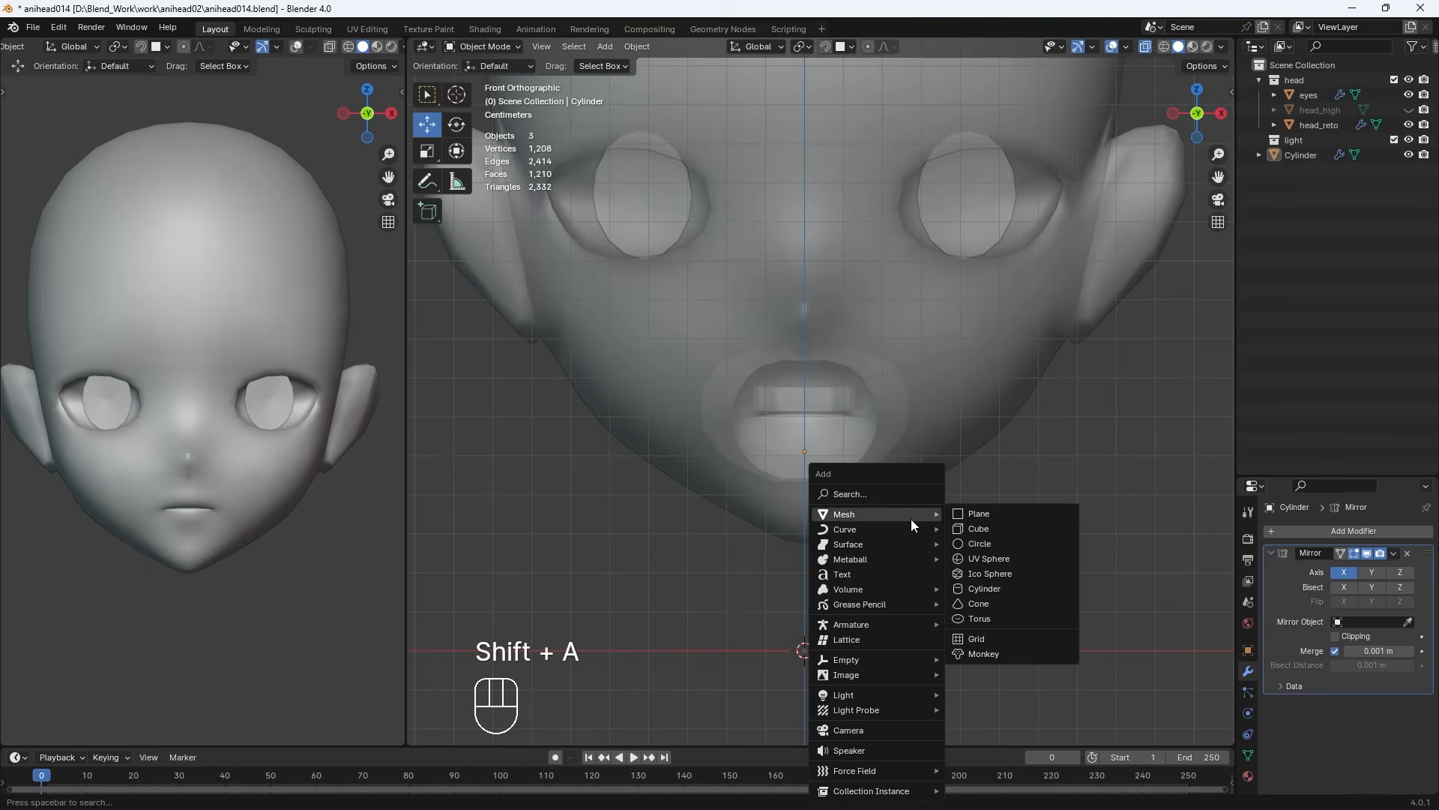
left_click(1007, 560)
key("KP_Decimal")
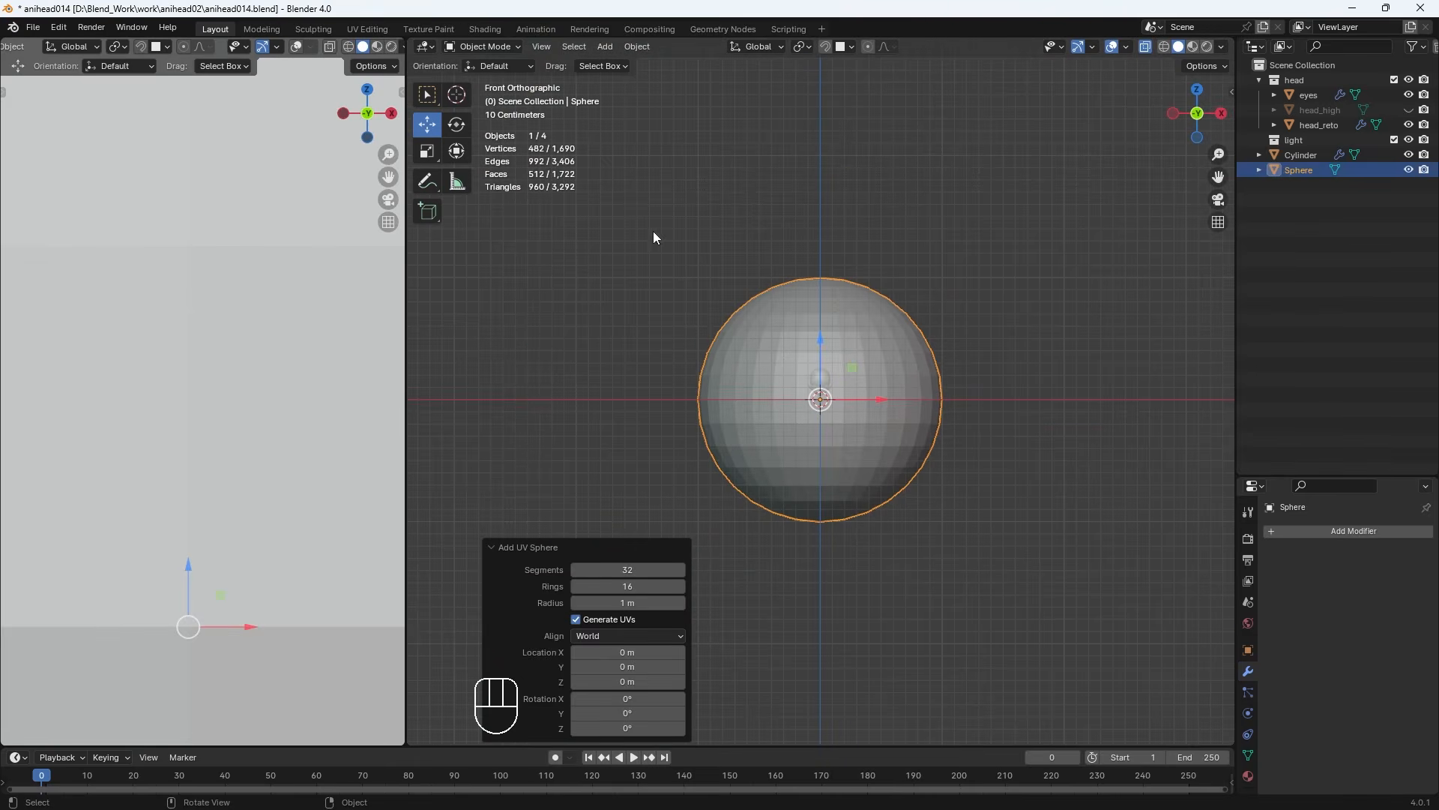
key("ctrl+z")
Add a 2 m cube at the origin and give it a Subdivision Surface modifier
key("shift+a")
mouse_move(869, 517)
left_click(934, 531)
left_click(1318, 531)
mouse_move(1317, 528)
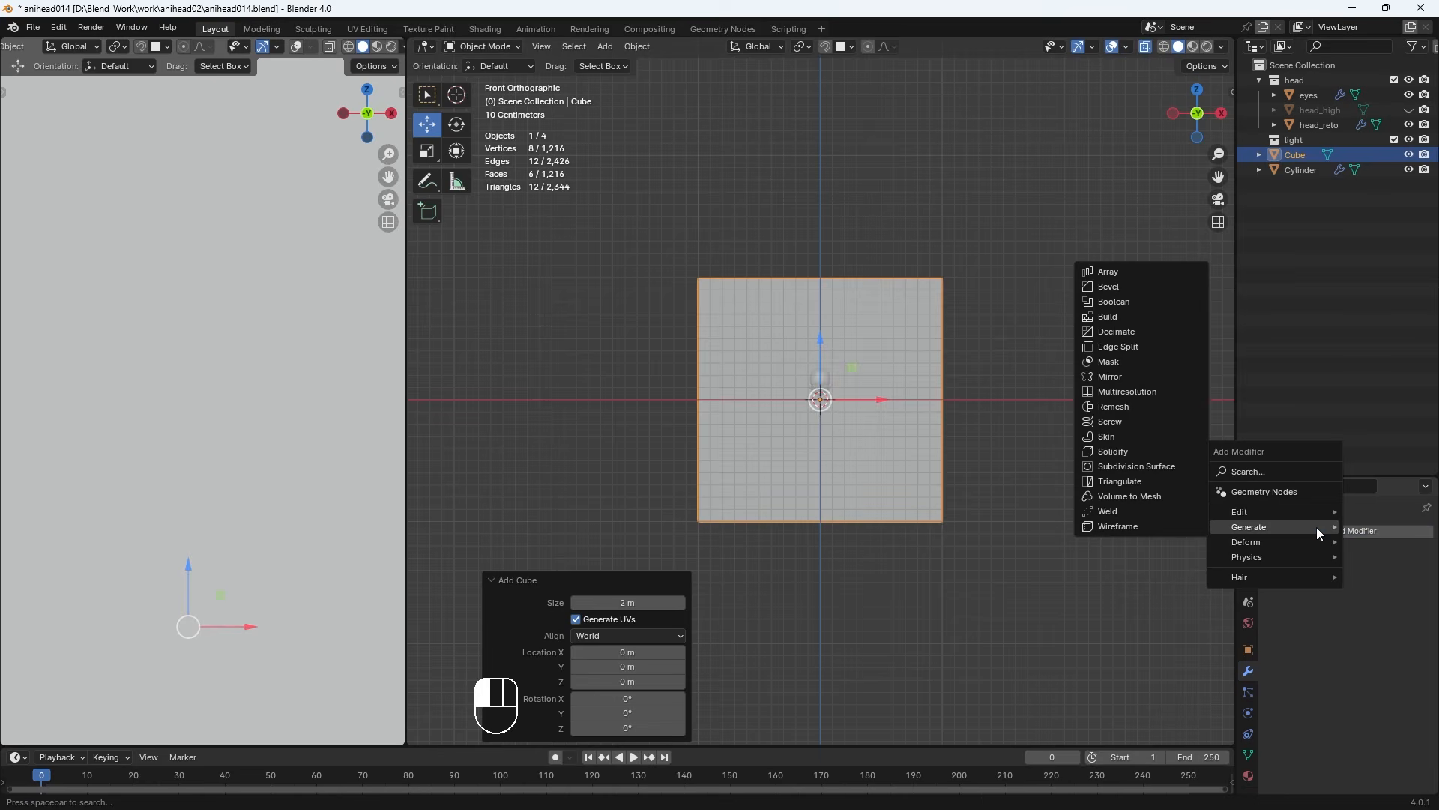
left_click(1141, 488)
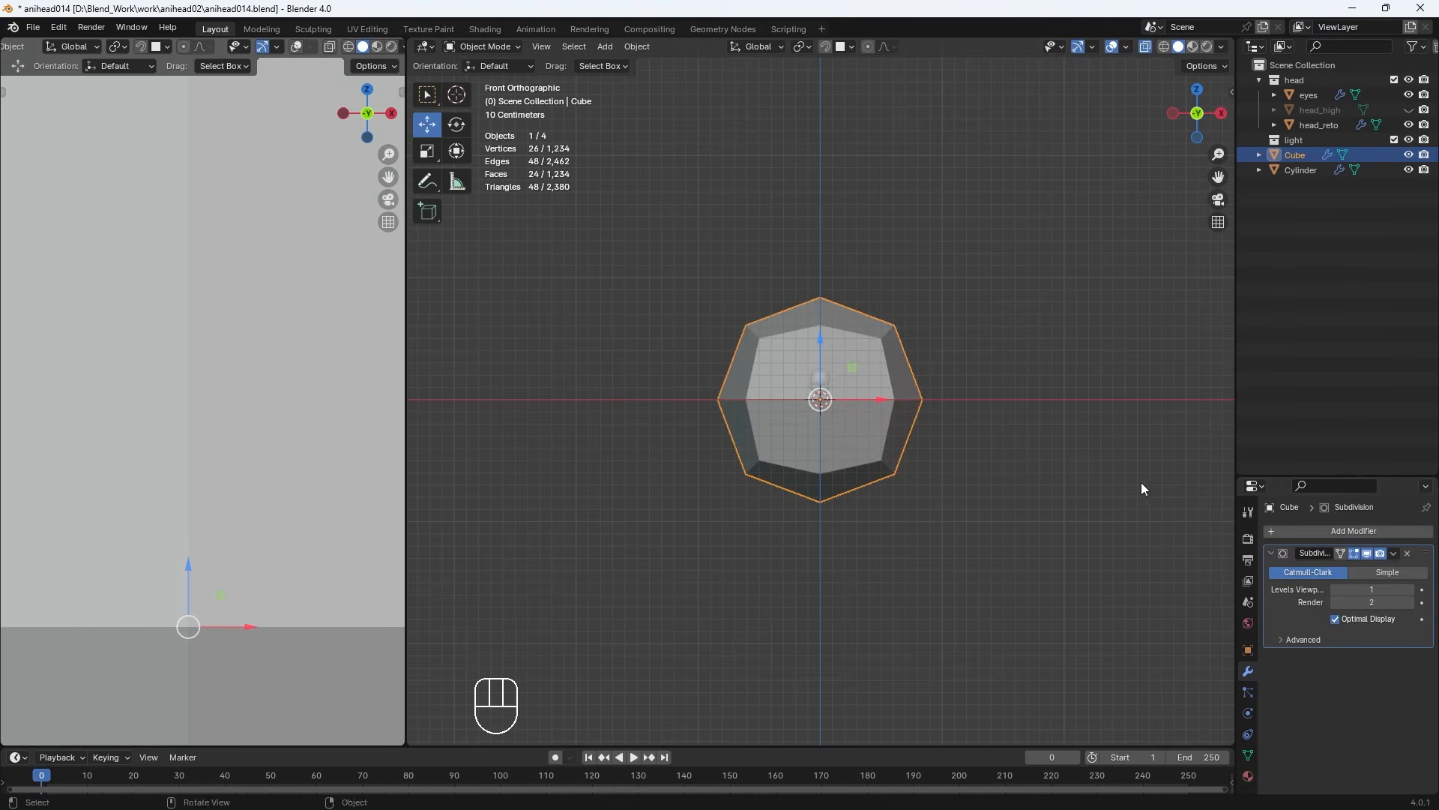
Set the cube's viewport subdivision level to 2 and apply the Subdivision Surface modifier
left_click(1411, 590)
left_click(1411, 590)
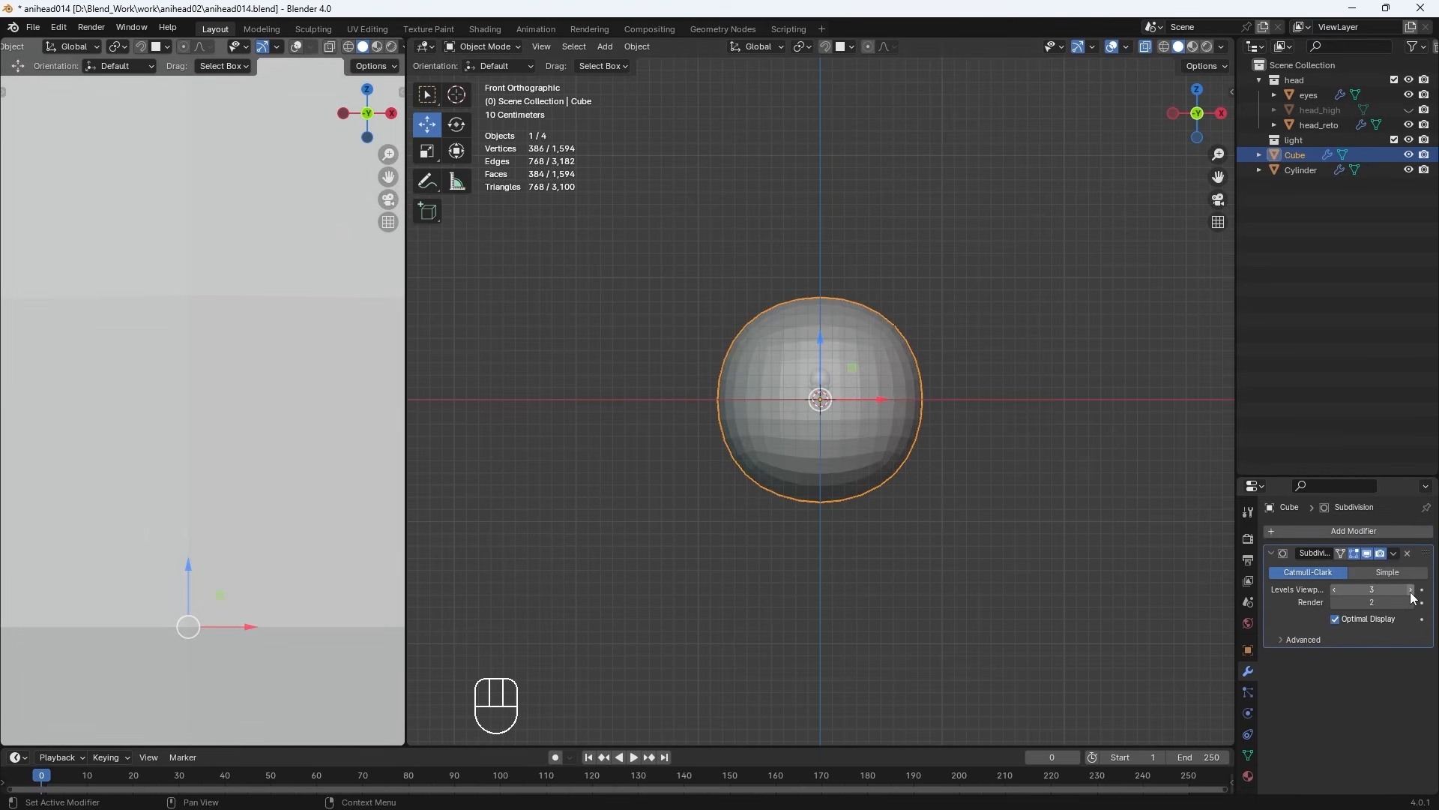
left_click(1333, 590)
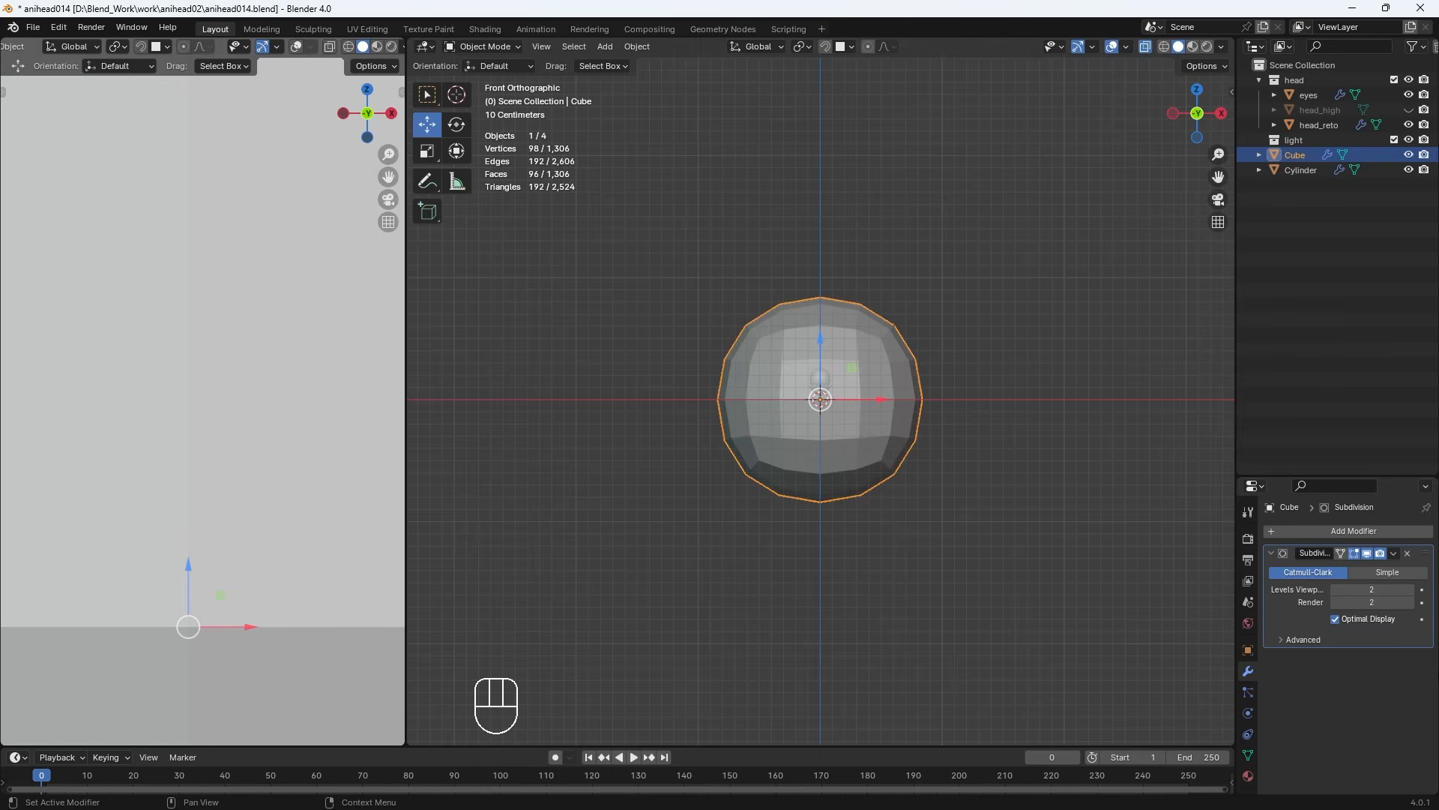
left_click(1393, 555)
left_click(1327, 567)
Delete the vertices on the negative X half of the rounded cube
left_click(866, 505)
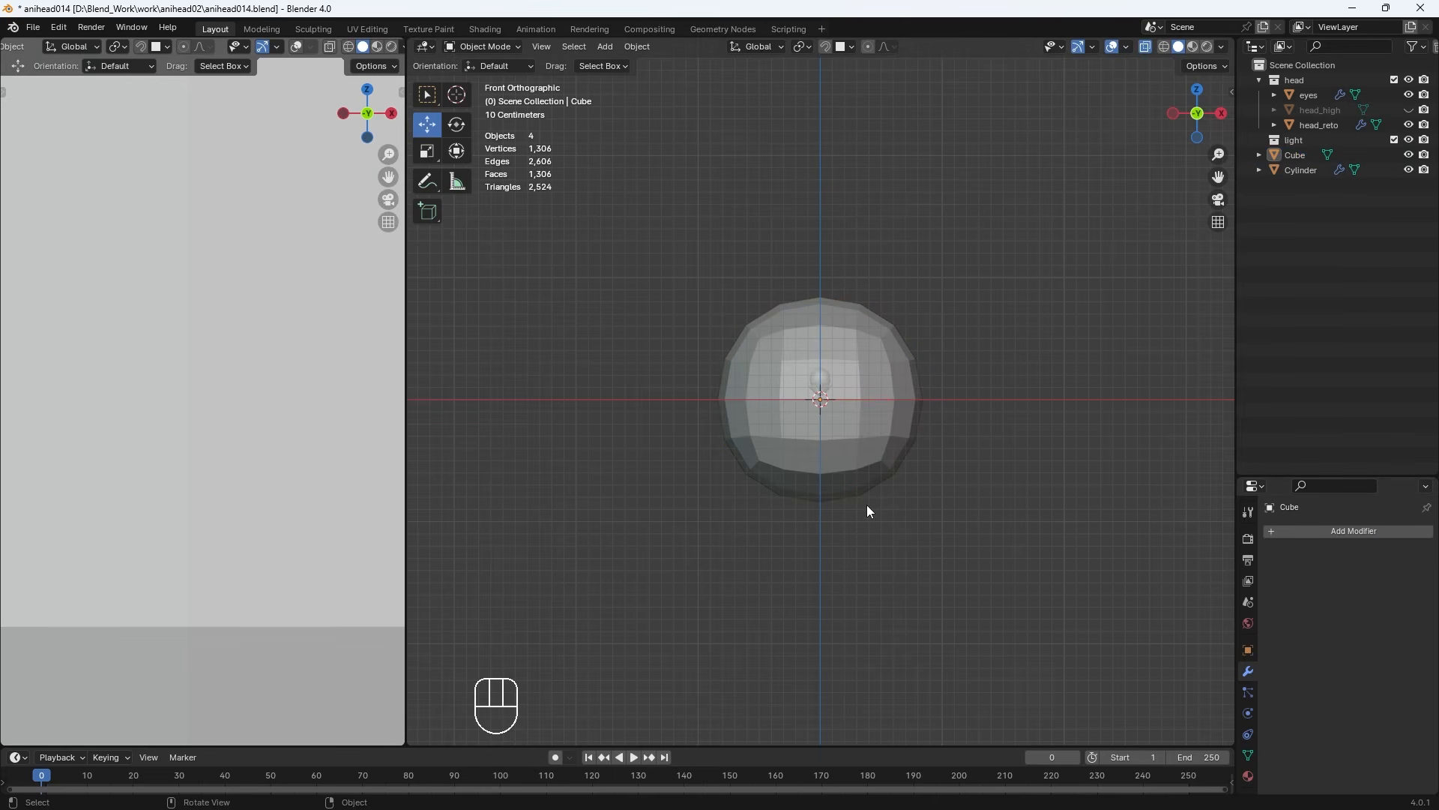
key("Tab")
left_click(678, 232)
key("alt+z")
key("alt+z")
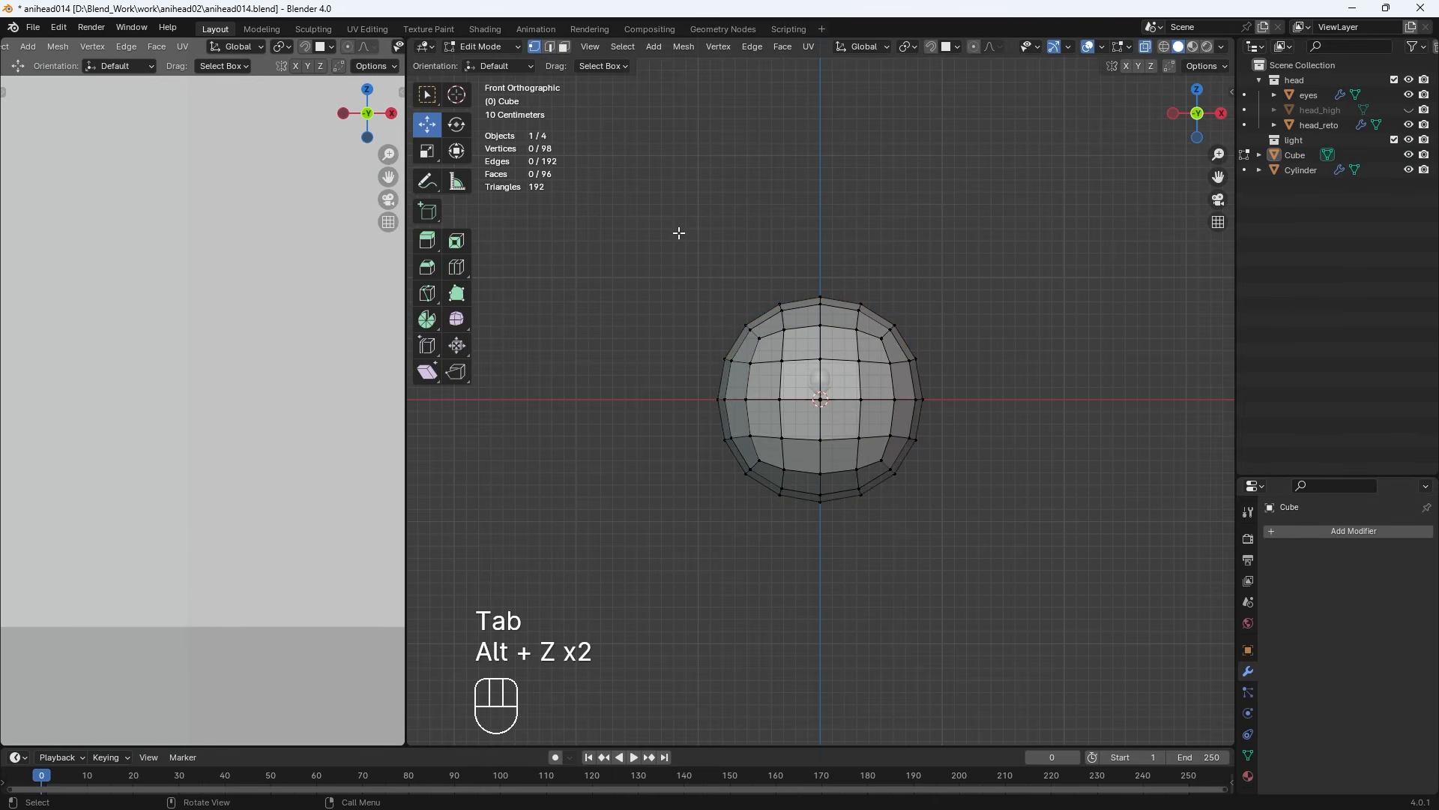
left_click_drag(678, 233, 811, 554)
key("Delete")
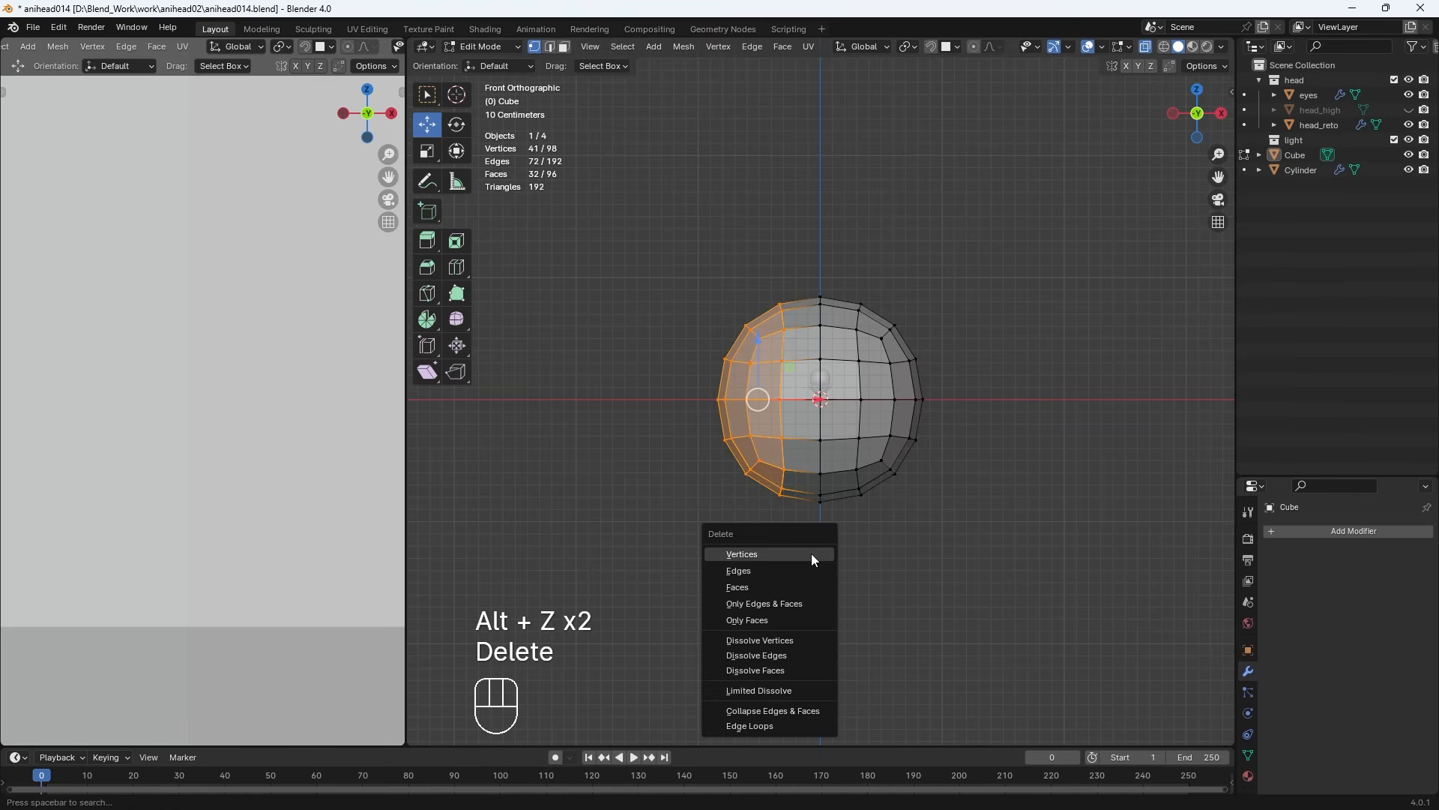
left_click(811, 553)
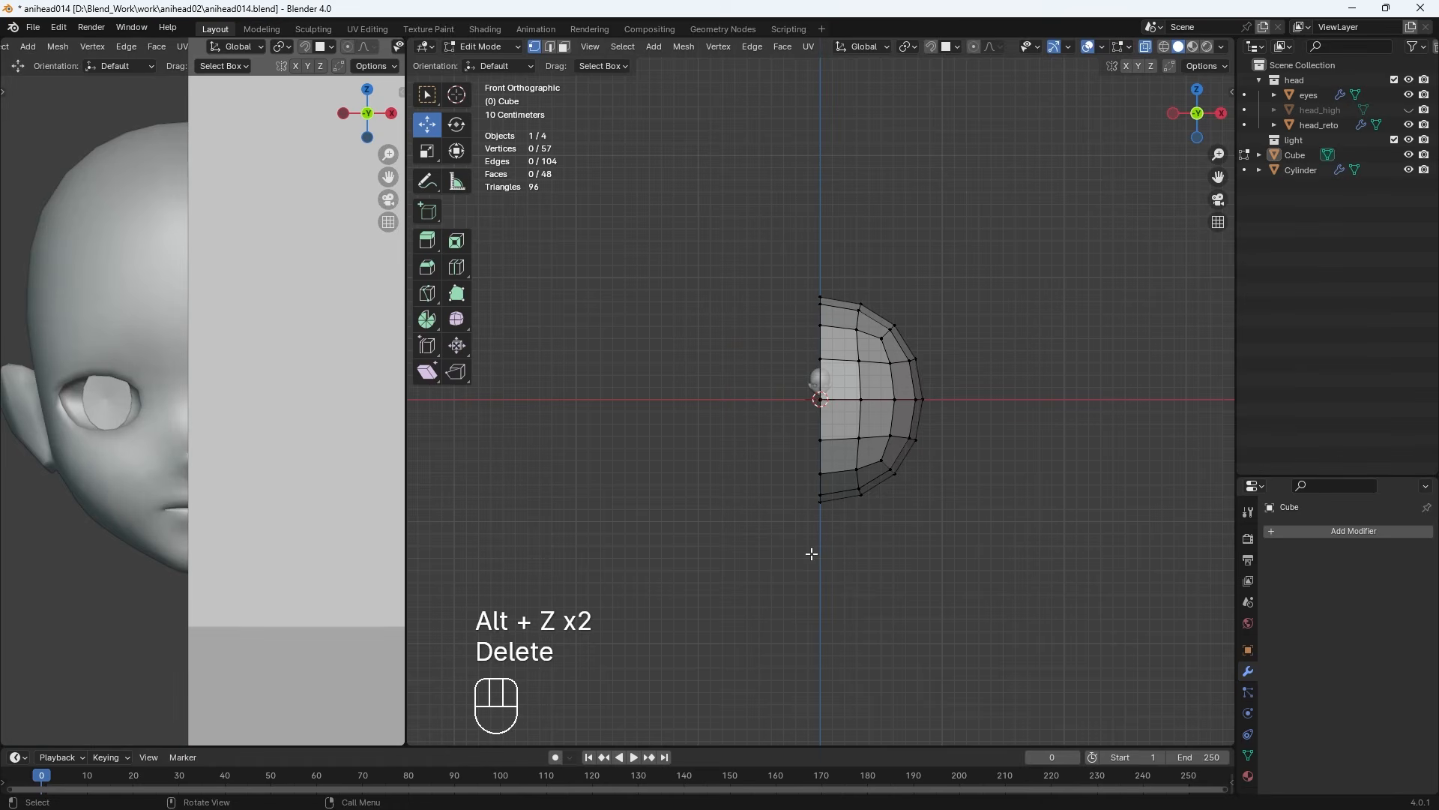
Add a Mirror modifier on the X axis with Clipping enabled to the half sphere
left_click(1363, 531)
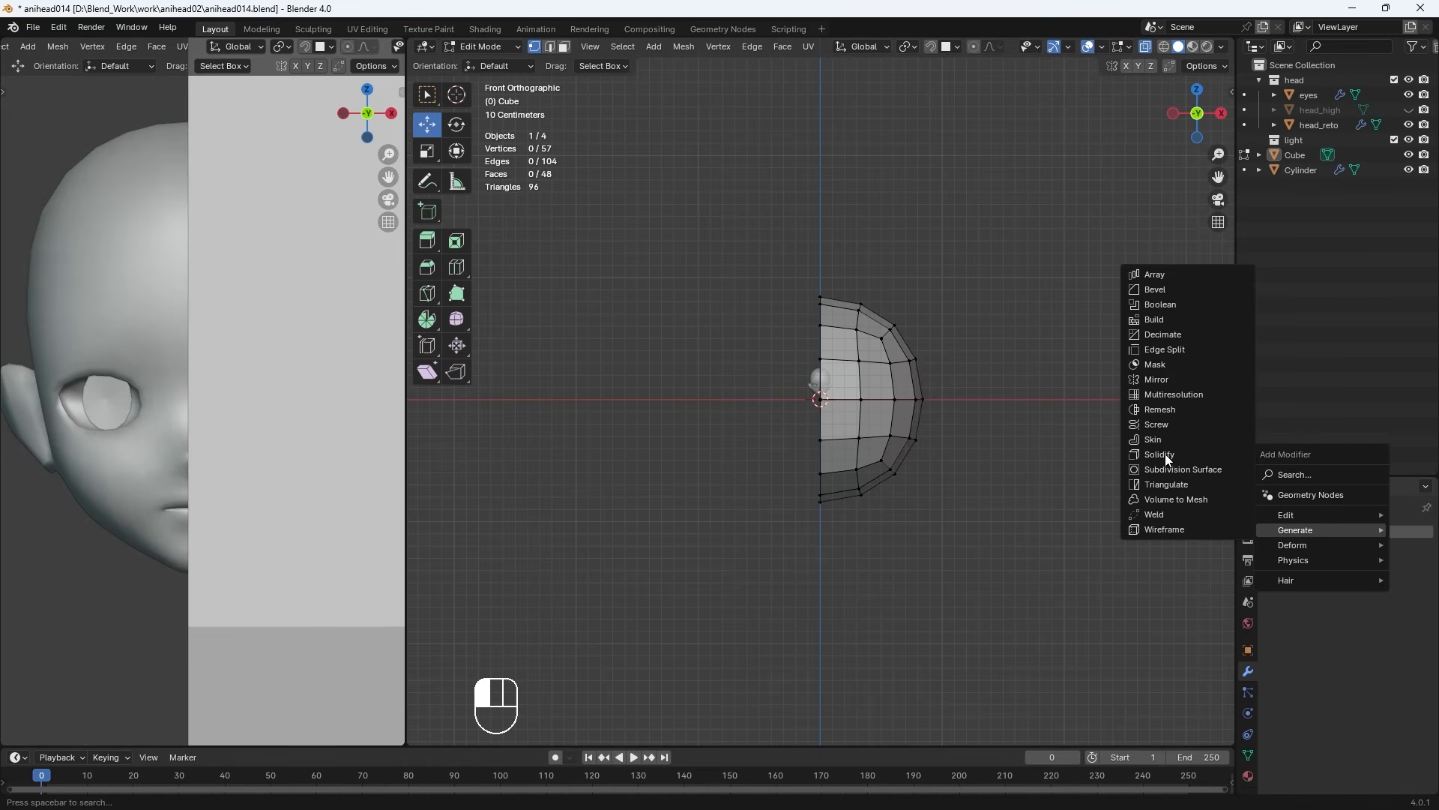
left_click(1157, 379)
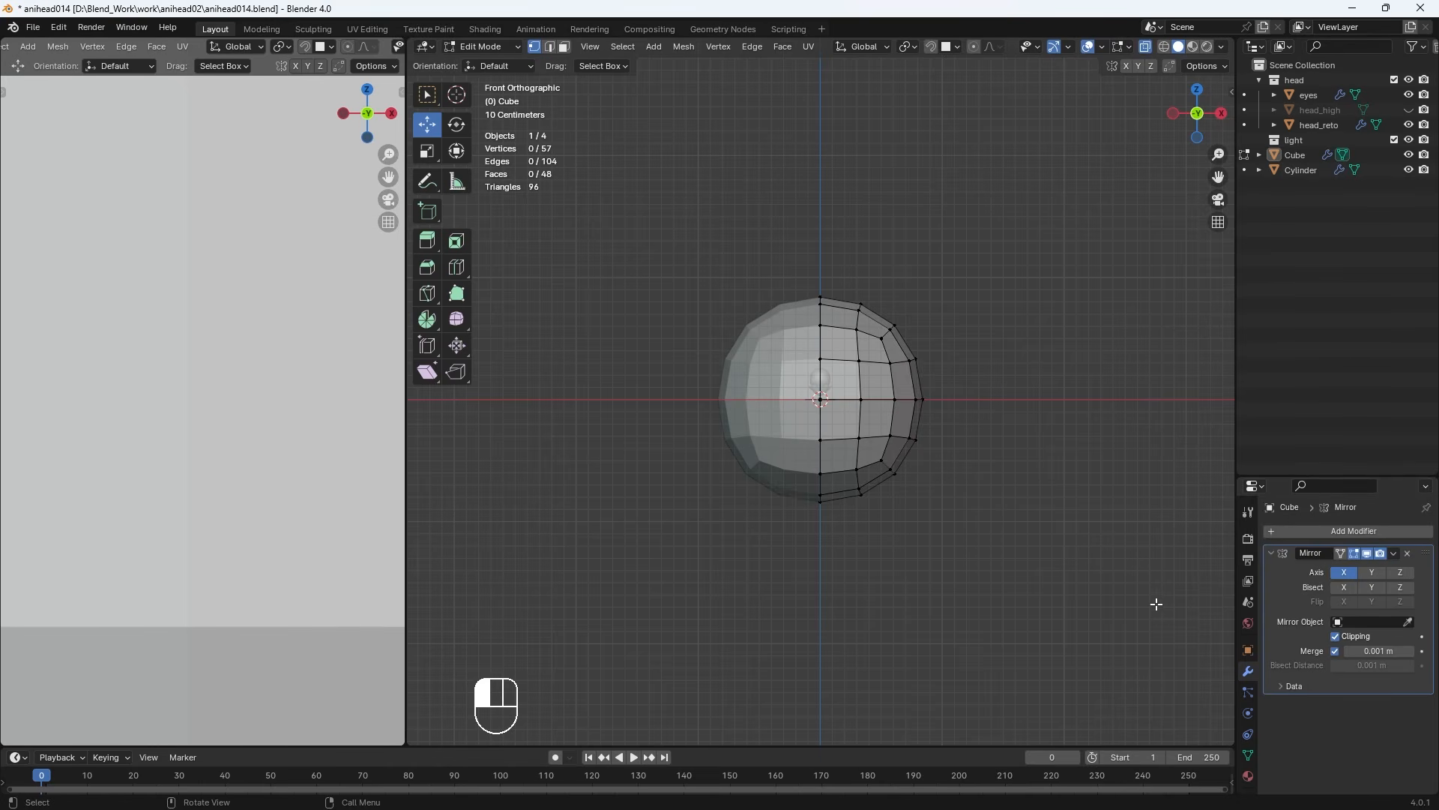
key("Tab")
key("Tab")
key("KP_3")
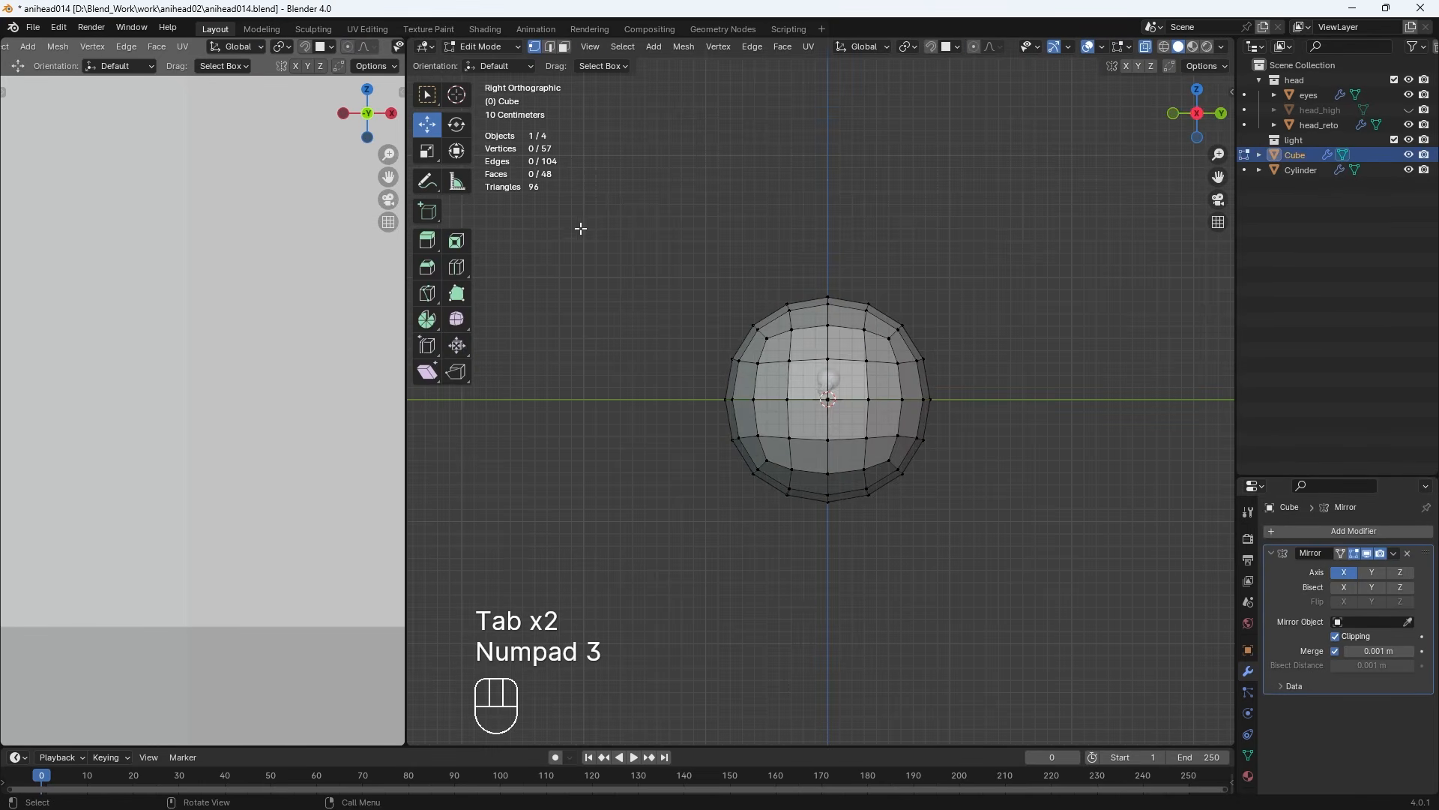
In Object Mode, flatten the mirrored sphere to 0.276 along Z, narrow it to 0.453 along X, and flatten it further into a tongue shape
left_click(480, 47)
left_click(469, 98)
left_click(484, 47)
left_click(501, 64)
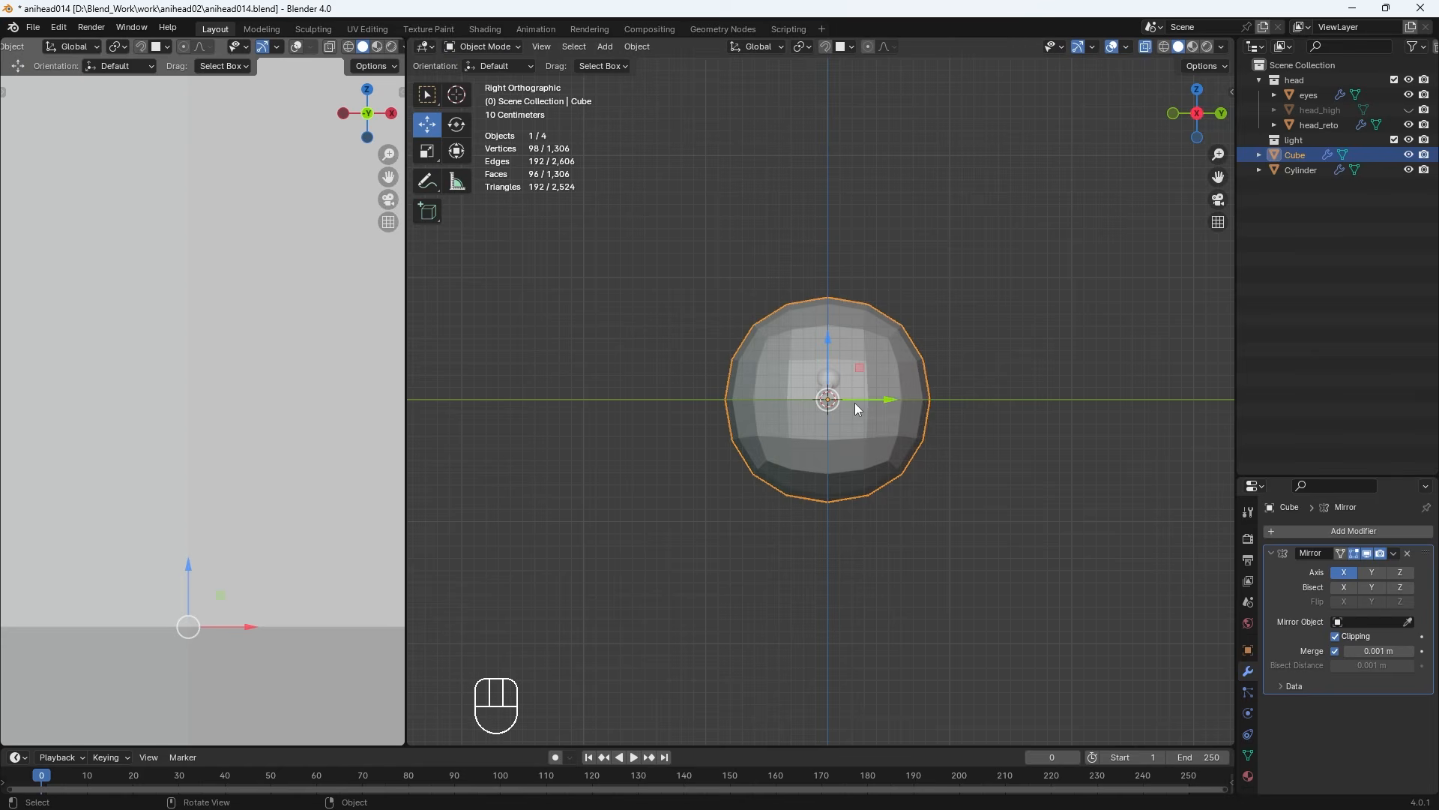
key("KP_1")
left_click(457, 151)
middle_click_drag(872, 356, 864, 360)
left_click_drag(821, 352, 823, 387)
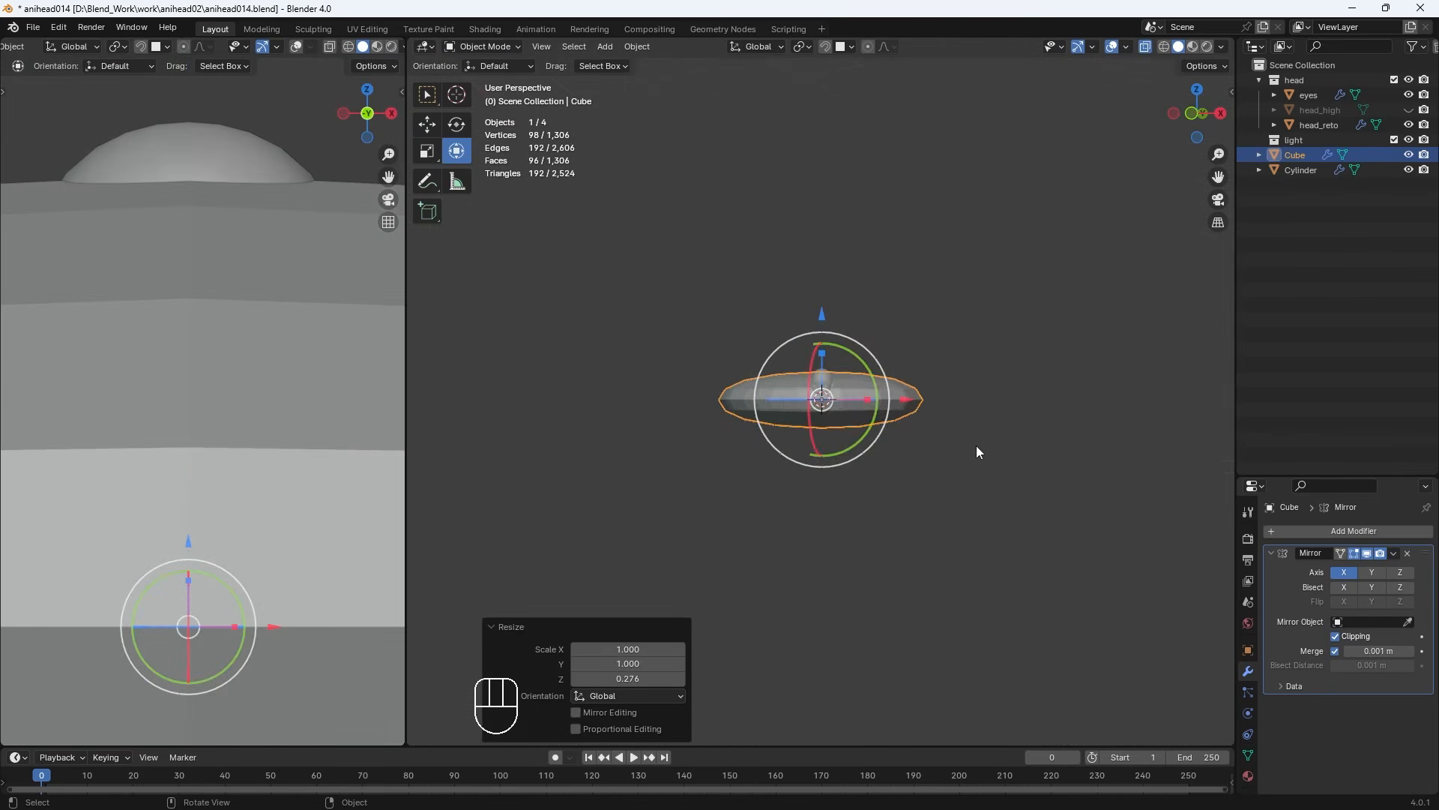
middle_click_drag(977, 447, 1042, 556)
left_click_drag(864, 379, 842, 384)
middle_click_drag(926, 438, 772, 350)
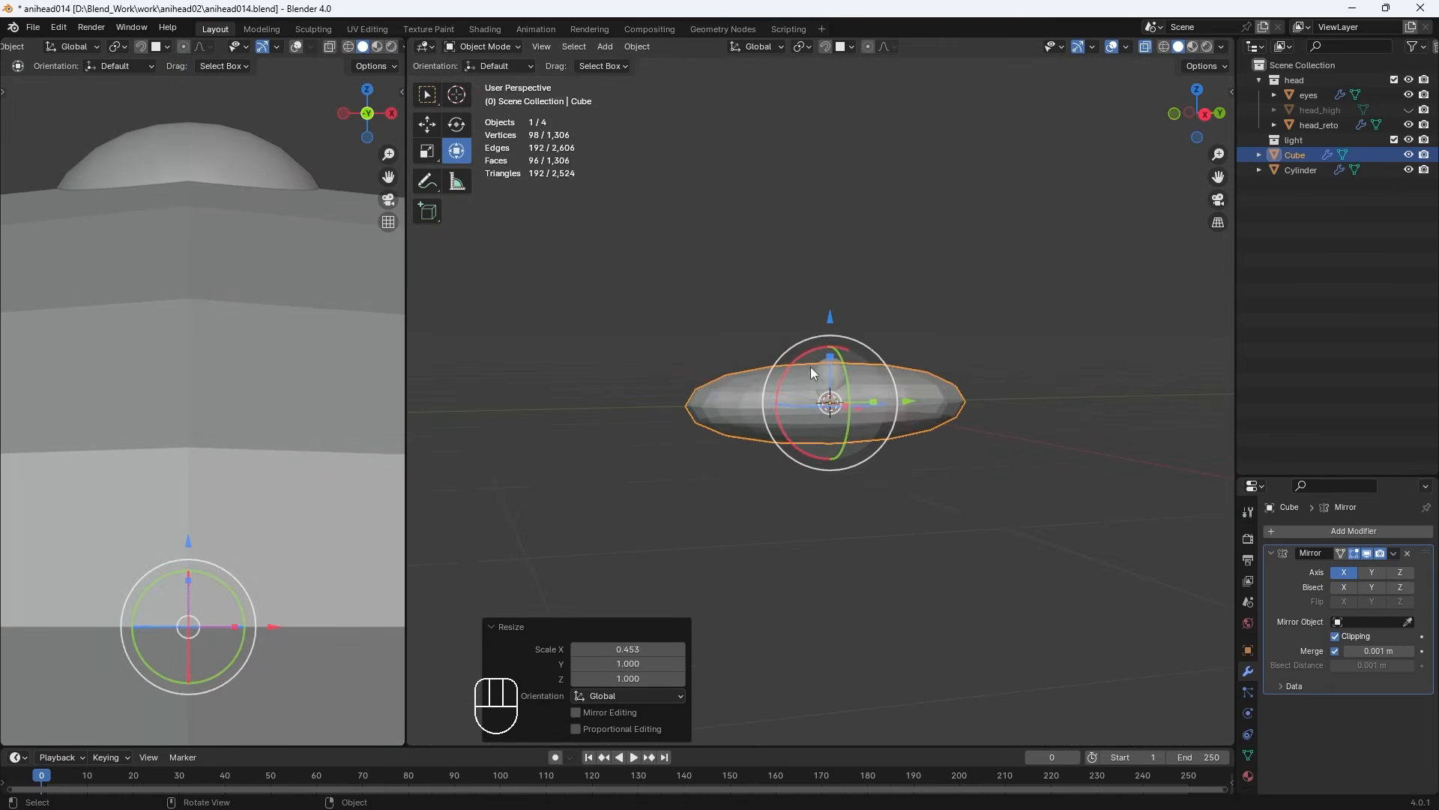
left_click_drag(830, 359, 841, 388)
Scale the tongue shape down uniformly in several passes, including one of 0.720, to about the mouth's width
middle_click_drag(900, 409, 1049, 483)
left_click(924, 436)
left_click(866, 416)
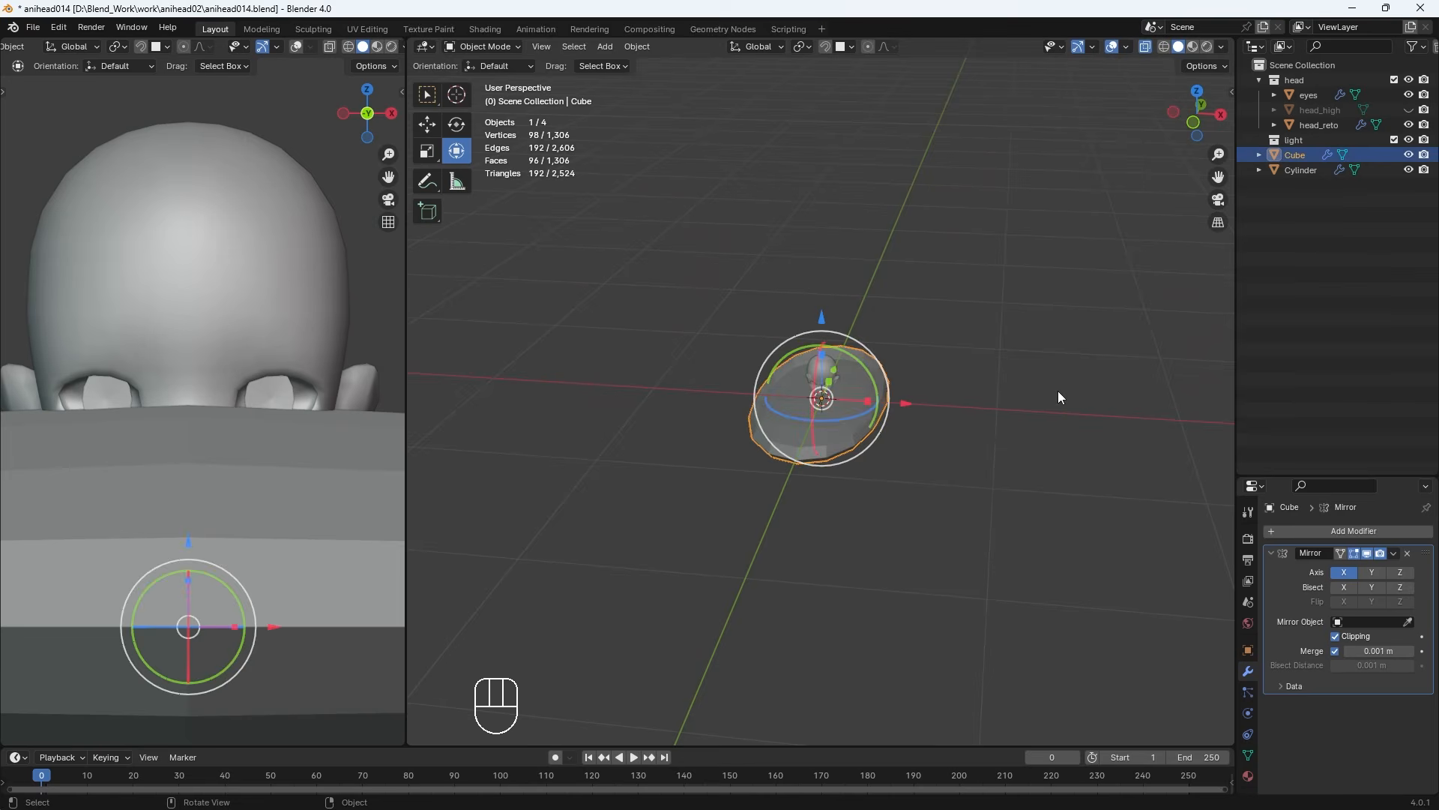
key("s")
left_click(852, 439)
key("KP_1")
key("s")
left_click(902, 405)
scroll(944, 411, "up", 10)
key("s")
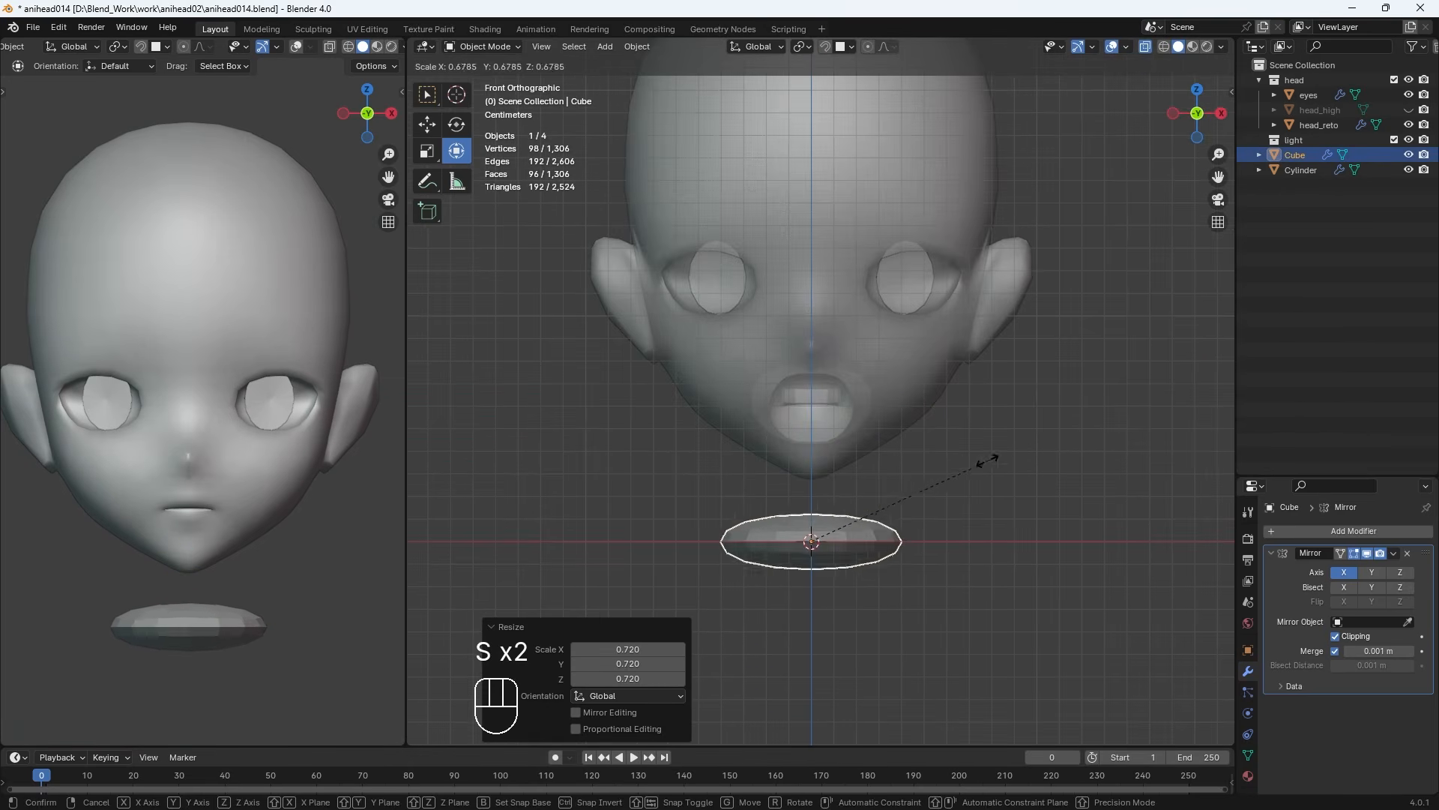
left_click(873, 469)
Raise the tongue shape to mouth height and move it forward along Y inside the mouth cavity
left_click_drag(812, 458, 812, 333)
left_click_drag(812, 372, 812, 387)
middle_click_drag(1064, 464, 869, 479)
scroll(891, 472, "up", 1)
left_click_drag(1043, 414, 989, 422)
key("KP_3")
middle_click_drag(942, 424, 943, 432)
left_click_drag(949, 421, 920, 423)
middle_click_drag(946, 442, 917, 433)
Fine-tune the tongue's height, depth and rotation so it lies below the upper teeth
key("KP_1")
left_click_drag(811, 340, 811, 336)
middle_click_drag(1008, 424, 825, 405)
middle_click_drag(916, 394, 991, 482)
key("KP_1")
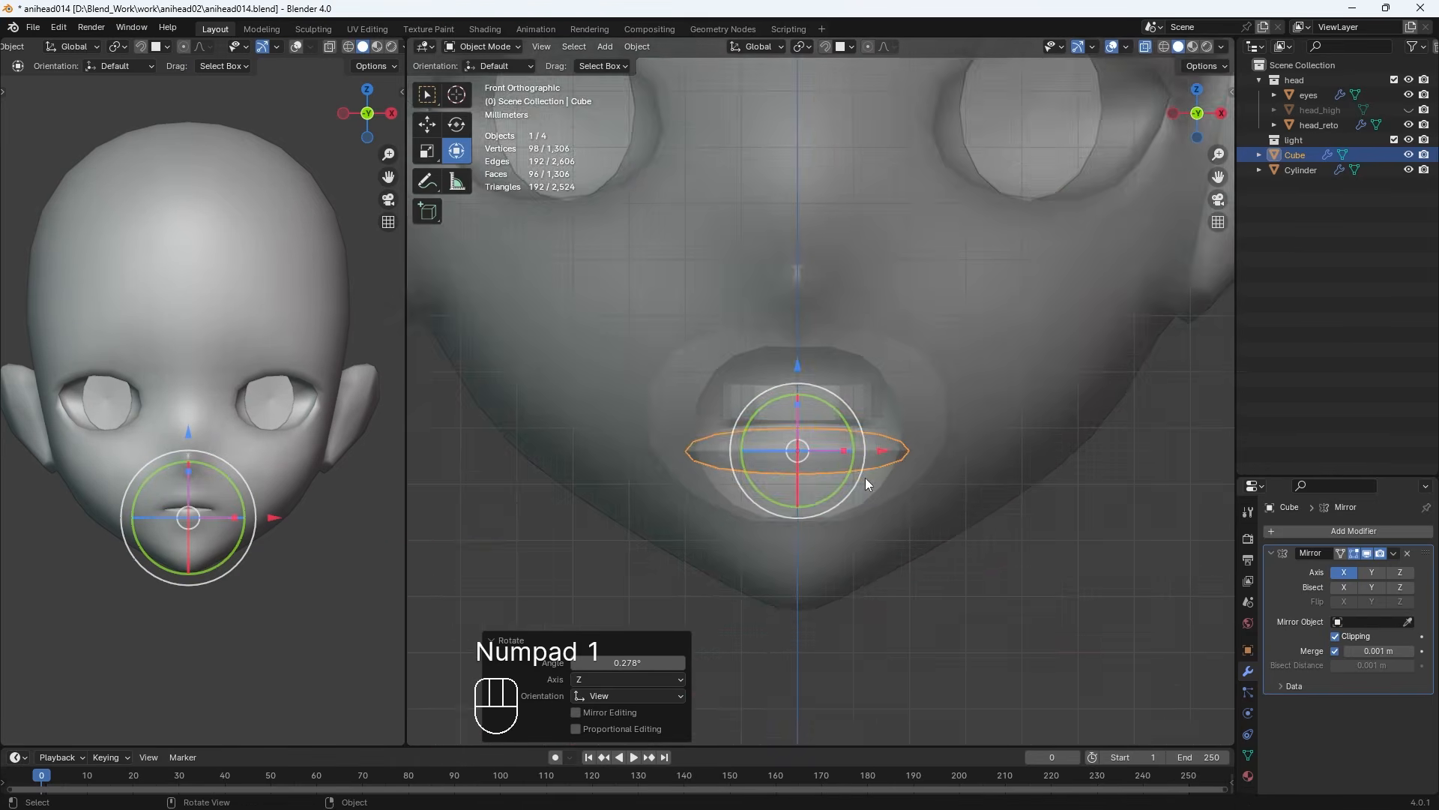
left_click(865, 479)
key("KP_3")
left_click_drag(974, 476, 969, 477)
left_click_drag(889, 392, 888, 388)
Select the teeth band and nudge it slightly downward in side view
left_click(812, 390)
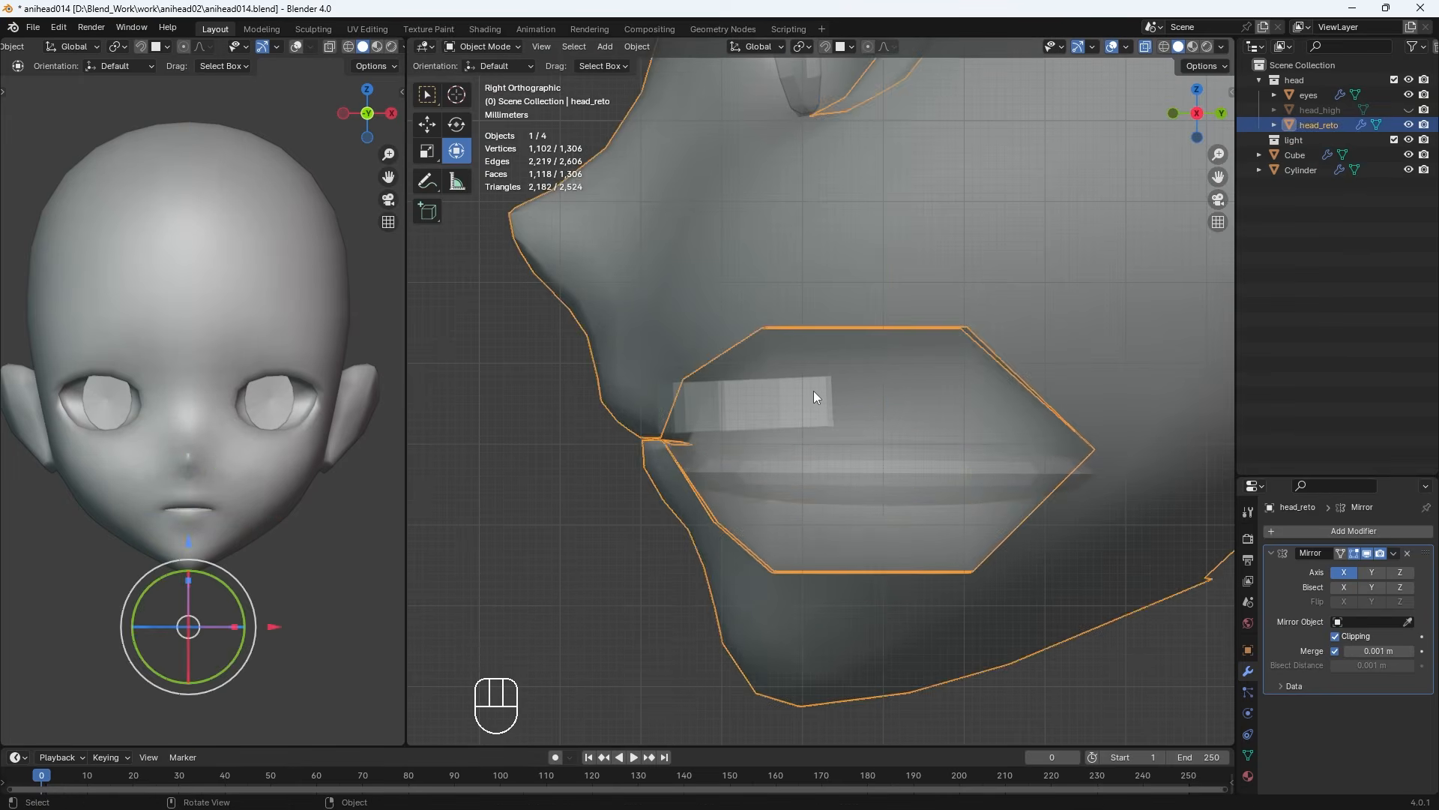
left_click(811, 393)
left_click_drag(784, 435, 783, 438)
Put the tongue object into Sculpt Mode and choose the Elastic Deform brush
left_click(915, 482)
left_click(491, 46)
left_click(491, 97)
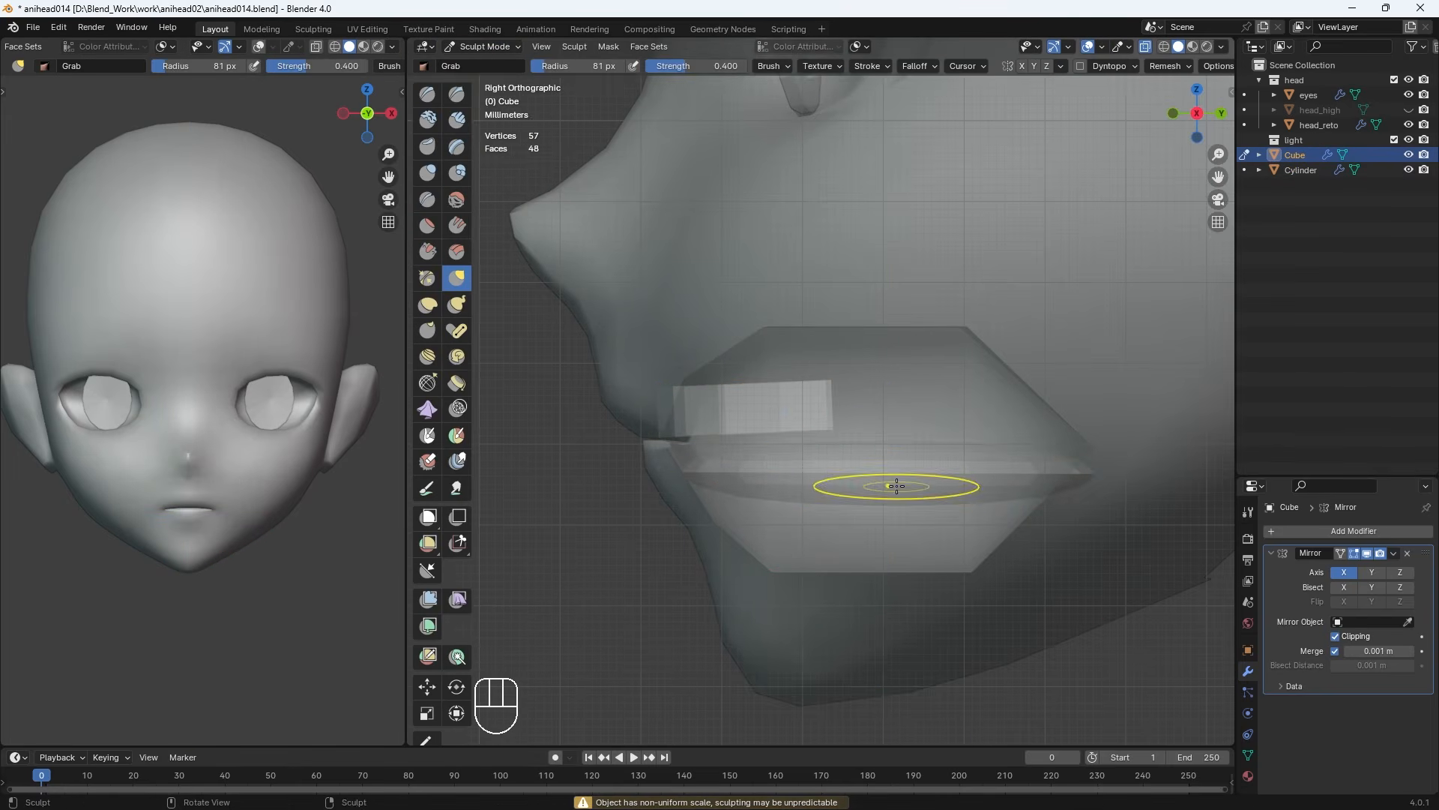
mouse_move(859, 556)
middle_mouse_down()
mouse_move(818, 576)
mouse_move(832, 543)
middle_mouse_up()
left_click(428, 304)
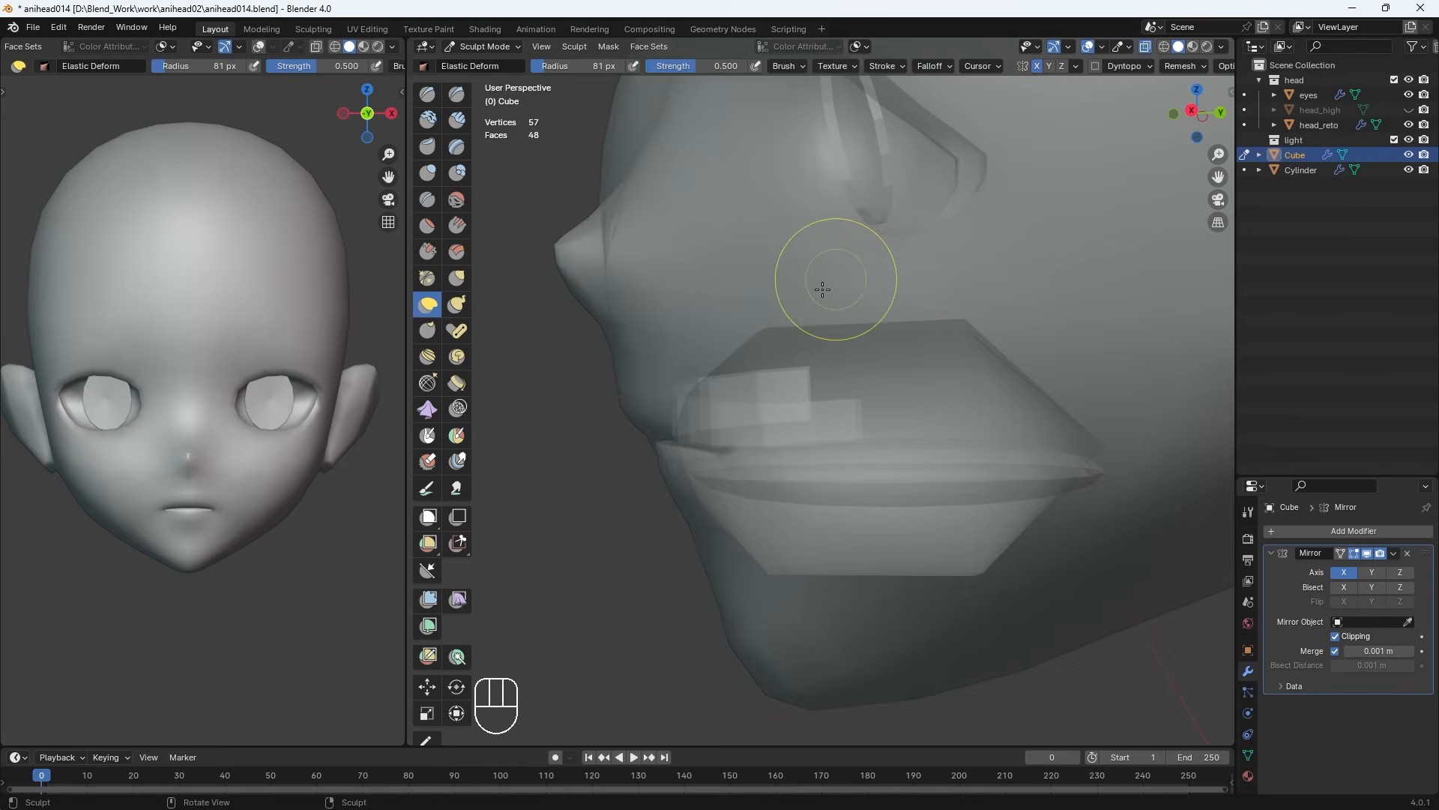
Set the Elastic Deform brush radius to 131 px for shaping the tongue
key("KP_1")
key("KP_3")
key("bracketright")
key("bracketright")
key("bracketright")
key("bracketright")
key("bracketright")
key("bracketright")
key("bracketright")
key("bracketleft")
key("bracketleft")
key("bracketleft")
key("bracketleft")
key("bracketleft")
key("bracketleft")
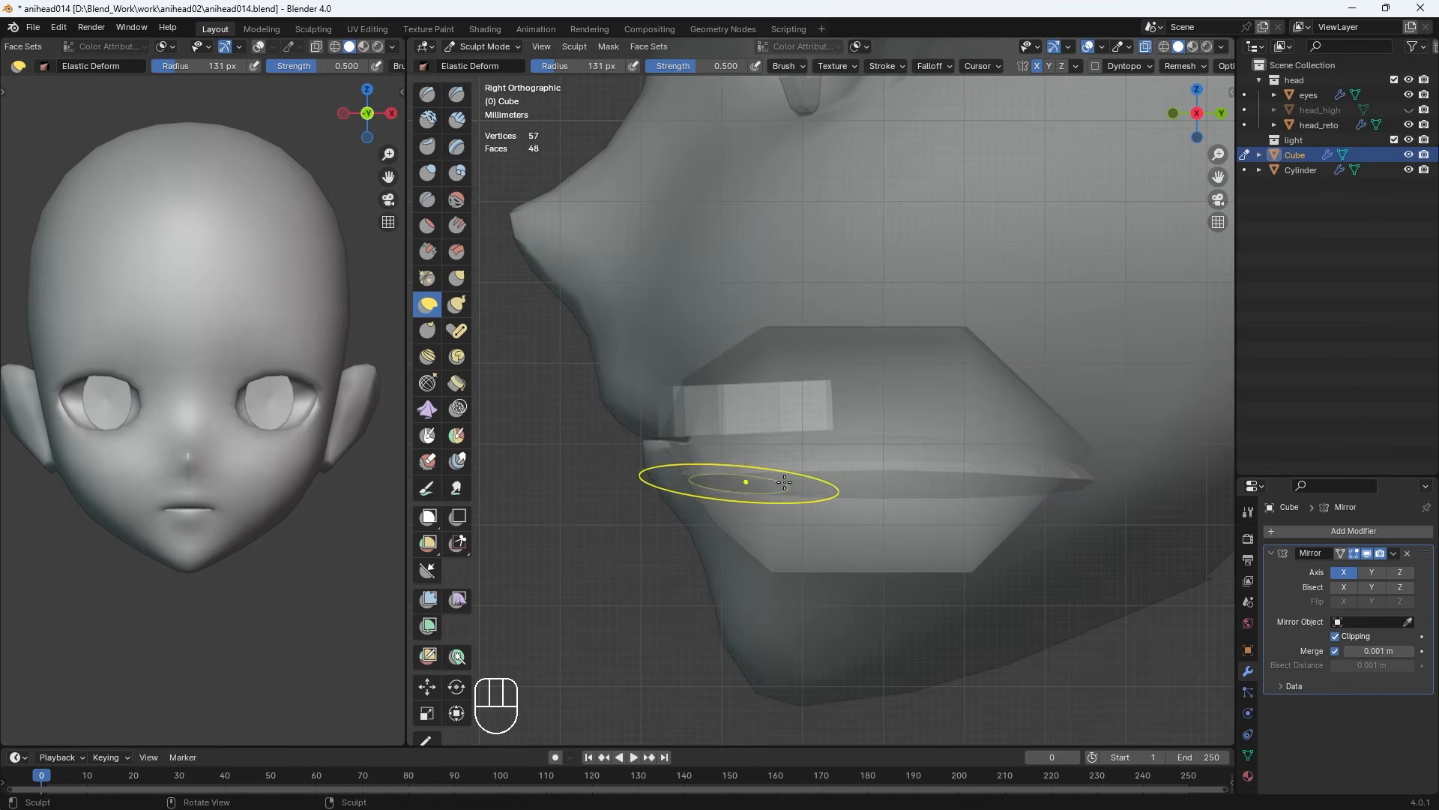
middle_click_drag(784, 482, 810, 225)
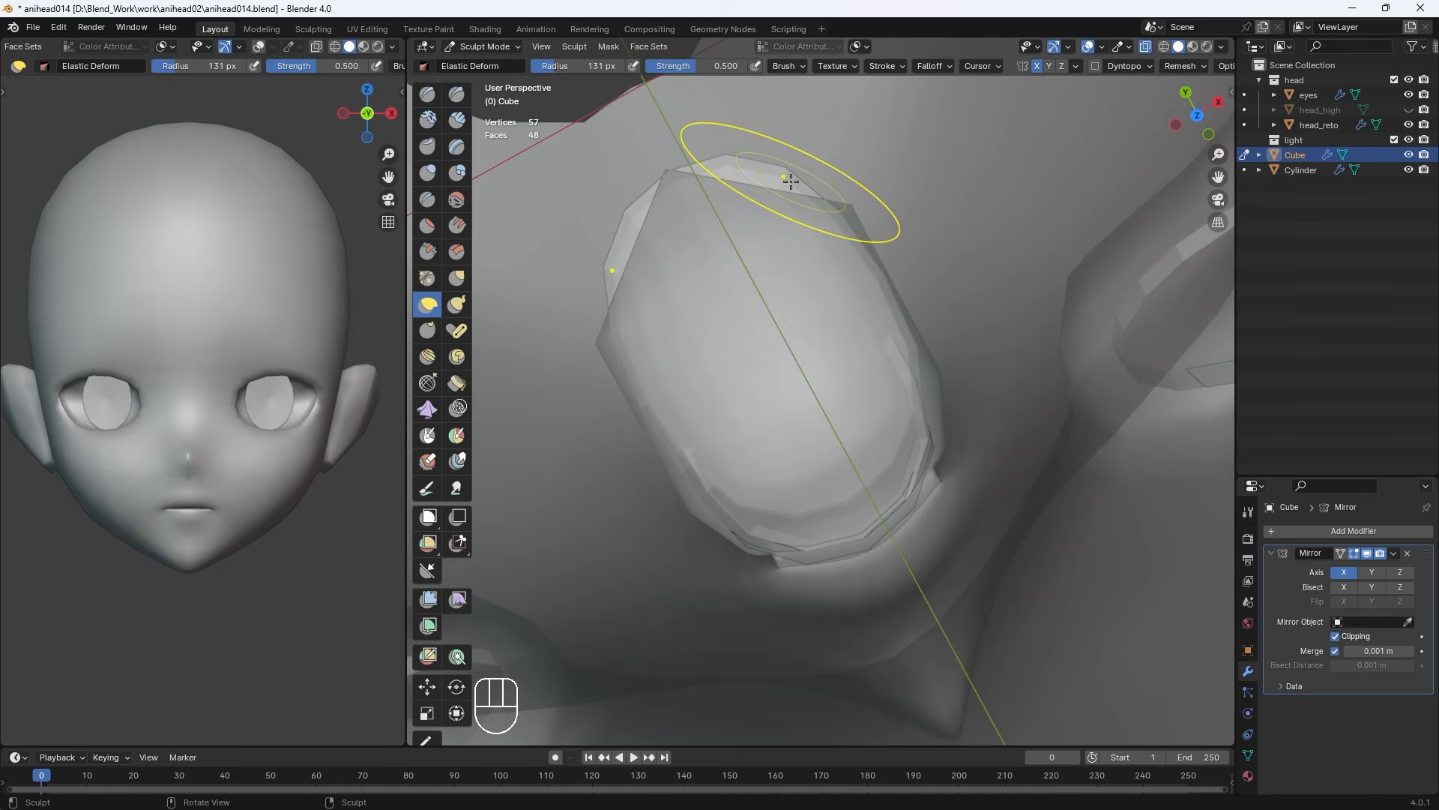
mouse_move(937, 452)
middle_mouse_down()
mouse_move(884, 420)
mouse_move(842, 353)
mouse_move(713, 514)
mouse_move(833, 515)
middle_mouse_up()
Apply the tongue's Mirror modifier and return to Sculpt Mode
key("Tab")
key("KP_1")
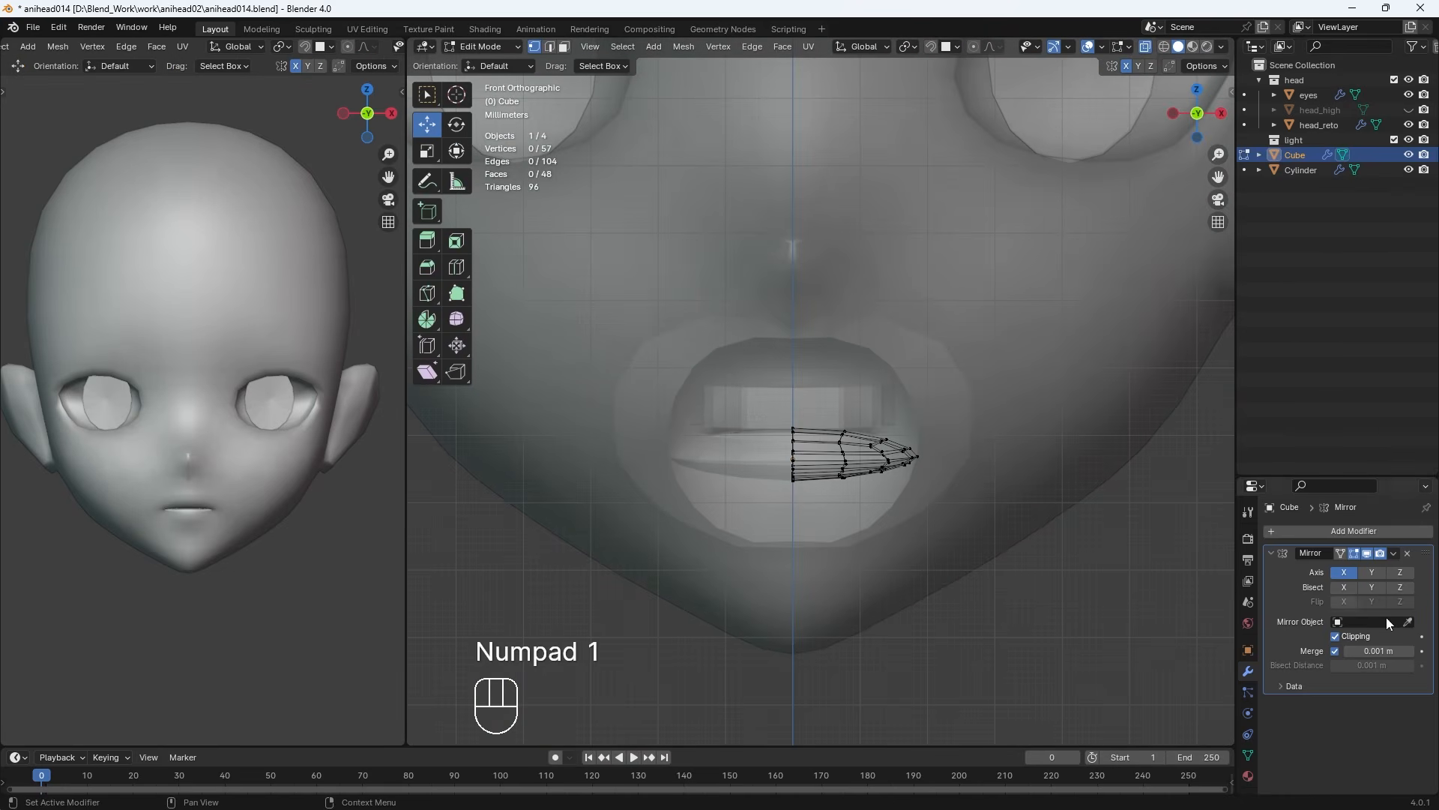
left_click(1394, 553)
key("Tab")
left_click(1392, 553)
left_click(1380, 565)
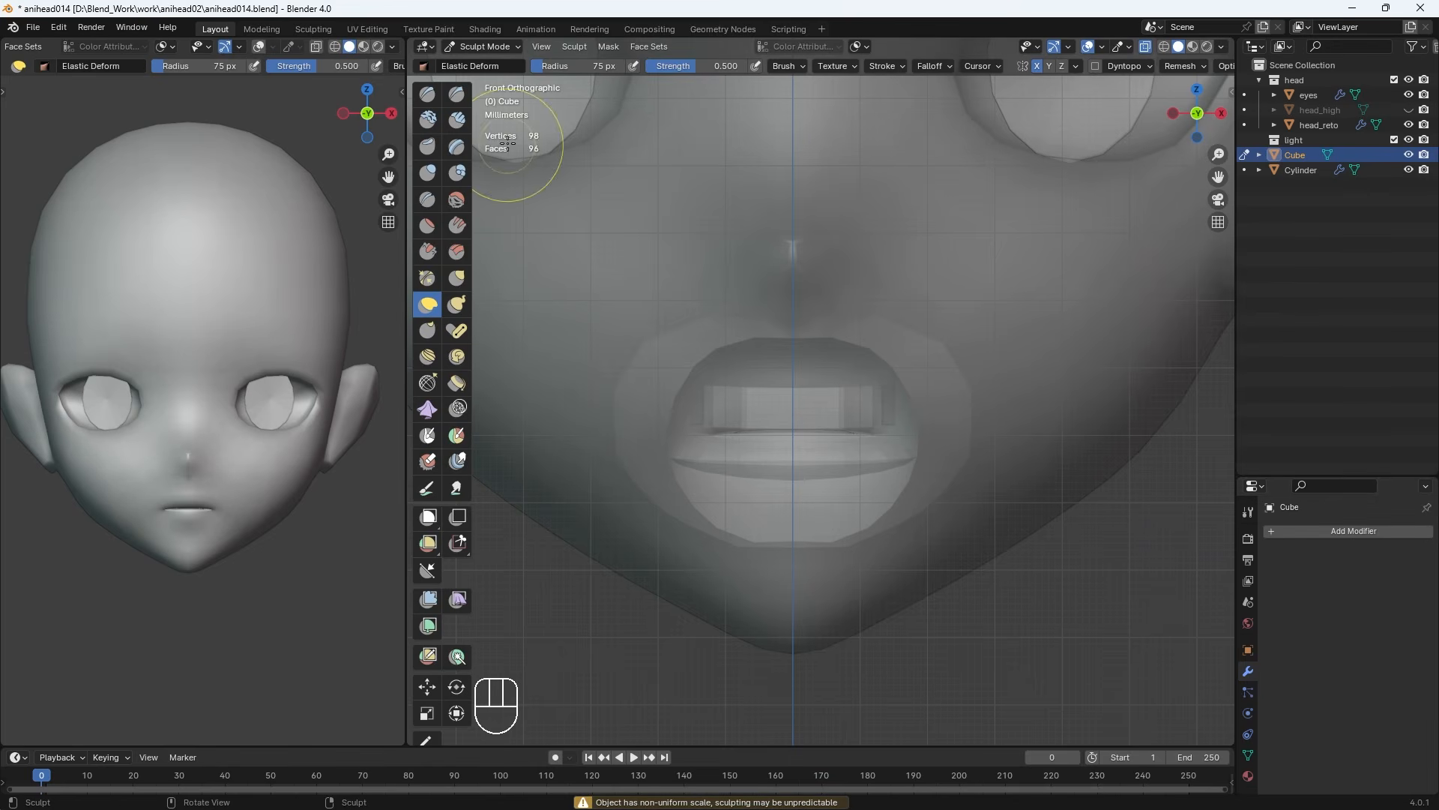
Check the tongue inside the mouth from several angles and return to Object Mode
key("alt+z")
mouse_move(945, 584)
middle_mouse_down()
mouse_move(721, 626)
mouse_move(944, 591)
middle_mouse_up()
key("alt+z")
scroll(945, 591, "down", 5)
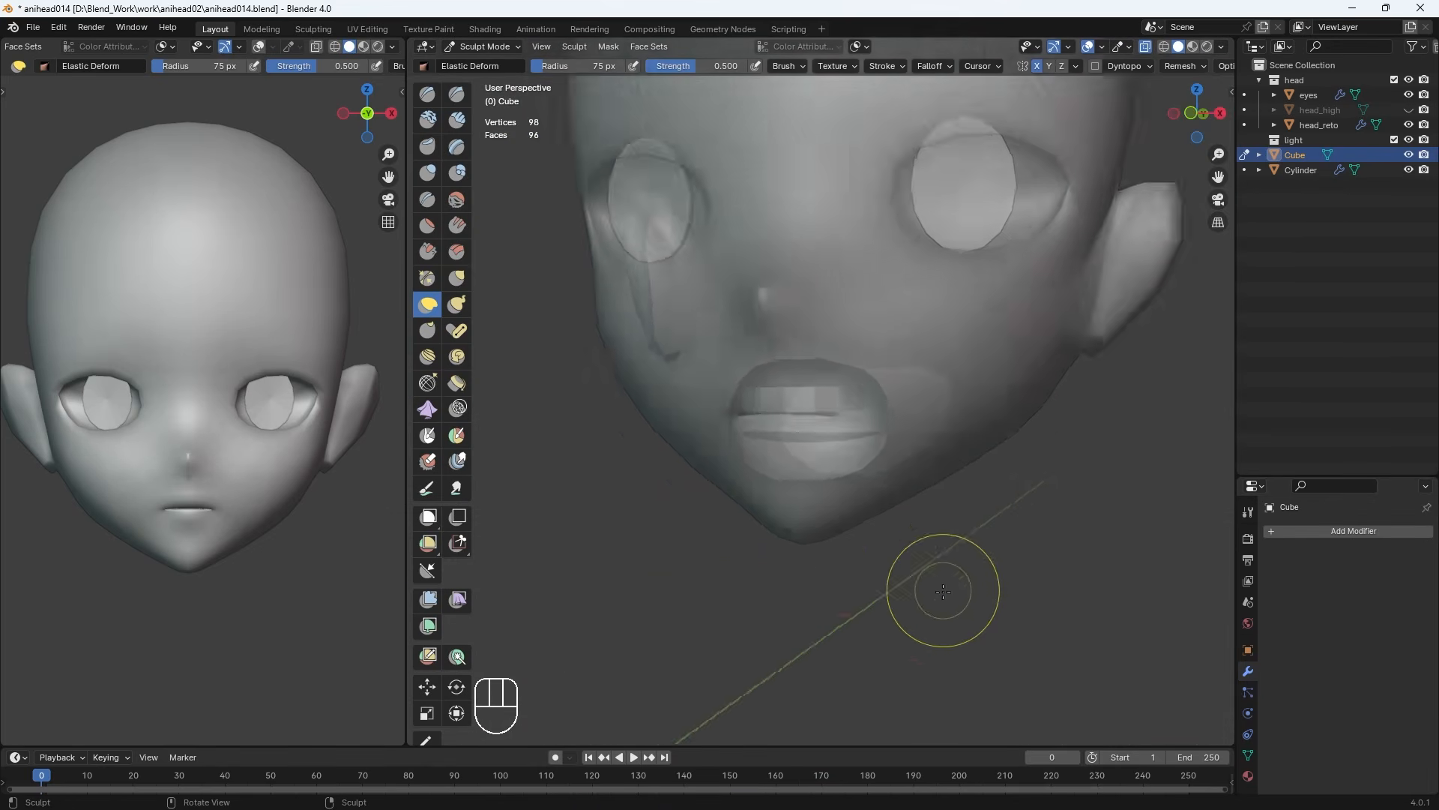
key("KP_1")
key("alt+z")
middle_click_drag(935, 386, 931, 487, "shift")
left_click(496, 48)
left_click(489, 65)
left_click(1065, 380)
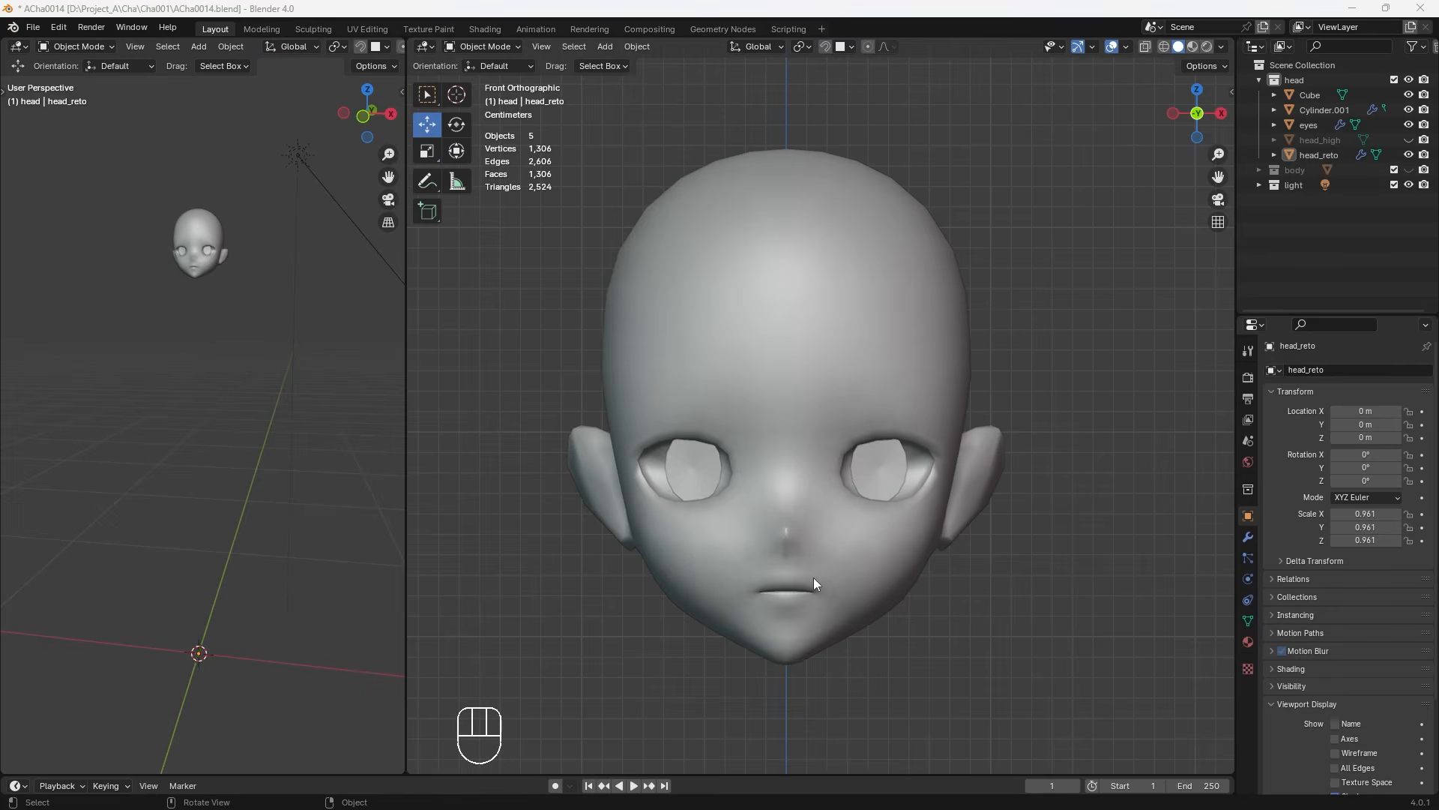
Switch head_reto to Sculpt Mode, use Elastic Deform around the eyes with a 54 px radius, and return to Object Mode
scroll(897, 426, "up", 5)
key("Tab")
middle_click_drag(946, 497, 858, 397, "shift")
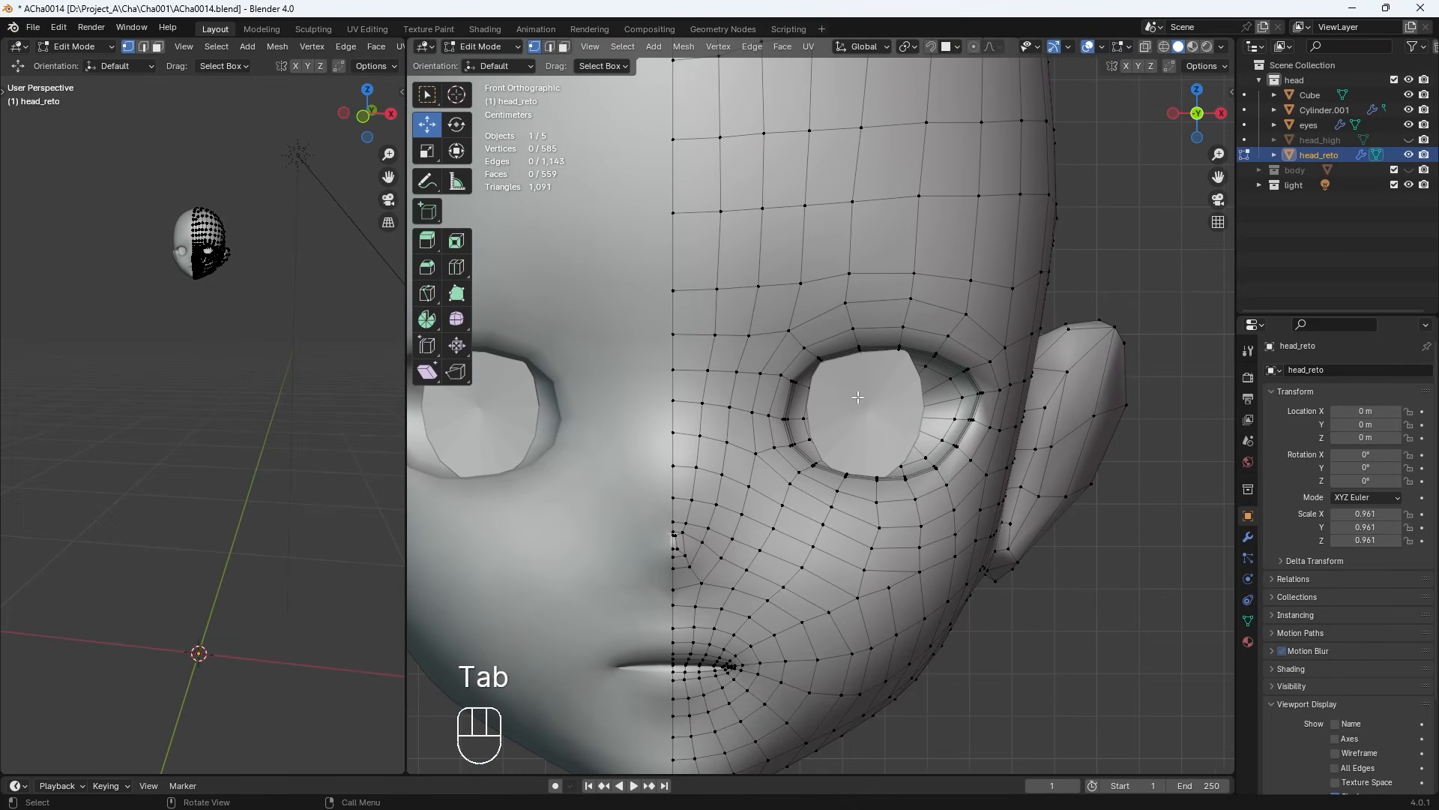
left_click(485, 47)
left_click(480, 94)
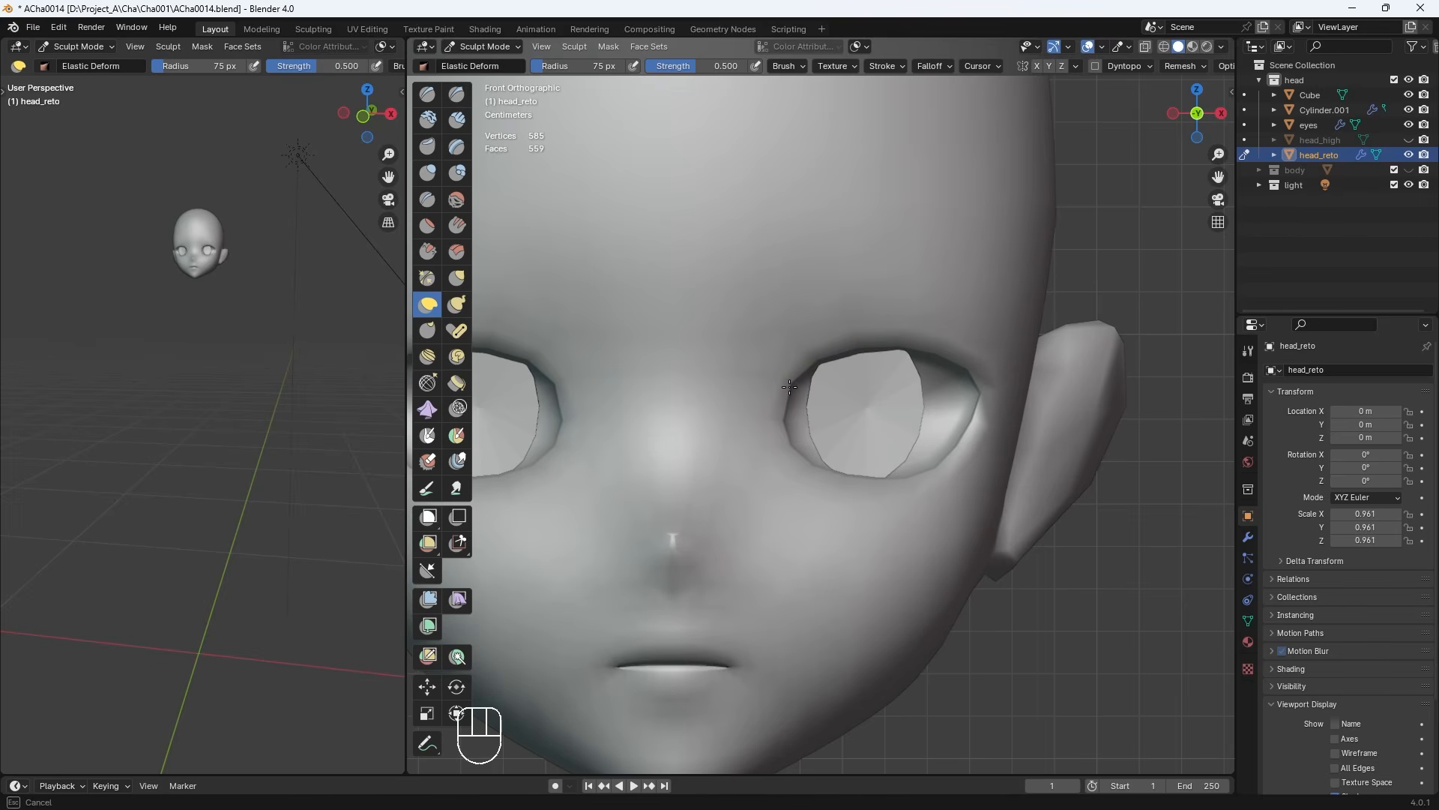
scroll(789, 386, "down", 3)
scroll(840, 392, "up", 1)
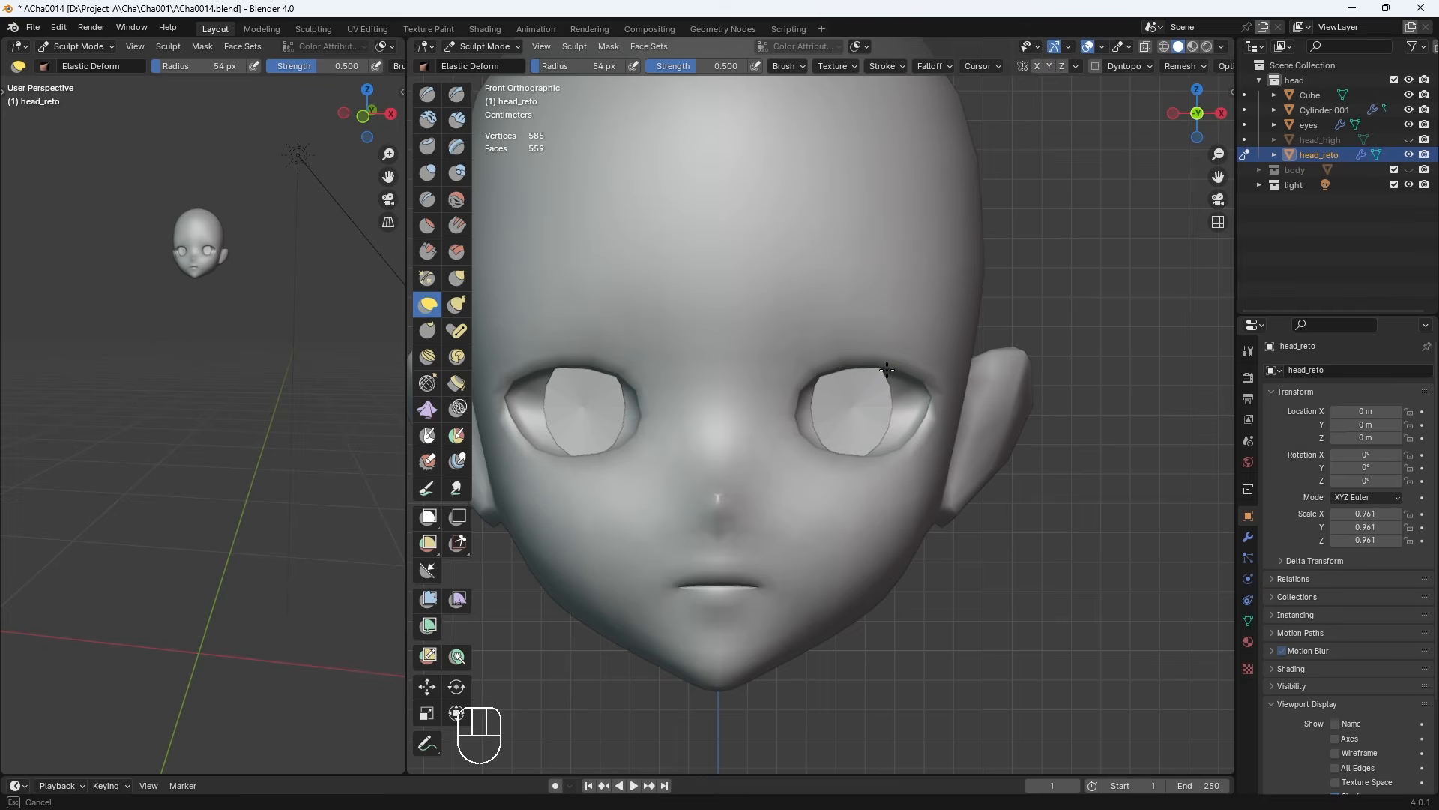
scroll(886, 369, "down", 3)
scroll(869, 442, "up", 2)
left_click(485, 47)
left_click(481, 64)
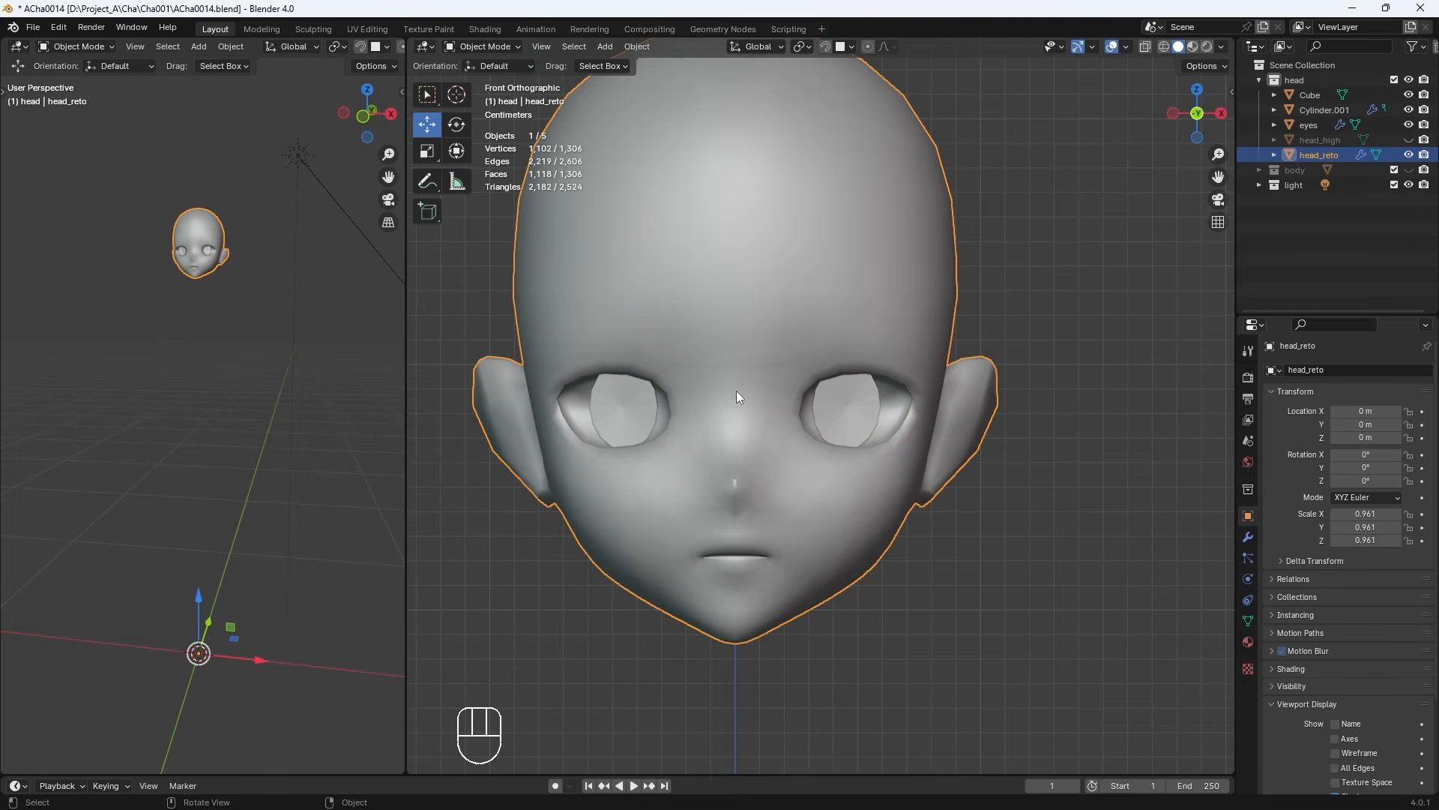
Put head_reto back into Sculpt Mode and set up the Grab brush with a 107 px radius
key("Tab")
scroll(855, 449, "up", 3)
key("Tab")
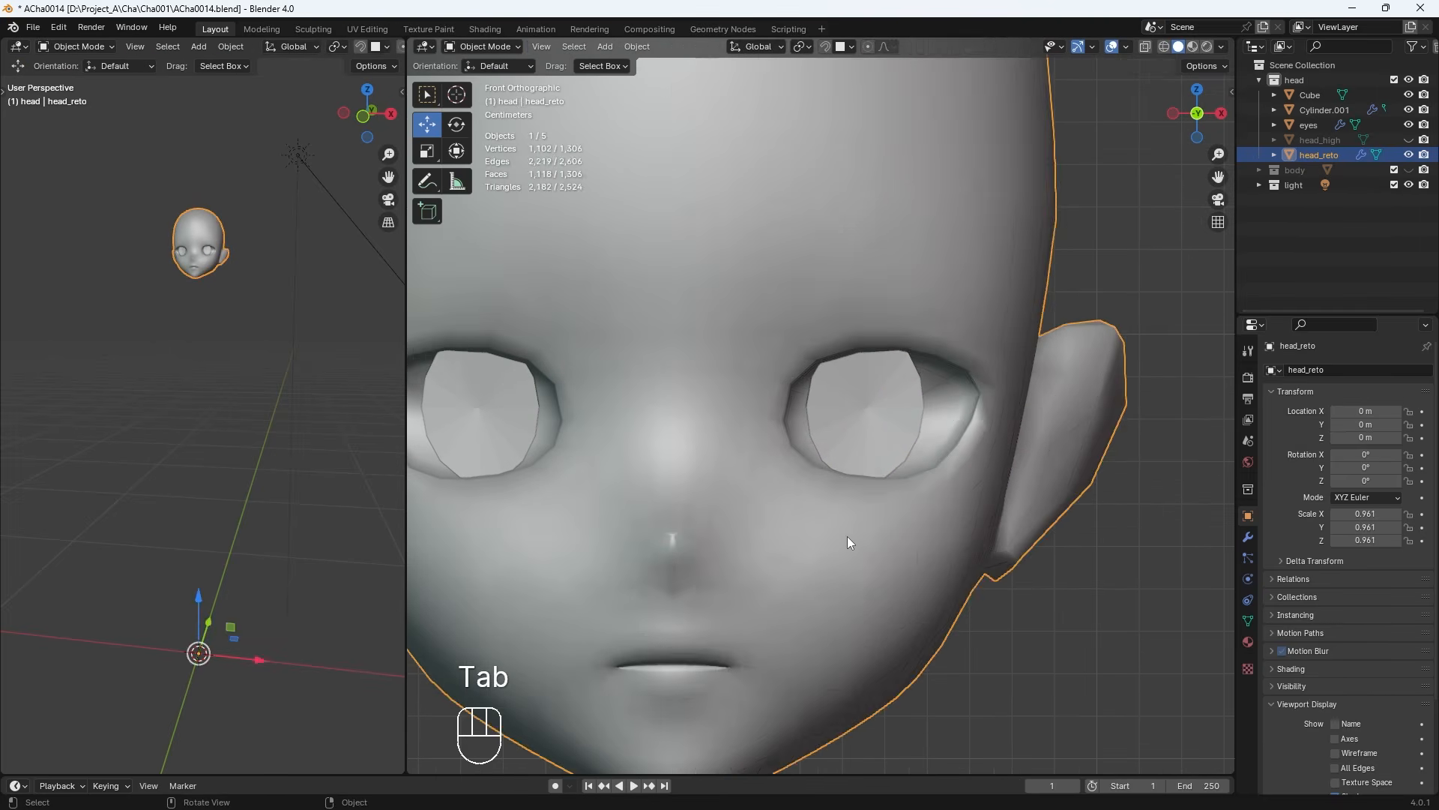
scroll(847, 536, "down", 4)
left_click(485, 46)
left_click(483, 96)
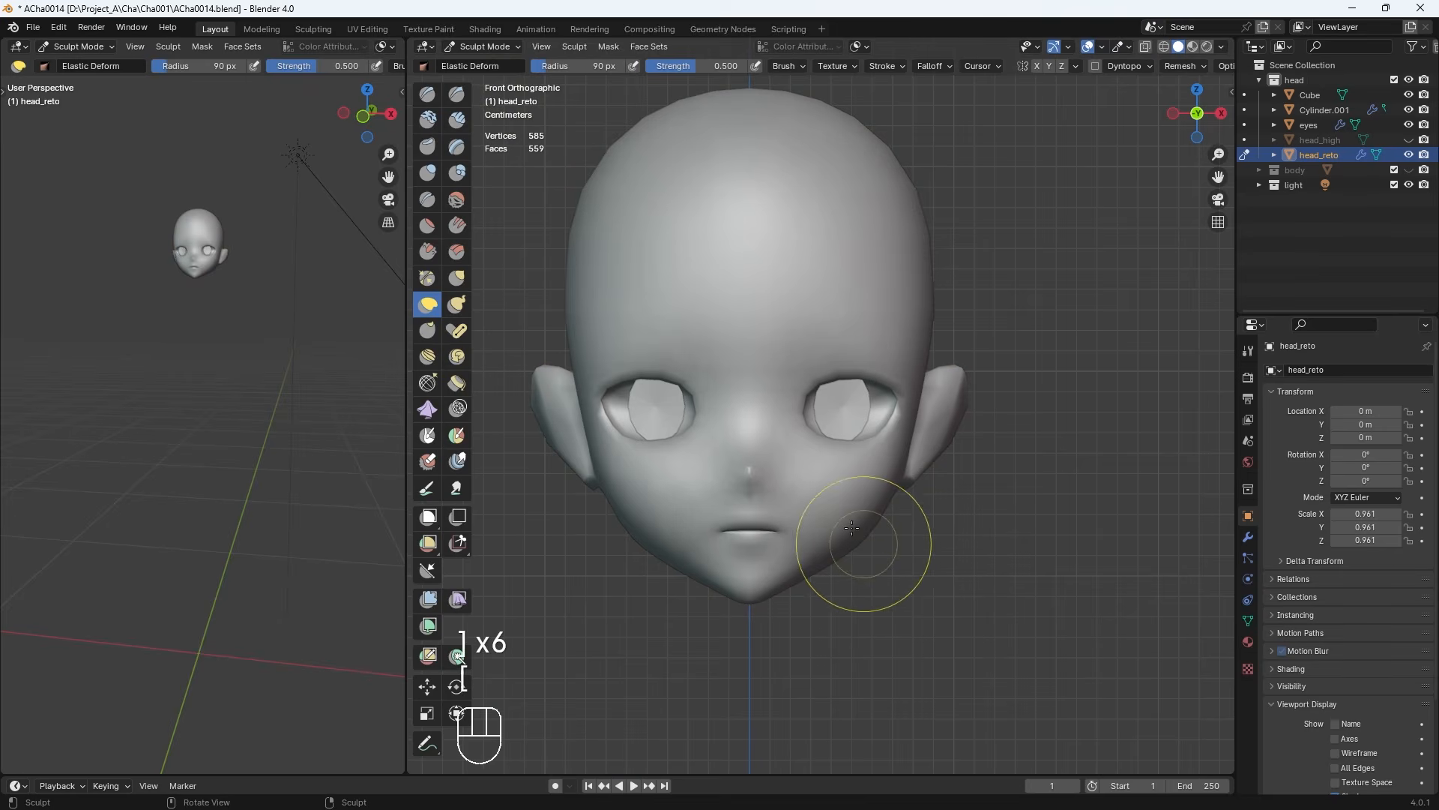
key("g")
key("bracketleft")
key("bracketleft")
key("bracketleft")
key("bracketright")
key("bracketright")
Undo the recent face sculpting, try a Grab adjustment on the cheek, and undo it as well
key("ctrl+z")
key("ctrl+z")
key("ctrl+z")
key("ctrl+z")
key("ctrl+z")
key("ctrl+z")
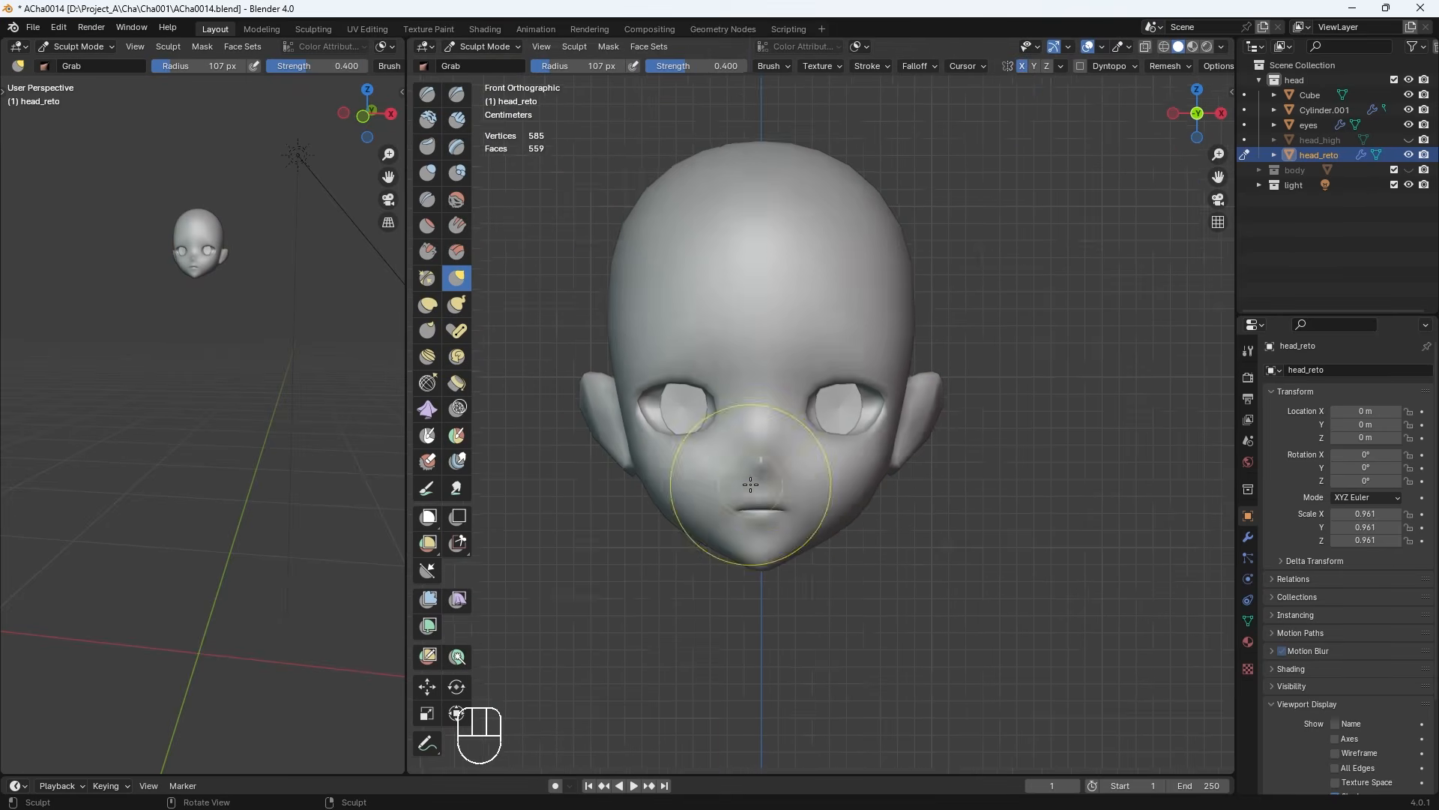
scroll(825, 480, "up", 2)
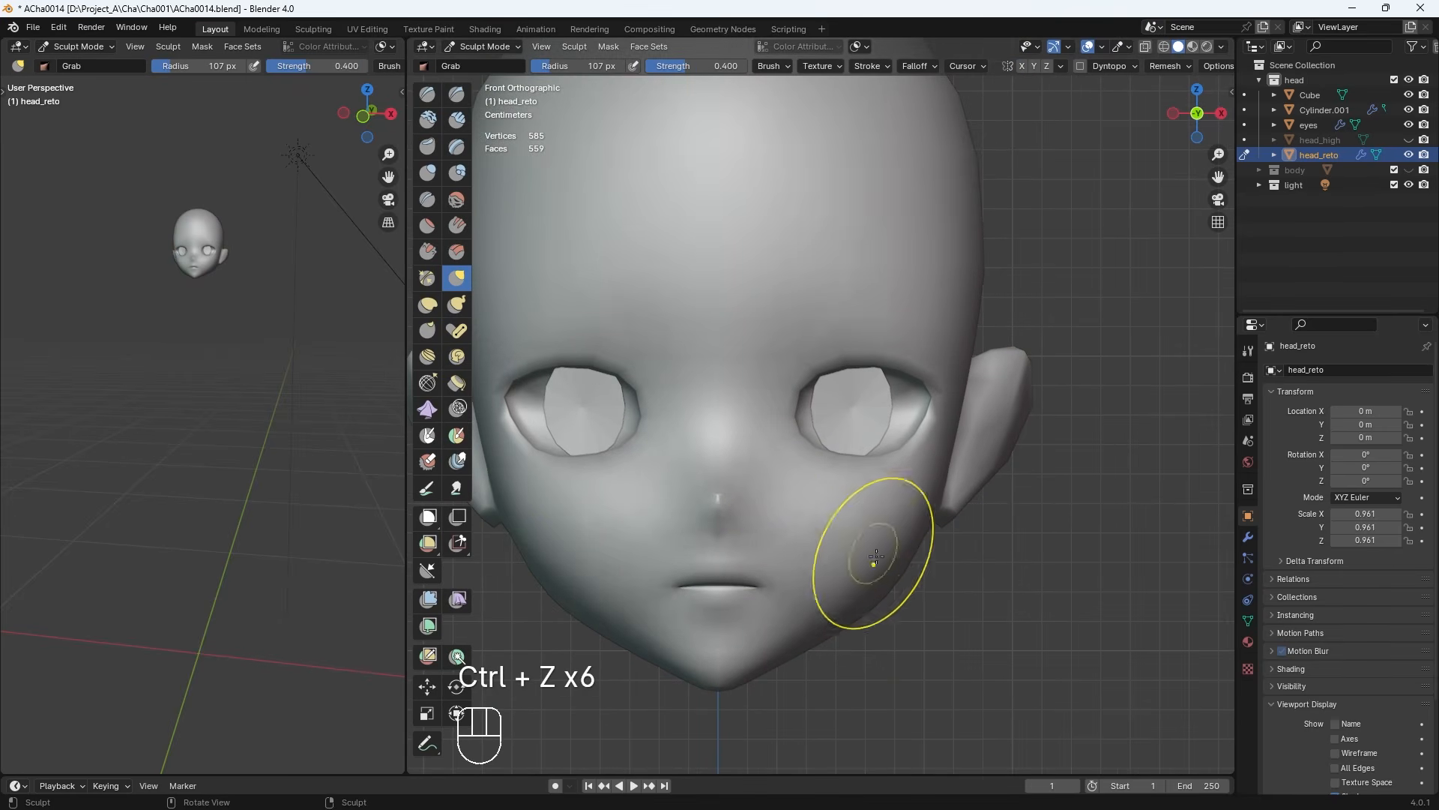
scroll(878, 578, "down", 3)
key("ctrl+z")
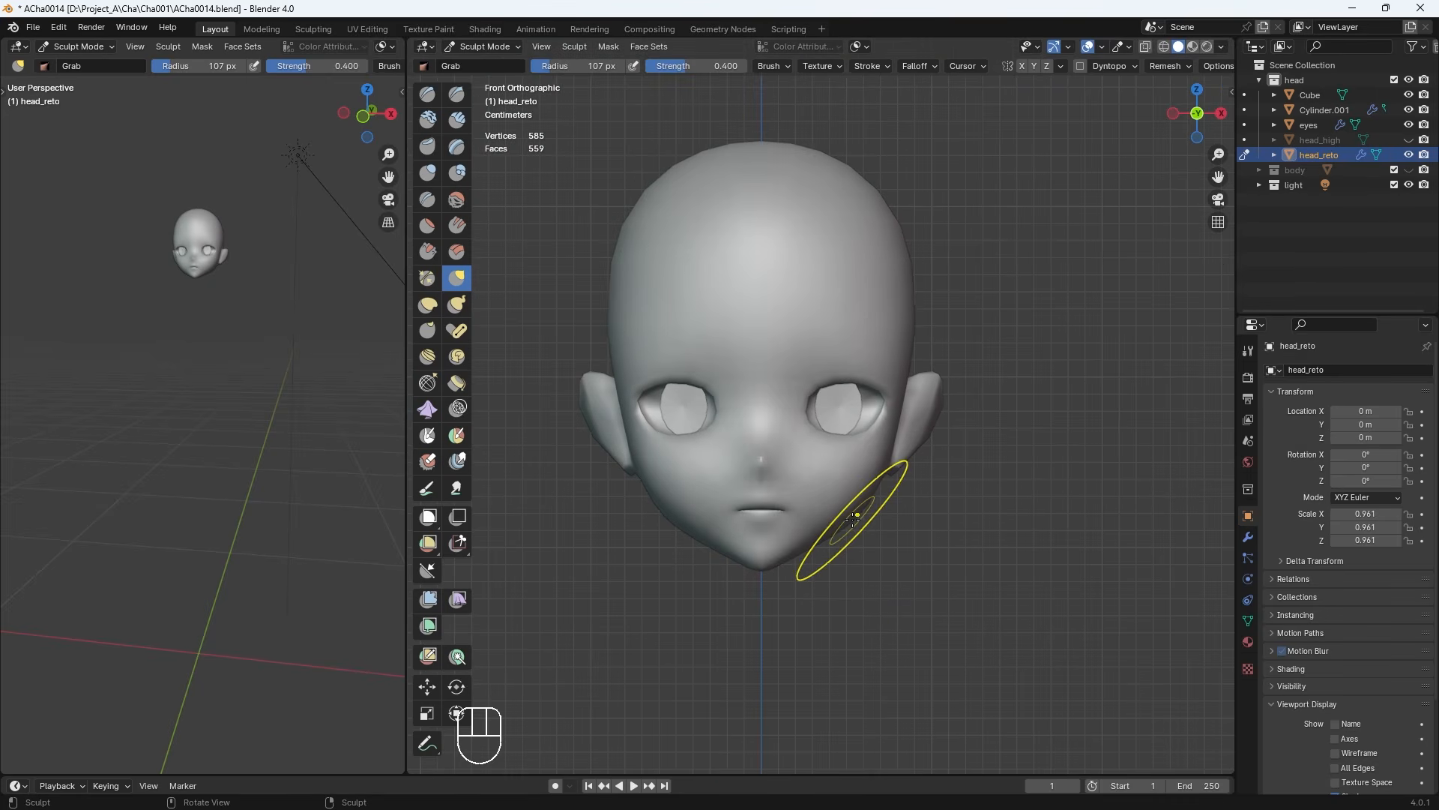
middle_click_drag(847, 517, 897, 584)
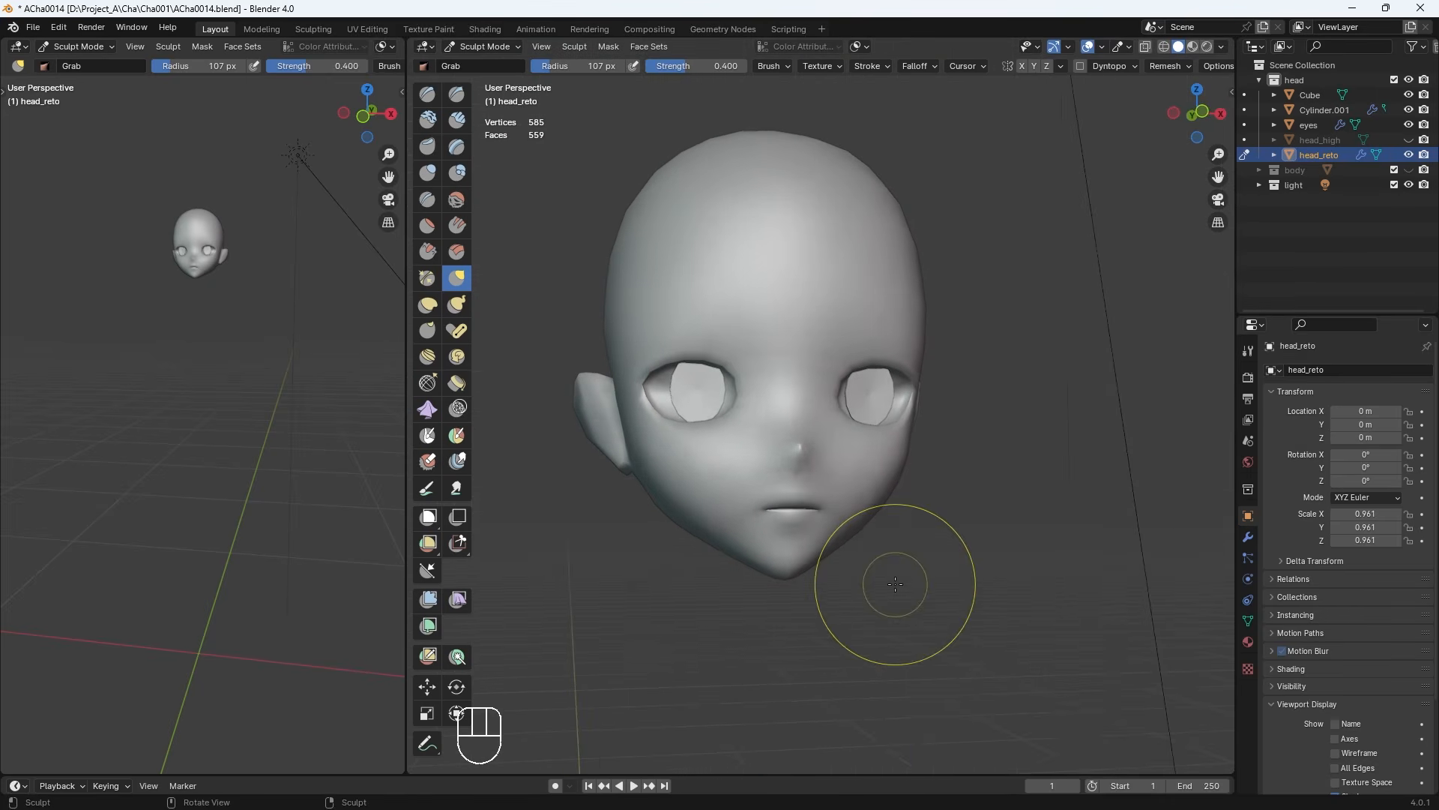
Reduce the Grab radius to 69 px and try reshaping the upper eye rim in front view, undoing the previous stroke
key("KP_1")
scroll(844, 472, "up", 5)
key("bracketleft")
key("bracketleft")
key("bracketleft")
key("bracketleft")
key("ctrl+z")
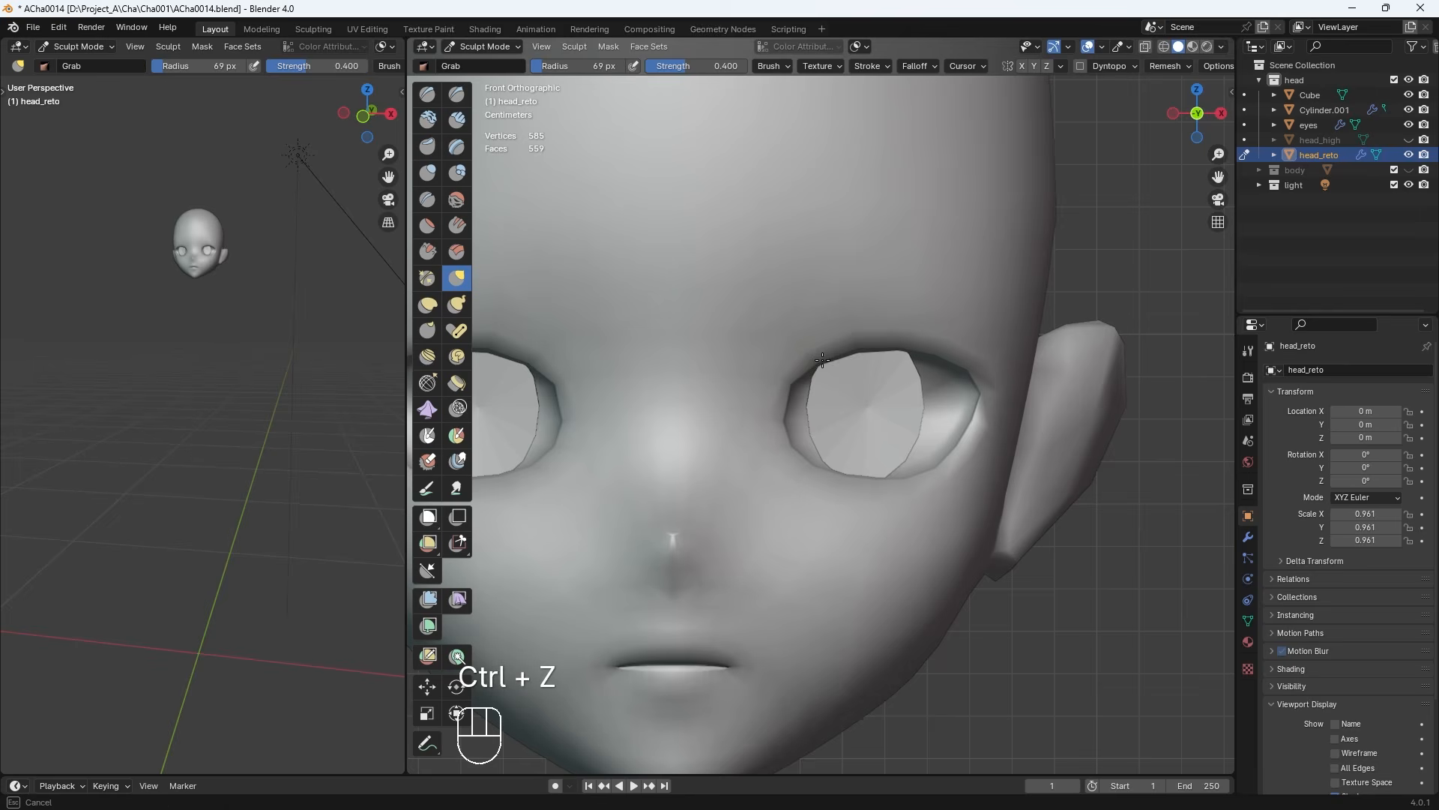
scroll(838, 455, "down", 1)
key("KP_1")
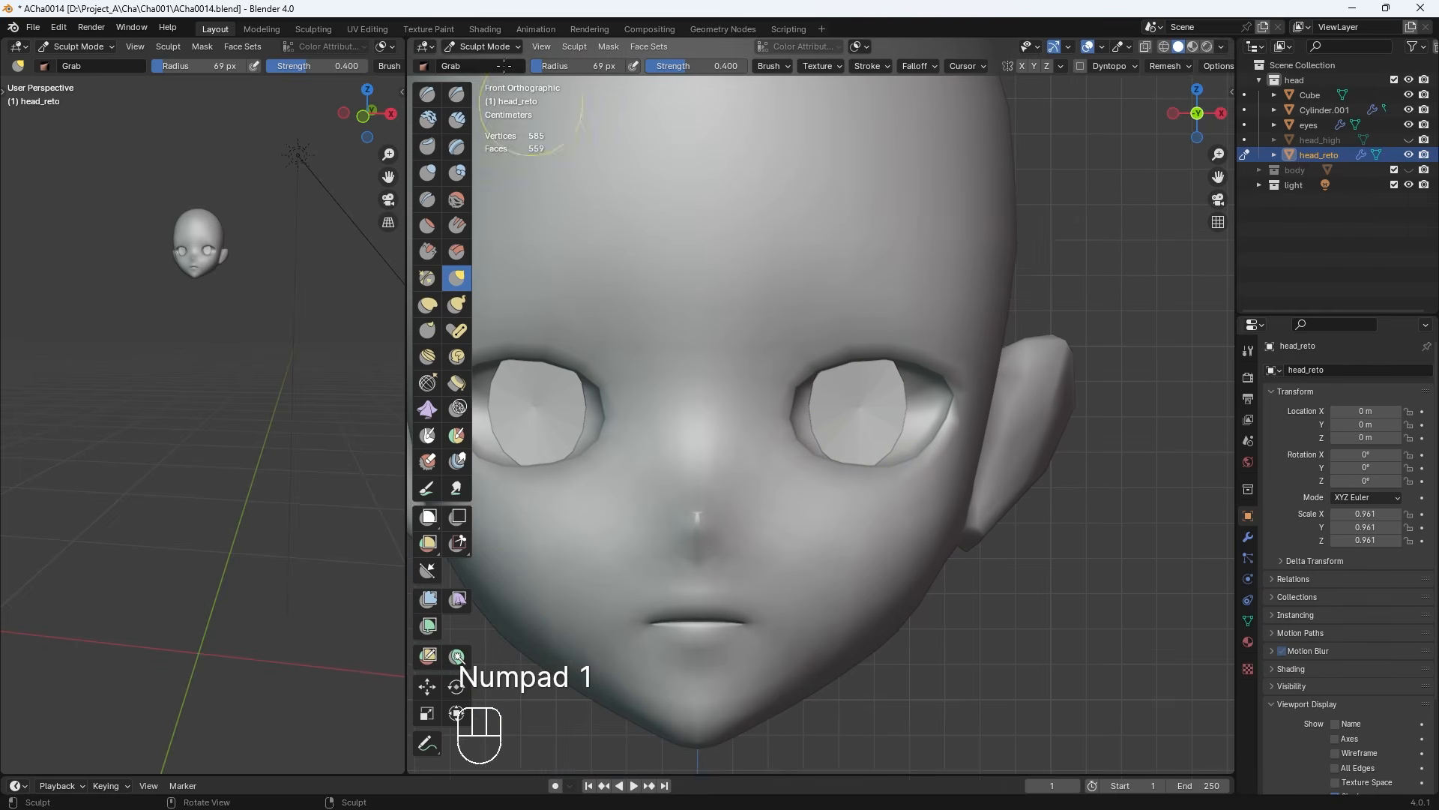
In Edit Mode, duplicate the face above the inner part of the eye in place and separate it into its own object
left_click(483, 47)
left_click(483, 79)
scroll(552, 112, "up", 2)
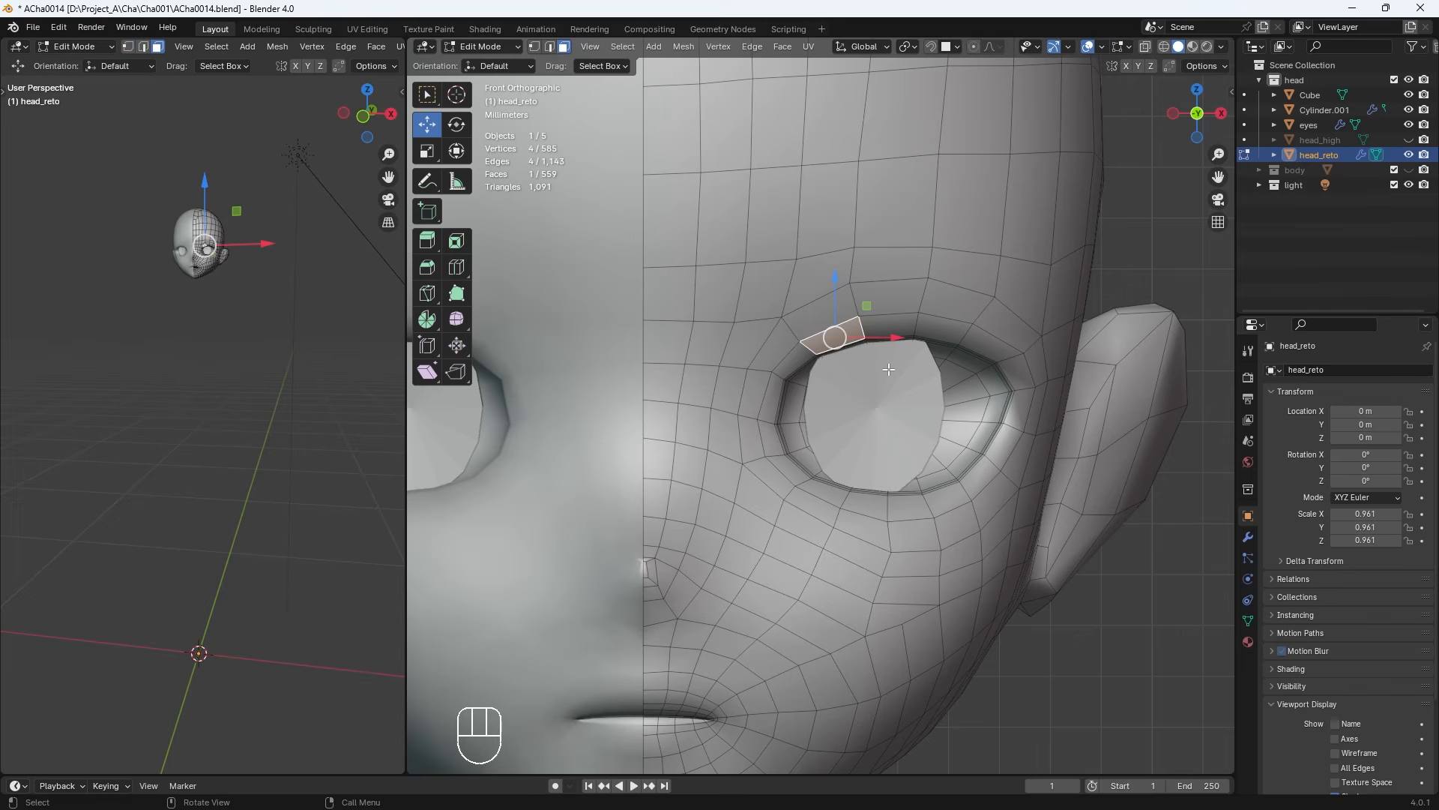
middle_click_drag(884, 368, 761, 411)
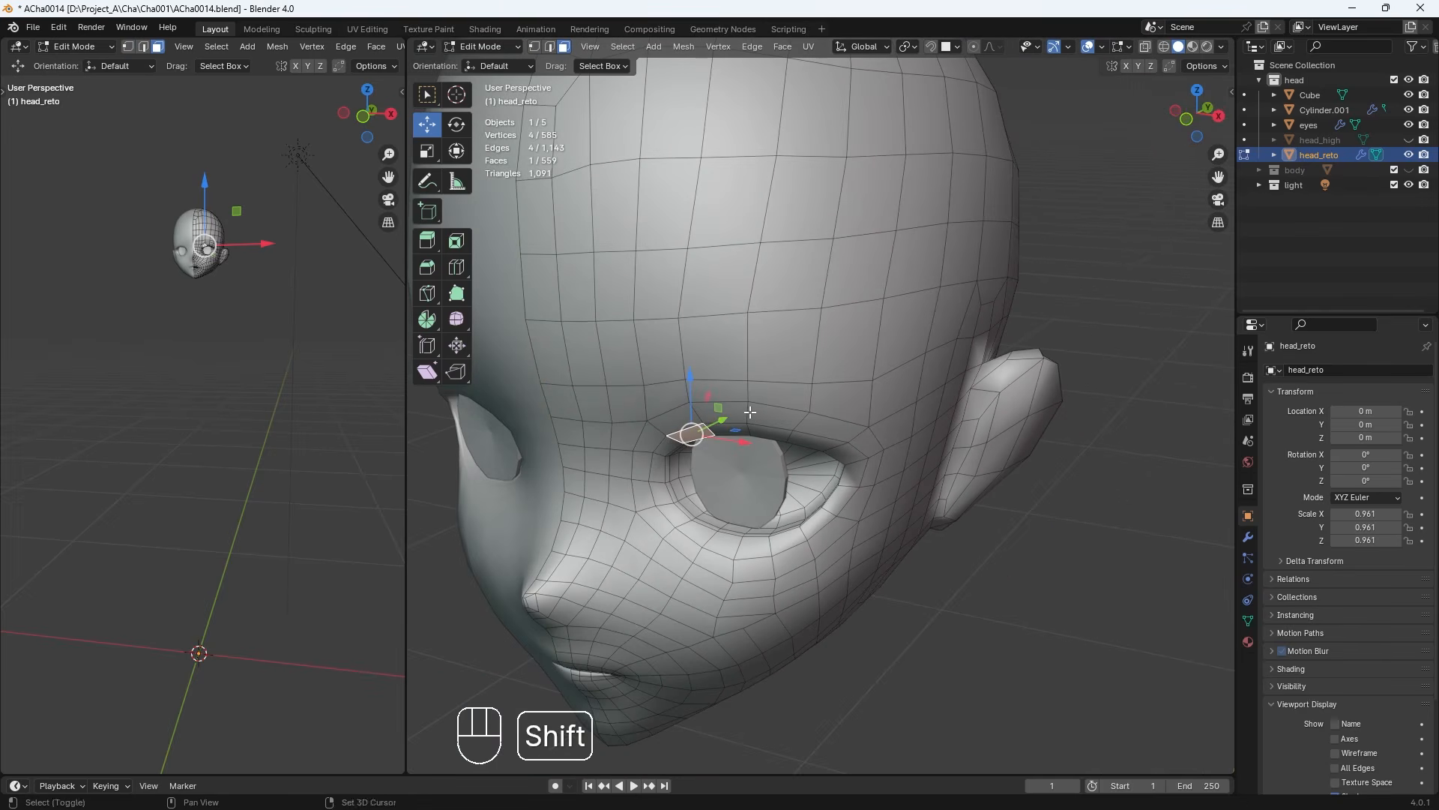
key("shift+d")
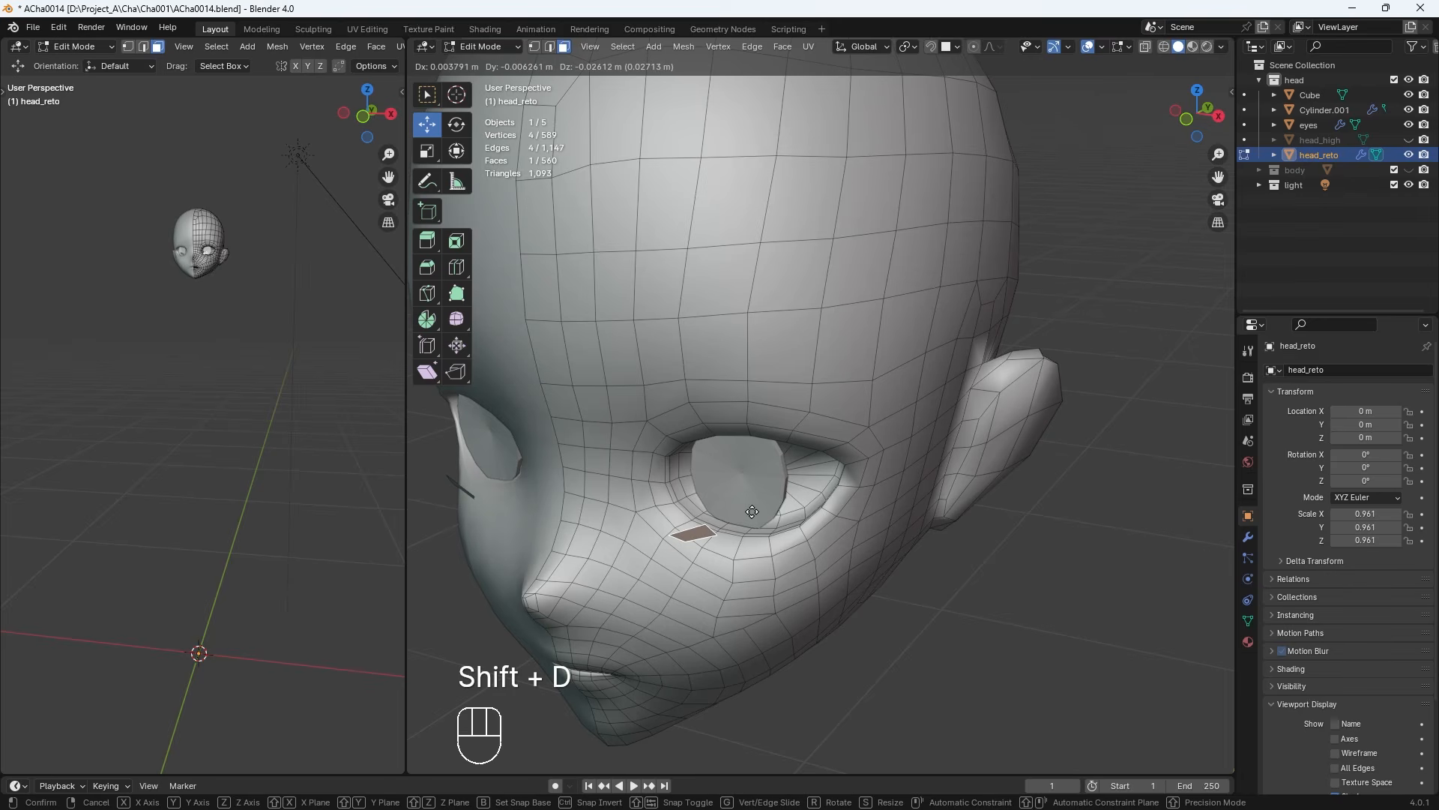
key("Escape")
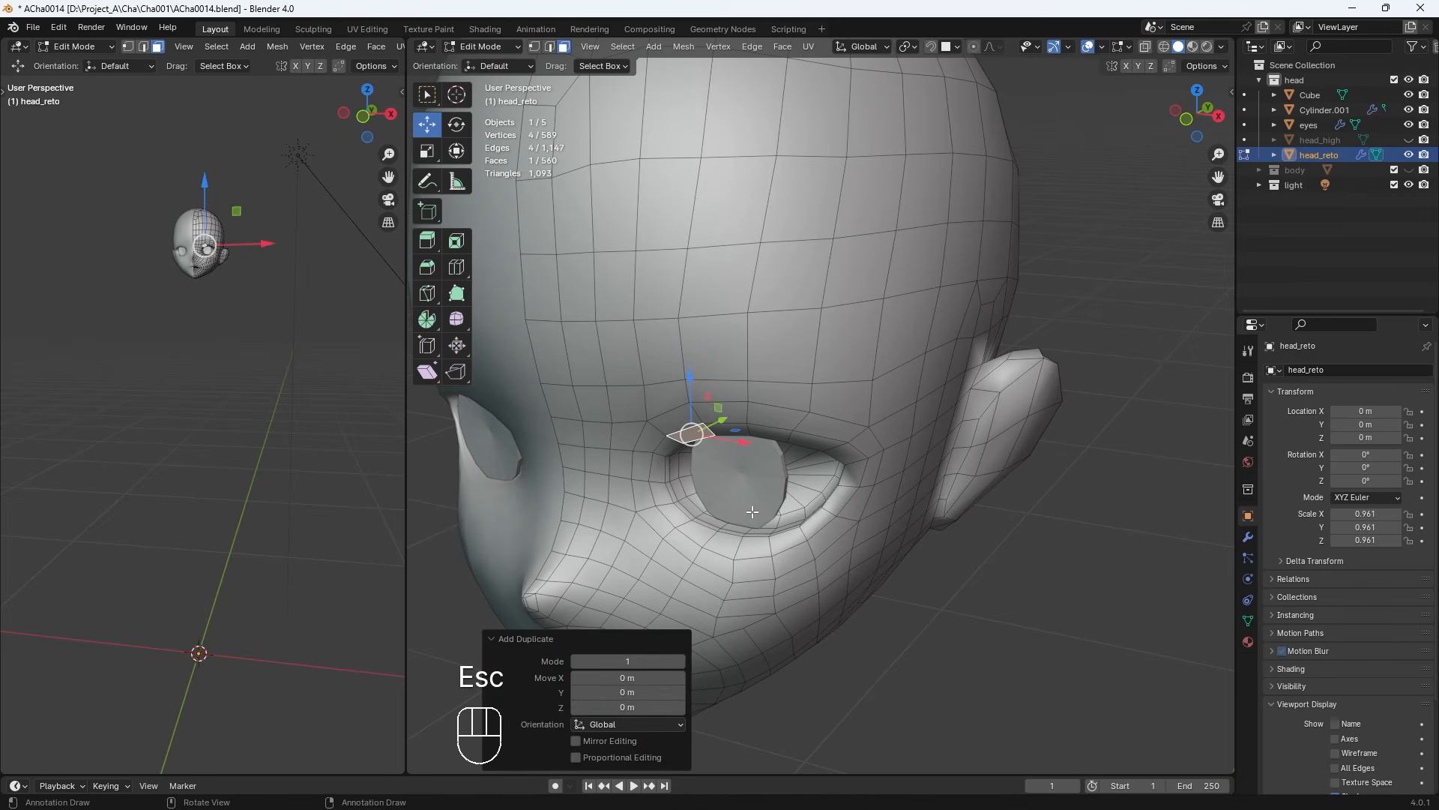
key("p")
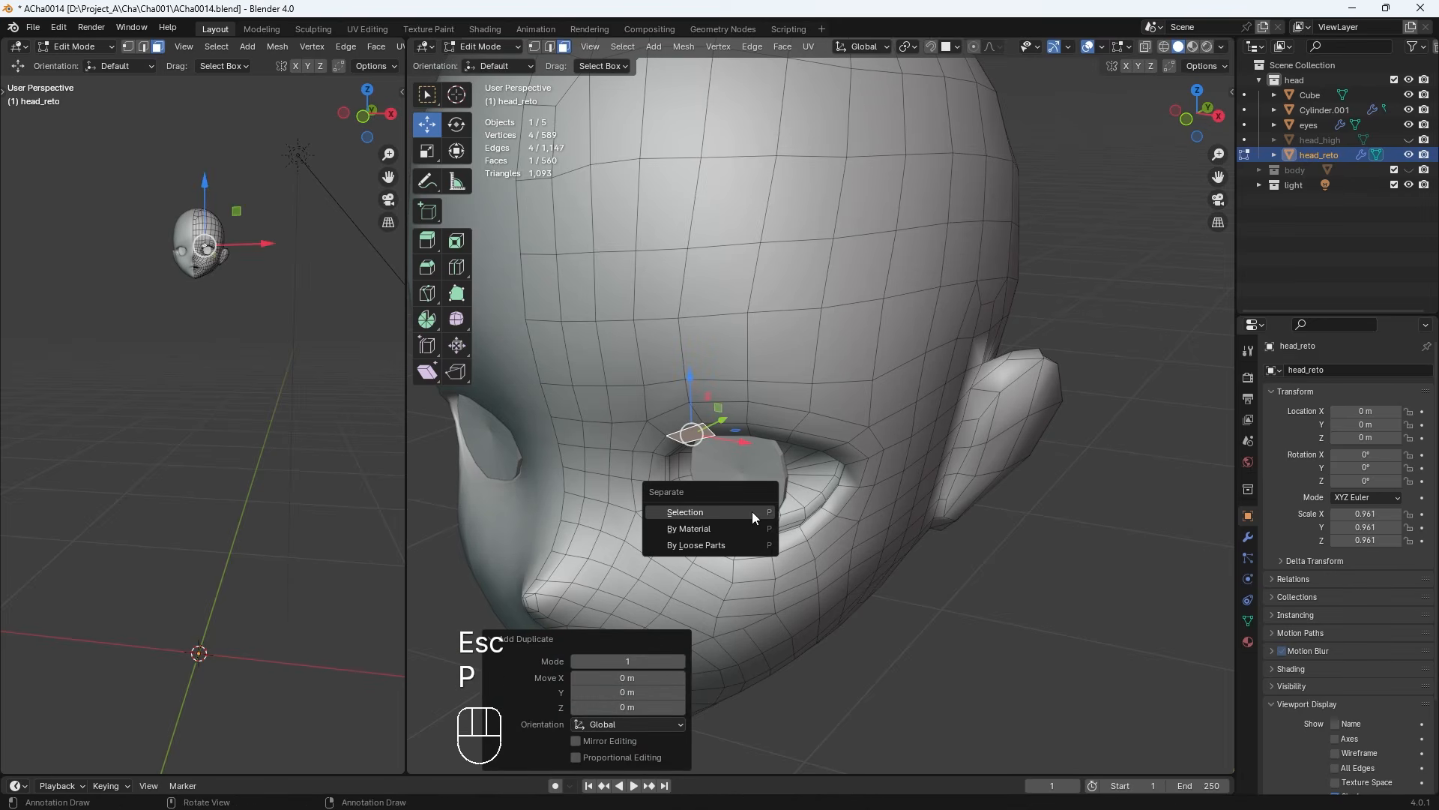
left_click(694, 513)
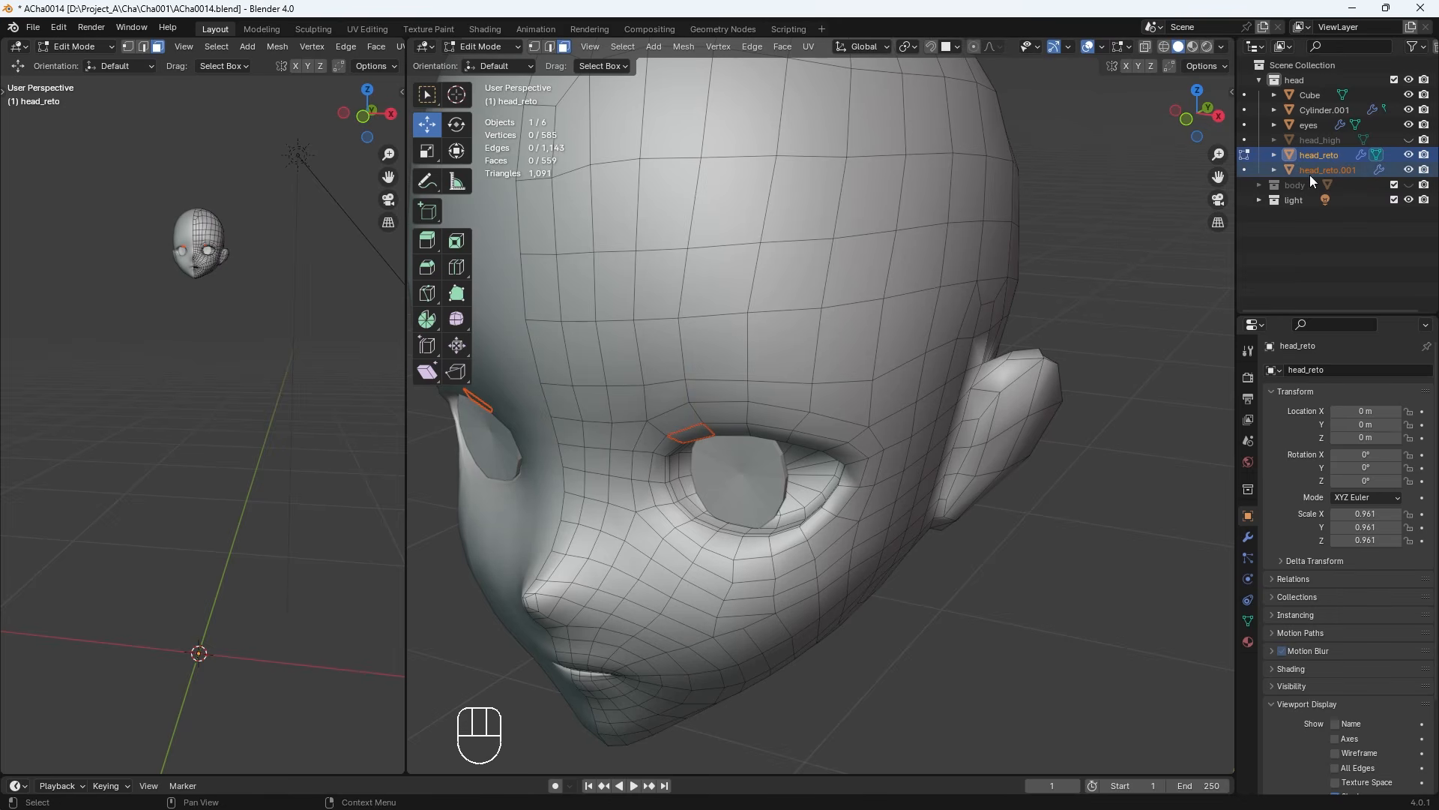
Make the separated face the object being edited, turn on snapping, and face it from the front
left_click(1246, 170)
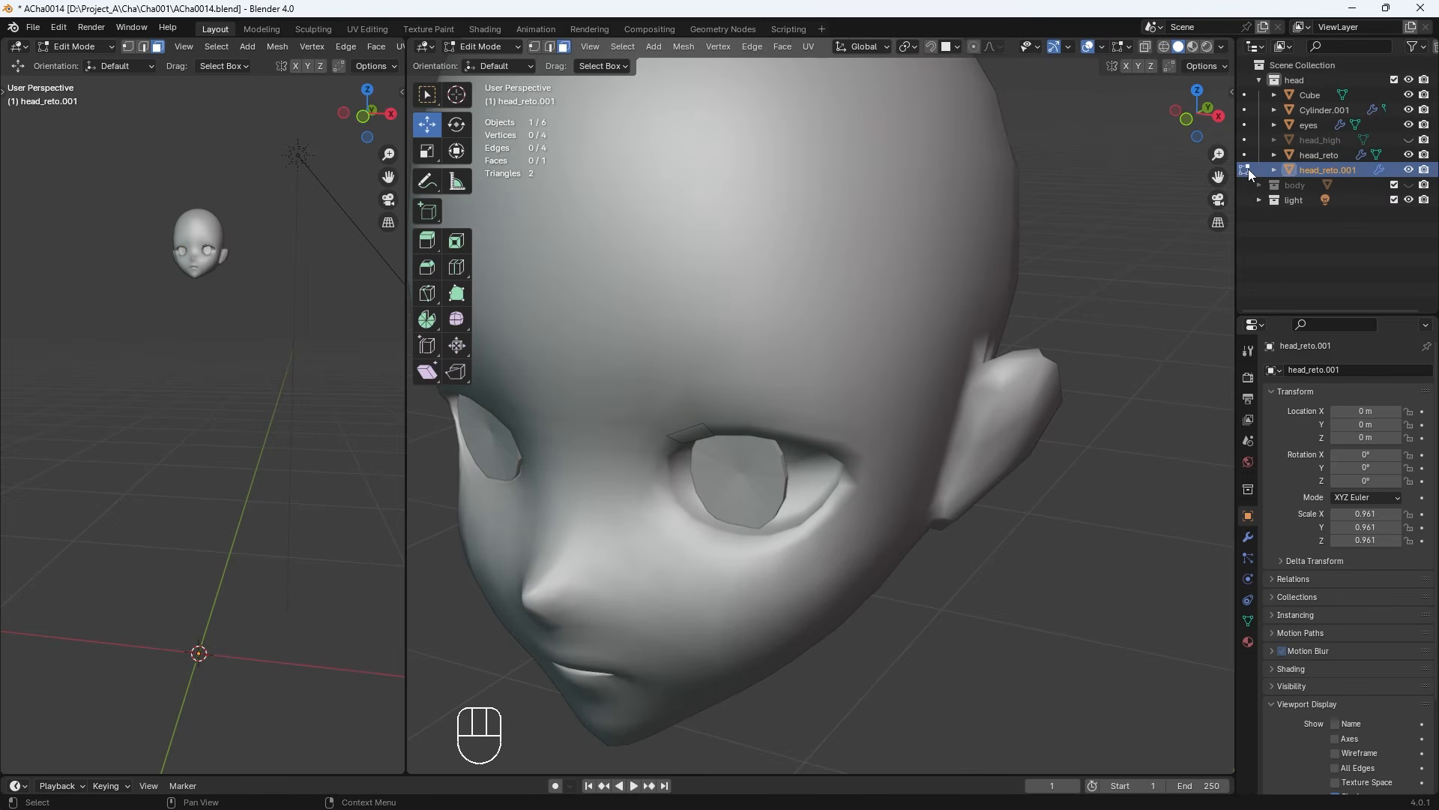
double_click(1331, 170)
left_click(1317, 286)
middle_click_drag(750, 369, 805, 378)
key("Tab")
left_click(775, 332)
left_click(775, 333)
key("Tab")
left_click(948, 47)
left_click(931, 47)
key("KP_1")
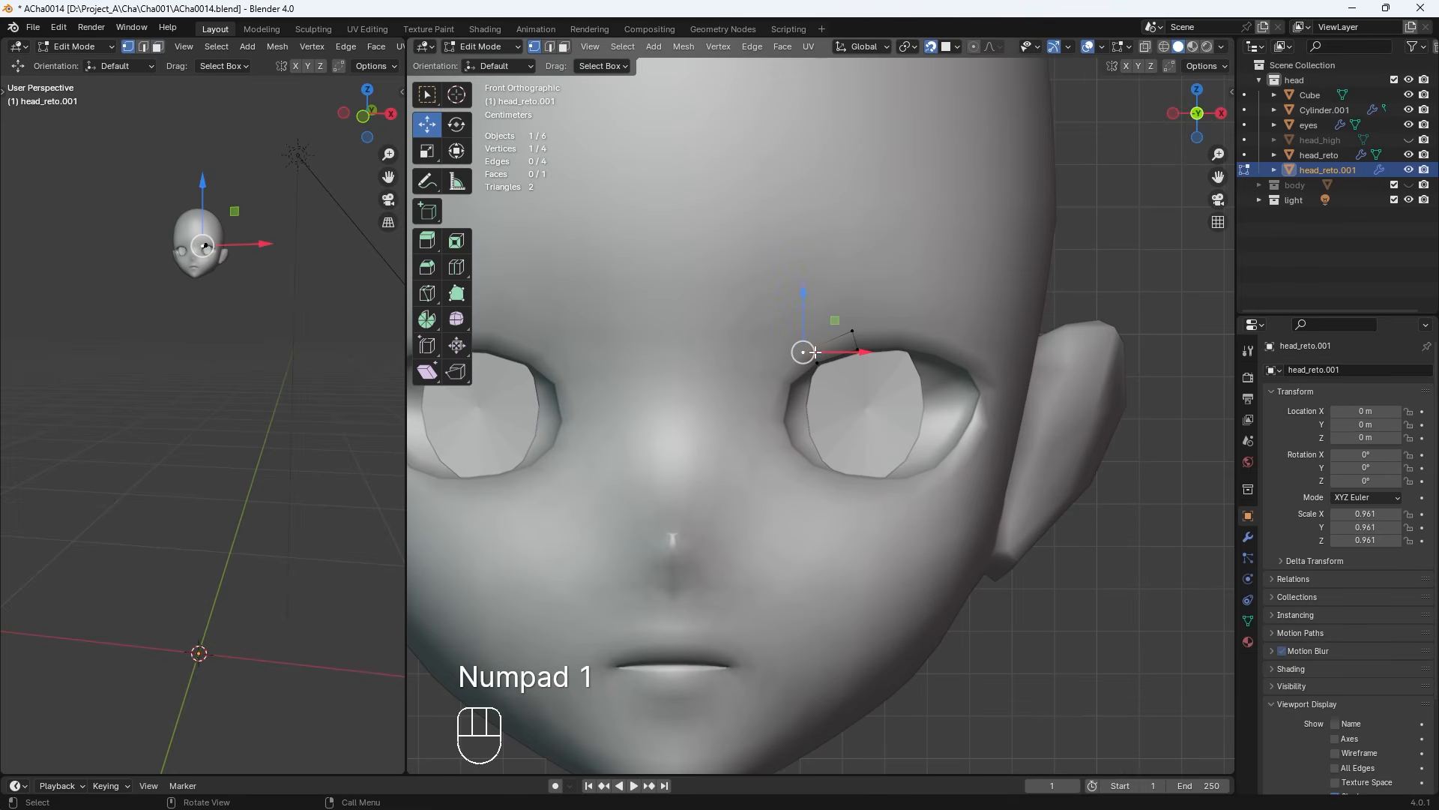
Move the two upper vertices of the separated face upward to make it taller above the eye
key("g")
left_click(800, 332)
key("g")
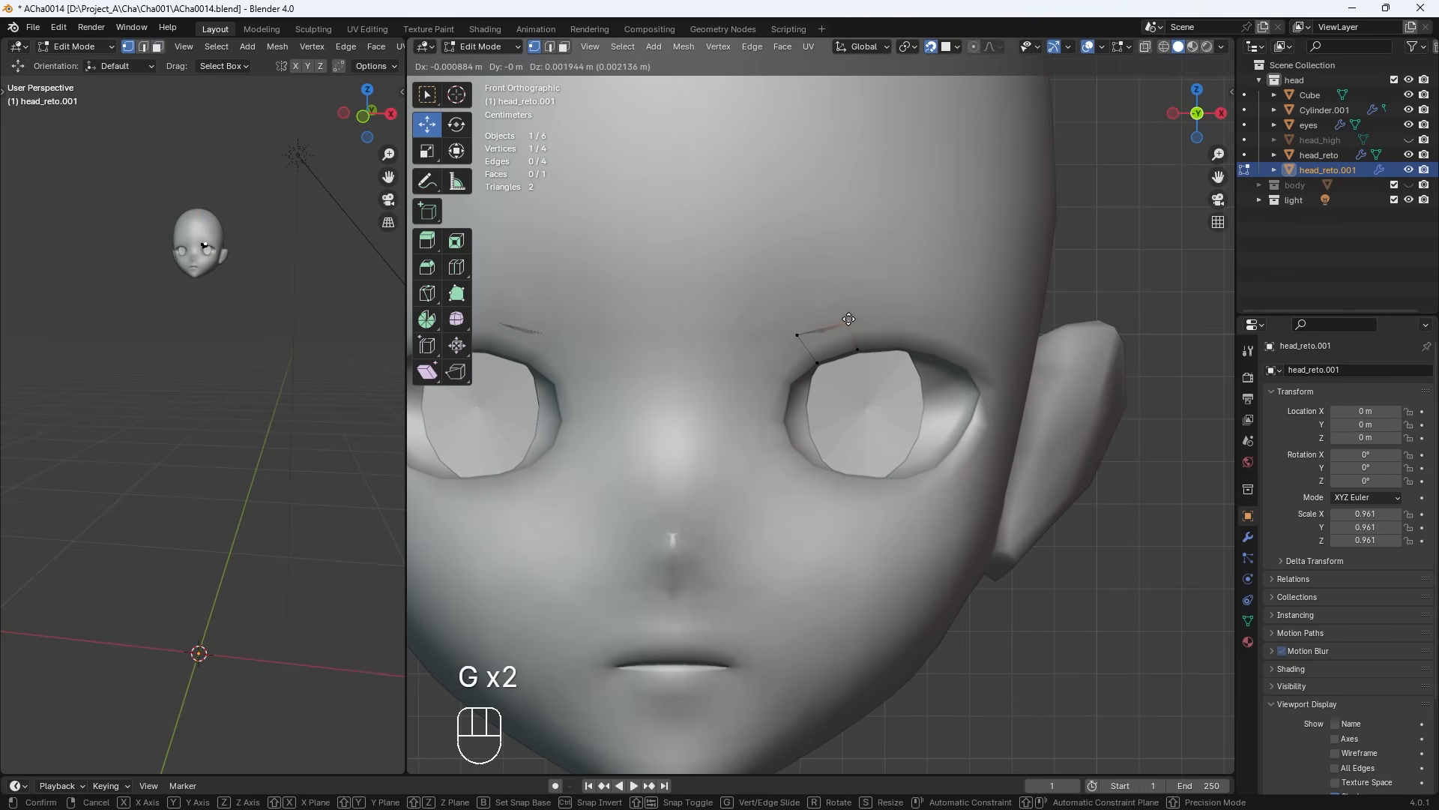
left_click(844, 315)
Extrude the face's inner edge twice toward the inner eye corner and shift the end's upper vertex toward the nose
left_click_drag(788, 342, 770, 330)
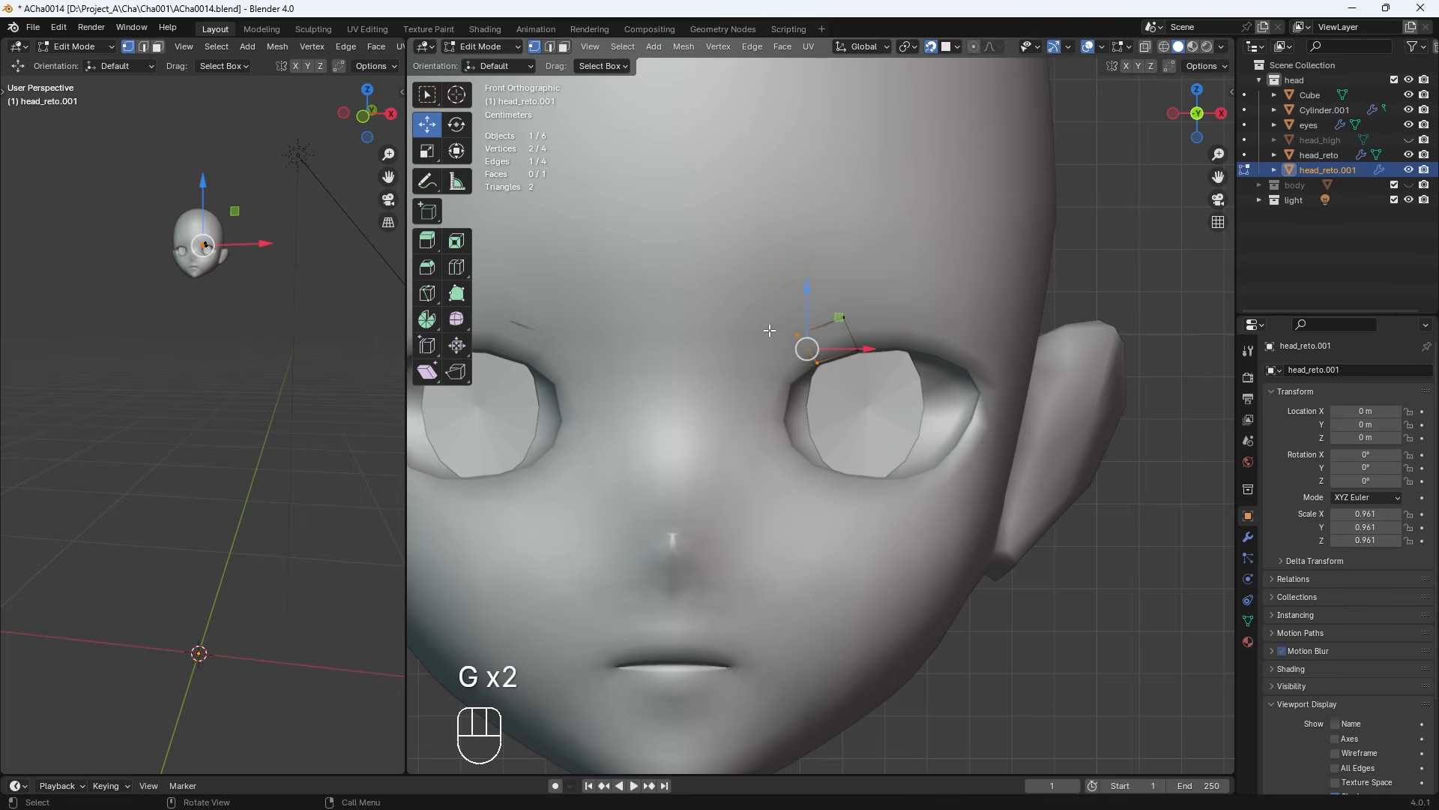
key("e")
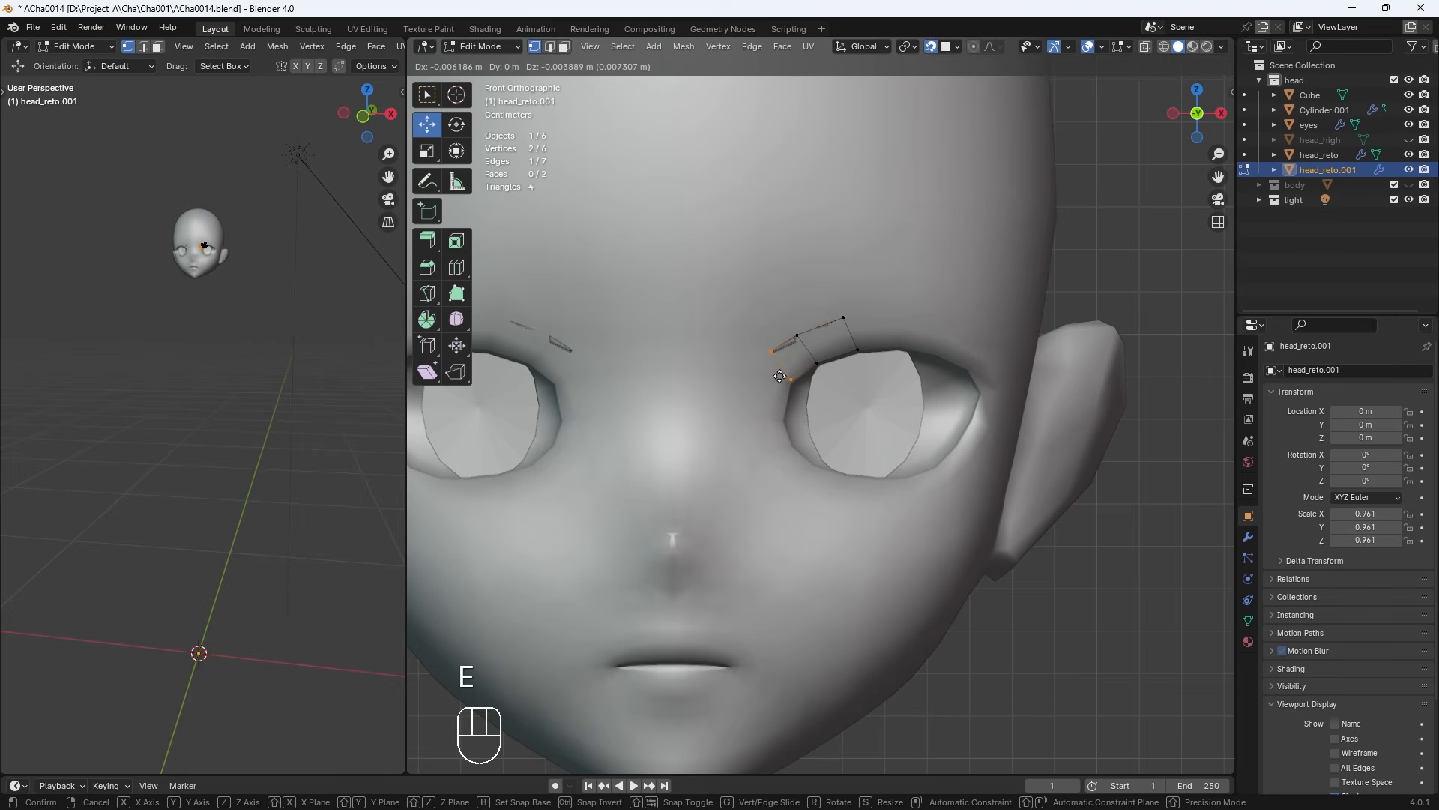
left_click(779, 375)
key("e")
left_click(760, 398)
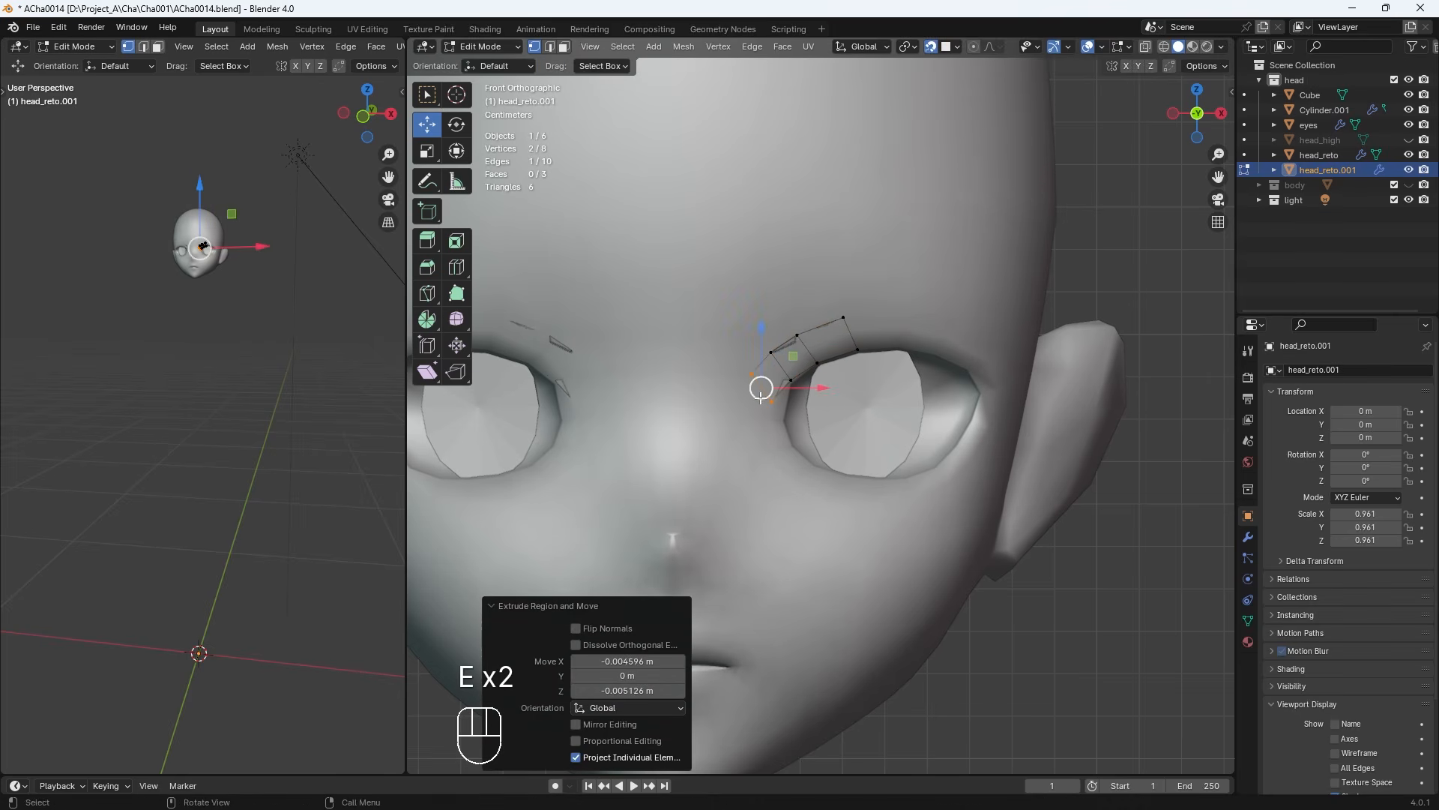
left_click(748, 375)
key("g")
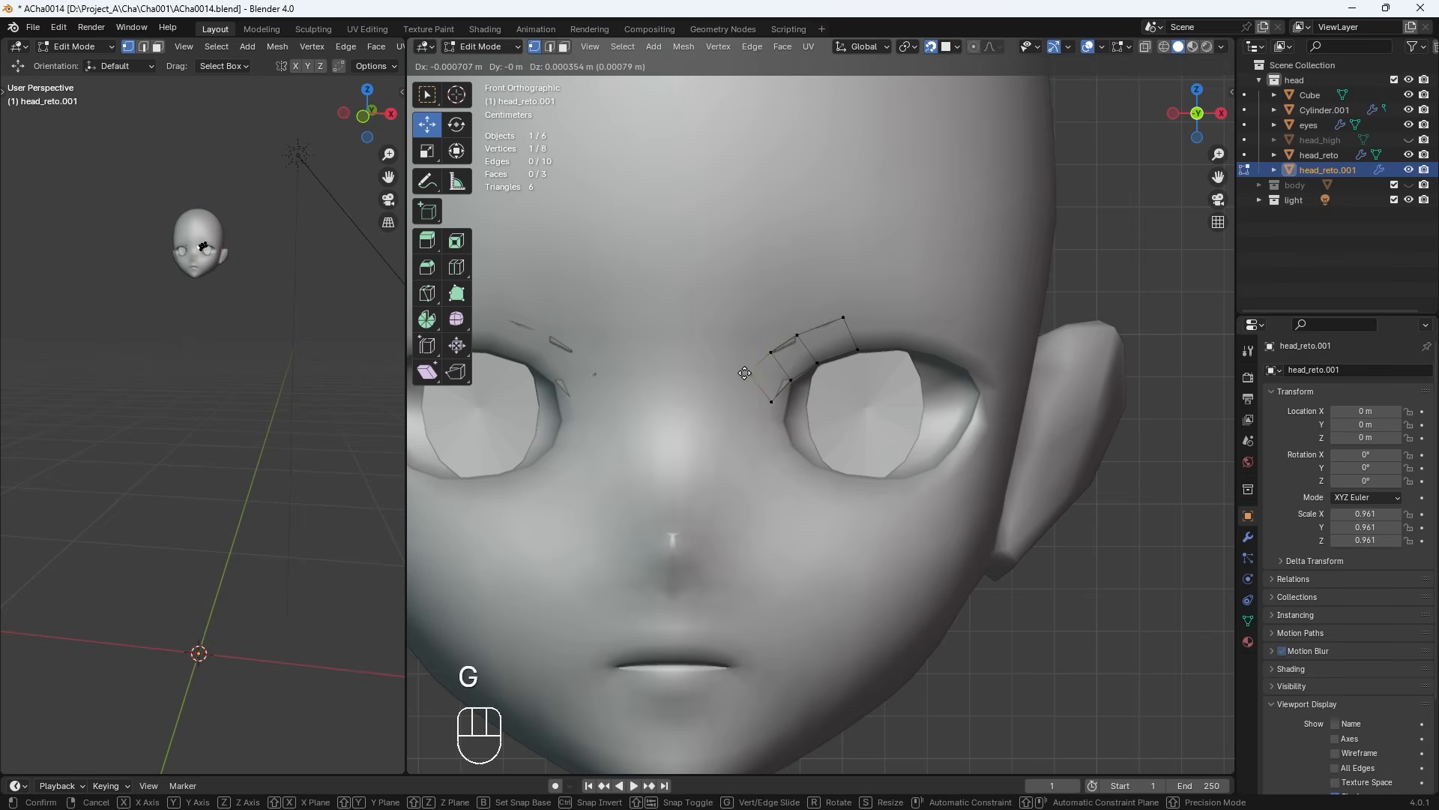
left_click(745, 373)
Shift the strip's outer upper vertex slightly outward and extrude the outer edge twice along the upper eyelid
left_click(844, 318)
key("g")
left_click(852, 316)
left_click(858, 349)
key("e")
left_click(929, 327)
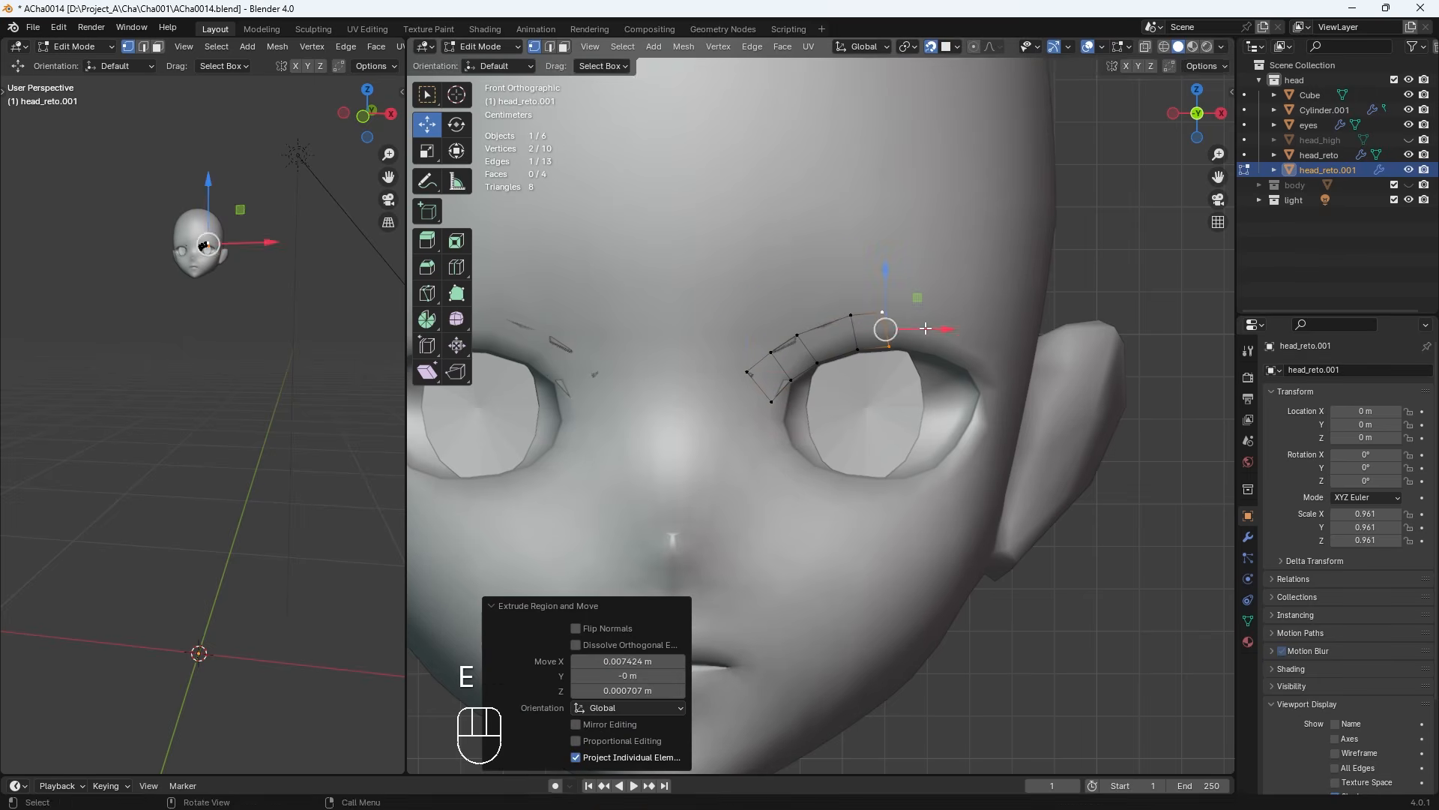
key("e")
left_click(991, 347)
Reposition the upper vertices of the two new segments to smooth the strip's arch
left_click(883, 312)
key("g")
left_click(889, 311)
left_click(918, 315)
key("g")
Extrude the outer edge by another segment along the eyelid and adjust its upper and lower end vertices
left_click(925, 348, "shift")
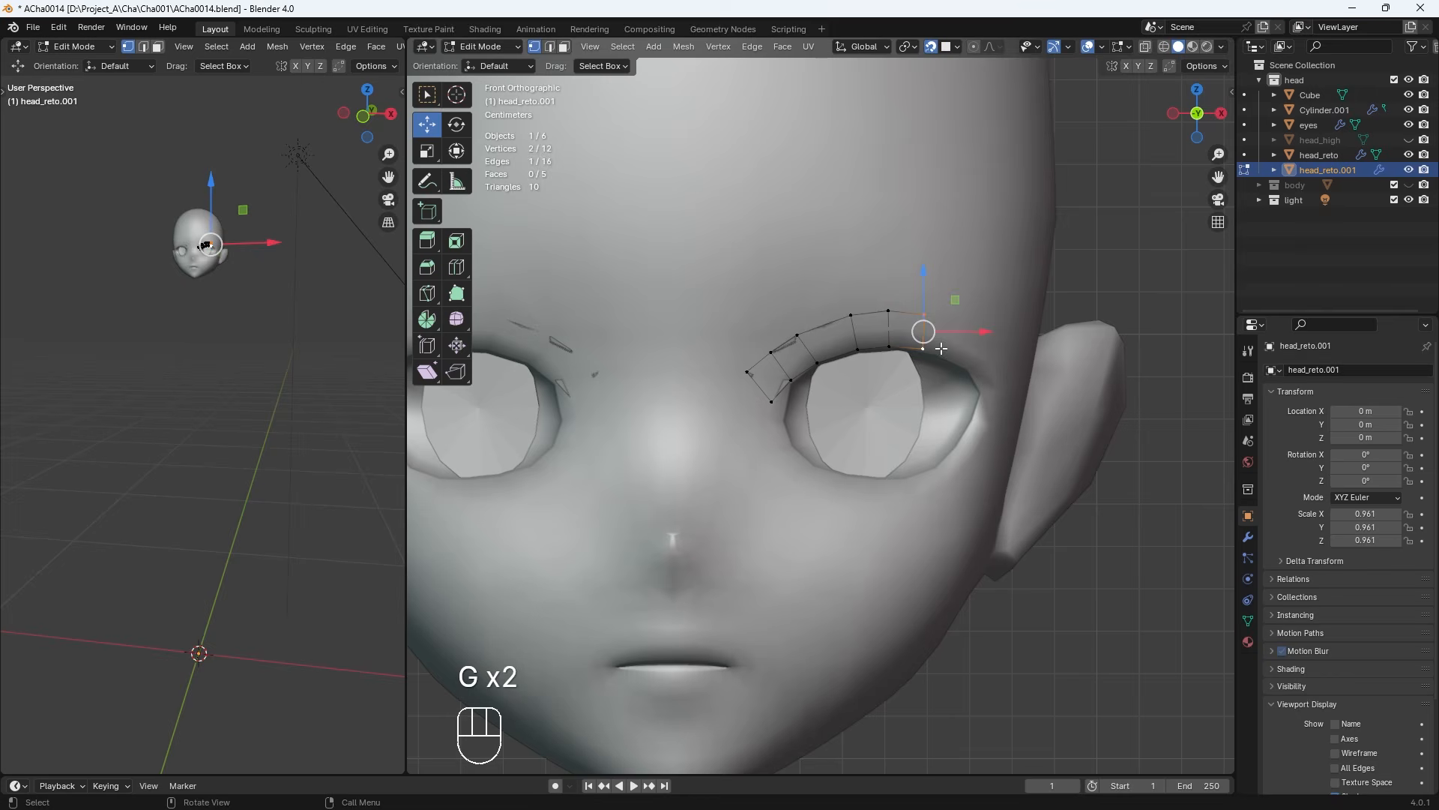
key("e")
left_click(959, 360)
left_click(959, 329)
key("g")
left_click(968, 329)
left_click(957, 360)
key("g")
Extrude the strip toward the outer eye corner and move the new upper vertex outward and down
left_click(966, 327, "shift")
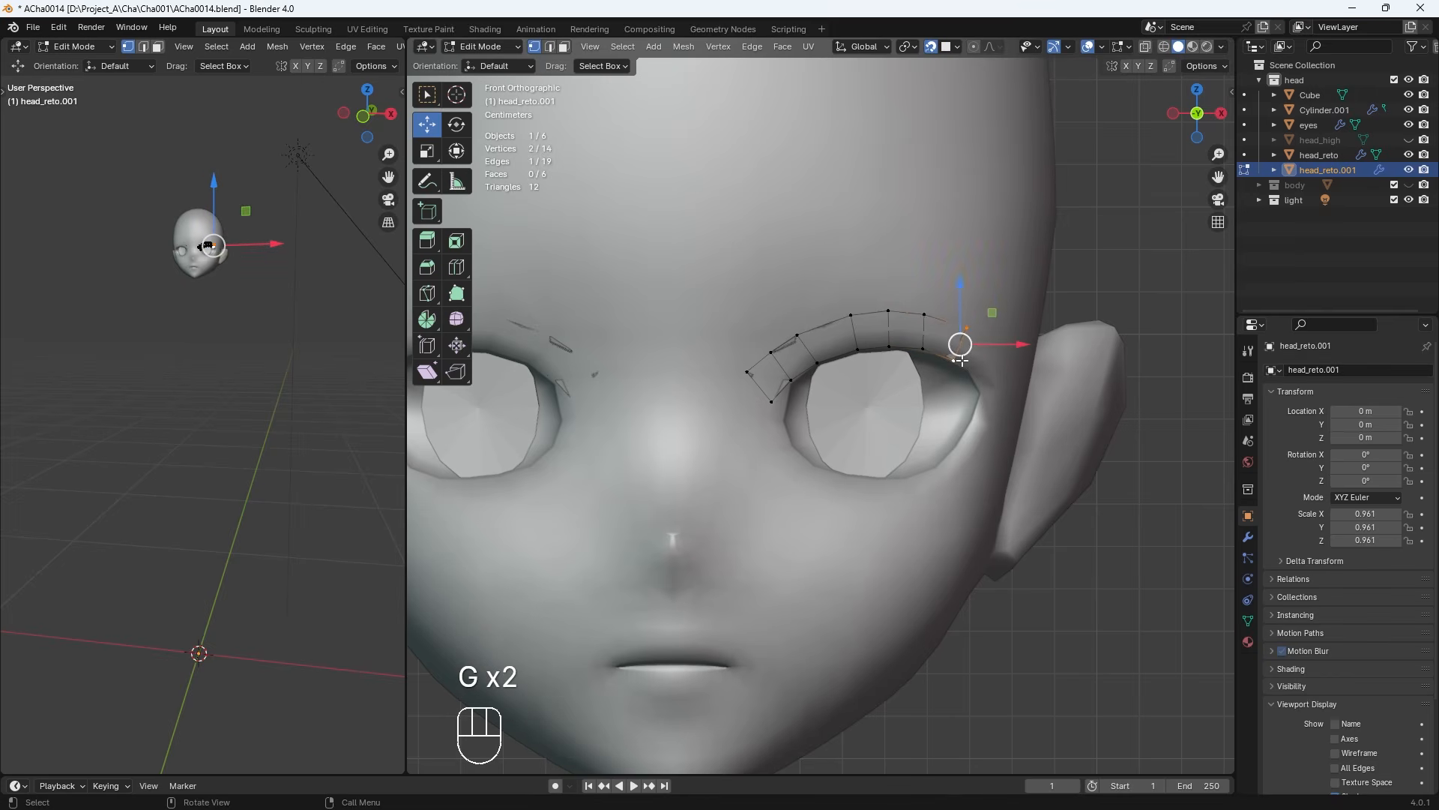
key("e")
left_click(984, 342)
left_click(988, 340)
key("g")
left_click(1003, 357)
Extrude the end edge down to the outer eye corner and push its outer vertex away from the eye
left_click(975, 373, "shift")
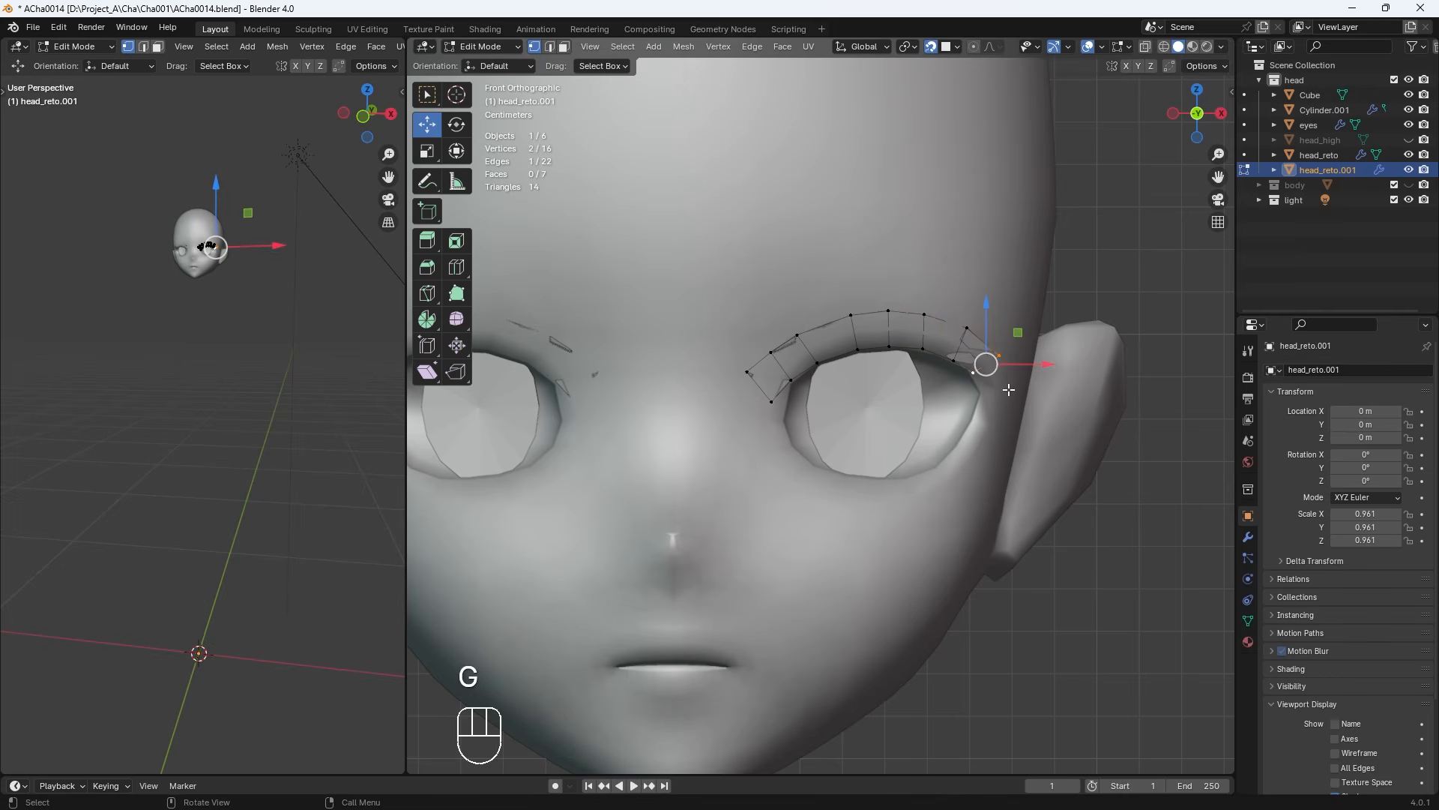
key("e")
left_click(1015, 411)
left_click(1011, 379)
key("g")
left_click(1020, 383)
Extrude a further segment below the outer eye corner and reposition both of its end vertices
left_click(987, 395)
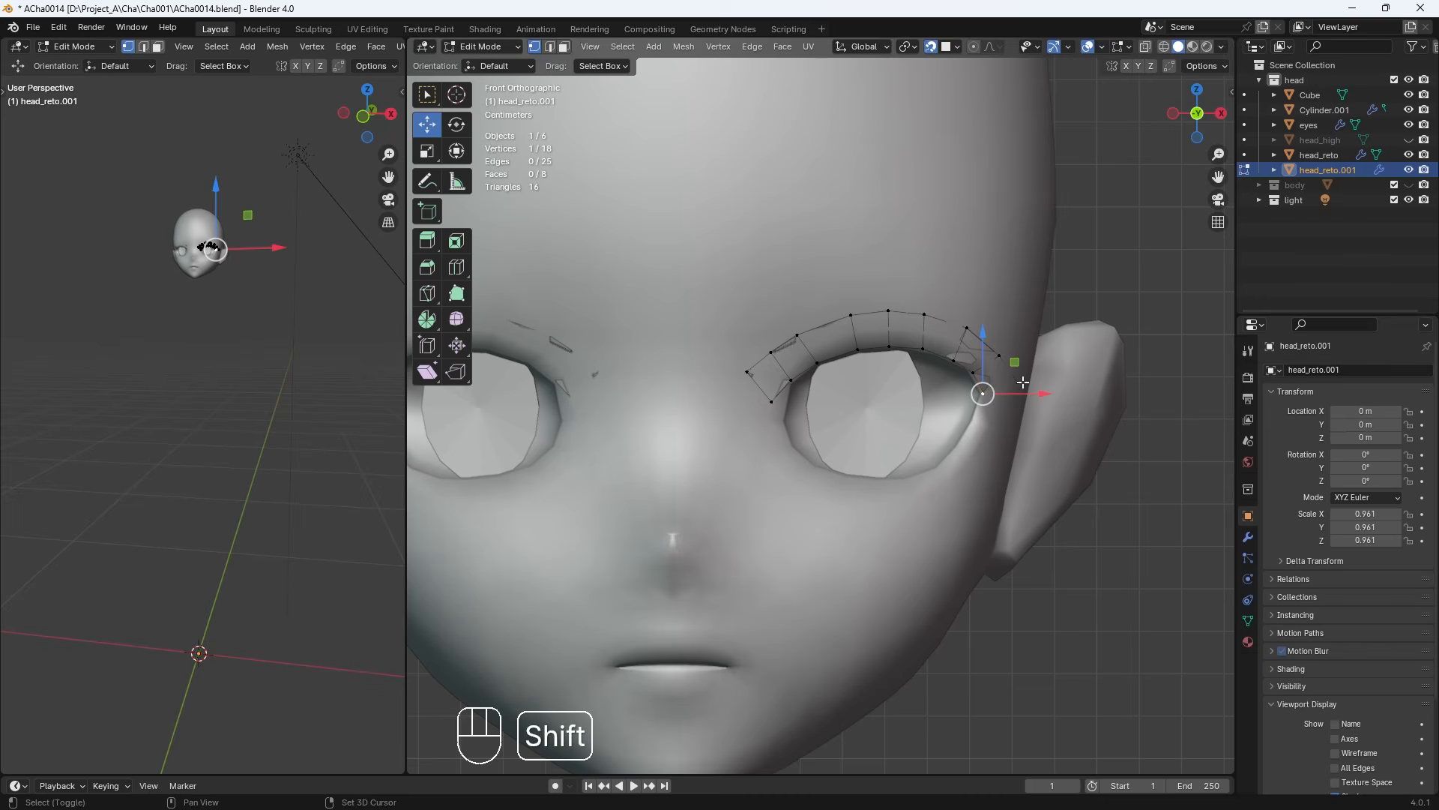
left_click(1015, 384, "shift")
key("e")
left_click(1000, 421)
left_click(1011, 403)
key("g")
left_click(1010, 416)
left_click(981, 412)
key("g")
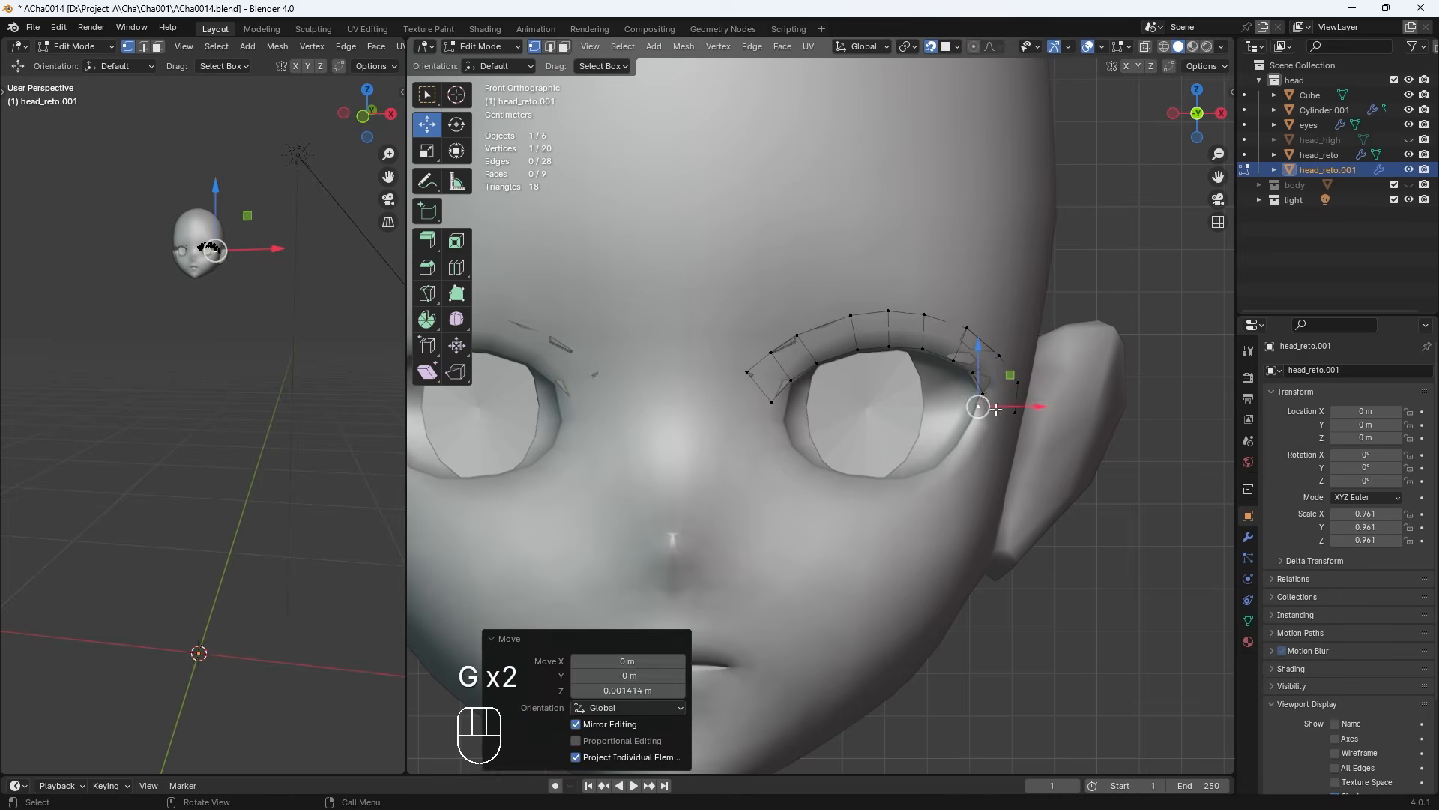
left_click(1014, 412)
key("g")
left_click(1012, 406)
Extrude a final segment downward and pull its outer vertex inward to taper the strip's end
left_click(981, 408, "shift")
key("e")
left_click(981, 440)
left_click(1006, 424)
key("g")
left_click(990, 432)
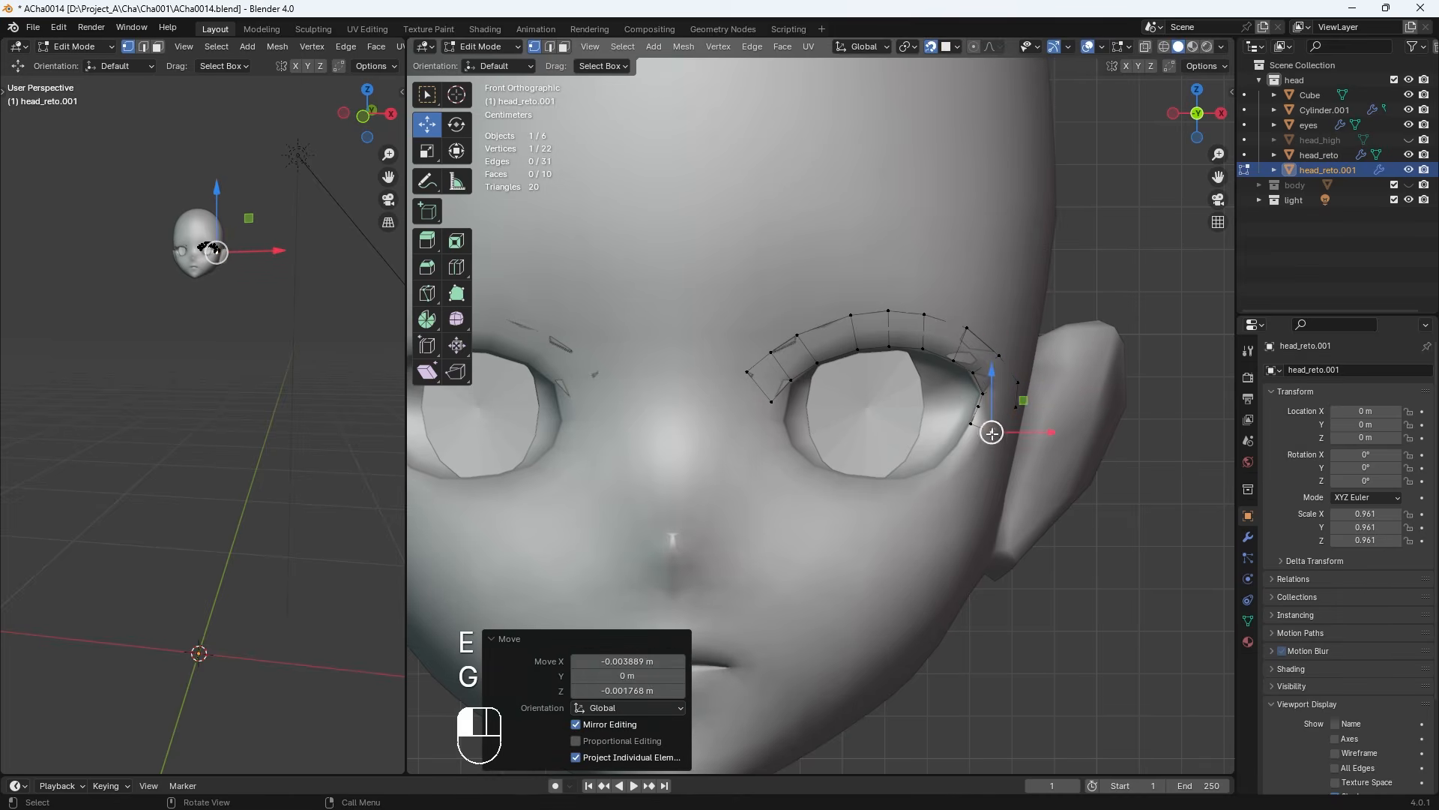
Nudge the outer vertex just above the tapered end inward and turn on wireframe display for the strip
left_click(1014, 408)
key("g")
left_click(1007, 409)
left_click(1335, 749)
middle_click_drag(933, 455, 863, 458)
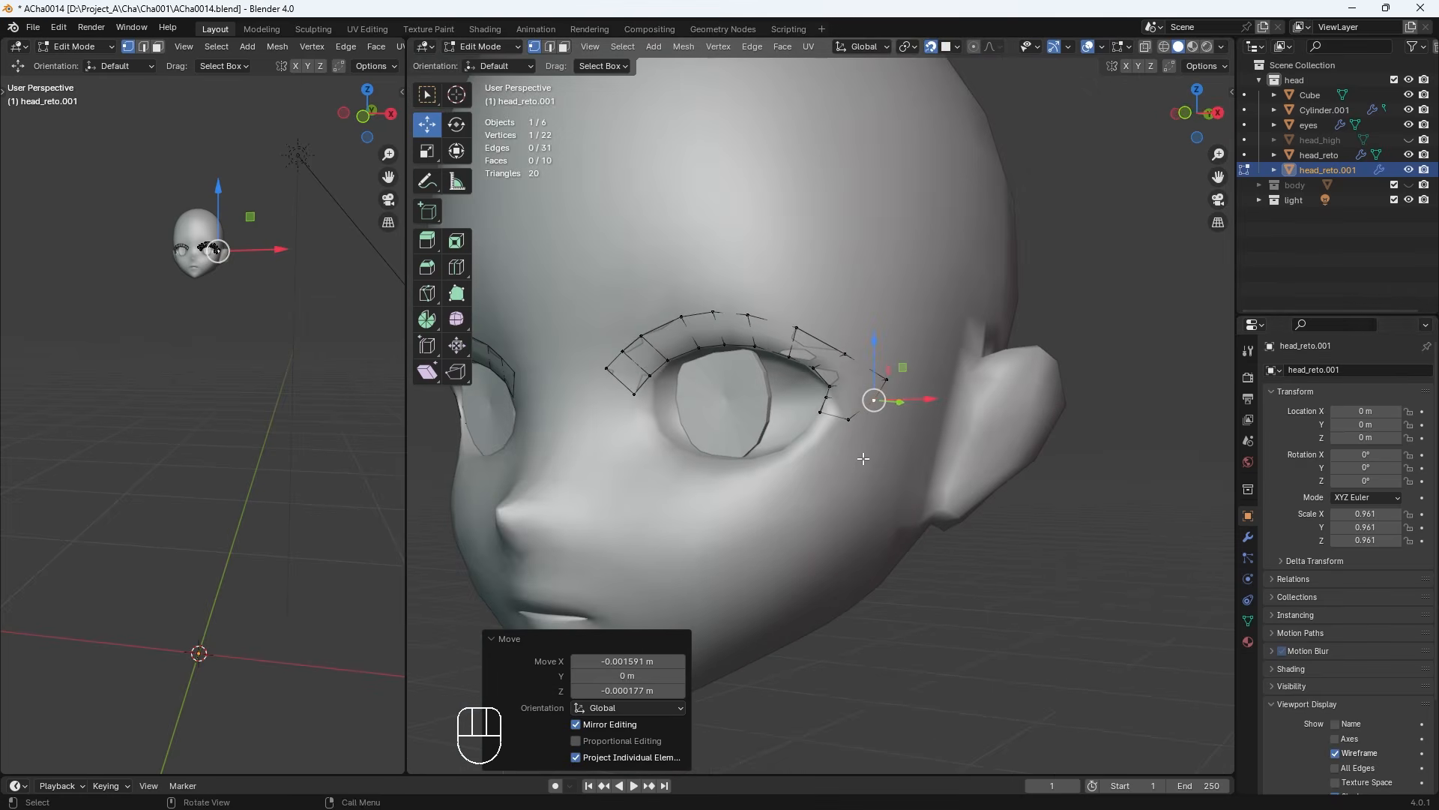
Nudge the innermost corner vertex of the eyelash strip slightly downward beside the nose bridge
middle_click_drag(679, 384, 713, 387)
left_click(672, 365)
key("g")
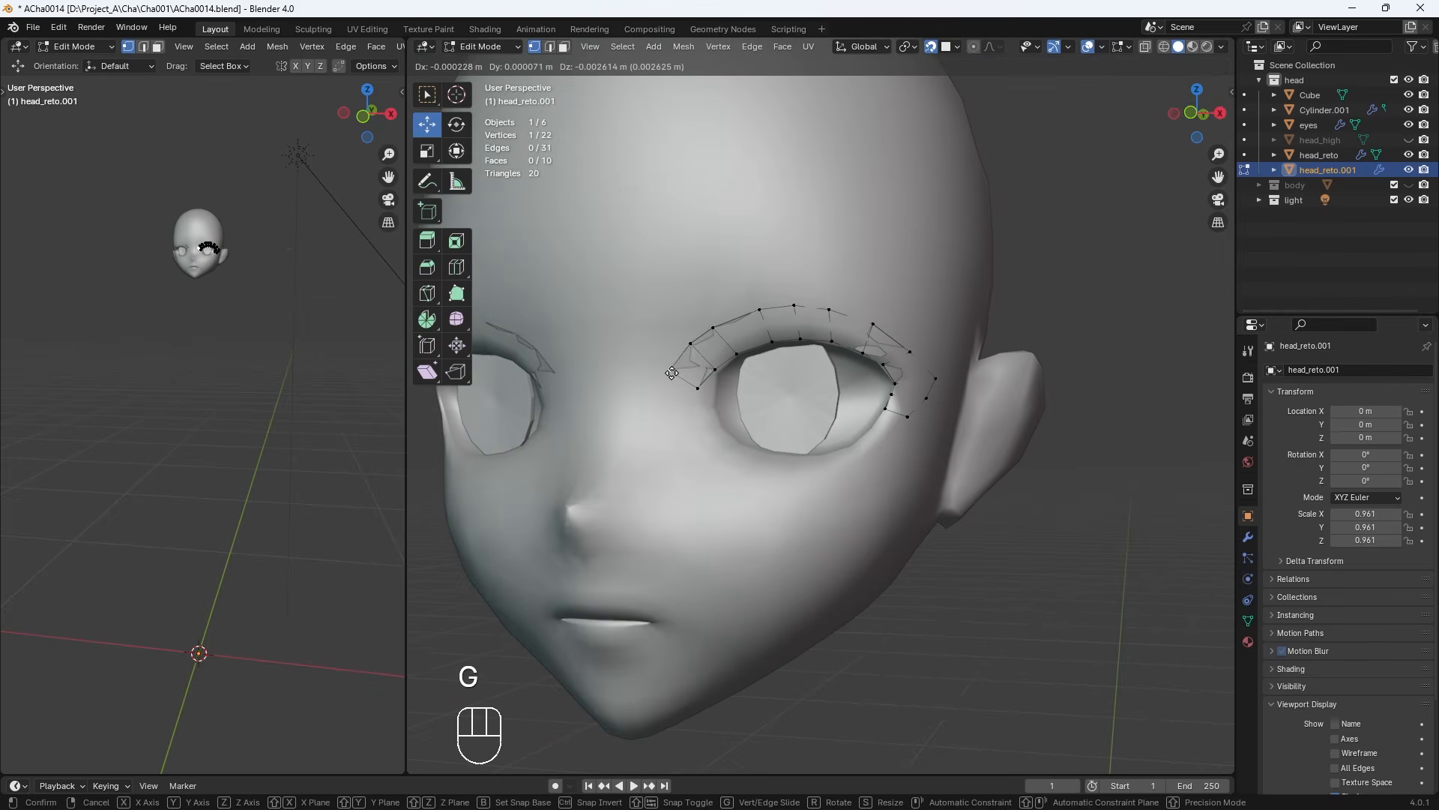
left_click(675, 369)
In front view, reposition two upper-edge vertices of the strip above the inner half of the eye to even their spacing
key("KP_1")
left_click(805, 358)
key("g")
left_click(809, 355)
left_click(842, 342)
key("g")
left_click(839, 341)
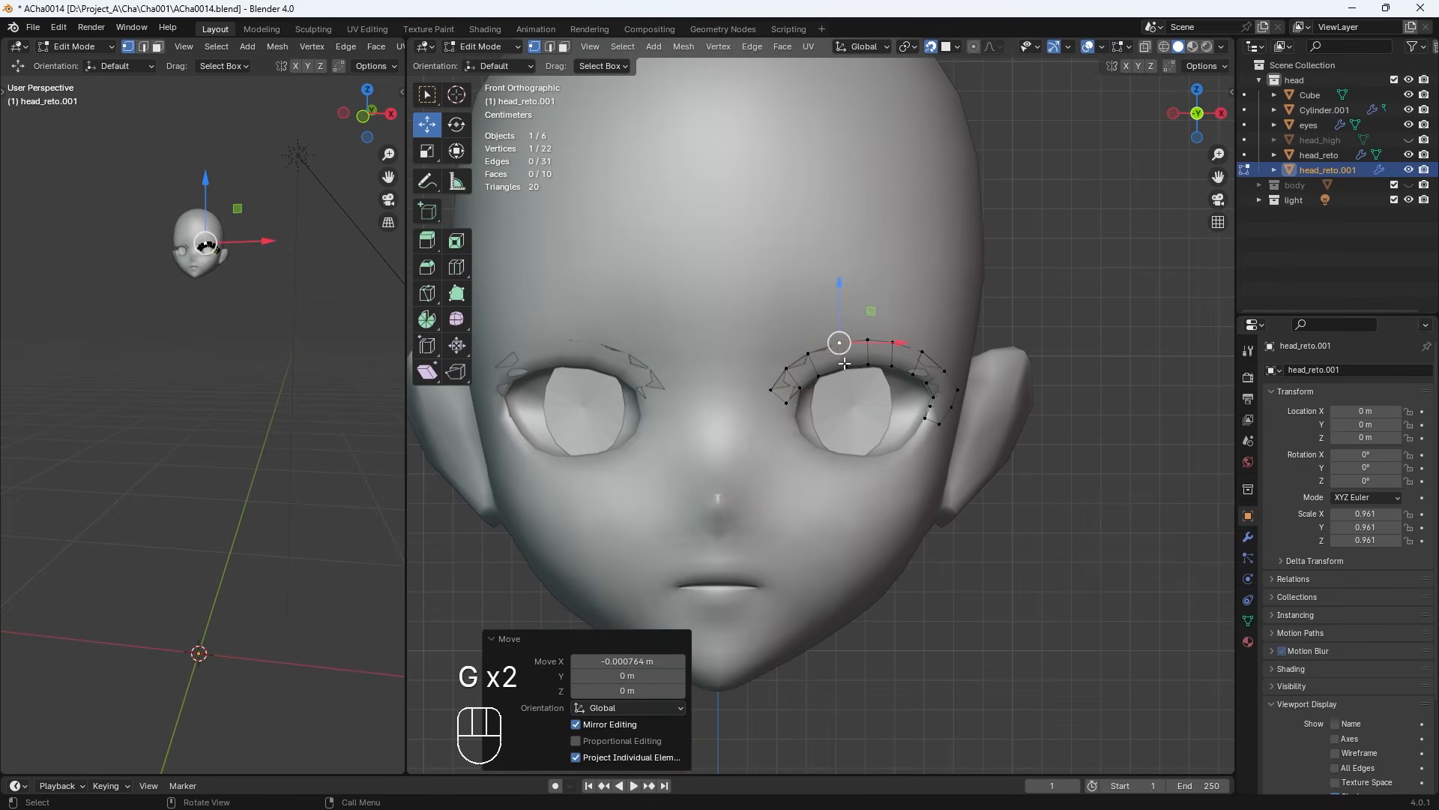
Shift the strip's lower-edge vertex above the inner part of the iris slightly inward and down along the eyelid
left_click(846, 367)
key("g")
left_click(845, 367)
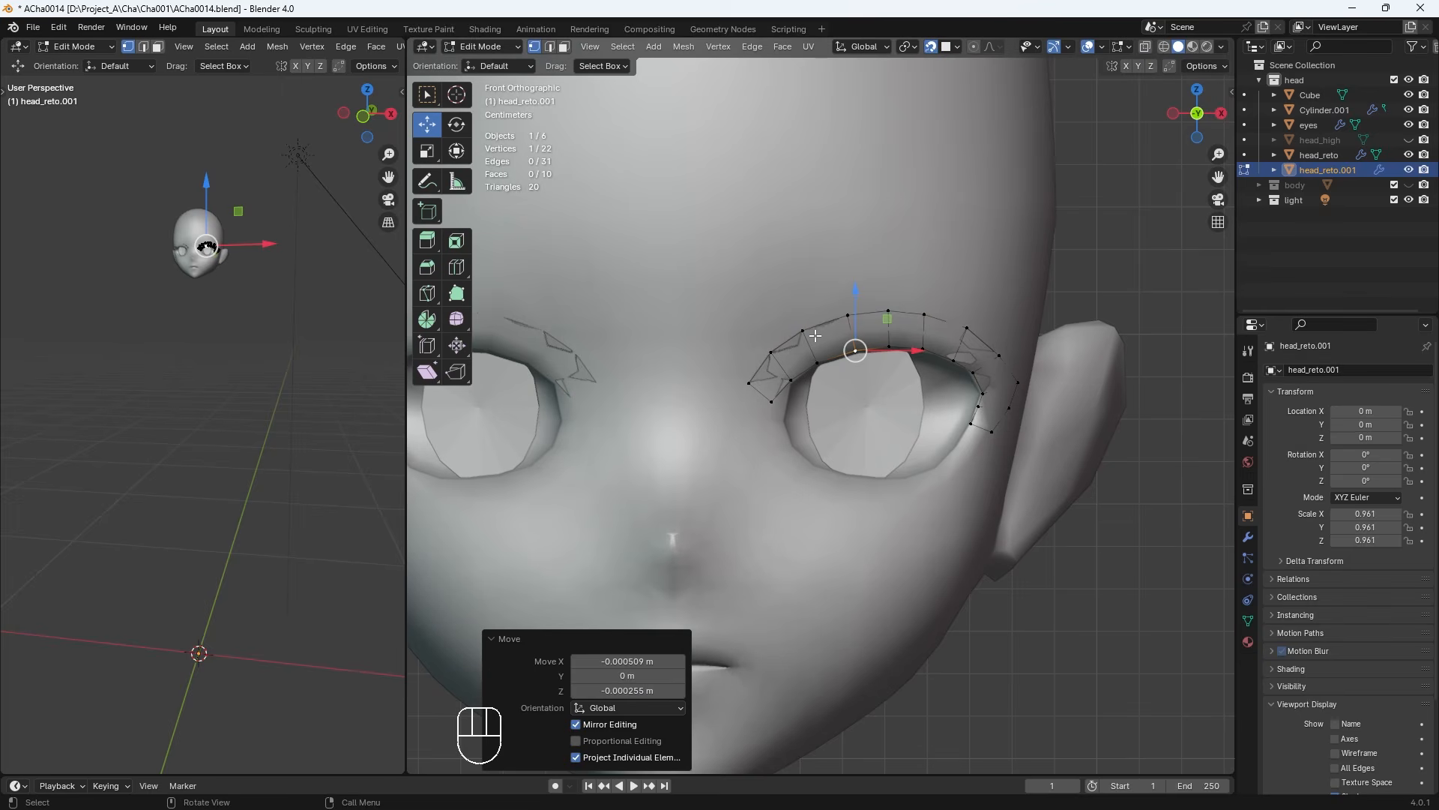
Turn off snapping and add one loop cut with a slide factor of 0.074 across the strip segment above the inner iris edge
left_click(818, 362)
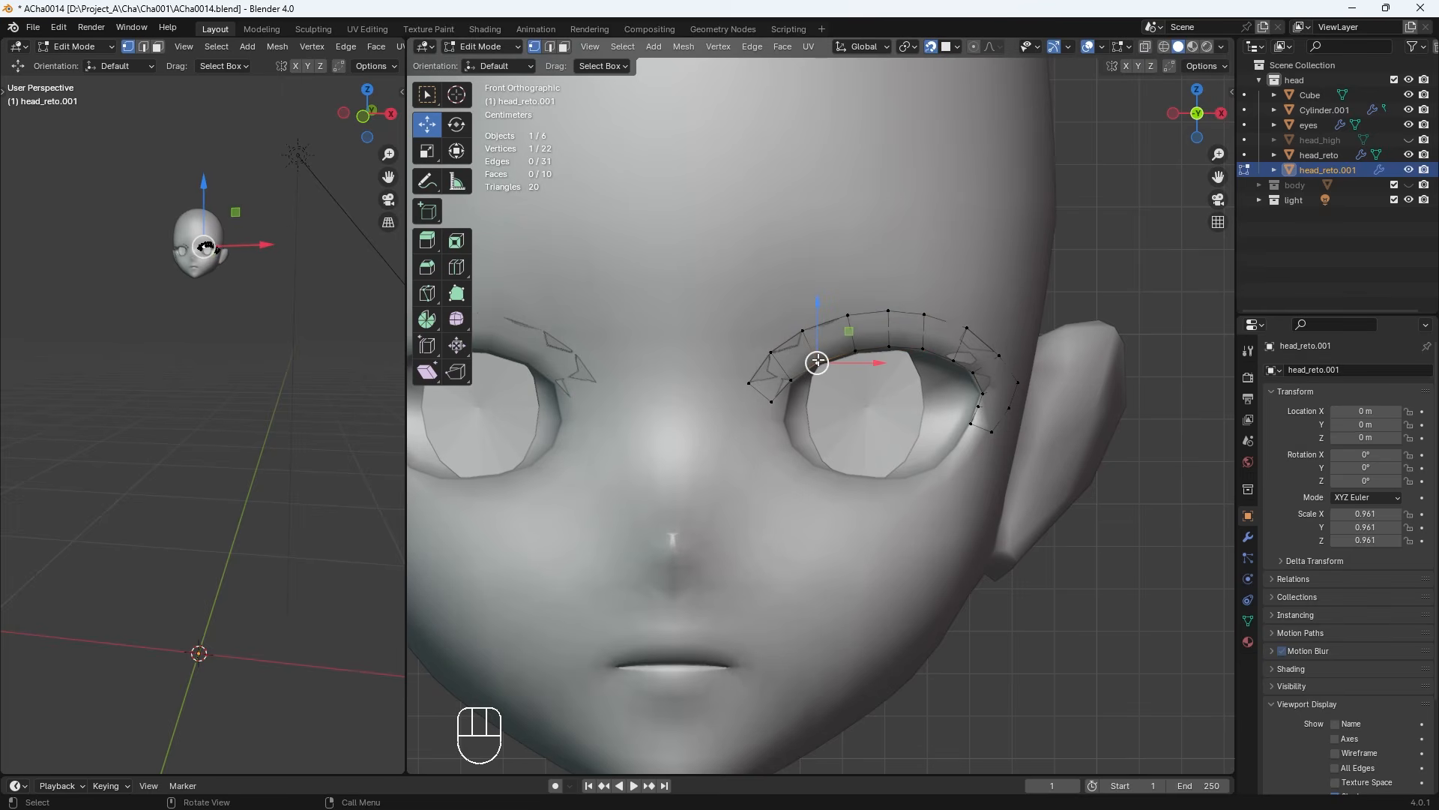
left_click(935, 50)
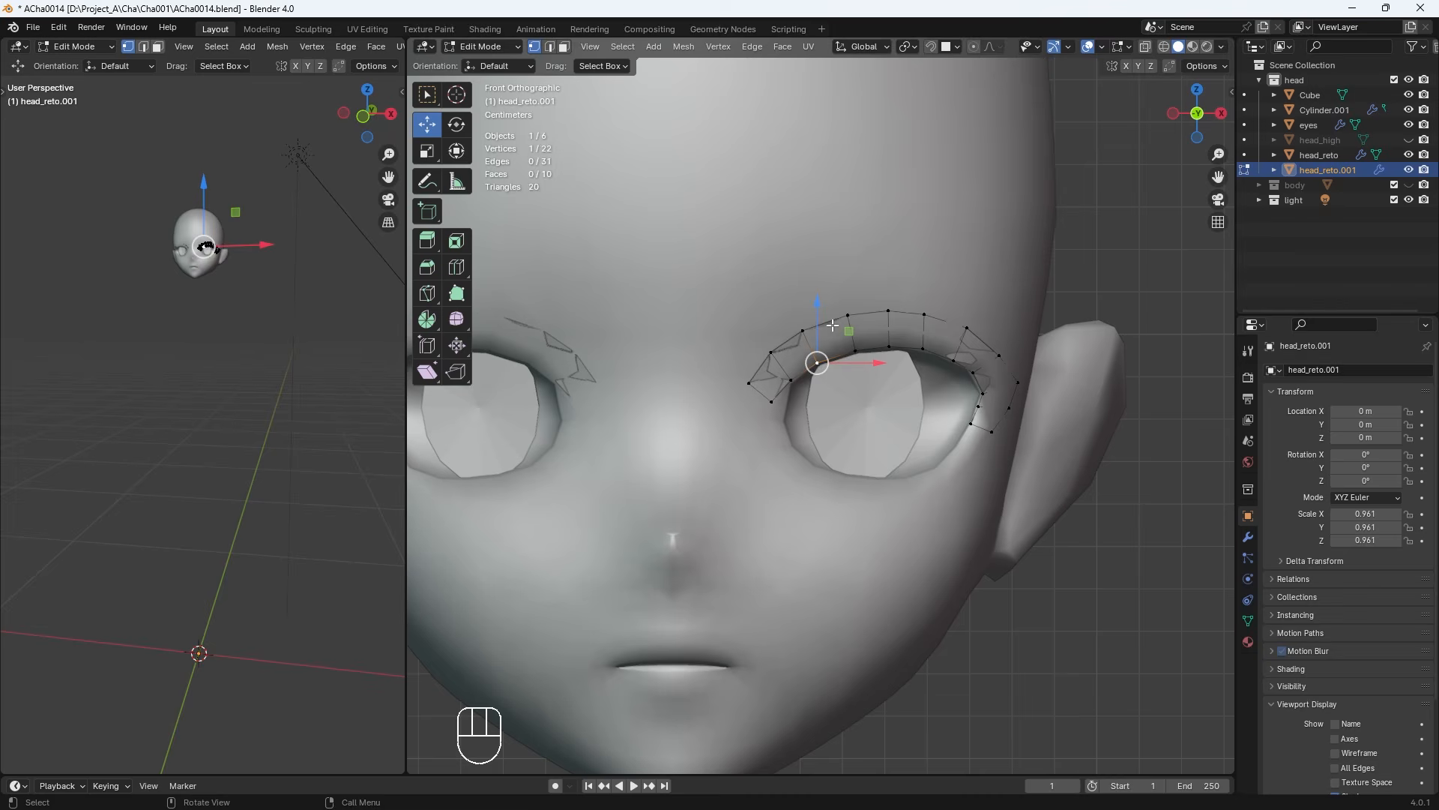
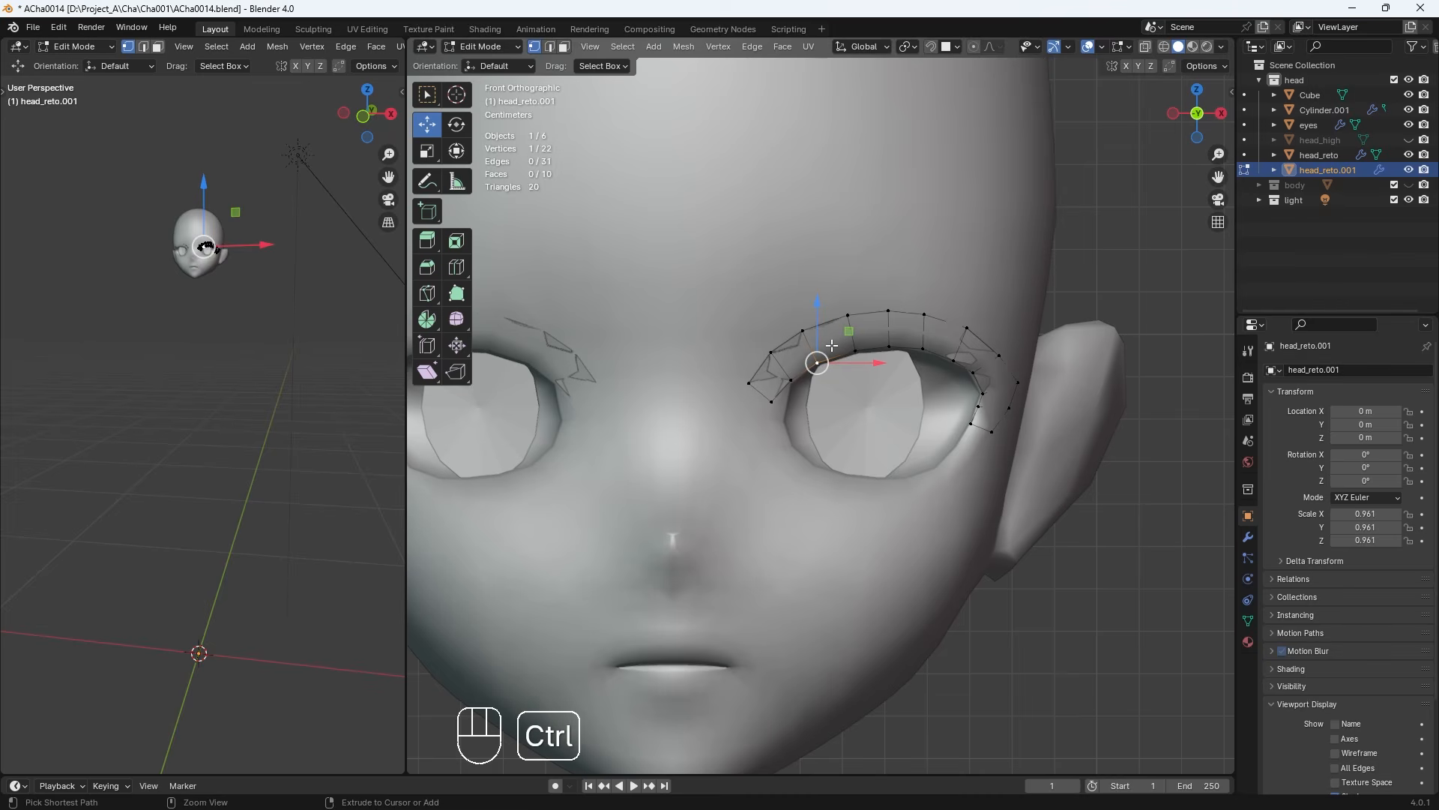
key("ctrl+r")
left_click(832, 346)
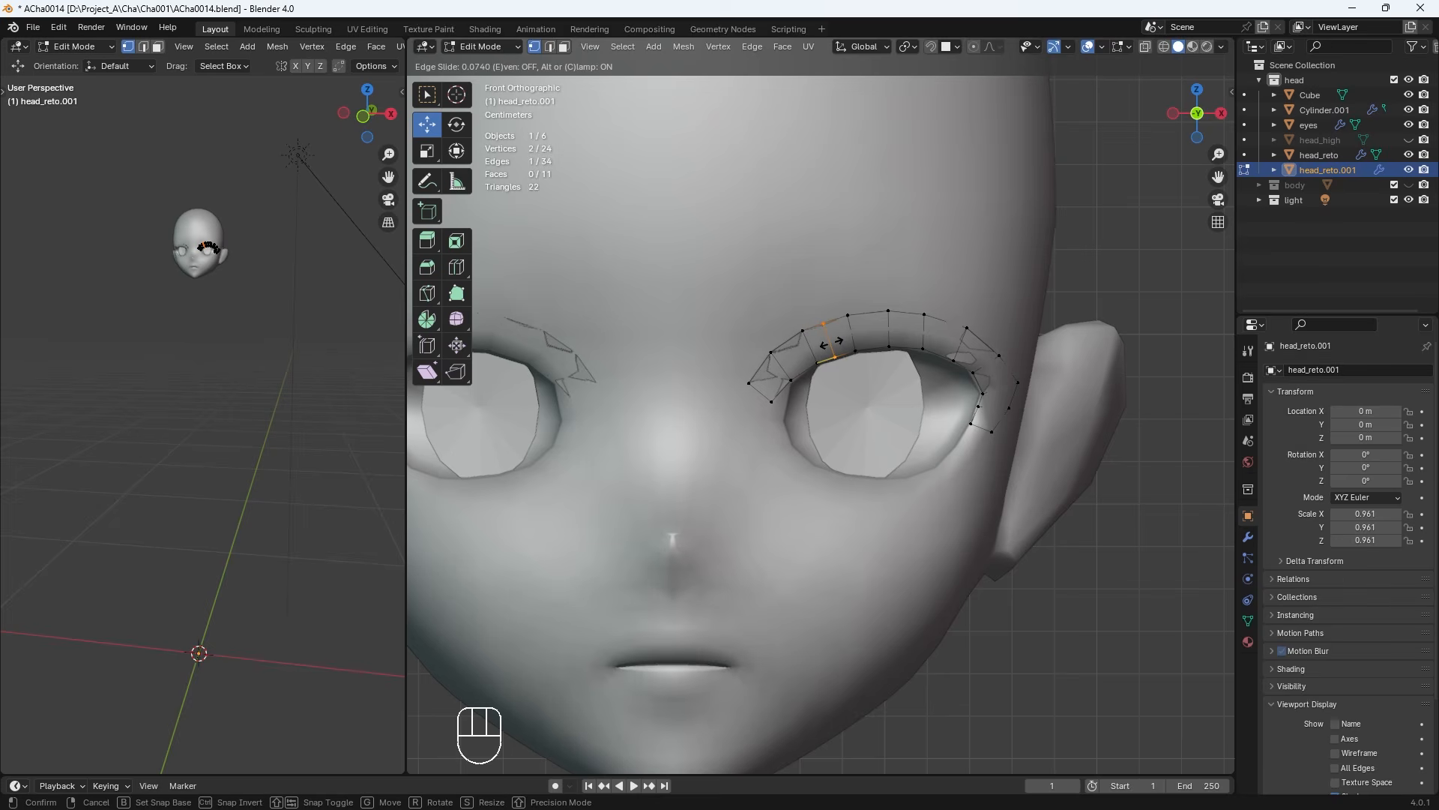
key("Return")
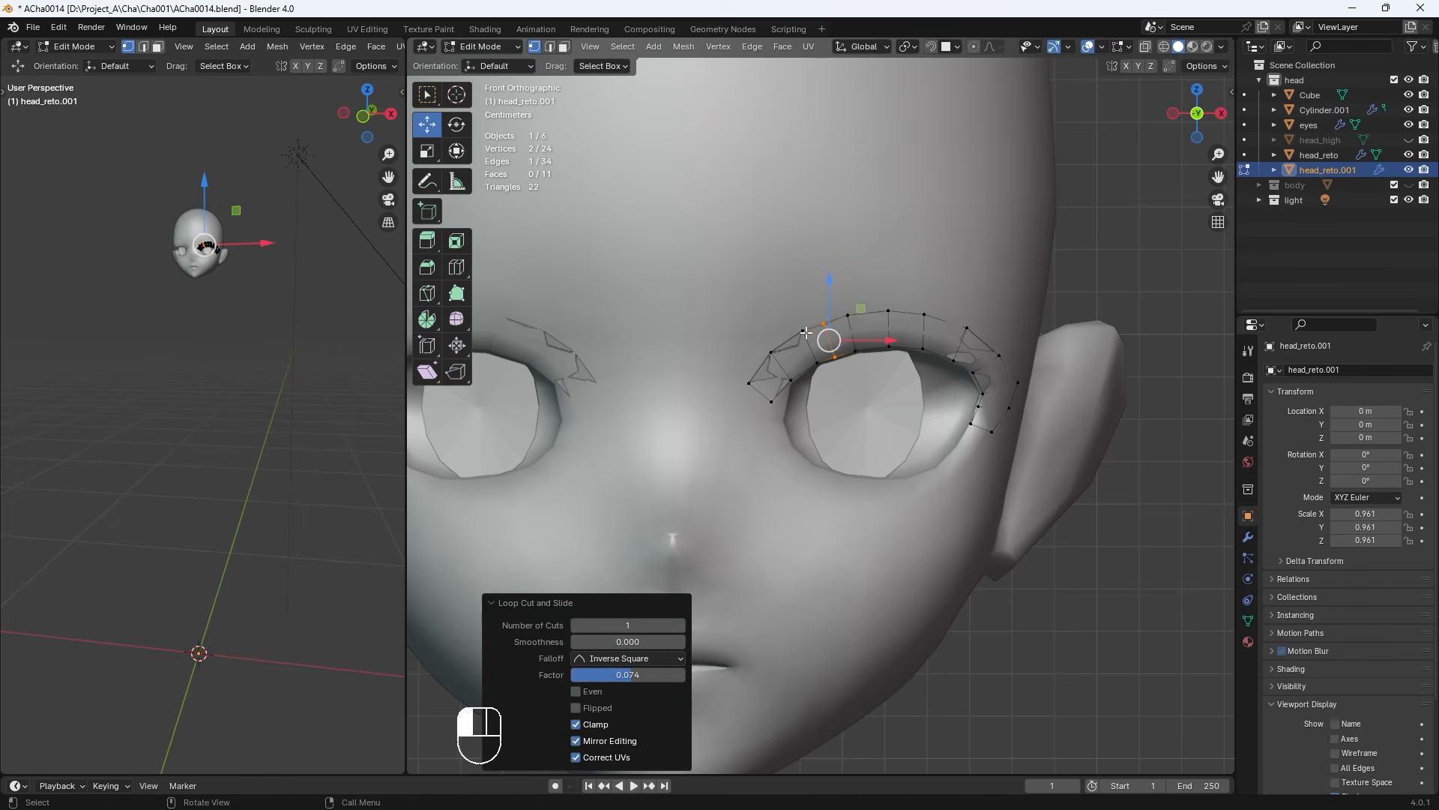
Extrude the short upper edge on the inner side of the new loop cut up and toward the nose by about 0.0035 m in X and 0.0069 m in Z
left_click(806, 332)
key("e")
left_click(849, 341)
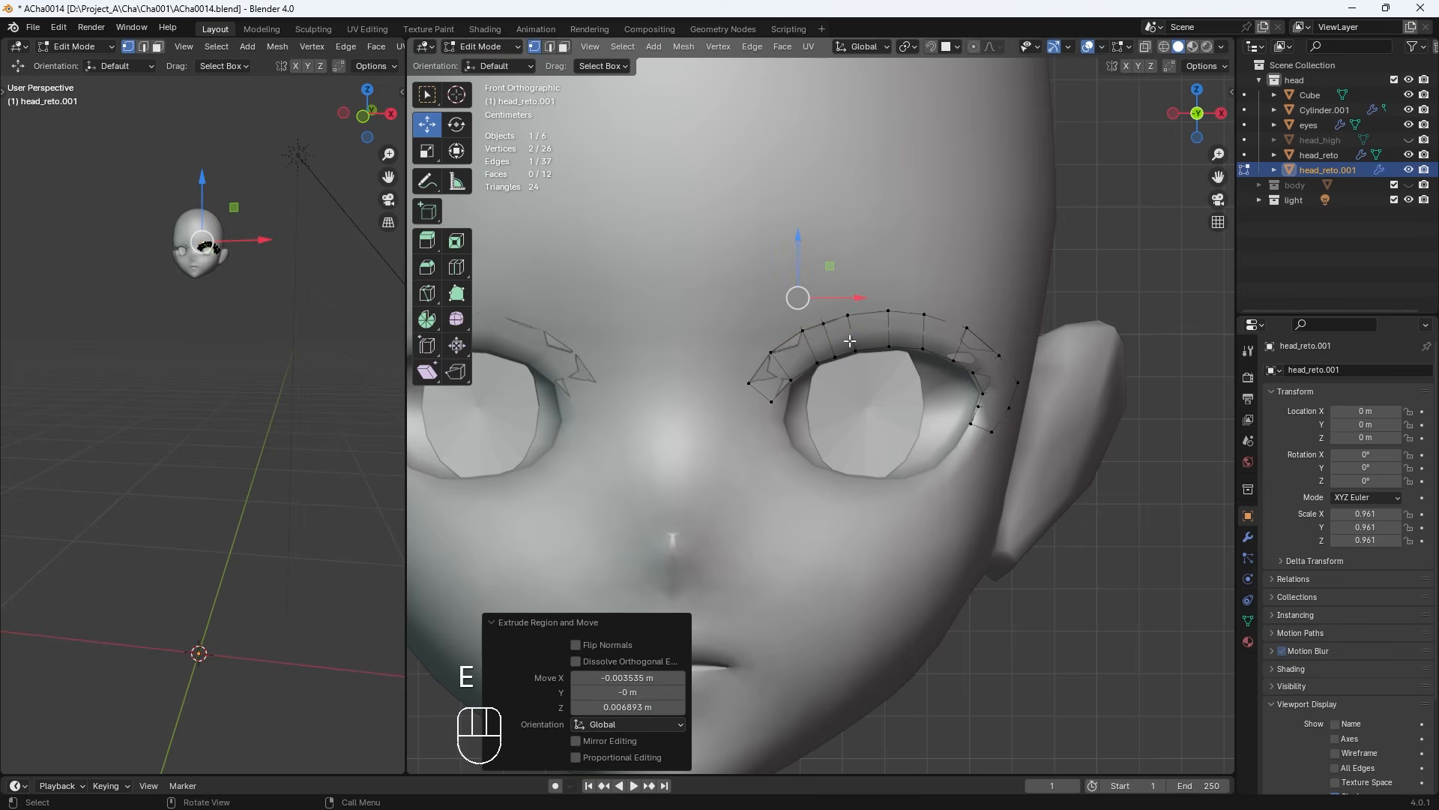
Pull the tip edge of the newly extruded inner lash forward along the Y axis, away from the face
middle_click_drag(849, 342, 813, 393)
left_click_drag(746, 405, 734, 436)
middle_click_drag(733, 436, 838, 398)
key("KP_1")
Extrude the upper lid edge above the eye's centre upward into a lash and move its tip -0.0076 m along Y
left_click(890, 311)
left_click(925, 315, "shift")
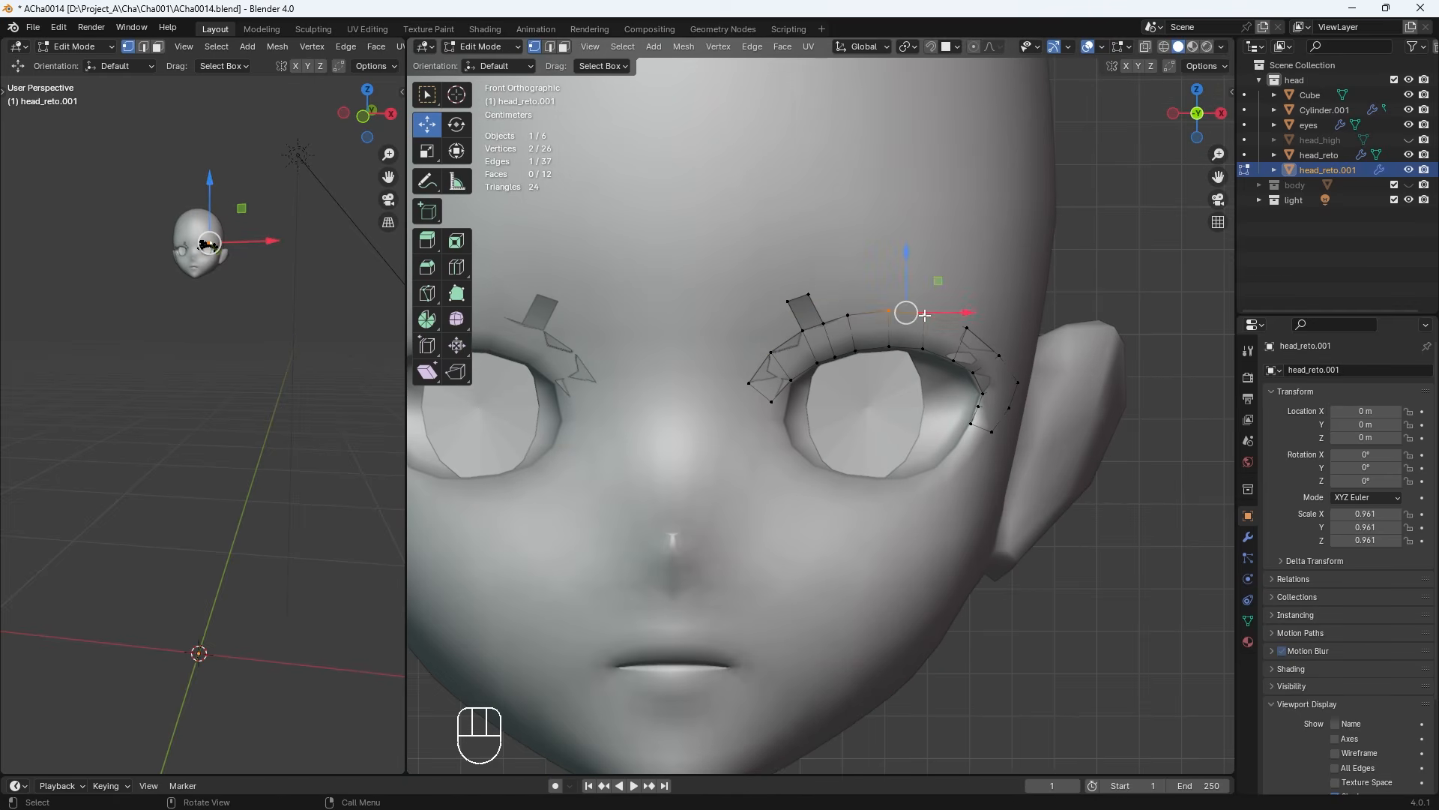
key("e")
left_click(925, 273)
middle_click_drag(924, 274, 900, 386)
left_click_drag(828, 497, 814, 529)
key("KP_1")
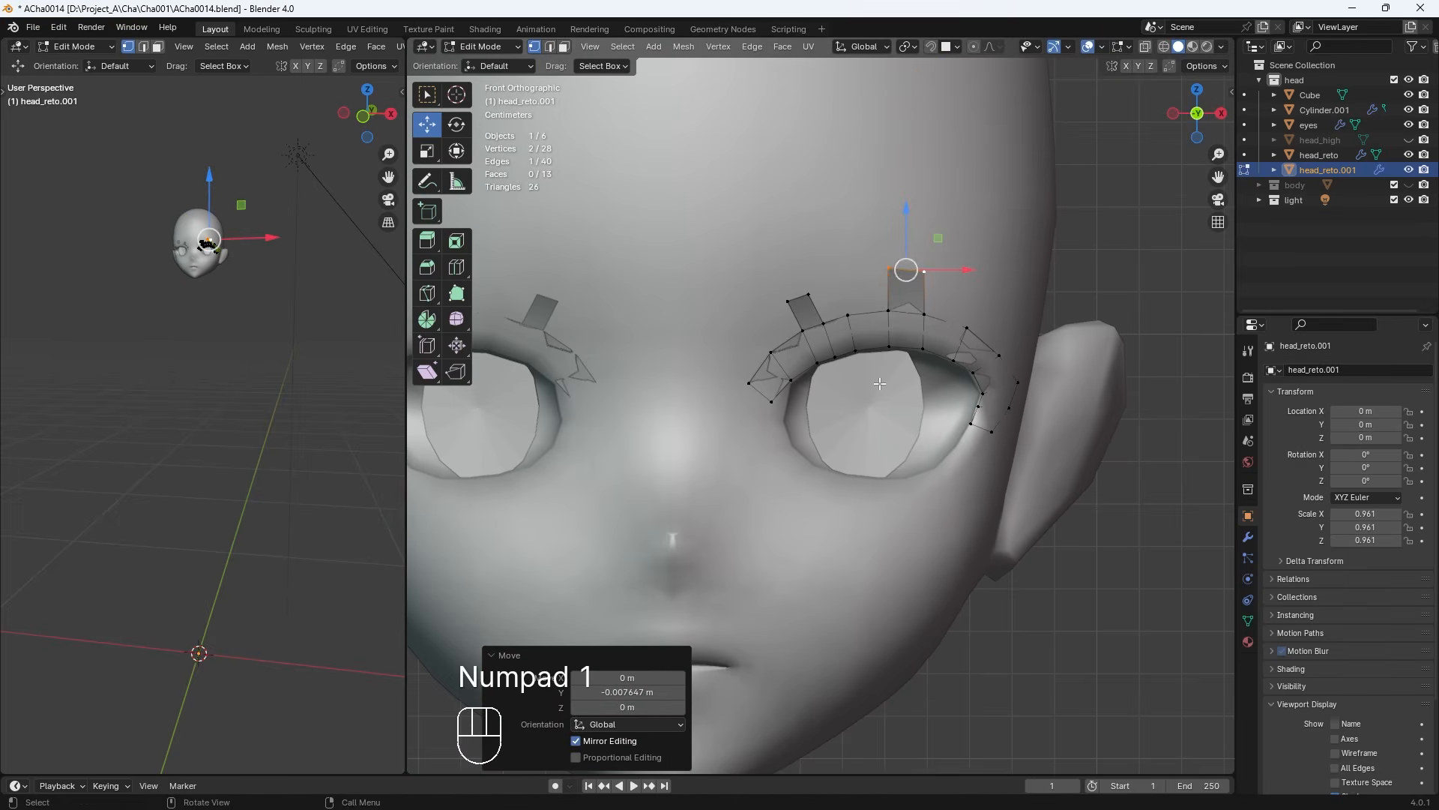
Narrow the central lash by shifting its two tip vertices along the X axis
left_click(889, 267)
key("g")
key("x")
left_click(902, 268)
left_click(926, 272)
key("g")
key("x")
left_click(928, 273)
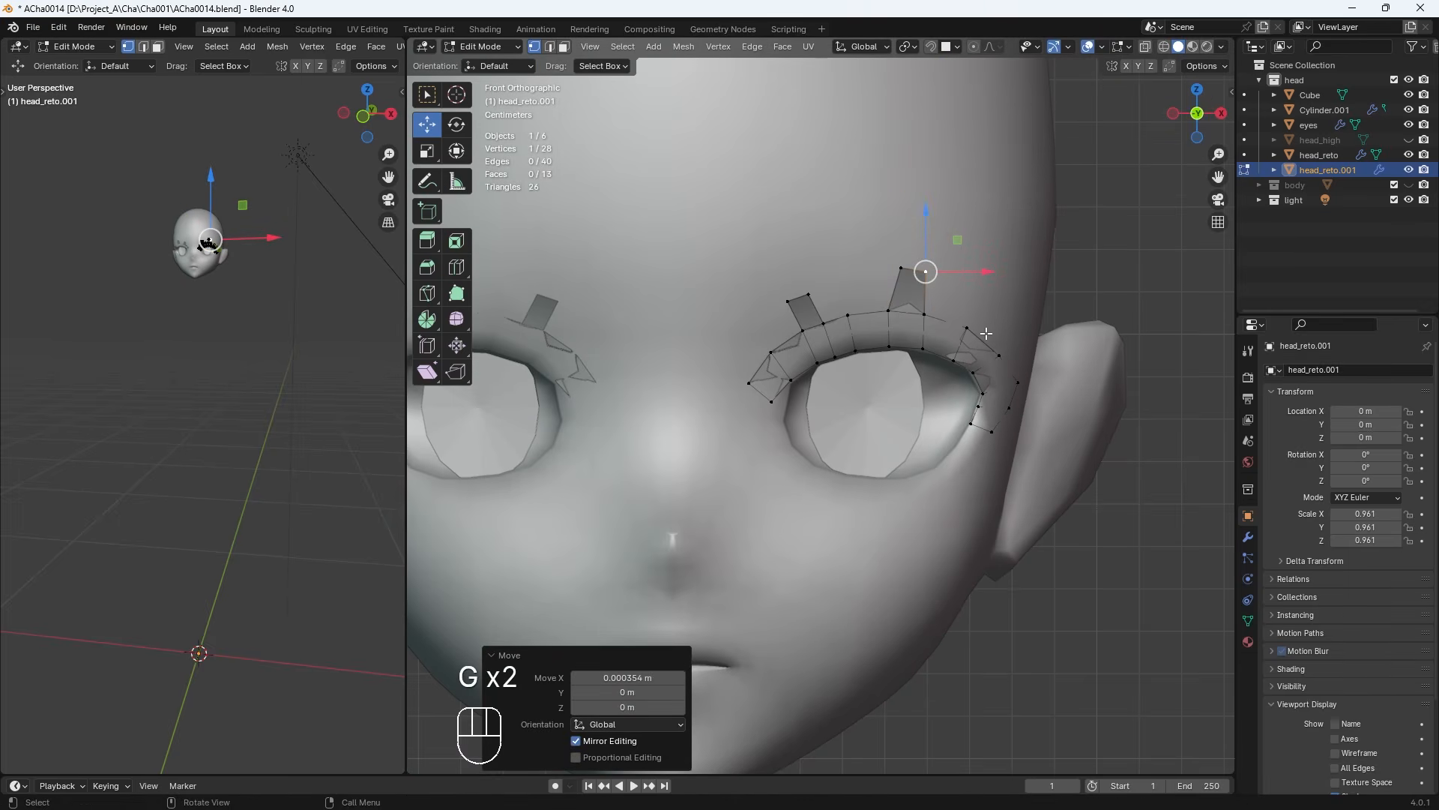
Add a loop cut across the outer part of the lid strip and extrude a lash quad up and outward from its upper edge
left_click(969, 329)
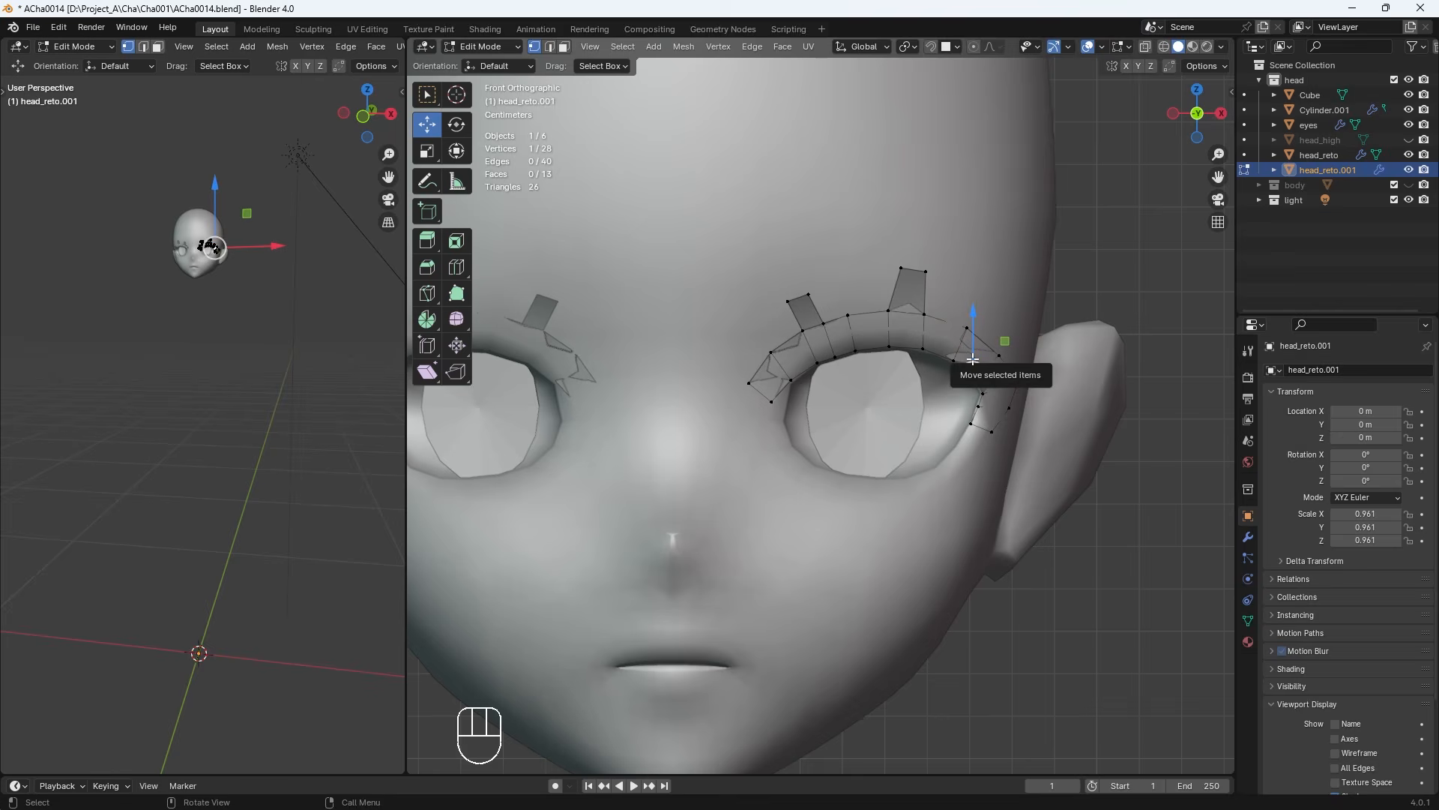
key("ctrl+r")
left_click(972, 355)
key("Return")
left_click(967, 327, "shift")
key("e")
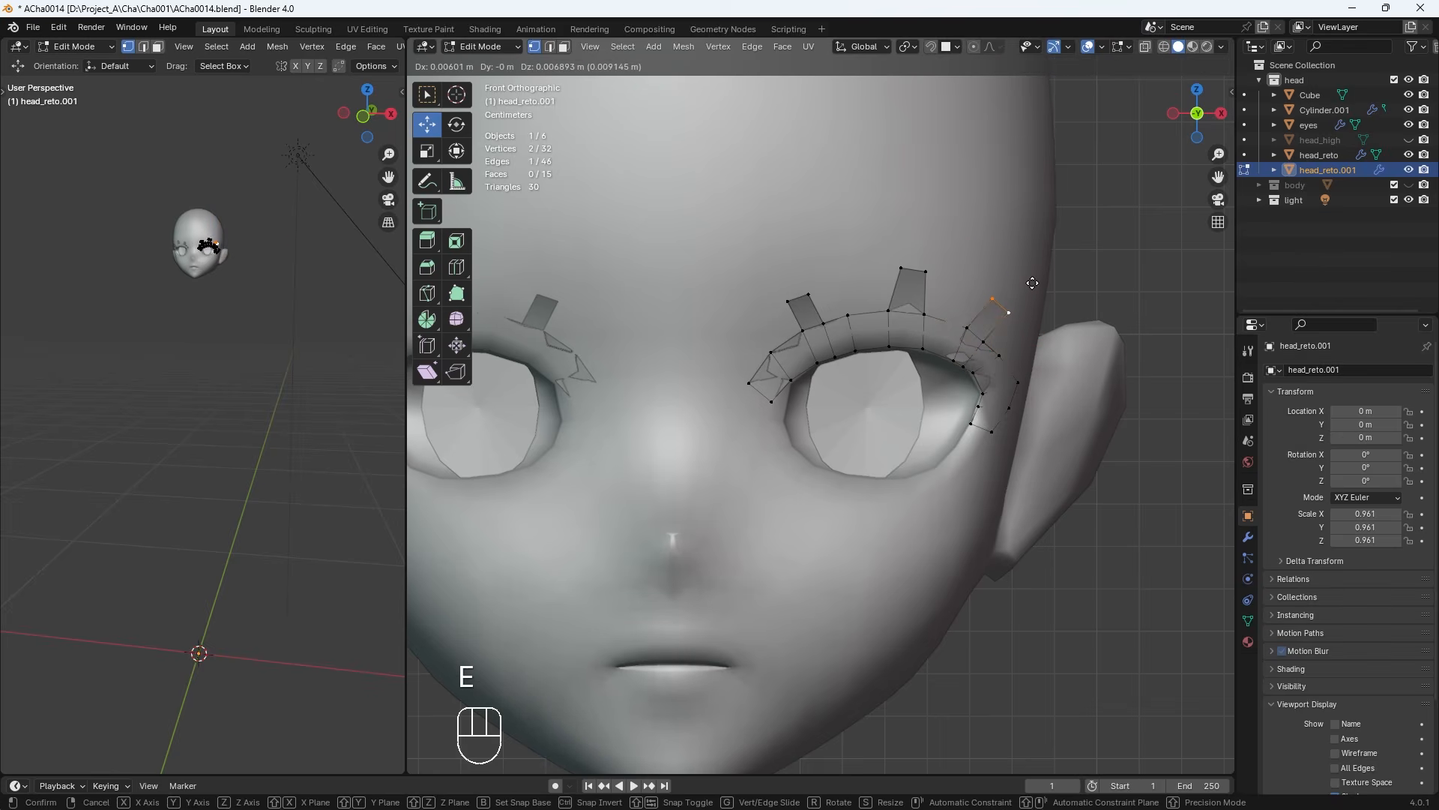
left_click(1027, 387)
Loop-cut the outer-corner strip and extrude two more lashes, one 0.0081 m X and 0.0048 m Z, the lower one 0.0074 m along X
left_click(1018, 382)
key("ctrl+r")
left_click(1011, 367)
left_click(1012, 367)
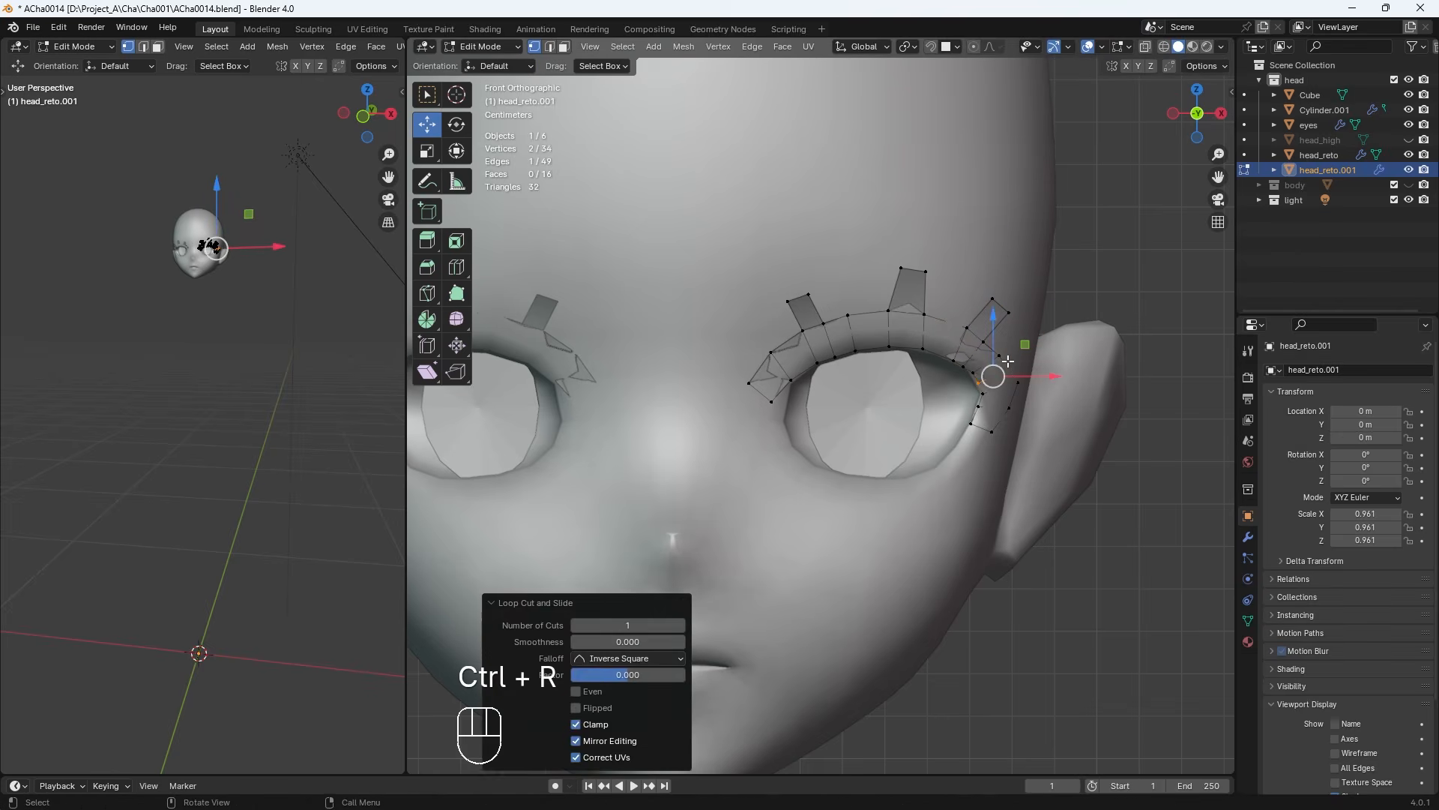
left_click(999, 355)
left_click(1009, 369, "shift")
key("e")
left_click(1052, 333)
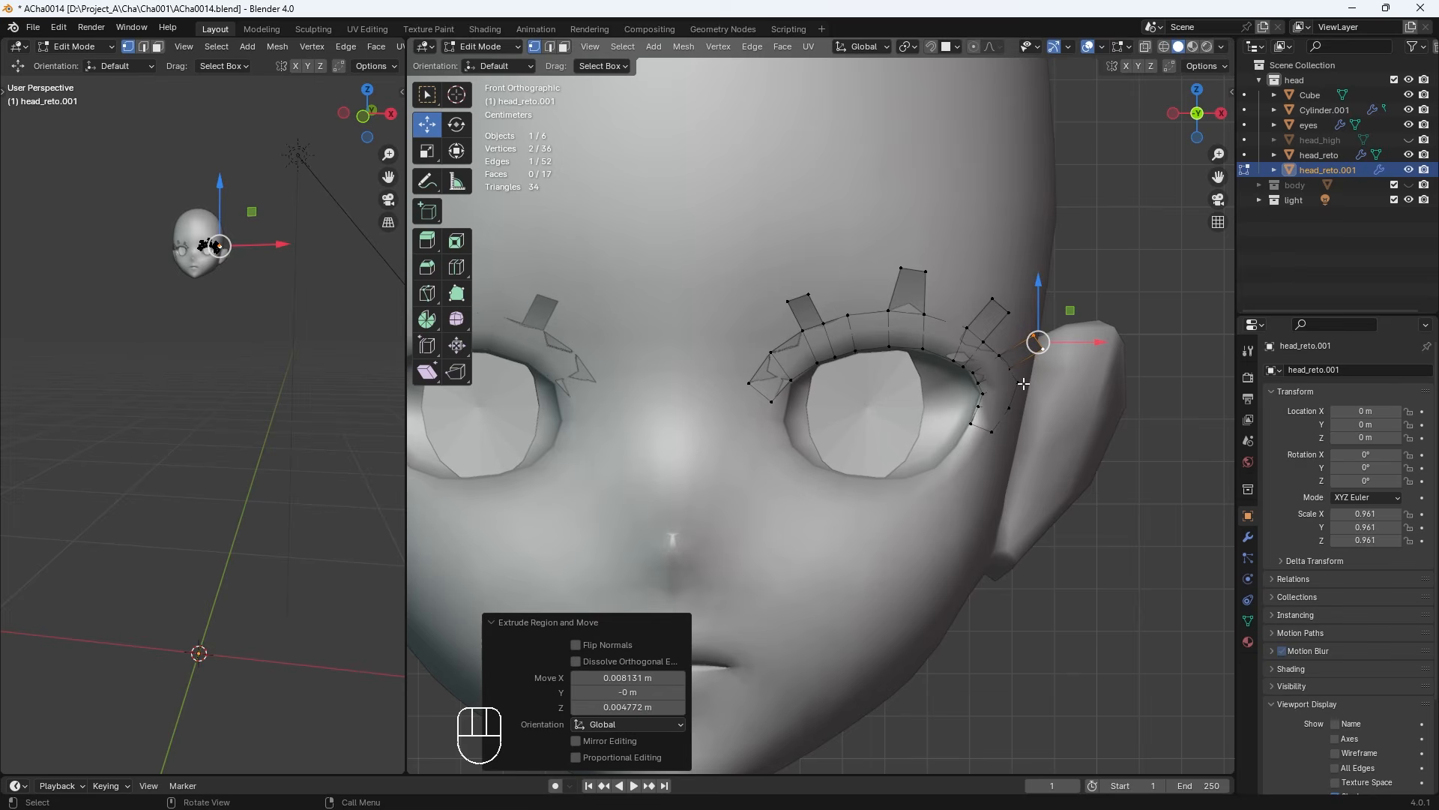
key("e")
left_click(980, 436)
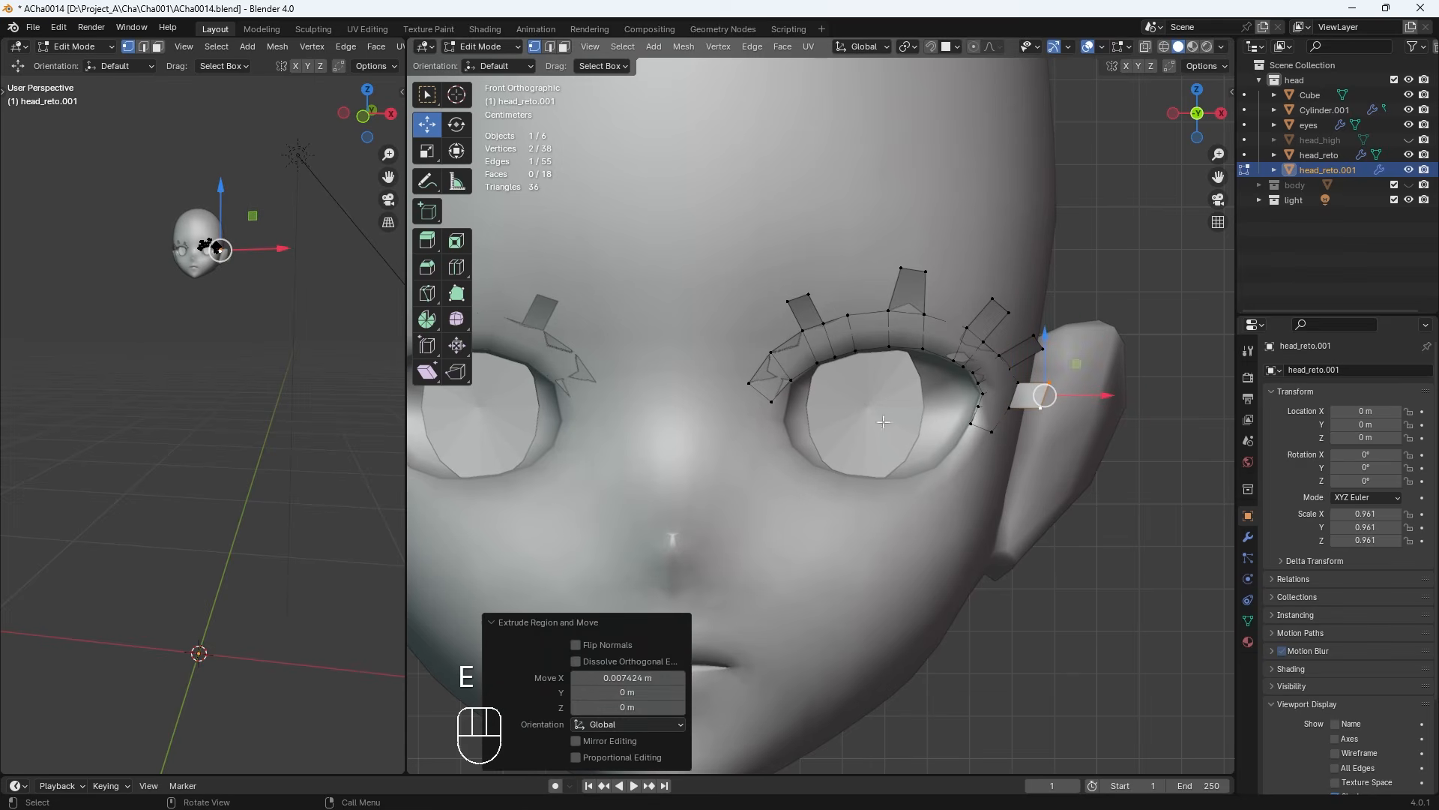
Add one centred loop cut running lengthwise along the whole upper lash strip
left_click(749, 383)
left_click(773, 401)
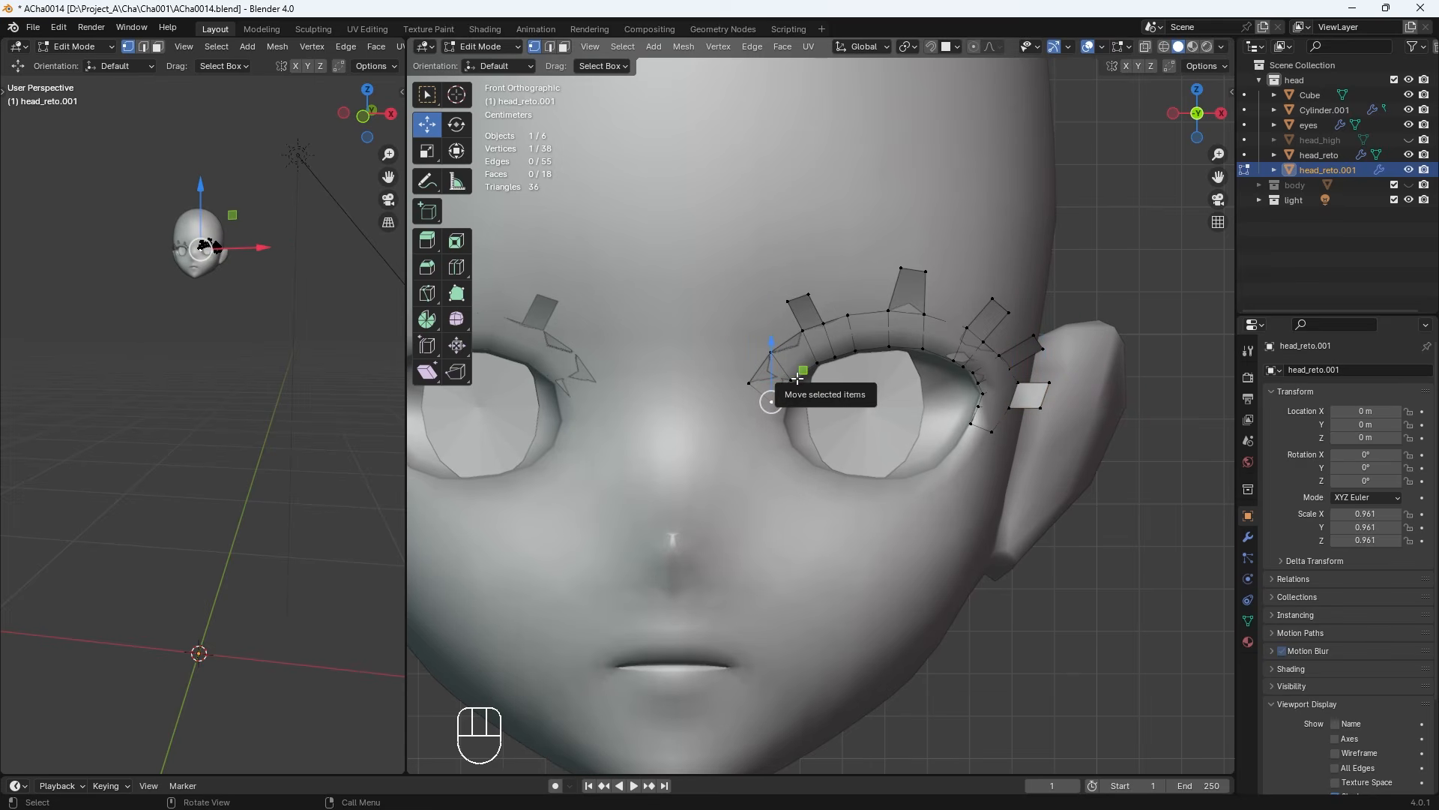
key("ctrl+r")
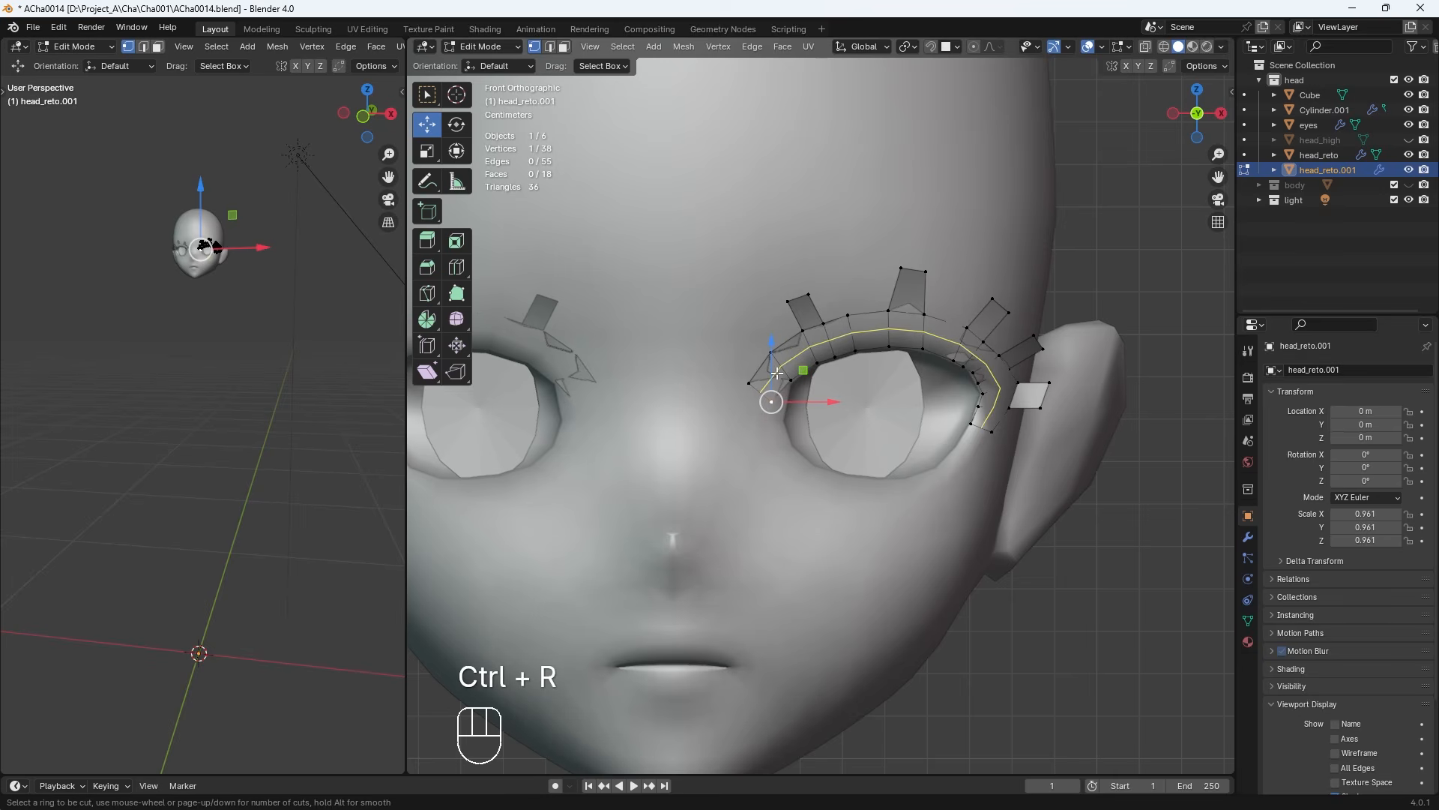
left_click(776, 372)
right_click(777, 373)
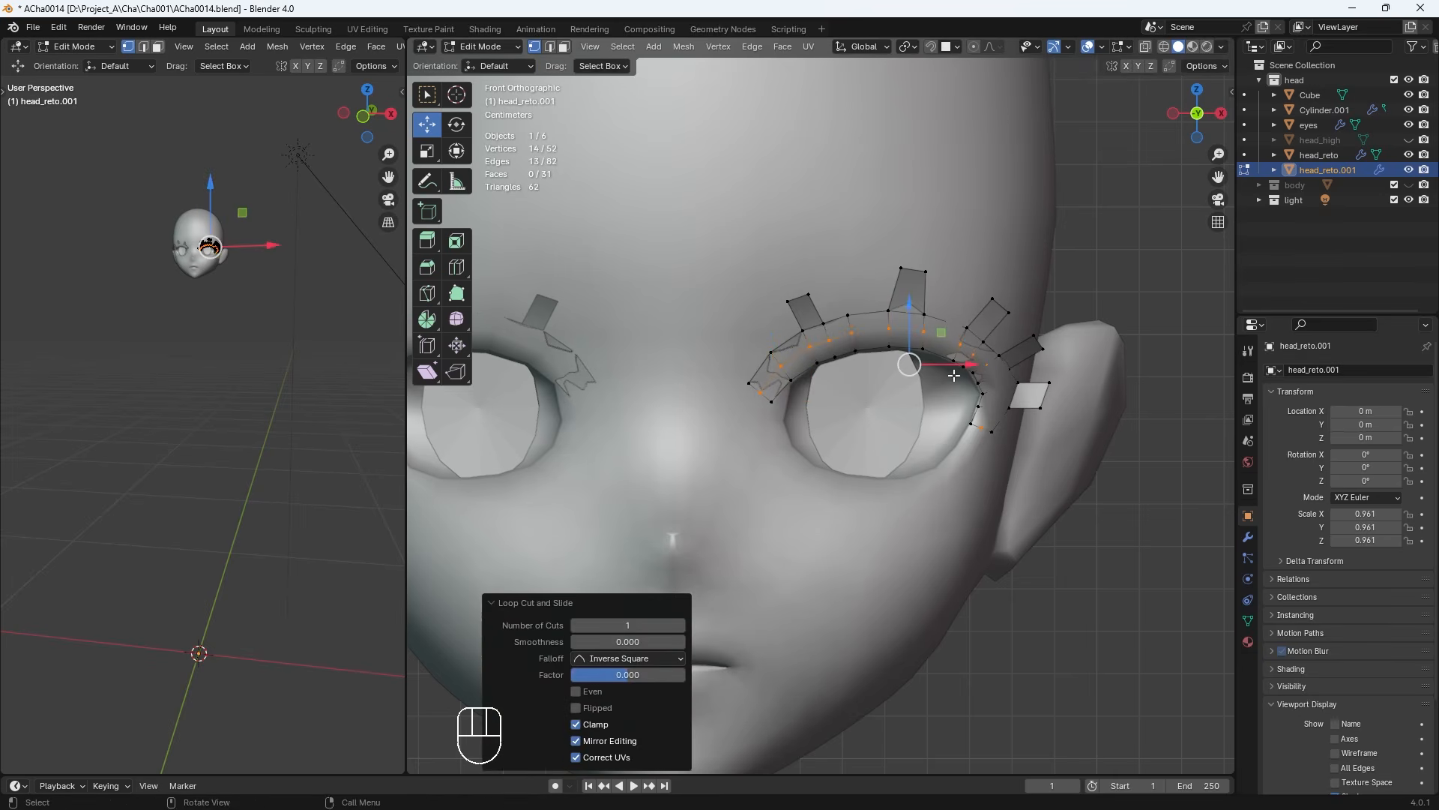
Move the new lengthwise loop forward along the Y axis to give the lash strip a raised profile
middle_click_drag(953, 375, 885, 422)
key("g")
key("y")
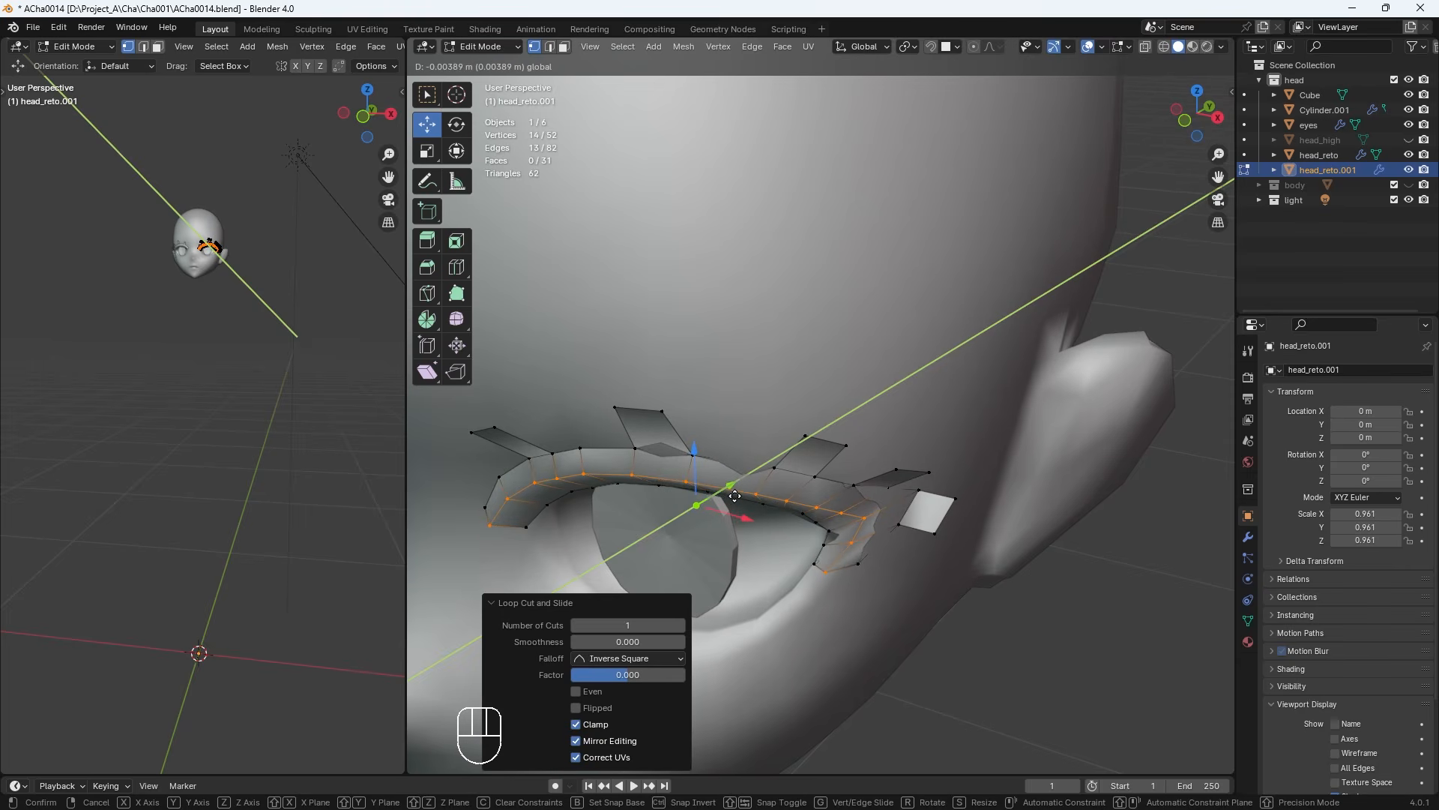
left_click(716, 501)
middle_click_drag(690, 504, 671, 449)
key("KP_1")
With snapping on, pull the outermost vertices of the lowest lash and the adjoining strip edge inward onto the face surface
left_click_drag(798, 426, 700, 341)
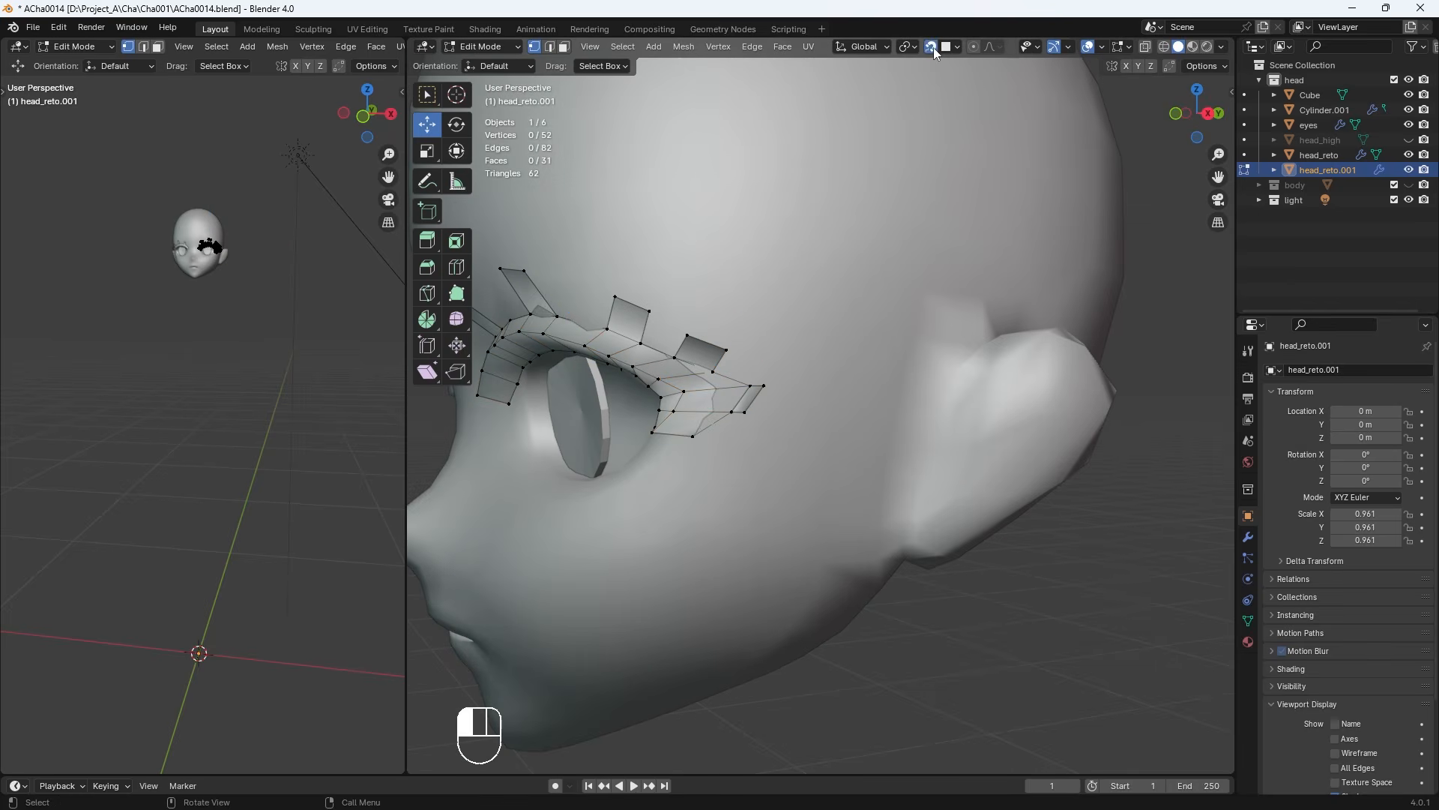
left_click(761, 385)
key("g")
left_click(744, 387)
left_click(751, 386)
key("g")
left_click(726, 389)
left_click(731, 412)
key("g")
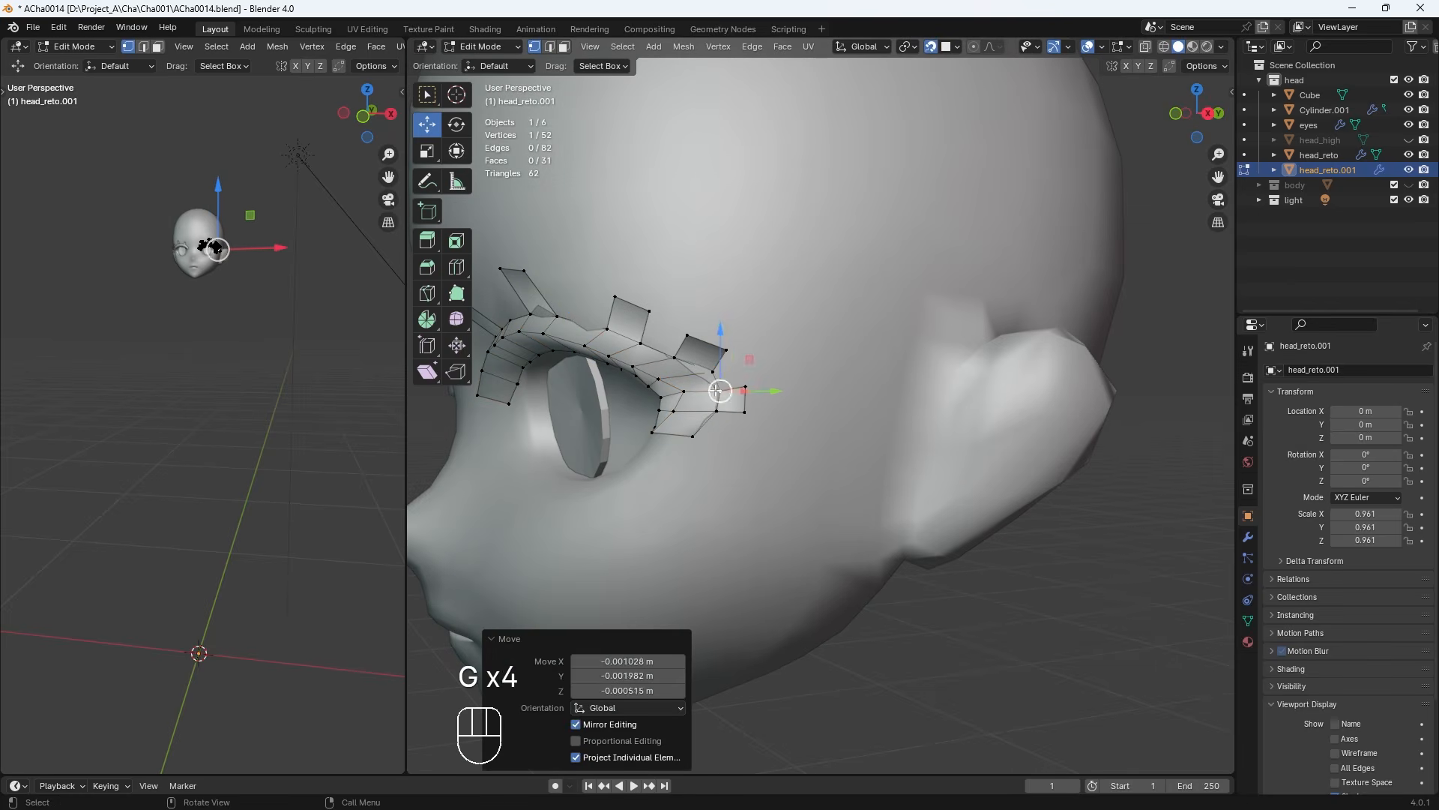
Snap the outer-corner vertices along the strip's upper edge closer to the eye on the face surface
left_click(713, 372)
key("g")
left_click(696, 373)
left_click(718, 389)
key("g")
key("g")
left_click(708, 389)
left_click(692, 435)
key("g")
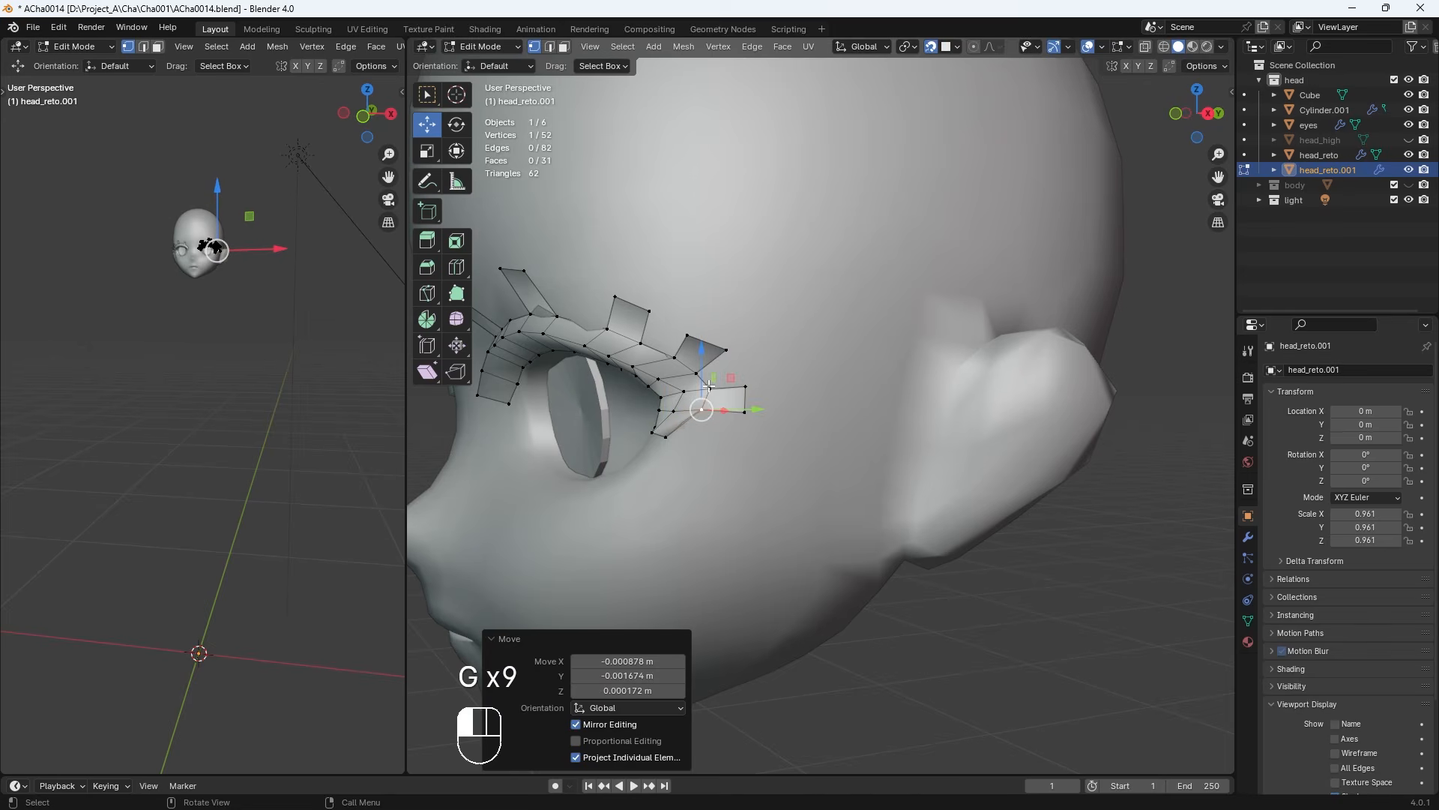
Refine the snapped outer-corner vertices and shift the lowest lash's two tip vertices toward the eye
left_click(709, 386)
key("g")
key("g")
left_click(674, 358)
key("g")
left_click(745, 386)
key("g")
key("g")
left_click(728, 428)
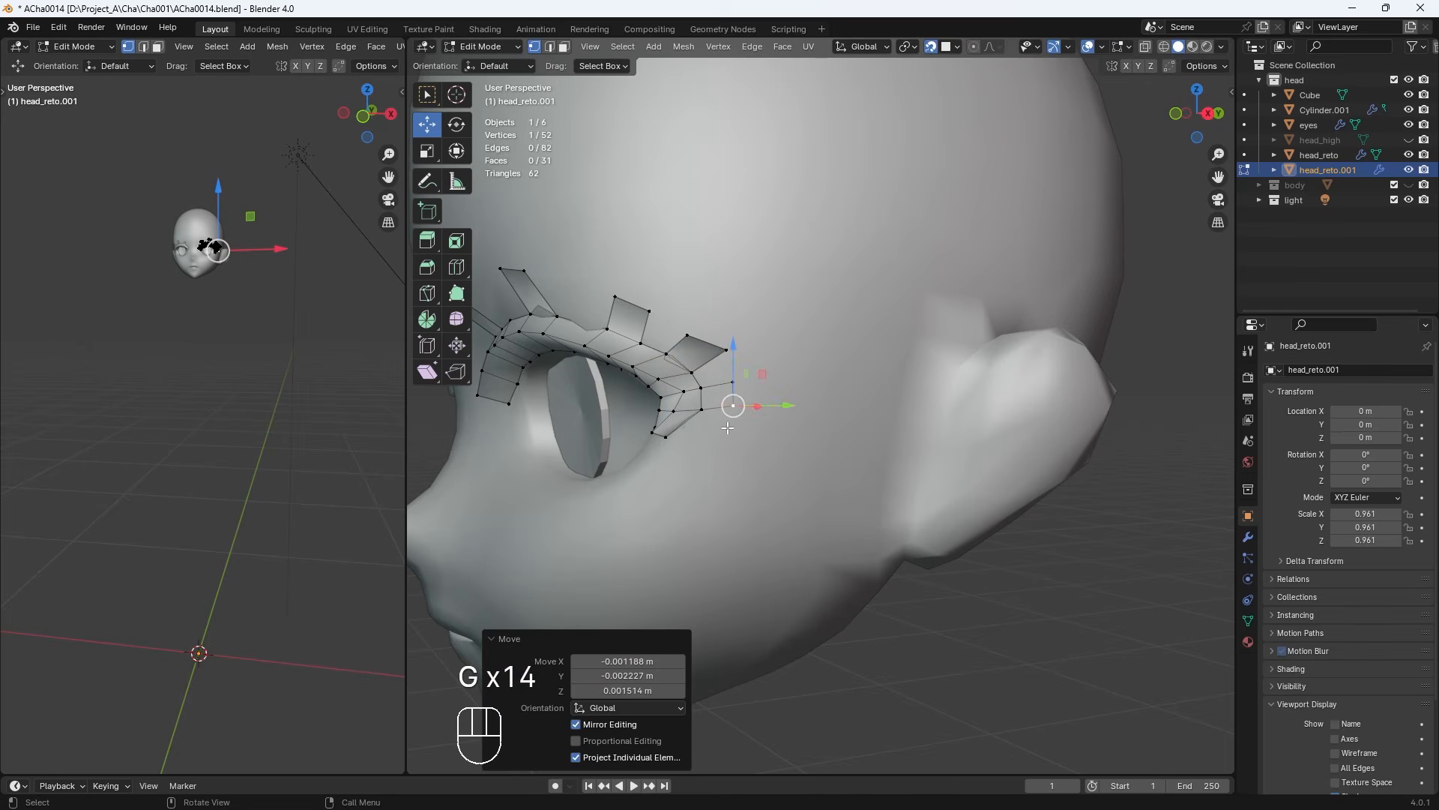
Move the lowest lash's tip edge about 0.0035 m forward along Y so it lifts off the face
middle_click_drag(813, 330, 787, 397)
left_click_drag(712, 444, 719, 476)
middle_click_drag(780, 450, 757, 487)
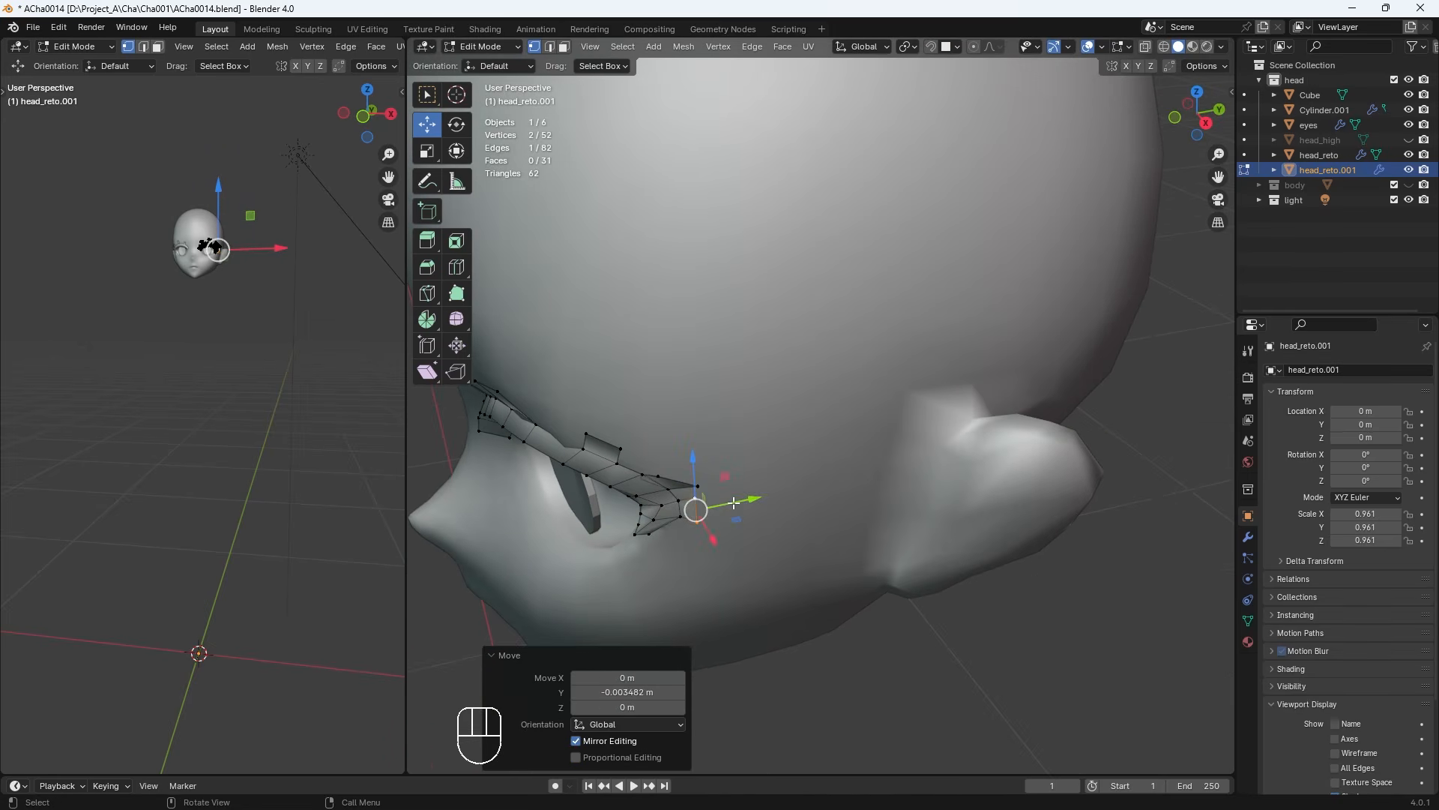
left_click_drag(747, 473, 724, 476)
key("KP_1")
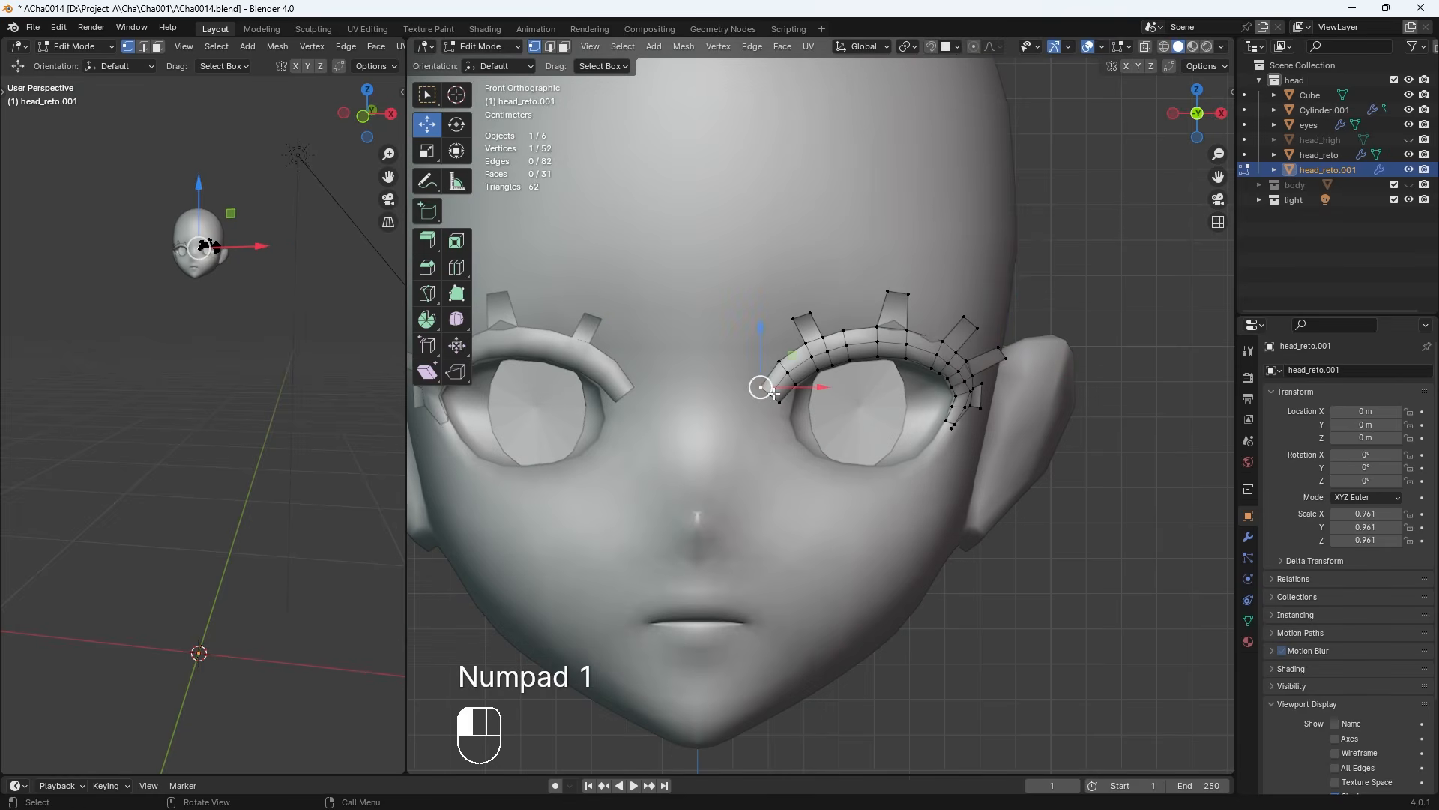
Adjust the depth of the strip's outer-corner vertices along the Y axis from a side view
middle_click_drag(774, 392, 582, 439)
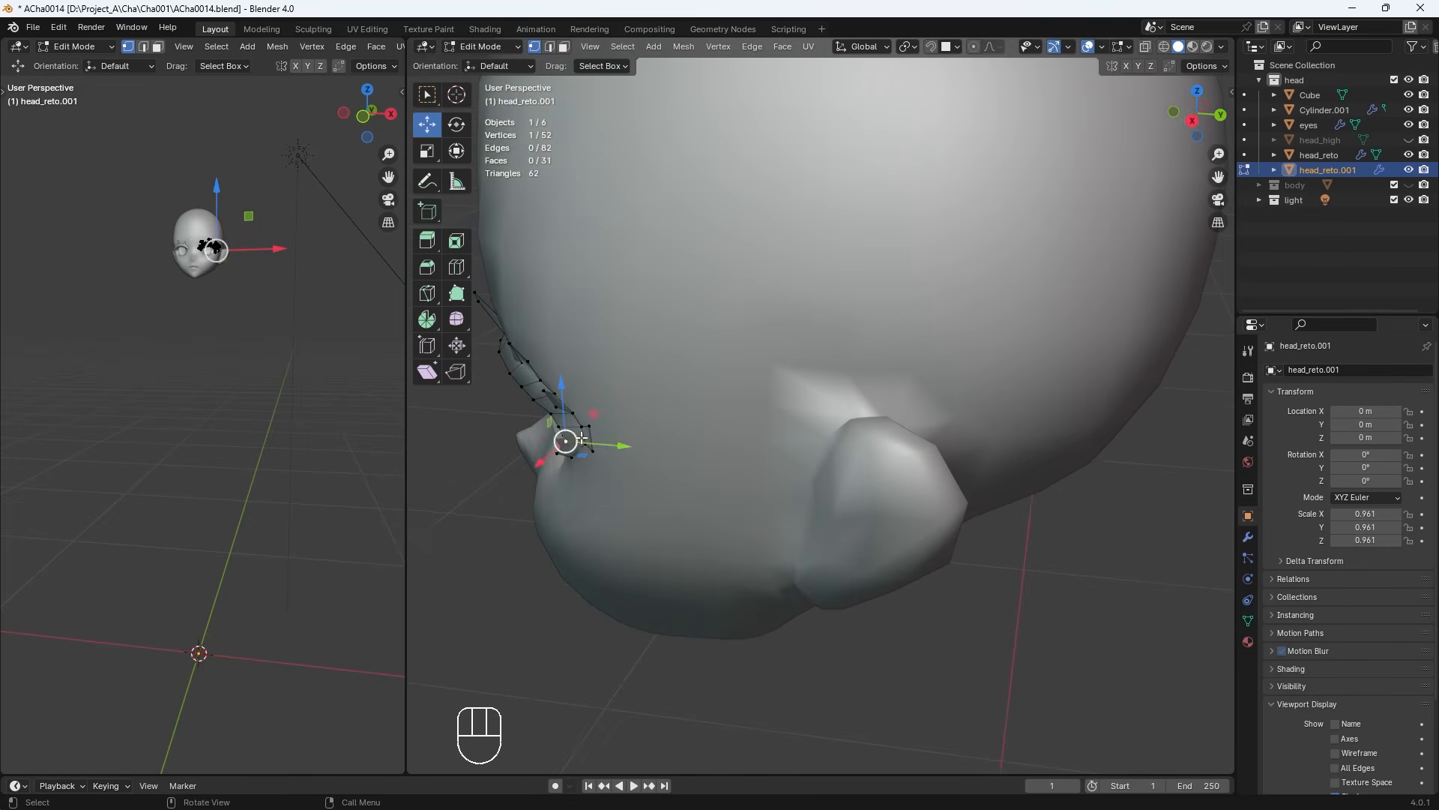
mouse_move(609, 444)
left_mouse_down()
mouse_move(597, 419)
mouse_move(601, 430)
left_mouse_up()
left_click(551, 413)
left_click(558, 427)
middle_click_drag(599, 428, 773, 357)
Snap the lower-edge vertices on the outer half of the lash strip onto the rim of the eye socket
scroll(929, 272, "up", 2)
middle_click_drag(930, 272, 922, 407, "shift")
left_click(918, 318)
middle_click_drag(943, 302, 942, 289)
key("g")
left_click(942, 289)
key("g")
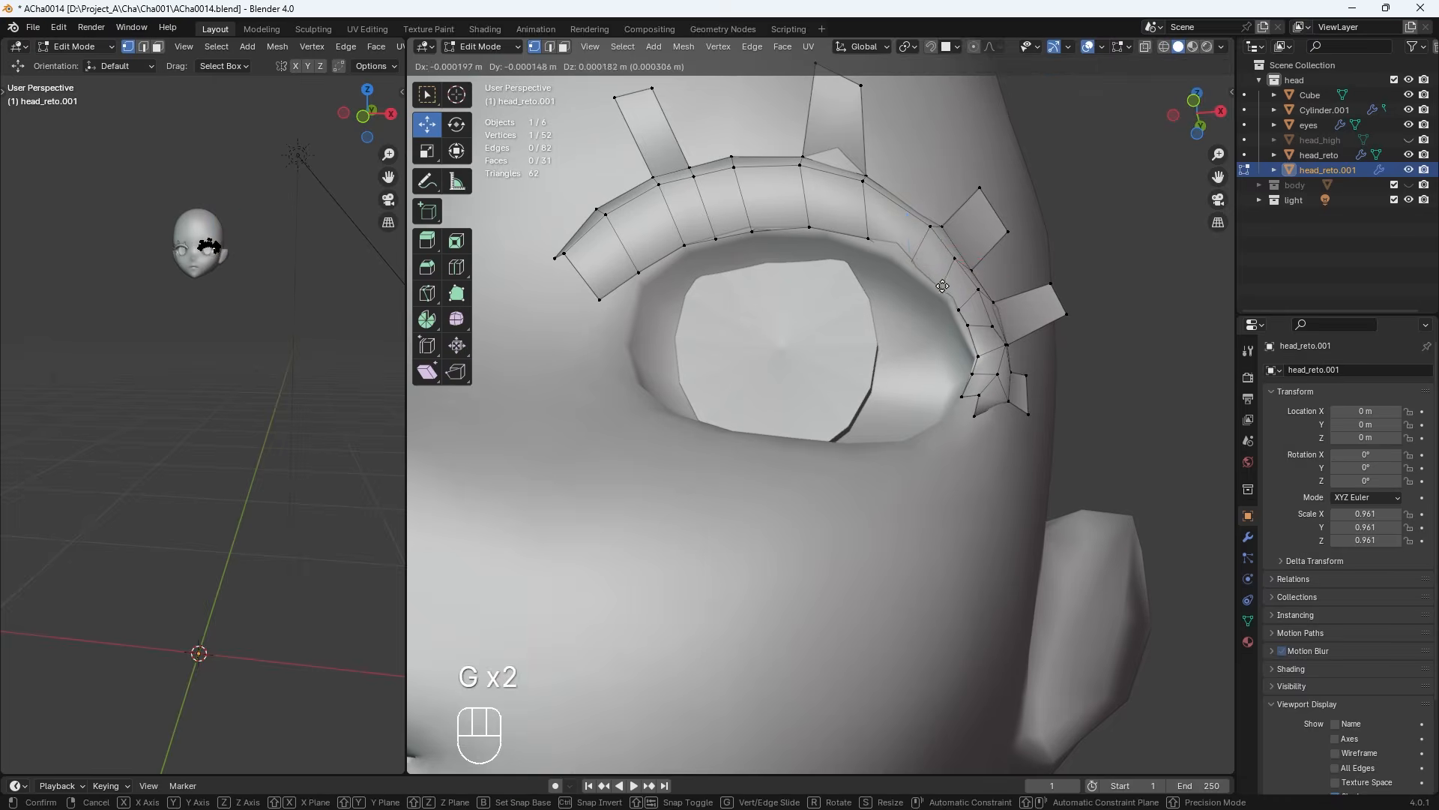
key("g")
key("g")
key("g")
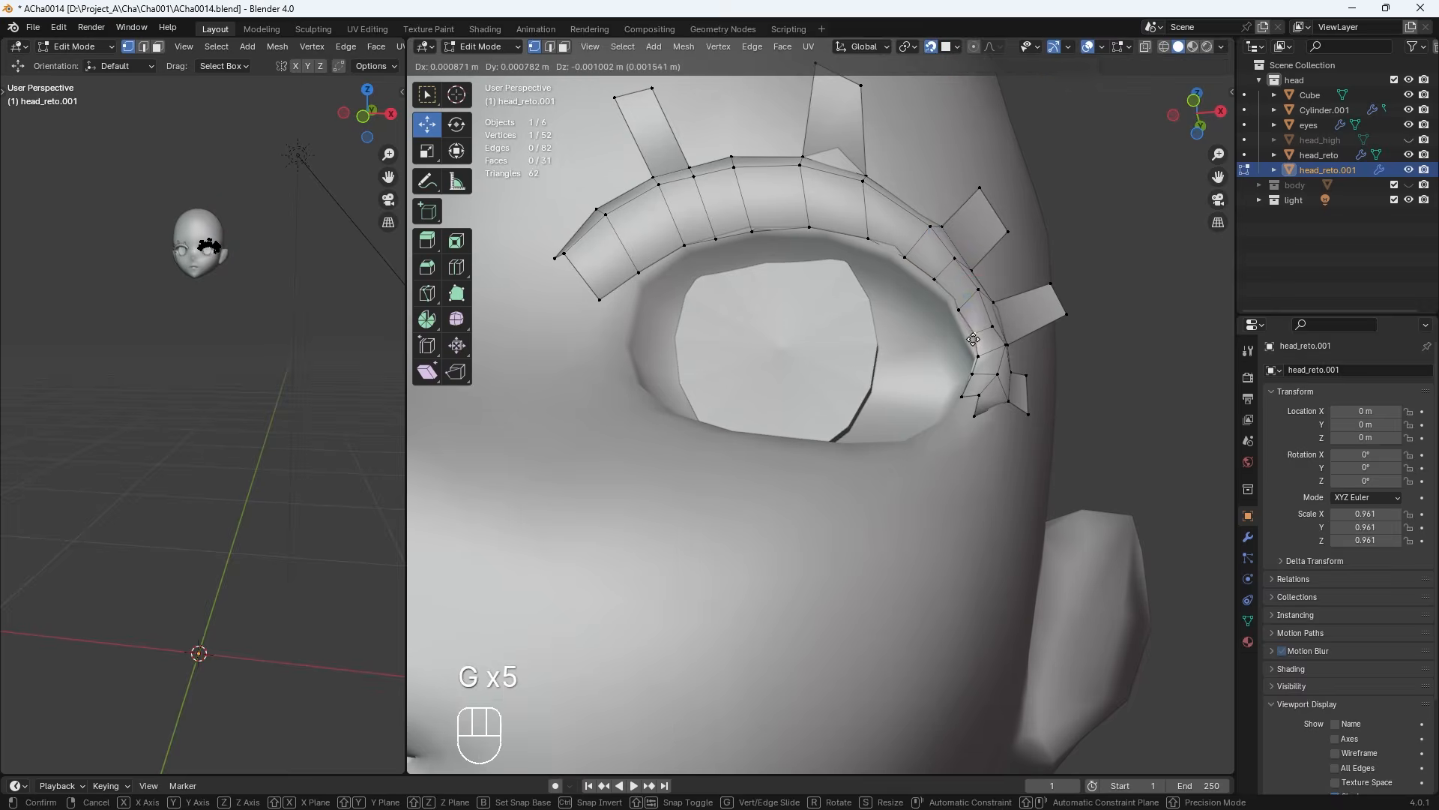
left_click(973, 339)
Even out the lower-edge vertices around the outer corner so they follow the eye socket's rim
left_click(959, 310)
key("g")
left_click(955, 303)
left_click(979, 357)
key("g")
left_click(981, 359)
Snap the lower-edge vertices on the inner and central parts of the lash strip along the upper rim of the eye socket
left_click(686, 247)
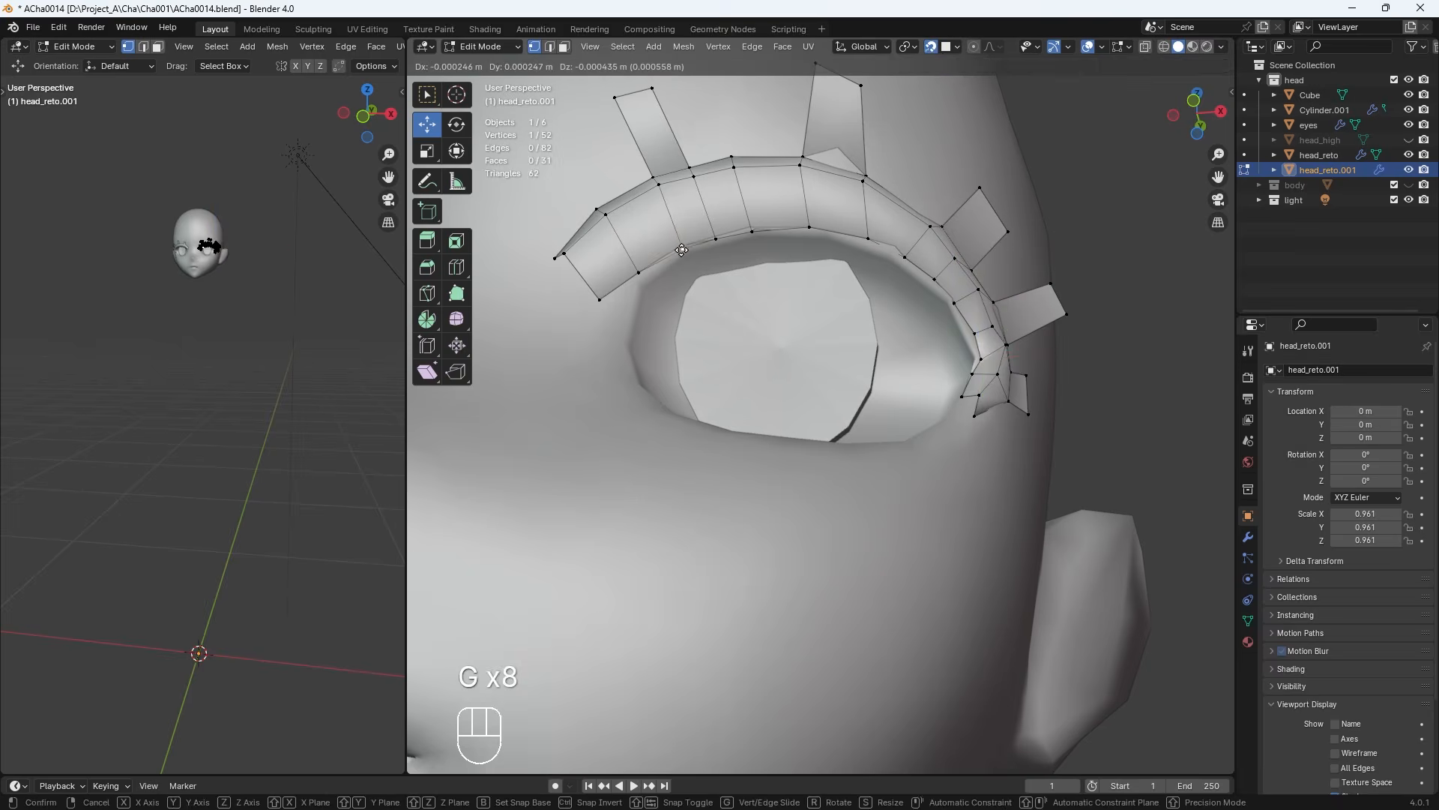
left_click(602, 300)
key("g")
left_click(752, 232)
key("g")
left_click(811, 228)
key("g")
key("g")
left_click(868, 239)
key("g")
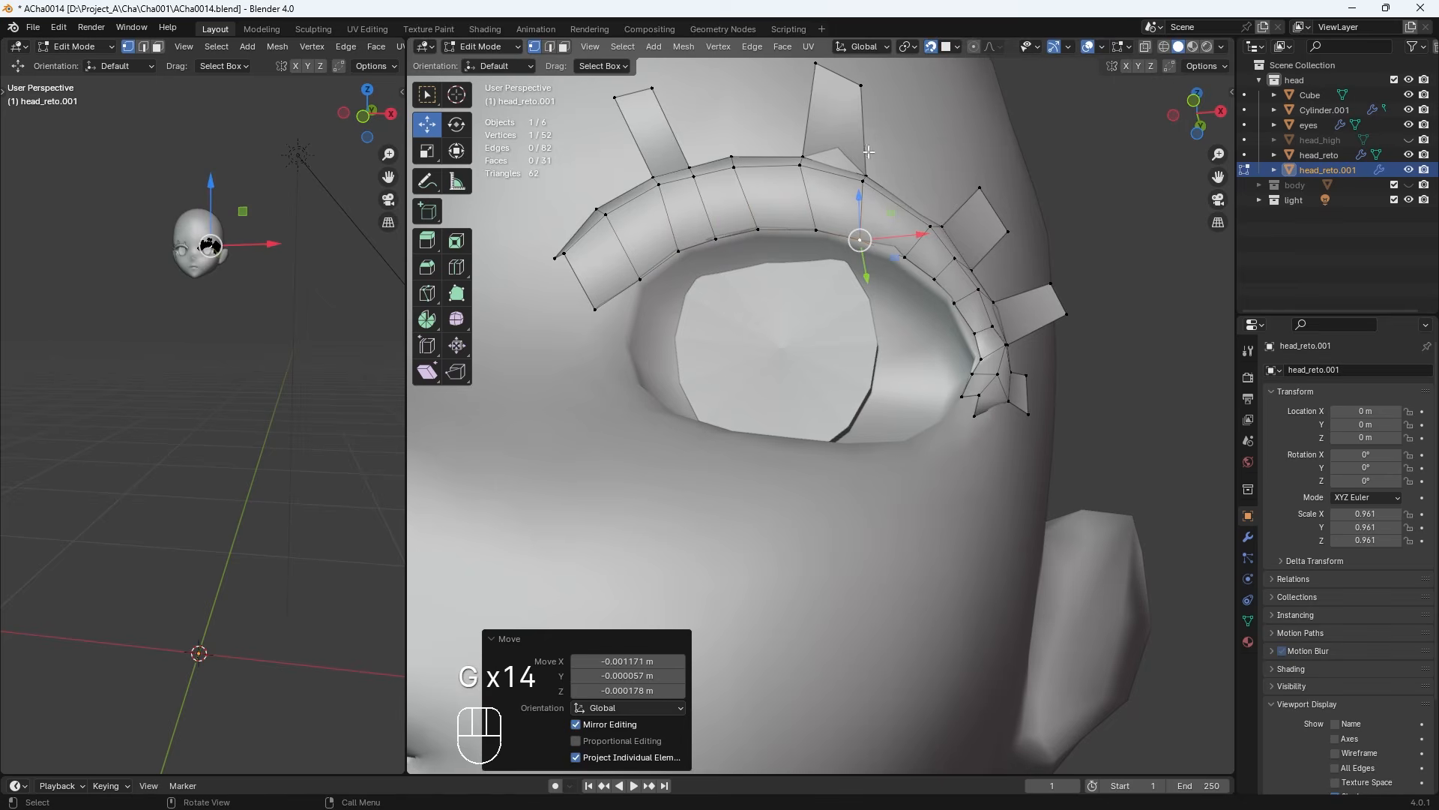
Select the three vertices at the strip's inner end and move them 0.0013 m along X and 0.0015 m along Z
scroll(905, 232, "down", 5)
key("KP_1")
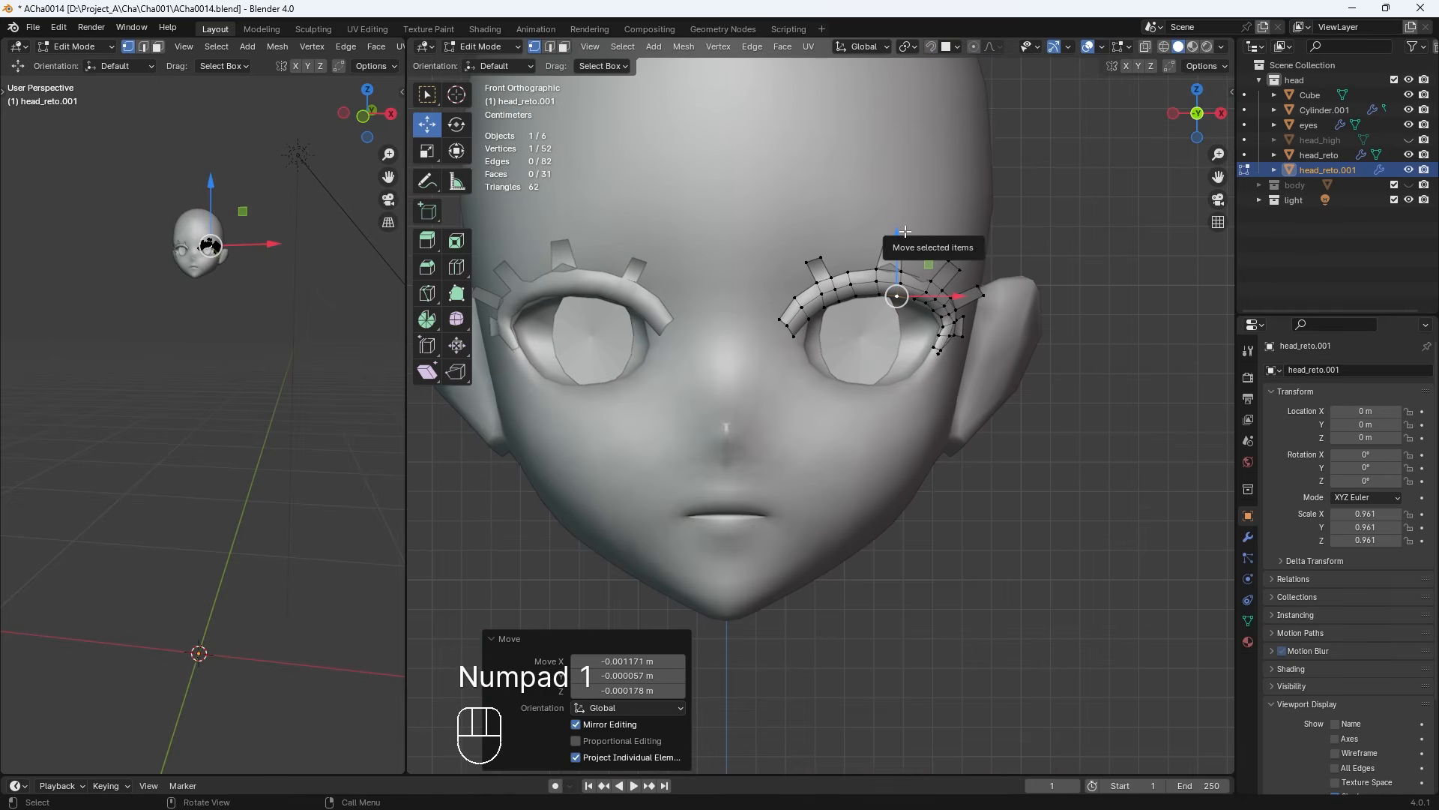
left_click(782, 318)
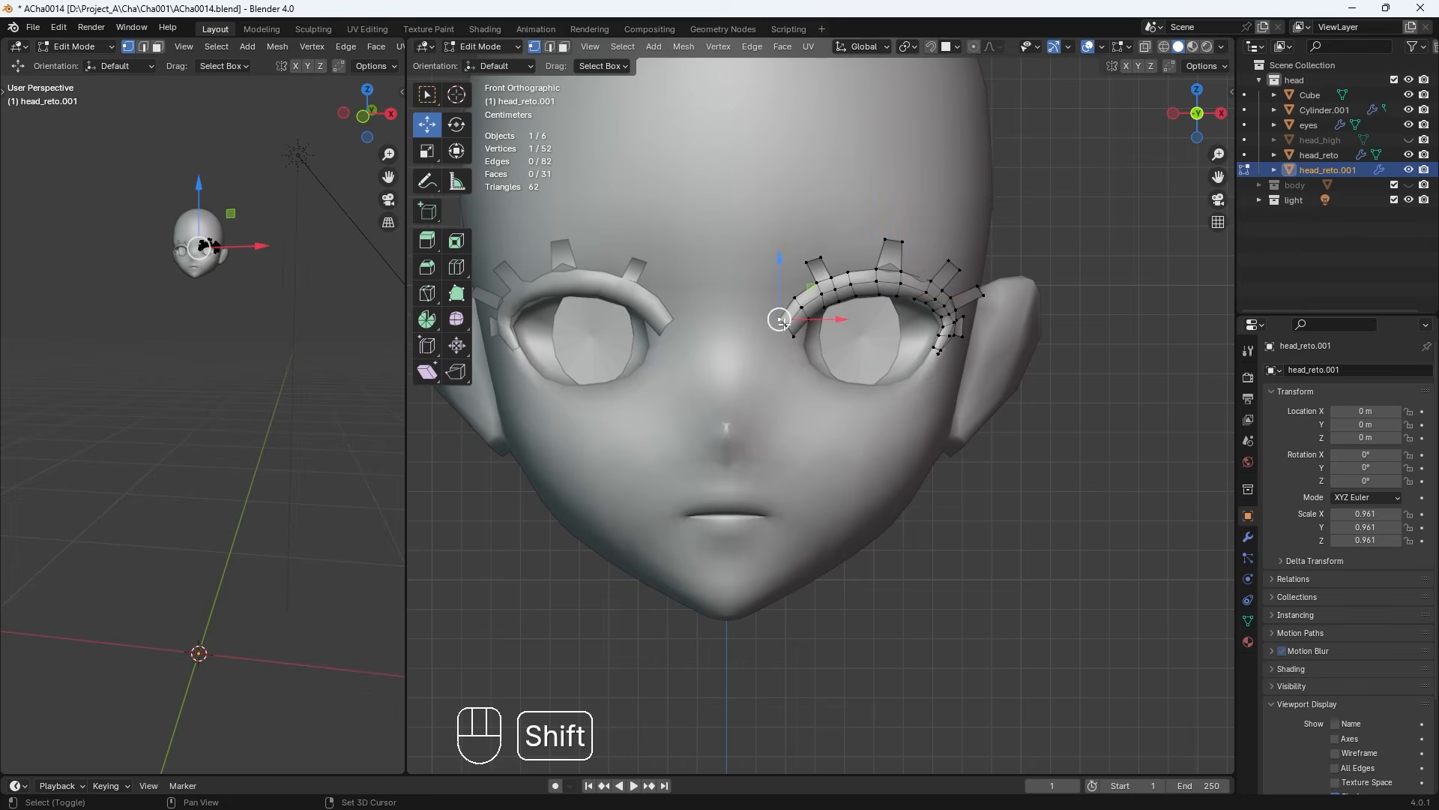
left_click_drag(817, 296, 821, 291)
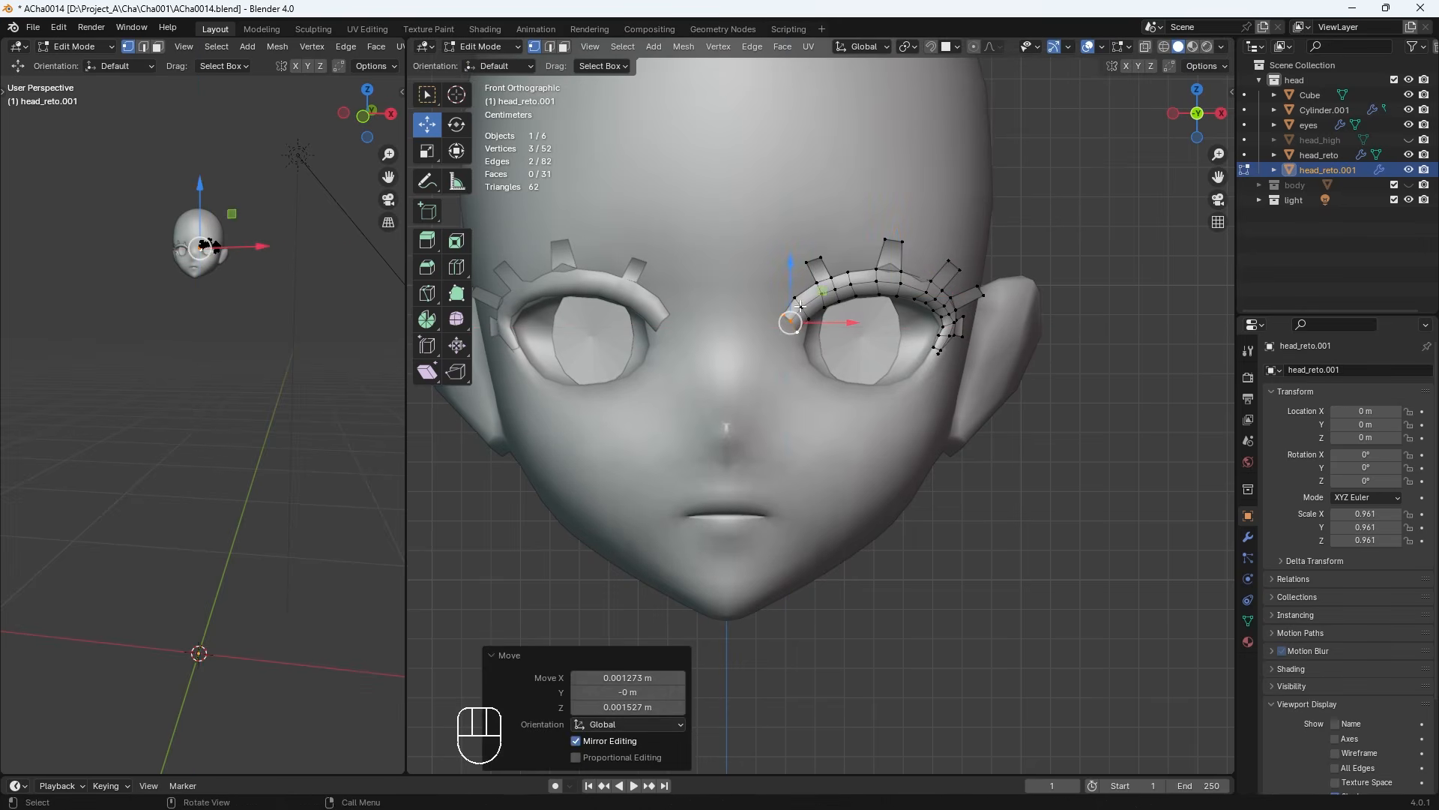
Extrude the upper half of the strip's inner end edge by -0.0076 m X and -0.0031 m Z toward the nose
left_click(784, 315)
left_click(791, 322, "shift")
key("e")
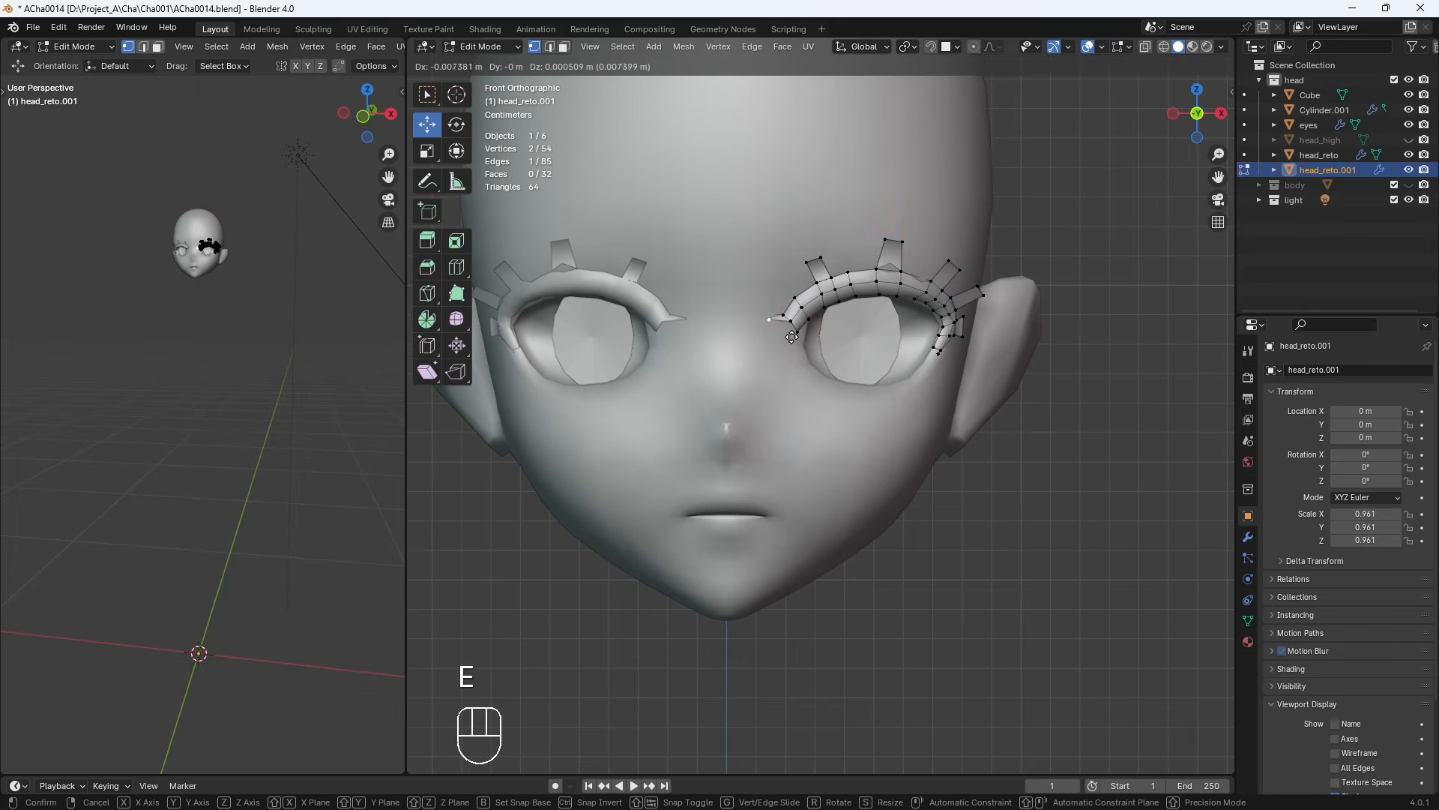
left_click(793, 347)
Extrude the lower half of the strip's inner end edge down toward the nose and scale its tip smaller
scroll(772, 338, "up", 2)
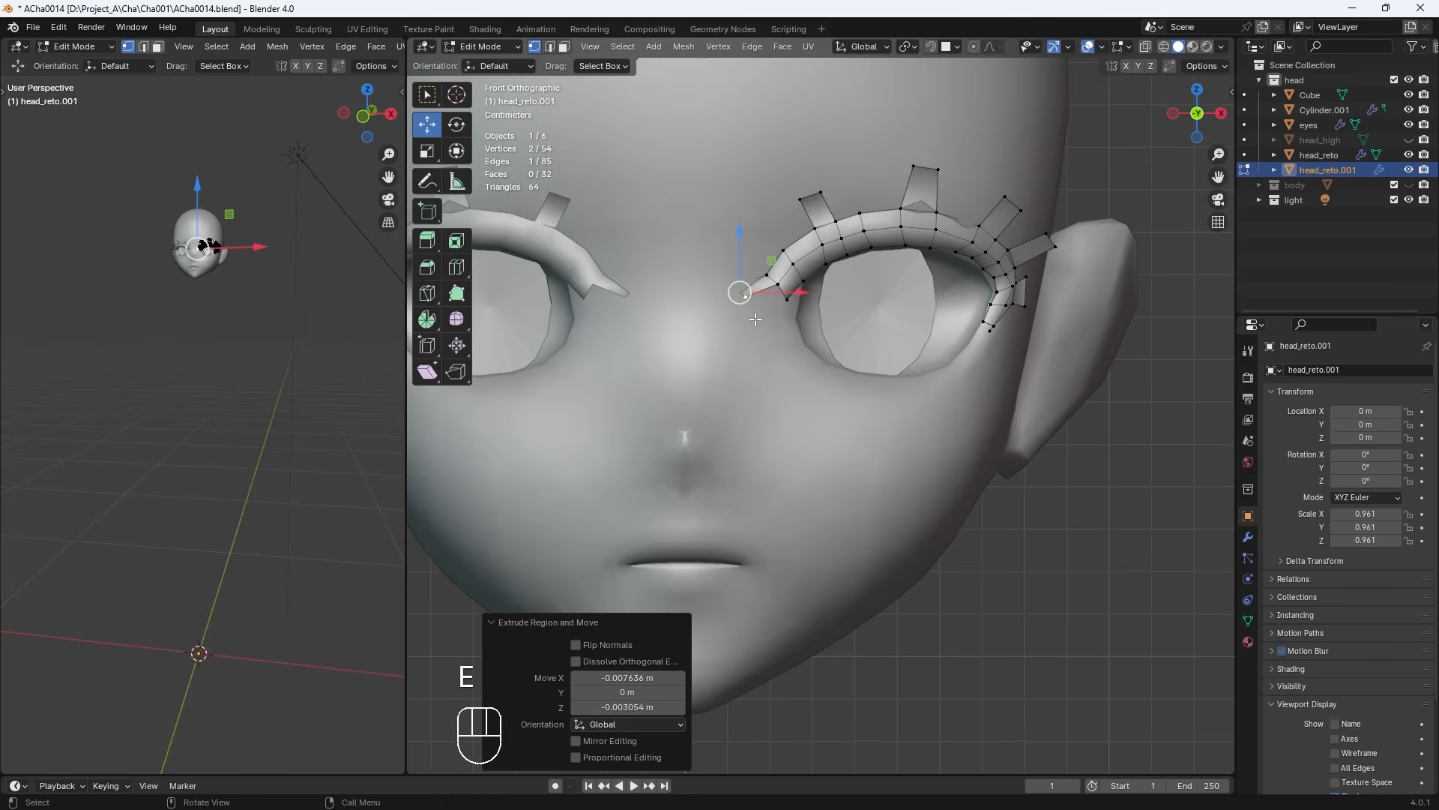
scroll(749, 308, "up", 1)
left_click(768, 261)
left_click(780, 279, "shift")
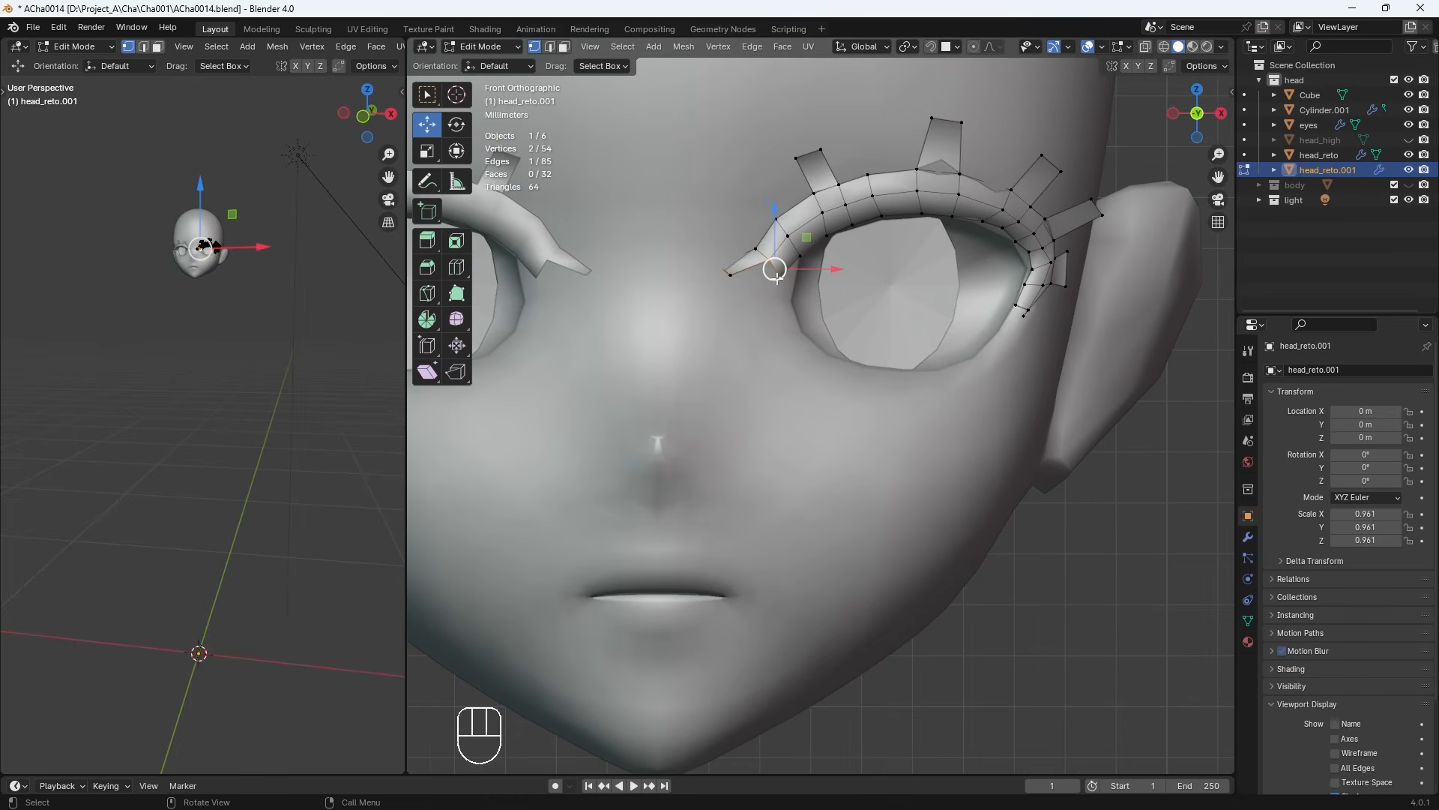
key("e")
left_click(740, 280)
key("s")
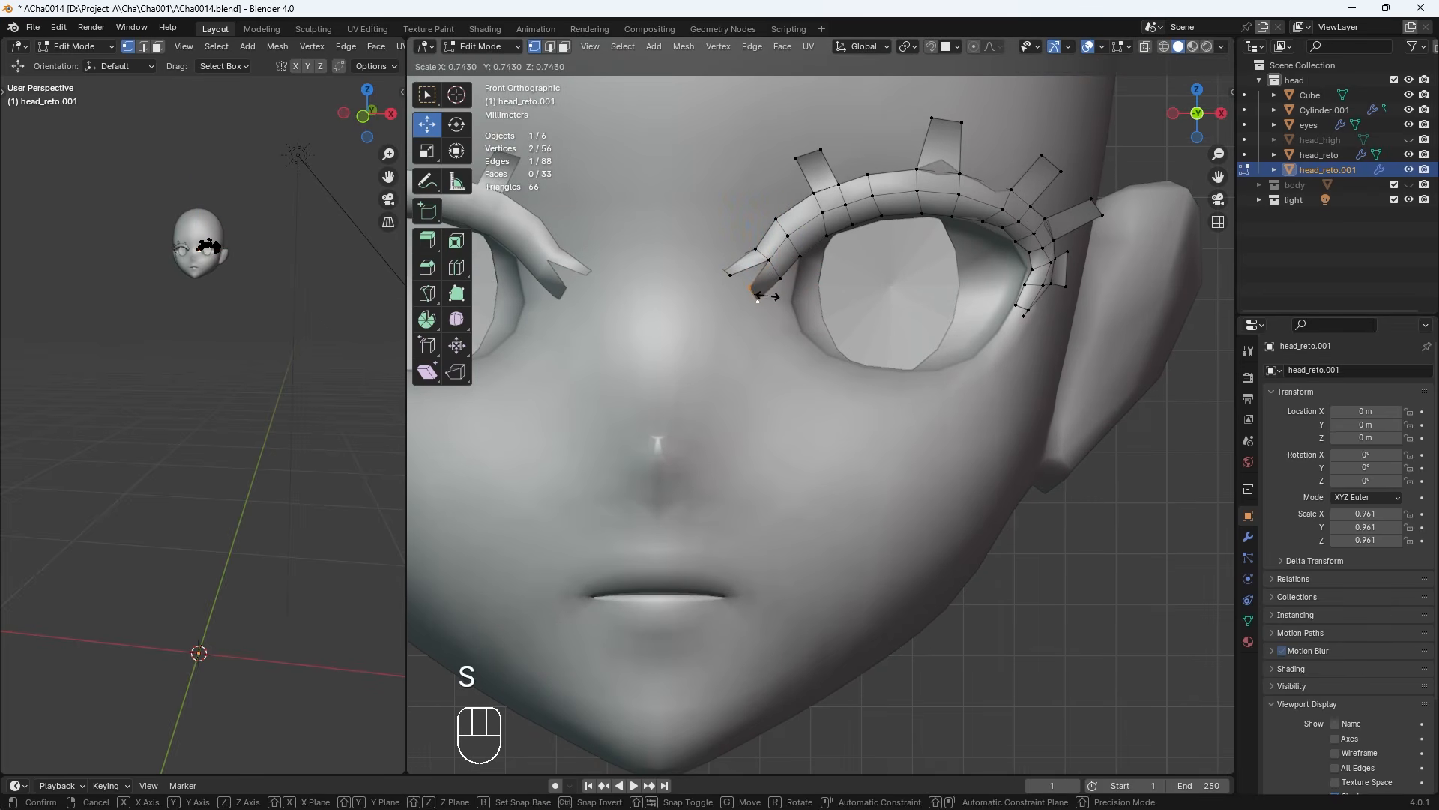
Move the upper inner-corner tip edge 0.0013 m along X and 0.0015 m along Z
left_click(738, 268)
middle_click_drag(737, 269, 751, 418)
key("KP_1")
key("g")
left_click(769, 248)
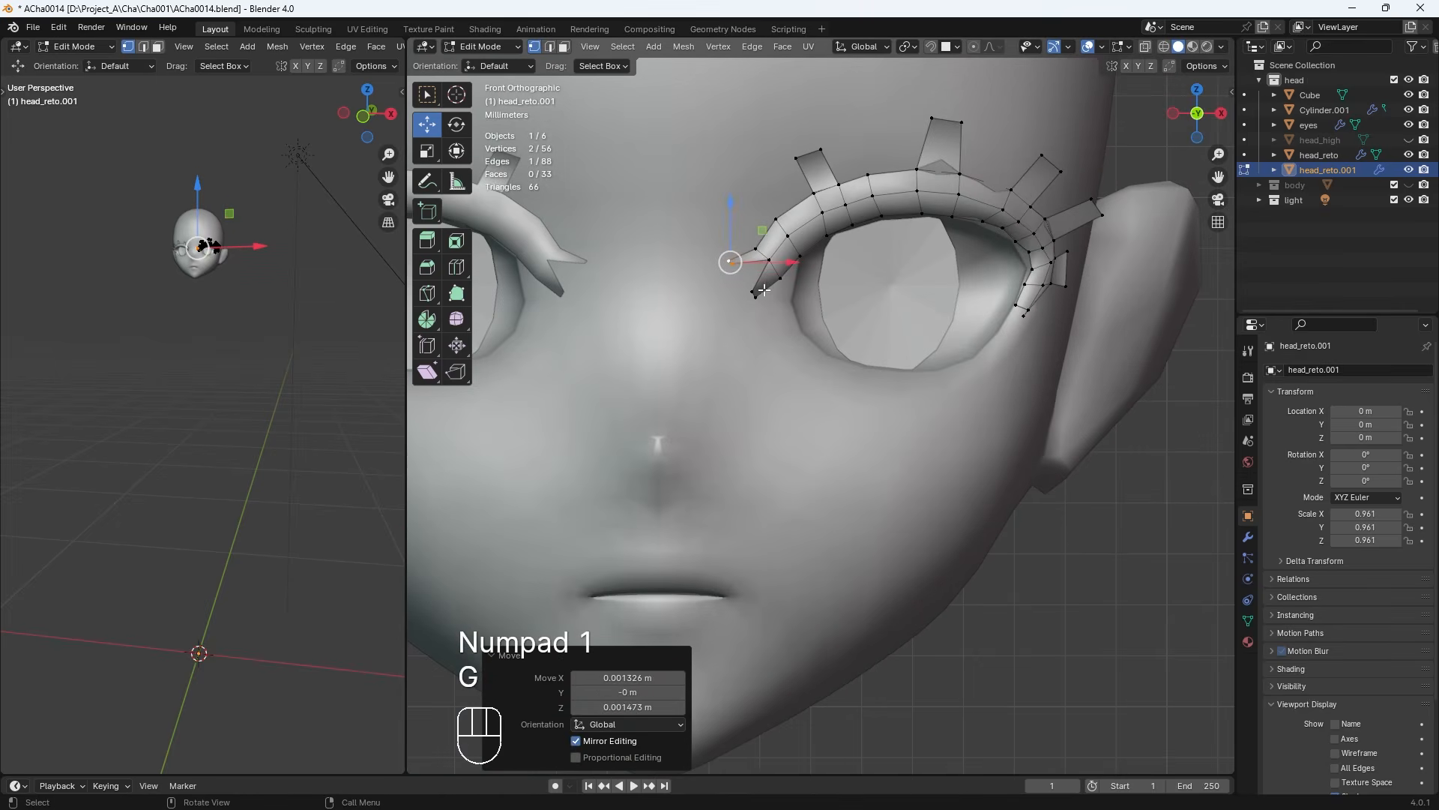
Move the lower inner-corner tip edge -0.0015 m along X and 0.0015 m along Z
left_click(755, 297)
left_click(752, 292, "shift")
key("g")
left_click(748, 283)
Fine-tune the individual tip vertices of both inner-corner points to sharpen their shape
scroll(738, 273, "up", 2)
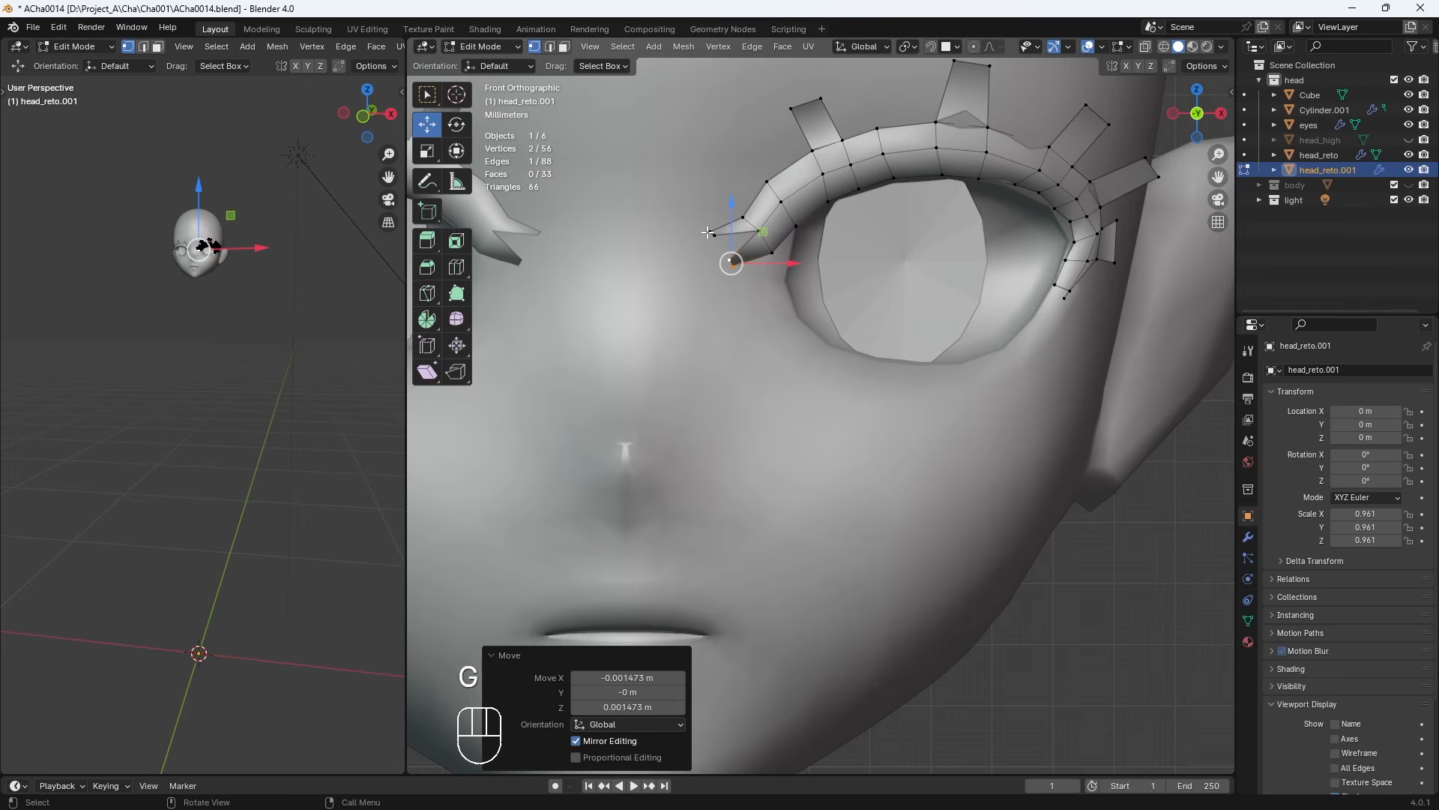
left_click(713, 232)
key("g")
left_click(722, 235)
left_click(734, 266)
key("g")
left_click(739, 266)
left_click(730, 261)
key("g")
left_click(732, 264)
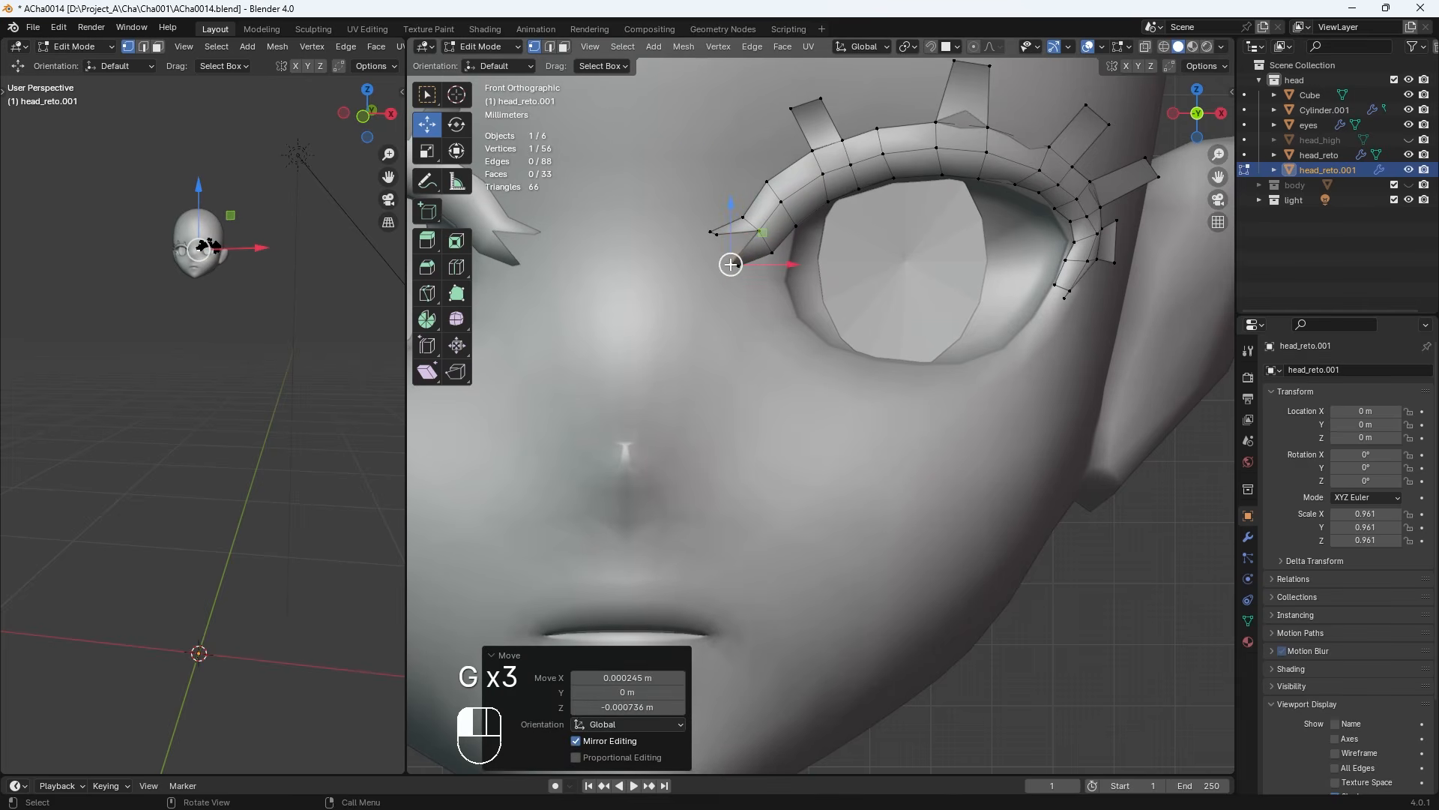
Nudge the vertices along the inner part of the lash strip to smooth its curve beside the corner points
left_click(743, 218)
left_click(766, 189)
key("g")
left_click(850, 195)
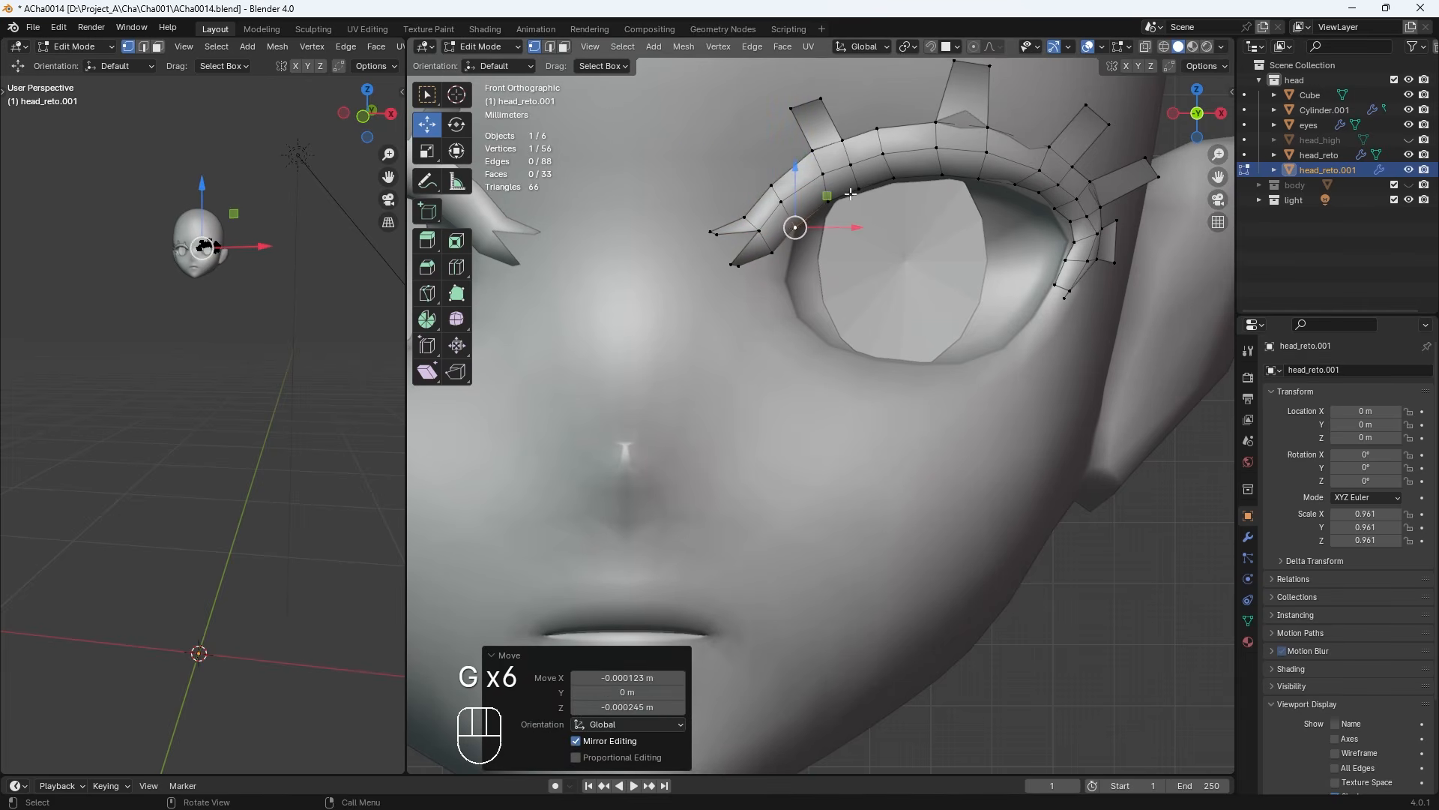
left_click(817, 173)
key("g")
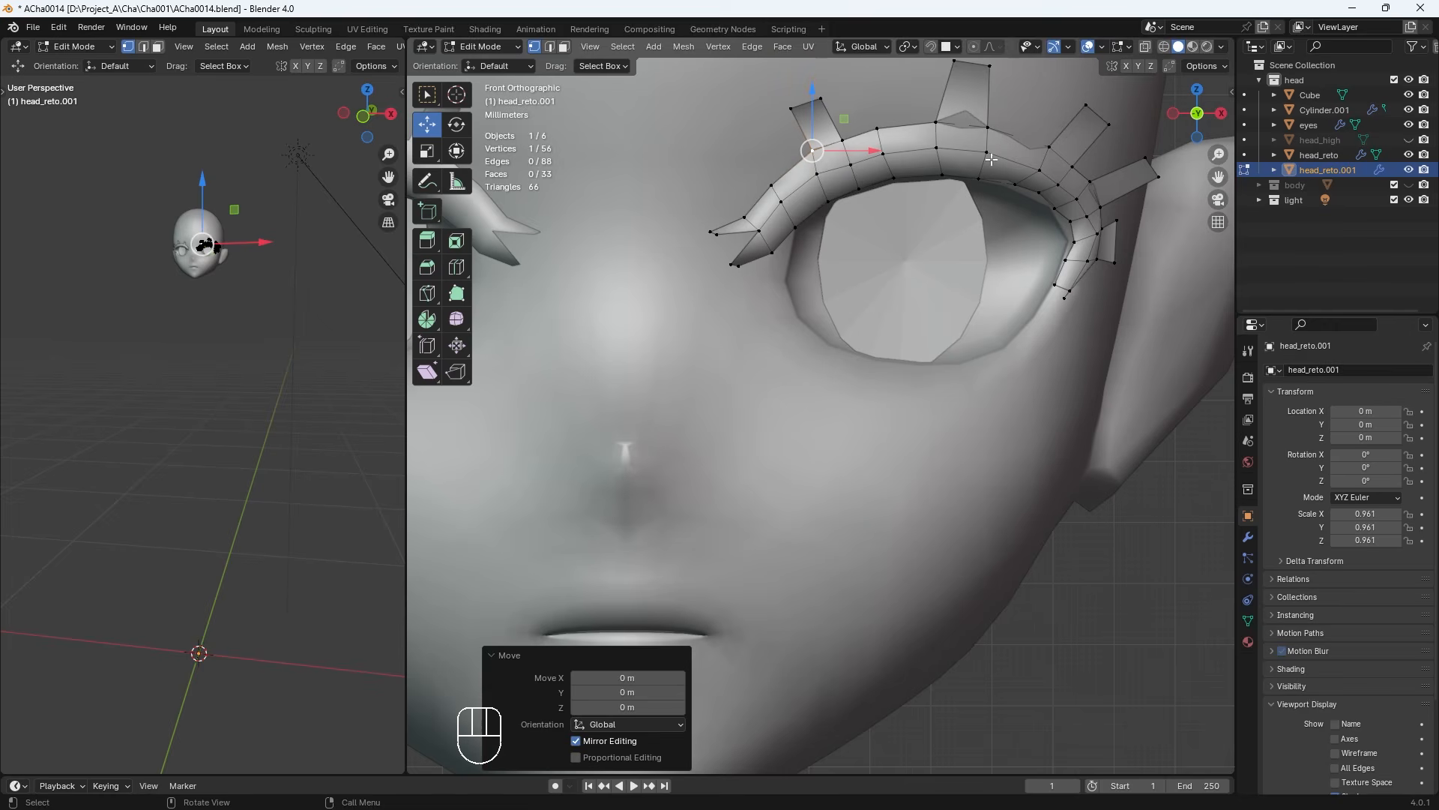
Add a centred loop cut along the length of the innermost lash and another along the tall middle lash
key("ctrl+r")
left_click(836, 188)
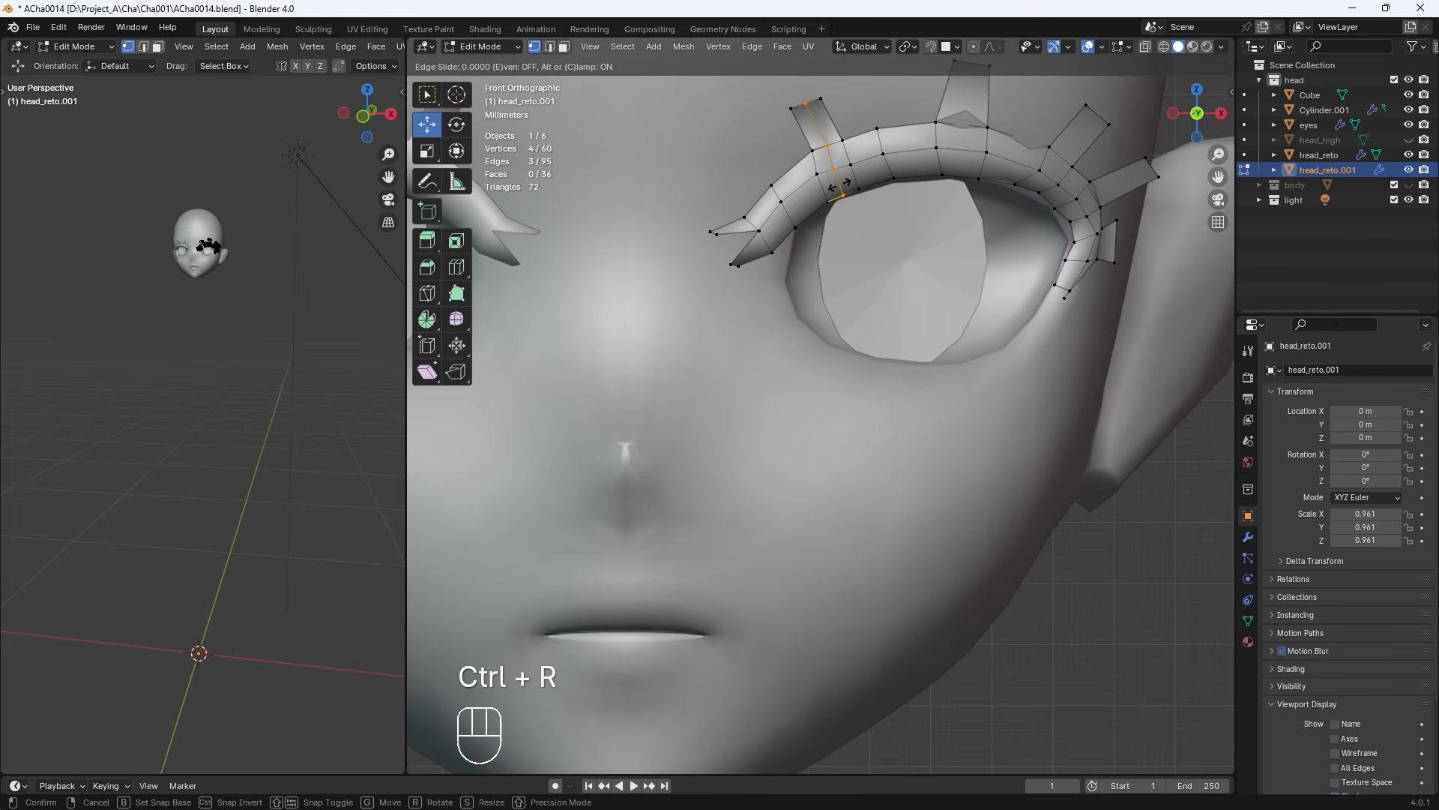
left_click(839, 185)
left_click(944, 174)
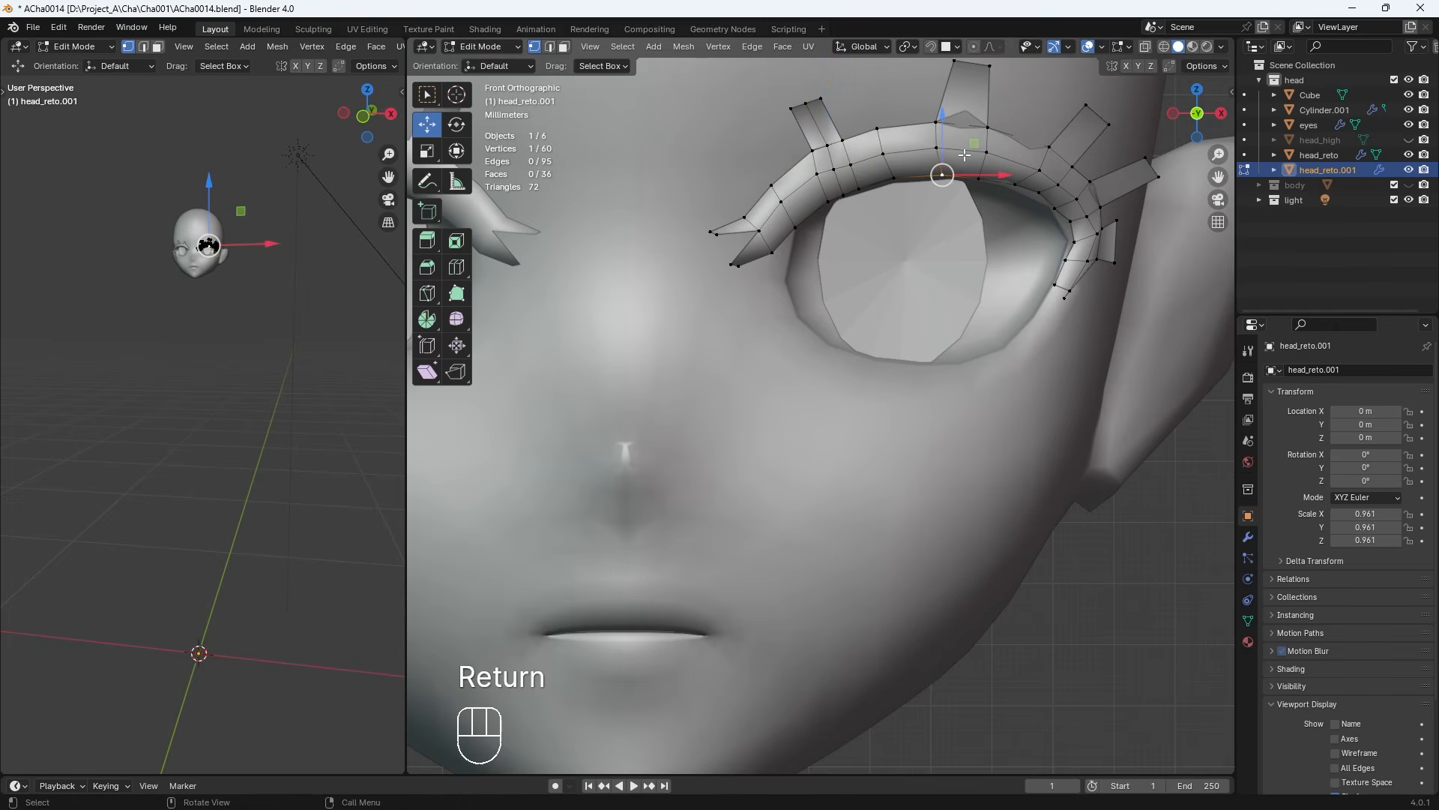
key("ctrl+r")
left_click(965, 154)
left_click(979, 154)
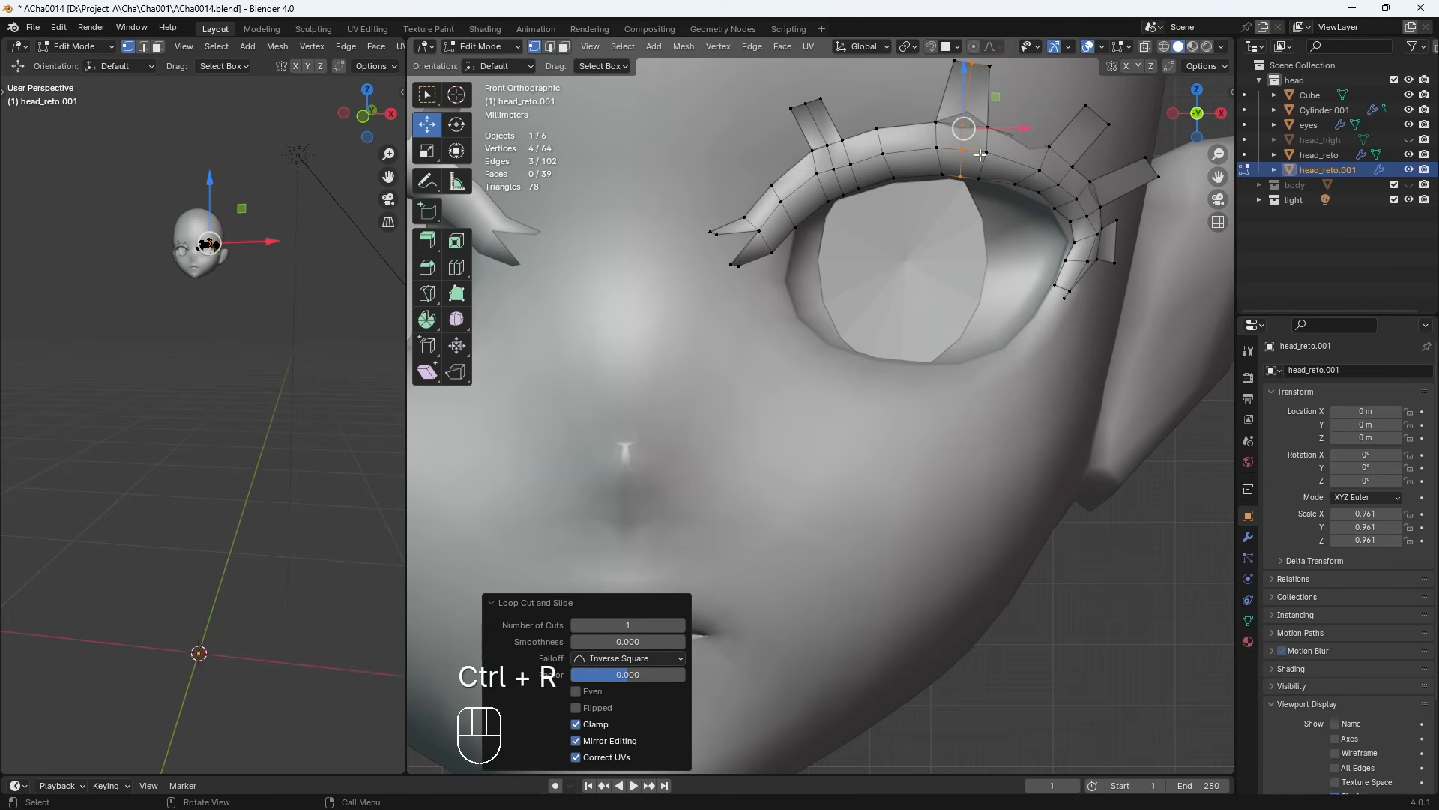
Add a centred loop cut along the length of each of the three outer lashes
left_click(1020, 185)
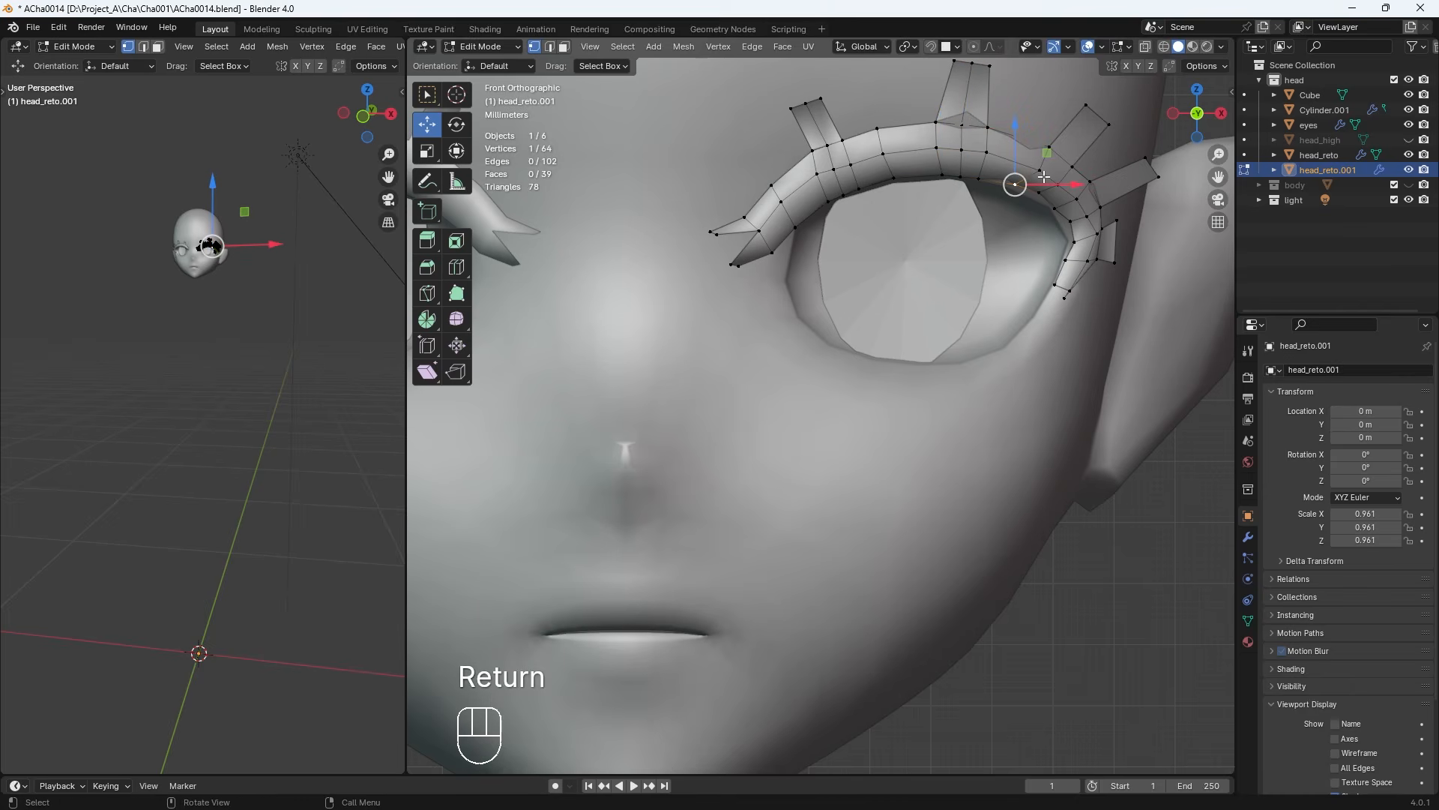
key("ctrl+r")
left_click(1044, 177)
left_click(1043, 177)
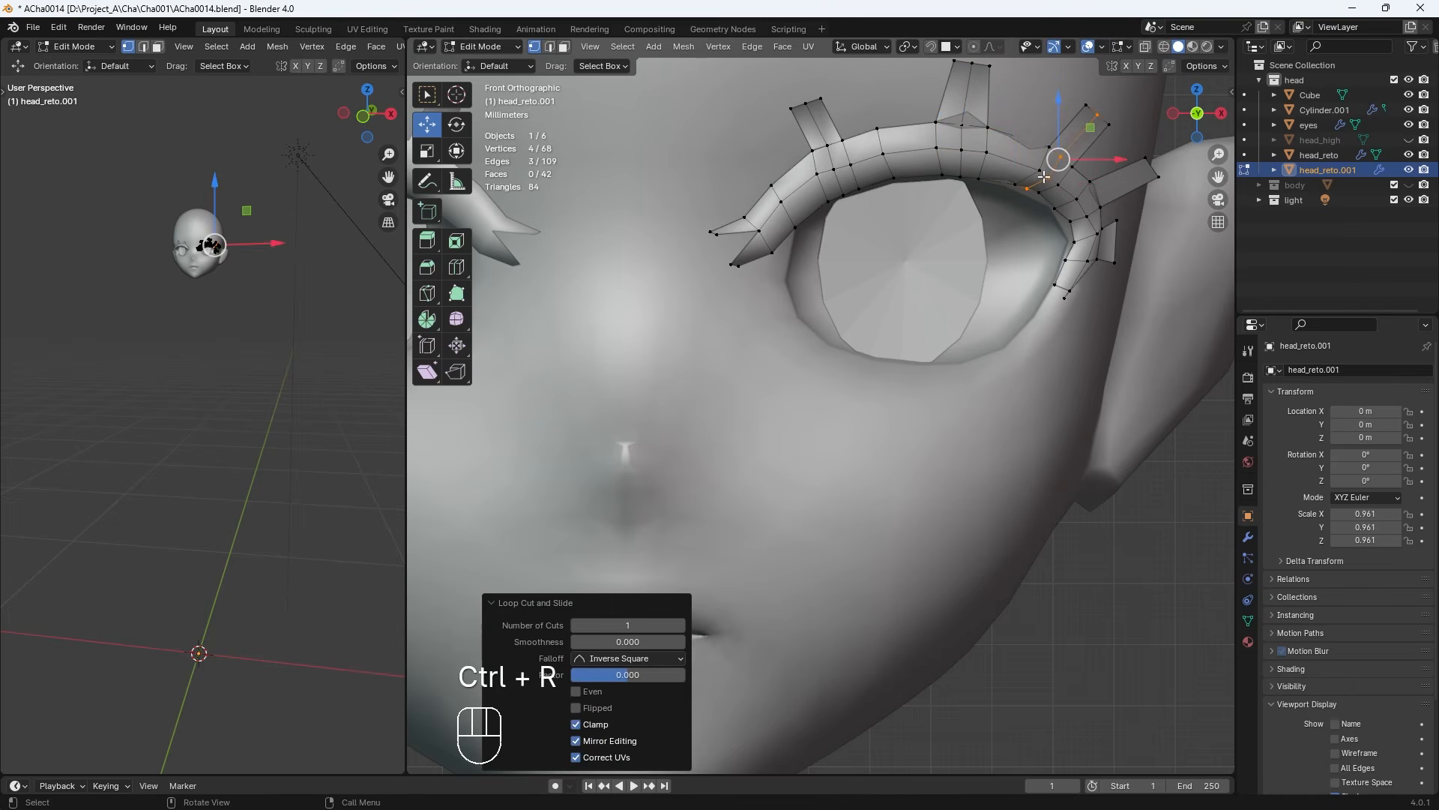
left_click(1053, 210)
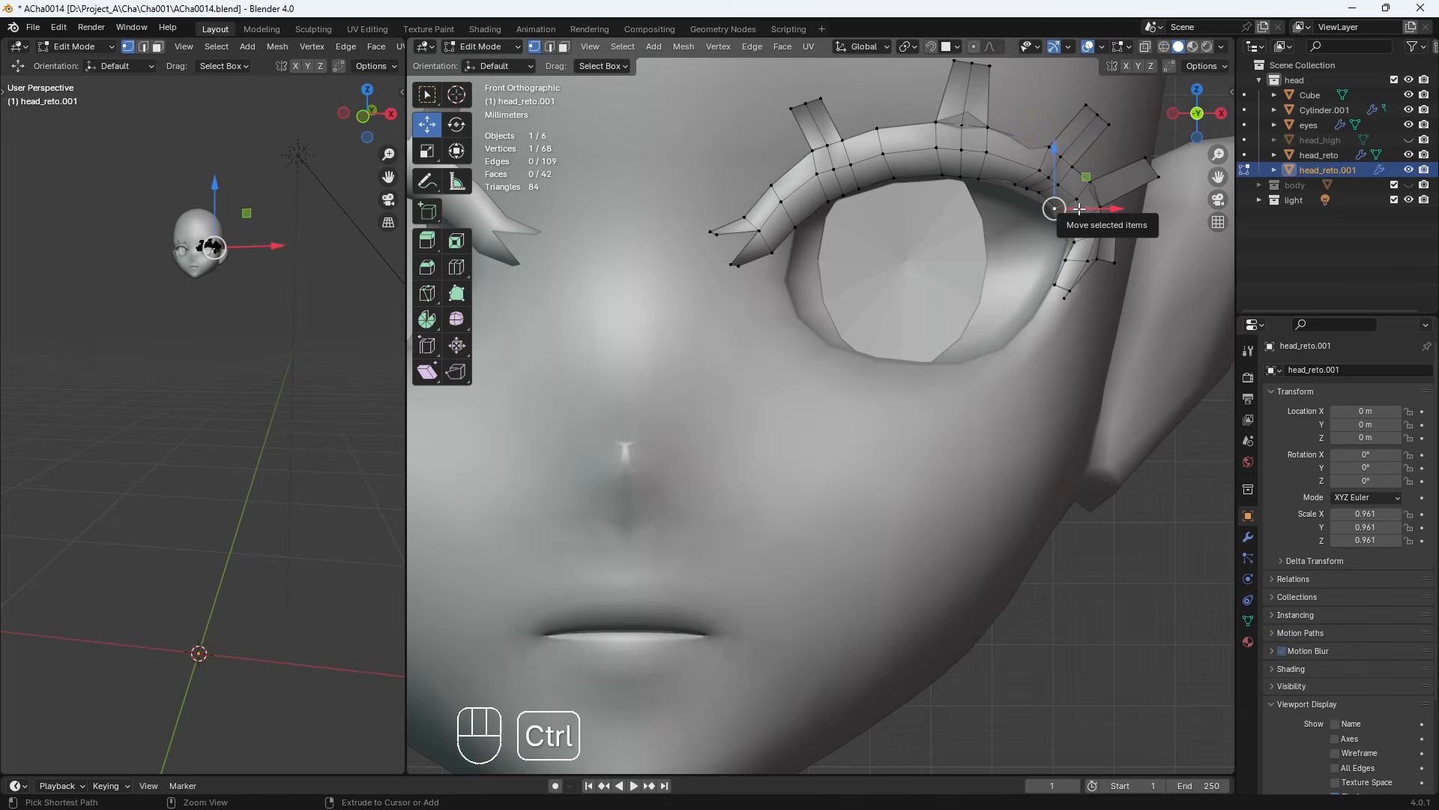
key("ctrl+r")
left_click(1079, 209)
left_click(1079, 209)
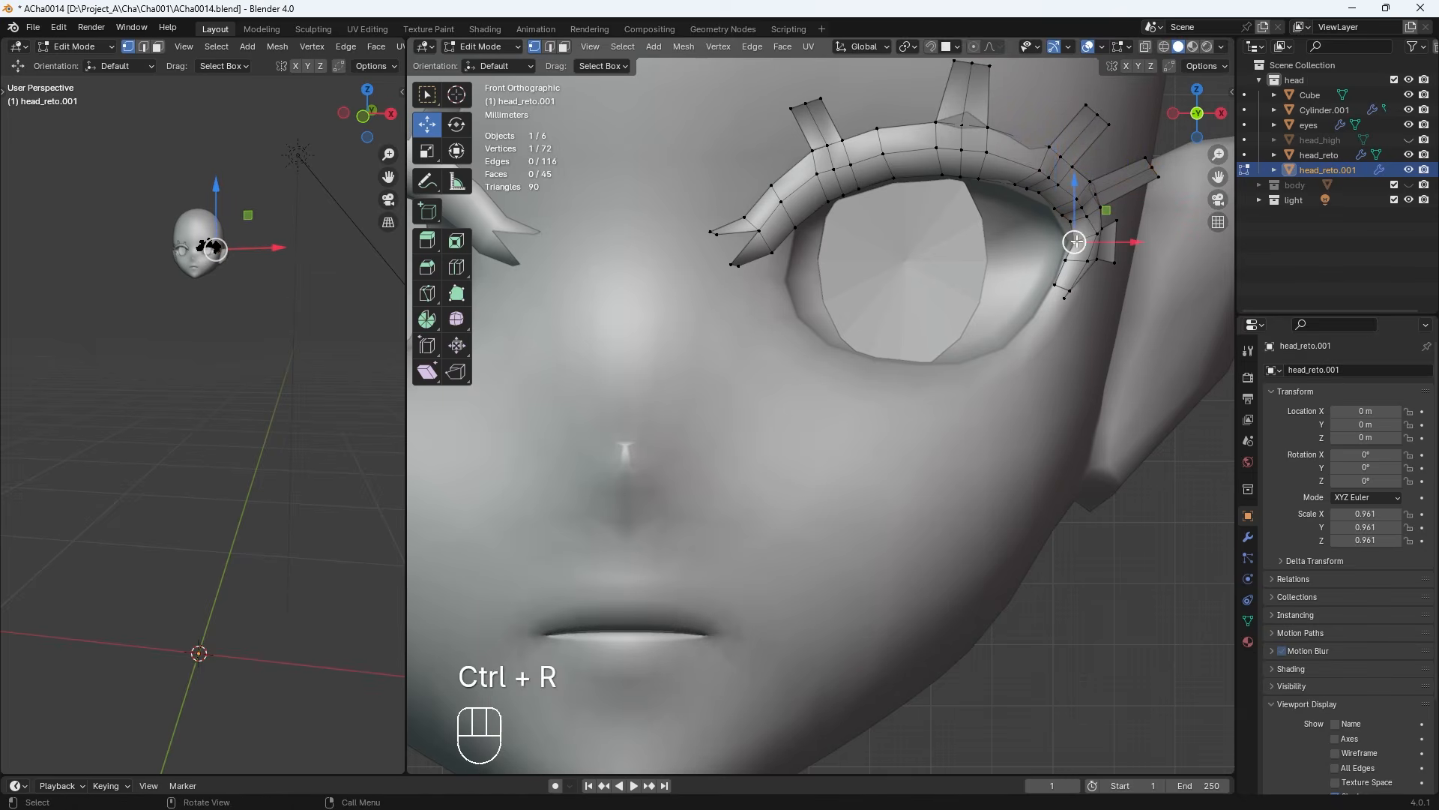
key("ctrl+r")
left_click(1078, 247)
left_click(1078, 246)
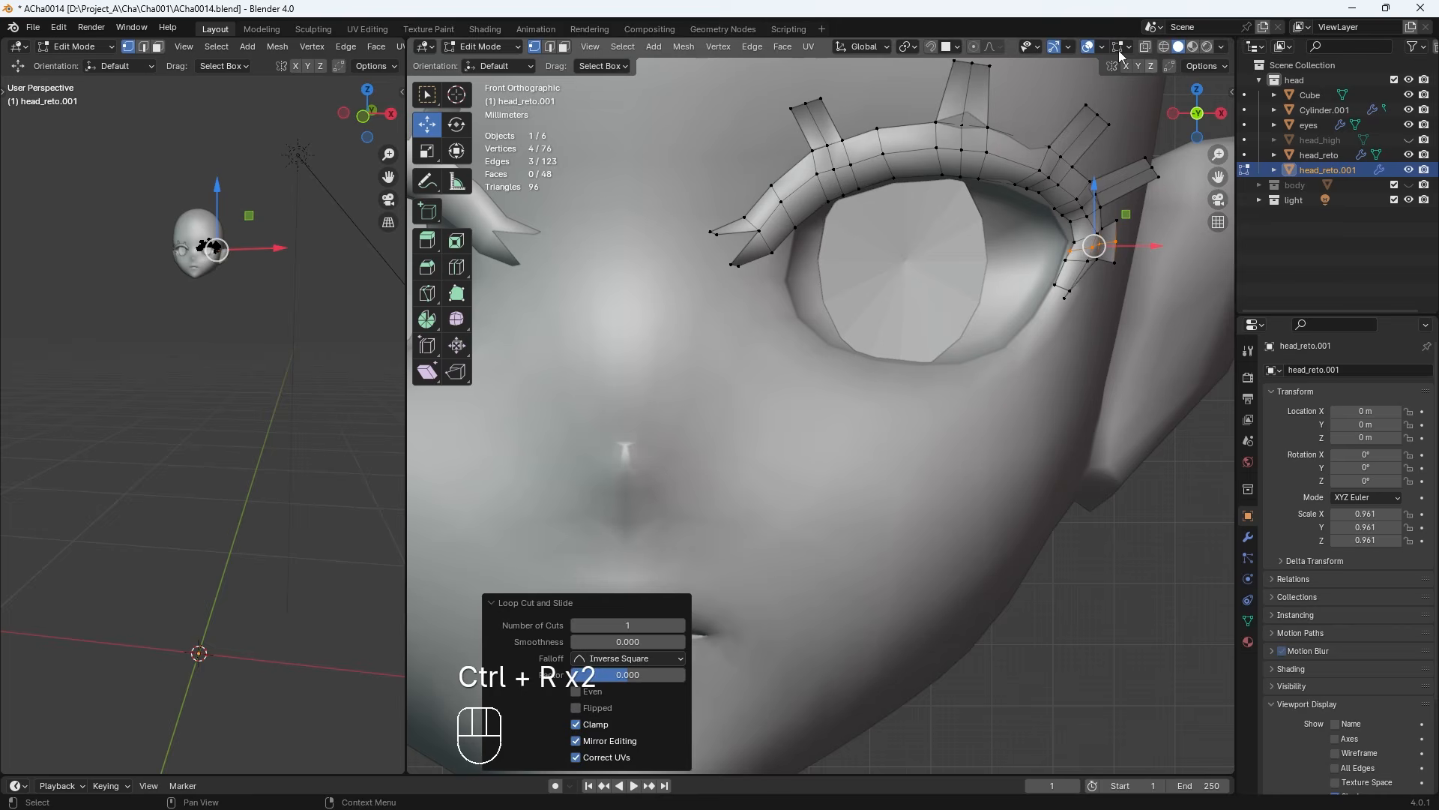
Try to shift the lashes' full centre edge loops in depth, and undo the move
left_click(832, 166, "alt+shift")
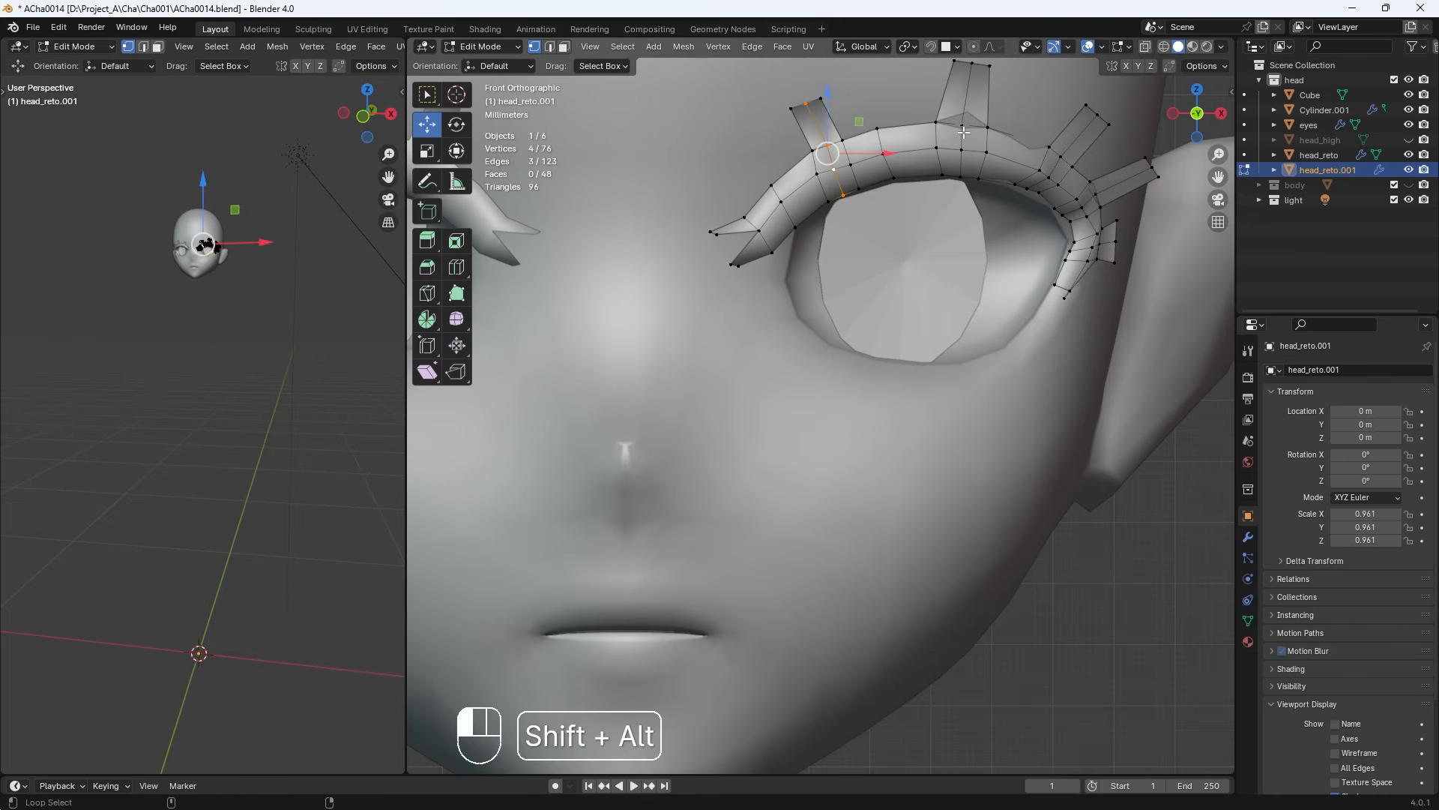
left_click(1096, 246, "alt+shift")
middle_click_drag(960, 240, 841, 239)
middle_click_drag(746, 275, 745, 376)
left_click_drag(764, 492, 752, 502)
middle_click_drag(705, 494, 712, 375)
key("ctrl+z")
Select only the centre edges of the five lashes and offset them in depth to crease the lashes
scroll(713, 375, "up", 3)
middle_click_drag(697, 375, 737, 472, "shift")
left_click(710, 259)
left_click(881, 234, "ctrl")
key("ctrl+z")
key("ctrl+z")
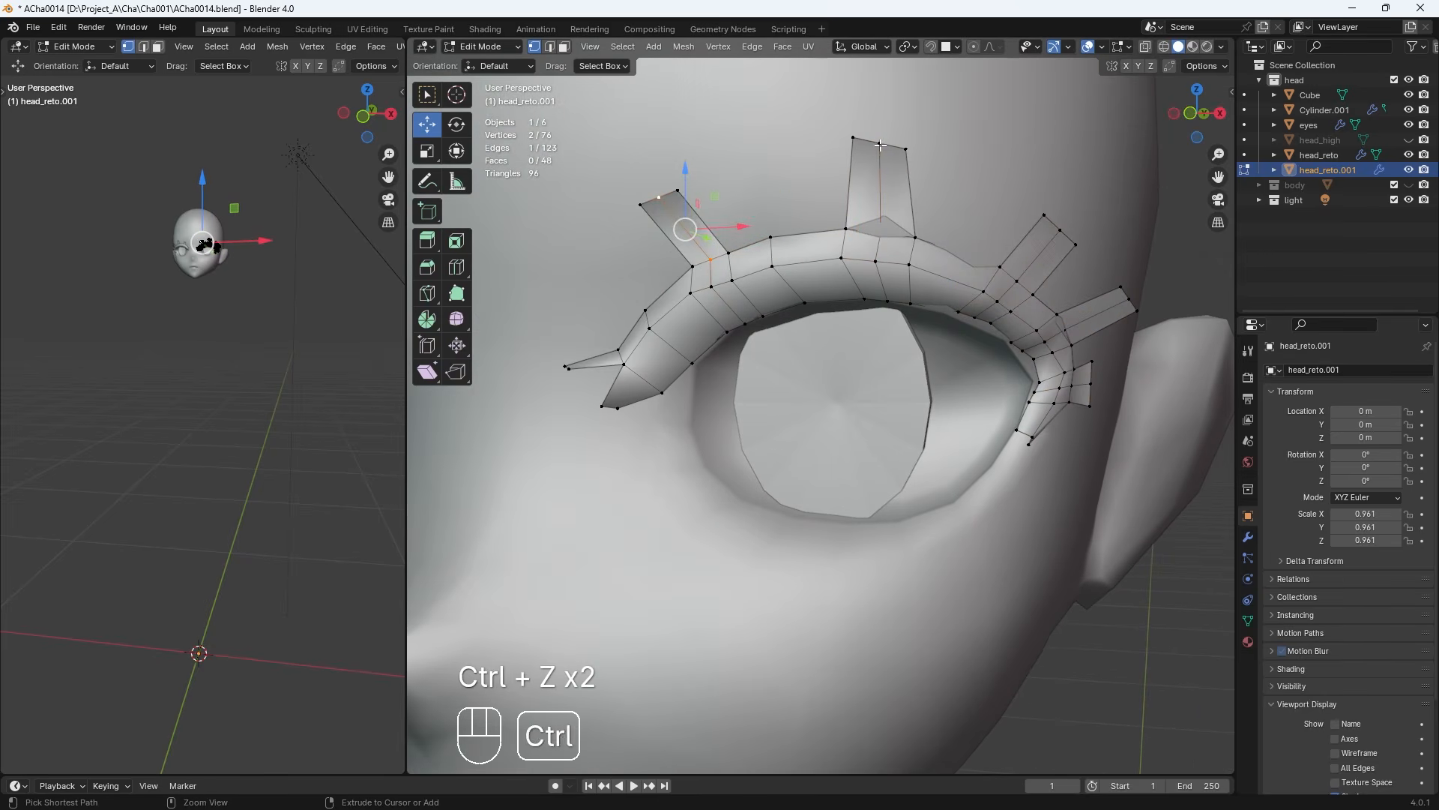
left_click(1058, 231, "shift")
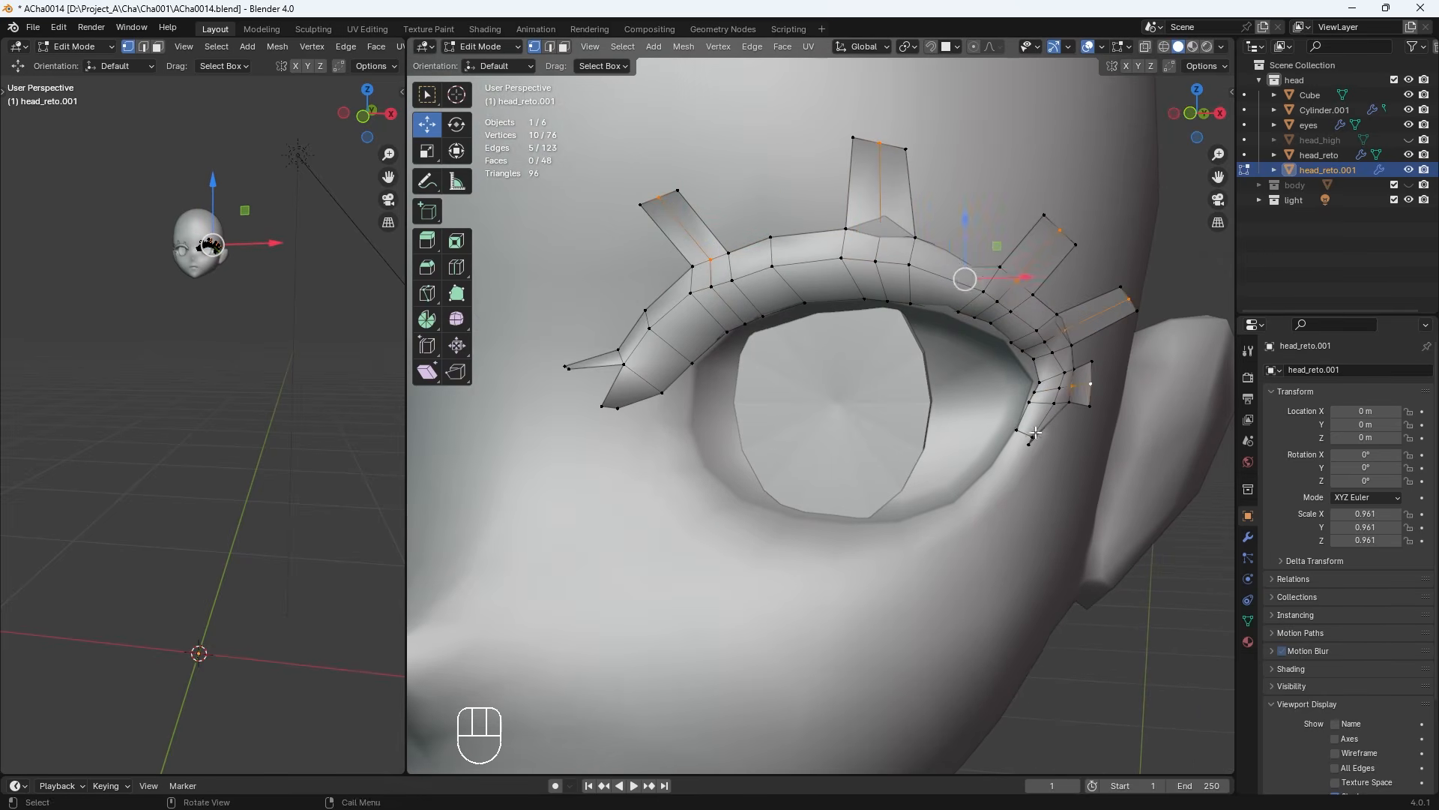
middle_click_drag(1059, 231, 854, 528)
left_click_drag(941, 574, 949, 596)
middle_click_drag(949, 599, 764, 486)
left_click_drag(717, 339, 704, 339)
middle_click_drag(636, 285, 795, 367)
Select the tip edges of all five lashes and move them -0.0073 m along Y, away from the face
left_click(811, 374, "alt+shift")
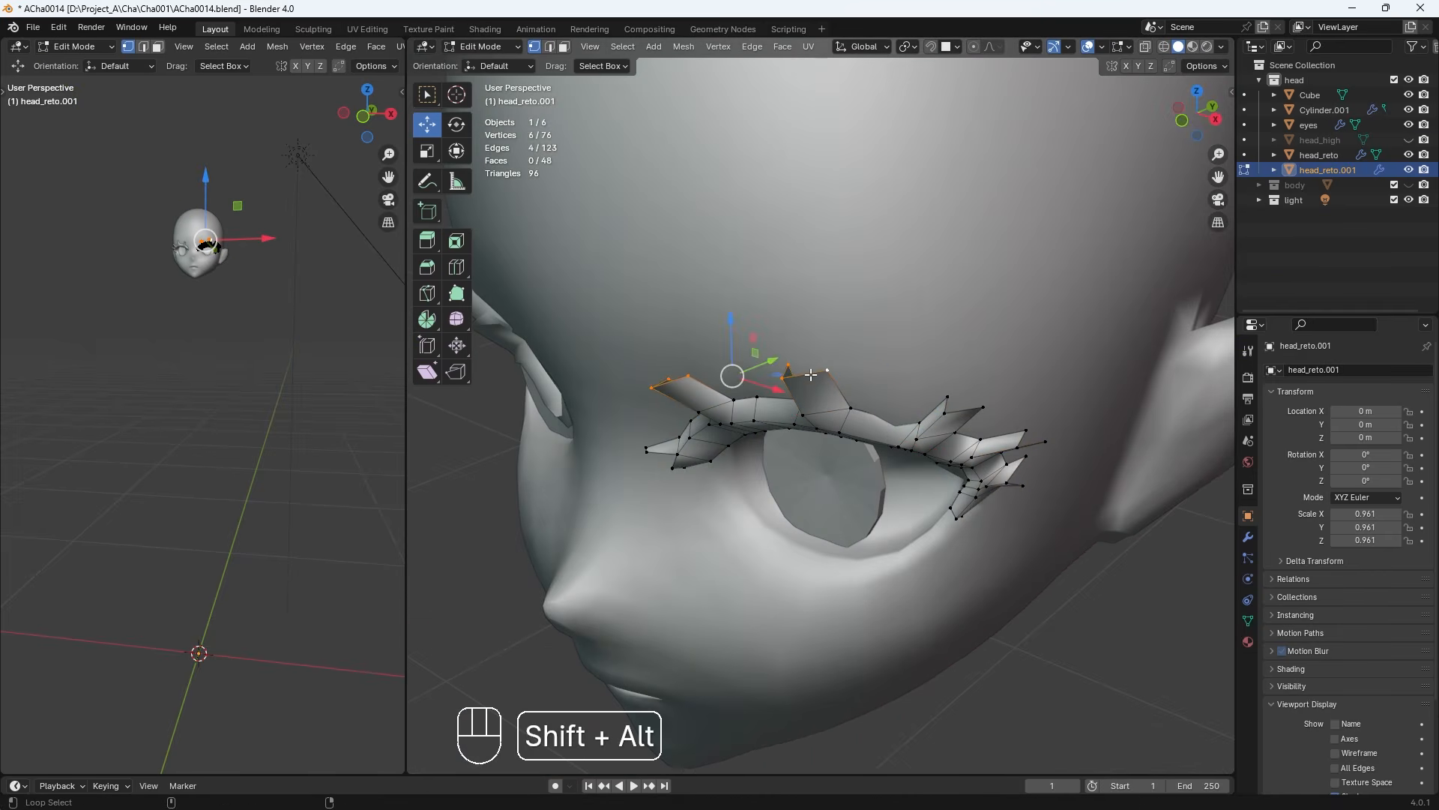
left_click(1033, 448, "alt+shift")
middle_click_drag(1034, 448, 916, 479)
key("g")
key("y")
left_click(827, 358)
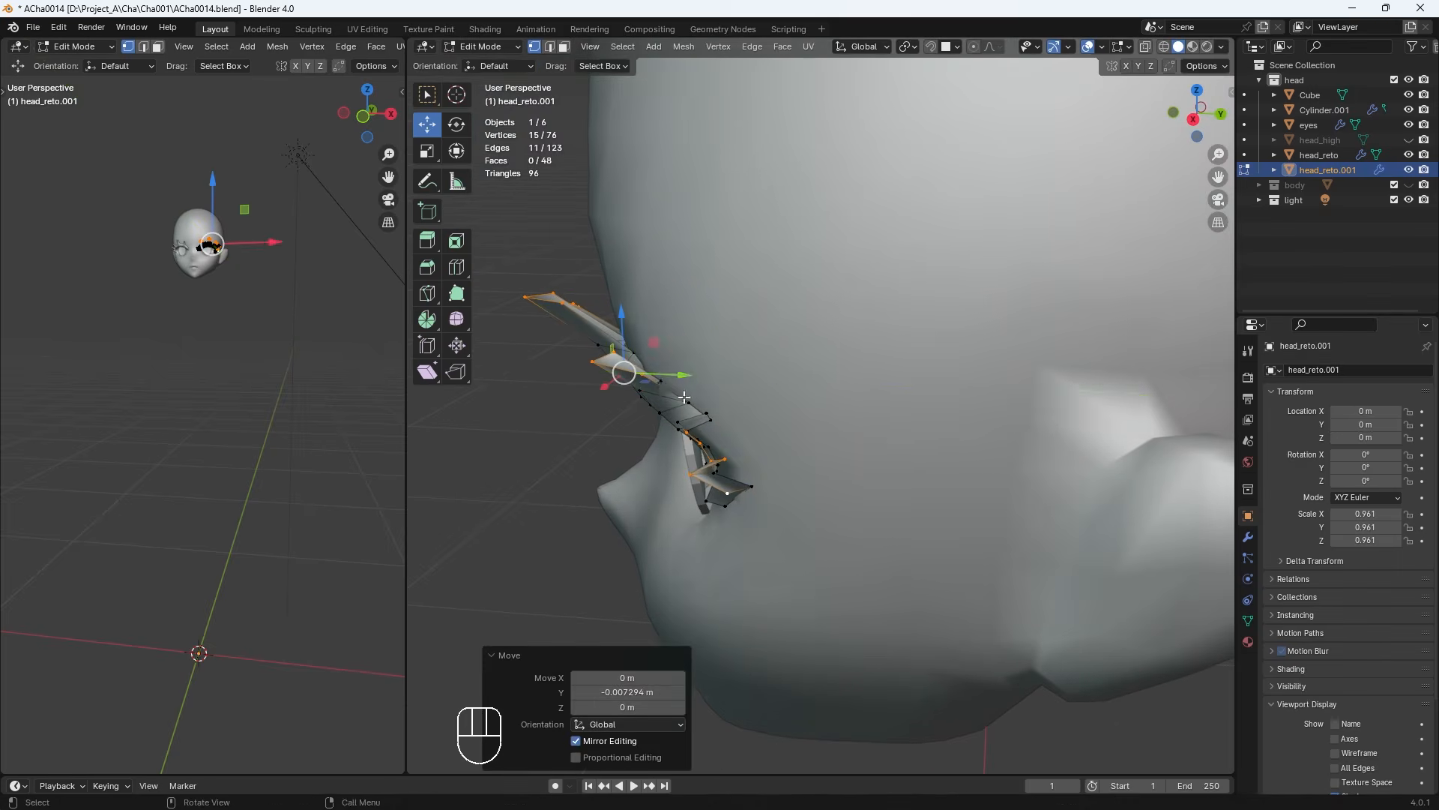
Move the innermost lash's tip edge about 0.0009 m along X and -0.0021 m along Z in the front view
key("KP_1")
scroll(827, 358, "up", 3)
left_click(841, 297)
key("g")
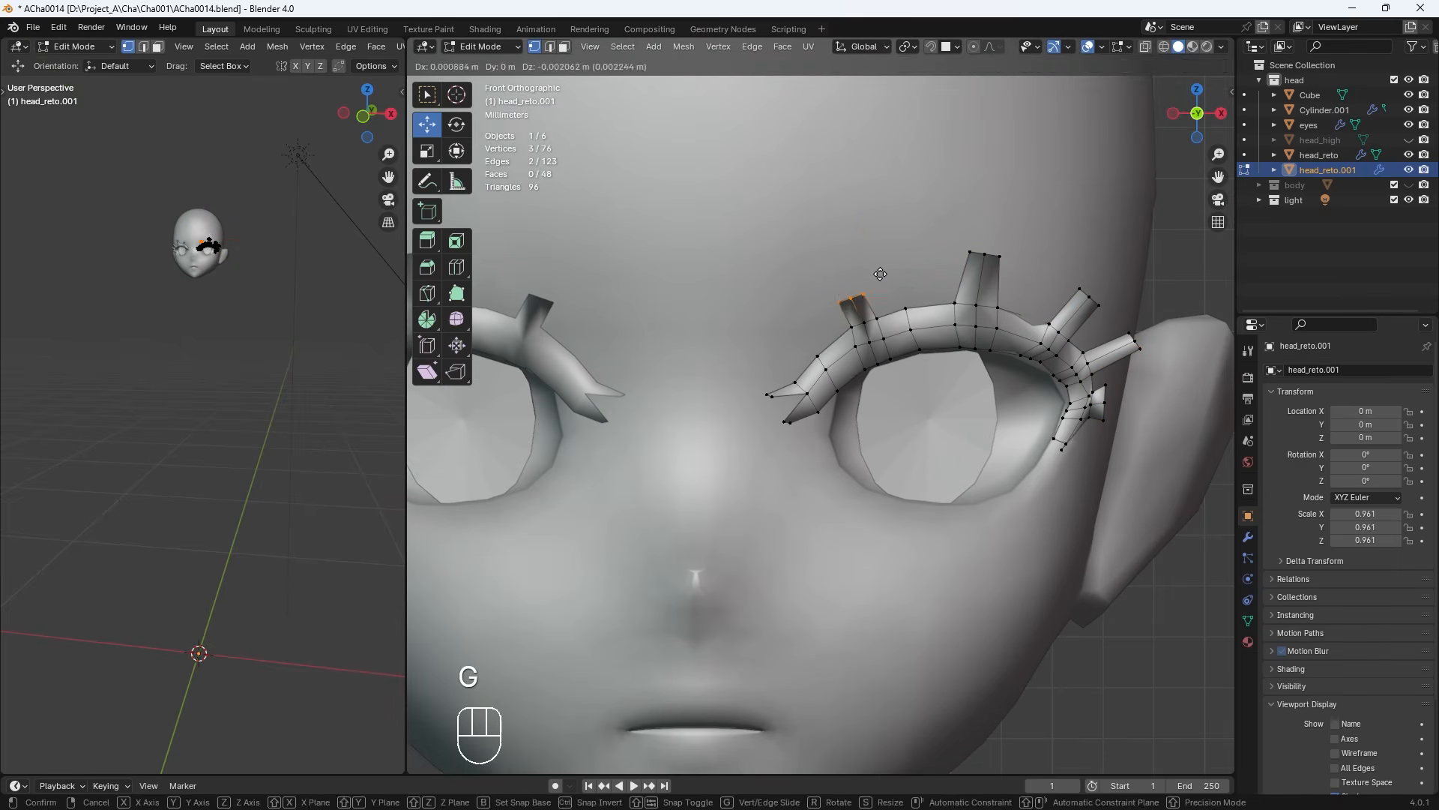
left_click(880, 274)
Try to merge the innermost lash's tip vertices into one point, and undo the merge
key("m")
left_click(881, 275)
middle_click_drag(880, 276, 674, 480)
key("ctrl+z")
Move the innermost lash's tip edge 0.0047 m along Y and pull the middle lash's tip edge back towards the face
left_click_drag(642, 501, 666, 481)
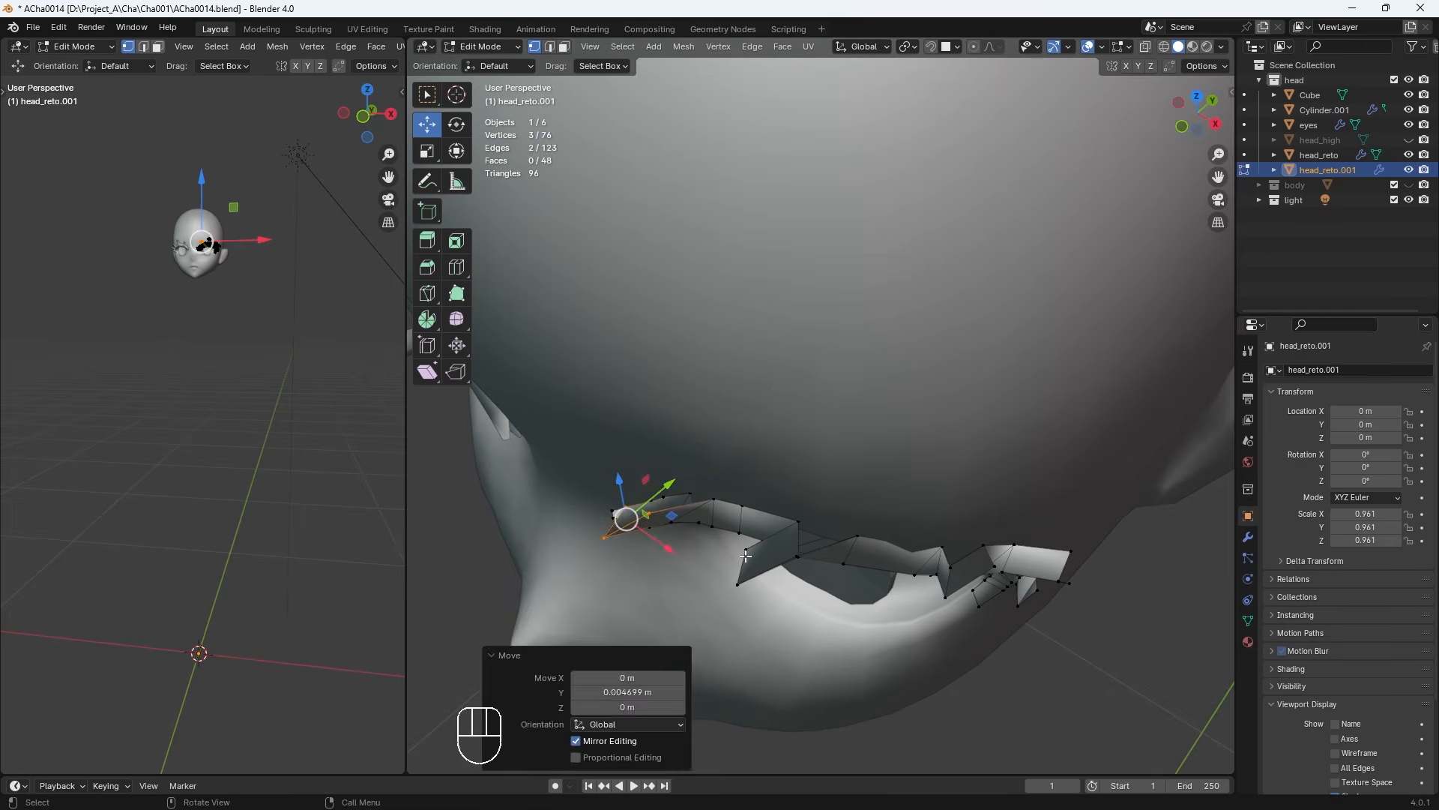
left_click(746, 553, "alt")
left_click_drag(791, 523, 803, 512)
Lower the middle lash's tip edge along Z in the front view to shorten the lash
left_click(943, 579, "alt")
middle_click_drag(929, 577, 895, 418)
key("KP_1")
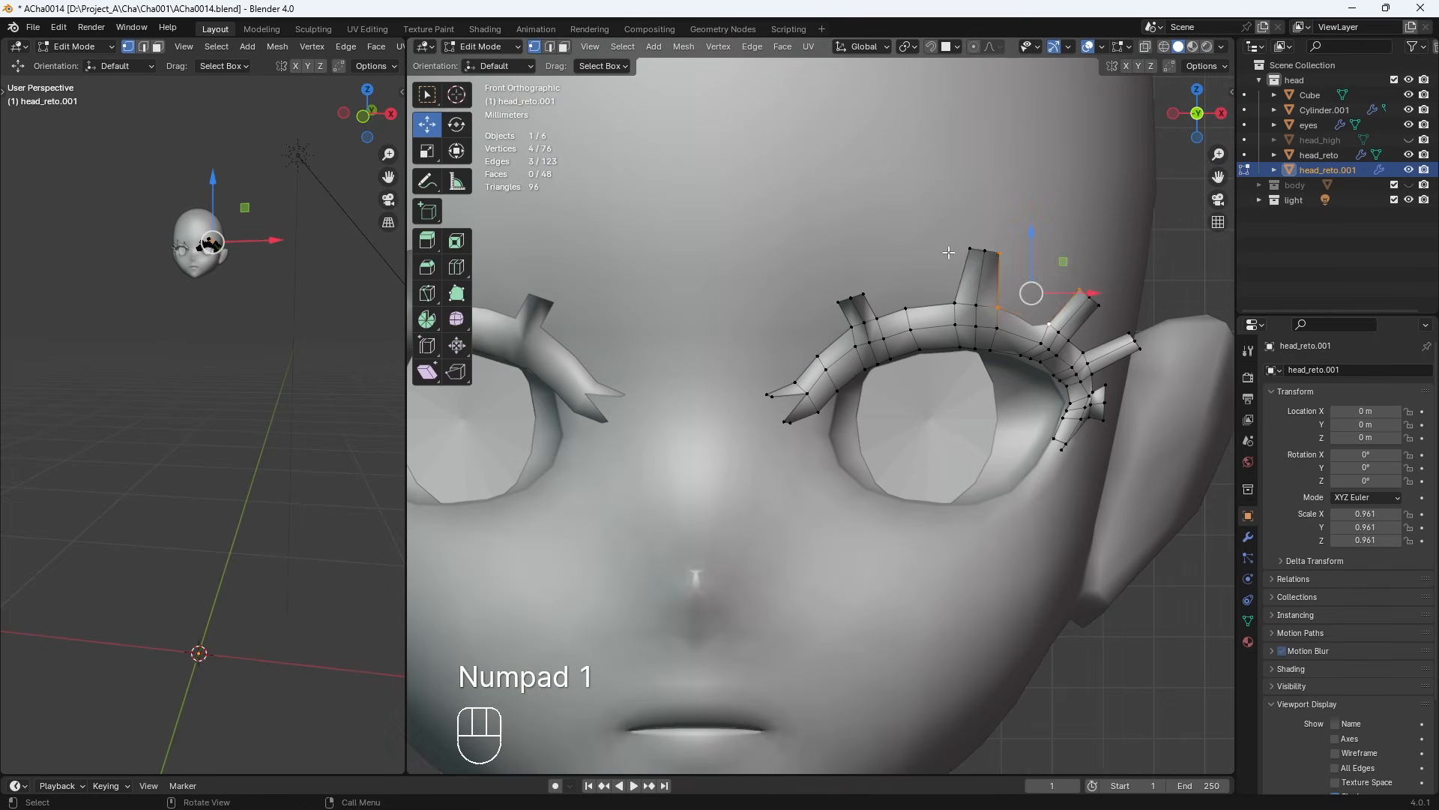
left_click(977, 252, "alt")
left_click_drag(986, 201, 985, 218)
Move the innermost lash's tip edge 0.0007 m along X and -0.0012 m along Z, and extrude it -0.0034 m along X and 0.0041 m along Z
left_click(853, 298, "alt")
key("g")
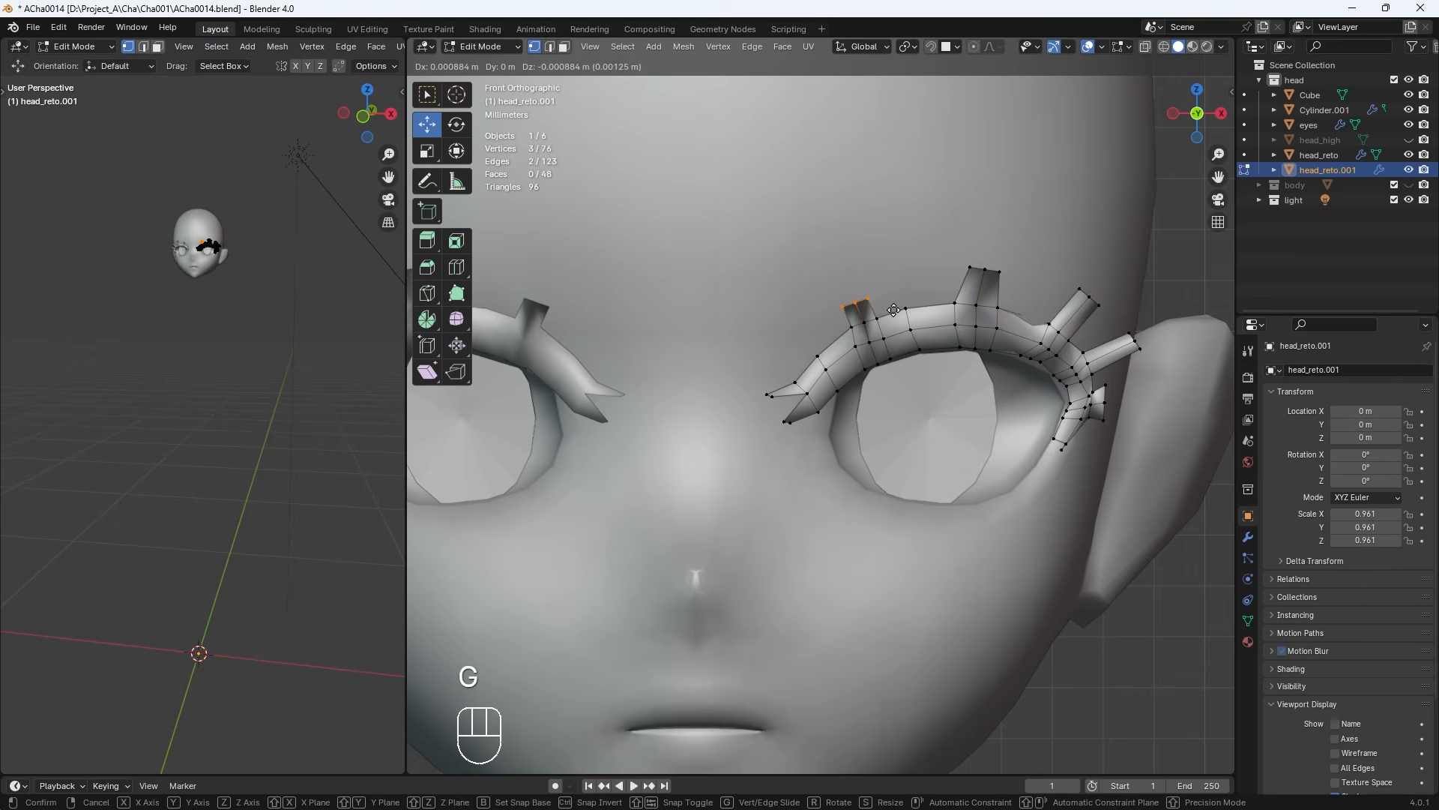
left_click(873, 294)
key("e")
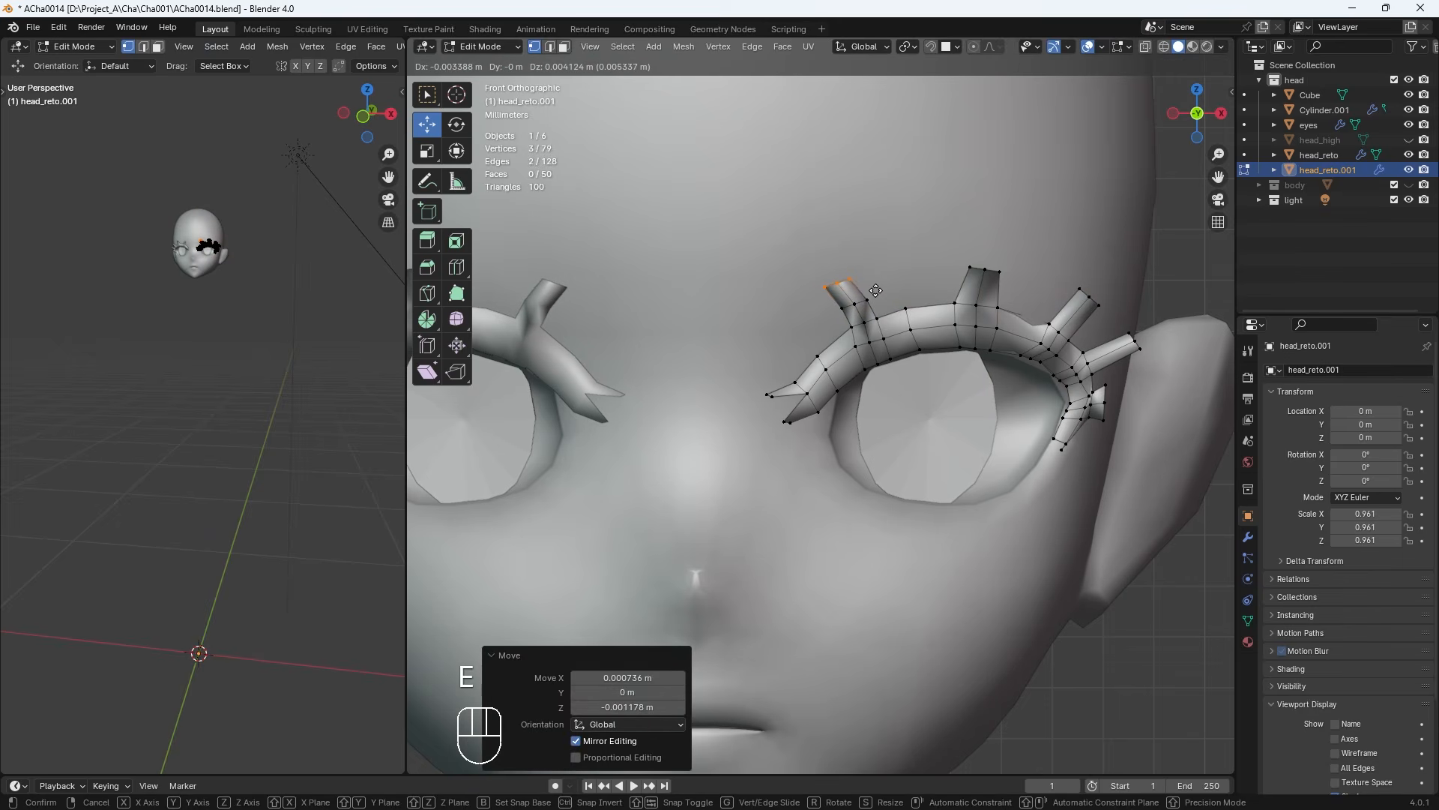
left_click(875, 290)
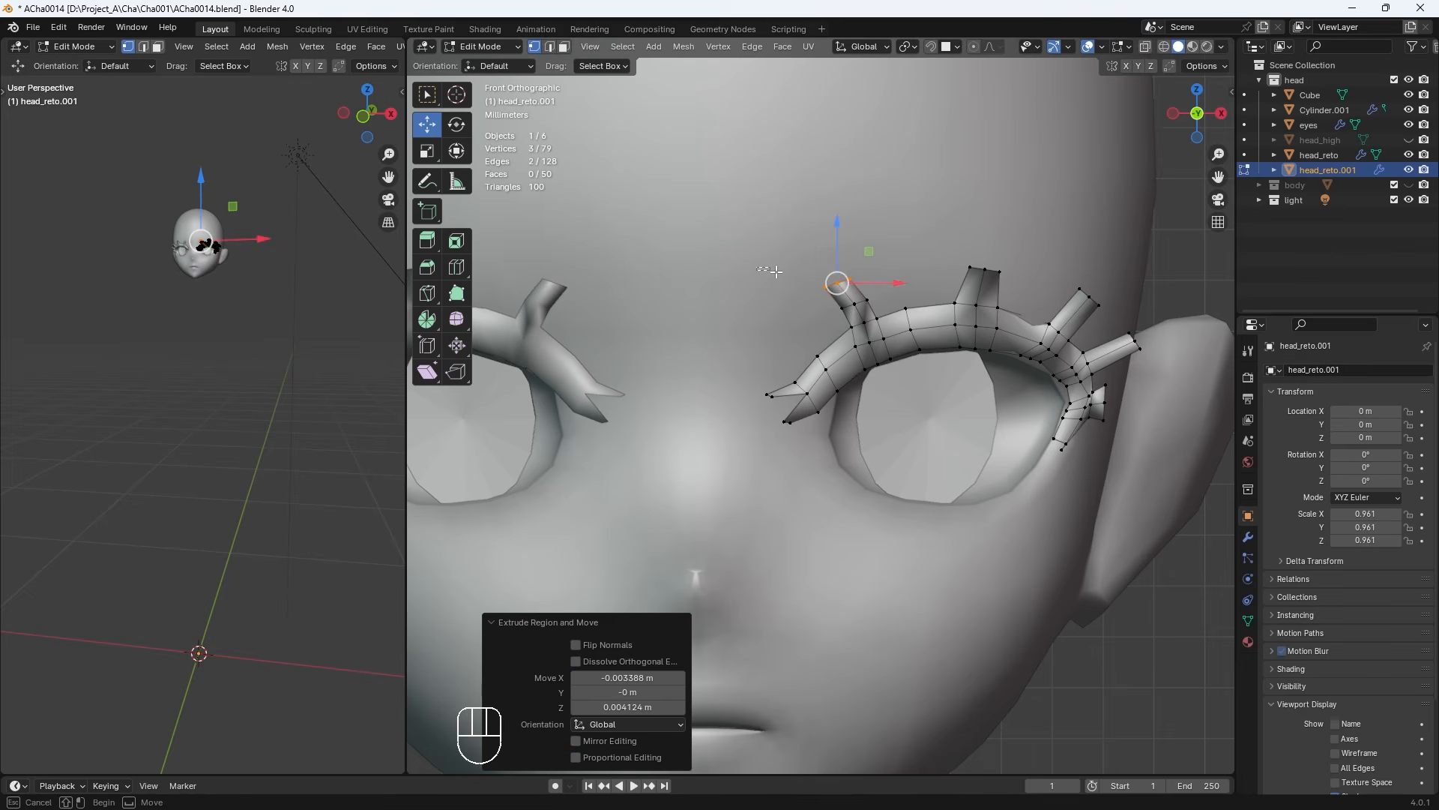
Merge the innermost lash's extruded tip vertices at their centre and move the point 0.0052 m along Y
left_click_drag(868, 294, 866, 293)
key("m")
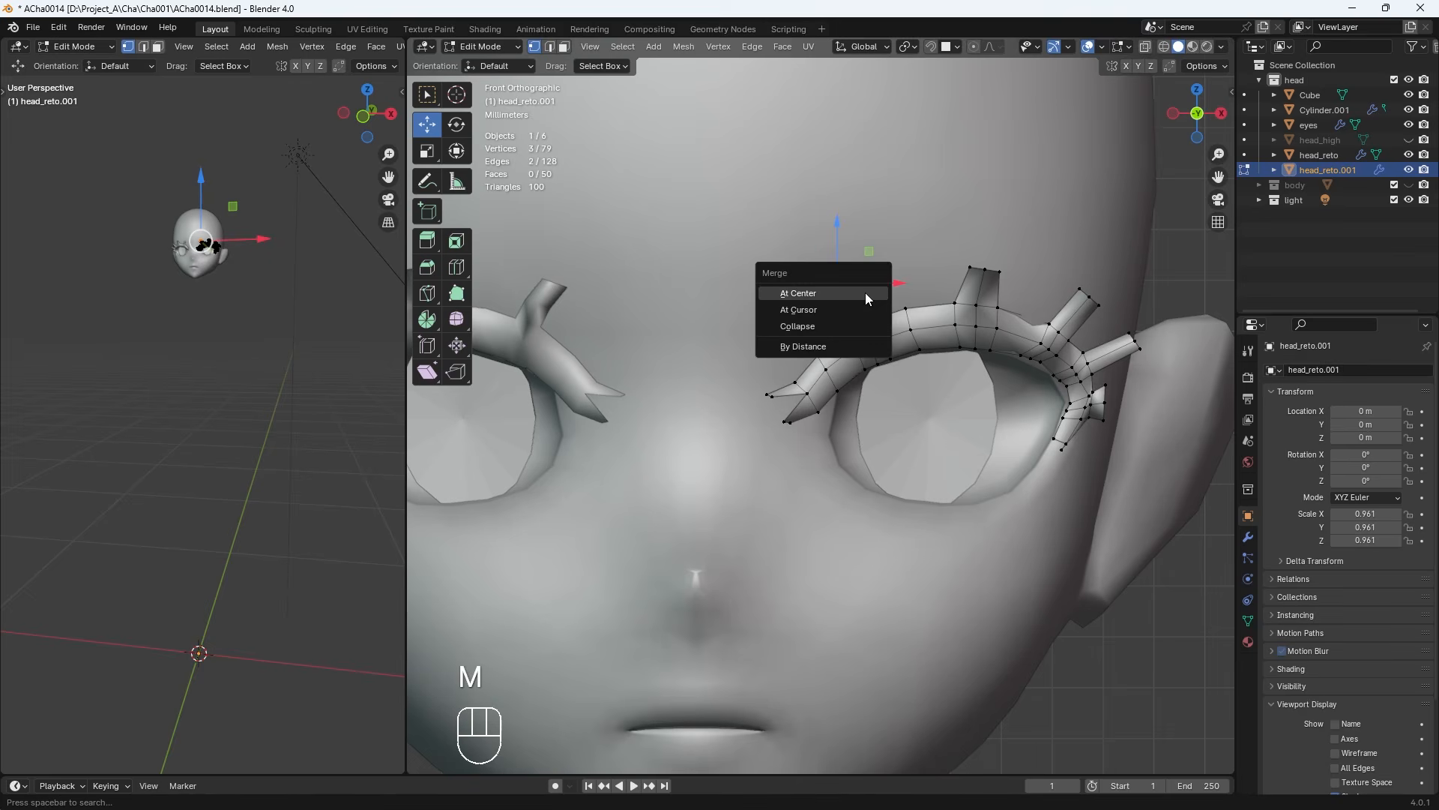
left_click(865, 292)
middle_click_drag(873, 317, 787, 438)
left_click_drag(623, 493, 651, 469)
middle_click_drag(651, 469, 734, 332)
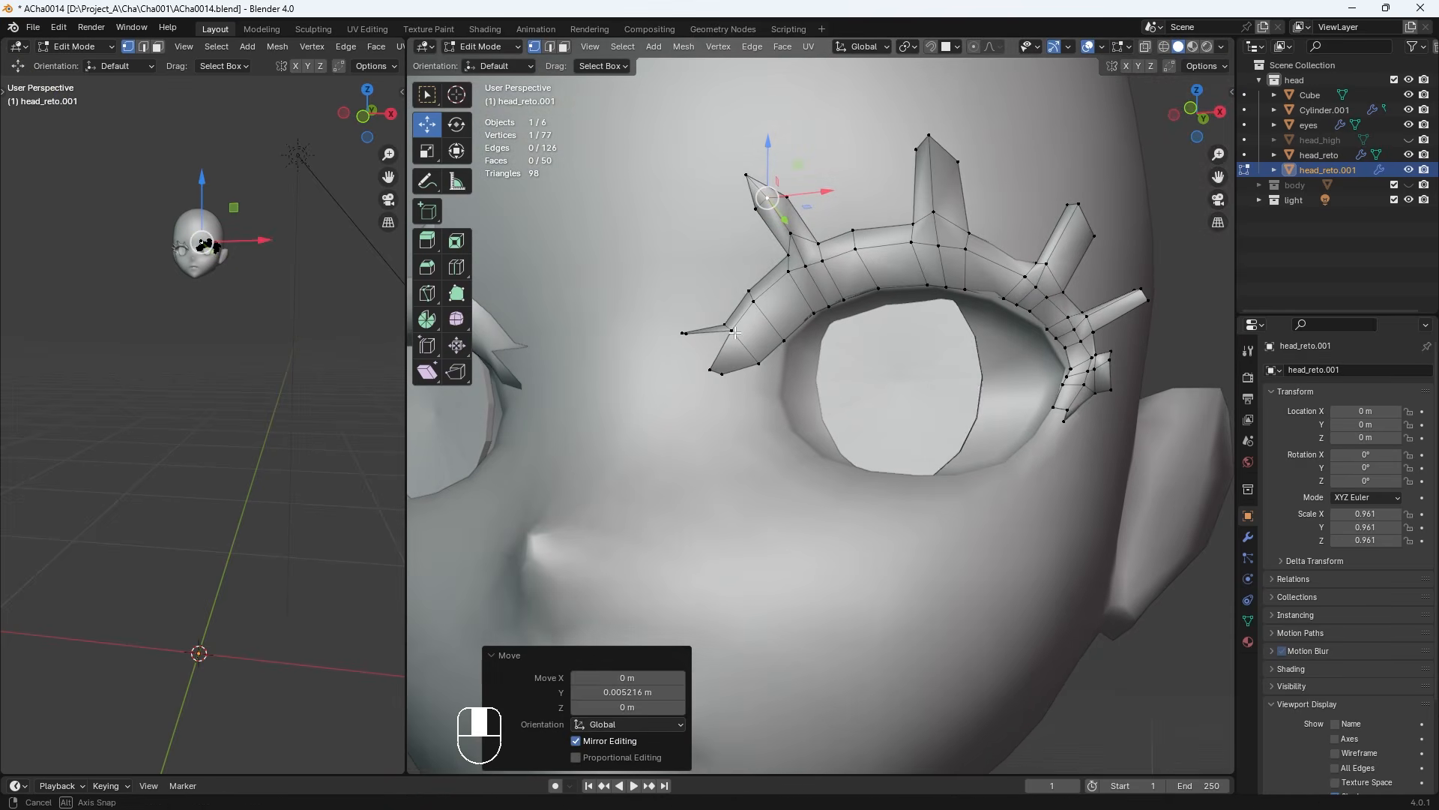
Adjust the depth of the innermost lash's vertices just below its pointed tip
left_click(791, 234)
middle_click_drag(663, 370, 680, 371)
middle_click_drag(583, 329, 941, 313)
middle_click_drag(946, 370, 763, 419)
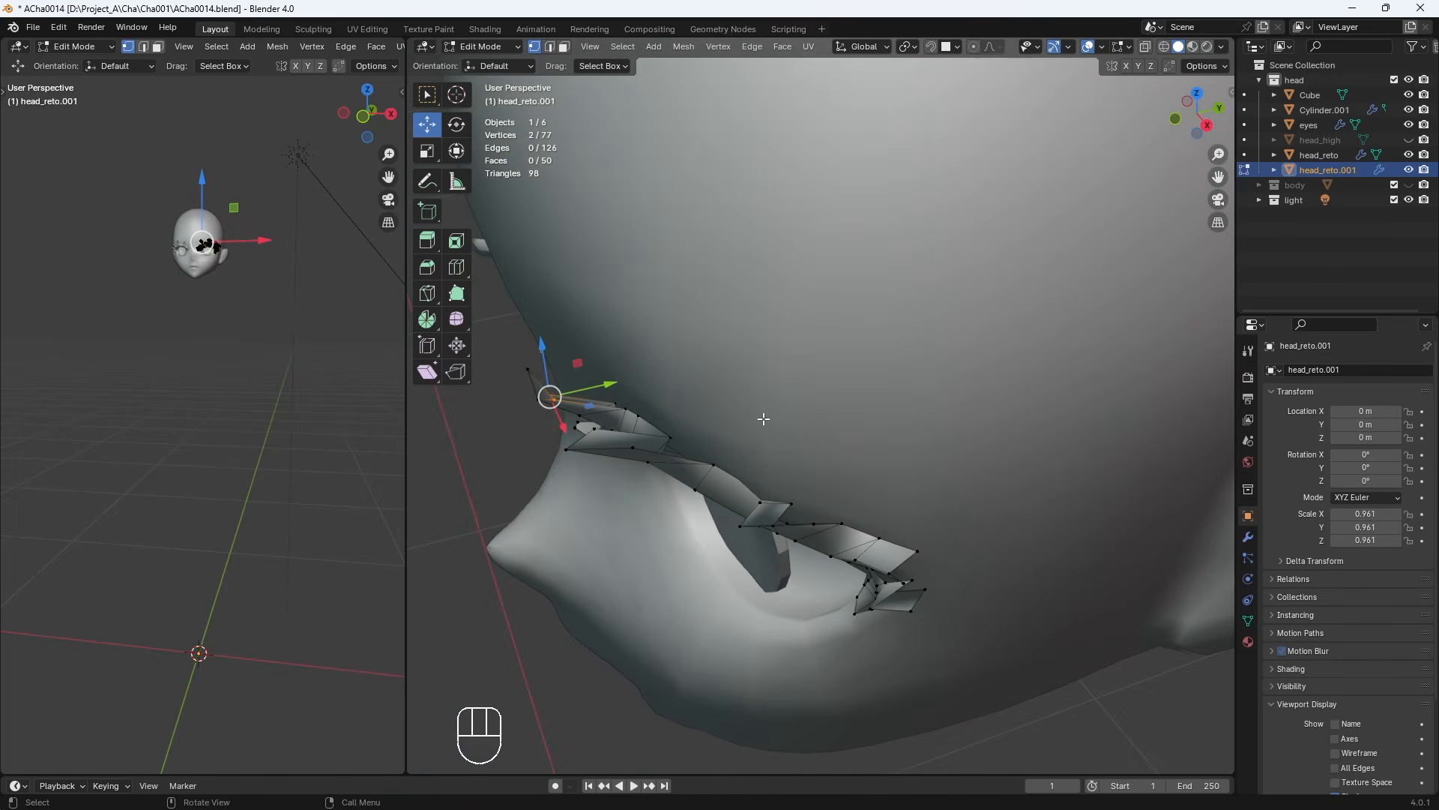
left_click_drag(593, 352, 510, 373)
middle_click_drag(572, 380, 702, 263)
left_click(586, 357)
key("KP_1")
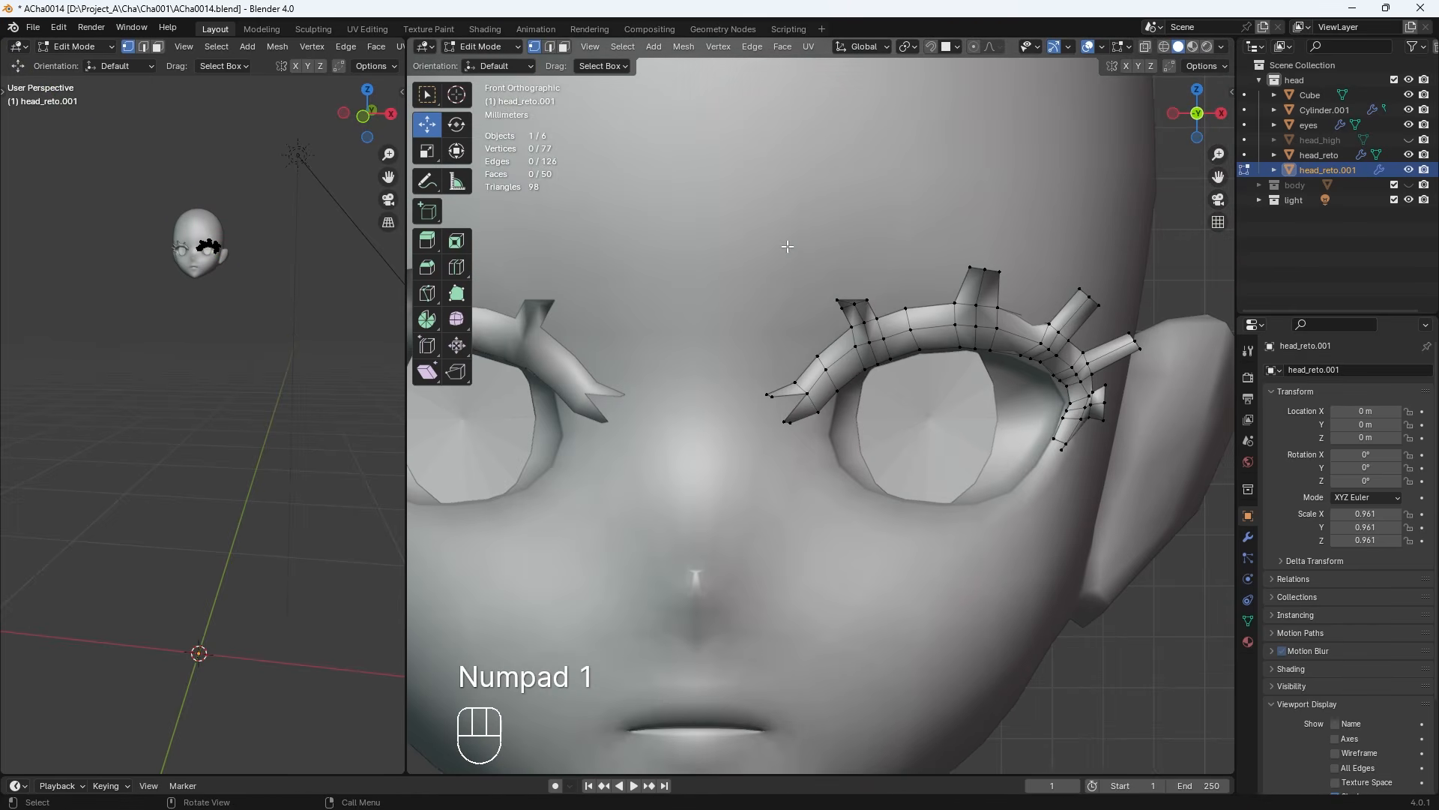
Reposition the innermost lash's individual mid vertices in the front view to narrow the lash towards its point
scroll(854, 313, "up", 3)
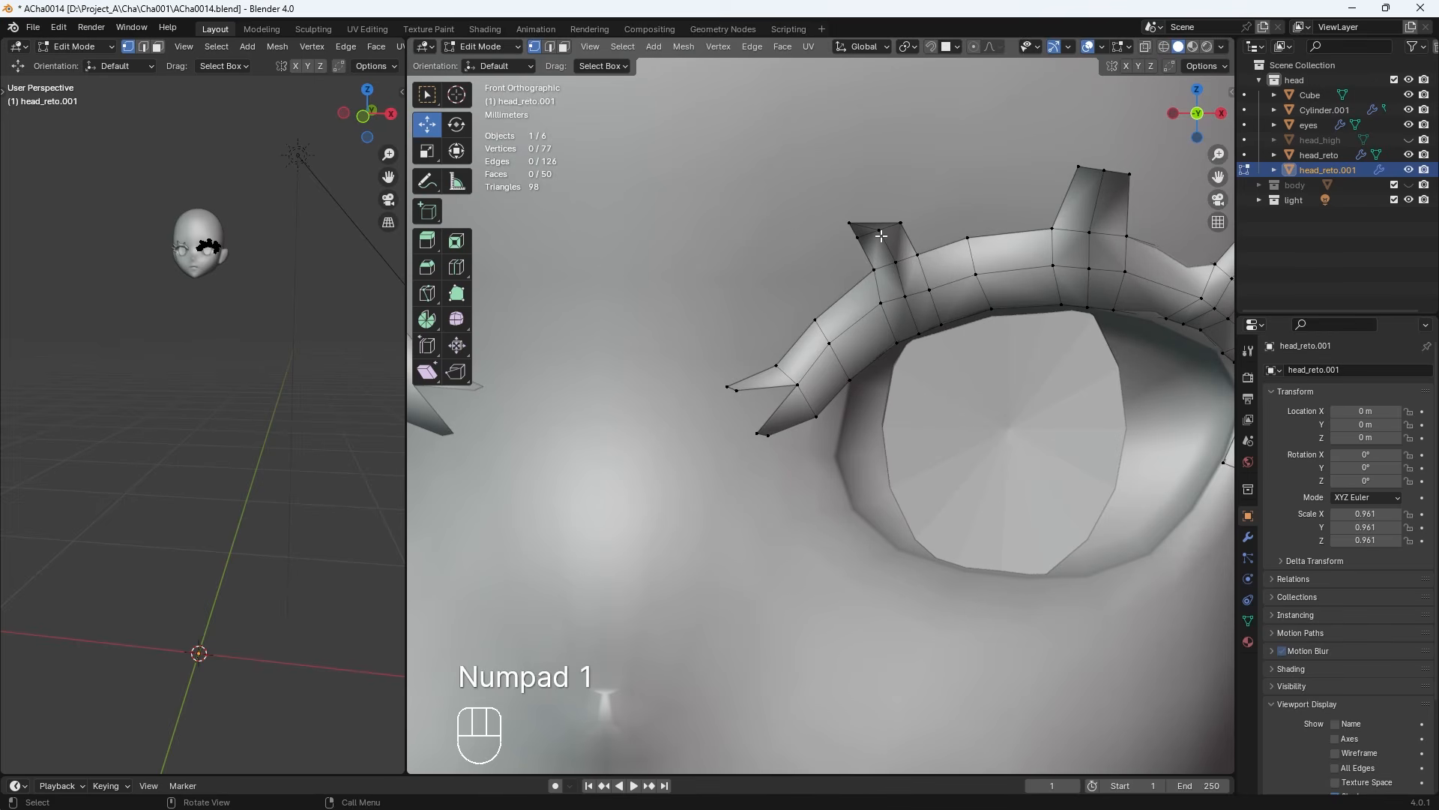
key("g")
left_click(914, 251)
left_click(902, 235)
key("g")
left_click(897, 241)
key("g")
left_click(863, 251)
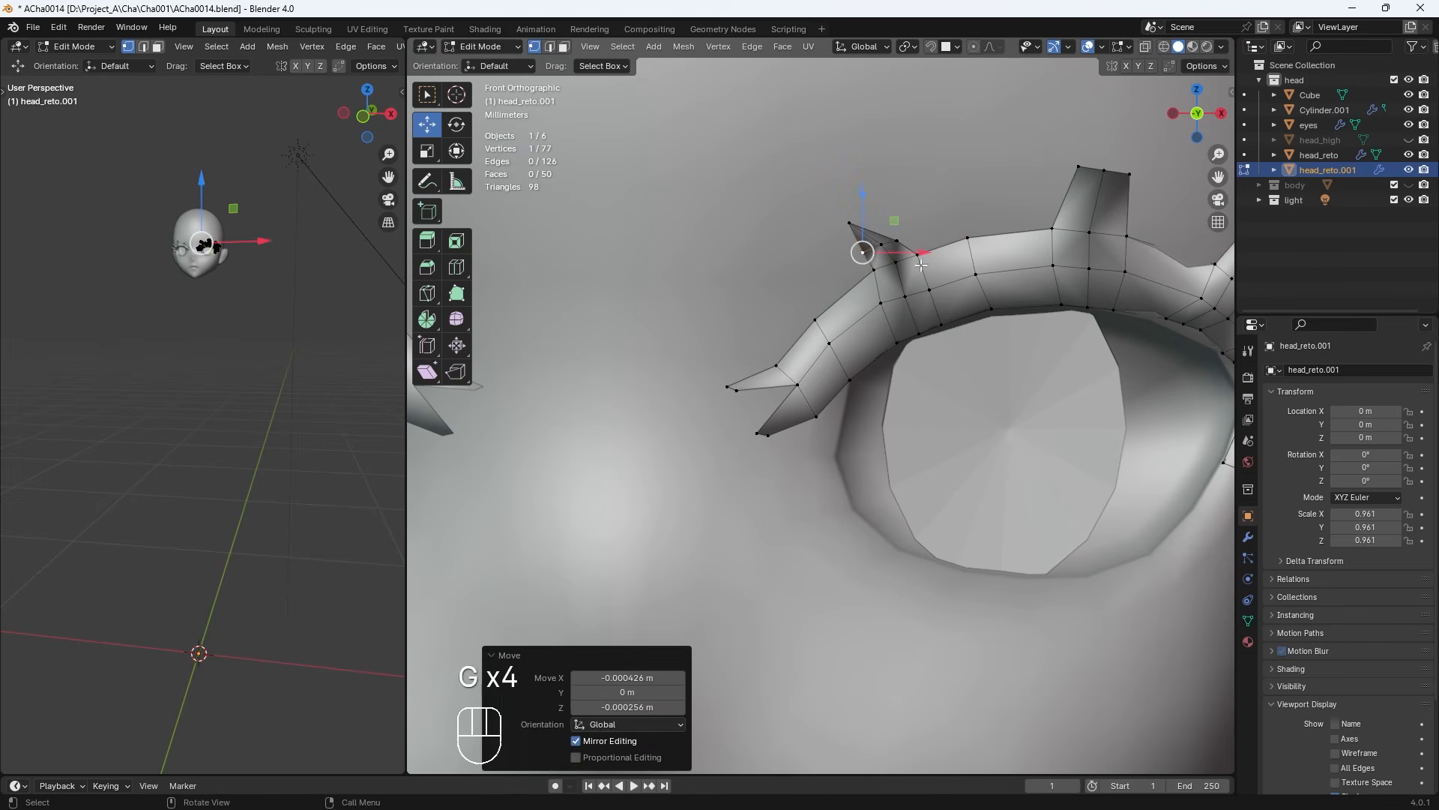
key("g")
left_click(895, 267)
left_click(691, 184)
Adjust the innermost lash's tip in the side view after checking the viewport overlay options
left_click(1101, 46)
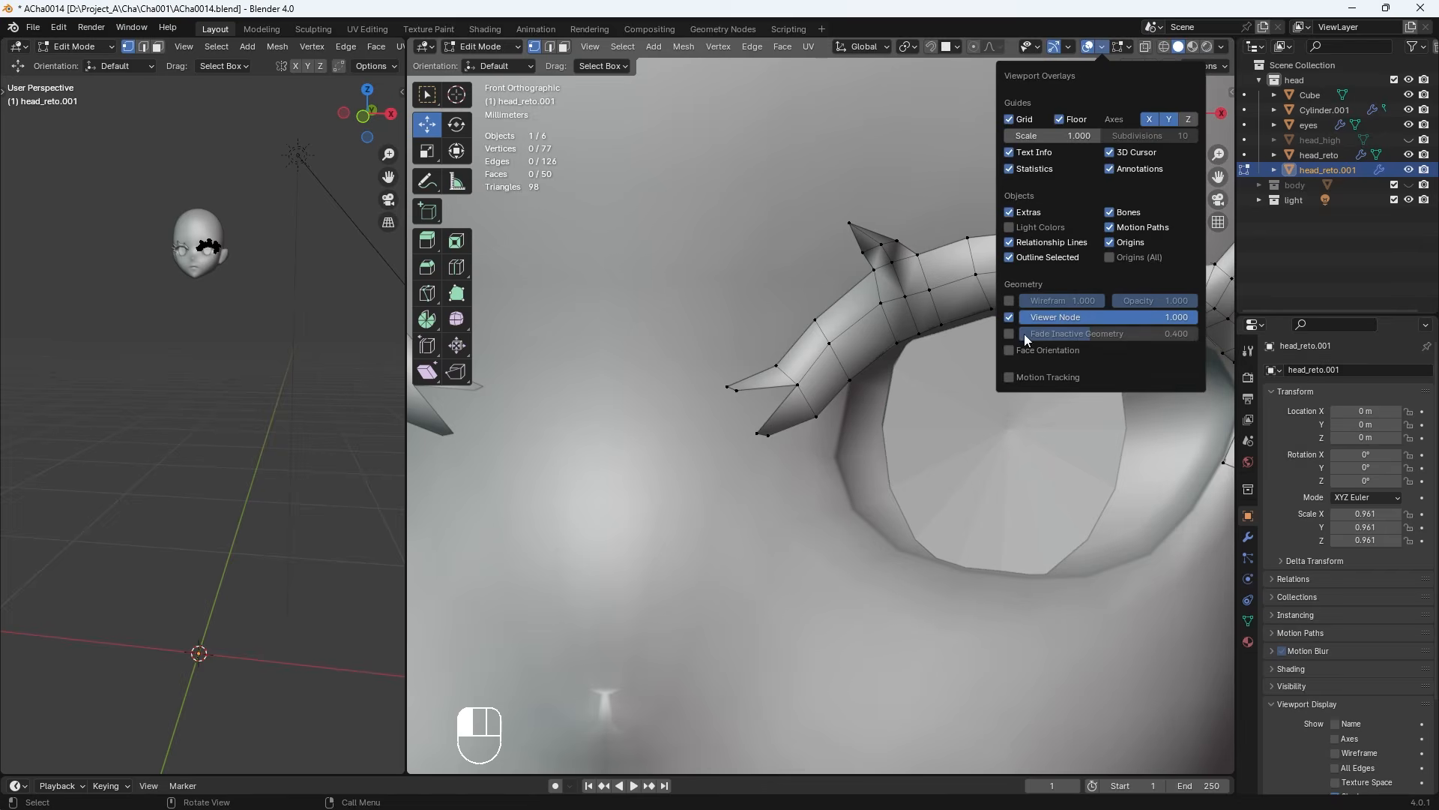
middle_click_drag(937, 360, 700, 363)
key("KP_3")
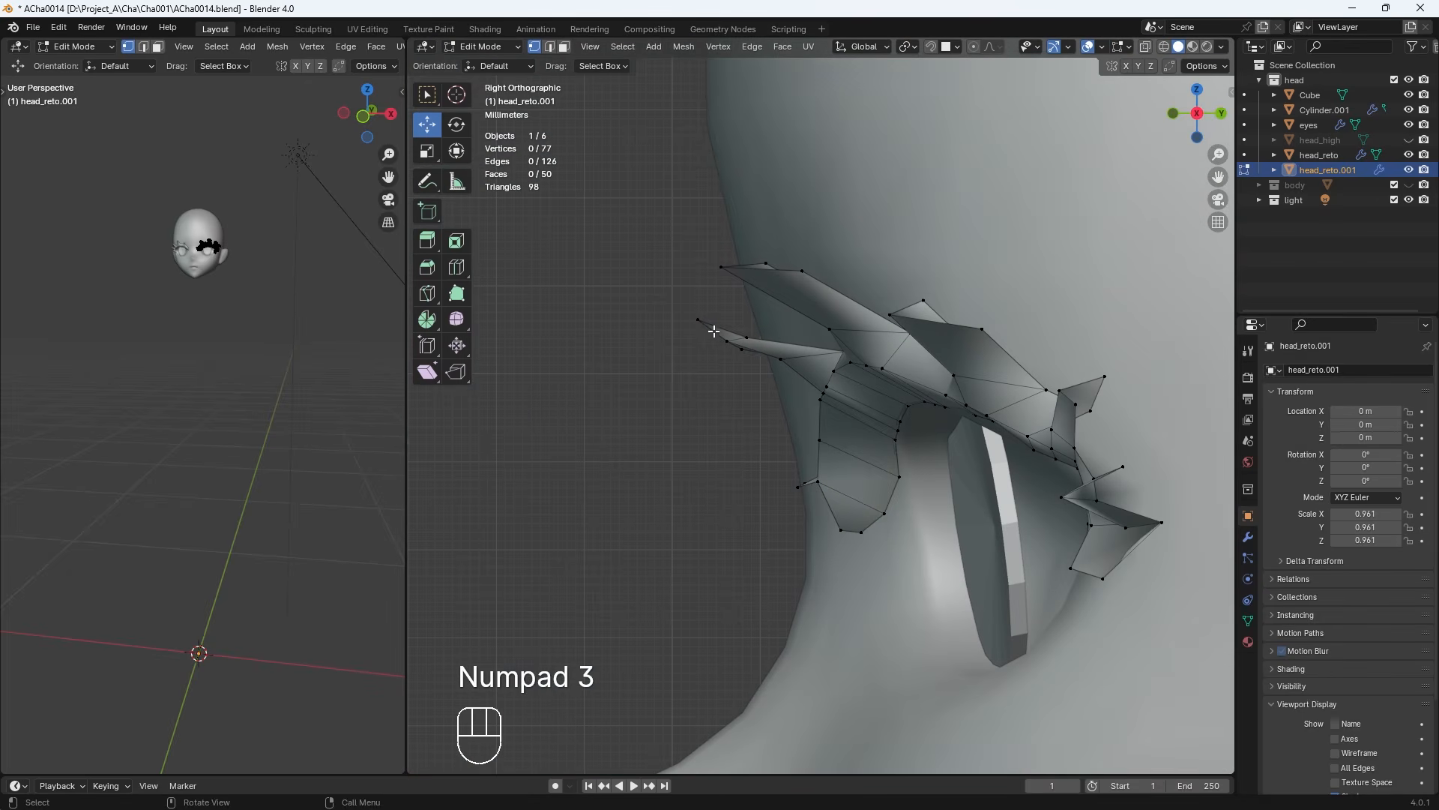
key("g")
left_click(786, 330)
Move the middle lash's tip edge -0.0003 m along X and -0.0033 m along Z, and shift it back along Y
middle_click_drag(791, 351, 892, 341)
key("KP_1")
key("g")
left_click(1042, 285)
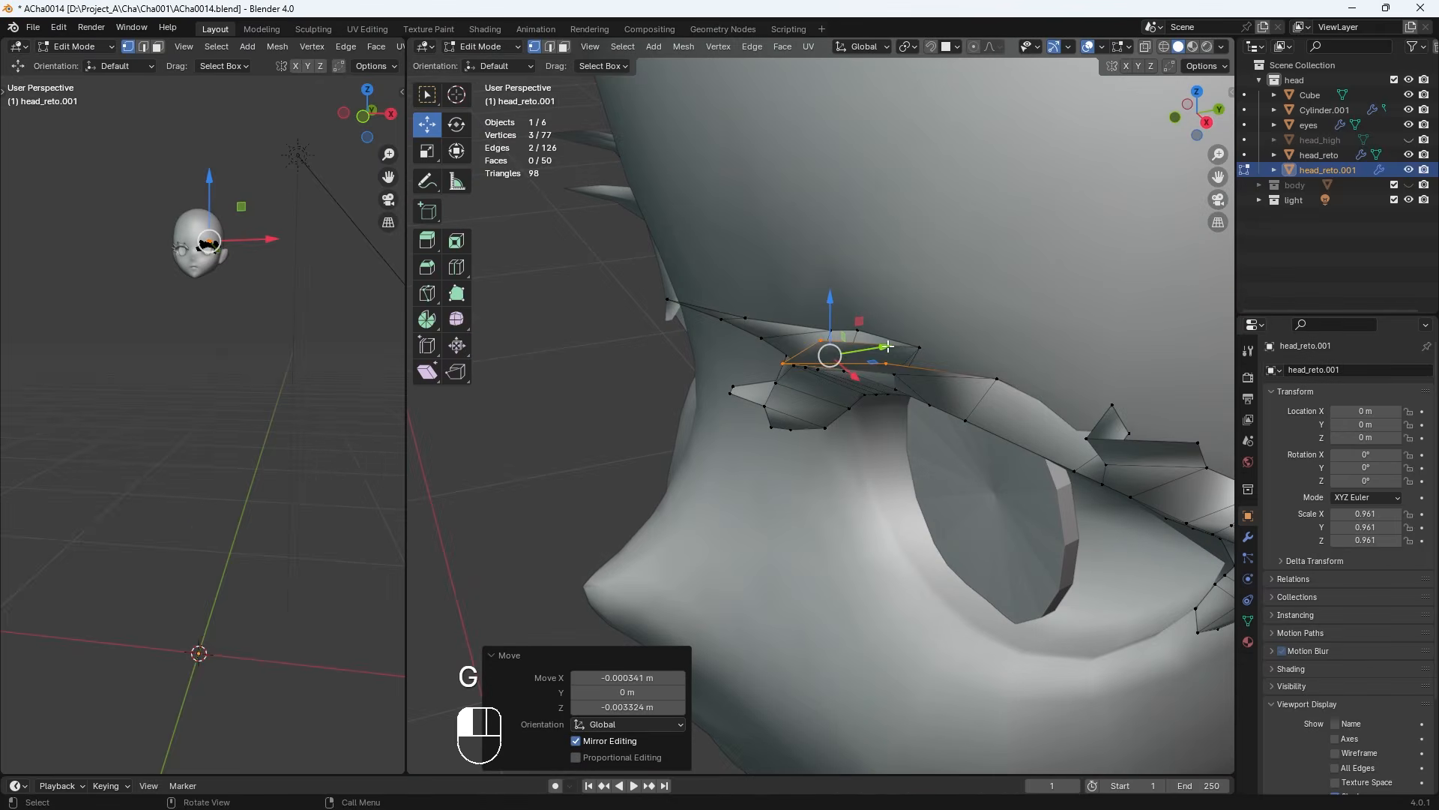
left_click_drag(887, 346, 919, 341)
key("KP_1")
Fine-tune the middle lash's individual tip vertices from oblique and front views to even out its upper edge
middle_click_drag(967, 307, 952, 393)
left_click(978, 393)
left_click_drag(989, 347, 999, 291)
key("KP_1")
middle_click_drag(998, 290, 940, 364)
left_click(935, 357, "shift")
key("KP_1")
left_click(967, 259)
key("g")
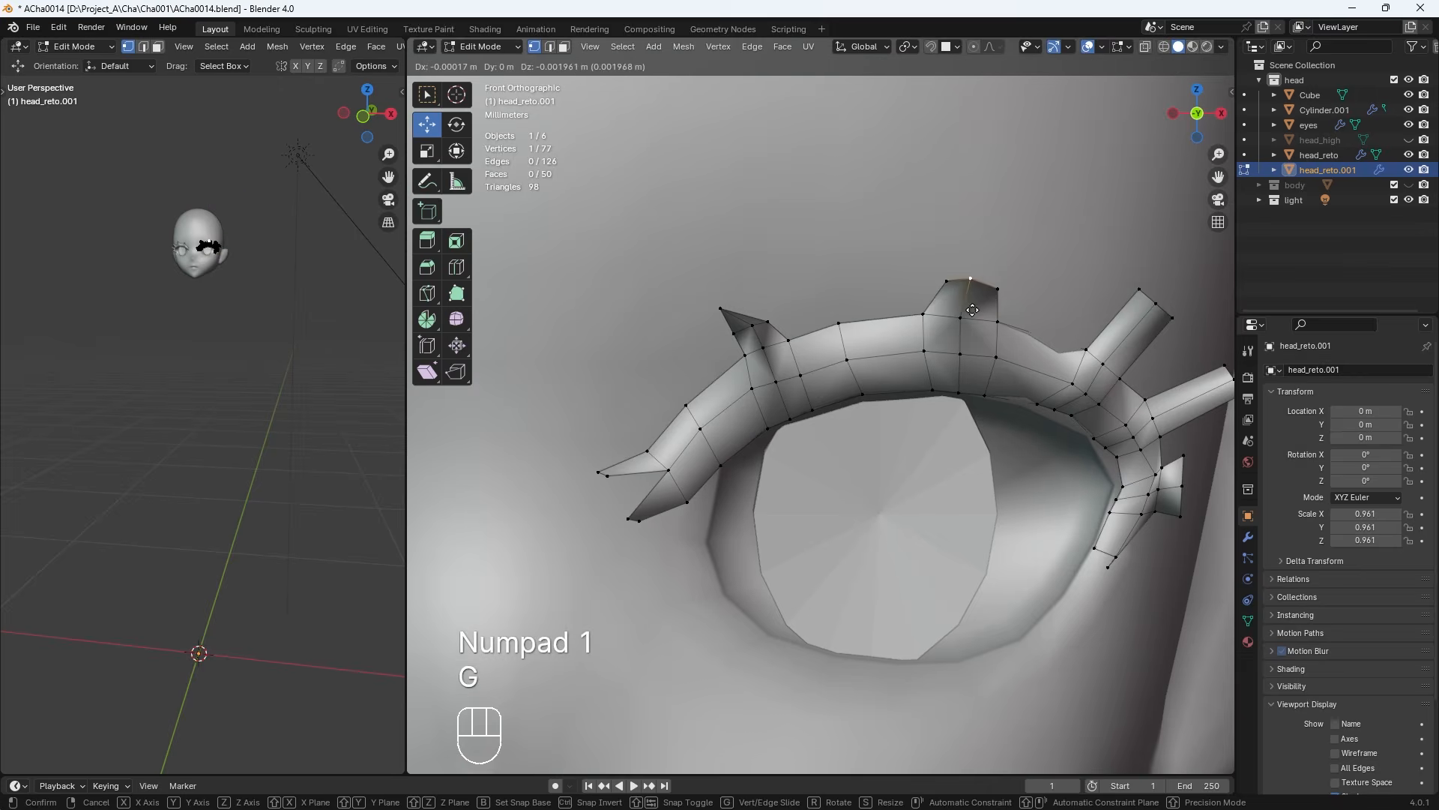
left_click(994, 285)
Extrude the middle lash's tip edge upwards, merge it into a point and move that point 0.0026 m along X and 0.0002 m along Z
key("e")
left_click(1038, 259)
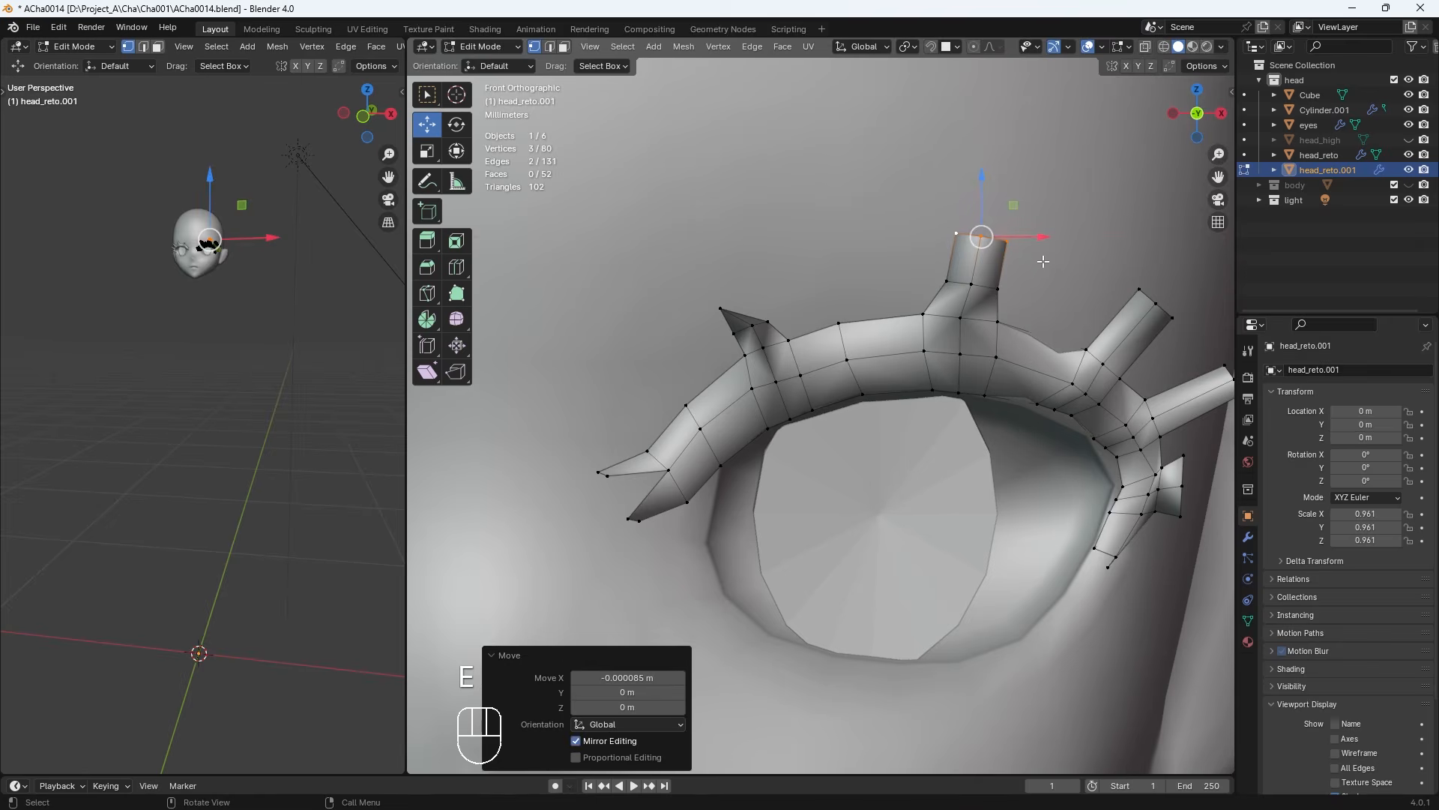
left_click(994, 300)
left_click(977, 291)
left_click(994, 242)
key("g")
left_click(1016, 238)
scroll(937, 360, "down", 5)
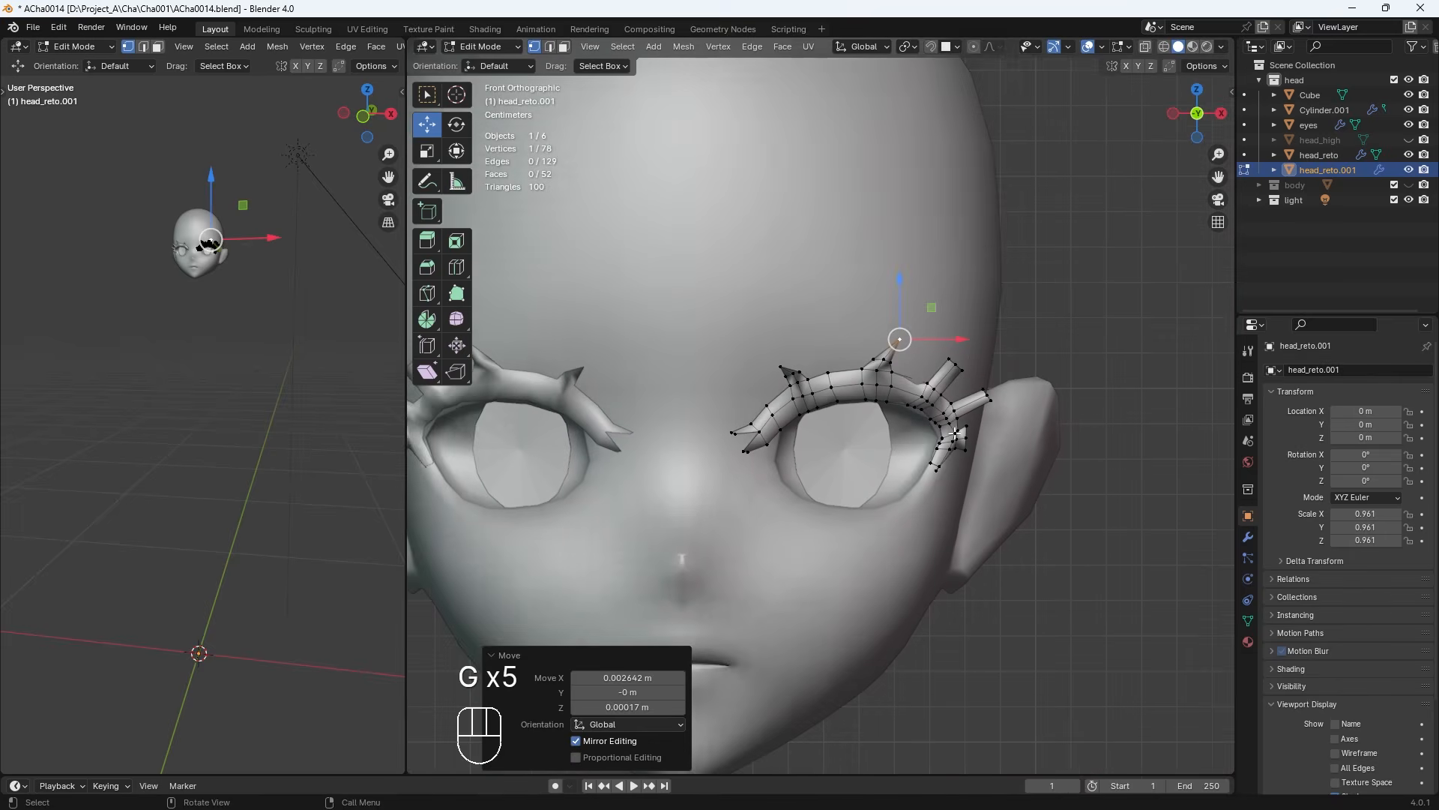
Extrude the third lash's tip edge 0.0027 m along X, -0.0019 m along Y and 0.0078 m along Z
middle_click_drag(895, 440, 1020, 364, "shift")
scroll(956, 374, "up", 2)
key("alt+z")
key("alt+z")
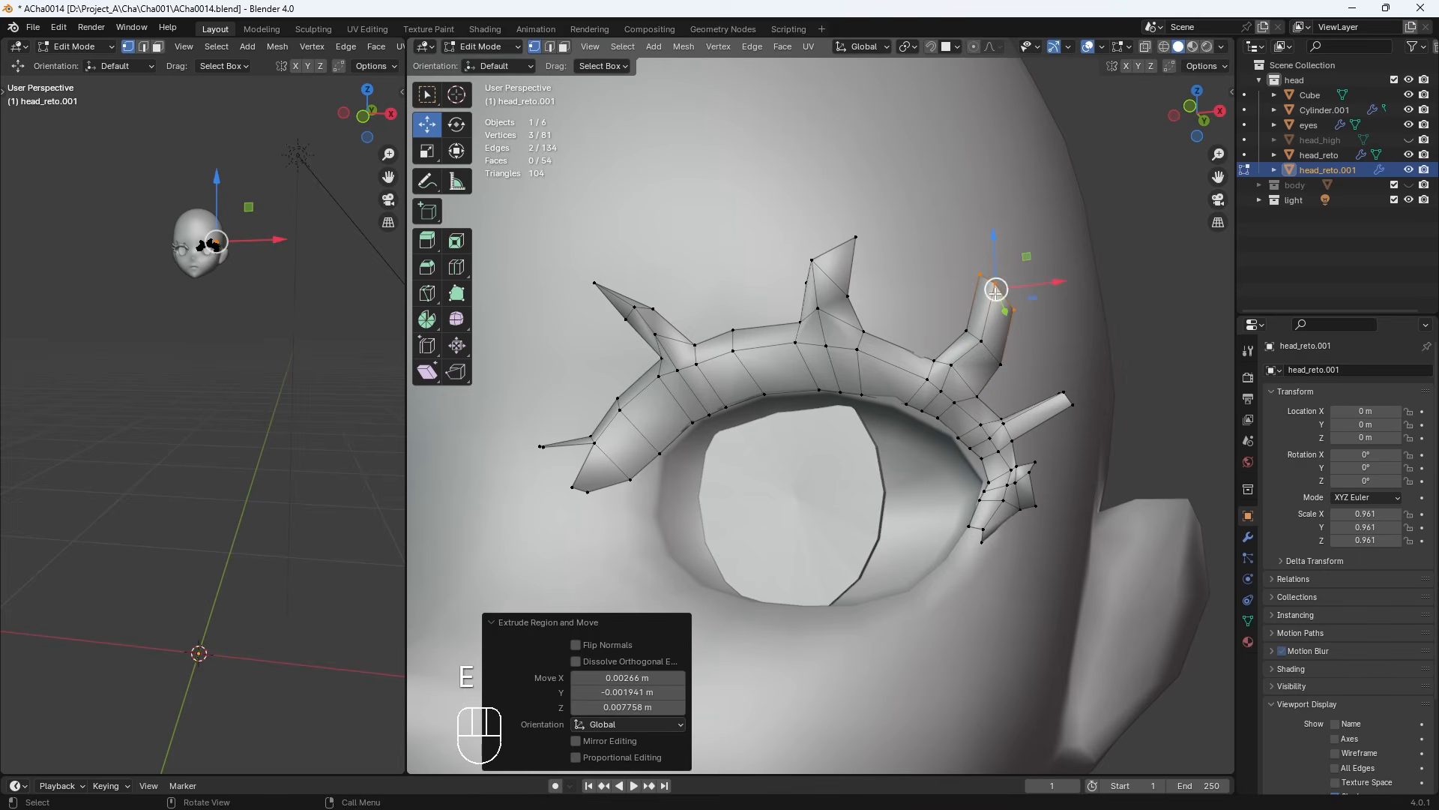
key("KP_1")
Adjust the position of the middle lash's vertex below its point
left_click(830, 272)
middle_click_drag(834, 275, 832, 308)
left_click_drag(824, 289, 868, 289)
Reposition the outermost lash's vertices, moving the last one -0.0008 m along X, 0.0025 m along Y and 0.0006 m along Z
middle_click_drag(847, 300, 1031, 369)
key("KP_1")
key("g")
left_click(1009, 373)
key("g")
left_click(1033, 369)
key("KP_1")
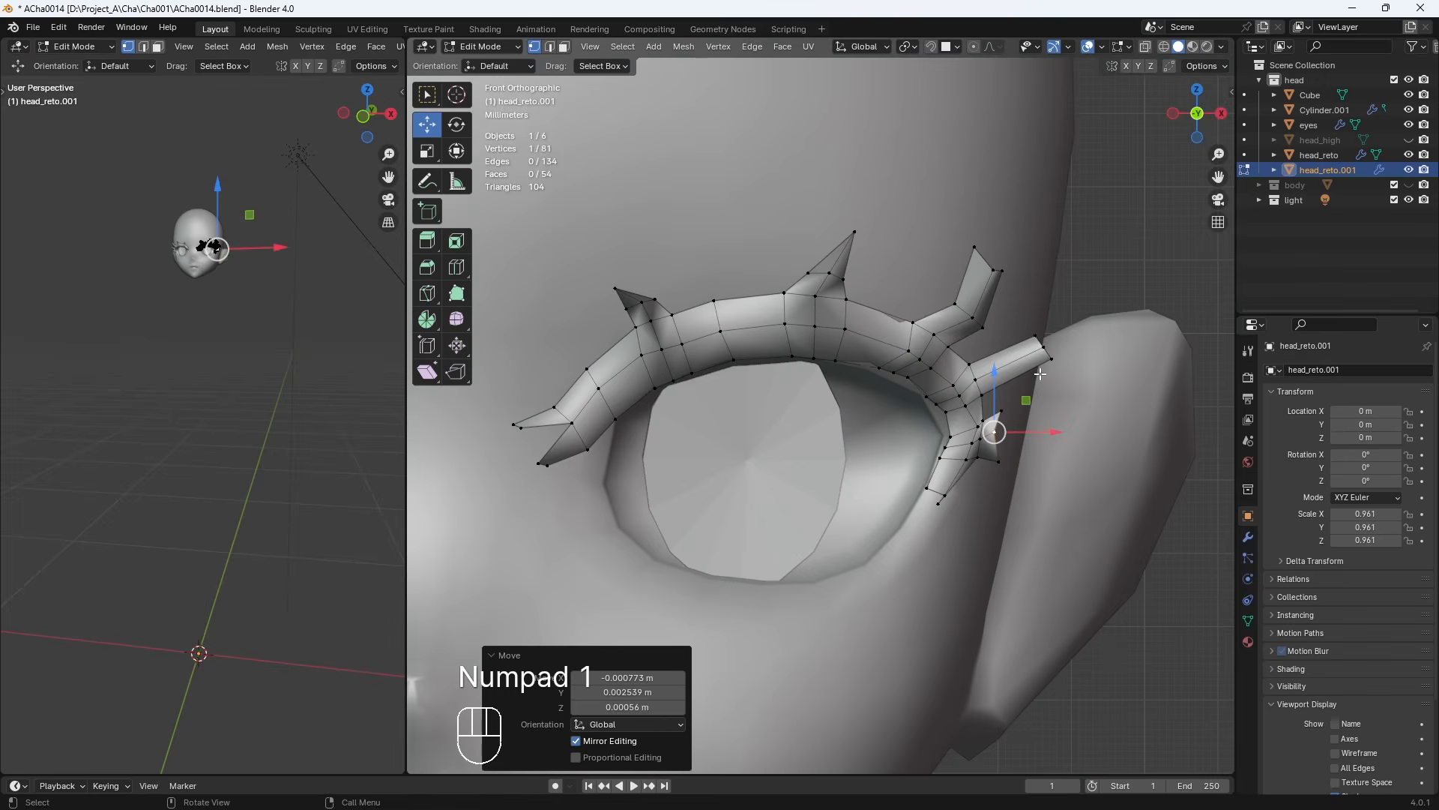
Move the upper tip vertex of the fourth lash -0.0025 m along X, -0.0029 m along Y and -0.0012 m along Z
middle_click_drag(999, 421, 1061, 347)
key("g")
key("KP_1")
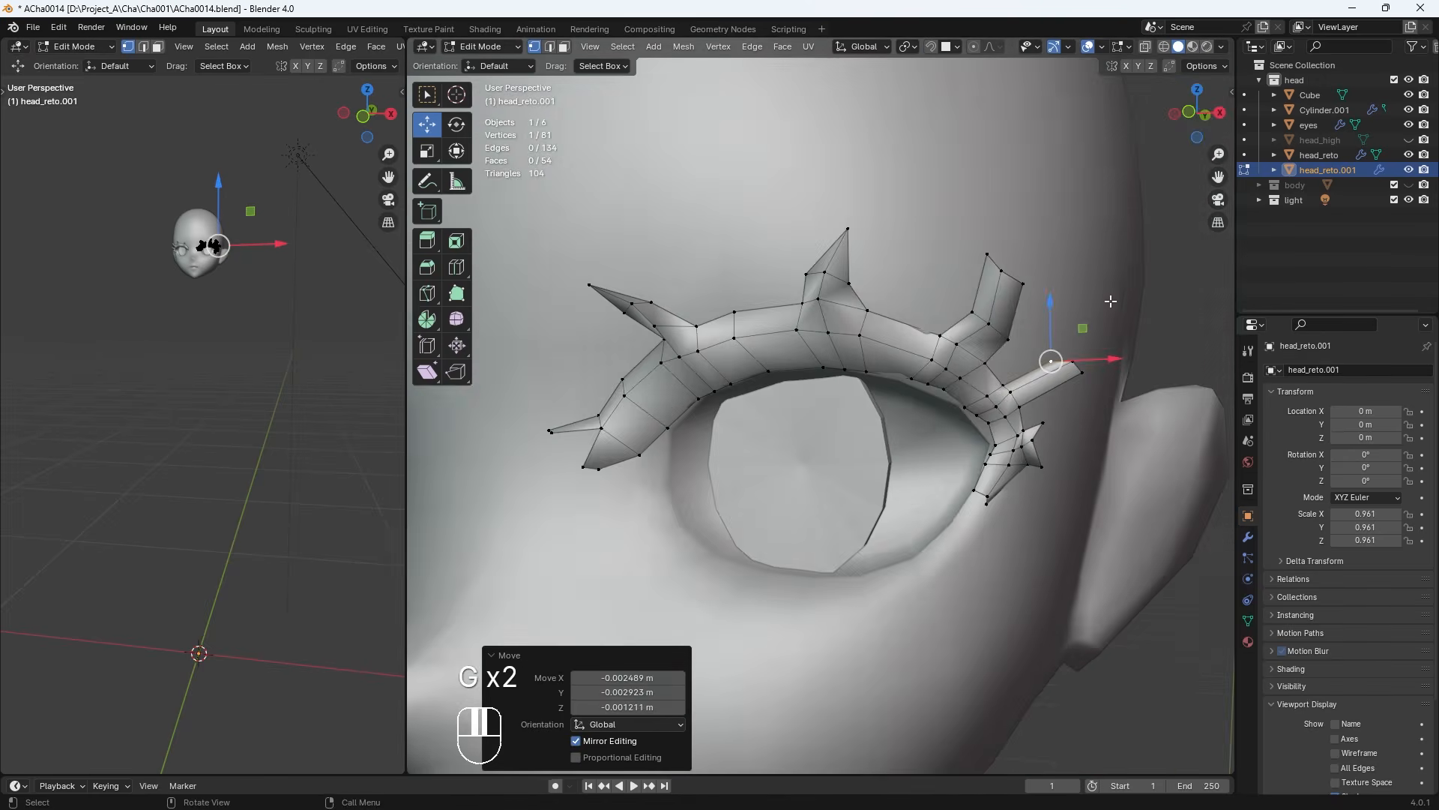
Merge the third lash's tip into a point and reposition the vertices below it so the lash tapers outwards
key("g")
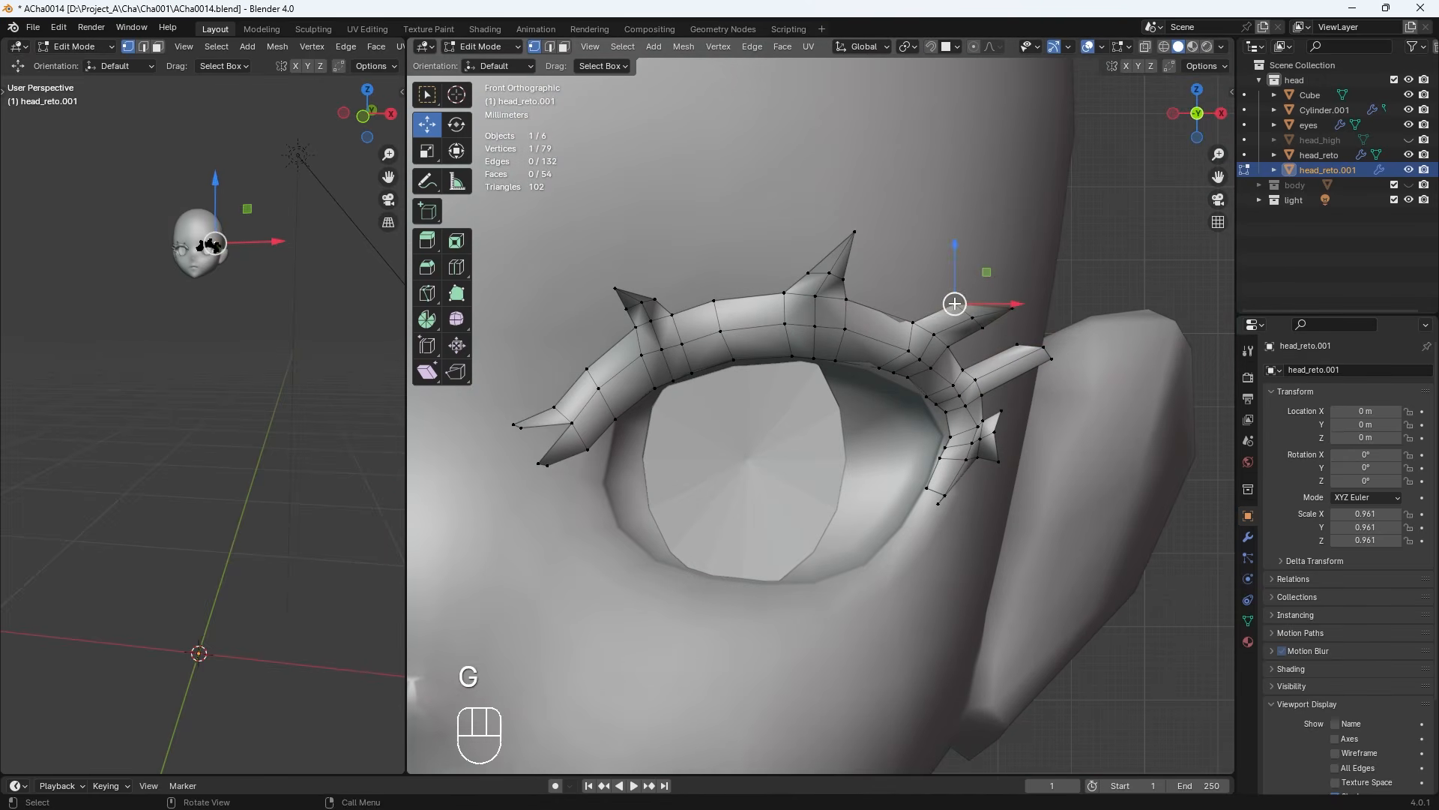
left_click(983, 327)
key("g")
left_click(967, 337)
left_click(961, 323)
key("g")
left_click(959, 322)
middle_click_drag(975, 326, 970, 319, "shift")
scroll(982, 330, "down", 3)
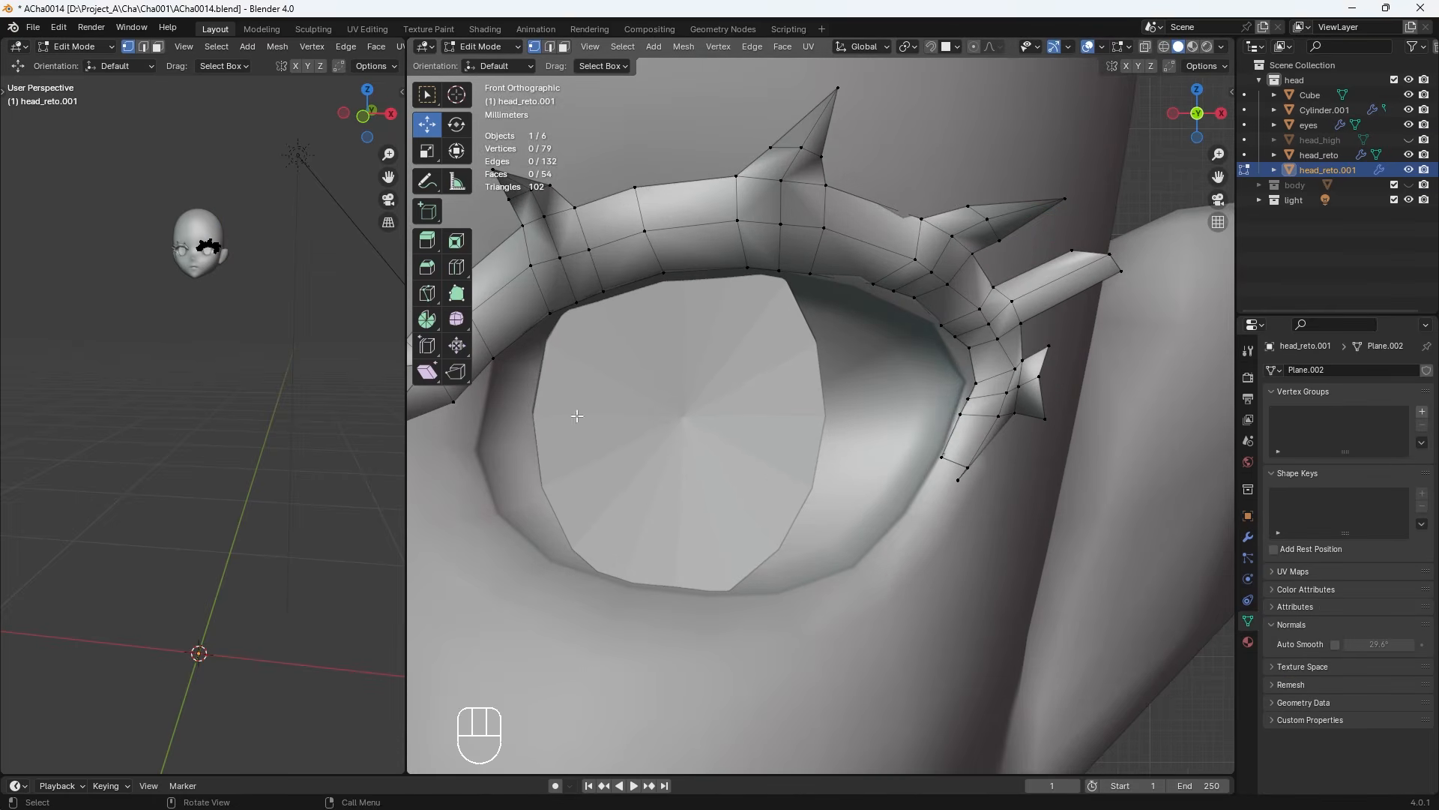
Reposition the first lash's central vertex and move the middle lash's central vertex -0.0003 m along X, 0.0011 m along Y and -0.0006 m along Z
middle_click_drag(578, 415, 698, 498)
left_click(699, 502)
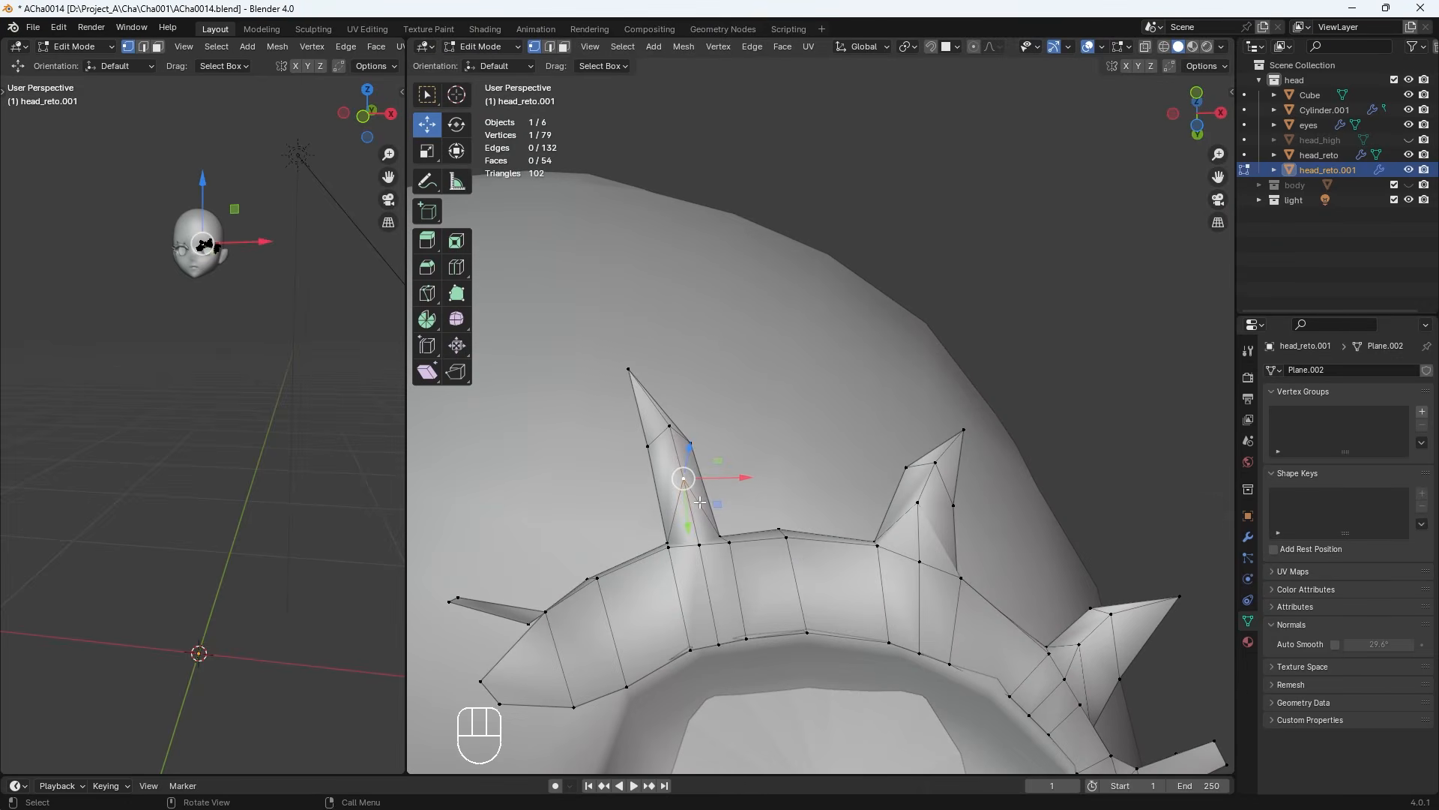
left_click(671, 442)
left_click(917, 502)
key("g")
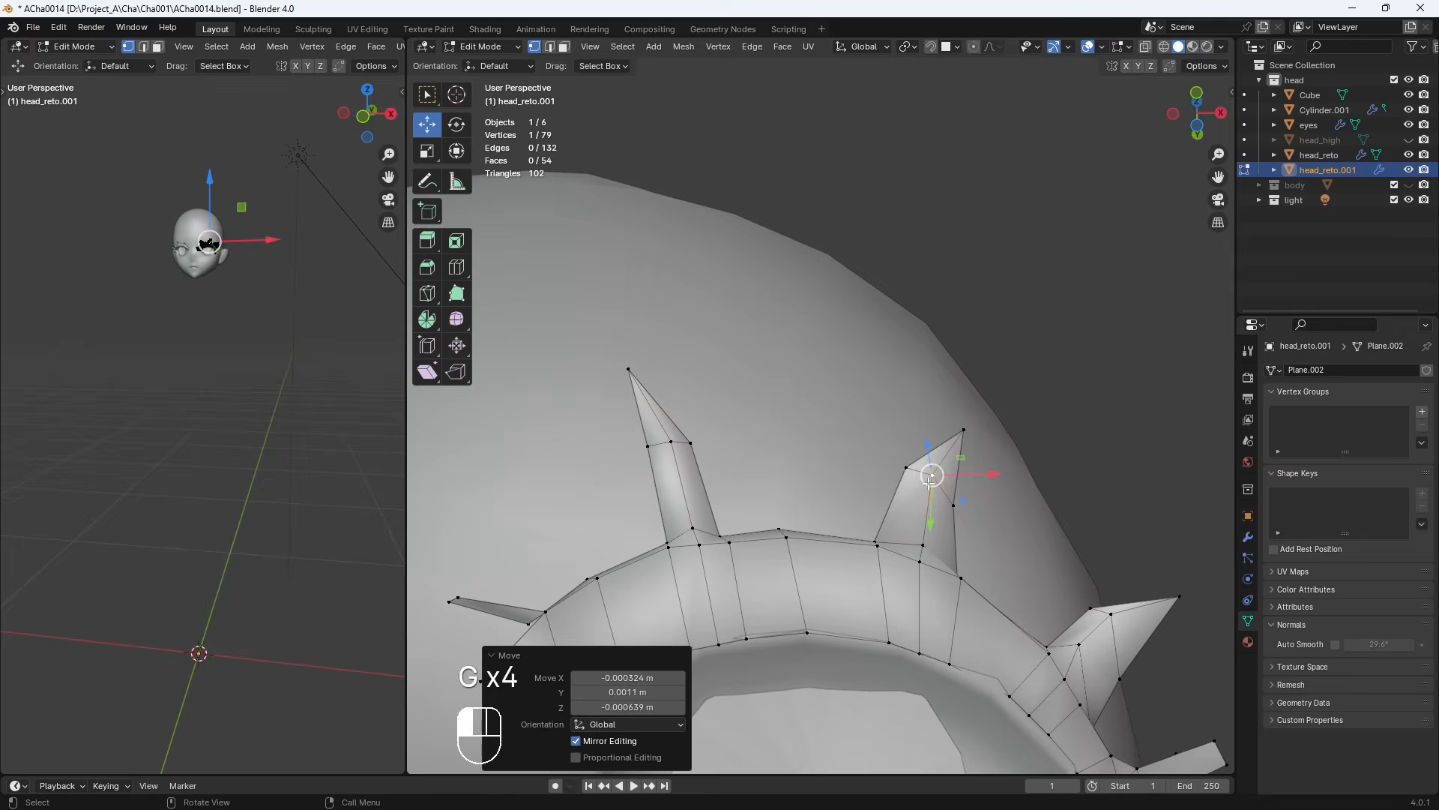
Adjust the base vertices of the middle and first lashes where they join the strip
key("g")
middle_click_drag(1113, 619, 1008, 442)
left_click(999, 430)
key("g")
left_click(804, 491)
key("g")
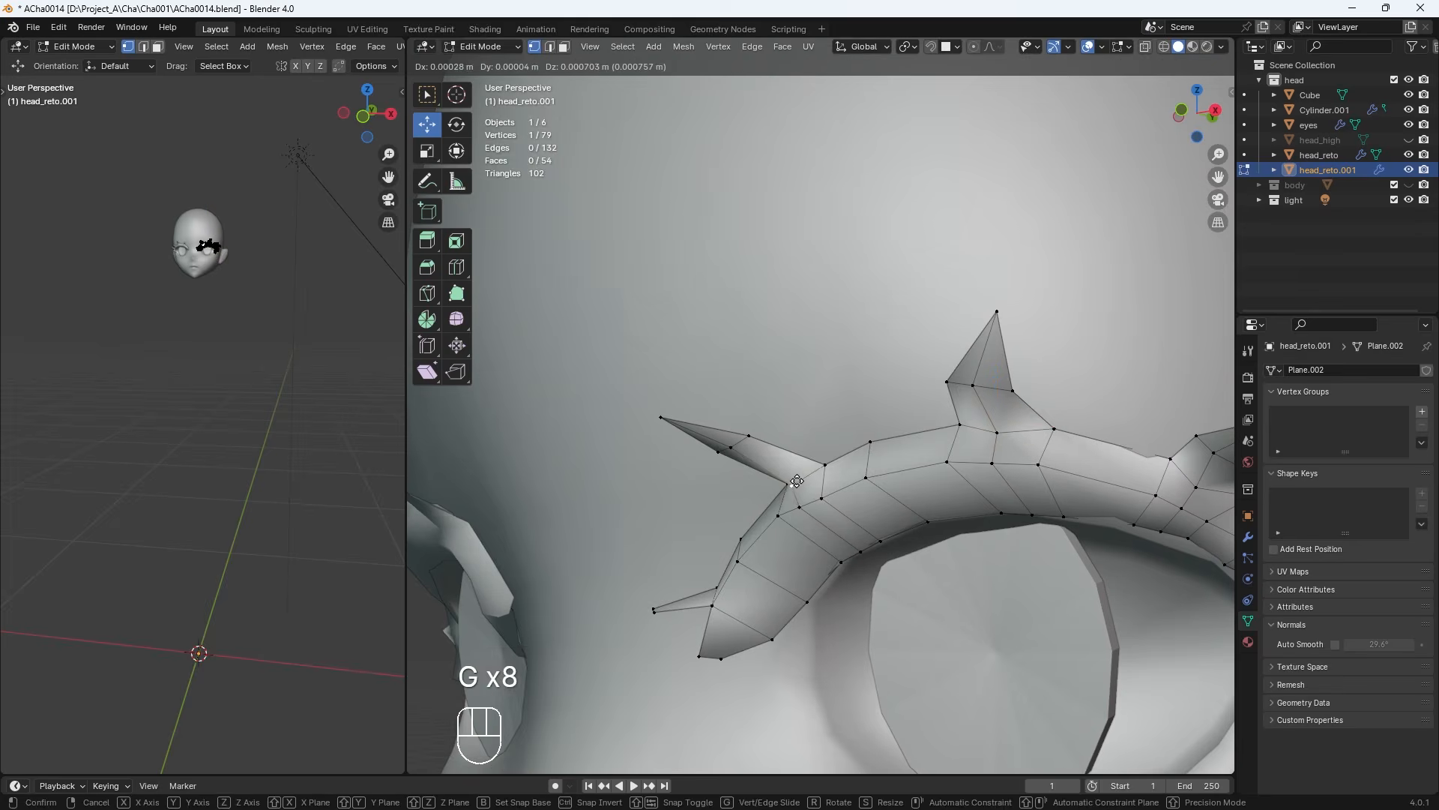
Reposition the middle lash's vertices, moving its point -0.0016 m along X, -0.0021 m along Y and 0.0002 m along Z
middle_click_drag(810, 484, 1049, 540)
left_click(890, 548)
key("g")
key("g")
left_click(891, 528)
left_click(862, 449)
key("g")
left_click(868, 438)
left_click(871, 394)
key("g")
left_click(868, 388)
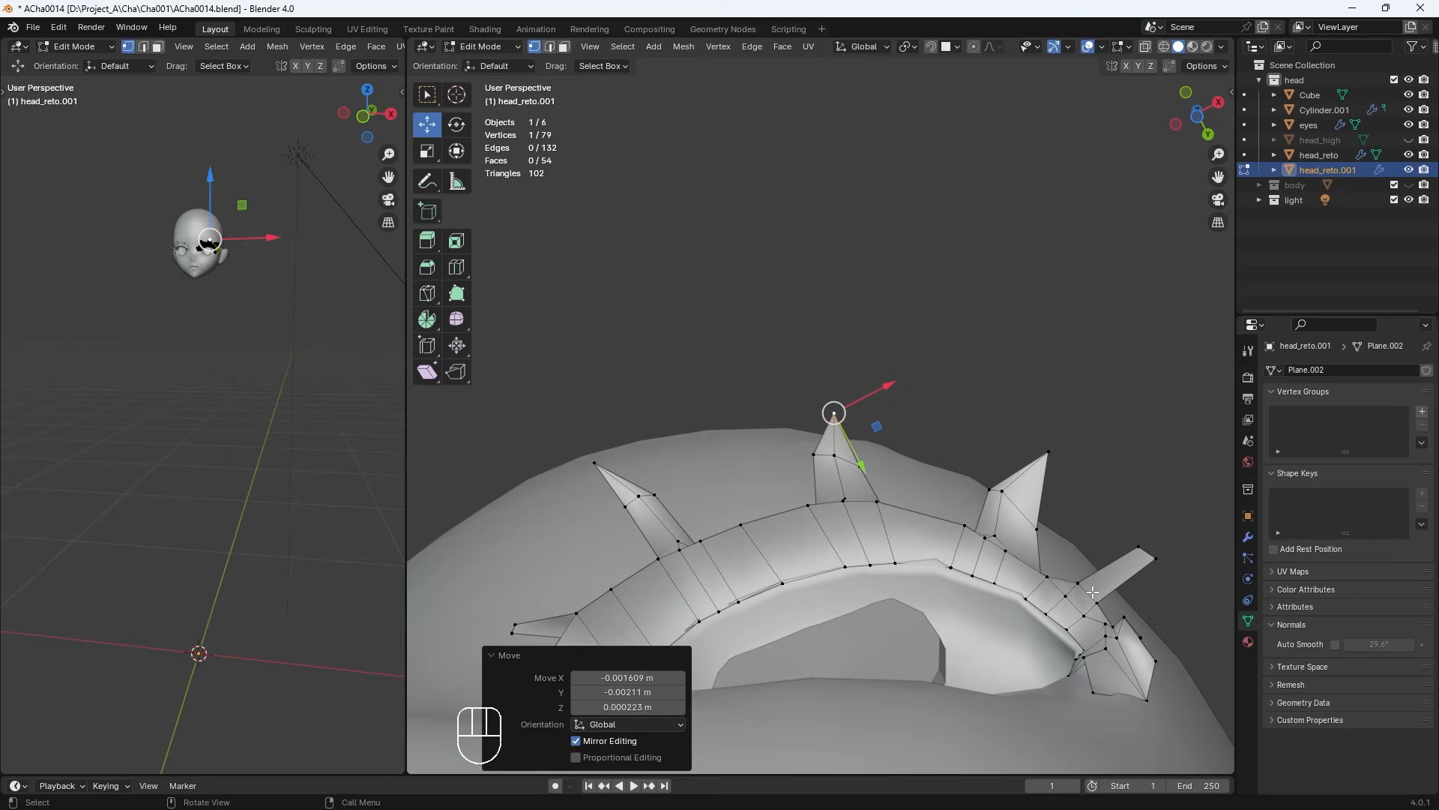
Move the strip vertex at the fourth lash's base -0.0007 m along X, -0.0008 m along Y and 0.0011 m along Z
left_click(1091, 575)
key("g")
middle_click_drag(1109, 619, 599, 424, "shift")
middle_click_drag(600, 424, 660, 525)
key("g")
left_click(671, 518)
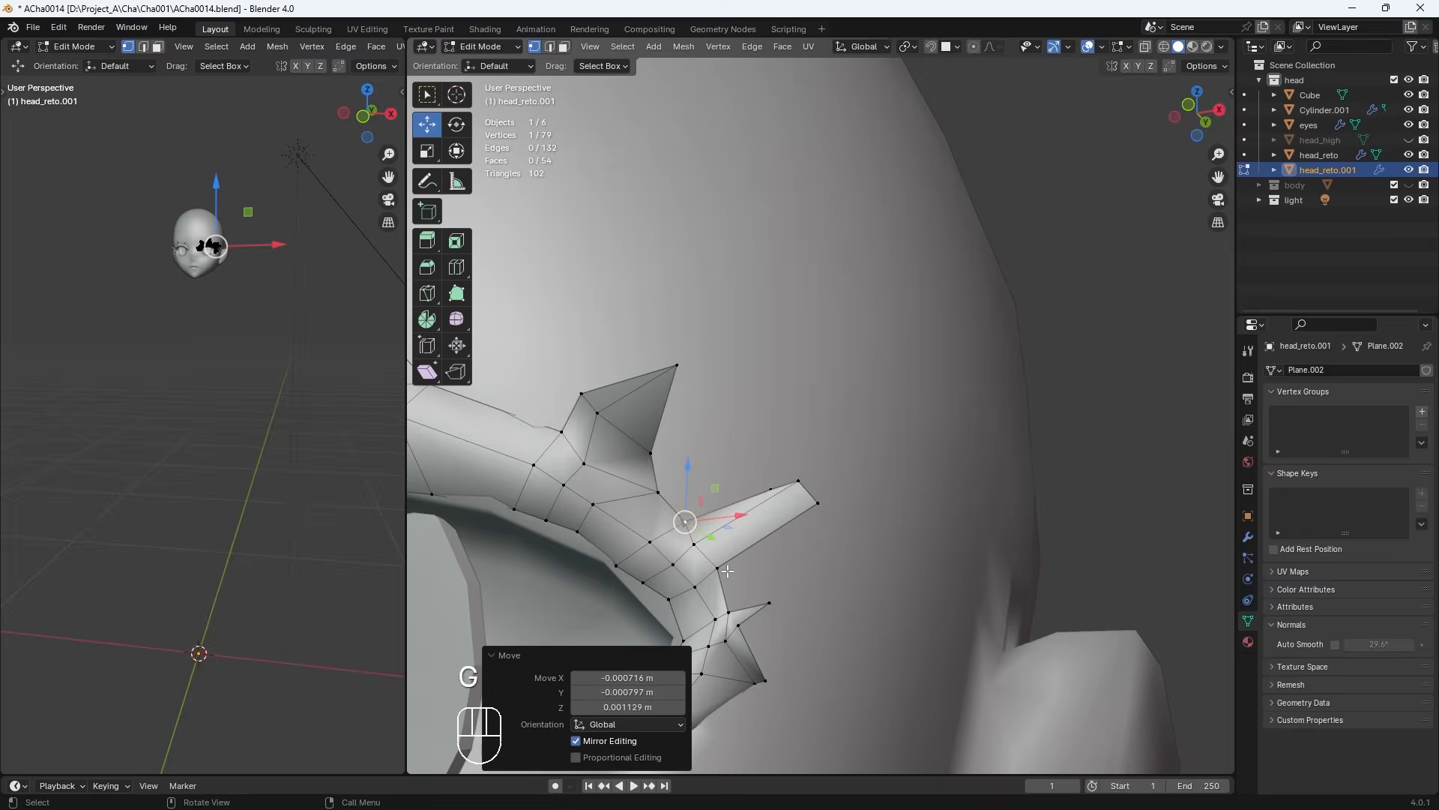
Shorten the fourth lash in front view by moving its tip vertices inwards, and lower its upper base vertex
key("KP_1")
left_click(789, 502)
left_click(785, 503, "shift")
key("g")
left_click(731, 523)
left_click(699, 526)
key("g")
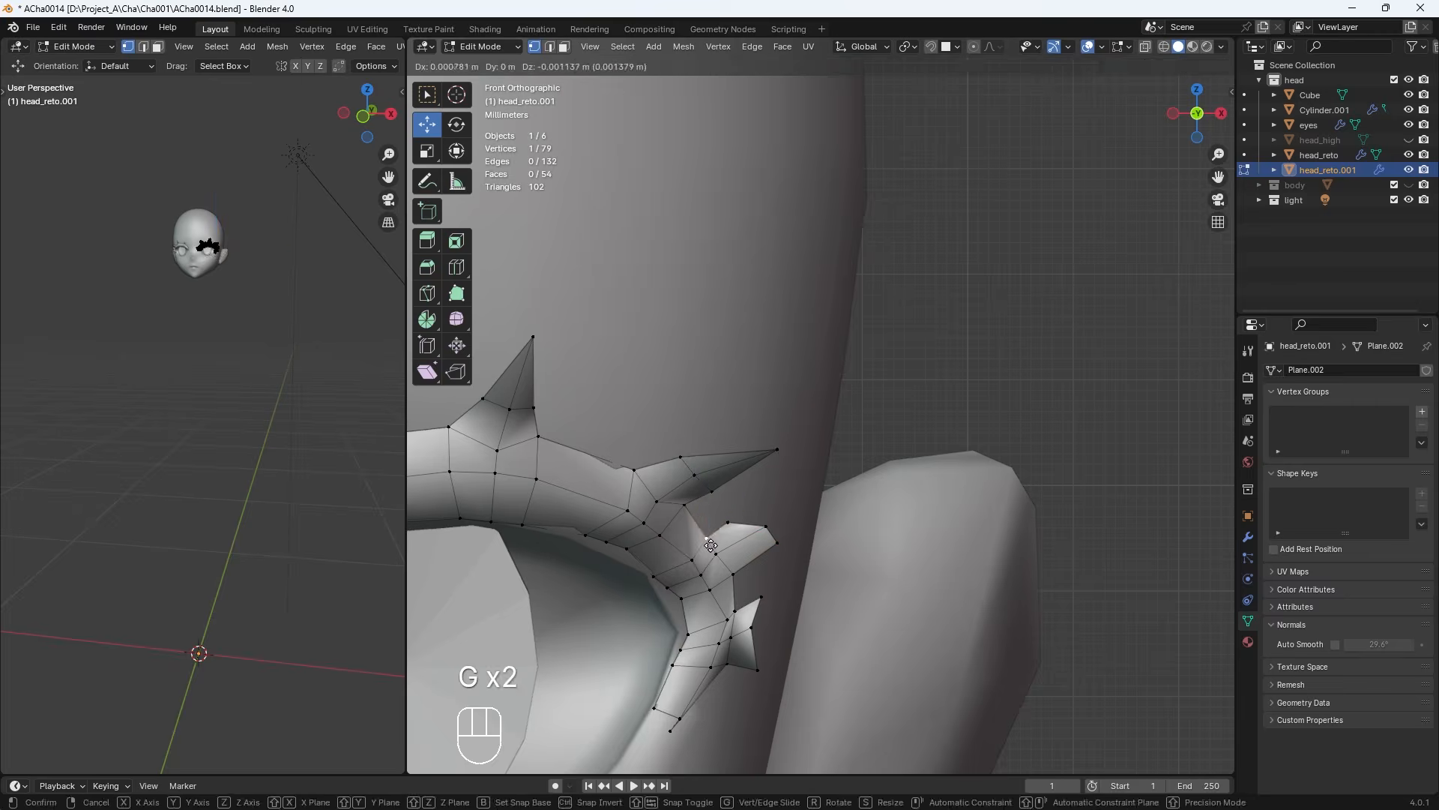
left_click(706, 539)
Extrude the fourth lash's tip edges 0.004 m along X and 0.0002 m along Z, merge them into a point and position it
left_click(765, 528)
key("g")
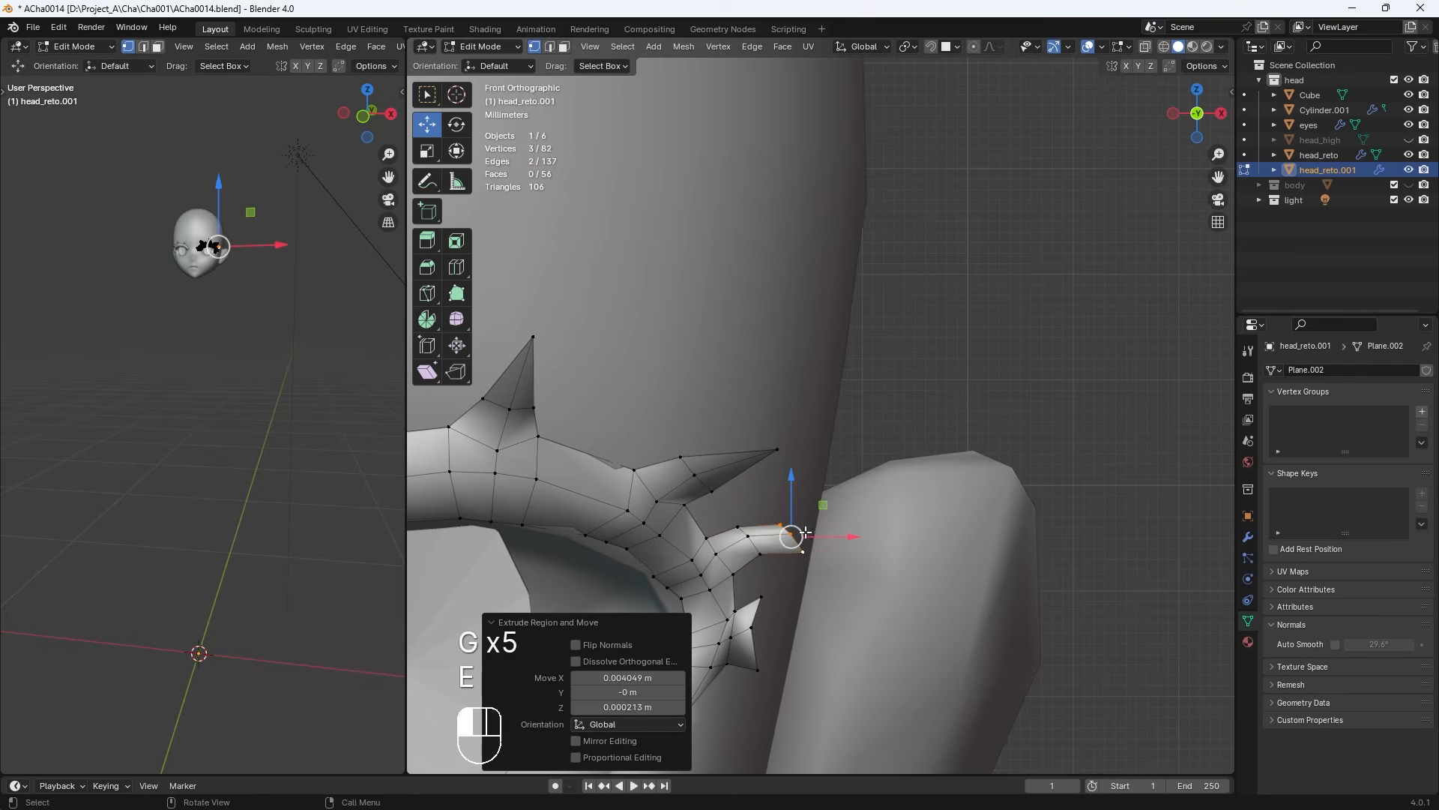
key("m")
left_click(827, 567)
key("g")
key("g")
key("g")
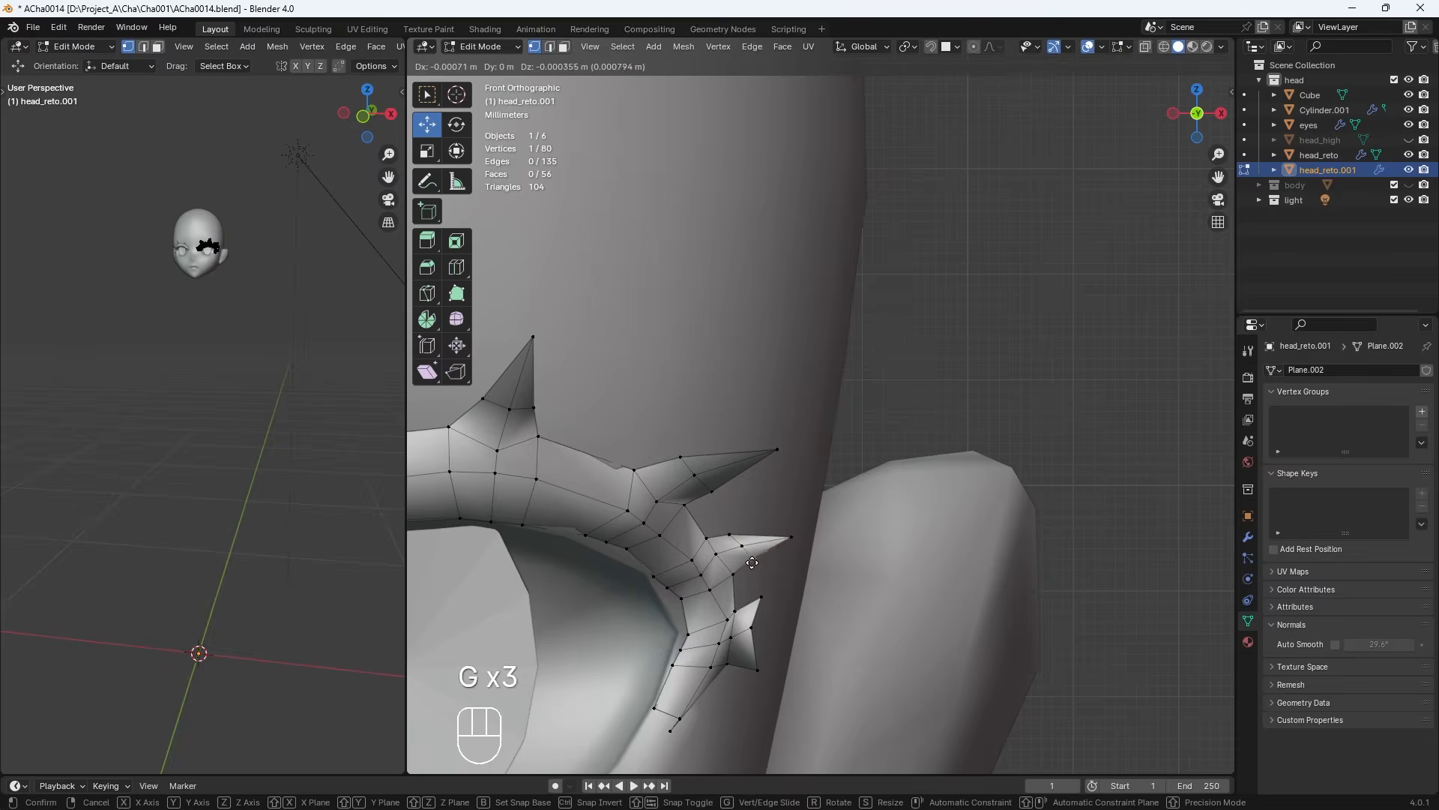
left_click(752, 562)
Reposition the fourth lash's upper middle vertex and upper base vertex to slim the lash
left_click(730, 533)
key("g")
left_click(736, 539)
left_click(707, 539)
key("g")
left_click(720, 553)
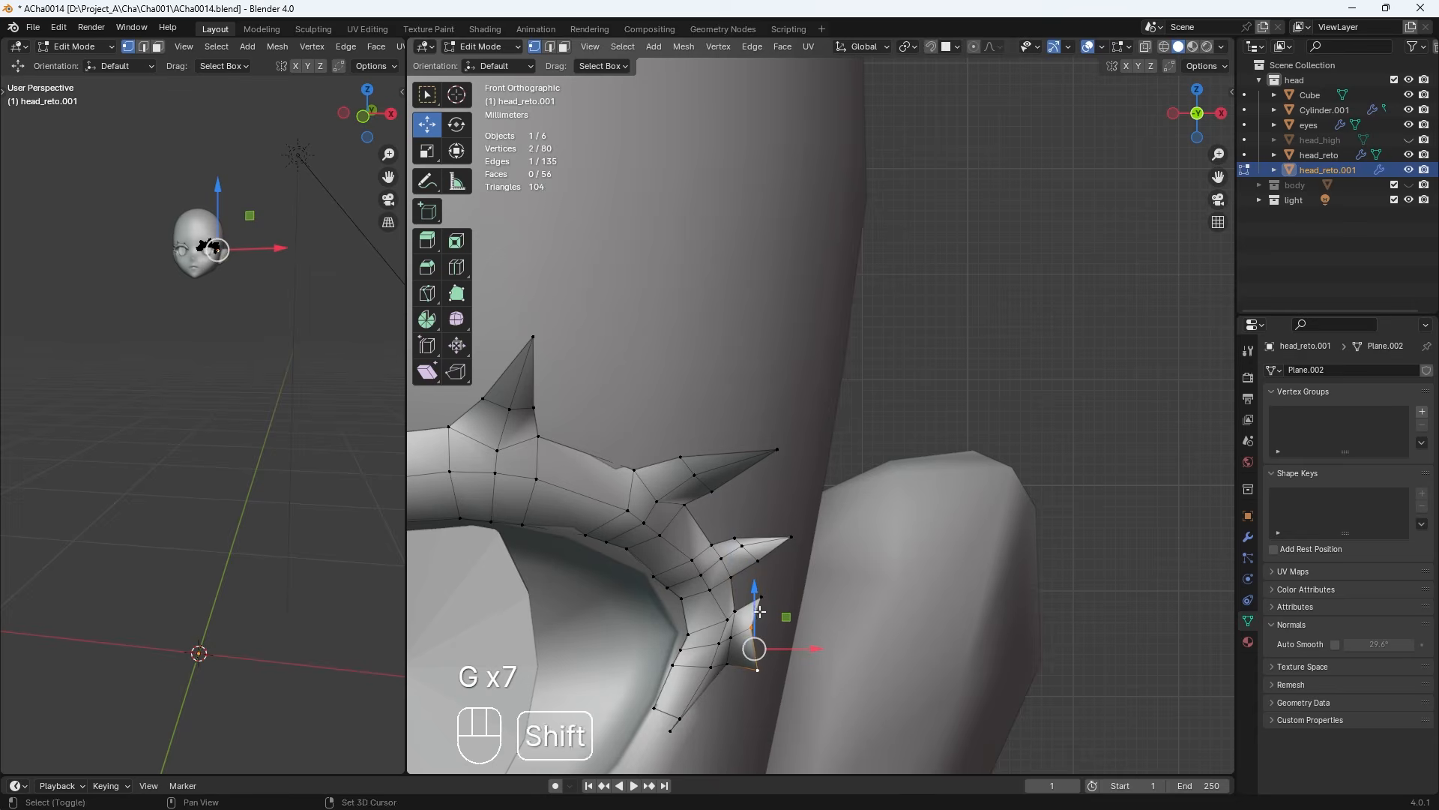
Extrude the outermost lash's tip edges 0.0052 m along X, merge them at center and reposition the lash's vertices
left_click(759, 612, "shift")
scroll(780, 601, "down", 2)
key("e")
key("m")
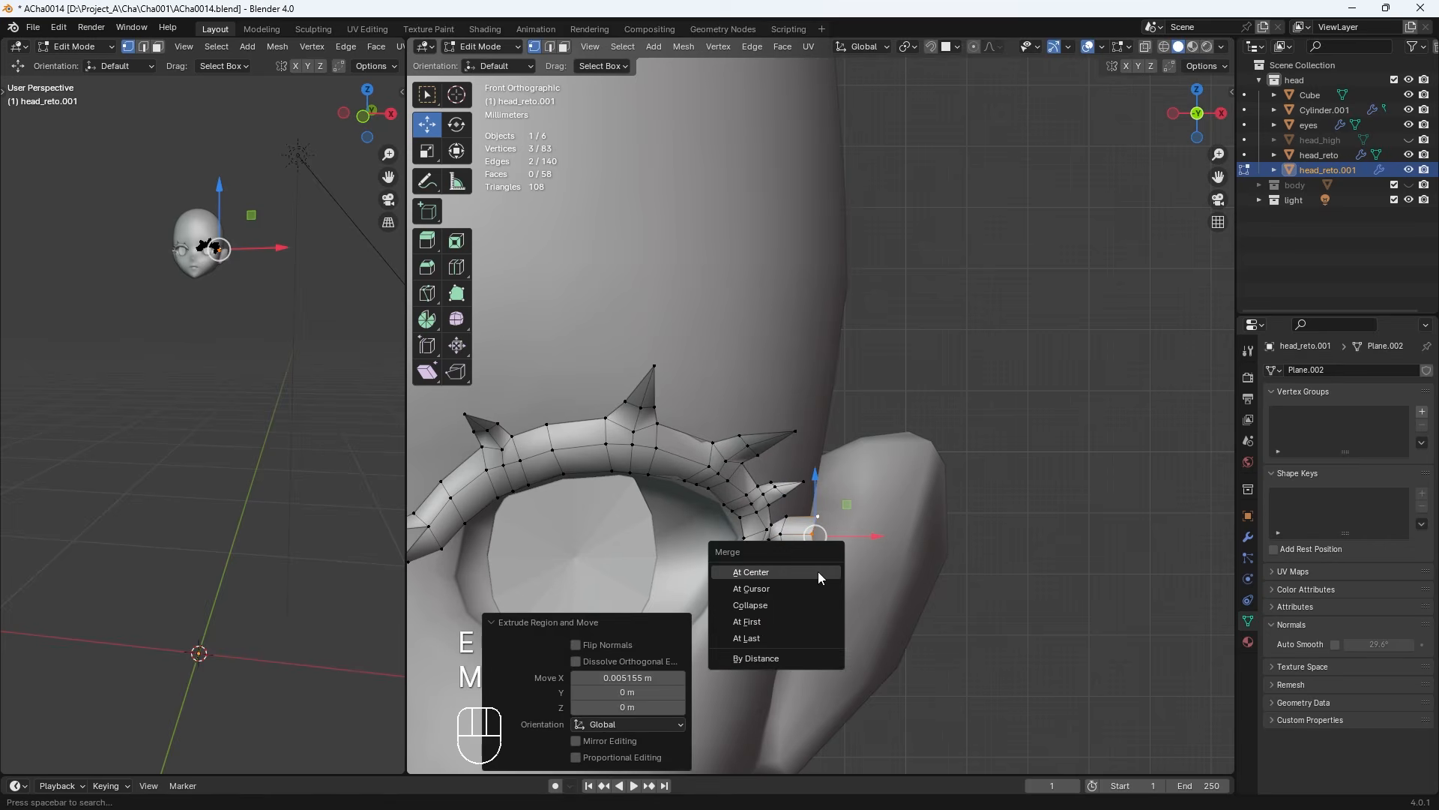
left_click(825, 572)
key("g")
left_click(782, 561)
key("g")
left_click(786, 566)
scroll(802, 623, "up", 2)
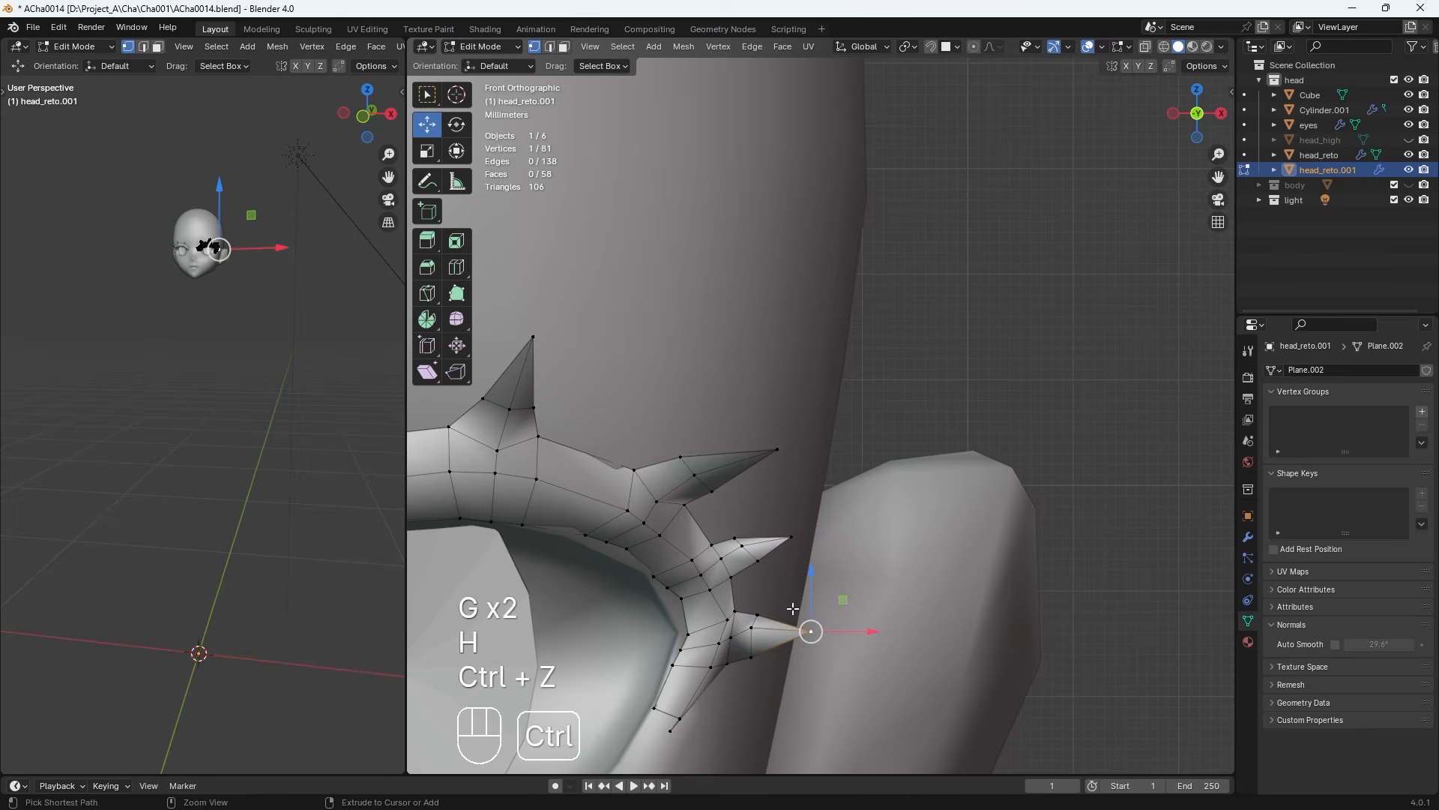
Reposition the three base vertices of the outermost lash along the strip's outer edge
scroll(786, 612, "up", 3)
middle_click_drag(786, 613, 839, 479, "shift")
left_click(752, 478)
key("ctrl+x")
key("ctrl+z")
key("g")
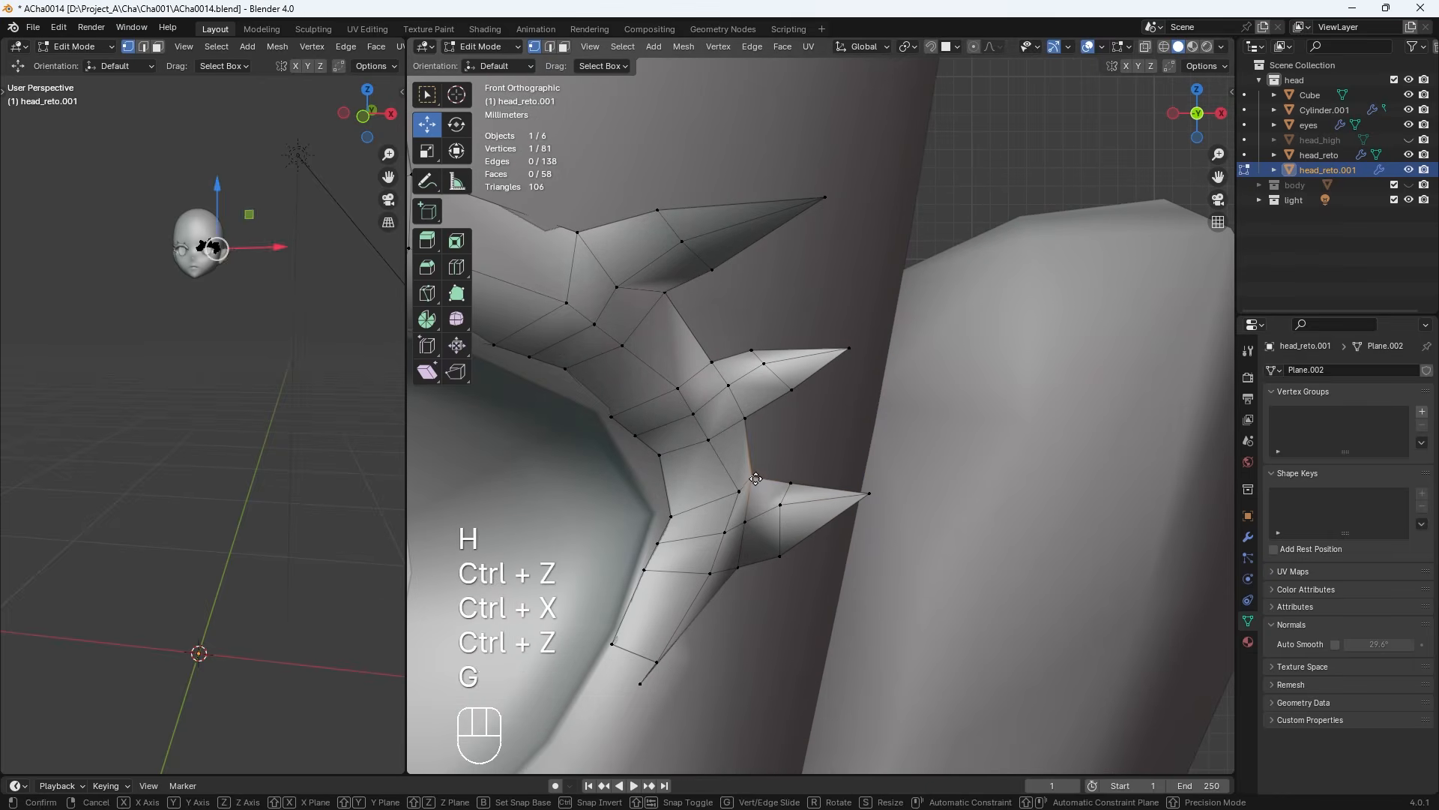
left_click(760, 476)
left_click(749, 523)
key("g")
left_click(755, 529)
left_click(738, 566)
key("g")
left_click(736, 577)
Rearrange the vertices at the strip's lower outer end into a single pointed tip along the eye socket
middle_click_drag(705, 620, 768, 334, "shift")
left_click(721, 370)
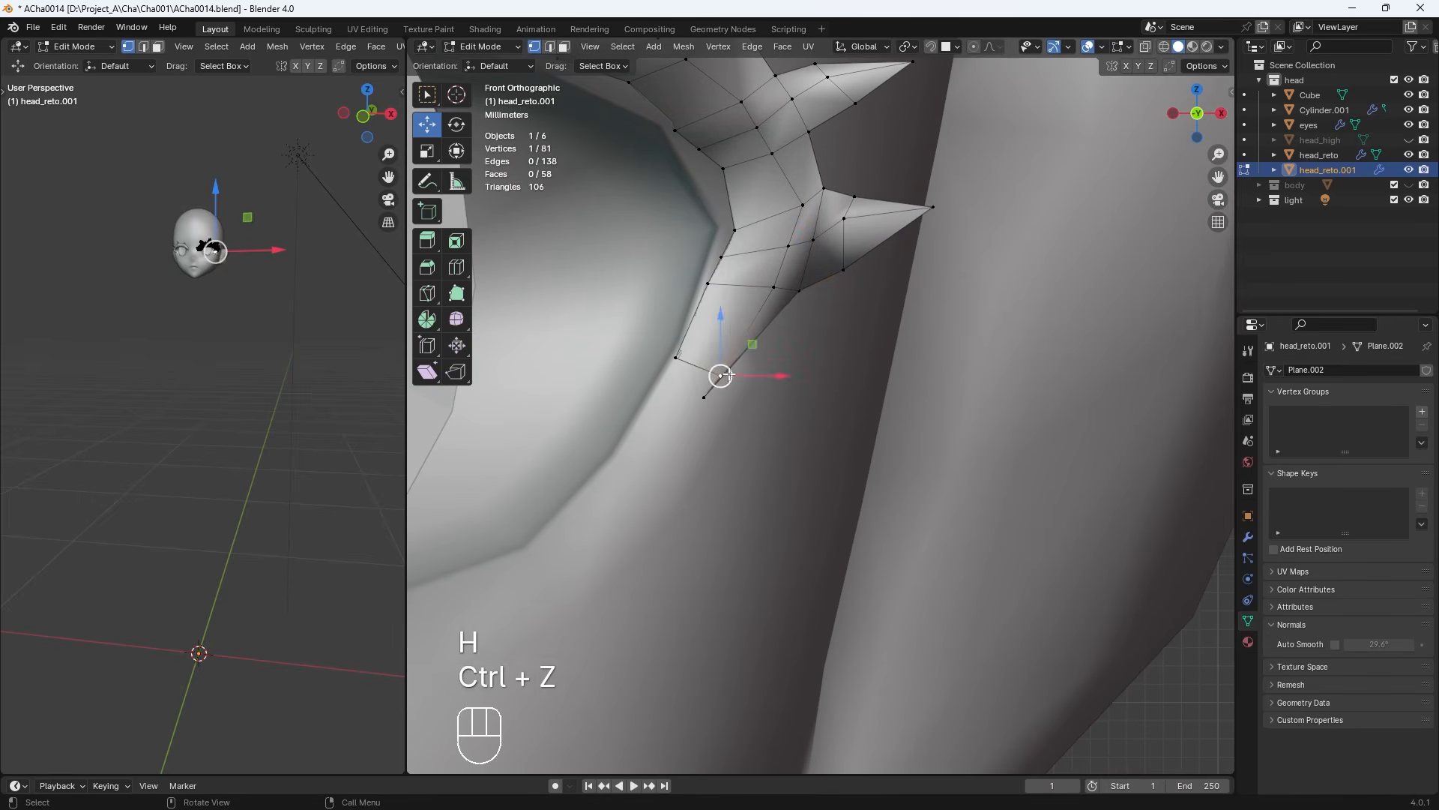
key("g")
left_click(698, 378)
left_click(704, 398)
key("g")
left_click(743, 355)
left_click(691, 378)
key("g")
left_click(661, 408)
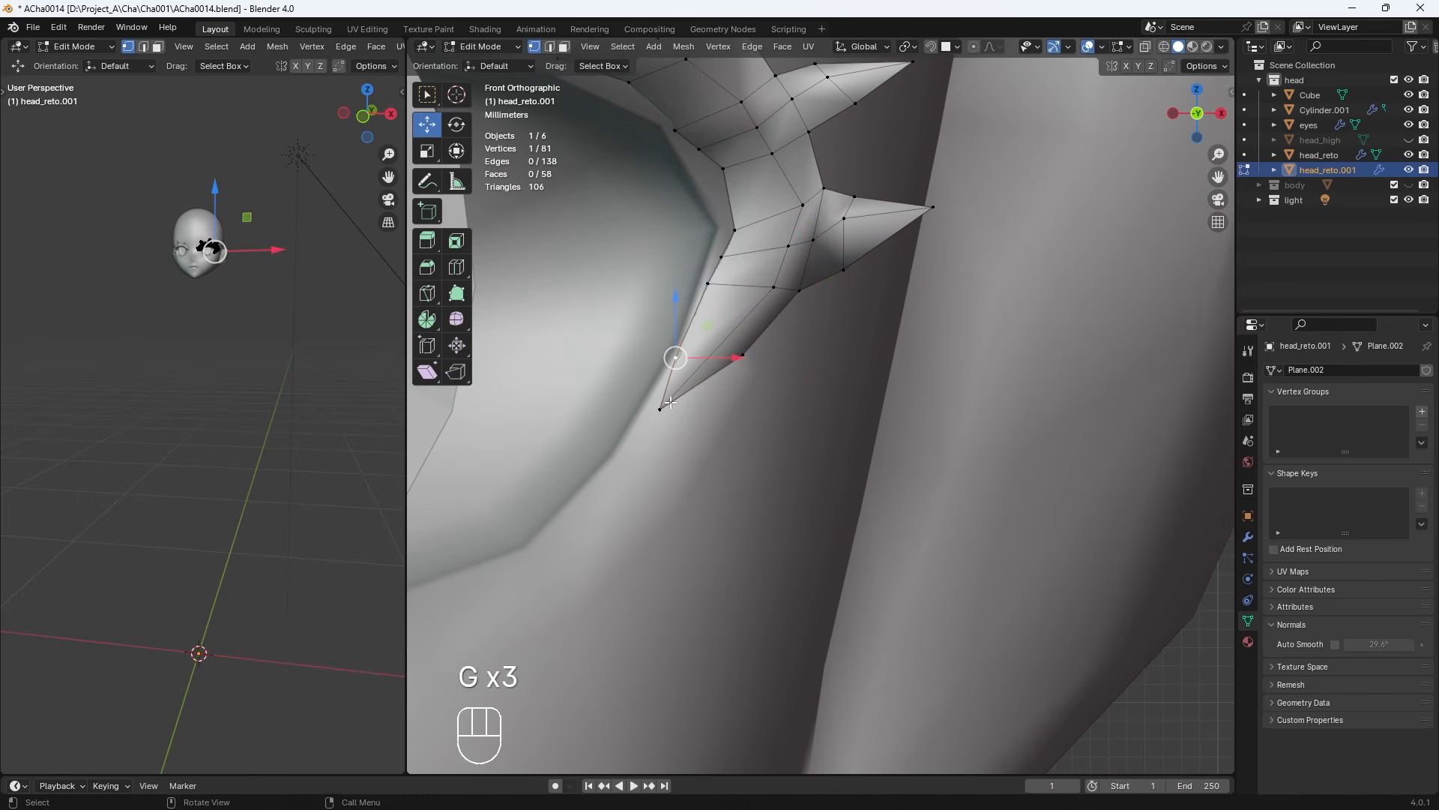
Fine-tune the lower outer tip and the strip's inner-edge vertices, moving one edge vertex -0.0002 m along X
key("g")
left_click(667, 405)
left_click(663, 408)
key("g")
left_click(660, 409)
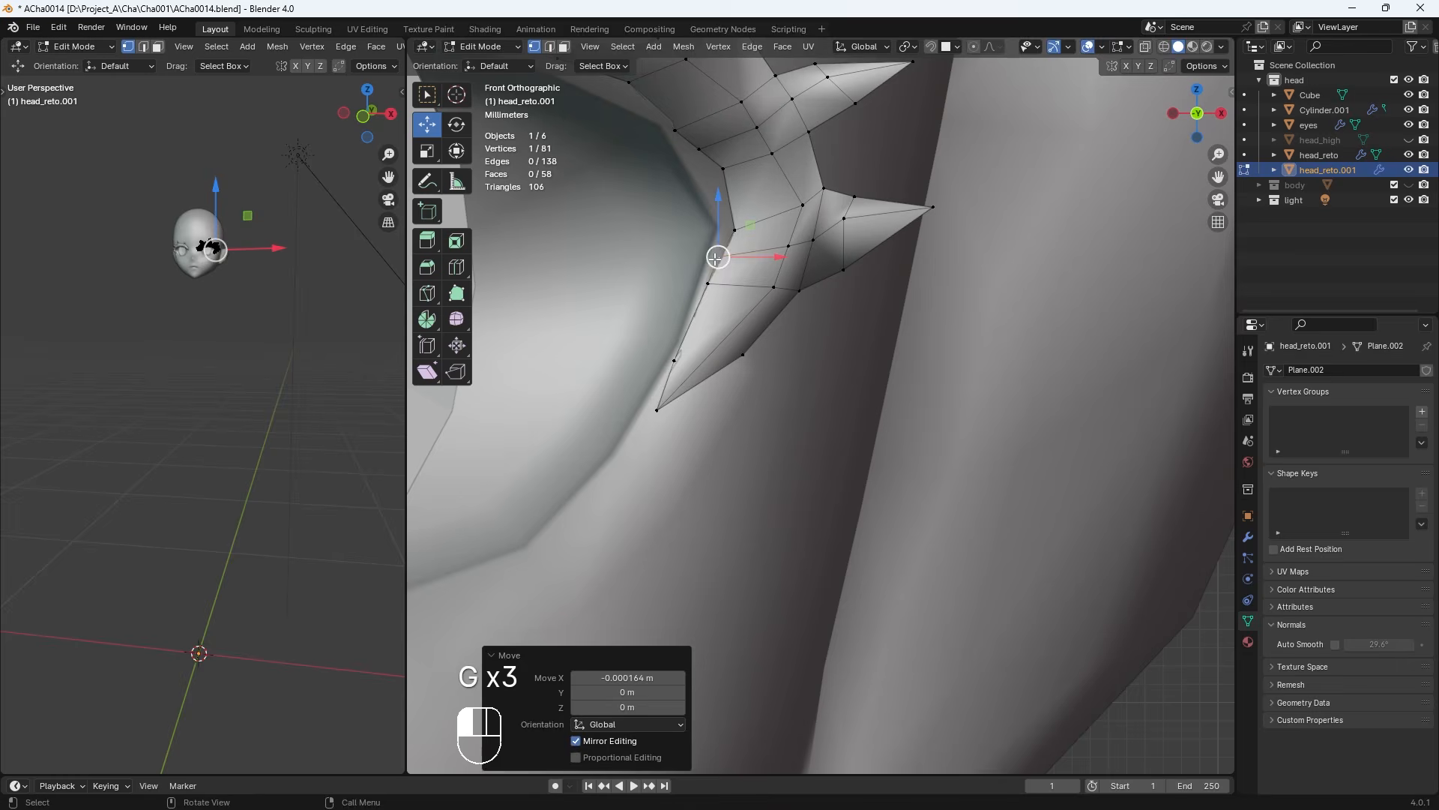
left_click(724, 172)
key("g")
left_click(712, 167)
scroll(712, 167, "down", 3)
Try to fill a face at the strip's outer end and move its vertex -0.0007 m along X, -0.002 m along Y and 0.0008 m along Z
middle_click_drag(840, 465, 808, 351)
key("f")
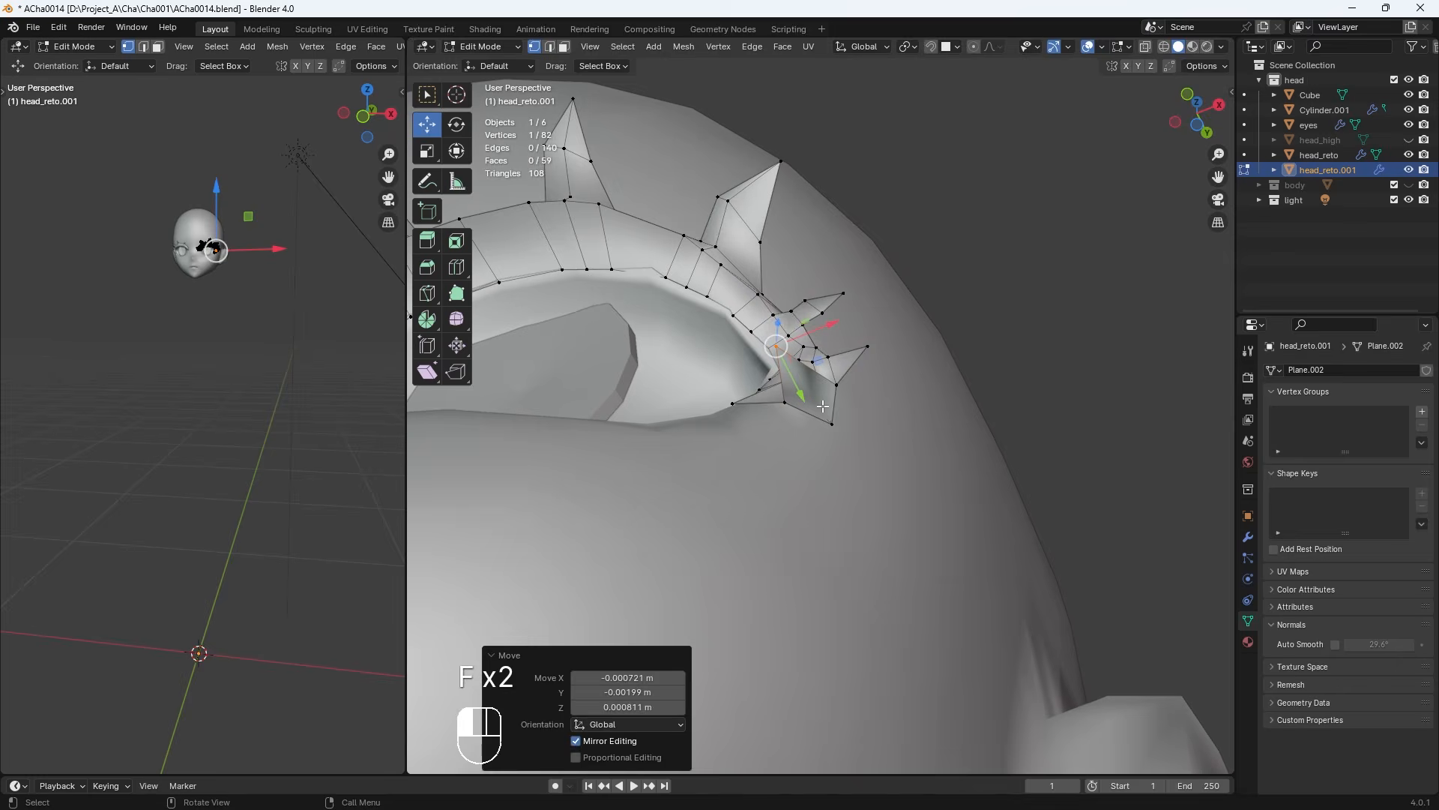
left_click(817, 438)
Adjust the depth of the vertices at the strip's lower outer end so they follow the face
middle_click_drag(818, 439, 657, 501)
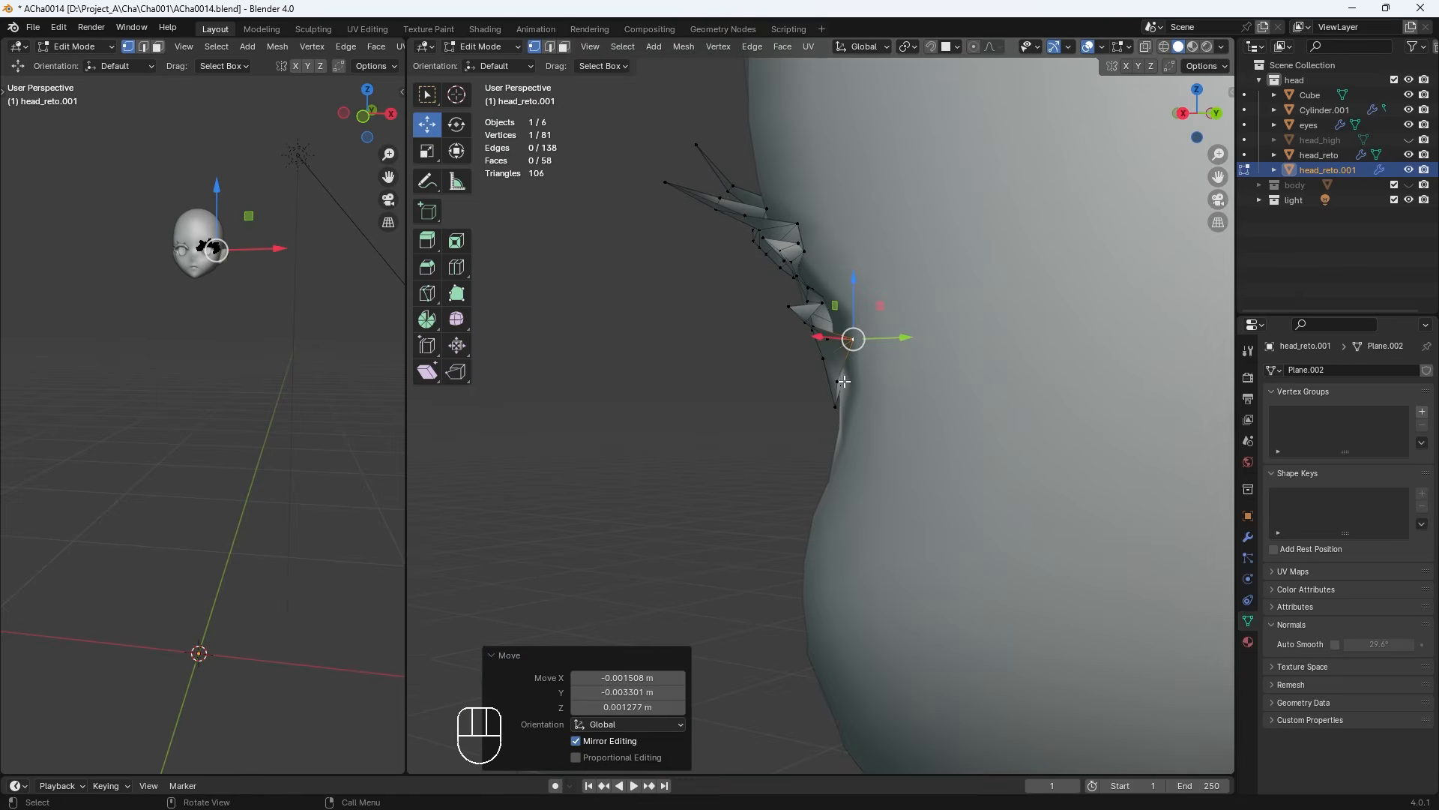
left_click(825, 384)
key("g")
middle_click_drag(845, 382, 817, 435)
left_click(817, 308)
key("g")
left_click(839, 330)
key("g")
Reposition the outermost lash's vertices so that the lash angles upwards
left_click(810, 311)
key("g")
key("g")
key("g")
key("g")
key("g")
left_click(748, 325)
key("g")
scroll(758, 337, "down", 3)
key("KP_1")
scroll(749, 337, "up", 3)
Move the first lash's vertex below its point -0.0004 m along X
left_click(716, 251)
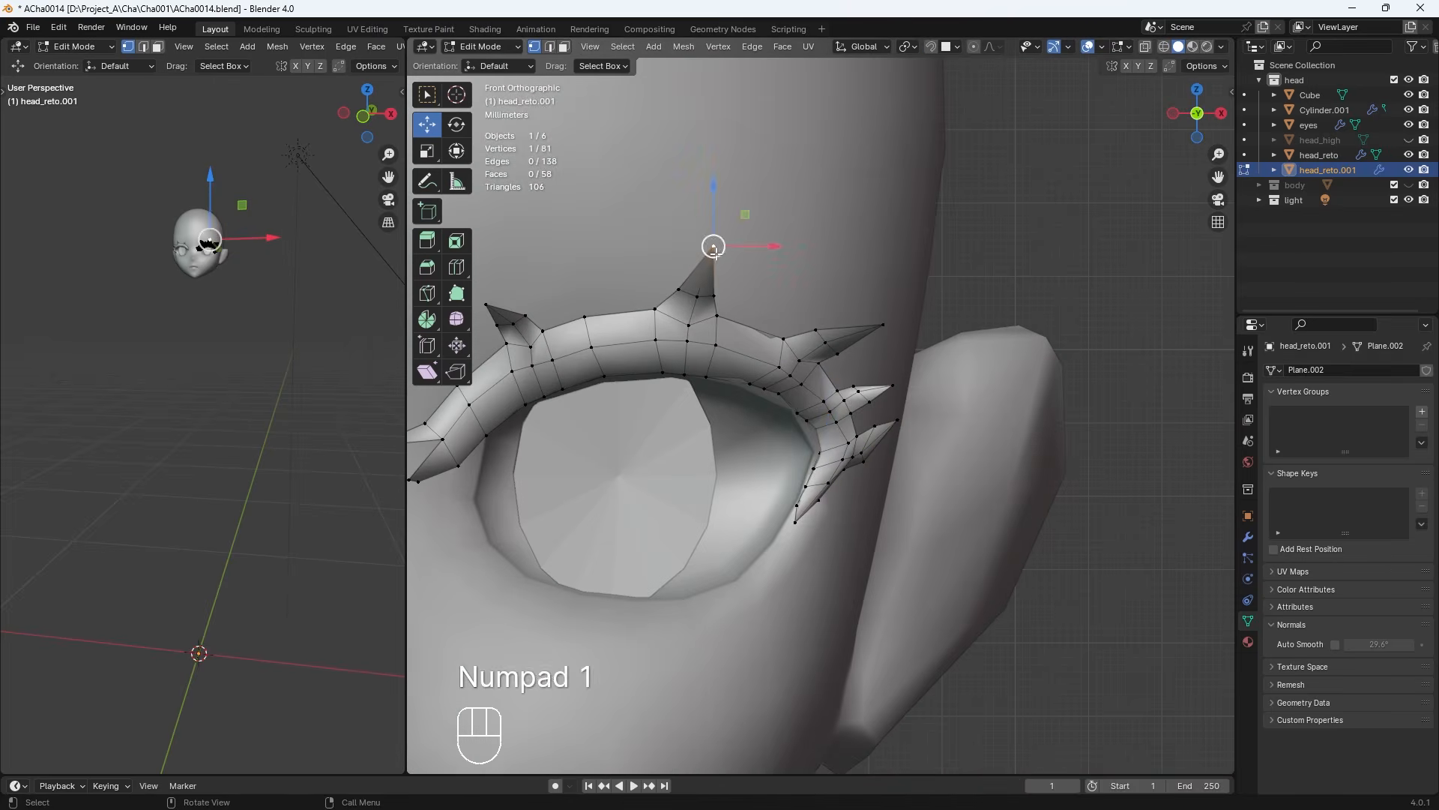
left_click(514, 323)
key("g")
left_click(511, 323)
middle_click_drag(511, 323, 675, 265, "shift")
scroll(571, 394, "up", 3)
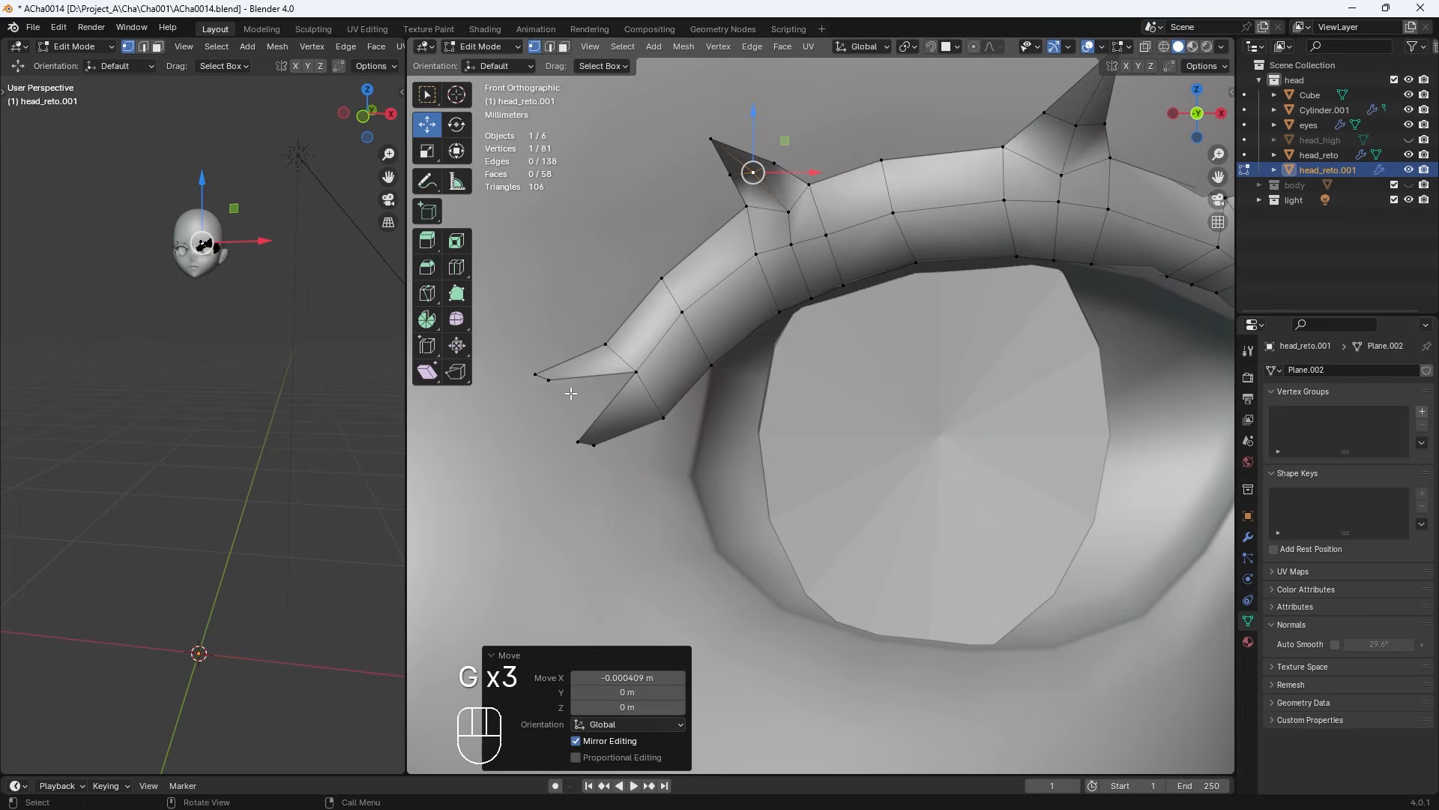
Extend the upper inner-corner spike from its end edge, merge the end into a point and reposition the vertices at its base
key("m")
left_click(565, 387)
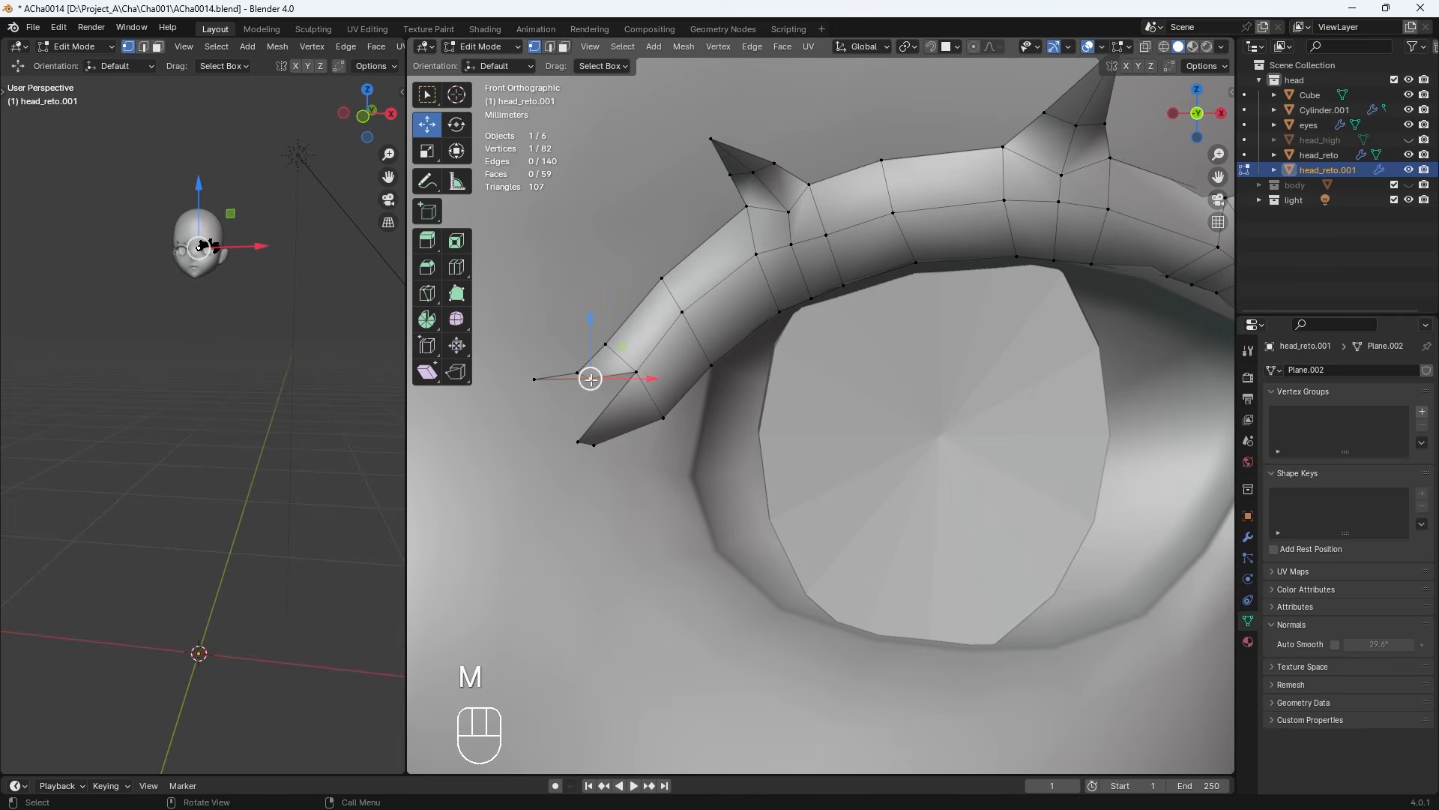
key("g")
left_click(596, 381)
left_click(635, 372)
key("g")
left_click(625, 363)
Pull the lower inner-corner edge back, extrude it -0.0026 m along X and -0.0017 m along Z, and merge it at center
left_click_drag(604, 455, 561, 424)
key("g")
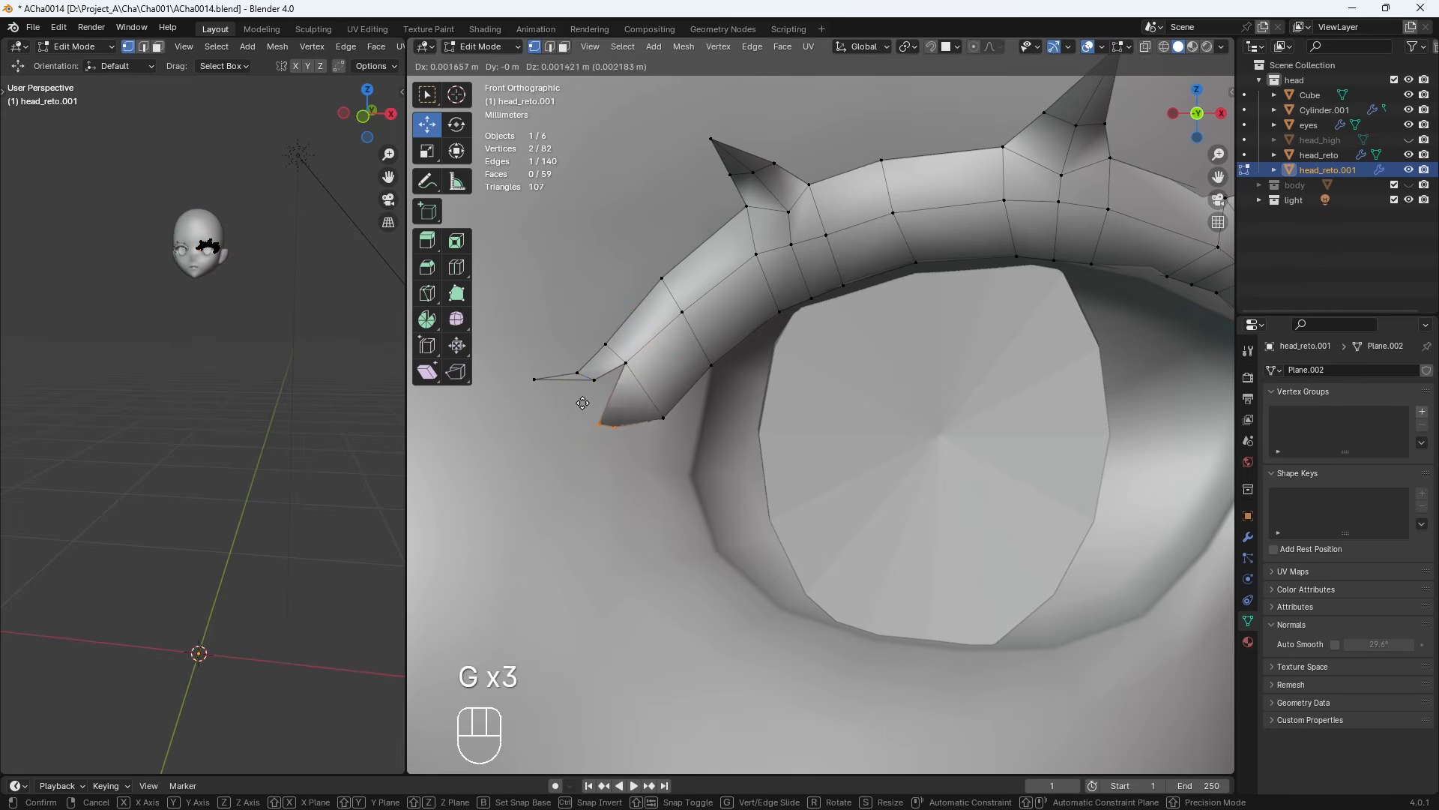
left_click(582, 405)
key("e")
left_click(588, 450)
key("m")
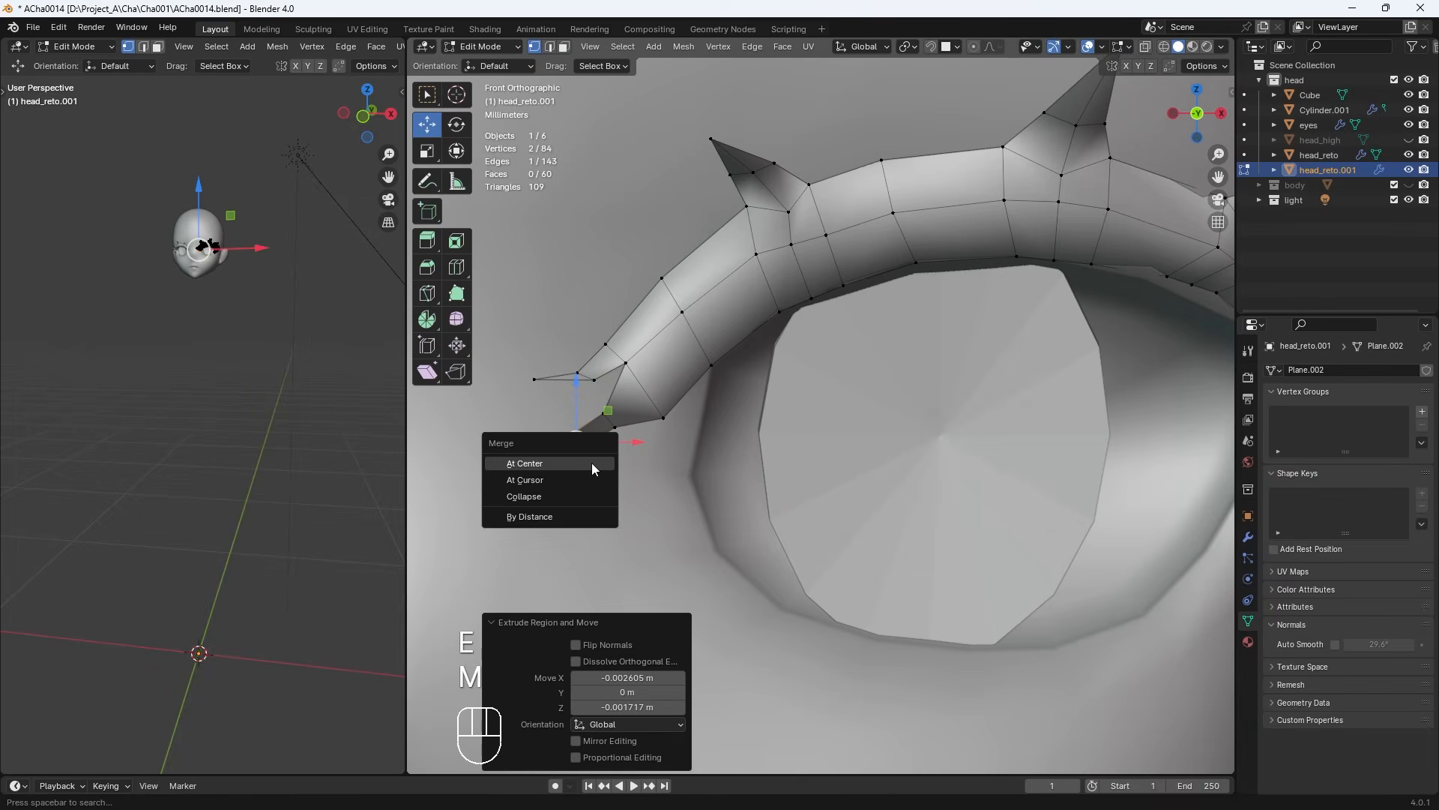
left_click(589, 463)
Reposition the lower inner-corner spike's vertices and move the nearby mid-strip vertex 0.0004 m along X and -0.0005 m along Z
key("g")
key("g")
key("g")
key("g")
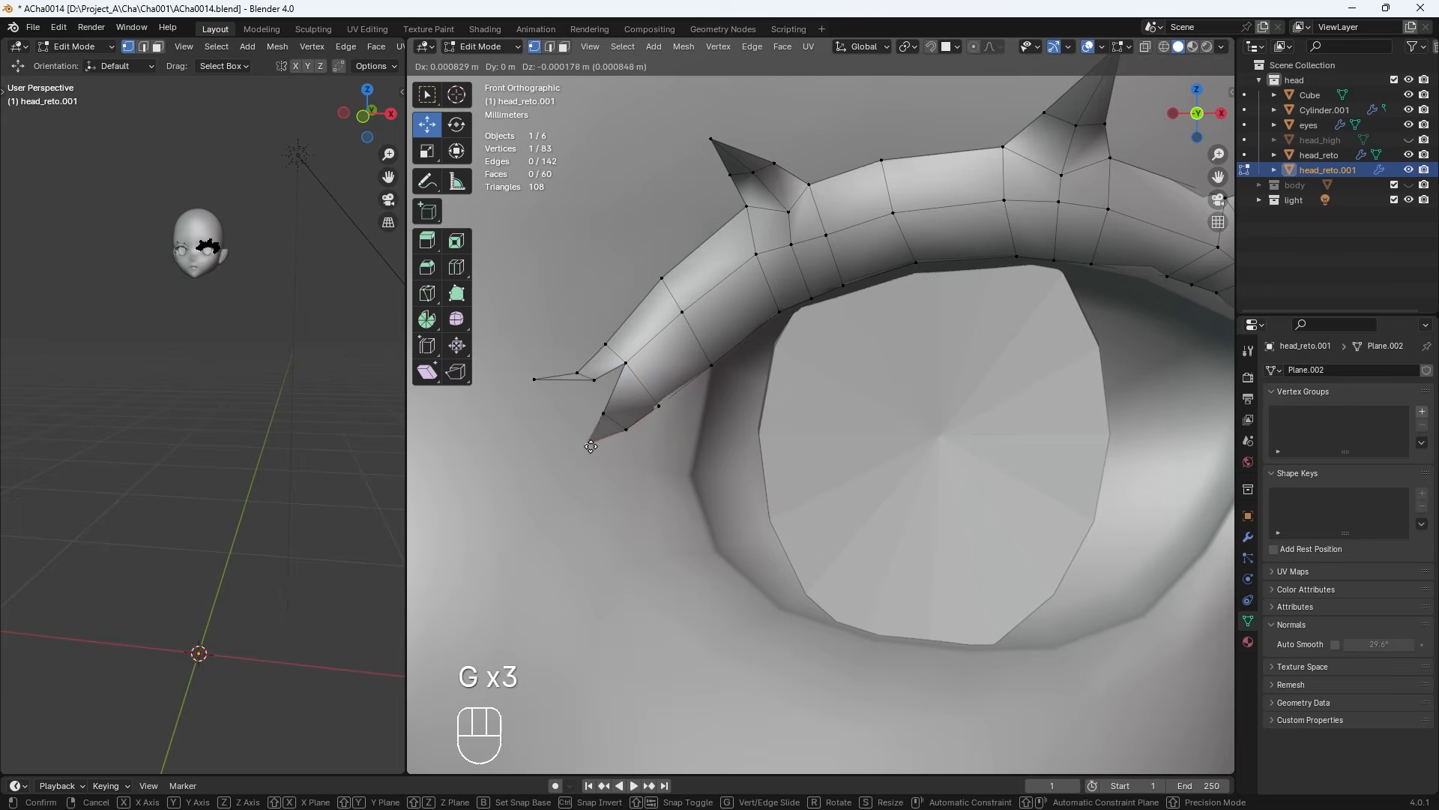
left_click(535, 379)
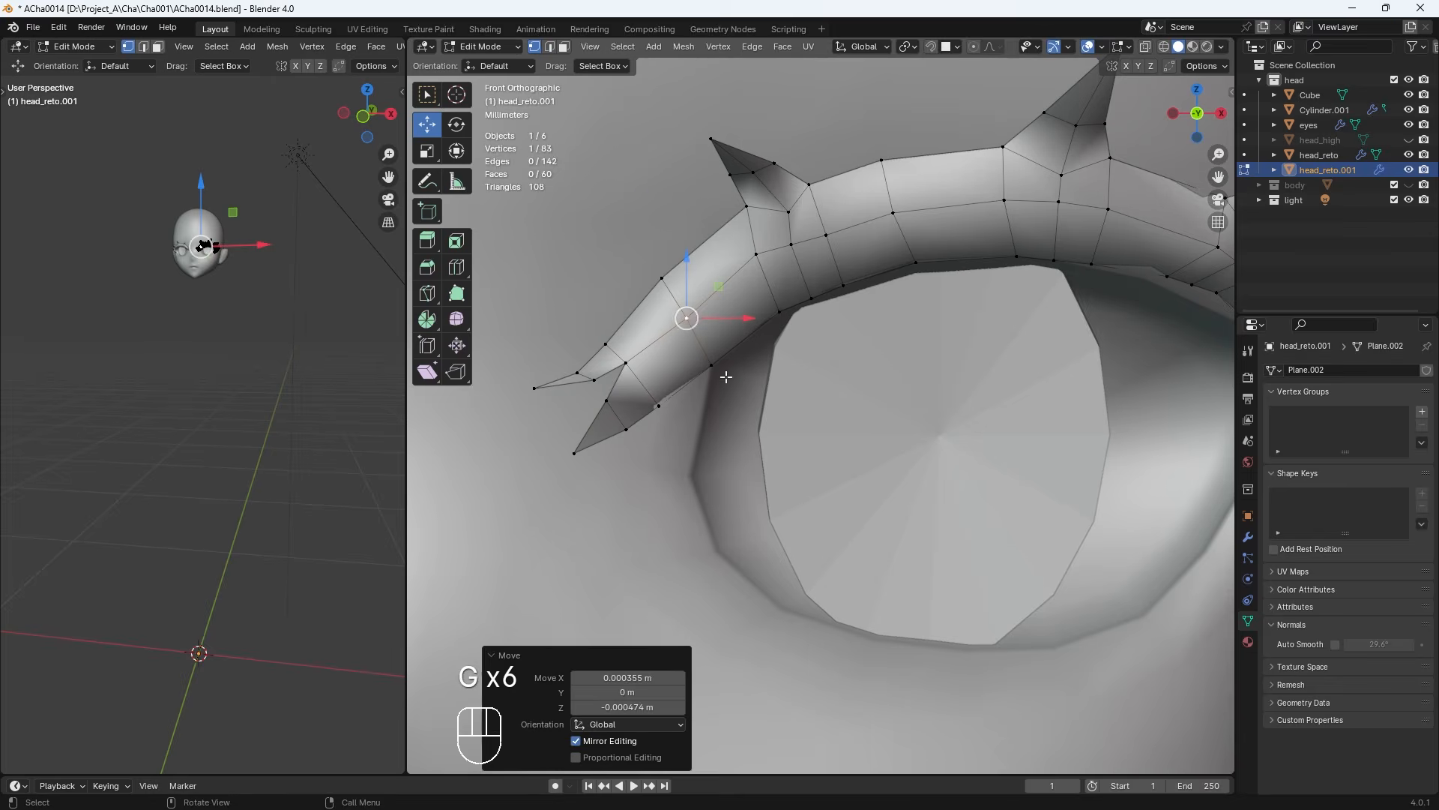
Adjust the upper inner-corner point and move the strip vertex at its base 0.0006 m along X and 0.0001 m along Z
left_click_drag(515, 374, 515, 369)
key("g")
left_click(521, 376)
left_click(606, 344)
key("g")
left_click(613, 346)
scroll(847, 491, "down", 9)
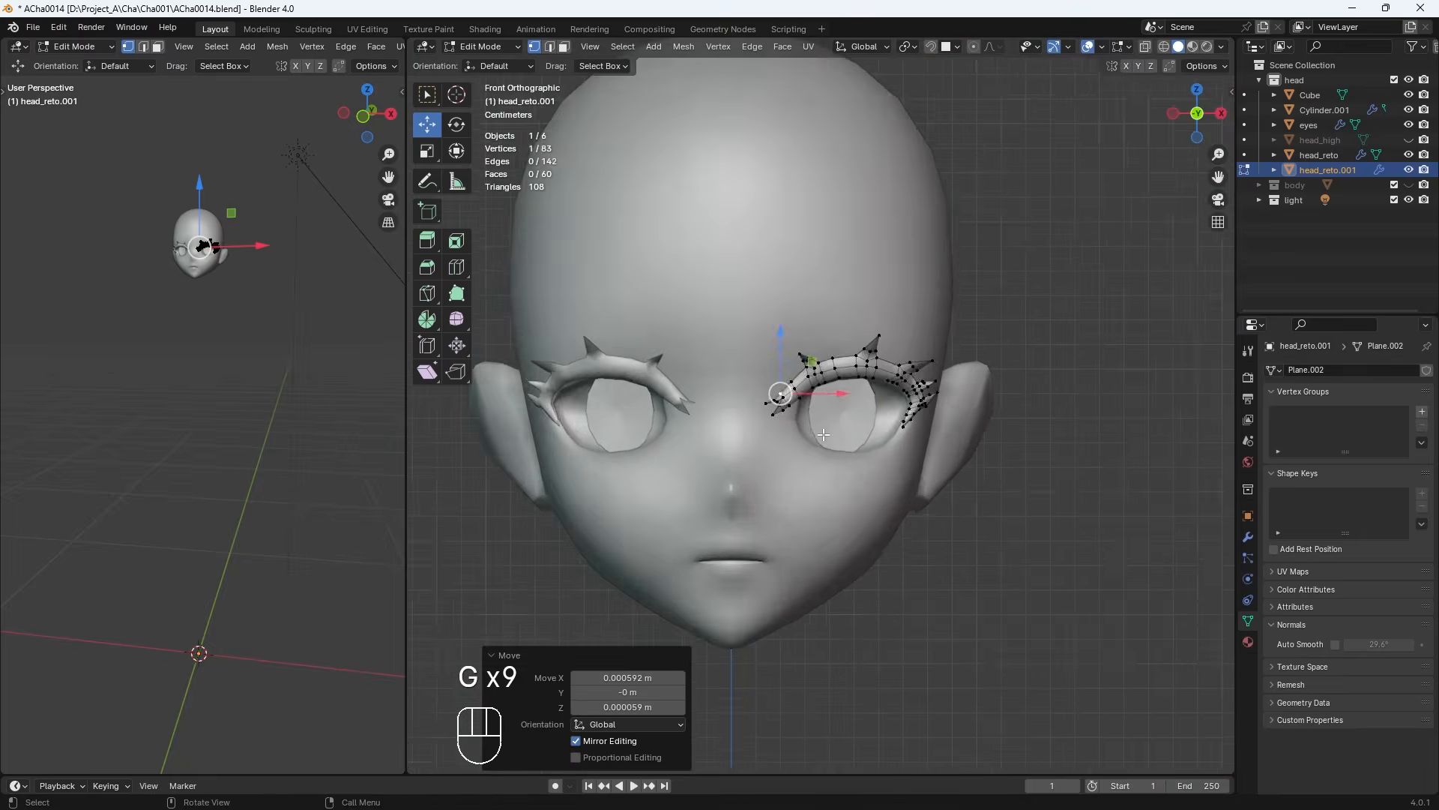
scroll(850, 492, "up", 4)
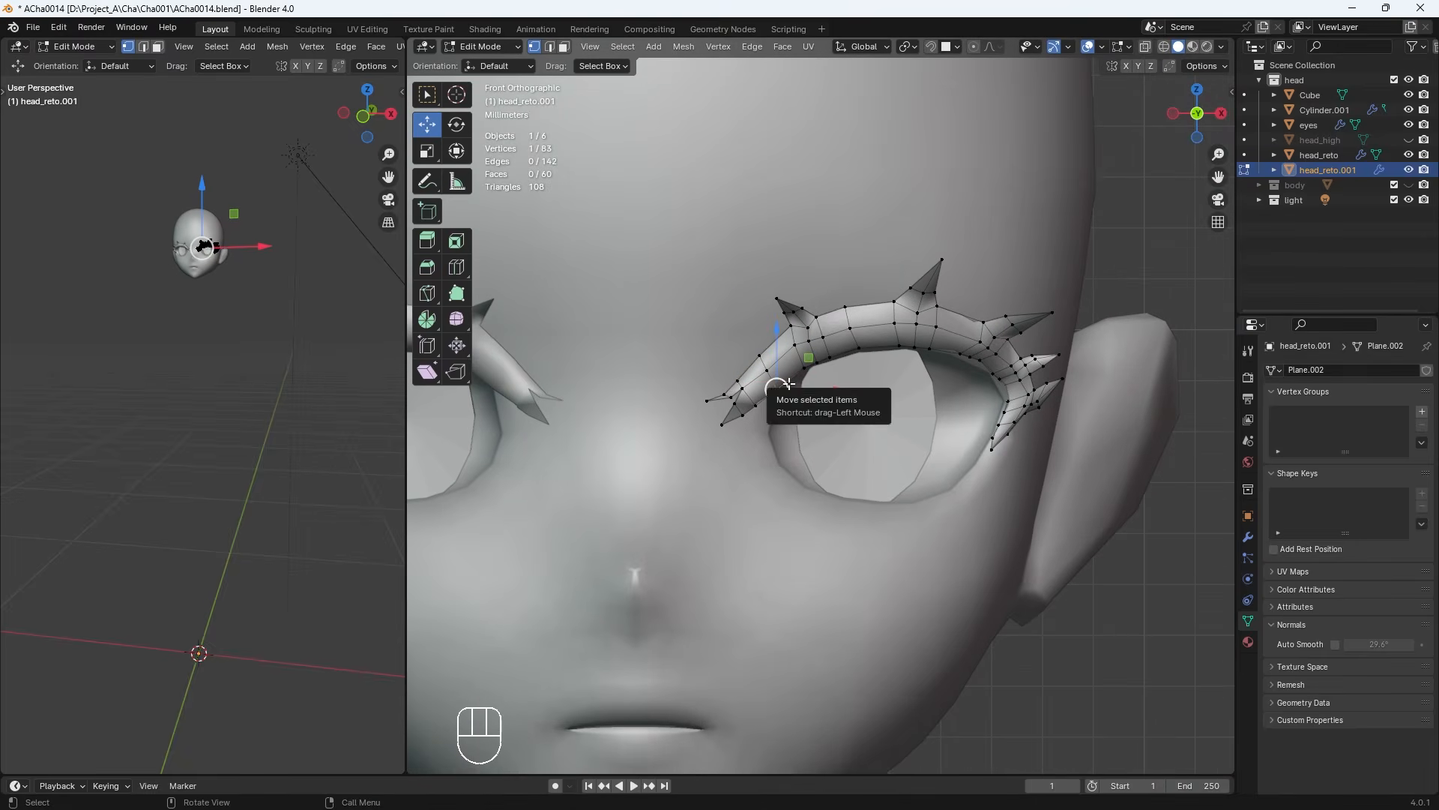
Adjust the vertices at the strip's inner end, moving its upper-edge vertex -0.0006 m along Z
key("g")
left_click(788, 382)
key("g")
left_click(787, 384)
left_click(768, 354)
key("g")
left_click(775, 356)
scroll(1022, 419, "up", 2)
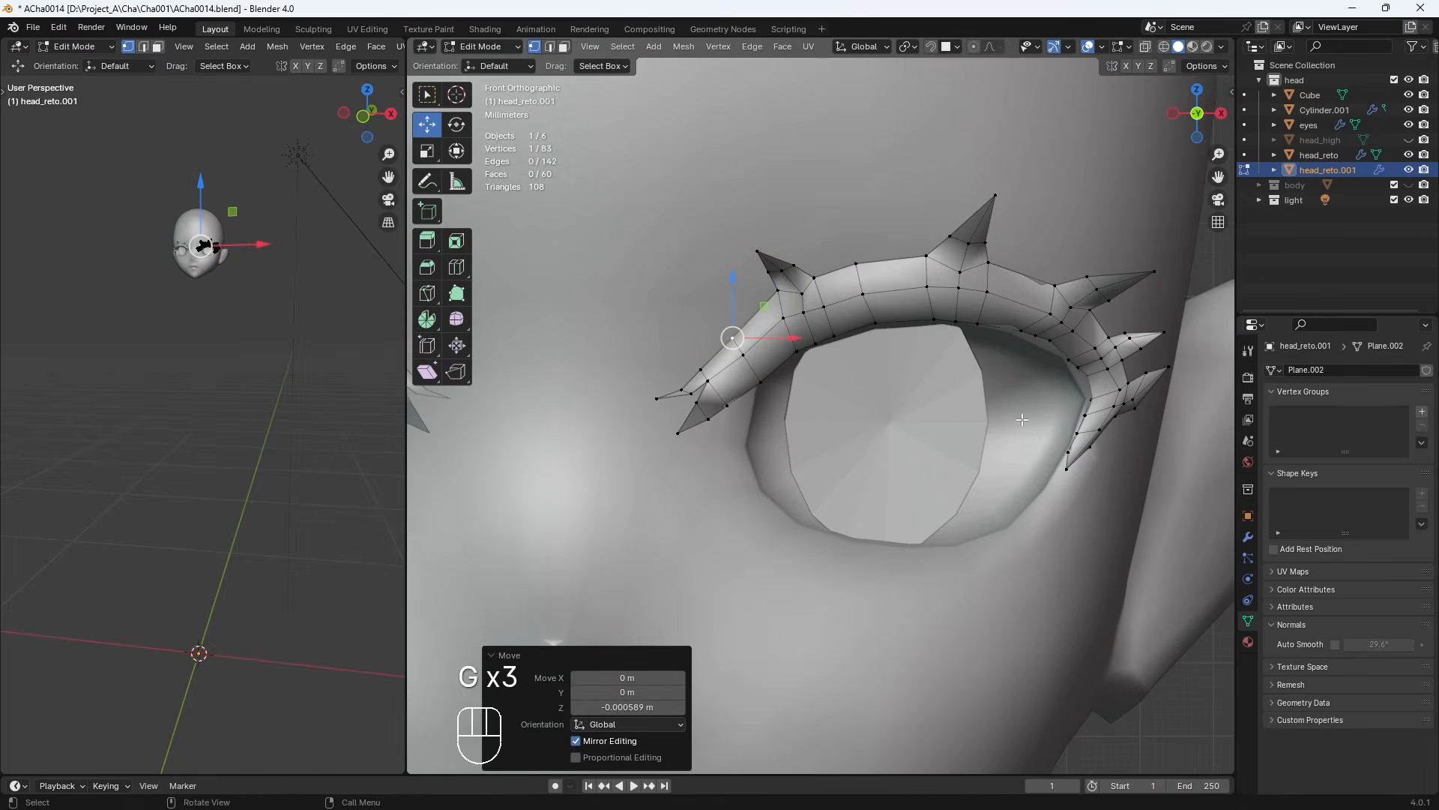
scroll(909, 313, "up", 1)
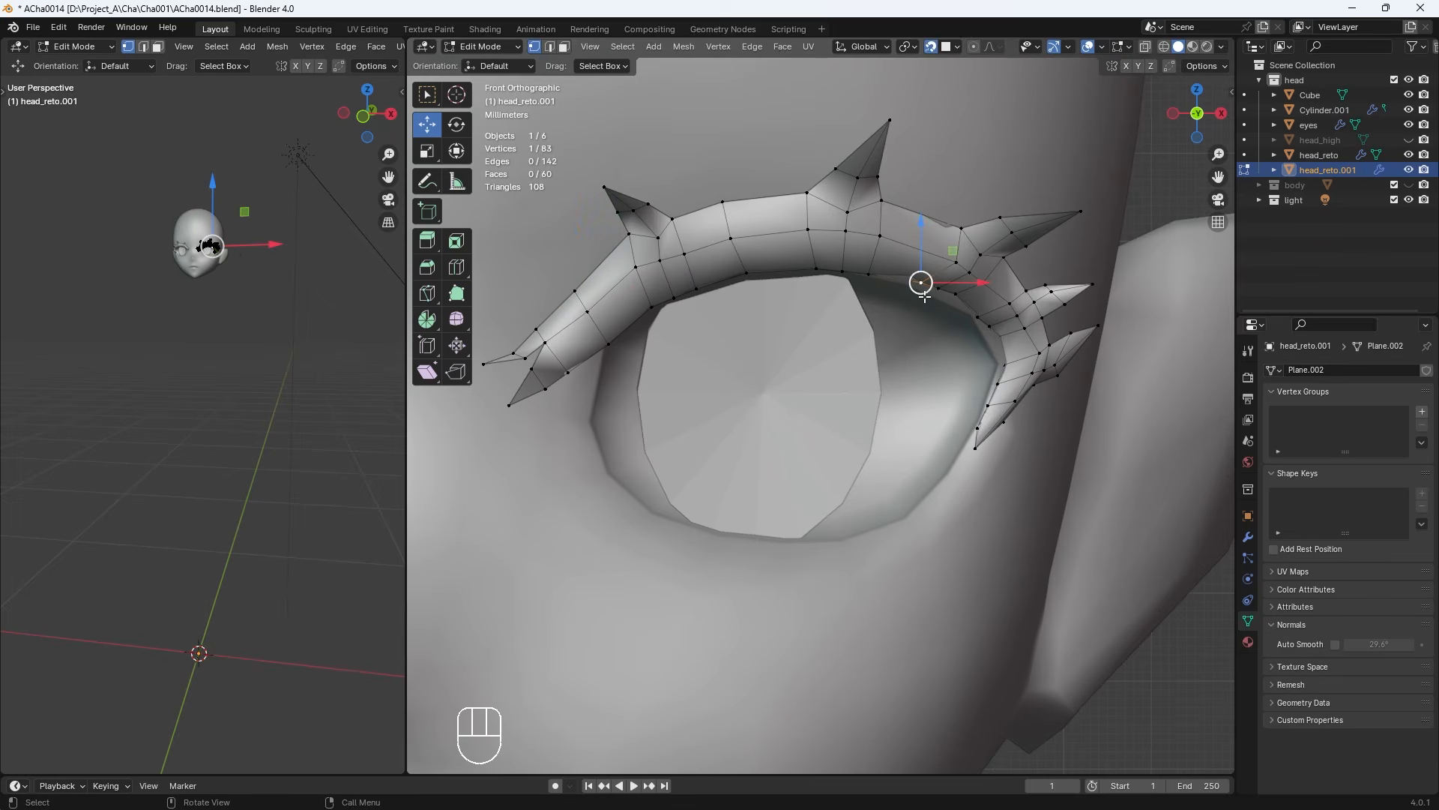
Move the lower-edge vertices on the outer half of the strip down toward the eye socket rim
key("g")
left_click(922, 299)
left_click(940, 290)
key("g")
left_click(937, 297)
left_click(956, 295)
key("g")
left_click(960, 306)
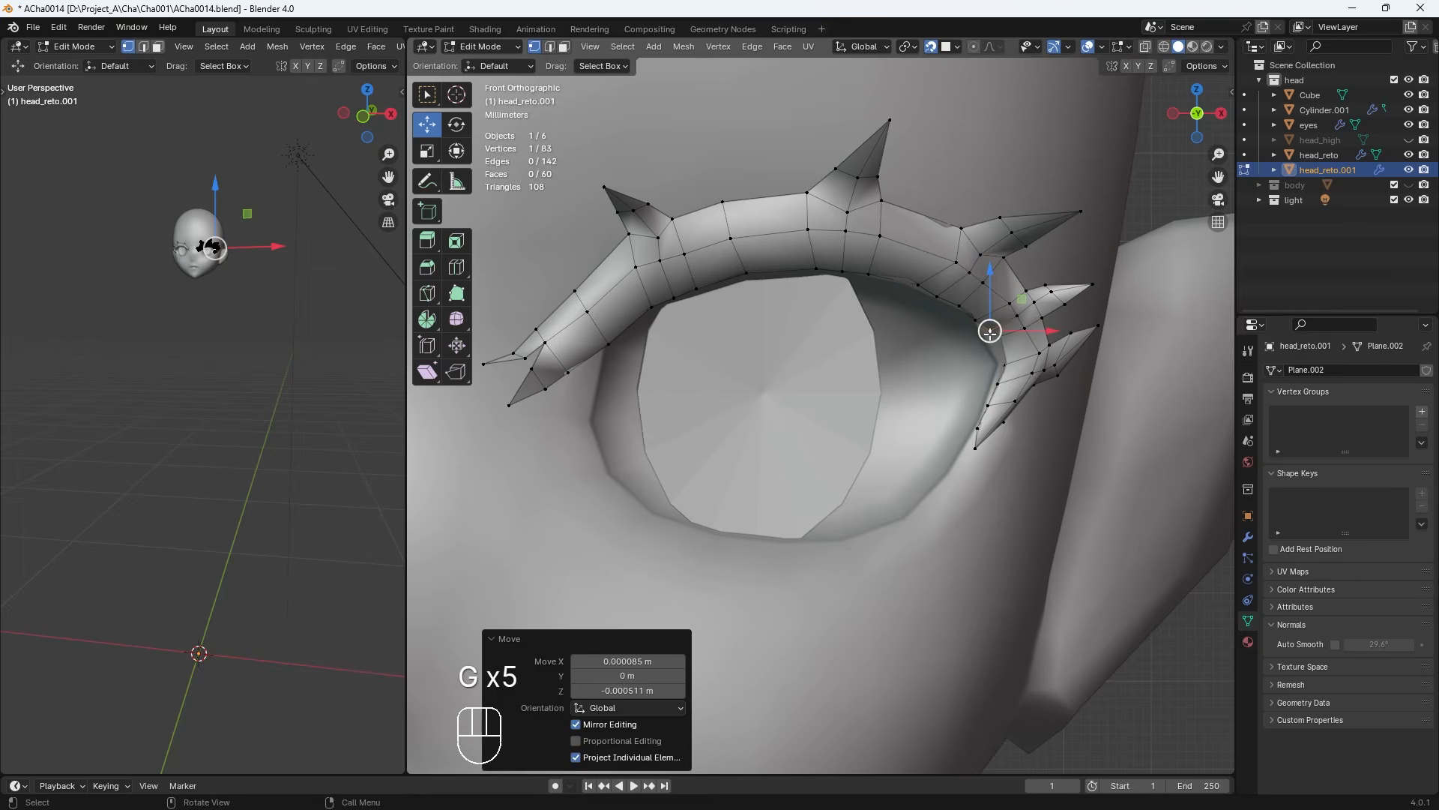
Fit the strip's lower-edge vertices at the outer eye corner against the socket rim
left_click(997, 339)
key("g")
left_click(999, 347)
left_click(1004, 364)
key("g")
key("g")
left_click(1004, 365)
Nudge the three lower-edge vertices just before the outer corner slightly up and outward
left_click(975, 320)
key("g")
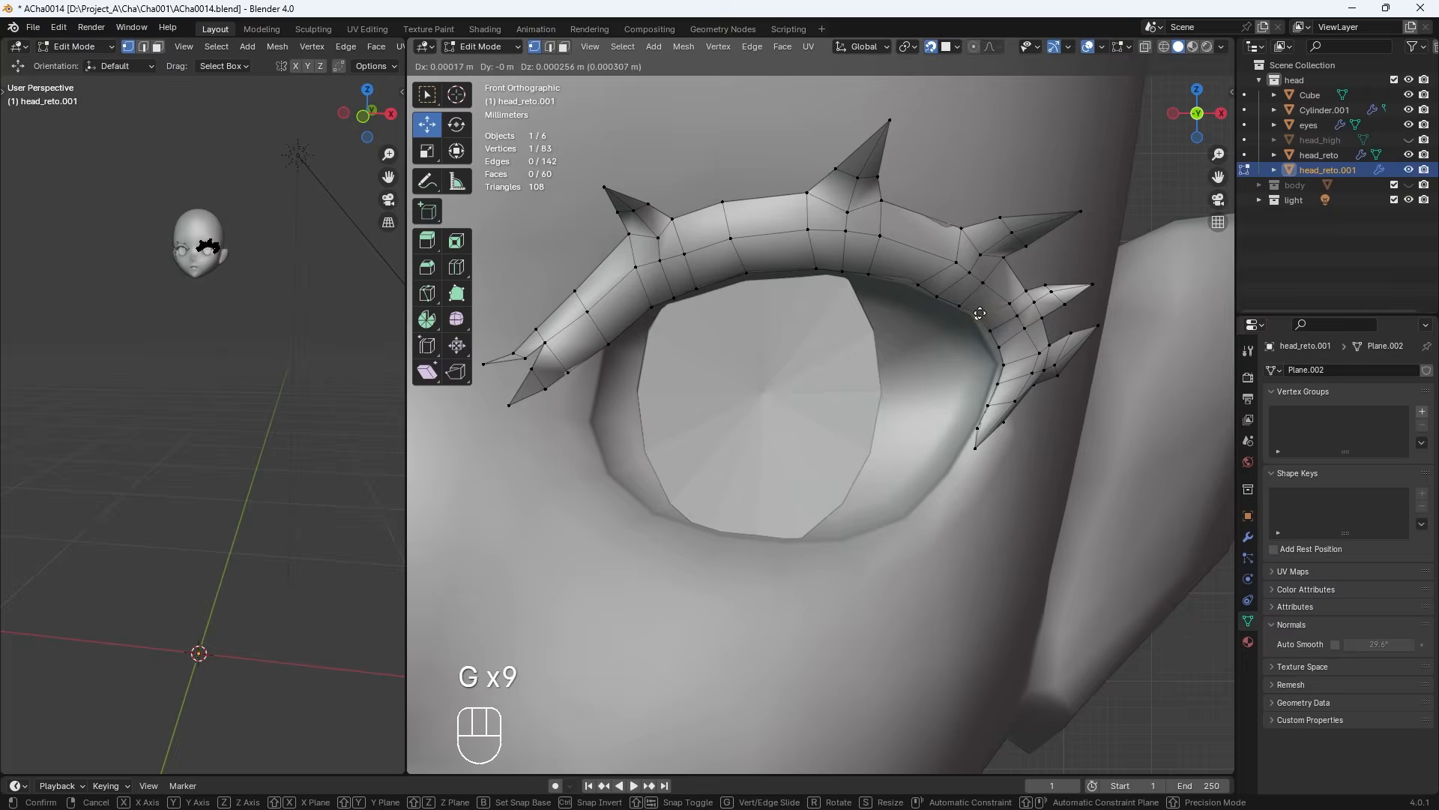
left_click(979, 313)
left_click(959, 306)
key("g")
left_click(960, 303)
left_click(937, 296)
key("g")
left_click(940, 292)
Even out the lower-edge vertices along the middle of the strip, above the iris
left_click(869, 274)
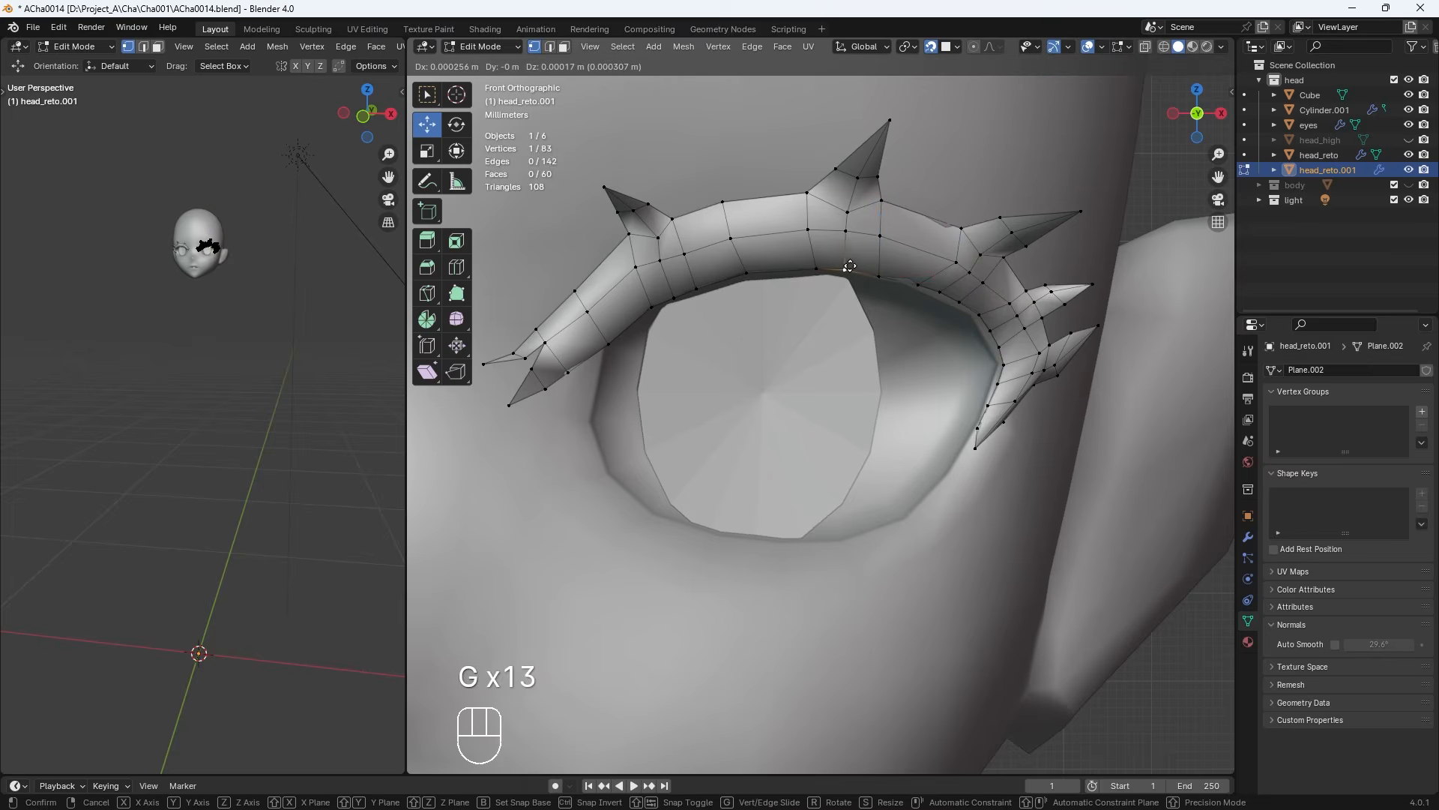
left_click(850, 267)
left_click(879, 276)
key("g")
left_click(880, 273)
left_click(816, 268)
key("g")
left_click(811, 268)
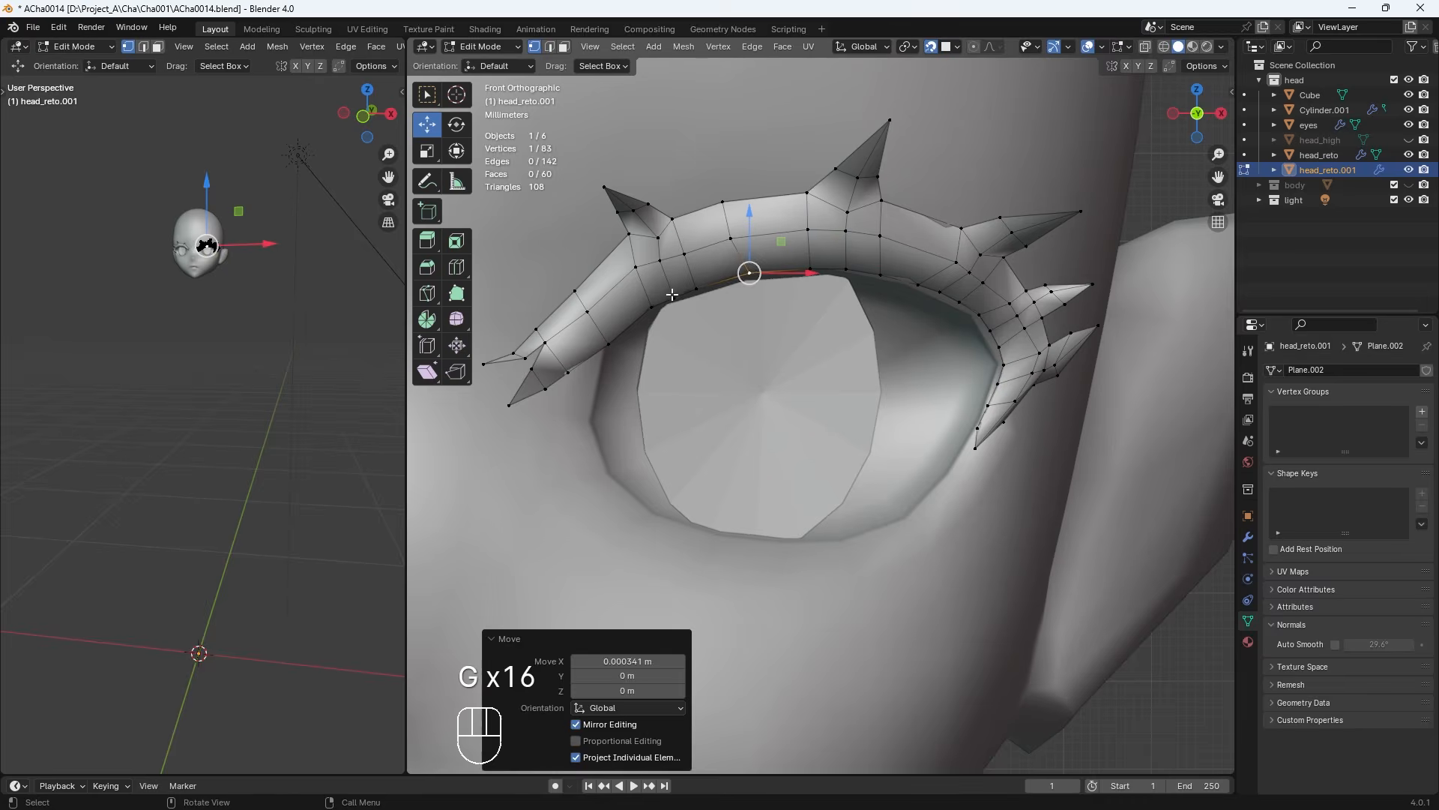
Reposition the lower inner-corner spike's base vertices and shift its tip slightly toward the eye
key("g")
left_click(568, 369)
key("g")
left_click(551, 391)
left_click(512, 406)
key("g")
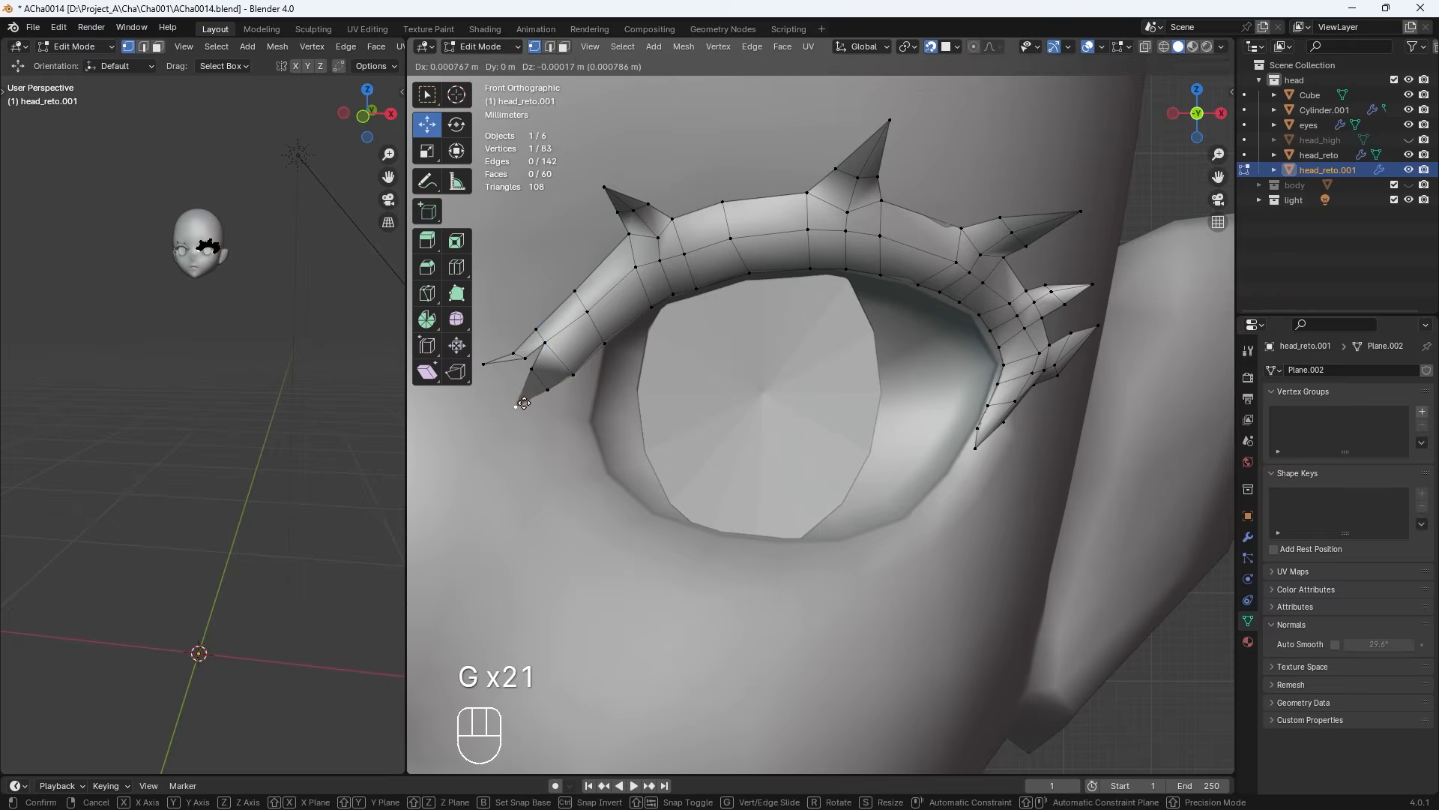
left_click(520, 409)
Pull the upper inner-corner spike's tip forward, about -0.0035 m along Y
scroll(768, 355, "down", 4)
key("Tab")
key("Tab")
middle_click_drag(732, 402, 709, 426)
left_click(733, 331, "shift")
left_click_drag(709, 426, 705, 428)
left_click(752, 396)
middle_click_drag(765, 392, 659, 262)
middle_click_drag(659, 262, 772, 457, "shift")
left_click_drag(700, 399, 693, 369)
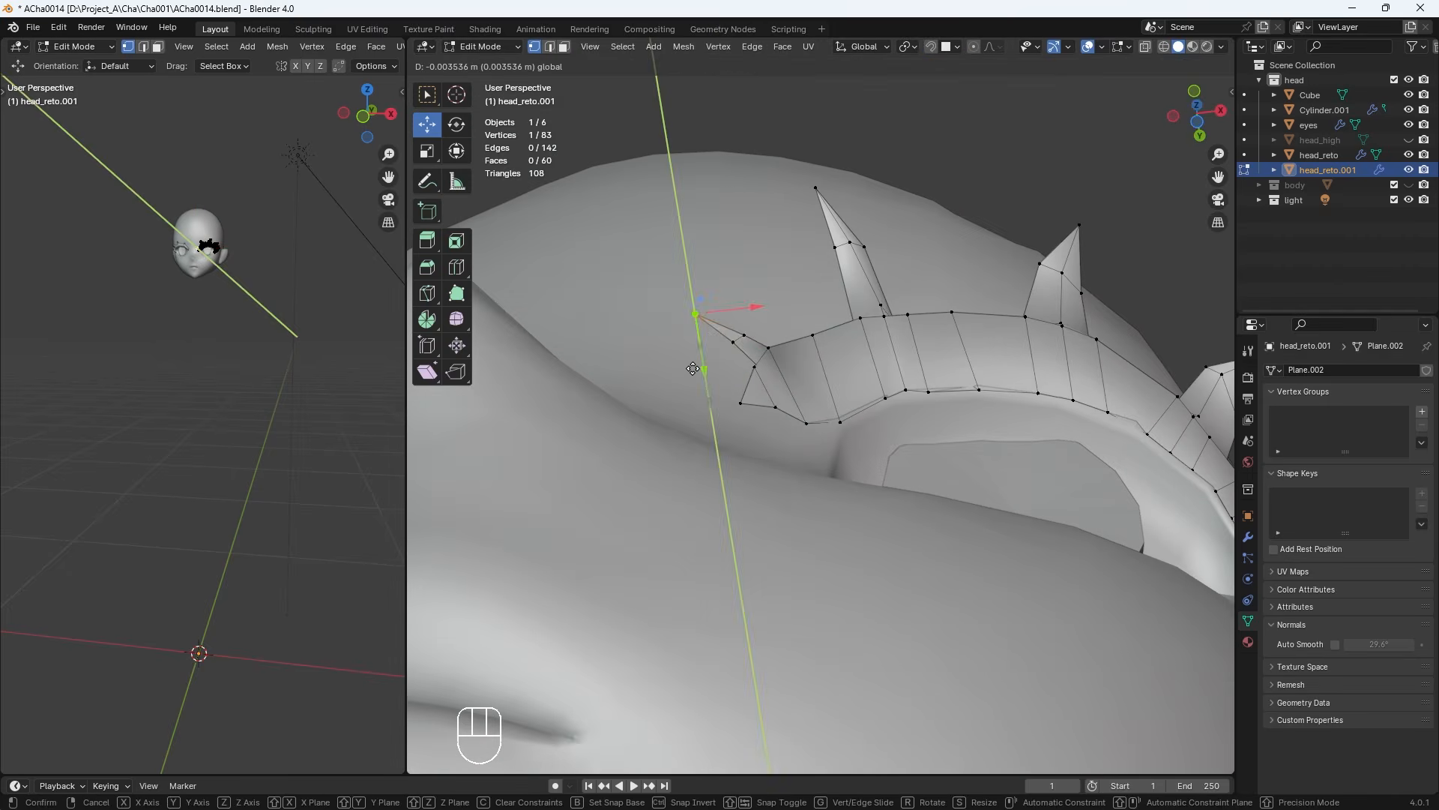
left_click(693, 368)
Reposition the vertices of the two inner-corner spikes in front view
key("KP_1")
left_click(748, 495)
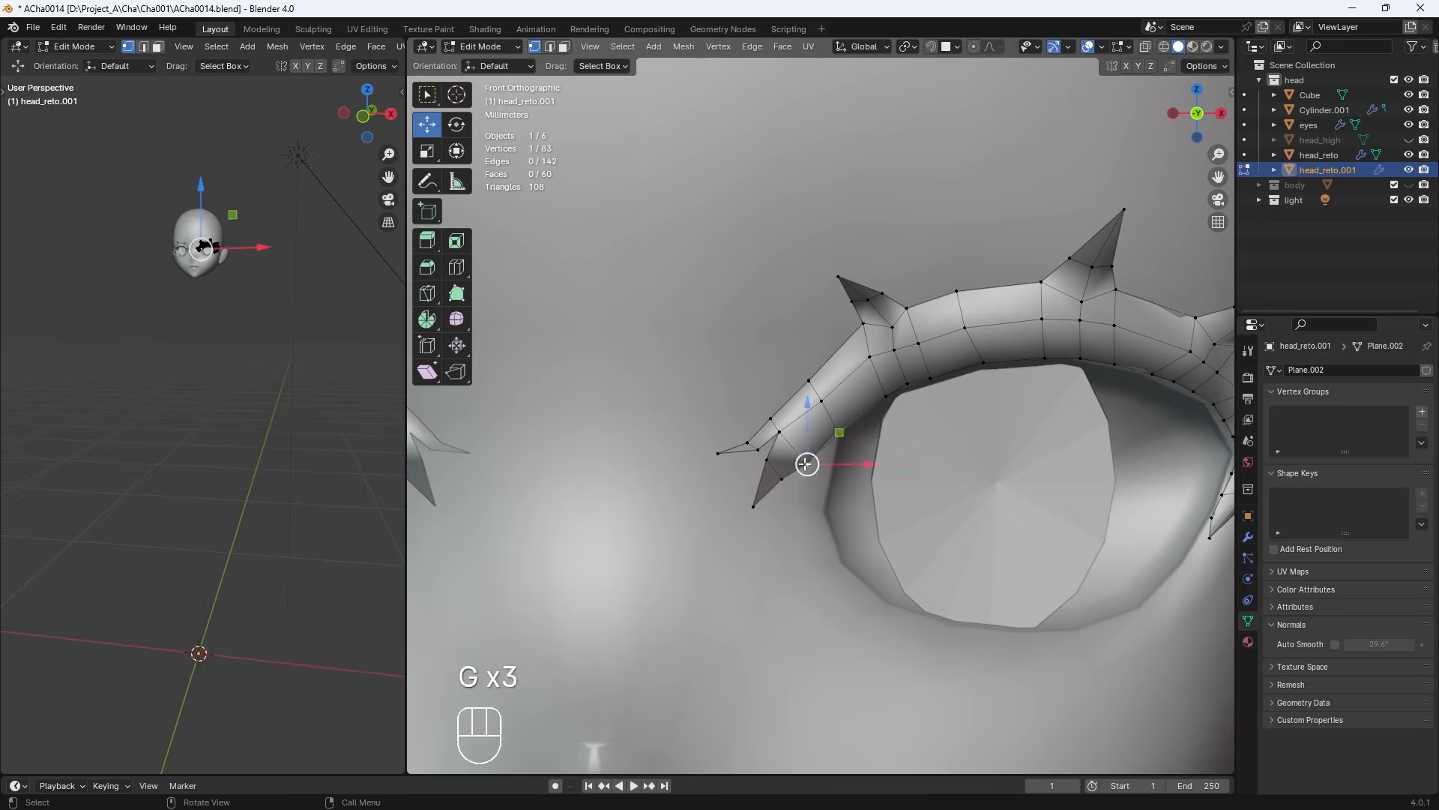
left_click(752, 430)
scroll(821, 404, "down", 4)
scroll(821, 404, "up", 2)
Adjust the strip's inner upper edge and move the vertex between the two corner spikes 0.0007 m along X and 0.0001 m along Z
left_click(812, 388)
key("g")
left_click(810, 380)
left_click(785, 413)
key("g")
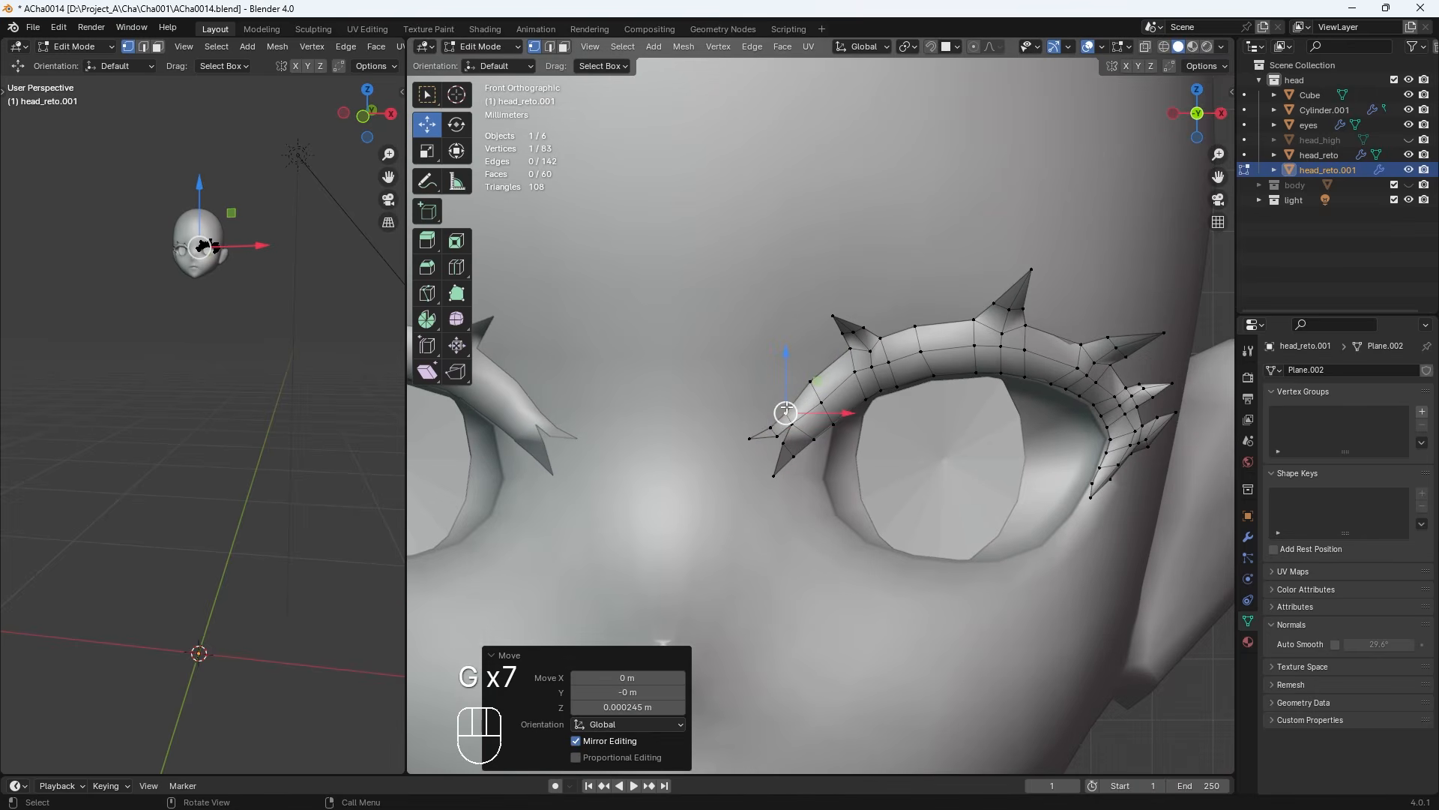
key("g")
left_click(775, 433)
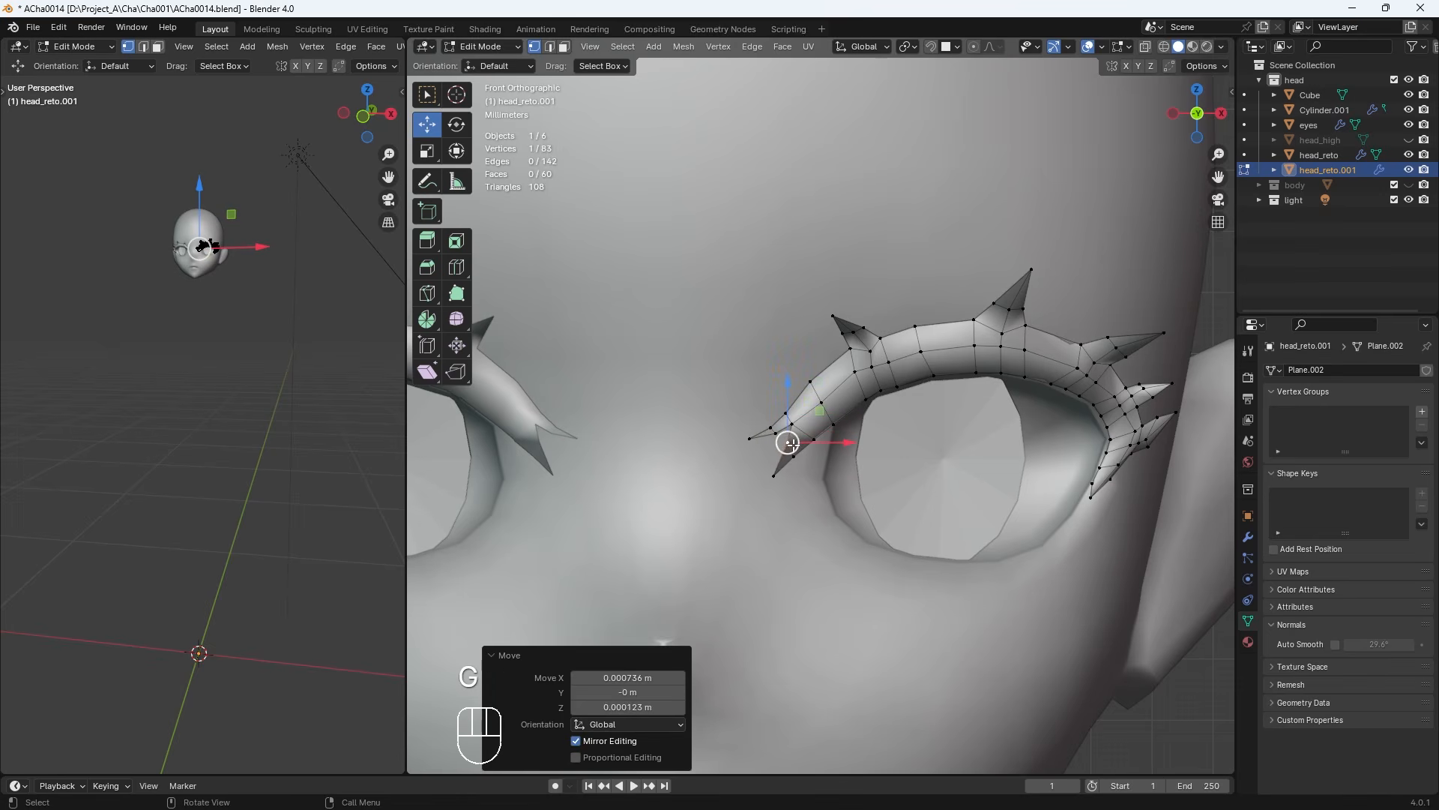
Reposition the upper-edge vertices around the inner lash's base, moving its outer base vertex 0.0009 m along X and -0.0002 m along Z
left_click(810, 382)
key("g")
left_click(813, 385)
left_click(878, 342)
key("g")
left_click(883, 343)
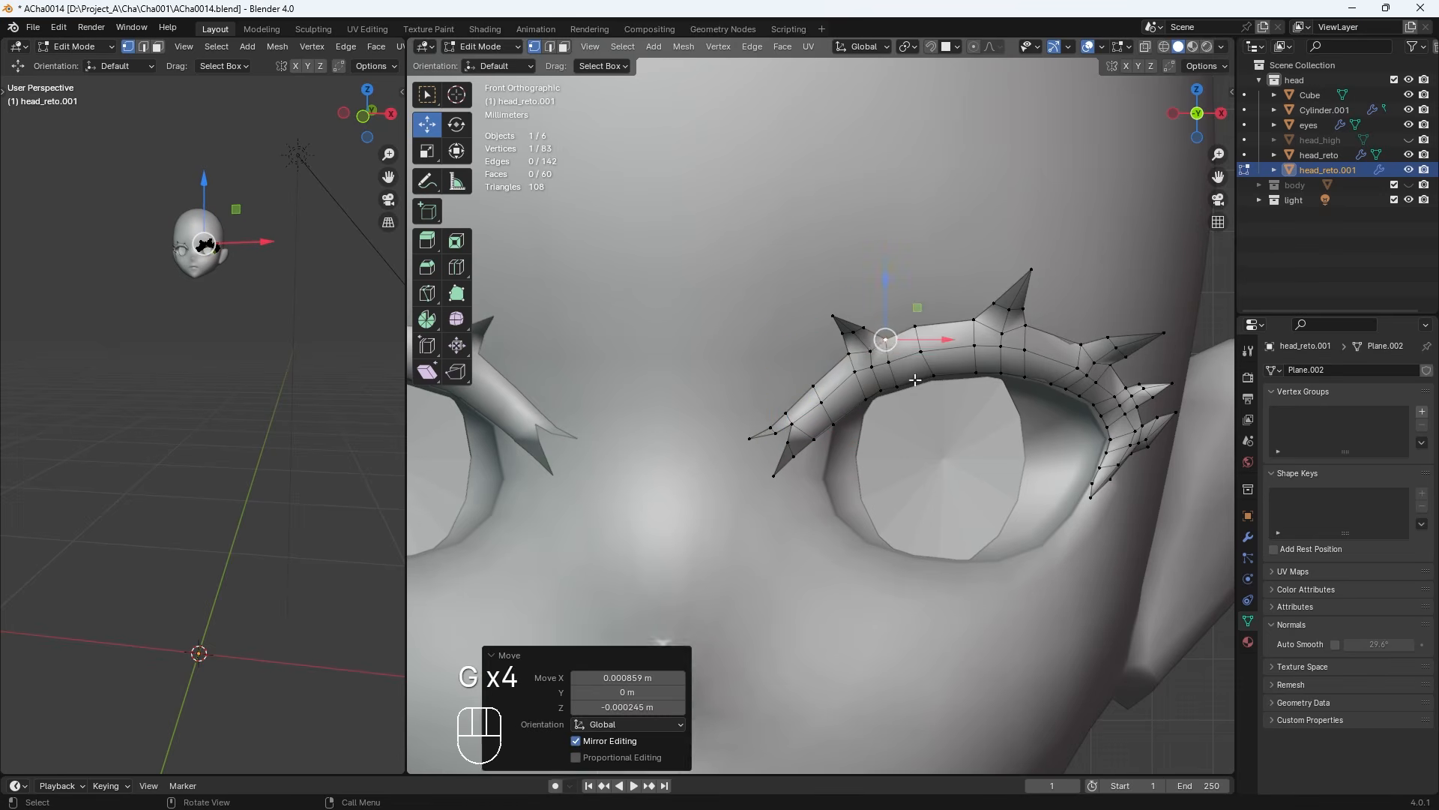
scroll(877, 341, "down", 2)
scroll(869, 339, "up", 3)
scroll(859, 340, "down", 4)
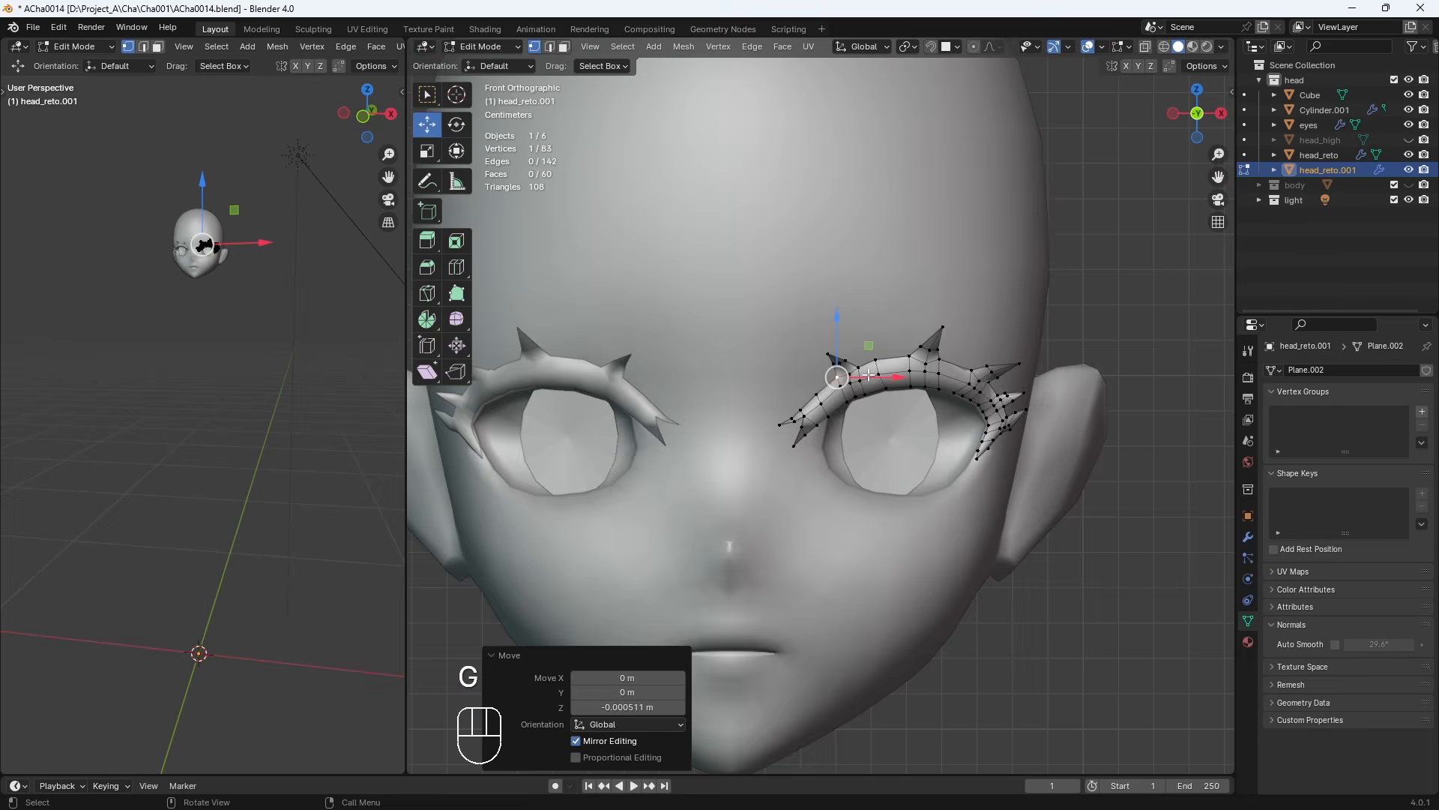
Pull the inner lash's end vertices back toward the head along Y in side view
middle_click_drag(879, 375, 754, 459)
left_click(740, 354)
scroll(742, 363, "up", 5)
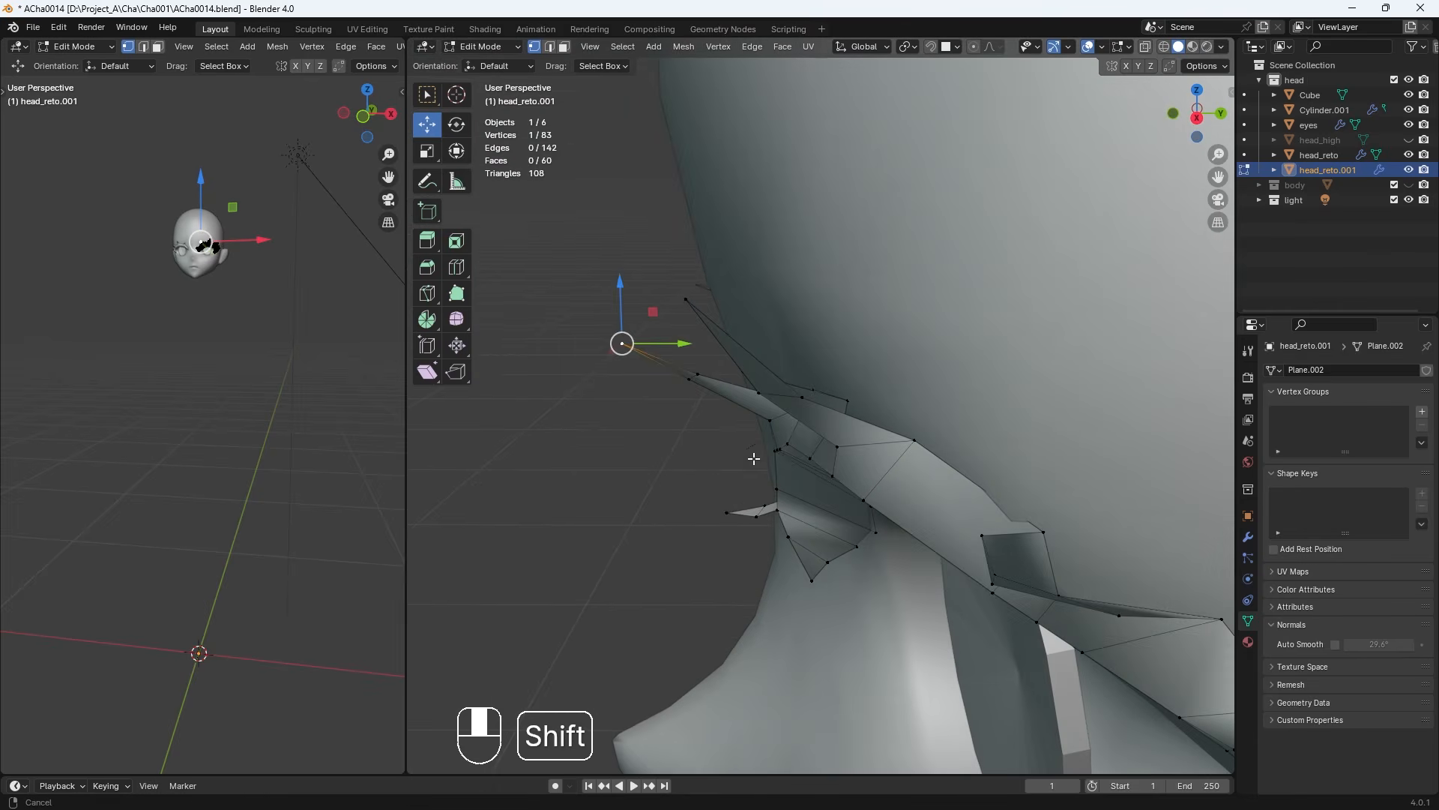
left_click_drag(715, 363, 735, 363)
mouse_move(734, 363)
middle_mouse_down()
mouse_move(870, 371)
mouse_move(755, 398)
mouse_move(708, 368)
middle_mouse_up()
key("ctrl+z")
left_click(813, 366, "shift")
left_click_drag(712, 366, 733, 366)
Reposition the inner lash's tip and move the middle lash's base vertex 0.0004 m along Y and 0.0007 m along Z
left_click(649, 346)
middle_click_drag(649, 345, 788, 350)
key("g")
left_click(725, 325)
left_click(849, 294)
middle_click_drag(849, 294, 864, 386)
key("g")
left_click(880, 383)
middle_click_drag(930, 480, 889, 421)
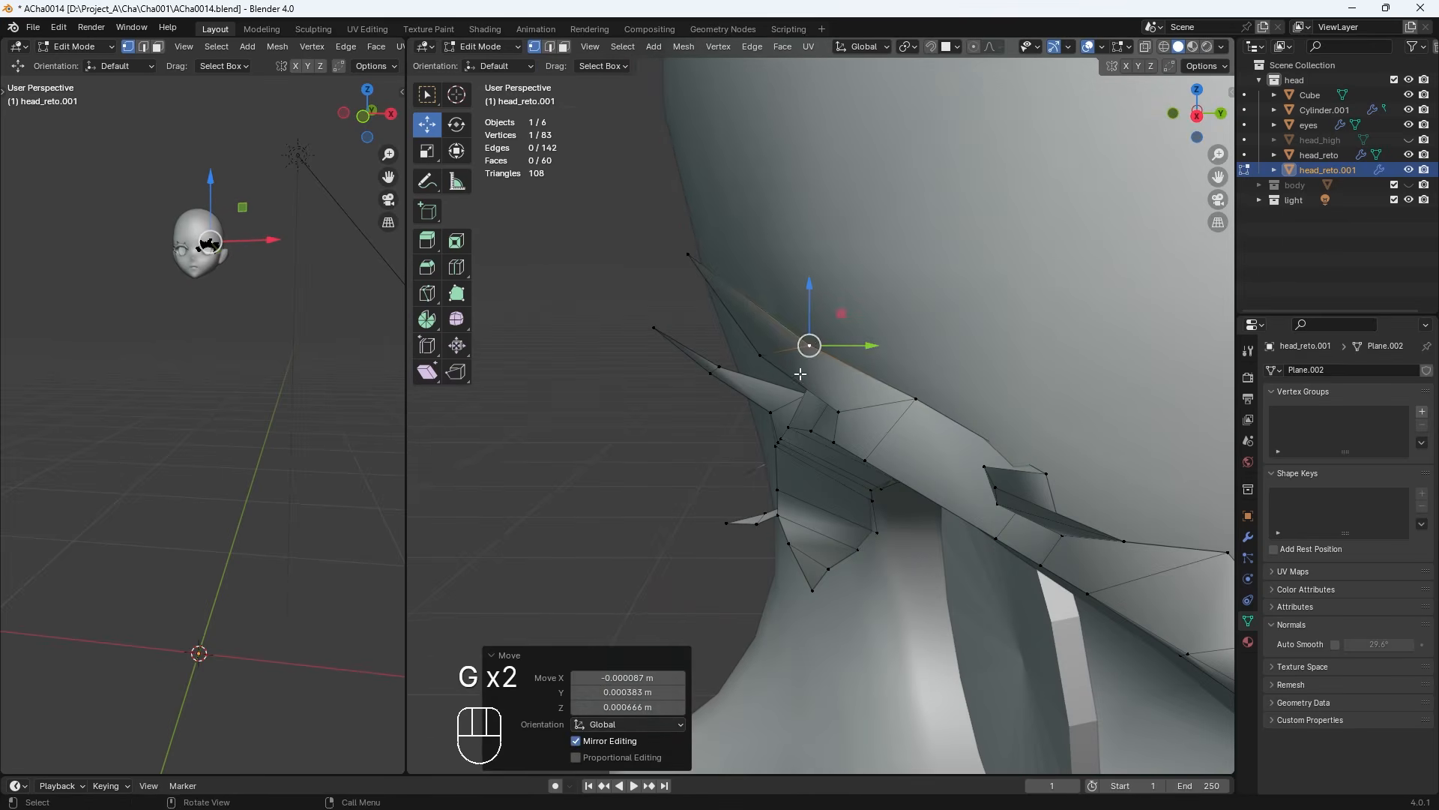
middle_click_drag(801, 374, 967, 382)
Reshape the middle lash in front view by repositioning its side and base vertices
key("KP_1")
scroll(911, 439, "up", 3)
middle_click_drag(1169, 337, 910, 364, "shift")
left_click(980, 342)
key("g")
left_click(970, 419)
key("g")
left_click(911, 449)
Move the middle lash's central base vertex about 0.0002 m along X and 0.0005 m along Z
left_click(937, 464)
key("g")
left_click(962, 394)
key("g")
key("g")
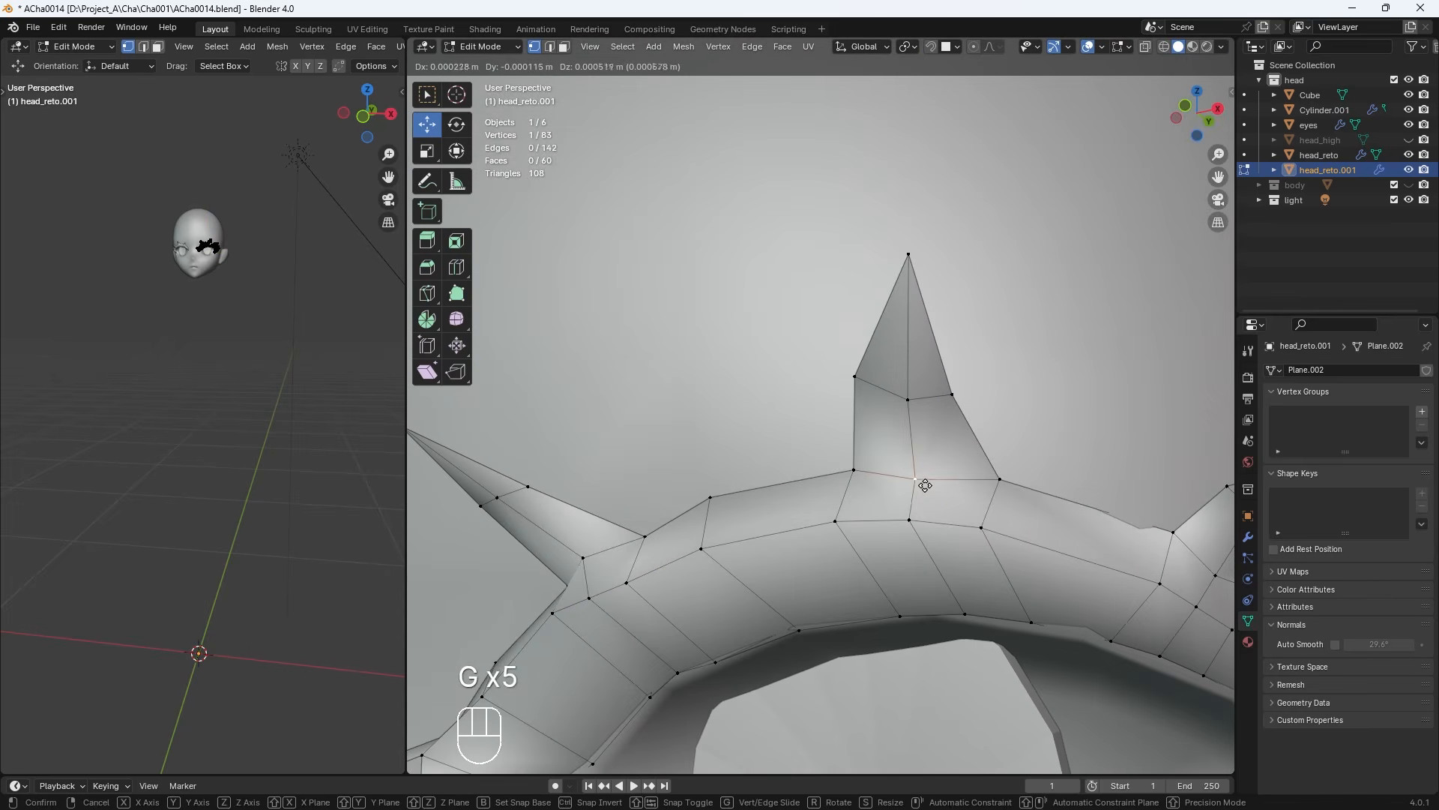
left_click(925, 486)
Fine-tune the middle lash's base vertices from oblique views, shifting the last one -0.0001 m along Y and 0.0001 m along Z
middle_click_drag(925, 486, 845, 562)
key("g")
left_click(828, 583)
left_click(893, 500)
key("g")
middle_click_drag(893, 500, 997, 615)
left_click(919, 541)
left_click(869, 459)
key("g")
left_click(847, 456)
middle_click_drag(997, 455, 916, 377)
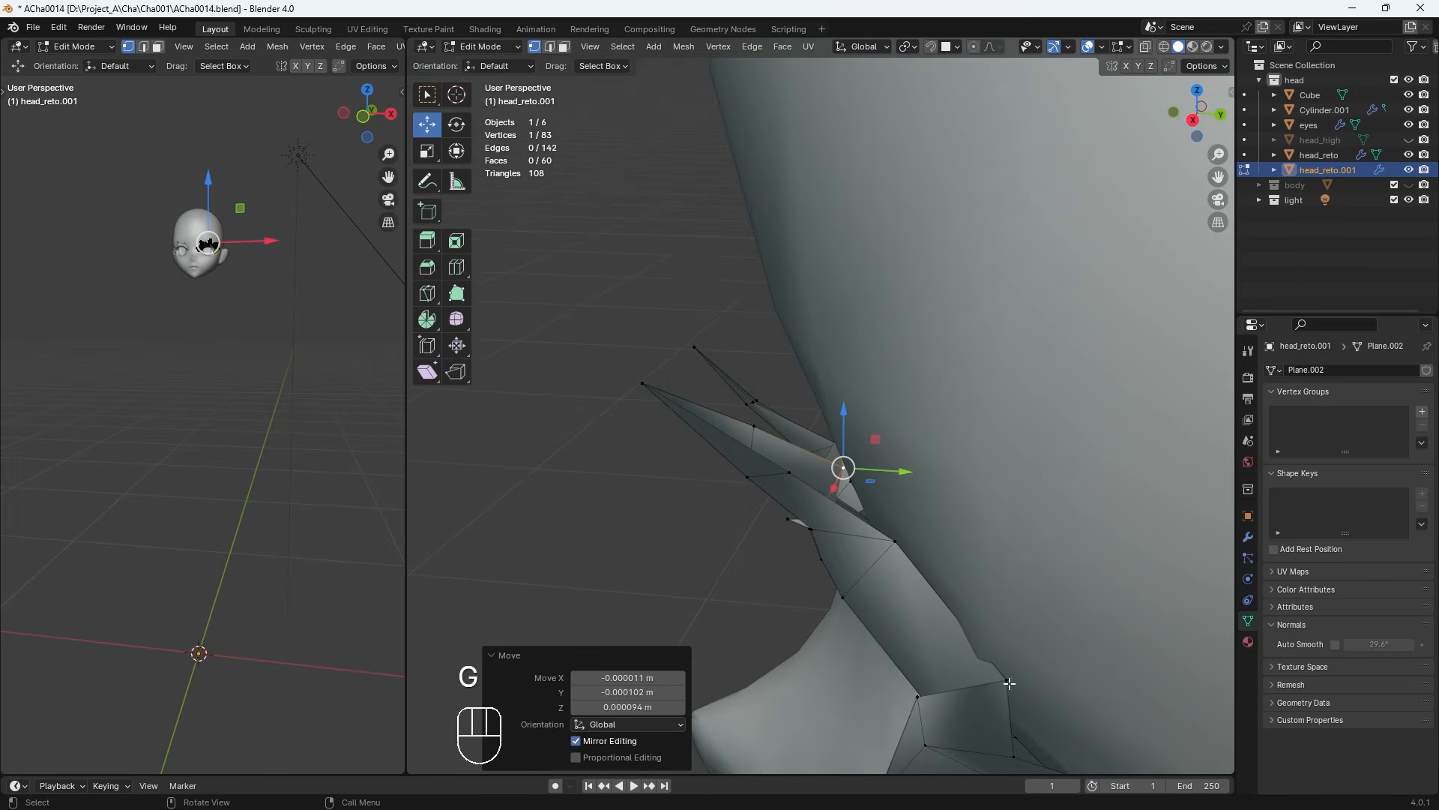
Reposition the topmost outer lash's base vertices, moving the inner one 0.0003 m along X and 0.0001 m along Y
middle_click_drag(1015, 611, 892, 470)
key("KP_1")
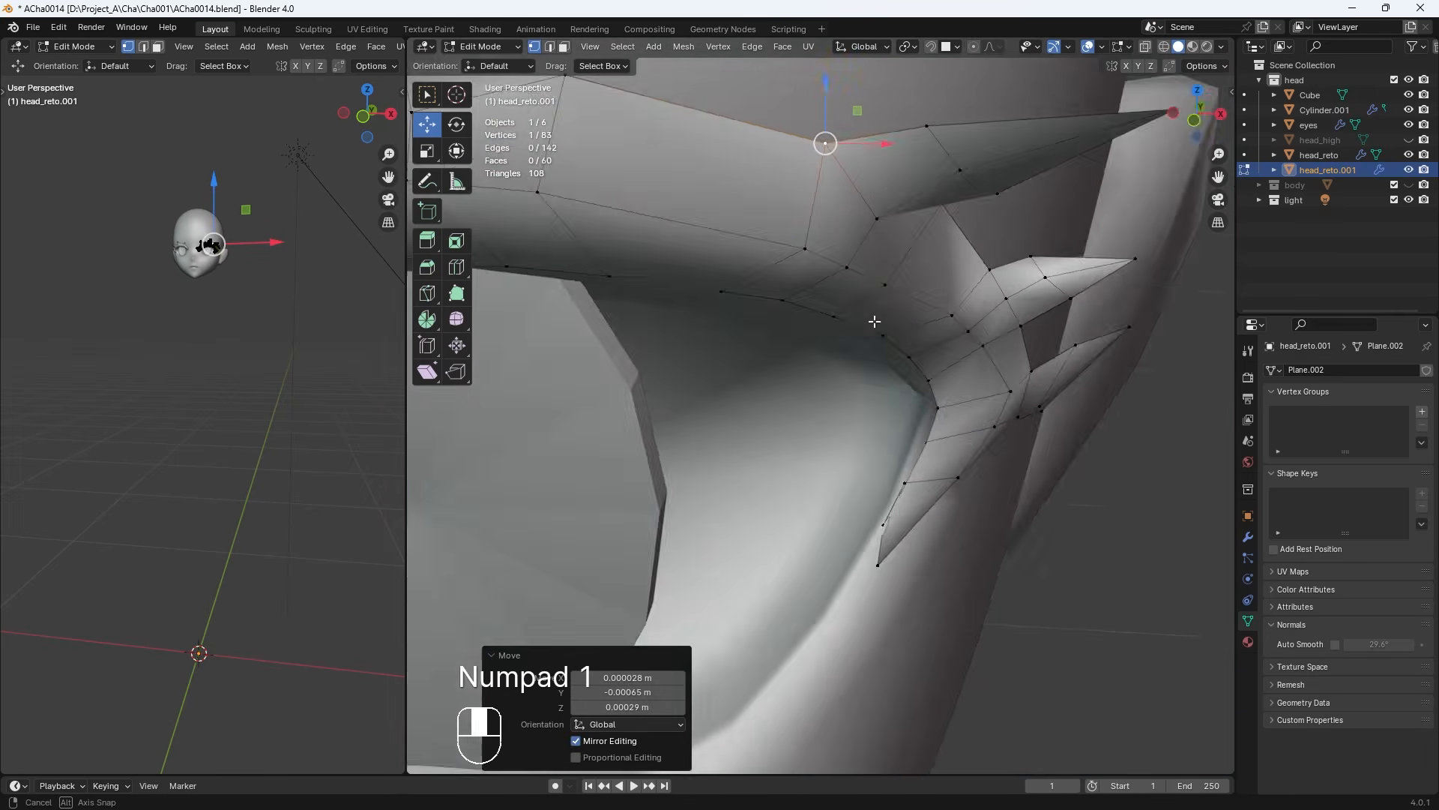
middle_click_drag(874, 322, 852, 404)
left_click(925, 237)
middle_click_drag(926, 237, 869, 223)
key("g")
left_click(937, 177)
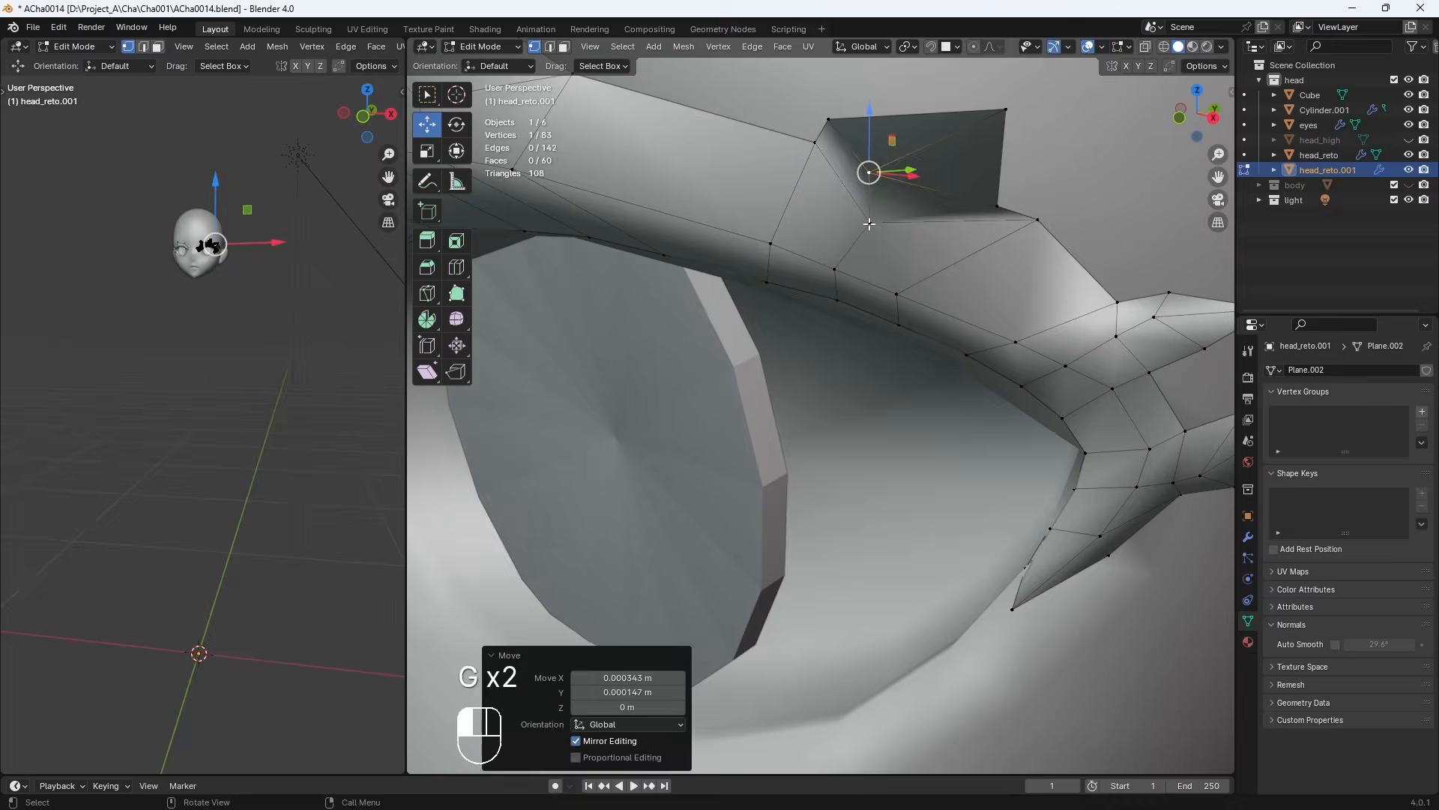
Shift the topmost outer lash's tip inward and down, about -0.0004 m along X and -0.0005 m along Z
left_click(1001, 204)
key("KP_1")
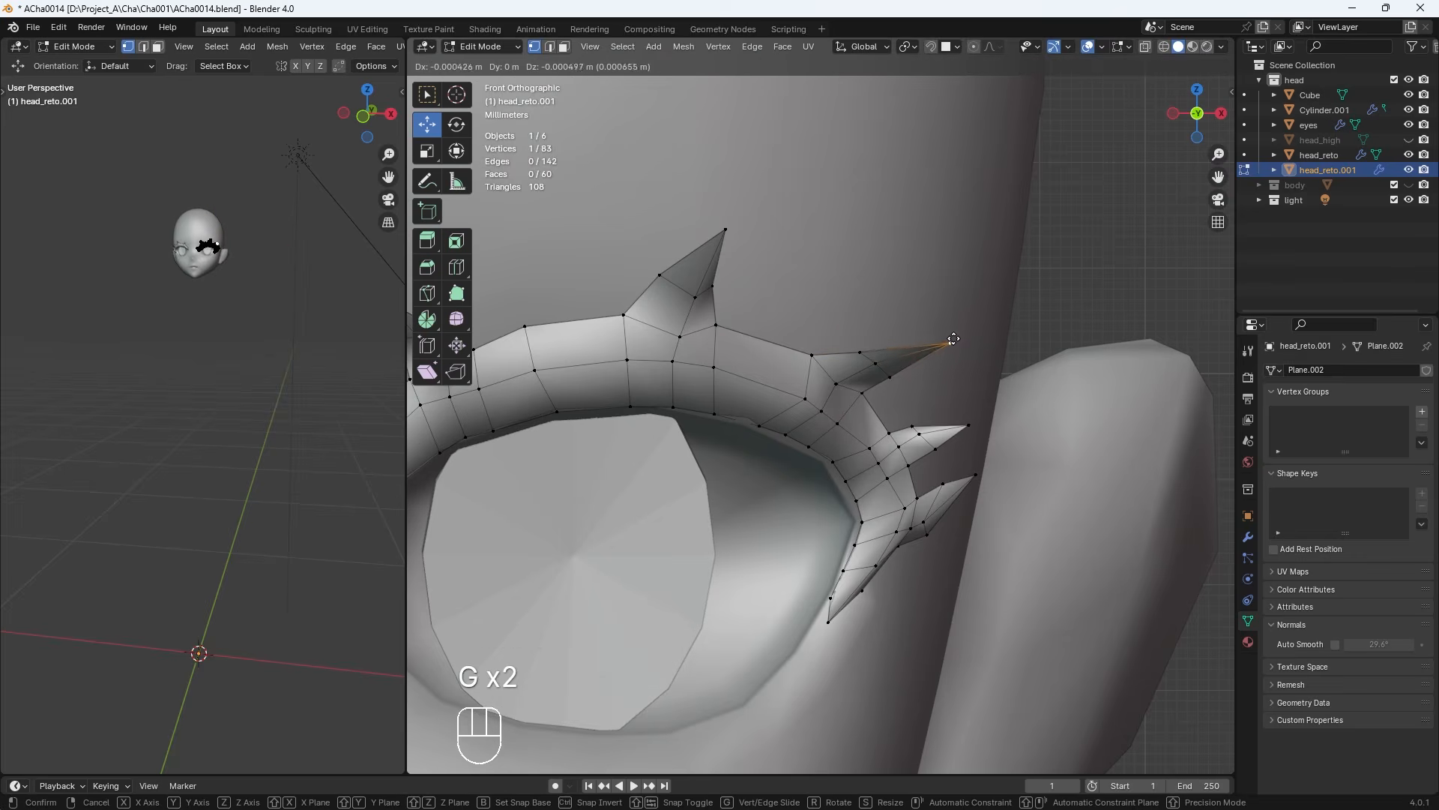
scroll(889, 379, "down", 10)
scroll(810, 462, "up", 4)
middle_click_drag(811, 455, 1018, 398, "shift")
scroll(267, 563, "up", 5)
middle_click_drag(273, 382, 251, 560, "shift")
scroll(268, 563, "up", 4)
middle_click_drag(269, 681, 299, 440, "shift")
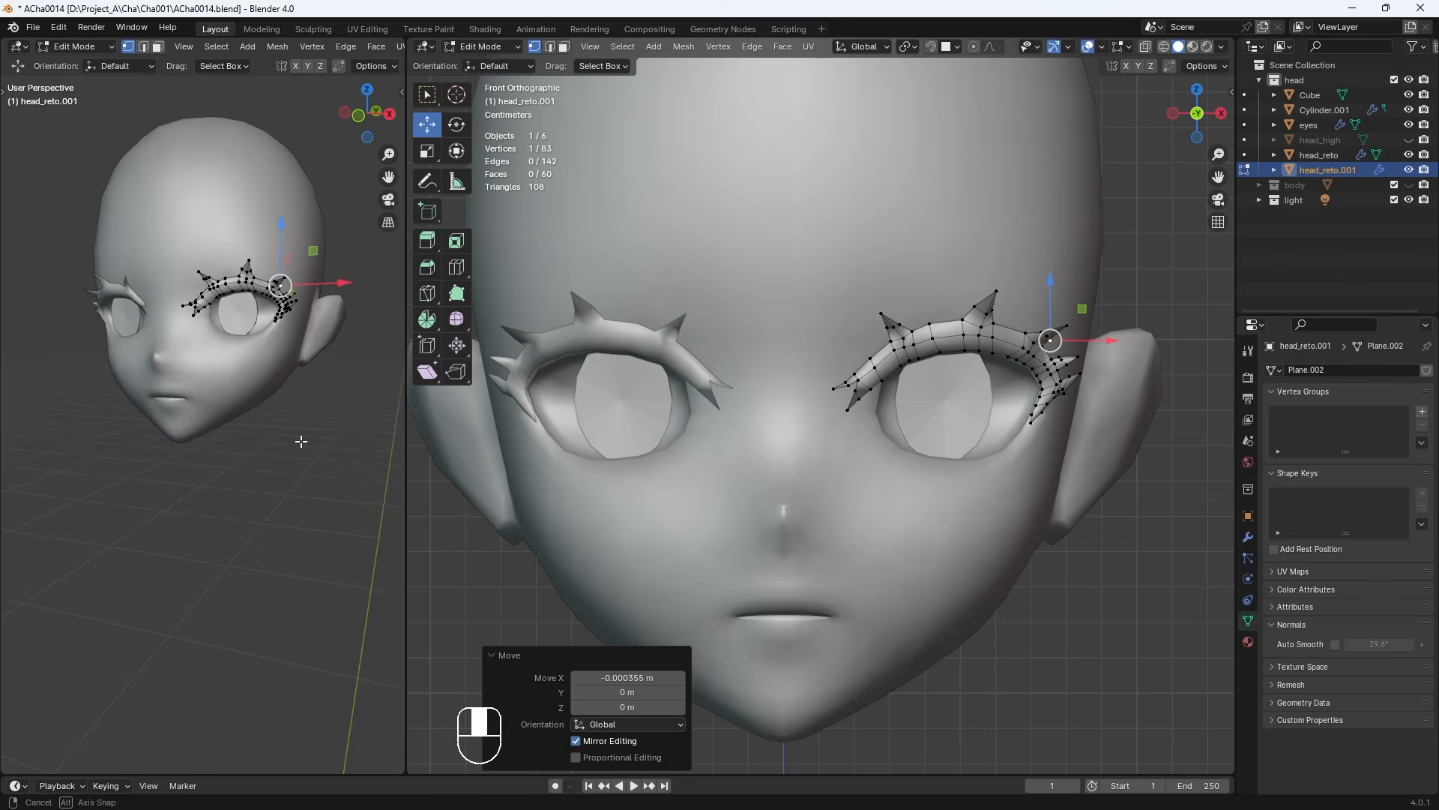
Move the inner lash's outer base vertex -0.0007 m along X and -0.0006 m along Z
scroll(925, 315, "up", 2)
left_click(924, 312)
scroll(972, 369, "down", 4)
scroll(919, 350, "up", 2)
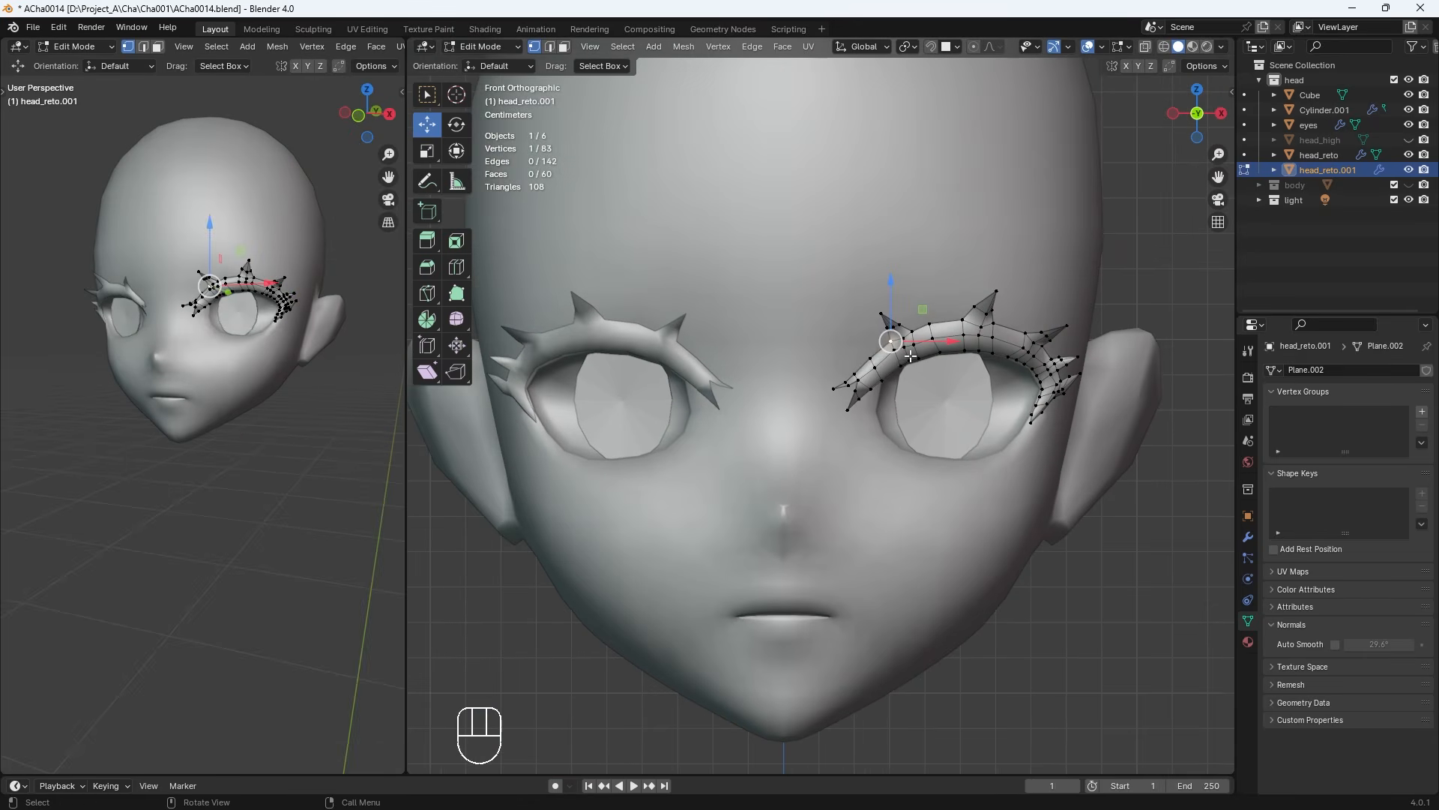
scroll(910, 357, "up", 2)
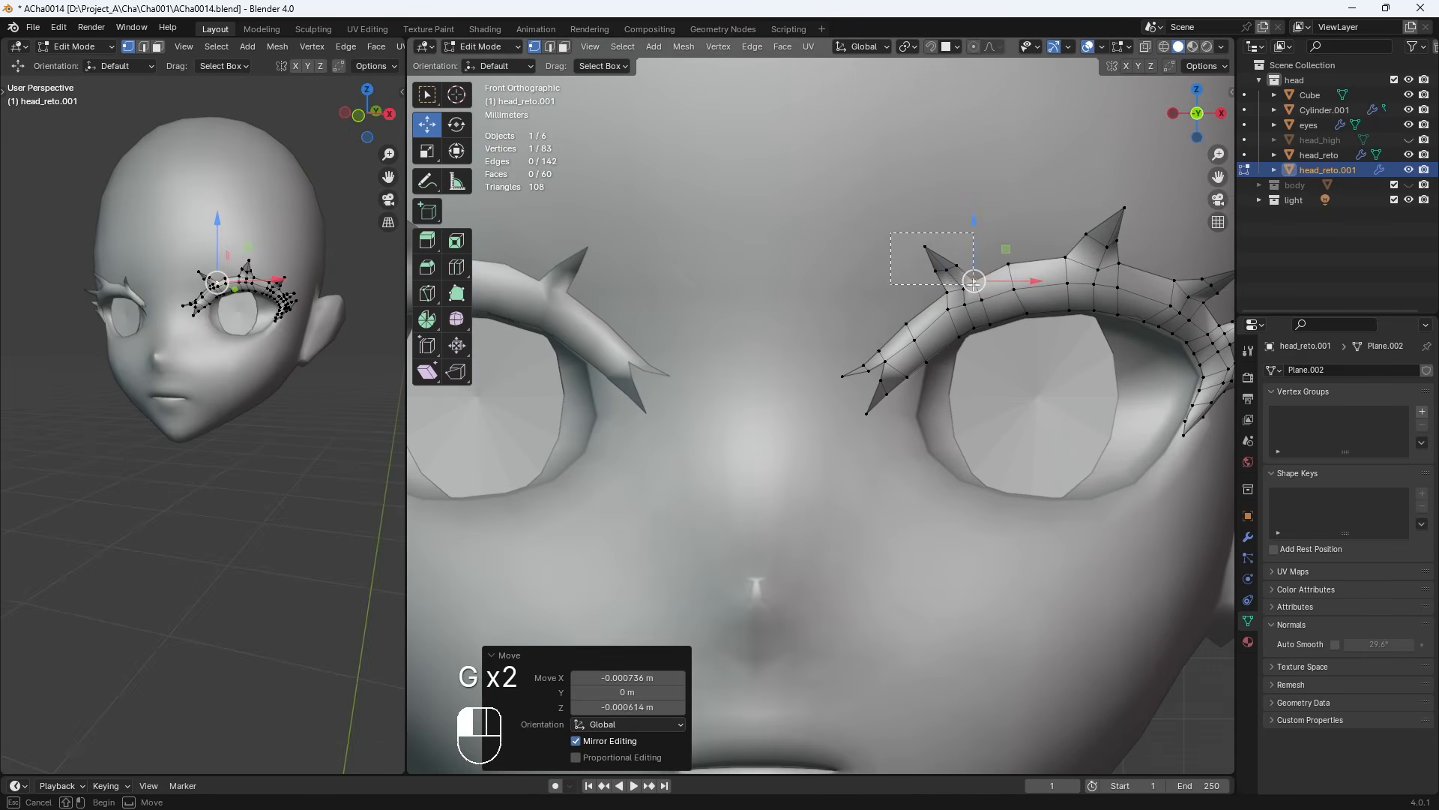
left_click(970, 286)
Move the inner lash's tip slightly down and inward
scroll(970, 286, "up", 3)
left_click(1062, 182)
key("g")
left_click(1036, 199)
middle_click_drag(1036, 200, 997, 300)
key("KP_1")
scroll(997, 300, "down", 3)
Select the neighbouring lash vertices in side view and push them slightly back along Y
middle_click_drag(922, 345, 737, 465)
scroll(793, 561, "up", 6)
left_click(681, 515, "shift")
left_click(664, 517, "shift")
left_click_drag(695, 344, 702, 341)
key("KP_1")
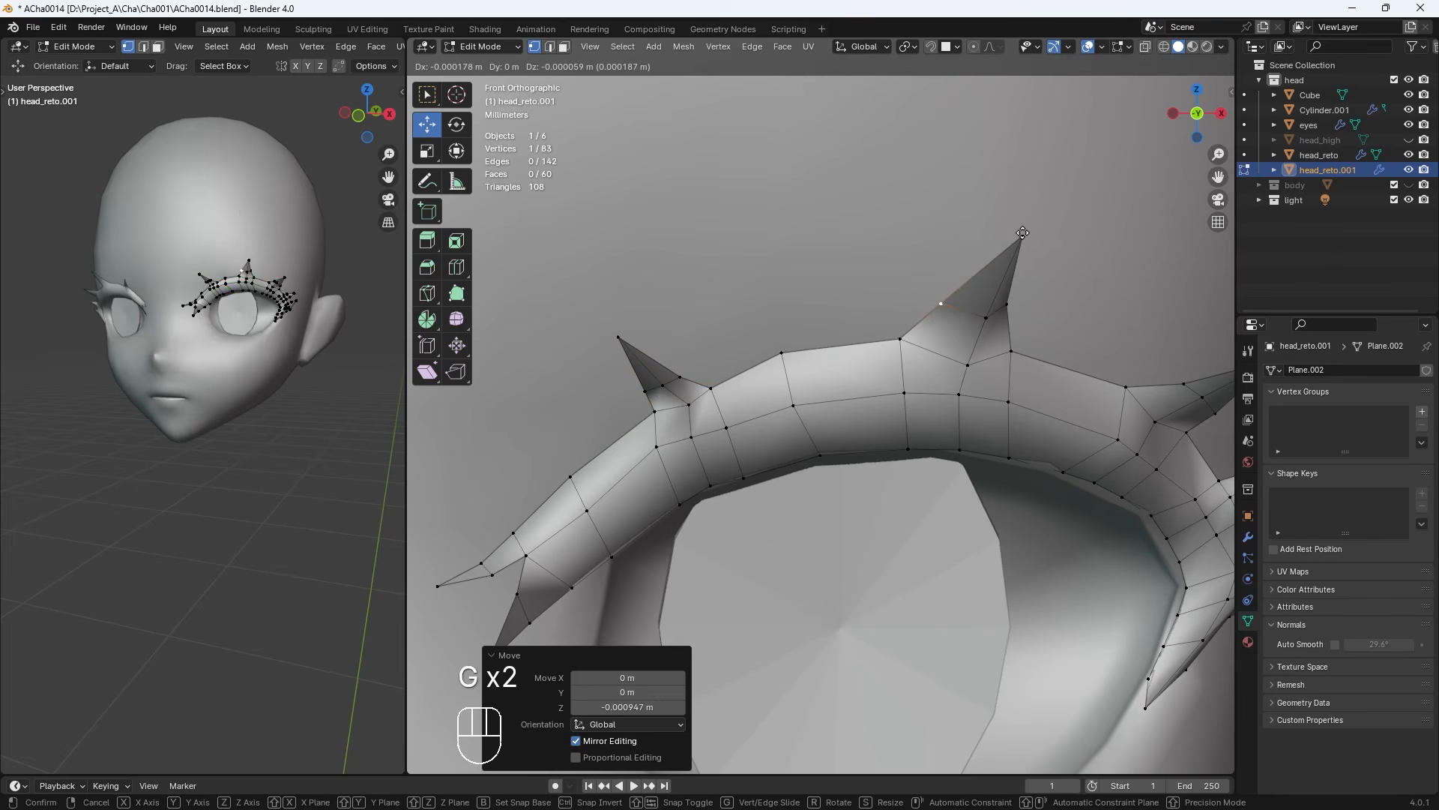
Move the tall upper lash's outer base vertex about 0.0002 m along X and -0.0006 m along Z
left_click(1009, 307)
key("g")
left_click(1010, 311)
scroll(1072, 340, "down", 8)
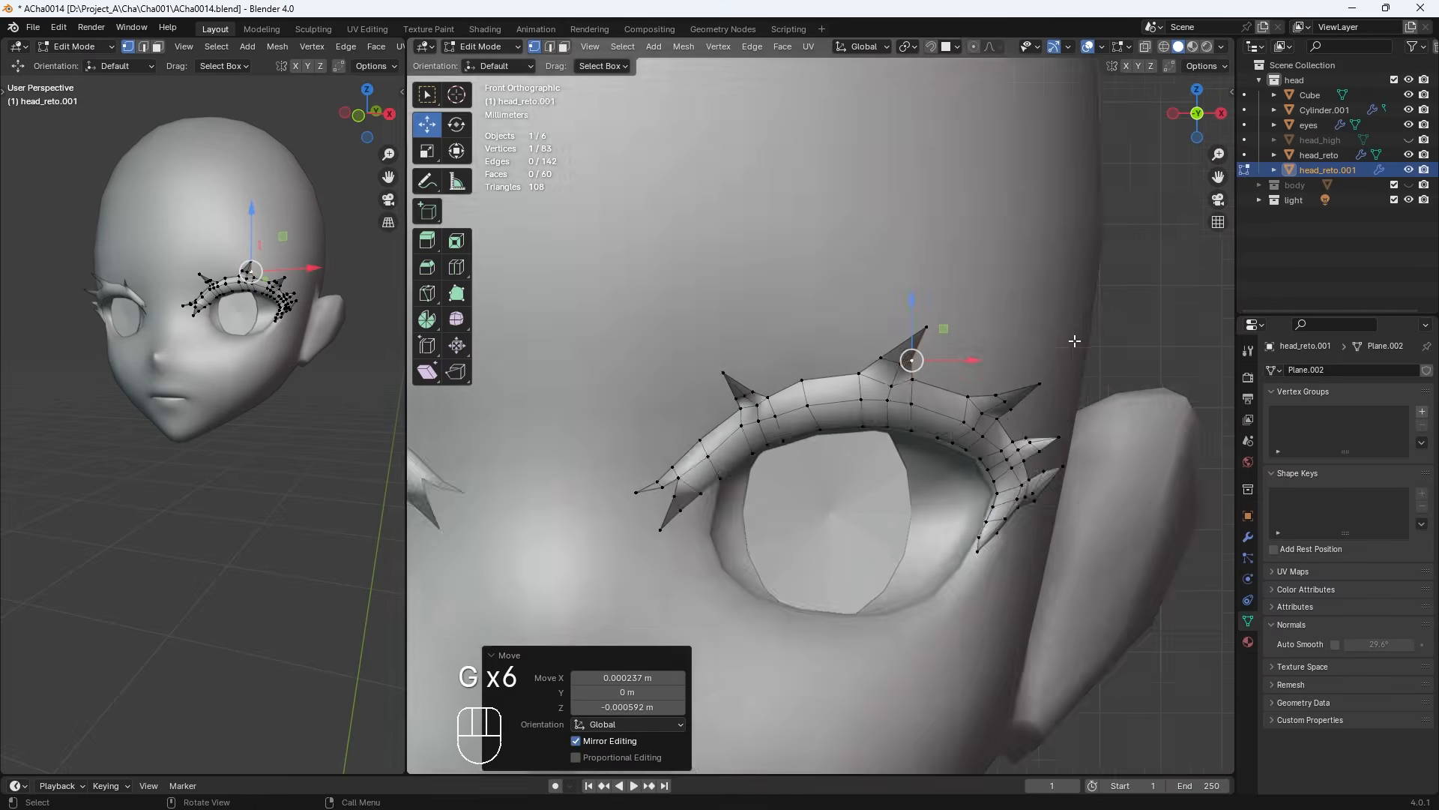
Lower the upper outer lash's tip, moving it about 0.0005 m along X and -0.0018 m along Z, and clear the selection
middle_click_drag(1073, 340, 1084, 318, "shift")
scroll(1077, 329, "up", 4)
left_click(1071, 340)
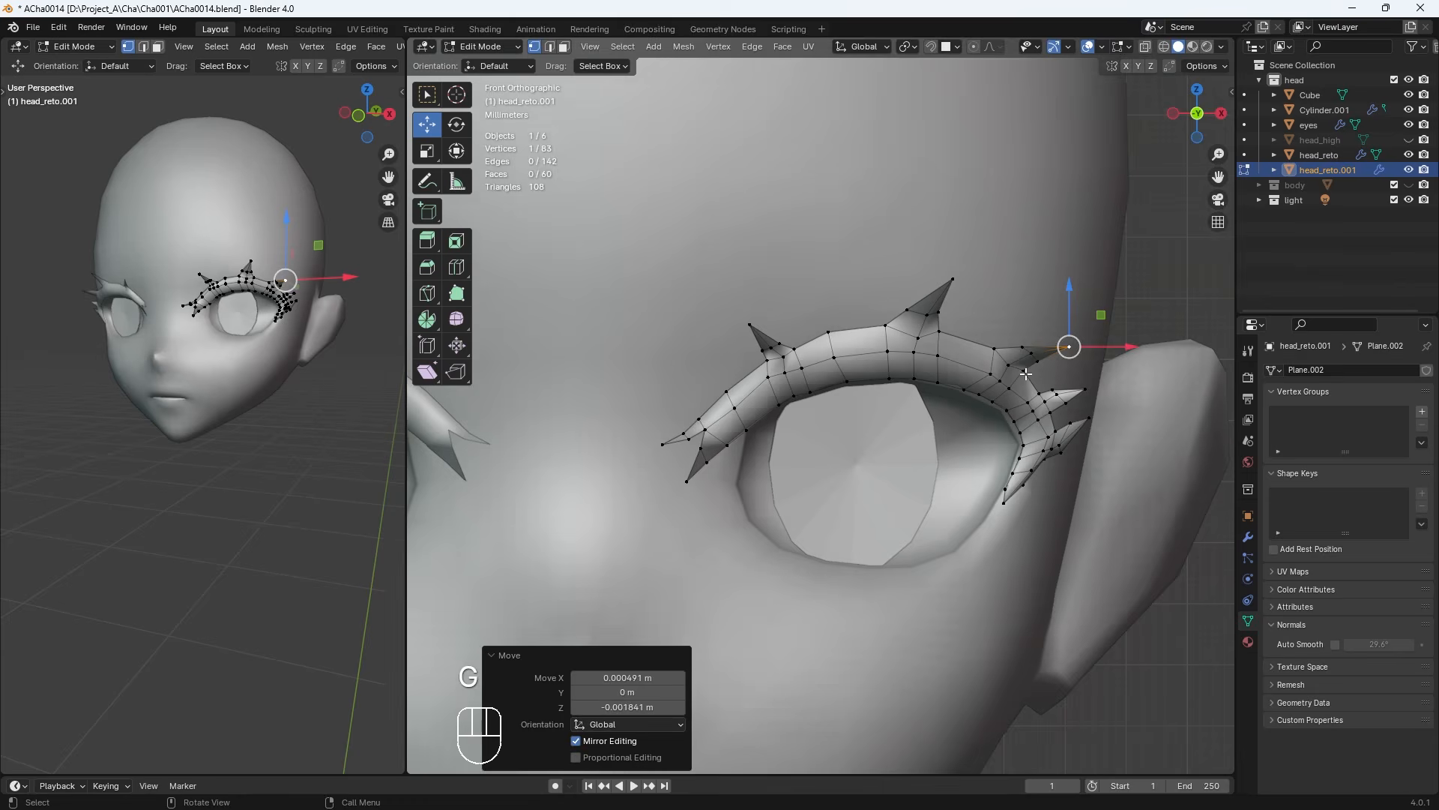
left_click(1074, 358)
scroll(1054, 472, "down", 5)
left_click(1032, 585)
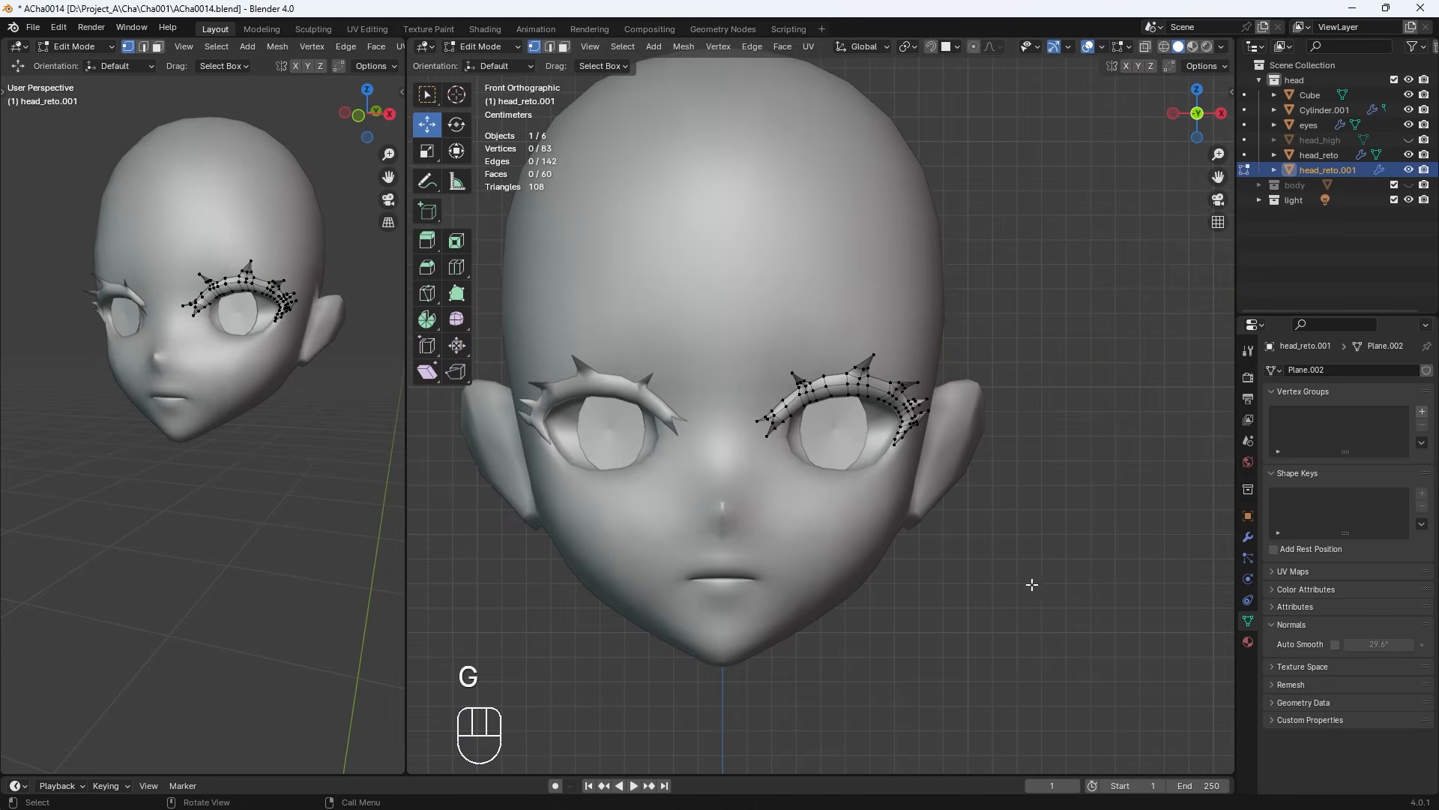
Select three vertices of the upper outer lash's base and push them back along Y in side view
middle_click_drag(850, 536, 818, 509)
scroll(787, 488, "up", 3)
key("KP_3")
scroll(795, 498, "up", 6)
middle_click_drag(817, 270, 819, 395, "shift")
left_click(845, 357)
middle_click_drag(819, 459, 942, 470)
left_click(747, 449, "shift")
left_click(835, 472, "shift")
key("KP_1")
key("KP_3")
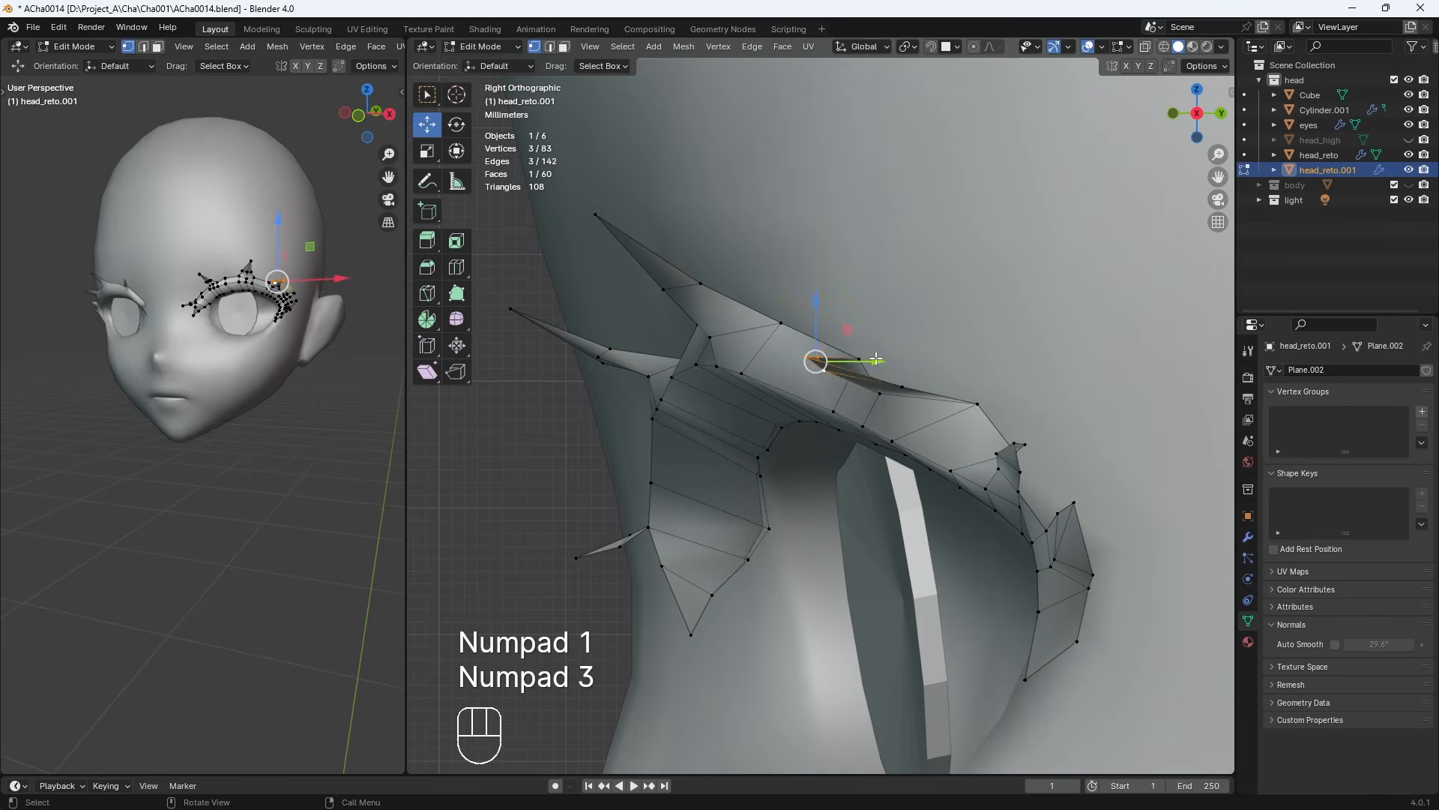
left_click_drag(877, 359, 902, 360)
middle_click_drag(908, 361, 840, 349)
Reposition the upper outer lash's base vertices slightly, checking them in front and angled views
key("KP_1")
left_click(807, 408)
key("g")
middle_click_drag(802, 405, 757, 440)
left_click(727, 373)
left_click(734, 388)
left_click(742, 391, "shift")
key("g")
left_click(748, 390)
Adjust the strip vertices beside the upper outer lash so they follow the head's curvature
middle_click_drag(748, 390, 768, 427)
key("g")
left_click(779, 443)
left_click_drag(761, 416, 783, 438)
middle_click_drag(780, 435, 964, 561)
key("g")
left_click(804, 402)
left_click(854, 614)
Reposition the strip edge vertices around the middle outer lash from an oblique side view
middle_click_drag(1057, 521, 974, 561)
key("g")
left_click(869, 621)
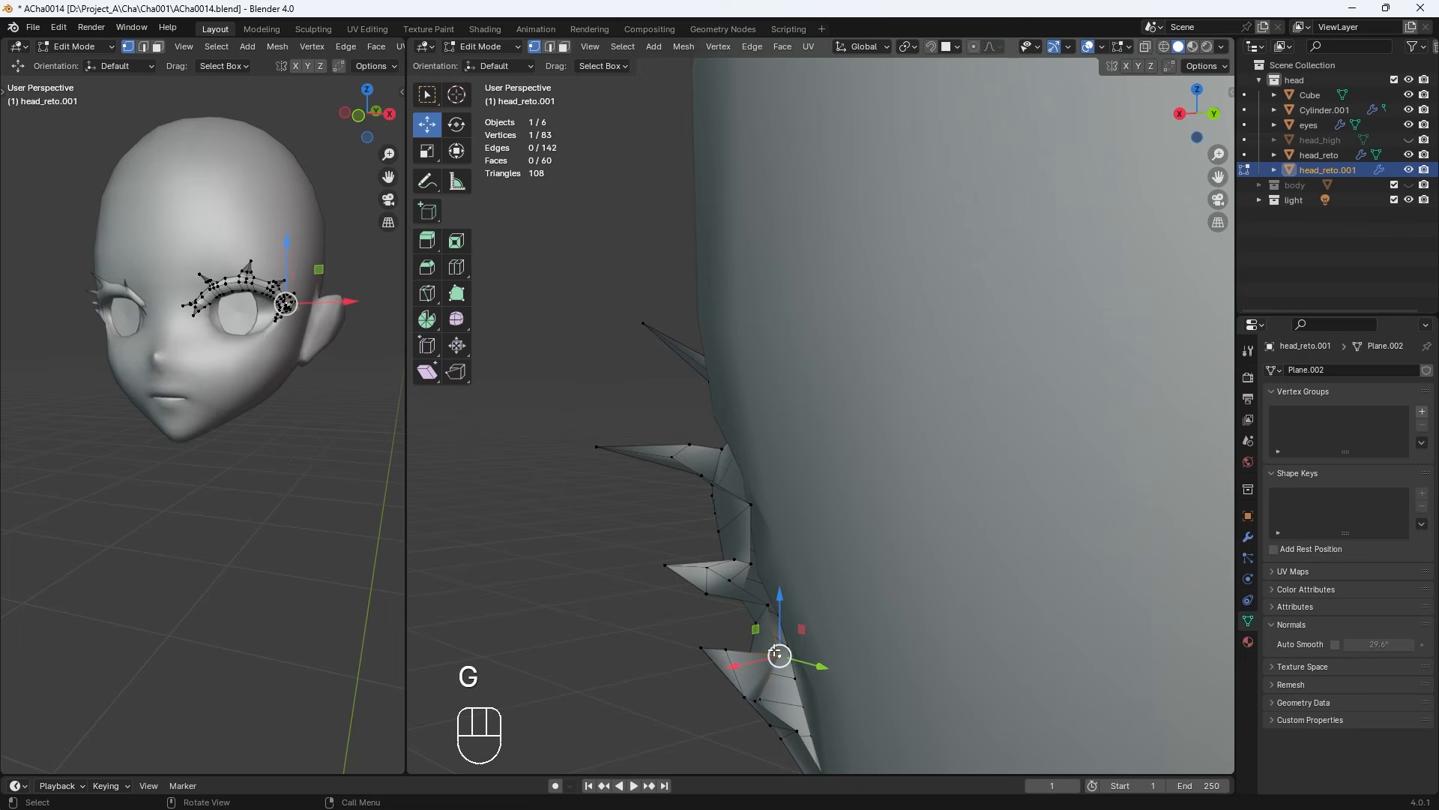
key("g")
left_click(757, 611)
middle_click_drag(697, 593, 742, 589)
left_click(803, 580)
key("z")
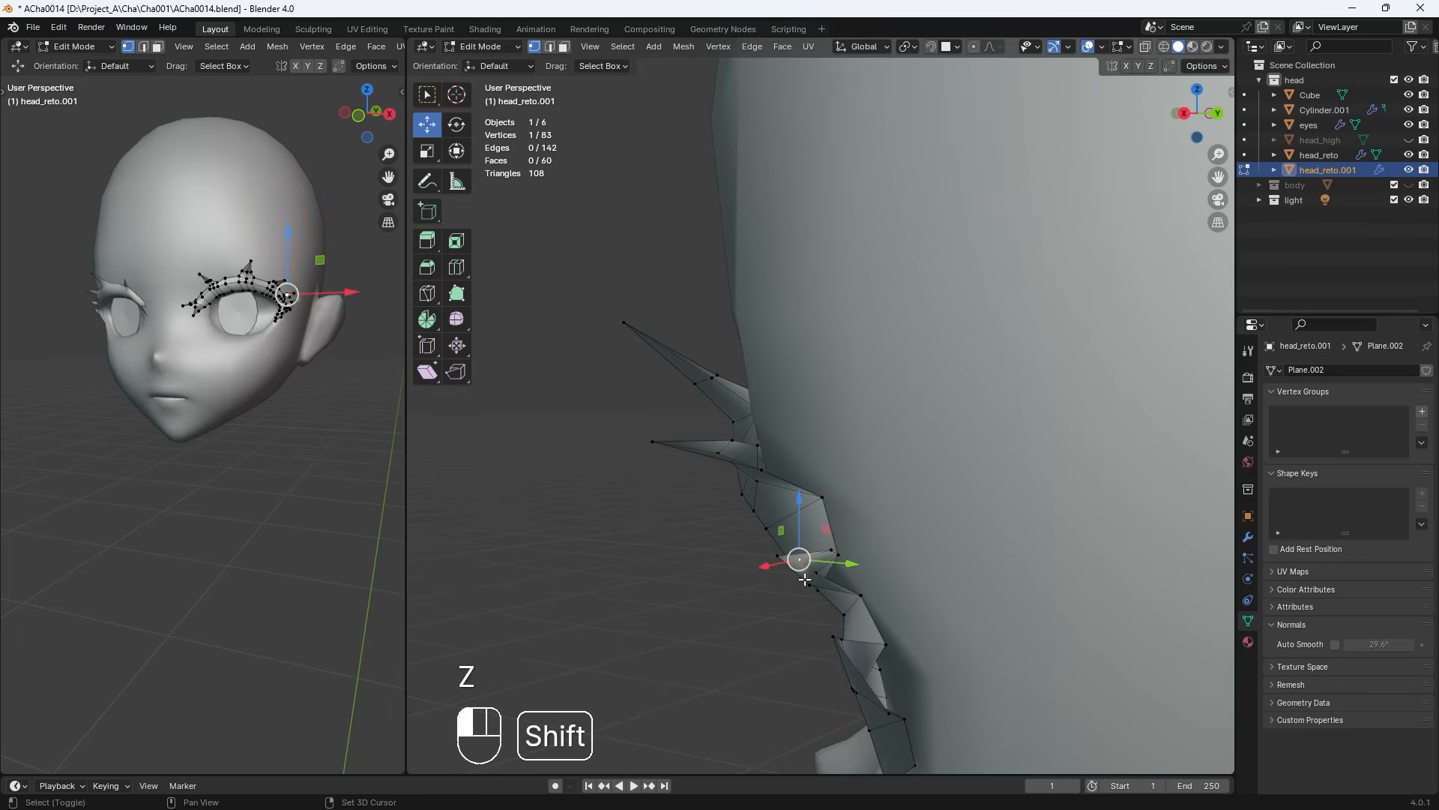
Move the middle outer lash's base vertices closer to the head surface
middle_click_drag(870, 585, 974, 480)
left_click(803, 678)
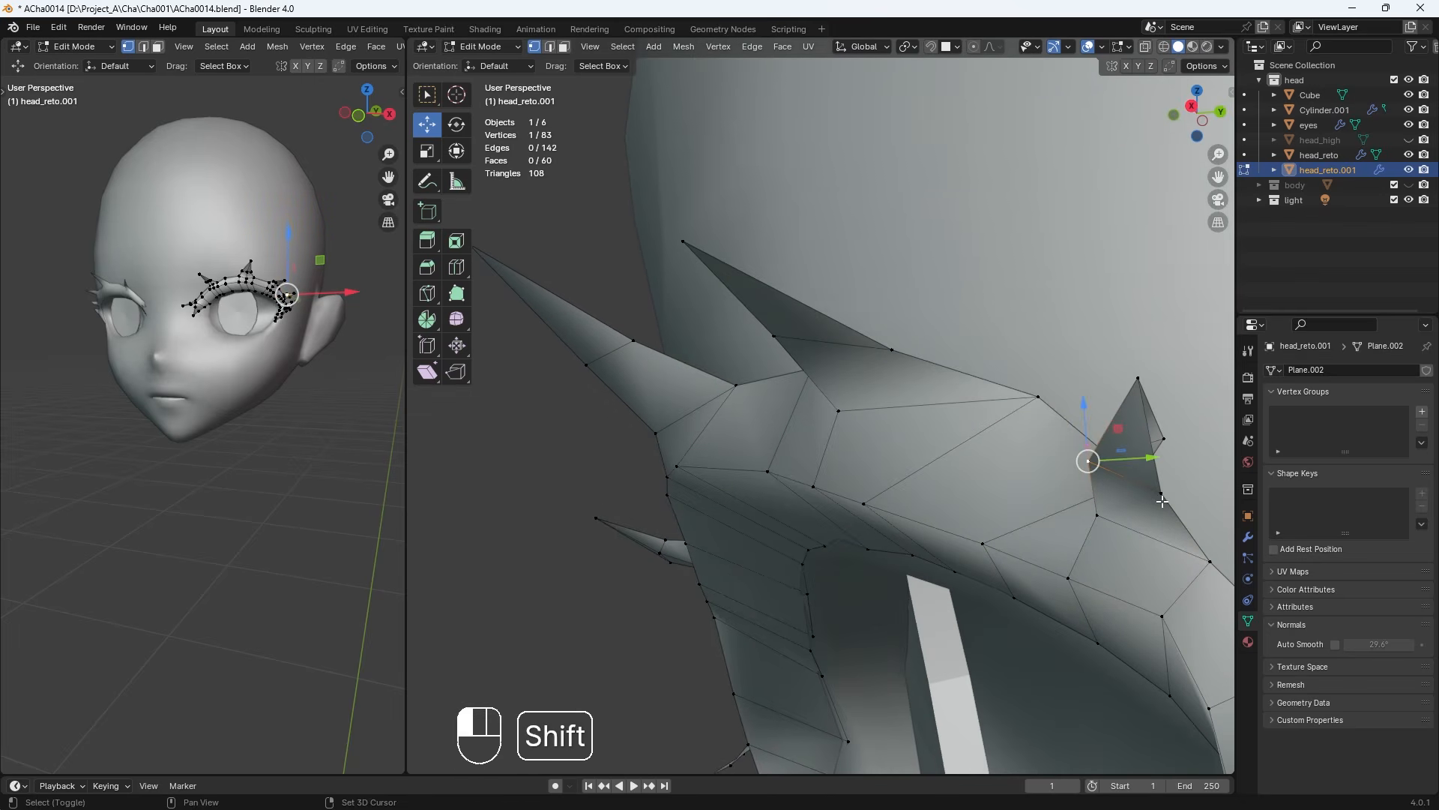
middle_click_drag(1090, 456, 1064, 498, "shift")
key("g")
left_click(708, 651)
left_click(622, 637)
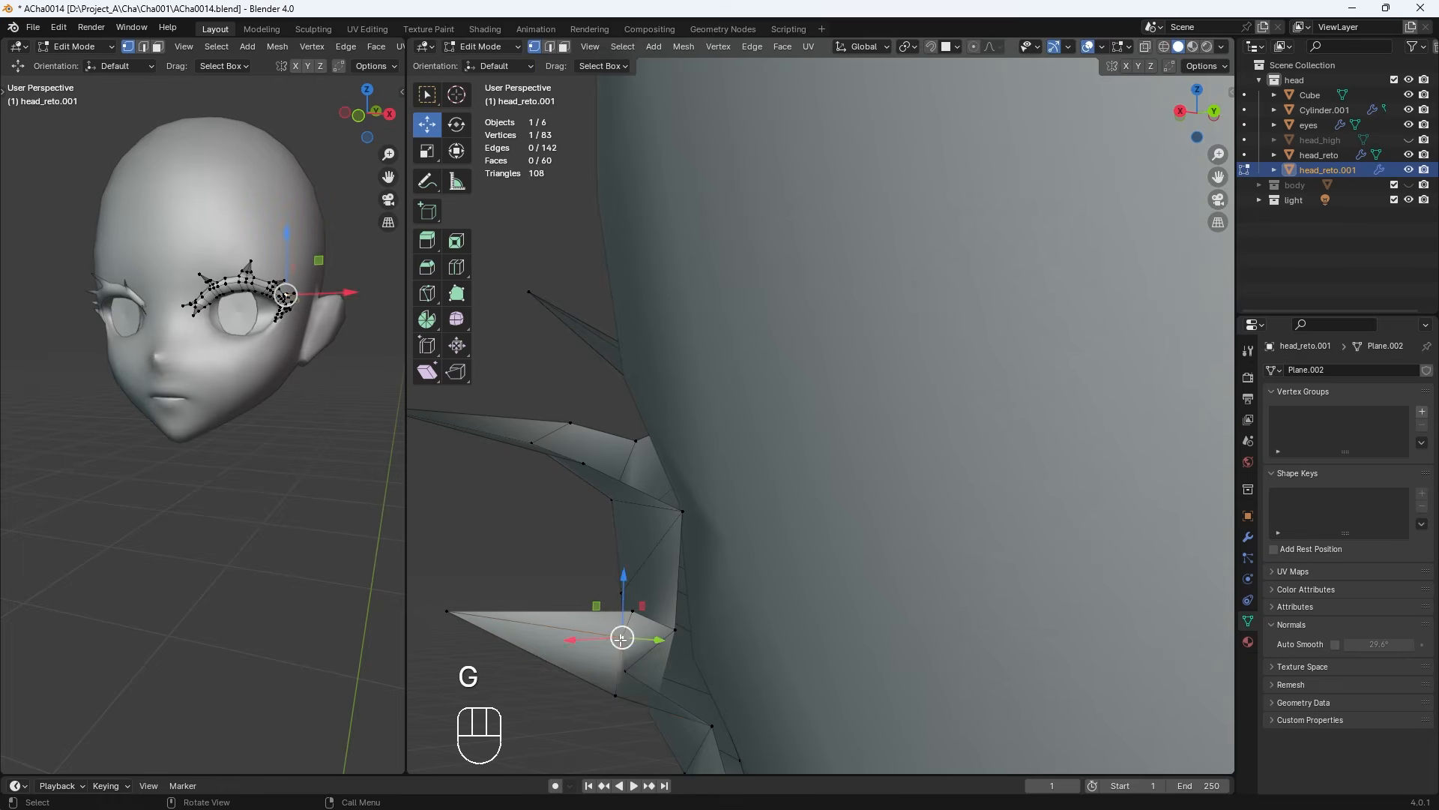
key("g")
left_click(719, 651)
Move the strip edge vertex just below the middle outer lash about 0.0007 m along X and -0.0004 m along Z
middle_click_drag(727, 650, 990, 508)
key("KP_1")
key("g")
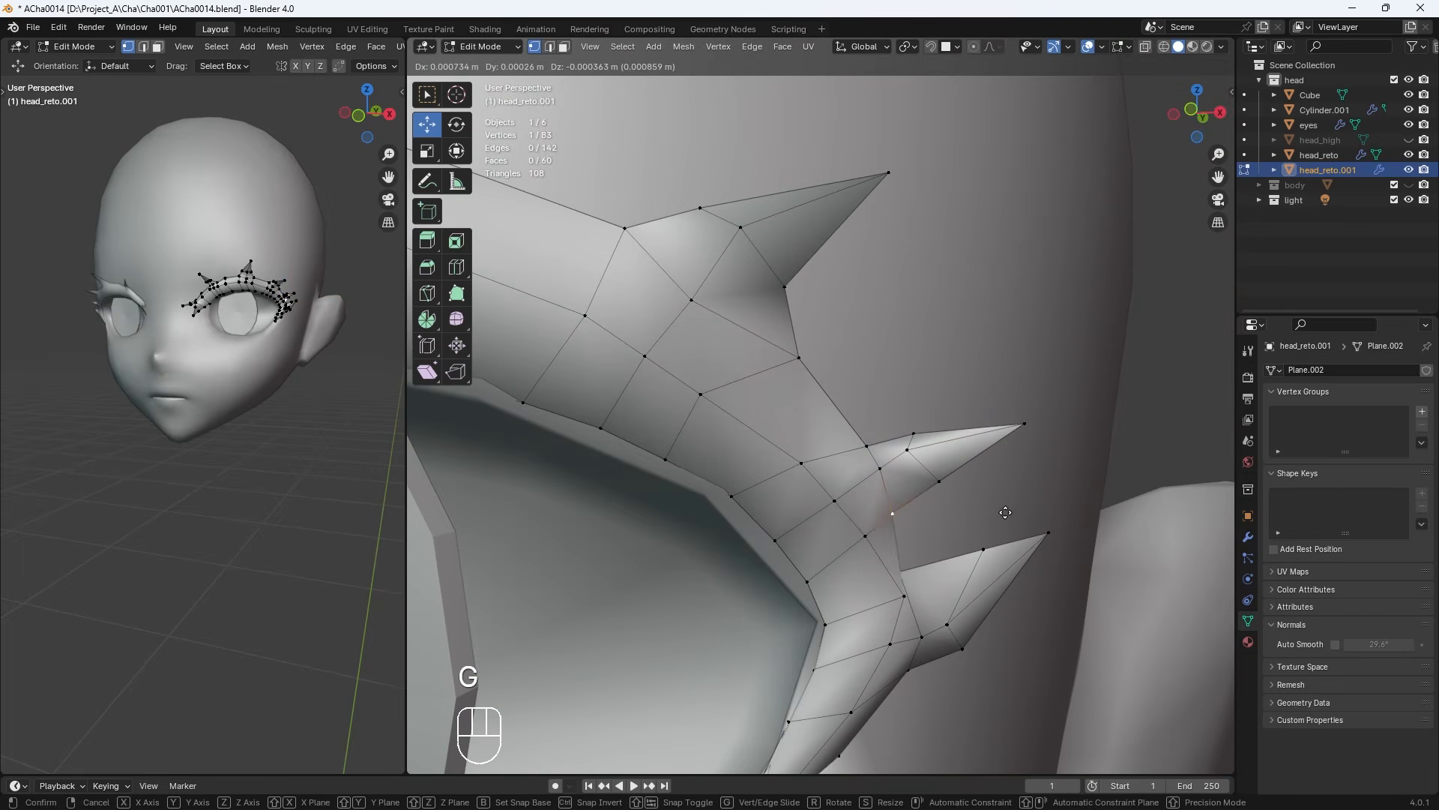
left_click(1005, 512)
Narrow the middle outer lash by pulling its upper, central and lower base vertices inward
left_click(915, 435)
key("g")
left_click(904, 445)
left_click(908, 451)
key("g")
left_click(905, 465)
left_click(938, 482)
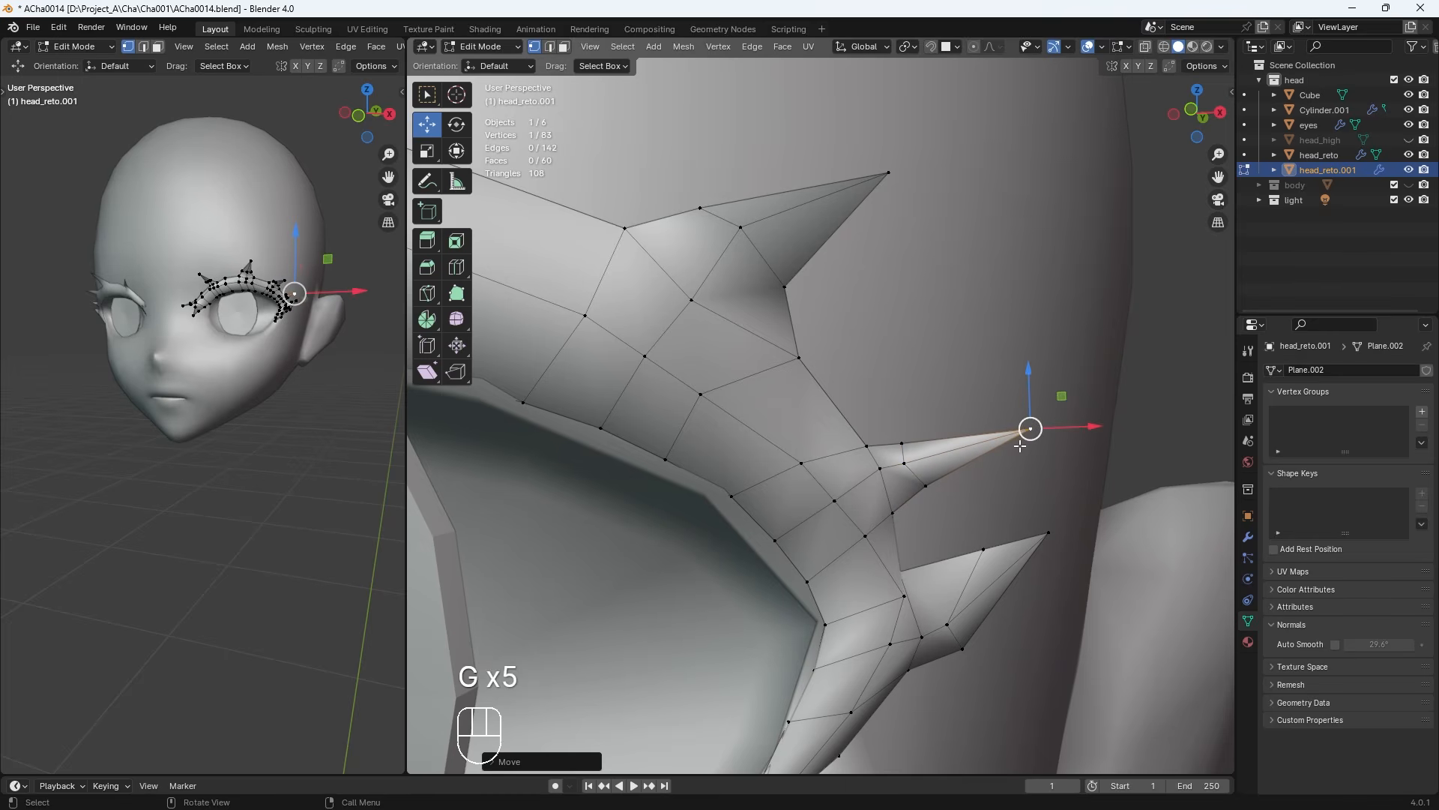
Adjust the middle outer lash's tip and nudge its upper and central base vertices slightly down
key("g")
left_click(1019, 469)
left_click(903, 444)
key("g")
left_click(906, 451)
left_click(905, 464)
key("g")
left_click(905, 470)
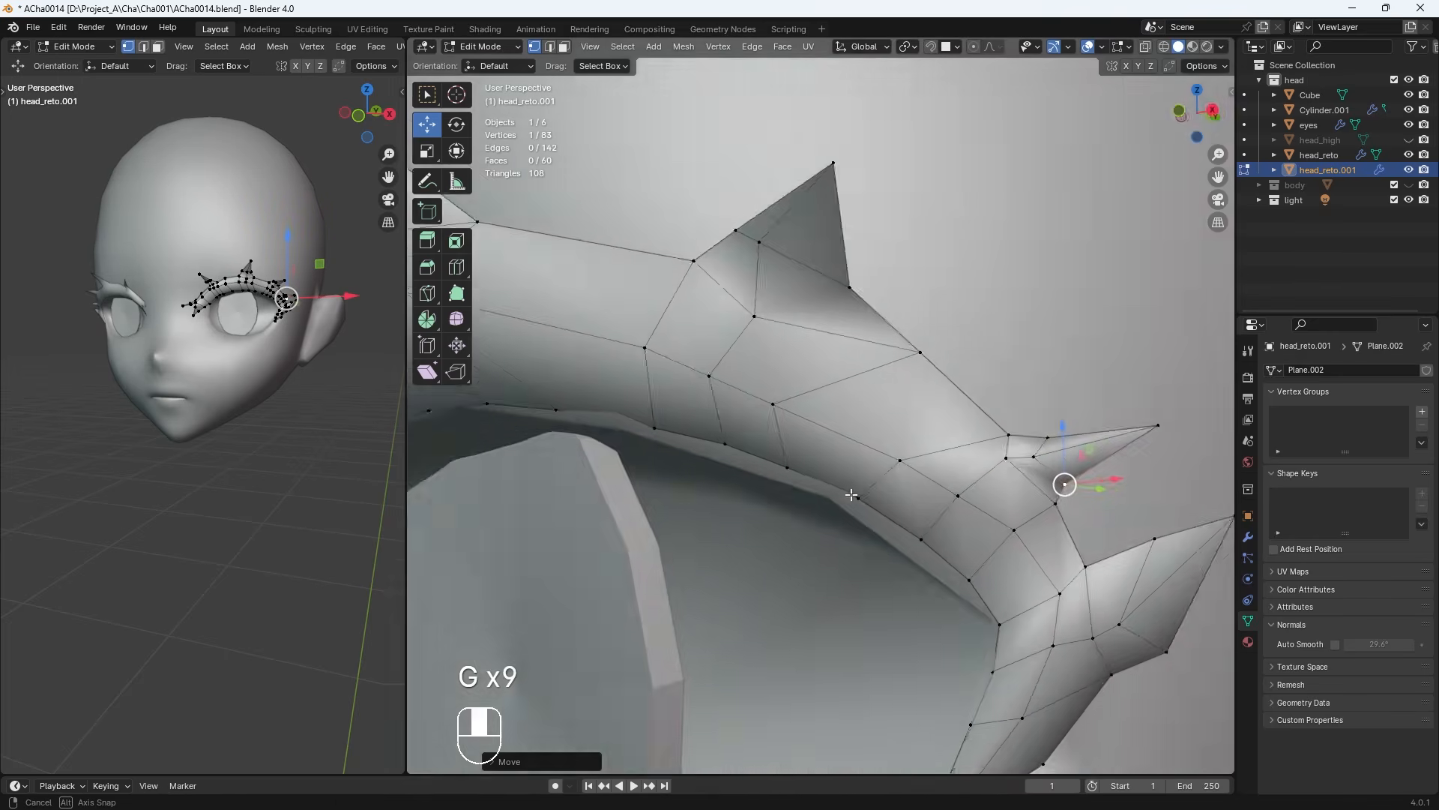
Nudge the middle outer lash's base vertices in depth from an angled side view
middle_click_drag(851, 494, 757, 491)
middle_click_drag(1057, 465, 980, 494, "shift")
key("g")
left_click(1005, 491)
left_click(997, 456)
key("g")
left_click(996, 457)
left_click(973, 472)
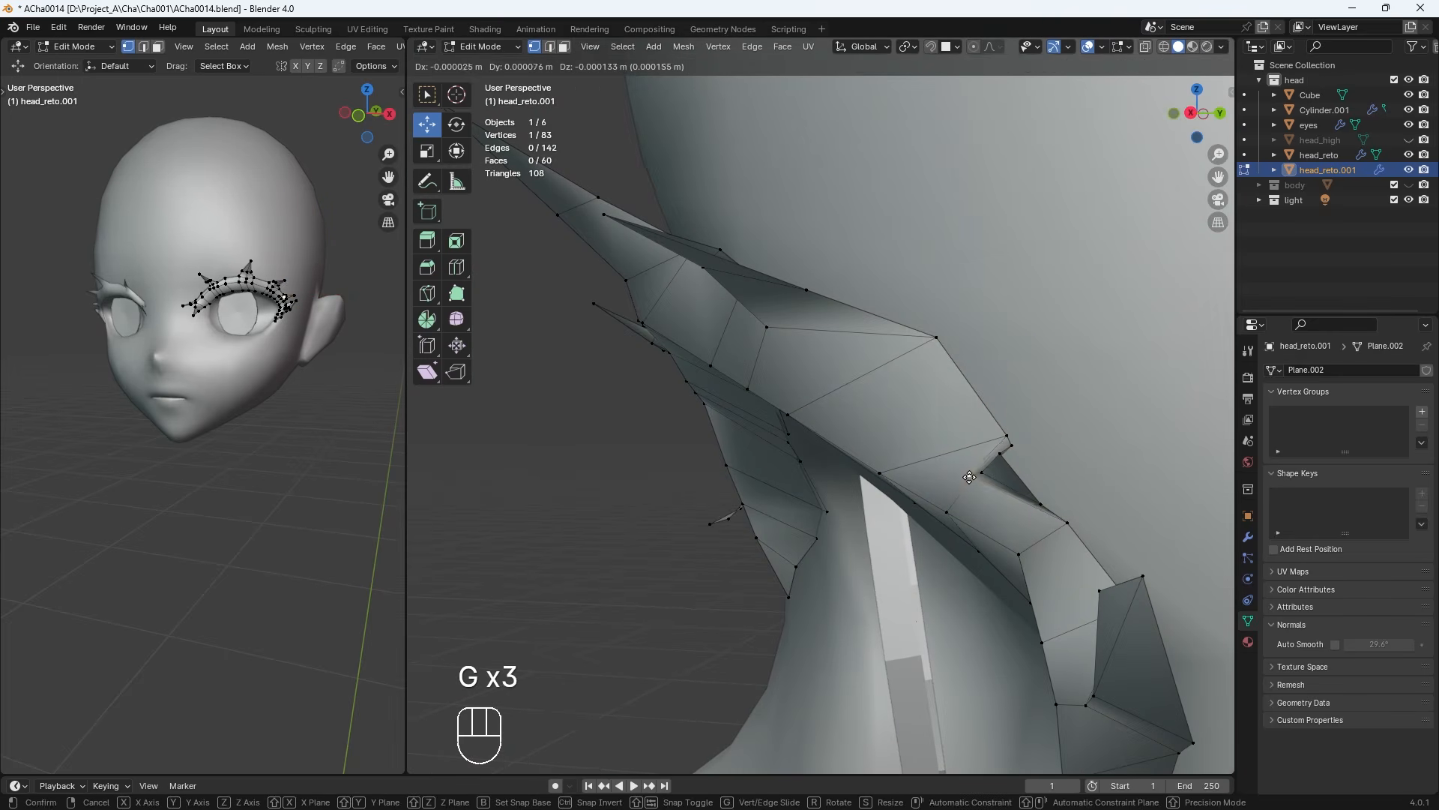
left_click(972, 479)
Fine-tune the middle outer lash's upper and central base vertices with small side-view moves
left_click(1000, 454)
key("g")
left_click(1001, 457)
left_click(984, 473)
key("g")
left_click(988, 475)
Reposition the strip edge vertex between the middle and lower outer lashes
left_click(1069, 521)
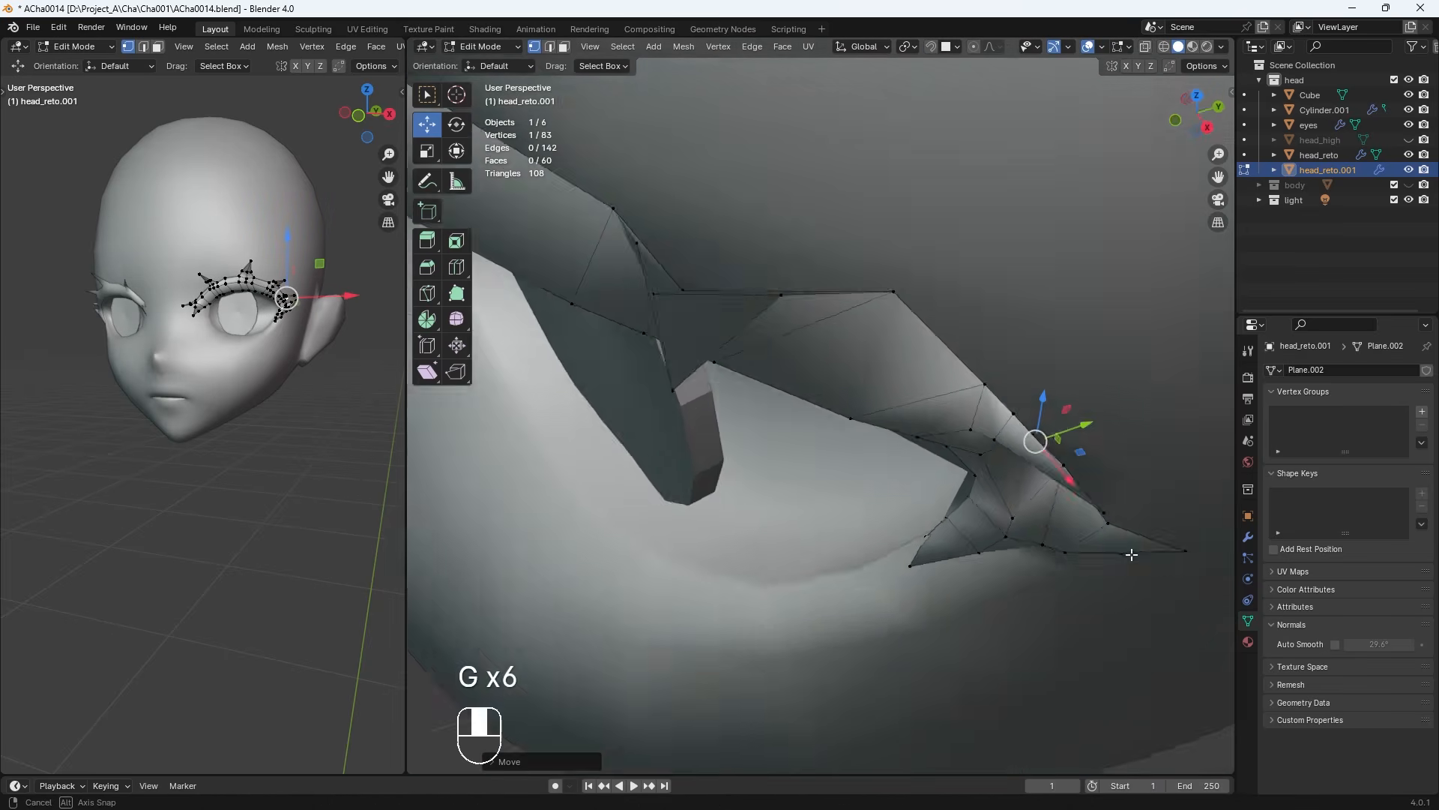
left_click(1083, 562)
key("g")
middle_click_drag(1132, 555, 1050, 480)
key("g")
left_click(1069, 571)
Adjust the strip's upper-edge vertices where the middle outer lash begins and just above it
left_click(980, 418)
key("g")
key("g")
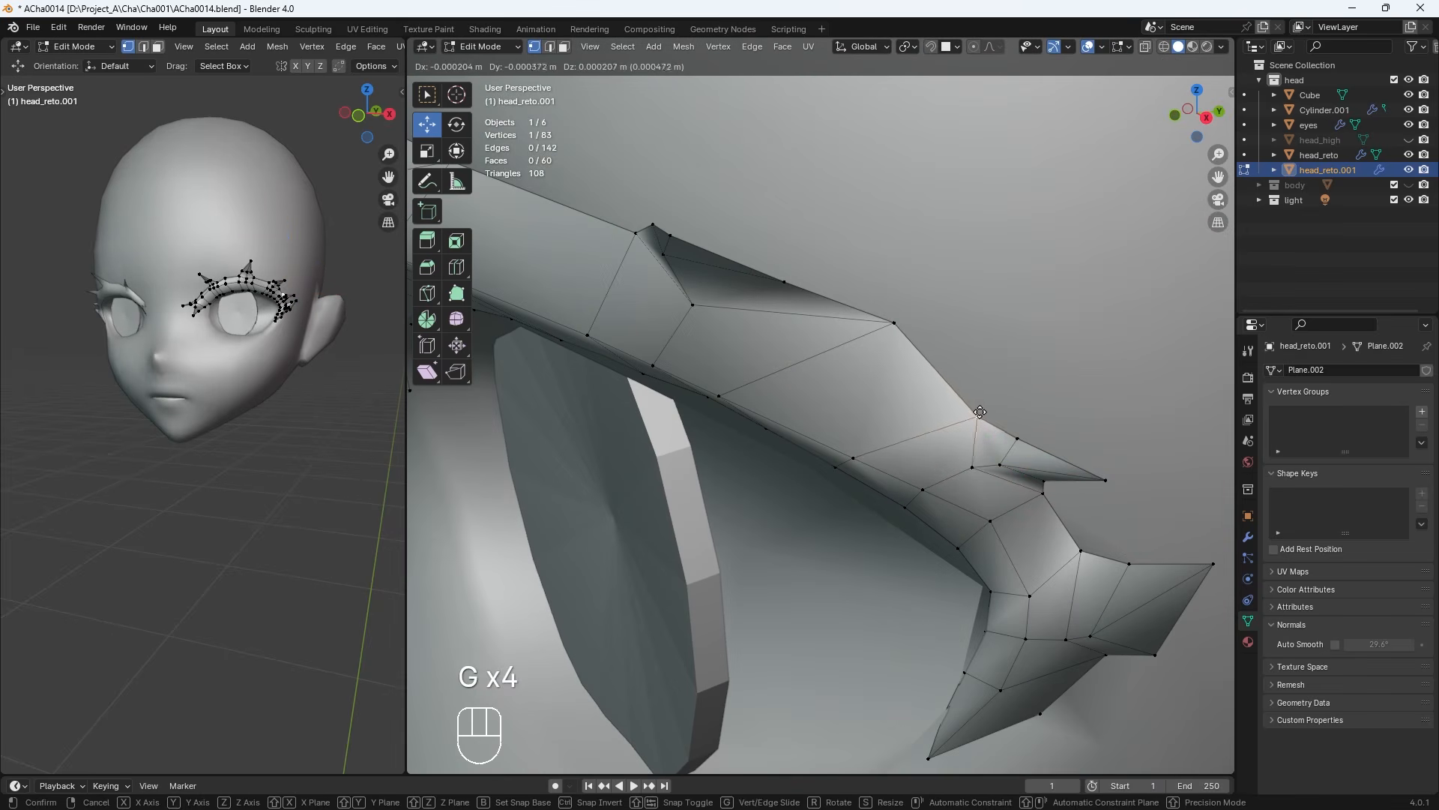
left_click(980, 411)
left_click(924, 335)
key("g")
middle_click_drag(980, 412, 1064, 434)
key("g")
left_click(927, 335)
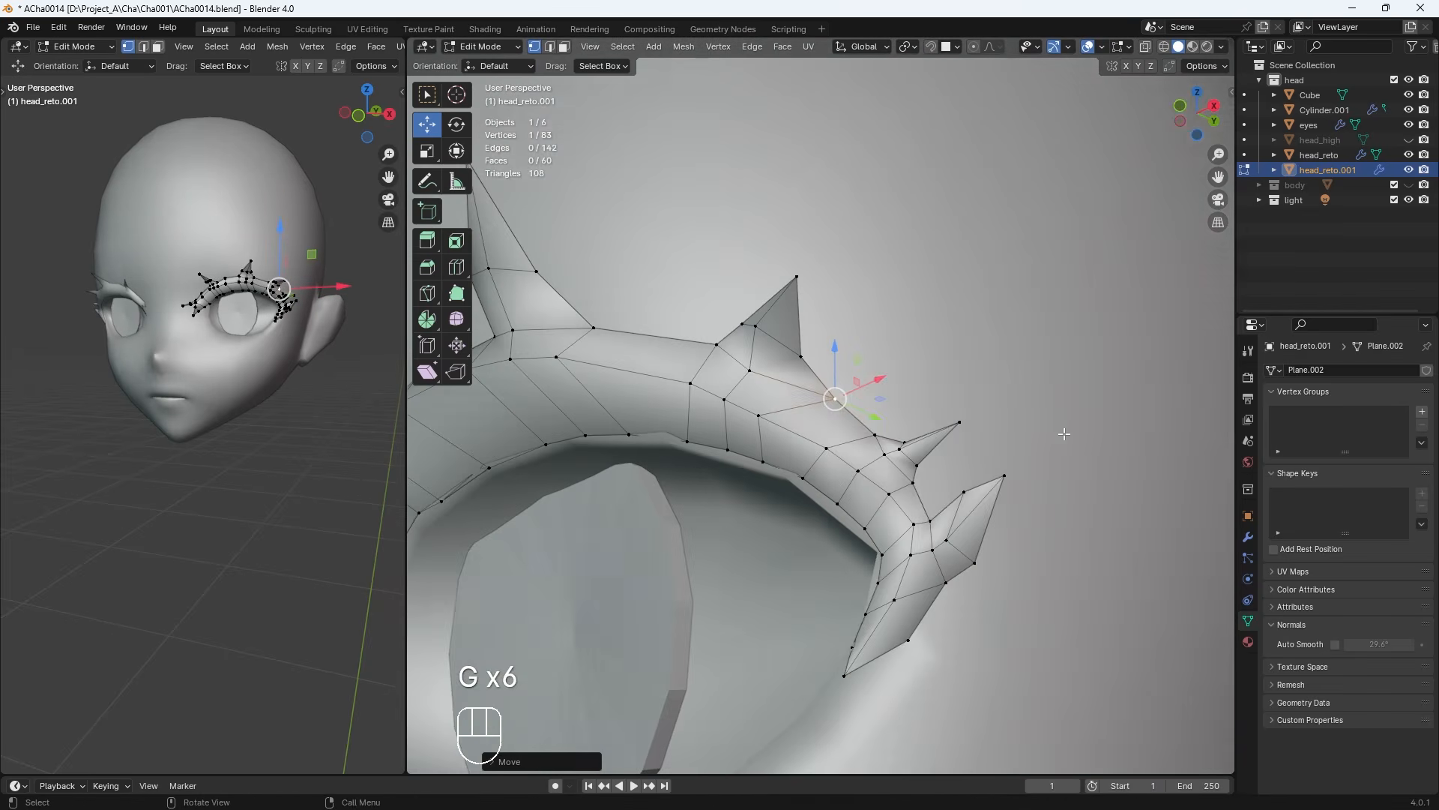
Slim the lower outer lash by moving its upper and lower base vertices together and lowering its tip
left_click(966, 493)
key("g")
left_click(957, 516)
left_click(975, 562)
key("g")
left_click(969, 566)
left_click(1003, 476)
key("g")
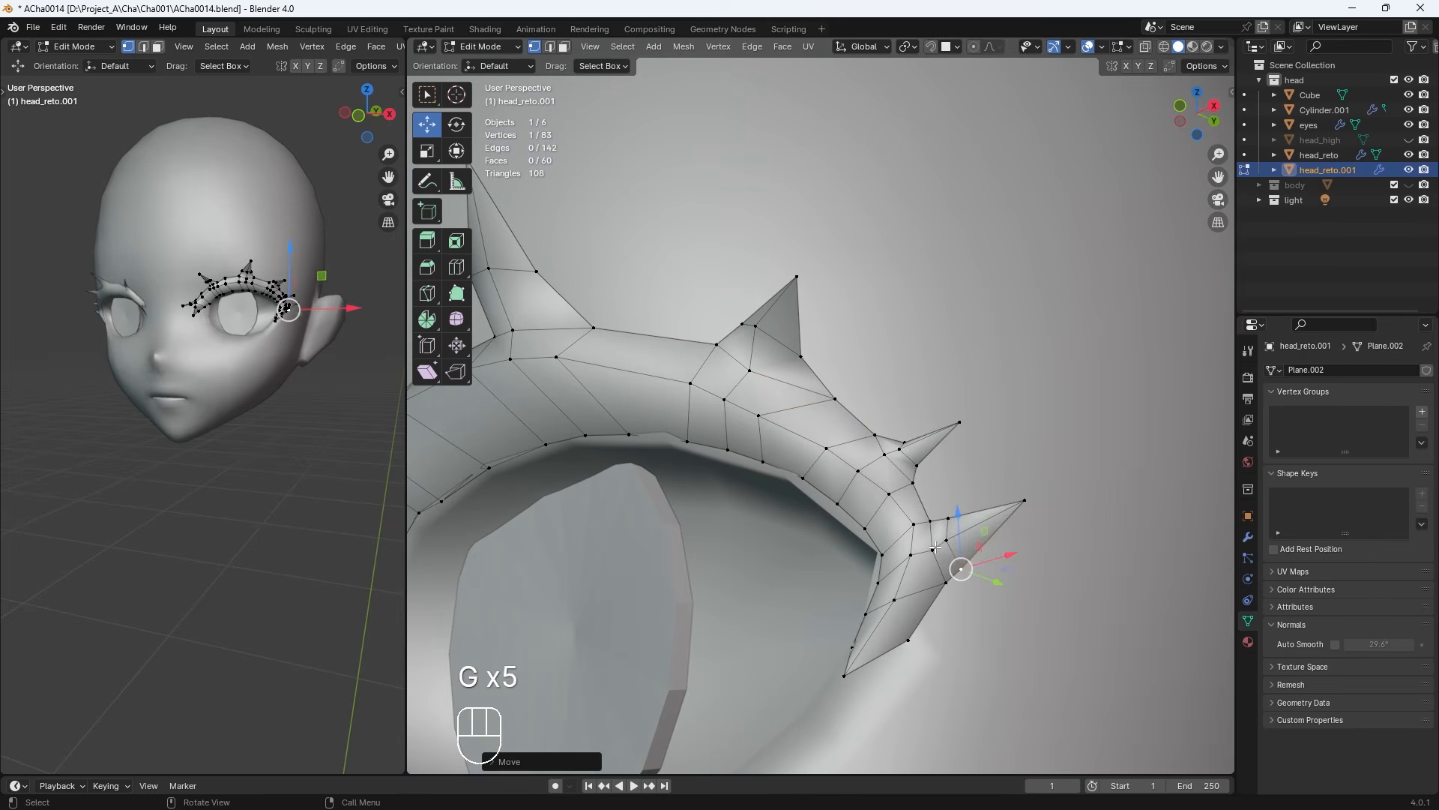
Reposition the strip vertices at the lower outer lash's root in front view to even out the edge flow
key("KP_1")
key("g")
key("g")
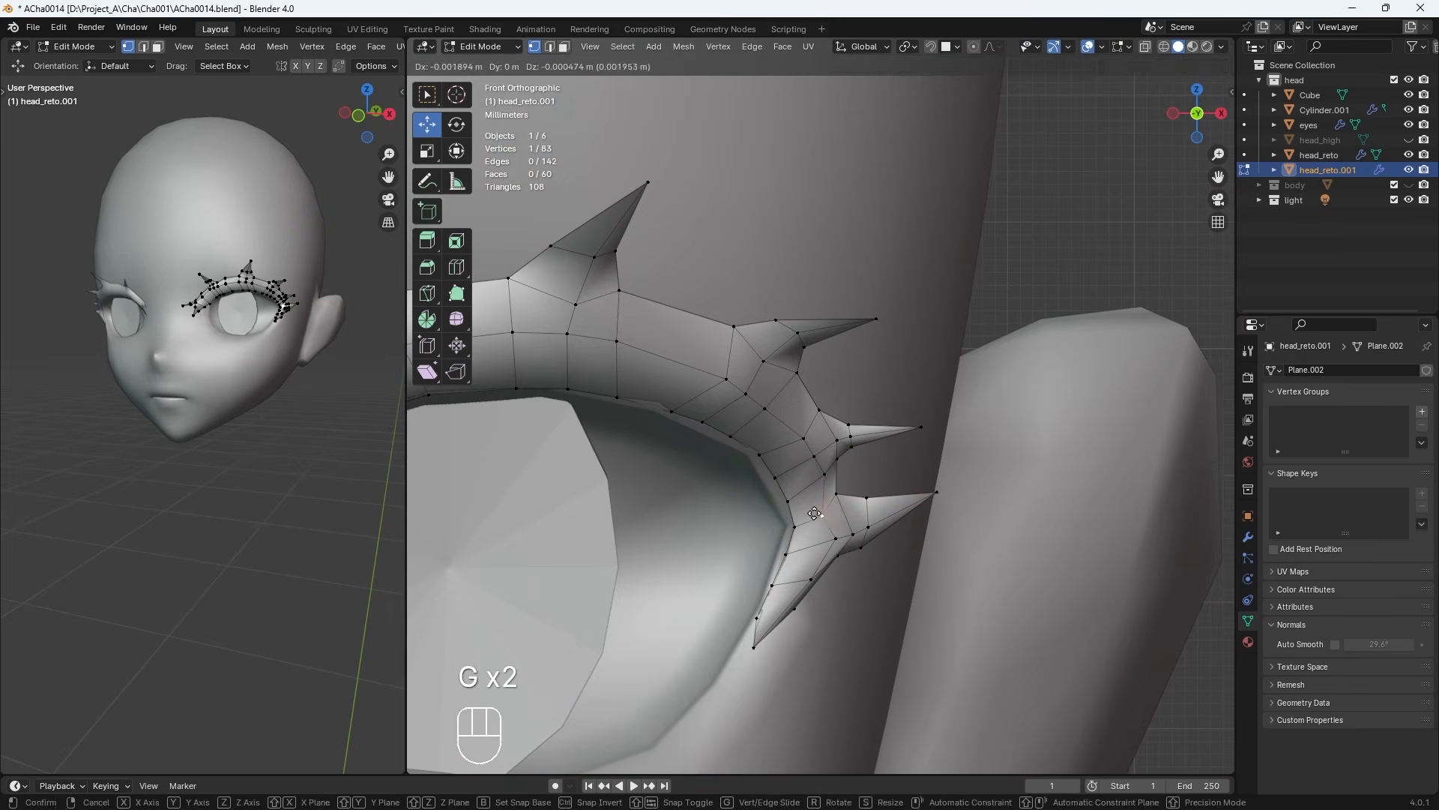
left_click(814, 512)
left_click(836, 493)
key("g")
left_click(850, 488)
left_click(822, 515)
key("g")
left_click(831, 508)
Move the strip edge vertex beneath the lower outer lash to smooth the outline
left_click(862, 547)
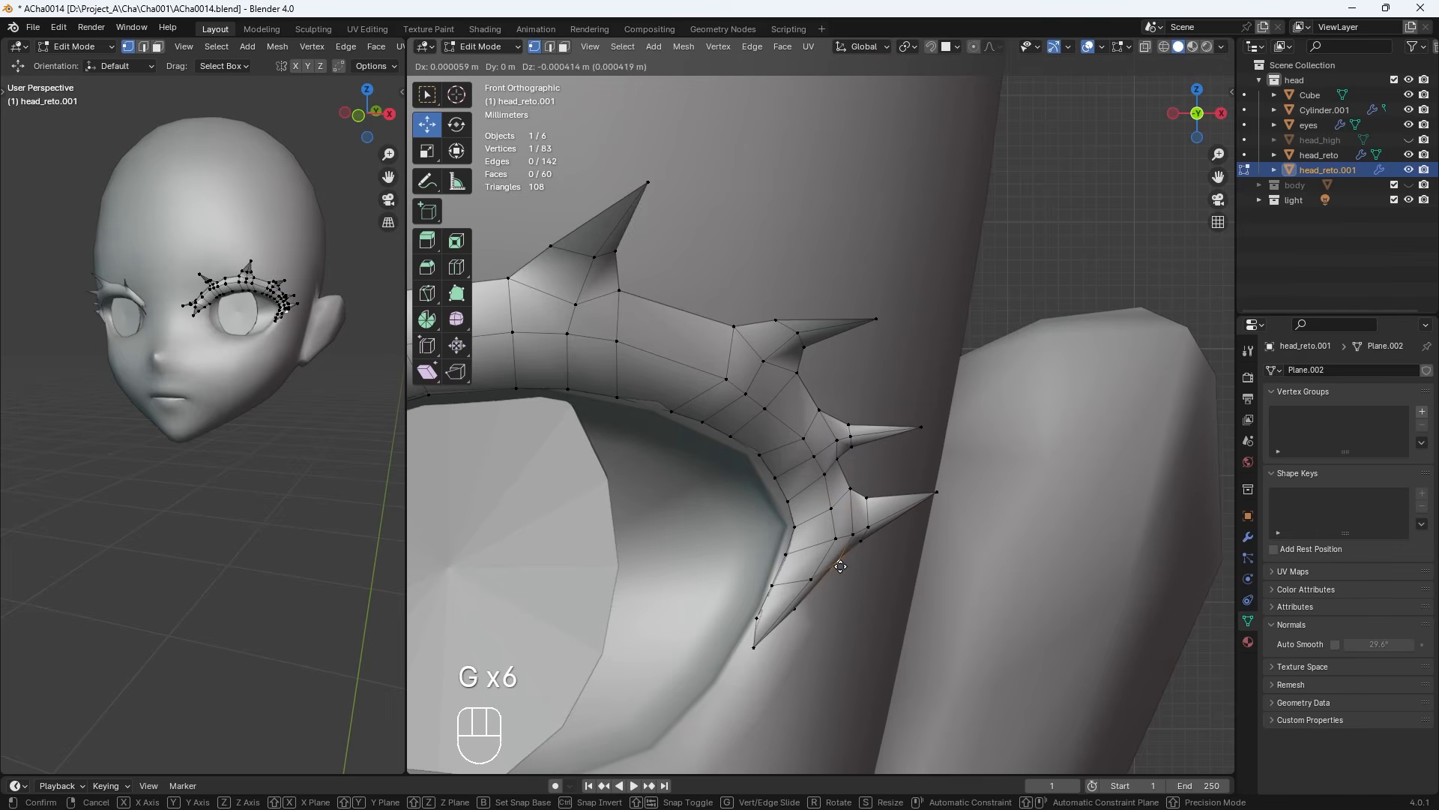
key("g")
left_click(847, 543)
middle_click_drag(847, 543, 837, 530)
Nudge the lower outer lash's underside vertex and its tip in front view
key("KP_1")
key("g")
left_click(884, 528)
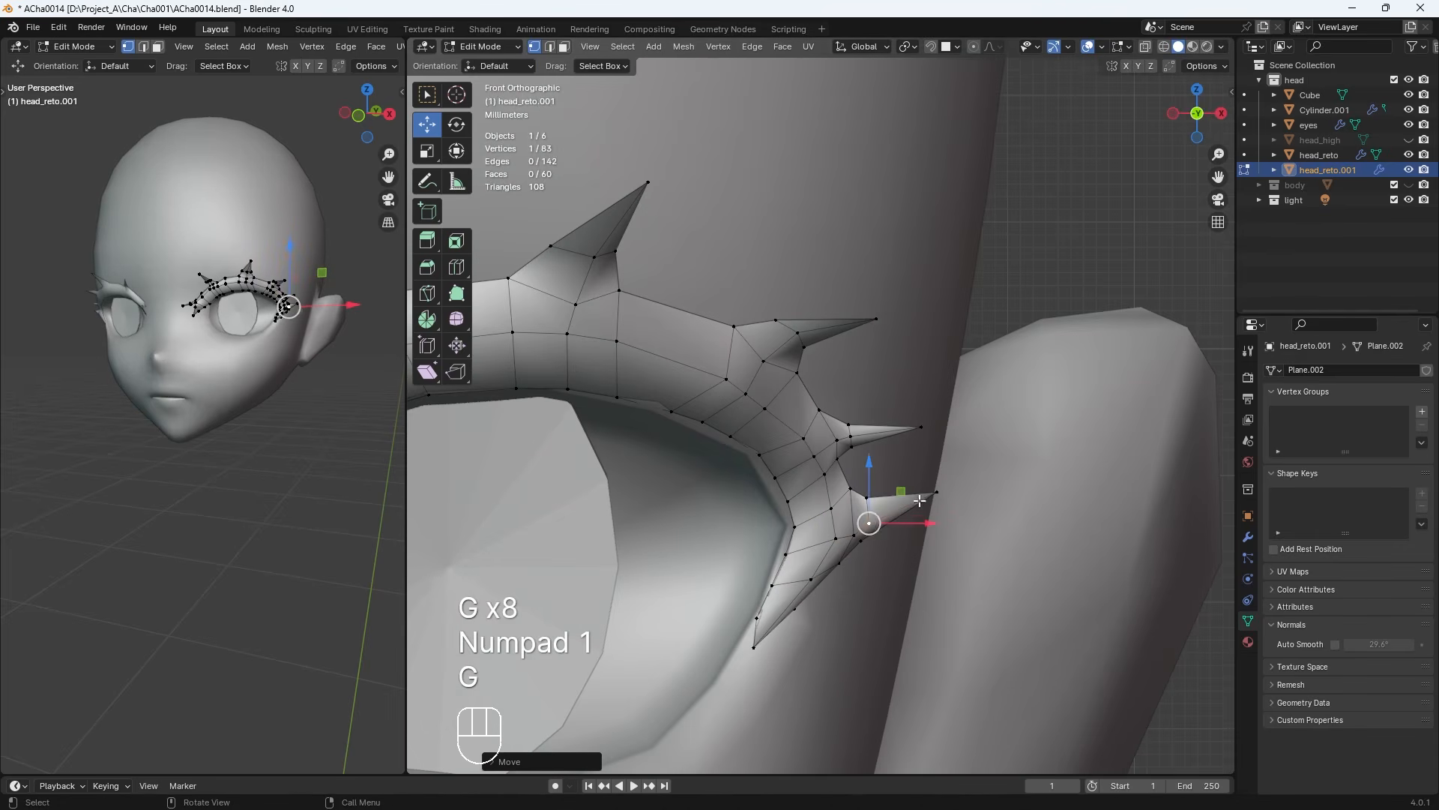
left_click(923, 500)
key("g")
left_click(912, 505)
middle_click_drag(912, 504, 892, 517)
Set the secondary viewport to a front view framing the whole head
scroll(922, 525, "down", 10)
scroll(943, 536, "up", 6)
left_click_drag(753, 352, 698, 350)
scroll(812, 411, "up", 2)
scroll(769, 401, "up", 2)
scroll(697, 350, "down", 3)
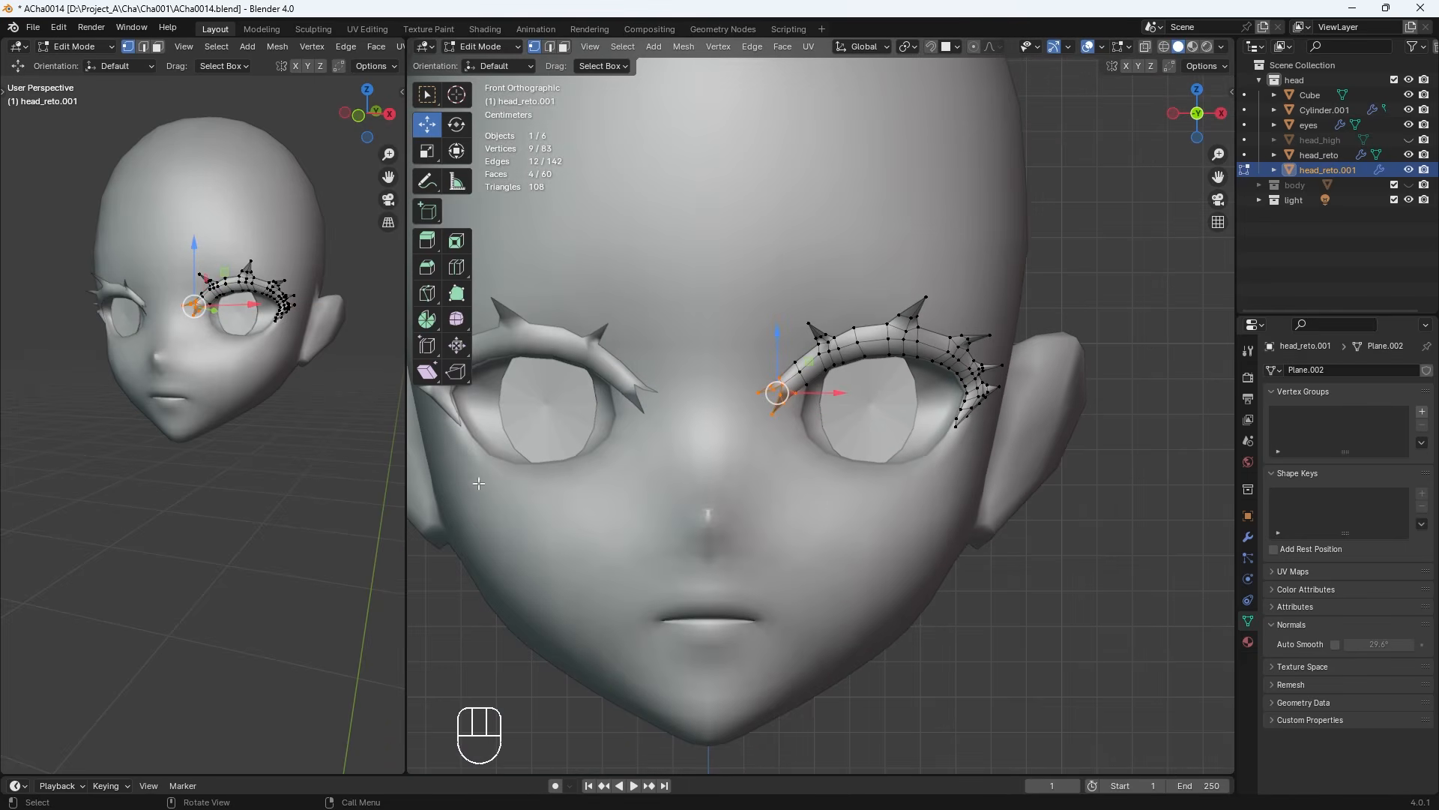
left_click(479, 484)
key("KP_1")
middle_click_drag(264, 467, 263, 559, "shift")
Select the nine inner-corner spike vertices and move them about 0.0022 m along X and 0.0018 m along Z
scroll(263, 559, "up", 2)
left_click_drag(785, 427, 751, 390)
scroll(772, 390, "up", 2)
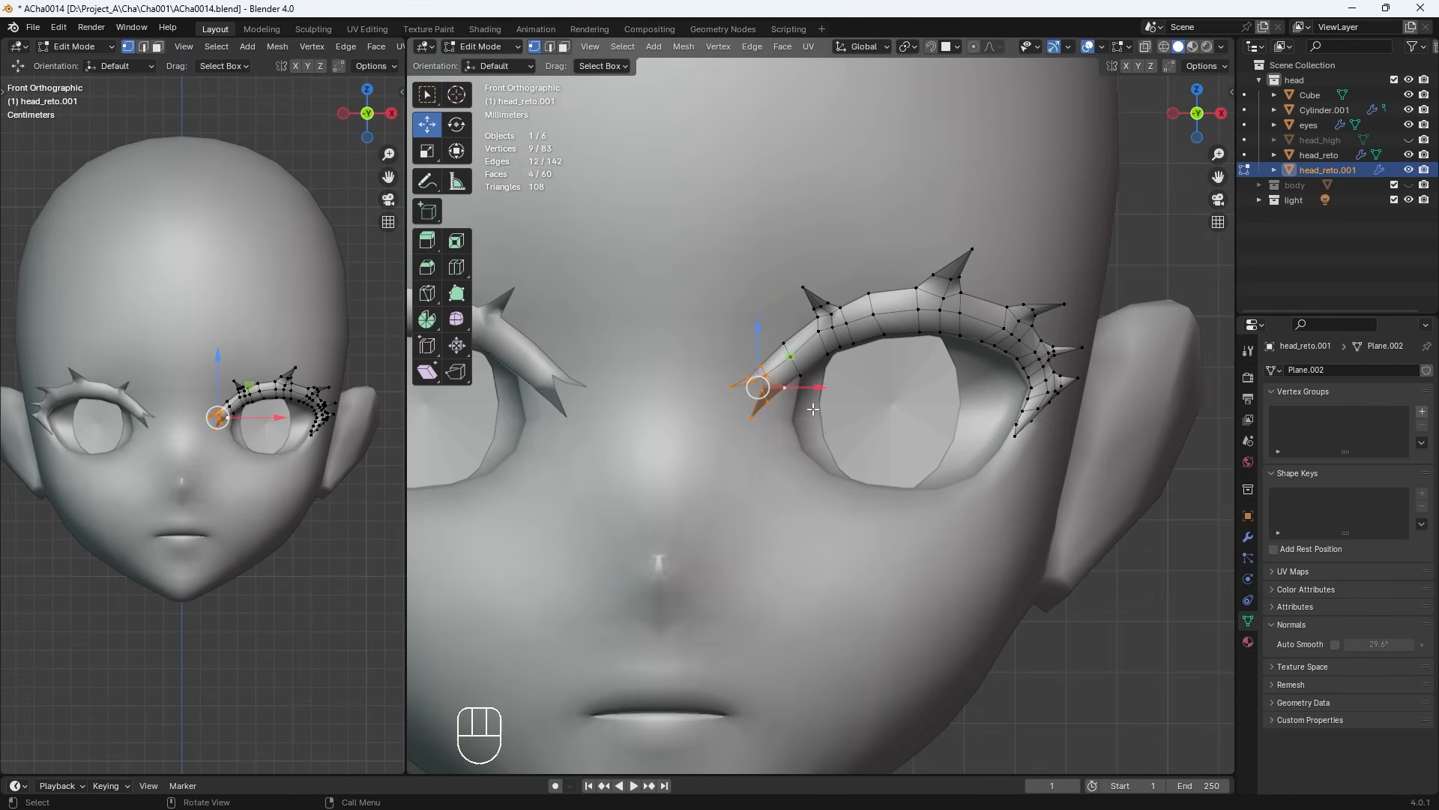
key("g")
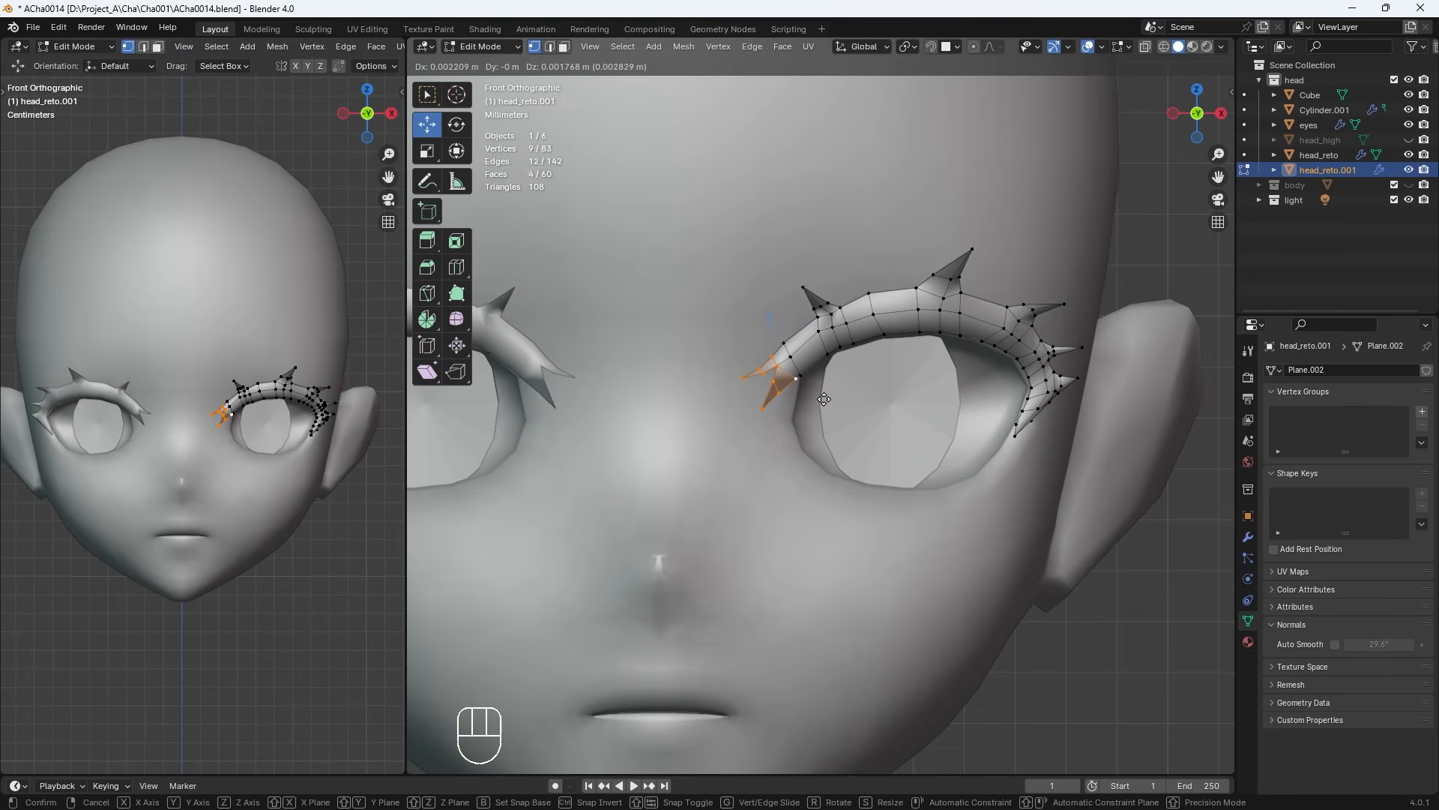
left_click(823, 398)
Select the twelve inner-corner vertices, scale them down slightly and move them about 0.0016 m along X and 0.0007 m along Z
left_click_drag(807, 423, 723, 322)
key("s")
left_click(821, 347)
key("g")
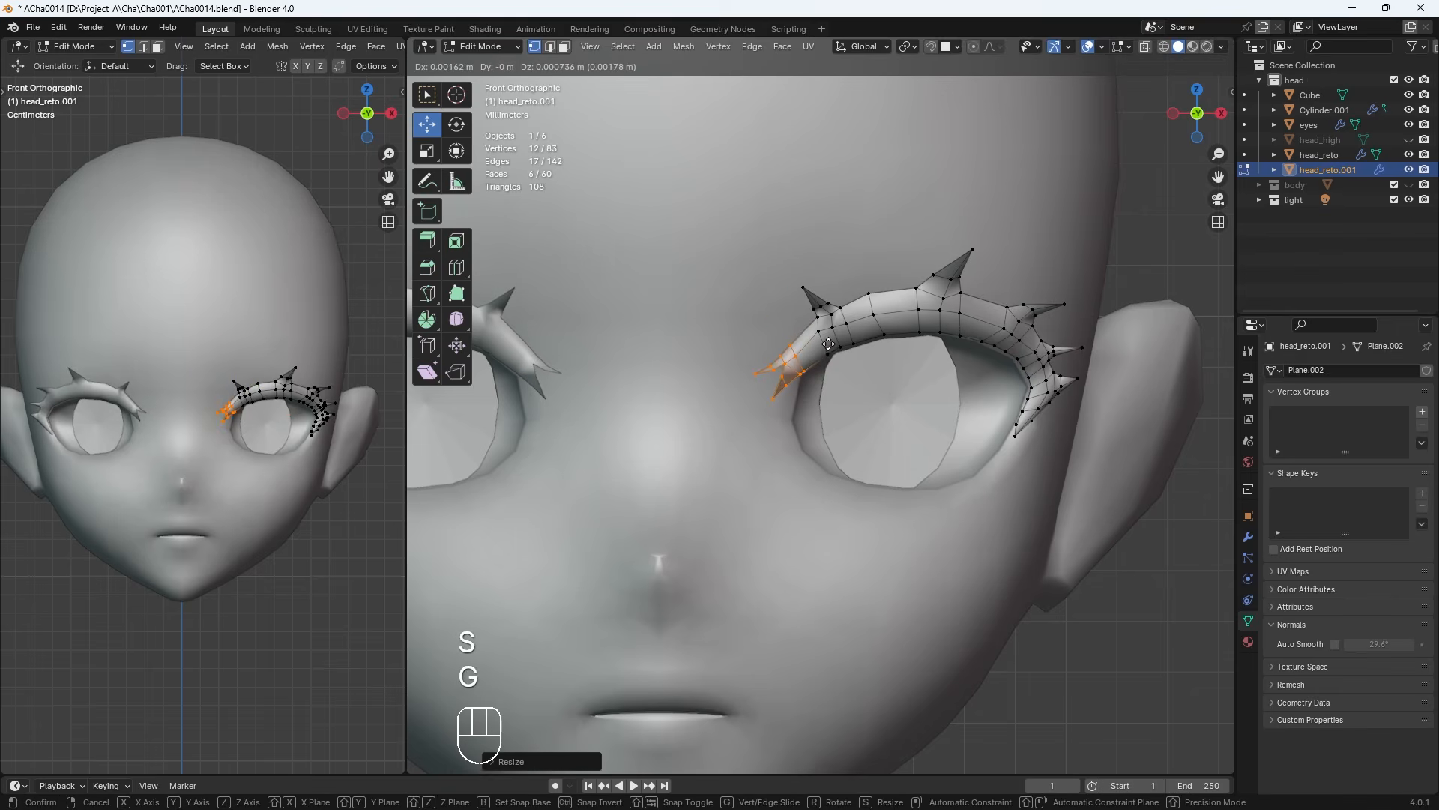
left_click(828, 345)
Select the three vertices across the strip next to the inner-corner spikes and reposition them
left_click(774, 400)
scroll(800, 401, "up", 1)
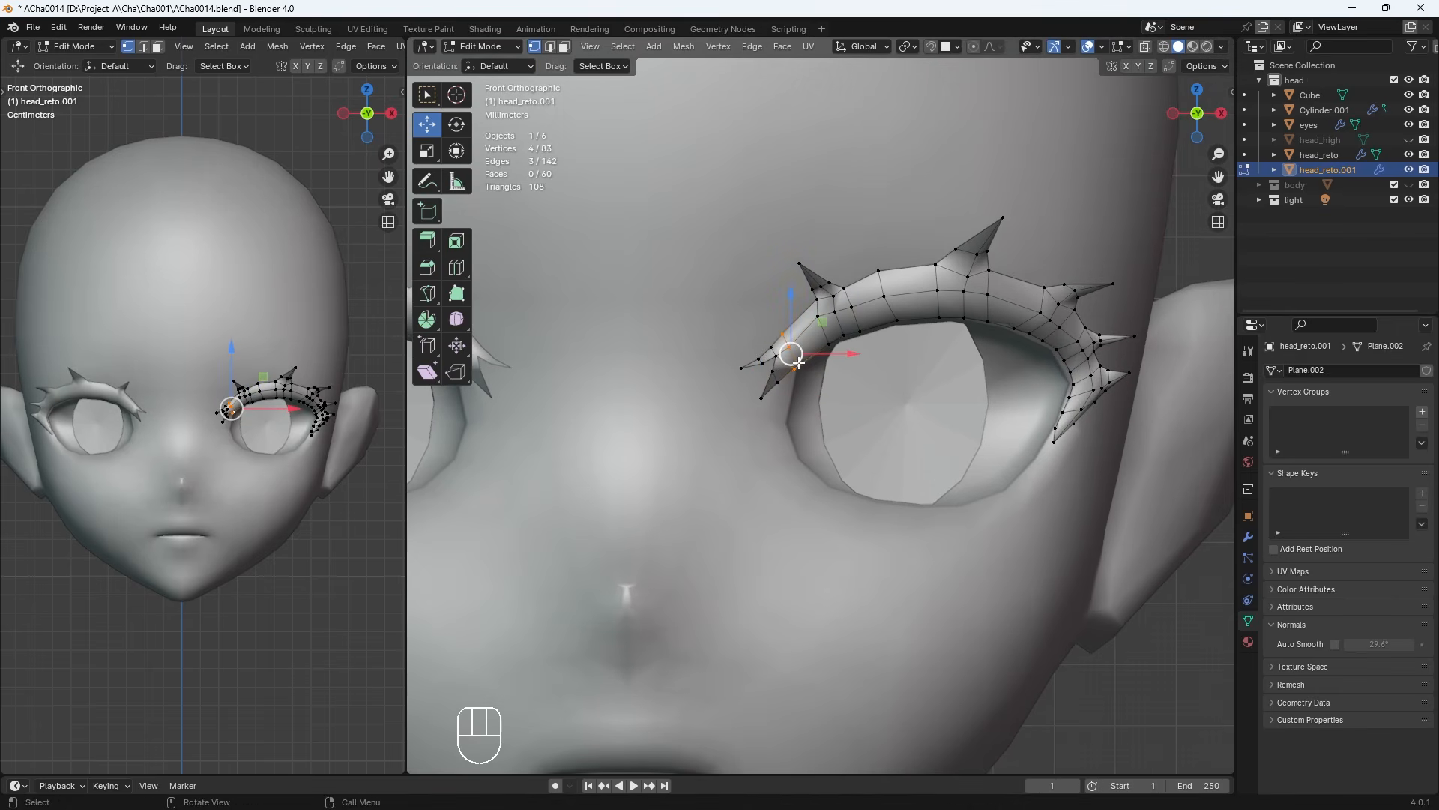
left_click(797, 361)
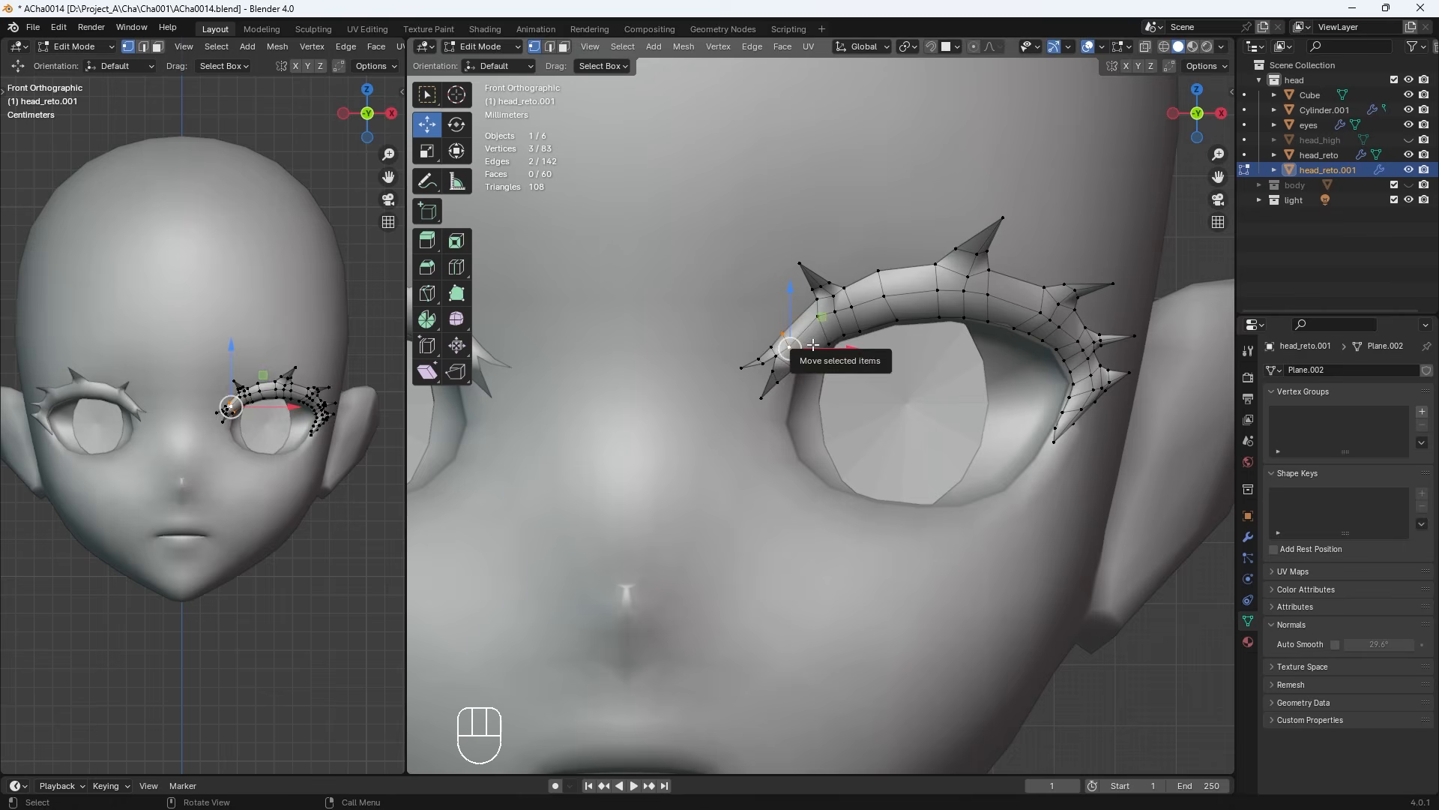
key("g")
left_click(854, 395)
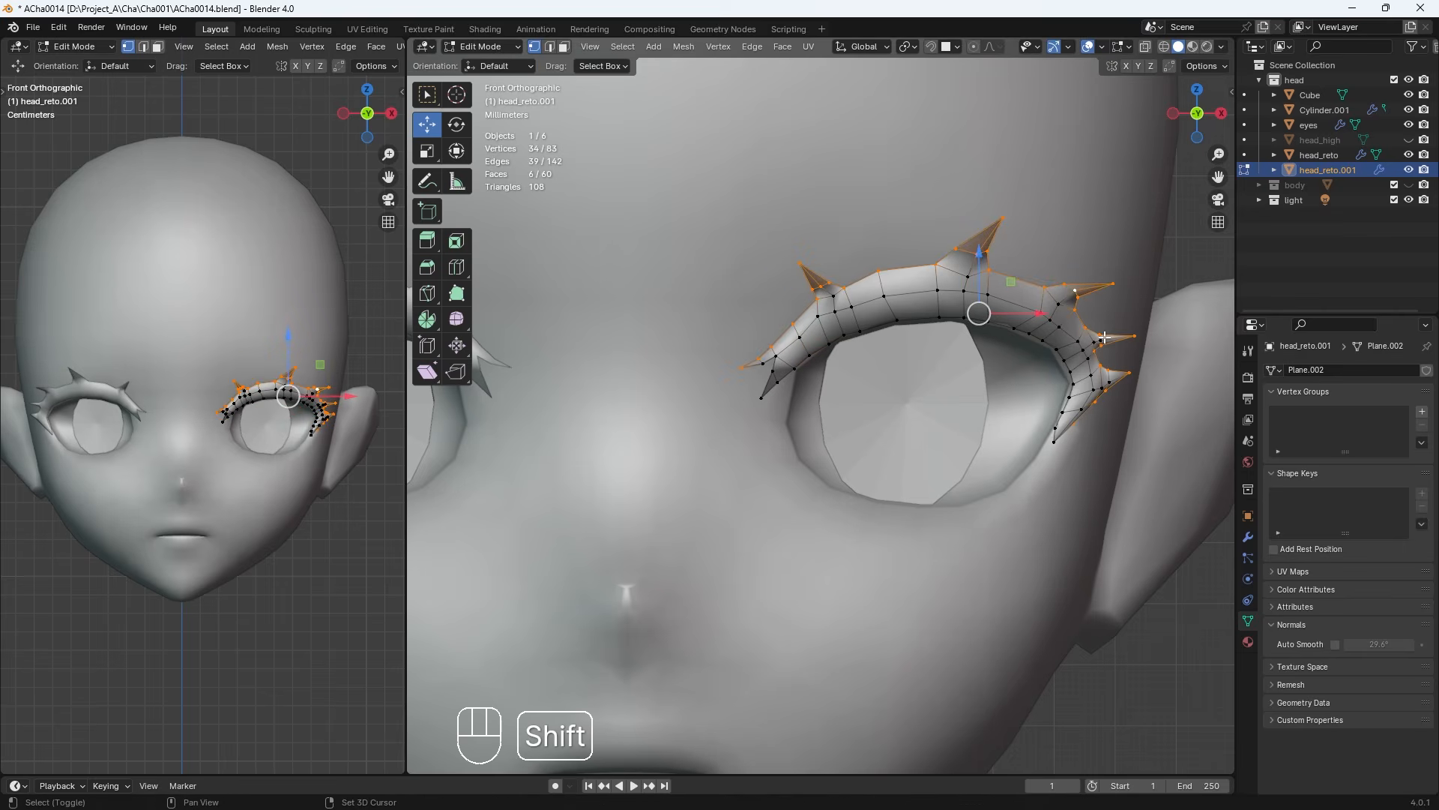
Undo the last change and move the strip's spike and upper-rim vertices about -0.0005 m along X and -0.0009 m along Z
key("ctrl+z")
key("g")
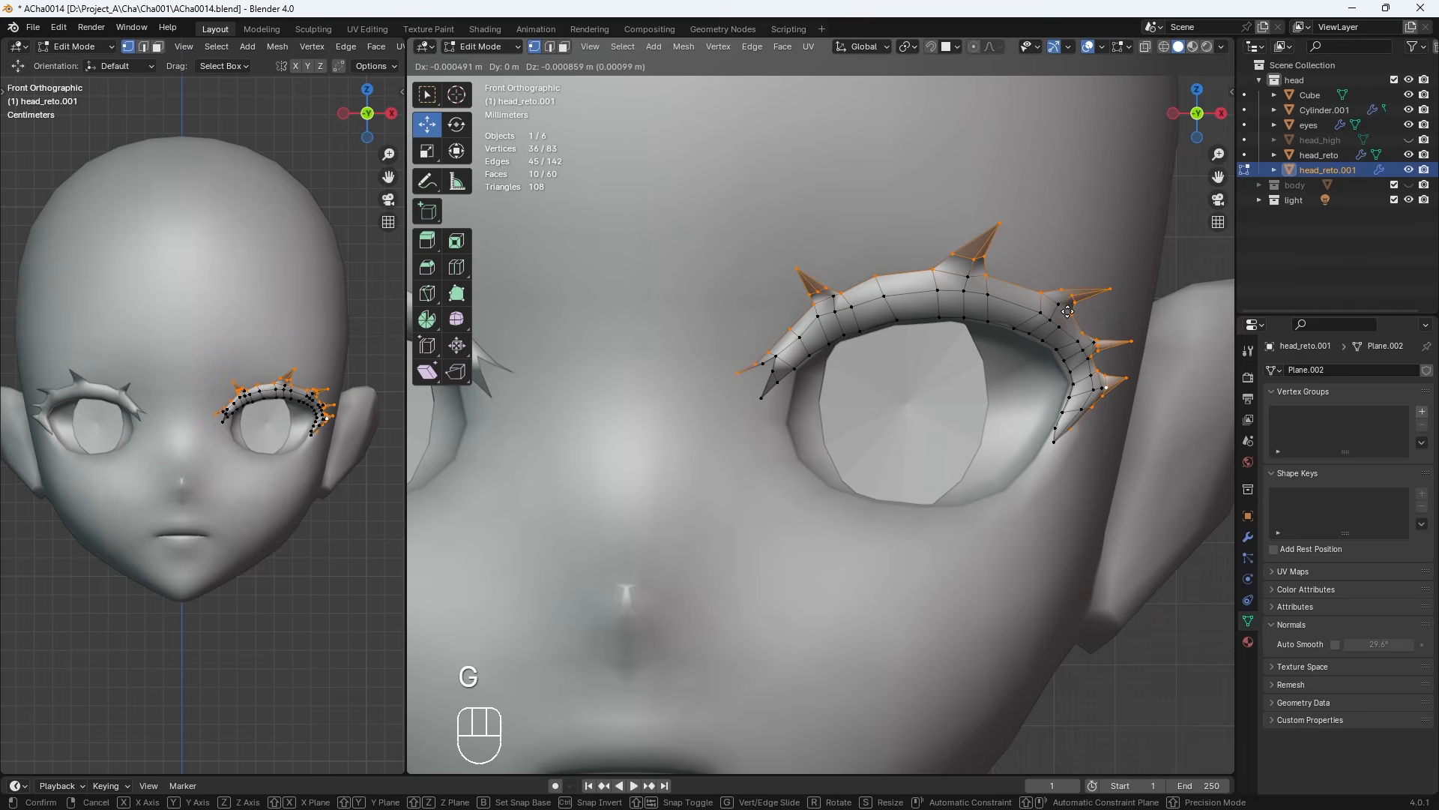
left_click(1067, 311)
left_click(967, 514)
scroll(967, 514, "down", 5)
scroll(967, 309, "up", 3)
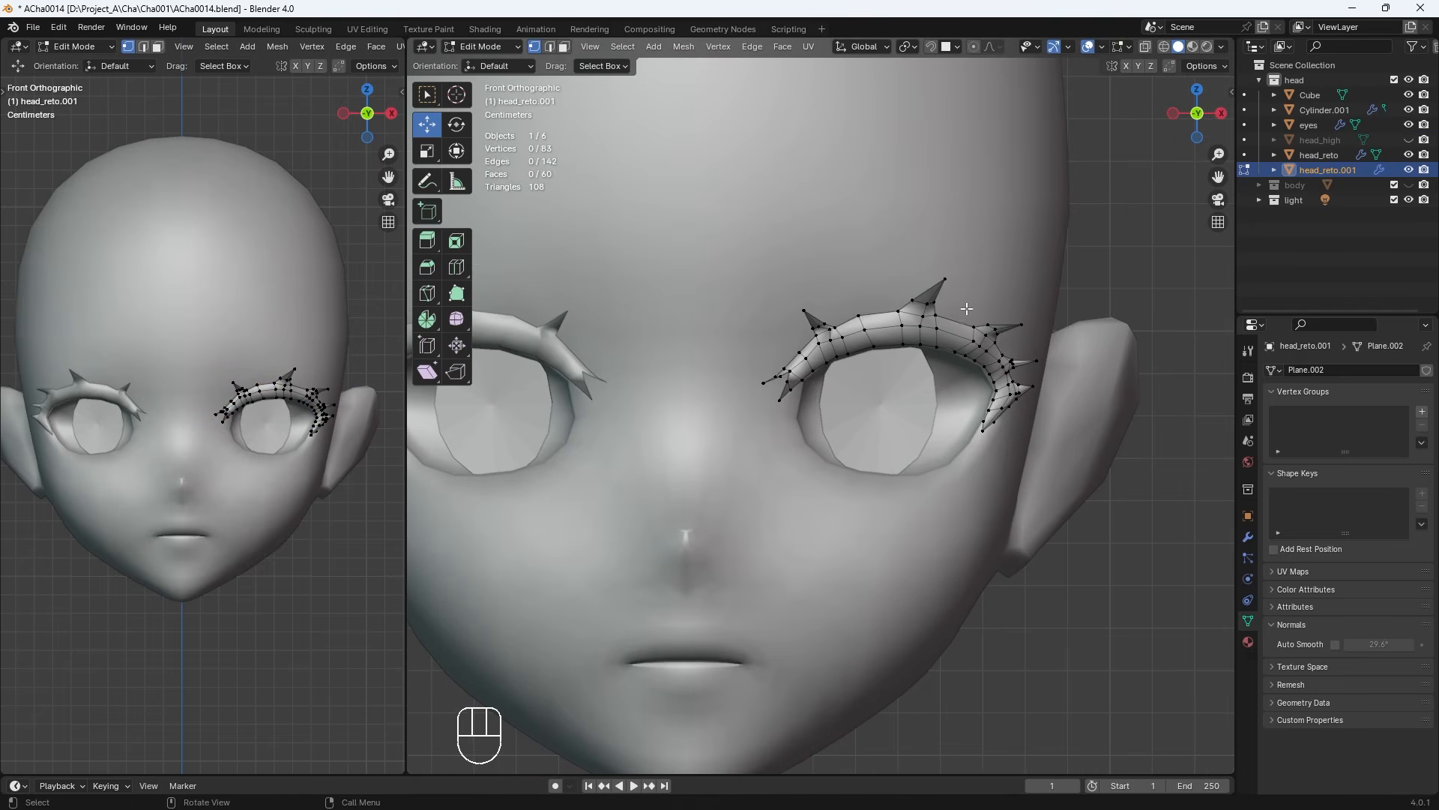
Select the four vertices of the uppermost outer-corner spike and reposition the spike slightly
left_click(938, 285)
key("g")
key("g")
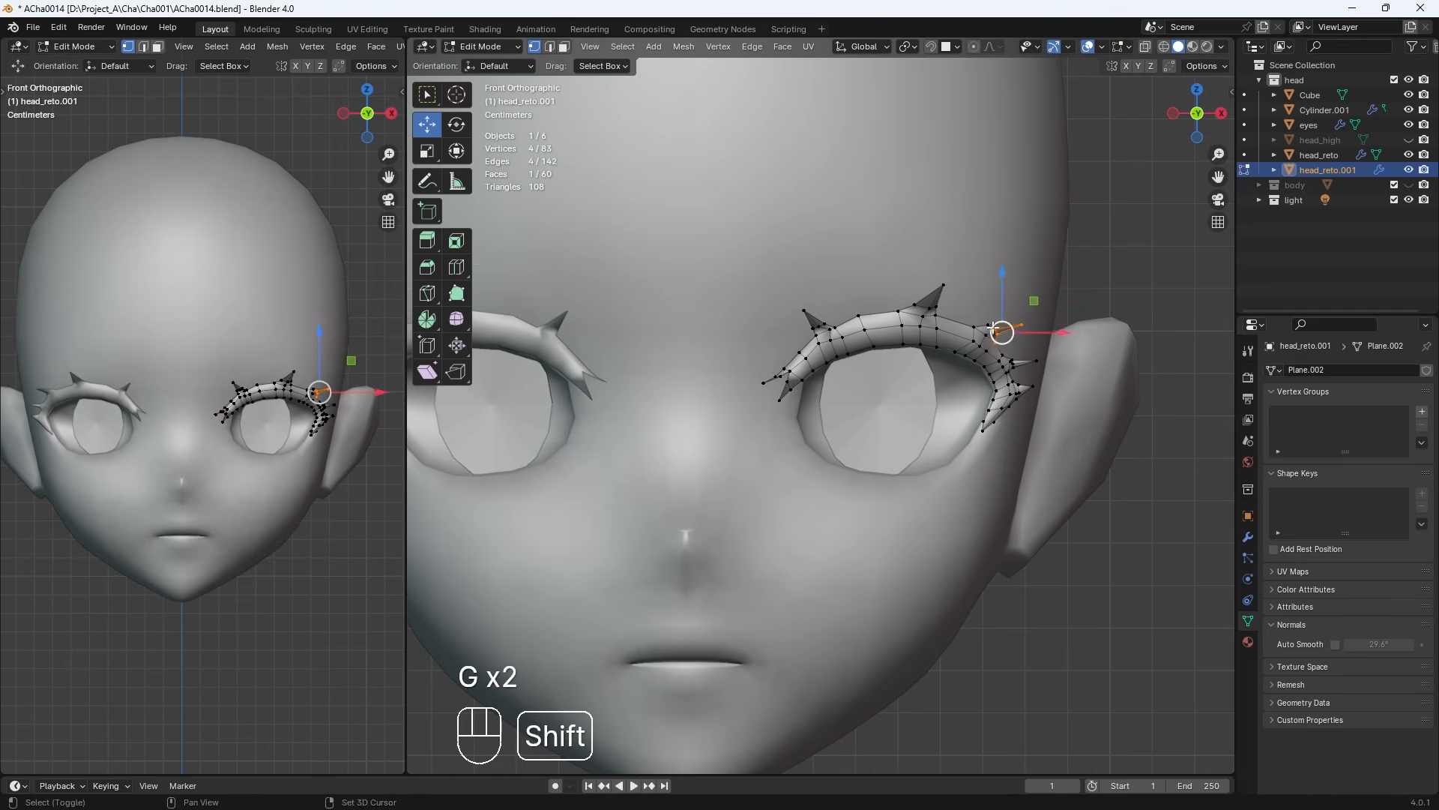
scroll(994, 333, "up", 3)
left_click(1111, 267)
key("g")
left_click(1164, 288)
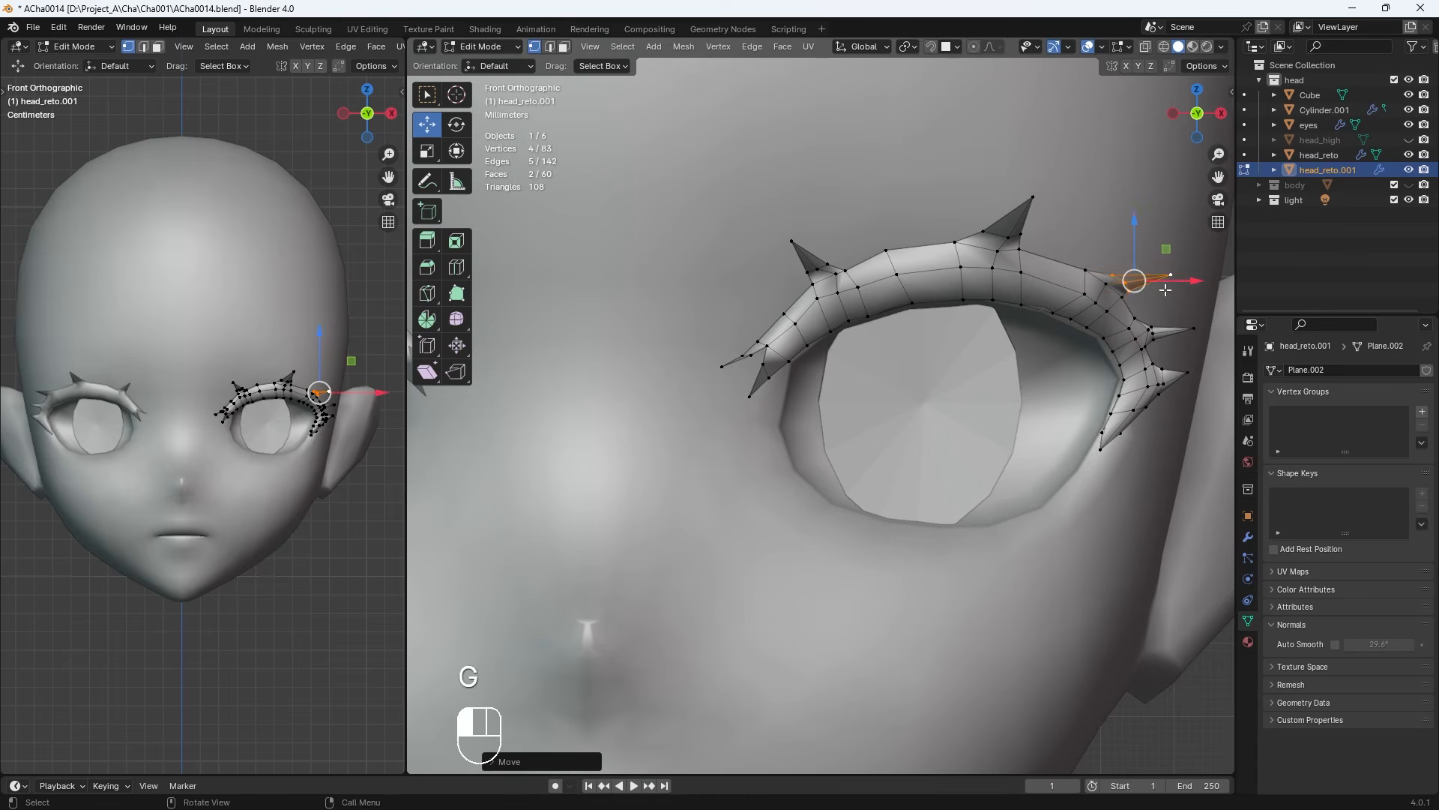
scroll(1065, 480, "down", 4)
key("Tab")
key("Tab")
Reposition the tip and base vertices of the short spike on the inner part of the upper edge
scroll(859, 212, "up", 5)
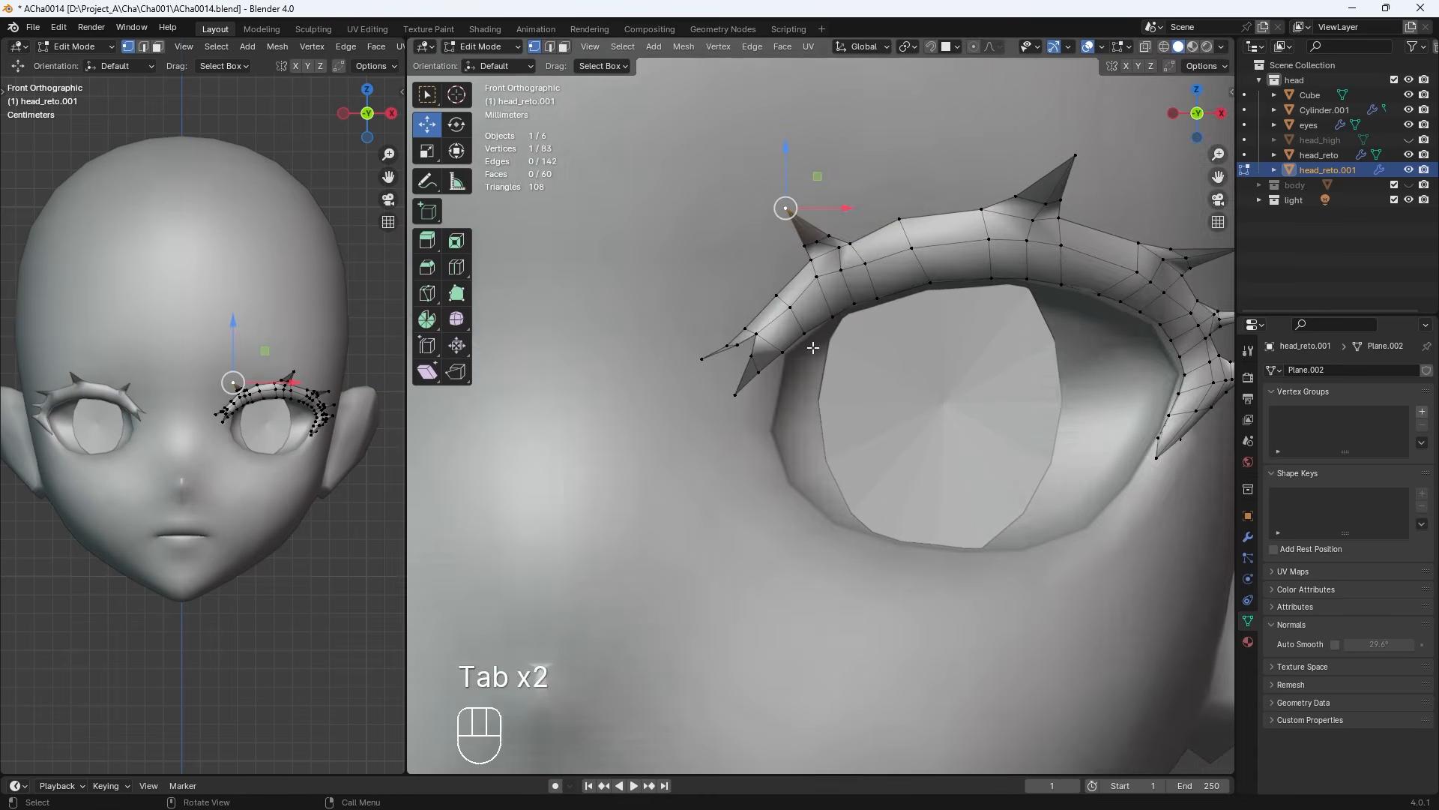
key("g")
key("g")
key("g")
key("g")
key("g")
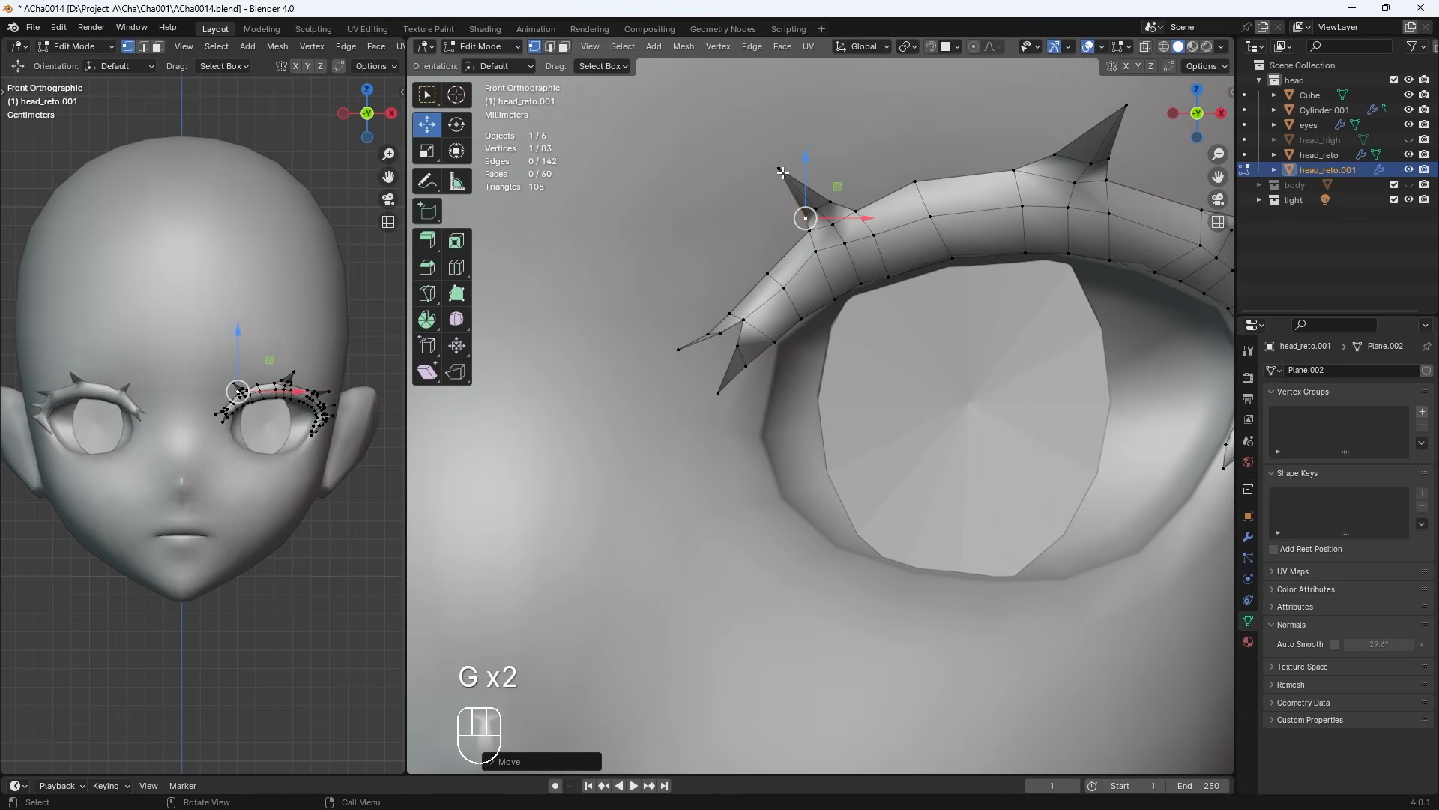
left_click(816, 213)
scroll(818, 215, "down", 1)
left_click(812, 260)
key("g")
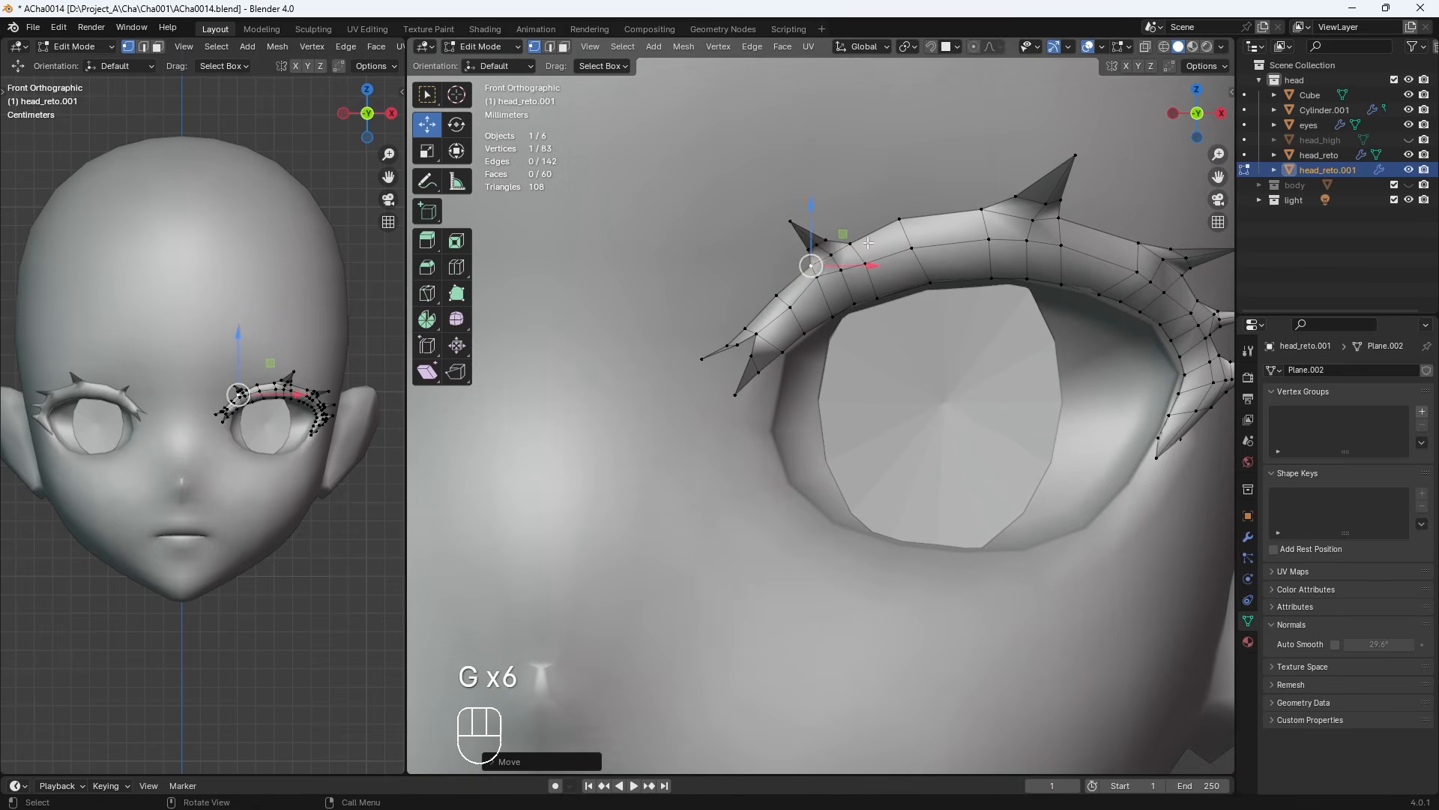
Adjust the upper-edge vertices between the short inner spike and the tall spike to smooth the strip's curve
left_click(899, 218)
key("g")
left_click(981, 210)
key("g")
scroll(1033, 337, "down", 3)
scroll(839, 412, "down", 3)
scroll(840, 413, "up", 2)
Box-select the inner-corner spike vertices and shift both spikes slightly away from the eye
left_click_drag(807, 421, 754, 364)
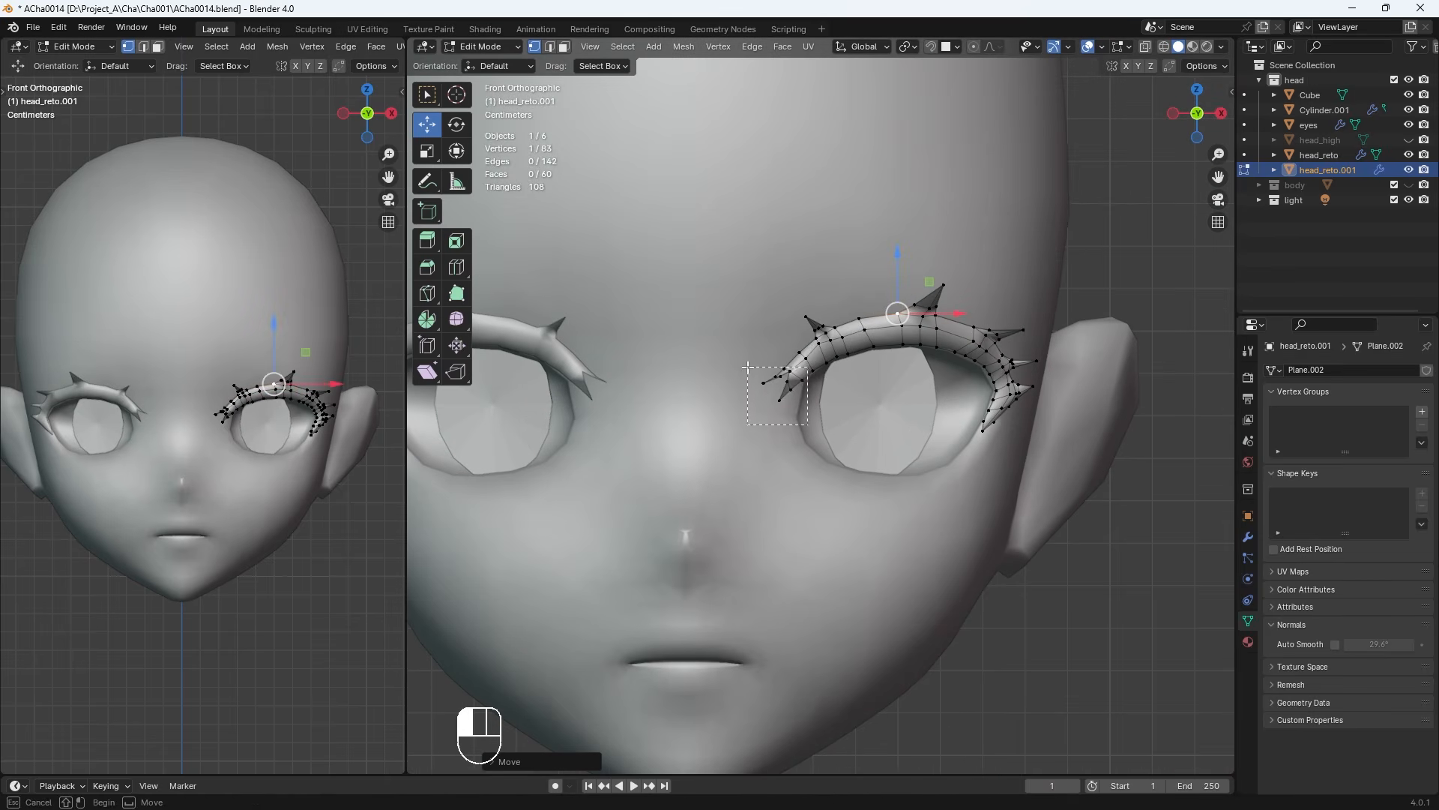
key("g")
left_click(753, 367)
left_click(759, 382)
key("g")
left_click(756, 375)
scroll(756, 377, "up", 3)
Reposition the individual base and tip vertices of the two inner-corner spikes to refine their shape
key("g")
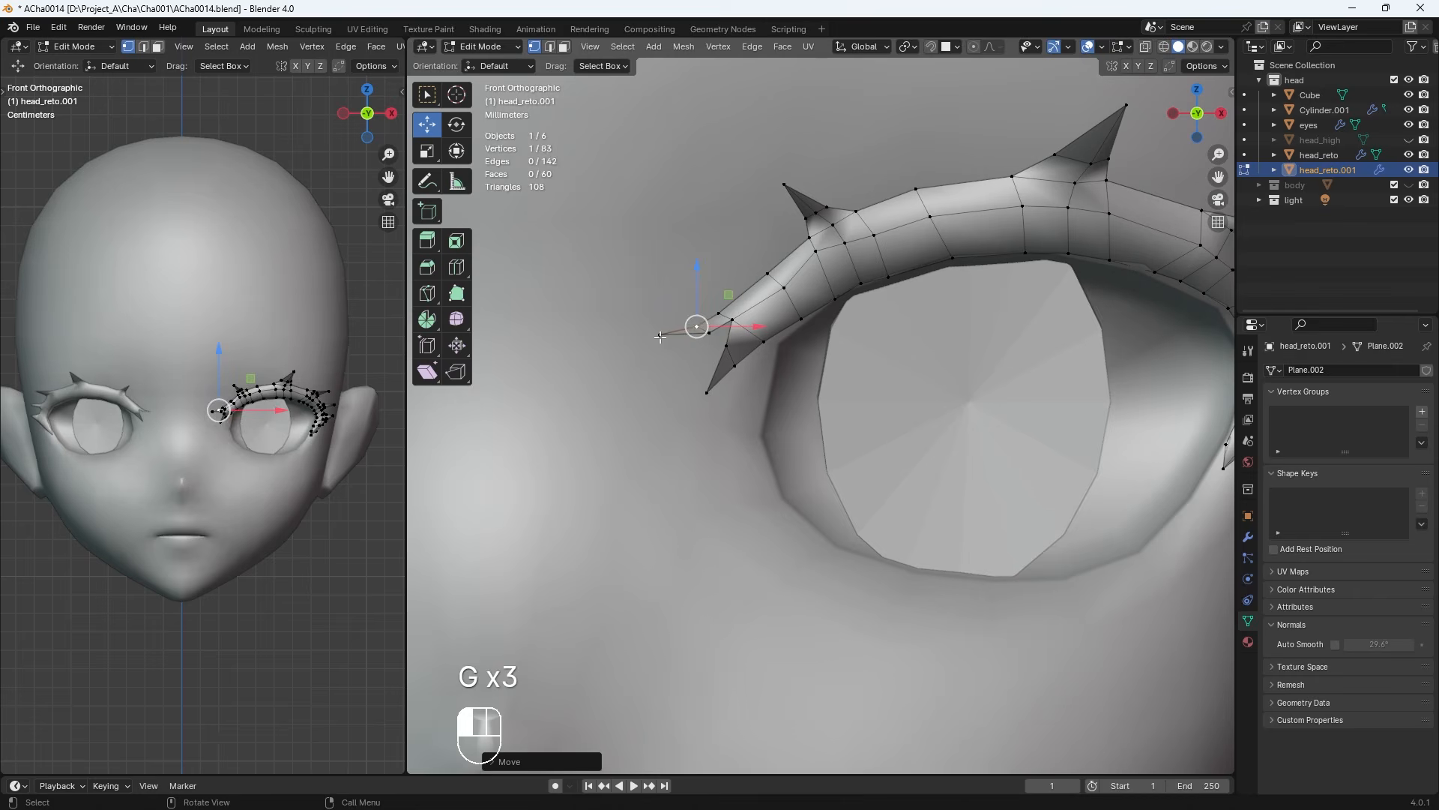
key("g")
key("g")
key("g")
key("g")
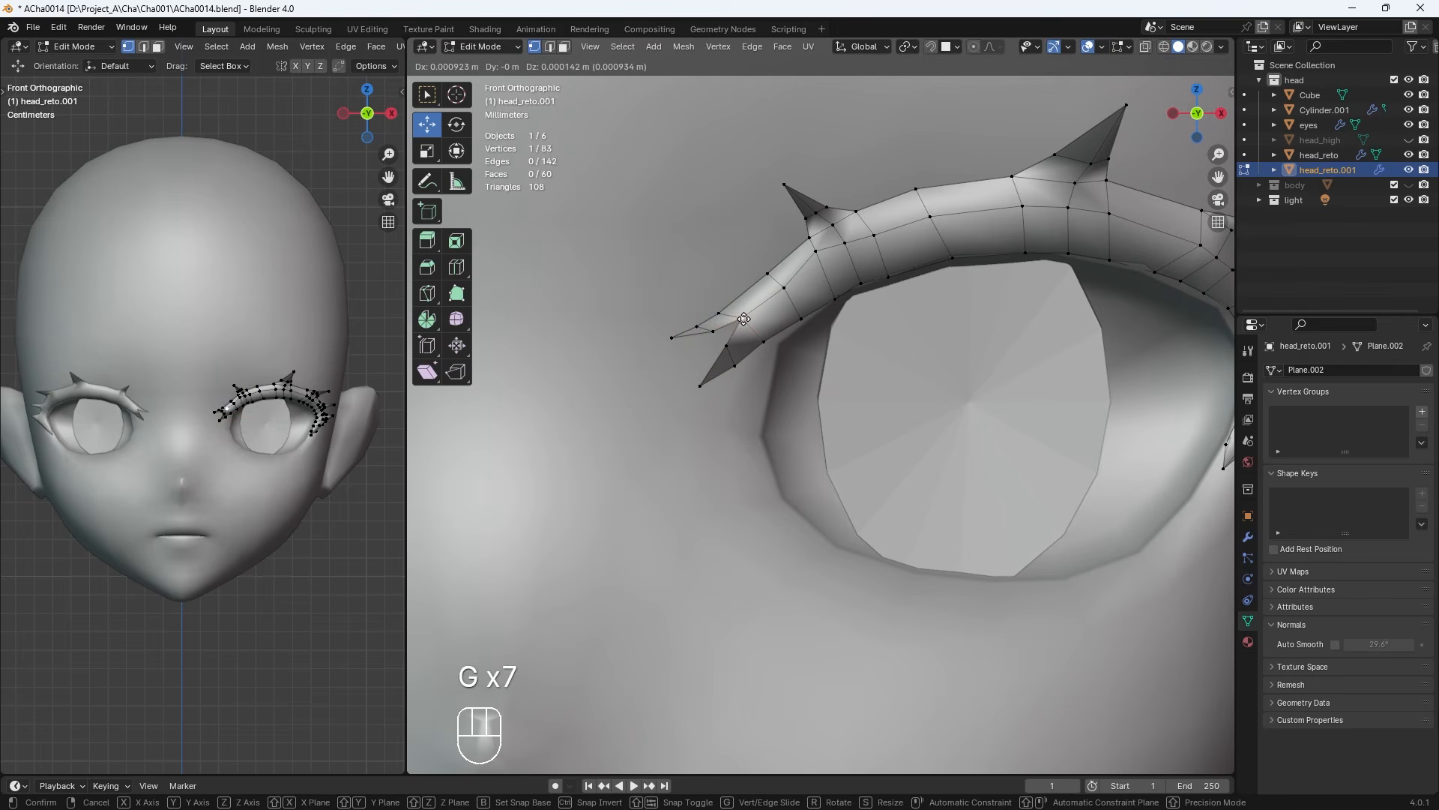
left_click(743, 319)
Reposition the strip vertex beside the middle outer-corner spike
scroll(750, 321, "down", 2)
scroll(1173, 375, "up", 2)
middle_click_drag(1170, 376, 793, 383, "shift")
left_click(920, 341)
key("g")
left_click(918, 339)
Move the middle outer spike's lower base vertex and the adjoining edge vertices down to the lower spike outward
scroll(952, 334, "up", 2)
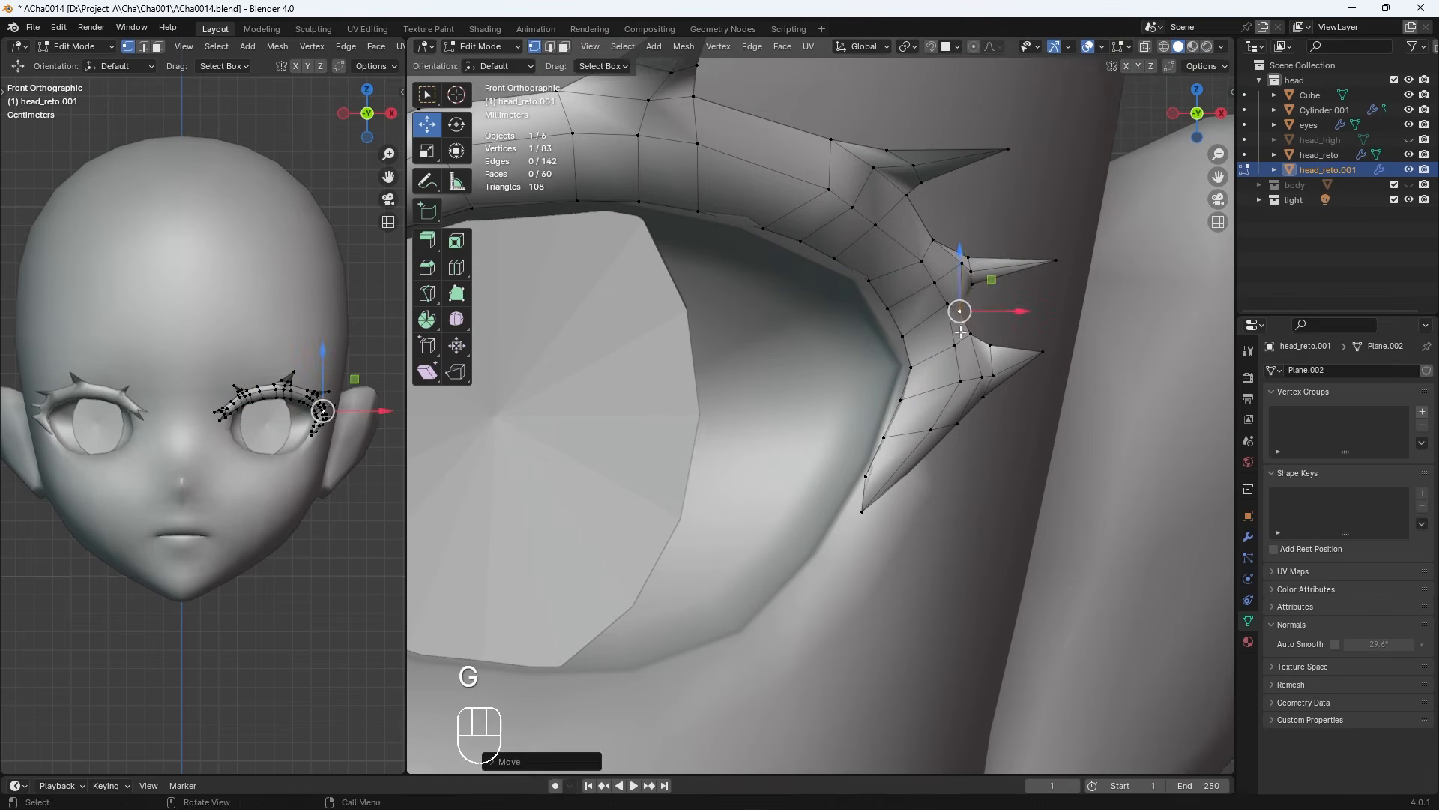
left_click(971, 284)
key("g")
left_click(979, 285)
left_click(959, 312)
key("g")
left_click(968, 303)
left_click(972, 334)
key("g")
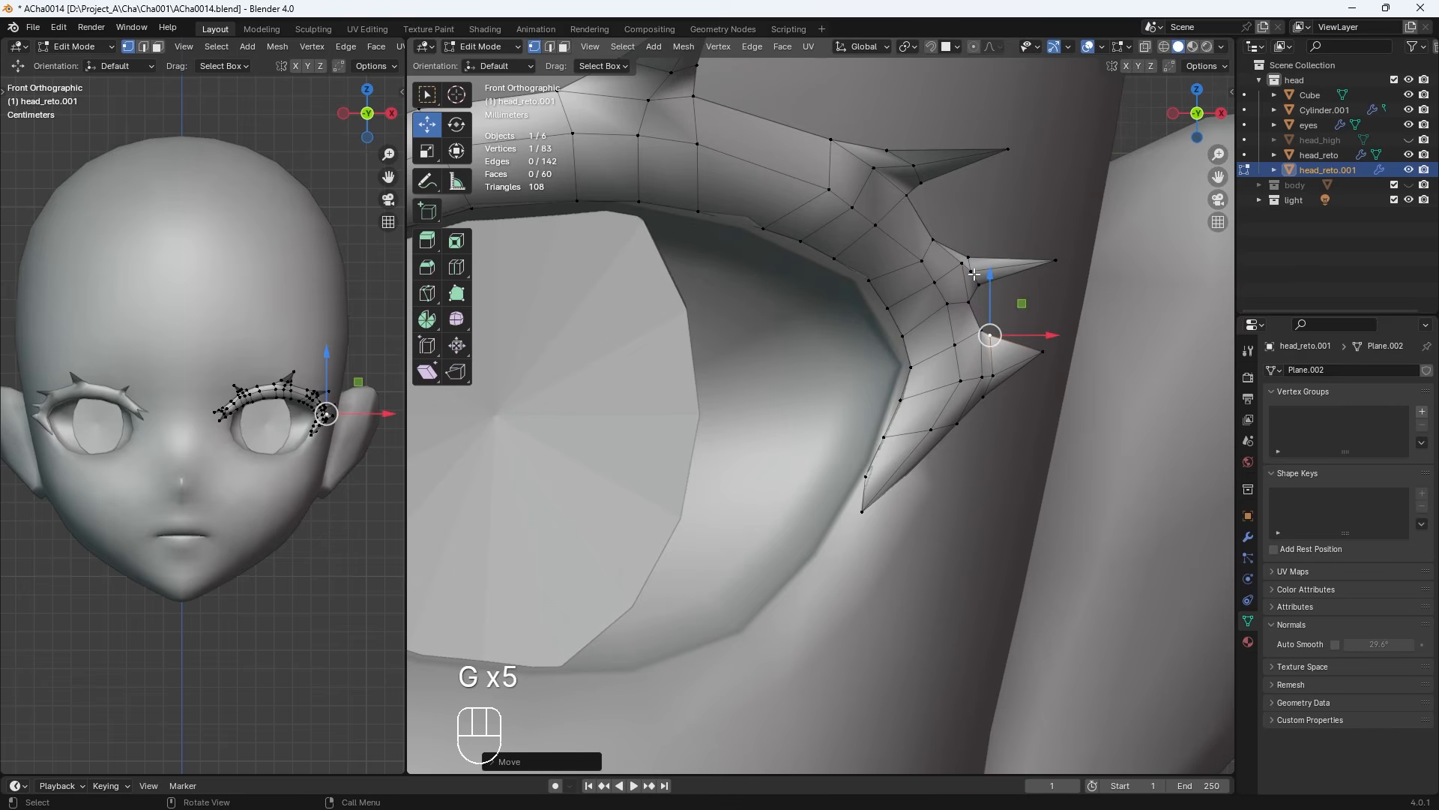
Adjust the strip vertices around the root of the middle outer spike and lower the spike's bottom base vertex
left_click(973, 272)
key("g")
left_click(934, 240)
key("g")
left_click(963, 263)
key("g")
left_click(979, 286)
key("g")
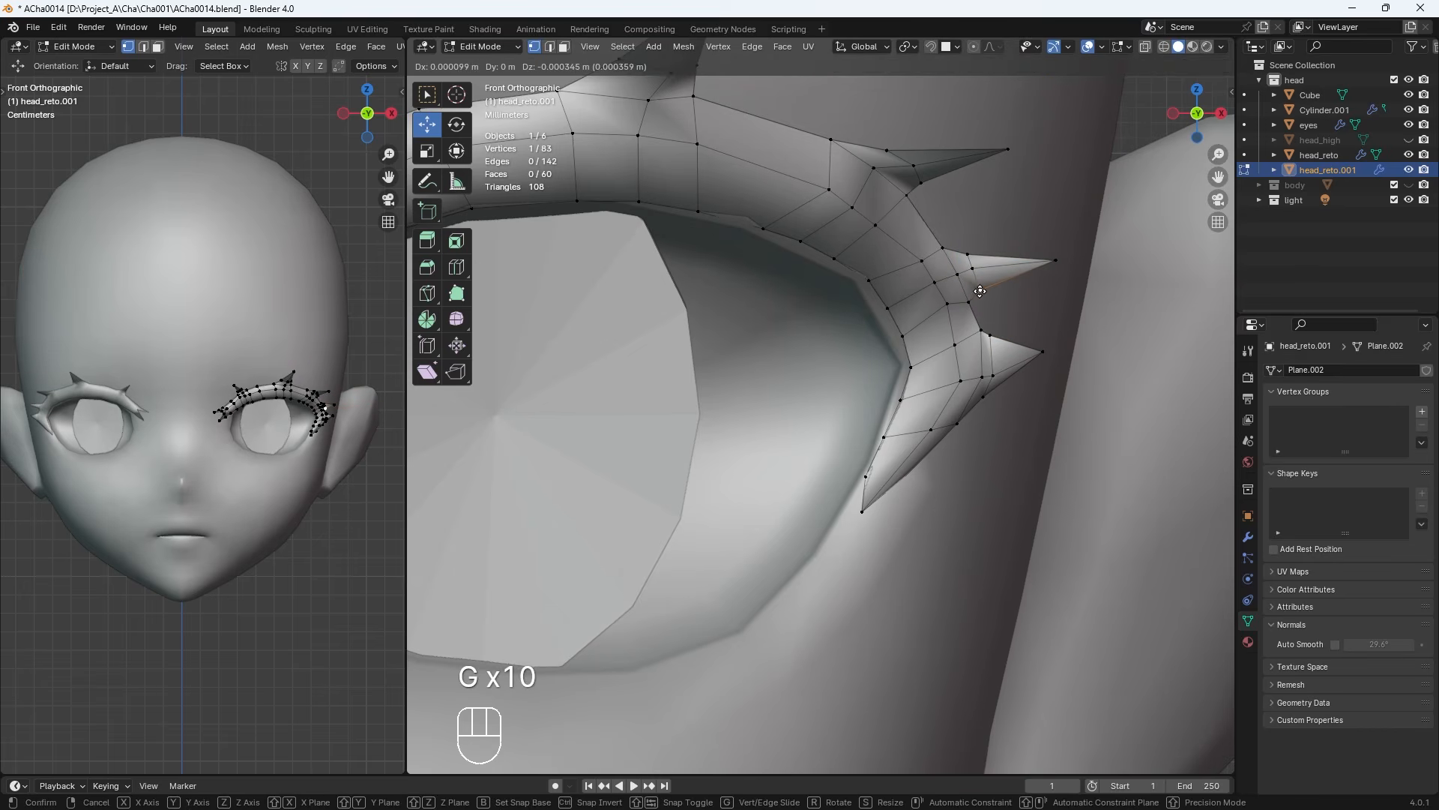
Widen the middle outer spike's base by repositioning its upper, central and adjoining edge vertices
left_click(968, 254)
key("g")
left_click(972, 269)
key("g")
left_click(969, 302)
key("g")
Angle the middle outer spike downward by repositioning its tip and refining its upper and lower base vertices
left_click(1050, 256)
key("g")
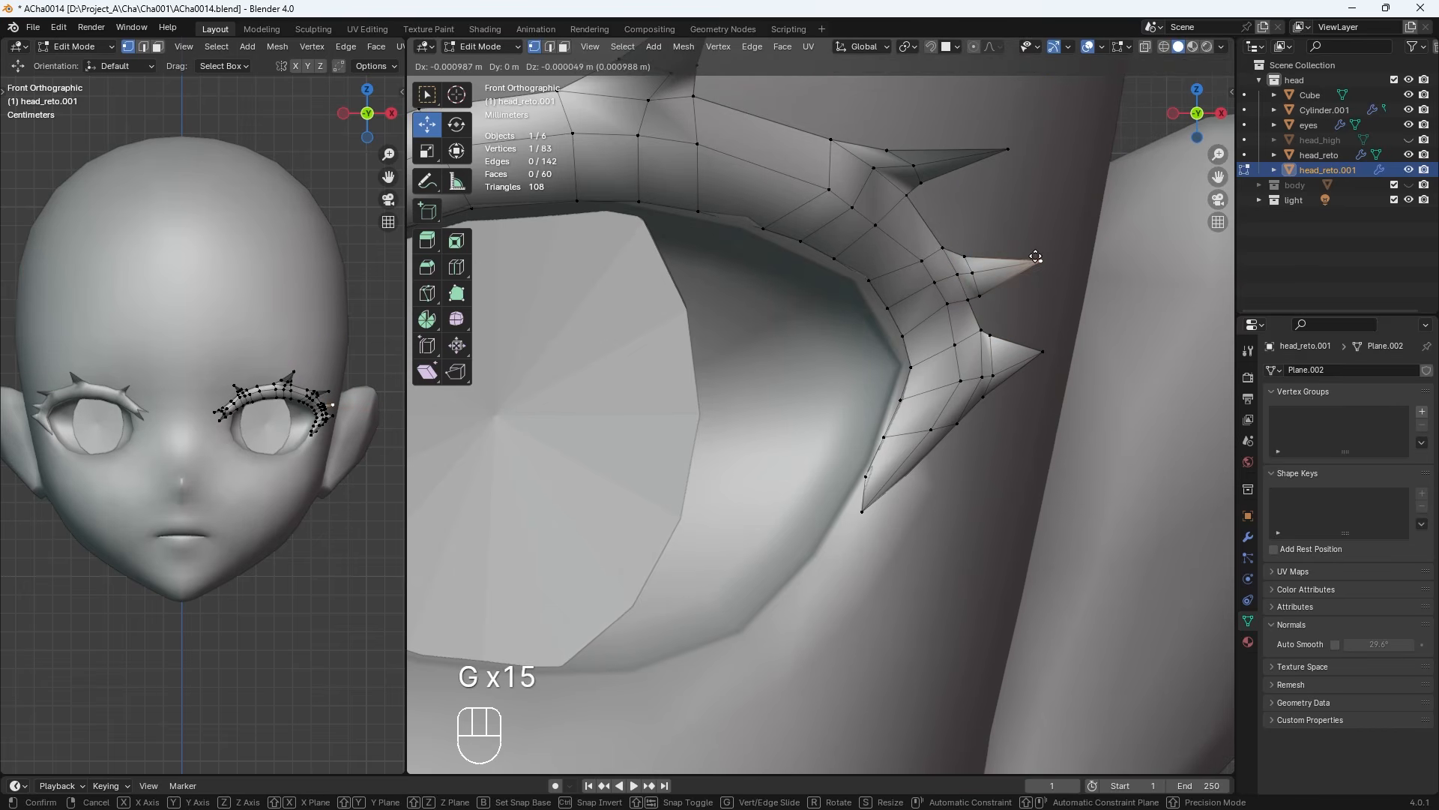
left_click(980, 295)
key("g")
left_click(965, 257)
key("g")
key("g")
left_click(1050, 282)
key("g")
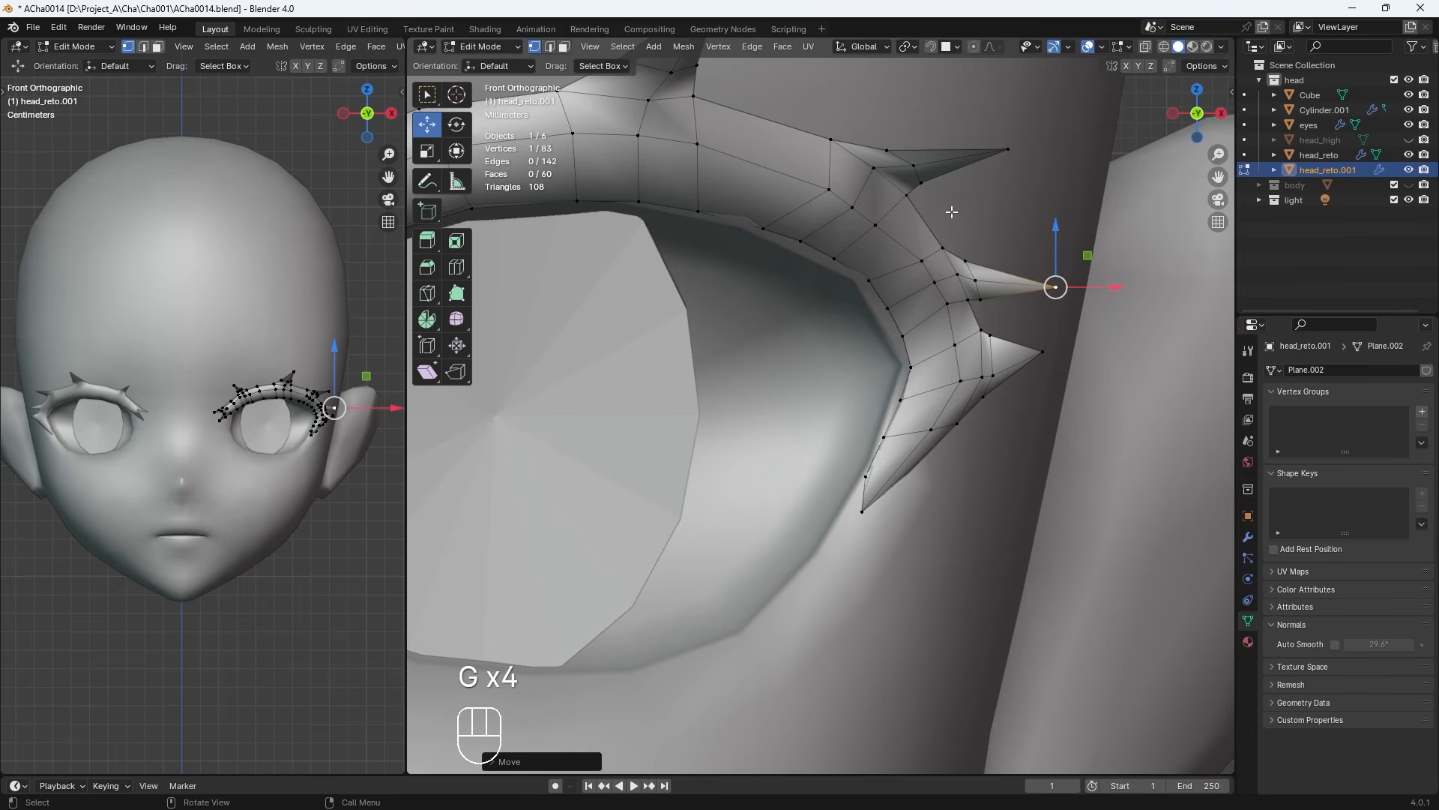
Reposition the base vertices of the uppermost outer-corner spike and raise its tip slightly
left_click(914, 165)
key("g")
key("g")
left_click(883, 148)
left_click(1007, 148)
key("g")
left_click(1005, 133)
Leave mesh editing and examine the shape of both eyelash strips on the whole face from the front
scroll(931, 318, "down", 12)
key("Tab")
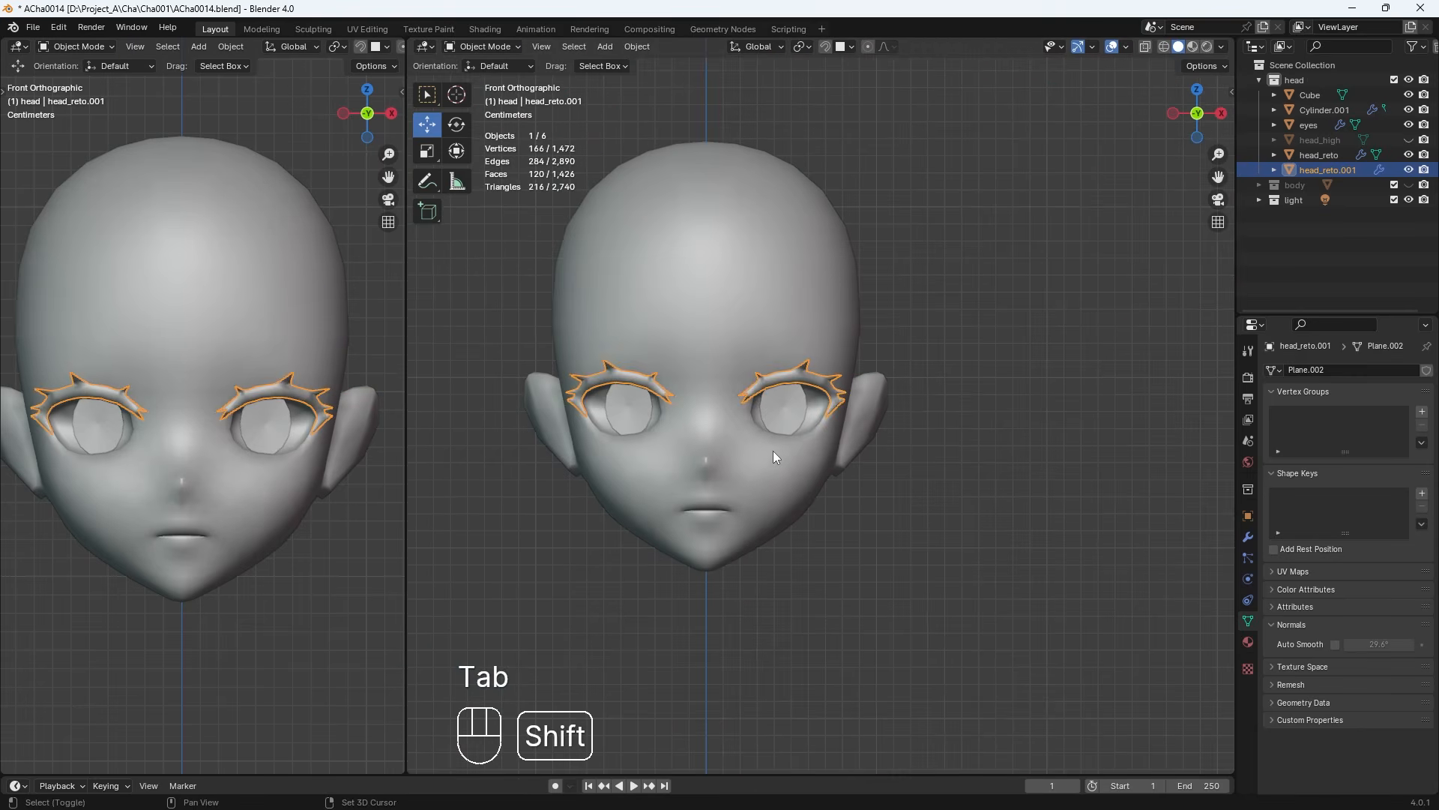
middle_click_drag(774, 453, 888, 432, "shift")
left_click(965, 555)
scroll(967, 554, "up", 3)
scroll(967, 419, "up", 4)
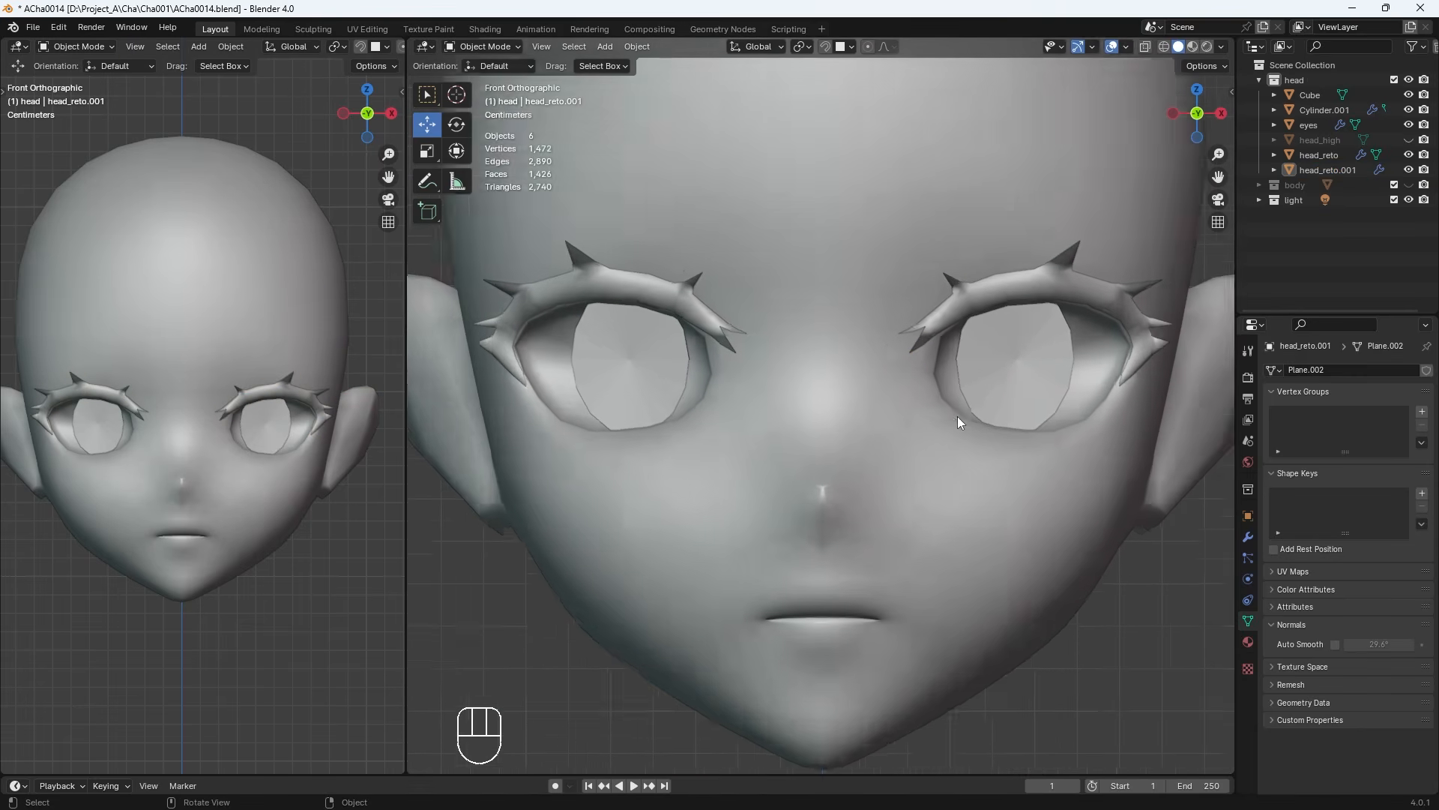
left_click(880, 380)
scroll(881, 371, "up", 3)
key("Tab")
key("Tab")
key("Tab")
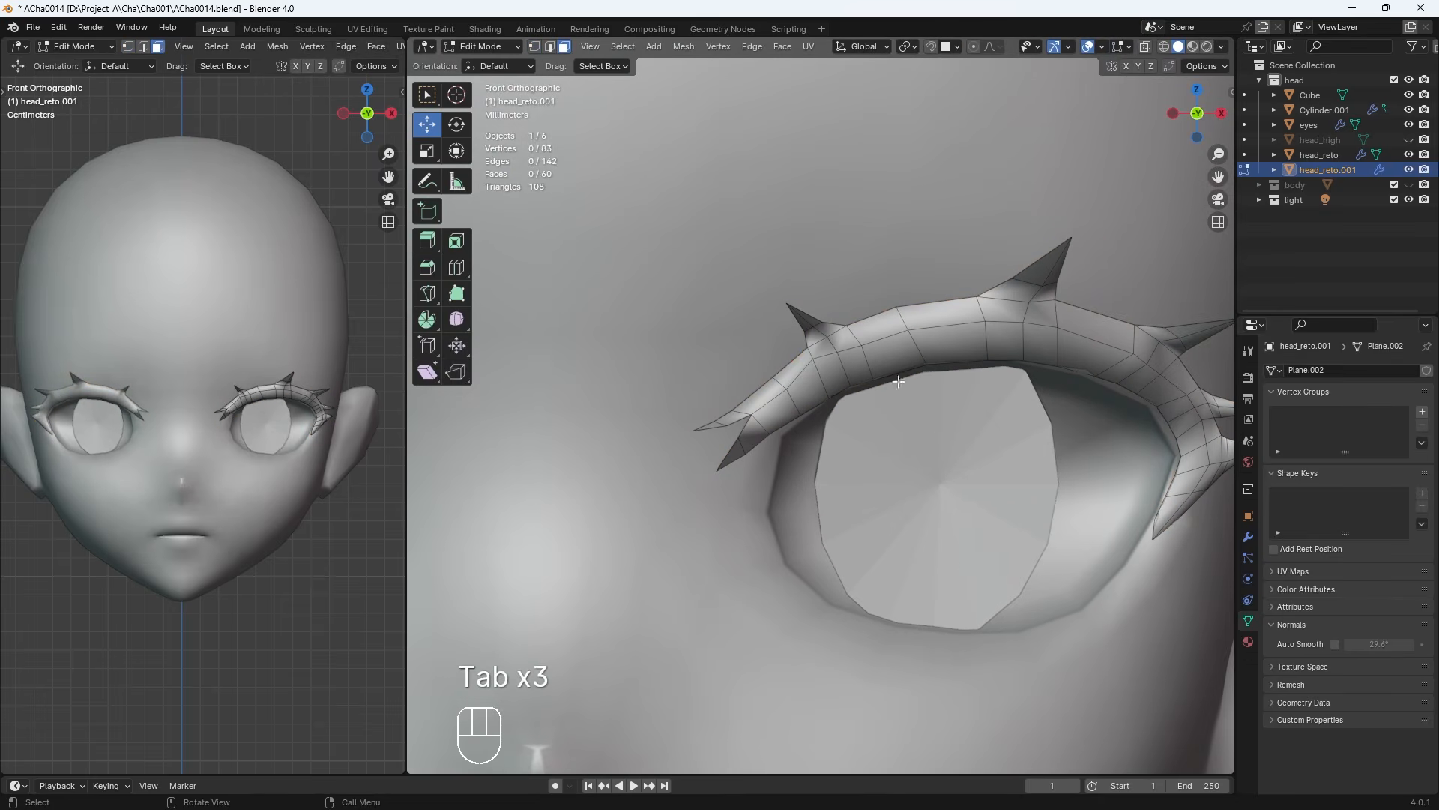
key("Tab")
Duplicate the head_reto face above the short inner eyelash spike in place and separate it into a new object
left_click(873, 247)
key("Tab")
left_click(874, 245)
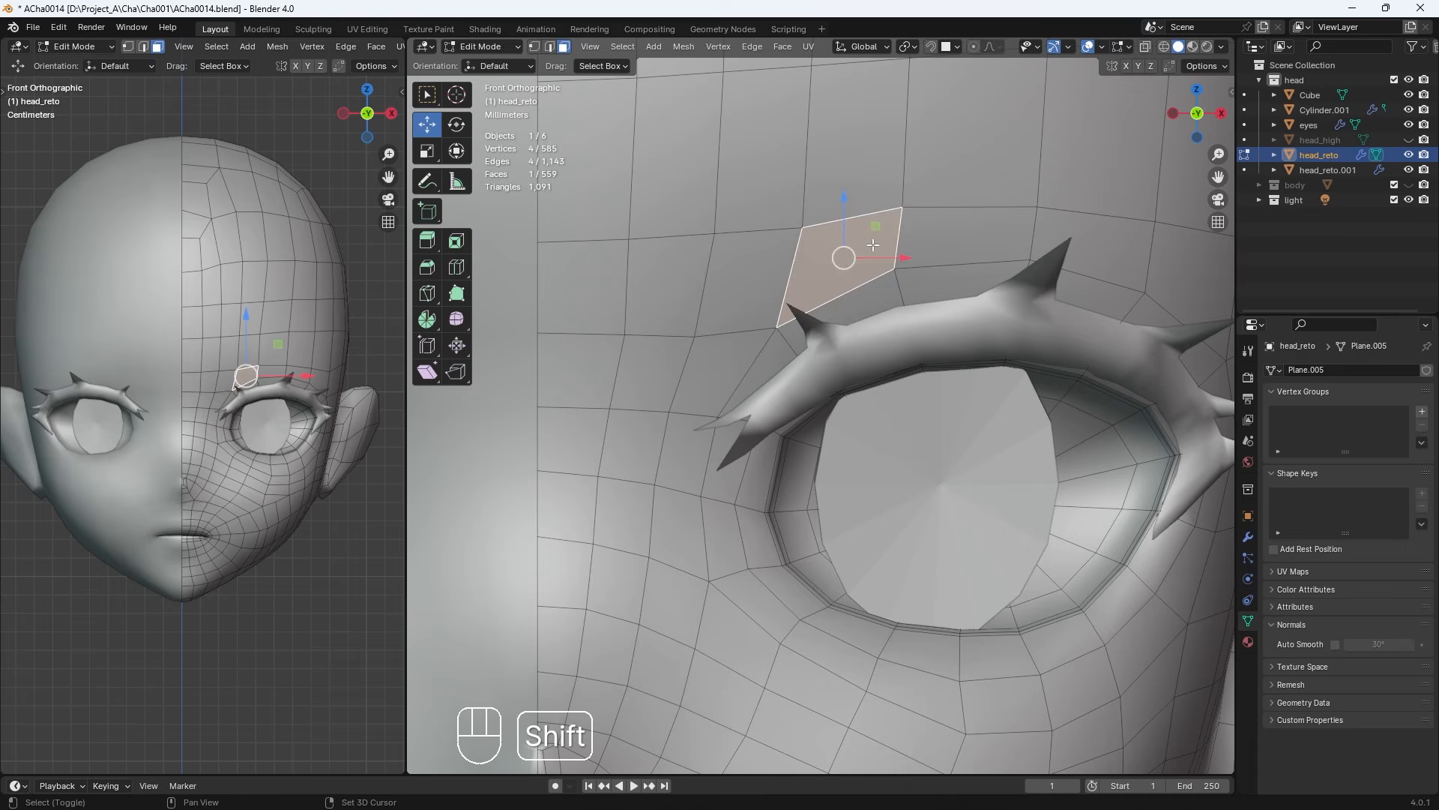
key("shift+d")
key("Escape")
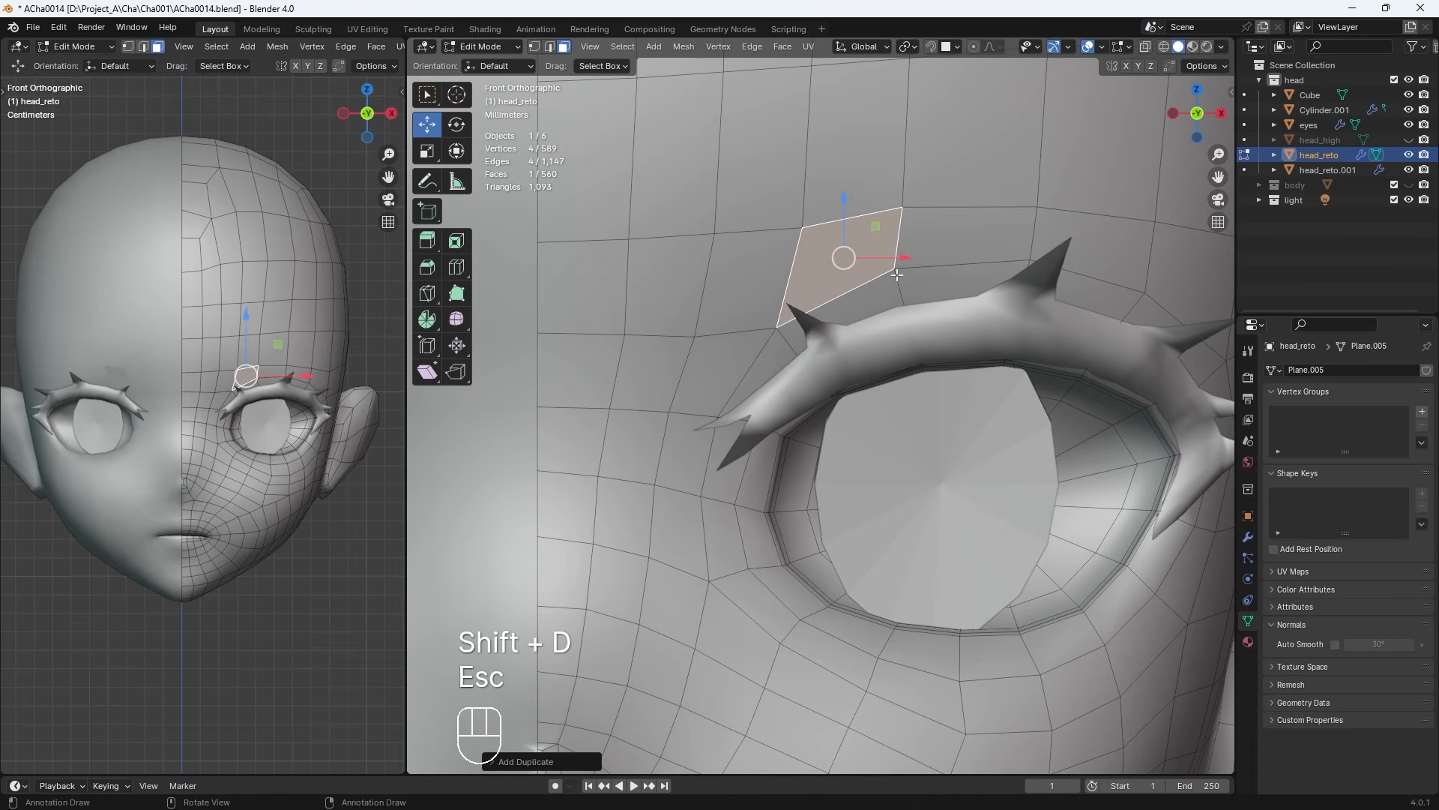
key("p")
left_click(897, 274)
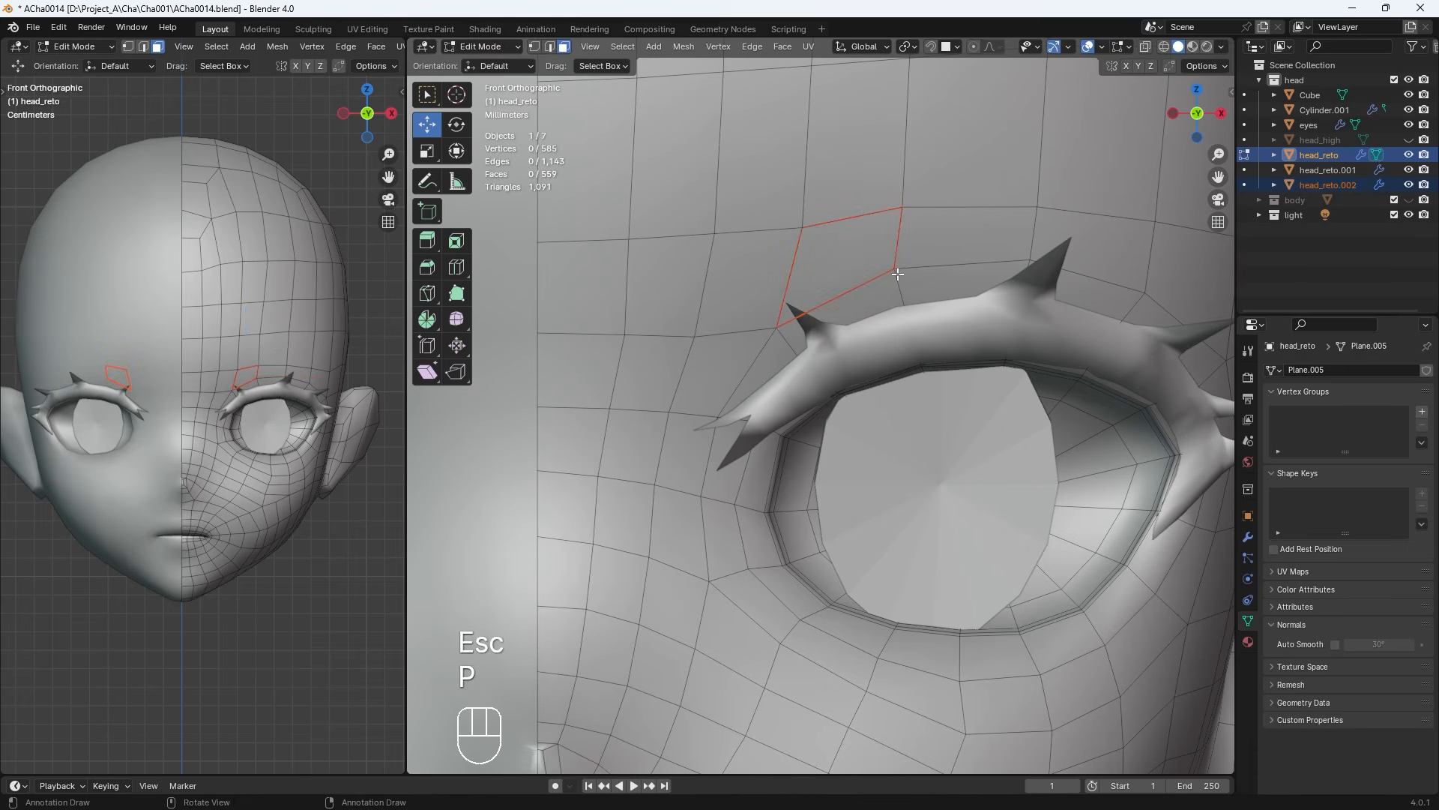
left_click(838, 255)
middle_click_drag(839, 294, 731, 356)
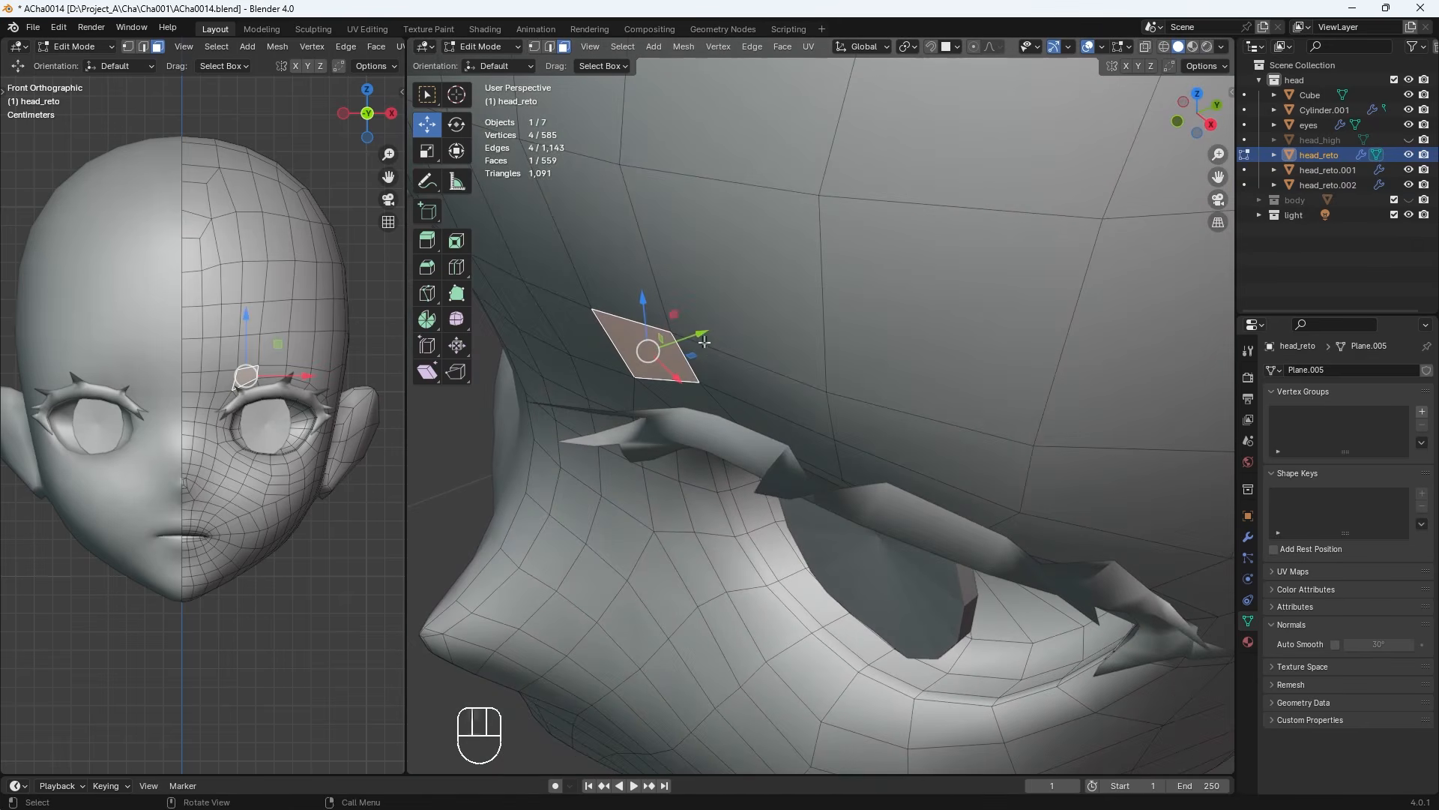
left_click_drag(700, 341, 679, 338)
key("ctrl+z")
left_click(1324, 170)
left_click(1321, 183)
key("ctrl+z")
Switch editing to the separated face in head_reto.002, scale it down strongly and place it above the inner eyelash spike
left_click(1244, 185)
left_click(658, 359)
key("KP_1")
scroll(757, 356, "down", 1)
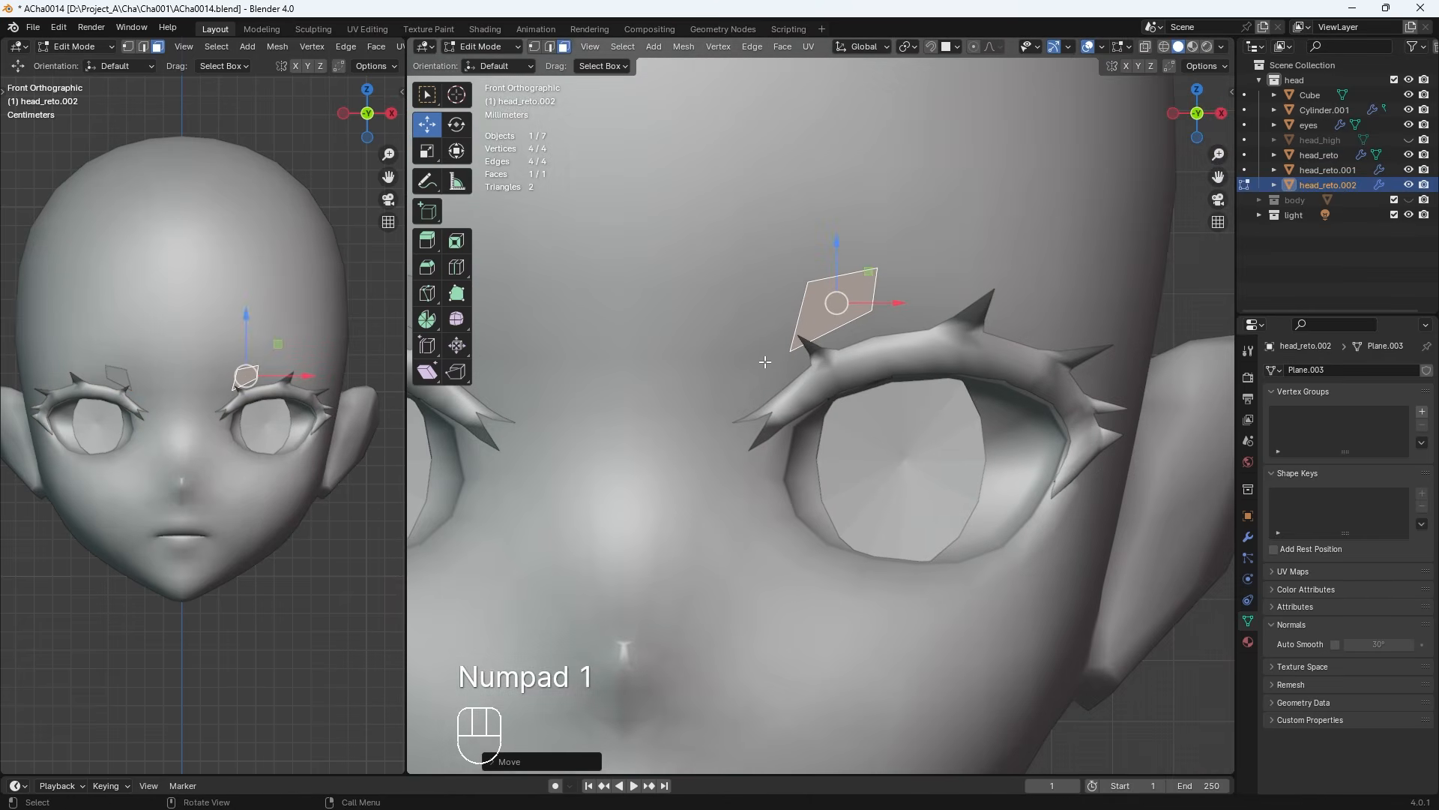
key("s")
left_click(851, 328)
scroll(851, 328, "up", 2)
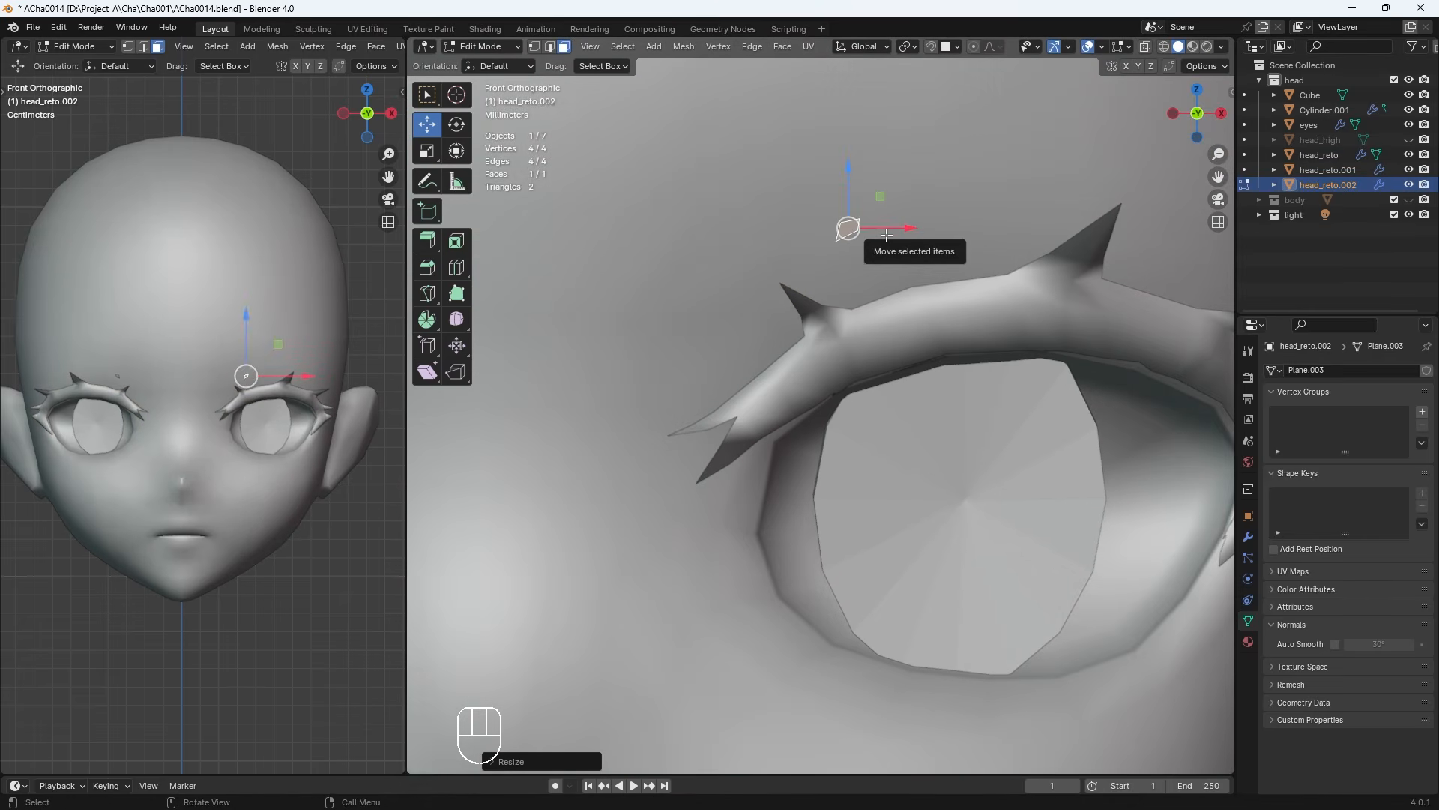
key("g")
left_click(868, 250)
Stretch the small face into a thin, slanted eyebrow strip by moving its outer and inner vertex pairs apart
key("Tab")
scroll(864, 272, "up", 3)
key("Tab")
key("Tab")
key("Tab")
left_click(534, 47)
middle_click_drag(798, 177, 780, 310, "shift")
left_click_drag(815, 296, 860, 221)
key("g")
left_click(978, 202)
left_click_drag(821, 300, 753, 228)
key("g")
left_click(678, 245)
Turn on snapping and place the eyebrow strip's two inner-end vertices on the head surface
left_click_drag(925, 274, 765, 225)
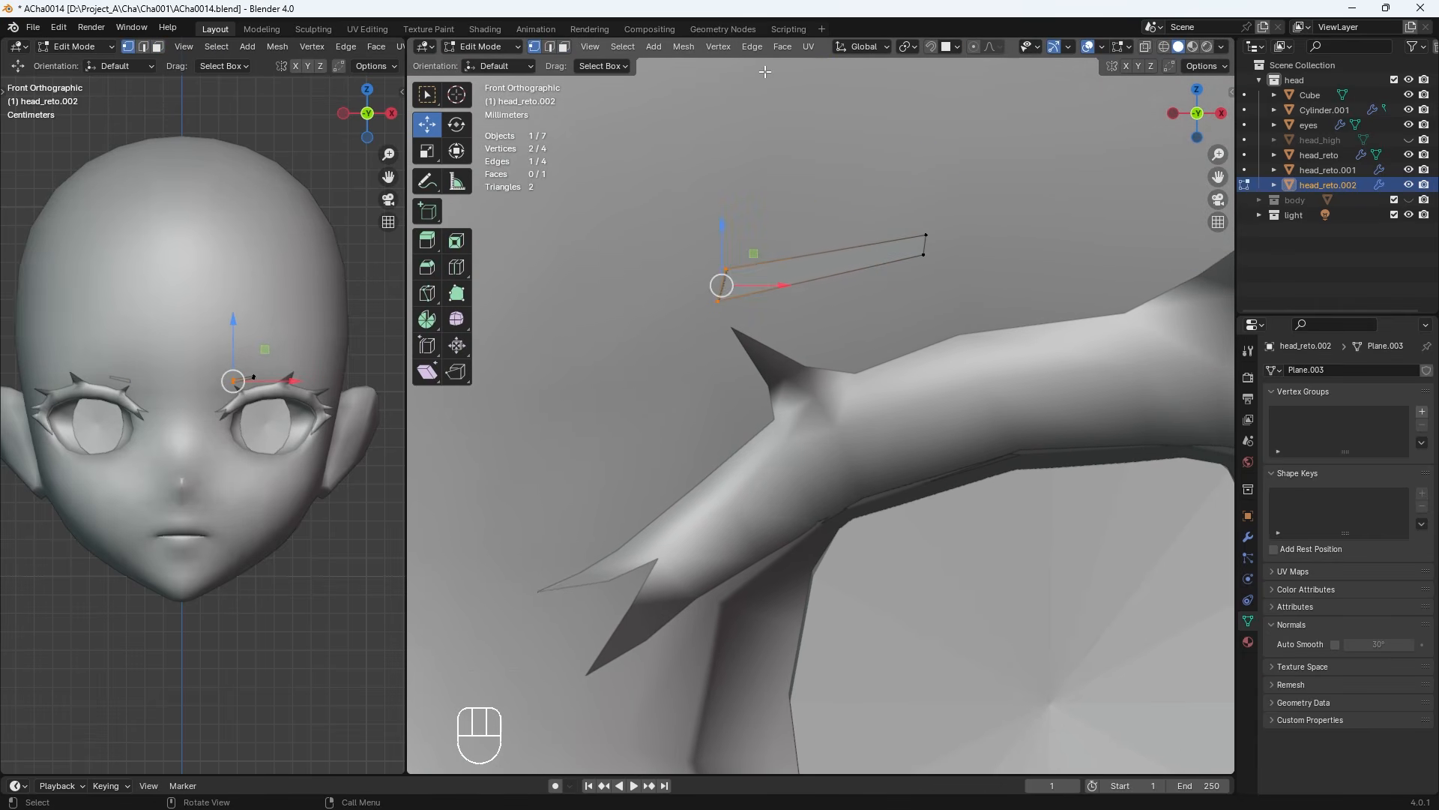
key("g")
left_click(727, 272)
left_click(717, 302)
key("g")
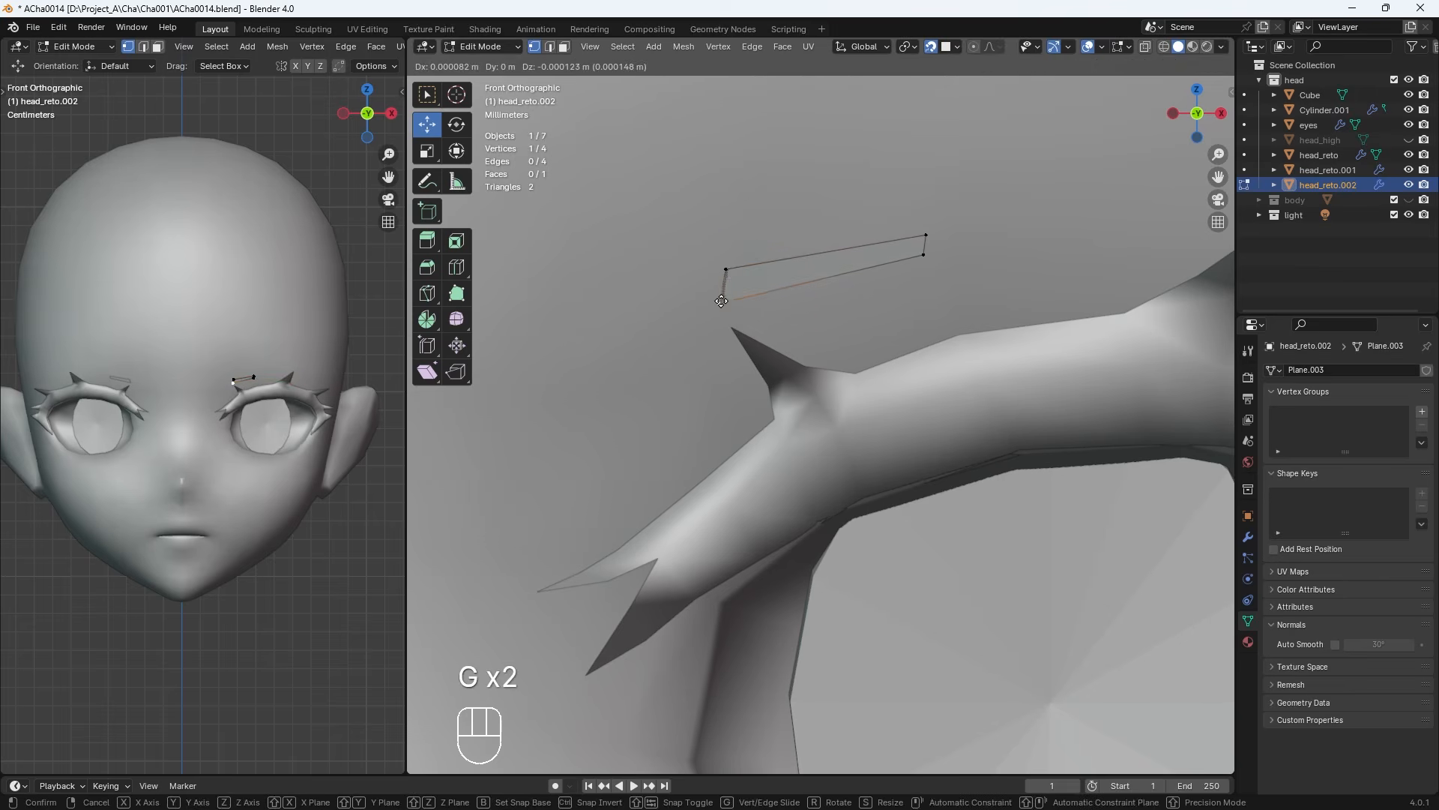
left_click(721, 305)
Reposition the eyebrow strip's two outer-end vertices on the head surface, widening and slanting that end
left_click(925, 237)
key("g")
left_click(930, 253)
left_click(925, 255)
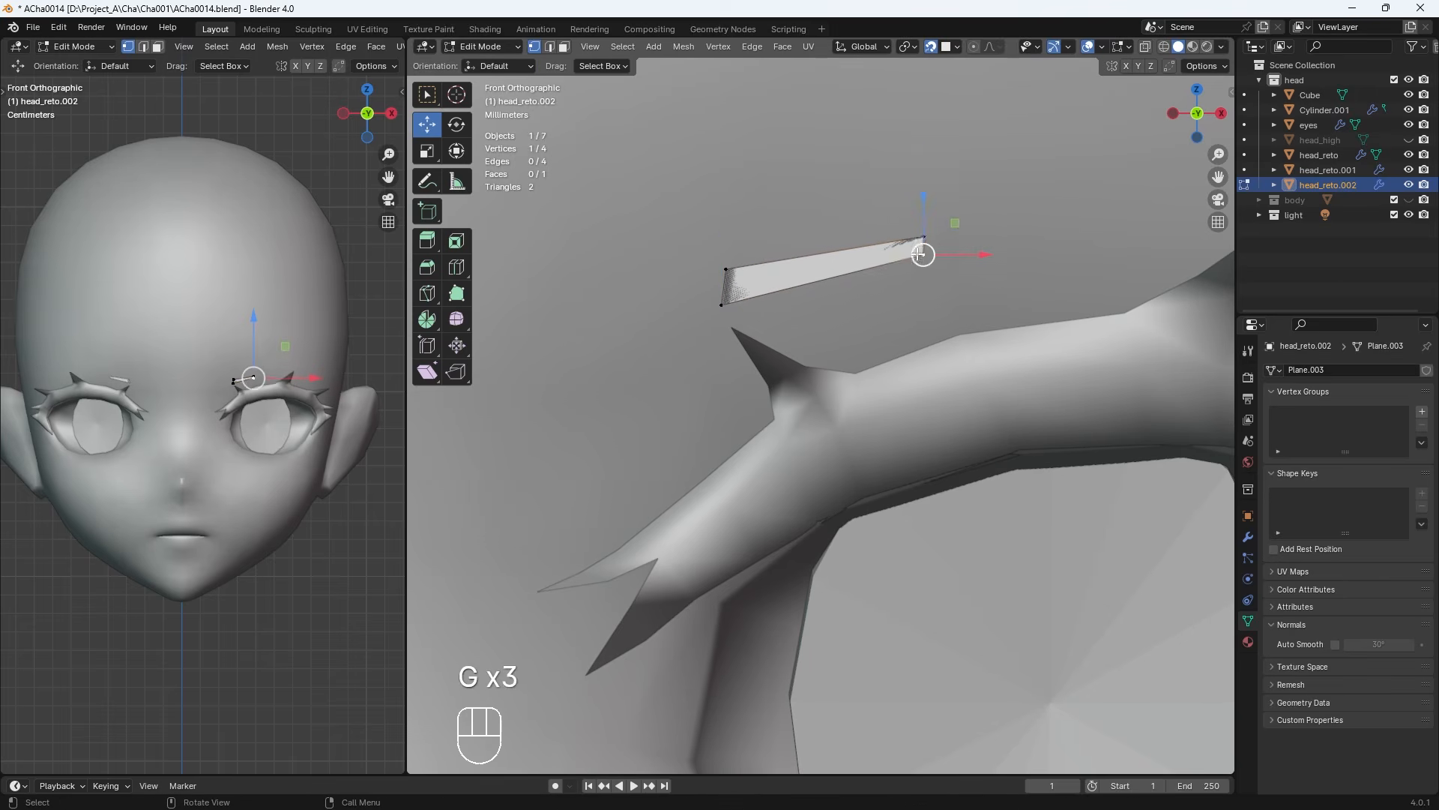
key("g")
left_click(920, 262)
left_click(924, 239)
key("g")
left_click(910, 236)
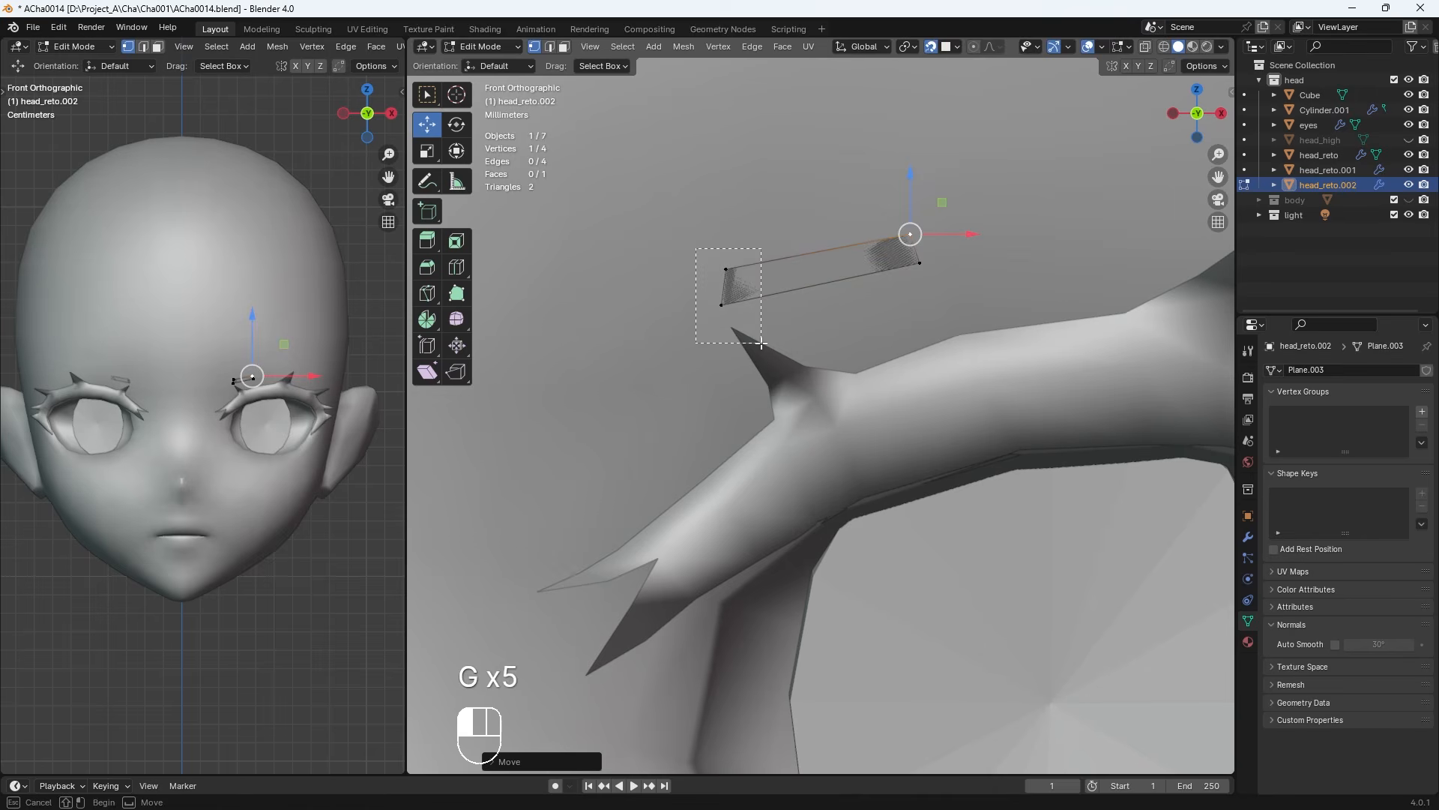
Select the eyebrow strip's inner-end vertex pair and move it lower to steepen the strip
left_click_drag(762, 343, 763, 345)
key("g")
left_click(736, 380)
scroll(846, 378, "down", 10)
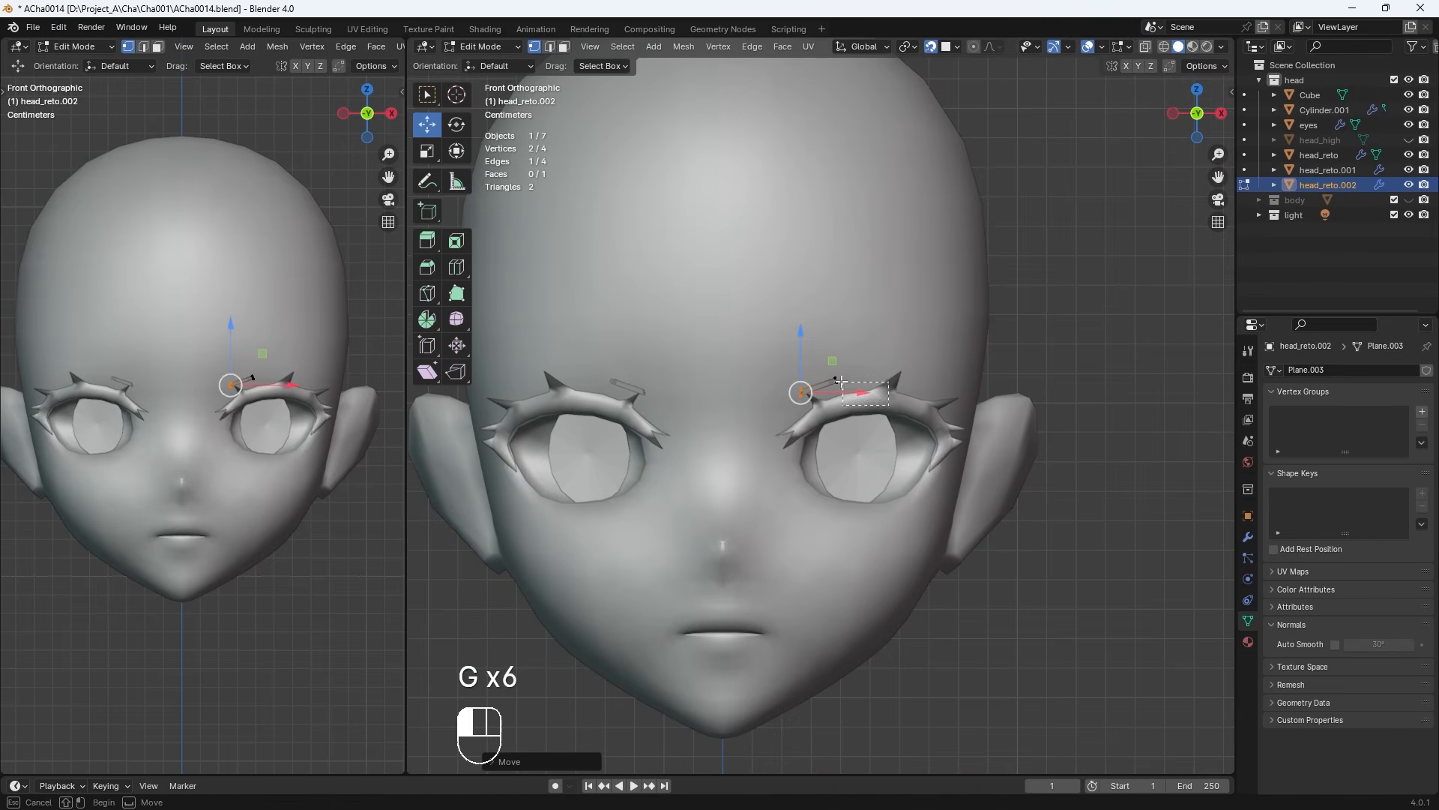
Adjust the outer-end vertices of the thin strip above the eye and extrude a second segment outward over the upper lashes
left_click_drag(841, 381, 826, 373)
key("g")
left_click(824, 378)
scroll(832, 379, "up", 4)
key("e")
left_click(951, 352)
key("g")
left_click(933, 352)
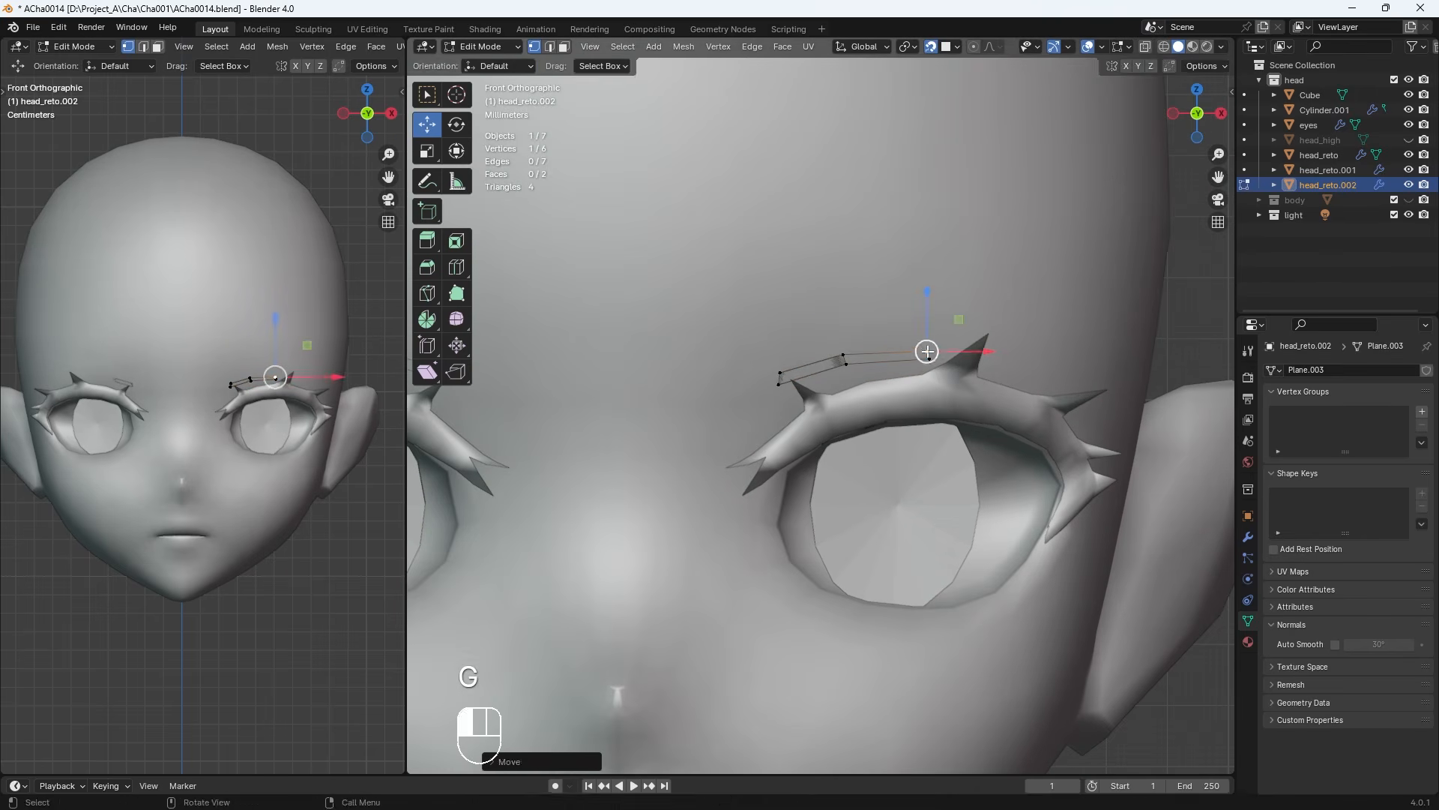
Extrude a third segment past the large lash spike and place its end vertices individually on the head surface
key("e")
left_click(1047, 371)
left_click(1038, 378)
key("g")
left_click(995, 368)
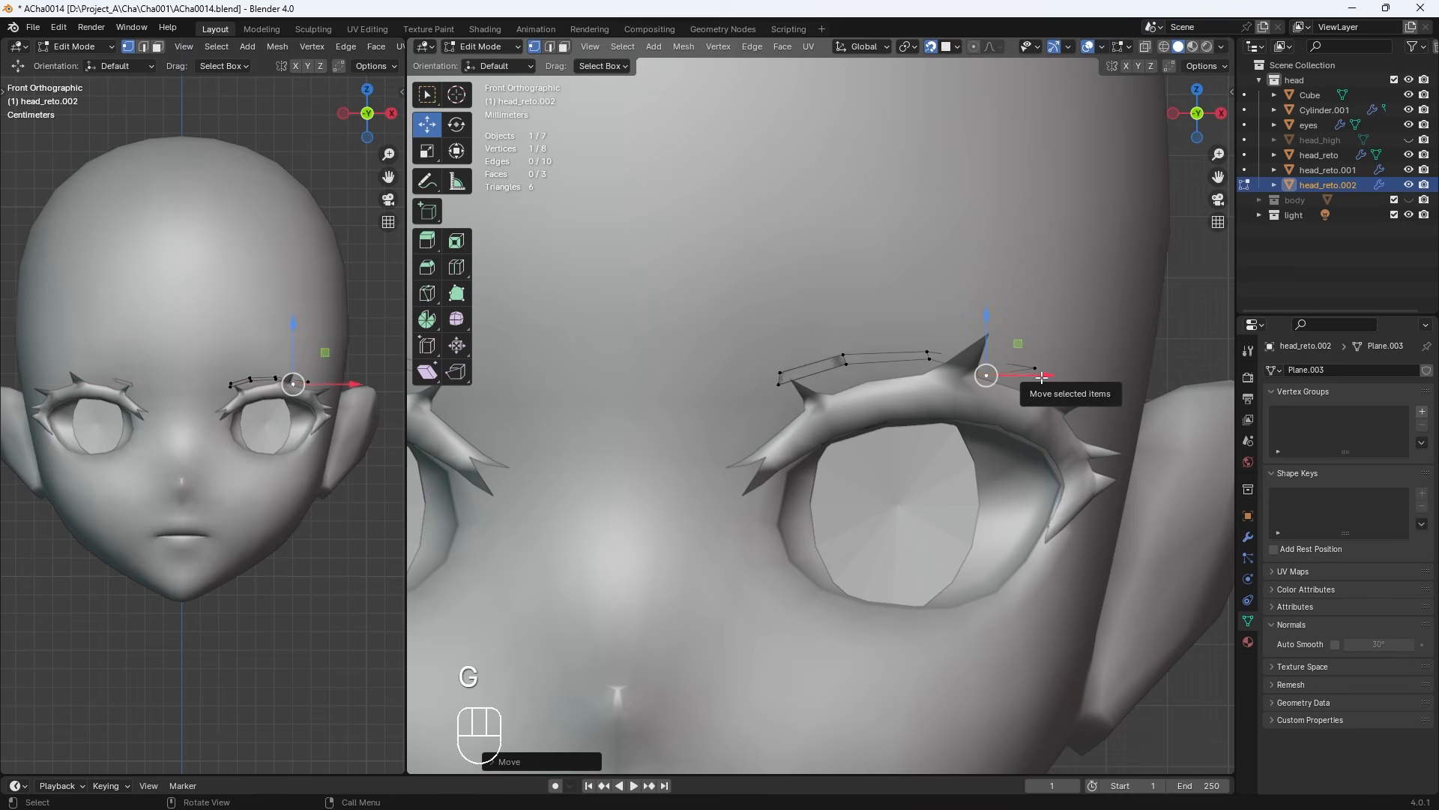
key("g")
left_click(1100, 375)
Move the third segment's end vertex pair inward and up, and extrude a fourth segment down toward the temple
left_click(516, 177)
left_click(427, 94)
left_click_drag(1050, 390, 1001, 356)
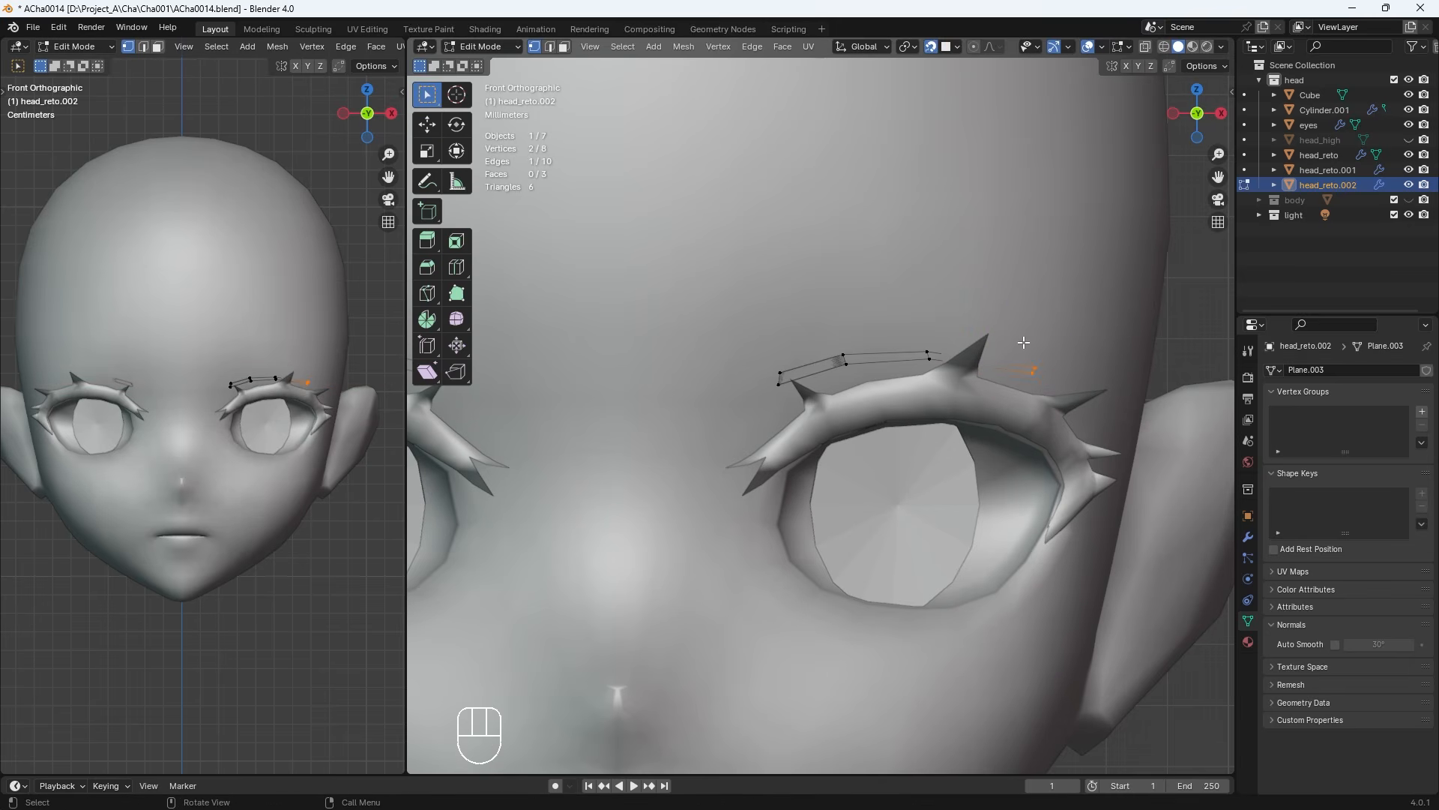
key("g")
left_click(1001, 352)
key("e")
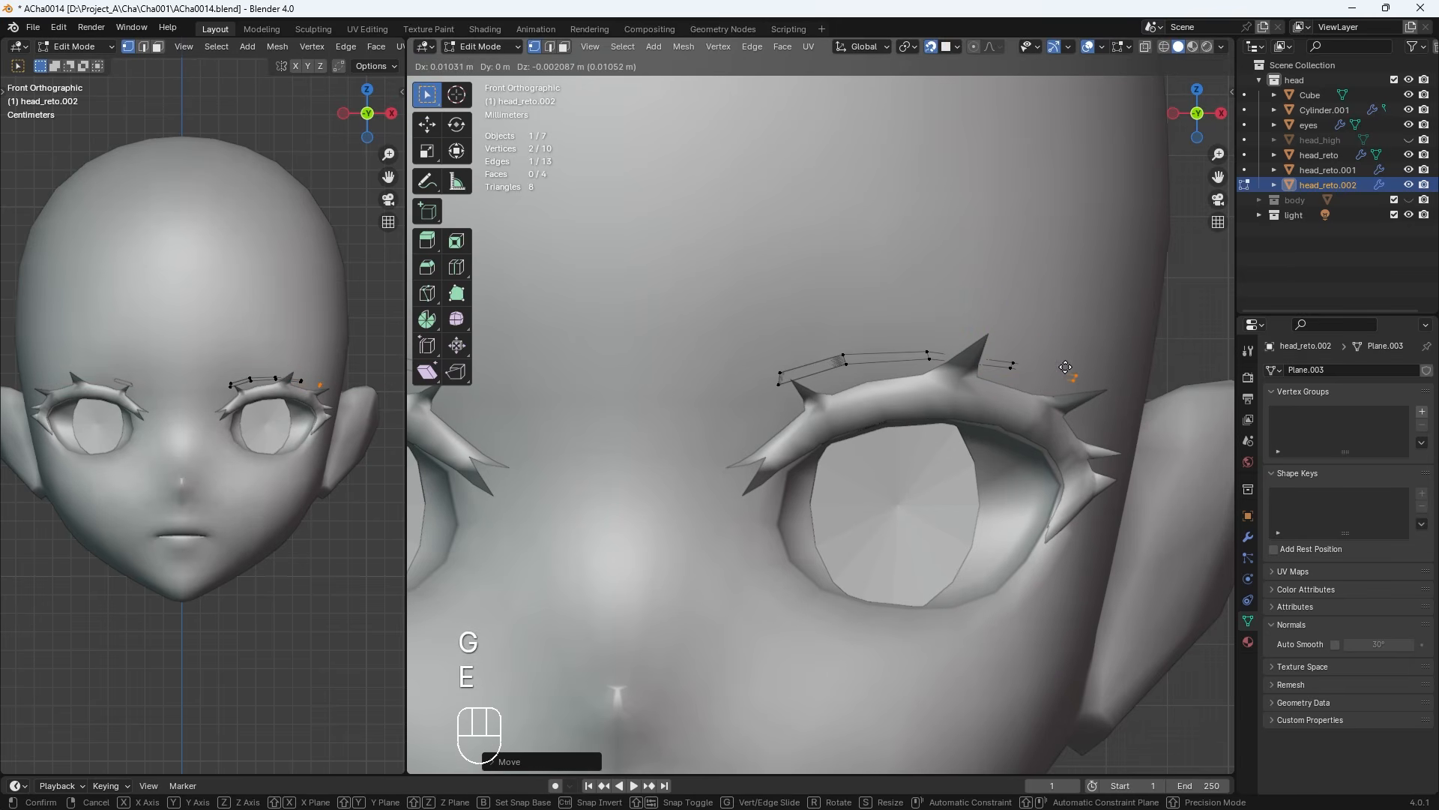
left_click(1114, 422)
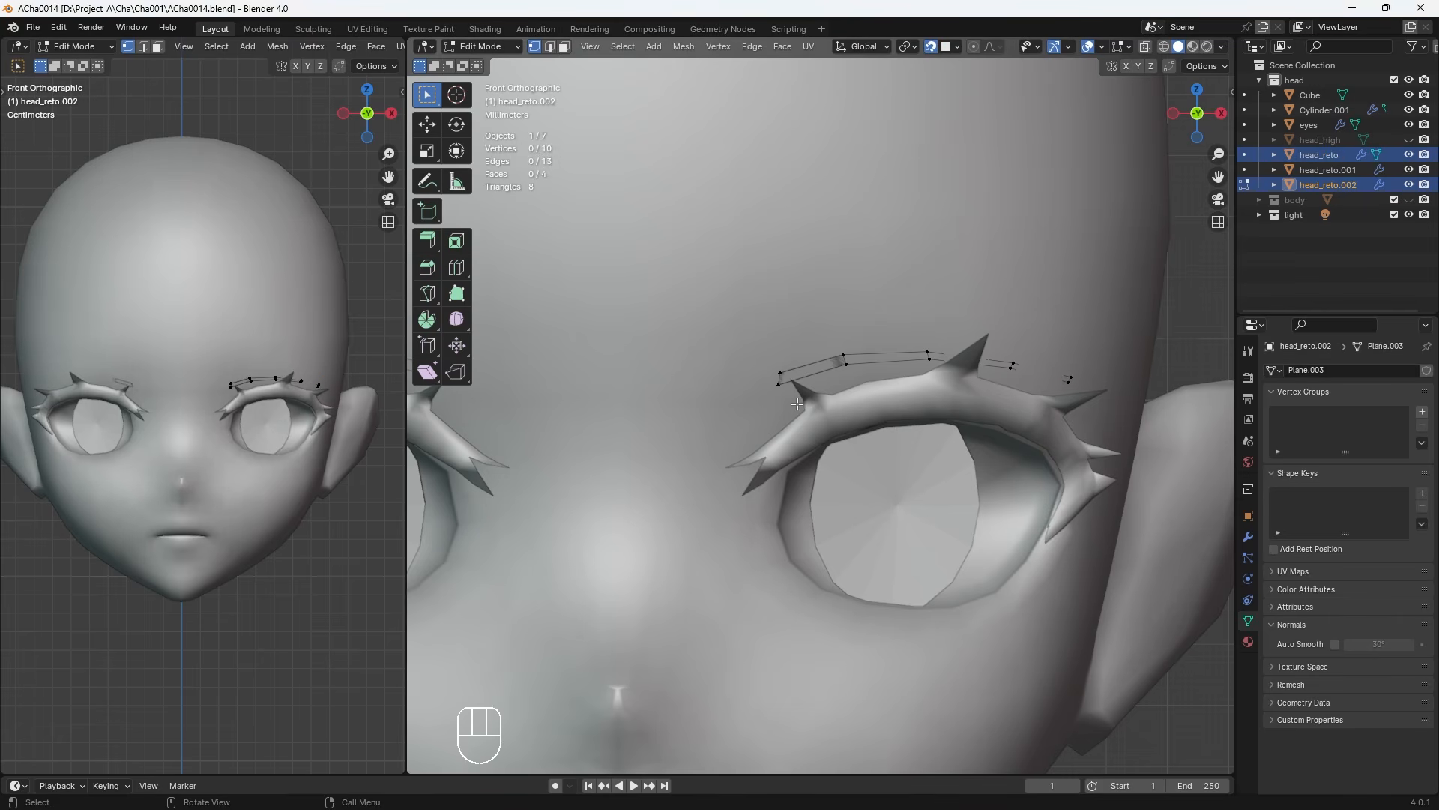
Extrude the strip's inner end down toward the nose and bring the new end vertices close together into a narrow tip
left_click_drag(796, 404, 759, 361)
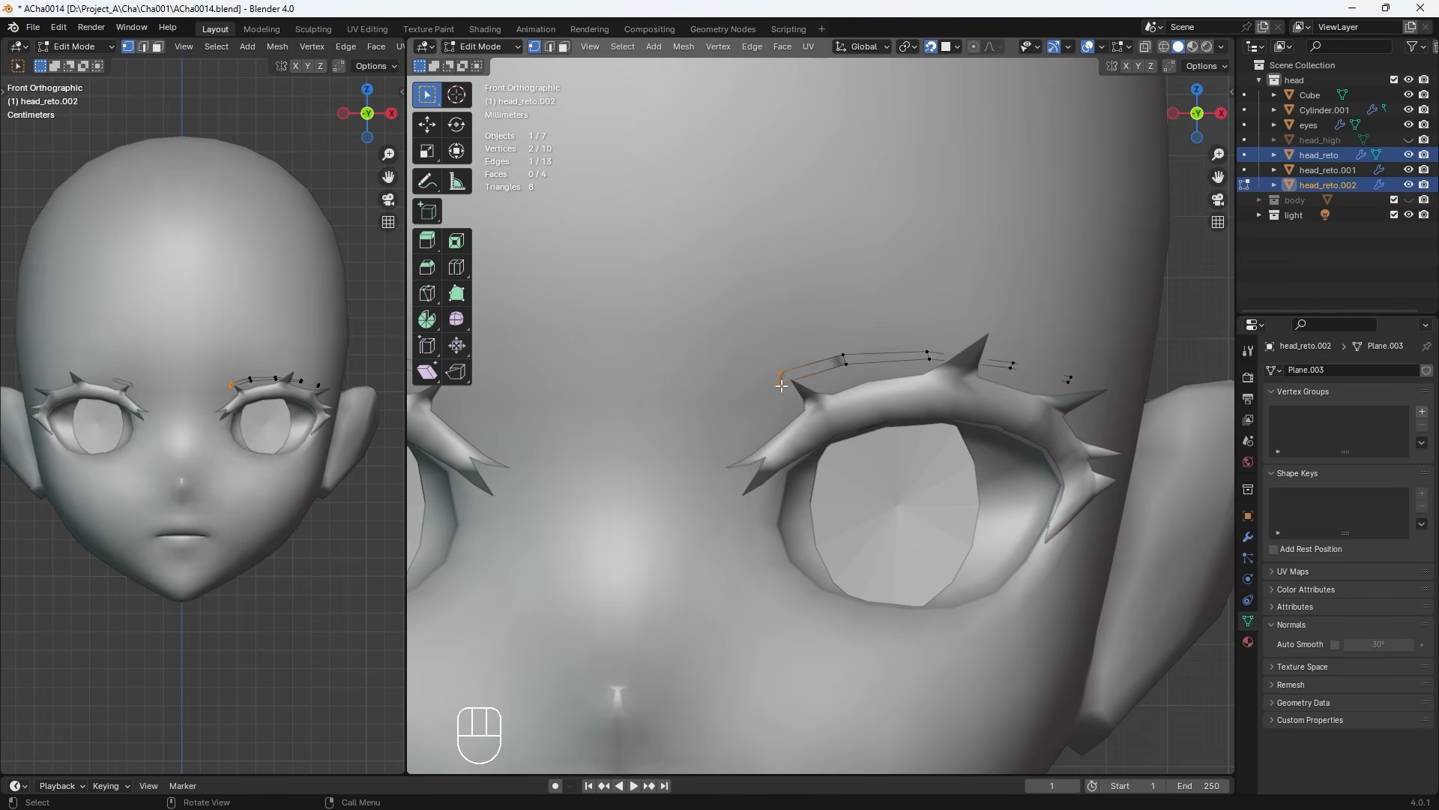
key("e")
left_click(736, 425)
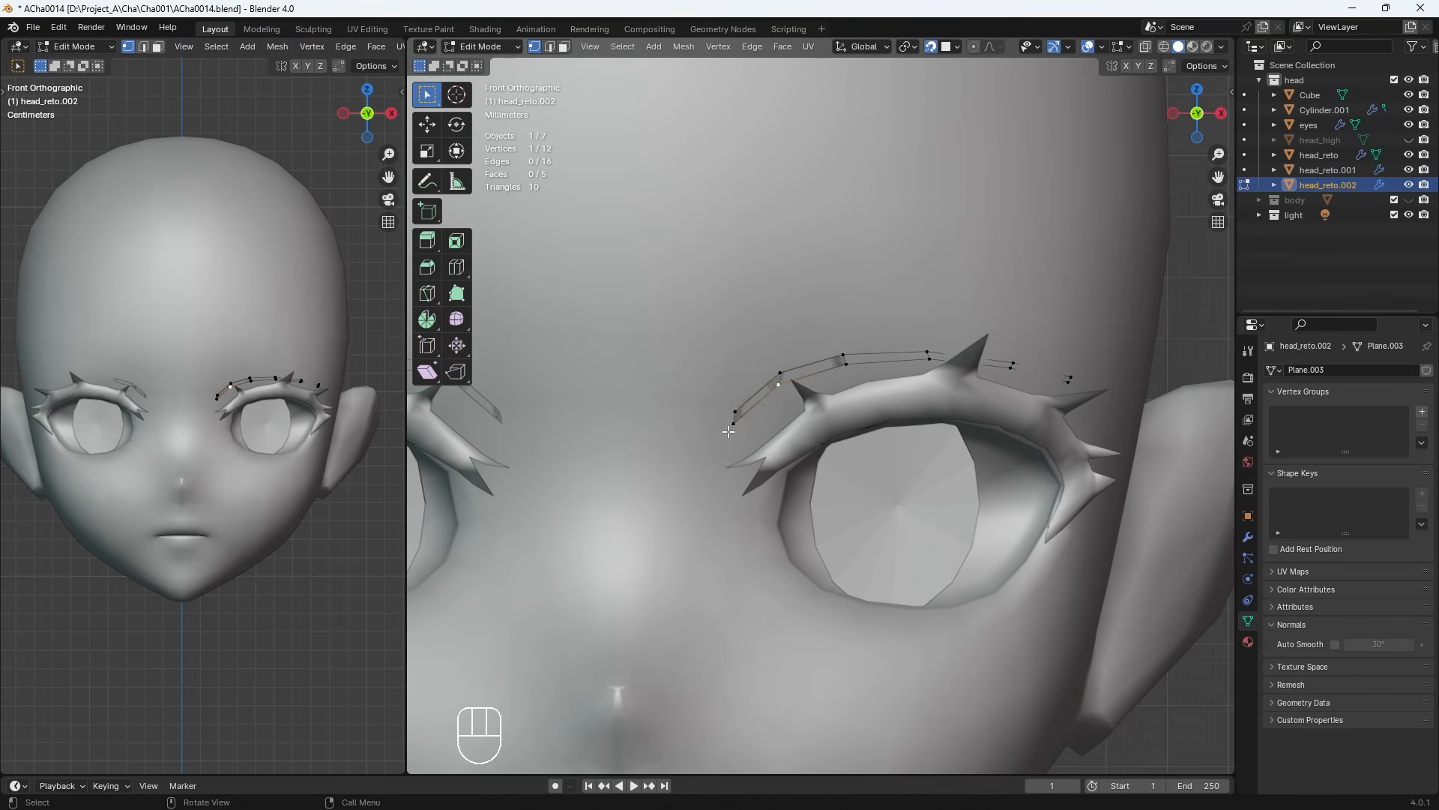
key("g")
left_click(749, 410)
Bring the vertex pair next to the inner tip closer together and shift it slightly outward to smooth the curve
left_click(779, 385)
key("g")
left_click(784, 381)
left_click_drag(796, 395, 771, 366)
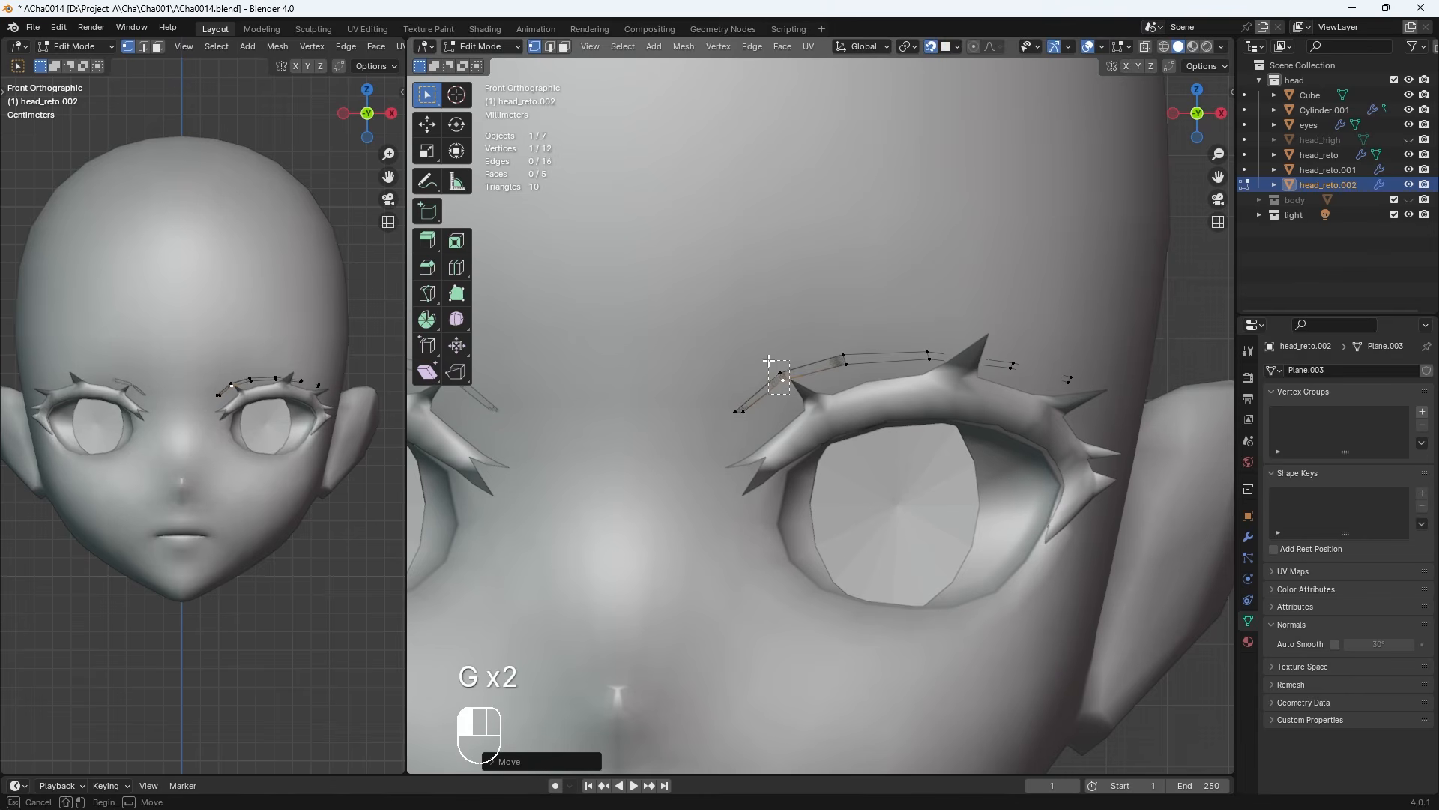
key("g")
left_click(780, 366)
Adjust the two strip vertices beside the large lash spike and reposition one vertex at the outer end
left_click(931, 360)
key("g")
left_click(929, 358)
left_click(928, 352)
key("g")
left_click(934, 351)
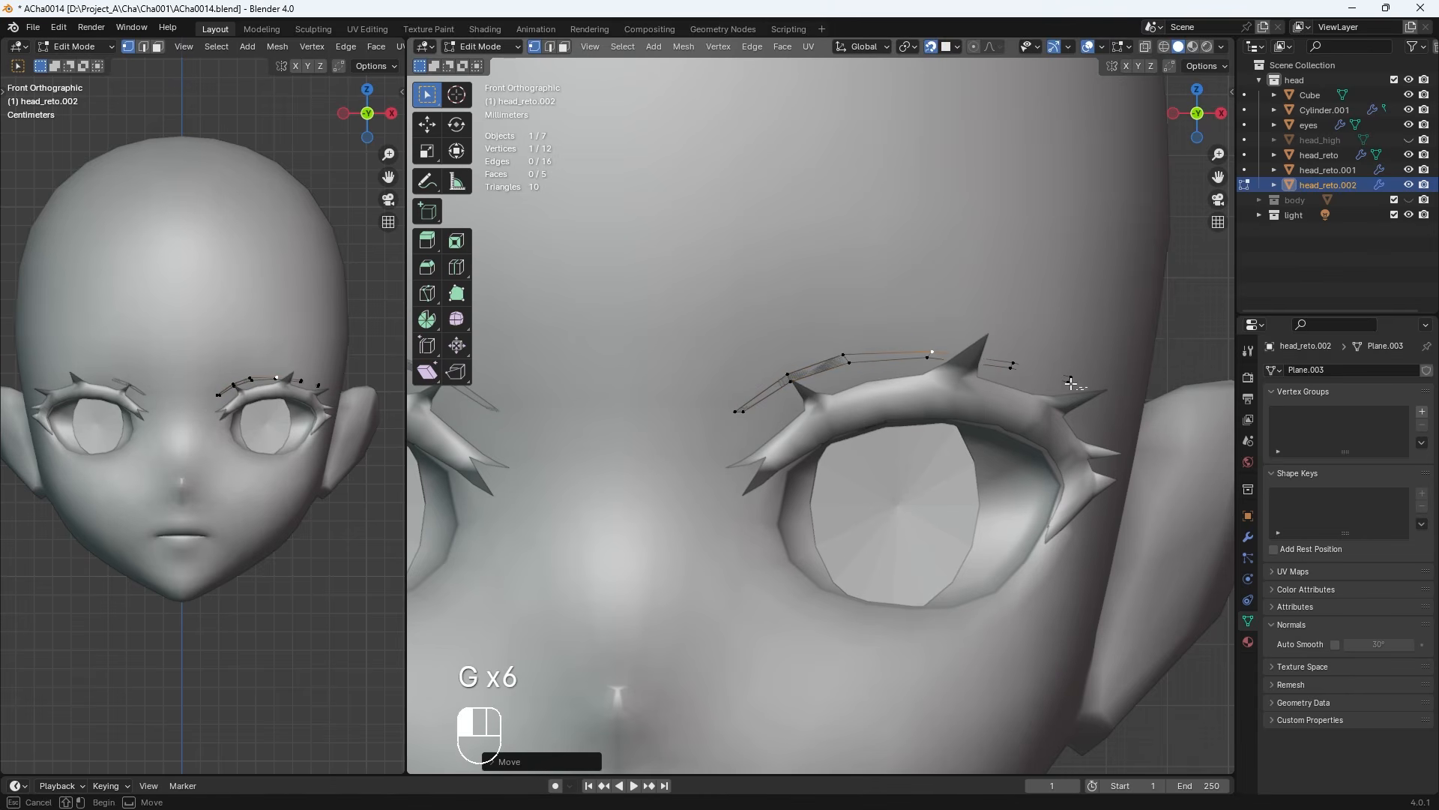
left_click(1069, 381)
key("g")
left_click(1064, 372)
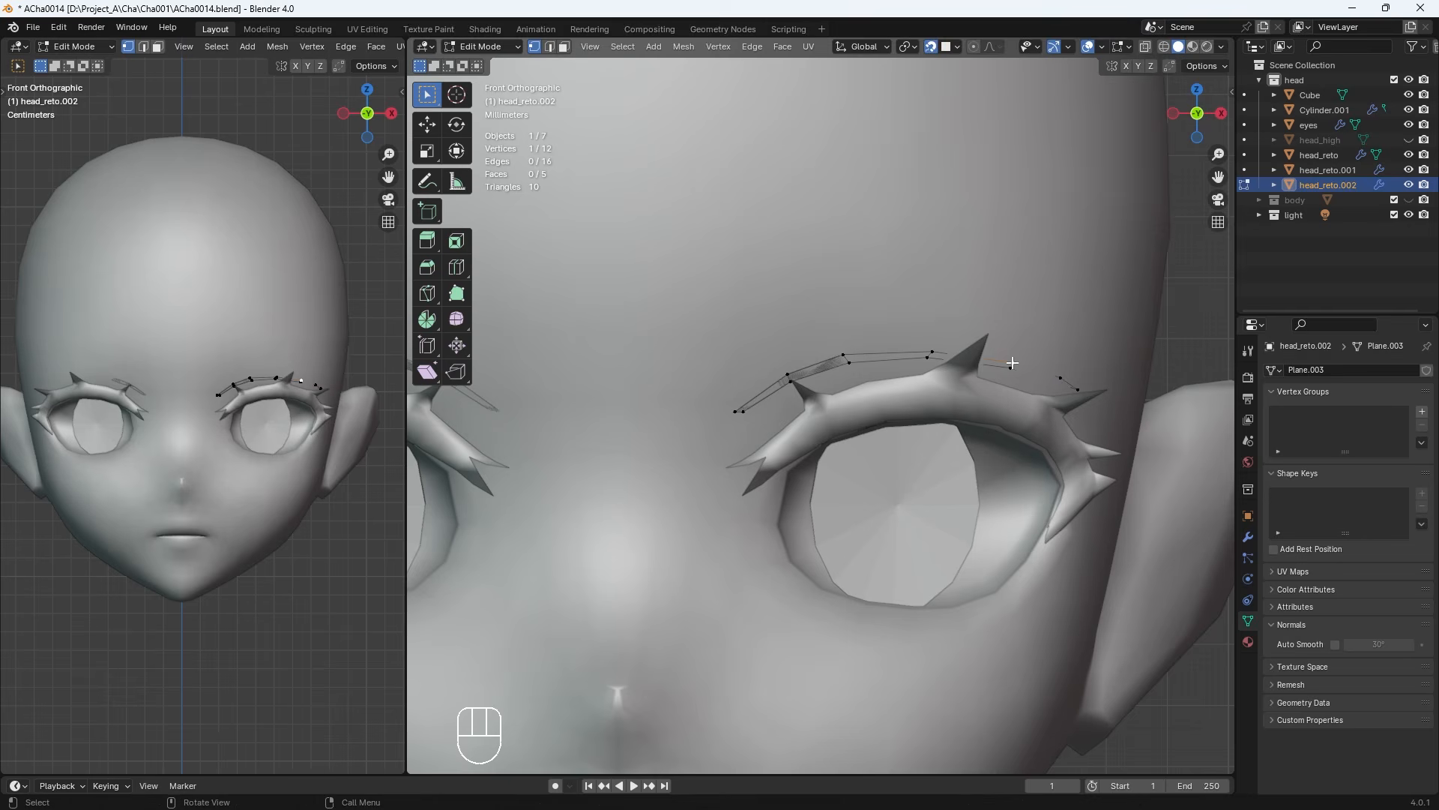
Lower the strip's middle, inner and outer sections slightly to follow the upper lash line
left_click_drag(890, 335, 829, 324)
key("g")
left_click(862, 331)
left_click_drag(809, 395, 776, 363)
key("g")
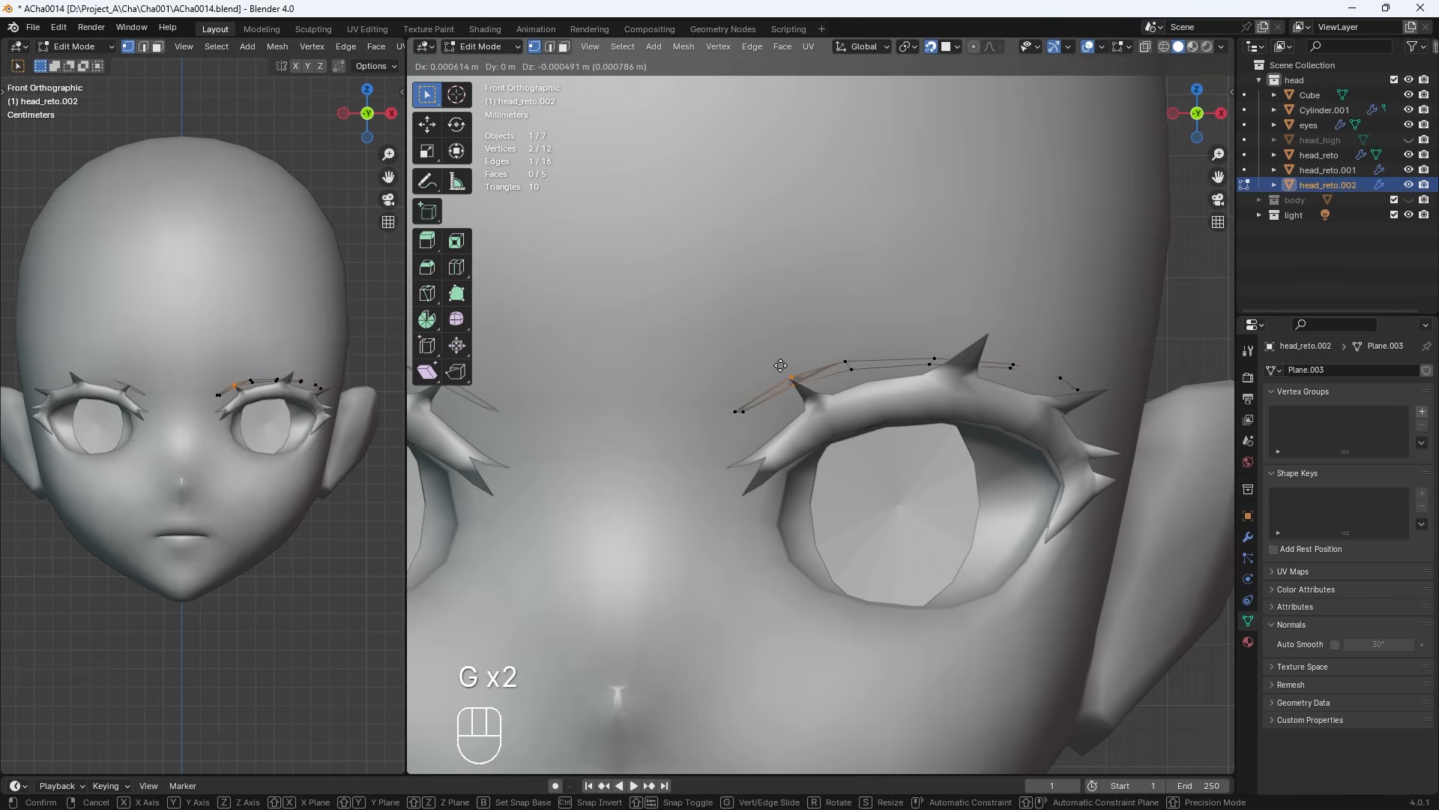
left_click(781, 367)
left_click_drag(1085, 413, 1003, 347)
key("g")
left_click(1028, 353)
Reposition the strip's outer-end vertices individually, pulling them inward on the head surface
left_click(1075, 391)
key("g")
left_click(1057, 383)
key("g")
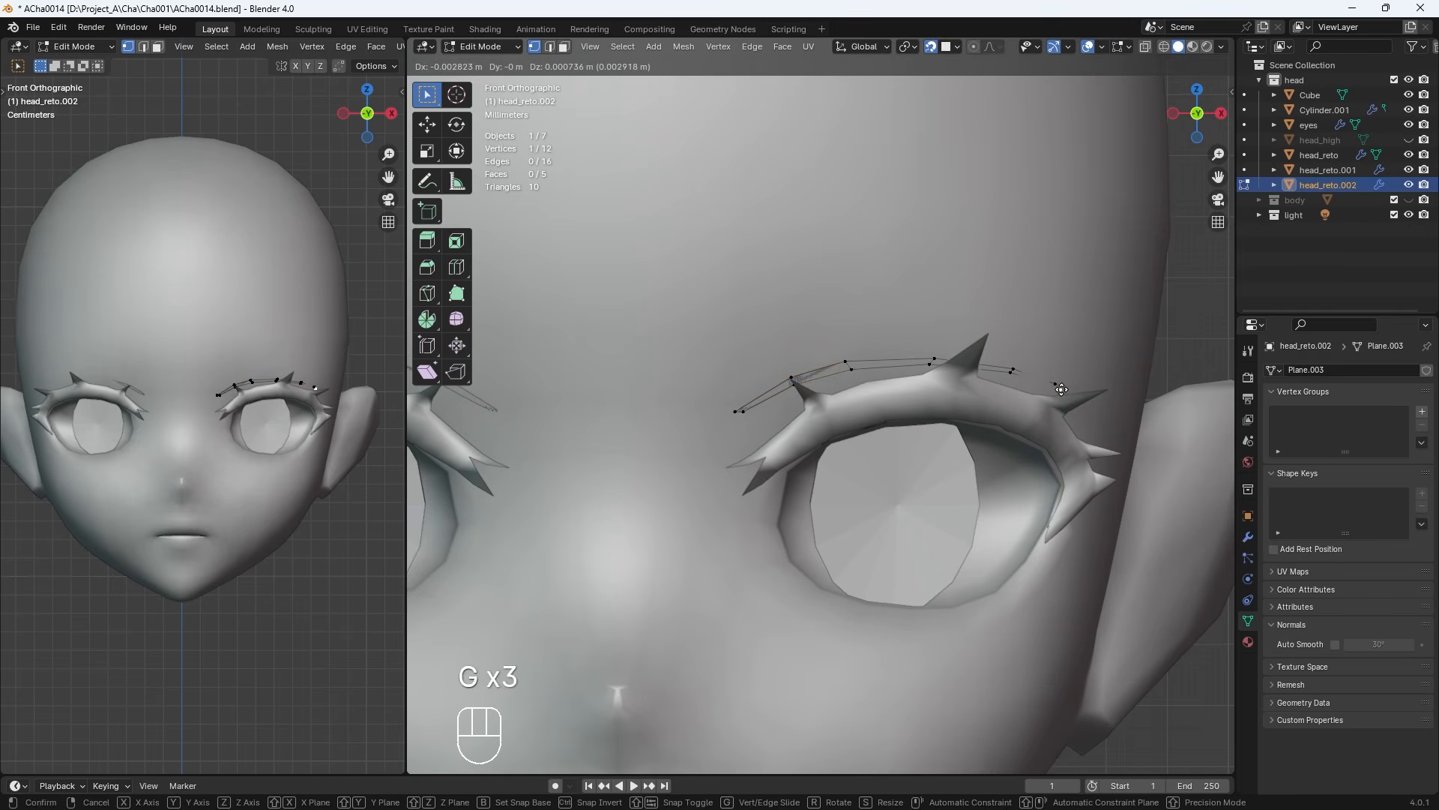
left_click(1057, 387)
left_click(1065, 382)
key("g")
left_click(1054, 379)
Turn off snapping and move the whole strip forward off the head surface and slightly outward above the eye
scroll(925, 412, "down", 4)
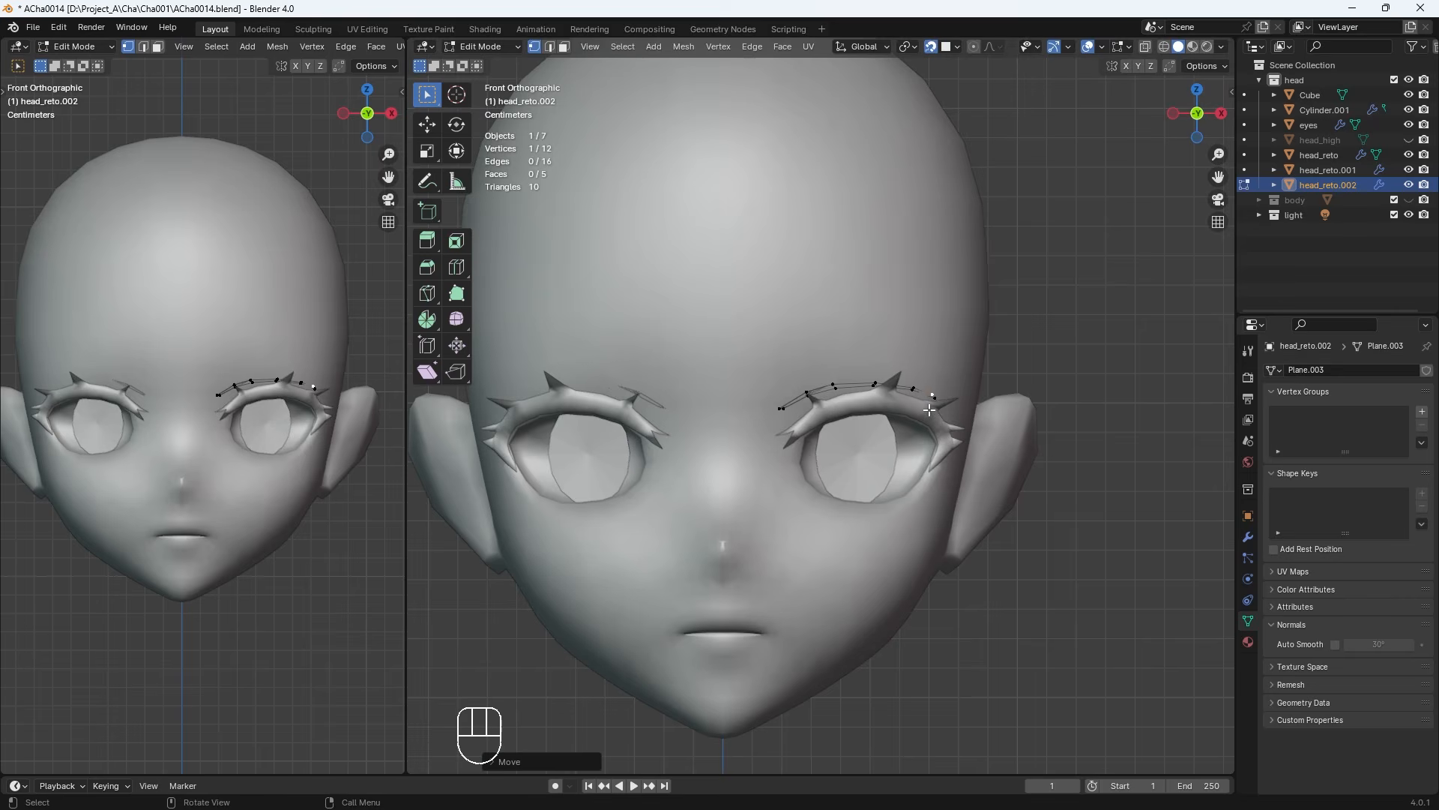
left_click(930, 48)
key("a")
middle_click_drag(991, 474, 742, 471)
left_click(429, 130)
scroll(769, 413, "up", 4)
left_click_drag(716, 418, 731, 417, "shift")
key("KP_1")
scroll(851, 377, "down", 6)
left_click(912, 381)
key("Tab")
key("Tab")
Fine-tune individual vertices at the strip's outer end and along its middle to thin and even out the arch
scroll(922, 379, "up", 5)
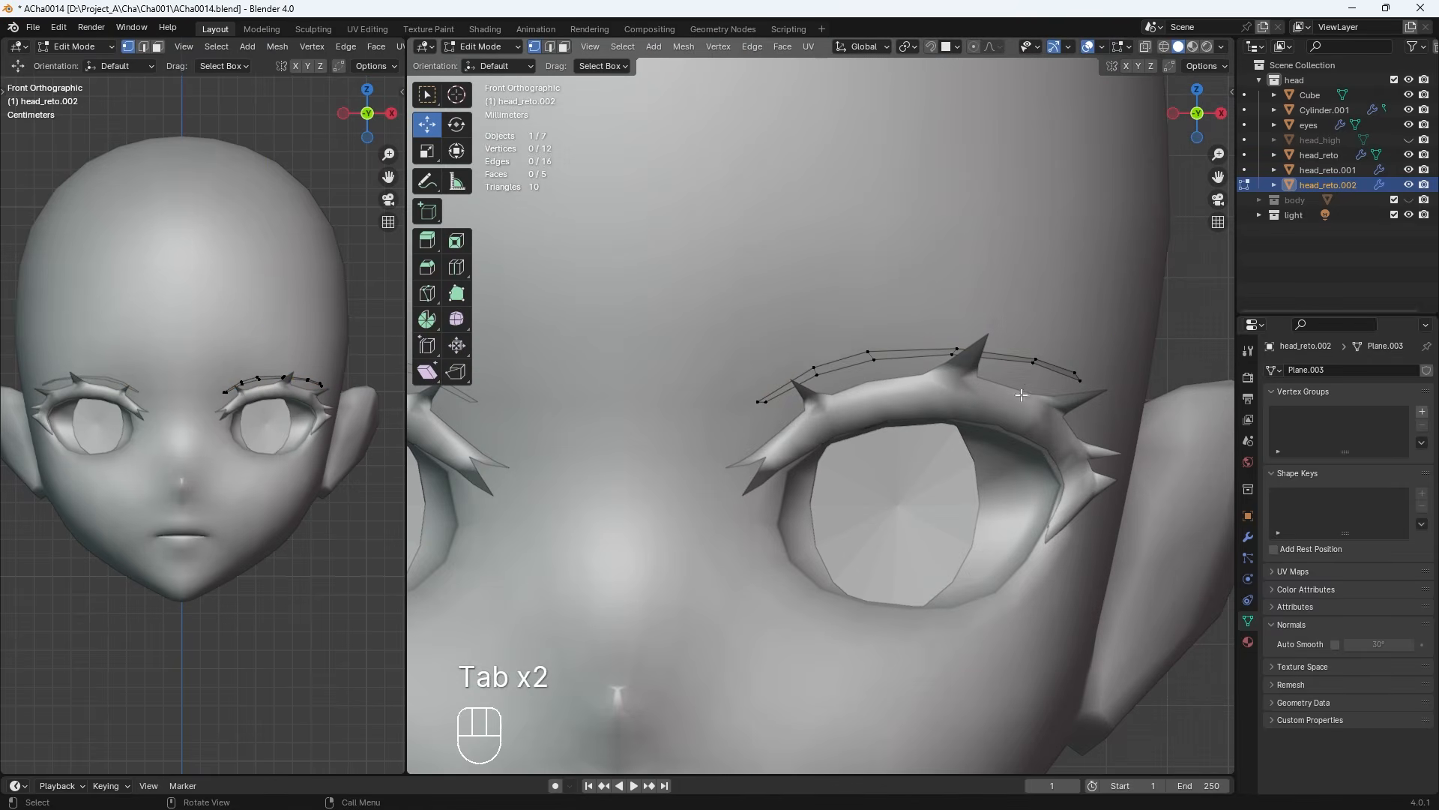
left_click(1073, 372)
key("g")
left_click(1071, 373)
left_click(874, 358)
key("g")
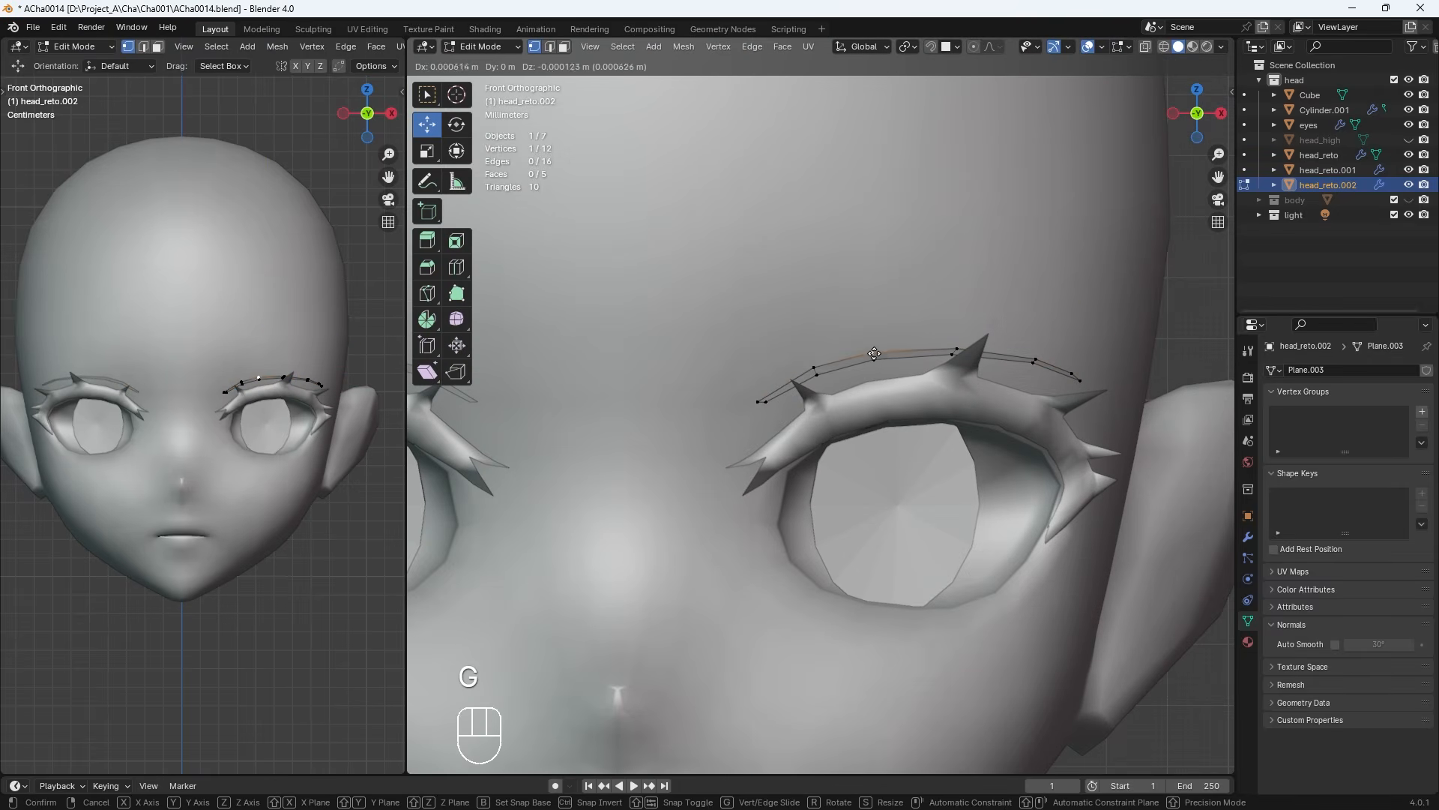
left_click(877, 352)
left_click(957, 348)
key("g")
left_click(957, 347)
Adjust single vertices of the two outermost pairs to narrow the strip's outer end
scroll(1053, 376, "up", 3)
middle_click_drag(1052, 376, 758, 373, "shift")
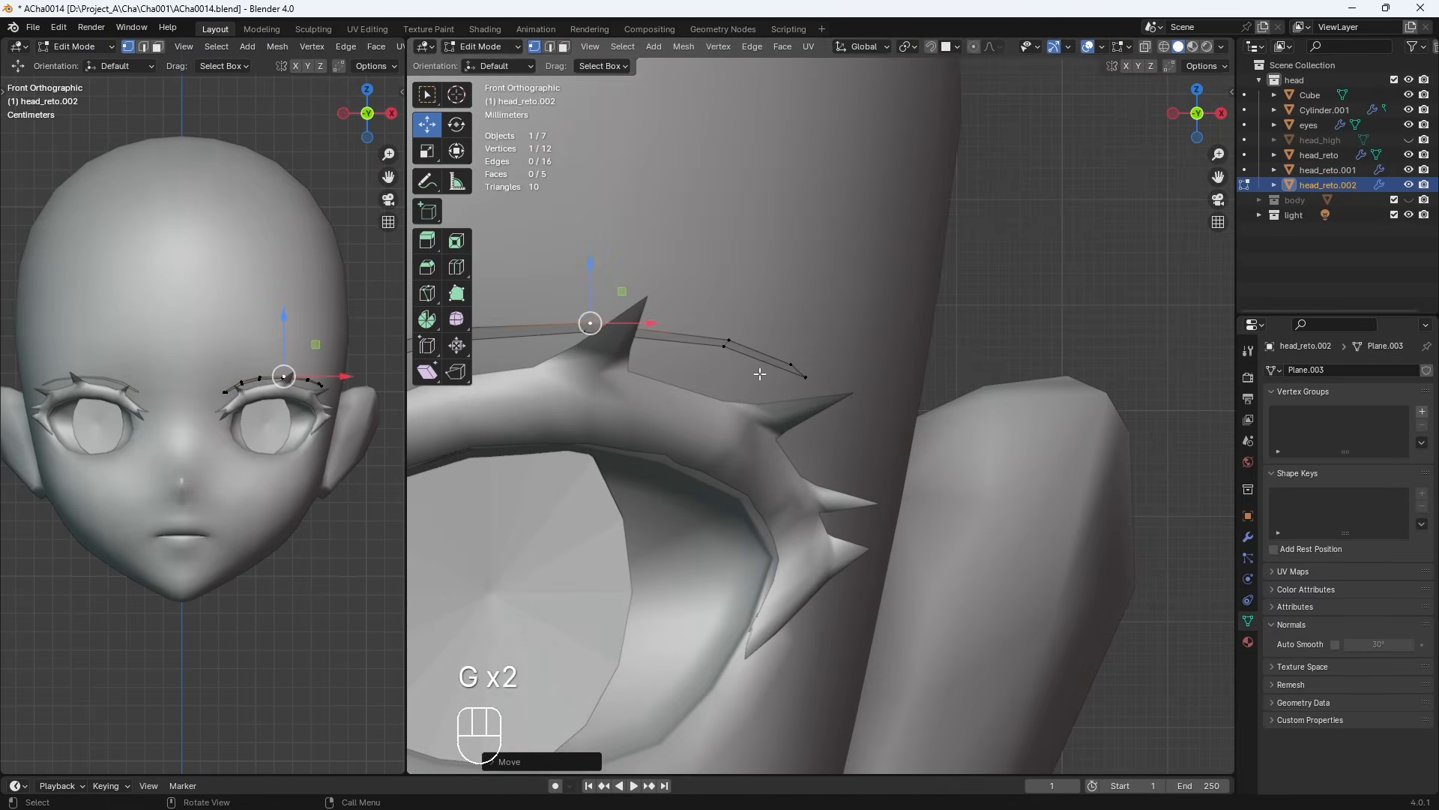
left_click(790, 366)
key("g")
left_click(793, 368)
left_click(729, 340)
key("g")
left_click(725, 341)
left_click(593, 324)
left_click(724, 346)
left_click_drag(724, 346, 748, 383)
key("ctrl+z")
Move the strip's two outermost vertex pairs down and inward so the outer end curves toward the lashes
left_click_drag(694, 325, 755, 366)
key("g")
left_click(742, 377)
left_click_drag(868, 418, 759, 357)
key("g")
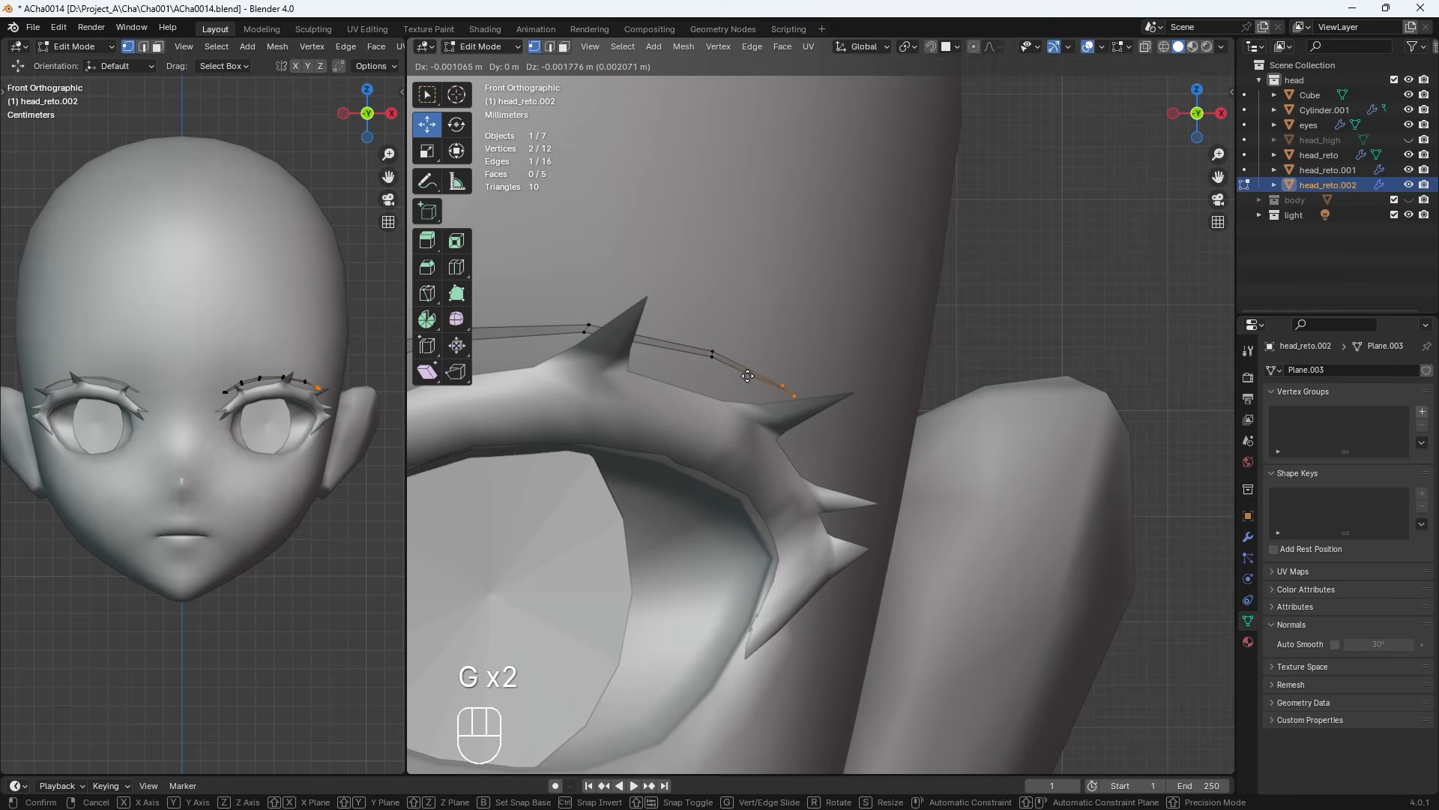
left_click(748, 376)
left_click(714, 346)
scroll(705, 346, "down", 3)
middle_click_drag(578, 347, 644, 389, "shift")
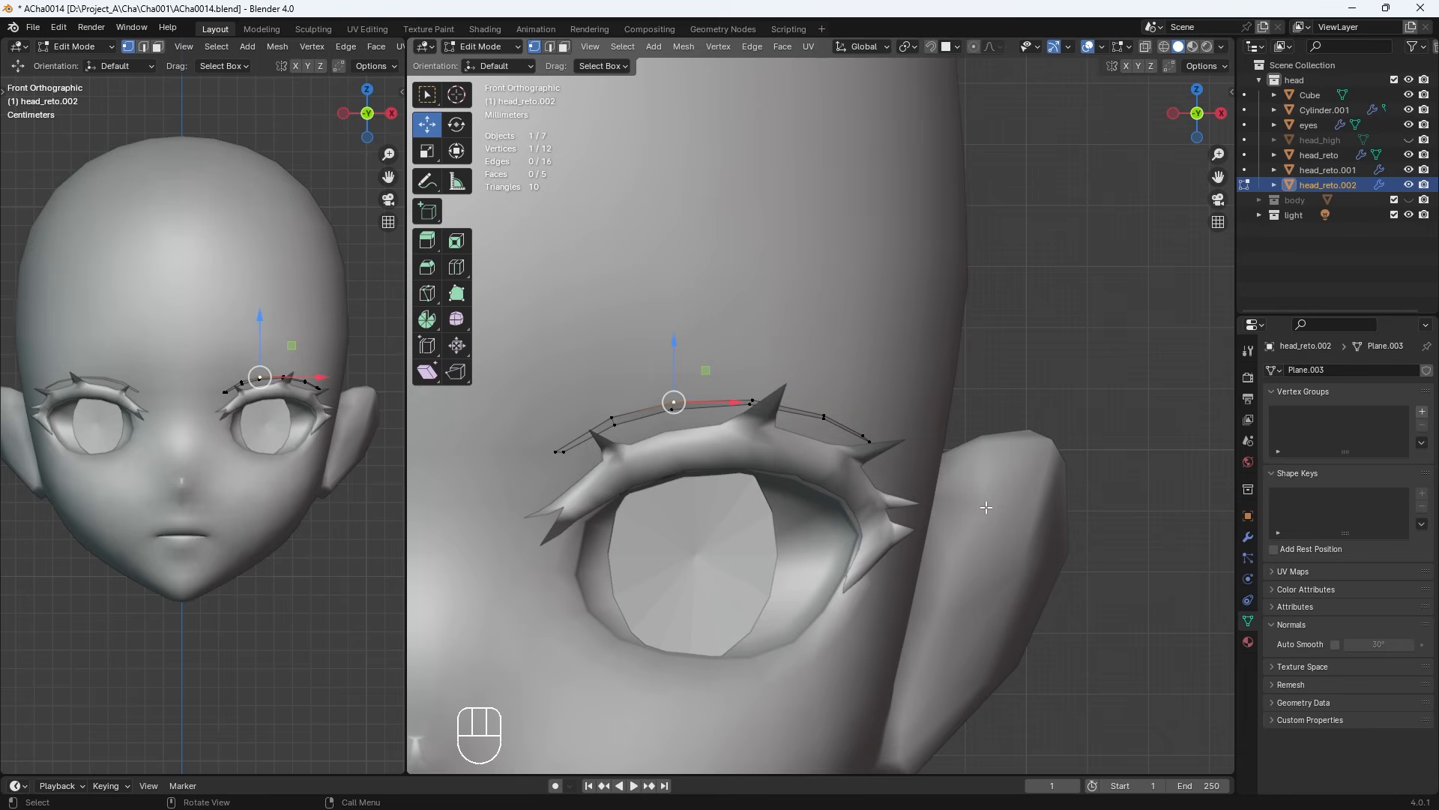
Duplicate the finished strip in Object Mode and place the copy higher on the forehead as an eyebrow
key("Tab")
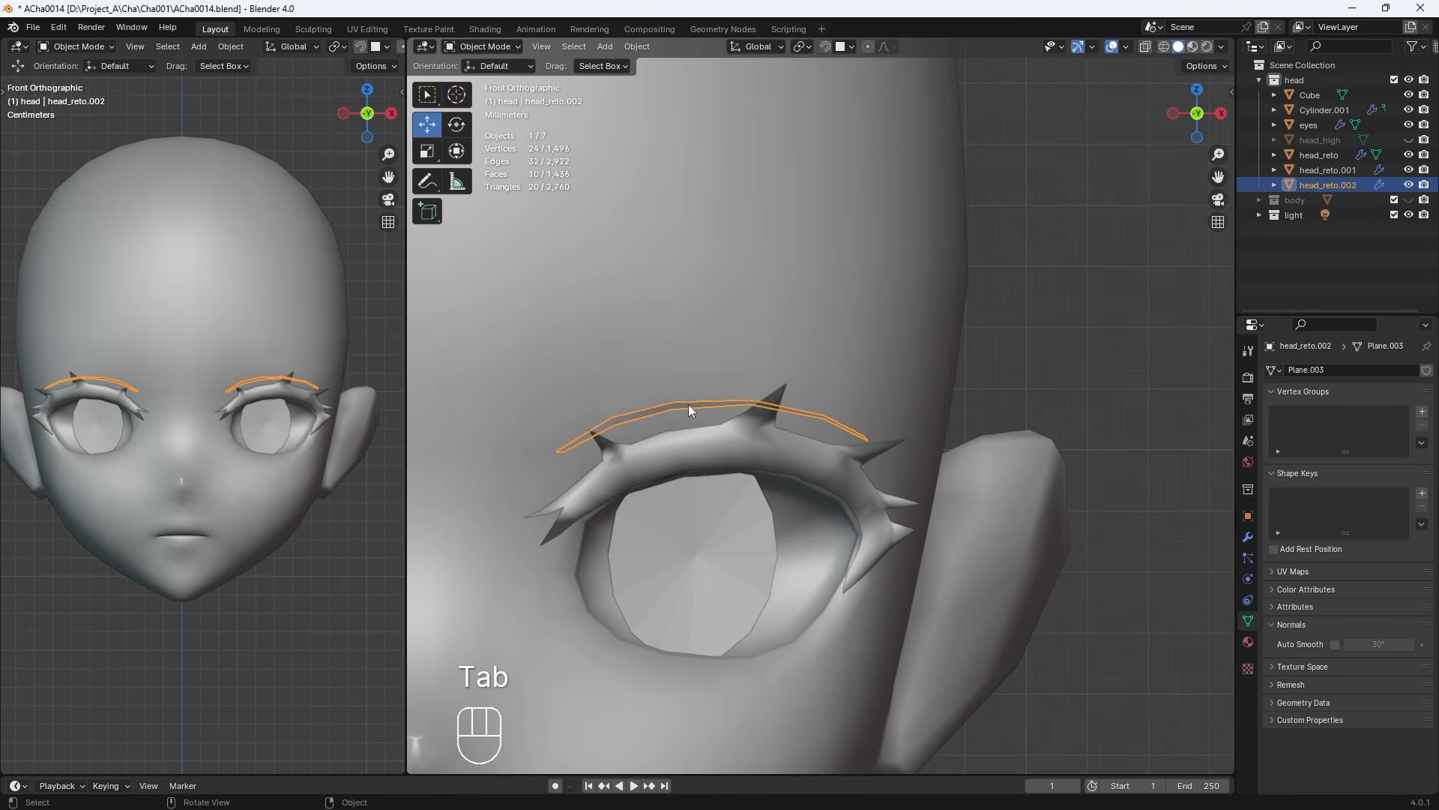
key("shift+d")
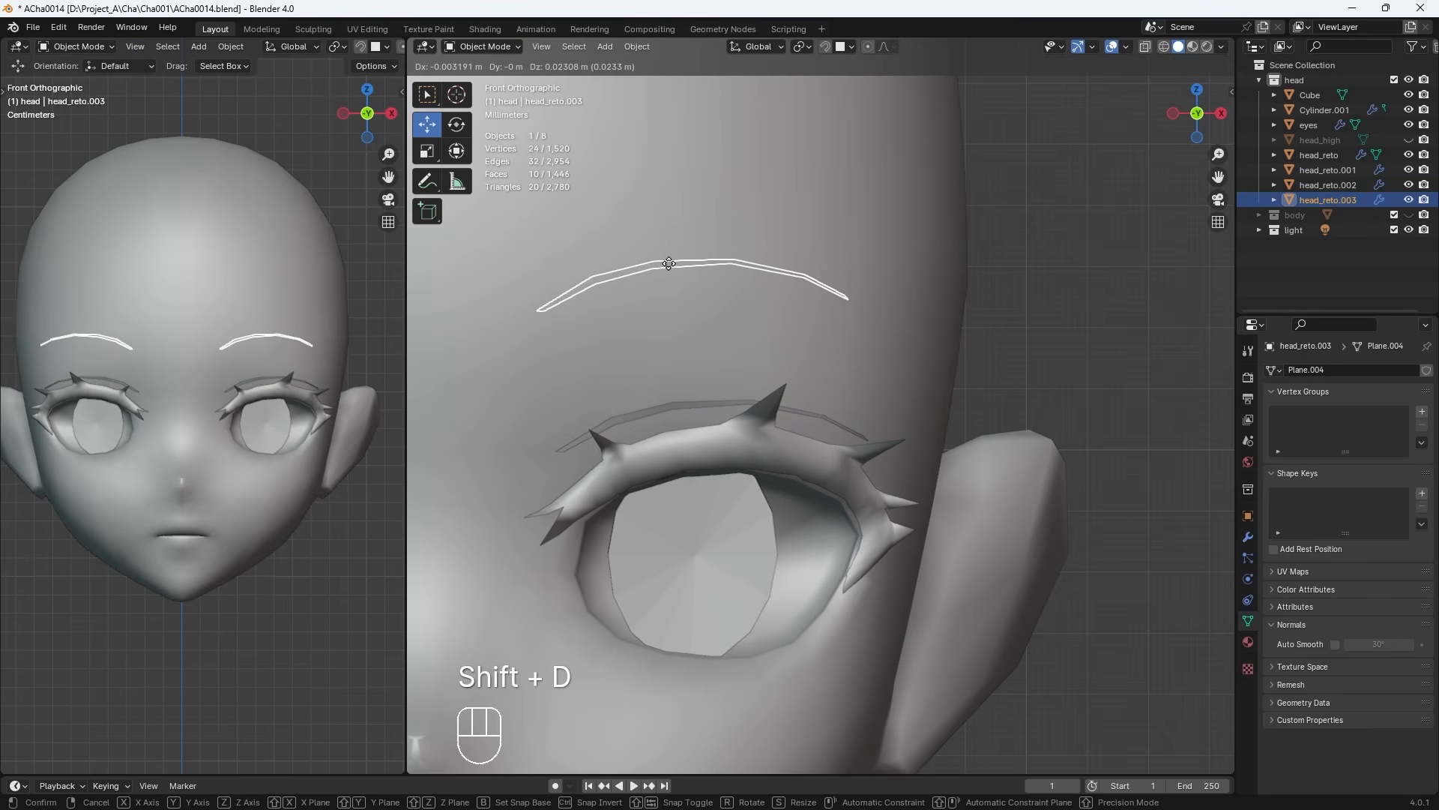
left_click(674, 301)
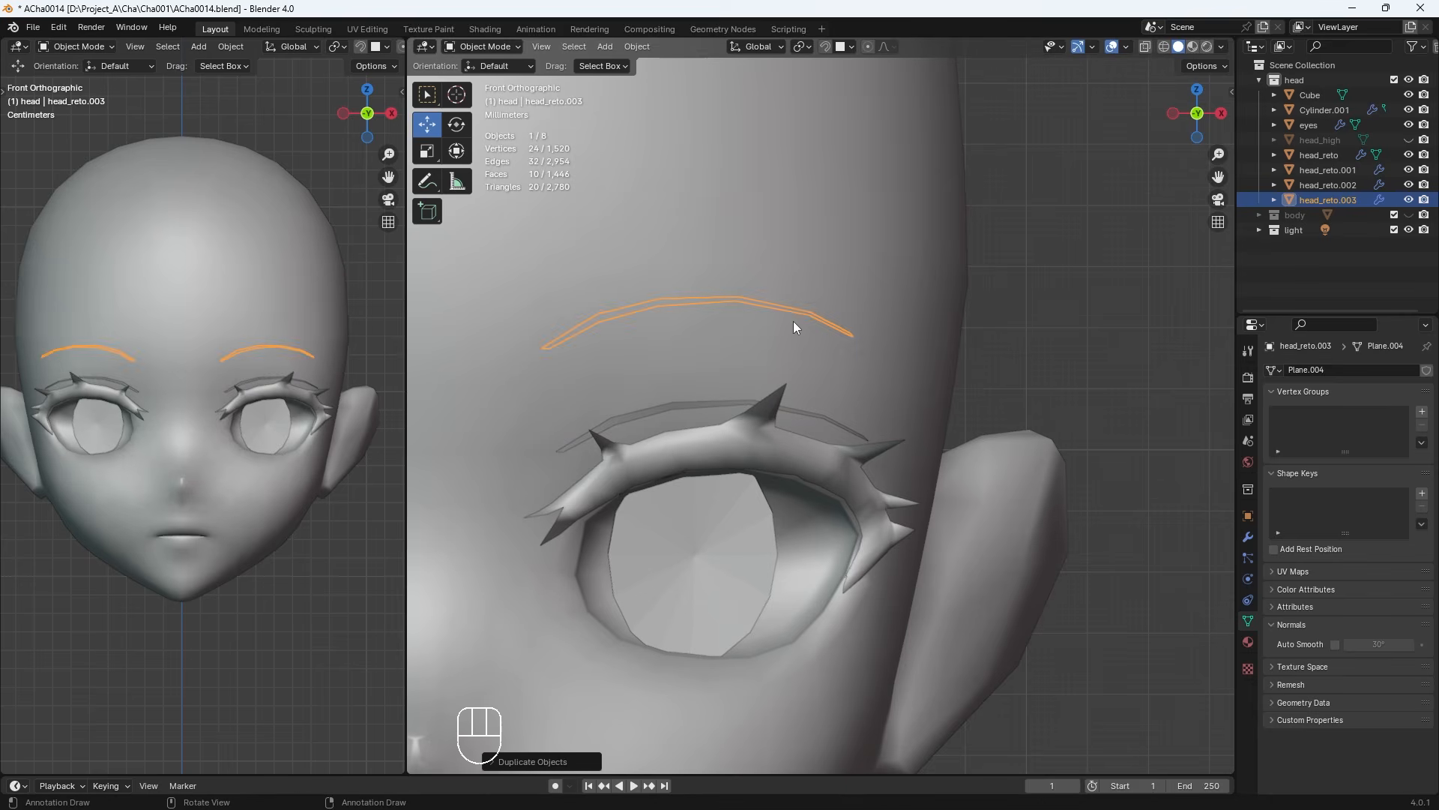
key("Tab")
key("Tab")
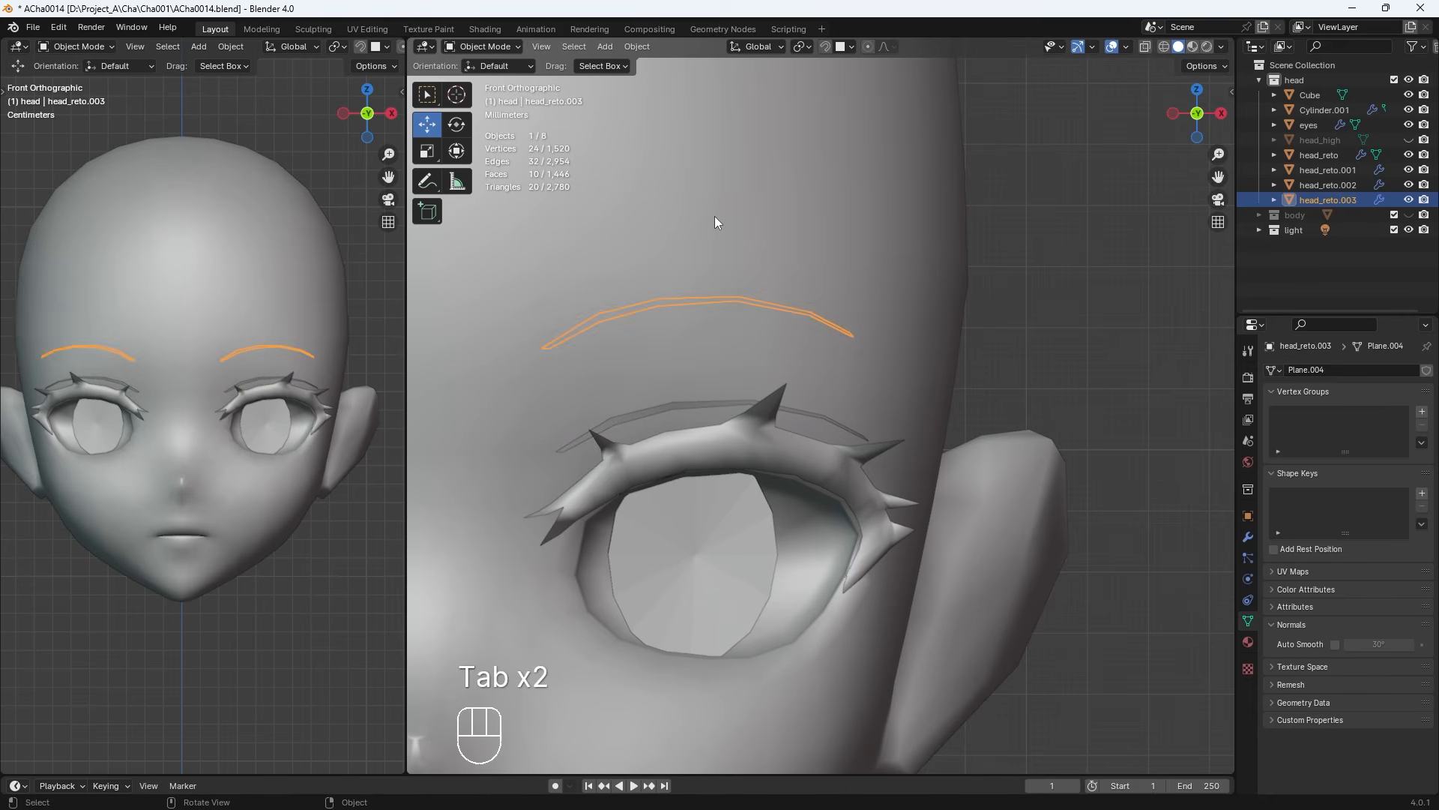
Adjust the duplicated eyebrow's depth from an angled view so that it lies against the forehead
left_click(826, 47)
key("Tab")
key("Tab")
left_click(824, 49)
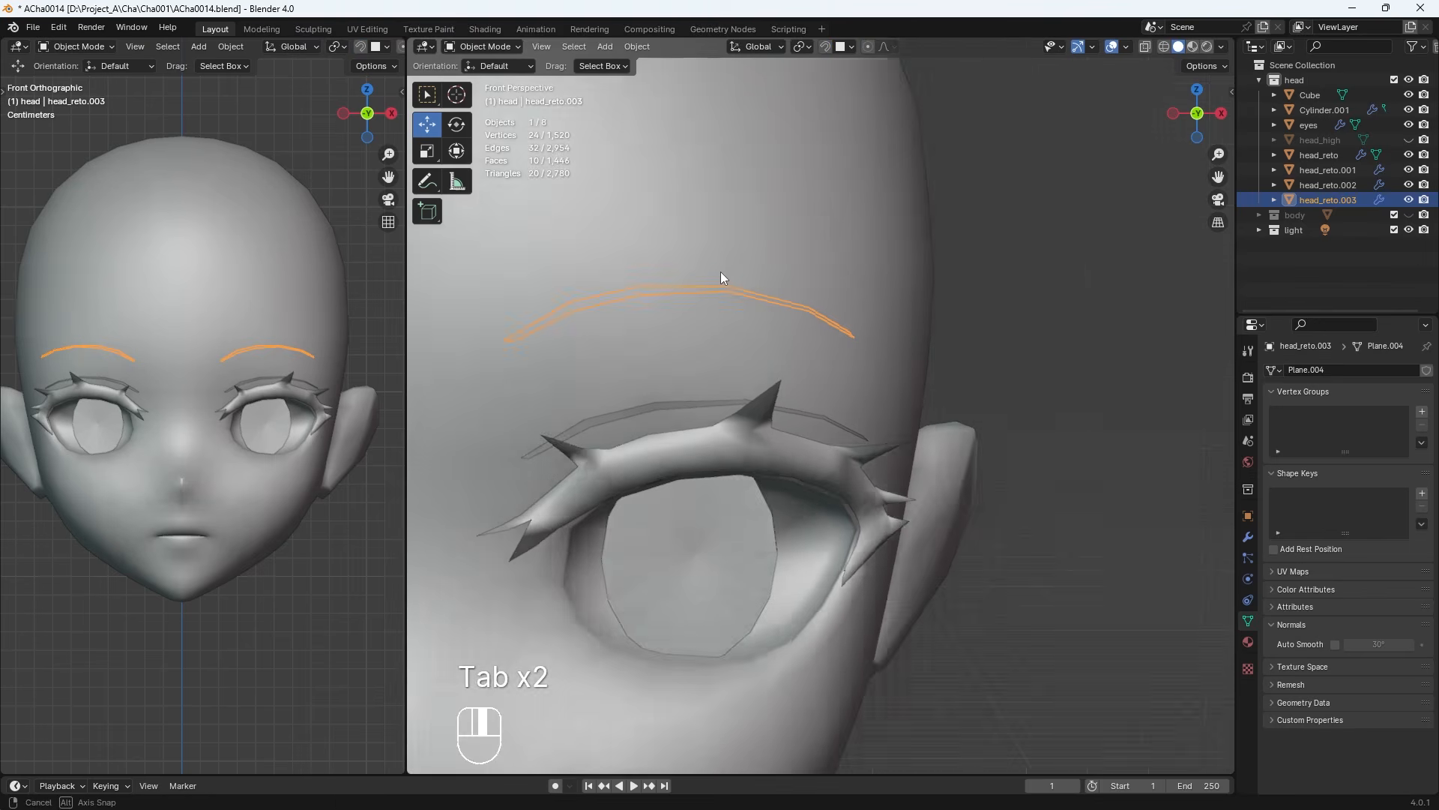
mouse_move(721, 272)
middle_mouse_down()
mouse_move(592, 341)
mouse_move(739, 290)
middle_mouse_up()
key("g")
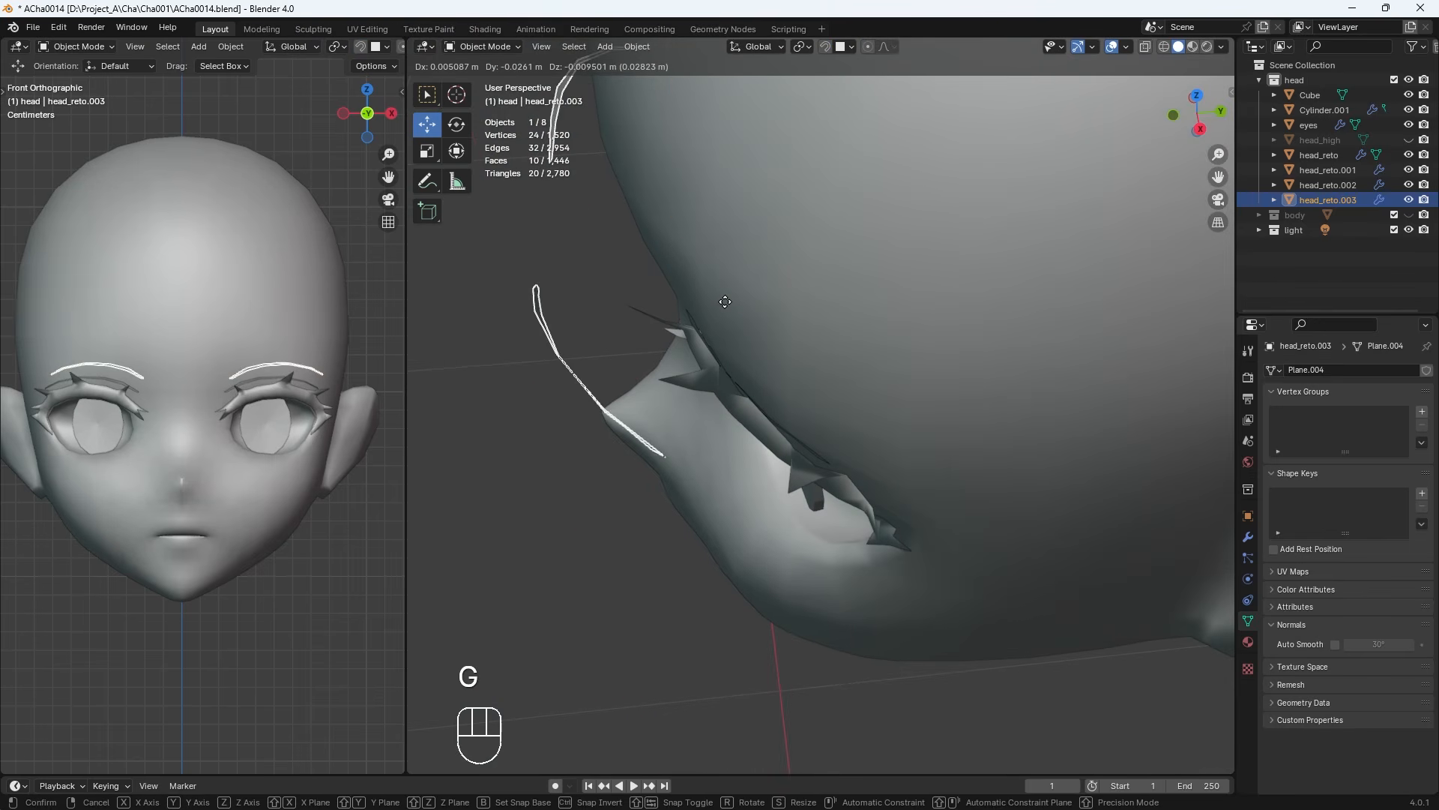
left_click(744, 293)
key("g")
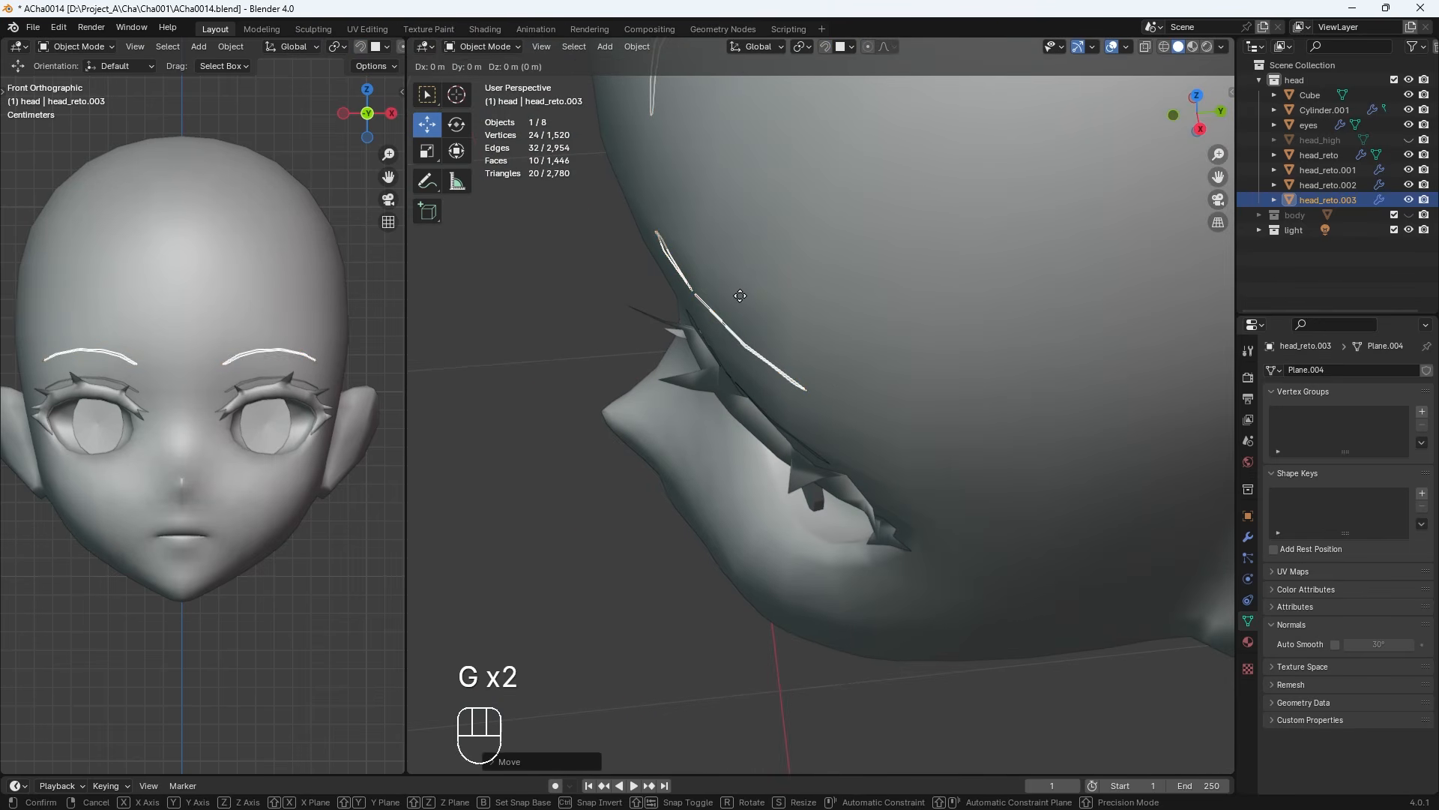
left_click(737, 299)
Raise the eyebrow copy above the eye in the front view and fine-tune its placement
key("KP_1")
key("g")
left_click(755, 165)
key("g")
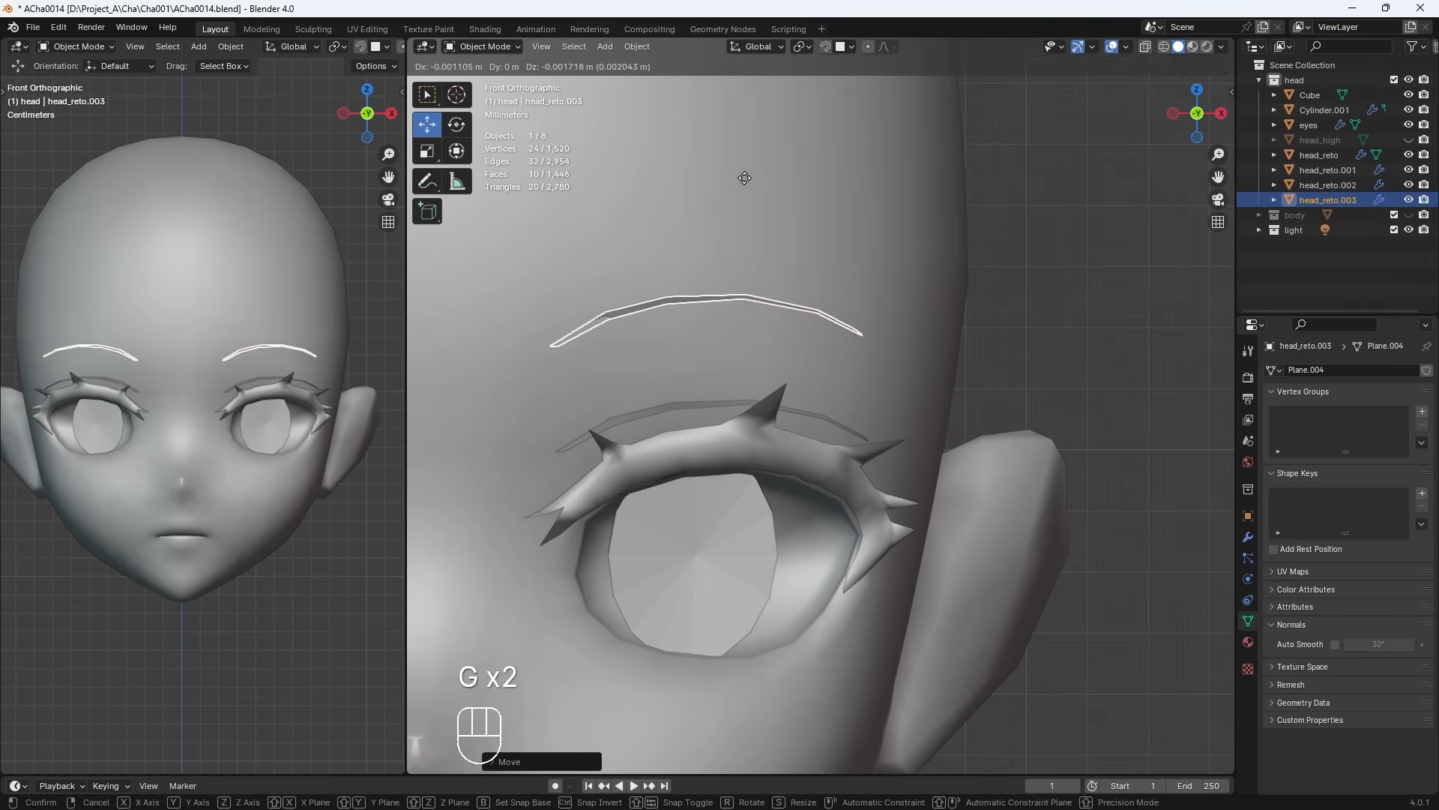
left_click(748, 183)
Spread the eyebrow's two inner vertex pairs with snapping enabled in Edit Mode to thicken its inner end
key("Tab")
key("g")
key("g")
key("g")
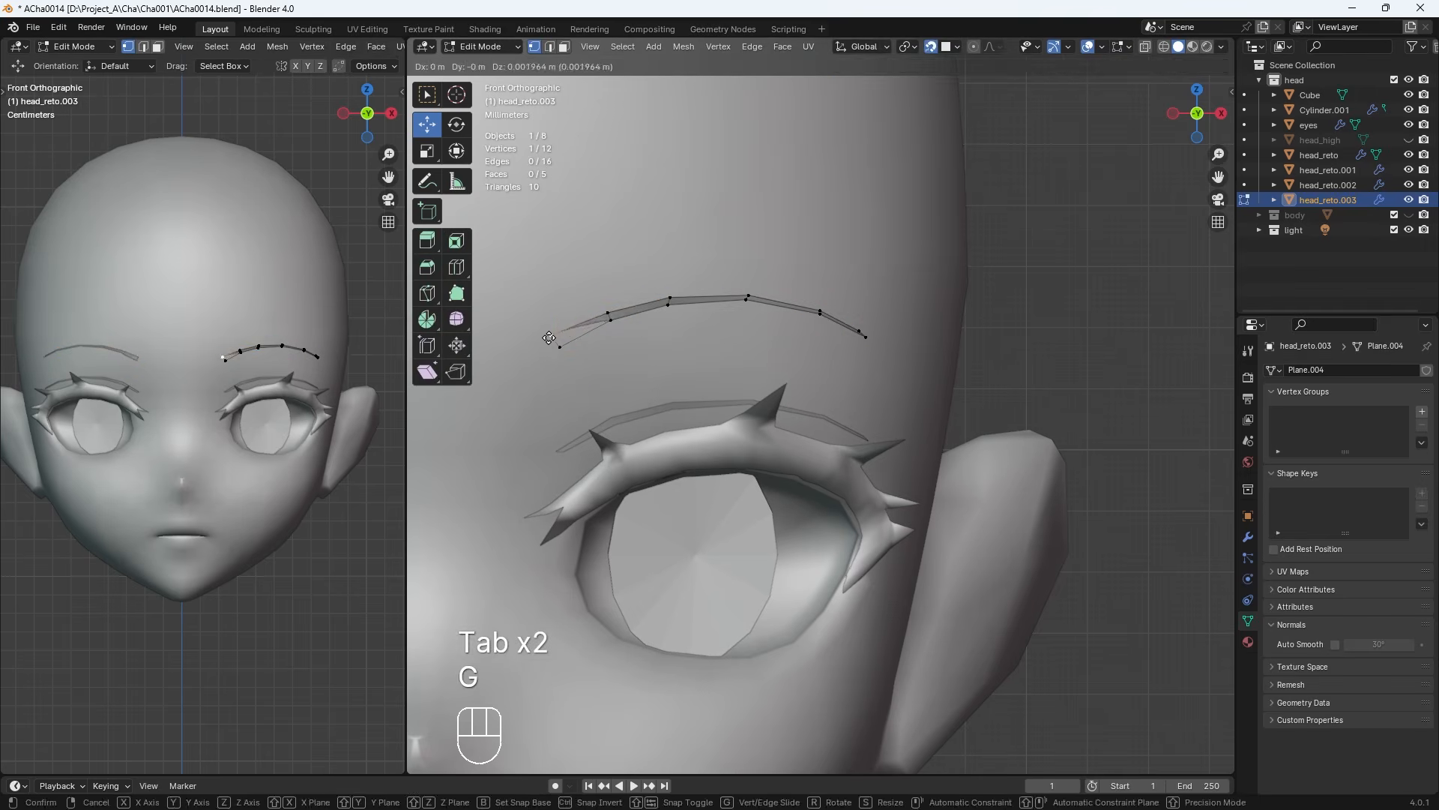
left_click(602, 306)
left_click(610, 320)
key("g")
left_click(614, 320)
Raise upper-edge vertices along the eyebrow's middle and outer sections to thicken the arch
left_click(670, 298)
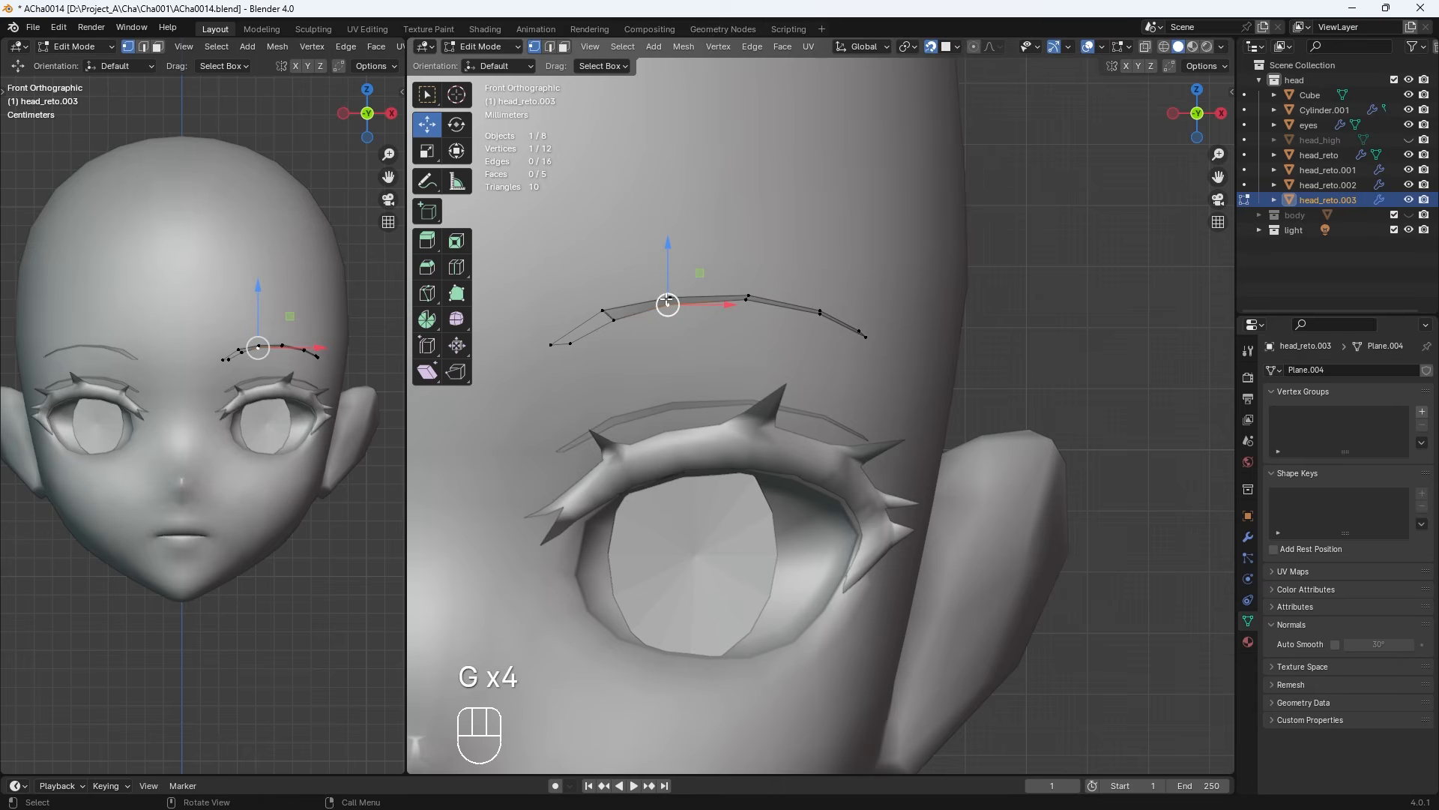
key("g")
left_click(671, 289)
left_click(820, 311)
key("g")
left_click(819, 302)
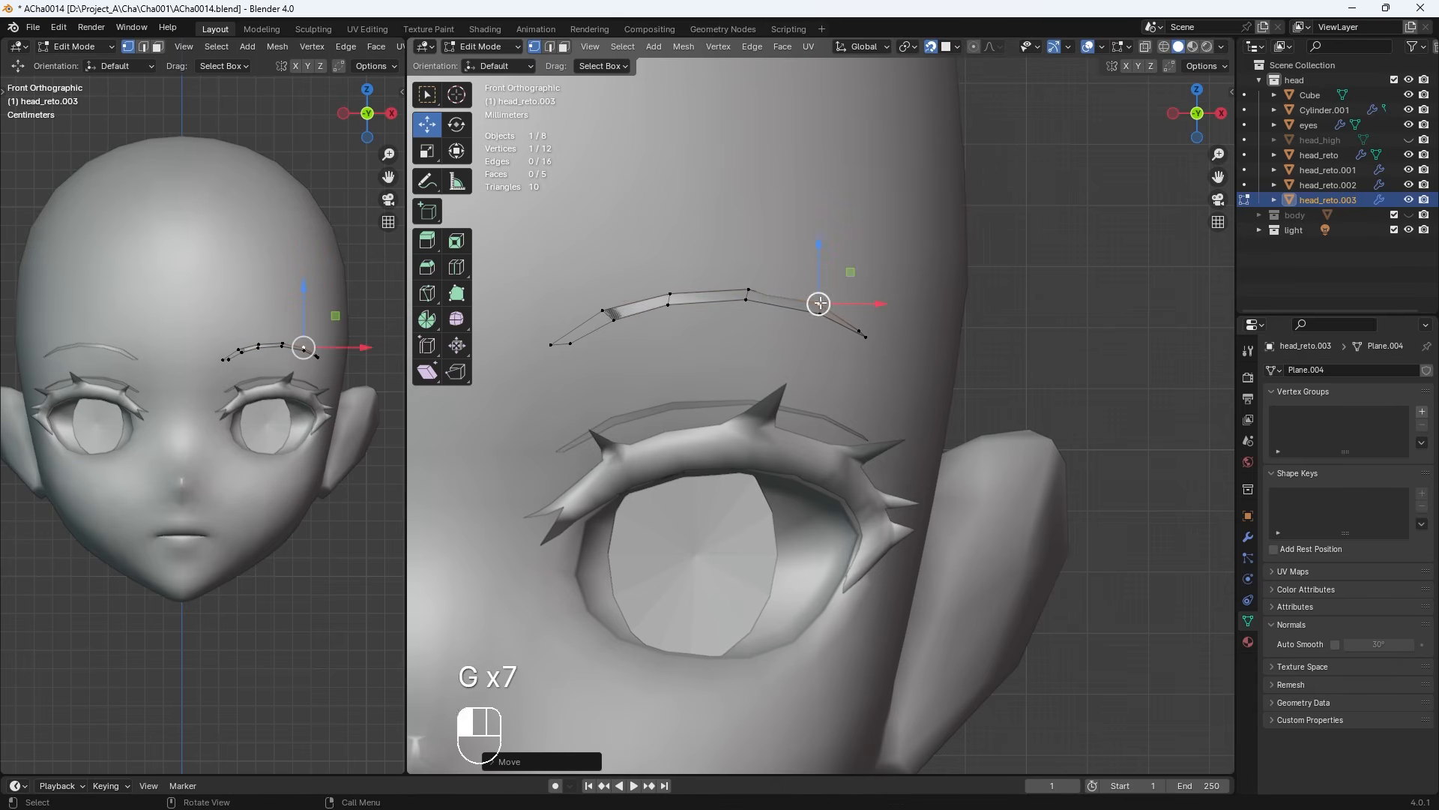
Reposition the eyebrow's two inner-end vertices, moving the upper one up and outward to shape a blunt end
left_click(567, 346)
key("g")
left_click(565, 348)
left_click(551, 345)
key("g")
left_click(575, 330)
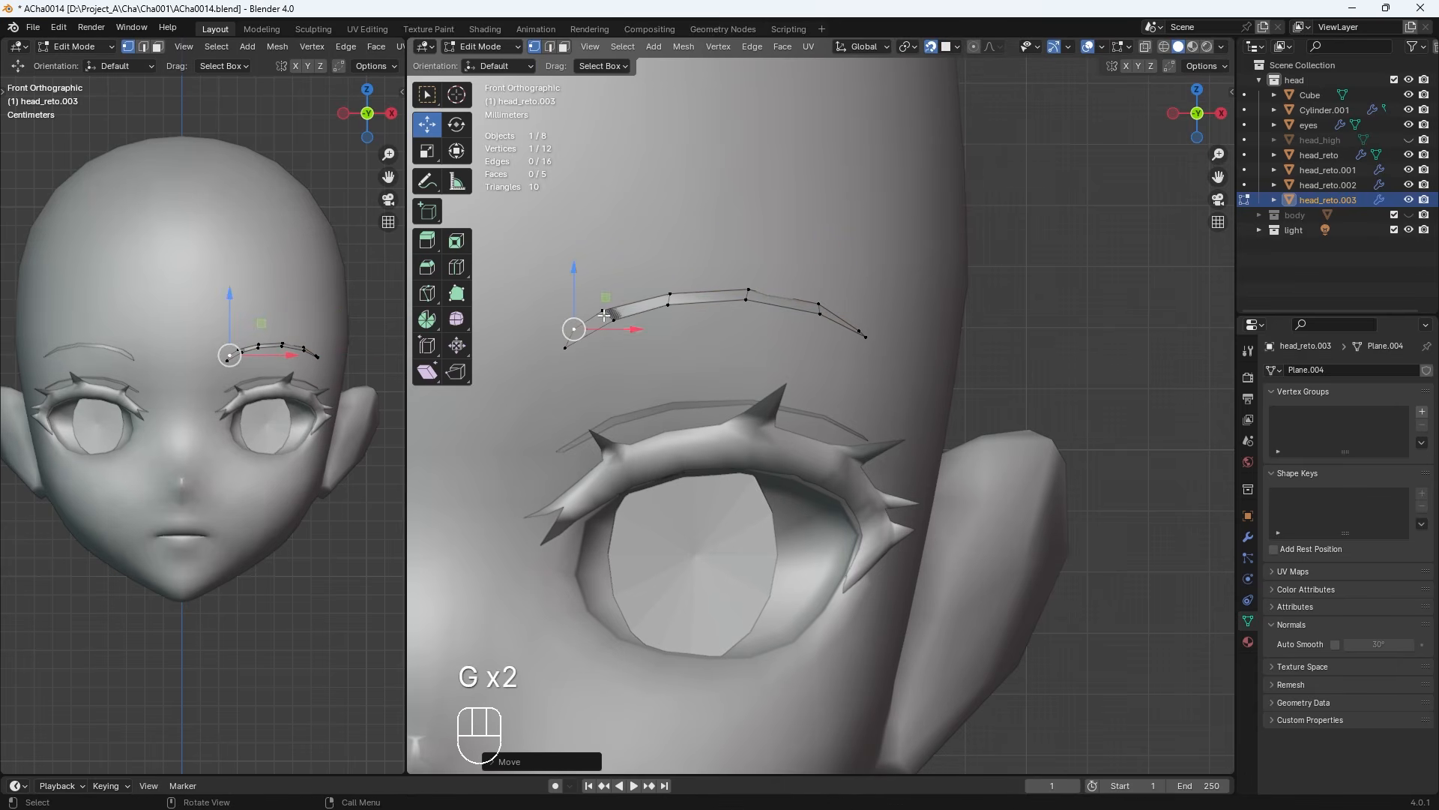
Refine the upper vertex next to the eyebrow's inner end and raise the lower inner-end vertex slightly
left_click(603, 311)
key("g")
left_click(606, 306)
key("g")
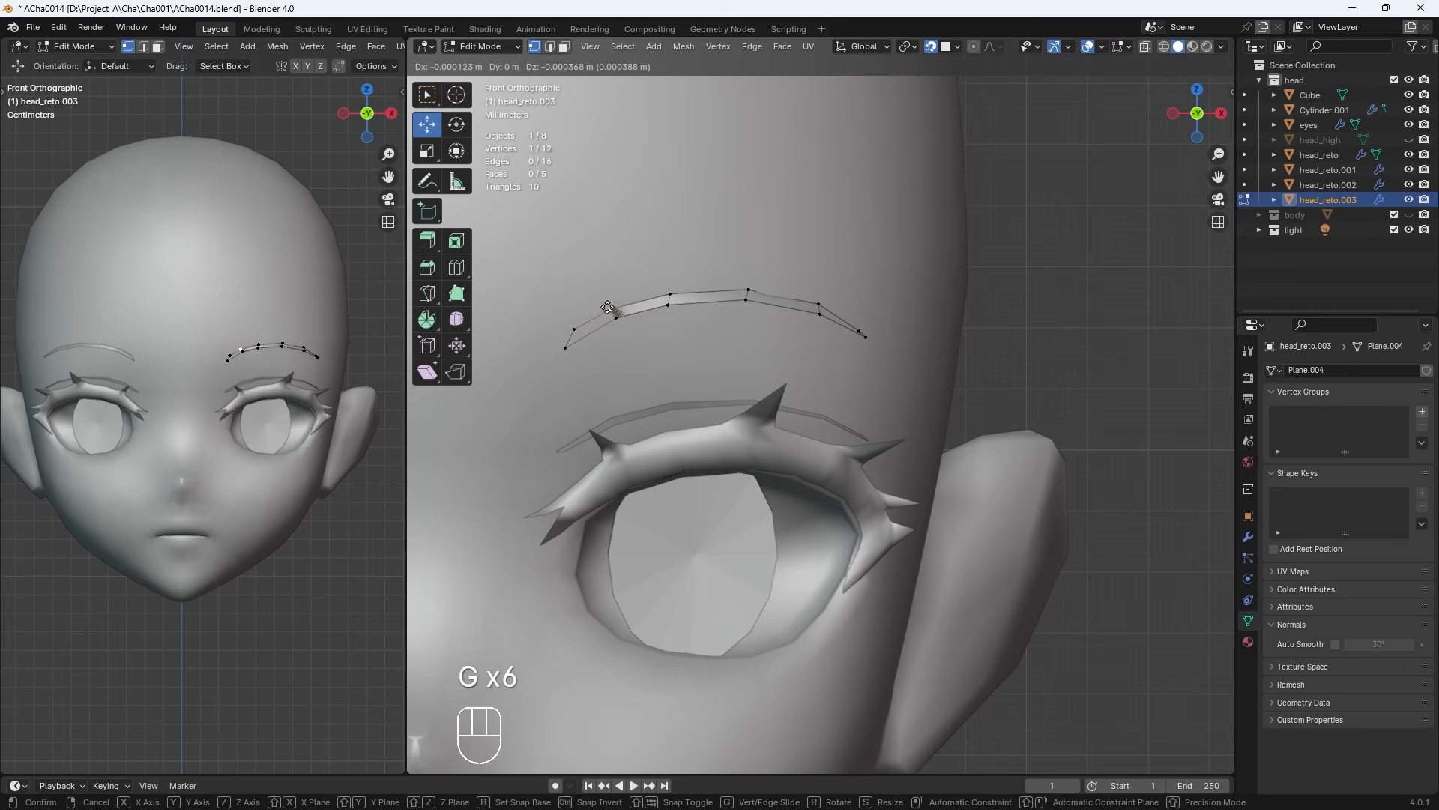
left_click(612, 308)
left_click(565, 347)
key("g")
left_click(565, 340)
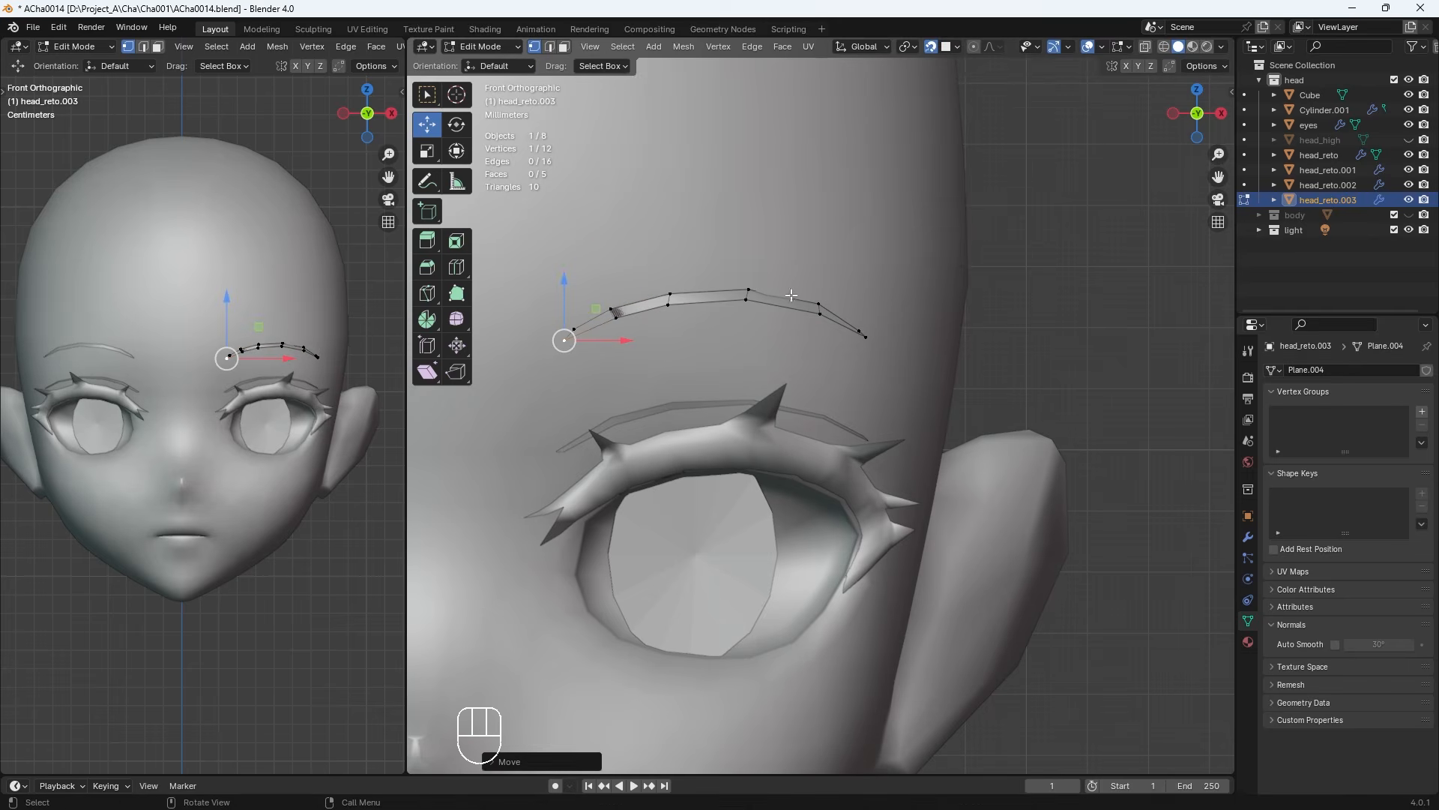
key("Tab")
key("Tab")
left_click_drag(923, 382, 488, 255)
middle_click_drag(491, 259, 541, 289)
key("KP_1")
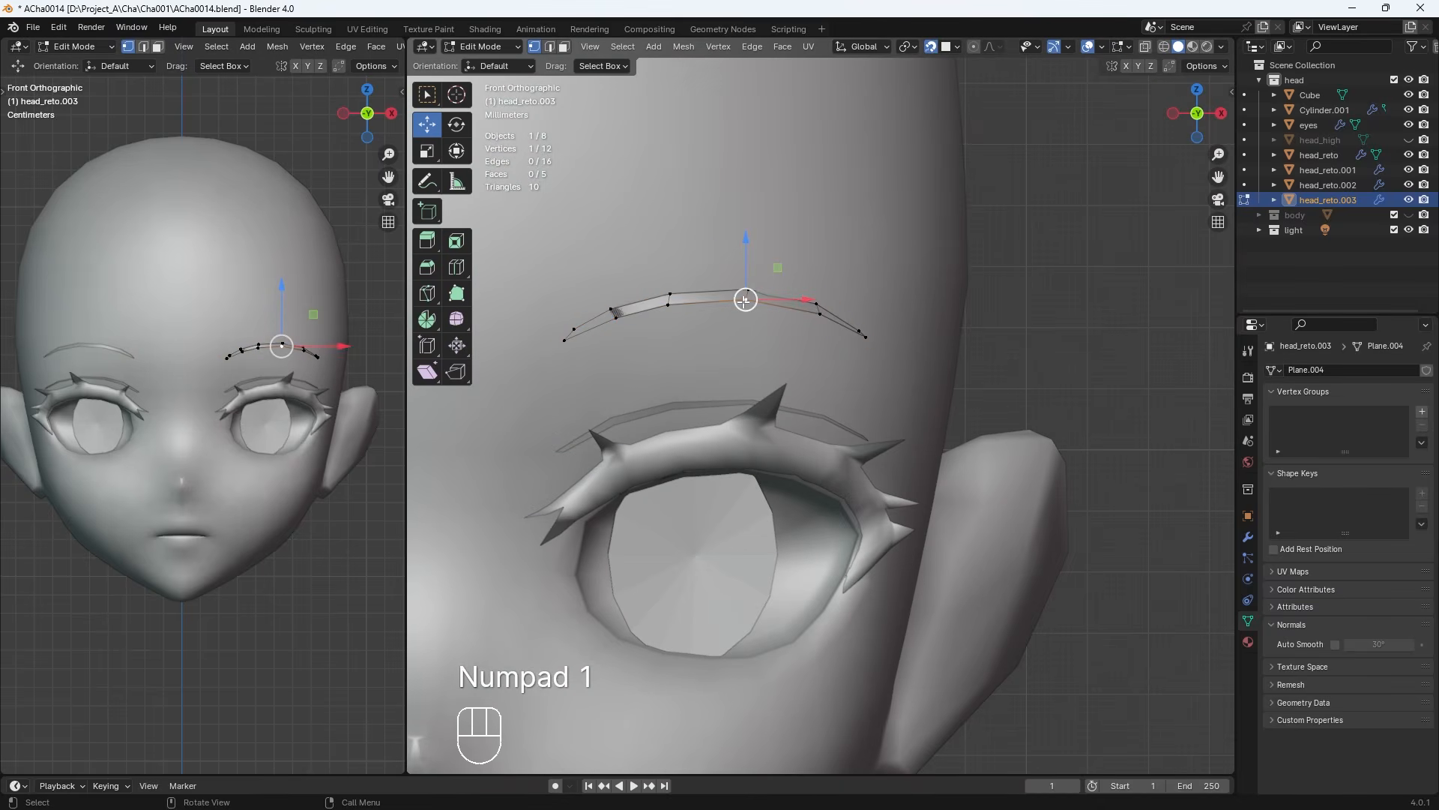
Nudge the eyebrow's lower-edge vertices from the middle of the arch out to the outer tip
key("g")
left_click(745, 302)
left_click(820, 314)
key("g")
left_click(819, 315)
left_click(867, 338)
key("g")
left_click(868, 340)
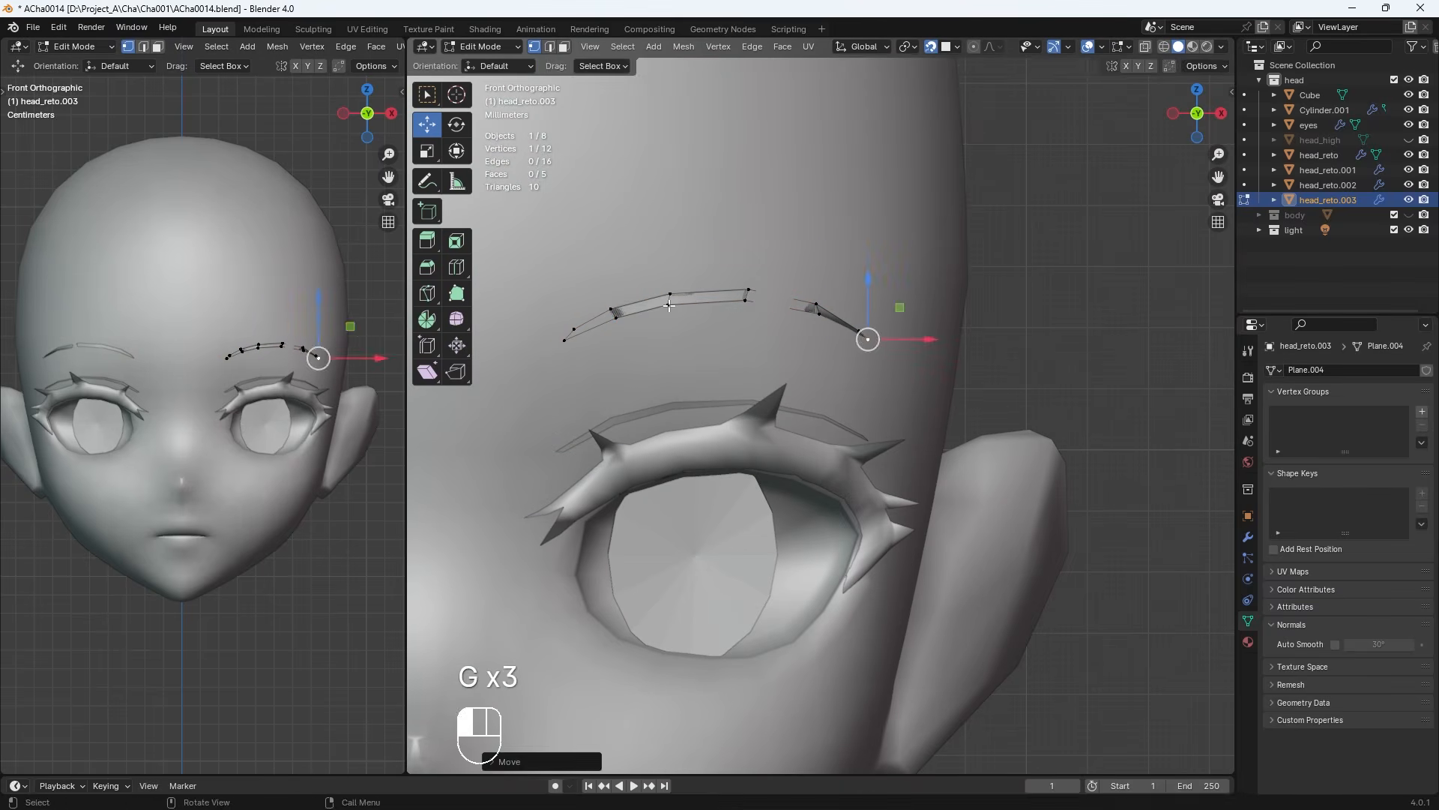
Adjust the lower-edge vertices at the eyebrow's inner-middle and outer sections, checking them at an angle, and leave Edit Mode
left_click(668, 306)
key("g")
left_click(670, 309)
middle_click_drag(670, 309, 681, 231)
left_click(822, 317)
key("g")
middle_click_drag(822, 321, 646, 368)
left_click(817, 431)
key("Tab")
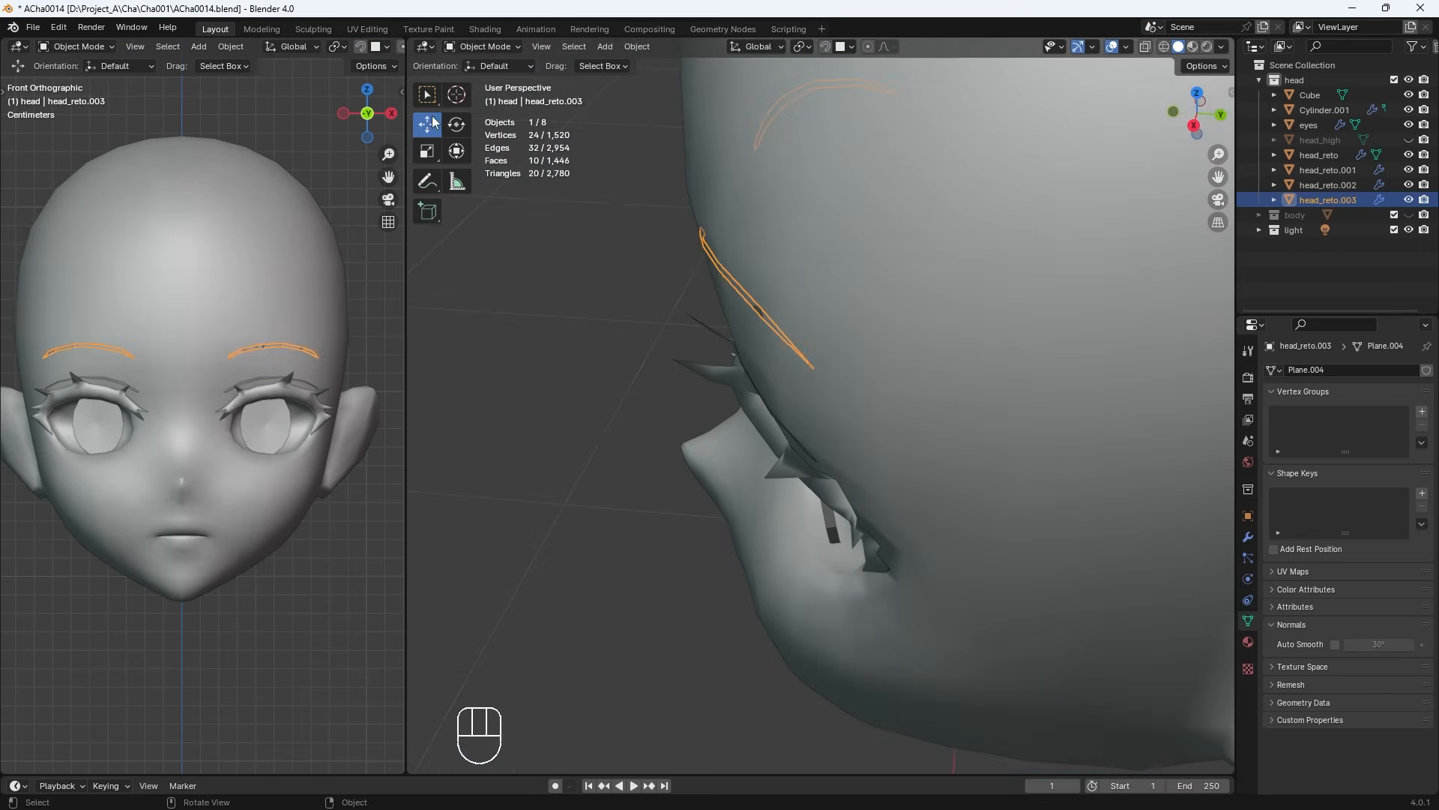
Set the eyebrow's origin to its geometry and assign head_reto as the mirror object of its Mirror modifier
scroll(874, 297, "down", 11)
middle_click_drag(675, 247, 721, 383)
scroll(892, 438, "up", 6)
left_click(635, 46)
mouse_move(652, 81)
left_click(813, 95)
left_click(1247, 538)
left_click(1406, 460)
left_click(841, 288)
scroll(841, 288, "up", 3)
Raise the eyebrow's outer tip and reposition the vertices beside it in Edit Mode to flatten the tail, and return to Object Mode
left_click_drag(771, 323, 764, 323)
key("KP_1")
key("Tab")
left_click(852, 359)
scroll(825, 382, "up", 2)
middle_click_drag(796, 385, 921, 365, "shift")
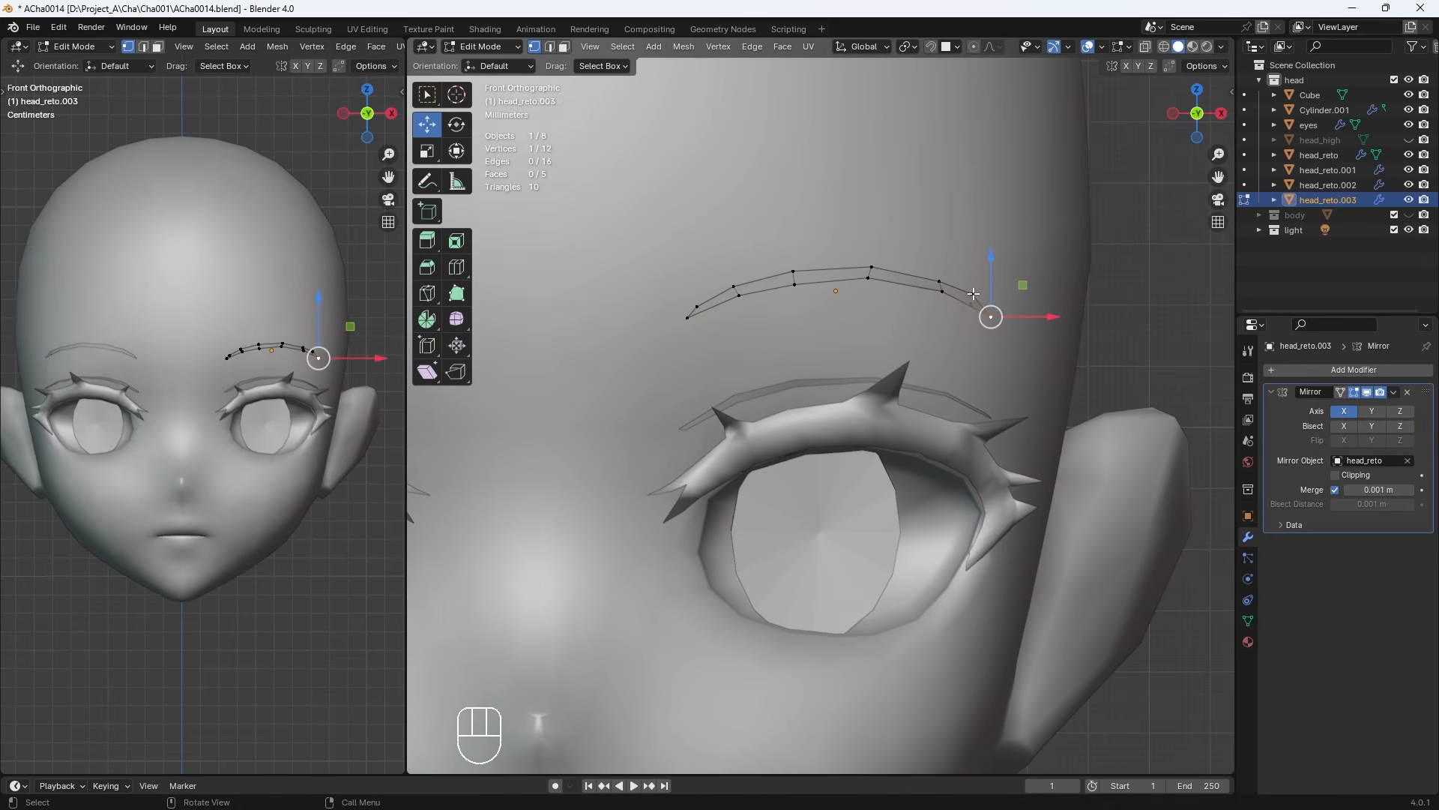
left_click(973, 294)
key("g")
left_click(967, 294)
left_click_drag(1021, 345, 925, 266)
key("g")
key("g")
left_click(988, 294)
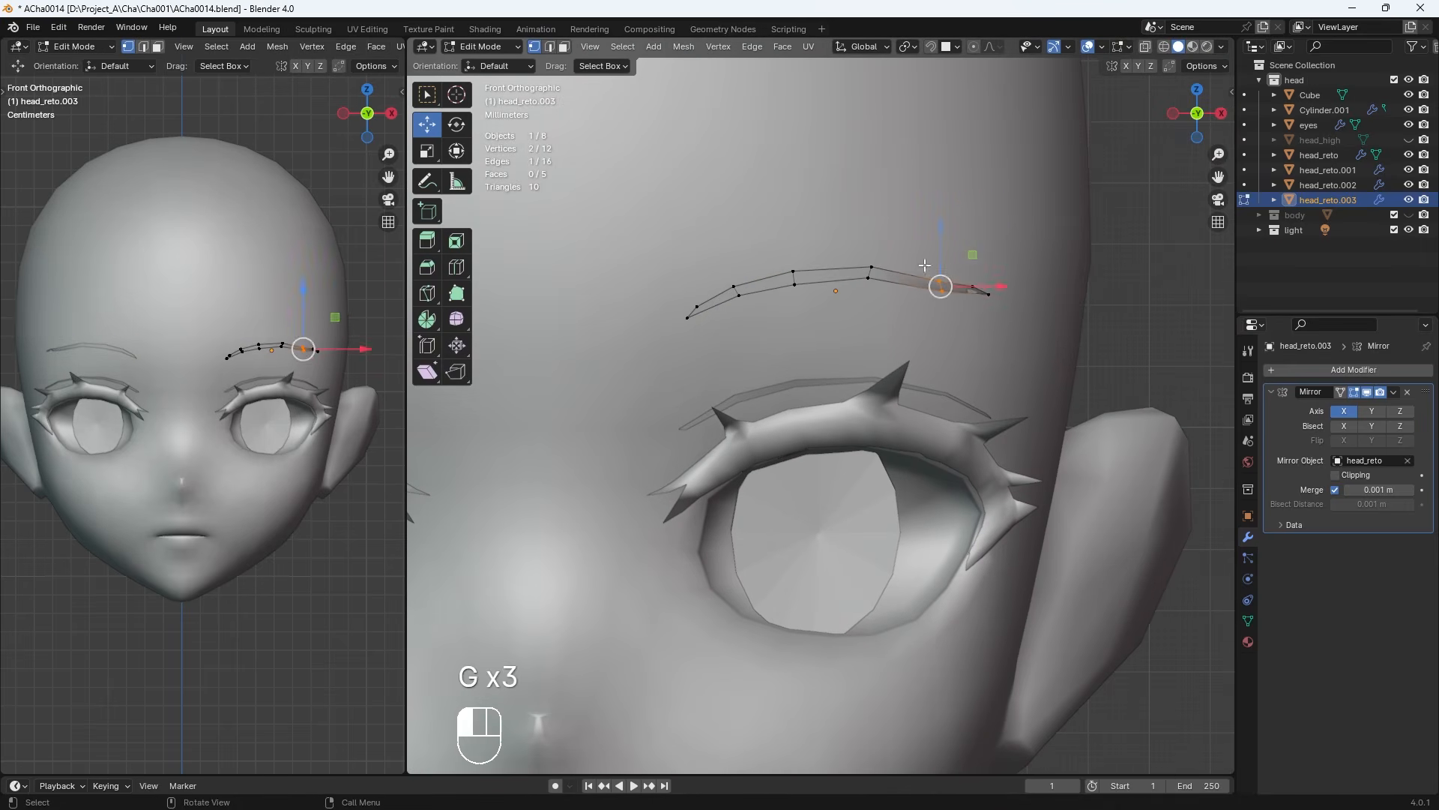
key("g")
left_click(919, 258)
scroll(1005, 352, "down", 7)
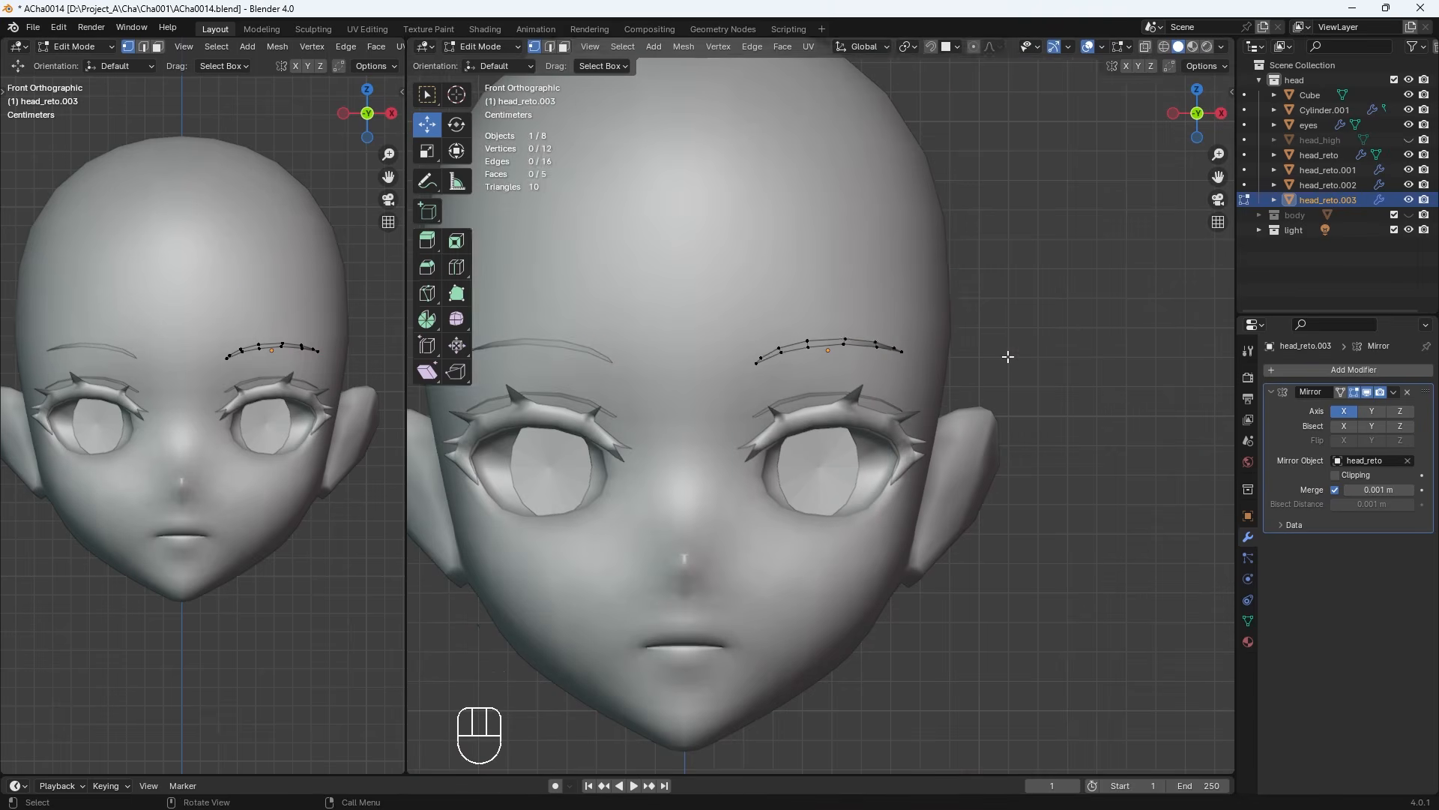
key("Tab")
Open the upper eyelash mesh in Edit Mode and nudge its lower-edge vertex above the iris
scroll(904, 412, "up", 7)
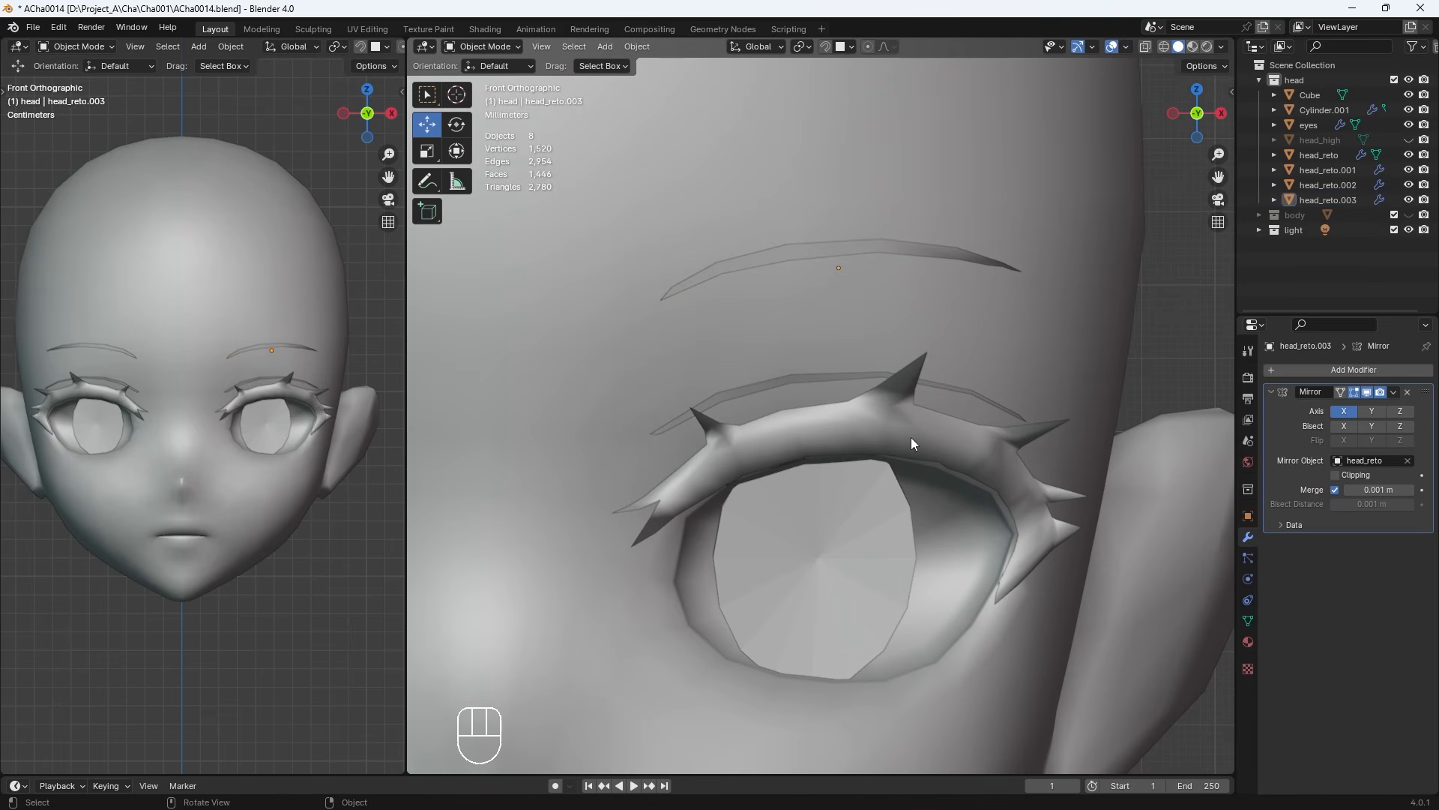
left_click(910, 443)
key("Tab")
scroll(942, 194, "up", 2)
key("g")
left_click(976, 114)
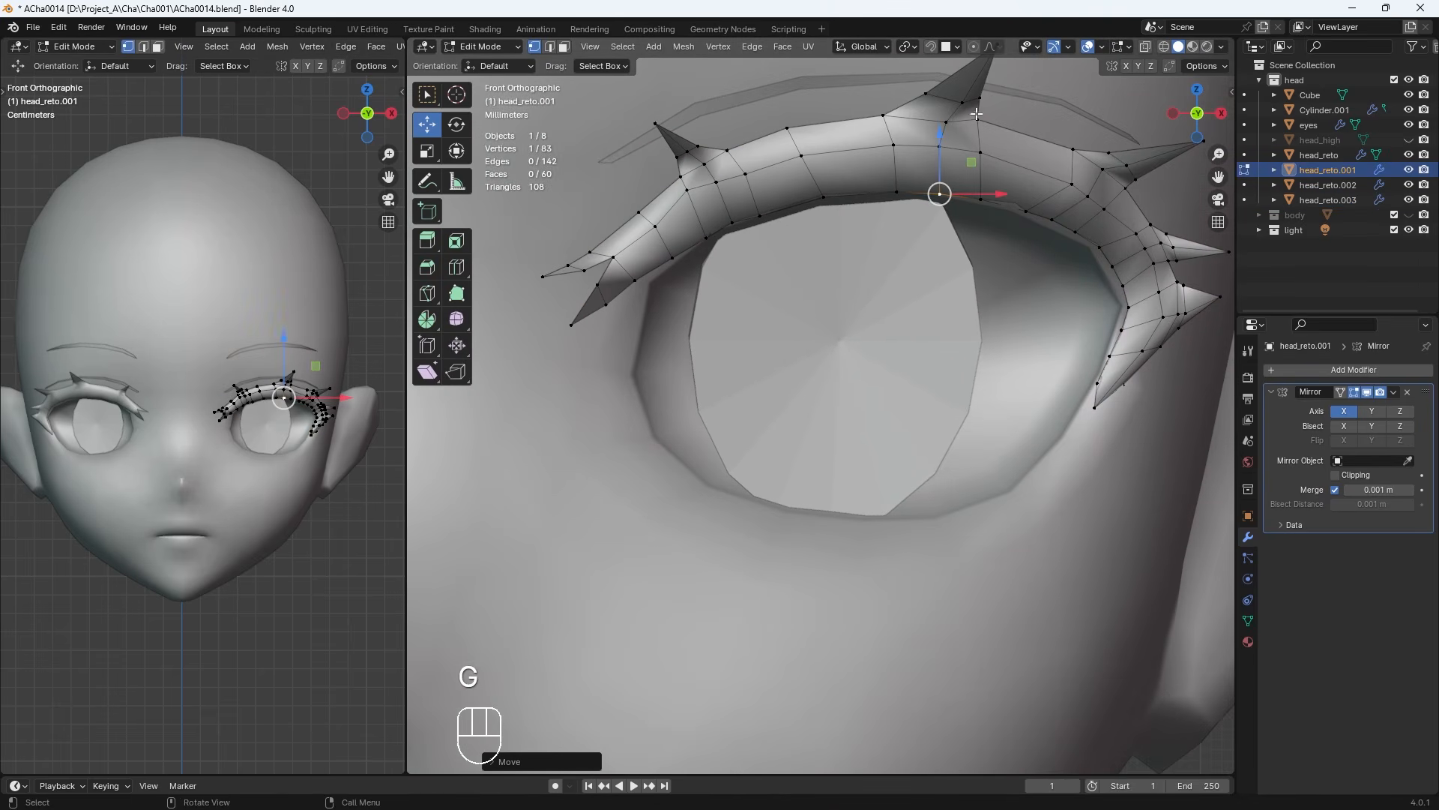
Reposition the lower-edge vertices along the outer part of the upper eyelash to smooth its curve
left_click(1021, 208)
key("g")
left_click(1074, 231)
key("g")
left_click(1098, 247)
key("g")
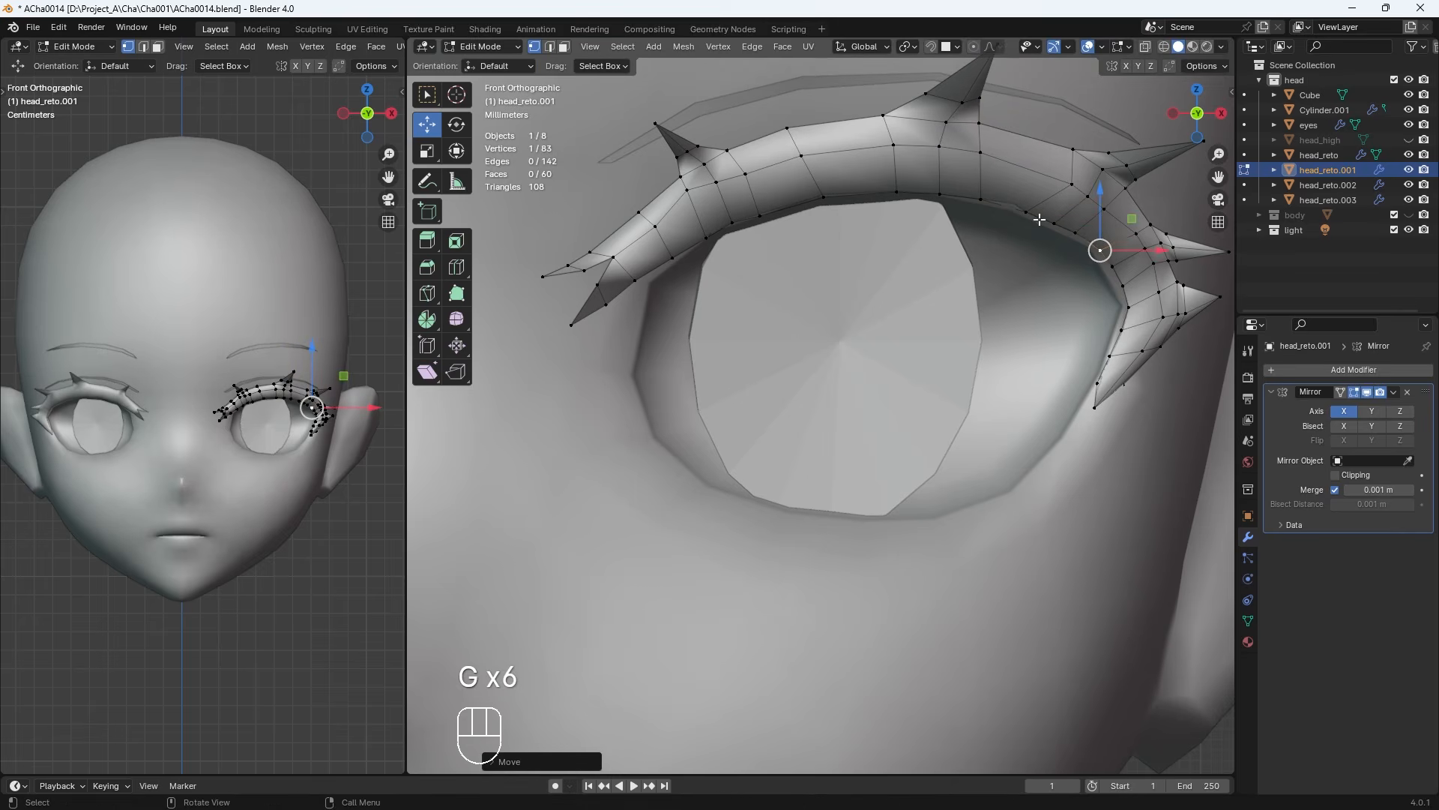
left_click(1030, 211)
key("g")
left_click(1035, 210)
Reshape the eyelash's lower inner-corner spike by moving its tip and base vertices from angled views
middle_click_drag(678, 338, 787, 334)
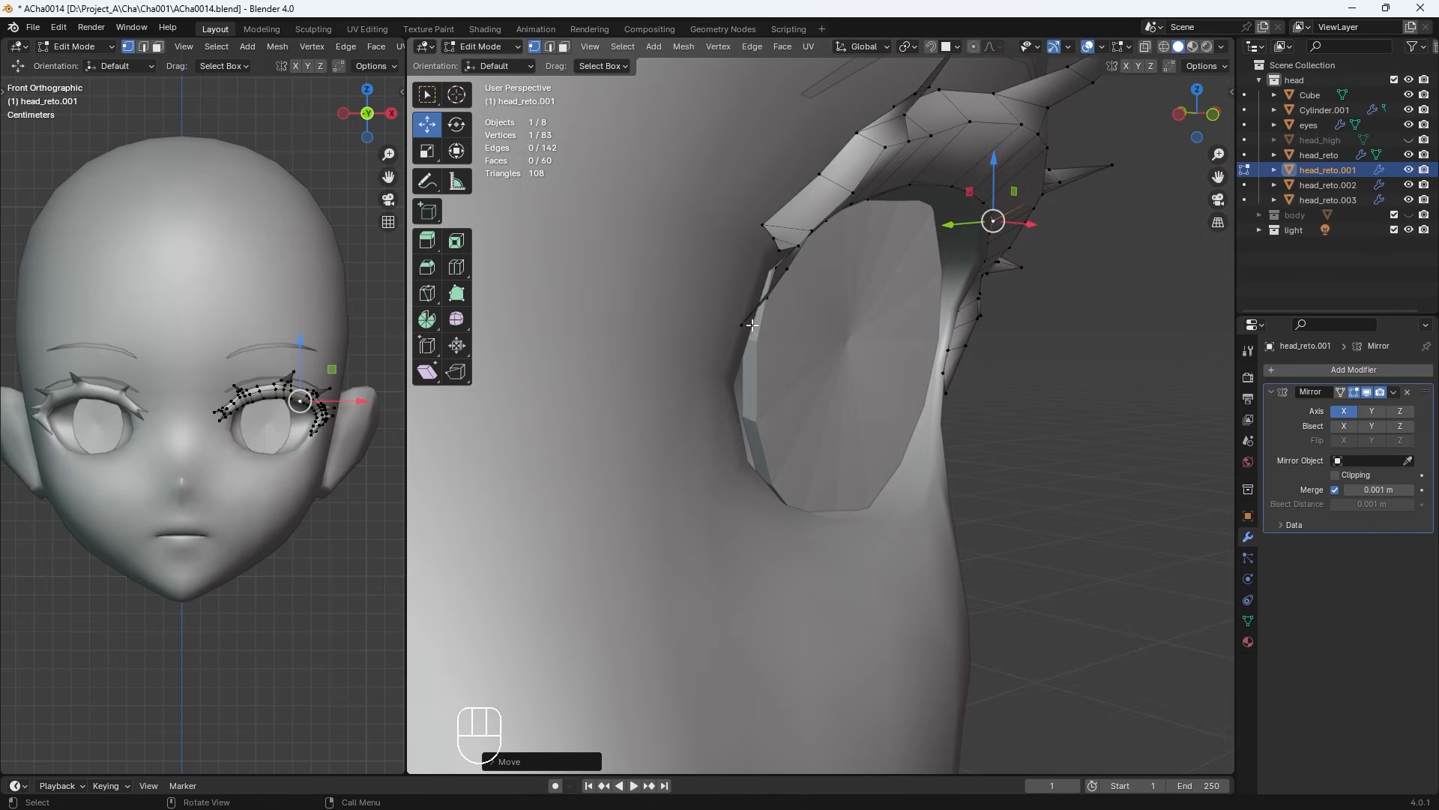
left_click(763, 324)
key("g")
left_click(771, 276)
key("g")
middle_click_drag(769, 279, 667, 285)
left_click(499, 315)
key("g")
left_click(497, 326)
left_click(536, 286)
key("g")
left_click(541, 274)
key("KP_1")
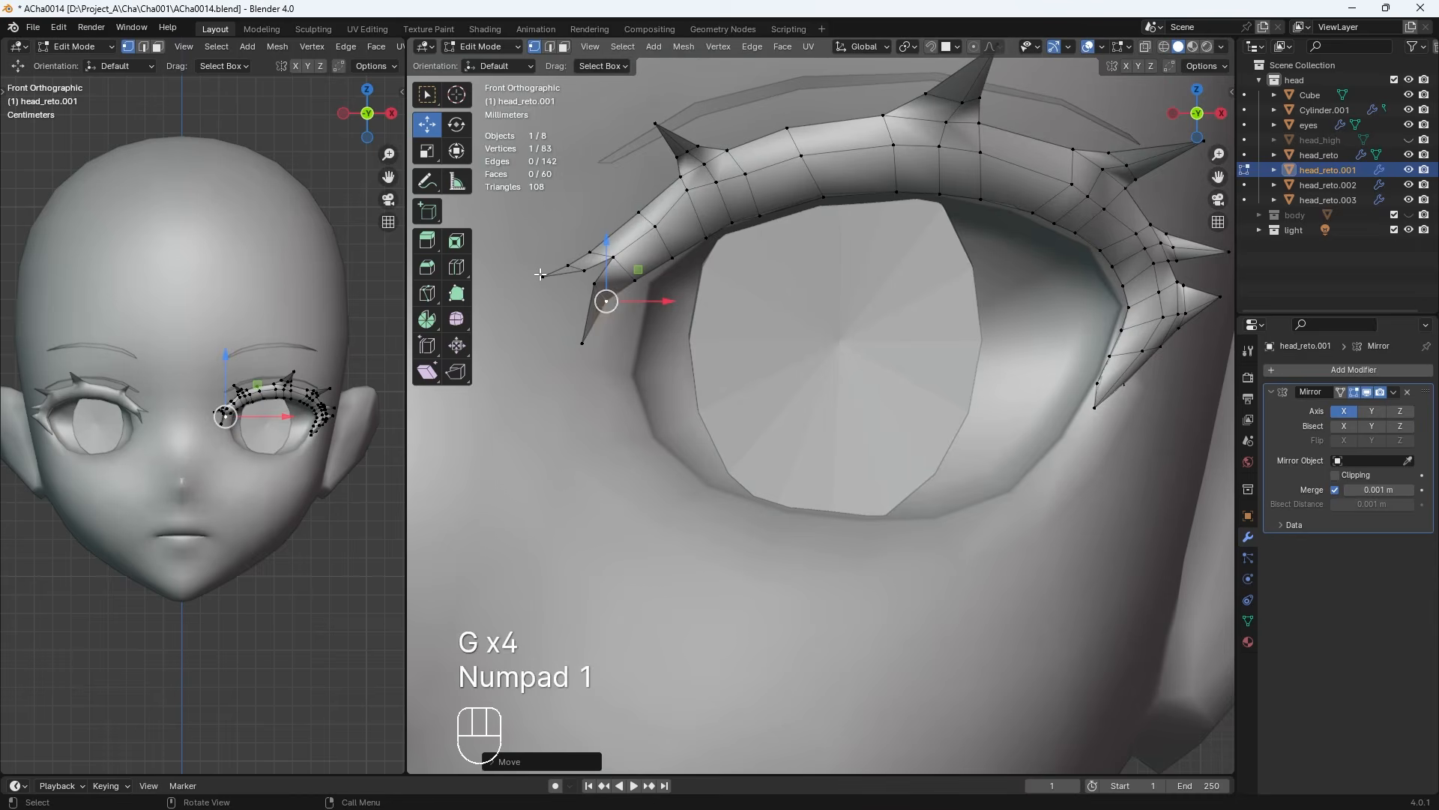
Move the tip of the lower inner-corner spike up and toward the nose in front view
left_click(568, 338)
key("g")
key("g")
left_click(554, 322)
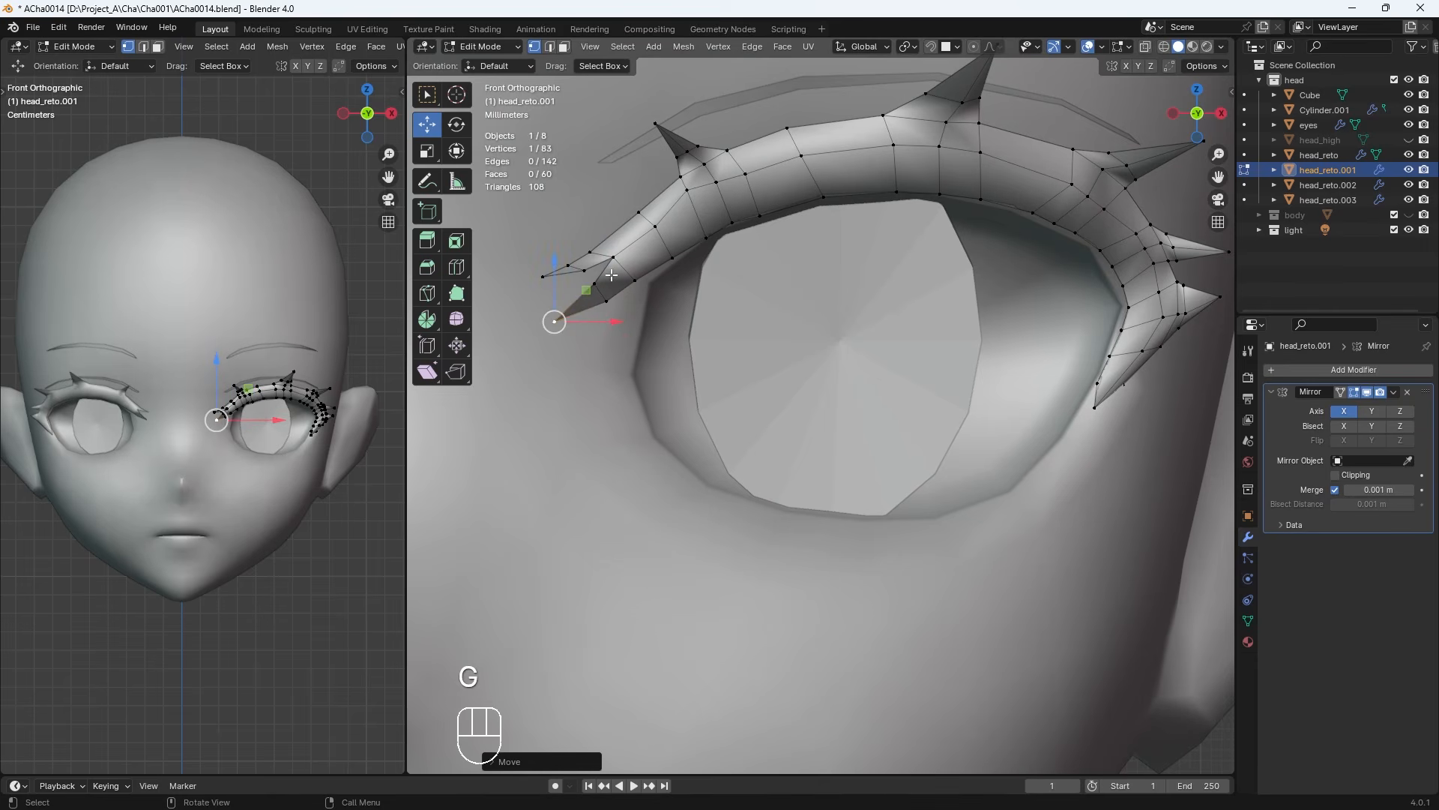
Nudge the vertices just below the eyelash's inner upper spike to even out the edge flow
left_click(681, 179)
key("g")
left_click(684, 180)
left_click(686, 190)
key("g")
left_click(692, 196)
Relax the edge loop running along the middle of the upper eyelash with LoopTools
left_click(738, 176, "alt")
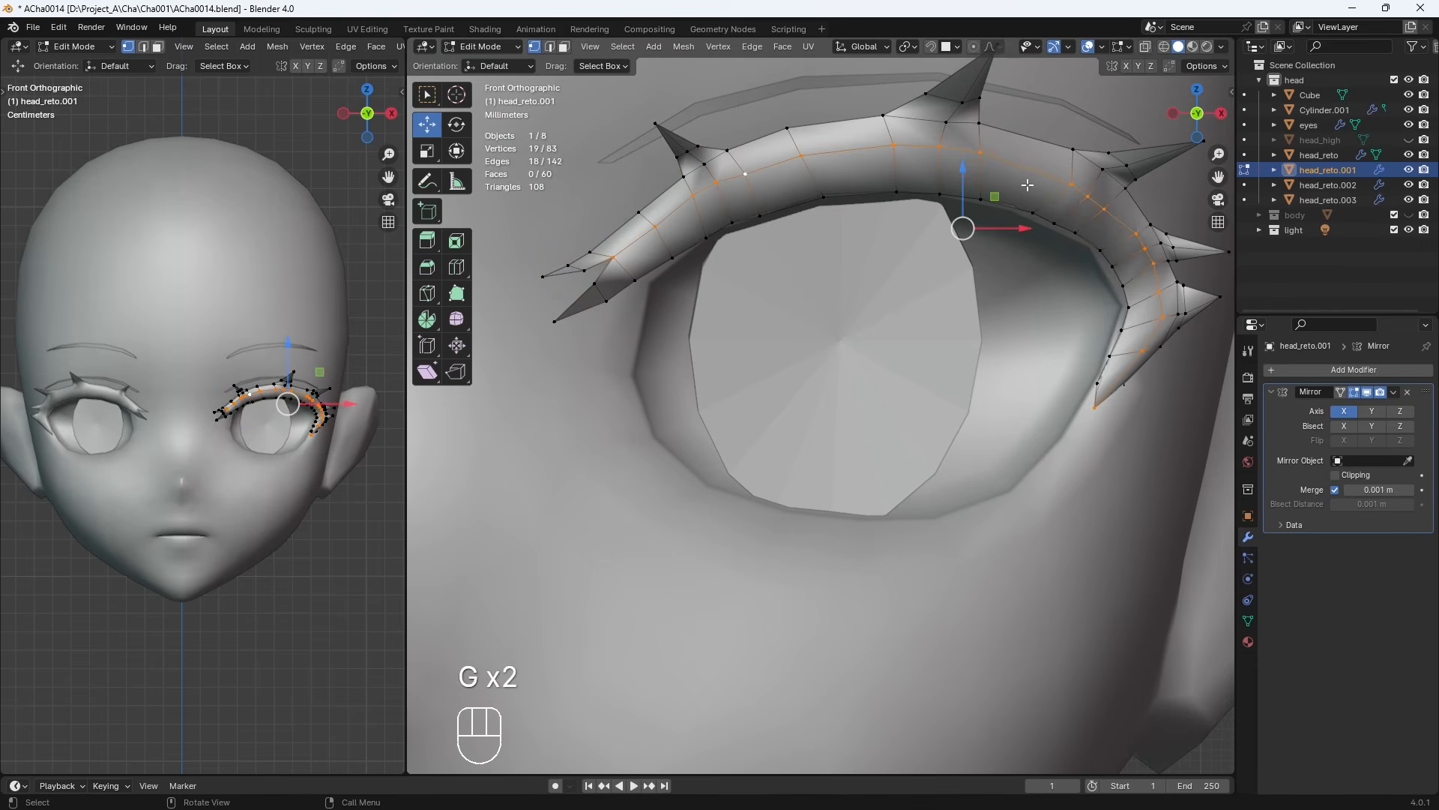
left_click(1231, 93)
left_click(1226, 129)
left_click(1225, 310)
left_click(1114, 87)
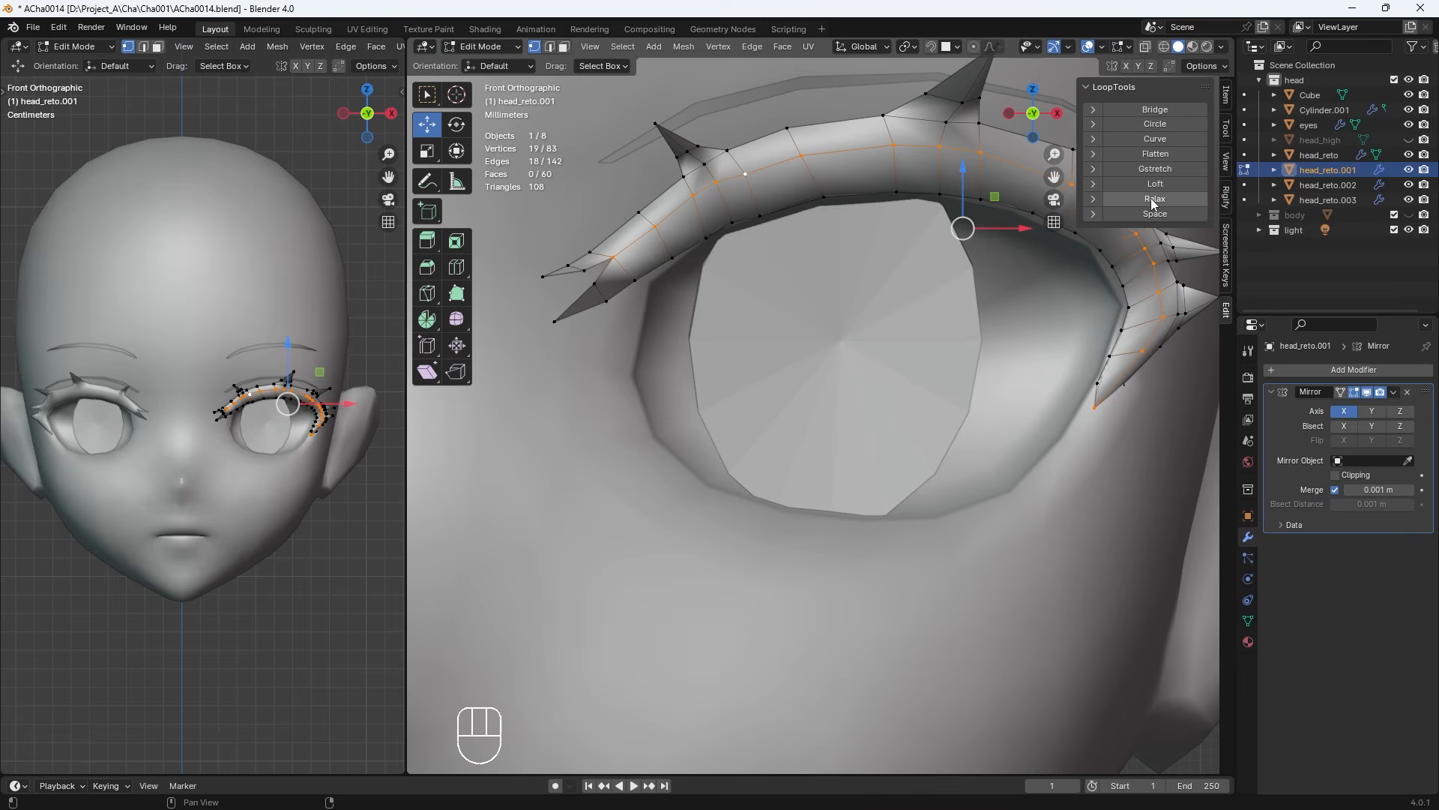
left_click(1150, 198)
left_click(1067, 282)
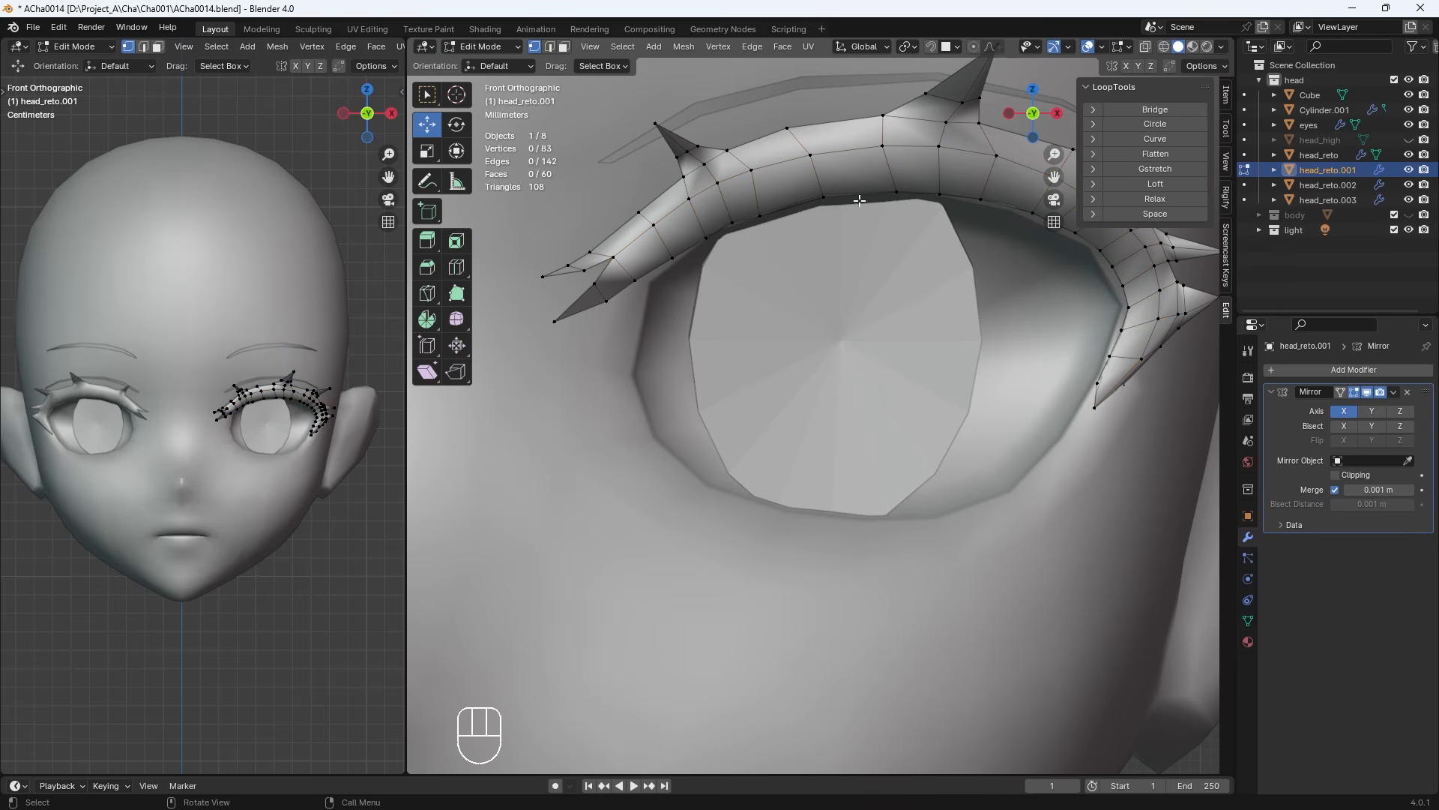
key("n")
Adjust the base vertices of the eyelash's inner upper spike and lower its tip slightly
left_click(704, 153)
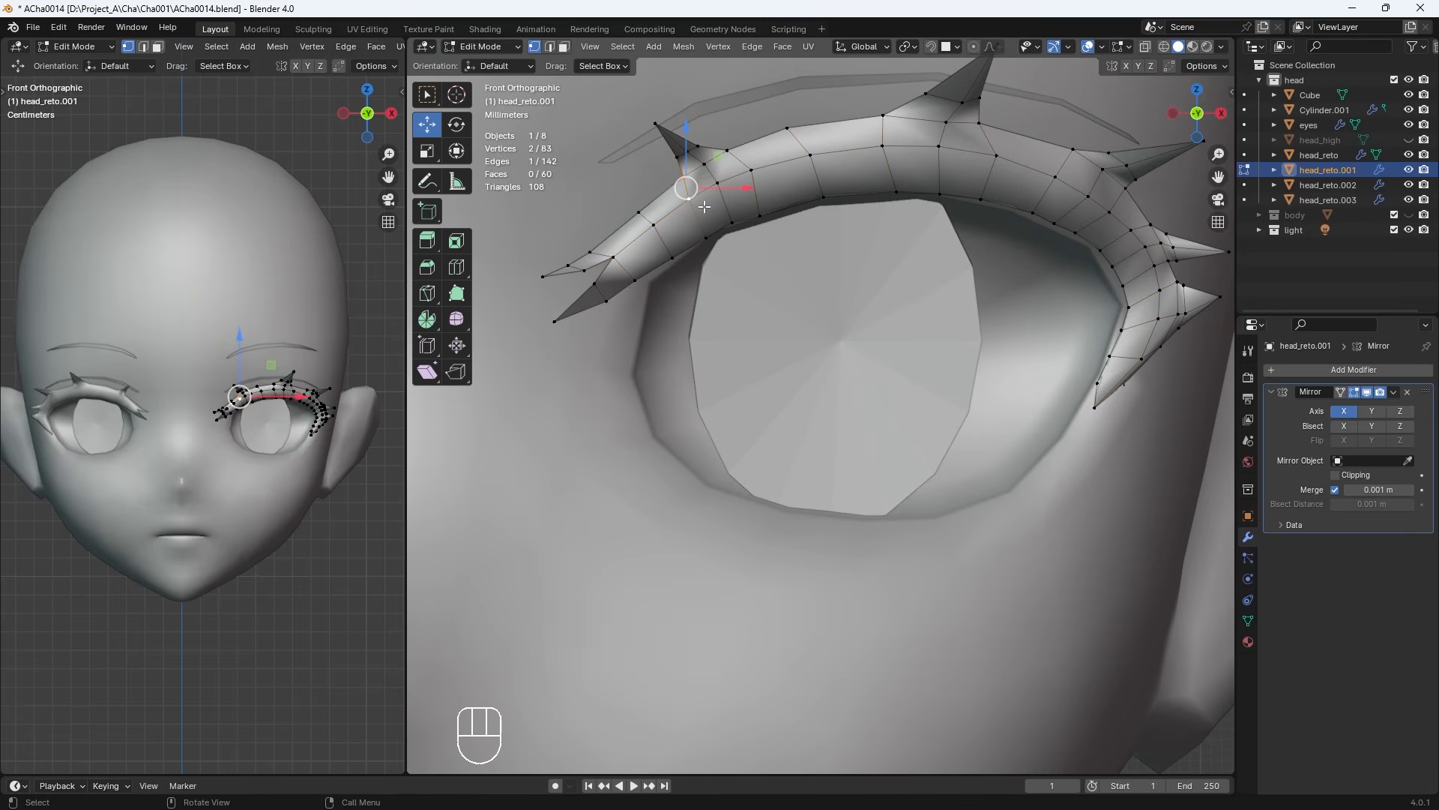
key("g")
left_click(710, 203)
left_click(679, 157)
key("g")
left_click(682, 158)
left_click(656, 125)
key("g")
left_click(659, 131)
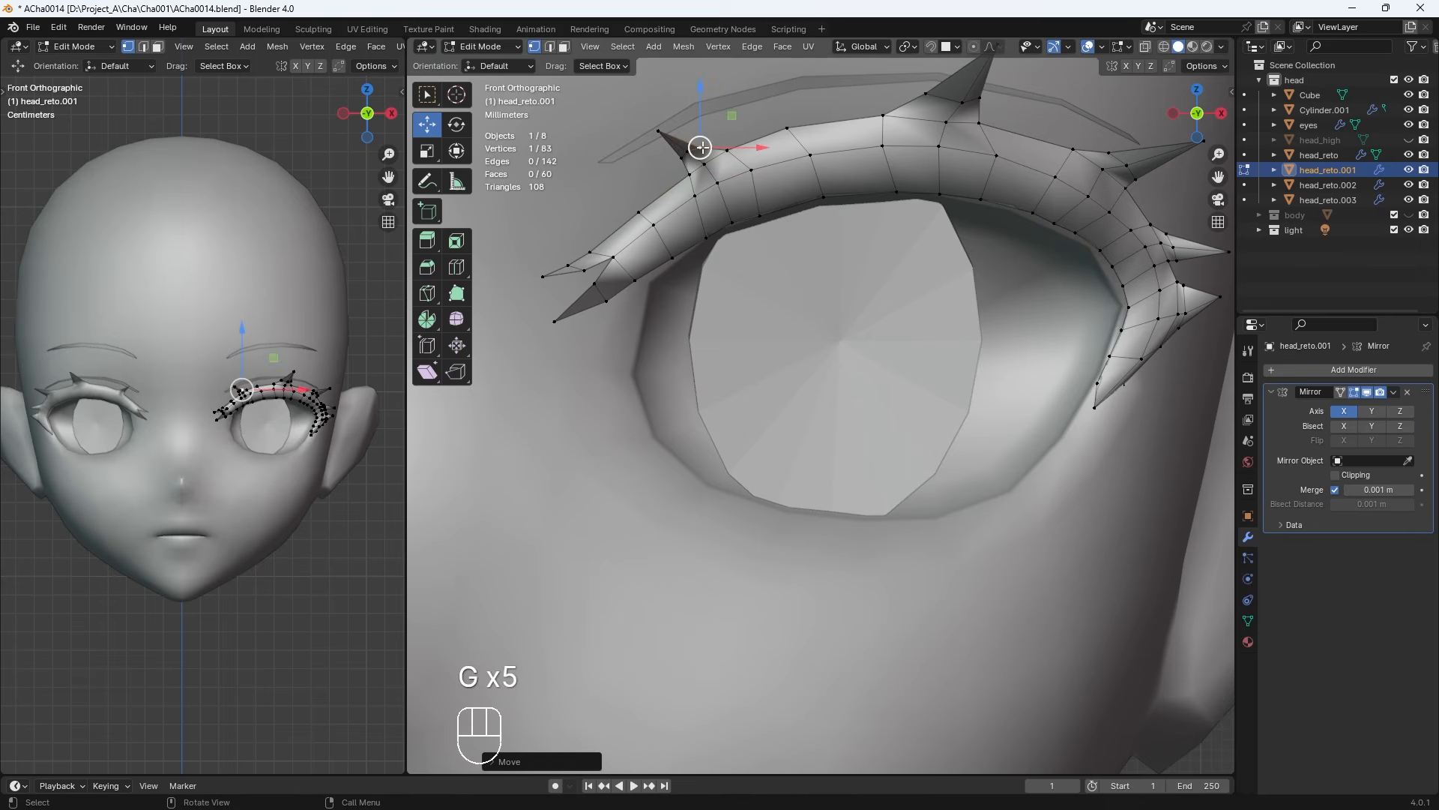
Shift the two eyelash vertices on the outer side of the inner upper spike slightly inward and down
left_click(727, 150)
key("g")
left_click(722, 152)
left_click(752, 170)
key("g")
left_click(741, 176)
Try to reposition the vertices of the eyelash's central upper spike, and undo those moves
middle_click_drag(929, 167, 892, 279, "shift")
left_click(957, 167)
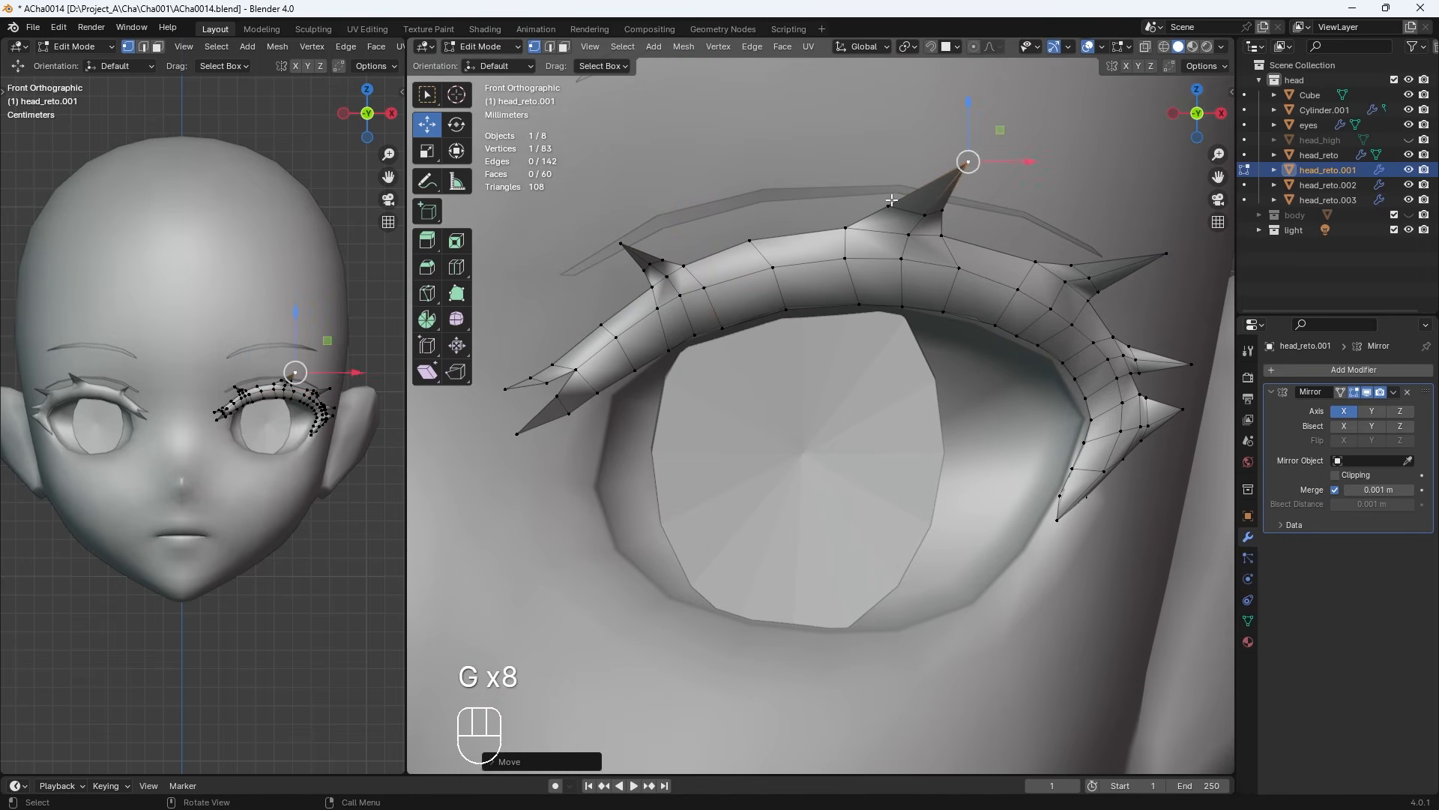
left_click(832, 226)
key("ctrl+z")
key("ctrl+z")
key("ctrl+z")
key("ctrl+z")
key("ctrl+z")
Shift the outer base vertices of the eyelash's central upper spike inward
key("g")
left_click(908, 236)
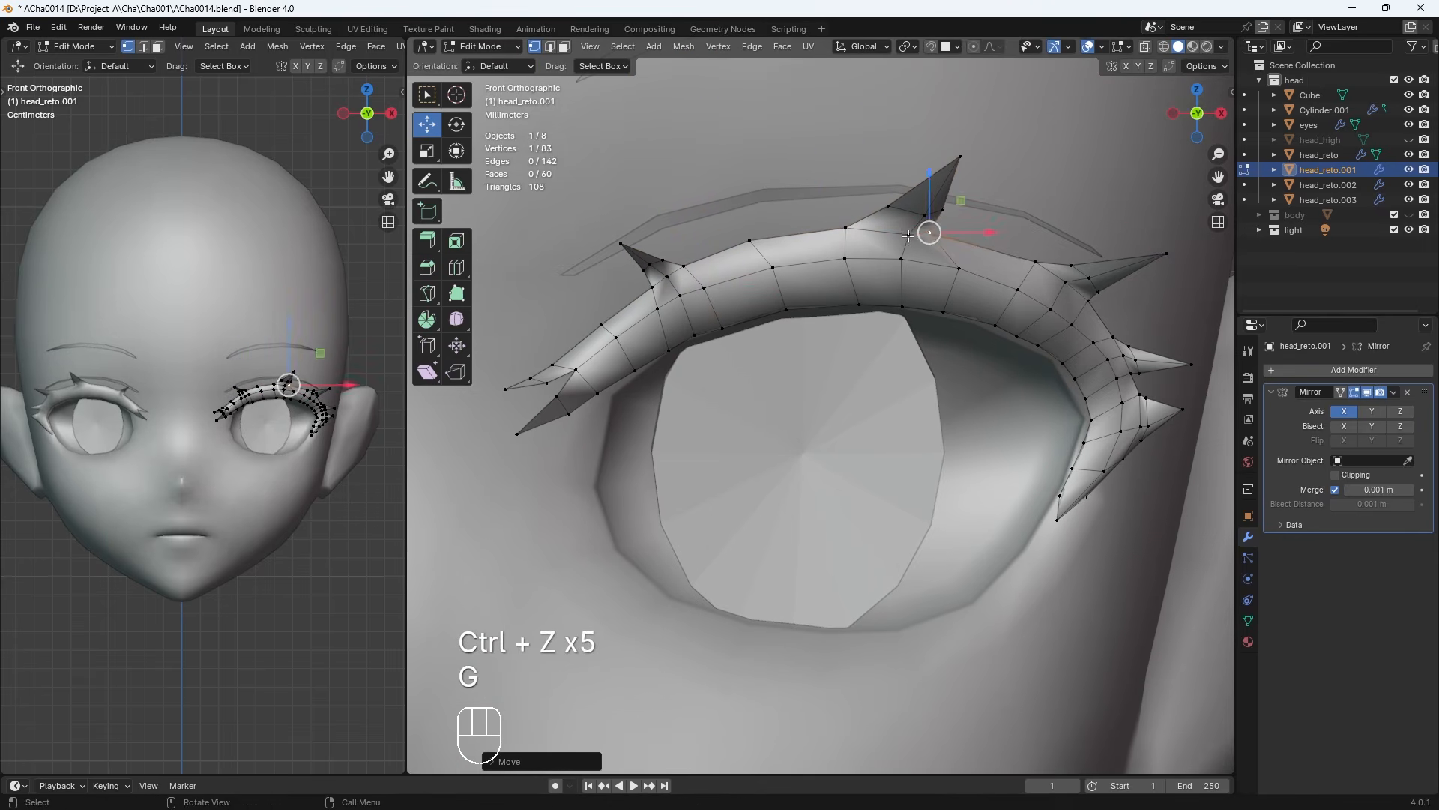
left_click(925, 215)
key("g")
left_click(910, 213)
left_click(942, 211)
key("g")
left_click(929, 213)
left_click(890, 206)
Narrow the central upper spike by moving its tip and remaining base vertices further toward the nose
key("g")
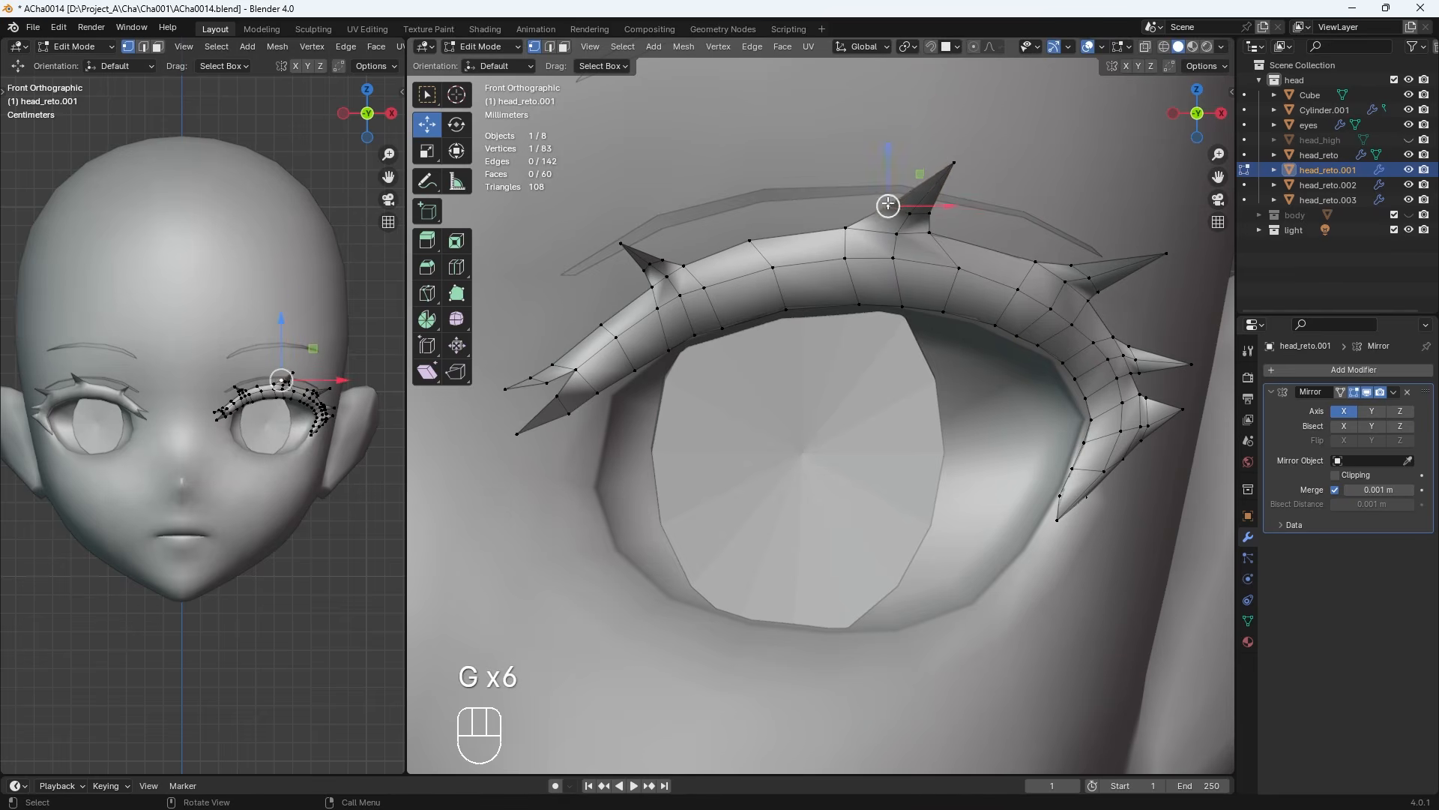
left_click(927, 159)
left_click(910, 213)
key("g")
left_click(900, 213)
left_click(929, 214)
key("g")
left_click(920, 215)
left_click(929, 232)
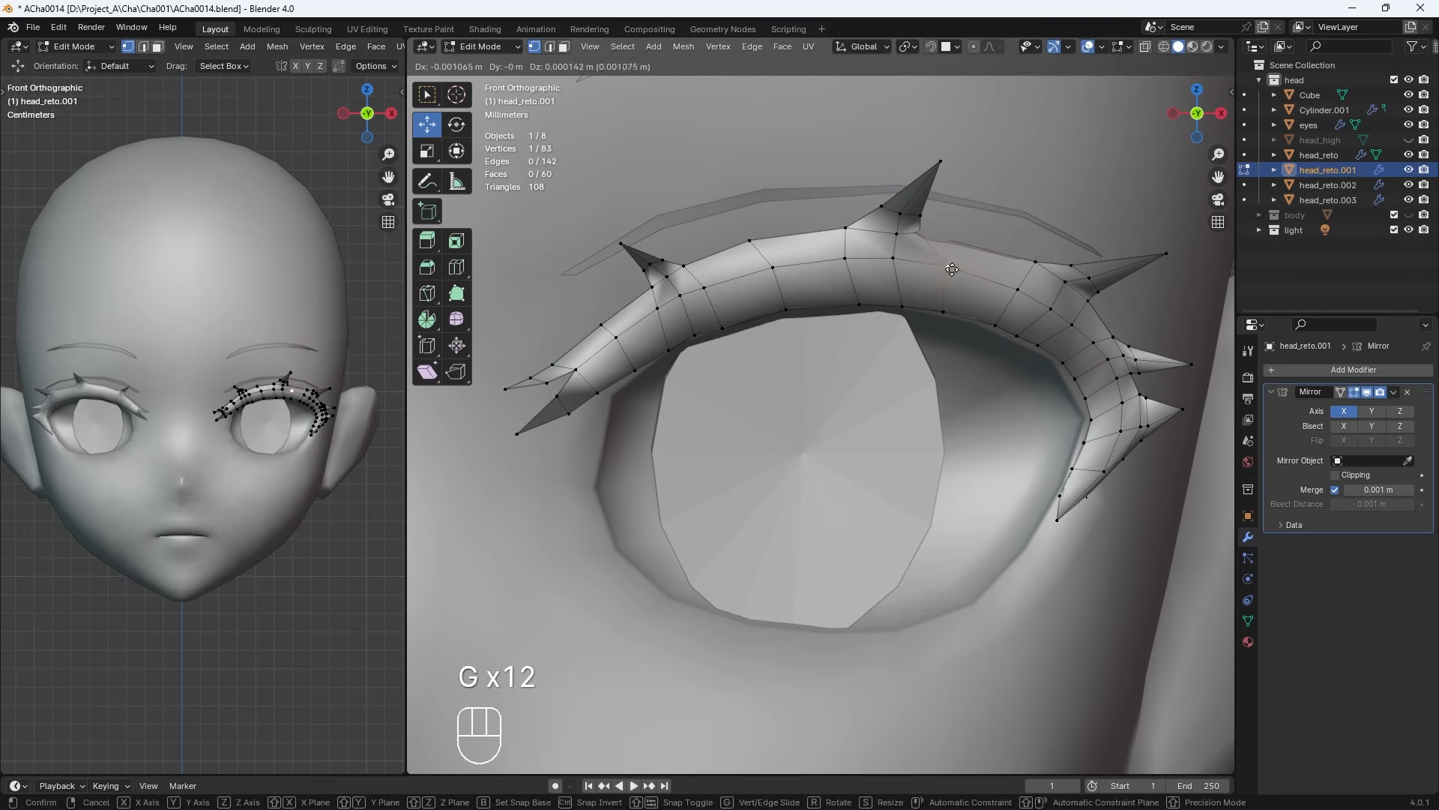
Reposition the central upper spike's tip and adjust the upper outer-corner spike's tip from the side
scroll(890, 233, "down", 4)
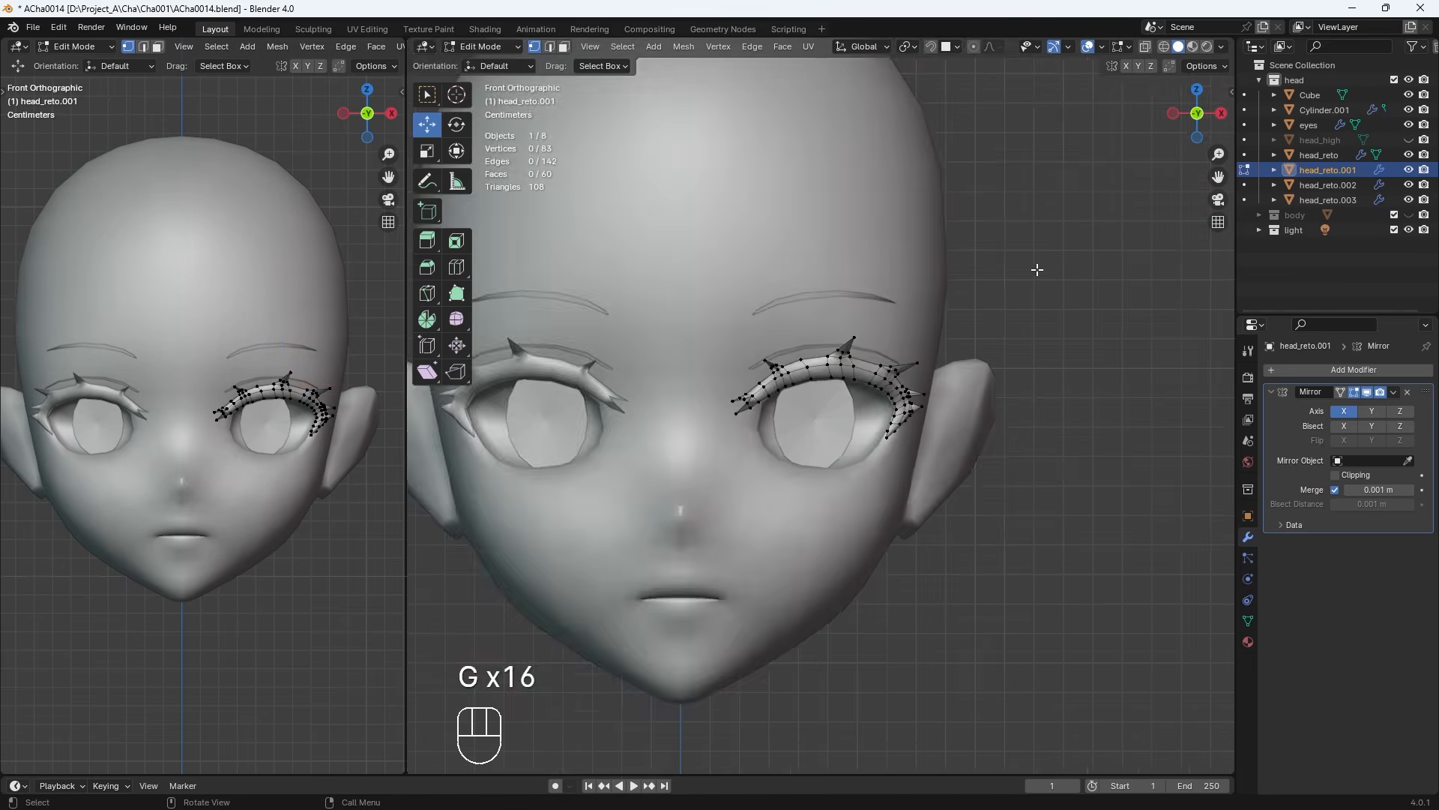
left_click(937, 235)
key("g")
middle_click_drag(874, 300, 779, 274)
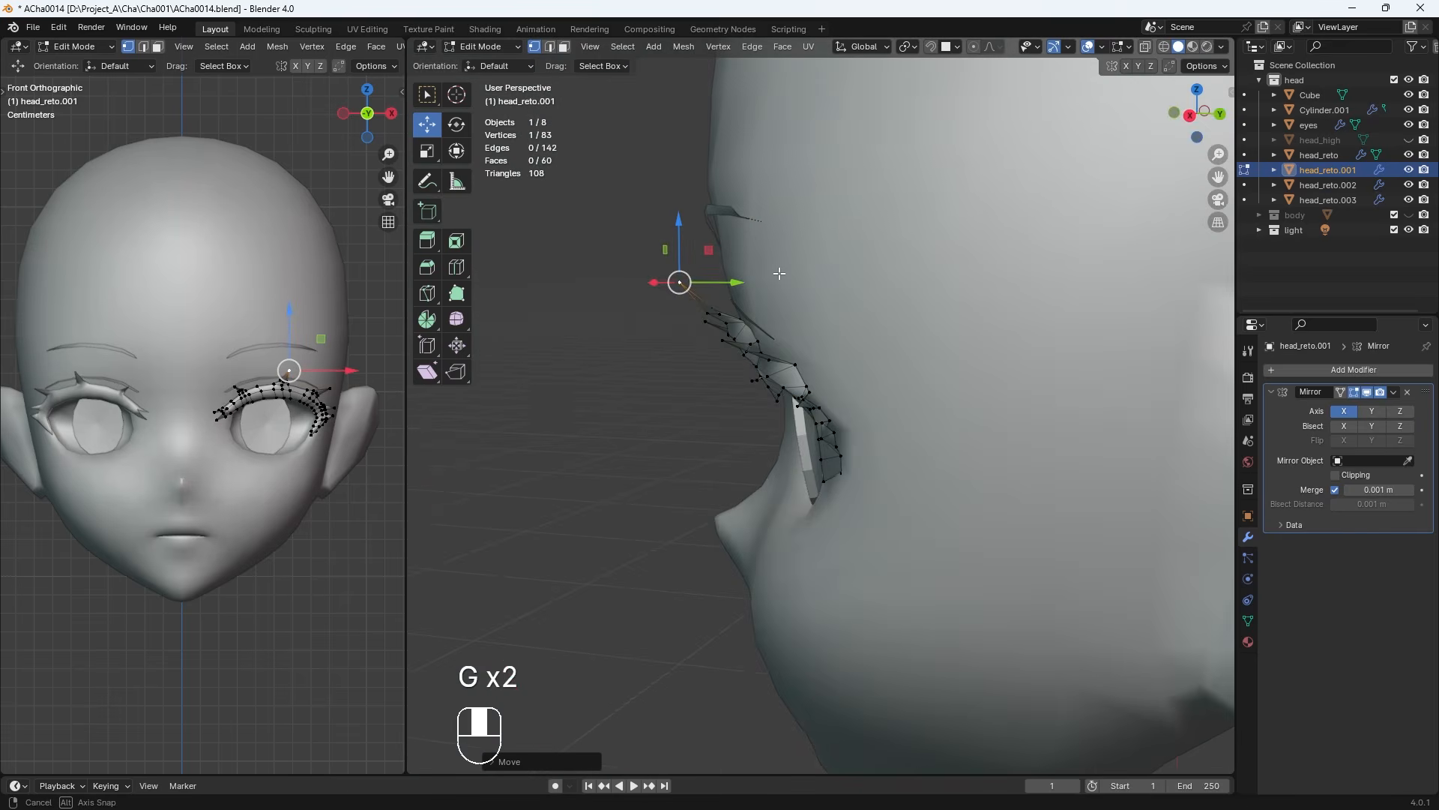
left_click(726, 341)
middle_click_drag(725, 341, 945, 281)
left_click(764, 322)
key("g")
left_click(807, 302)
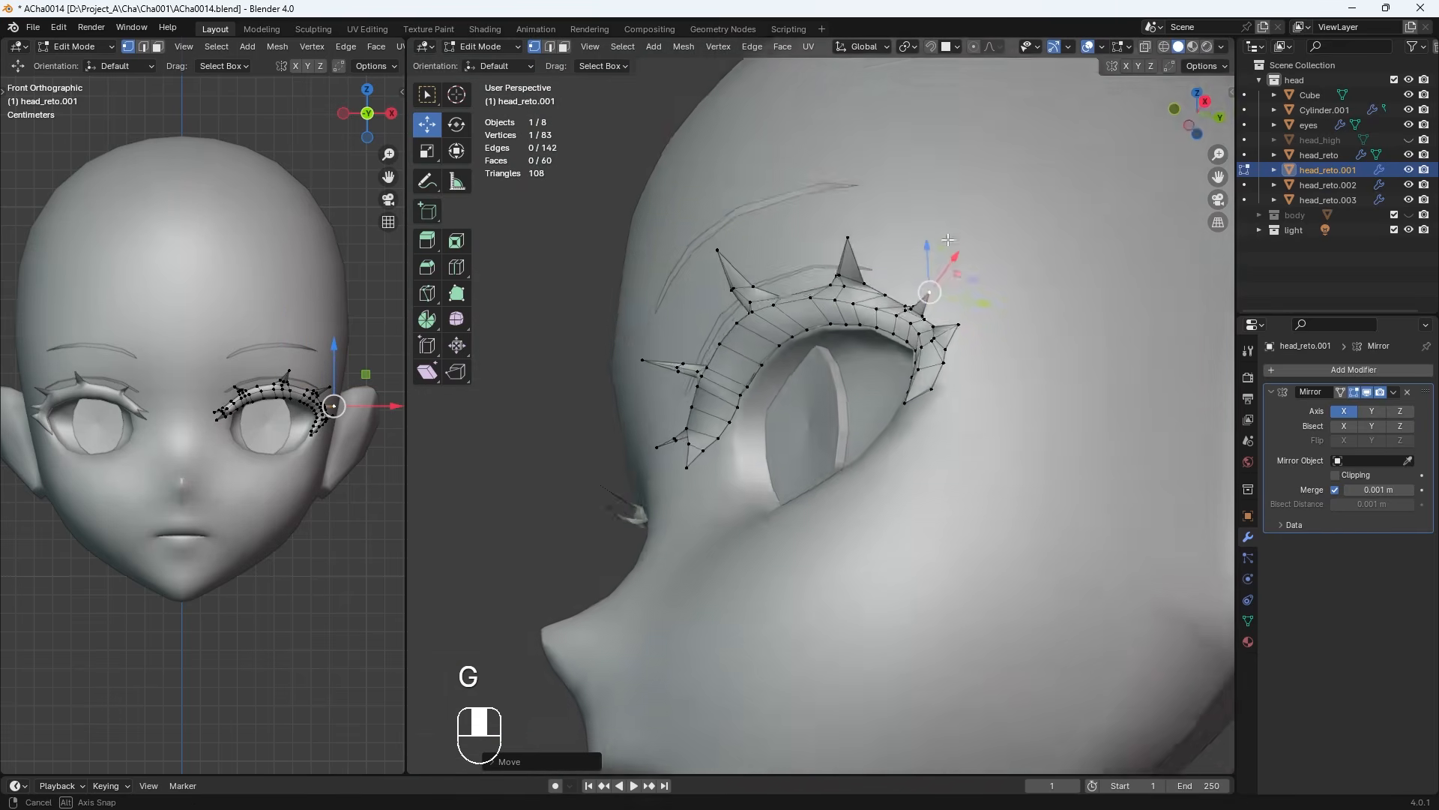
Move the base vertices of the upper outer-corner spike from an angled close-up to refine its root
scroll(1031, 262, "up", 4)
key("KP_1")
middle_click_drag(1031, 261, 1012, 225)
left_click(750, 344)
key("g")
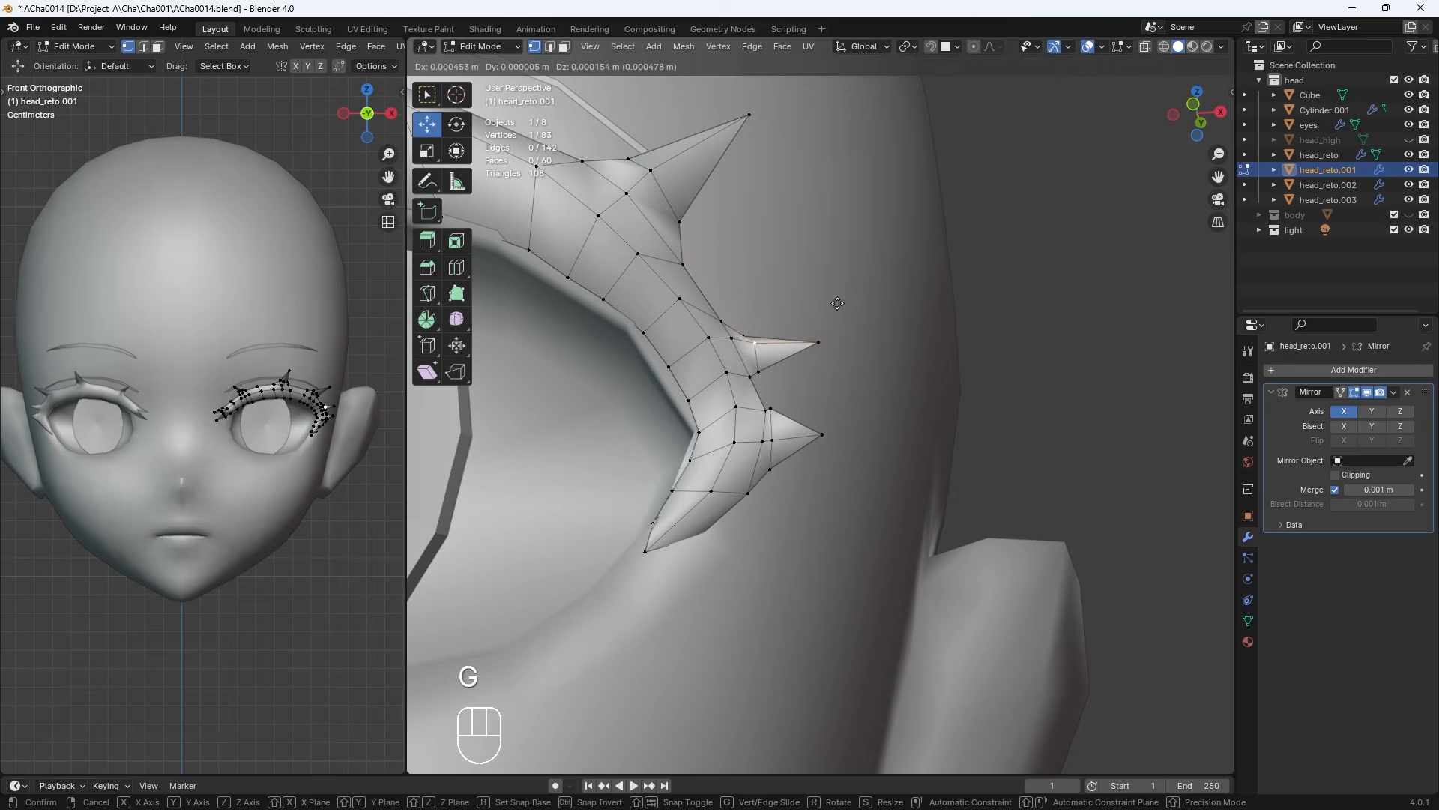
middle_click_drag(773, 363, 772, 379)
left_click(746, 311)
key("g")
left_click(754, 306)
key("KP_1")
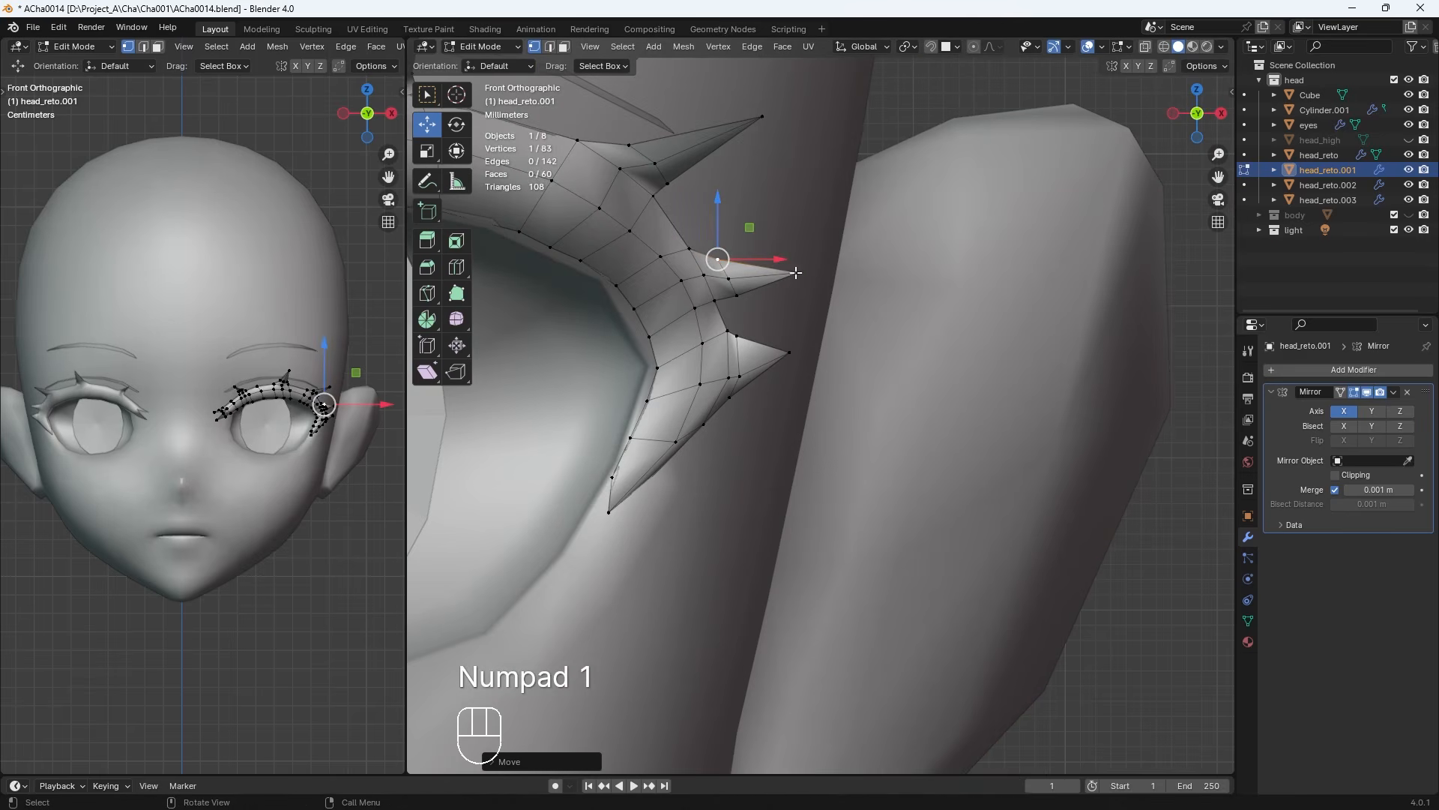
Lower the tip of the upper outer-corner spike and shift its base vertices down to match in front view
key("g")
key("g")
key("g")
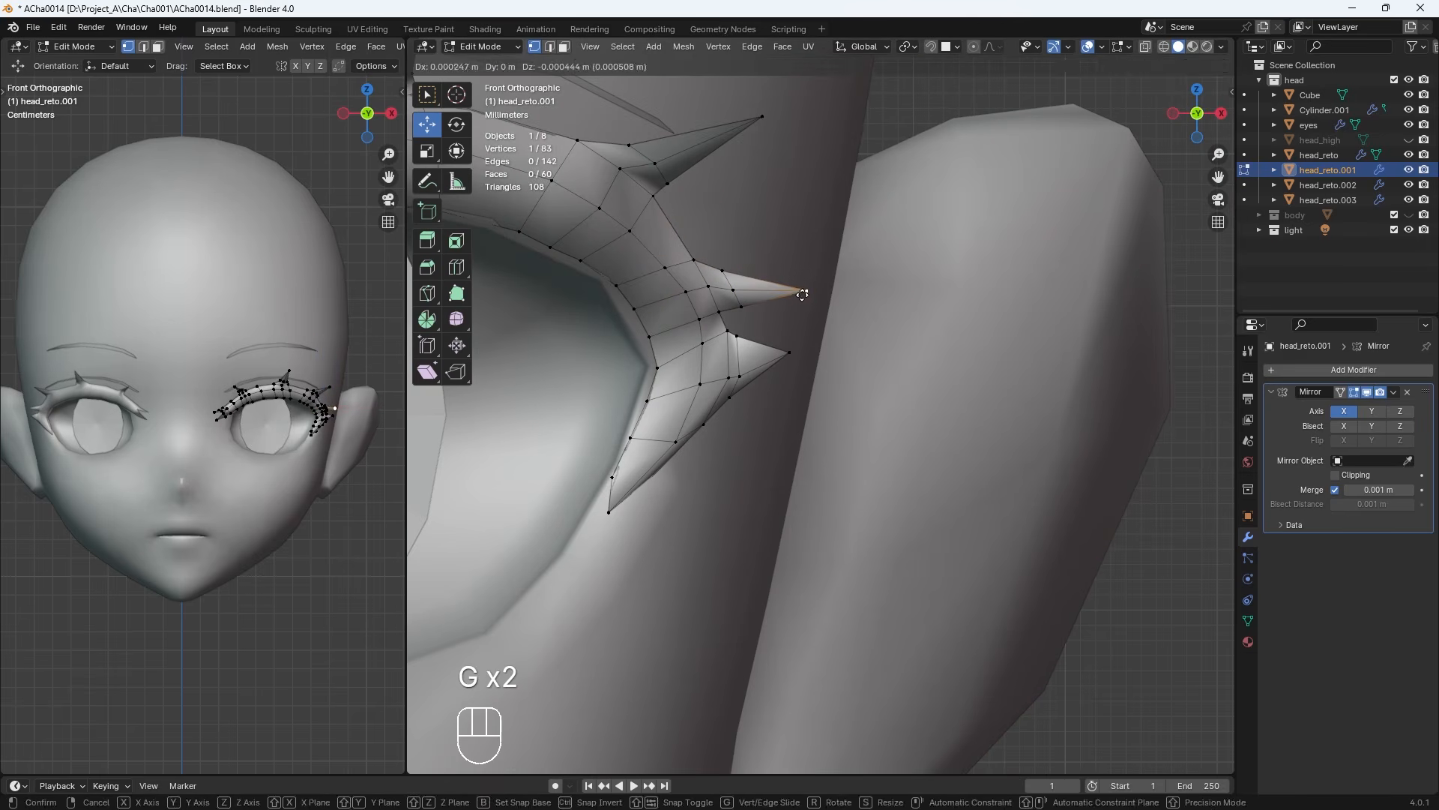
key("g")
key("g")
left_click(710, 288)
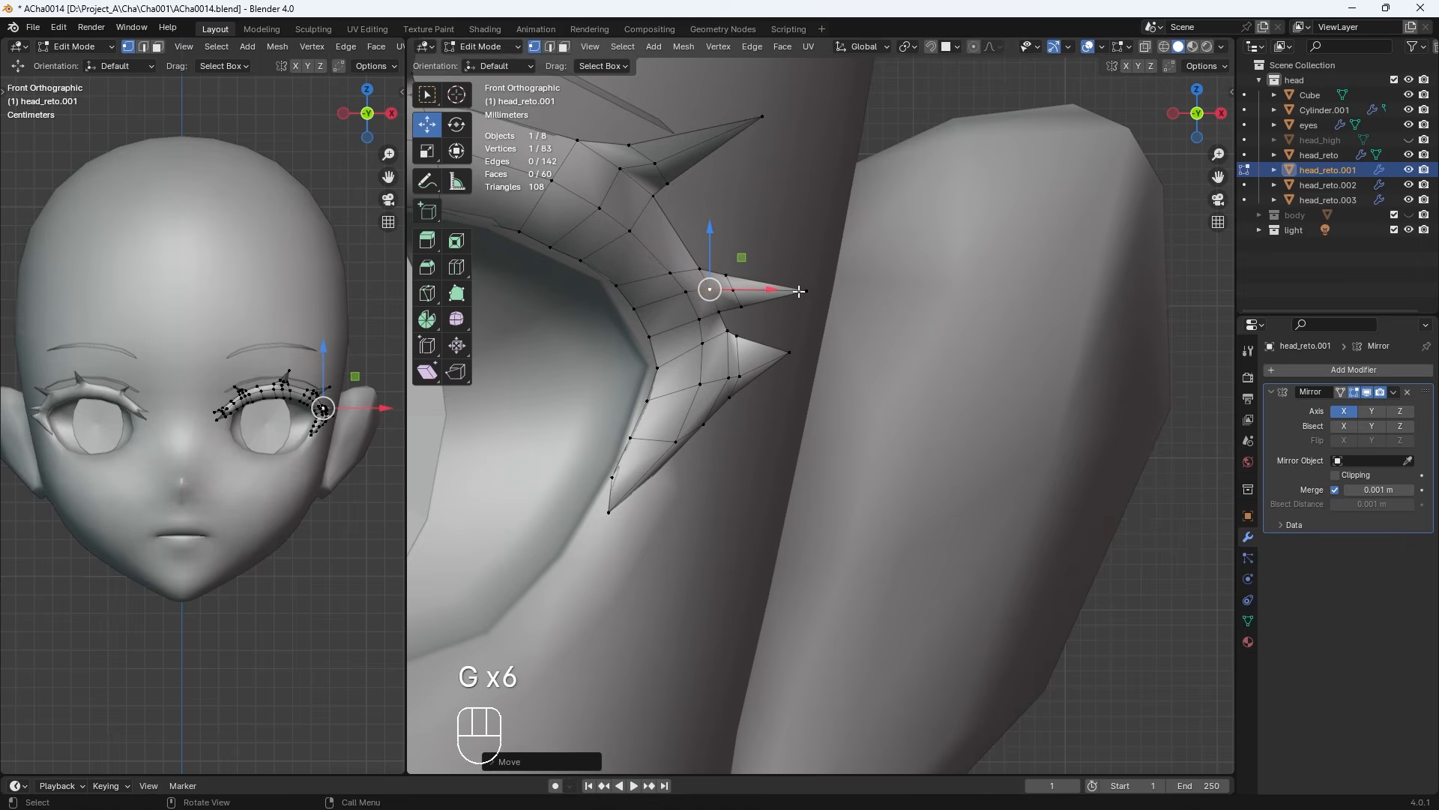
Raise the tips of the two outer-corner spikes slightly in front view
left_click(805, 291)
key("g")
left_click(805, 284)
left_click(789, 352)
key("g")
left_click(792, 341)
Reposition the upper base vertex and the underside outline vertices of the lower outer-corner spike
left_click(737, 336)
key("g")
key("g")
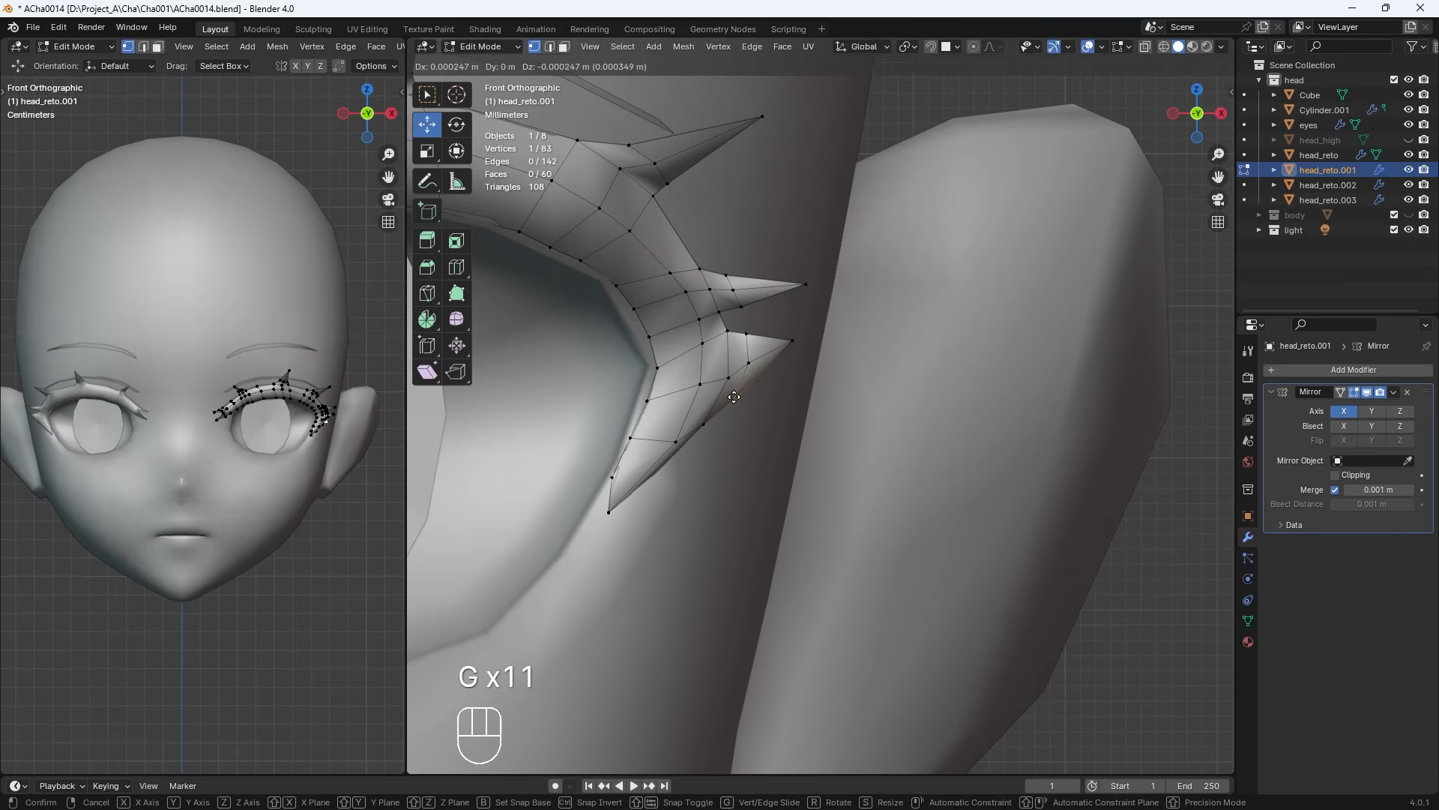
left_click(735, 399)
left_click(705, 425)
key("g")
left_click(704, 429)
Shift the eyelash's lowest tip and neighbouring lower vertices slightly toward the nose to refine its outer-corner outline
left_click(676, 442)
key("g")
left_click(669, 440)
left_click(606, 511)
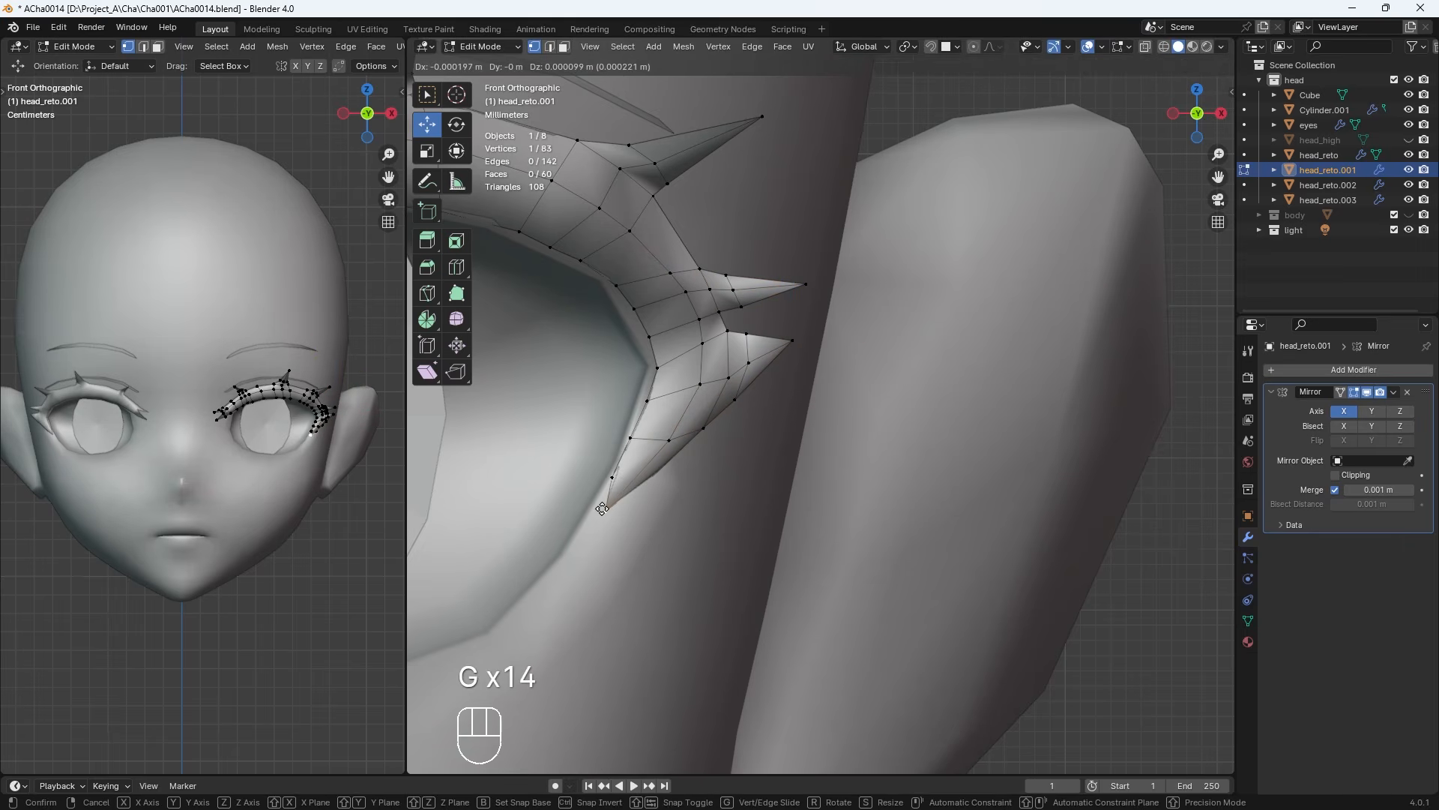
left_click(602, 508)
left_click(700, 384)
key("g")
left_click(694, 381)
scroll(820, 375, "down", 15)
key("Tab")
left_click(861, 485)
key("Tab")
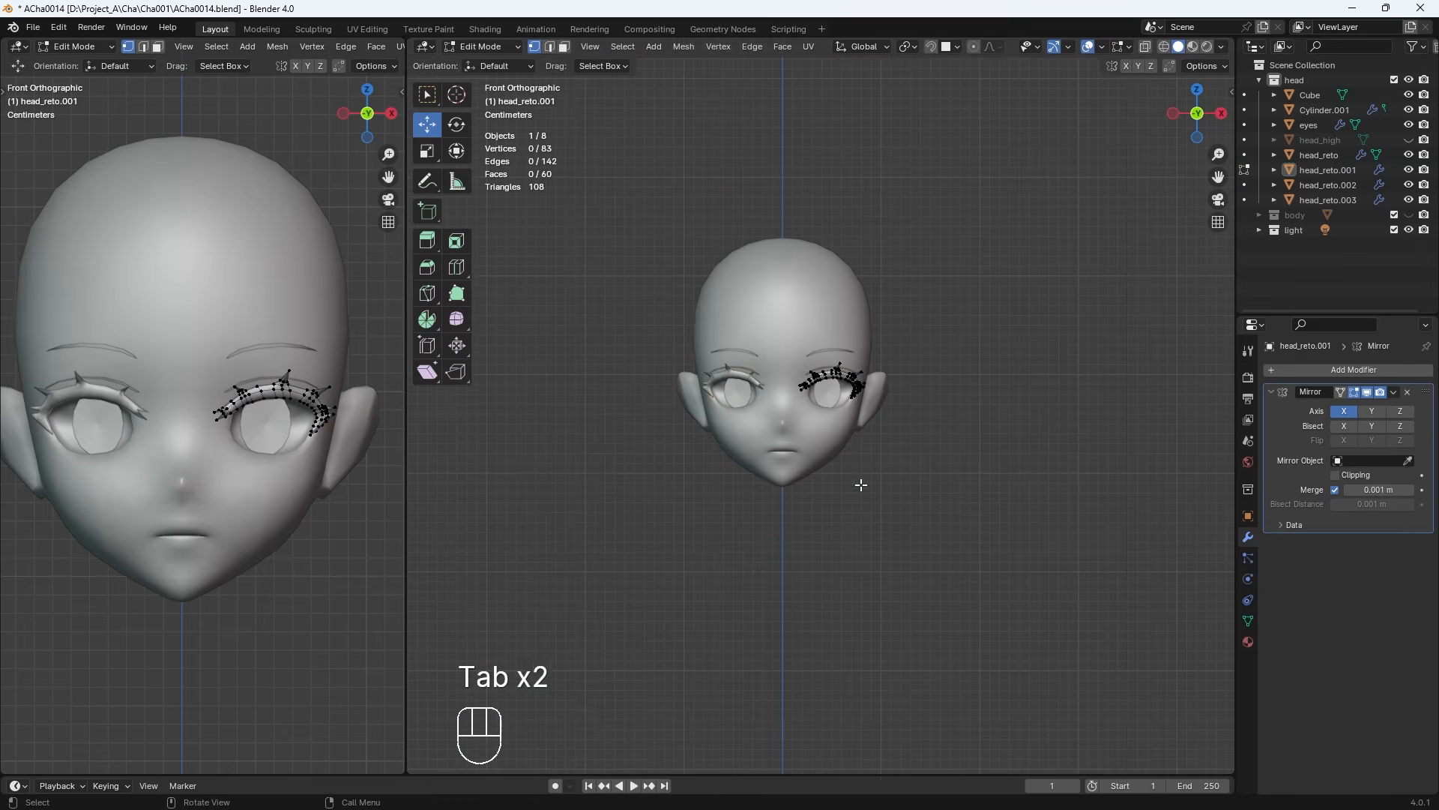
Undo the accidental object selection, reposition the inner-corner spikes' tips in front view, and leave mesh editing
scroll(860, 485, "up", 8)
key("ctrl+z")
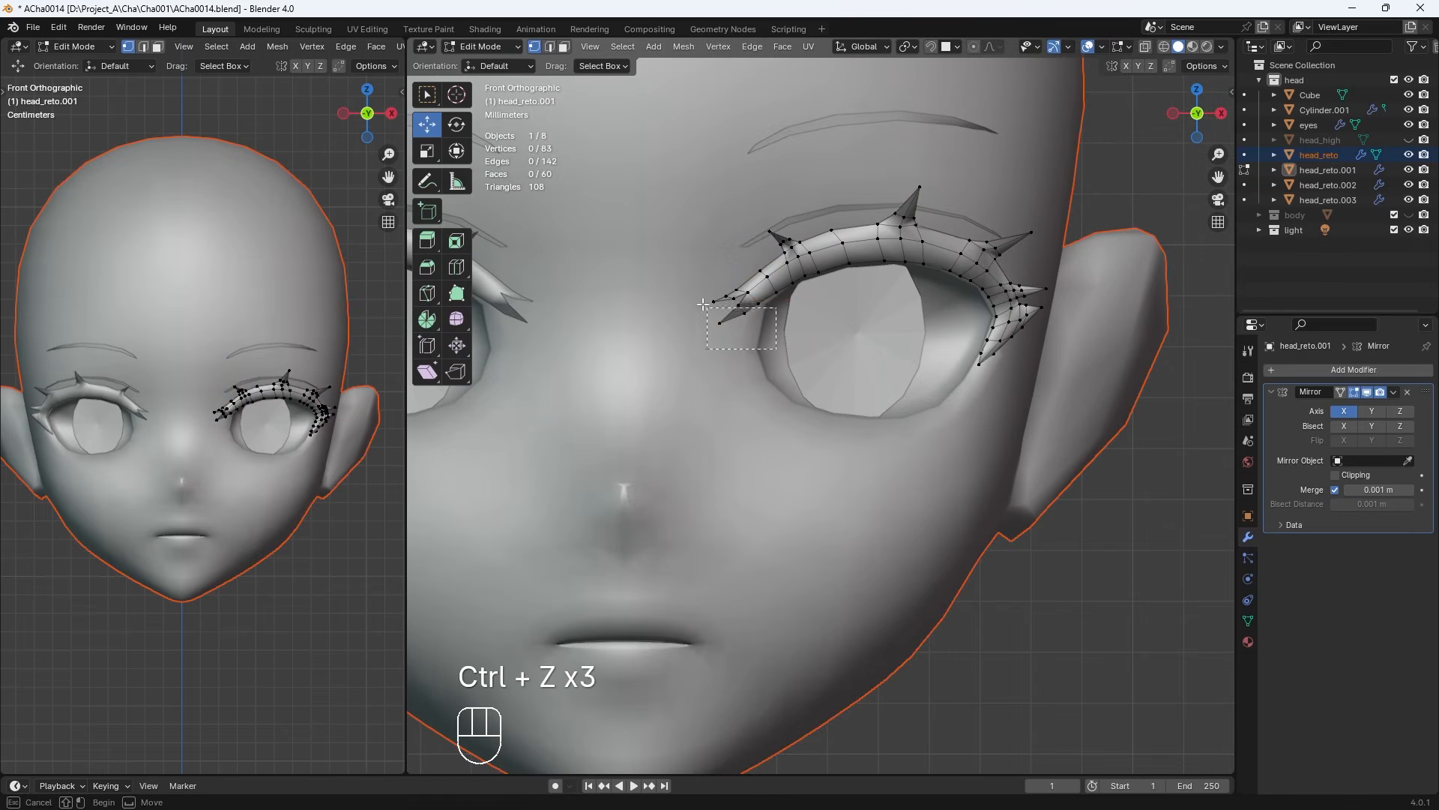
key("g")
left_click(780, 324)
scroll(970, 617, "down", 4)
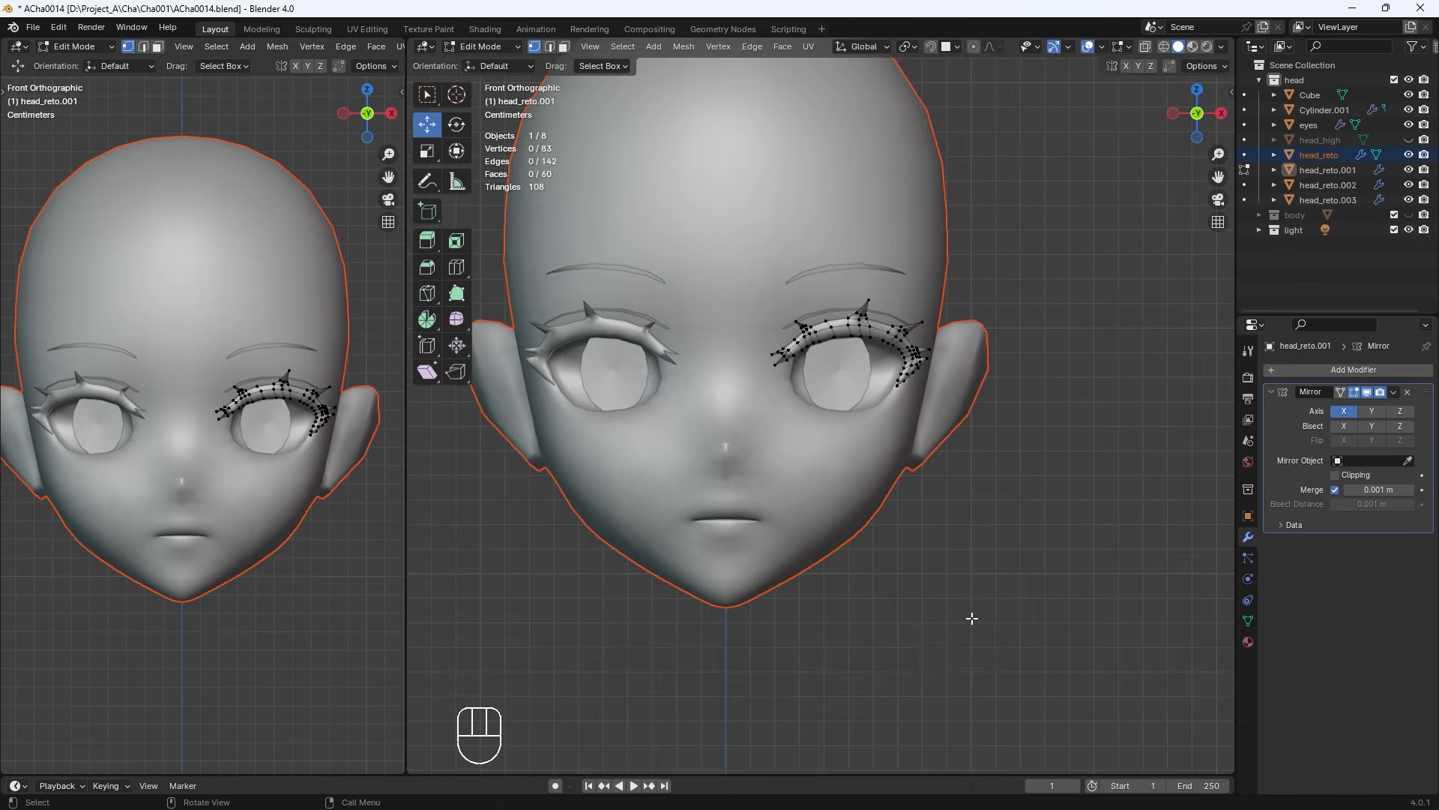
key("Tab")
scroll(928, 563, "down", 4)
scroll(928, 568, "up", 3)
left_click(928, 568)
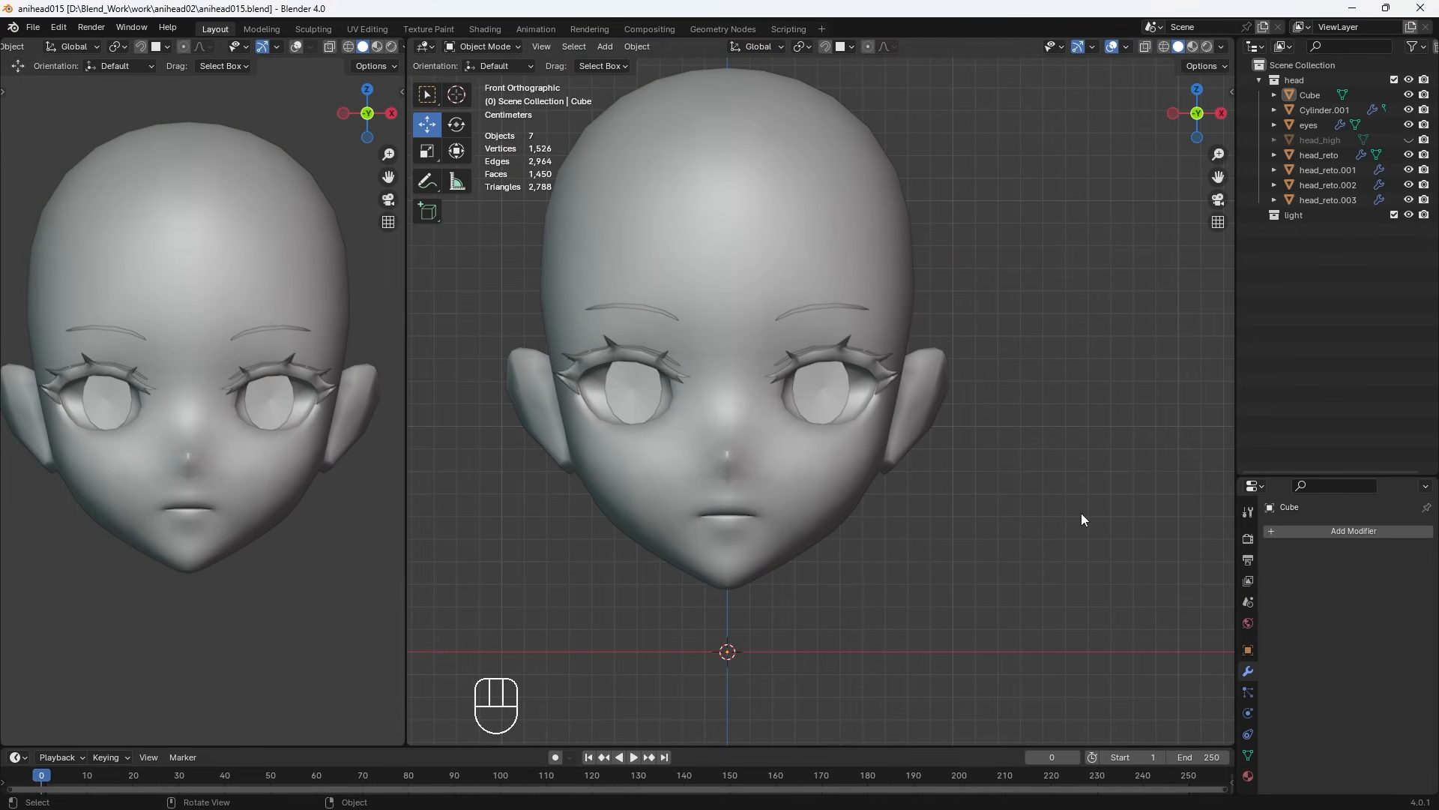
Add a plane to the scene and set its X rotation to 90°
key("shift+a")
mouse_move(1076, 511)
left_click(1135, 515)
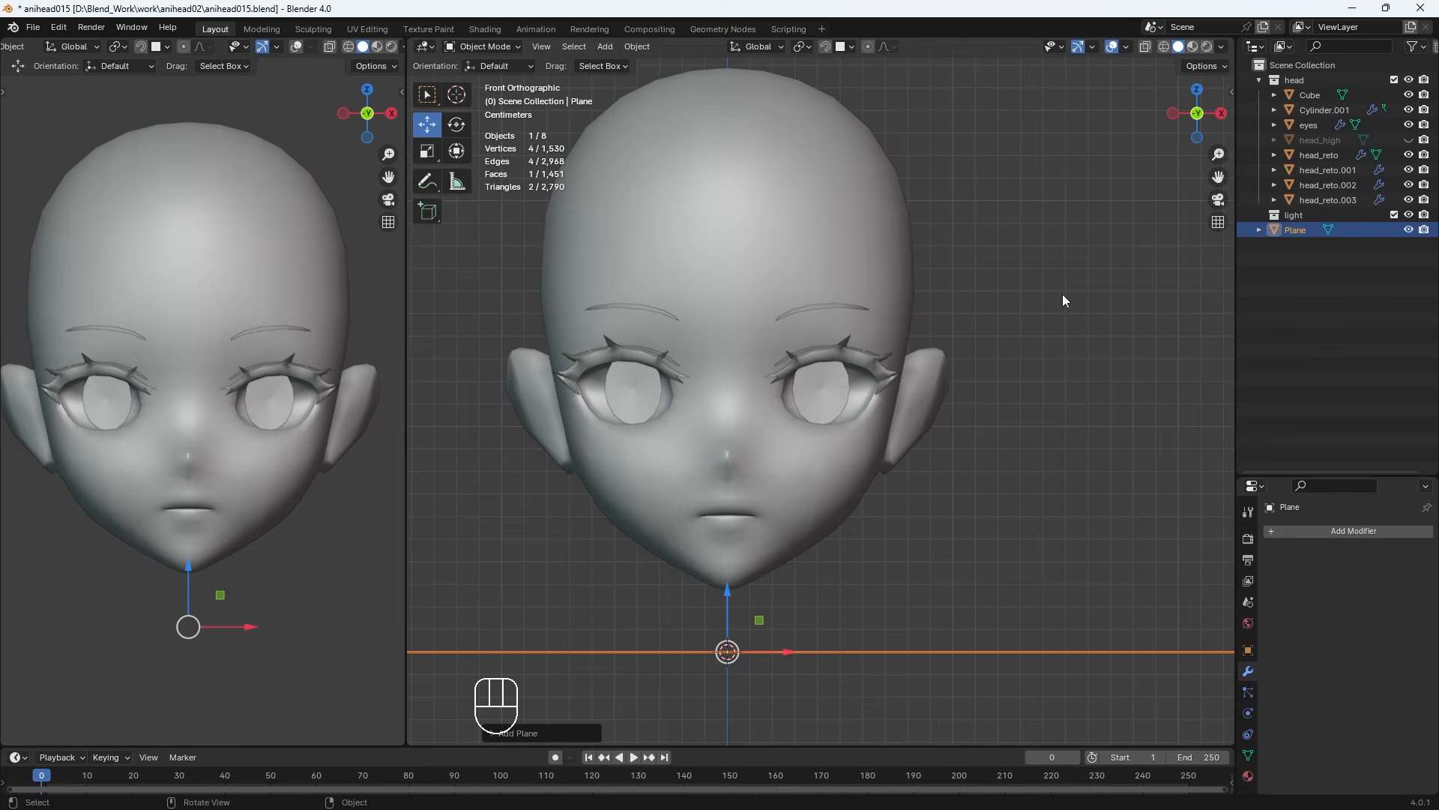
key("n")
left_click(1137, 186)
type("90")
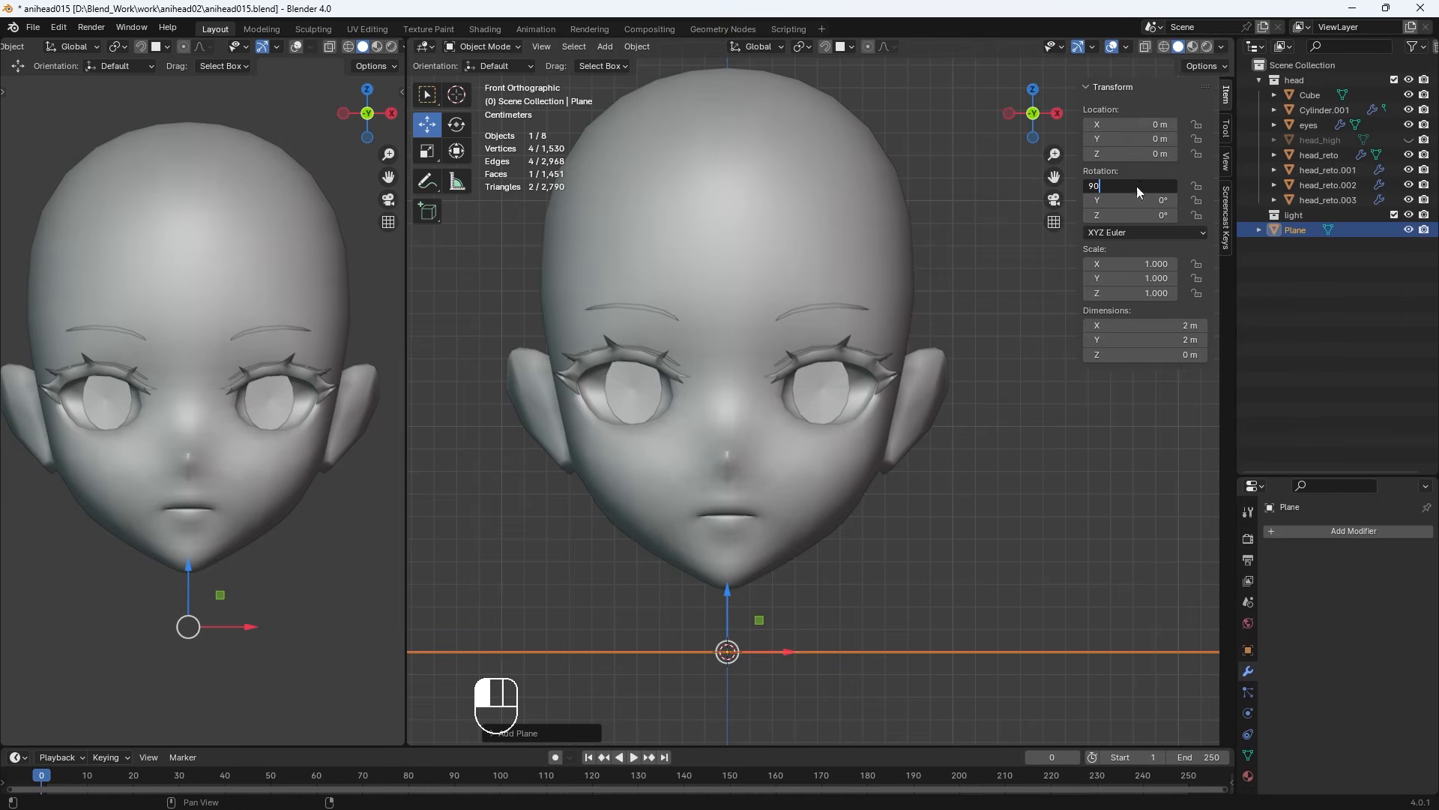
key("Return")
key("n")
Scale the plane down and move it up and forward in front of the face beside the character's left eye
key("s")
key("s")
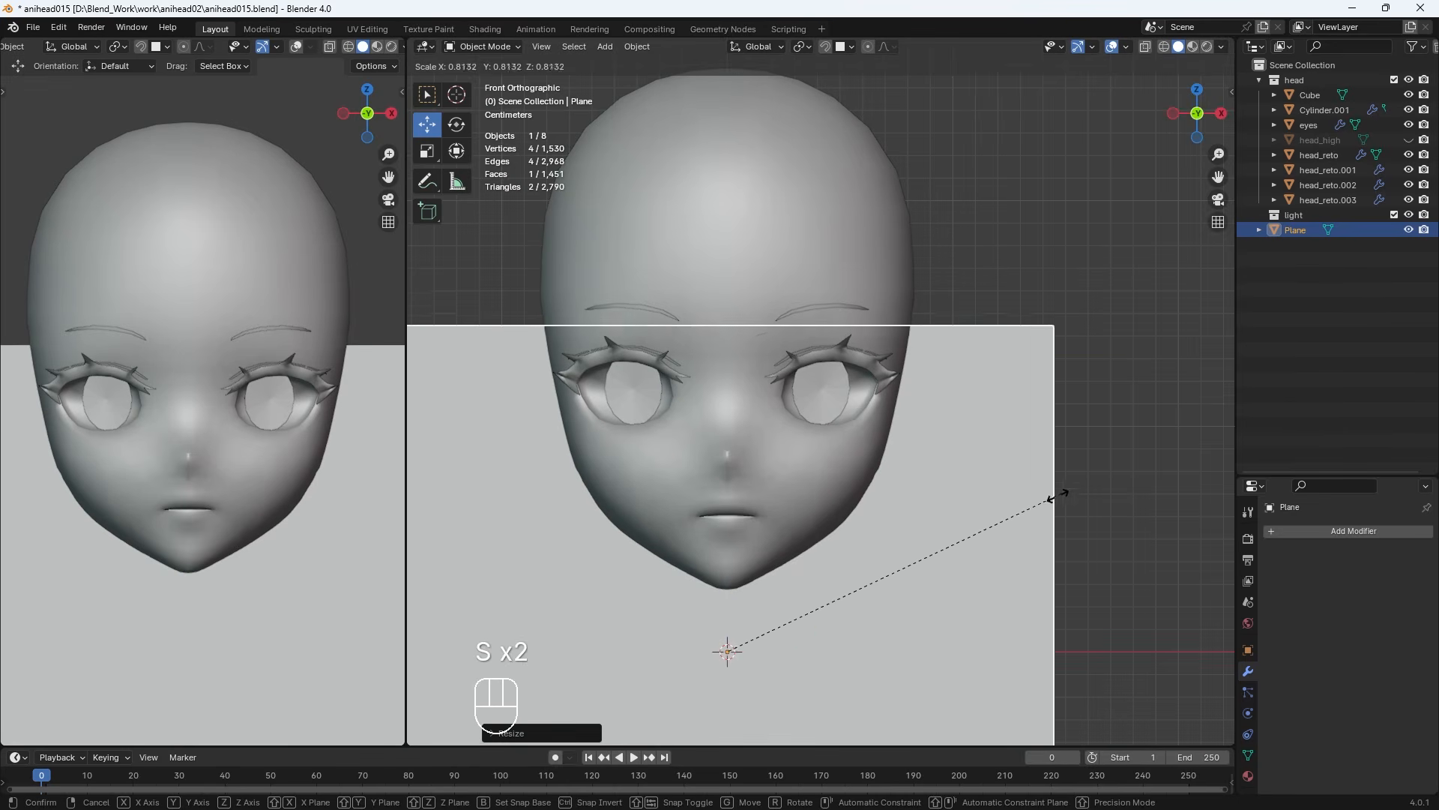
left_click(830, 613)
key("g")
key("KP_3")
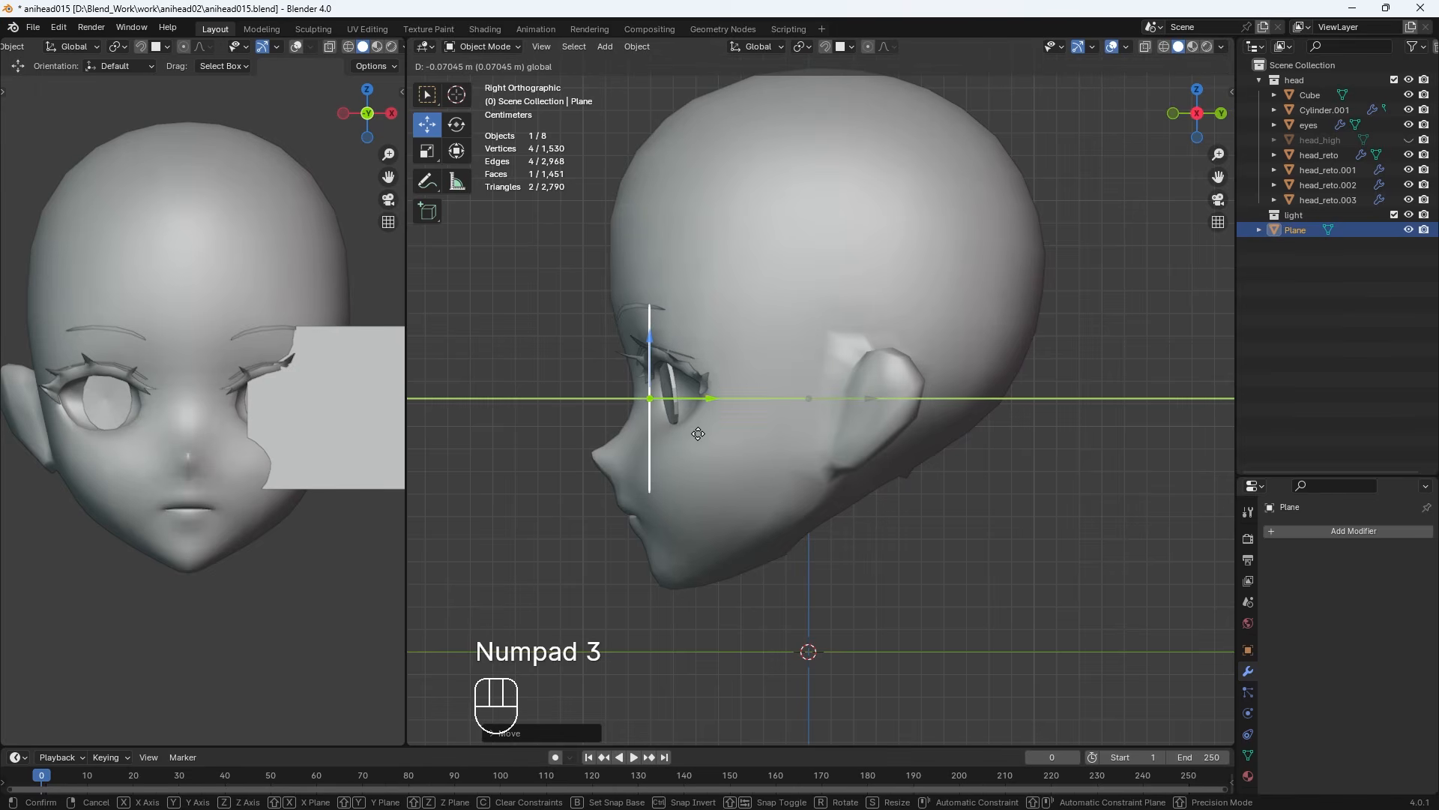
key("KP_1")
key("KP_3")
key("KP_1")
left_click(1024, 380)
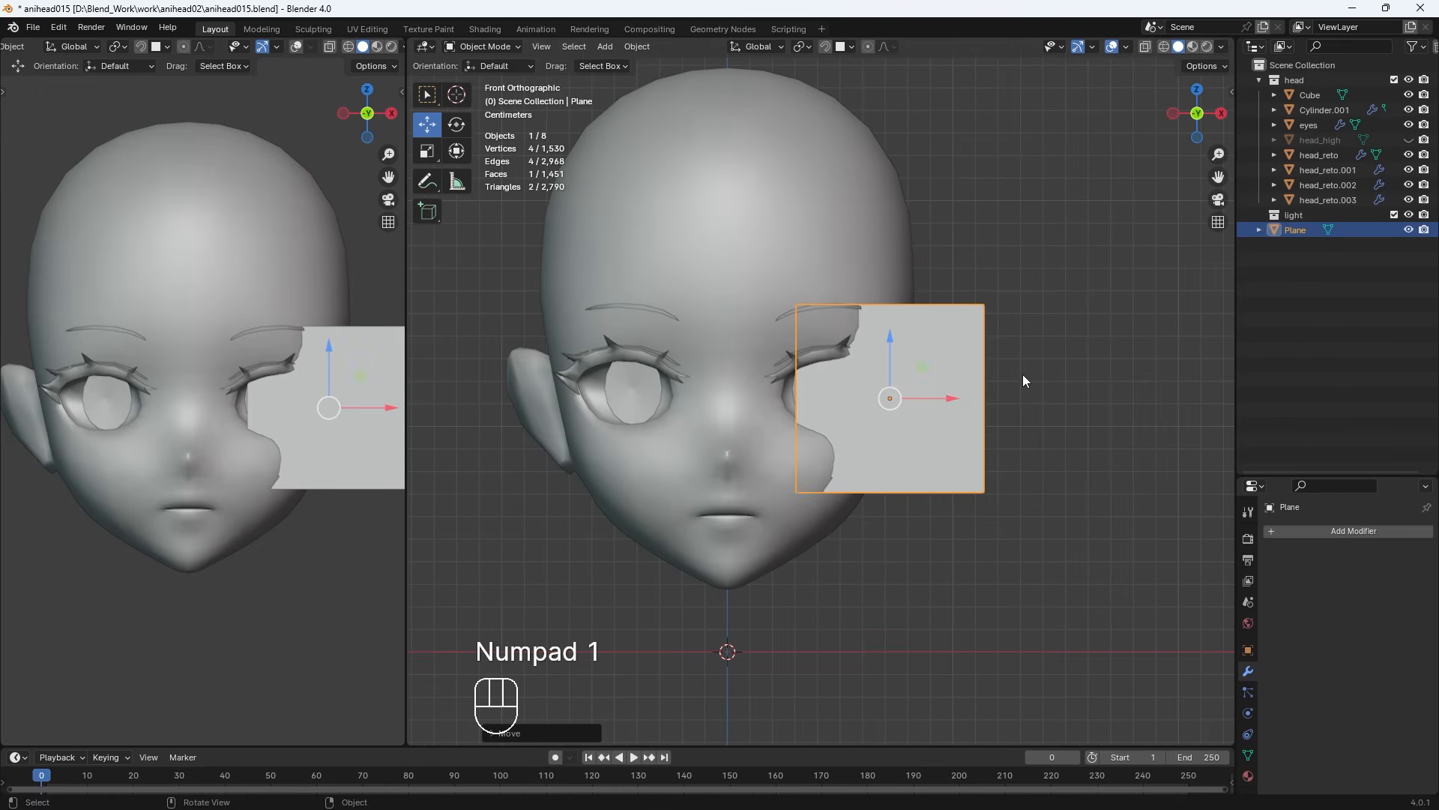
Shrink the plane to a tiny square and place it over the upper outer part of the left iris
key("s")
left_click(842, 358)
key("ctrl+space")
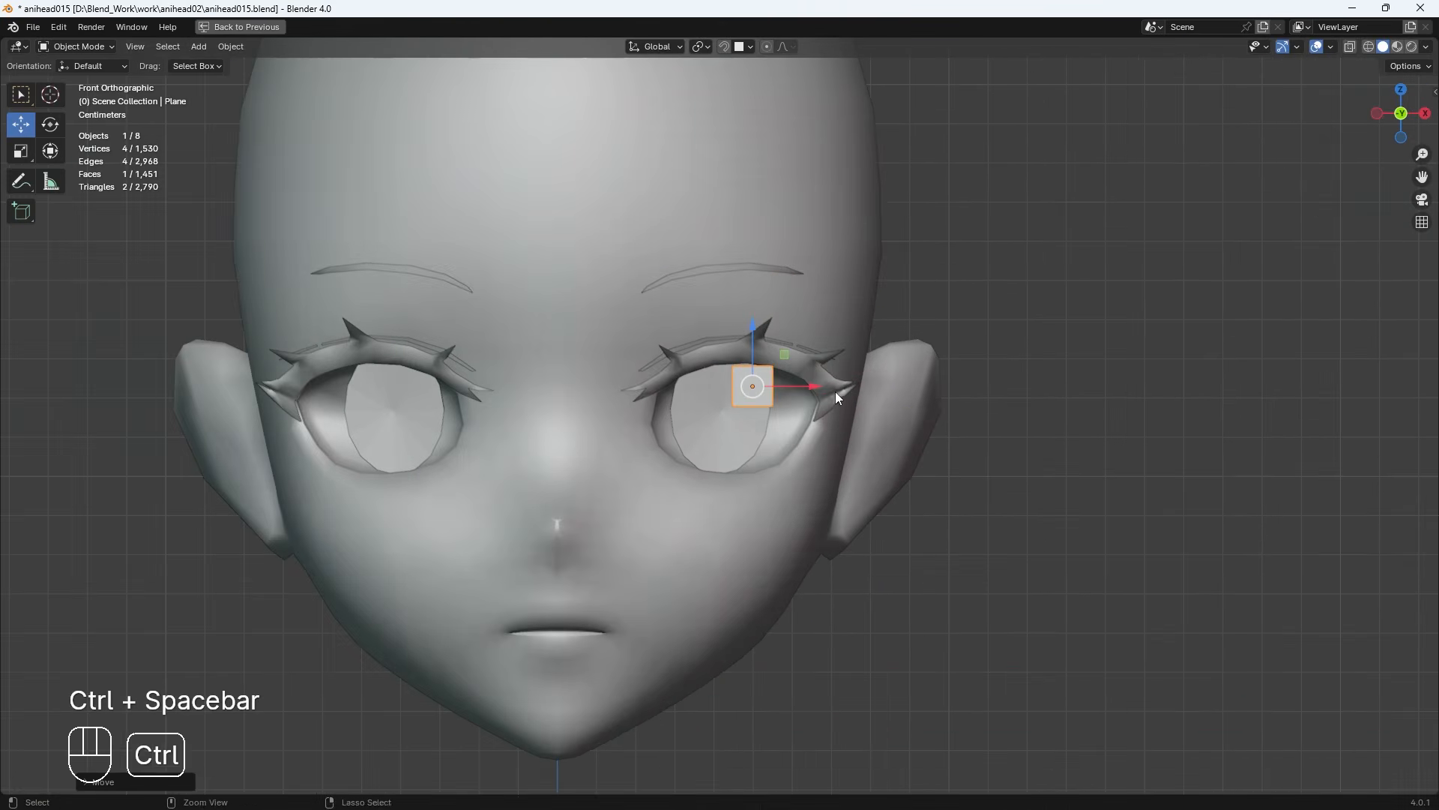
key("ctrl+space")
scroll(831, 398, "up", 5)
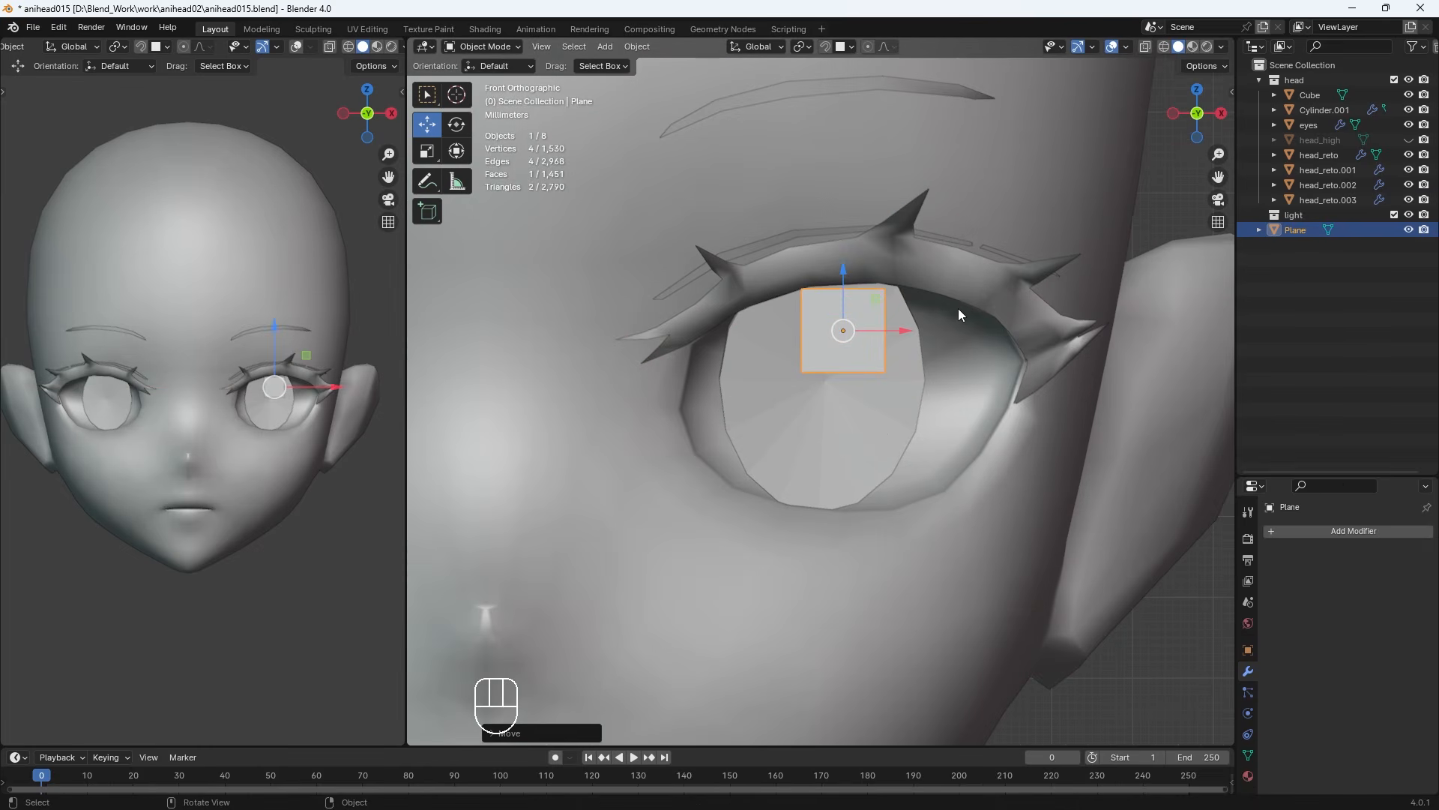
key("s")
left_click(897, 333)
left_click_drag(898, 331, 936, 331)
left_click_drag(881, 274, 881, 260)
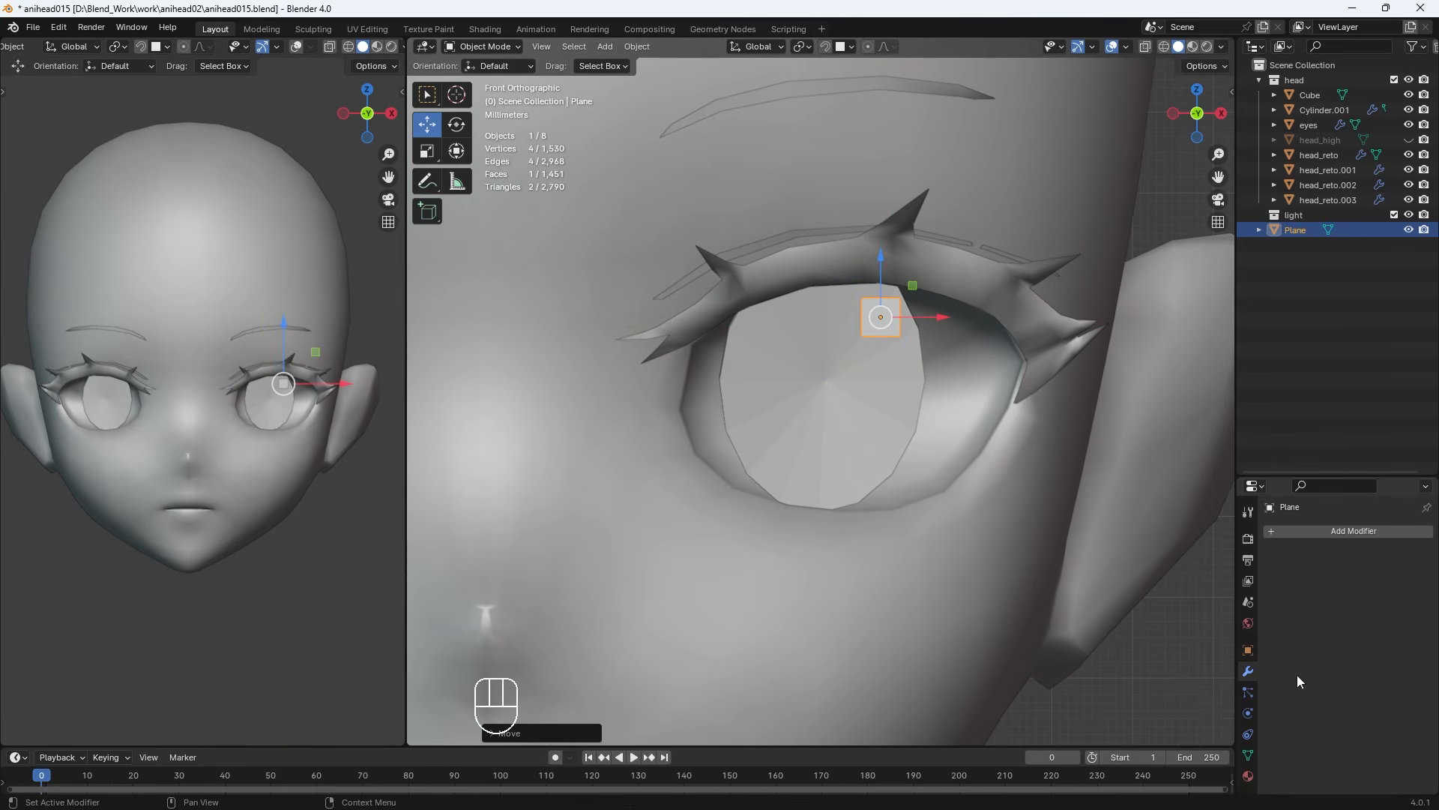
Add a Subdivision Surface modifier with 1 viewport level to the plane and apply it
left_click(1320, 531)
mouse_move(1288, 591)
left_click(1153, 532)
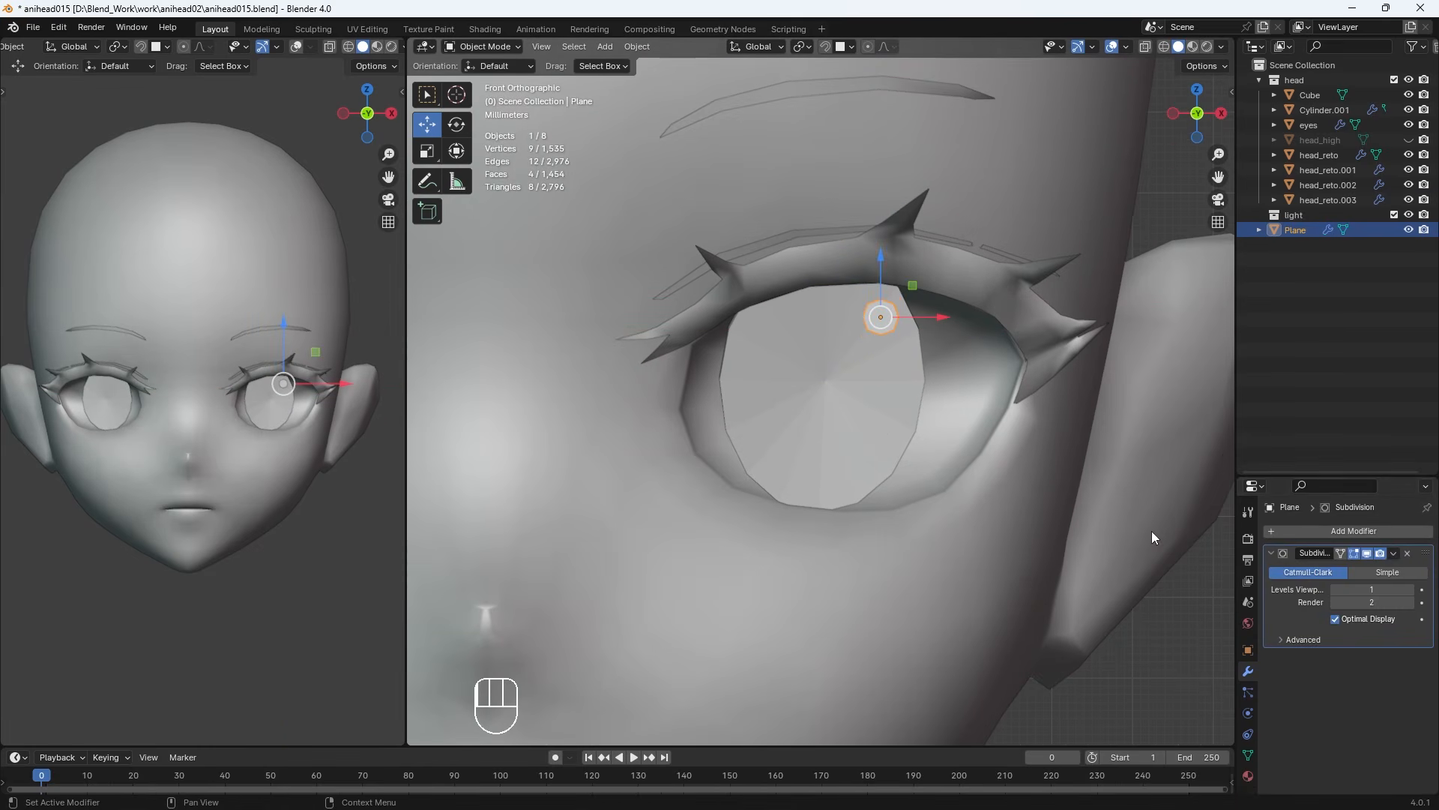
left_click(1392, 554)
left_click(1365, 568)
left_click(1194, 655)
Stretch the highlight plane along X into an oval and rotate it to follow the iris surface using the Transform tool
left_click(880, 327)
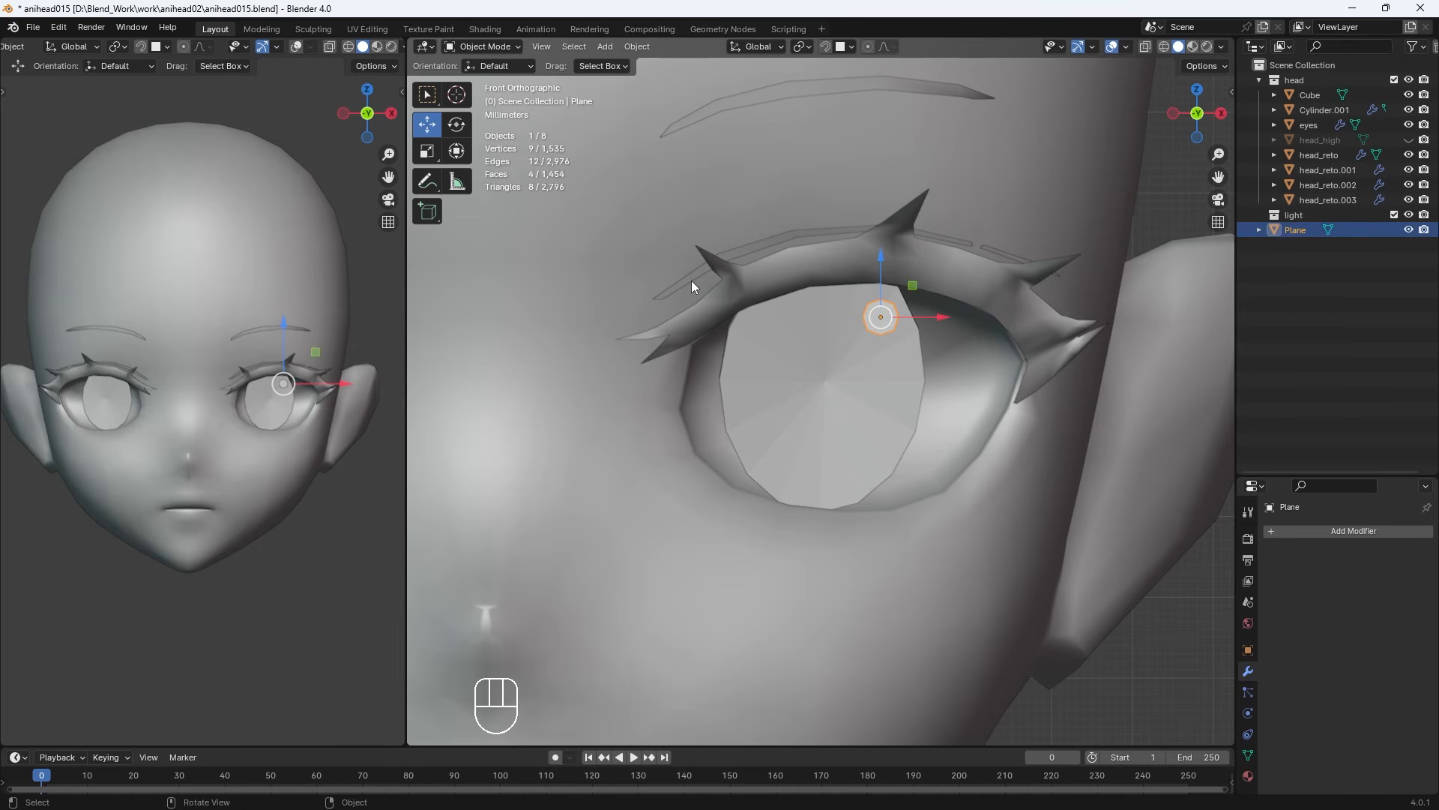
left_click(457, 151)
scroll(900, 399, "down", 4)
middle_click_drag(899, 399, 885, 409)
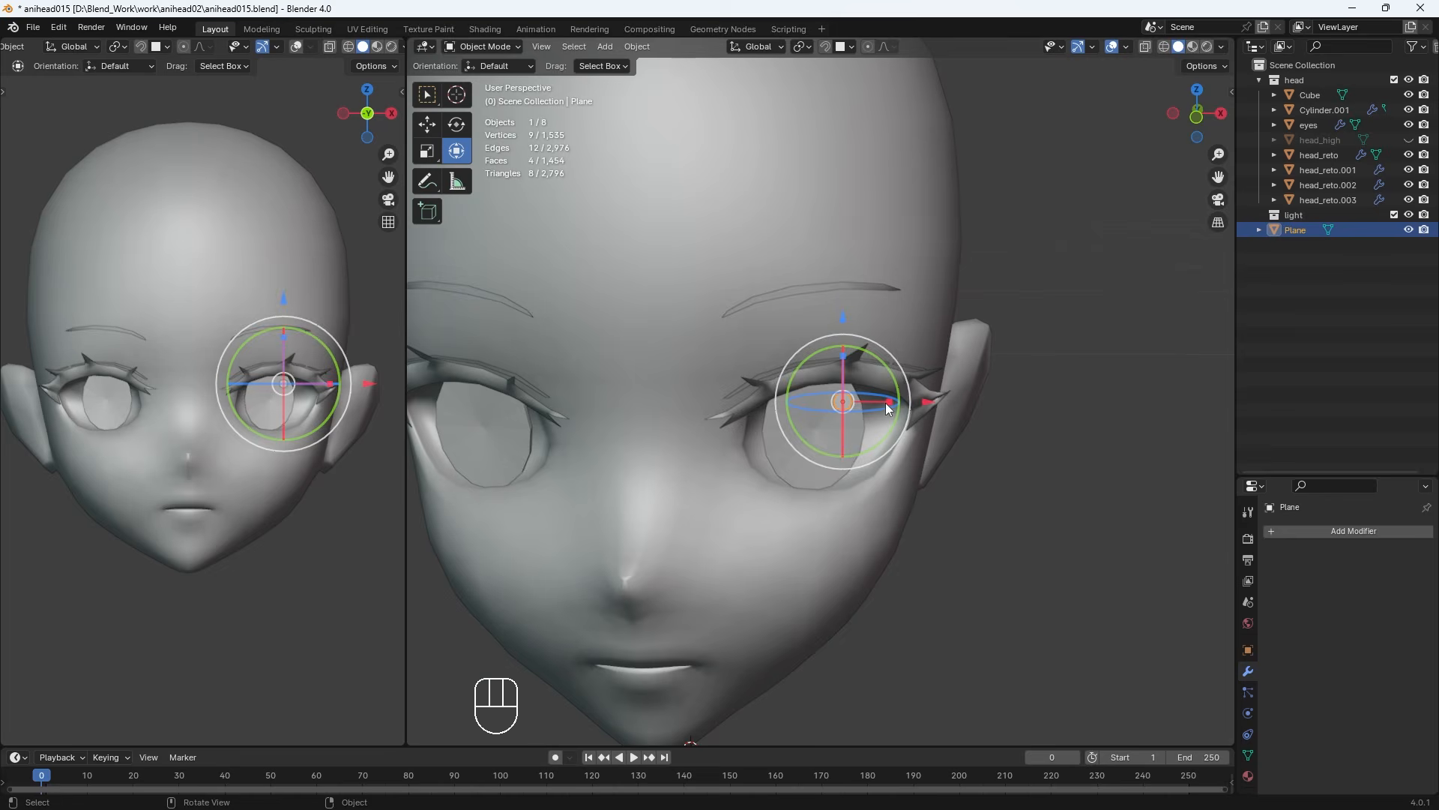
left_click_drag(885, 403, 905, 401)
middle_click_drag(904, 434, 901, 423)
scroll(919, 343, "up", 3)
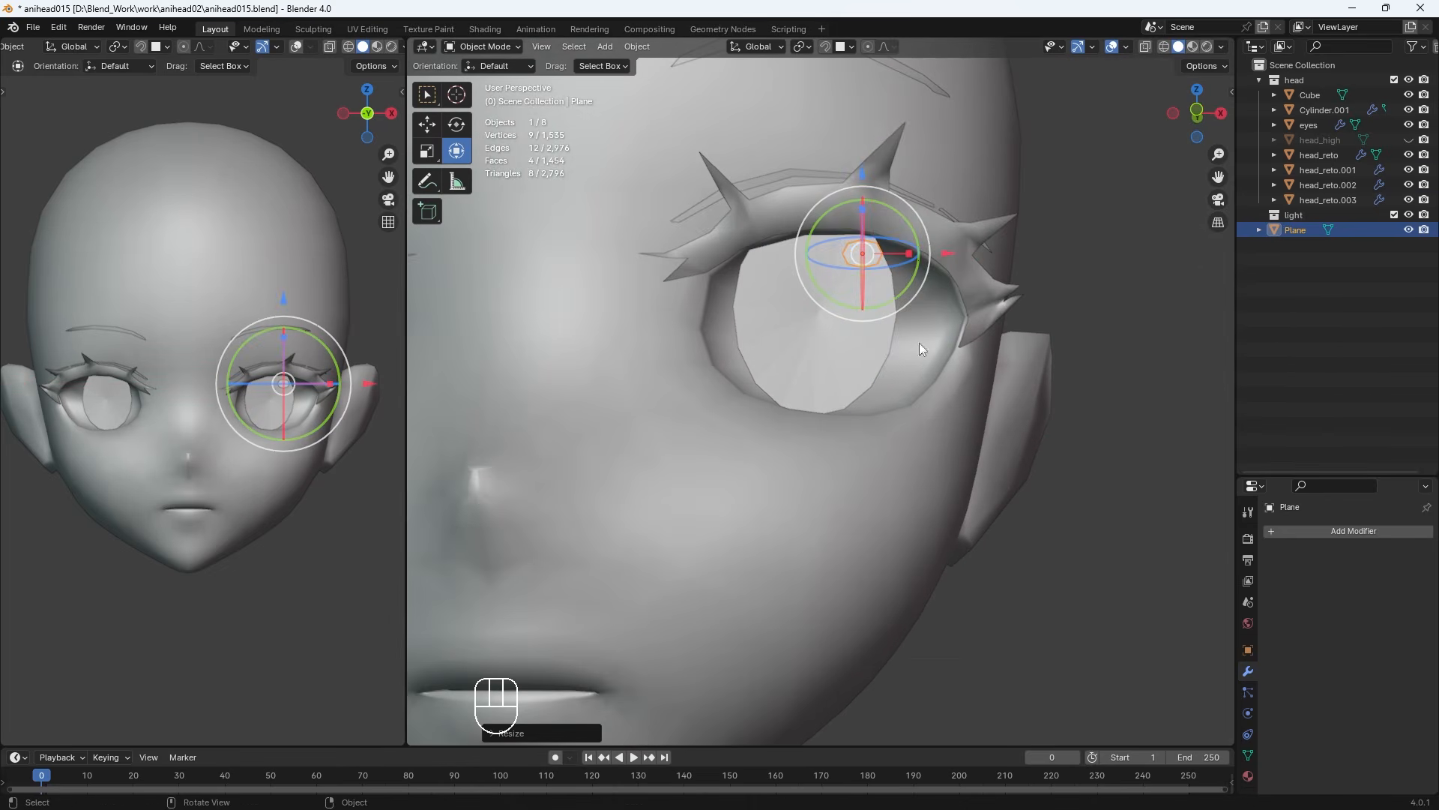
middle_click_drag(919, 344, 900, 351)
left_click_drag(793, 240, 862, 258)
Check the oval highlight's fit from the side and rotate it slightly in front view
middle_click_drag(840, 408, 871, 391)
key("KP_1")
key("KP_3")
middle_click_drag(590, 430, 628, 529, "shift")
key("KP_1")
key("KP_3")
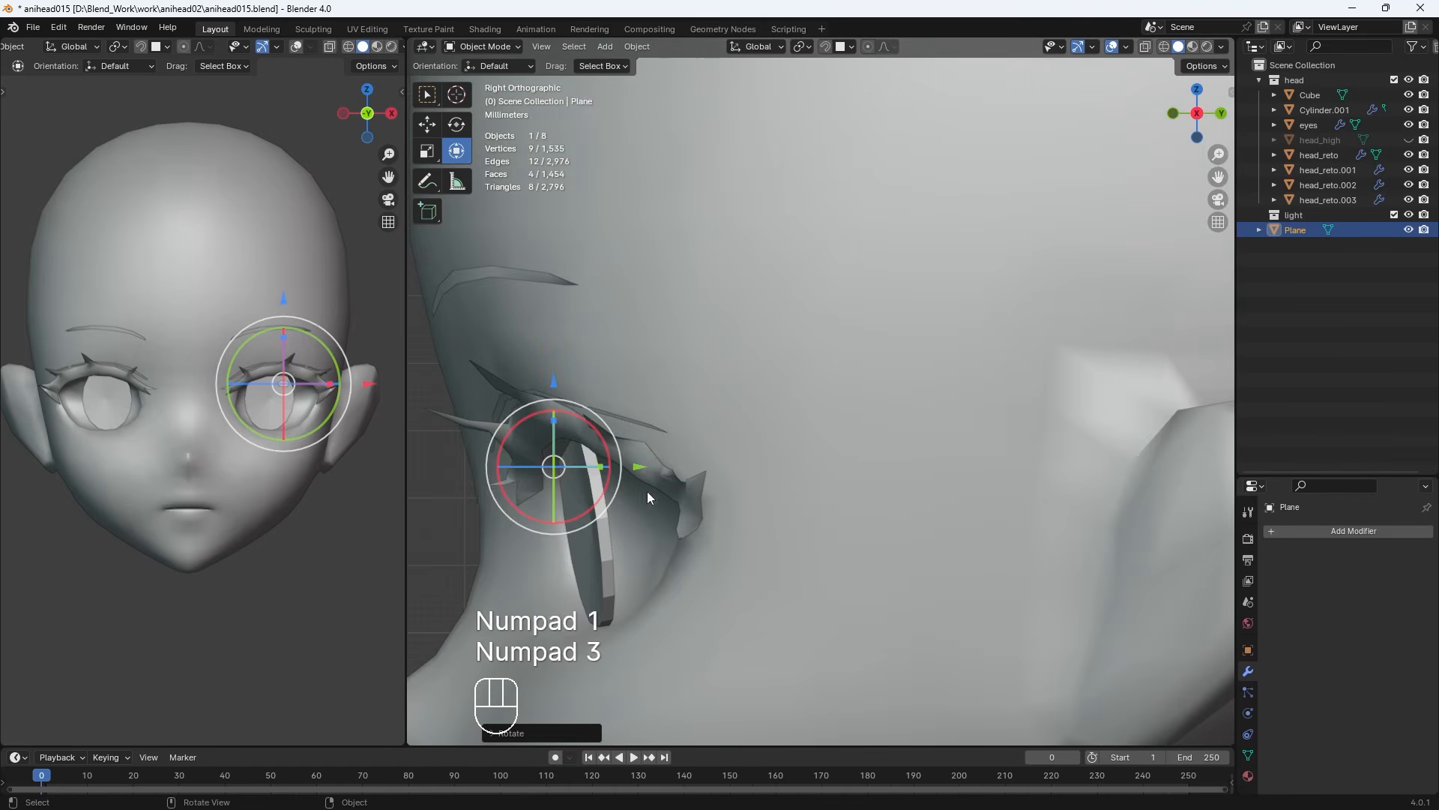
key("KP_1")
left_click_drag(937, 455, 929, 443)
Duplicate the oval highlight onto the lower inner edge of the iris, rotate it nearly upright and scale it down
key("shift+d")
key("r")
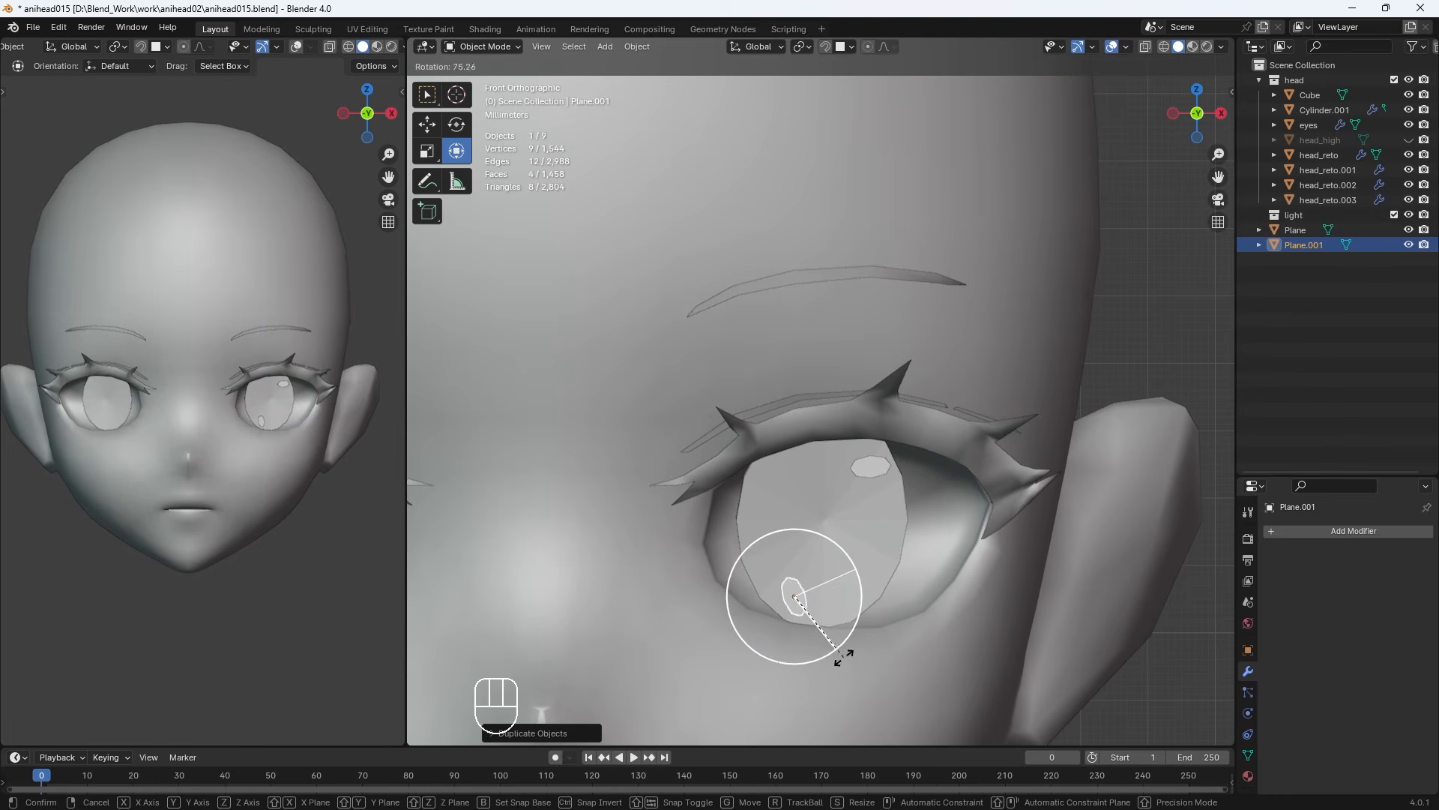
left_click(815, 666)
left_click_drag(842, 597, 862, 574)
key("s")
left_click(834, 575)
left_click(892, 534)
scroll(898, 524, "down", 4)
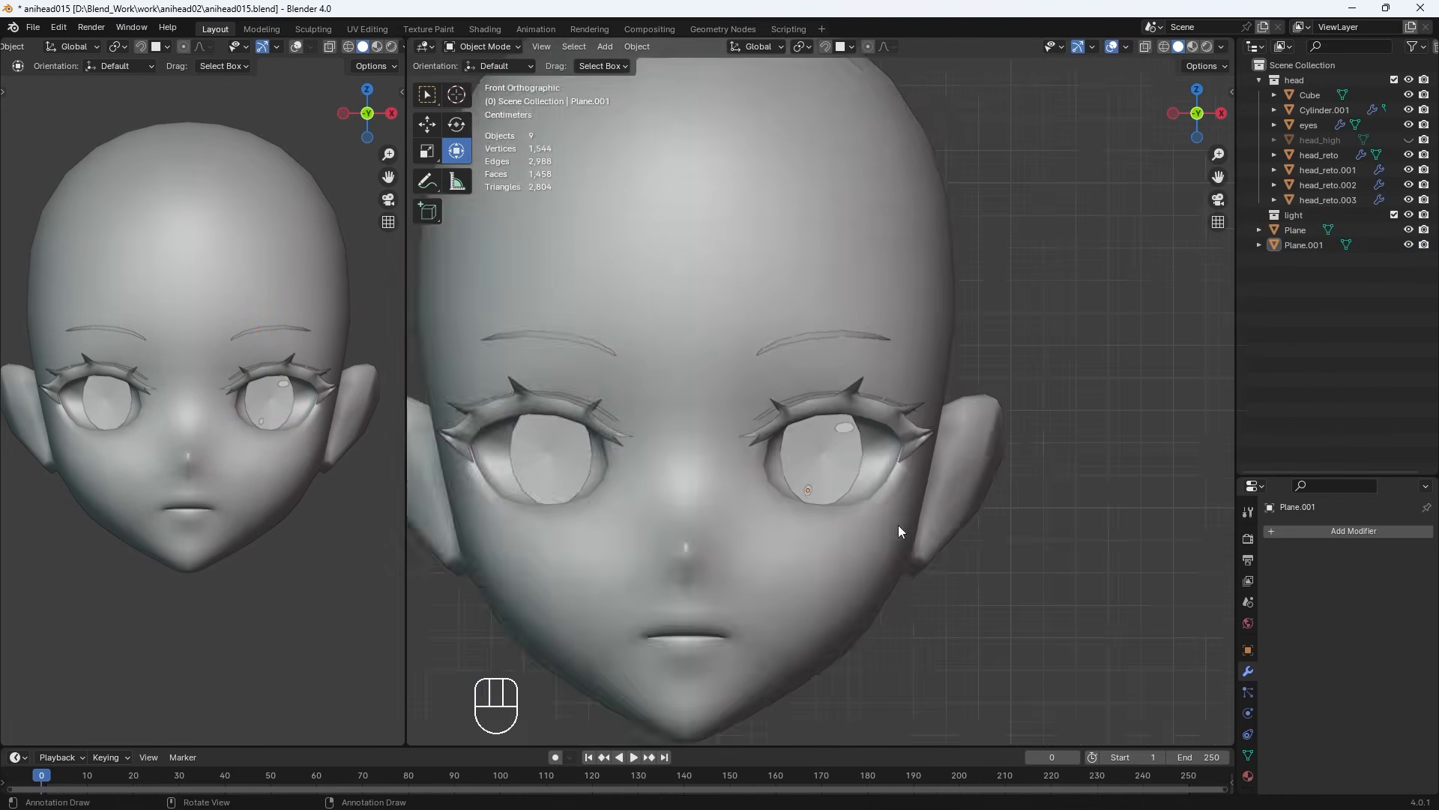
Nudge the small lower highlight into place against the iris and join both highlights into one object
middle_click_drag(898, 524, 720, 539)
scroll(615, 605, "up", 3)
left_click(627, 559)
left_click_drag(701, 565, 709, 569)
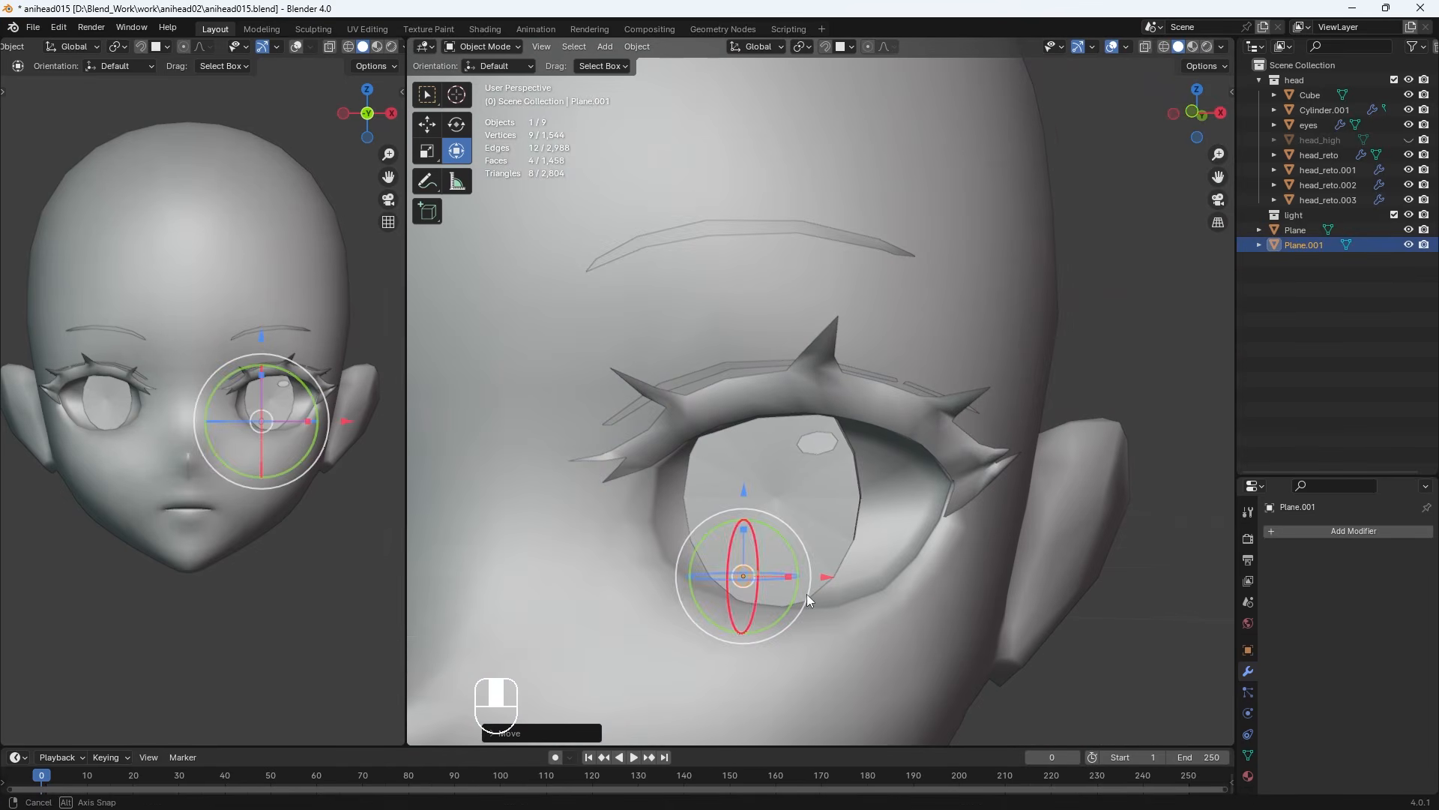
left_click(743, 575, "shift")
key("KP_1")
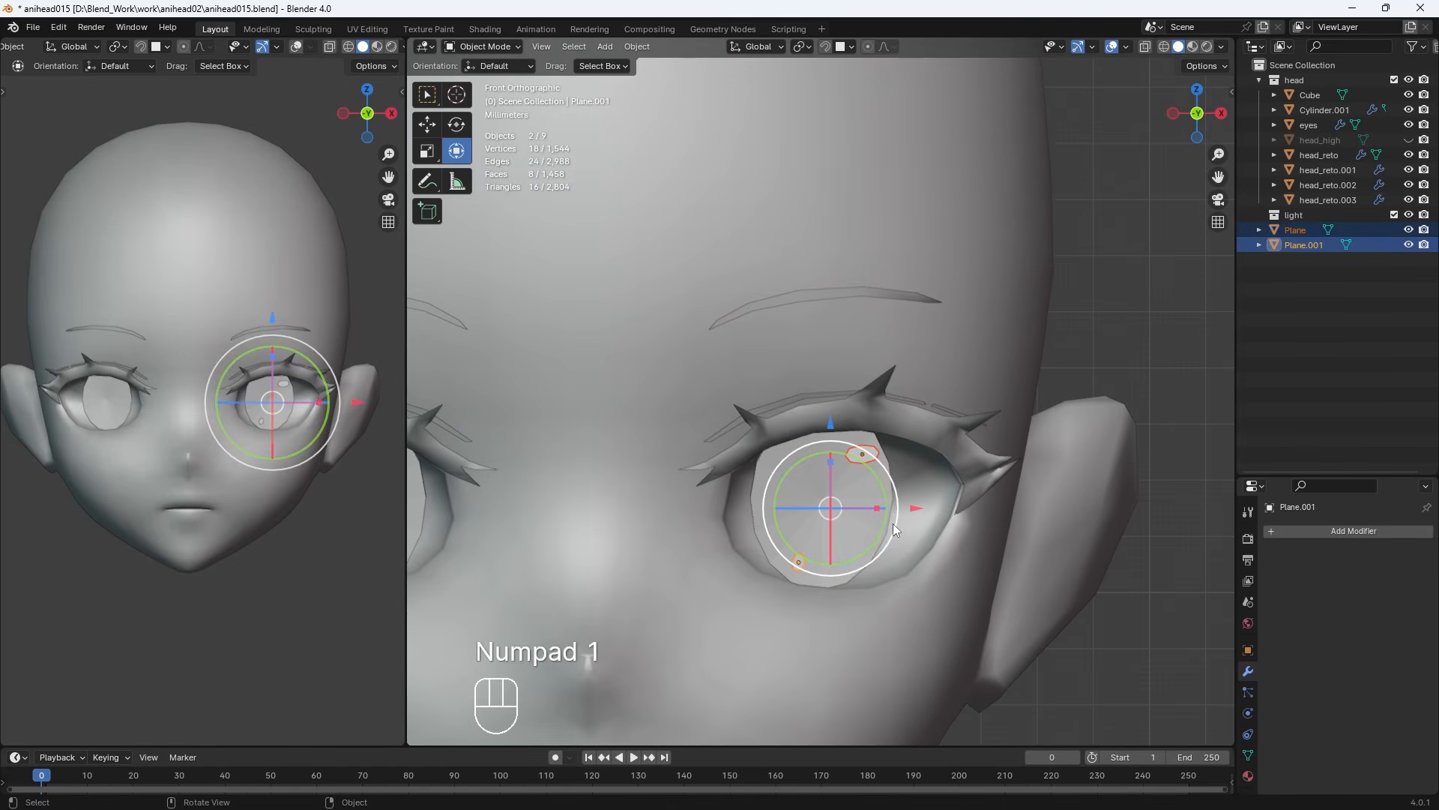
key("ctrl+j")
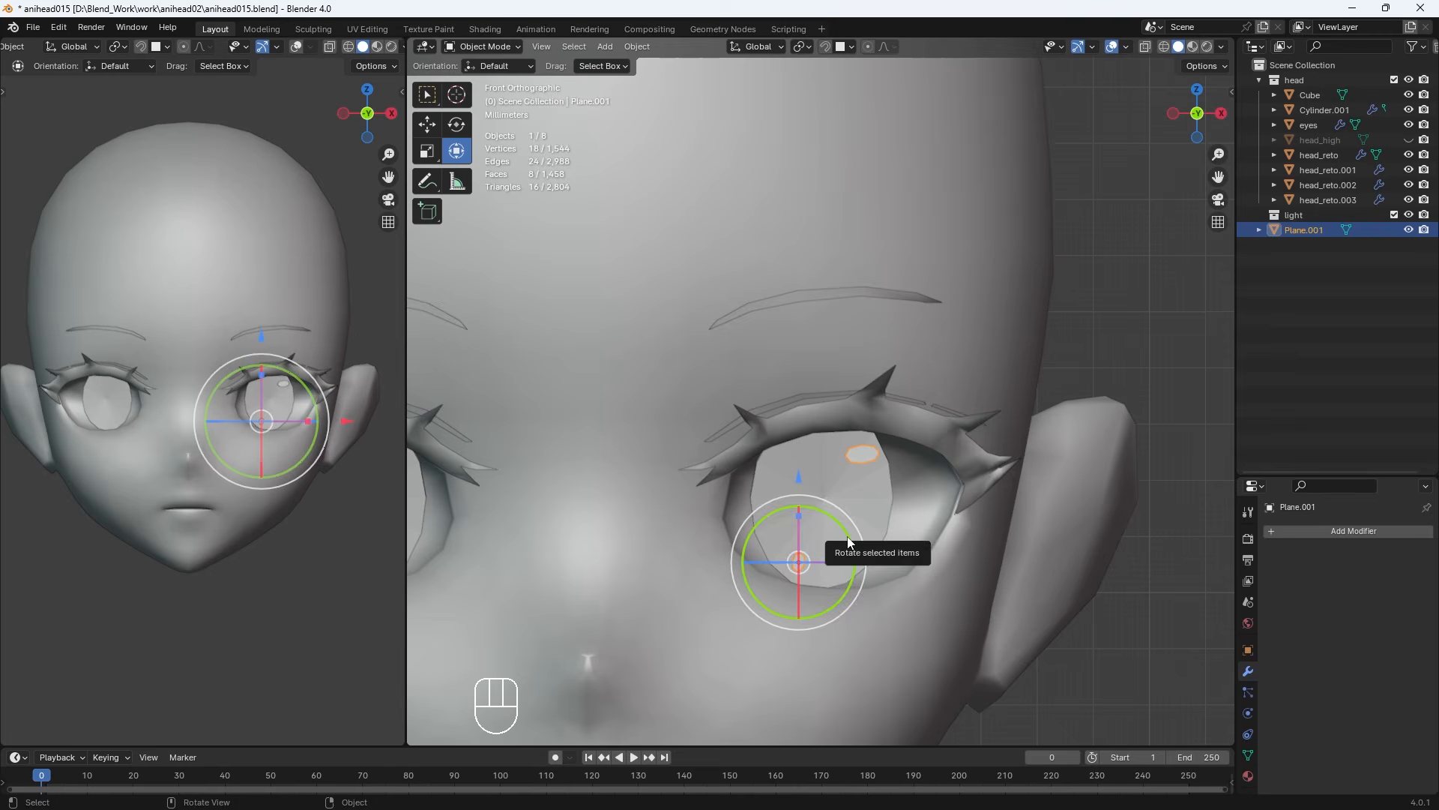
Duplicate the joined highlights along the X axis onto the character's right iris
scroll(850, 540, "down", 4)
key("shift+d")
key("x")
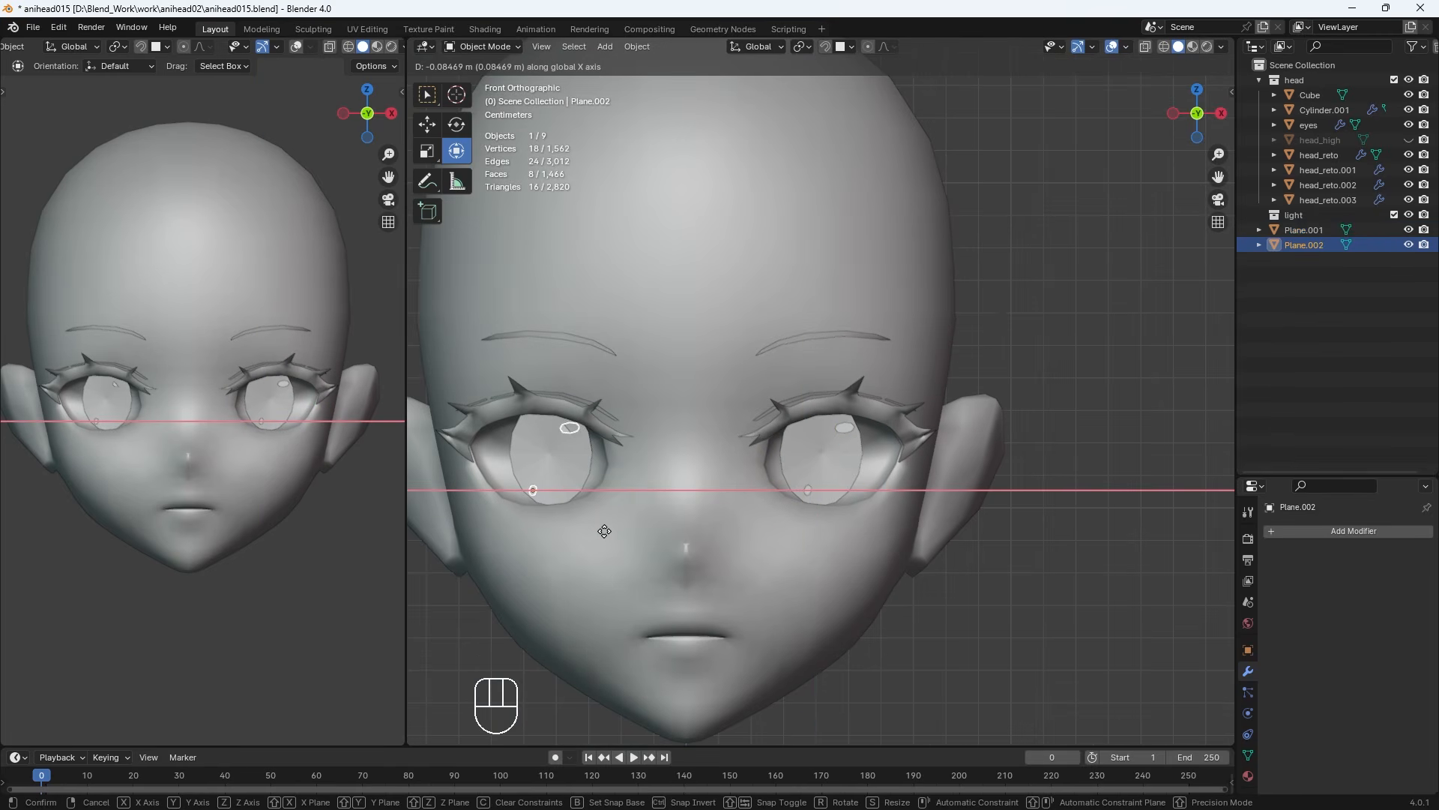
left_click(604, 531)
Move the copied highlights along the Y axis and rotate them to sit just in front of the right iris
middle_click_drag(604, 530, 890, 380)
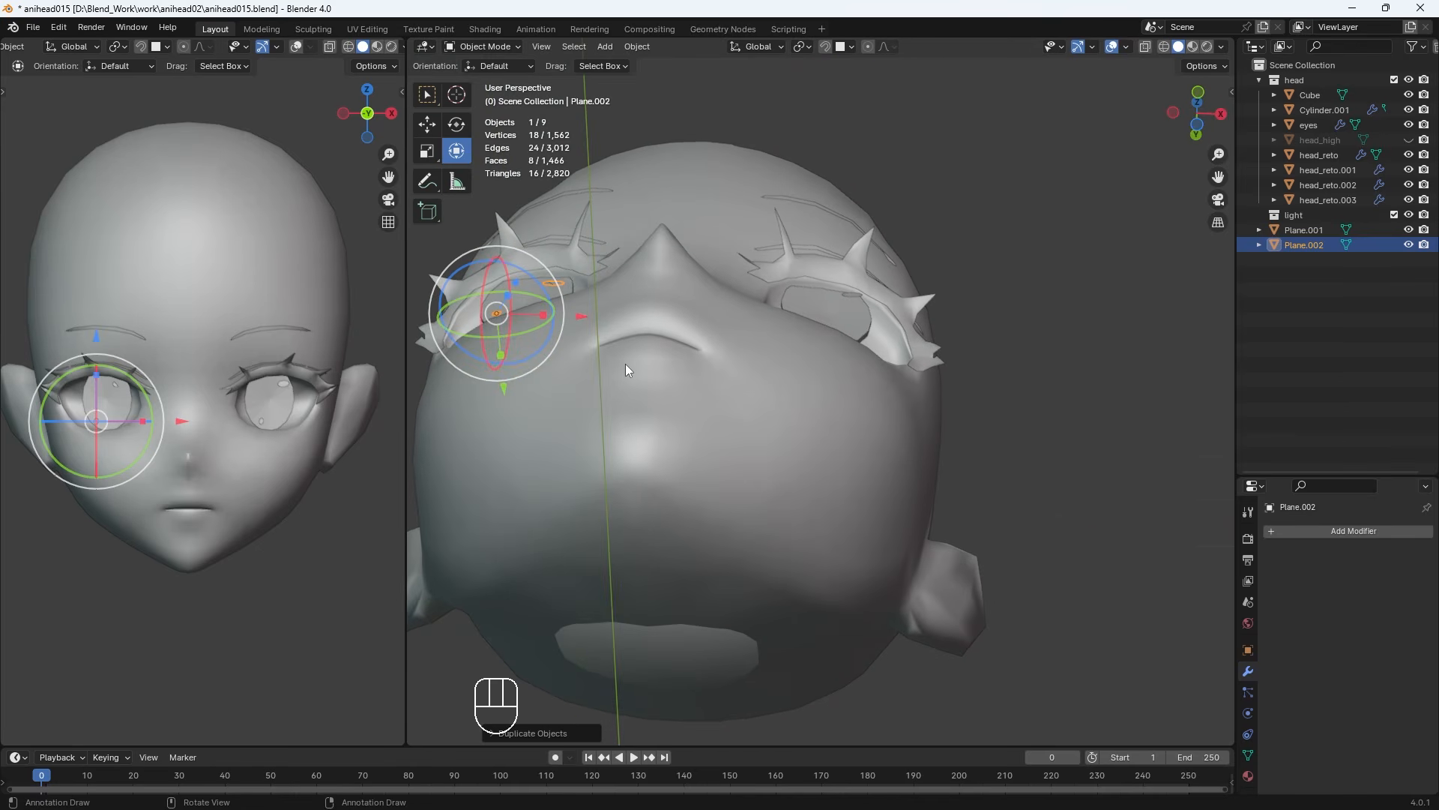
middle_click_drag(625, 363, 718, 510)
middle_click_drag(798, 615, 862, 646)
key("g")
key("y")
left_click_drag(853, 675, 856, 675)
middle_click_drag(856, 674, 1014, 502)
key("KP_3")
middle_click_drag(672, 566, 966, 495)
middle_click_drag(778, 479, 1086, 454)
left_click_drag(1086, 454, 1083, 463)
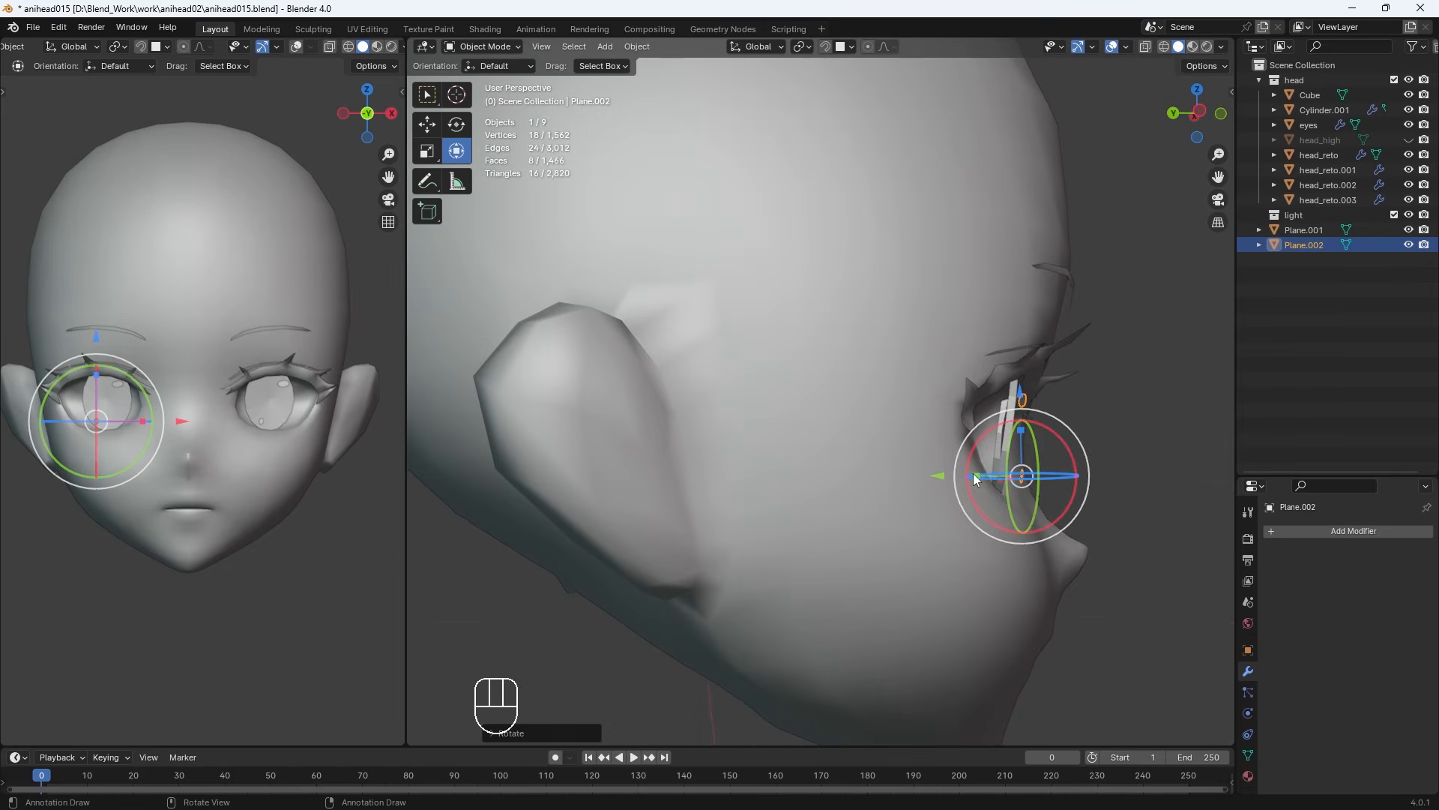
left_click_drag(938, 475, 934, 475)
Join the highlight objects of both eyes, Plane.001 and Plane.002, into a single object
key("Tab")
left_click_drag(1061, 539, 925, 477)
middle_click_drag(1038, 470, 844, 490)
key("KP_1")
key("Tab")
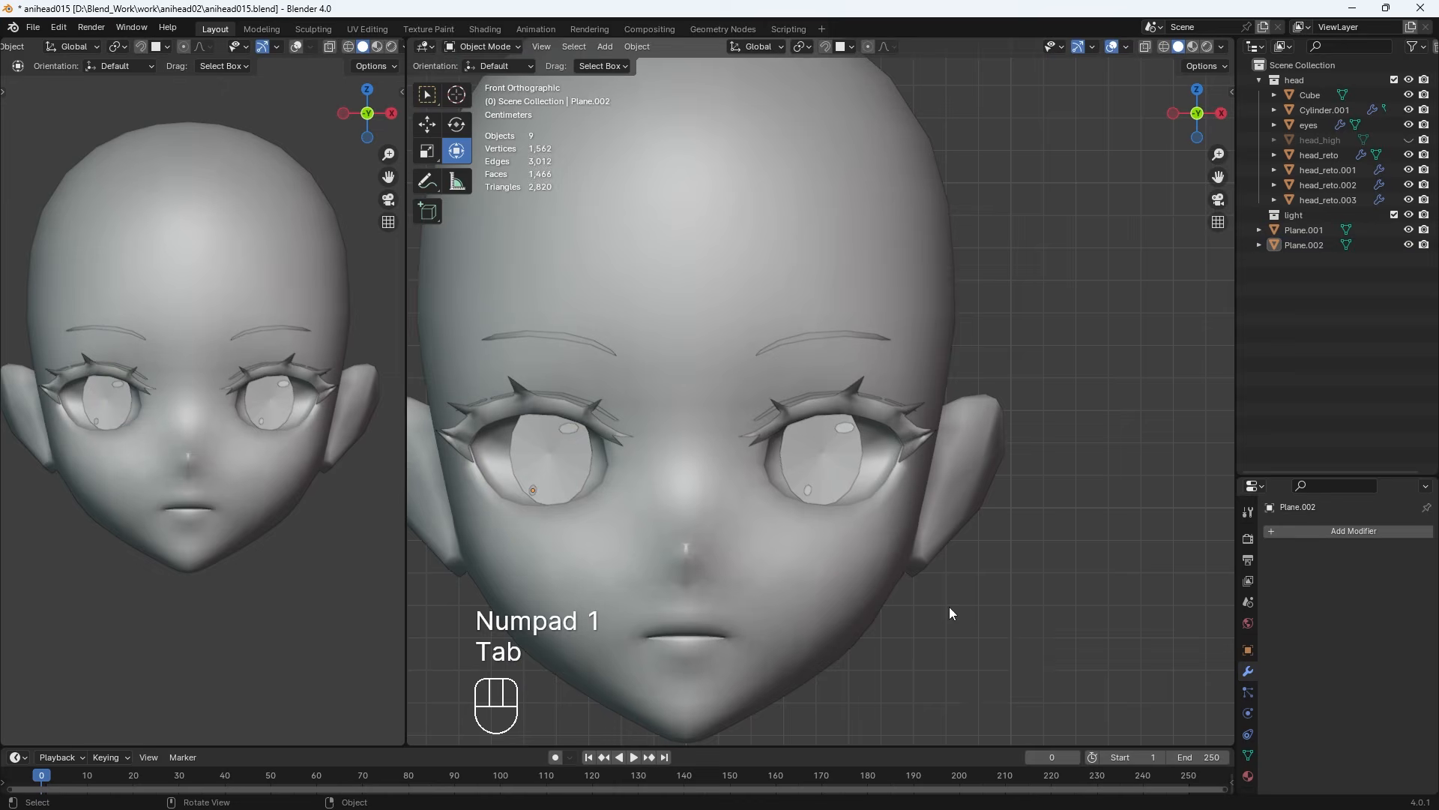
key("Tab")
left_click(973, 585)
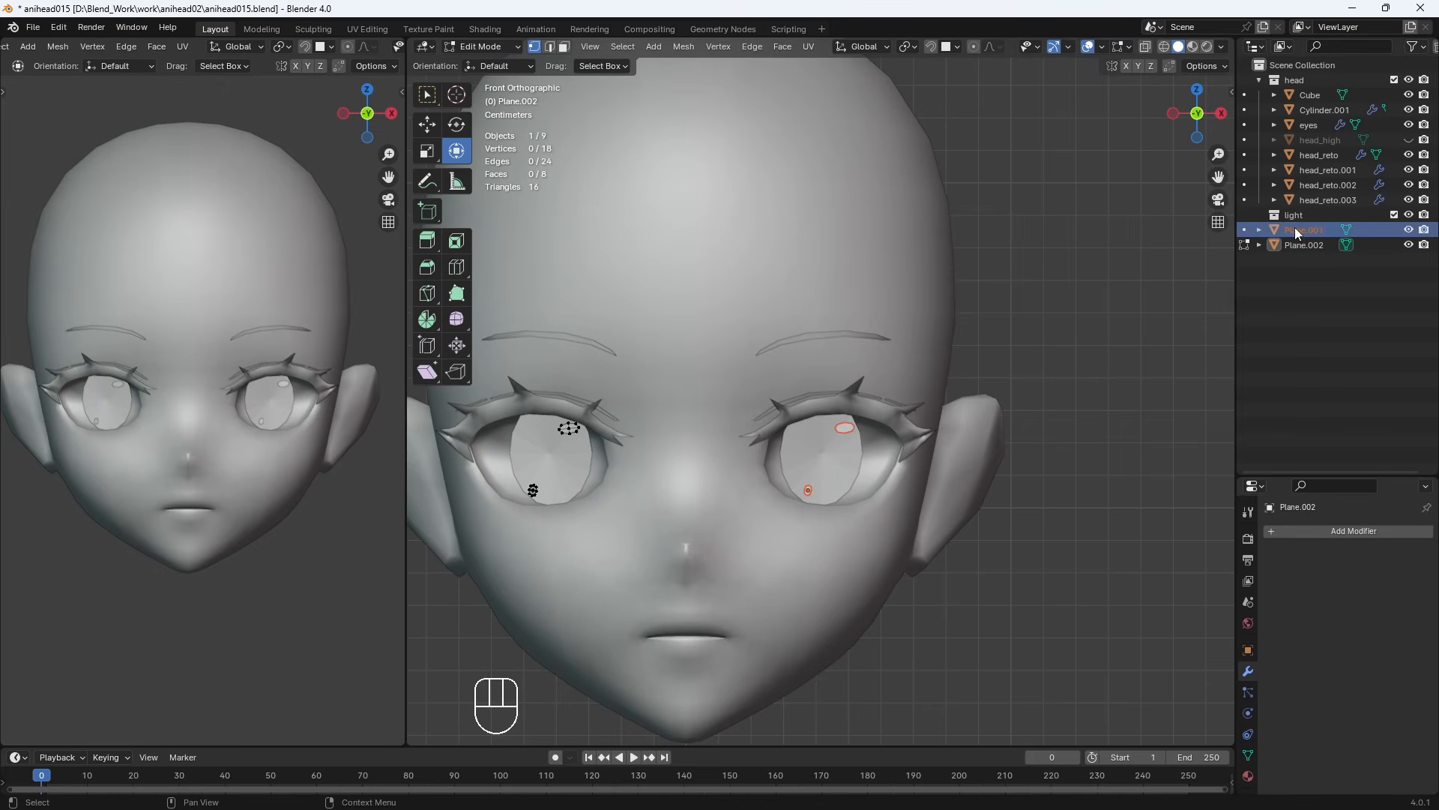
key("Tab")
key("ctrl+j")
scroll(934, 605, "down", 4)
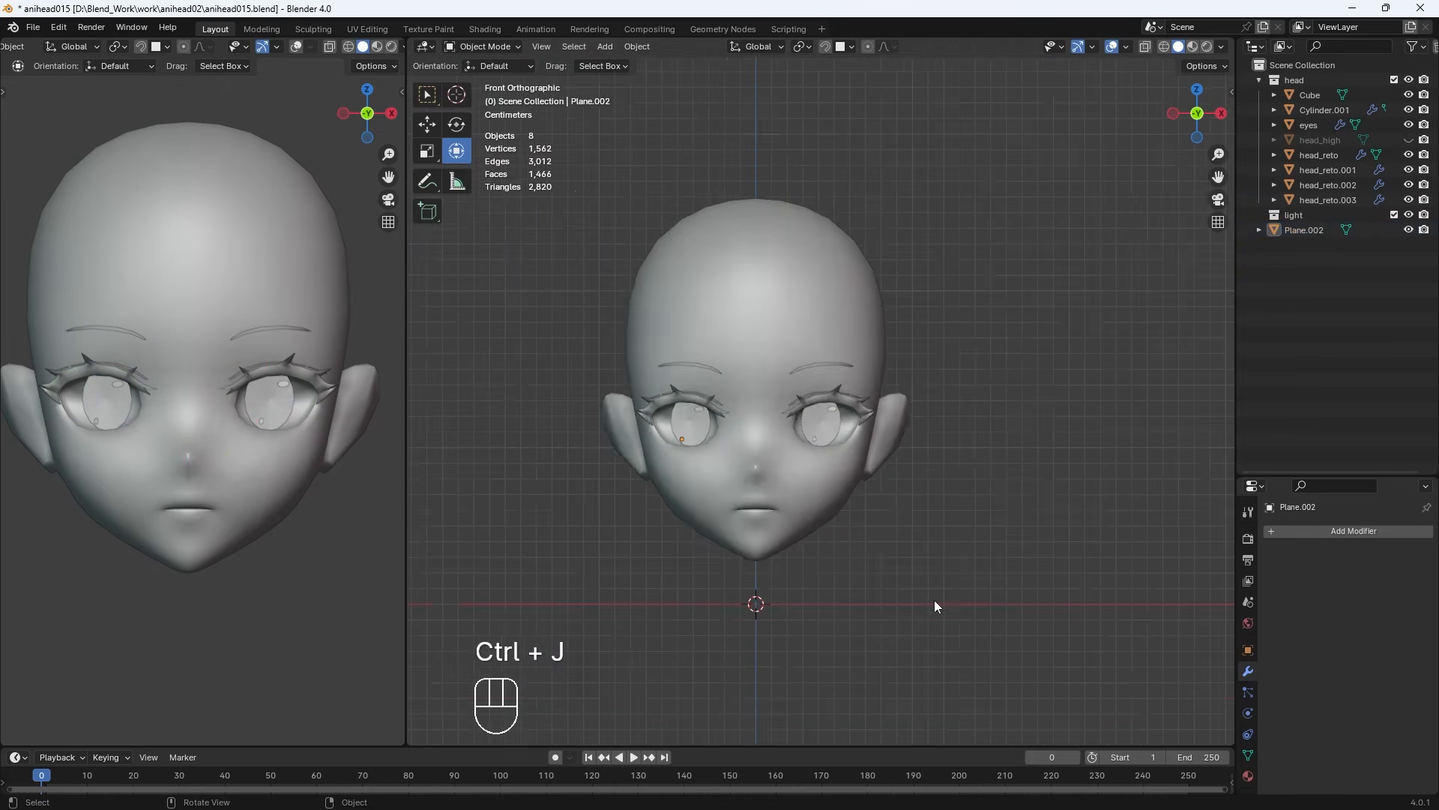
Shift the right eye's highlight vertices slightly along X toward the nose in mesh editing
scroll(914, 592, "up", 4)
left_click(895, 580)
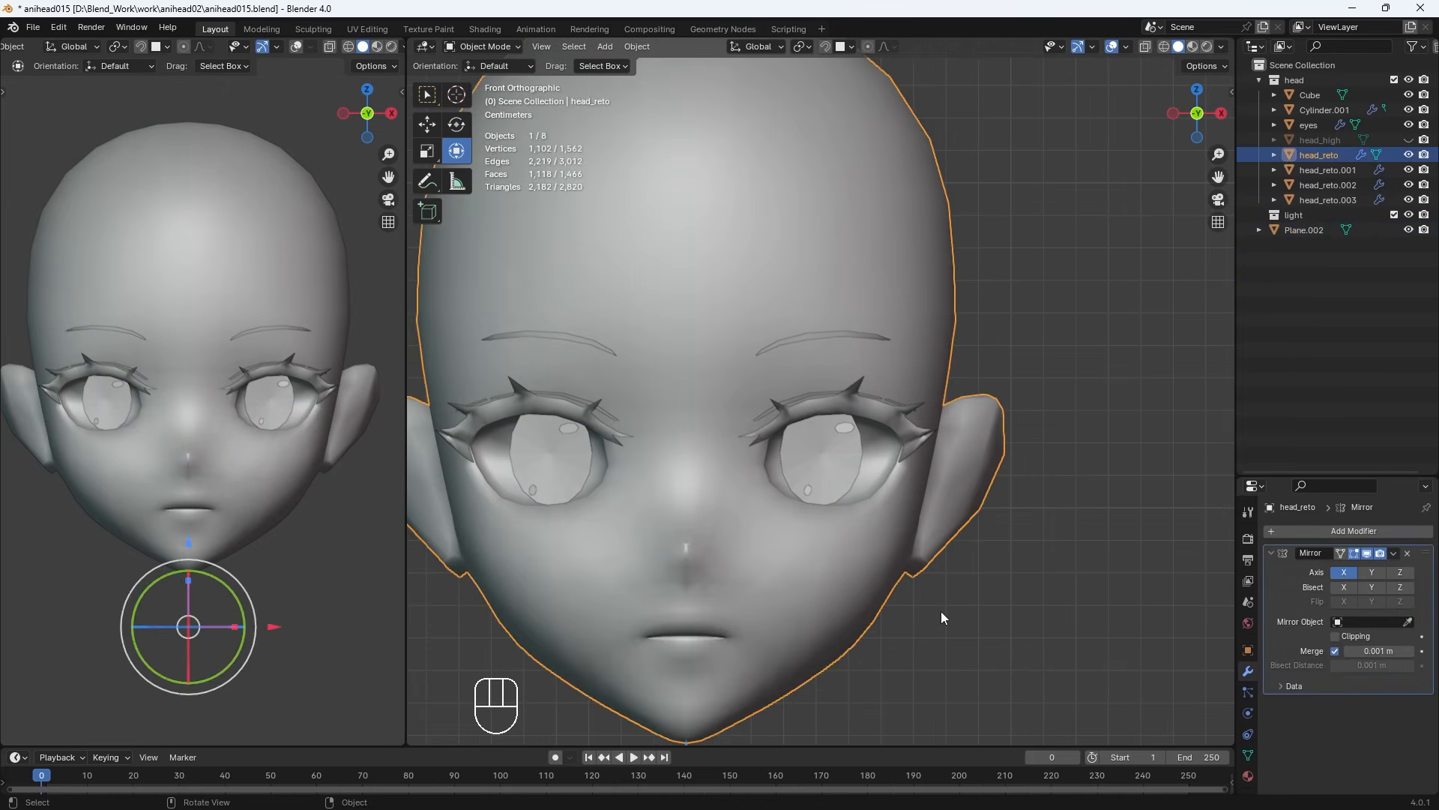
left_click(537, 492)
key("Tab")
left_click_drag(442, 397, 619, 569)
left_click_drag(638, 459, 644, 460)
key("Tab")
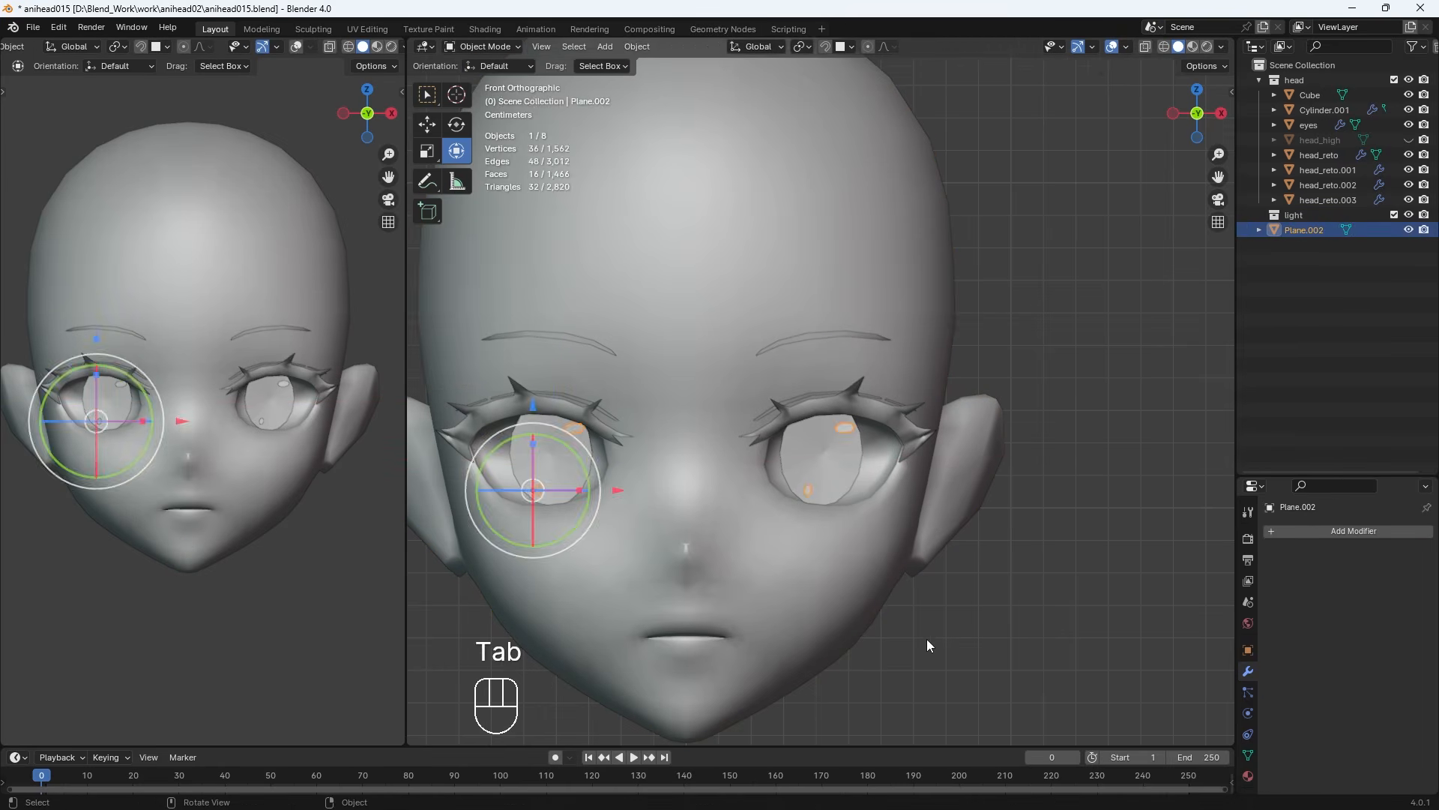
Move the Plane.002 highlight object into the head collection
left_click(927, 639)
scroll(907, 577, "down", 4)
left_click_drag(1305, 231, 1311, 185)
left_click(1163, 390)
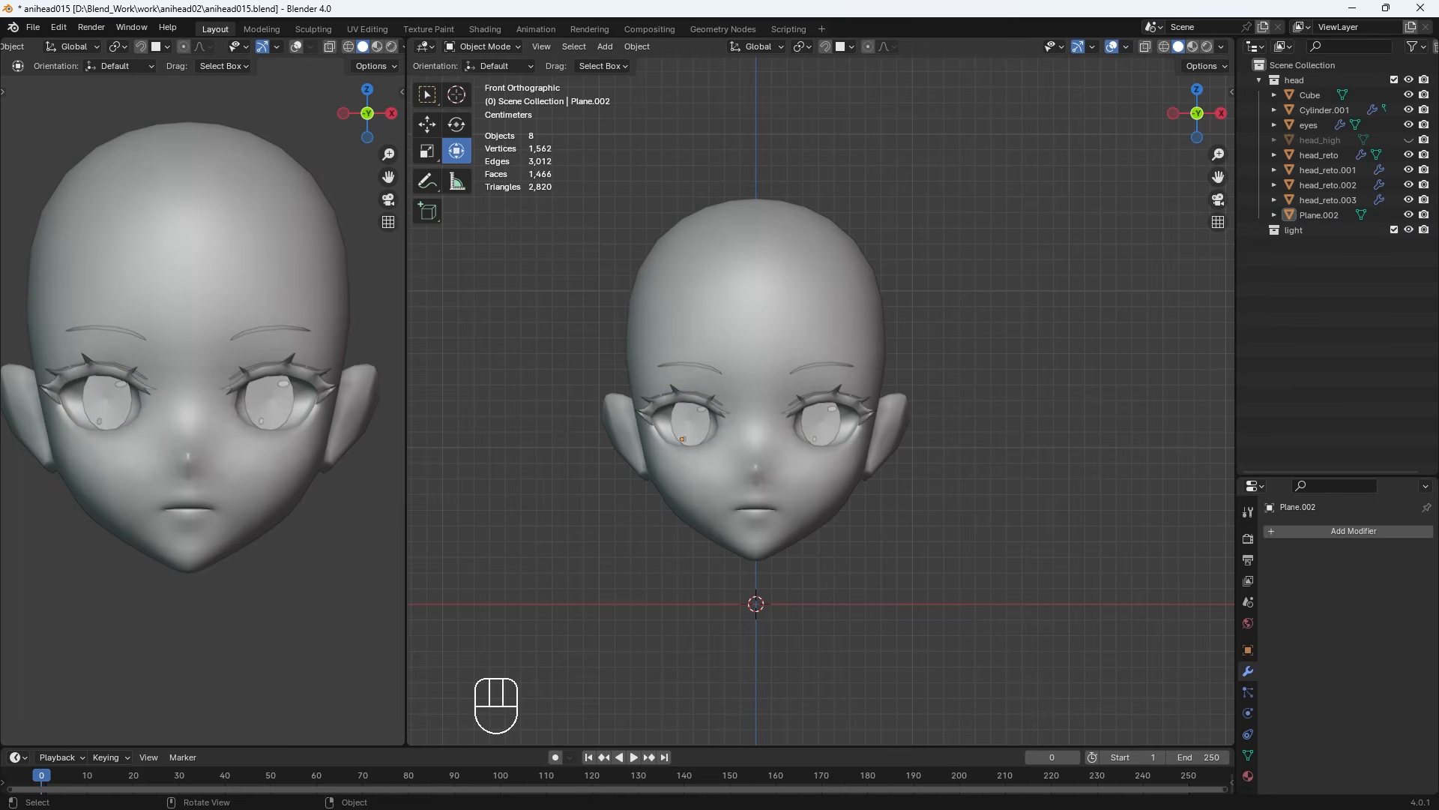
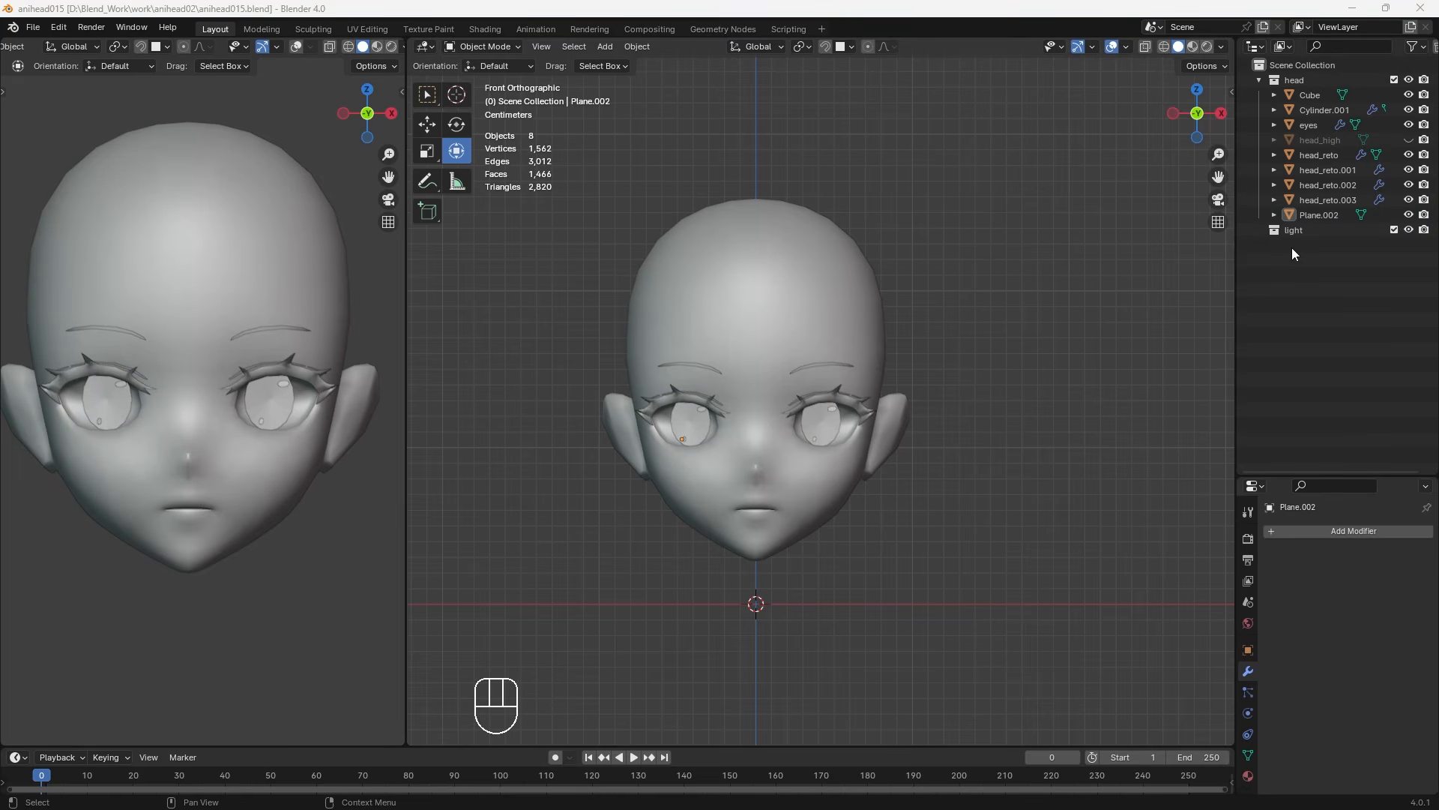
Apply the Mirror modifiers of the head_reto head mesh and the head_reto.001 eyelashes
left_click(1319, 154)
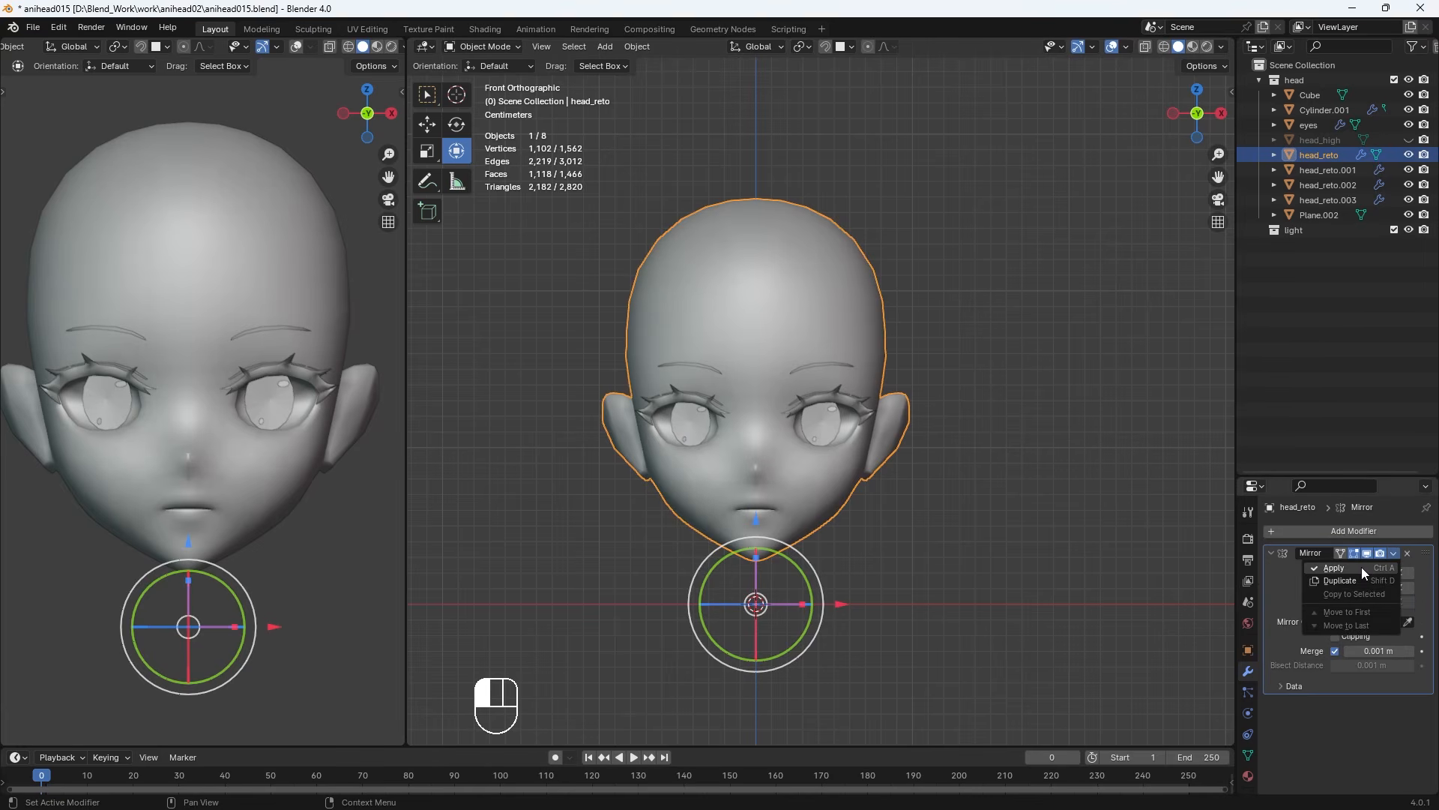
left_click(1361, 566)
left_click(849, 402)
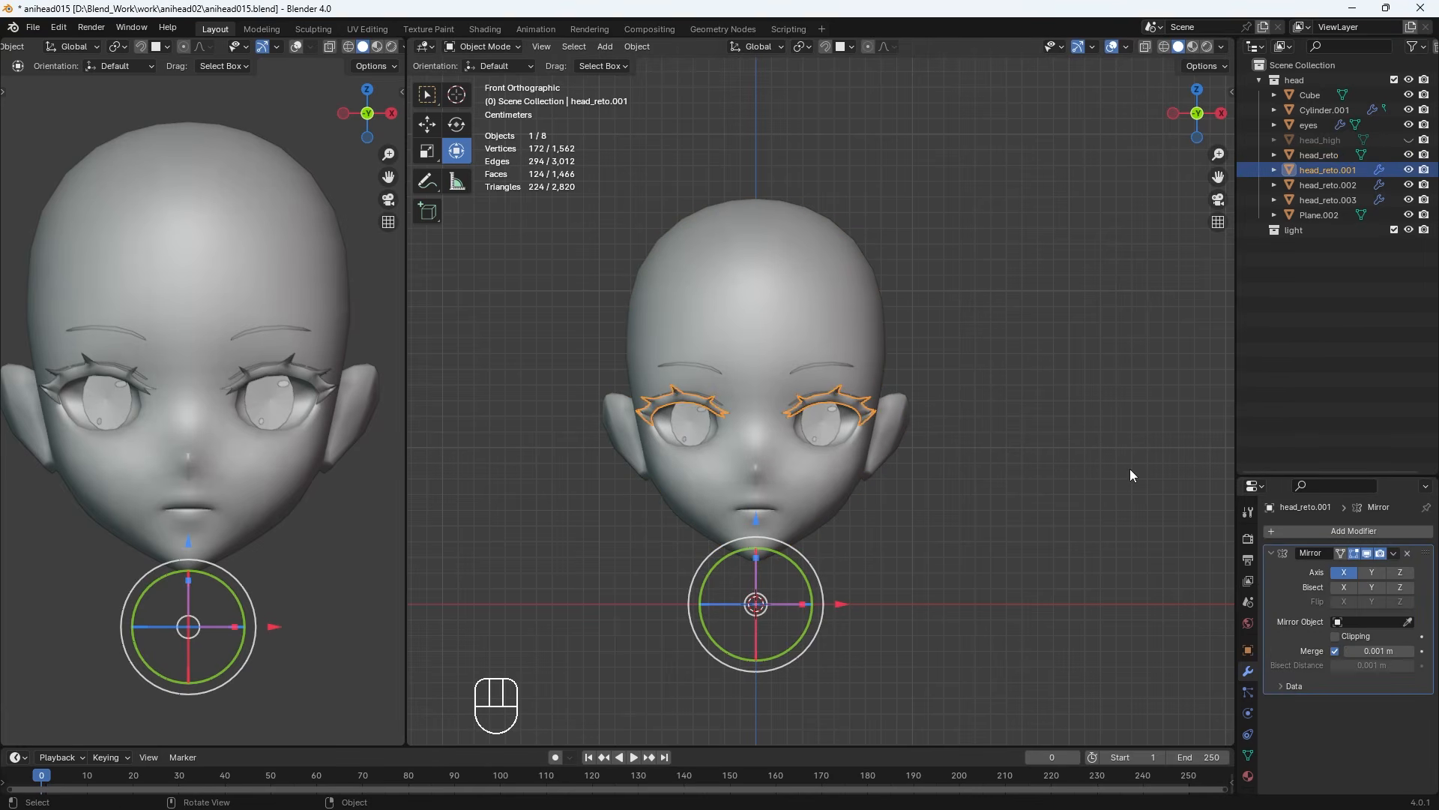
left_click(1393, 555)
left_click(1377, 568)
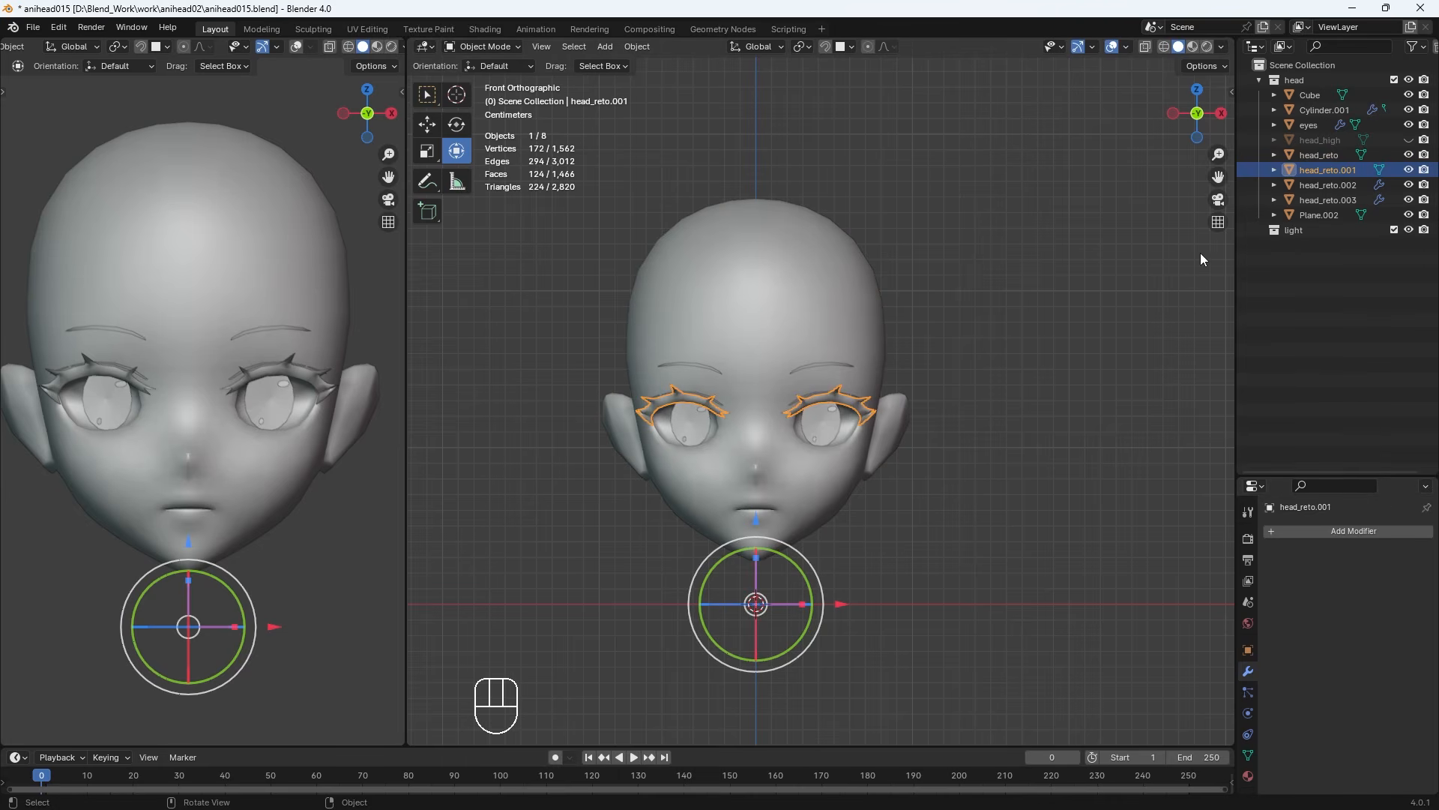
Apply the Mirror modifiers of the eyelid creases head_reto.002, the eyebrows head_reto.003 and the Cylinder.001 object
left_click(1336, 185)
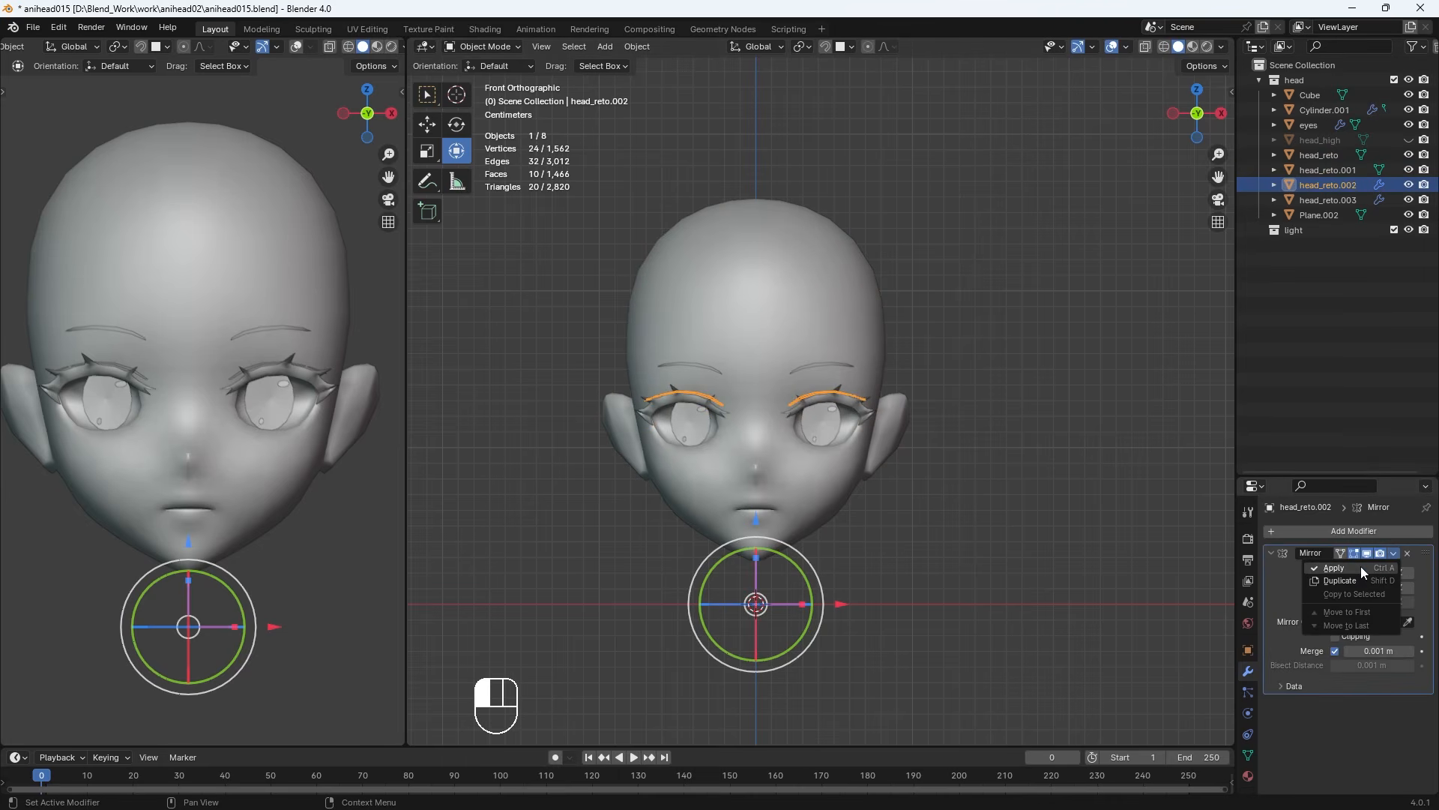
left_click(1360, 568)
left_click(1396, 554)
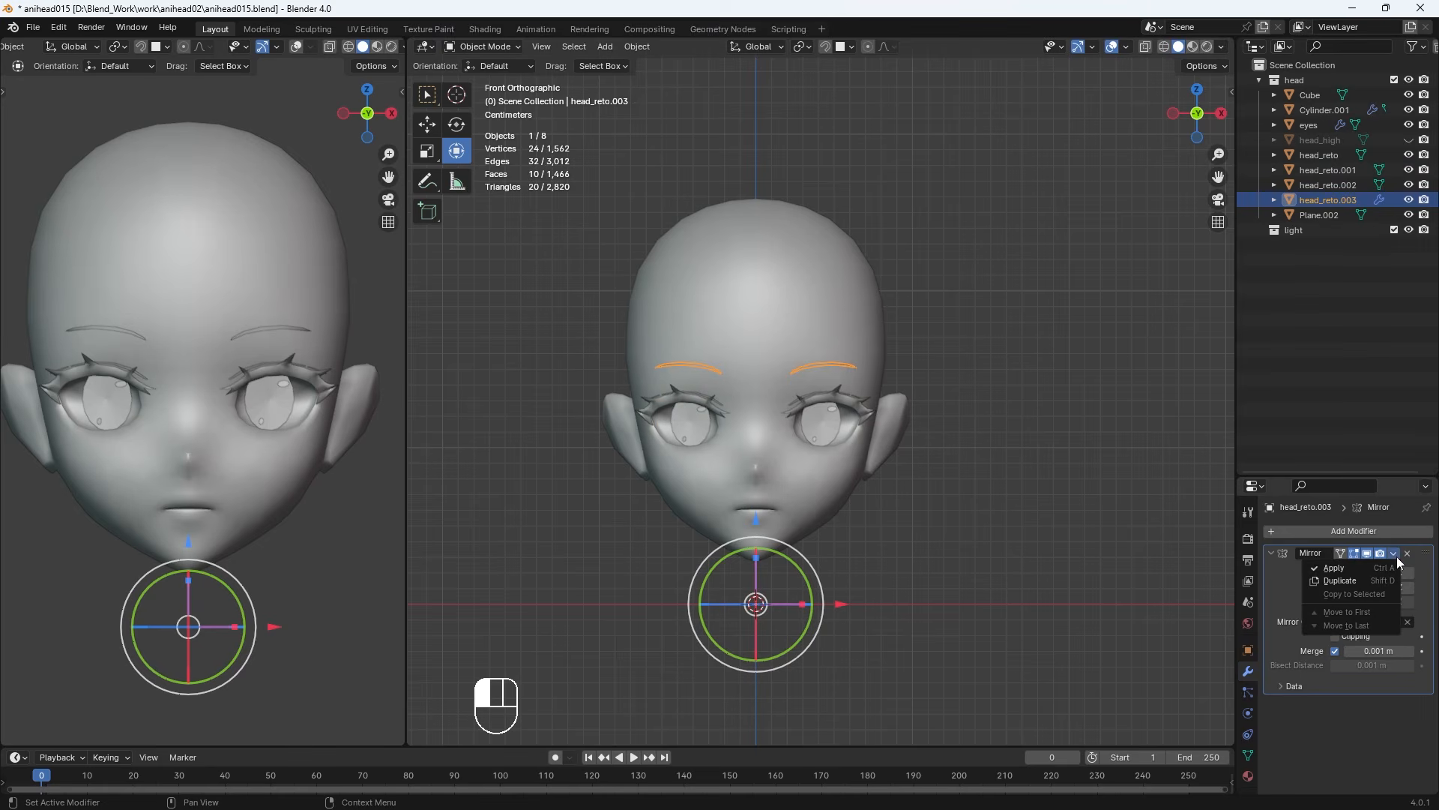
left_click(1372, 570)
left_click(1319, 215)
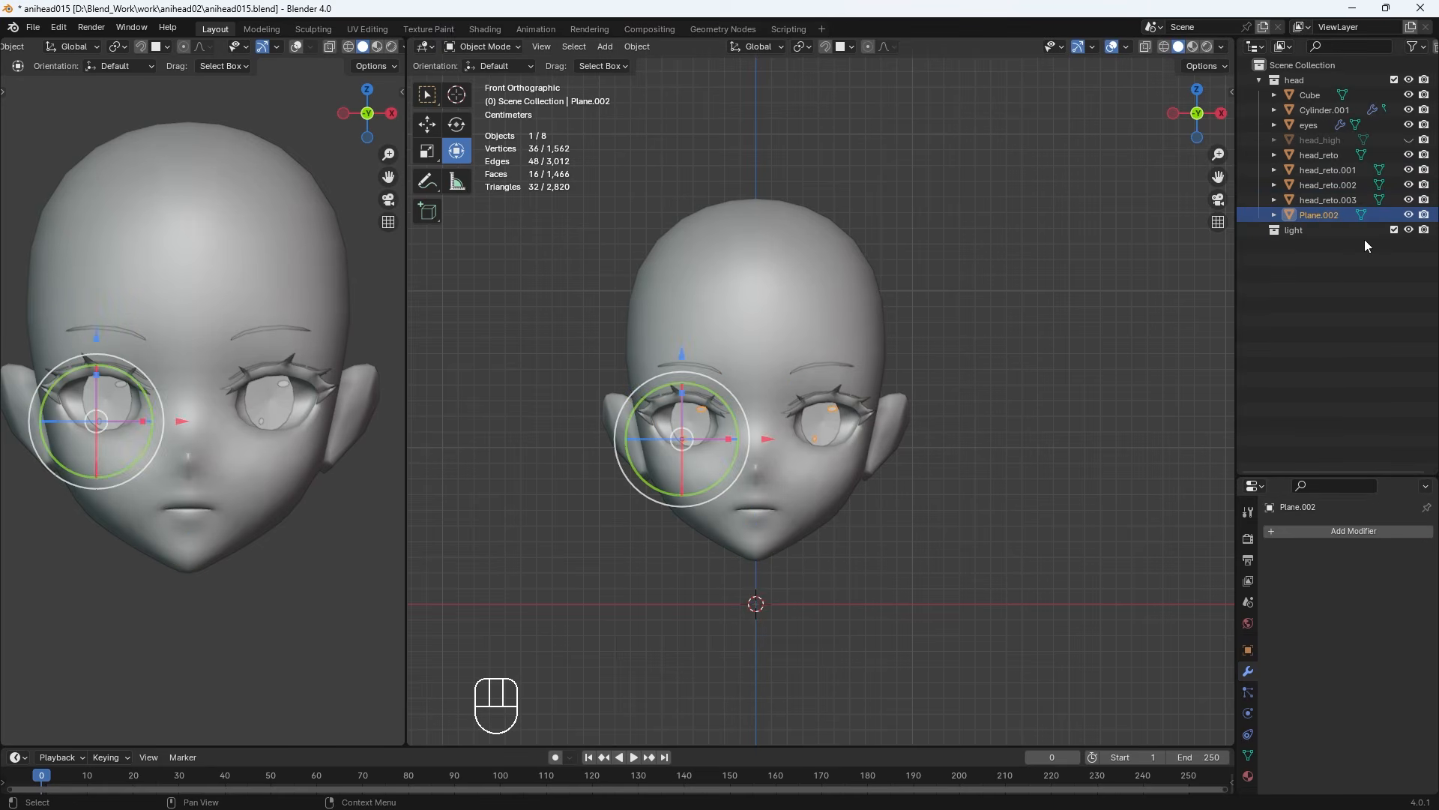
left_click(1323, 109)
left_click(1366, 569)
Try to apply the Mirror modifier of the eyes object
left_click(1310, 128)
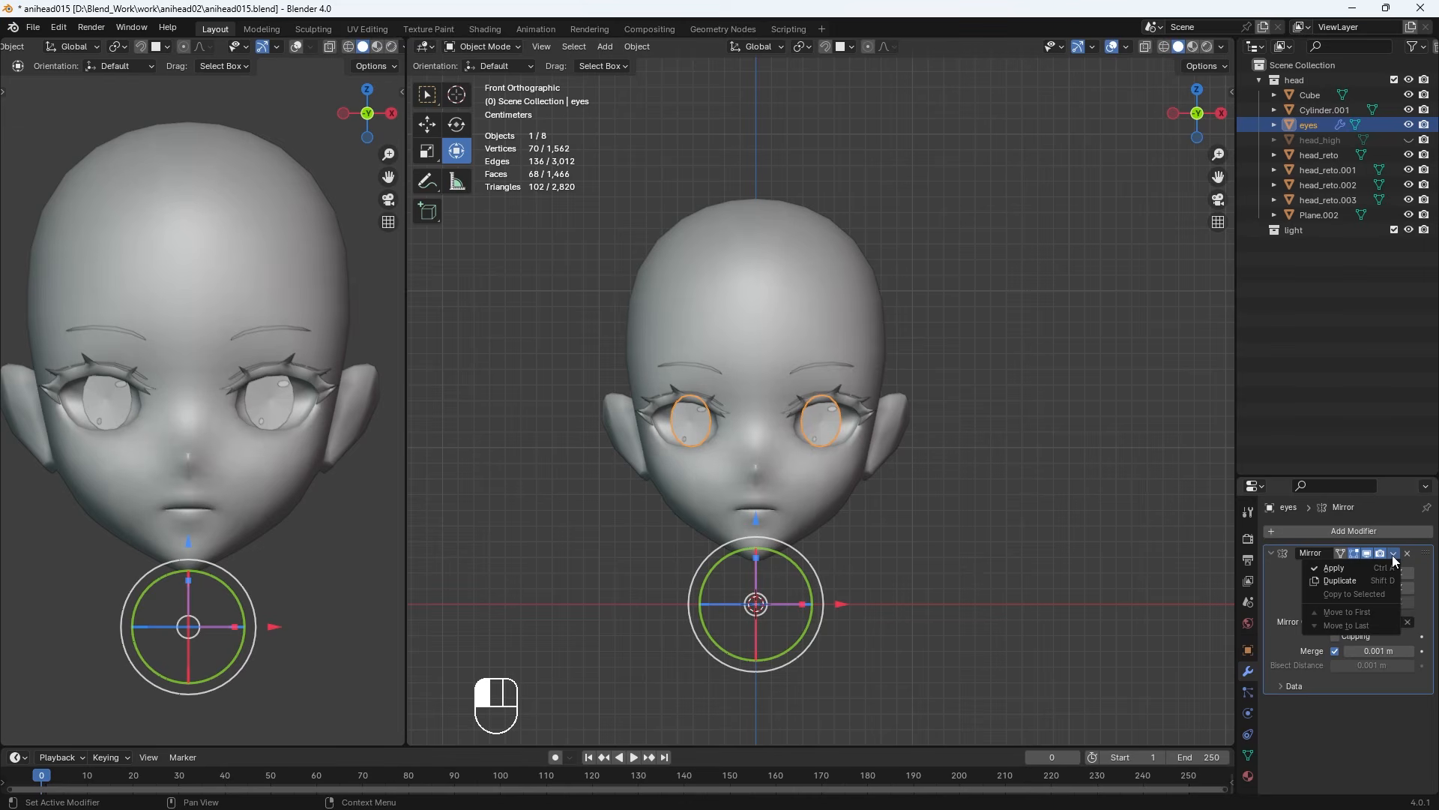
left_click(1332, 567)
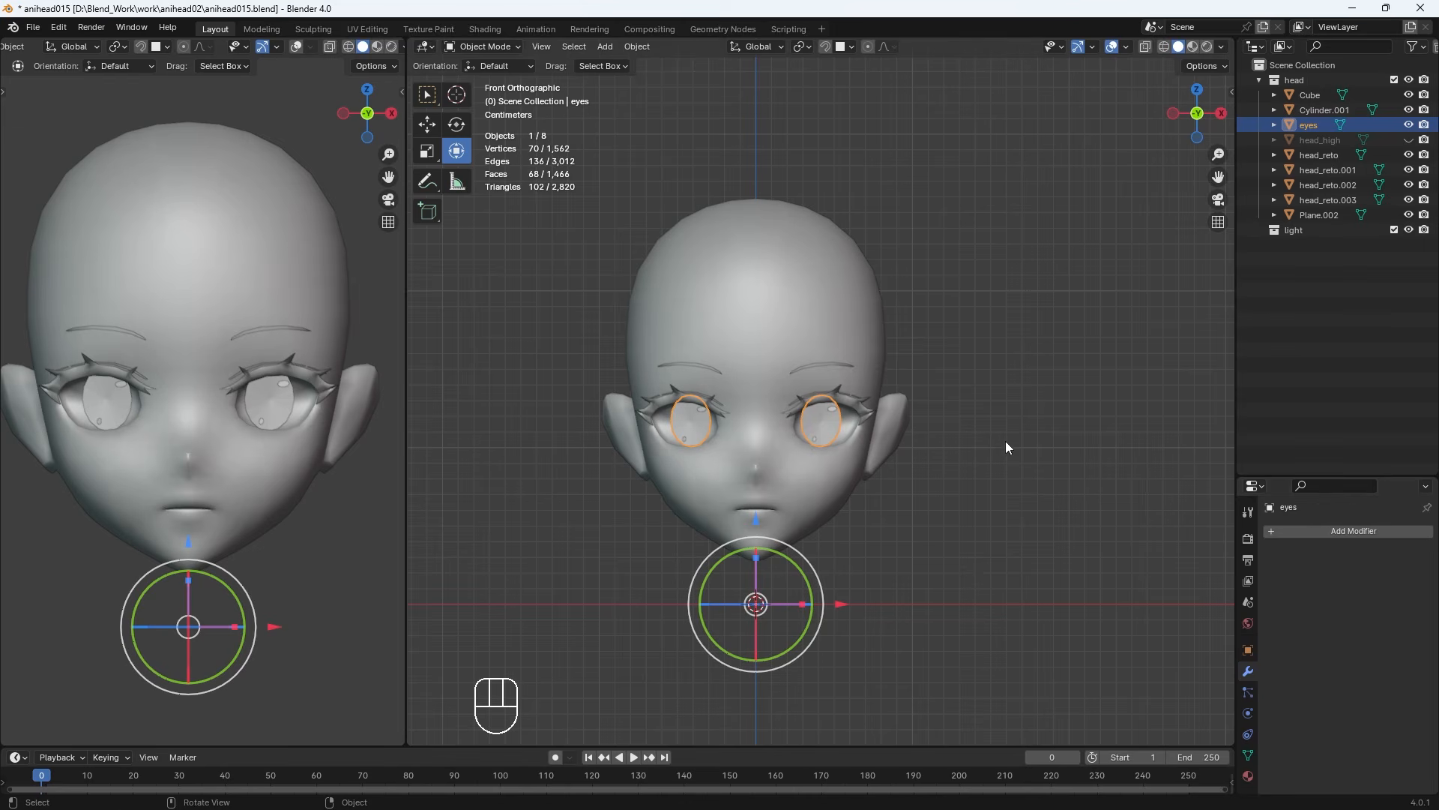
left_click(1006, 440)
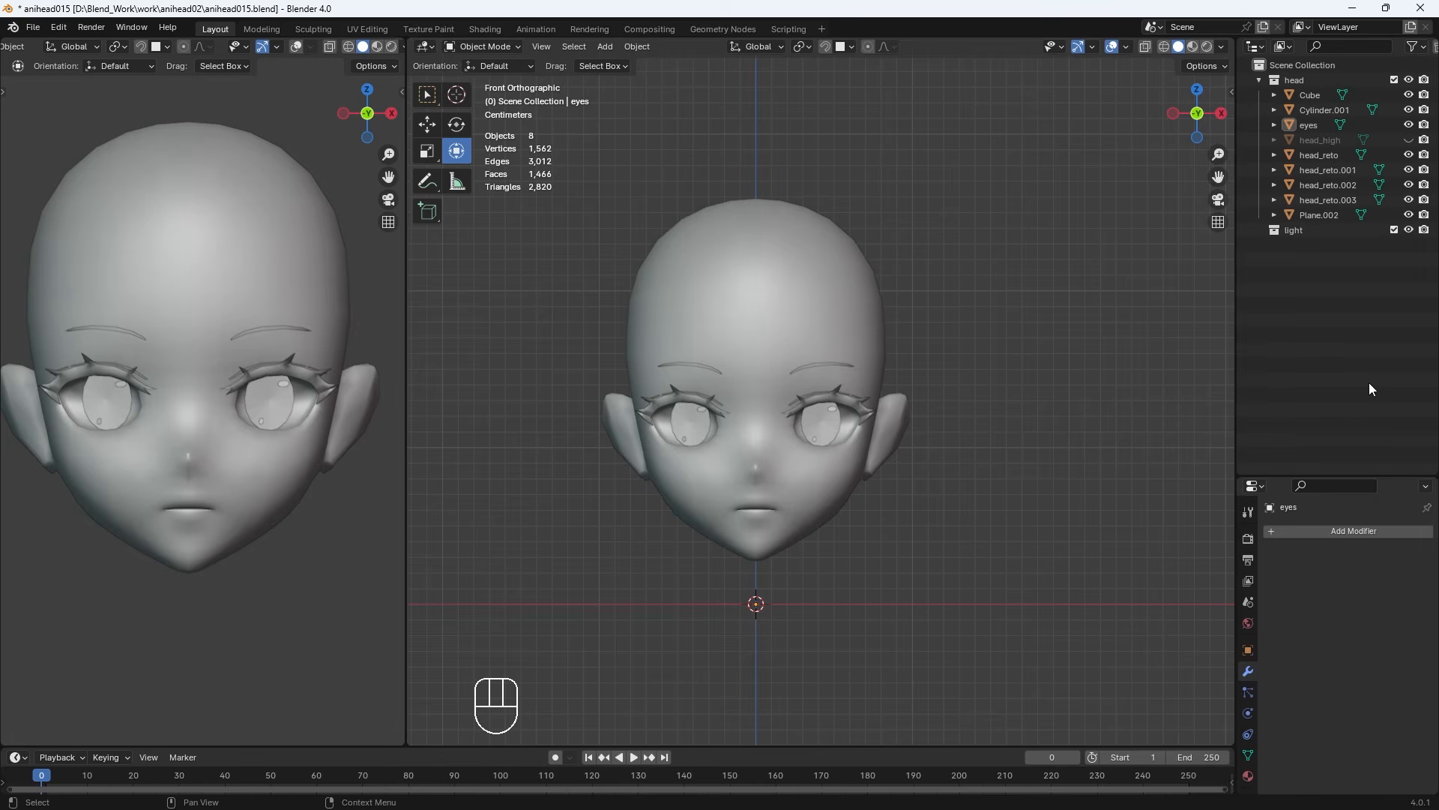
key("ctrl+z")
key("ctrl+z")
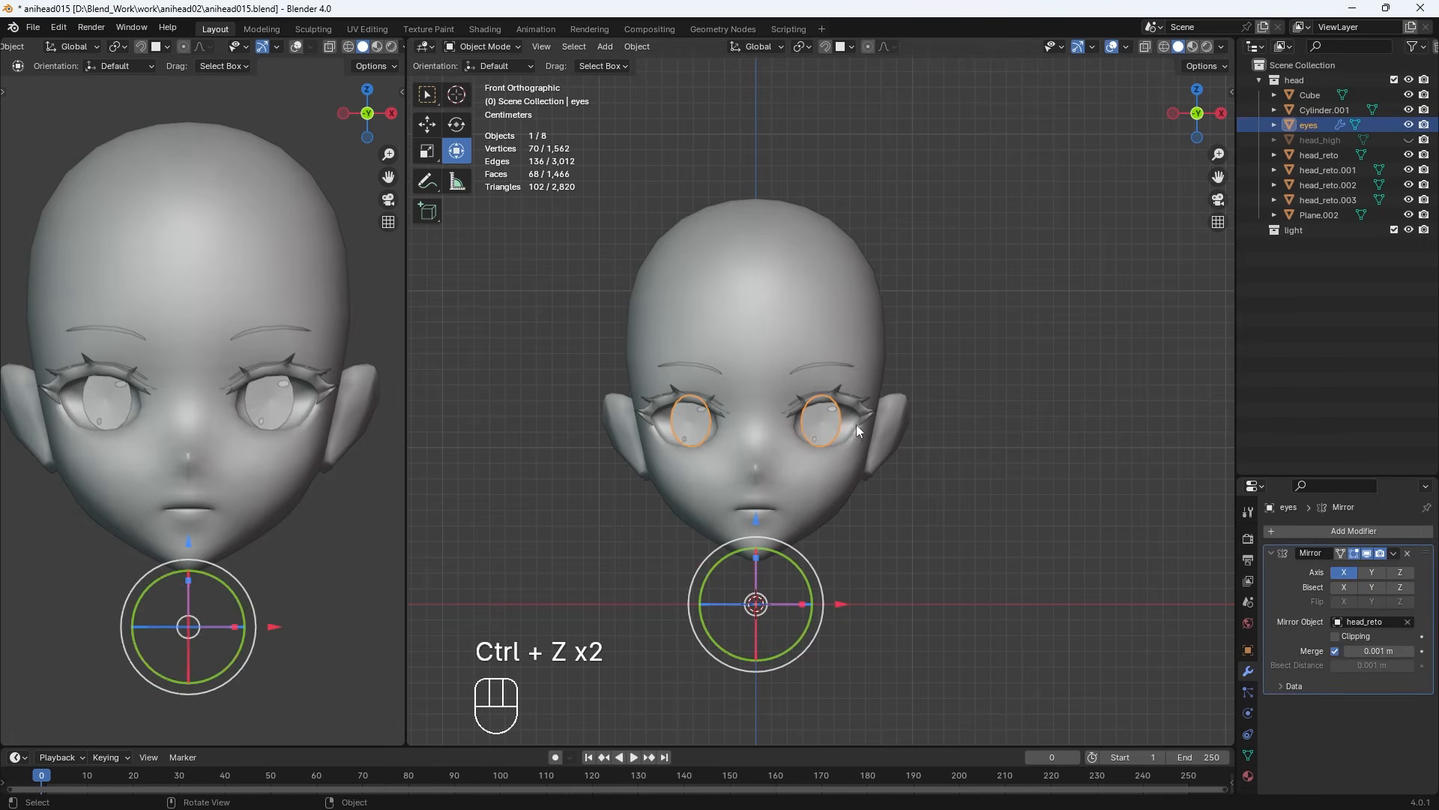
left_click(1315, 278)
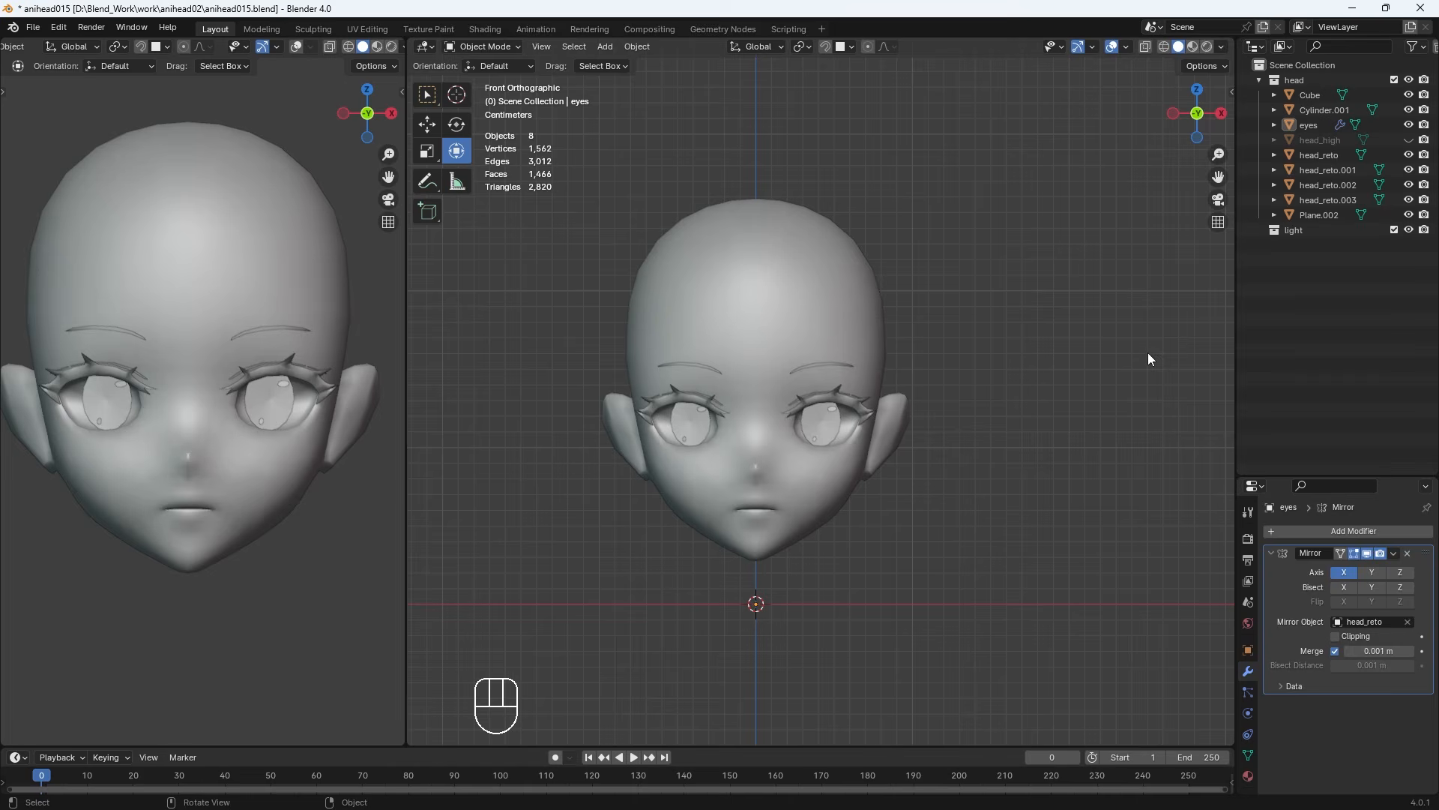
Select the head_reto mesh and turn the slightly widened secondary viewport into a UV Editor
left_click(749, 291)
scroll(749, 291, "up", 3)
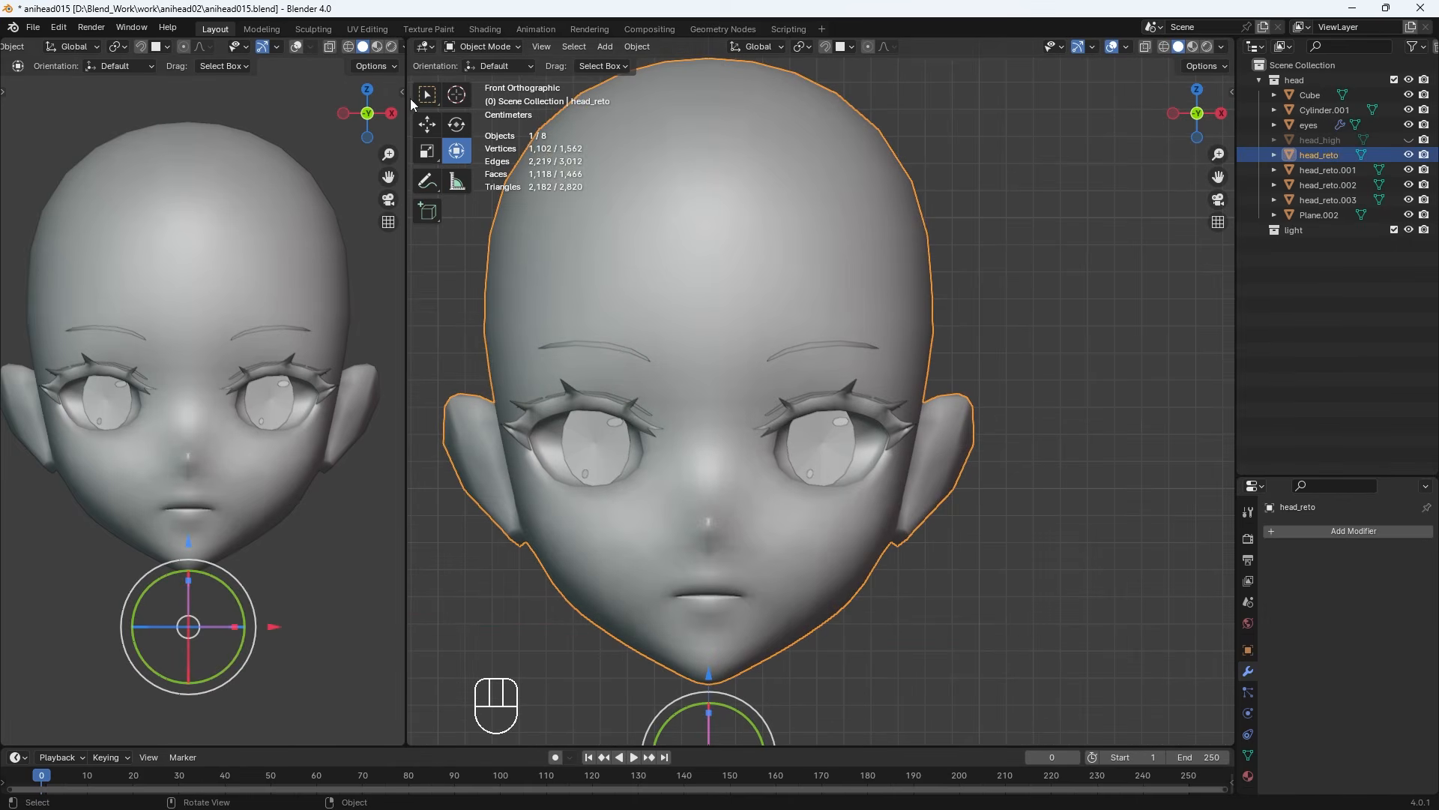
left_click_drag(406, 103, 442, 101)
left_click(18, 47)
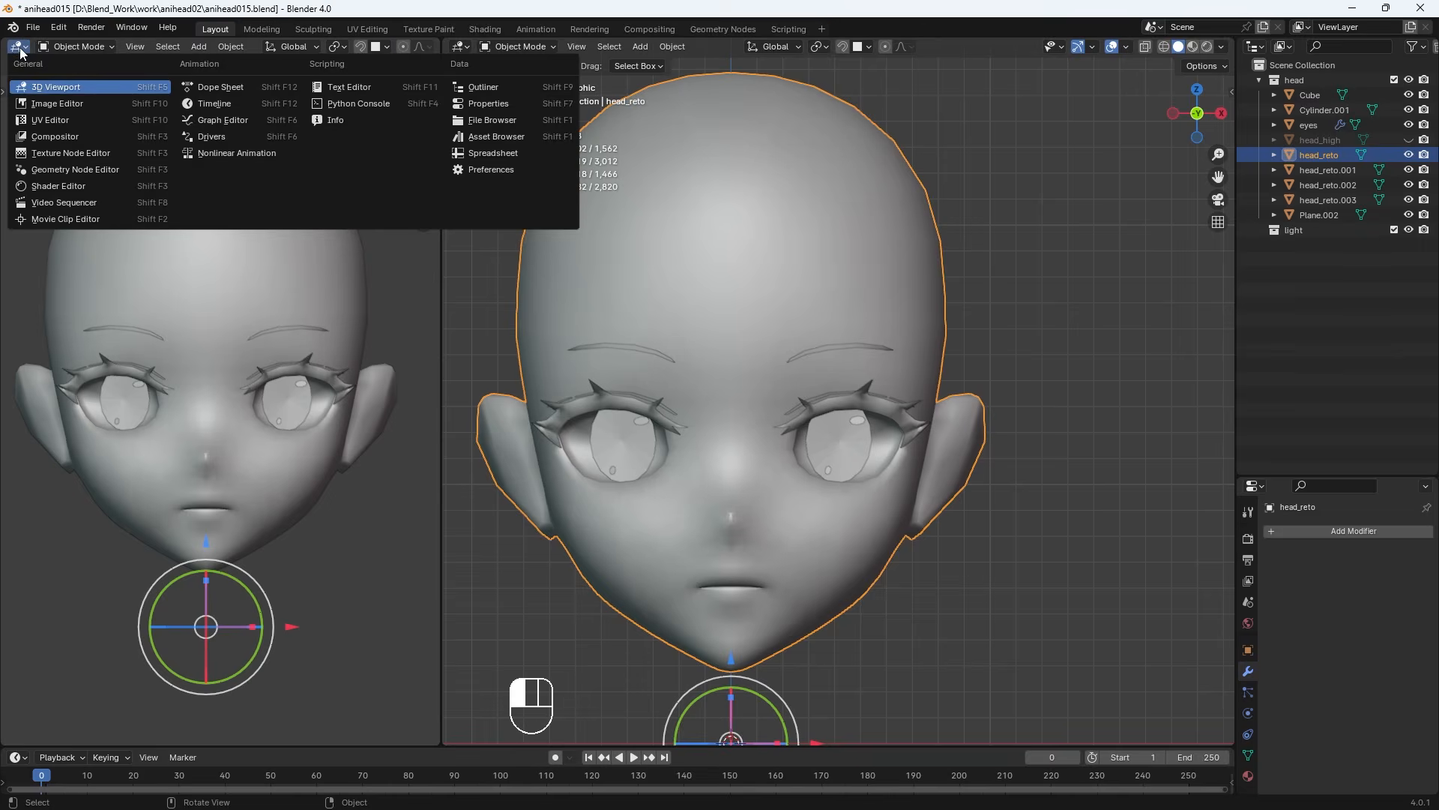
left_click(36, 122)
In mesh editing, mark a seam along the centre edge path from the front of the neck opening up over the chin
middle_click_drag(697, 264, 846, 392)
key("Tab")
scroll(800, 398, "down", 3)
scroll(756, 380, "up", 5)
scroll(722, 451, "down", 4)
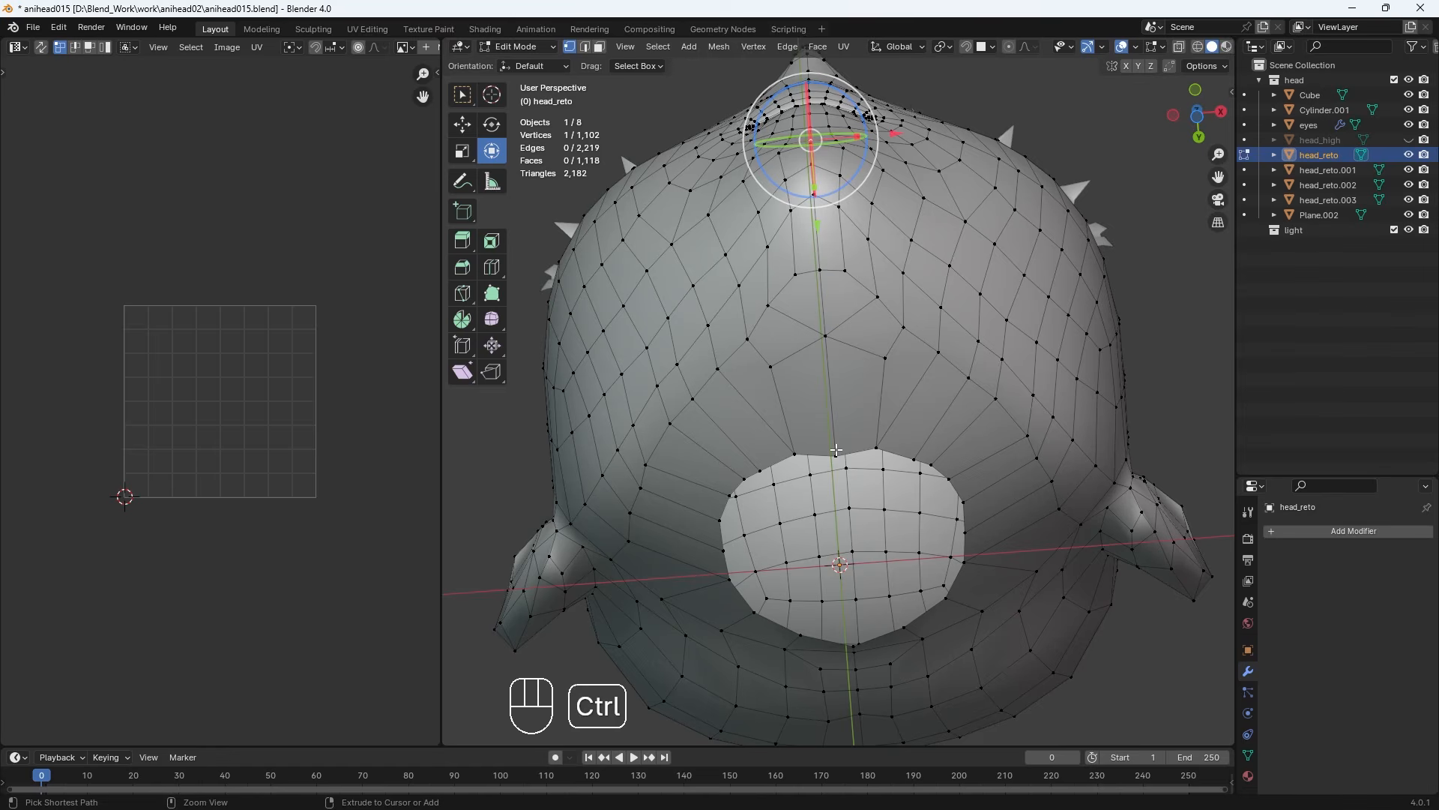
middle_click_drag(845, 369, 845, 415)
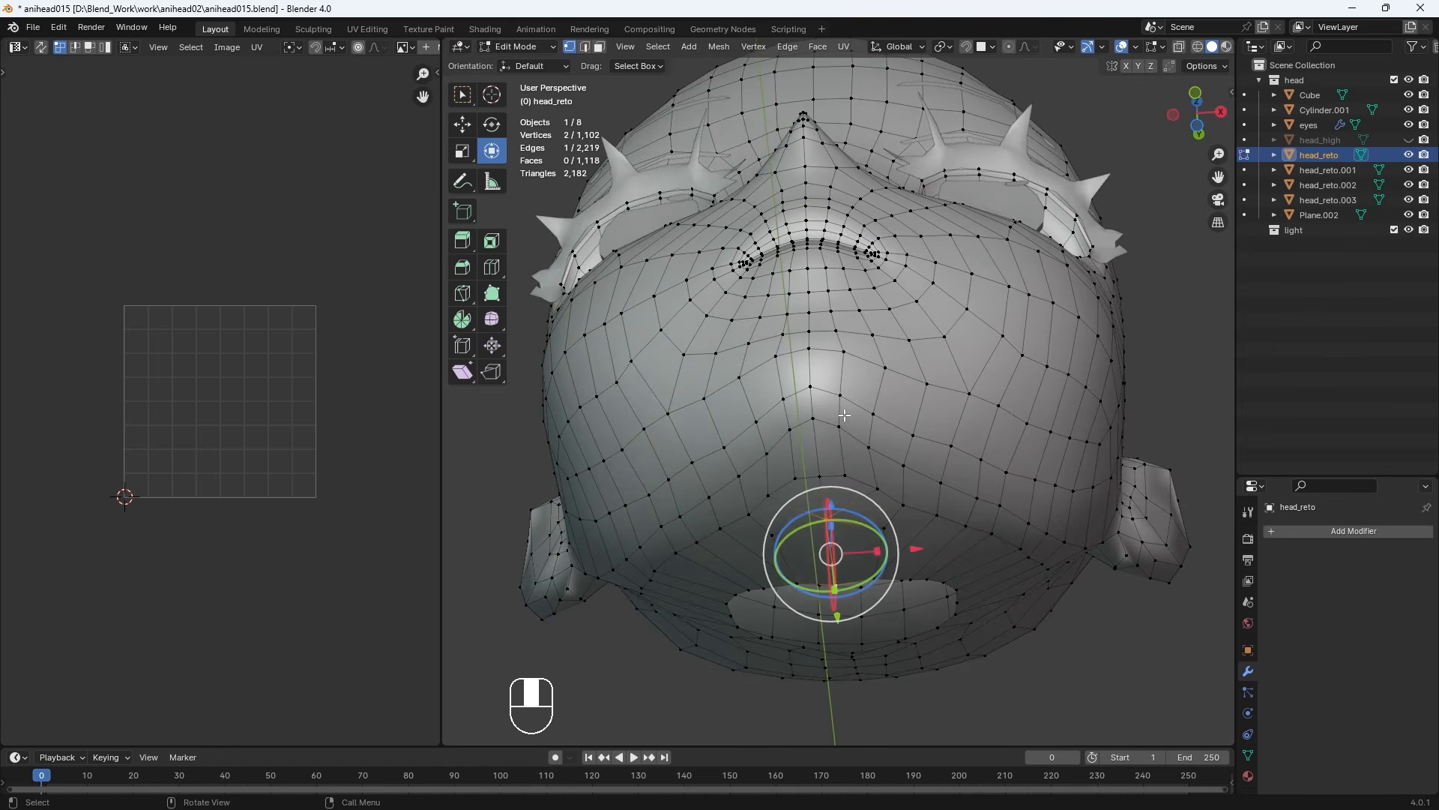
left_click(808, 328, "ctrl")
middle_click_drag(810, 328, 838, 373)
middle_click_drag(829, 266, 742, 504)
key("alt+z")
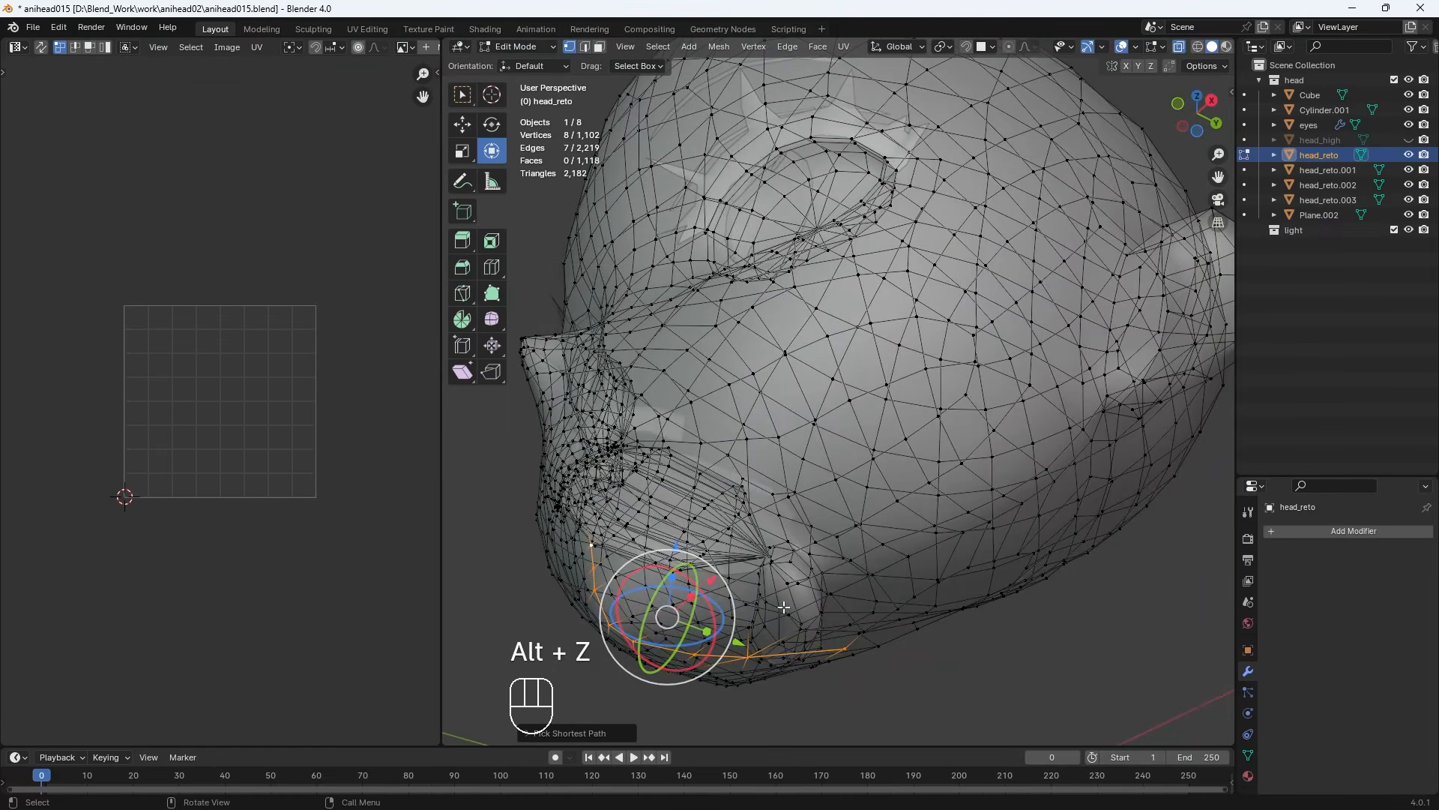
middle_click_drag(783, 607, 880, 455)
key("alt+z")
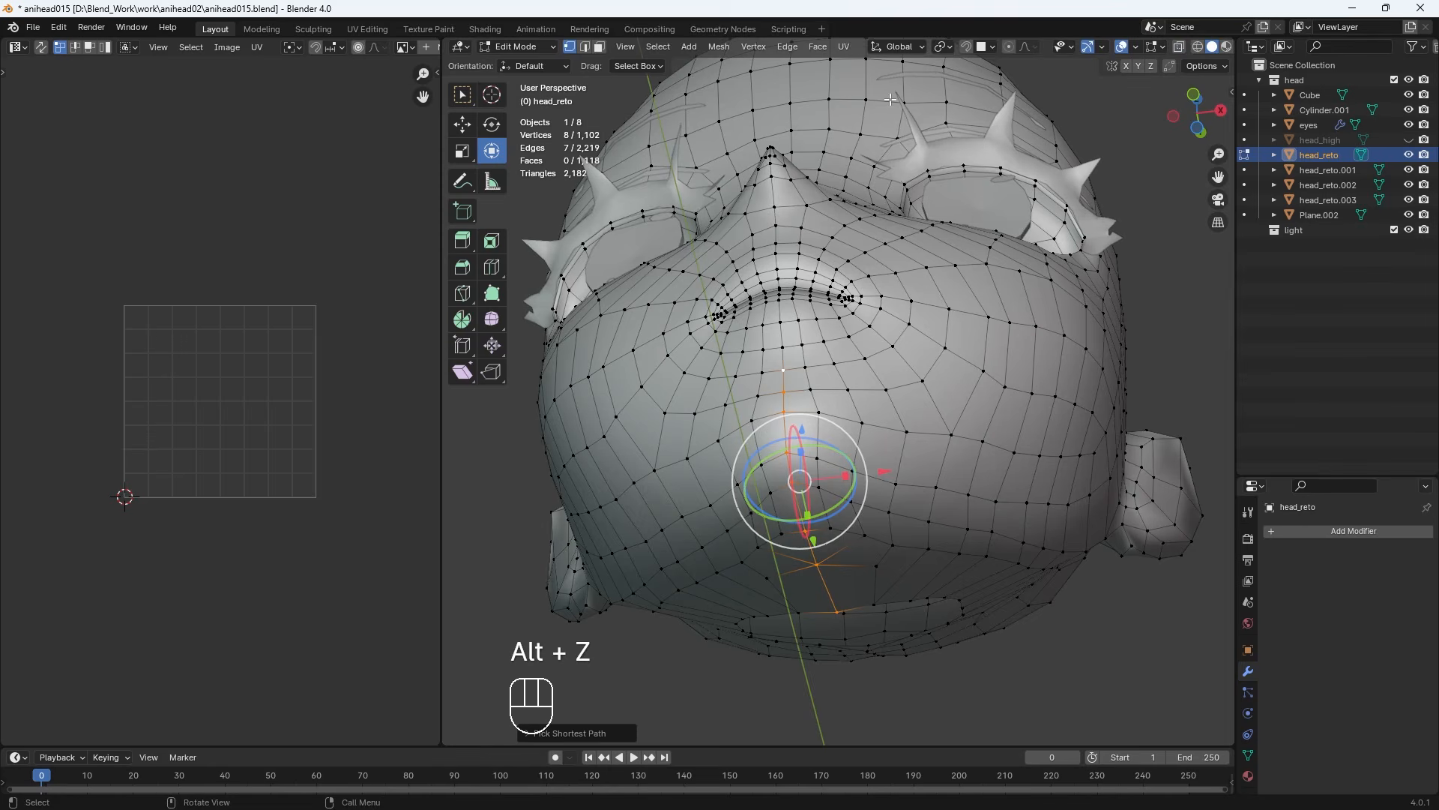
left_click(844, 47)
left_click(868, 219)
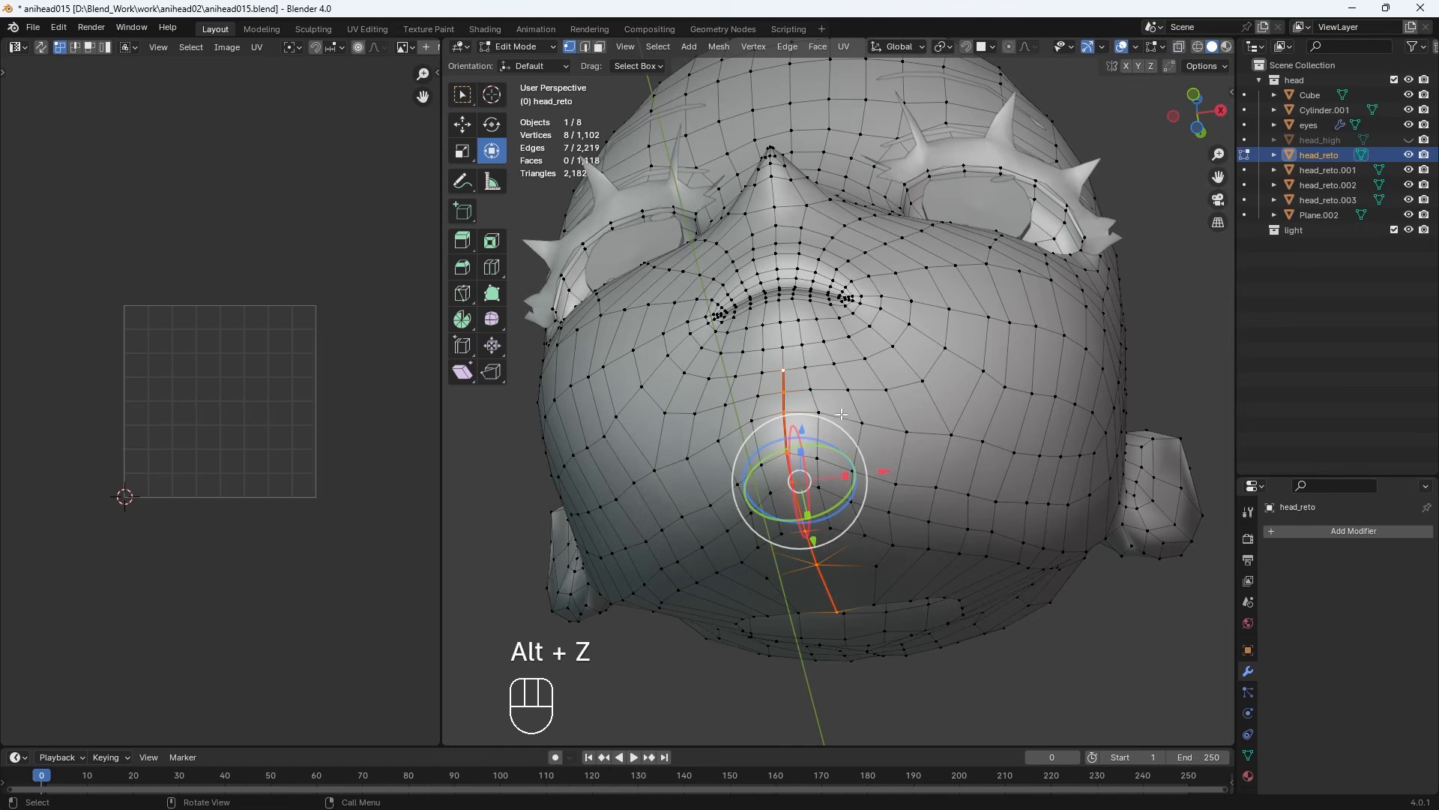
Mark a seam along the head's centre line from the upper forehead over the crown to the back of the neck opening
middle_click_drag(842, 414, 865, 521)
scroll(859, 450, "down", 3)
middle_click_drag(851, 368, 852, 390)
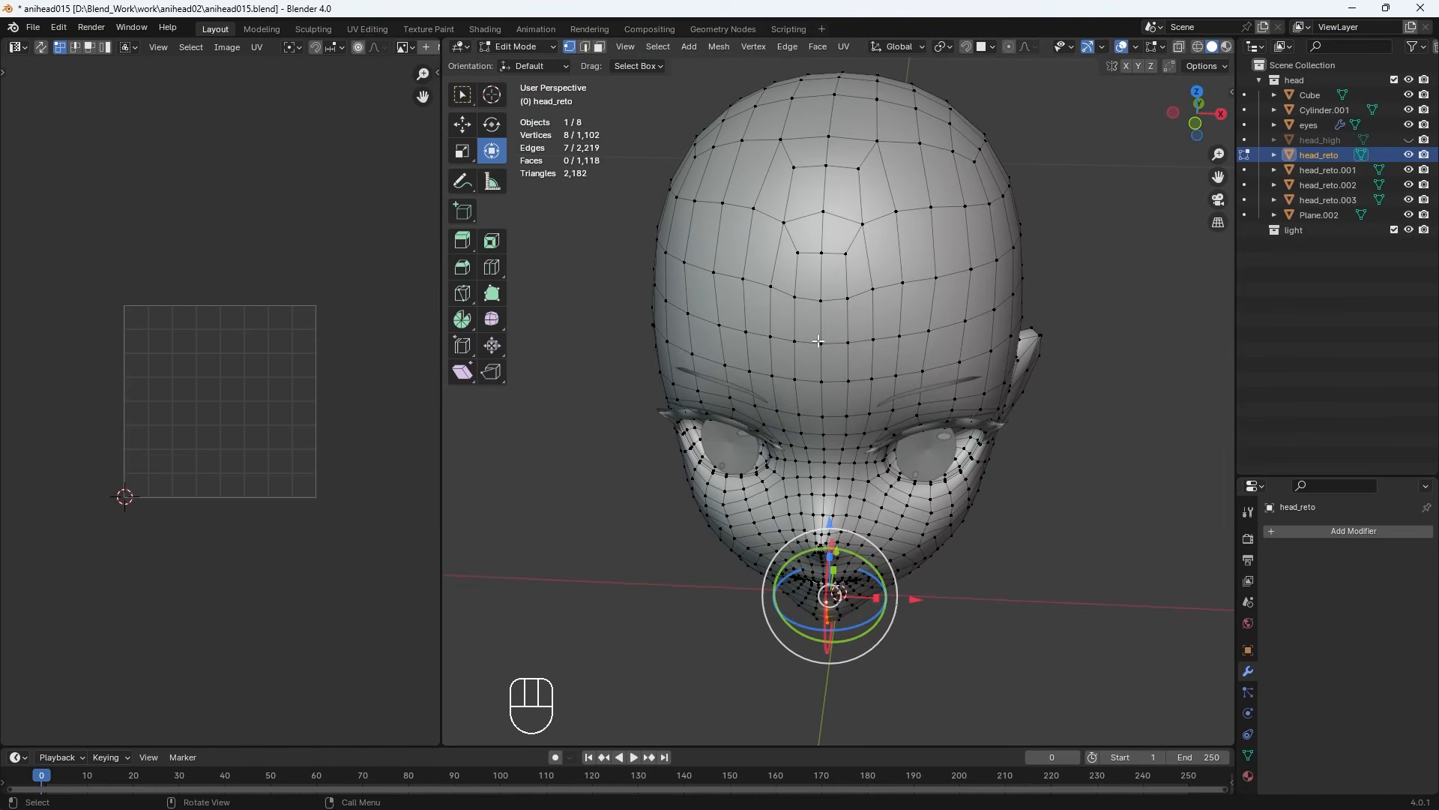
left_click(818, 341)
middle_click_drag(818, 342, 851, 297)
middle_click_drag(835, 230, 849, 436)
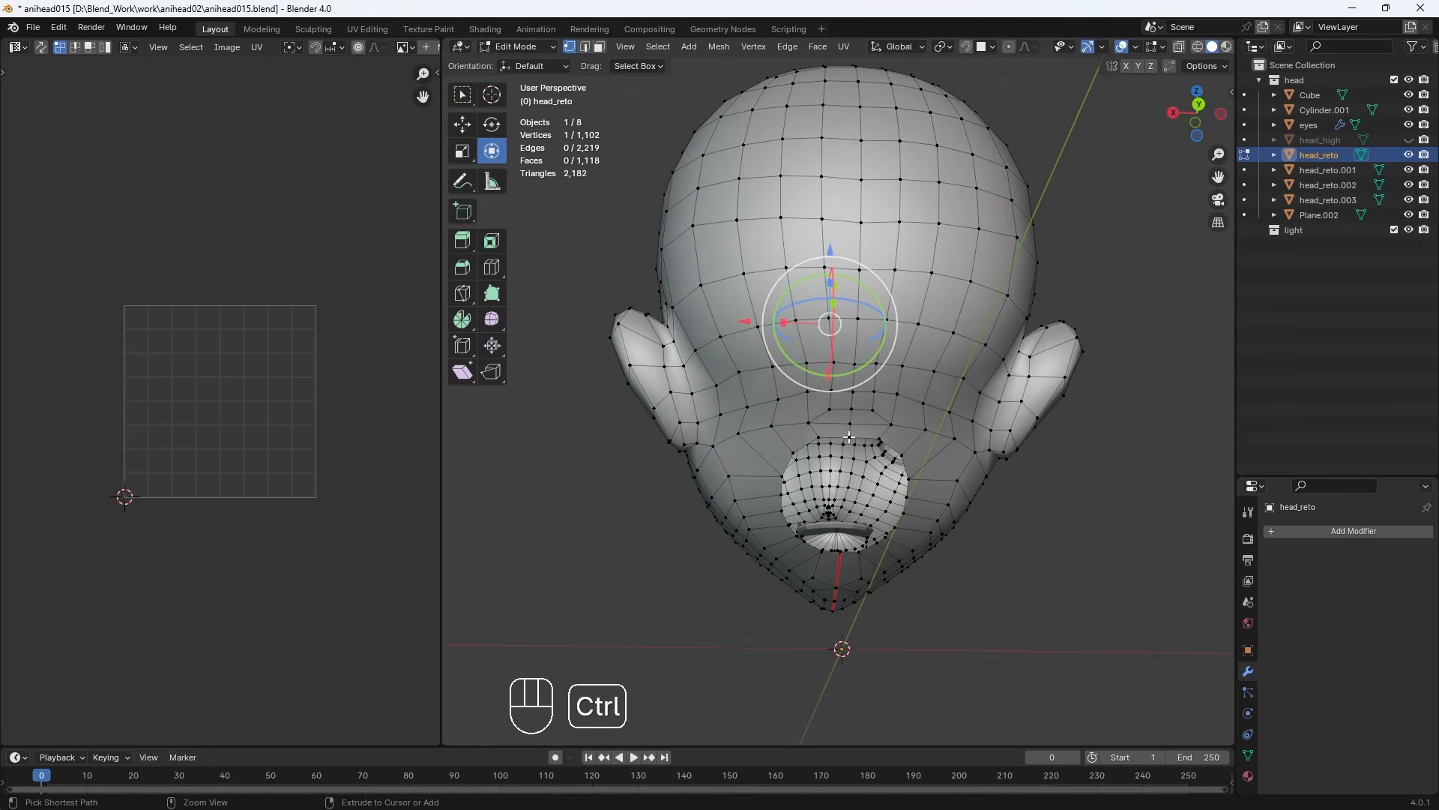
left_click(863, 216, "ctrl")
middle_click_drag(863, 216, 789, 426)
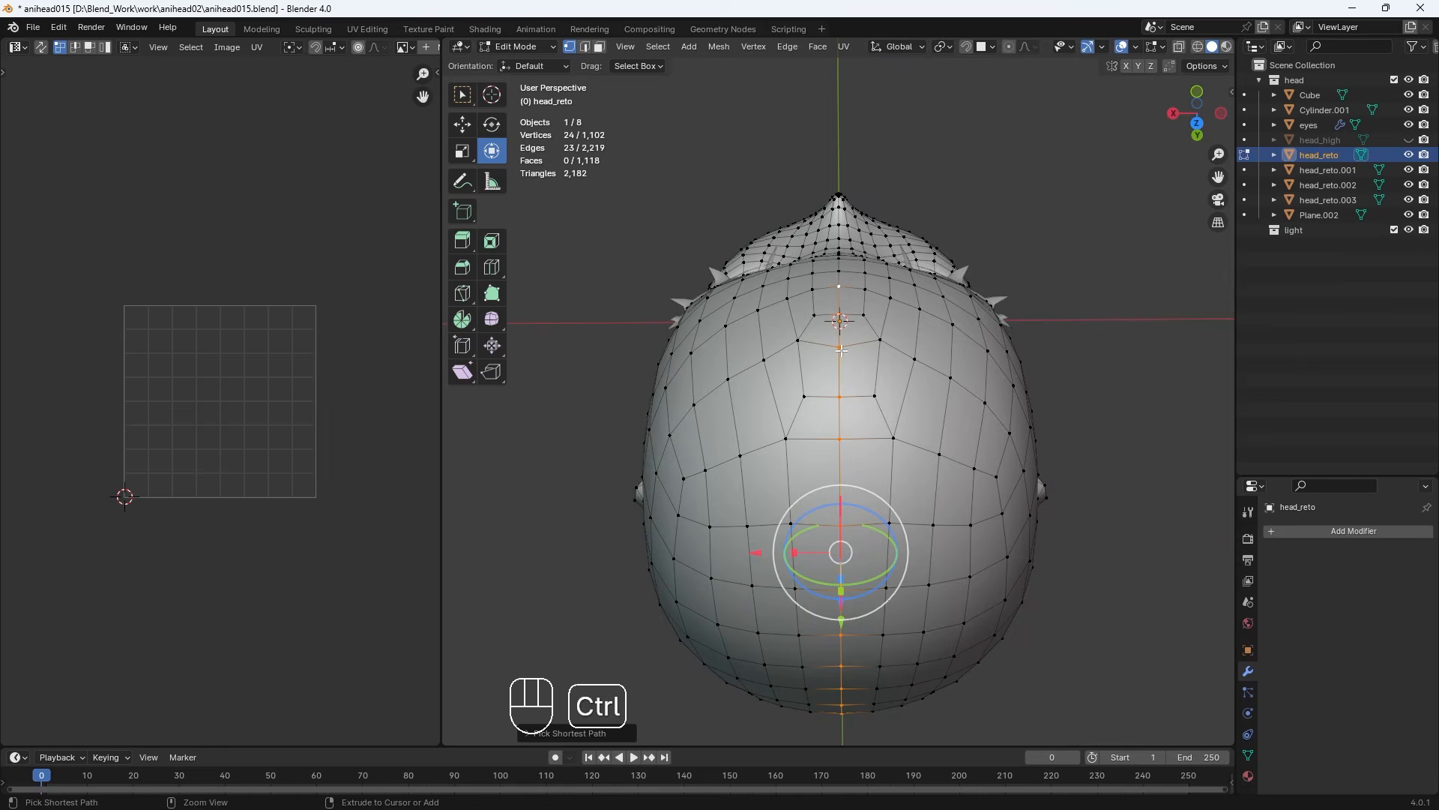
middle_click_drag(841, 350, 952, 274)
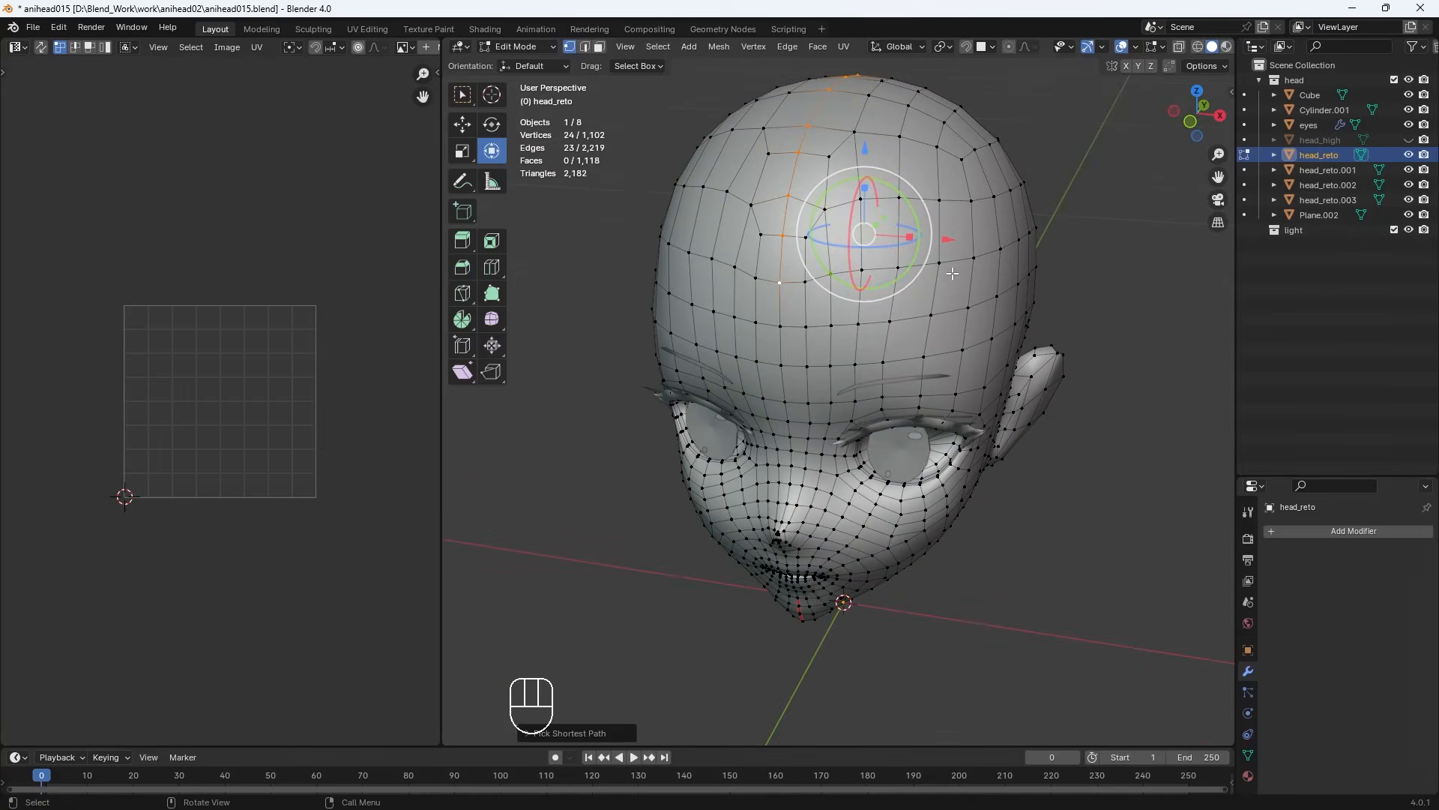
left_click(843, 47)
left_click(869, 221)
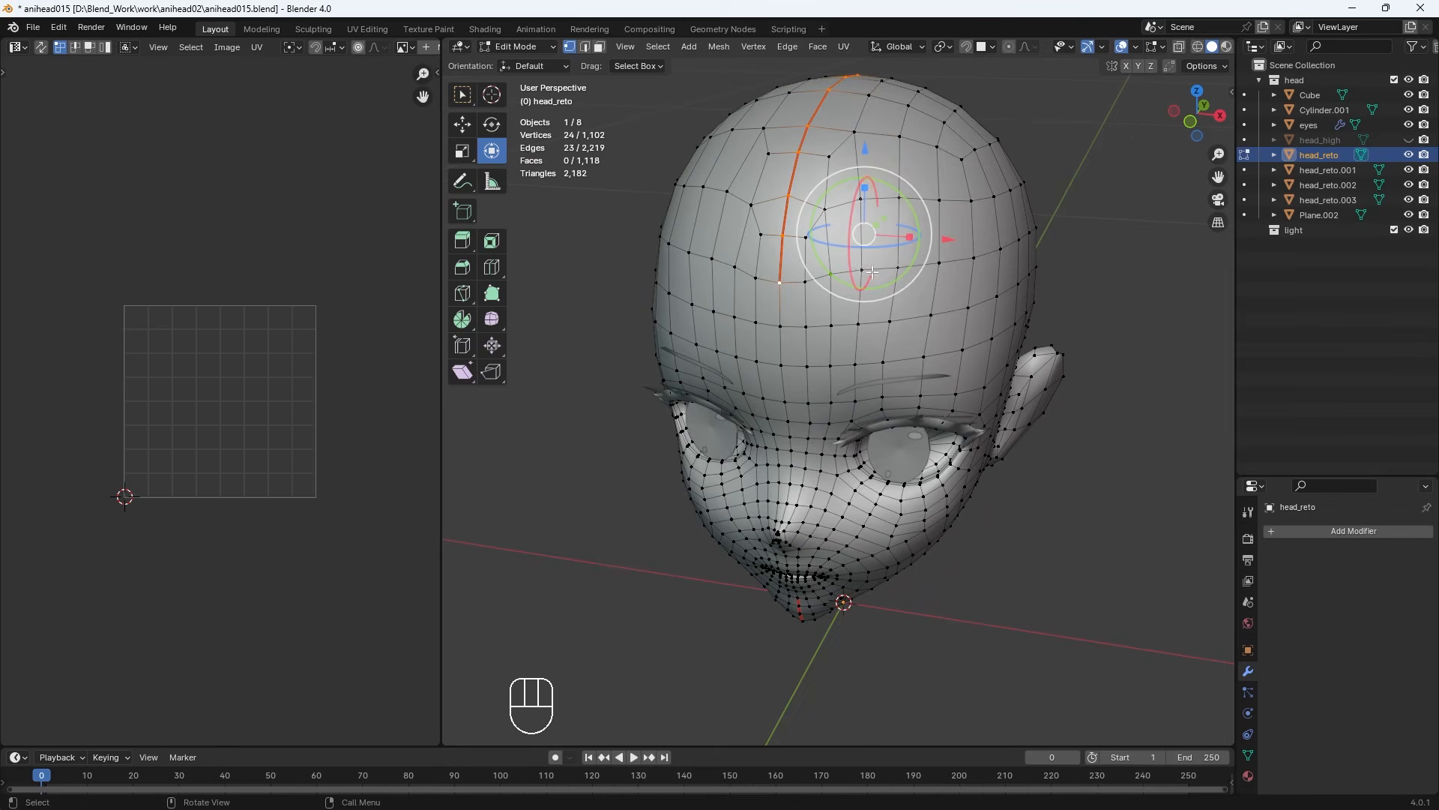
Mark a seam along the edge path around the base of the ear on the +X side
middle_click_drag(875, 315, 705, 378, "shift")
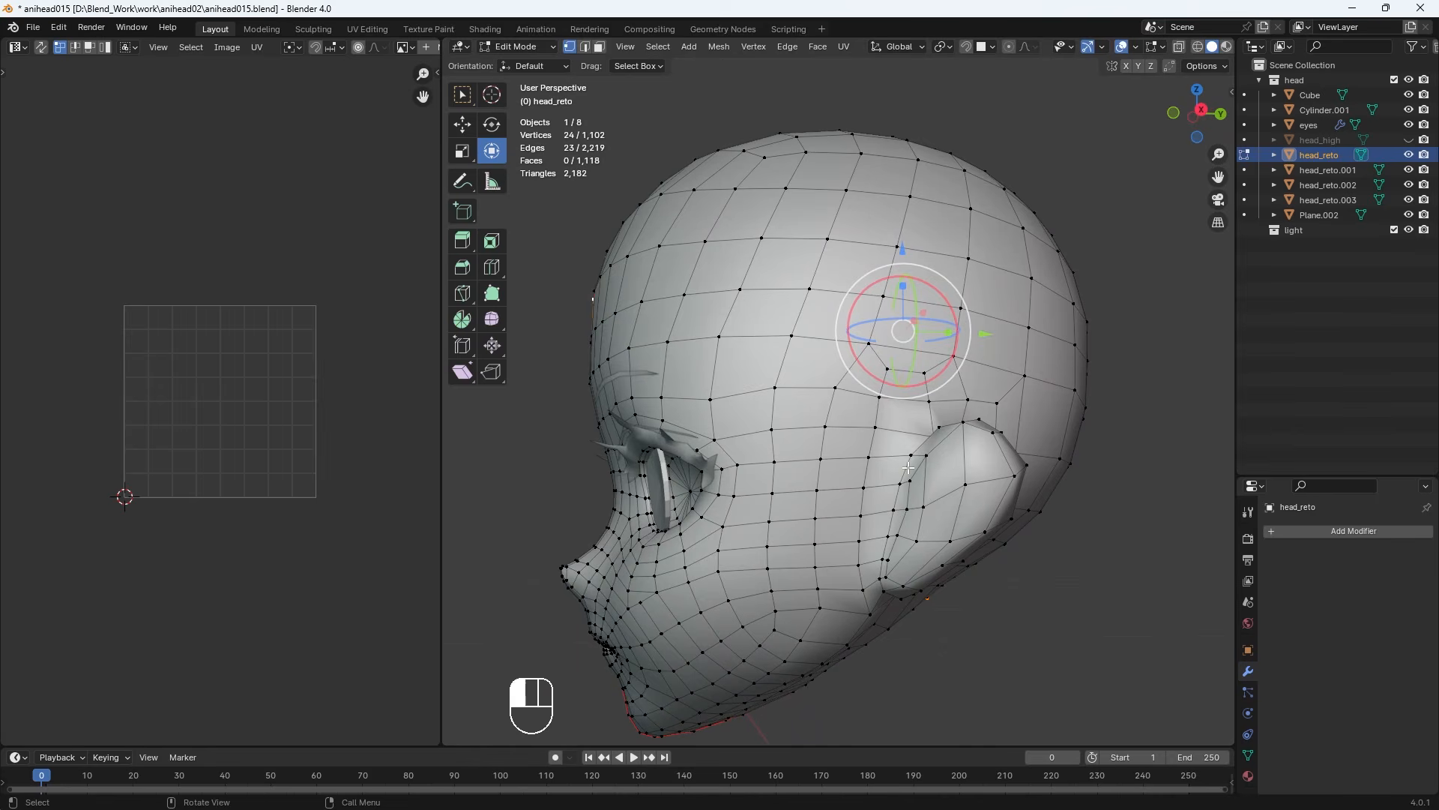
middle_click_drag(903, 467, 880, 557)
scroll(928, 384, "up", 2)
left_click(901, 342, "shift")
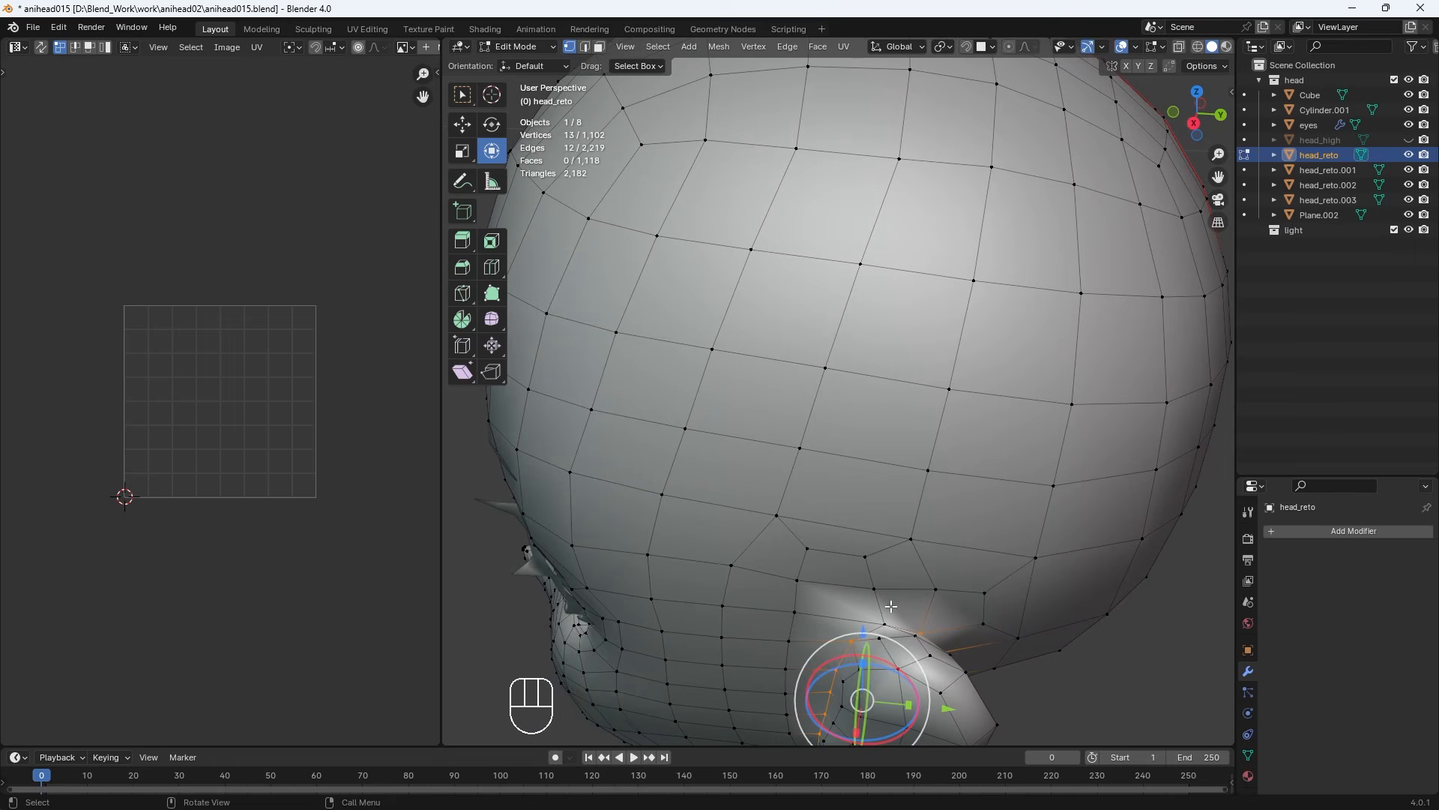
middle_click_drag(928, 611, 833, 529)
left_click(843, 46)
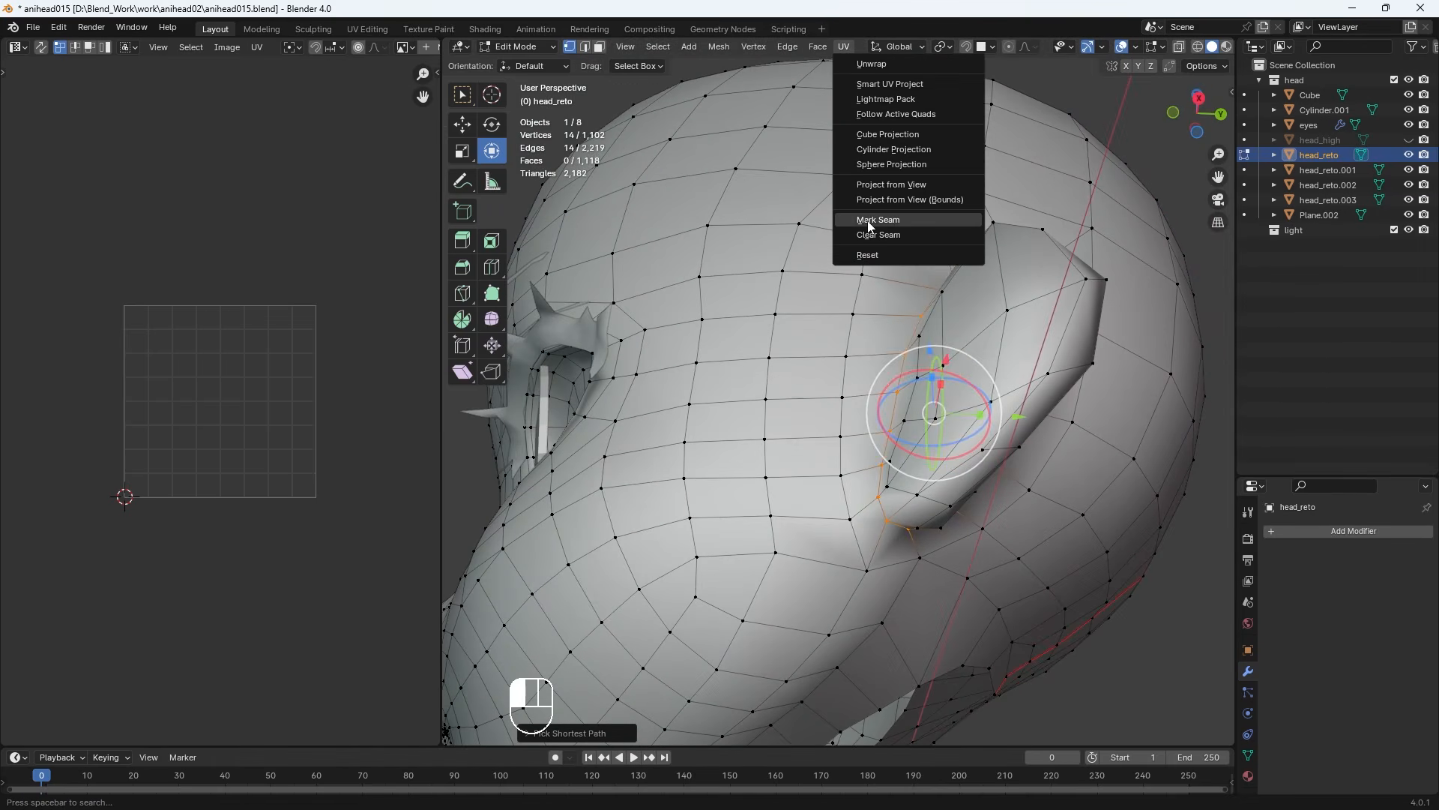
left_click(867, 222)
Mark a matching seam around the base of the ear on the -X side
middle_click_drag(1005, 375, 1055, 335)
key("alt+z")
key("alt+z")
left_click(988, 238, "ctrl")
middle_click_drag(988, 238, 742, 577)
left_click(1053, 448, "ctrl")
left_click(733, 571, "ctrl")
left_click(844, 47)
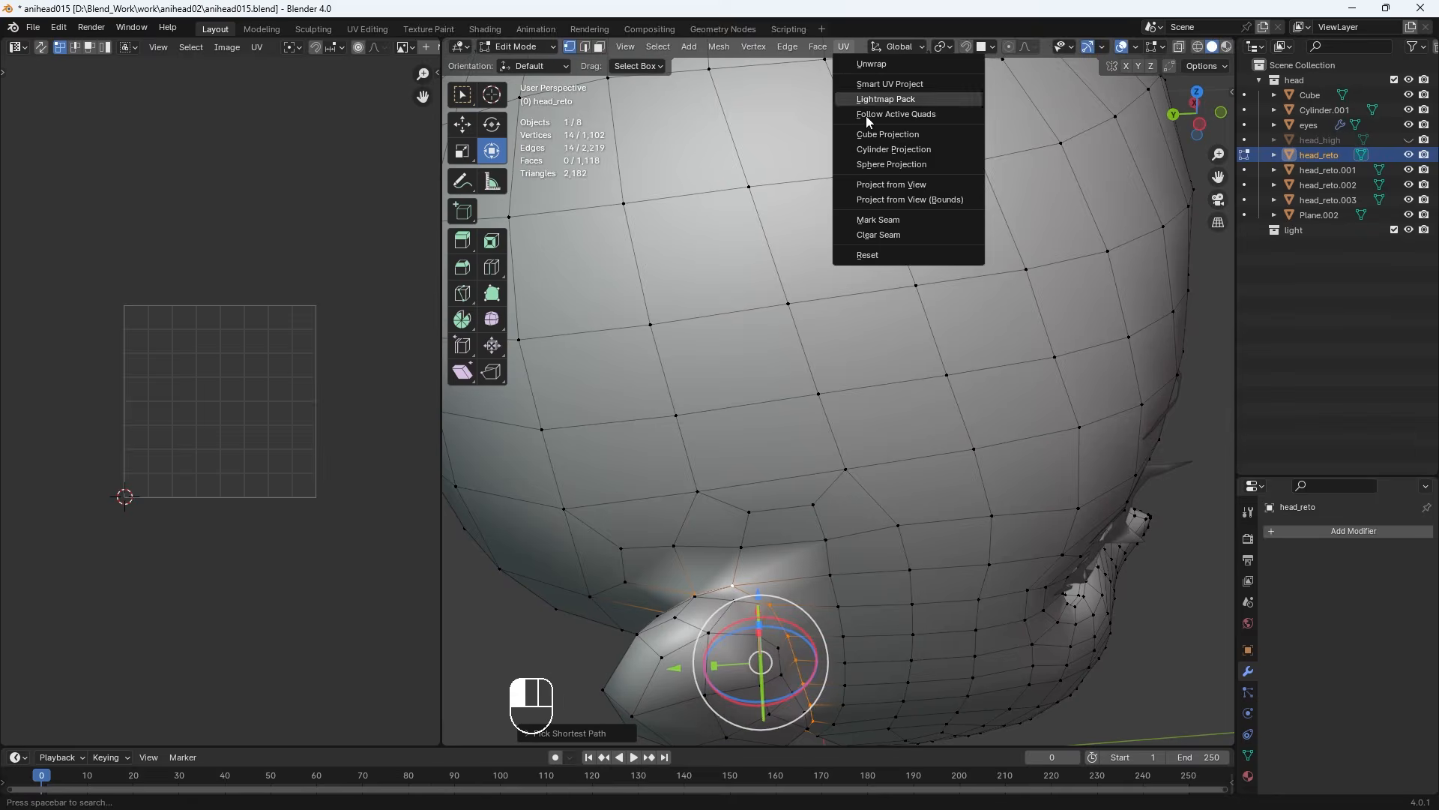
left_click(871, 219)
Mark seams along the edge loops around both eye openings
mouse_move(795, 509)
middle_mouse_down()
mouse_move(728, 446)
mouse_move(757, 468)
mouse_move(769, 450)
mouse_move(784, 509)
middle_mouse_up()
left_click(689, 623, "alt")
middle_click_drag(689, 623, 675, 664)
middle_click_drag(943, 654, 922, 584)
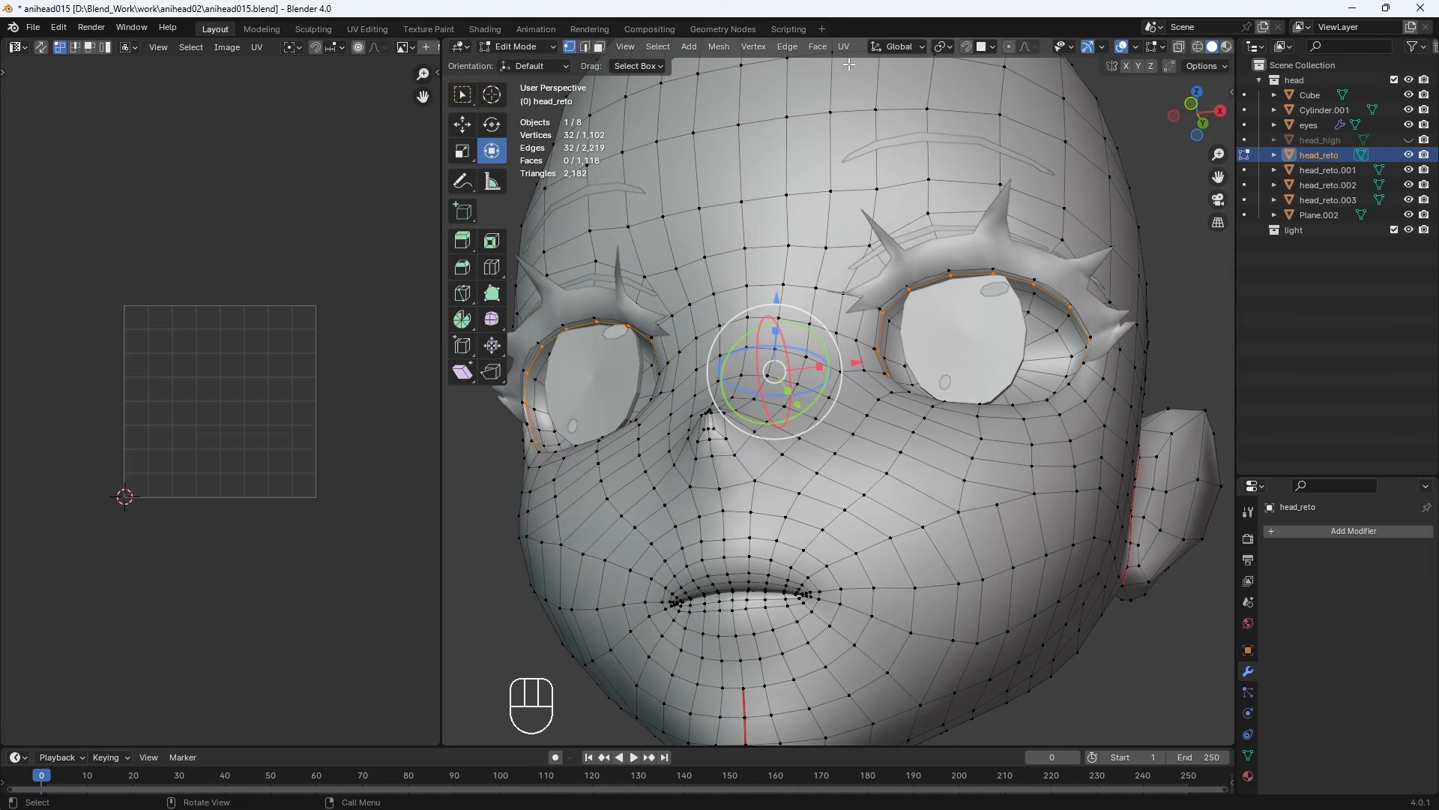
left_click(844, 46)
left_click(872, 214)
Mark a seam along the inner lip edge loop of the mouth
mouse_move(877, 481)
middle_mouse_down()
mouse_move(763, 499)
mouse_move(916, 531)
mouse_move(885, 464)
mouse_move(899, 494)
mouse_move(887, 489)
middle_mouse_up()
key("alt+z")
scroll(793, 615, "up", 3)
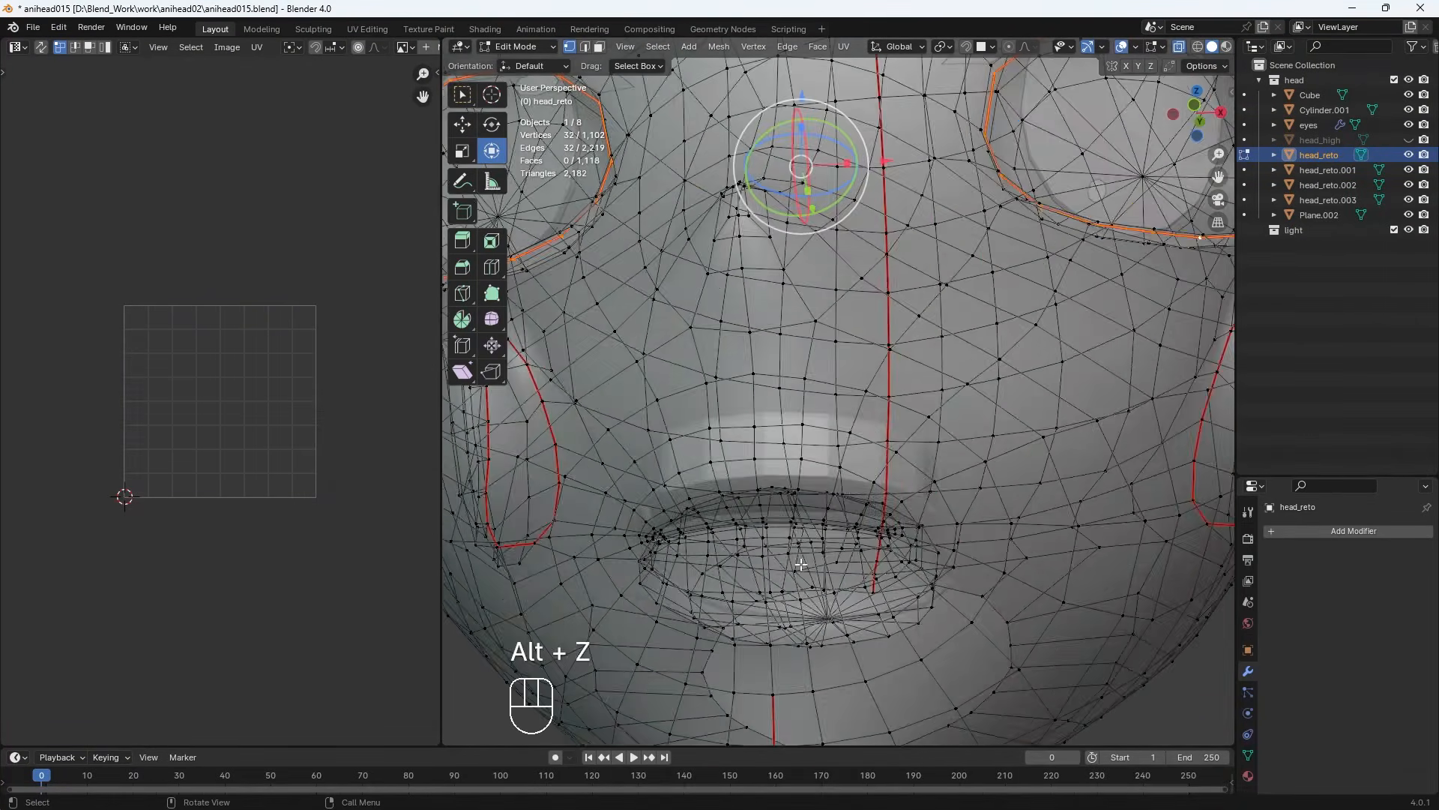
key("alt+z")
middle_click_drag(799, 674, 765, 475, "shift")
key("alt+z")
key("alt+z")
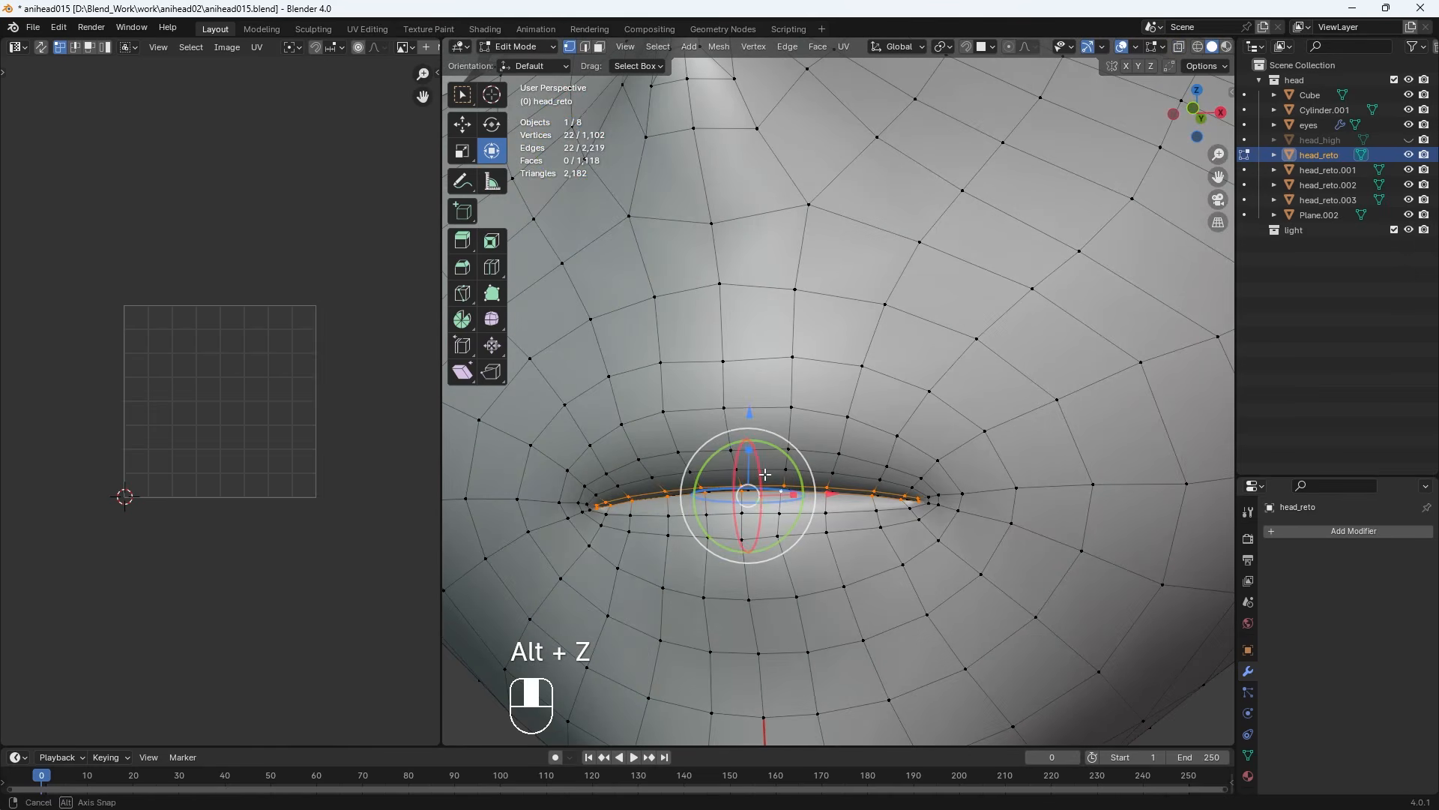
left_click(845, 47)
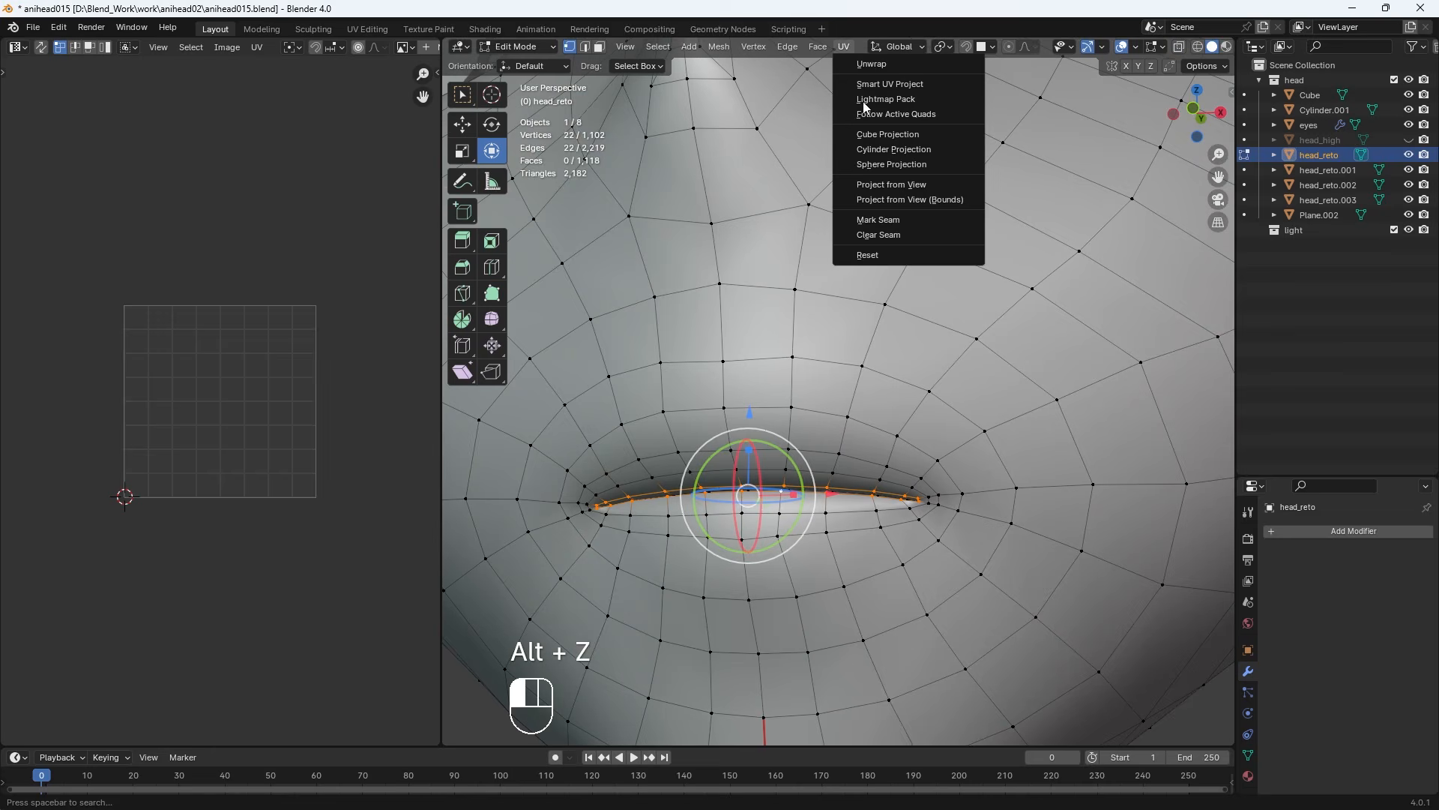
left_click(876, 219)
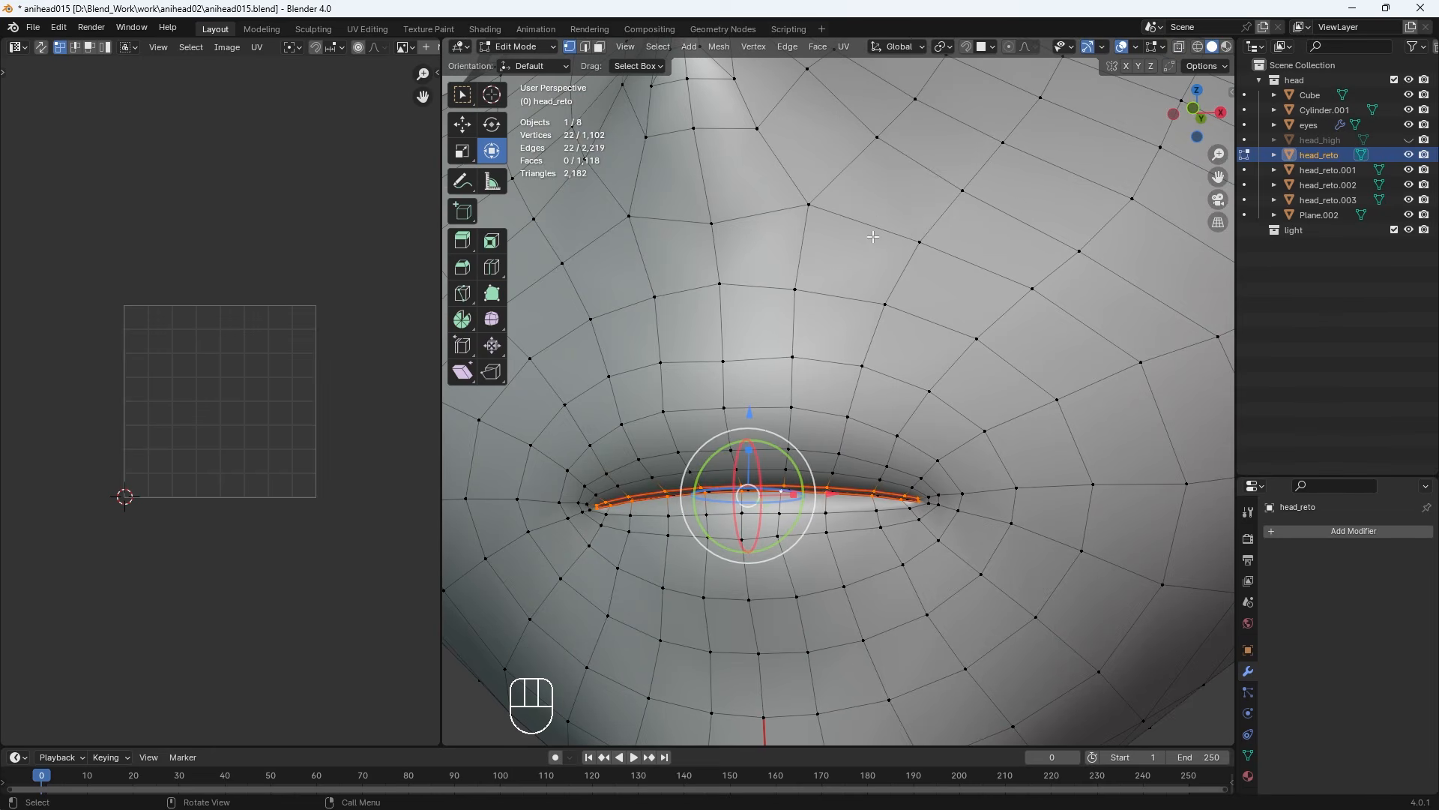
With X-ray on, mark a seam along the mouth cavity from its back centre vertex to the middle of the lip seam
scroll(813, 524, "up", 6)
key("alt+z")
scroll(813, 523, "down", 6)
middle_click_drag(812, 523, 956, 433, "shift")
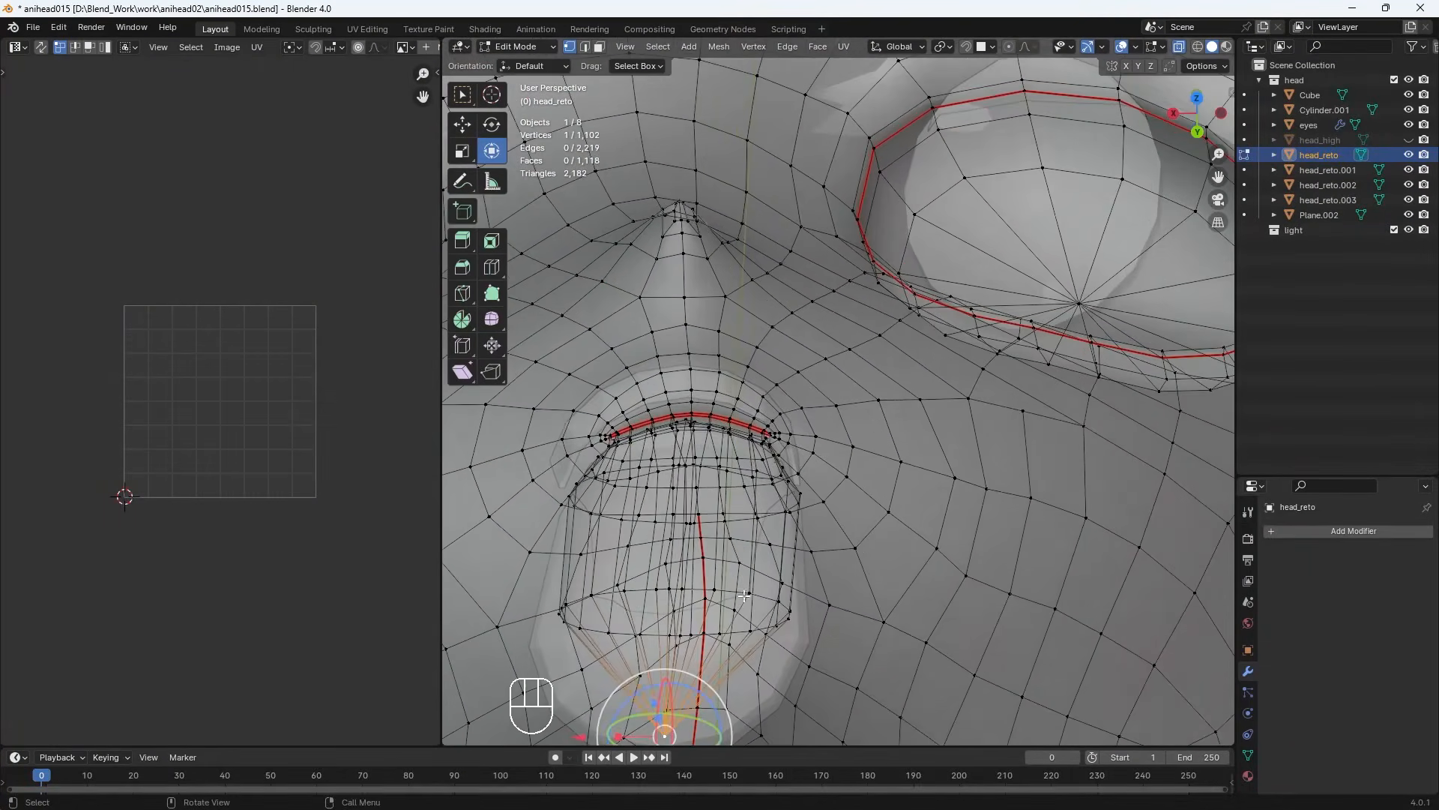
middle_click_drag(721, 517, 723, 579)
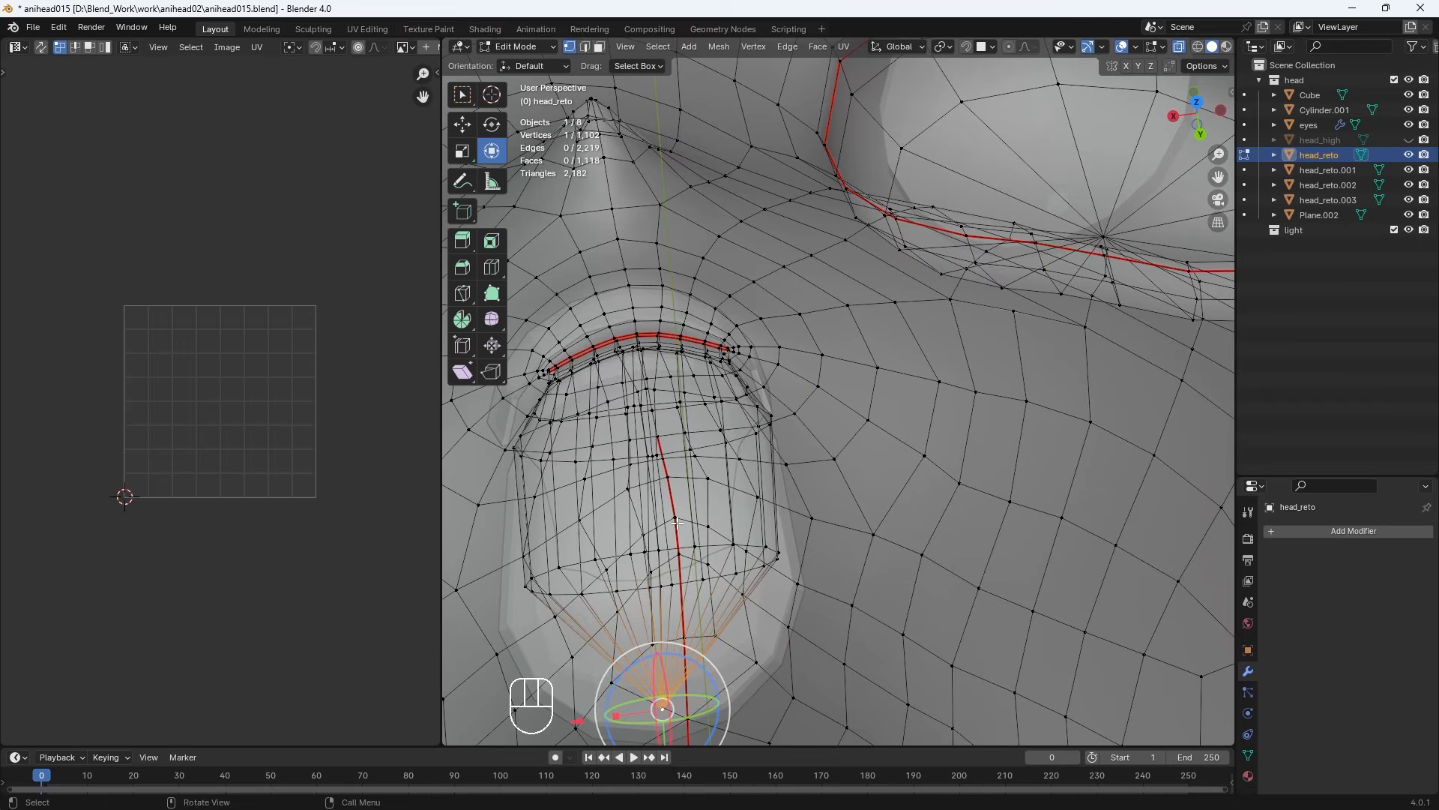
middle_click_drag(676, 522, 877, 554)
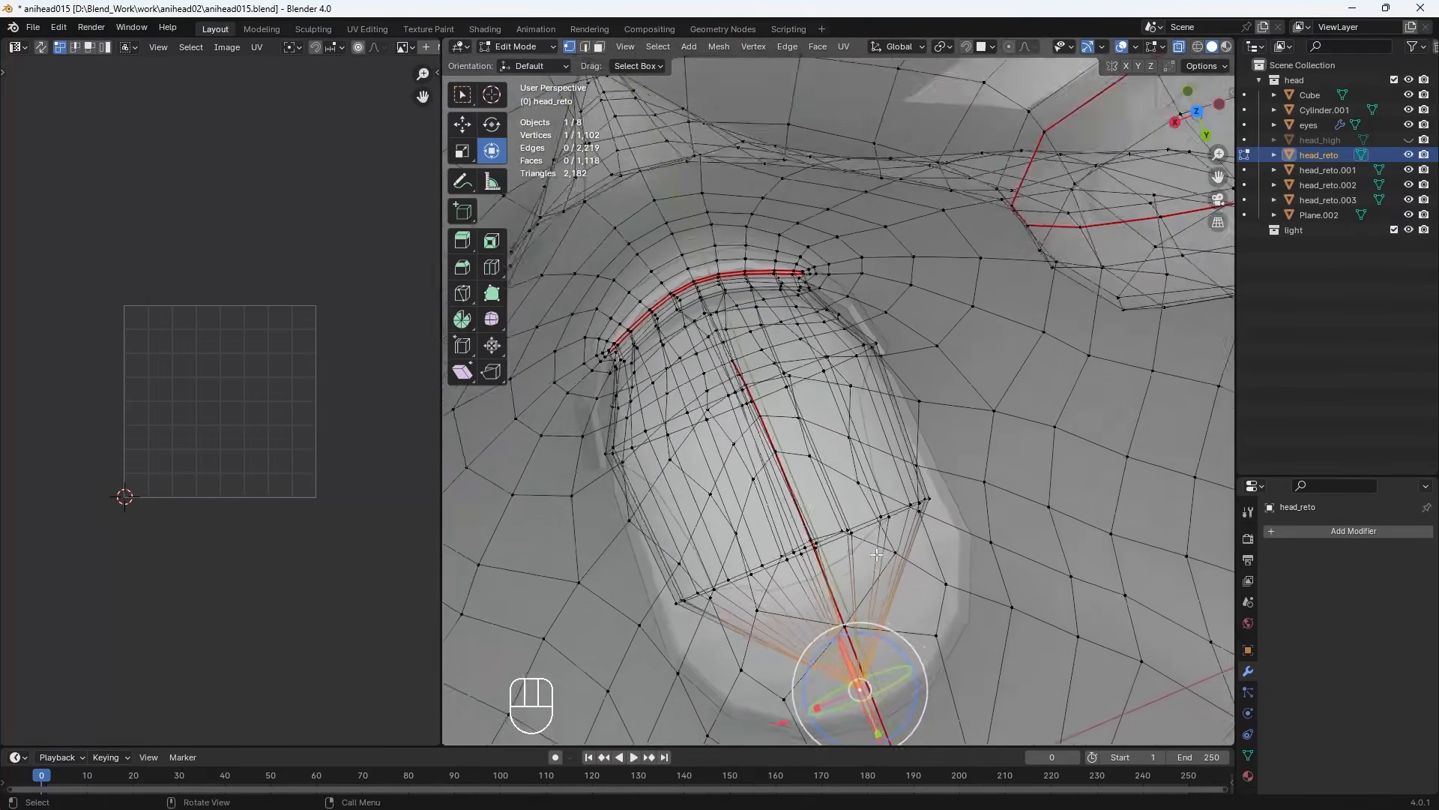
scroll(662, 347, "up", 2)
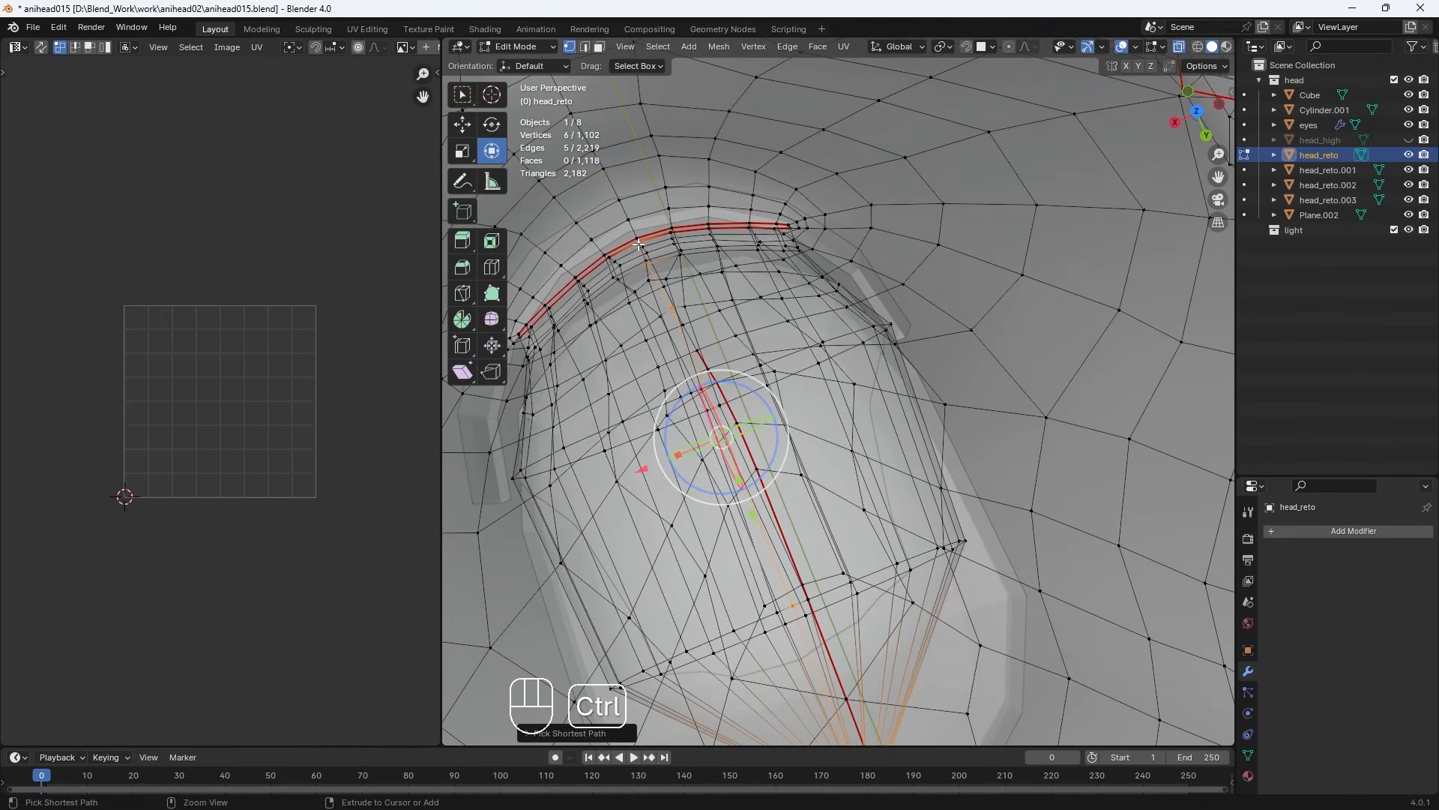
middle_click_drag(638, 244, 718, 6)
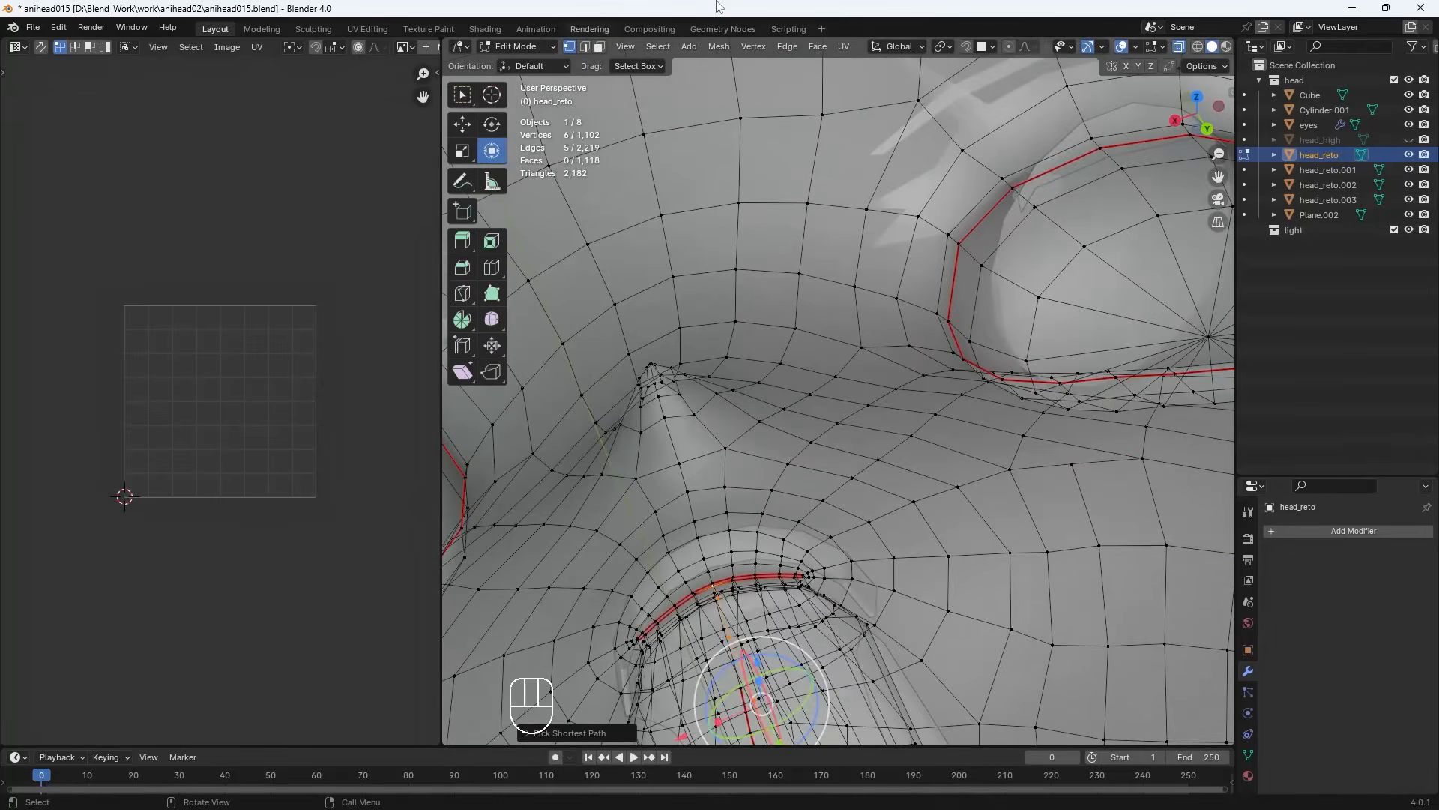
middle_click_drag(893, 537, 744, 184, "shift")
scroll(834, 217, "up", 2)
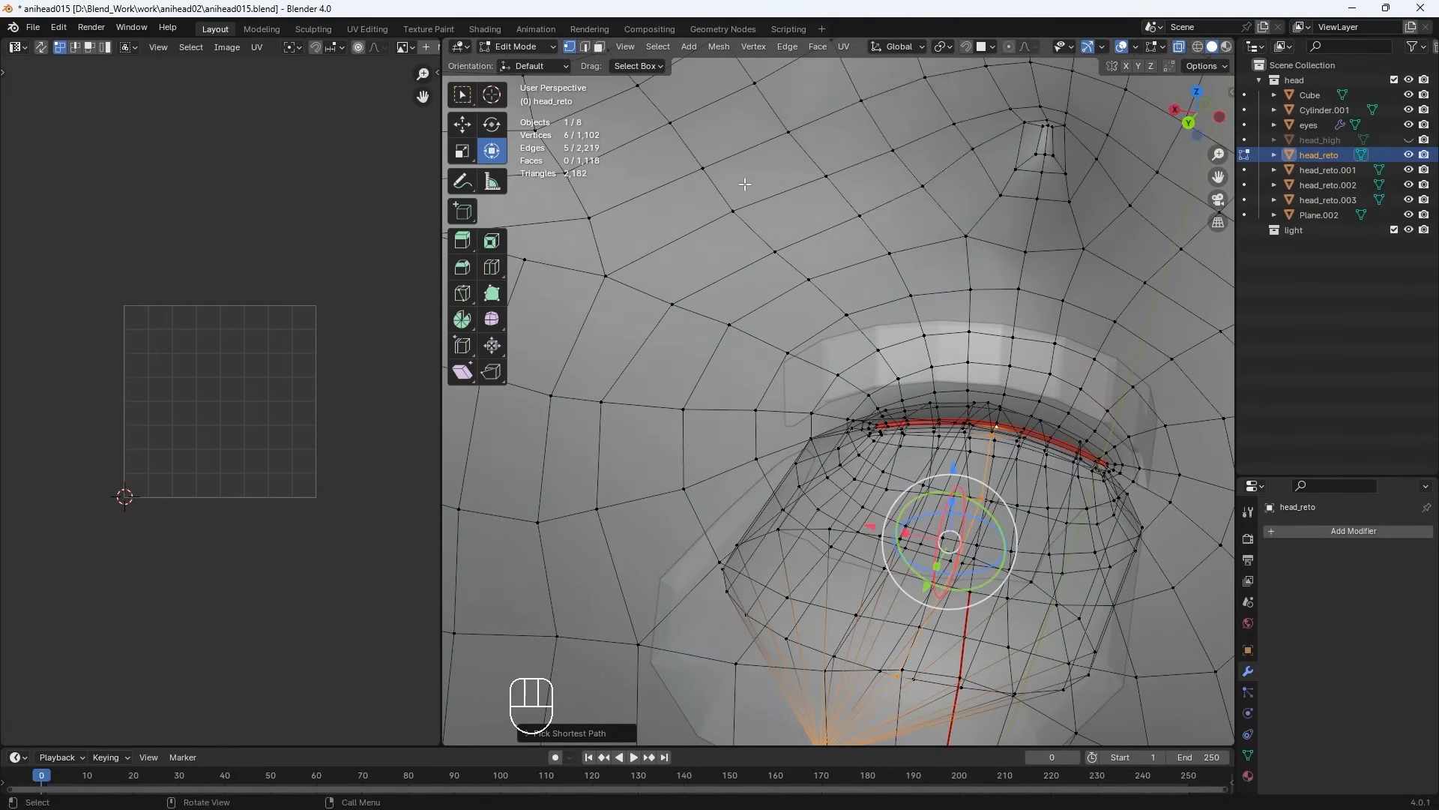
left_click(844, 46)
left_click(869, 216)
Mark a second seam along the opposite centreline of the mouth cavity, between its back vertex and the lip seam
middle_click_drag(870, 218, 787, 120, "shift")
middle_click_drag(787, 119, 749, 315, "shift")
middle_click_drag(779, 510, 896, 568)
key("grave")
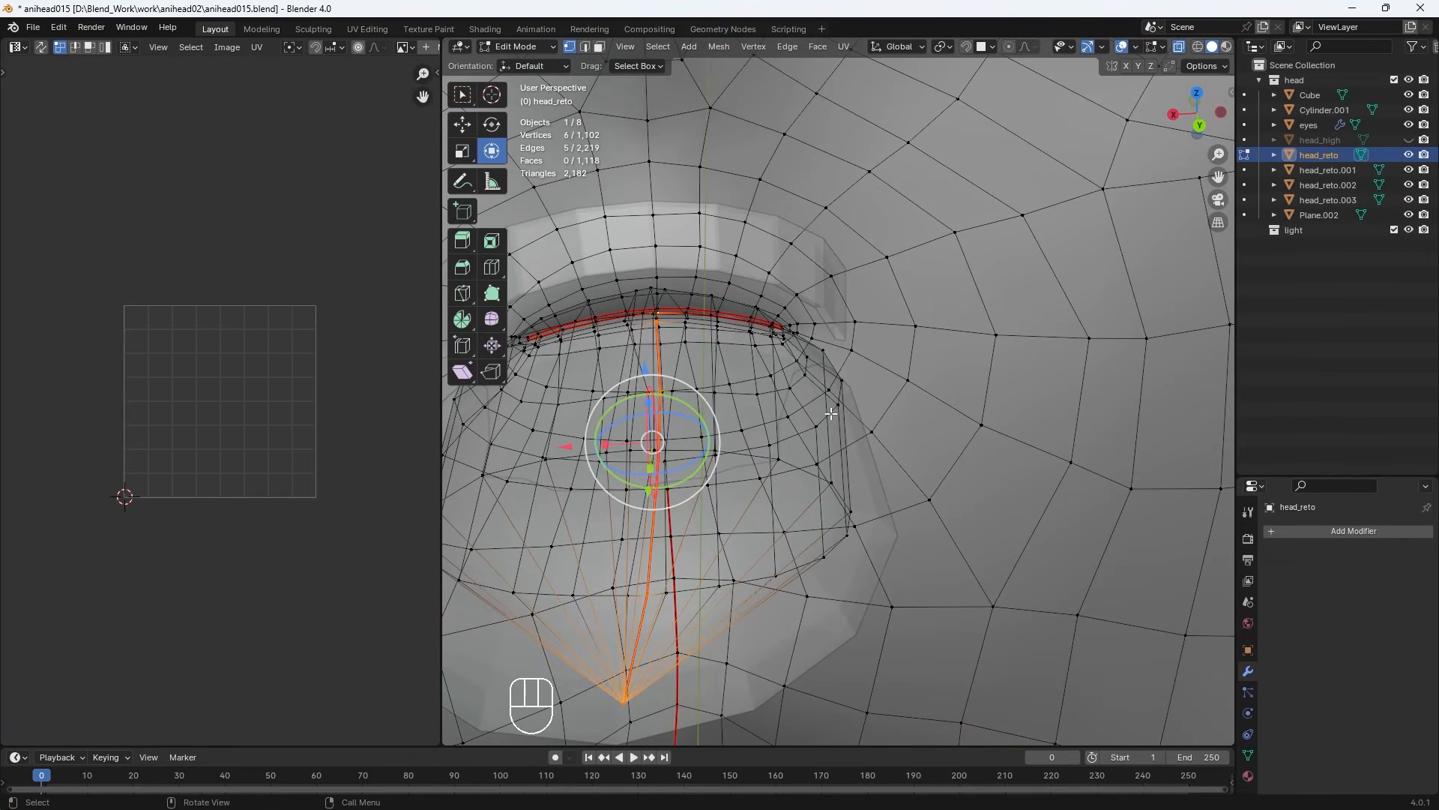
key("shift+KP_1")
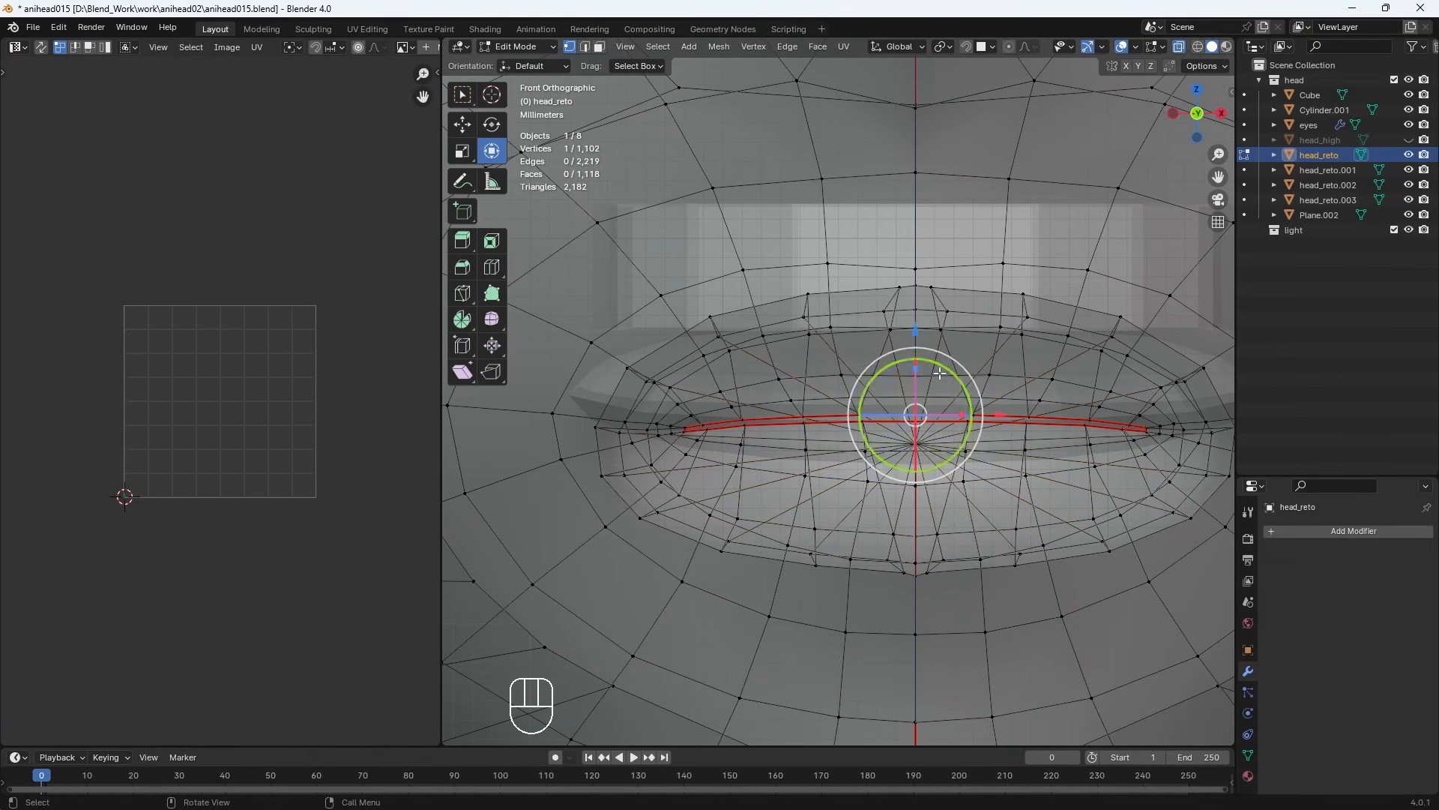
middle_click_drag(927, 303, 835, 589)
left_click(835, 589, "ctrl")
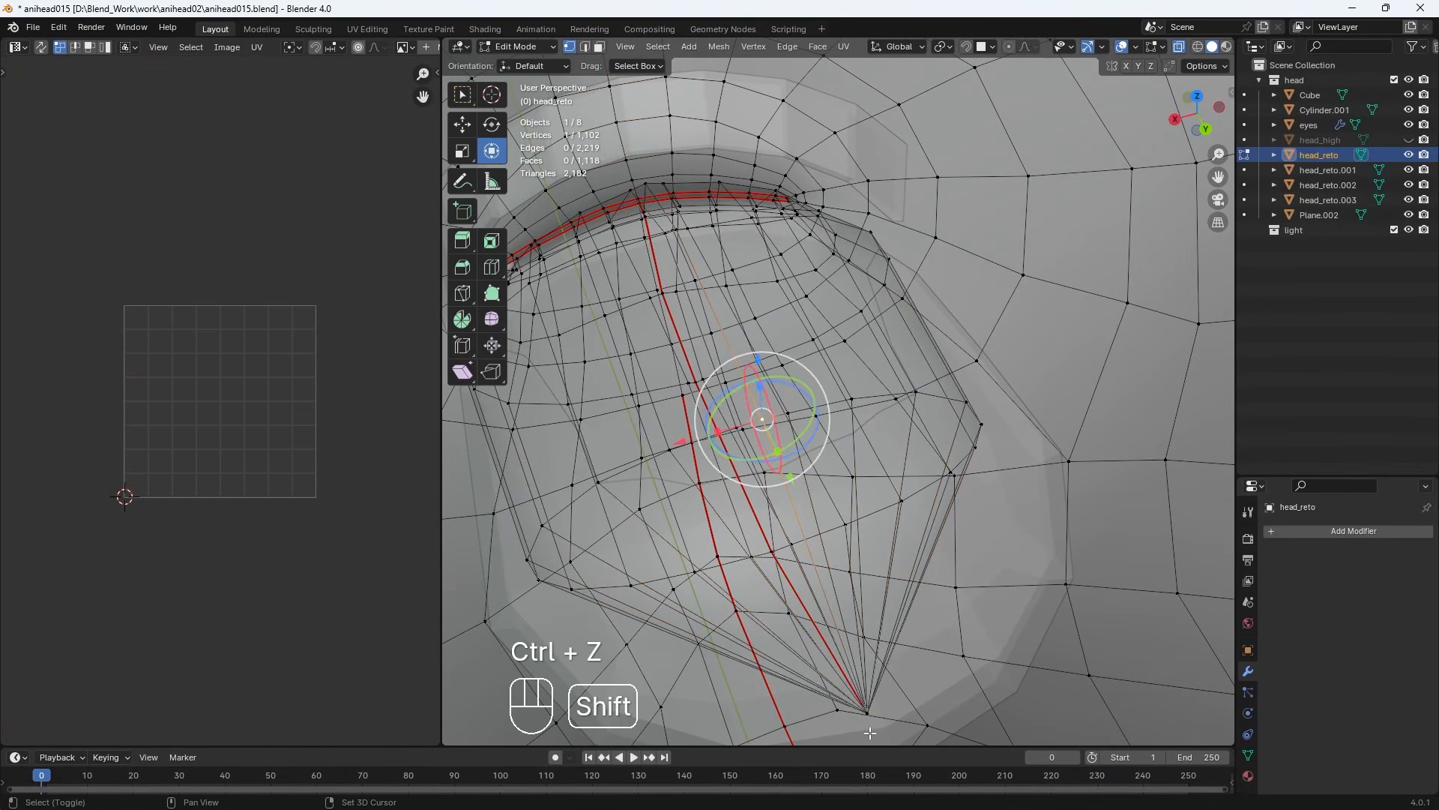
middle_click_drag(824, 526, 738, 551)
middle_click_drag(832, 248, 838, 335, "shift")
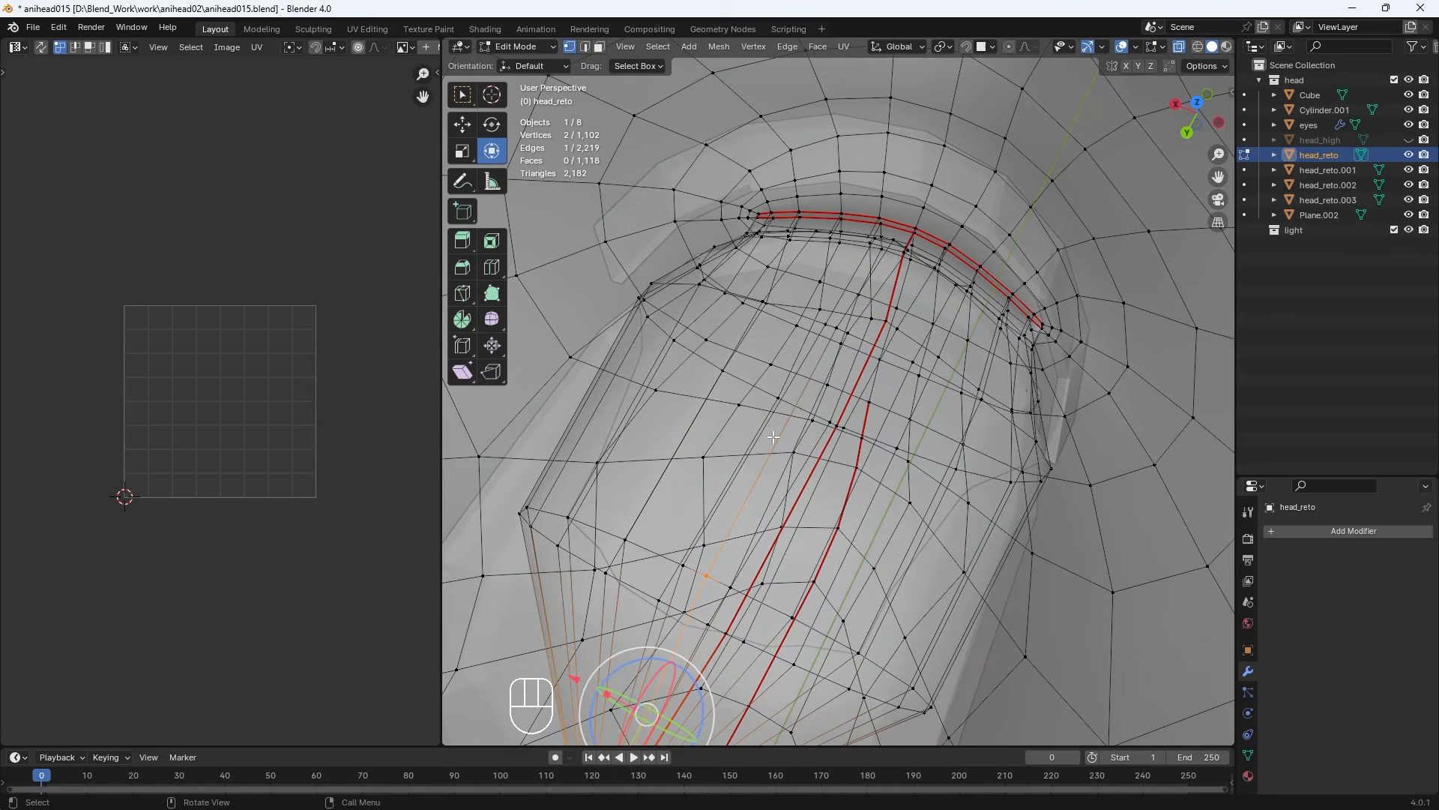
left_click(839, 334, "ctrl")
middle_click_drag(898, 394, 829, 543, "shift")
scroll(828, 524, "up", 3)
left_click(788, 443, "ctrl")
middle_click_drag(788, 442, 717, 425)
scroll(990, 569, "up", 1)
left_click(1009, 587, "ctrl")
Switch to editing the Cube object inside the mouth and mark a seam along its outer edge loop
key("Tab")
left_click(850, 559)
key("Tab")
left_click(801, 542, "alt")
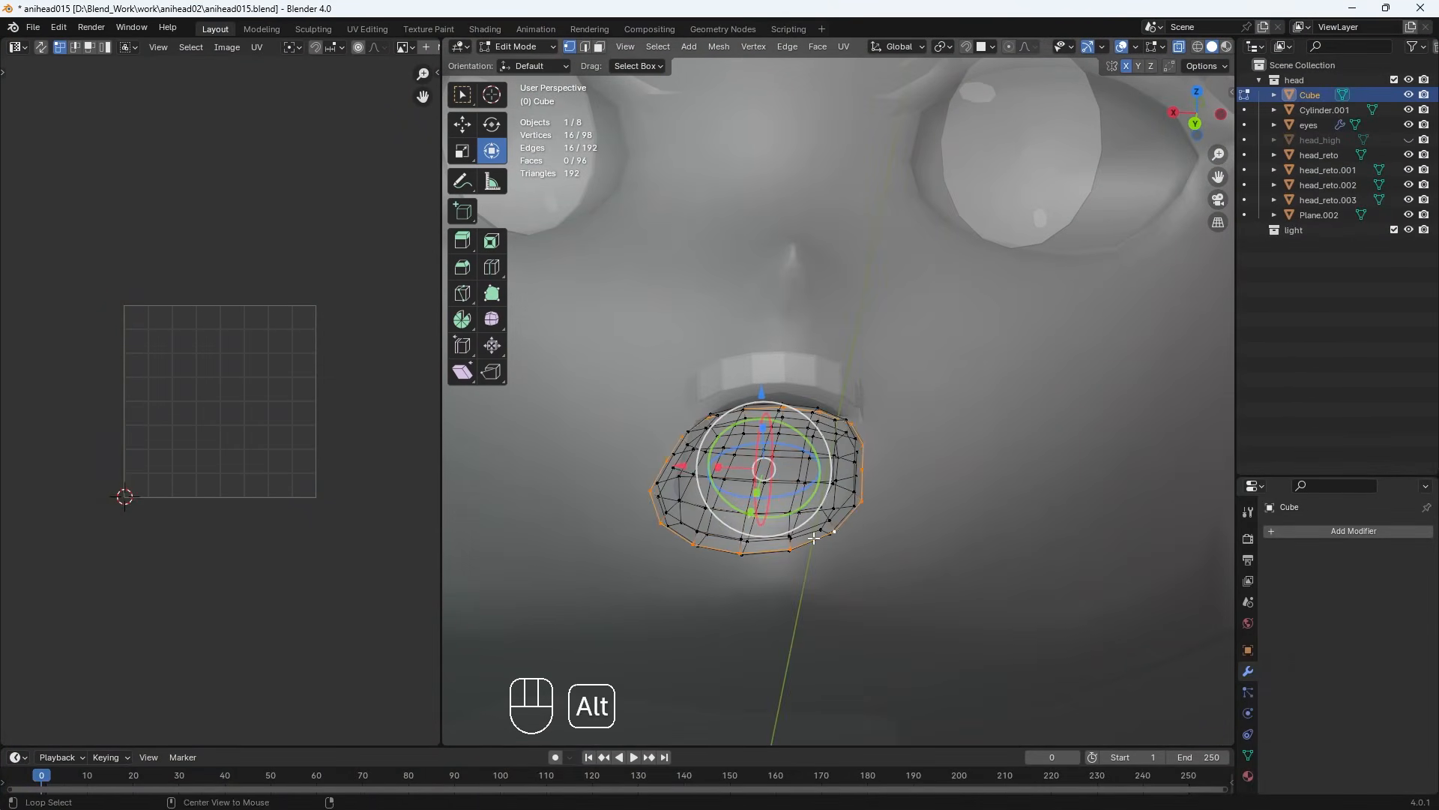
middle_click_drag(813, 539, 850, 538)
left_click(846, 47)
left_click(875, 221)
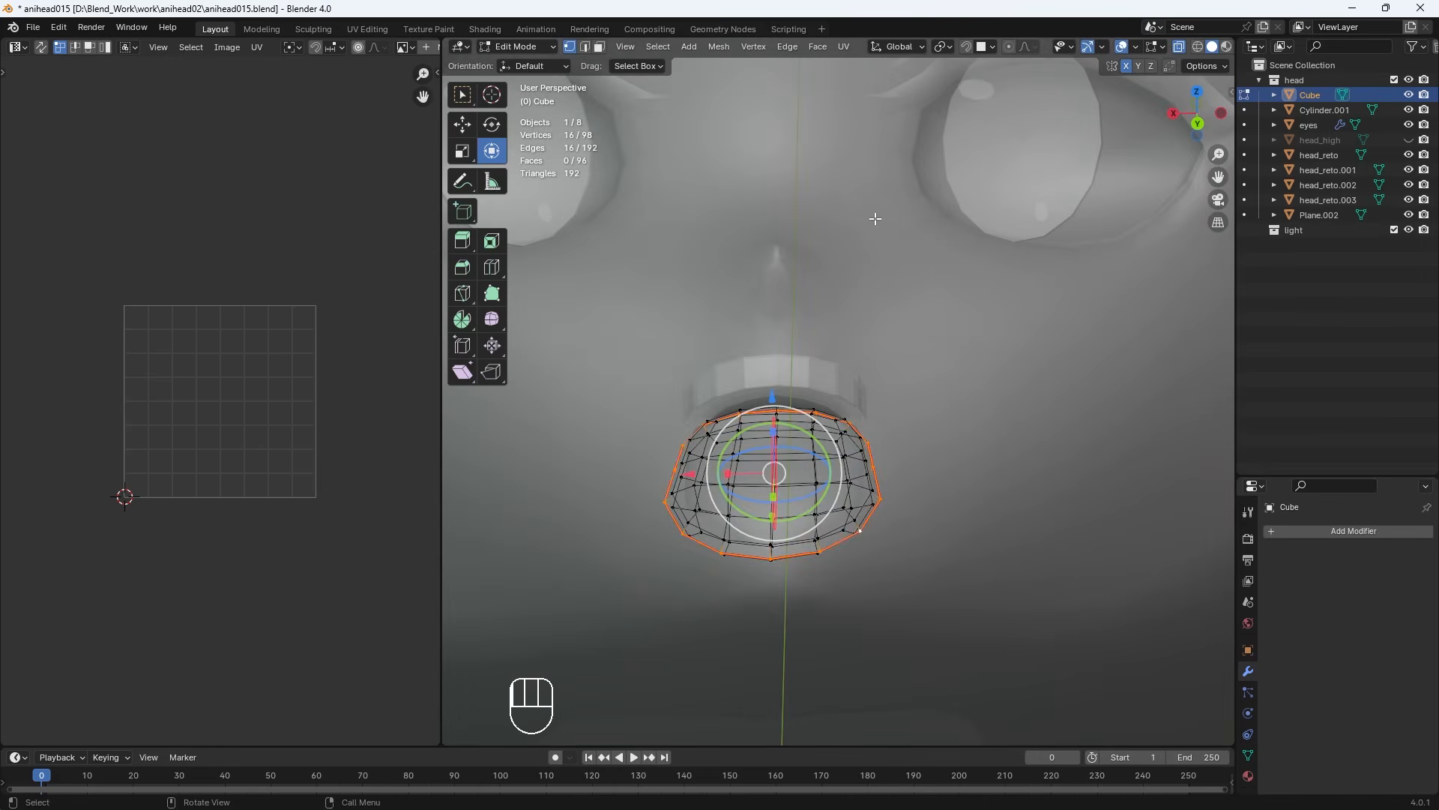
Turn off X-ray, mark a seam around the eye disc's edge loop in the eyes object, and leave Edit Mode
middle_click_drag(820, 398, 959, 426)
key("Tab")
key("Tab")
key("alt+z")
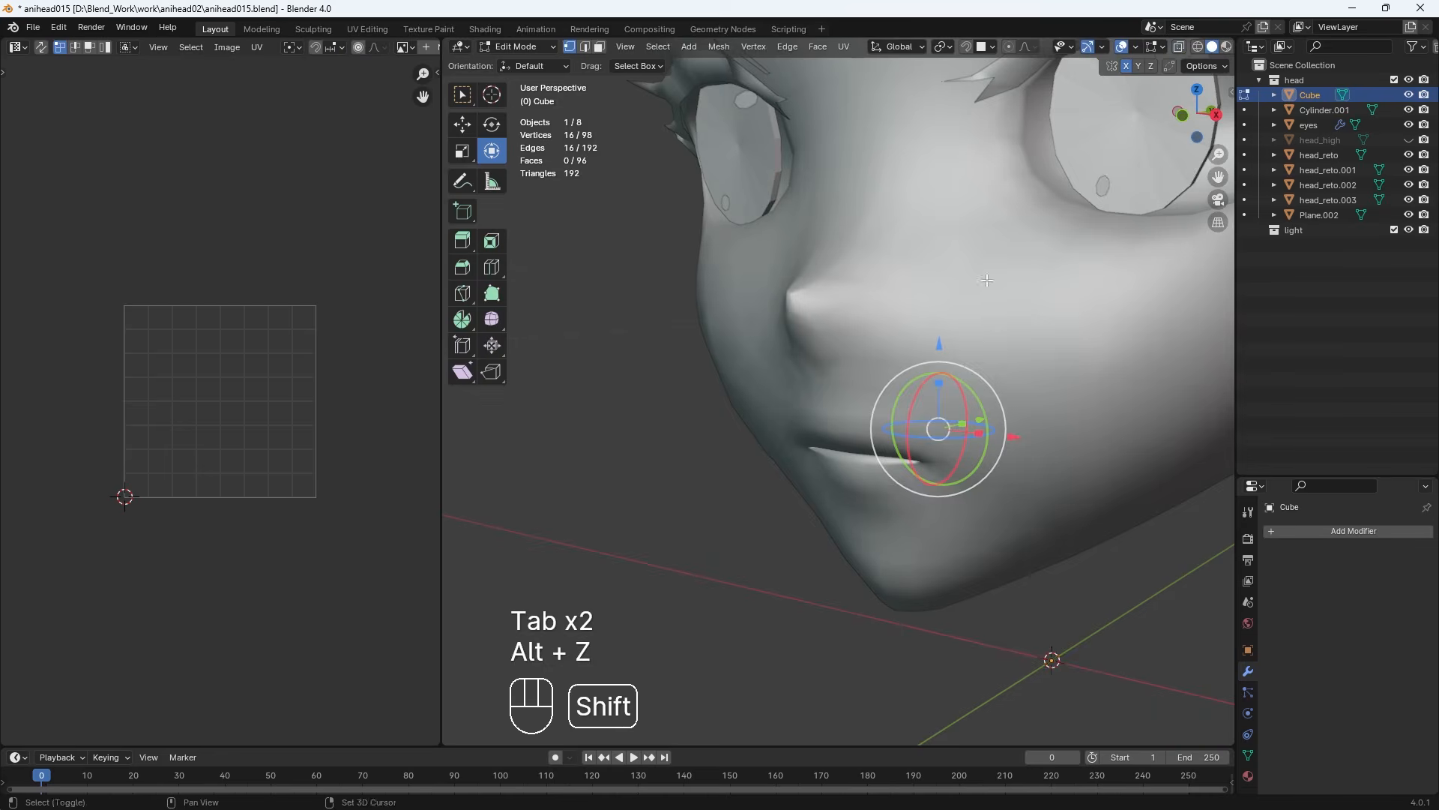
middle_click_drag(1145, 152, 587, 161, "shift")
key("Tab")
left_click(861, 327)
key("Tab")
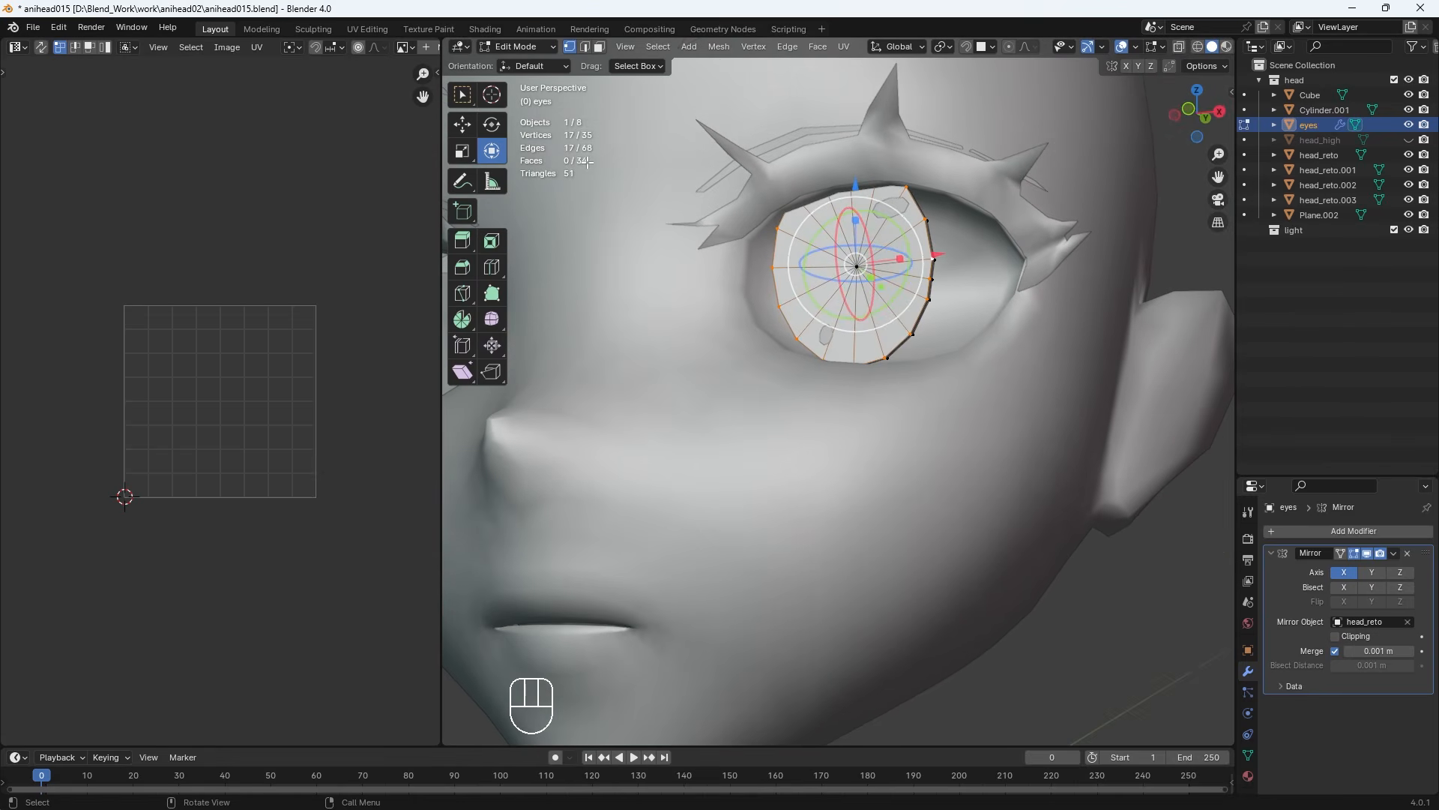
left_click(843, 47)
left_click(868, 216)
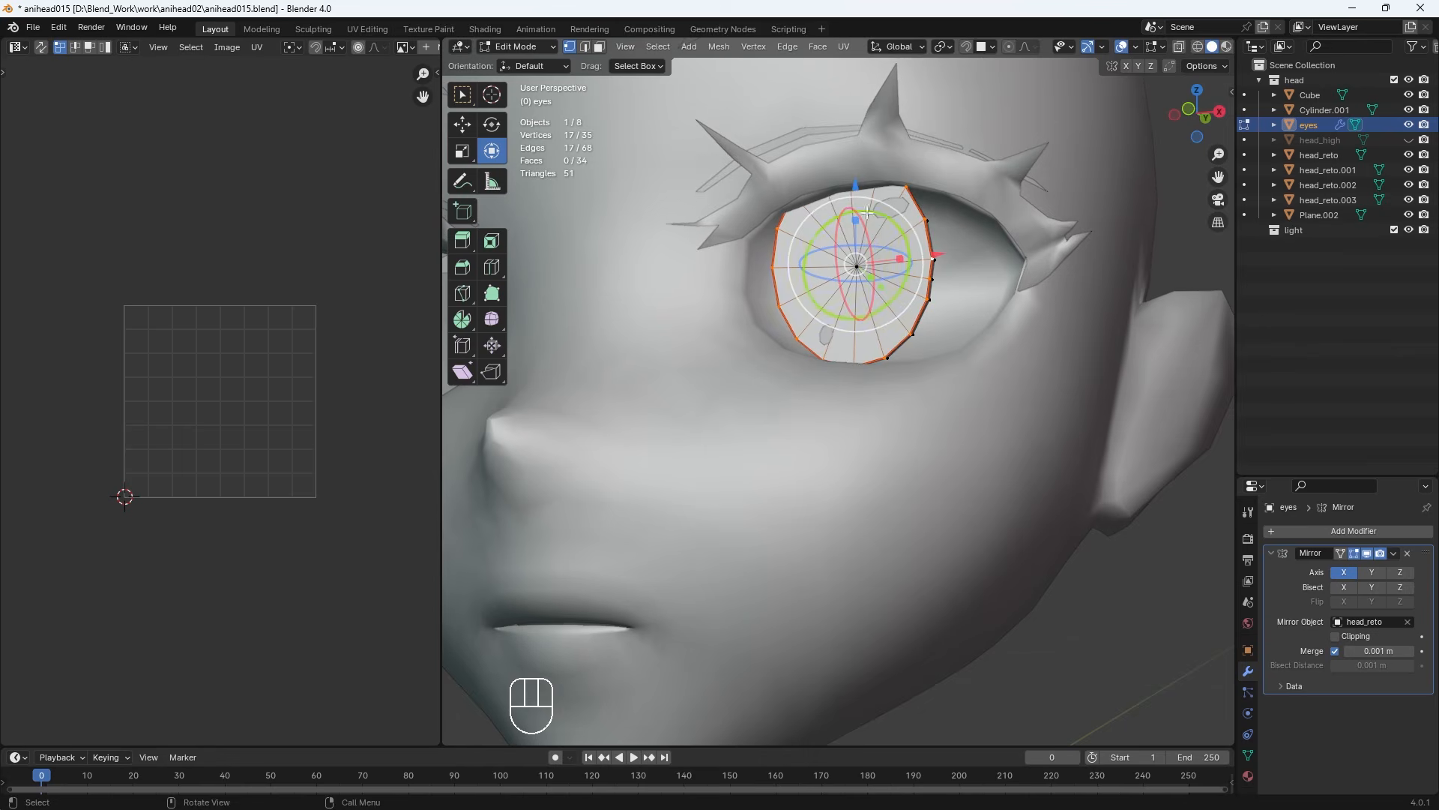
middle_click_drag(895, 360, 805, 371)
scroll(823, 365, "down", 2)
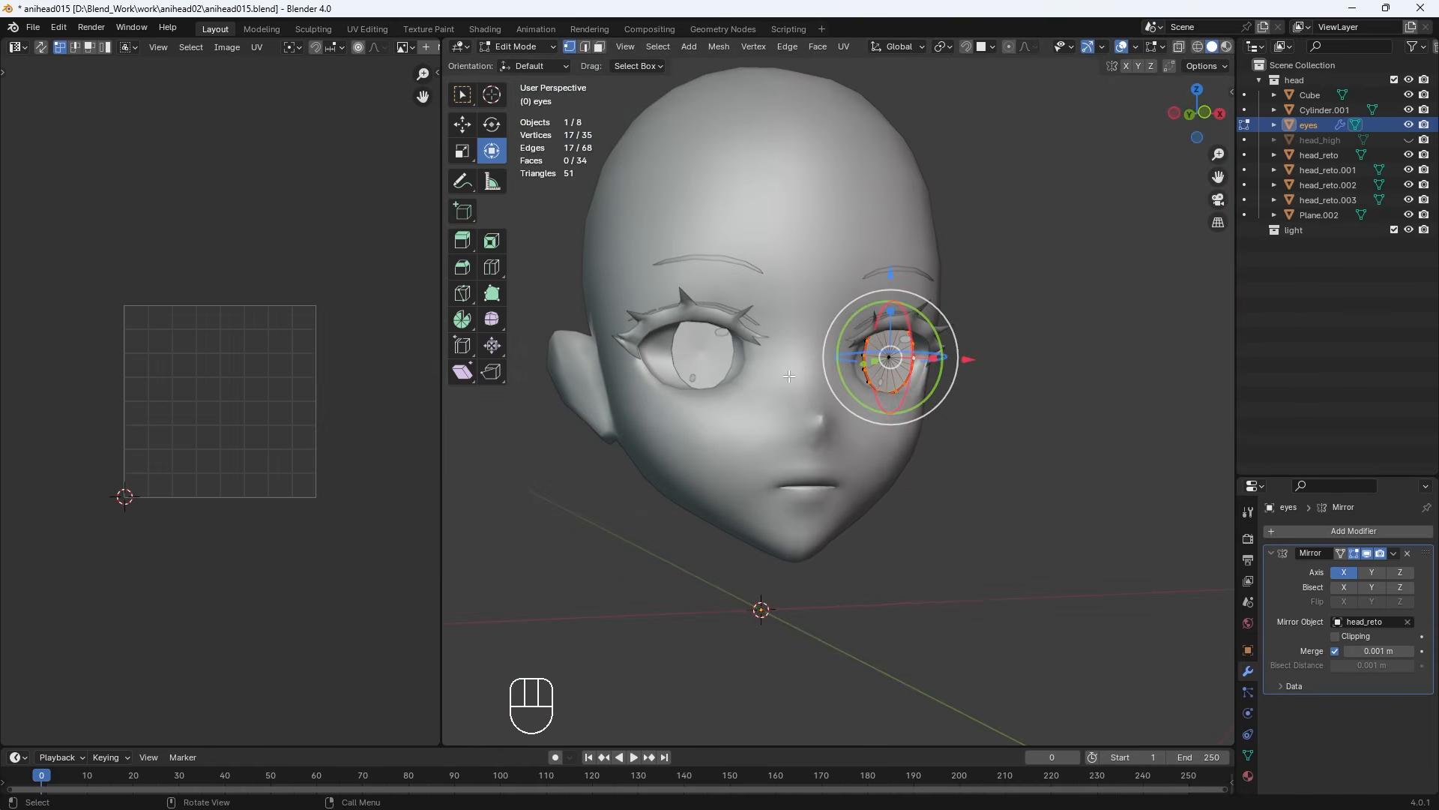
middle_click_drag(952, 469, 906, 473)
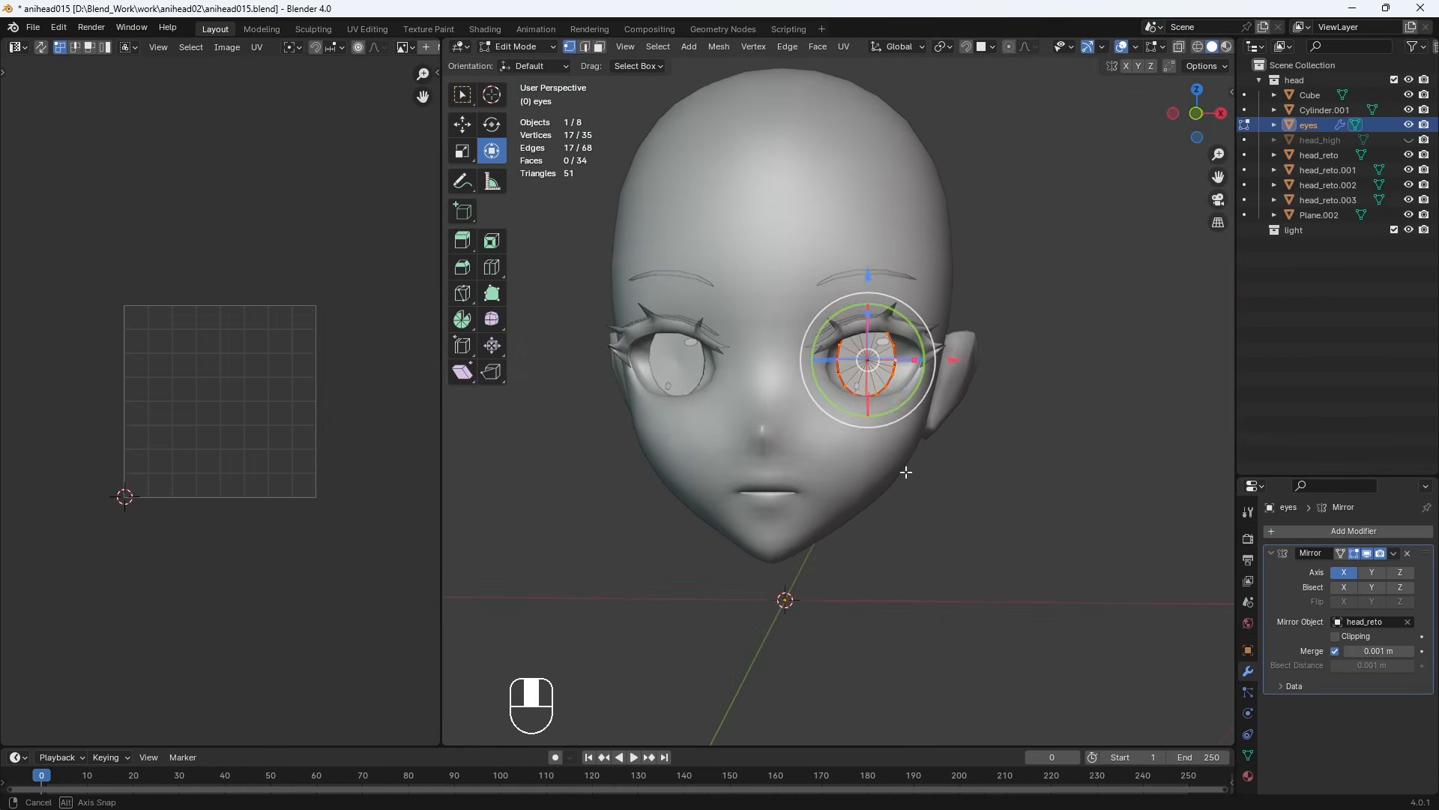
left_click(968, 502)
key("Tab")
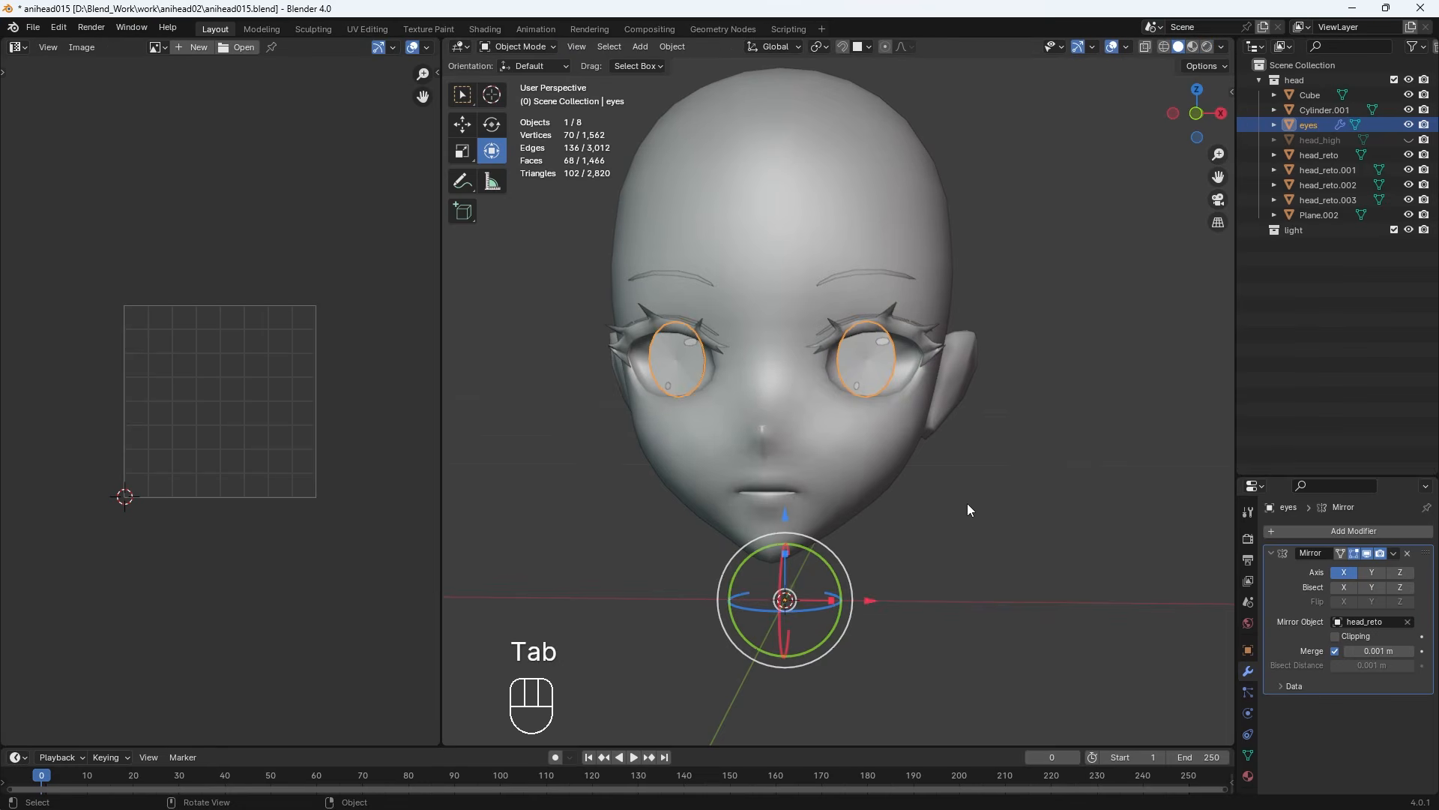
left_click(967, 502)
Unwrap the whole head_reto mesh along its marked seams
scroll(1077, 427, "up", 2)
left_click(921, 380)
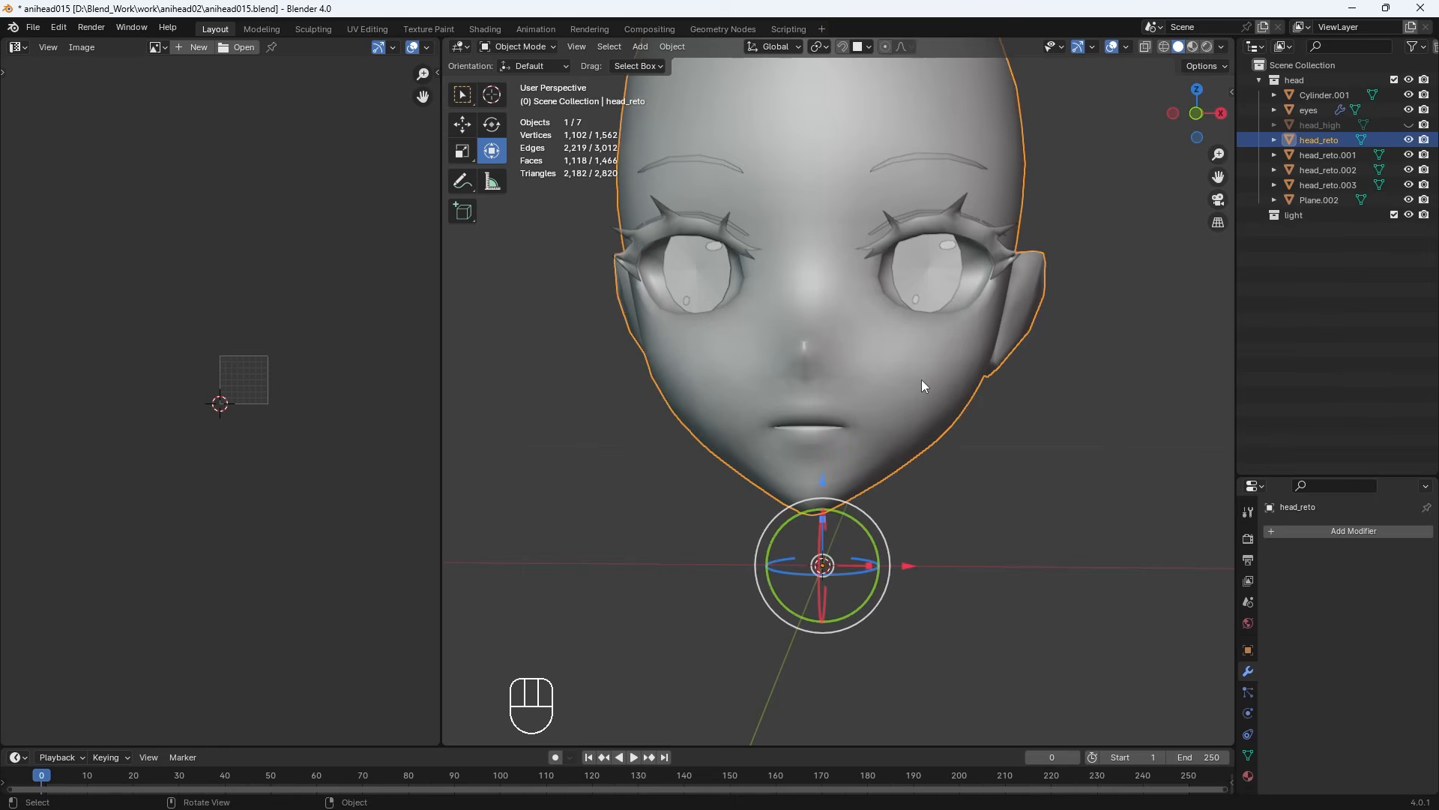
key("Tab")
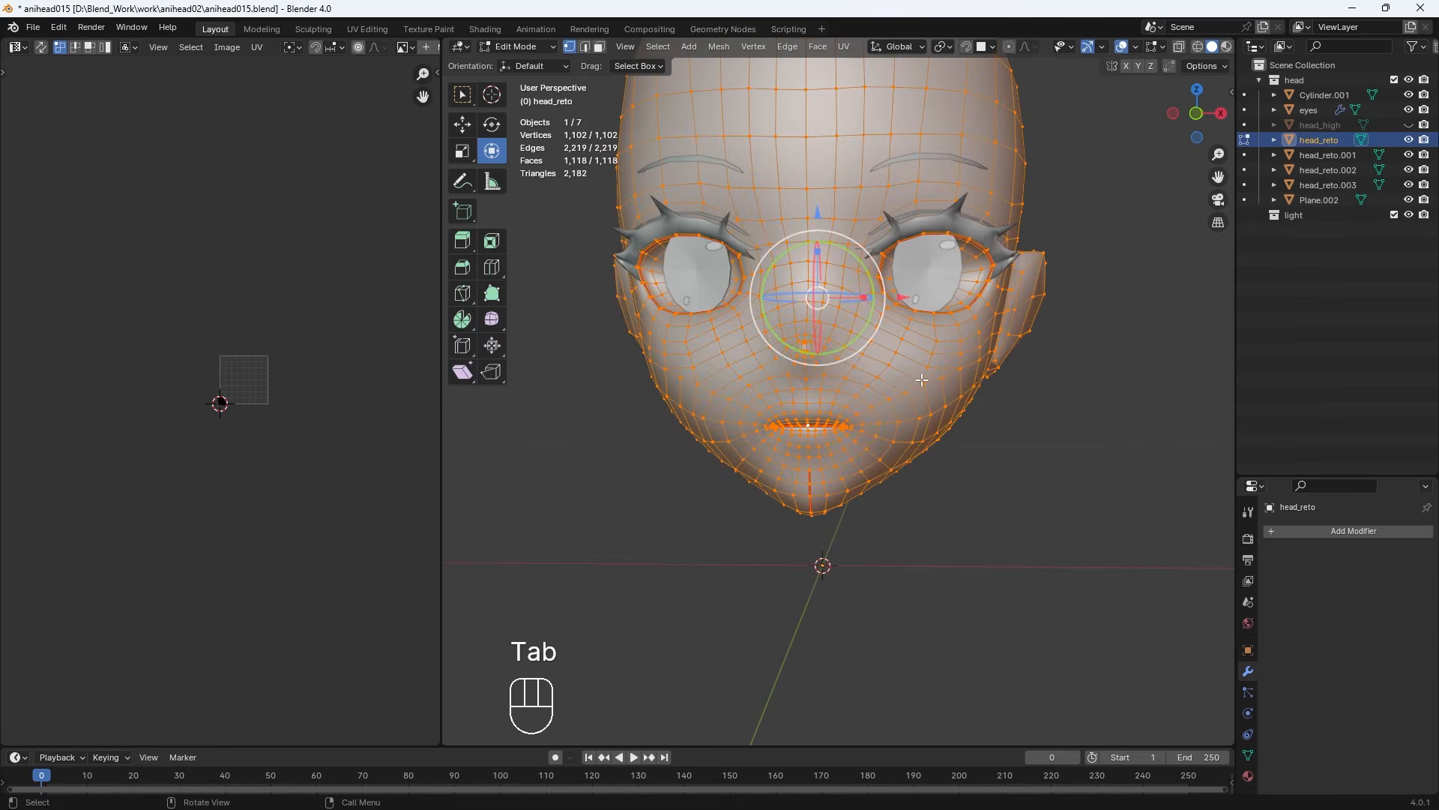
left_click(843, 47)
left_click(863, 61)
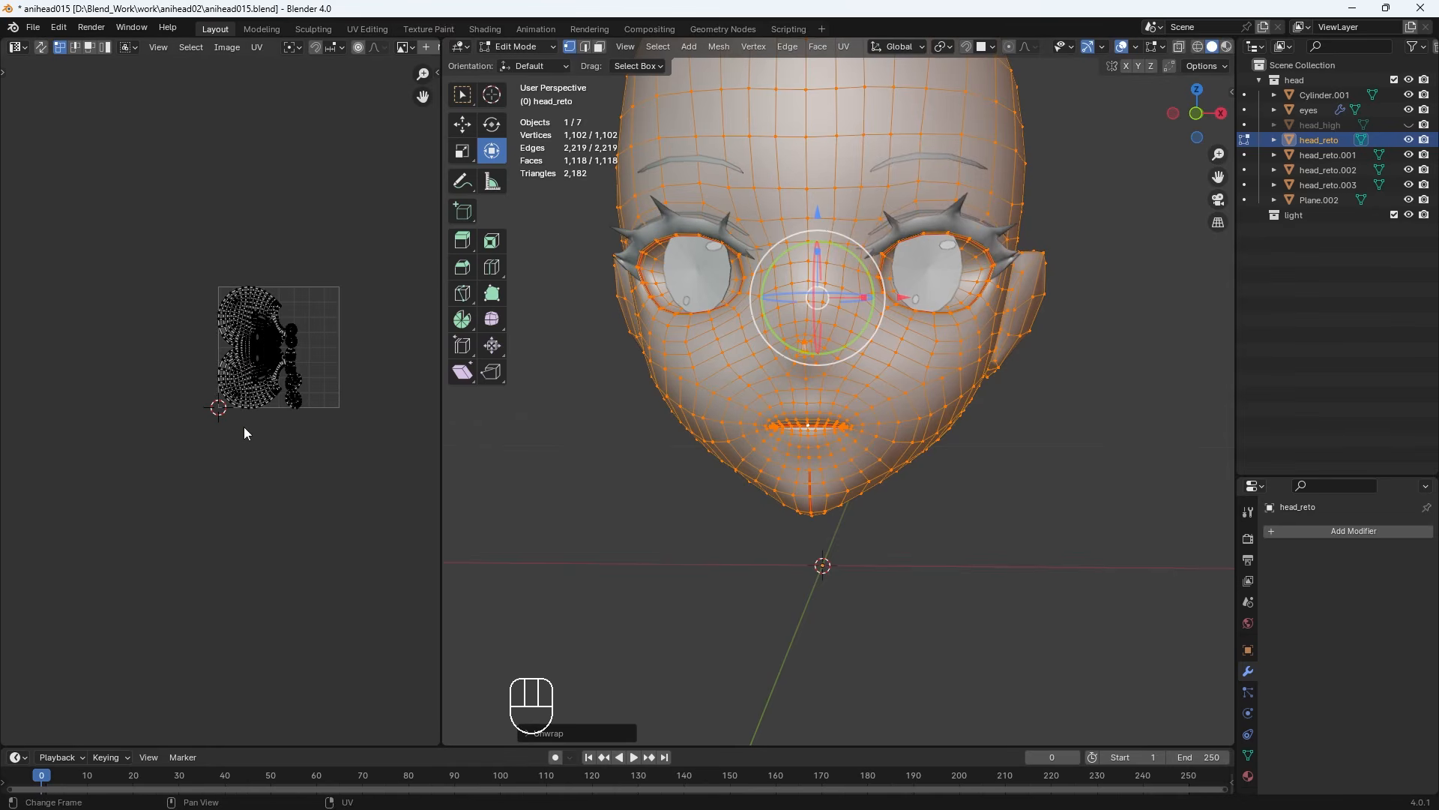
Rotate the head's entire UV layout a quarter turn clockwise so the face stands upright
left_click_drag(364, 452, 114, 224)
middle_click_drag(290, 446, 163, 506, "shift")
scroll(176, 499, "up", 3)
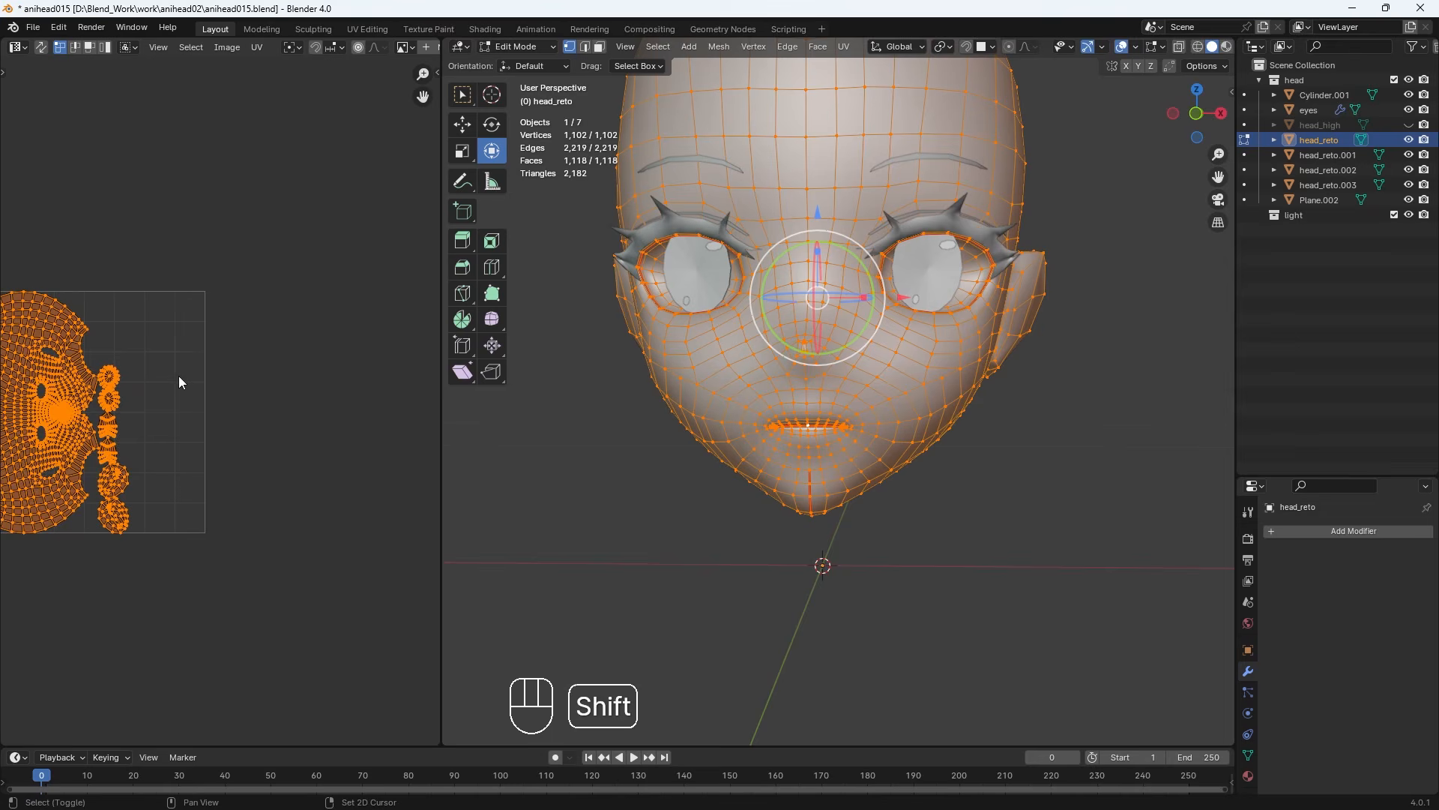
middle_click_drag(178, 376, 345, 381, "shift")
key("r")
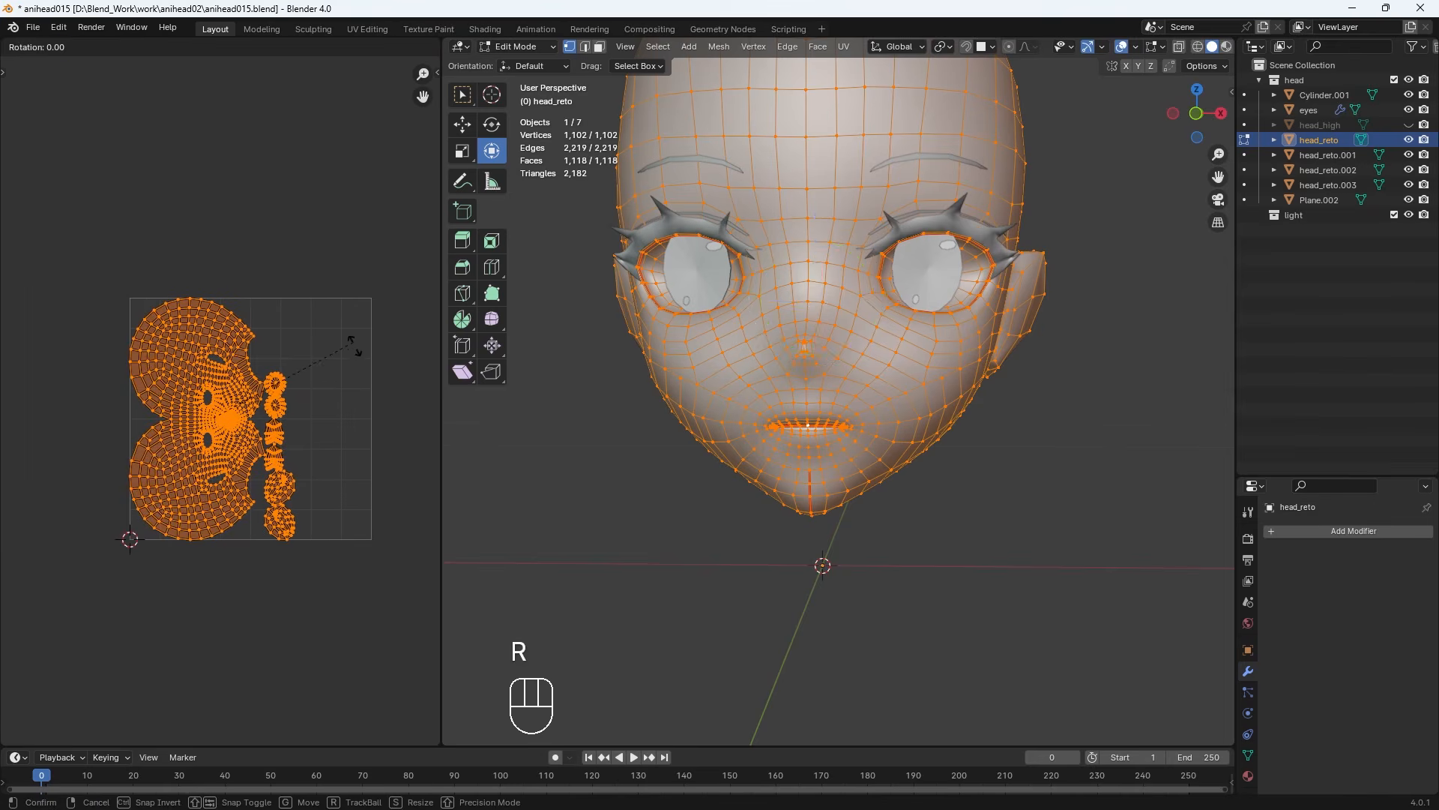
left_click(272, 539)
Using island selection, move the large face island into the upper part of the UV square and scale it to about 0.94
left_click_drag(374, 435, 63, 328)
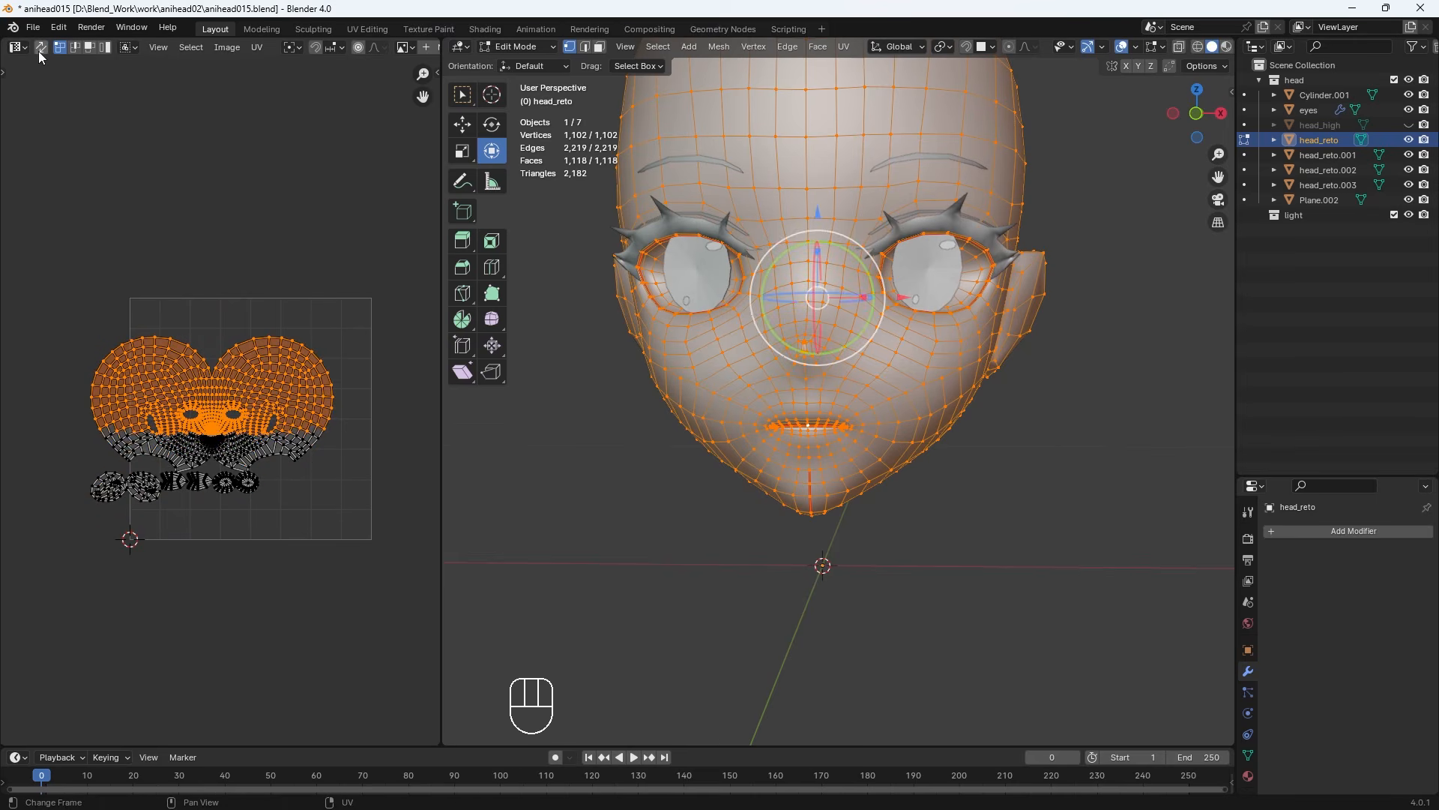
left_click(107, 48)
left_click(296, 383)
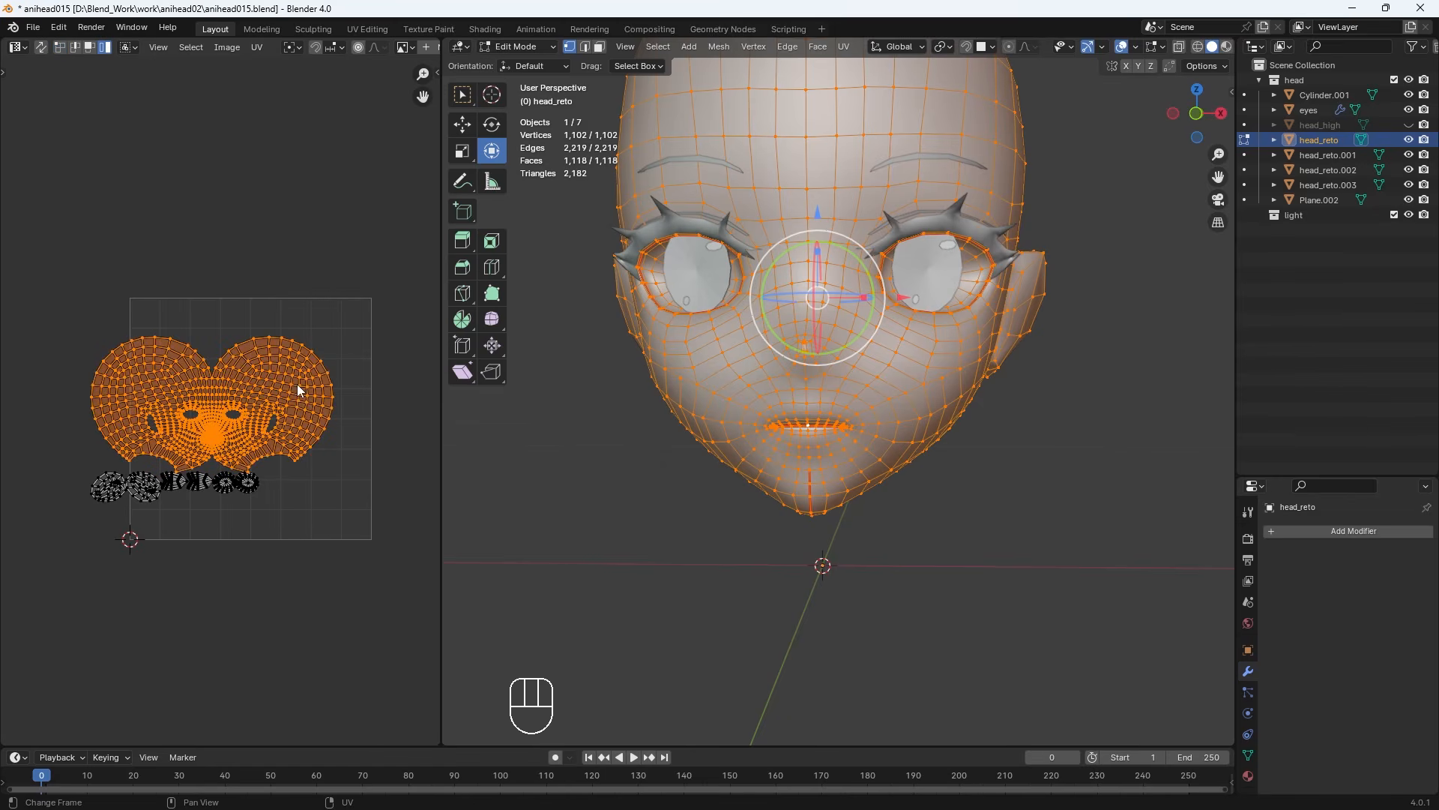
key("g")
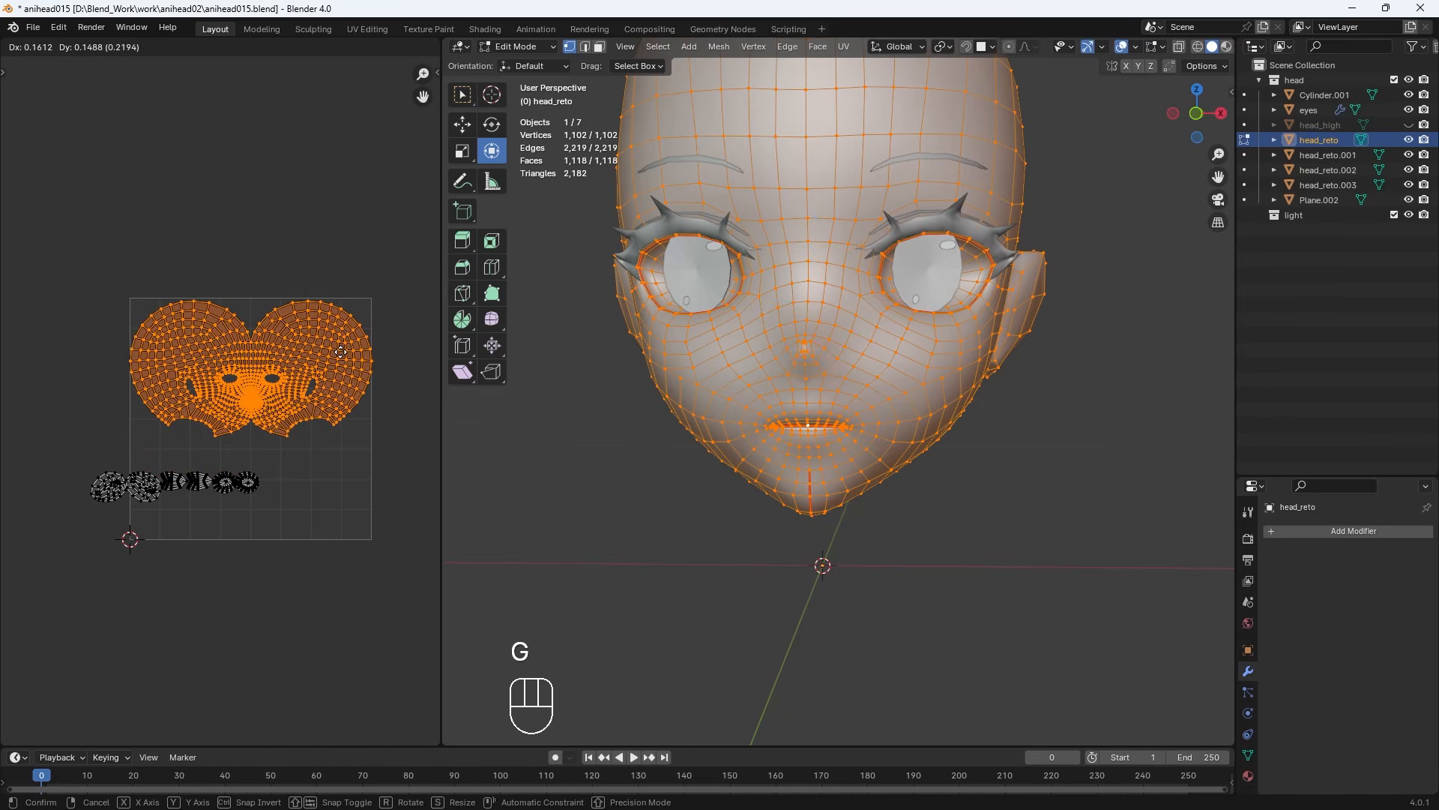
left_click(340, 351)
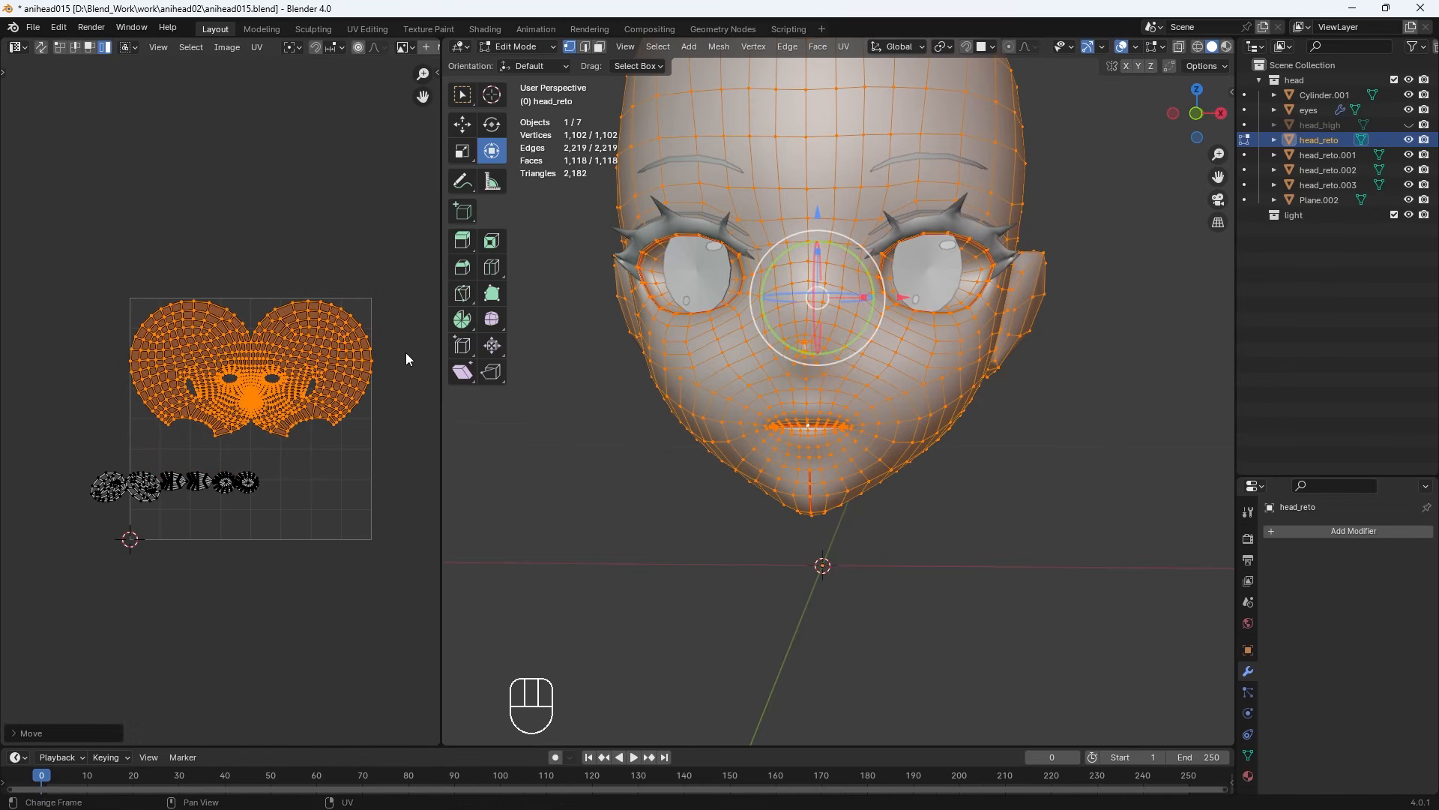
key("s")
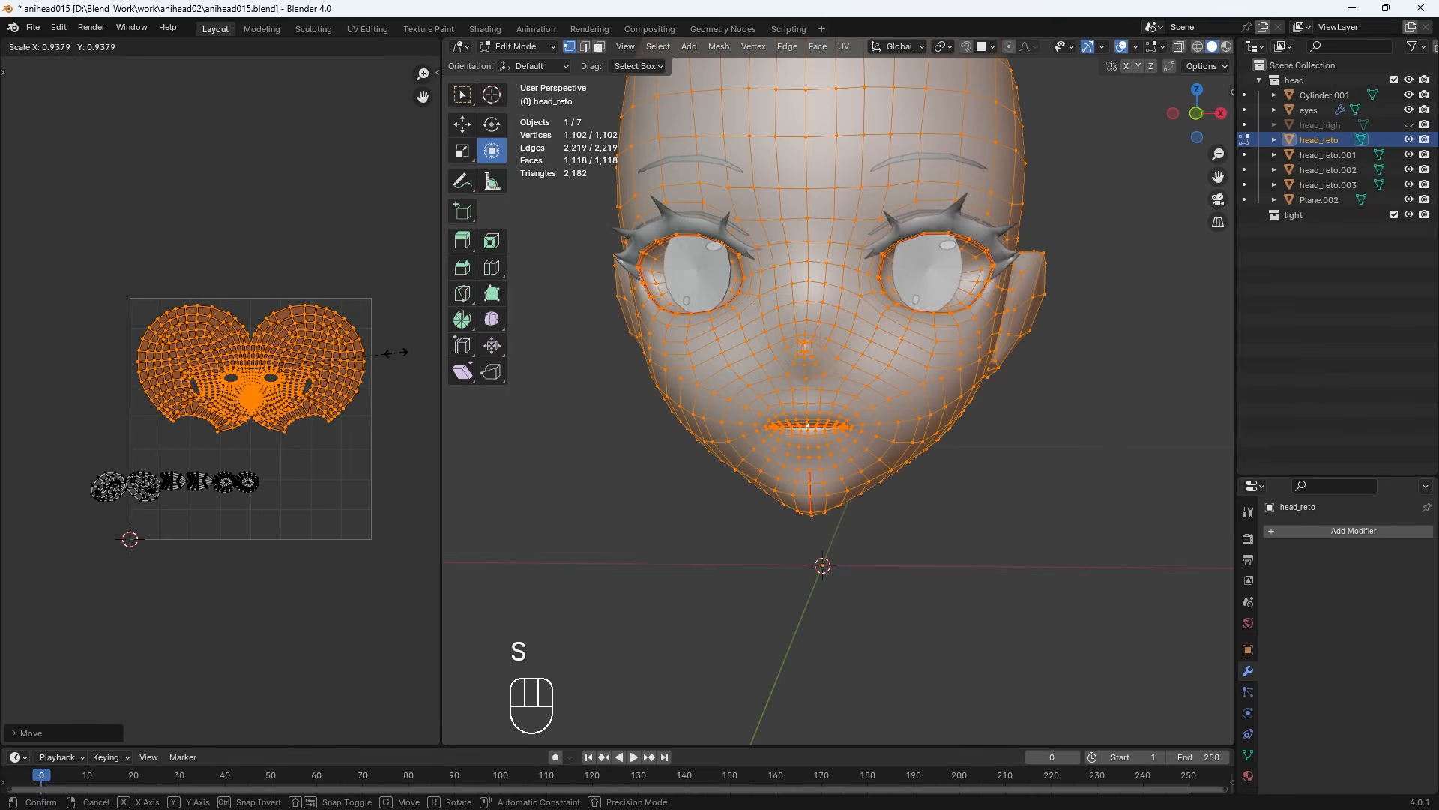
left_click(393, 352)
Widen the UV view, move the small islands into the square beneath the face island, and space out the two ear islands
scroll(371, 371, "up", 2)
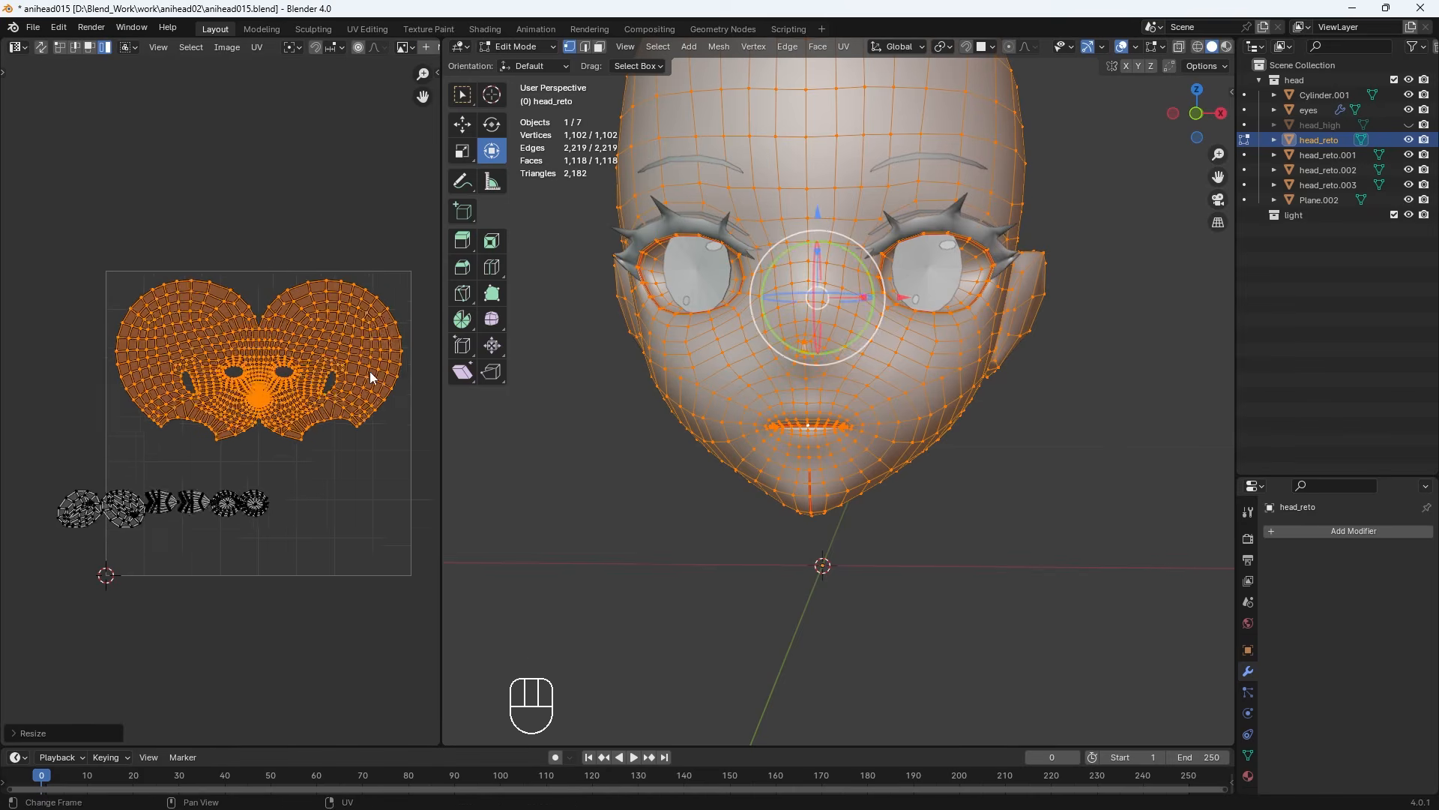
left_click_drag(443, 430, 604, 430)
left_click_drag(345, 570, 11, 474)
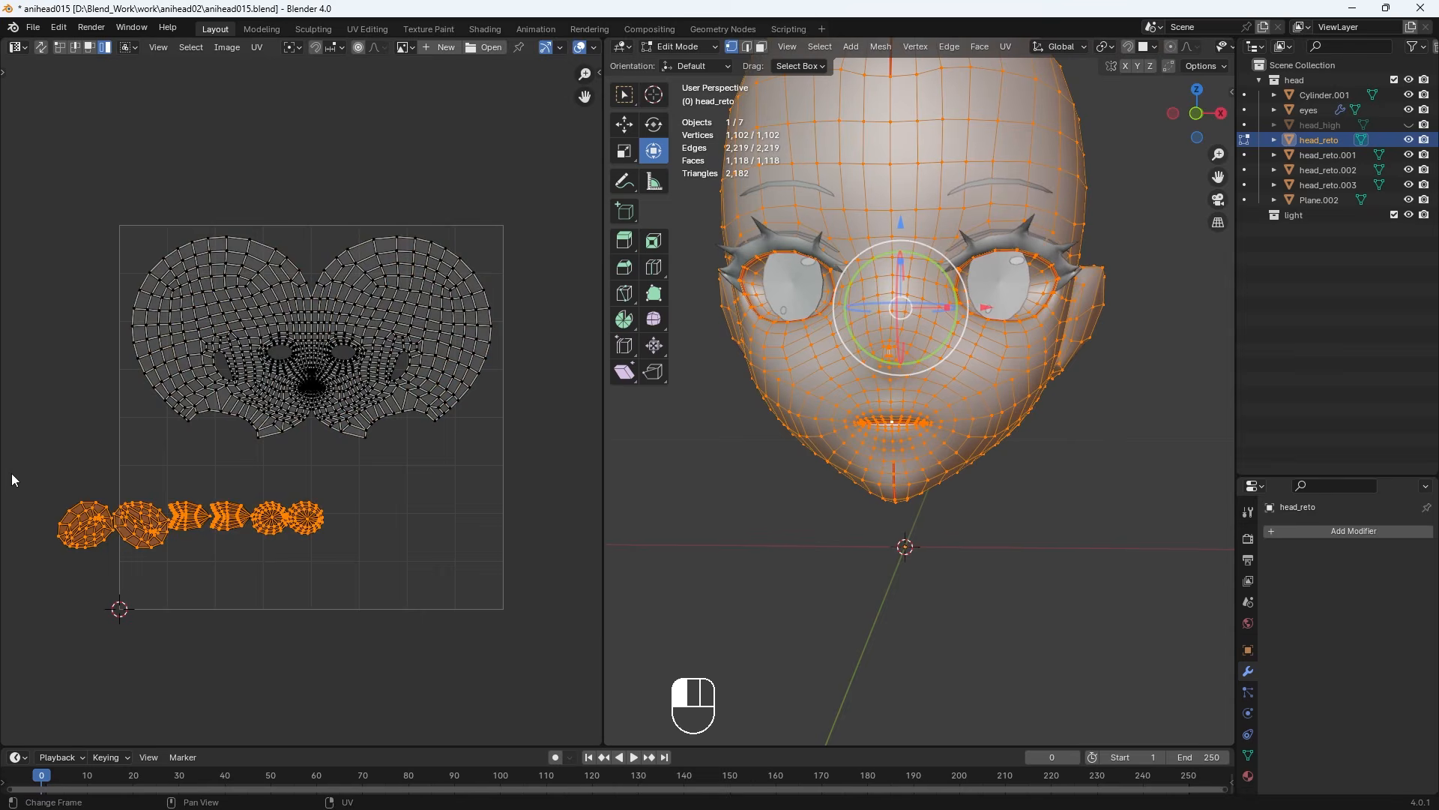
key("g")
left_click(186, 505)
left_click(174, 480)
key("g")
left_click(166, 461)
left_click(205, 474)
key("g")
left_click(201, 461)
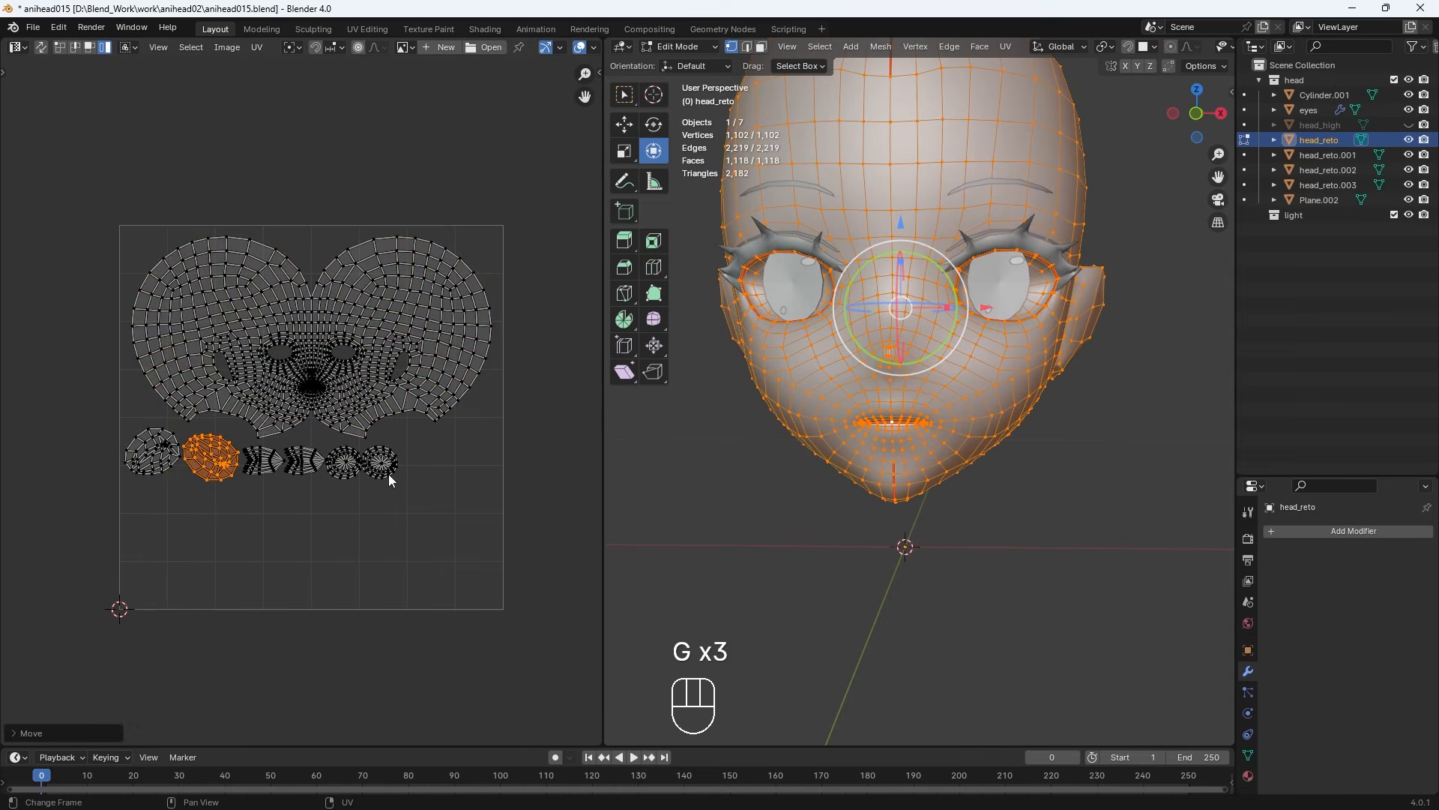
Spread the eye socket and mouth cavity islands apart along the row beneath the face island
left_click(387, 471)
key("g")
left_click(315, 462)
key("g")
left_click(348, 460)
left_click(263, 454)
key("g")
left_click(286, 451)
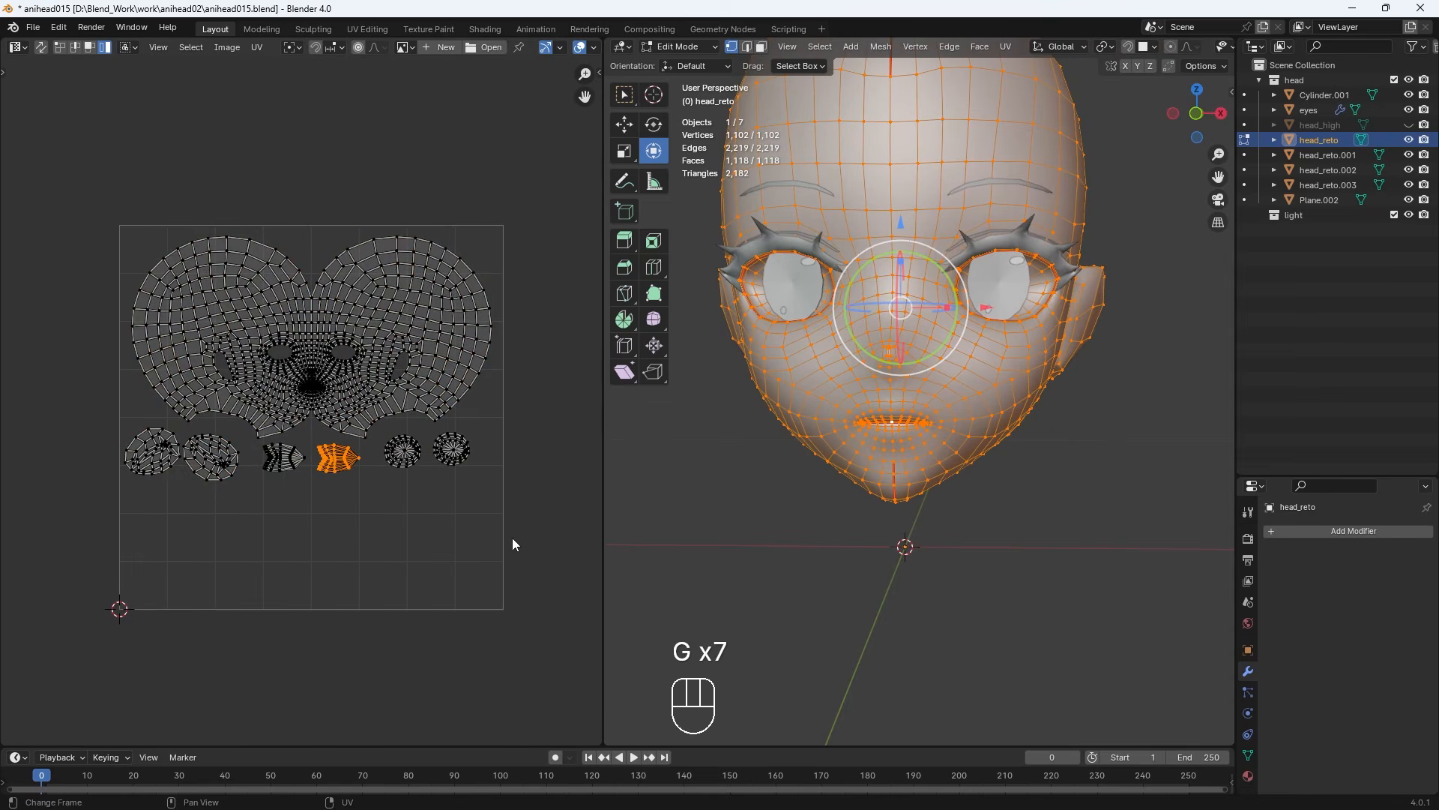
left_click_drag(551, 544, 168, 353)
left_click(309, 183)
Leave the head mesh, open the four objects head_reto.001 through Plane.002 for editing together, and unwrap them
key("Tab")
left_click(1177, 297)
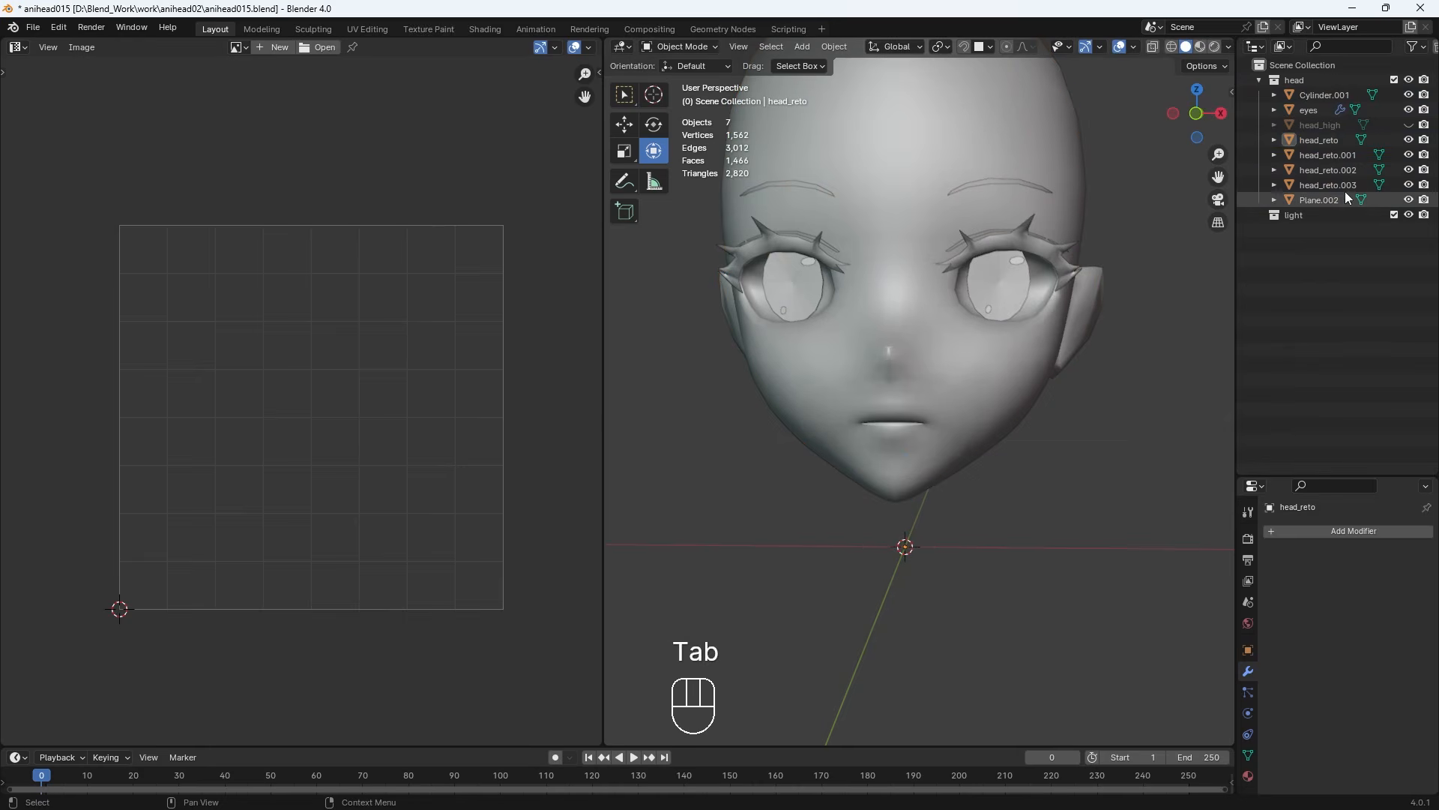
left_click(1330, 155)
left_click(1324, 199, "shift")
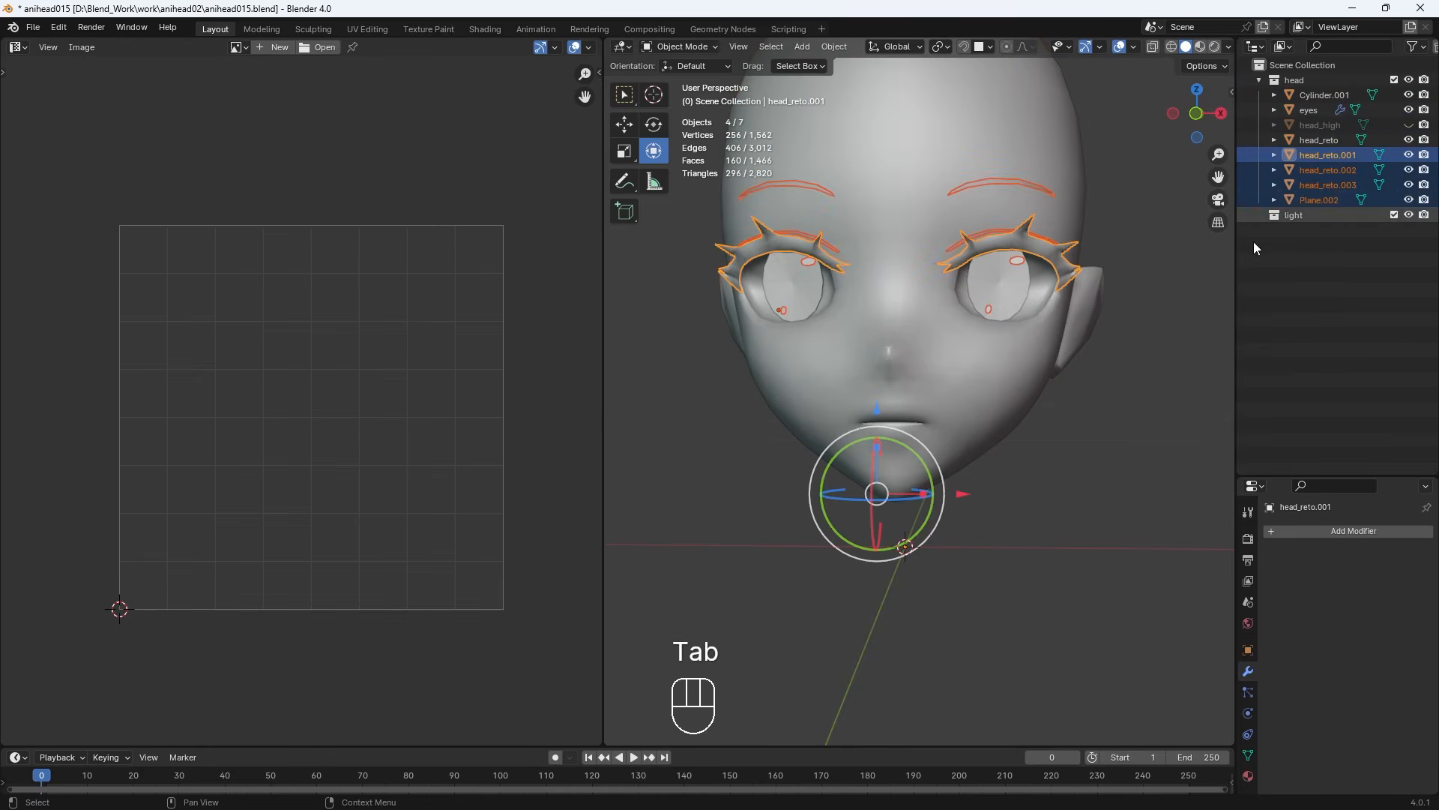
key("Tab")
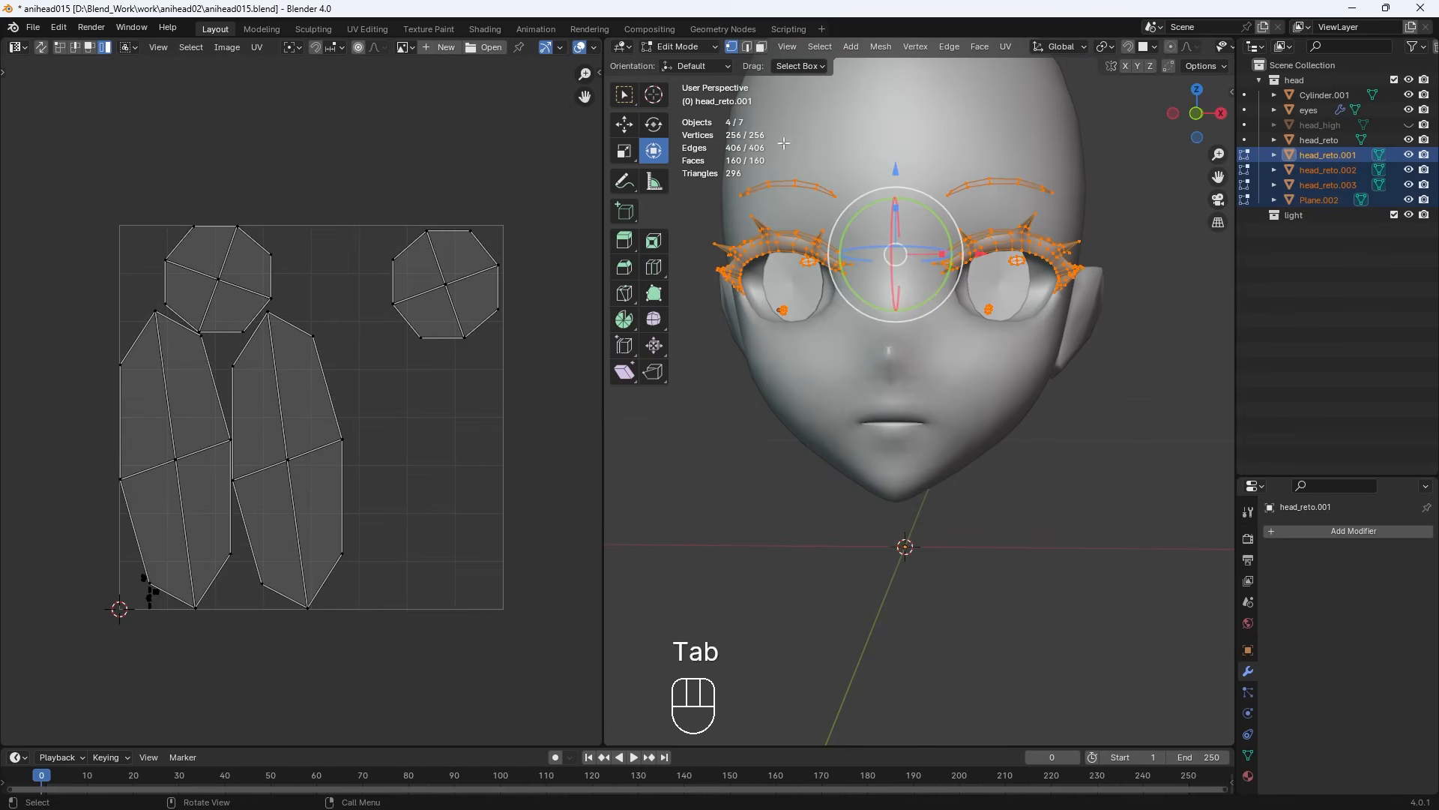
left_click(1005, 46)
left_click(1035, 64)
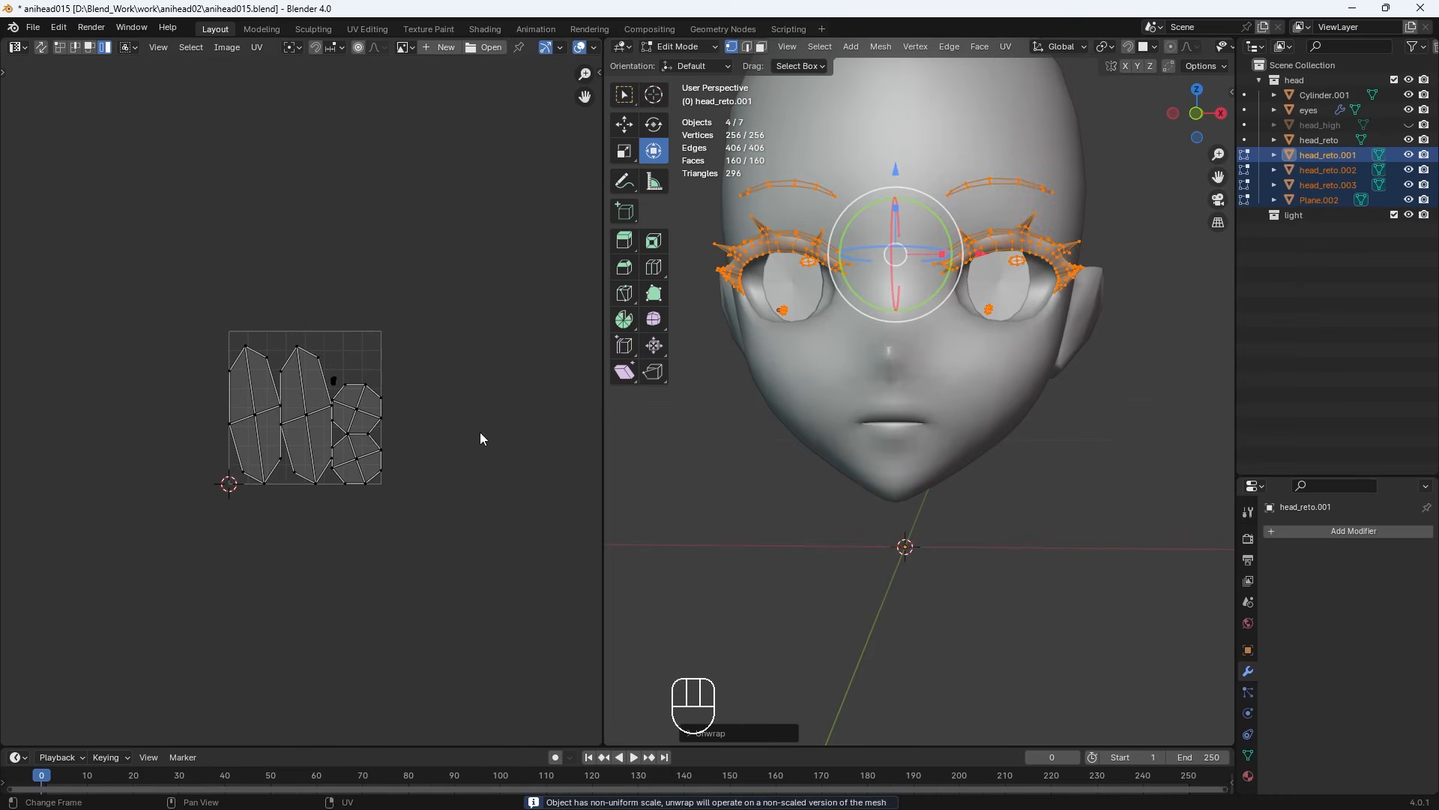
Move the cluster of tiny eyelash and eyebrow islands above the UV square and enlarge it about 12.5 times
scroll(340, 551, "up", 4)
scroll(341, 552, "up", 5)
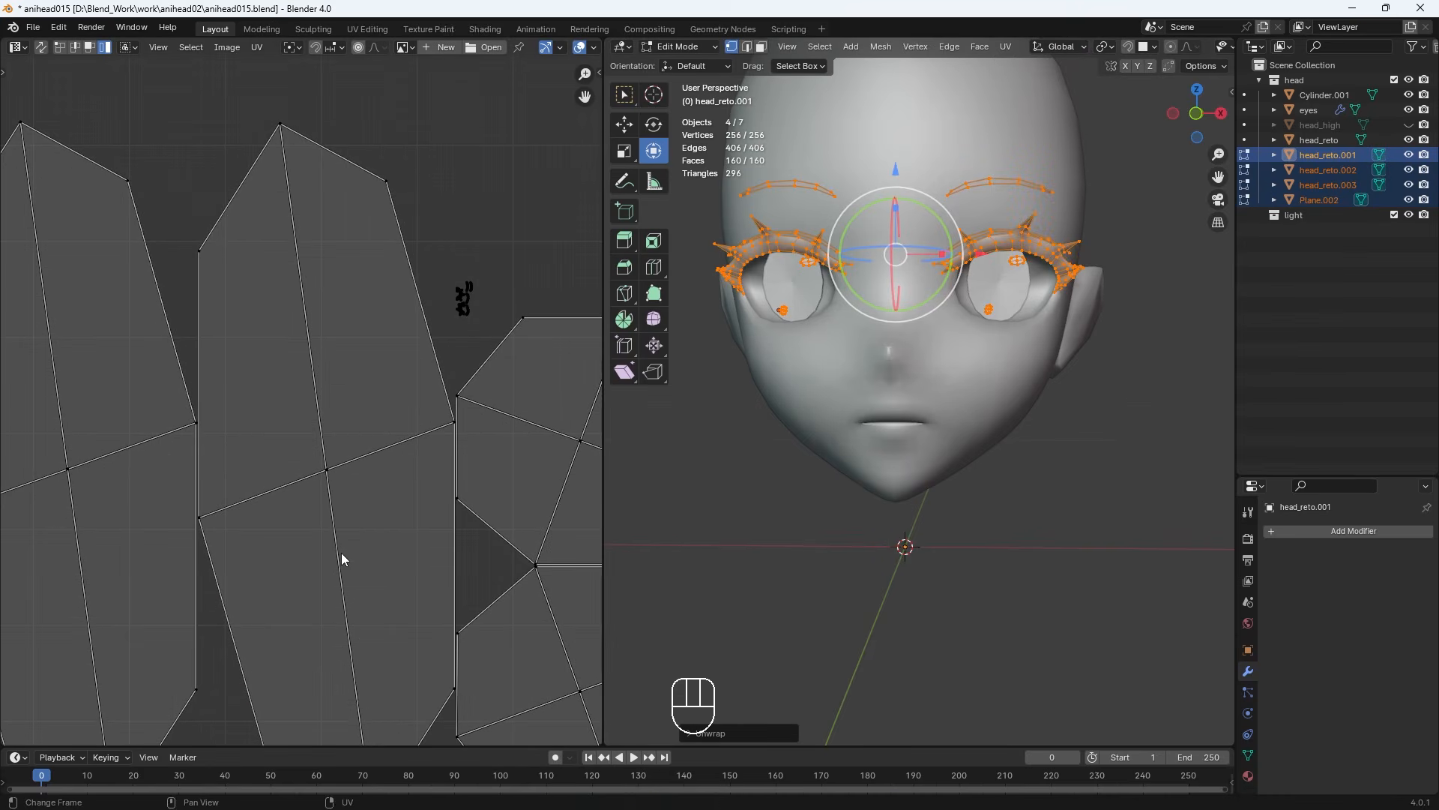
left_click_drag(484, 332, 454, 261)
scroll(463, 355, "down", 5)
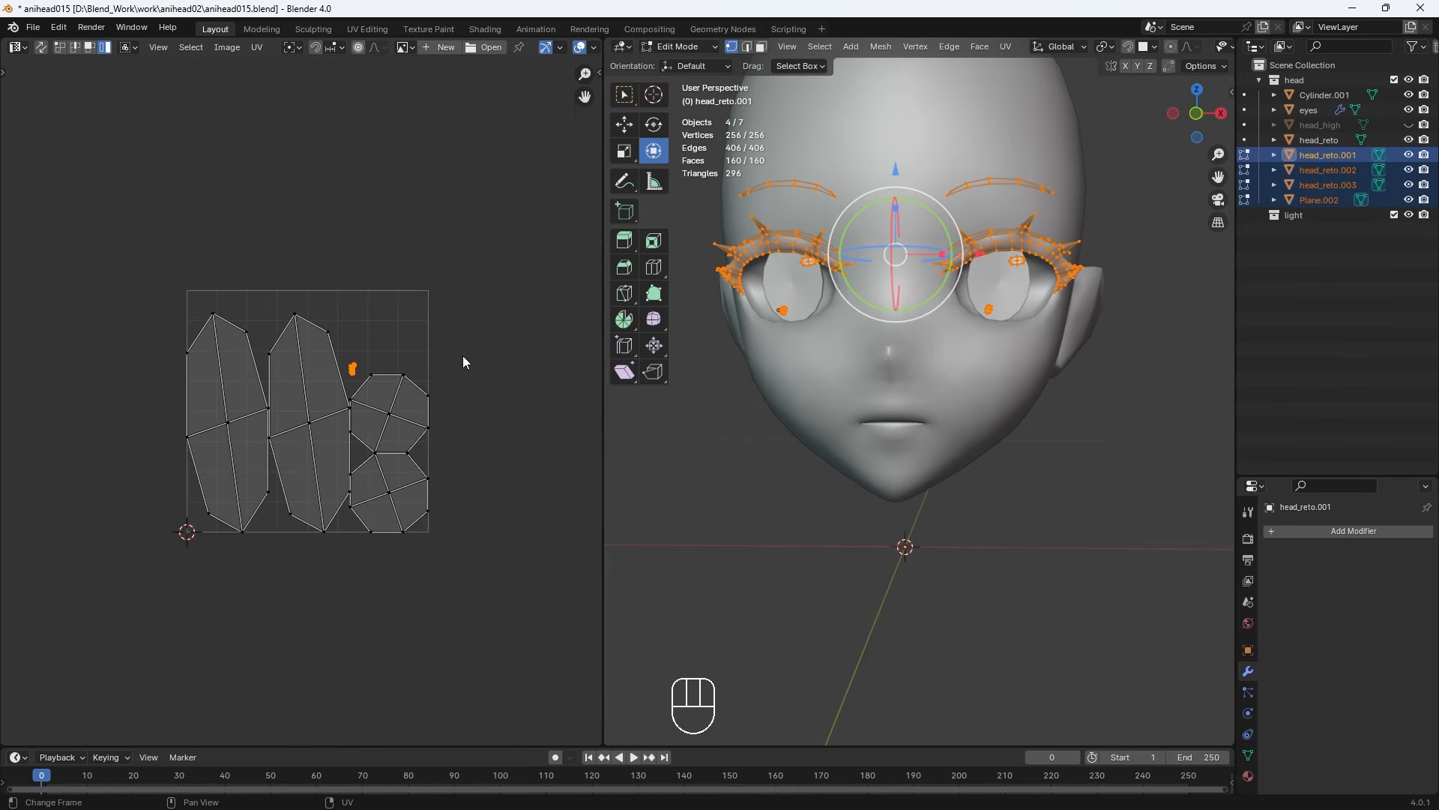
key("g")
left_click(398, 251)
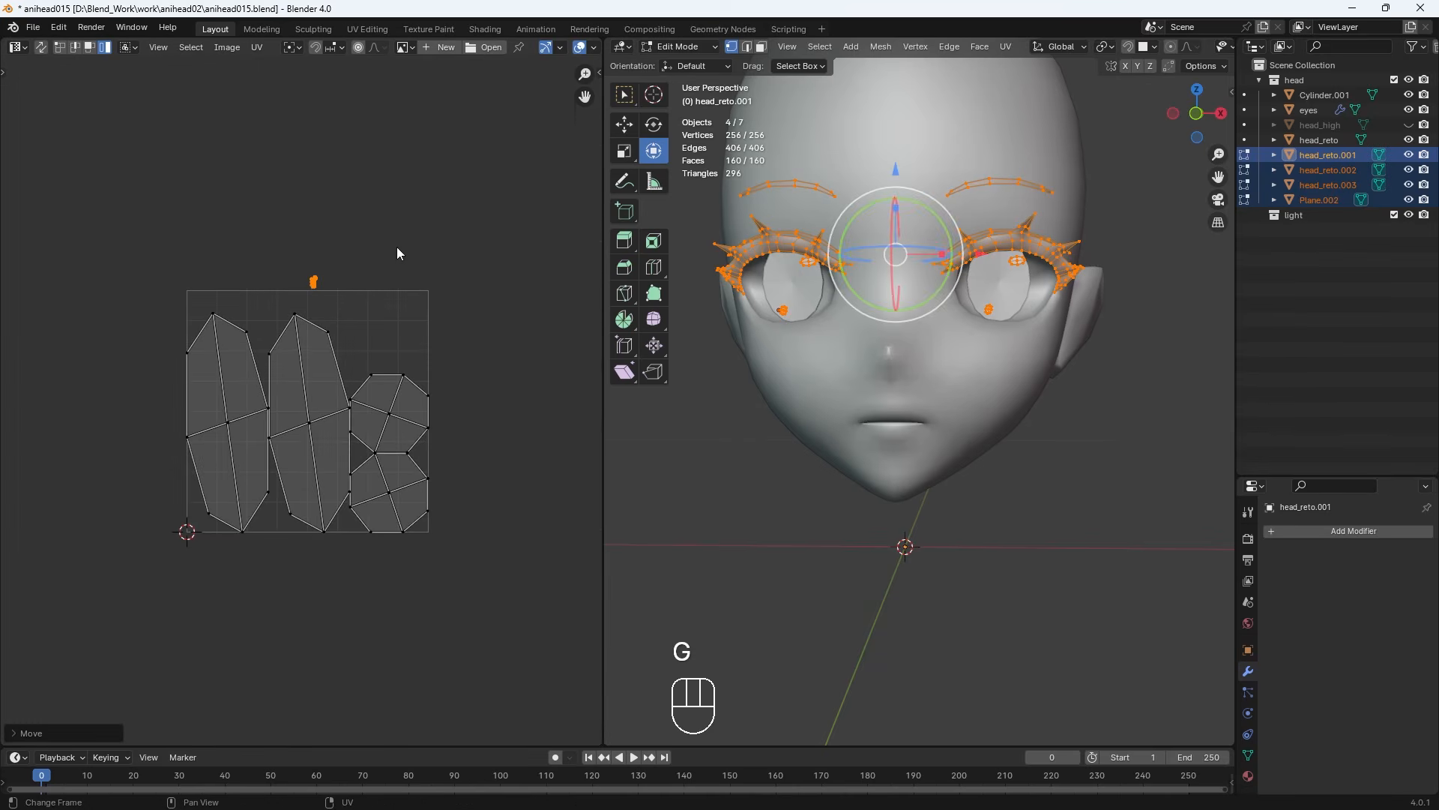
key("s")
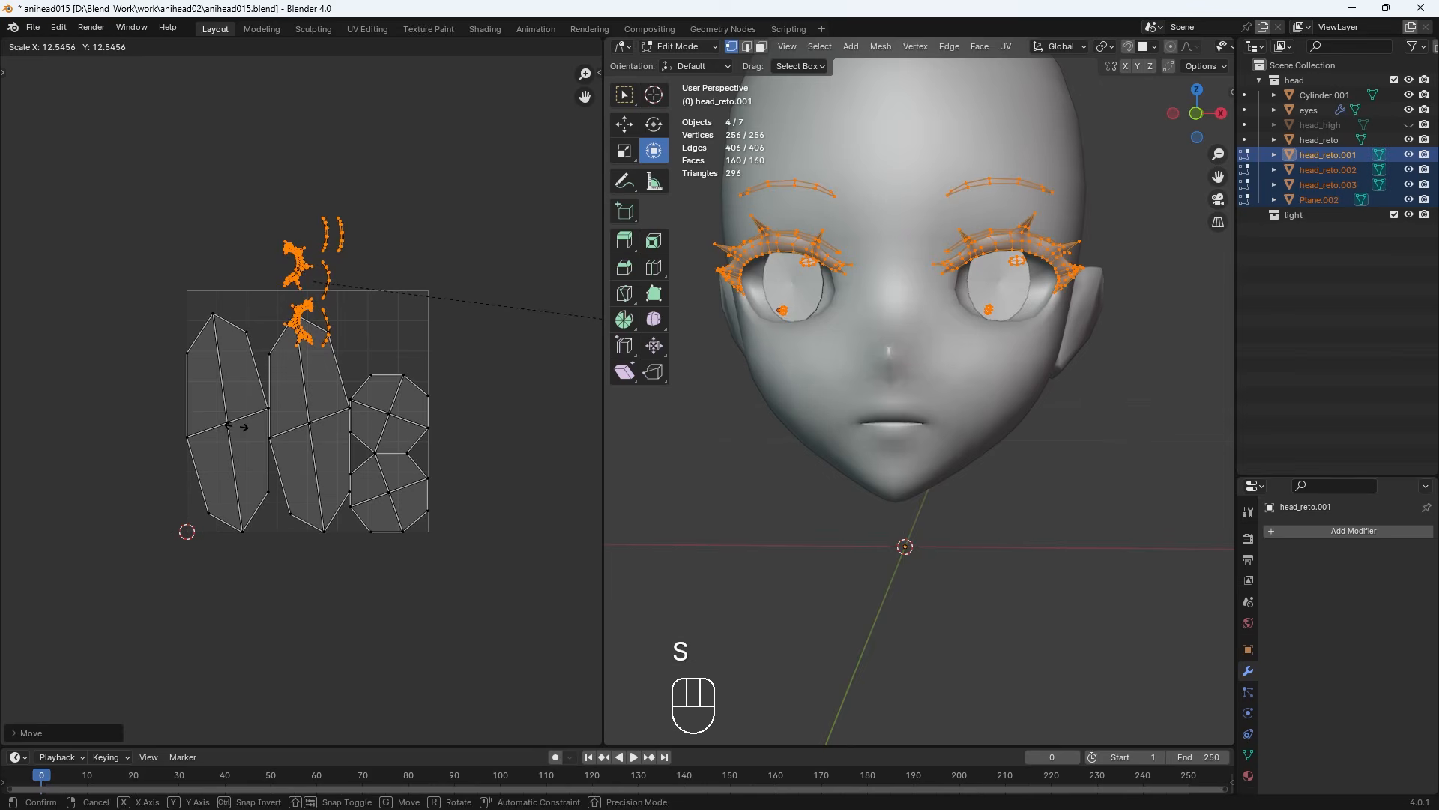
left_click(227, 425)
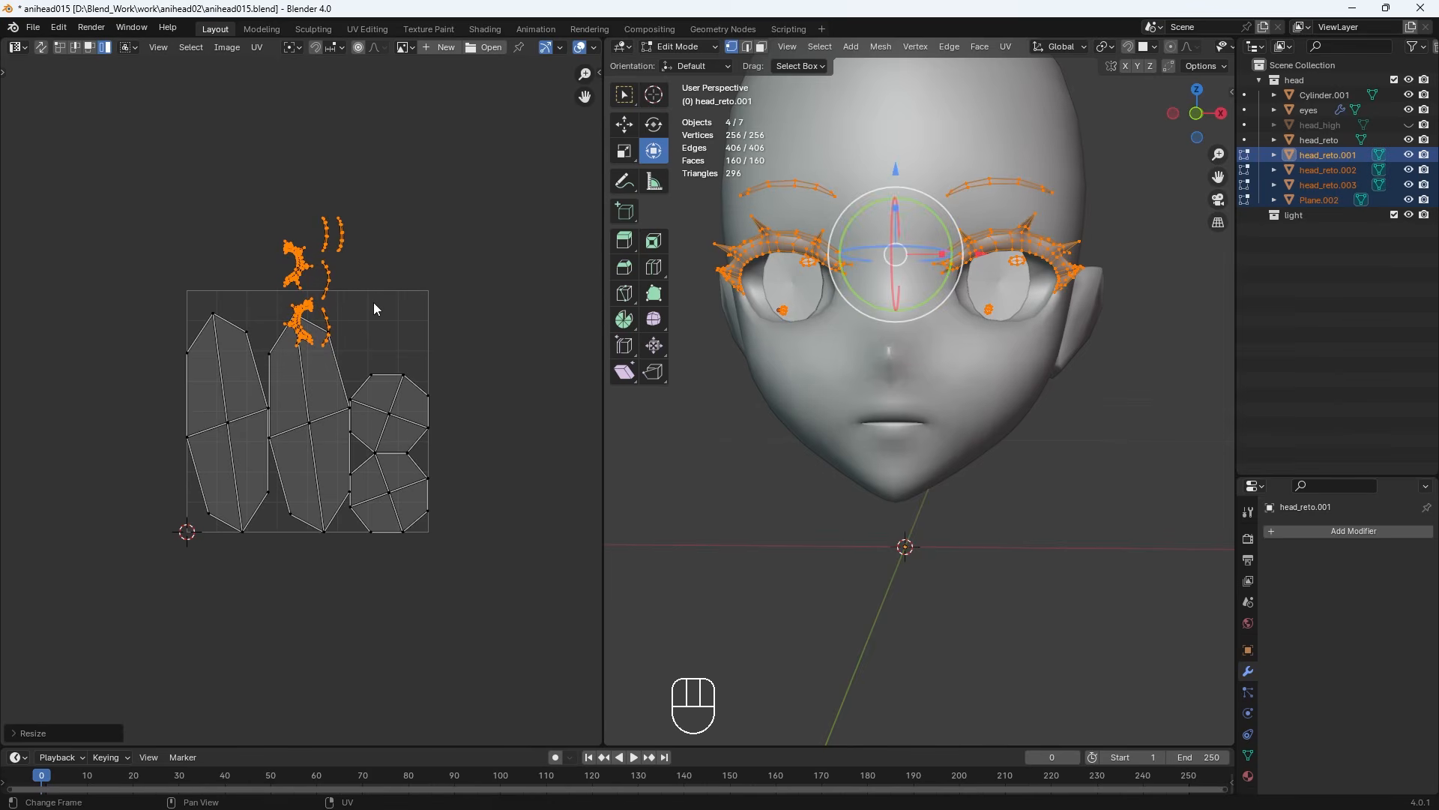
Shift the enlarged eyelash and eyebrow islands farther above the UV square and select the large highlight islands
key("g")
left_click(315, 223)
left_click_drag(473, 629, 113, 309)
key("s")
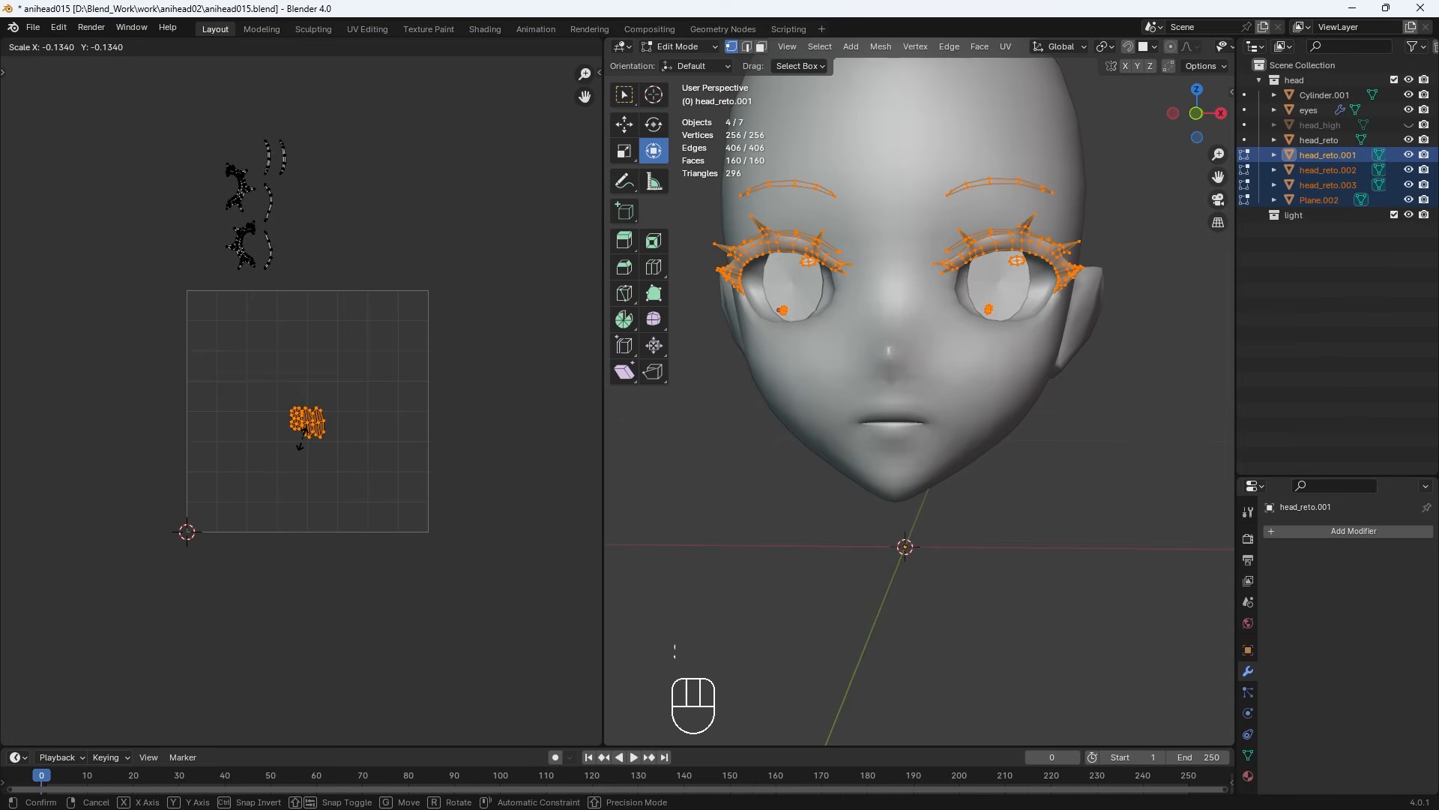
left_click(310, 448)
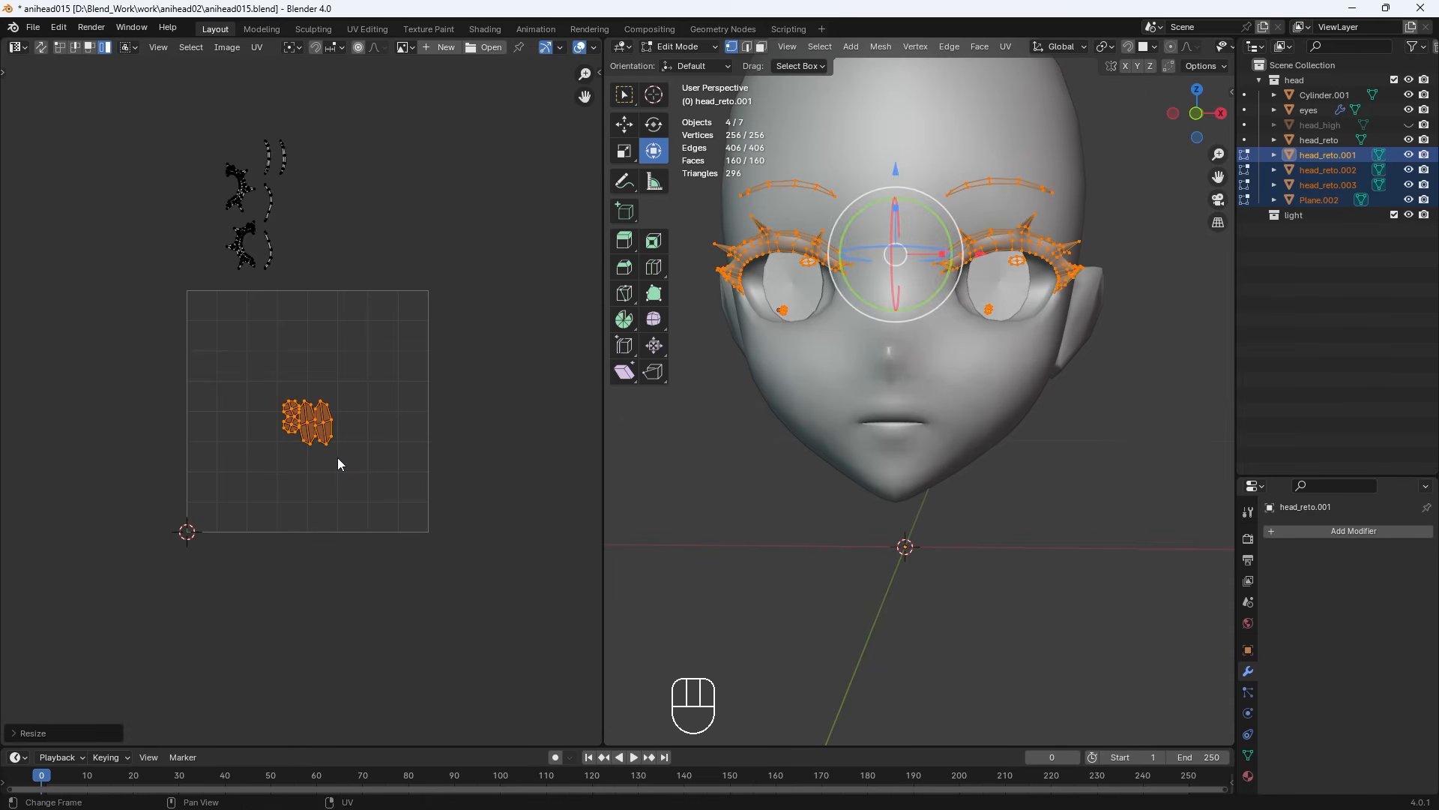
key("ctrl+z")
Scale the selected highlight islands down to roughly a third and place them outside the UV square beside the eyelash islands
key("s")
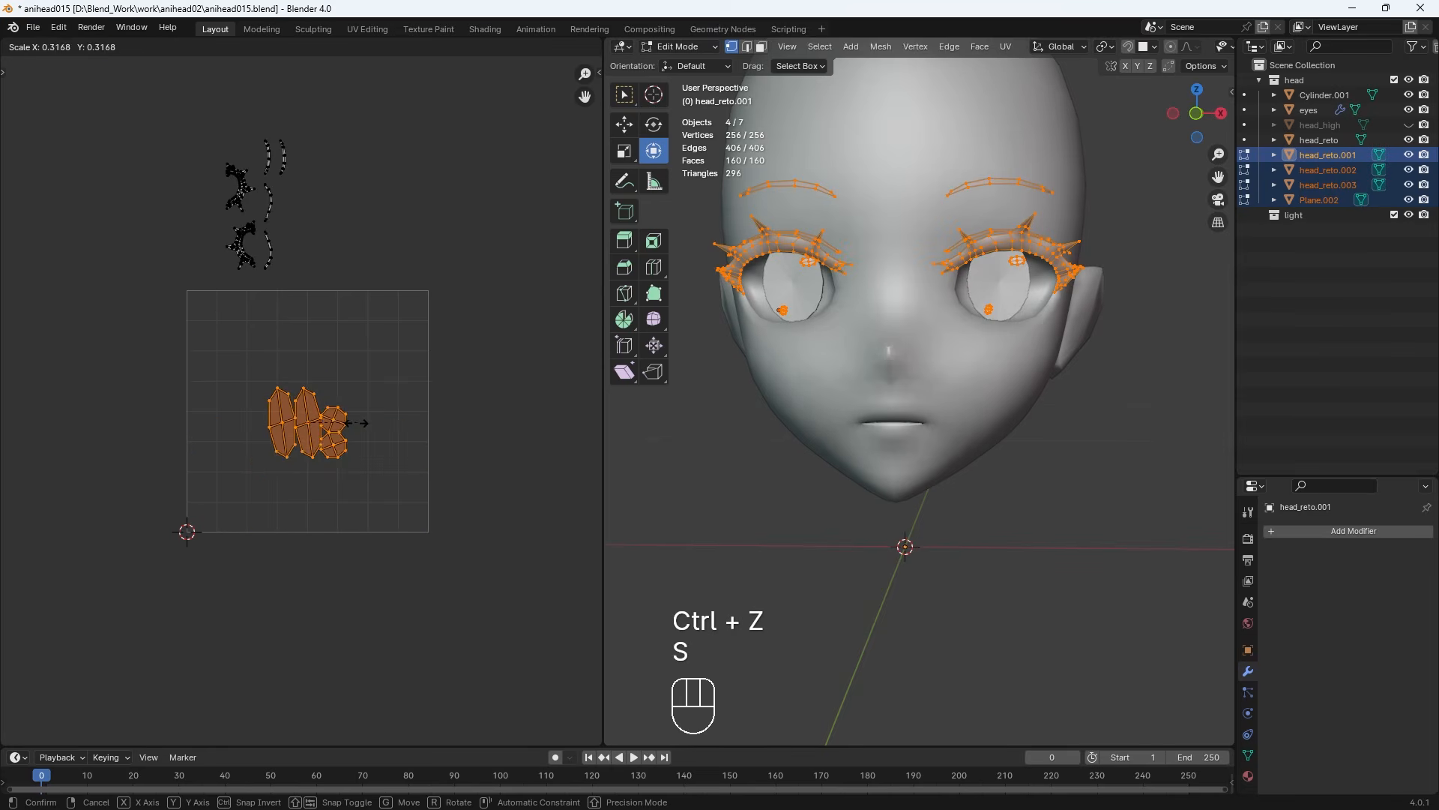
left_click(372, 461)
key("g")
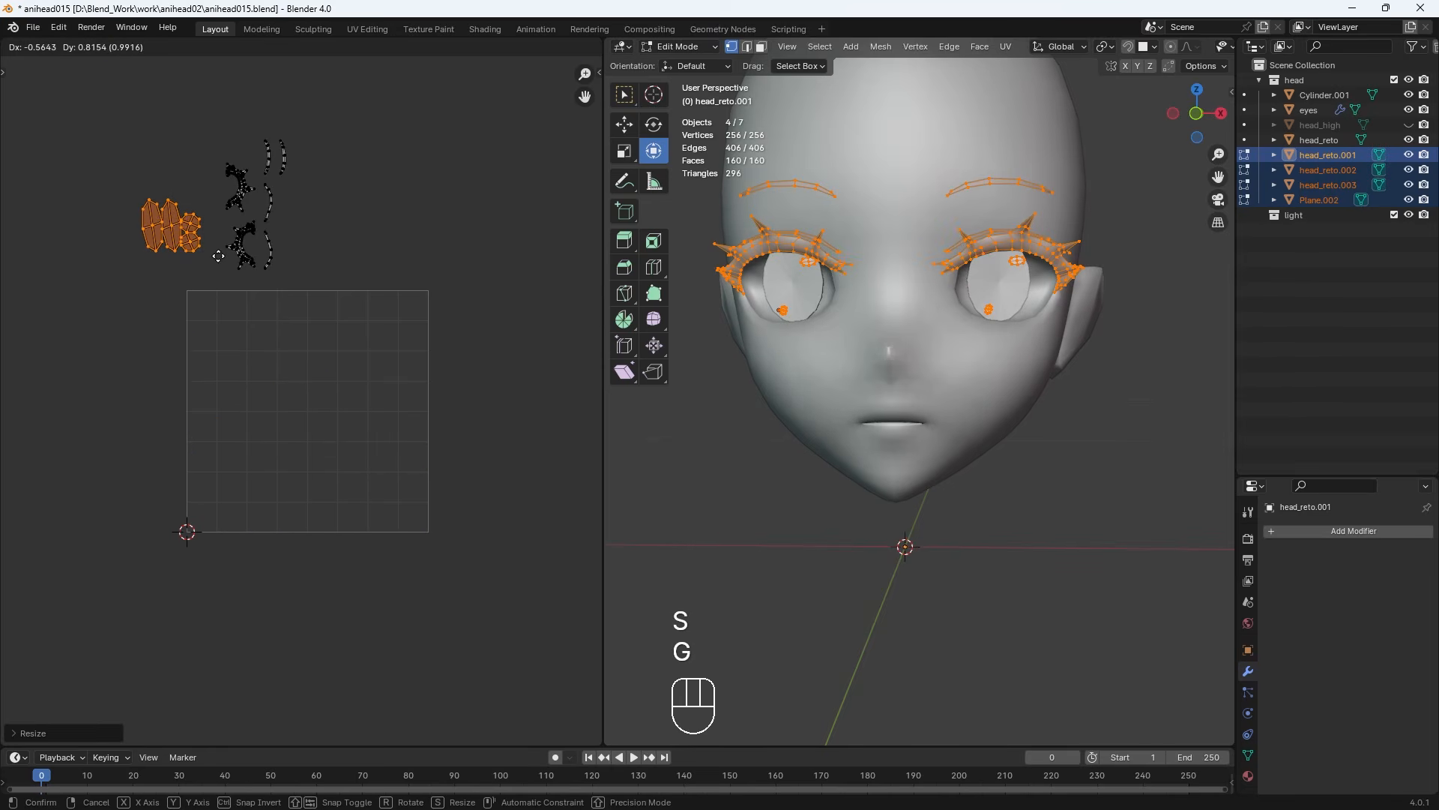
left_click(218, 255)
left_click(145, 241)
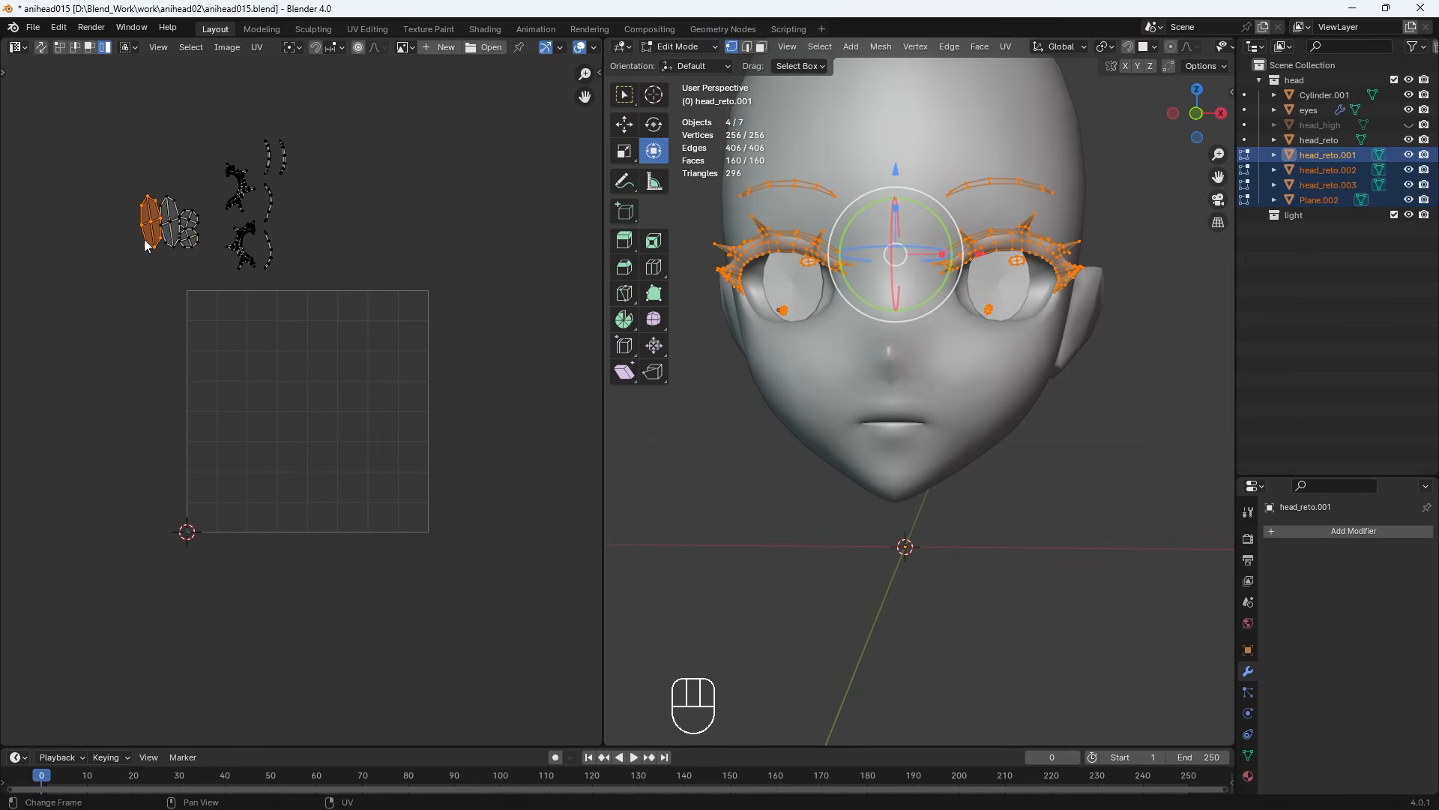
Open Cylinder.001 and eyes for editing together and unwrap both objects
left_click(1050, 478)
key("Tab")
left_click(1324, 94)
left_click(1310, 109, "ctrl")
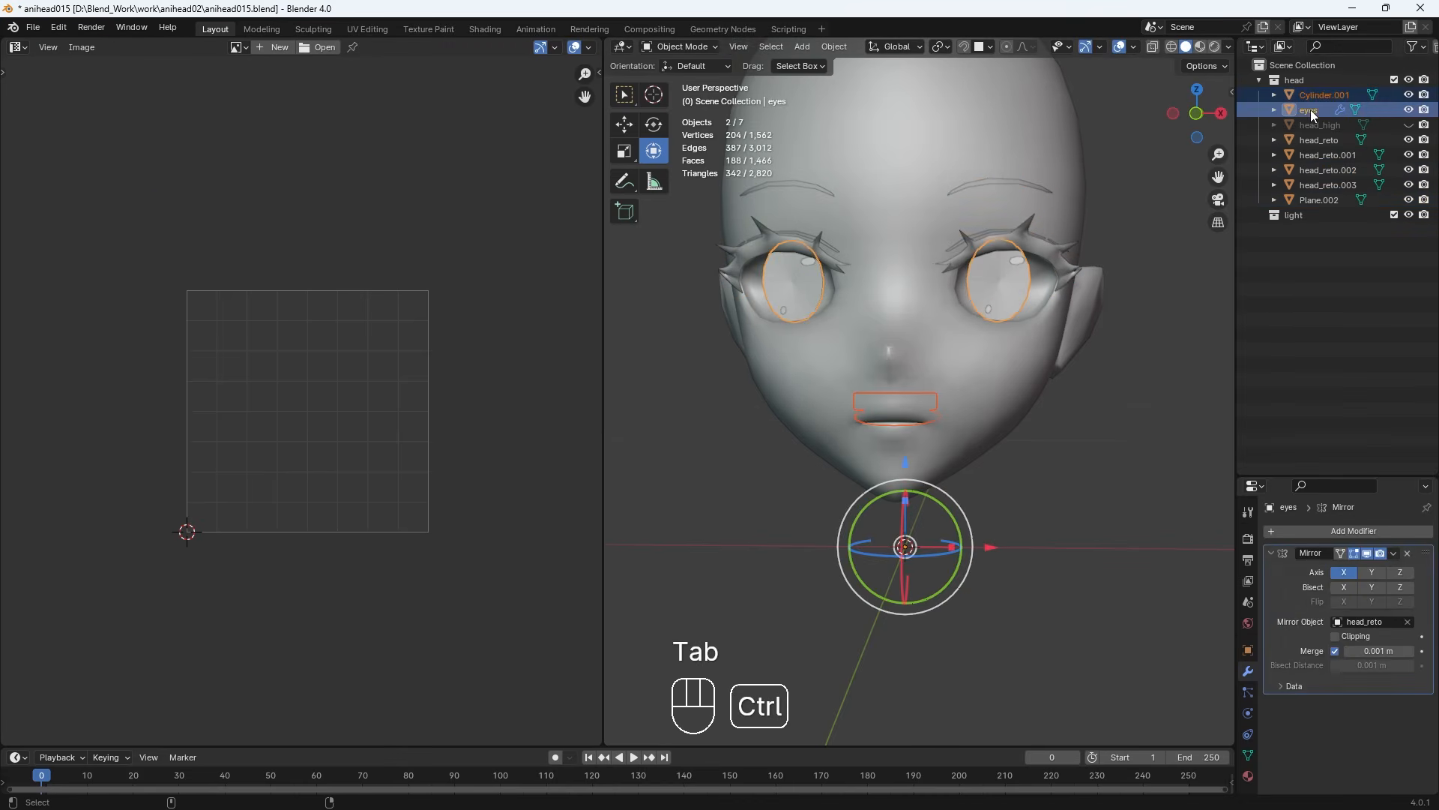
key("Tab")
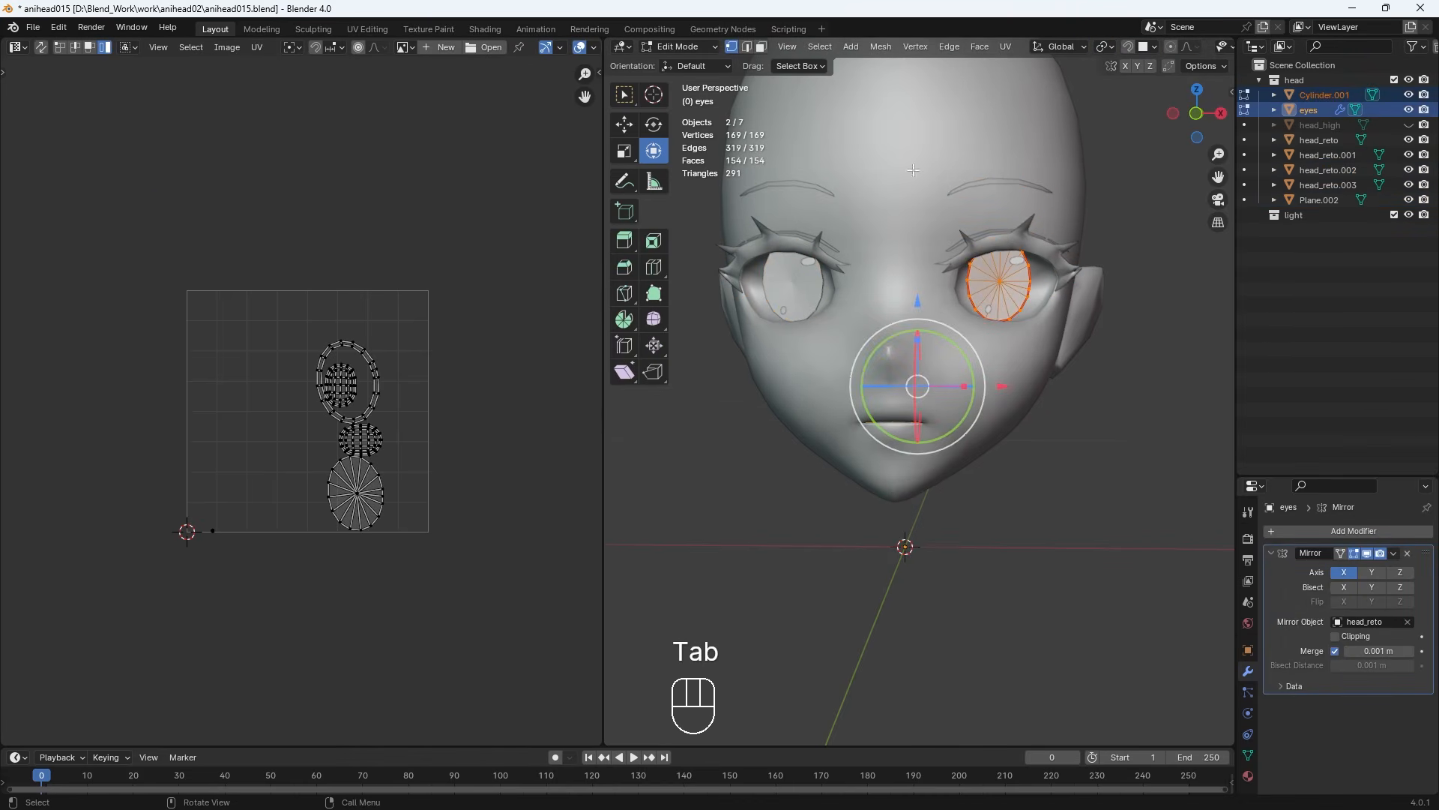
left_click(1006, 46)
left_click(1029, 68)
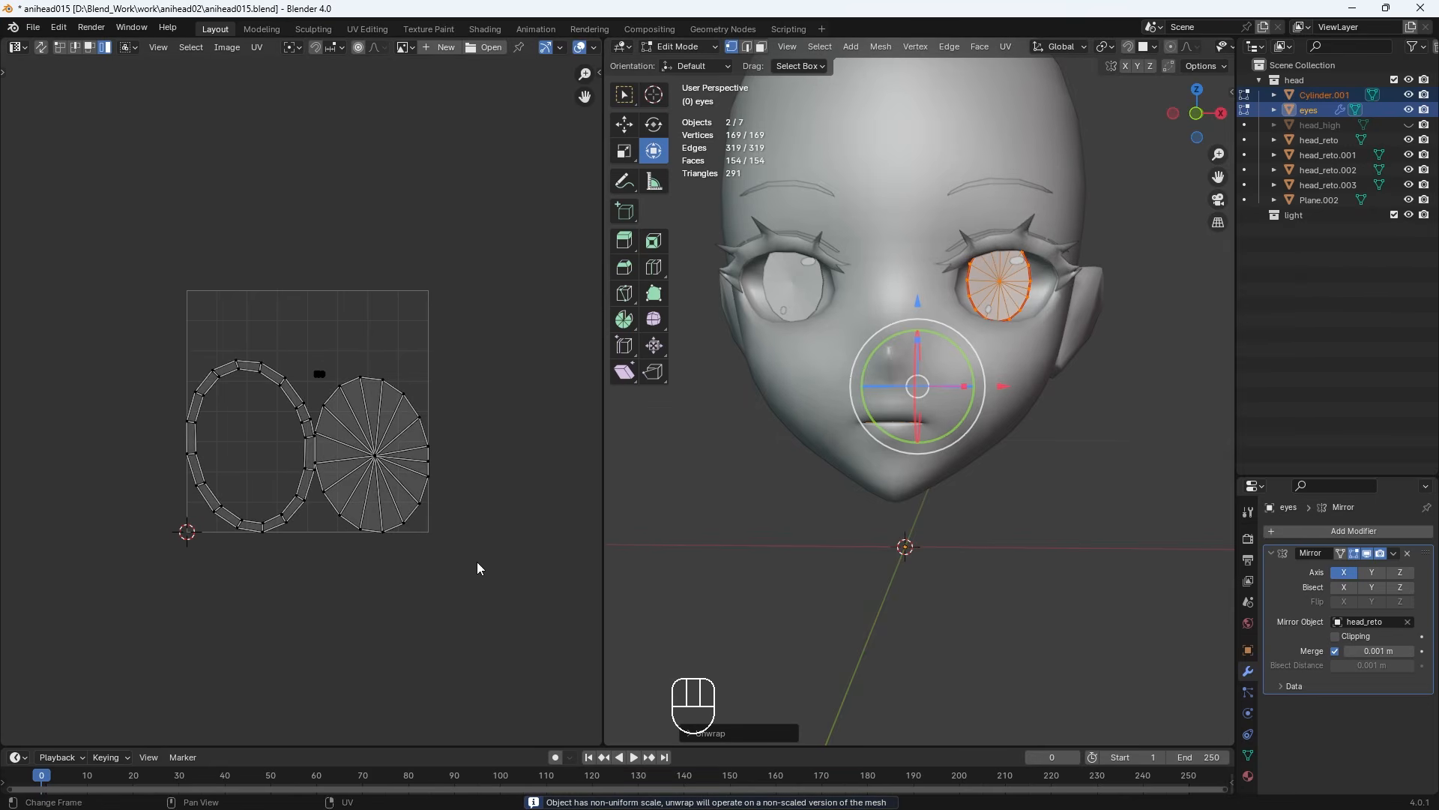
Move the tiny mouth-part islands out beside the UV square and enlarge them about 8.2 times
left_click(339, 380)
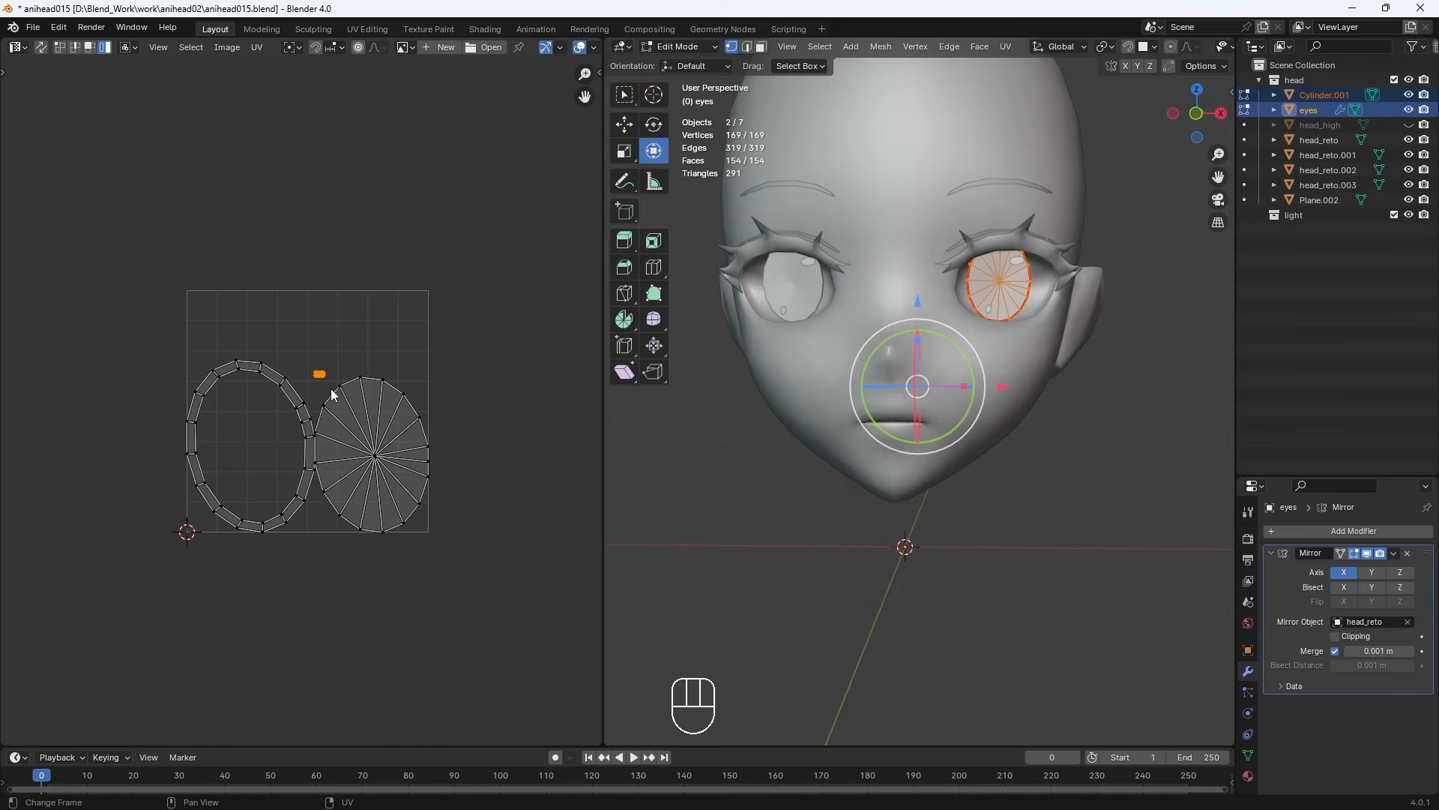
key("g")
left_click(113, 455)
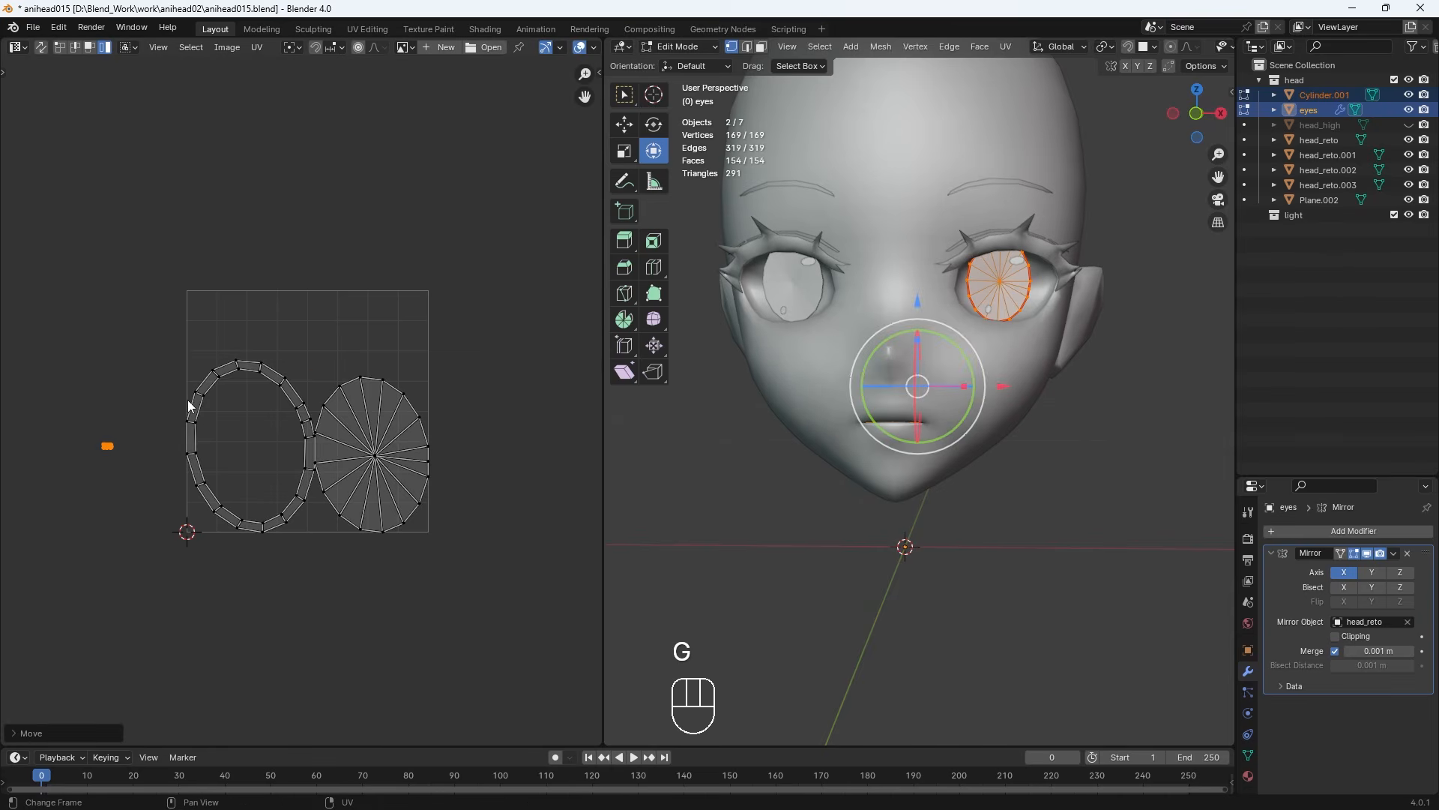
key("s")
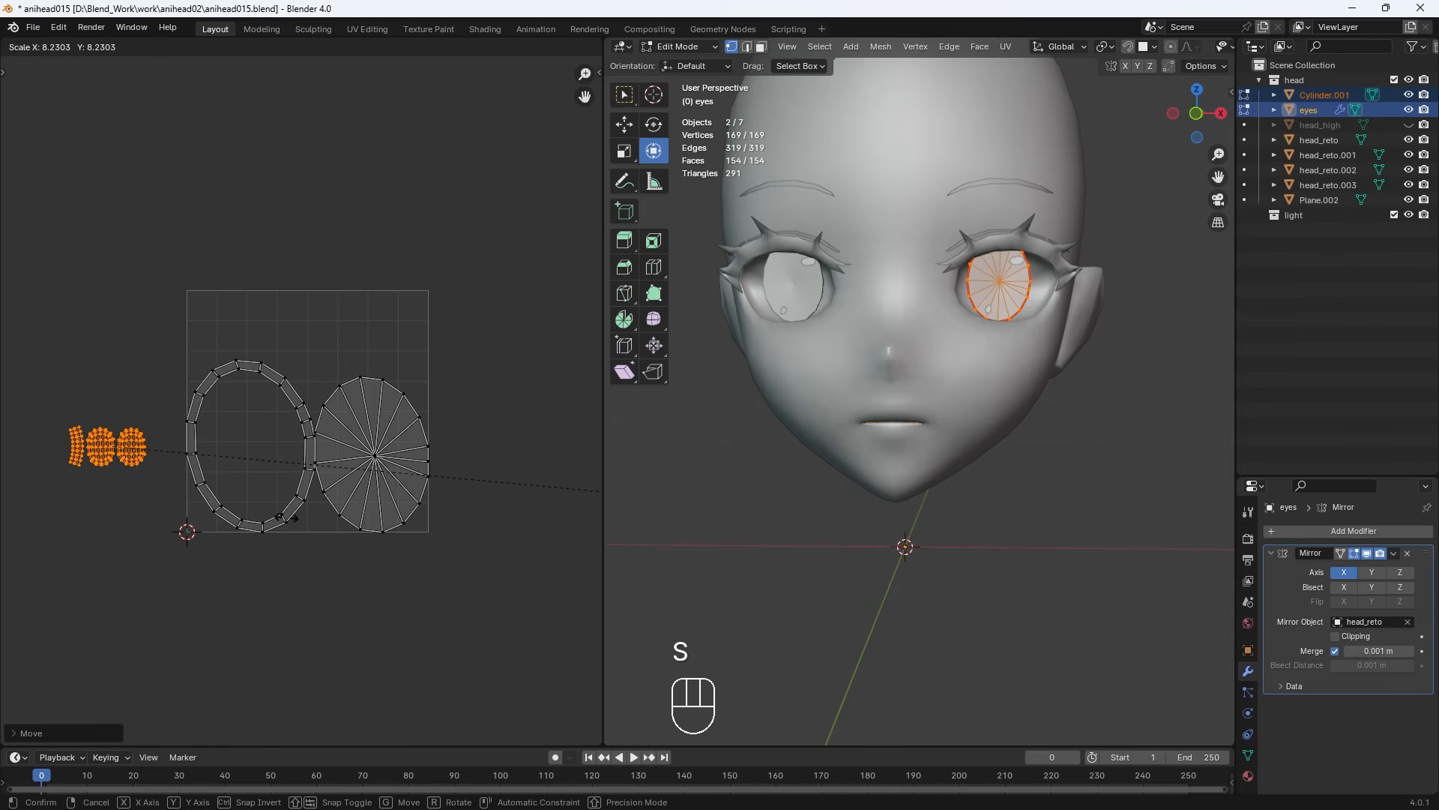
left_click(289, 518)
Scale the eye ring and eye disc islands to about 0.31 and place them in the UV square's lower right corner
left_click_drag(513, 601, 162, 294)
key("s")
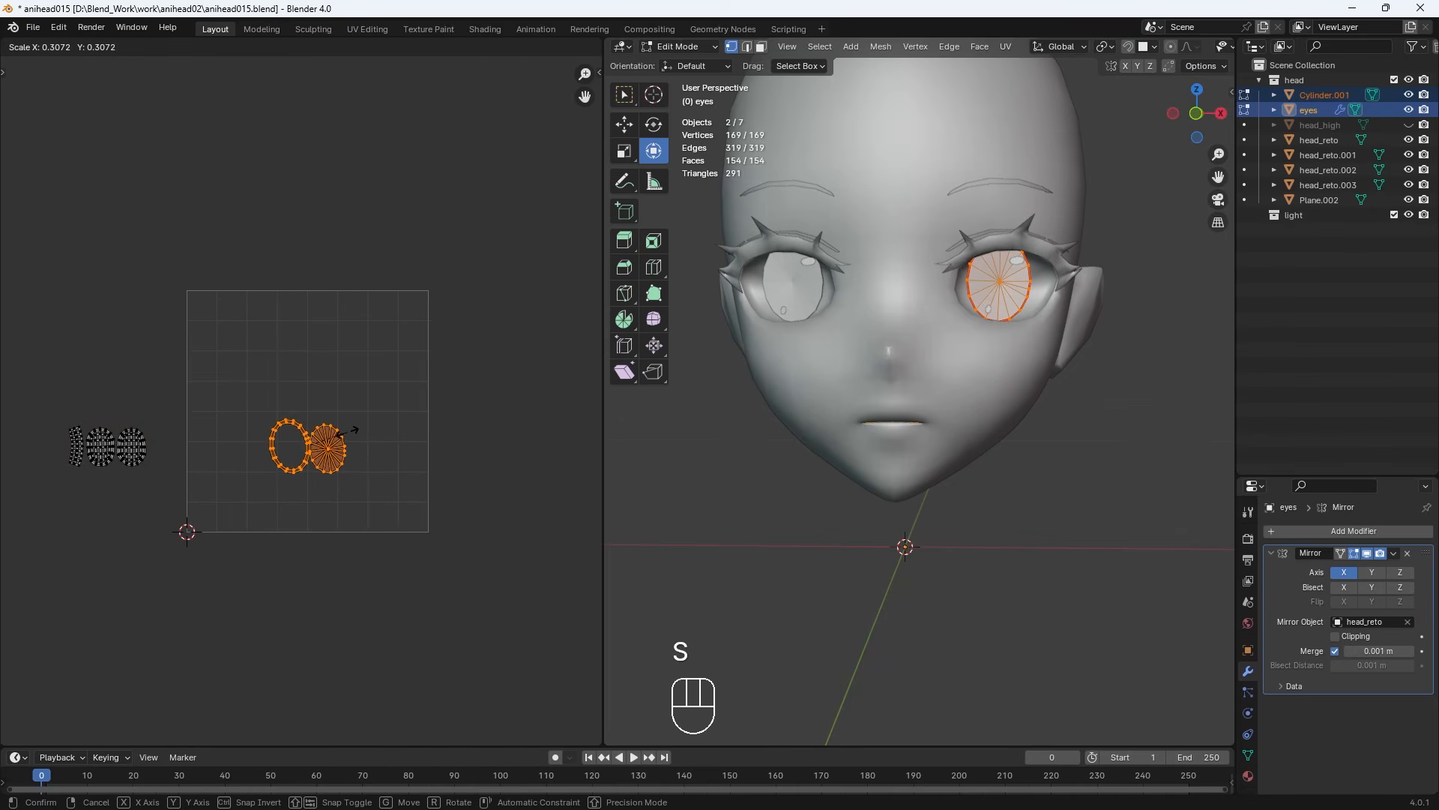
left_click(347, 433)
key("g")
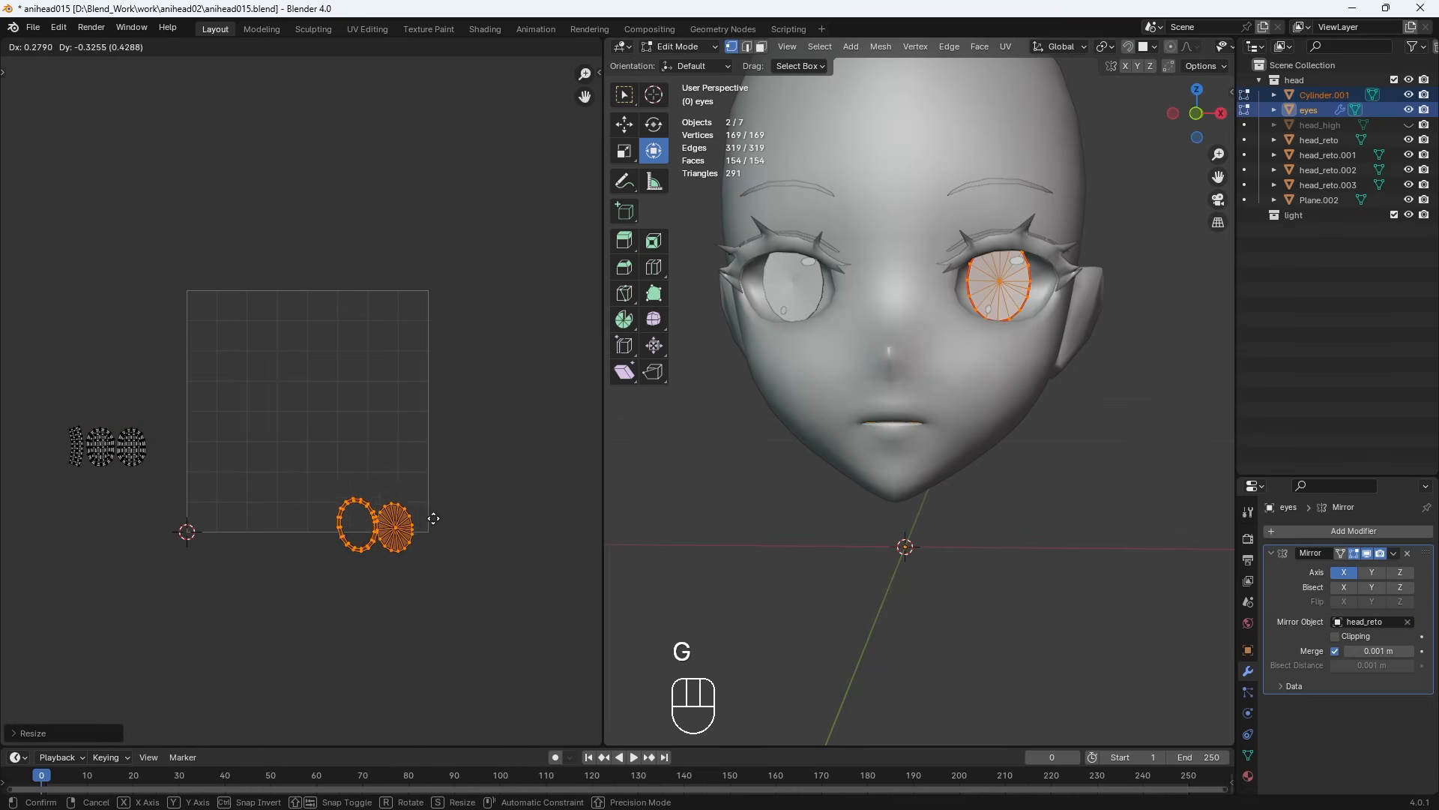
left_click(435, 493)
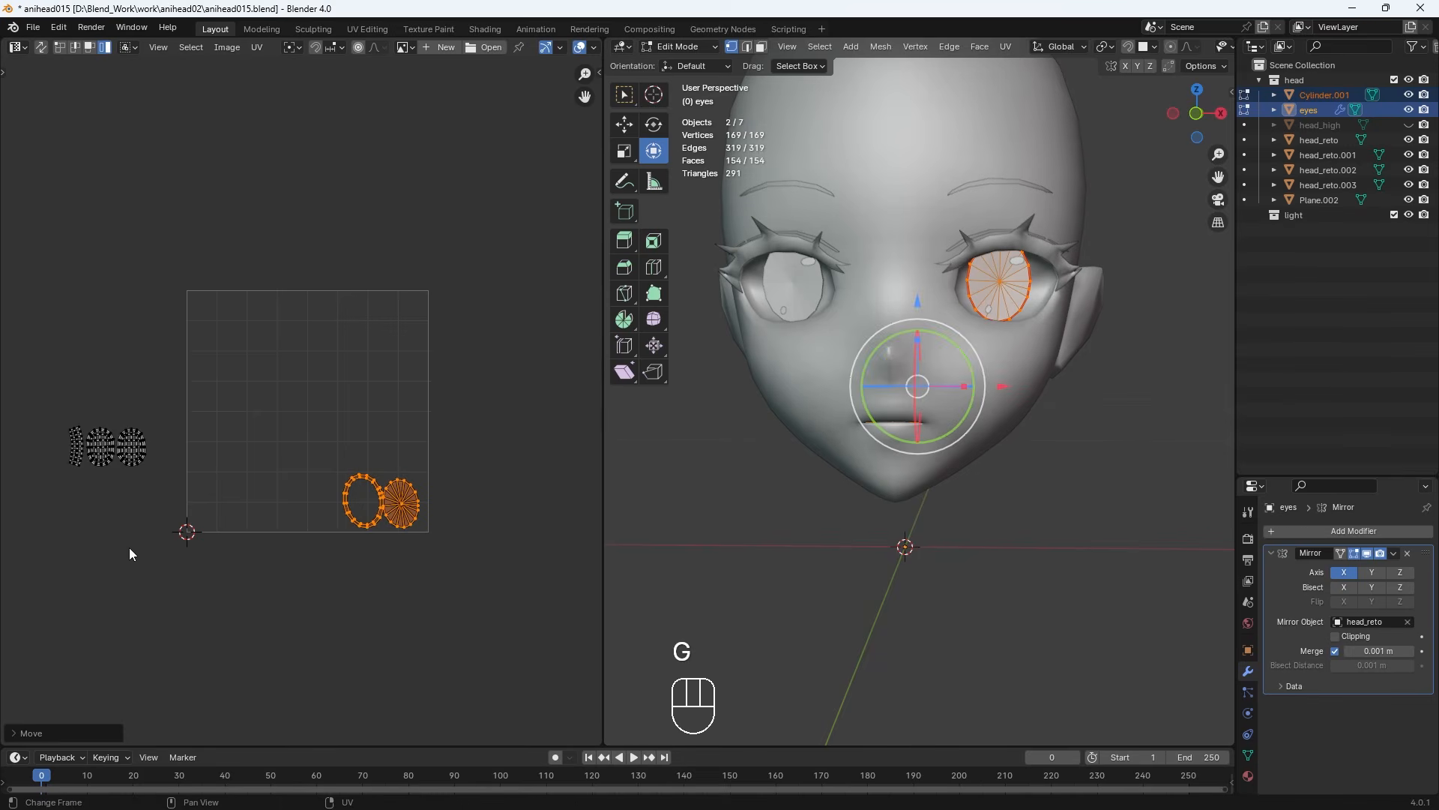
Open all visible head objects for editing together and select all their geometry so their UVs show in one layout
left_click(1101, 498)
key("Tab")
key("a")
key("Tab")
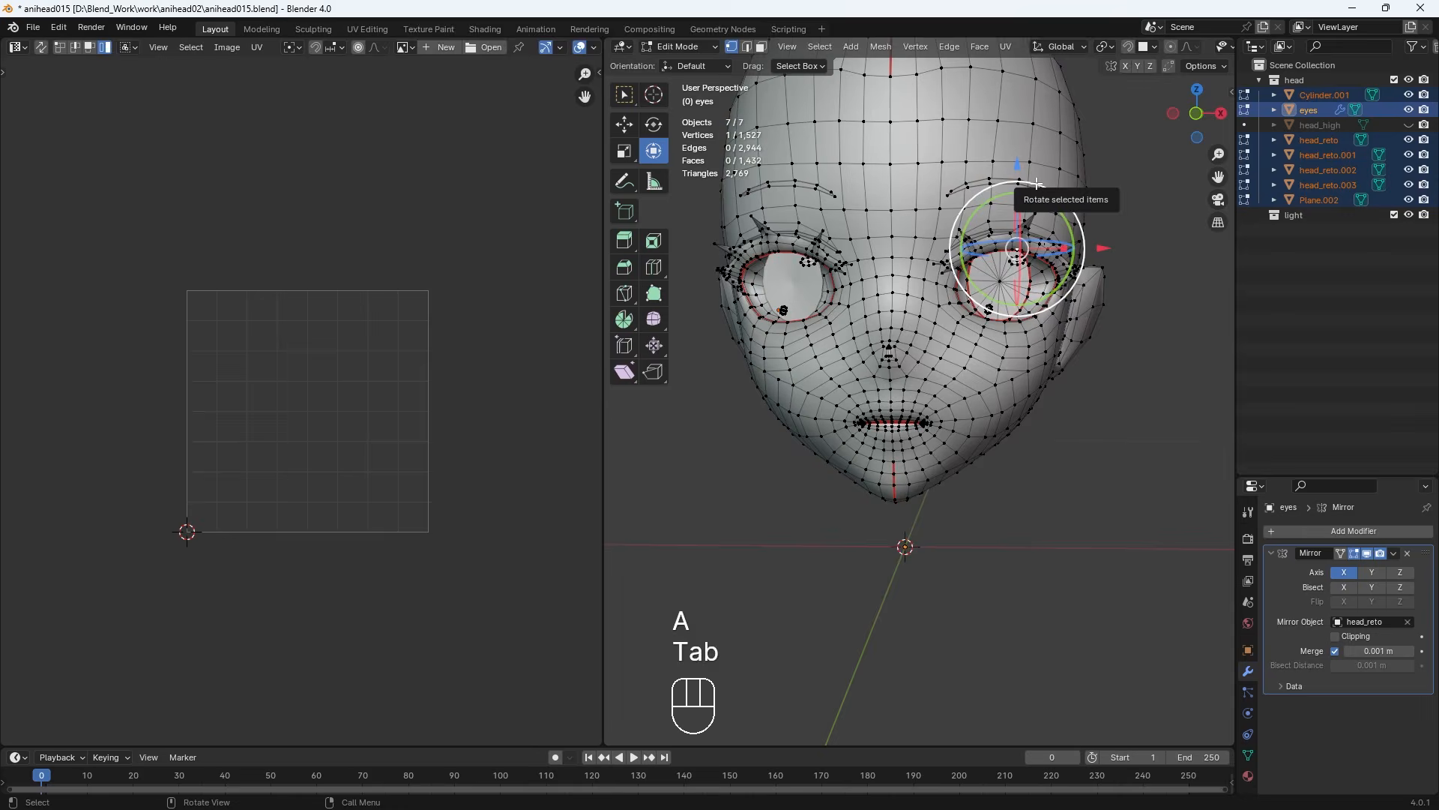
key("a")
Move the three mouth-part islands from beside the UV square to just beneath it
left_click_drag(78, 425, 69, 422)
key("g")
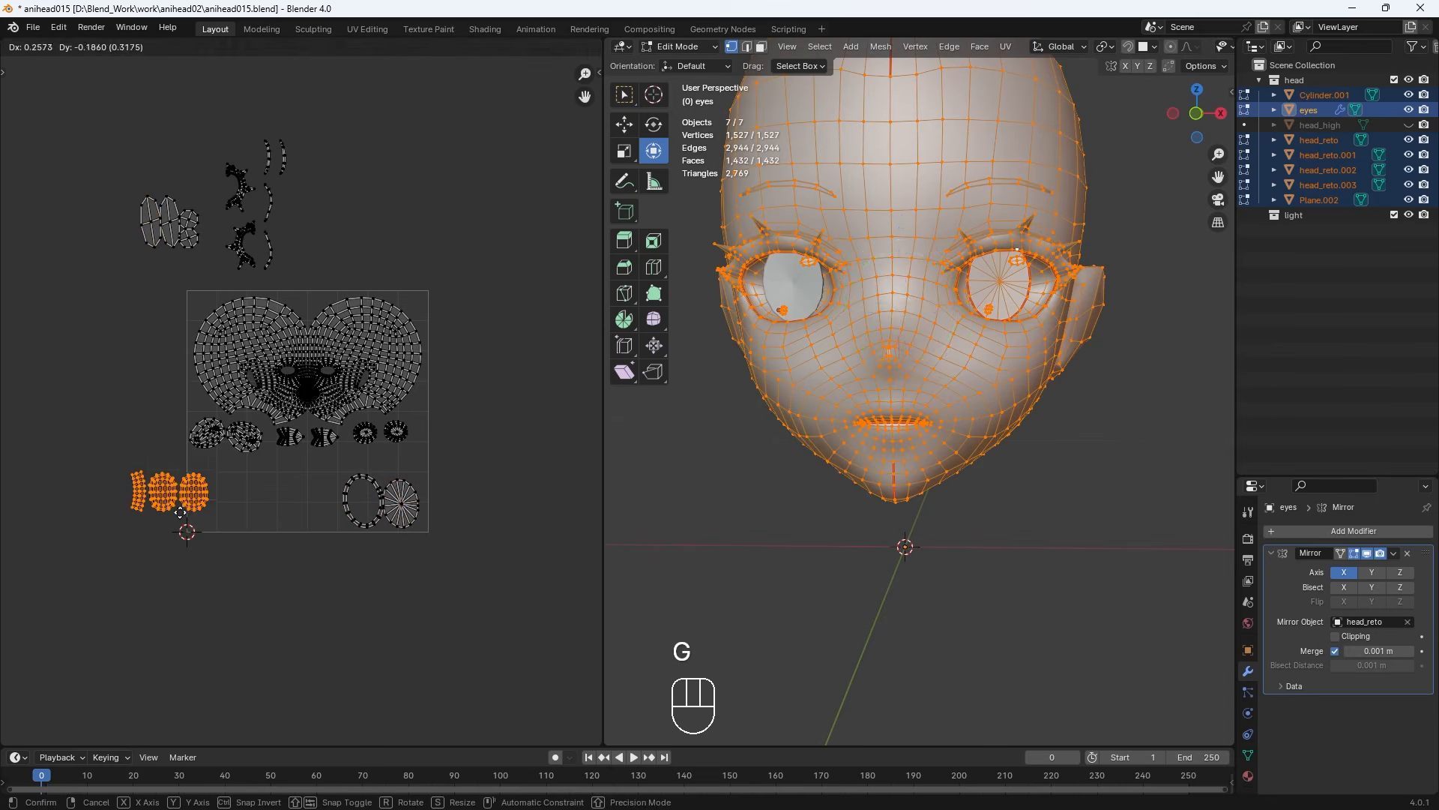
left_click(313, 546)
Bring the highlight islands into the UV square, shrink them strongly, and place them just above the eye ring and disc
left_click_drag(210, 257, 114, 169)
key("g")
left_click(164, 449)
scroll(189, 531, "up", 3)
key("s")
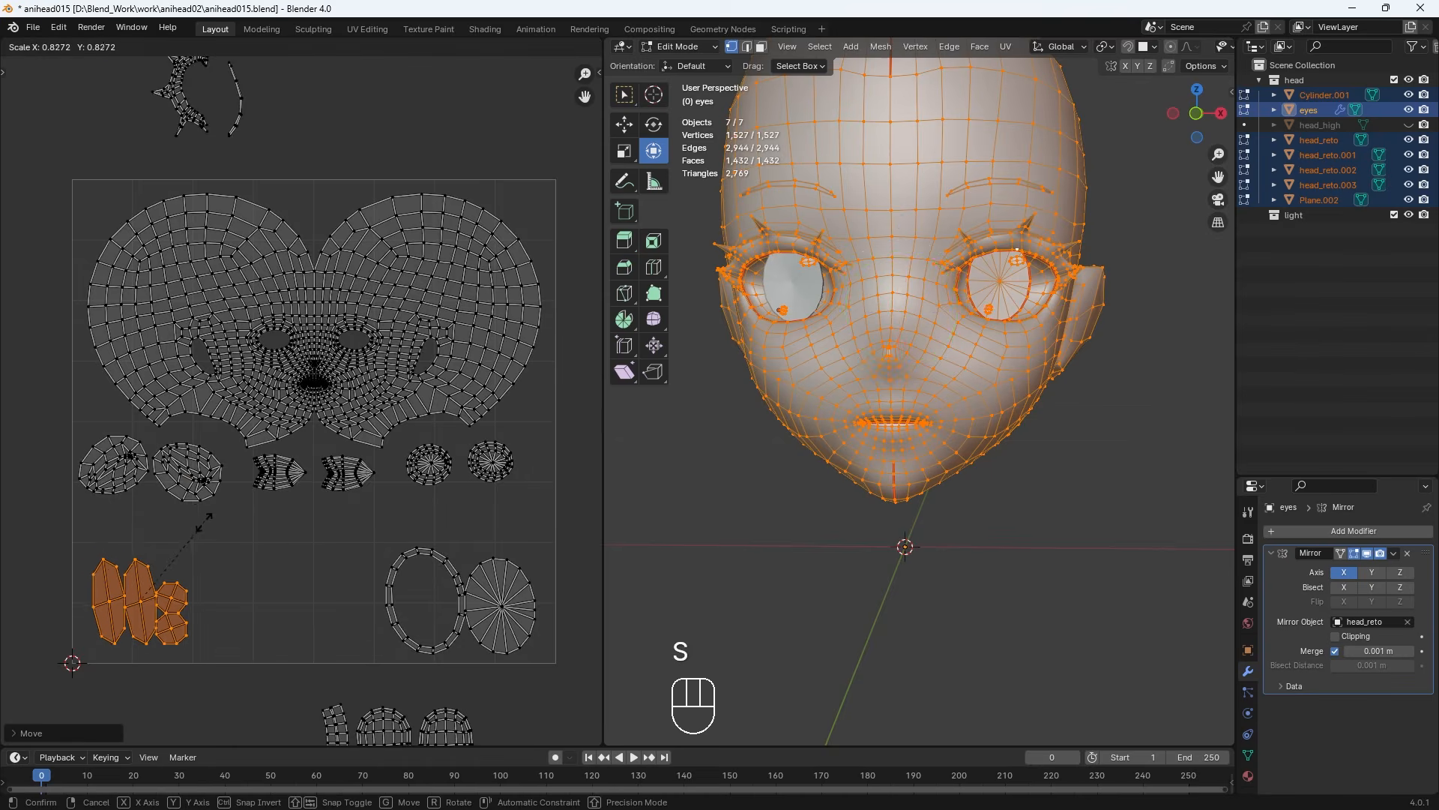
left_click(167, 608)
key("g")
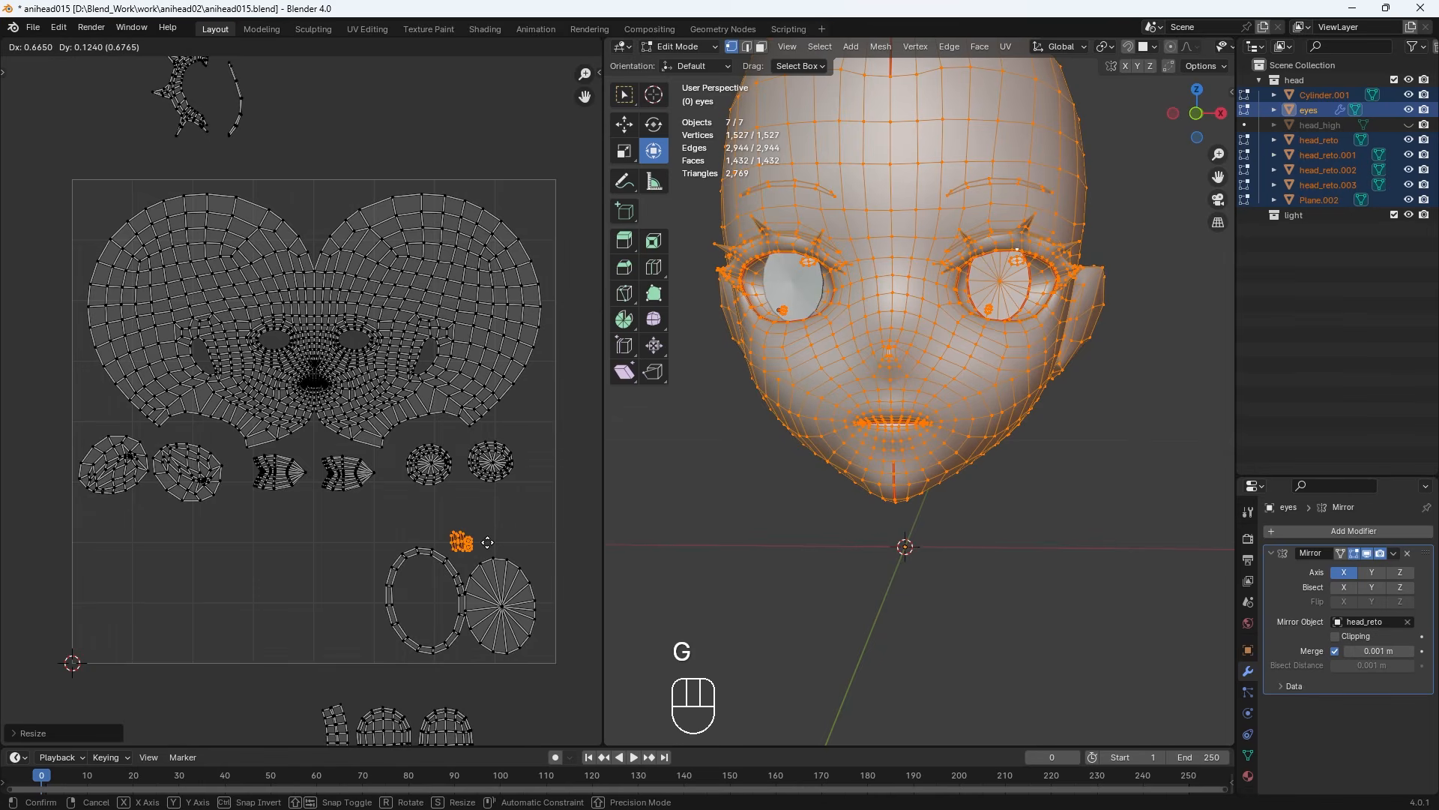
left_click(491, 543)
Move the eye disc island slightly away from the eye ring and rotate it about 6.4 degrees to straighten it
left_click(524, 592)
key("g")
left_click(547, 569)
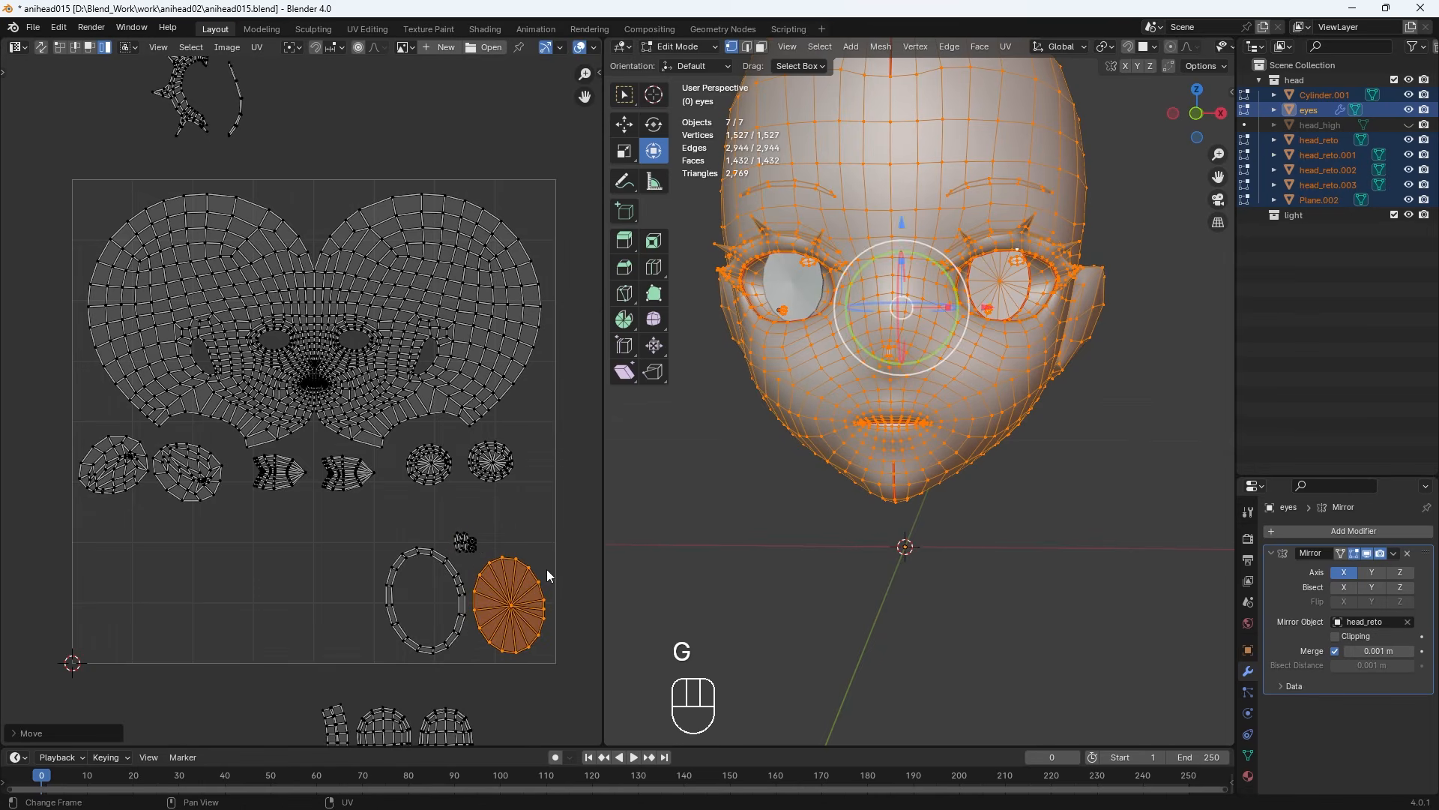
key("r")
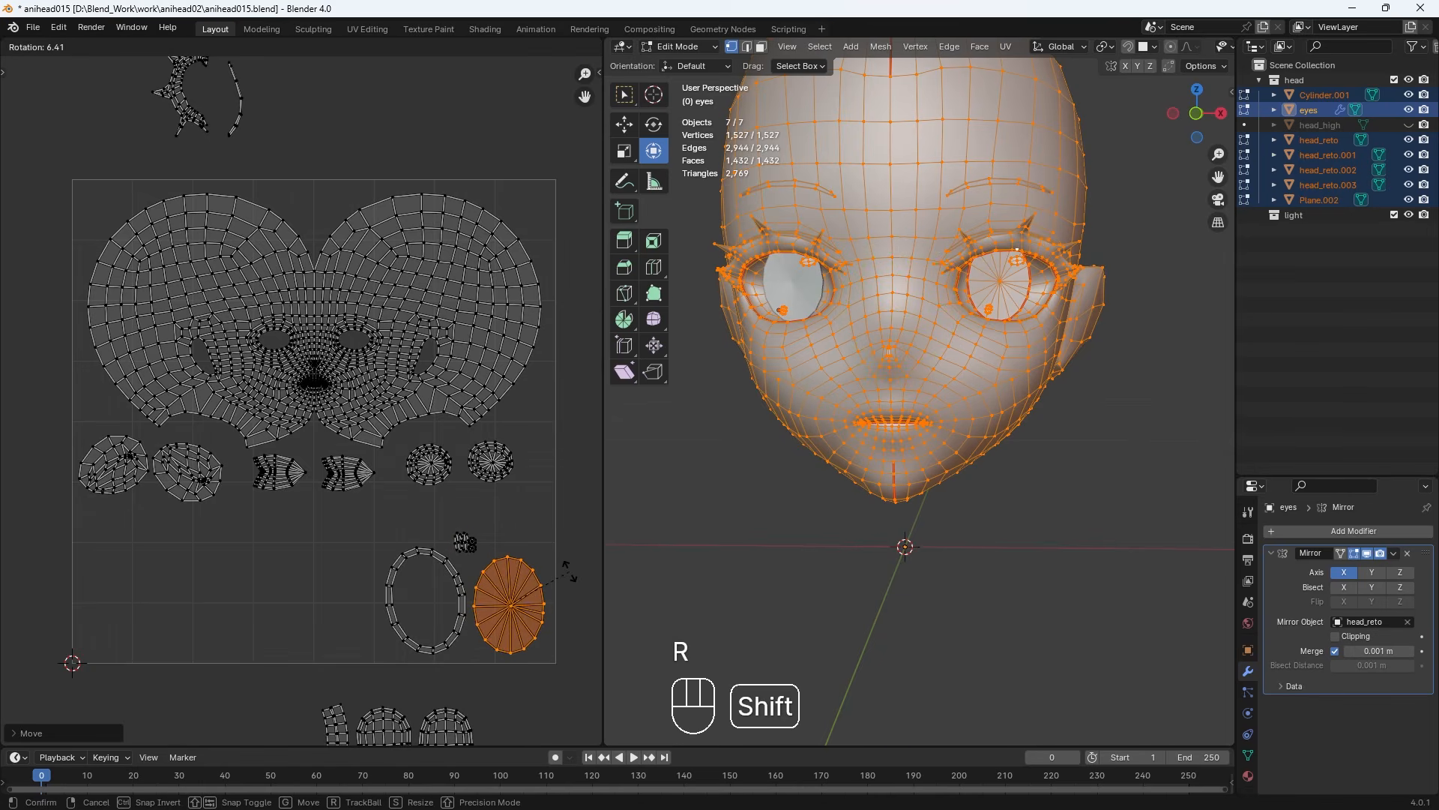
left_click(566, 573)
Select the eyelash and eyebrow islands above the UV square and rotate them about a quarter turn so they lie horizontally
left_click(491, 461)
left_click(301, 66)
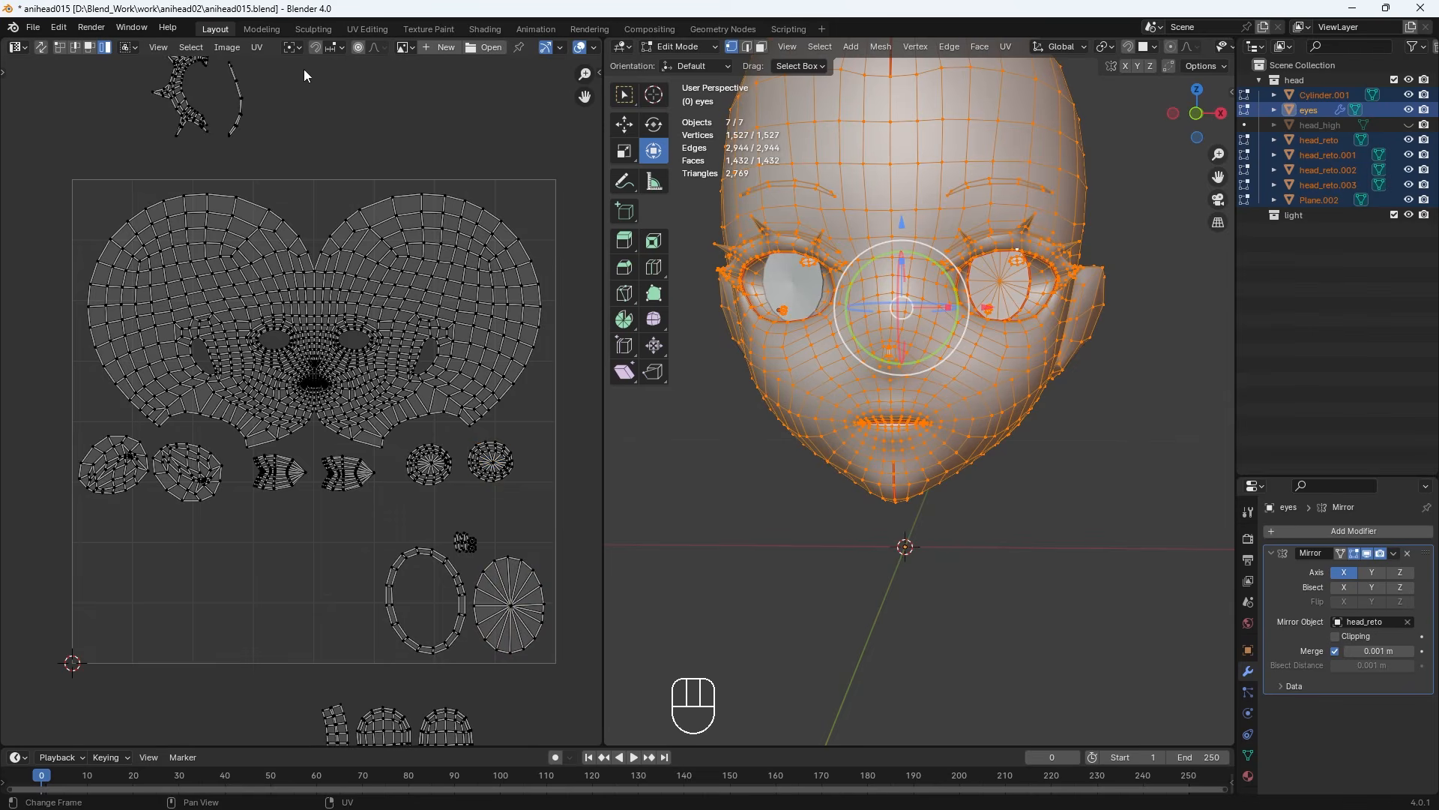
left_click_drag(300, 64, 84, 163)
scroll(258, 161, "down", 3)
left_click_drag(213, 121, 317, 232)
key("r")
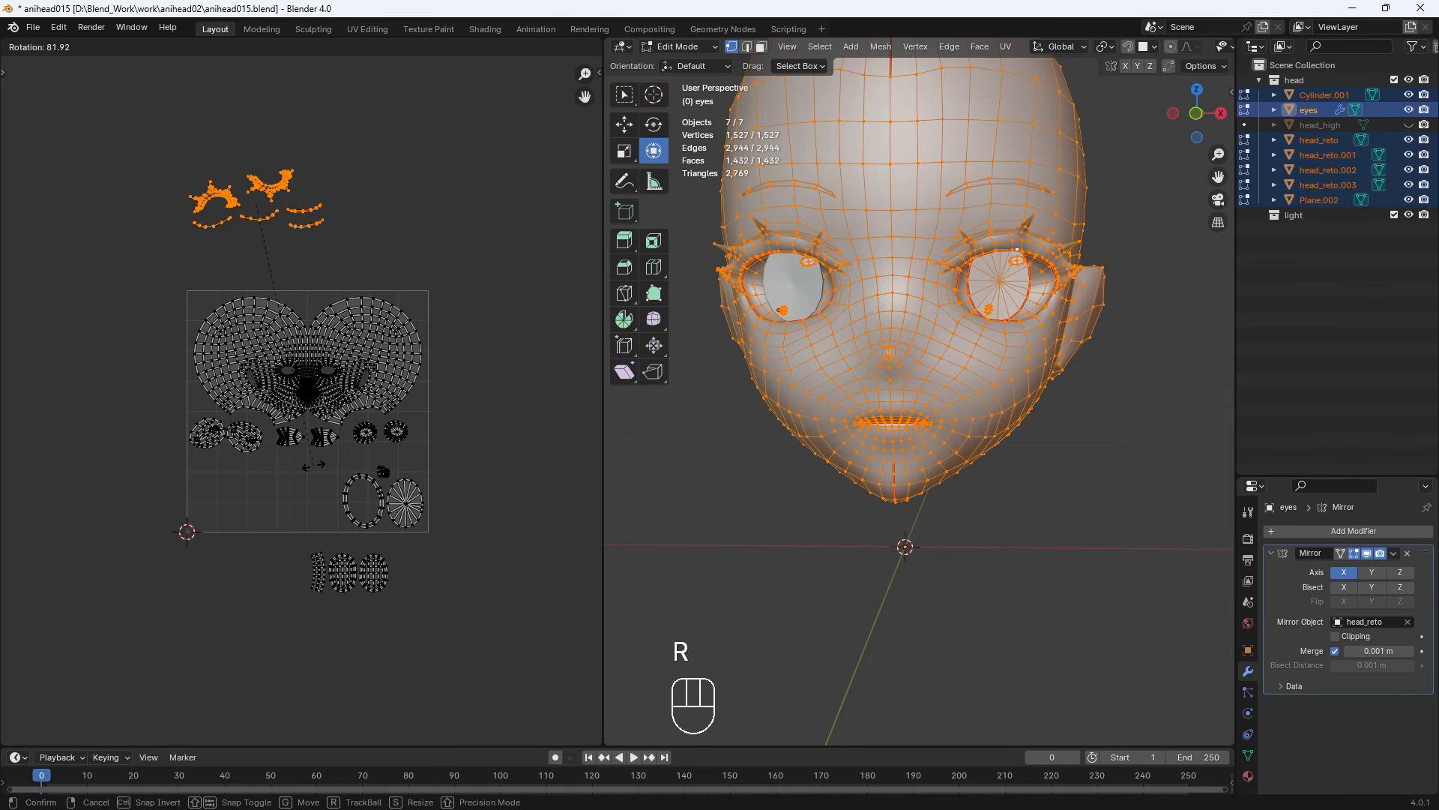
left_click(338, 219)
Move the eyelash and eyebrow islands into the UV square, scale them down, and position them beneath the ear islands
key("g")
left_click(364, 467)
key("s")
left_click(336, 474)
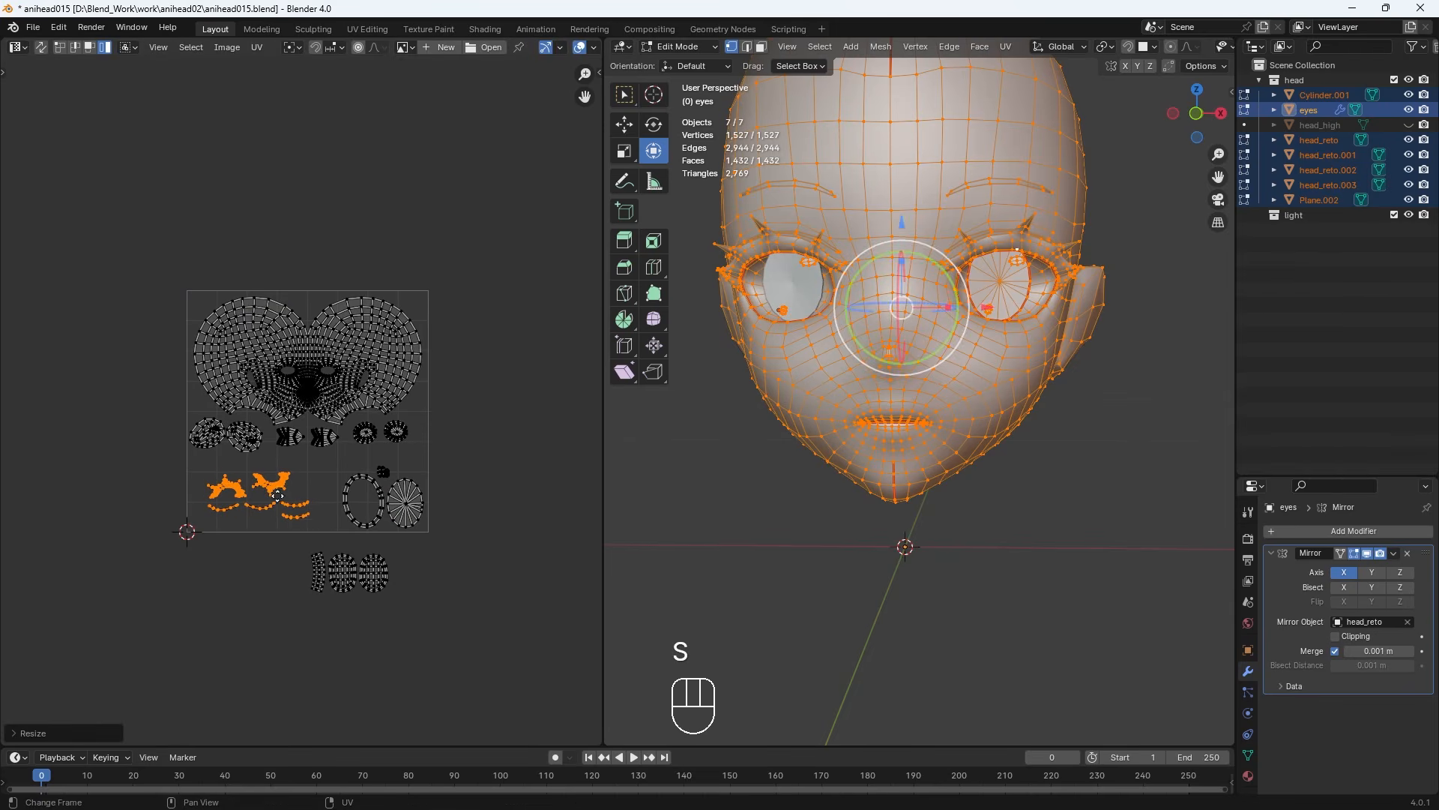
key("g")
left_click(261, 472)
Scale down the three mouth-part islands, move them to the UV square's bottom edge beneath the eyebrow islands, and clear the selection
left_click_drag(294, 540, 424, 619)
key("s")
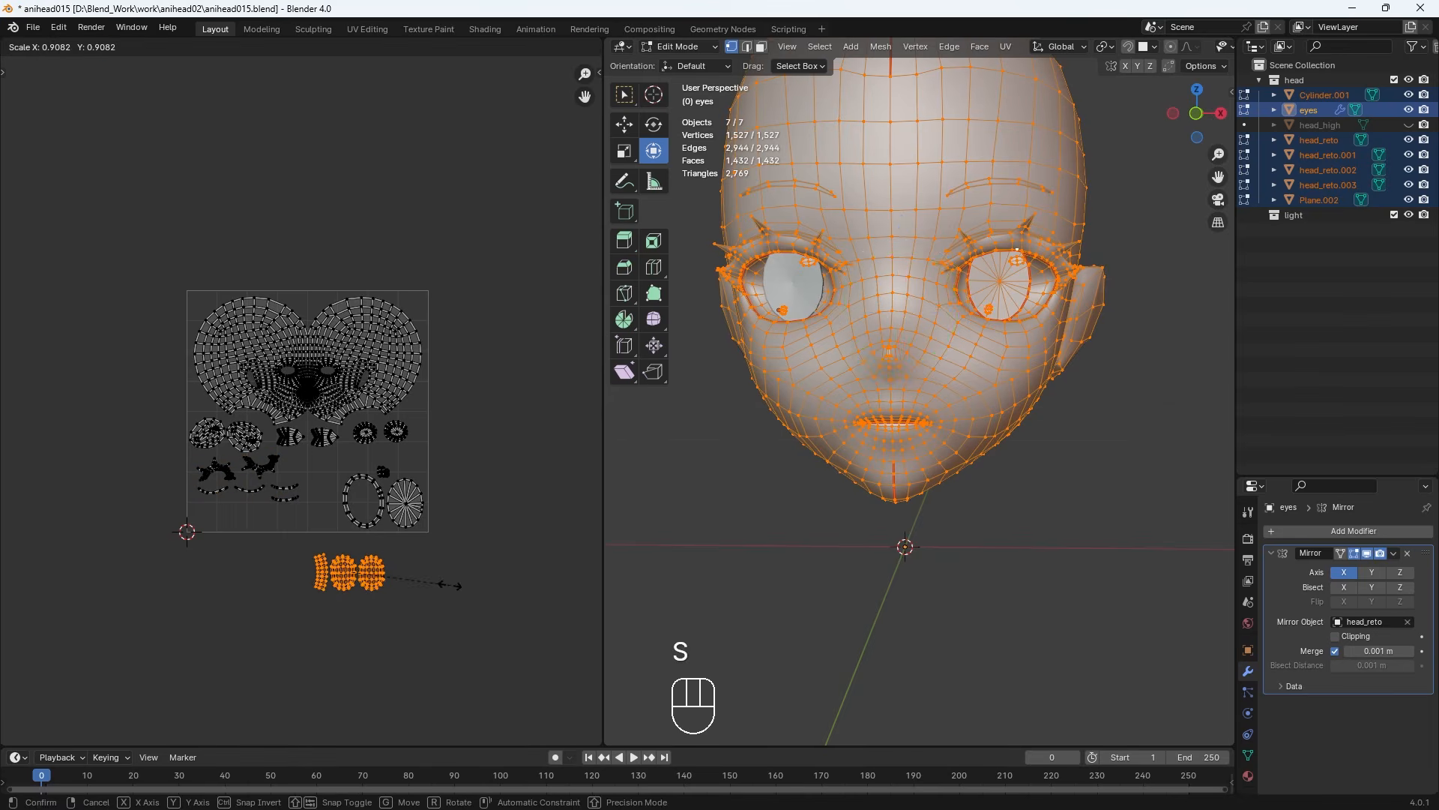
left_click(420, 581)
key("g")
left_click(307, 530)
left_click(405, 502)
left_click(273, 132)
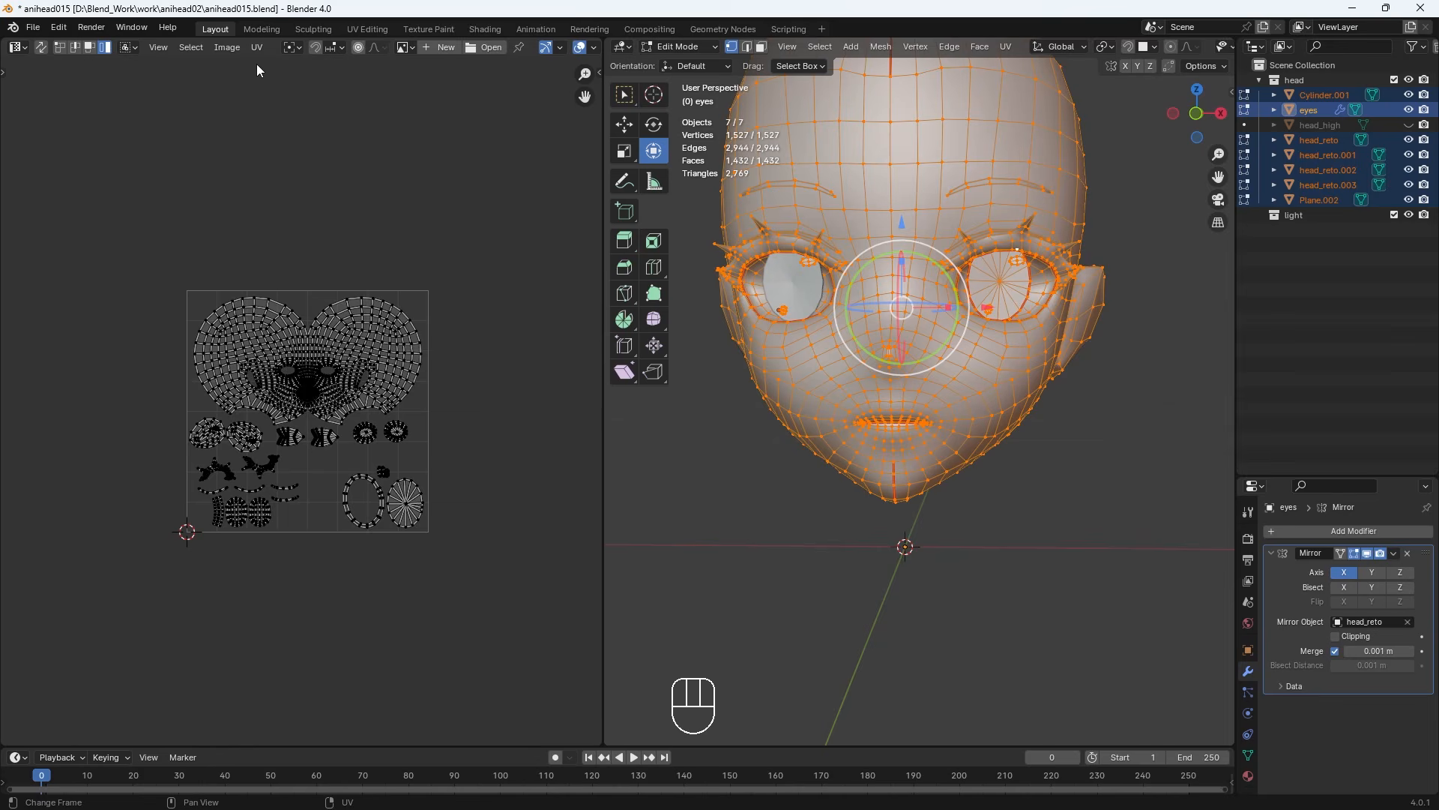
Create a new 1024 × 1024 px image named uv with the UV Grid generated type
left_click(229, 48)
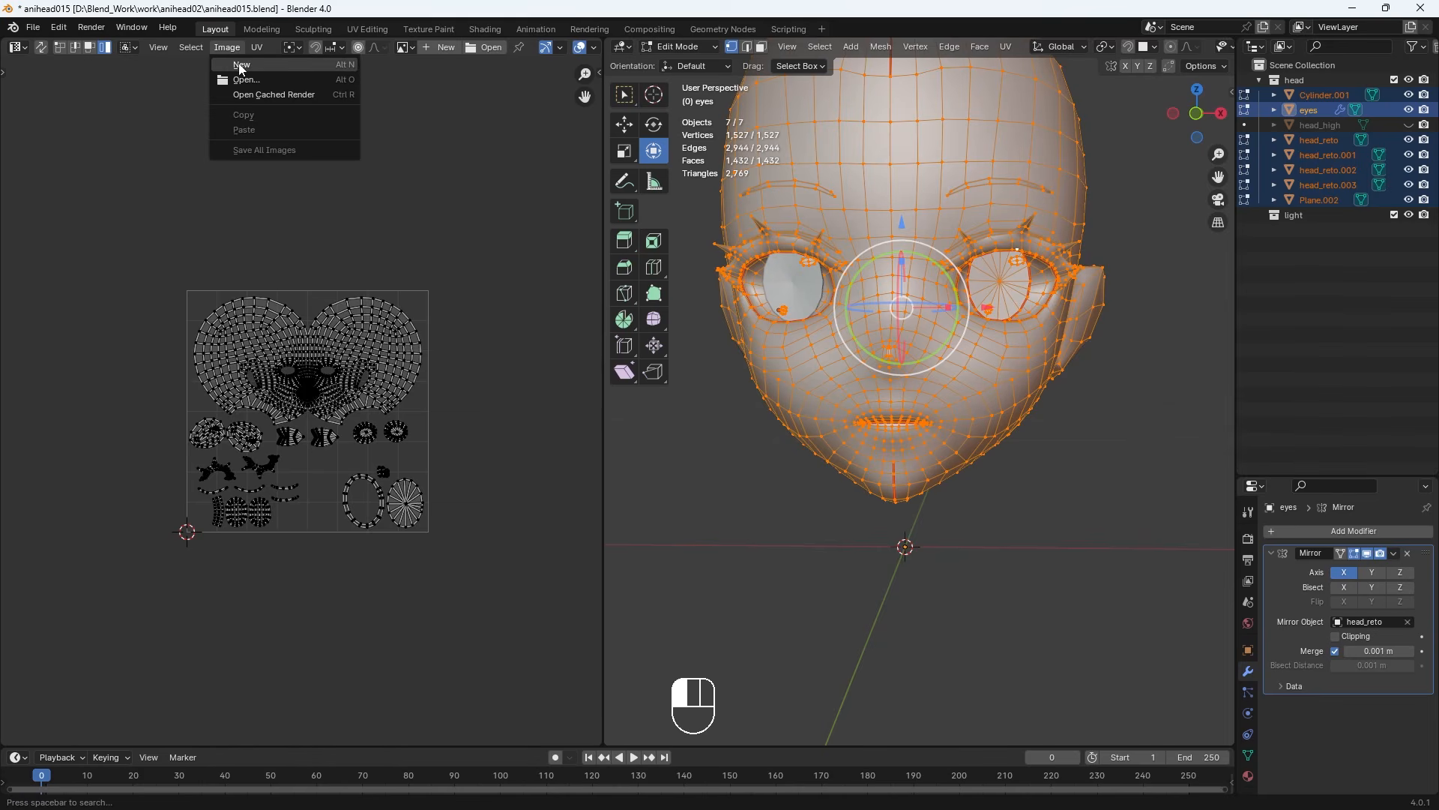
left_click(243, 65)
left_click(272, 96)
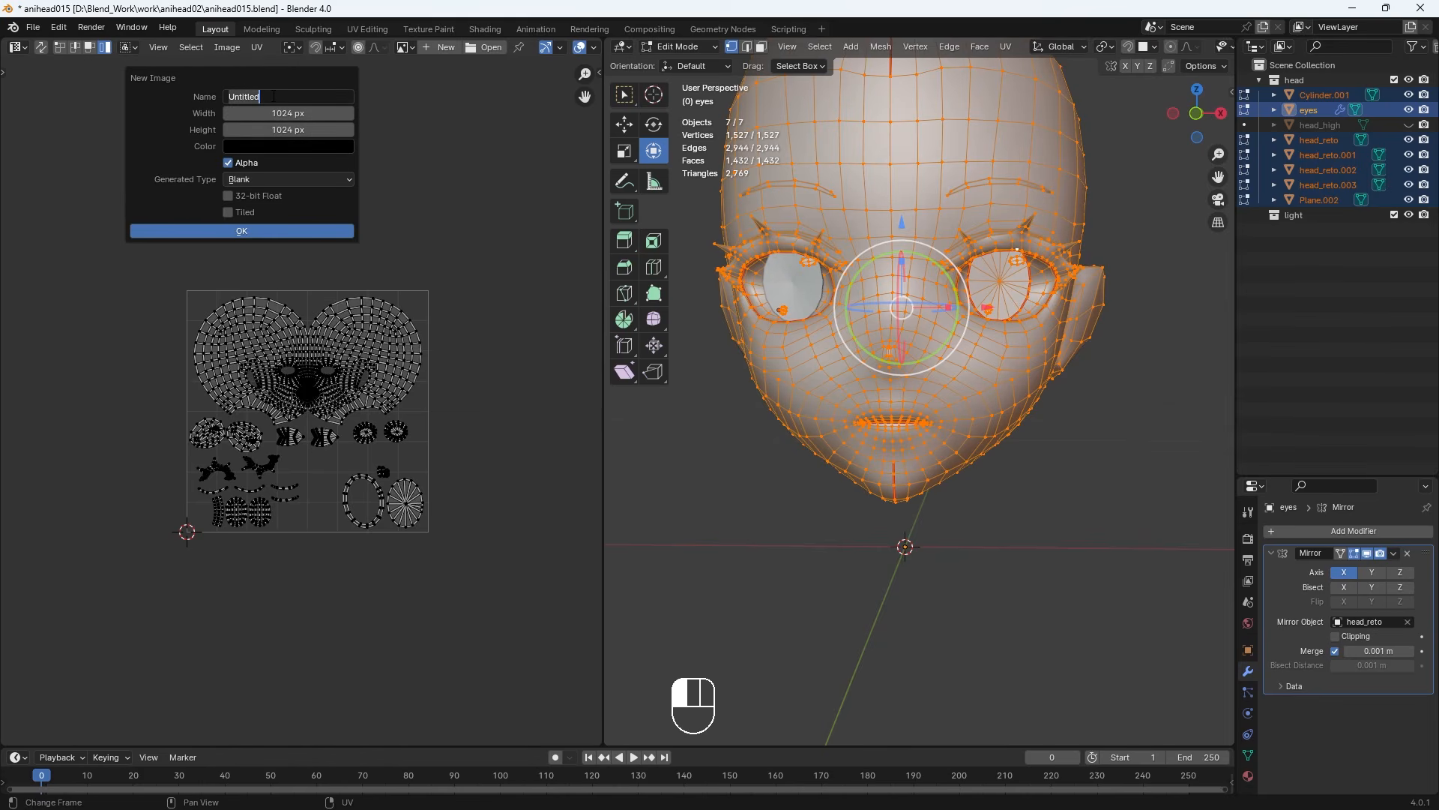
type("uv")
key("Return")
left_click(323, 181)
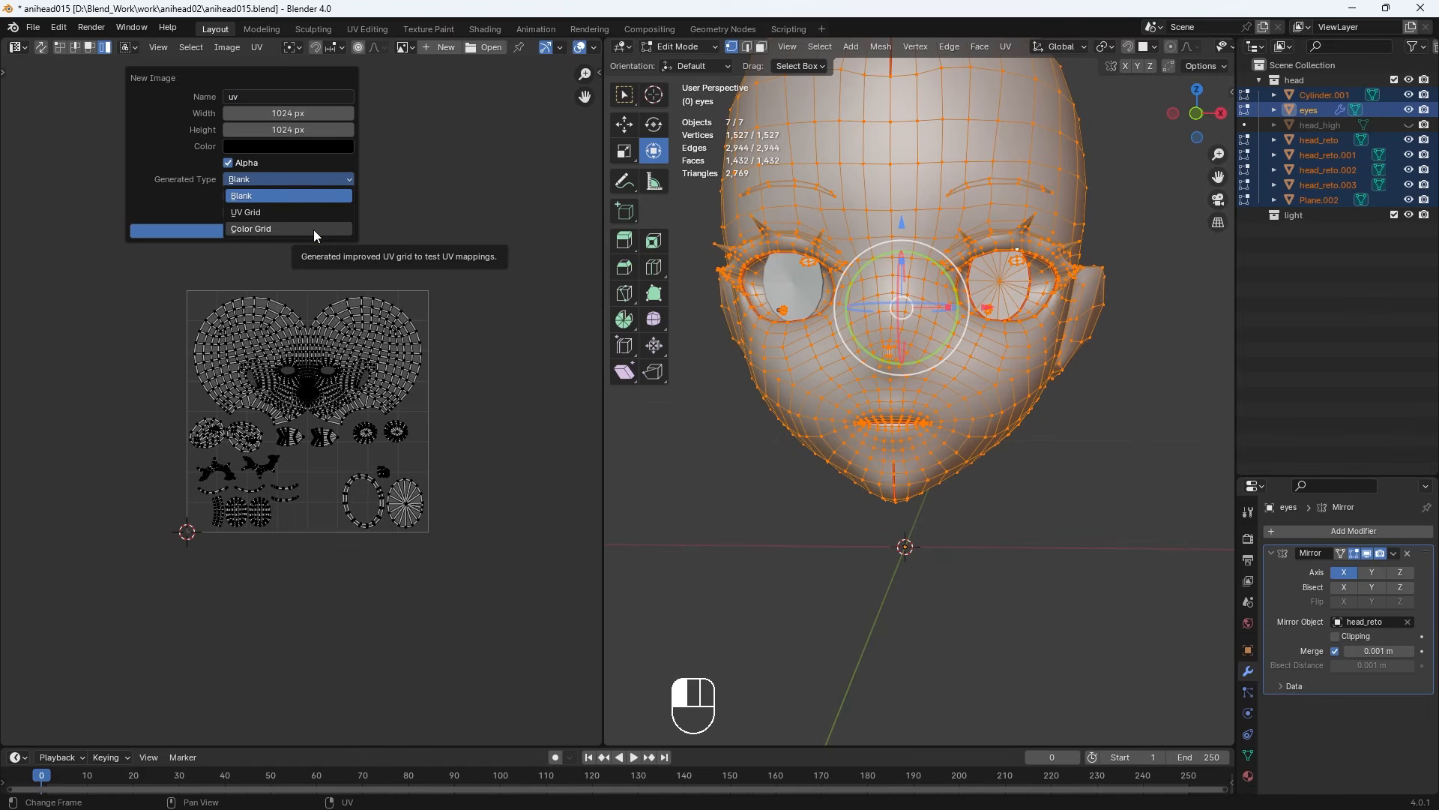
left_click(311, 213)
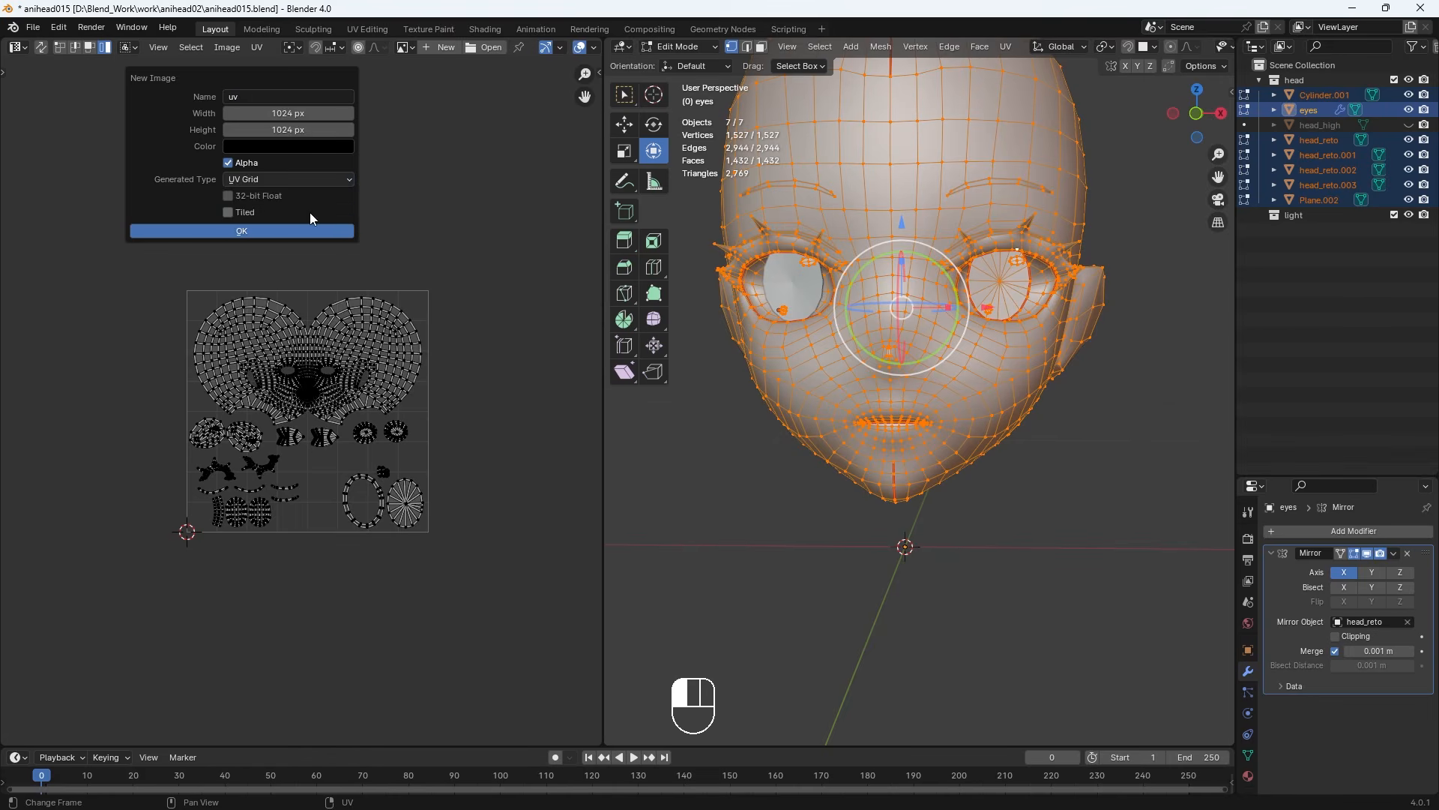
left_click(315, 229)
scroll(561, 512, "down", 2)
Clear the mesh selection, switch to Object Mode, and set the viewport shading to Material Preview
left_click(1119, 221)
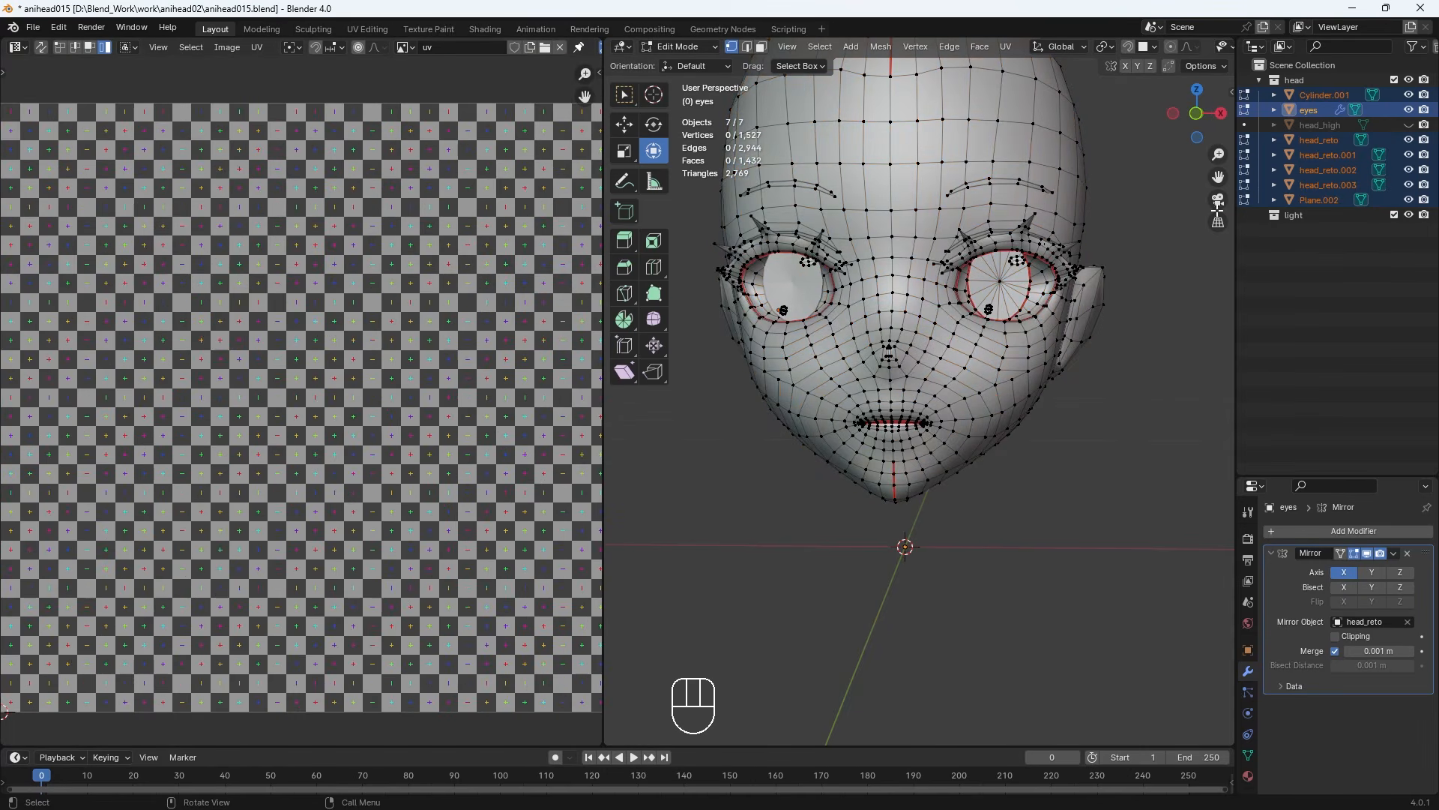
key("Tab")
left_click(1200, 47)
left_click(1229, 48)
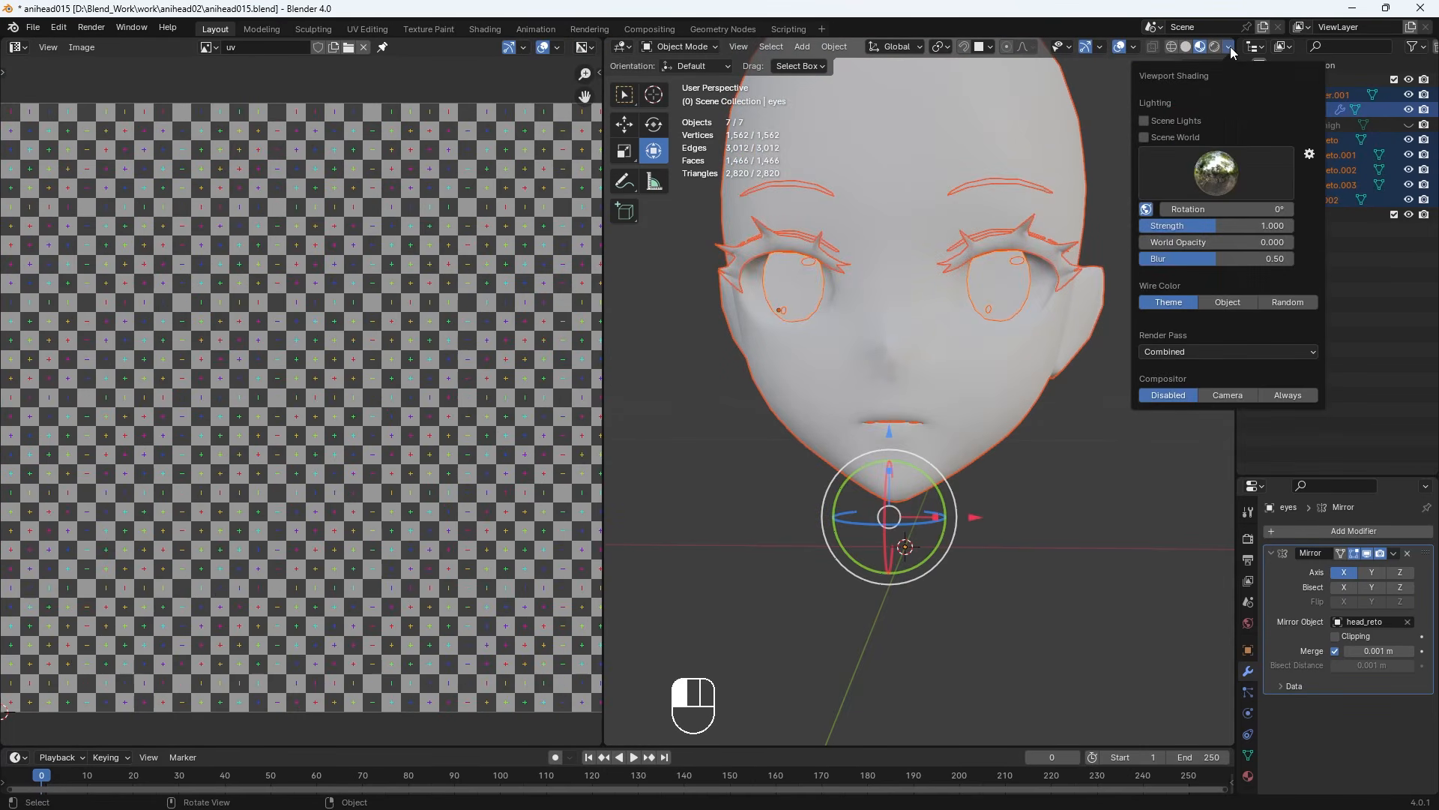
Create a material named uv on the eyes object and set its Base Color source to an Image Texture
left_click(1248, 775)
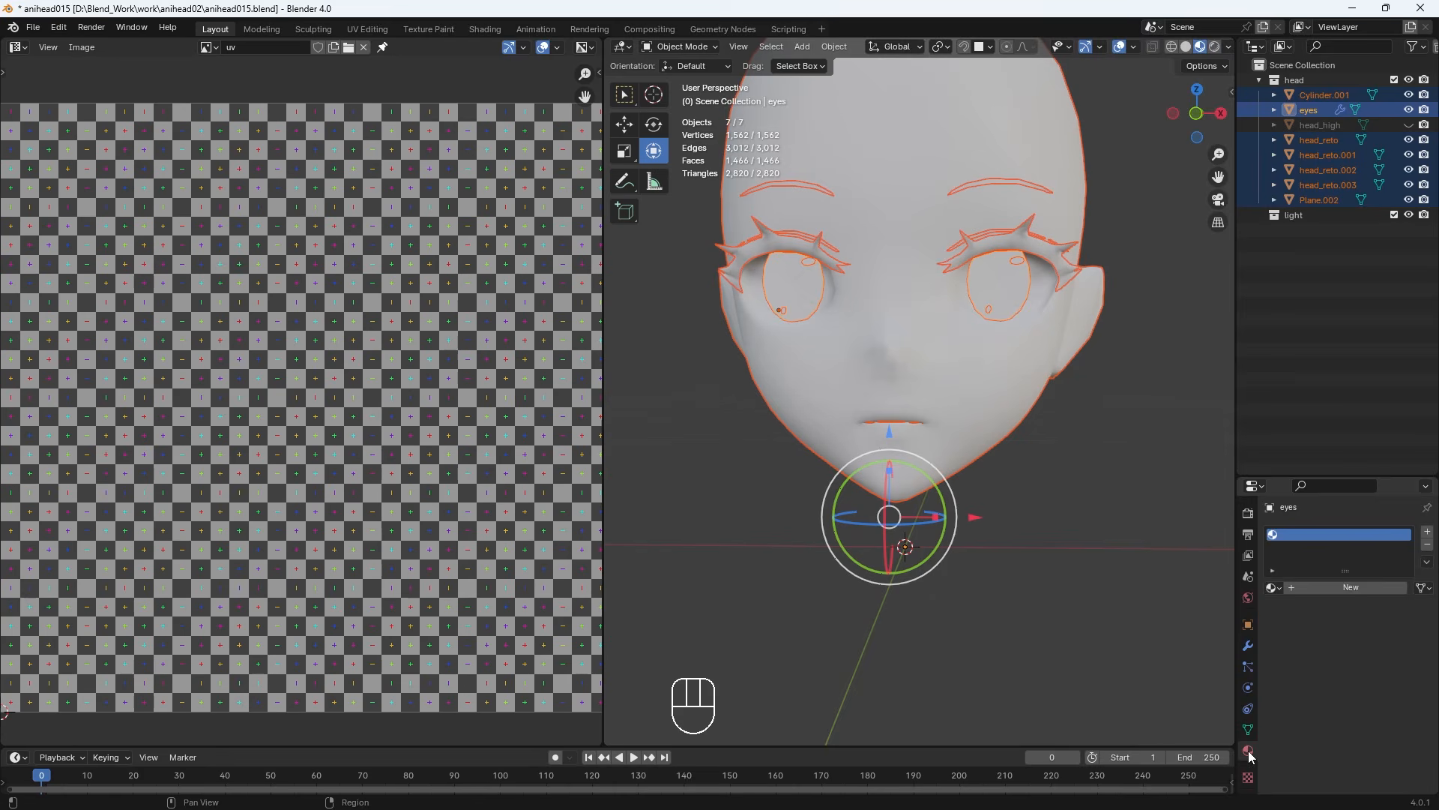
left_click(1326, 589)
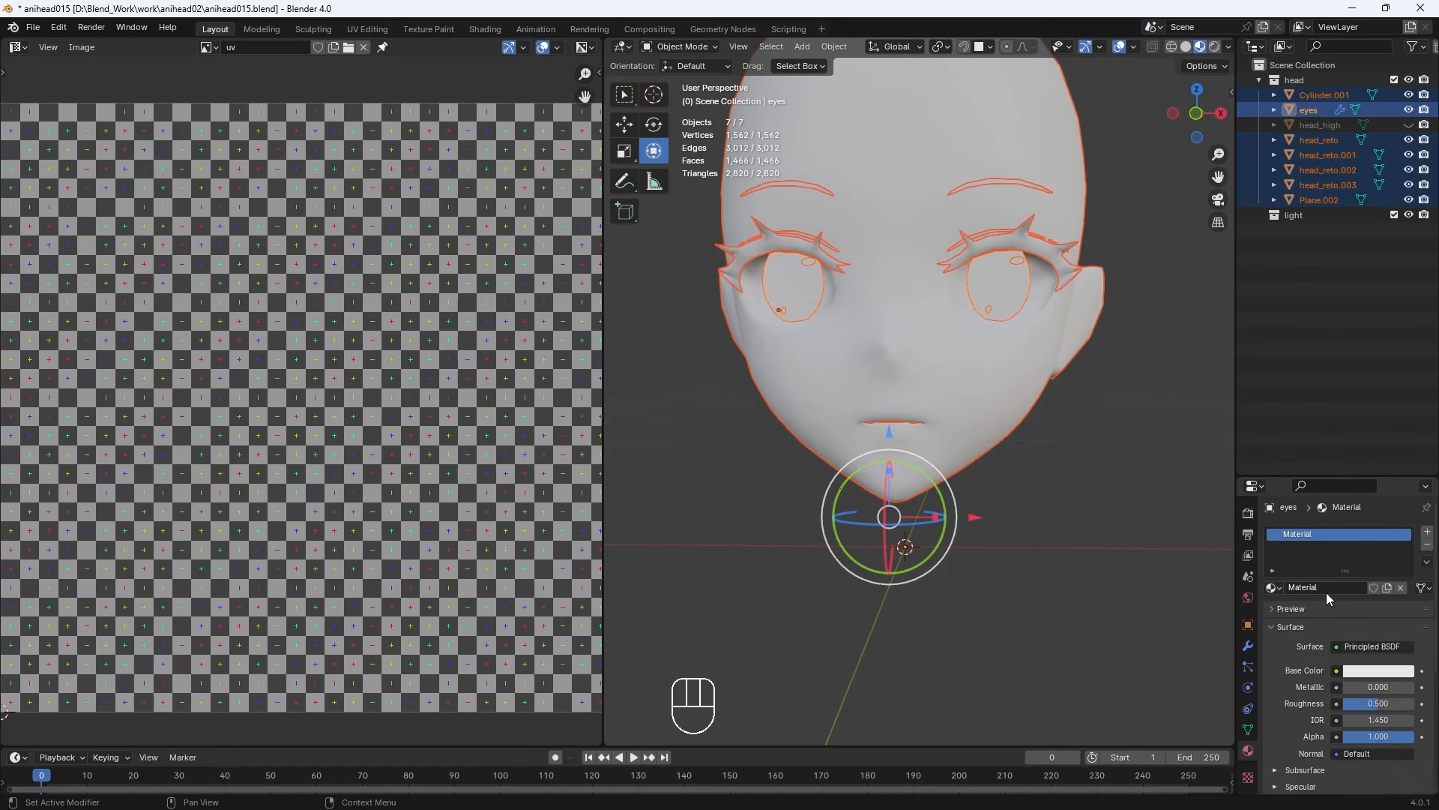
double_click(1310, 534)
type("uv")
left_click(1336, 671)
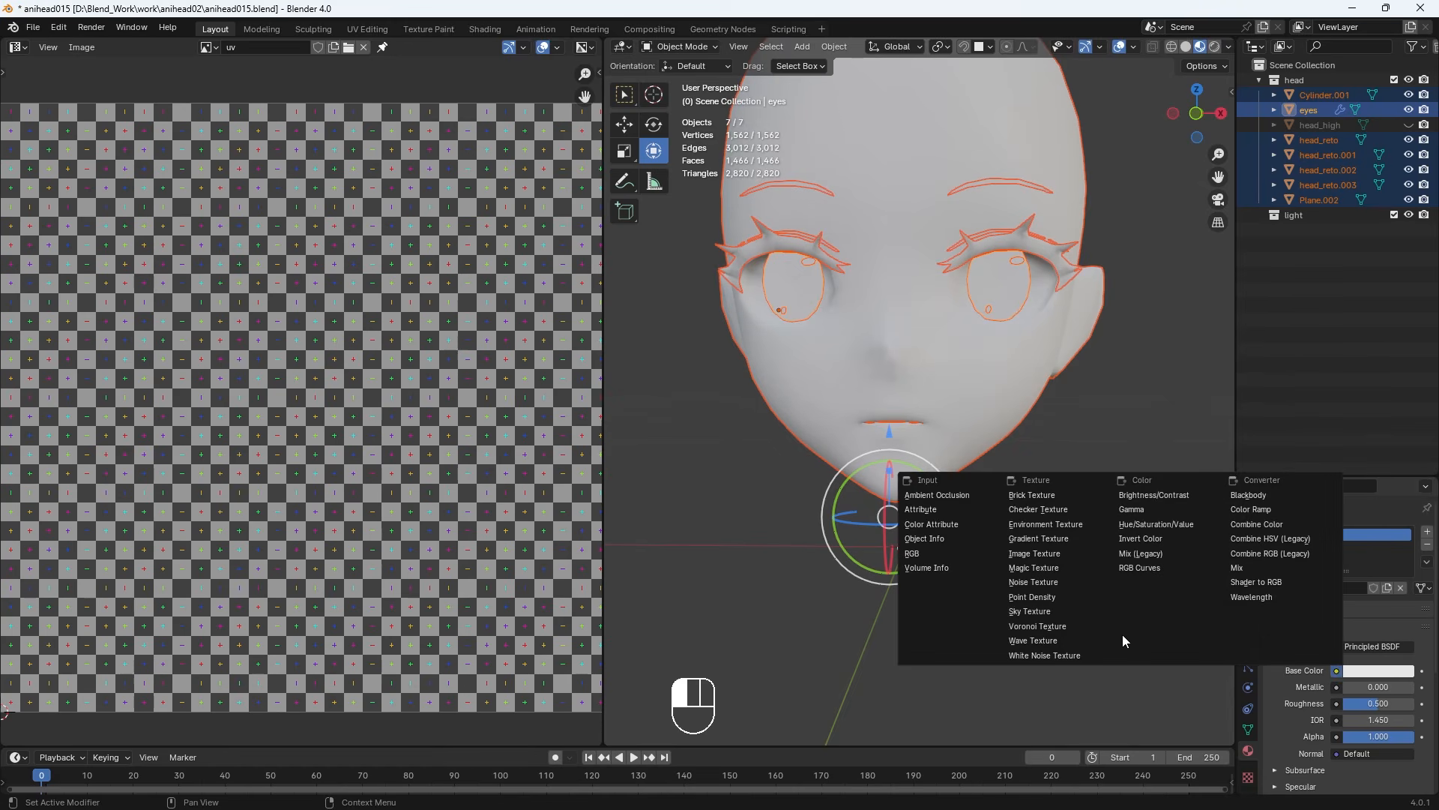
left_click(1041, 554)
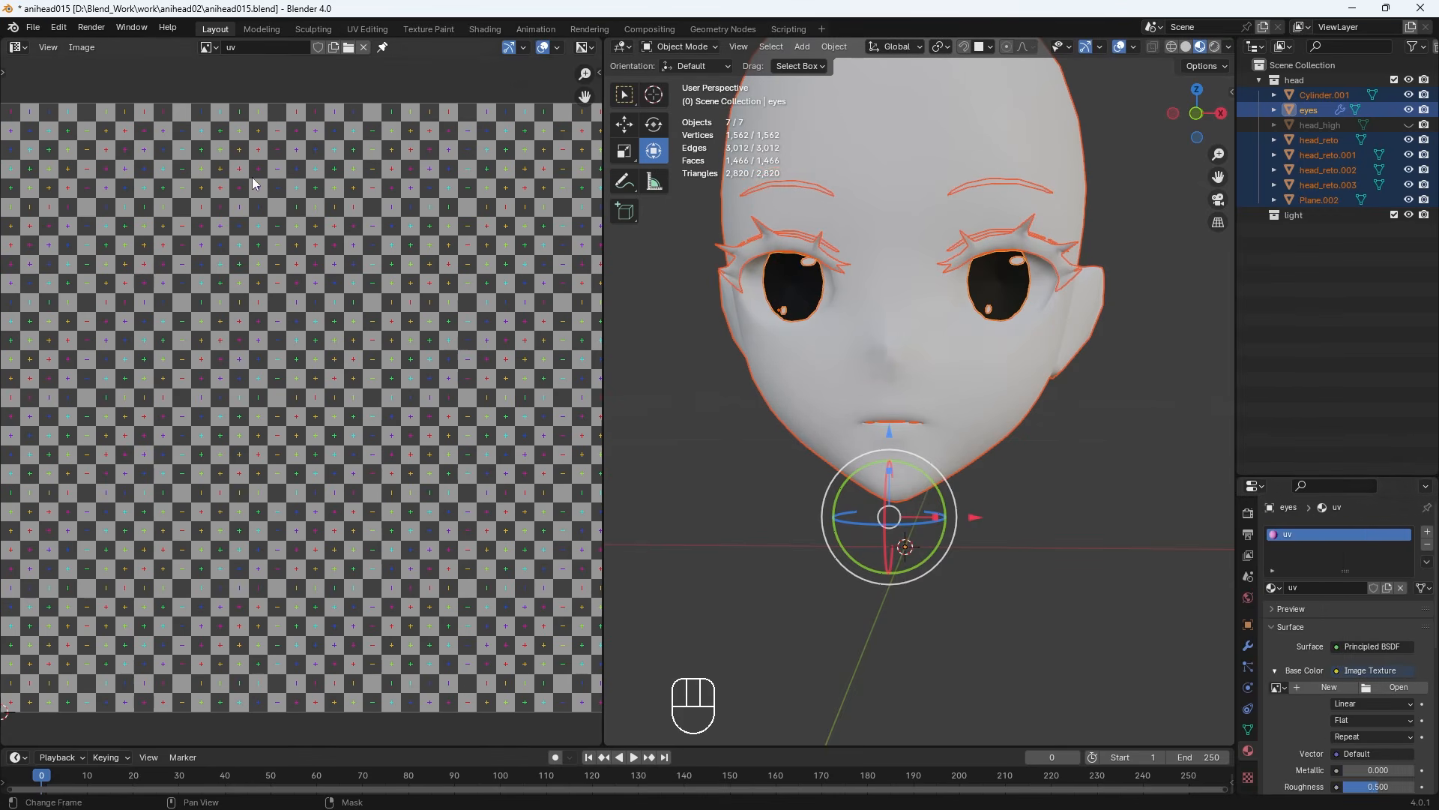
Save the grid image as uv.png in the anihead02 folder
left_click(84, 47)
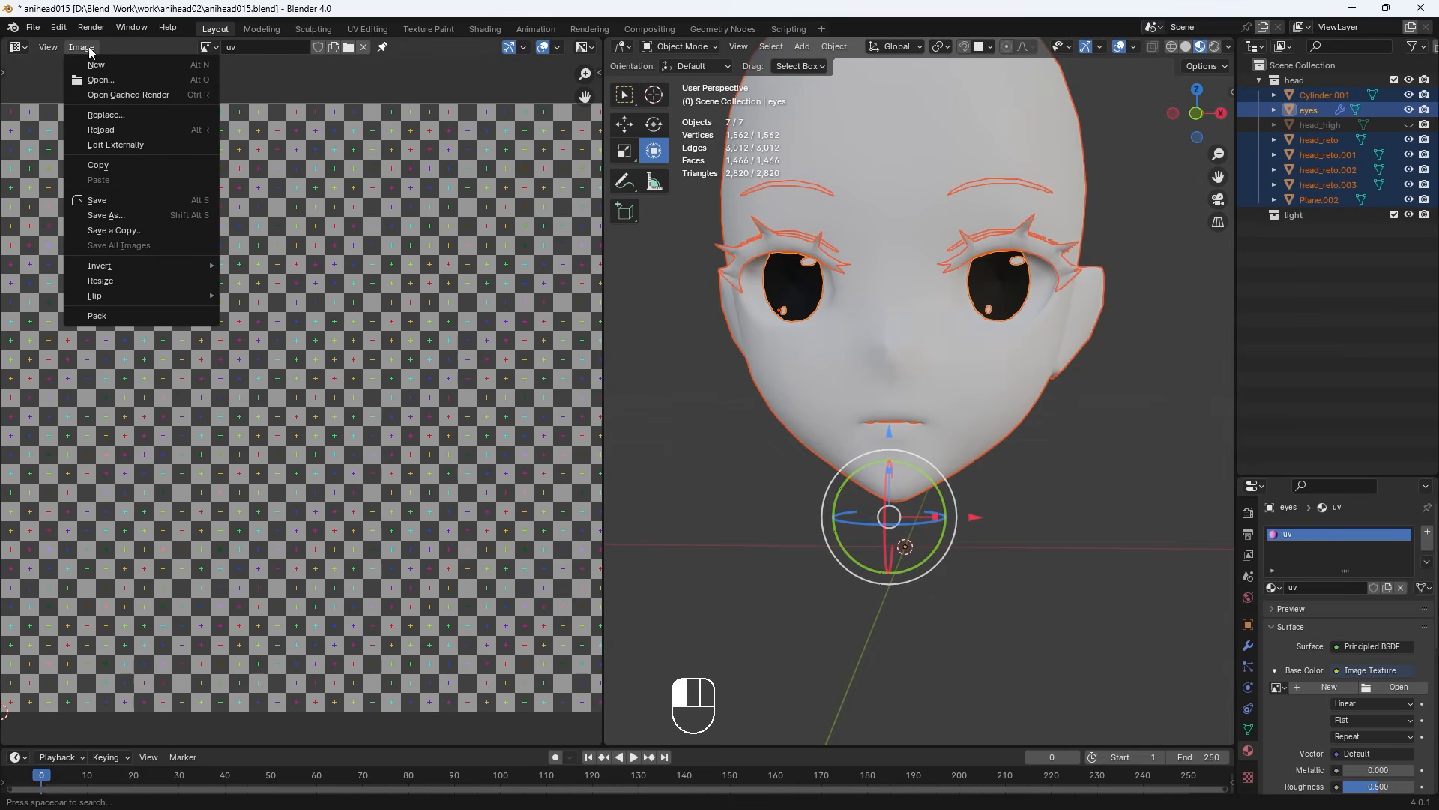
left_click(108, 215)
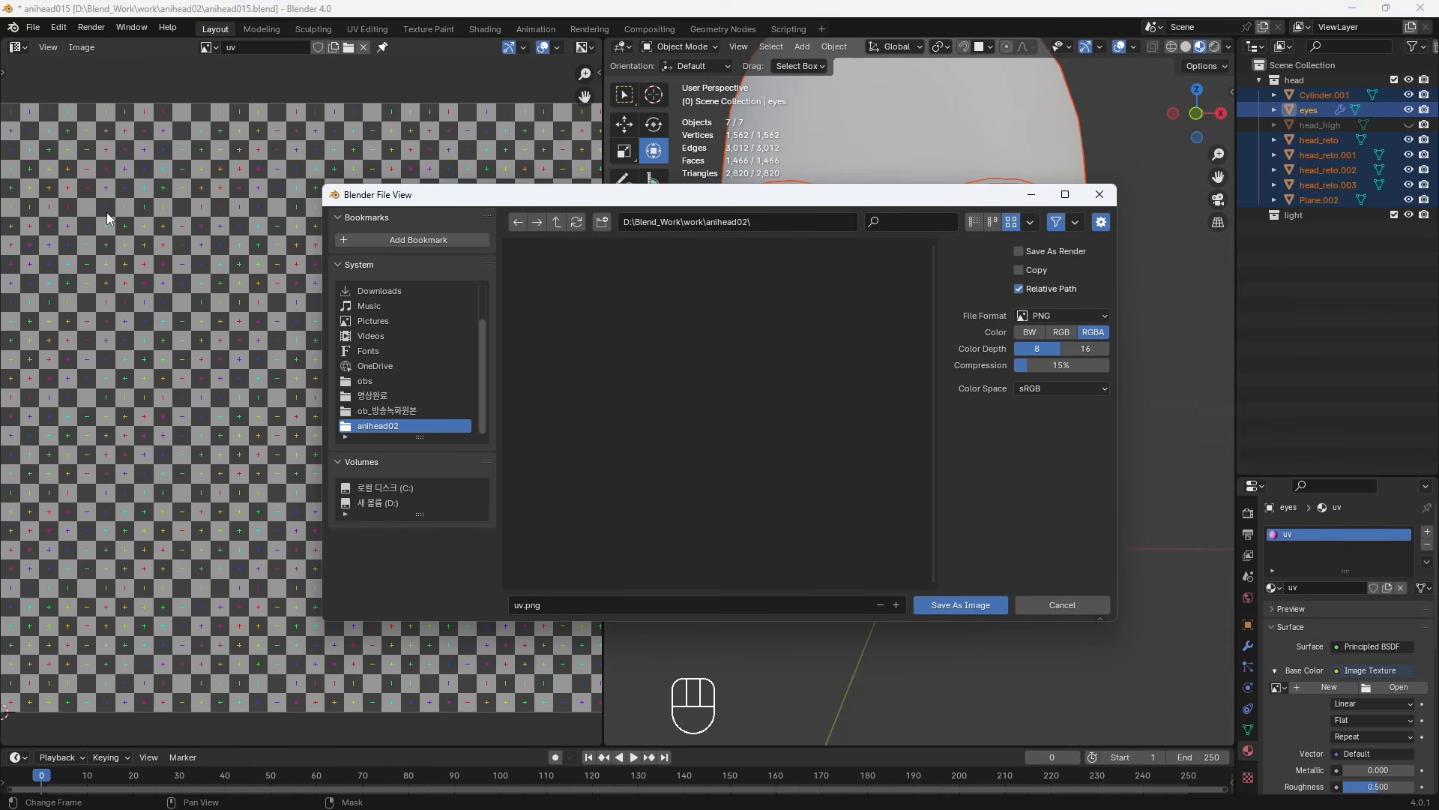
left_click(957, 607)
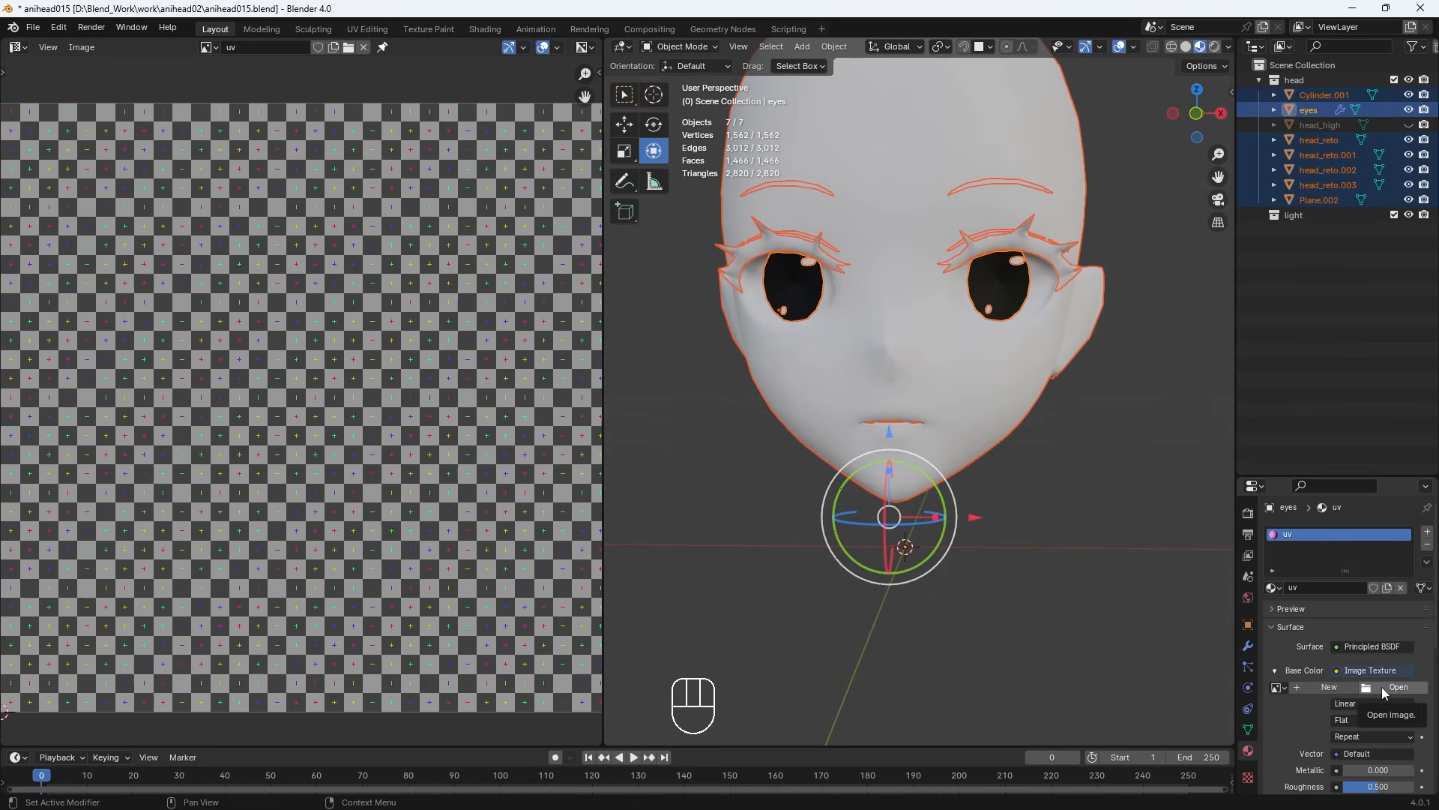
Load the saved uv image into the Base Color image texture of the eyes' material
left_click(1382, 687)
left_click(576, 326)
left_click(949, 602)
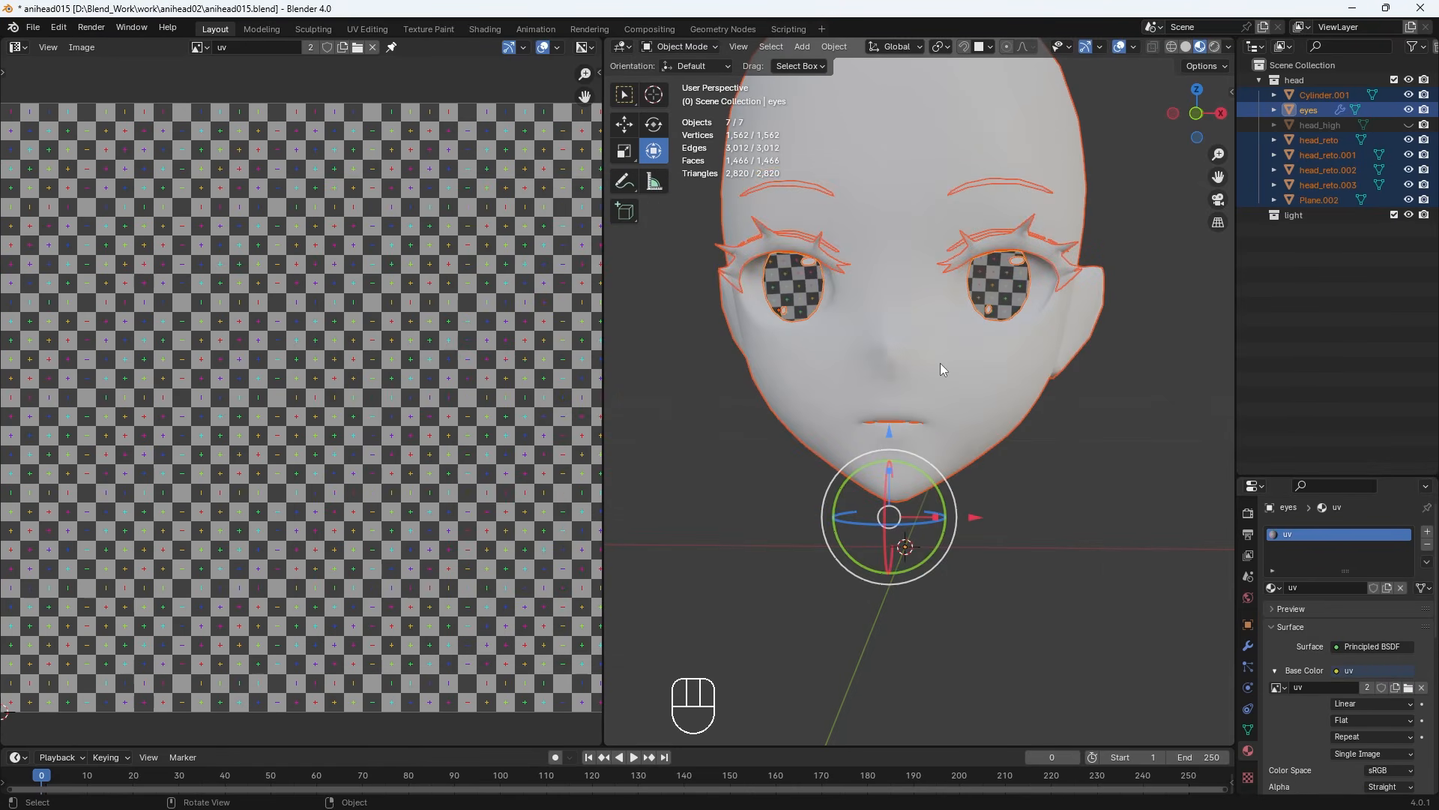
Assign the existing uv material to the main head mesh, head_reto
left_click(940, 369)
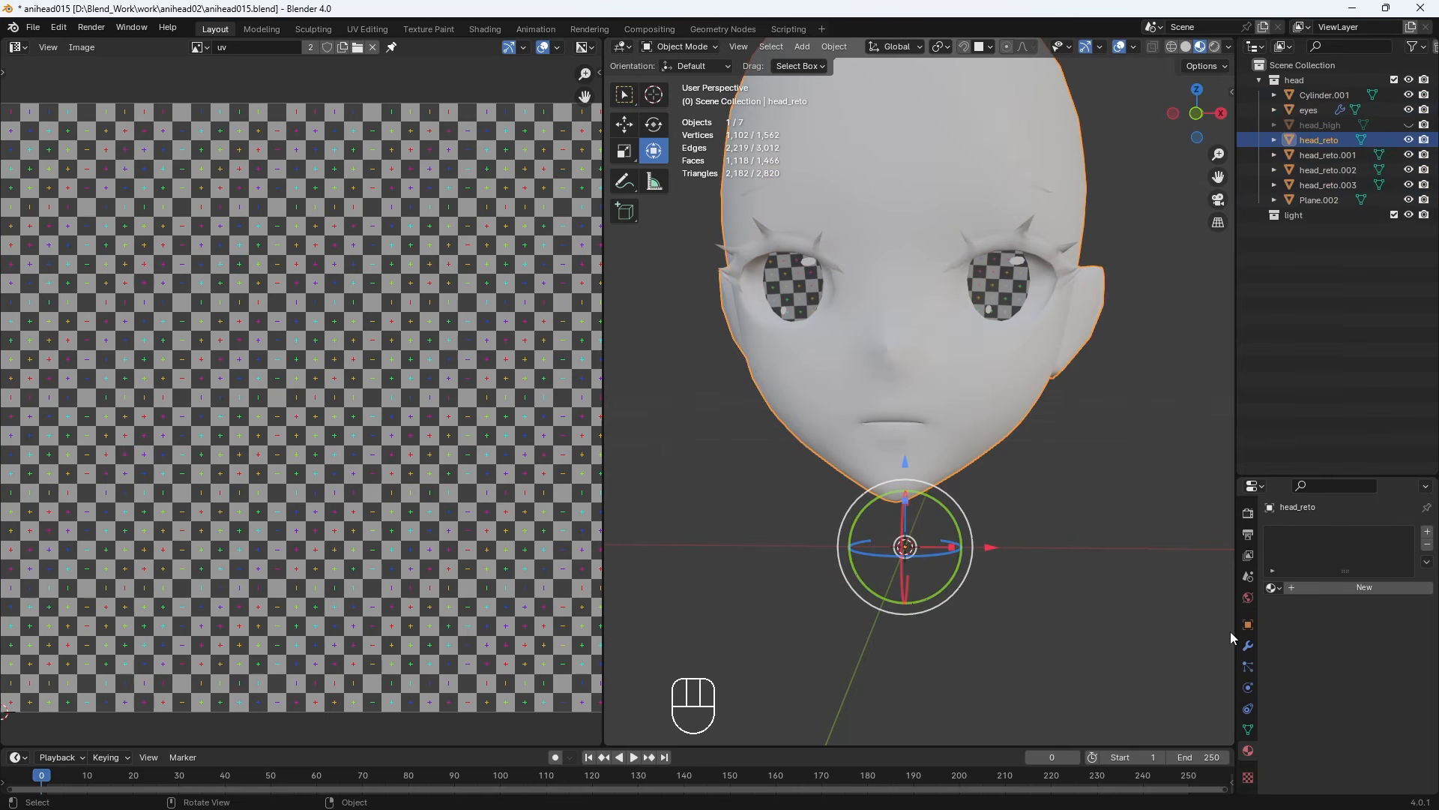
left_click(1272, 587)
left_click(1249, 608)
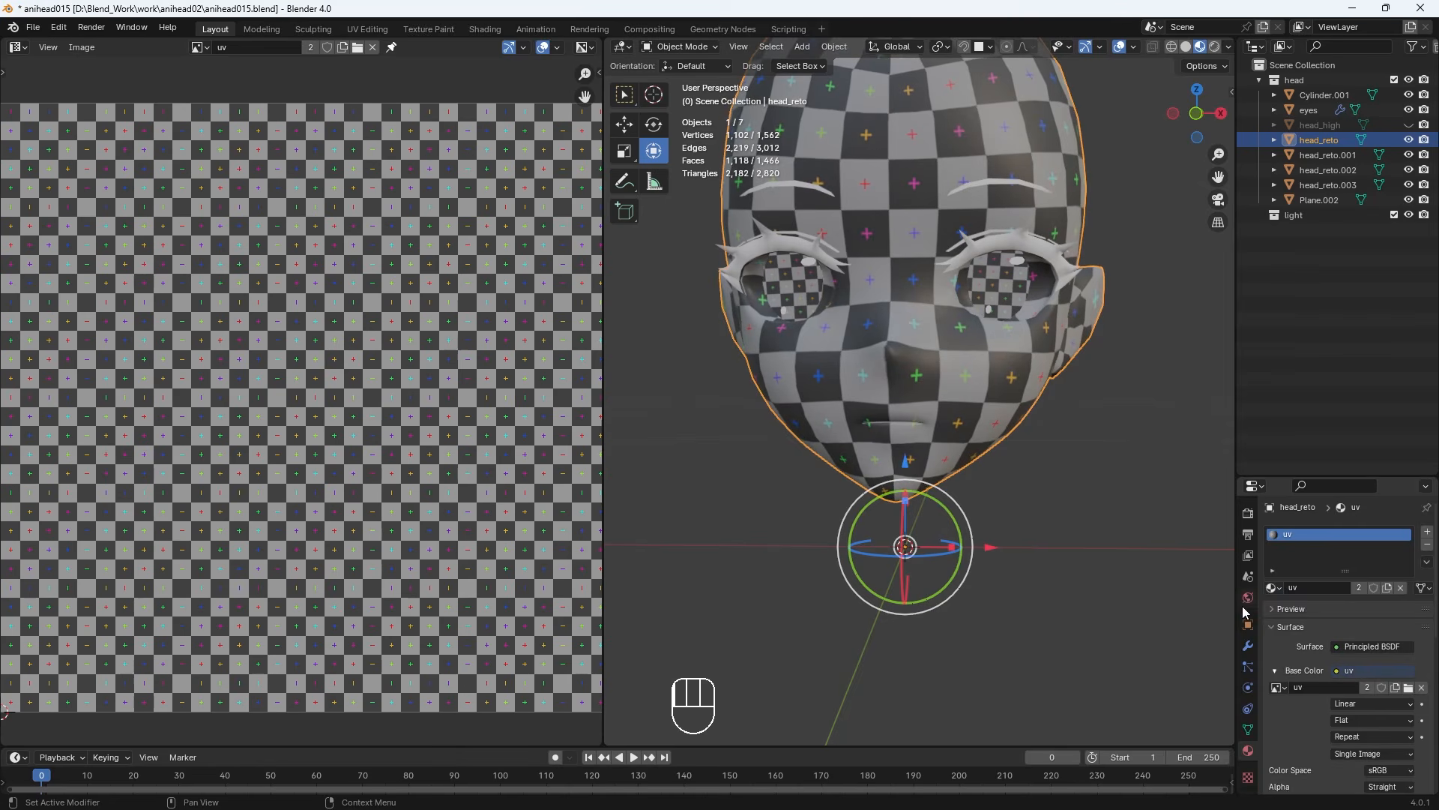
Assign the existing uv material to the eyelashes and the eyebrows
left_click(1042, 250)
left_click(1272, 587)
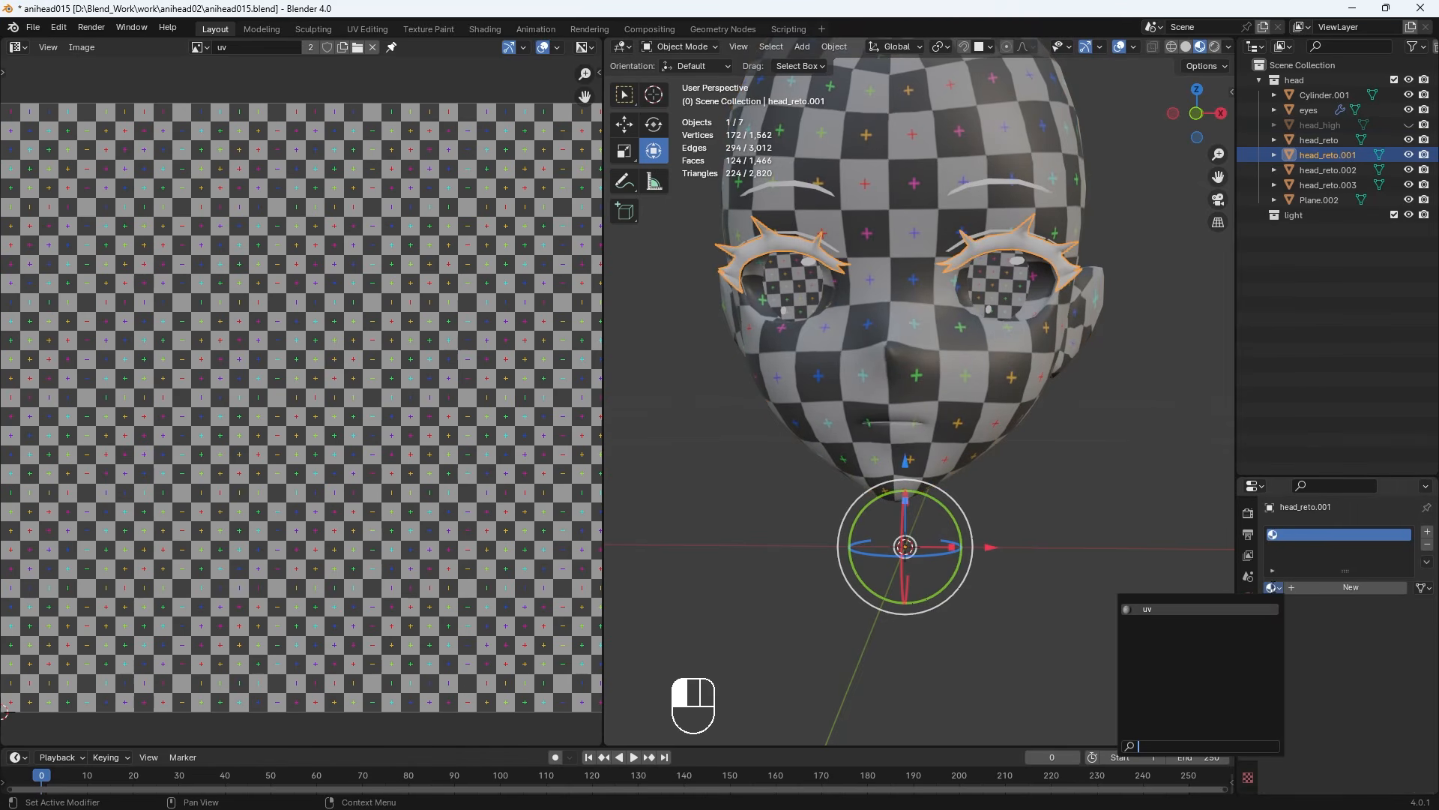
left_click(1258, 609)
left_click(1018, 184)
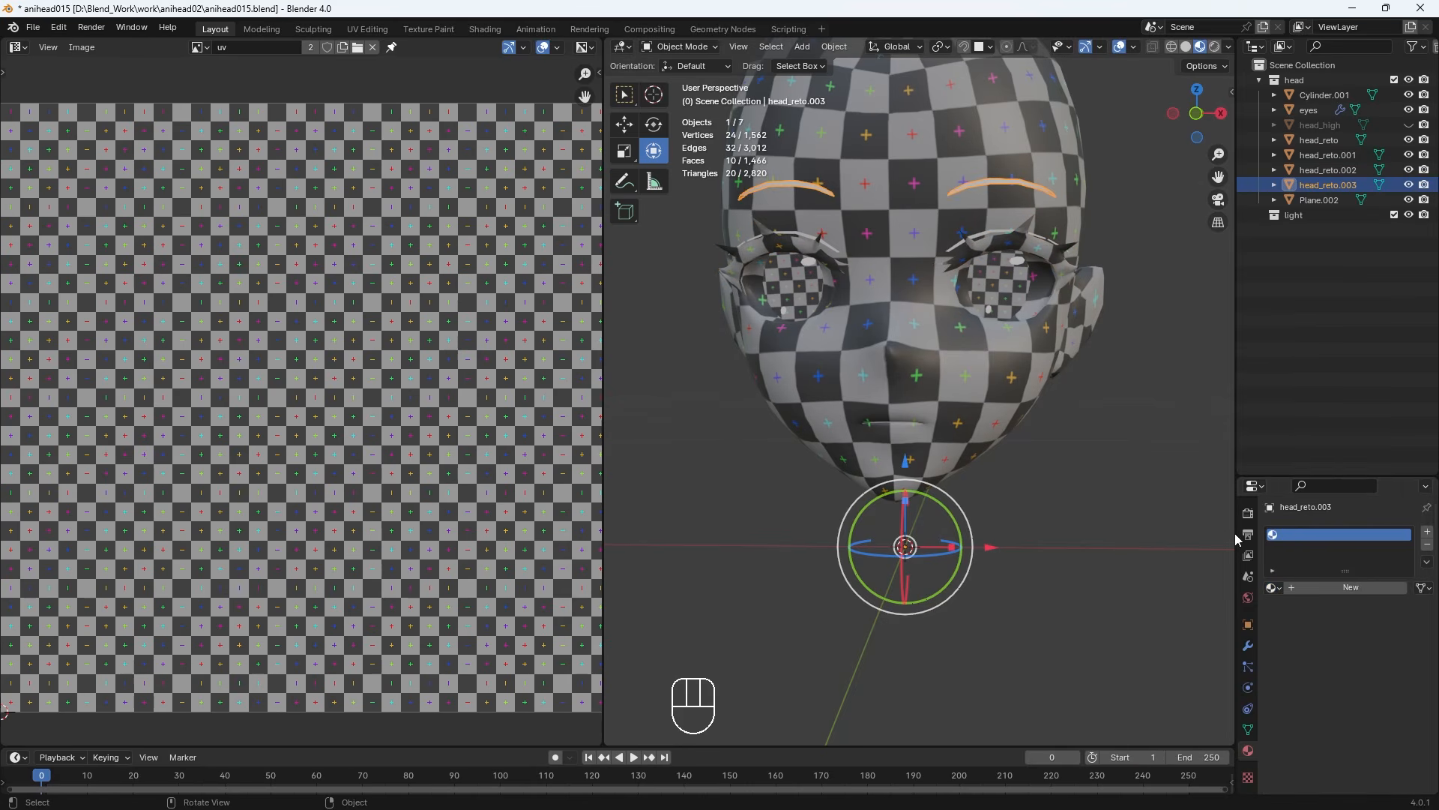
left_click(1272, 587)
left_click(1258, 609)
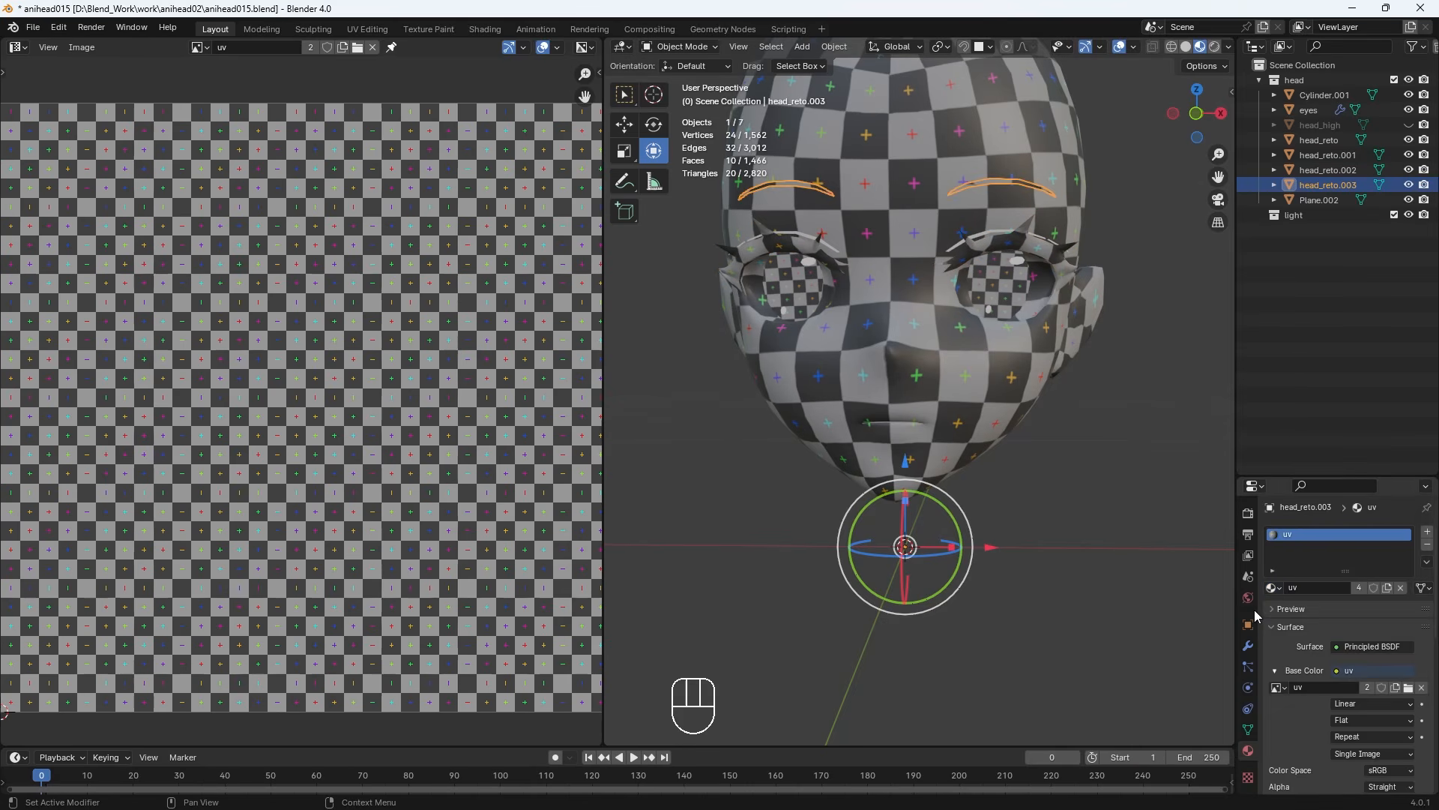
Select the thin crease lines above the eyelashes to give them the uv material
left_click(951, 251)
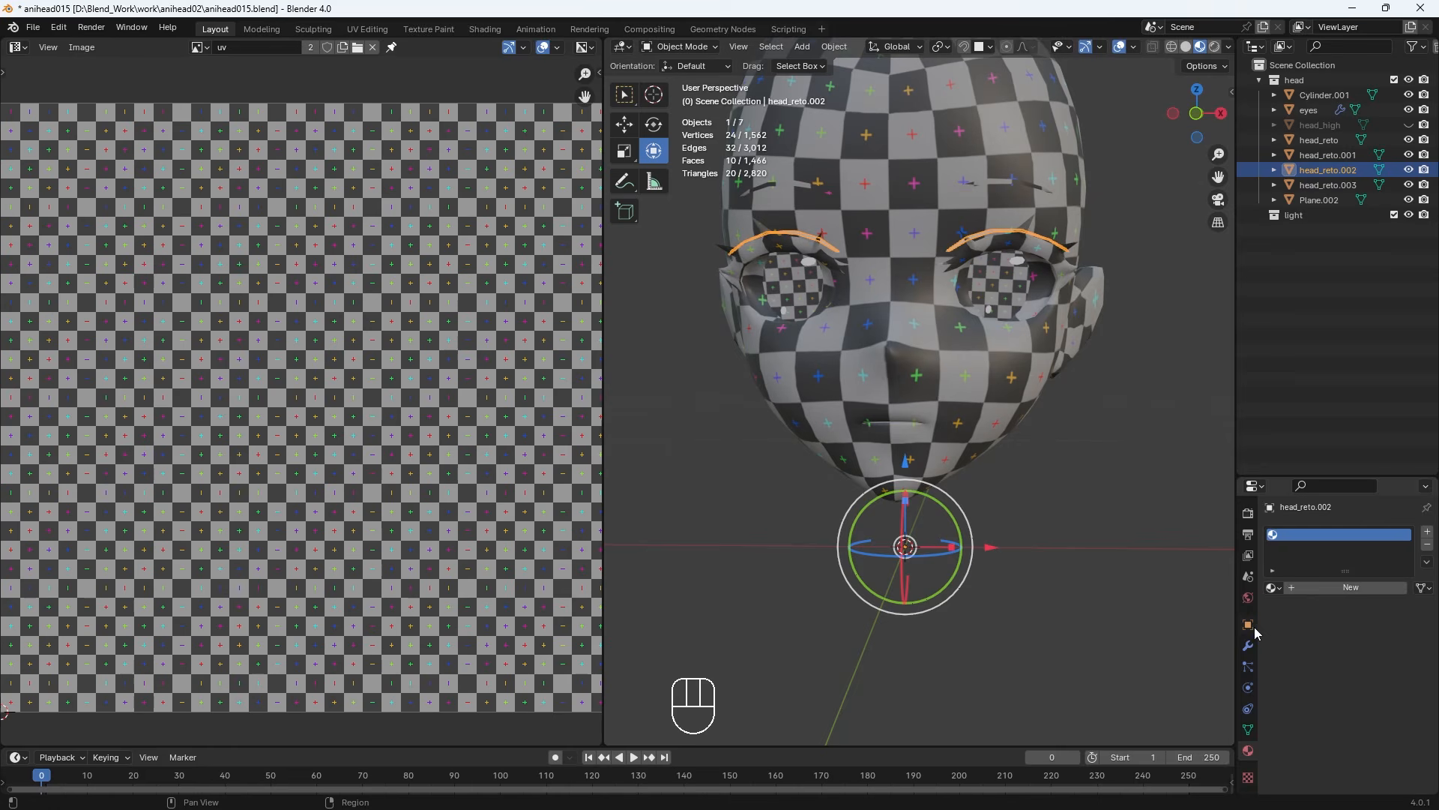
Assign the existing uv material to the eyelid crease lines (head_reto.002) and the eye highlights (Plane.002)
left_click(1274, 587)
left_click(1252, 611)
left_click(1070, 506)
left_click(1016, 260)
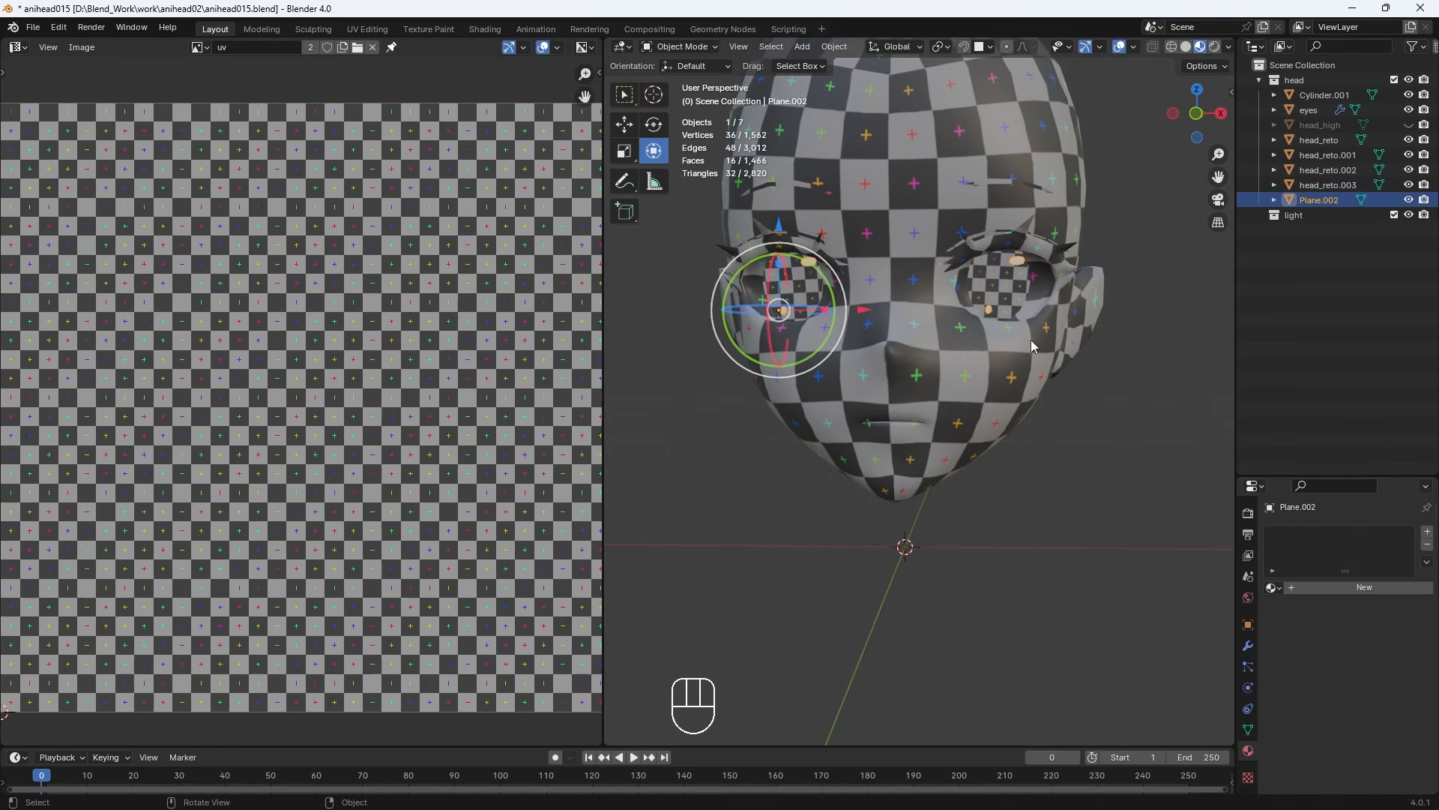
left_click(1273, 587)
Enter Edit Mode with all visible head objects selected and select their entire meshes to show every UV island
scroll(969, 383, "up", 2)
left_click(969, 383)
scroll(499, 493, "down", 3)
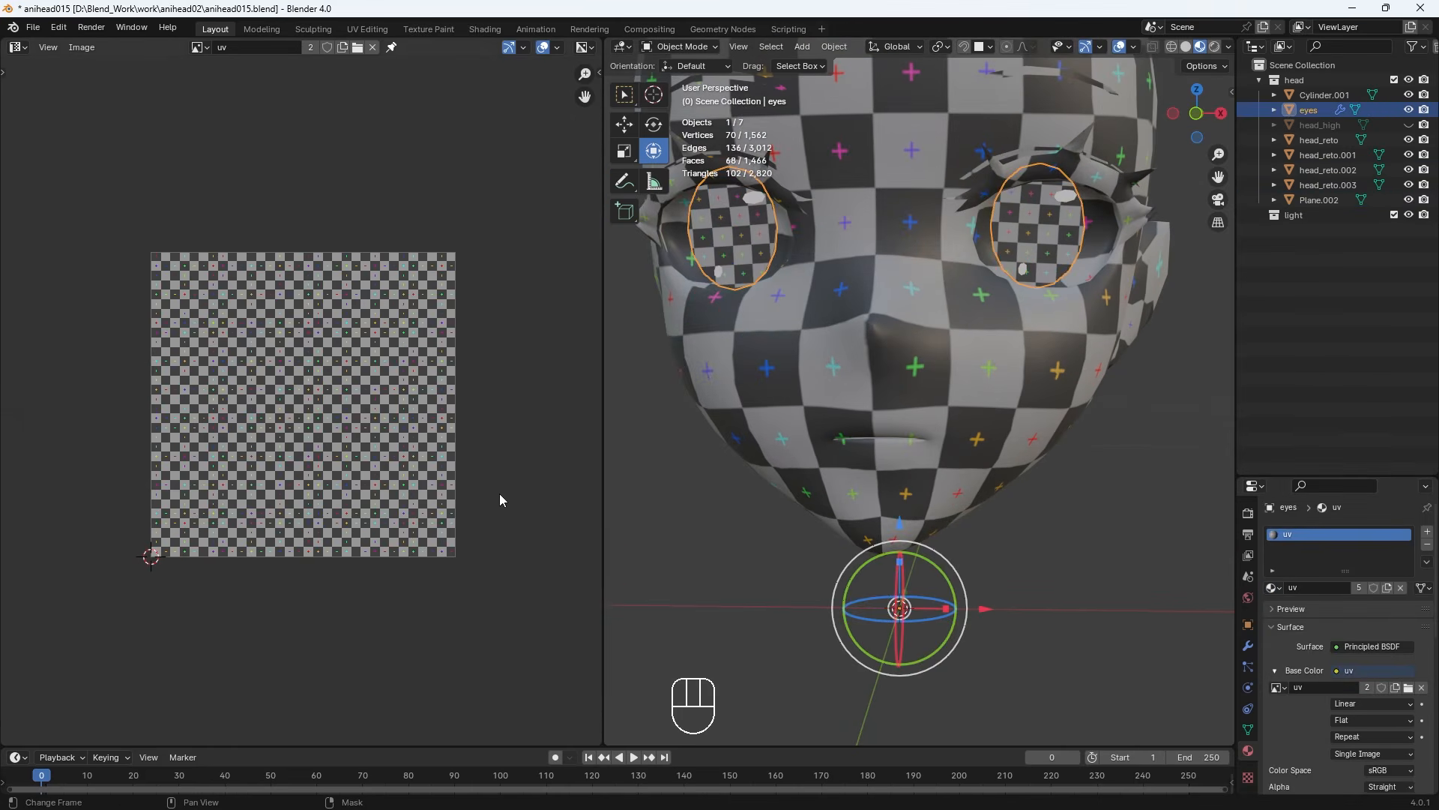
key("a")
key("Tab")
key("a")
scroll(505, 613, "up", 3)
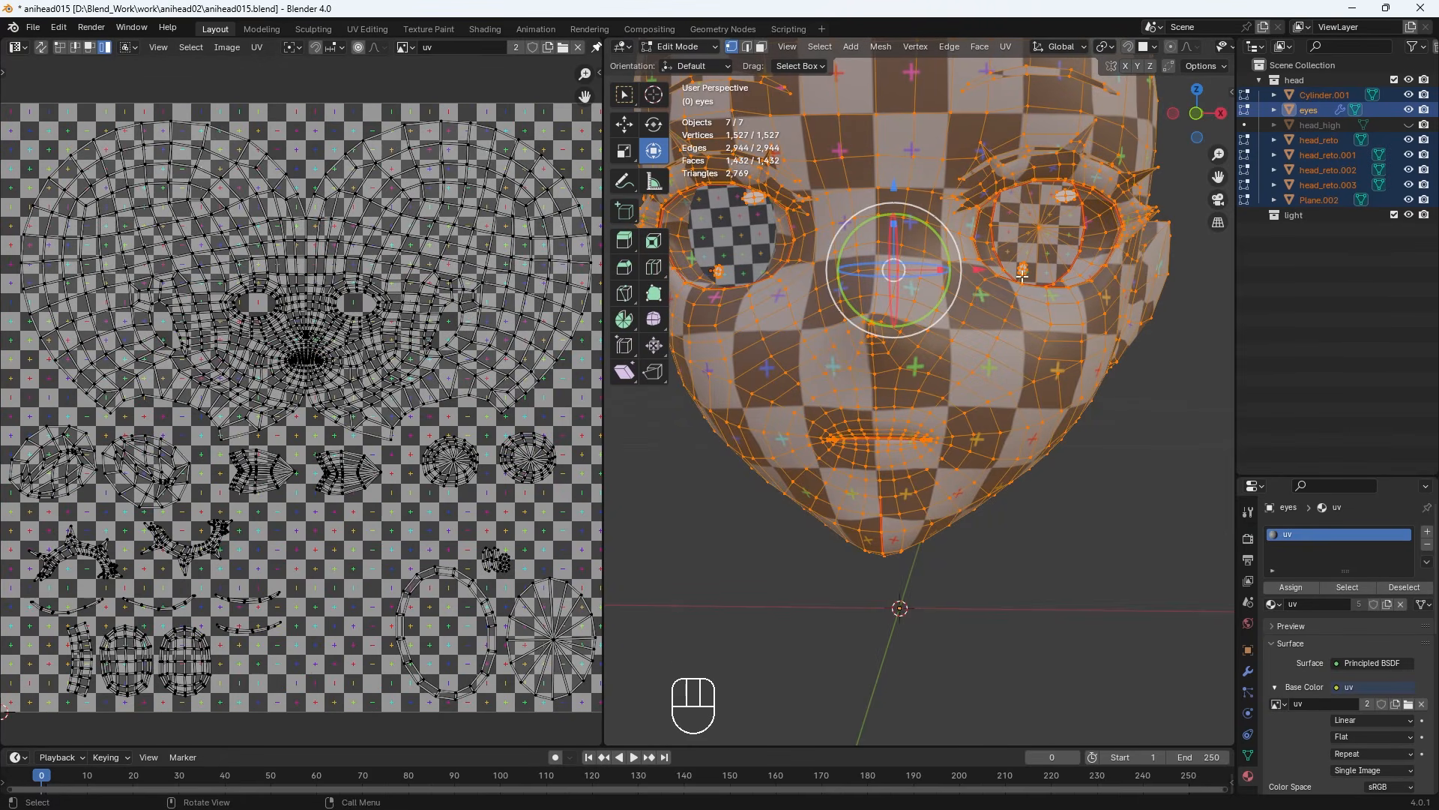
Narrow the UV editor to enlarge the 3D viewport, and fit the whole UV layout in its area
scroll(981, 461, "down", 1)
middle_click_drag(920, 497, 912, 593, "shift")
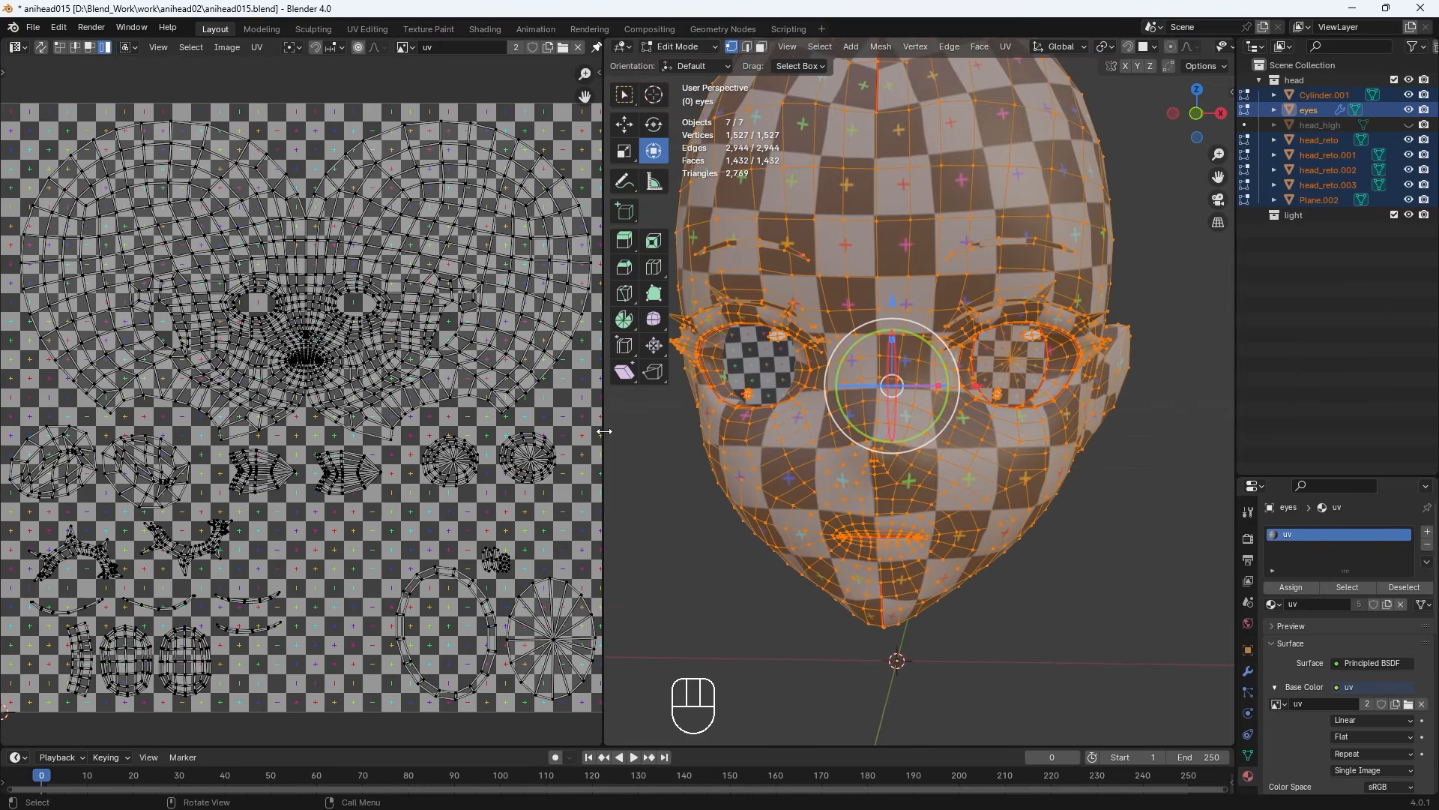
left_click_drag(605, 431, 496, 432)
key("Home")
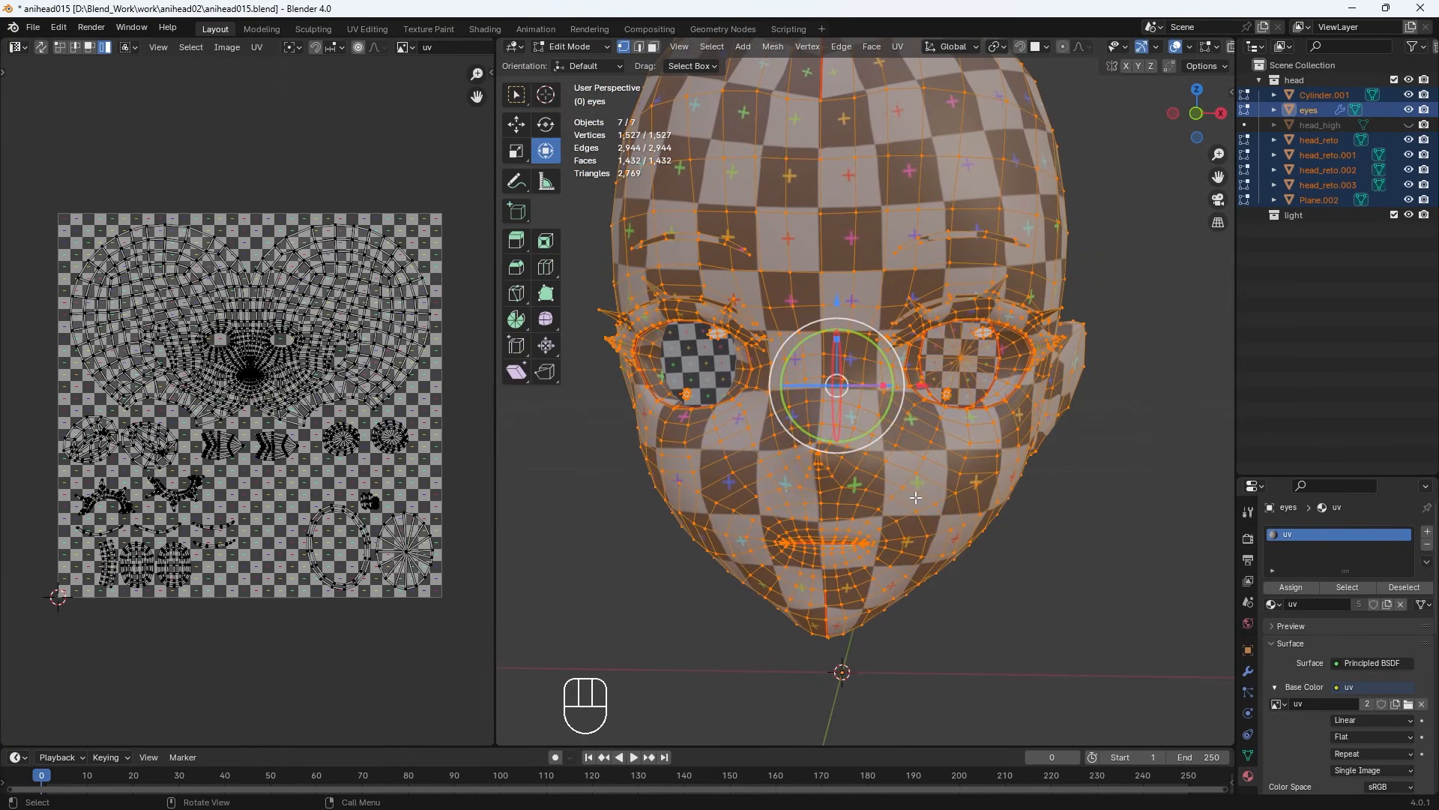
mouse_move(913, 496)
middle_mouse_down()
mouse_move(1015, 482)
mouse_move(913, 487)
middle_mouse_up()
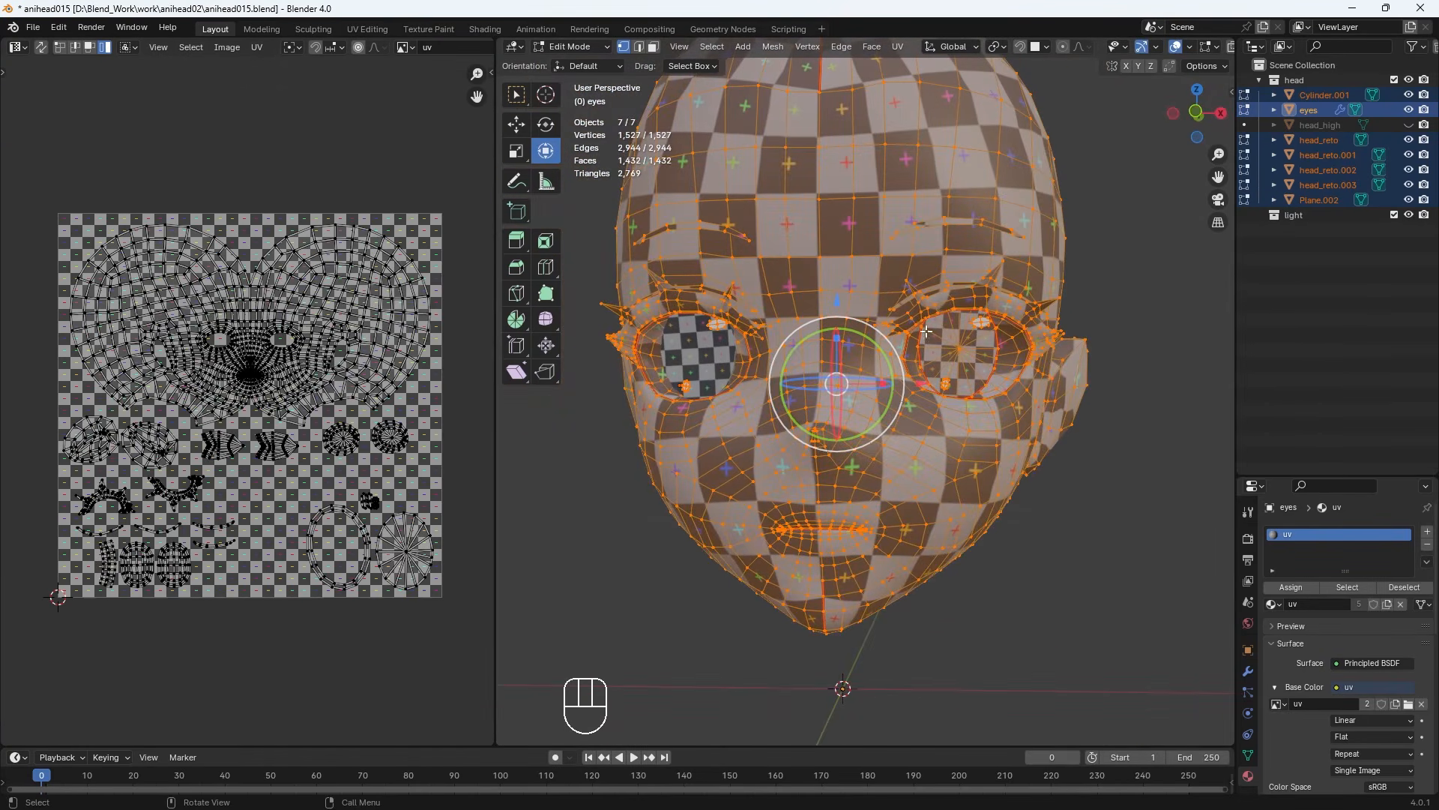
scroll(969, 387, "up", 3)
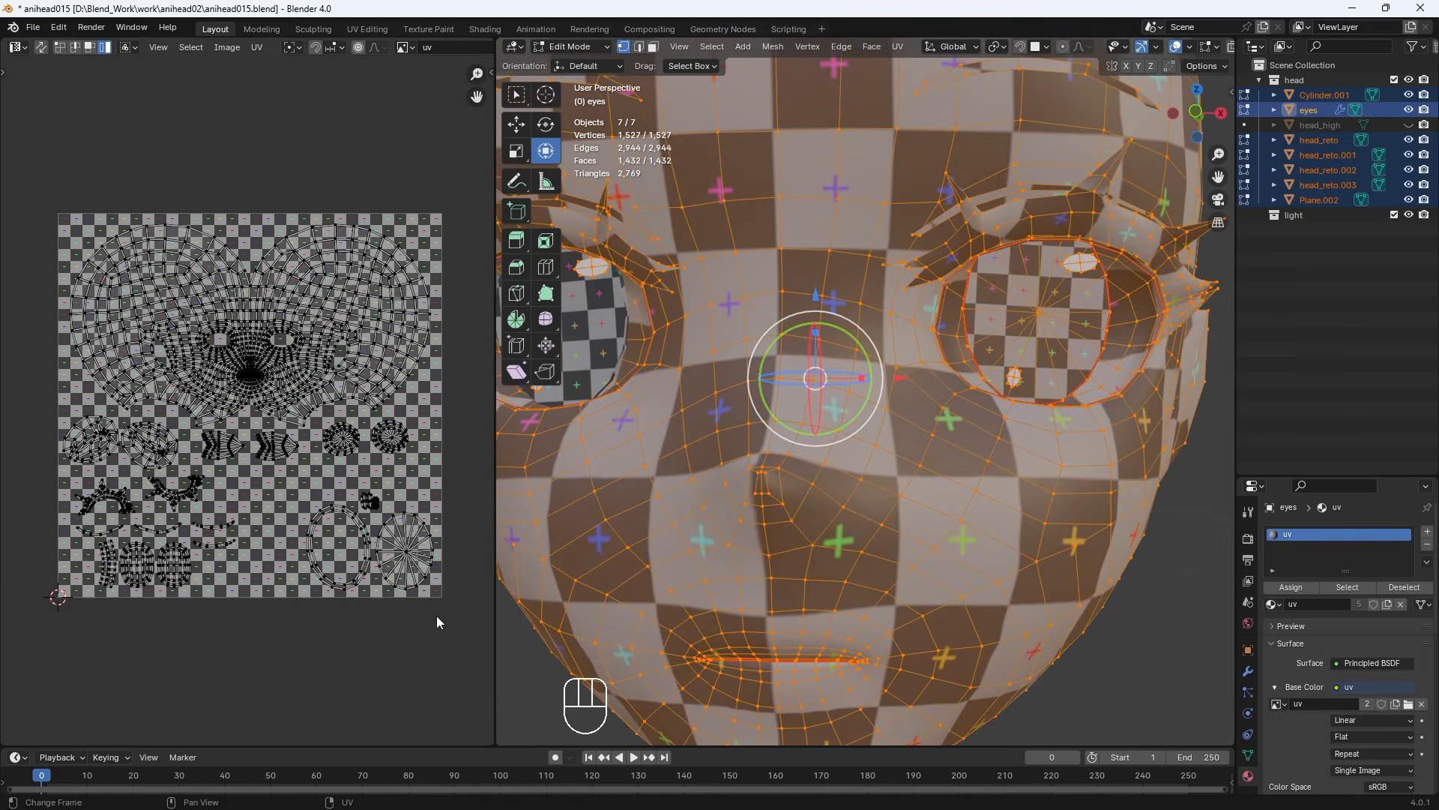
Move the small dense island toward the middle below the face, then shrink the oval ring island and place it beside it
left_click(371, 502)
key("g")
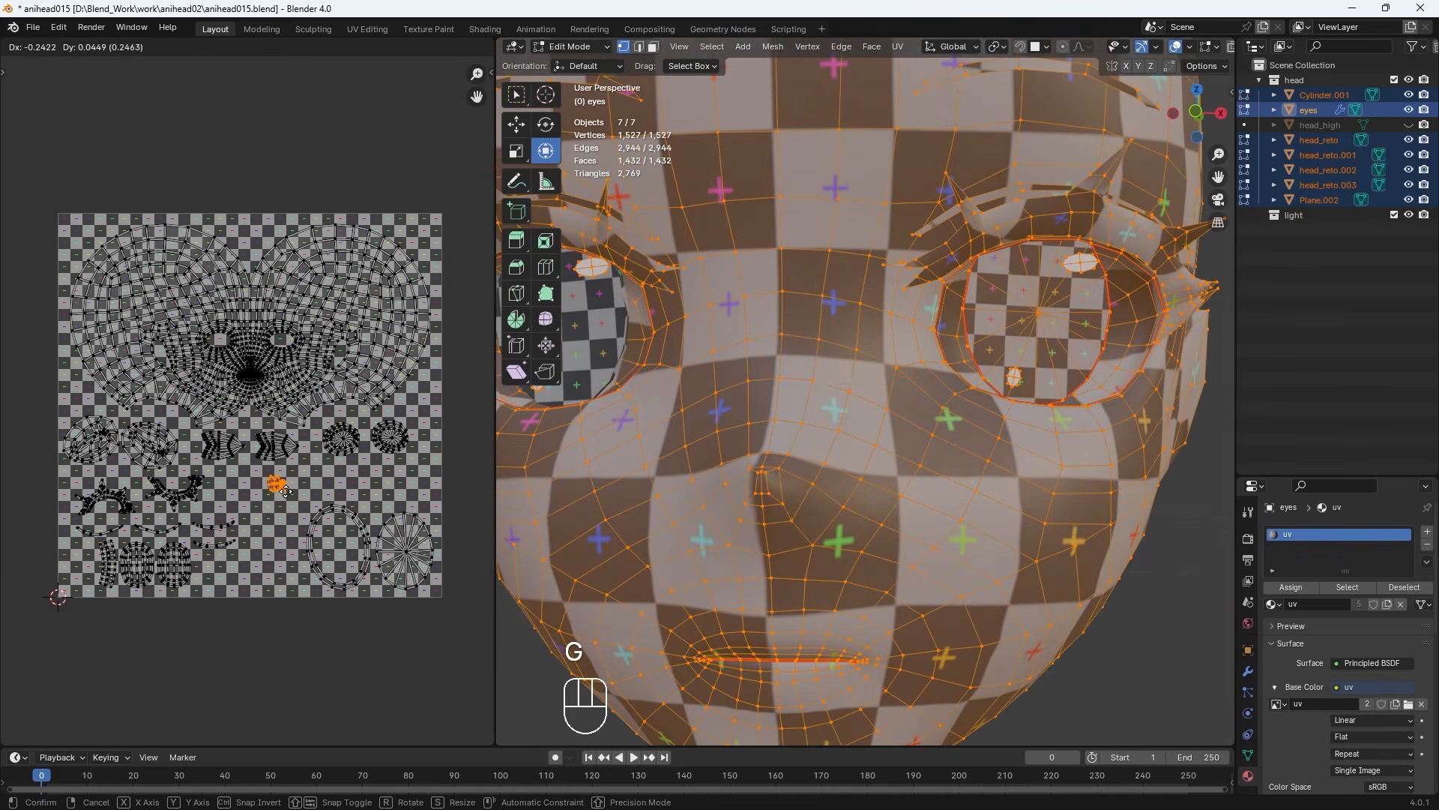
left_click(270, 499)
left_click(359, 545)
key("s")
left_click(351, 559)
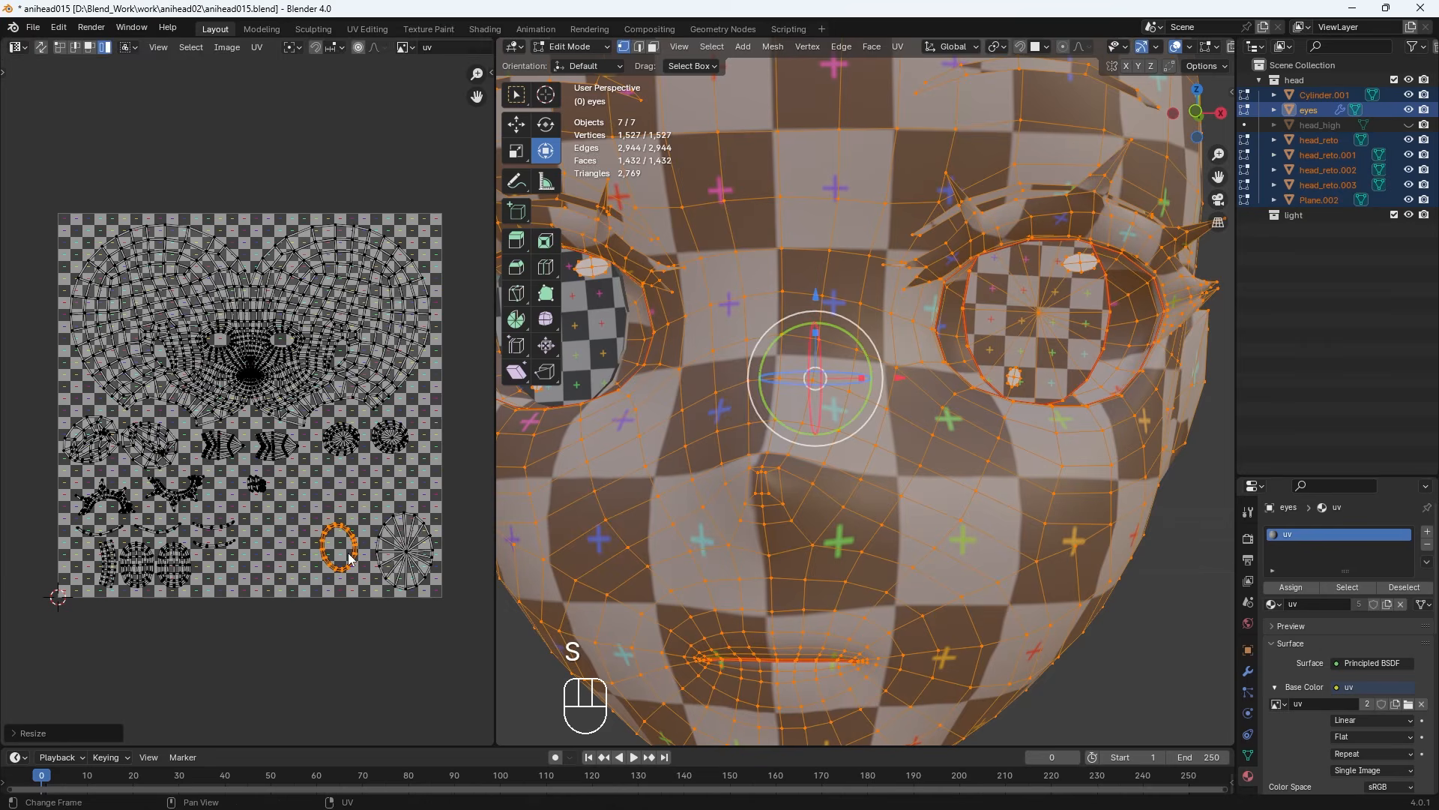
key("g")
left_click(300, 496)
Move the oval eye disc island closer to the oval ring and adjust its rotation slightly
left_click(405, 555)
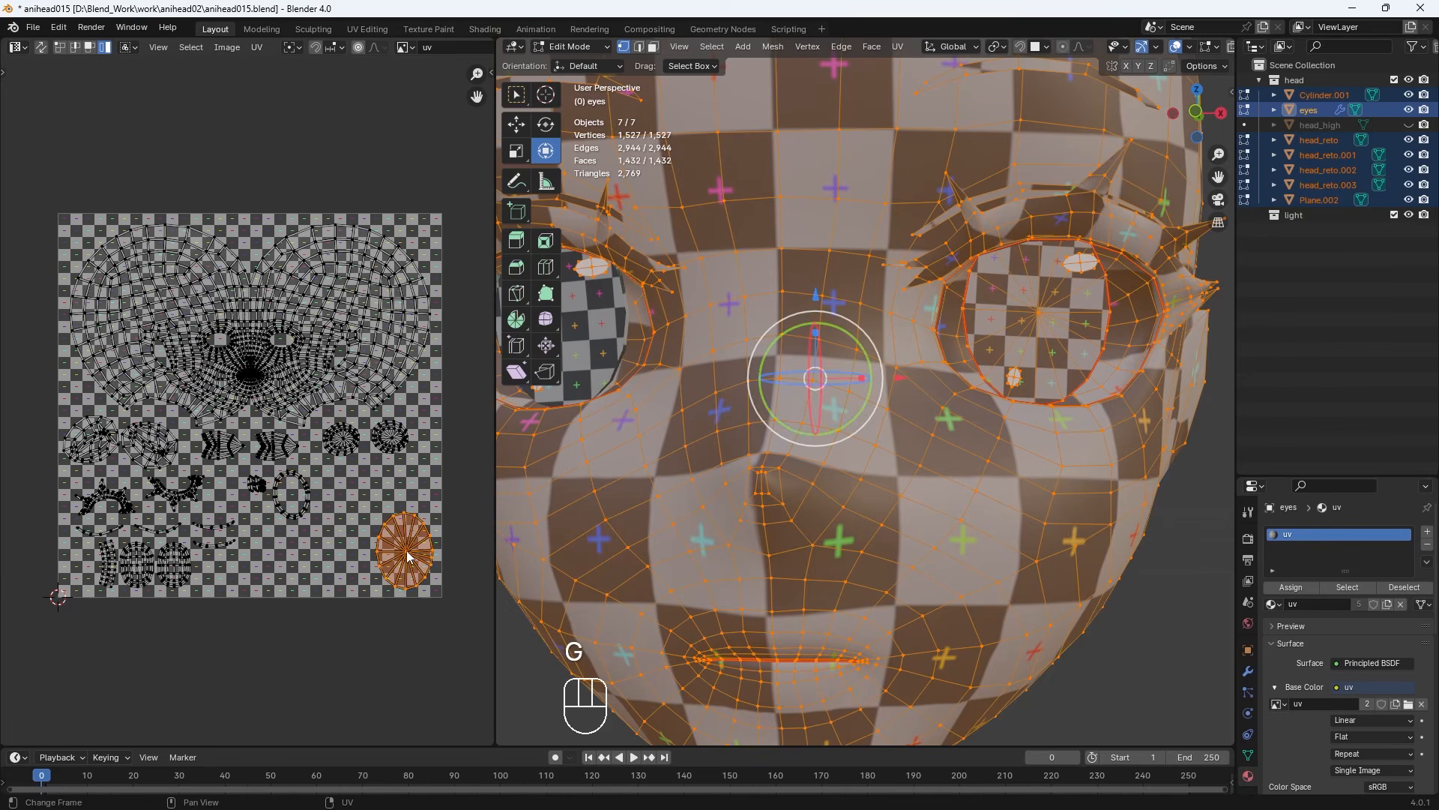
key("g")
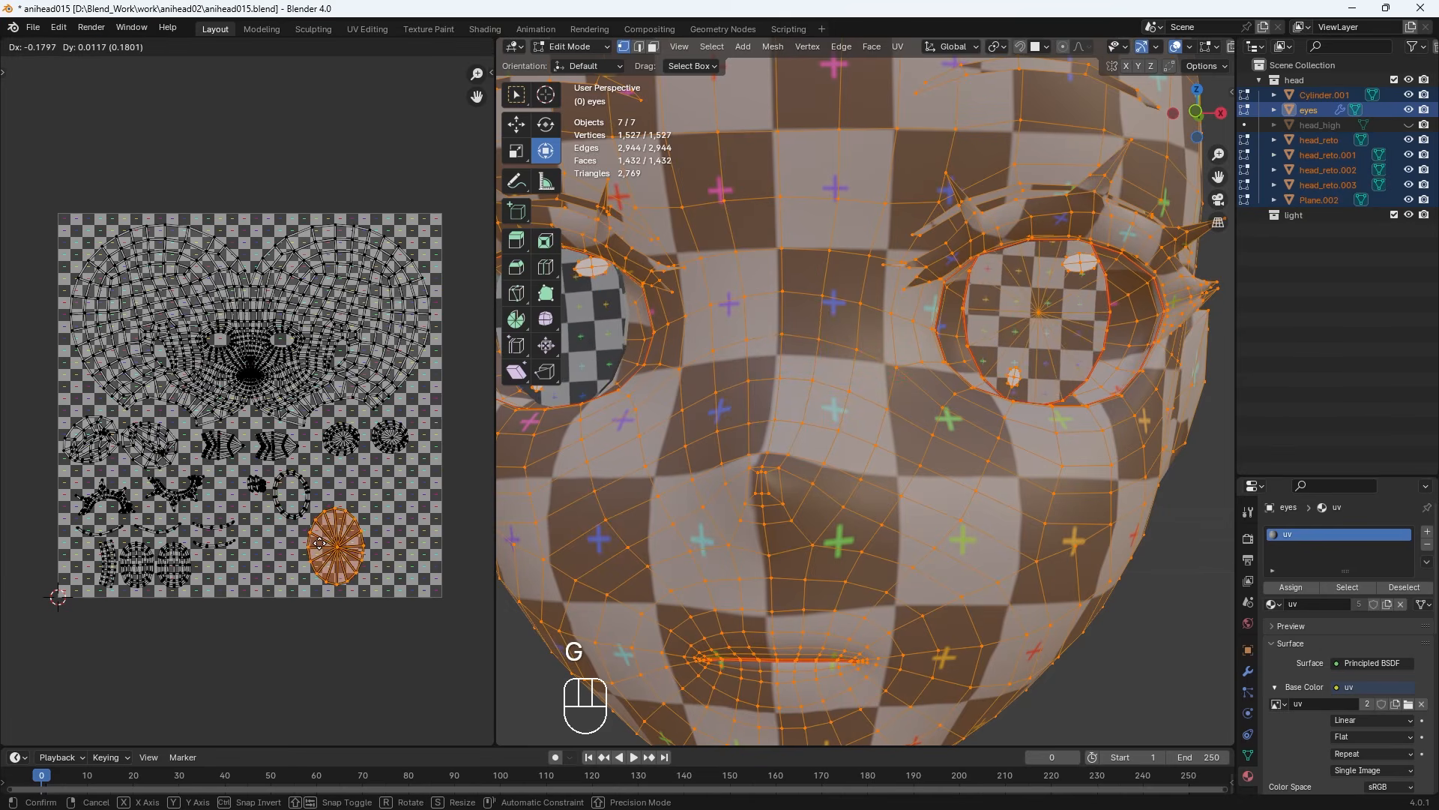
left_click(321, 543)
scroll(311, 504, "up", 5)
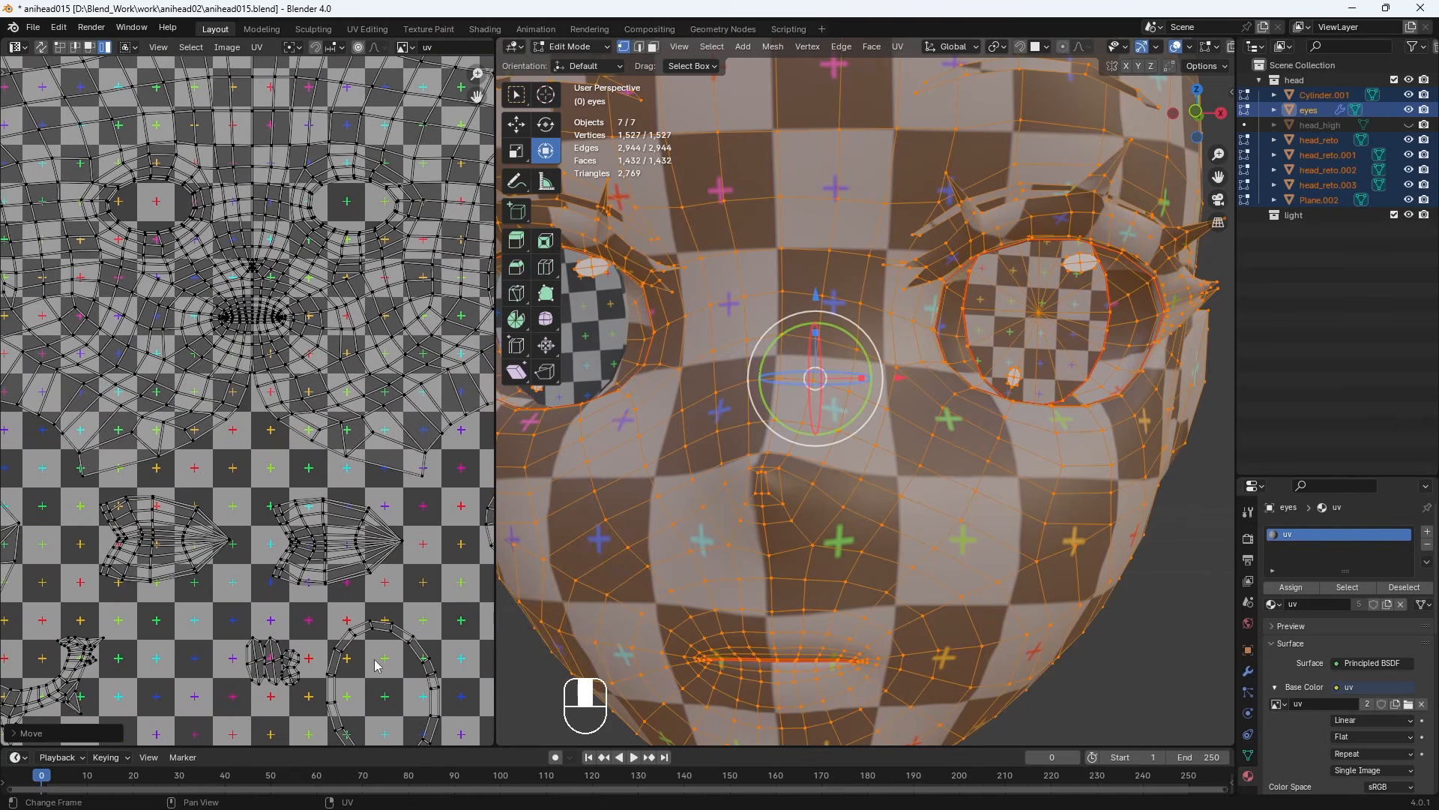
middle_click_drag(349, 622, 122, 296)
middle_click_drag(255, 484, 233, 476)
middle_click_drag(1004, 464, 1023, 531, "shift")
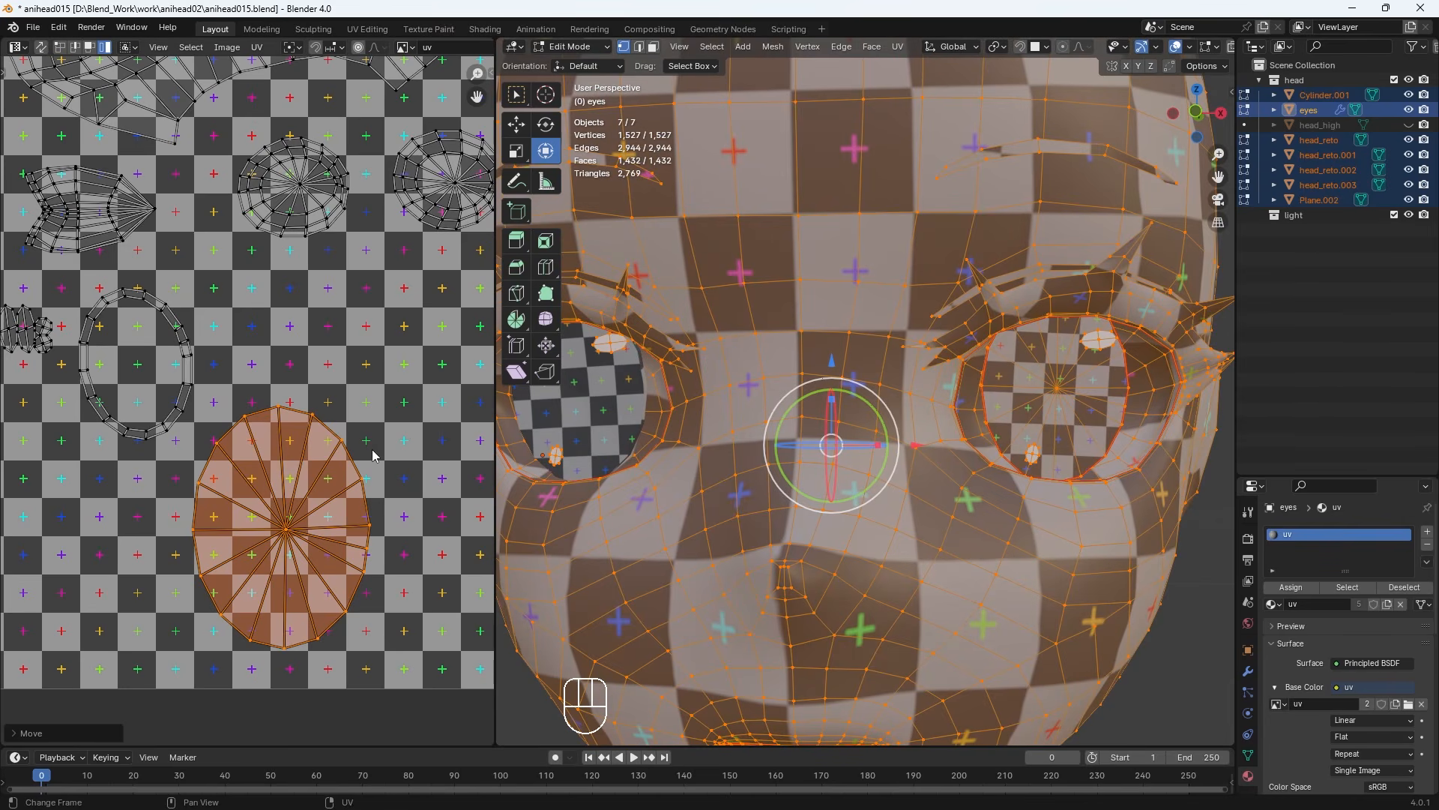
key("r")
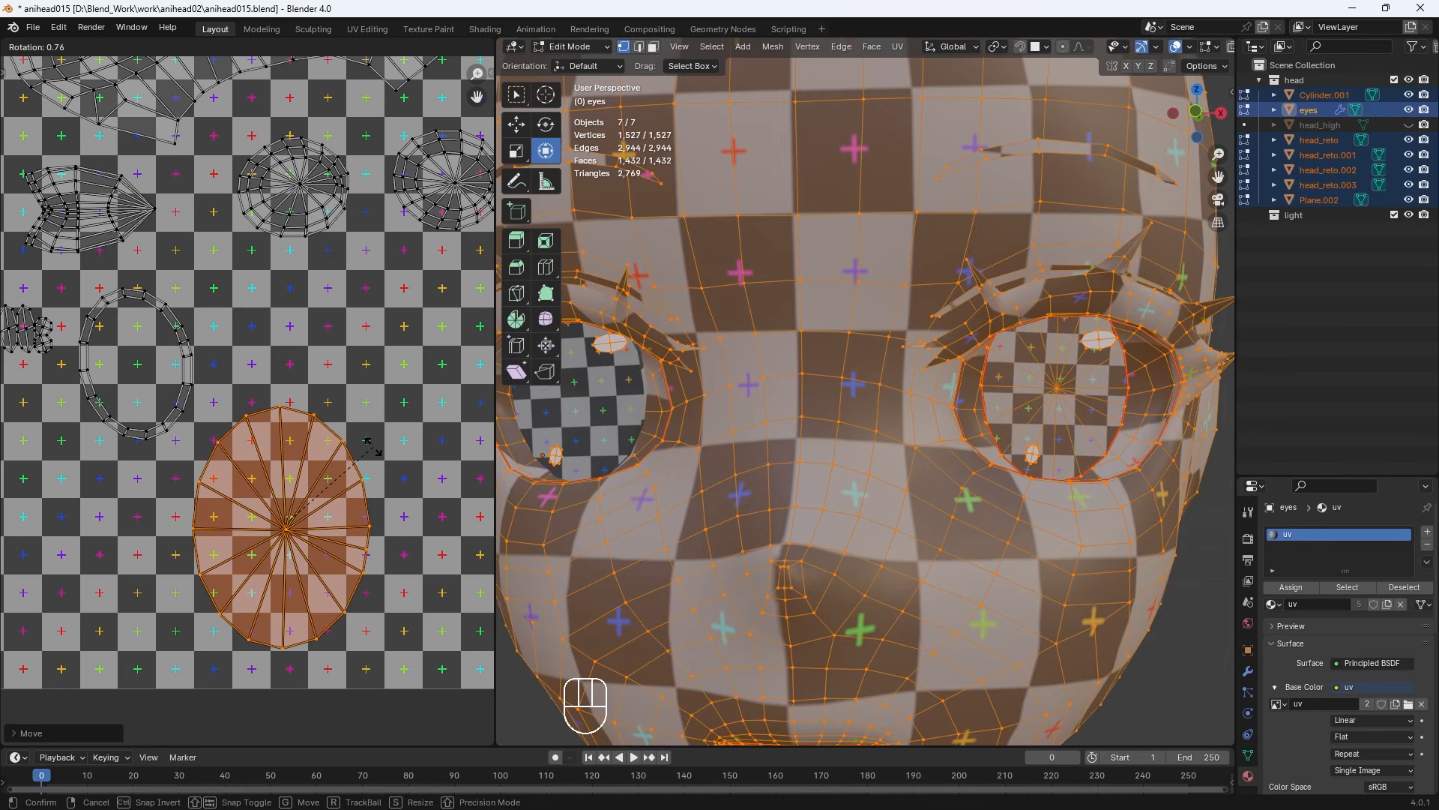
left_click(368, 445)
Set the 3D viewport to the front orthographic view and reselect the whole mesh in Edit Mode
left_click(958, 555)
key("KP_1")
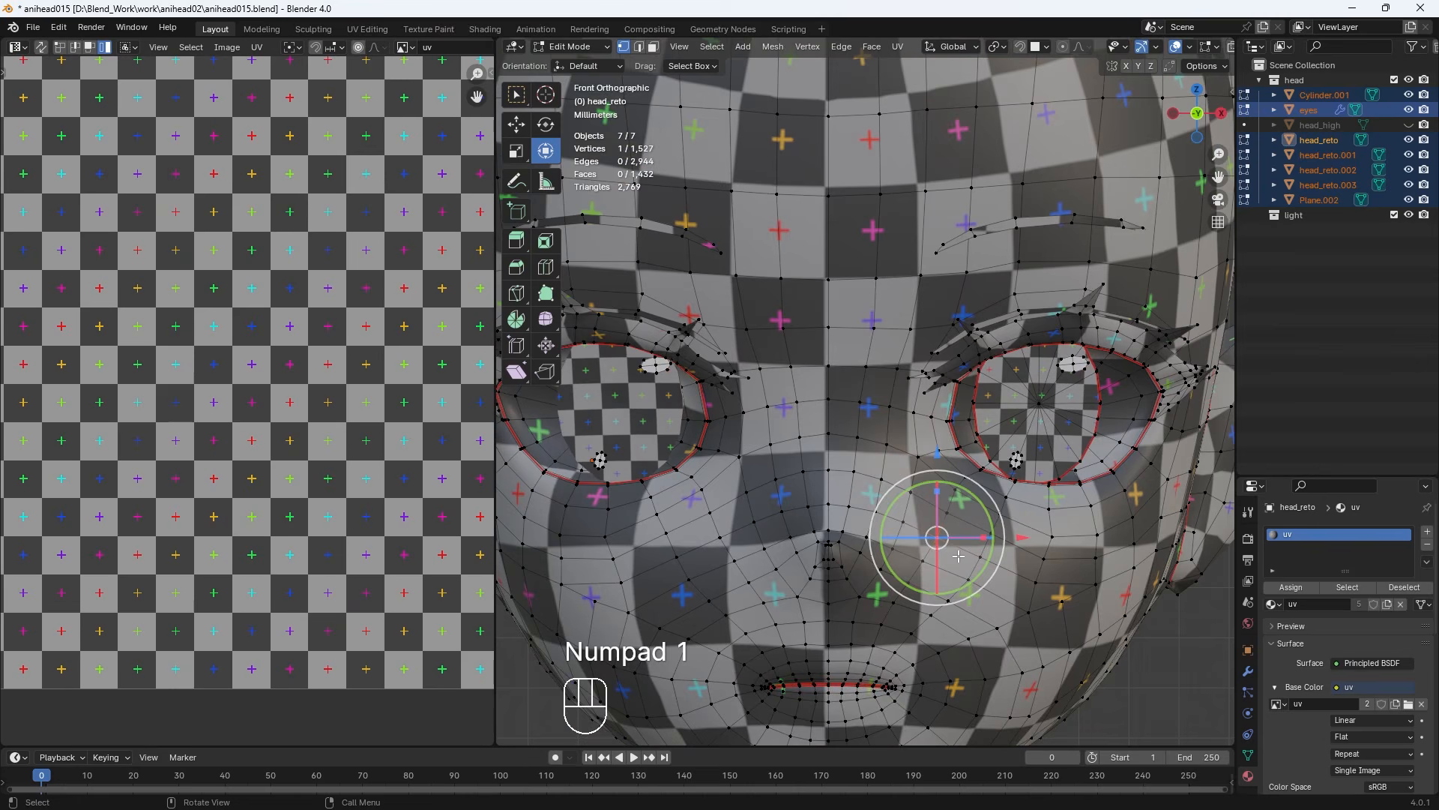
key("Tab")
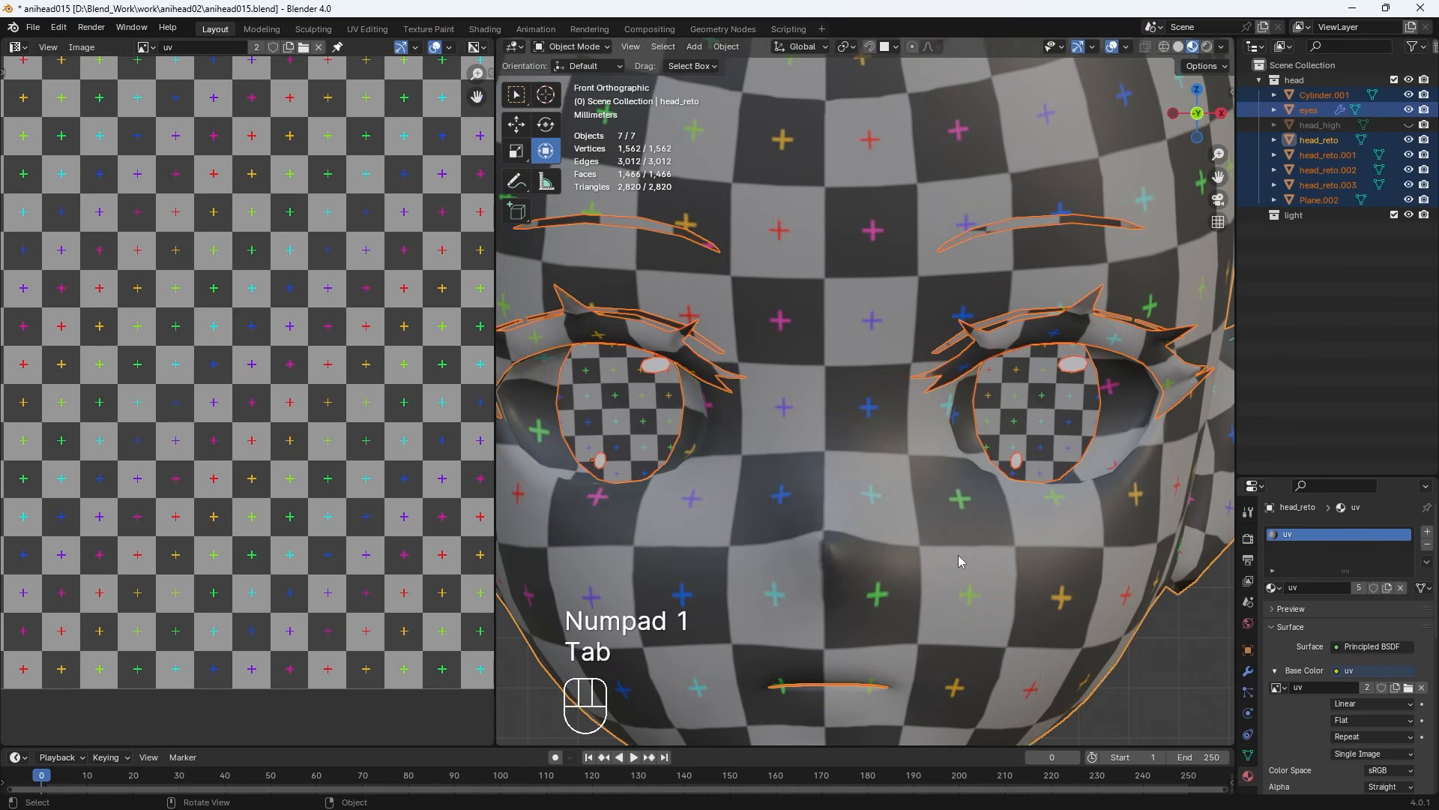
key("Tab")
key("a")
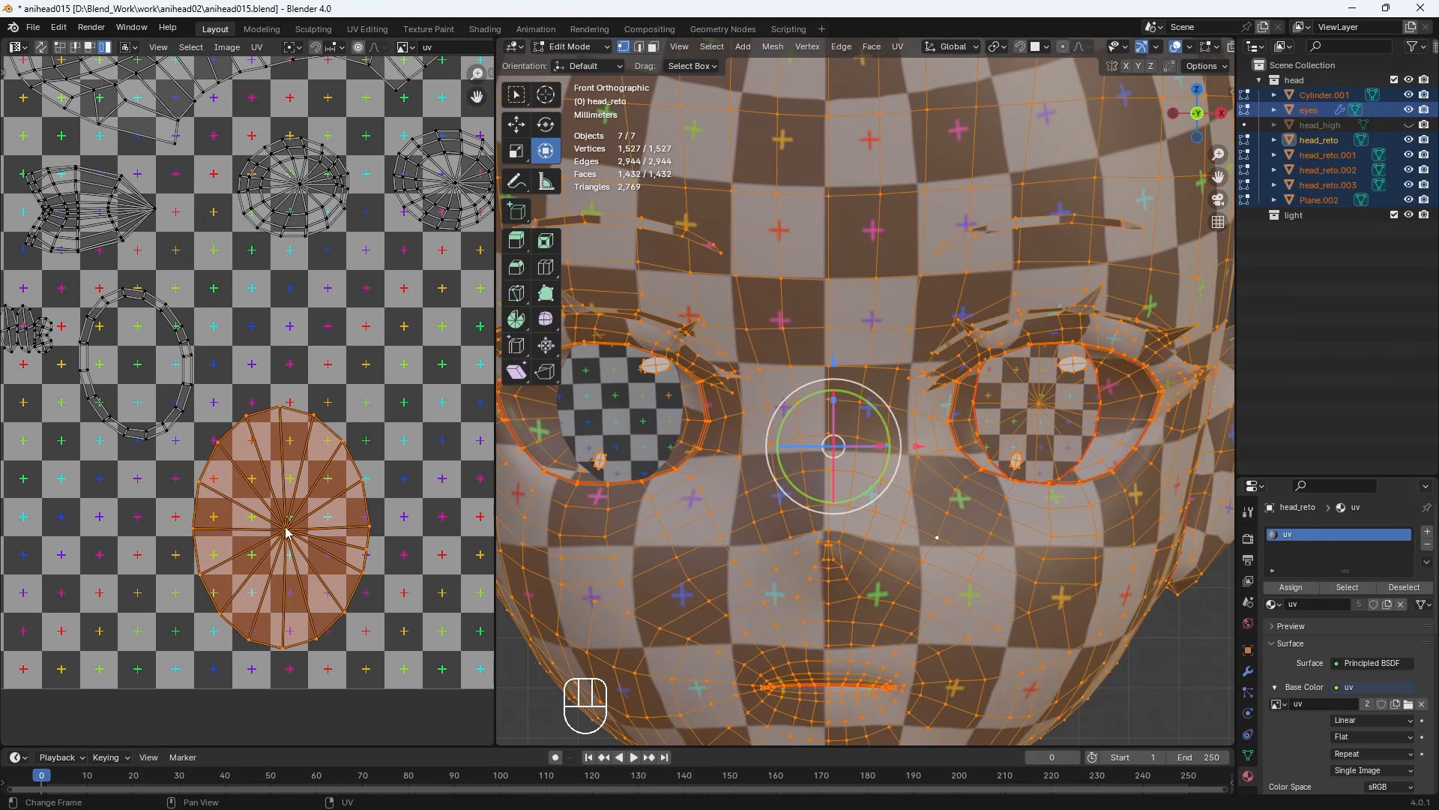
Move the oval eye disc island into the lower-right corner of the UV layout and enlarge it slightly
key("g")
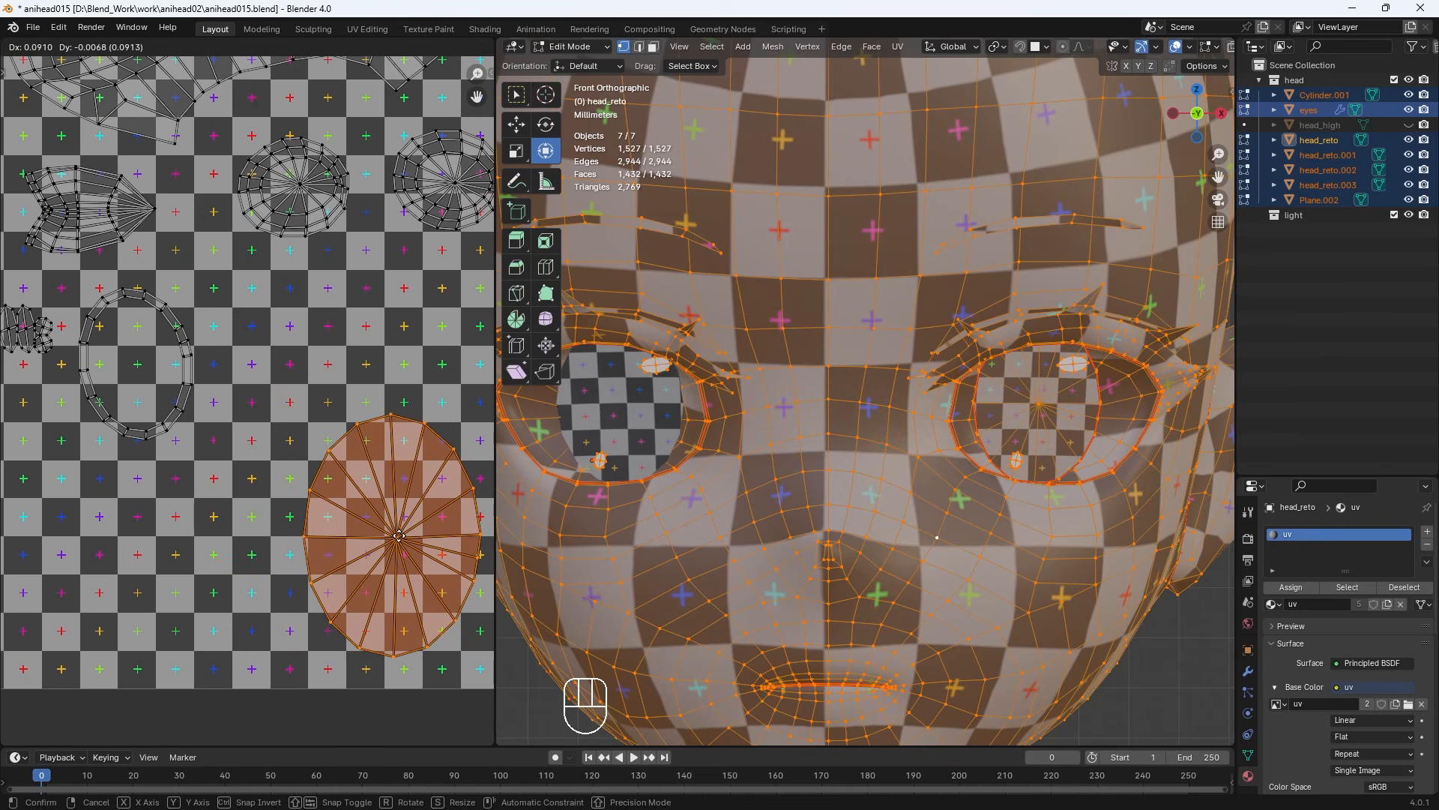
left_click(399, 535)
scroll(324, 574, "down", 3)
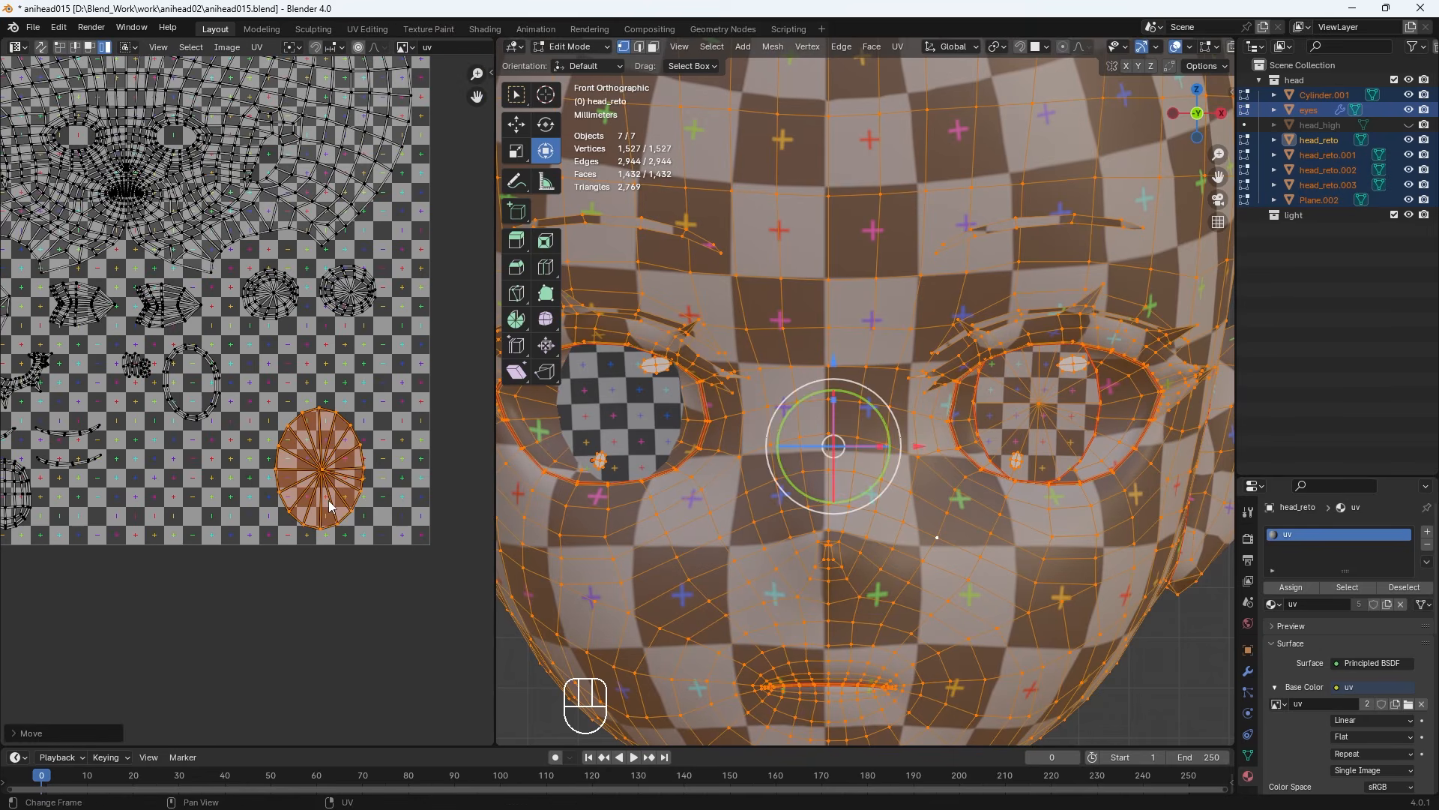
key("s")
left_click(343, 501)
key("g")
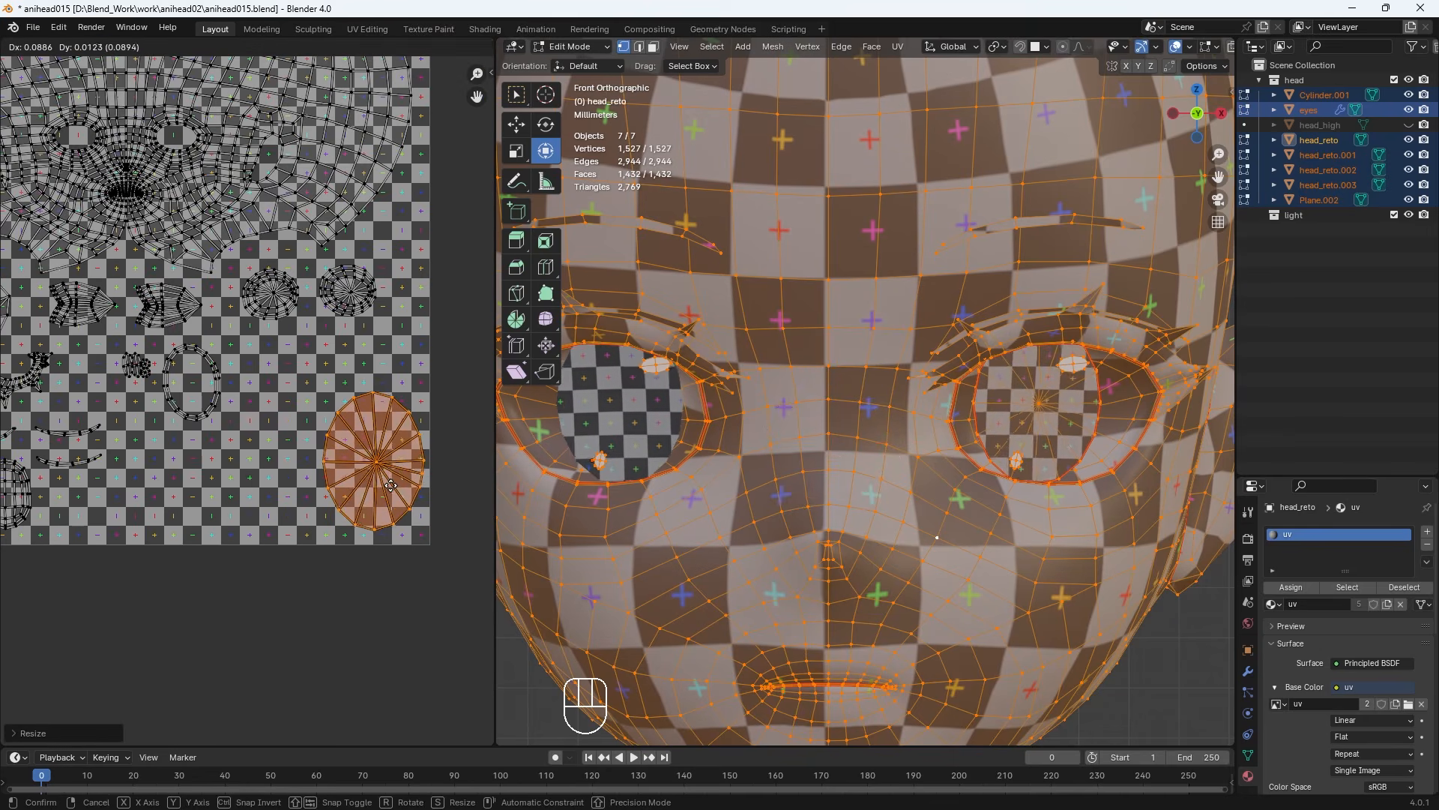
left_click(322, 461)
key("s")
left_click(380, 433)
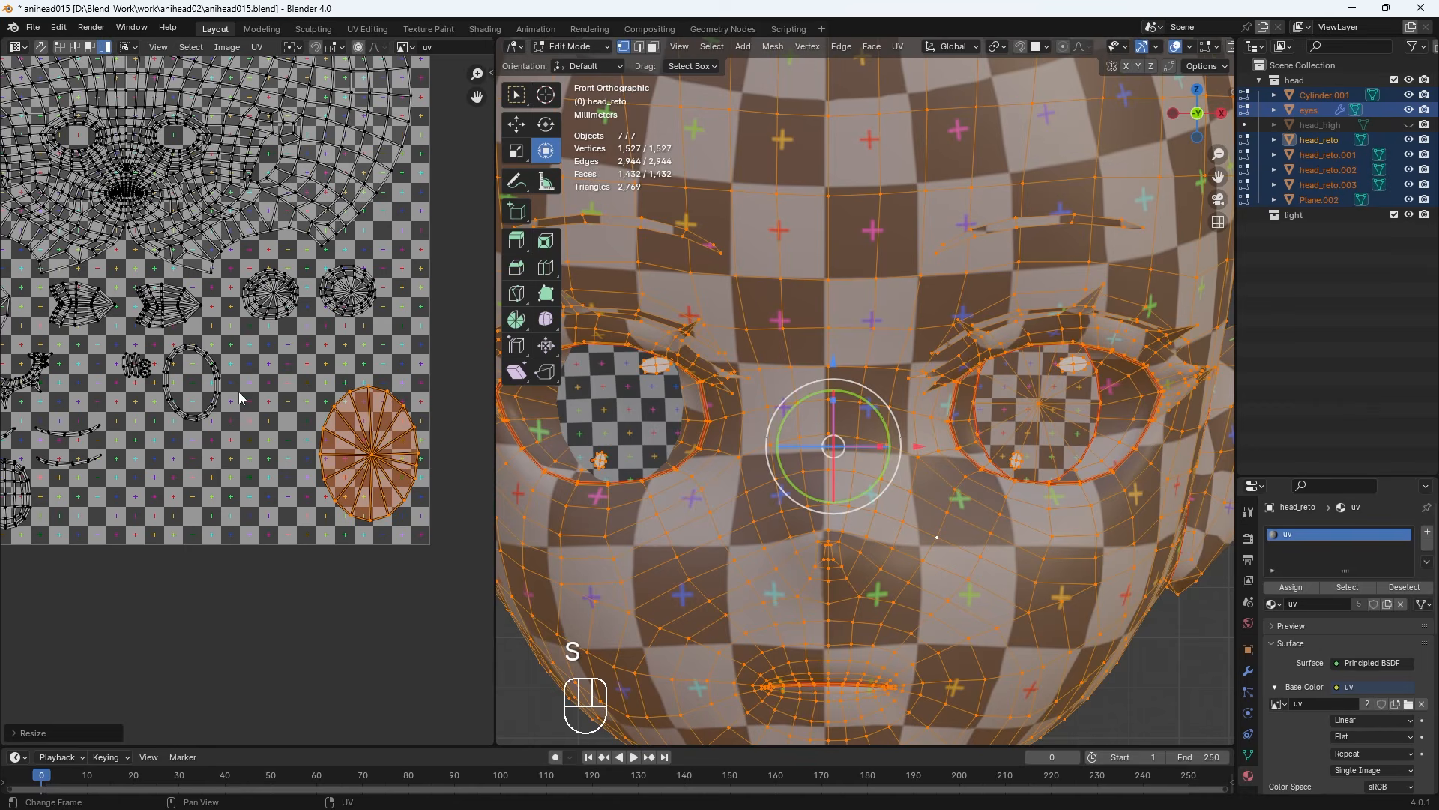
Shrink the oval ring island and move it just above the eye disc island
left_click(217, 381)
key("s")
left_click(214, 380)
key("g")
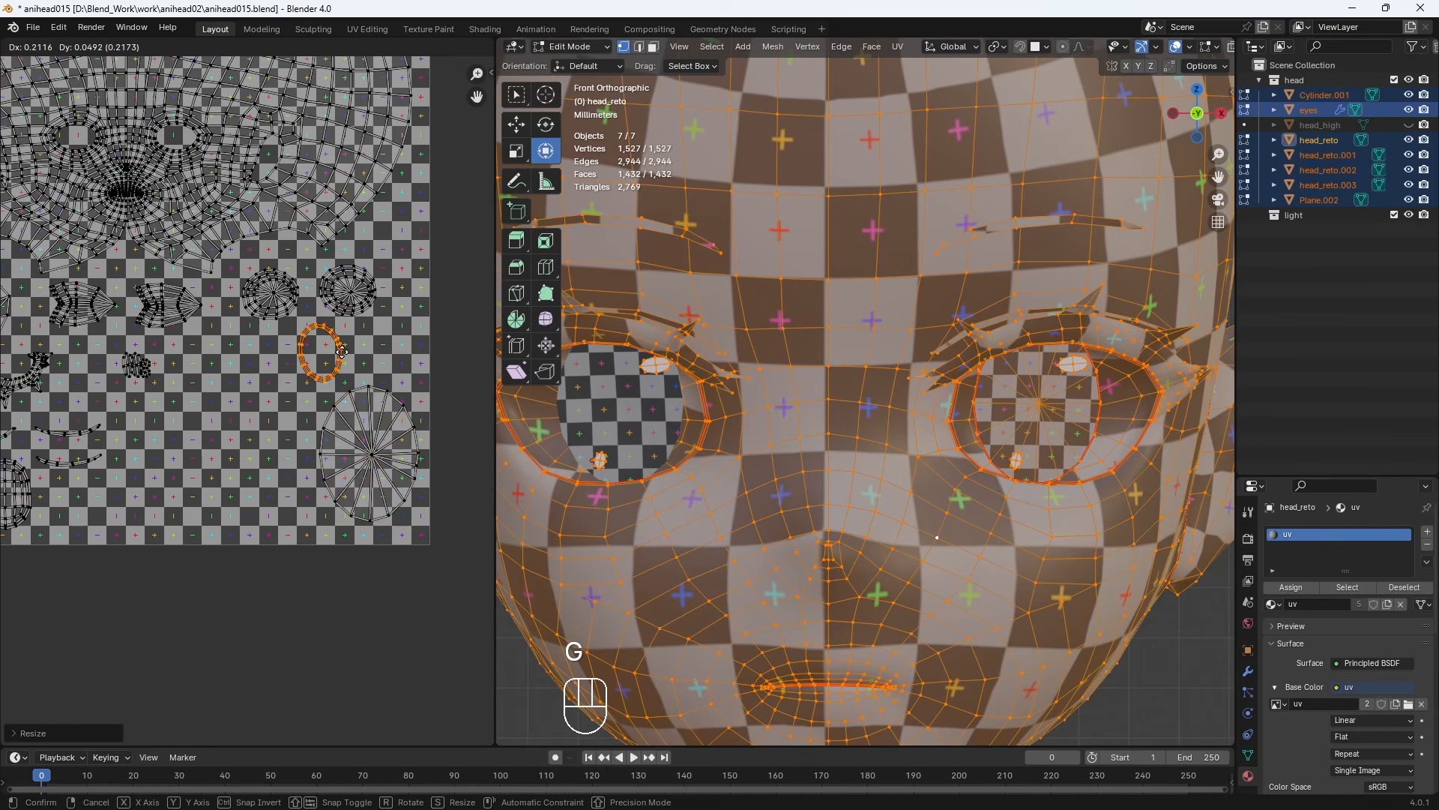
left_click(343, 352)
Nudge the two round islands below the face's right side into free space and enlarge both together
middle_click_drag(343, 352, 374, 394, "shift")
left_click(382, 339)
key("g")
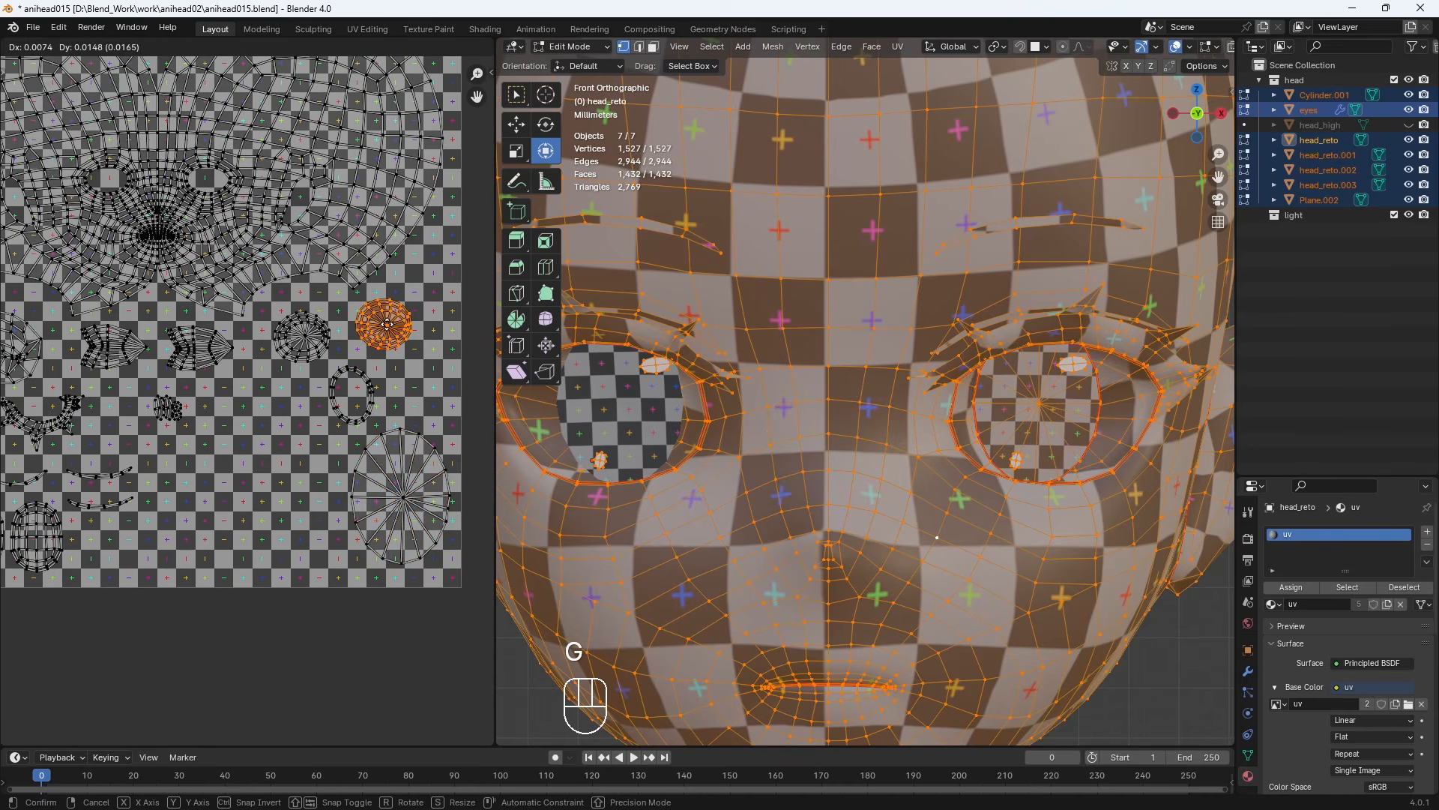
left_click(380, 330)
left_click(308, 333)
key("g")
left_click(309, 325)
left_click(380, 328)
left_click(308, 327, "shift")
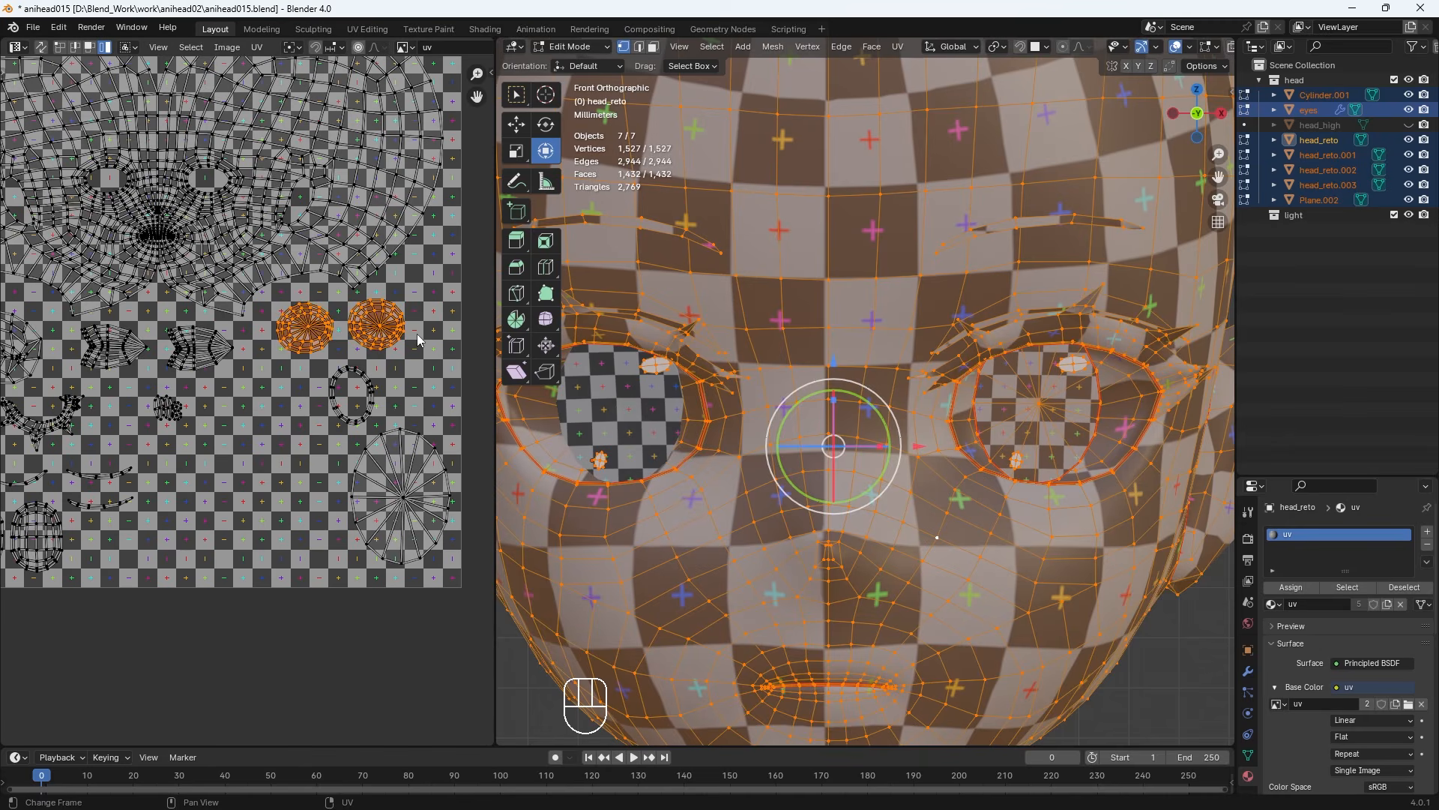
key("s")
left_click(447, 341)
Rotate each of the two enlarged round islands individually to adjust its orientation
left_click(415, 337)
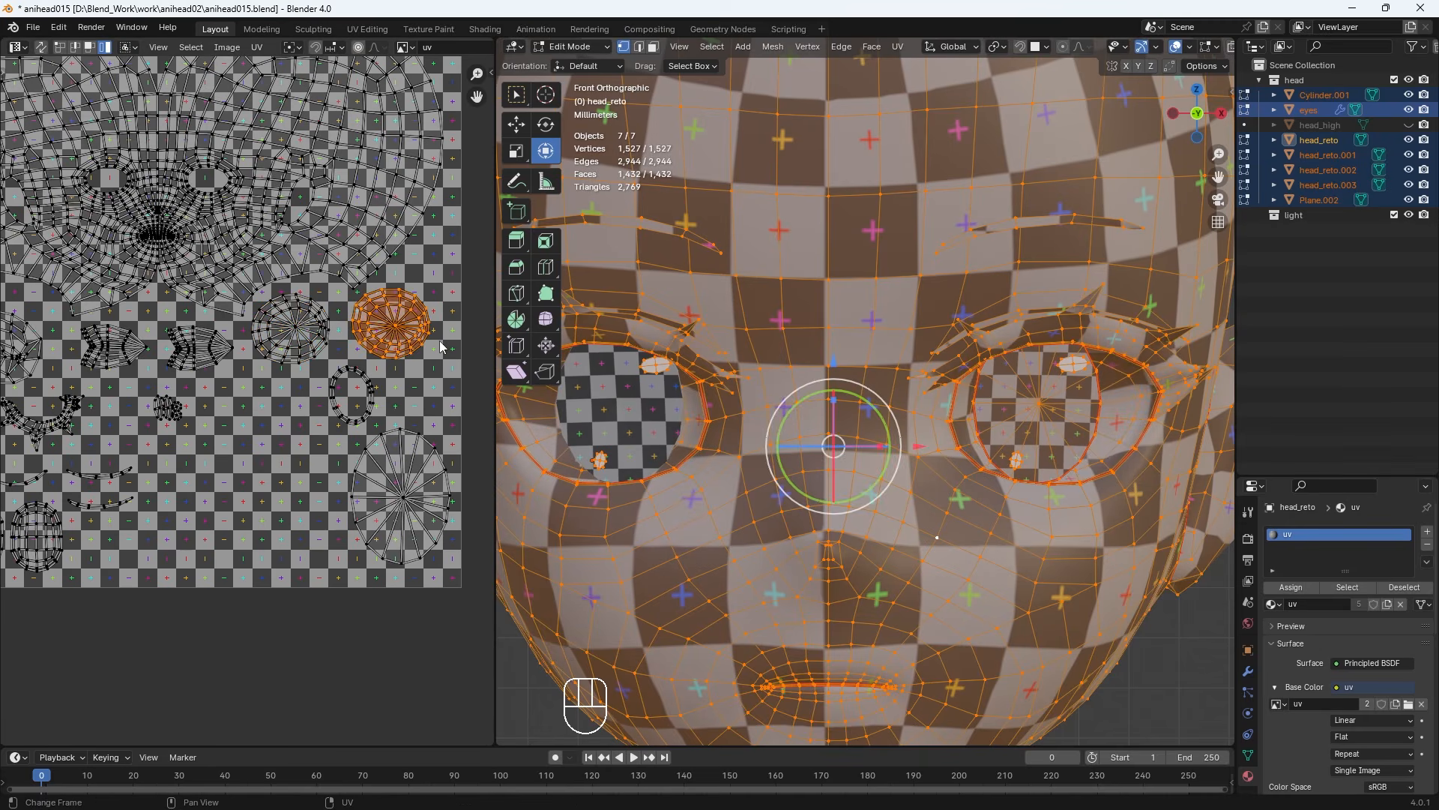
key("r")
left_click(450, 330)
left_click(318, 337)
key("r")
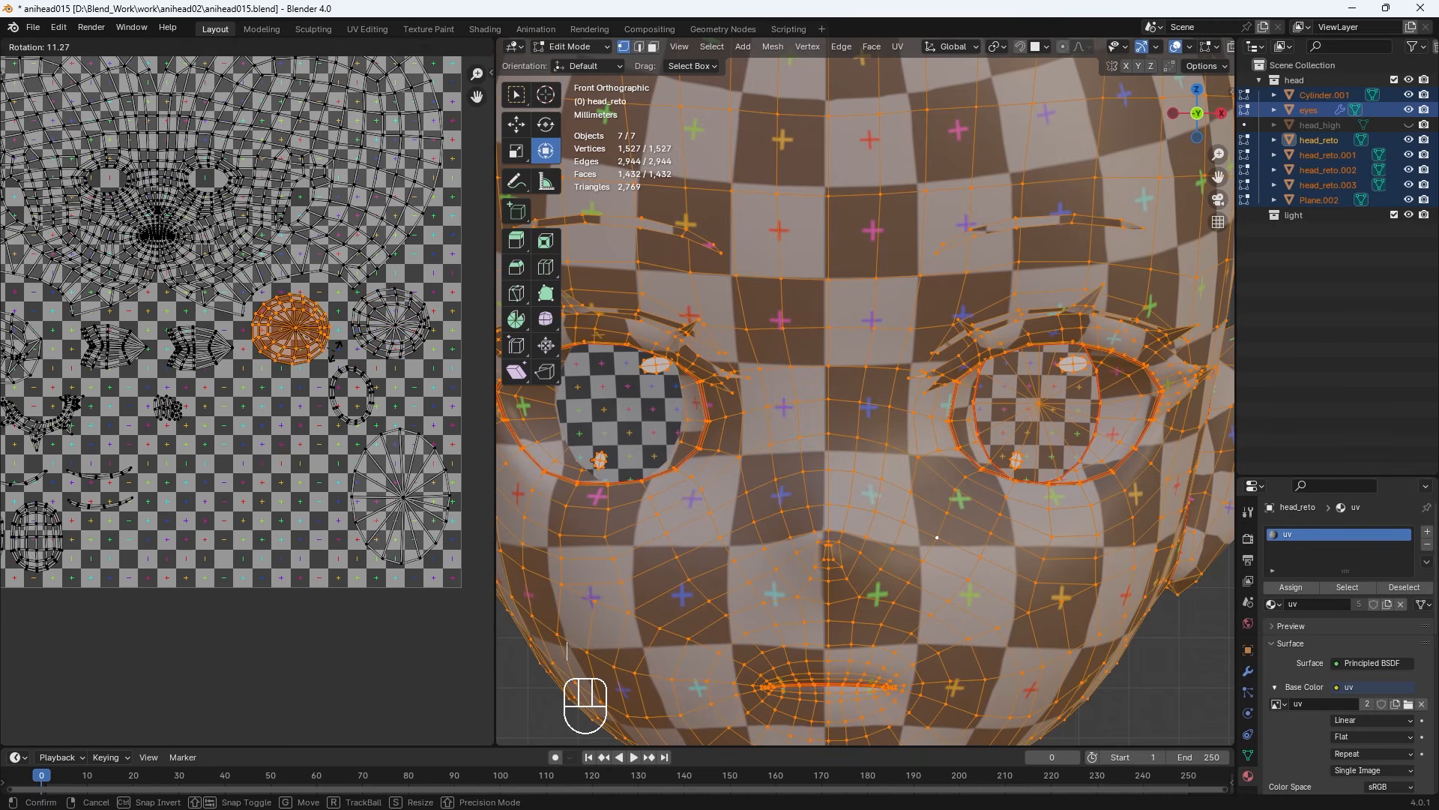
left_click(140, 386)
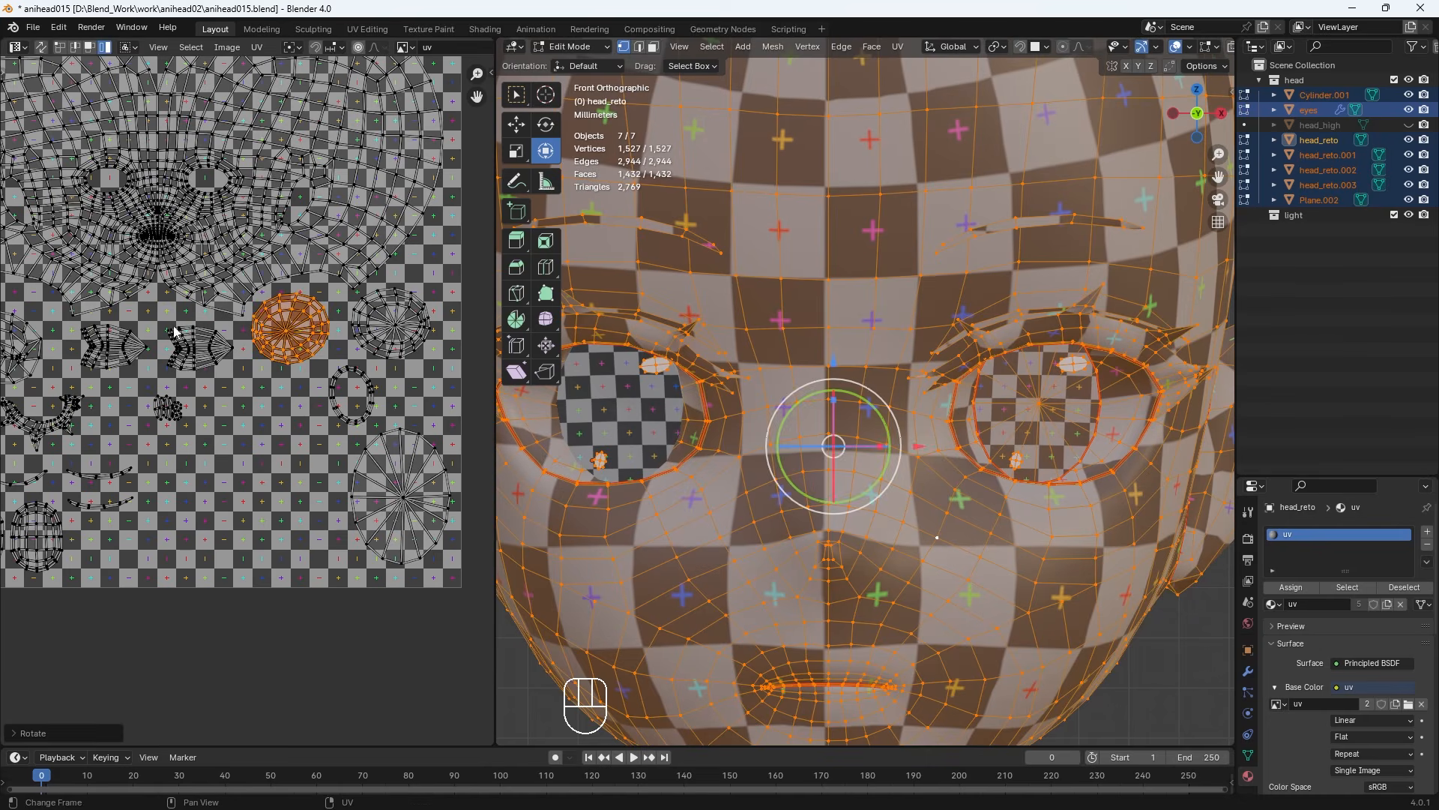
scroll(231, 363, "up", 3)
key("r")
left_click(343, 281)
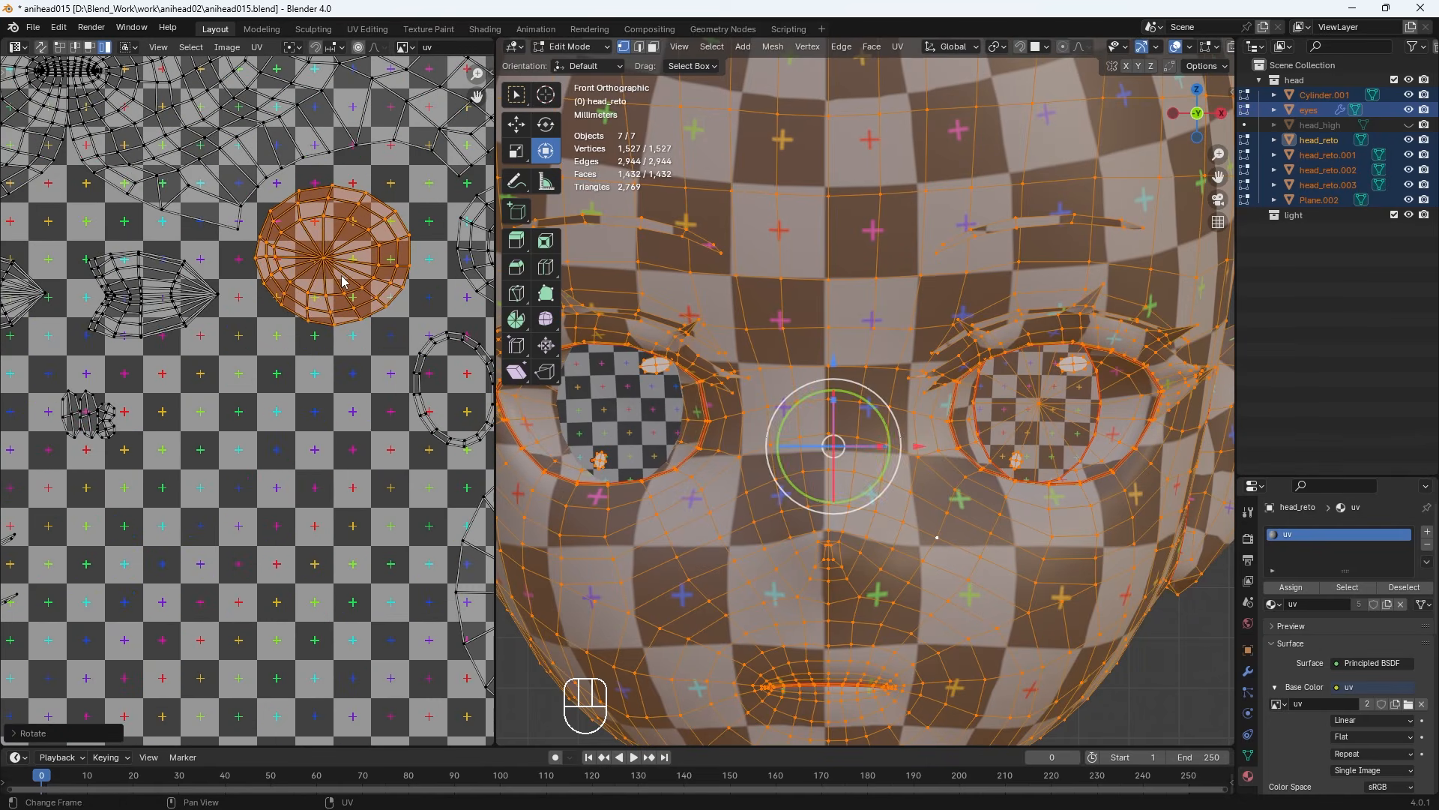
Shift the two round islands slightly to even out their spacing below the face island
scroll(354, 334, "down", 3)
left_click(393, 330)
key("g")
left_click(391, 331)
left_click(307, 334)
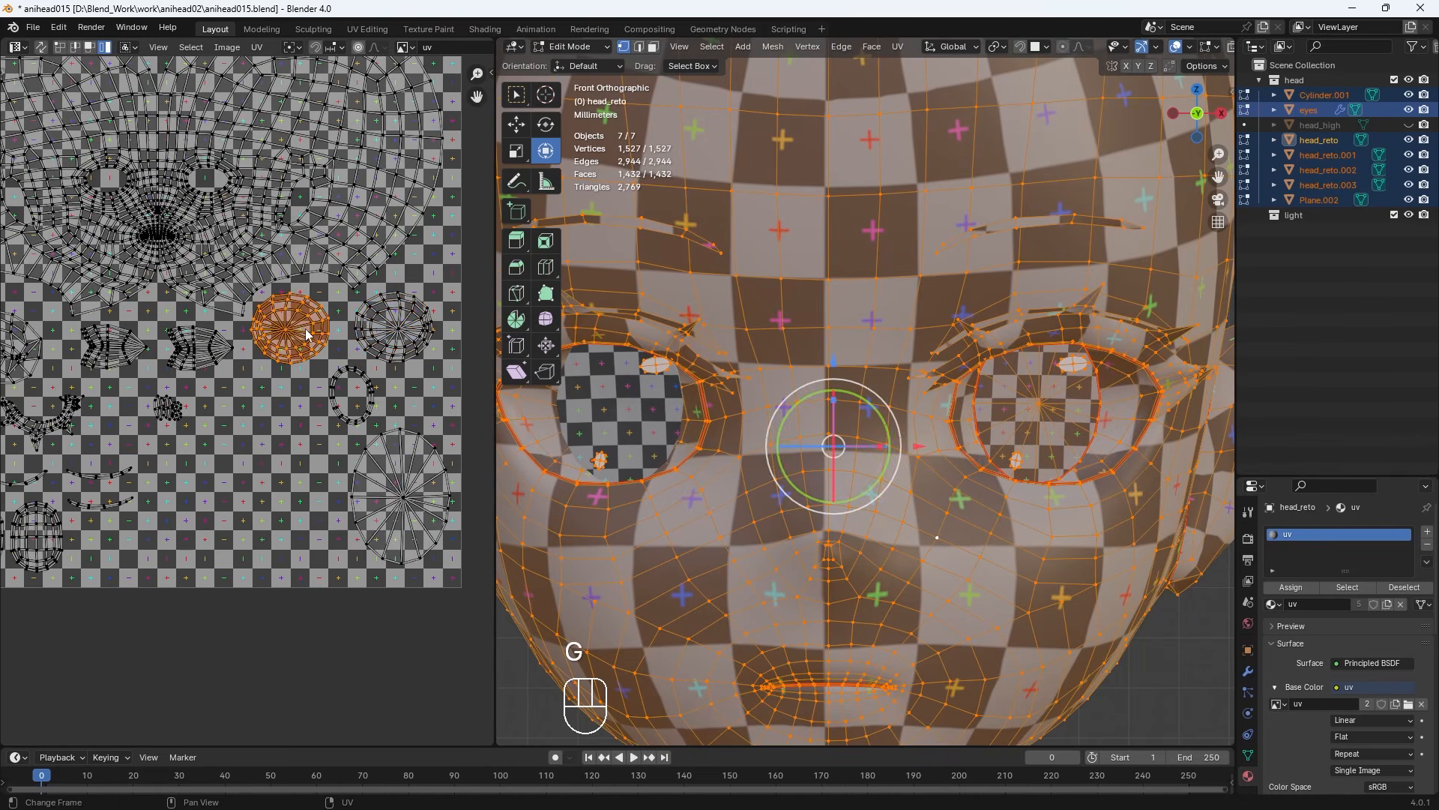
key("g")
left_click(321, 334)
Scale the three islands at the lower left of the layout to about 0.85 and move them toward the left edge
scroll(247, 401, "down", 1)
key("shift+z")
middle_click_drag(170, 454, 310, 391)
scroll(309, 391, "up", 2)
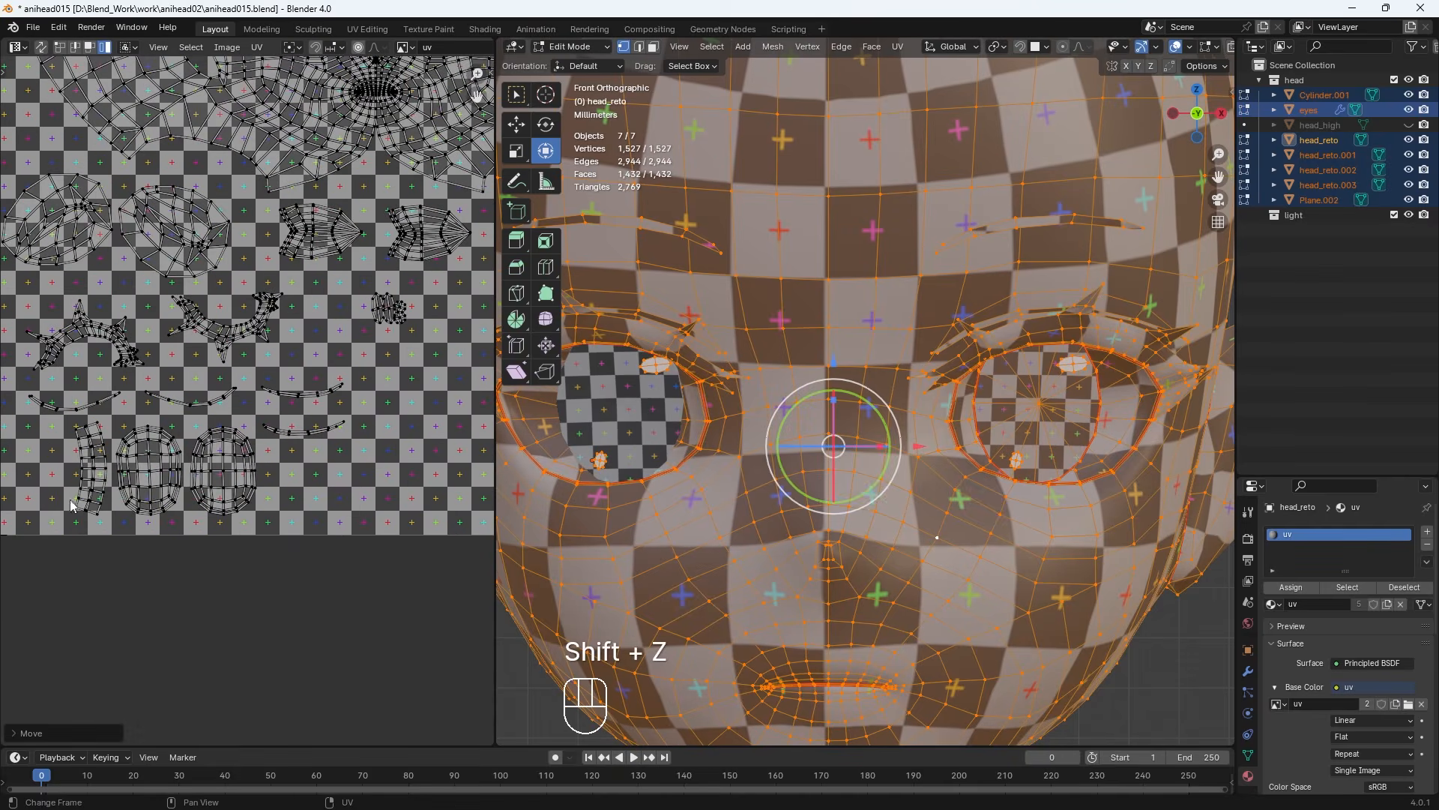
mouse_move(56, 465)
left_mouse_down()
mouse_move(277, 540)
mouse_move(56, 466)
left_mouse_up()
key("s")
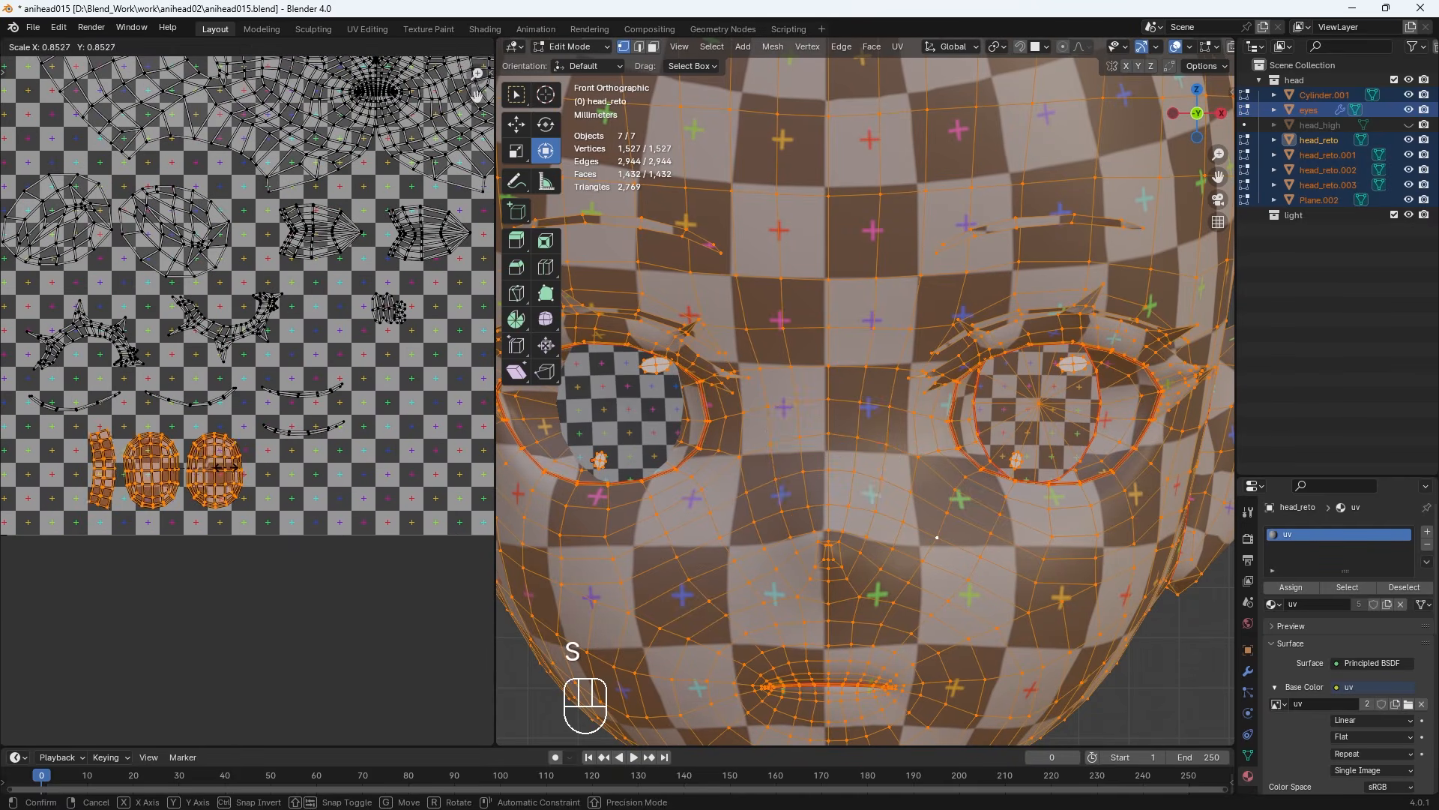
left_click(229, 473)
key("g")
left_click(168, 469)
Rotate the upside-down eyelash island about half a turn so its lashes point upward
left_click(111, 331)
left_click(246, 332)
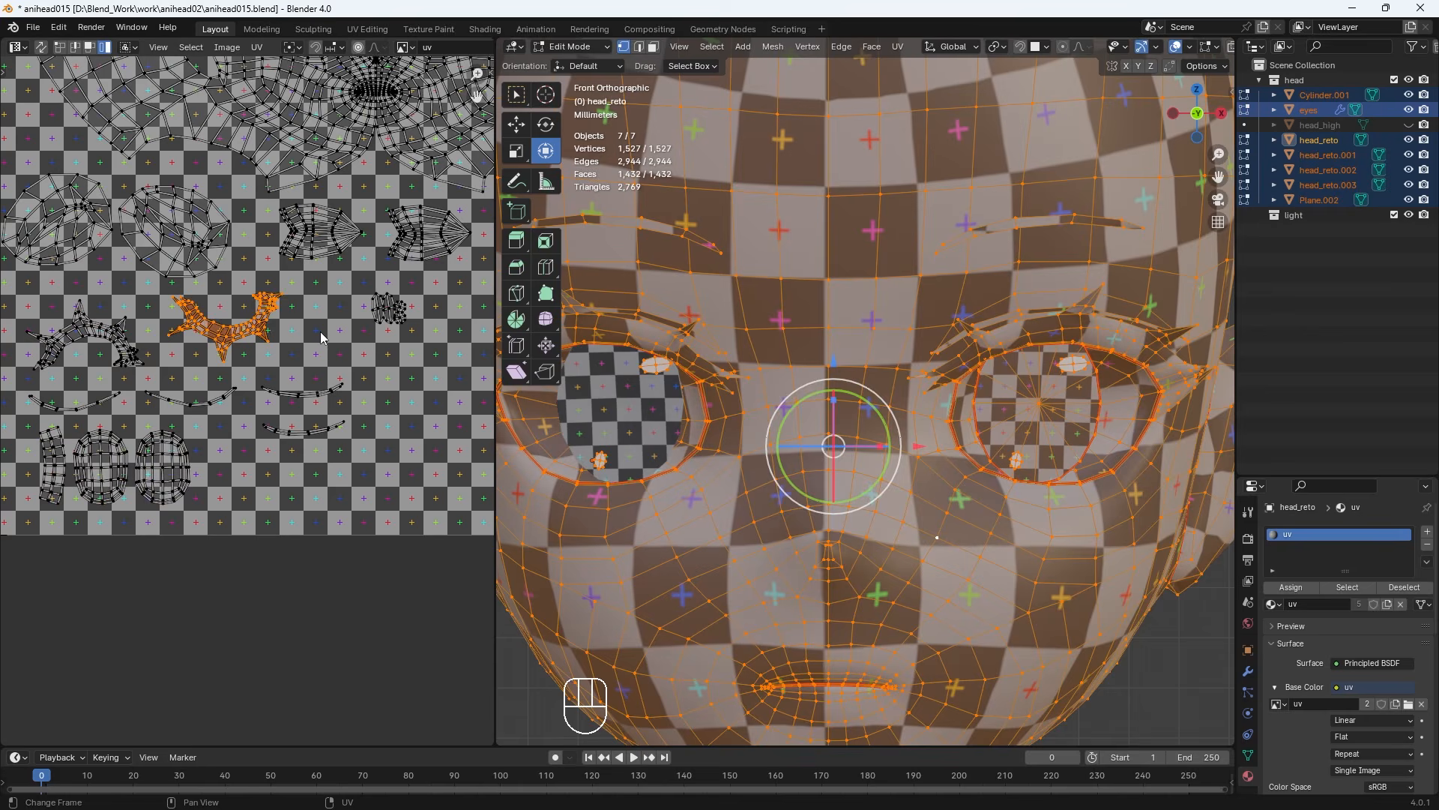
key("r")
left_click(25, 314)
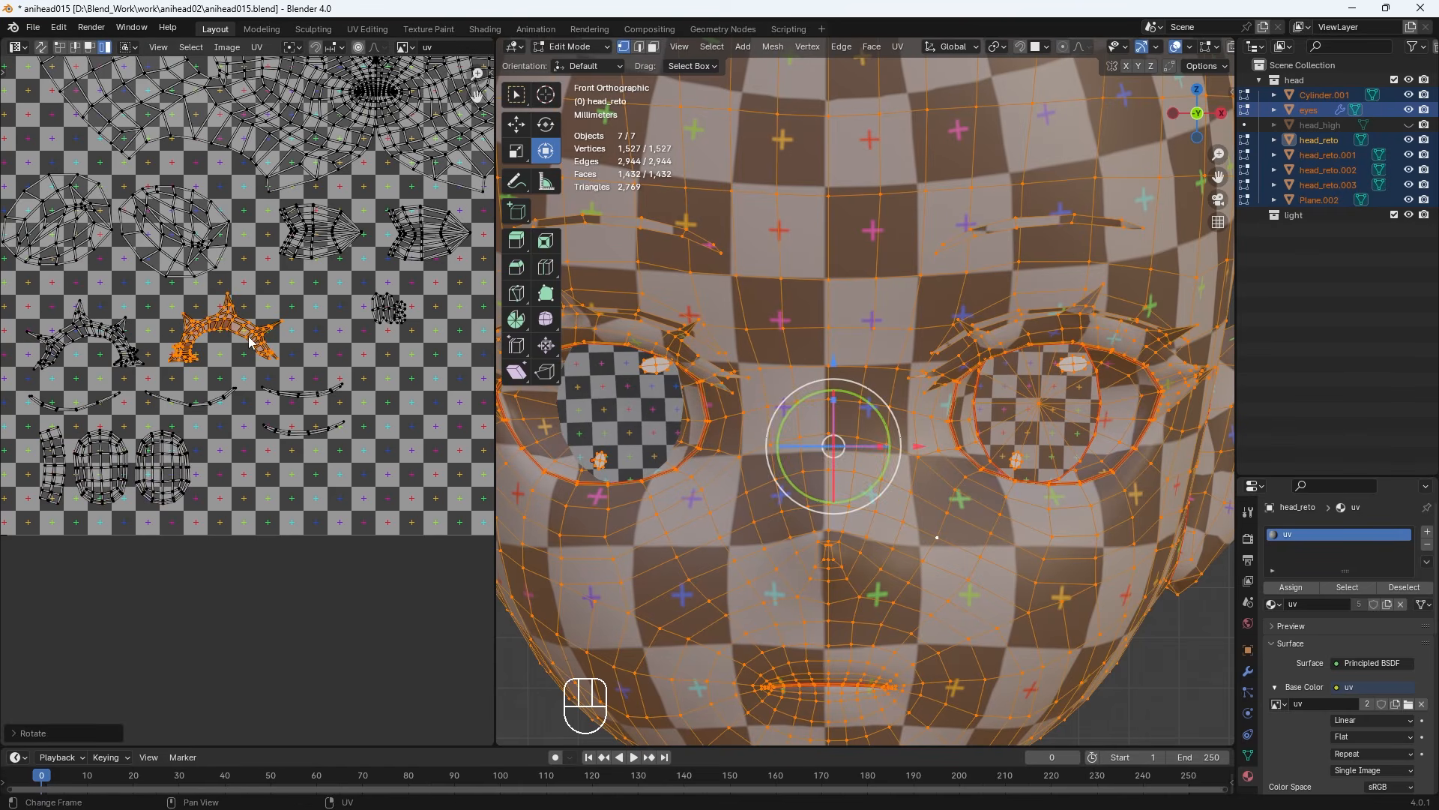
Swap the positions of the two eyelash islands in the UV layout
left_click(120, 343)
key("g")
left_click(329, 342)
left_click(226, 323)
key("g")
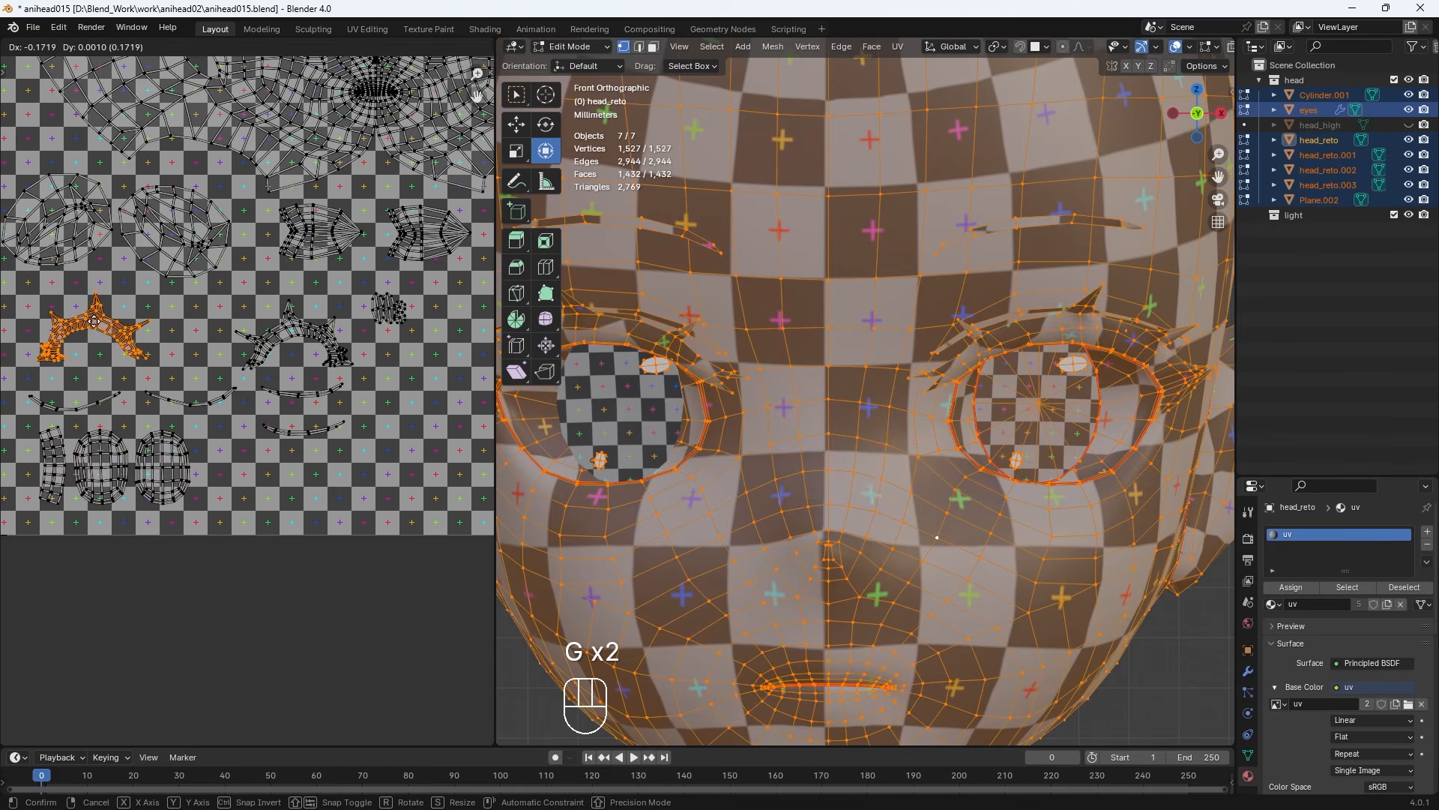
left_click(71, 314)
Shift both eyelash islands toward the left edge of the layout so they sit side by side
key("g")
left_click(59, 321)
left_click(299, 326)
key("g")
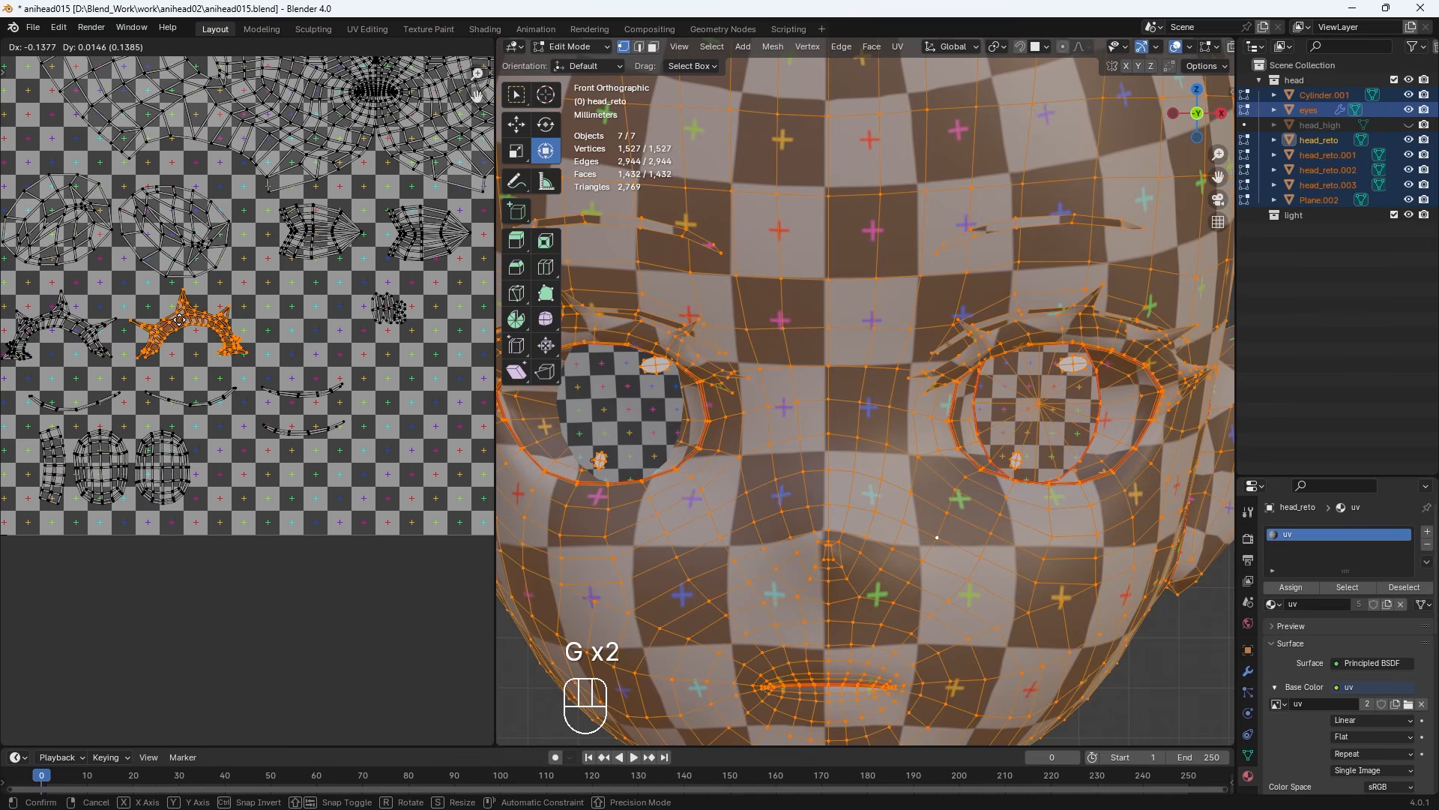
left_click(192, 315)
Nudge the two round islands above the eyelash islands to adjust their spacing
left_click(186, 255)
key("g")
left_click(194, 247)
left_click(71, 242)
key("g")
left_click(71, 244)
Slightly enlarge the large round eye island at the lower right of the layout, reposition it in its corner, and deselect it
scroll(252, 382, "down", 3)
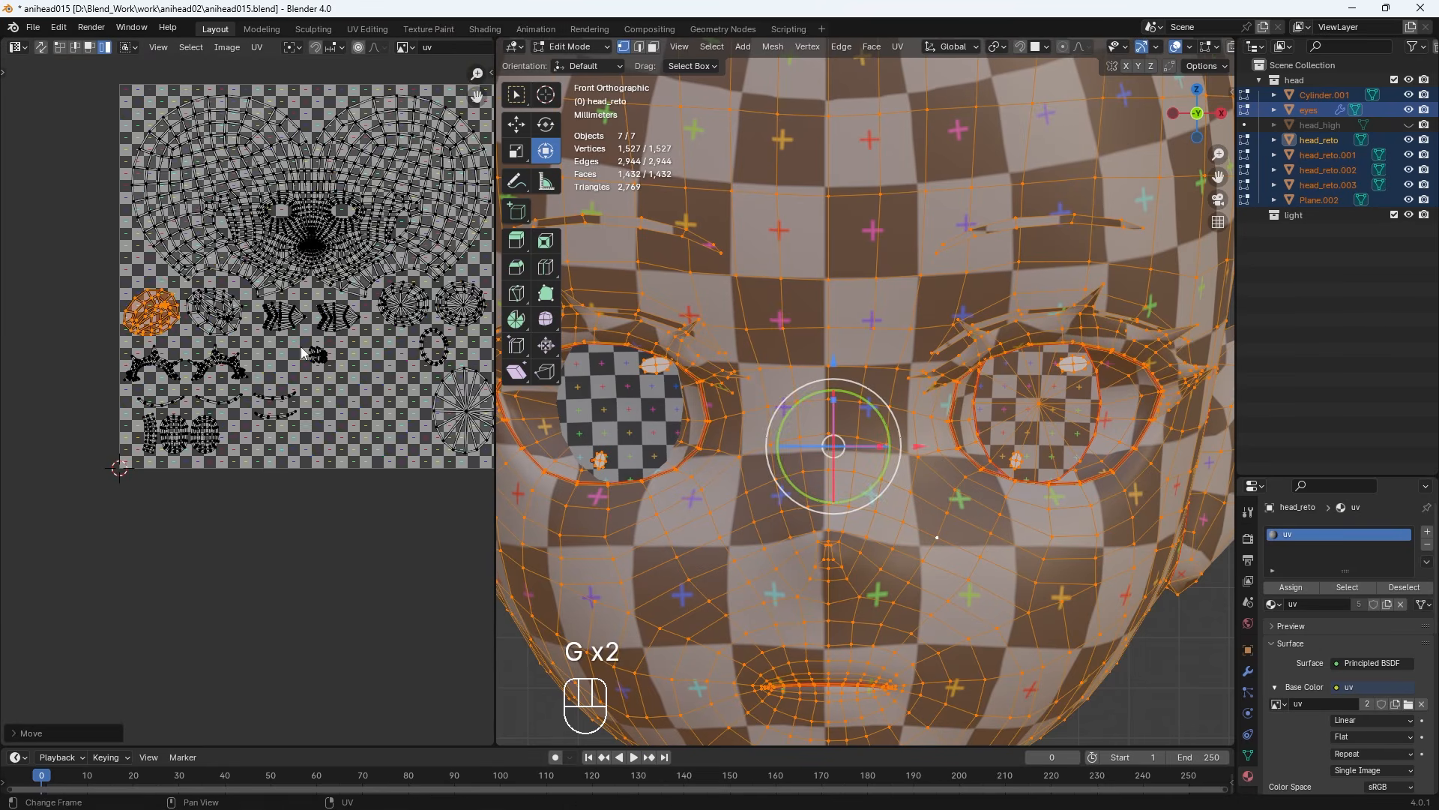
middle_click_drag(384, 348, 325, 388, "shift")
left_click(405, 453)
key("s")
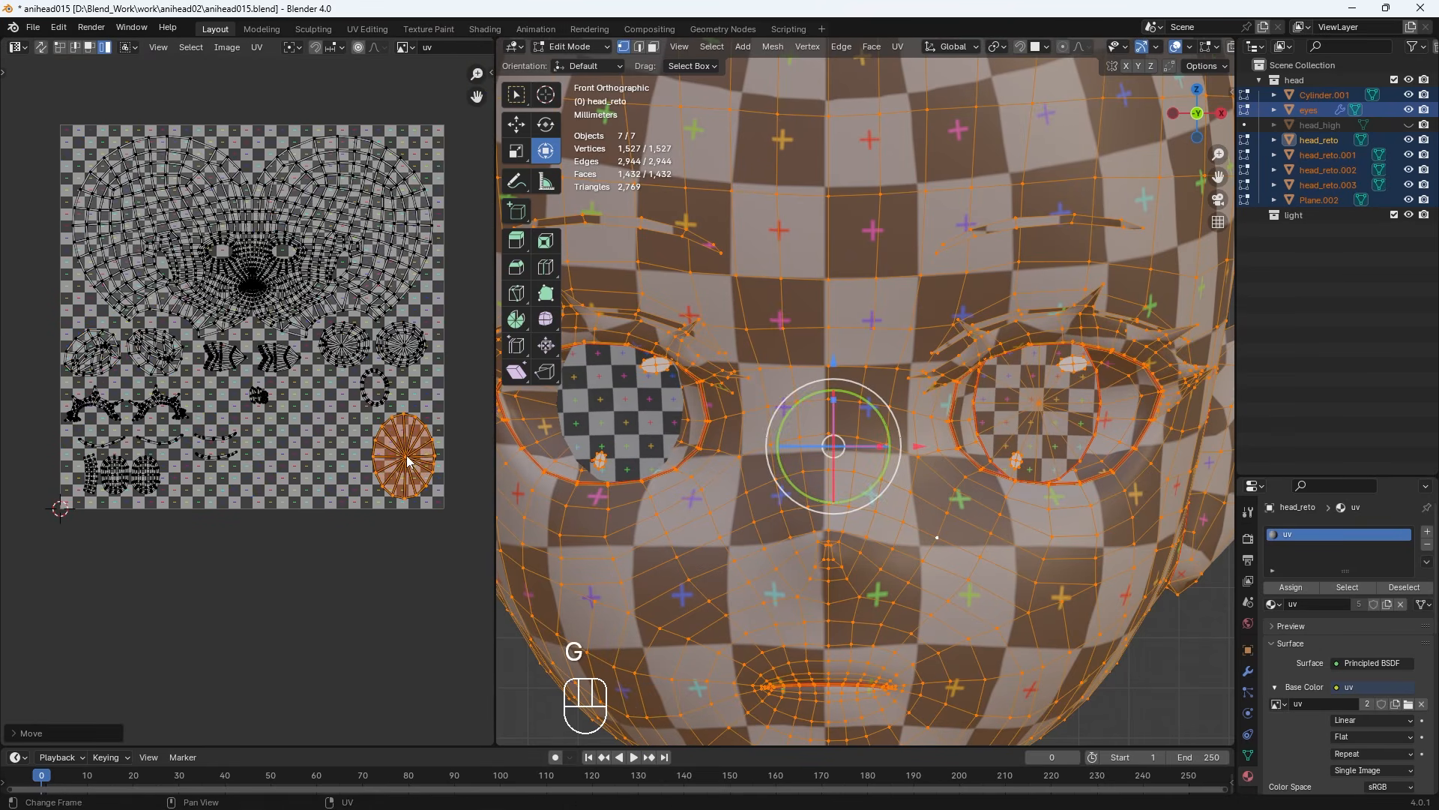
left_click(409, 458)
key("ctrl+z")
key("s")
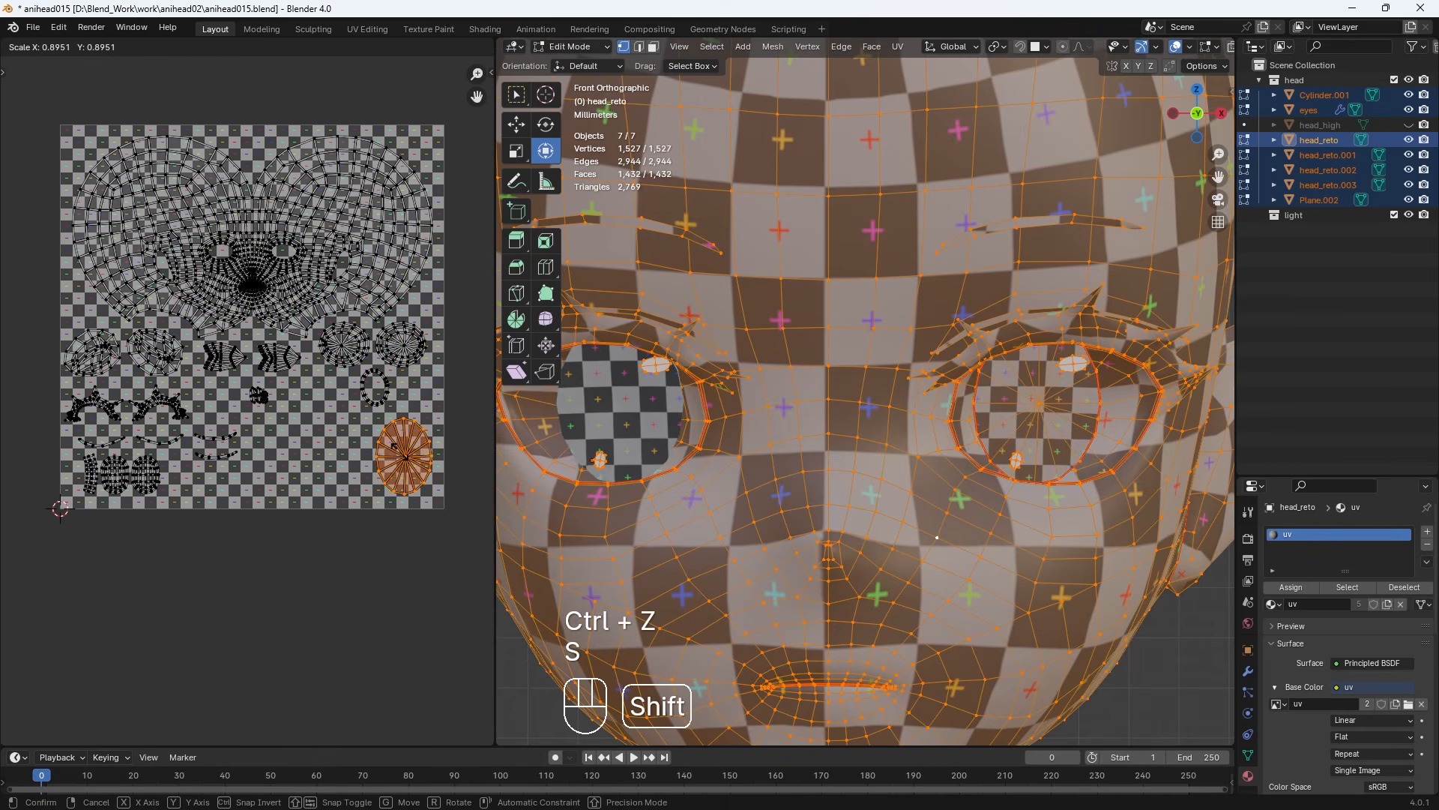
left_click(425, 455)
key("g")
left_click(413, 459)
left_click(394, 557)
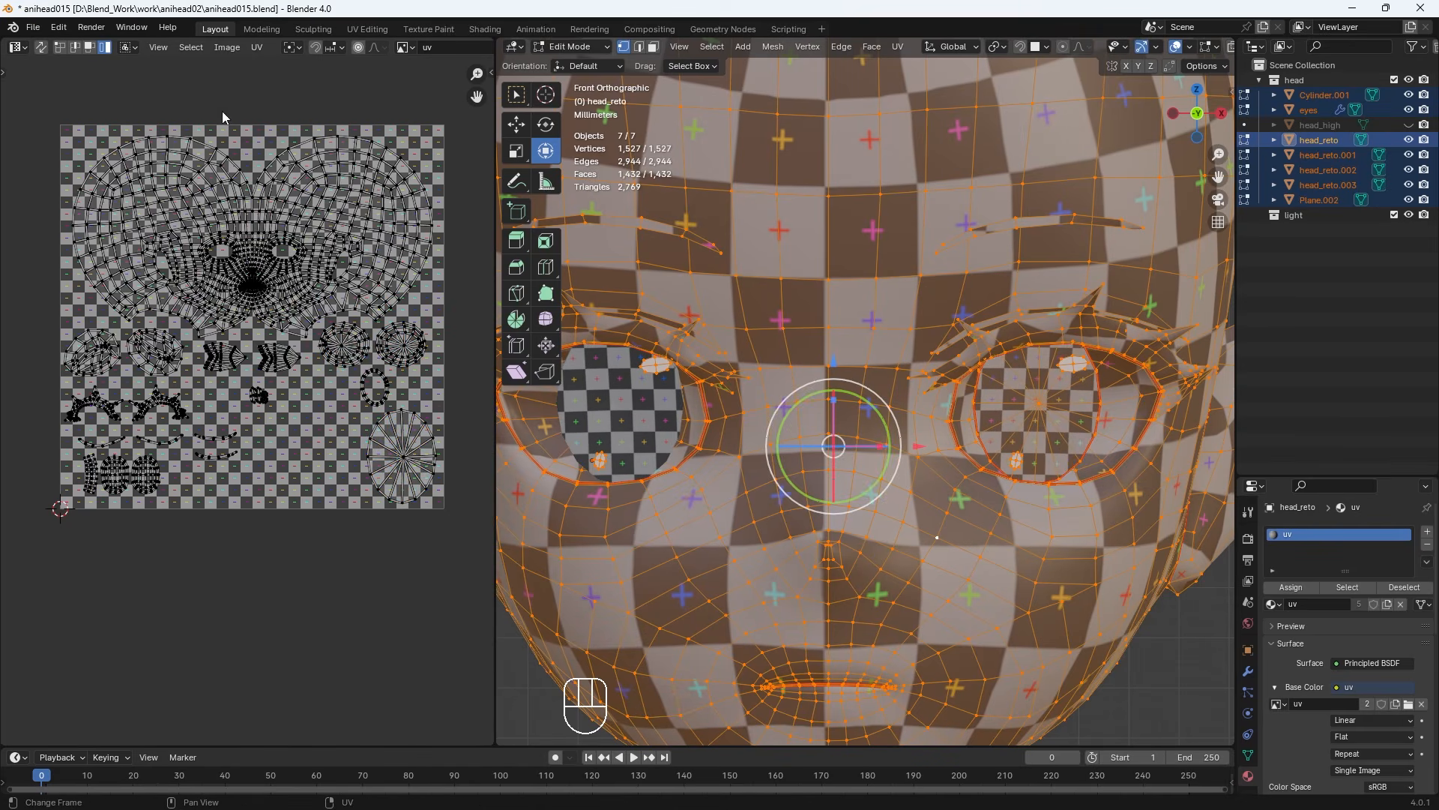
Clear the mesh selection, check the whole head in Object Mode, return to Edit Mode and save the file
scroll(696, 529, "down", 5)
left_click(695, 529)
key("Tab")
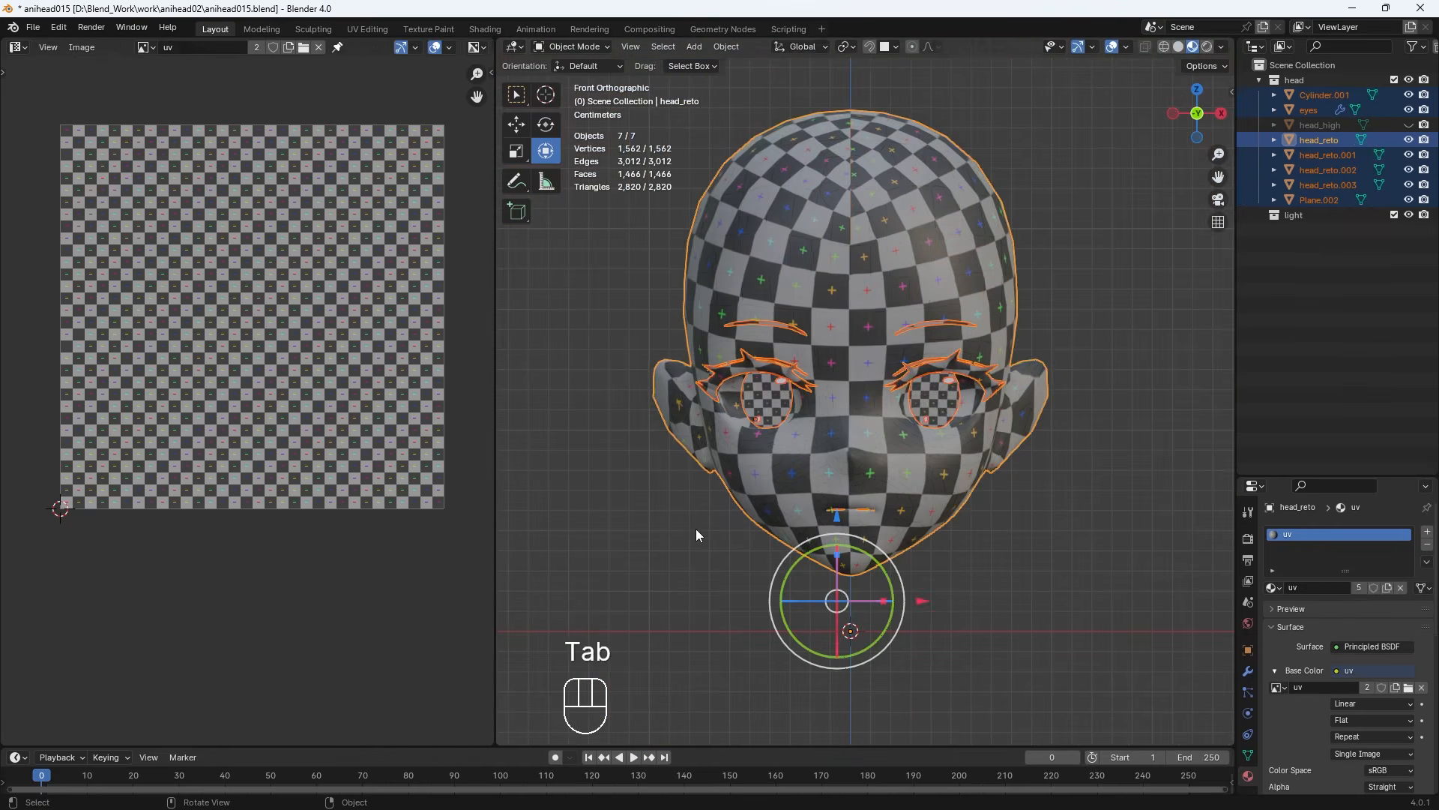
key("Tab")
key("ctrl+s")
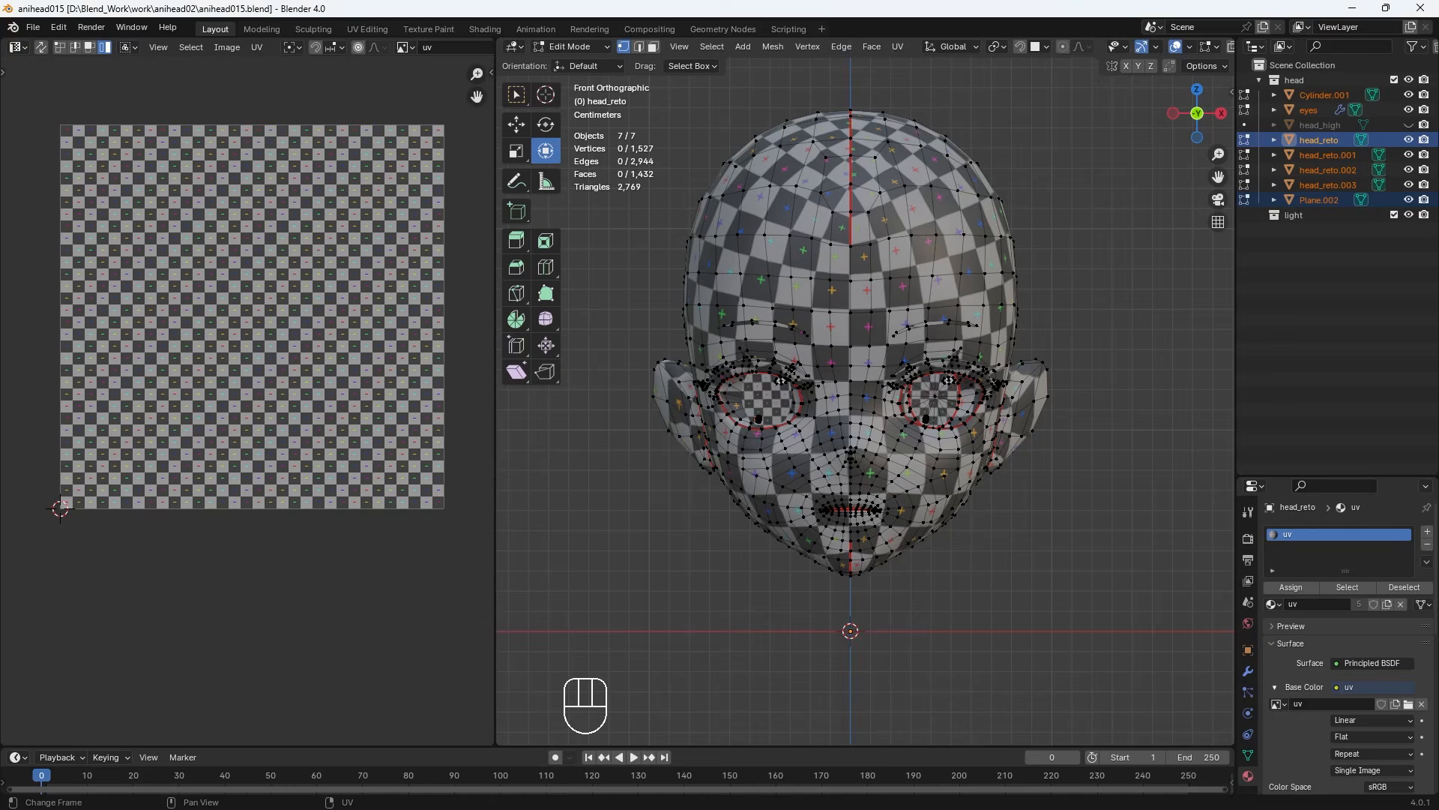
Start a new image in the UV editor and name it head01
left_click(226, 46)
left_click(240, 63)
type("head")
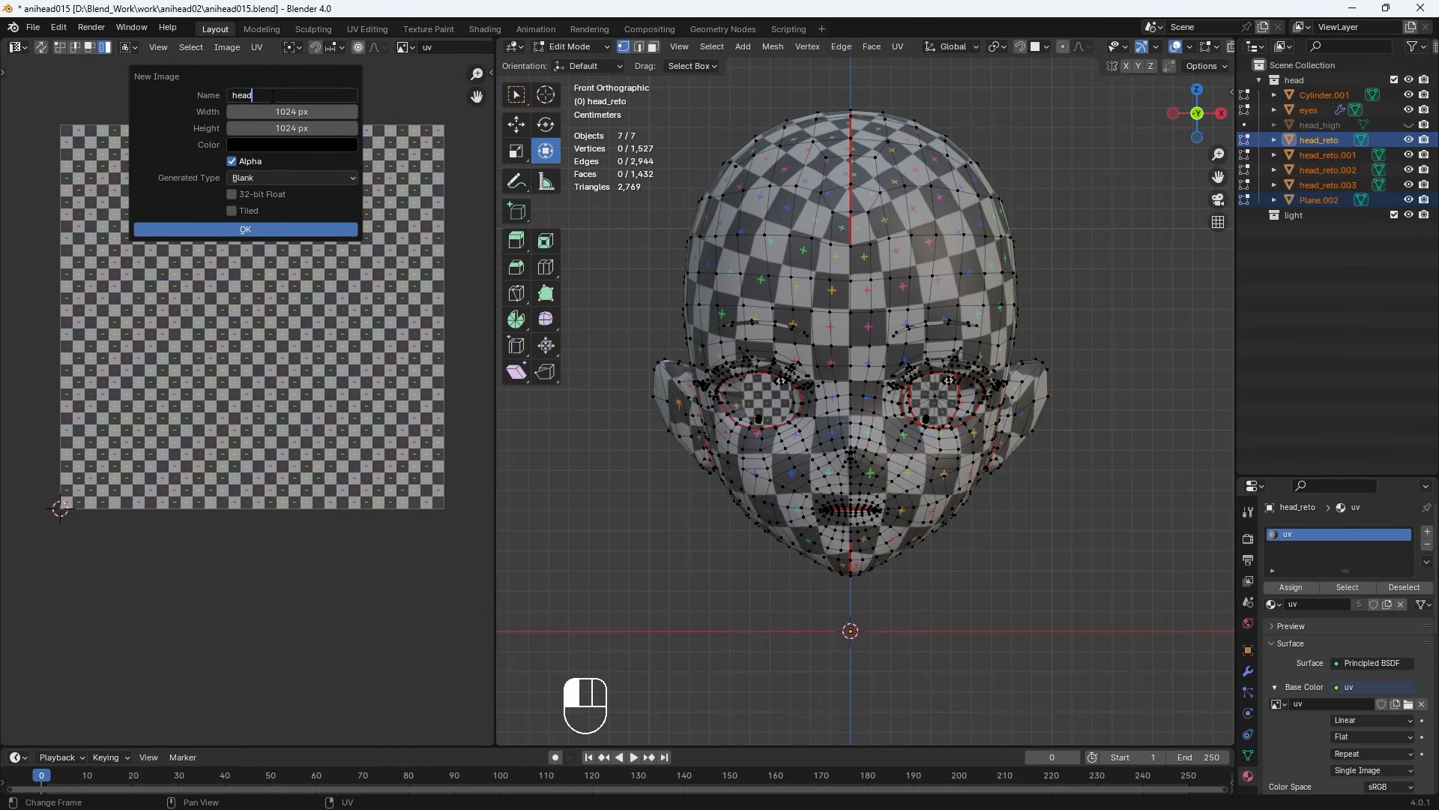
type("01")
key("Return")
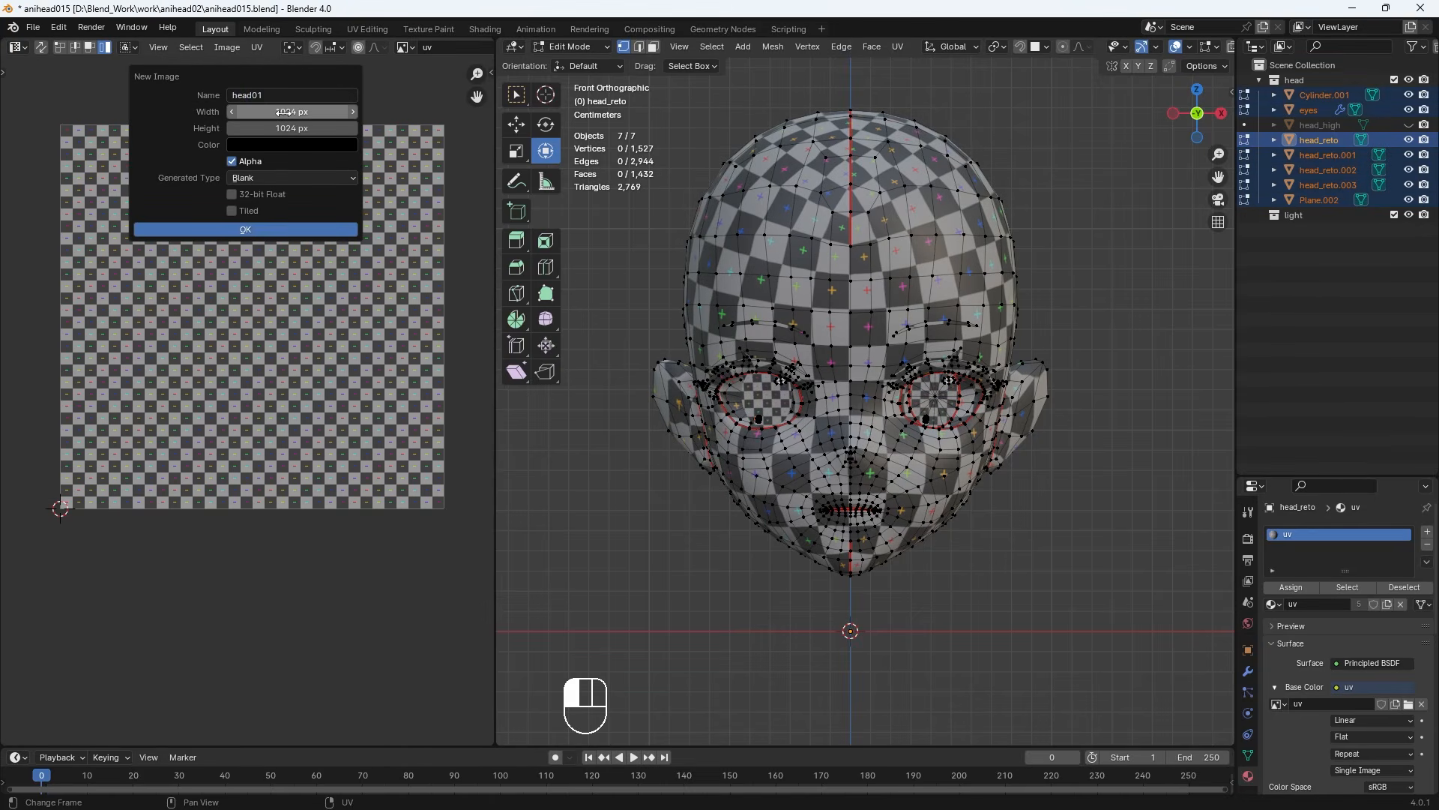
Set the new image's width to 1024*2, giving 2048 px
left_click(285, 112)
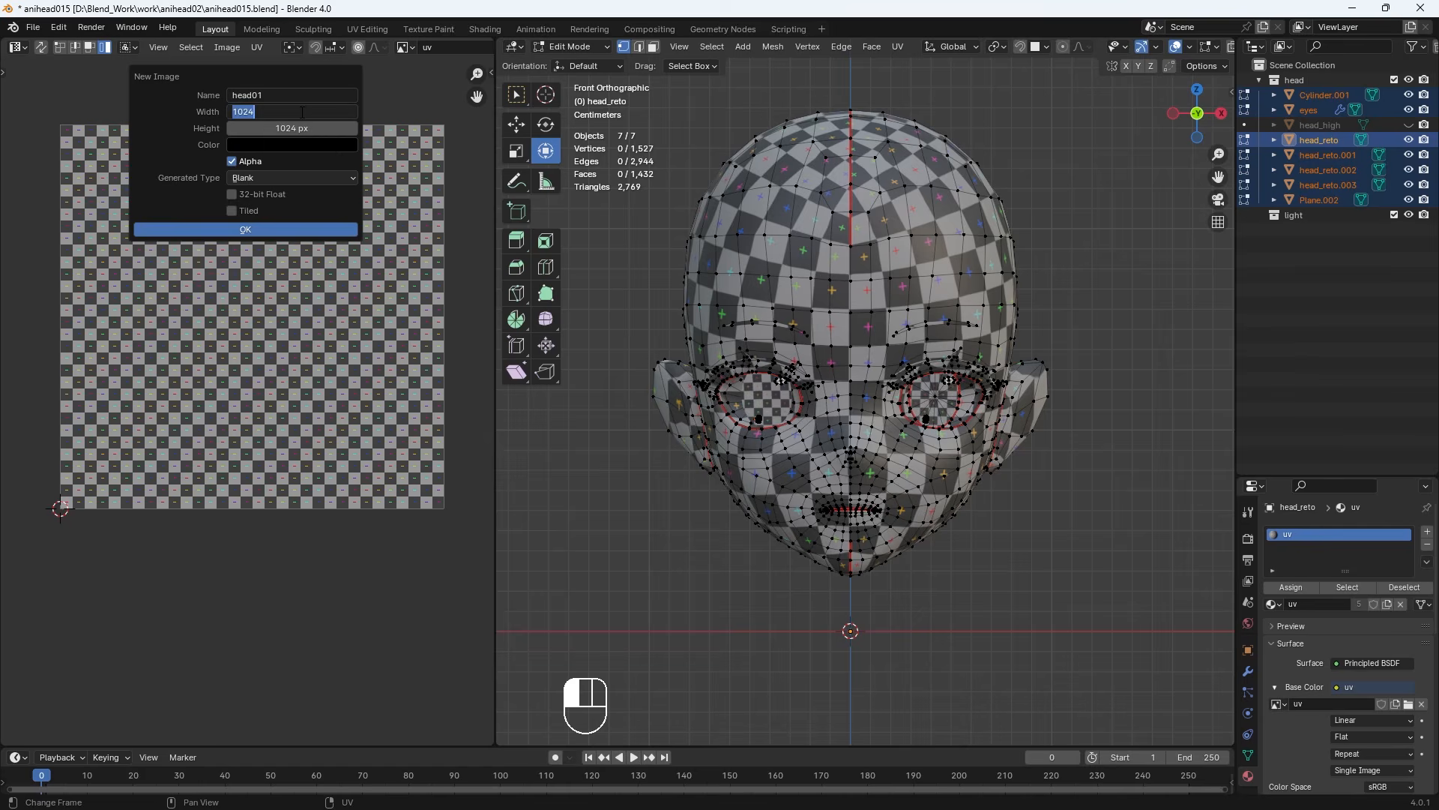
left_click(302, 112)
key("shift")
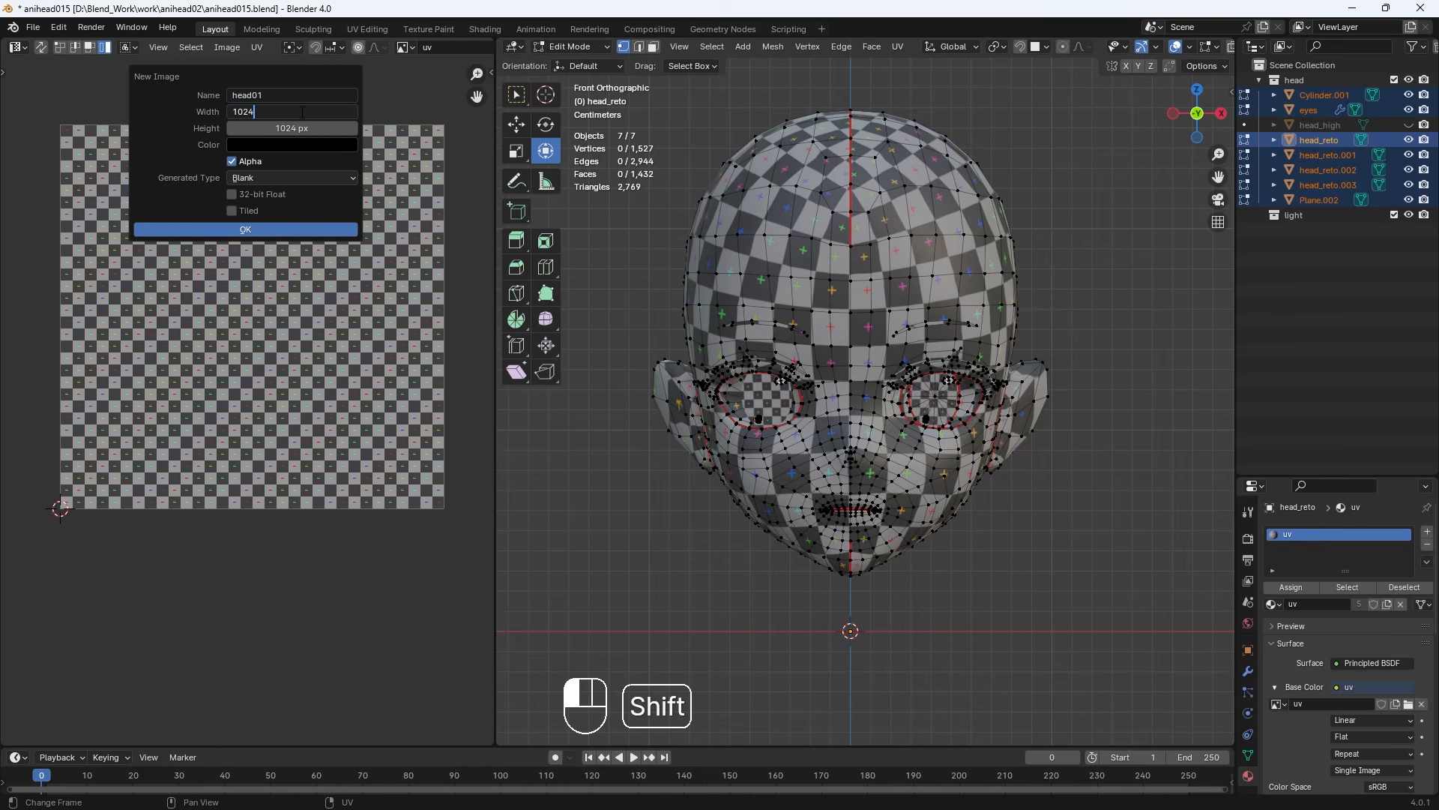
type("*")
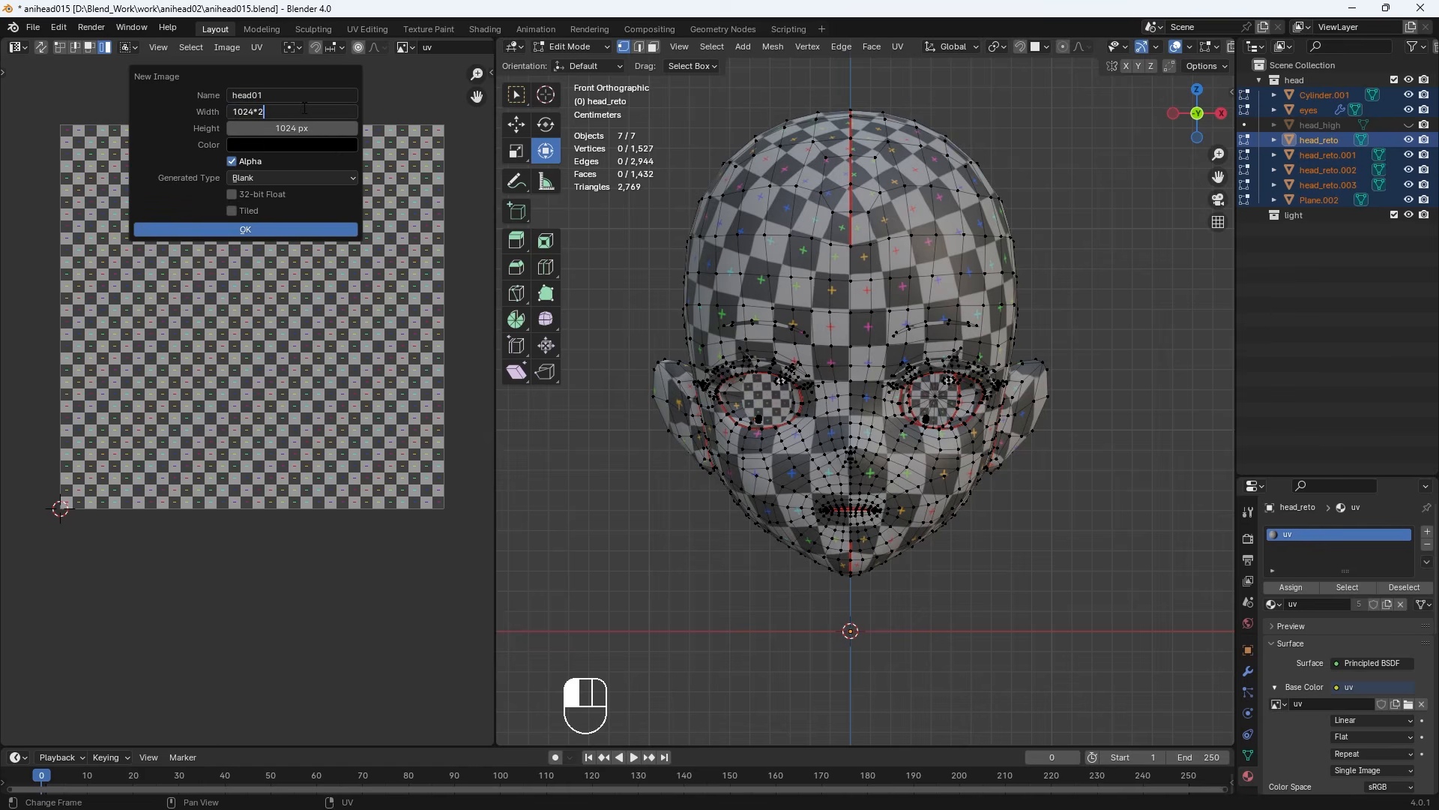
type("2")
key("Return")
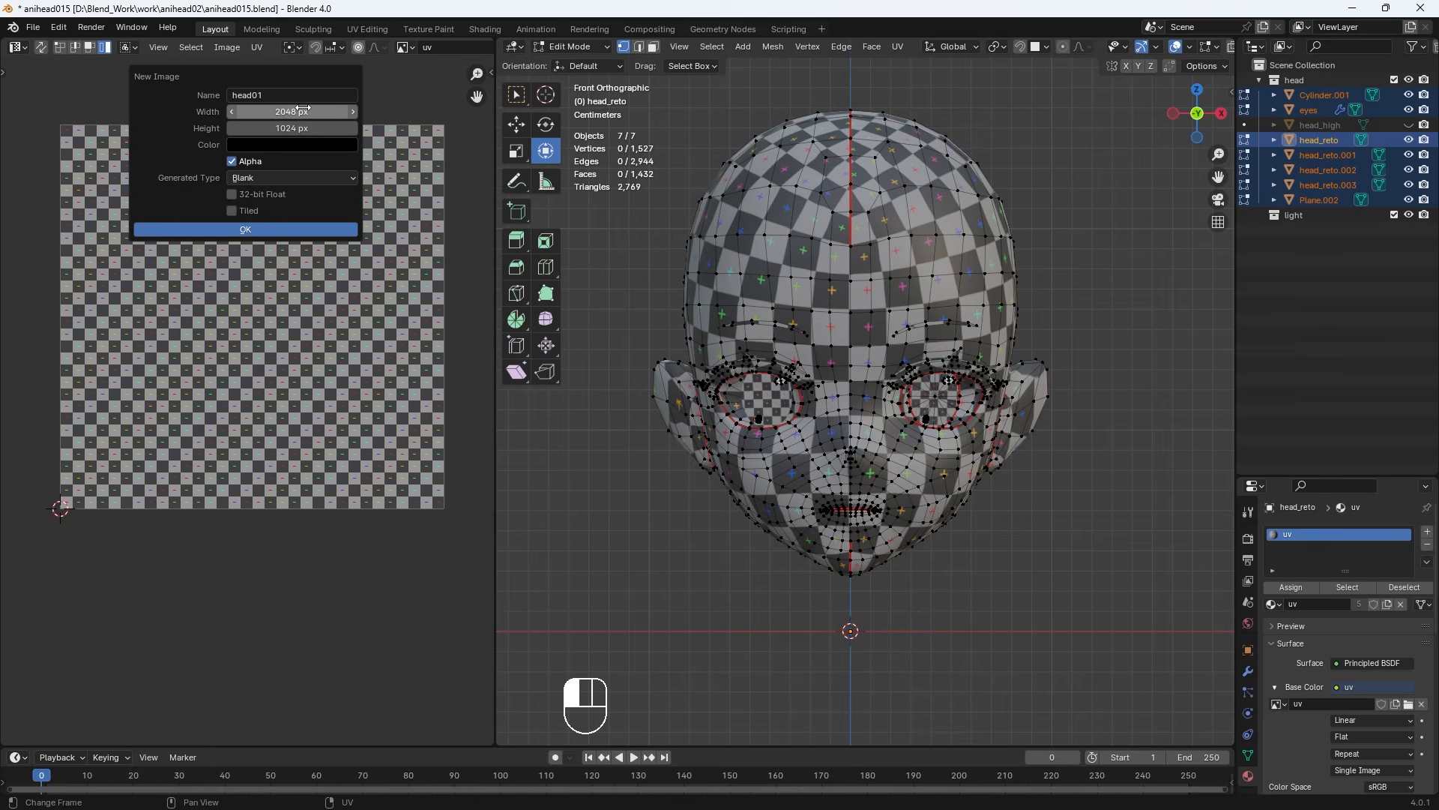
Copy the 2048 px width into the height and create the blank image with Alpha enabled
left_click(304, 111)
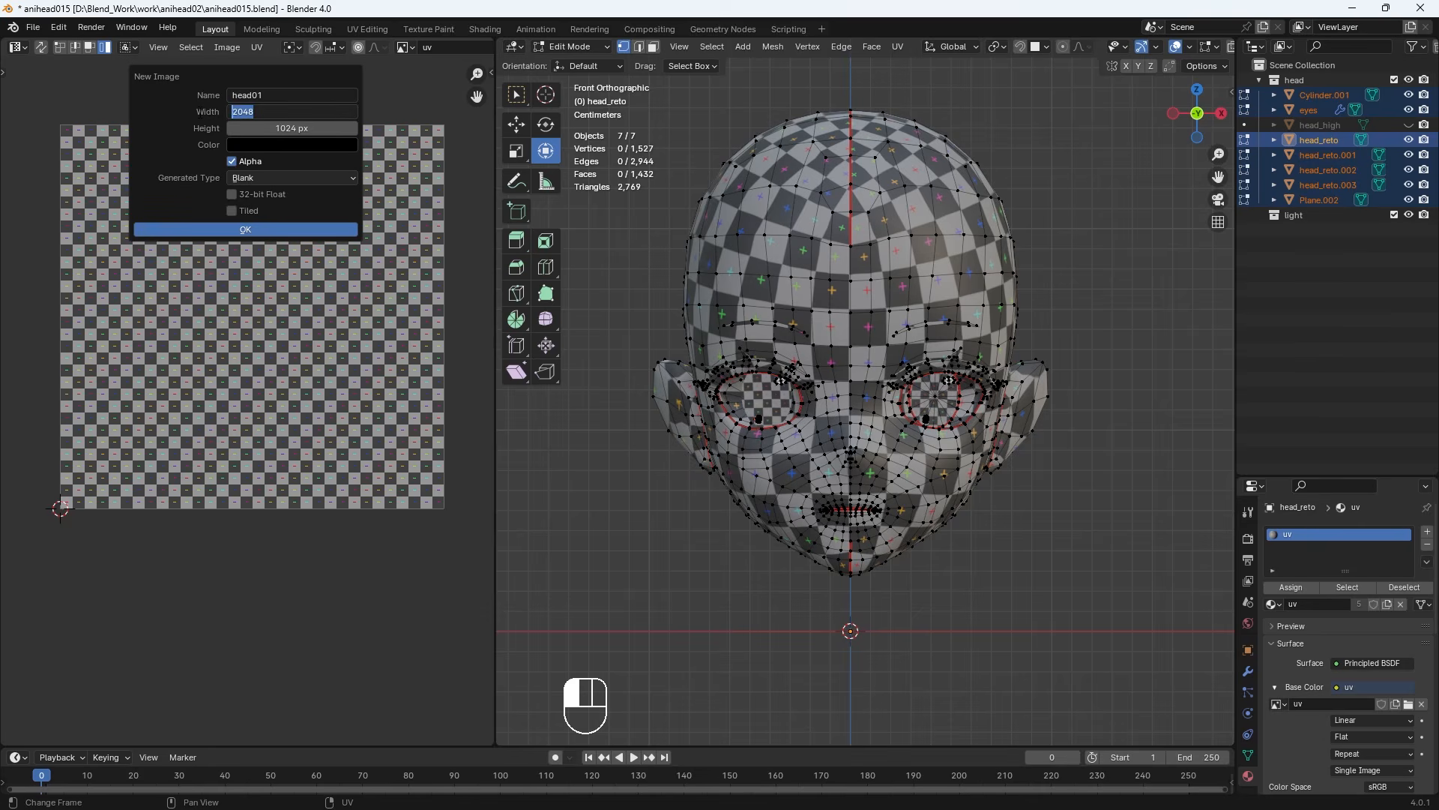
key("ctrl+c")
left_click(320, 129)
key("ctrl+v")
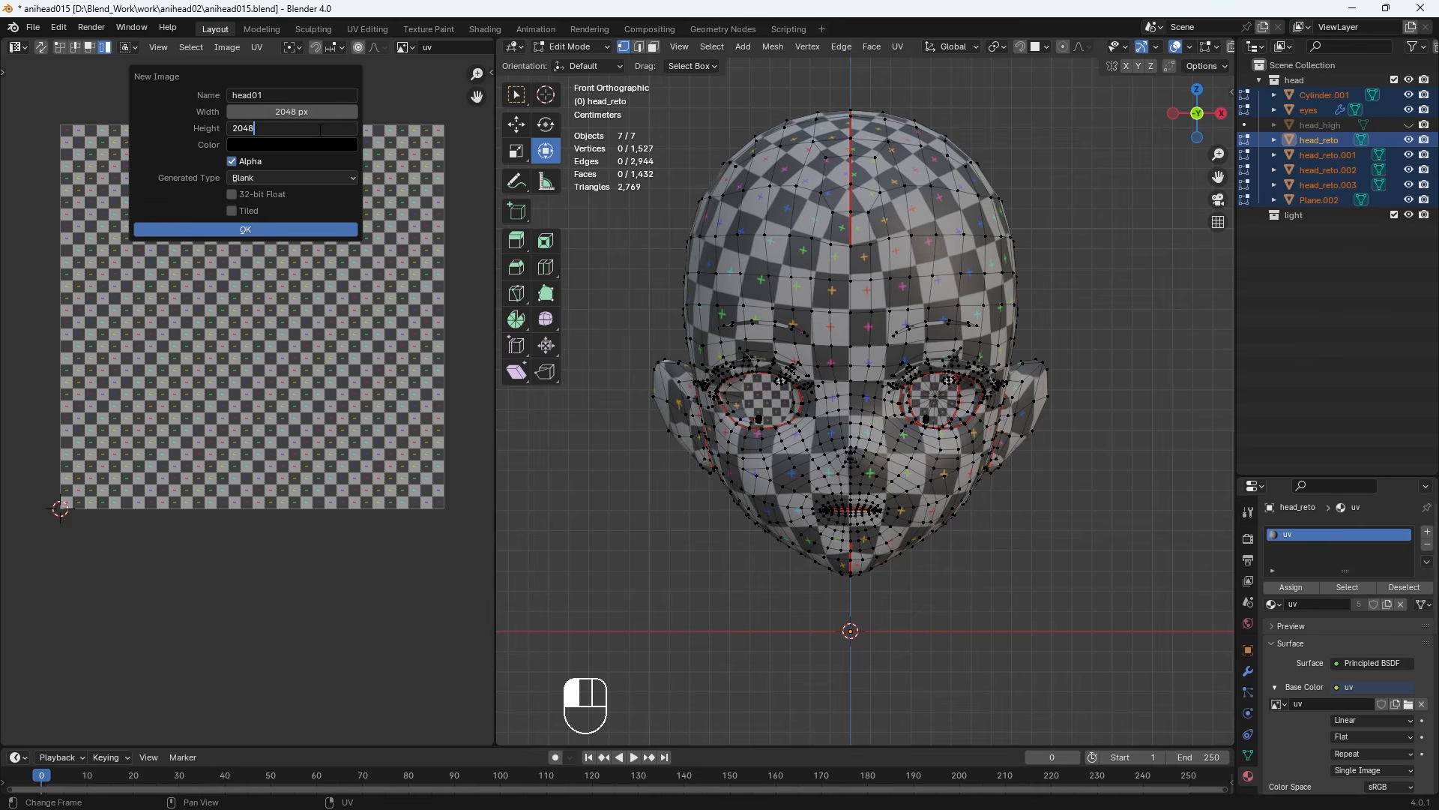
key("Return")
left_click(300, 180)
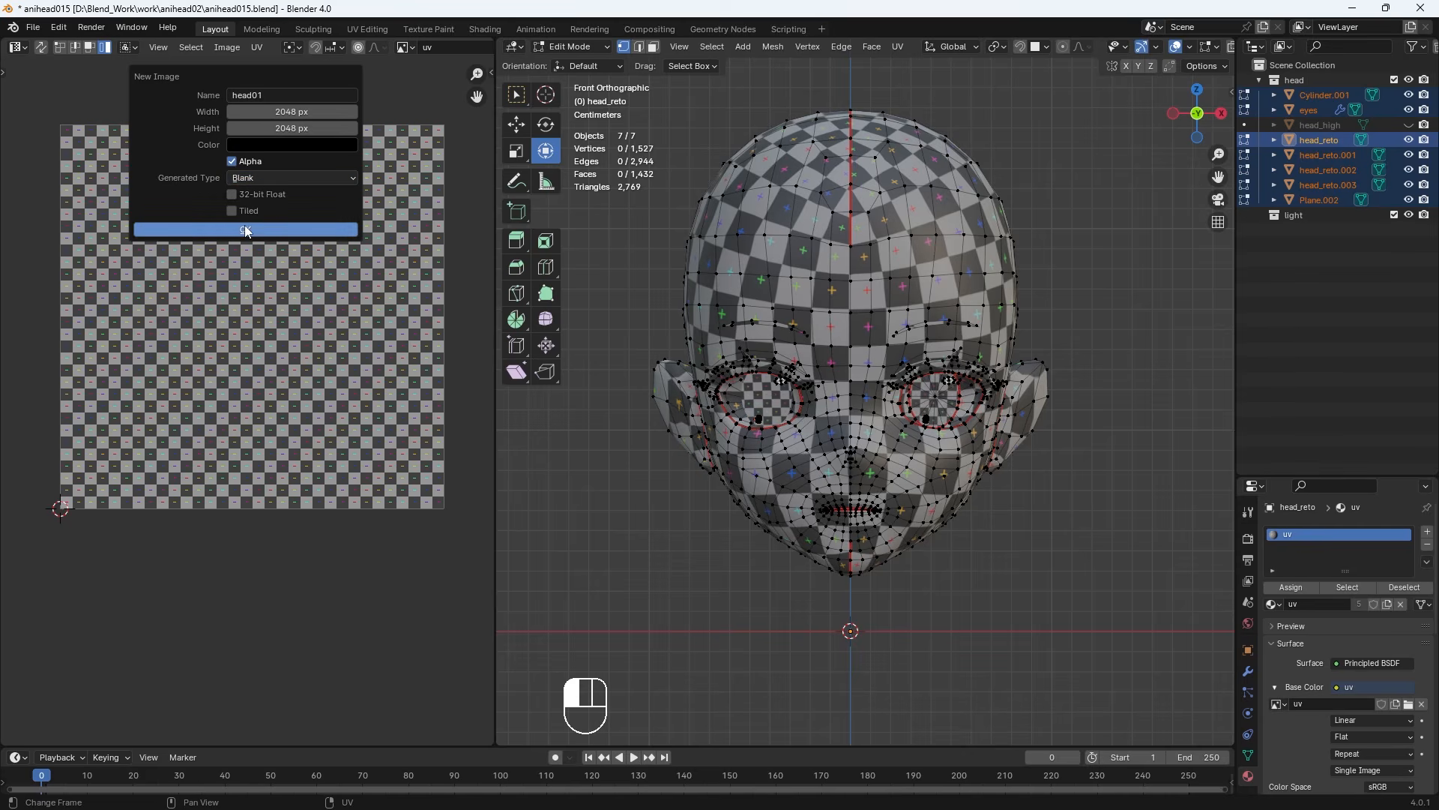
left_click(244, 228)
Show all UV islands over the new image, save it as head01.png in the anihead02 folder, and clear the mesh selection
scroll(201, 250, "down", 4)
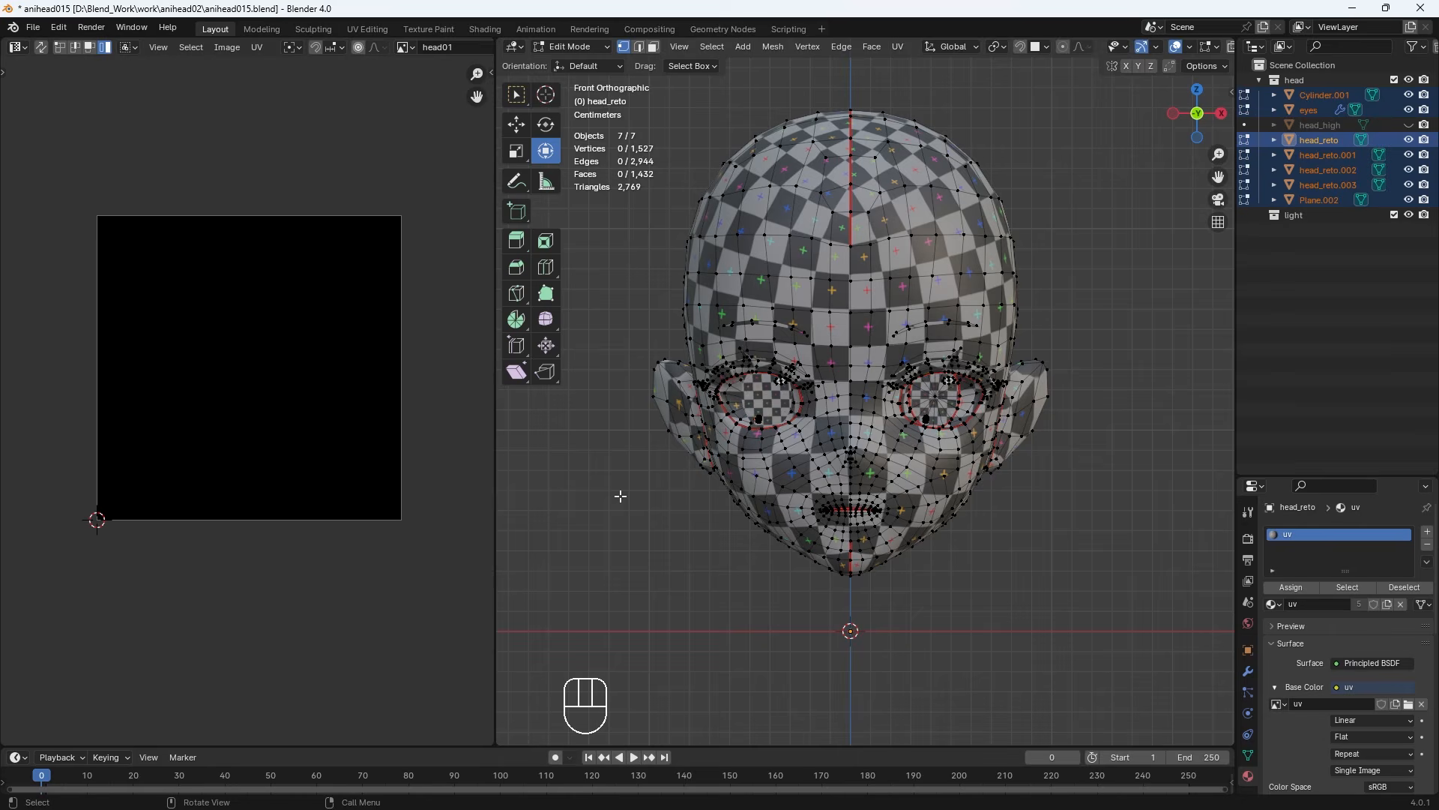
key("a")
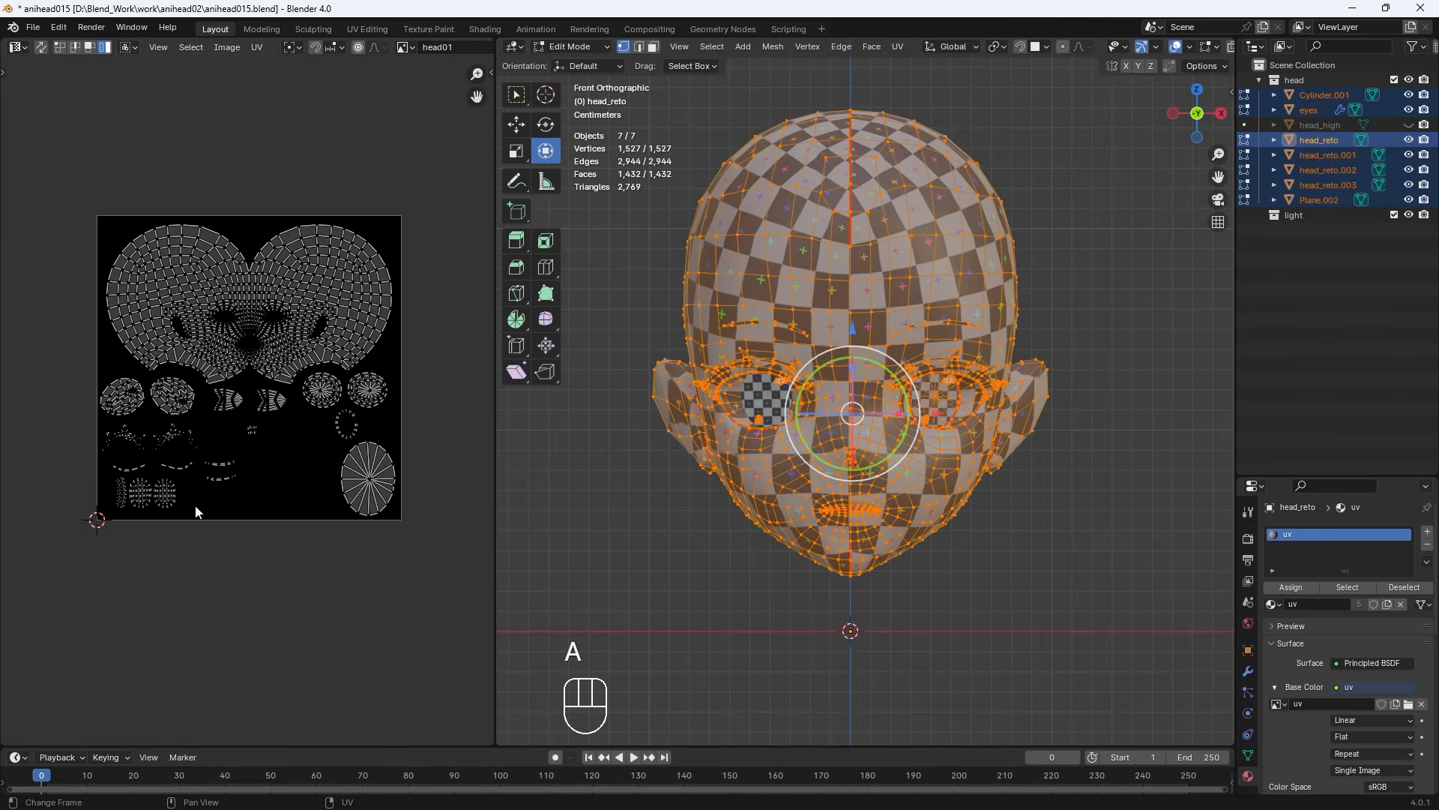
scroll(199, 510, "up", 3)
scroll(271, 448, "down", 3)
left_click(227, 47)
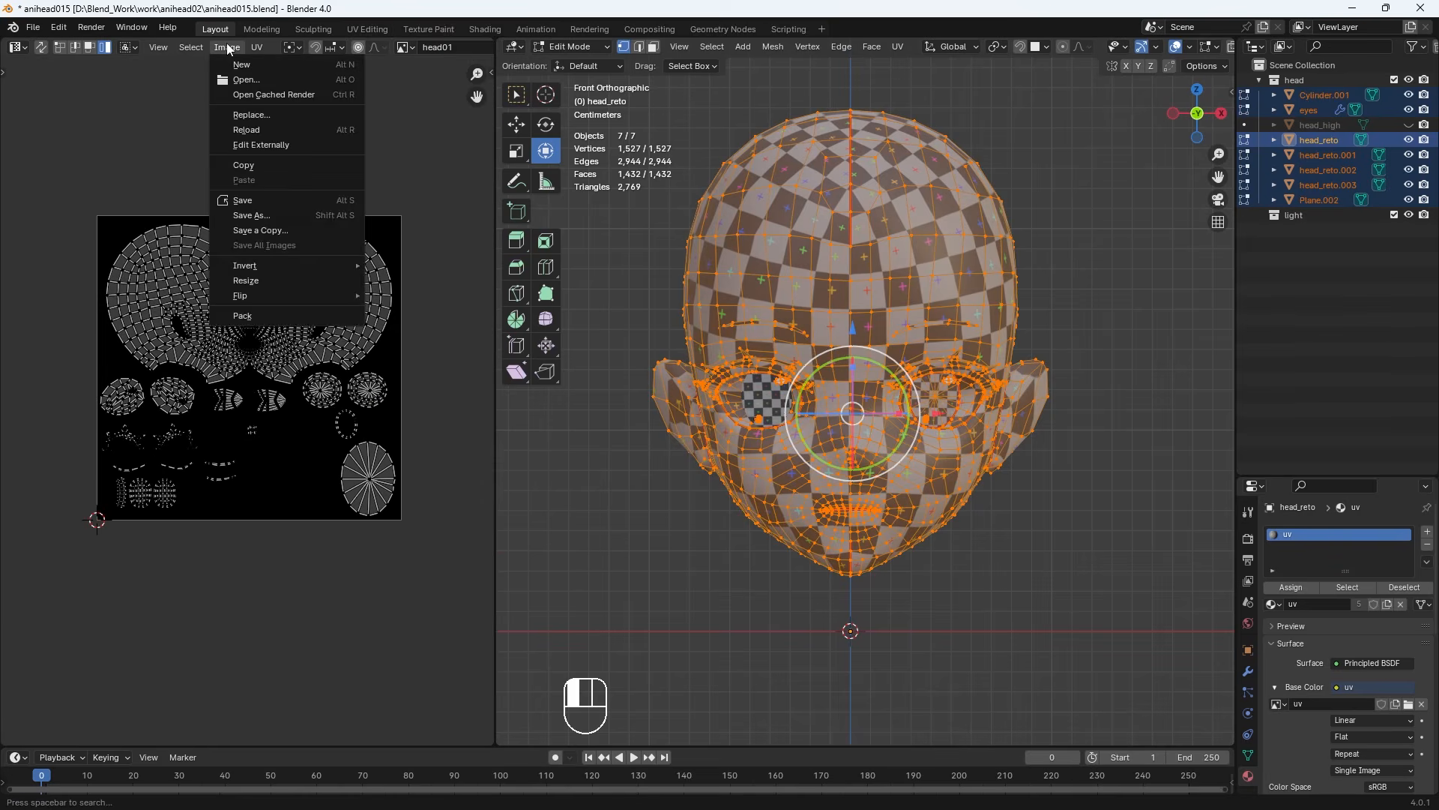
left_click(249, 217)
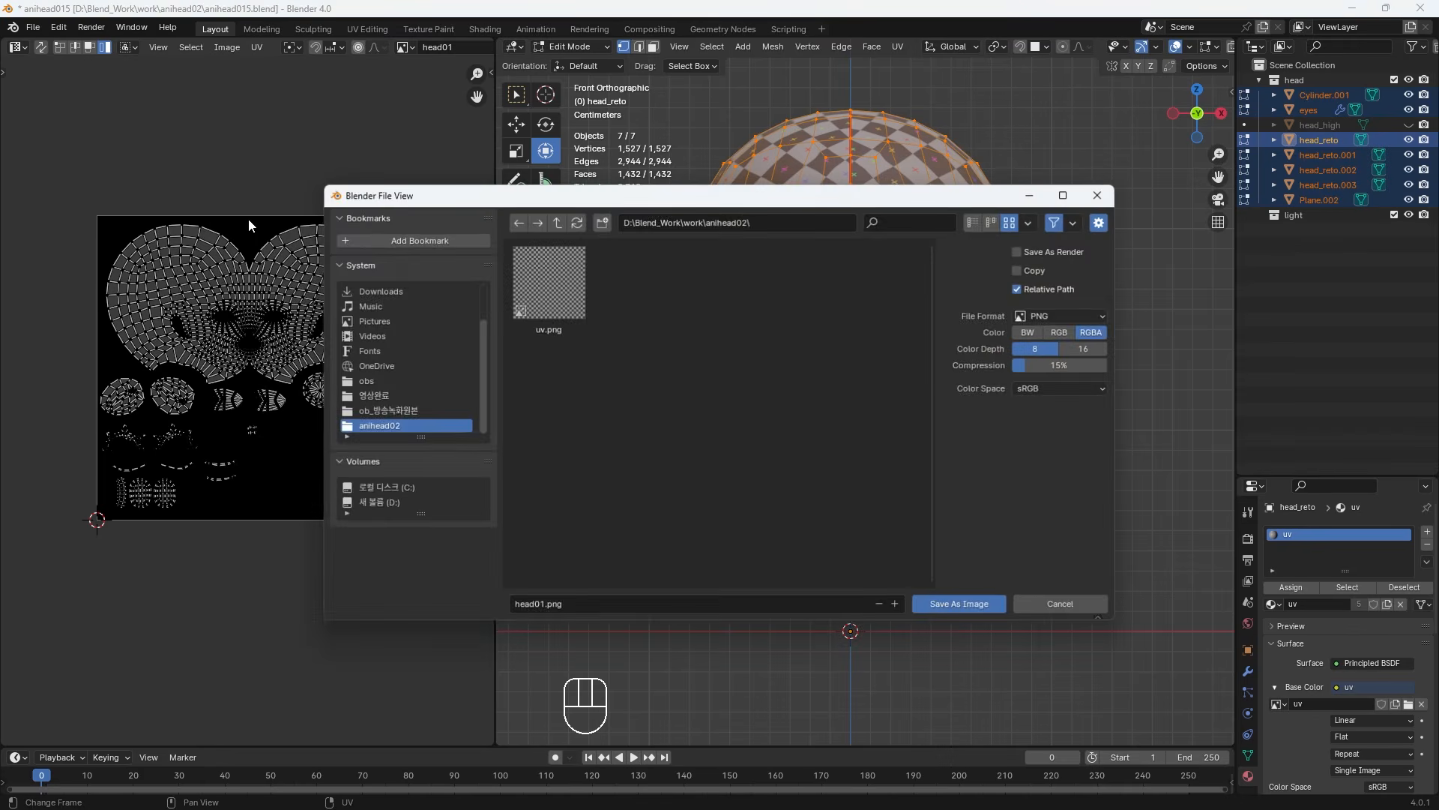
left_click(946, 603)
left_click(711, 516)
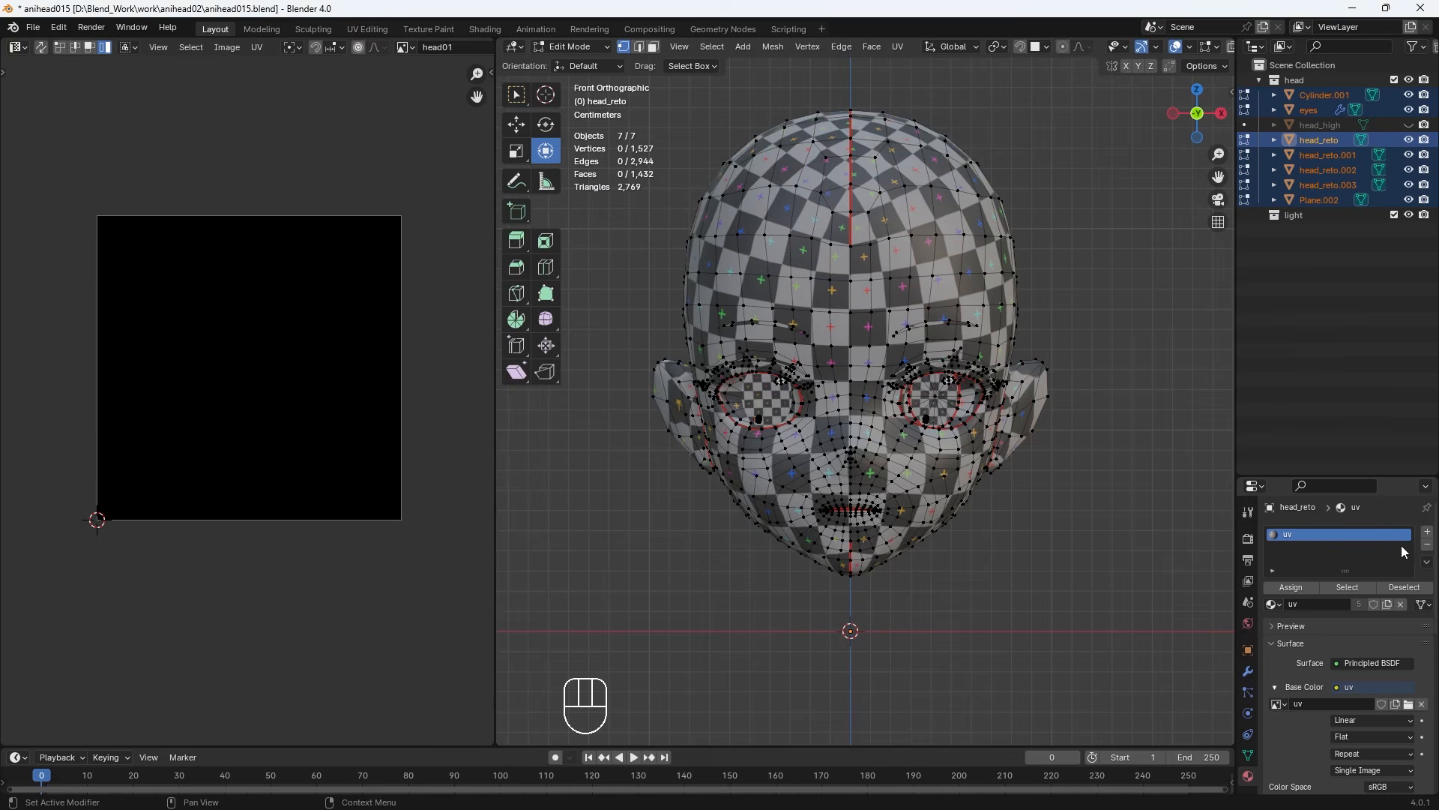
Switch to Object Mode and remove the uv material slot from head_reto
left_click(1427, 545)
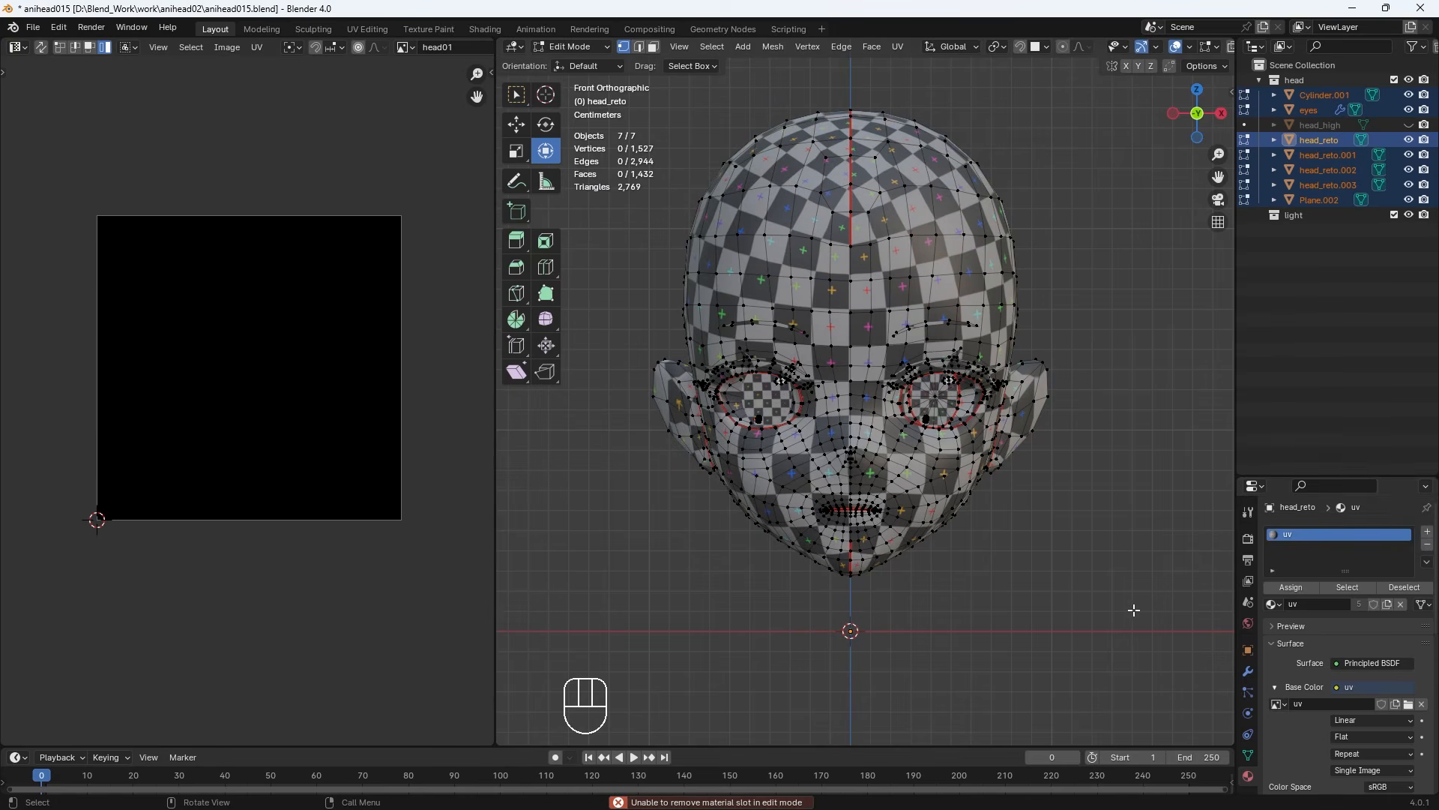
key("Tab")
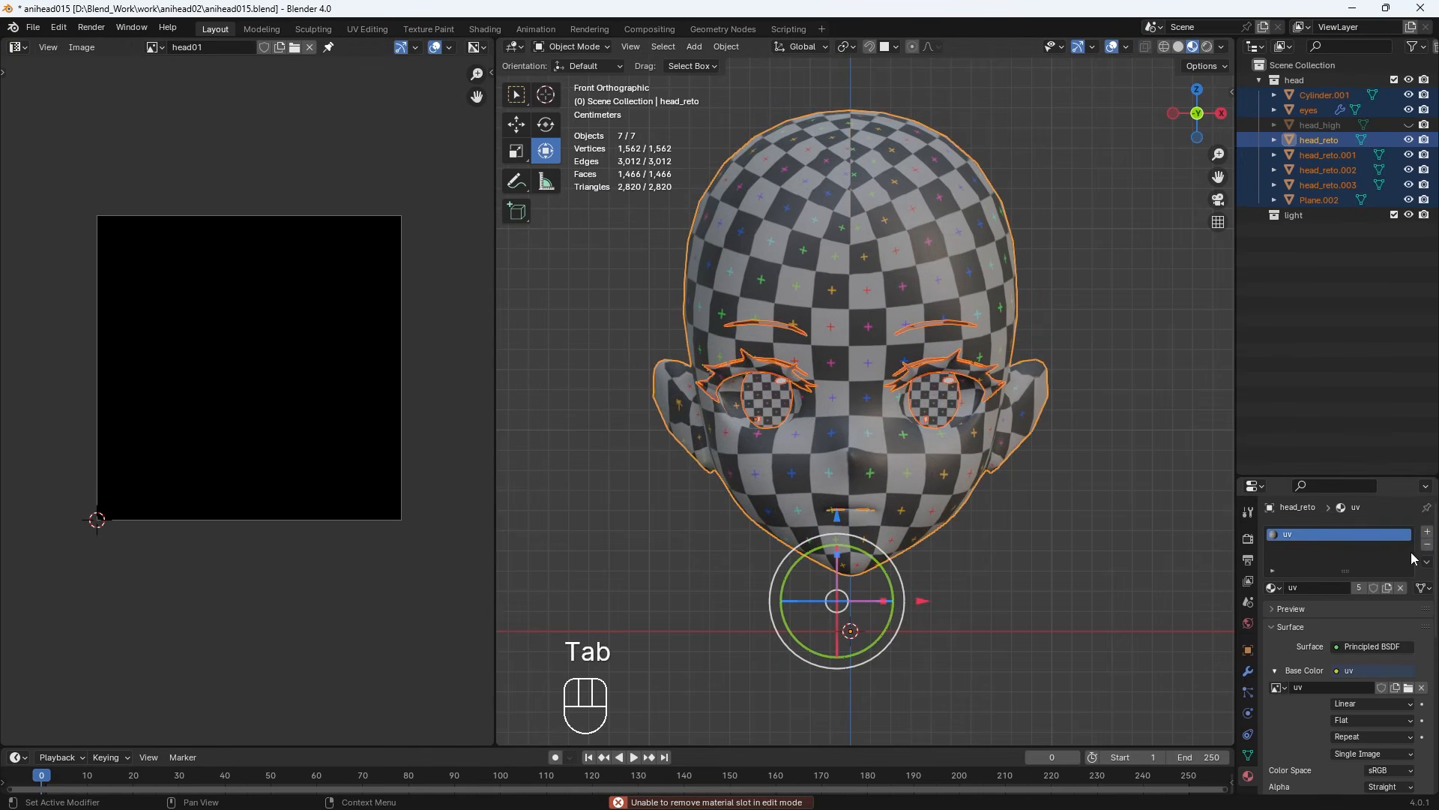
left_click(1427, 546)
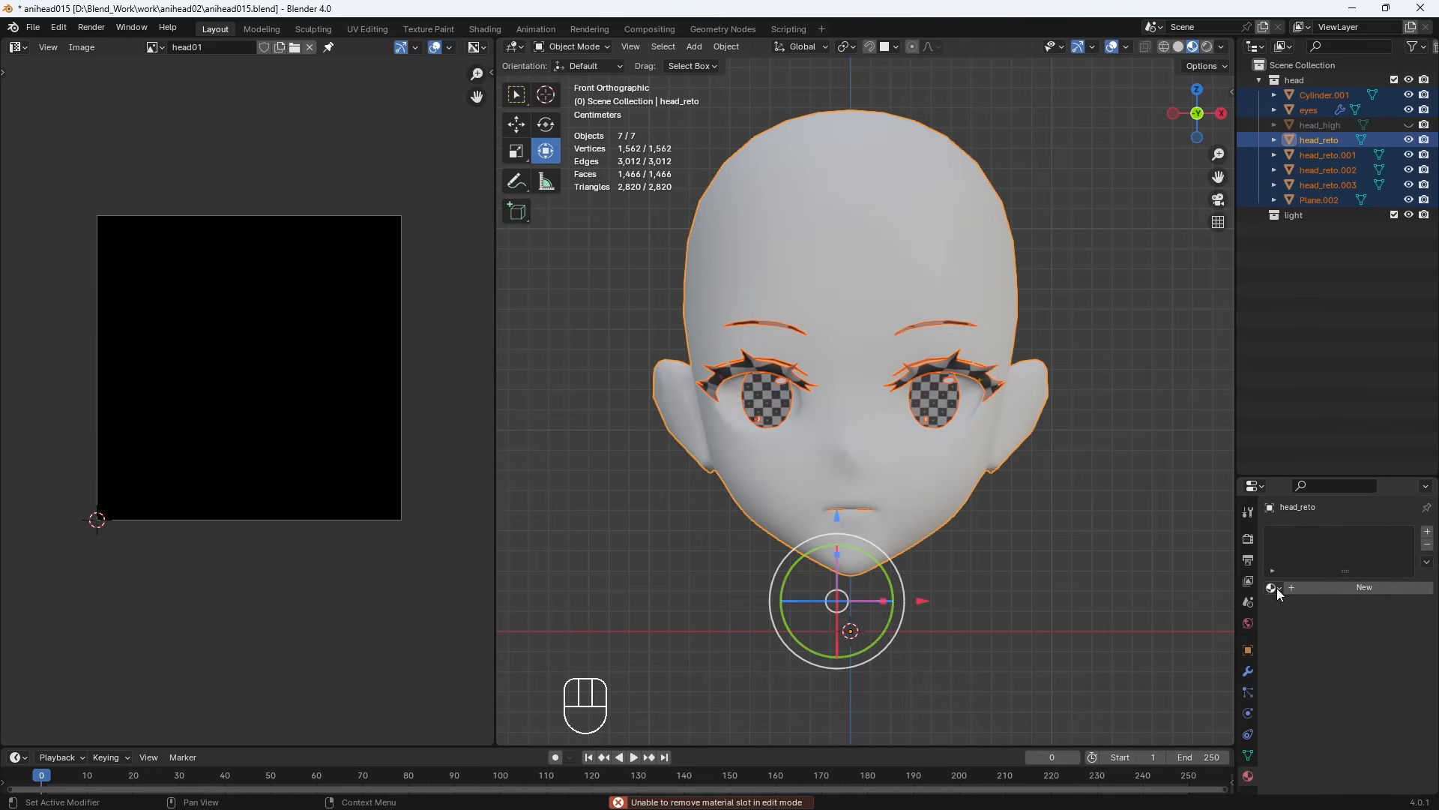
Create a new material on head_reto and name it head
left_click(1315, 589)
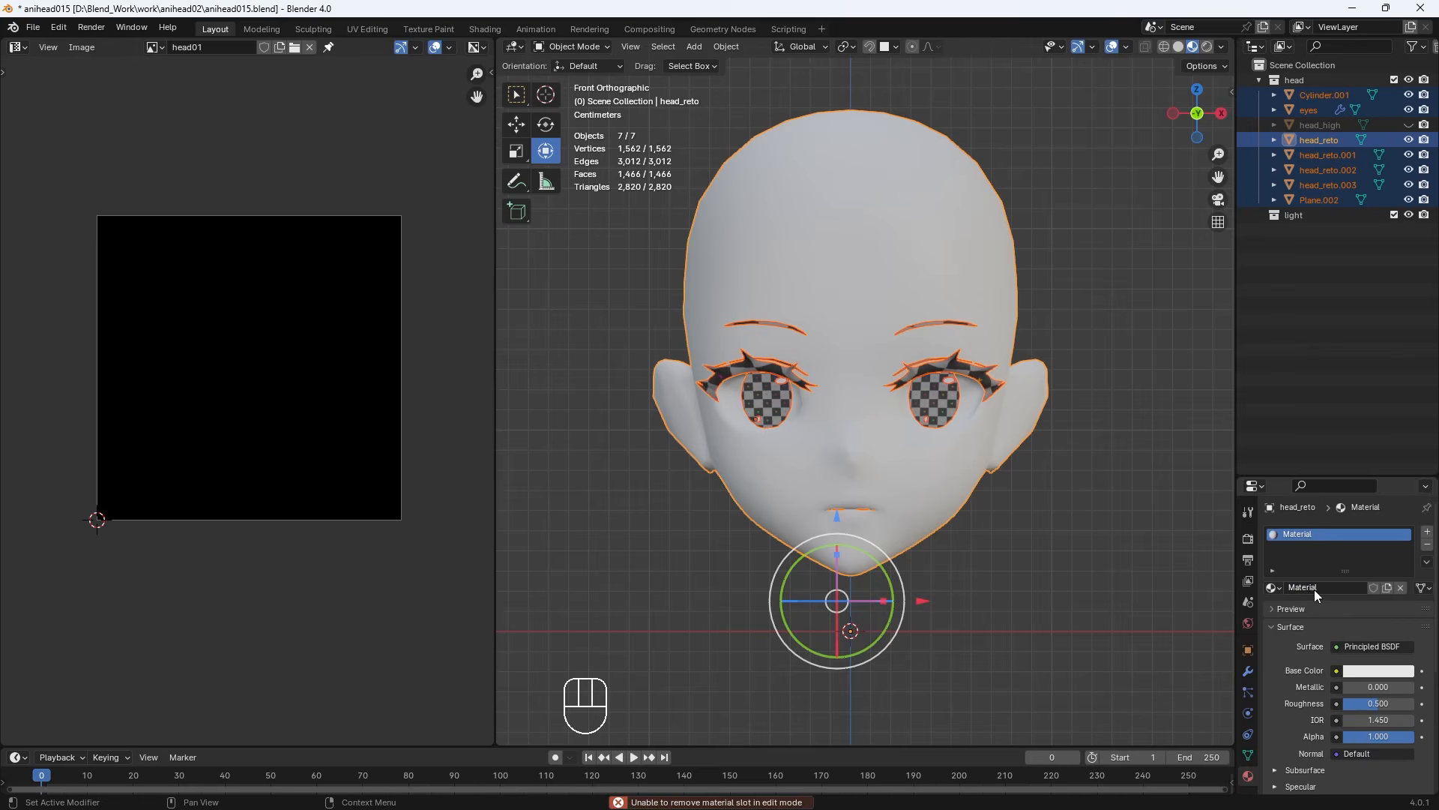
left_click(1303, 536)
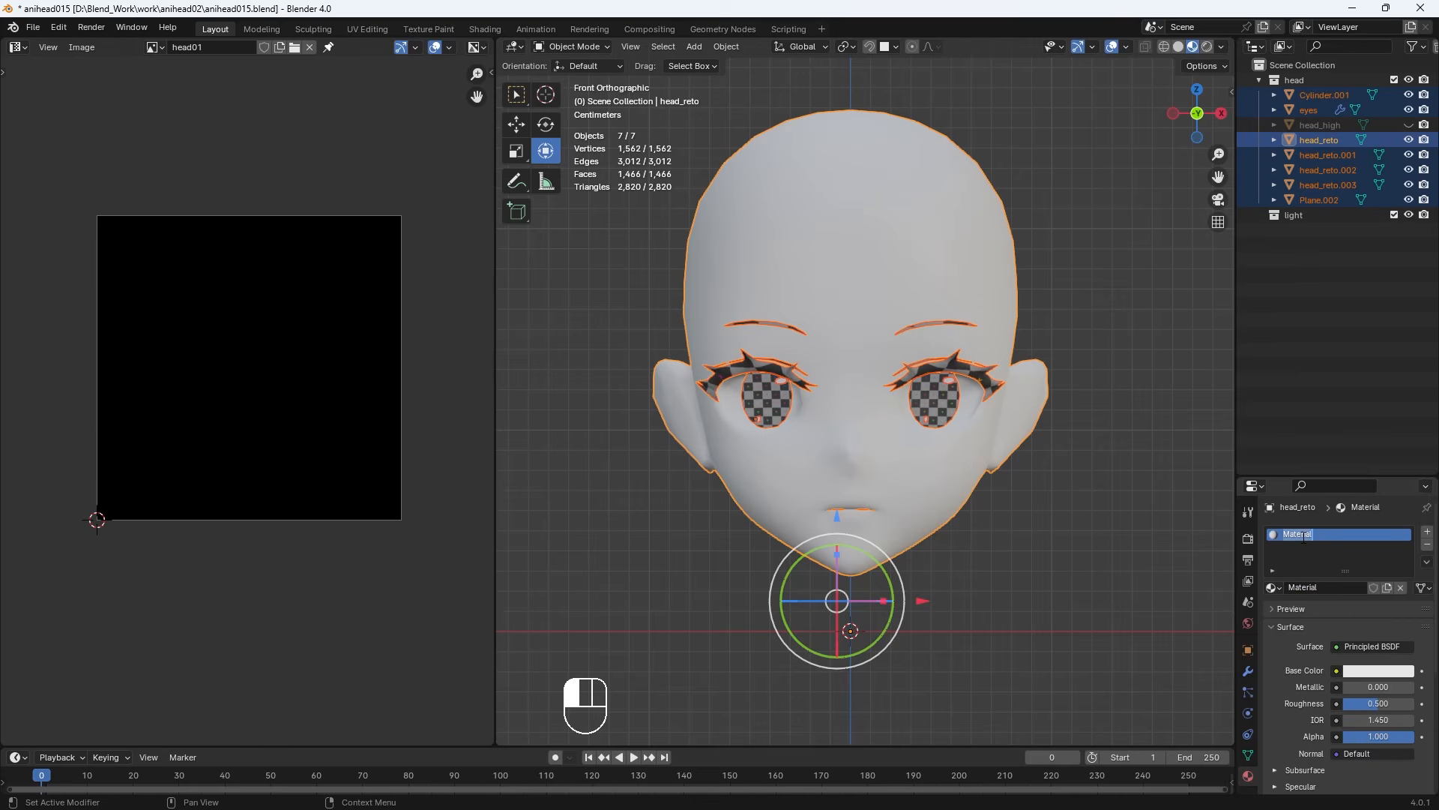
type("head")
left_click(1086, 623)
Select the eyes object and replace its uv material with the head material
left_click(1271, 588)
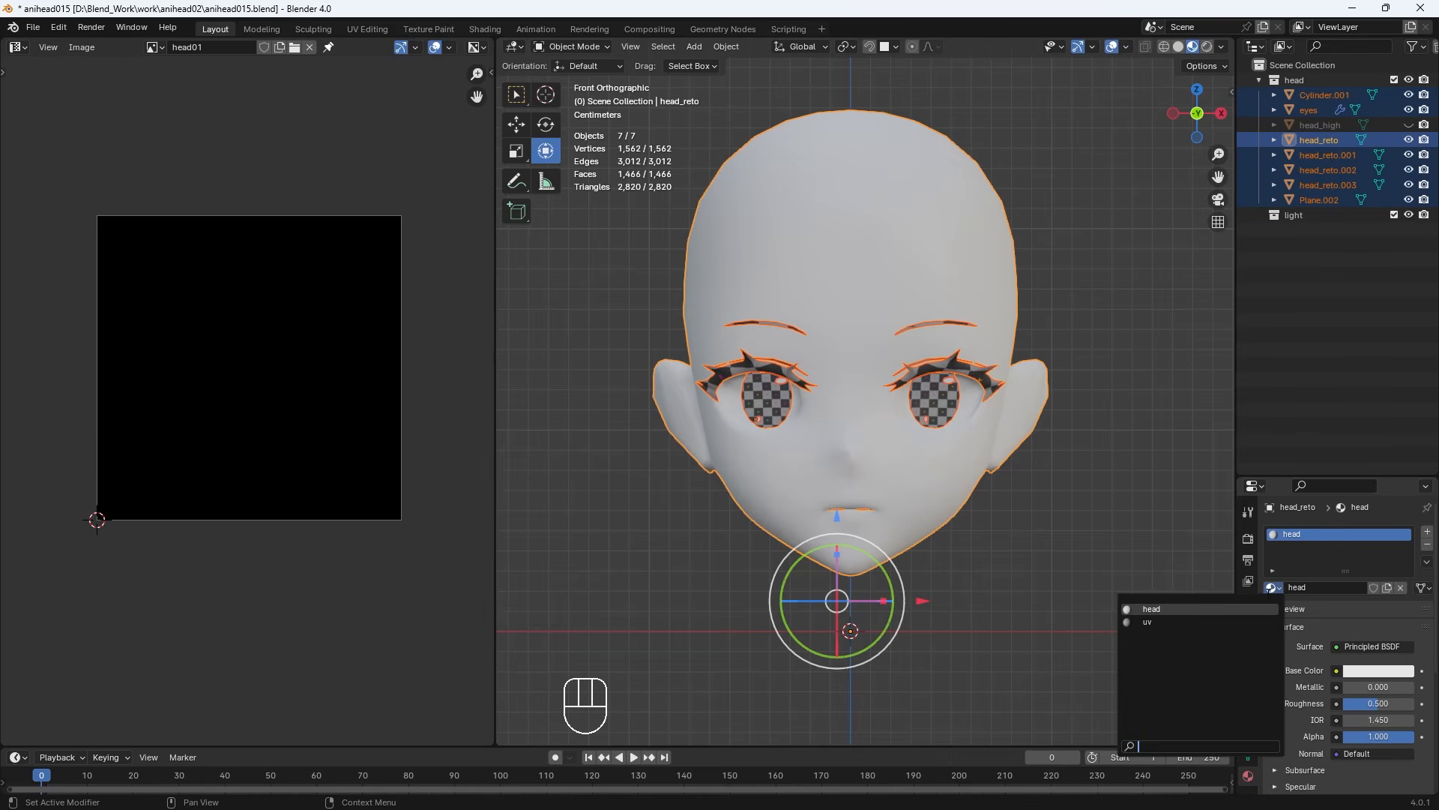
left_click(928, 406)
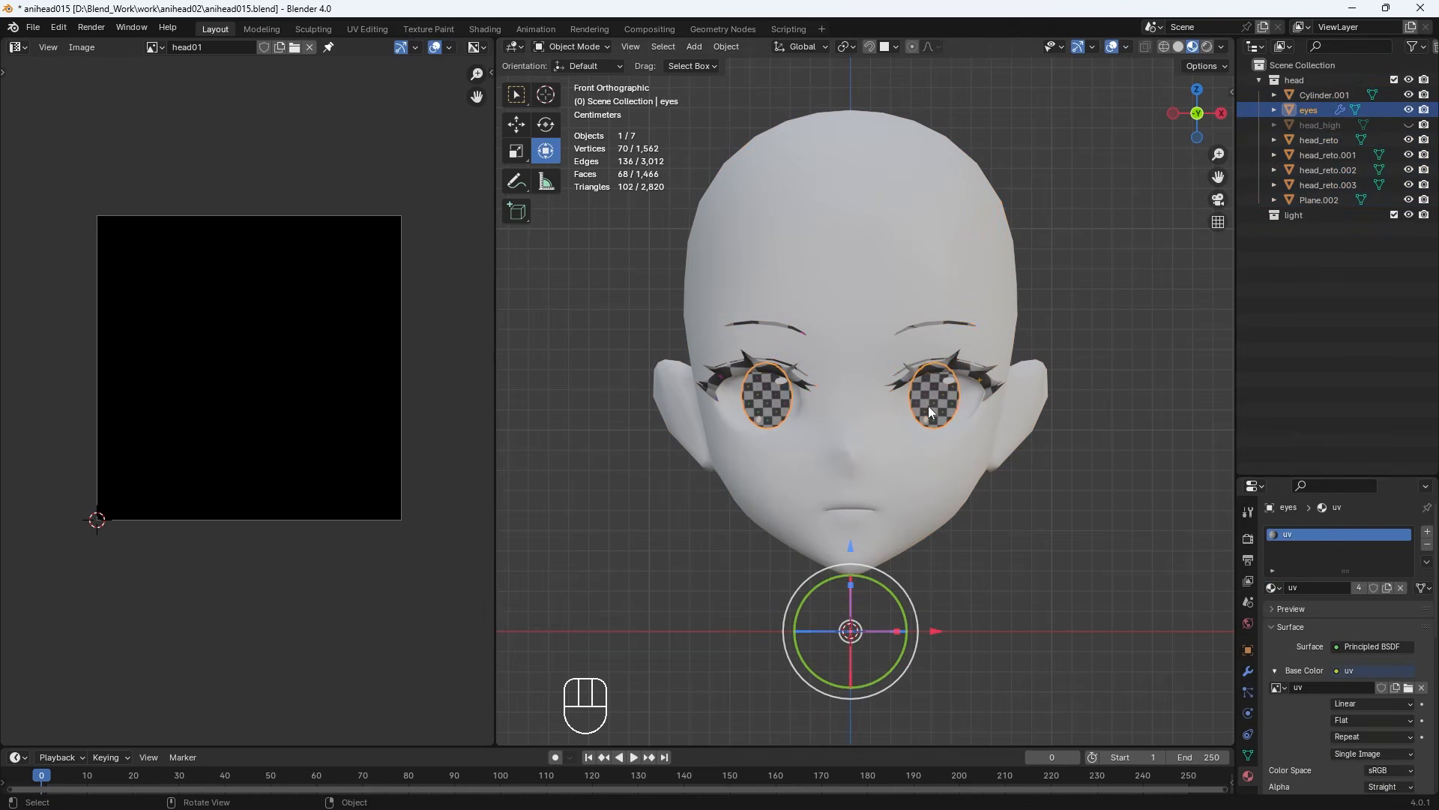
left_click(1272, 586)
left_click(1229, 609)
Give the head material's base color an Image Texture on head_reto and load head01.png into it
left_click(924, 484)
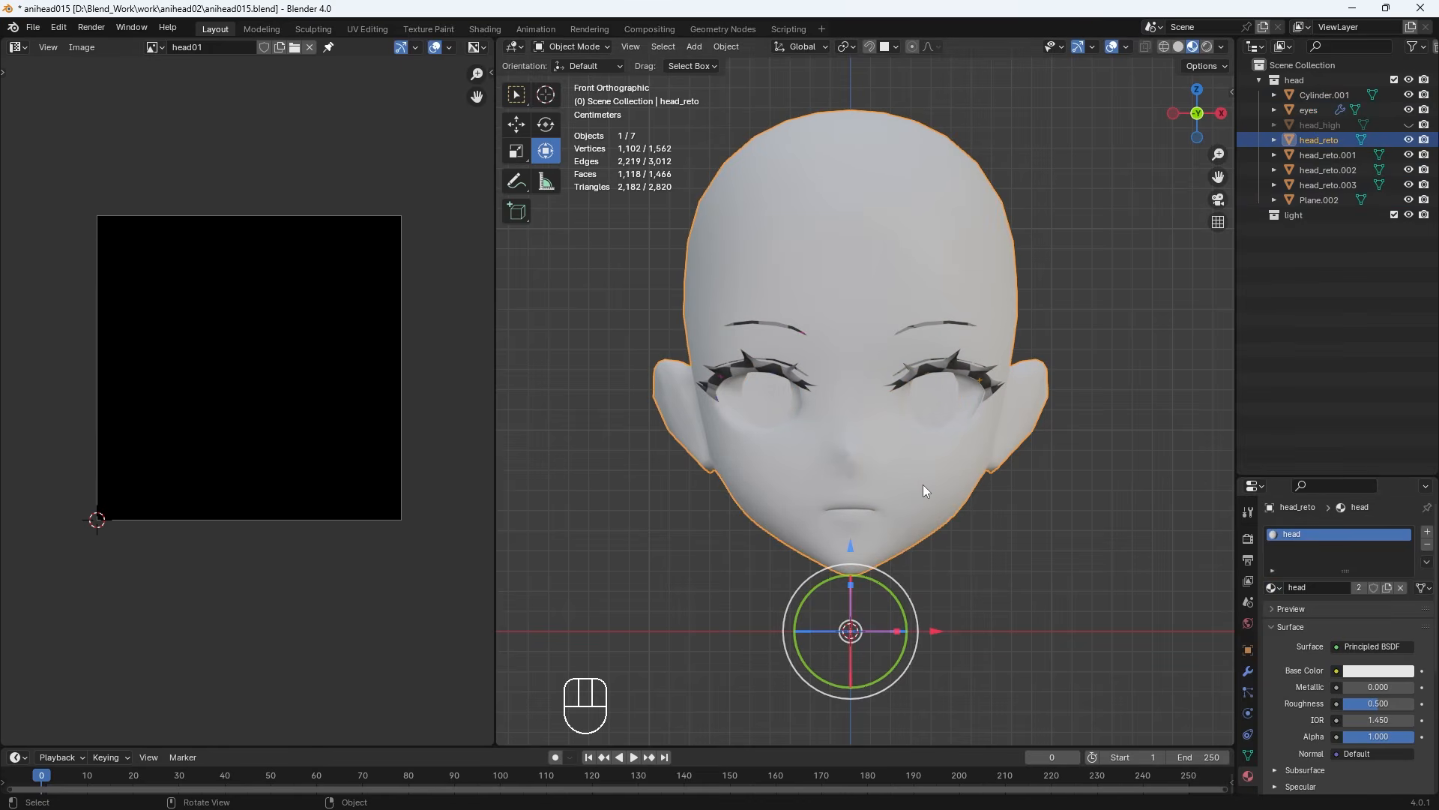
left_click(1337, 670)
left_click(1057, 556)
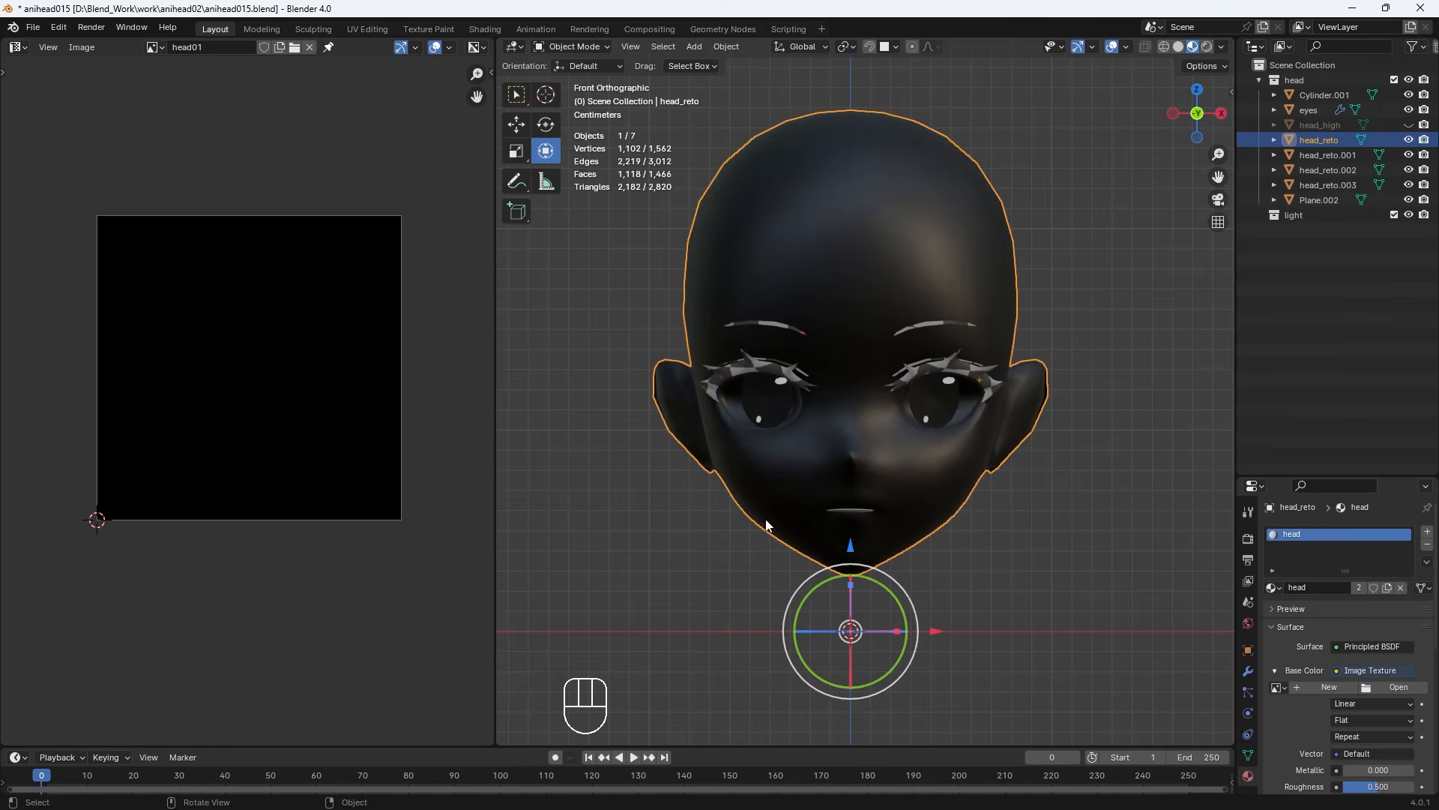
left_click(1406, 689)
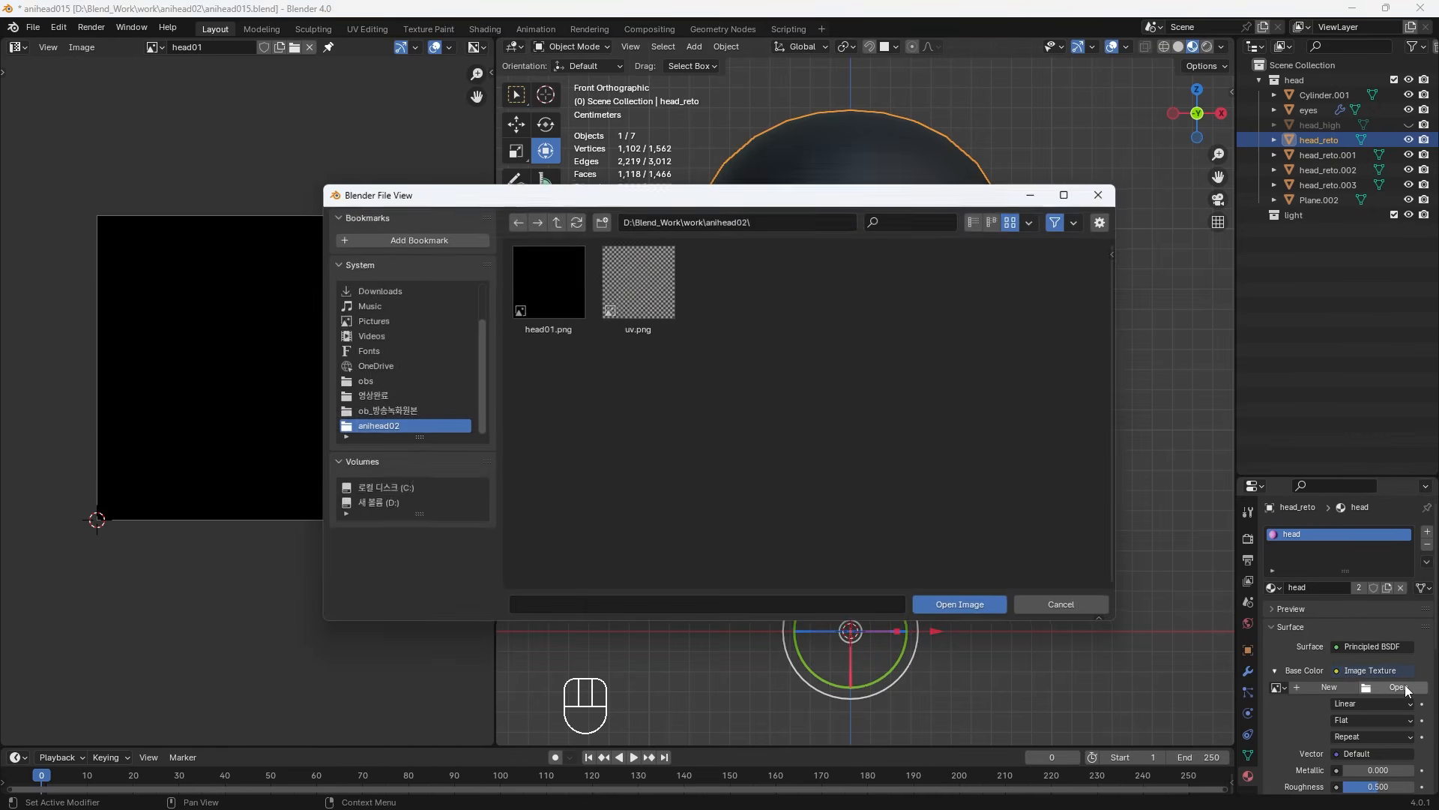
double_click(563, 284)
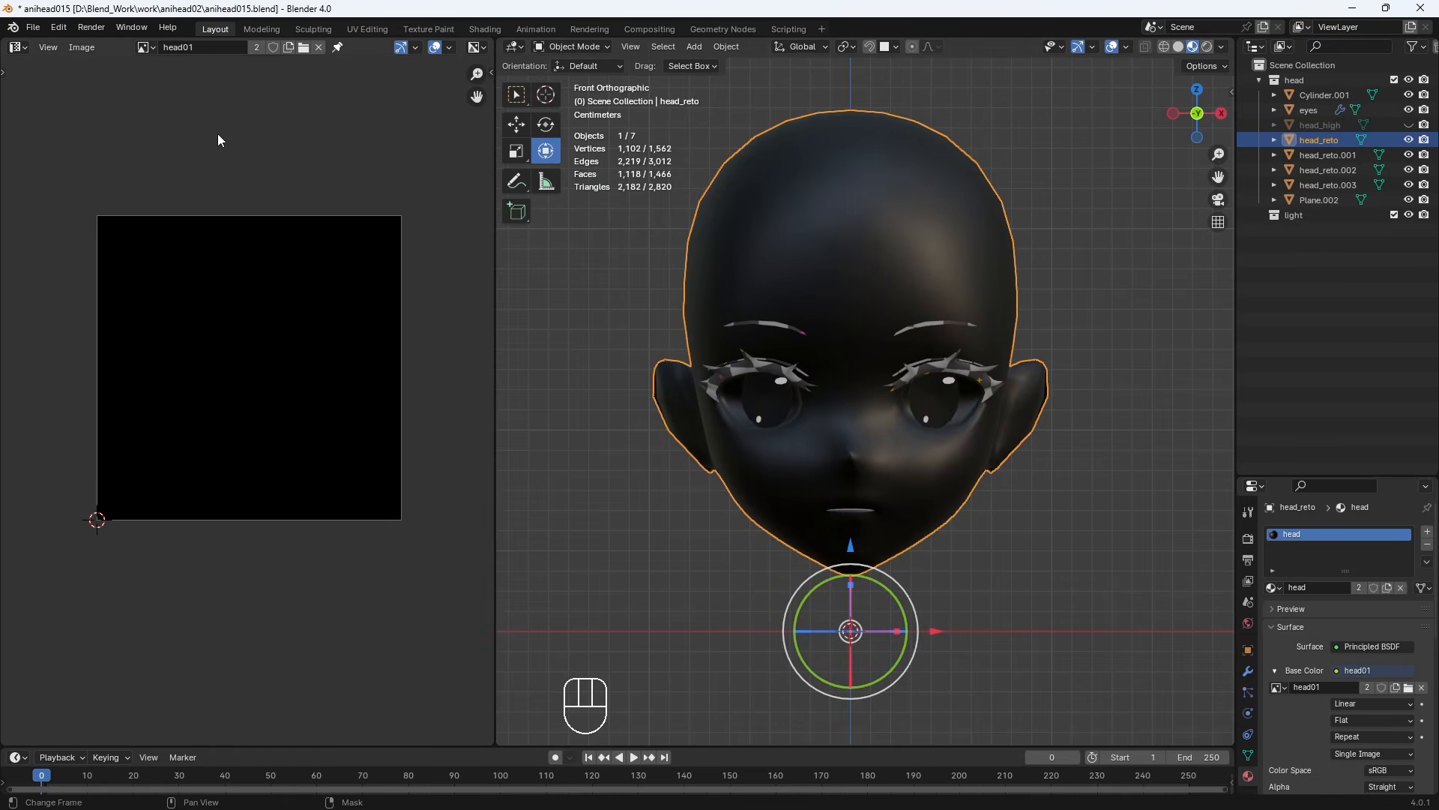
Split the UV editor area horizontally and change the upper half to the Shader Editor
left_click_drag(4, 39, 16, 349)
left_click(16, 46)
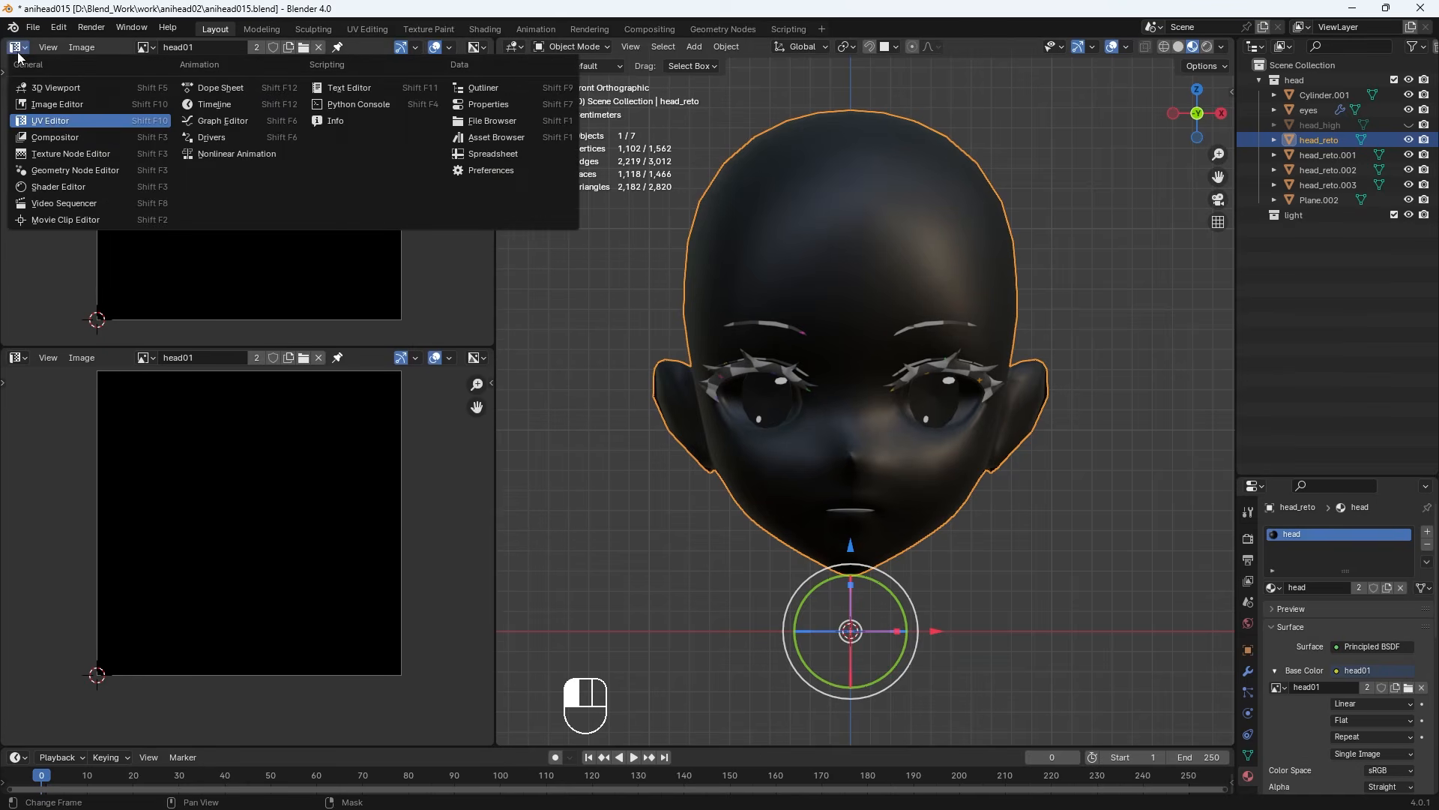
left_click(53, 187)
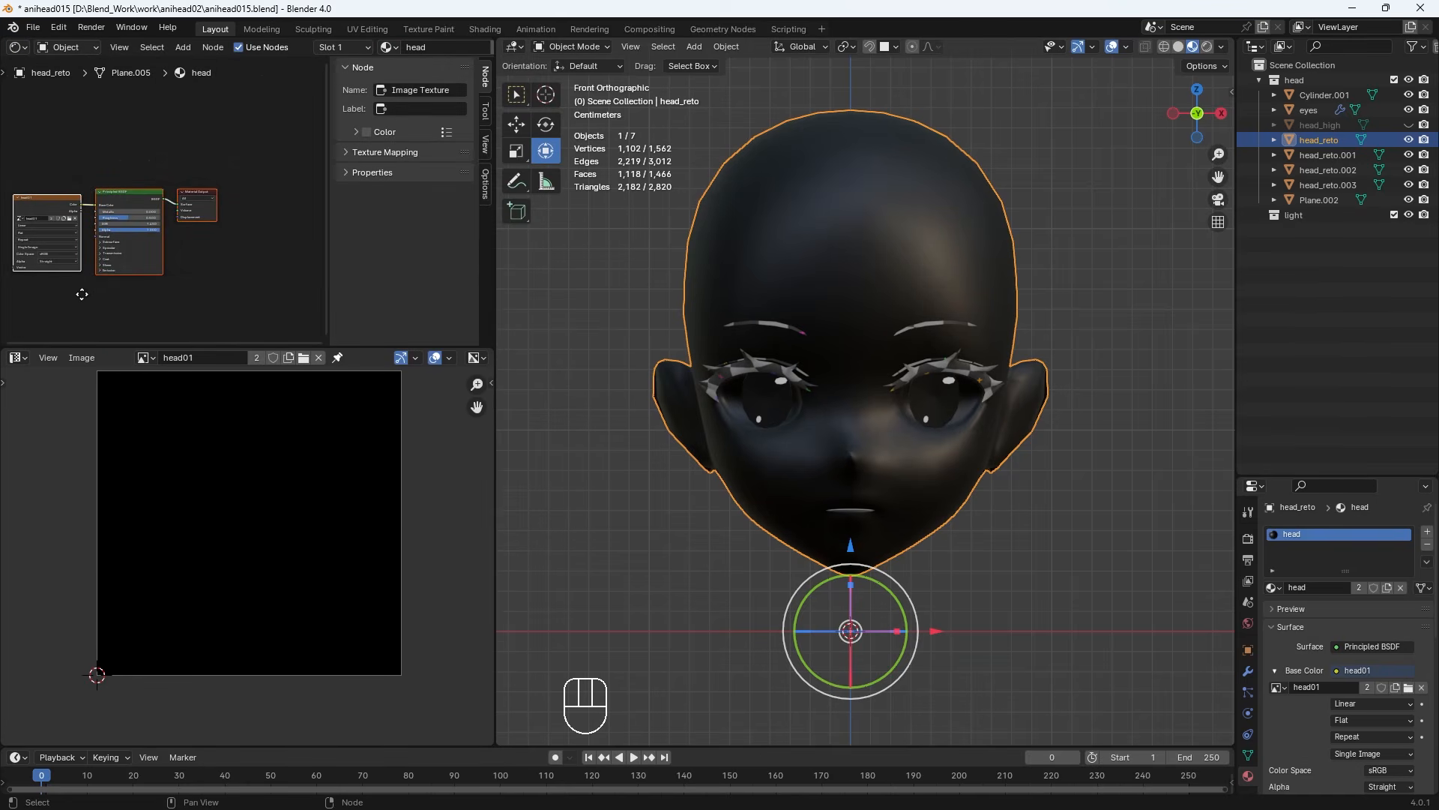
Replace the uv material on the eyelashes (head_reto.001) and the eyebrows (head_reto.003) with the head material
scroll(155, 271, "up", 4)
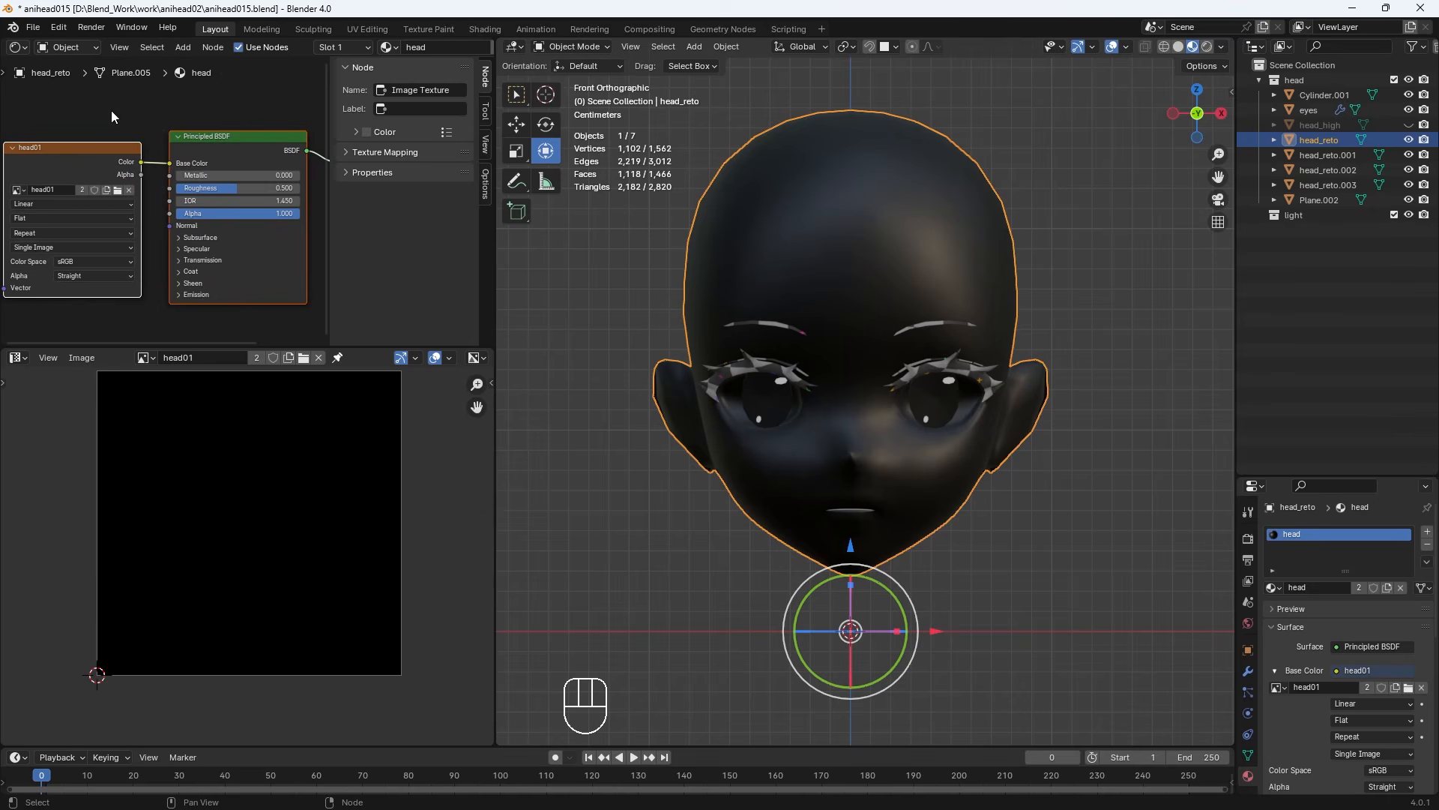
left_click(946, 363)
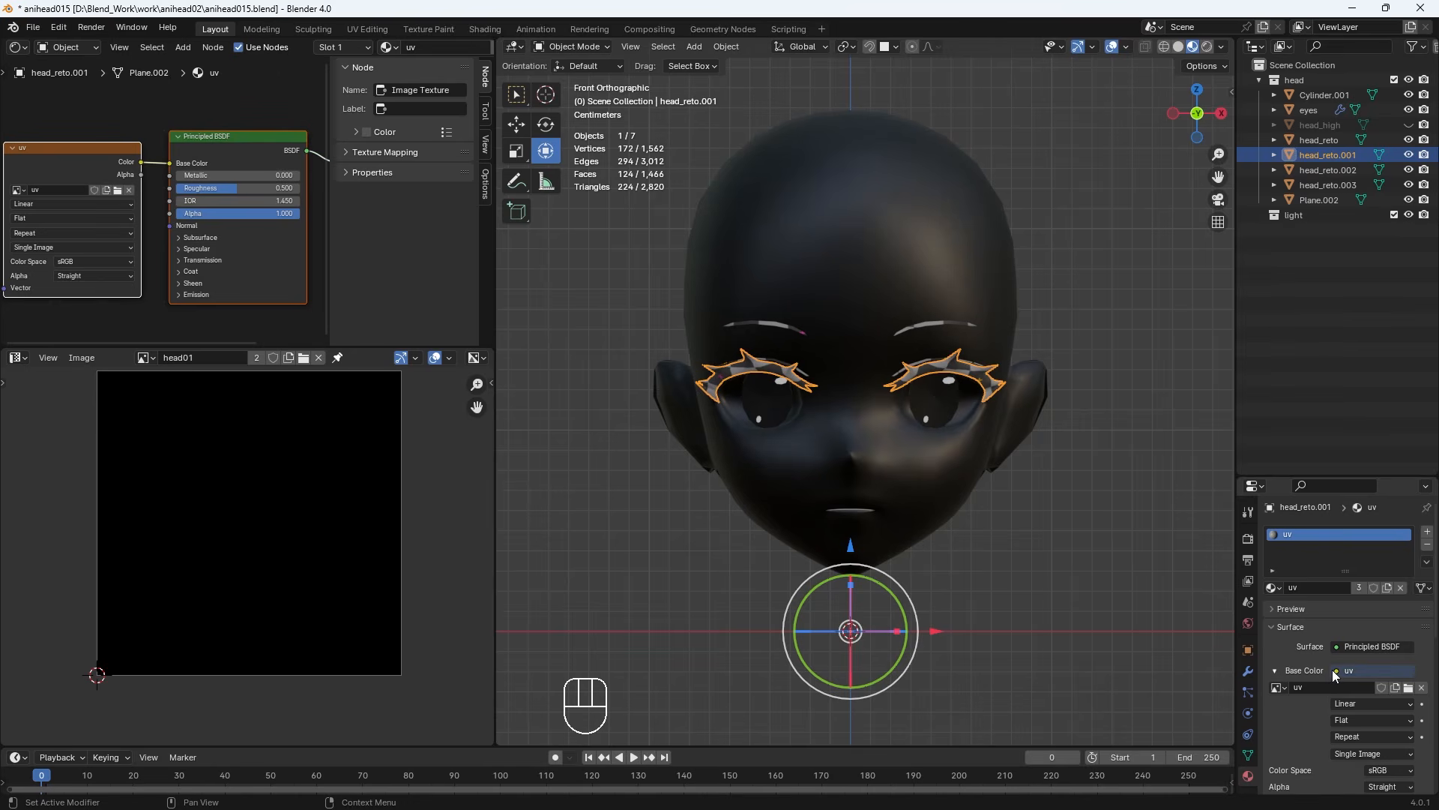
left_click(1272, 587)
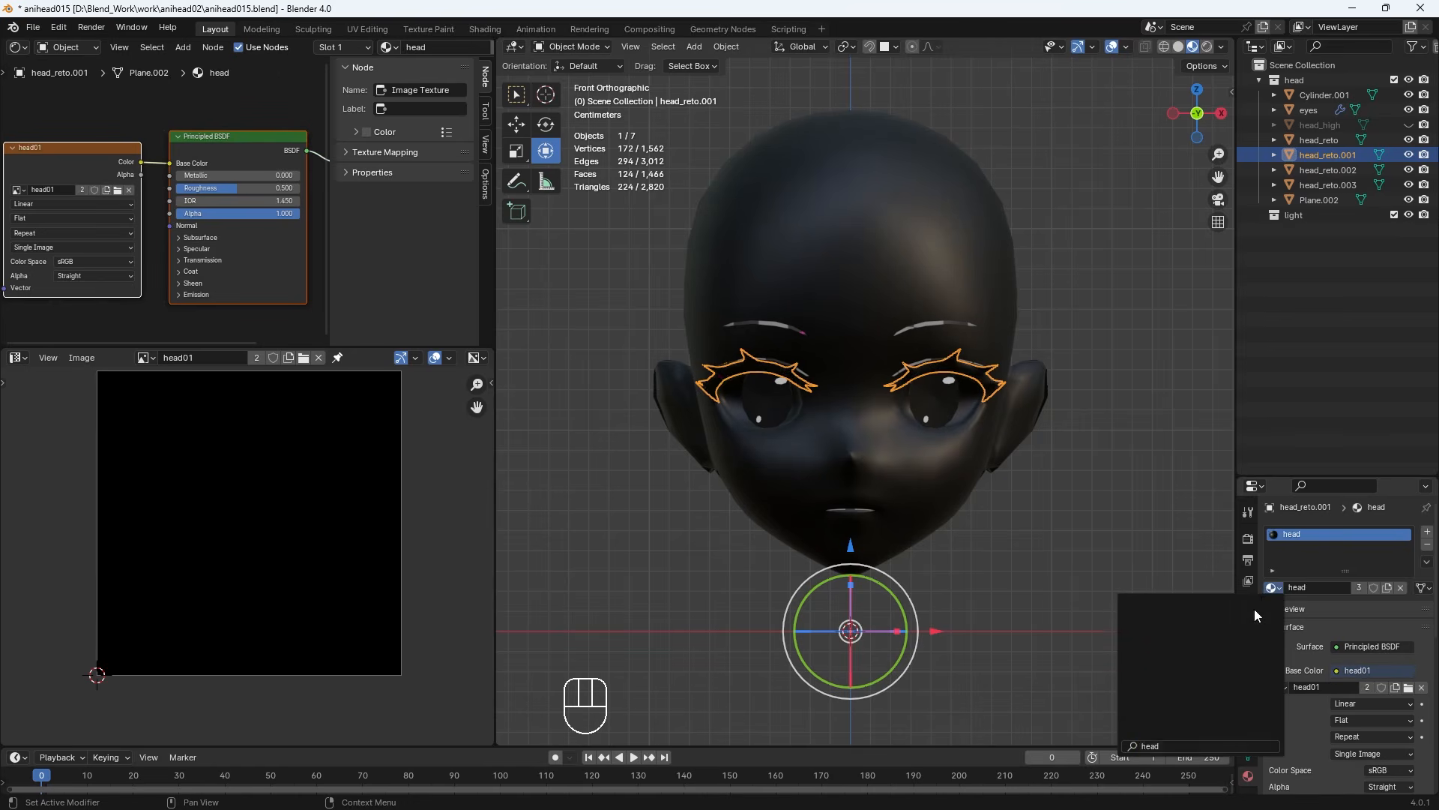
left_click(1253, 608)
left_click(938, 321)
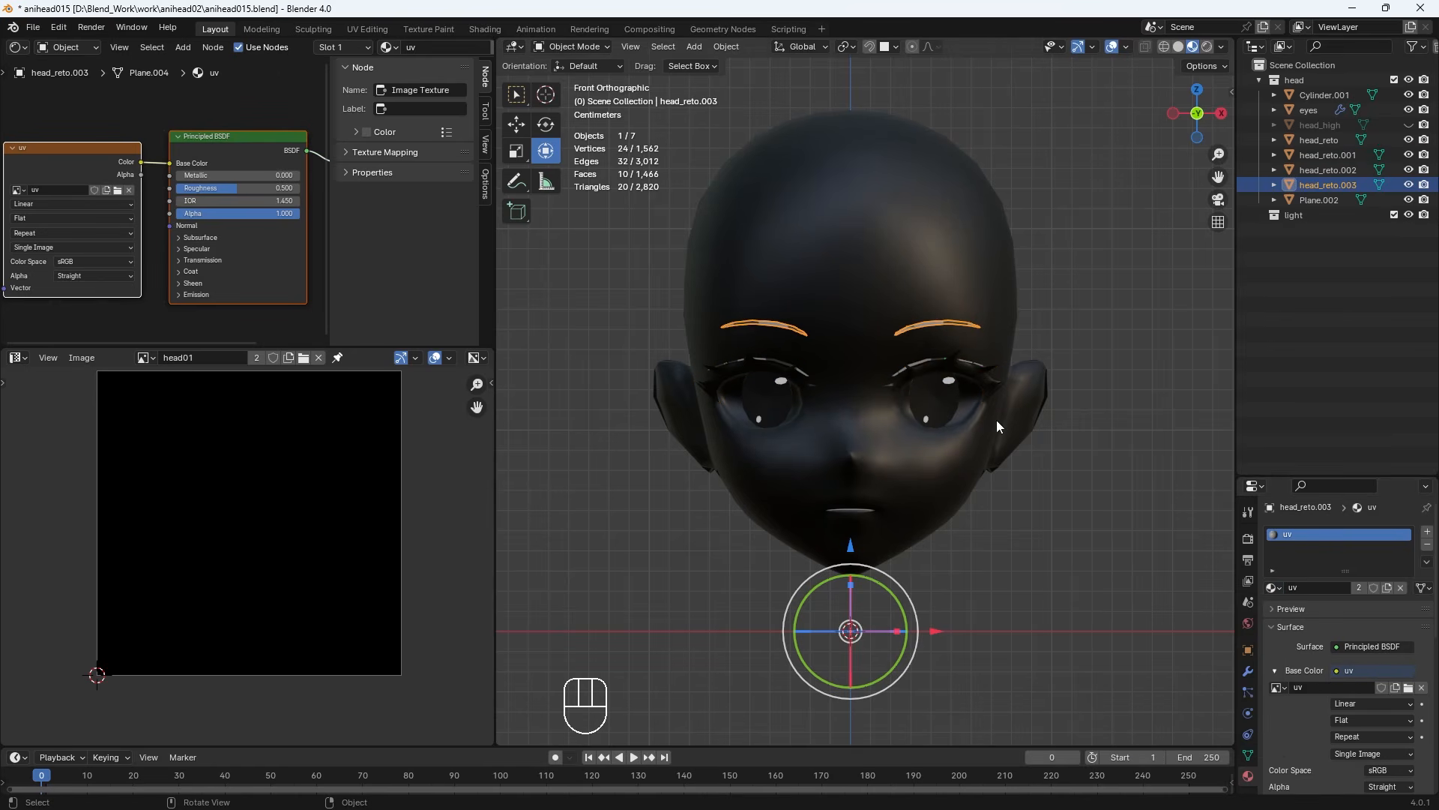
left_click(1274, 588)
left_click(1248, 608)
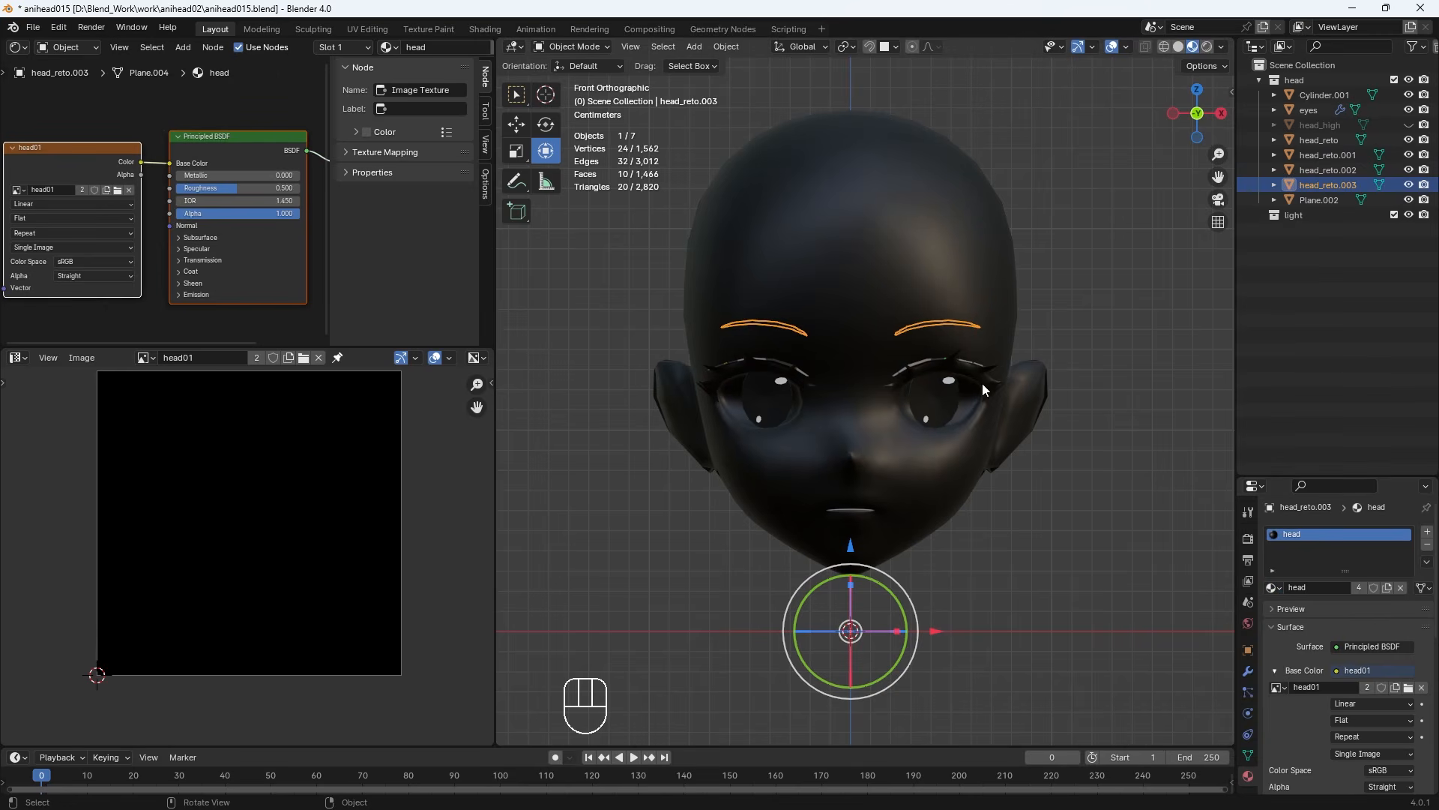
Assign the head material to the eyelid crease lines (head_reto.002) and the eye highlights (Plane.002)
left_click(946, 364)
scroll(943, 389, "up", 2)
left_click(949, 431)
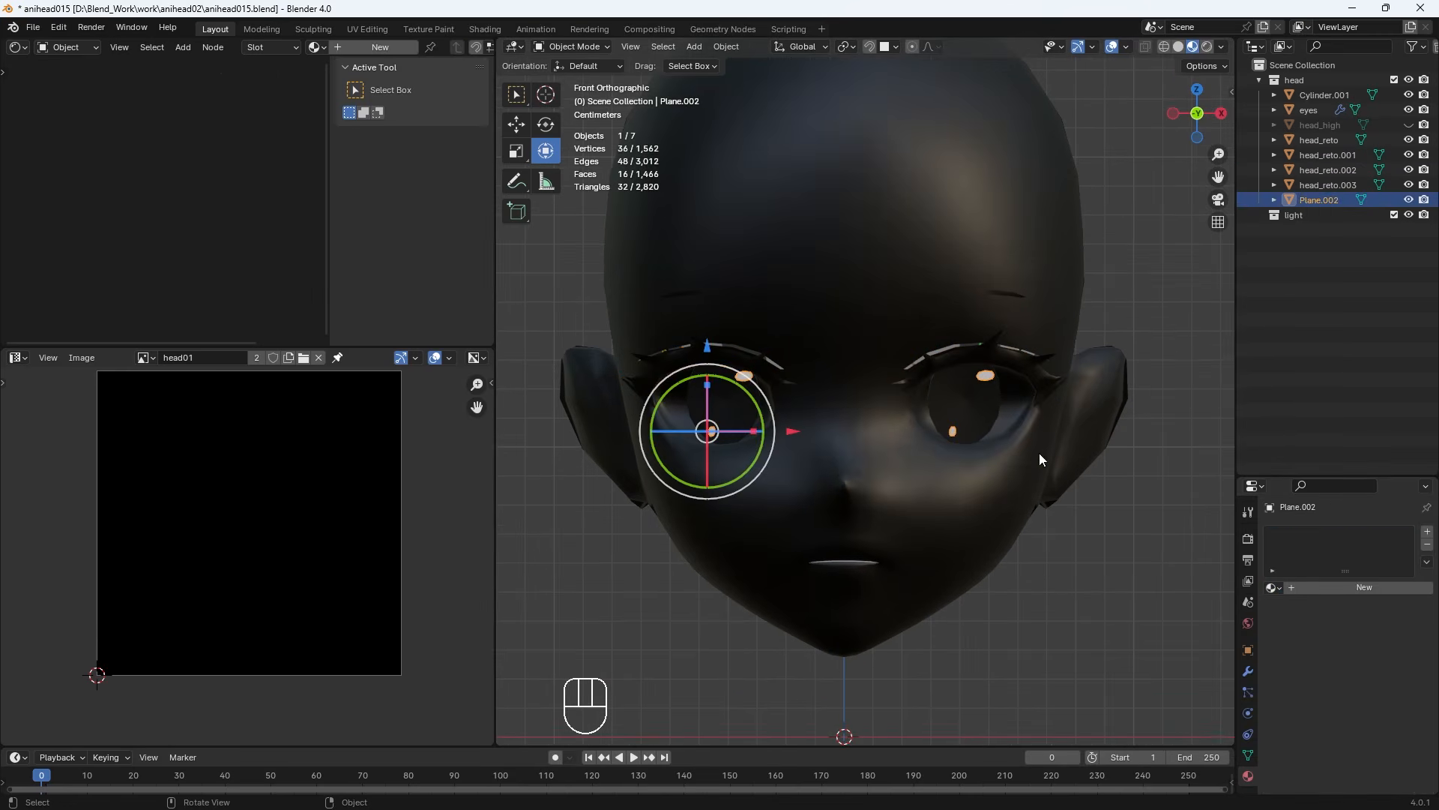
left_click(1274, 589)
left_click(1241, 609)
left_click(941, 349)
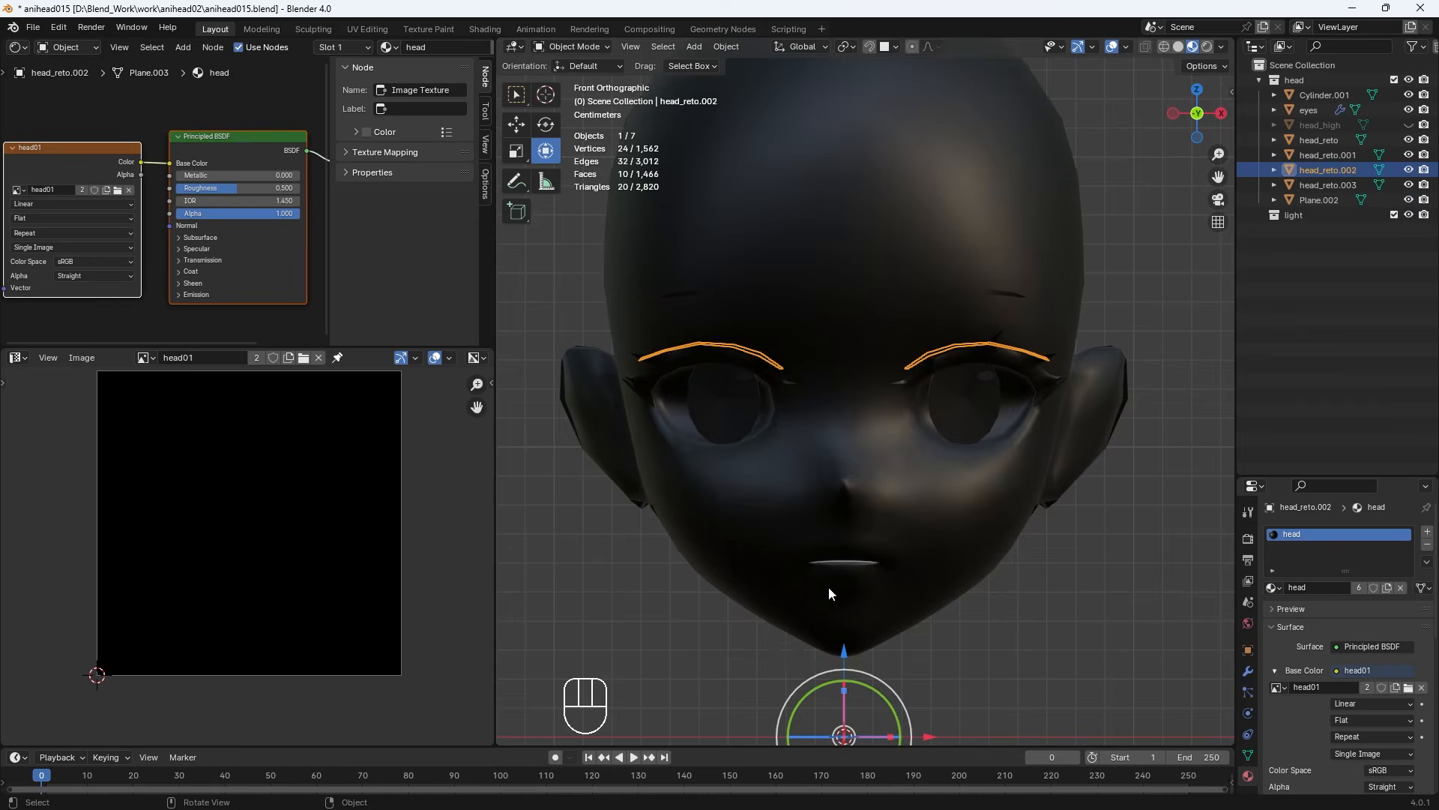
Assign the head material to the mouth interior Cylinder.001 in X-ray solid view, and return the viewport to Material Preview
scroll(829, 587, "up", 2)
key("alt+z")
left_click(1067, 413)
left_click(1178, 46)
left_click(899, 652)
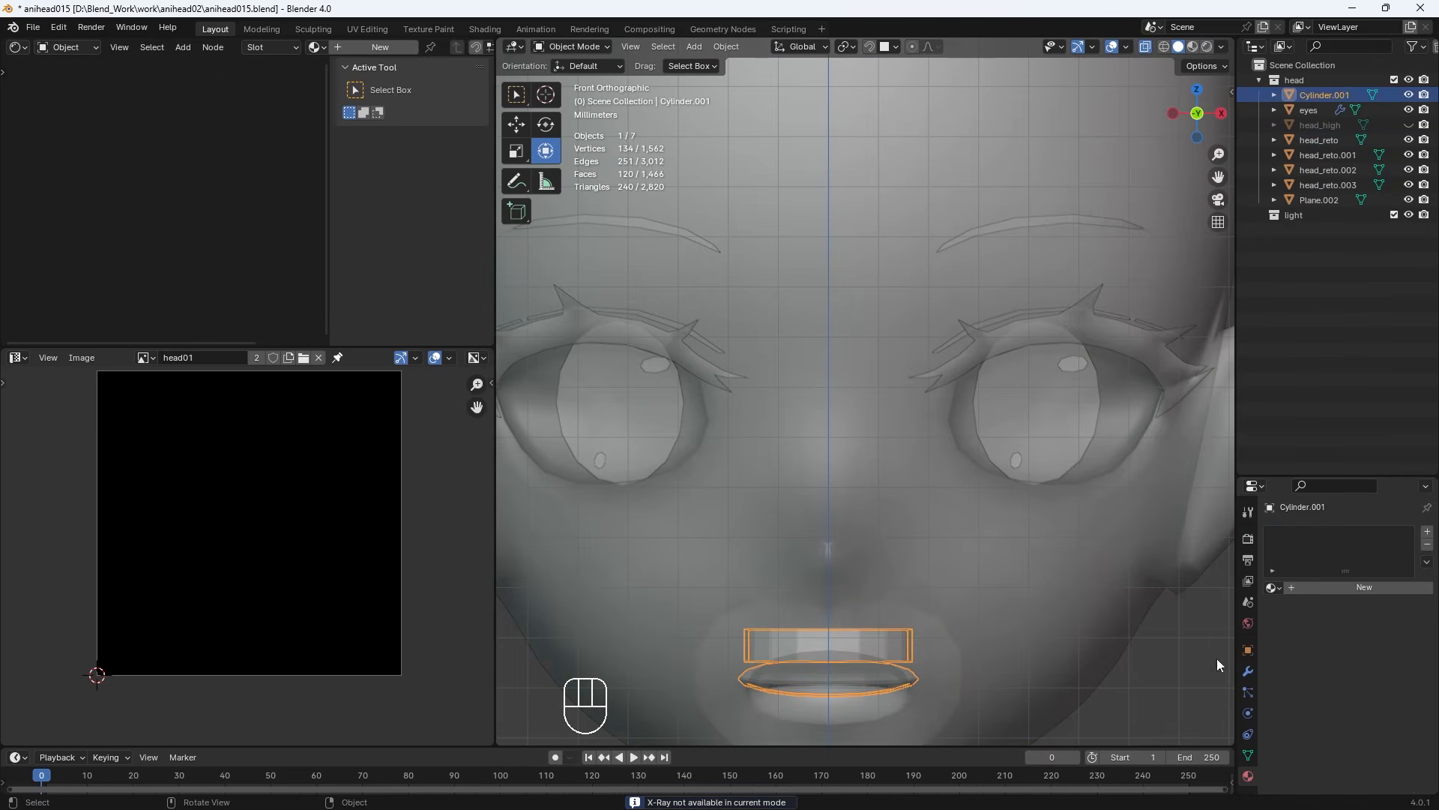
left_click(1273, 588)
left_click(1241, 610)
scroll(993, 664, "down", 3)
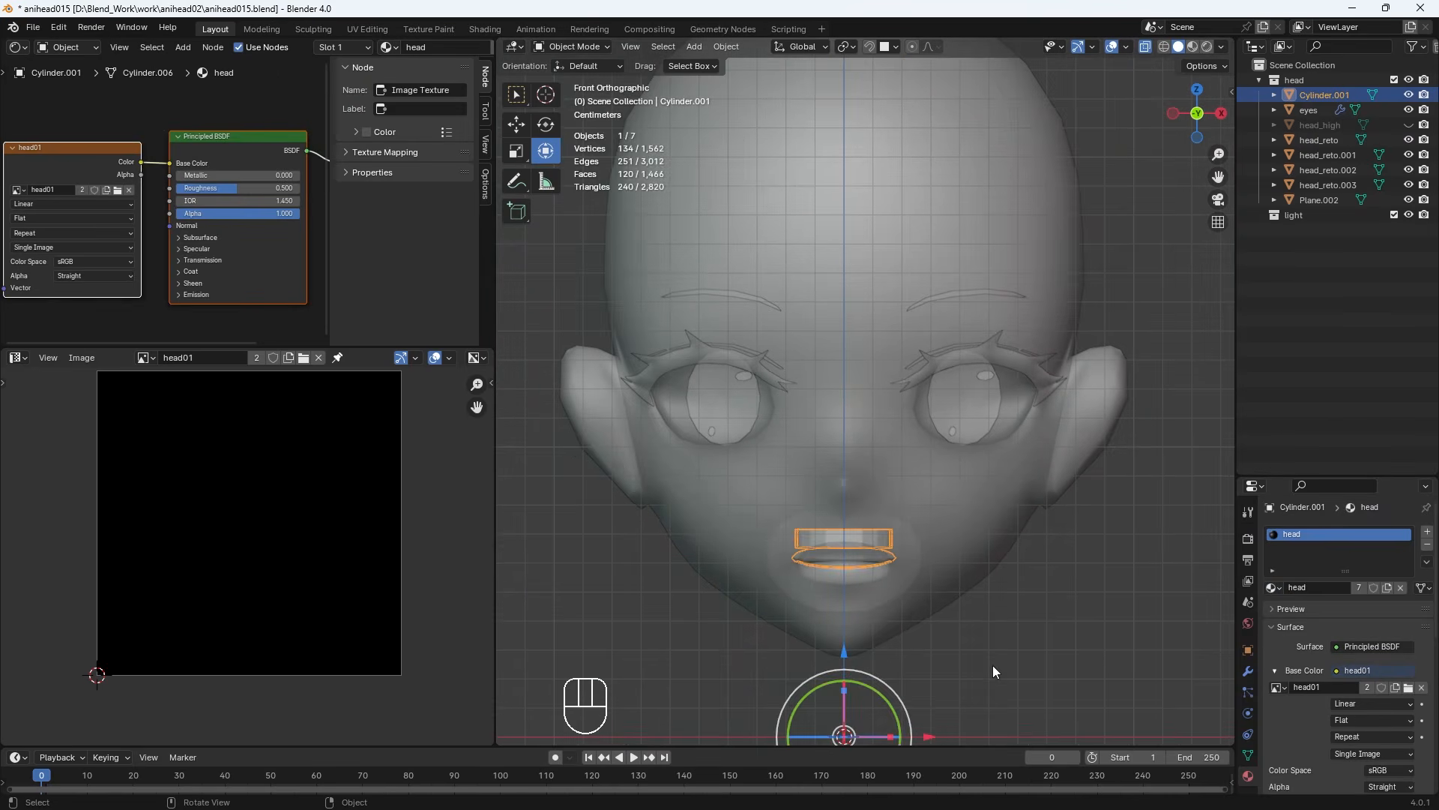
left_click(1079, 655)
key("alt+z")
left_click(1192, 47)
Apply smooth shading to the mouth interior Cylinder.001 and deselect it
mouse_move(978, 581)
middle_mouse_down()
mouse_move(680, 527)
mouse_move(1028, 535)
mouse_move(793, 550)
middle_mouse_up()
left_click(854, 561)
left_click(726, 47)
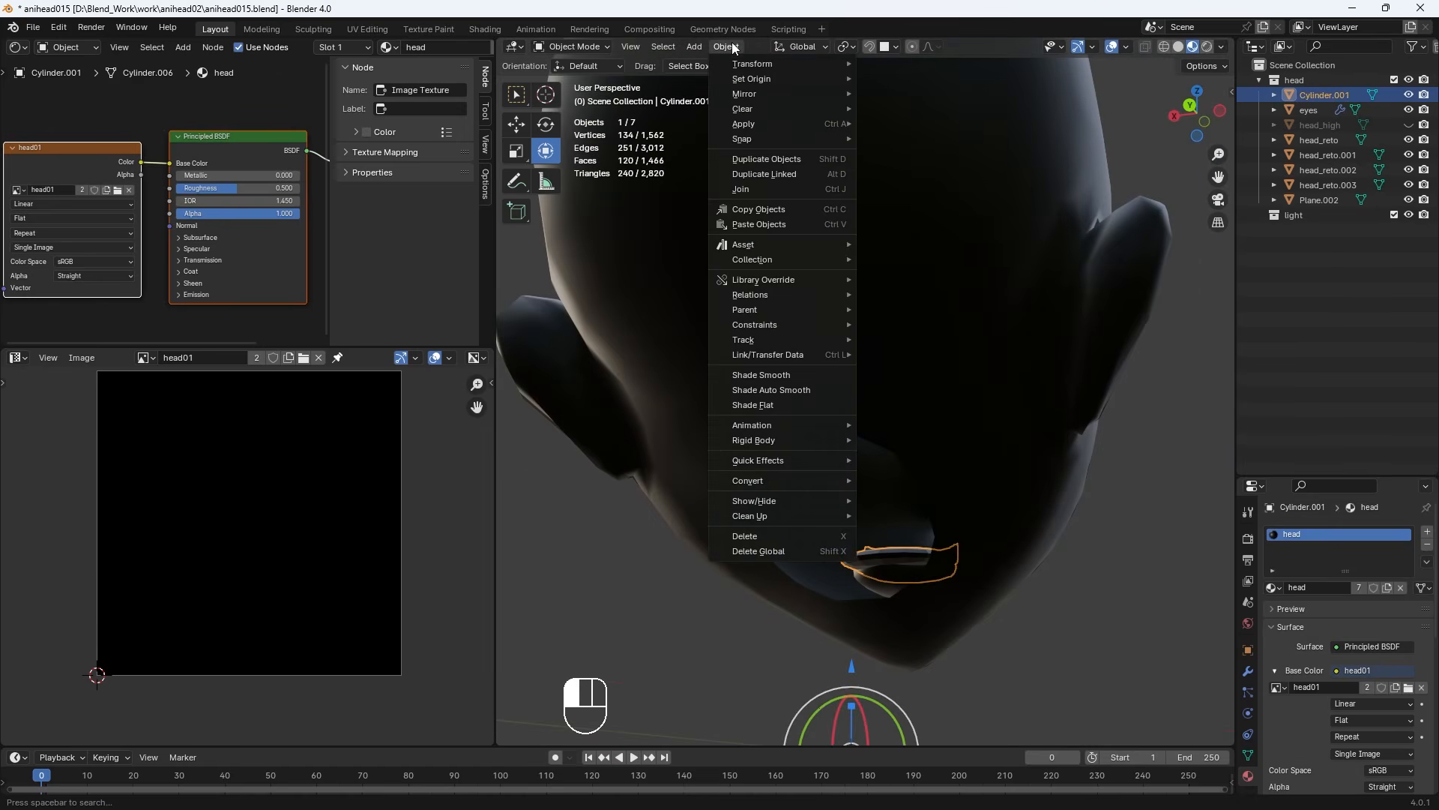
right_click(912, 556)
left_click(877, 528)
middle_click_drag(794, 578, 1000, 577)
middle_click_drag(950, 576, 992, 568)
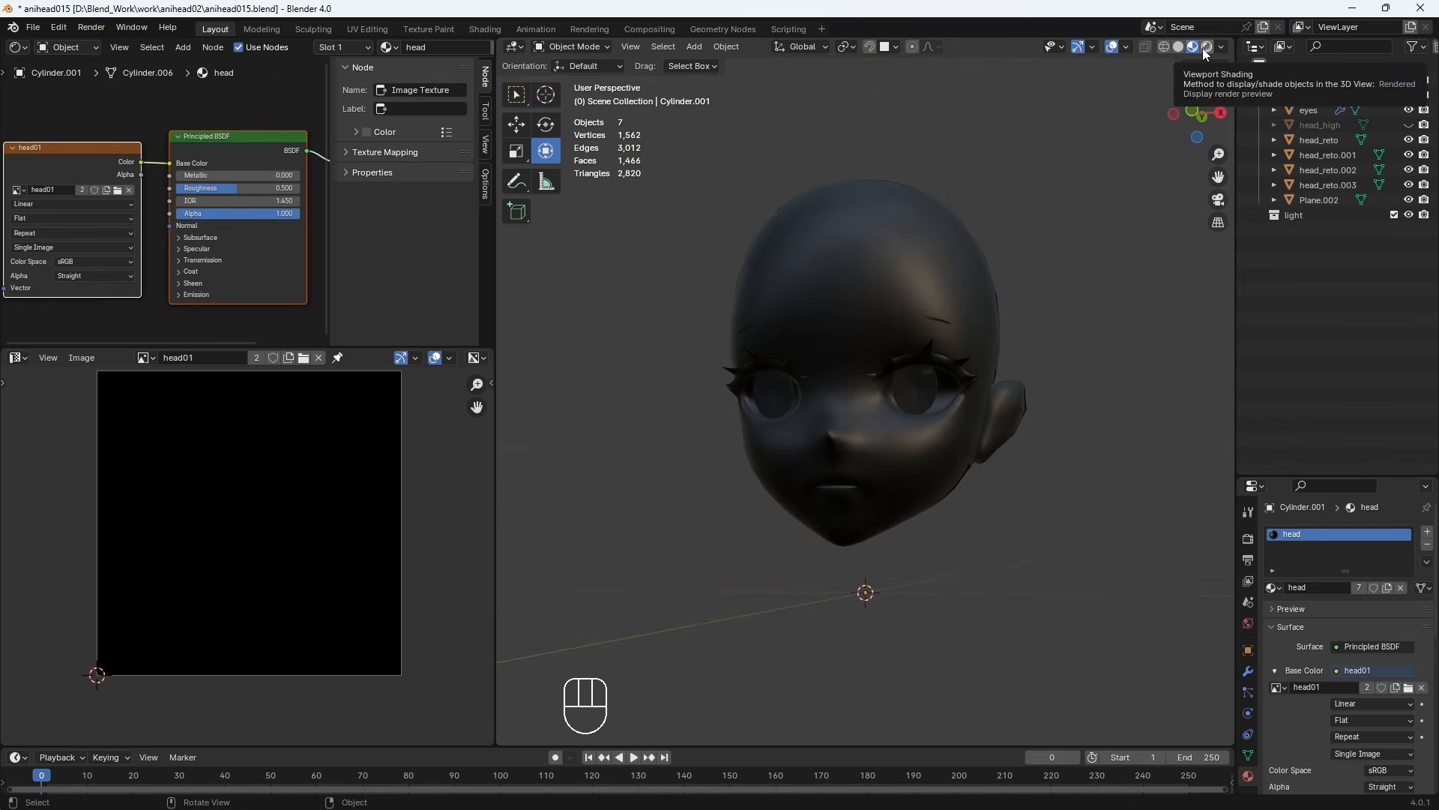
Enlarge the head01 image view by shrinking the shader editor, and put Cylinder.001 into Texture Paint mode in front view
key("KP_1")
left_click_drag(377, 345, 377, 190)
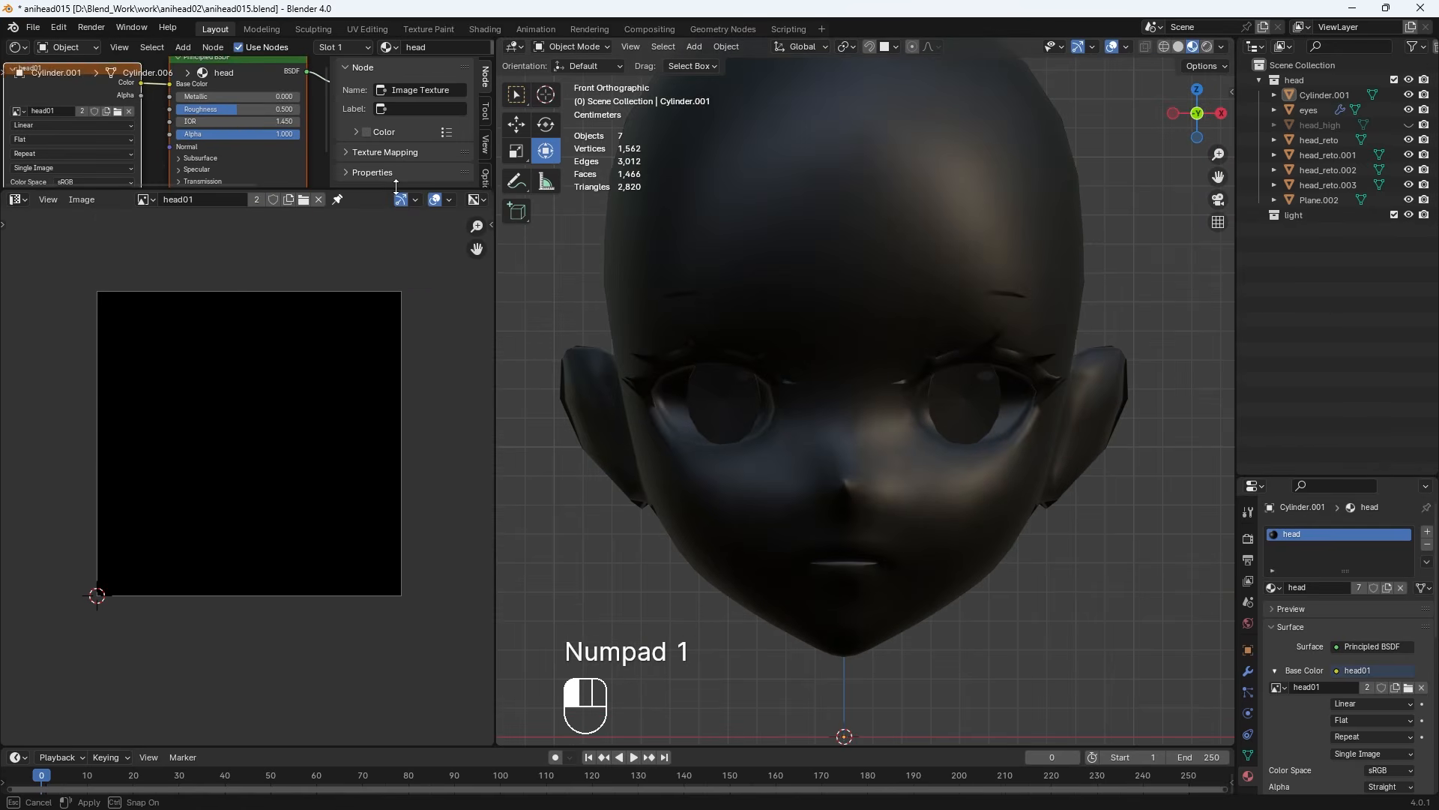
scroll(694, 460, "down", 3)
scroll(718, 466, "up", 2)
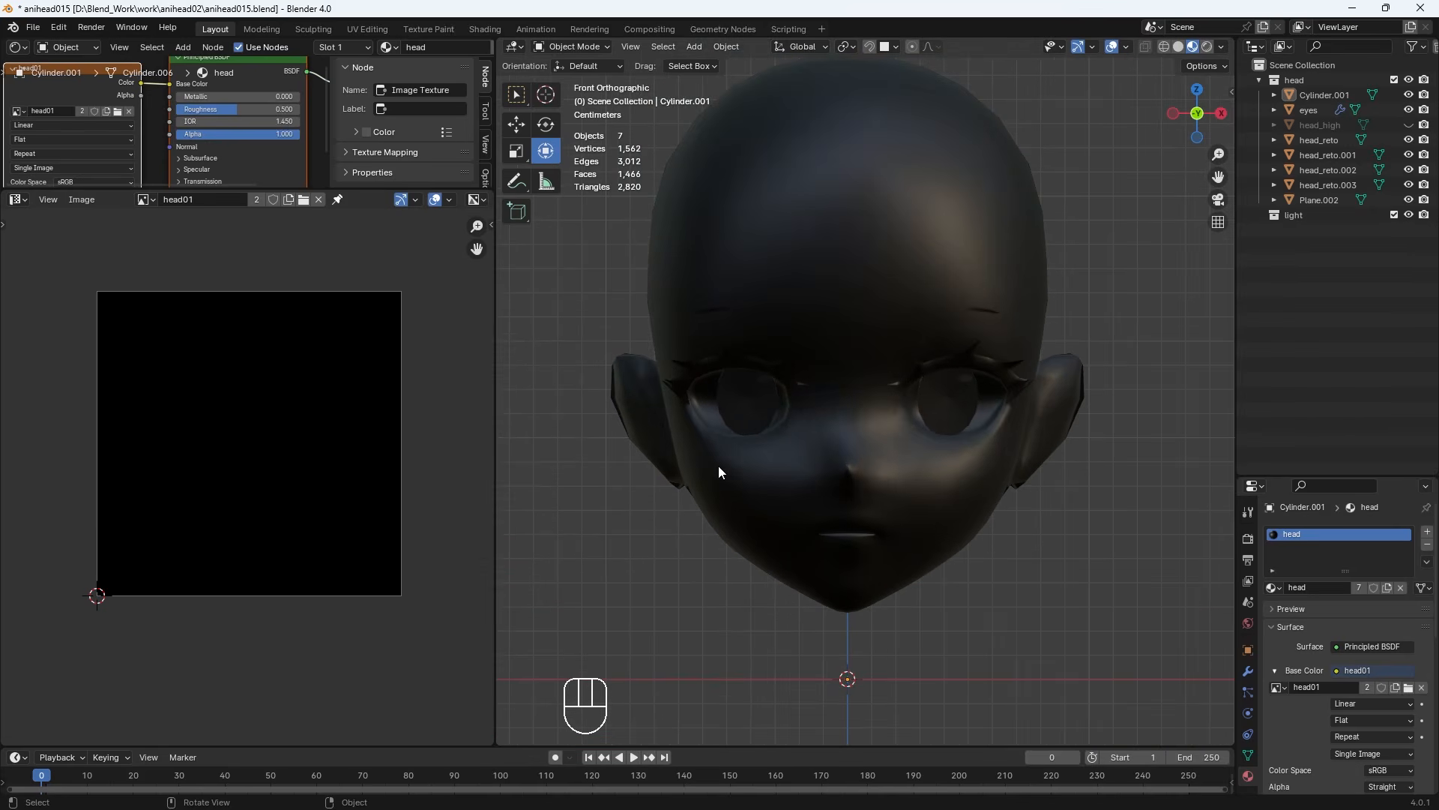
left_click(583, 47)
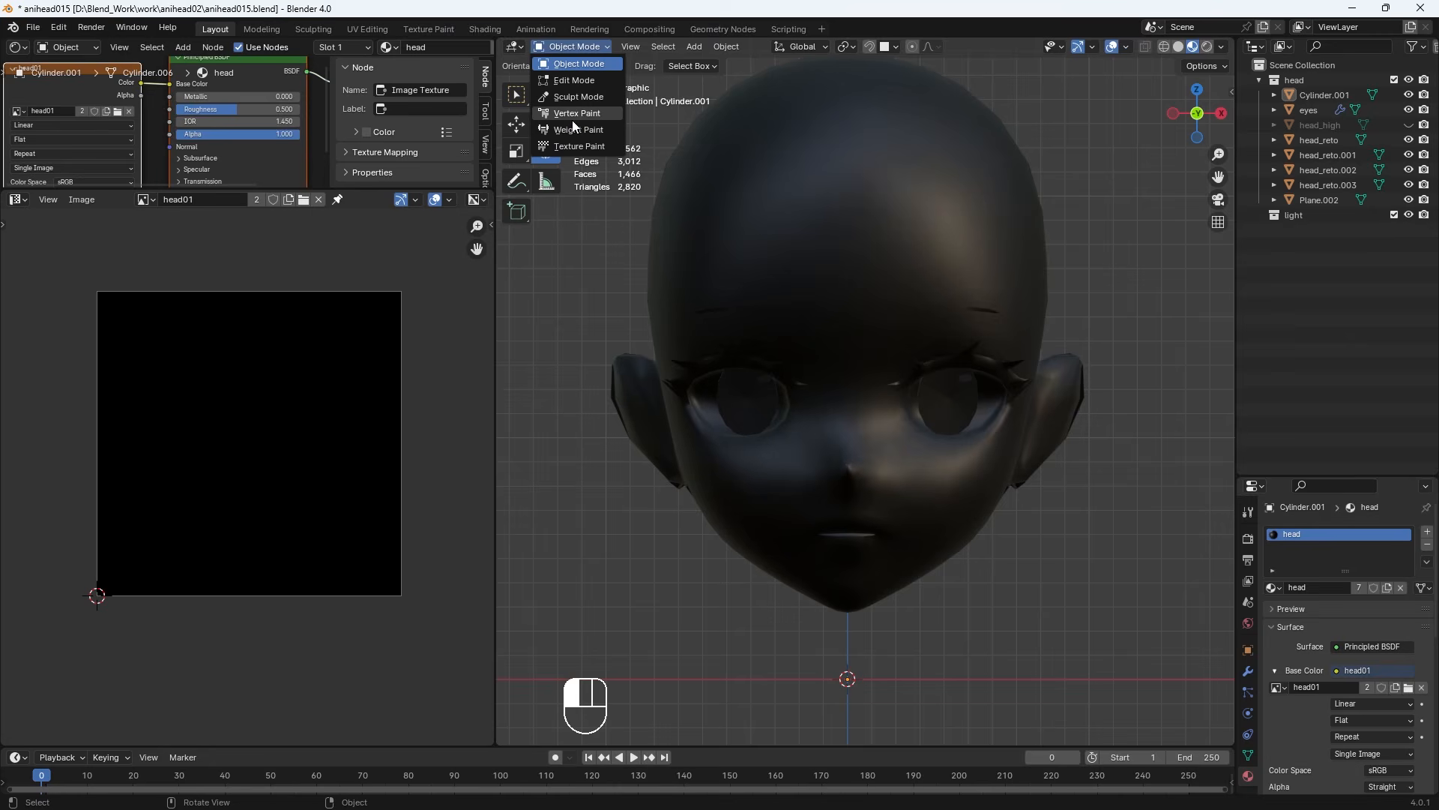
left_click(570, 146)
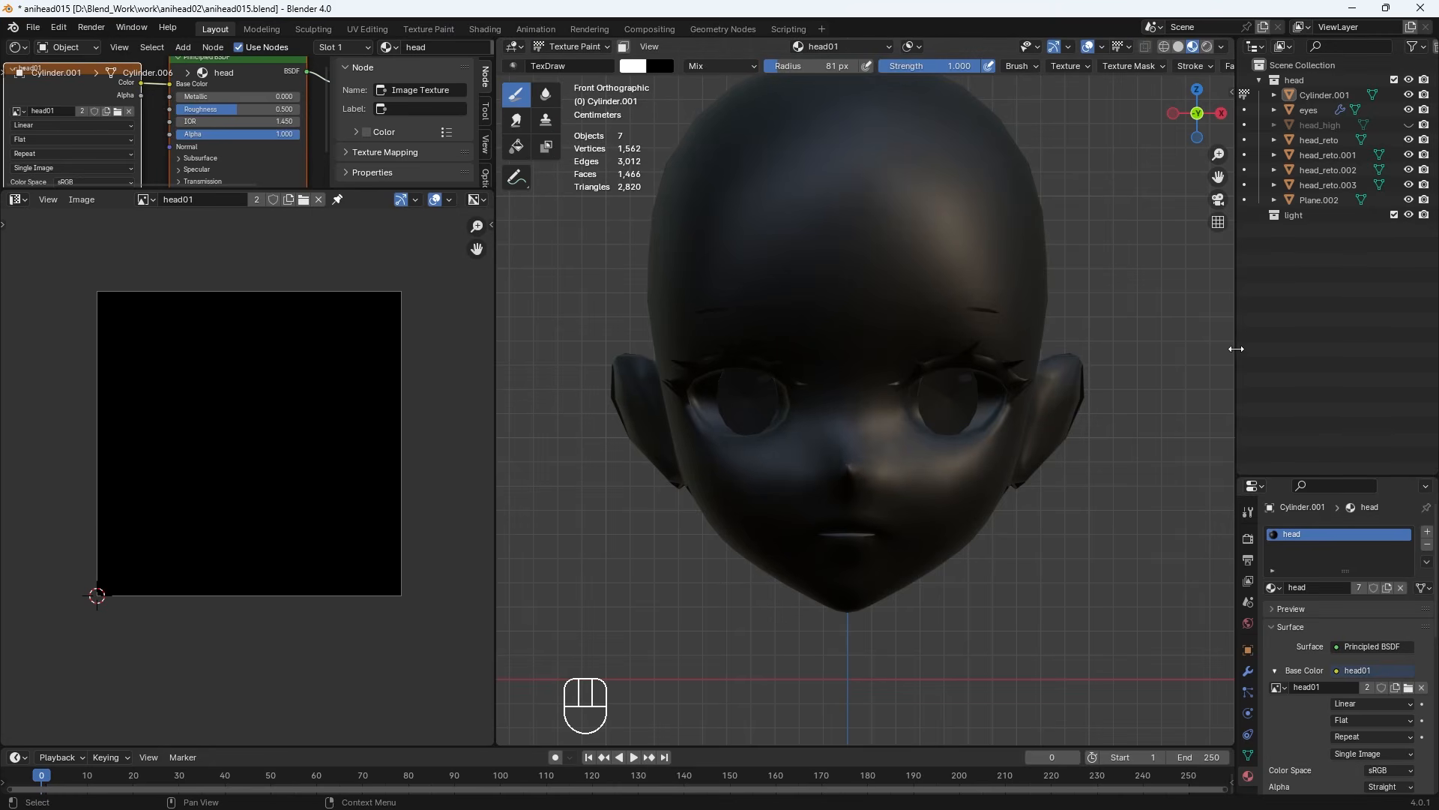
Make the Properties editor taller and narrower and show the active paint tool's settings in it
left_click_drag(1236, 349, 1254, 349)
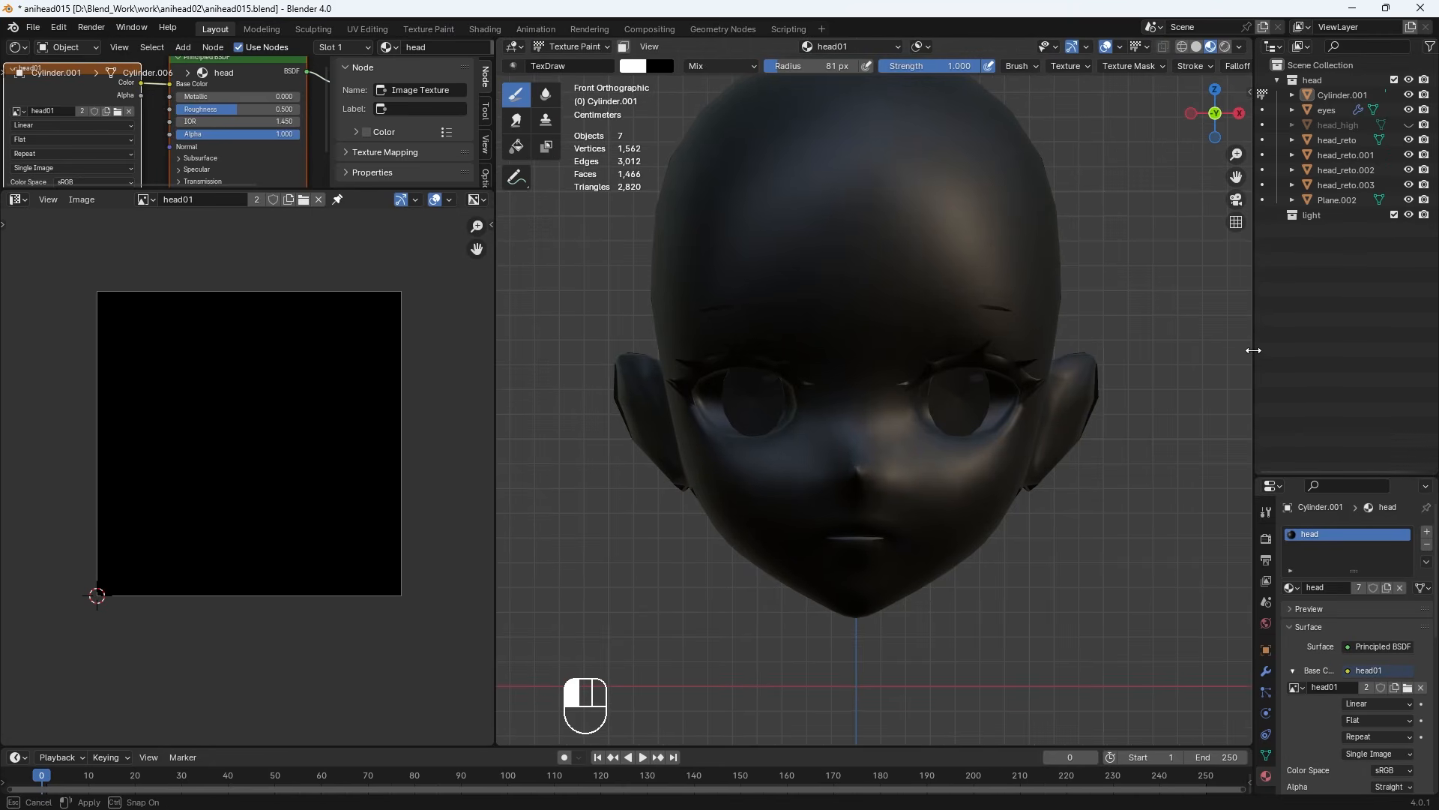
left_click(1266, 512)
left_click(1265, 540)
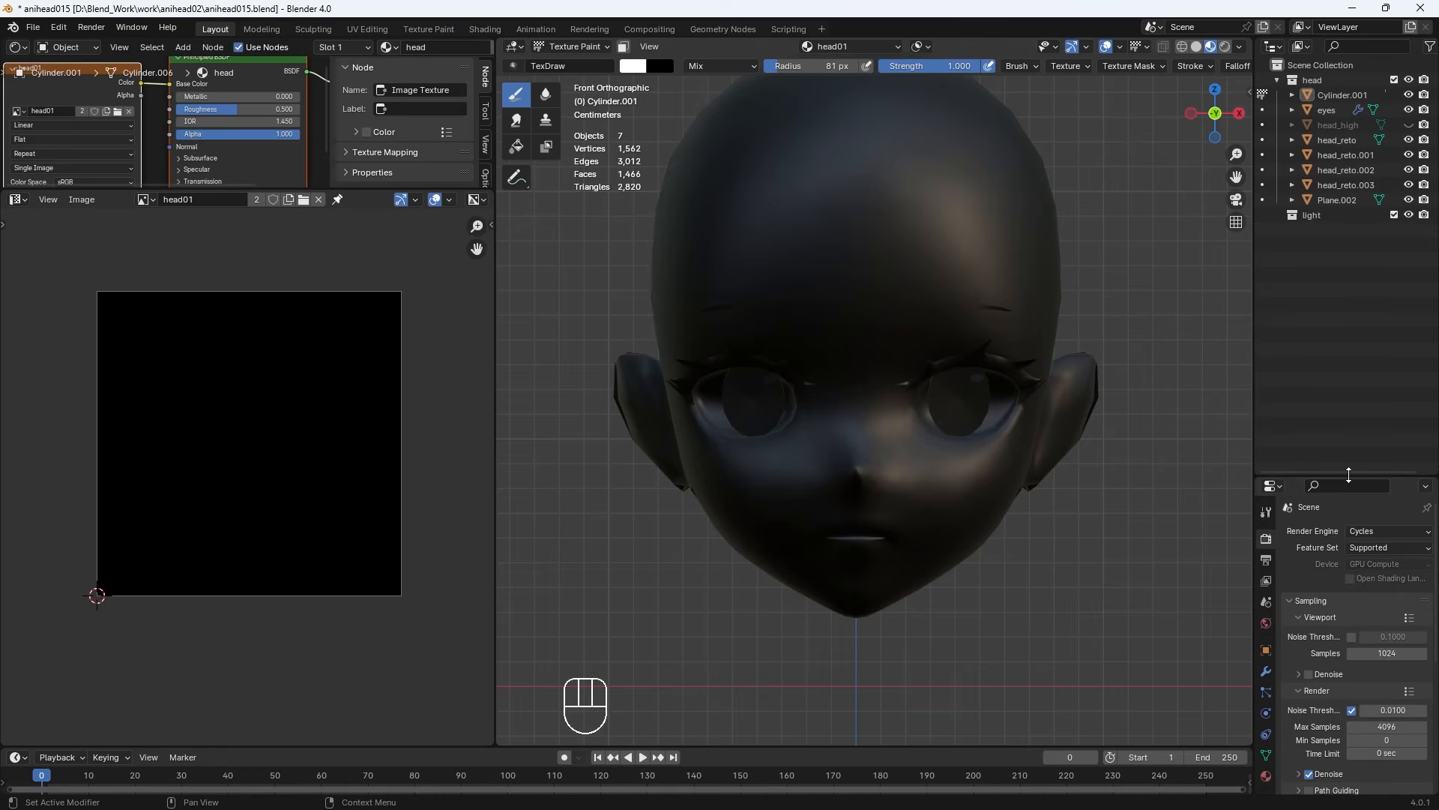
left_click_drag(1349, 474, 1348, 251)
left_click(1266, 288)
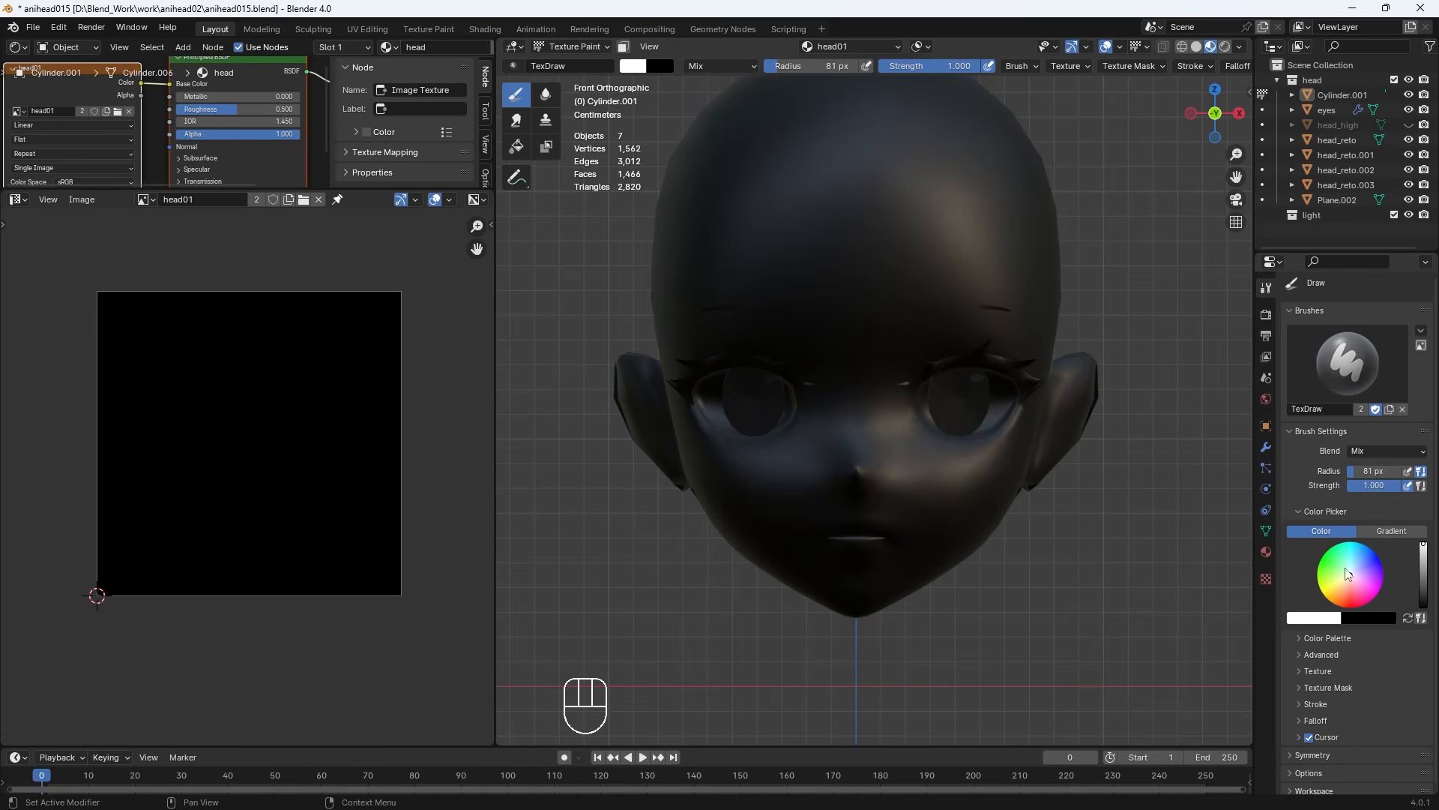
Add a new color palette and set the Draw brush color to pale peach with hue 0.041, saturation 0.176 and value 1.000
scroll(1335, 622, "down", 1)
left_click(1297, 630)
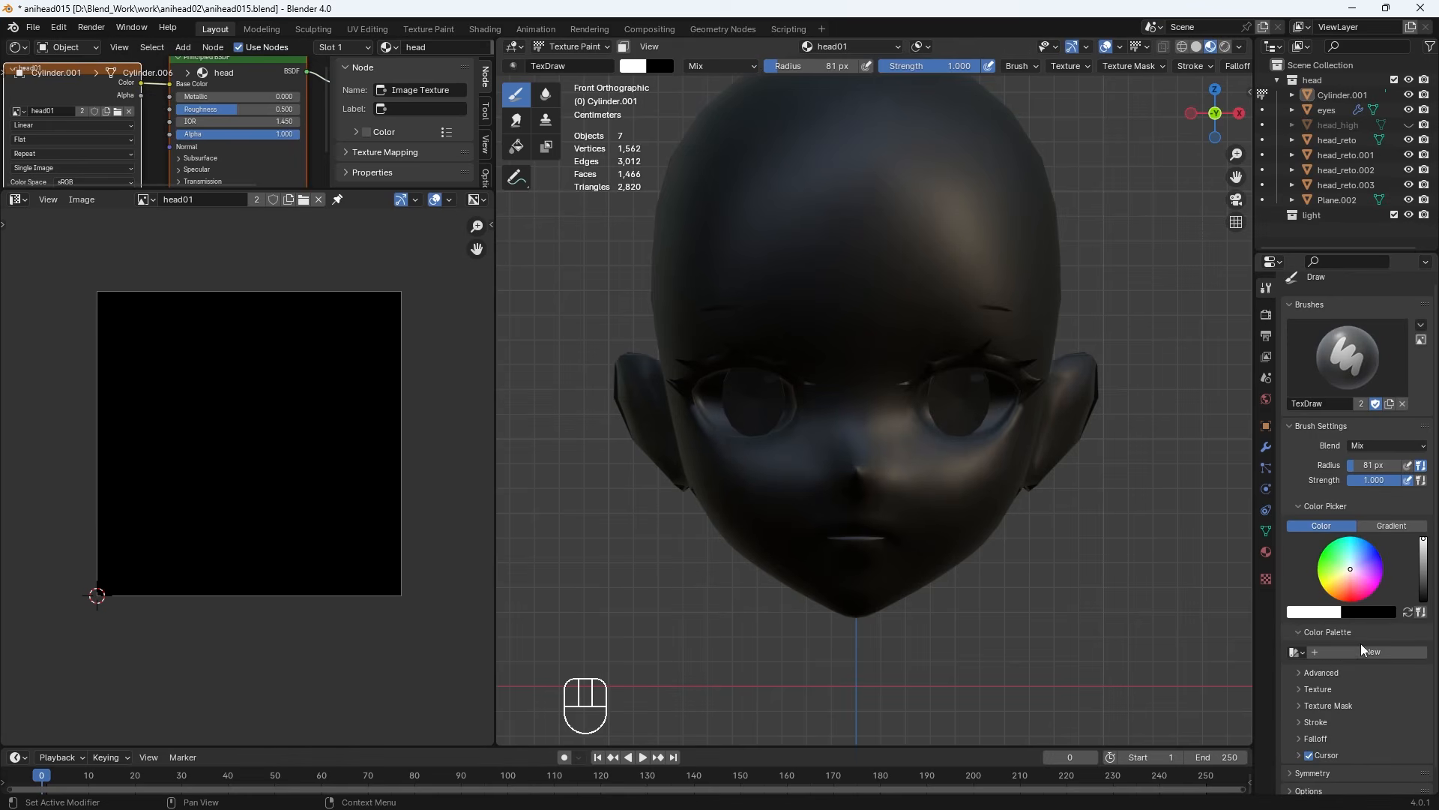
left_click(1312, 653)
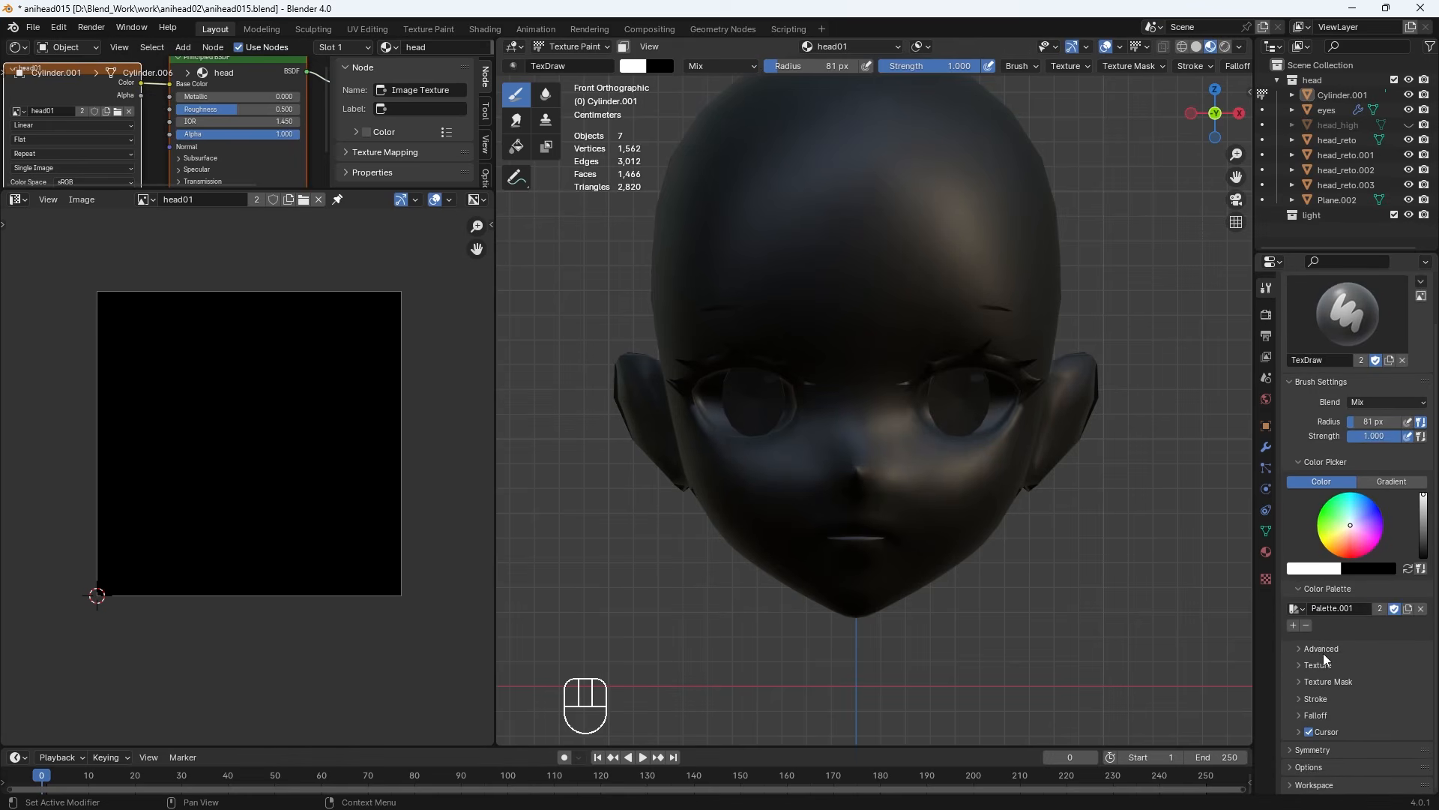
left_click(635, 69)
left_click(635, 68)
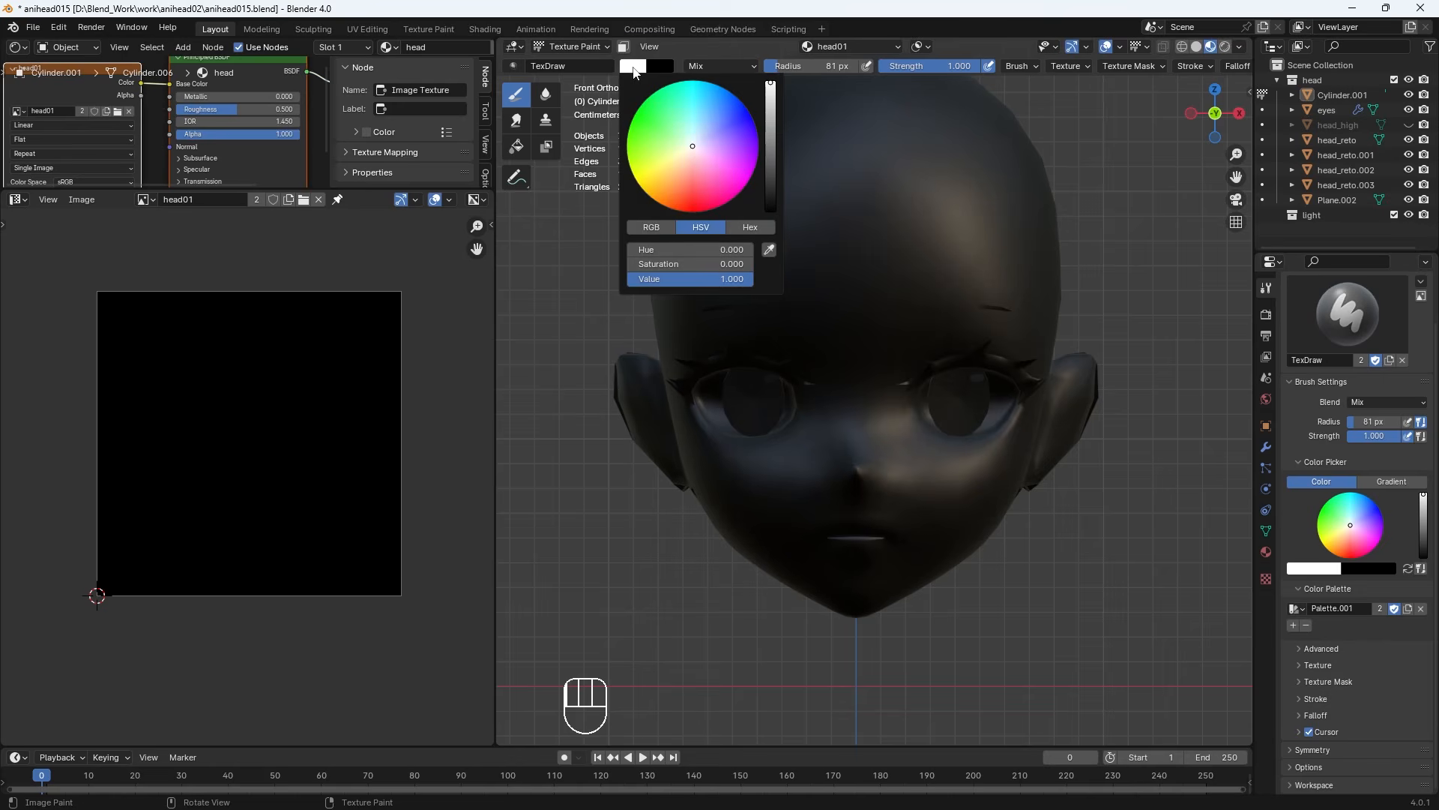
left_click_drag(689, 150, 690, 159)
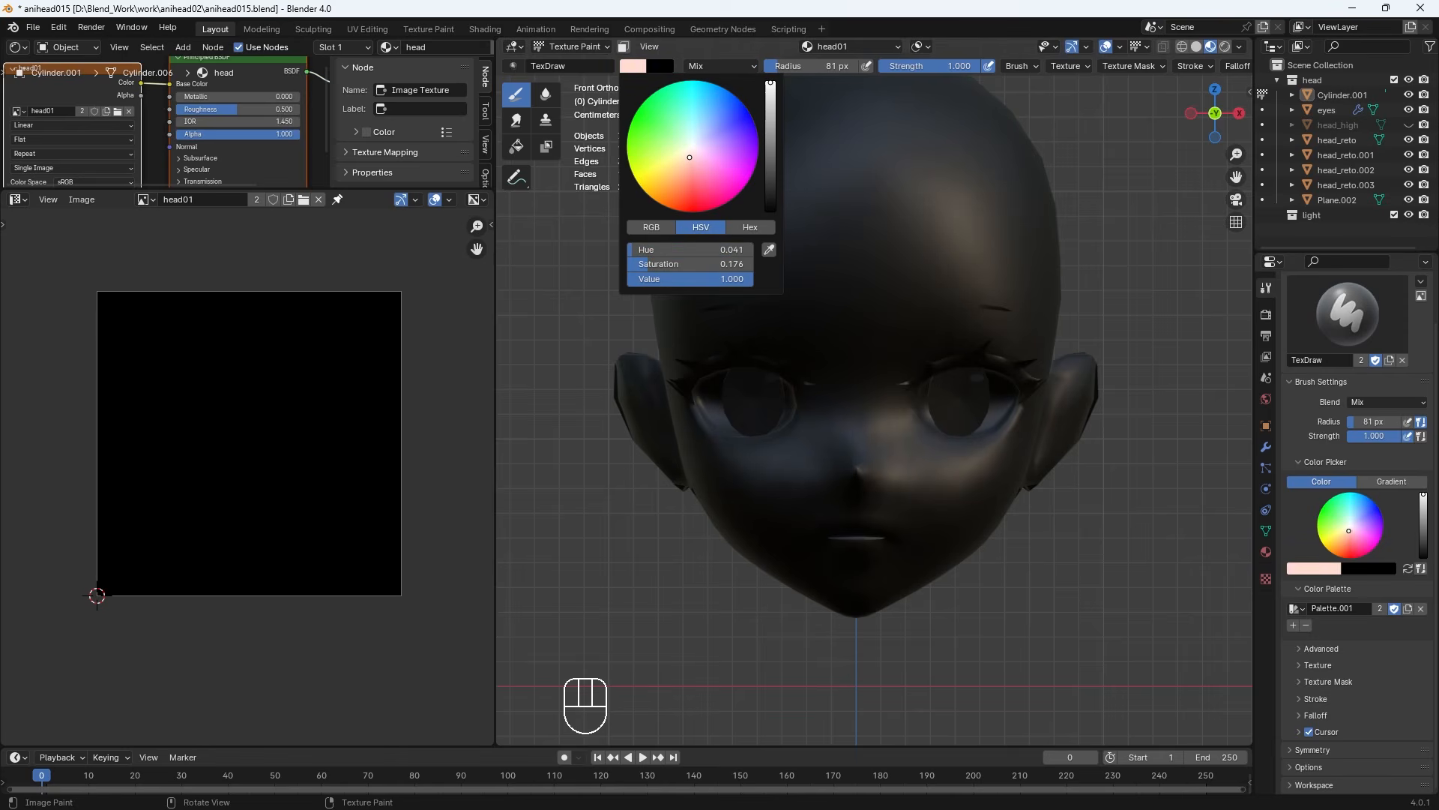
Fill the mouth interior Cylinder.001 with pale pink using the Fill tool, at hue 0.026, saturation 0.138 and value 1.000
left_click(515, 145)
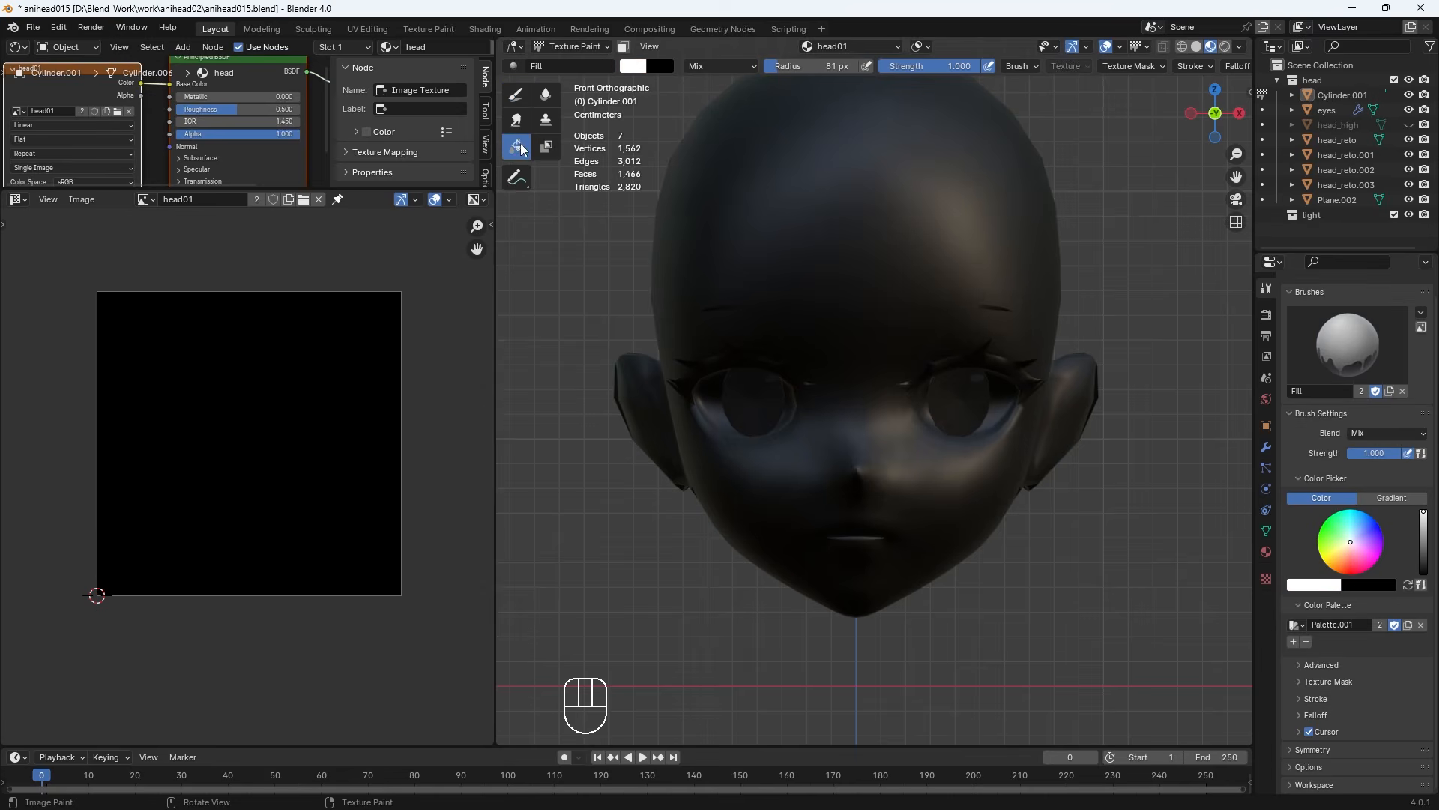
left_click(634, 66)
left_click_drag(687, 153, 690, 153)
left_click(906, 233)
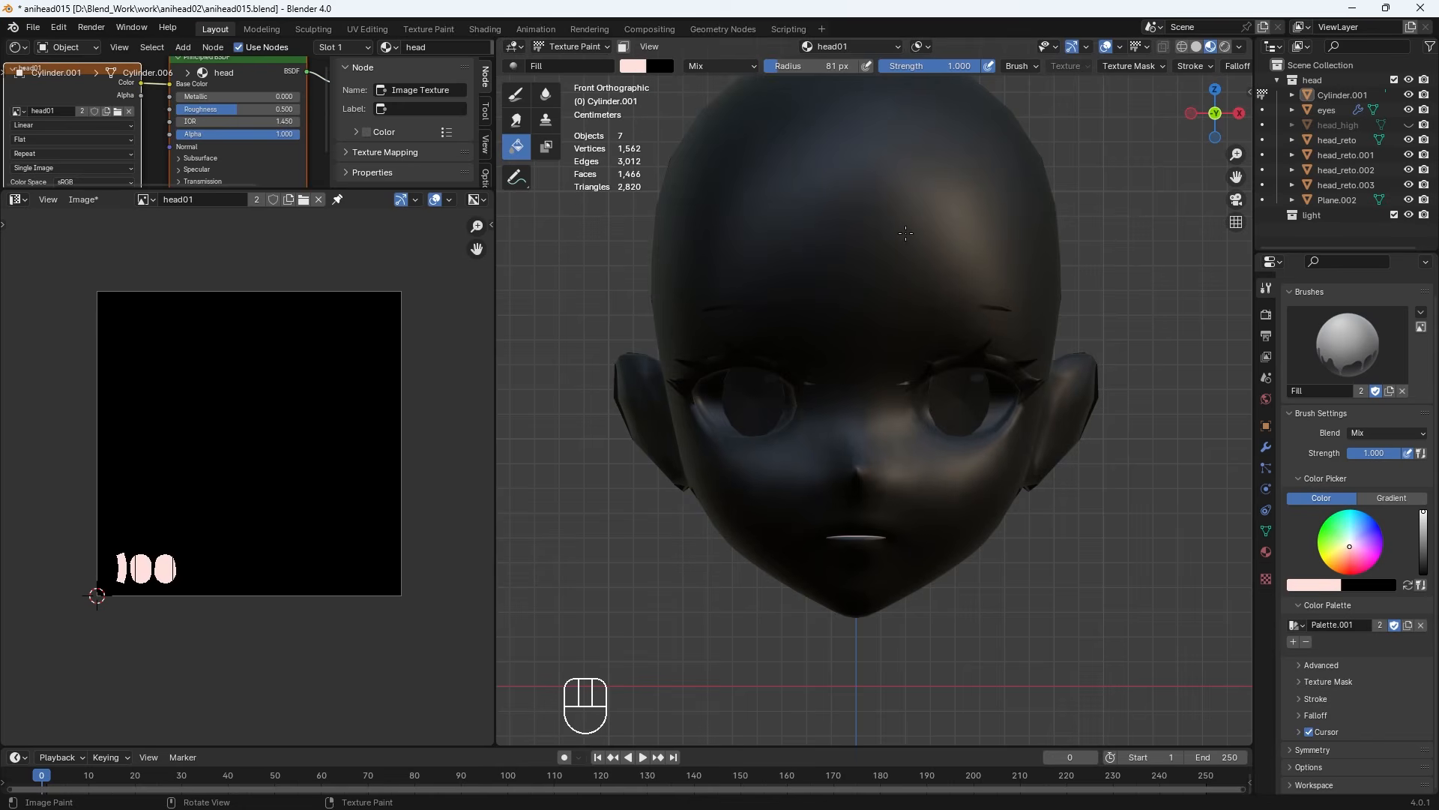
Switch texture painting to head_reto and fill it with the same pale pink skin color
middle_click_drag(895, 426, 845, 406)
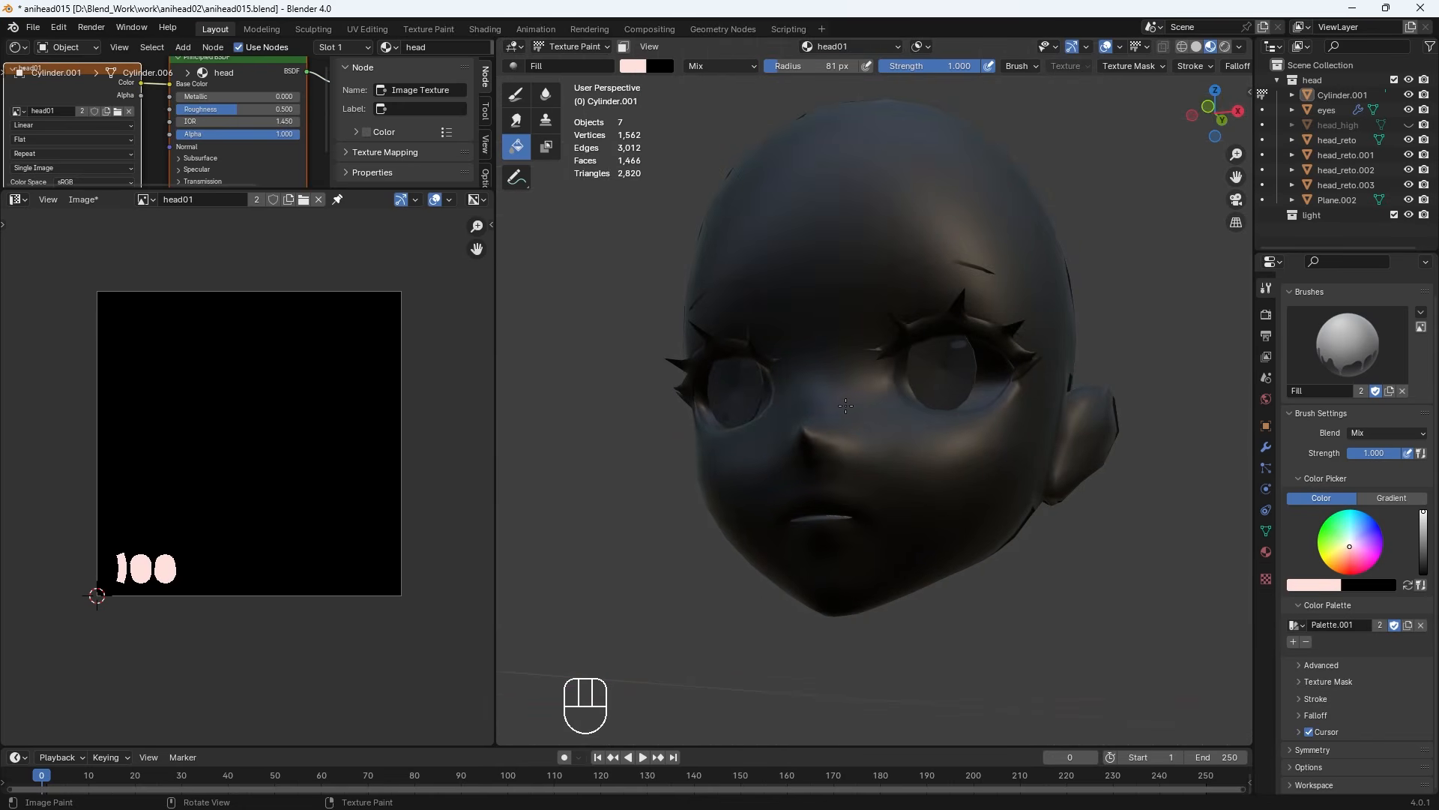
key("alt+q")
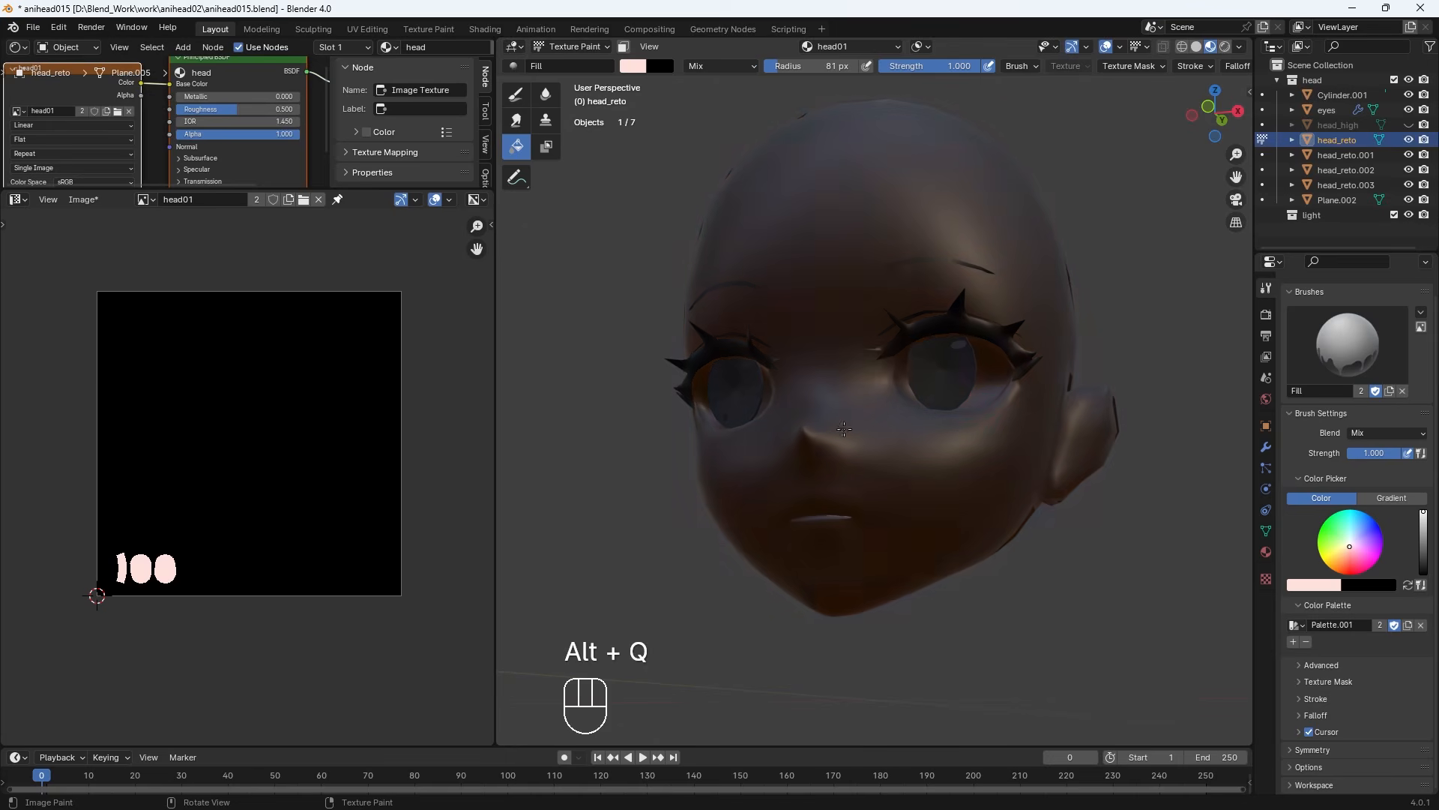
left_click(842, 217)
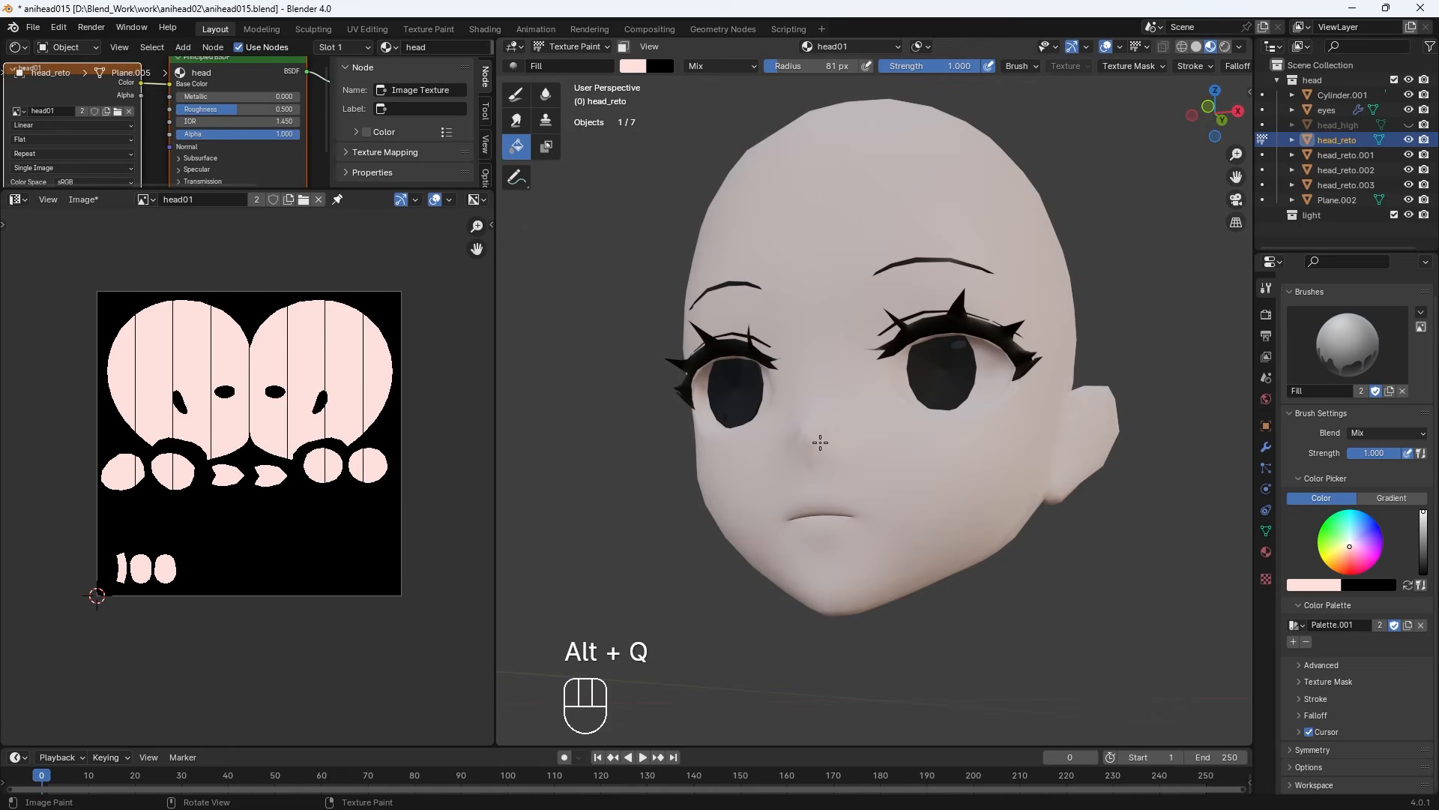
mouse_move(820, 442)
middle_mouse_down()
mouse_move(777, 434)
mouse_move(803, 457)
middle_mouse_up()
key("KP_1")
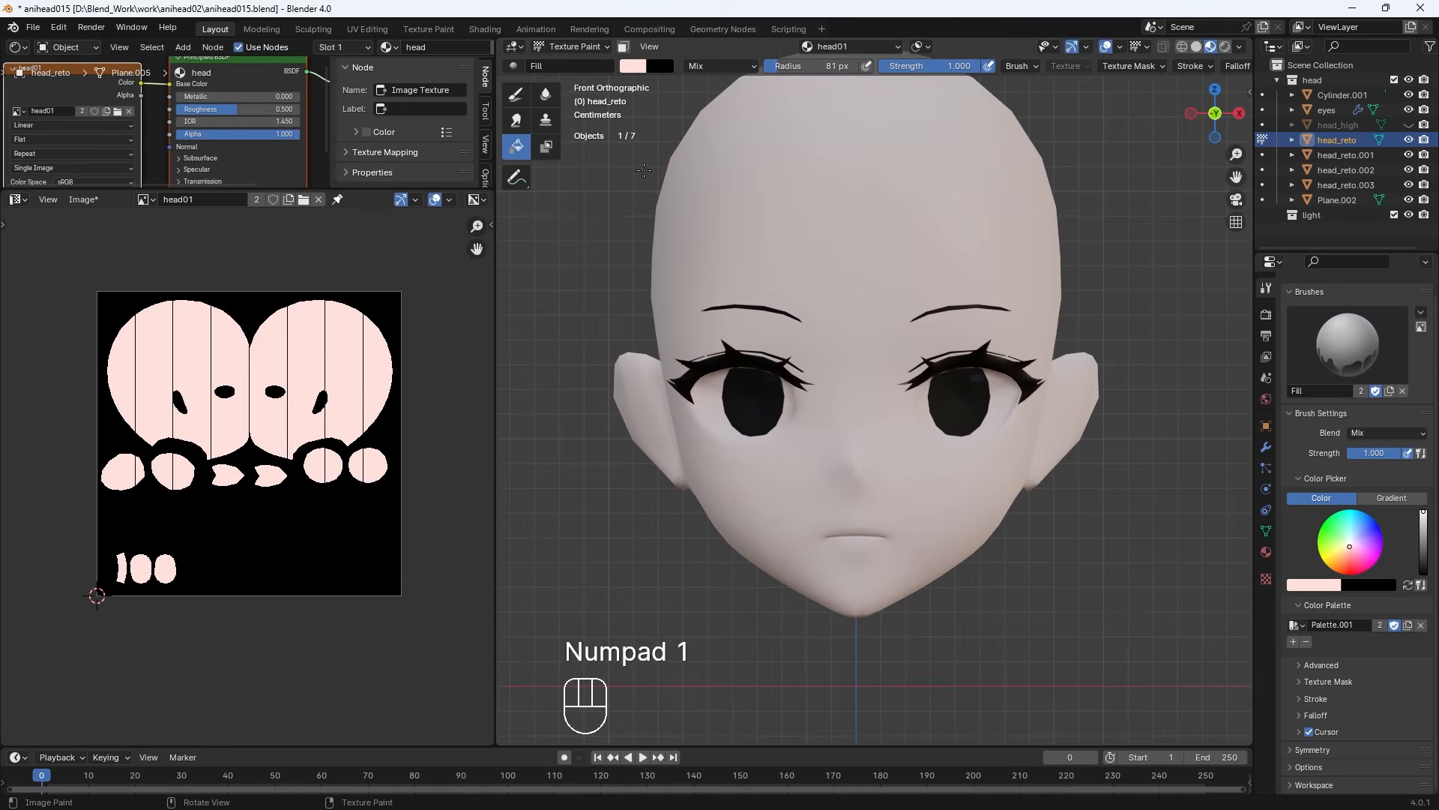
Try peach skin fills on head_reto with hue 0.074, saturation 0.178, and with hue 0.064, saturation 0.173
left_click(635, 67)
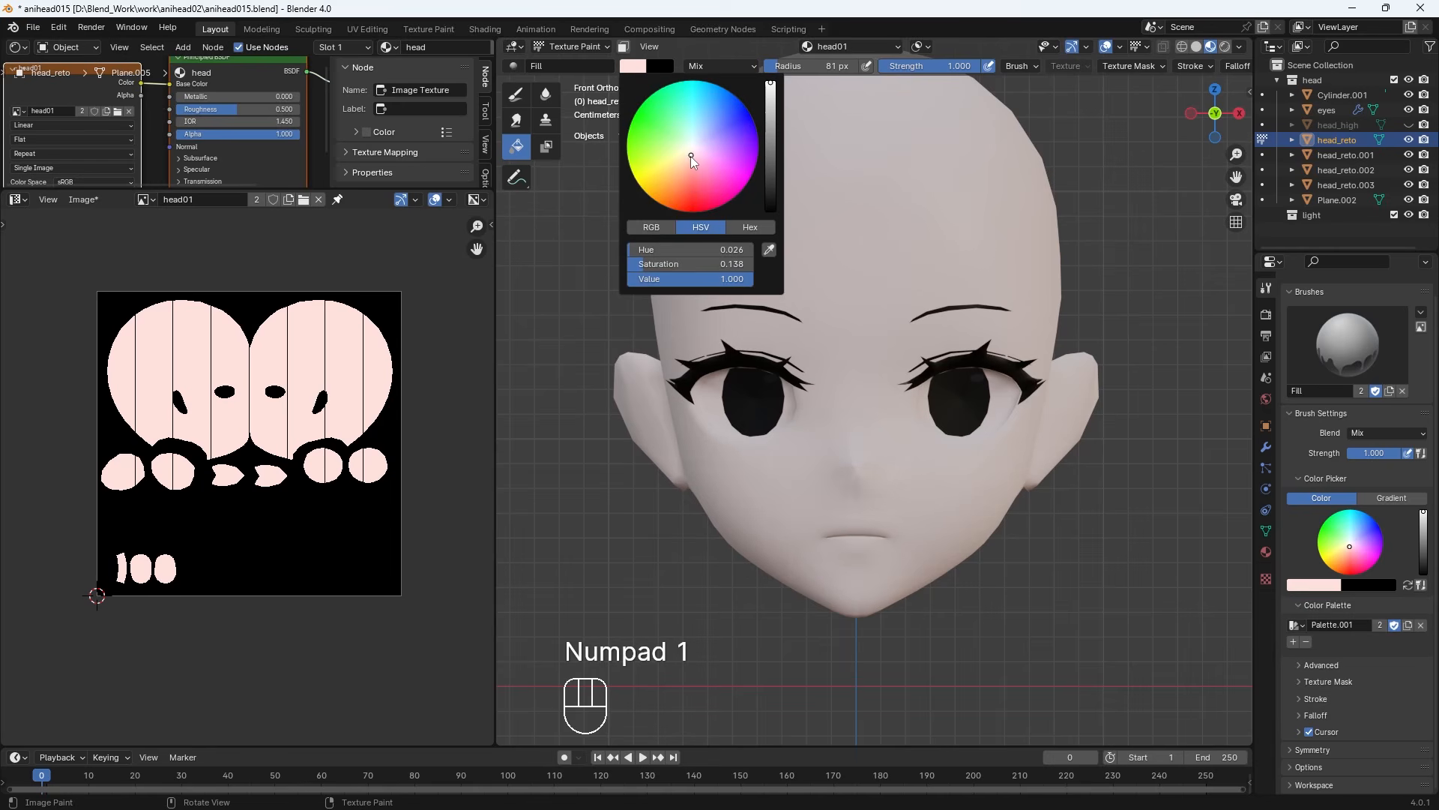
left_click_drag(691, 156, 687, 156)
left_click(953, 241)
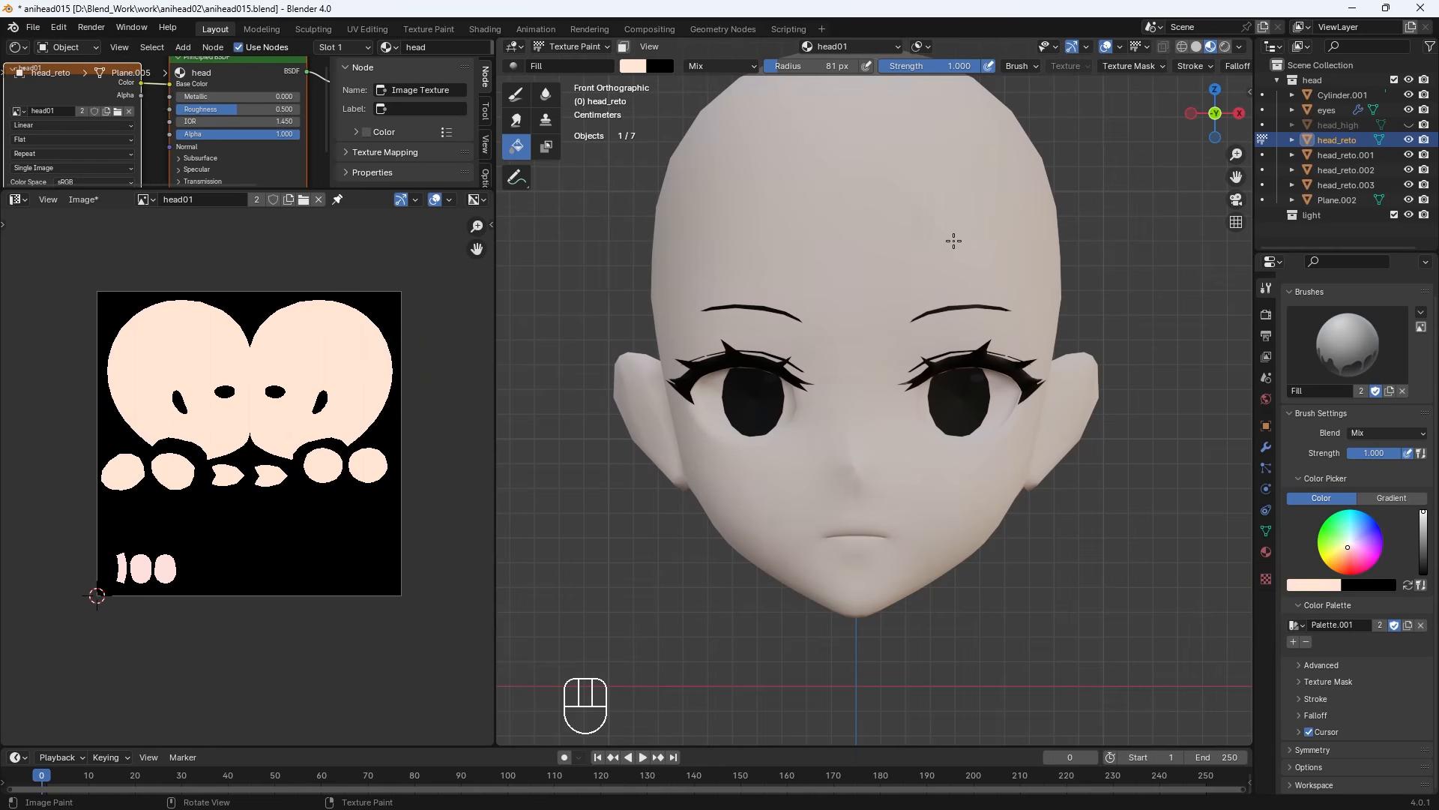
left_click(631, 68)
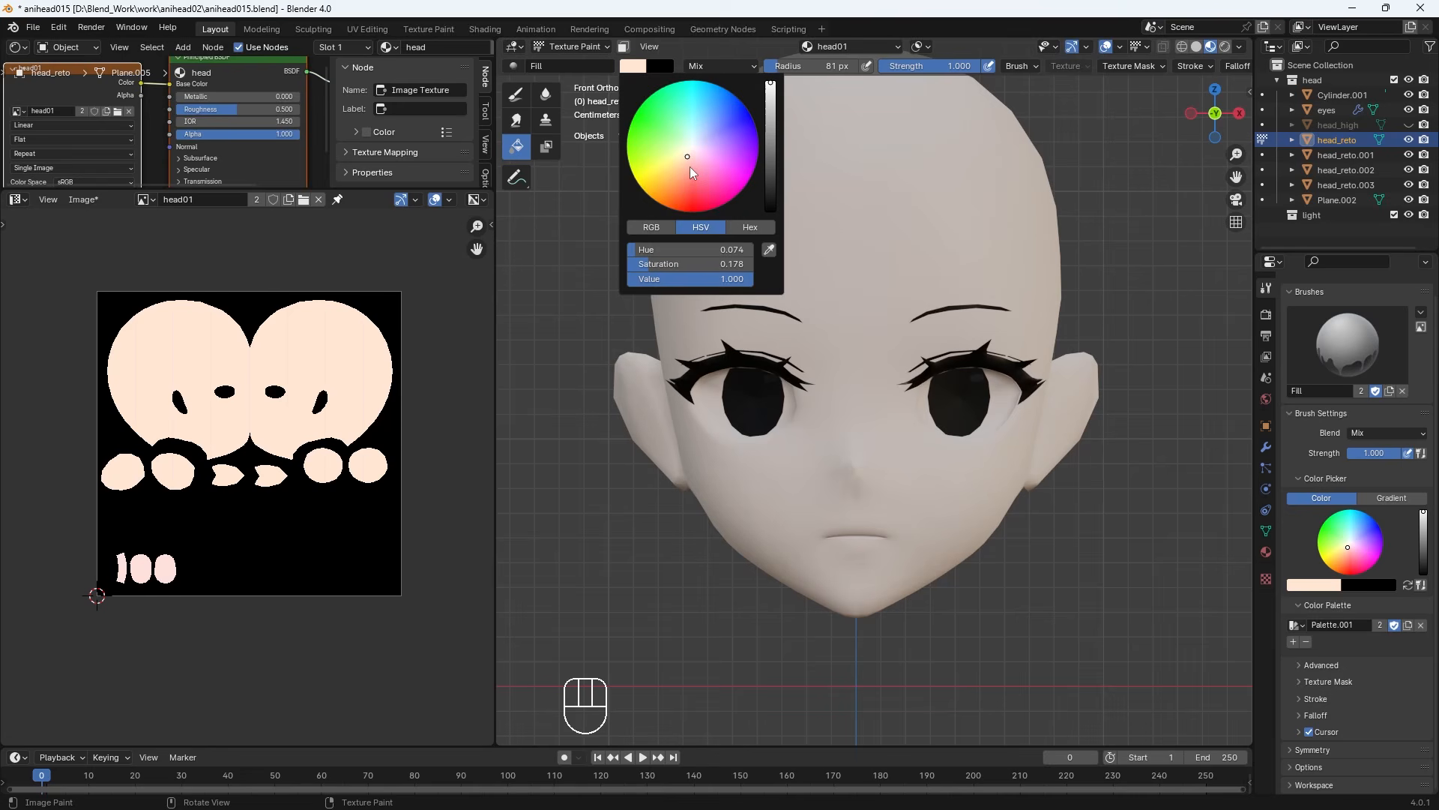
left_click(688, 156)
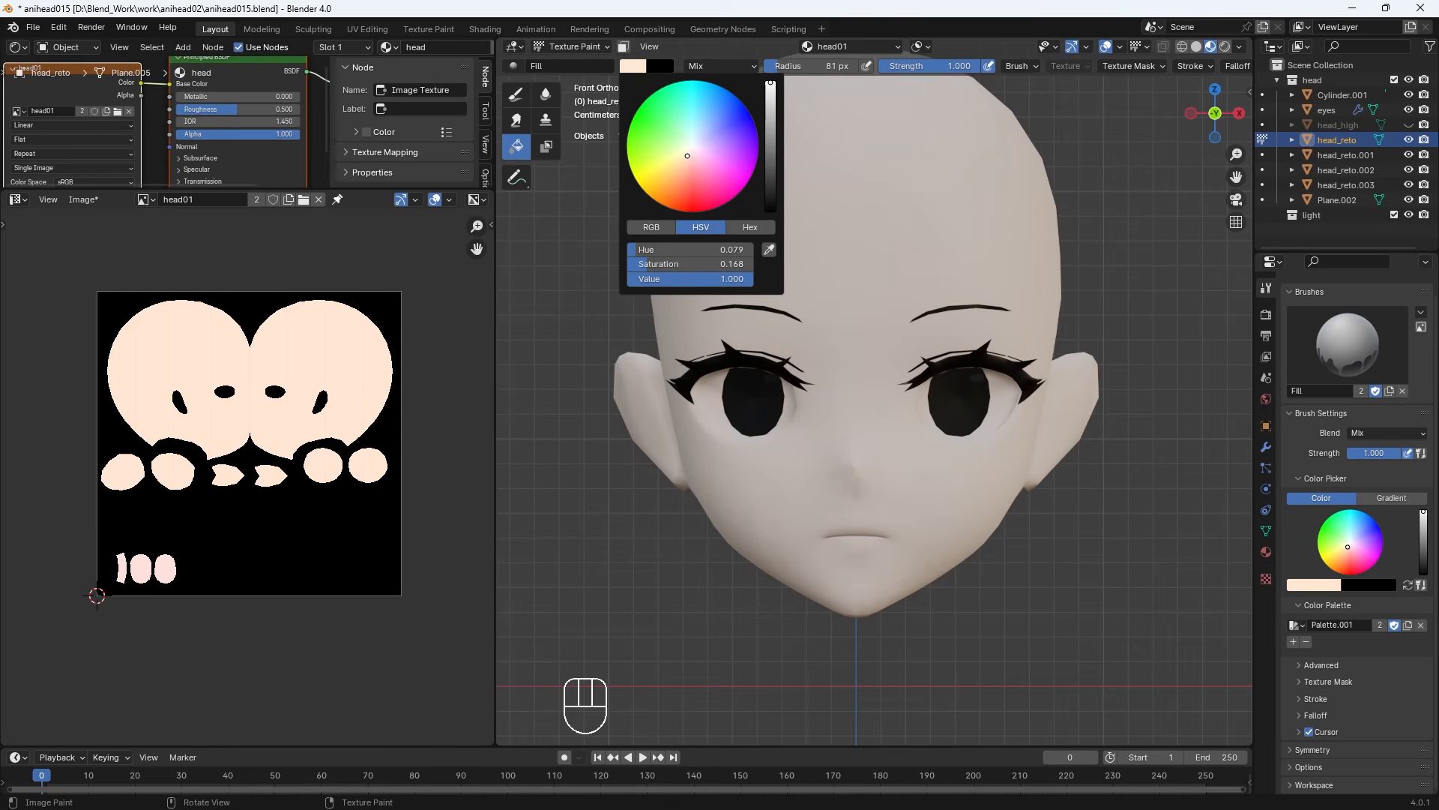
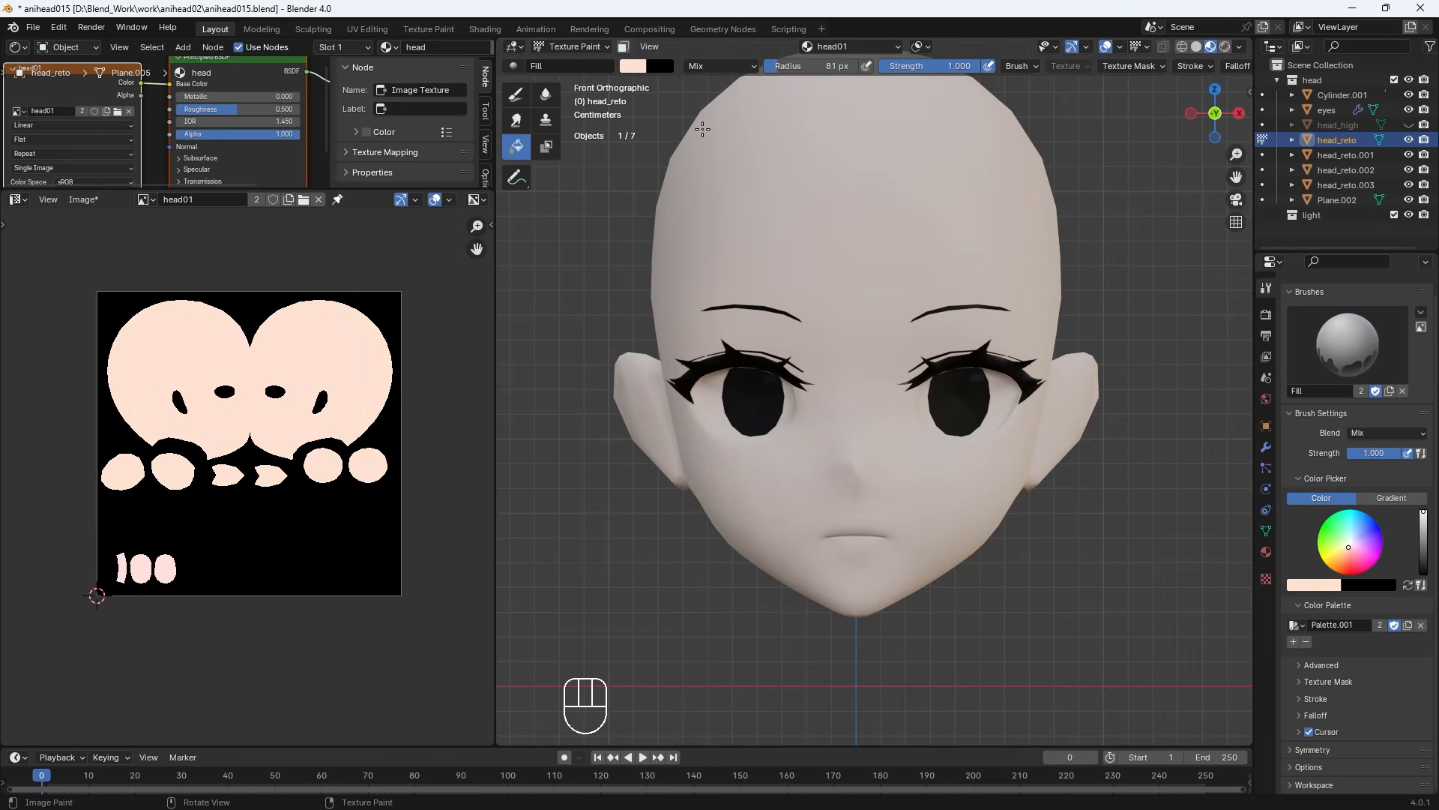
Refill head_reto with a lighter, less saturated cream skin color and return to the front view
left_click(636, 69)
middle_click_drag(825, 510, 879, 525)
scroll(879, 524, "up", 5)
left_click(634, 68)
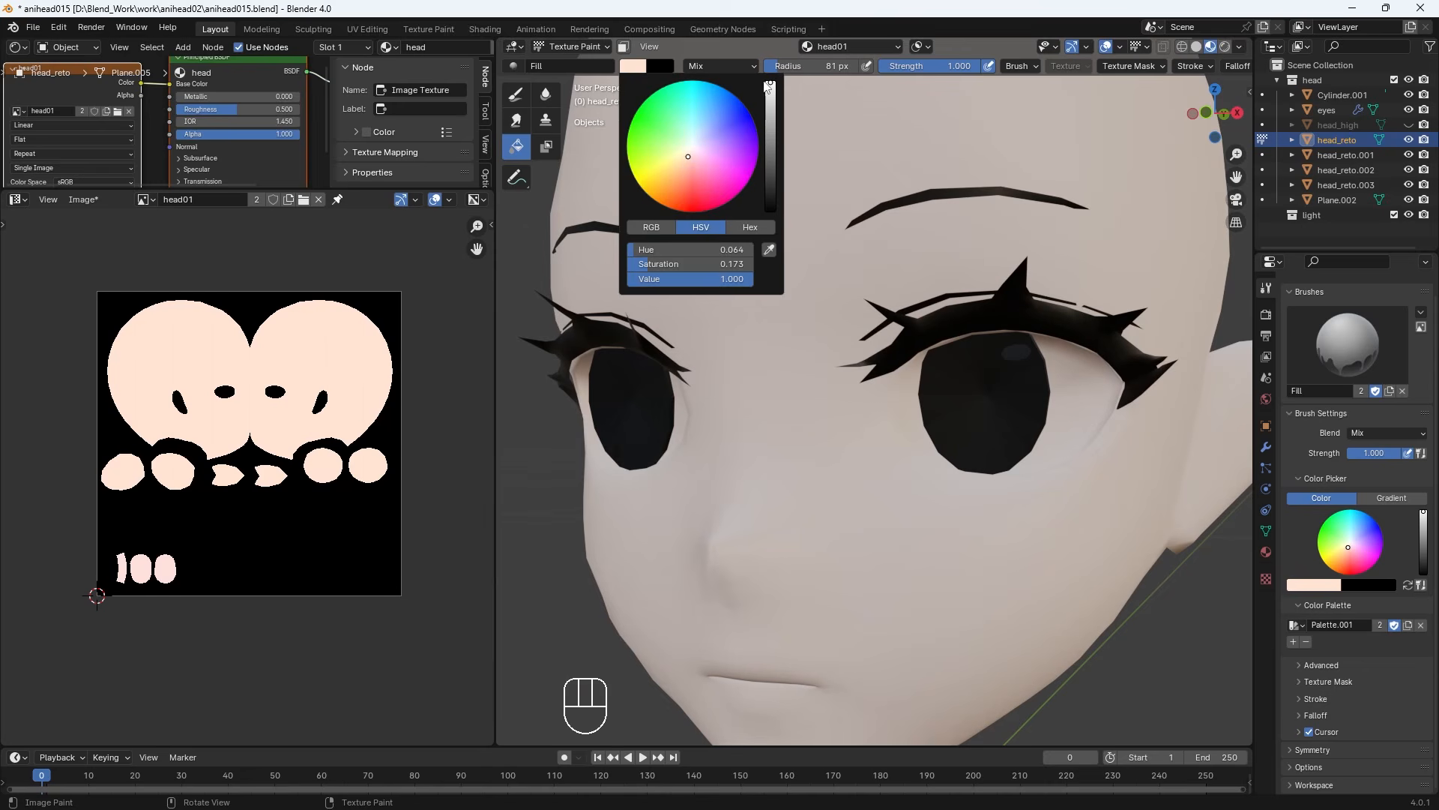
left_click(857, 160)
key("KP_1")
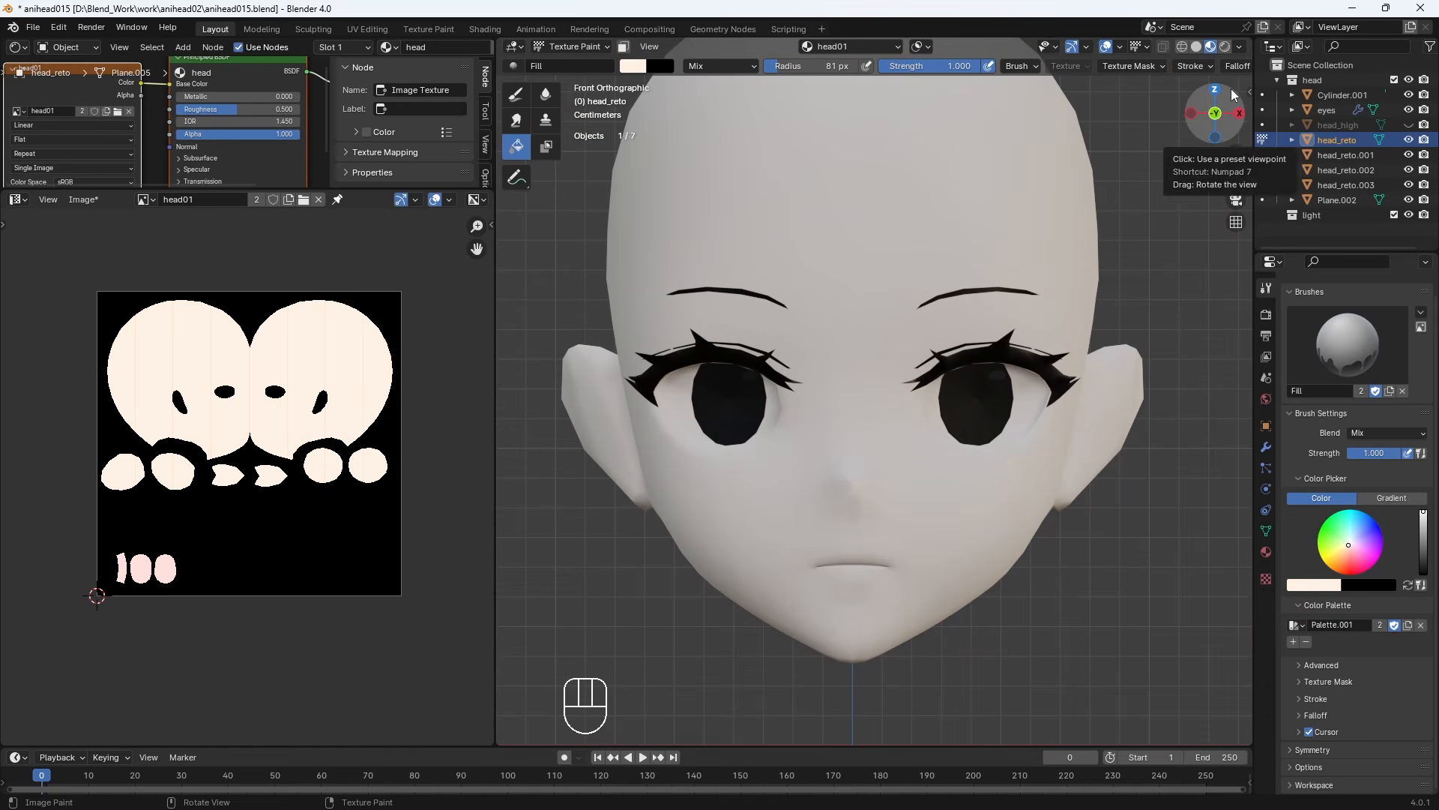
Save the cream skin color to the palette, choose the Draw brush and switch texture painting to the mouth interior Cylinder.001
left_click(1293, 642)
left_click(516, 93)
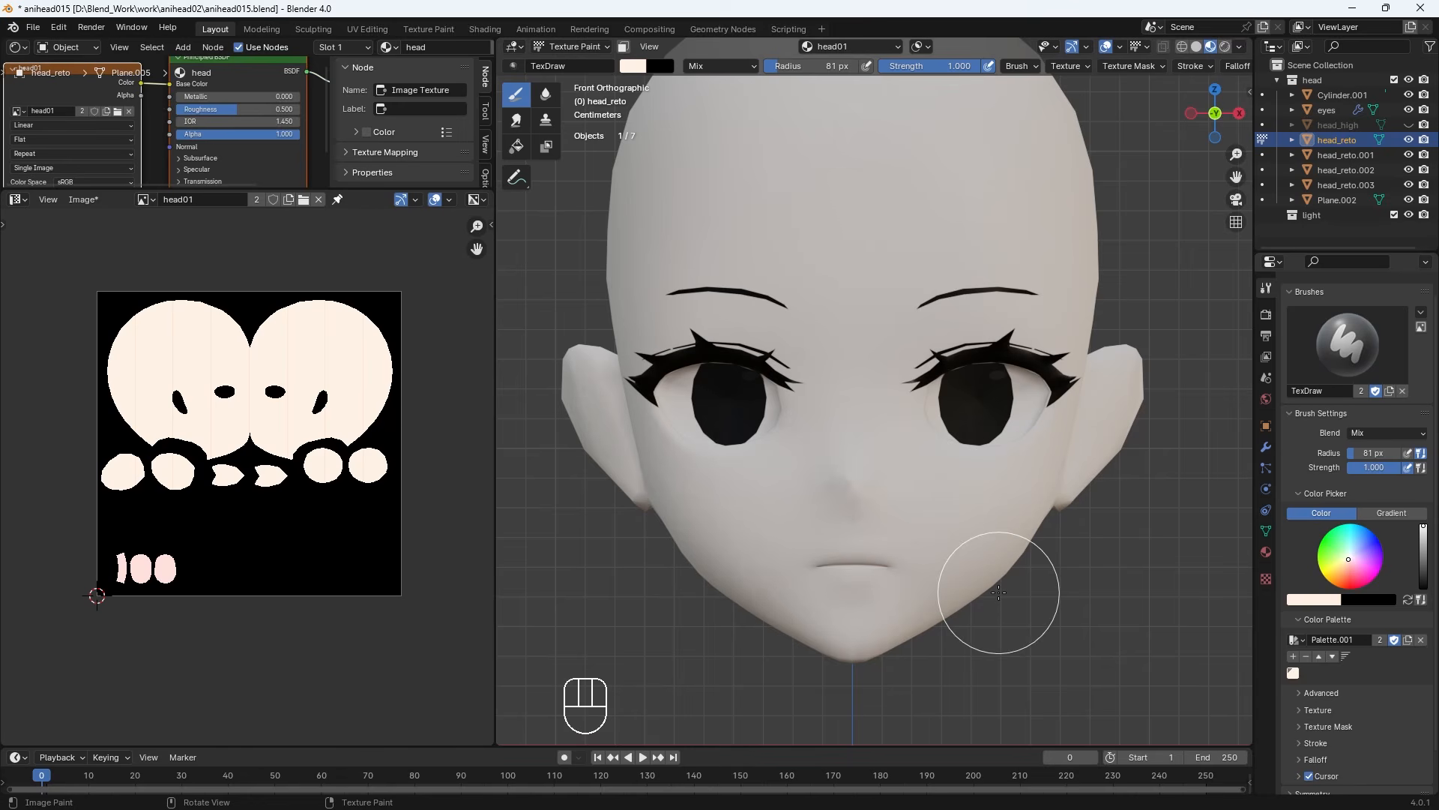
middle_click_drag(906, 578, 787, 578)
key("alt+q")
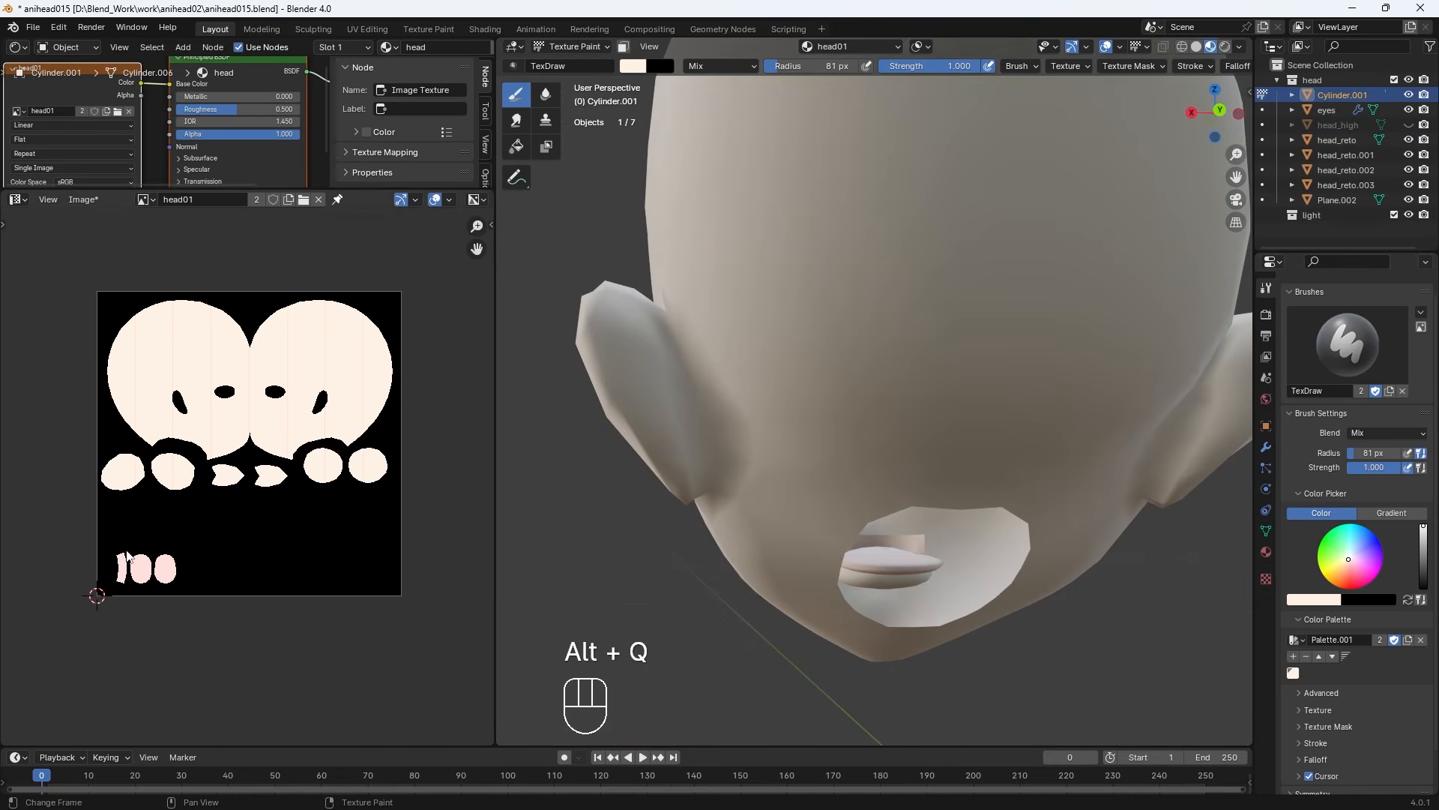
Try a pink brush stroke on the tongue at hue 0.922, saturation 0.529 and value 1.000
scroll(185, 562, "up", 4)
middle_click_drag(185, 562, 390, 476, "shift")
left_click(632, 66)
left_click(699, 182)
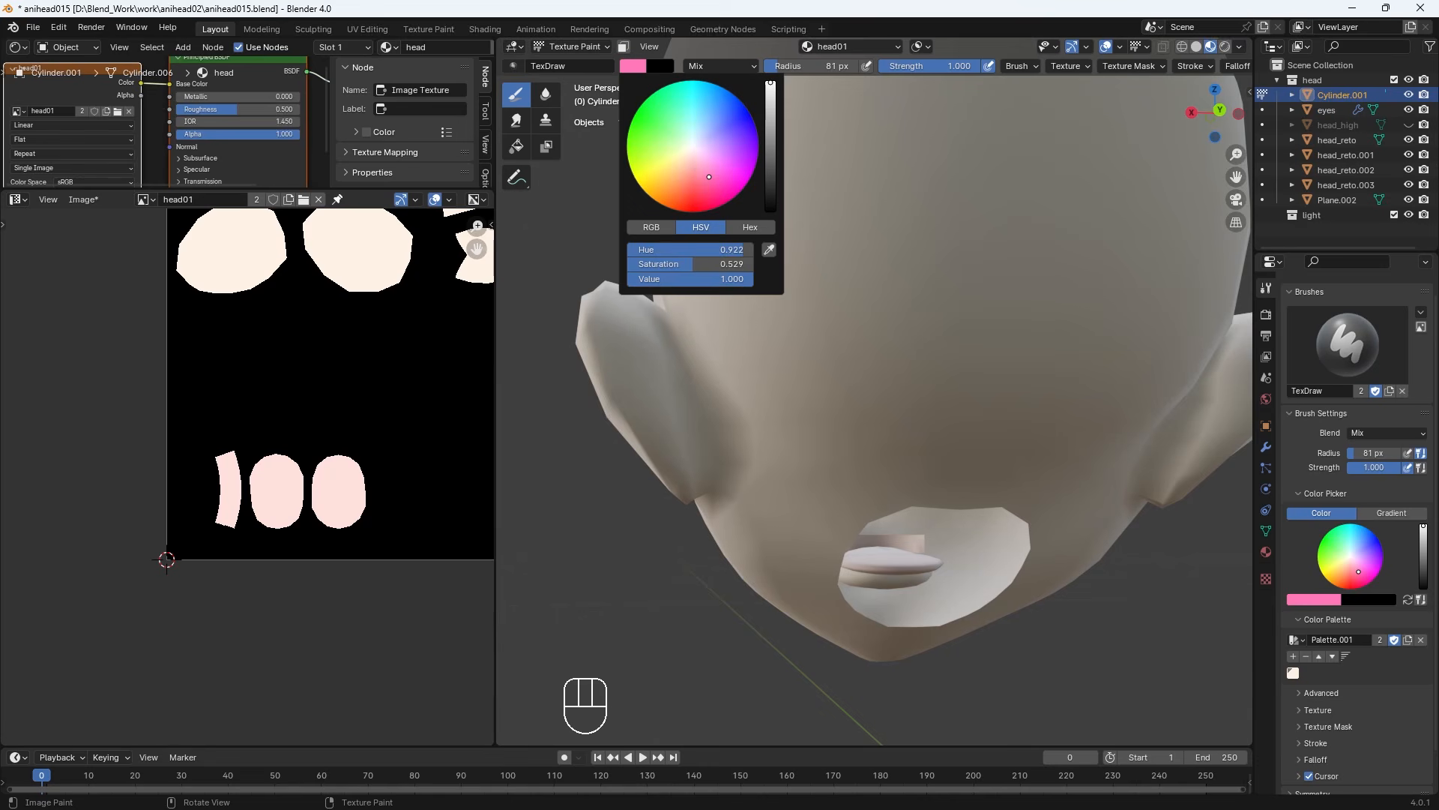
mouse_move(899, 559)
left_mouse_down()
mouse_move(772, 567)
mouse_move(915, 553)
left_mouse_up()
left_click(633, 65)
left_click(699, 172)
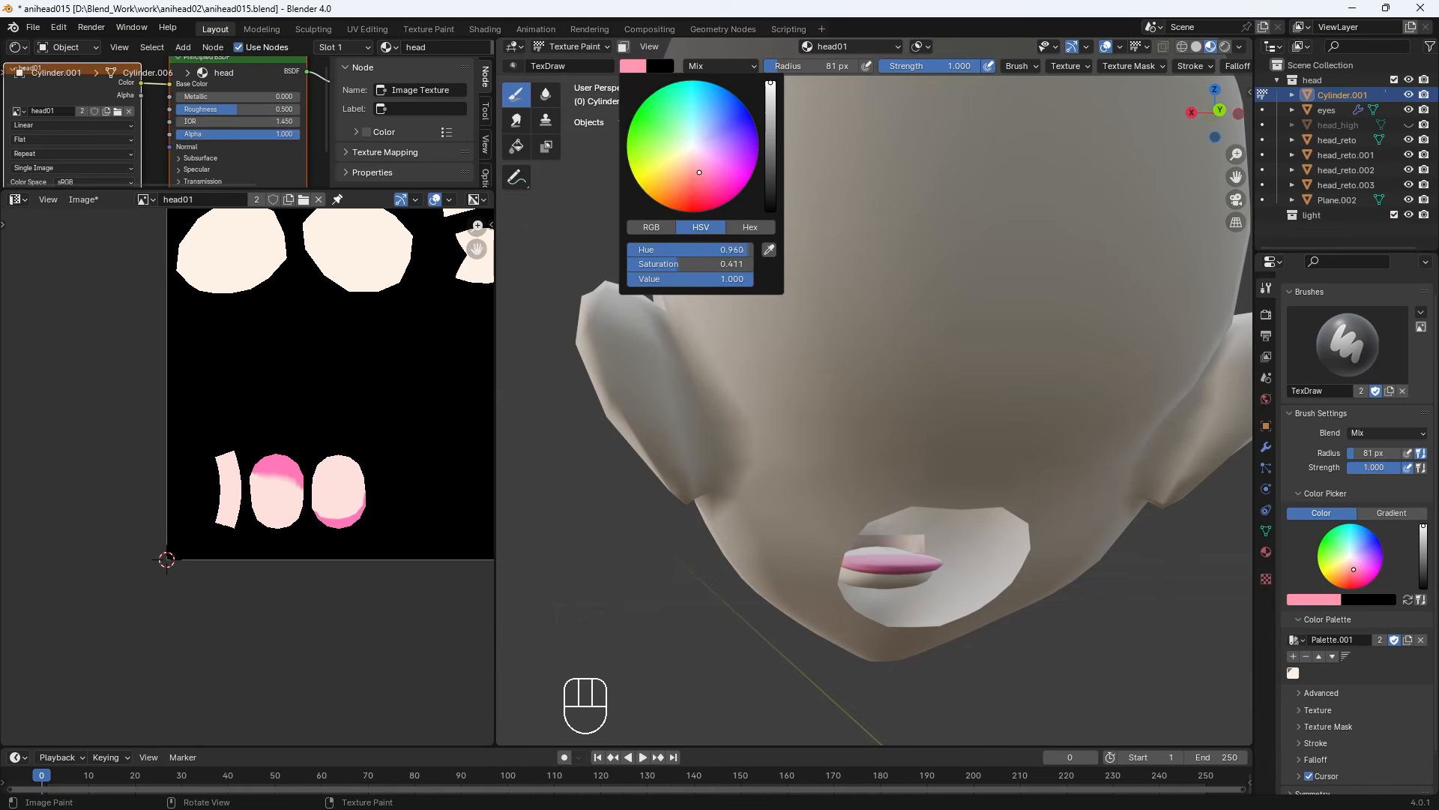
left_click_drag(700, 173, 703, 183)
Choose the Fill tool and set the head01 image editor to Paint mode
left_click(516, 145)
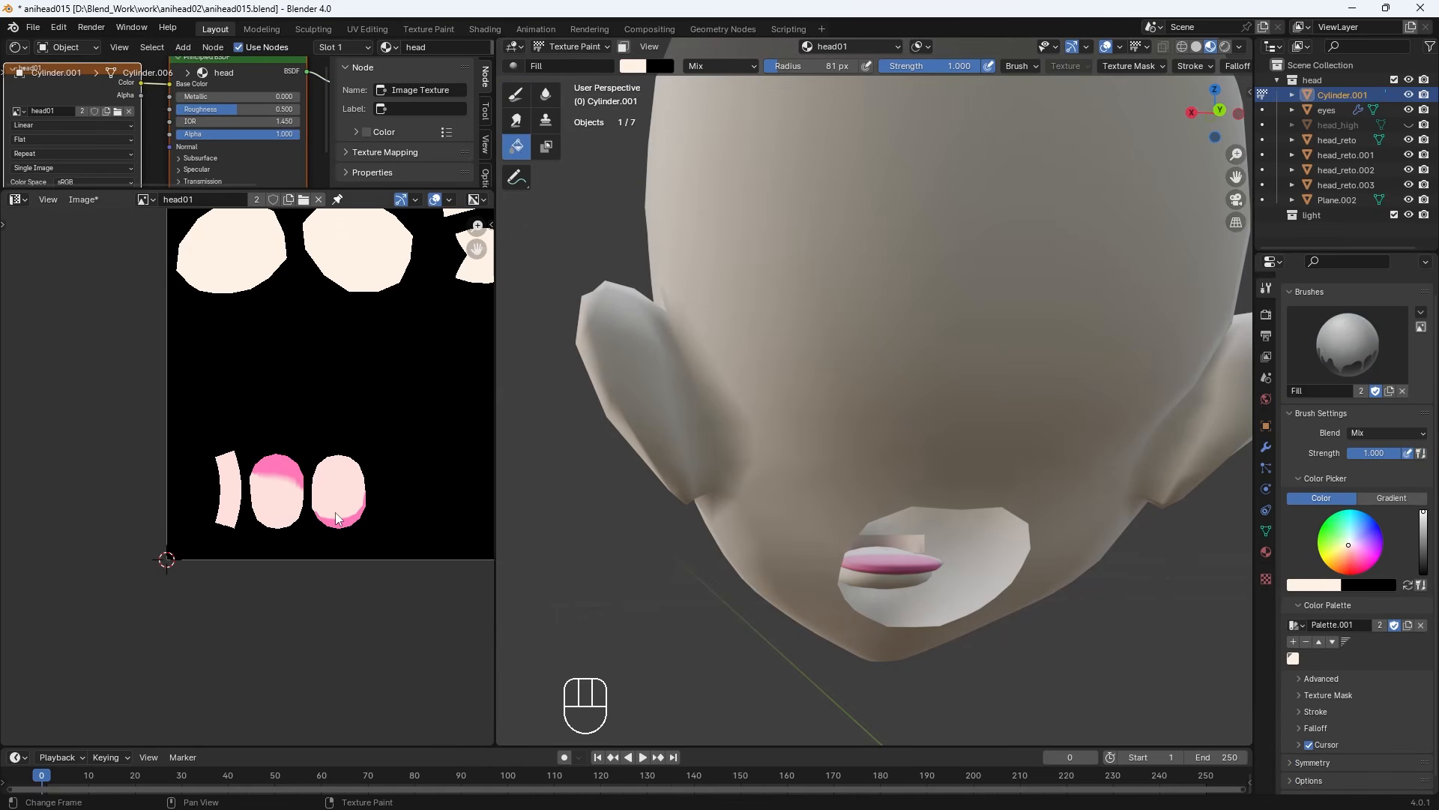
left_click(18, 200)
left_click(21, 255)
left_click(72, 200)
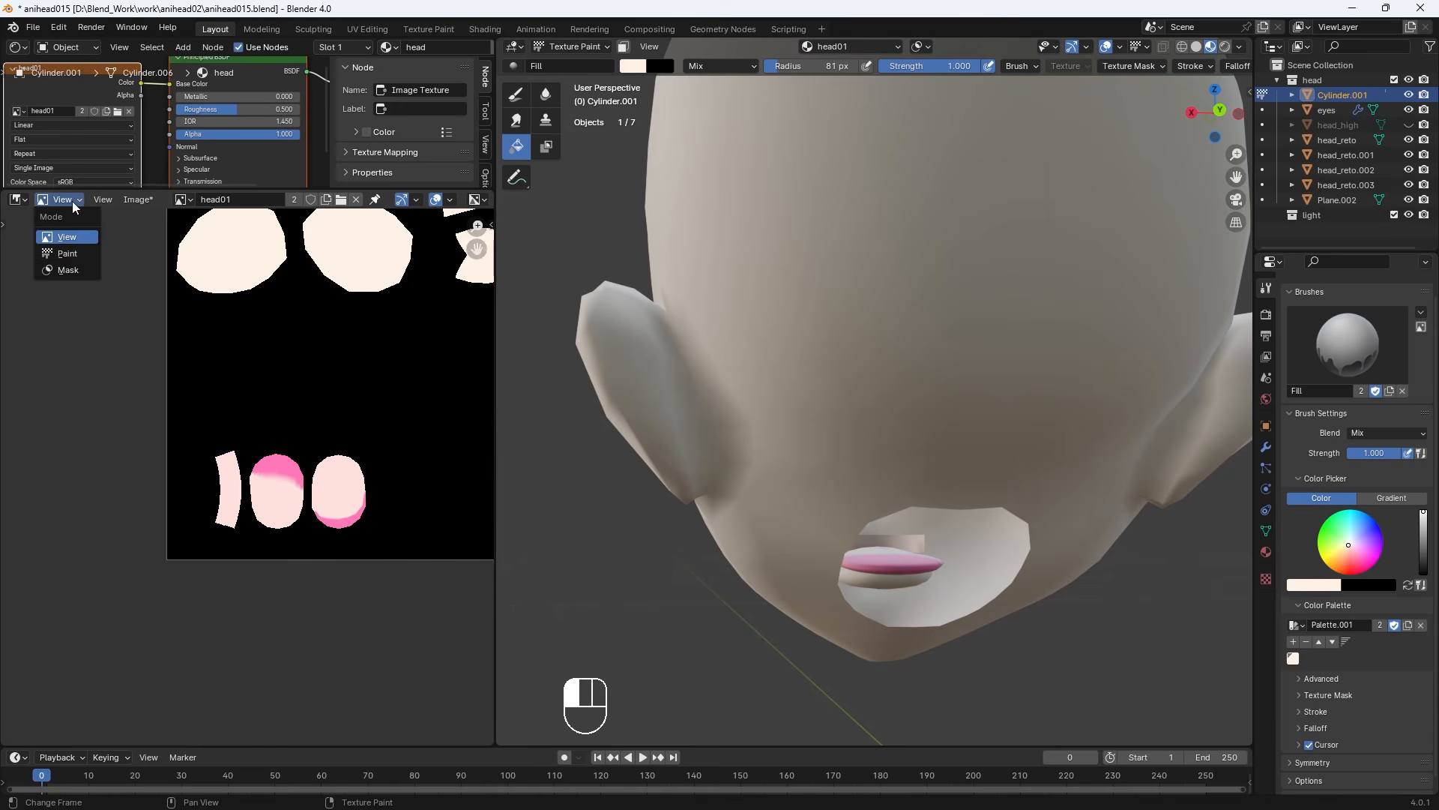
left_click(63, 259)
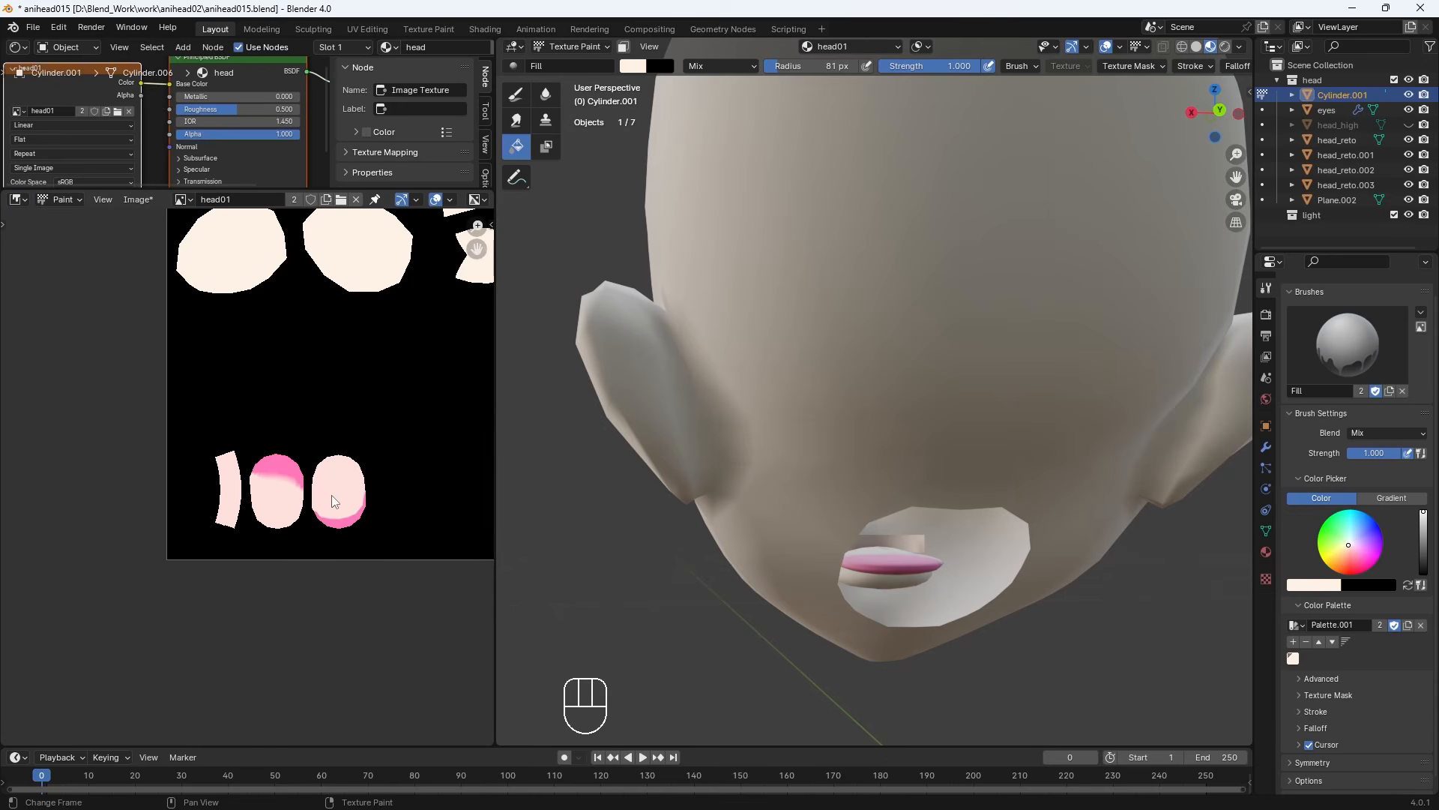
Fill the whole mouth interior Cylinder.001 with a salmon pink color
left_click(634, 72)
left_click(692, 168)
left_click_drag(689, 174, 693, 176)
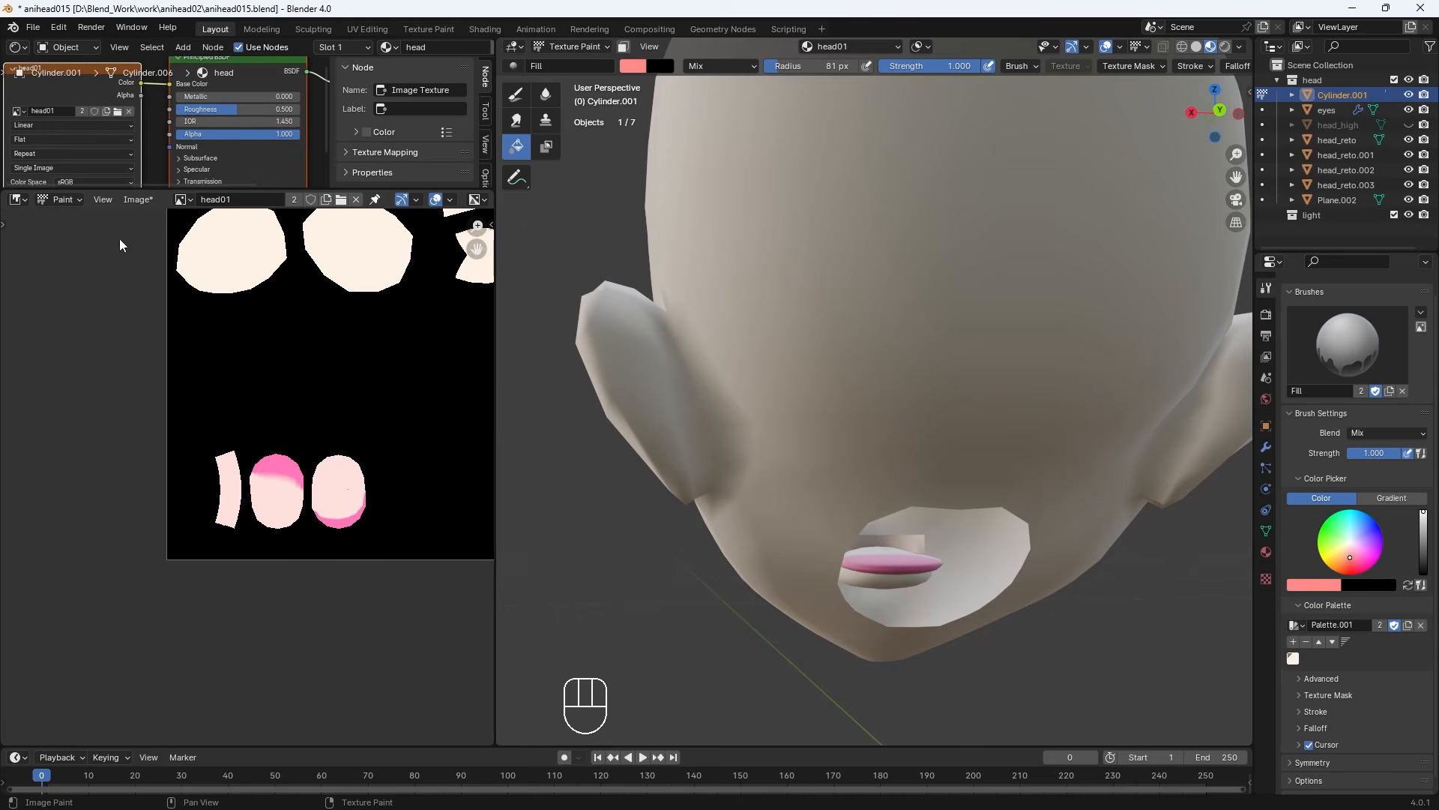
mouse_move(837, 497)
middle_mouse_down()
mouse_move(855, 540)
mouse_move(817, 516)
middle_mouse_up()
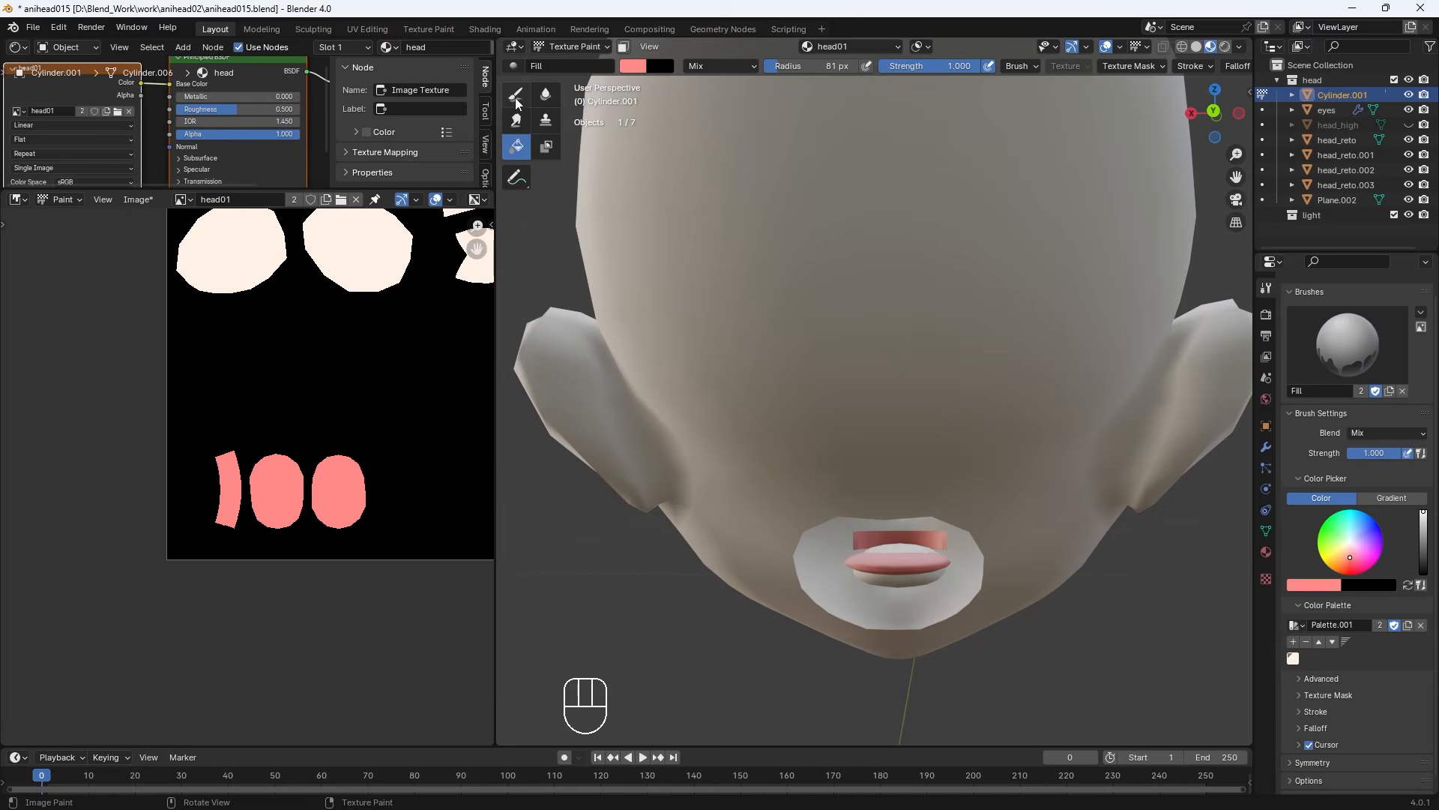
Try to fill the narrow teeth strip of the head01 image with white
left_click(635, 67)
left_click_drag(719, 264, 627, 264)
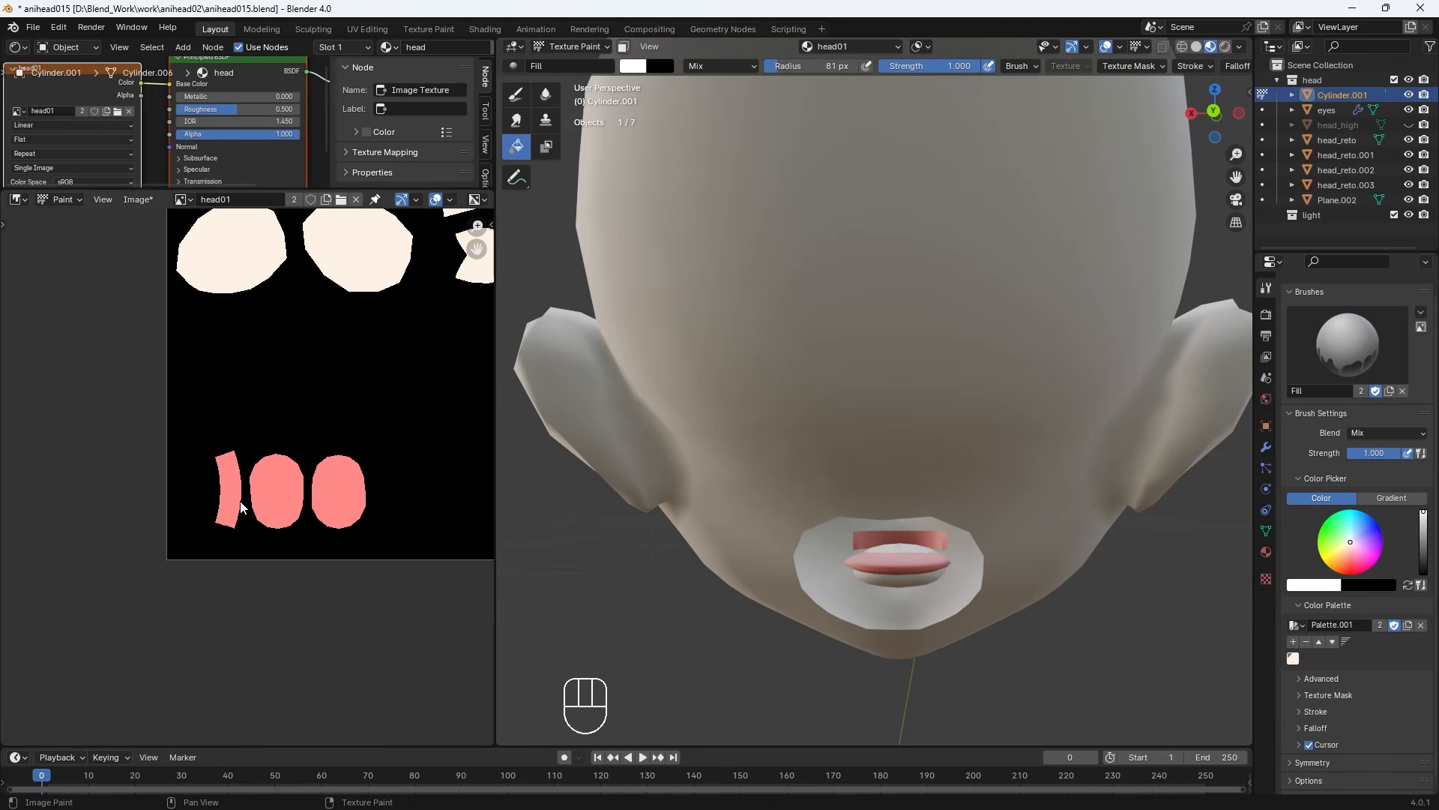
scroll(244, 487, "up", 5)
left_click(191, 497)
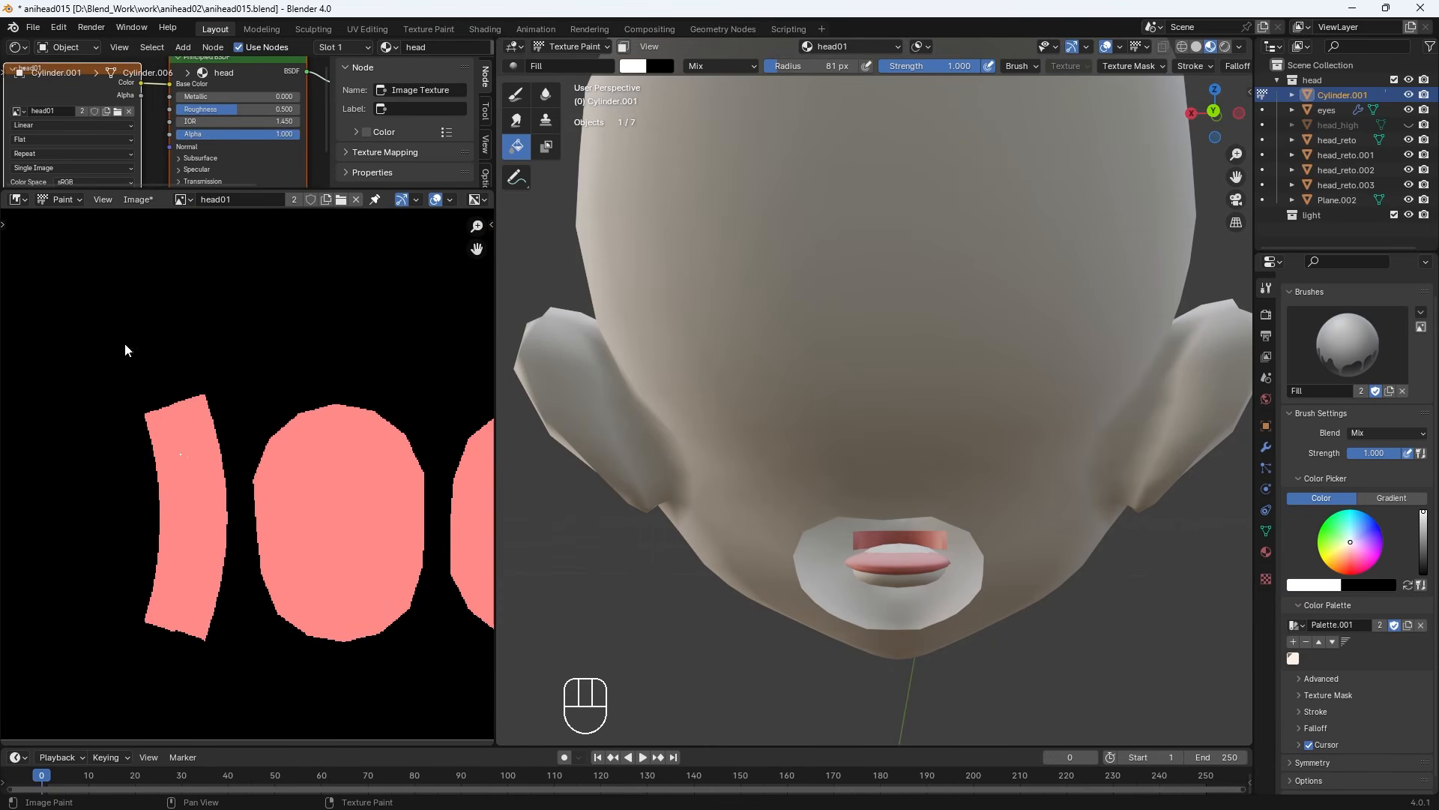
Paint the narrow teeth strip of the head01 image white with the Draw brush at 11 px radius
left_click(515, 95)
key("bracketleft")
key("bracketleft")
key("bracketleft")
key("bracketleft")
key("bracketleft")
key("bracketleft")
key("bracketleft")
key("bracketleft")
left_click_drag(184, 447, 207, 549)
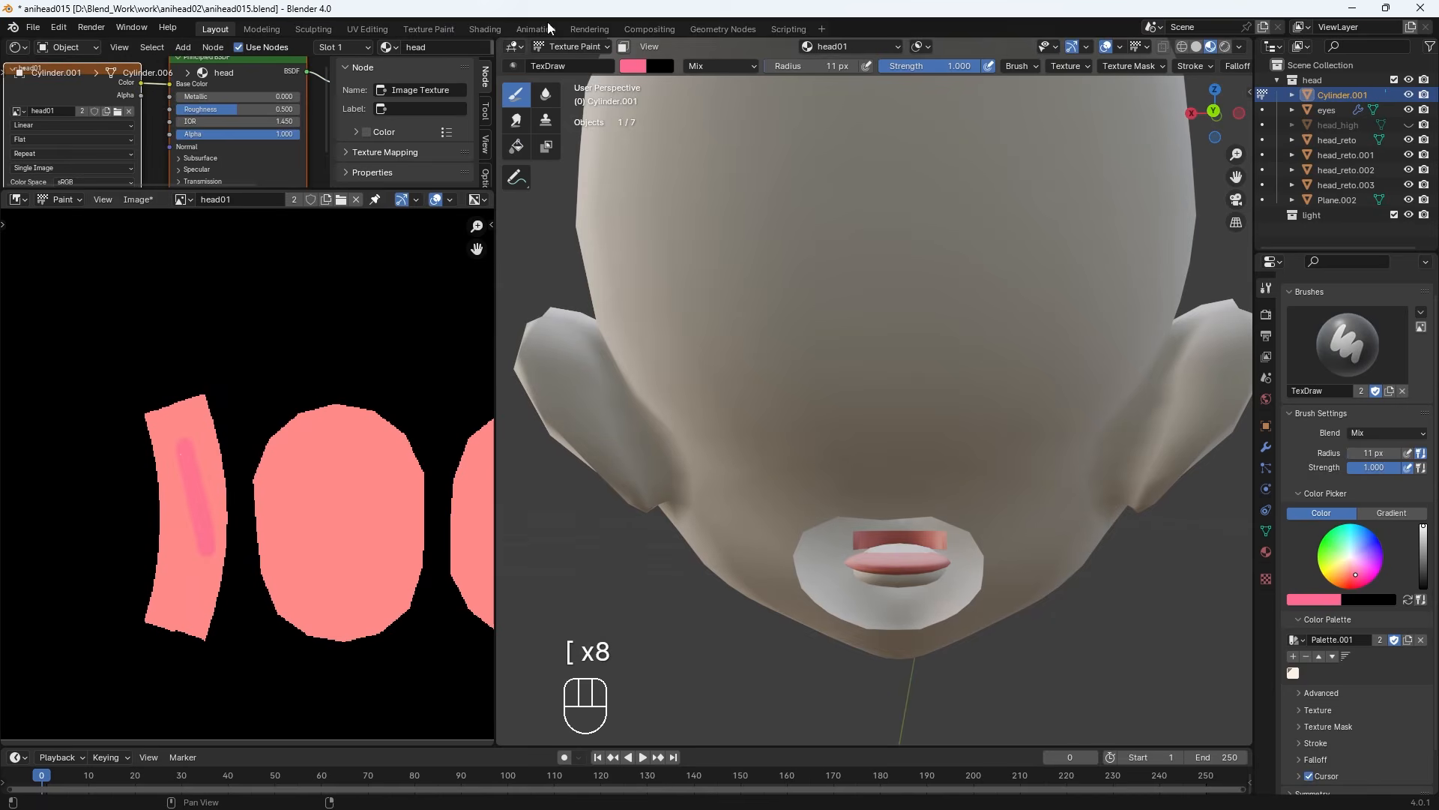
left_click(634, 66)
key("BackSpace")
mouse_move(177, 424)
left_mouse_down()
mouse_move(196, 543)
mouse_move(169, 448)
left_mouse_up()
mouse_move(193, 426)
left_mouse_down()
mouse_move(212, 517)
mouse_move(179, 579)
mouse_move(145, 411)
mouse_move(206, 427)
mouse_move(218, 599)
mouse_move(169, 638)
mouse_move(146, 517)
mouse_move(163, 451)
mouse_move(210, 431)
mouse_move(150, 524)
mouse_move(214, 600)
mouse_move(150, 417)
mouse_move(169, 402)
left_mouse_up()
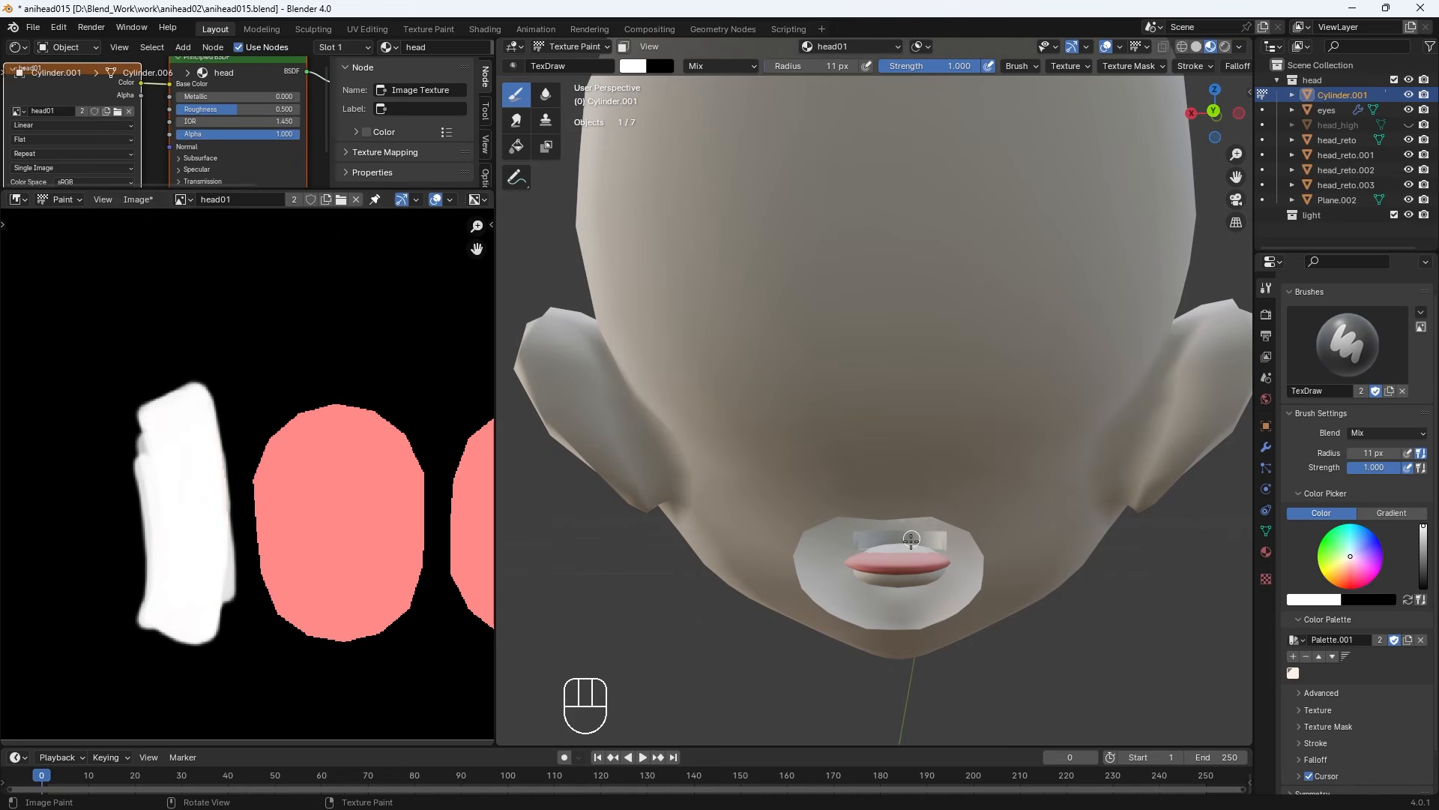
left_click_drag(195, 570, 153, 630)
mouse_move(191, 589)
left_mouse_down()
mouse_move(218, 600)
mouse_move(158, 499)
left_mouse_up()
Switch texture painting to the eyes object in front view and mix a dark teal brush color
middle_click_drag(835, 470, 889, 382)
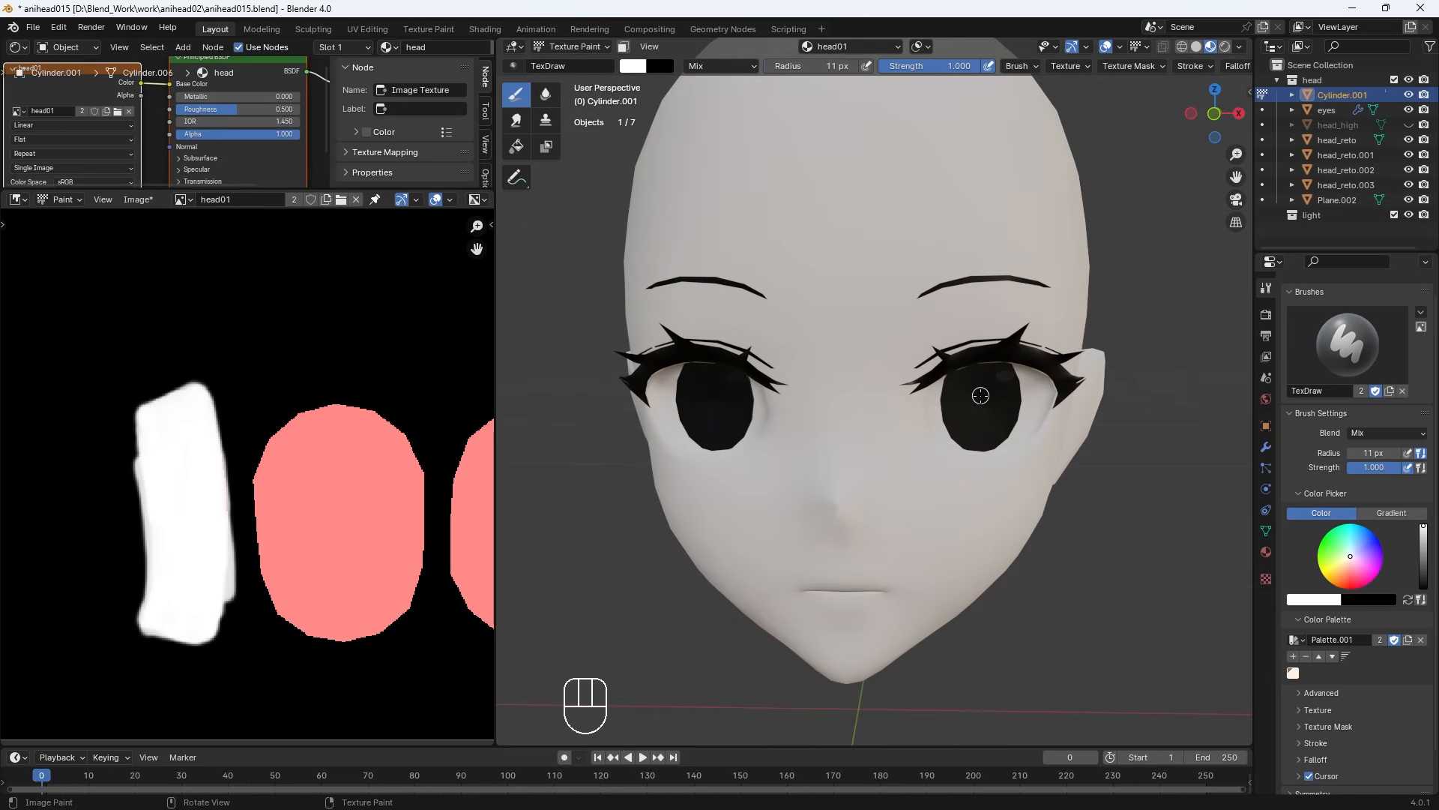
key("alt+q")
key("KP_1")
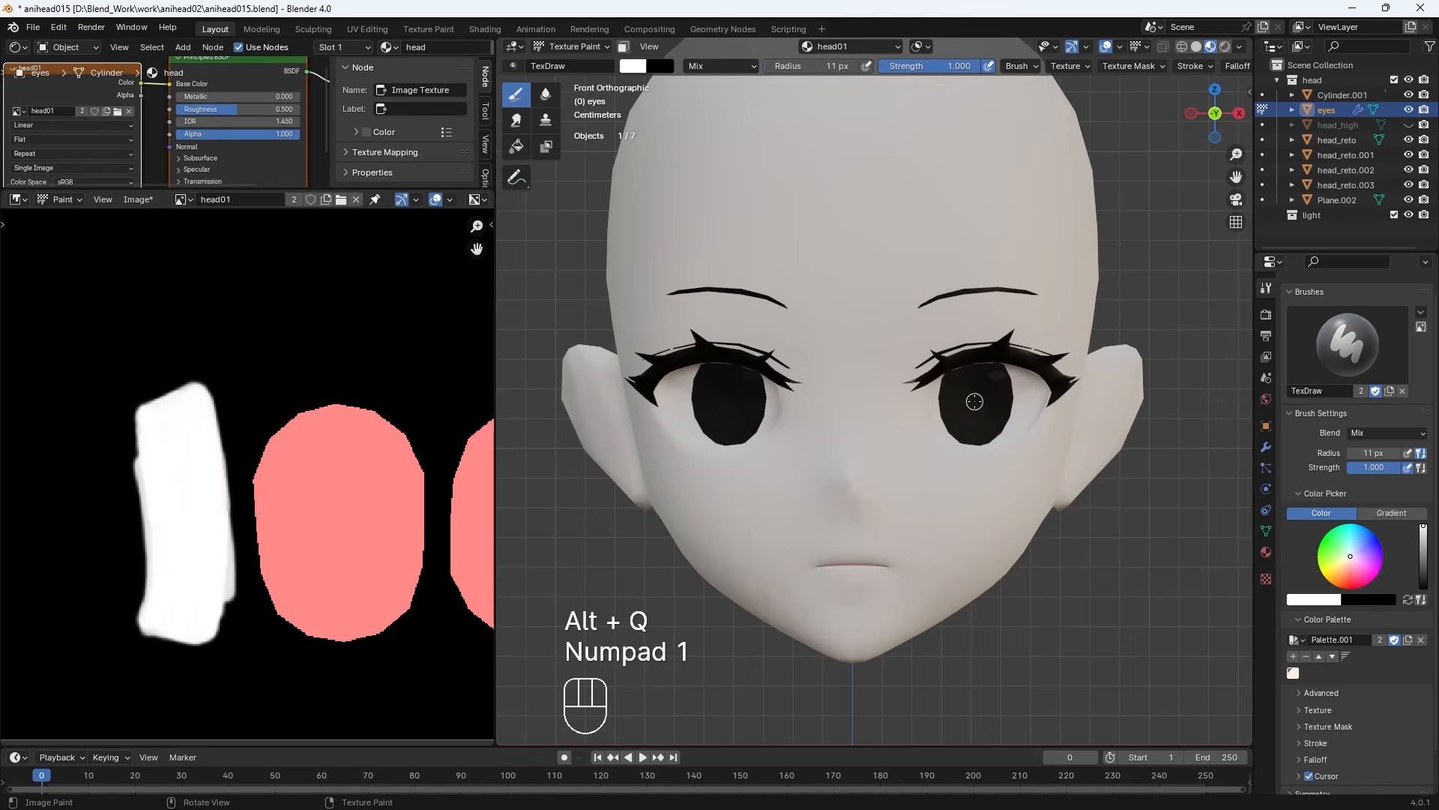
left_click(633, 65)
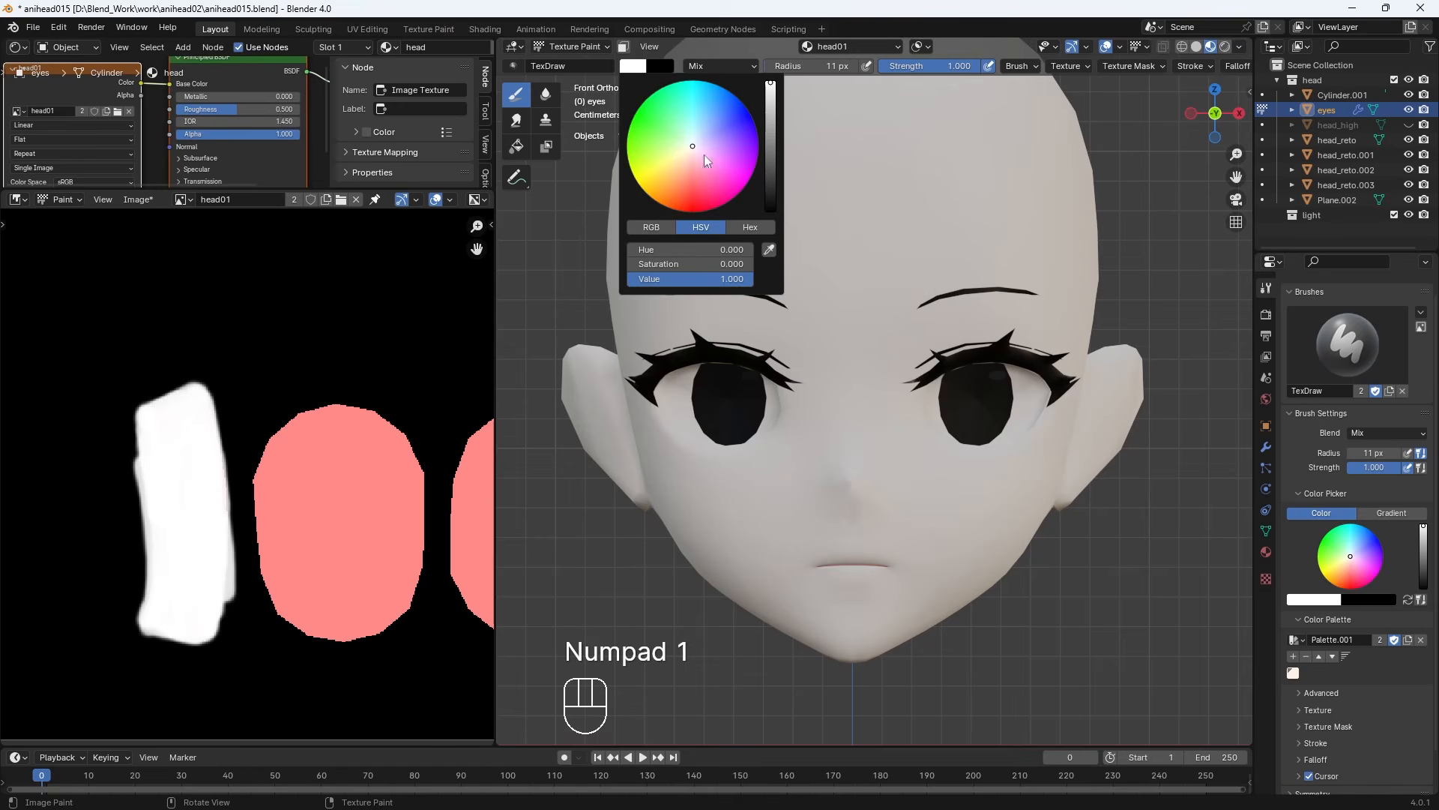
left_click(694, 171)
mouse_move(693, 173)
left_mouse_down()
mouse_move(721, 145)
mouse_move(702, 124)
left_mouse_up()
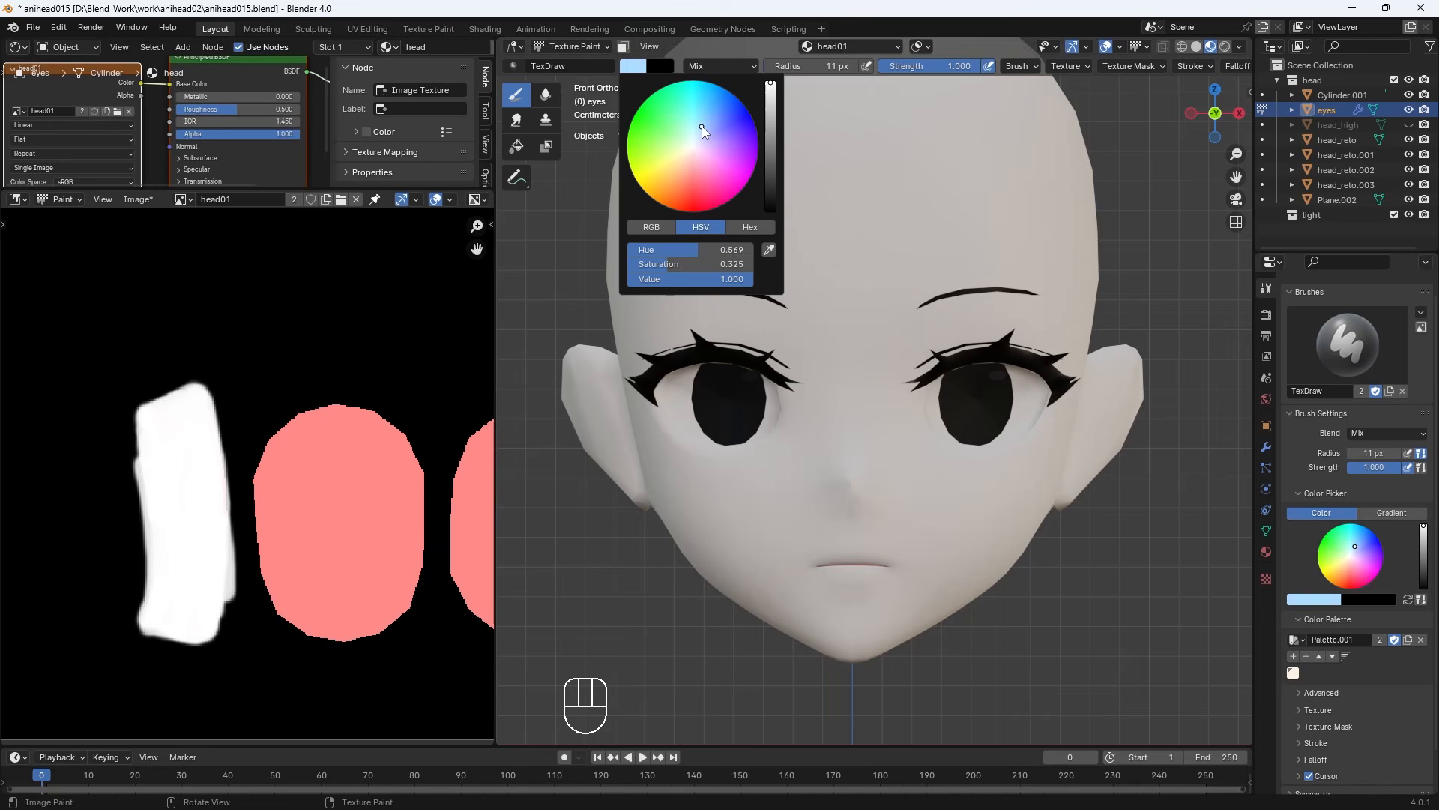
left_click_drag(702, 126, 676, 134)
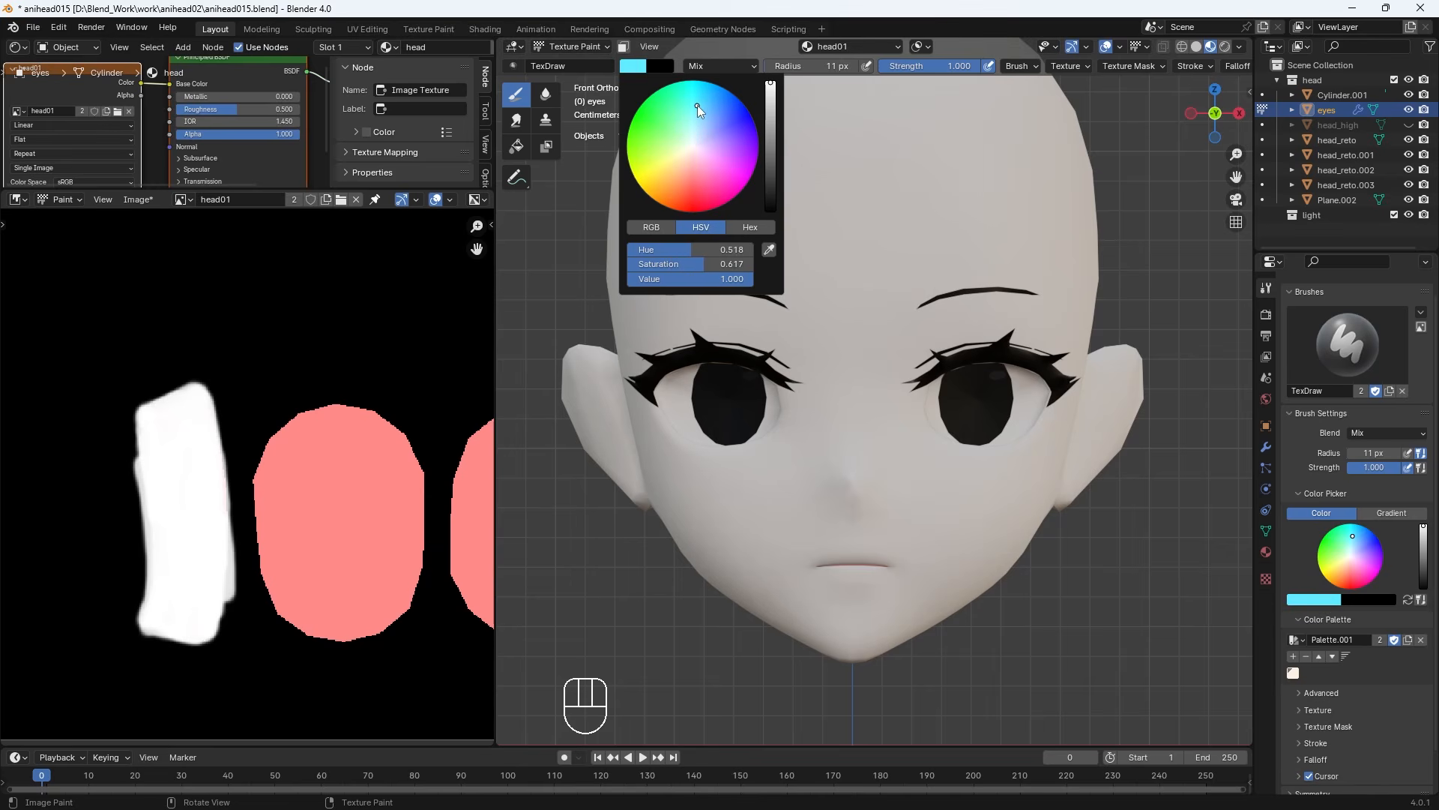
left_click_drag(771, 119, 771, 139)
Enlarge the brush to a 67 px radius and paint both irises teal, leaving the pupil areas and upper part darker
key("b")
key("bracketright")
key("bracketright")
key("bracketright")
key("bracketright")
key("bracketright")
key("bracketright")
key("bracketright")
key("bracketright")
key("bracketright")
key("bracketright")
key("bracketright")
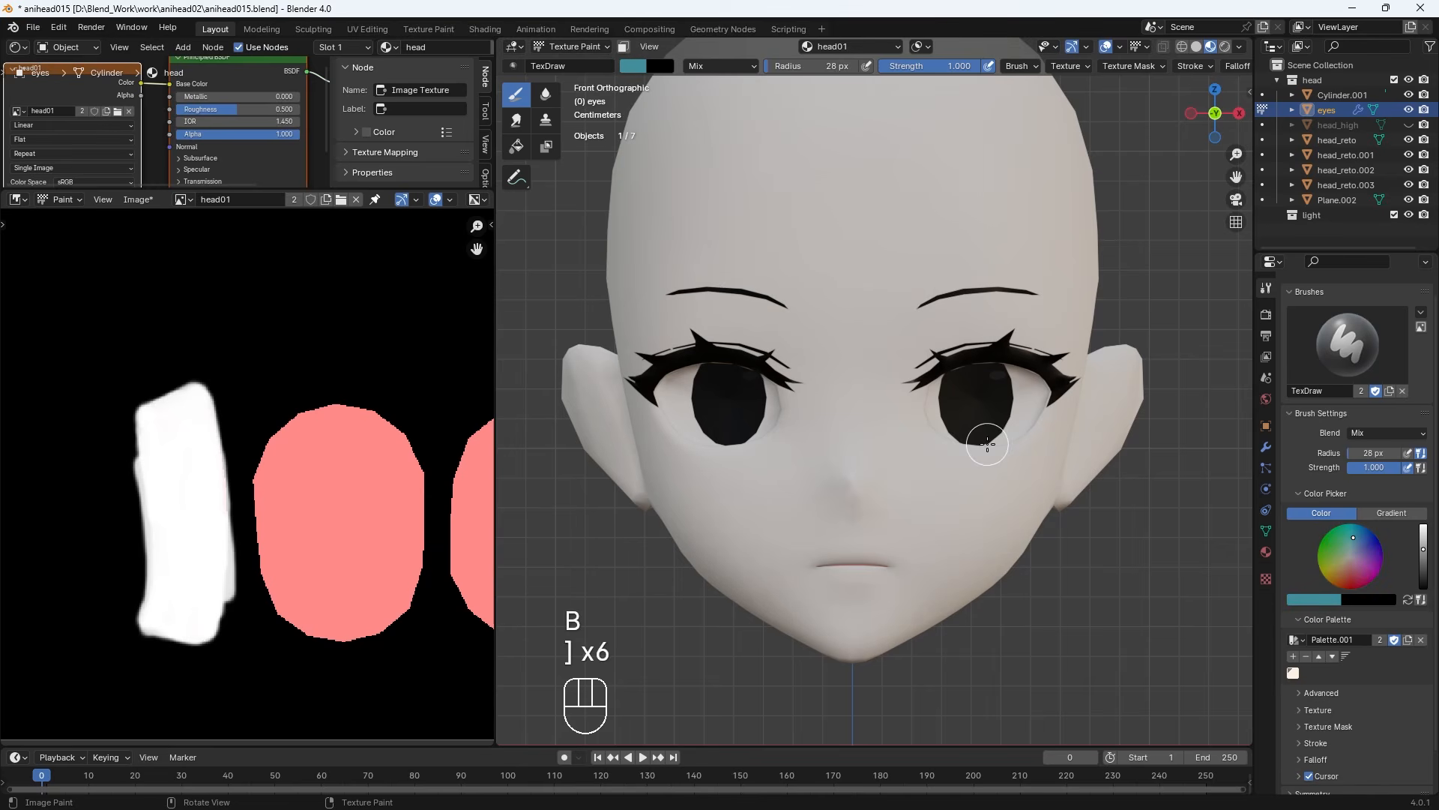
mouse_move(983, 440)
left_mouse_down()
mouse_move(1015, 450)
mouse_move(1057, 412)
mouse_move(974, 397)
mouse_move(978, 418)
mouse_move(952, 447)
mouse_move(986, 408)
mouse_move(948, 484)
left_mouse_up()
mouse_move(991, 442)
left_mouse_down()
mouse_move(932, 450)
mouse_move(1031, 431)
left_mouse_up()
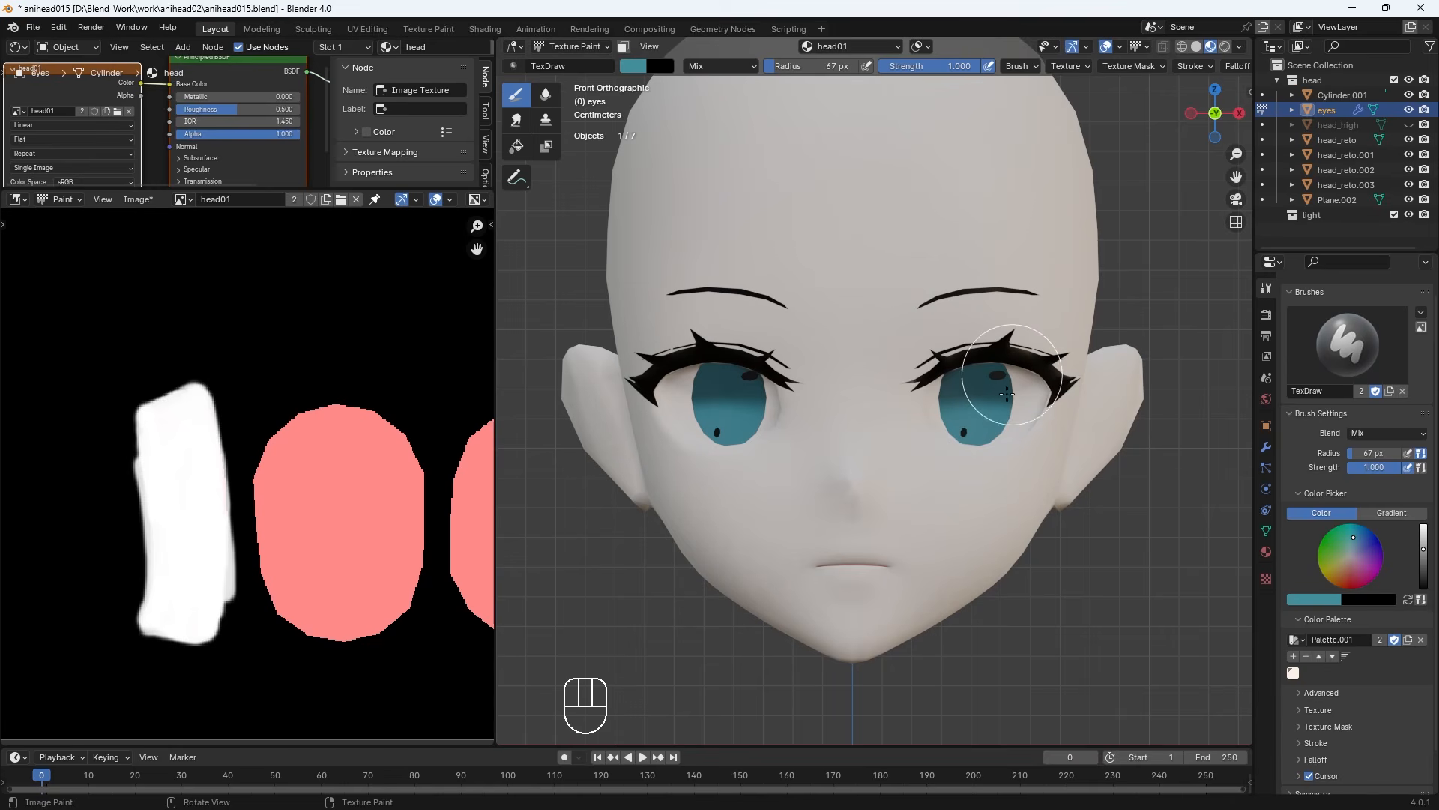
Switch texture painting to head_reto and set up a pure white brush with a 17 px radius
key("alt+q")
left_click(635, 71)
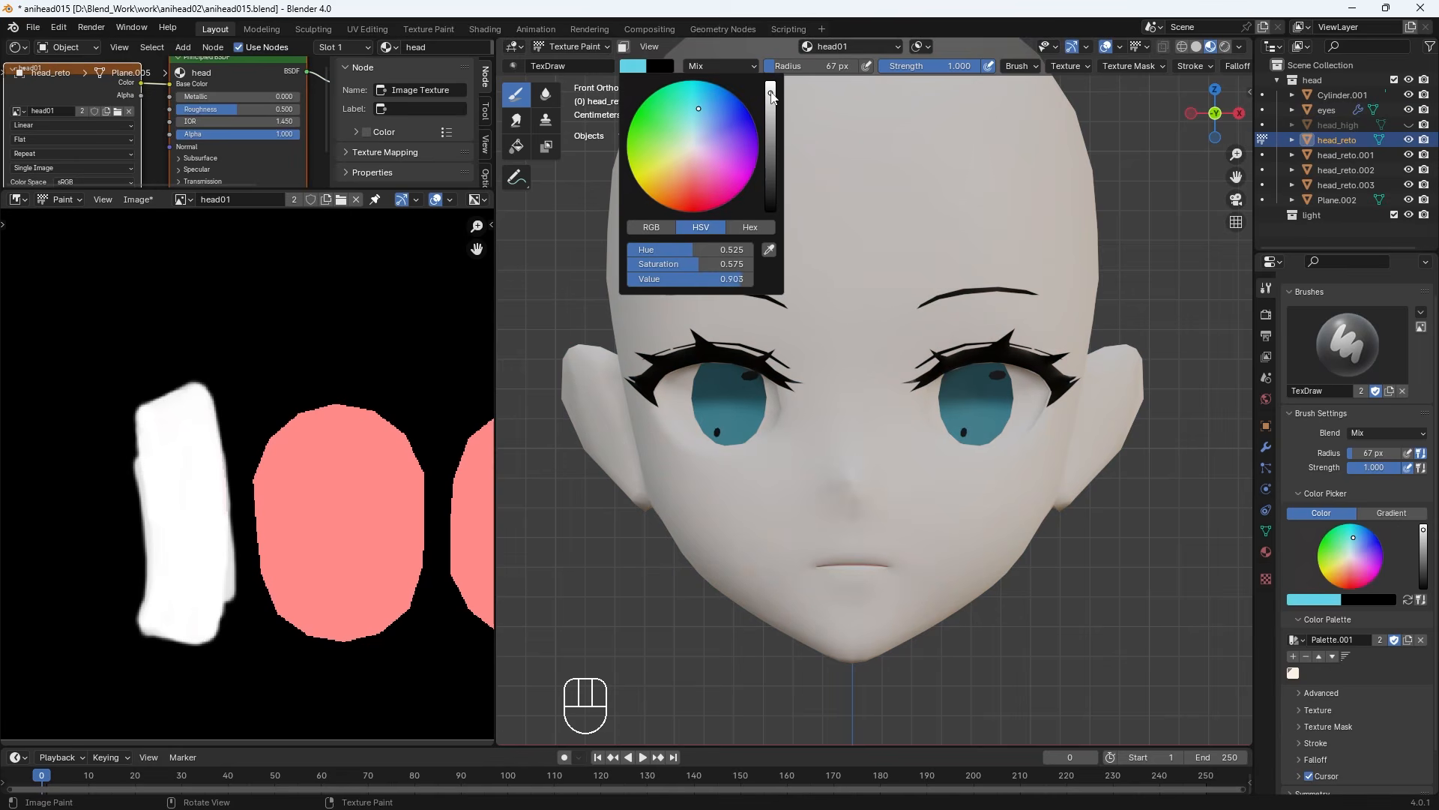
left_click(690, 156)
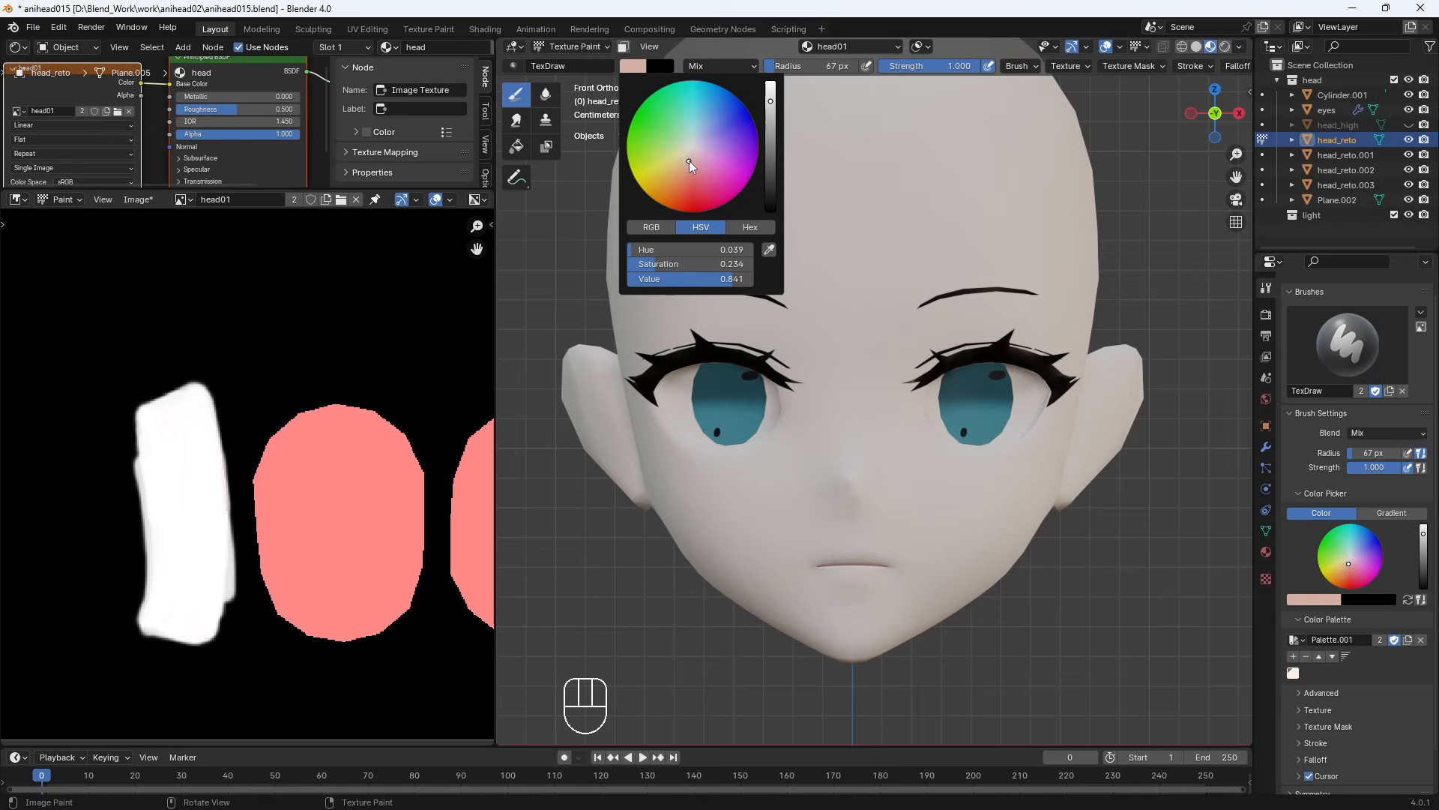
left_click_drag(770, 101, 761, 51)
key("bracketleft")
key("bracketleft")
key("bracketleft")
key("bracketleft")
key("bracketleft")
key("bracketleft")
key("bracketleft")
key("bracketleft")
key("bracketleft")
key("bracketleft")
key("bracketleft")
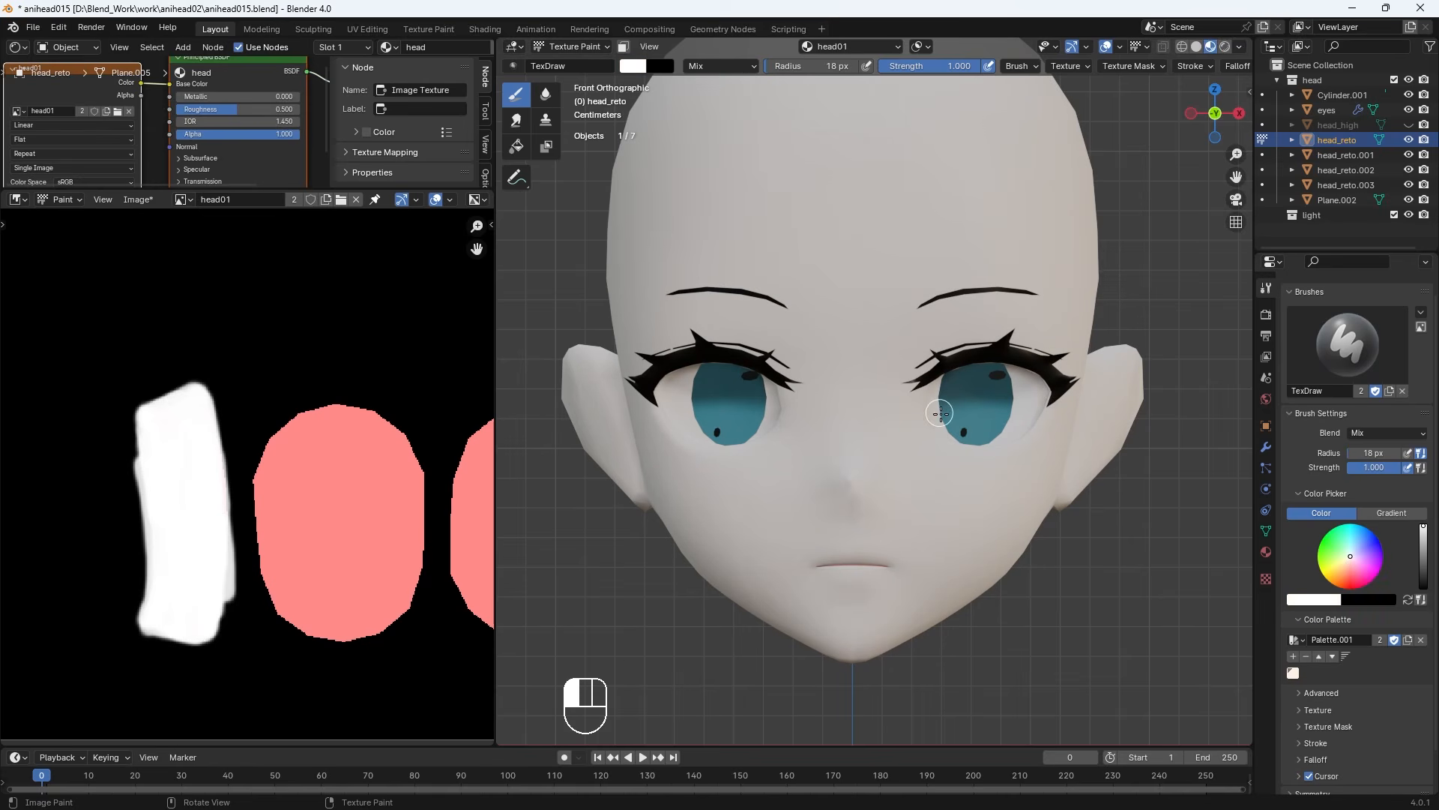
key("bracketleft")
key("bracketleft")
key("bracketright")
key("bracketright")
key("bracketright")
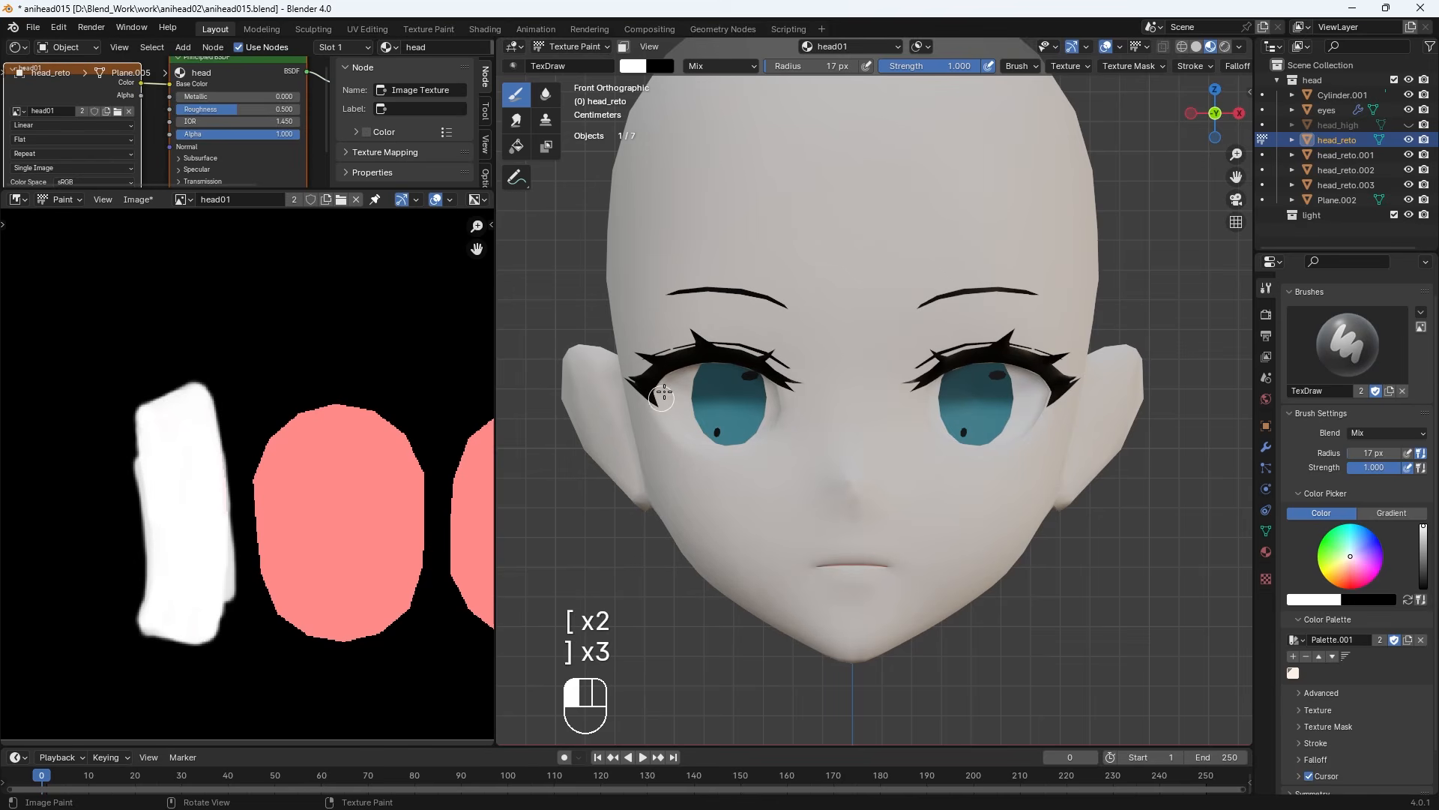
Paint the eye whites around both irises on head_reto with white
mouse_move(666, 387)
left_mouse_down()
mouse_move(700, 419)
mouse_move(707, 373)
mouse_move(668, 386)
left_mouse_up()
middle_click_drag(858, 379, 794, 415)
left_click(697, 412)
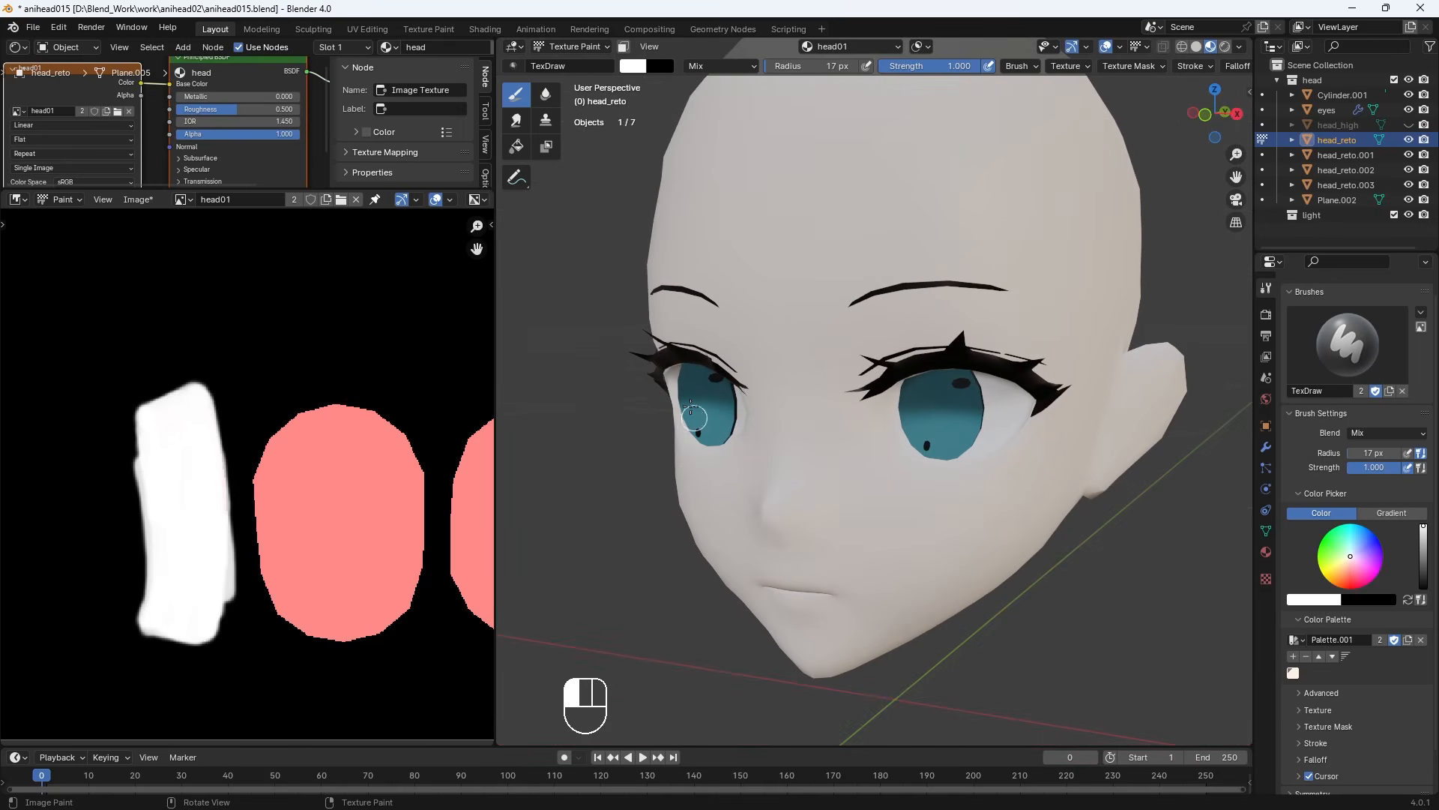
middle_click_drag(701, 412, 851, 383)
left_click(837, 437)
key("KP_Subtract")
key("KP_Subtract")
key("KP_Subtract")
key("KP_Subtract")
key("KP_Subtract")
key("KP_Subtract")
middle_click_drag(367, 363, 189, 697, "shift")
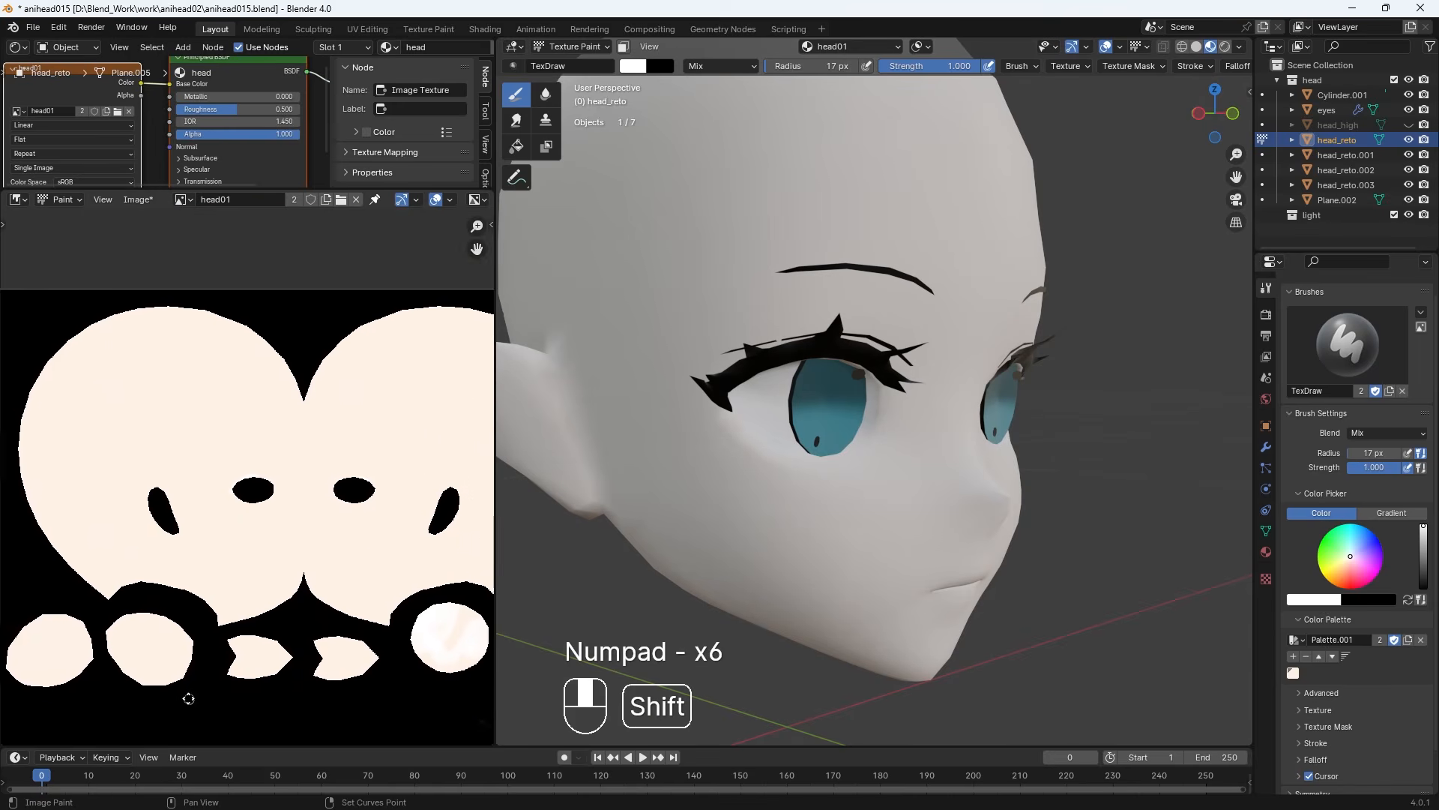
middle_click_drag(378, 617, 279, 523, "shift")
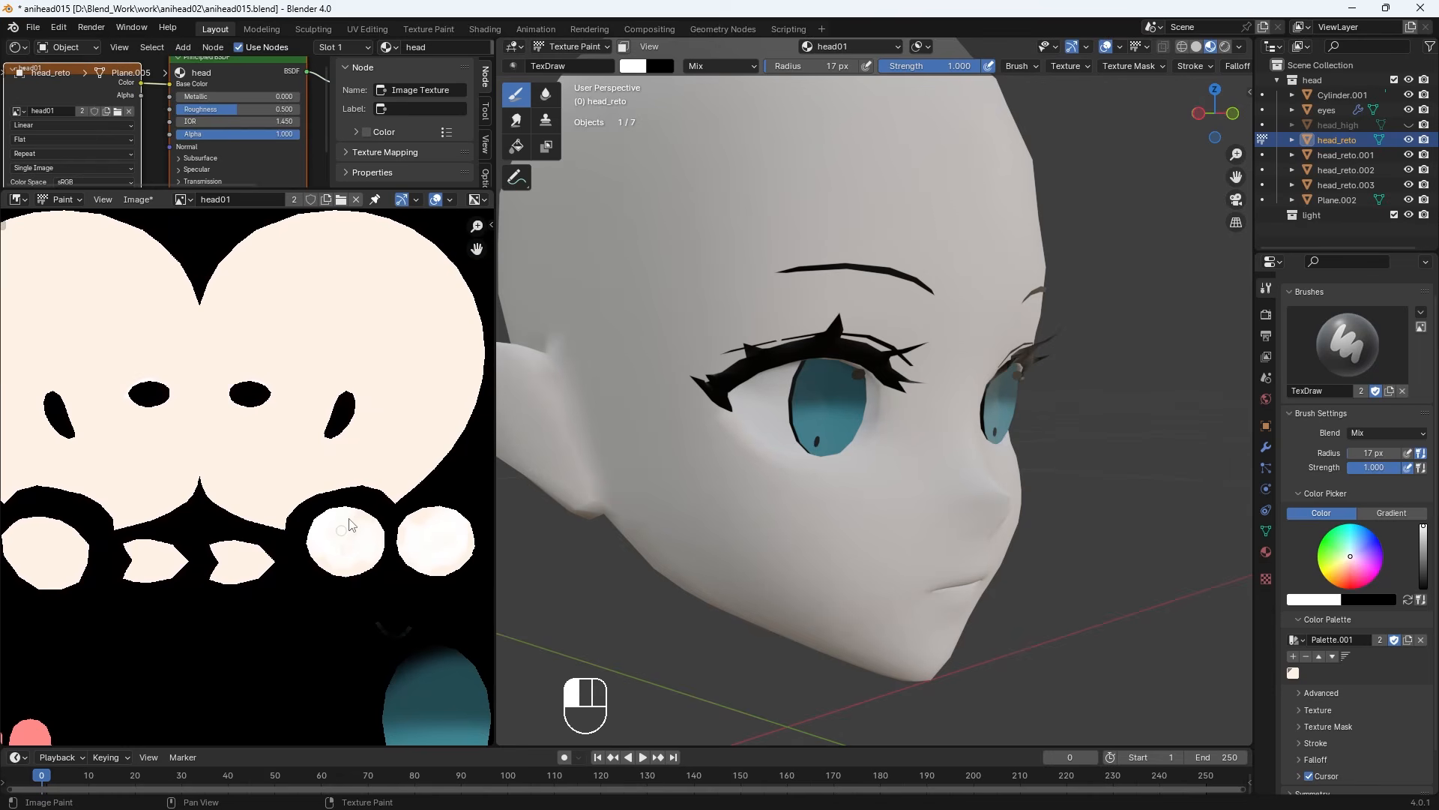
Cover the remaining edges of the eye whites beneath the lashes with white and return to the front view
middle_click_drag(780, 420, 709, 421)
mouse_move(973, 368)
left_mouse_down()
mouse_move(950, 379)
mouse_move(963, 375)
left_mouse_up()
middle_click_drag(967, 375, 1006, 344)
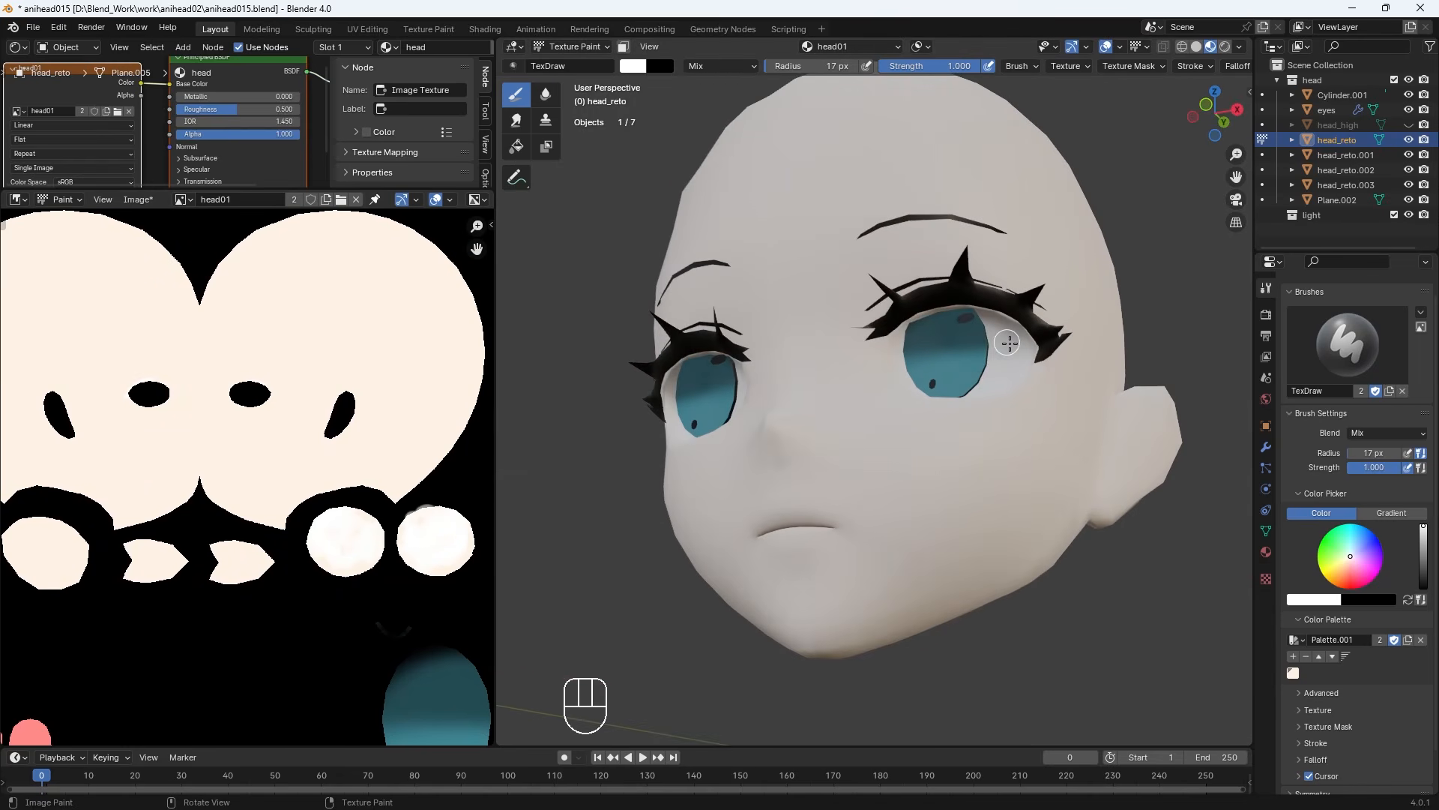
left_click_drag(930, 325, 942, 319)
mouse_move(990, 359)
middle_mouse_down()
mouse_move(1005, 376)
mouse_move(960, 405)
mouse_move(860, 433)
middle_mouse_up()
key("KP_1")
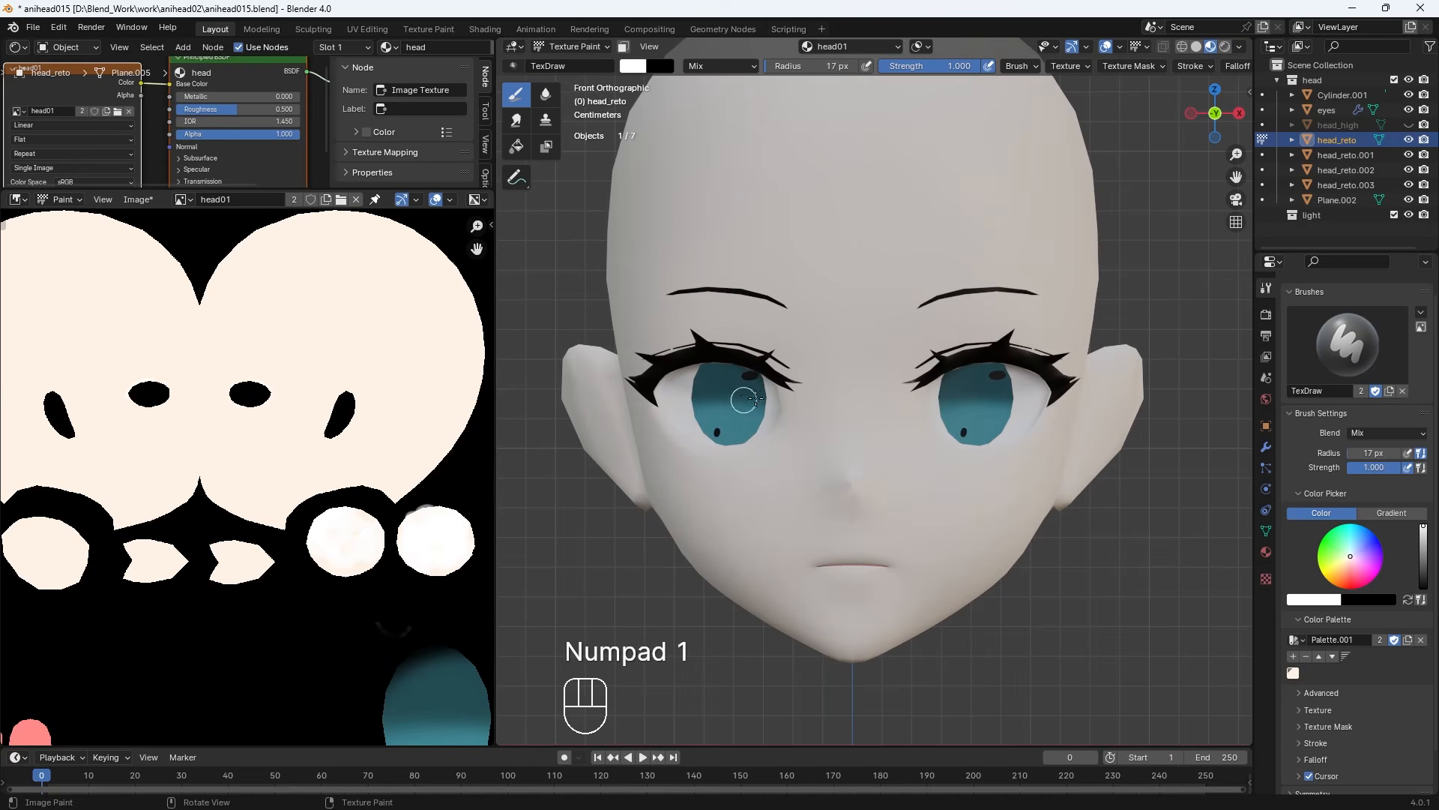
Recall the saved skin color from the palette and deepen it to a light peach
left_click(634, 66)
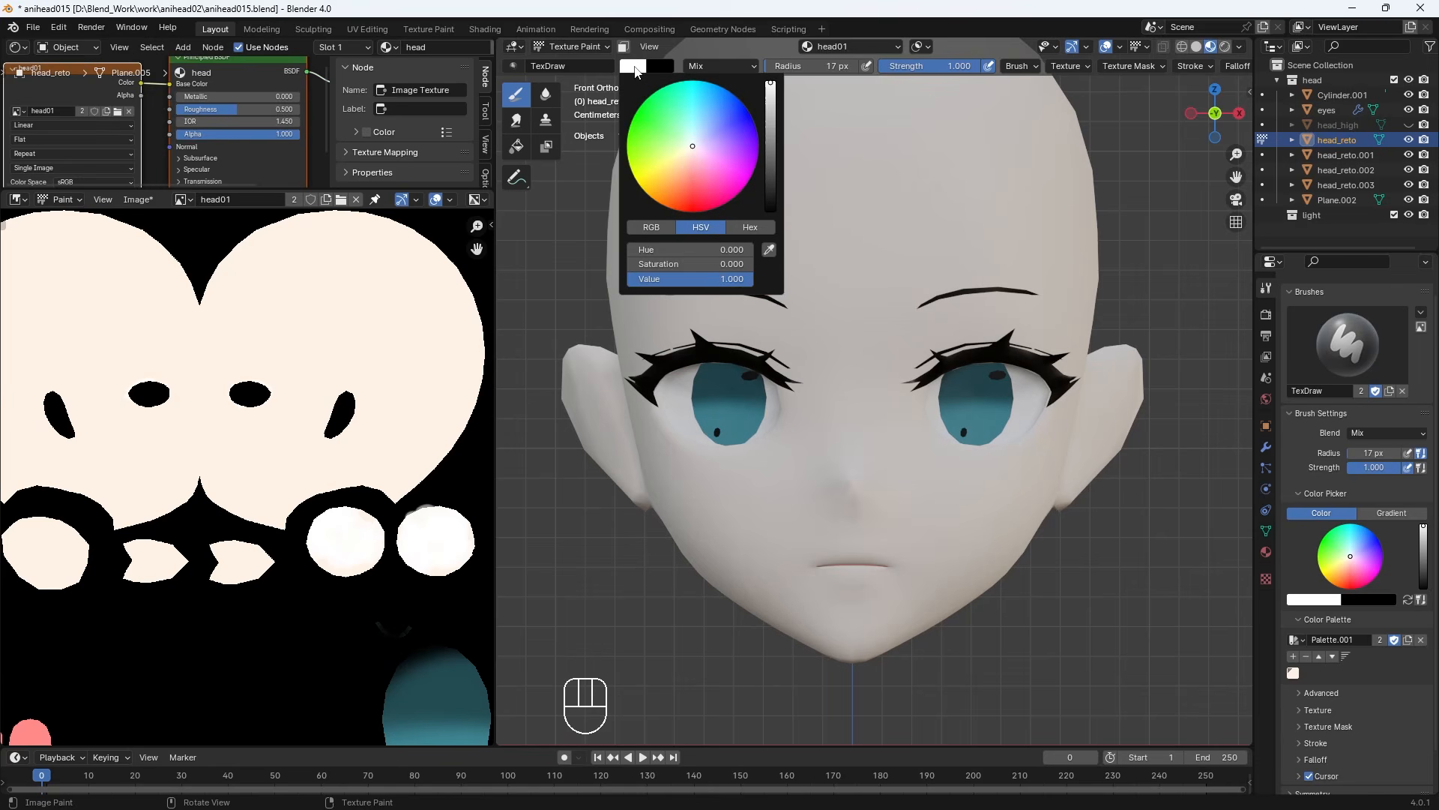
left_click(1293, 673)
left_click(634, 66)
left_click(686, 165)
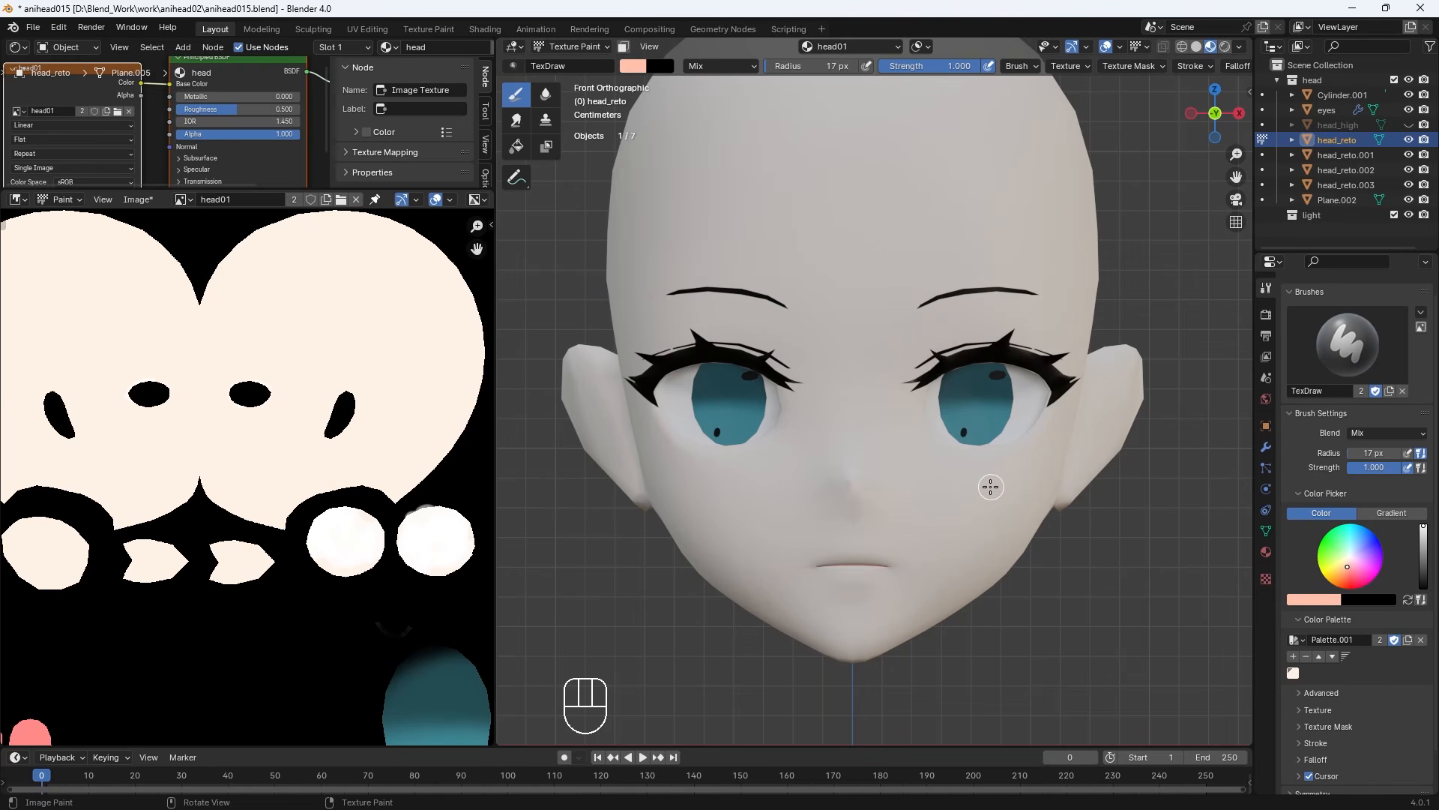
Enlarge the brush to a 45 px radius and paint a mirrored peach blush across the cheeks under both eyes
key("bracketright")
key("bracketright")
key("bracketright")
key("bracketright")
key("bracketright")
key("bracketright")
key("bracketright")
key("bracketright")
key("bracketright")
middle_click_drag(1170, 66, 693, 118)
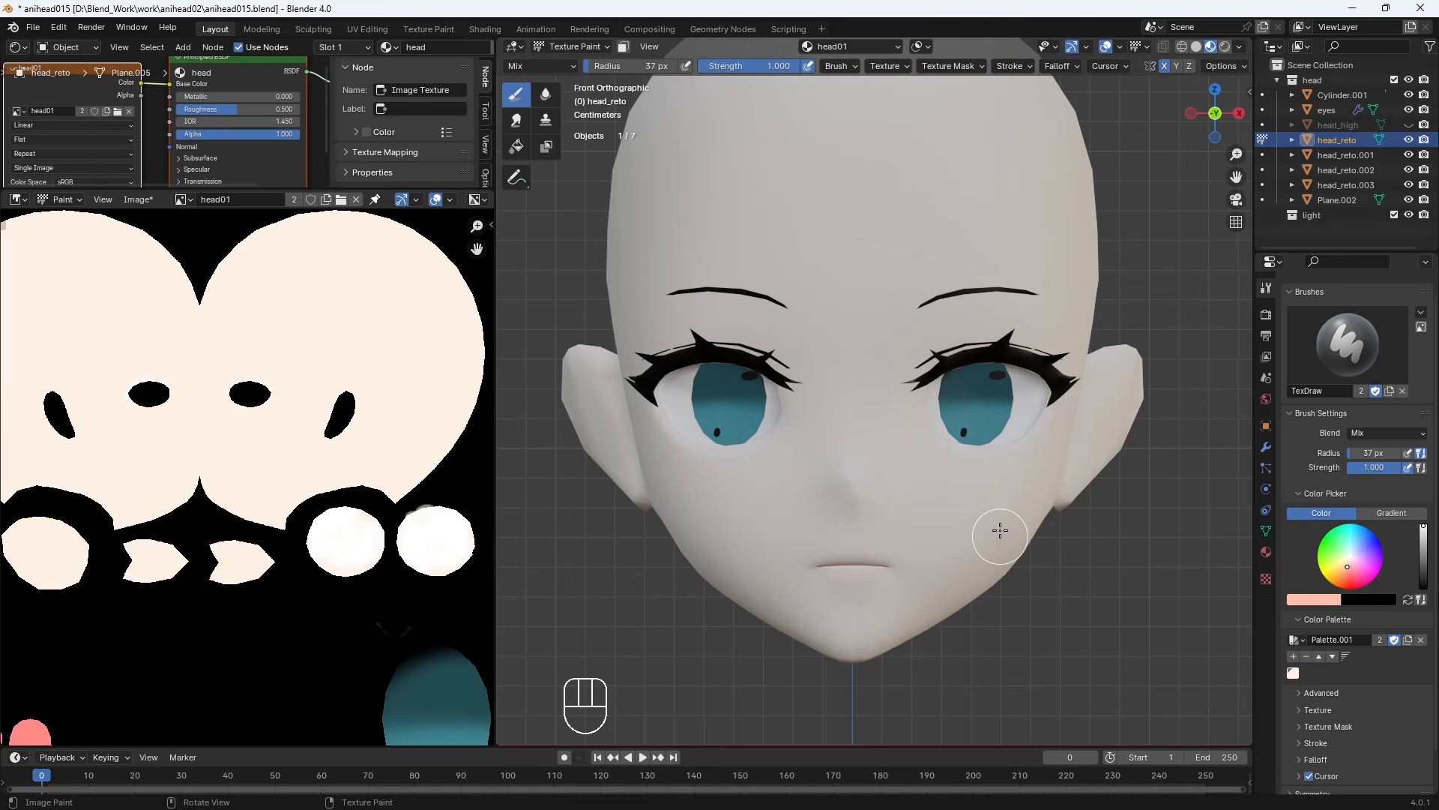
key("bracketright")
key("bracketright")
left_click_drag(977, 485, 959, 488)
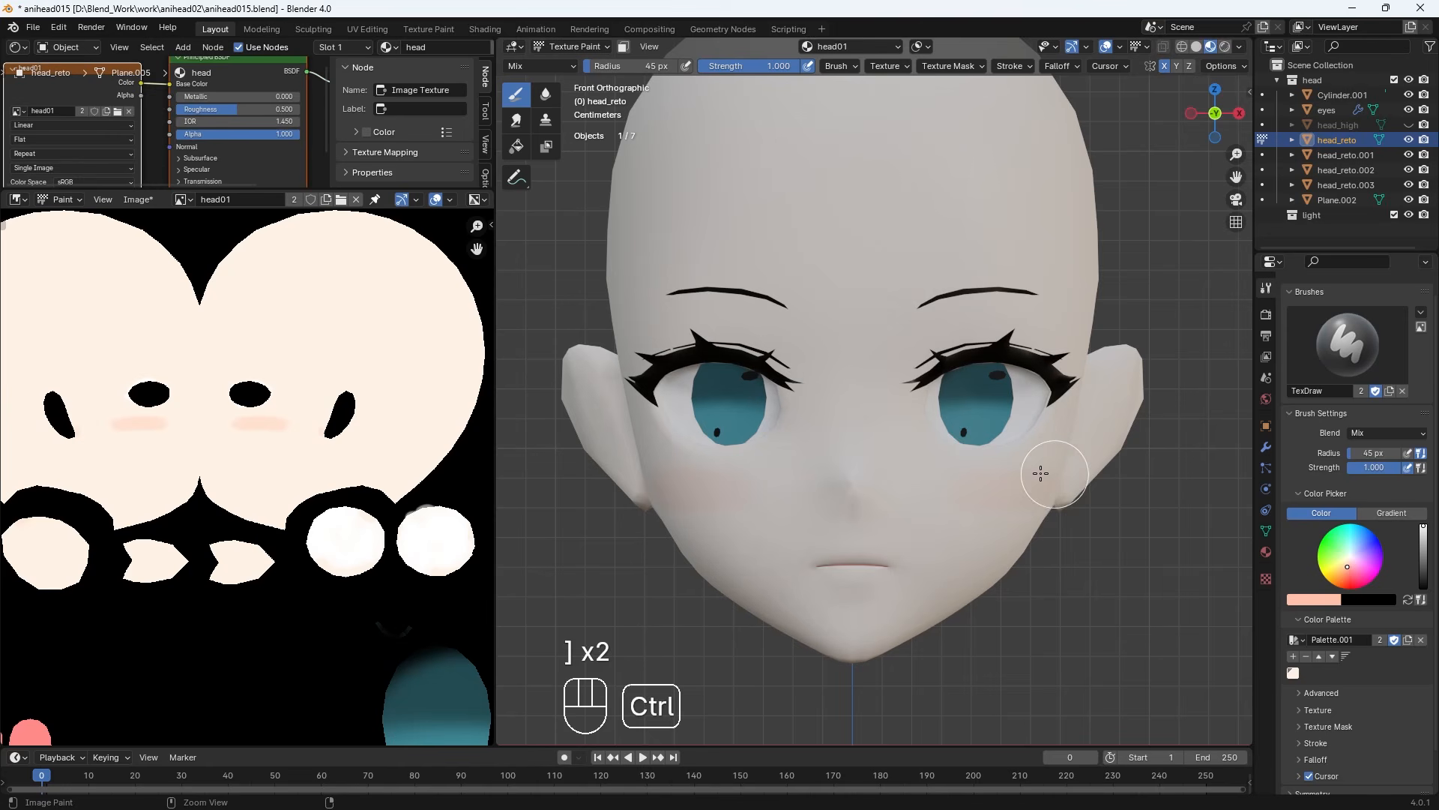
Undo the excess cheek strokes so that only a small peach blush stays under each eye
key("ctrl+z")
key("ctrl+z")
left_click_drag(992, 489, 1057, 488)
key("ctrl+z")
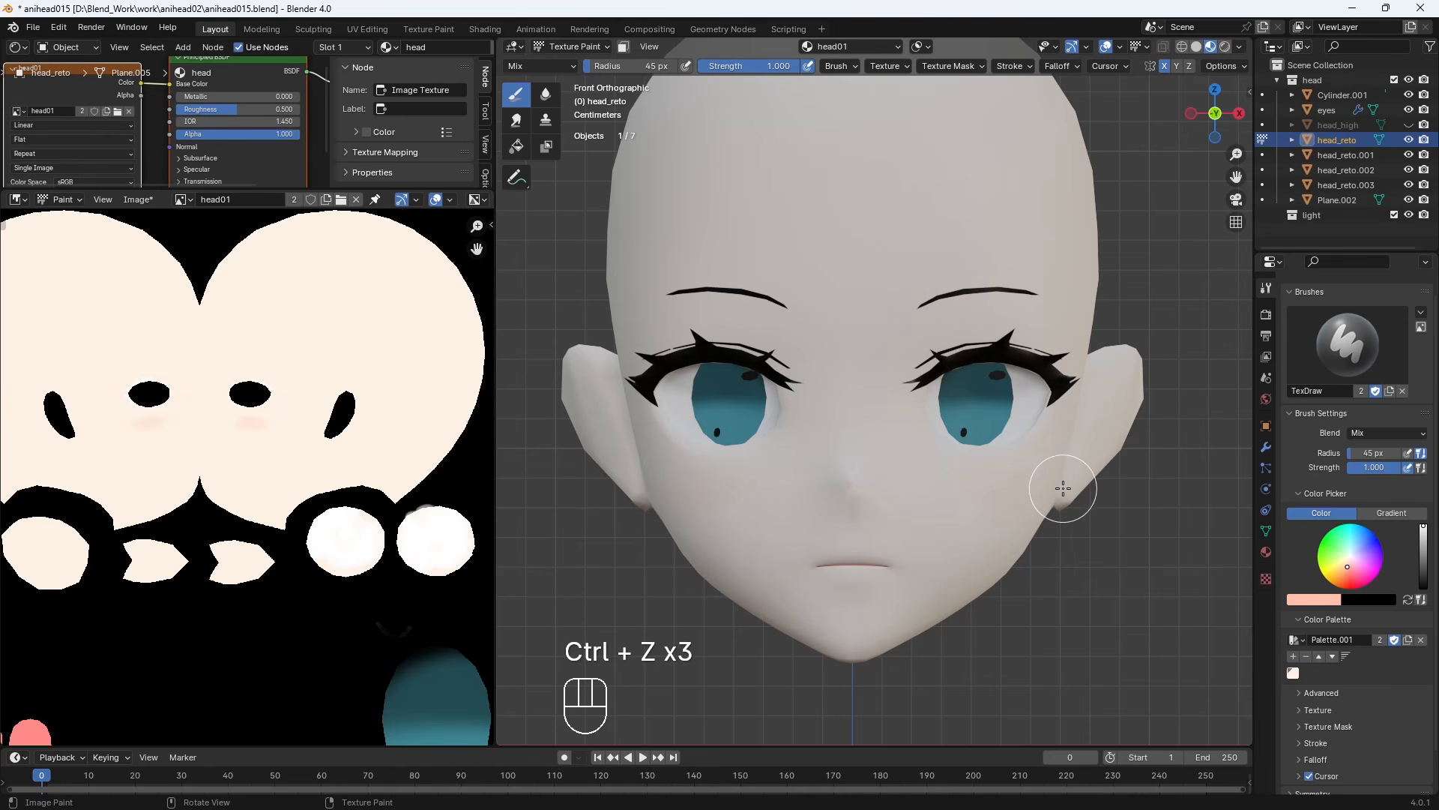
Reduce the brush to a 19 px radius and paint a peach tint over the lips
key("bracketleft")
key("bracketleft")
key("bracketleft")
key("bracketleft")
key("bracketleft")
key("bracketleft")
key("bracketleft")
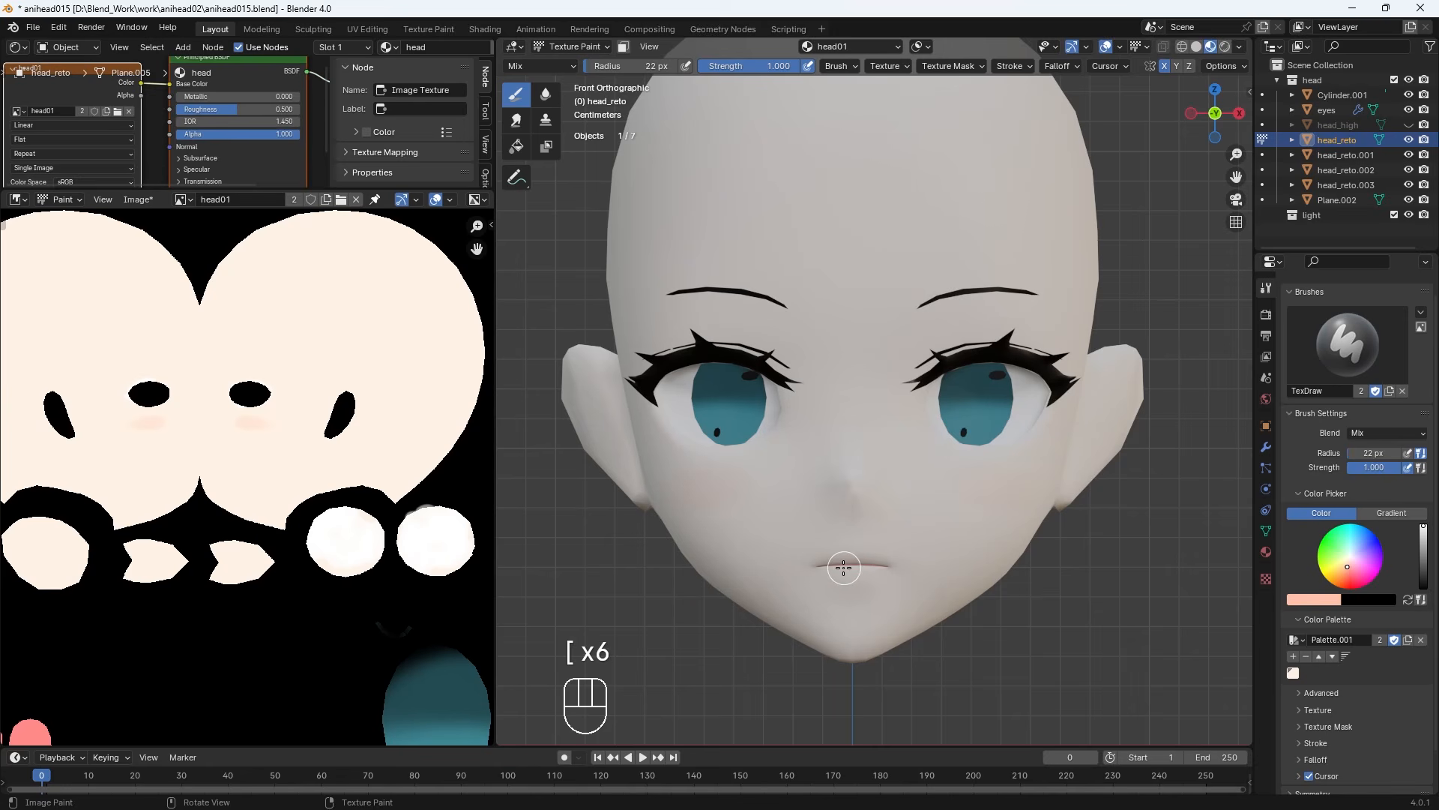
left_click_drag(836, 567, 869, 566)
Shade peach along the underside of the jaw from below the ears to the chin, enlarging the brush from 58 to 86 px
mouse_move(967, 530)
middle_mouse_down()
mouse_move(861, 485)
mouse_move(867, 514)
middle_mouse_up()
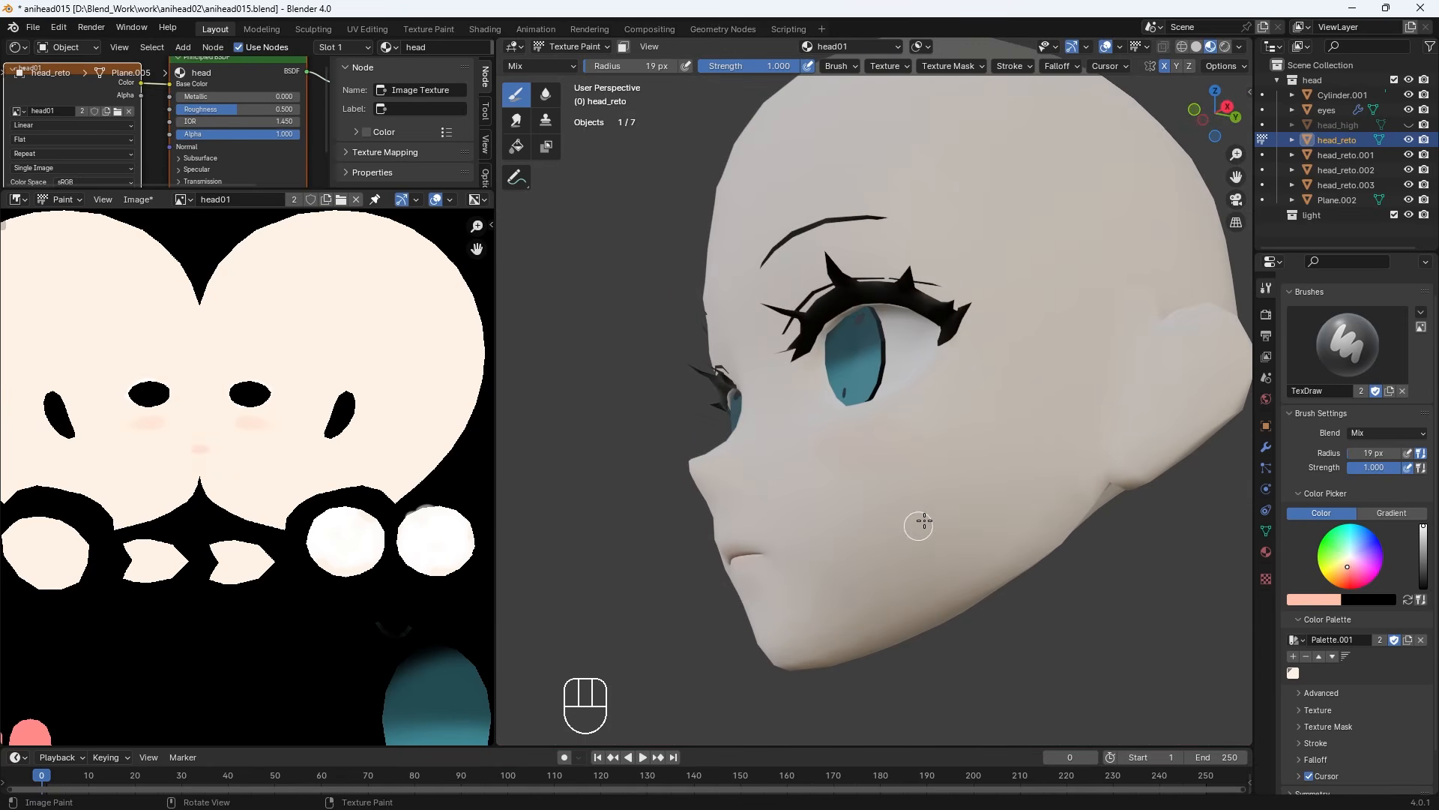
key("bracketright")
key("bracketright")
key("bracketright")
key("bracketright")
key("bracketright")
key("bracketright")
key("bracketright")
key("bracketright")
middle_click_drag(1067, 488, 1060, 452)
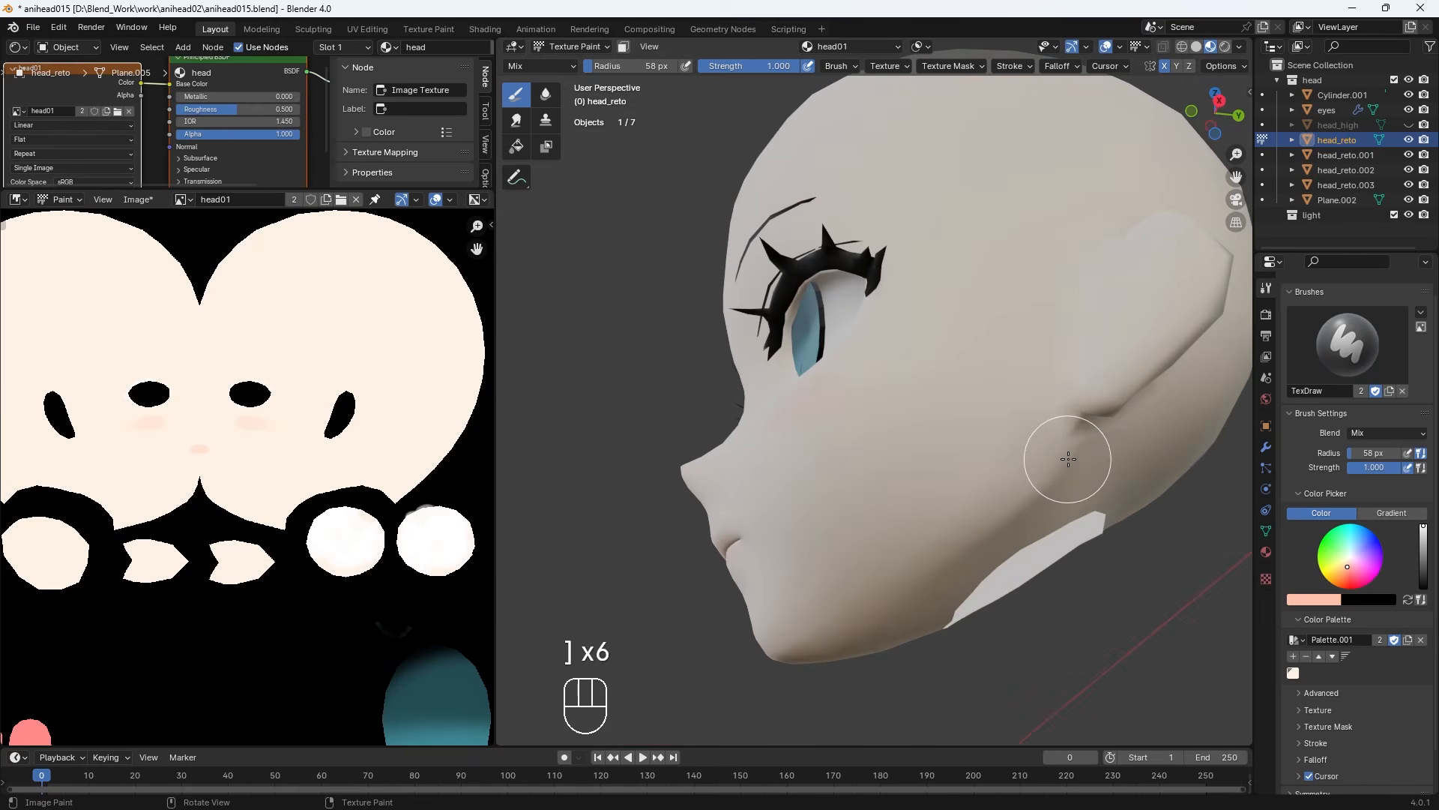
left_click_drag(1081, 445, 953, 586)
key("bracketright")
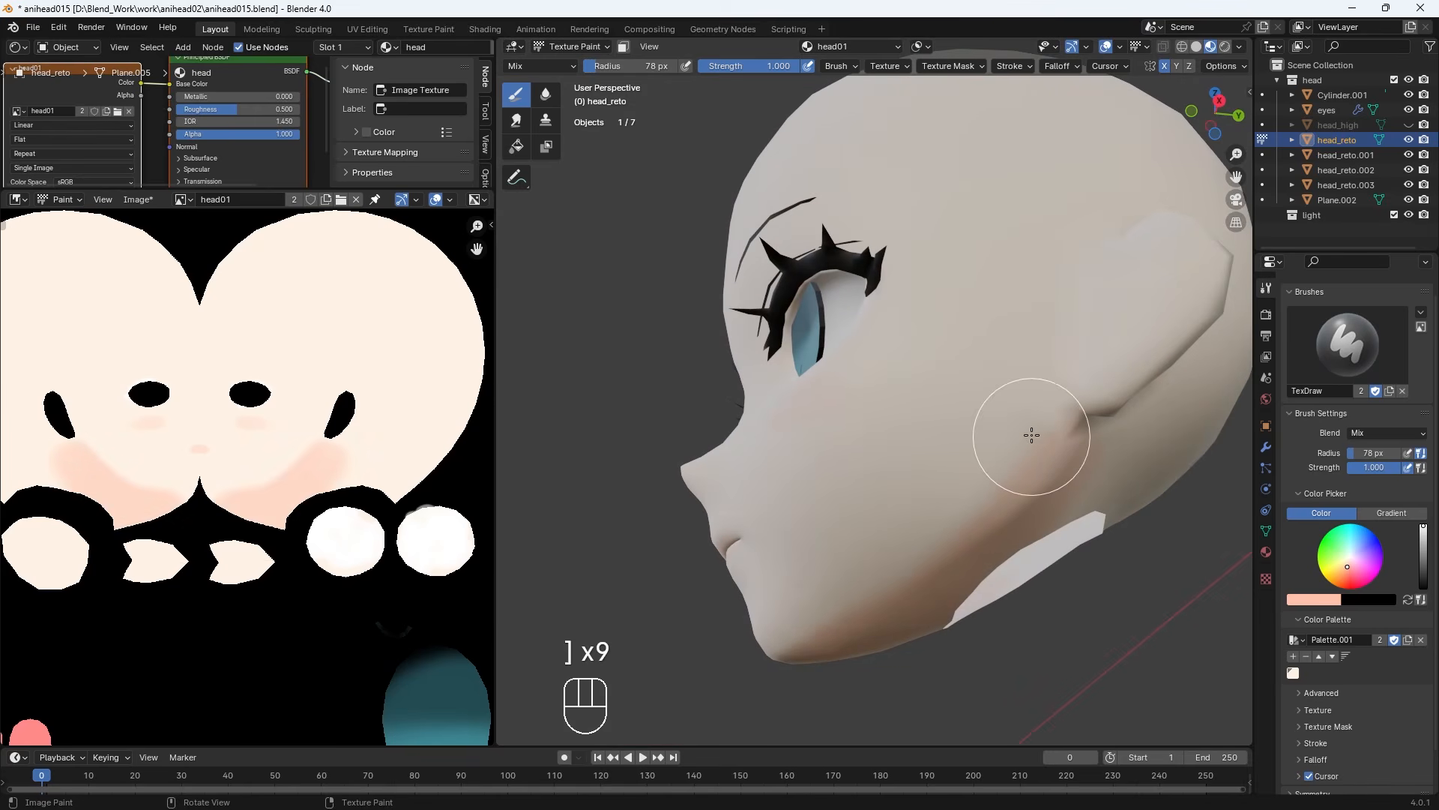
key("bracketright")
mouse_move(1000, 472)
middle_mouse_down()
mouse_move(1057, 464)
mouse_move(1086, 430)
middle_mouse_up()
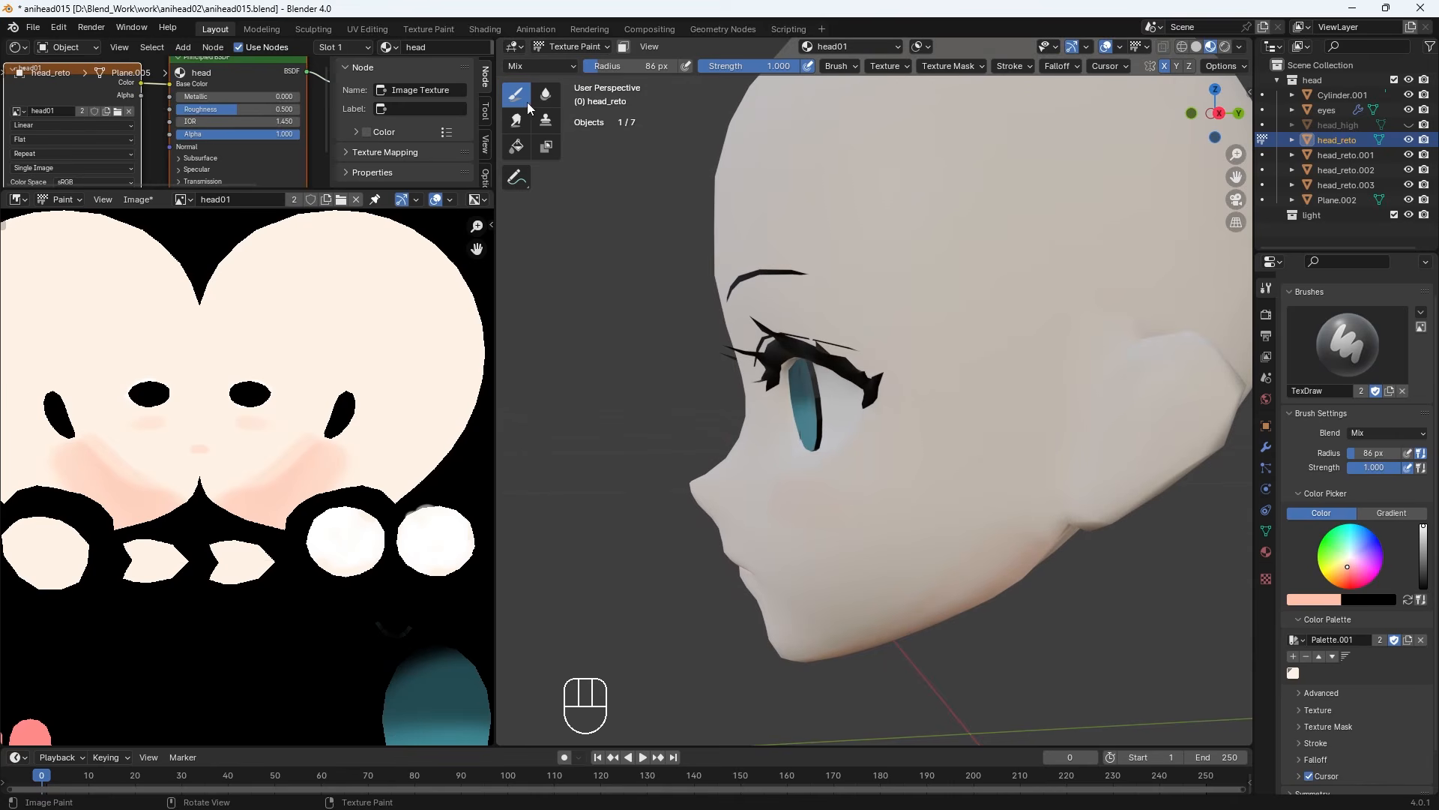
Darken the peach to a value of 0.909 and paint the lower back of the head with a 116 px brush
scroll(641, 68, "left", 5)
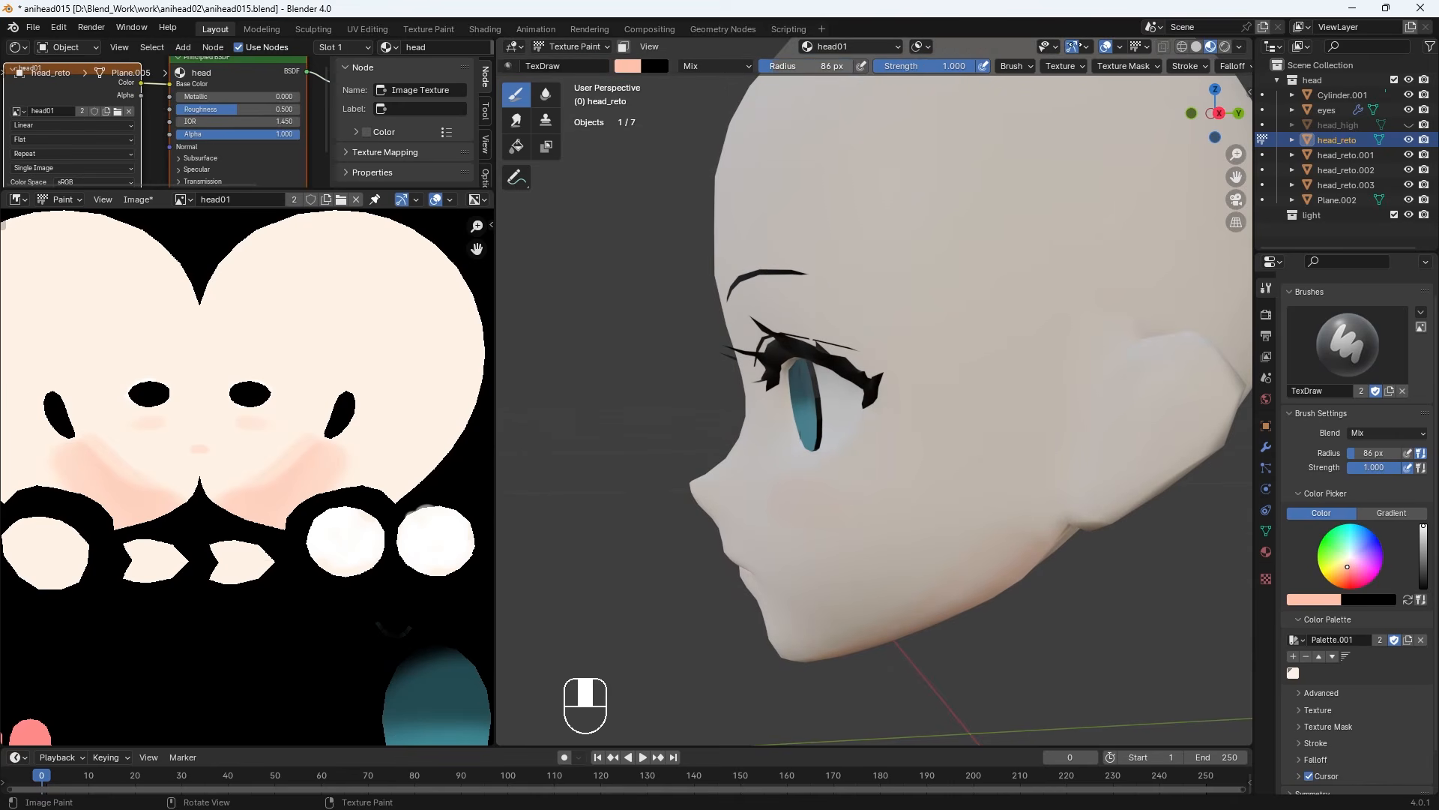
left_click(639, 67)
left_click(773, 92)
left_click_drag(691, 164, 686, 164)
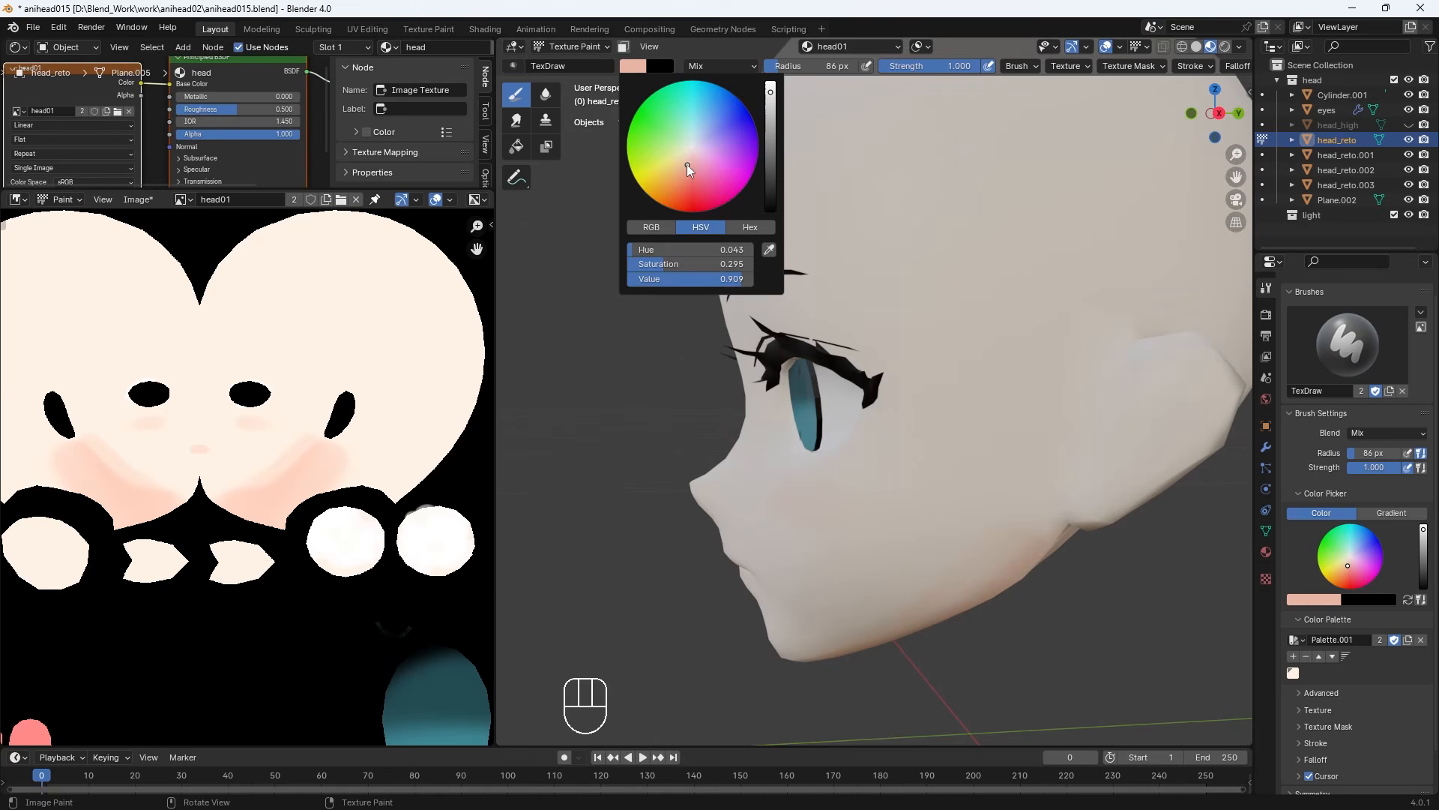
key("bracketright")
middle_click_drag(1020, 337, 707, 273)
key("bracketright")
key("bracketright")
middle_click_drag(780, 498, 1015, 379)
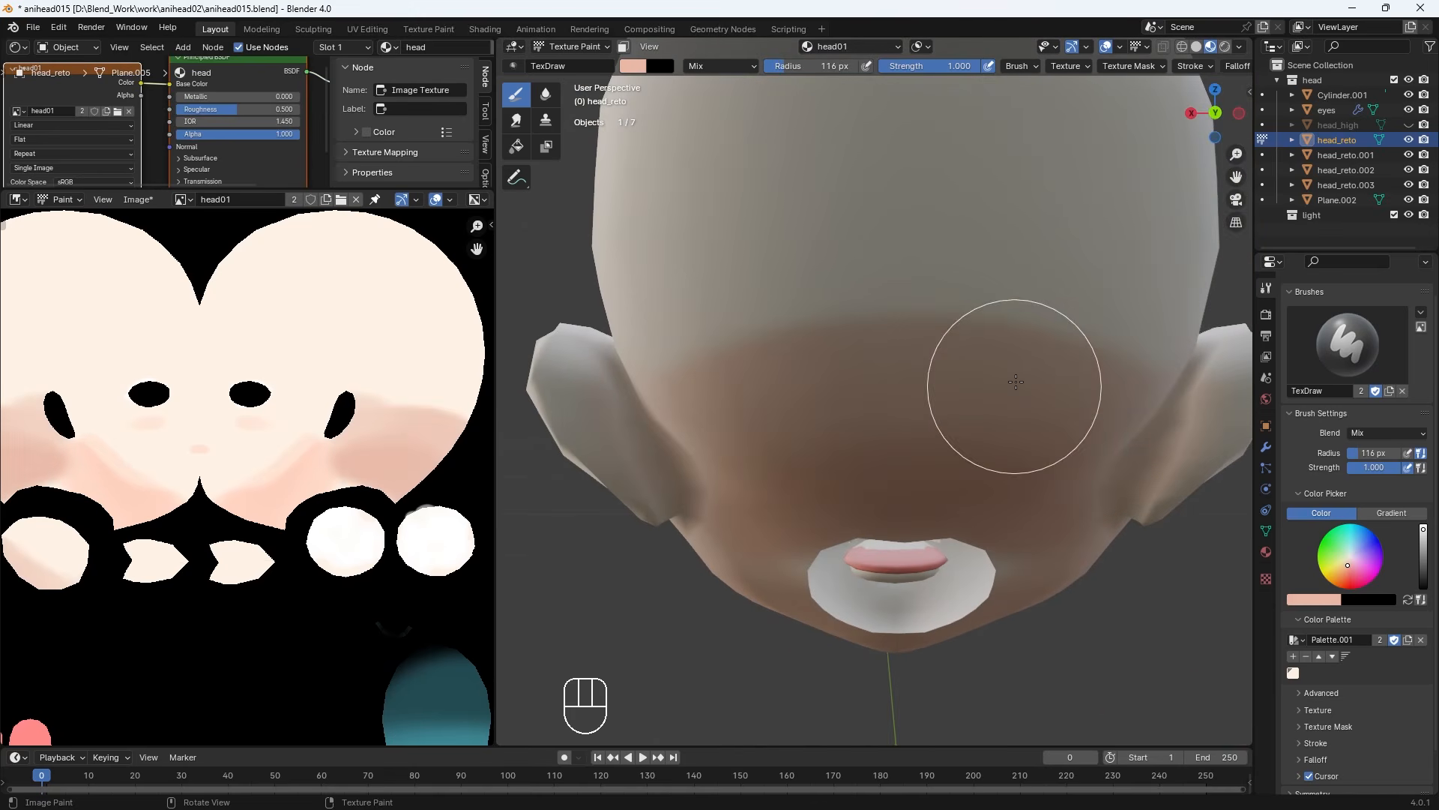
Enlarge the brush to a 174 px radius and extend the darker peach up the back of the head and behind the ears
key("bracketright")
key("bracketright")
key("bracketright")
key("bracketright")
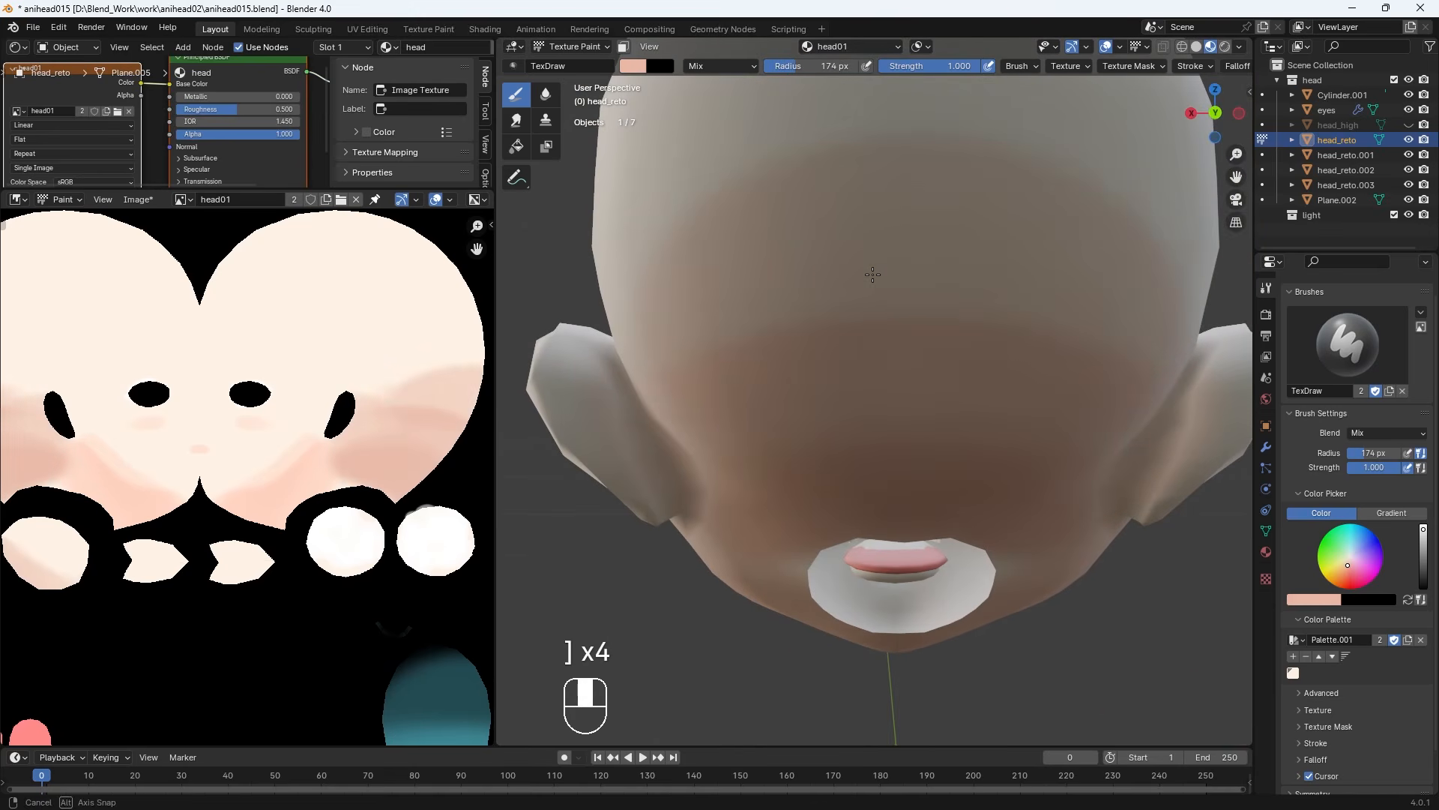
middle_click_drag(787, 337, 987, 291)
mouse_move(987, 292)
left_mouse_down()
mouse_move(1070, 341)
mouse_move(1015, 334)
mouse_move(1015, 321)
left_mouse_up()
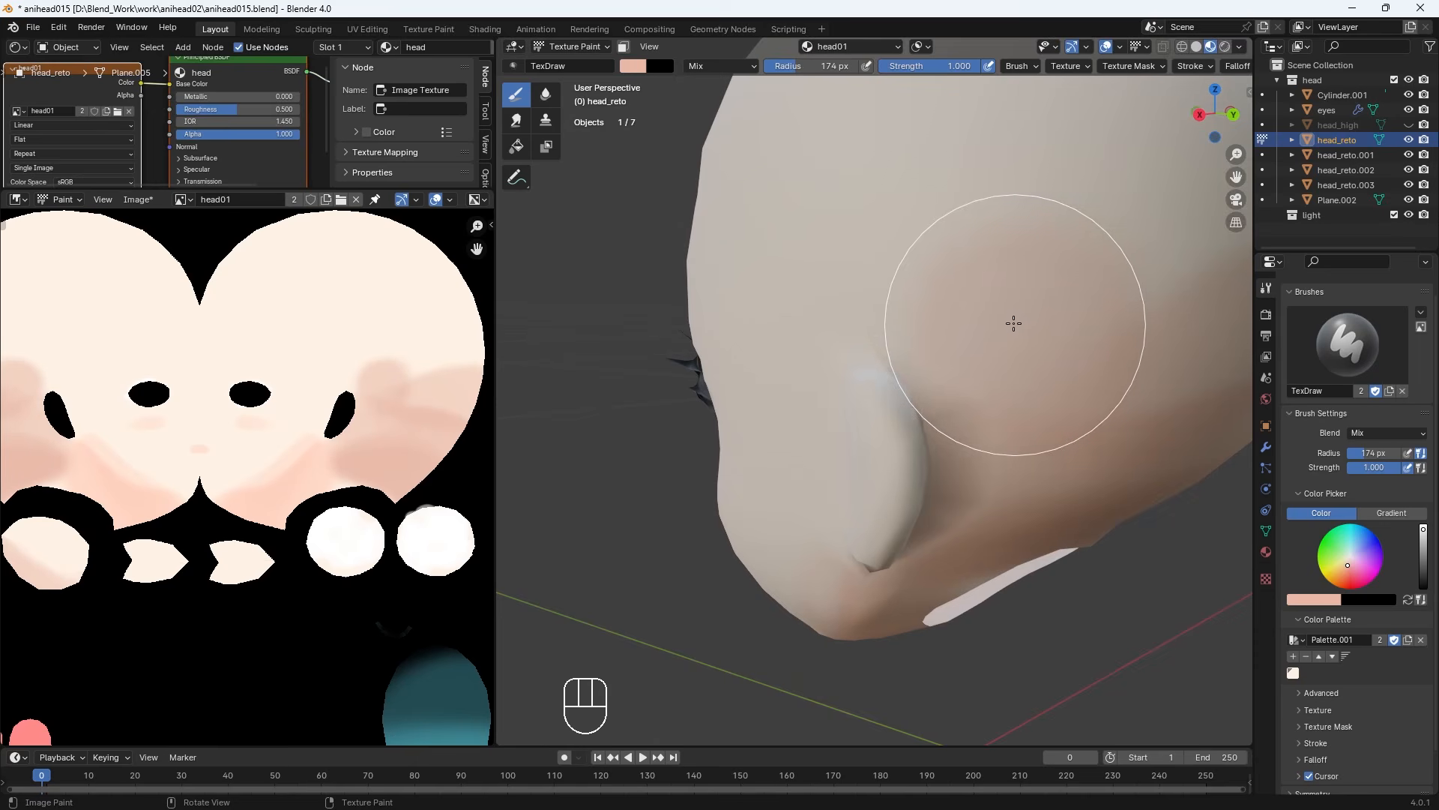
Shrink the brush from 174 px in stages and continue the darker peach shading over the scalp and ears
key("KP_Subtract")
key("KP_Subtract")
key("KP_Subtract")
mouse_move(1016, 321)
middle_mouse_down()
mouse_move(787, 405)
mouse_move(708, 472)
middle_mouse_up()
key("bracketleft")
key("bracketleft")
key("bracketleft")
key("bracketleft")
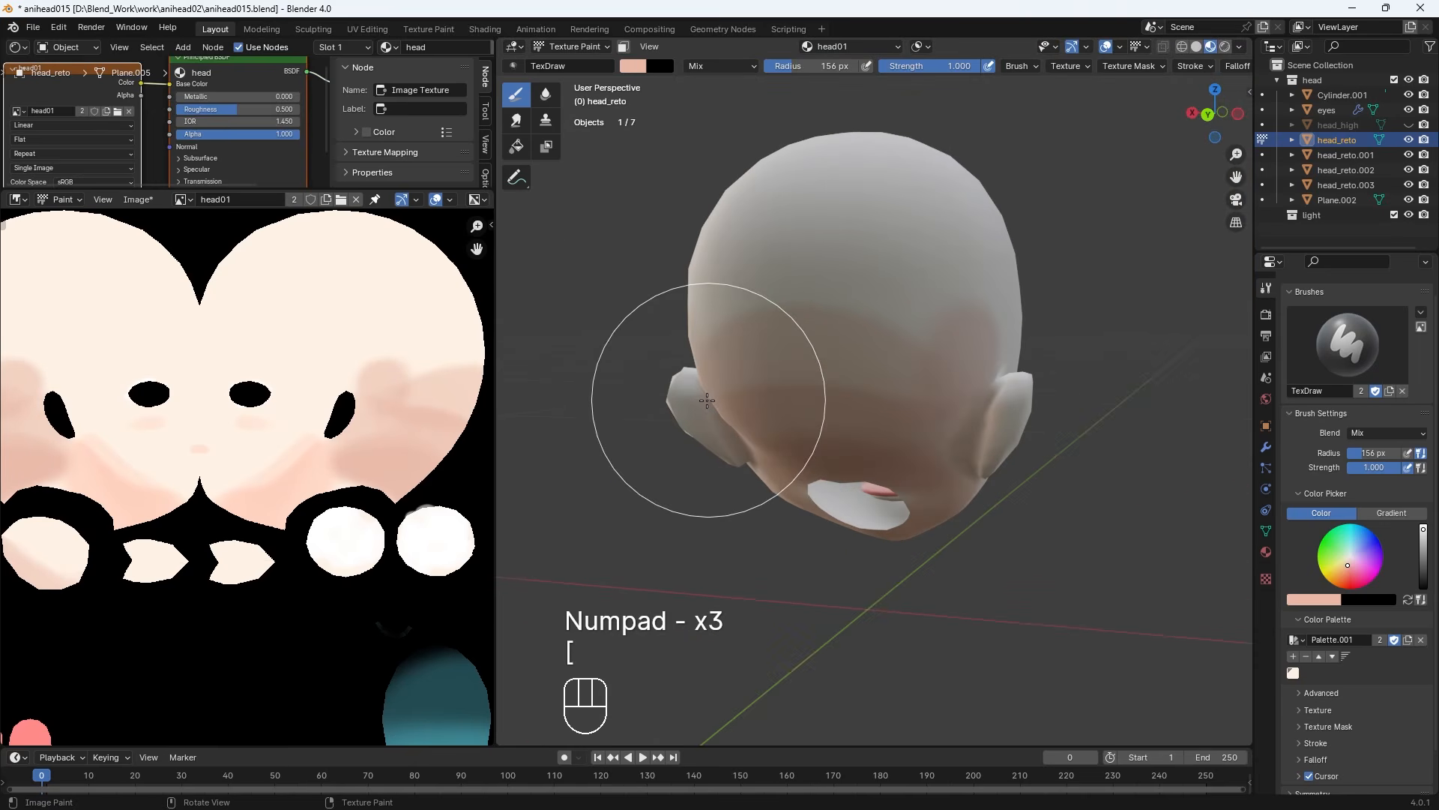
key("bracketleft")
key("bracketleft")
key("bracketleft")
key("bracketleft")
middle_click_drag(700, 401, 725, 424)
key("bracketleft")
key("bracketleft")
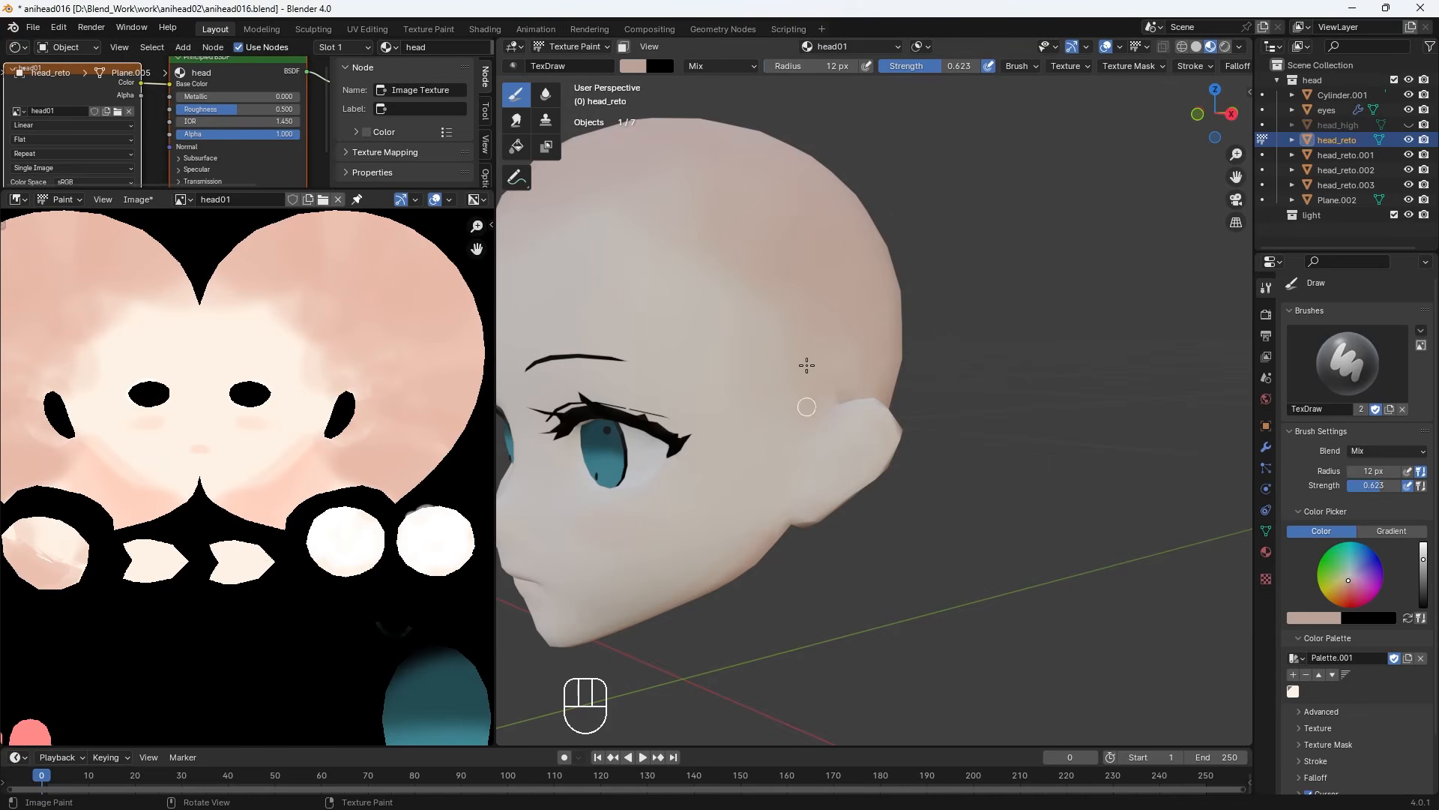
Set the brush strength to 1.000 and paint the inner folds of the ears with the scalp peach sampled from the head01 image
left_click_drag(958, 66, 997, 66)
left_click(632, 66)
left_click(771, 248)
left_click(450, 315)
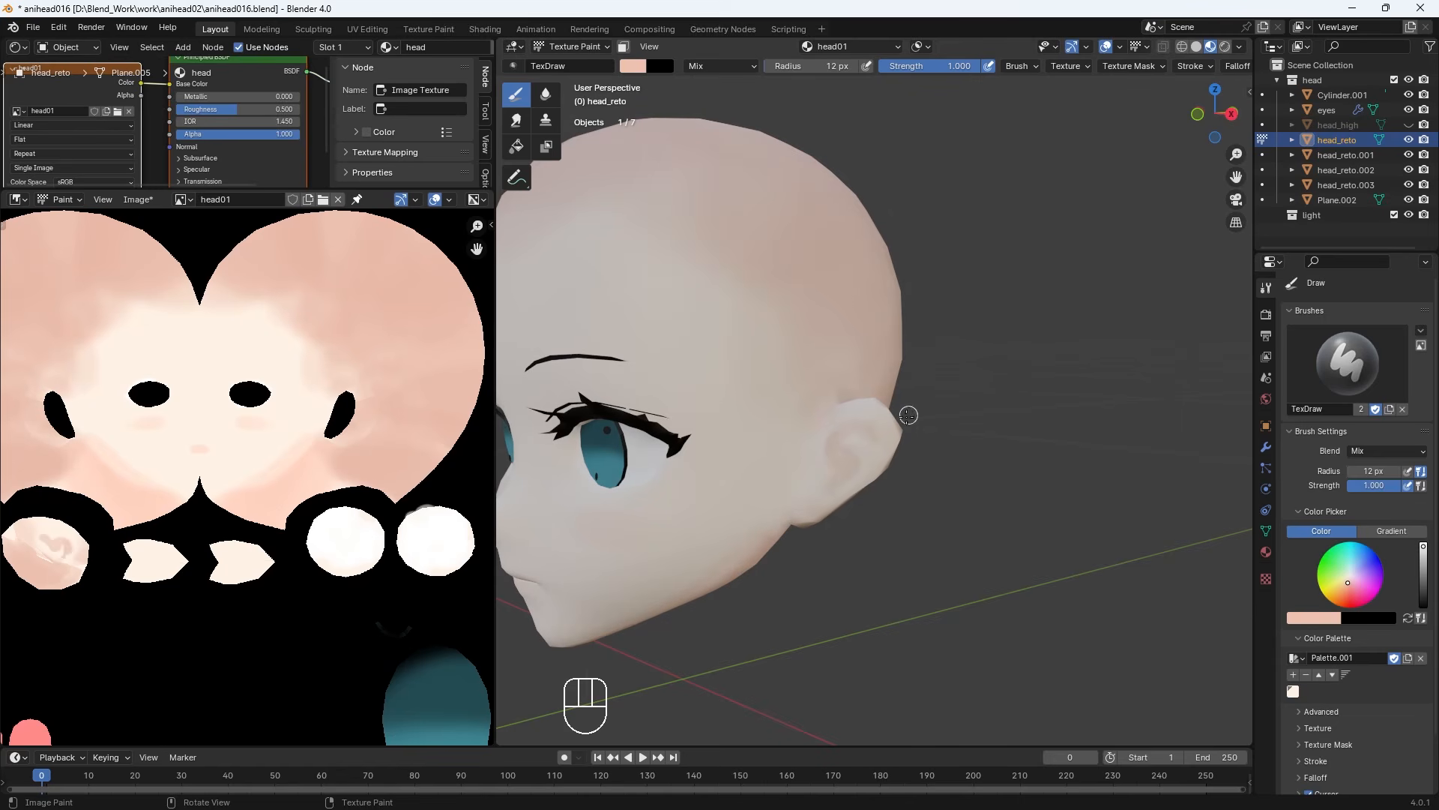
key("KP_1")
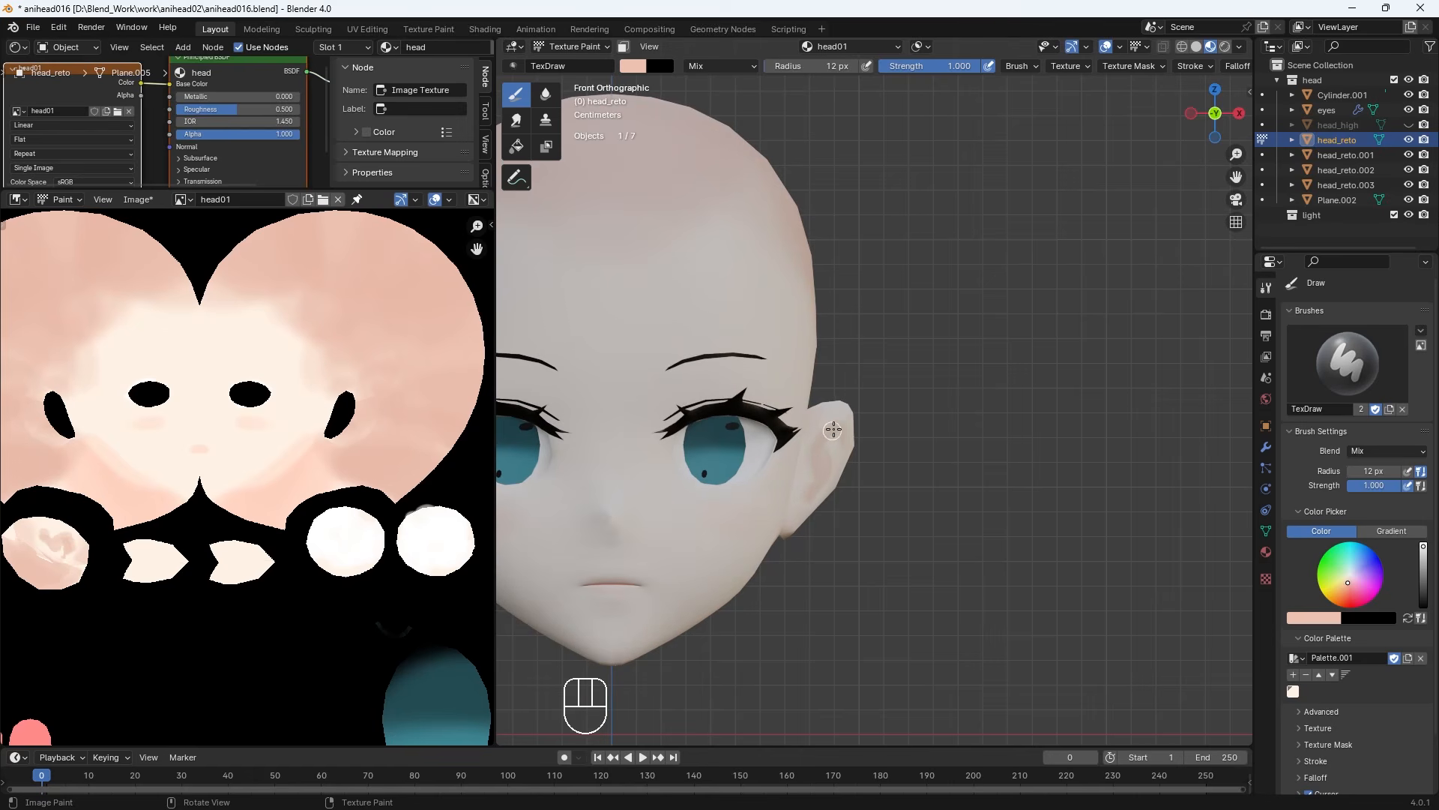
key("KP_3")
key("KP_1")
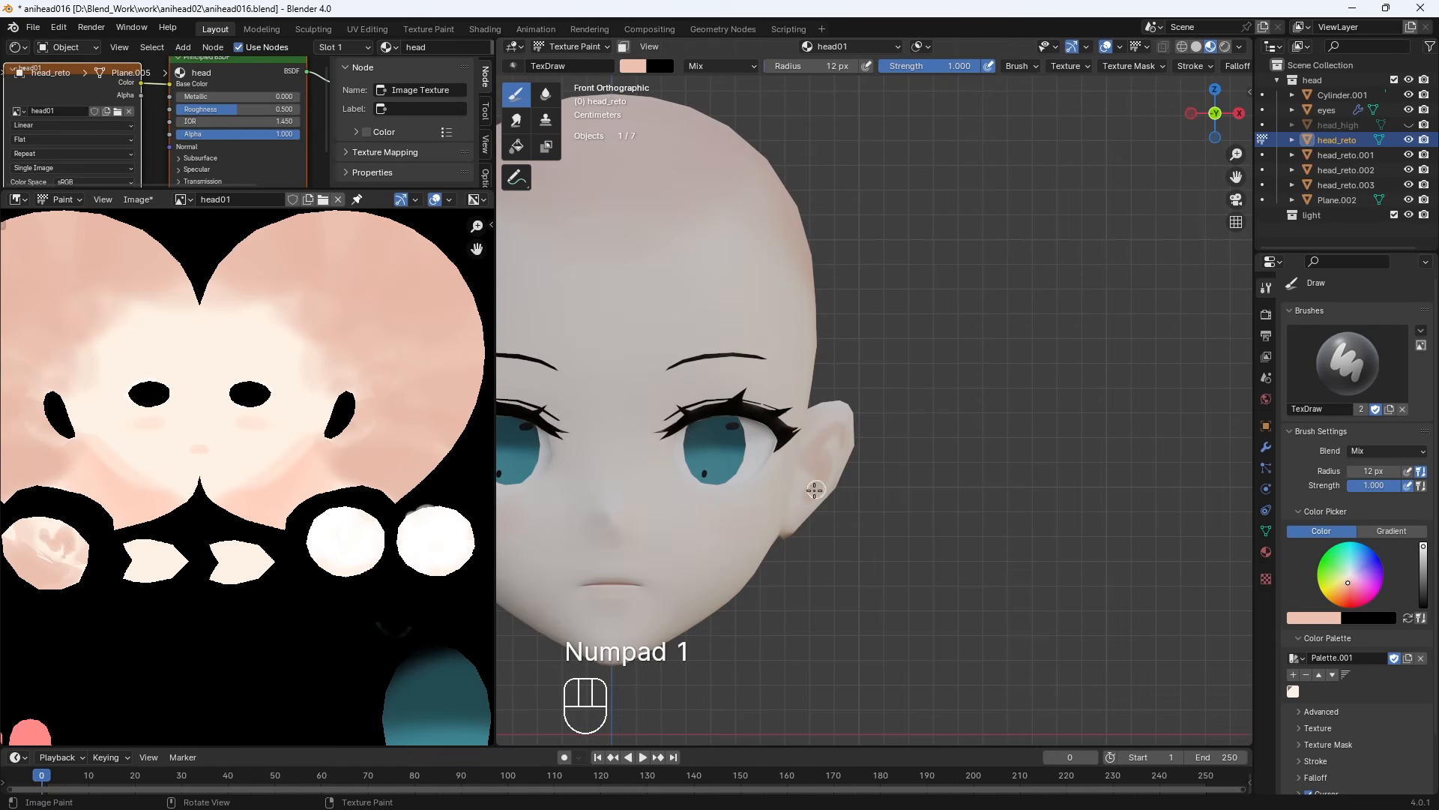
Reduce the brush to a 2 px radius and draw a thin mirrored peach eyelid crease just above the eyes
key("KP_Add")
key("KP_Add")
key("bracketright")
key("bracketright")
key("bracketright")
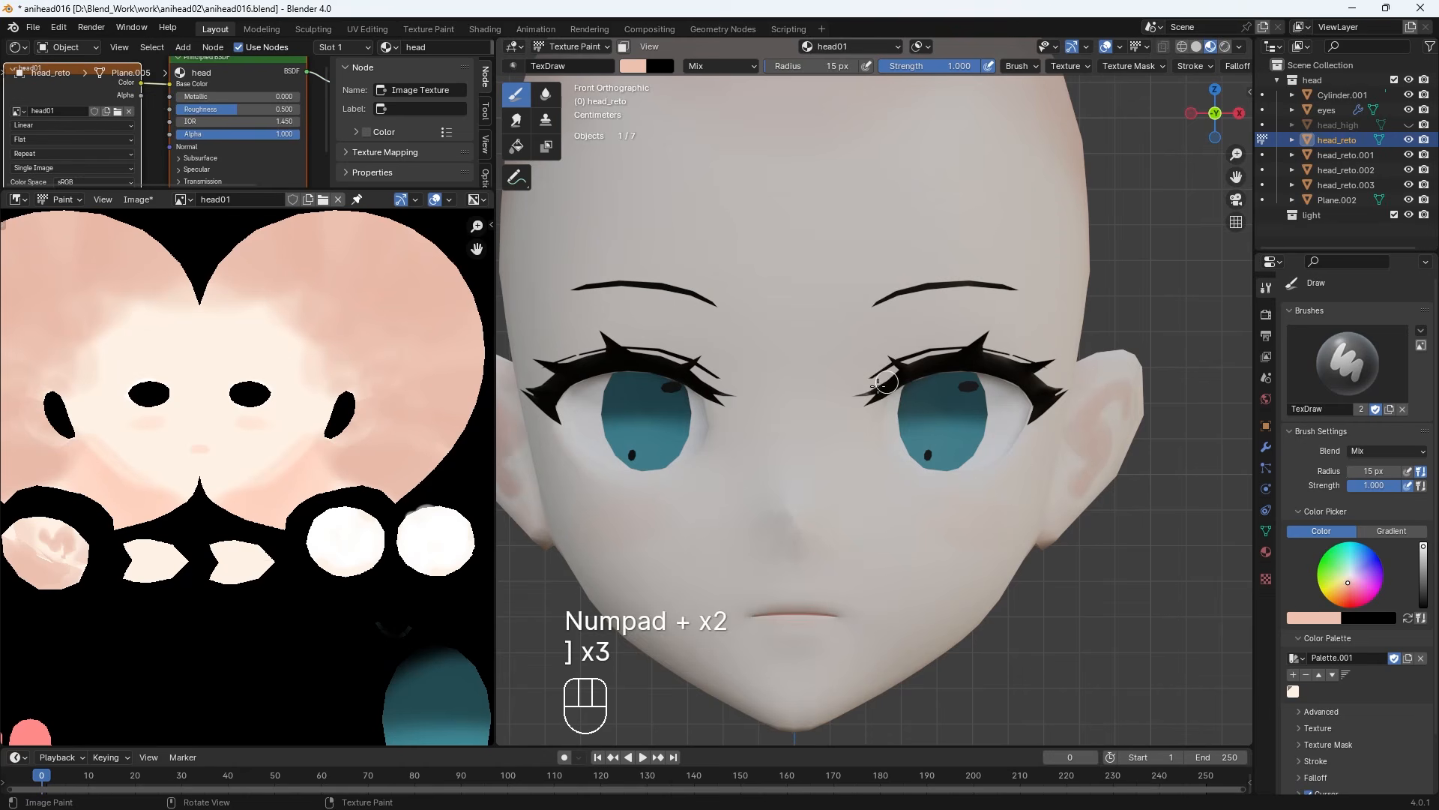
key("bracketright")
key("bracketright")
key("bracketleft")
key("bracketleft")
key("bracketleft")
key("bracketleft")
key("bracketleft")
key("bracketleft")
key("bracketleft")
key("bracketleft")
key("bracketleft")
key("bracketleft")
key("bracketleft")
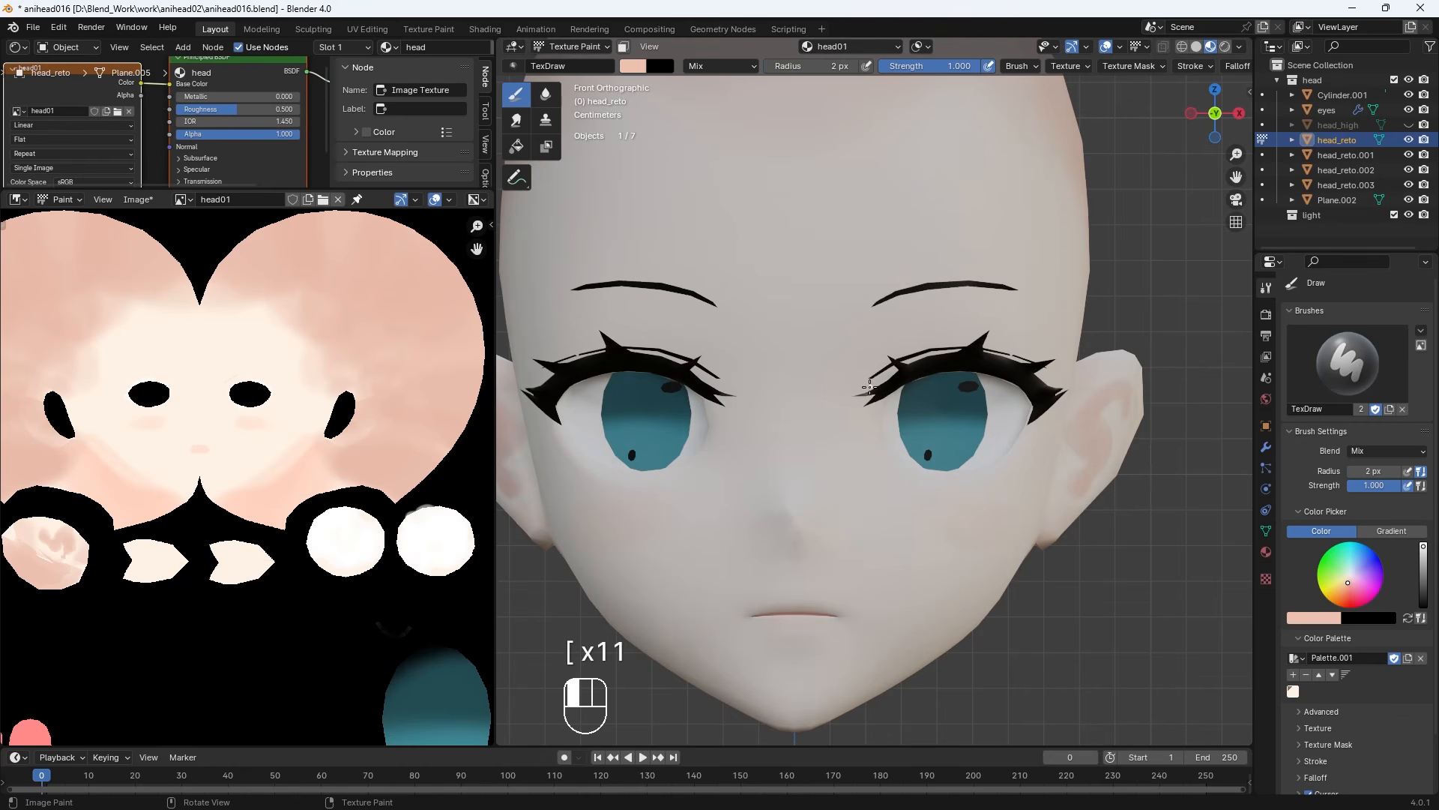
left_click_drag(879, 374, 912, 357)
Change the brush color to a dark plum purple and switch texture painting to the eyelash mesh head_reto.001
middle_click_drag(980, 375, 952, 343)
left_click(634, 66)
left_click_drag(771, 113, 771, 149)
left_click_drag(687, 166, 685, 181)
mouse_move(770, 149)
left_mouse_down()
mouse_move(770, 176)
mouse_move(710, 166)
left_mouse_up()
key("alt+q")
left_click(633, 66)
Enlarge the brush to a 110 px radius and paint the upper eyelashes of both eyes dark purple
key("bracketright")
key("bracketright")
key("bracketright")
key("bracketright")
key("bracketright")
key("bracketright")
key("bracketright")
key("bracketright")
key("bracketright")
key("bracketright")
key("bracketright")
key("bracketright")
key("bracketright")
key("bracketright")
key("bracketright")
key("bracketright")
key("bracketright")
key("bracketright")
key("bracketright")
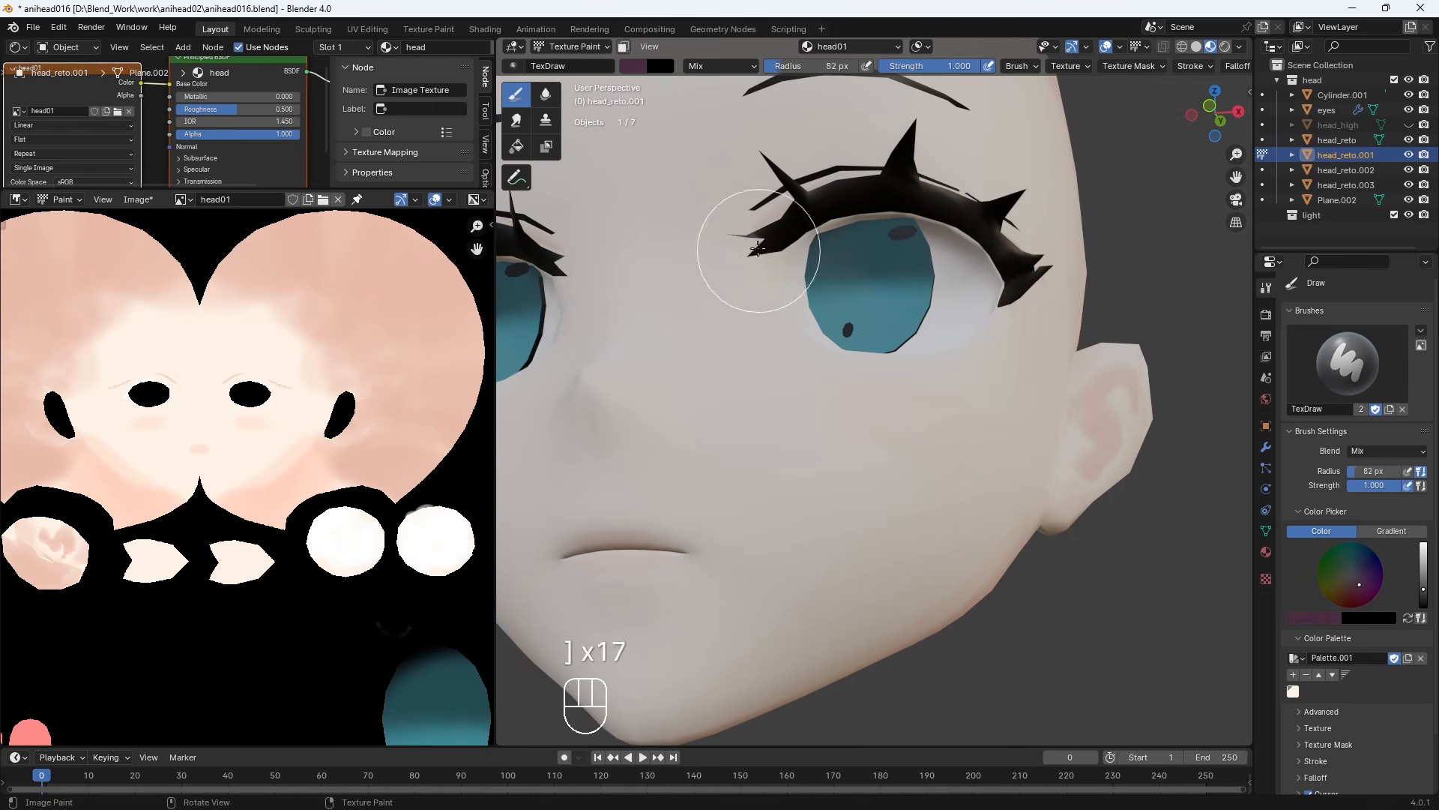
mouse_move(762, 256)
left_mouse_down()
mouse_move(924, 186)
mouse_move(974, 210)
left_mouse_up()
middle_click_drag(988, 220, 1021, 257)
key("bracketleft")
key("bracketleft")
mouse_move(1022, 296)
left_mouse_down()
mouse_move(1132, 371)
mouse_move(780, 371)
left_mouse_up()
key("KP_Subtract")
key("KP_Subtract")
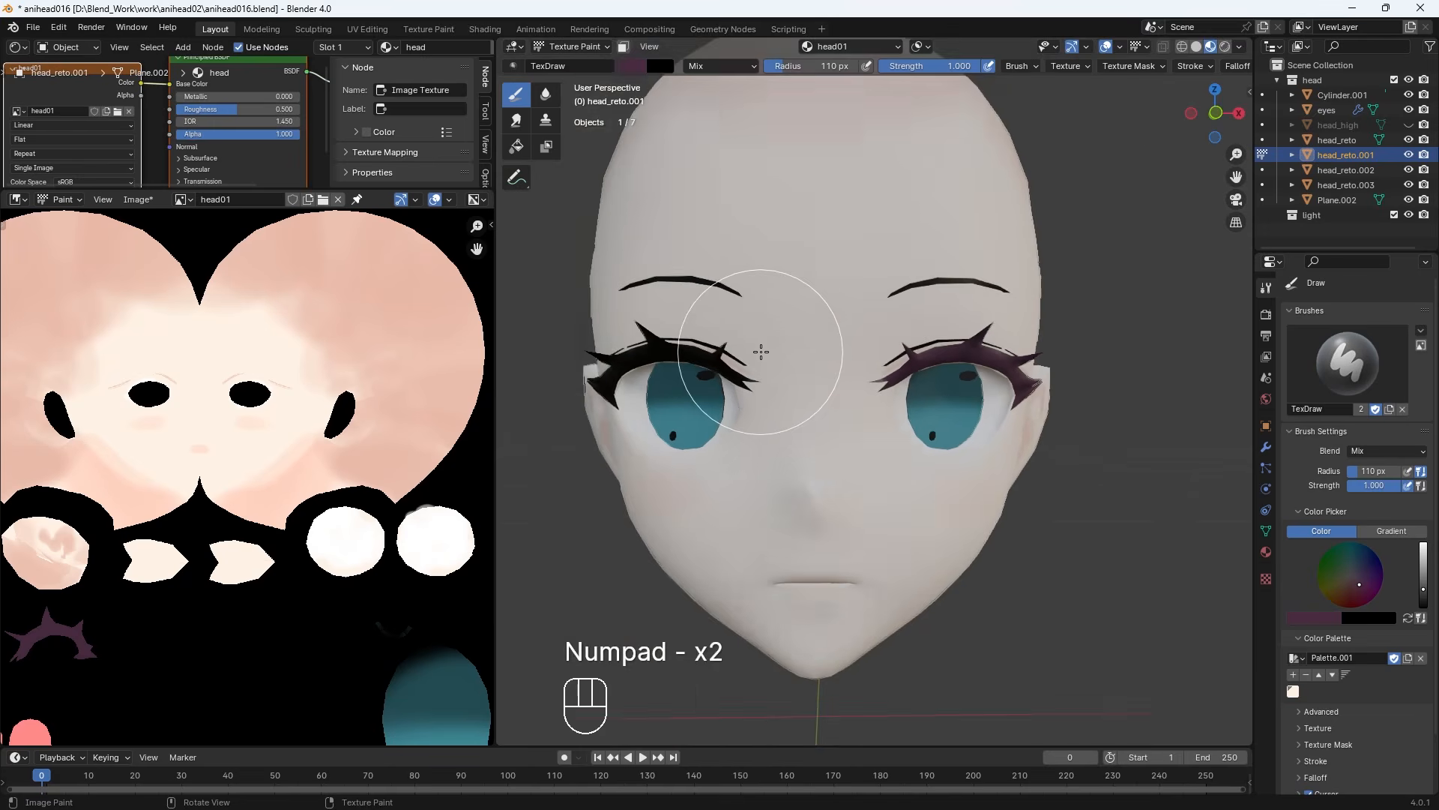
middle_click_drag(784, 314, 835, 450)
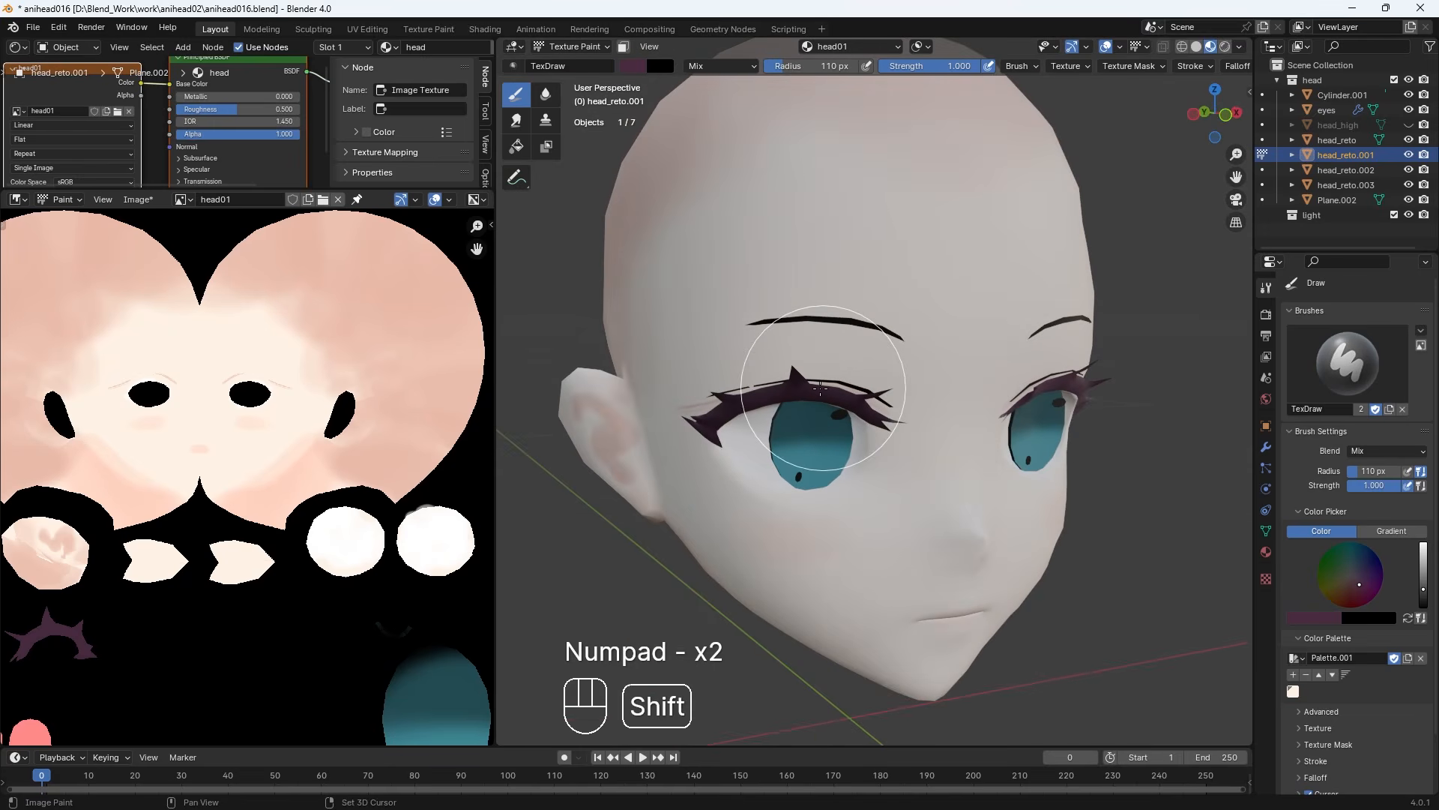
middle_click_drag(693, 429, 842, 299)
Switch texture painting to the eyebrow mesh head_reto.003 and cover both eyebrows in dark purple
key("alt+q")
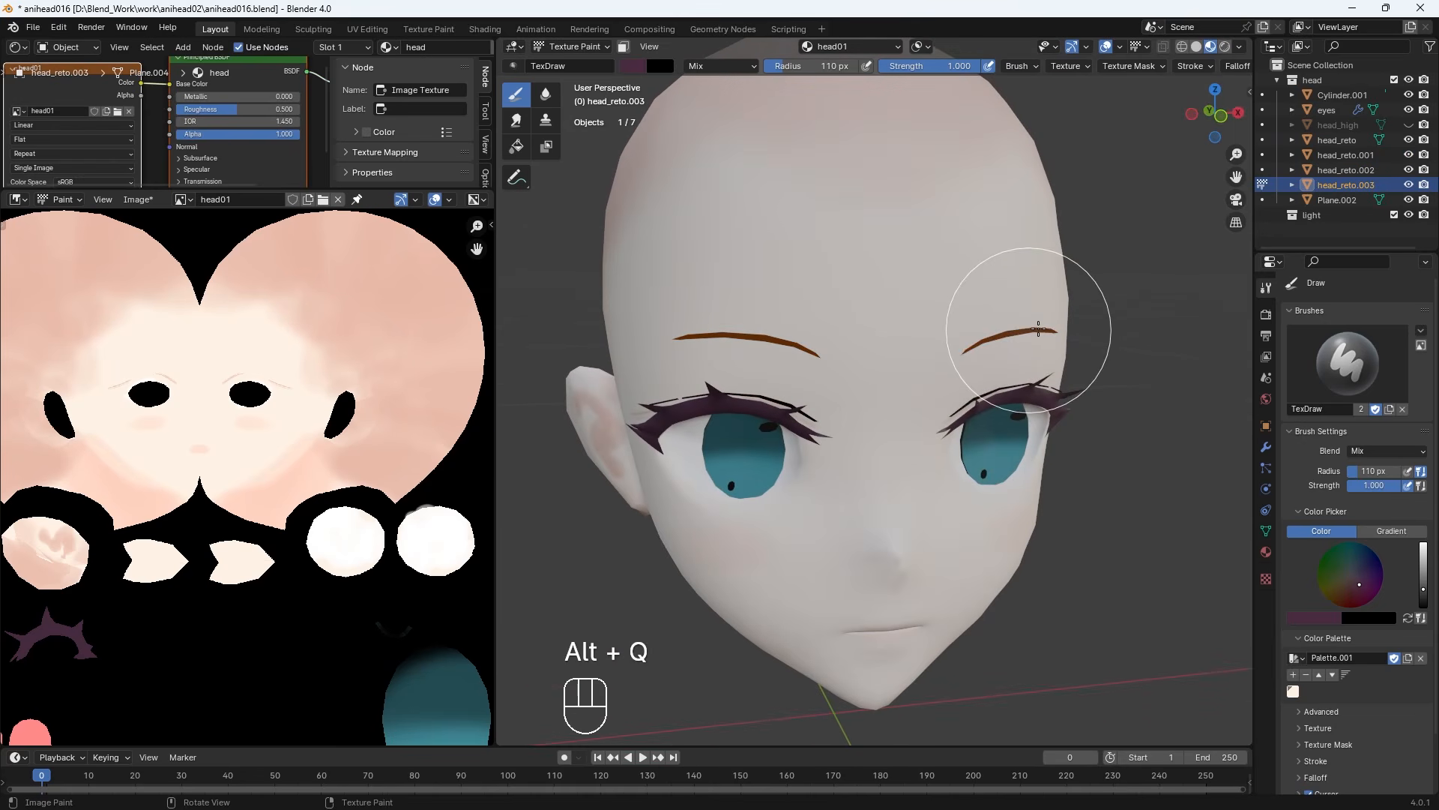
mouse_move(750, 351)
left_mouse_down()
mouse_move(668, 328)
mouse_move(967, 289)
left_mouse_up()
middle_click_drag(1004, 281, 942, 270)
left_click_drag(942, 270, 843, 309)
middle_click_drag(848, 330, 892, 379)
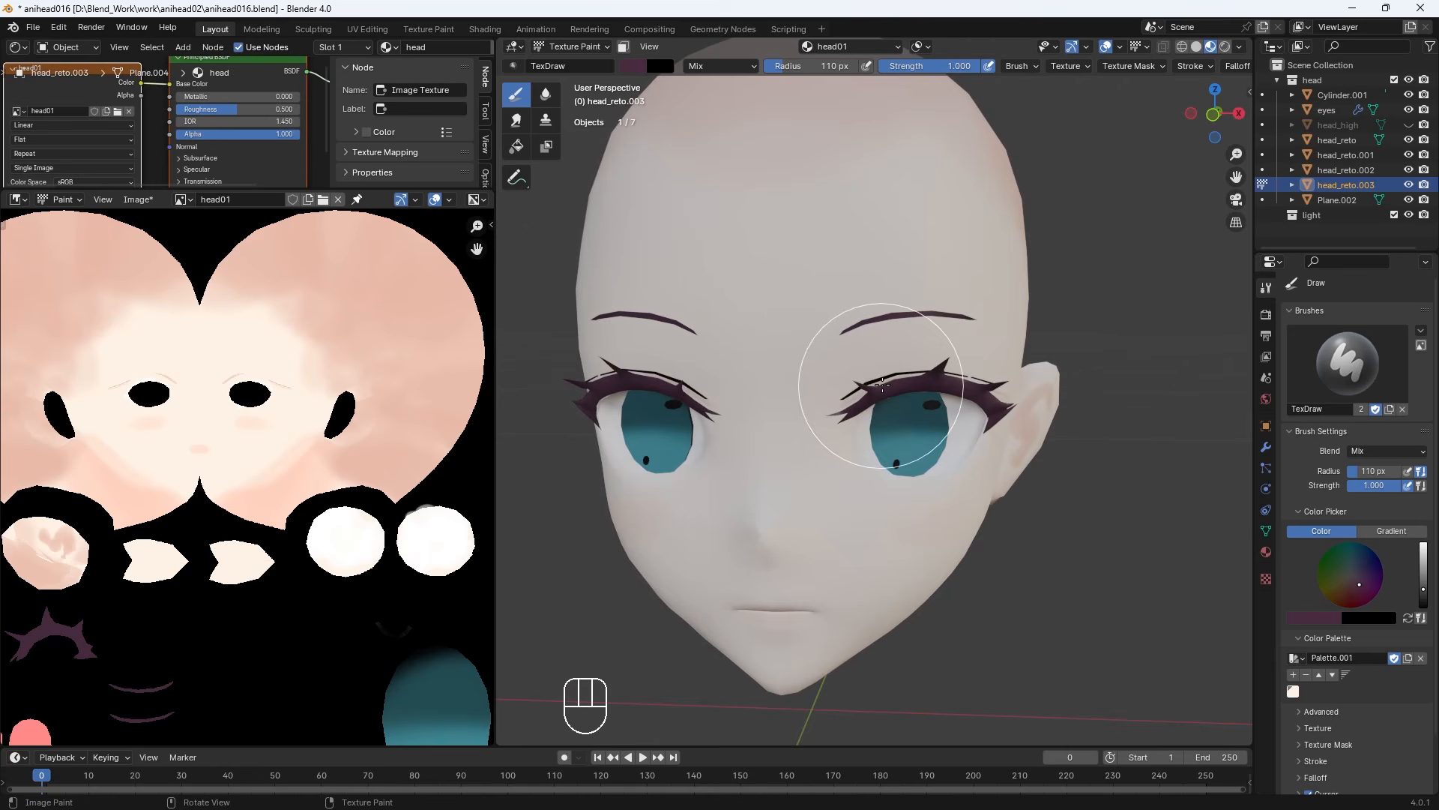
Switch texture painting to the eyelid line mesh head_reto.002 and paint the lines above the eyes dark purple
key("alt+q")
left_click_drag(891, 376, 836, 369)
mouse_move(837, 368)
middle_mouse_down()
mouse_move(1022, 443)
mouse_move(755, 280)
mouse_move(841, 385)
middle_mouse_up()
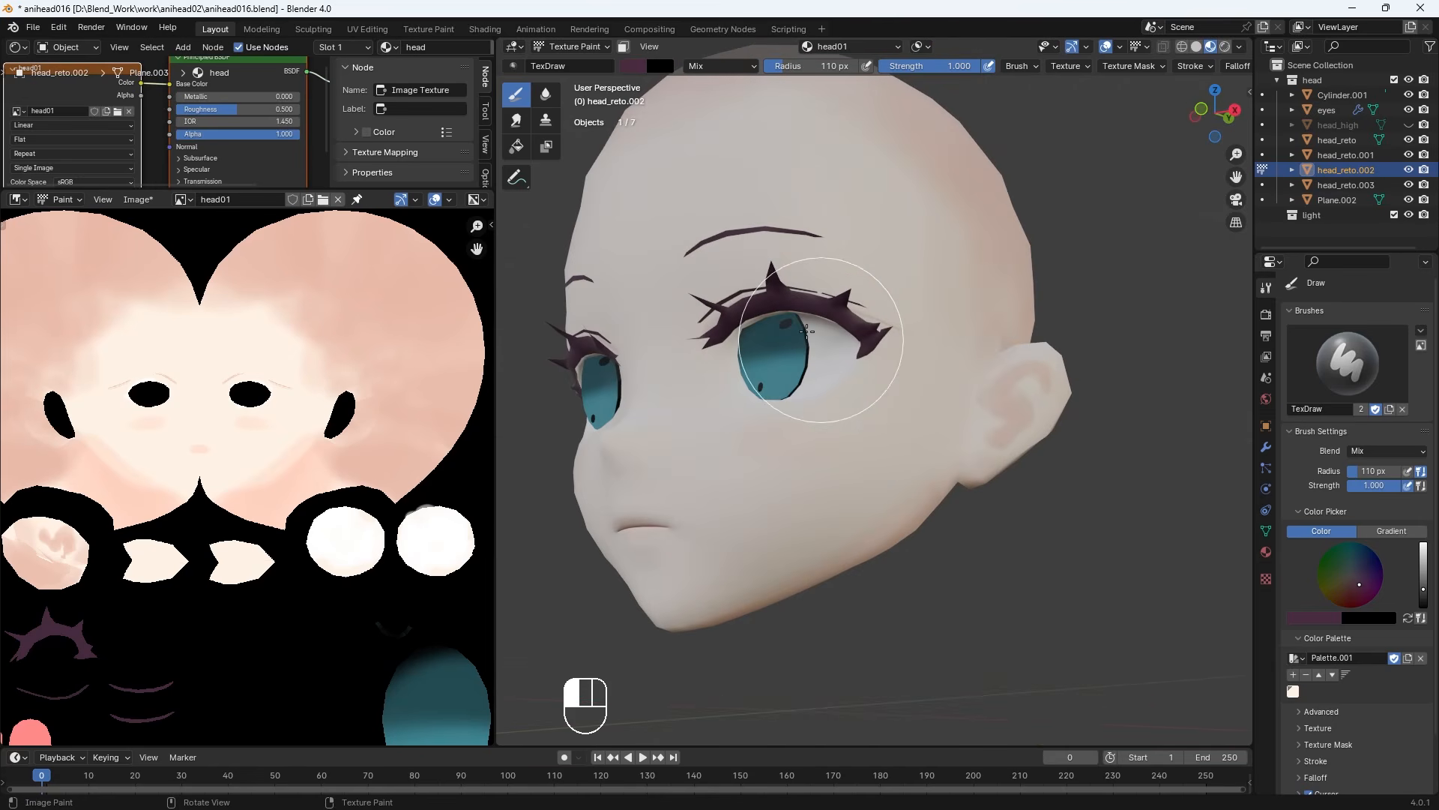
Return texture painting to the head_reto mesh and darken the purple to a value of 0.216
key("alt+q")
left_click(632, 66)
left_click_drag(771, 172, 772, 181)
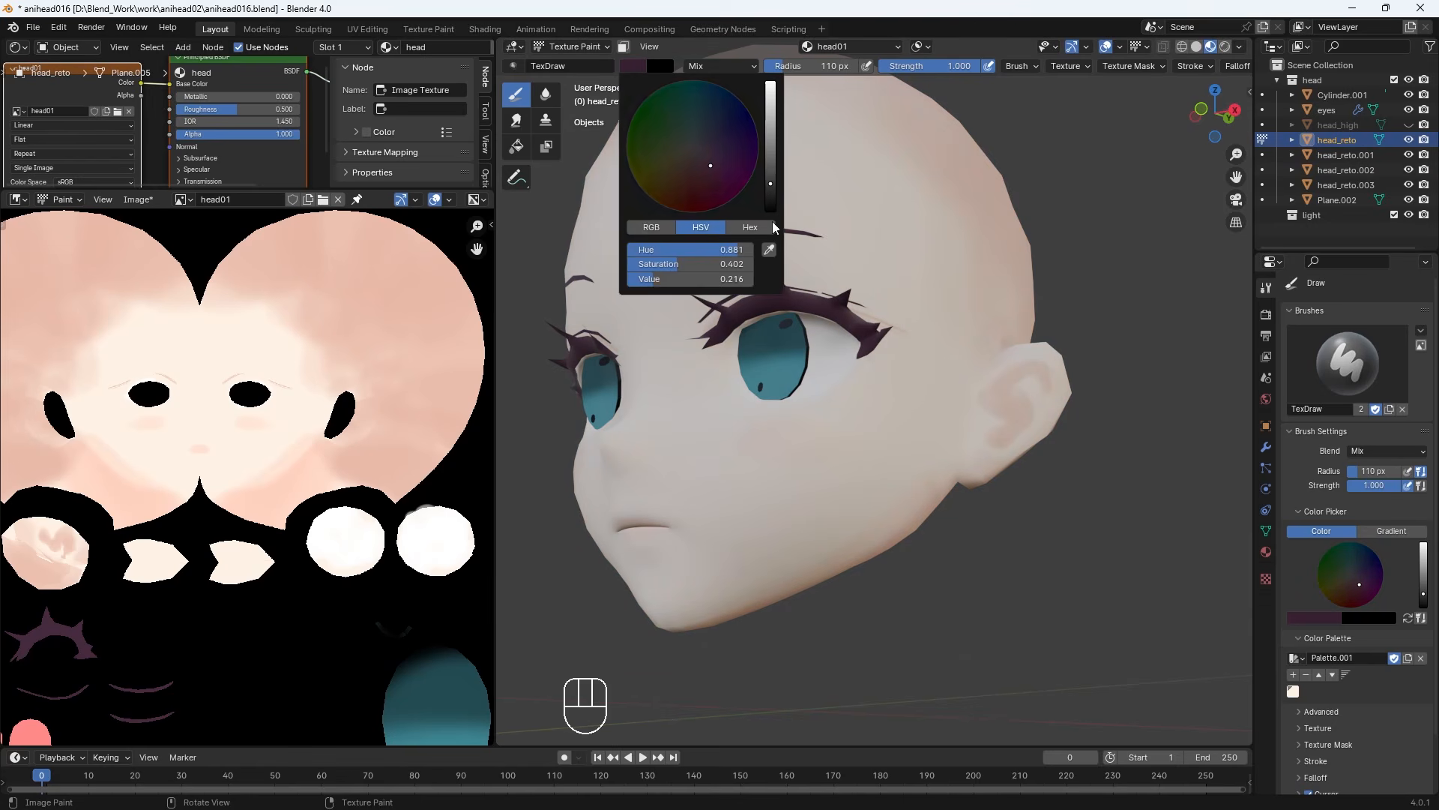
Reduce the brush to a 13 px radius and paint dark purple along the upper eyelid edge beneath the lashes
middle_click_drag(811, 330, 830, 256)
key("KP_Add")
key("KP_Add")
key("KP_Add")
key("KP_Add")
key("bracketleft")
key("bracketleft")
key("bracketleft")
key("bracketleft")
key("bracketleft")
key("bracketleft")
key("bracketleft")
key("bracketleft")
key("bracketleft")
key("bracketleft")
key("bracketleft")
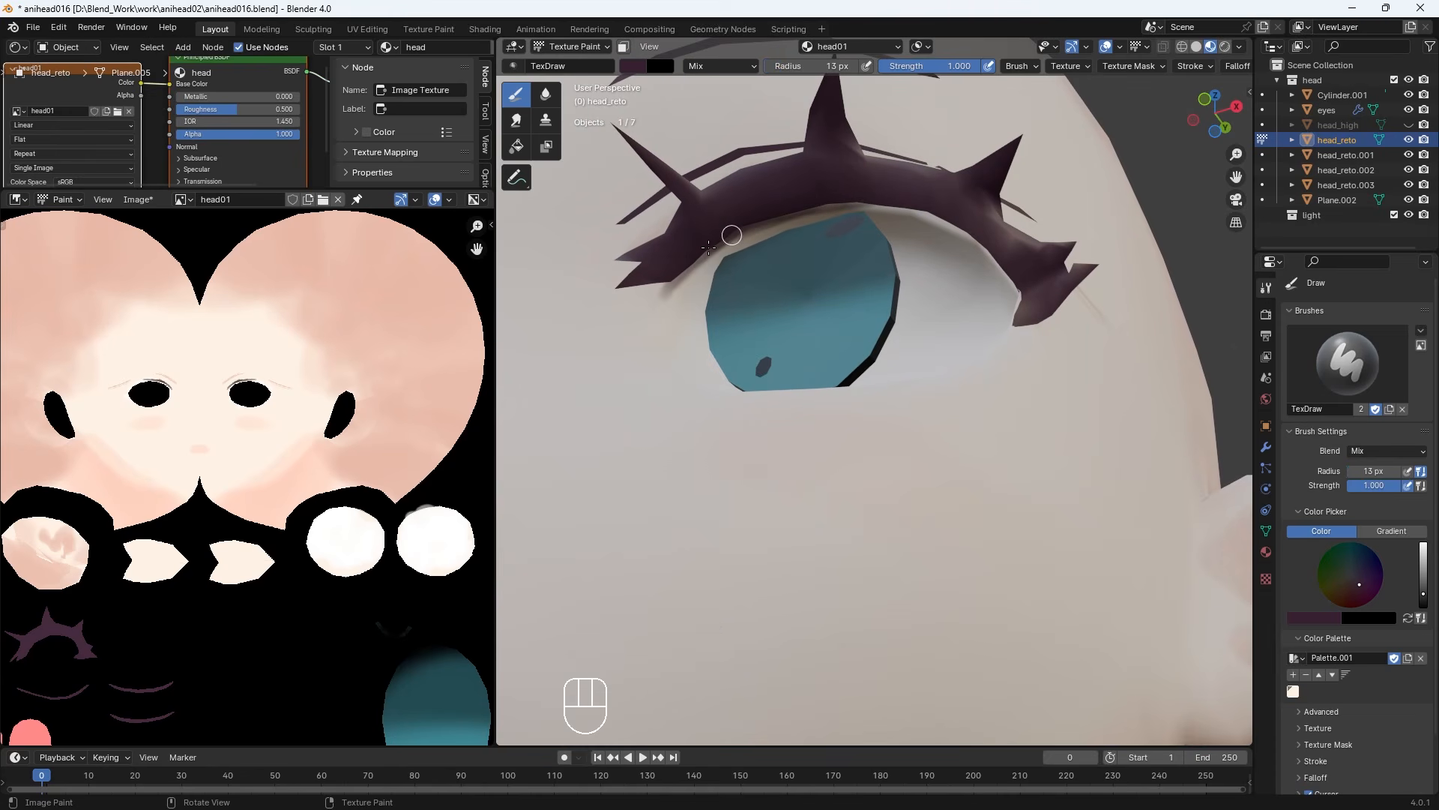
left_click_drag(686, 266, 870, 205)
mouse_move(787, 220)
left_mouse_down()
mouse_move(926, 209)
mouse_move(847, 211)
mouse_move(974, 232)
mouse_move(956, 227)
left_mouse_up()
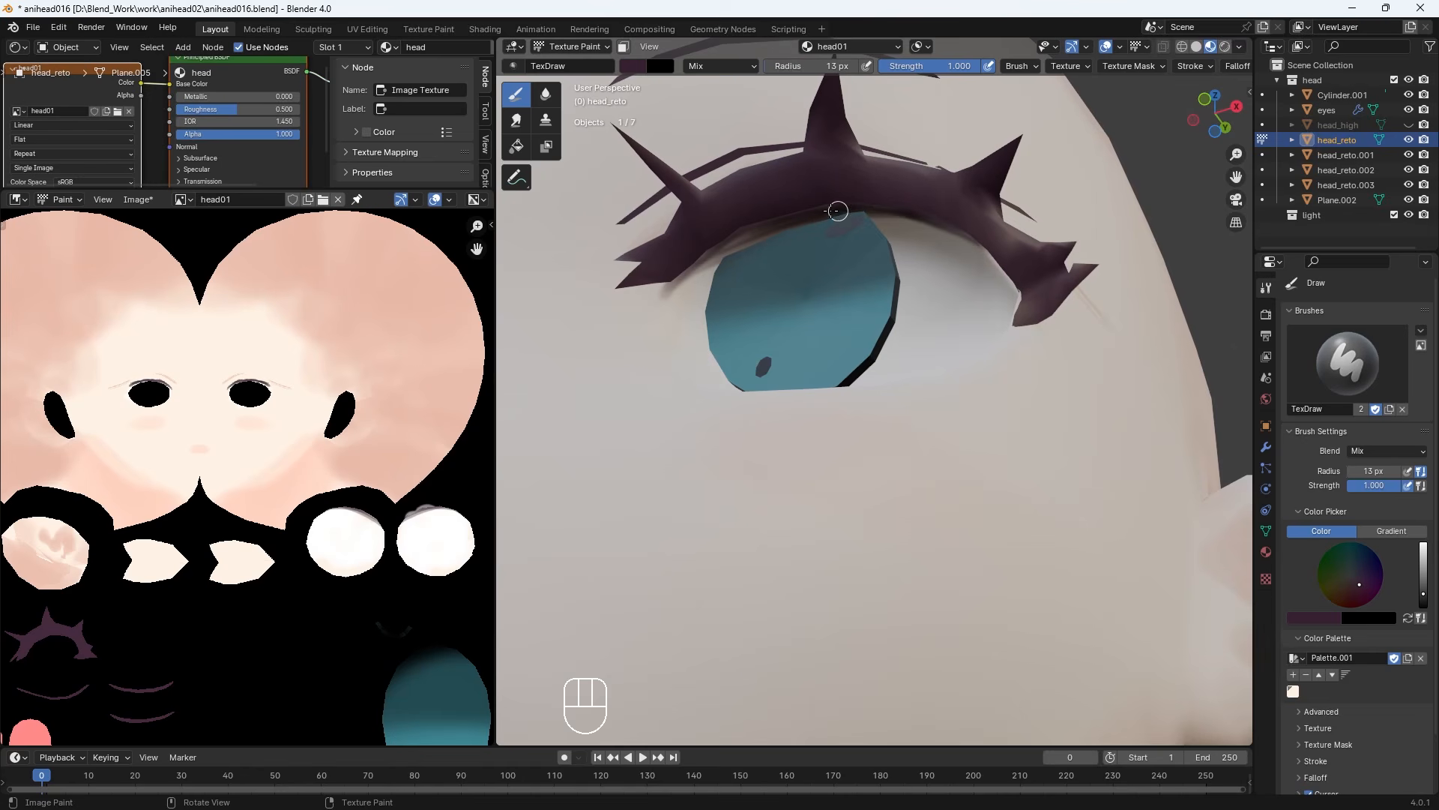
left_click_drag(837, 210, 956, 222)
Fill the remaining gaps under the lashes with dark purple near the inner and outer parts of the upper eyelid
middle_click_drag(956, 227, 1064, 219)
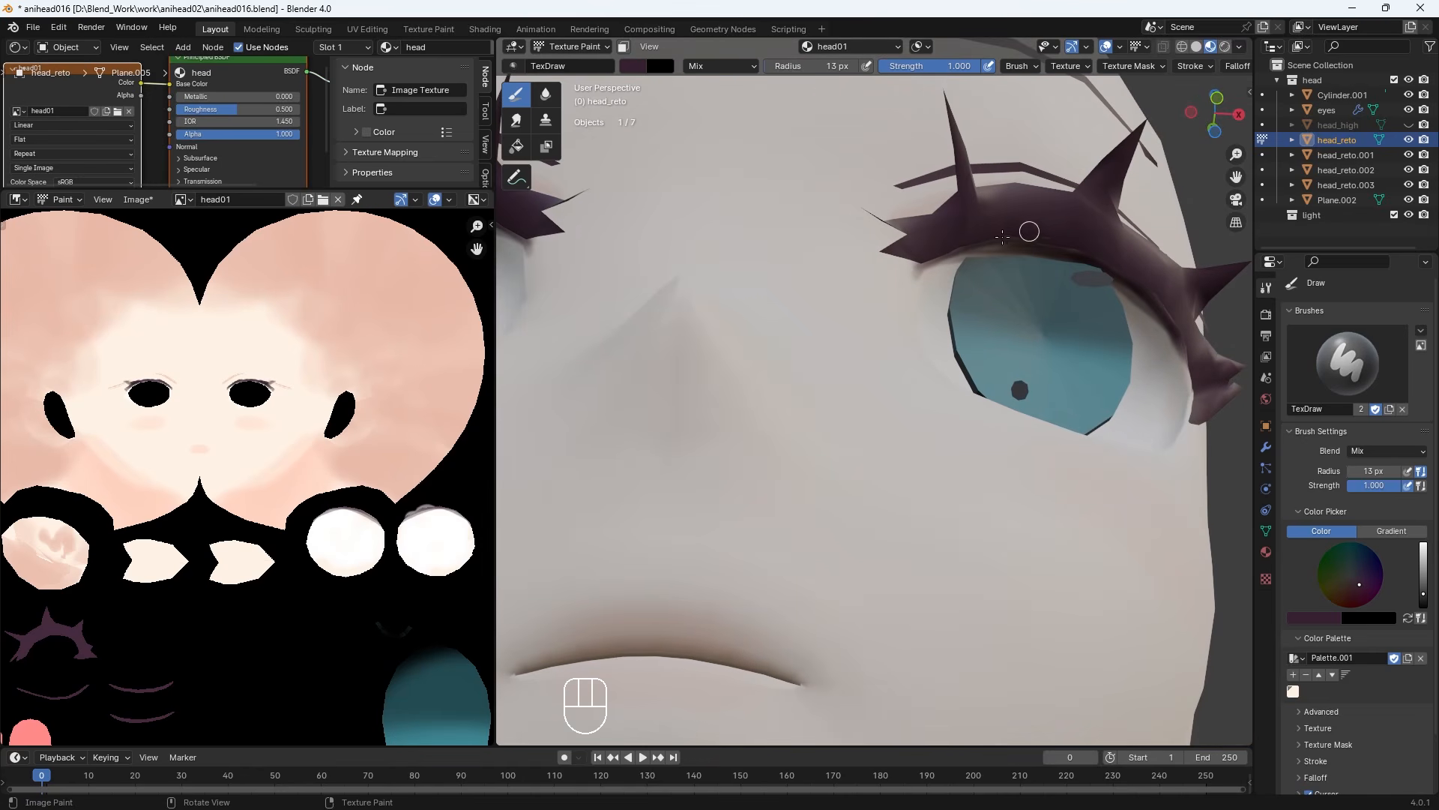
left_click_drag(949, 253, 1105, 241)
middle_click_drag(1105, 241, 1078, 230)
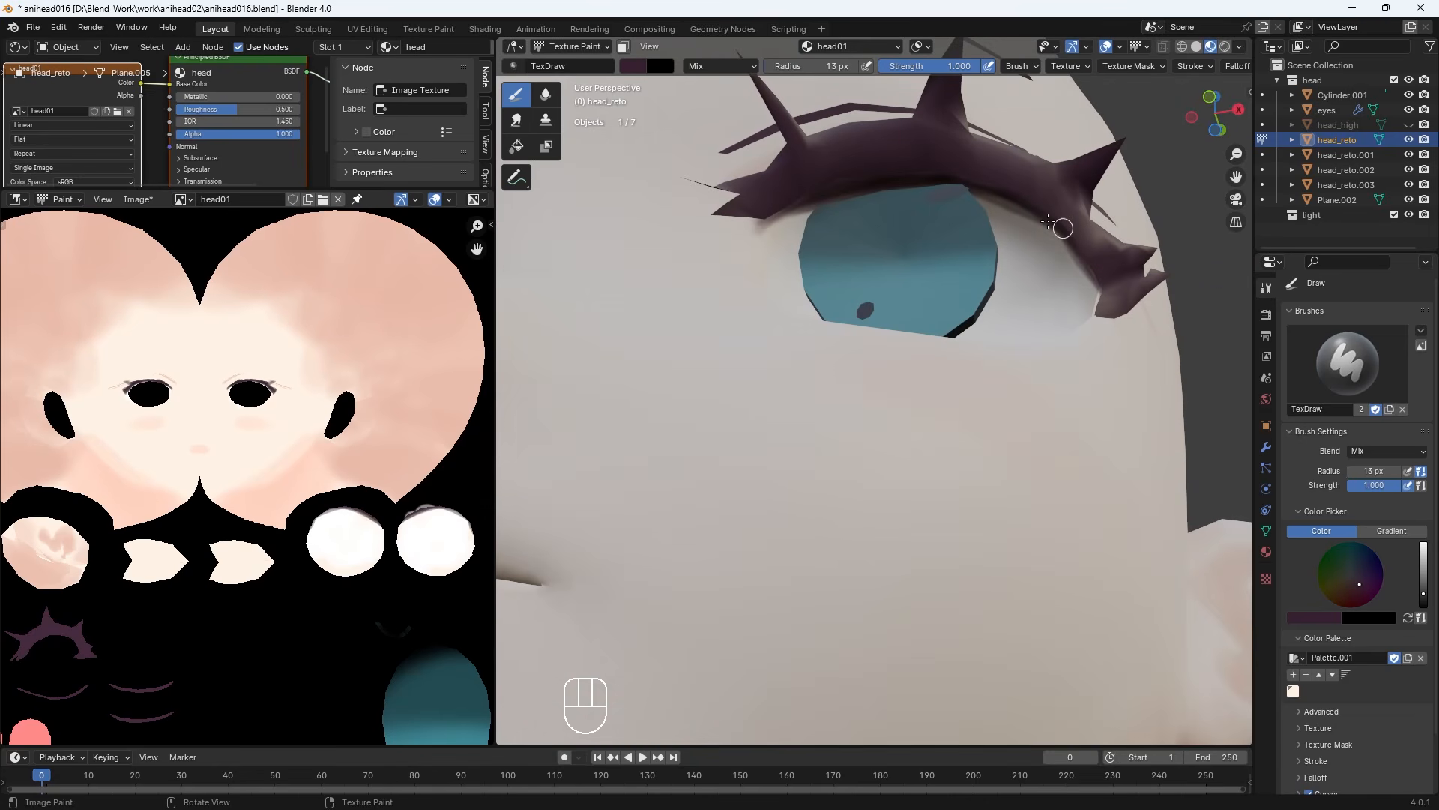
left_click_drag(1049, 219, 1052, 224)
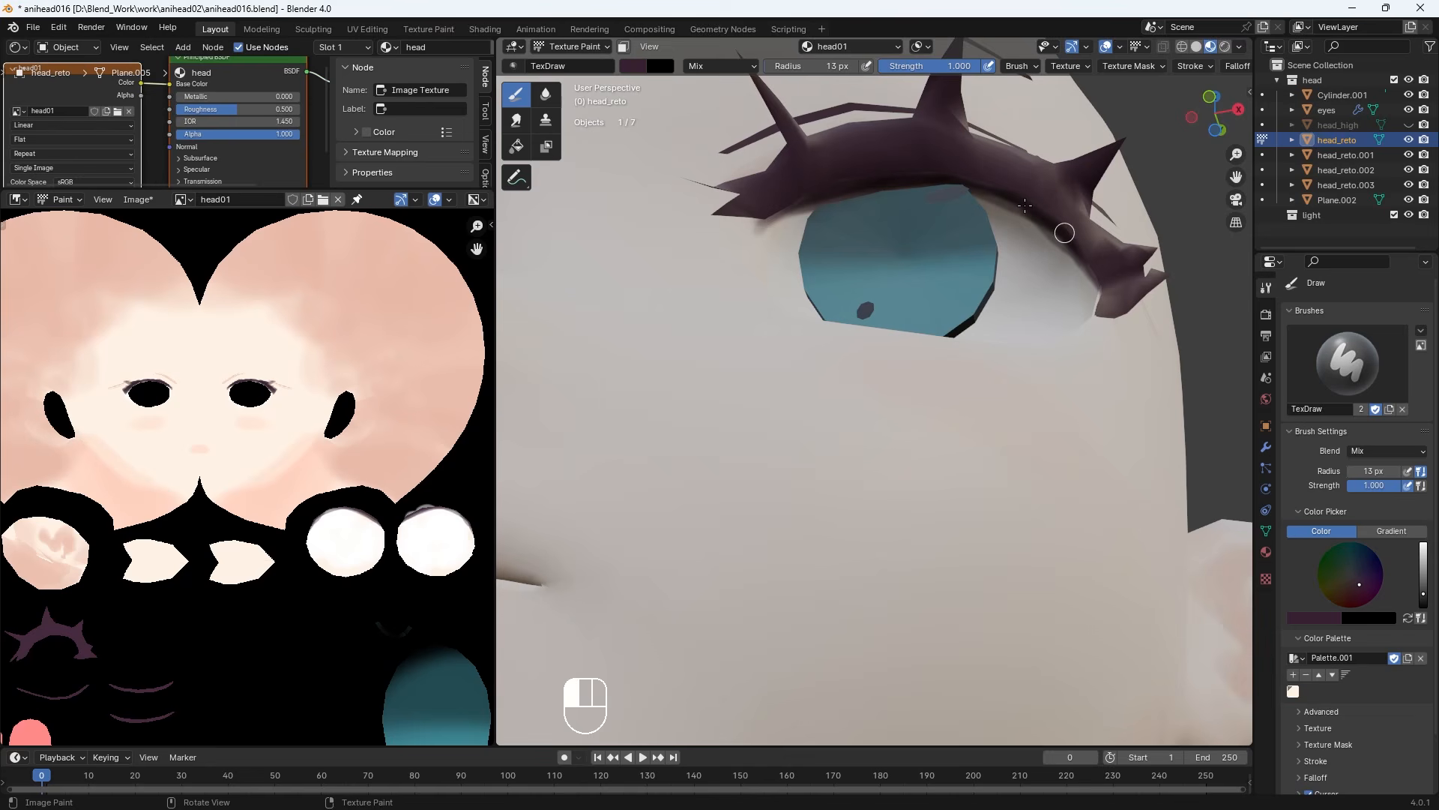
middle_click_drag(1082, 247, 1042, 303)
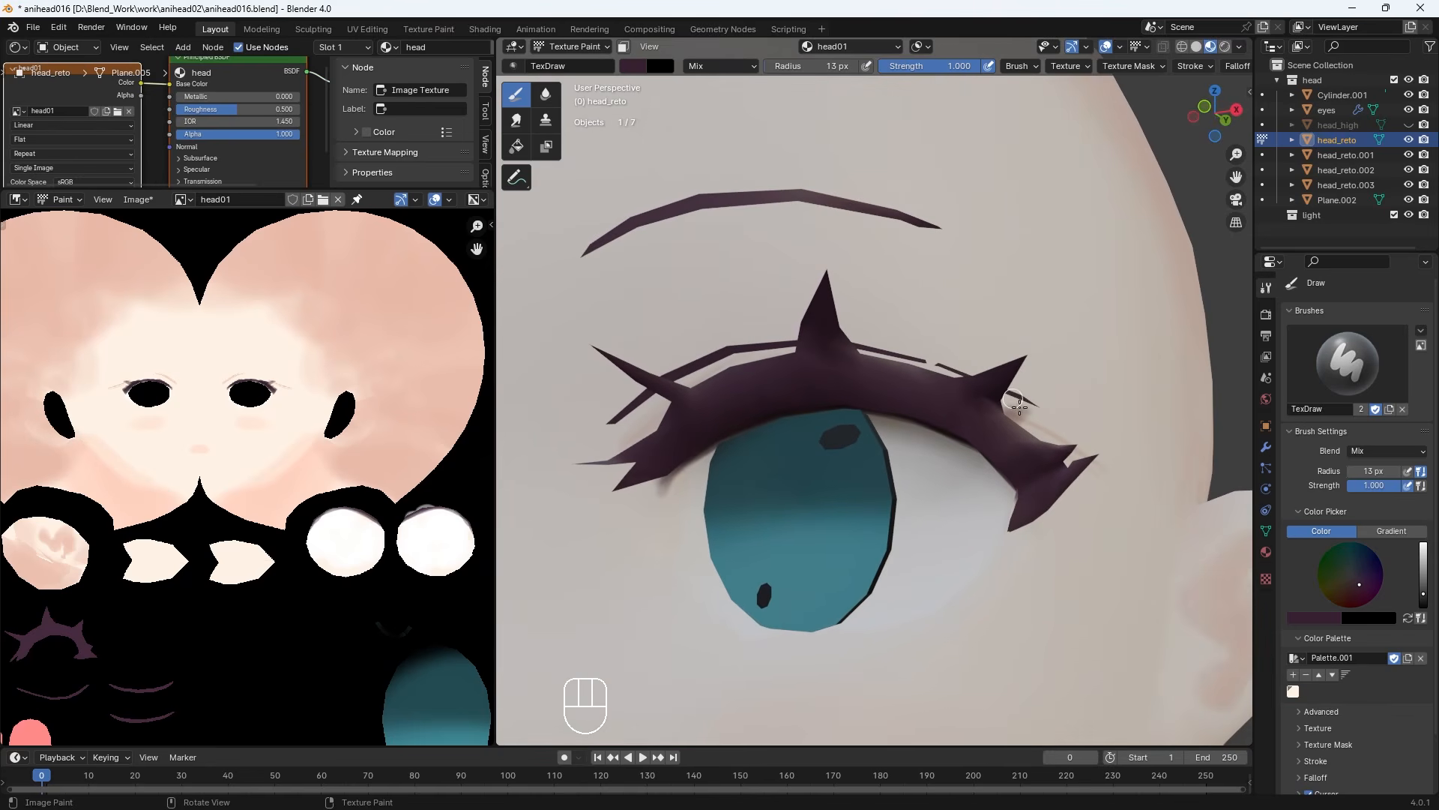
key("KP_1")
mouse_move(1012, 471)
middle_mouse_down("shift")
mouse_move(957, 427)
mouse_move(770, 462)
middle_mouse_up("shift")
key("bracketleft")
key("bracketleft")
key("bracketleft")
key("bracketleft")
key("bracketleft")
key("bracketleft")
key("bracketleft")
key("bracketright")
key("bracketright")
key("bracketright")
key("bracketright")
key("bracketright")
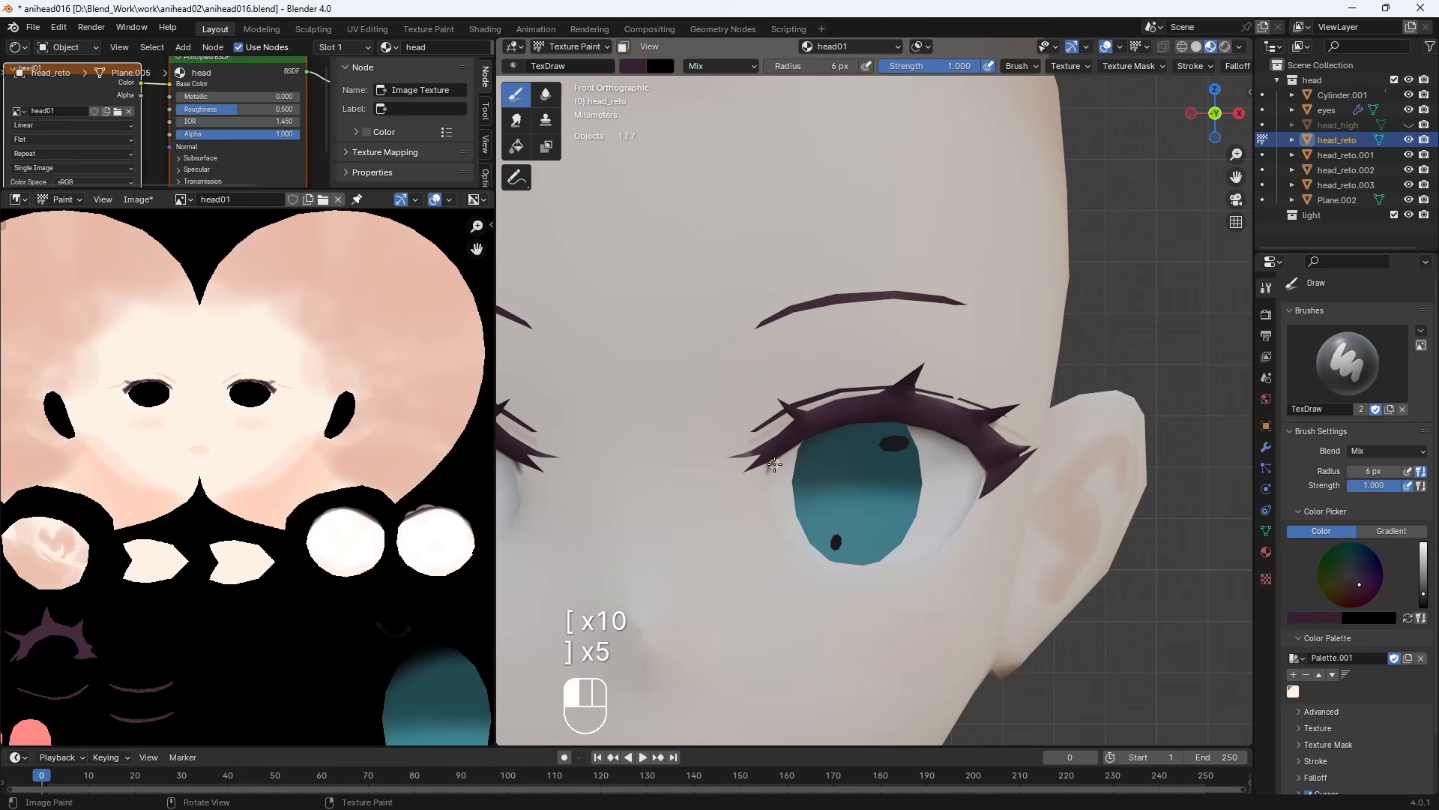
key("ctrl+z")
key("ctrl+z")
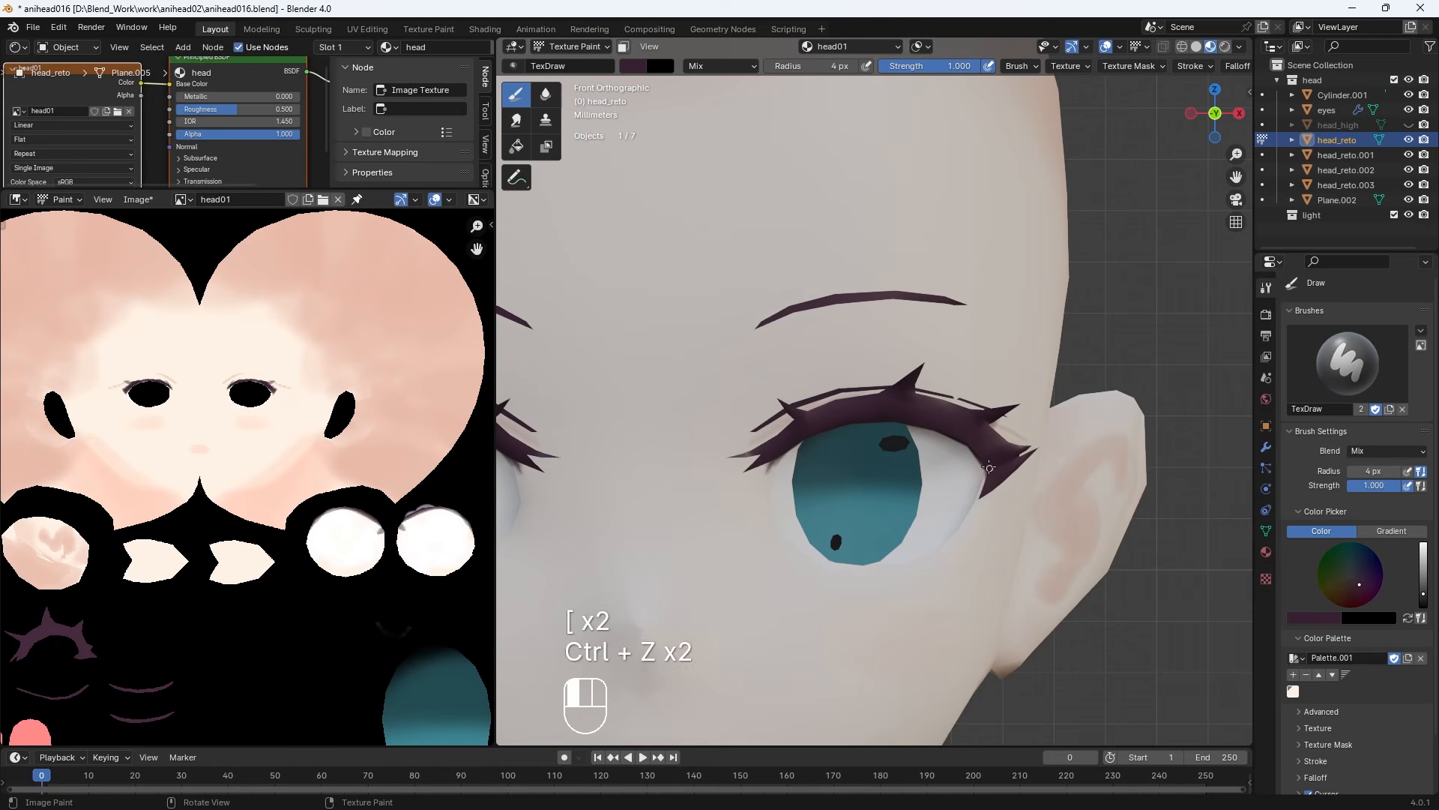
Paint over the stray peach line beyond the outer eye corner using the cream palette color and an 18 px brush
middle_click_drag(991, 459, 898, 393)
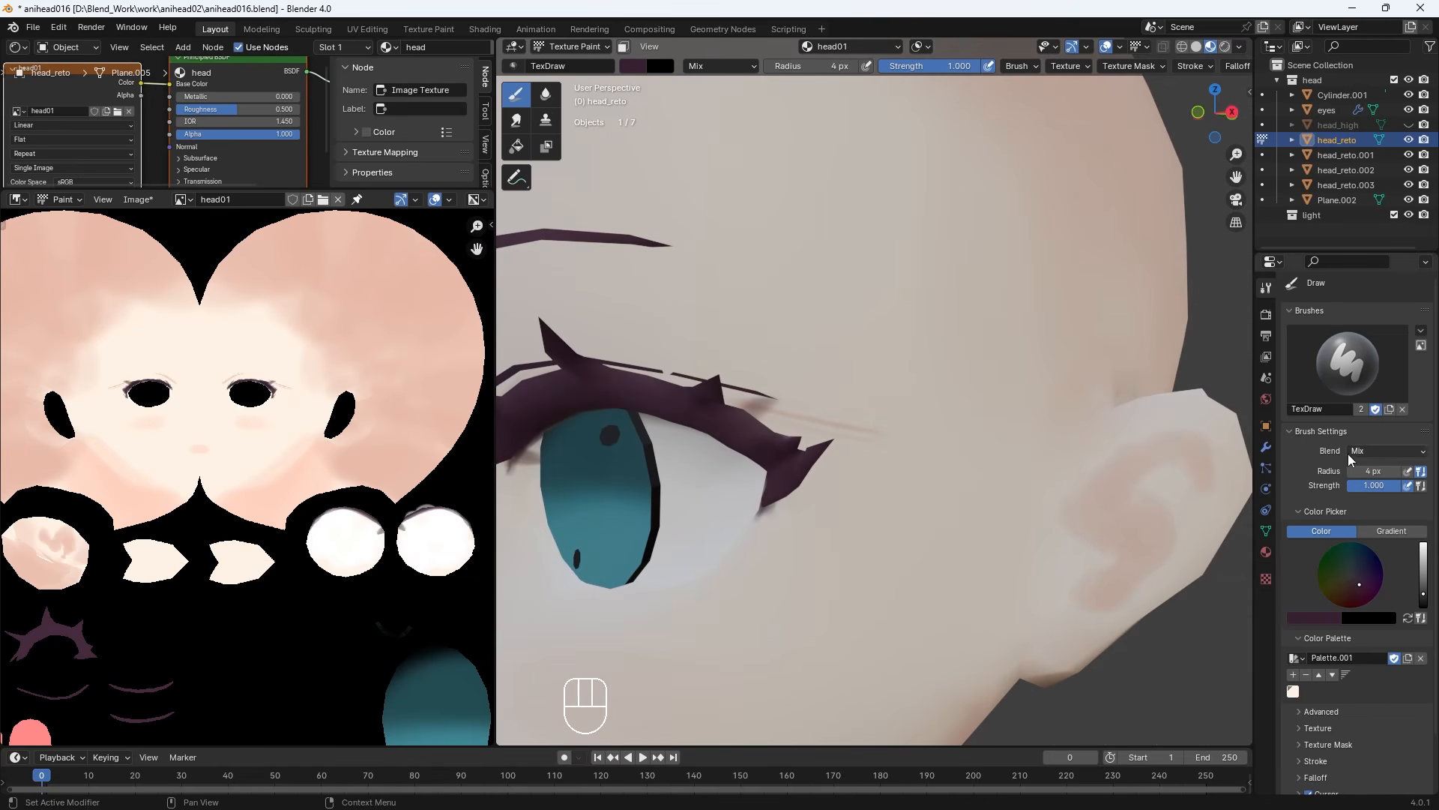
left_click(1293, 691)
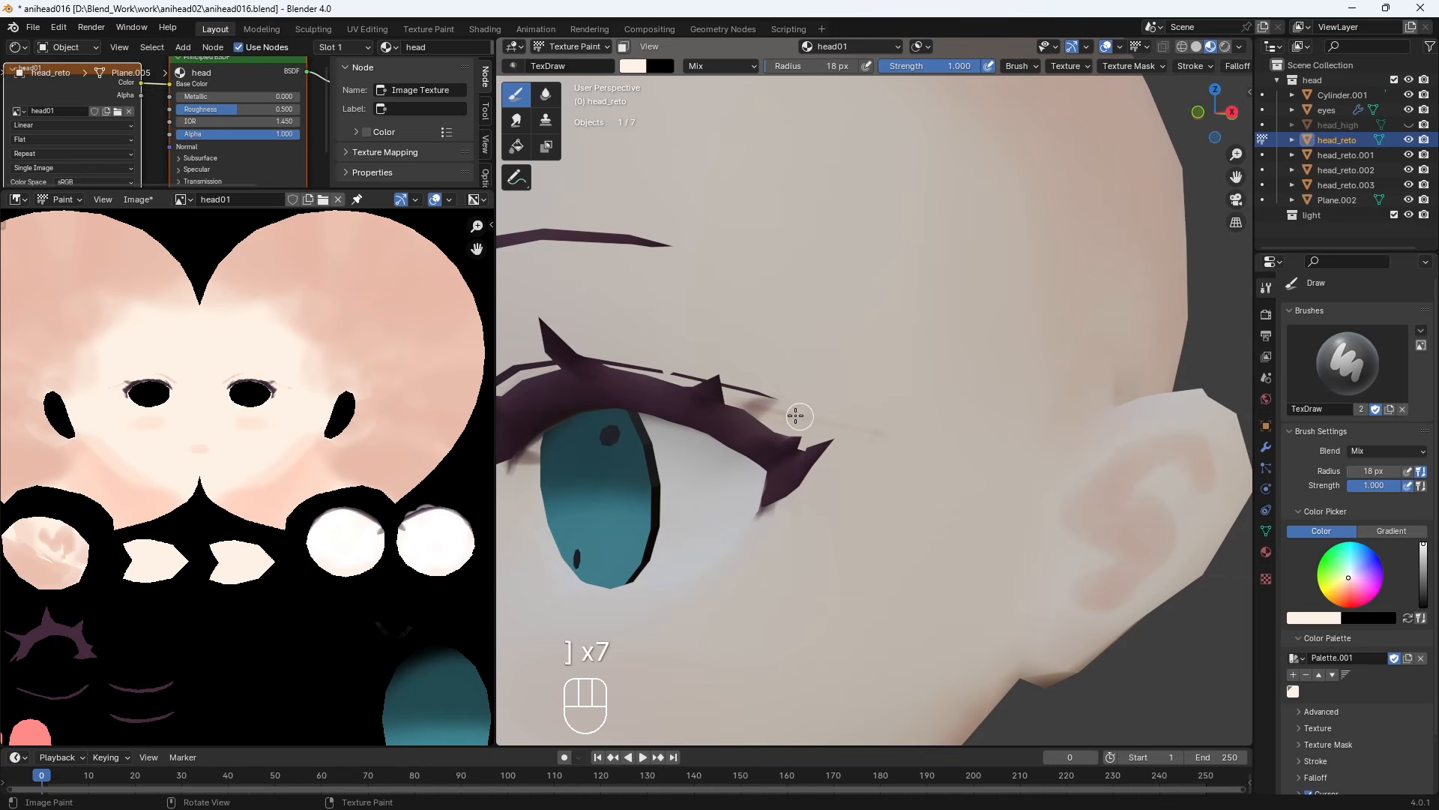
Darken the brush color to peach, reduce its radius to 3 px, and paint a fine line below the outer eye corner
left_click(633, 66)
left_click(681, 166)
key("bracketleft")
key("bracketleft")
key("bracketleft")
key("bracketleft")
key("bracketleft")
key("bracketleft")
key("bracketleft")
key("bracketleft")
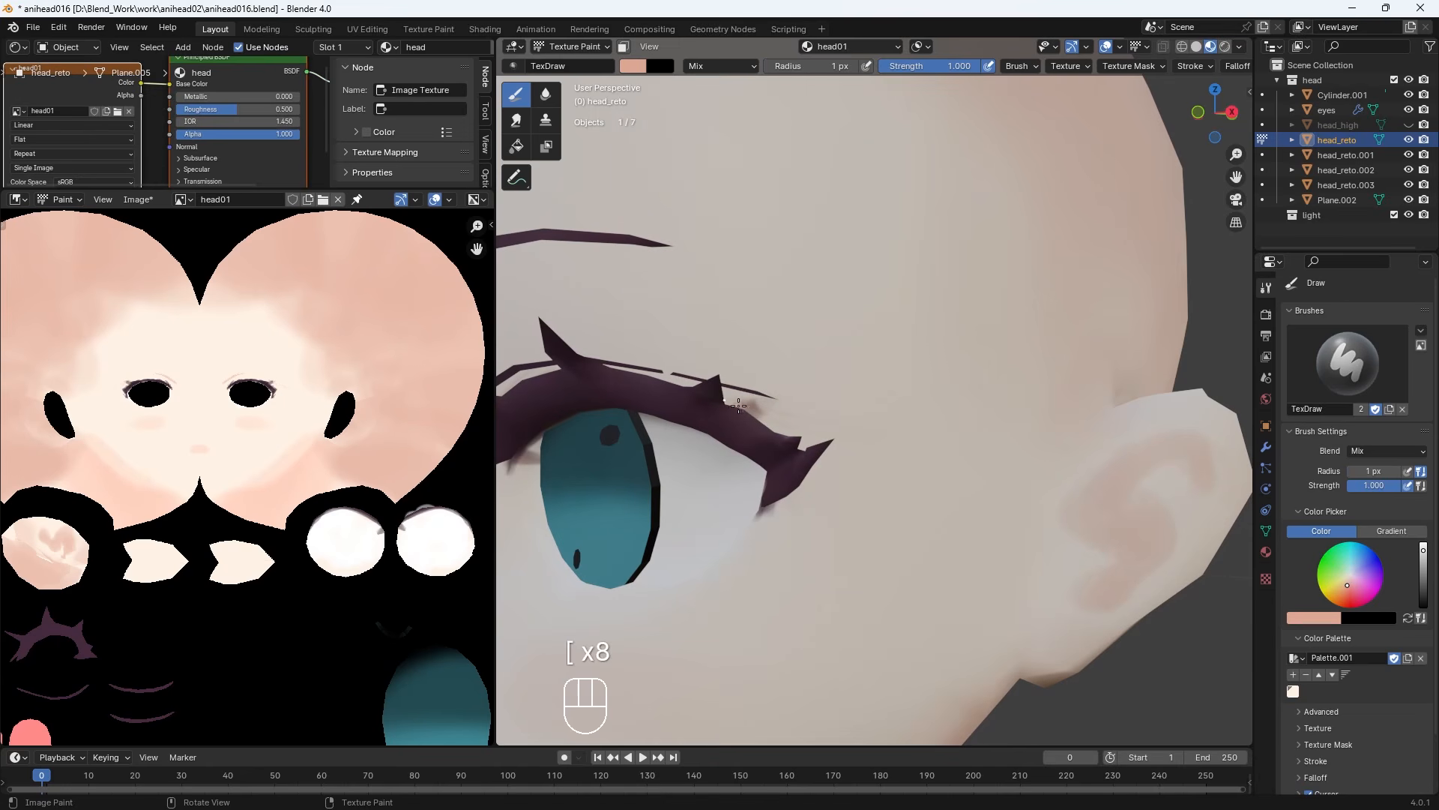
key("bracketright")
key("bracketright")
middle_click_drag(766, 483, 923, 590)
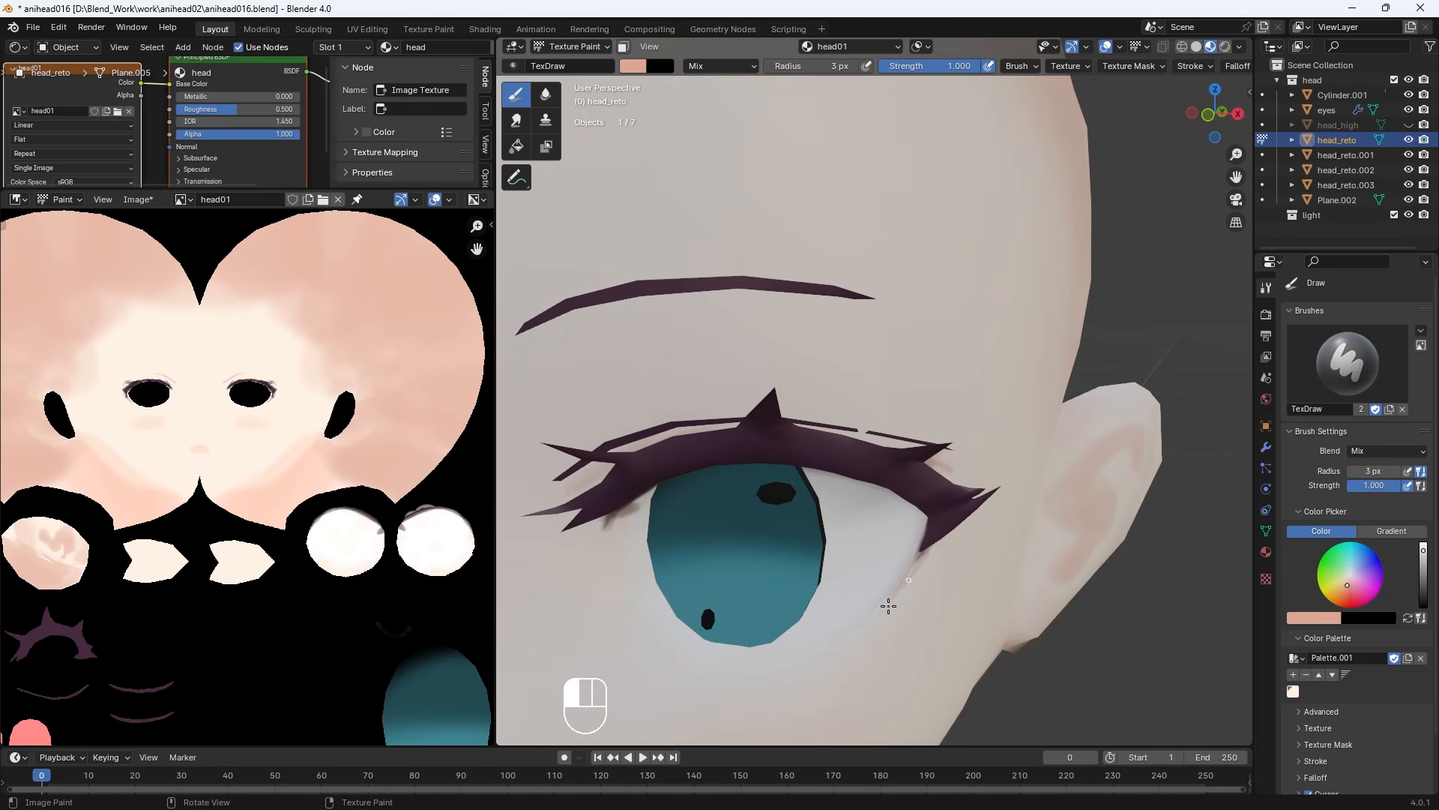
Check the mesh edges around the eye and extend the peach line along the lower eyelid rim
middle_click_drag(835, 602, 879, 499)
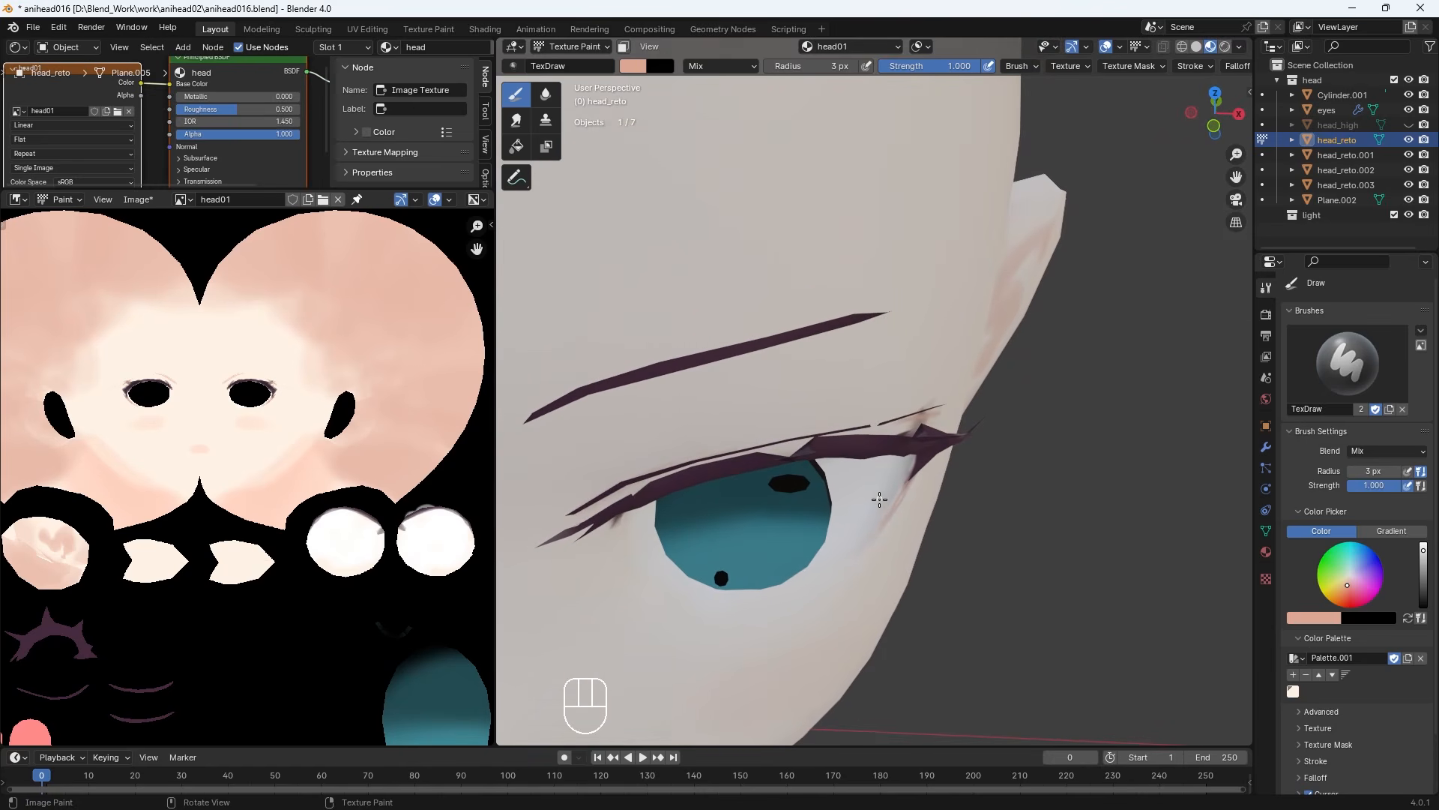
mouse_move(830, 573)
middle_mouse_down()
mouse_move(751, 563)
mouse_move(787, 550)
middle_mouse_up()
key("Tab")
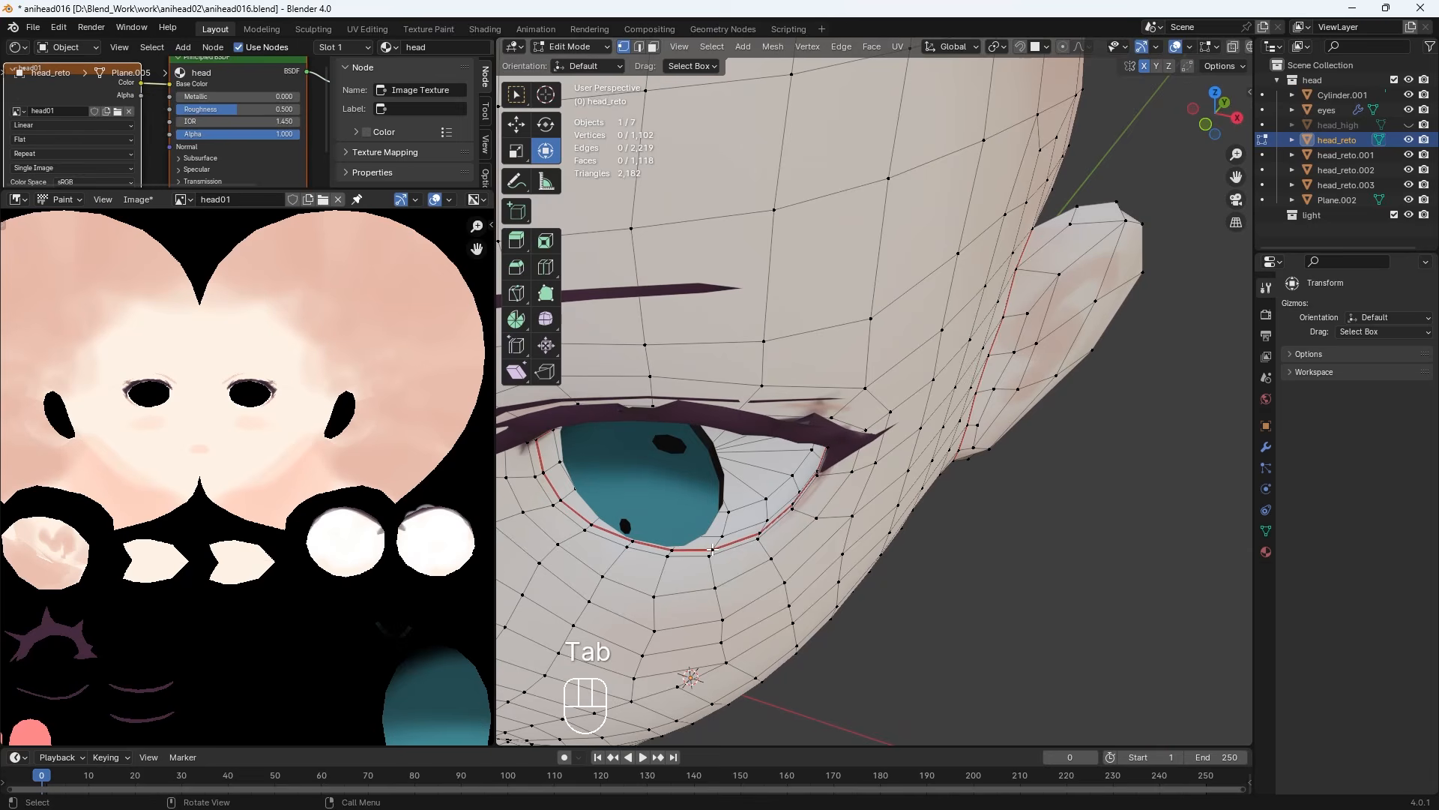
key("Tab")
mouse_move(784, 523)
left_mouse_down()
mouse_move(678, 555)
mouse_move(731, 553)
left_mouse_up()
key("Tab")
key("Tab")
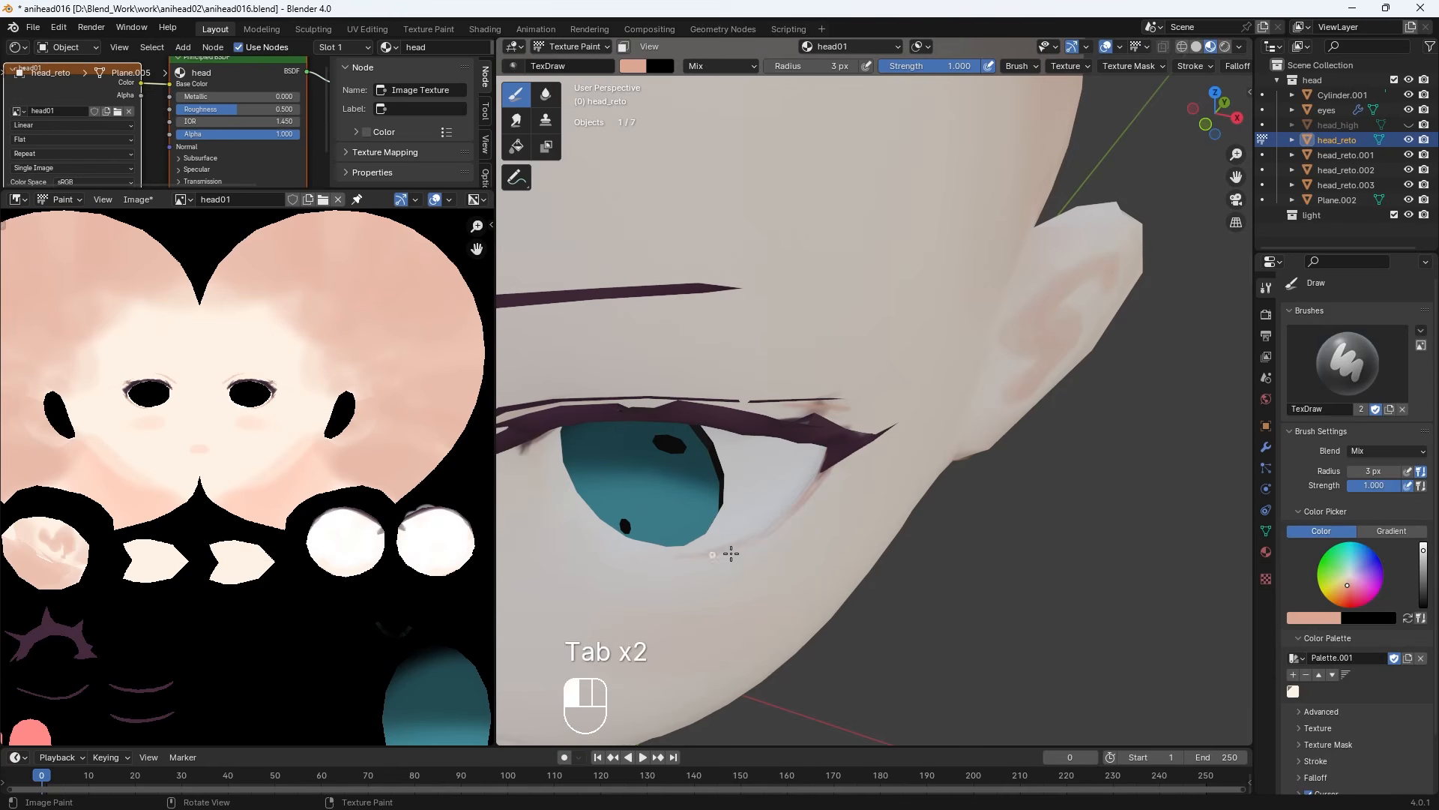
left_click_drag(818, 476, 817, 469)
scroll(862, 443, "down", 3)
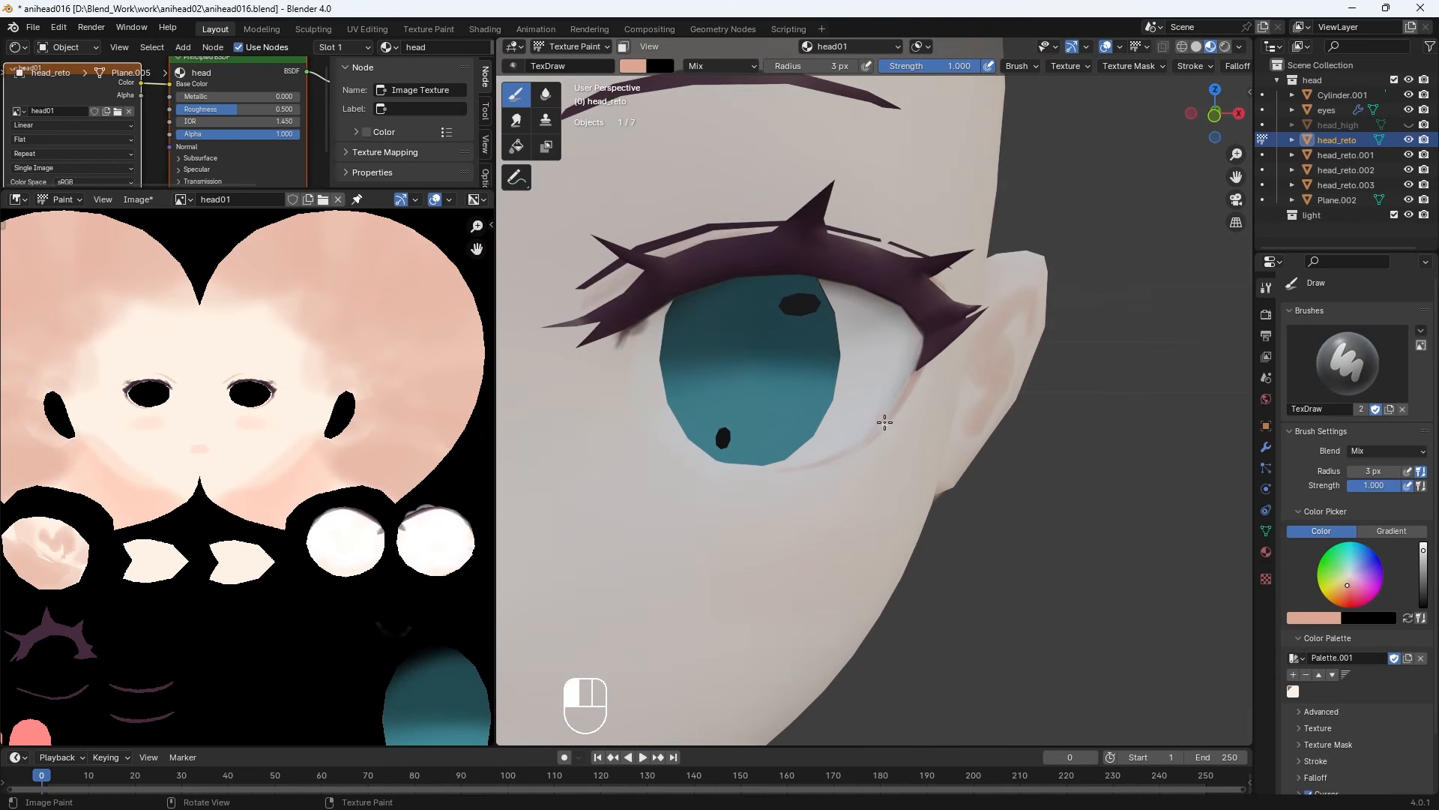
Paint short peach lower-lash strokes along the outer part of the lower eyelid
key("KP_1")
scroll(899, 408, "up", 3)
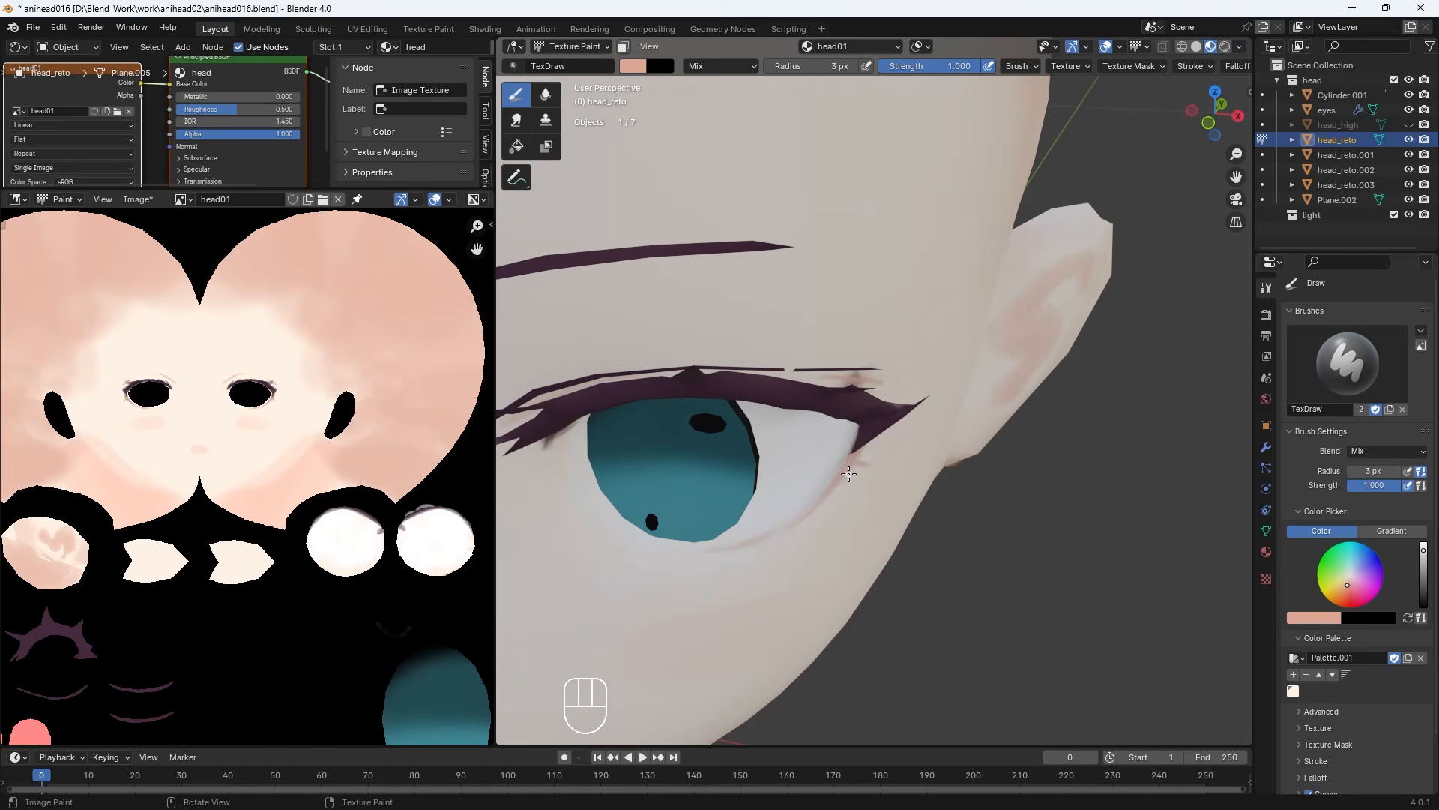
key("KP_1")
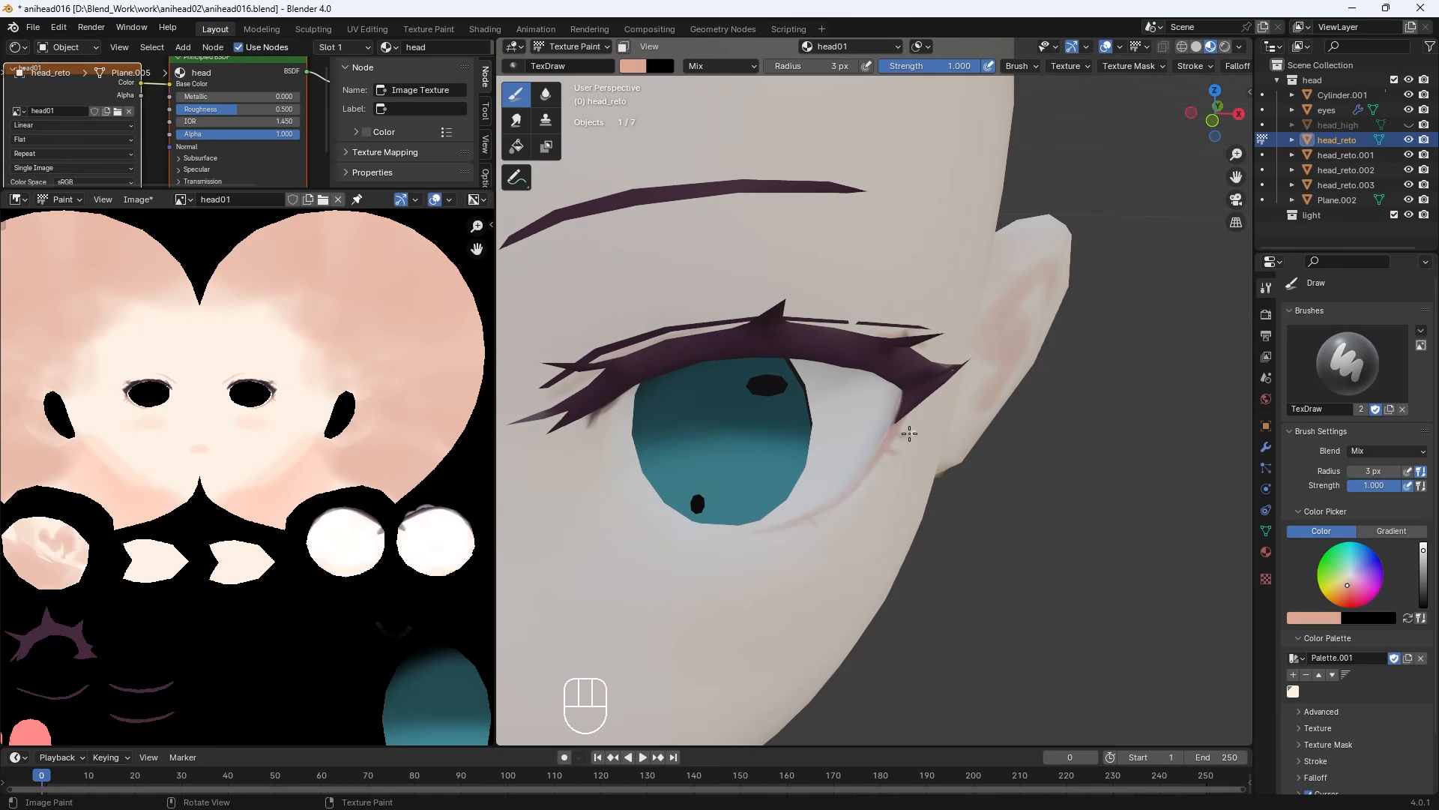
key("KP_1")
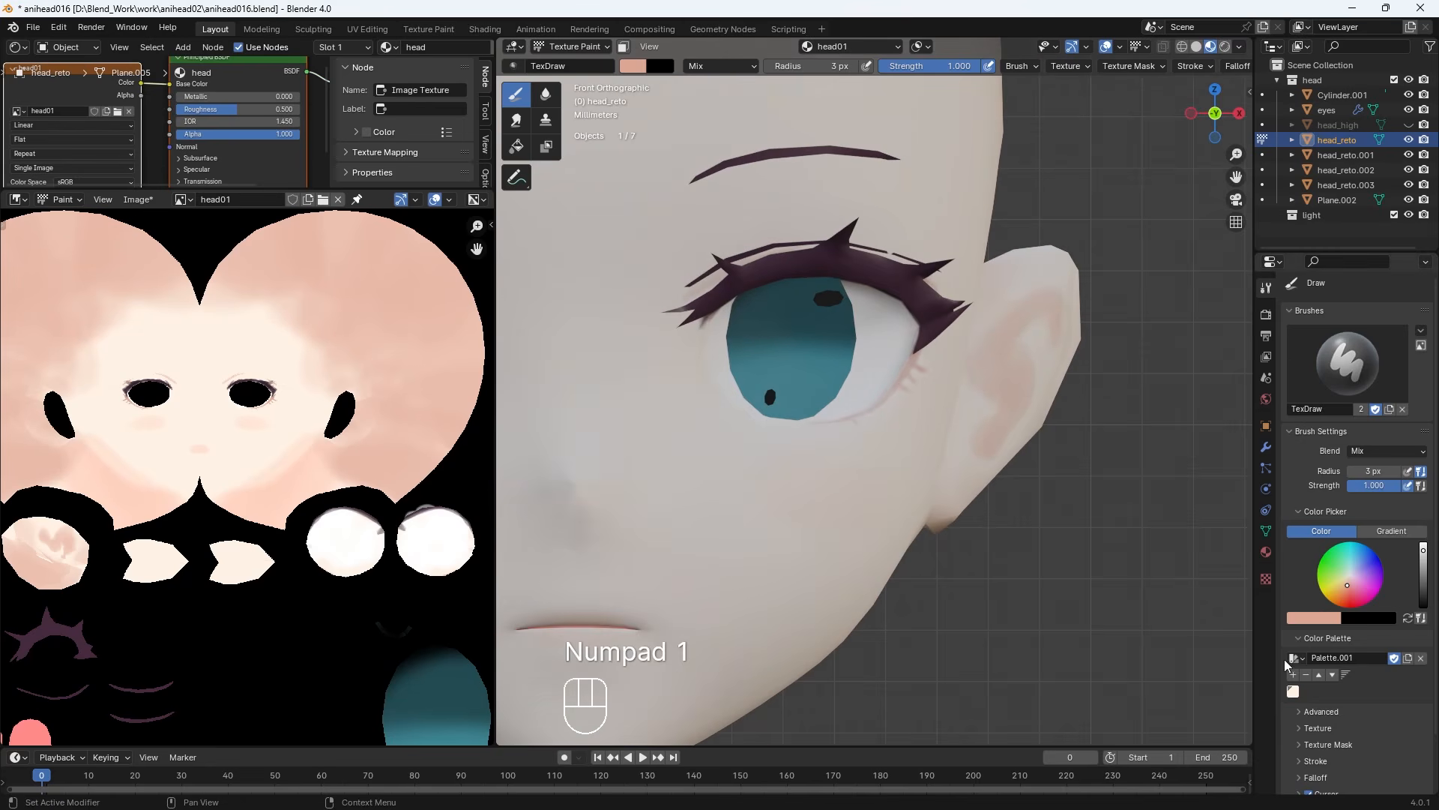
Trim the lower-lash strokes with the cream skin color, enlarging the brush to an 8 px radius
middle_click_drag(927, 420, 862, 437)
key("s")
left_click_drag(837, 424, 829, 425)
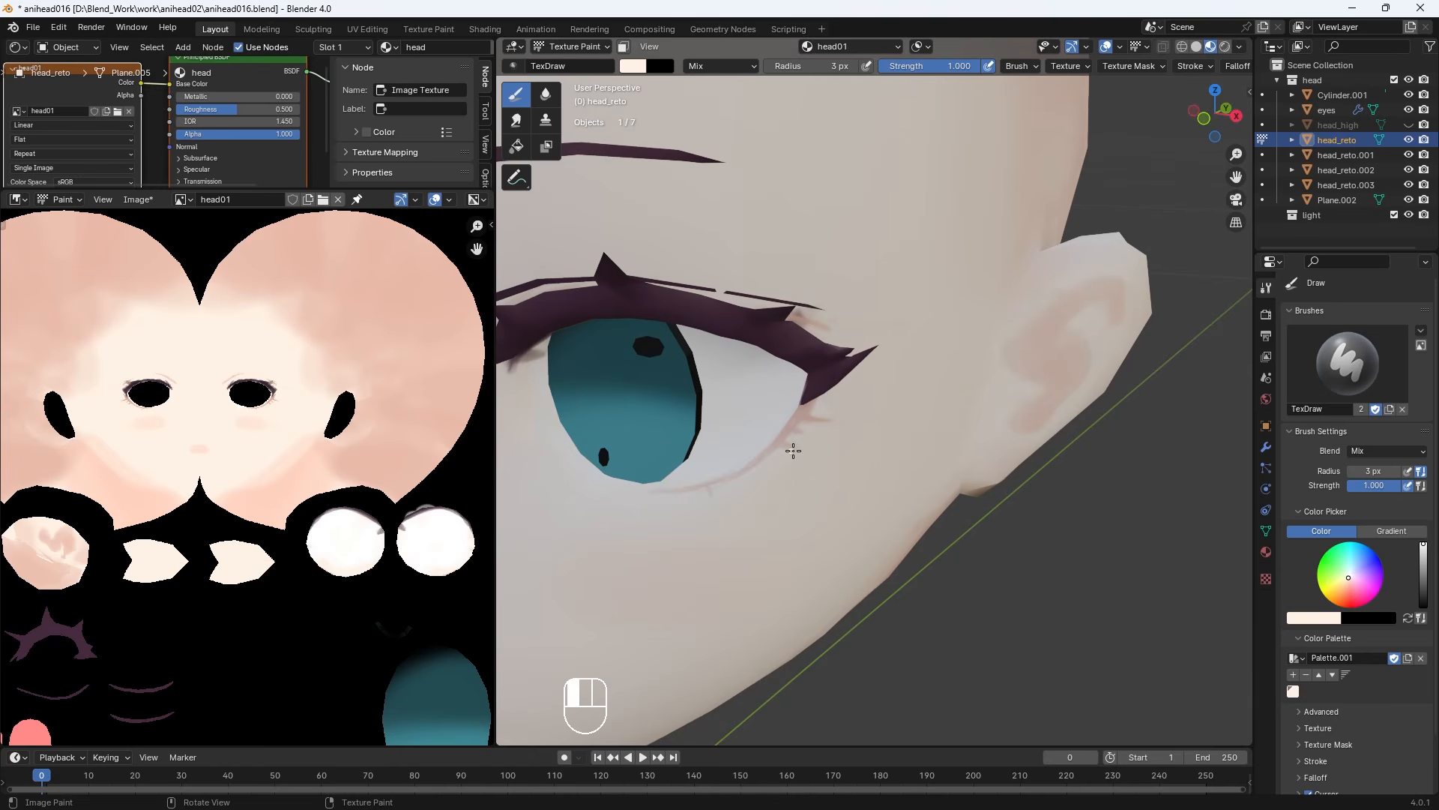
key("KP_3")
key("KP_3")
key("bracketright")
key("bracketright")
key("bracketright")
key("bracketright")
key("bracketright")
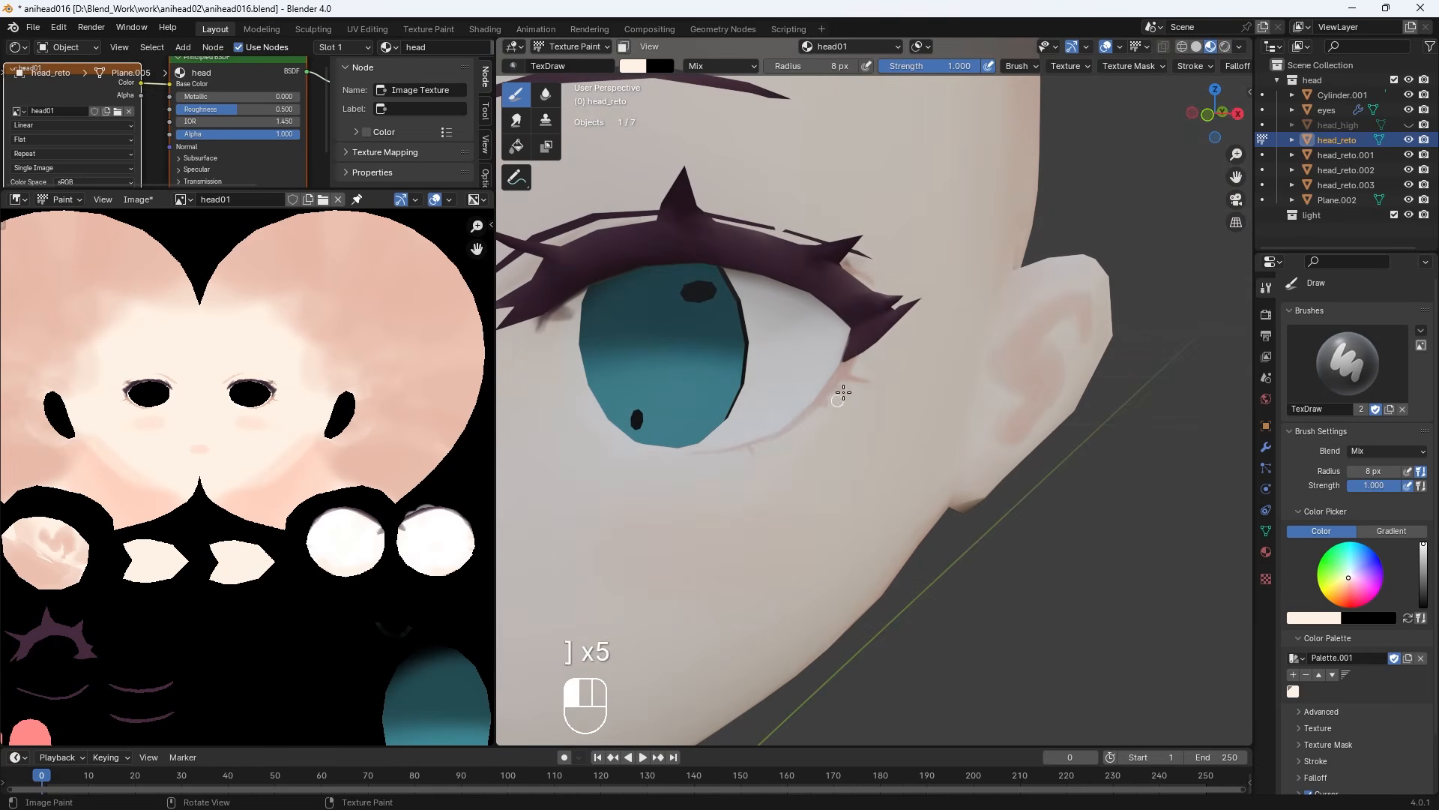
key("KP_1")
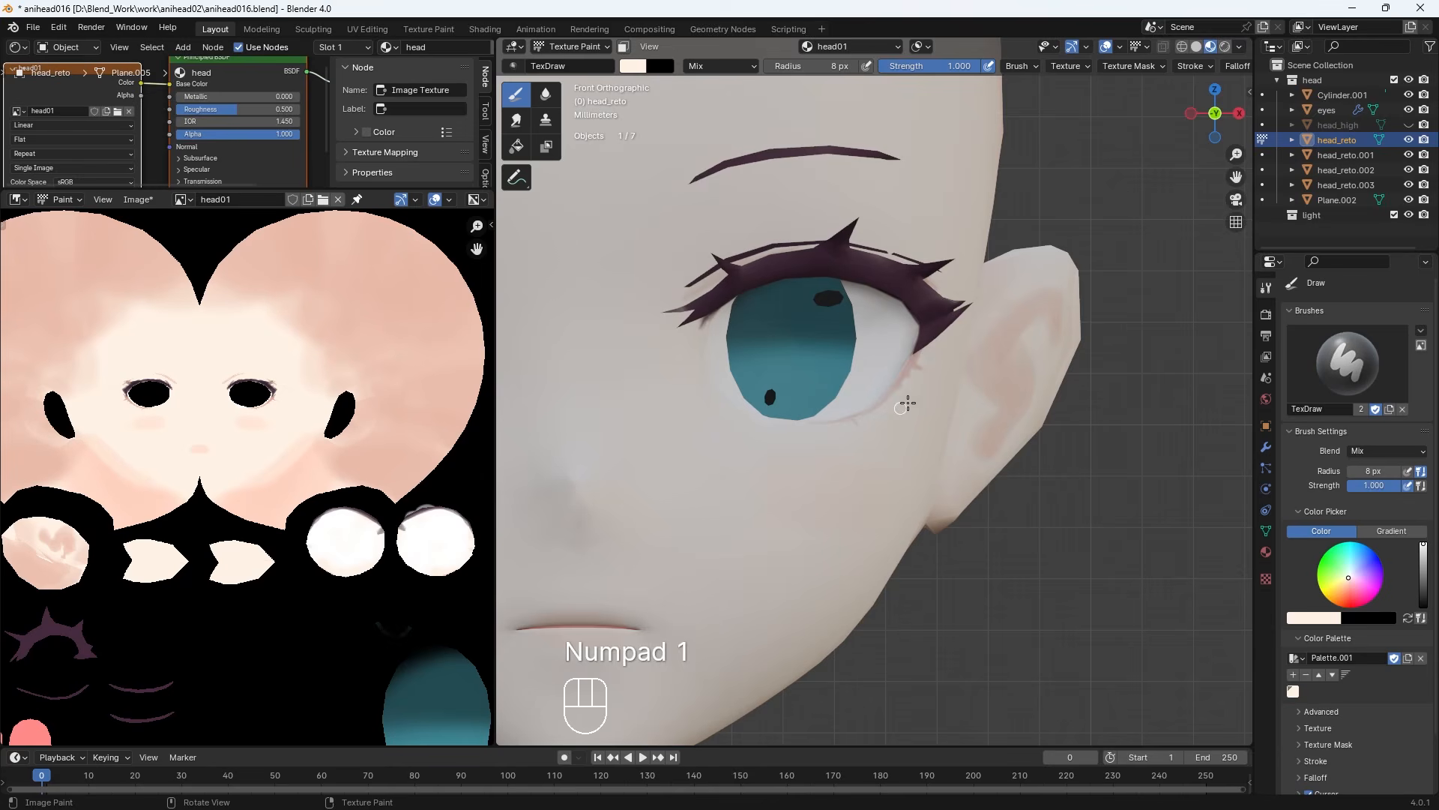
Switch to a pinker peach with a 1 px radius and retouch the lower eyelid line and its small lashes
left_click(636, 69)
left_click(694, 170)
key("bracketleft")
middle_click_drag(957, 370, 817, 395)
key("bracketleft")
key("bracketleft")
key("bracketleft")
key("bracketleft")
key("bracketleft")
key("bracketleft")
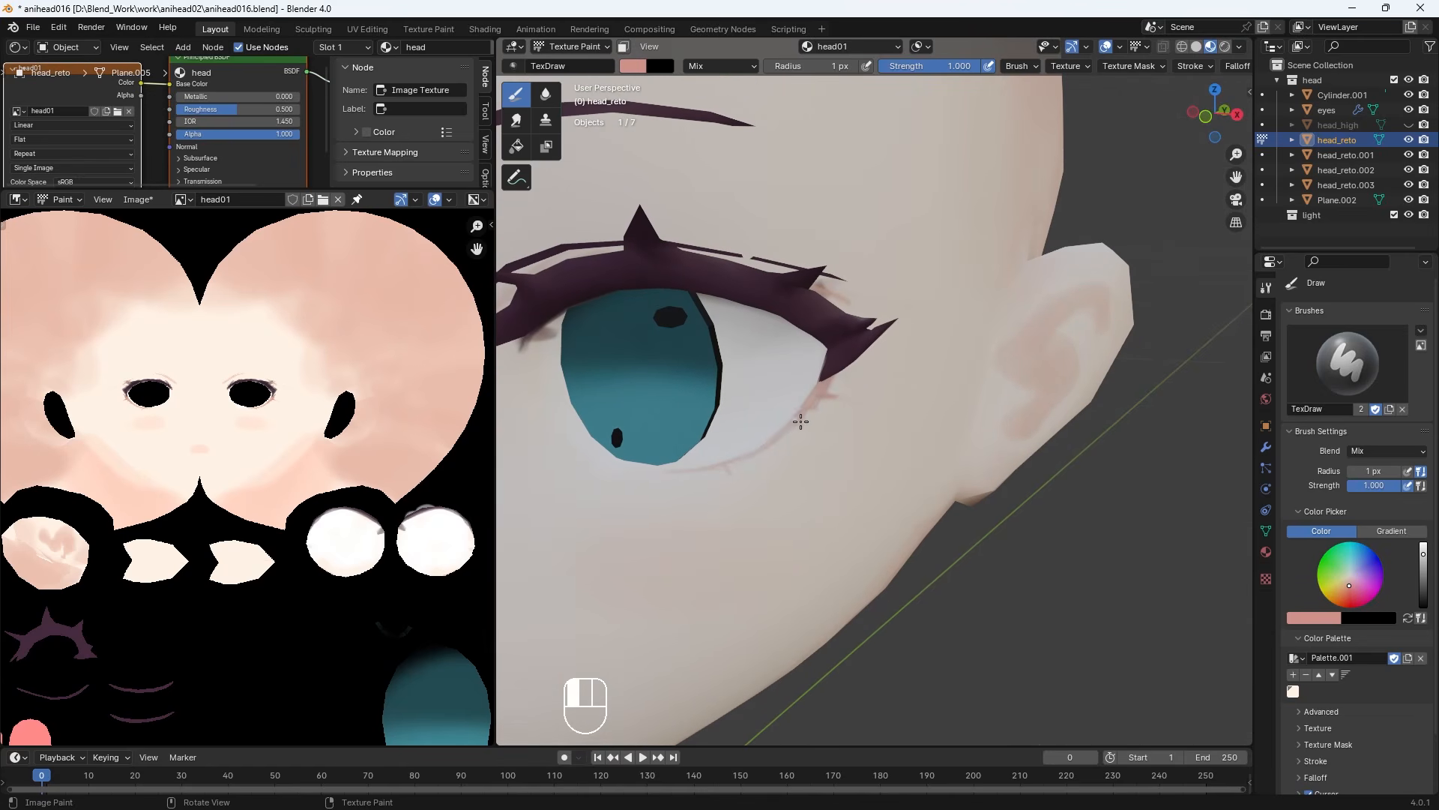
Paint thin pink accents between the crease line and lashes at the inner part of the upper eyelid
key("bracketright")
mouse_move(872, 366)
middle_mouse_down()
mouse_move(898, 363)
mouse_move(801, 247)
middle_mouse_up()
key("bracketleft")
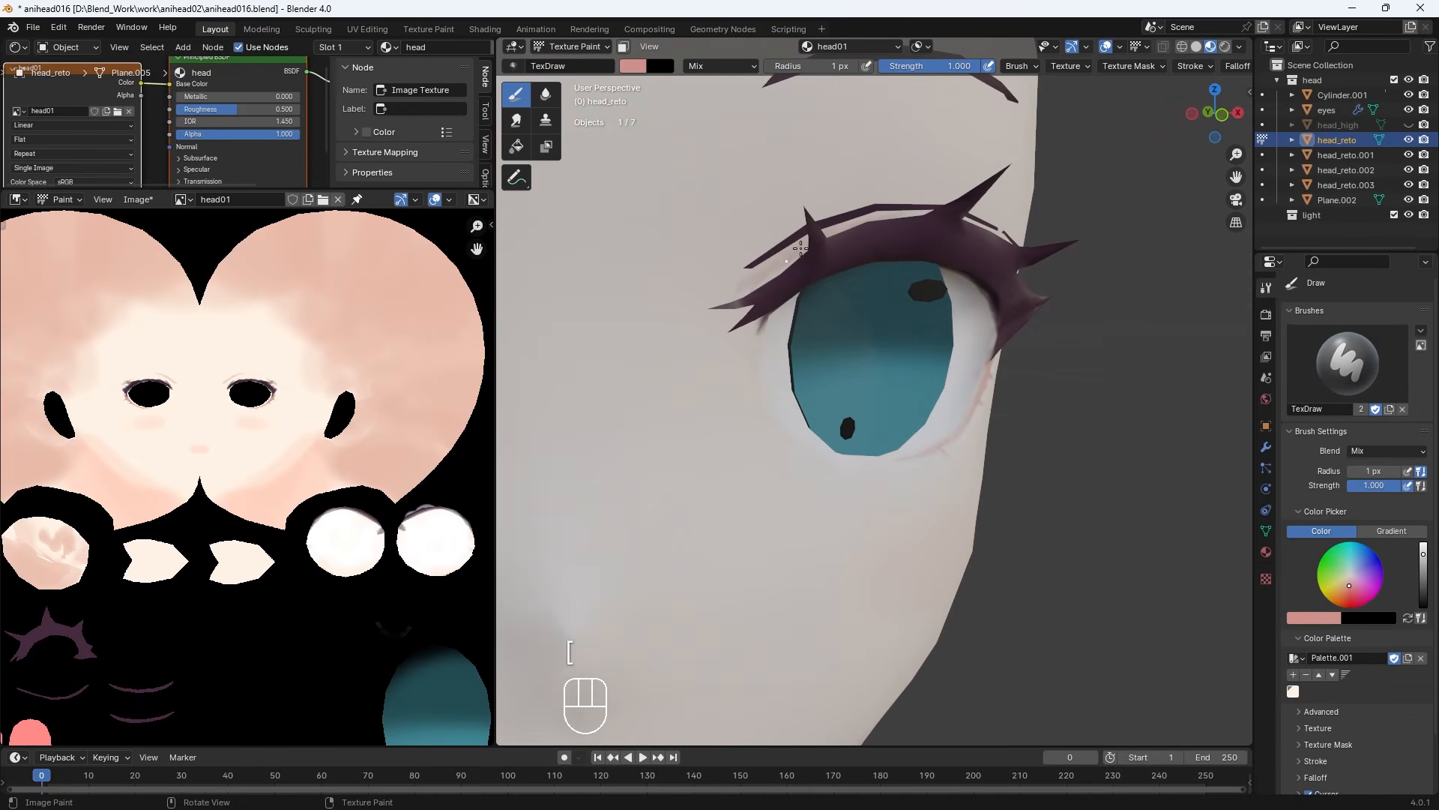
key("KP_1")
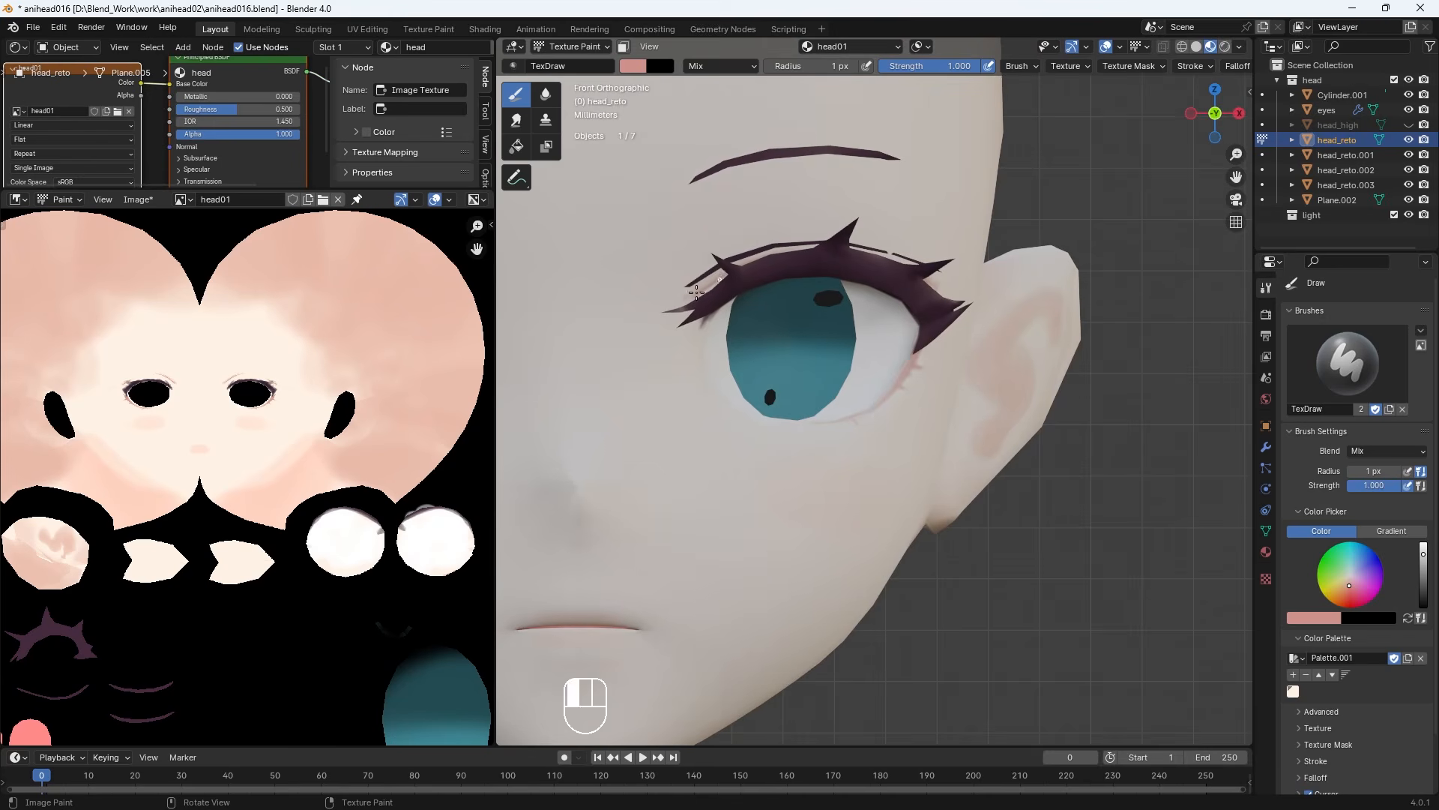
mouse_move(721, 276)
middle_mouse_down()
mouse_move(767, 261)
mouse_move(719, 281)
mouse_move(761, 206)
middle_mouse_up()
key("KP_1")
Clean up the skin around the inner eye corner with the cream palette color and a 6 px brush
left_click(1293, 690)
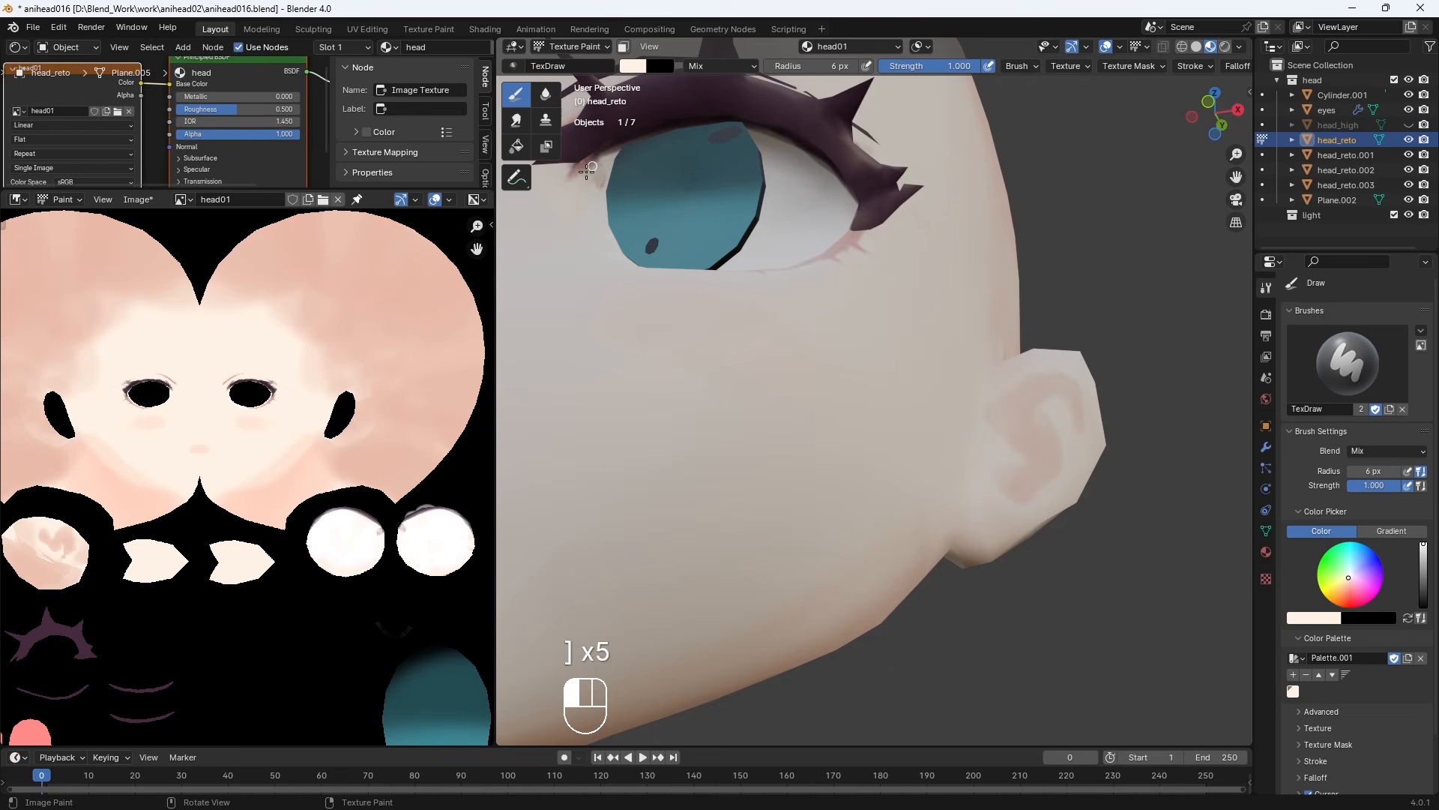
left_click(585, 187)
middle_click_drag(585, 187, 630, 213)
Darken the cream to a value of 0.665 and start shading the eye white with a 9 px brush
left_click(633, 66)
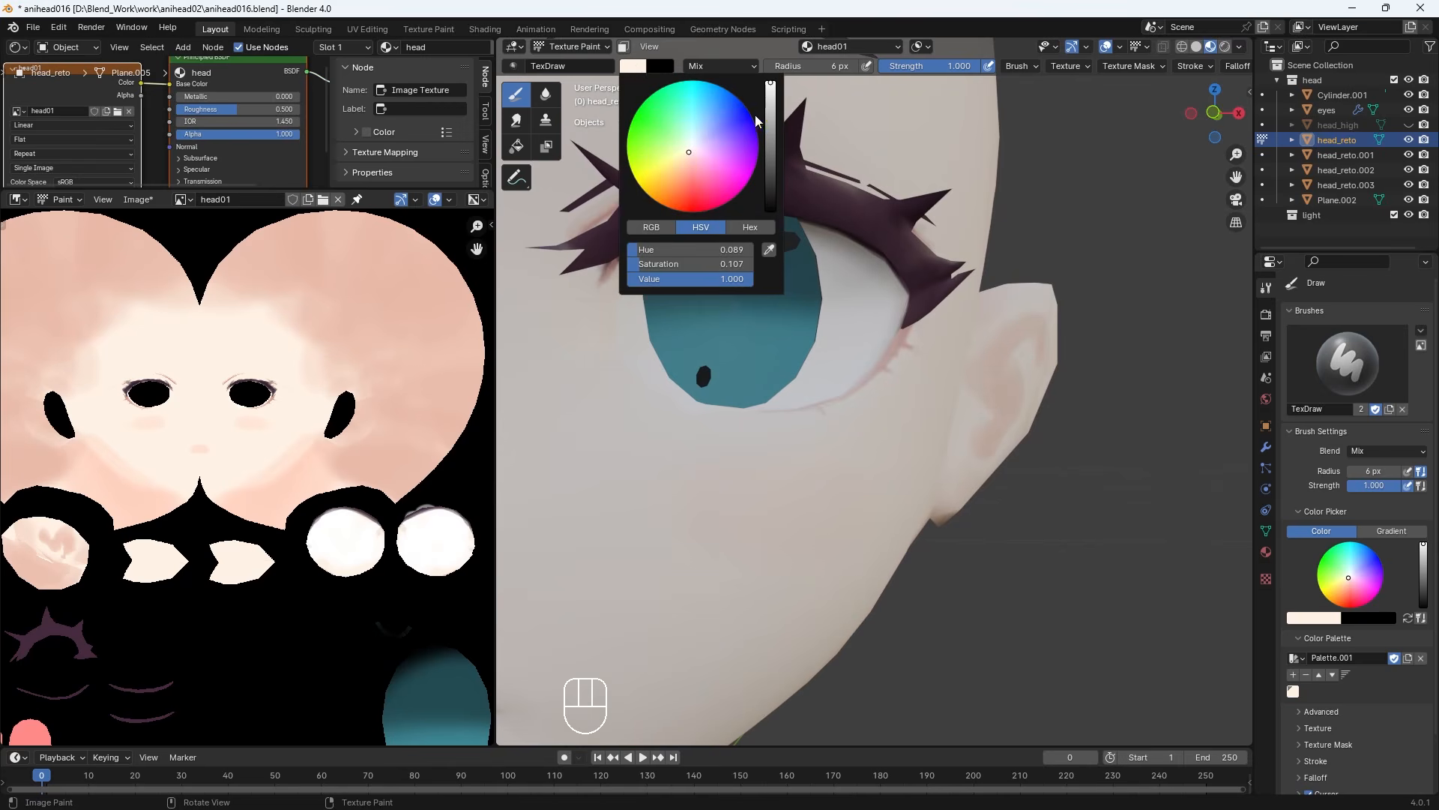
left_click(760, 124)
key("bracketright")
key("bracketright")
key("bracketright")
left_click(557, 259)
mouse_move(615, 266)
middle_mouse_down()
mouse_move(557, 259)
mouse_move(726, 251)
middle_mouse_up()
Check the mesh around the eye and paint the grey-beige shadow across the eye white beneath the upper lashes
key("Tab")
key("Tab")
key("Tab")
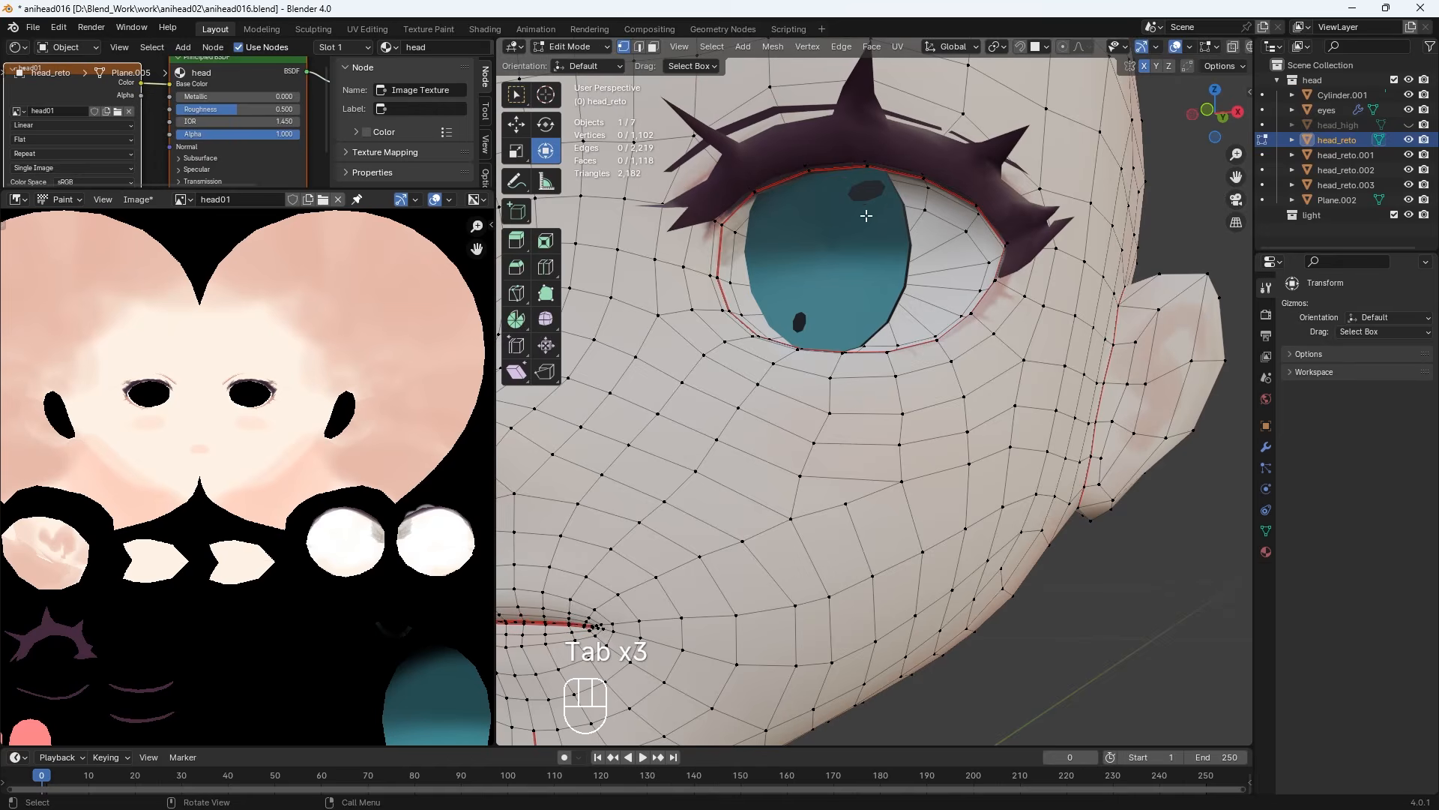
key("Tab")
key("KP_1")
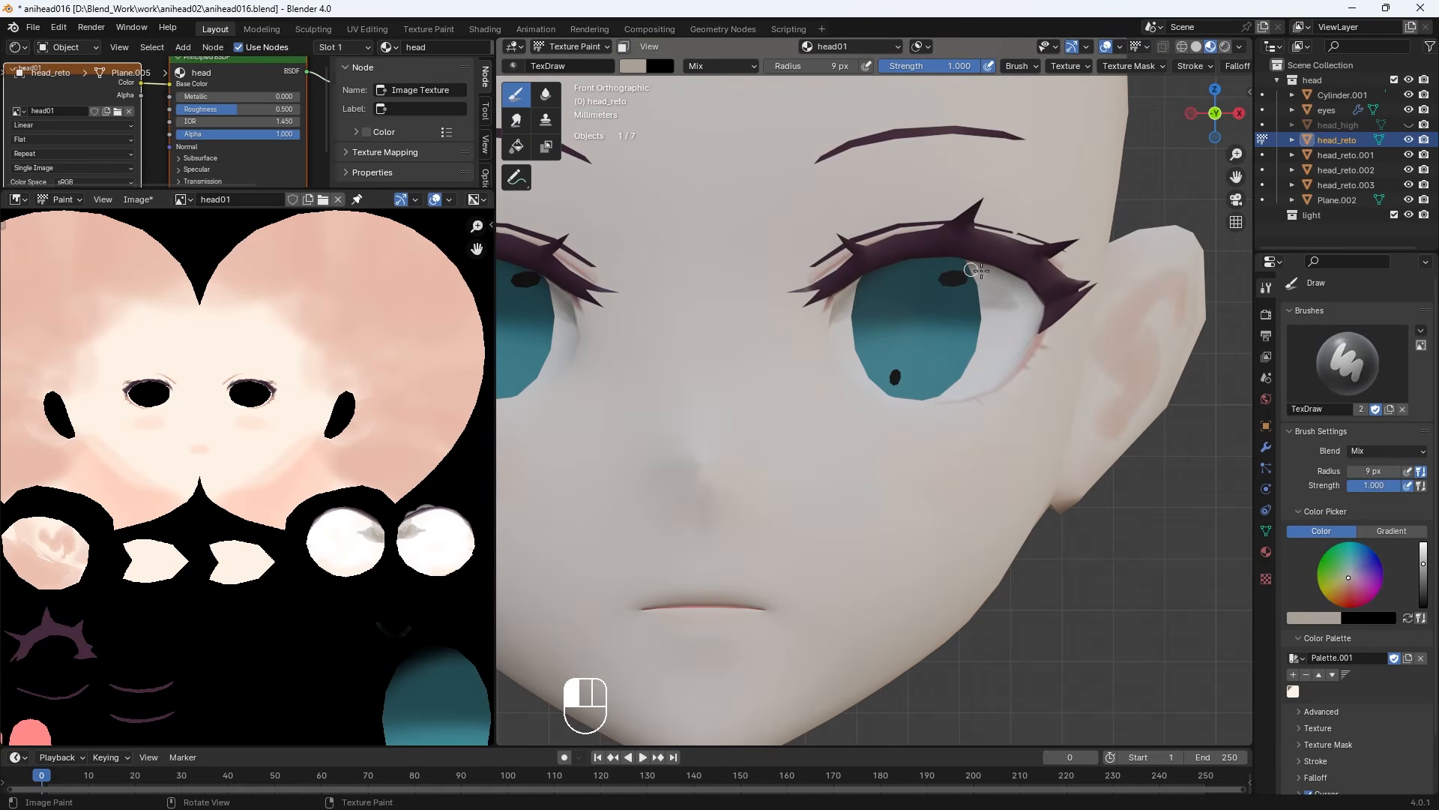
mouse_move(1016, 303)
left_mouse_down()
mouse_move(1040, 301)
mouse_move(1021, 285)
left_mouse_up()
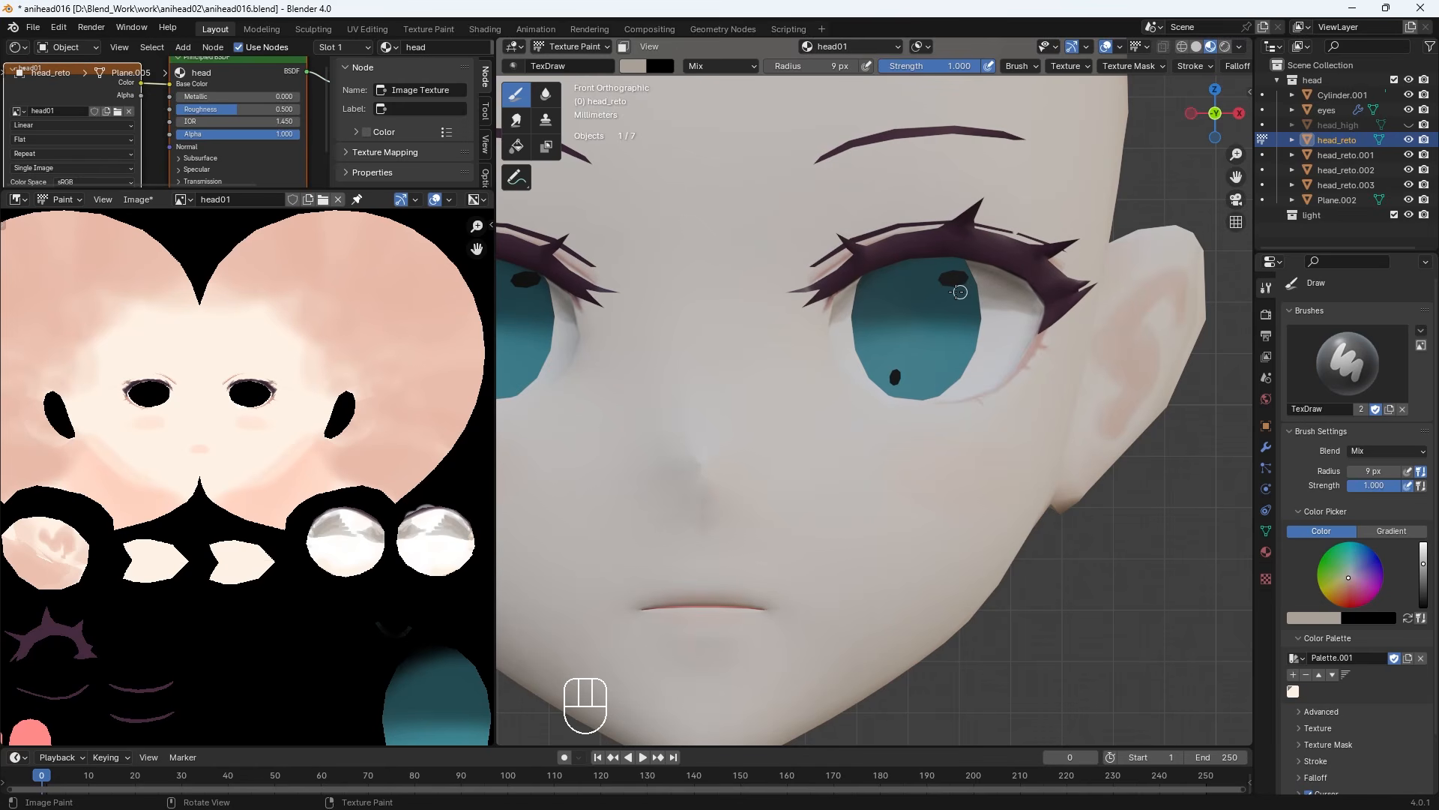
Adjust the brush to an 8 px radius and refine the grey-beige shadow on the eye white
key("KP_Subtract")
key("KP_Subtract")
key("bracketright")
key("bracketright")
key("bracketright")
key("bracketright")
key("bracketleft")
mouse_move(967, 289)
middle_mouse_down()
mouse_move(1031, 273)
mouse_move(966, 301)
middle_mouse_up()
key("bracketleft")
key("bracketleft")
right_click(818, 297)
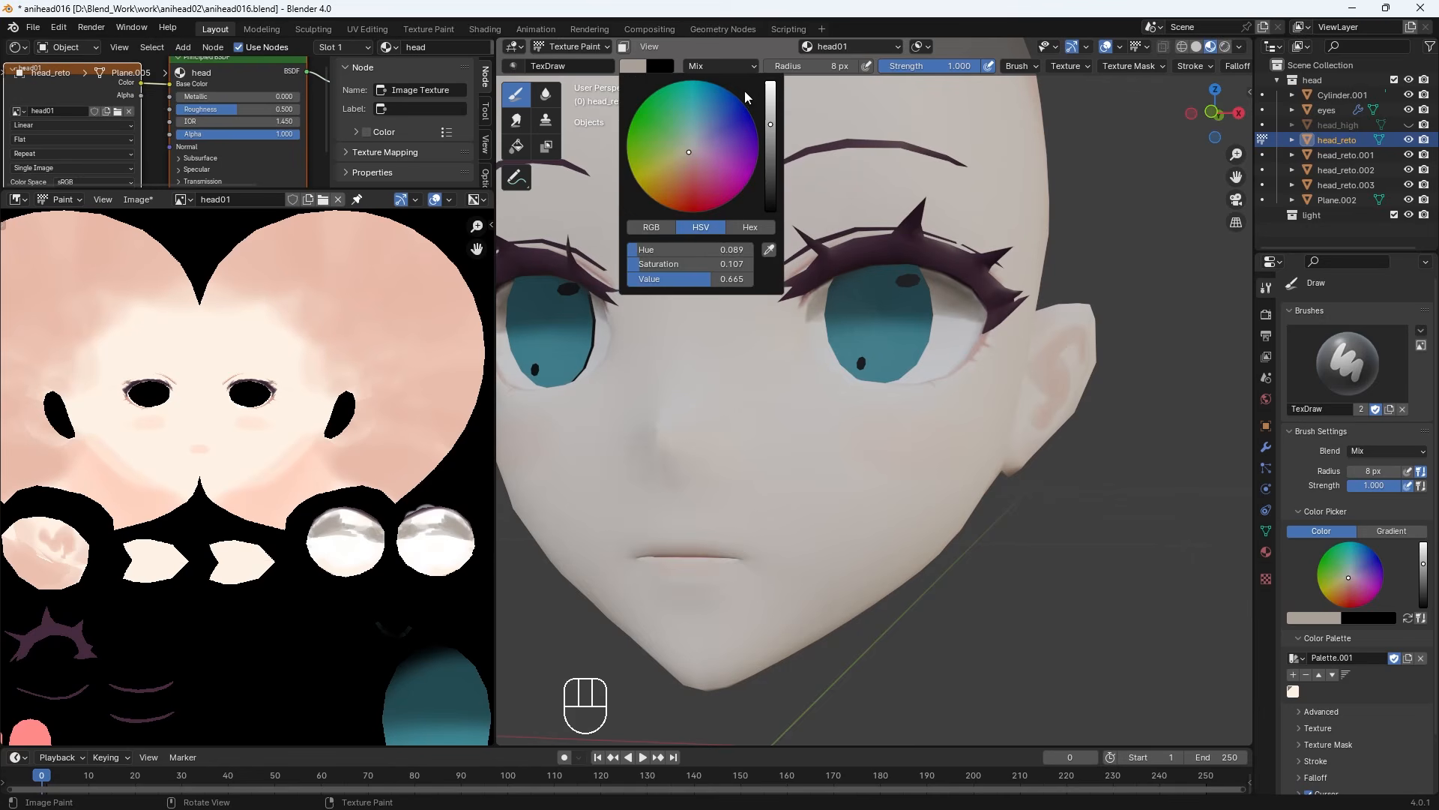
Soften the lower edge of the eye white's shadow with white at 0.623 strength and a 16 px radius
left_click(755, 64)
key("bracketright")
key("bracketright")
key("bracketright")
key("KP_1")
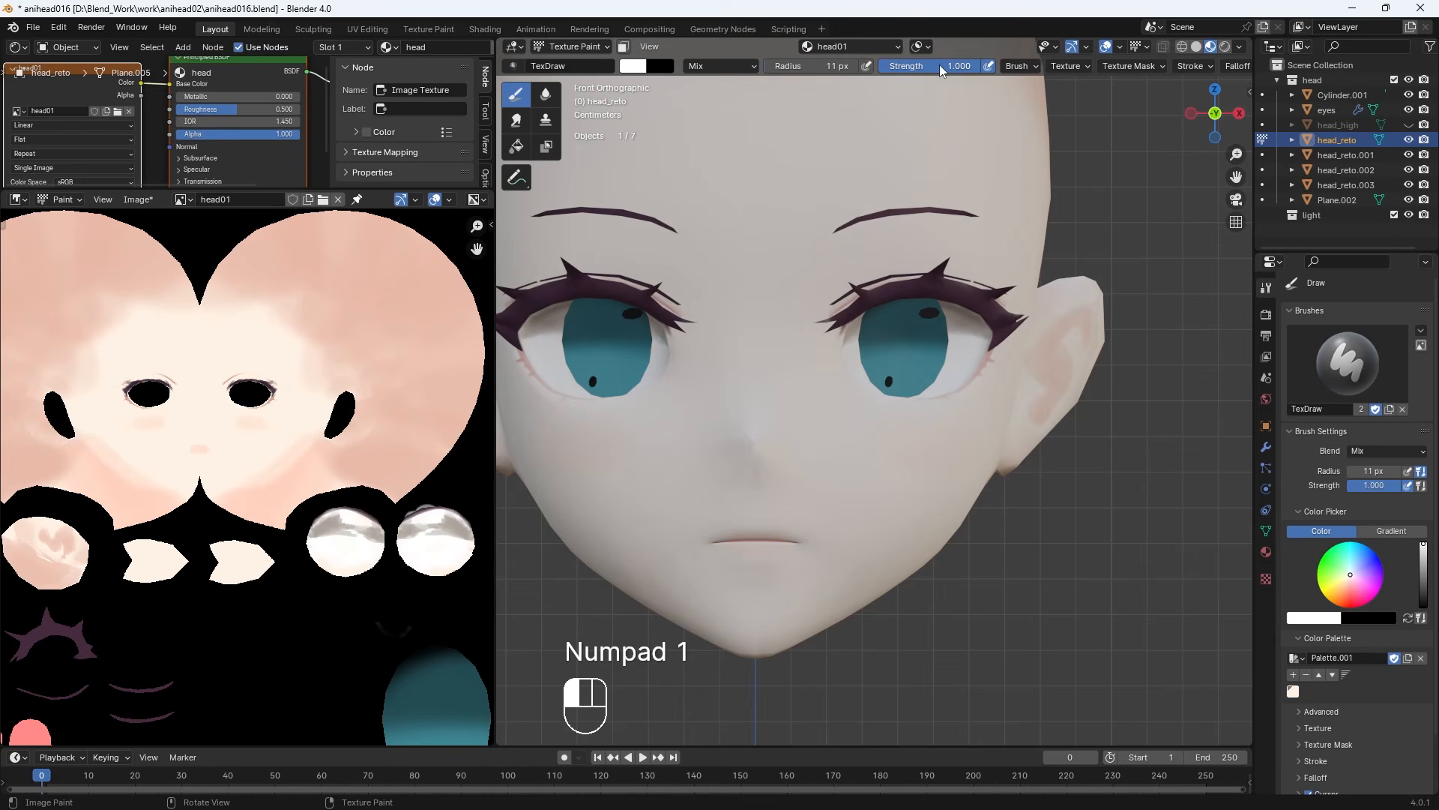
key("bracketright")
key("bracketright")
key("bracketright")
key("bracketright")
key("bracketright")
key("bracketright")
key("bracketright")
key("bracketright")
key("bracketleft")
key("bracketleft")
left_click(853, 344)
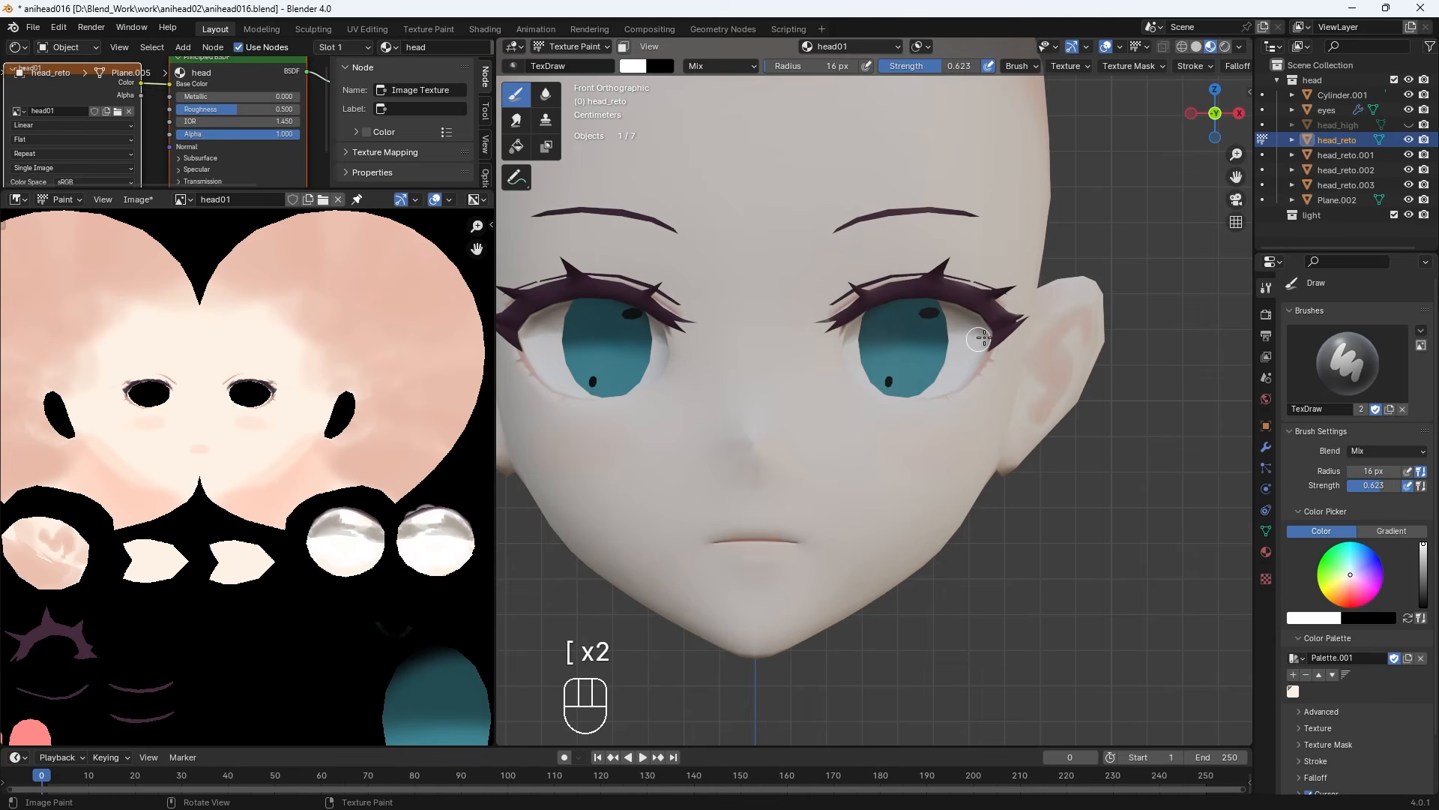
left_click_drag(979, 338, 964, 337)
Set the brush to salmon pink with hue 0.029, saturation 0.370 and a 45 px radius, and undo the last stroke
left_click(1293, 690)
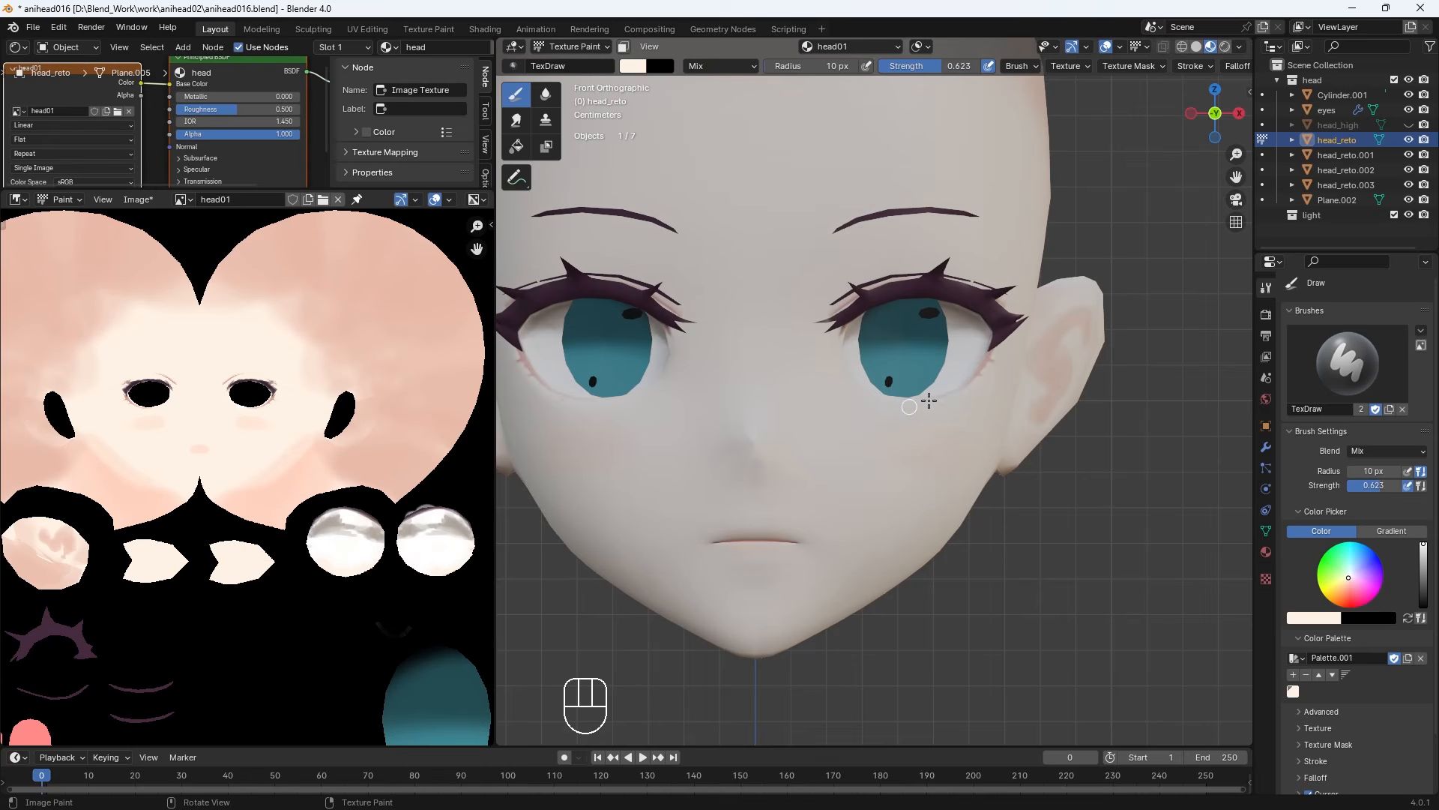
left_click(633, 66)
left_click_drag(769, 112, 772, 84)
left_click_drag(690, 165, 688, 169)
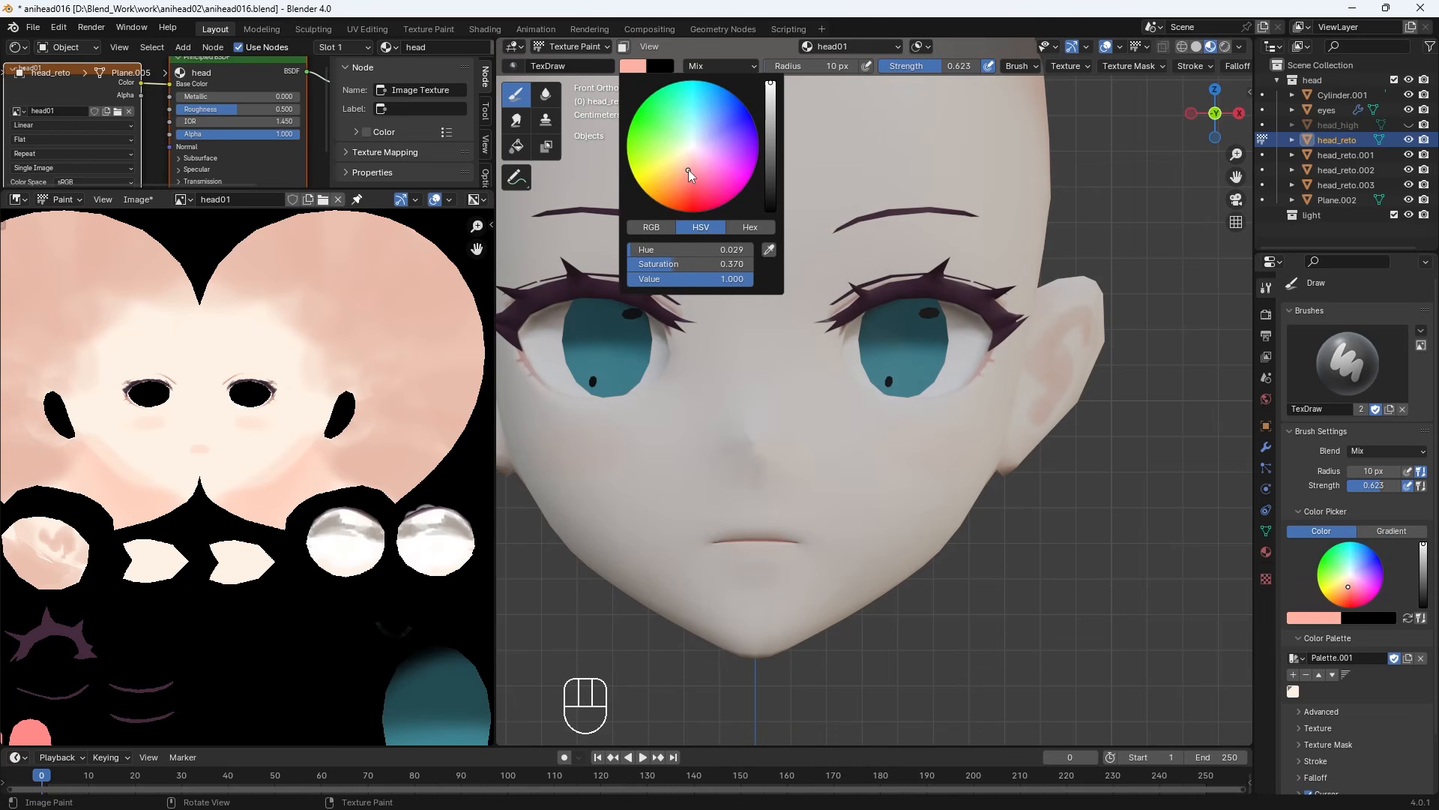
key("bracketright")
key("bracketright")
key("bracketright")
key("bracketright")
key("bracketright")
key("bracketright")
key("bracketright")
key("bracketright")
key("bracketright")
key("bracketright")
key("bracketright")
key("alt+q")
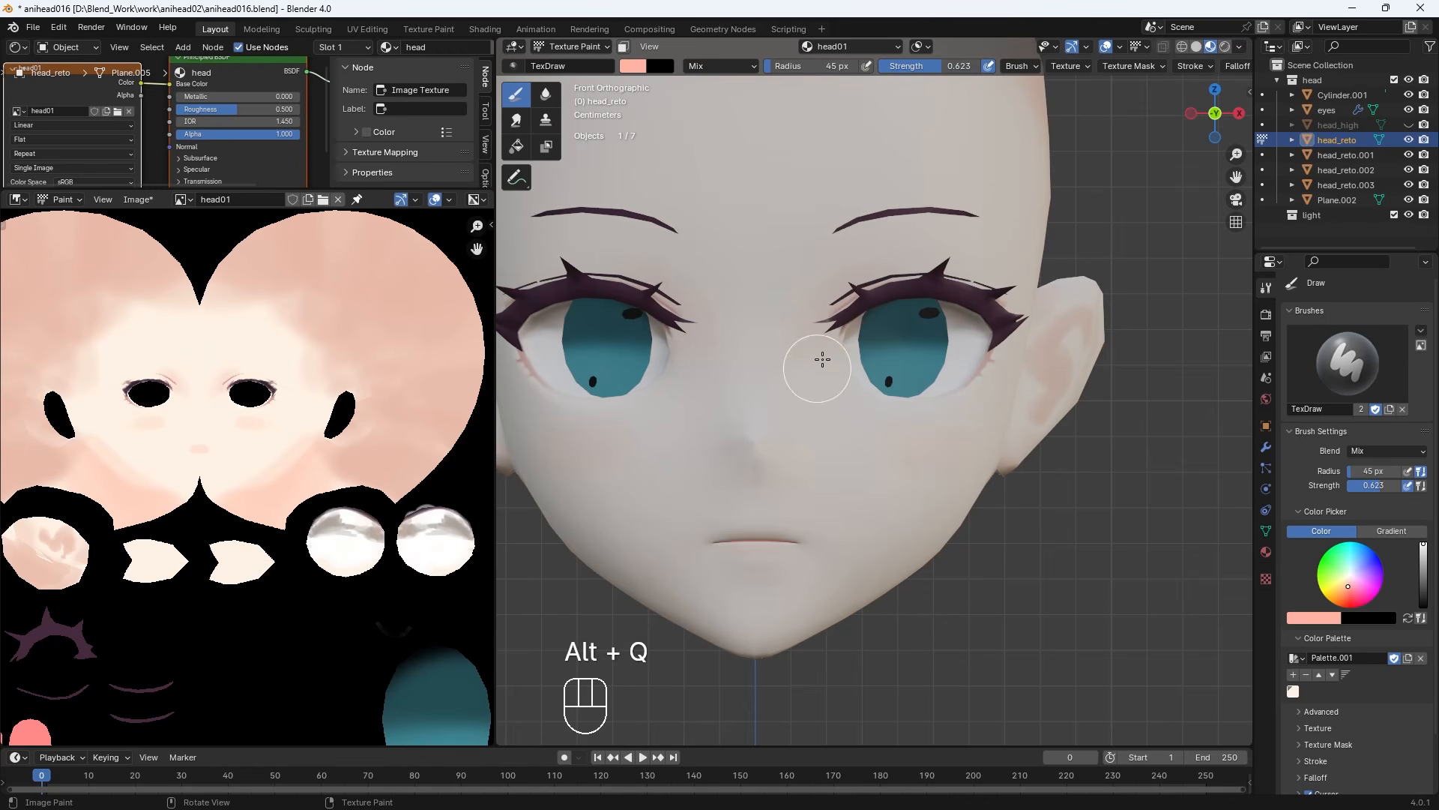
key("ctrl+z")
middle_click_drag(841, 375, 909, 266)
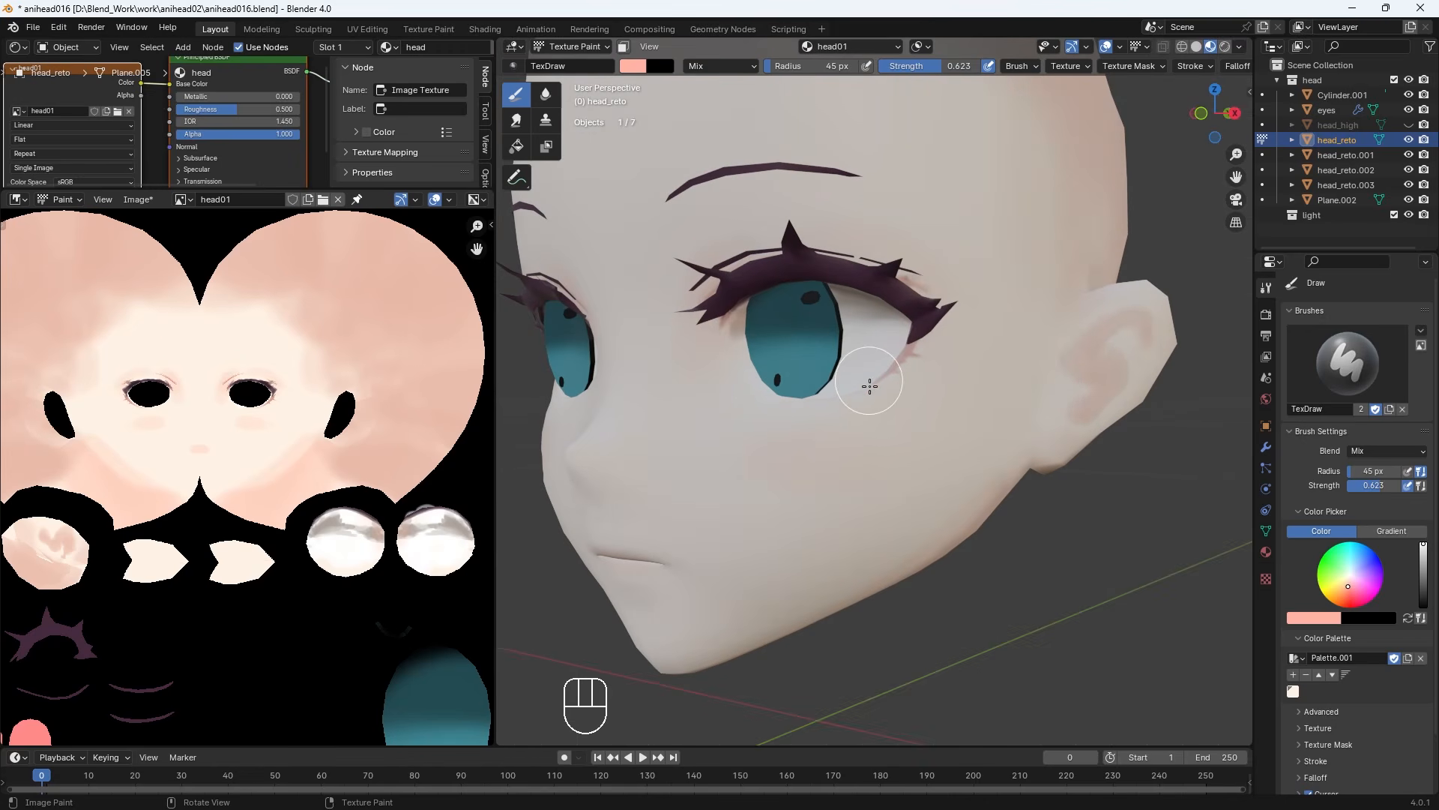
Enlarge the brush to a 67 px radius and paint soft salmon blush on the cheeks below the eyes
key("bracketright")
key("bracketright")
key("bracketright")
key("bracketright")
middle_click_drag(937, 373, 777, 362)
key("KP_1")
middle_click_drag(829, 505, 1005, 460)
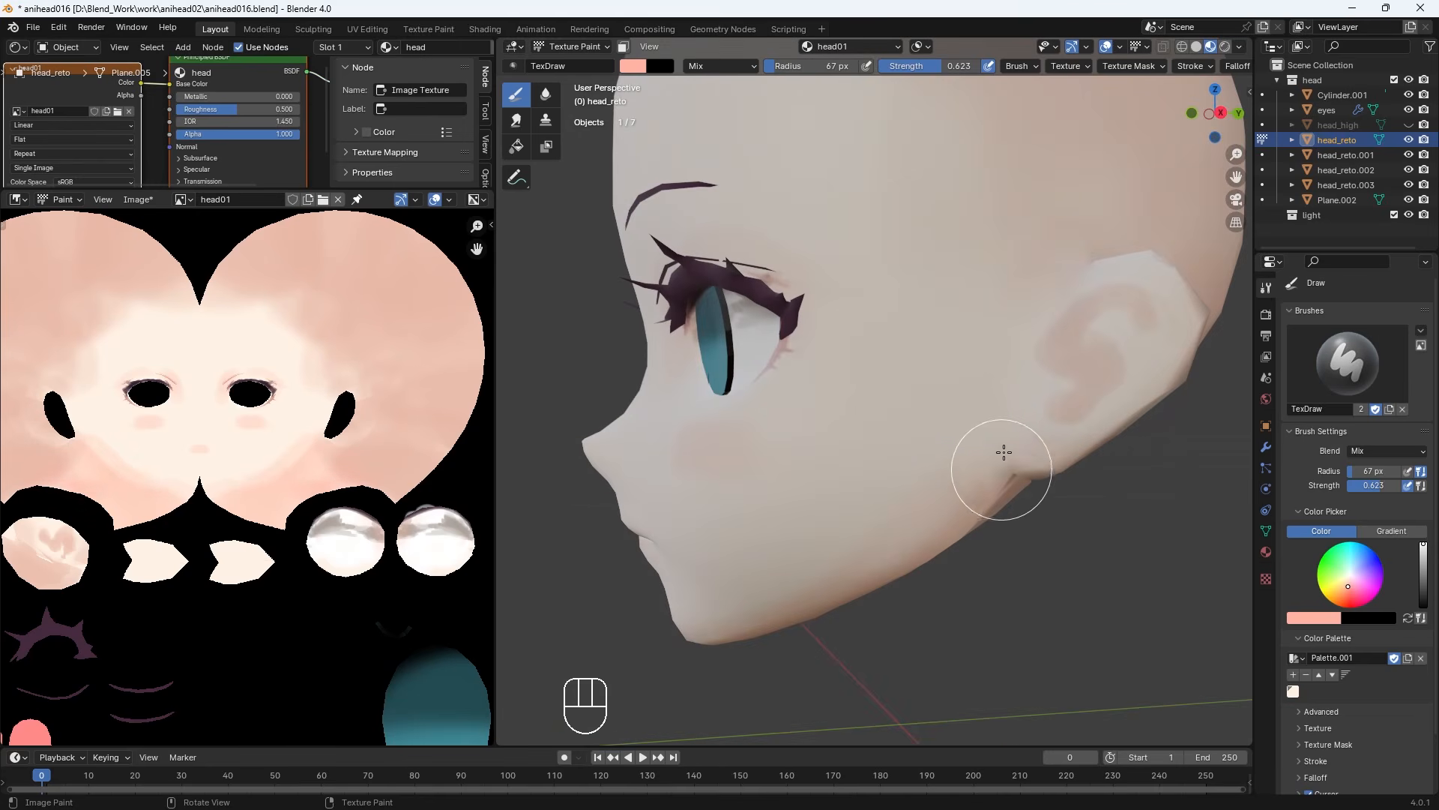
middle_click_drag(1062, 249, 829, 375)
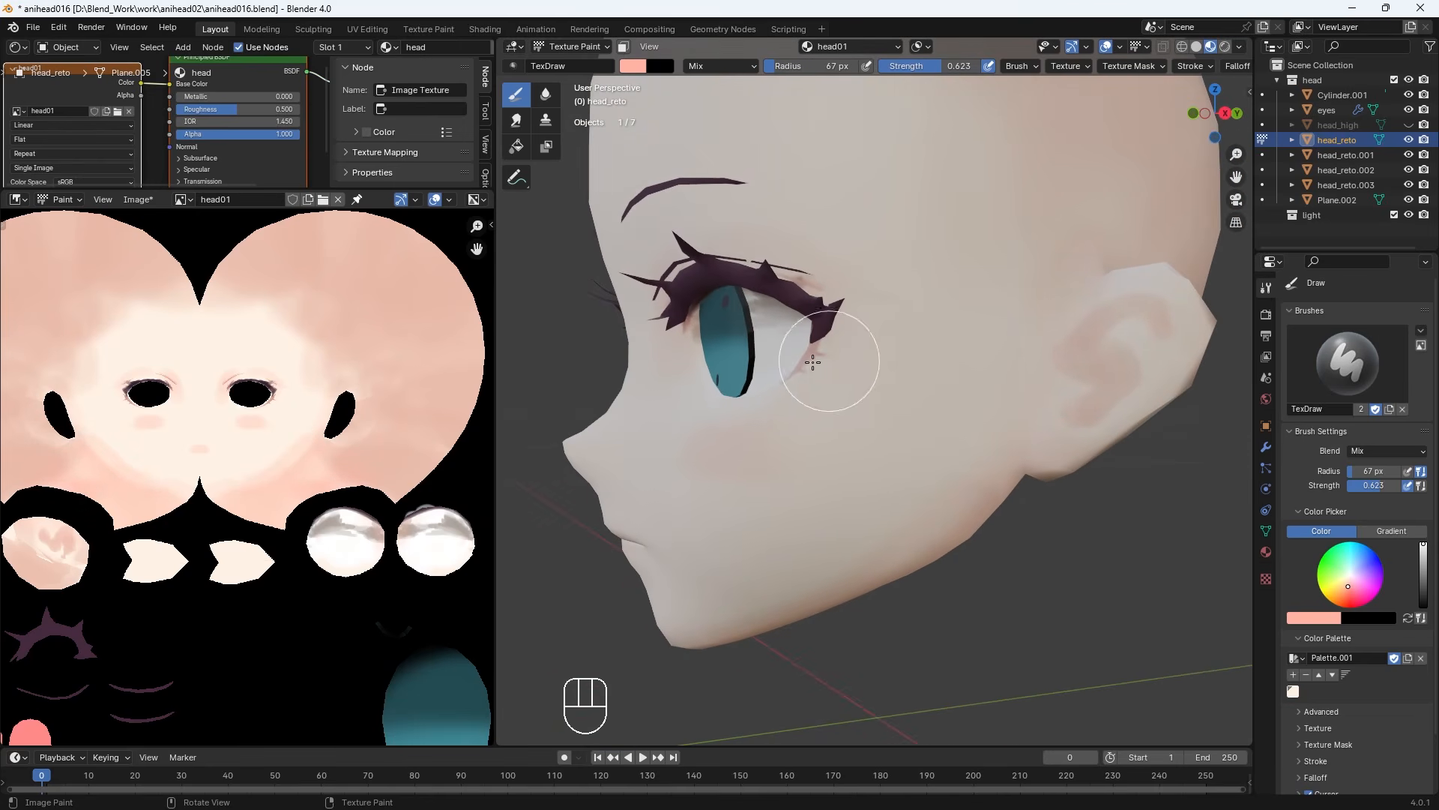
mouse_move(787, 449)
middle_mouse_down()
mouse_move(842, 389)
mouse_move(852, 418)
mouse_move(899, 330)
middle_mouse_up()
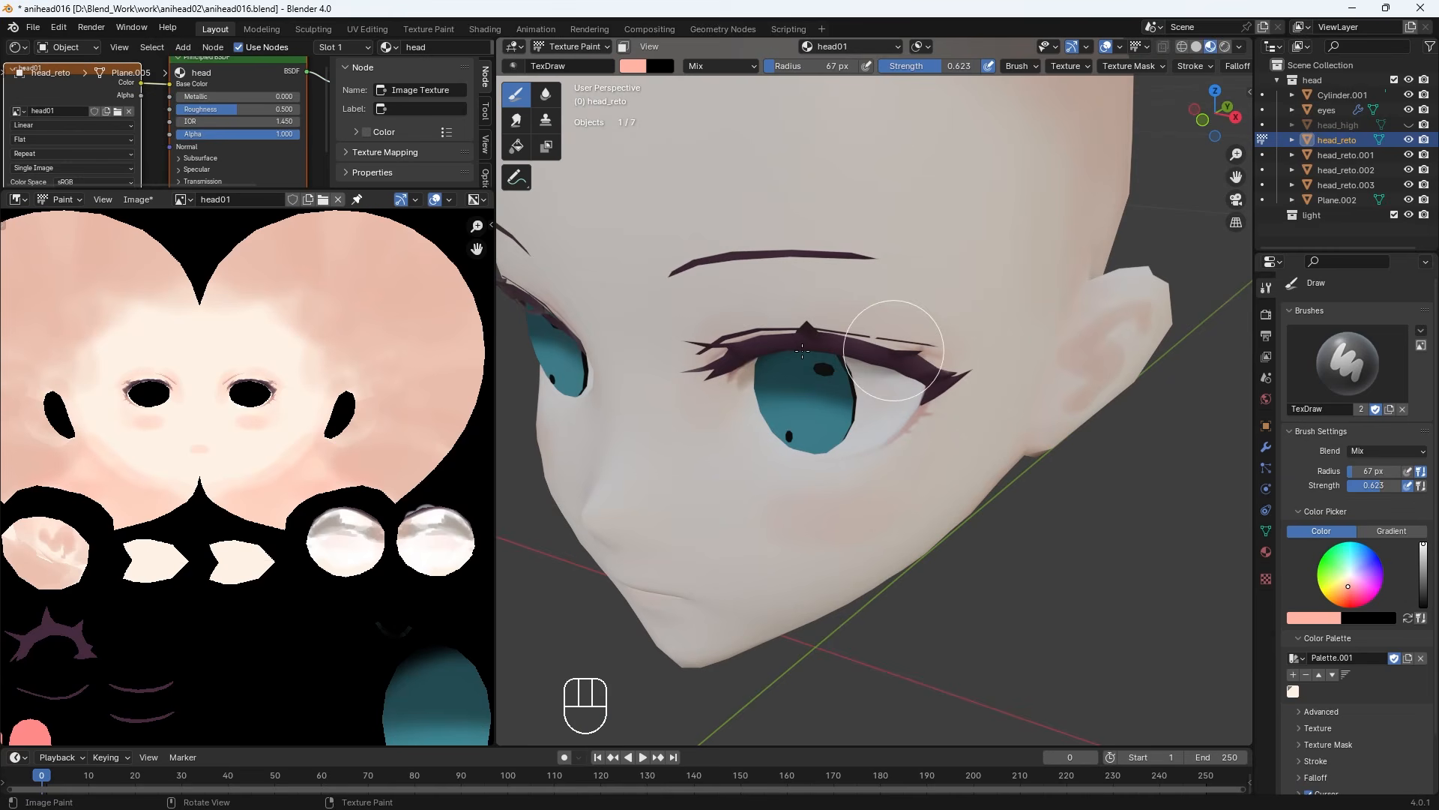
Shrink the brush and paint salmon shading around the outer end of the upper eyelid
key("bracketleft")
key("bracketleft")
key("bracketleft")
key("bracketleft")
key("bracketleft")
key("bracketleft")
key("bracketleft")
left_click_drag(922, 362, 937, 369)
Darken the salmon to a reddish brown, reduce the radius to 7 px, and shade the eyelid edges close to the lashes
left_click(632, 65)
left_click_drag(769, 125, 769, 161)
key("KP_1")
mouse_move(862, 375)
middle_mouse_down()
mouse_move(845, 454)
mouse_move(848, 299)
mouse_move(734, 302)
mouse_move(728, 364)
middle_mouse_up()
key("bracketleft")
key("bracketleft")
key("bracketleft")
key("bracketleft")
mouse_move(808, 395)
middle_mouse_down()
mouse_move(881, 299)
mouse_move(764, 288)
mouse_move(869, 296)
middle_mouse_up()
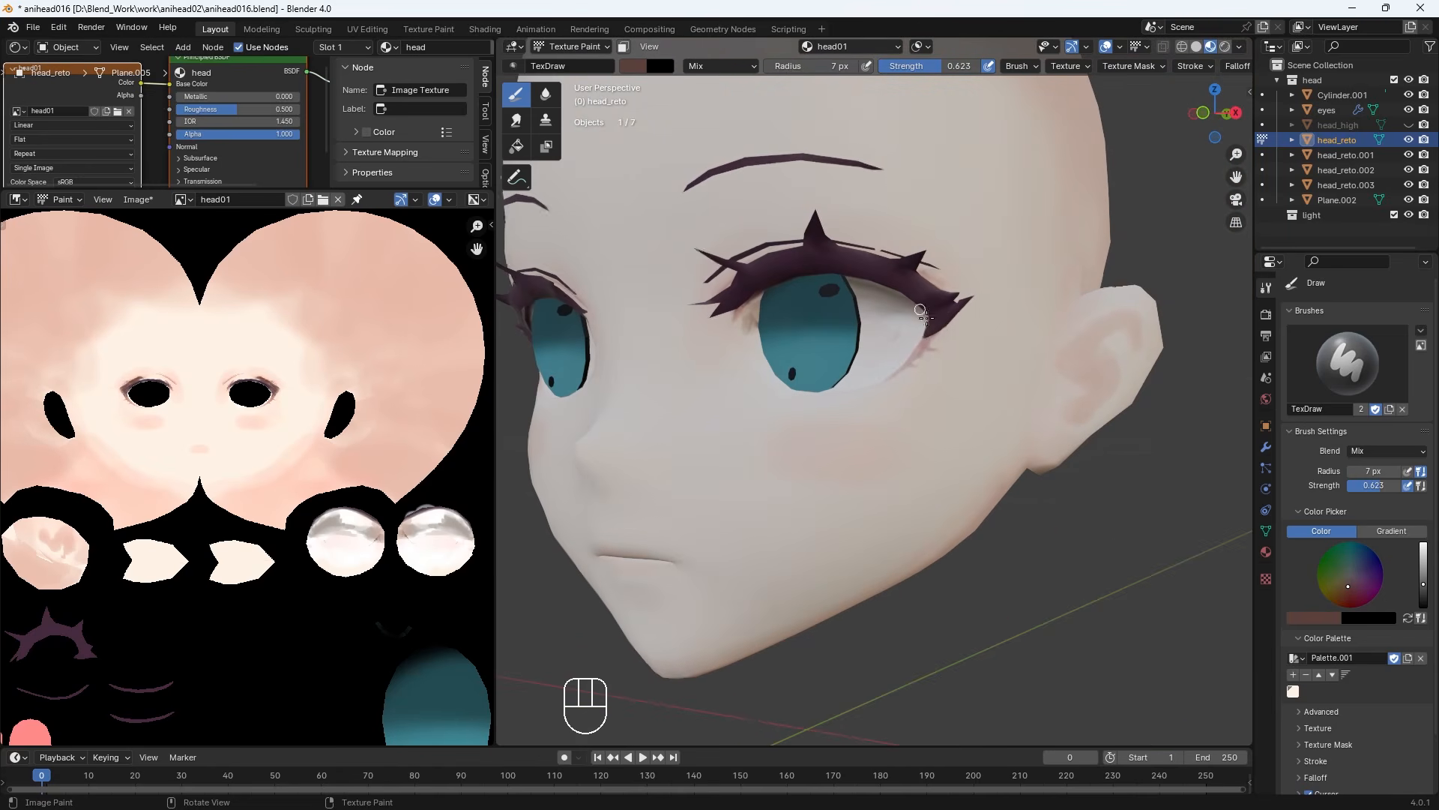
Shrink the brush to a 3 px radius and hide the eyes object to expose the eye whites
key("bracketleft")
key("bracketleft")
key("bracketleft")
key("bracketleft")
middle_click_drag(922, 344, 942, 265)
left_click(1410, 109)
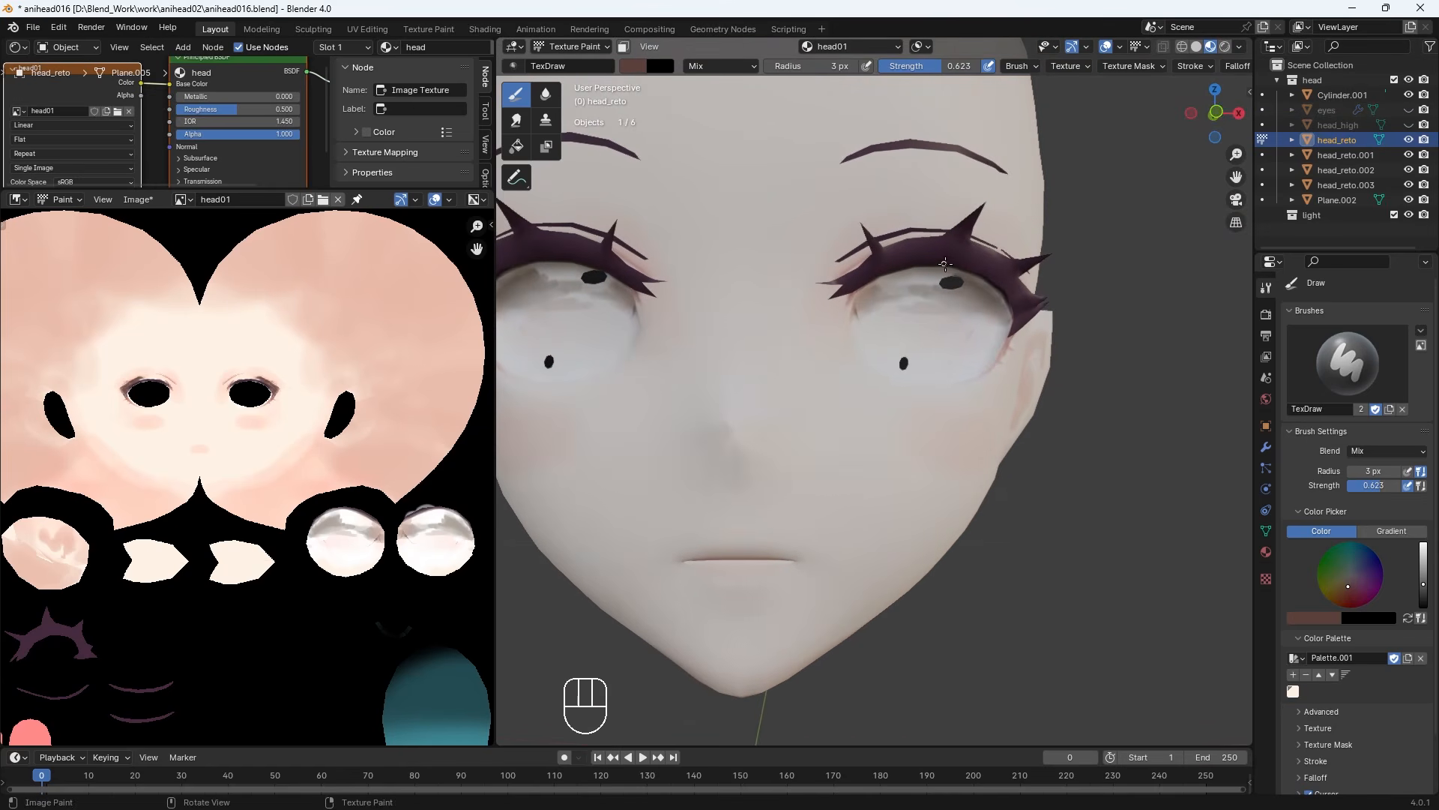
Set the brush colour to a neutral grey with saturation 0.000 and value 0.722
key("alt+q")
left_click(635, 68)
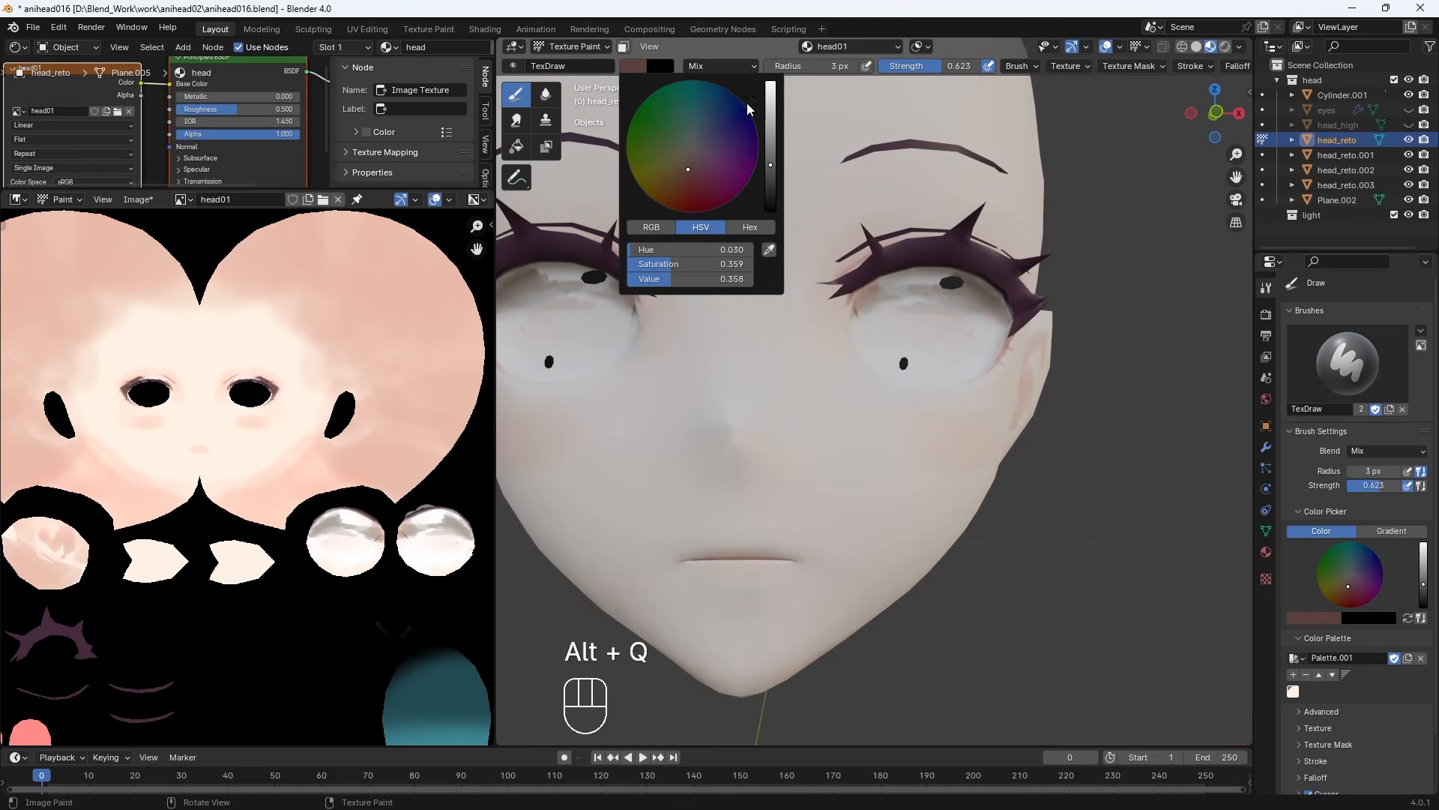
left_click_drag(773, 100, 771, 81)
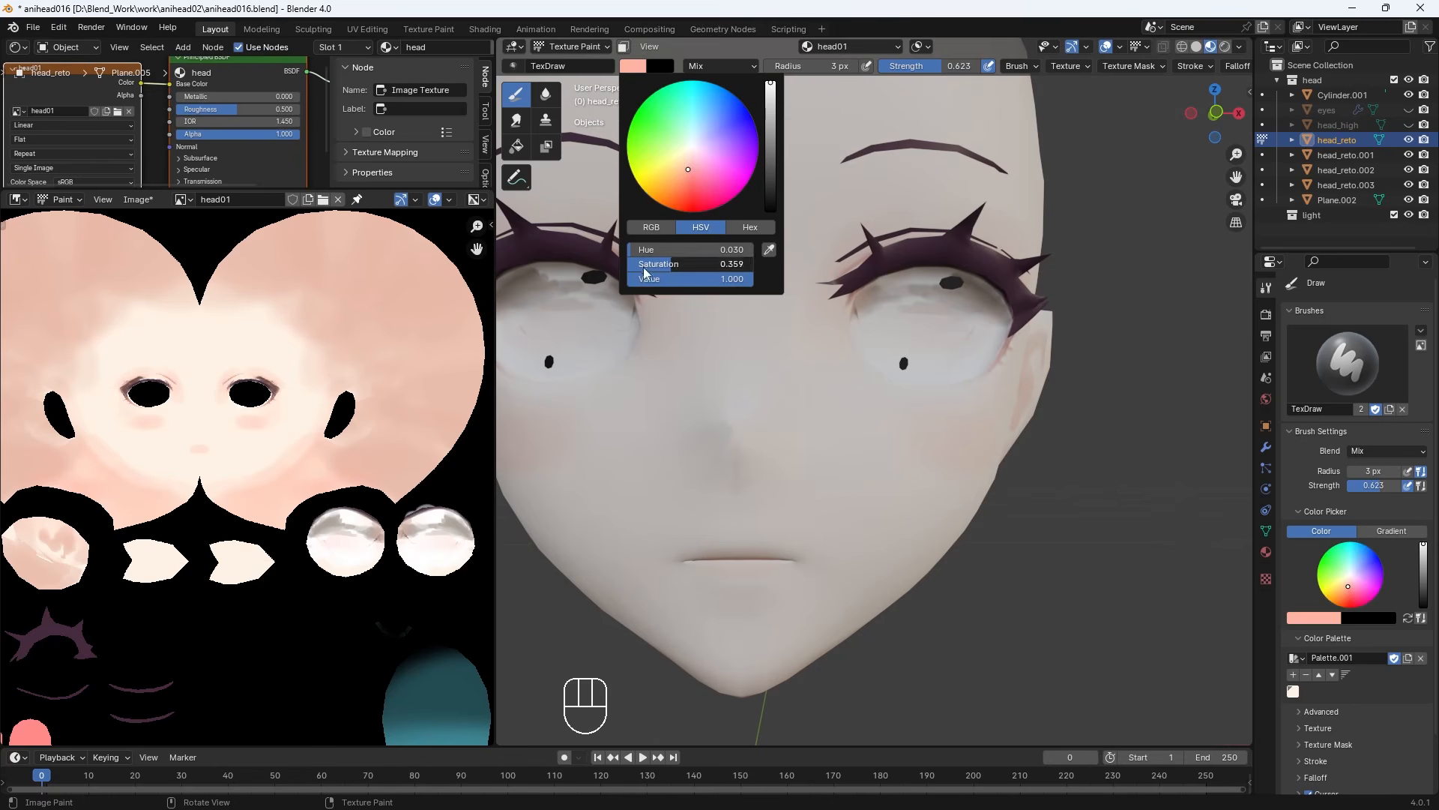
left_click_drag(644, 267, 597, 268)
left_click(632, 67)
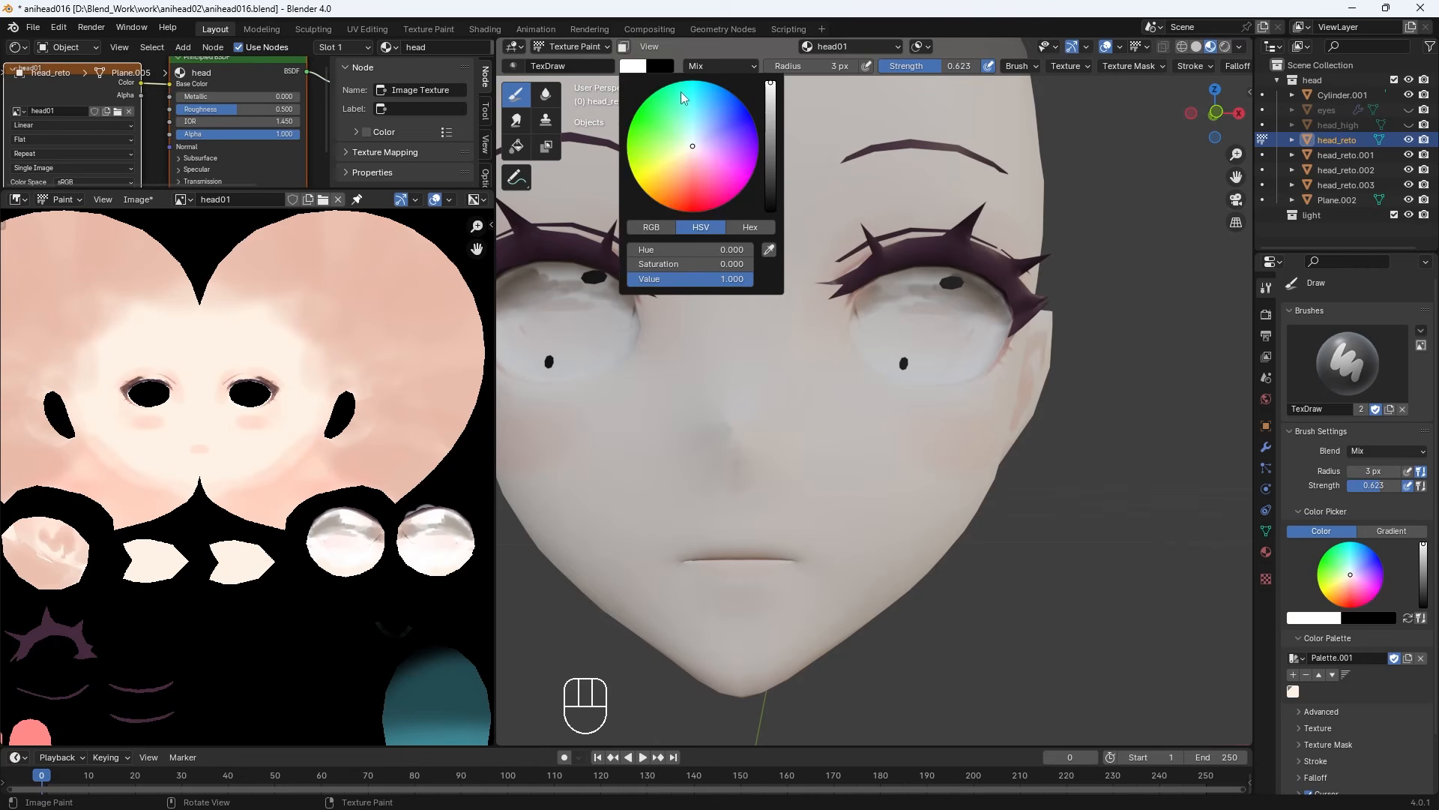
left_click(653, 71)
left_click_drag(772, 81, 772, 88)
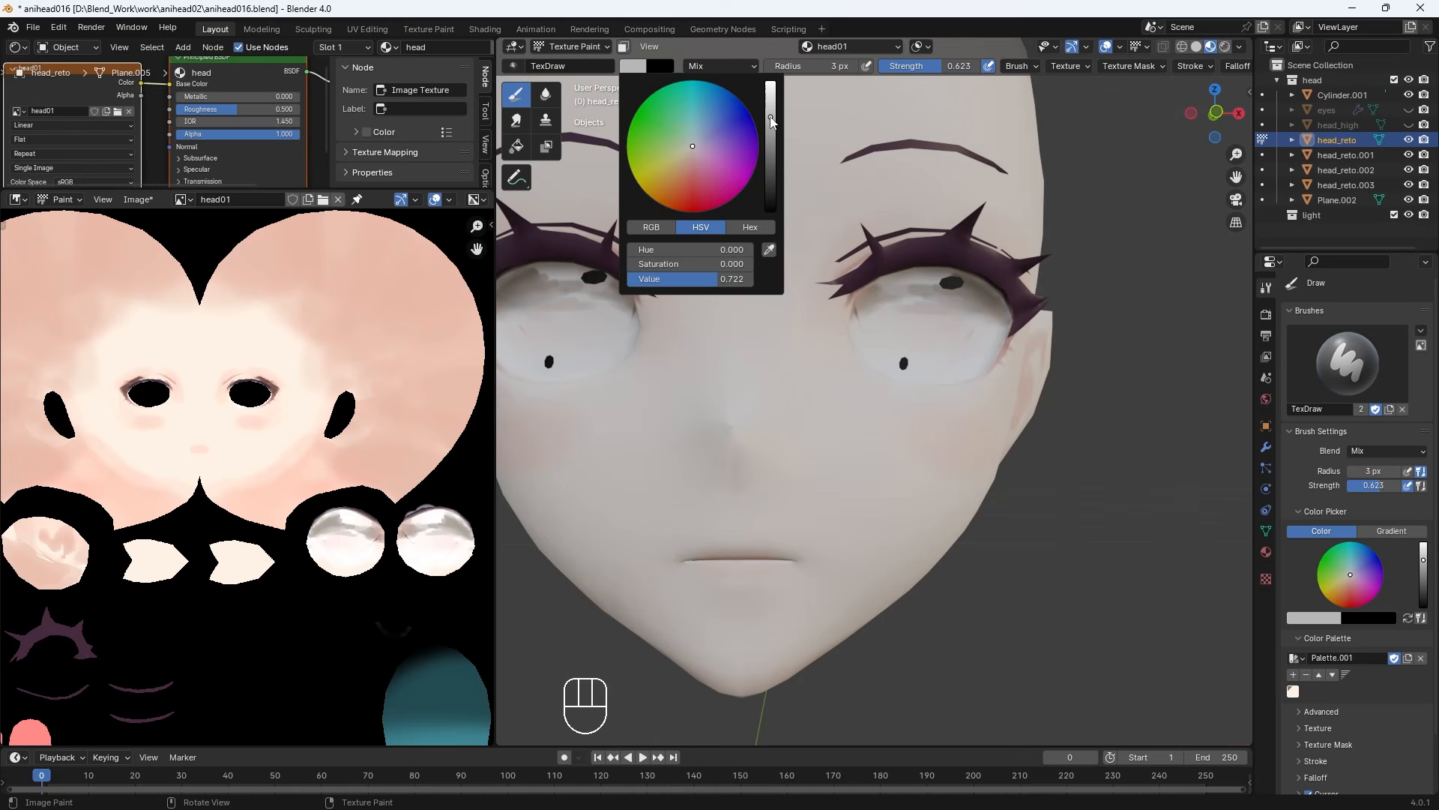
Enlarge the brush and paint grey shadow on the eye white beneath the upper lashes
key("bracketright")
key("bracketright")
key("bracketright")
key("bracketright")
key("bracketright")
key("bracketright")
key("bracketright")
key("bracketright")
middle_click_drag(933, 277, 907, 236)
mouse_move(907, 236)
left_mouse_down()
mouse_move(879, 221)
mouse_move(832, 241)
left_mouse_up()
Blur the grey shadow on the upper eye white with the Soften brush at a 20 px radius
left_click(545, 95)
middle_click_drag(832, 241, 860, 259)
left_click_drag(859, 259, 843, 259)
mouse_move(844, 258)
middle_mouse_down()
mouse_move(779, 284)
mouse_move(825, 296)
mouse_move(915, 450)
middle_mouse_up()
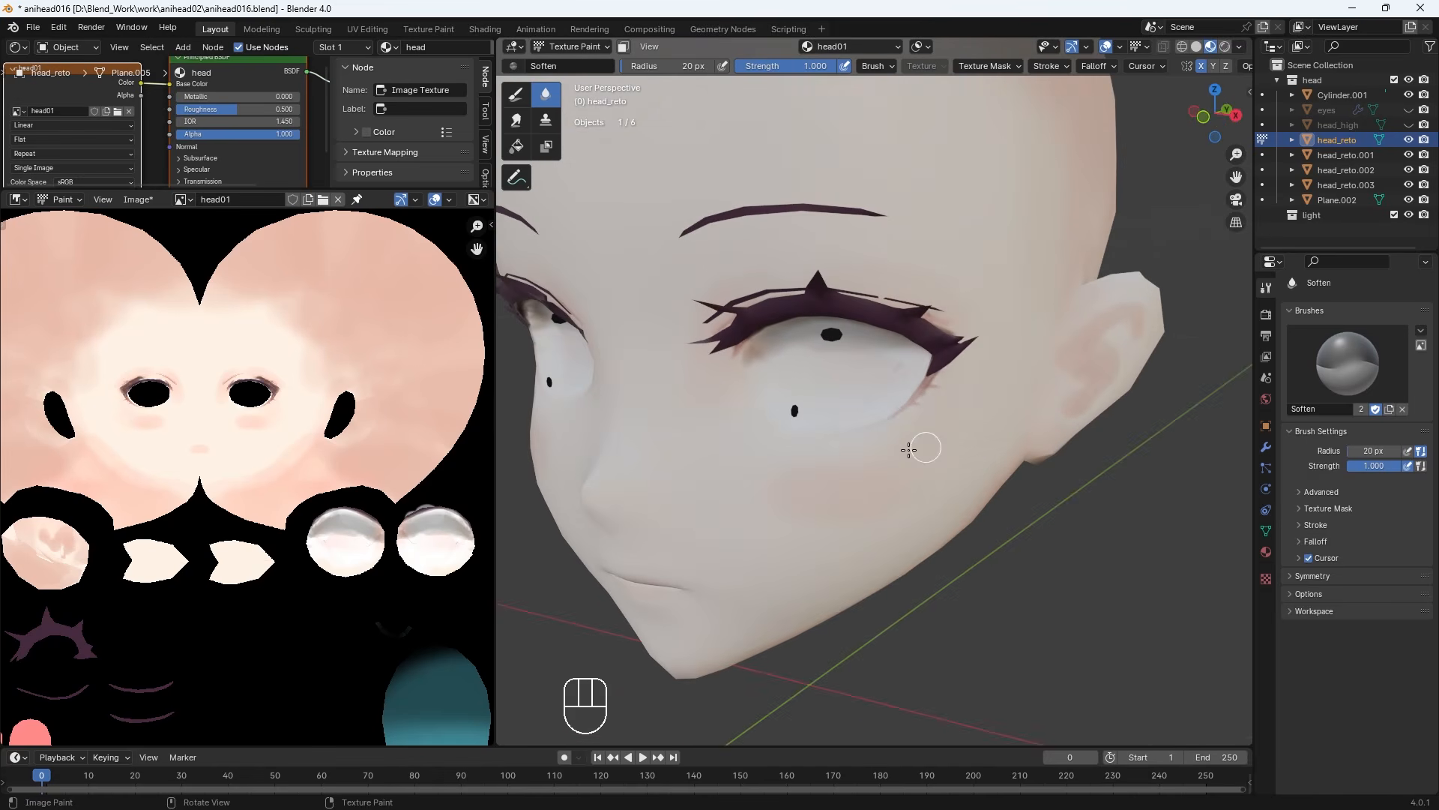
Smear the shading along the upper eye white using the Smear brush at an 18 px radius
key("bracketright")
key("bracketright")
key("bracketright")
key("bracketright")
key("bracketright")
key("bracketleft")
key("bracketleft")
key("bracketleft")
key("bracketleft")
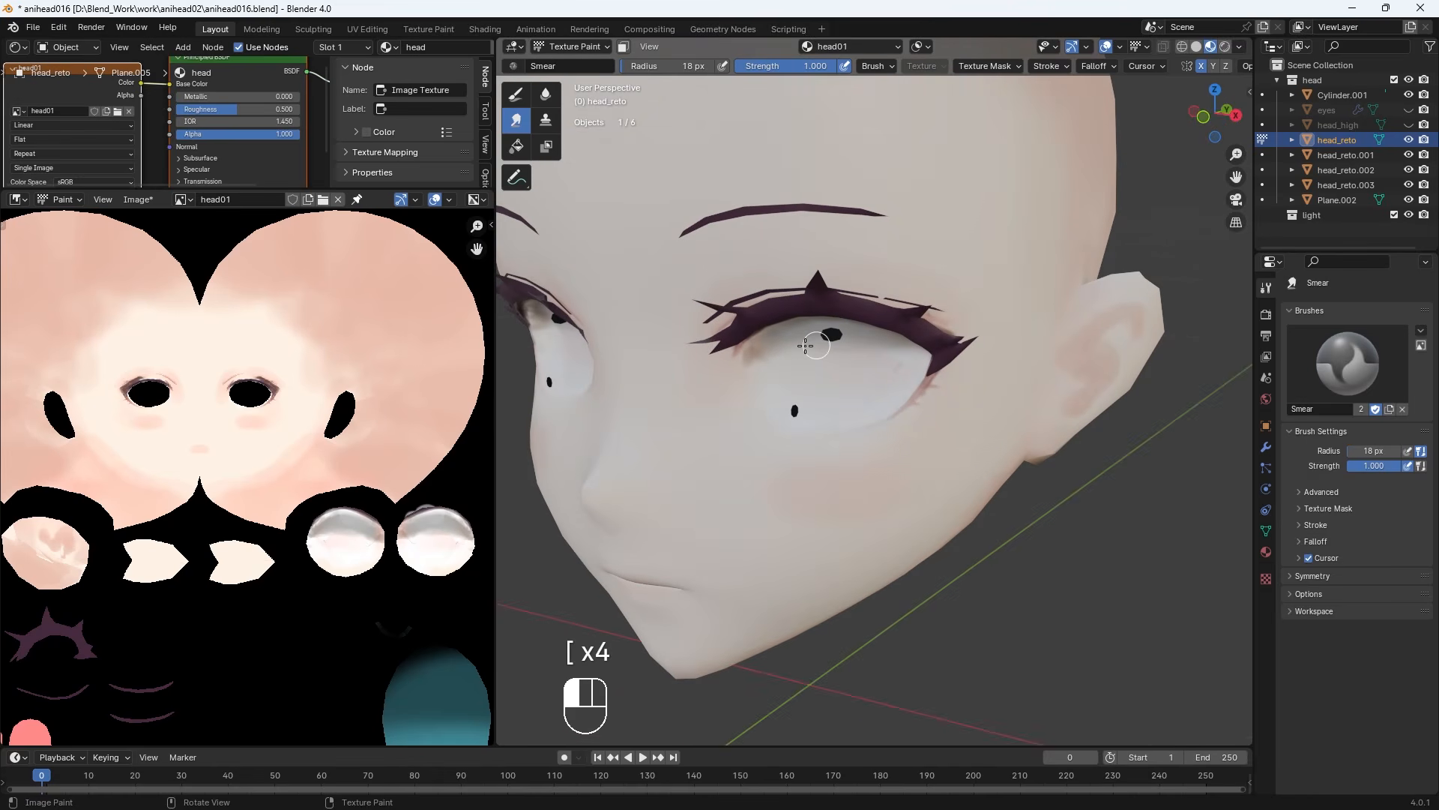
key("shift+space")
key("r")
middle_click_drag(806, 333, 914, 287)
Show the eyes object again and switch texture painting to it in front view
left_click(1408, 109)
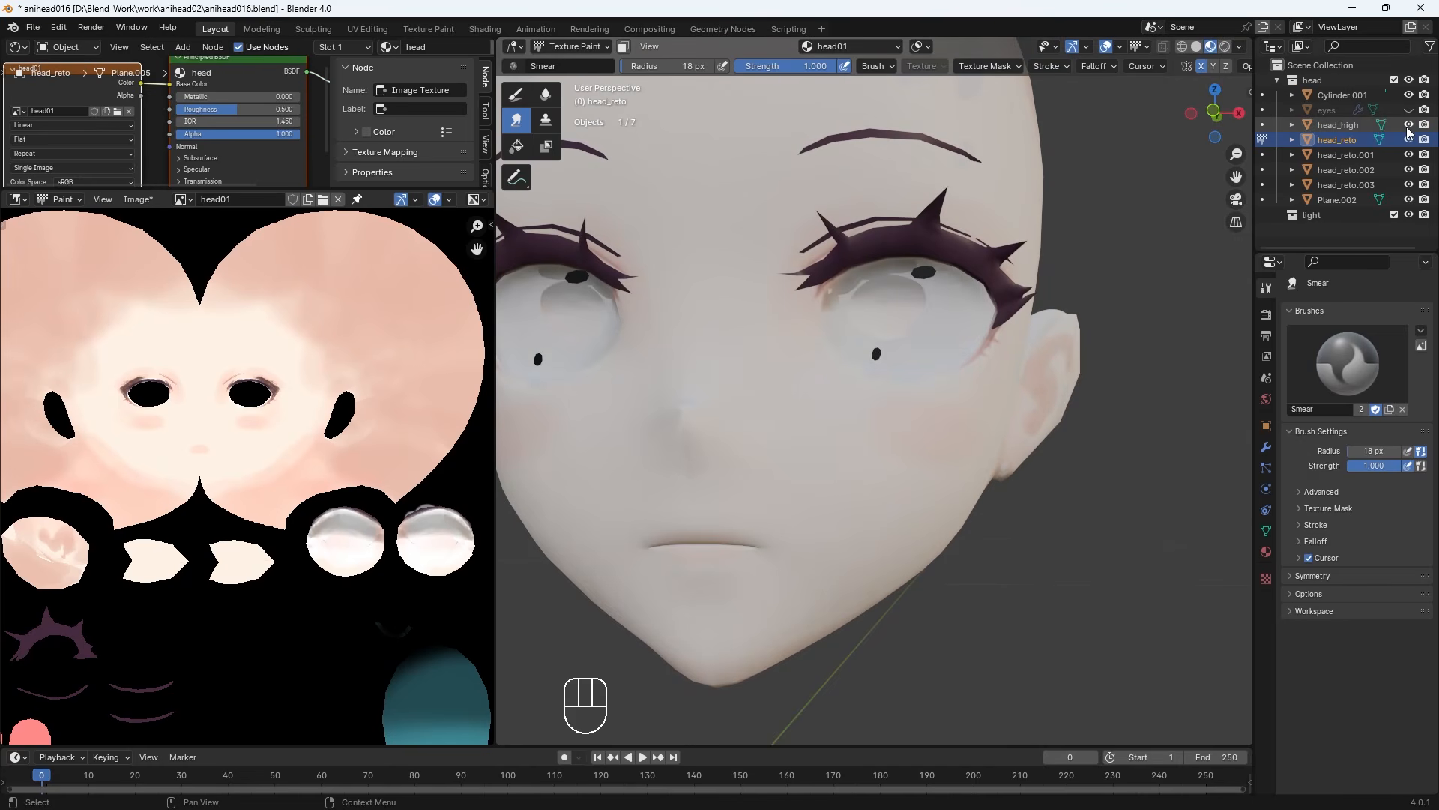
left_click(1408, 109)
left_click(1409, 110)
key("KP_1")
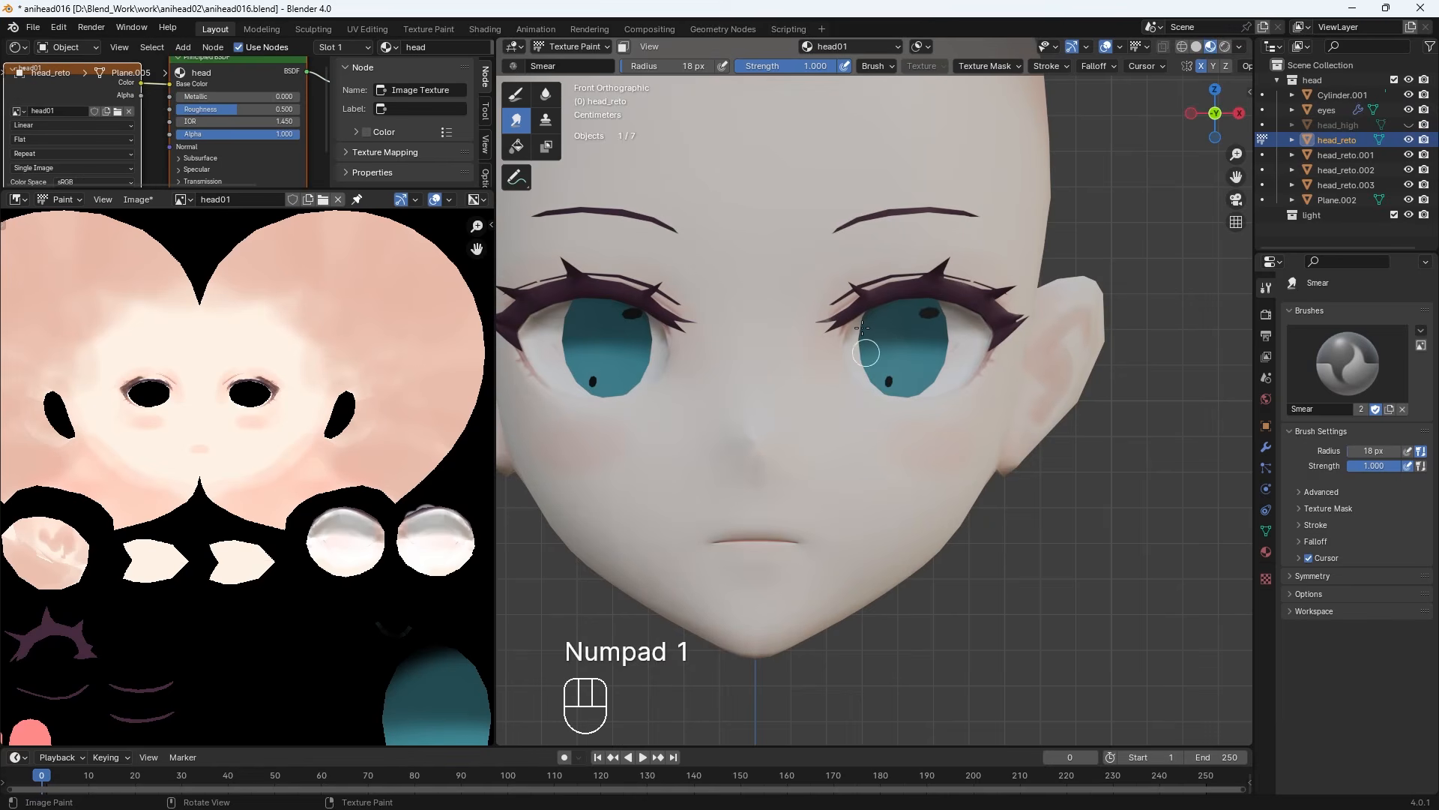
key("alt+q")
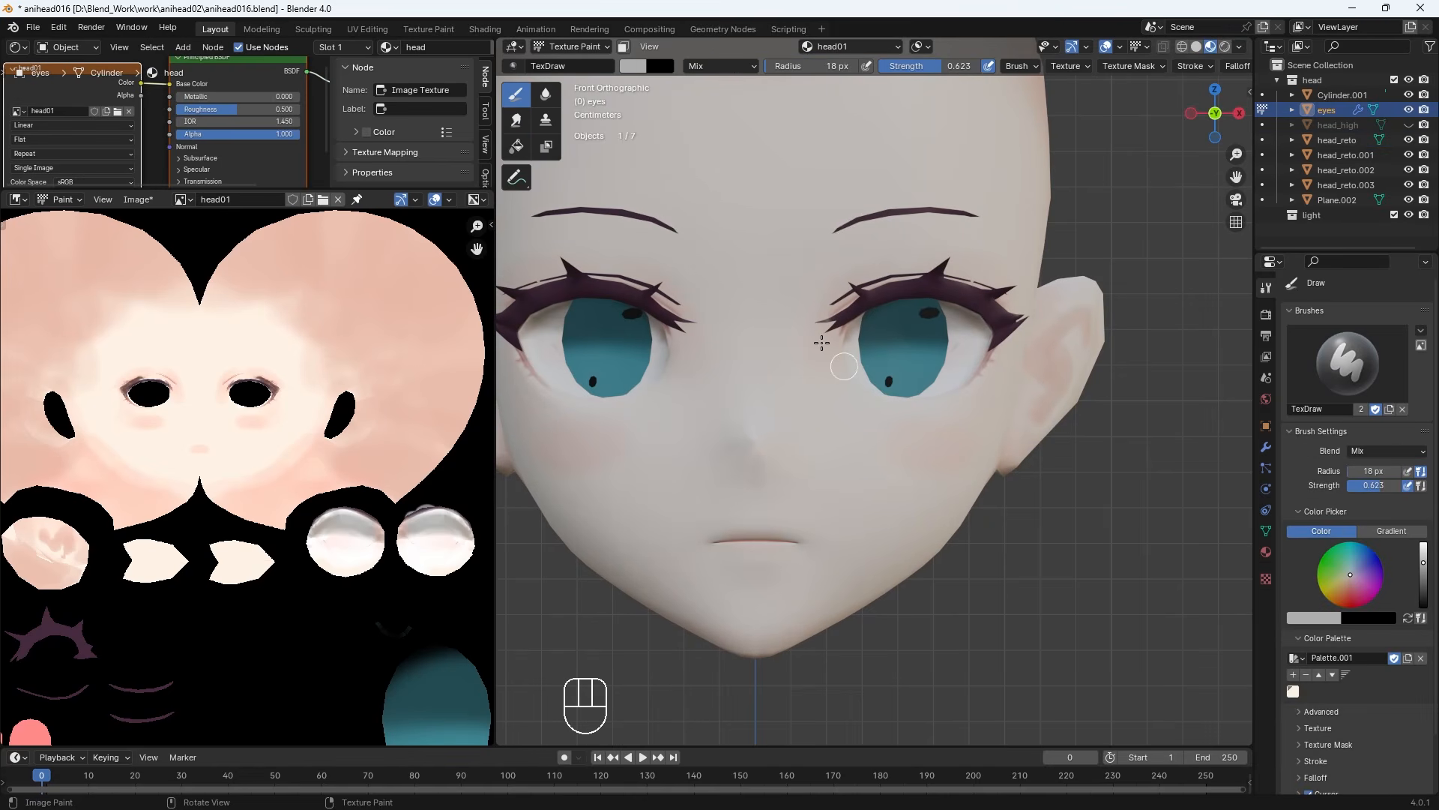
Choose a dark navy blue for the brush and save the head01 image
left_click(633, 66)
left_click_drag(714, 167, 777, 185)
left_click_drag(708, 115, 710, 96)
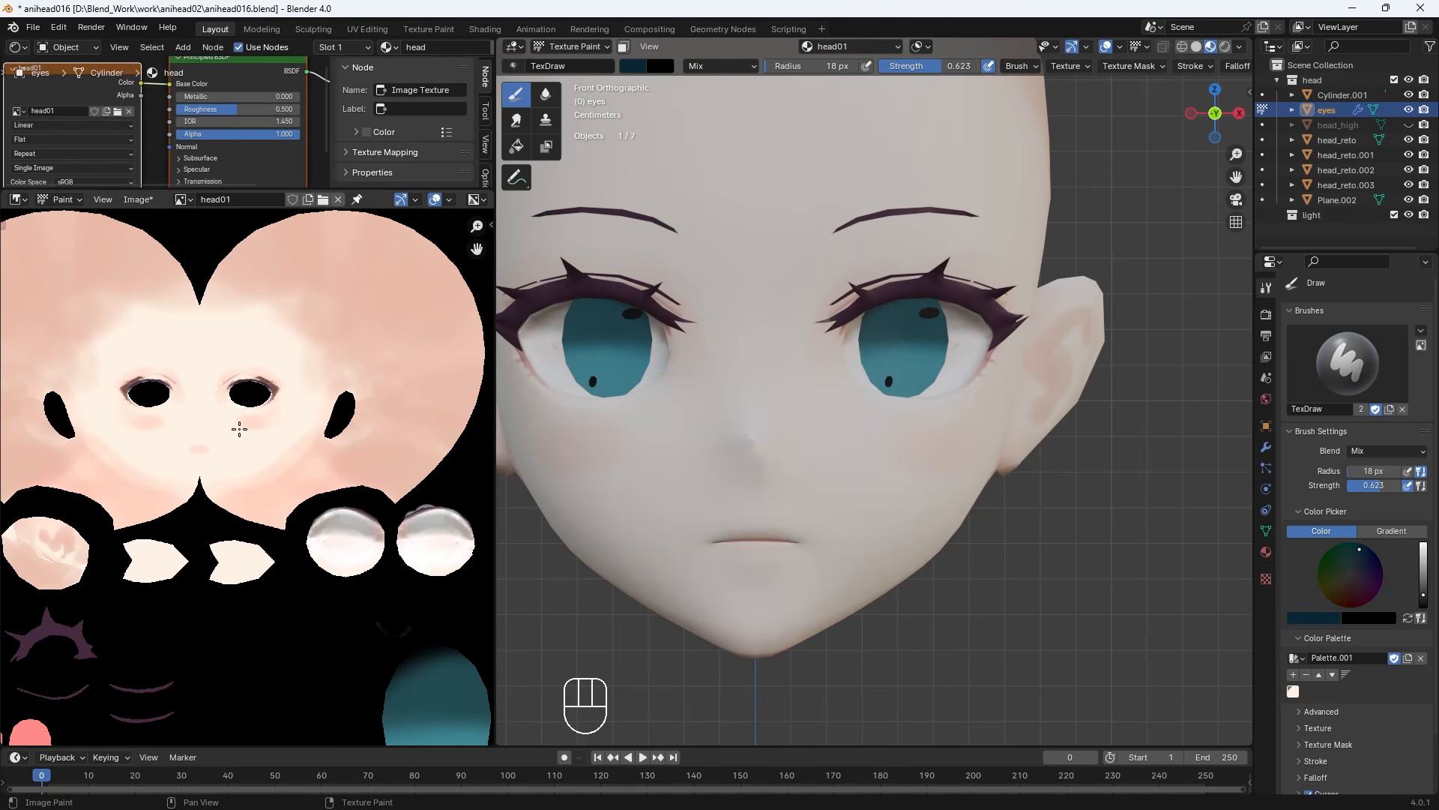
key("alt+s")
left_click(633, 66)
Reduce the brush to a 5 px radius and paint a small dark pupil at the iris mesh centre
key("Tab")
key("Tab")
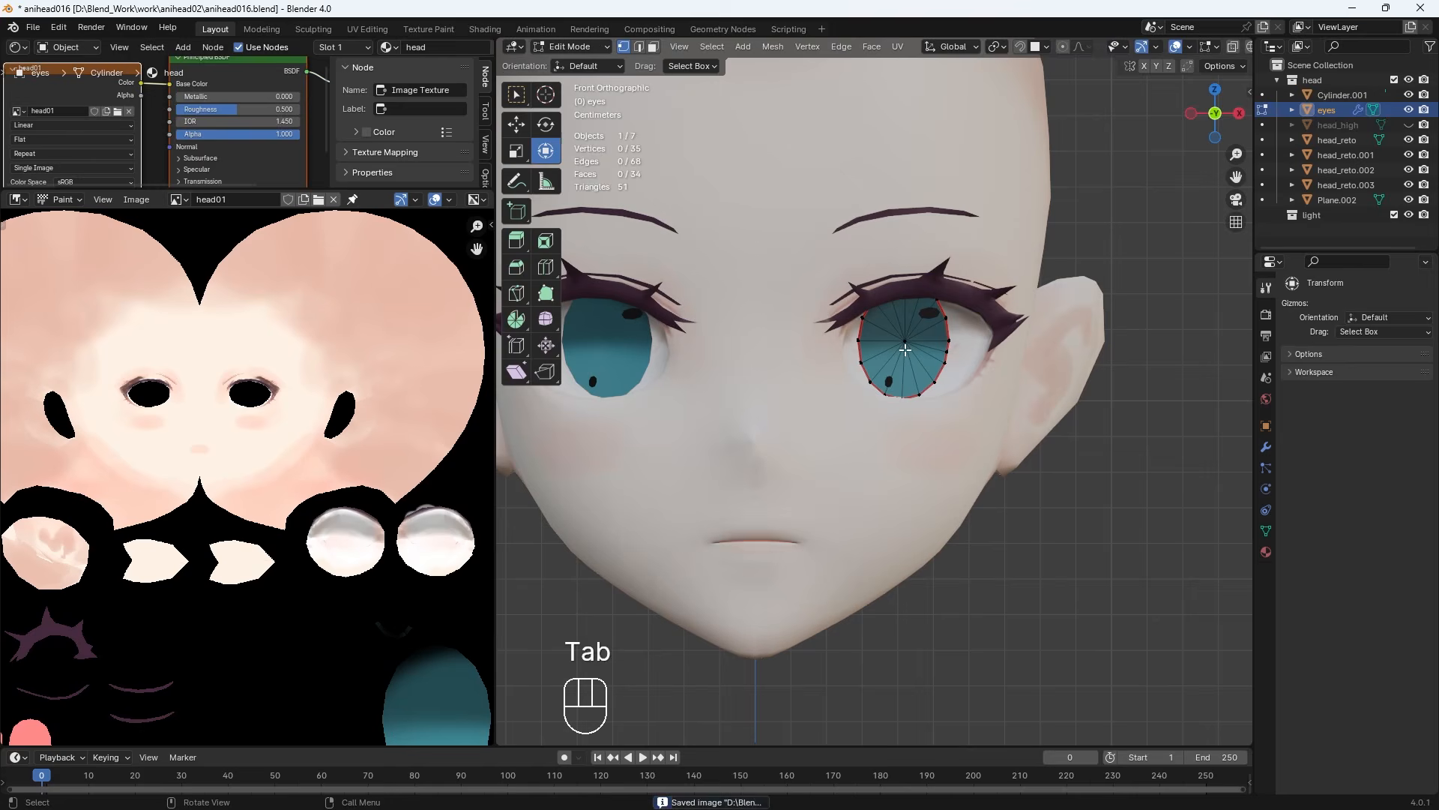
key("bracketleft")
key("bracketleft")
key("bracketleft")
key("bracketleft")
key("bracketleft")
key("bracketleft")
key("bracketleft")
key("bracketleft")
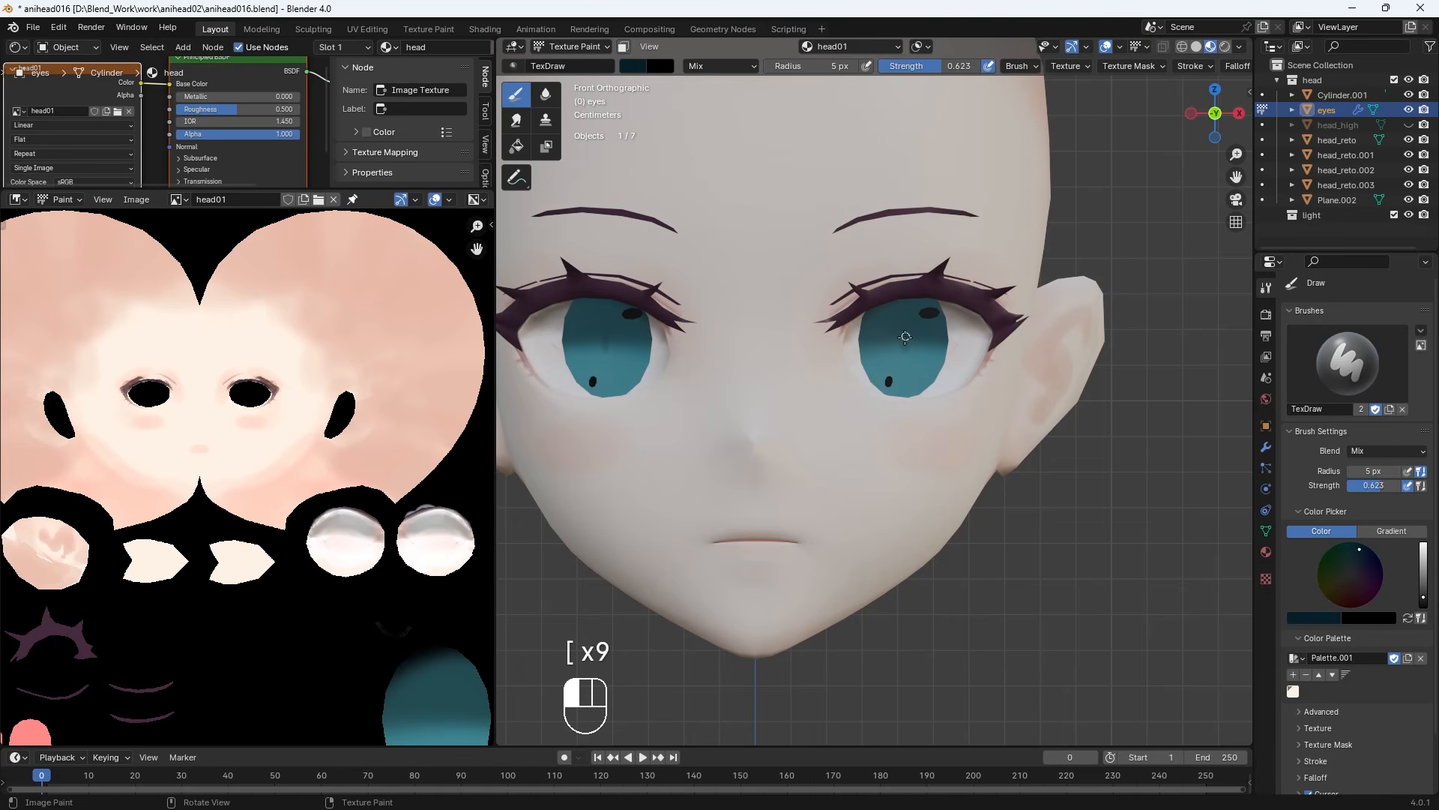
left_click(906, 337)
Enlarge the brush to a 6 px radius and darken the pupil, checking its centre against the mesh
key("bracketright")
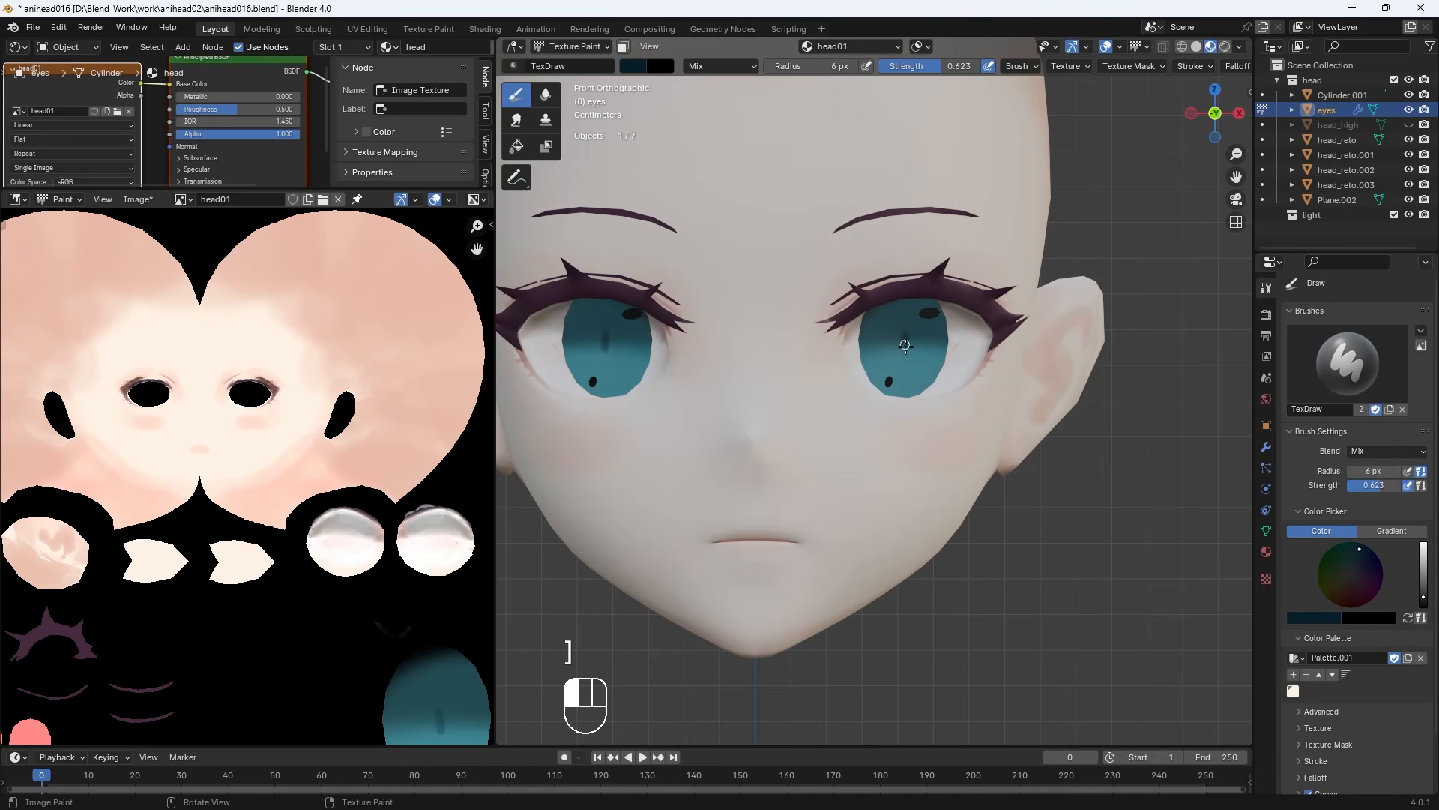
key("Tab")
key("Tab")
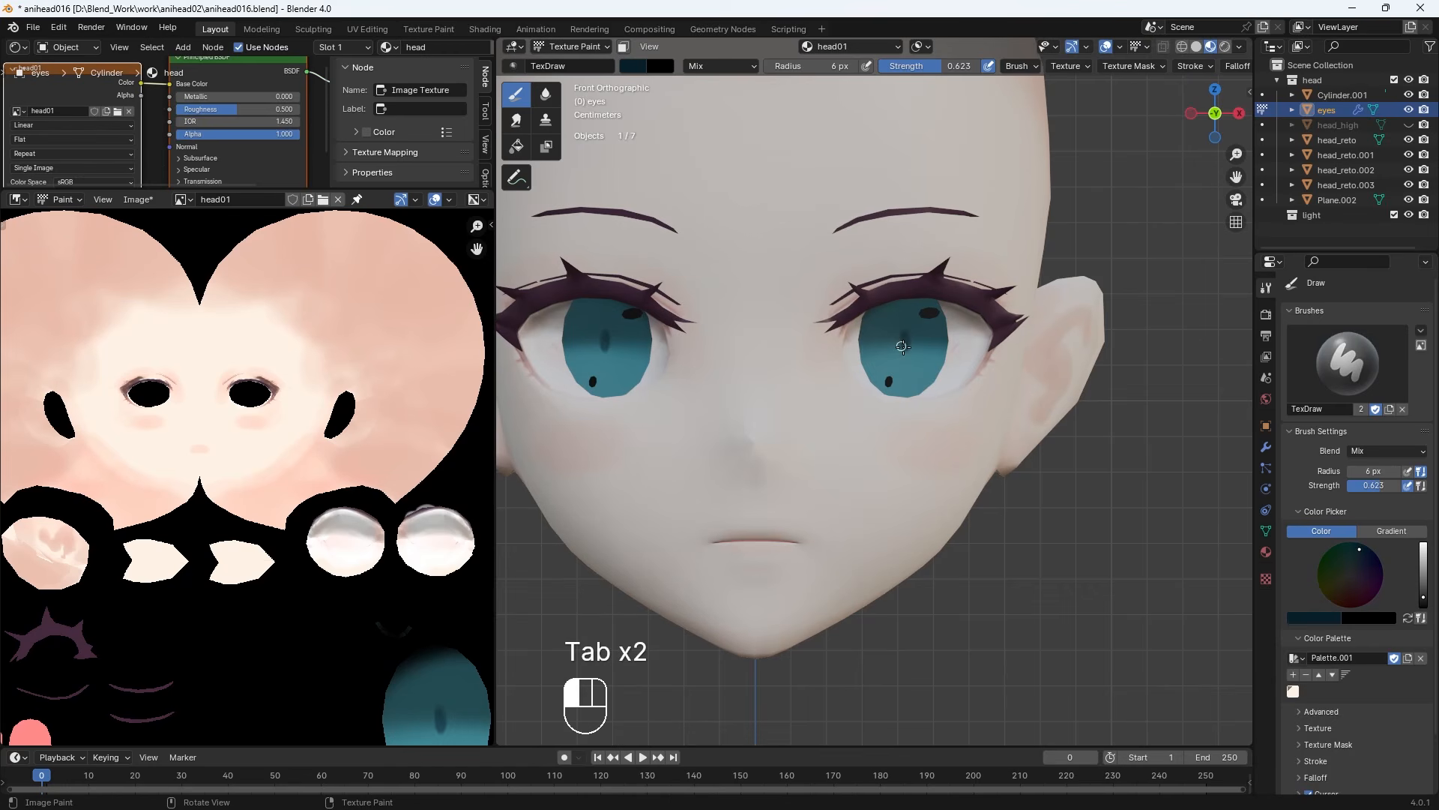
key("Tab")
key("Tab")
left_click(906, 335)
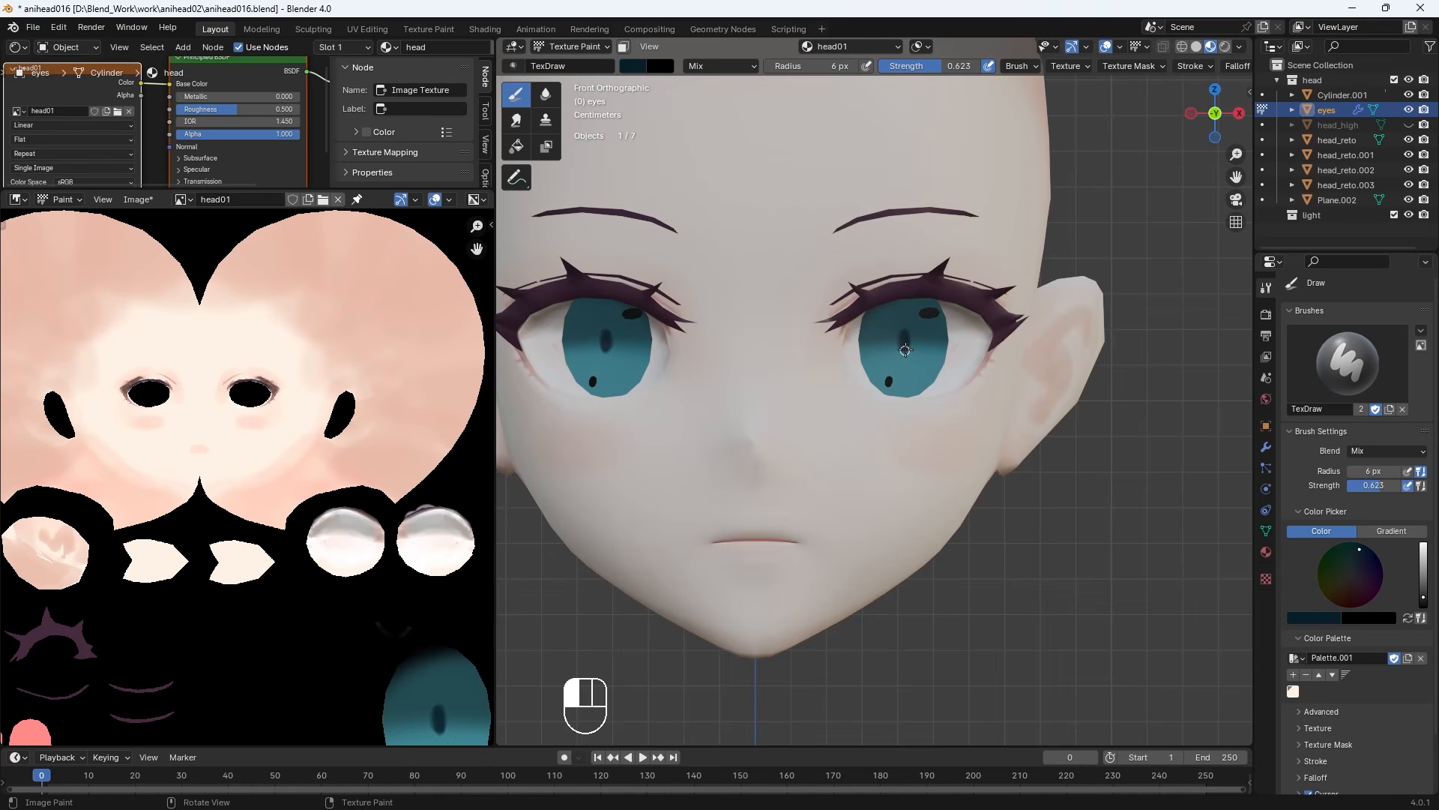
Reduce the brush to a 4 px radius and undo the trial strokes around the pupil
key("KP_Add")
key("KP_Add")
key("KP_Add")
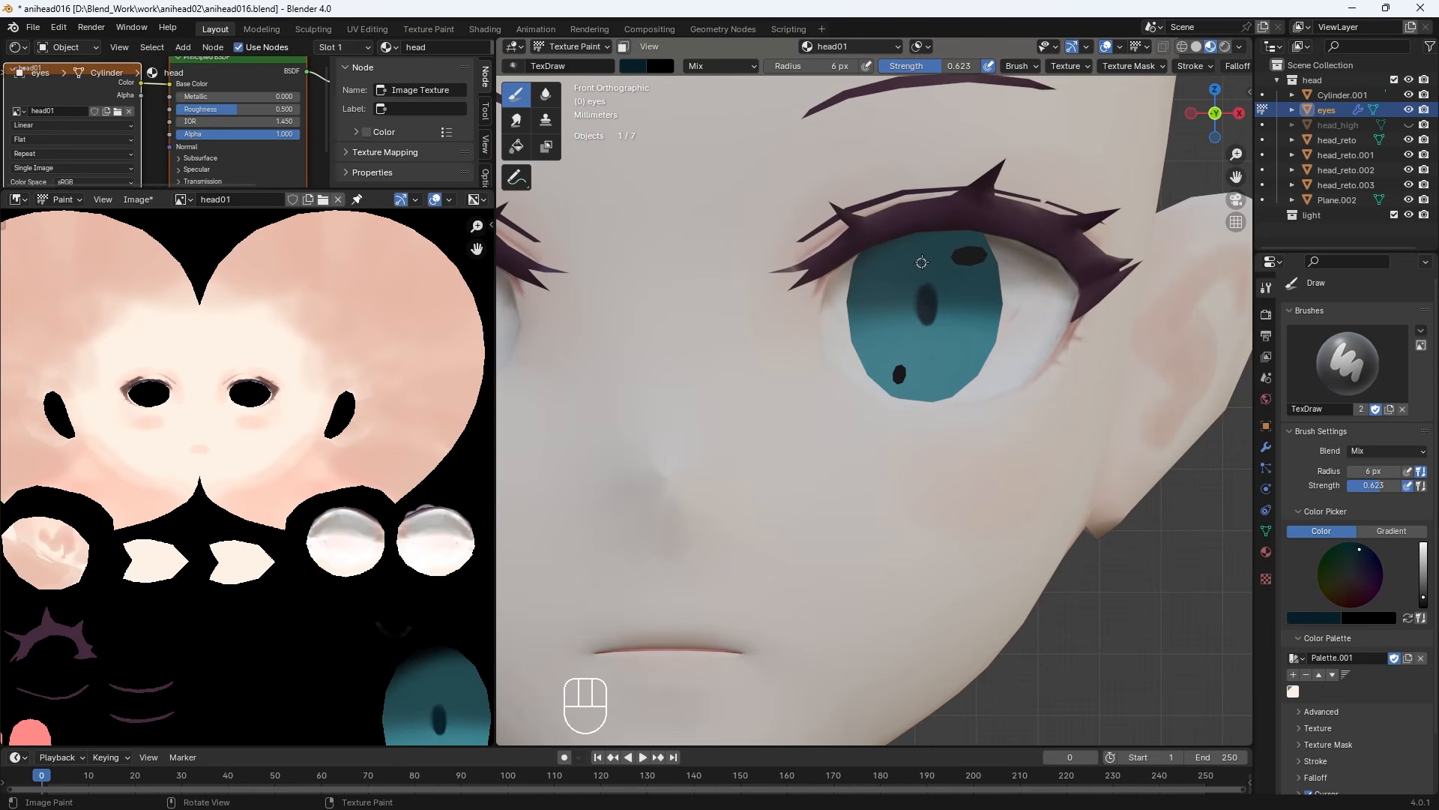
key("bracketleft")
key("bracketleft")
key("ctrl+z")
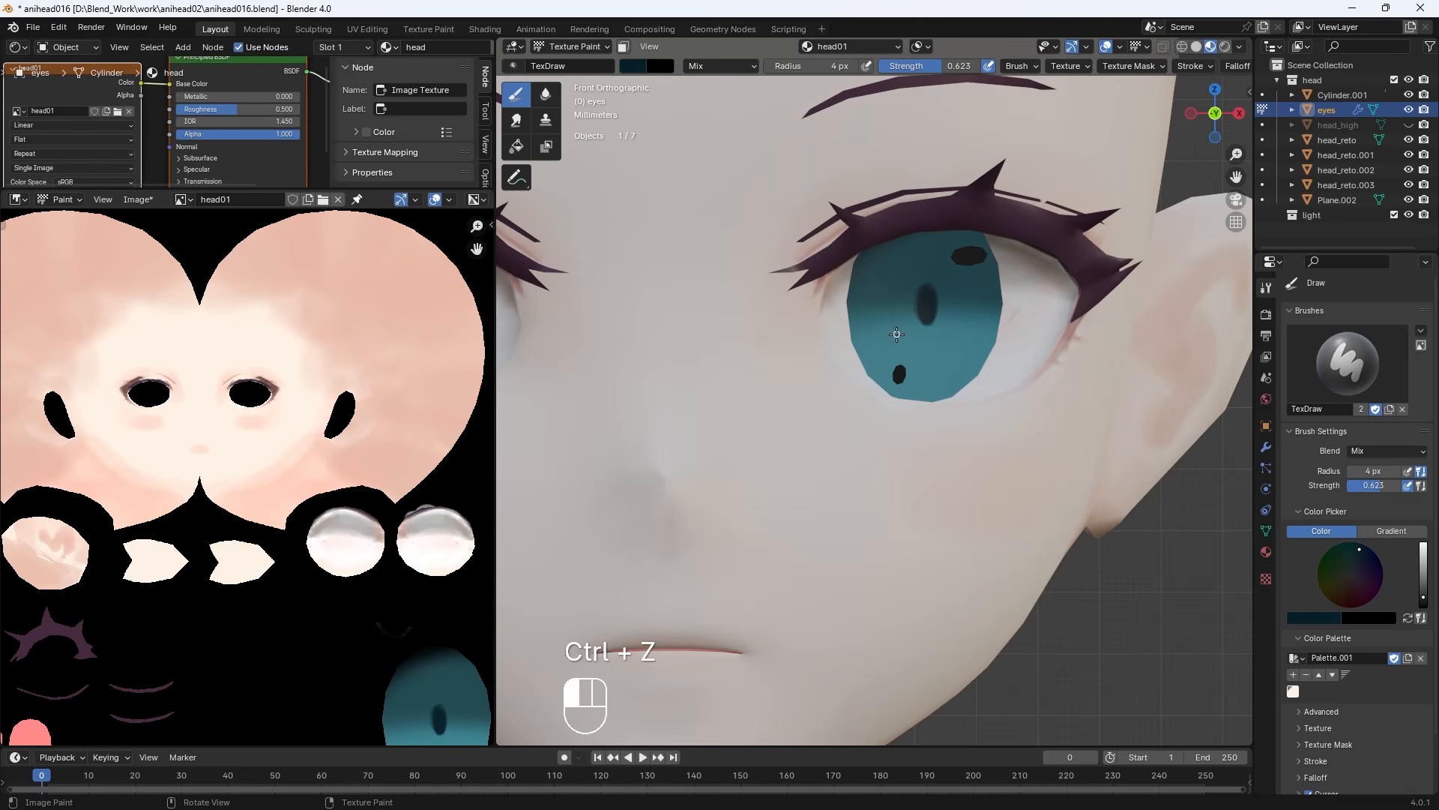
key("ctrl+z")
key("ctrl+z")
key("ctrl+z")
Paint a thin dark oval ring around the pupil inside the iris, undoing stray strokes
mouse_move(961, 295)
left_mouse_down()
mouse_move(954, 339)
mouse_move(927, 359)
left_mouse_up()
left_click_drag(910, 258, 919, 253)
left_click(942, 254)
key("ctrl+z")
middle_click_drag(935, 255, 940, 161)
key("ctrl+z")
left_click_drag(940, 161, 945, 167)
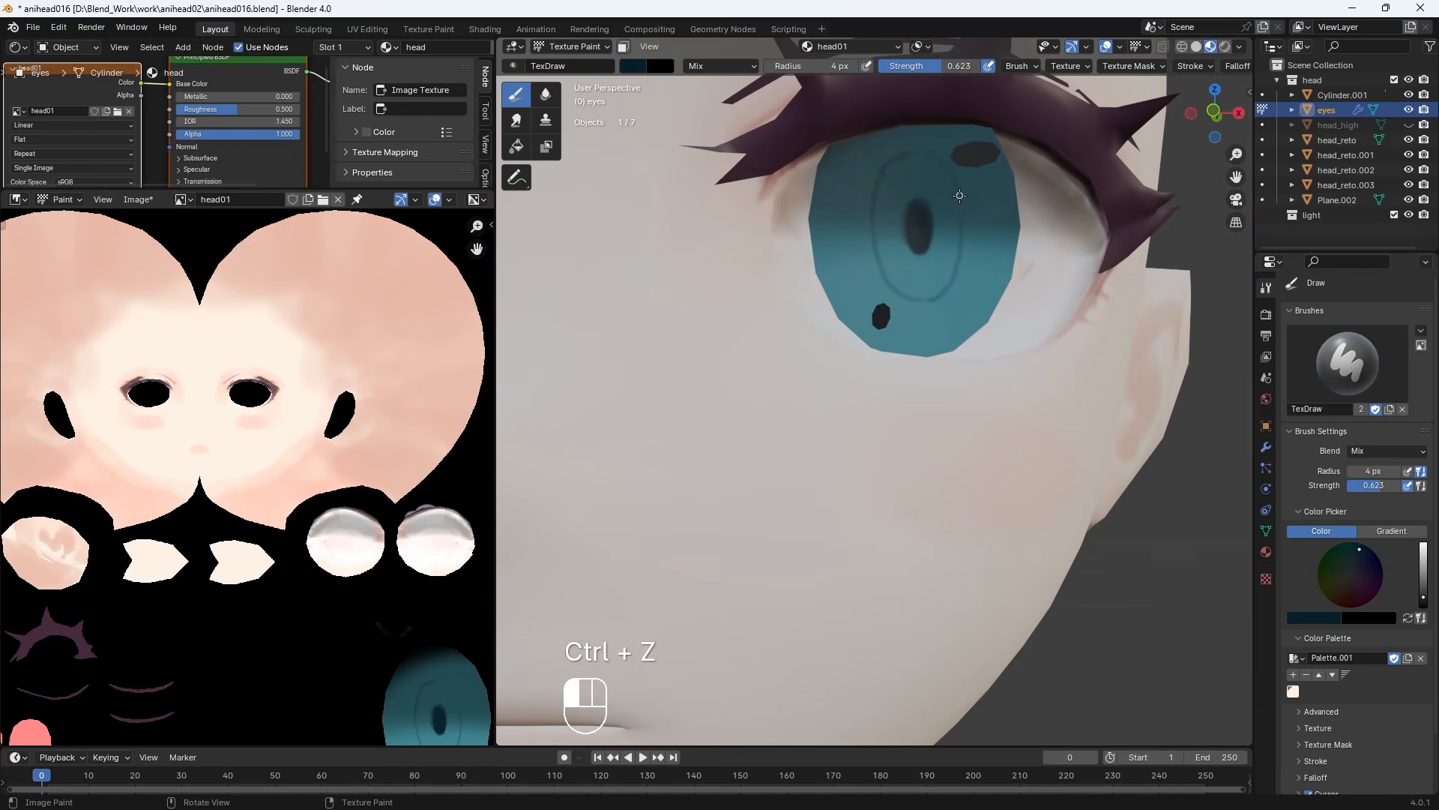
Darken the brush to near-black navy with hue 0.555, saturation 0.809, value 0.091, and enlarge it to a 10 px radius
key("KP_1")
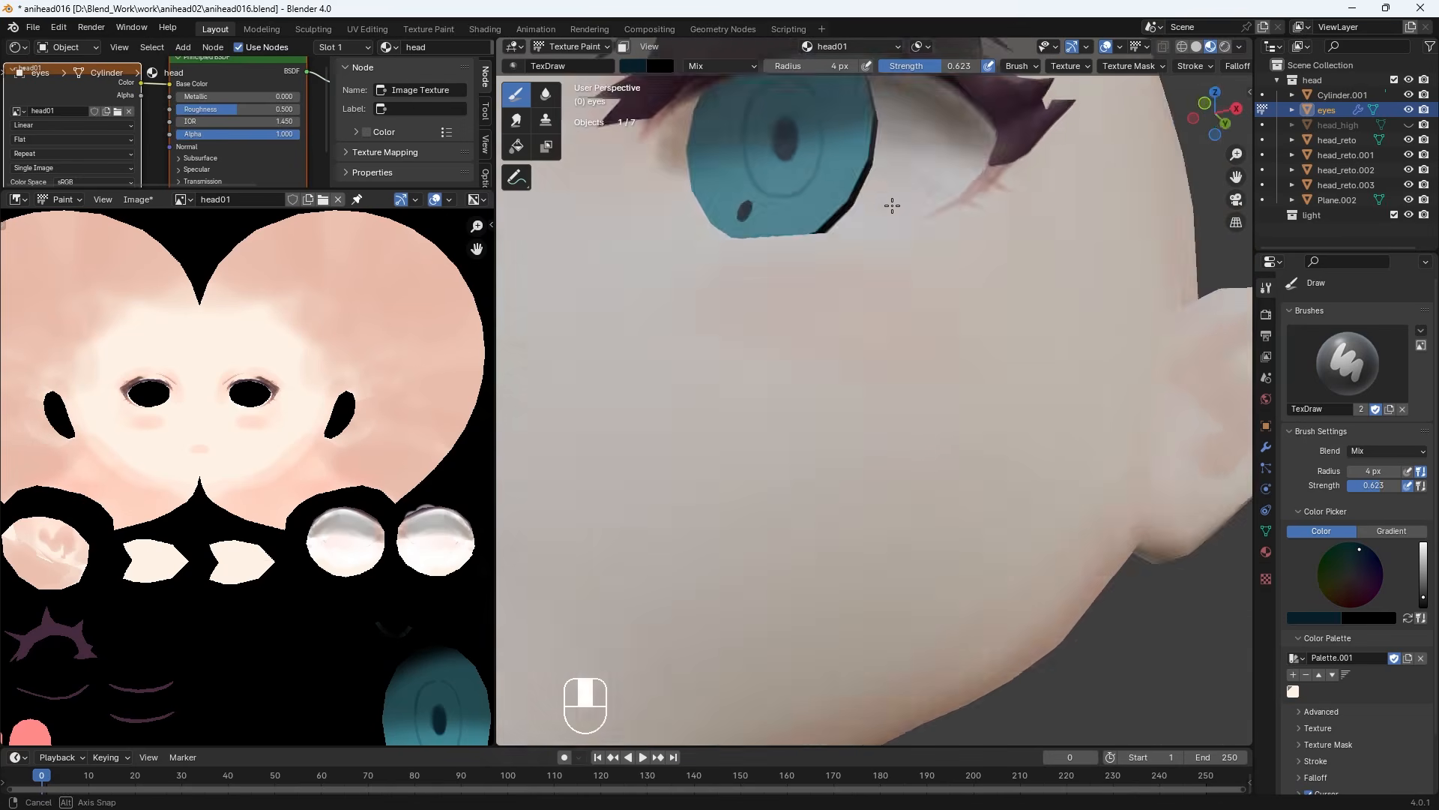
key("KP_Subtract")
key("KP_Subtract")
key("KP_Subtract")
key("KP_Subtract")
key("KP_Add")
key("KP_Add")
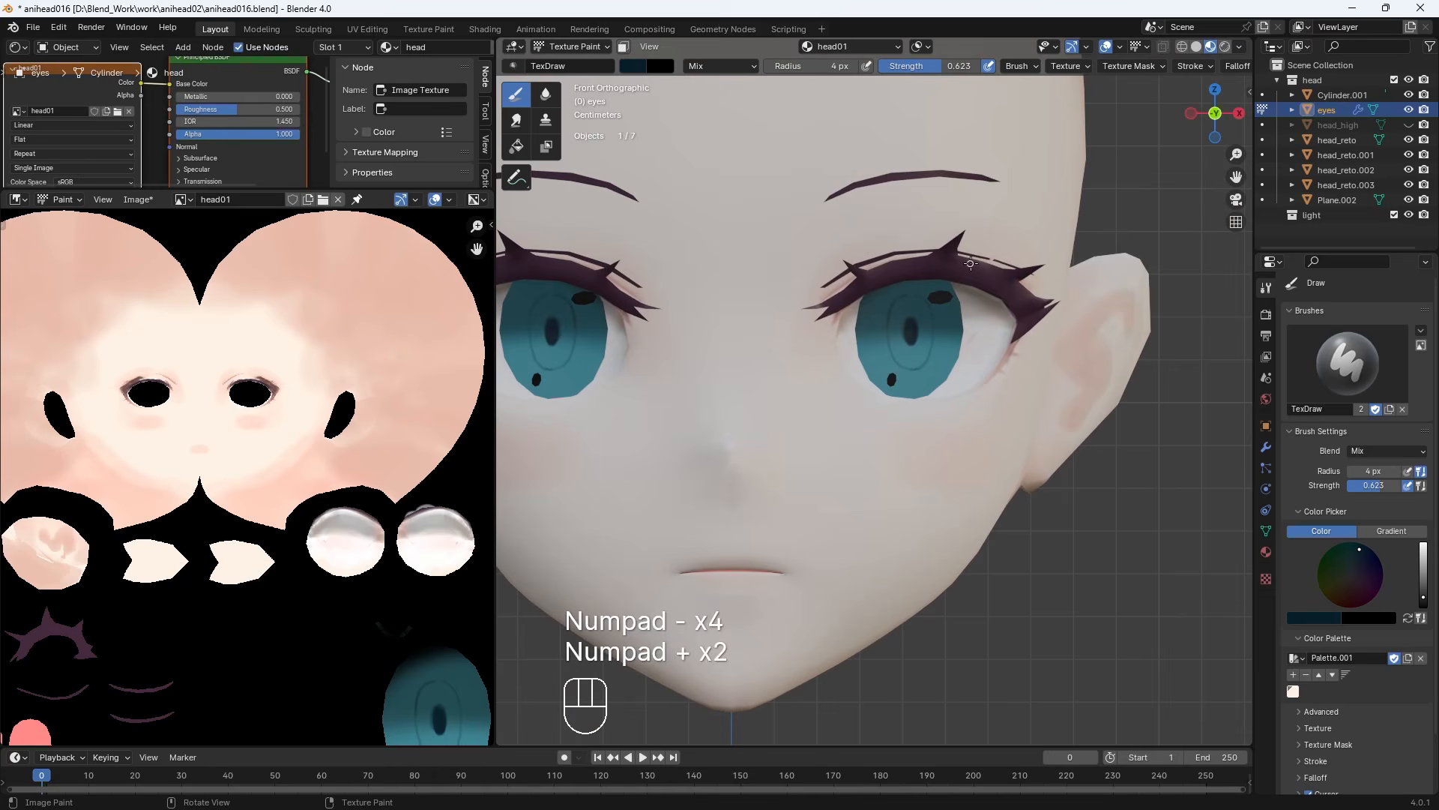
right_click(702, 150)
key("bracketright")
key("bracketright")
key("bracketright")
key("bracketright")
key("bracketright")
key("bracketright")
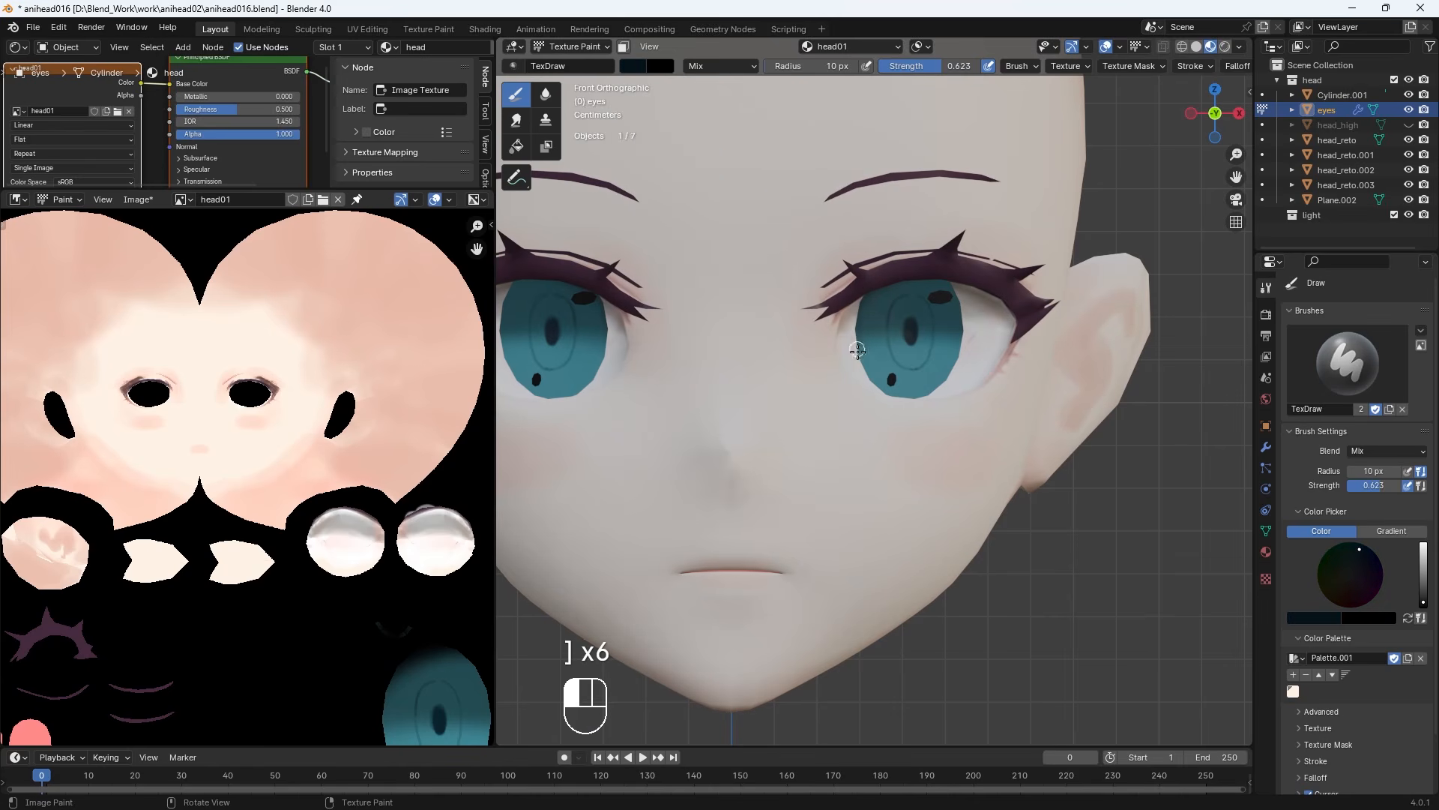
Paint a dark outline along the outer edge of the iris, undoing uneven strokes
mouse_move(876, 383)
left_mouse_down()
mouse_move(929, 391)
mouse_move(896, 398)
mouse_move(941, 387)
mouse_move(958, 300)
mouse_move(946, 382)
mouse_move(918, 403)
left_mouse_up()
key("ctrl+z")
key("ctrl+z")
left_click_drag(859, 335, 962, 324)
key("ctrl+z")
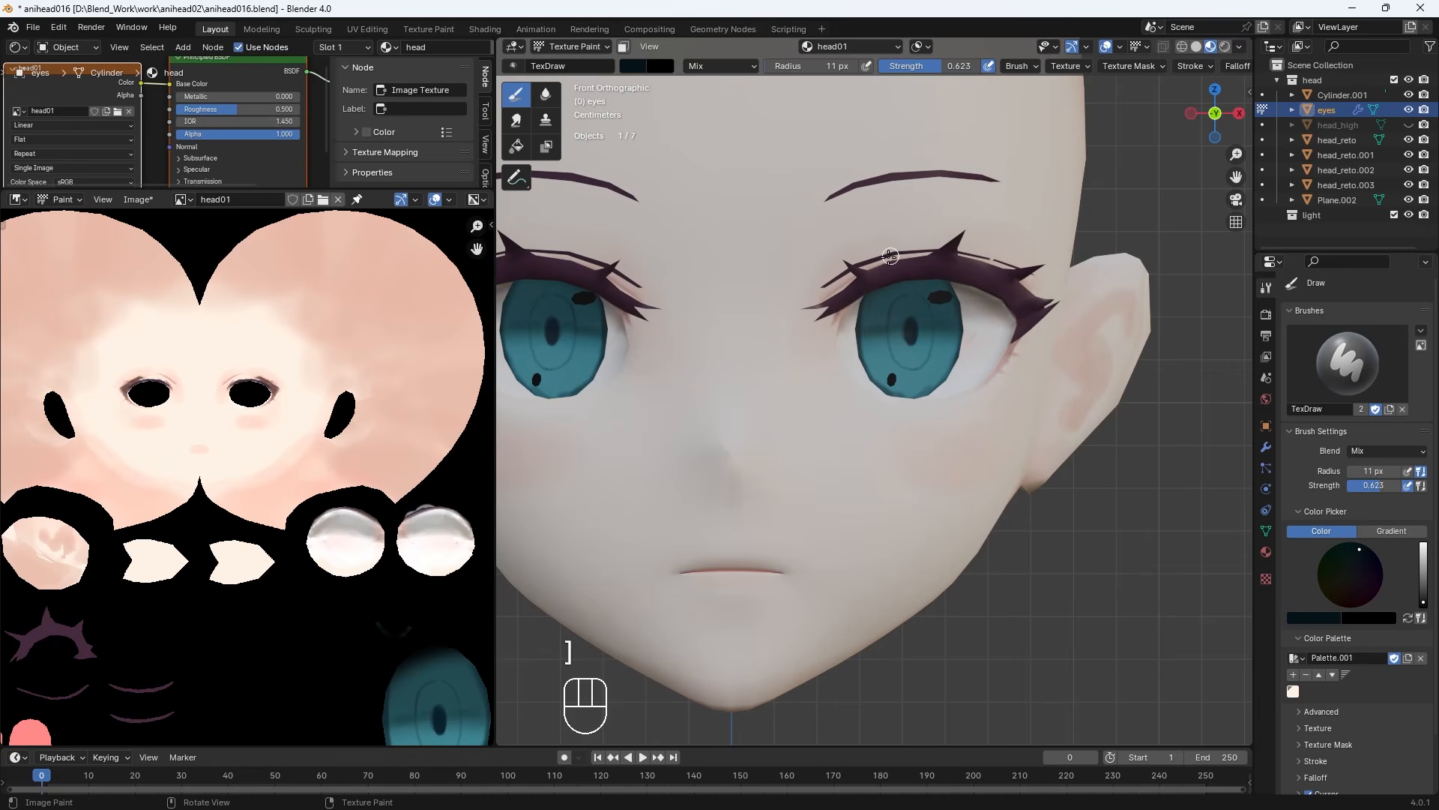
Shrink the brush and paint fine dark radial lines around the iris ring, undoing poor strokes
key("bracketleft")
key("bracketleft")
key("bracketleft")
key("bracketleft")
key("bracketleft")
key("bracketleft")
key("bracketleft")
key("ctrl+z")
key("ctrl+z")
key("ctrl+z")
Enlarge the brush to a 28 px radius for broad dark shading on the irises
key("bracketright")
key("bracketright")
key("bracketright")
key("bracketright")
key("bracketright")
key("bracketright")
key("bracketright")
key("bracketright")
key("bracketright")
key("bracketright")
key("bracketright")
Change the brush to a medium blue and reduce its radius to 14 px
left_click(633, 66)
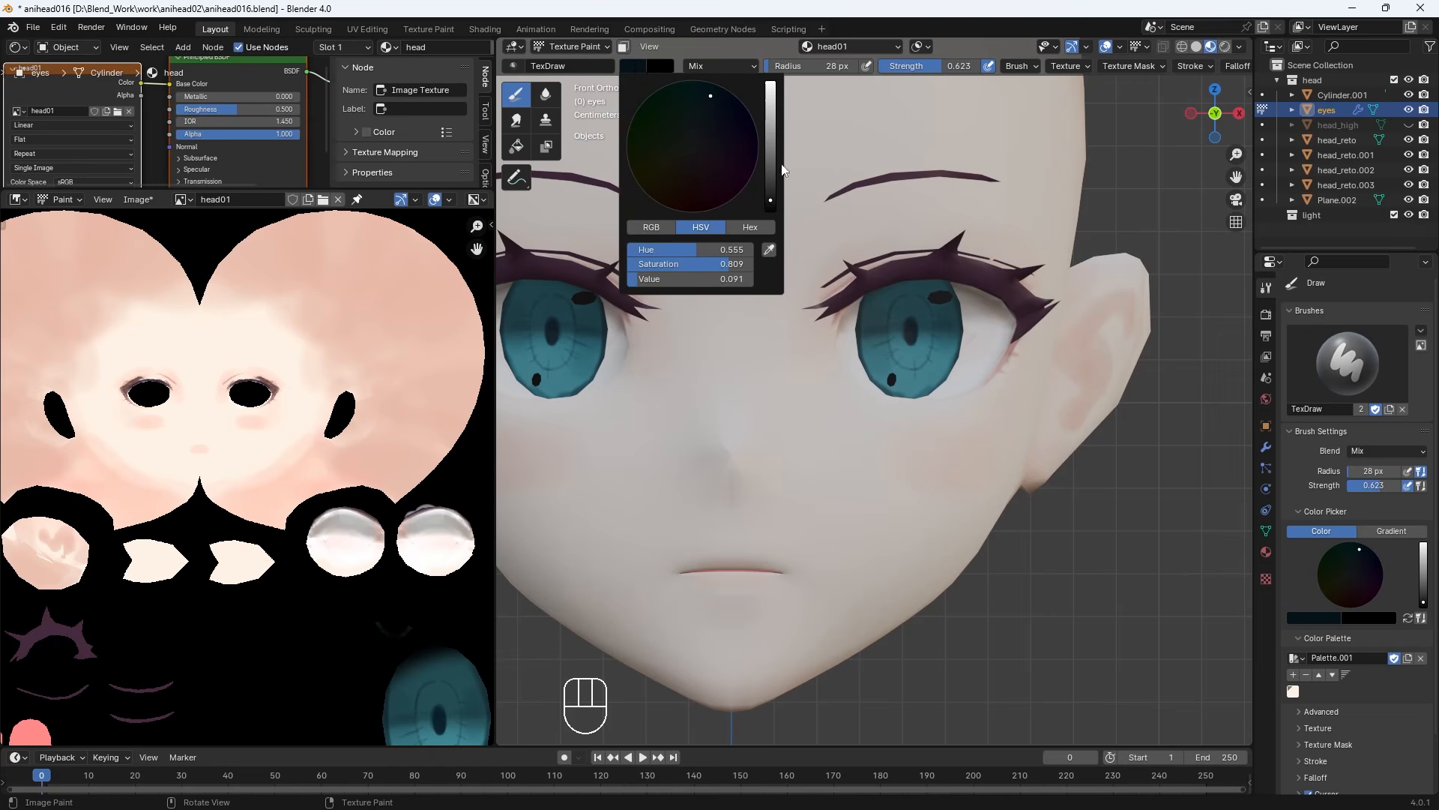
left_click(771, 145)
left_click(713, 109)
key("bracketleft")
key("bracketleft")
key("bracketleft")
key("bracketleft")
key("bracketleft")
key("bracketleft")
key("bracketleft")
key("bracketleft")
key("bracketleft")
key("bracketleft")
key("bracketleft")
key("bracketleft")
key("bracketleft")
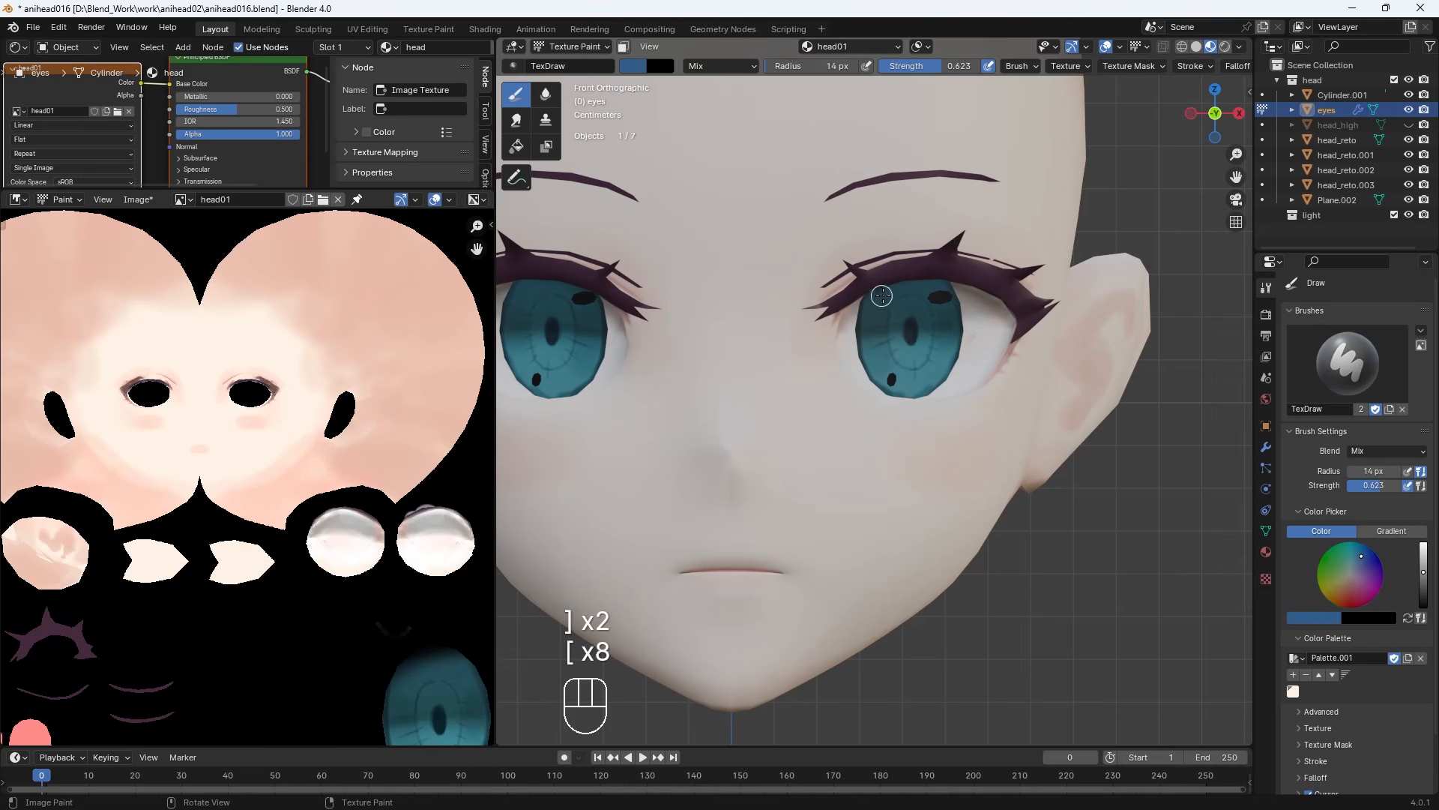
Set the brush to a pale periwinkle with hue 0.646, saturation 0.300, value 1.000 and a 7 px radius for iris details
middle_click_drag(882, 303, 780, 449, "shift")
key("KP_Add")
key("KP_Add")
middle_click_drag(646, 435, 627, 412)
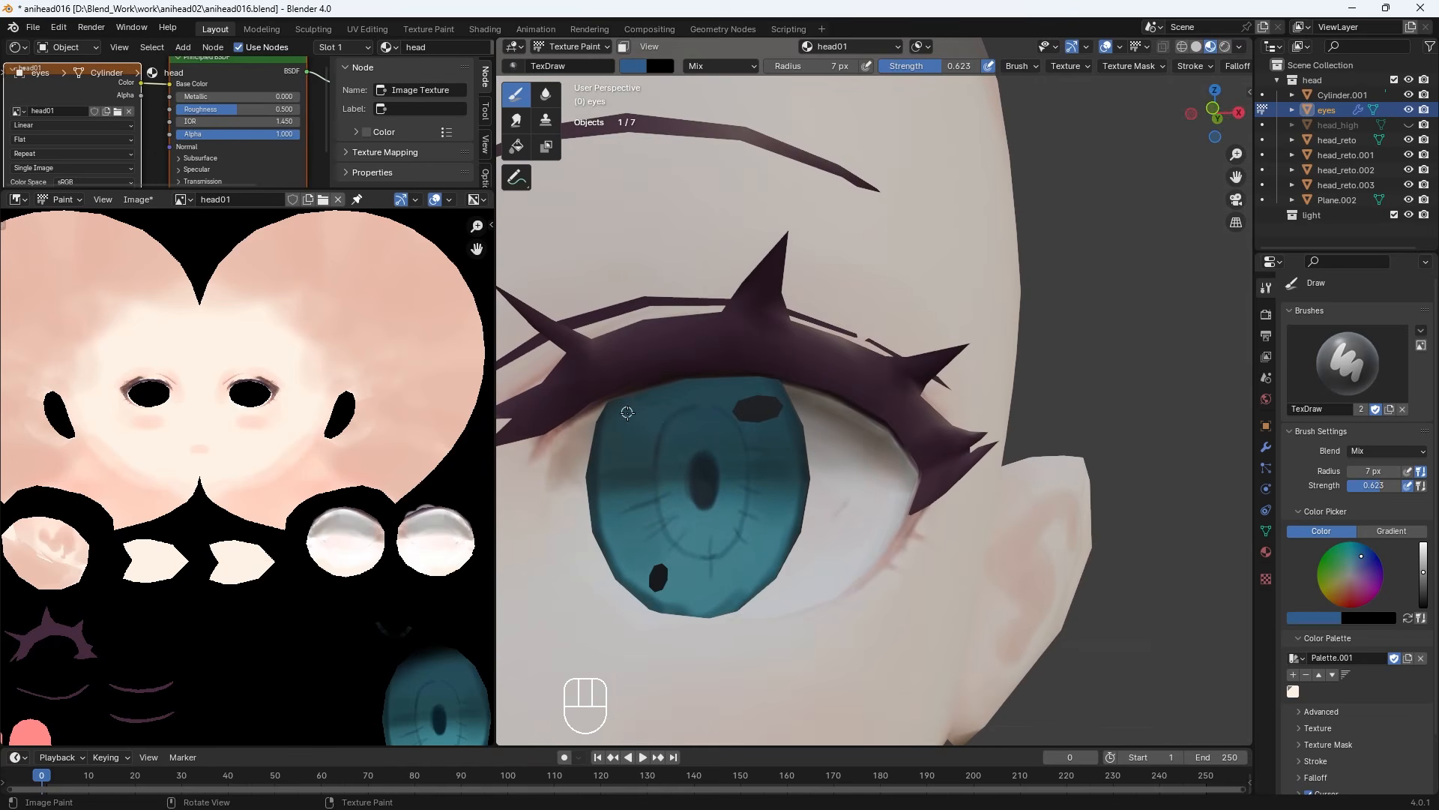
left_click(635, 67)
left_click(708, 137)
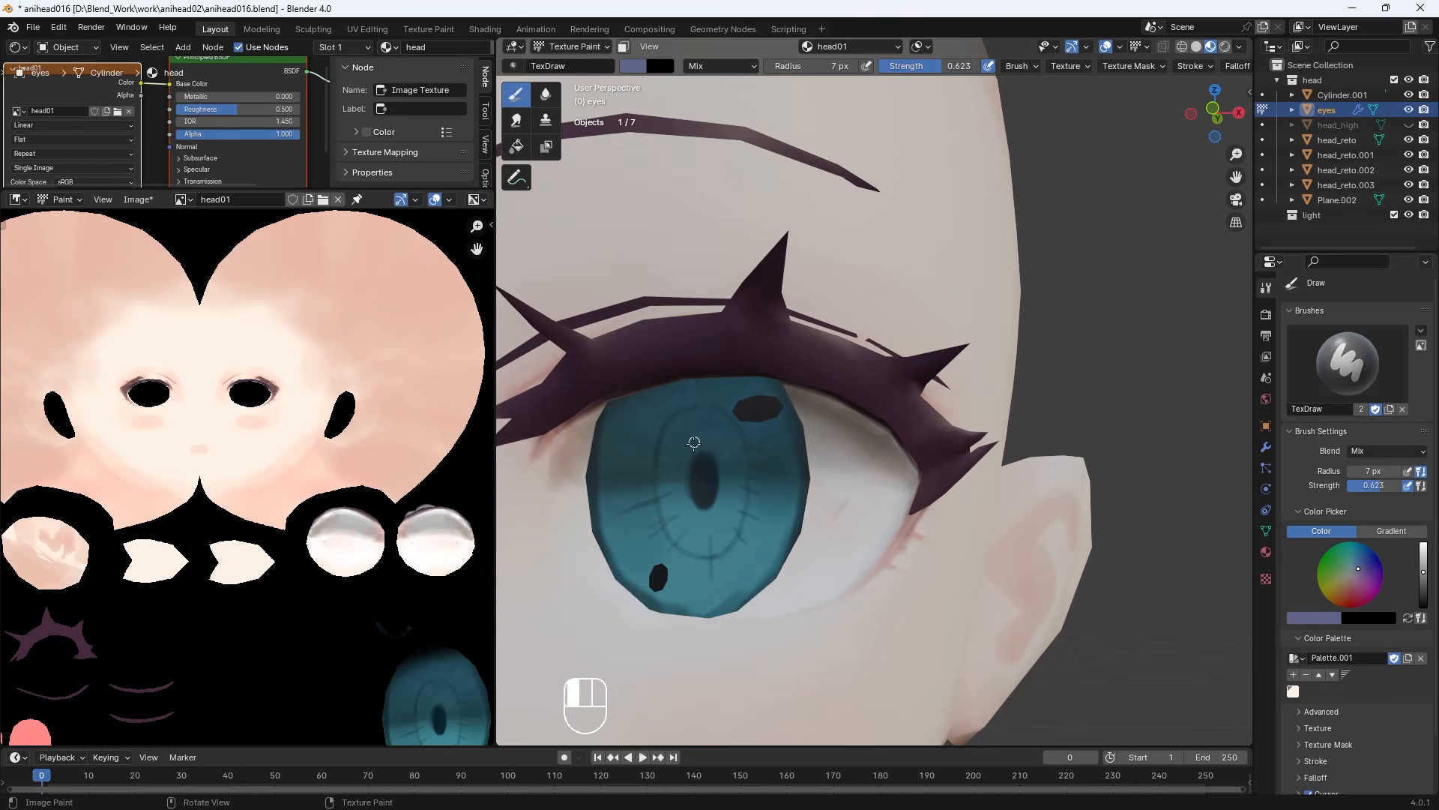
left_click(636, 69)
scroll(713, 135, "up", 8)
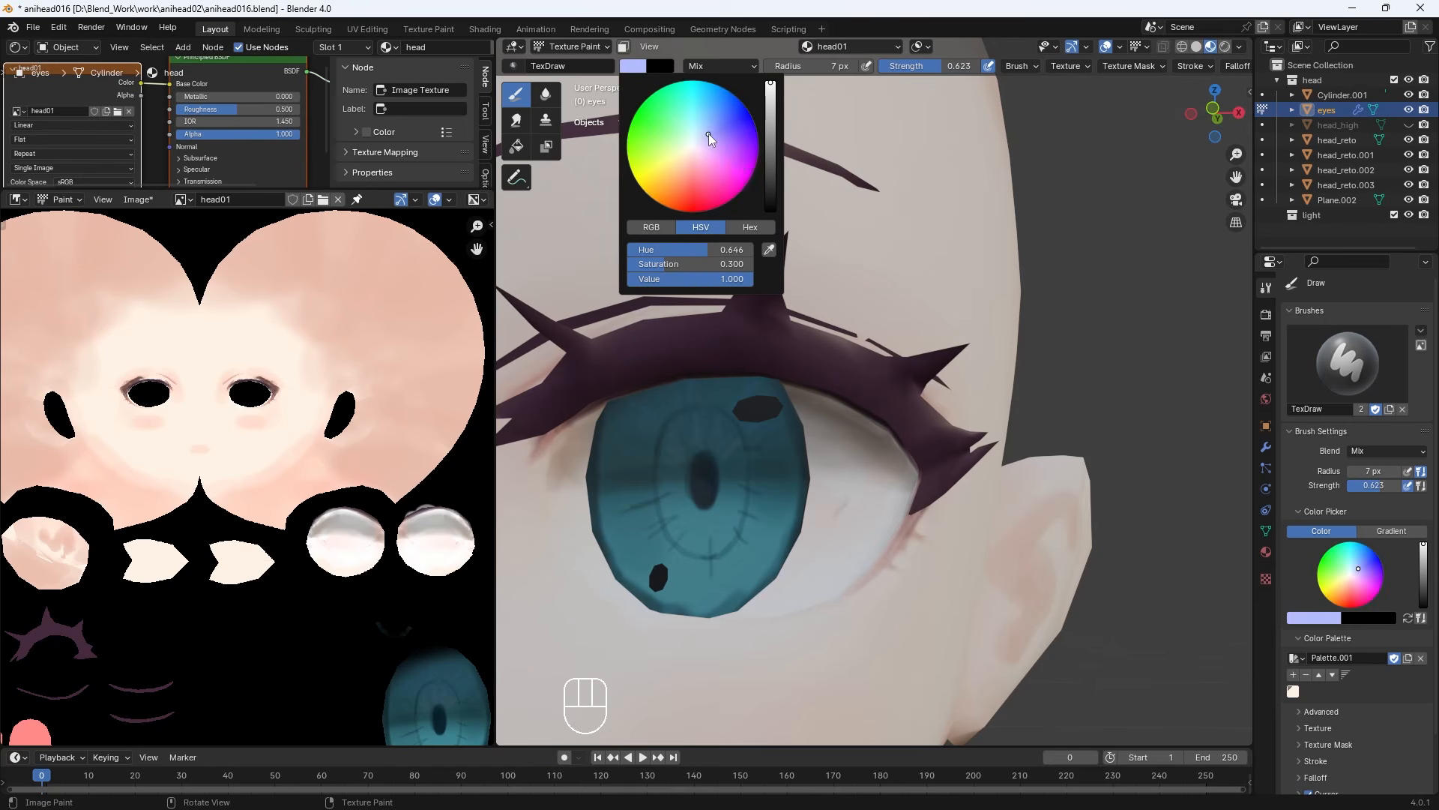
Paint small pale-blue highlight spots on the iris below the pupil, adjusting the brush size and undoing a poor stroke
key("bracketright")
key("bracketright")
key("bracketright")
key("bracketright")
key("bracketright")
key("bracketright")
key("bracketright")
key("bracketright")
key("bracketleft")
key("bracketleft")
key("bracketleft")
key("bracketleft")
key("bracketleft")
key("bracketleft")
key("bracketright")
key("bracketright")
key("bracketright")
key("bracketright")
key("bracketright")
left_click_drag(695, 535, 695, 537)
key("bracketleft")
key("bracketleft")
key("bracketleft")
key("bracketleft")
key("bracketleft")
left_click_drag(722, 527, 690, 572)
key("ctrl+z")
Enlarge the brush to an 82 px radius for a soft pale-blue glow on the lower iris, and reduce it to 45 px
key("bracketright")
key("bracketright")
key("bracketright")
key("bracketright")
key("bracketright")
key("bracketright")
key("bracketright")
key("bracketright")
key("bracketright")
key("bracketright")
key("bracketright")
key("bracketright")
key("bracketright")
key("bracketright")
key("bracketright")
key("bracketright")
key("bracketright")
key("bracketright")
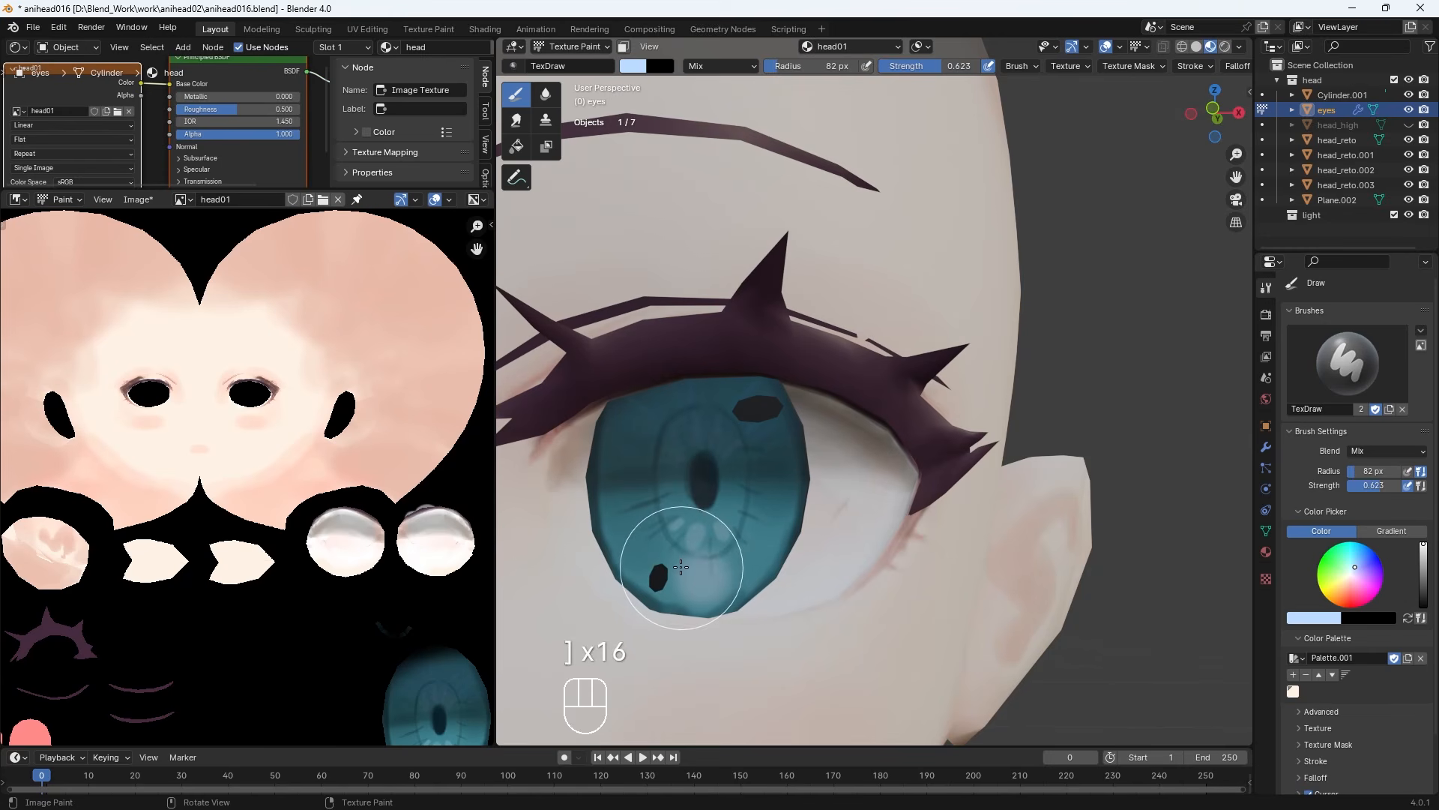
key("bracketleft")
key("bracketleft")
key("bracketleft")
key("bracketleft")
key("bracketleft")
key("bracketleft")
key("bracketleft")
Change the brush to a darker medium blue and tint the irises with a reduced brush size
key("KP_Subtract")
key("KP_Subtract")
key("KP_Subtract")
key("KP_Subtract")
key("KP_Subtract")
key("KP_Subtract")
key("KP_Add")
key("KP_Add")
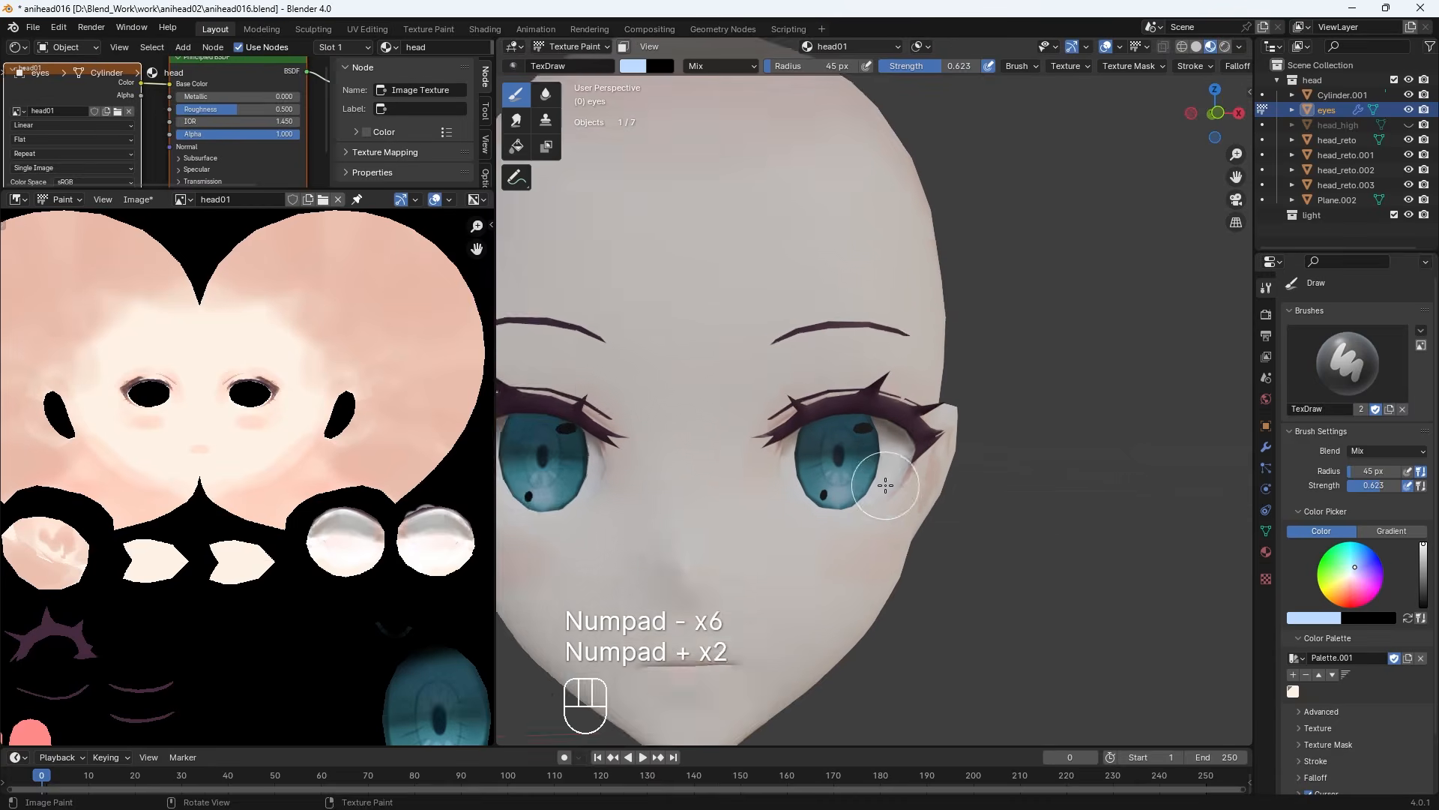
key("KP_Add")
left_click(633, 66)
left_click_drag(707, 105, 714, 109)
left_click(771, 156)
mouse_move(911, 428)
middle_mouse_down()
mouse_move(867, 455)
mouse_move(899, 446)
mouse_move(750, 494)
middle_mouse_up()
key("bracketleft")
key("bracketleft")
key("bracketleft")
key("bracketleft")
key("bracketleft")
Set the brush to a pale cyan at strength 1.000 and reduce its radius to 19 px
left_click(634, 68)
left_click_drag(771, 127, 773, 60)
left_click_drag(712, 112, 689, 137)
middle_click_drag(854, 414, 840, 401)
key("KP_Add")
key("KP_Add")
key("bracketleft")
key("bracketleft")
key("bracketleft")
key("bracketleft")
key("bracketleft")
key("bracketleft")
key("bracketleft")
key("bracketleft")
key("bracketleft")
key("bracketleft")
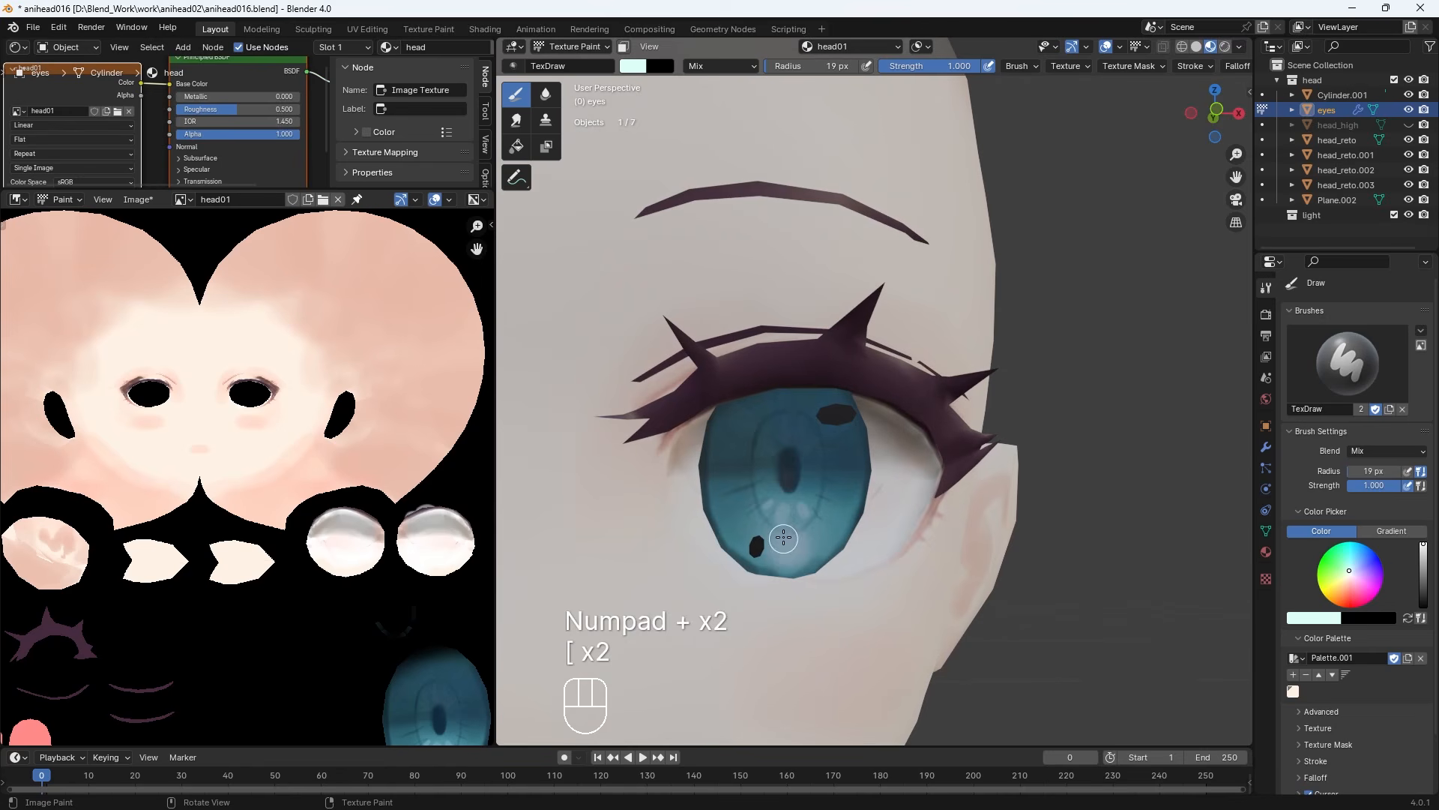
Paint small pale cyan highlights around the ring below the pupil with a 6 px brush, undoing poor strokes
key("ctrl+z")
key("ctrl+z")
key("ctrl+z")
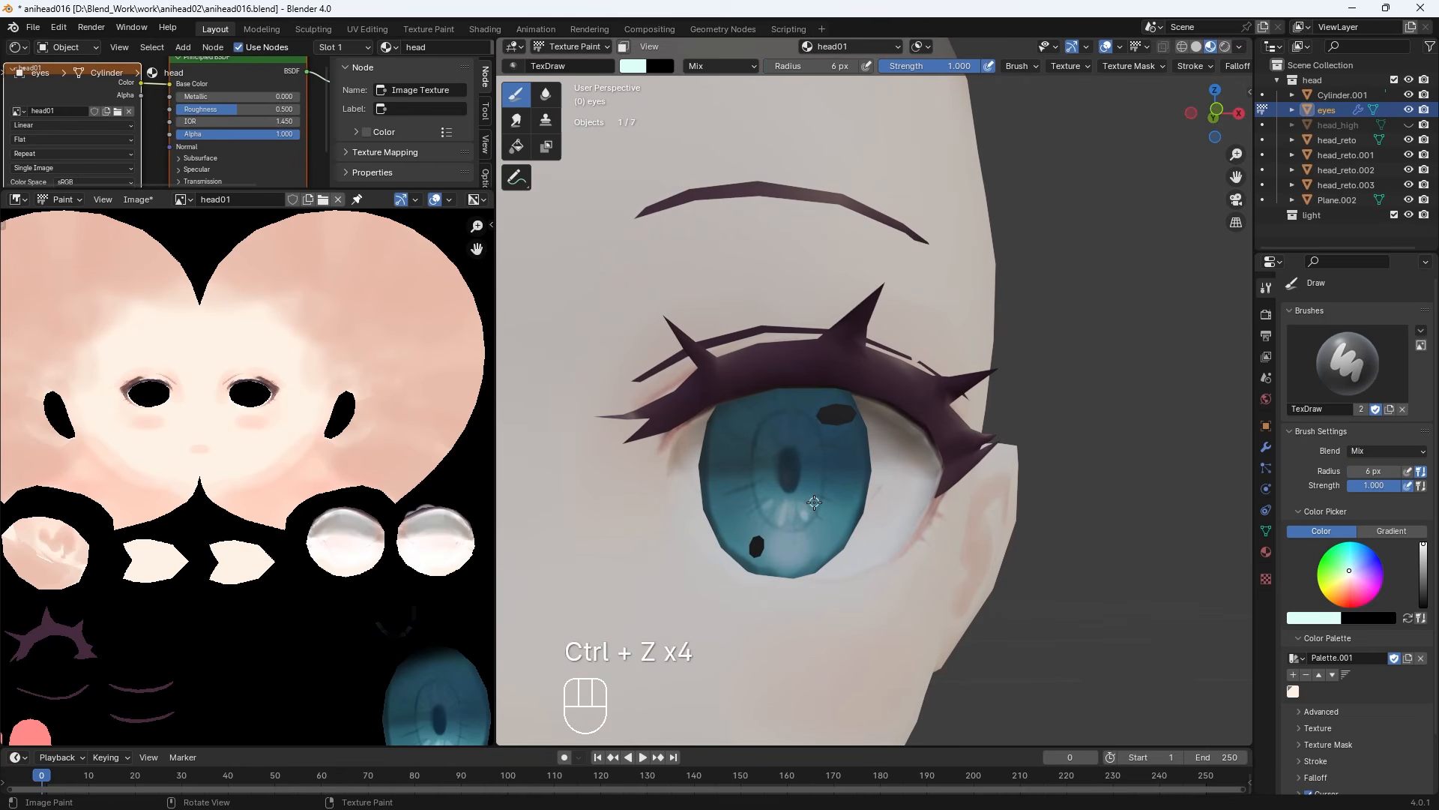
key("ctrl+z")
key("bracketright")
key("bracketright")
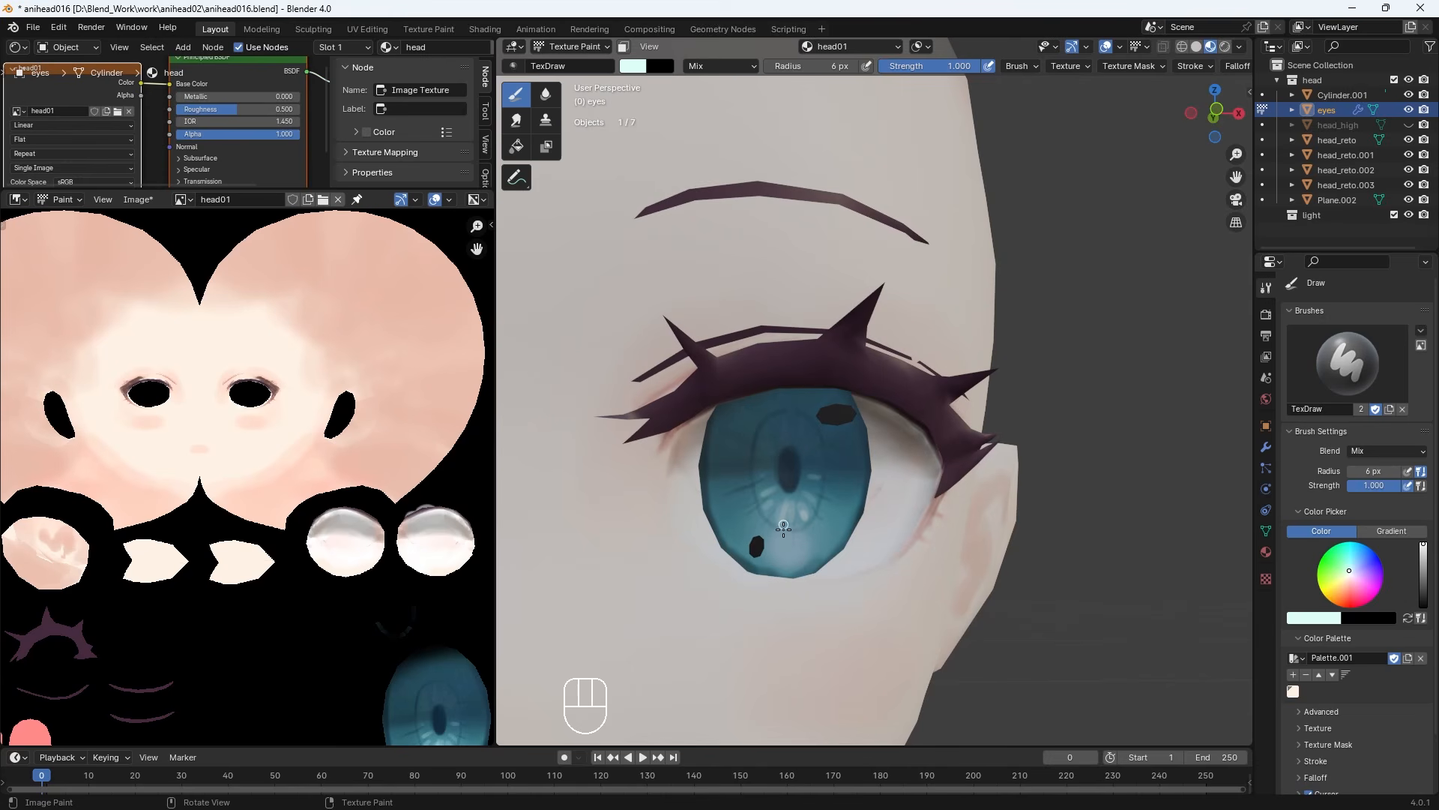
Try larger pale cyan strokes on the lower iris from the front view with a 16 px brush, and undo them
key("KP_1")
key("bracketright")
key("bracketright")
key("bracketright")
key("bracketright")
key("bracketright")
key("bracketright")
key("bracketright")
key("bracketright")
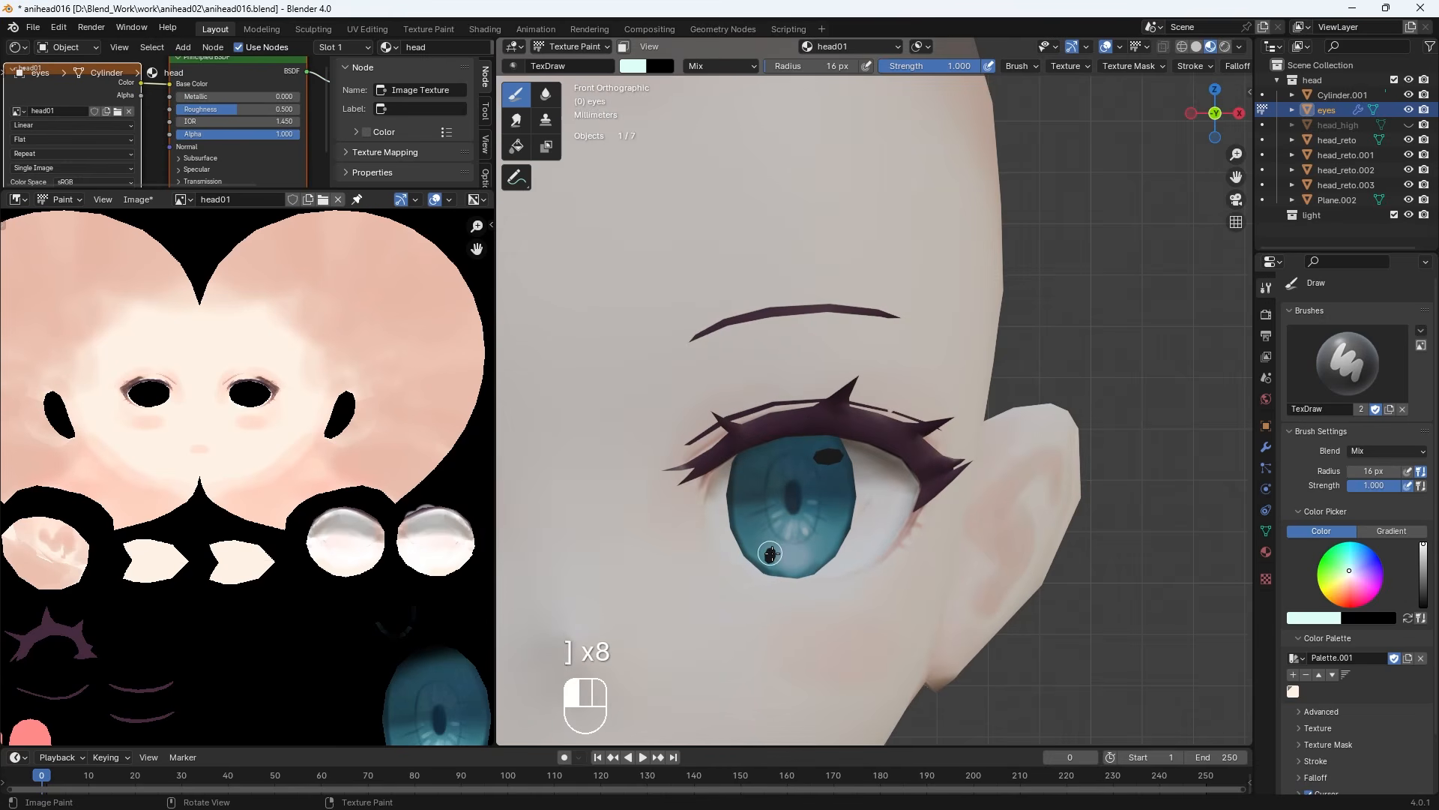
left_click_drag(768, 553, 823, 547)
key("ctrl+z")
key("ctrl+z")
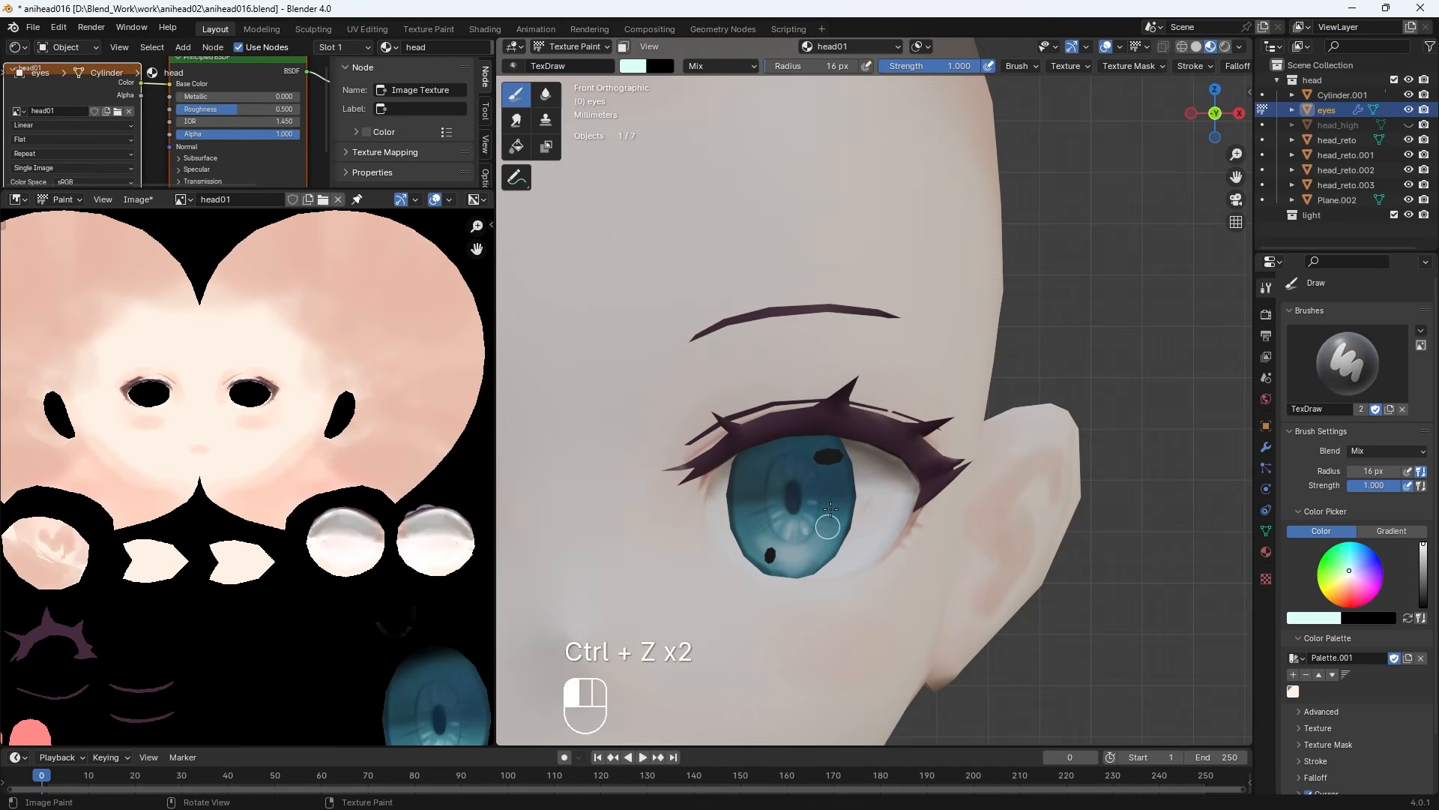
Shrink the brush to a 2 px radius and paint fine pale cyan radial lines on the iris, undoing poor strokes
key("bracketleft")
key("bracketleft")
key("bracketleft")
key("bracketleft")
key("bracketleft")
key("bracketleft")
key("bracketleft")
key("bracketleft")
key("bracketleft")
key("bracketleft")
key("bracketleft")
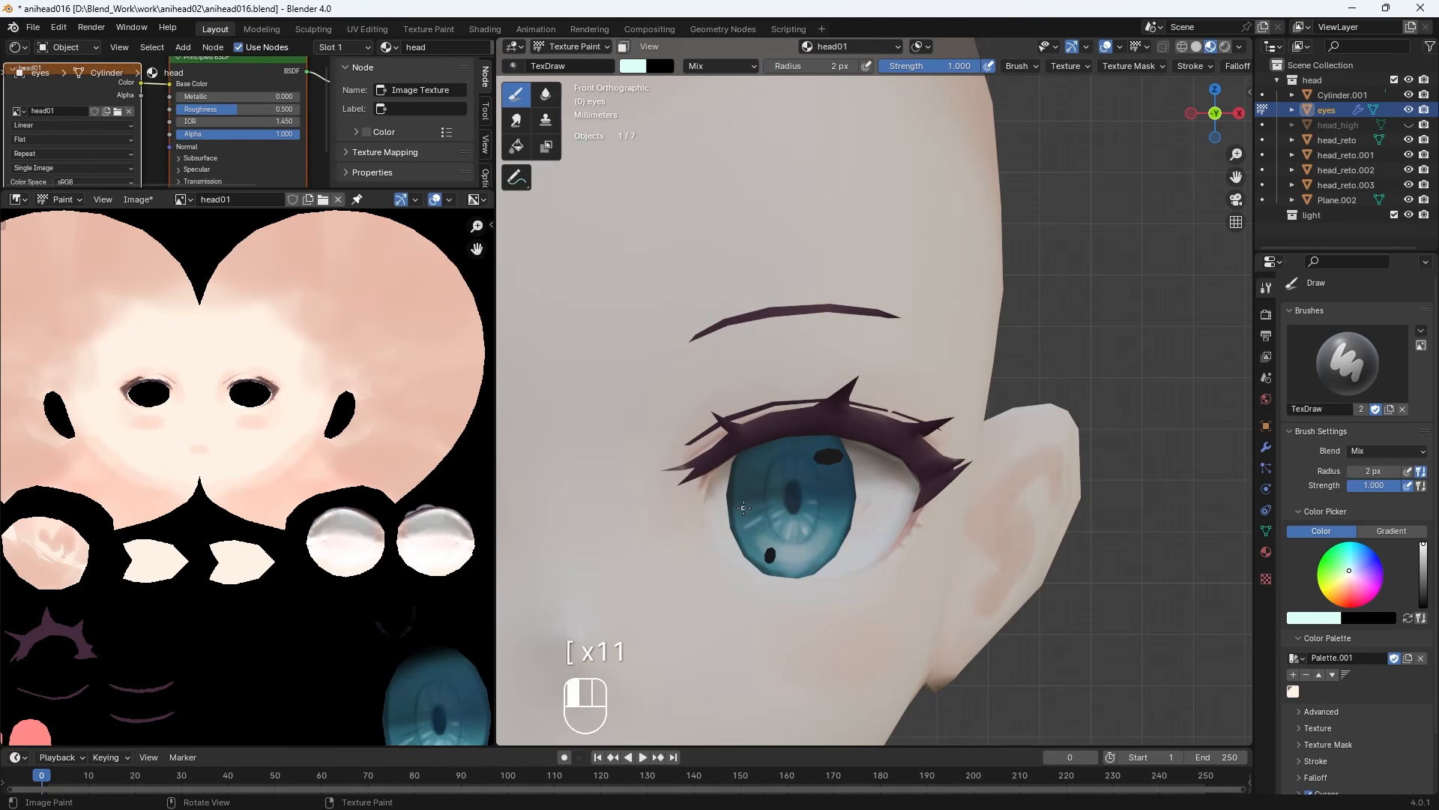
left_click_drag(836, 506, 830, 519)
key("ctrl+z")
key("ctrl+z")
Set the brush blending mode to Overlay and its colour to a pale lavender blue
left_click(724, 67)
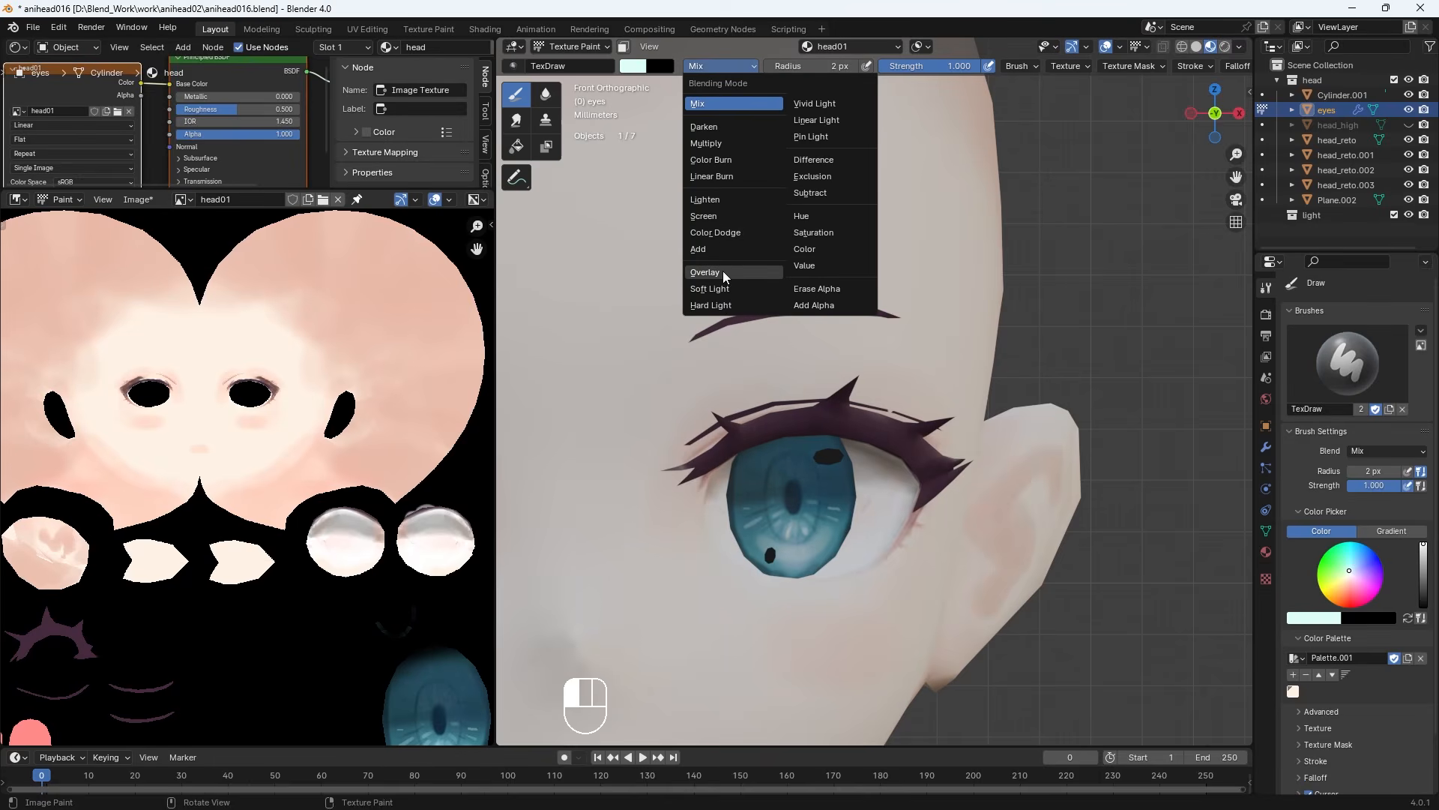
left_click(722, 272)
left_click(633, 66)
left_click(695, 160)
left_click_drag(695, 159, 717, 138)
Resize the brush to a 34 px radius at strength 0.507 and tint the iris with the lavender overlay
key("bracketright")
key("bracketright")
key("bracketright")
key("bracketright")
key("bracketright")
key("bracketright")
key("bracketright")
key("bracketright")
key("bracketright")
key("bracketright")
key("bracketright")
key("bracketright")
key("bracketright")
key("bracketright")
key("bracketright")
key("bracketright")
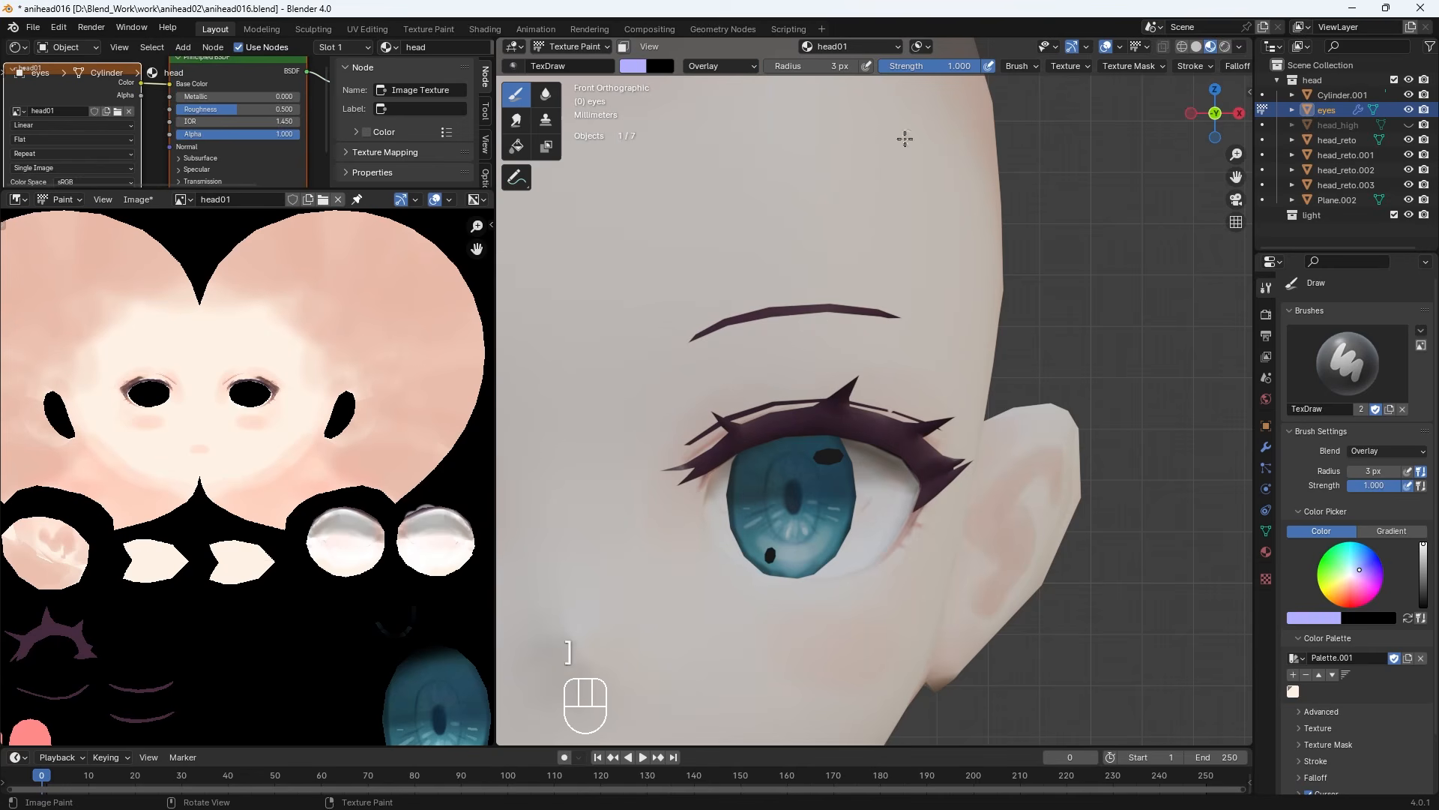
key("bracketleft")
key("bracketleft")
key("bracketleft")
key("bracketleft")
key("bracketleft")
key("bracketleft")
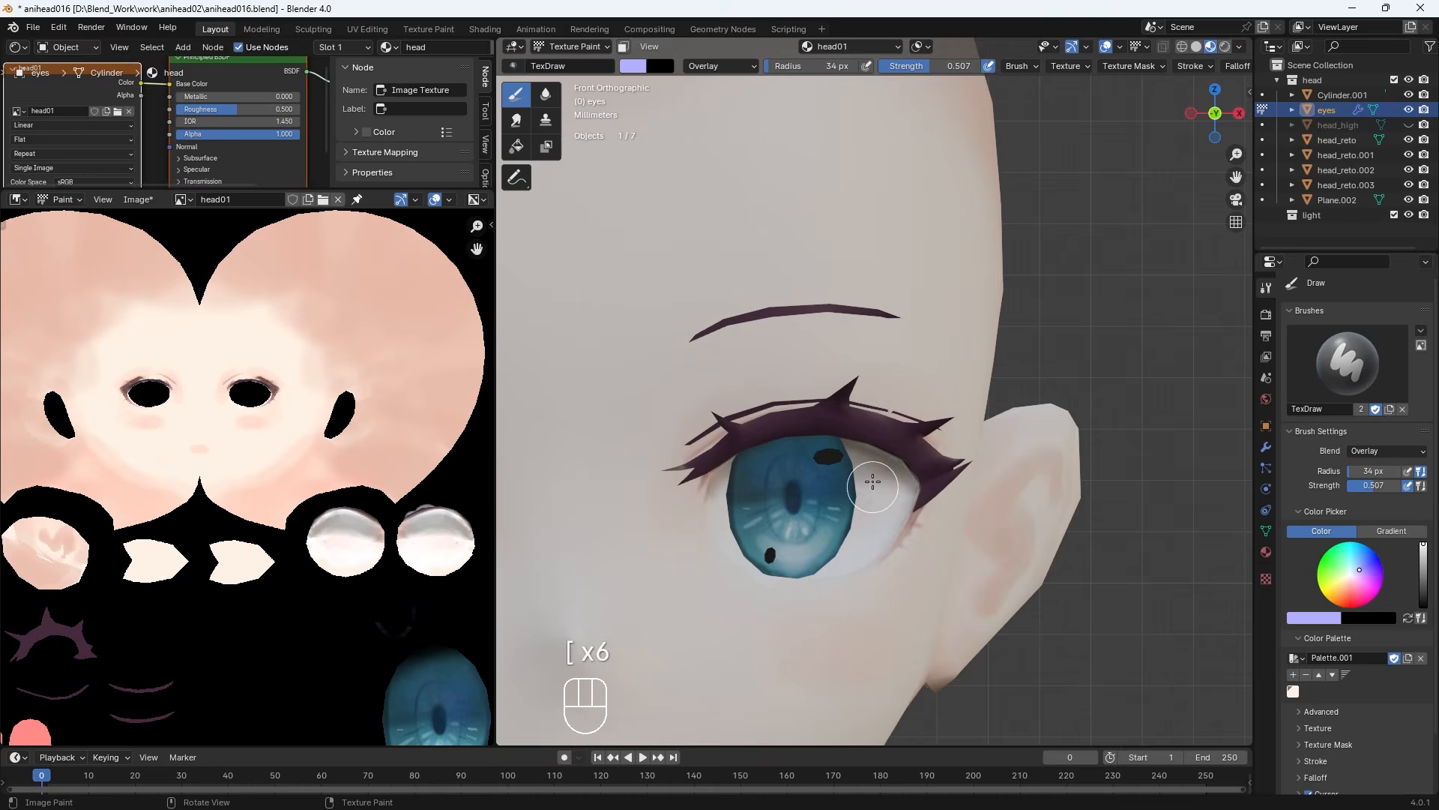
Change the overlay colour to pale yellow and tint the lower iris, reducing the brush radius to 22 px
left_click(634, 66)
left_click(670, 155)
key("bracketleft")
key("bracketleft")
key("bracketleft")
key("bracketleft")
key("bracketleft")
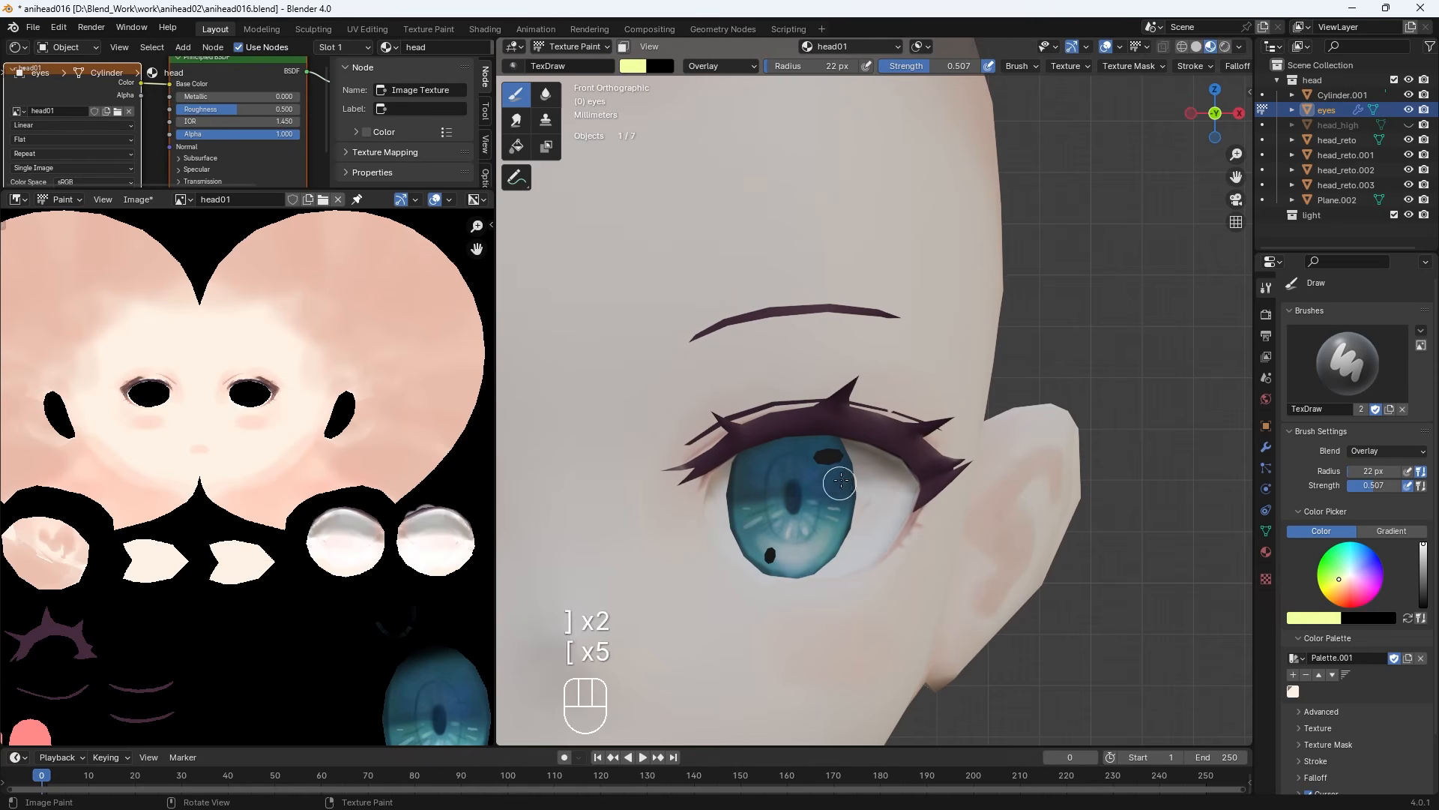
Finish the yellow tint on the iris, set the overlay colour to pink and reduce the brush radius to 15 px
key("KP_Subtract")
key("KP_Subtract")
key("KP_Subtract")
mouse_move(861, 463)
left_mouse_down()
mouse_move(843, 478)
mouse_move(862, 475)
left_mouse_up()
left_click(636, 66)
left_click(703, 165)
key("bracketleft")
key("bracketleft")
key("bracketleft")
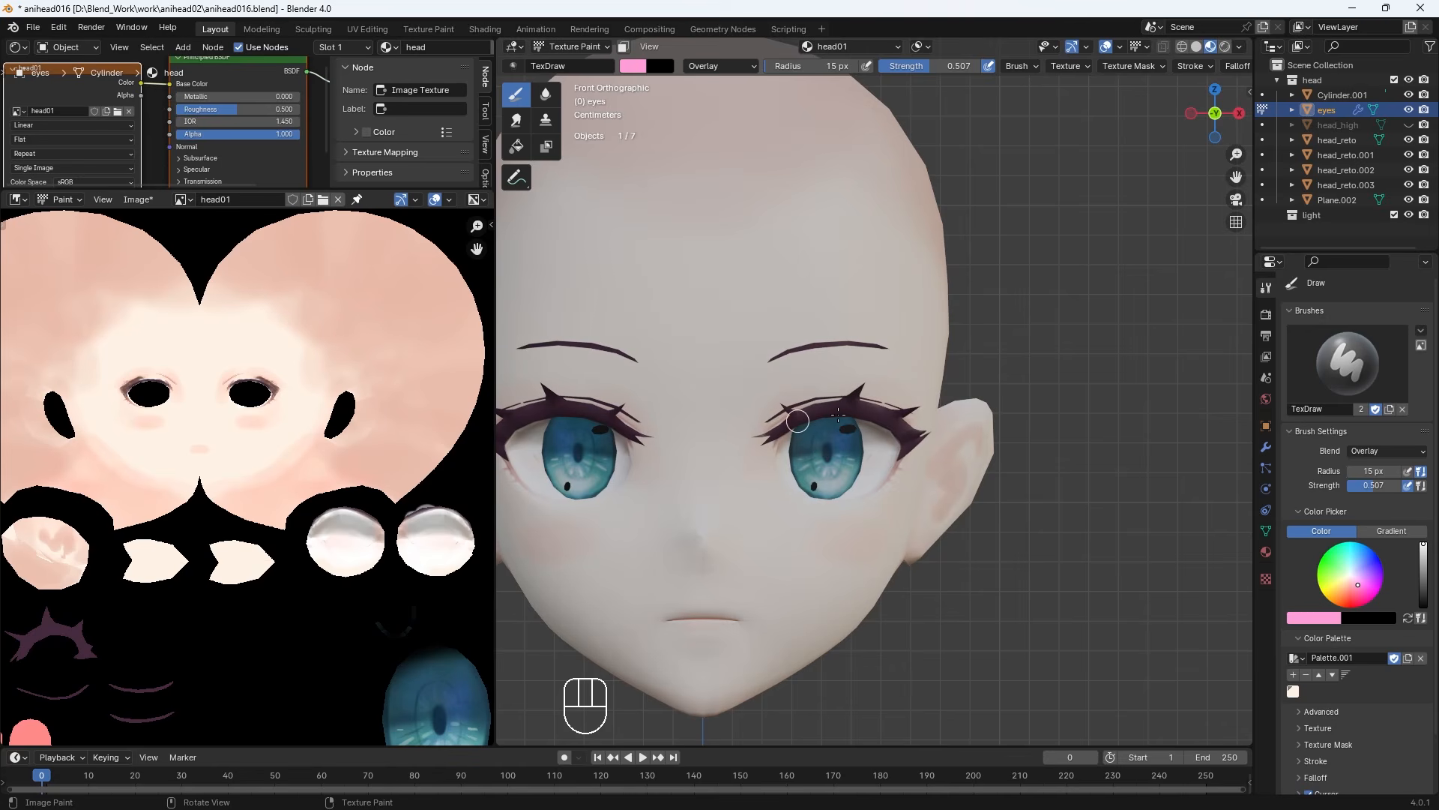
Set the brush blending to Mix with a 2 px radius and try fine pink strokes on the iris, undoing them
left_click(721, 66)
left_click(700, 83)
key("bracketleft")
key("bracketleft")
key("bracketleft")
key("bracketleft")
key("bracketleft")
key("bracketleft")
key("bracketleft")
key("bracketleft")
key("bracketleft")
key("bracketleft")
key("ctrl+z")
key("ctrl+z")
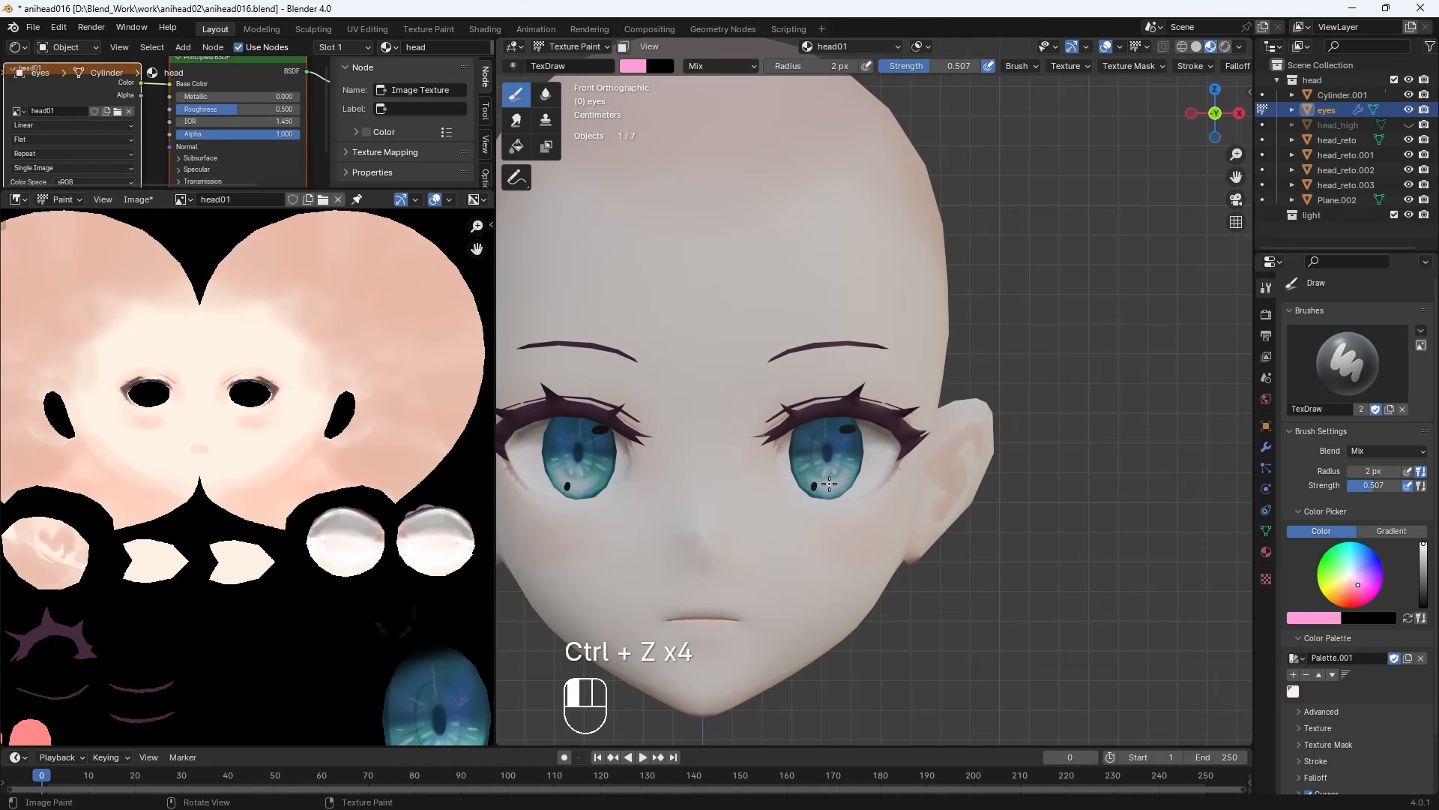
key("ctrl+z")
key("ctrl+z")
key("ctrl+z")
key("ctrl+z")
Set the brush colour to pale pink, hue 0.977 and saturation 0.161, and paint fine iris lines, undoing poor strokes
left_click(635, 66)
left_click_drag(704, 164, 699, 155)
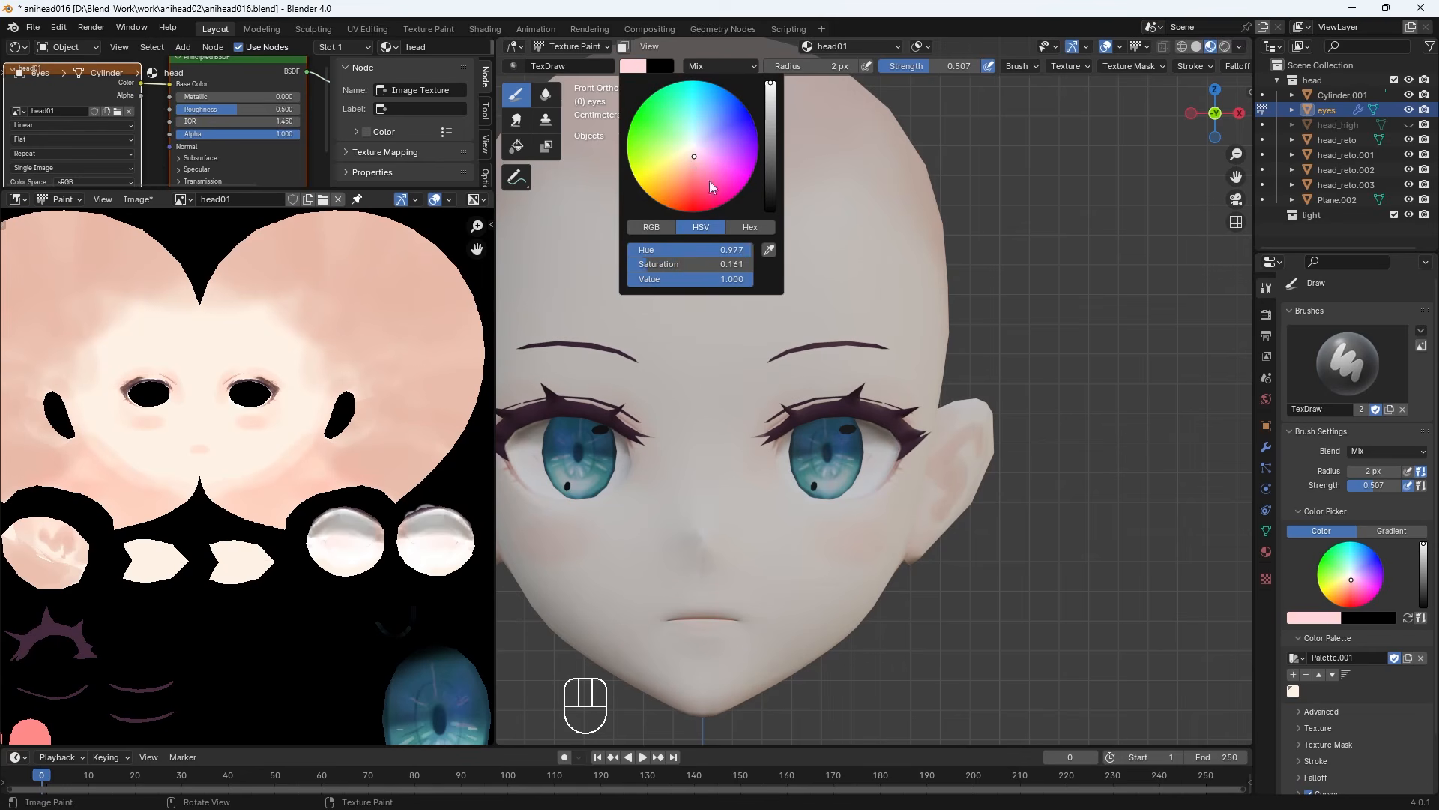
left_click(832, 485)
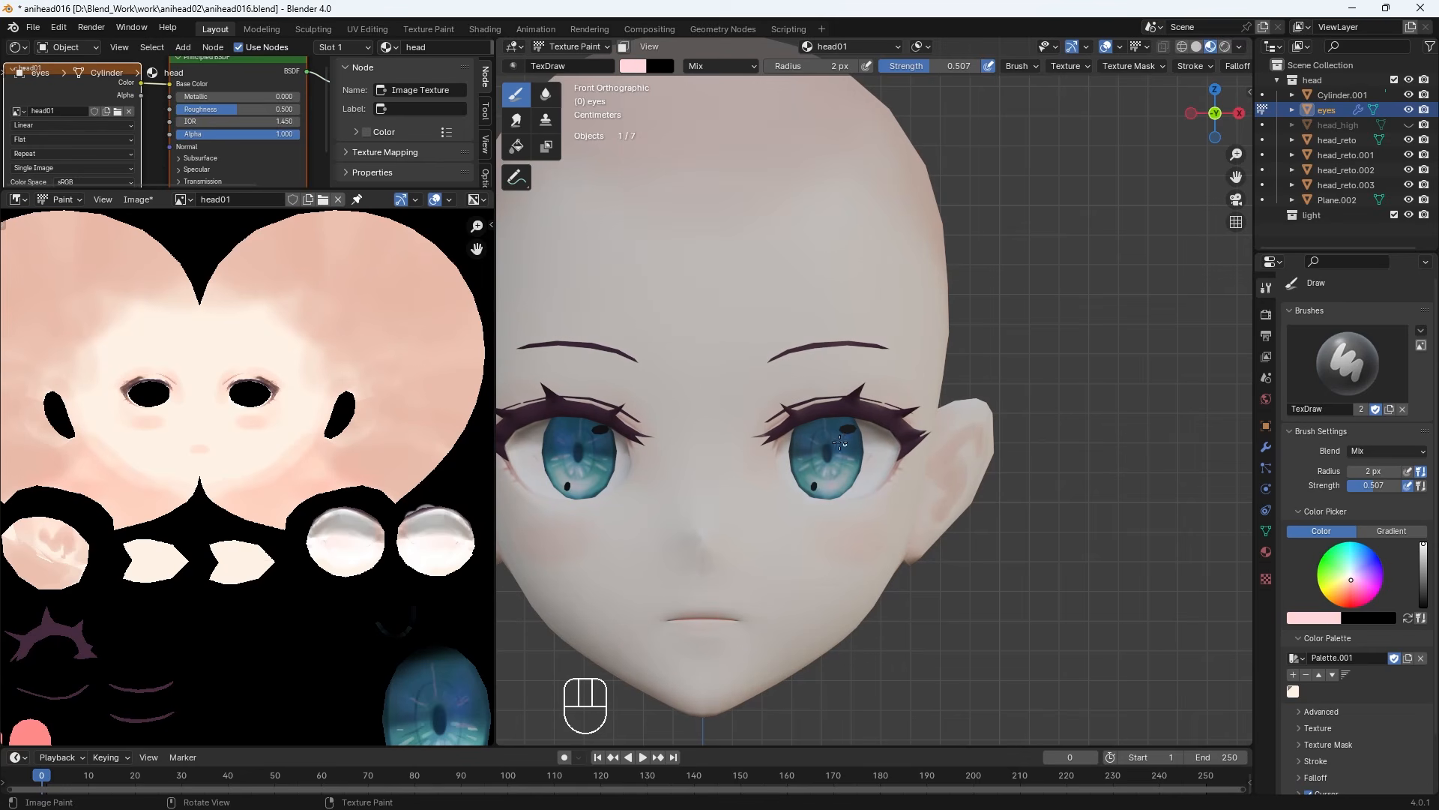
key("ctrl+z")
left_click(800, 474)
key("ctrl+z")
key("ctrl+z")
left_click(794, 472)
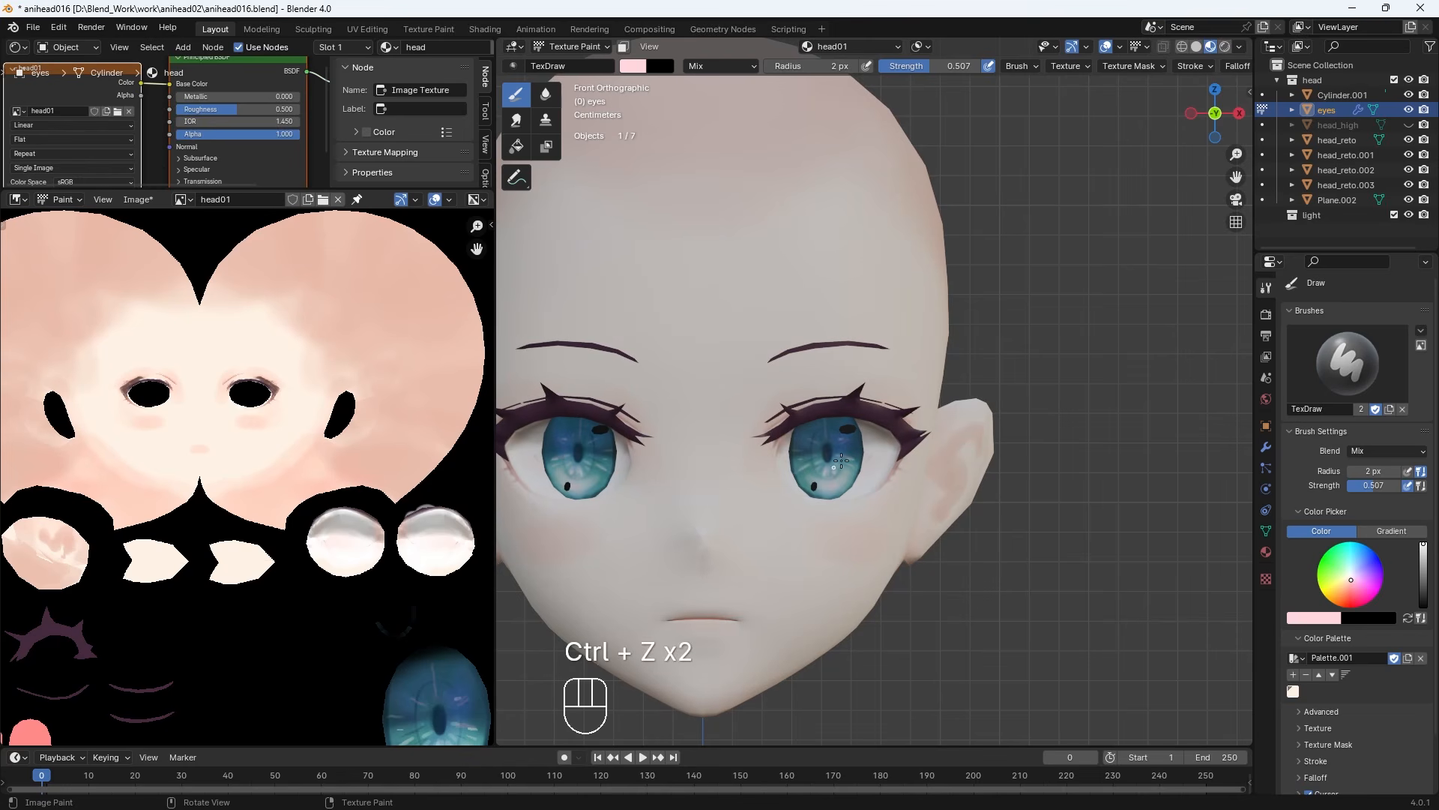
Set the brush colour to dark navy blue and widen the 3D viewport
left_click(631, 66)
left_click_drag(769, 120, 770, 188)
left_click(713, 132)
key("ctrl+space")
key("ctrl+space")
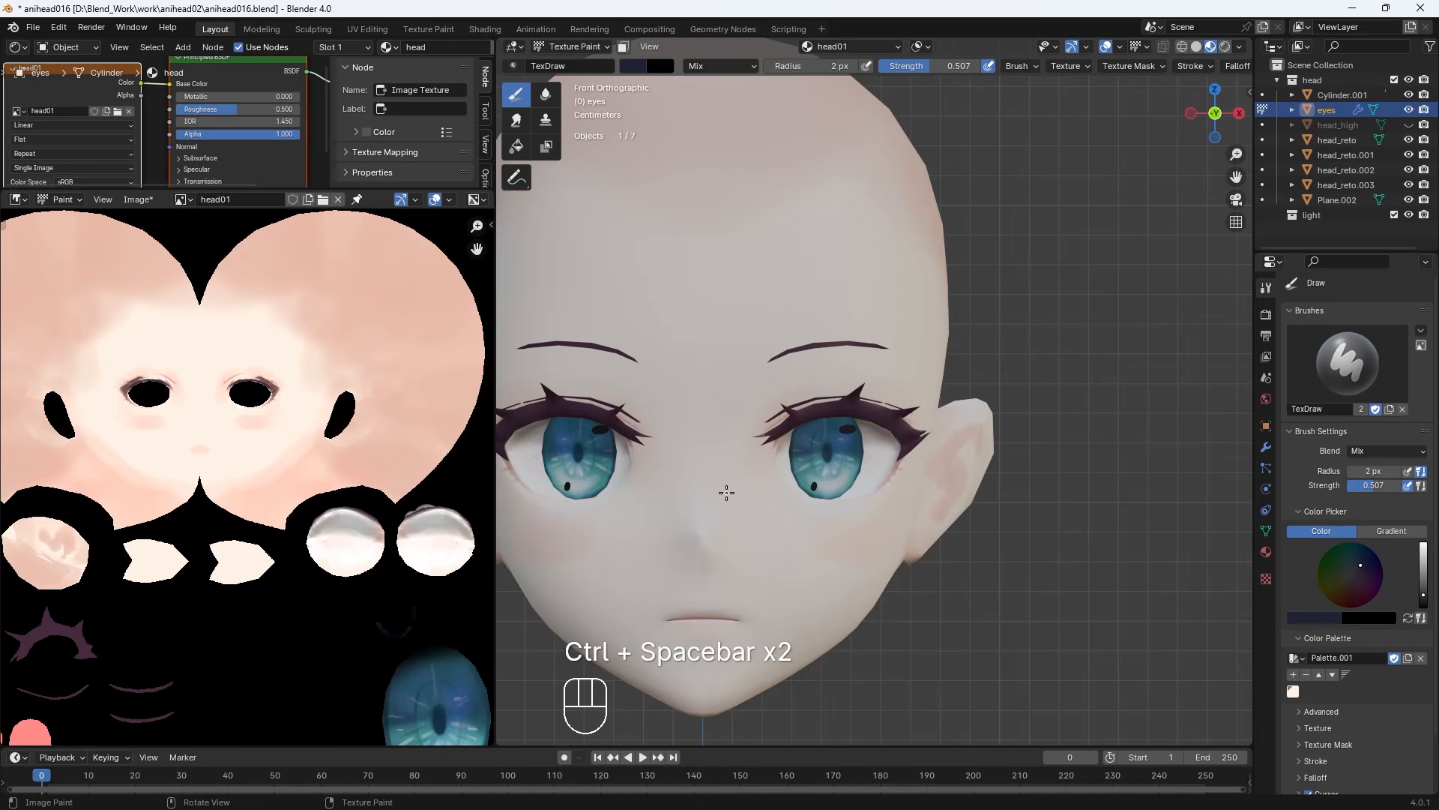
key("KP_Add")
key("KP_Add")
key("KP_Add")
left_click_drag(495, 401, 373, 406)
Paint a thin dark navy arc around the pupil inside the iris, undoing poor strokes
middle_click_drag(524, 472, 674, 233, "shift")
middle_click_drag(257, 555, 123, 391, "shift")
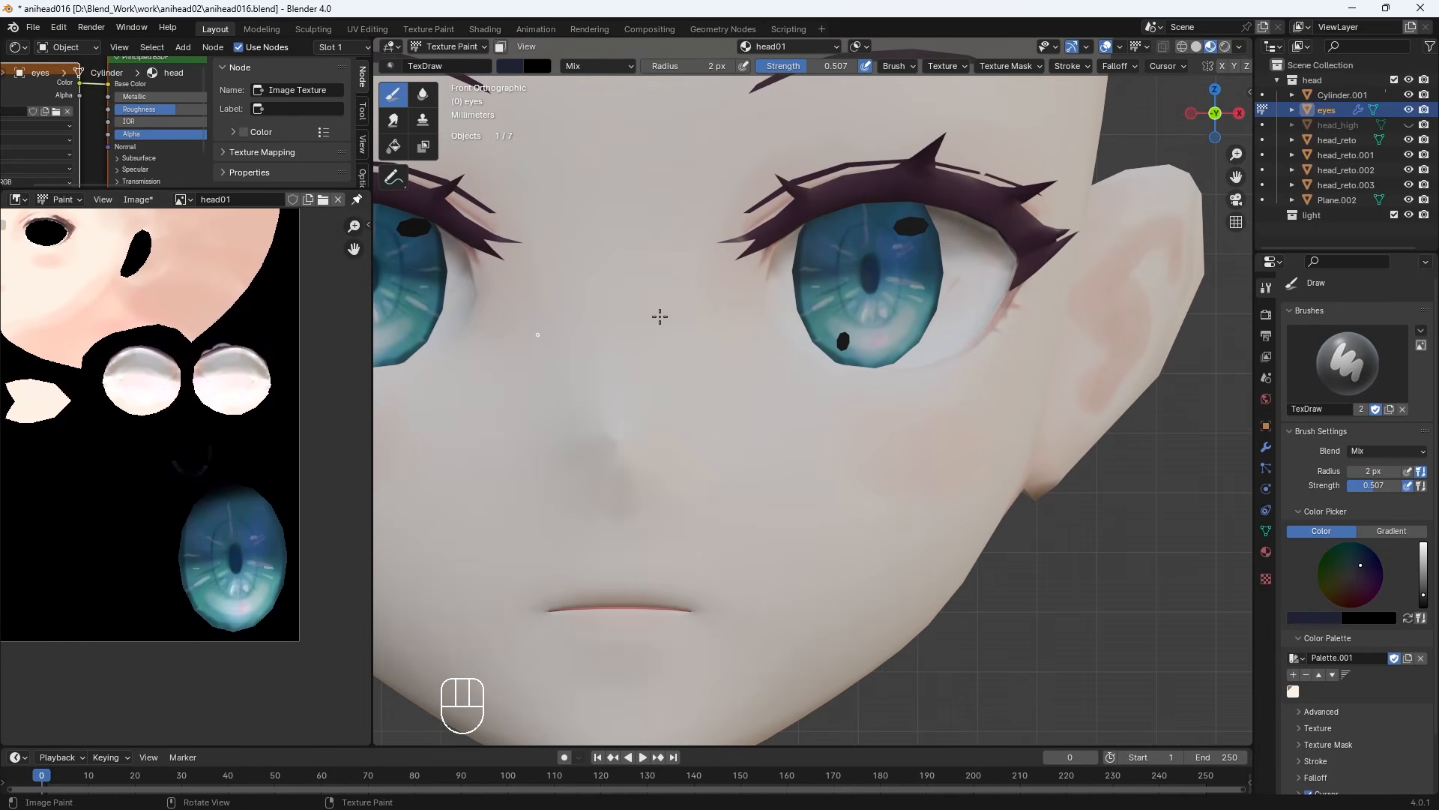
middle_click_drag(675, 319, 765, 386, "shift")
key("KP_1")
middle_click_drag(803, 373, 773, 457, "shift")
key("KP_Add")
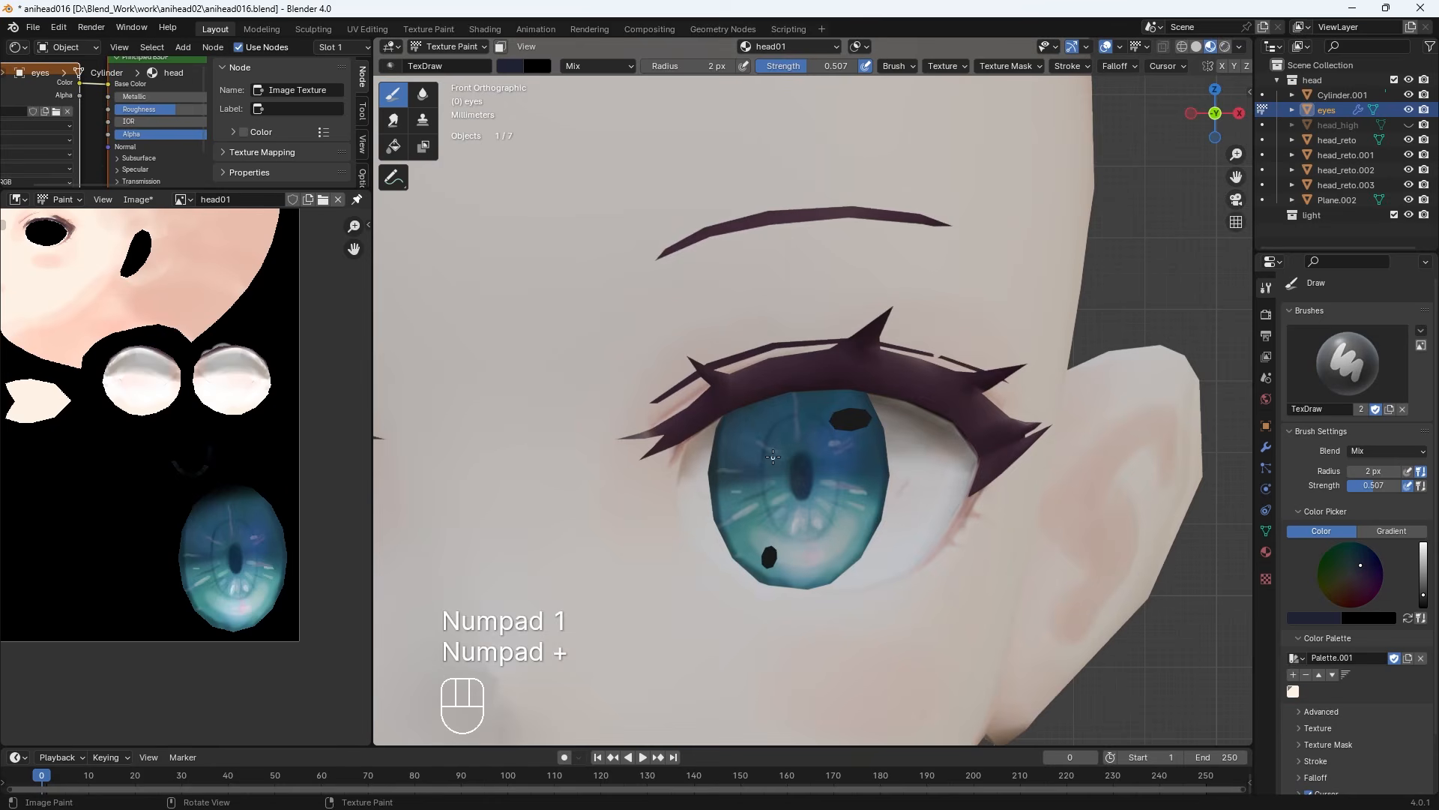
key("ctrl+z")
key("ctrl+z")
key("ctrl+z")
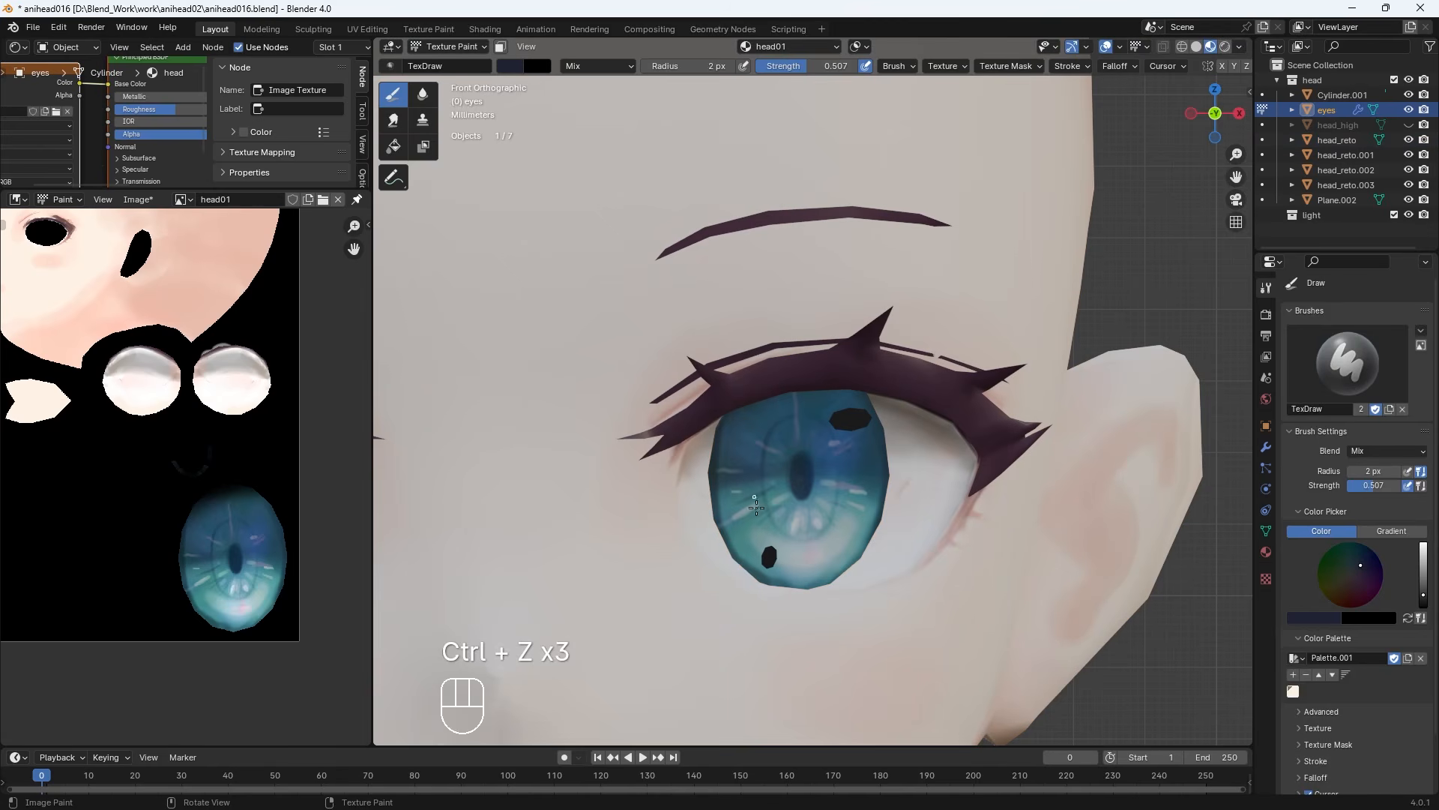
key("ctrl+z")
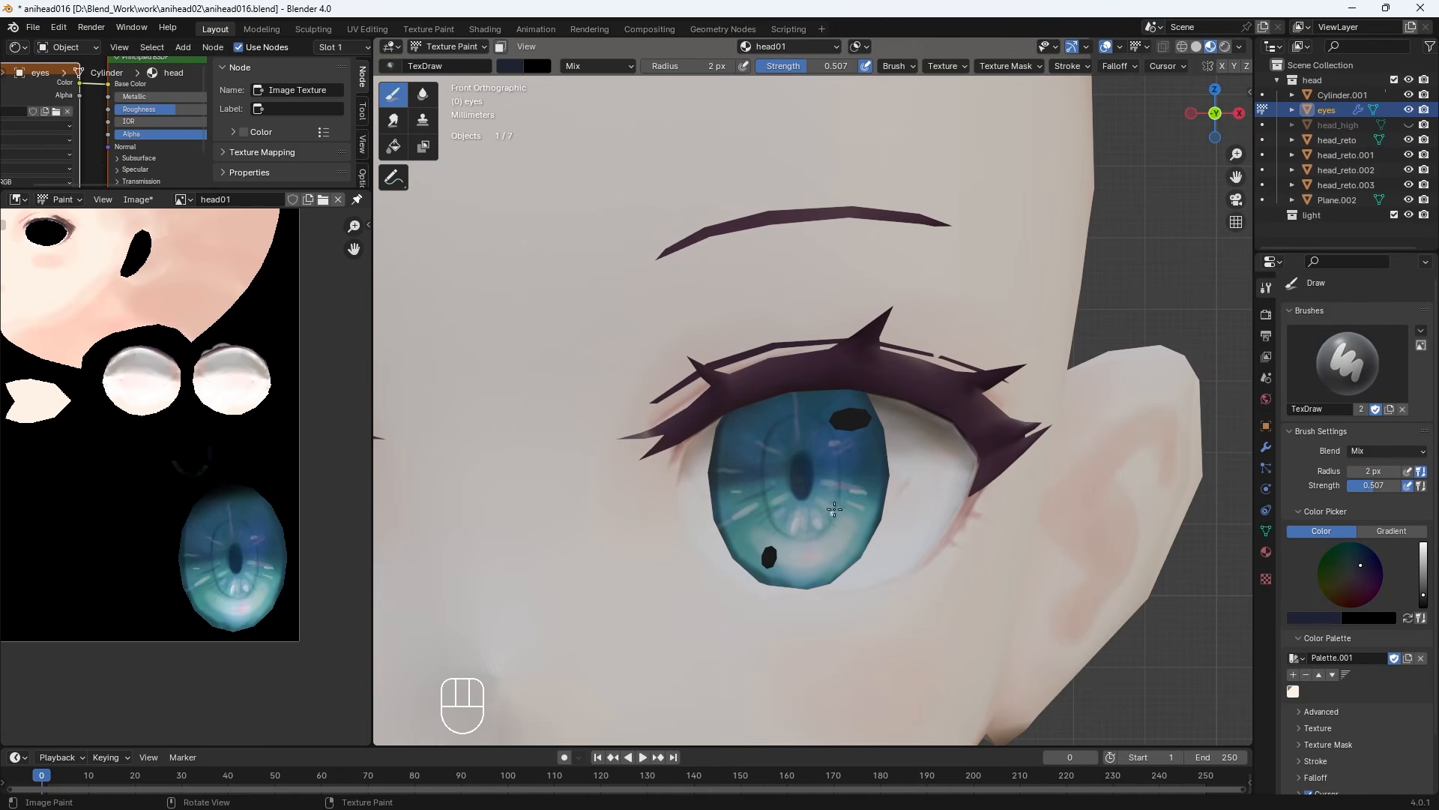
key("ctrl+z")
Complete the thin dark ring around the pupil and add fine dark strokes across the lower iris
left_click_drag(787, 491, 829, 494)
key("ctrl+z")
left_click_drag(799, 430, 789, 437)
key("ctrl+z")
left_click_drag(811, 547, 805, 582)
mouse_move(778, 526)
left_mouse_down()
mouse_move(765, 547)
mouse_move(829, 521)
left_mouse_up()
Sample a slate blue from the iris and darken the brush colour to value 0.290
key("s")
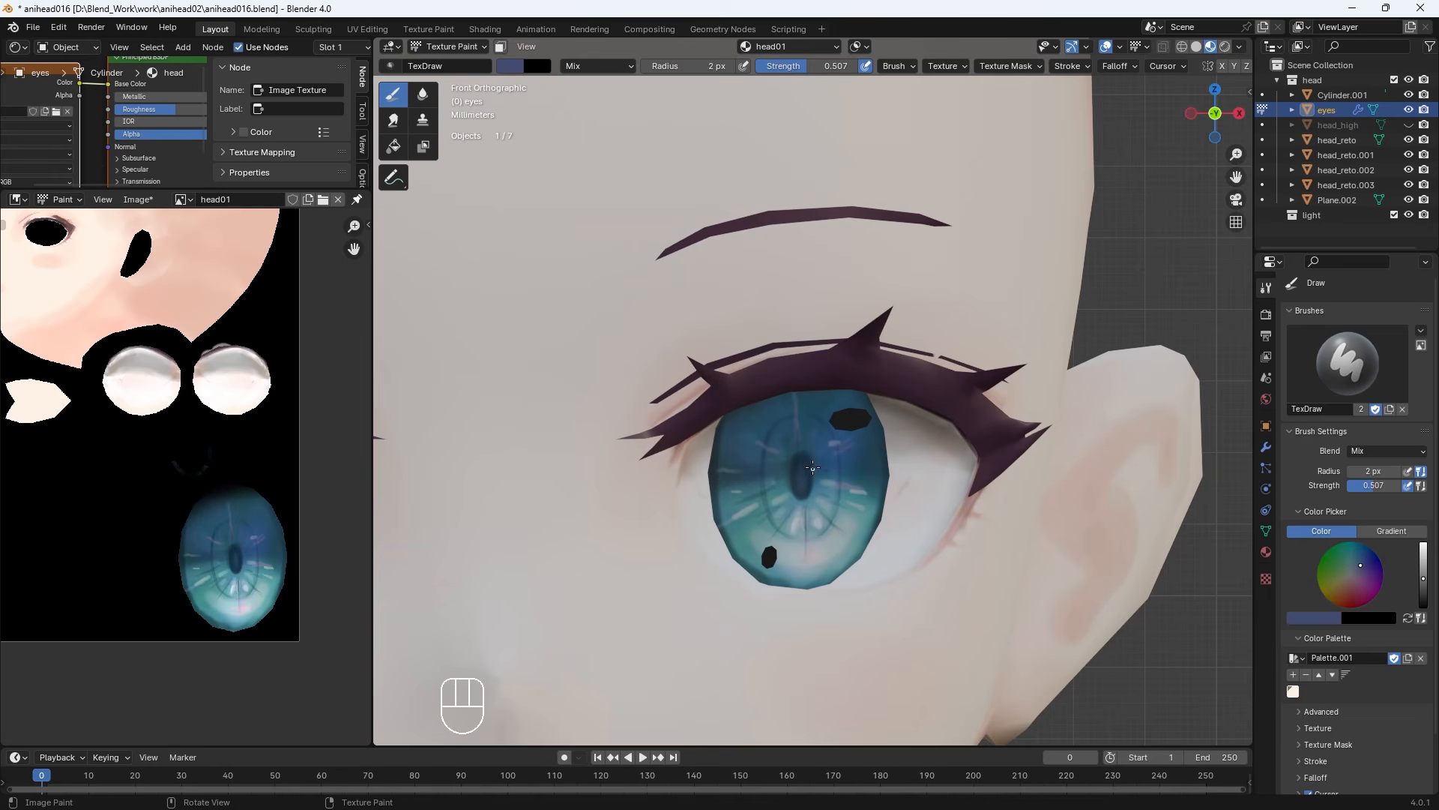
key("KP_Subtract")
key("KP_Subtract")
key("KP_Subtract")
key("KP_Subtract")
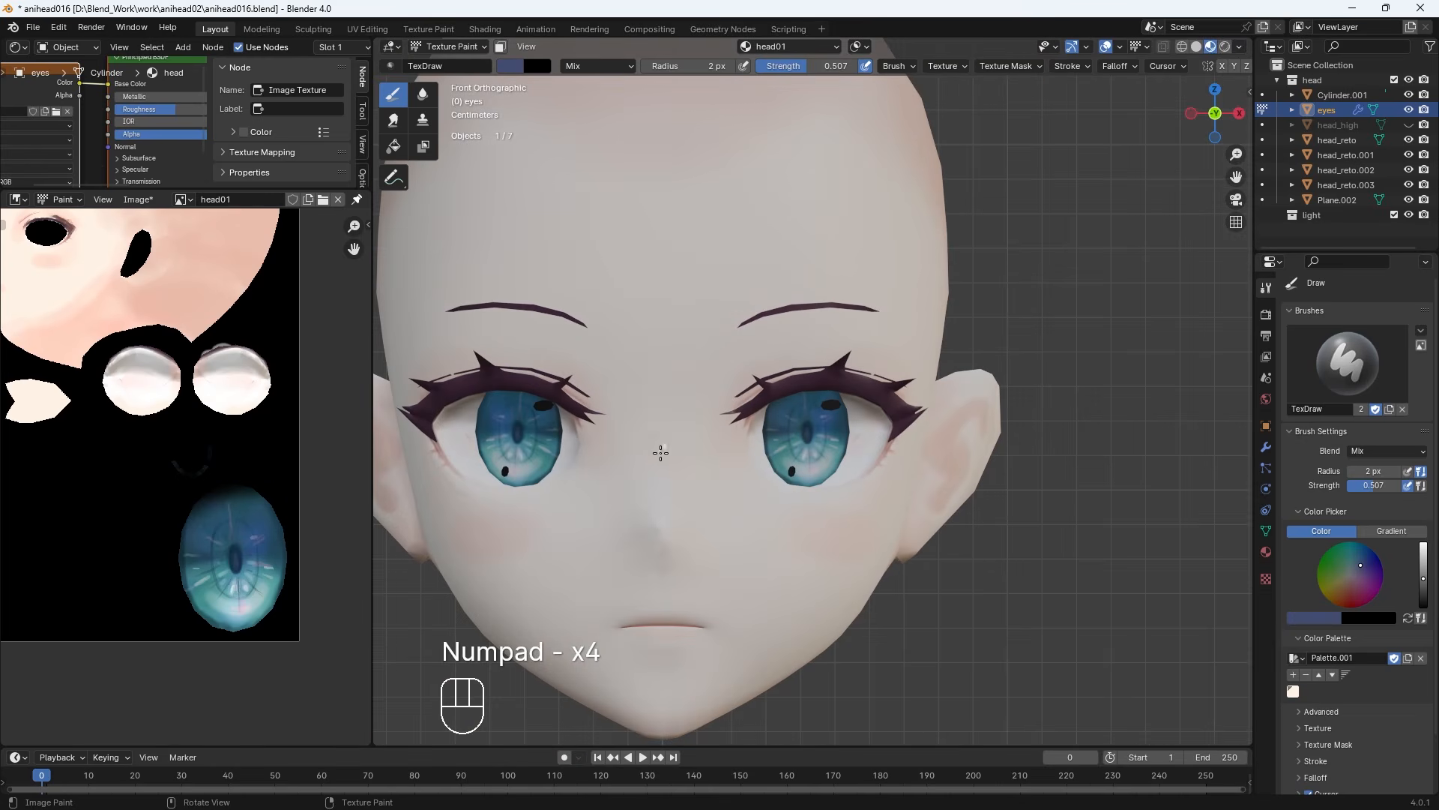
left_click(515, 66)
left_click_drag(649, 145, 650, 174)
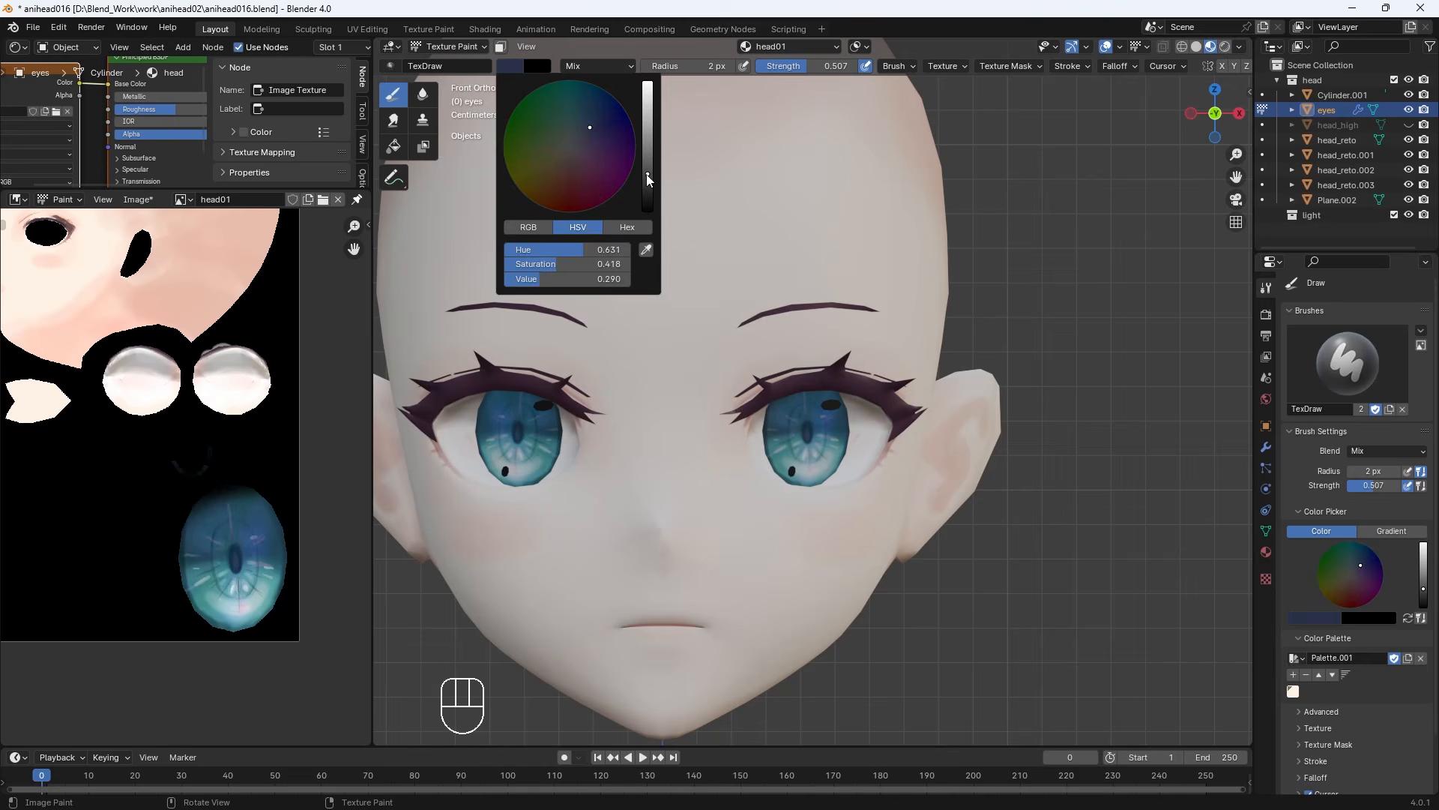
Sample a greyish teal from the iris and paint the lower iris with a 7 px brush
left_click(511, 62)
mouse_move(562, 275)
left_mouse_down()
mouse_move(657, 276)
mouse_move(555, 263)
left_mouse_up()
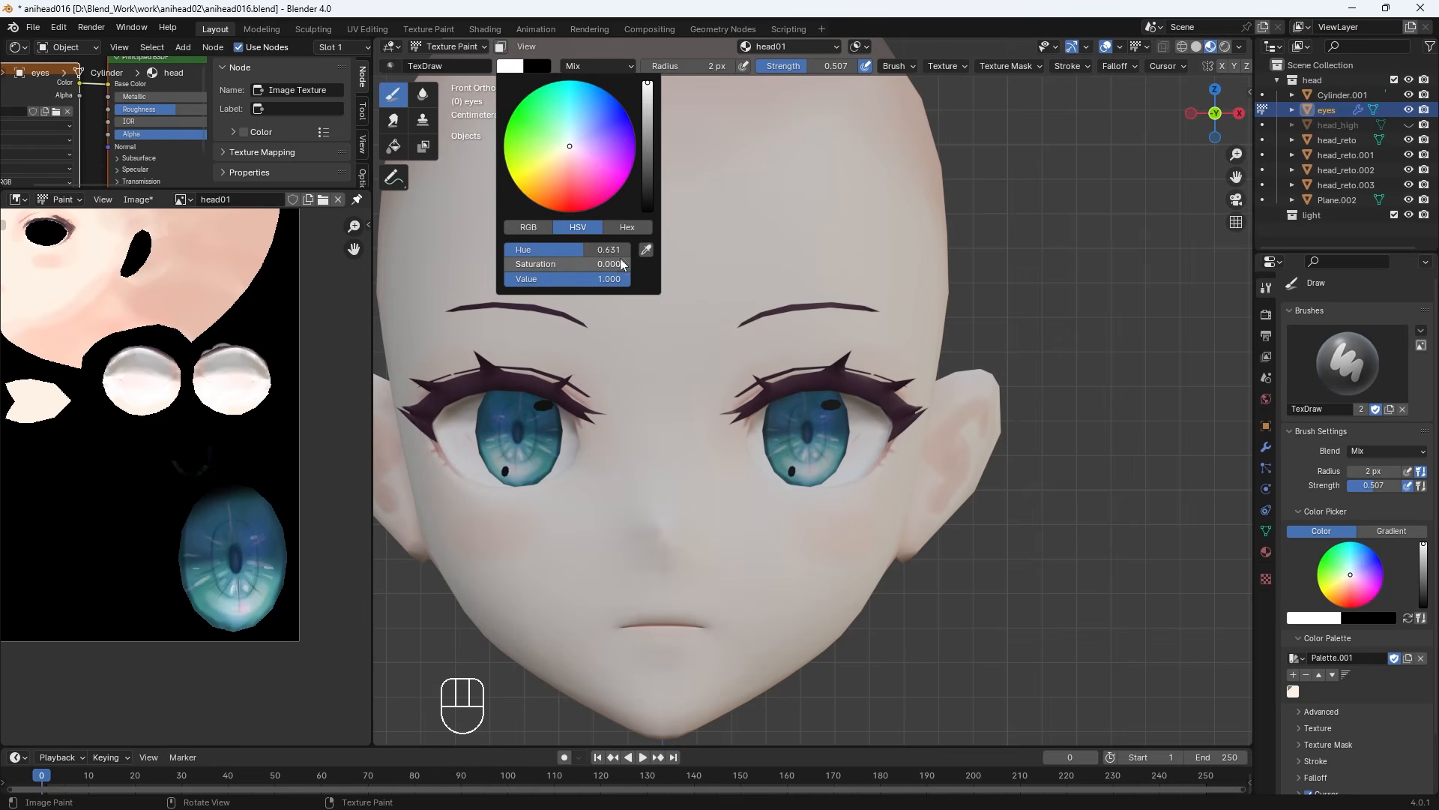
left_click(645, 251)
left_click(833, 455)
left_click(527, 66)
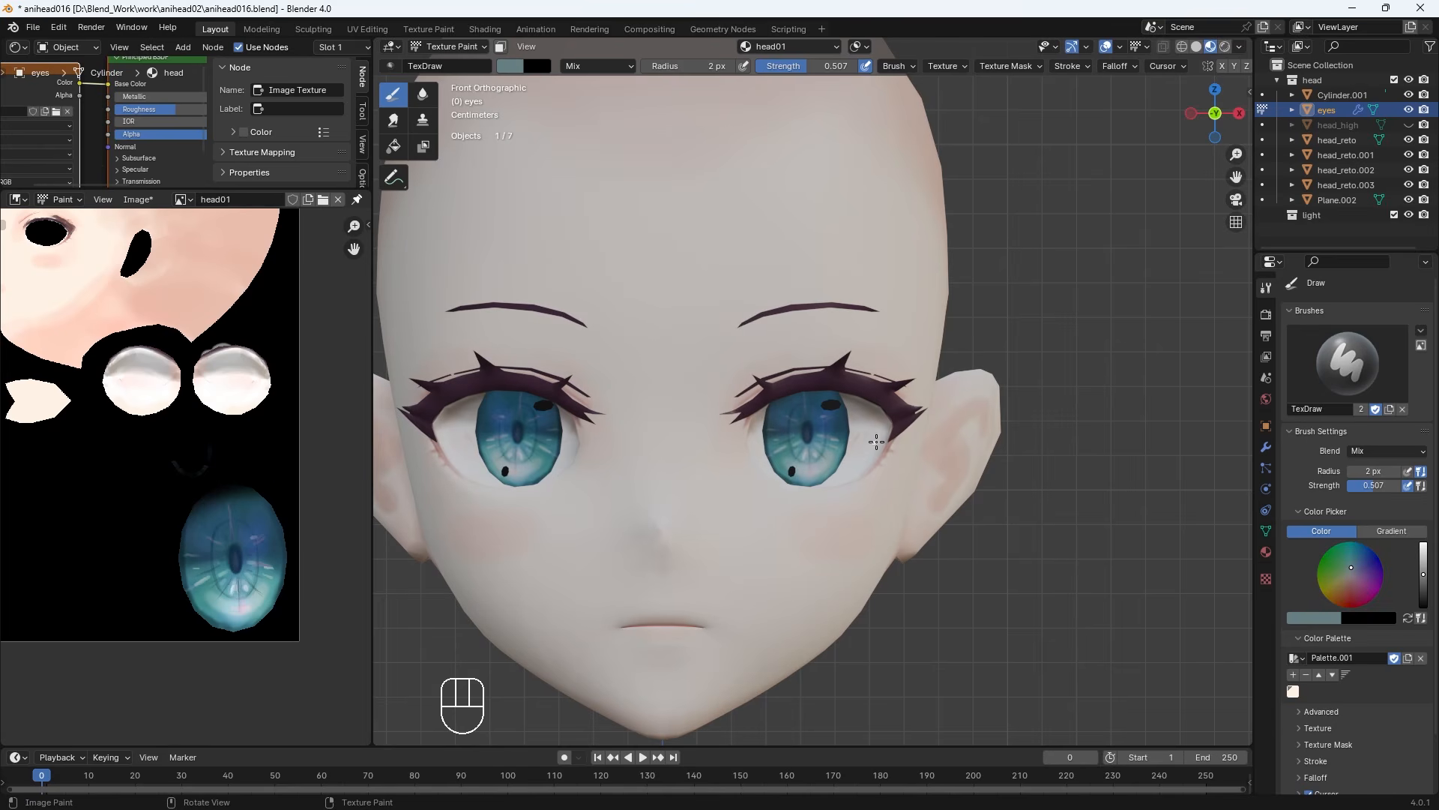
key("bracketright")
key("bracketright")
key("bracketright")
key("bracketright")
key("bracketright")
key("bracketright")
key("bracketleft")
left_click_drag(832, 461, 819, 466)
Switch texture painting to Plane.002, the eye highlight shapes, and set the brush colour to white
key("alt+q")
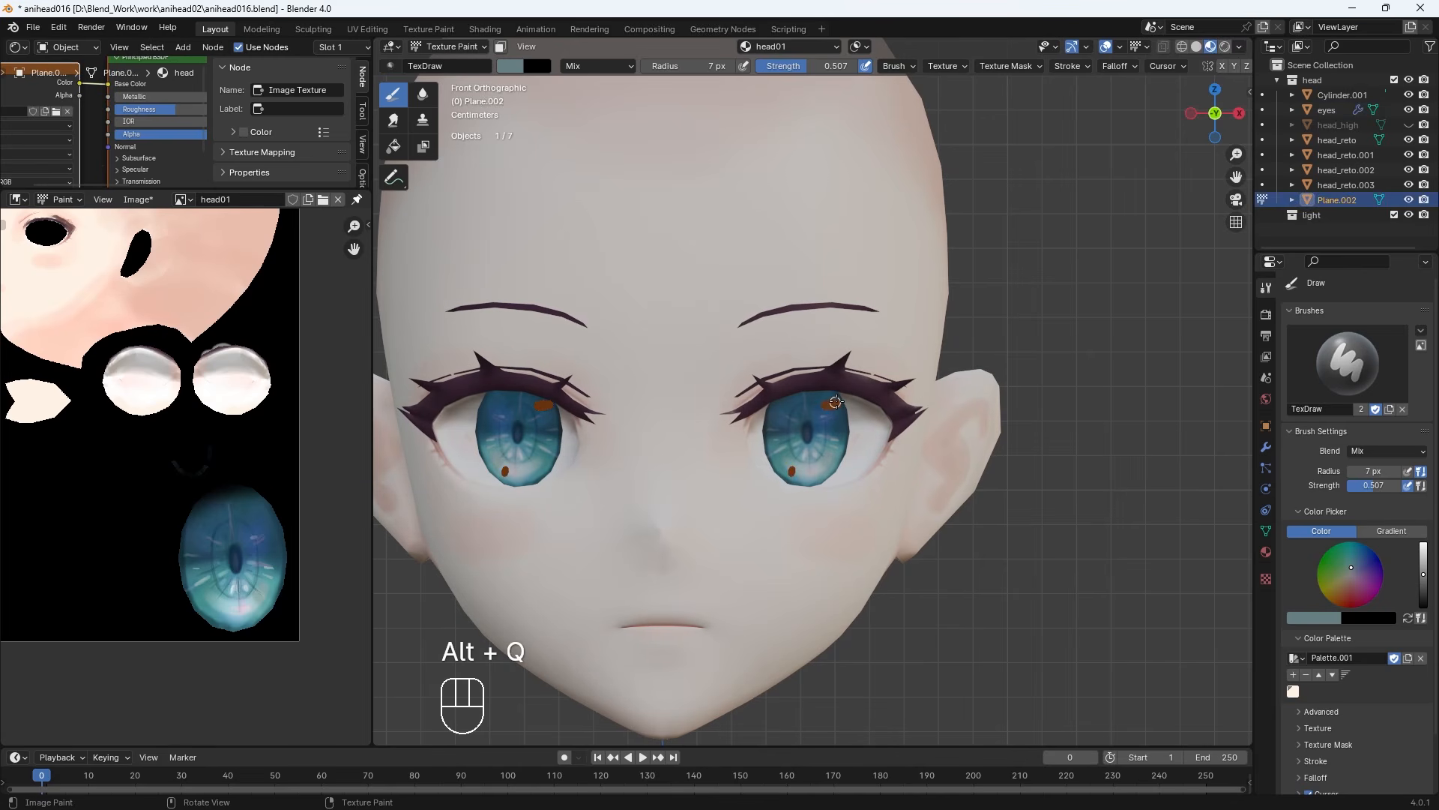
left_click(513, 67)
left_click_drag(645, 113, 646, 75)
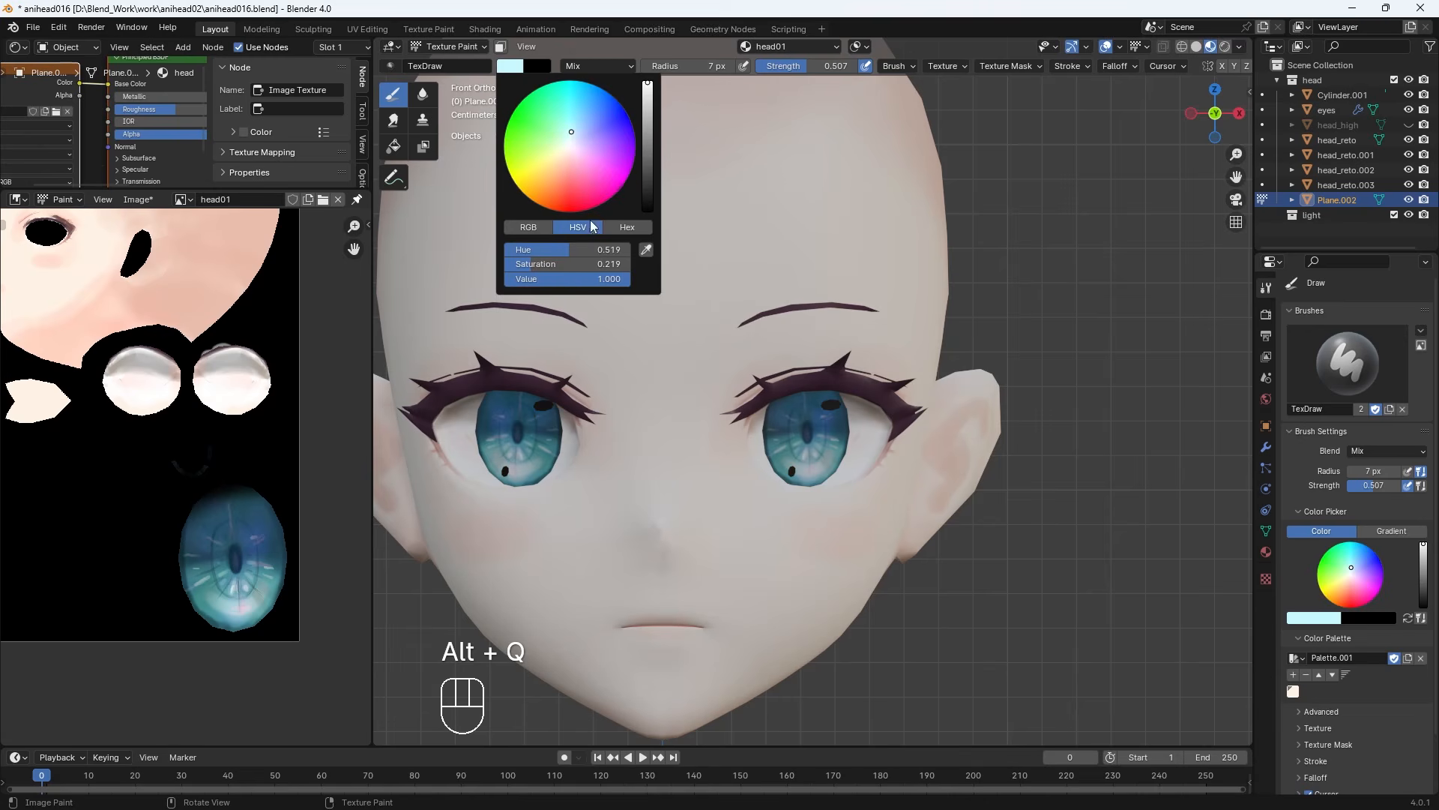
left_click_drag(586, 264, 360, 295)
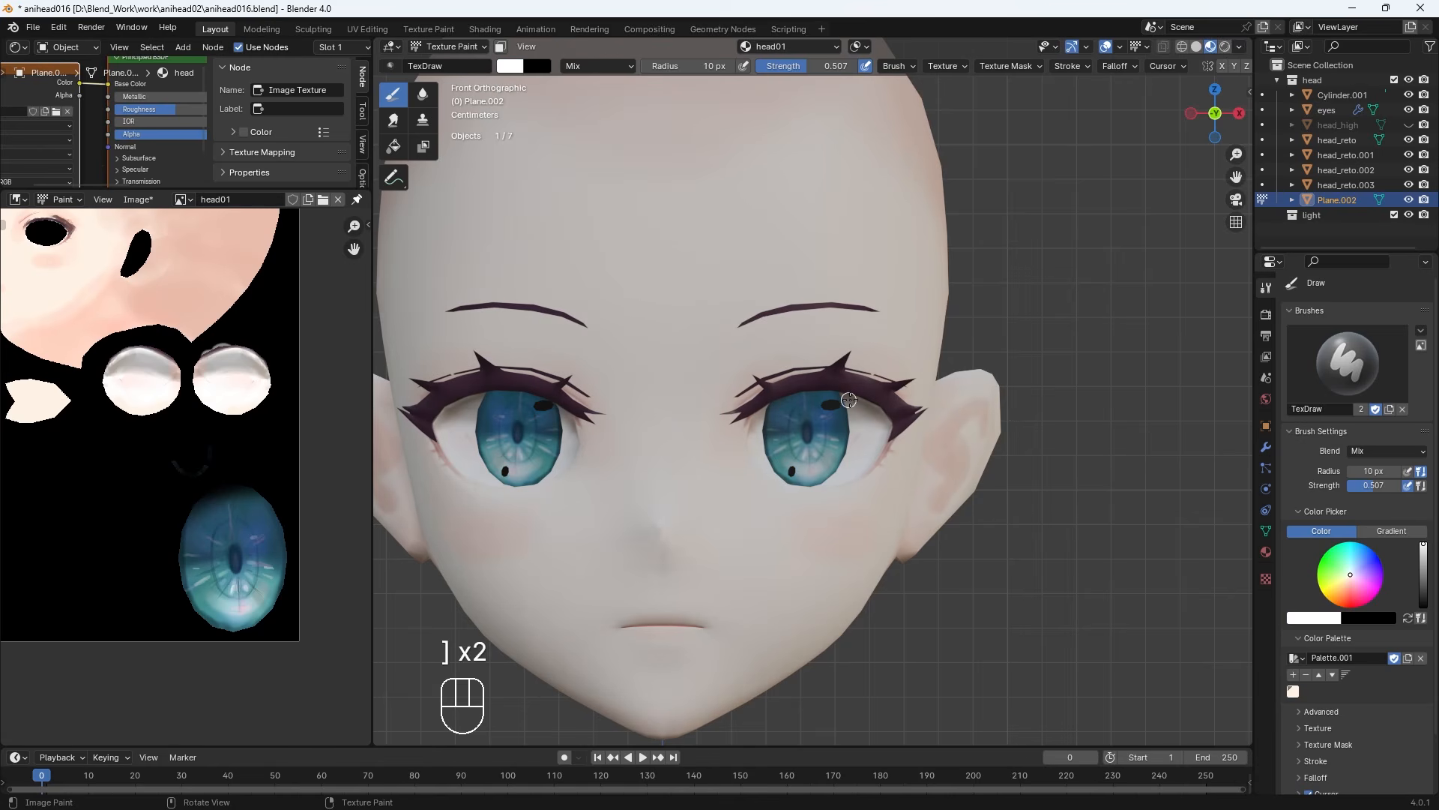
Enlarge the brush to a 137 px radius at strength 1.000 and paint the highlight shapes of both eyes white
key("bracketright")
key("bracketright")
key("bracketright")
key("bracketright")
key("bracketright")
key("bracketright")
key("bracketright")
key("bracketright")
key("bracketright")
key("bracketright")
key("bracketright")
key("bracketright")
key("bracketright")
key("bracketright")
key("bracketright")
mouse_move(836, 380)
left_mouse_down()
mouse_move(816, 438)
mouse_move(920, 425)
mouse_move(528, 443)
left_mouse_up()
mouse_move(531, 507)
left_mouse_down()
mouse_move(583, 364)
mouse_move(572, 382)
mouse_move(585, 376)
left_mouse_up()
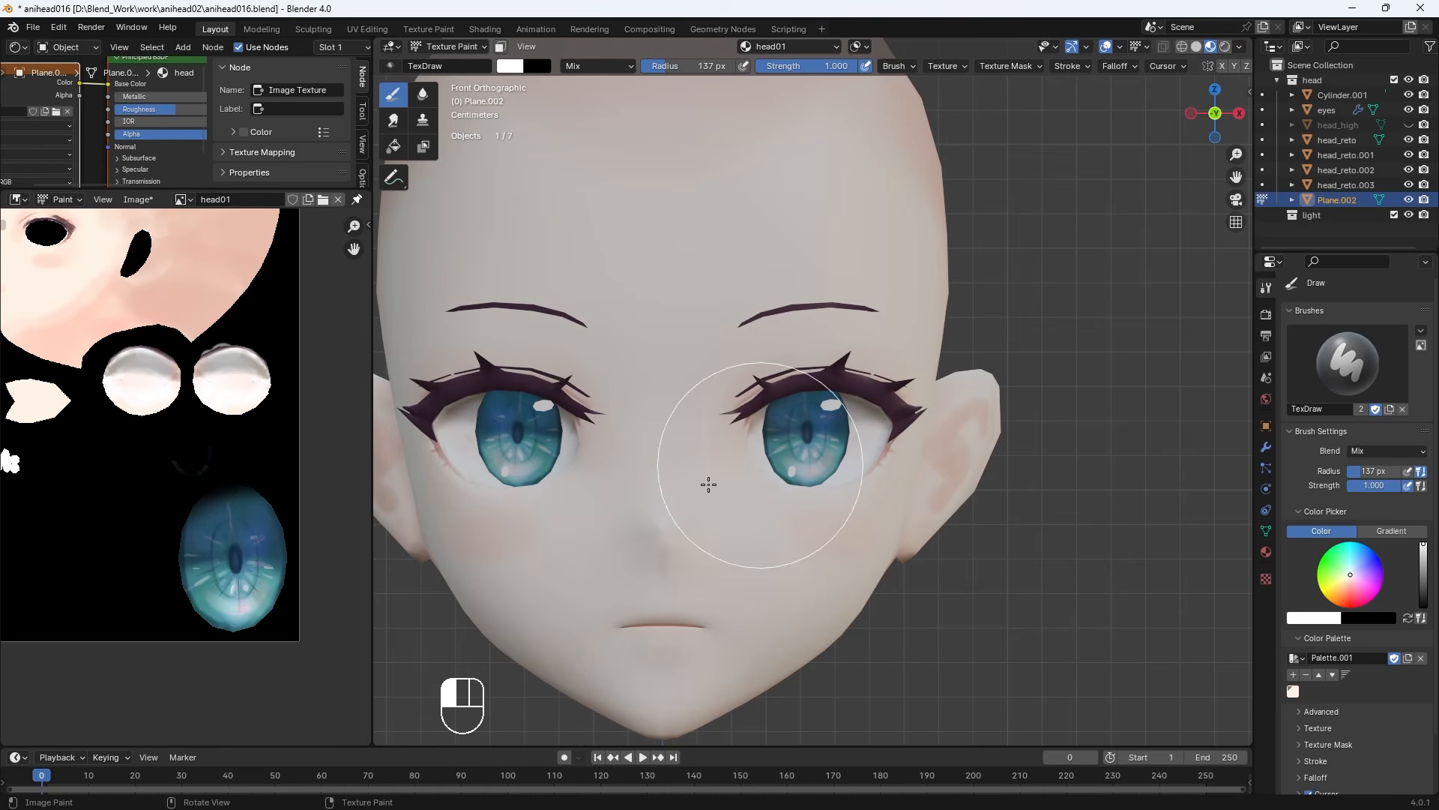
Switch texture painting back to the eyes object and set the brush colour to dark blue, hue 0.562 and value 0.347
key("alt+w")
key("alt+q")
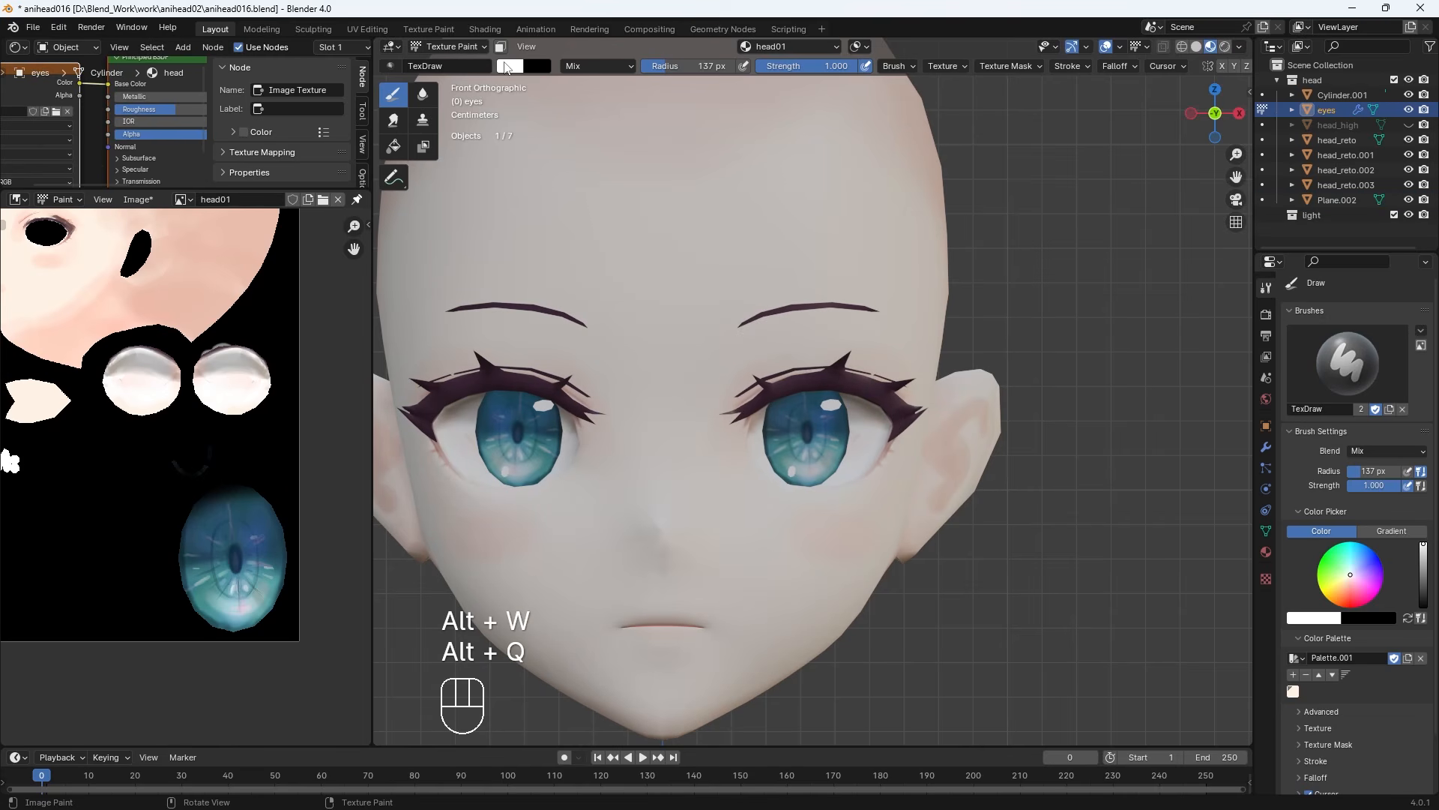
left_click(511, 66)
left_click(594, 87)
left_click(648, 175)
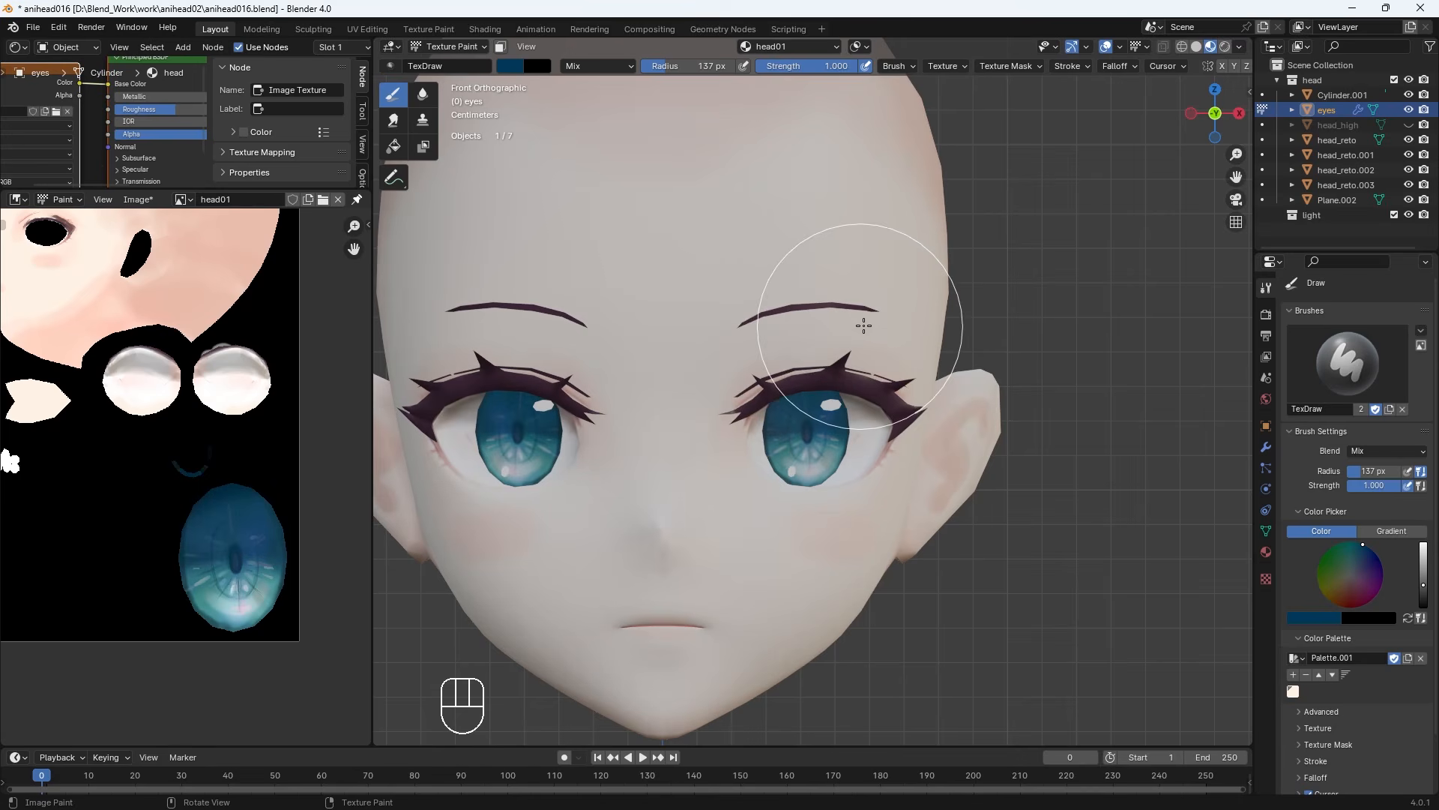
Reduce the brush radius to 6 px while trying dark blue strokes on the iris, undoing the poor ones
key("ctrl+z")
key("bracketleft")
key("bracketleft")
key("bracketleft")
key("bracketleft")
key("bracketleft")
key("bracketleft")
key("bracketleft")
key("bracketleft")
key("ctrl+z")
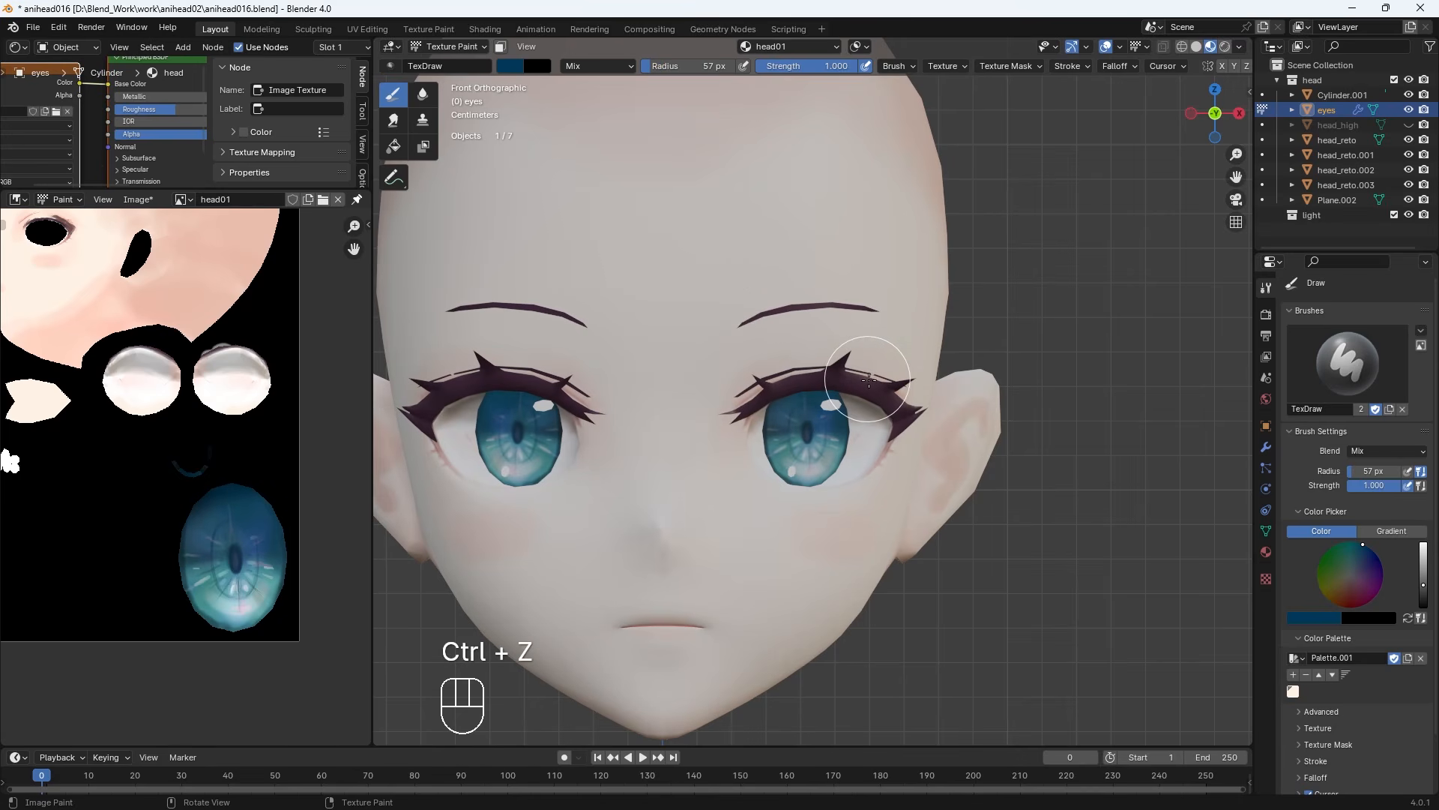
key("bracketleft")
key("bracketleft")
key("bracketleft")
key("bracketleft")
key("bracketleft")
key("bracketleft")
key("bracketleft")
key("bracketleft")
key("bracketleft")
key("bracketleft")
key("bracketleft")
key("bracketleft")
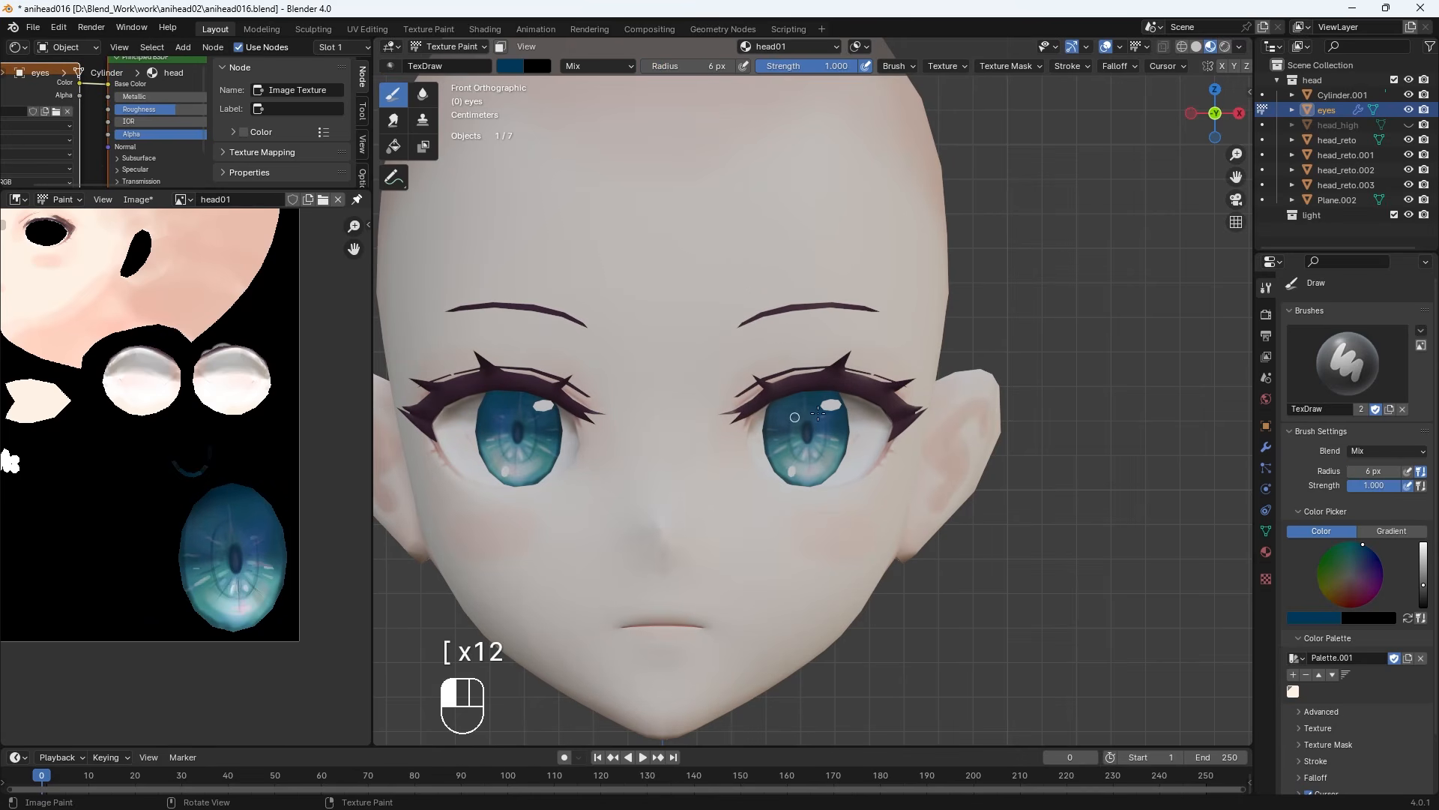
key("ctrl+z")
Set the brush colour to near-white cyan and paint small iris highlights, reducing the radius to 1 px and undoing poor strokes
left_click(510, 66)
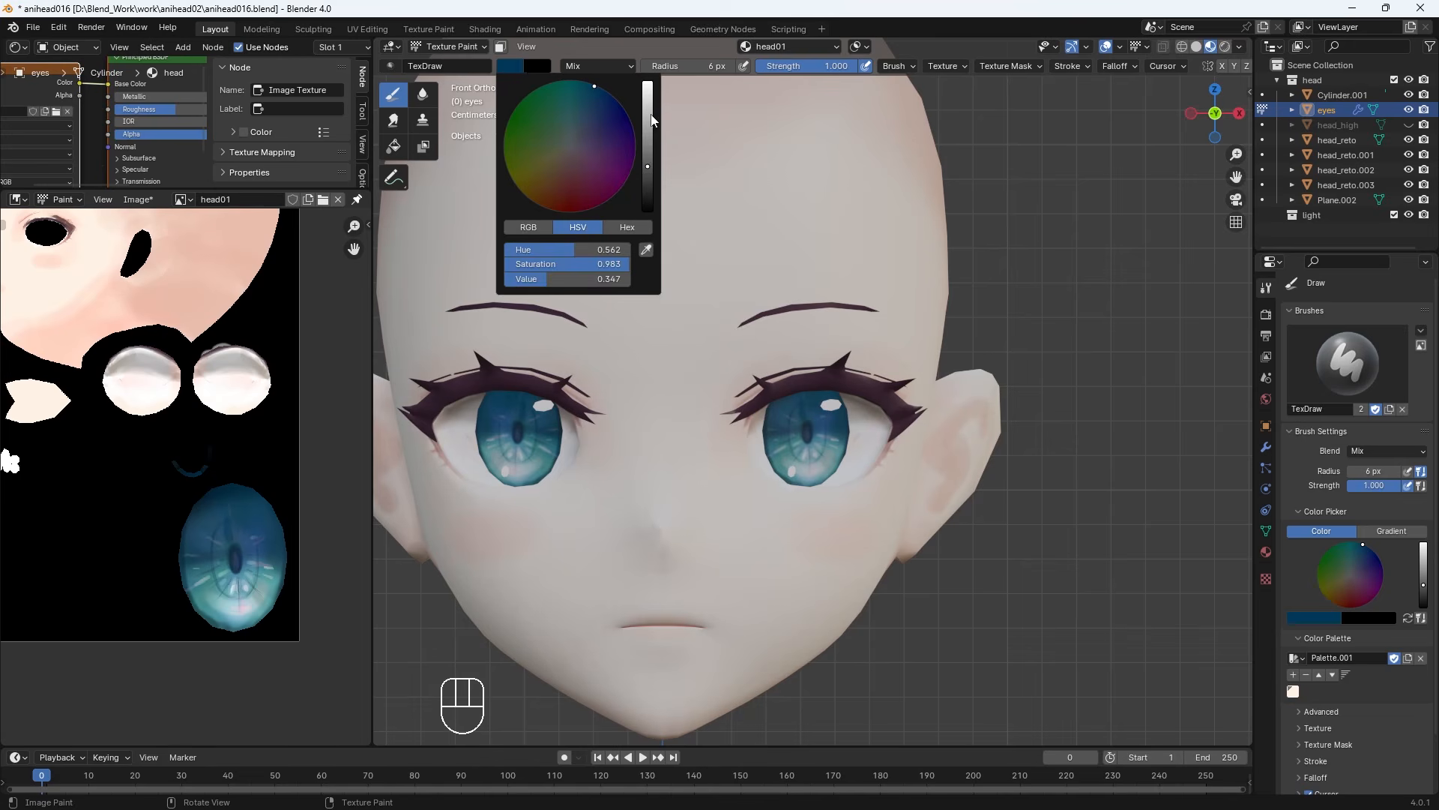
left_click_drag(649, 120, 600, 68)
left_click(572, 147)
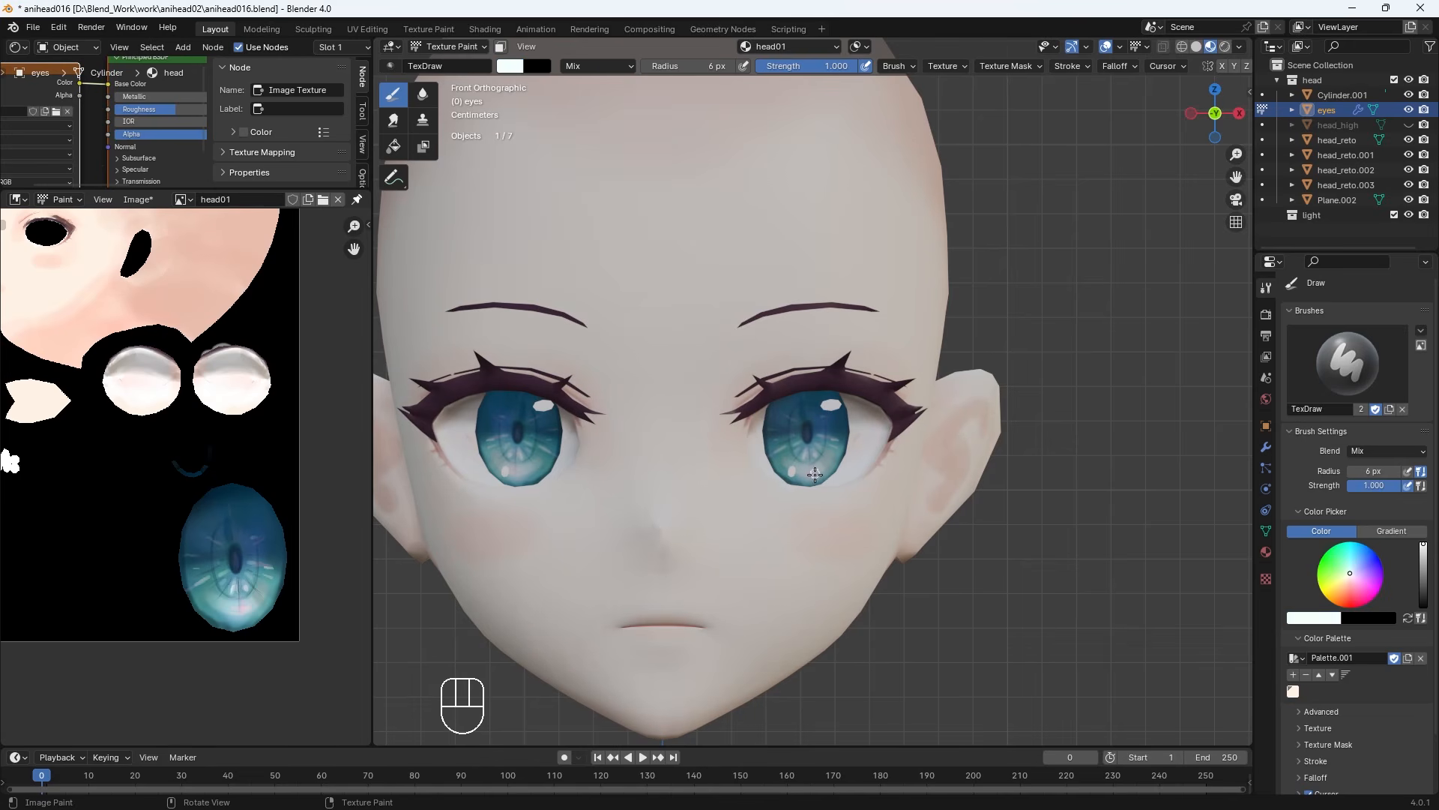
key("ctrl+z")
key("ctrl+z")
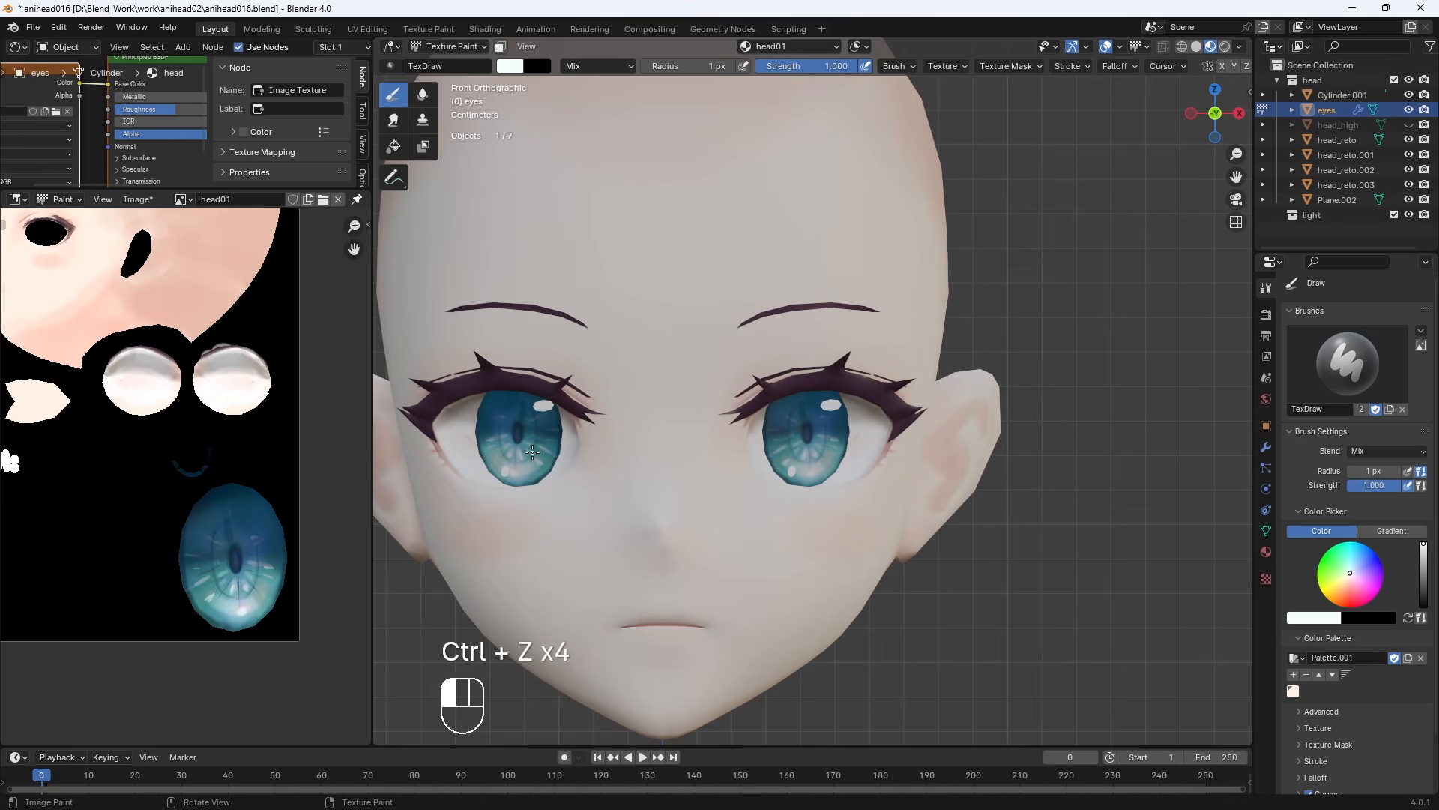
key("ctrl+z")
Sample dark blue from the upper iris and paint fine 1 px dark lines on the iris, undoing poor strokes
left_click(511, 66)
left_click(646, 231)
left_click(526, 403)
left_click_drag(539, 421, 528, 459)
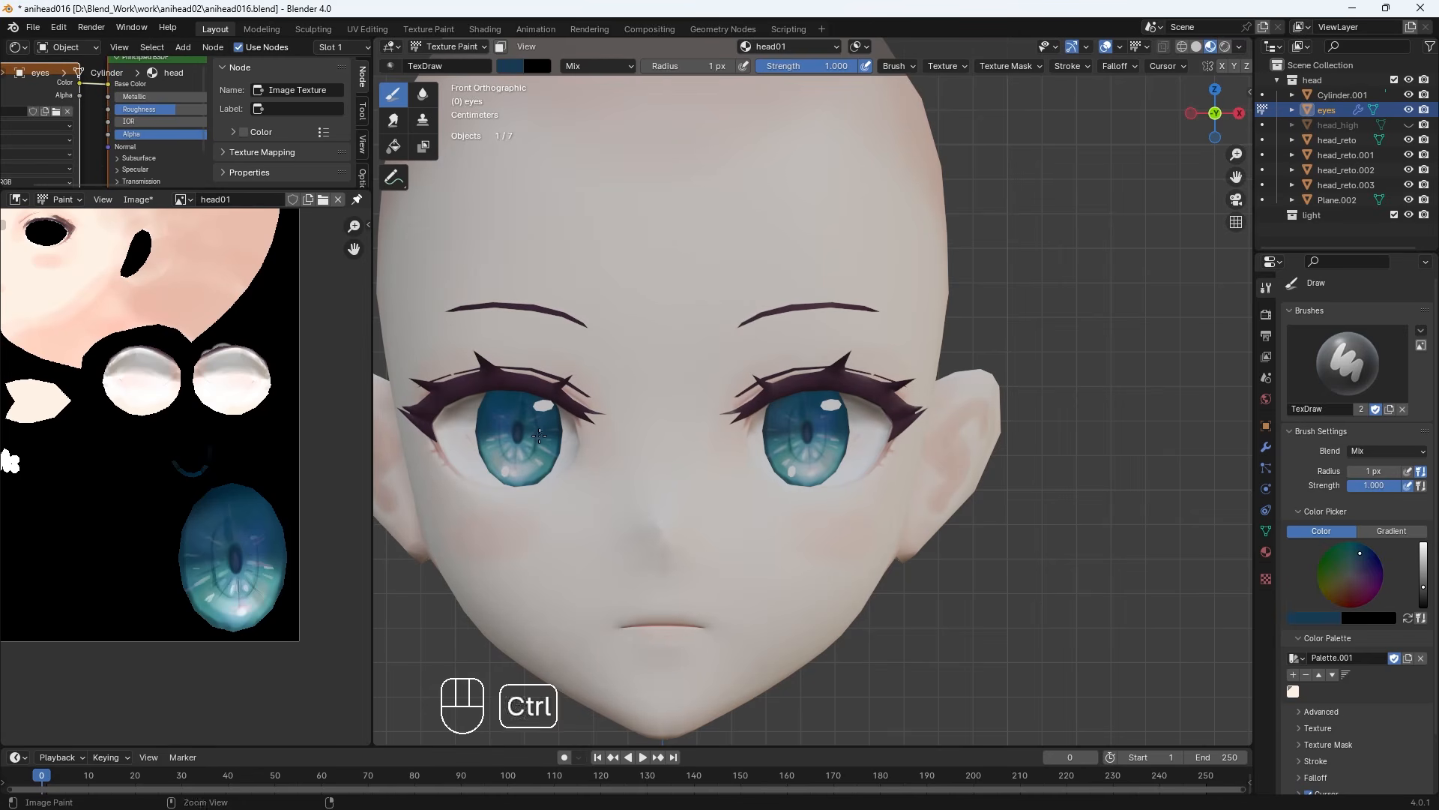
key("ctrl+z")
key("ctrl+z")
left_click(482, 405)
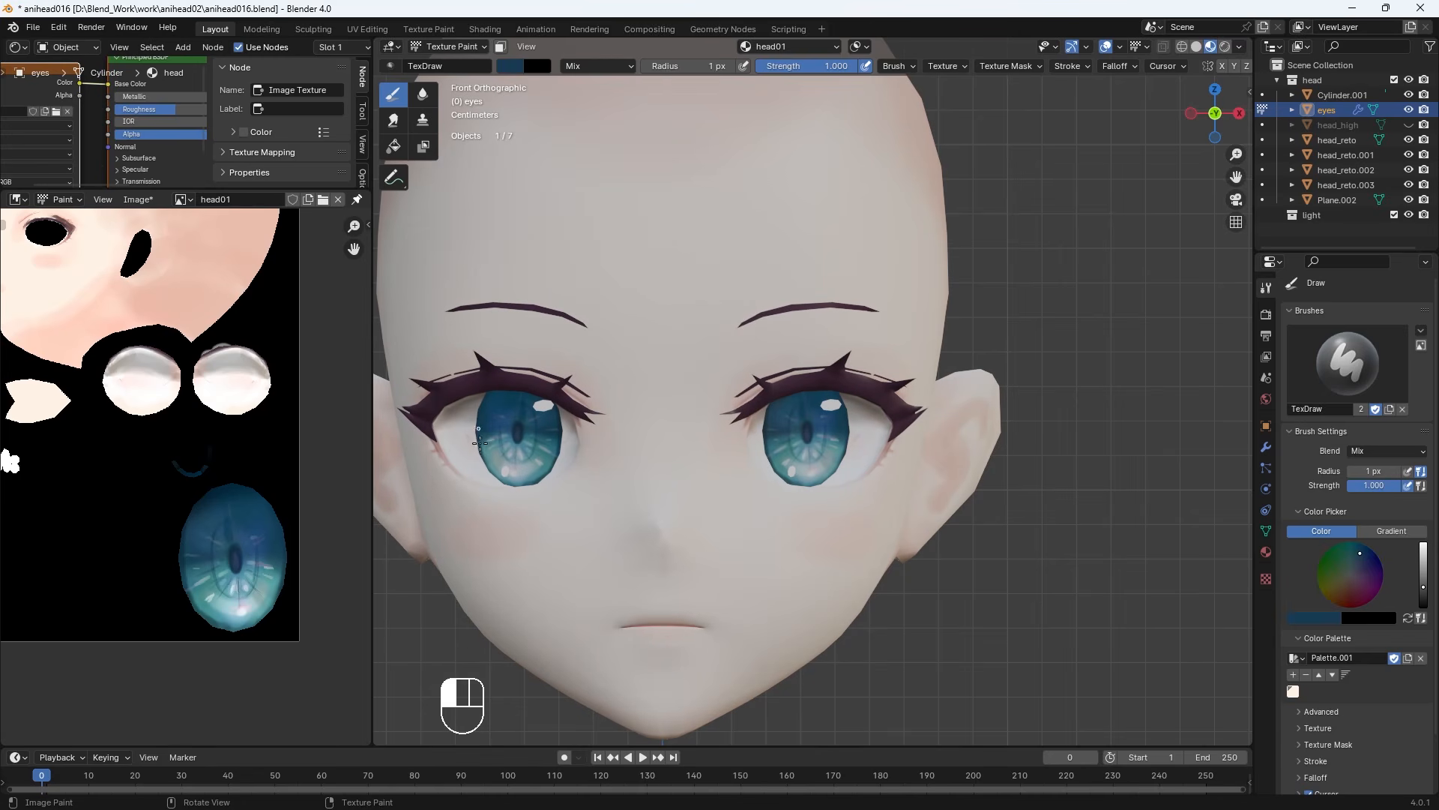
Set the brush blending to Color Dodge and its colour to bright blue, hue 0.567, saturation 0.706 and value 1.000
left_click(596, 66)
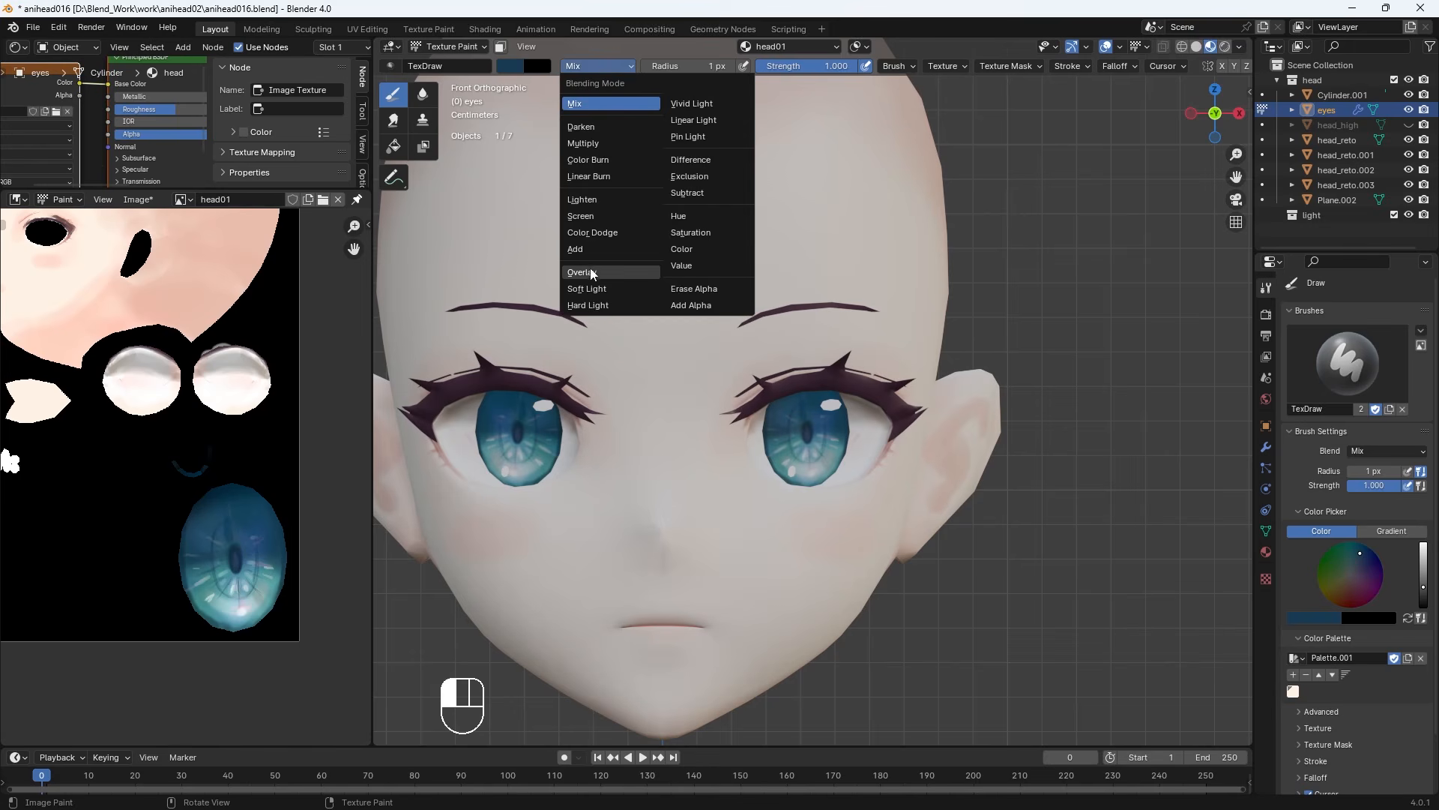
left_click(594, 274)
left_click(604, 70)
left_click(596, 232)
left_click(511, 66)
left_click_drag(646, 166, 643, 25)
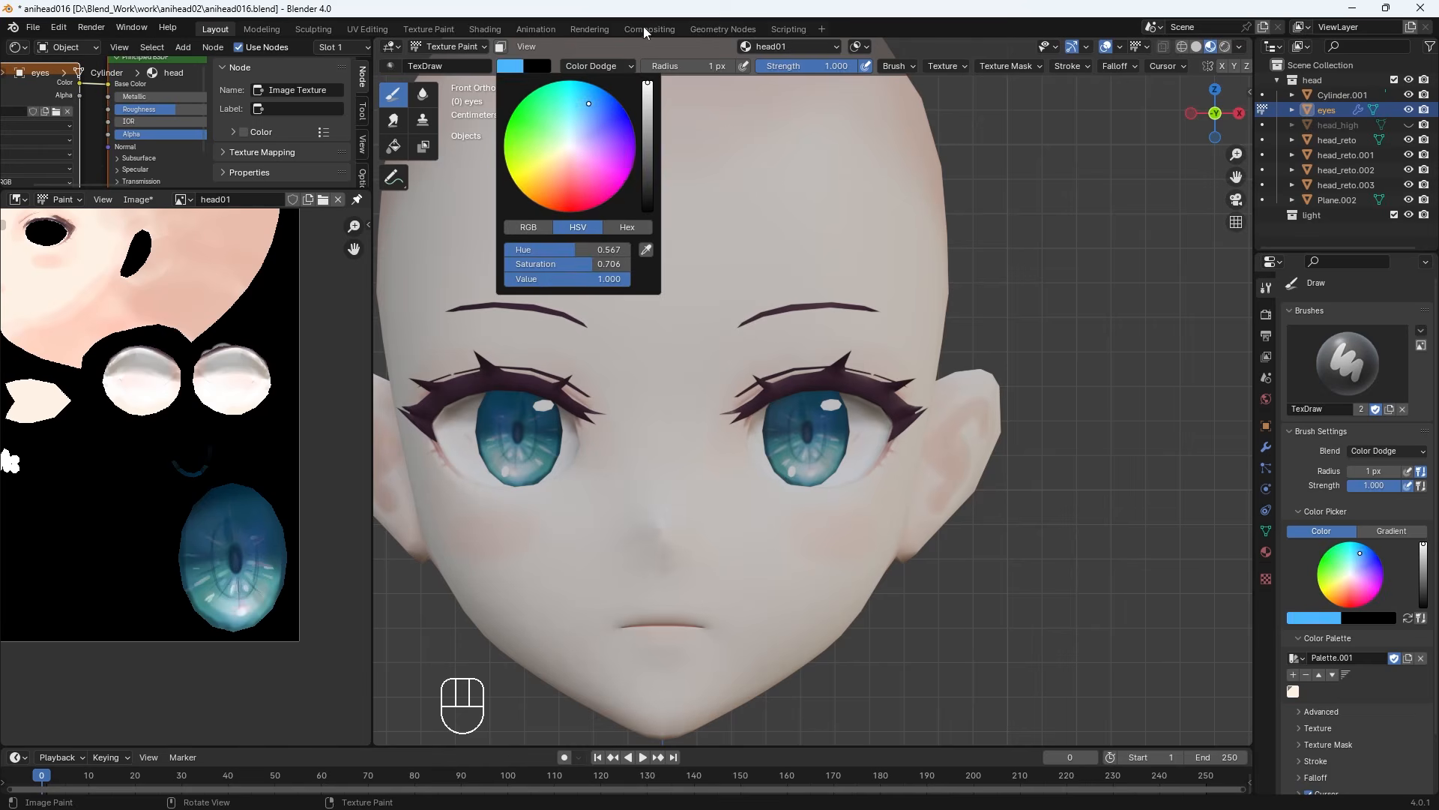
Set the brush colour to near-white pink and try an 18 px Color Dodge stroke on the lower iris
left_click_drag(589, 129, 572, 149)
key("bracketright")
key("bracketright")
key("bracketright")
key("bracketright")
key("bracketright")
key("bracketright")
key("bracketright")
key("bracketright")
key("bracketright")
left_click_drag(805, 455, 806, 475)
key("ctrl+z")
key("ctrl+z")
key("ctrl+z")
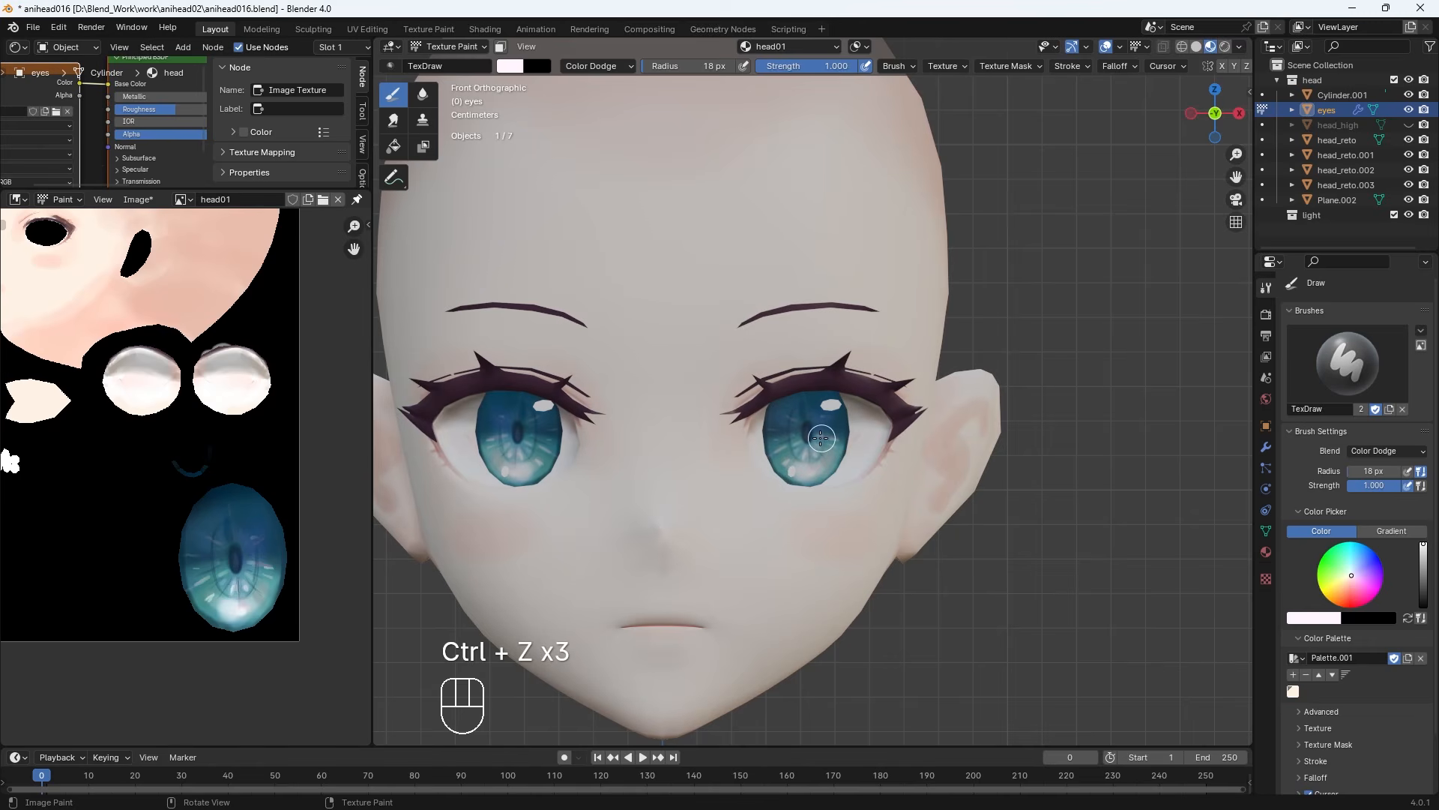
Reduce the brush radius to 8 px and dab a near-white glow on the lower iris, undoing the poor dabs
key("bracketleft")
key("bracketleft")
key("bracketleft")
key("bracketleft")
key("bracketleft")
key("bracketleft")
key("ctrl+z")
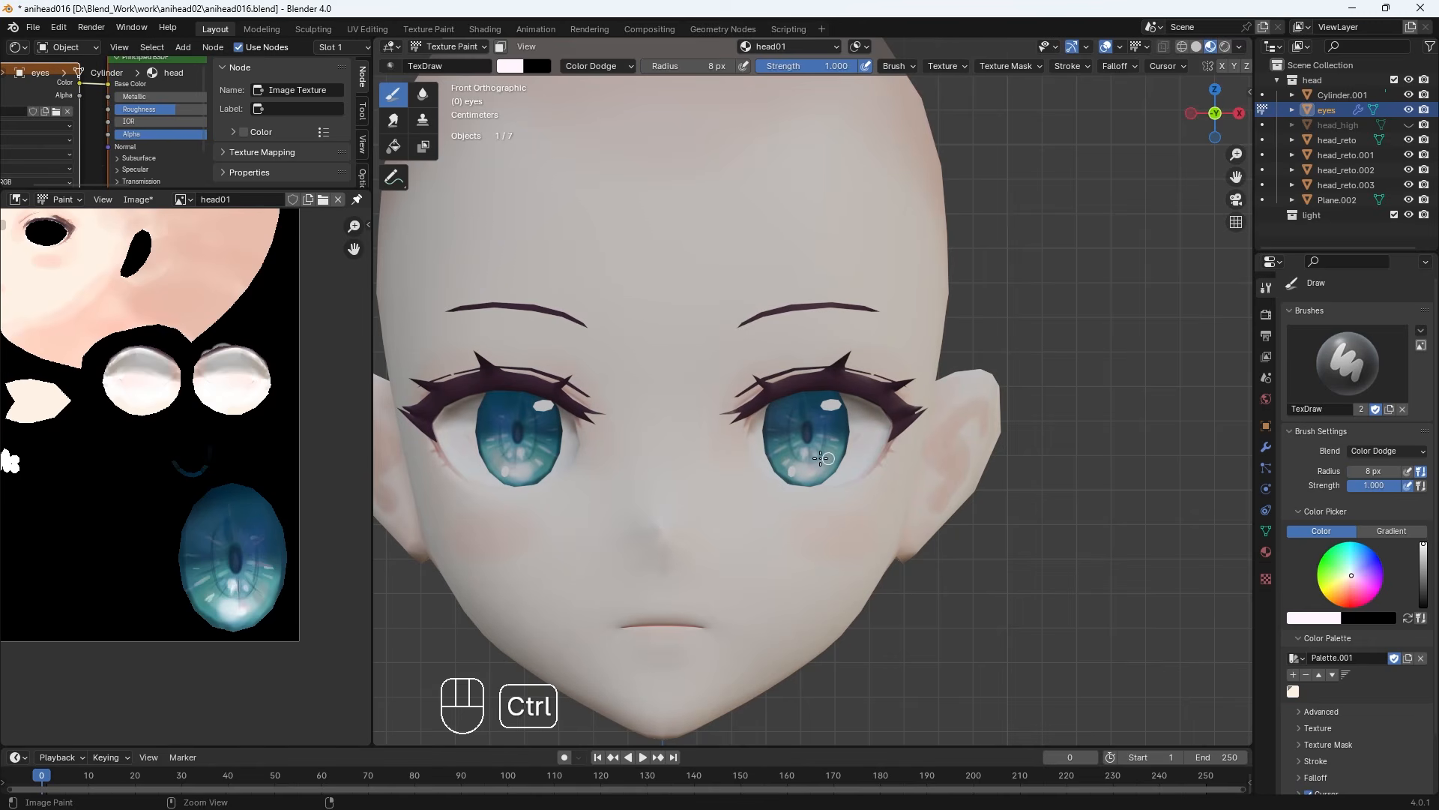
key("ctrl+z")
key("ctrl+z")
left_click(810, 452)
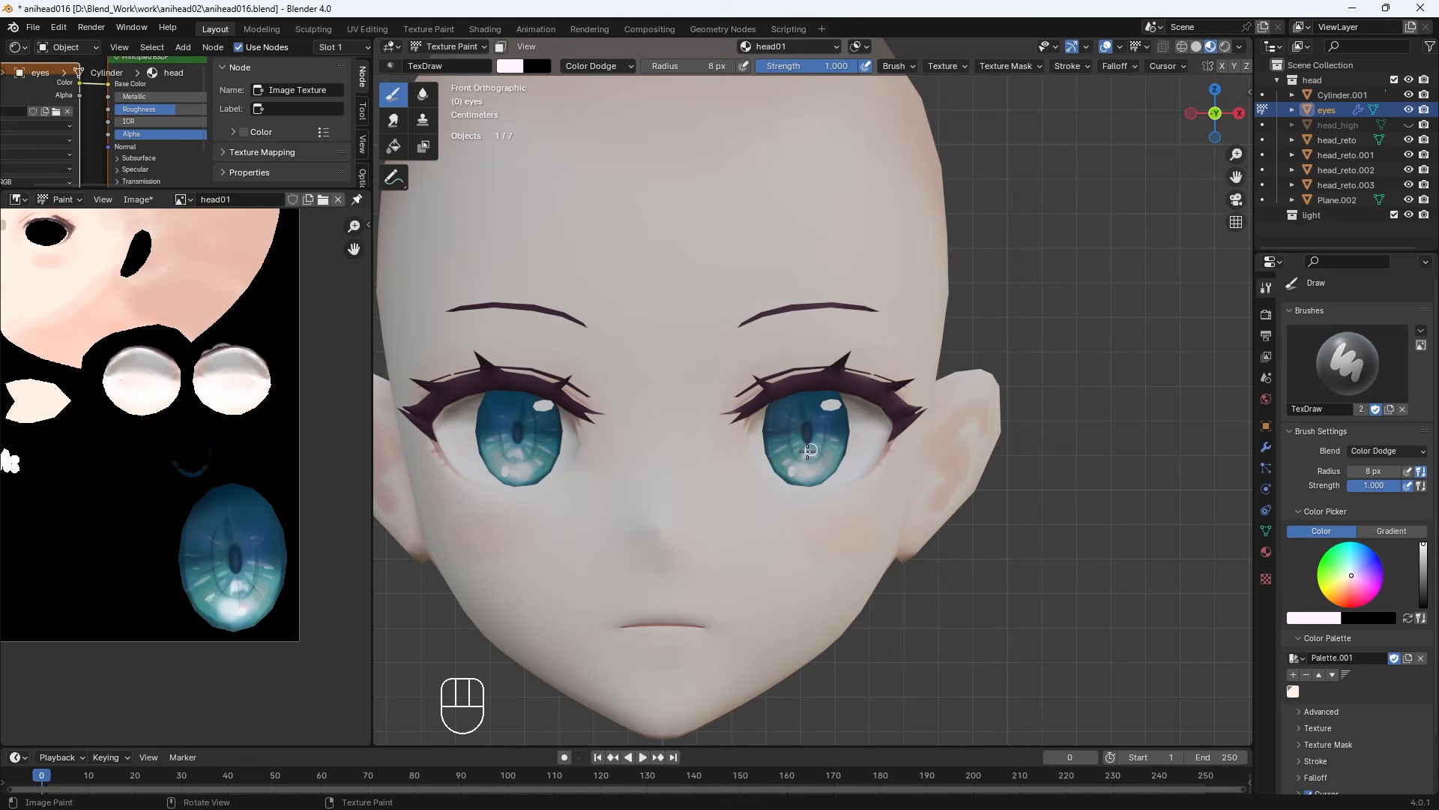
Enlarge the brush radius to 61 px and try broad near-white glow dabs on the lower and upper iris
key("bracketright")
key("bracketright")
key("bracketright")
key("bracketright")
key("bracketright")
key("bracketright")
key("bracketright")
key("bracketright")
key("bracketright")
key("bracketright")
key("bracketright")
key("bracketright")
left_click(808, 463)
key("ctrl+z")
left_click(803, 418)
key("ctrl+z")
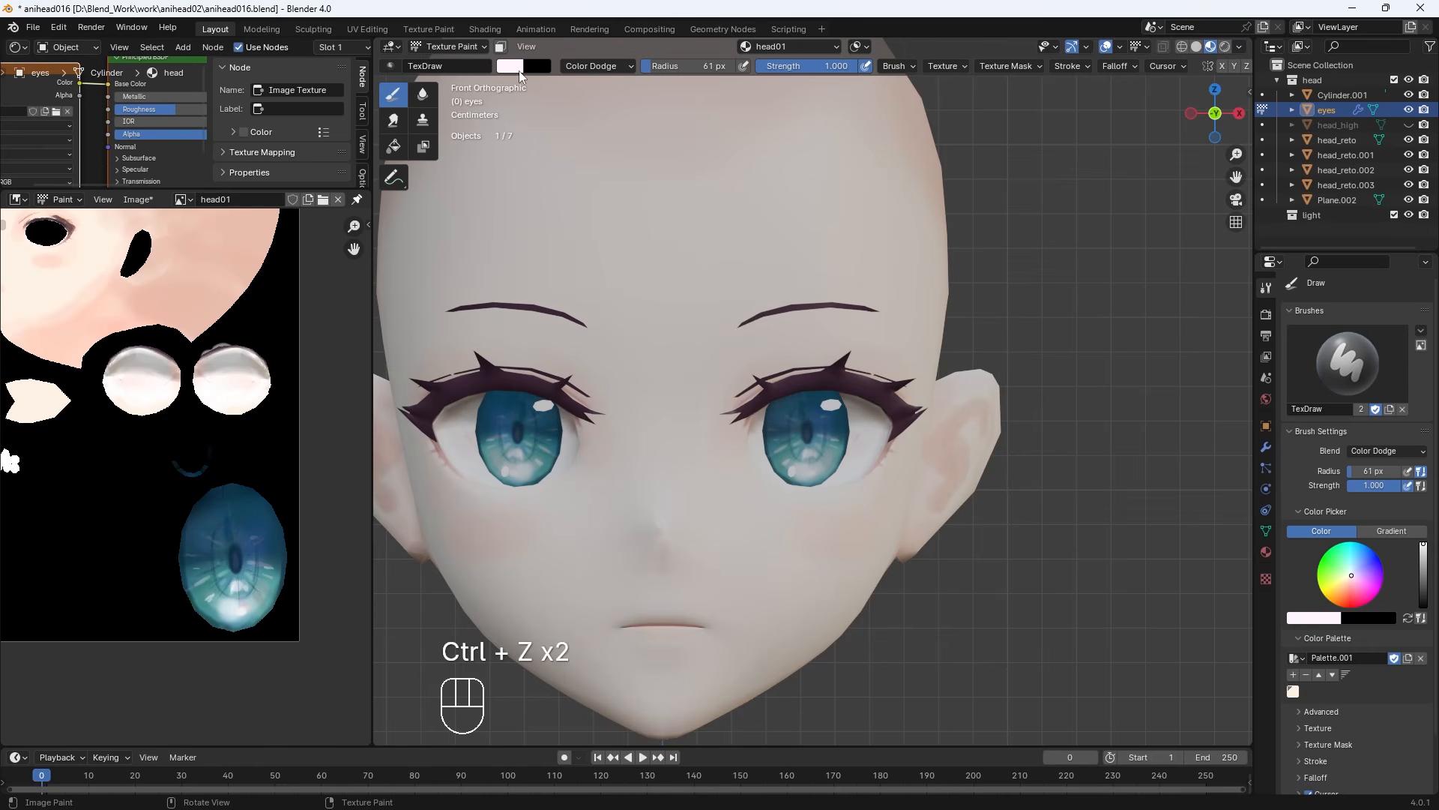
Set the brush colour to pink and tint the upper iris purplish, undoing the excess strokes
left_click(516, 69)
left_click(585, 162)
left_click(819, 377)
key("ctrl+z")
left_click_drag(775, 392, 861, 351)
key("ctrl+z")
key("ctrl+z")
key("ctrl+z")
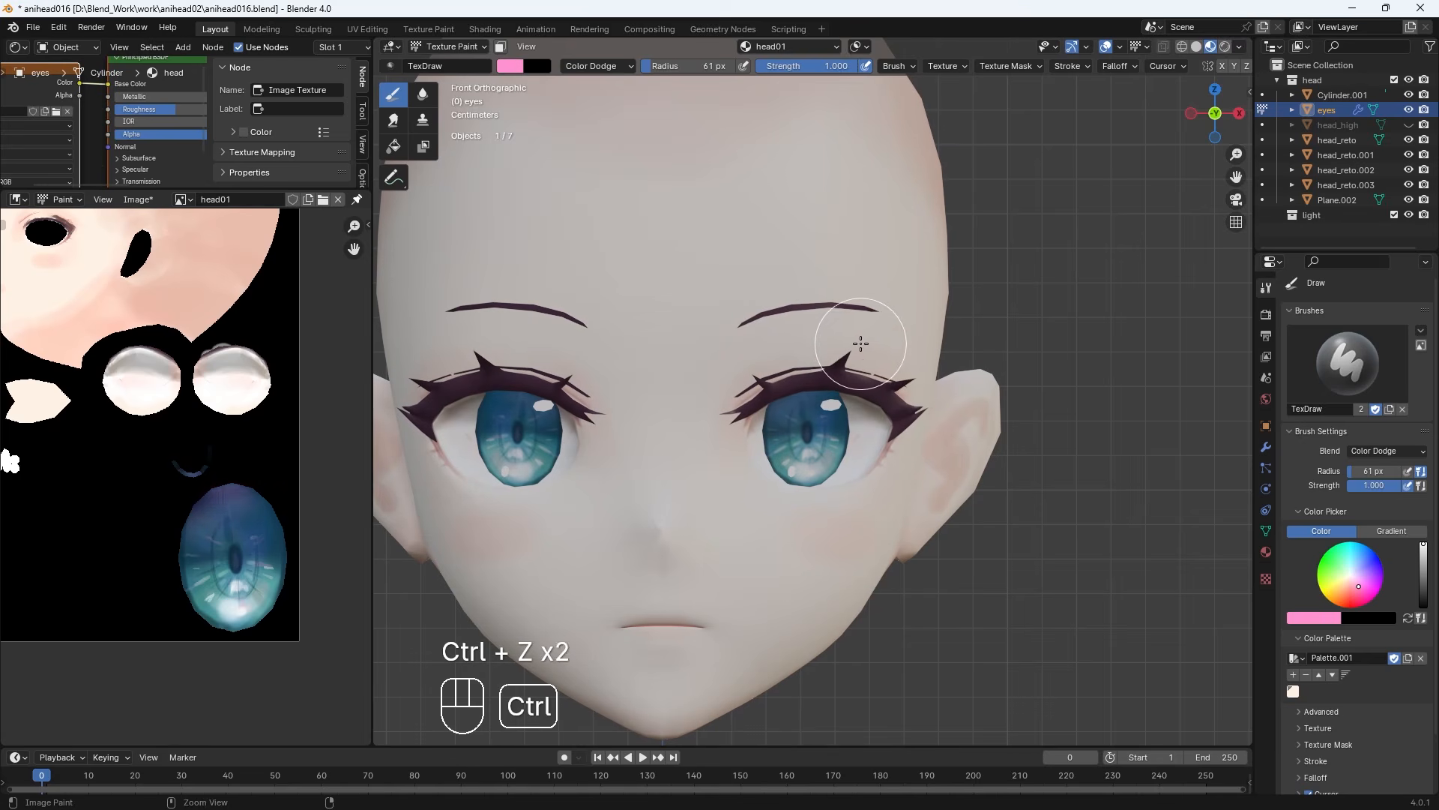
key("KP_Subtract")
key("KP_Subtract")
key("KP_Subtract")
key("KP_Subtract")
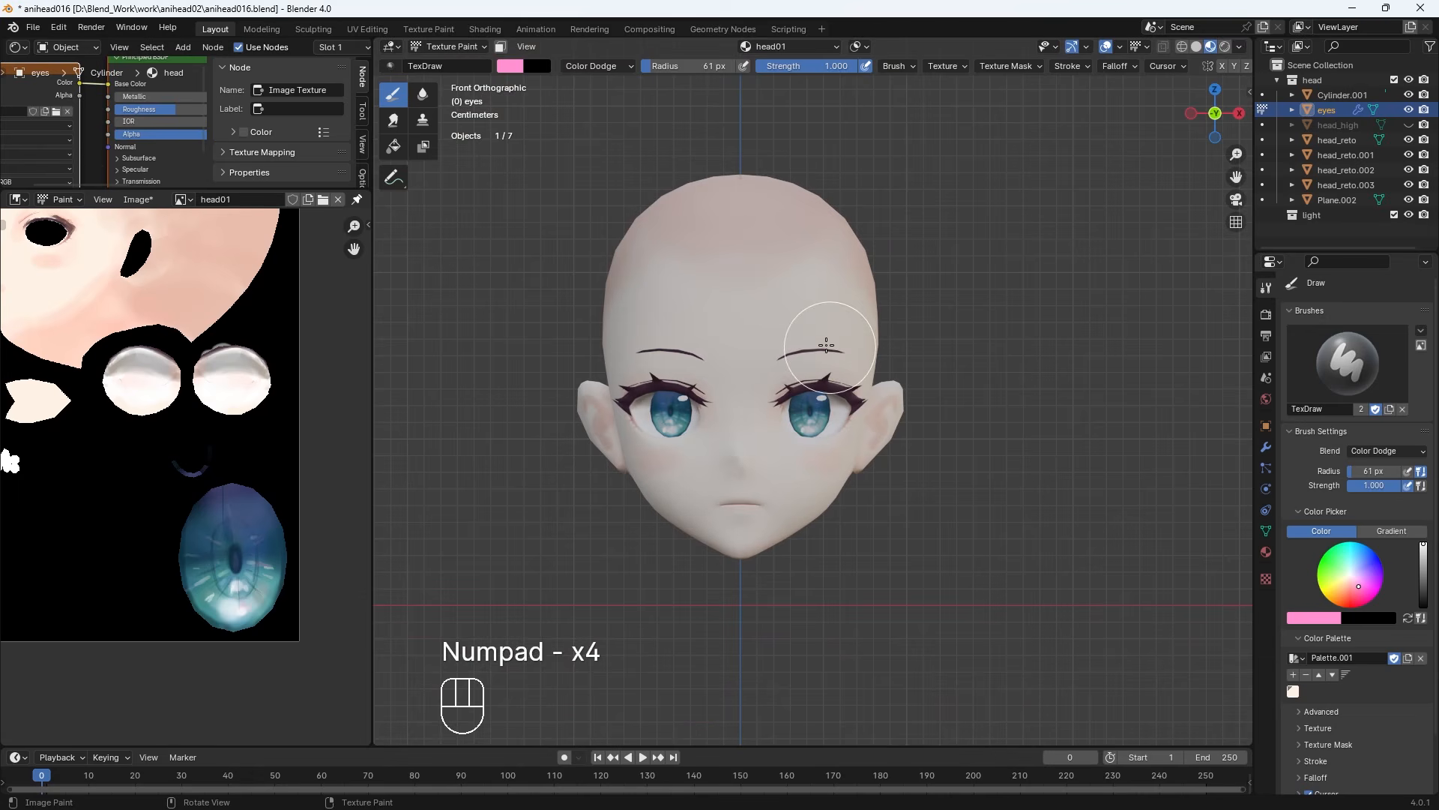
Set the brush blending to Mix and its colour to salmon
left_click(598, 66)
left_click(600, 81)
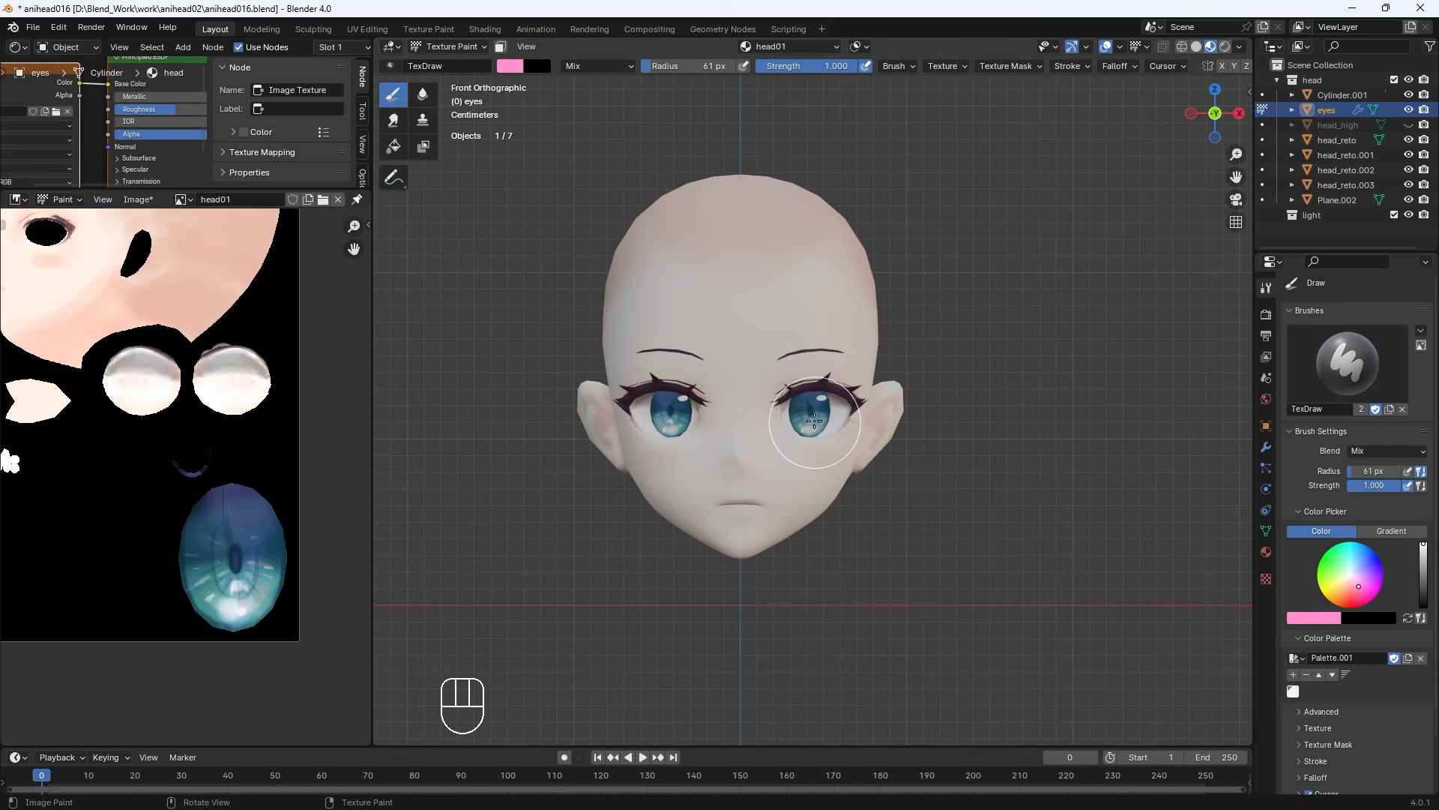
left_click(511, 66)
left_click(561, 180)
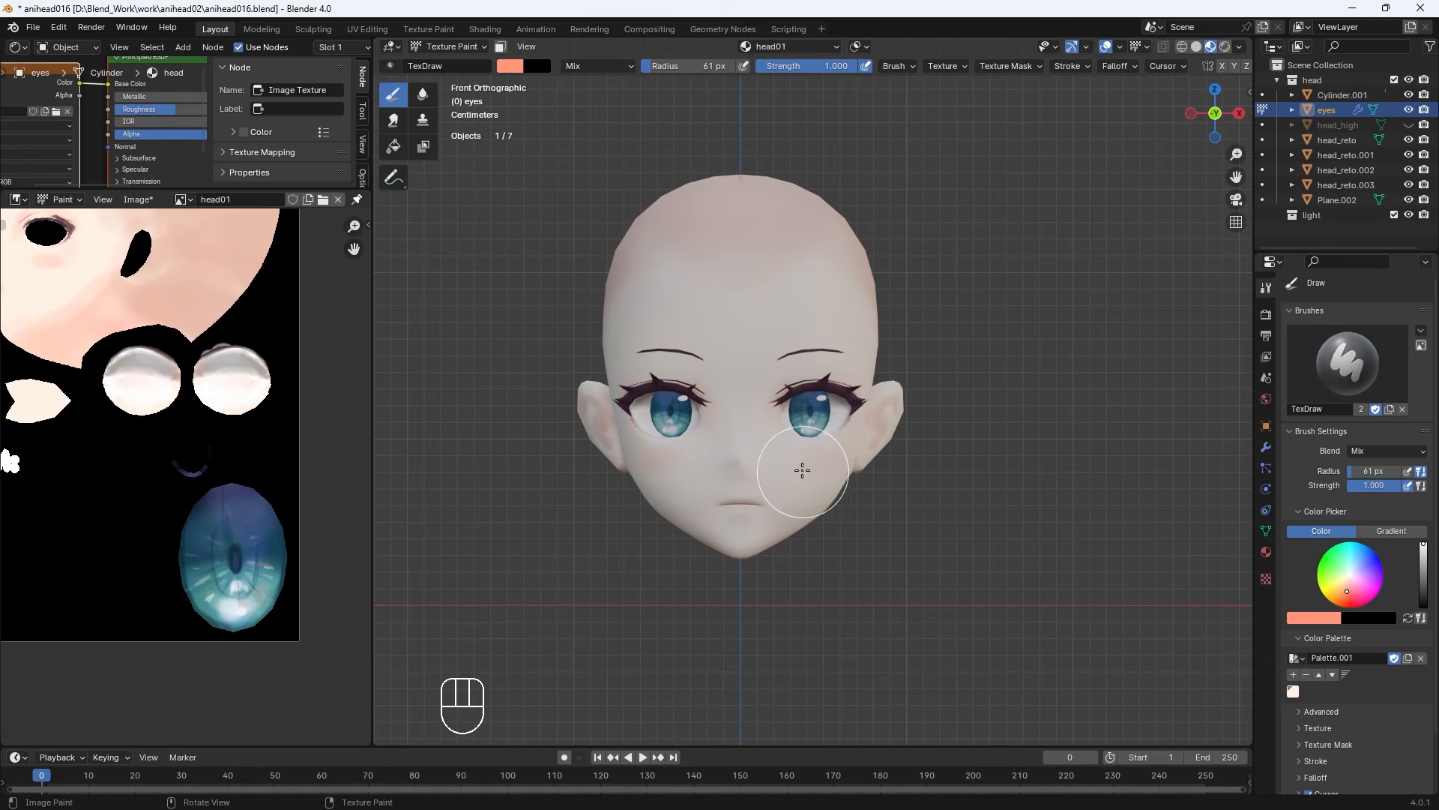
Reduce the brush radius to 3 px and switch texture painting to the head_reto object
middle_click_drag(707, 482, 735, 525)
key("KP_Add")
key("KP_Add")
key("KP_Add")
key("KP_Add")
key("bracketleft")
key("bracketleft")
key("bracketleft")
key("bracketleft")
key("bracketleft")
key("bracketleft")
key("bracketleft")
key("bracketleft")
key("bracketleft")
key("bracketleft")
key("bracketleft")
key("alt+q")
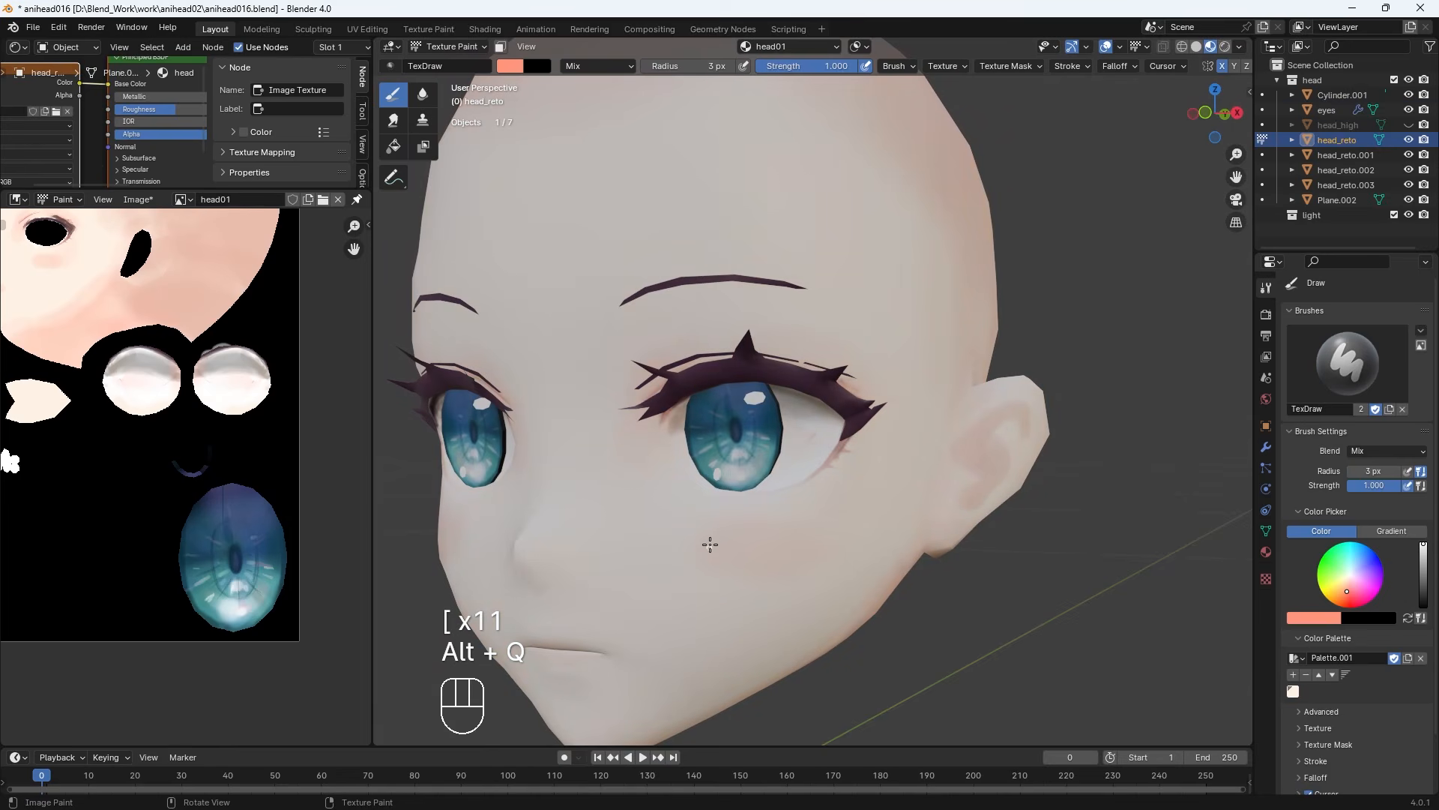
Paint fine salmon strokes around the eye corners and cheeks with a 1 to 2 px radius, undoing poor strokes
key("KP_1")
key("ctrl+z")
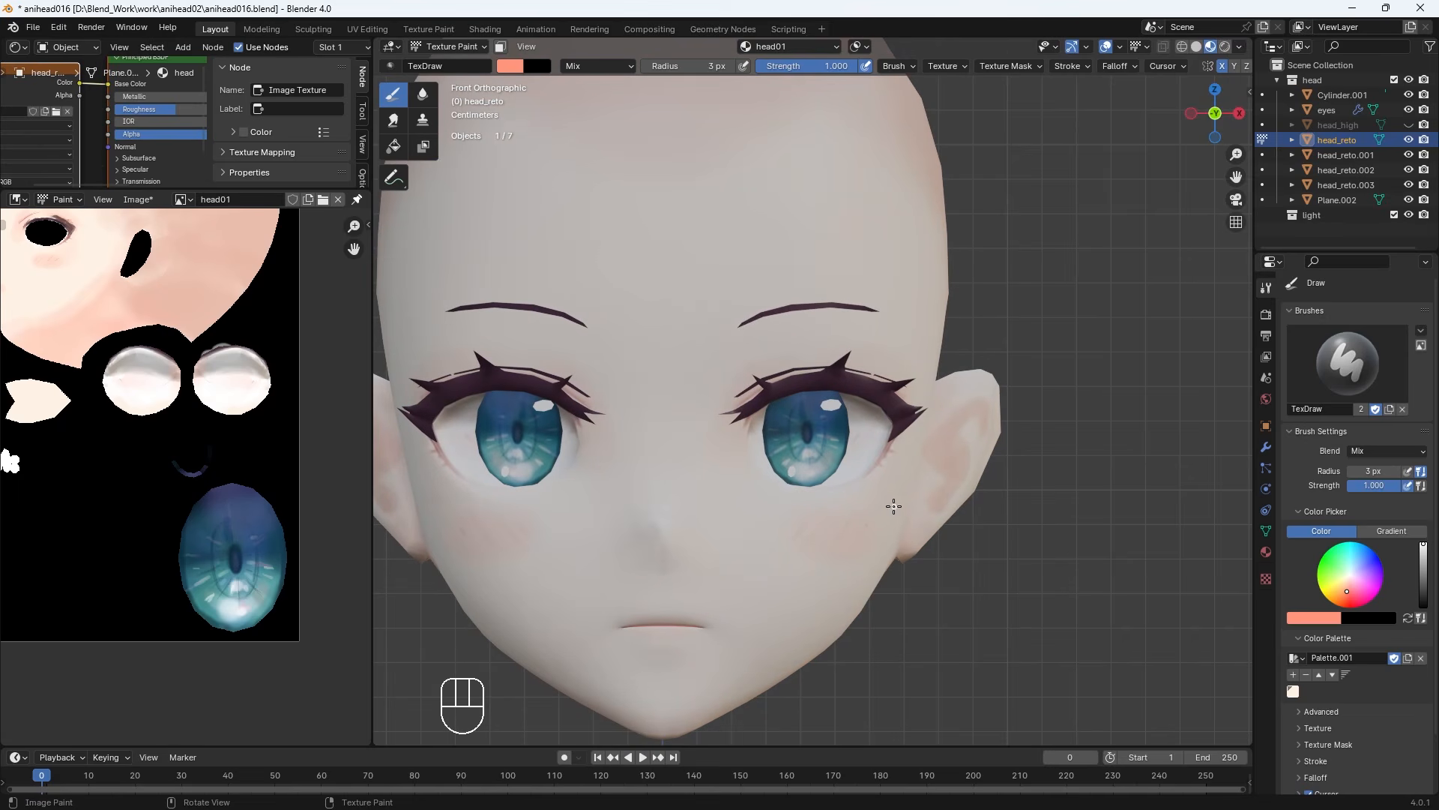
key("ctrl+z")
key("ctrl+z")
key("bracketright")
key("bracketright")
key("bracketright")
key("bracketright")
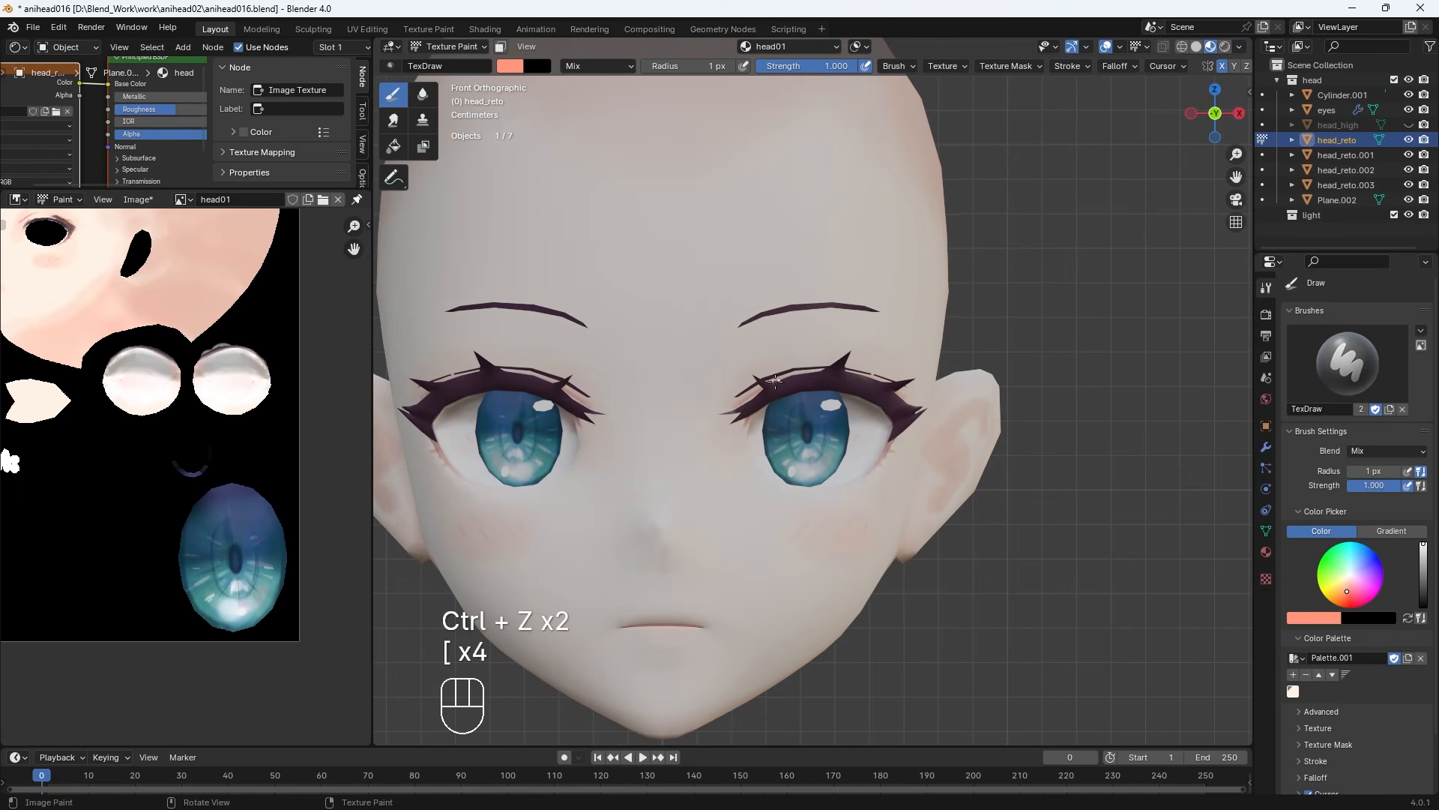
key("bracketleft")
key("bracketleft")
key("bracketleft")
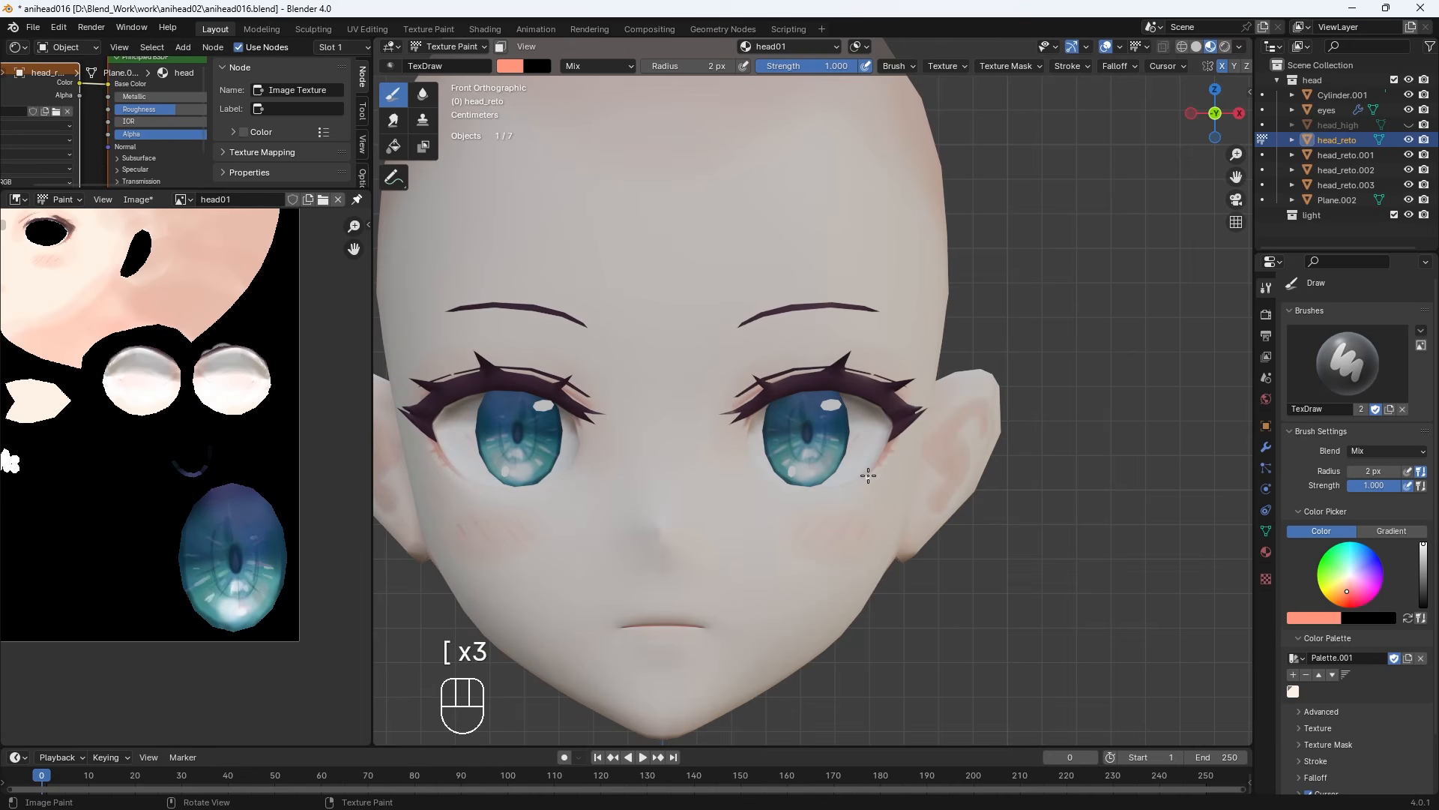
Increase the brush radius to 4 px and on to 17 px while refining the salmon blush on the cheeks
middle_click_drag(867, 475, 886, 452)
key("bracketright")
key("bracketright")
key("KP_1")
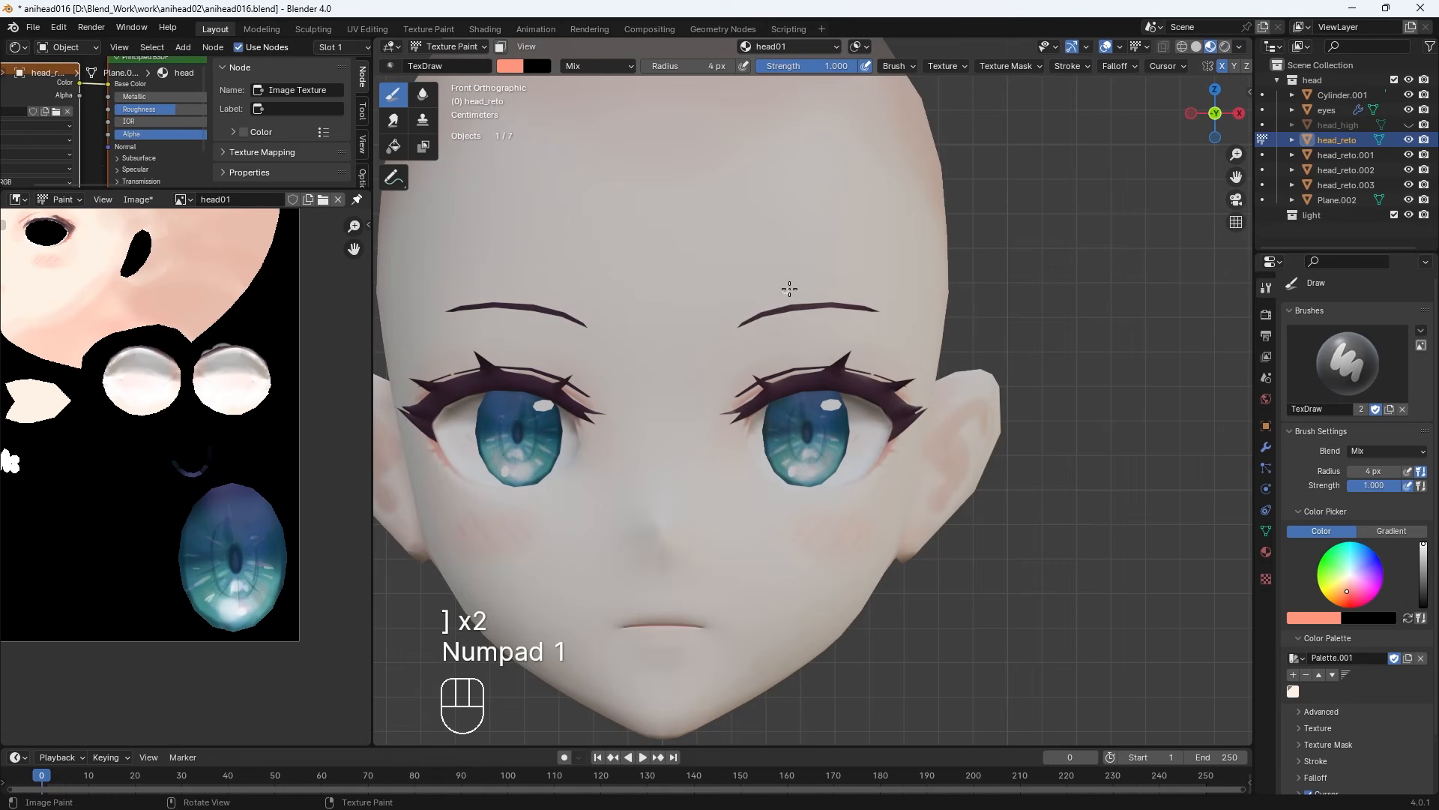
key("bracketright")
key("bracketright")
key("bracketright")
key("bracketright")
key("bracketright")
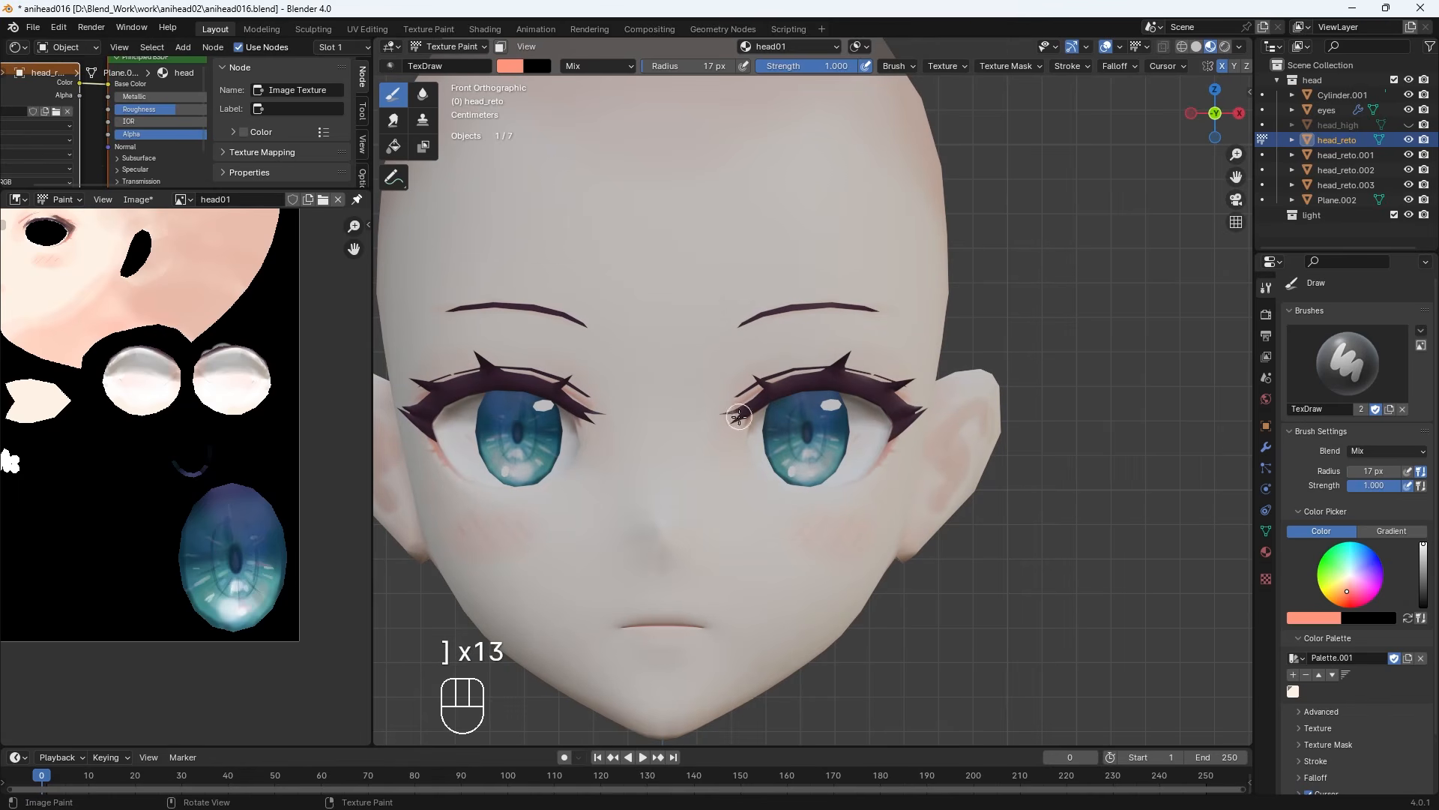
Set the brush colour to dark brown, reduce the radius to 2 px and paint a small nostril mark beneath the nose tip
left_click(504, 64)
scroll(570, 183, "down", 13)
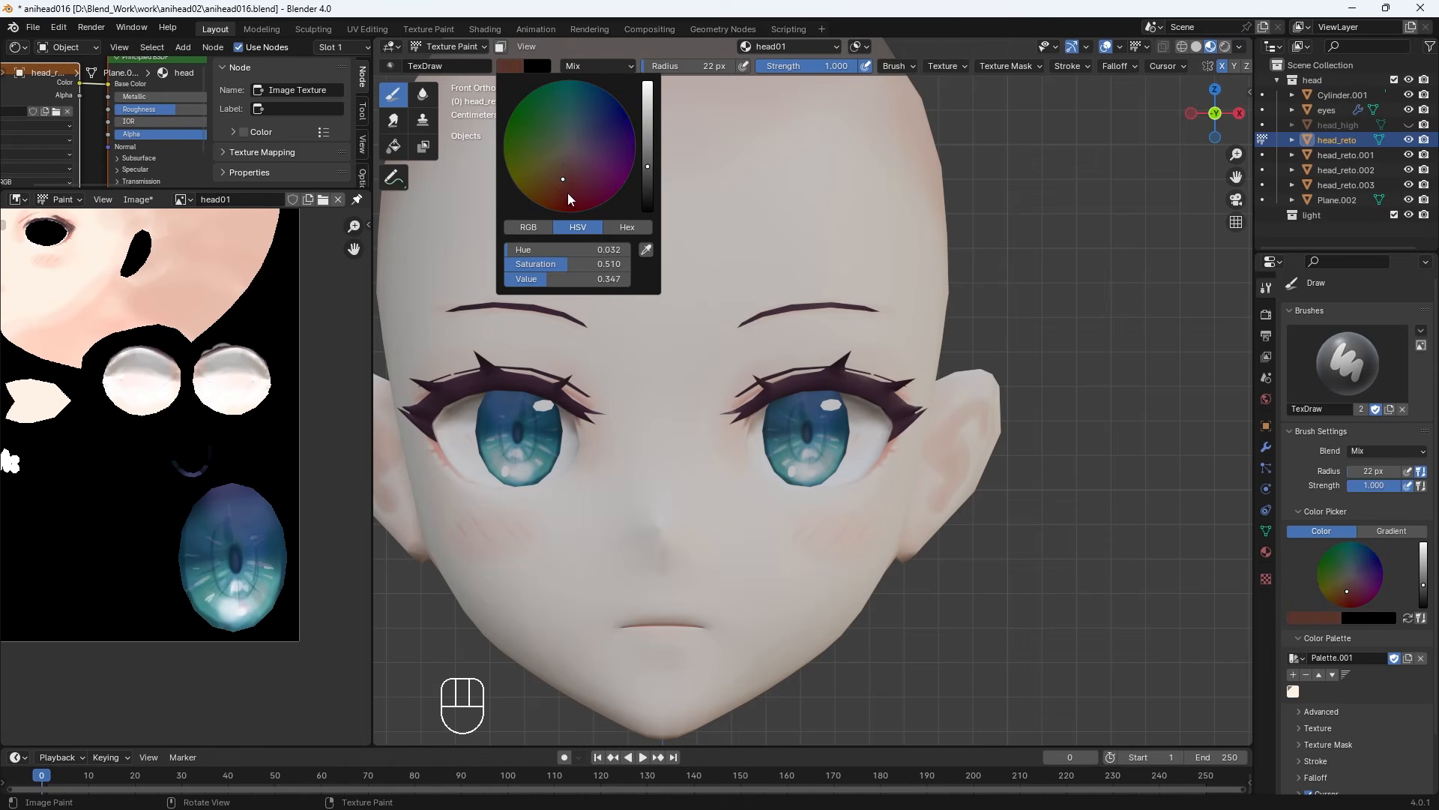
left_click(569, 166)
key("bracketleft")
key("bracketleft")
mouse_move(626, 504)
middle_mouse_down()
mouse_move(545, 527)
mouse_move(630, 467)
mouse_move(634, 504)
middle_mouse_up()
key("Tab")
key("Tab")
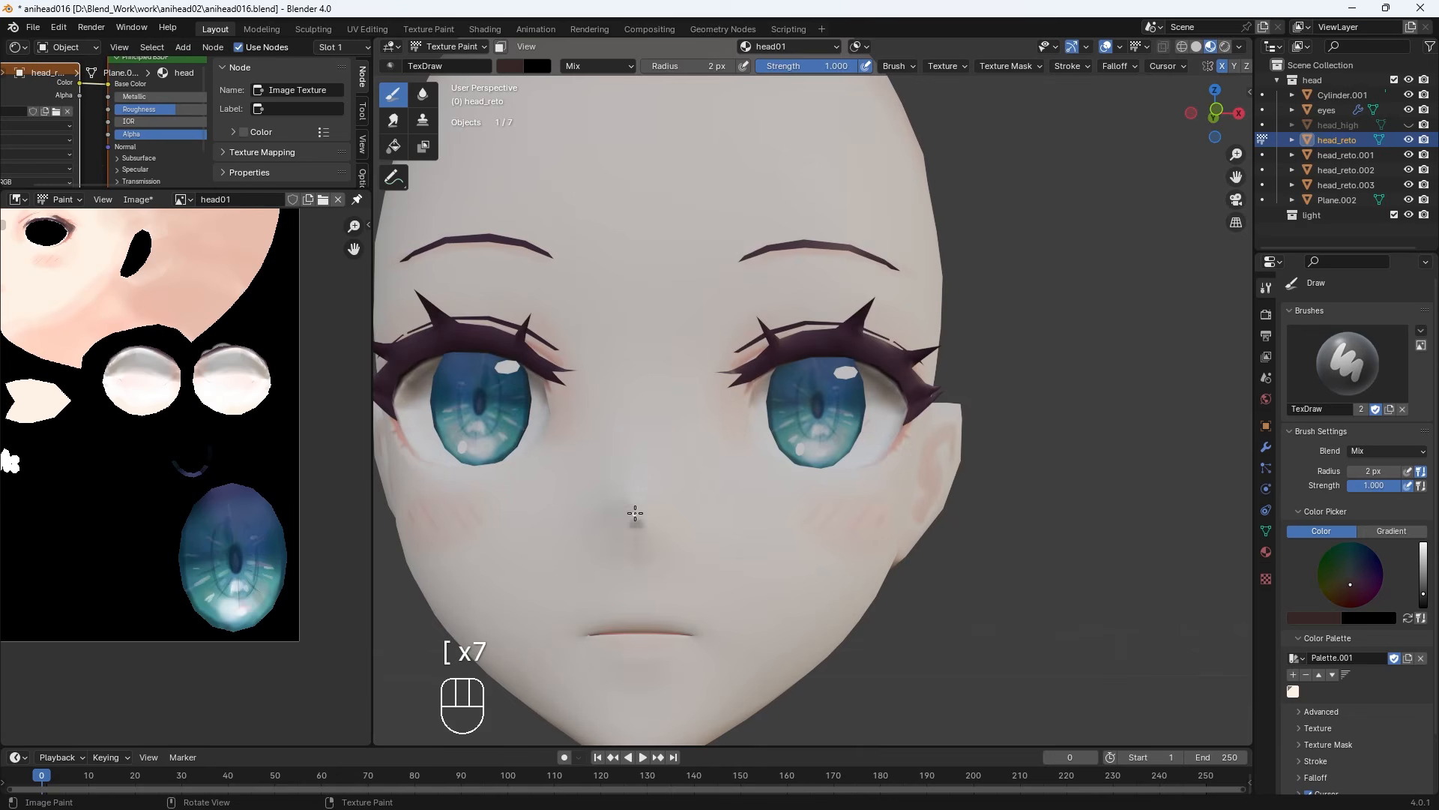
Pick the cream palette colour, reduce its saturation to make it white, and paint a small highlight on the nose
left_click(1295, 692)
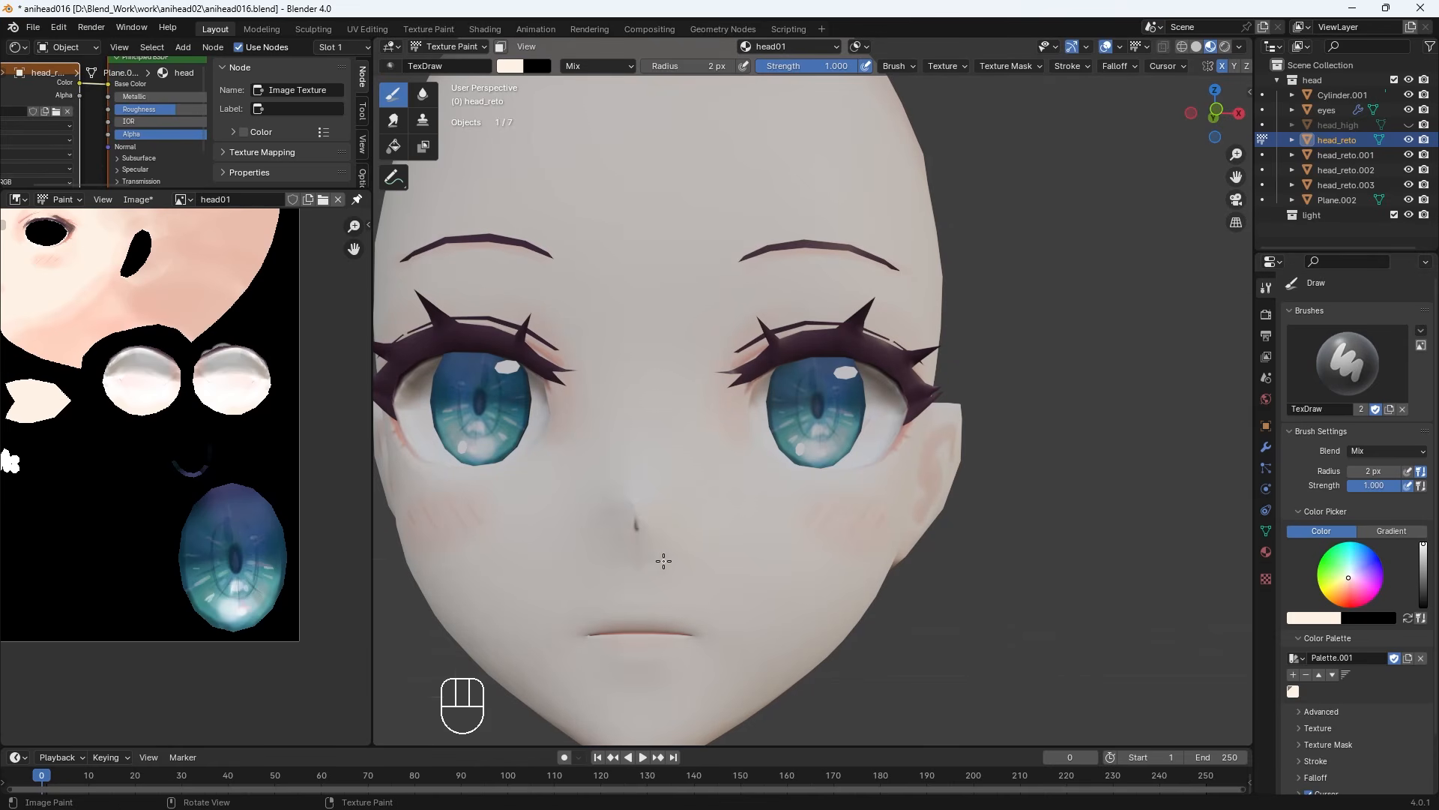
key("KP_1")
left_click(516, 67)
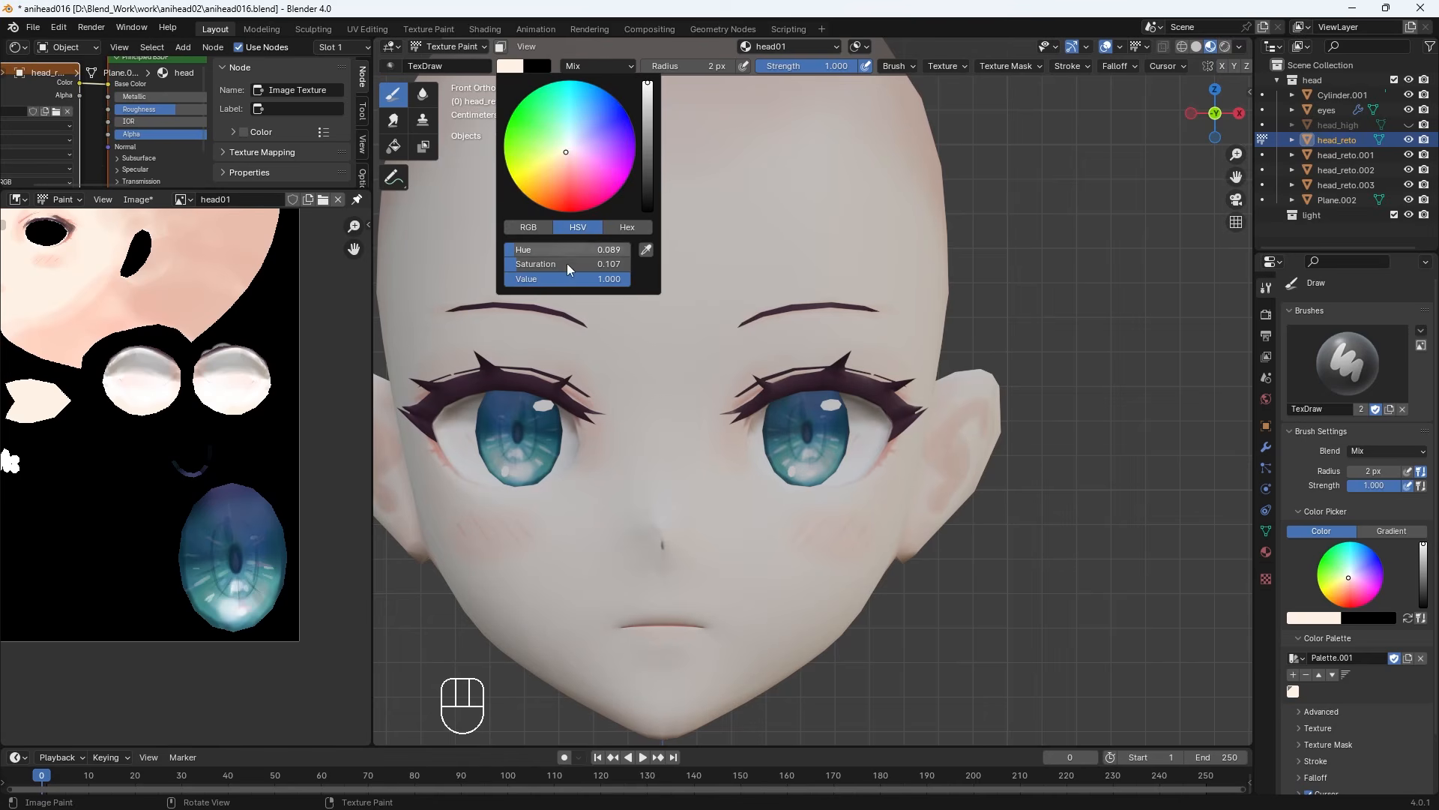
left_click_drag(567, 264, 505, 263)
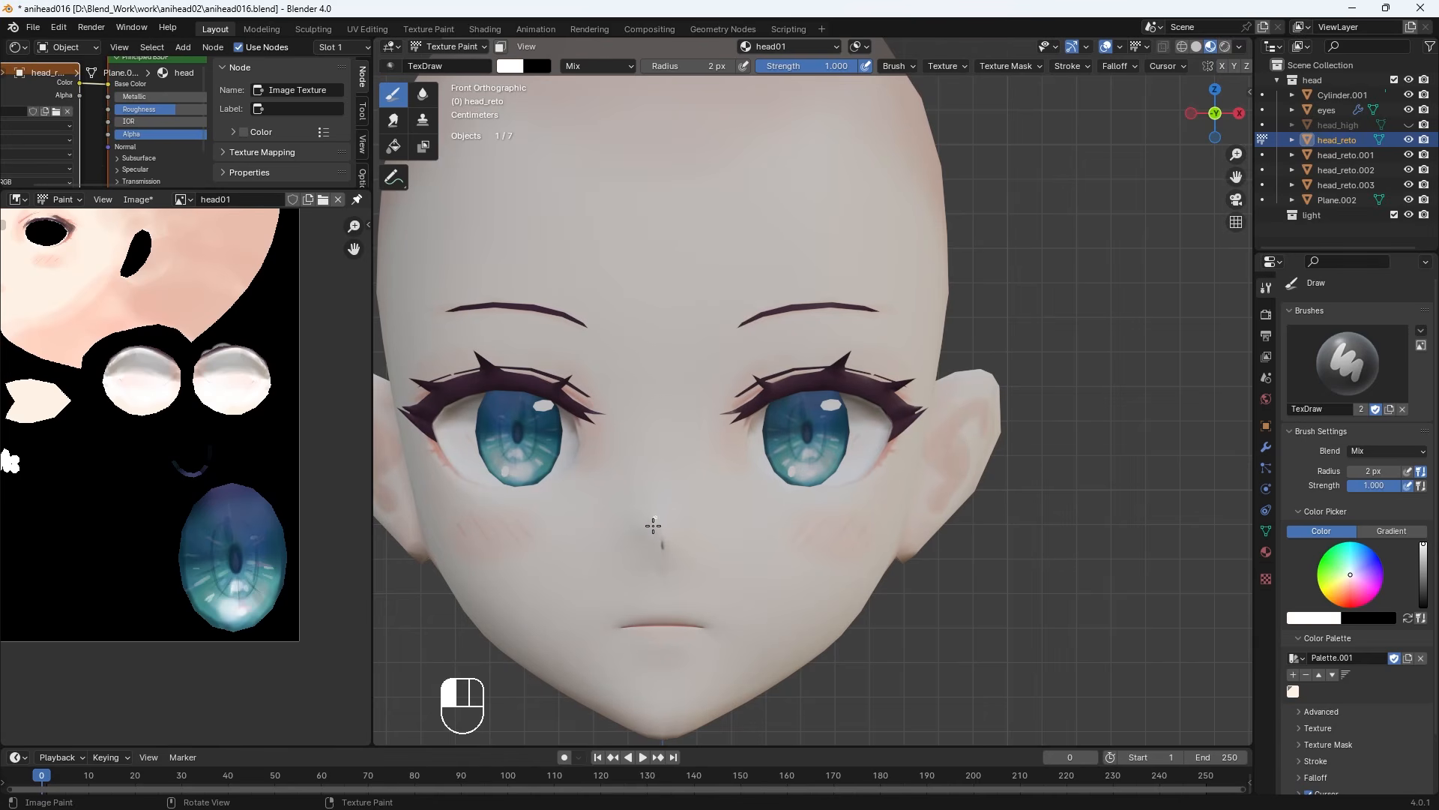
mouse_move(657, 529)
middle_mouse_down()
mouse_move(762, 372)
mouse_move(674, 465)
middle_mouse_up()
key("KP_1")
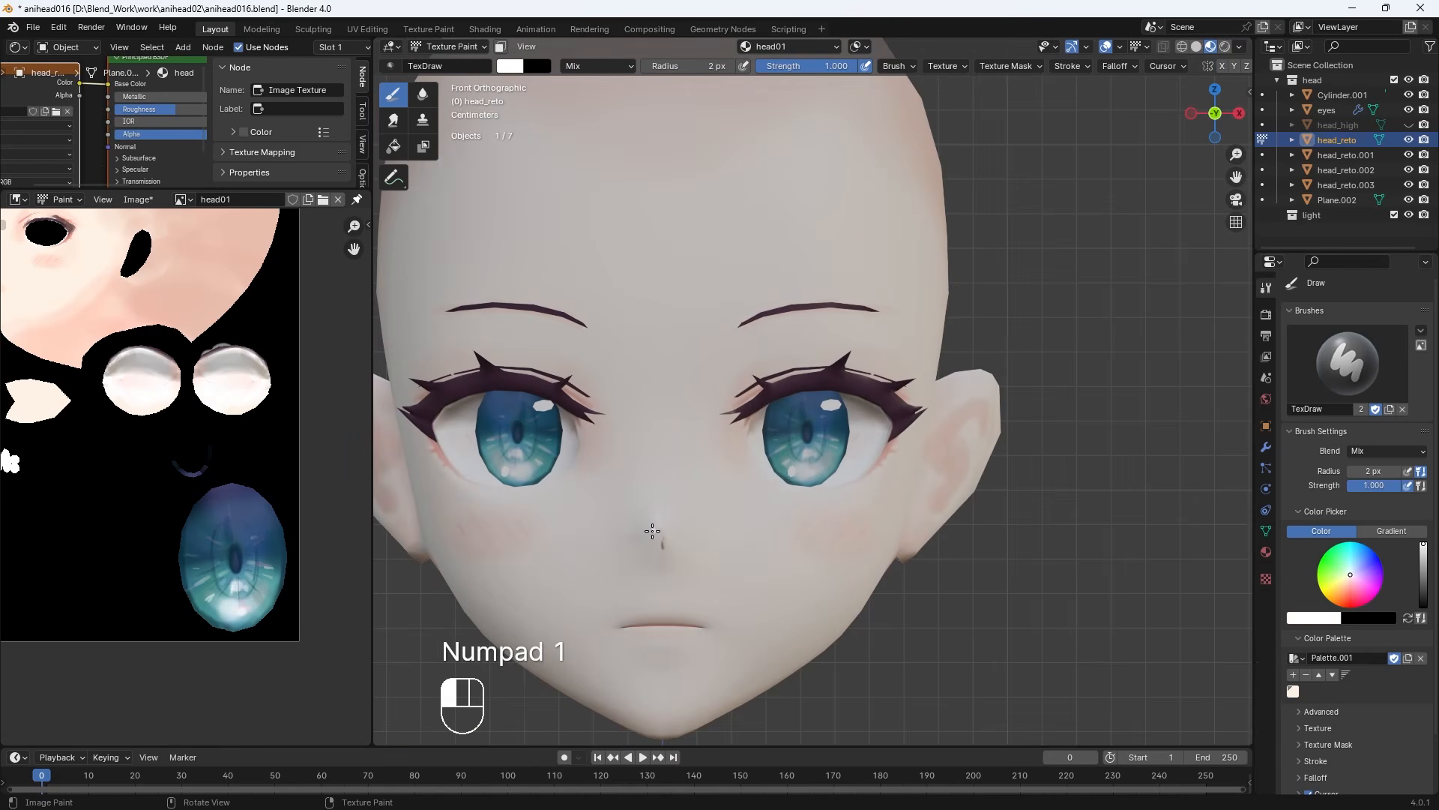
Set the brush colour to dark reddish brown and try a 2 px stroke extending the corner of the mouth
left_click(521, 68)
left_click(647, 172)
left_click(572, 166)
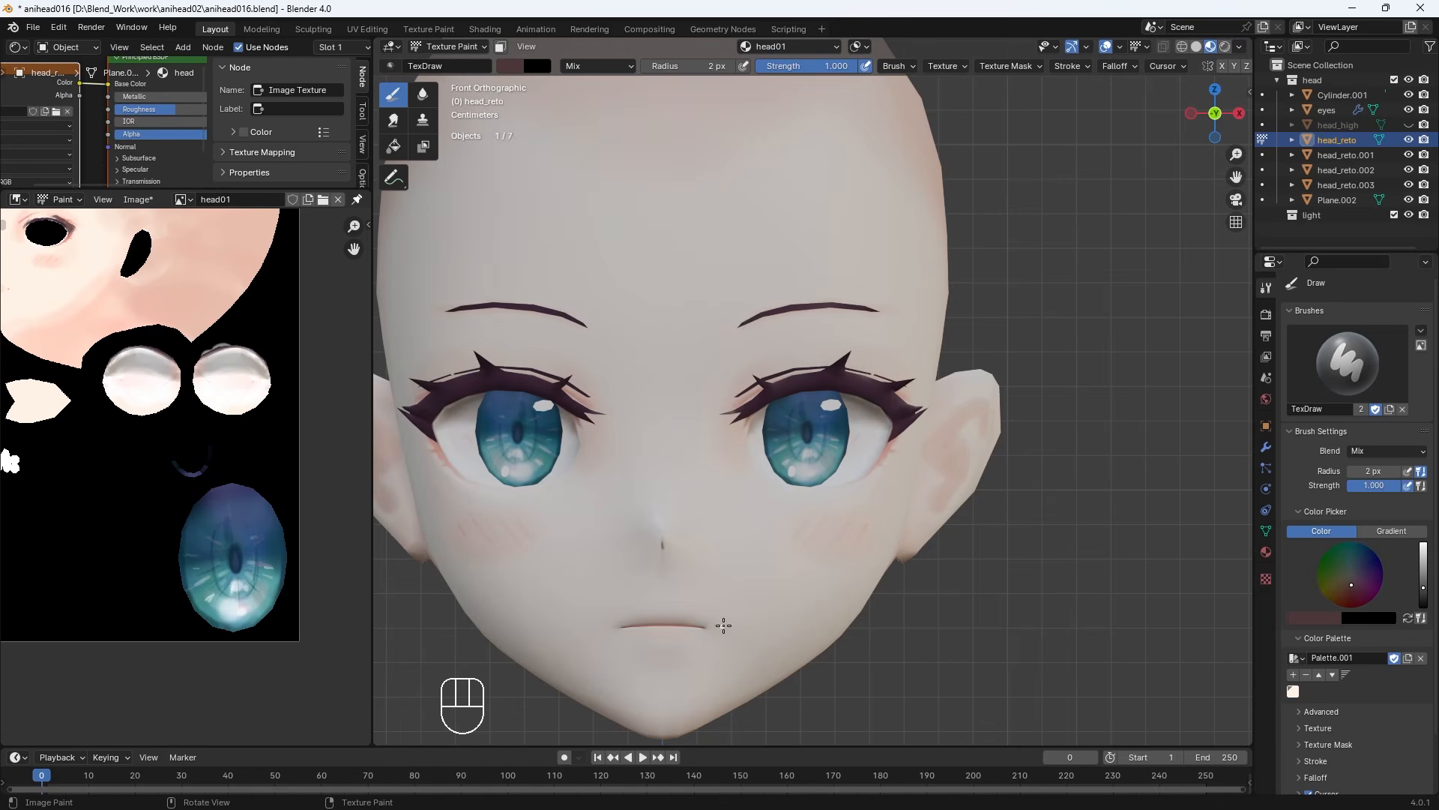
left_click_drag(705, 626, 723, 626)
key("ctrl+z")
key("KP_Subtract")
key("KP_Subtract")
middle_click_drag(701, 583, 812, 478, "shift")
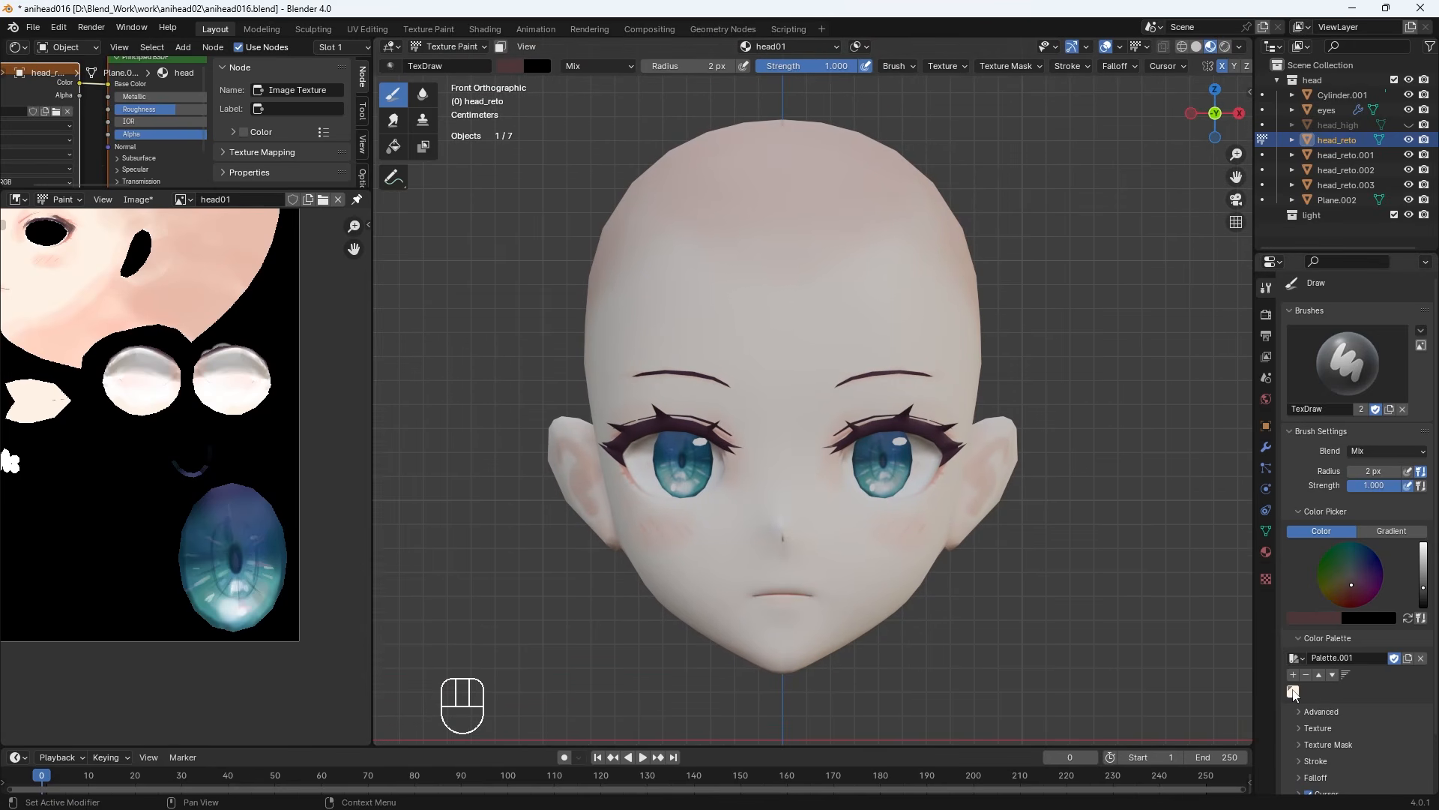
Pick the cream palette colour, set the brush radius to 80 px and soften the pink shading on the forehead
left_click(1293, 691)
key("bracketright")
key("bracketright")
key("bracketright")
key("bracketright")
key("bracketright")
key("bracketright")
key("bracketright")
key("bracketright")
key("bracketright")
key("bracketright")
key("bracketright")
key("bracketright")
key("bracketright")
key("bracketleft")
key("bracketleft")
key("bracketleft")
key("bracketleft")
key("bracketleft")
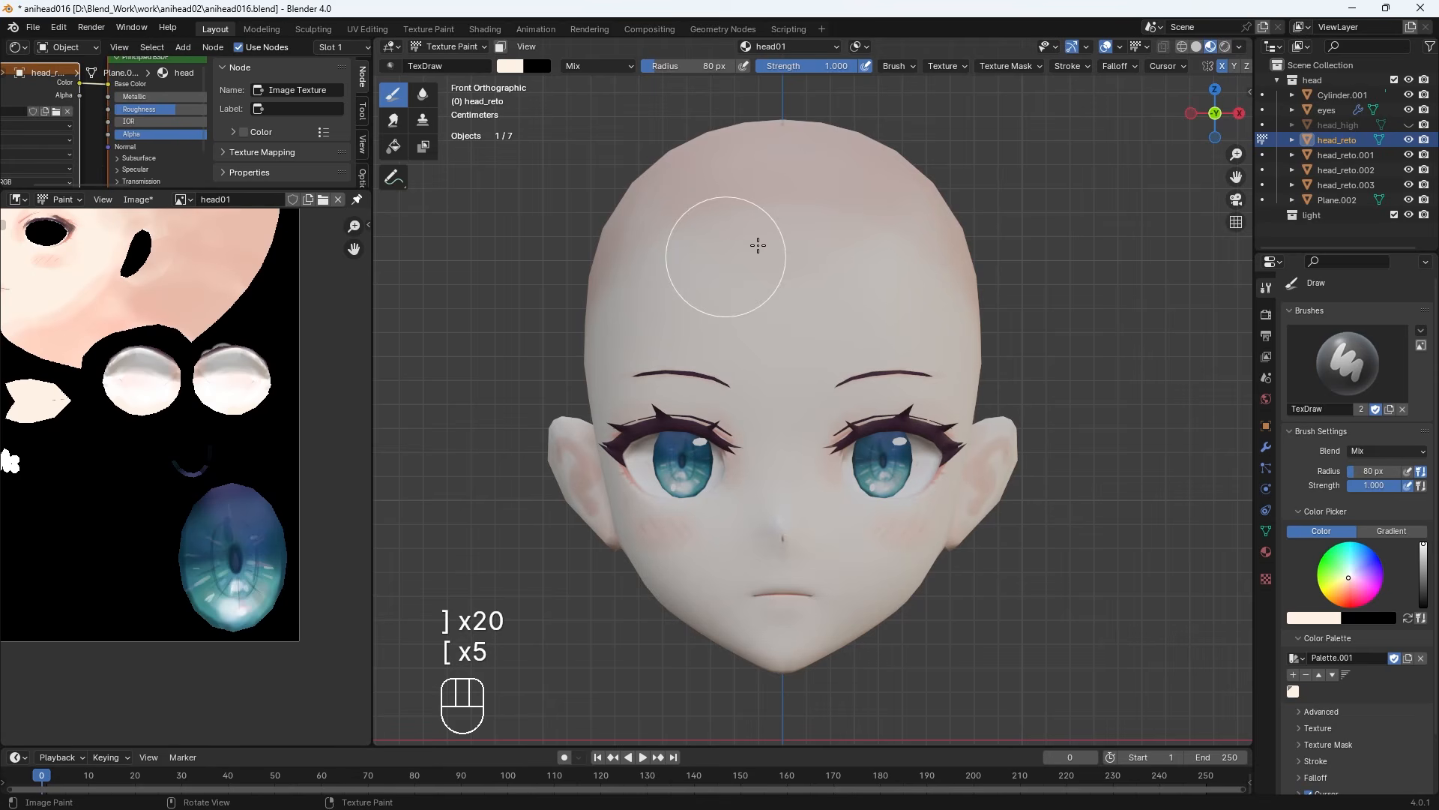
Sample the skin colour from the side of the forehead and adjust it to a bright light salmon
middle_click_drag(877, 252, 716, 236)
left_click(520, 69)
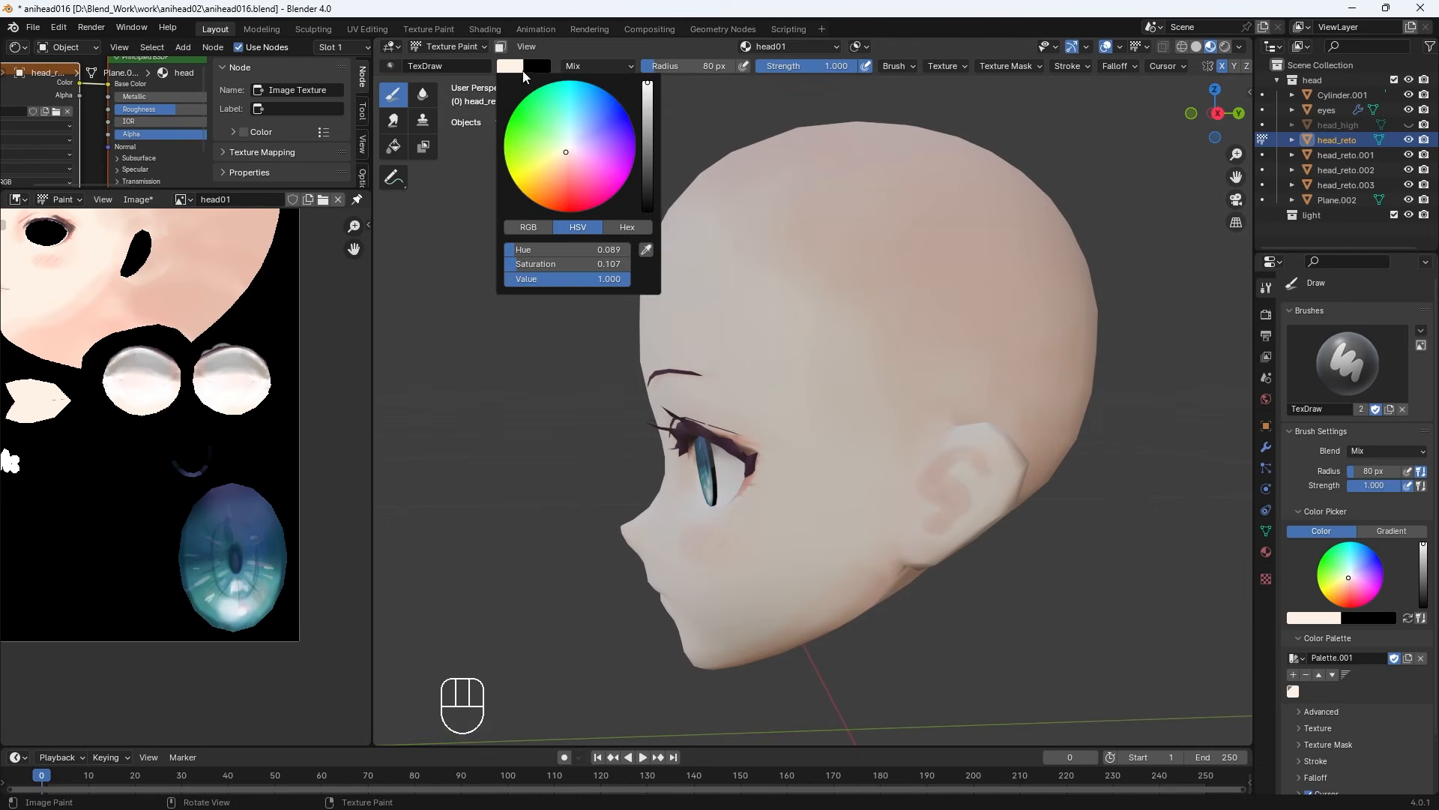
left_click(646, 252)
left_click(780, 242)
left_click(511, 66)
left_click(646, 81)
left_click(562, 167)
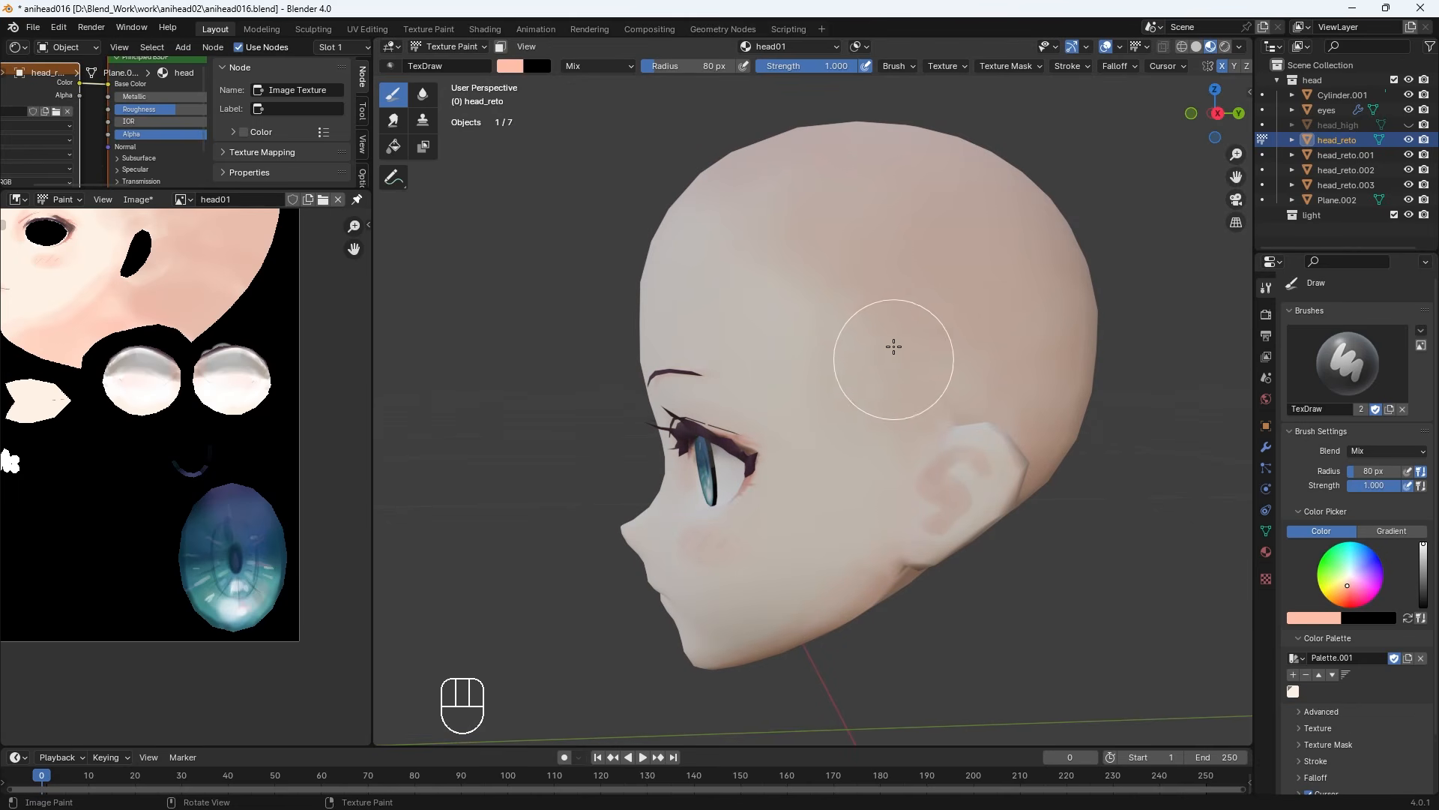
Increase the brush radius to 107 px and paint light salmon shading on the side of the head above the ear
key("bracketright")
key("bracketright")
key("bracketright")
mouse_move(868, 324)
left_mouse_down()
mouse_move(807, 341)
mouse_move(954, 405)
left_mouse_up()
mouse_move(946, 255)
middle_mouse_down()
mouse_move(1107, 243)
mouse_move(1015, 255)
middle_mouse_up()
key("KP_2")
key("KP_1")
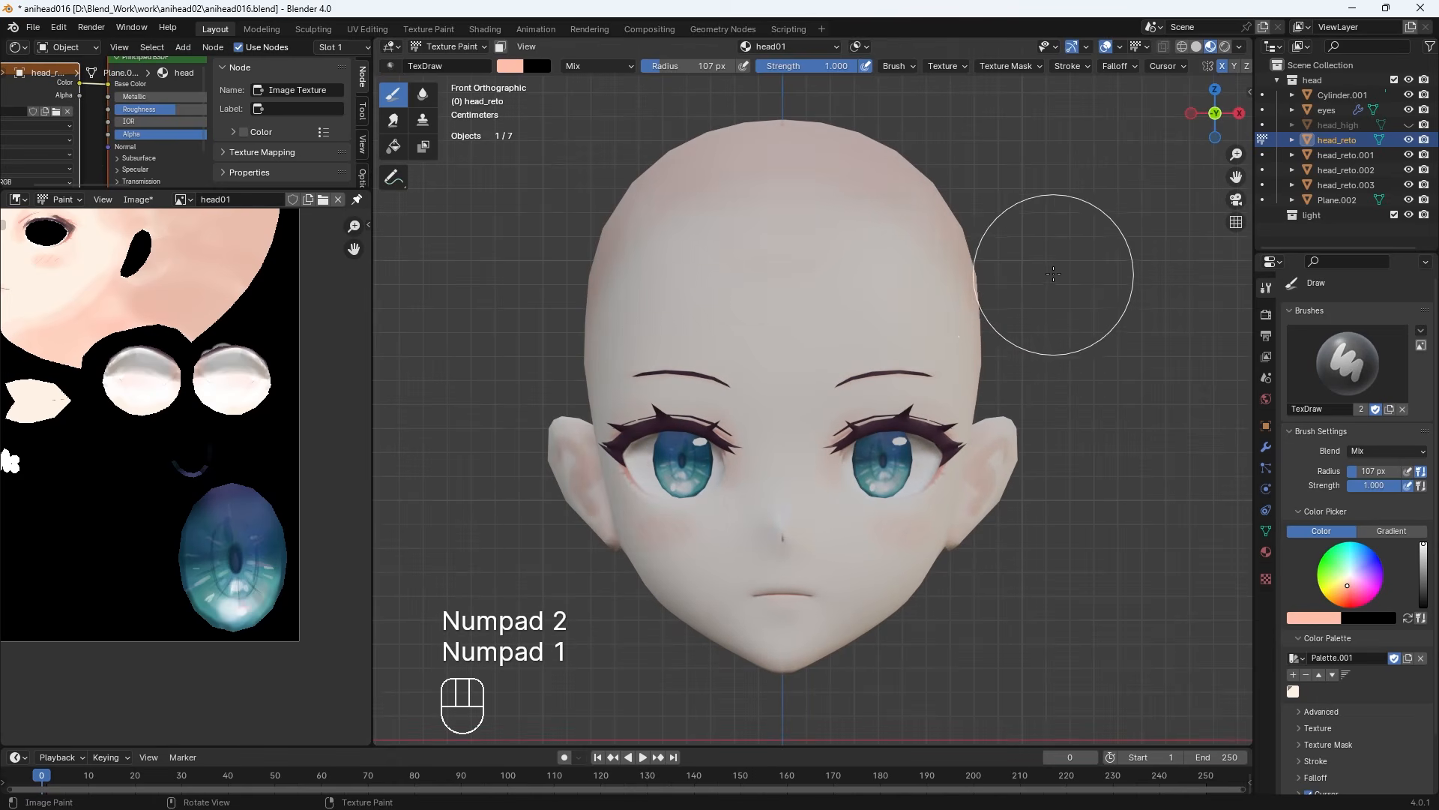
Set the brush radius to 91 px and blend the light salmon shading across the upper forehead
key("bracketleft")
key("bracketleft")
key("bracketleft")
key("bracketleft")
key("bracketleft")
key("bracketleft")
key("bracketright")
key("bracketright")
key("bracketright")
key("bracketright")
key("bracketright")
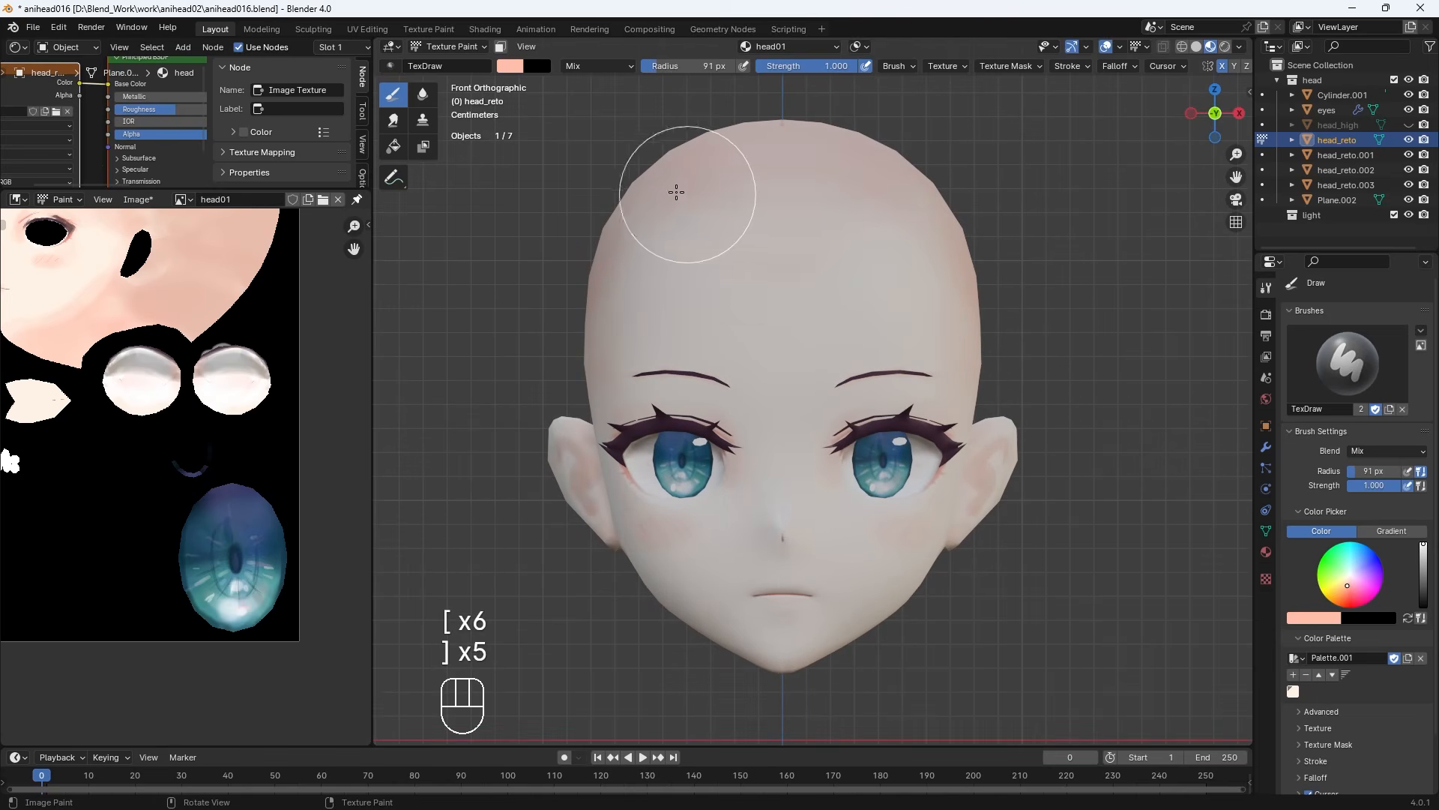
middle_click_drag(824, 355, 856, 315, "shift")
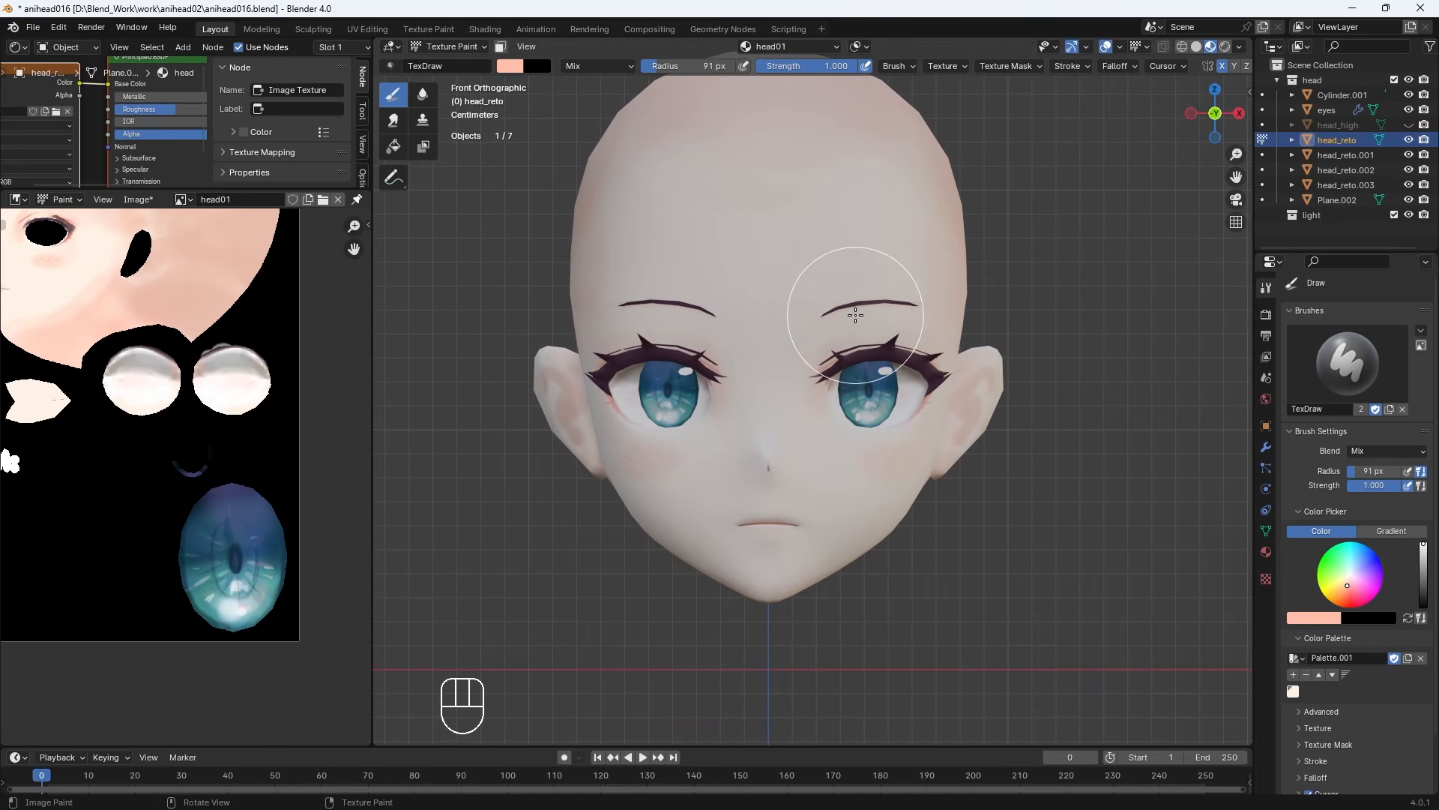
Save the painted head01 texture image with the image editor widened to show the whole texture
mouse_move(1035, 277)
middle_mouse_down()
mouse_move(948, 289)
mouse_move(1024, 284)
middle_mouse_up()
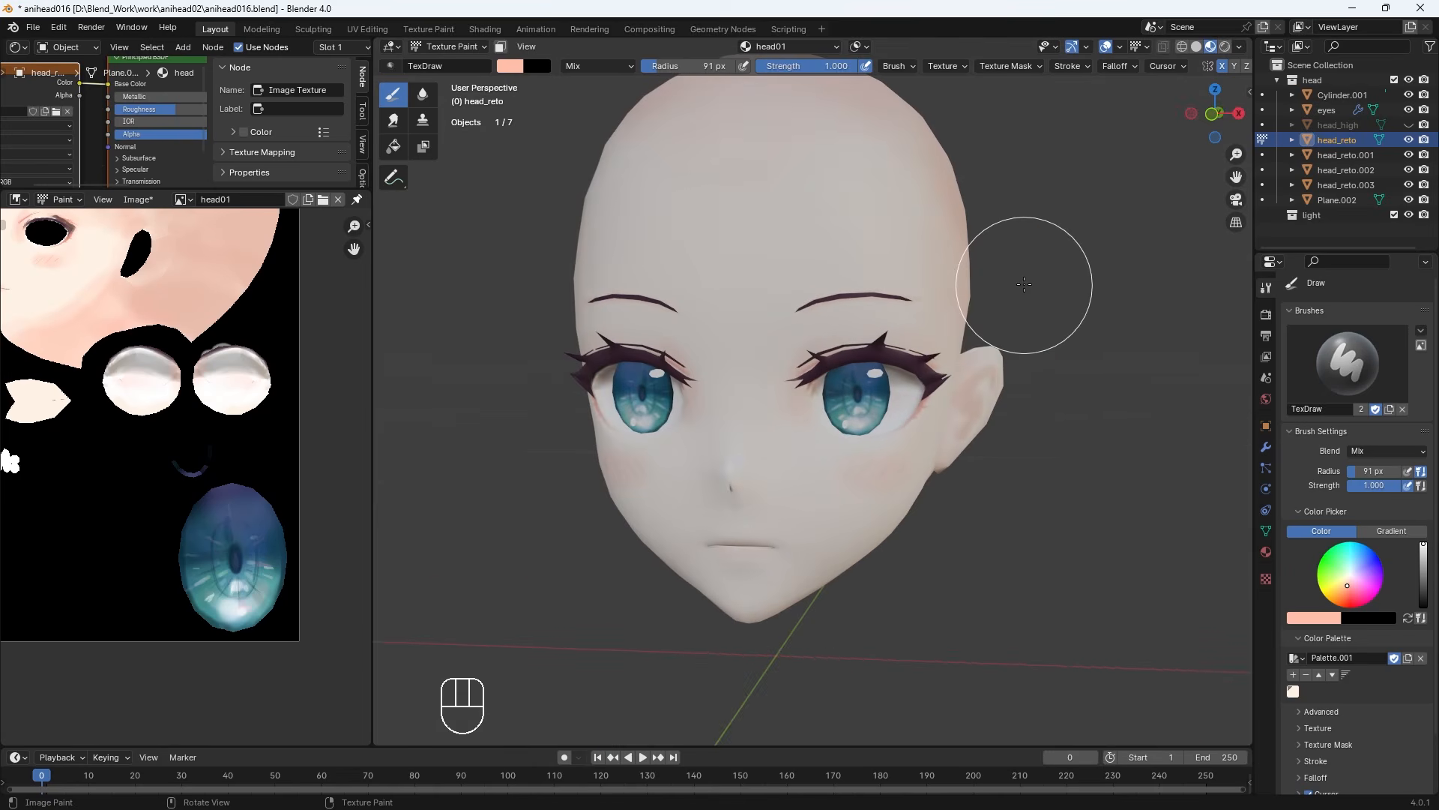
key("KP_1")
key("KP_Subtract")
key("KP_Subtract")
key("KP_Subtract")
middle_click_drag(933, 419, 914, 383, "ctrl")
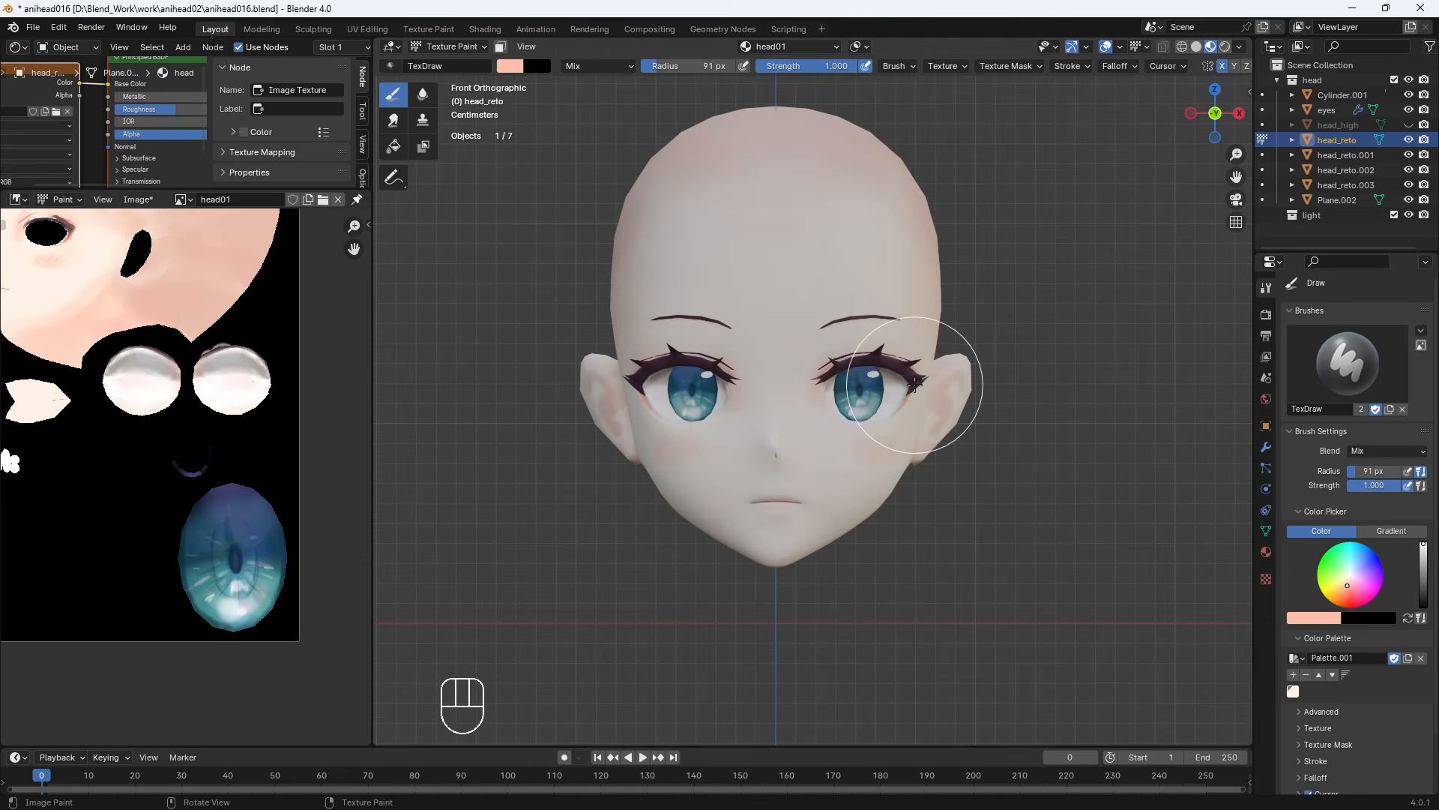
key("ctrl+s")
left_click_drag(374, 273, 705, 272)
scroll(366, 480, "down", 3)
key("alt+s")
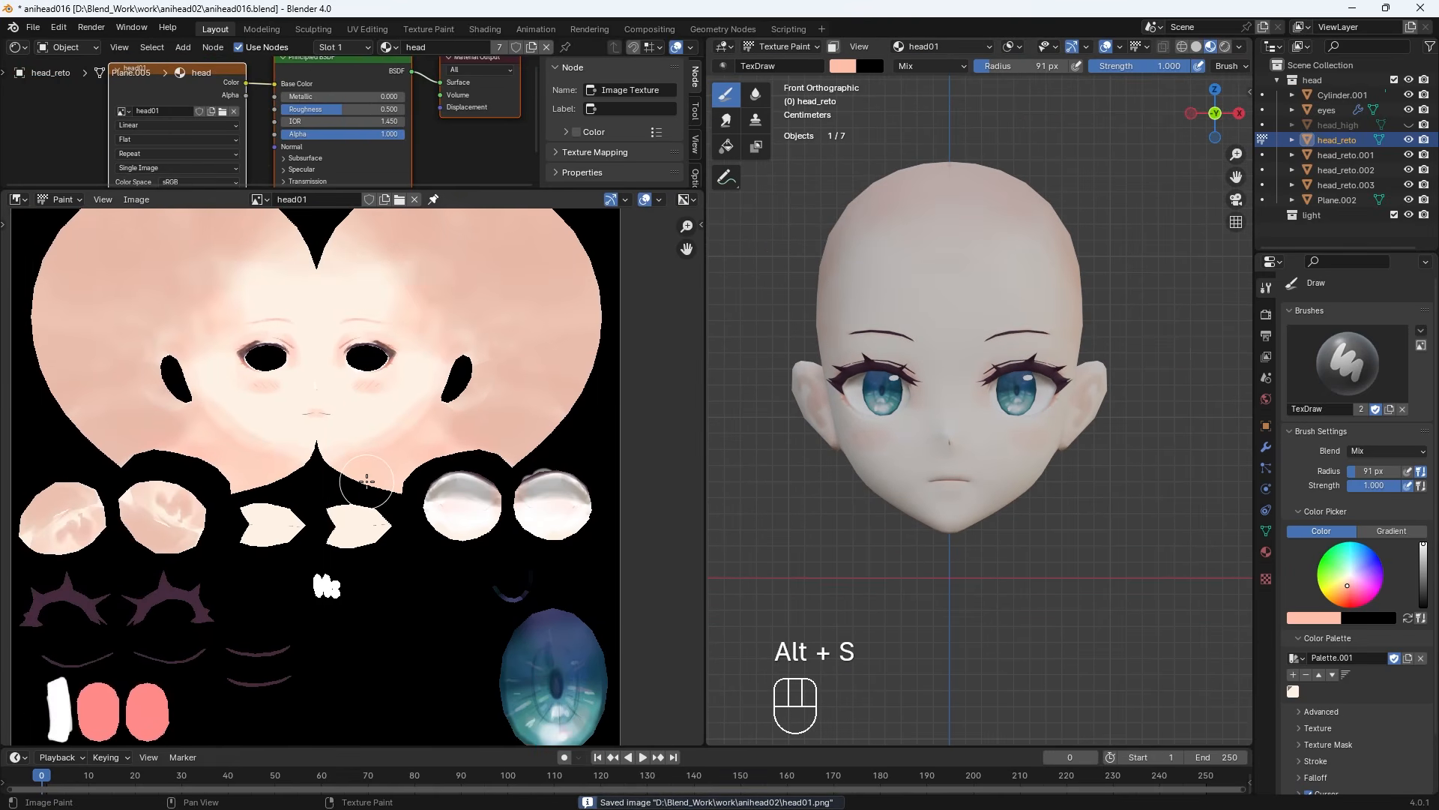
Enlarge the shader editor to fit the whole head material node tree and hide its sidebar
left_click_drag(85, 189, 85, 534)
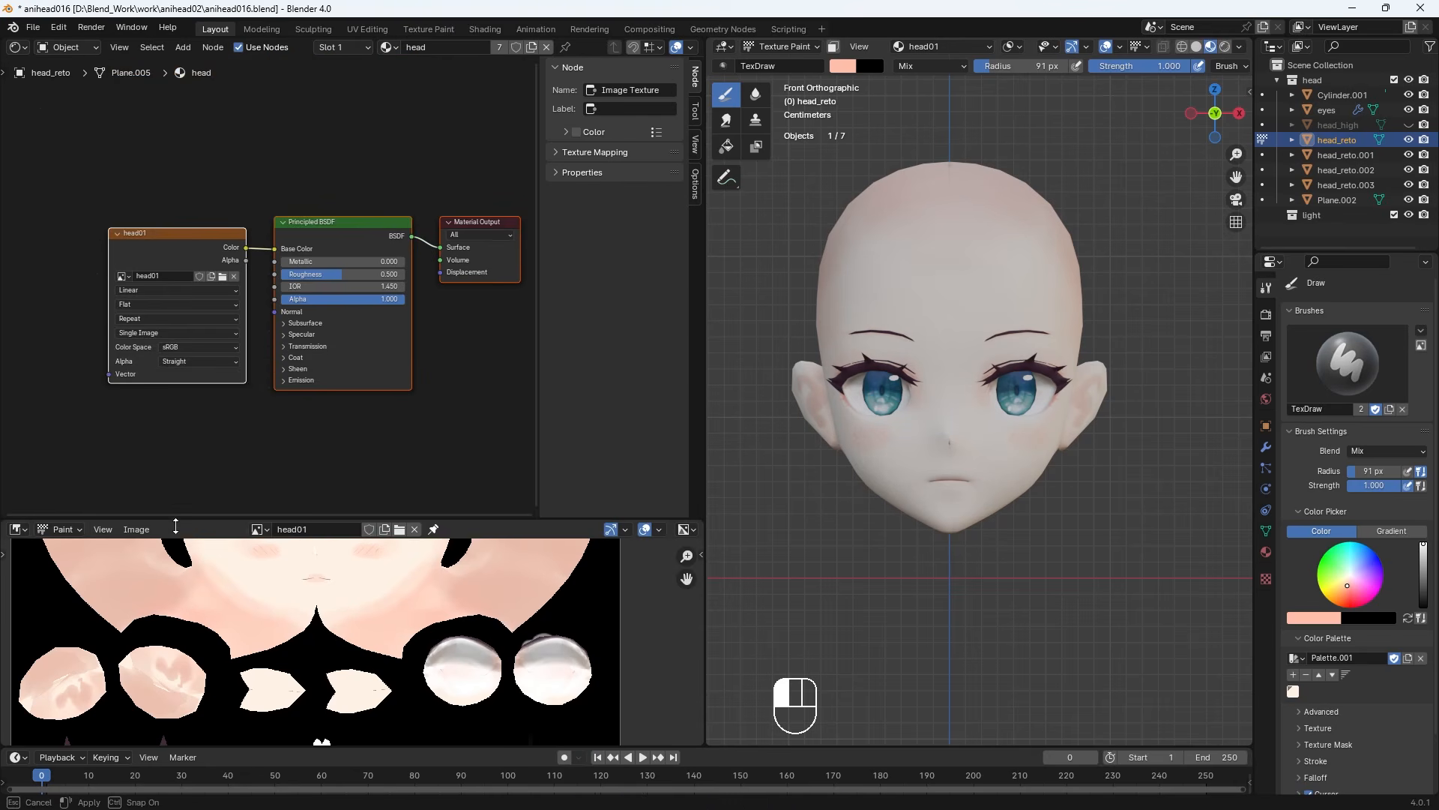
key("Home")
scroll(392, 246, "down", 2)
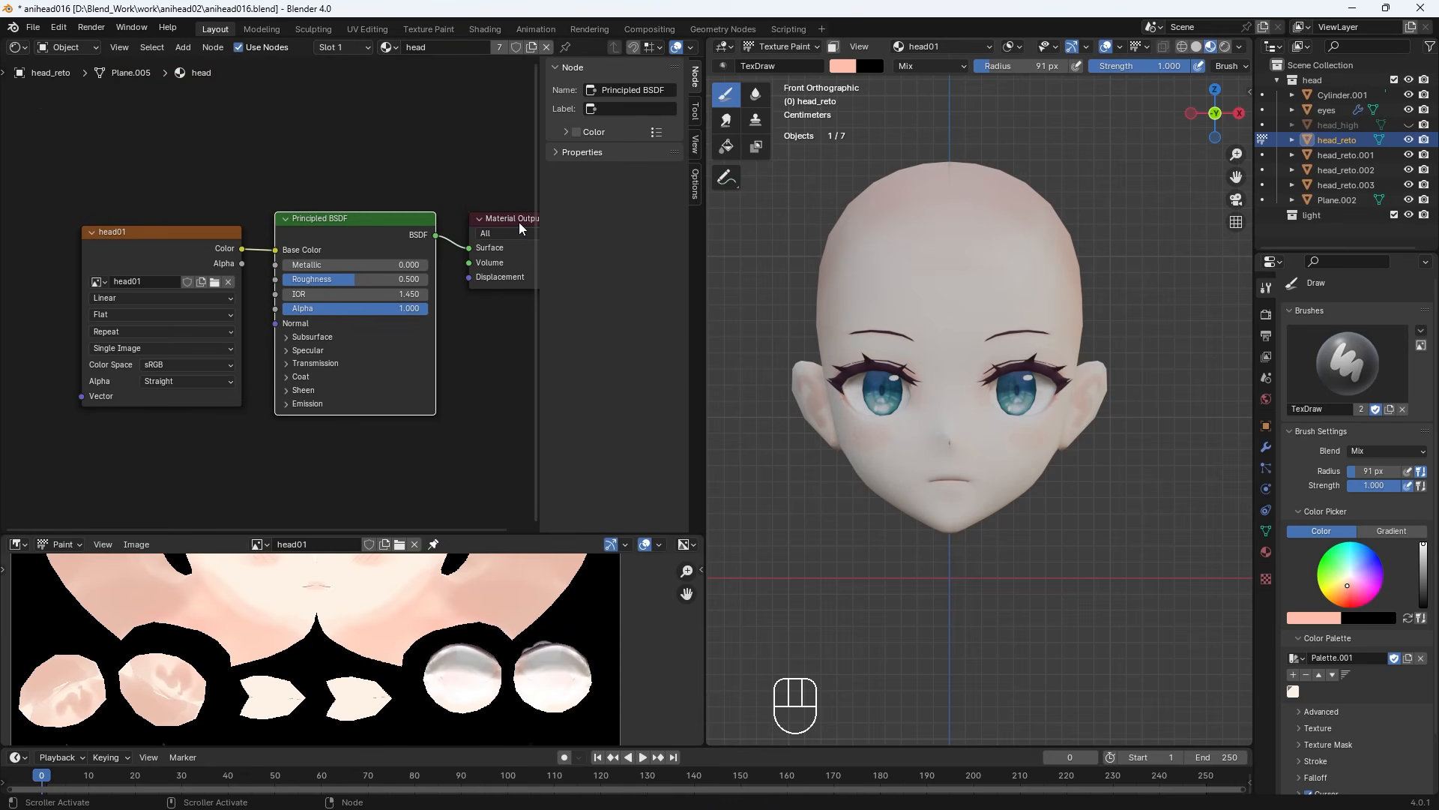
key("n")
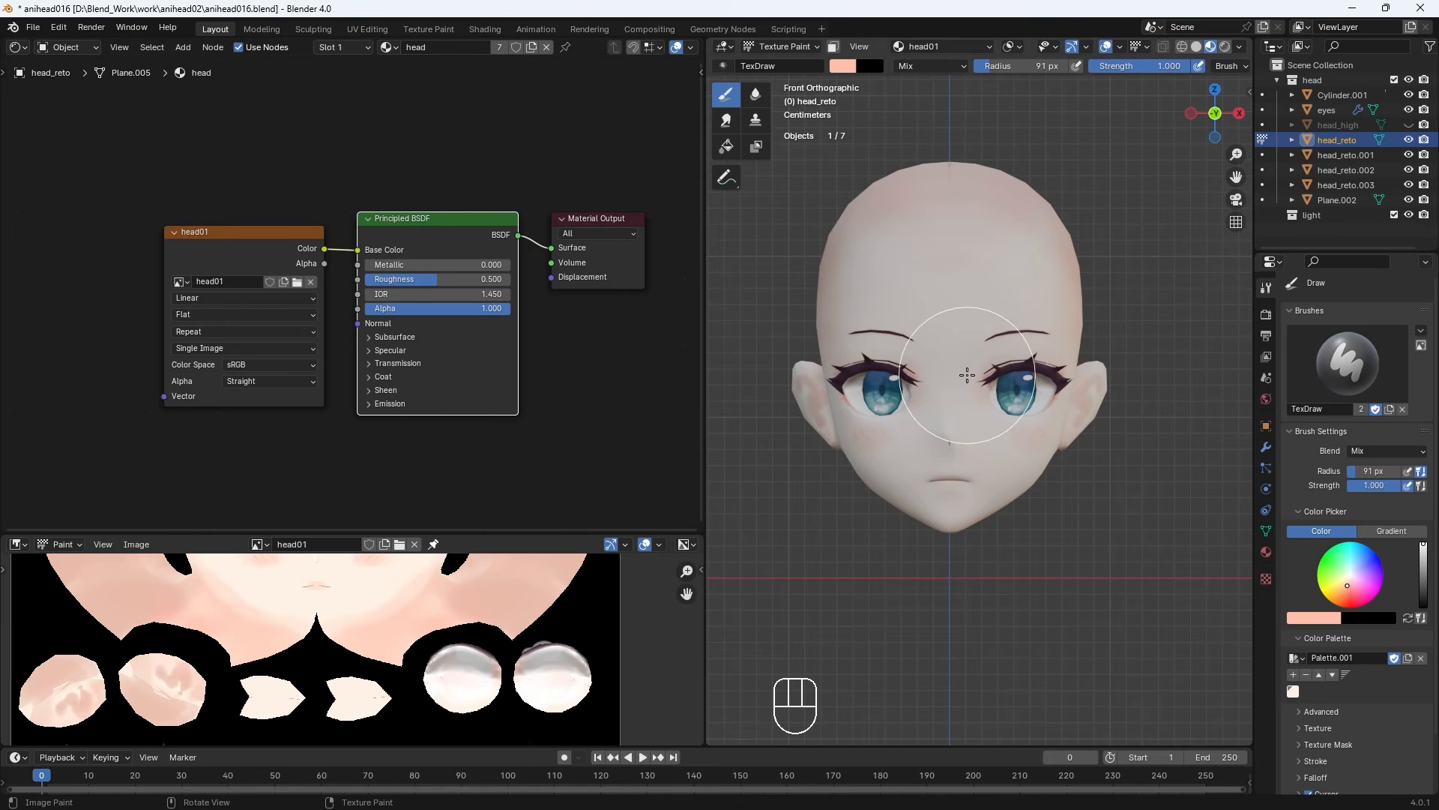
Delete the Principled BSDF node and move the head01 texture node away from the Material Output
key("Delete")
left_click_drag(290, 231, 171, 174)
left_click_drag(597, 219, 600, 215)
Add a Mix Color node, linking the head01 texture's Color to input A and its Result to the Material Output's Surface
left_click(375, 207)
key("shift+a")
left_click(375, 201)
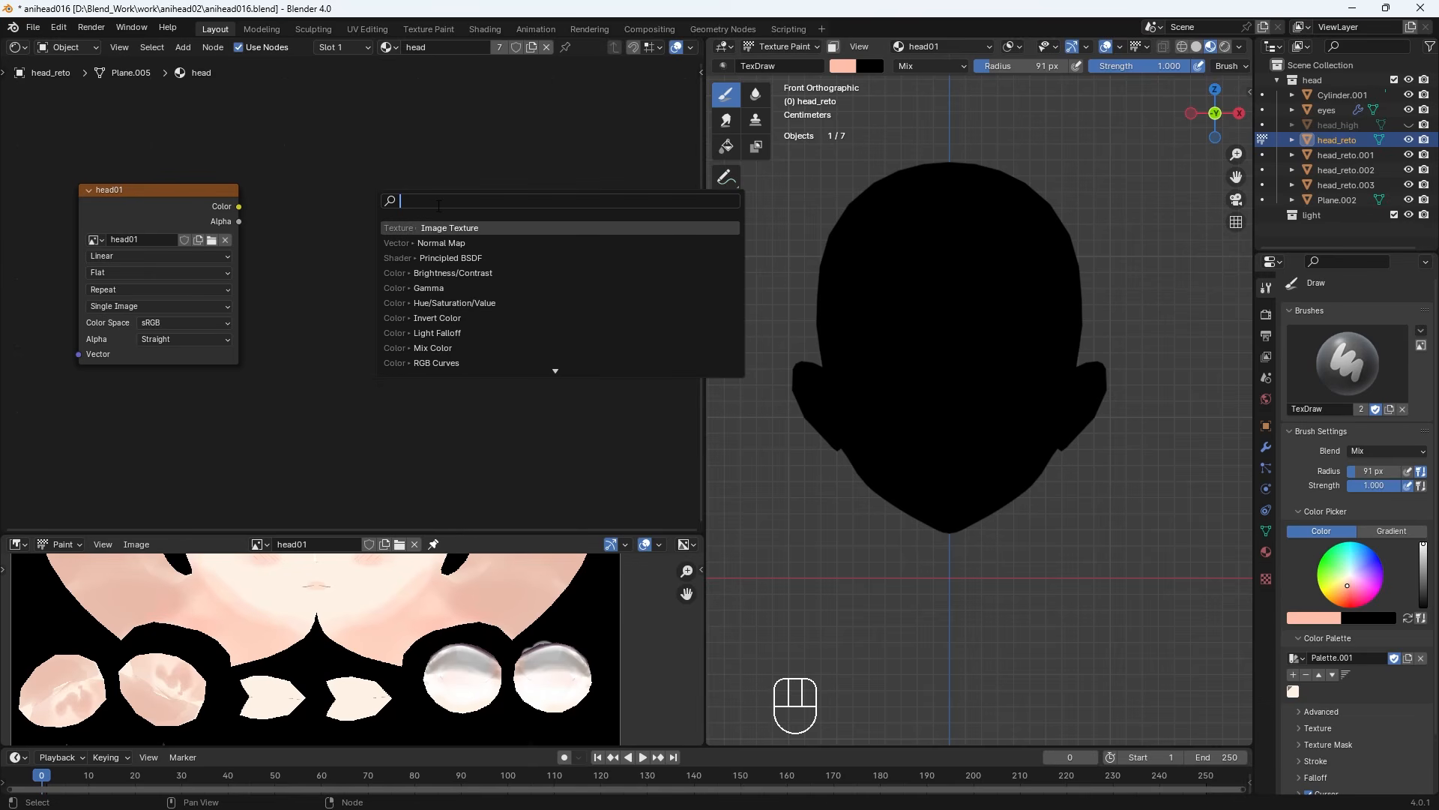
type("color")
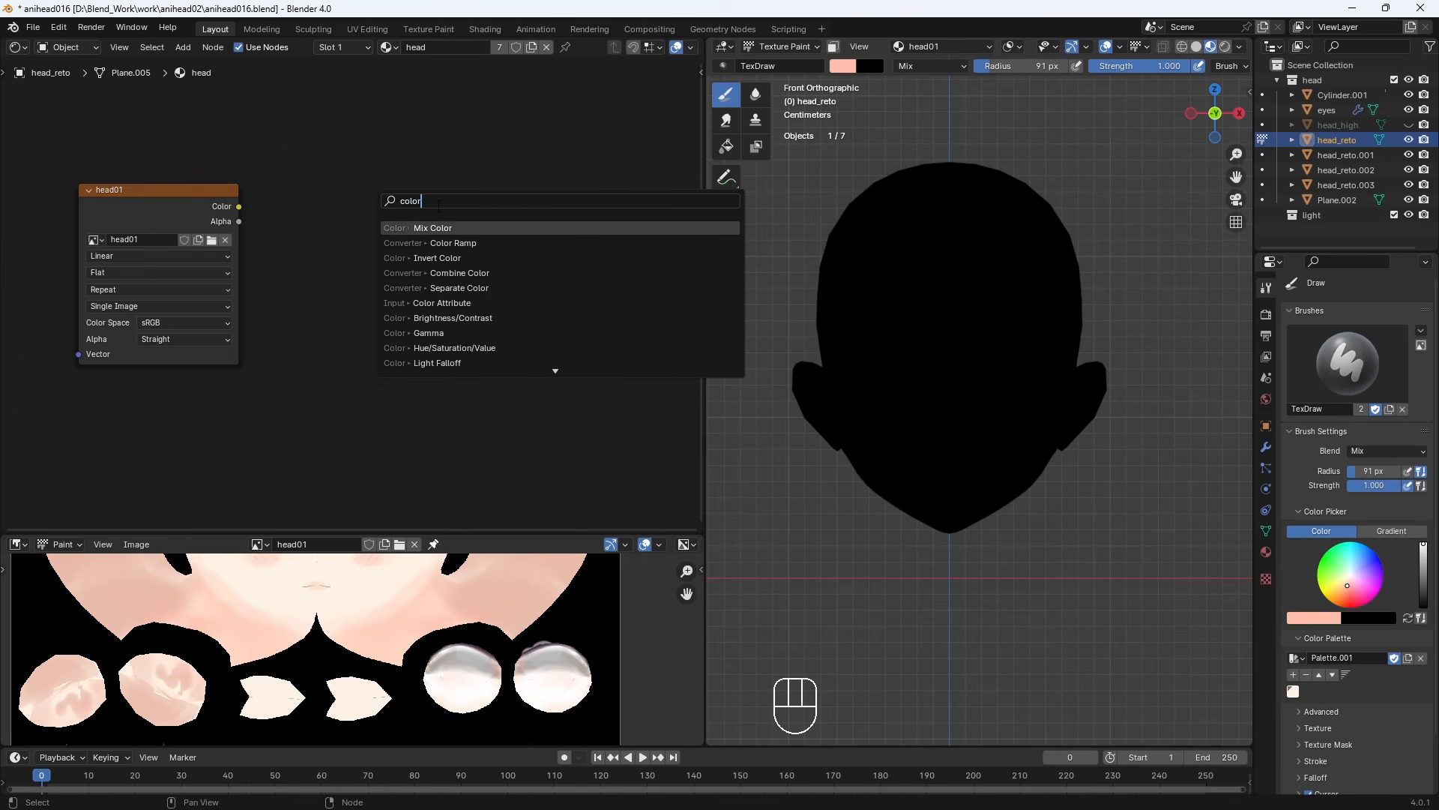
left_click(442, 228)
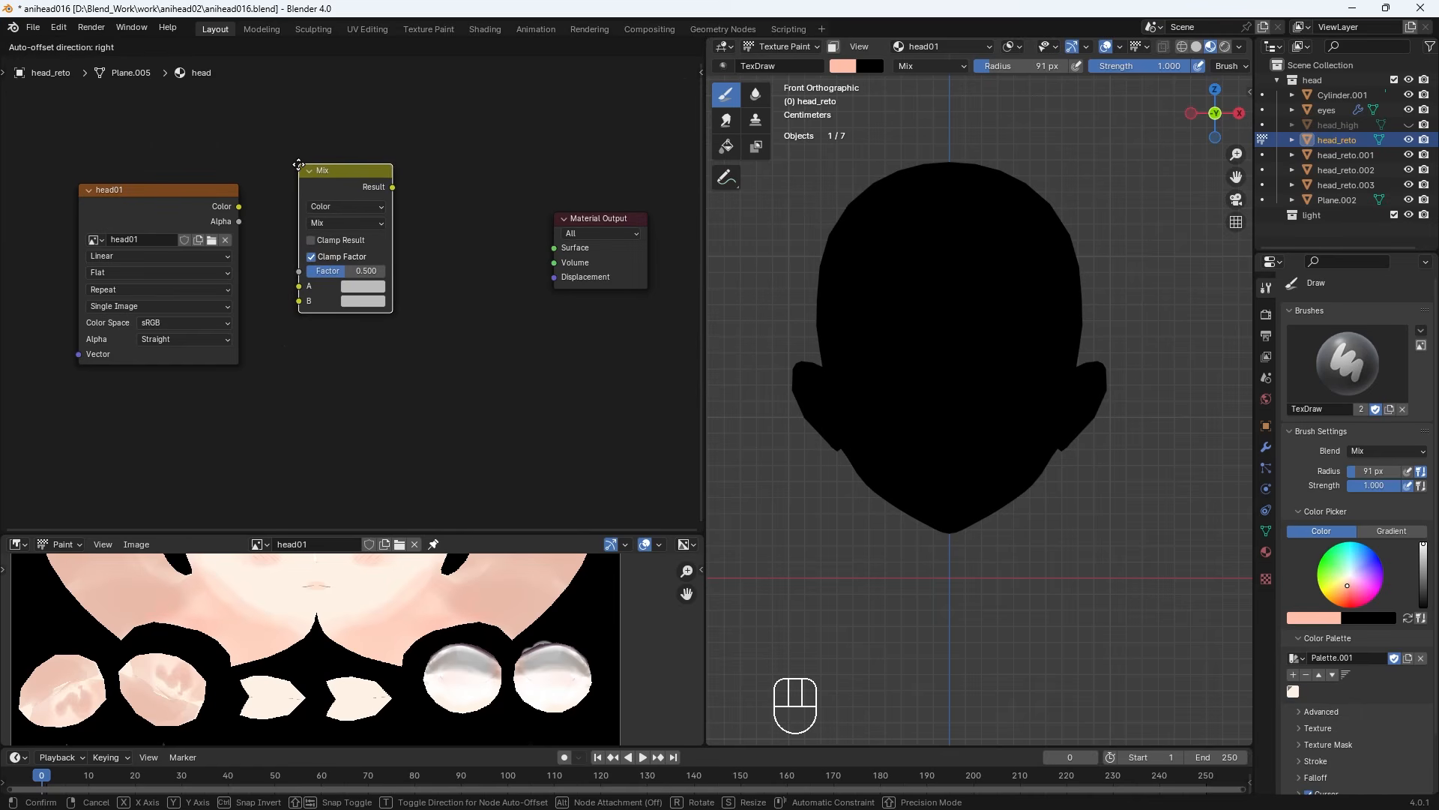
left_click(289, 181)
mouse_move(241, 208)
left_mouse_down()
mouse_move(284, 277)
mouse_move(313, 281)
left_mouse_up()
mouse_move(405, 181)
left_mouse_down()
mouse_move(482, 249)
mouse_move(549, 257)
left_mouse_up()
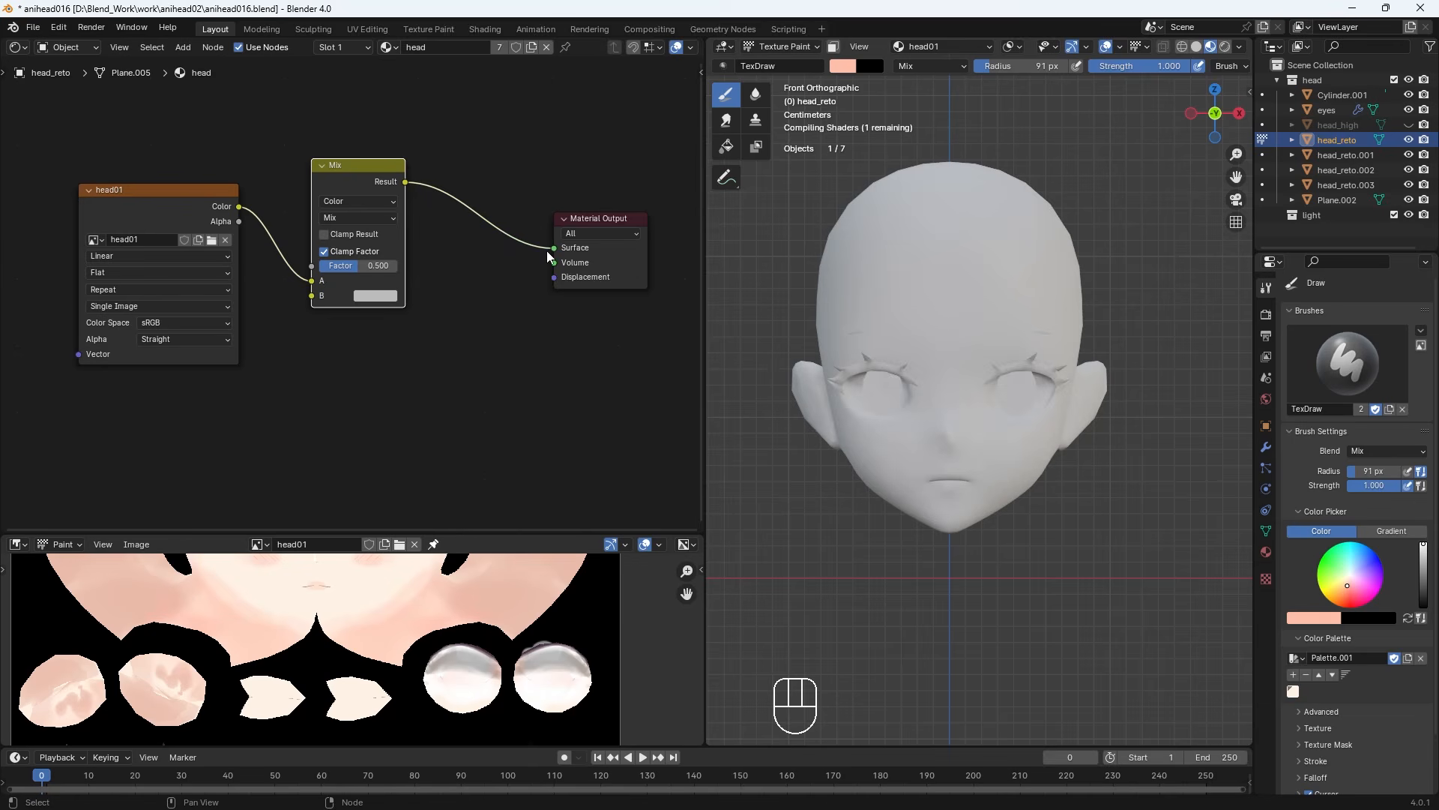
Set the mix node to Multiply with a factor of 0.525 and move it and the texture node up
left_click(364, 219)
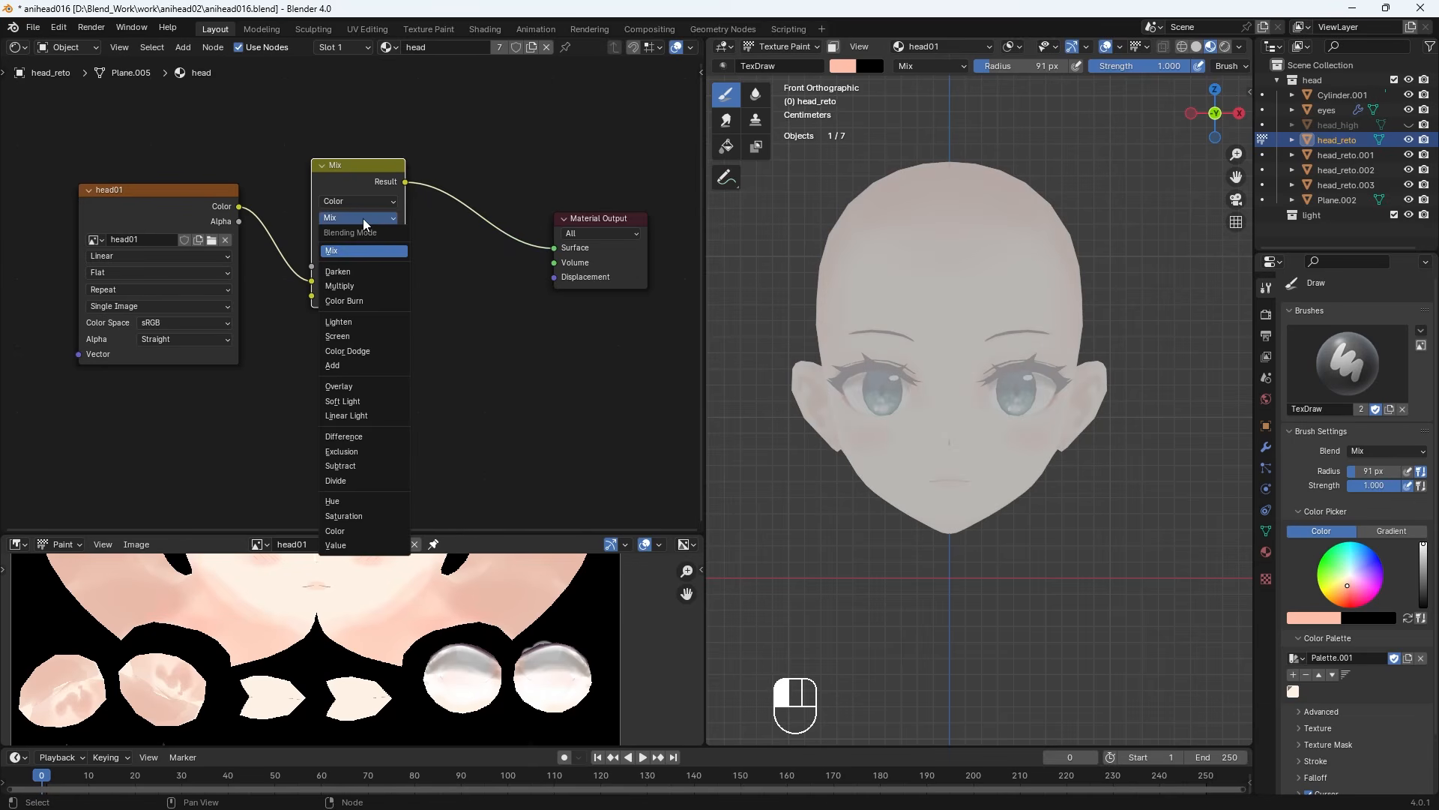
left_click(341, 285)
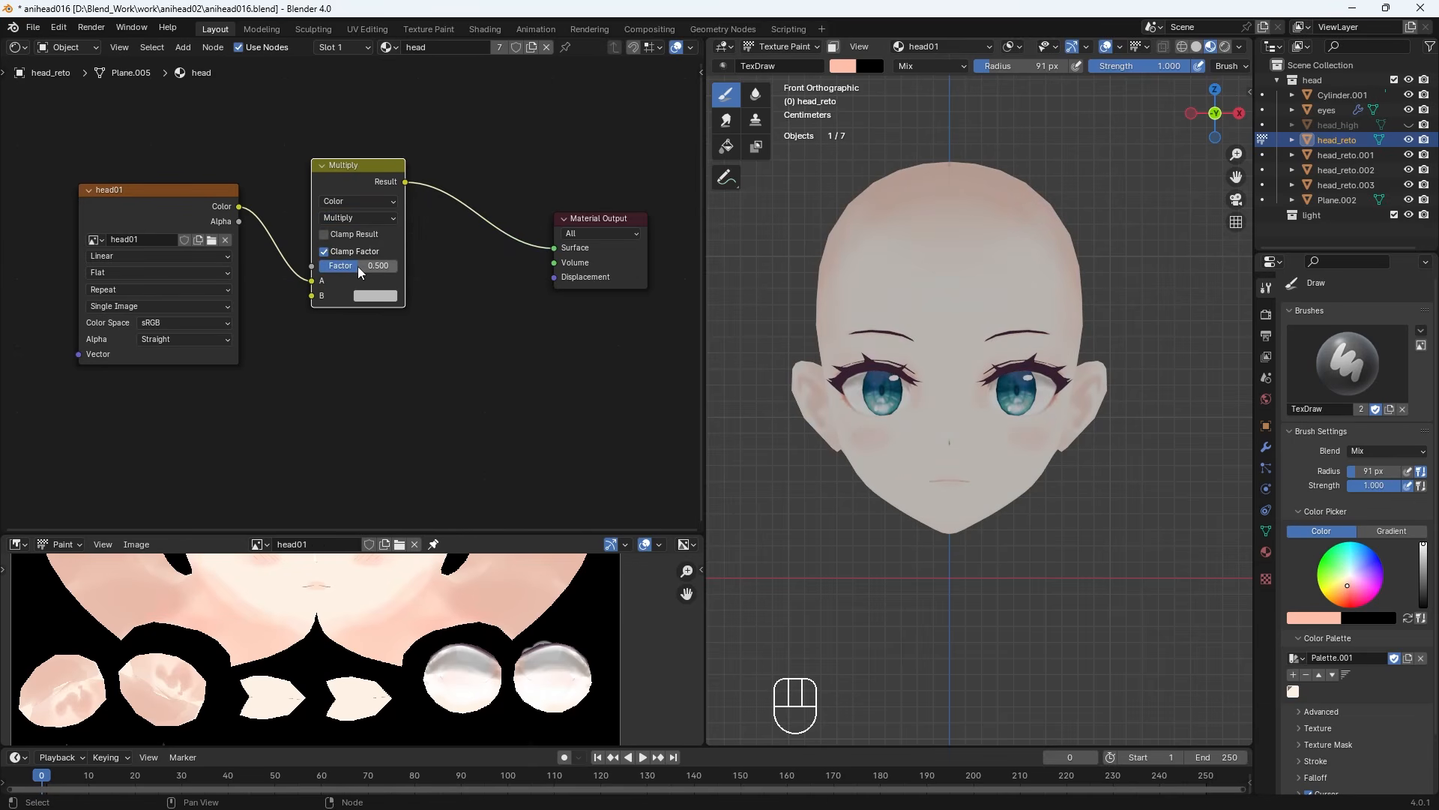
left_click_drag(360, 271, 362, 271)
left_click_drag(358, 167, 376, 158)
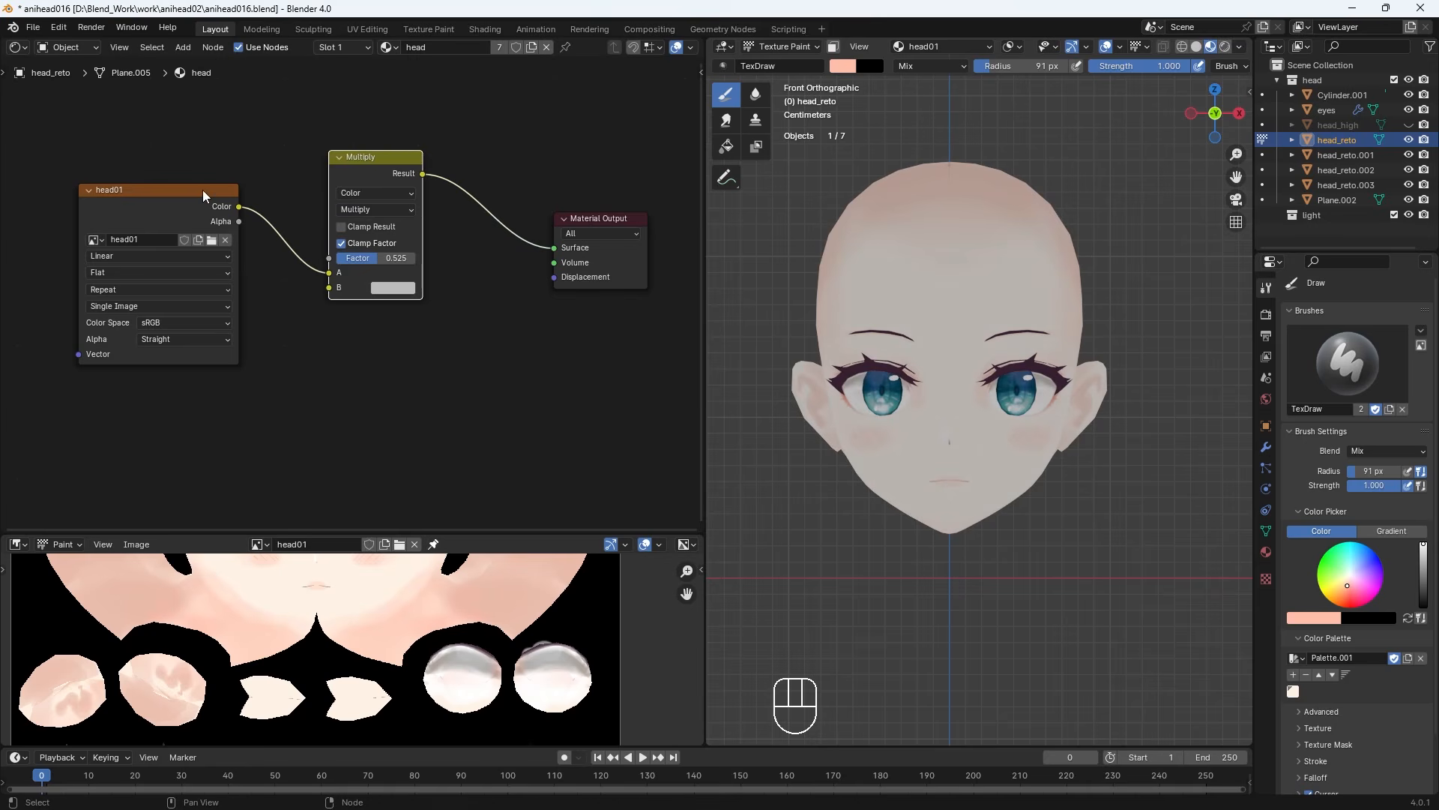
left_click_drag(203, 195, 240, 157)
left_click(238, 369)
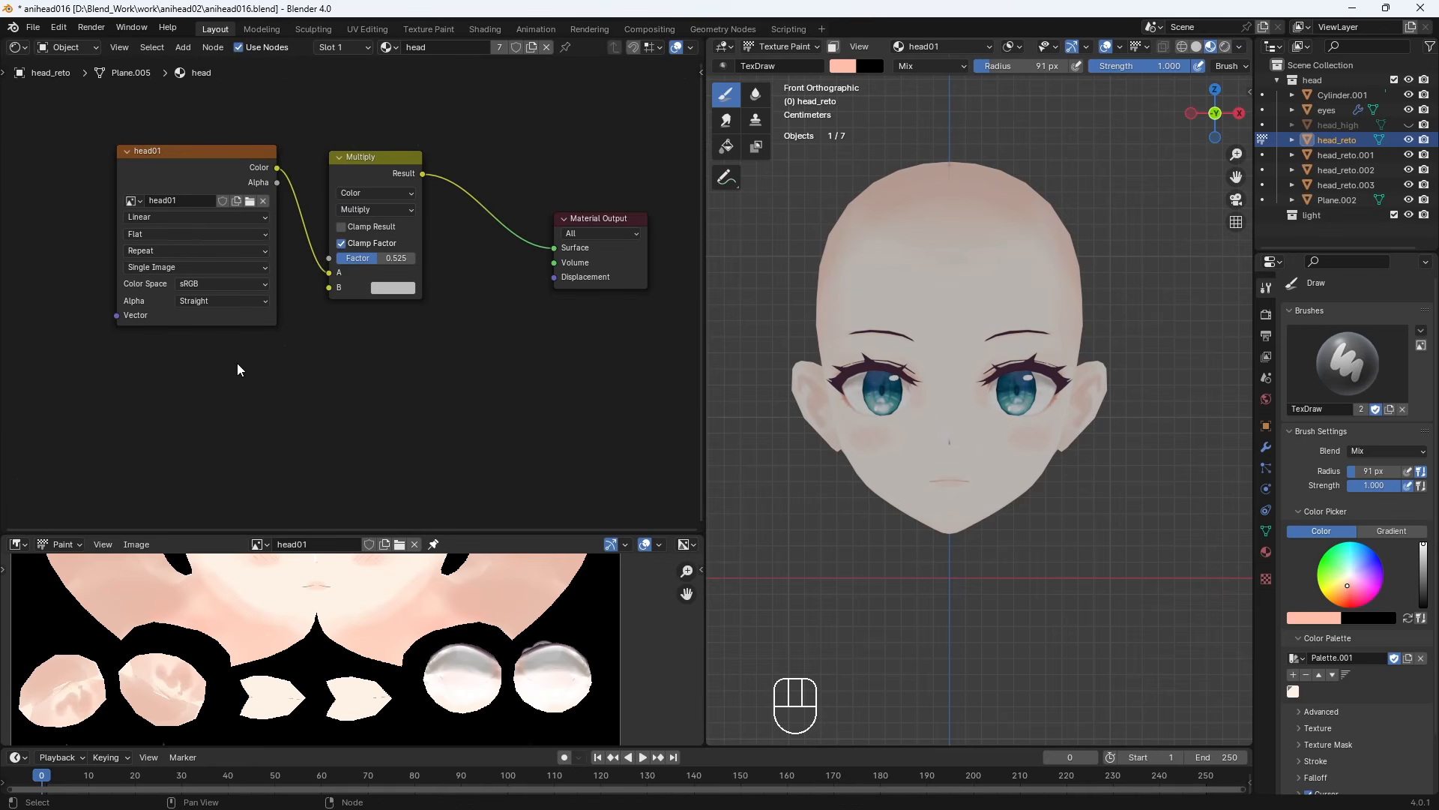
Add a Diffuse BSDF node below the head01 texture node
key("shift+a")
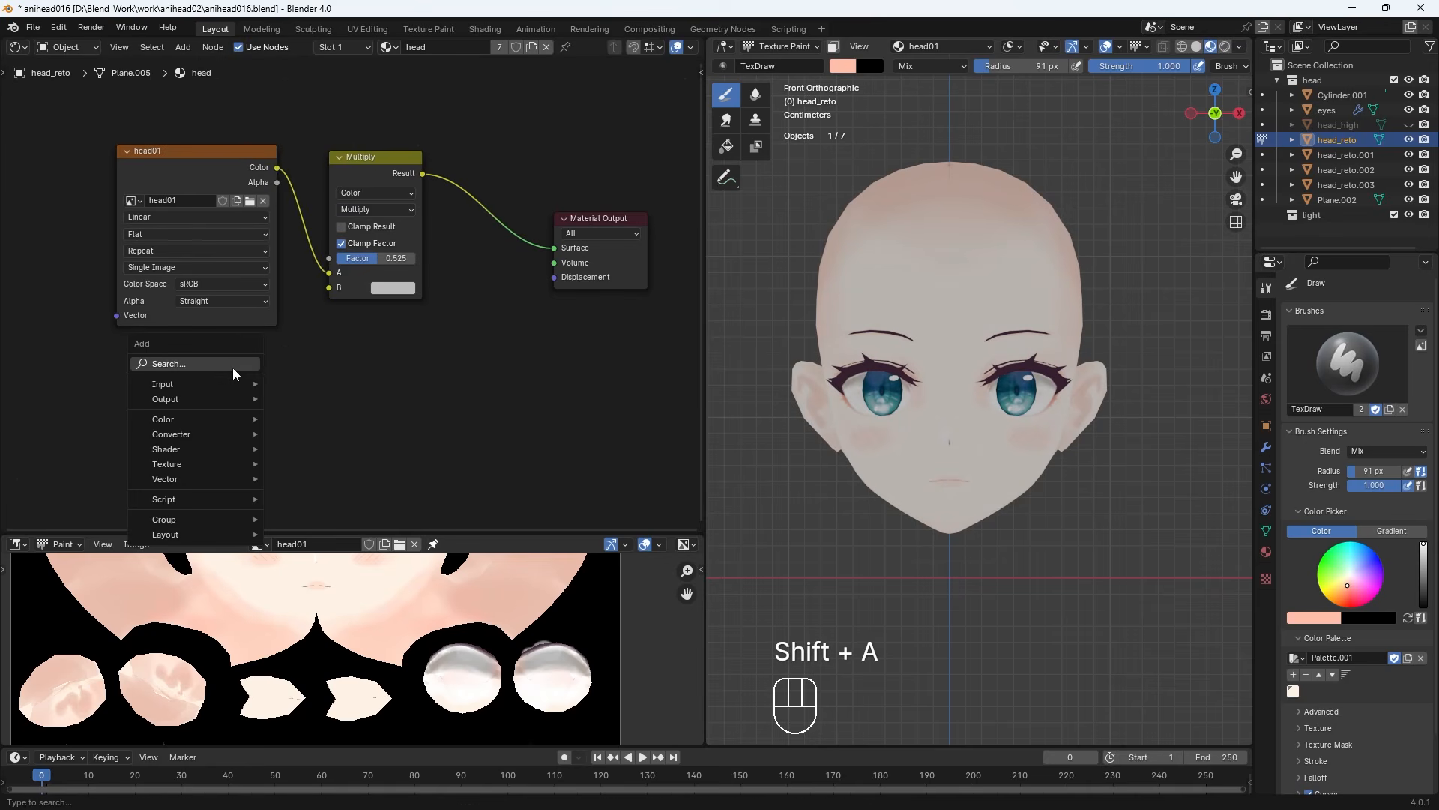
left_click(234, 366)
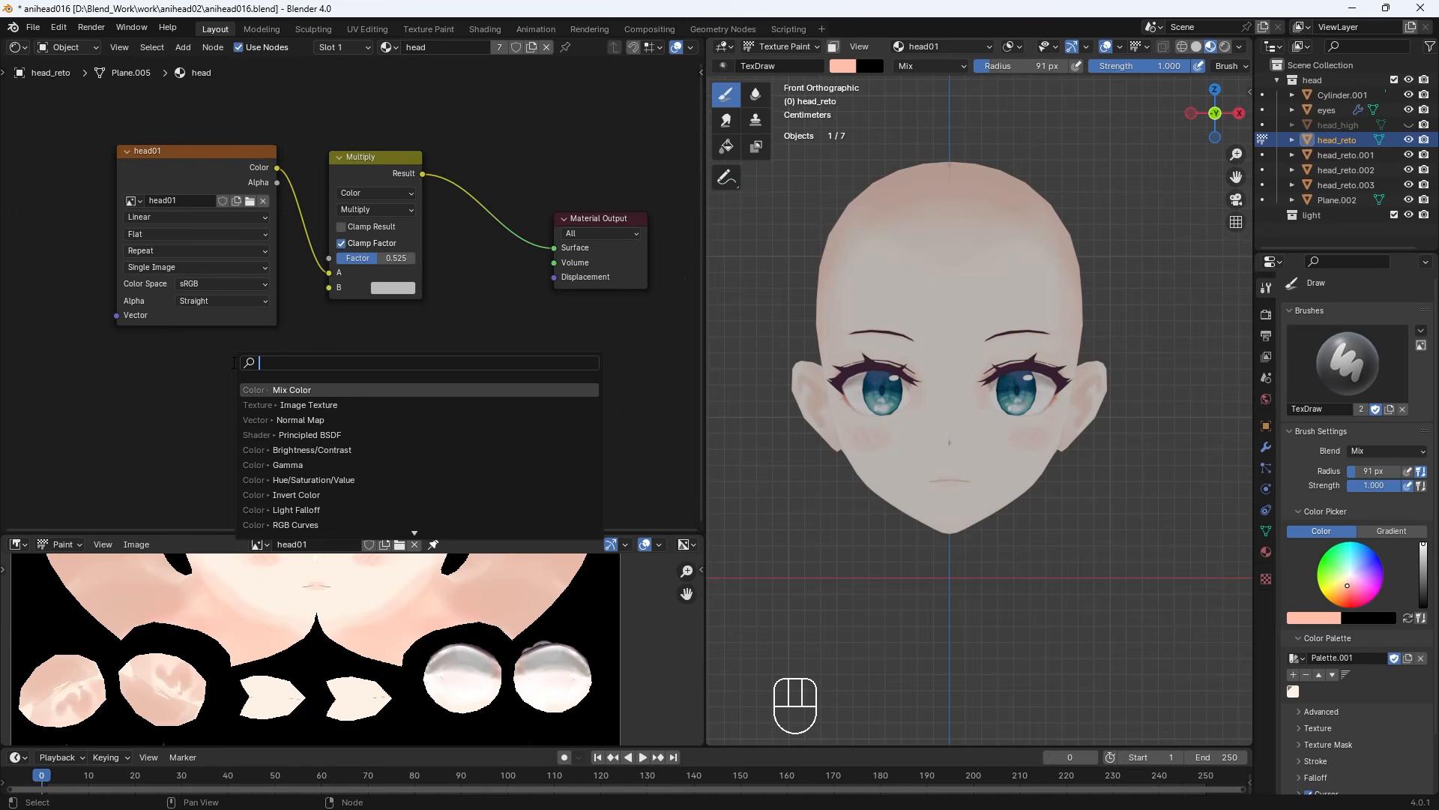
type("bsd")
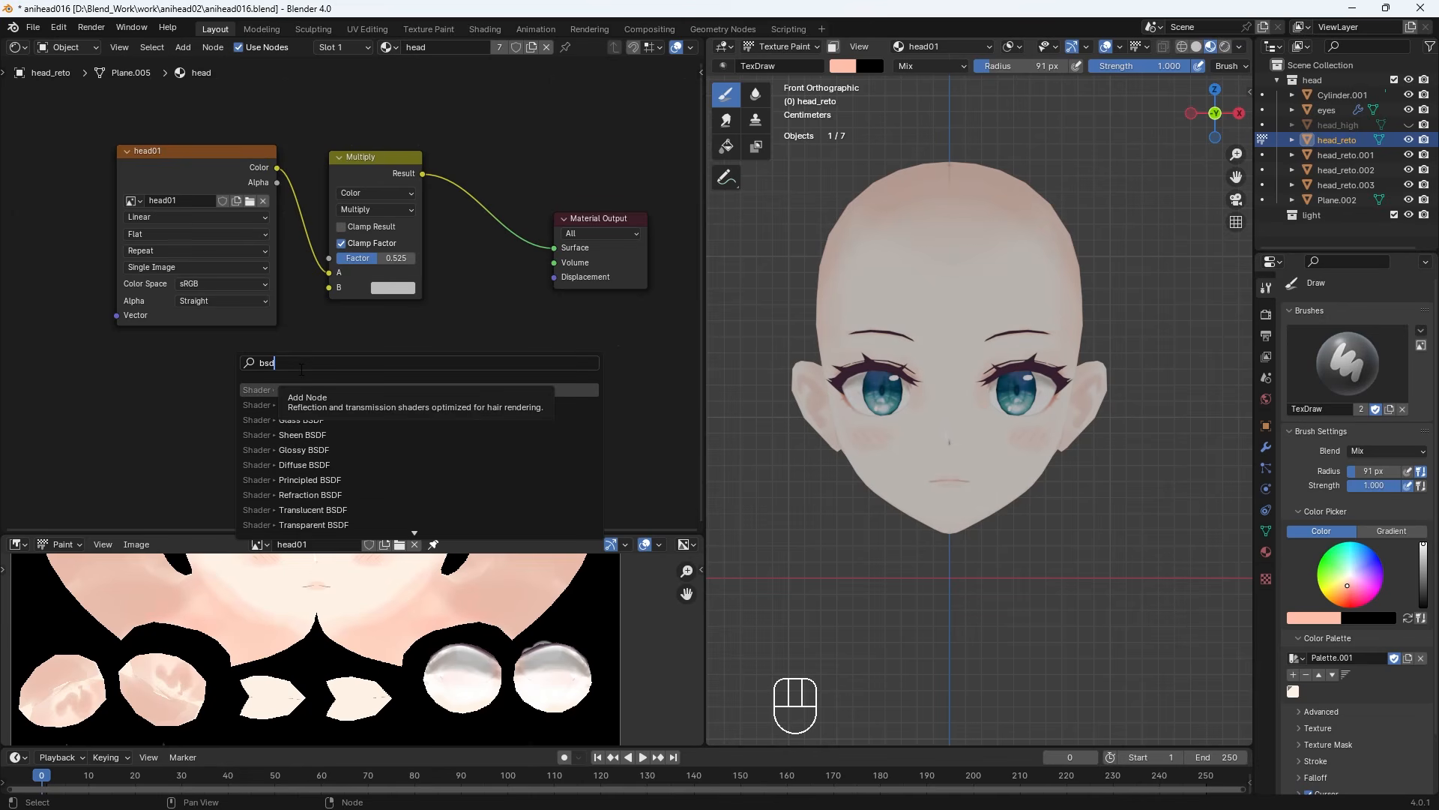
left_click(303, 464)
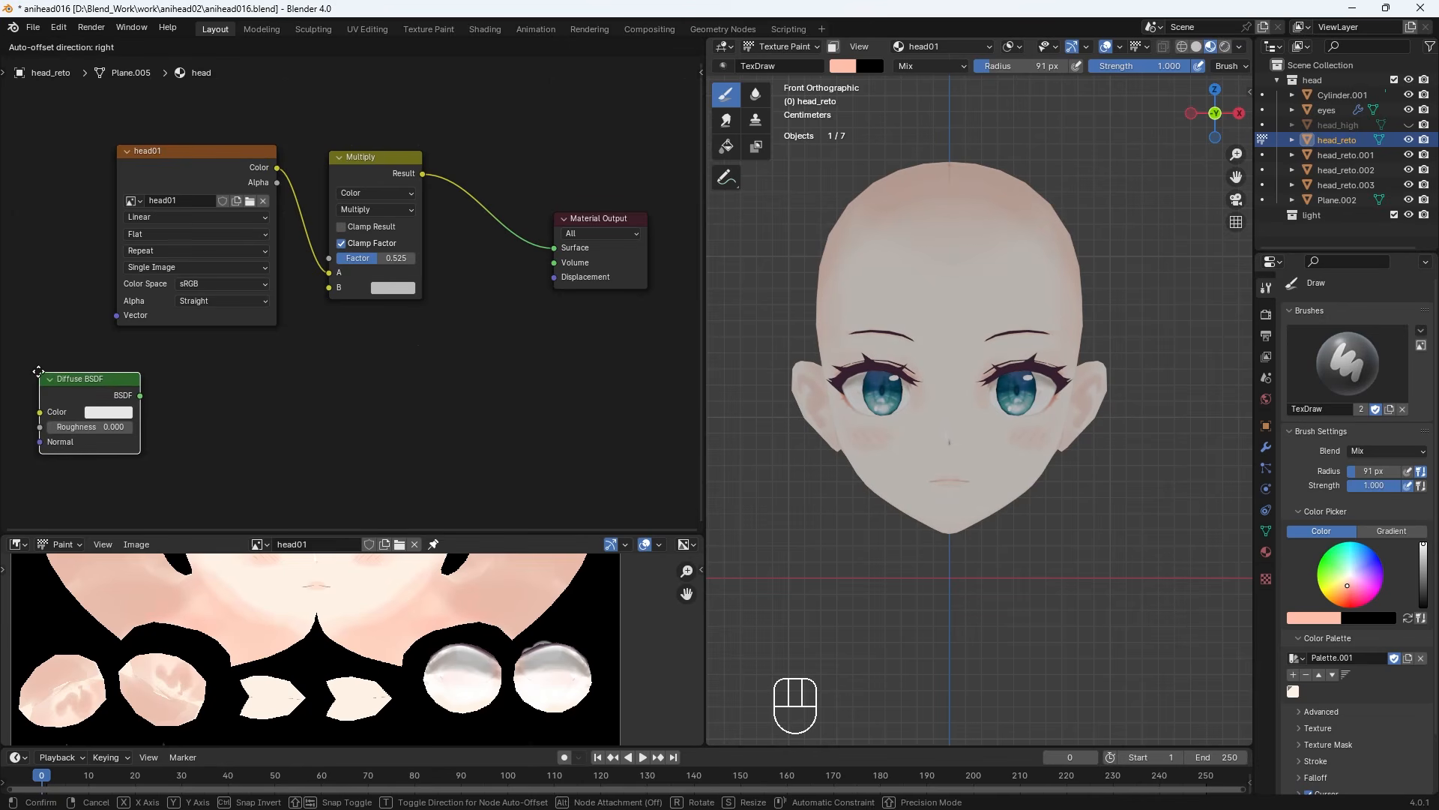
left_click(38, 368)
Show the render engine settings, then add a Shader to RGB node and connect the Diffuse BSDF output to its Shader input
left_click(1266, 314)
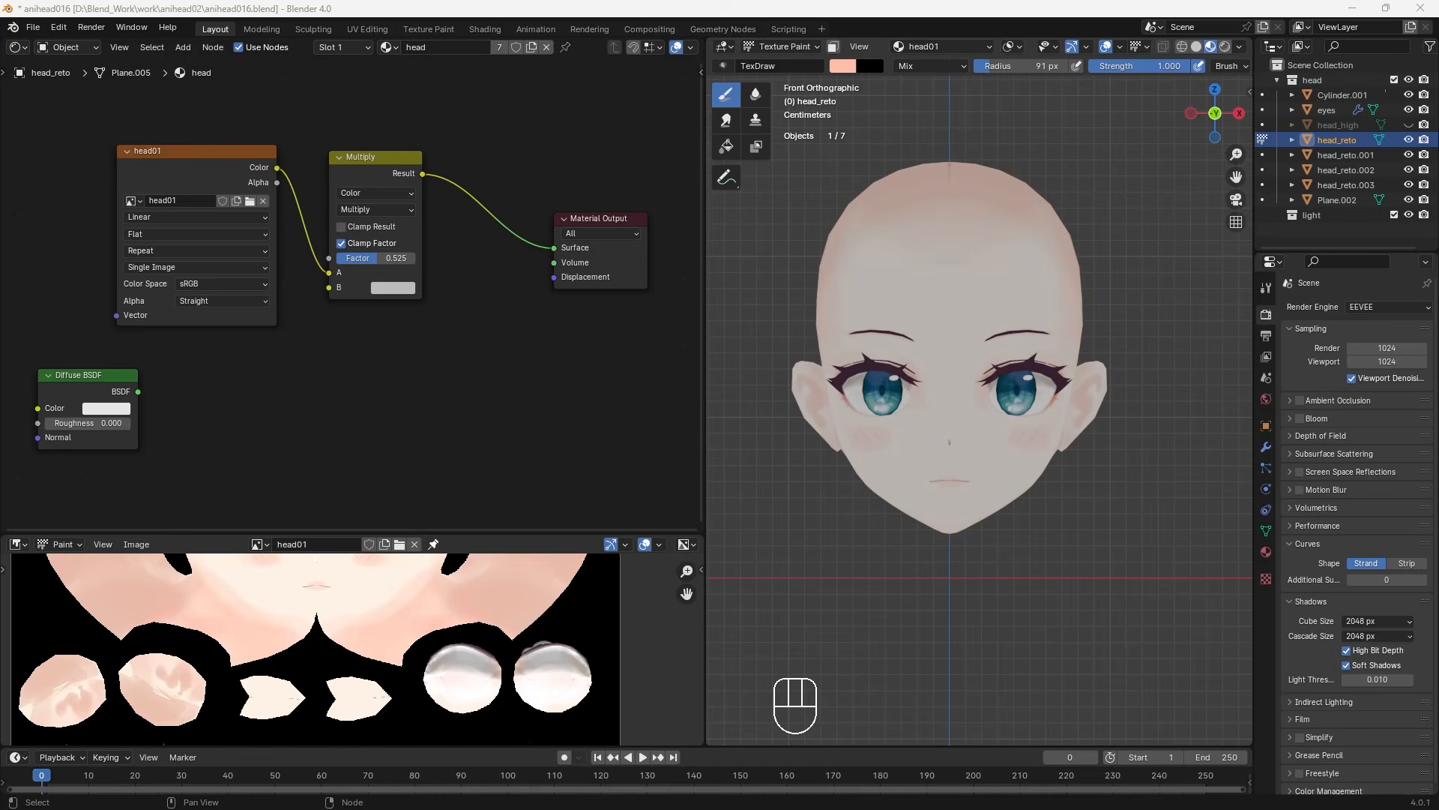
key("shift+a")
left_click(262, 418)
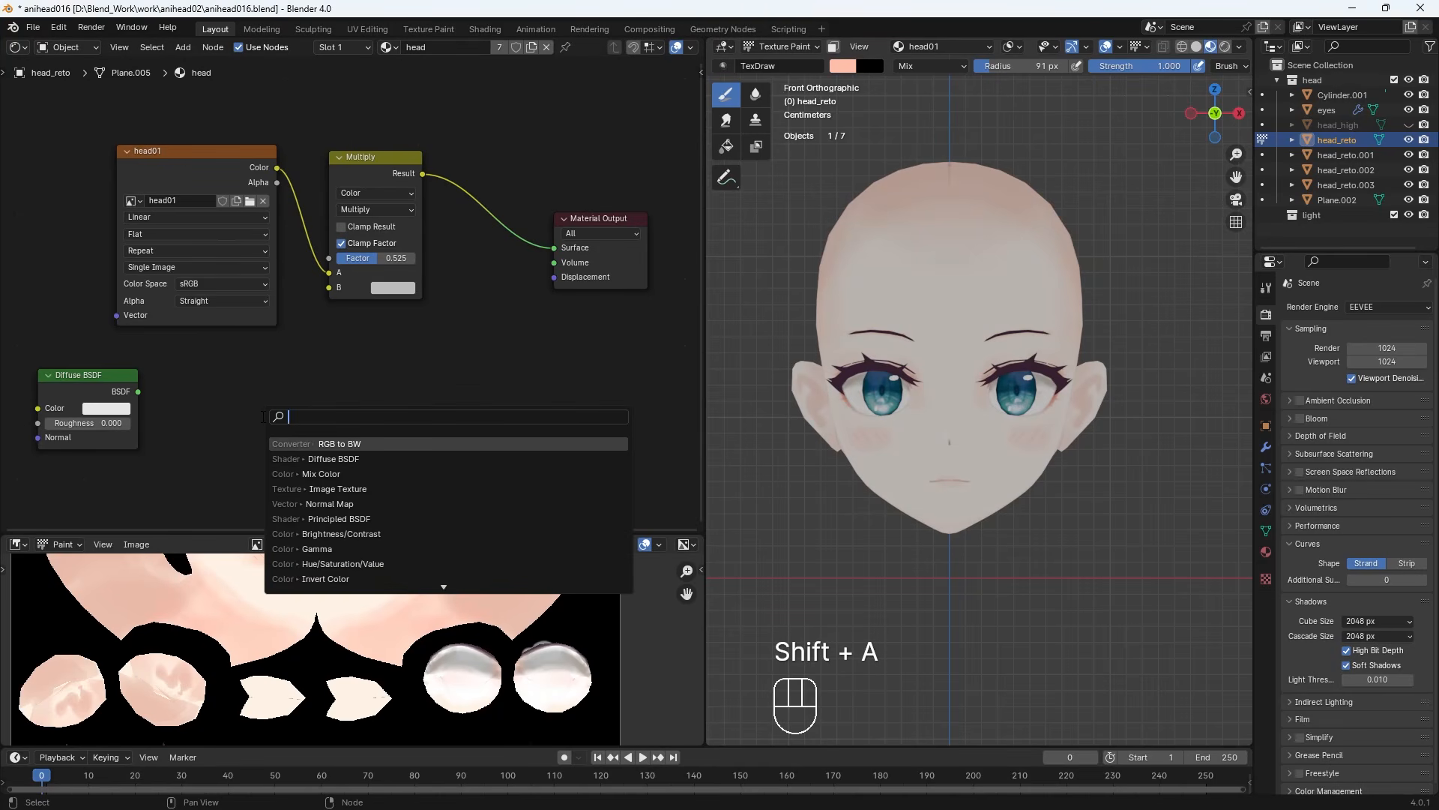
type("rgb")
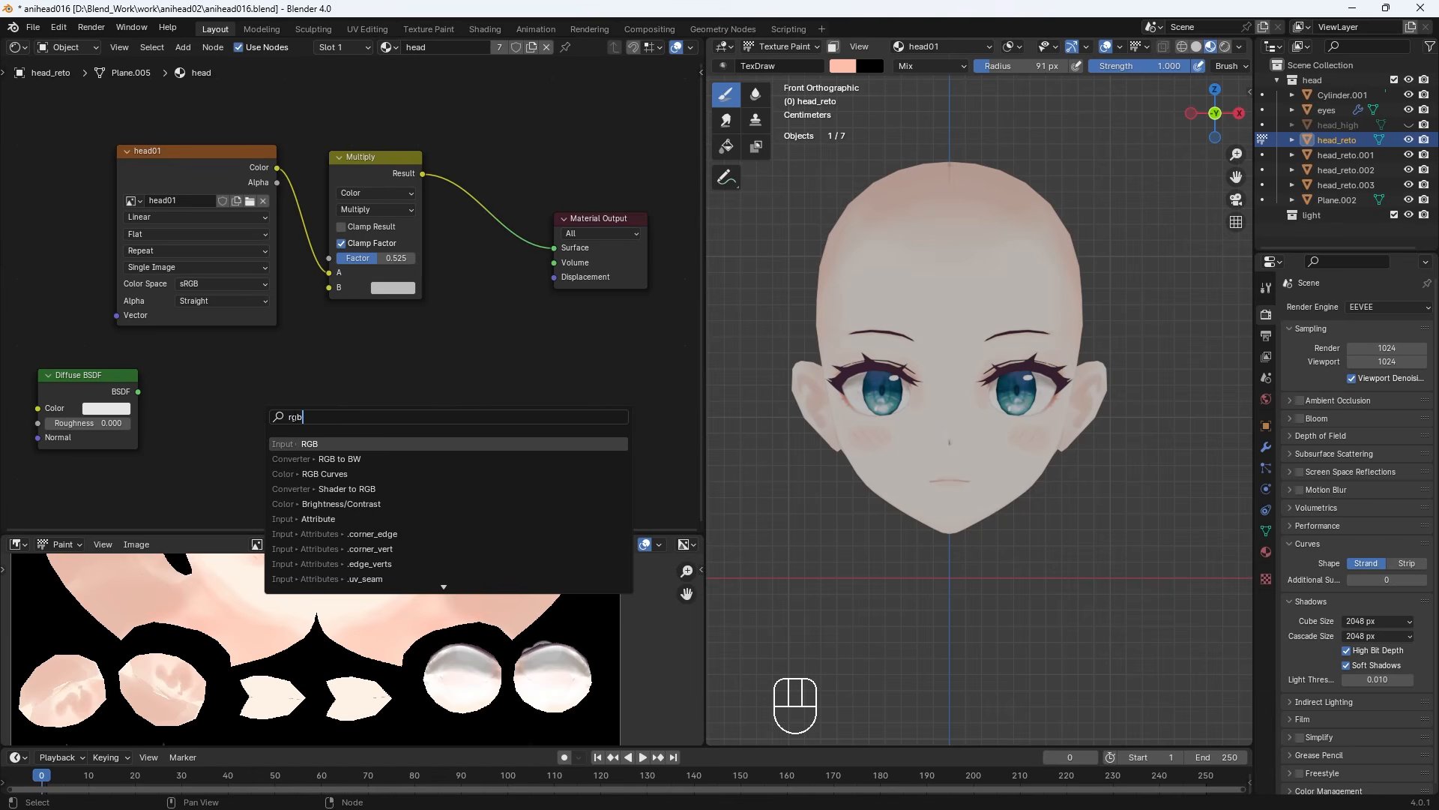
key("Down")
key("Down")
key("Down")
key("Return")
left_click(180, 375)
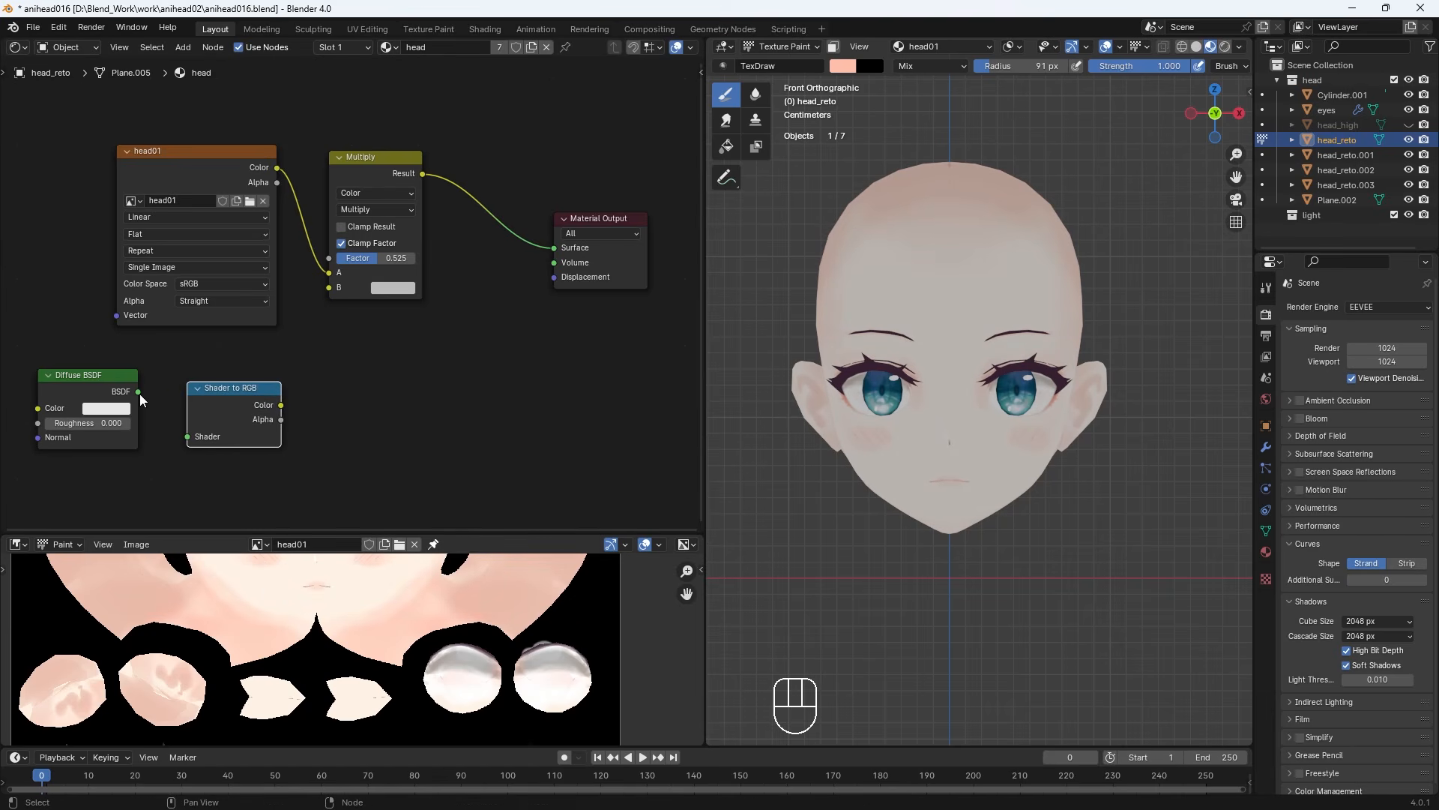
left_click_drag(138, 391, 177, 437)
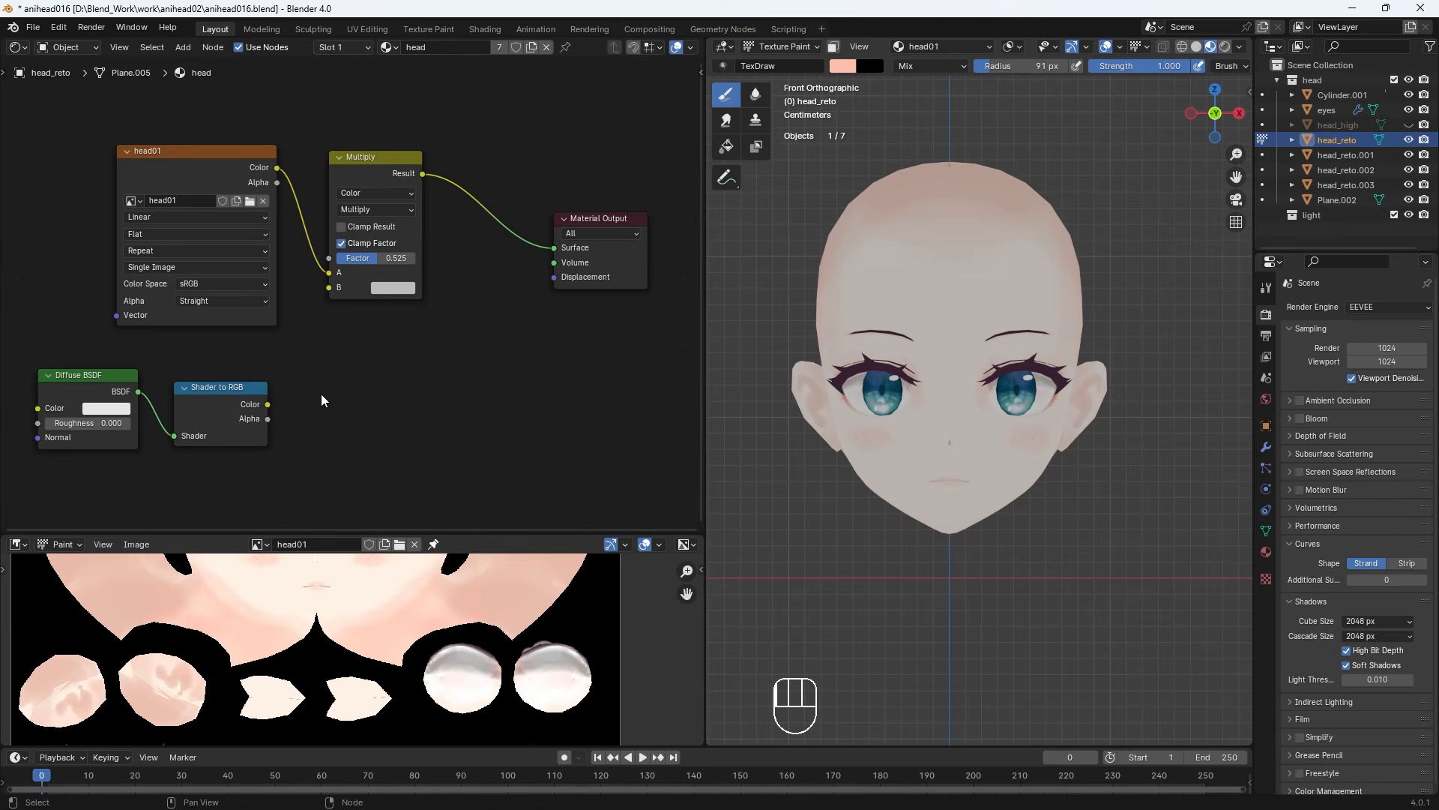
Add a Color Ramp node, feeding Shader to RGB's Color into its Fac and its Color into the Multiply node's B input
key("shift+a")
left_click(322, 394)
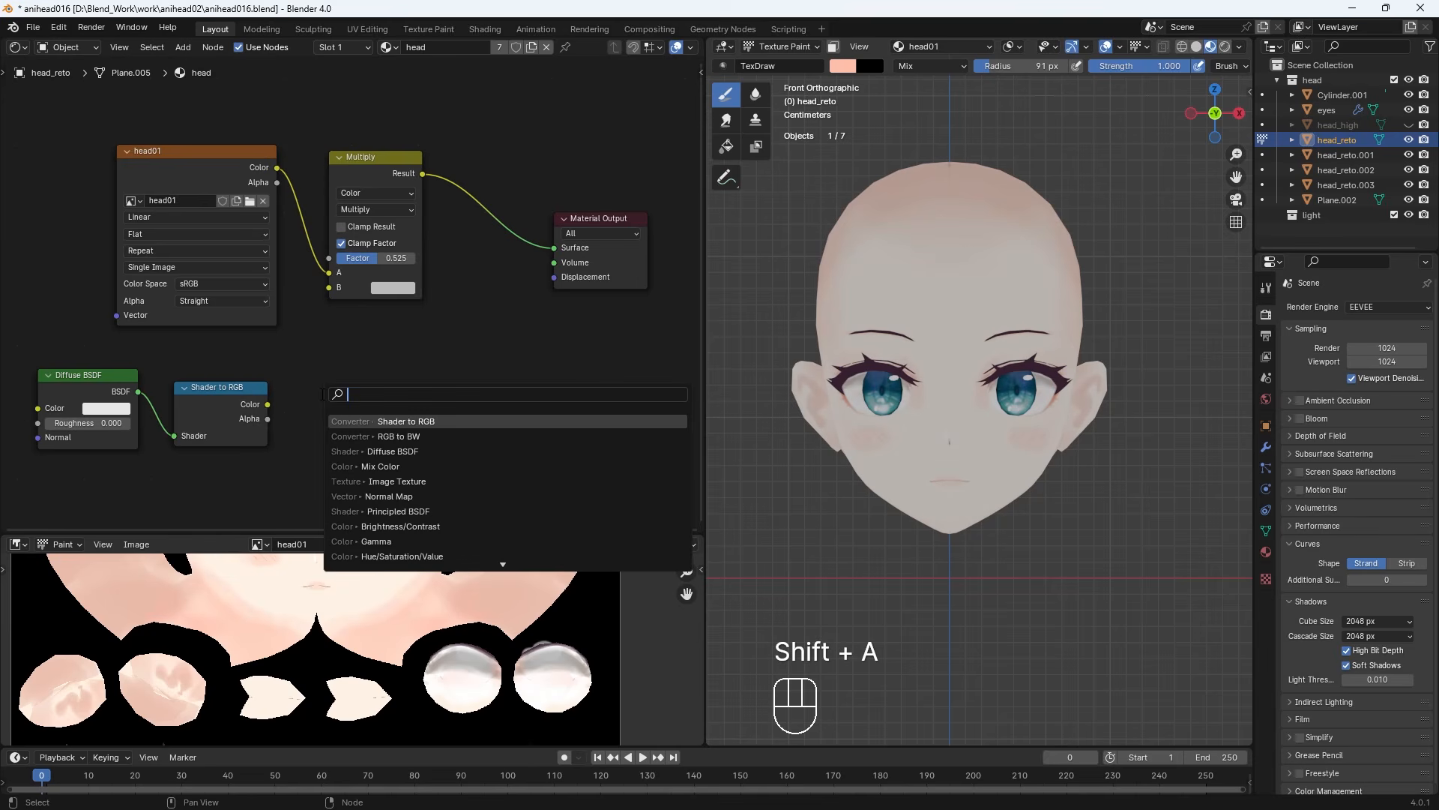
type("colo")
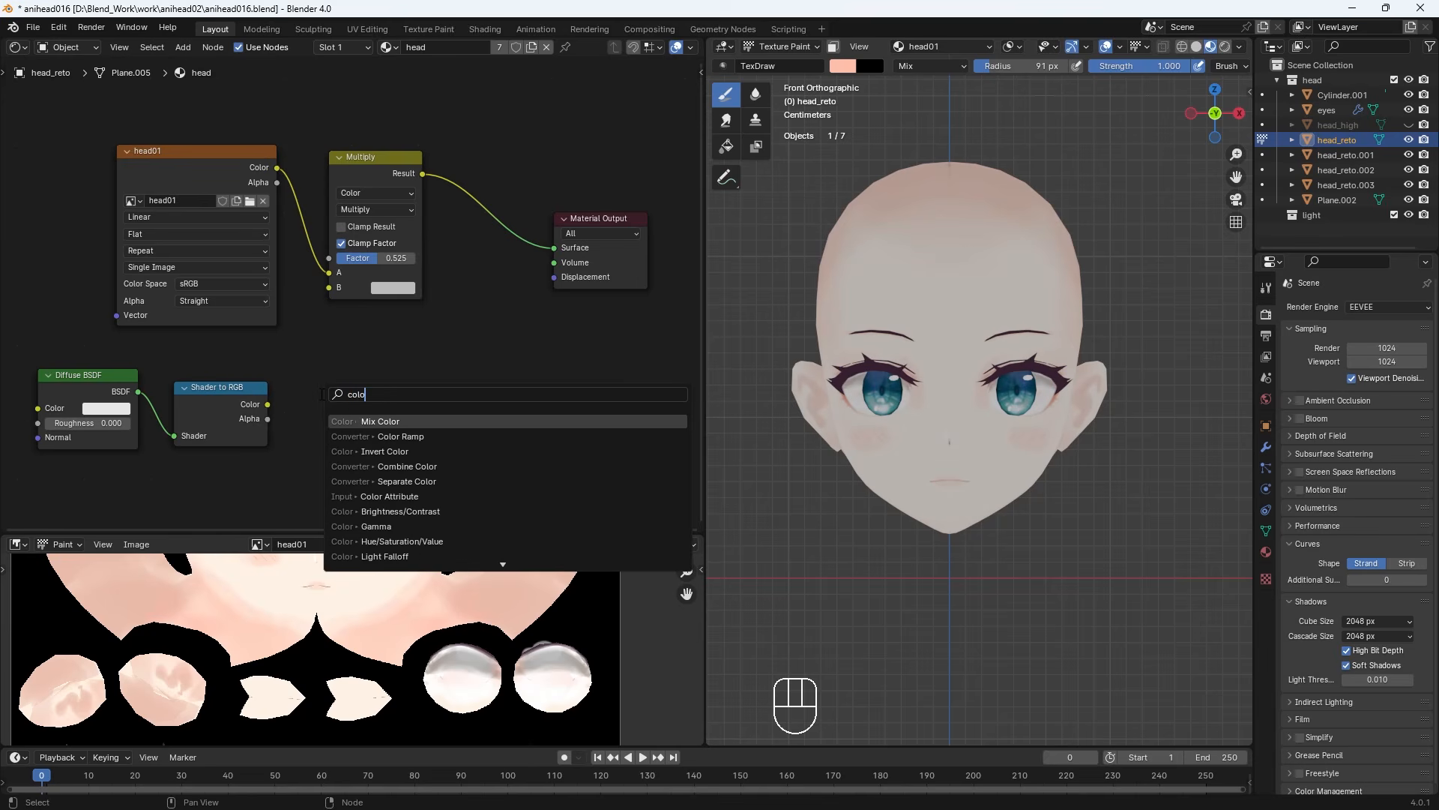
left_click(400, 436)
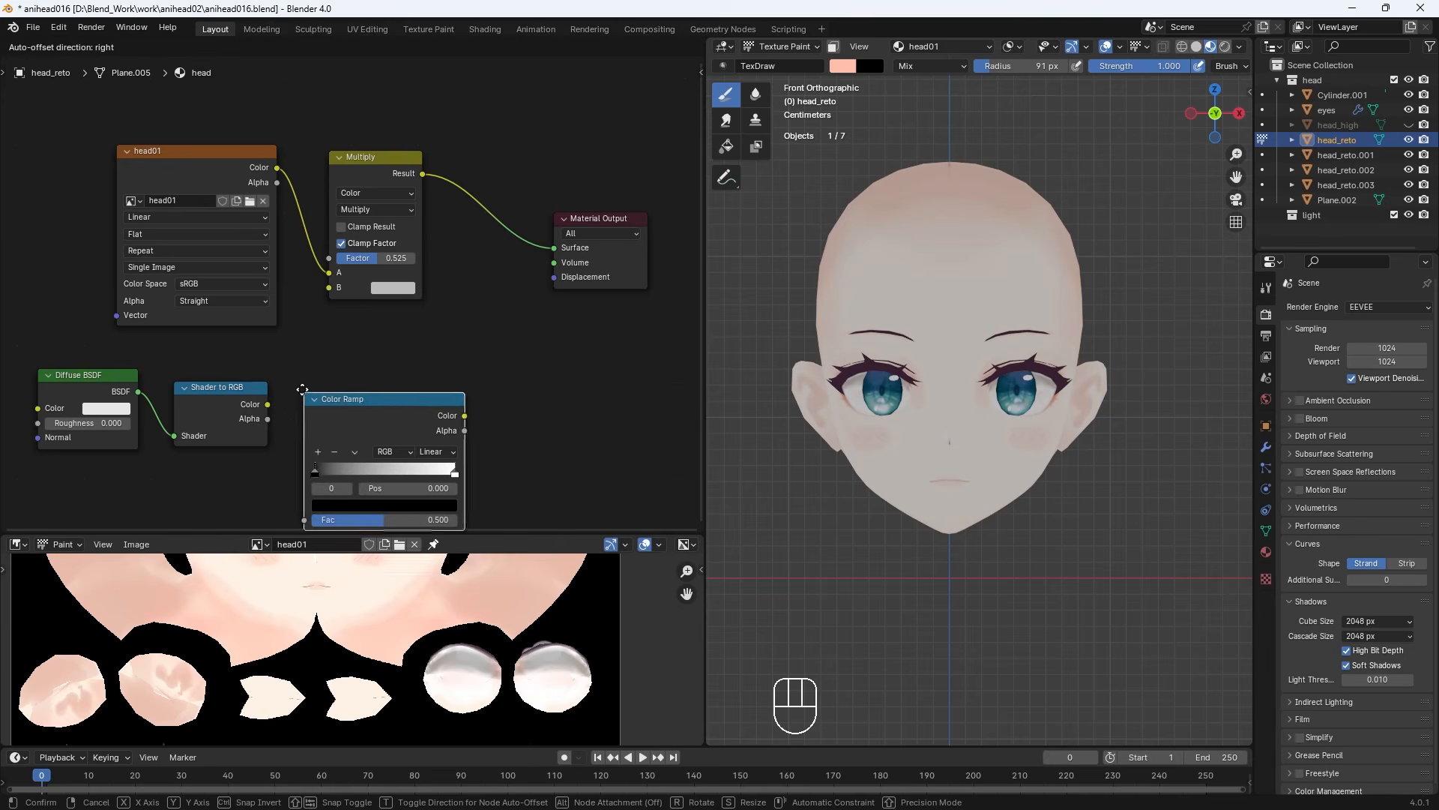
left_click(277, 408)
left_click_drag(270, 405, 362, 463)
mouse_move(454, 371)
left_mouse_down()
mouse_move(487, 330)
mouse_move(328, 288)
left_mouse_up()
Position the color ramp's black stop at 0.118 and its white stop at 0.168
left_click_drag(443, 433, 319, 436)
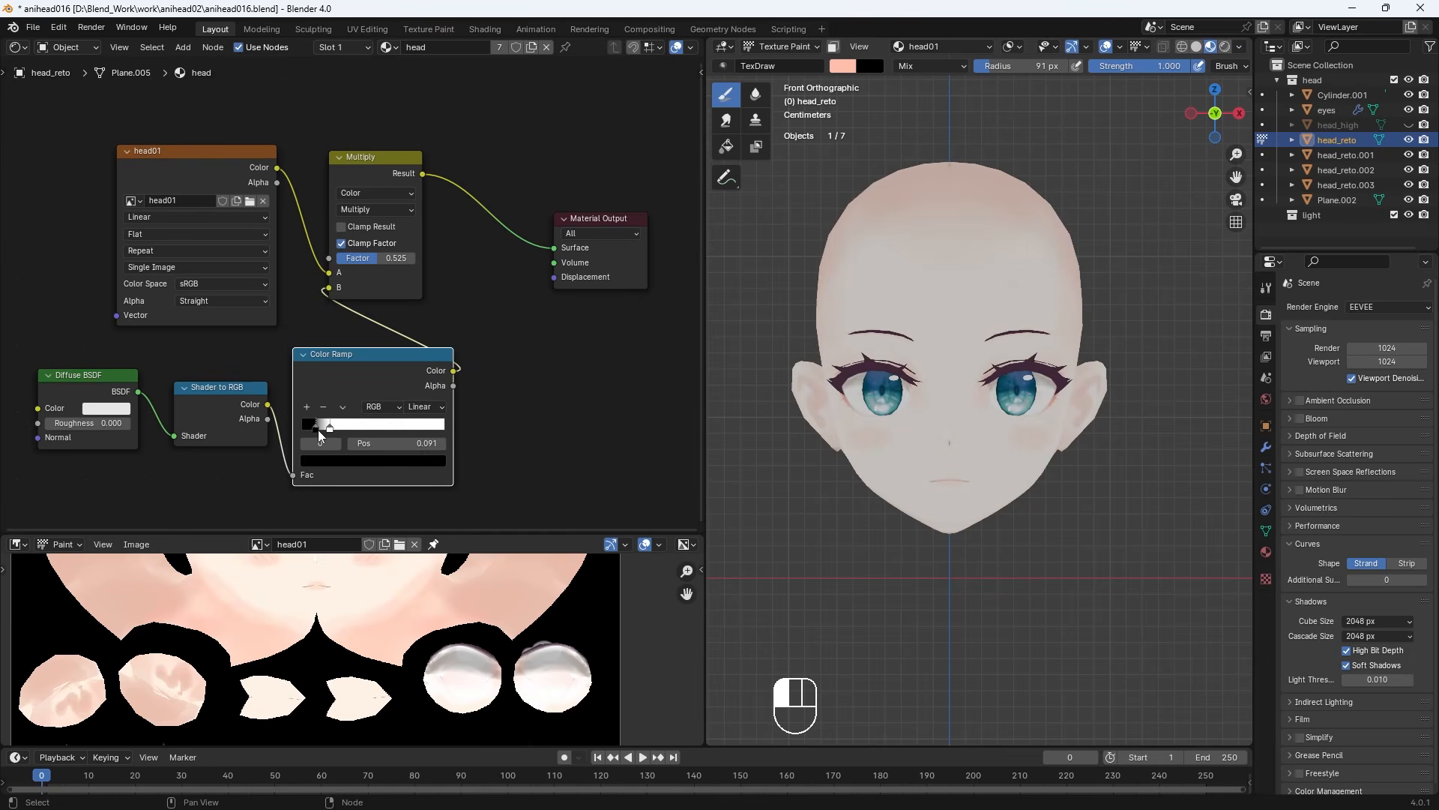
left_click(324, 433)
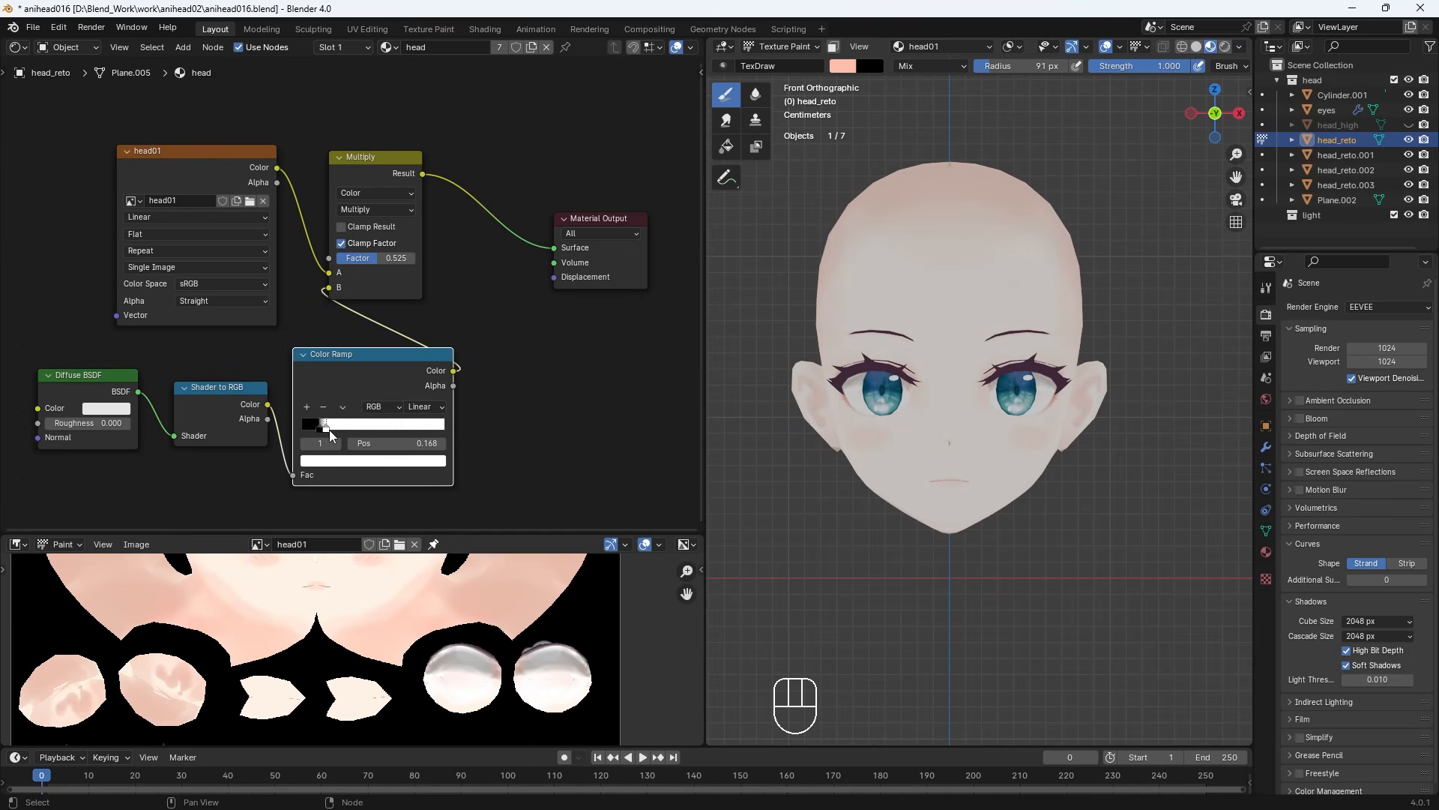
Colour the ramp's black stop dark purple and set the Multiply factor to 0.583
left_click(312, 429)
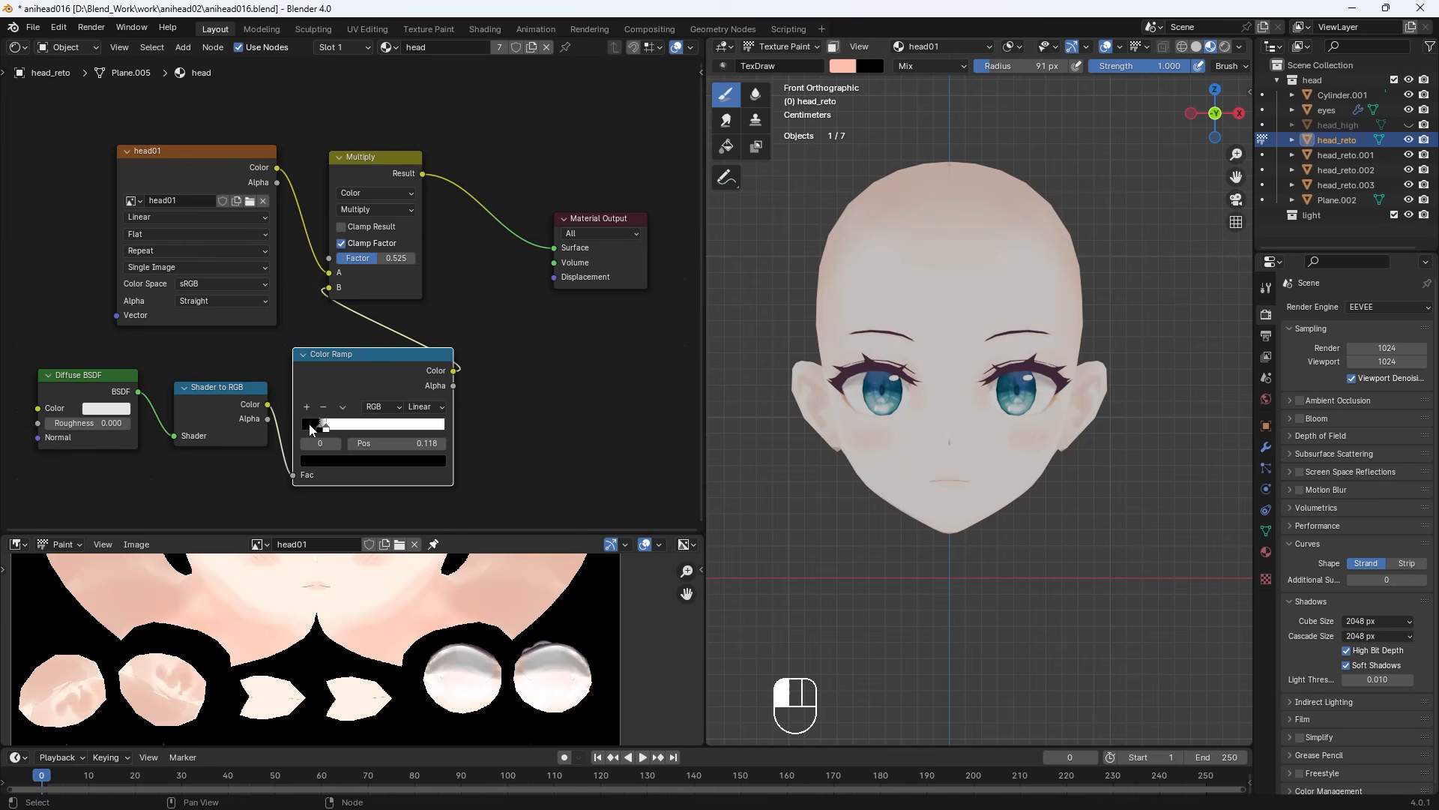
left_click(351, 460)
left_click(435, 336)
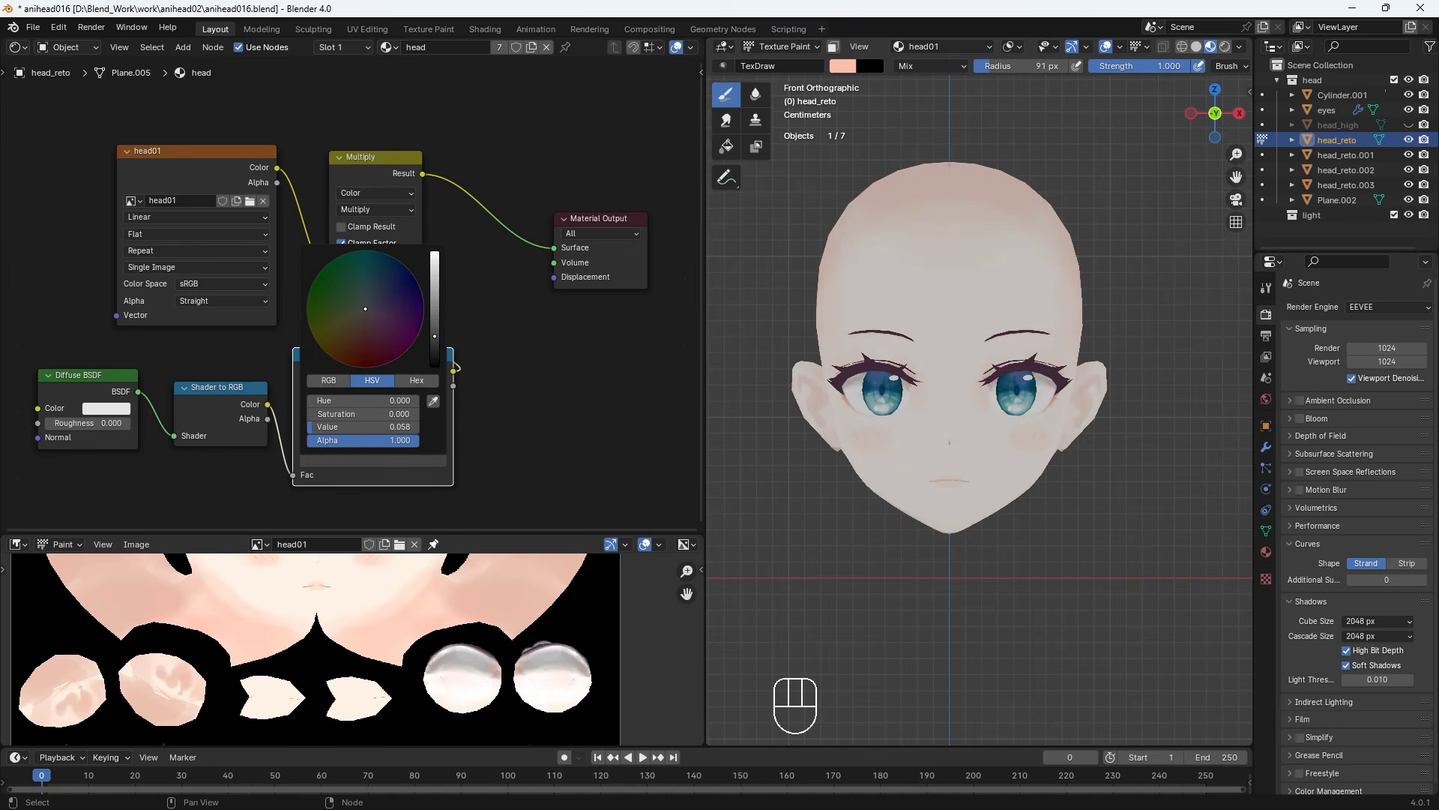
left_click_drag(398, 335, 381, 329)
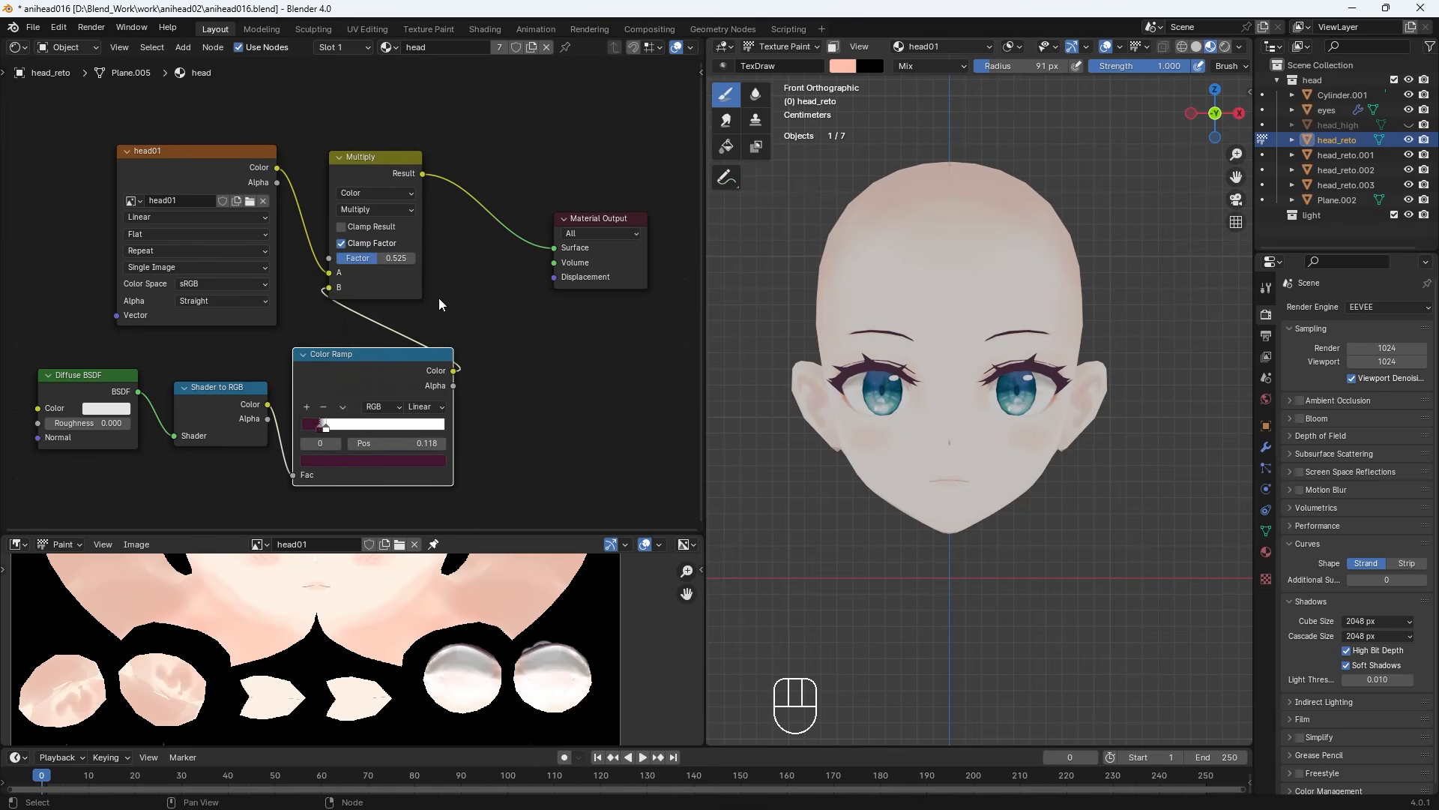
left_click_drag(379, 260, 381, 260)
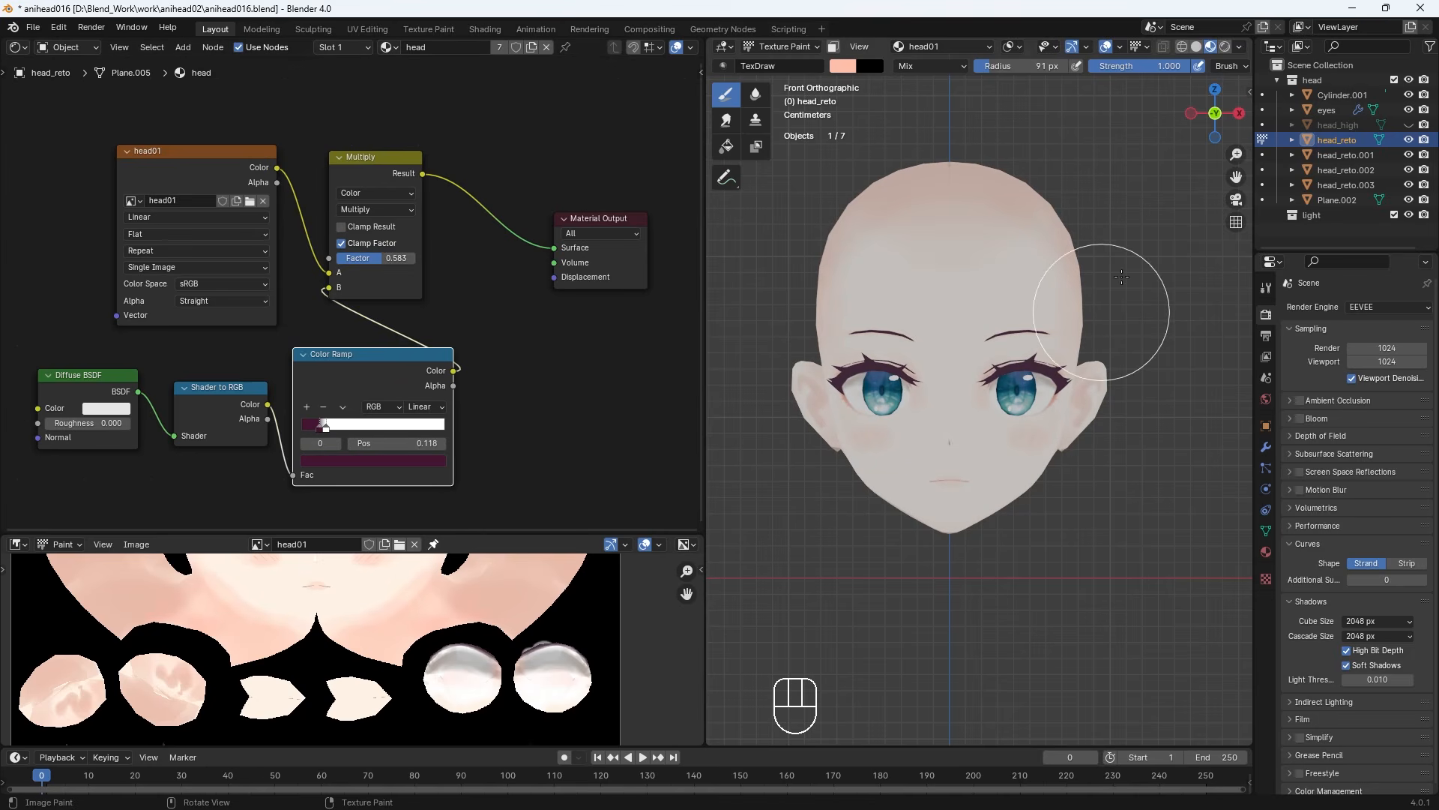
Switch the 3D viewport to rendered shading and widen it to show the head with space around it
left_click(1226, 48)
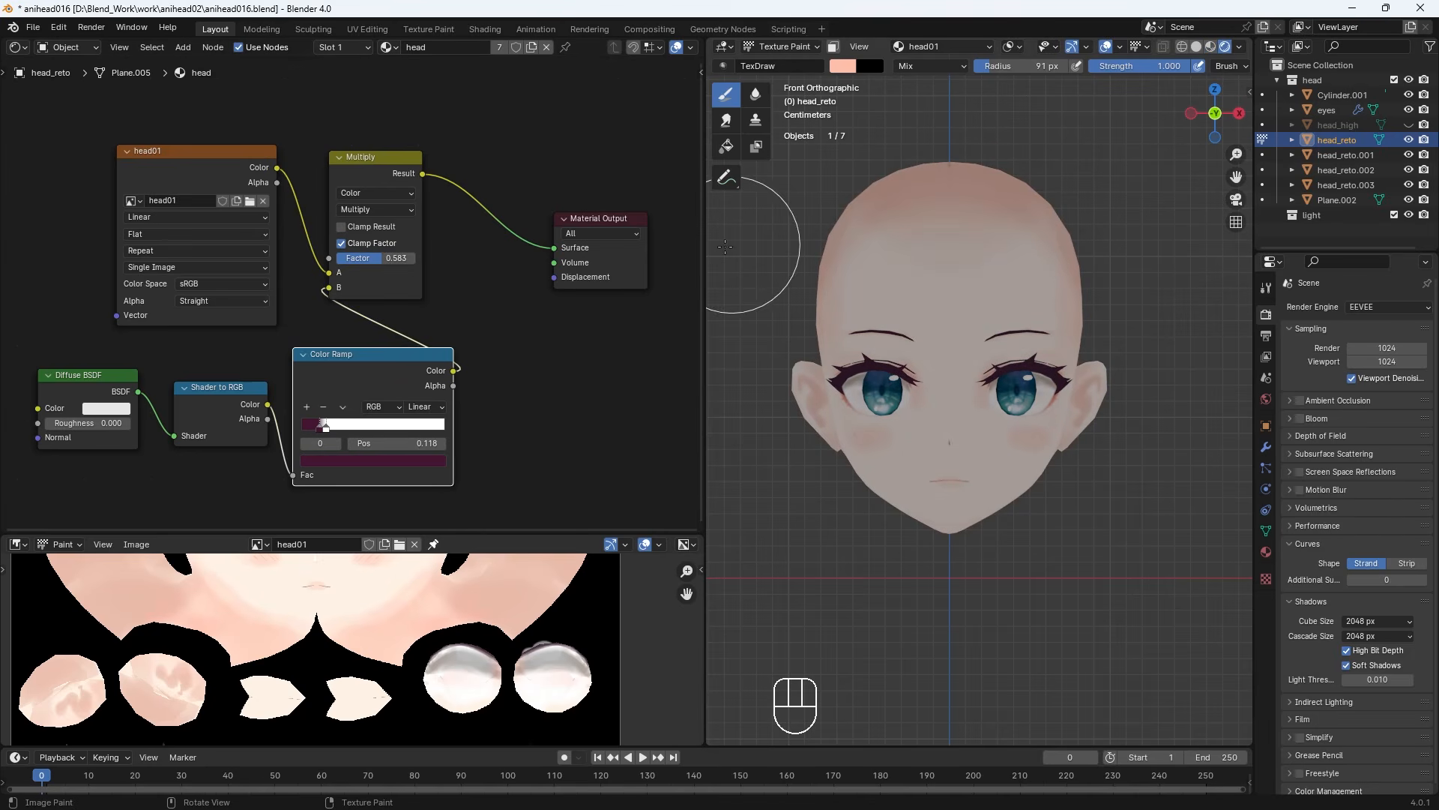
left_click_drag(703, 250, 393, 254)
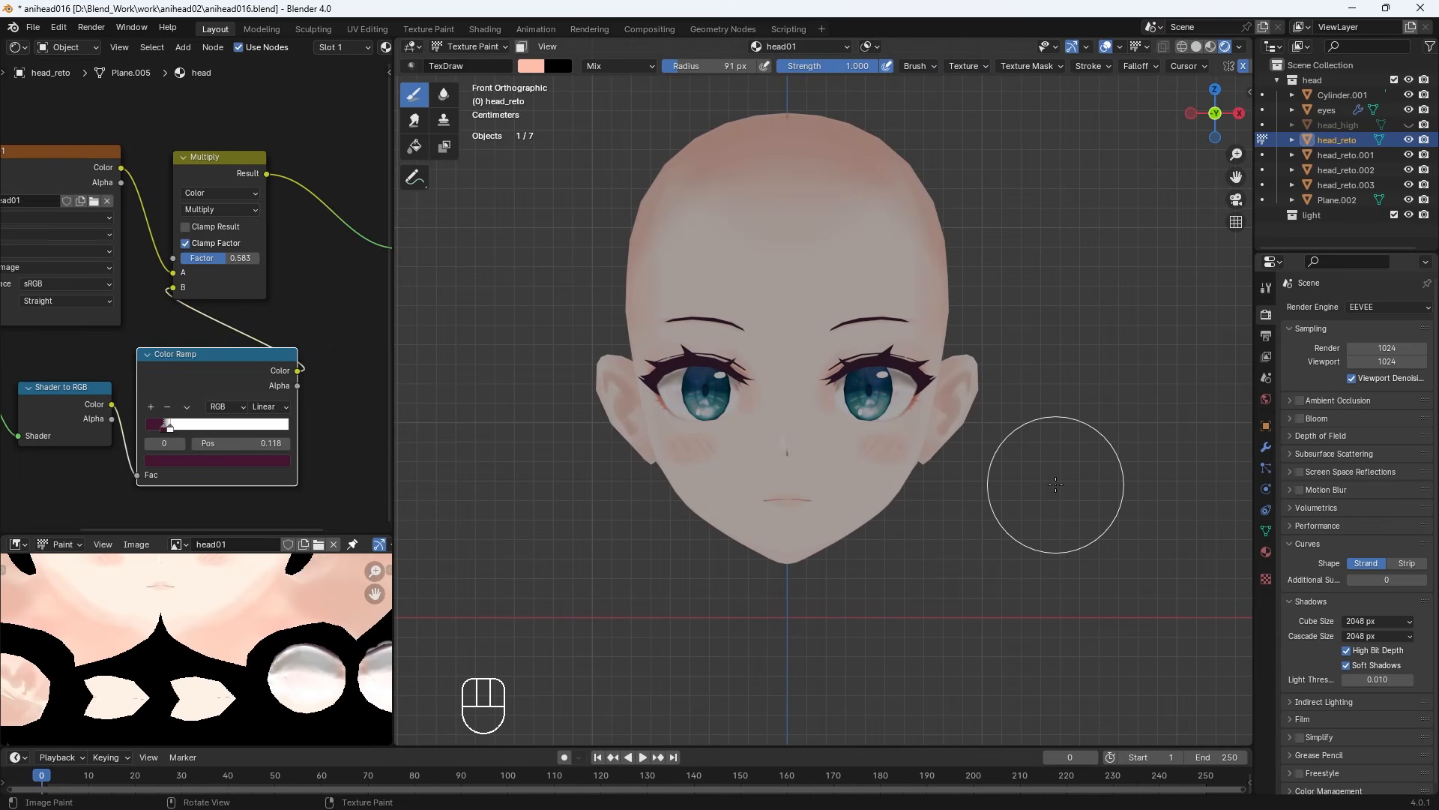
key("shift+a")
scroll(1056, 483, "down", 2)
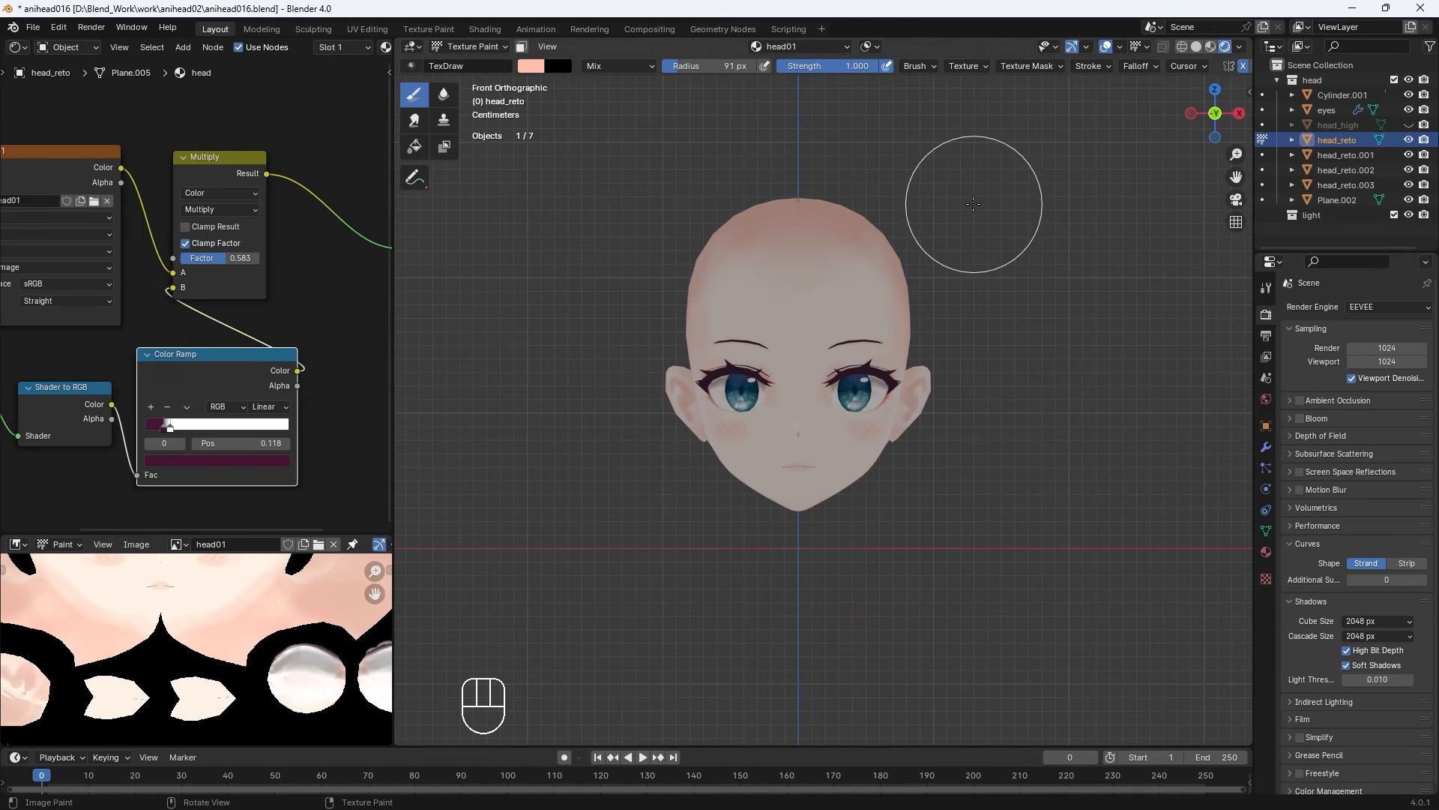
Switch head_reto from Texture Paint to Object Mode, deselect everything and widen the properties and outliner area
left_click(467, 46)
left_click(470, 68)
left_click(1019, 345)
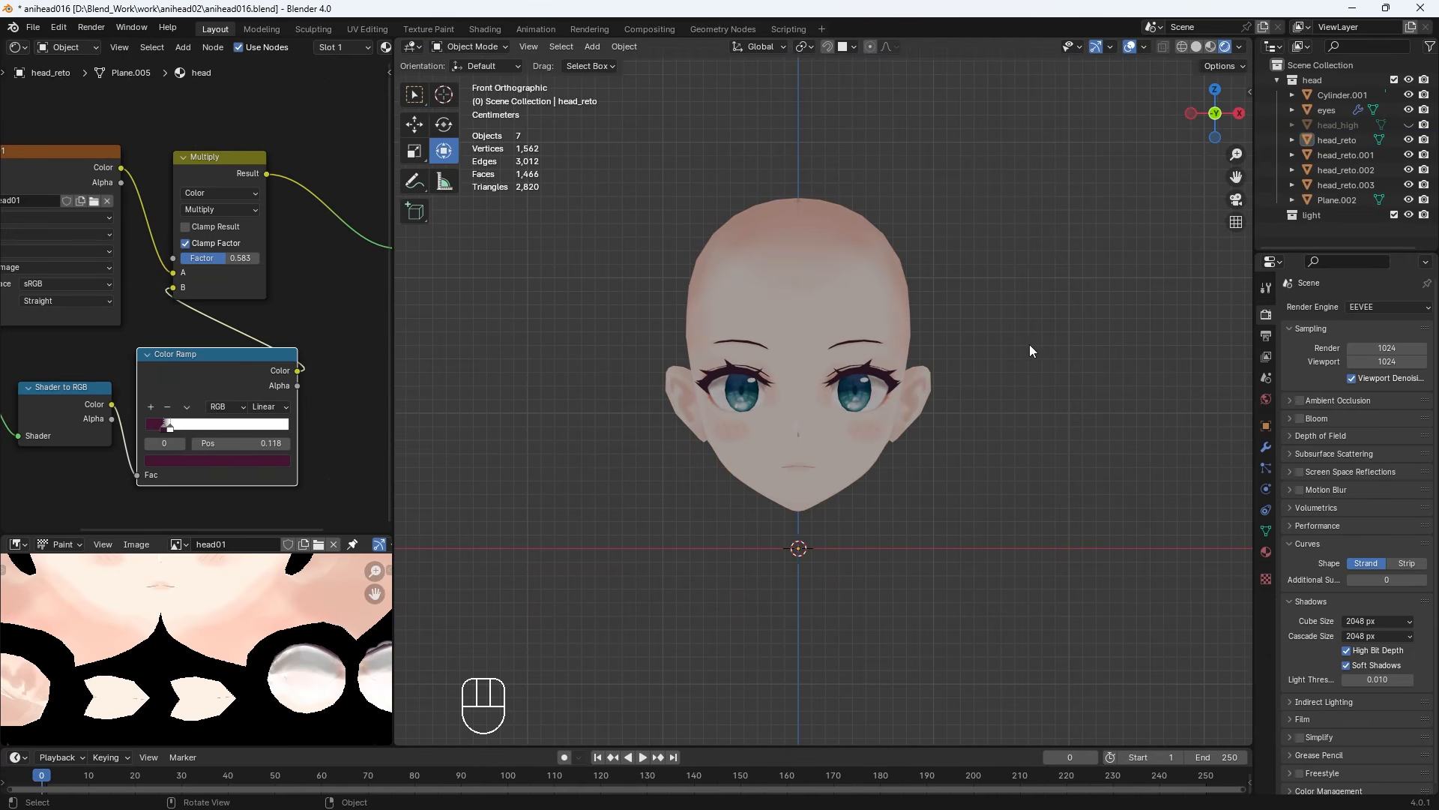
left_click_drag(1255, 451, 1118, 456)
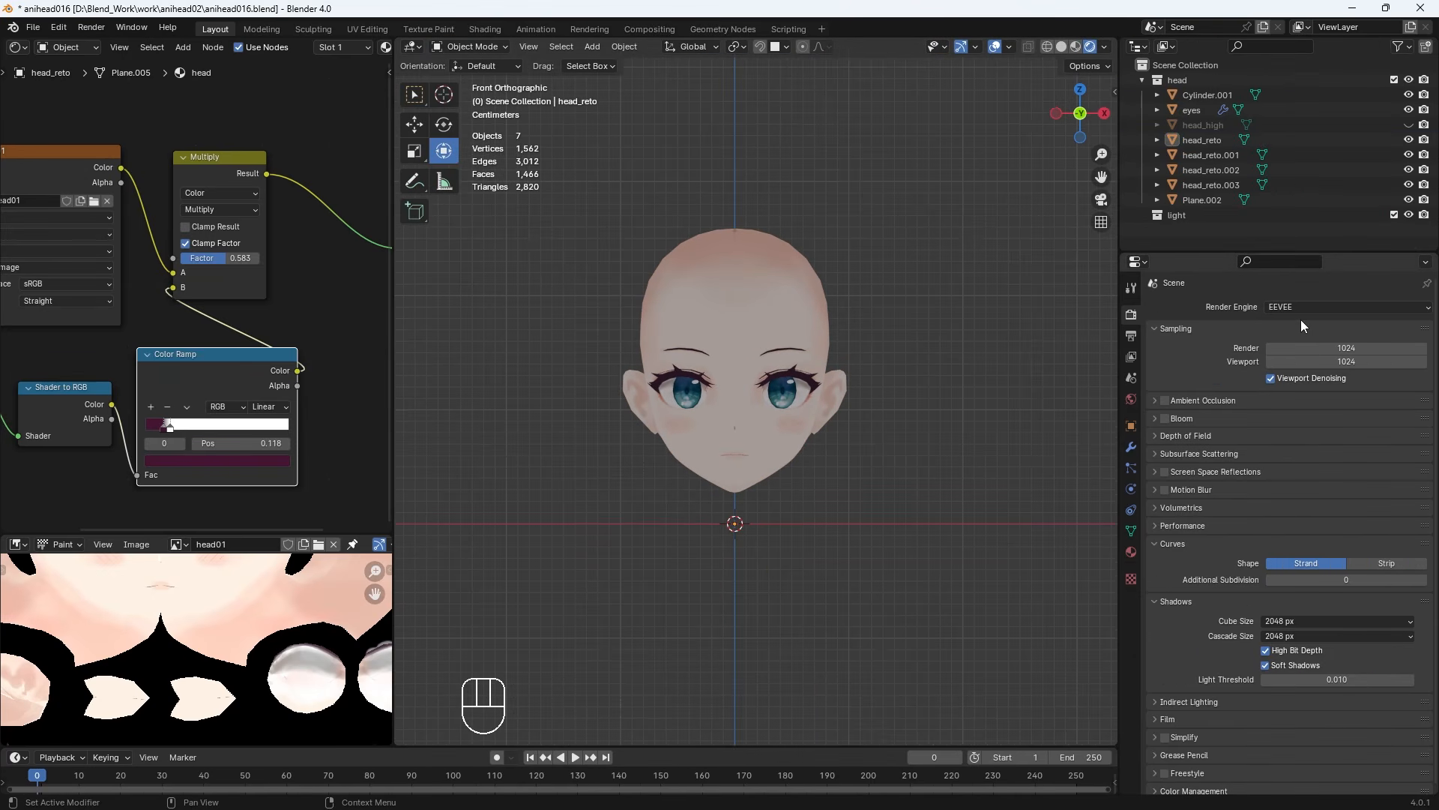
Add a Sun light to the scene and raise it straight up to just above the head
key("shift+a")
mouse_move(883, 596)
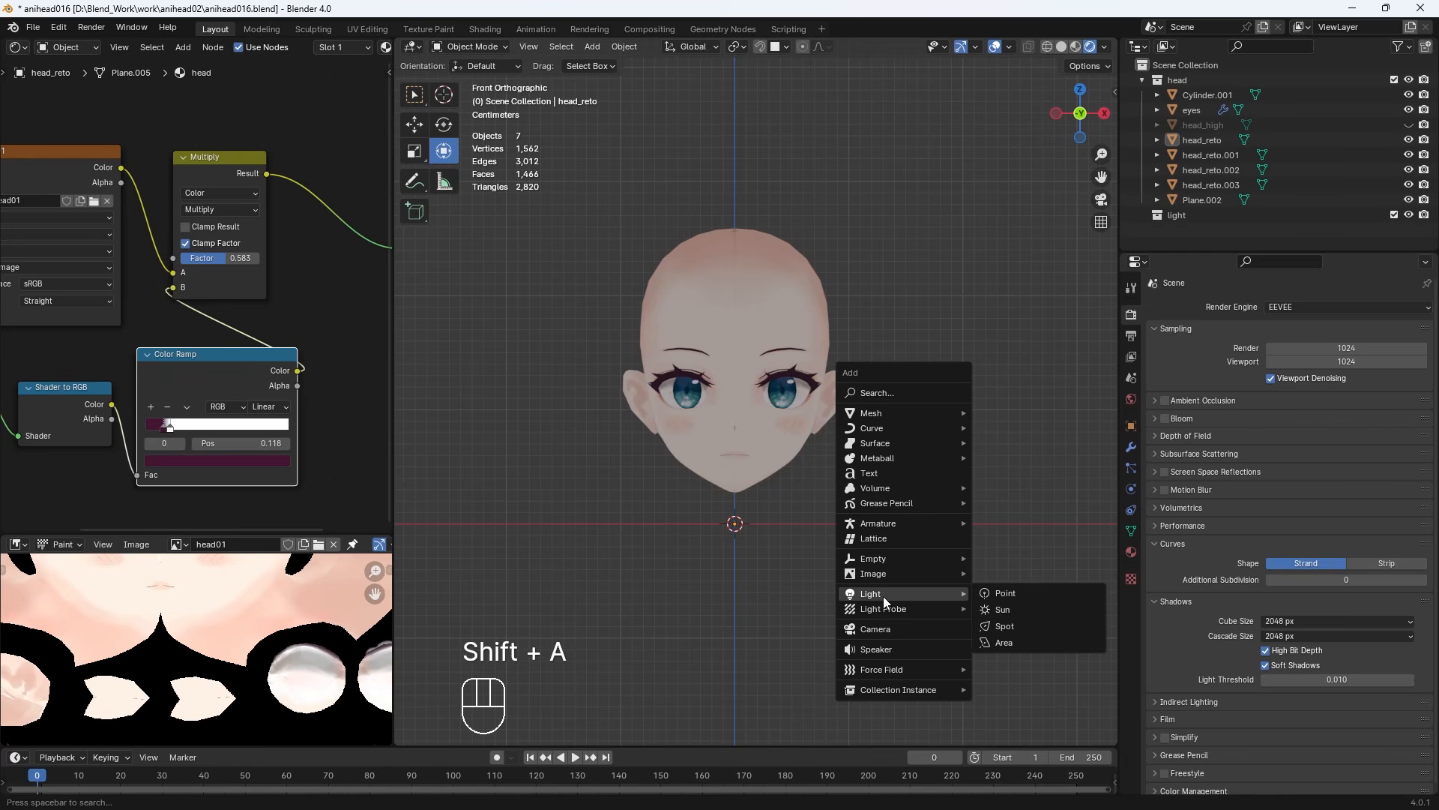
left_click(1003, 610)
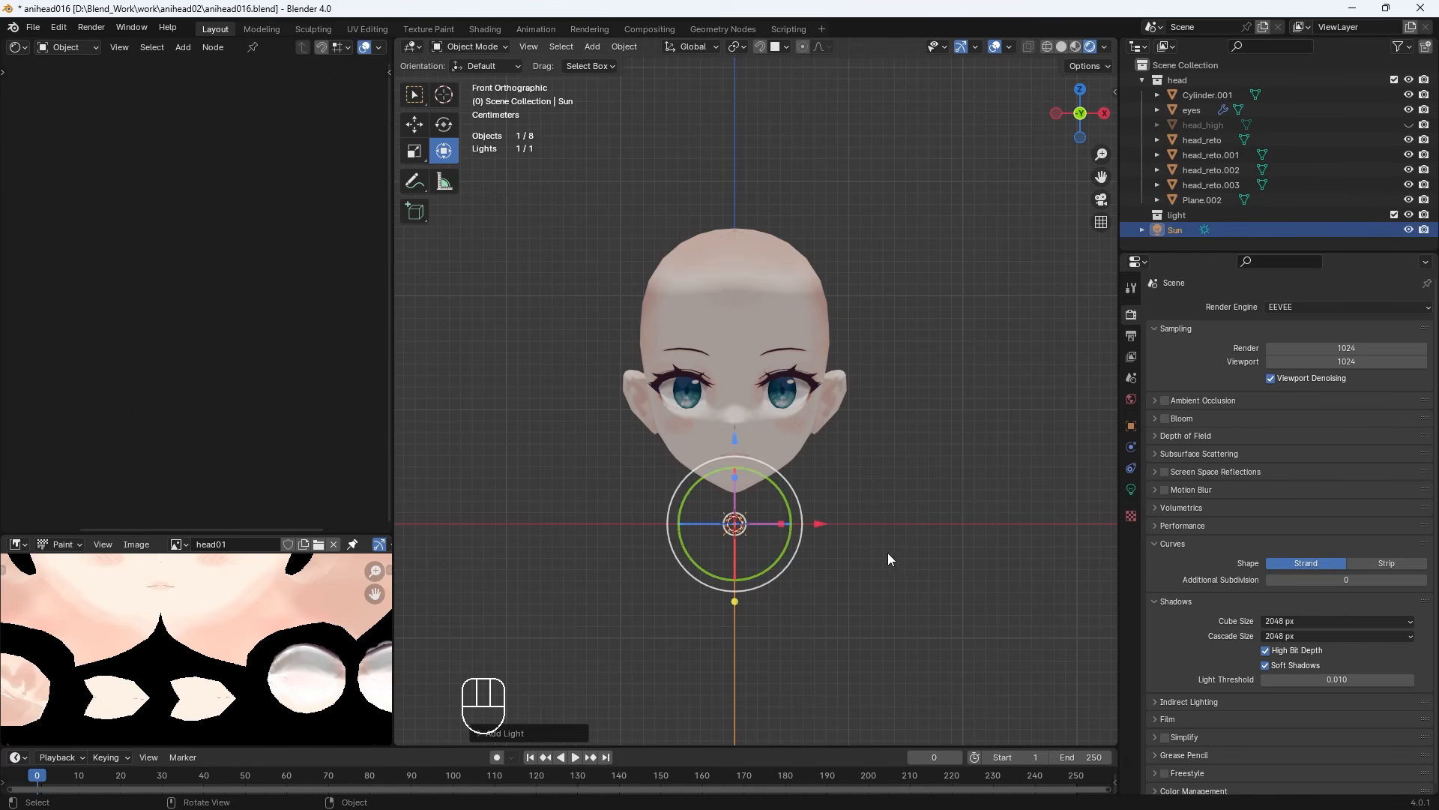
left_click_drag(736, 440, 721, 77)
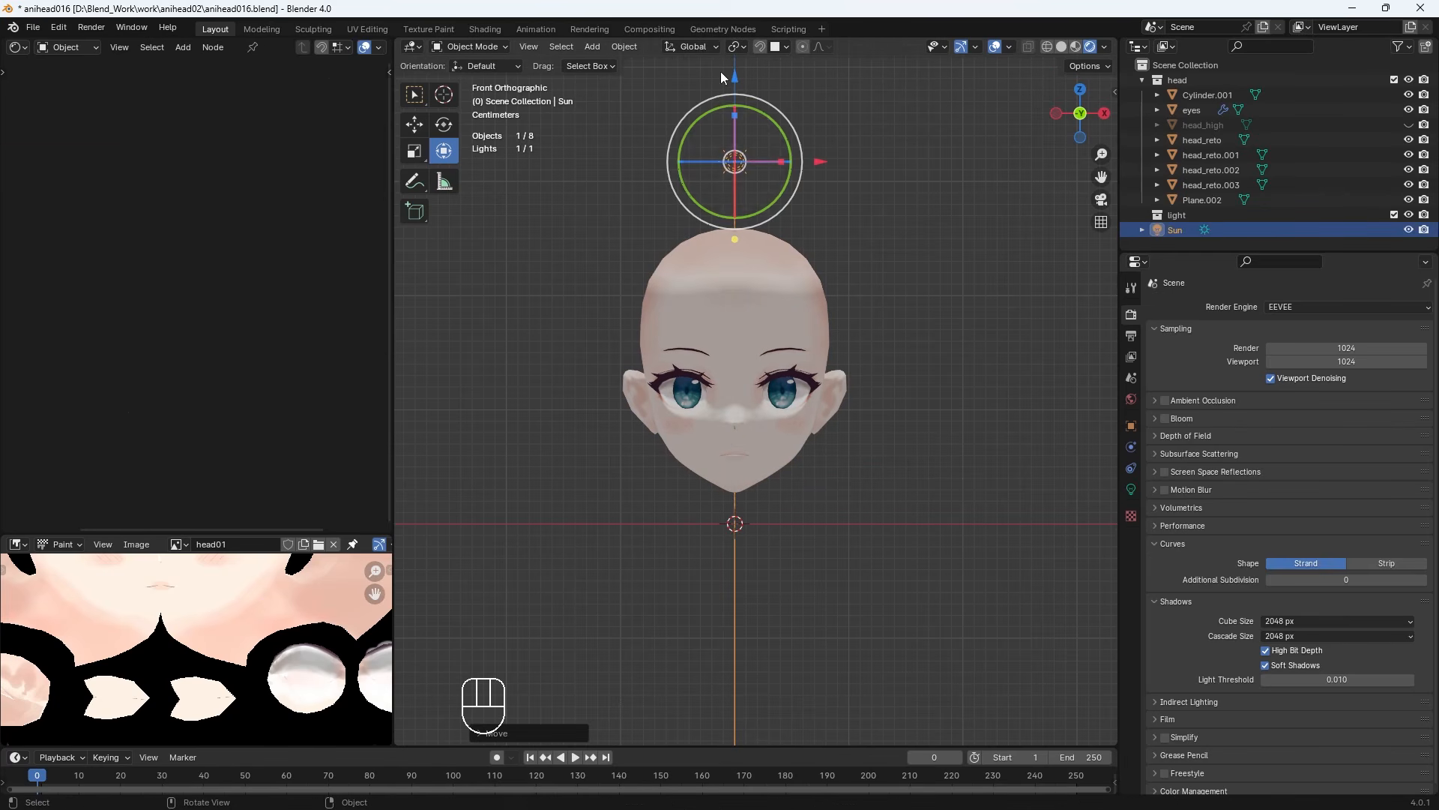
Turn the sun sideways, move it along Y to in front of the face and aim it back over the head
mouse_move(734, 238)
left_mouse_down()
mouse_move(815, 241)
mouse_move(860, 216)
left_mouse_up()
key("KP_3")
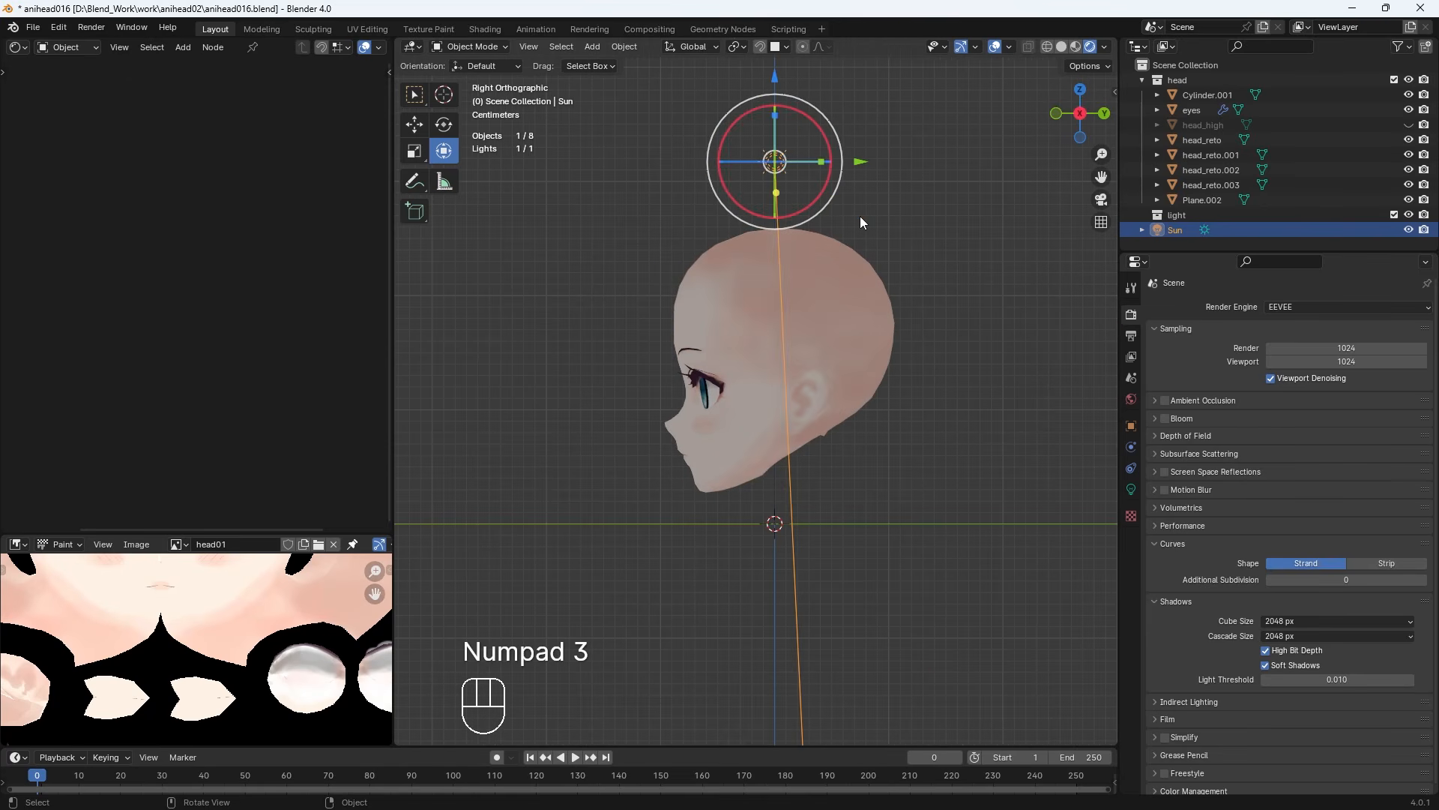
left_click(770, 74)
left_click(778, 163)
left_click_drag(861, 163, 696, 159)
left_click_drag(613, 190, 695, 182)
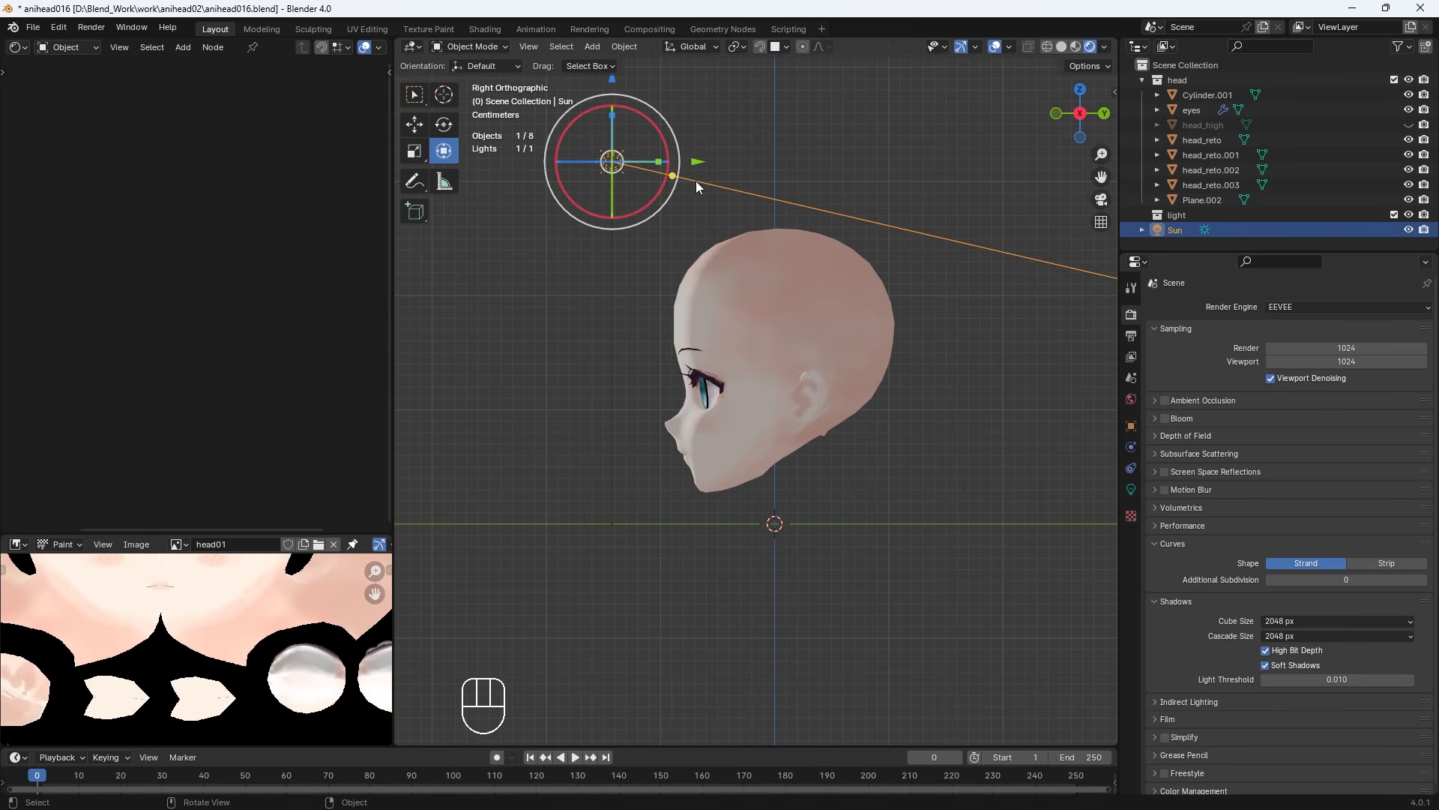
Fine-tune the sun's aim from the front and side views and raise the light slightly
key("KP_1")
key("KP_3")
key("KP_1")
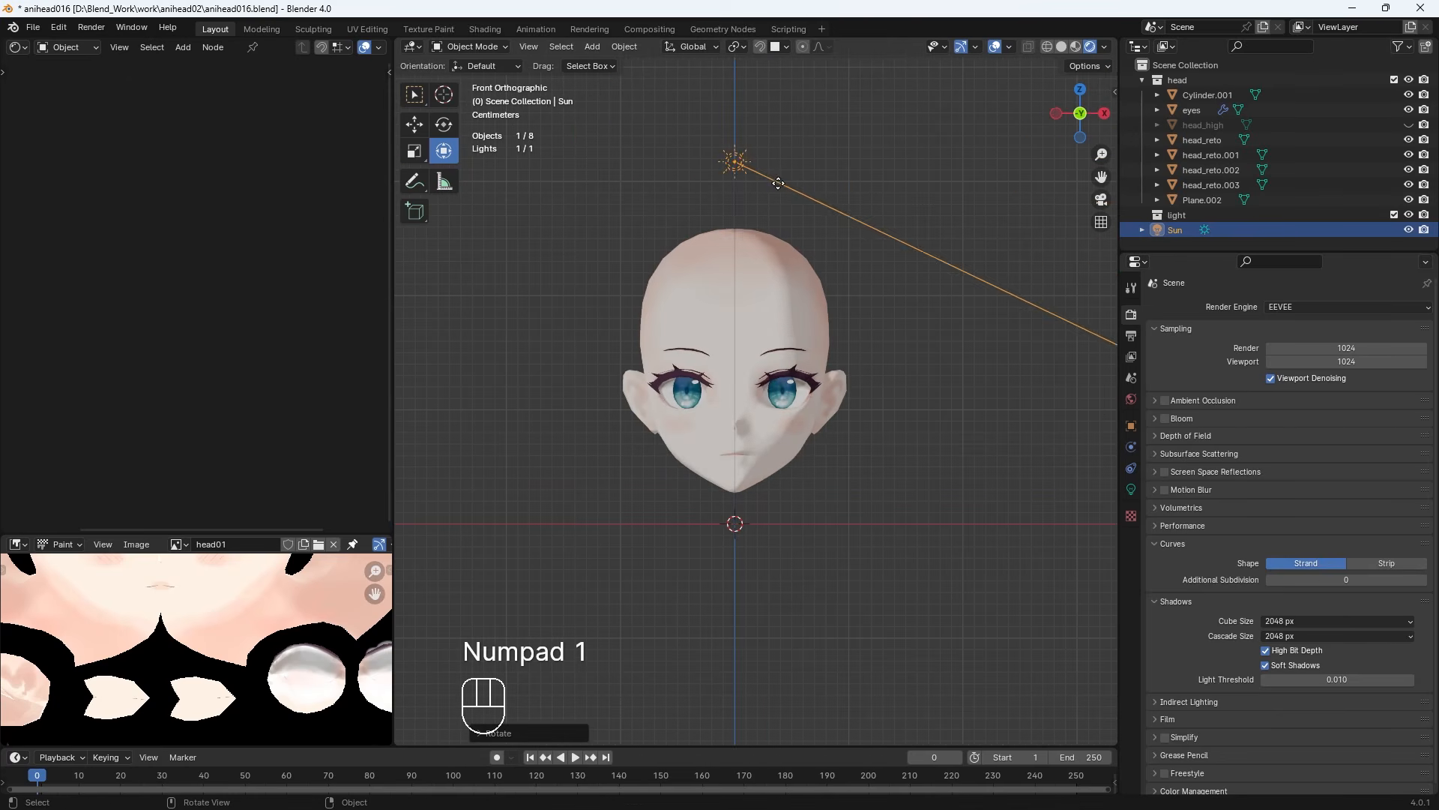
key("KP_3")
left_click_drag(673, 187, 673, 183)
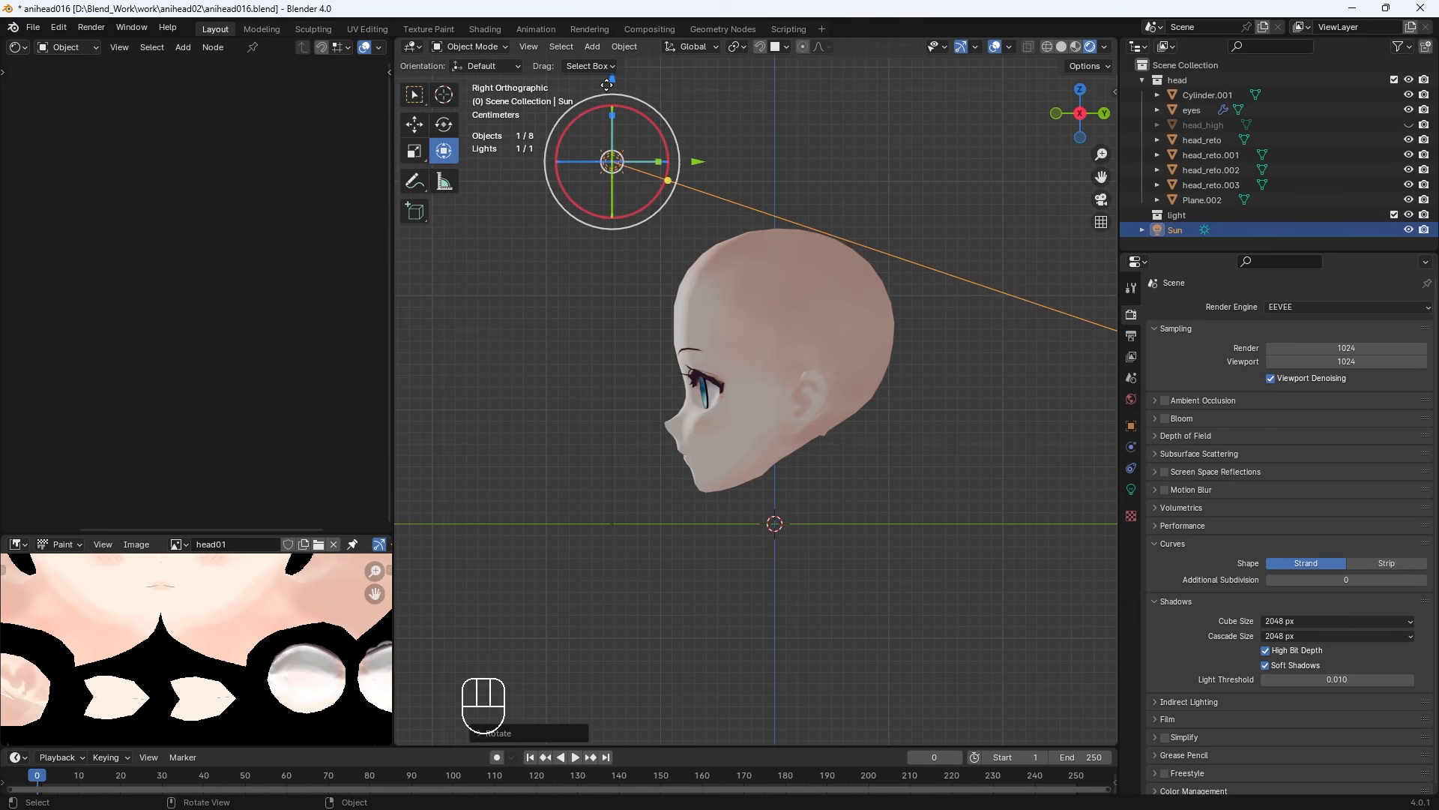
left_click_drag(612, 80, 612, 63)
scroll(638, 225, "down", 3)
left_click_drag(728, 269, 733, 253)
middle_click_drag(694, 367, 770, 370)
key("KP_1")
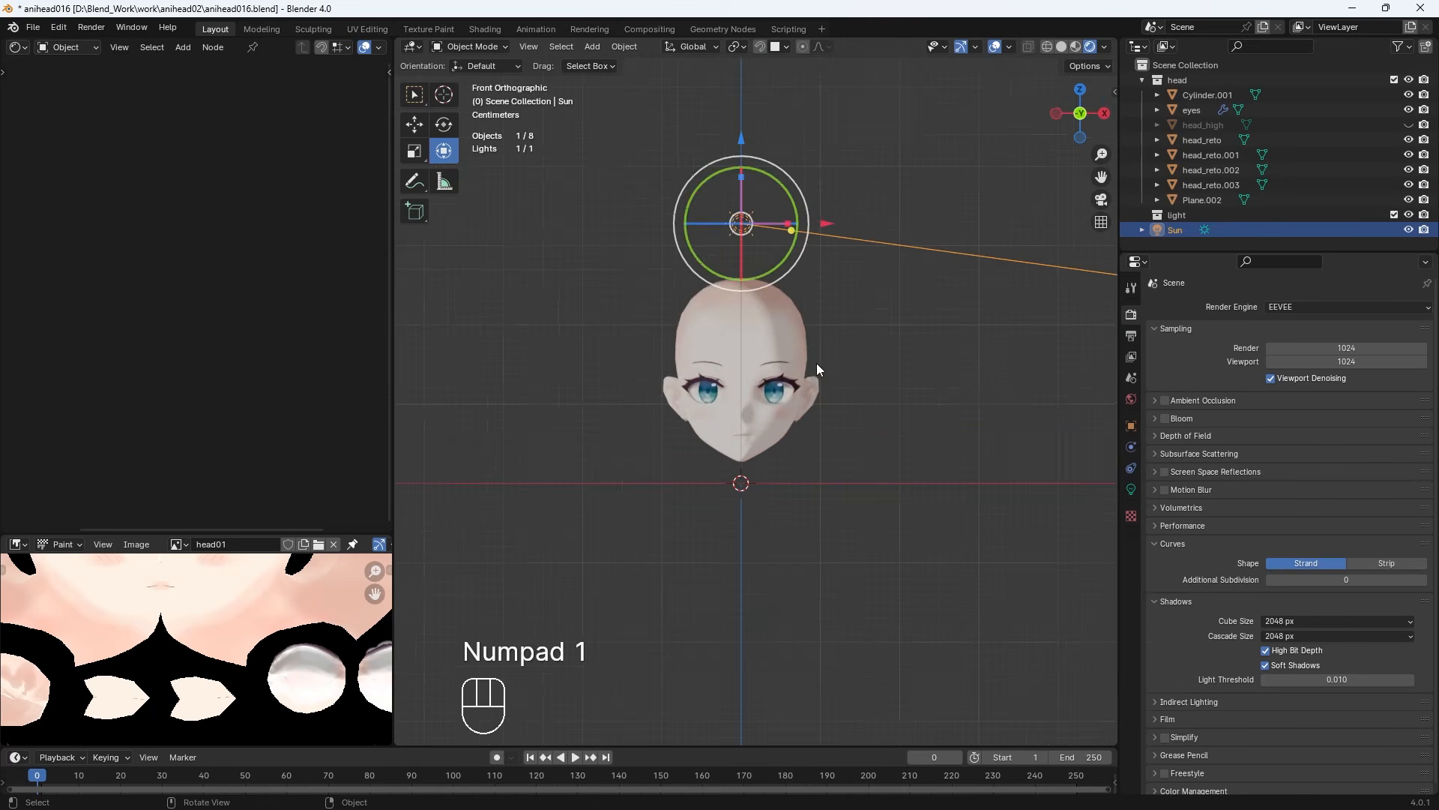
In the head material, set the Multiply factor to 0.508 and move the color ramp's white stop to 0.086
left_click_drag(390, 360, 581, 360)
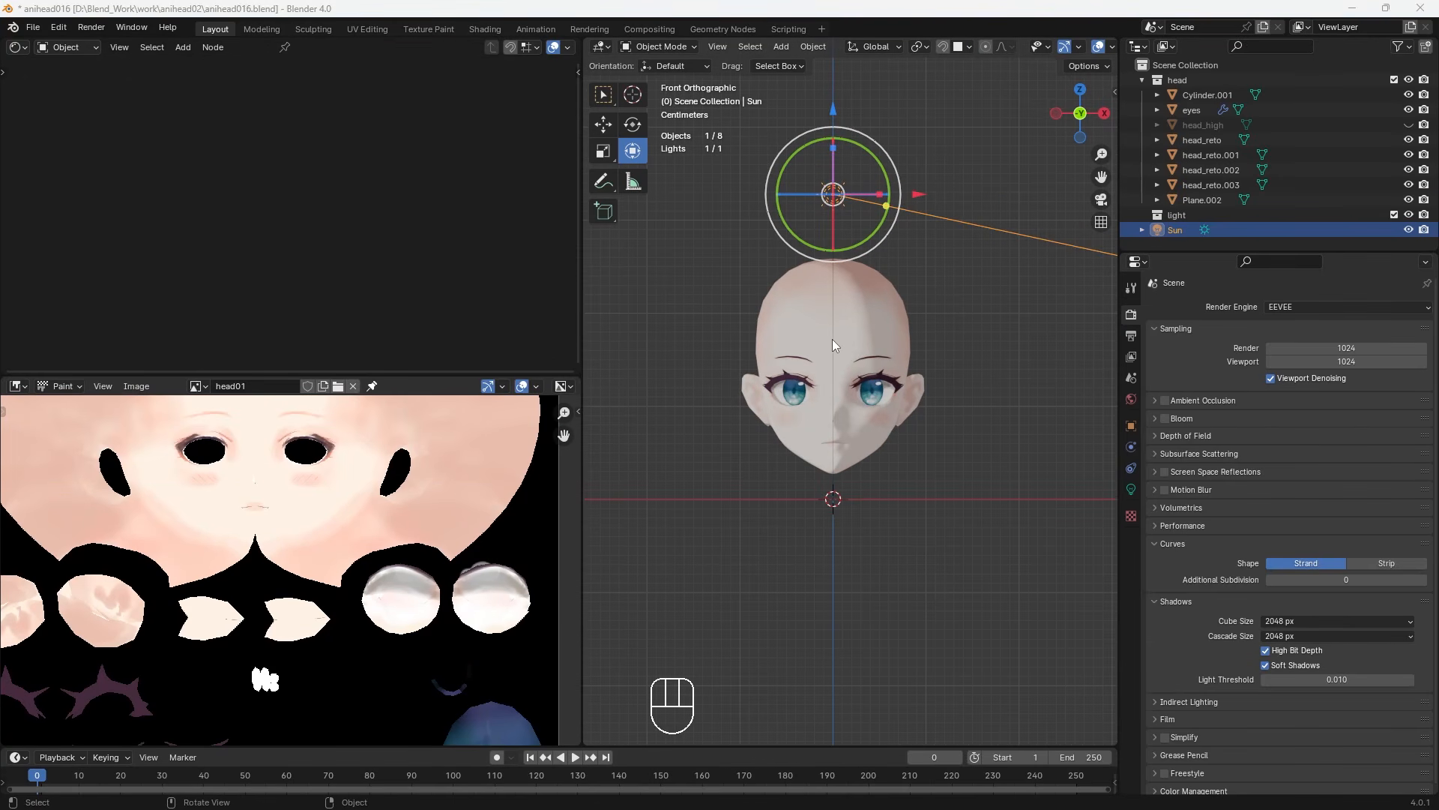
left_click(832, 339)
scroll(225, 352, "up", 7)
middle_click_drag(135, 351, 297, 248)
scroll(296, 214, "up", 1)
left_click_drag(296, 120, 290, 119)
left_click_drag(231, 307, 270, 304)
left_click_drag(249, 303, 221, 306)
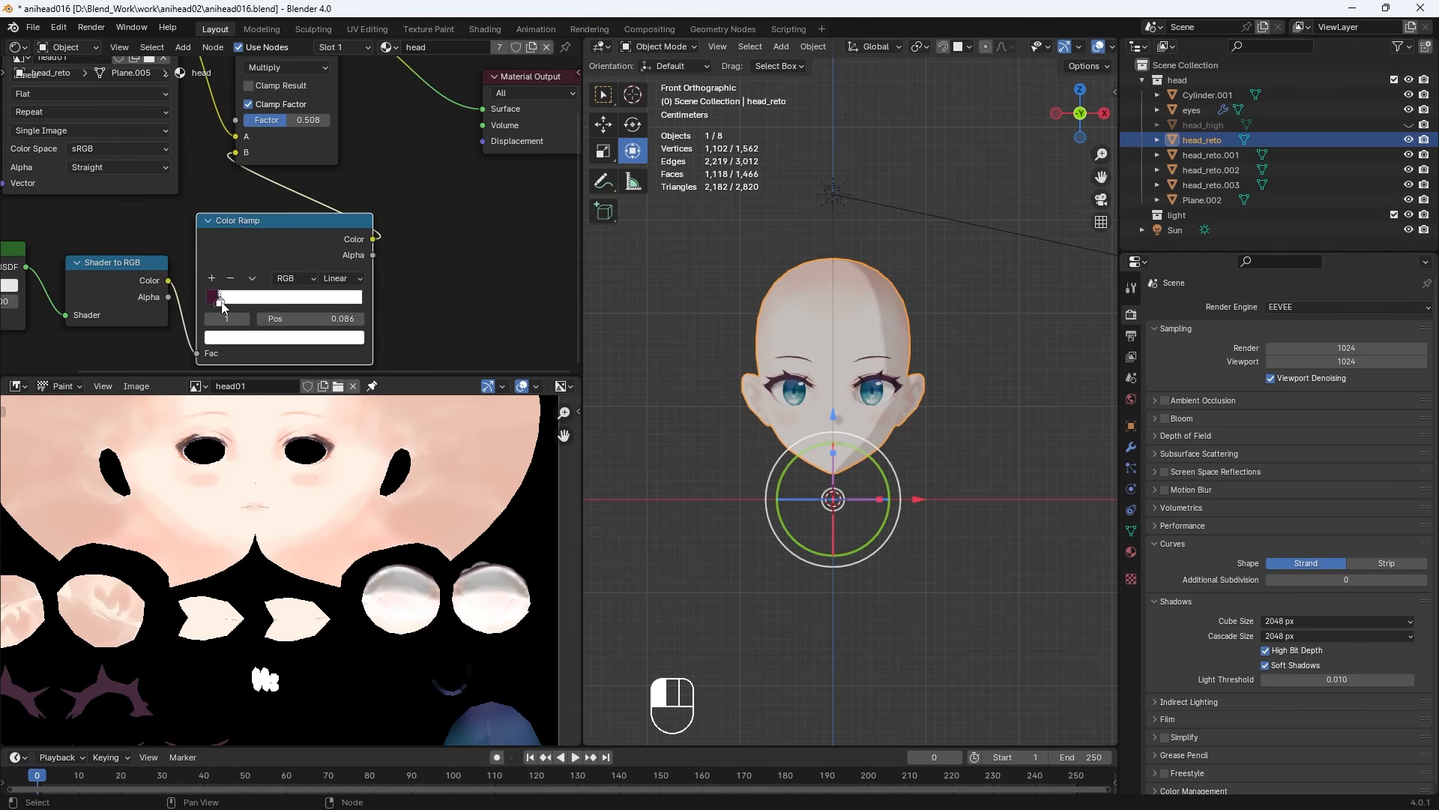
Select the sun and turn the shader editor into a second 3D viewport showing the front view
scroll(871, 462, "up", 4)
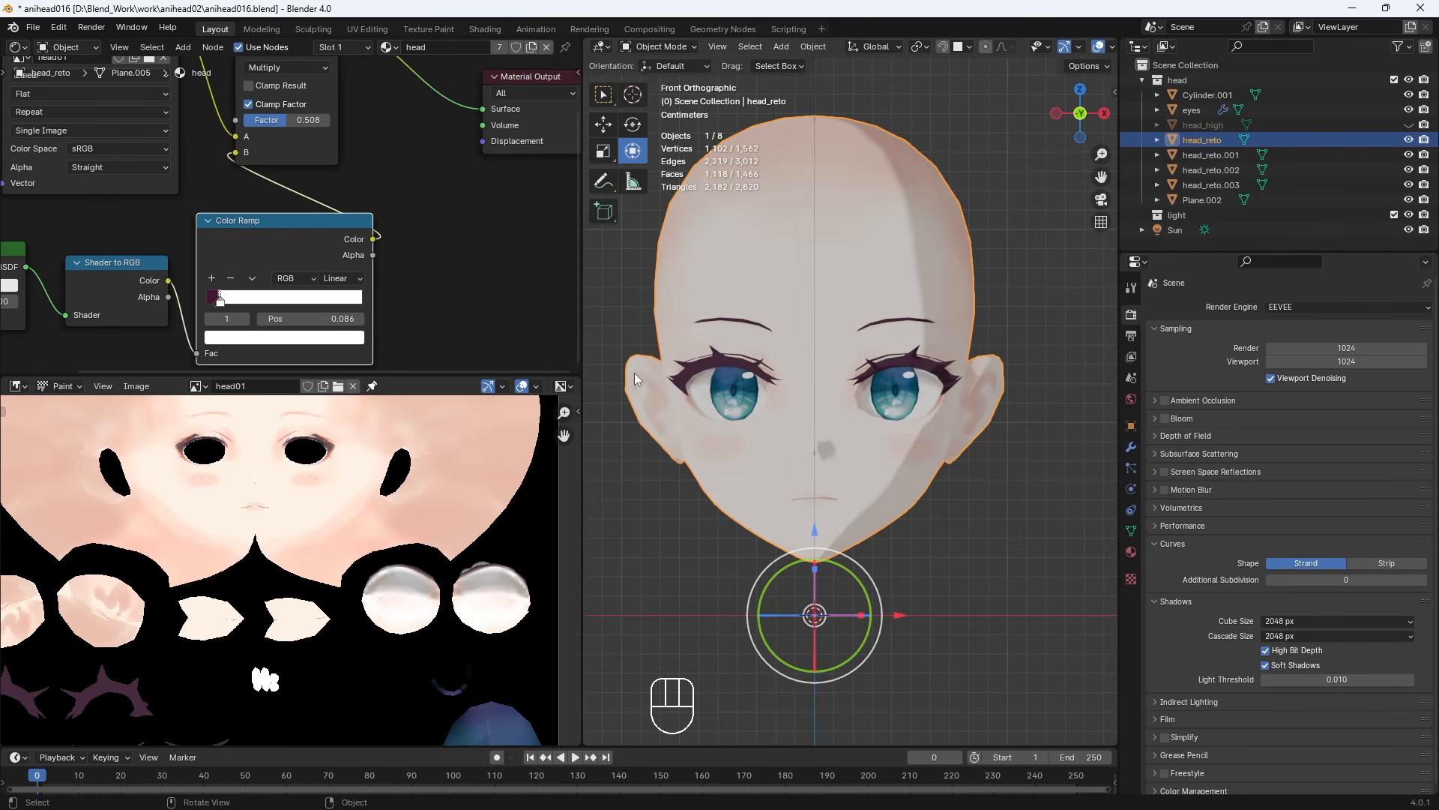
left_click_drag(578, 333, 336, 324)
scroll(790, 452, "down", 2)
middle_click_drag(790, 451, 860, 497)
left_click(707, 100)
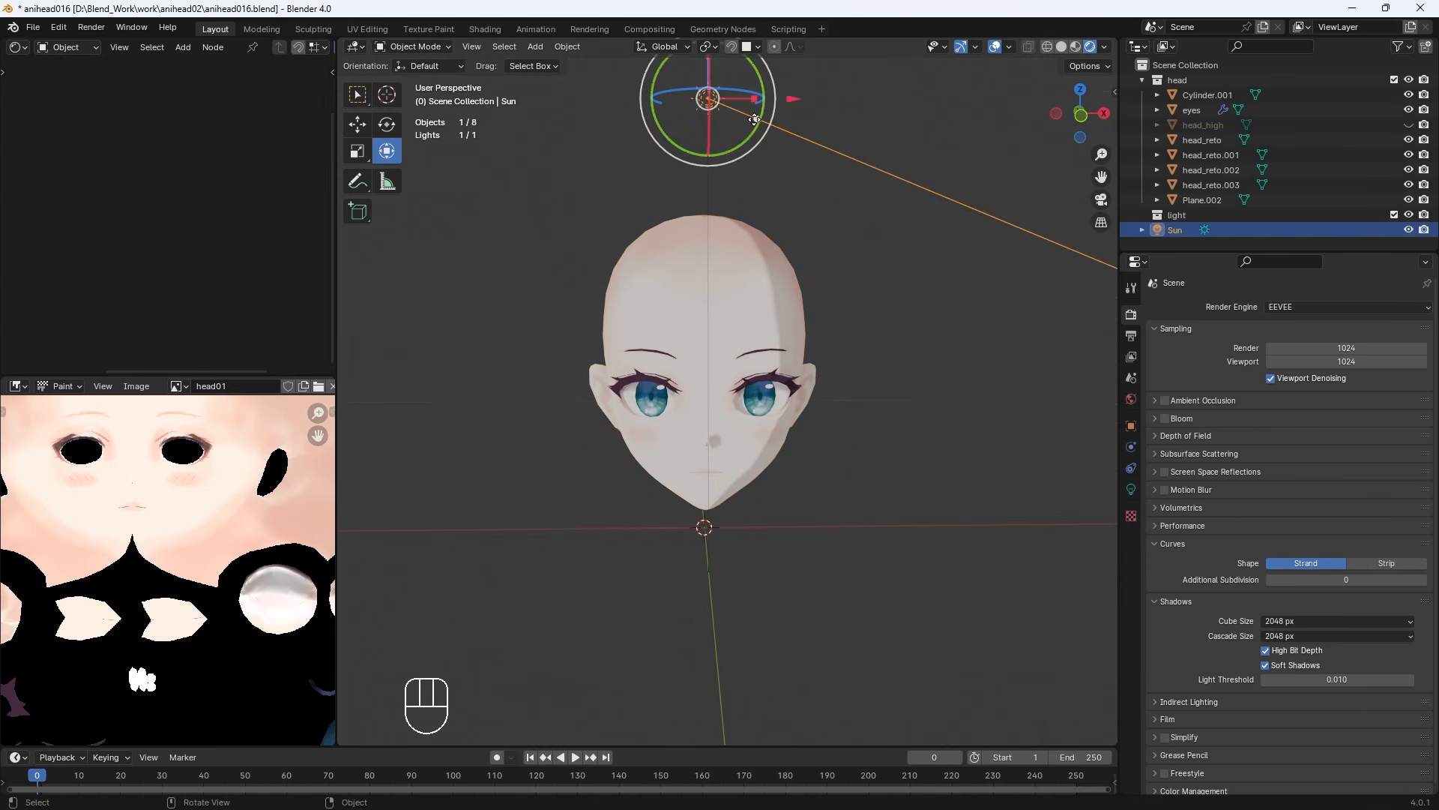
left_click(26, 48)
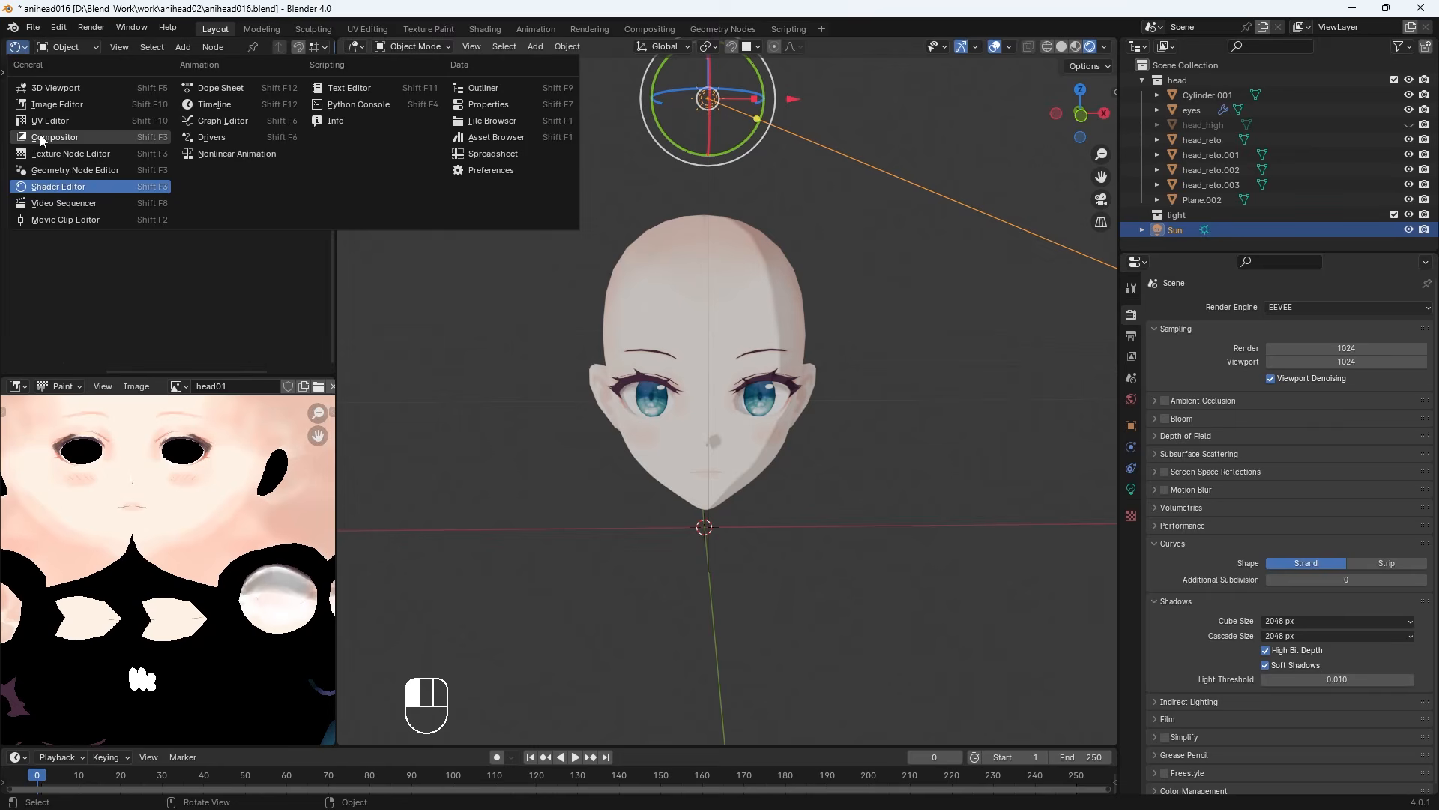
left_click(45, 88)
key("KP_1")
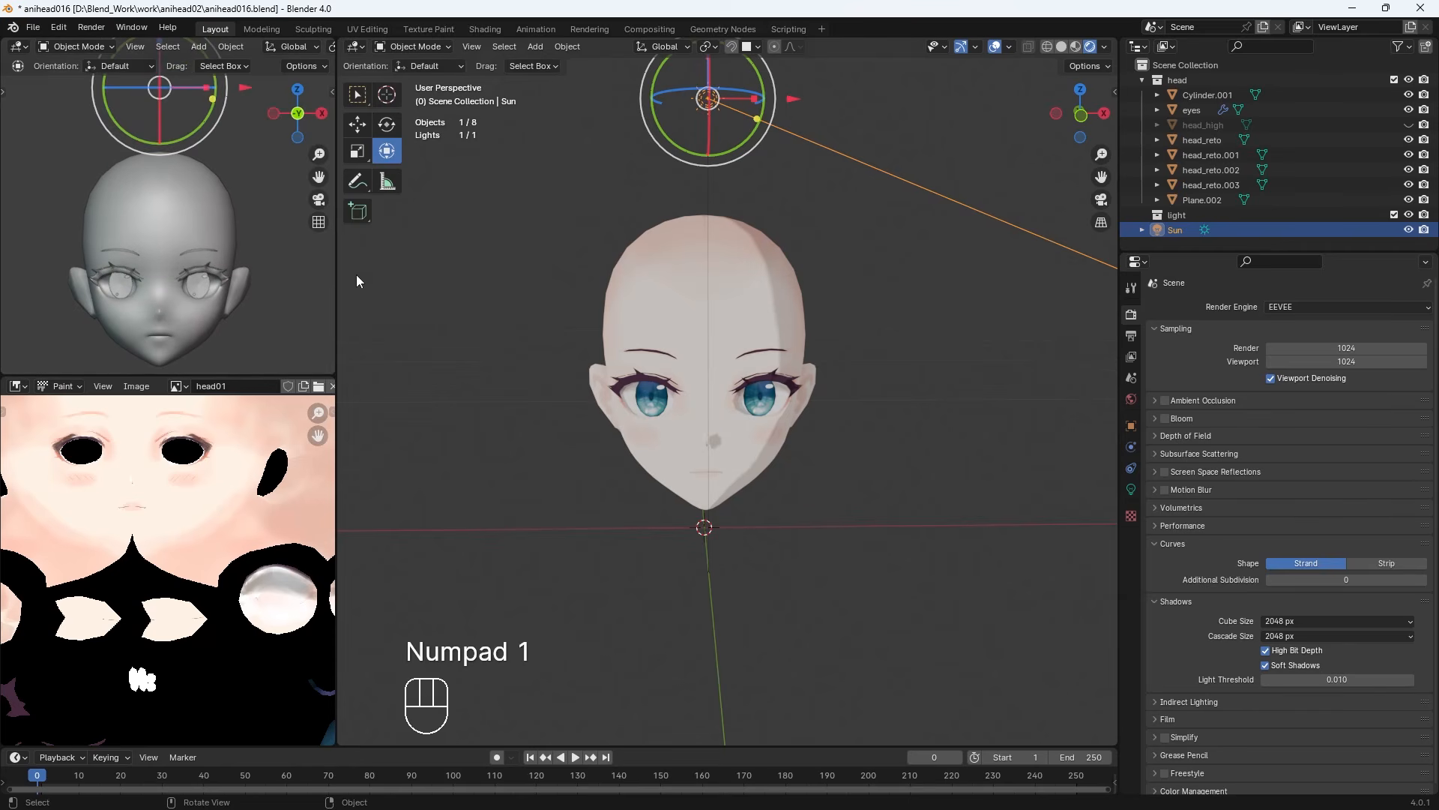
Save the head01 image, enlarge the second viewport and set it to rendered shading
left_click_drag(222, 380, 221, 471)
key("alt+s")
left_click_drag(337, 412, 492, 398)
scroll(389, 51, "down", 5)
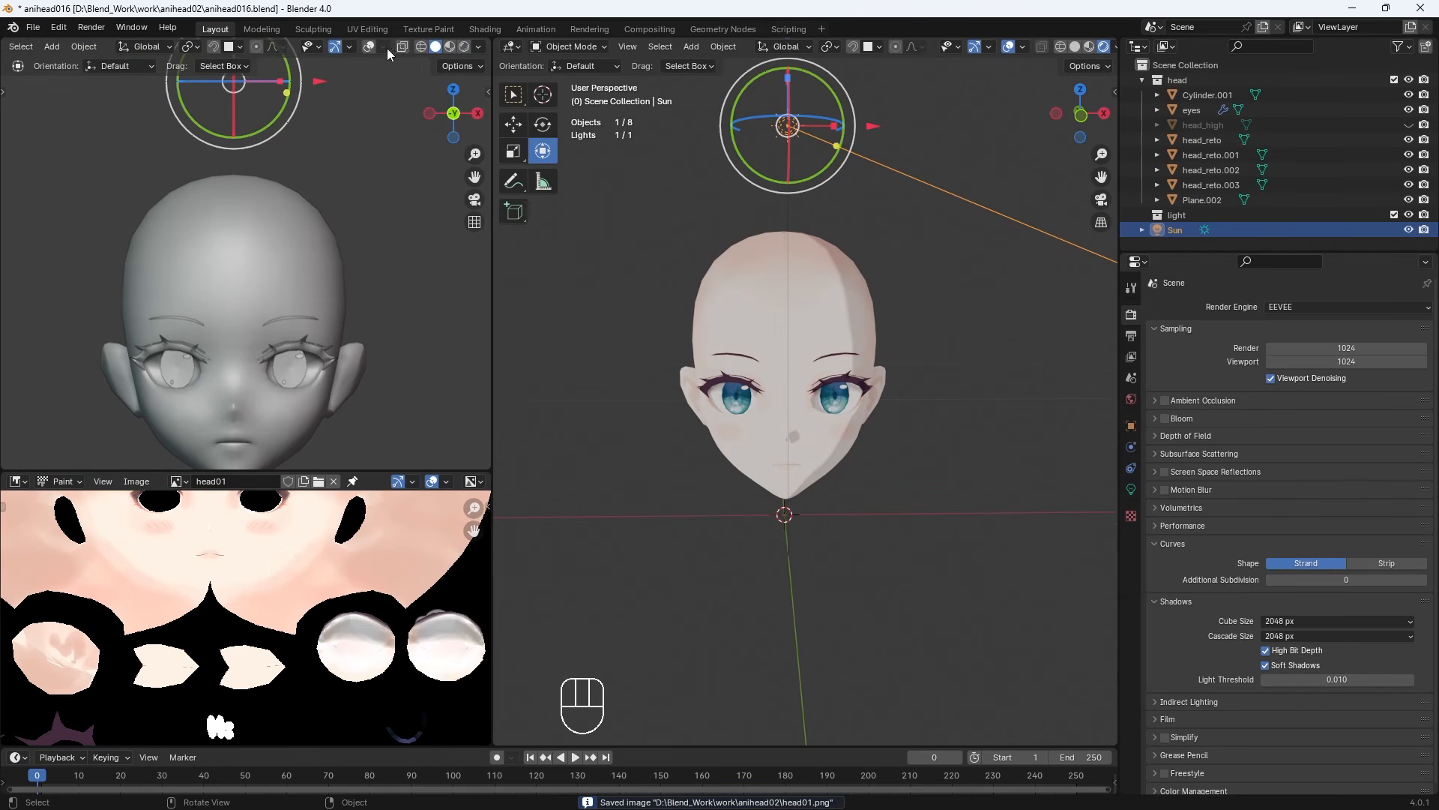
left_click(464, 47)
middle_click_drag(313, 301, 303, 221, "shift")
middle_click_drag(909, 491, 681, 444)
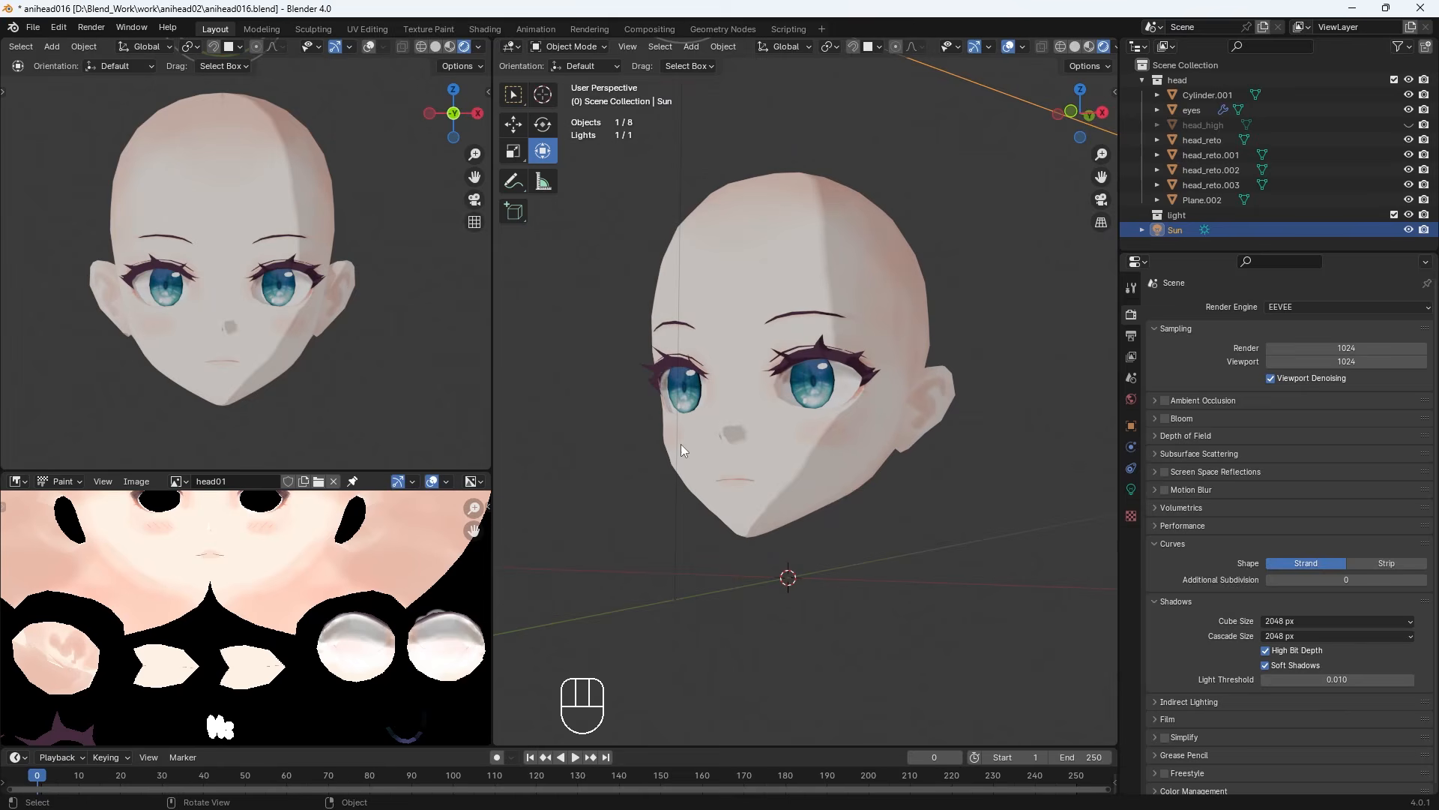
Change the image editor to a Shader Editor, select the head and move the ramp's white stop to 0.068
left_click(18, 482)
left_click(40, 623)
left_click(721, 491)
middle_click_drag(135, 675, 247, 630)
key("n")
scroll(251, 631, "up", 2)
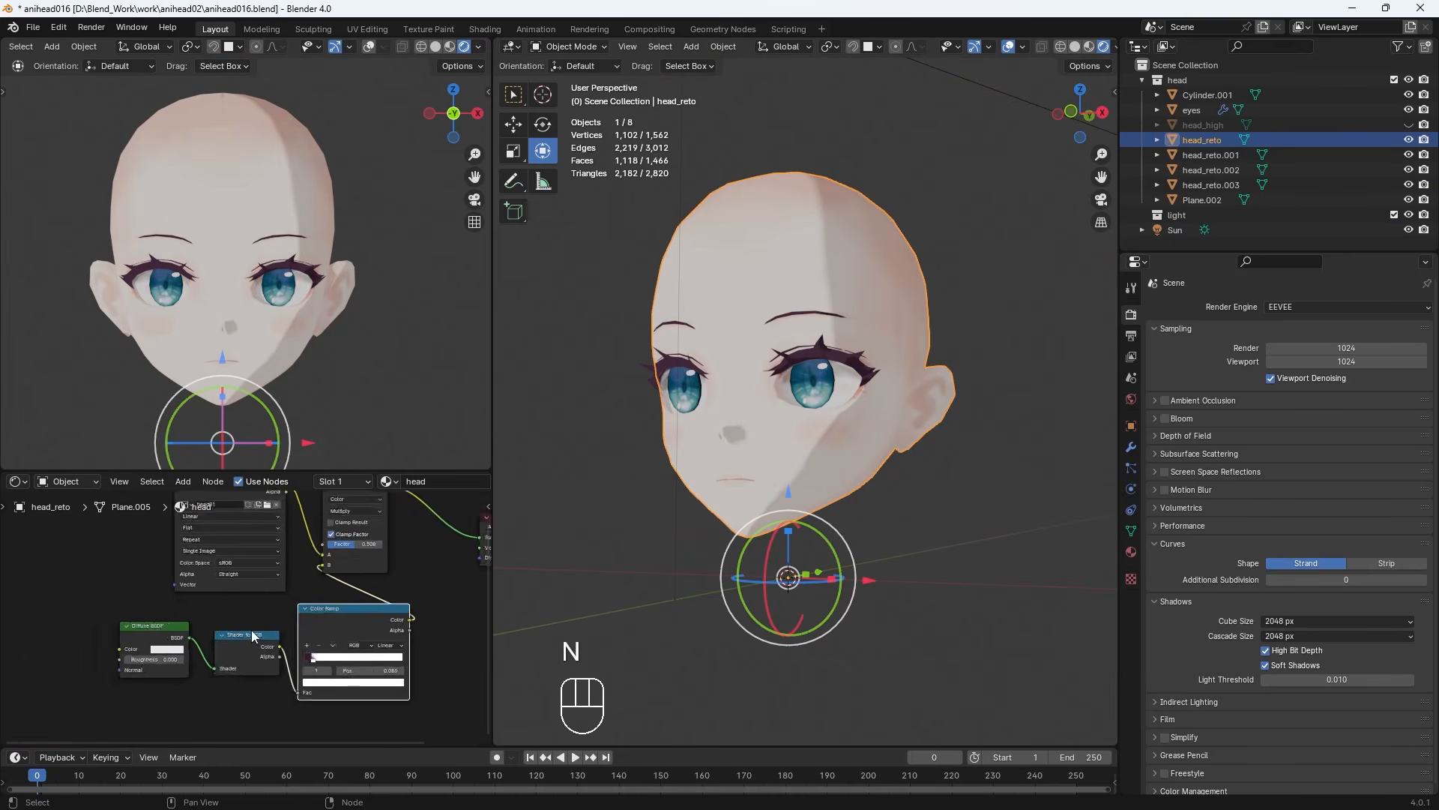
scroll(252, 634, "up", 4)
left_click_drag(255, 609, 254, 615)
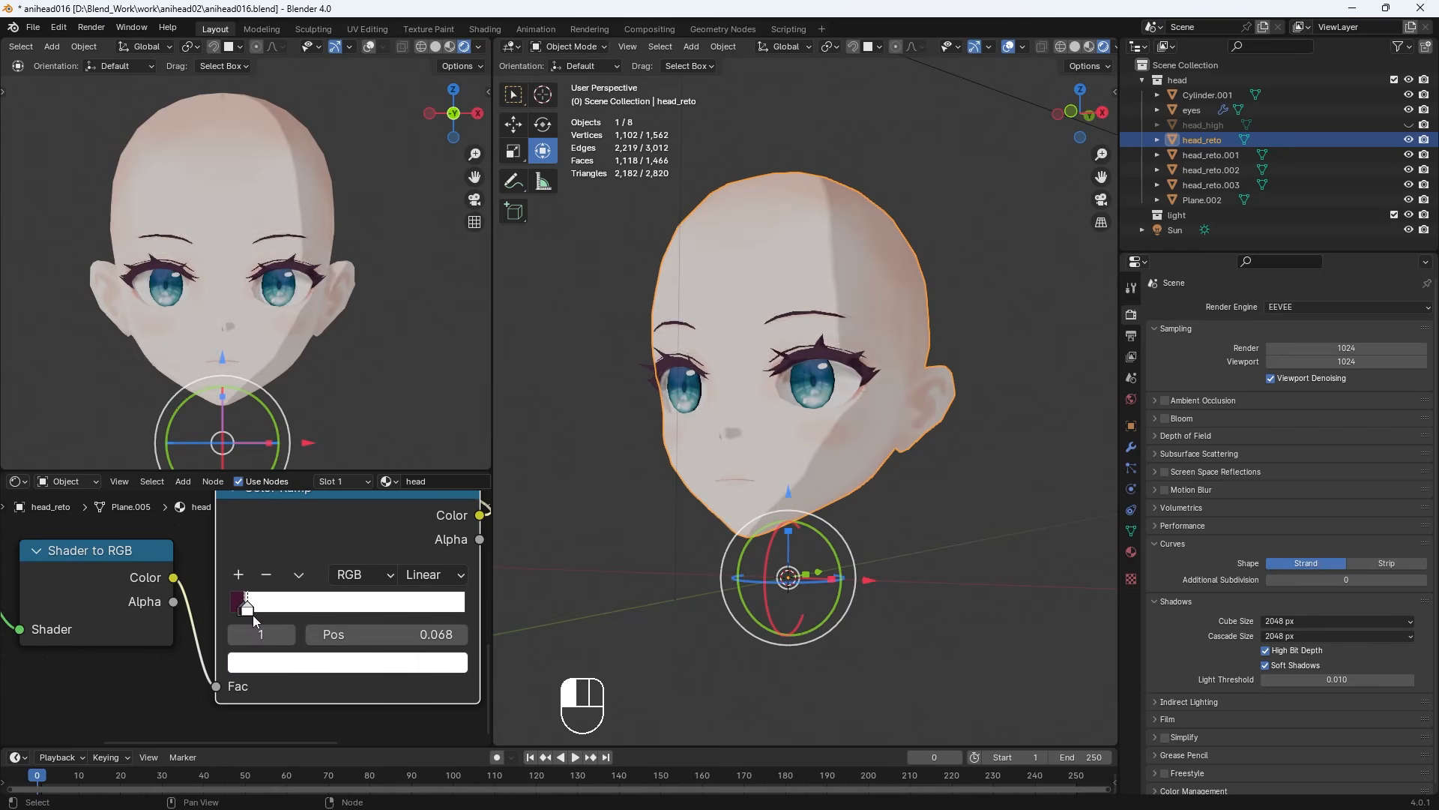
Turn off the overlays in the main viewport and deselect the head
middle_click_drag(841, 623, 862, 598)
scroll(862, 598, "up", 1)
left_click(908, 570)
left_click(1008, 47)
mouse_move(916, 492)
middle_mouse_down()
mouse_move(957, 499)
mouse_move(897, 501)
middle_mouse_up()
key("ctrl+z")
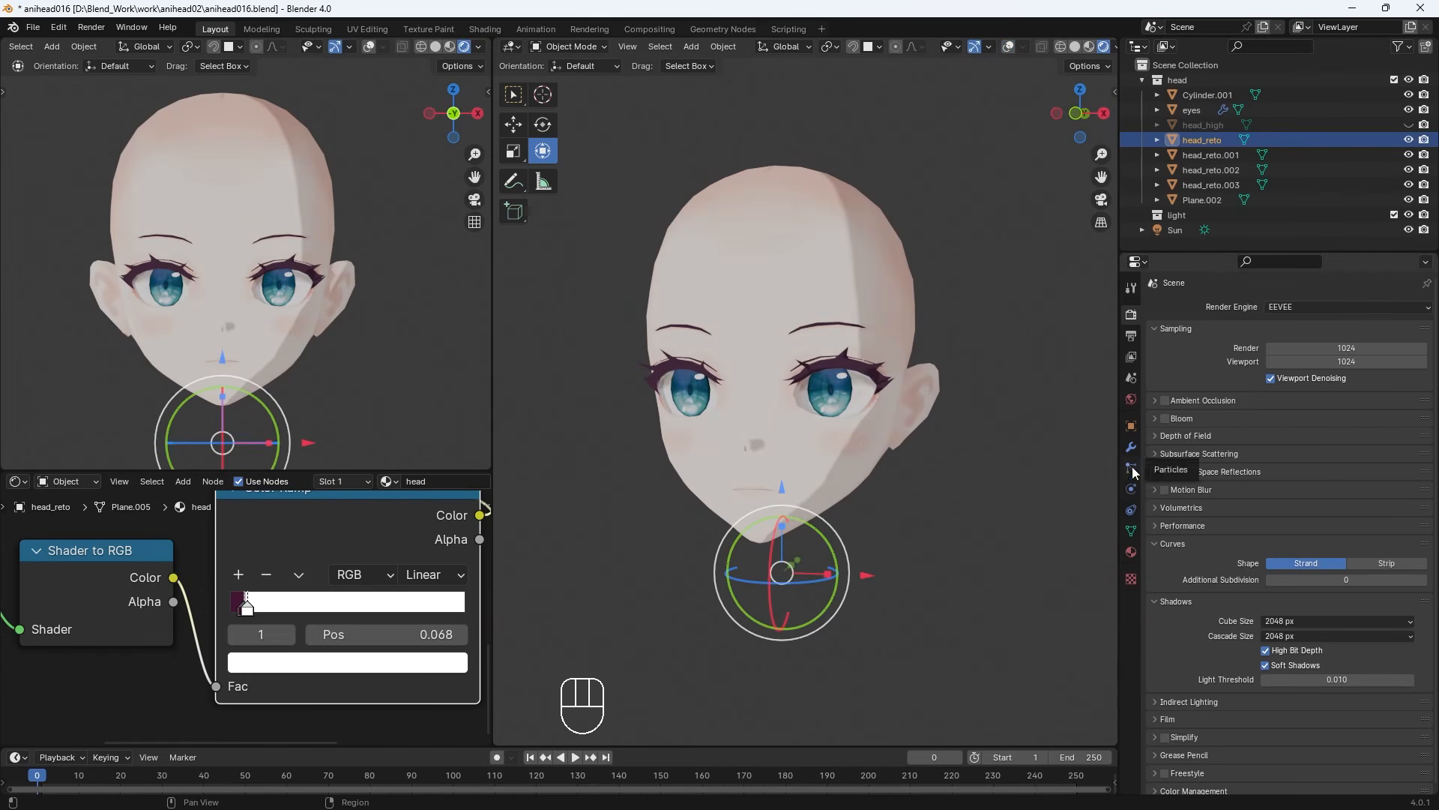
left_click(1047, 498)
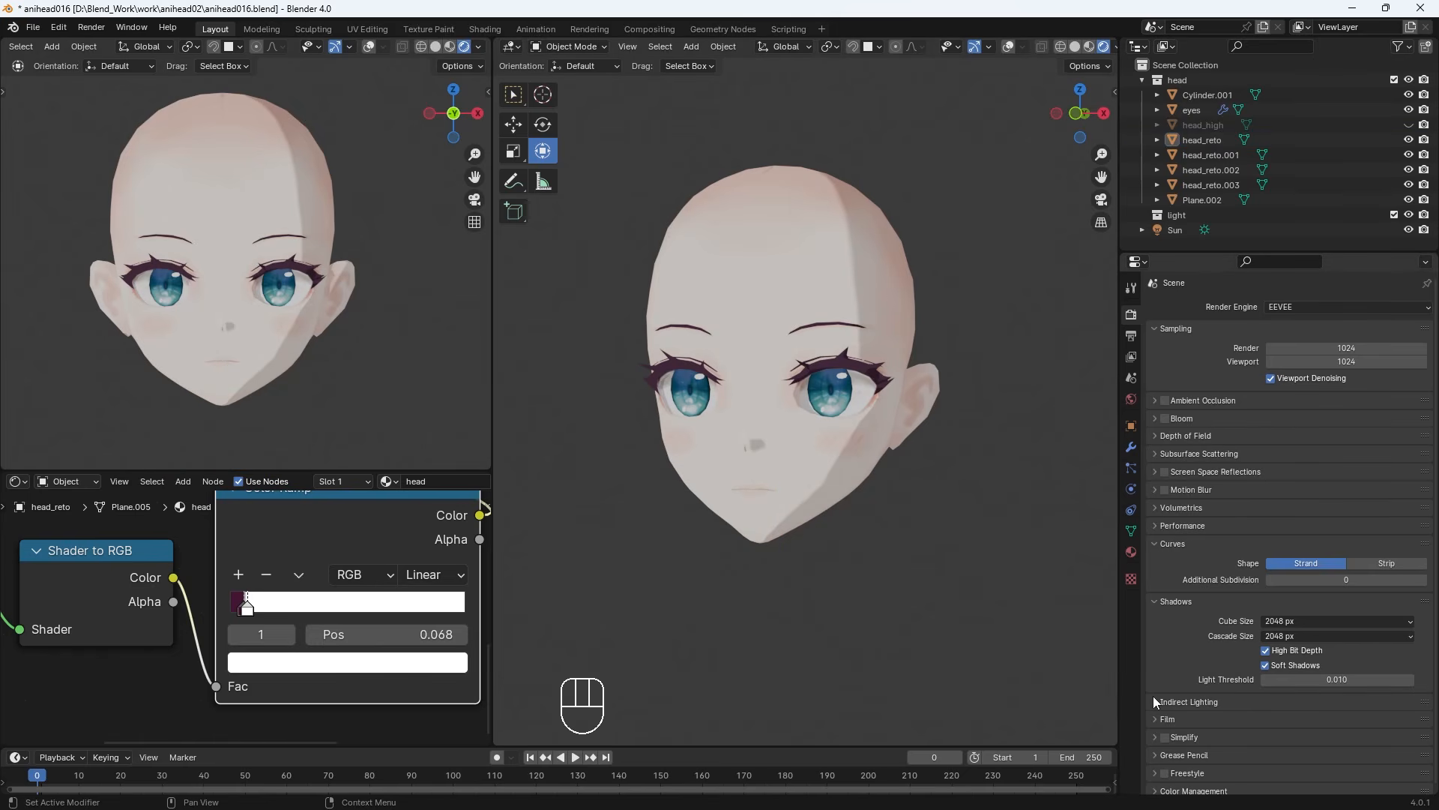
Enable Bloom in the EEVEE render settings and check the glow around the head from near and far
scroll(1162, 686, "down", 1)
left_click(1165, 417)
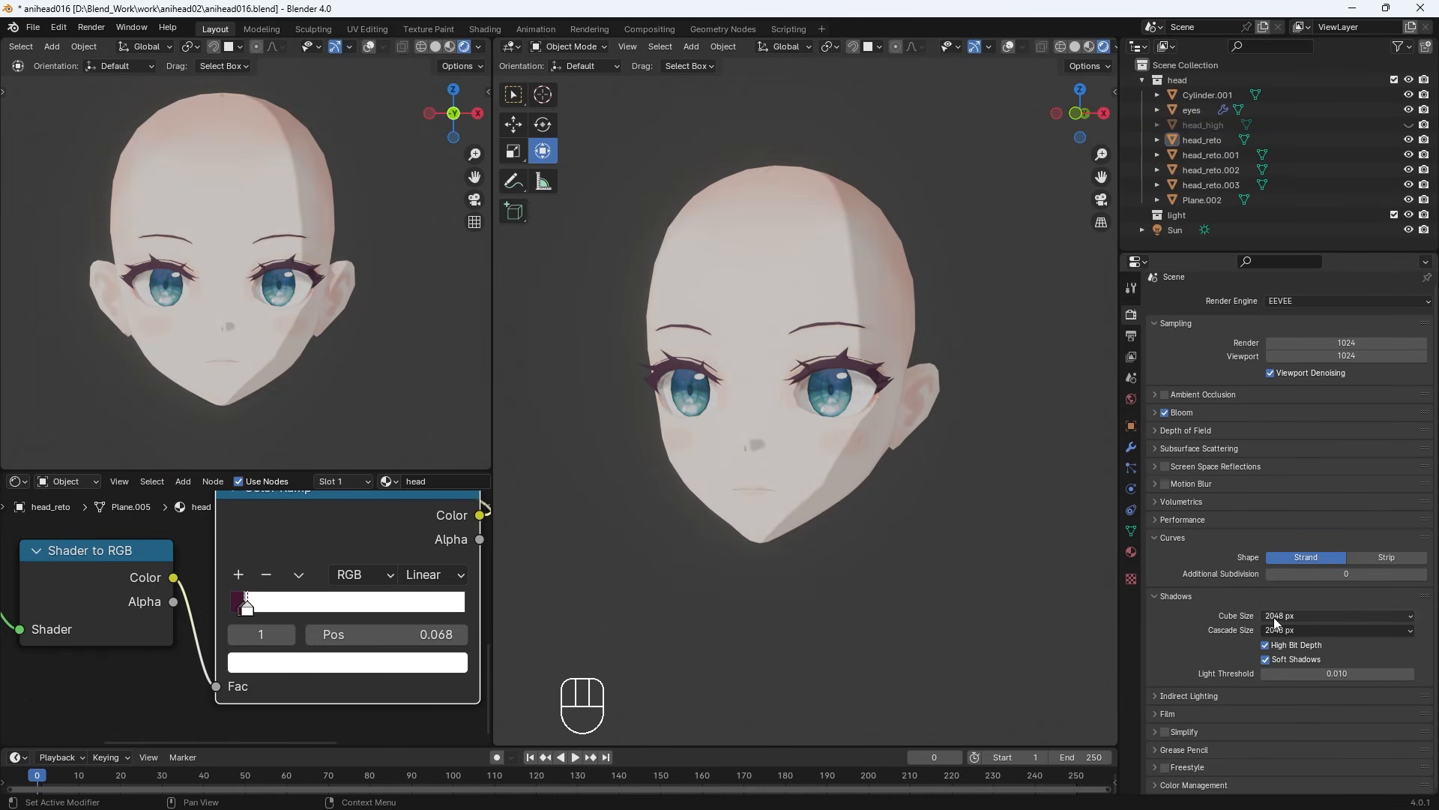
scroll(1015, 528, "down", 4)
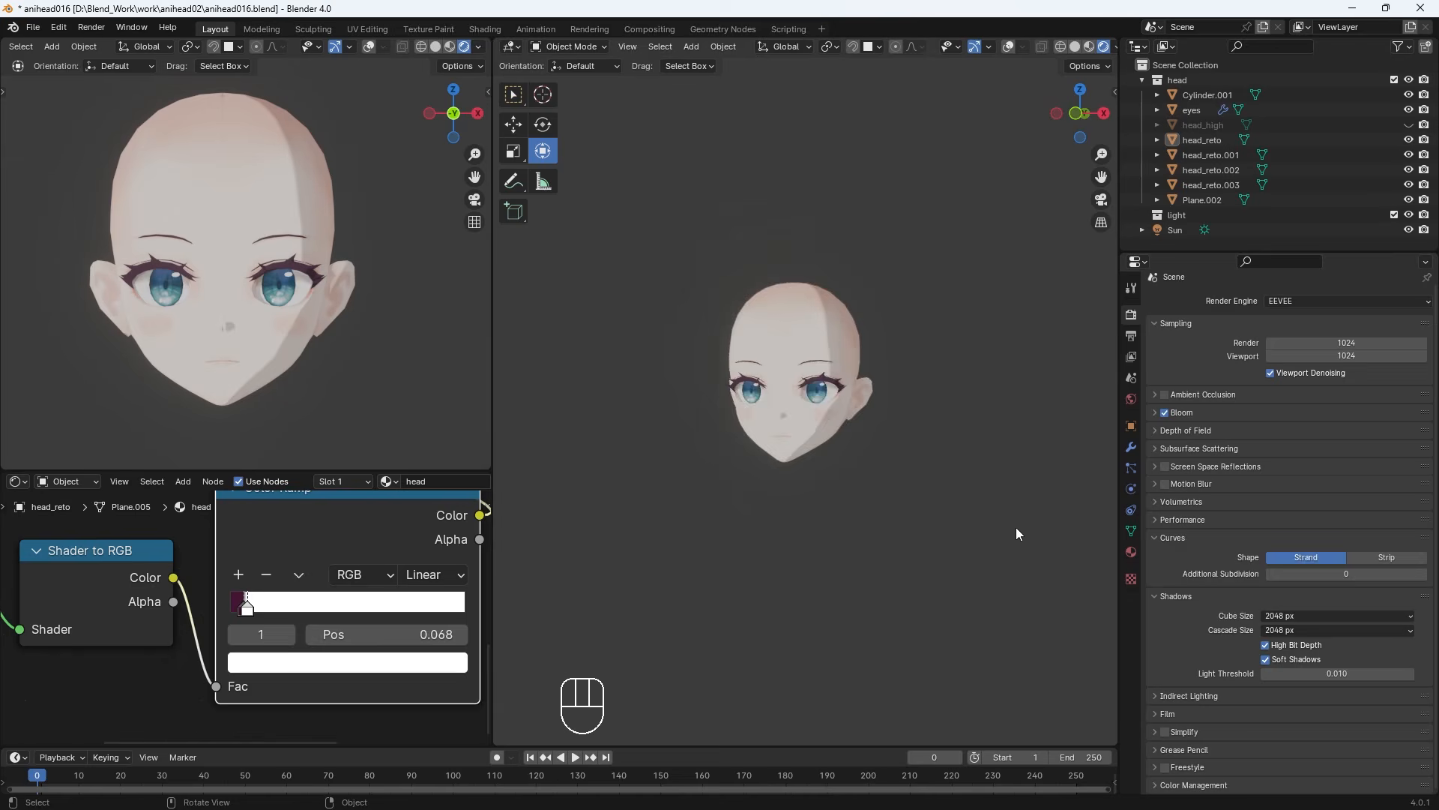
scroll(922, 502, "up", 6)
middle_click_drag(892, 503, 922, 503)
Recolour the ramp's dark stop to a dusky red with hue 0.979, saturation 0.776 and value 0.312
left_click_drag(492, 334, 391, 338)
scroll(192, 605, "down", 2)
left_click(188, 607)
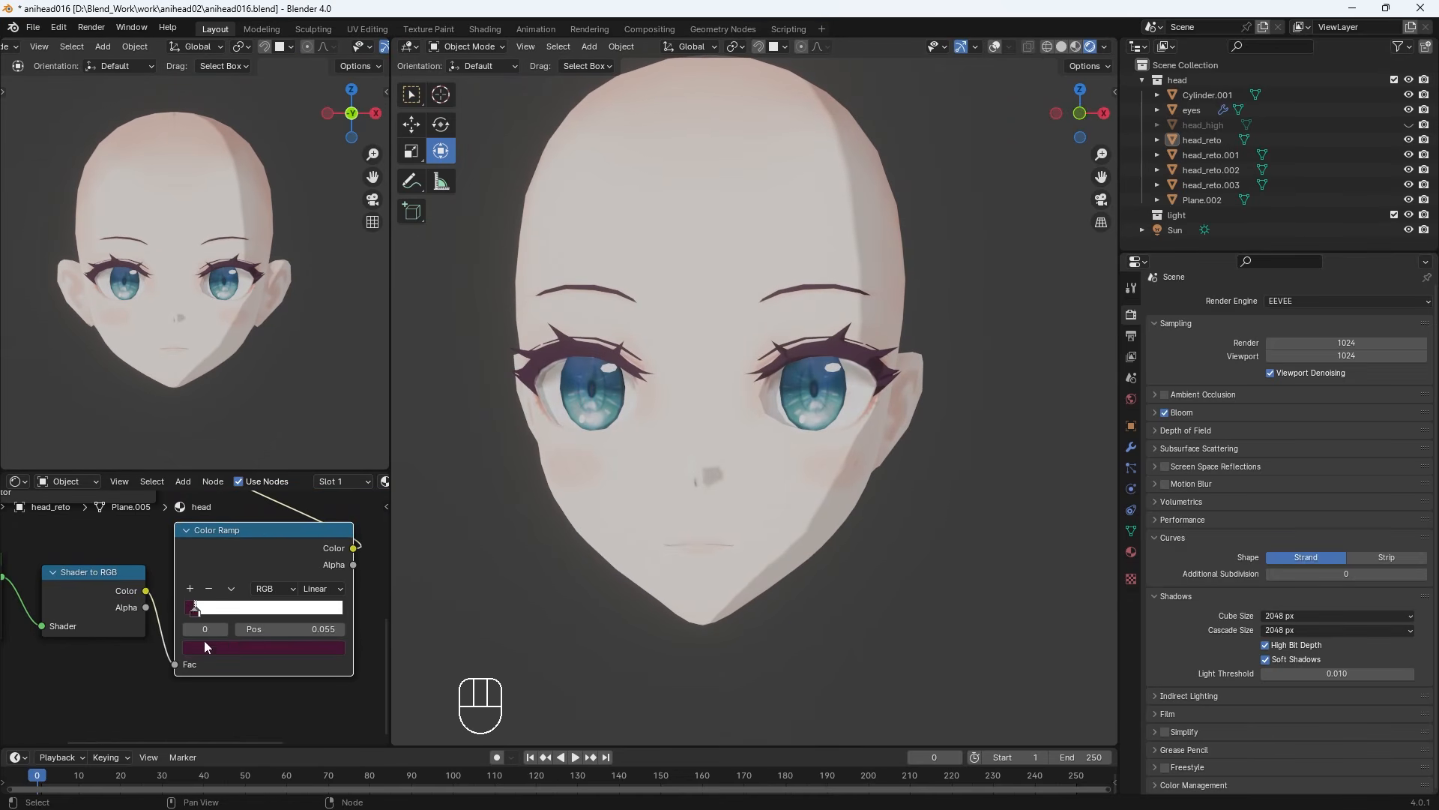
left_click(206, 646)
mouse_move(278, 515)
left_mouse_down()
mouse_move(241, 507)
mouse_move(270, 515)
mouse_move(332, 467)
mouse_move(244, 517)
mouse_move(306, 452)
left_mouse_up()
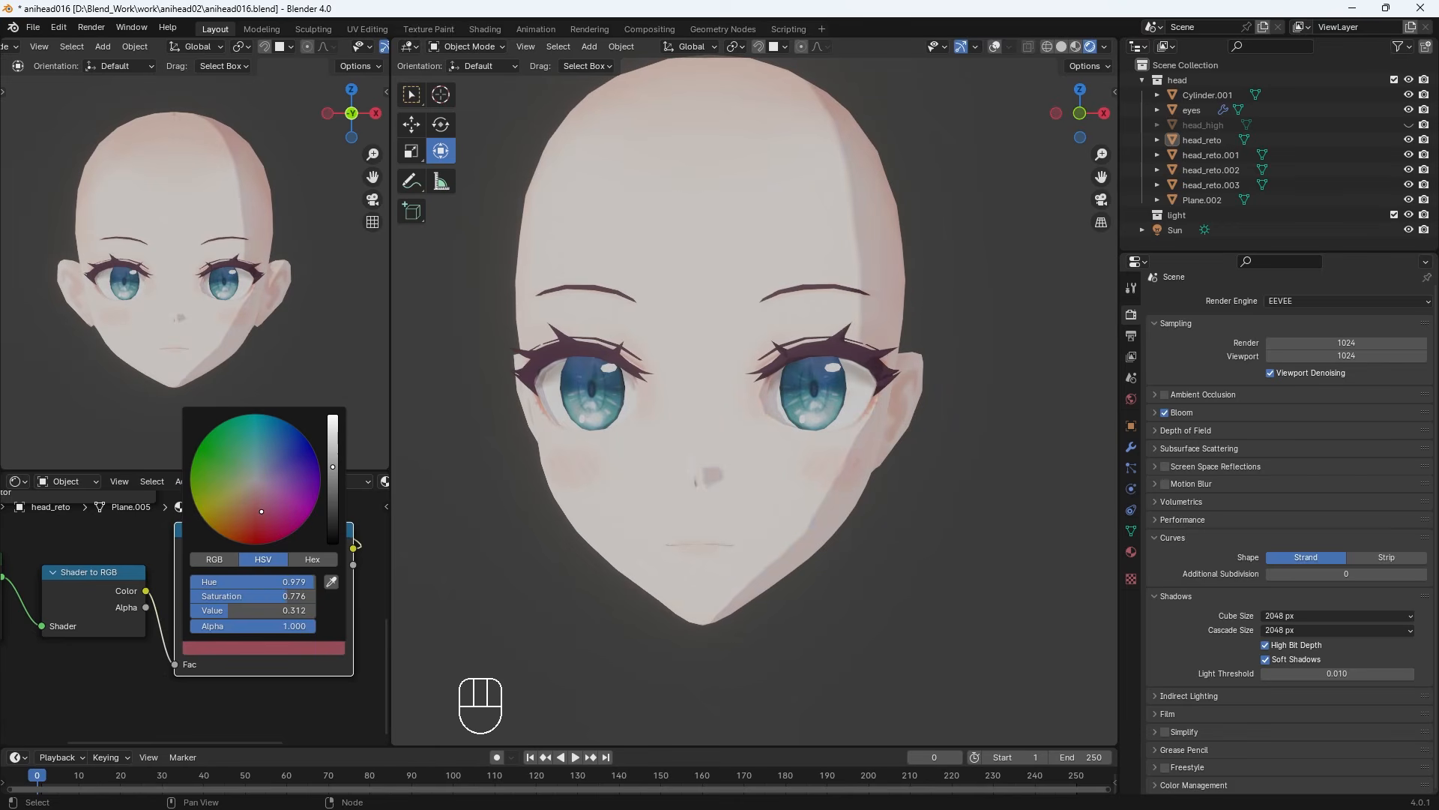
Try a Weighted Normal modifier on head_reto in the front view, and remove it again
middle_click_drag(675, 554, 843, 579)
key("KP_1")
left_click(787, 480)
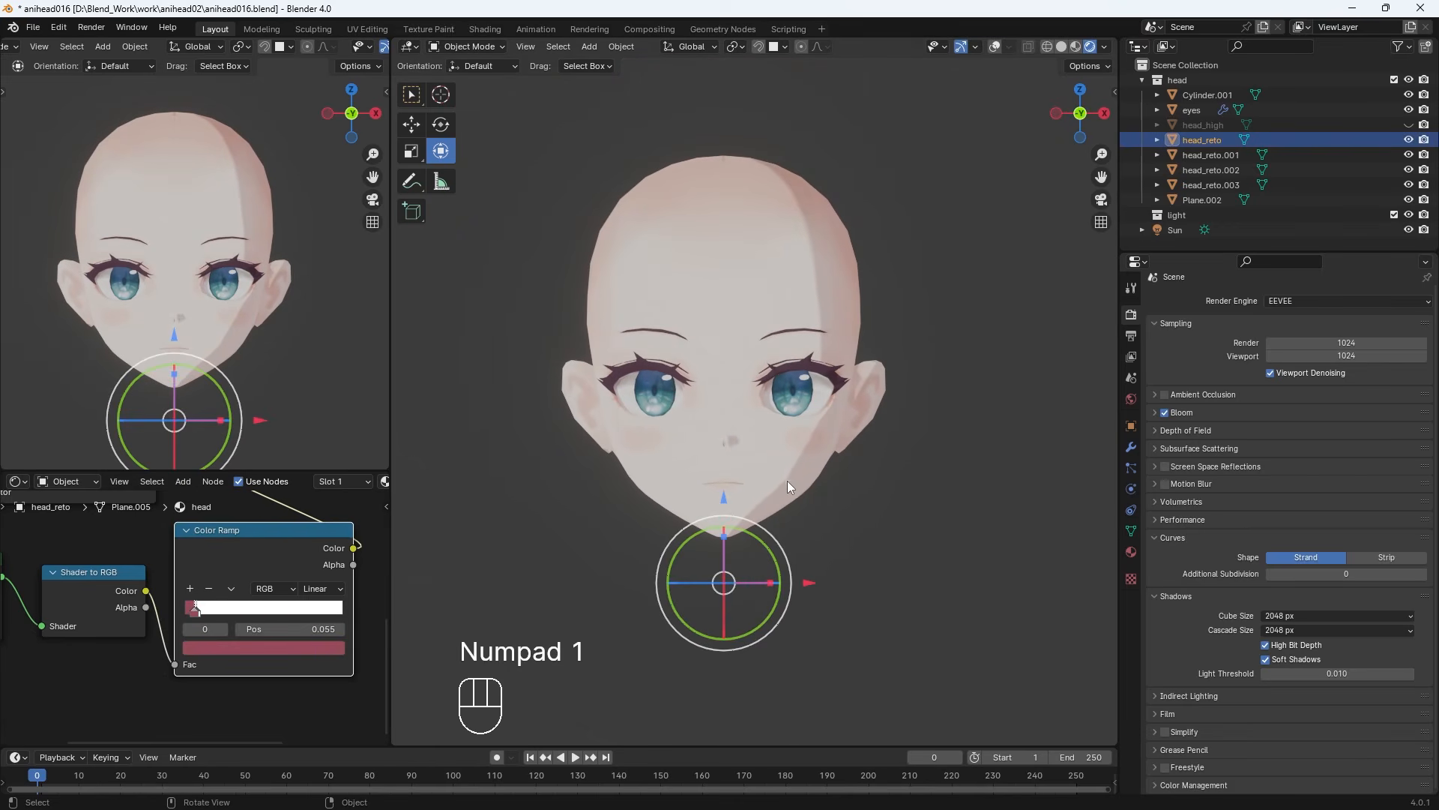
left_click(1131, 447)
left_click(1289, 306)
mouse_move(1284, 362)
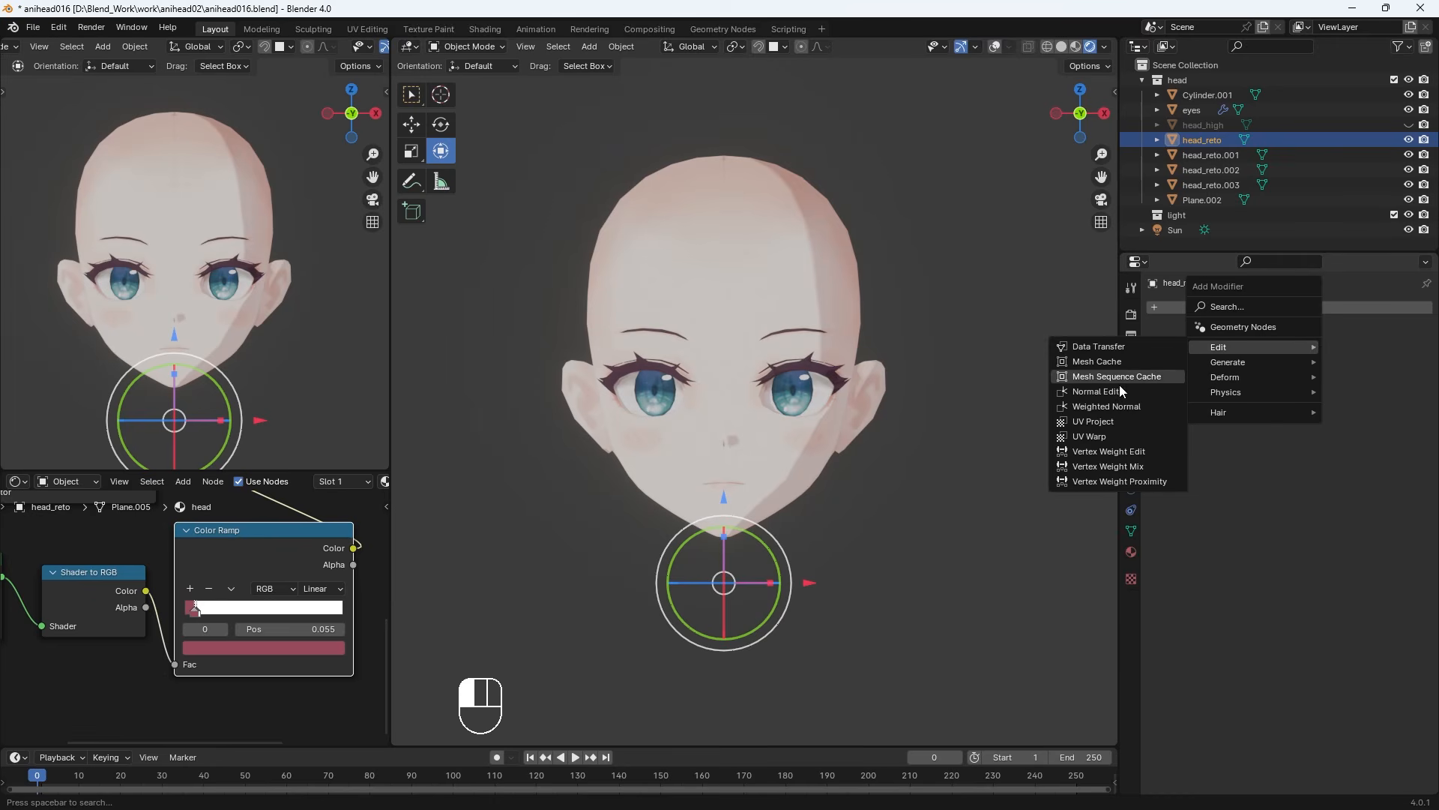
left_click(1120, 408)
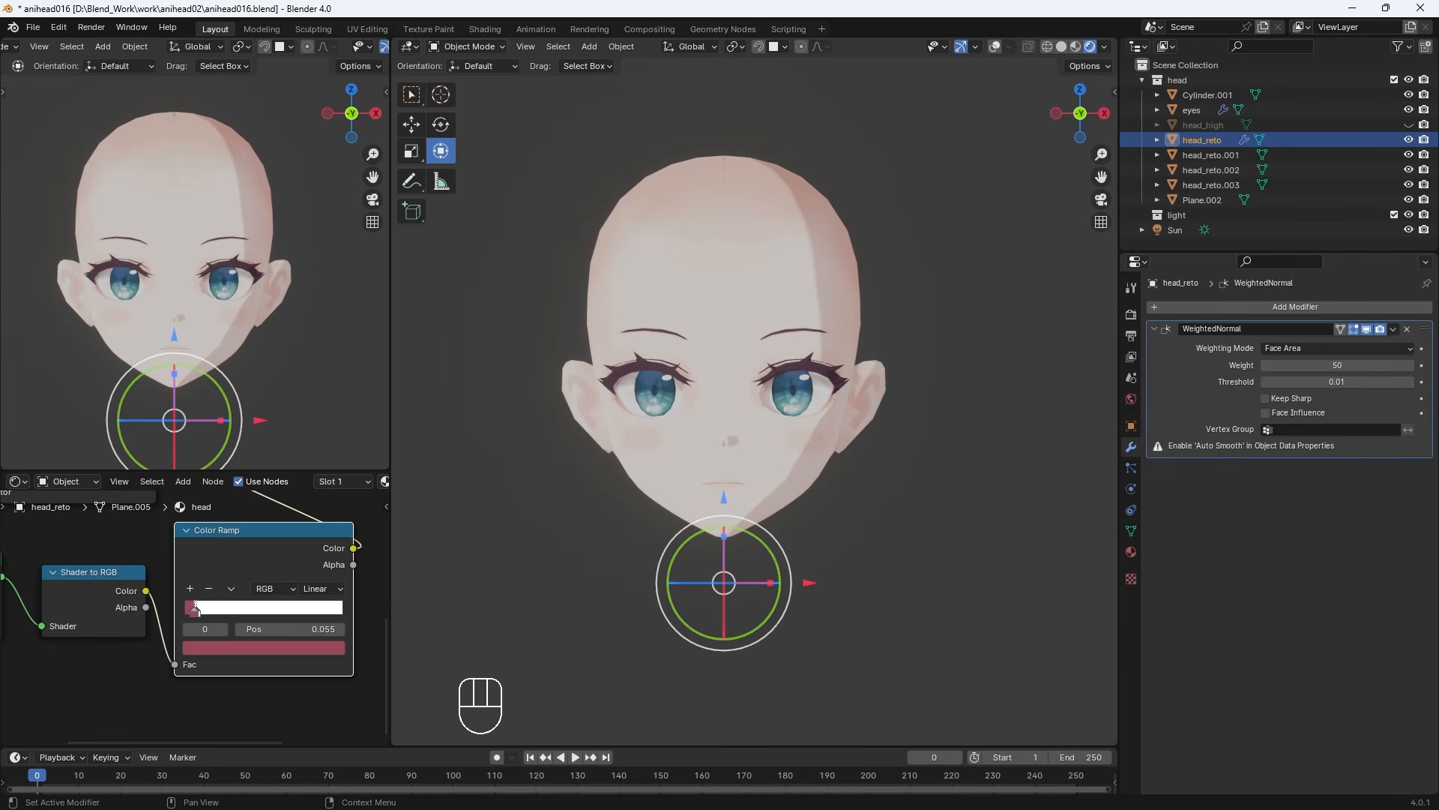
left_click(1407, 329)
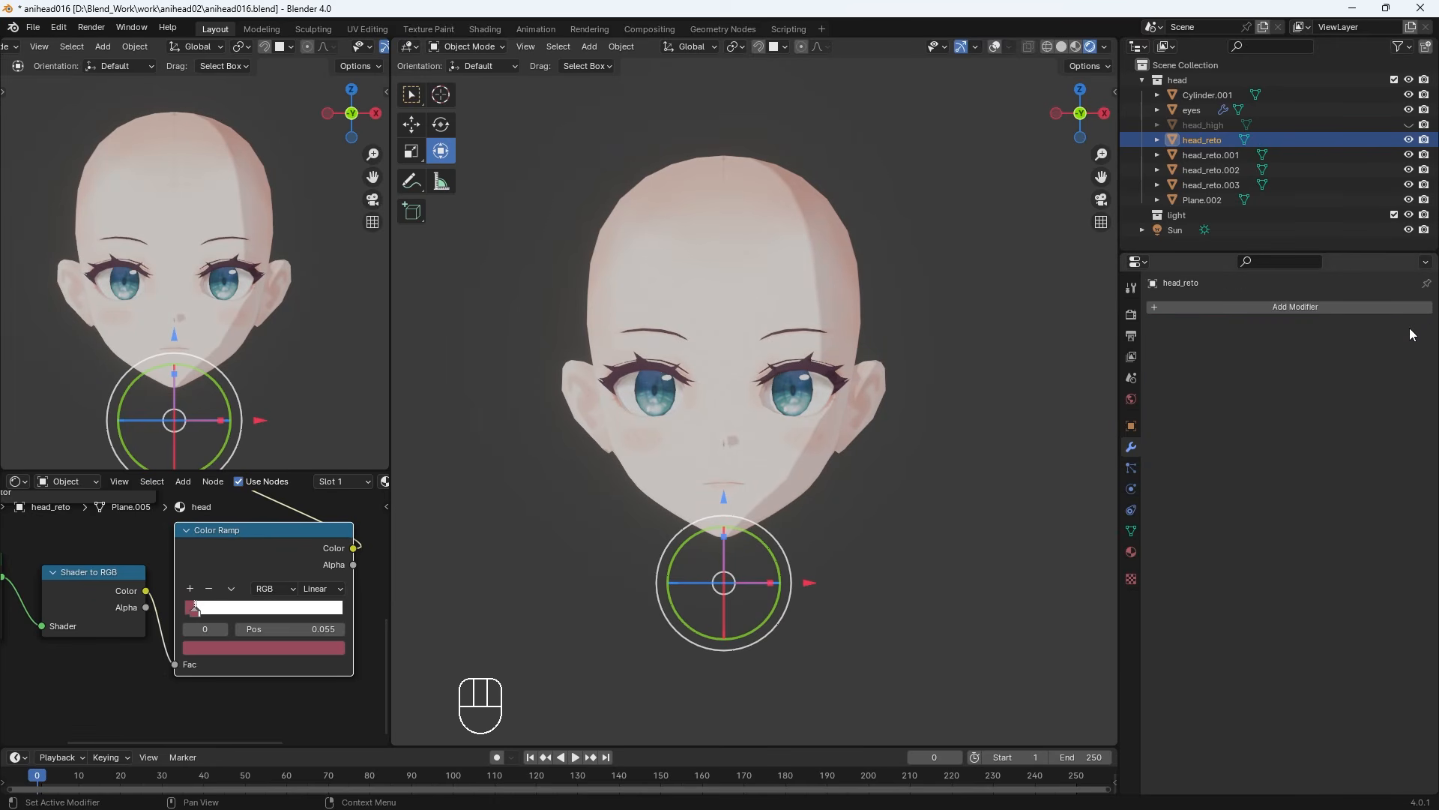
Save the file, then add a second material slot with a new material to head_reto
left_click(932, 581)
key("ctrl+s")
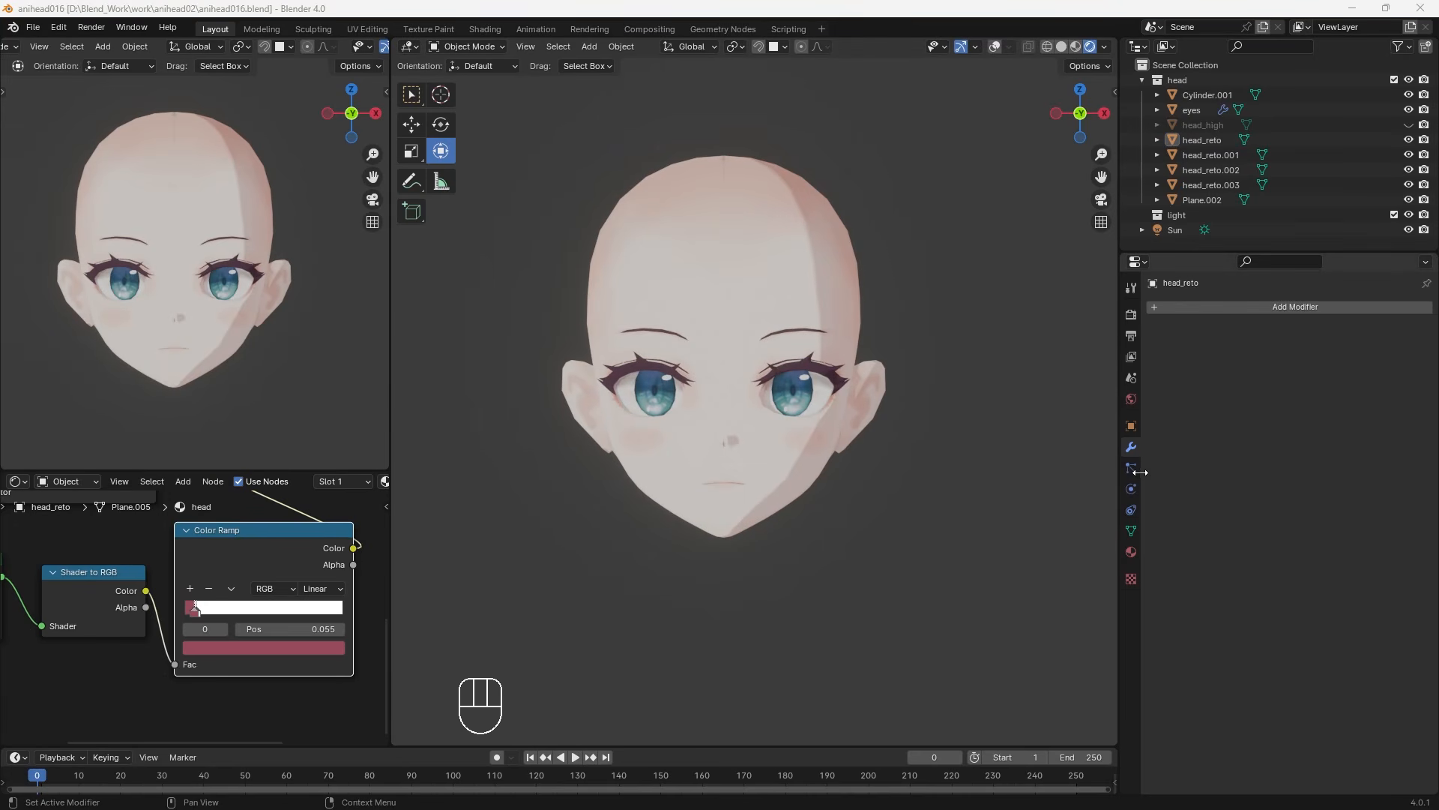
left_click(1131, 552)
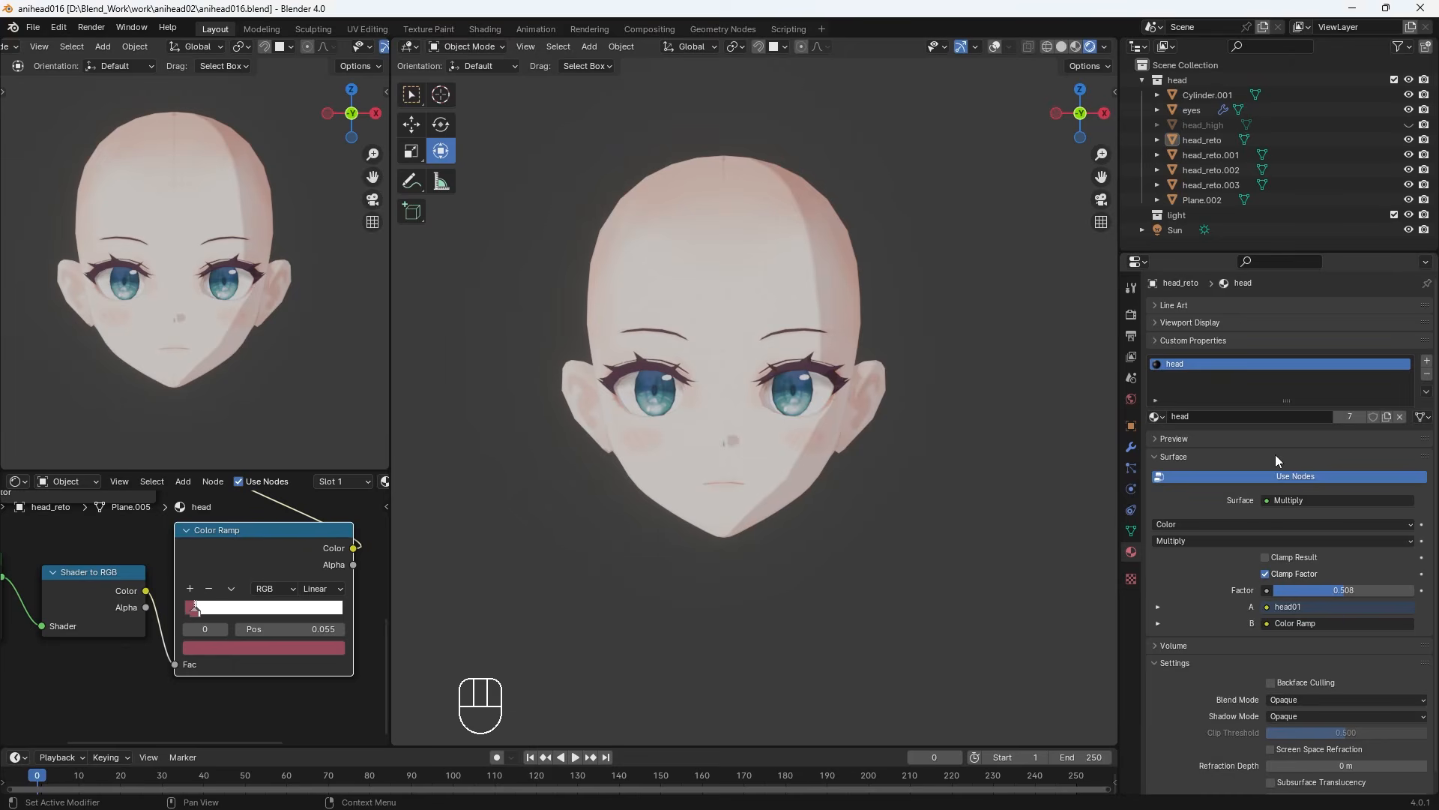
left_click(1427, 307)
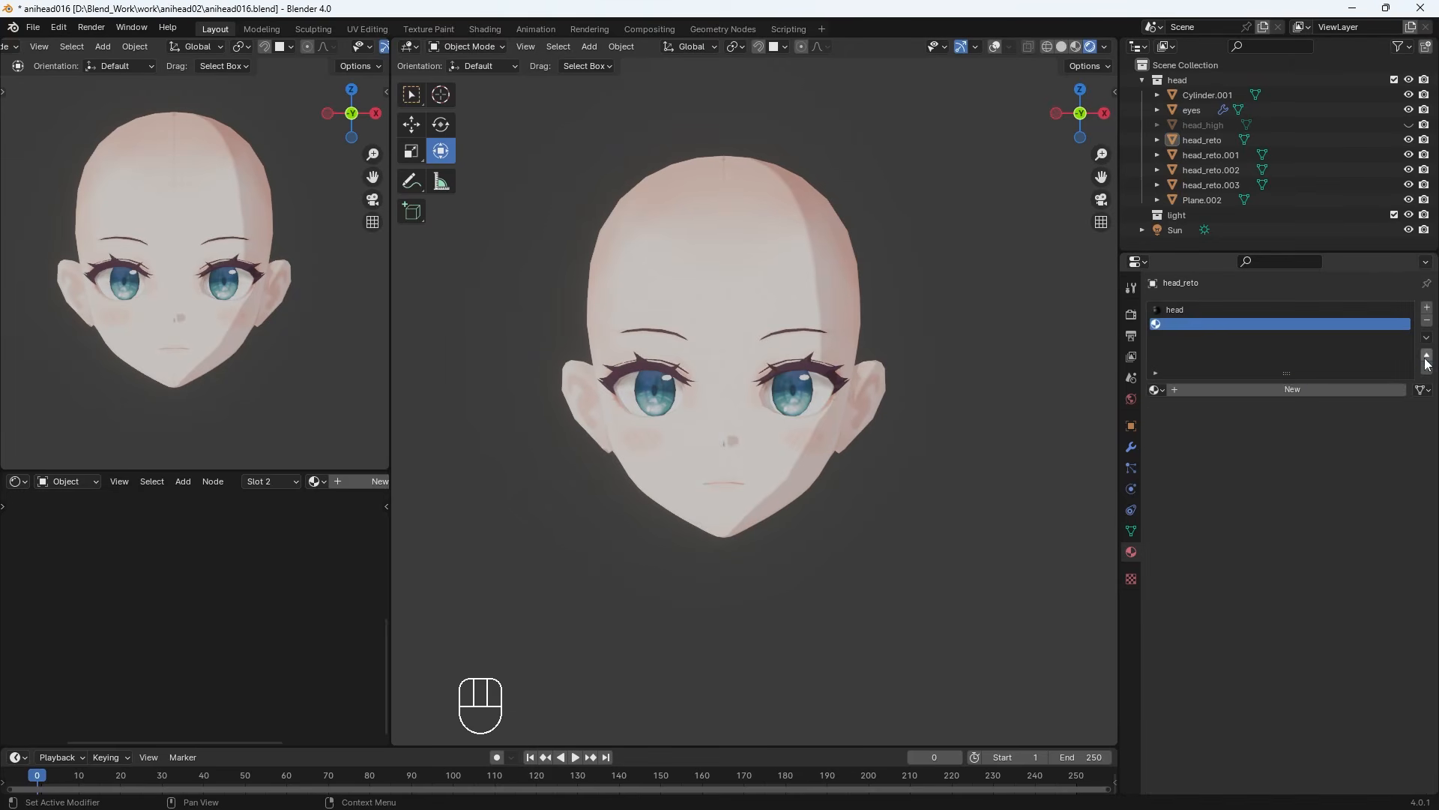
left_click(1303, 390)
Make the new material a near-black maroon Emission with hue 0.956, saturation 0.707 and value 0.015, and enable Backface Culling
left_click(1315, 529)
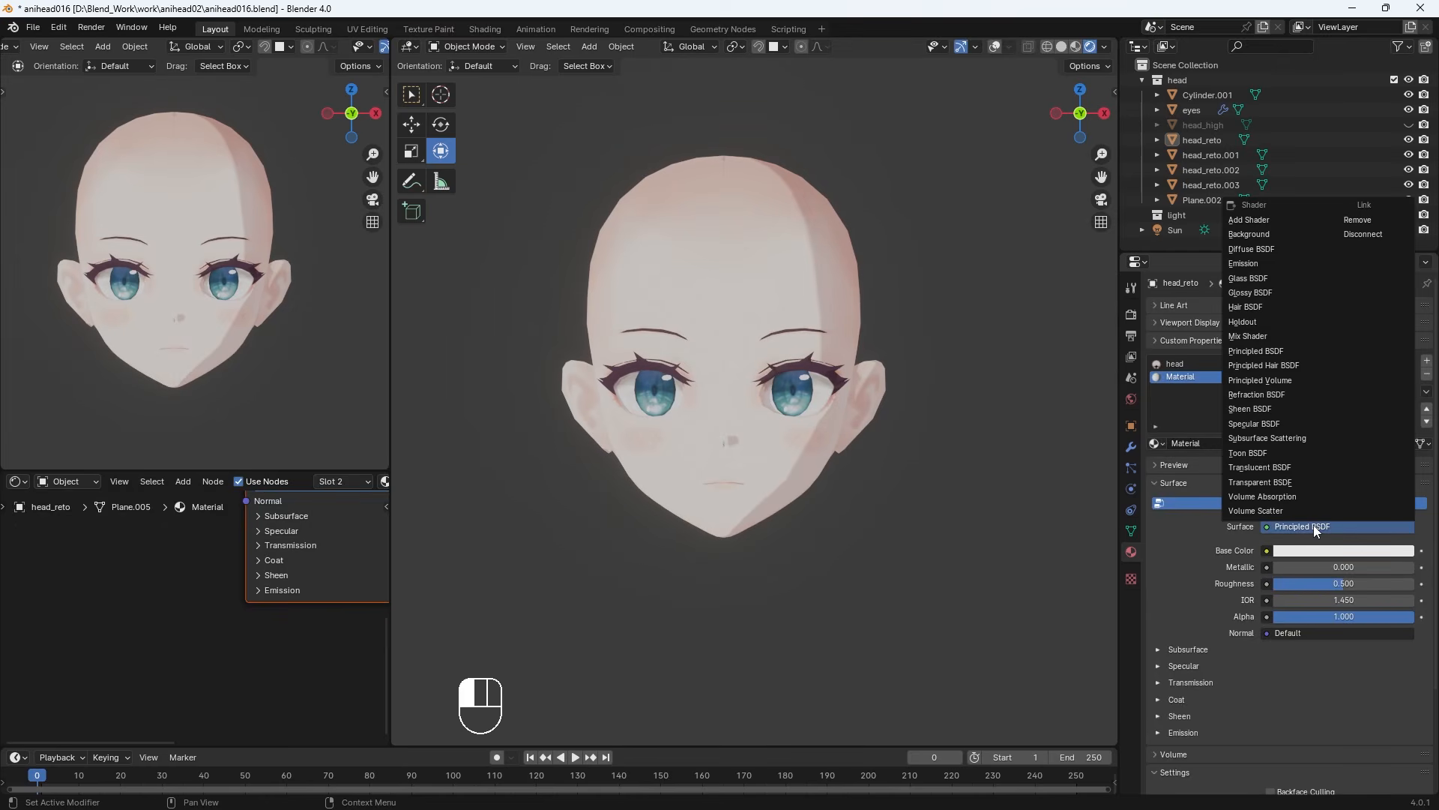
left_click(1260, 263)
left_click(1339, 552)
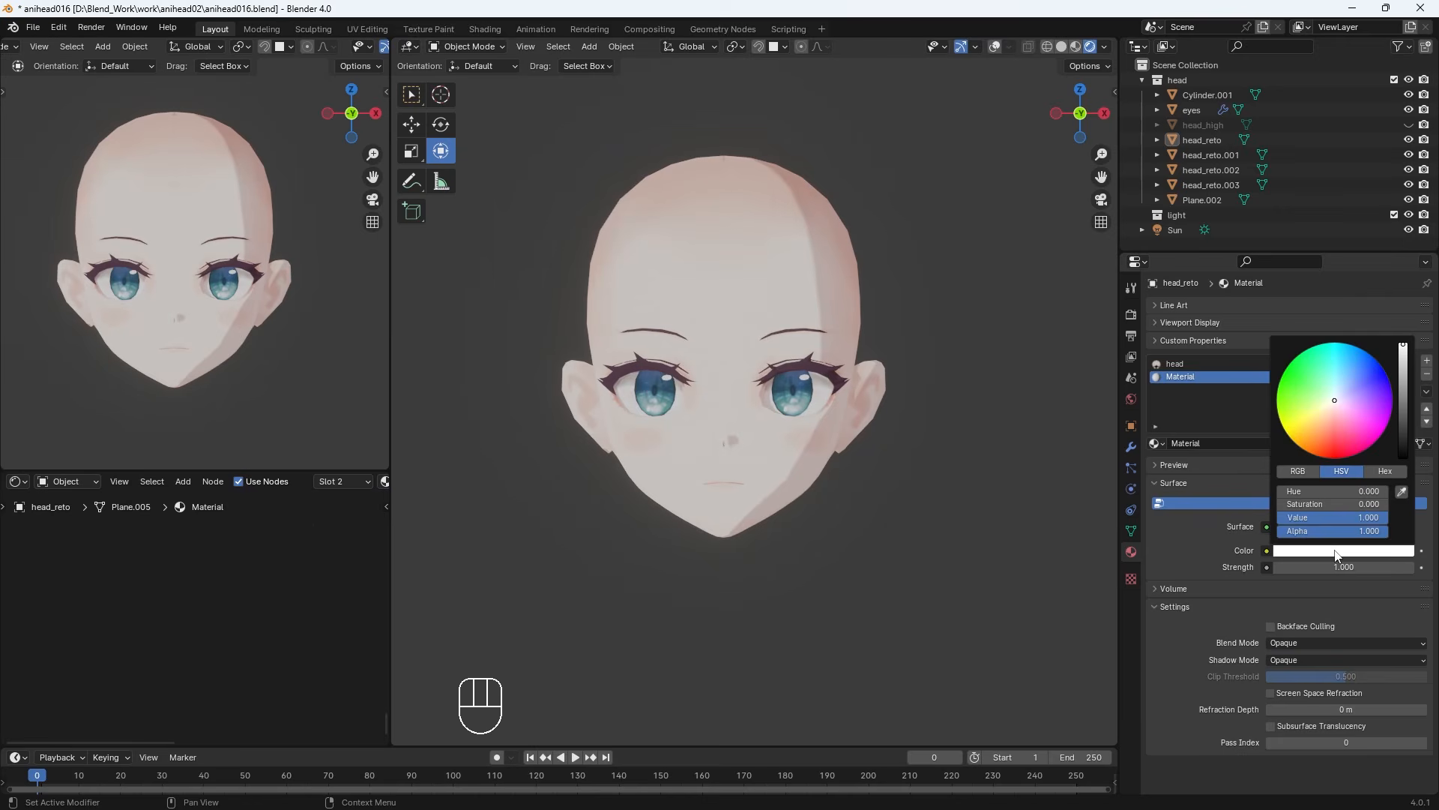
left_click_drag(1402, 405, 1403, 443)
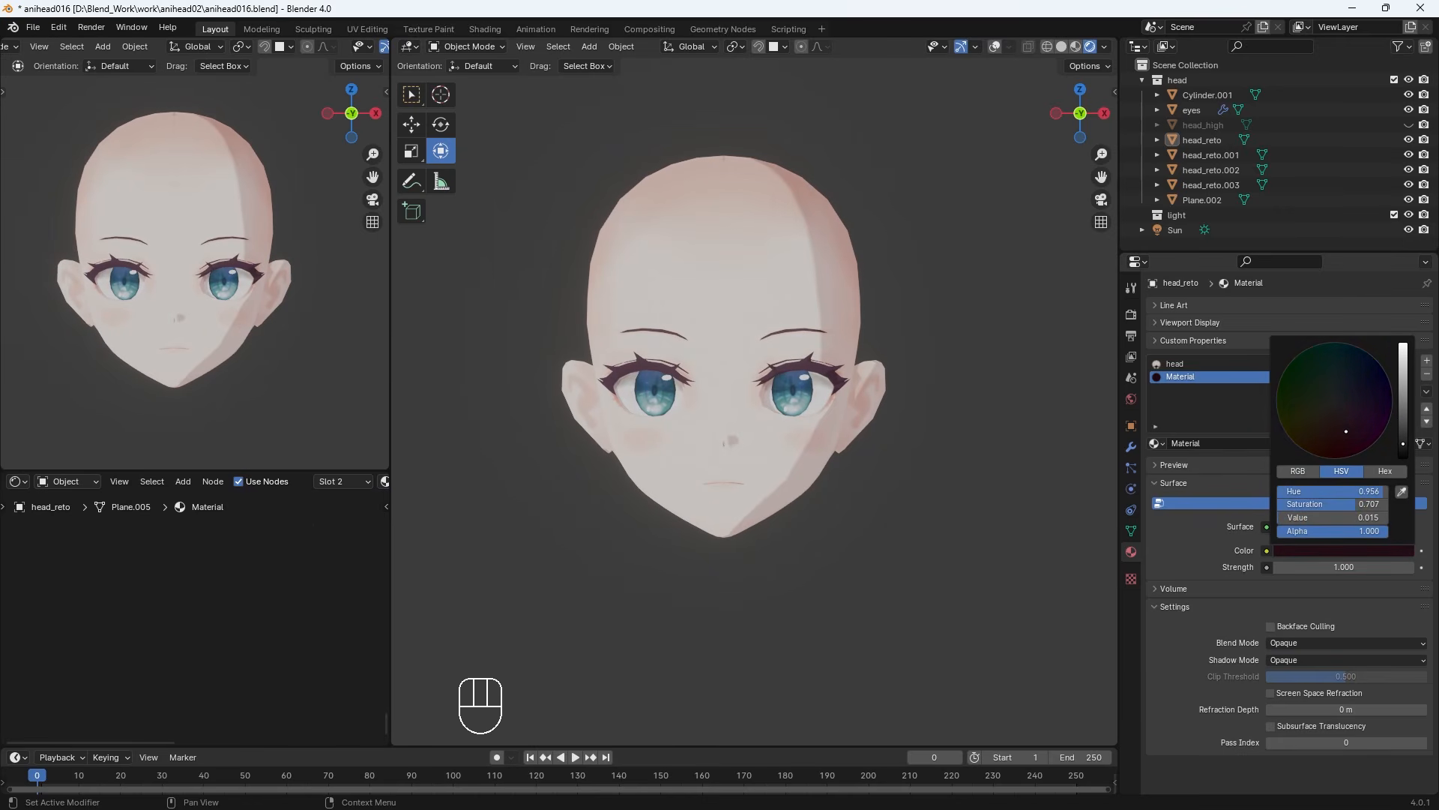
left_click(1272, 626)
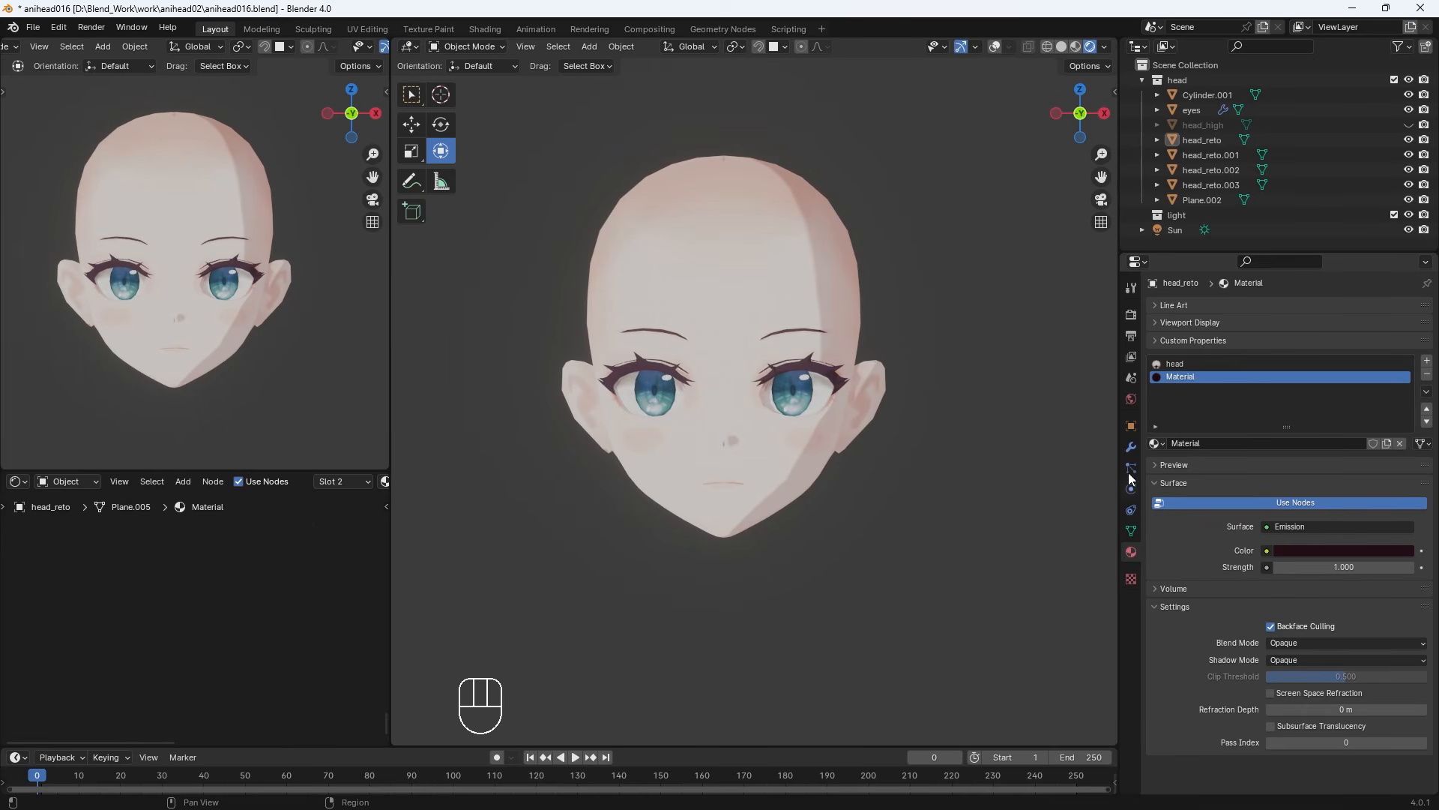
Add a Solidify modifier to head_reto with a thickness of -0.01 m
left_click(1131, 446)
left_click(1262, 309)
mouse_move(1262, 309)
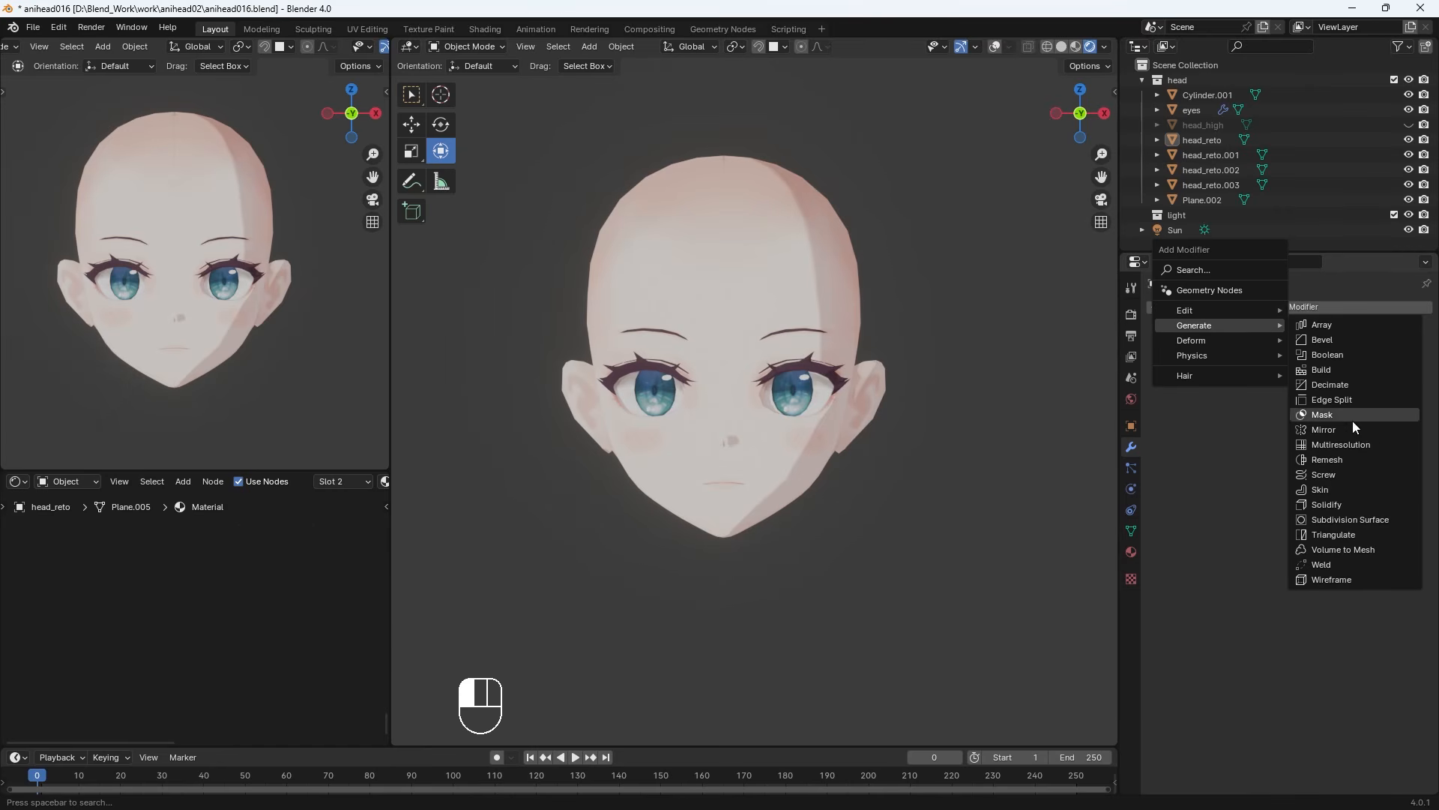
left_click(1337, 508)
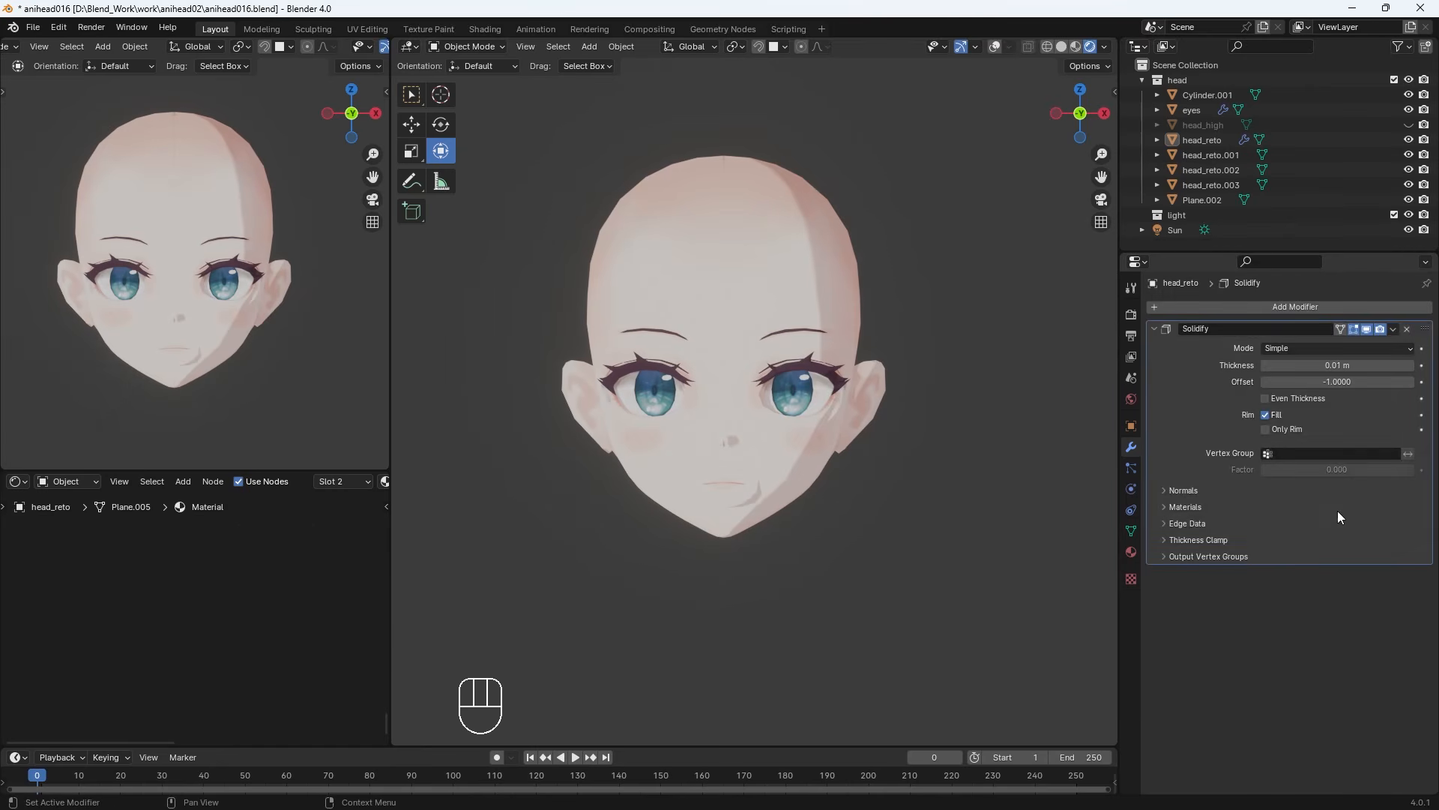
left_click(1262, 366)
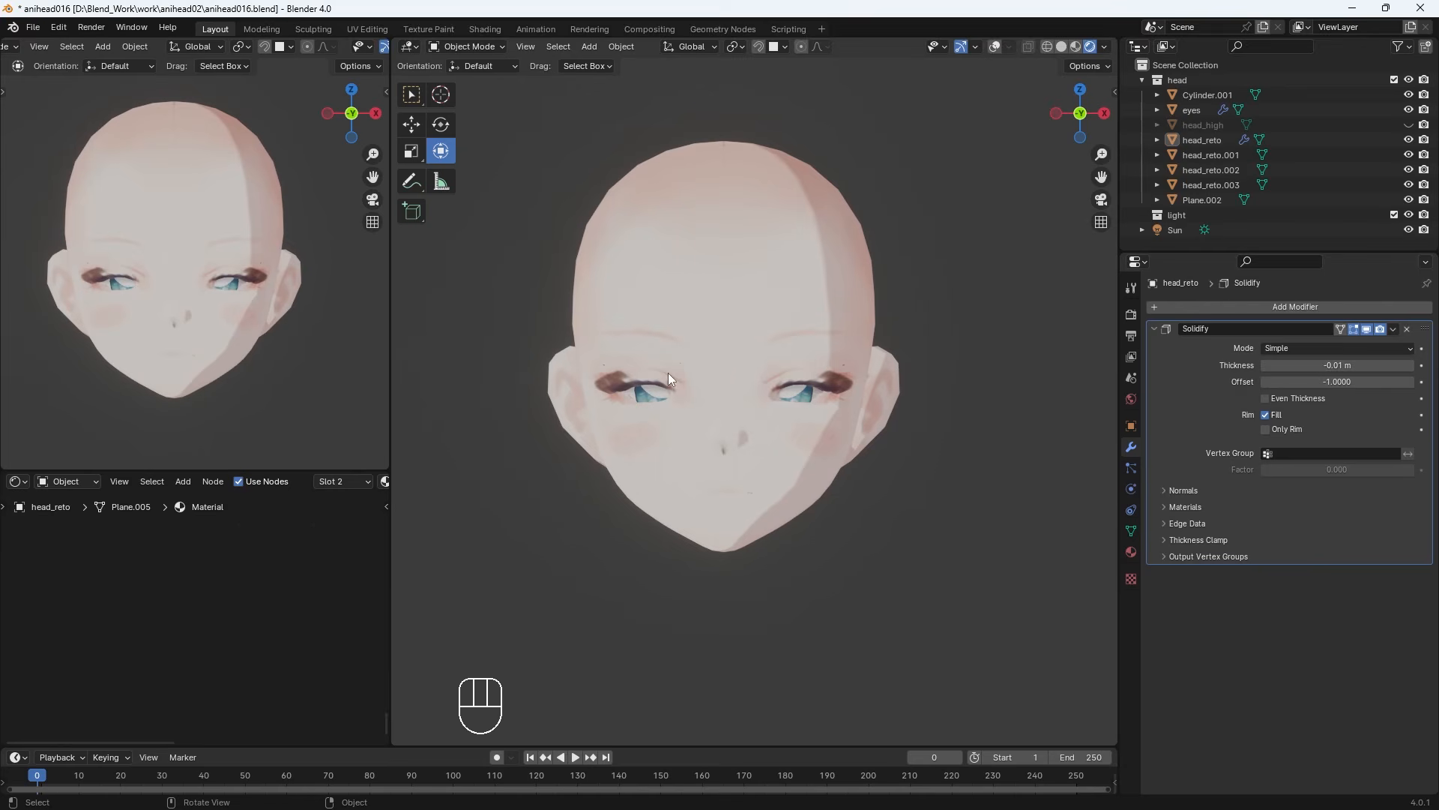
Enable Flip and High Quality normals in the Solidify modifier and set its material offset to 1
left_click(1165, 491)
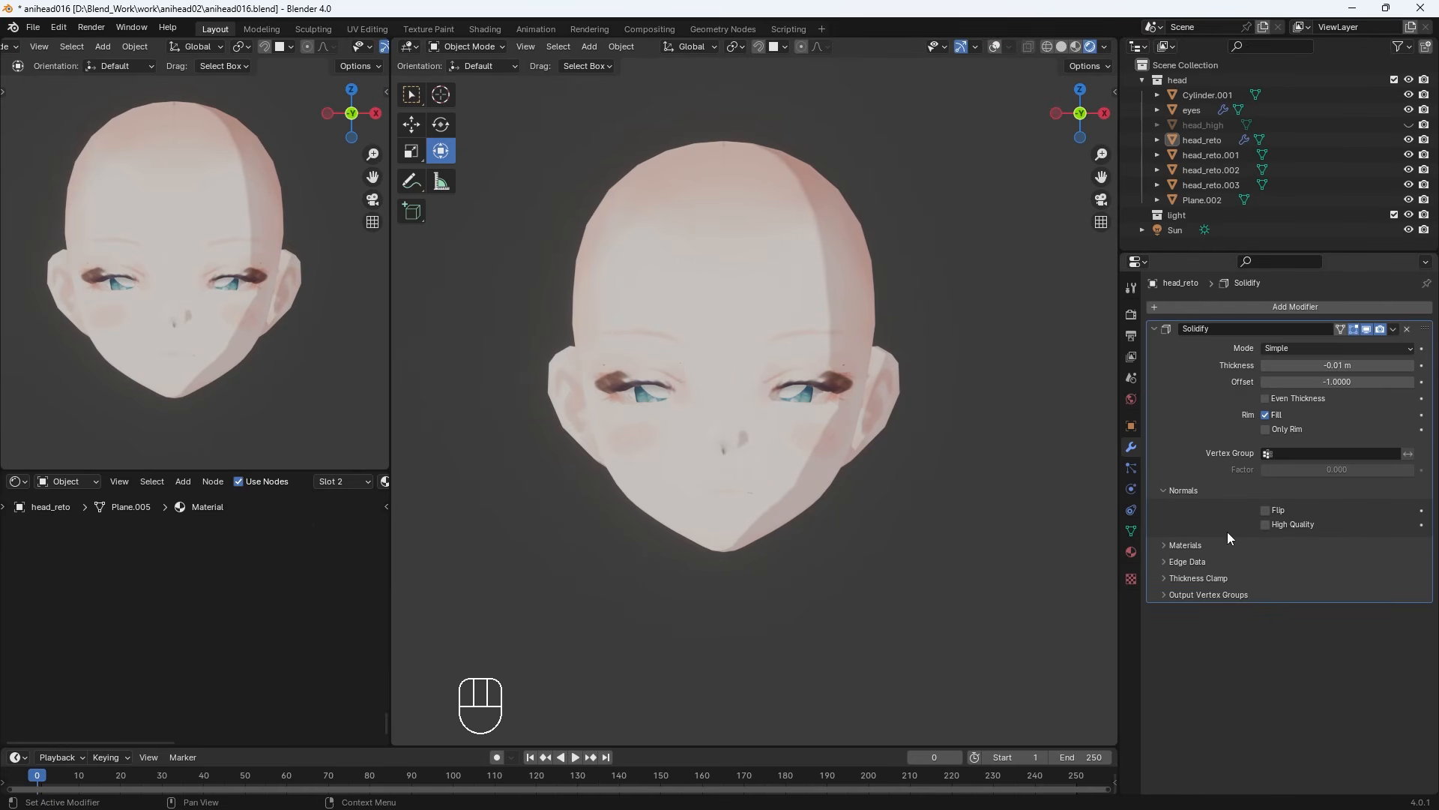
left_click(1163, 545)
left_click(1411, 565)
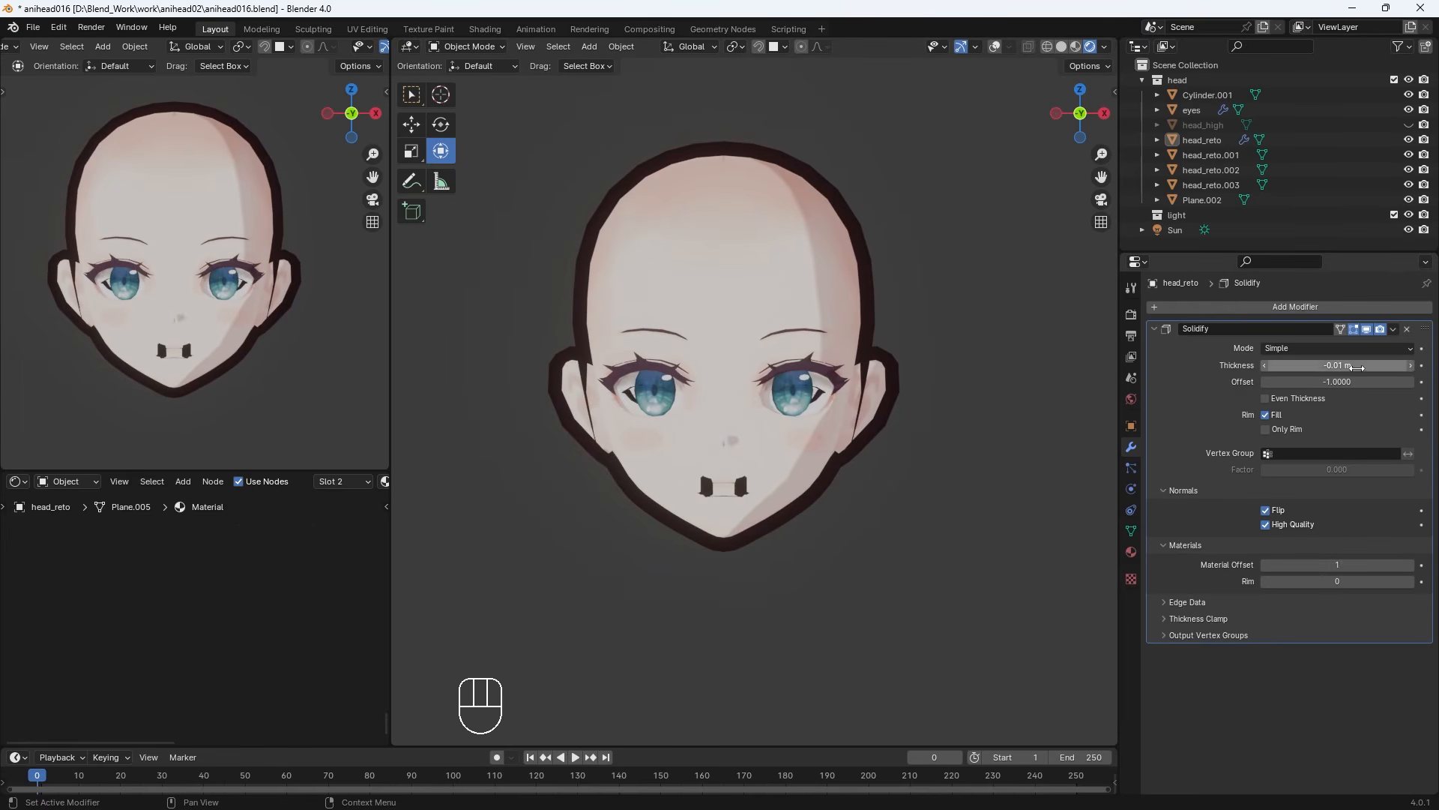
Set the Solidify thickness to -0.001 m and check the outline on the head from the side
left_click(1348, 365)
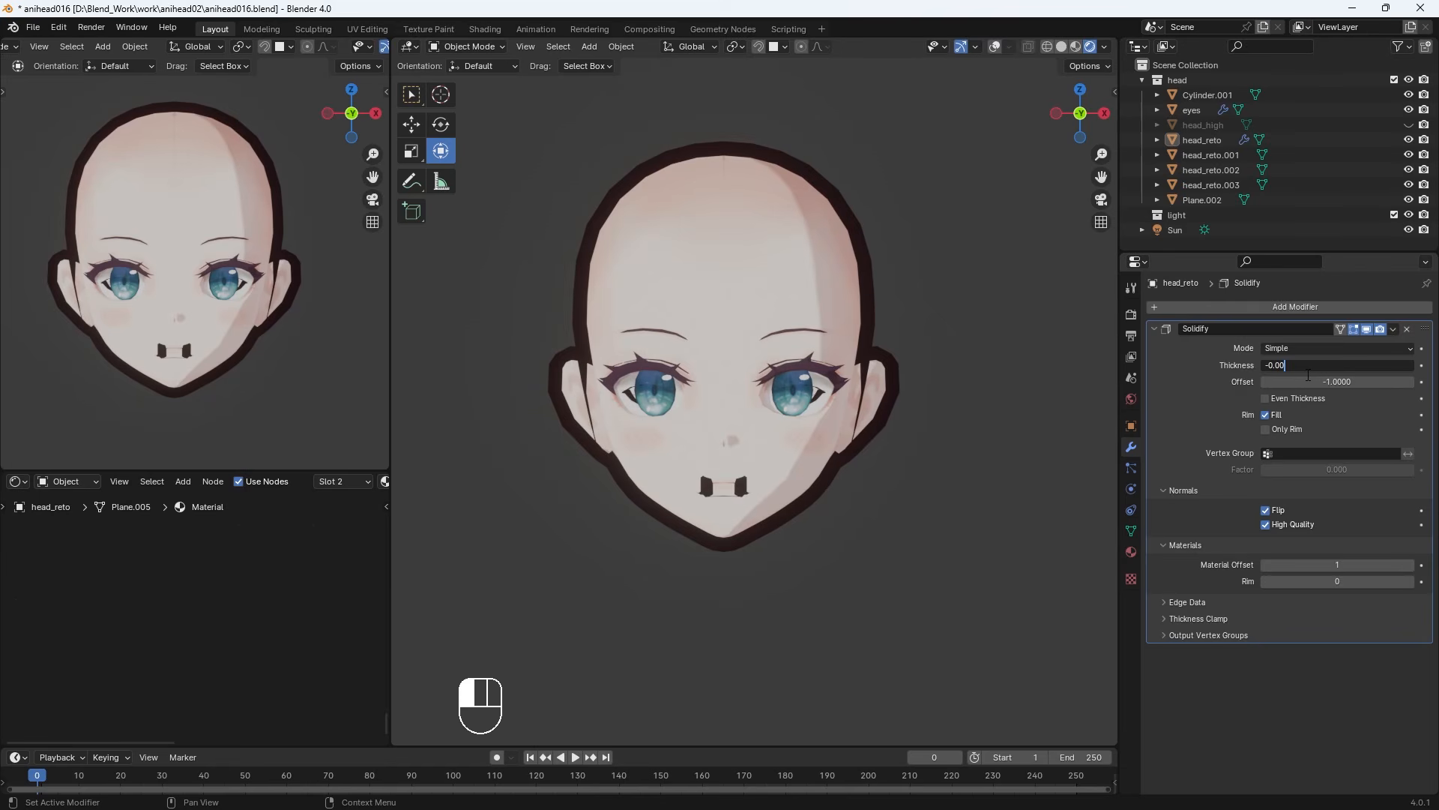
key("Return")
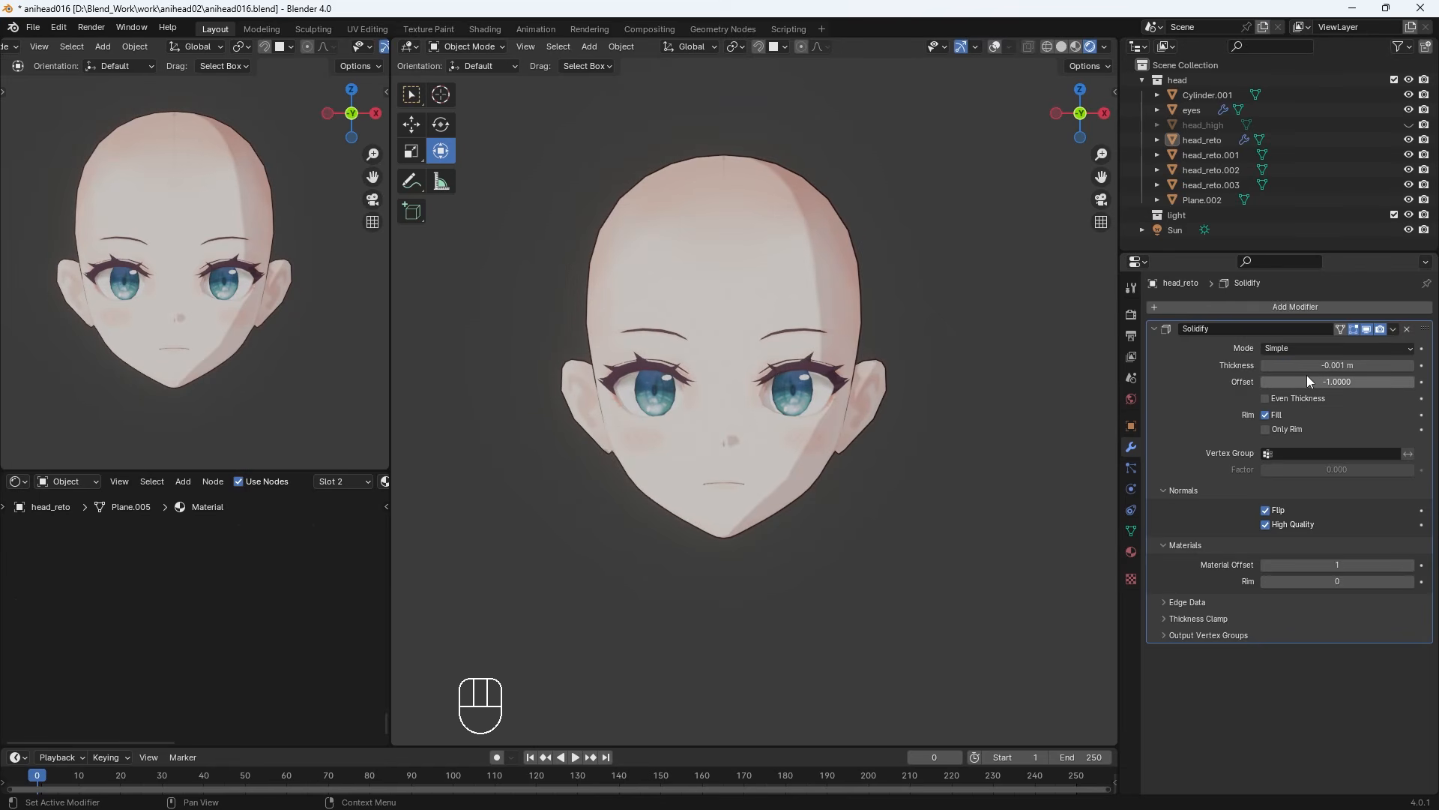
middle_click_drag(933, 547, 849, 547)
scroll(787, 581, "up", 2)
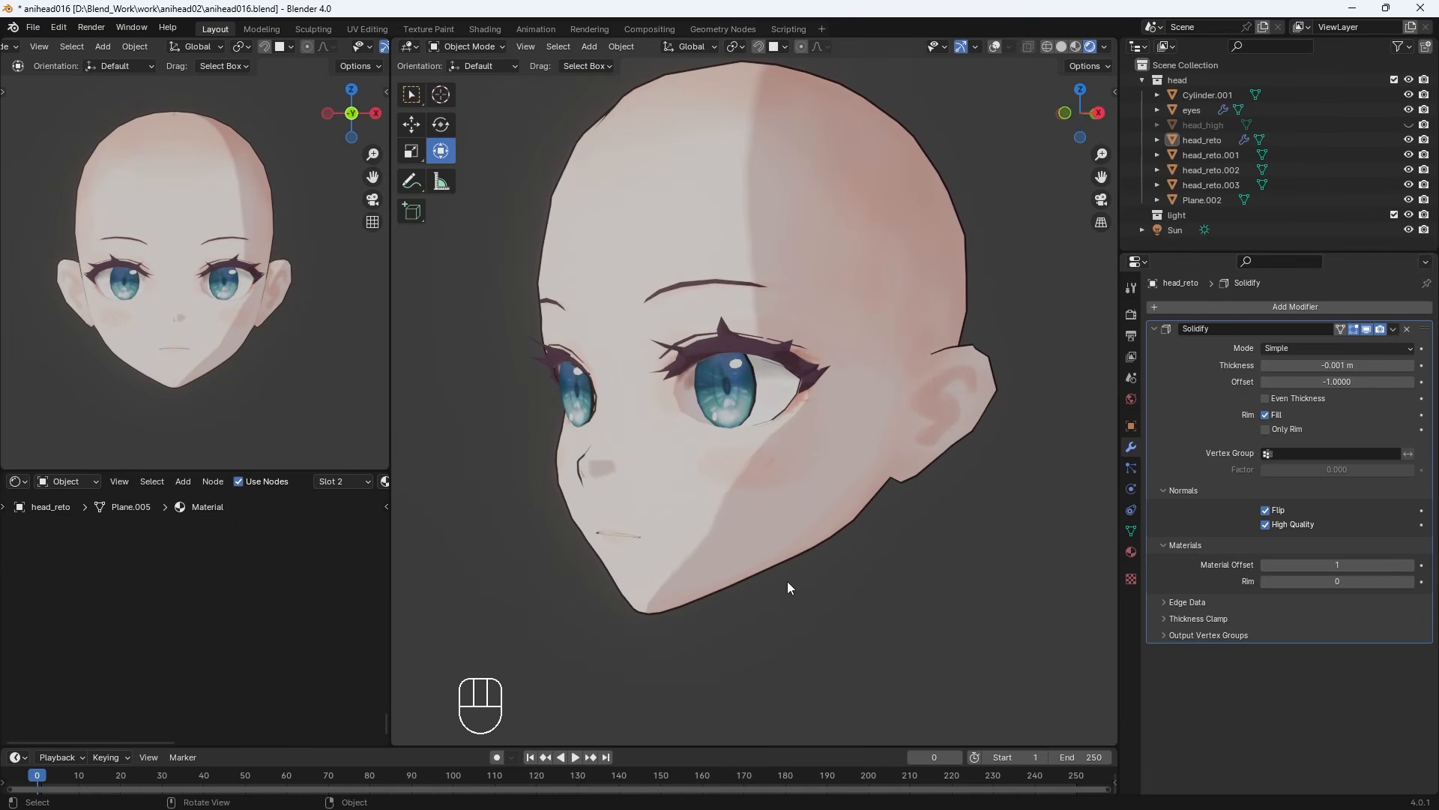
middle_click_drag(776, 580, 836, 609)
scroll(925, 582, "down", 3)
Maximize the 3D viewport and set the view's focal length to 150 mm
key("ctrl+space")
middle_click_drag(933, 641, 1079, 530)
key("KP_1")
key("KP_1")
scroll(904, 604, "up", 3)
key("n")
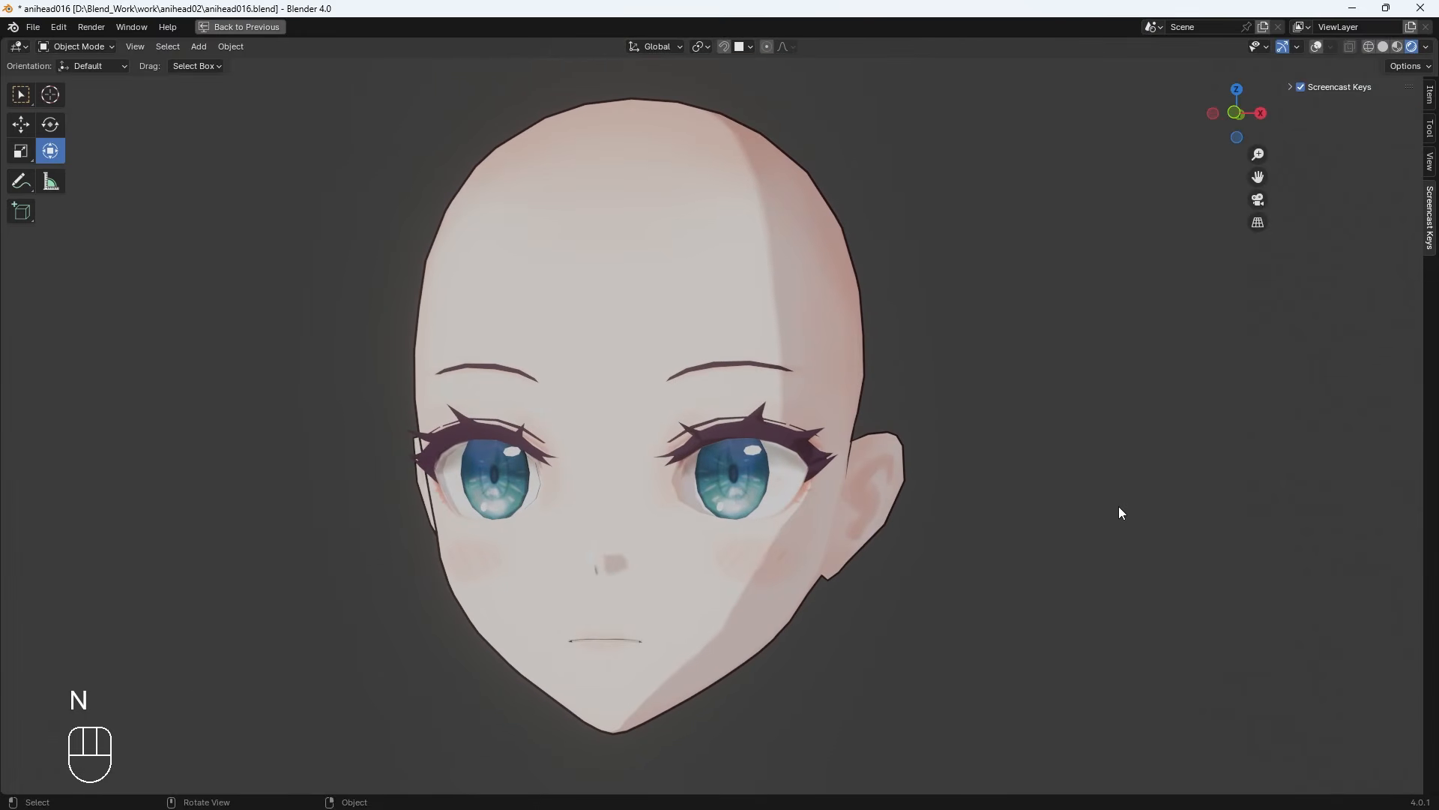
left_click(1430, 161)
left_click(1384, 111)
type("150")
key("Return")
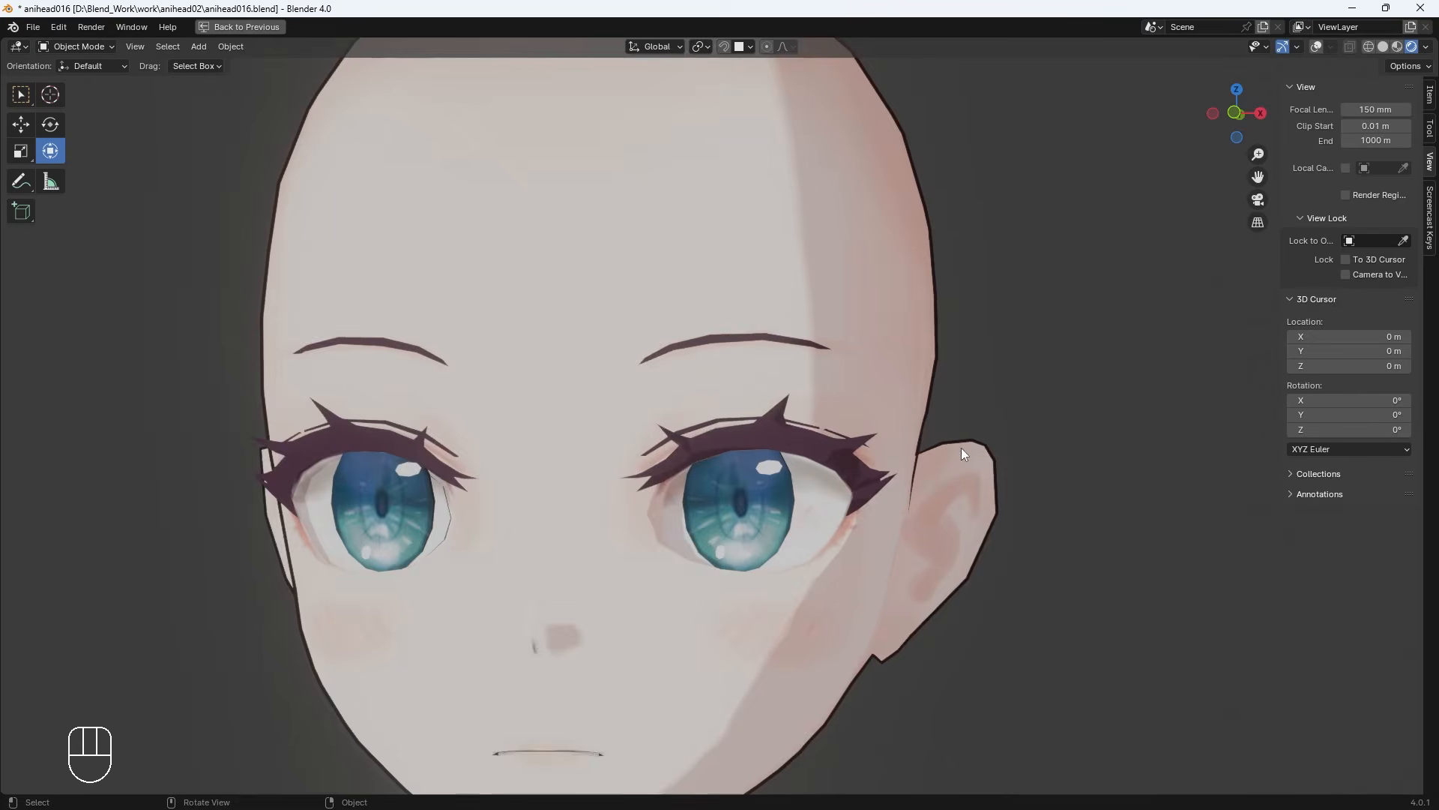
Examine the outlined head from the front and at an angle, near and far, and return to the multi-editor layout in front view
scroll(925, 480, "down", 4)
middle_click_drag(925, 480, 948, 485)
key("KP_1")
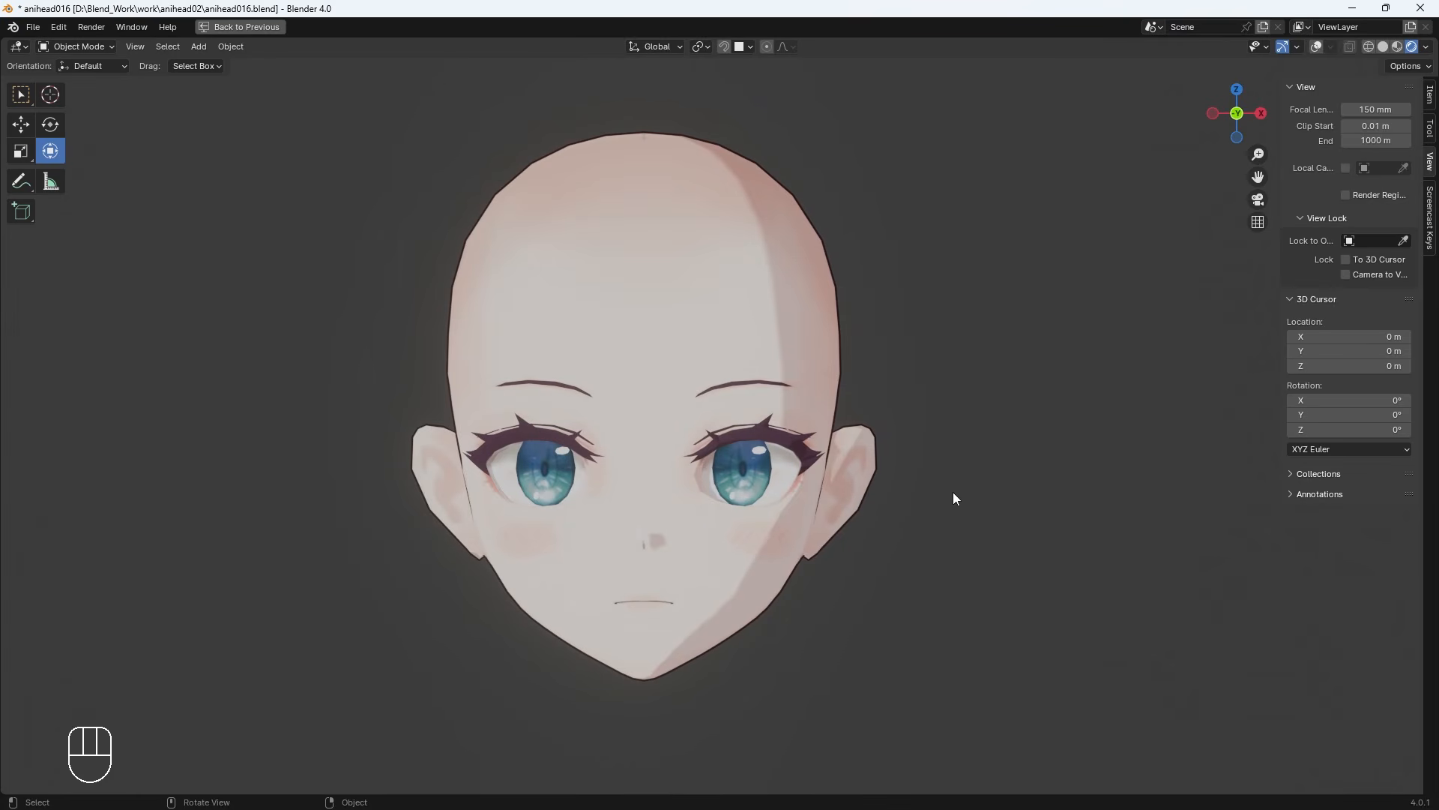
middle_click_drag(954, 493, 862, 488)
left_click(533, 487)
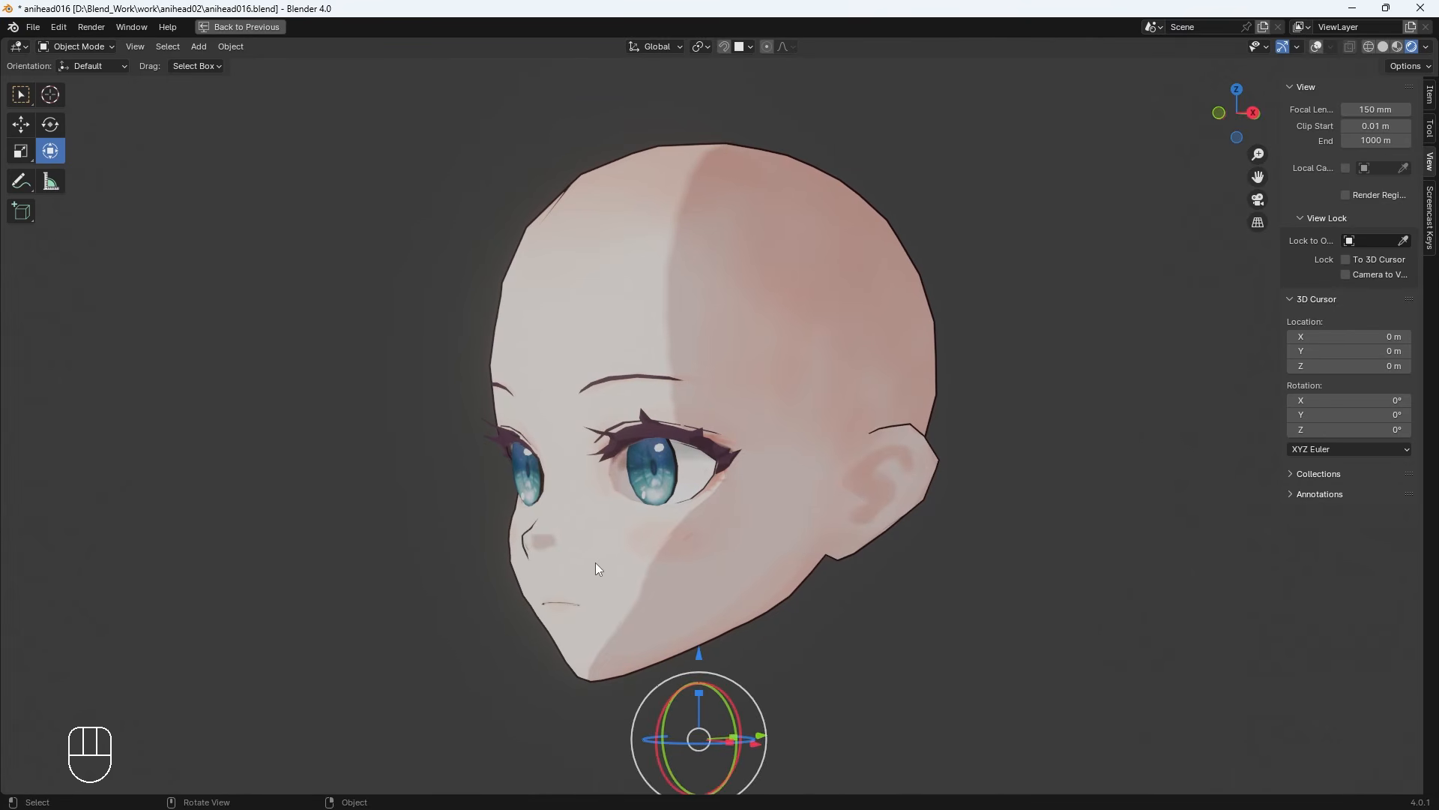
middle_click_drag(651, 559, 789, 542)
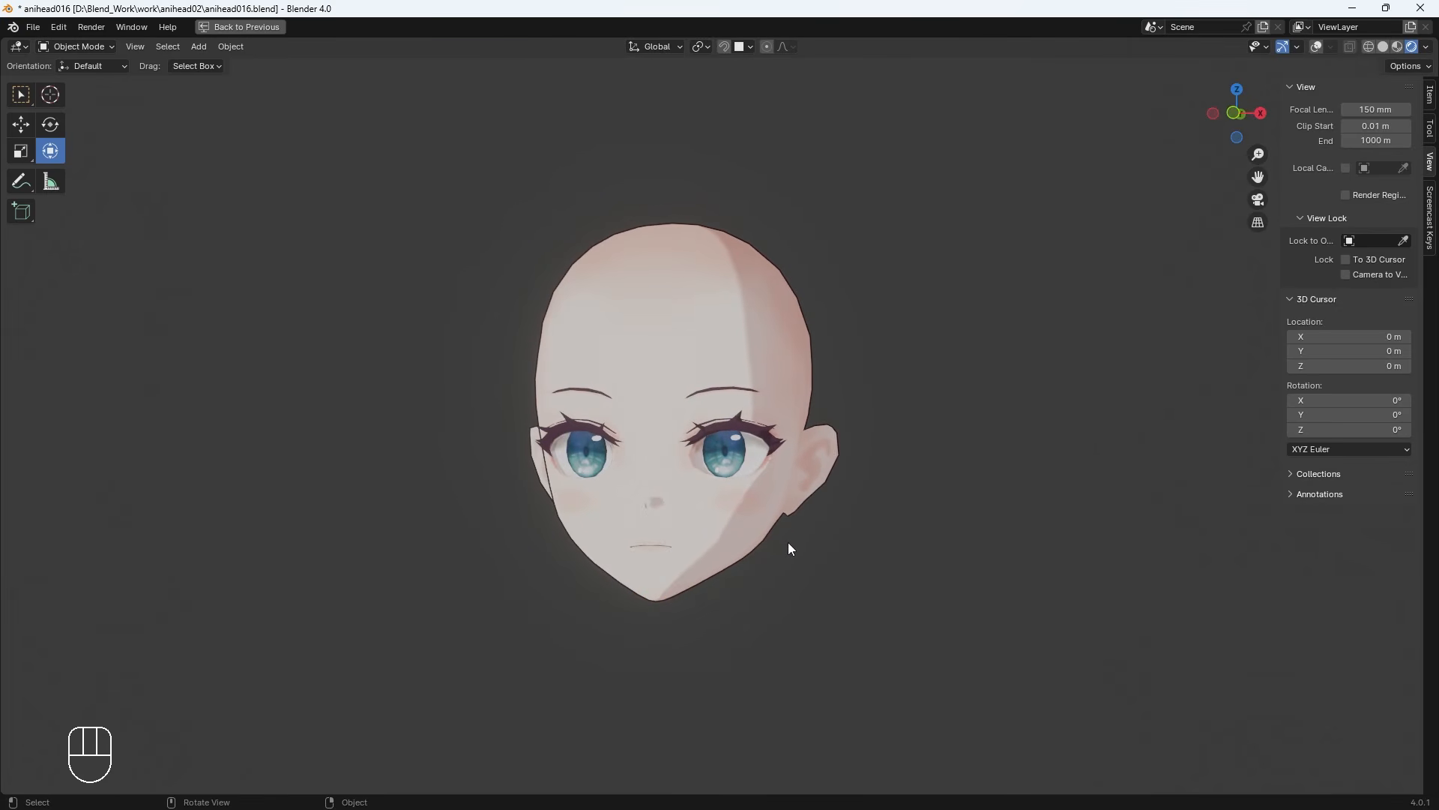
scroll(869, 493, "up", 3)
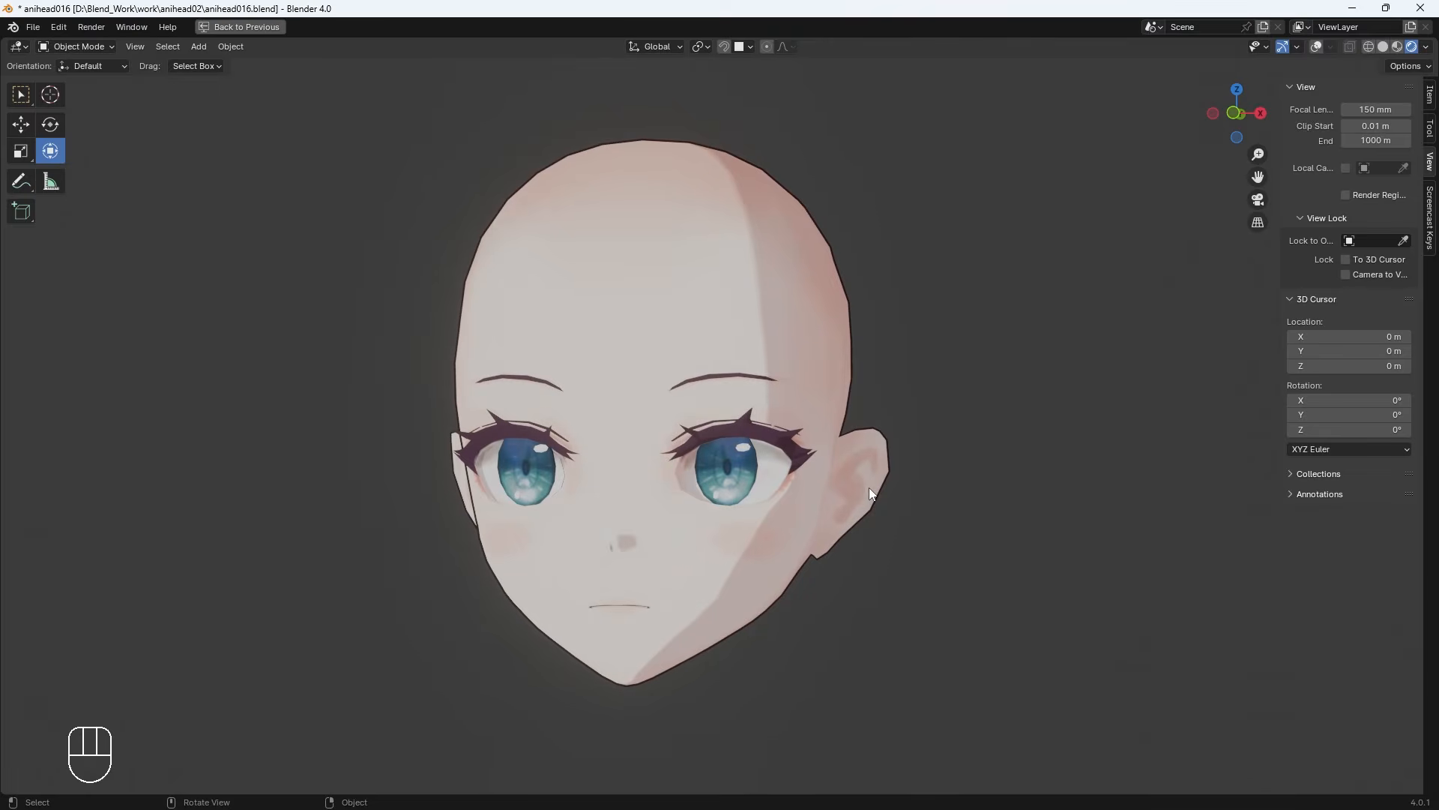
key("ctrl+space")
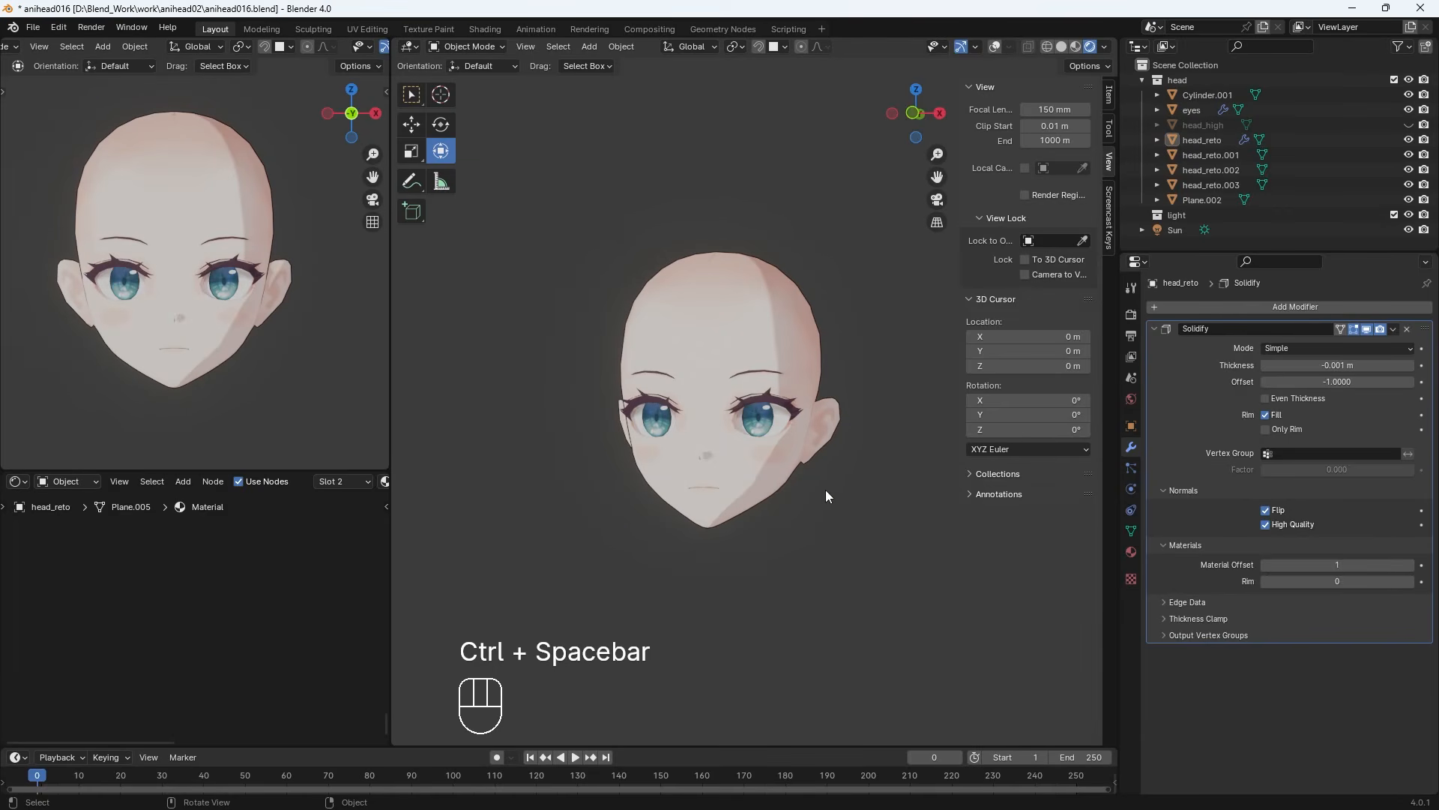
key("KP_1")
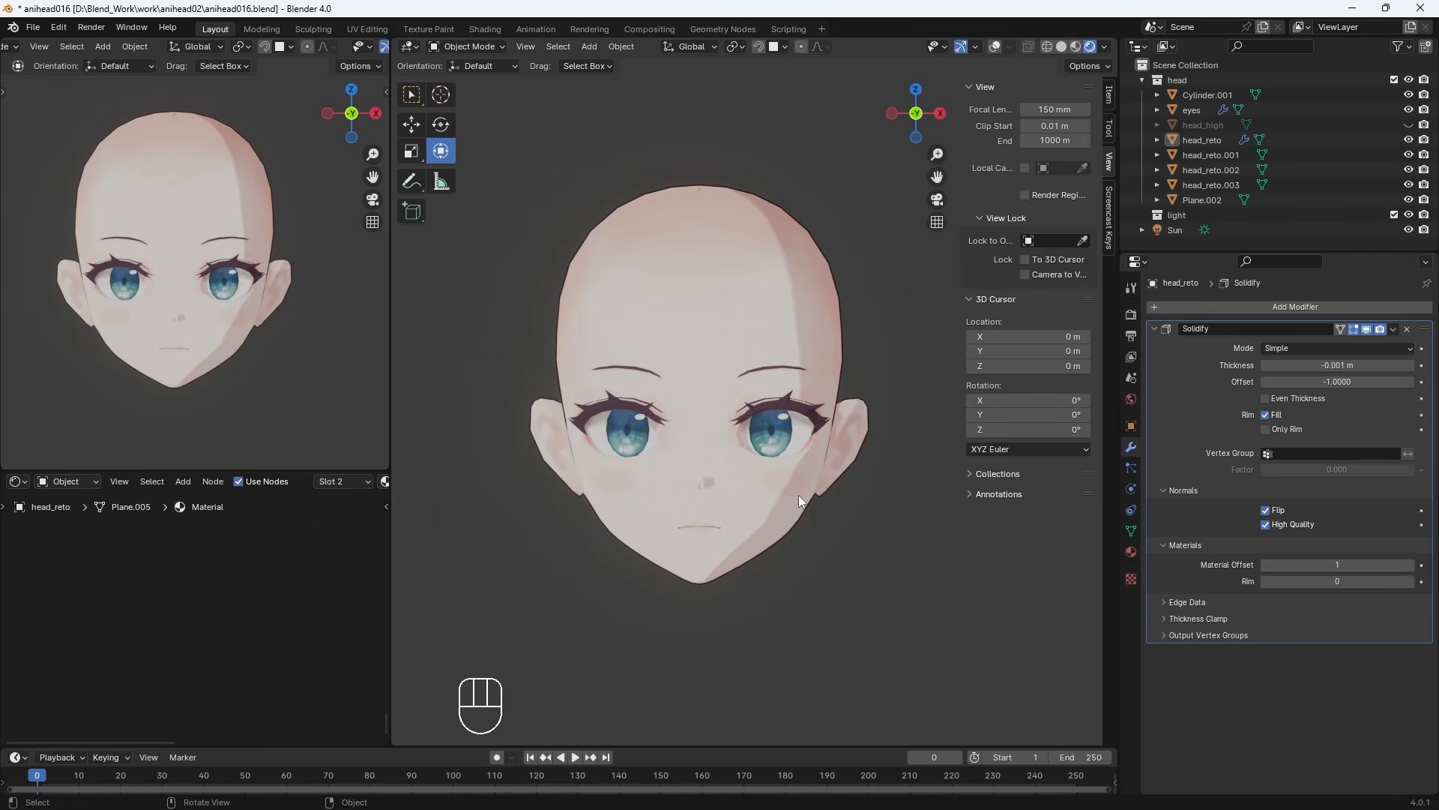
left_click_drag(1142, 491, 1242, 494)
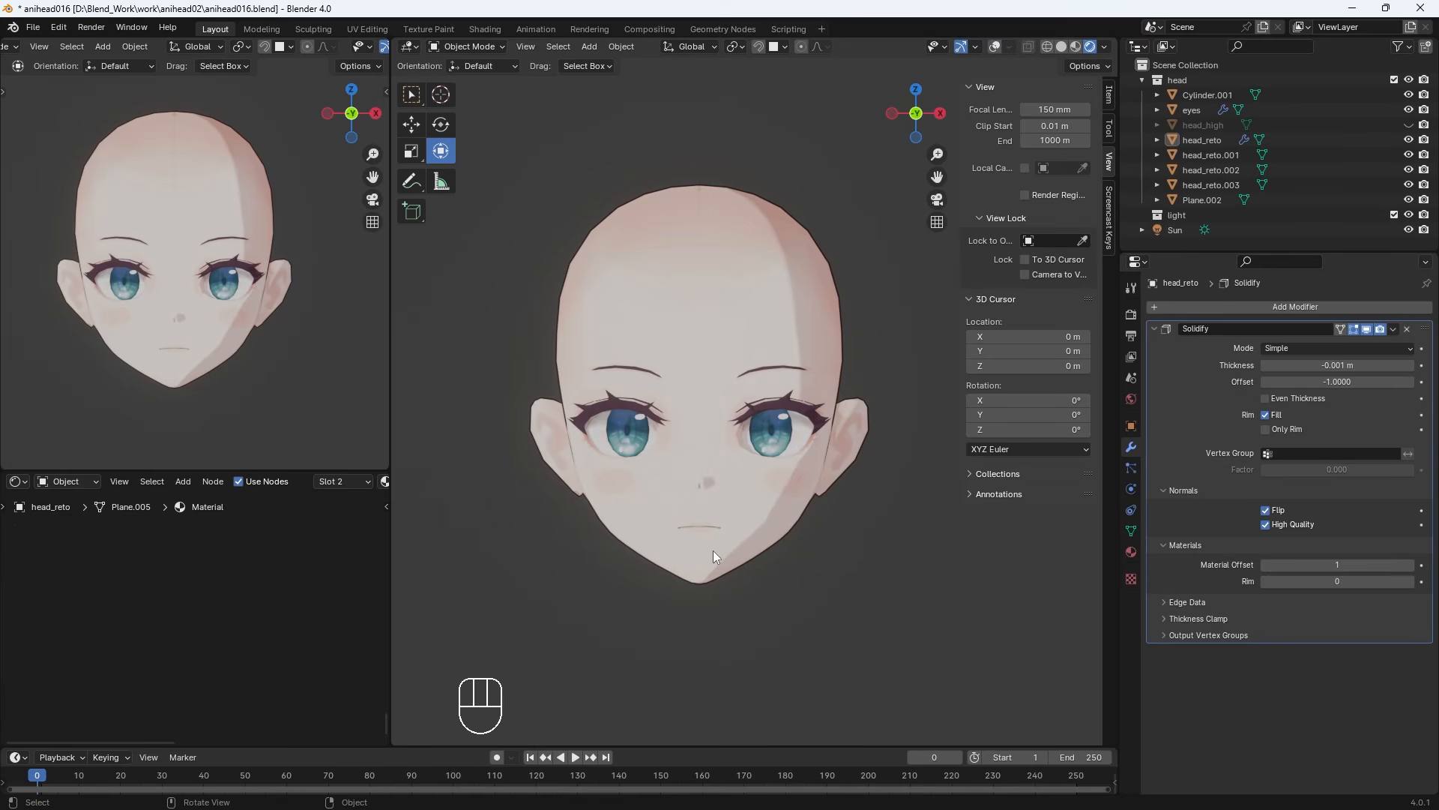